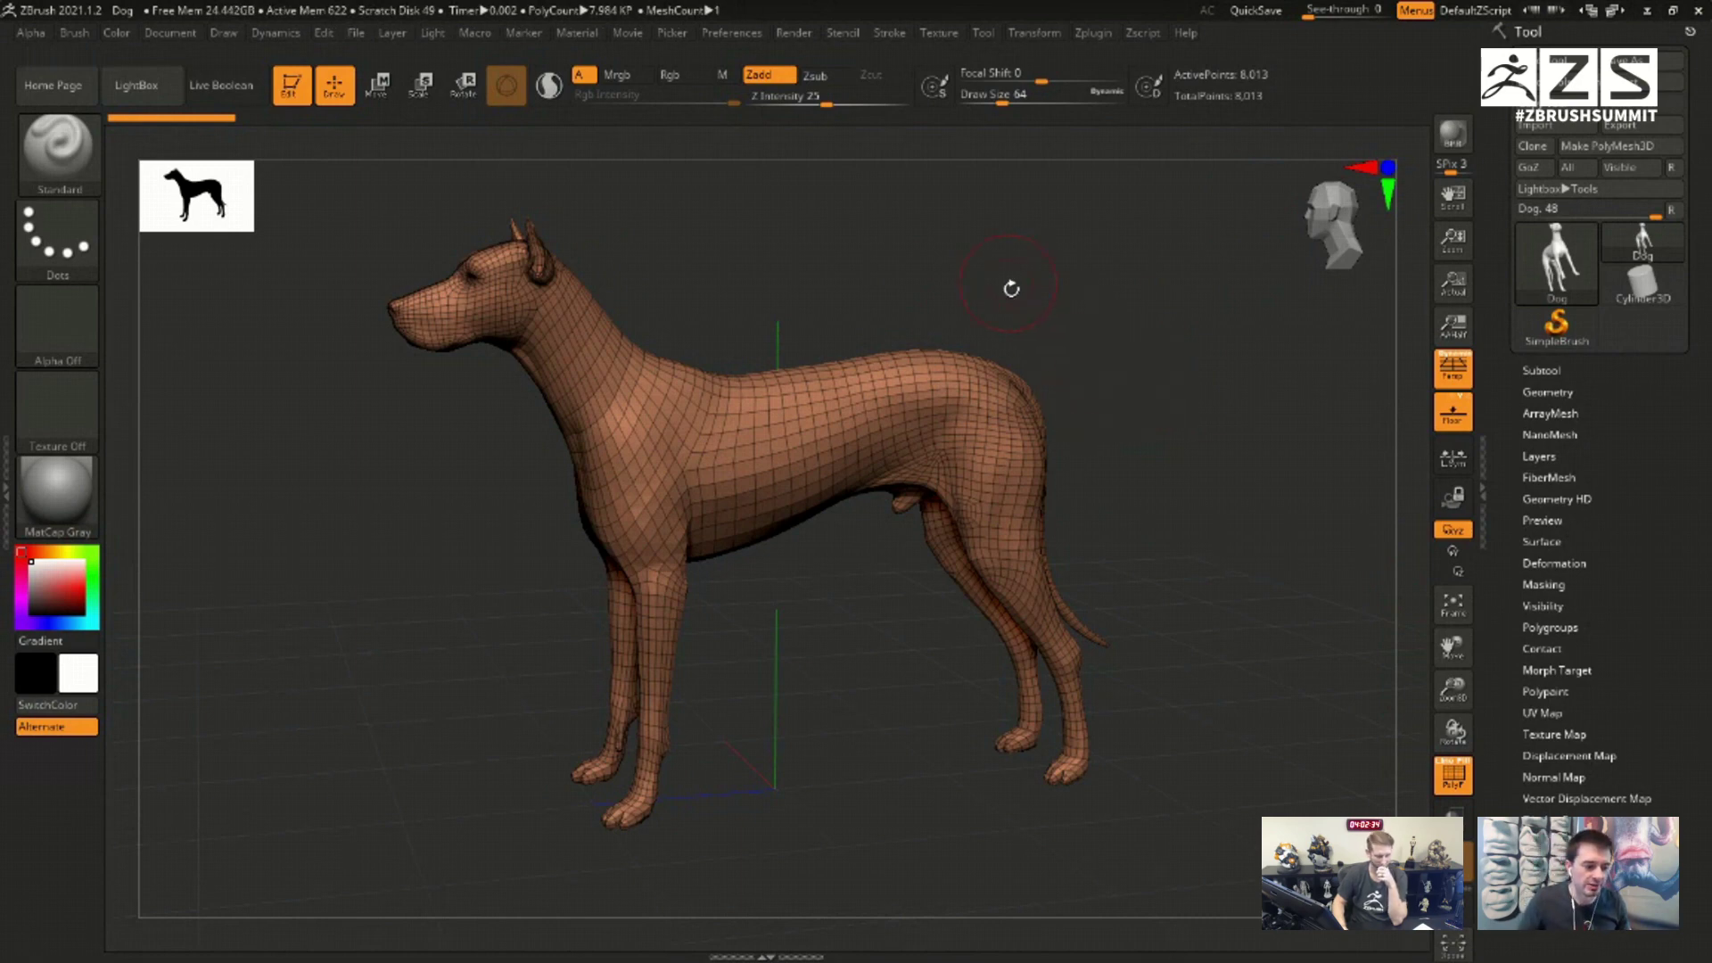
Step: Slice the dog's mesh diagonally across the neck with the SliceCurve brush in a side view with perspective turned off
left_click_drag(1154, 306, 1180, 343)
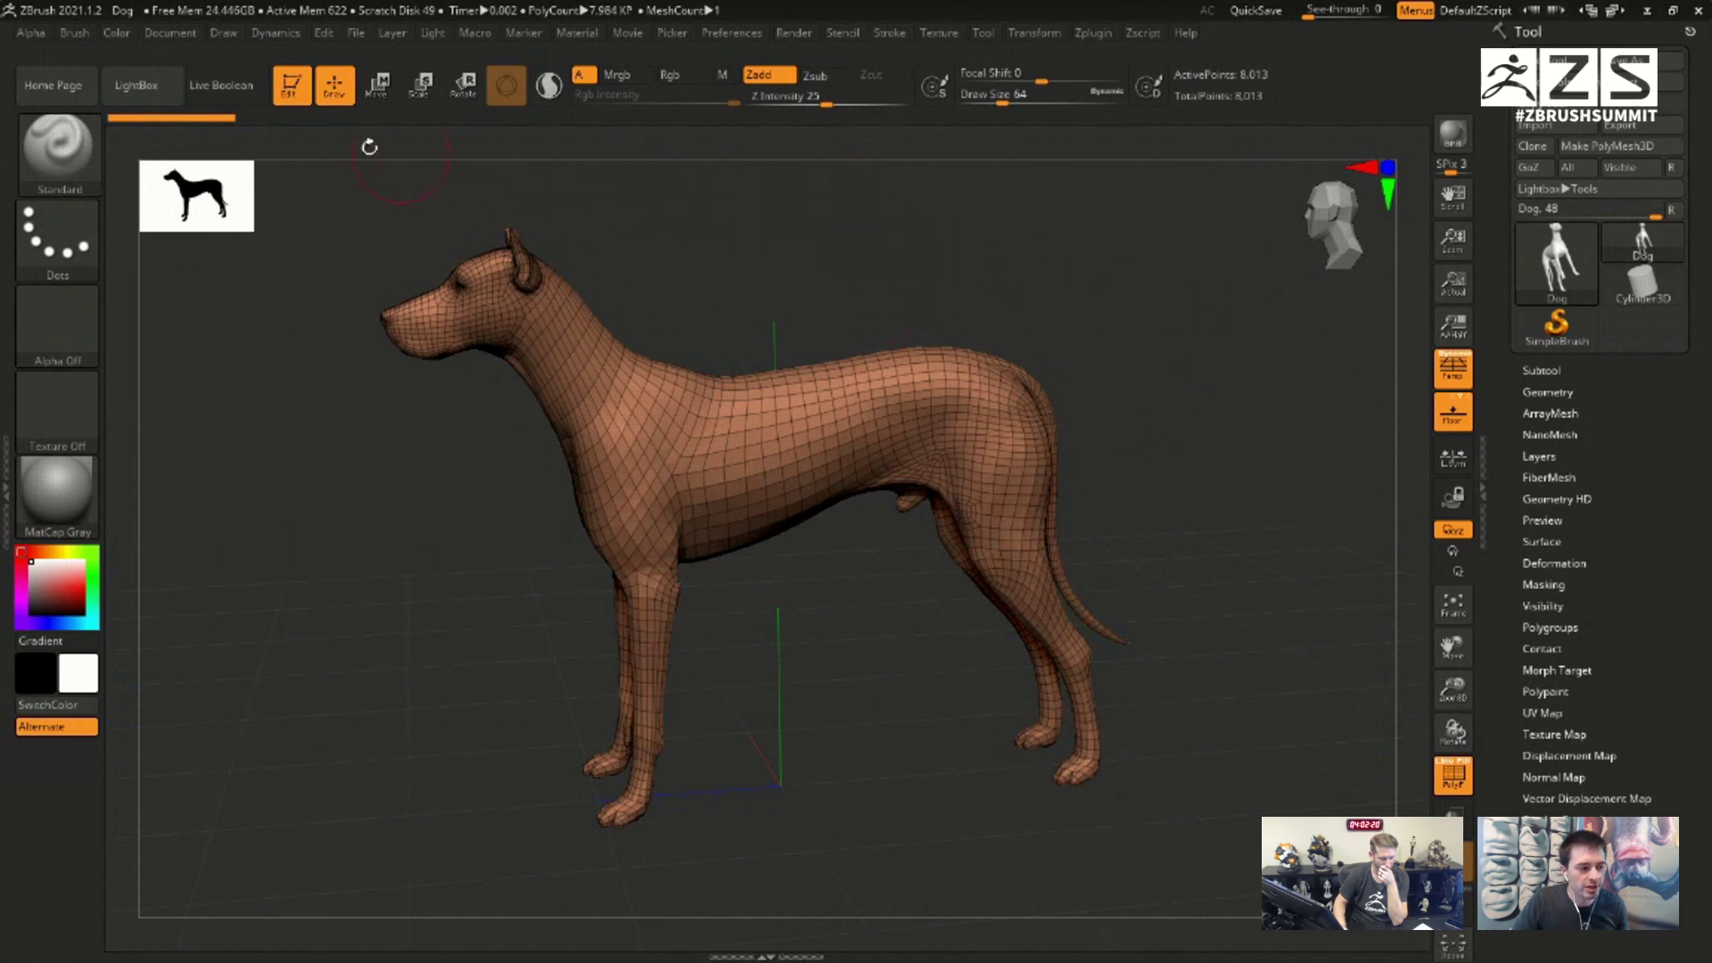
key("ctrl+shift")
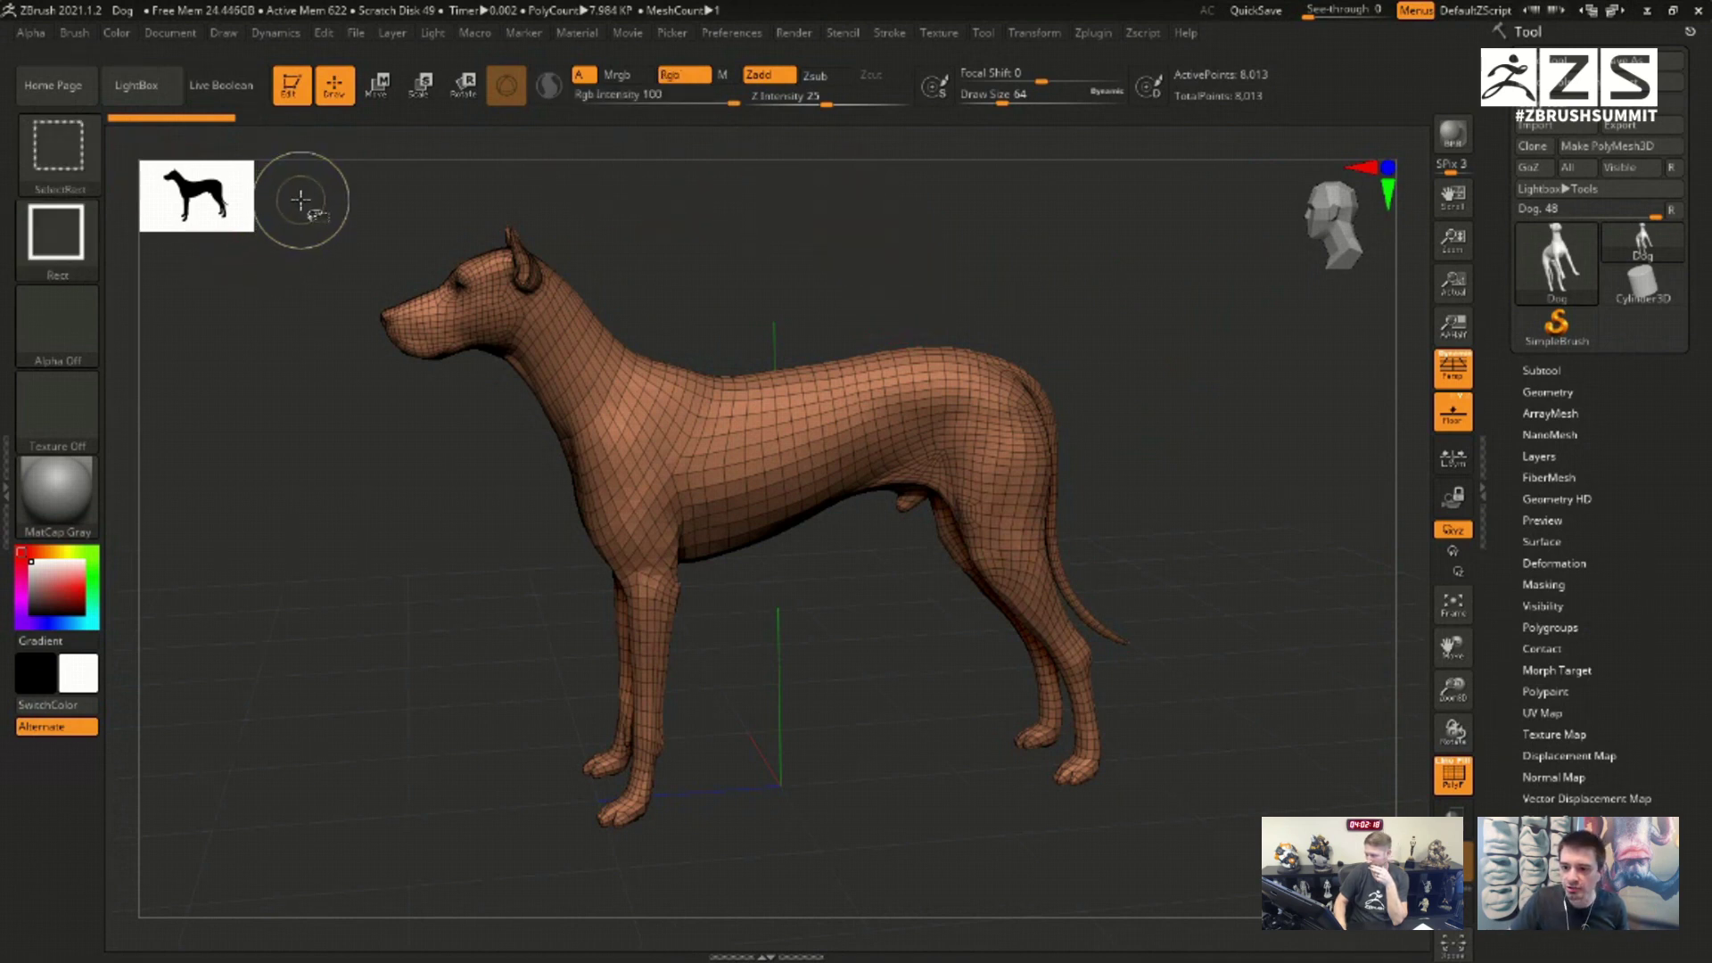
left_click(68, 168)
mouse_move(389, 248)
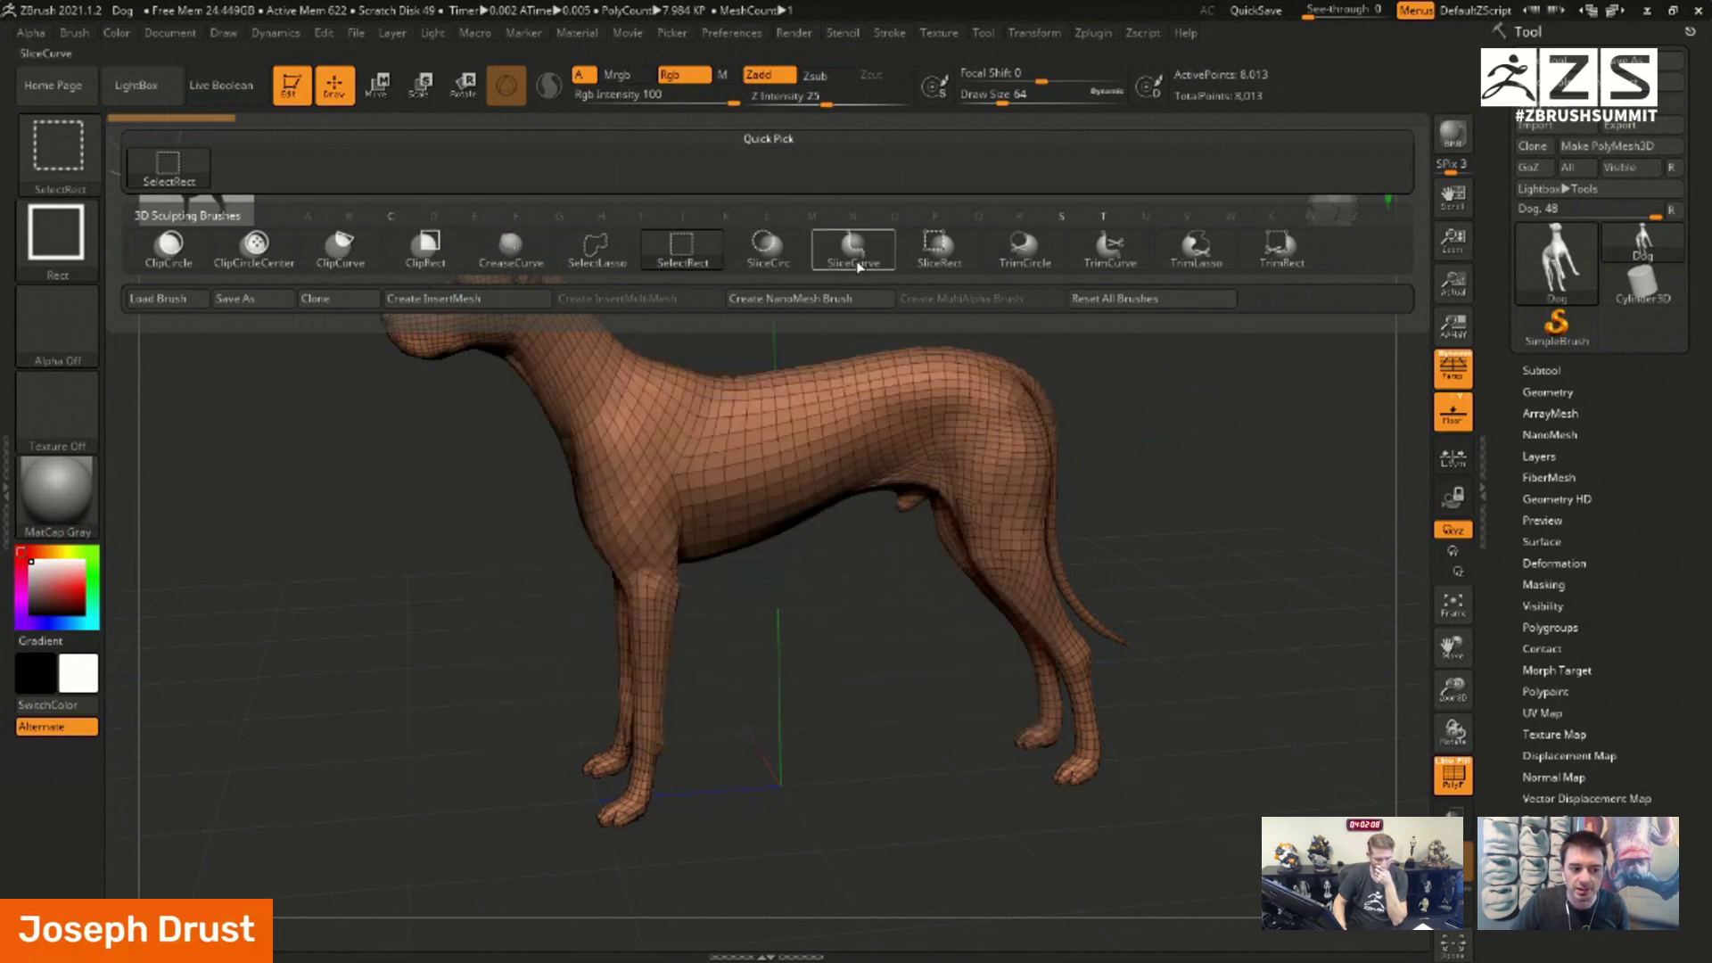
mouse_move(859, 265)
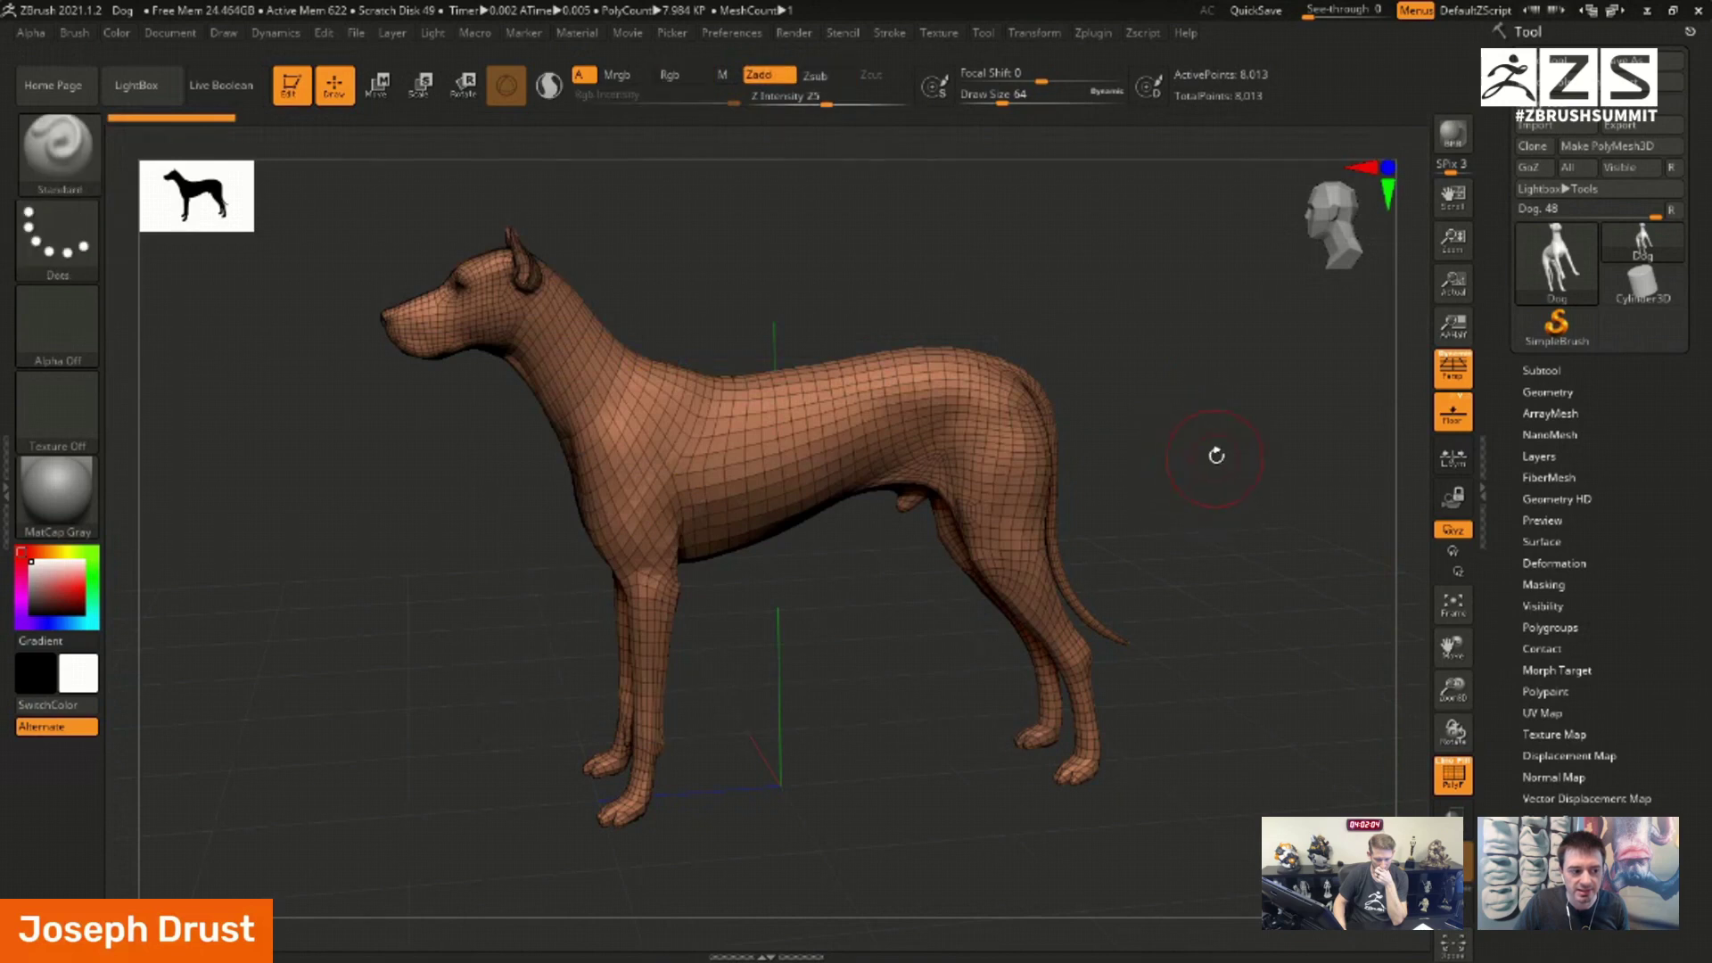
mouse_move(1216, 451)
left_mouse_down()
mouse_move(1137, 433)
mouse_move(1224, 404)
left_mouse_up()
key("p")
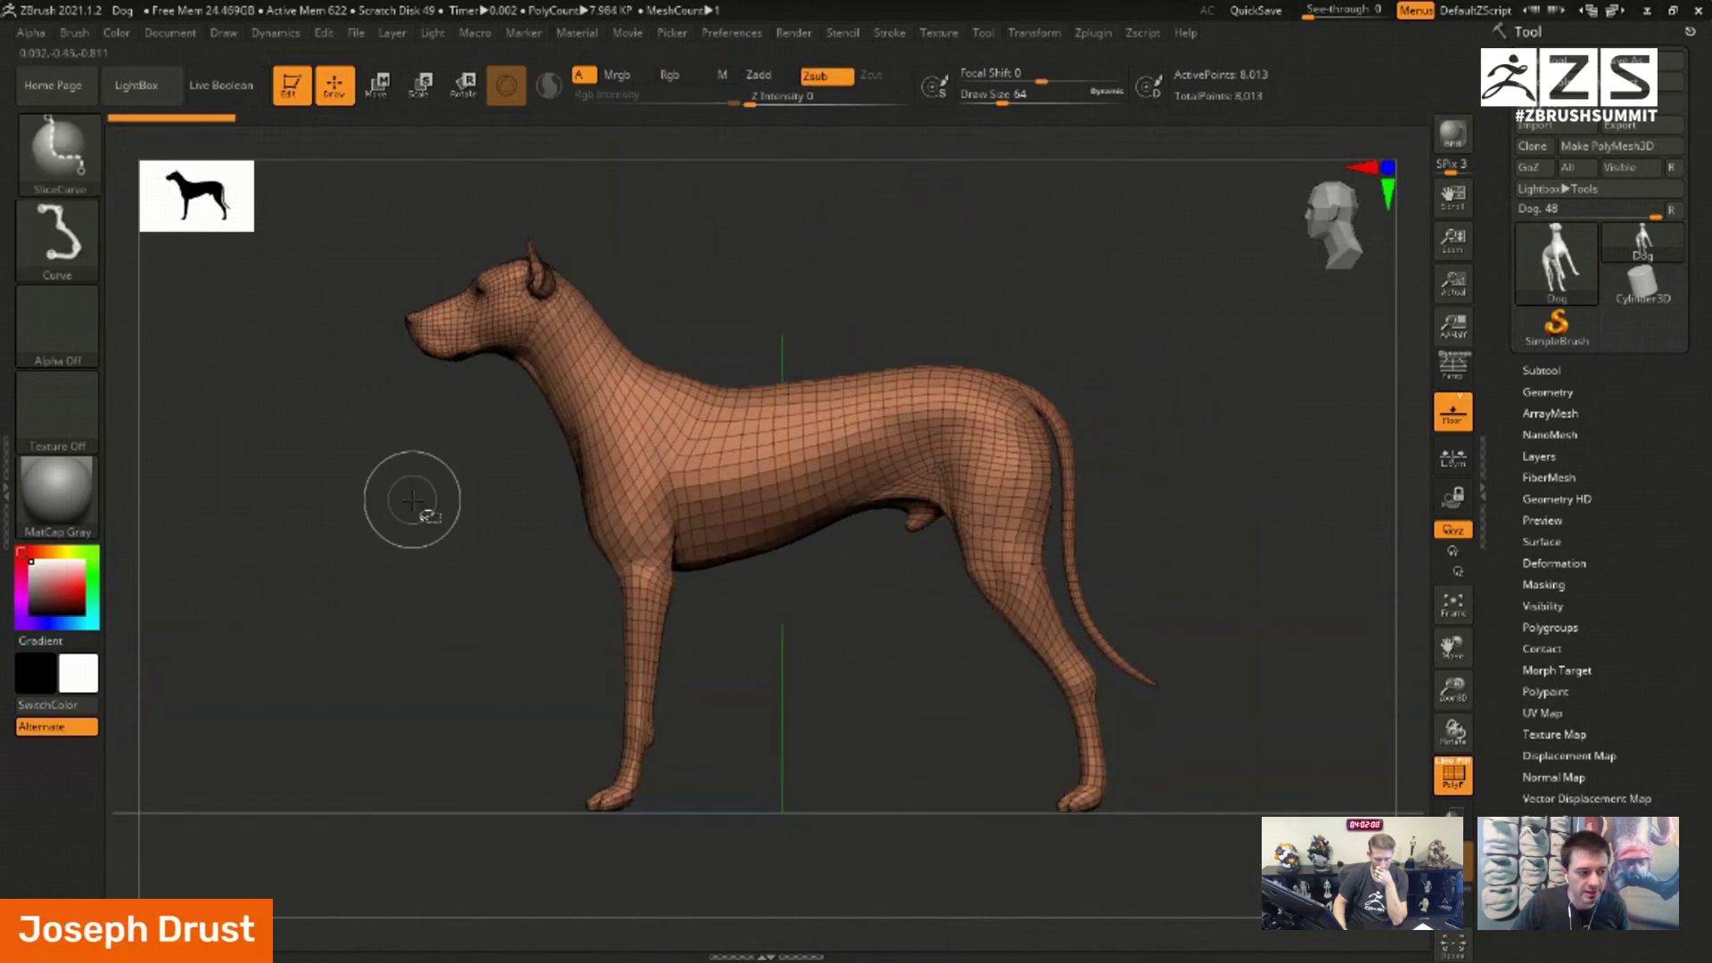
left_click_drag(416, 496, 719, 255, "ctrl+shift")
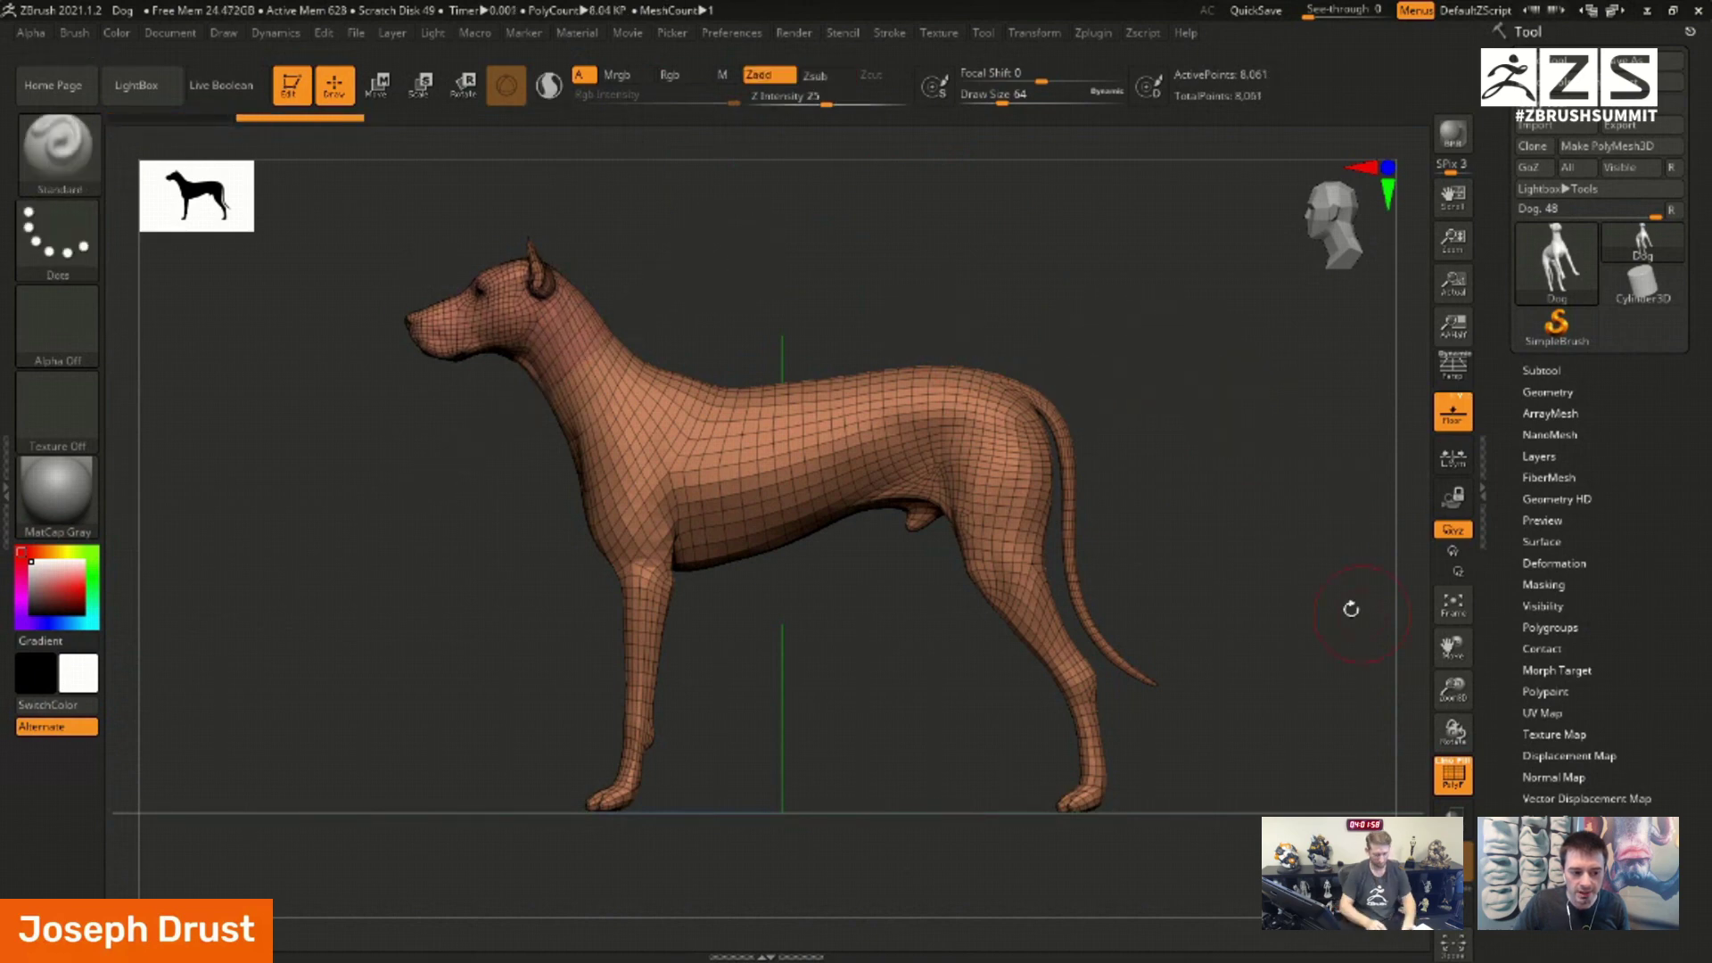
Step: Try another diagonal slice across the neck with the polyframe hidden, inspect it with the polyframe shown, and undo it
mouse_move(821, 279)
right_mouse_down("ctrl")
mouse_move(810, 268)
mouse_move(968, 429)
right_mouse_up("ctrl")
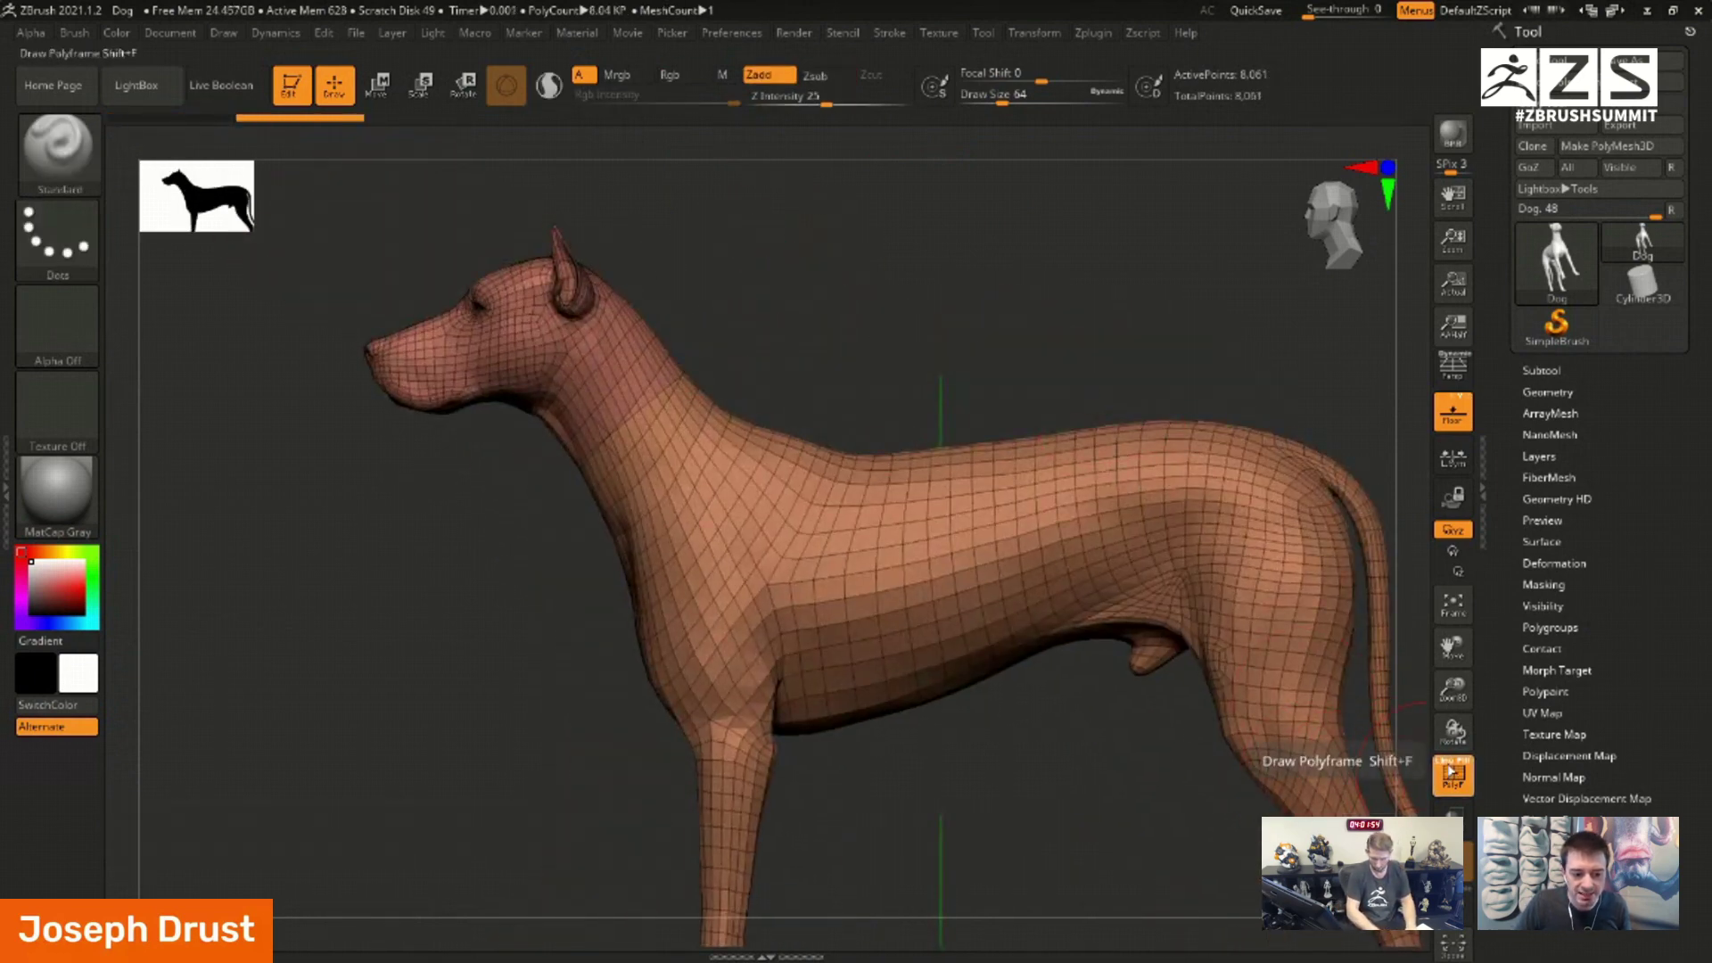
left_click(1451, 768)
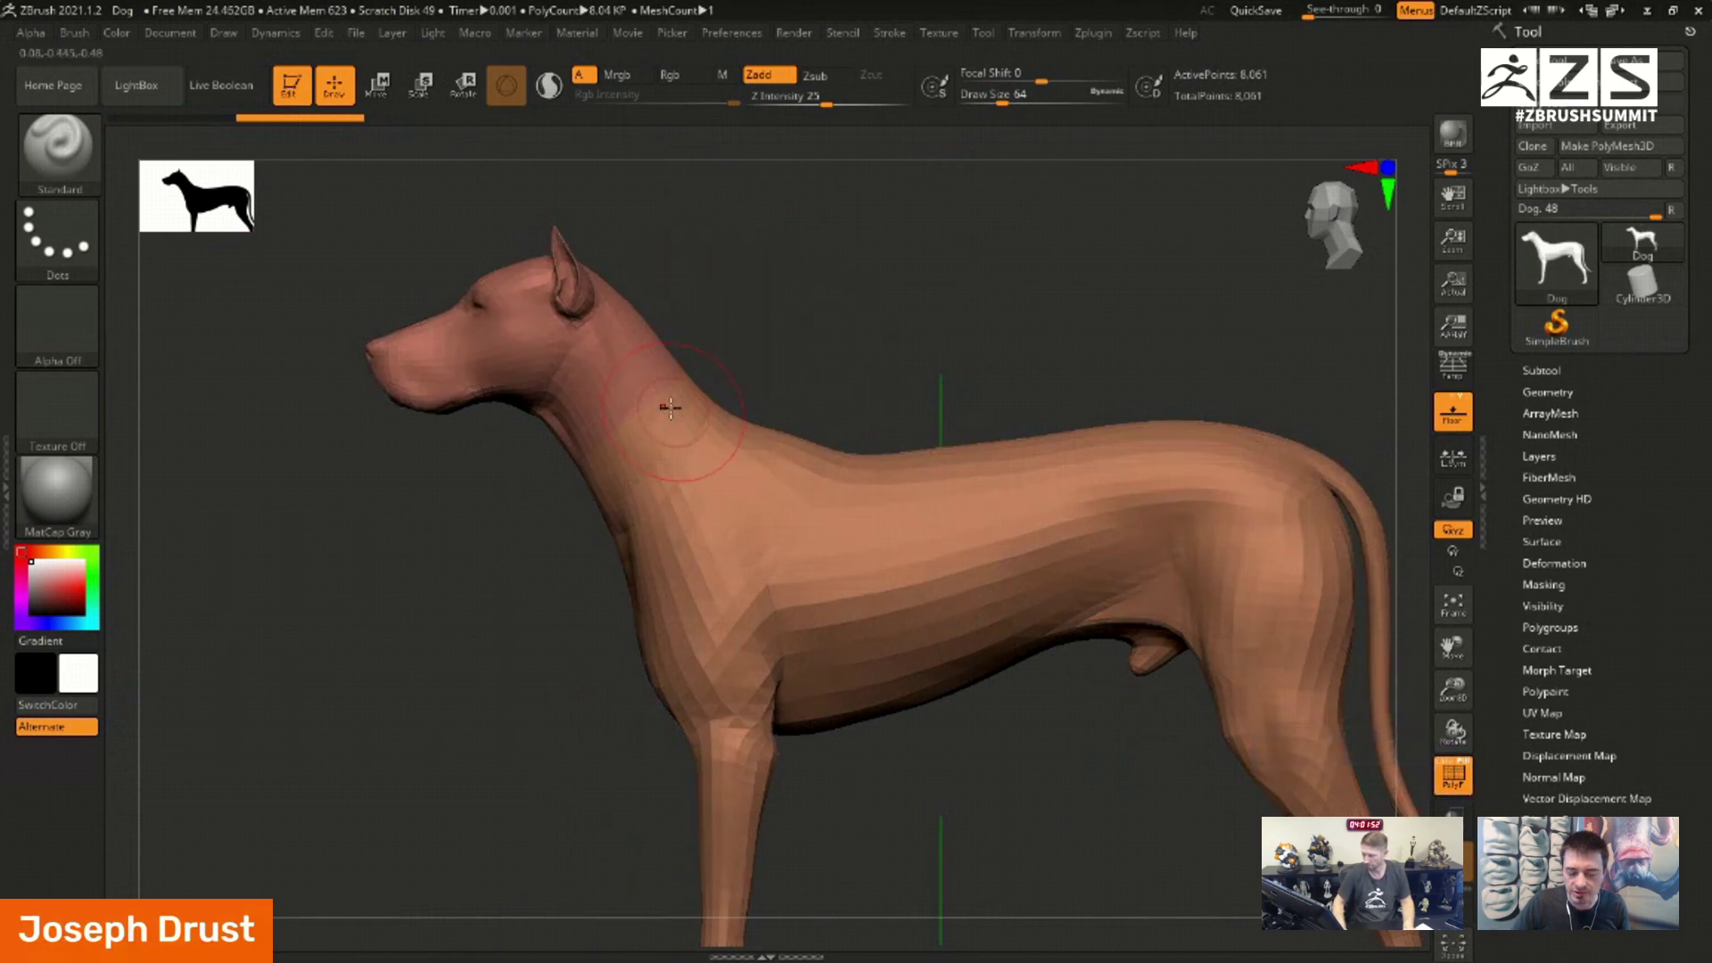
left_click_drag(443, 574, 825, 309, "ctrl+shift")
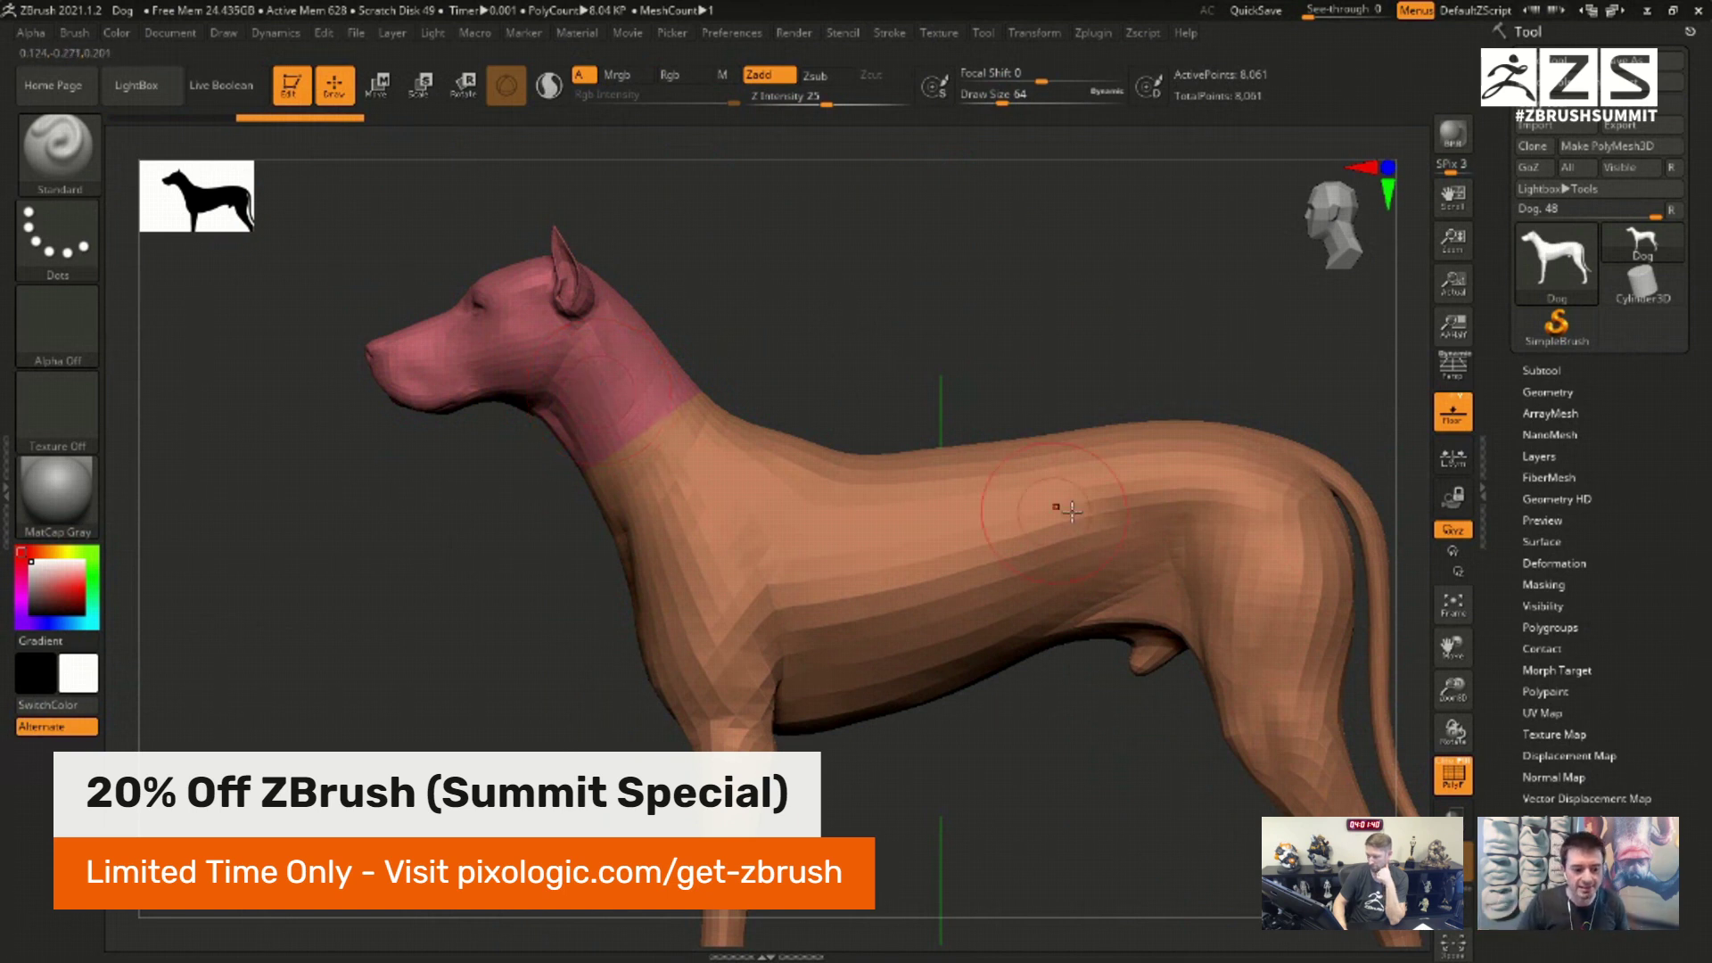
left_click(1446, 763)
left_click_drag(935, 294, 555, 354, "alt")
left_click_drag(827, 260, 883, 318, "alt")
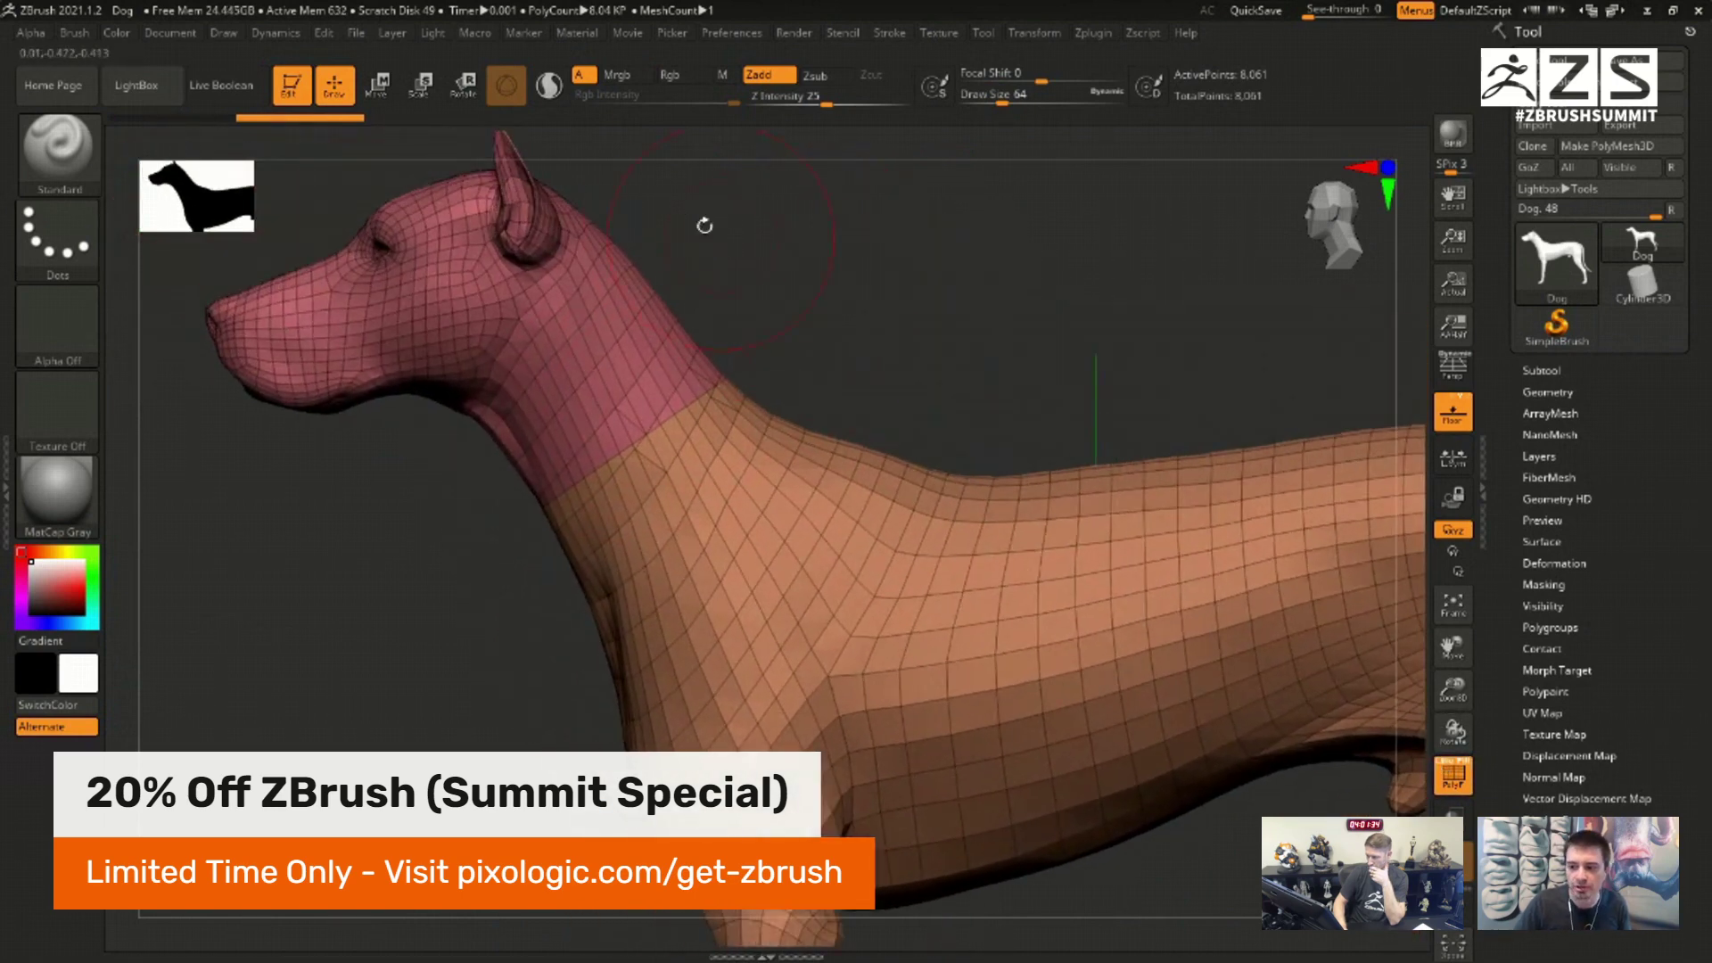
key("ctrl+z")
Step: Slice diagonally across the neck so the head and body become separate polygroups, and compare the model with polyframe off and on
mouse_move(433, 581)
left_mouse_down("ctrl+shift")
mouse_move(816, 261)
mouse_move(796, 272)
left_mouse_up("ctrl+shift")
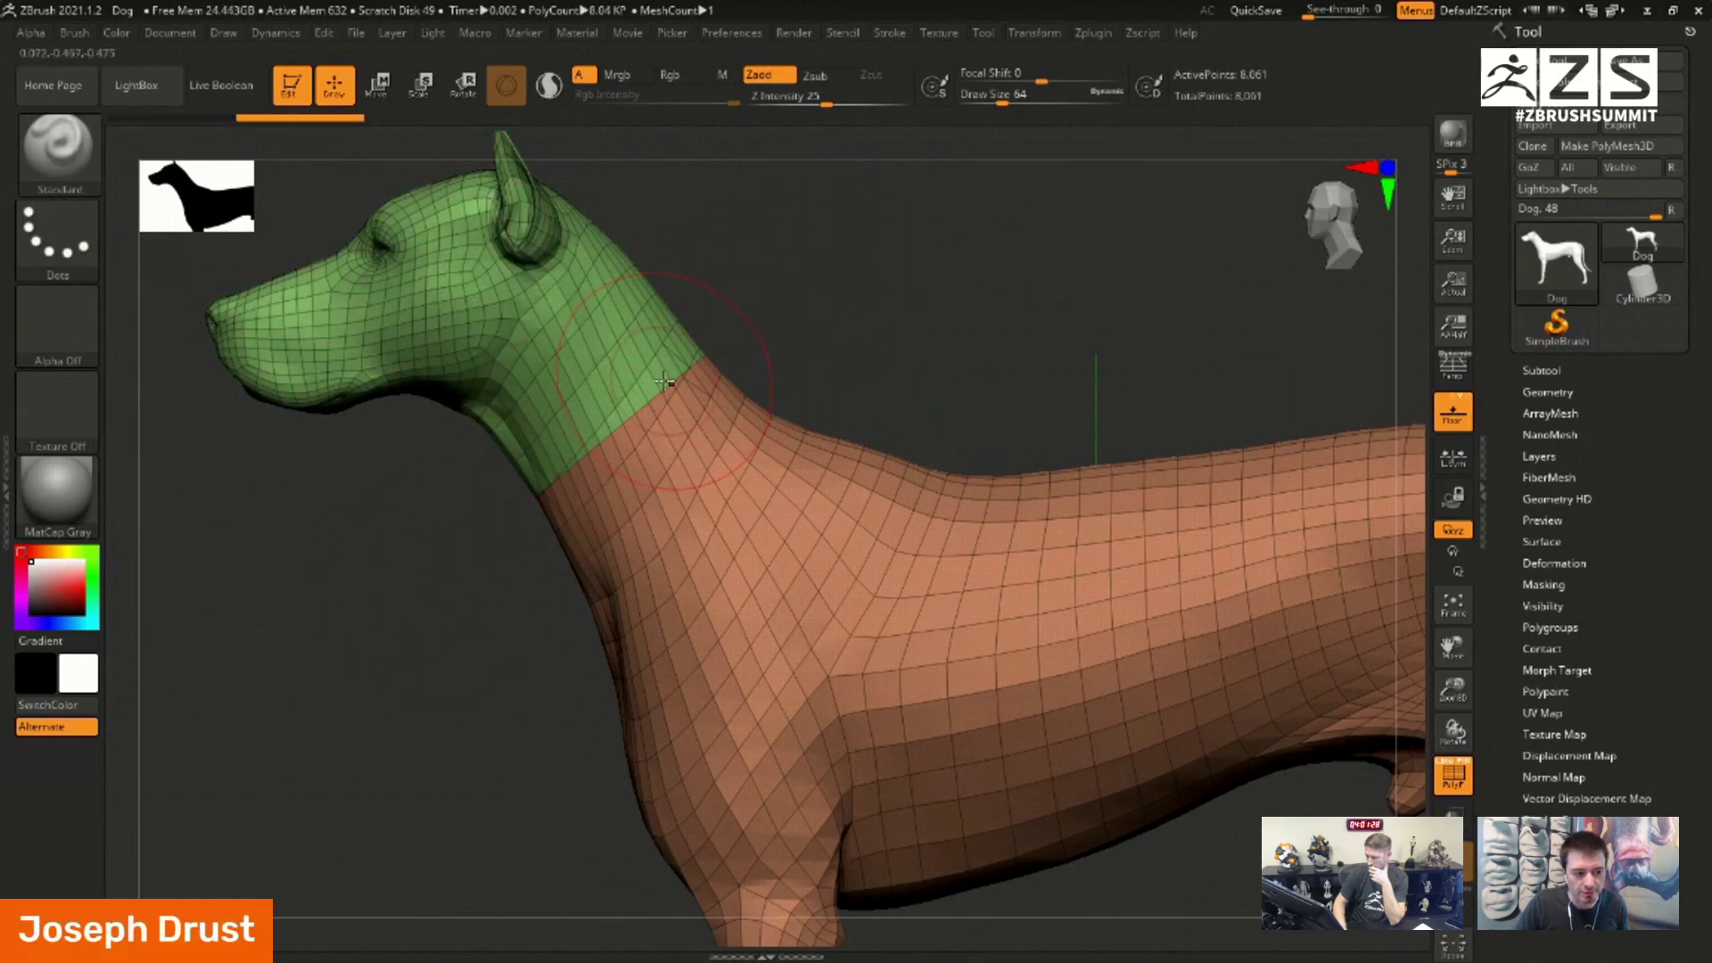
left_click_drag(893, 353, 876, 306, "alt")
left_click(1462, 785)
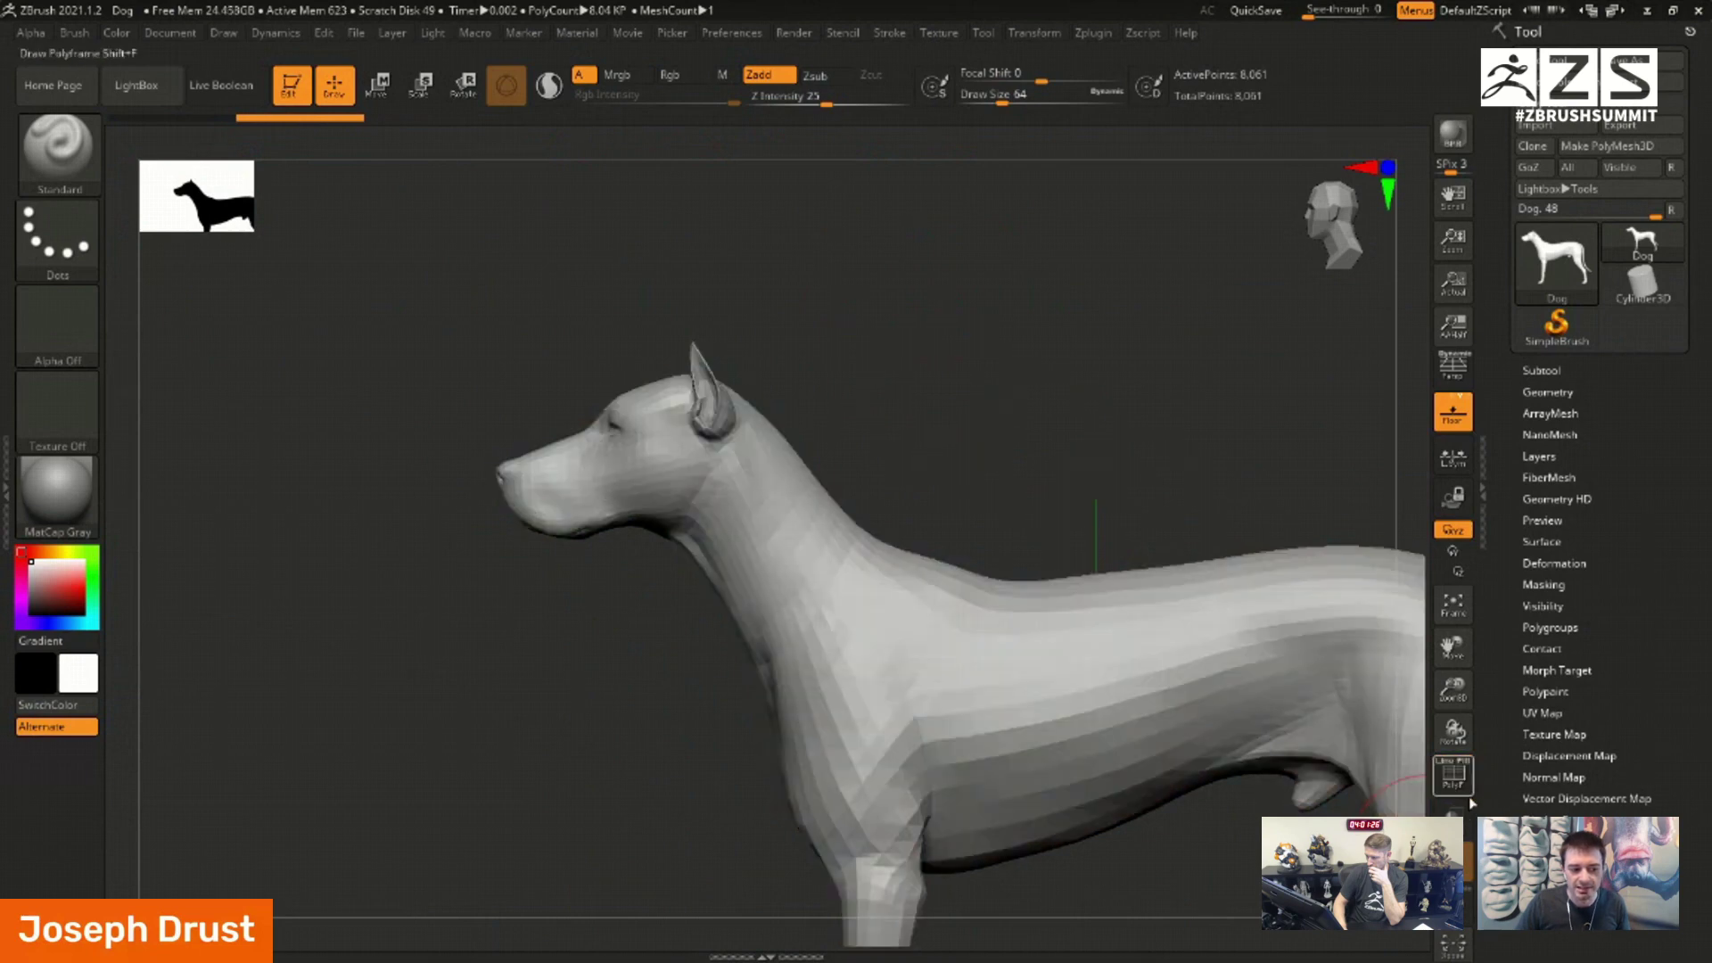
left_click(1462, 785)
left_click_drag(850, 377, 775, 319, "alt")
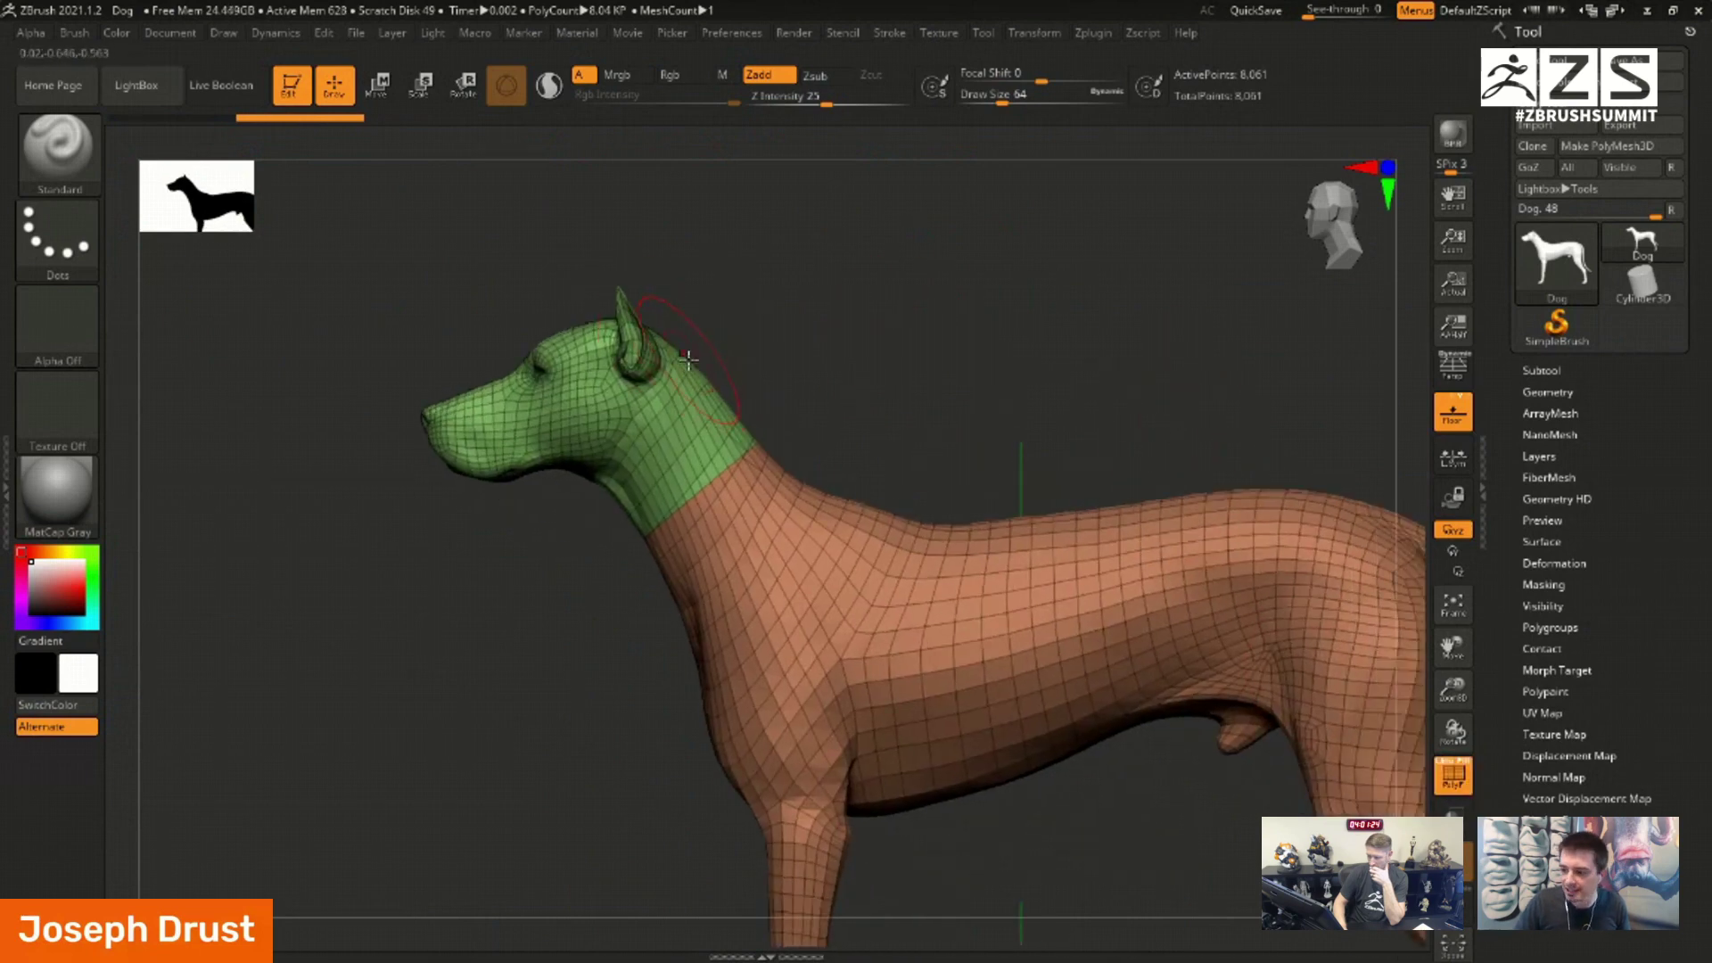
Step: Switch the selection brush to SelectRect, isolate the head polygroup to check it, and restore the visibility of the whole dog
key("ctrl+shift")
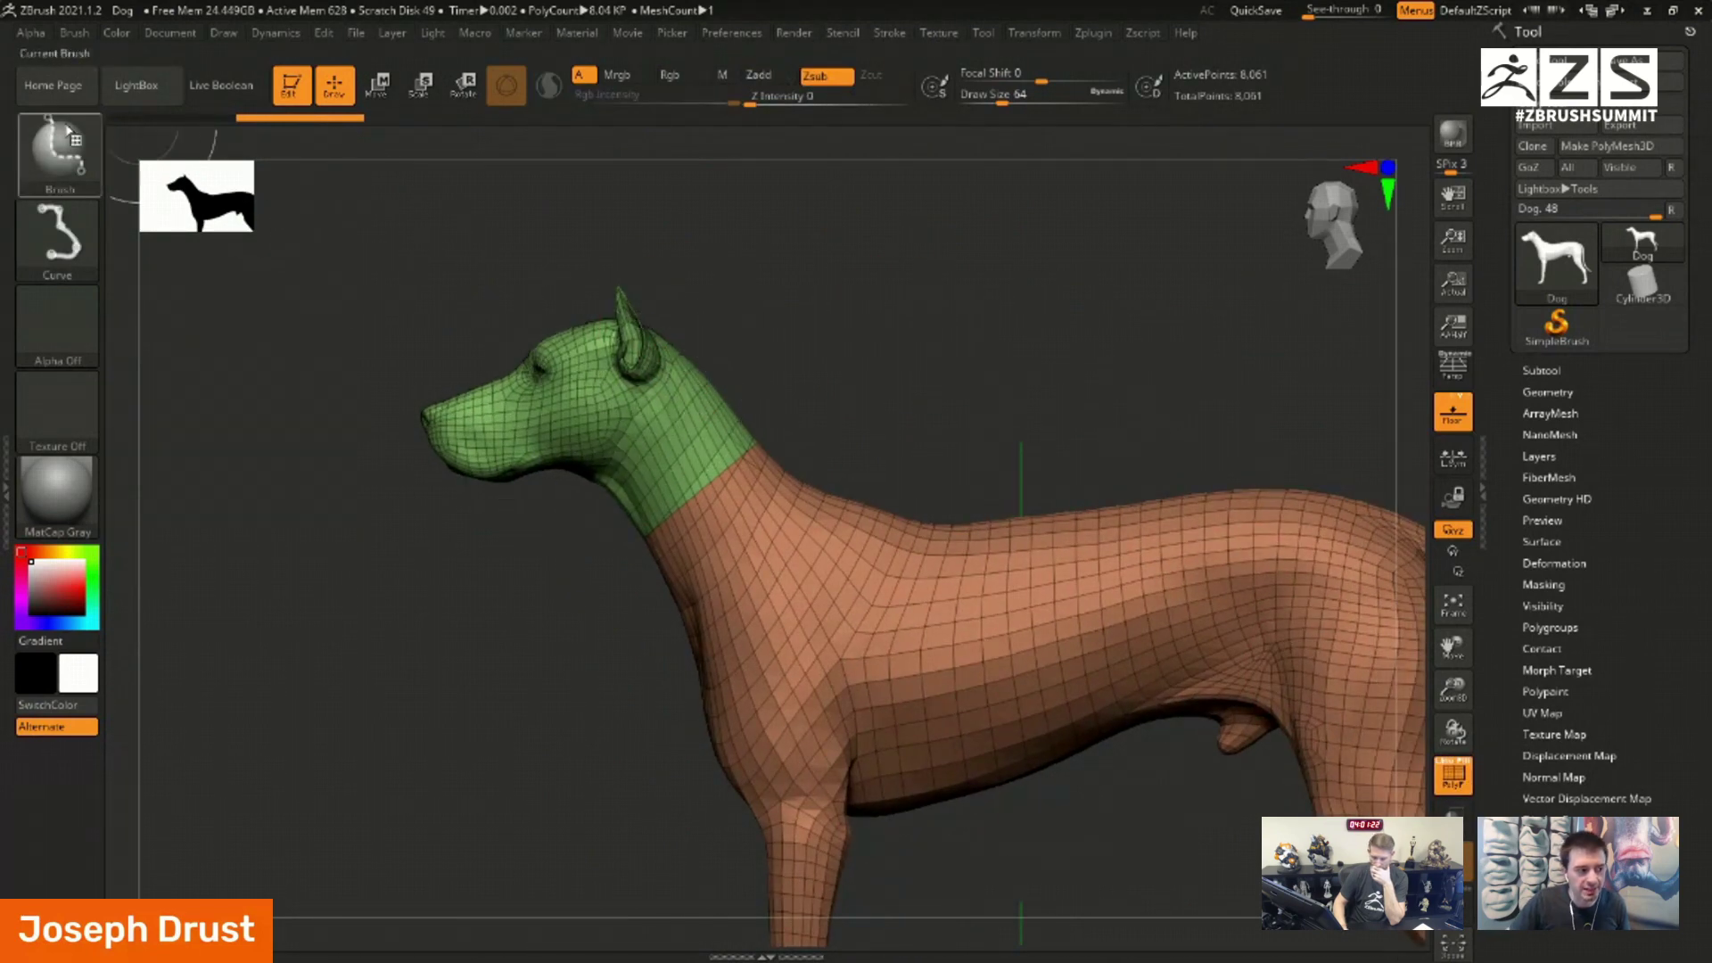
key("b")
left_click(687, 255)
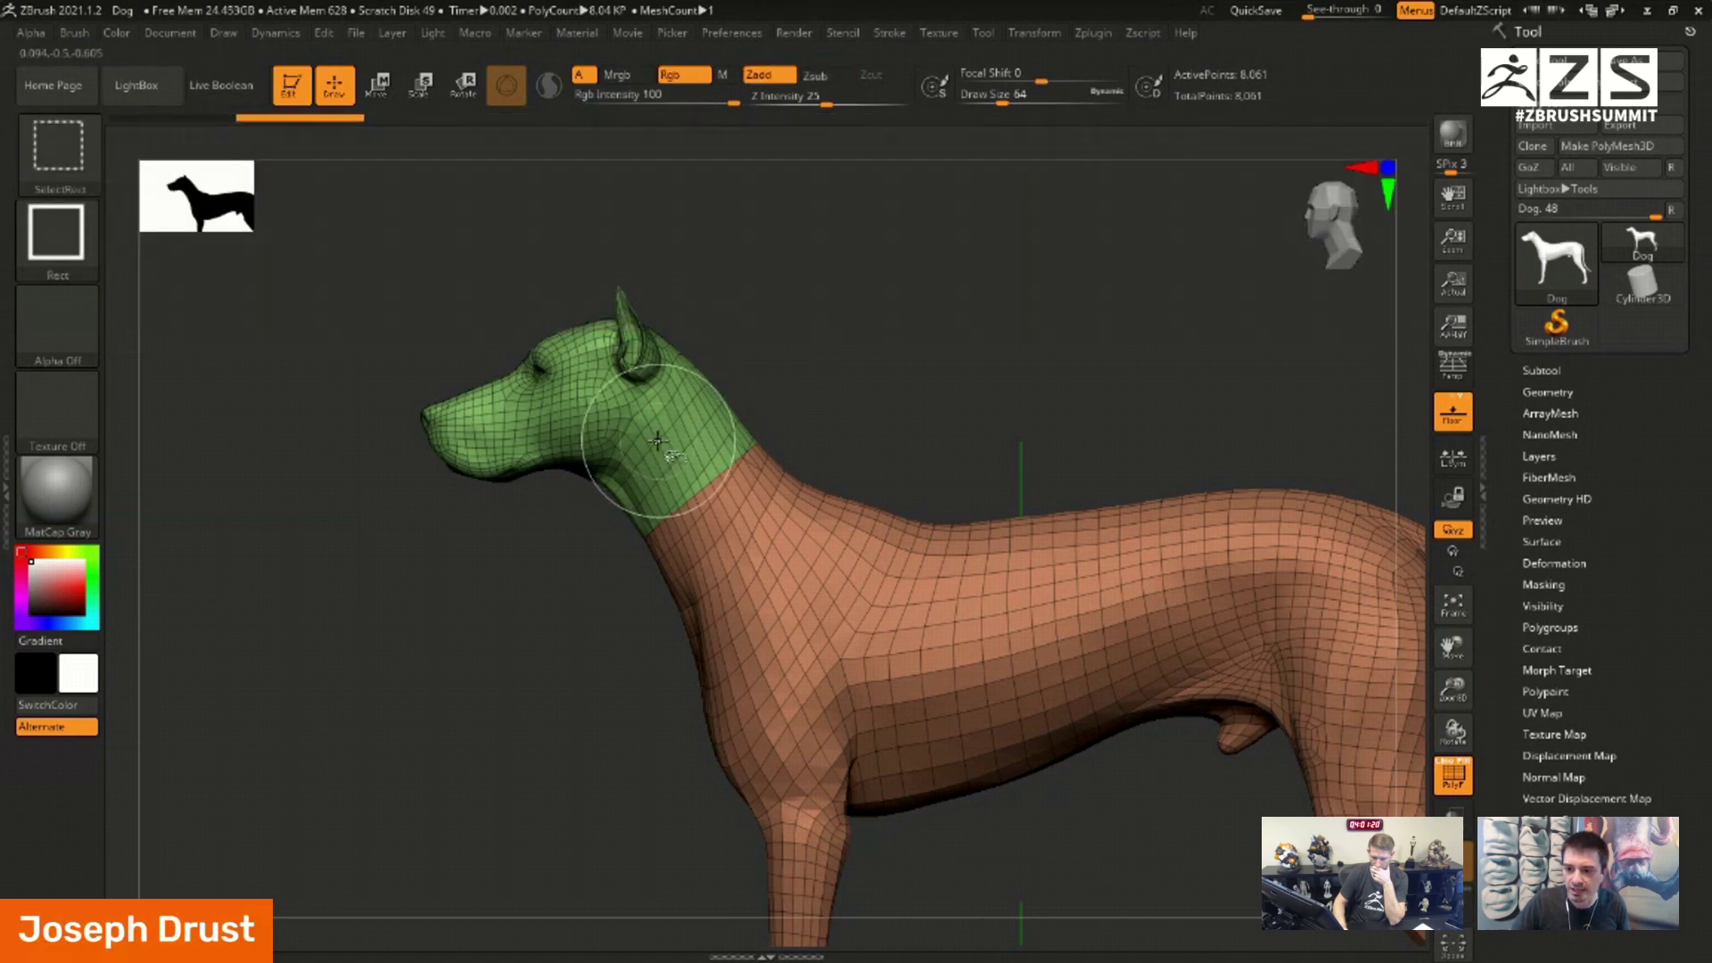
left_click(697, 373, "ctrl+shift")
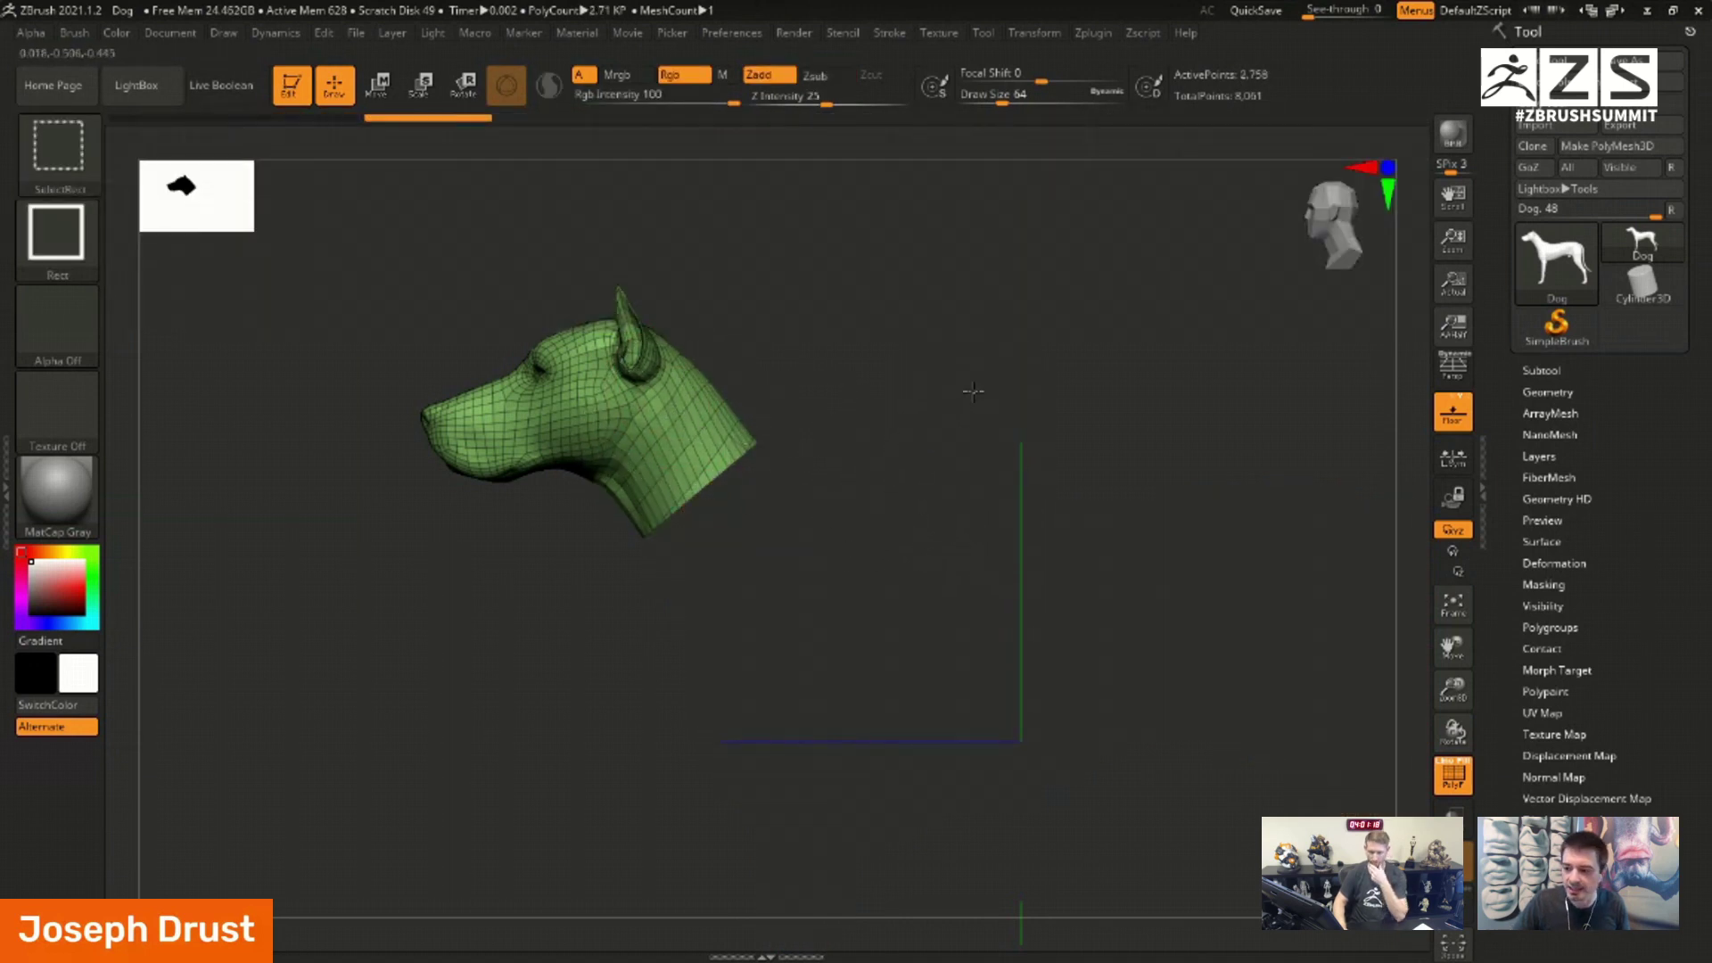
left_click(953, 553, "ctrl+shift")
left_click(949, 575, "ctrl+shift")
left_click(957, 437, "ctrl+shift")
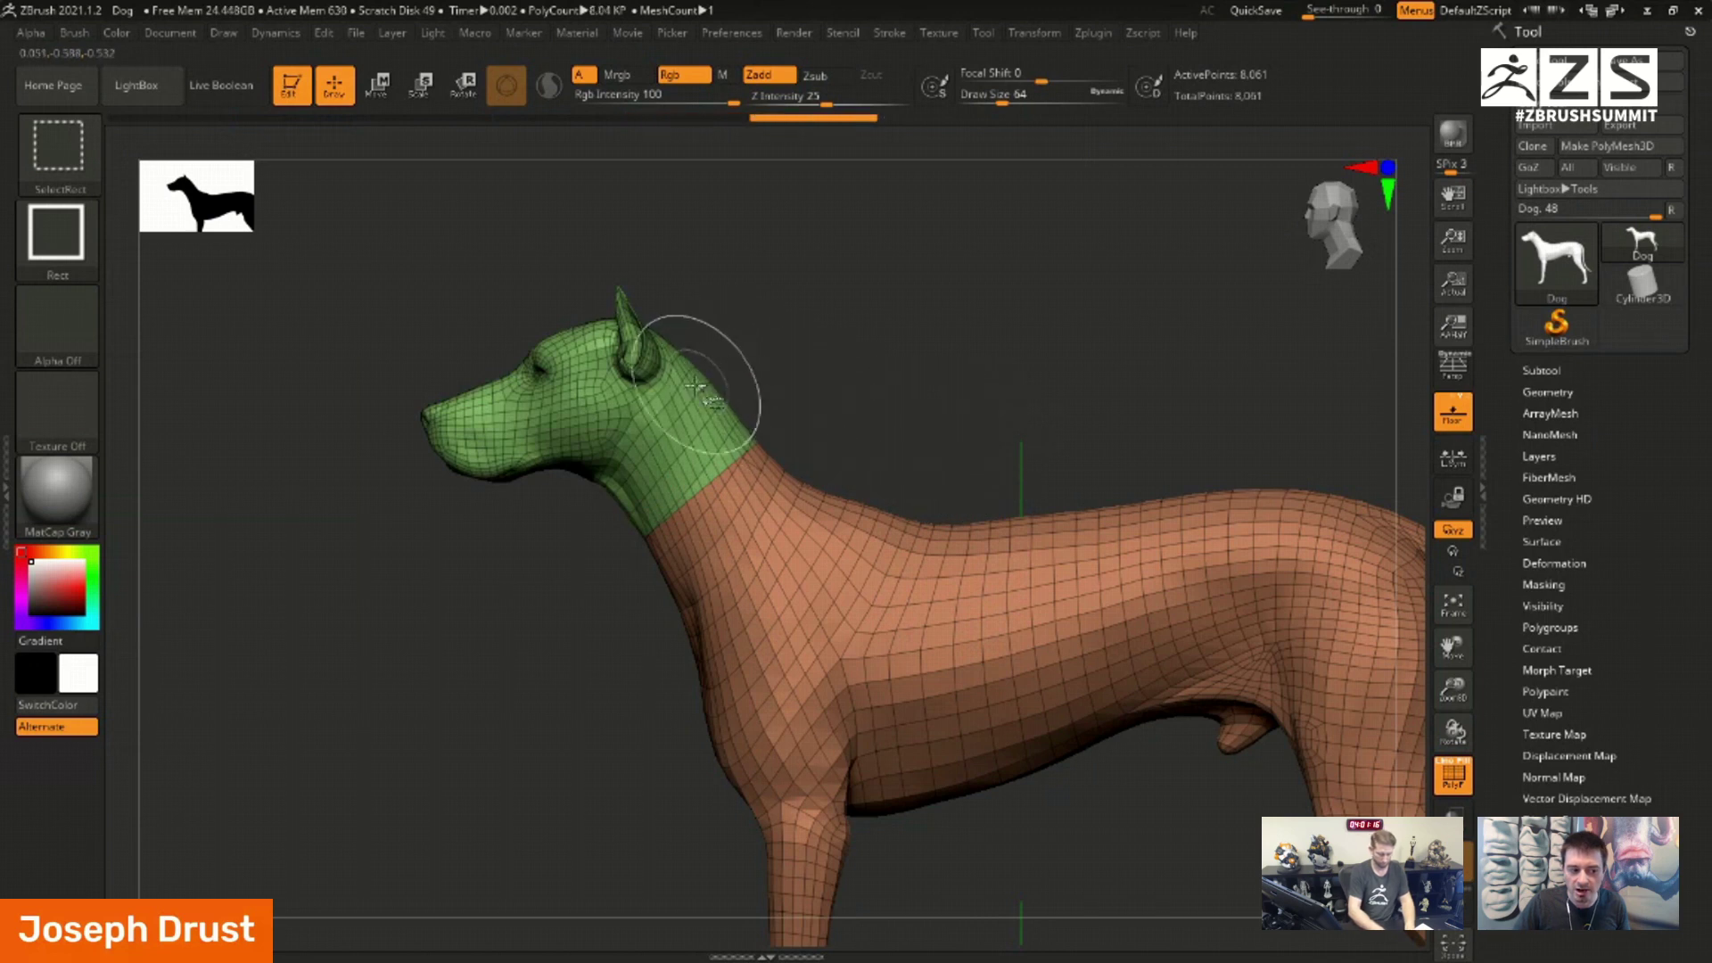
left_click(695, 401, "ctrl+shift")
left_click(841, 363, "ctrl+shift")
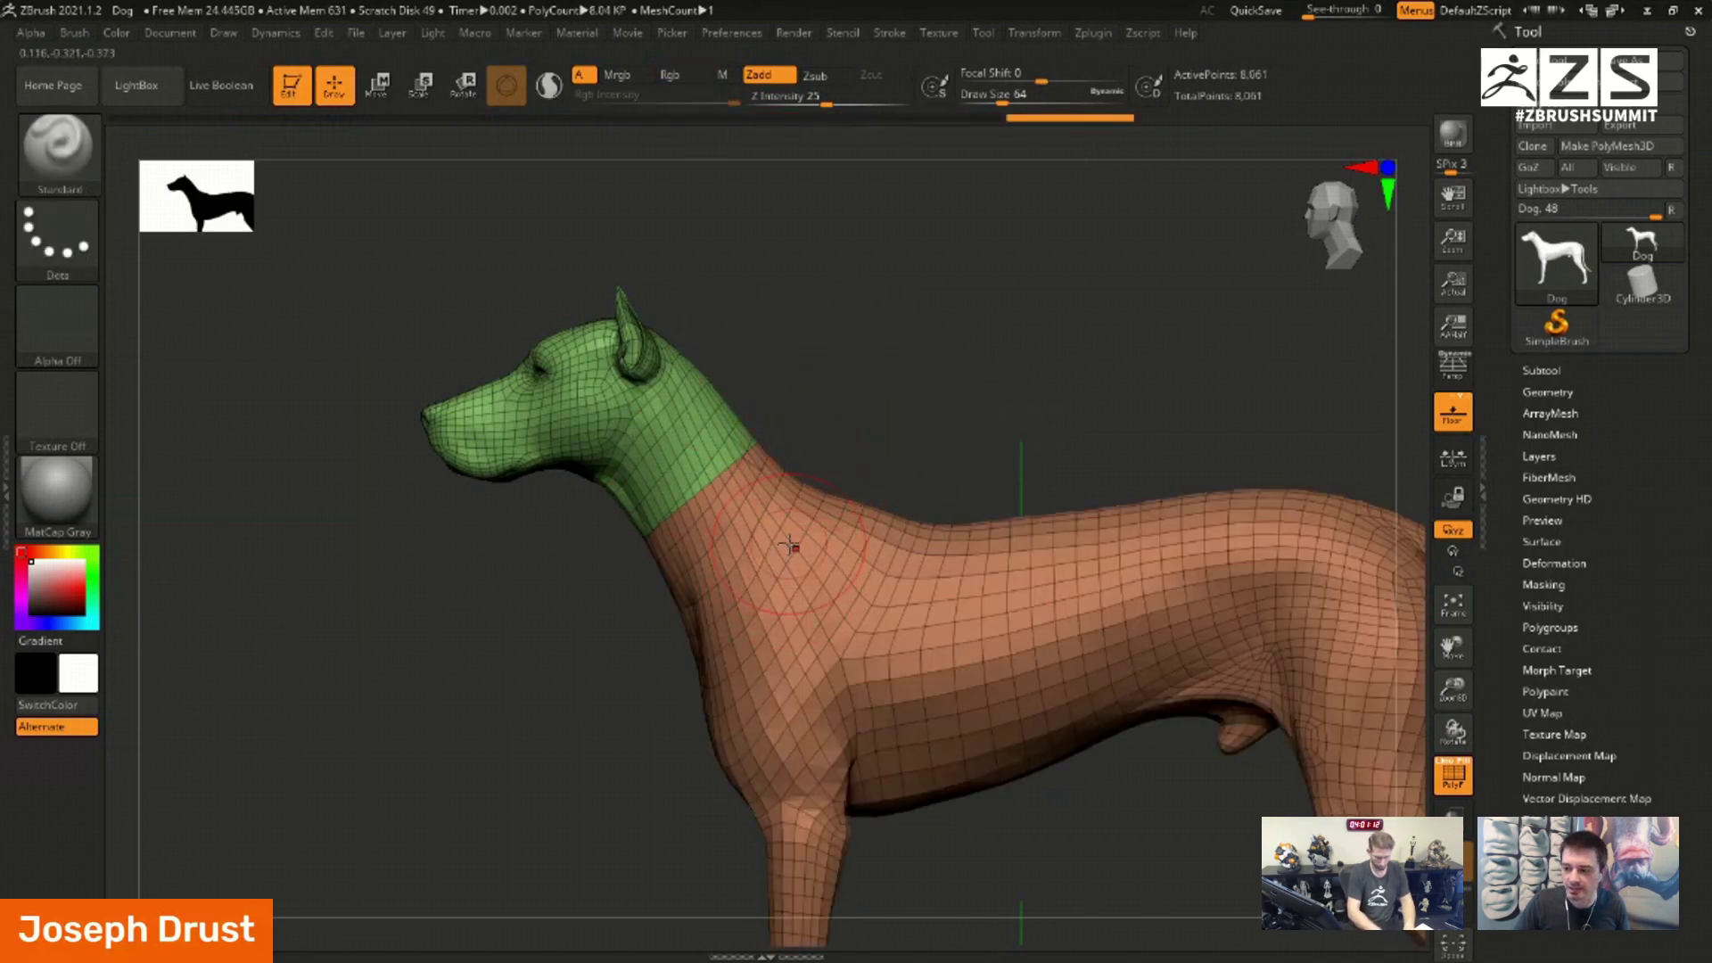
Step: Unweld the polygroup borders, isolate the head, move it up and forward off the neck, and show the body again
left_click(1560, 390)
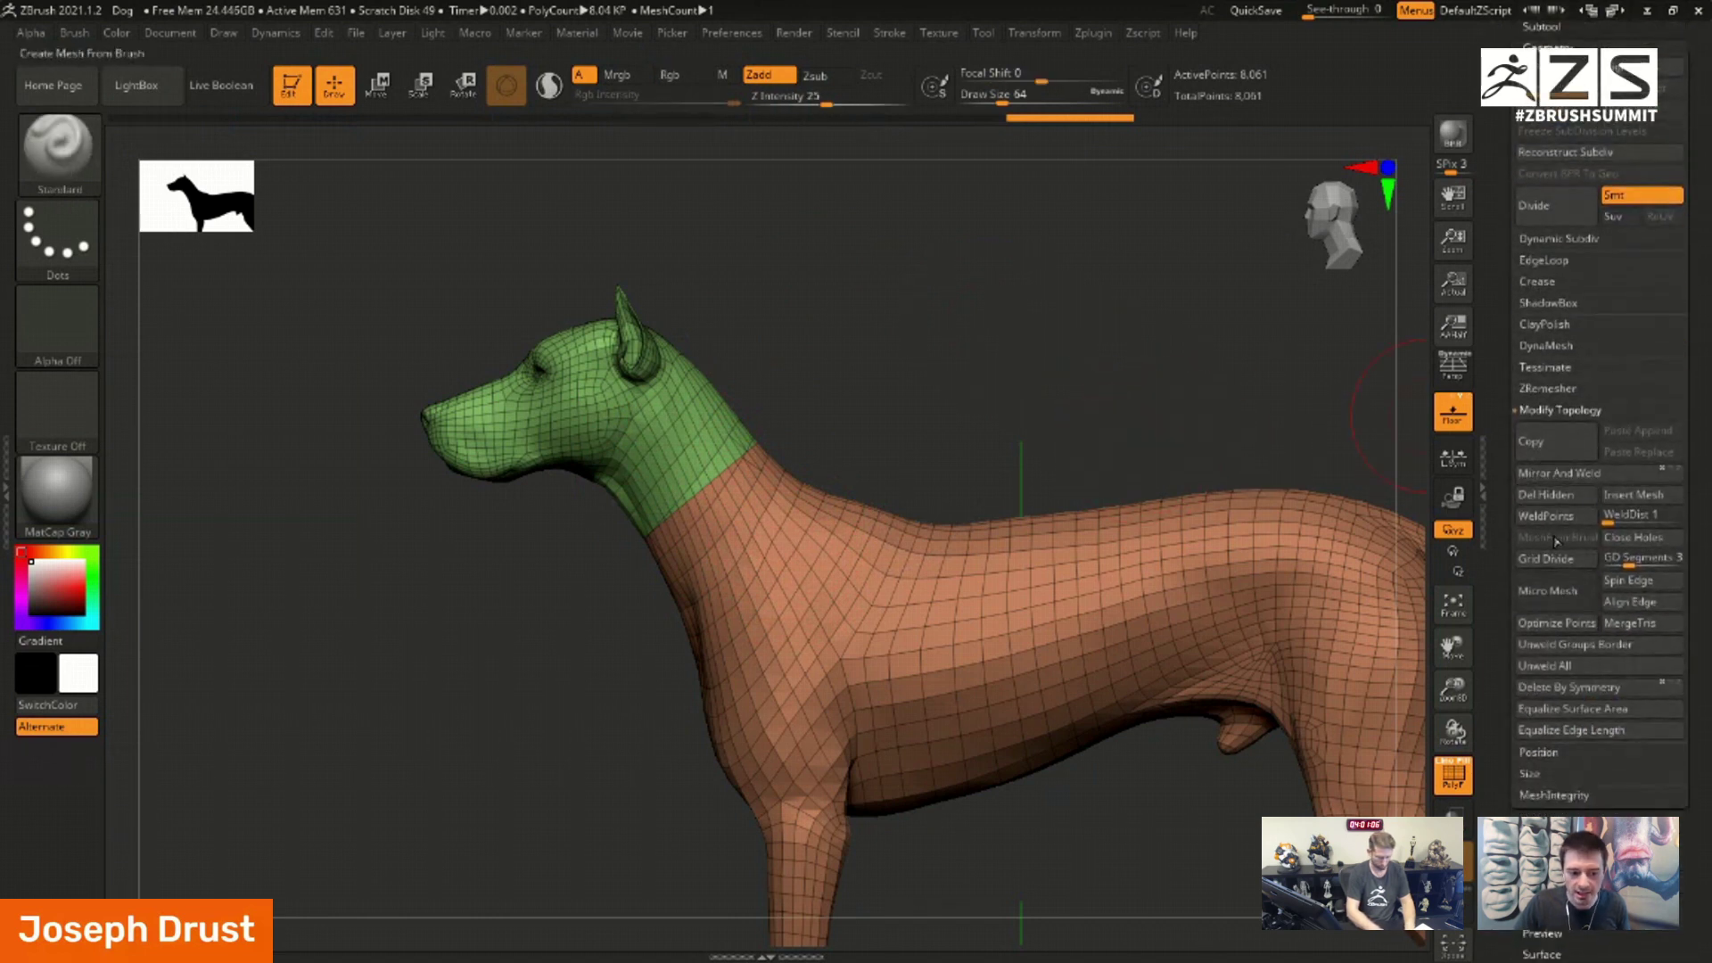
left_click(1575, 649)
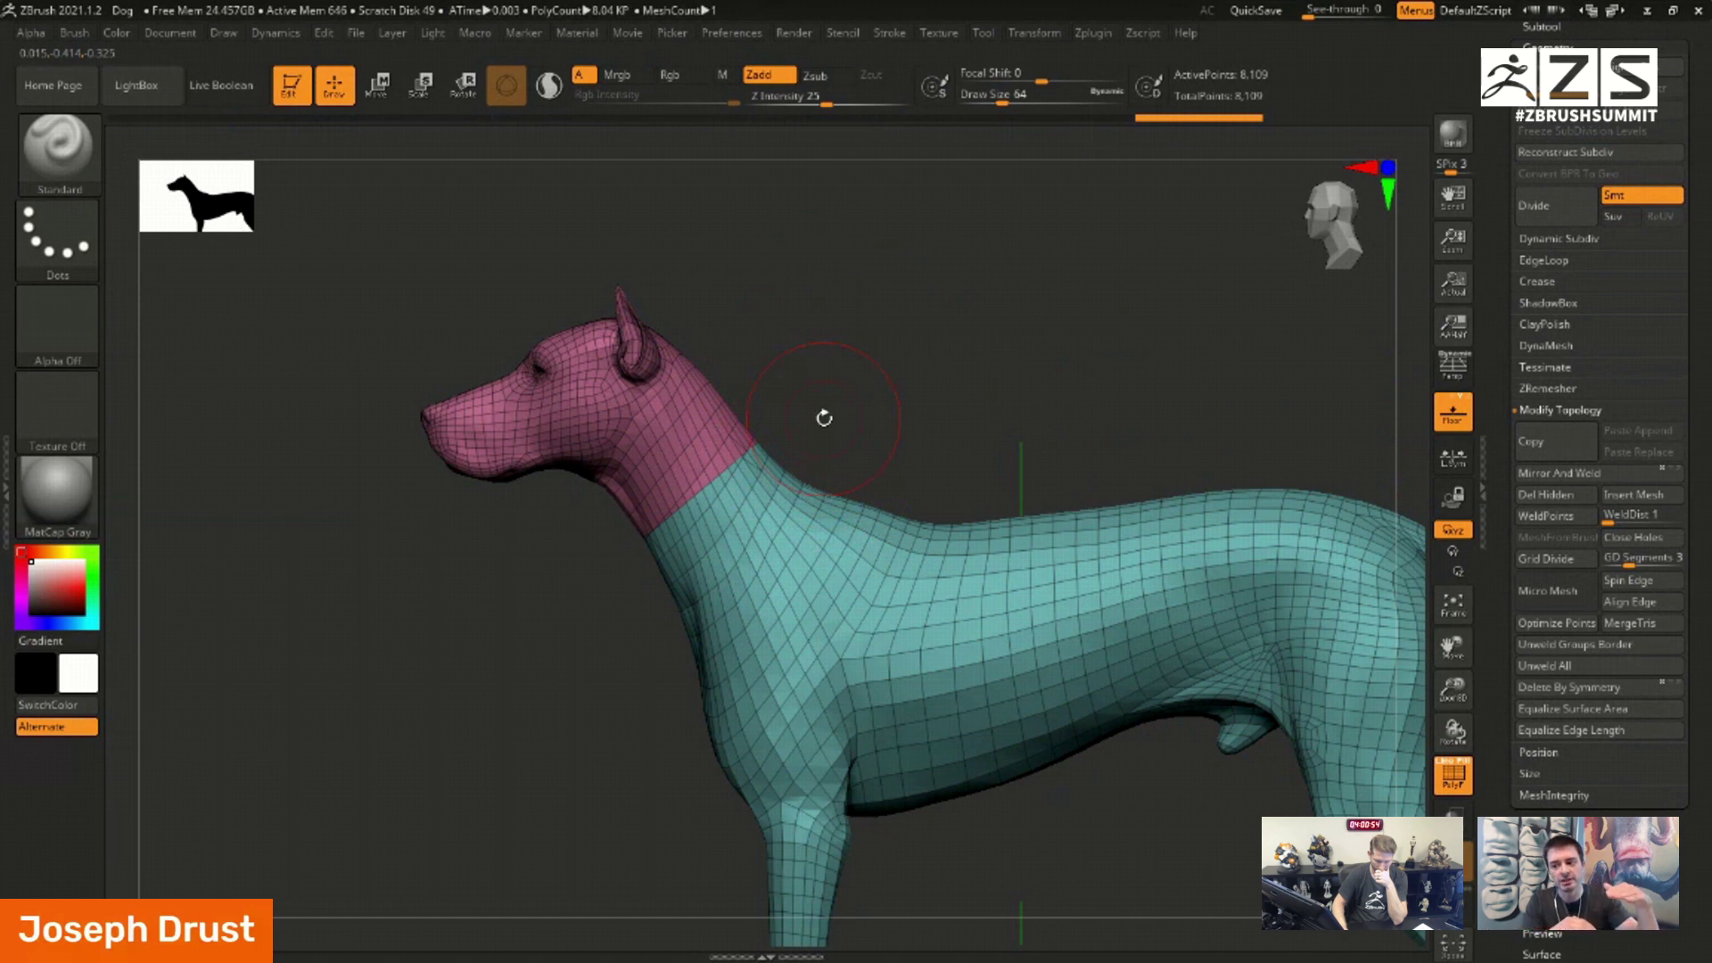
left_click(643, 410, "ctrl+shift")
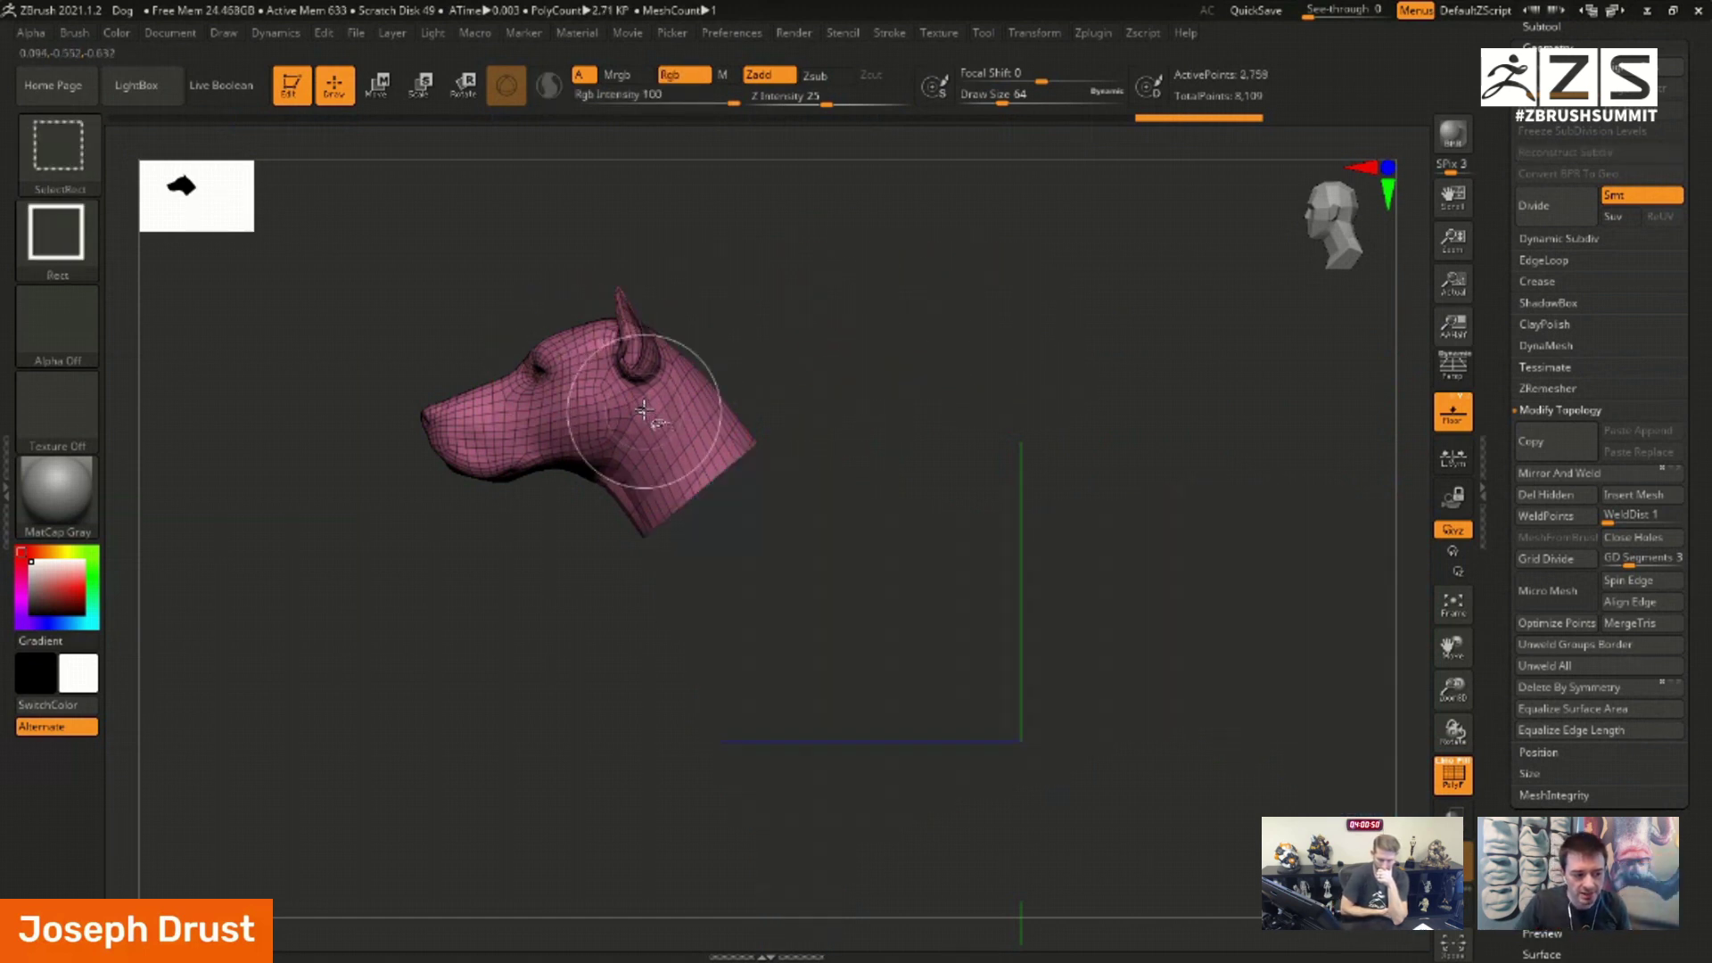
key("w")
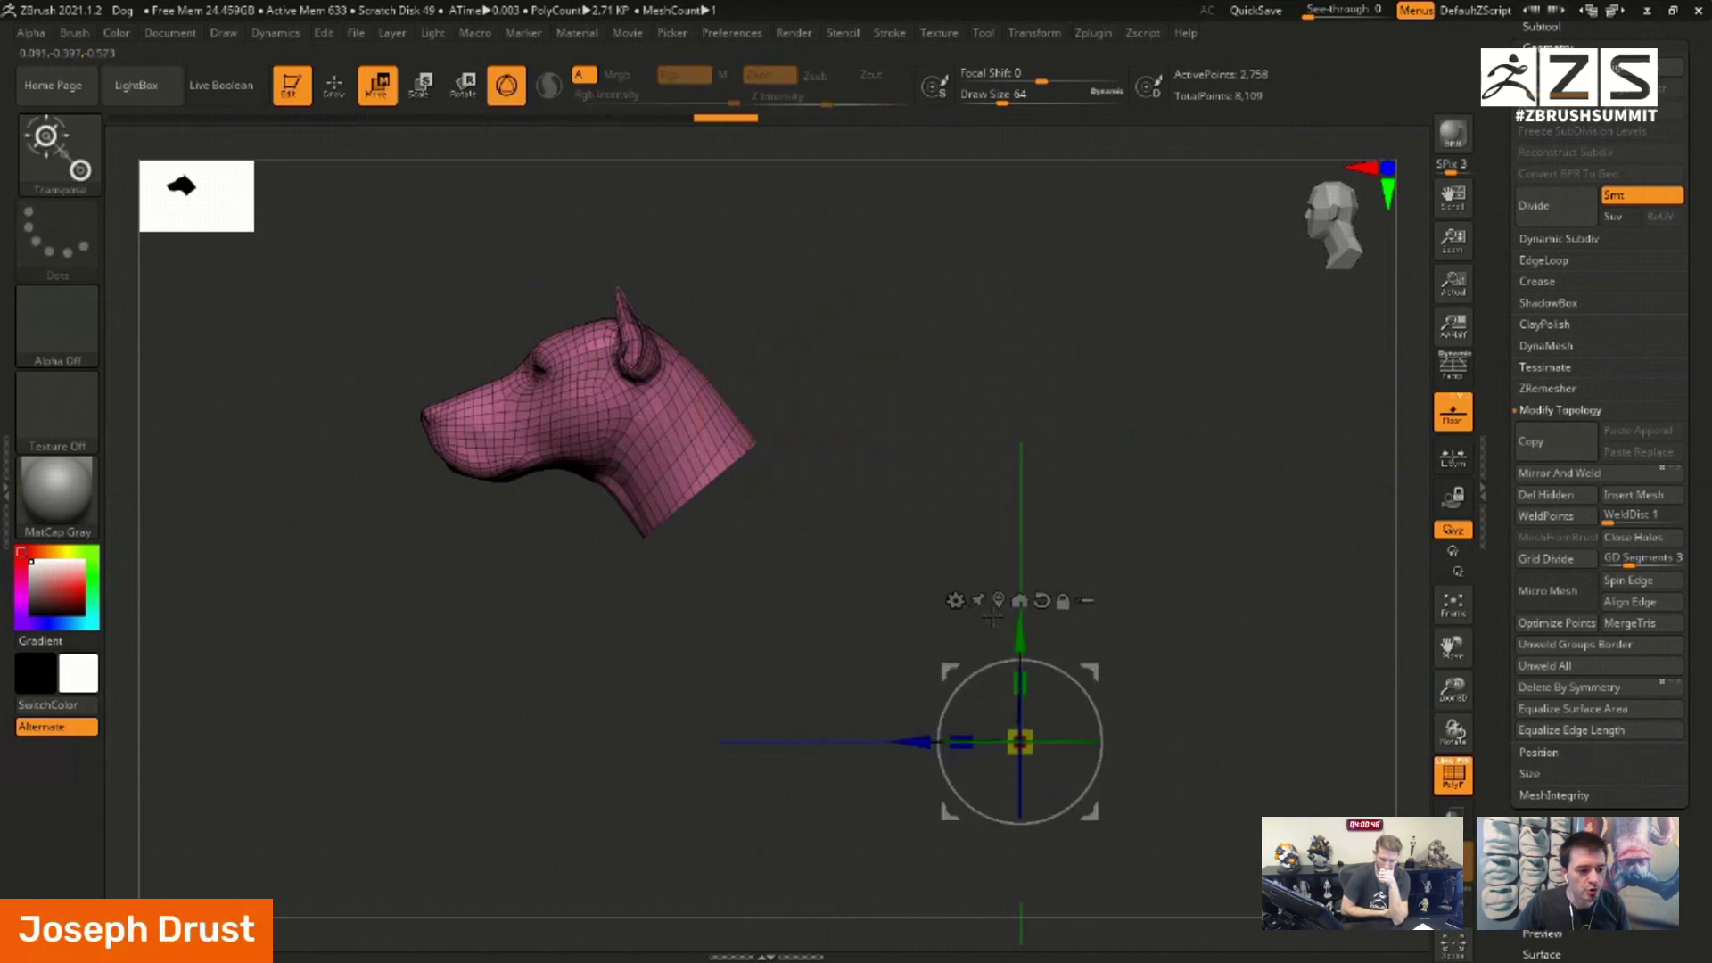
left_click(592, 397)
left_click_drag(592, 397, 498, 315)
left_click(1122, 483, "ctrl+shift")
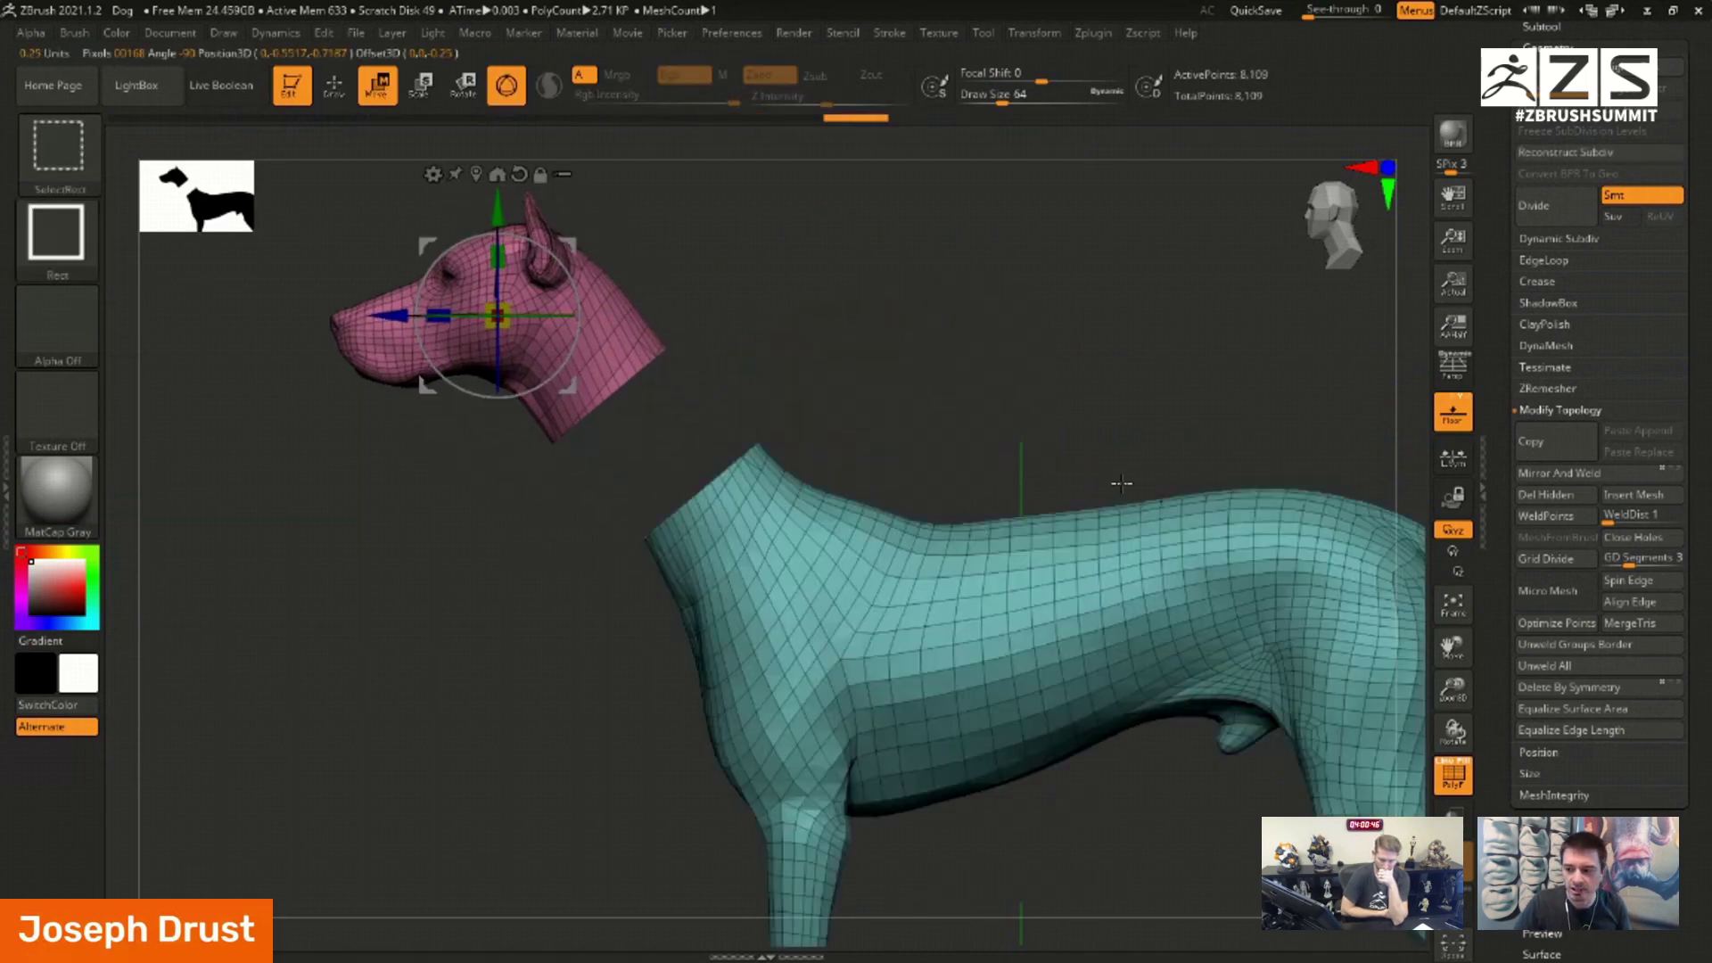
Step: Close the open holes at the neck cuts of the head and body, and inspect the caps
mouse_move(1125, 441)
left_mouse_down()
mouse_move(1130, 394)
mouse_move(1098, 419)
mouse_move(1145, 382)
mouse_move(1130, 431)
left_mouse_up()
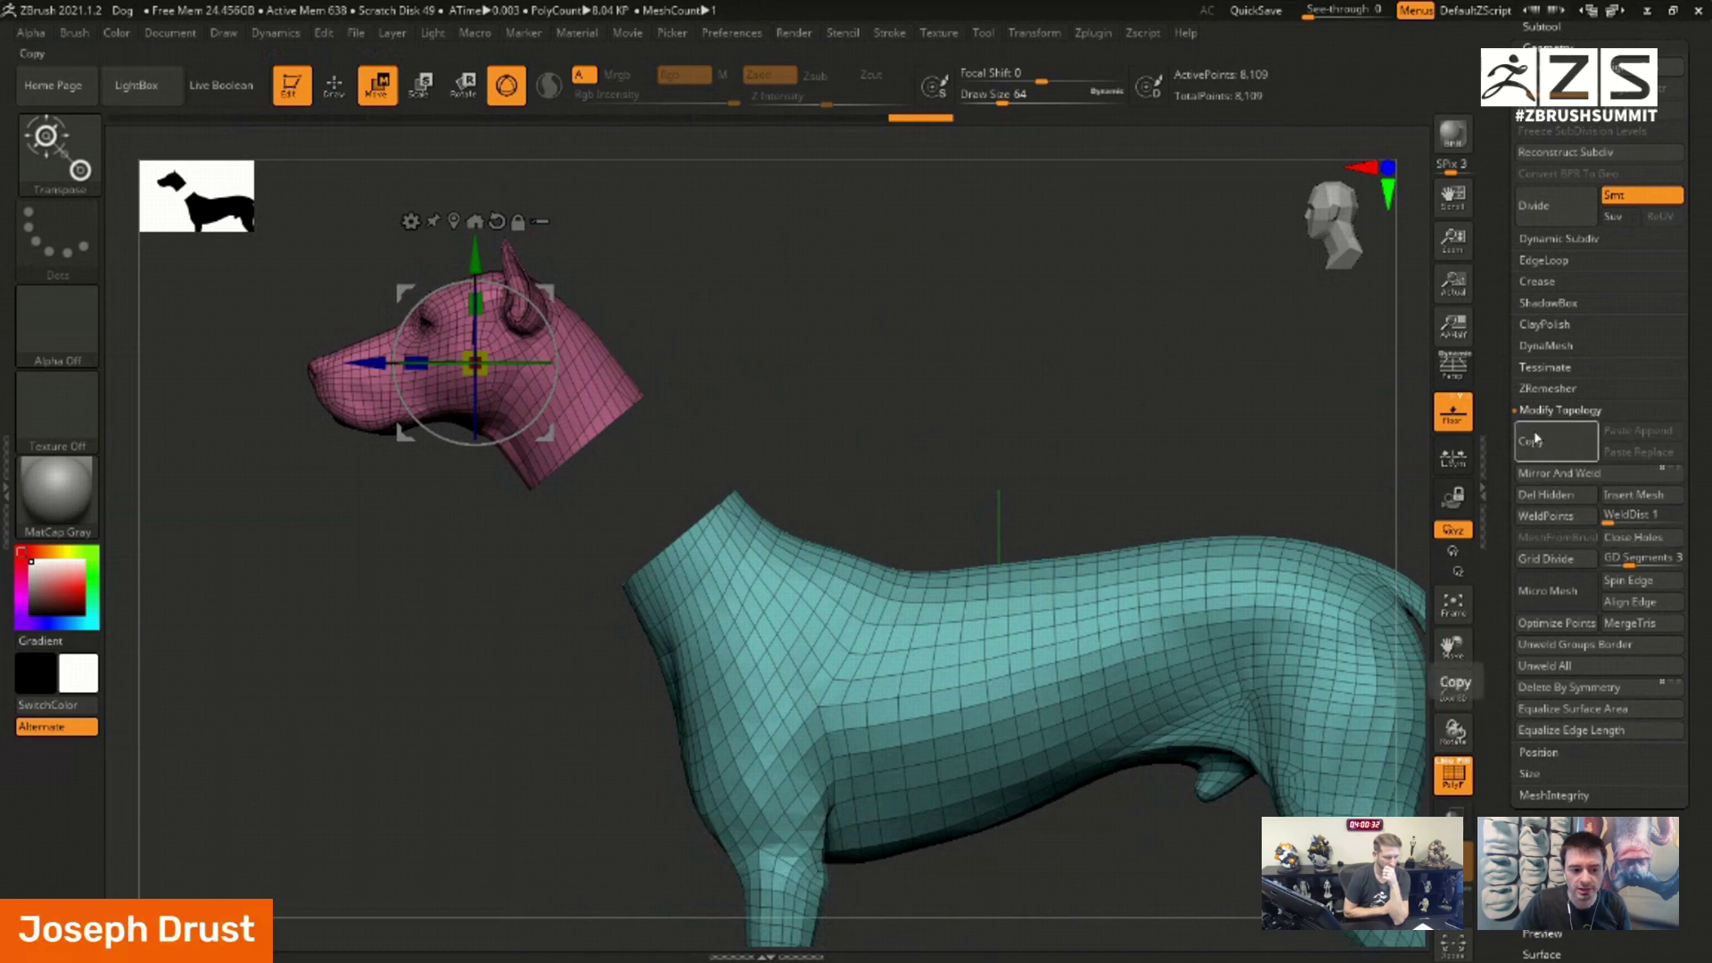
left_click_drag(1504, 443, 1497, 539)
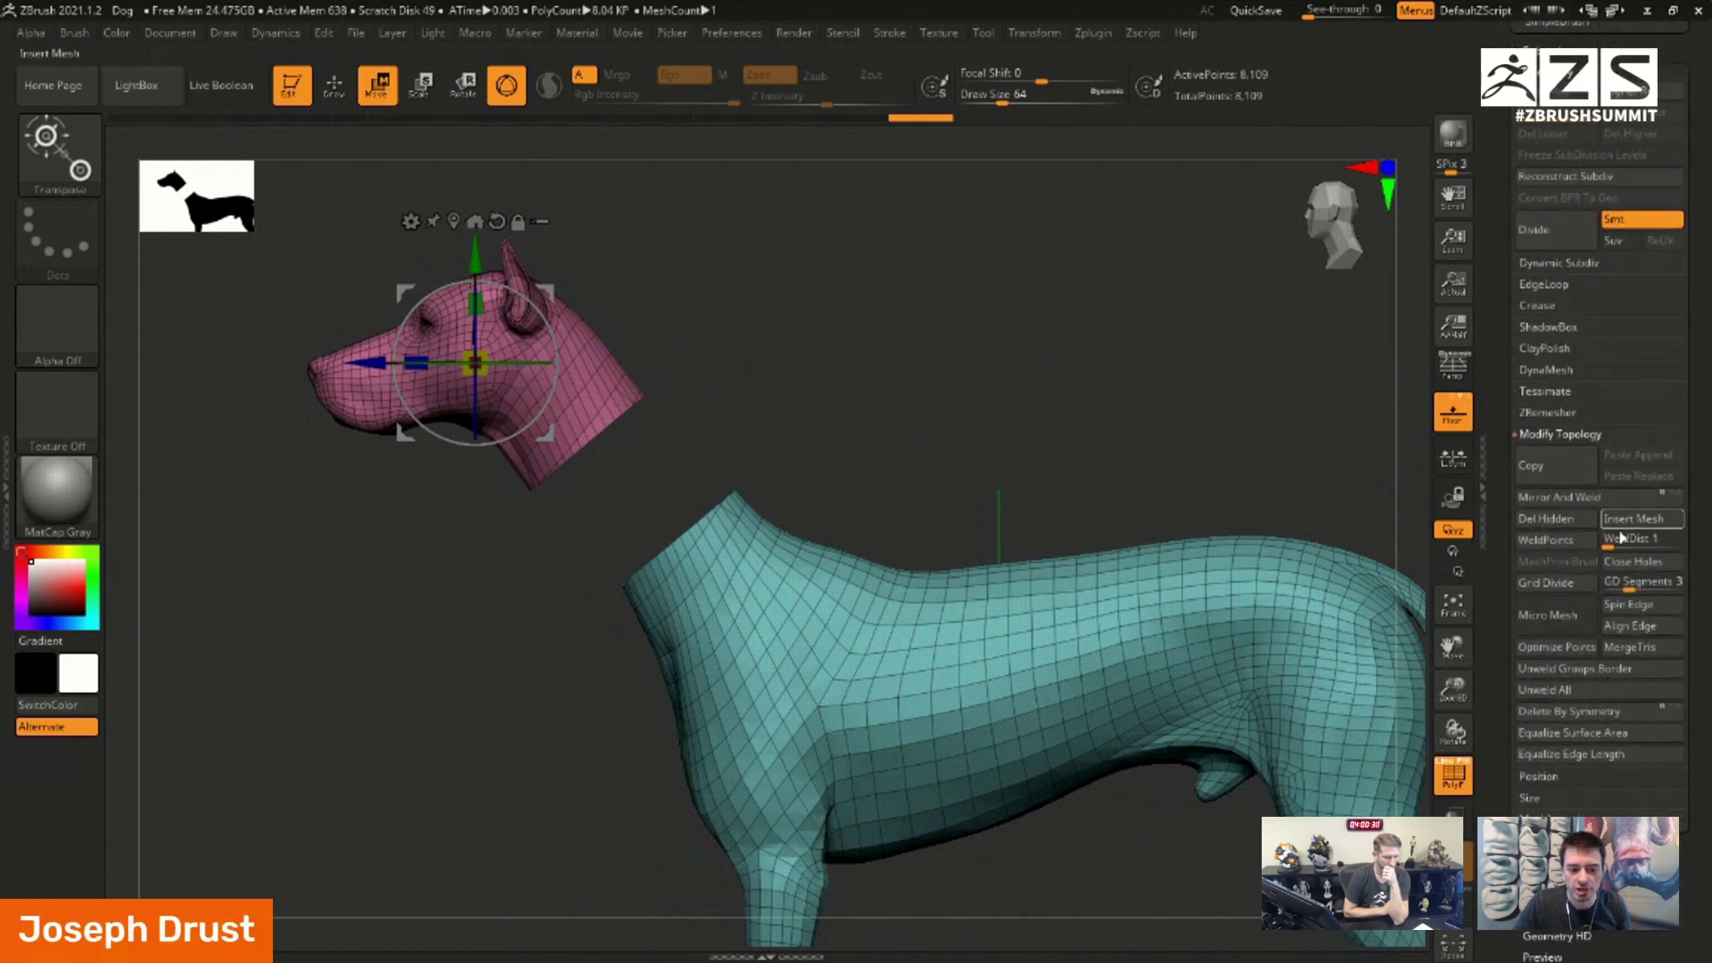
left_click(1632, 571)
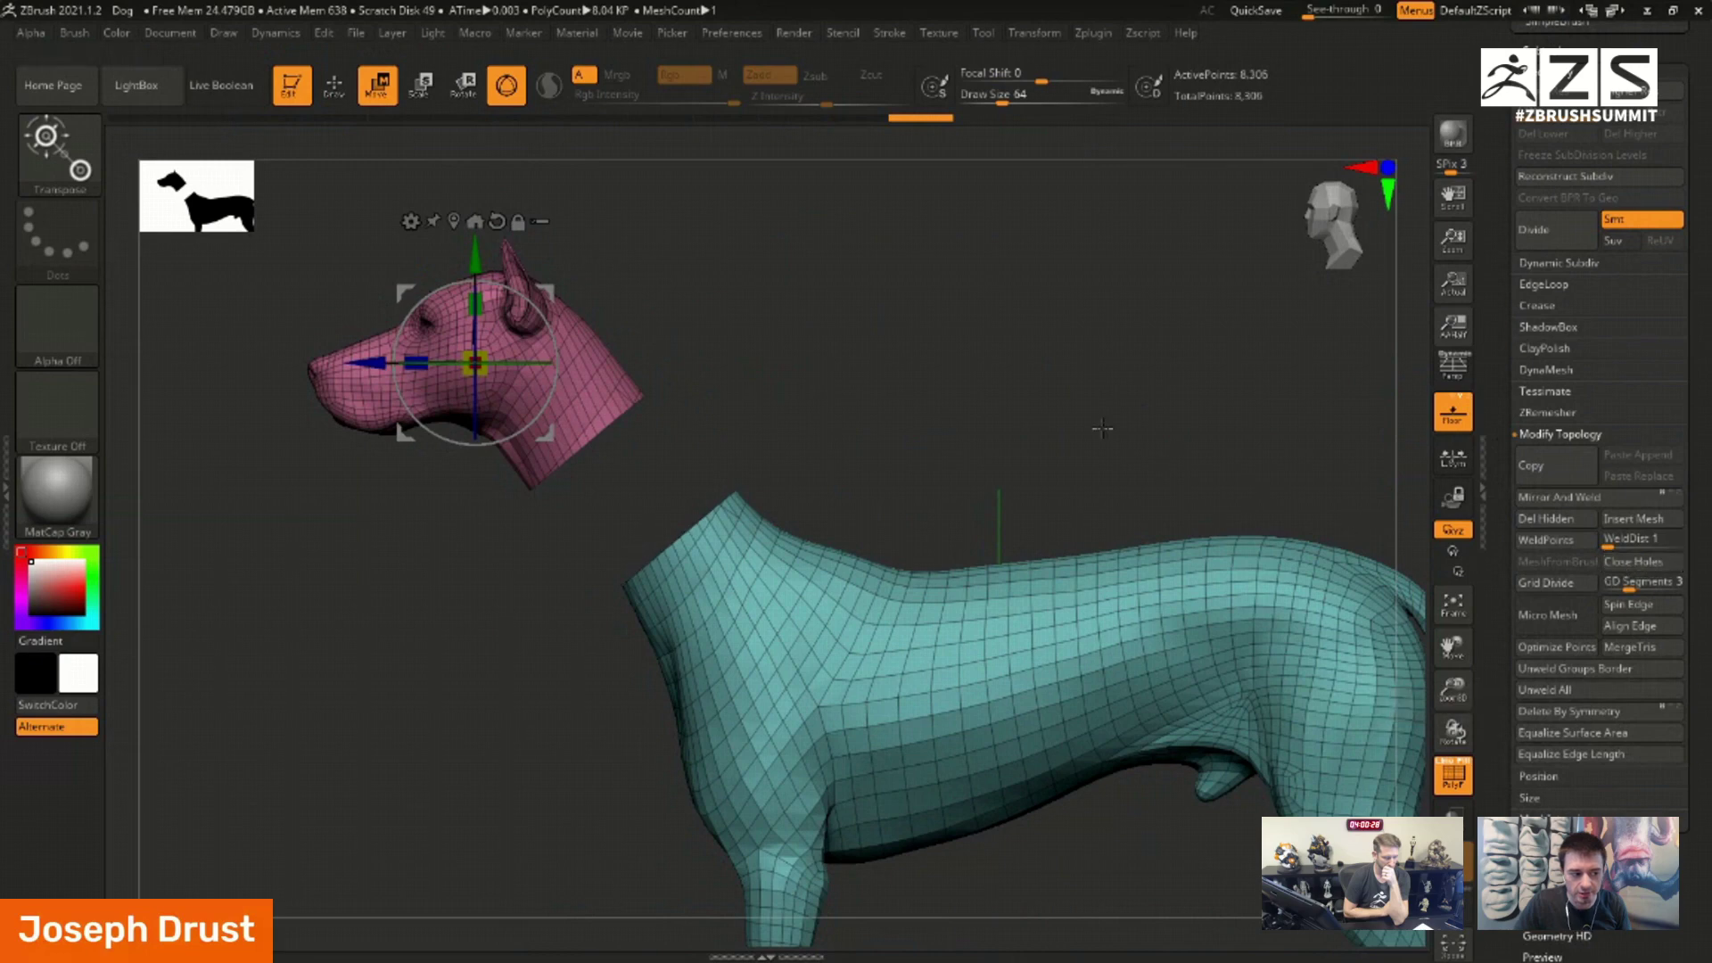
left_click_drag(785, 392, 667, 437)
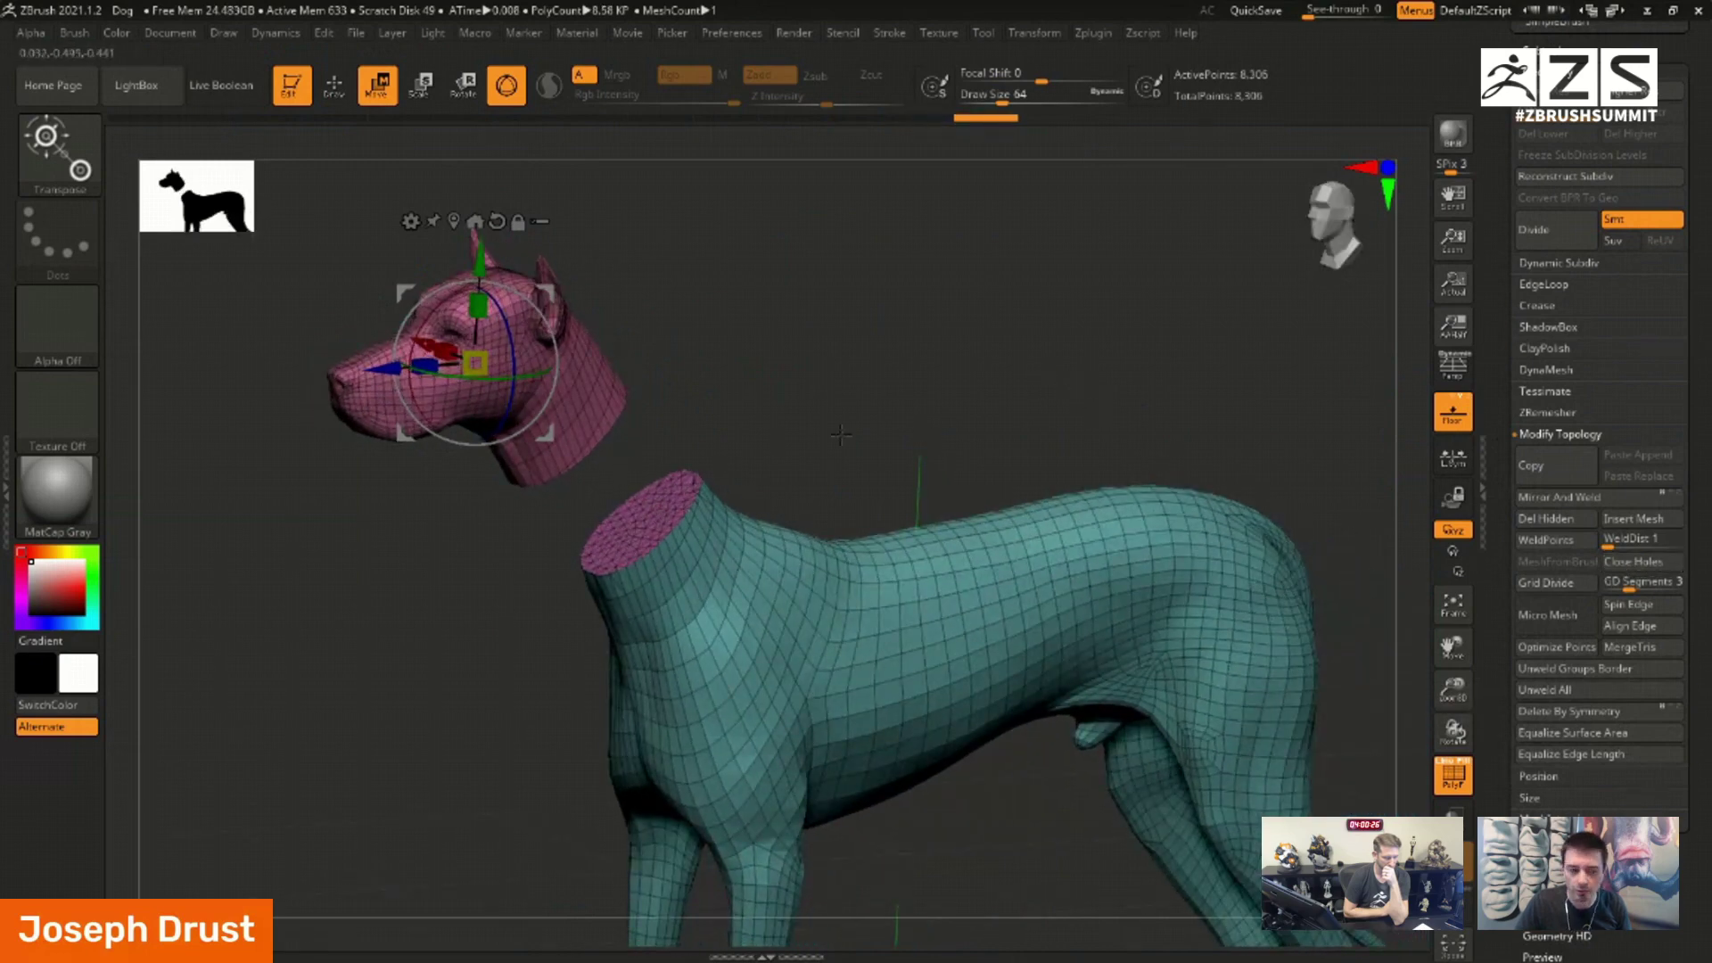
key("q")
mouse_move(852, 294)
left_mouse_down()
mouse_move(1002, 329)
mouse_move(1014, 381)
mouse_move(1031, 374)
left_mouse_up()
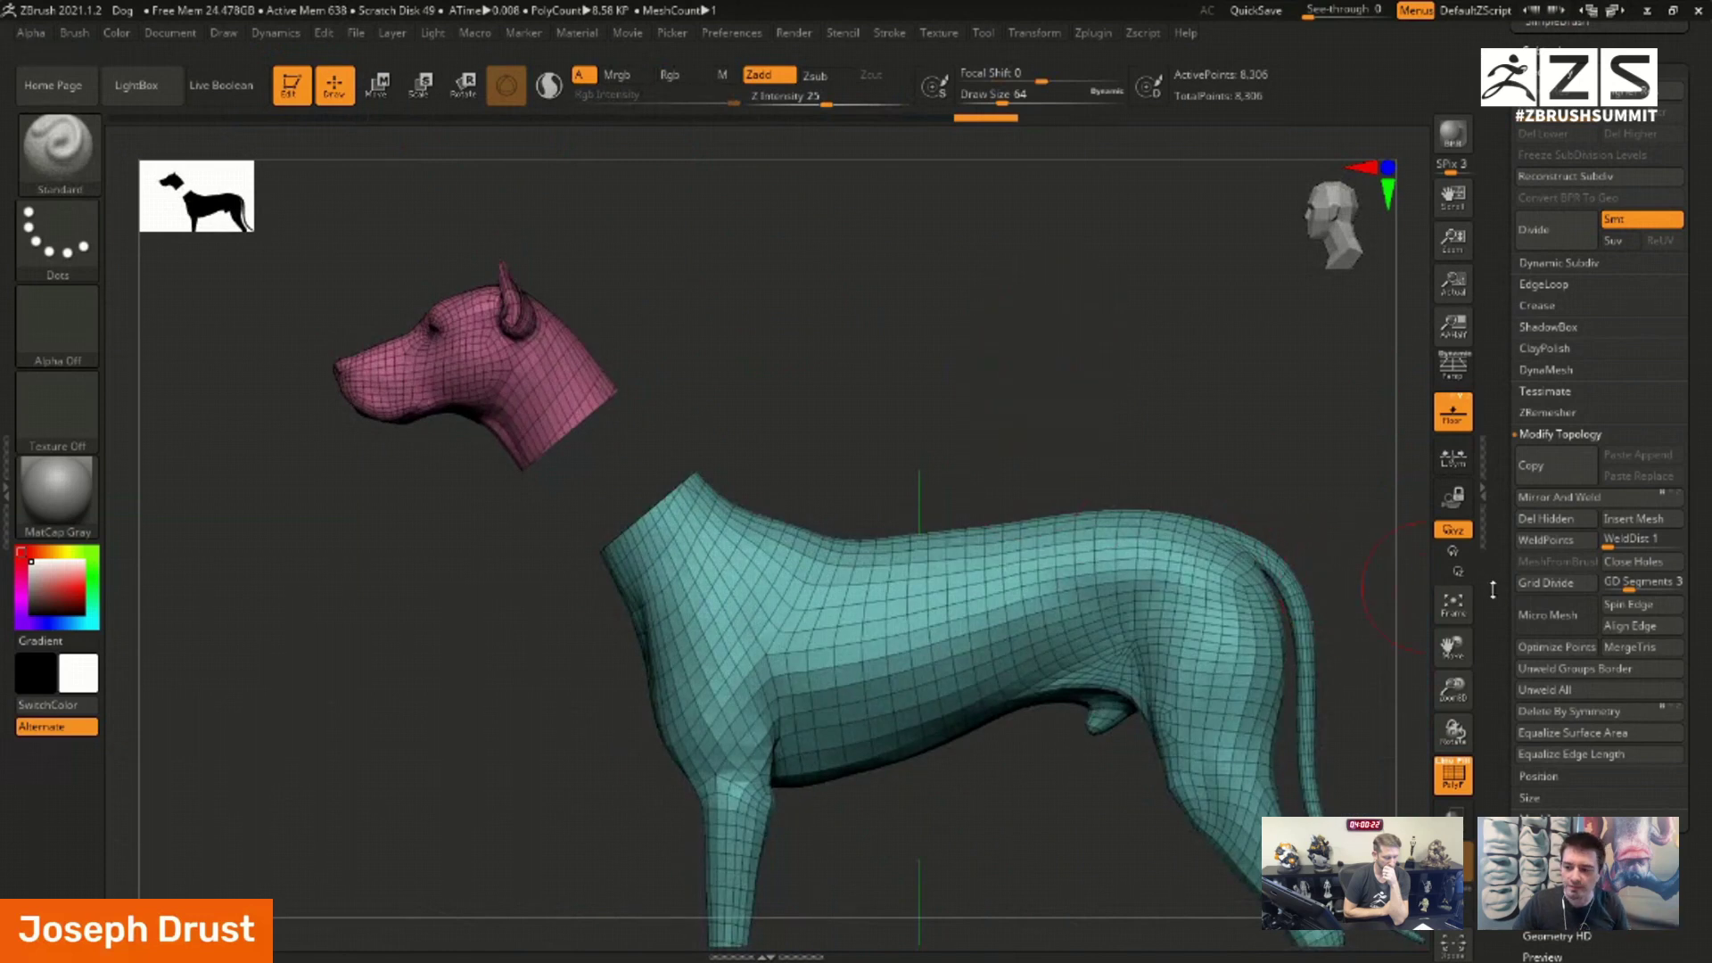
Step: Assign separate polygroups to the detached head and body with Auto Groups
scroll(1525, 660, "down", 4)
key("shift")
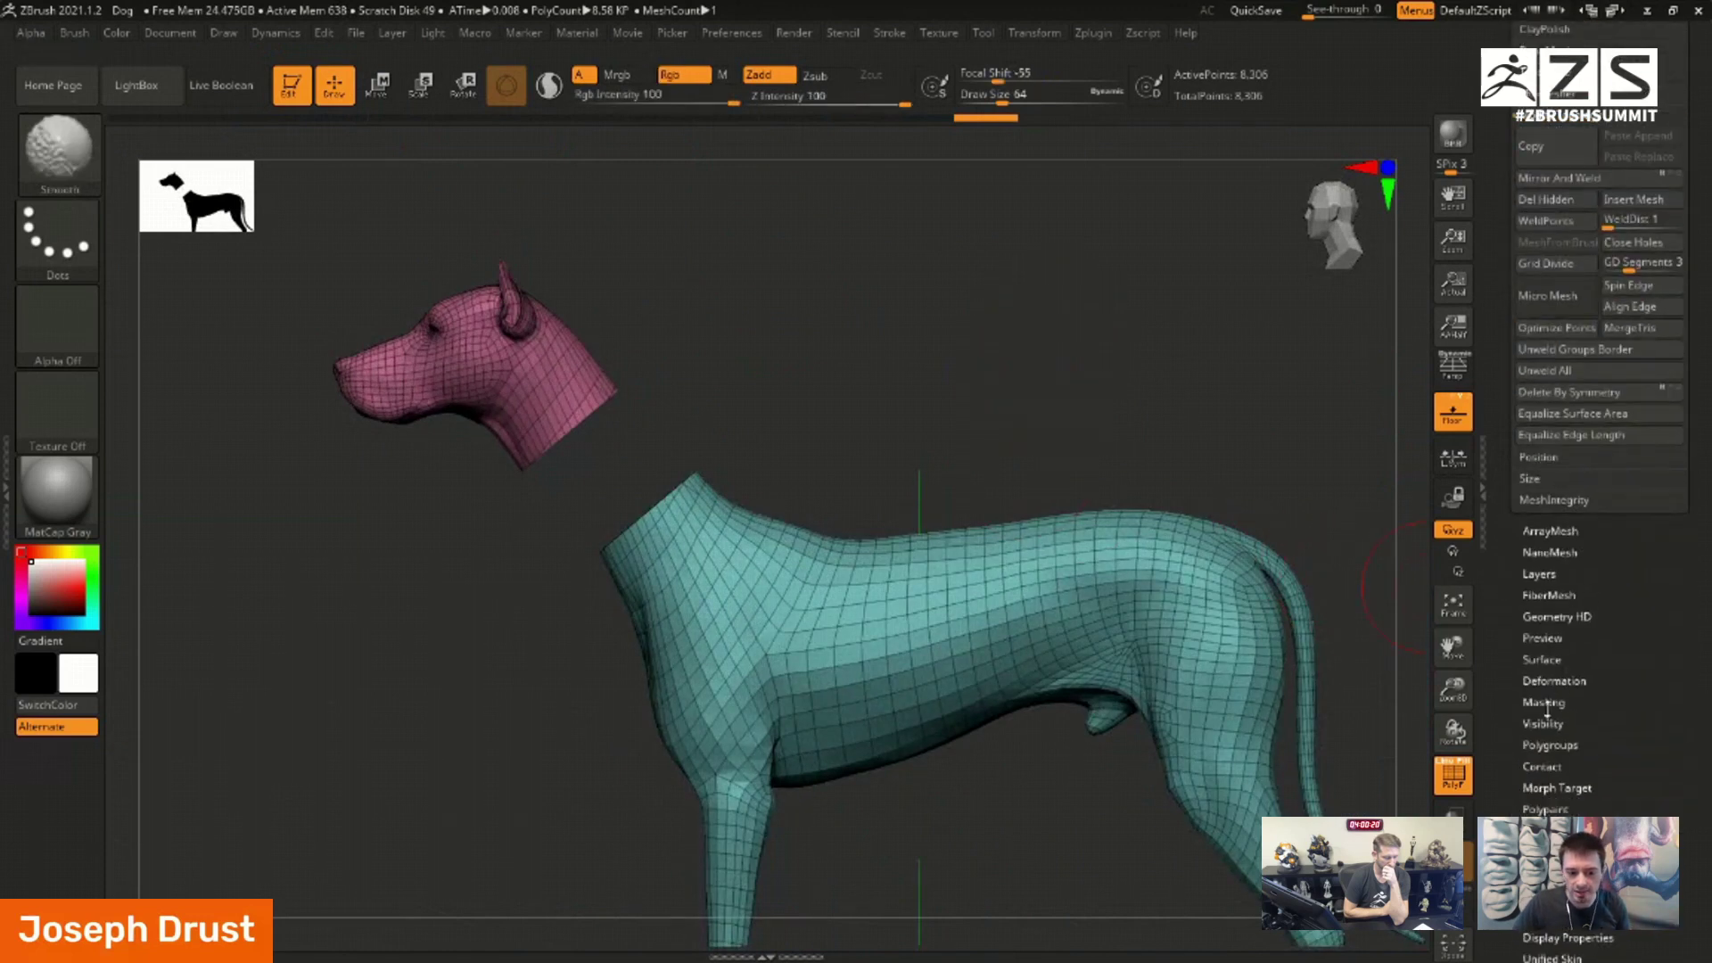
left_click(1547, 745)
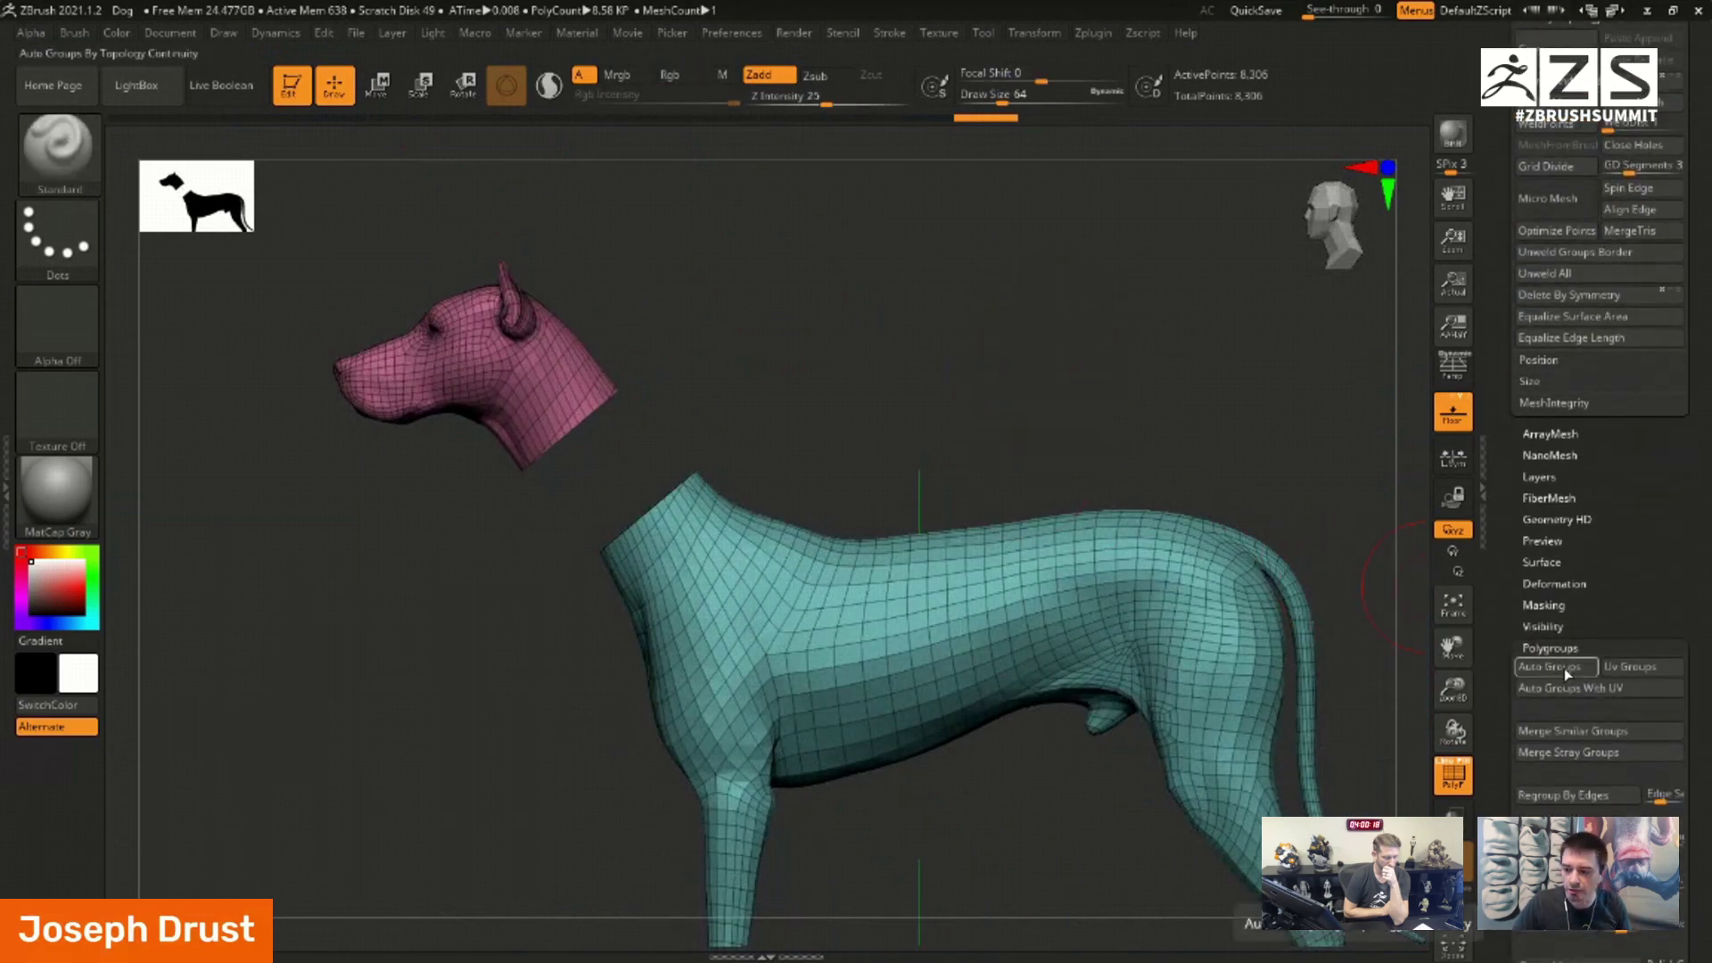
left_click(1567, 675)
mouse_move(974, 373)
left_mouse_down()
mouse_move(1026, 370)
mouse_move(945, 375)
left_mouse_up()
Step: Isolate the head, move it back close to the neck stump leaving a small gap, show the whole dog, and return to Draw mode
left_click(593, 383, "ctrl+shift")
key("w")
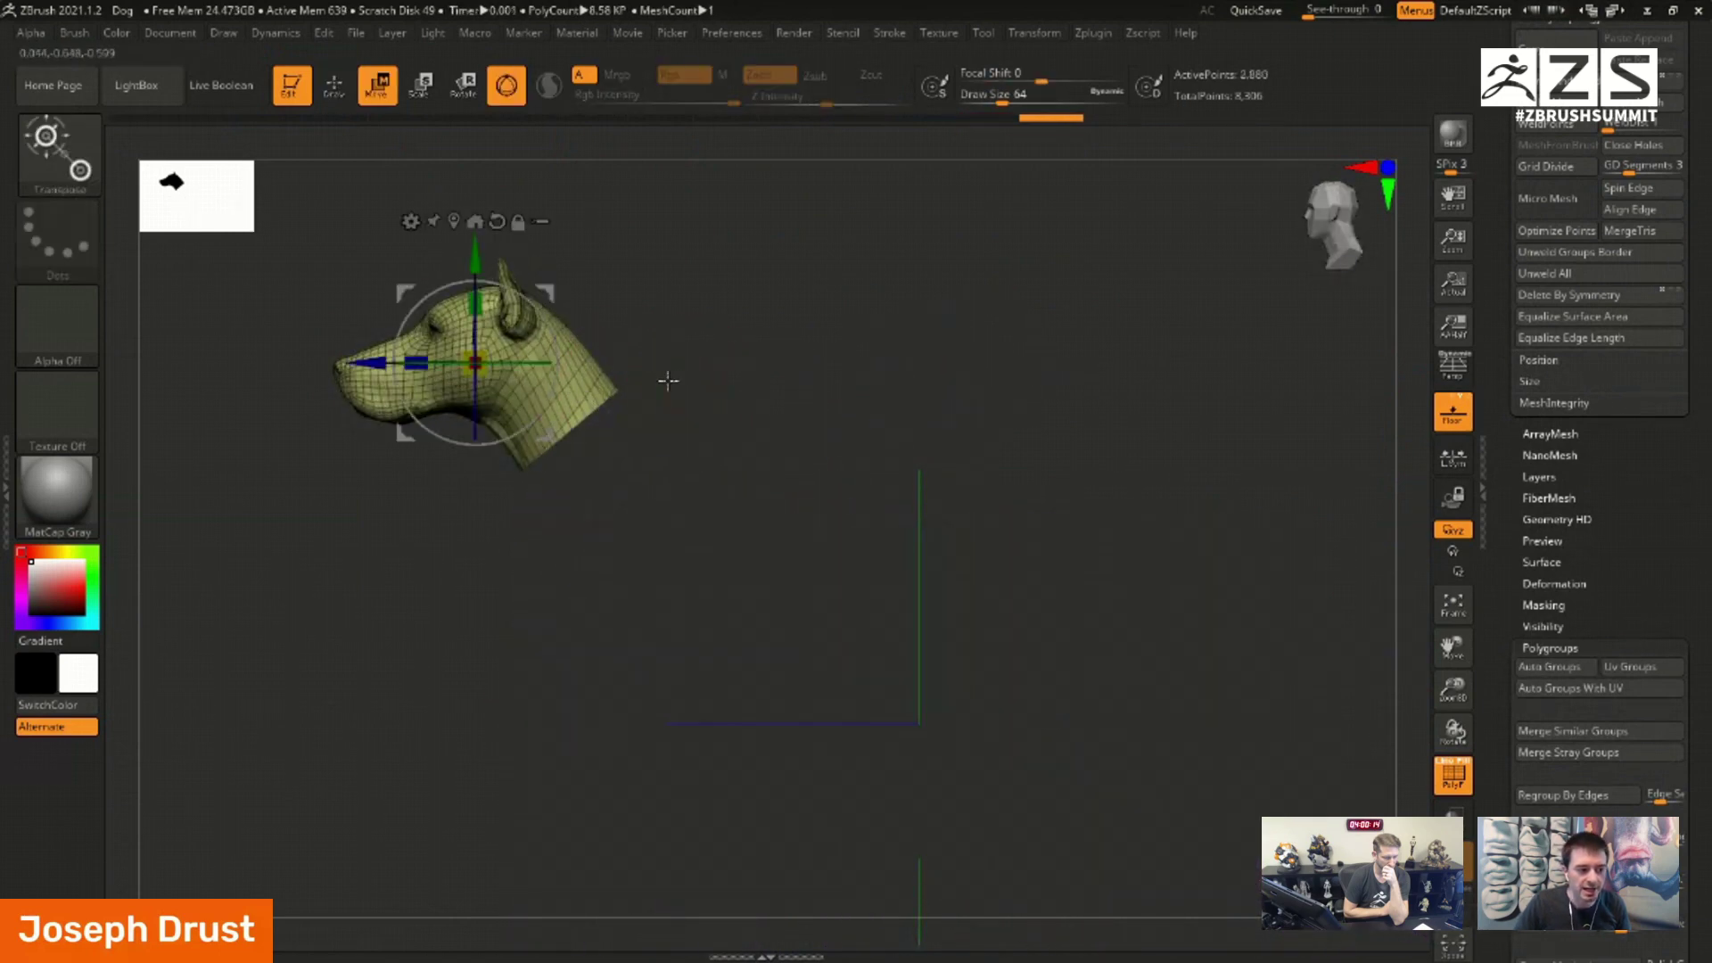
left_click_drag(540, 287, 634, 333)
left_click(703, 332, "ctrl+shift")
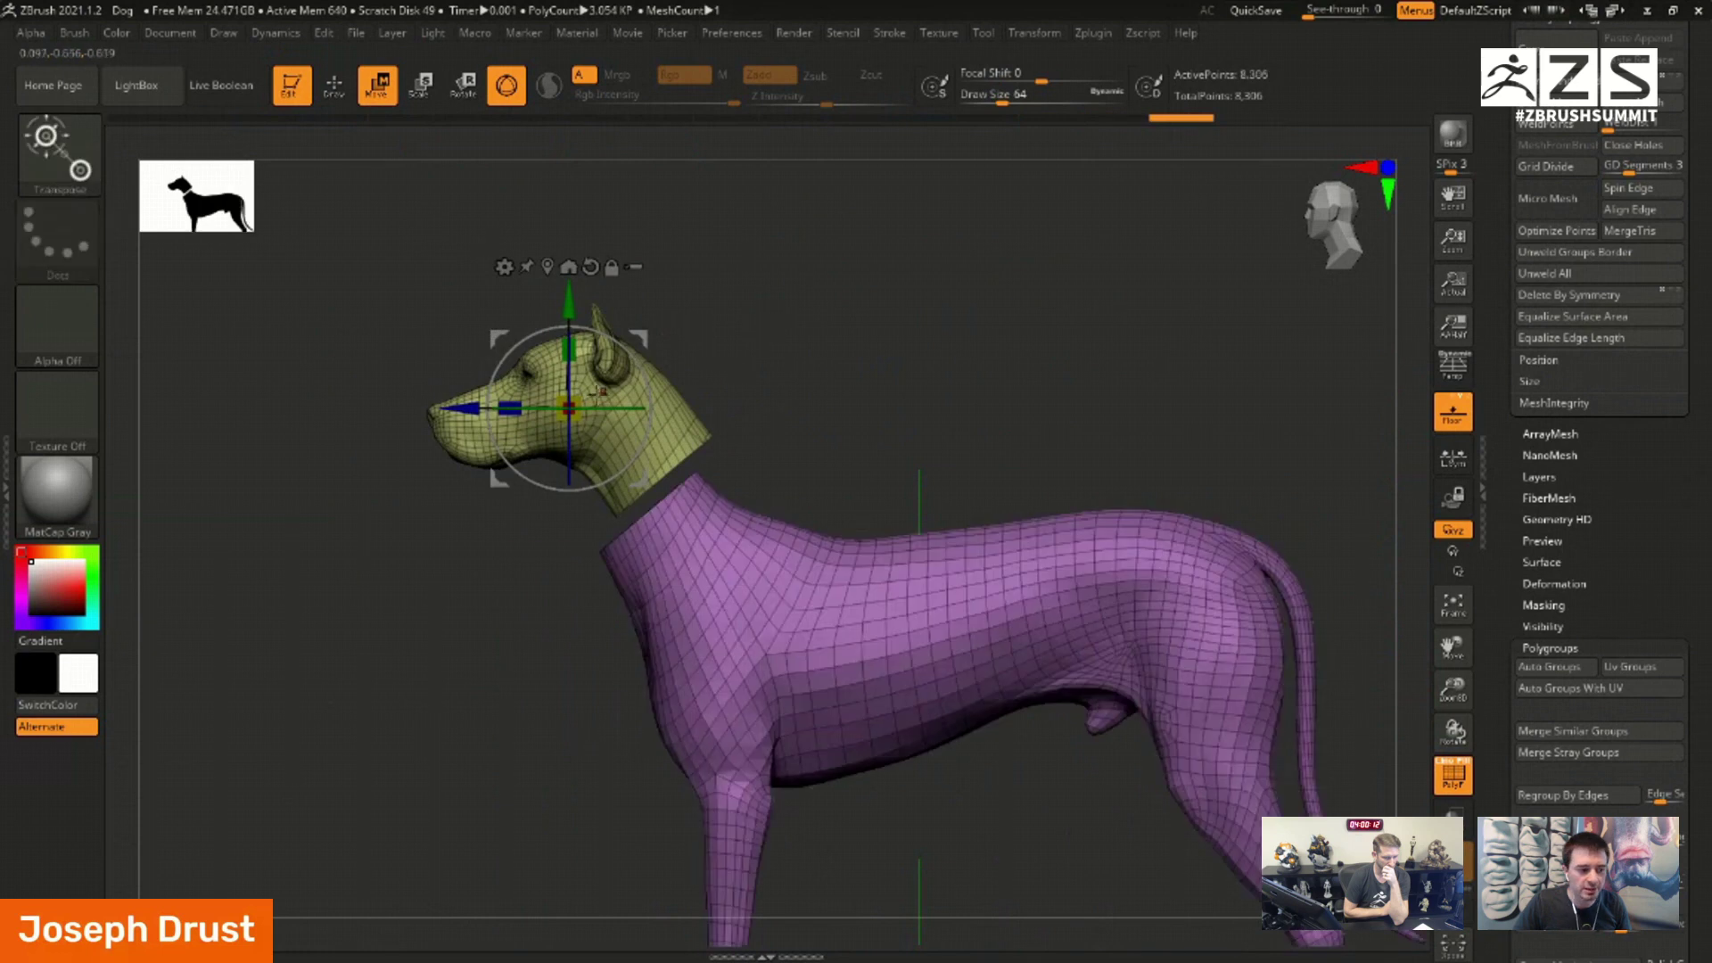
left_click_drag(382, 229, 748, 335, "ctrl")
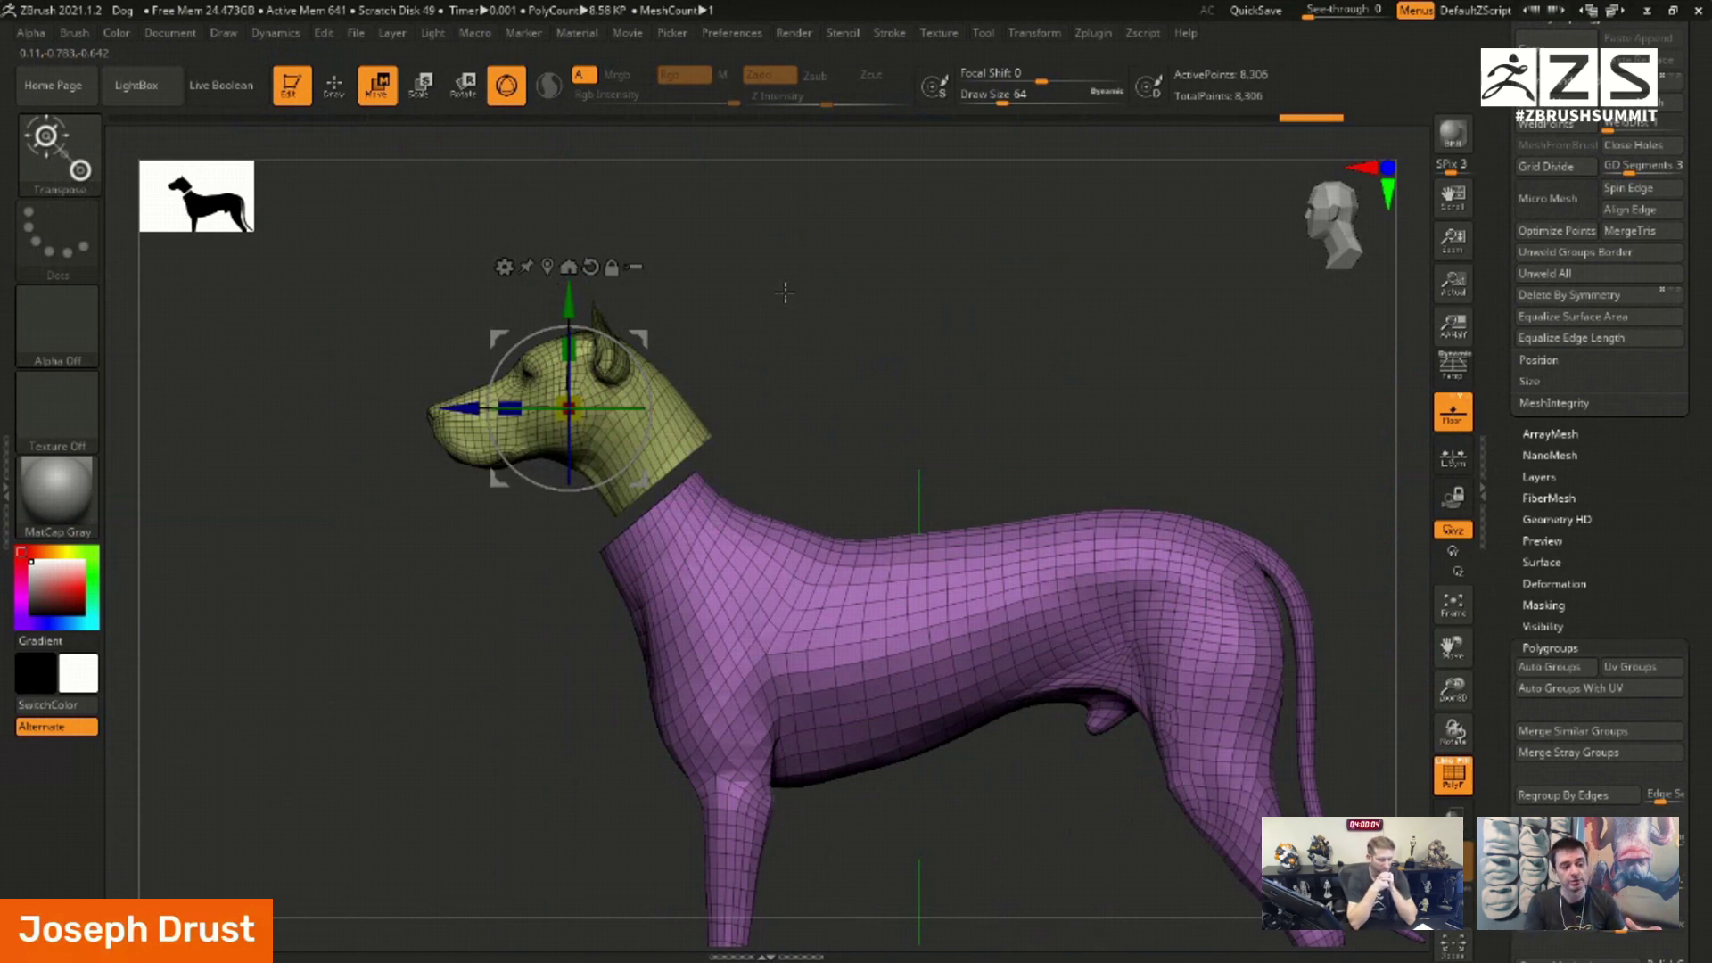
key("q")
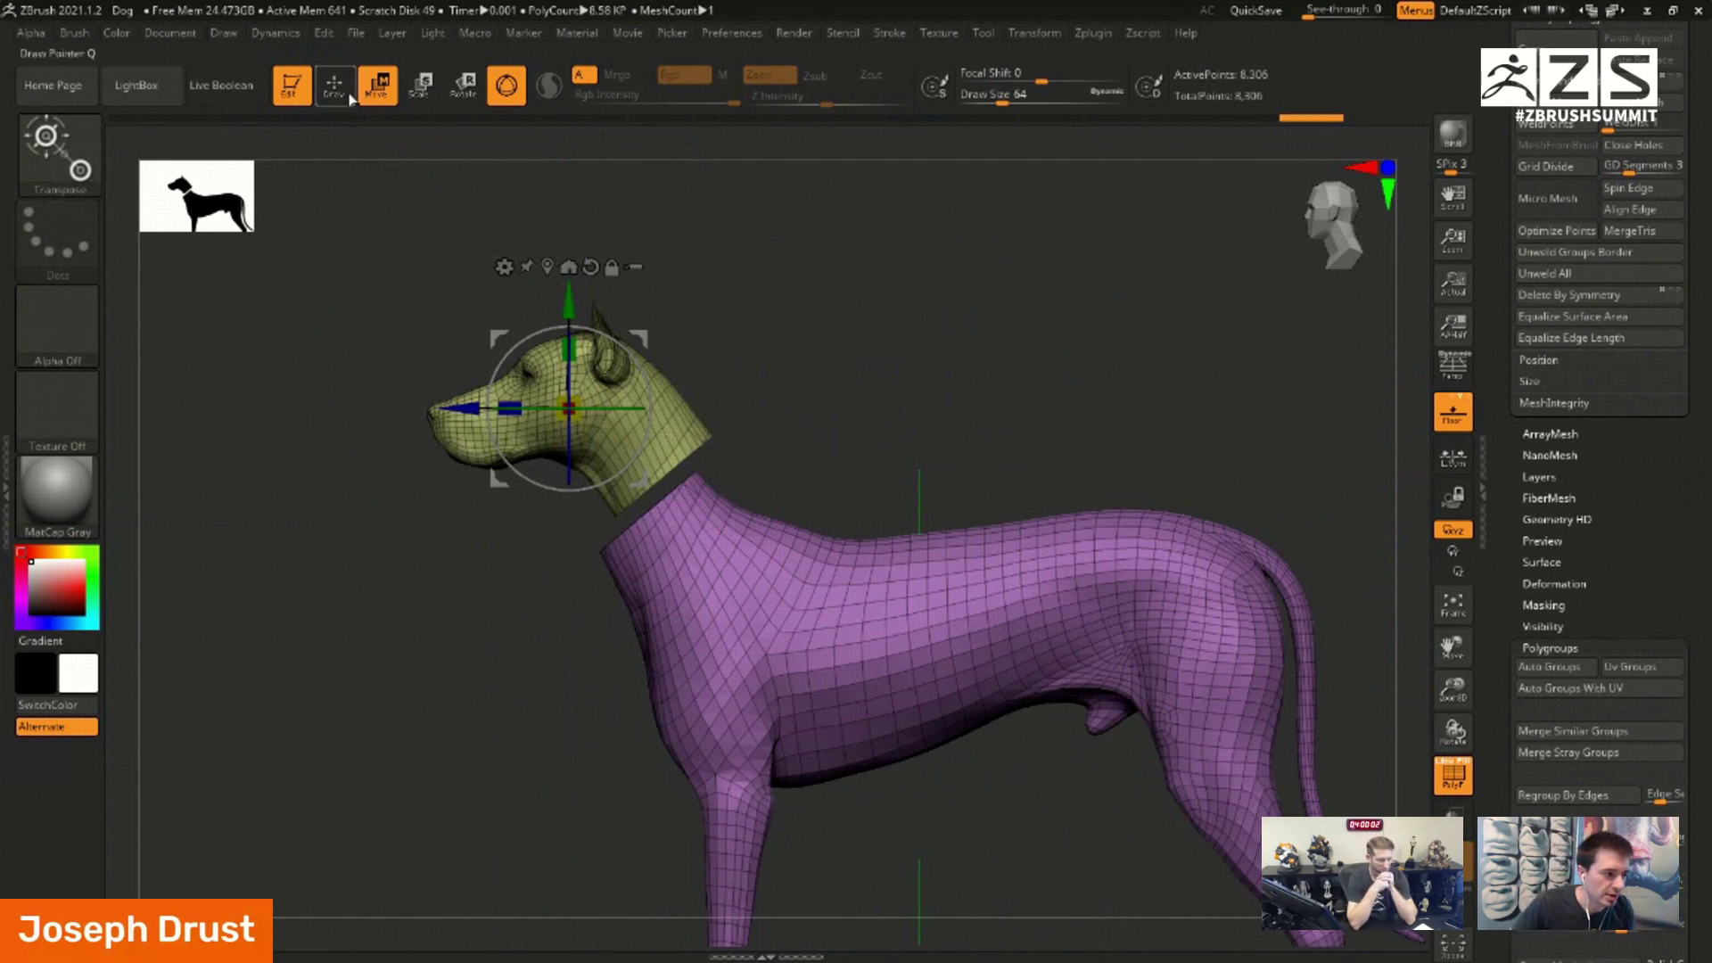
left_click_drag(891, 443, 864, 397)
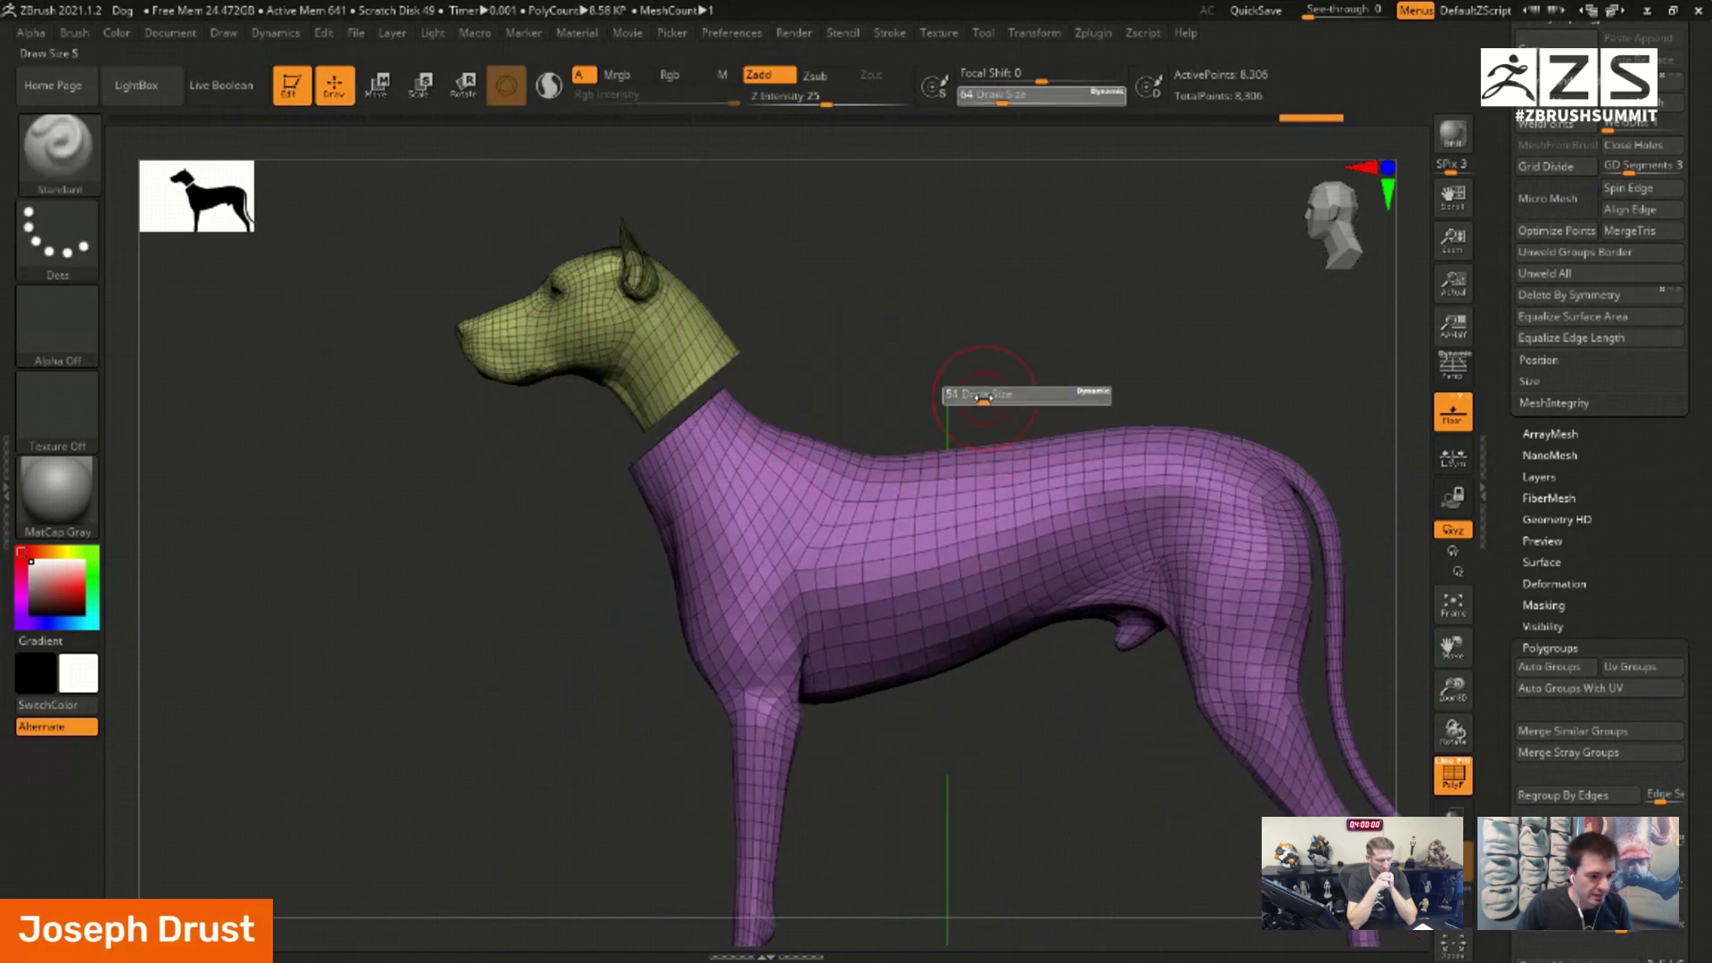
Step: Mask the rear half of the dog's body, including the hind legs and tail
key("ctrl")
left_click_drag(1168, 337, 1125, 245, "alt")
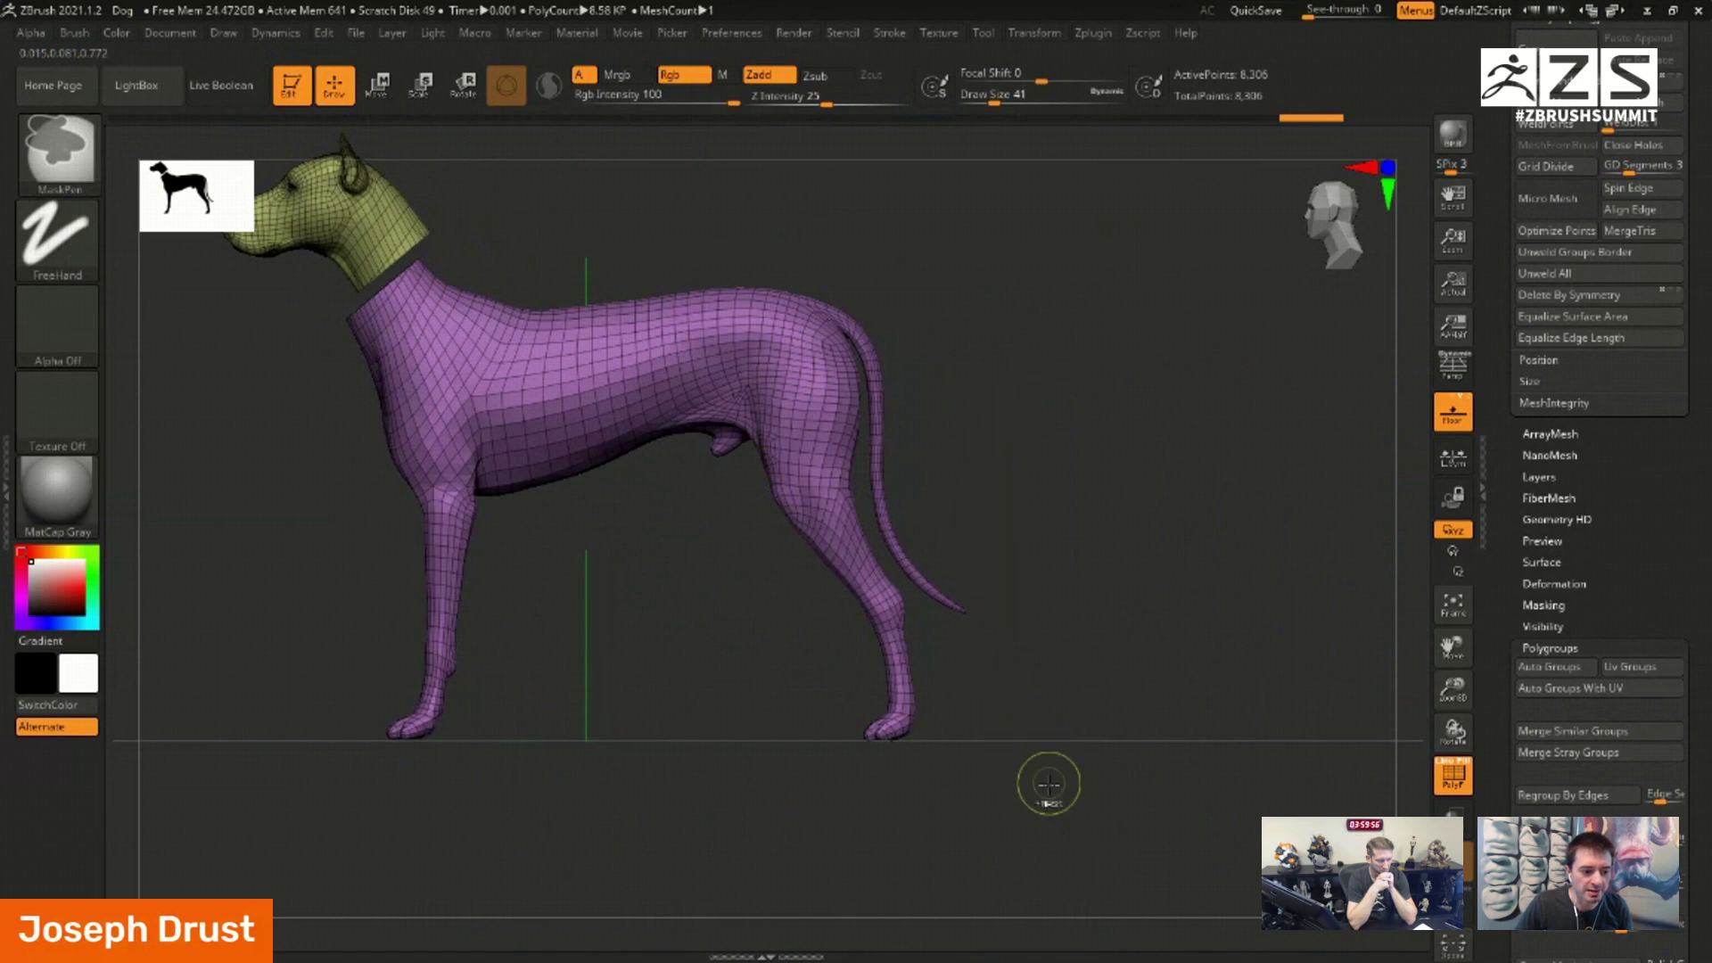
left_click_drag(1049, 802, 629, 198, "ctrl")
mouse_move(1061, 386)
left_mouse_down()
mouse_move(1150, 405)
mouse_move(803, 437)
left_mouse_up()
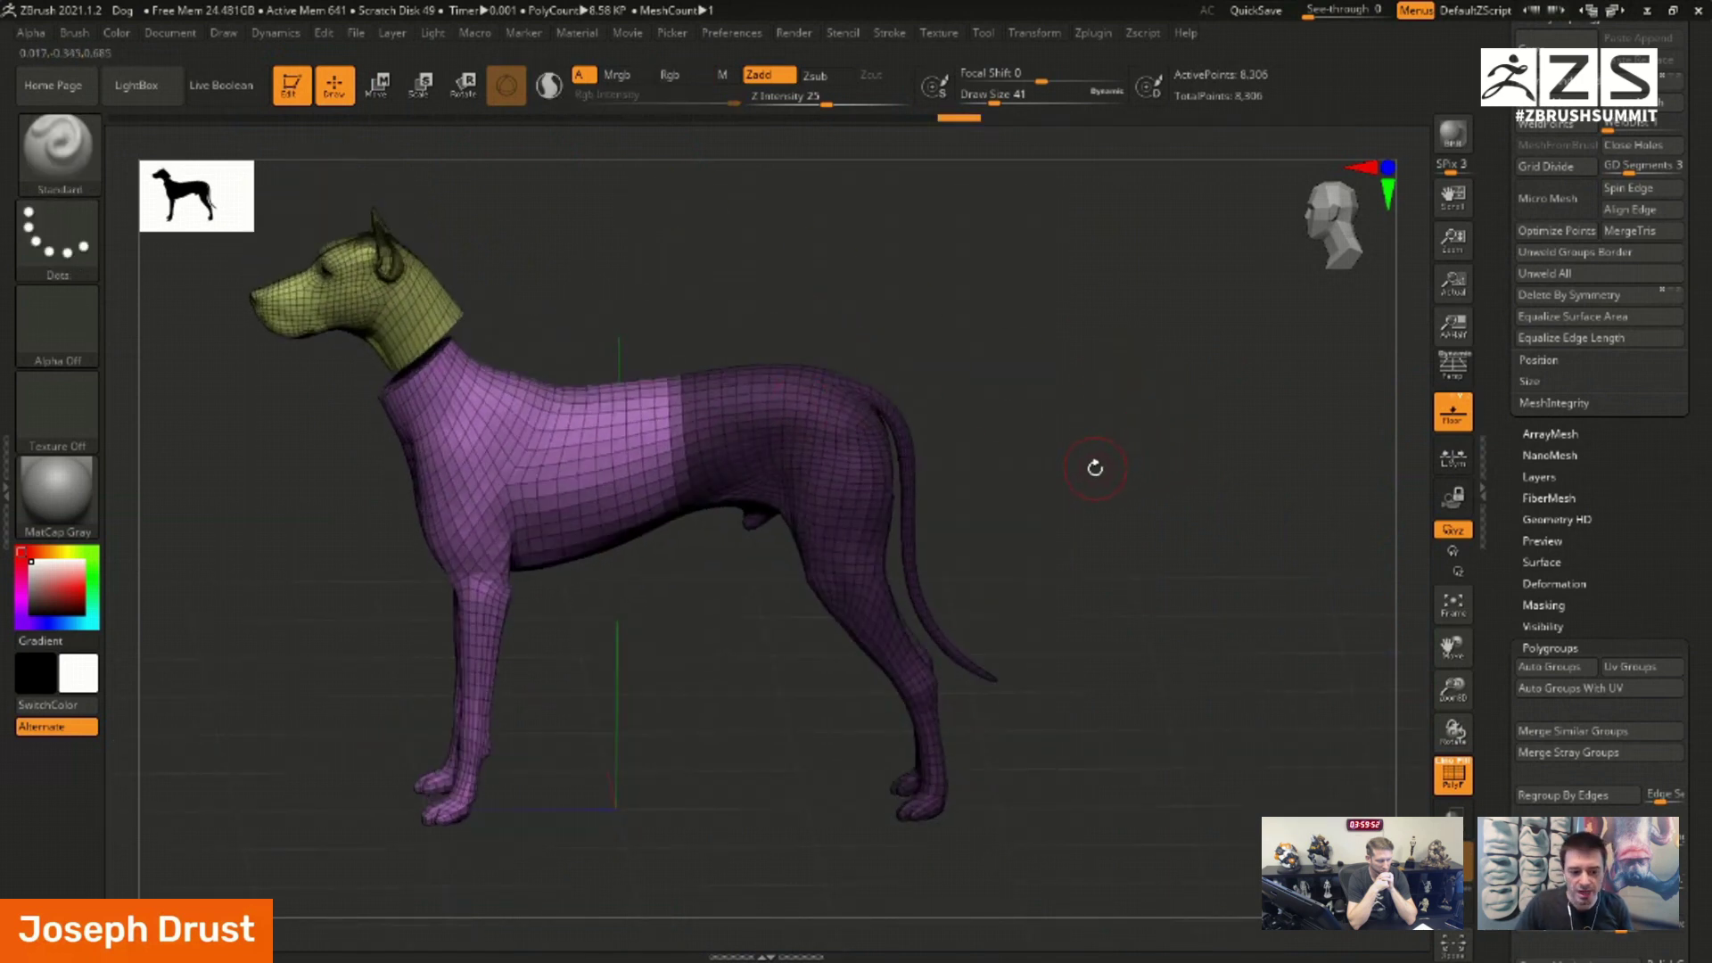
Step: Try turning the masked hindquarters into their own polygroup with Group Masked Clear Mask, and undo it
scroll(1567, 140, "up", 5)
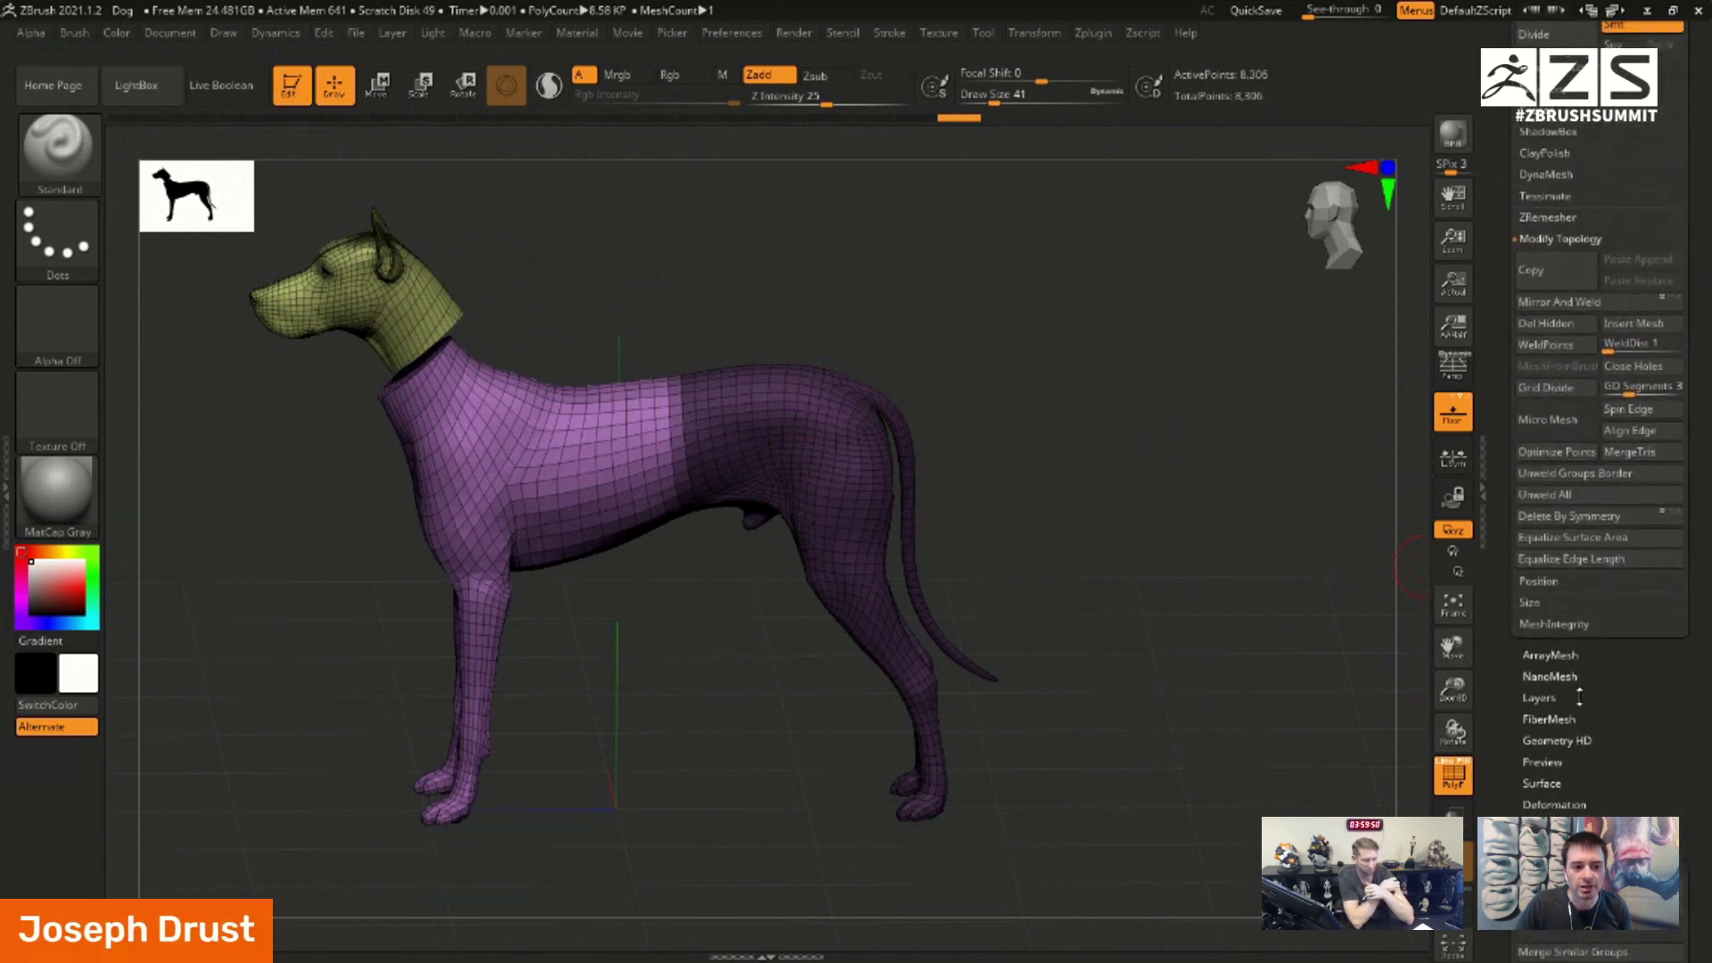
scroll(1566, 140, "up", 5)
scroll(1553, 249, "down", 10)
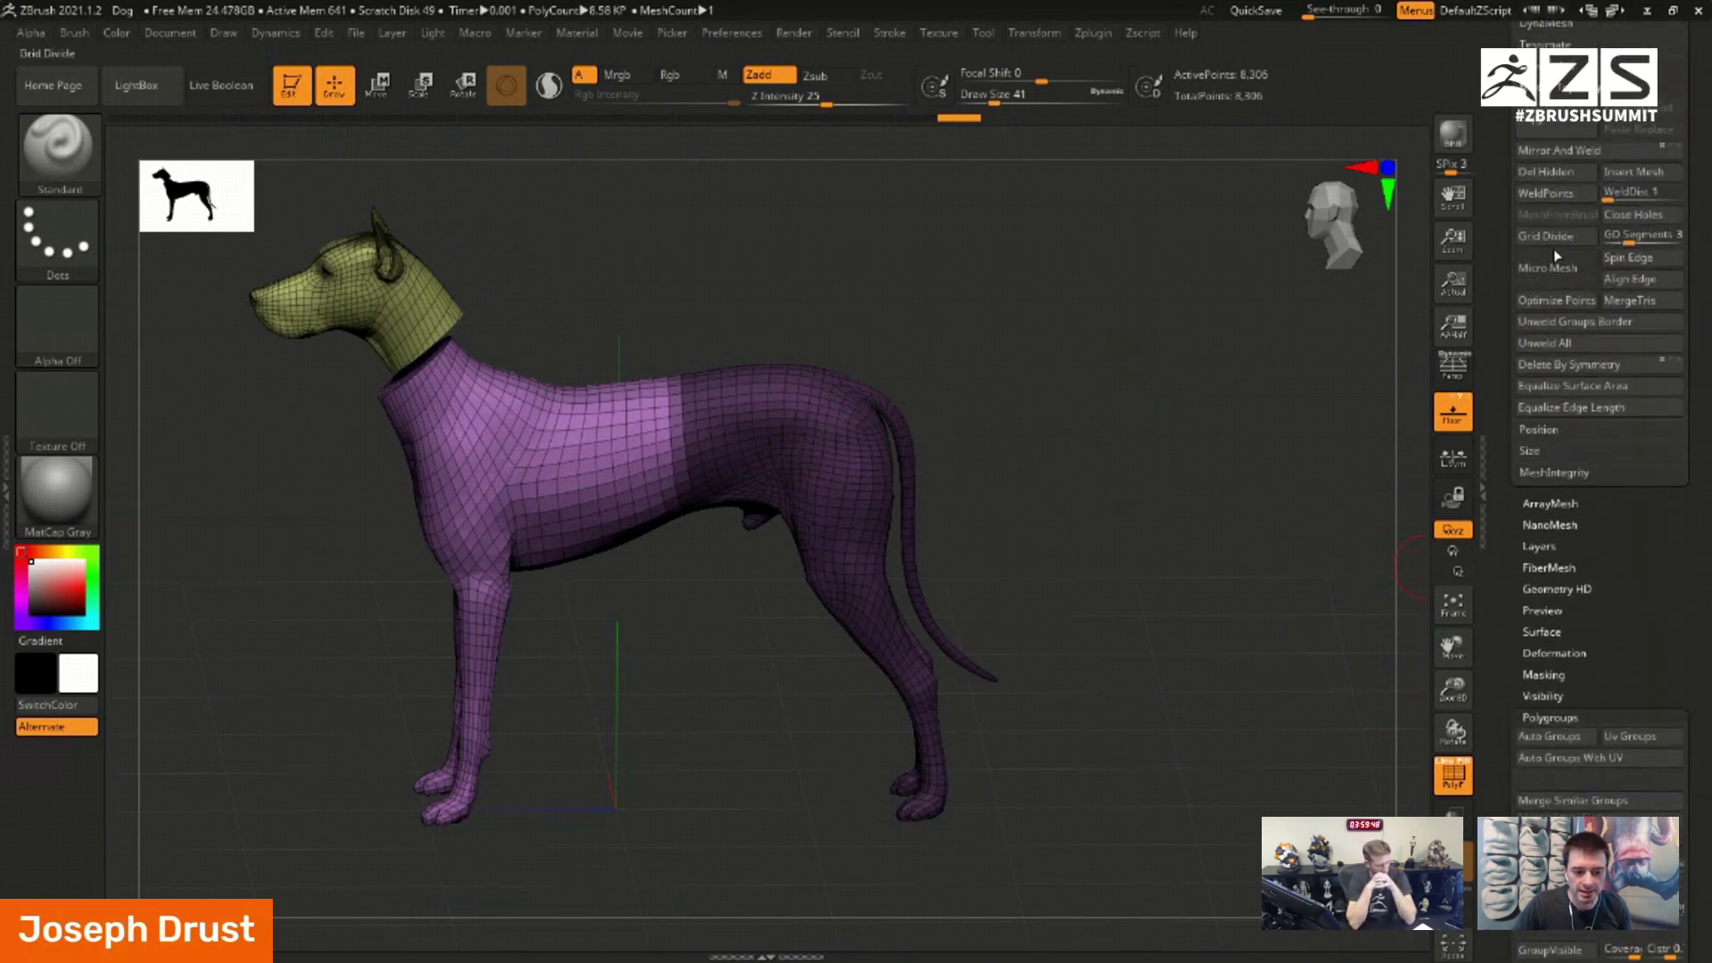
left_click(1543, 615)
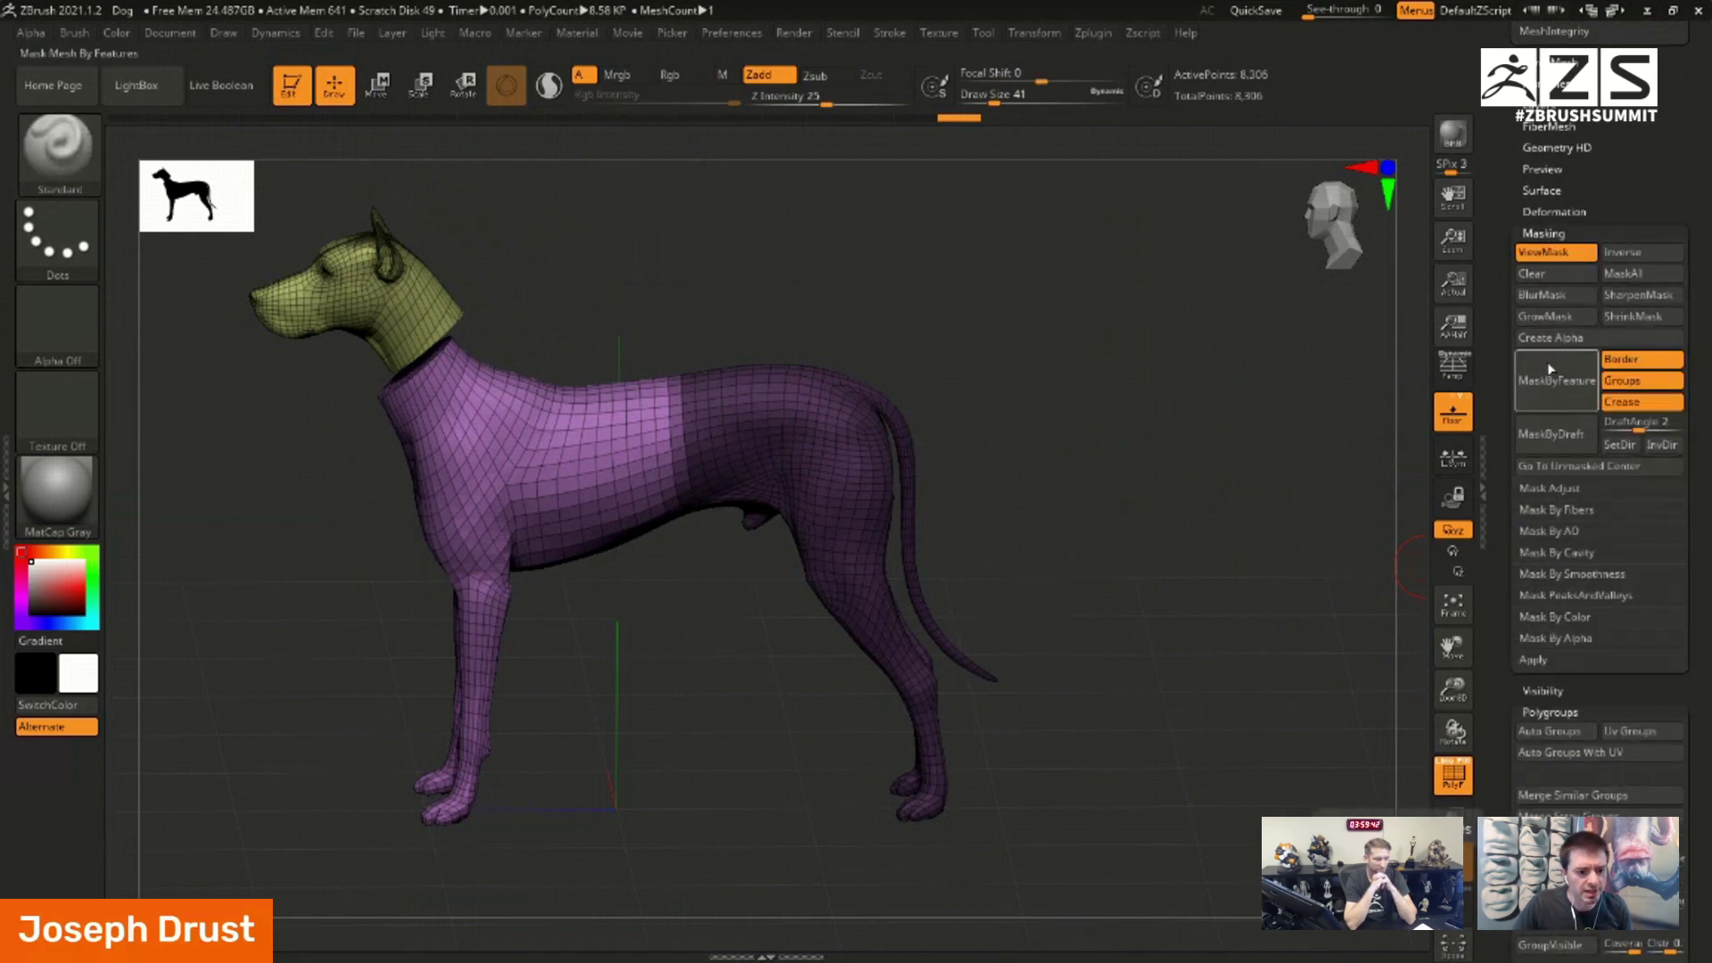
scroll(1531, 325, "down", 3)
scroll(1541, 517, "down", 1)
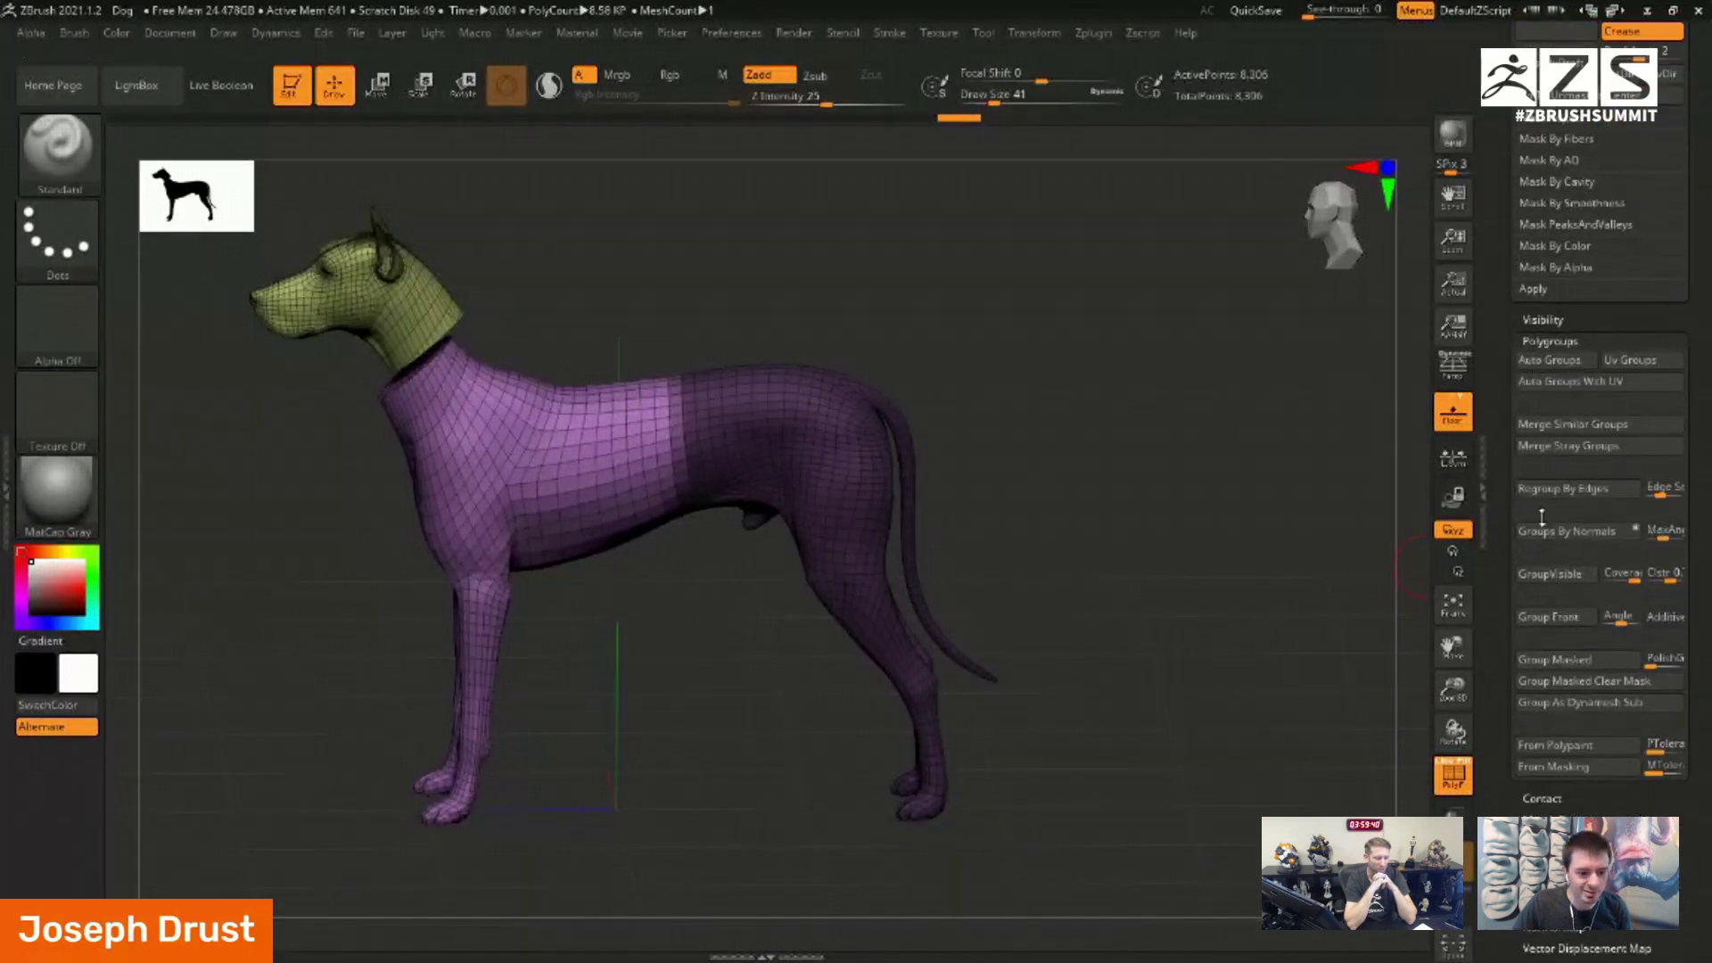
left_click(1559, 683)
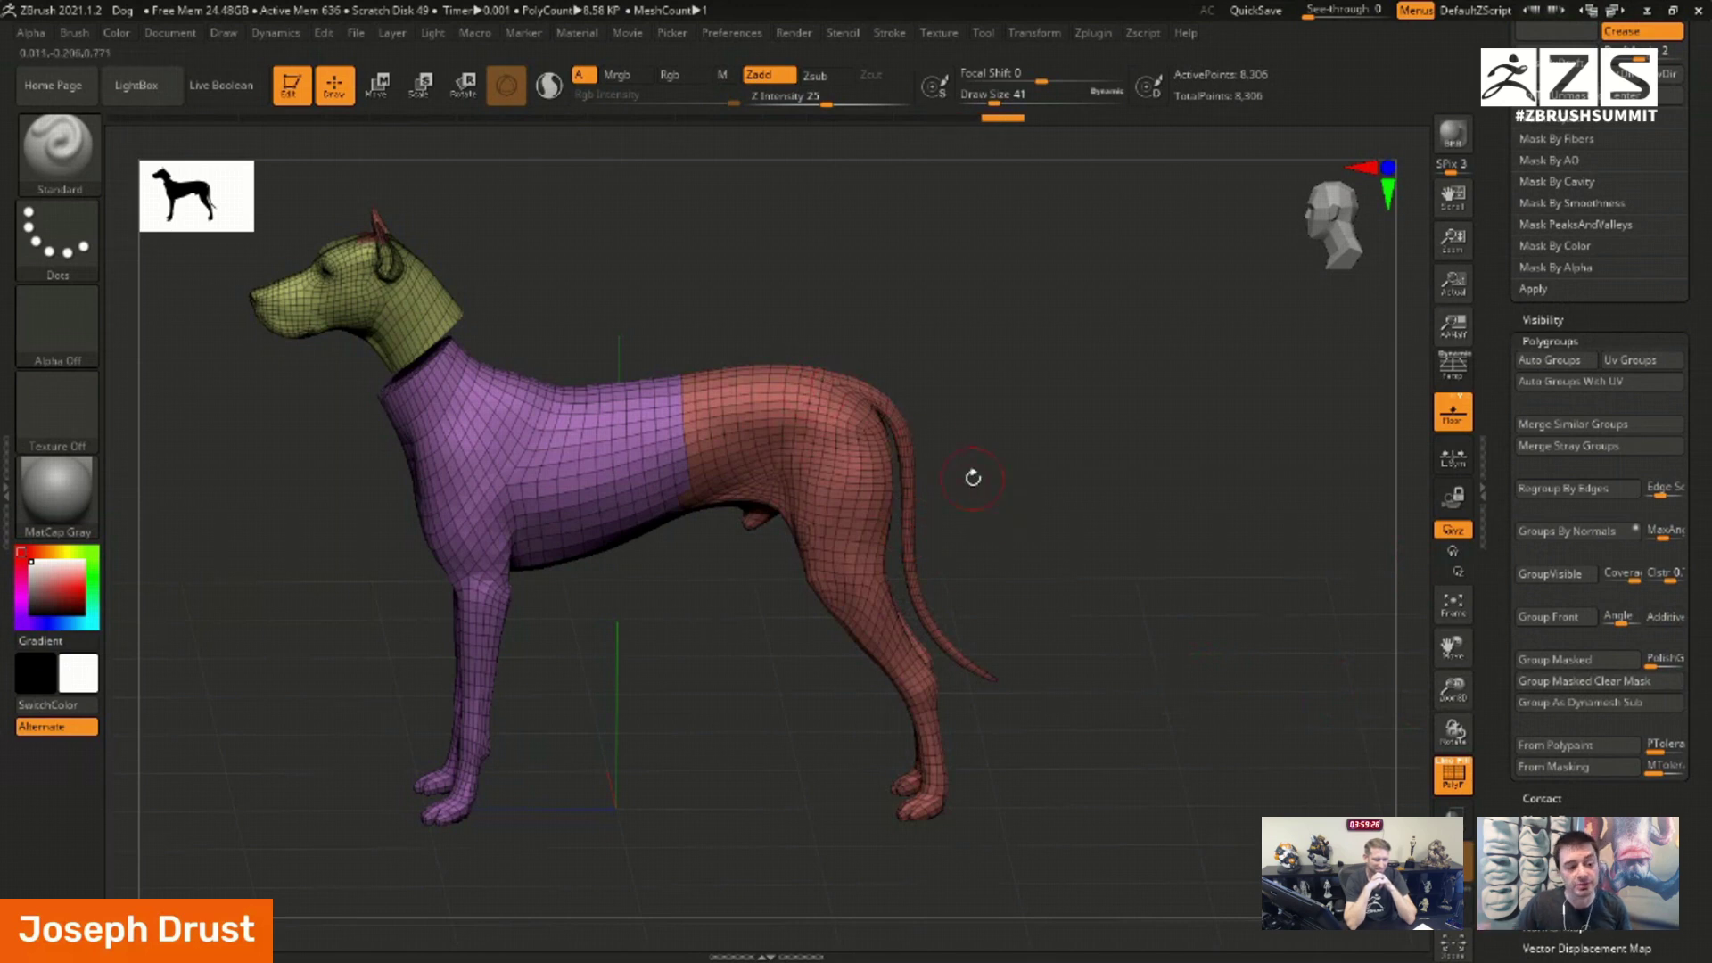
key("ctrl+z")
Step: Insert an edge loop along the mask boundary across the torso with Edgeloop Masked Border
left_click_drag(1496, 298, 1489, 428)
left_click_drag(1496, 364, 1455, 533)
left_click_drag(1498, 444, 1529, 316)
key("shift")
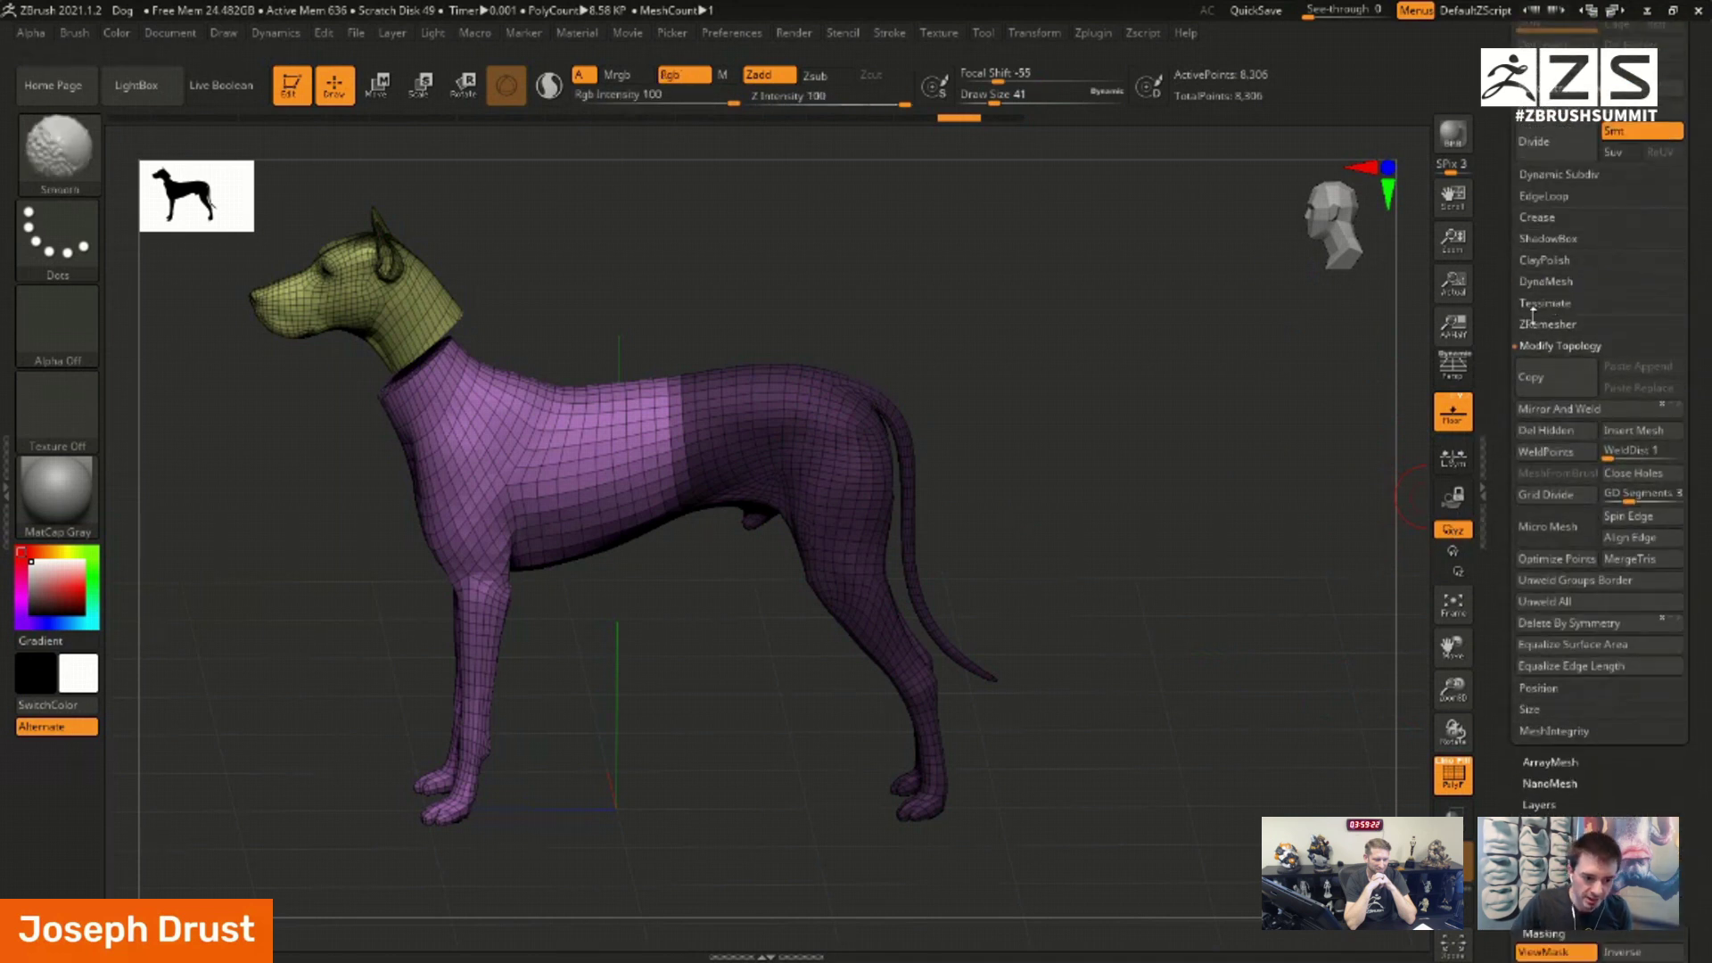
left_click(1556, 195)
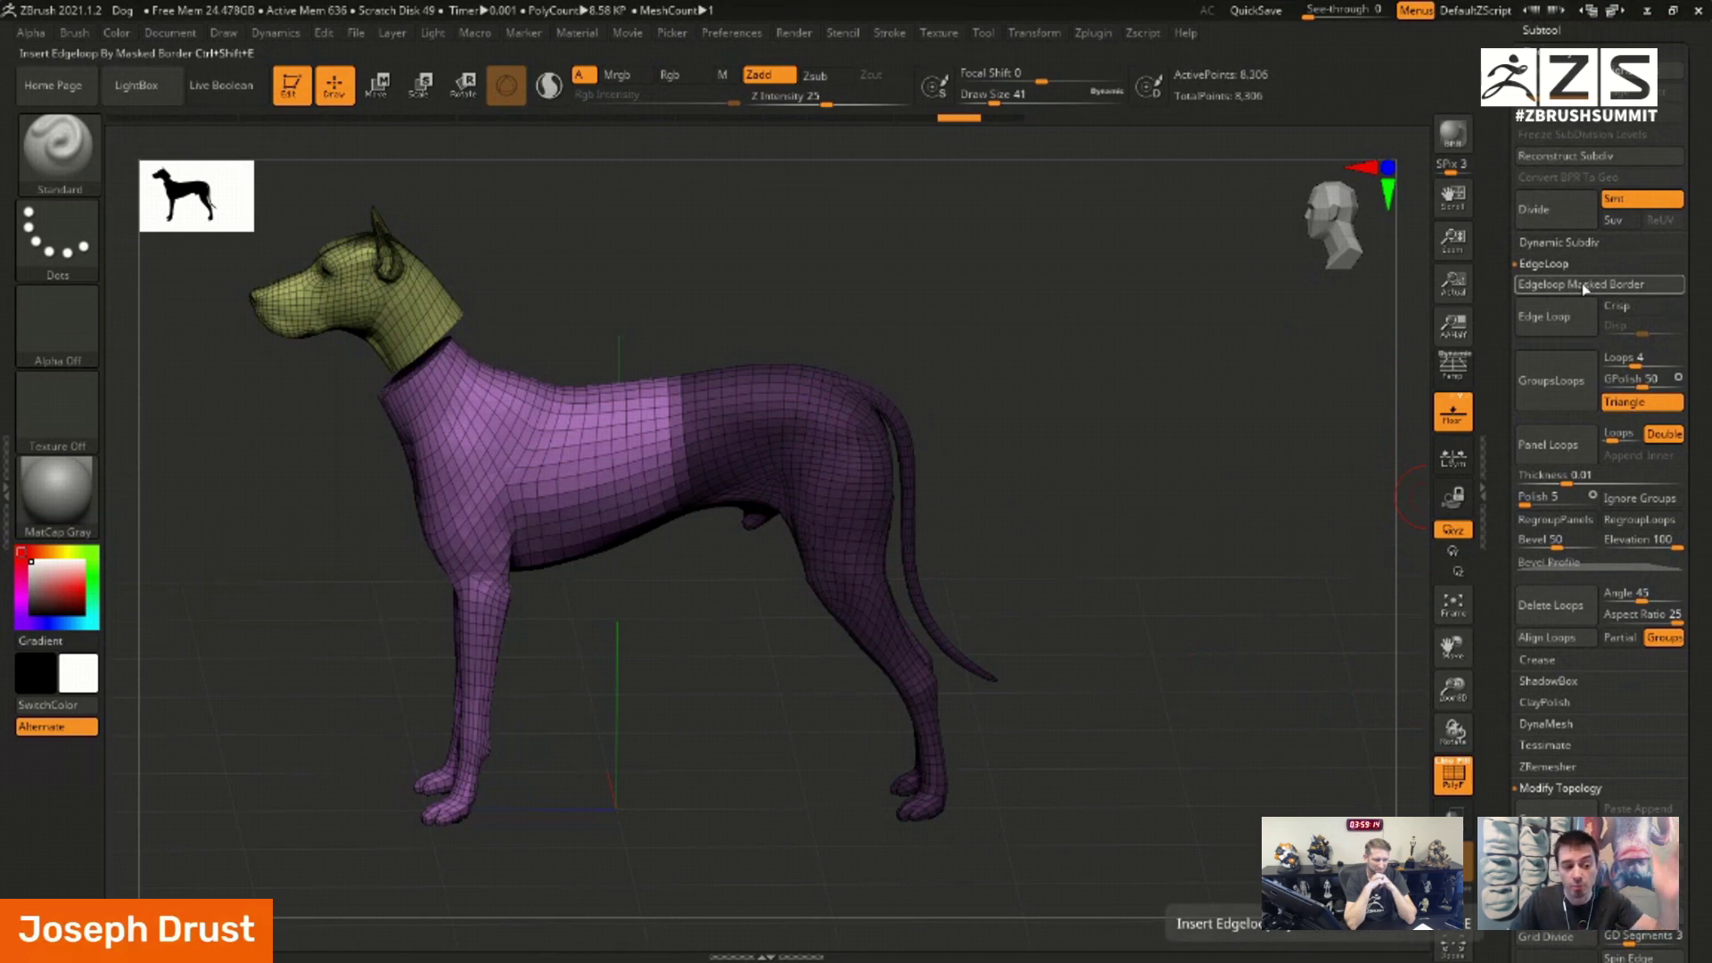
left_click(1583, 287)
left_click_drag(1195, 333, 924, 386)
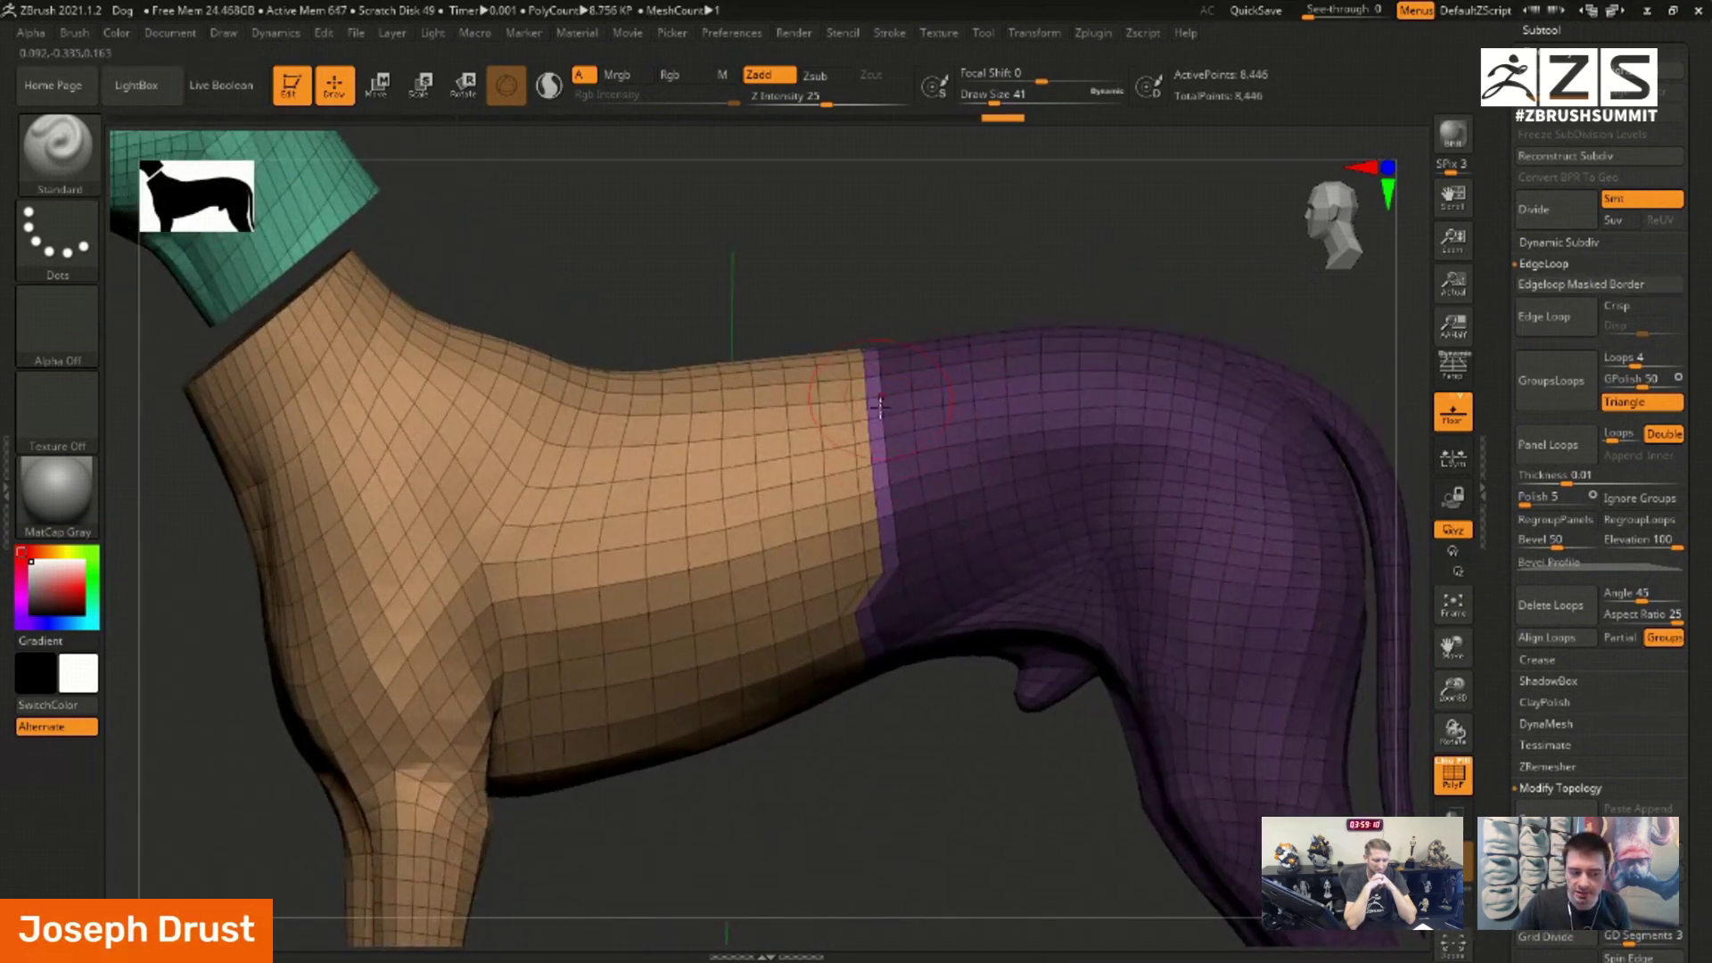
Step: Clear the mask and check the hindquarters polygroup in isolation, ending with the whole dog shown
key("ctrl")
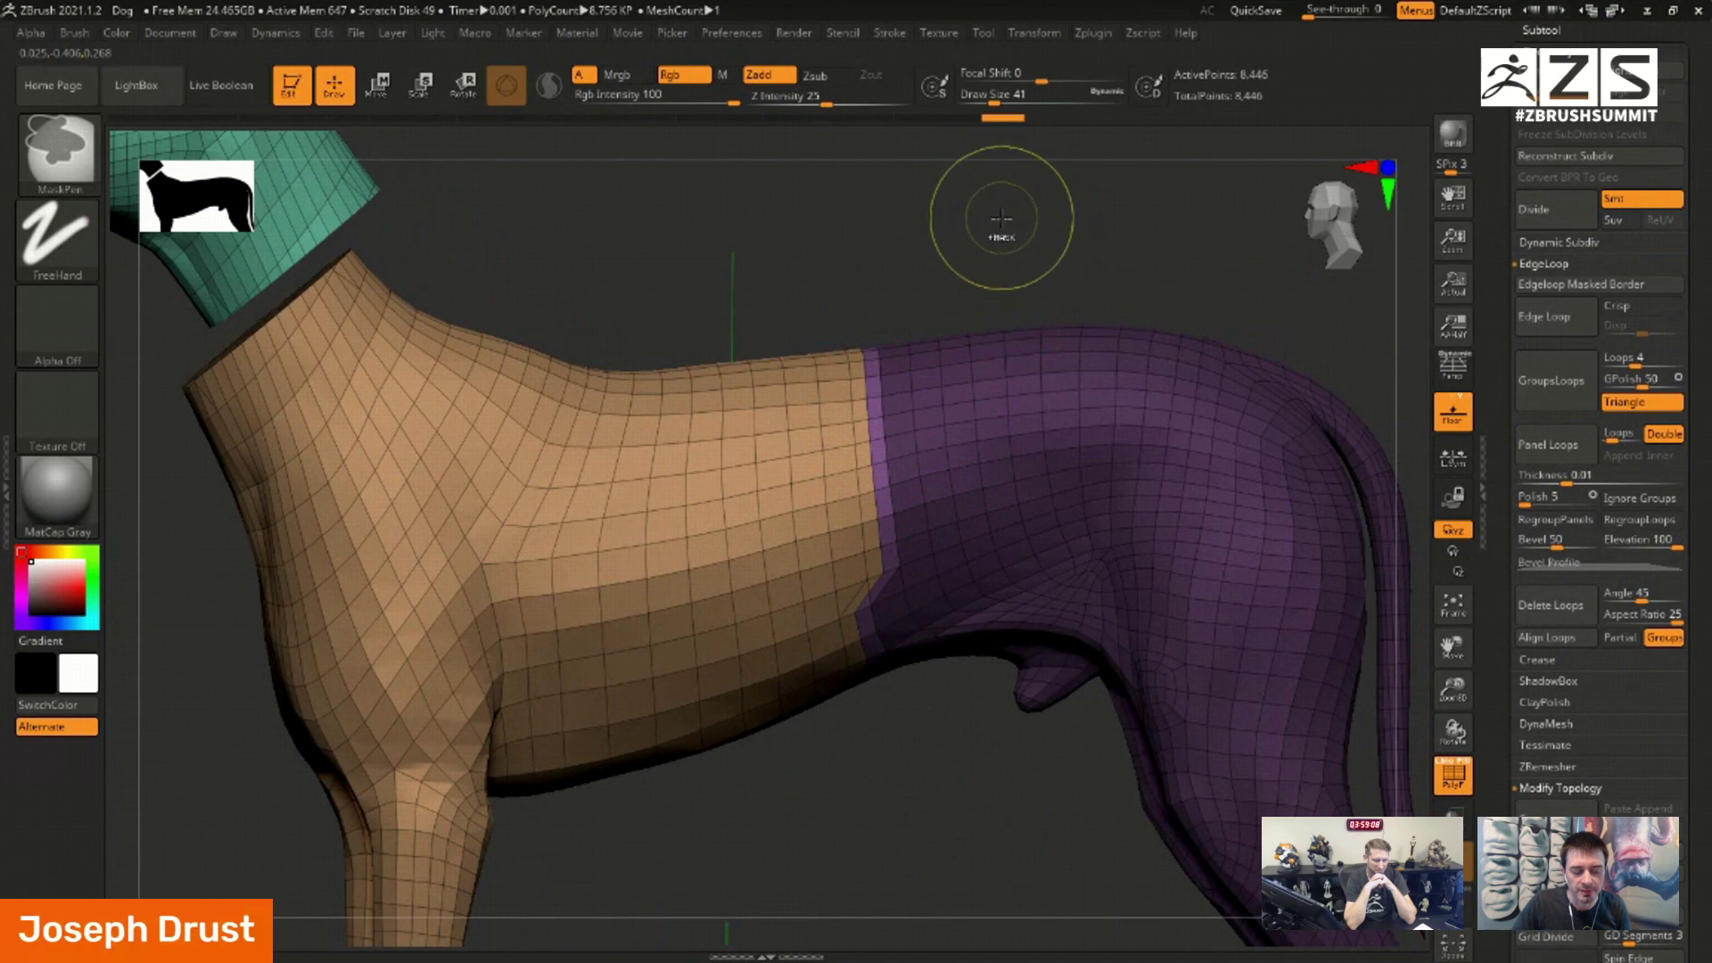
left_click(1025, 227, "ctrl")
left_click_drag(1051, 236, 960, 382)
left_click(960, 381, "ctrl+shift")
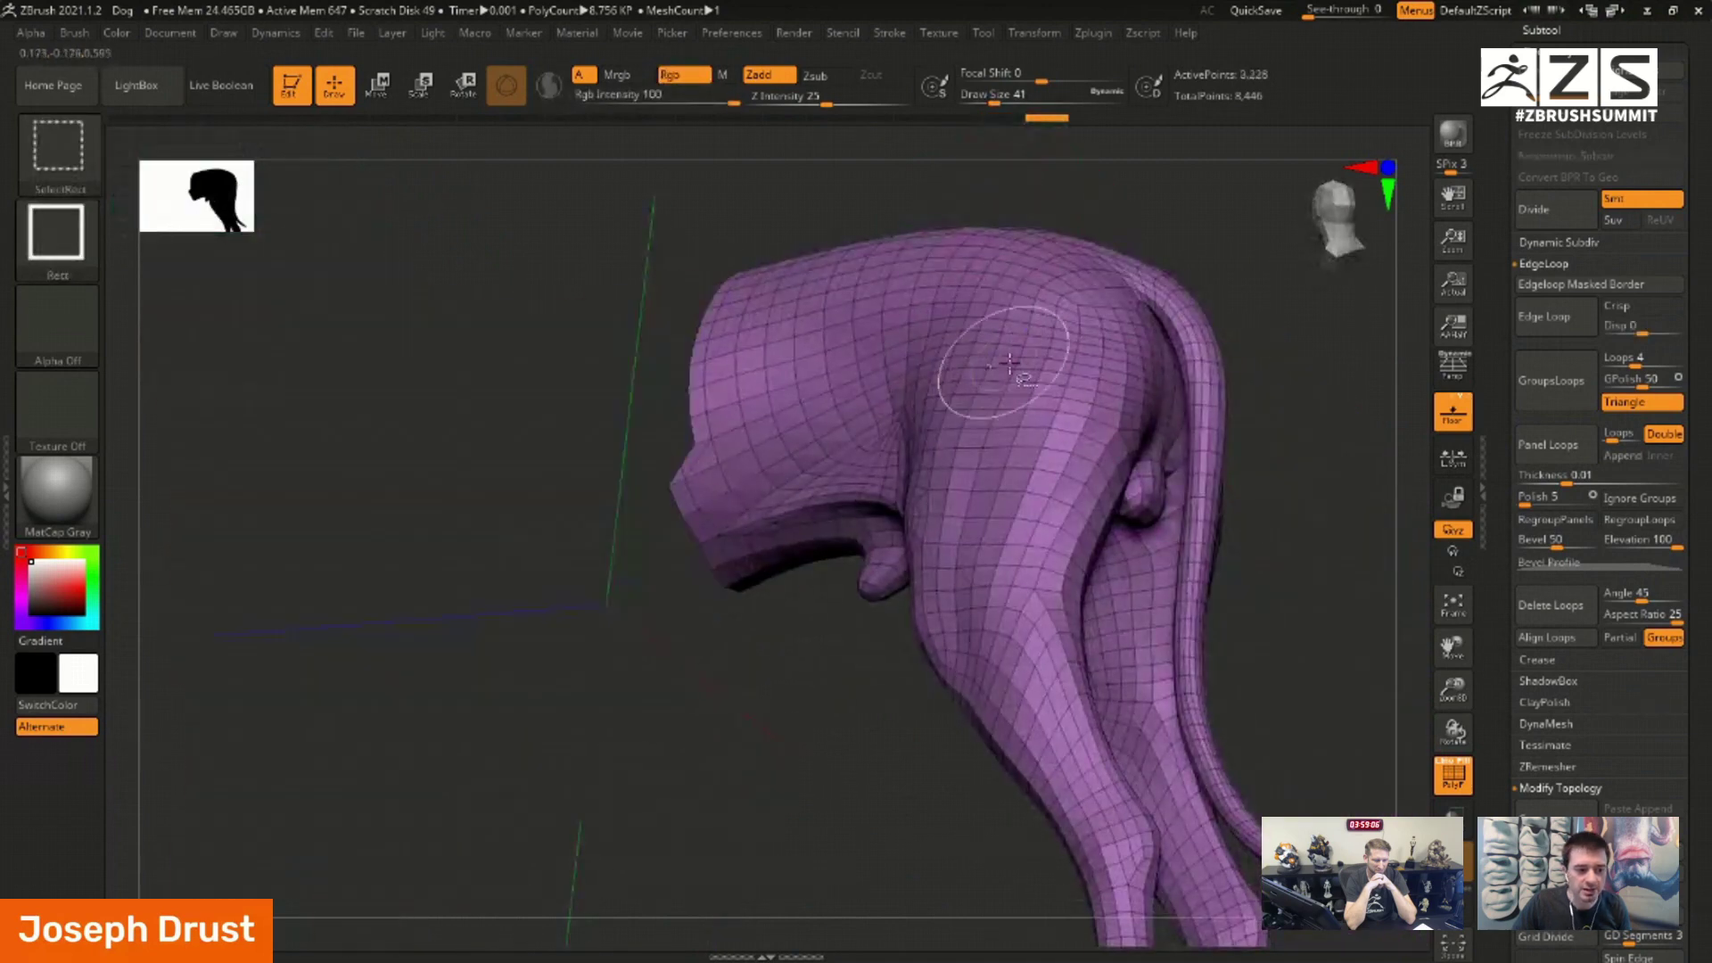
left_click_drag(1230, 393, 1280, 419)
left_click(1280, 419, "ctrl+shift")
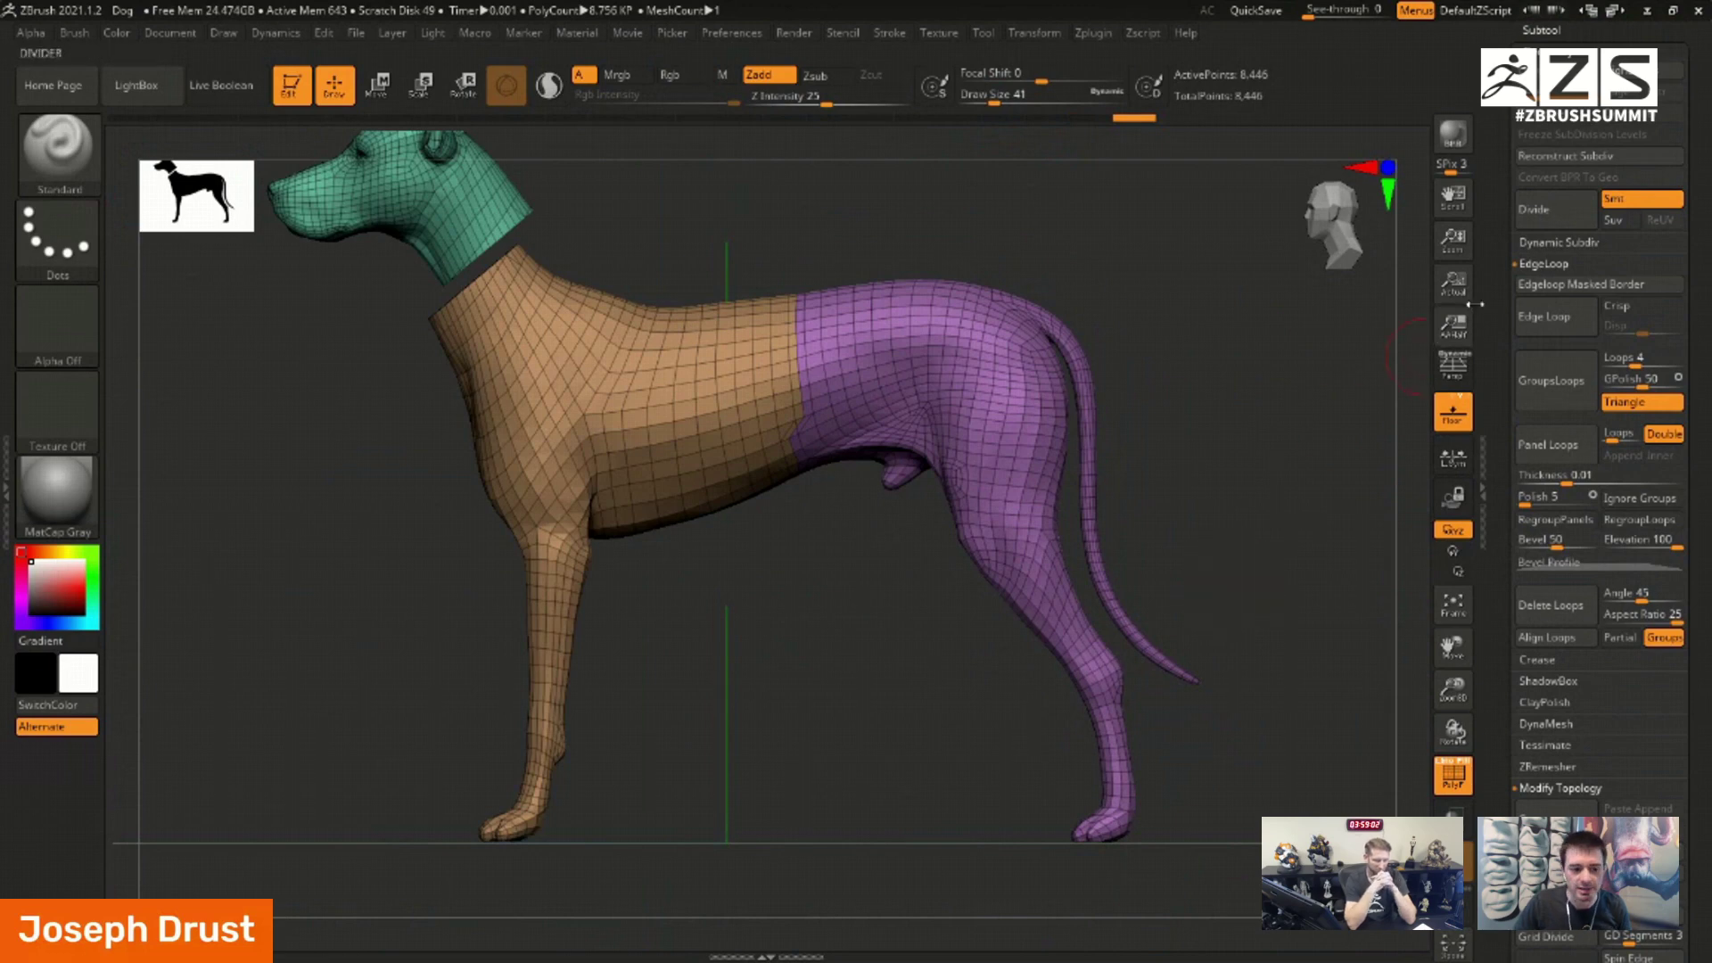
Step: Bring up the DynaMesh options in the geometry settings
left_click_drag(1500, 273, 1491, 517)
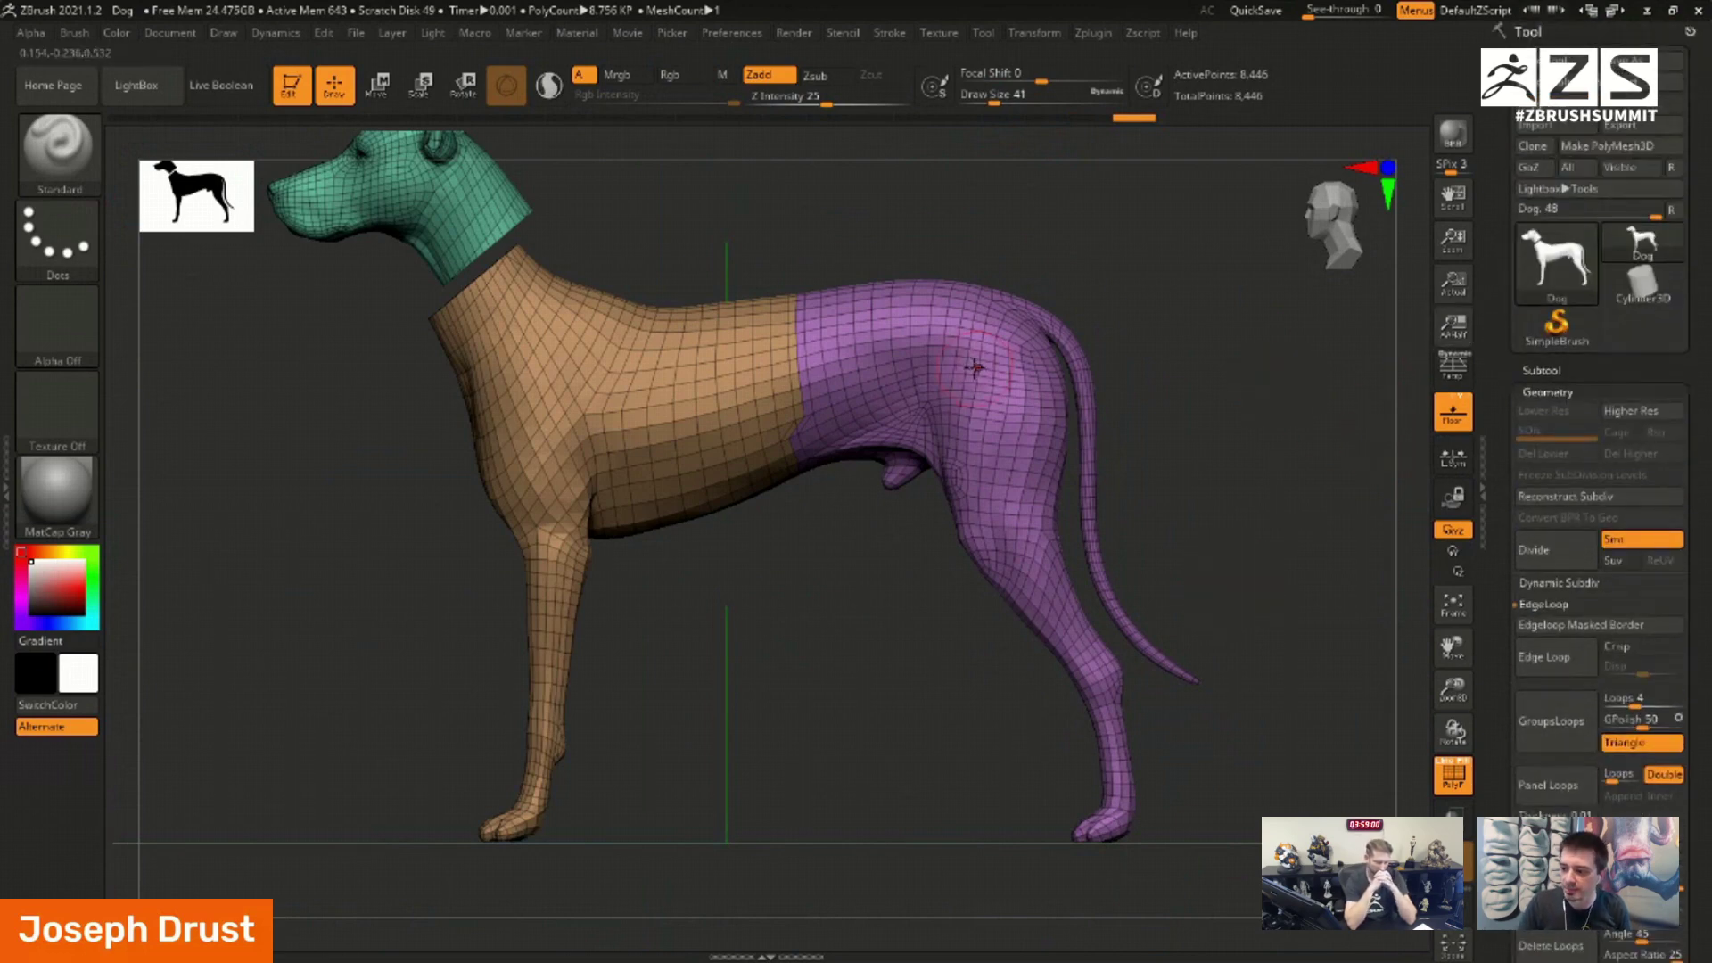
left_click_drag(1180, 430, 1250, 418)
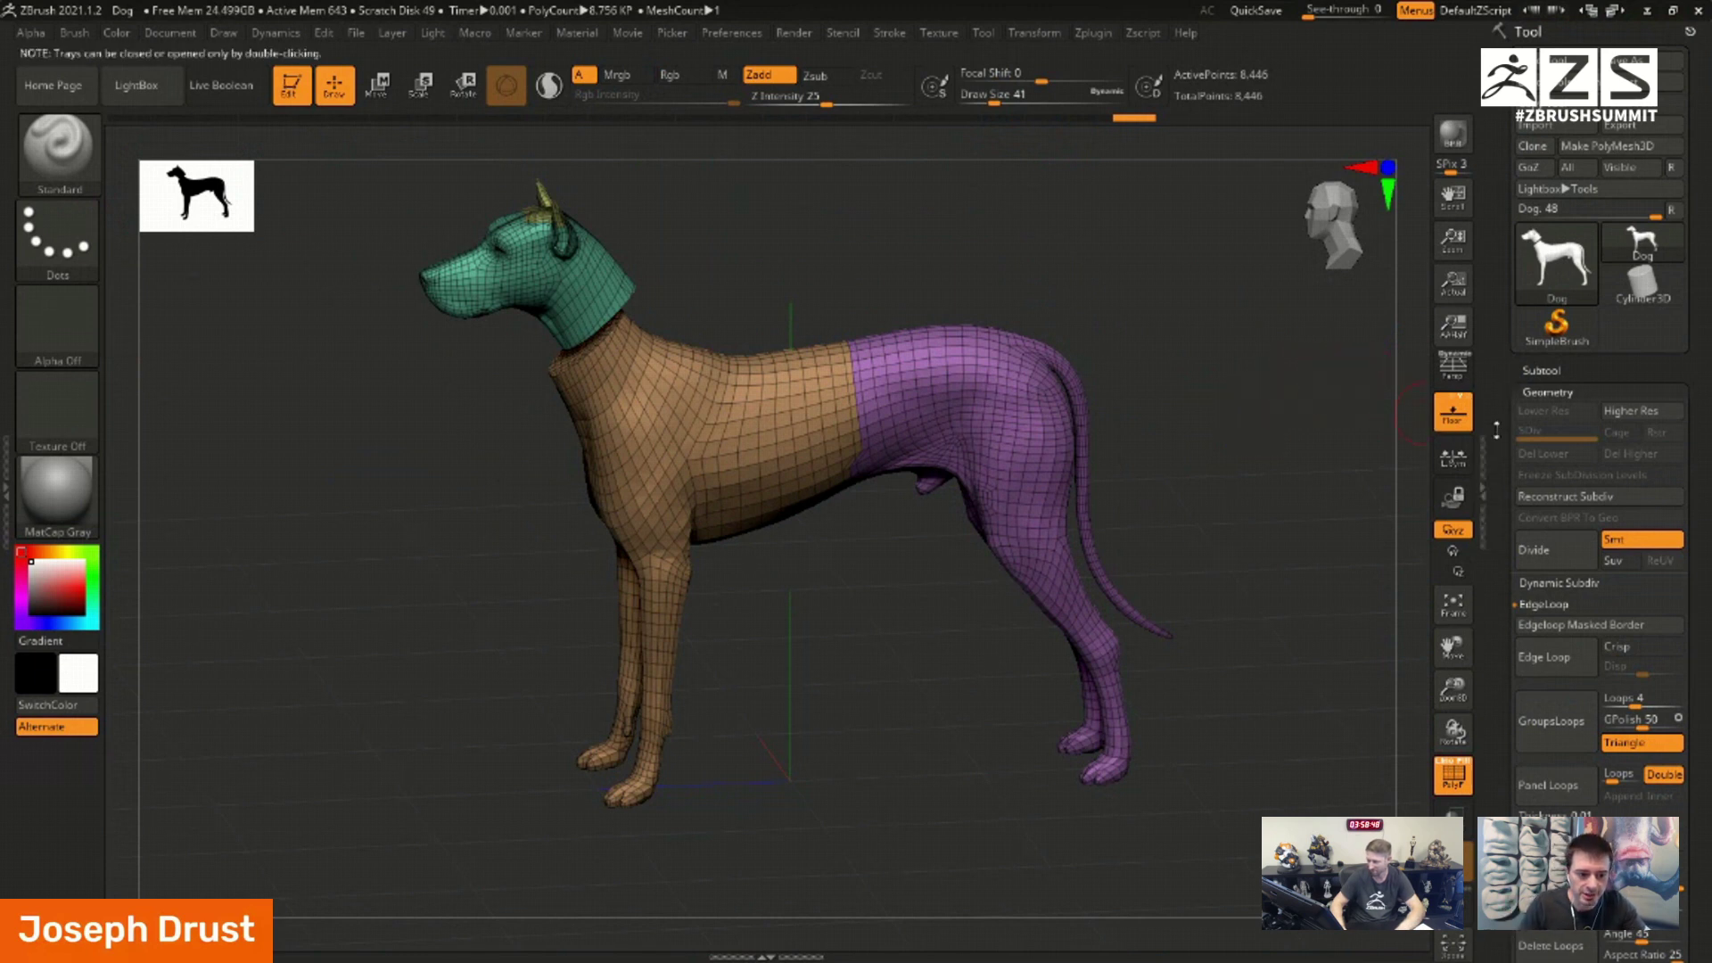
scroll(1532, 286, "down", 5)
scroll(1531, 287, "down", 1)
key("shift")
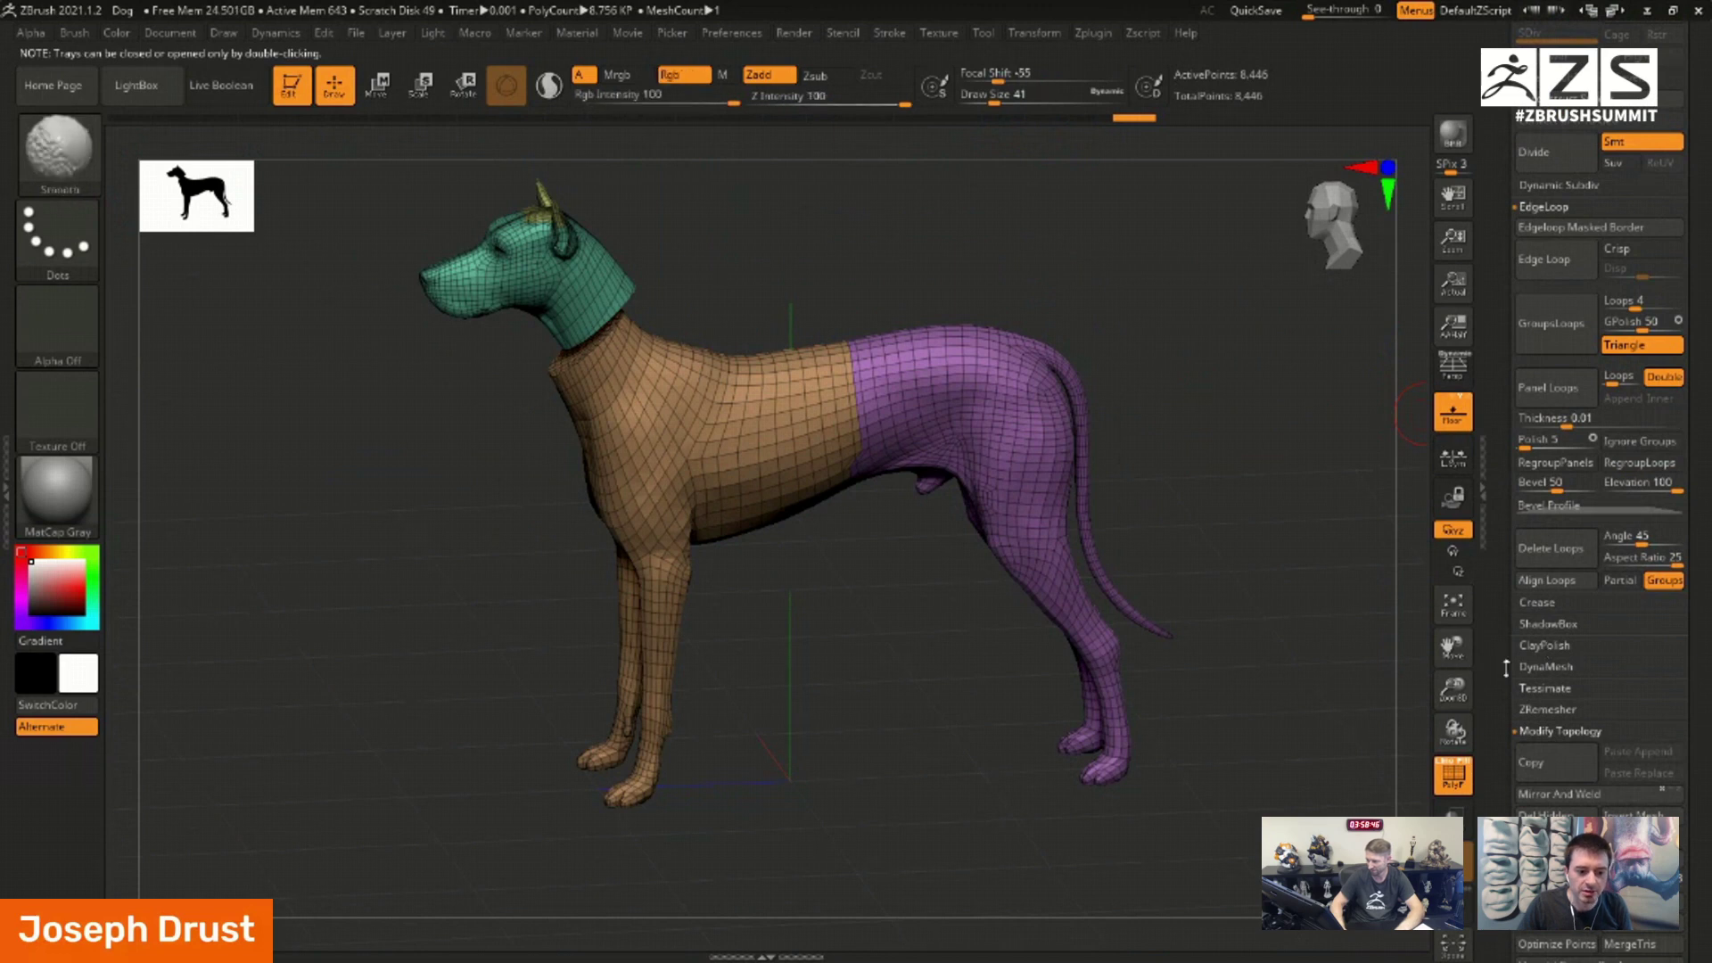
left_click(1545, 666)
scroll(1605, 535, "down", 2)
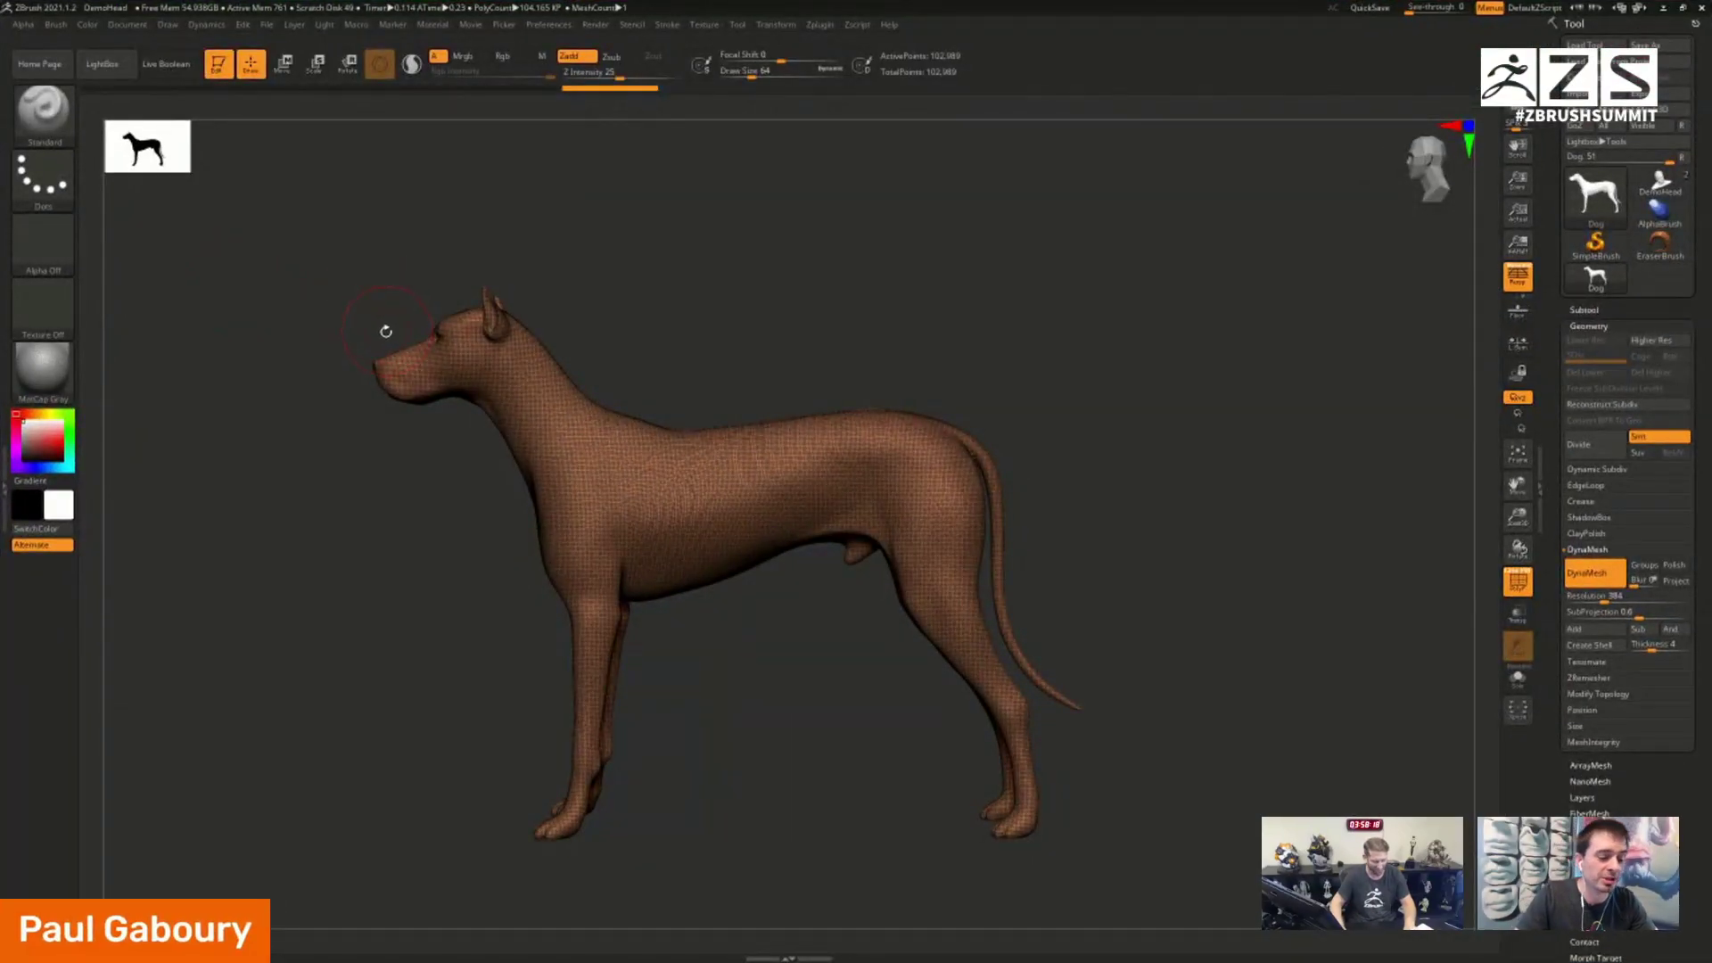
Step: Set the draw size to 46 and choose the SliceCurve brush
key("s")
left_click_drag(375, 335, 381, 335)
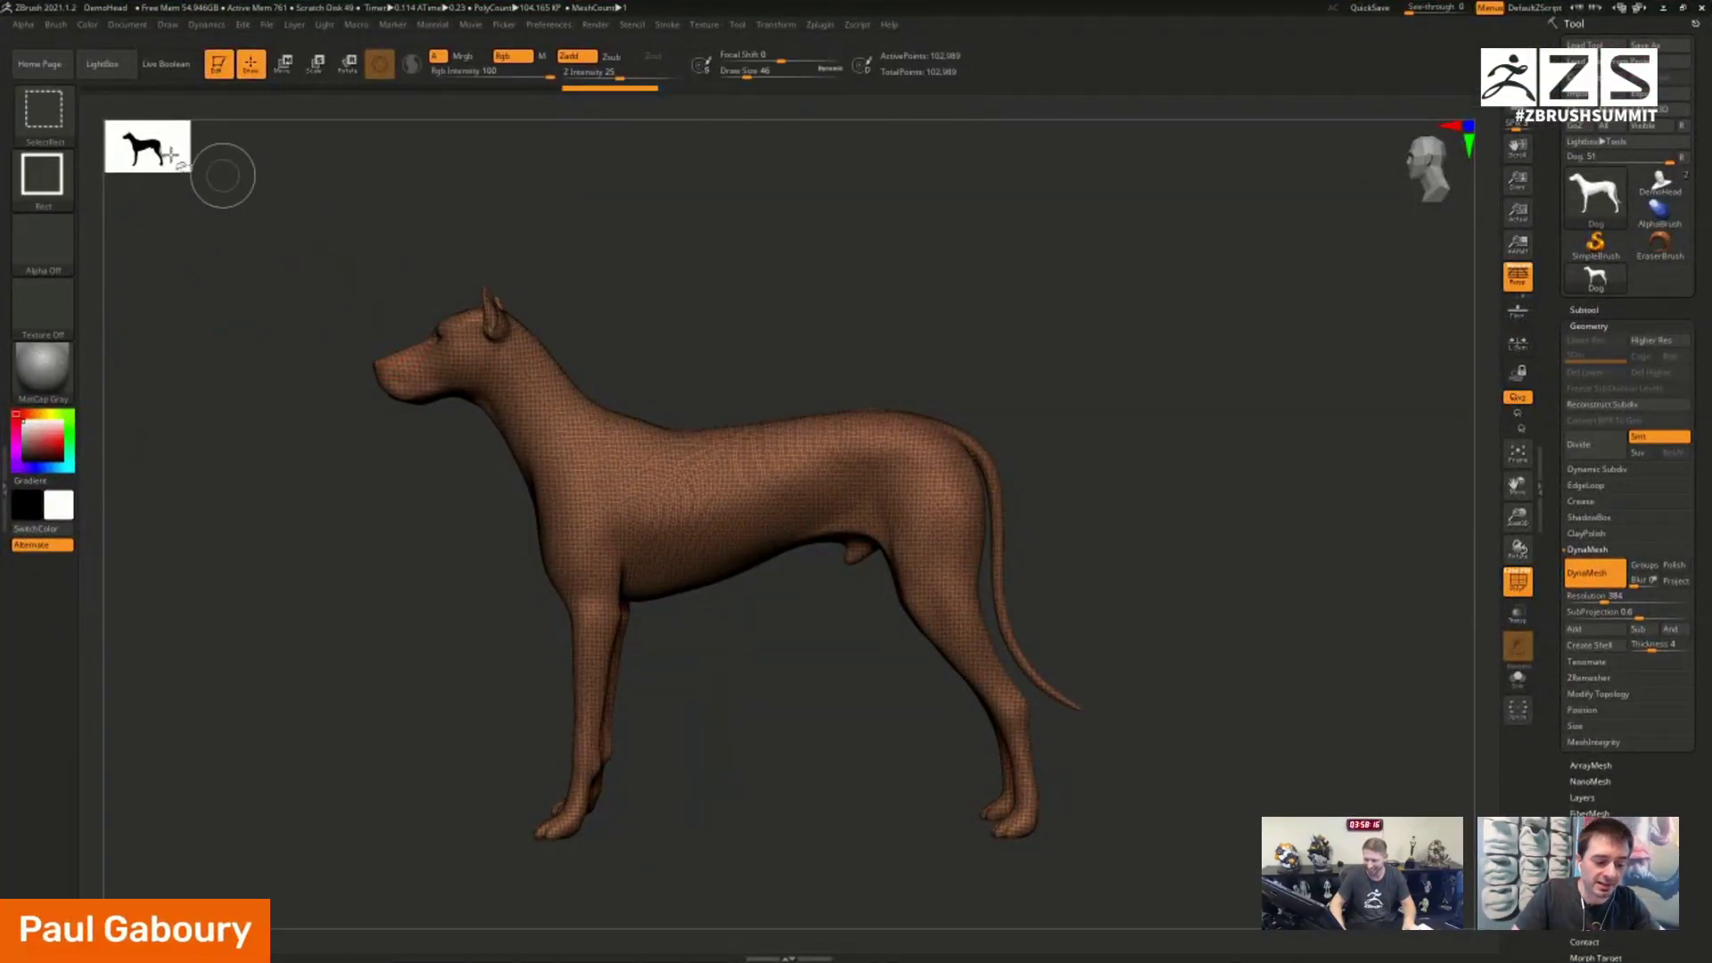
left_click(50, 132, "ctrl+shift")
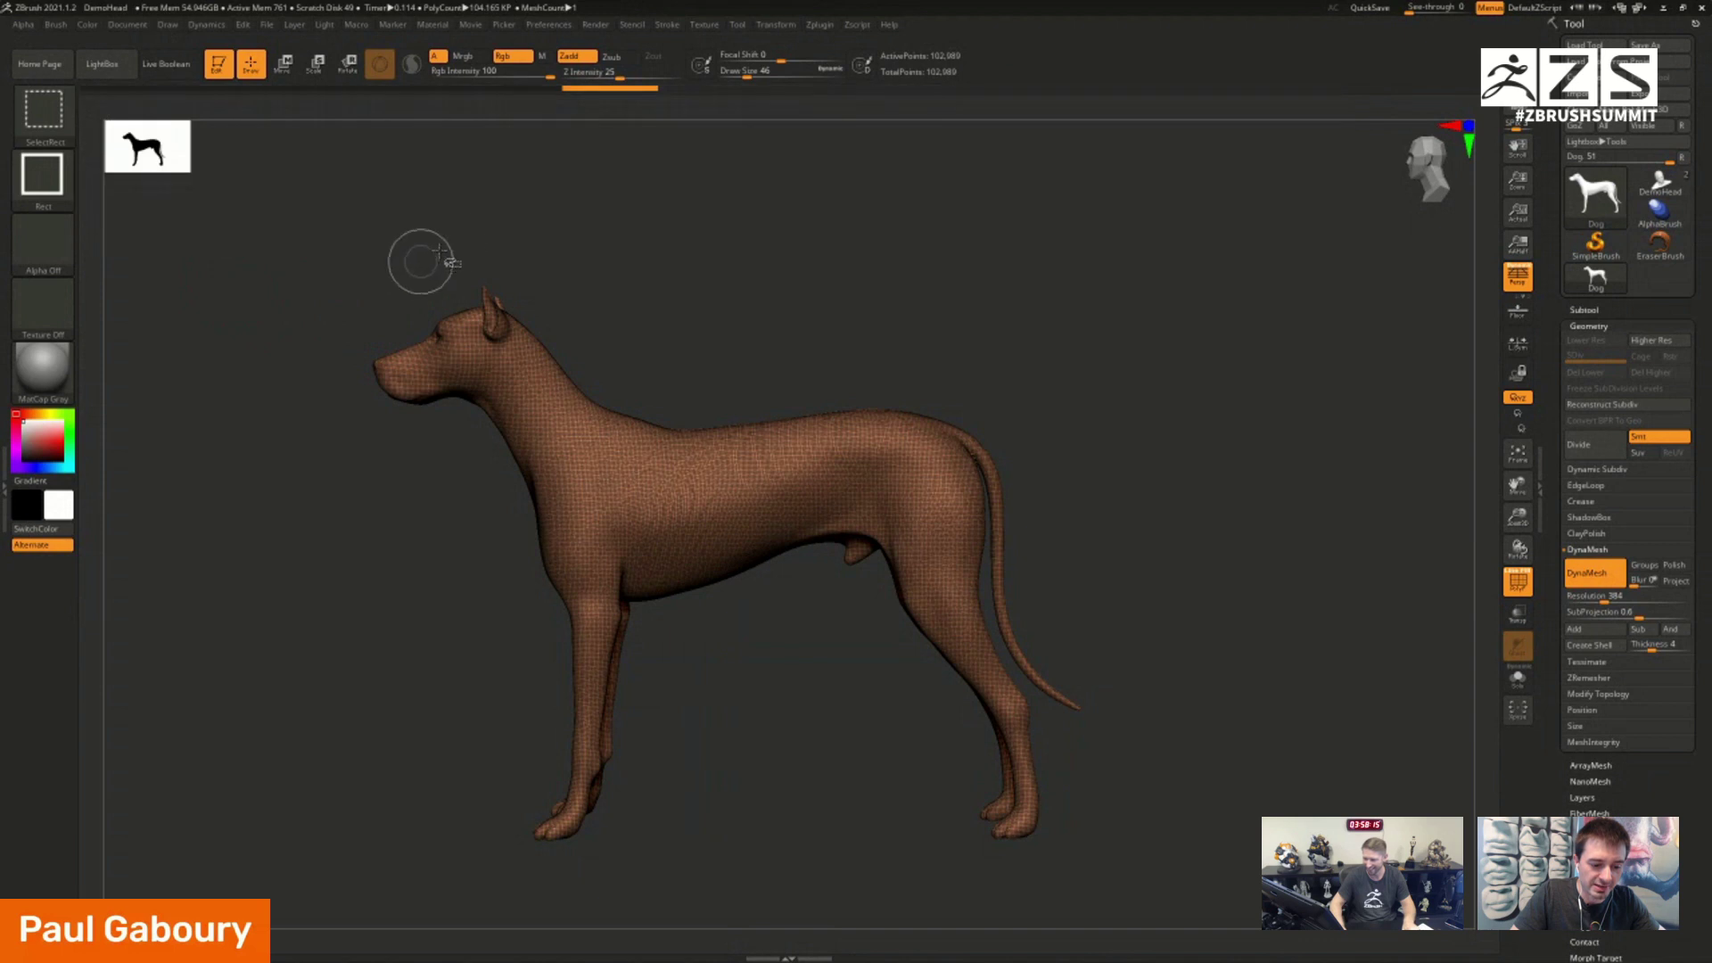
left_click(42, 109, "ctrl+shift")
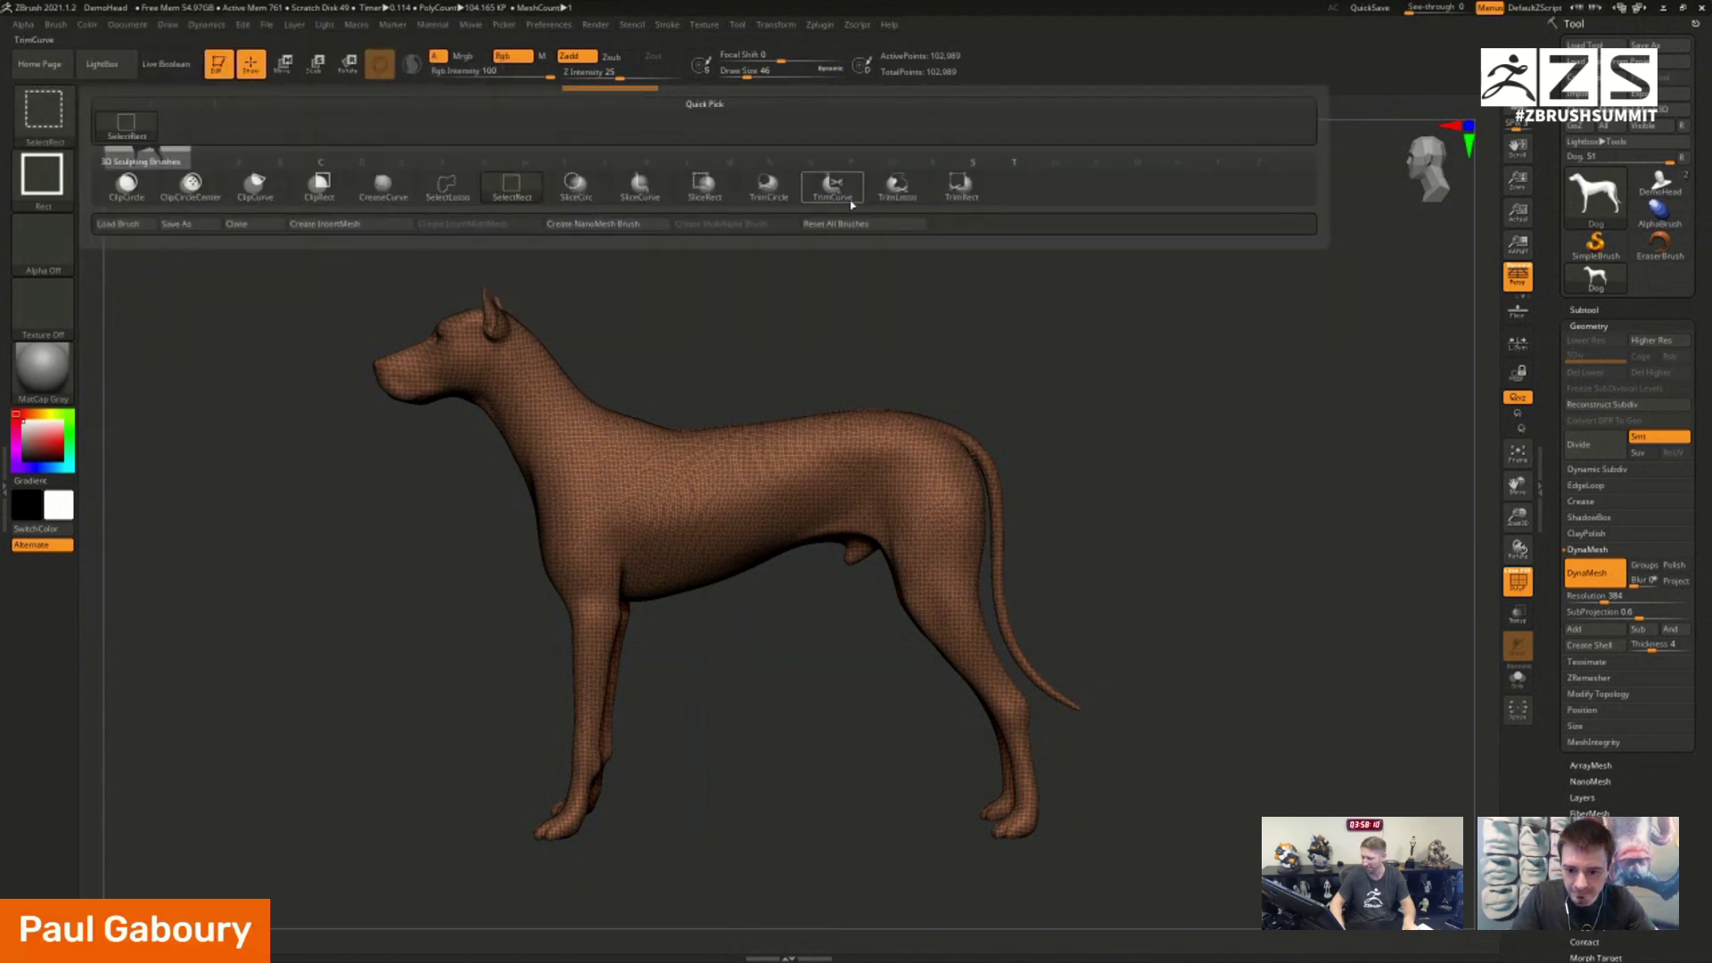
left_click(666, 188)
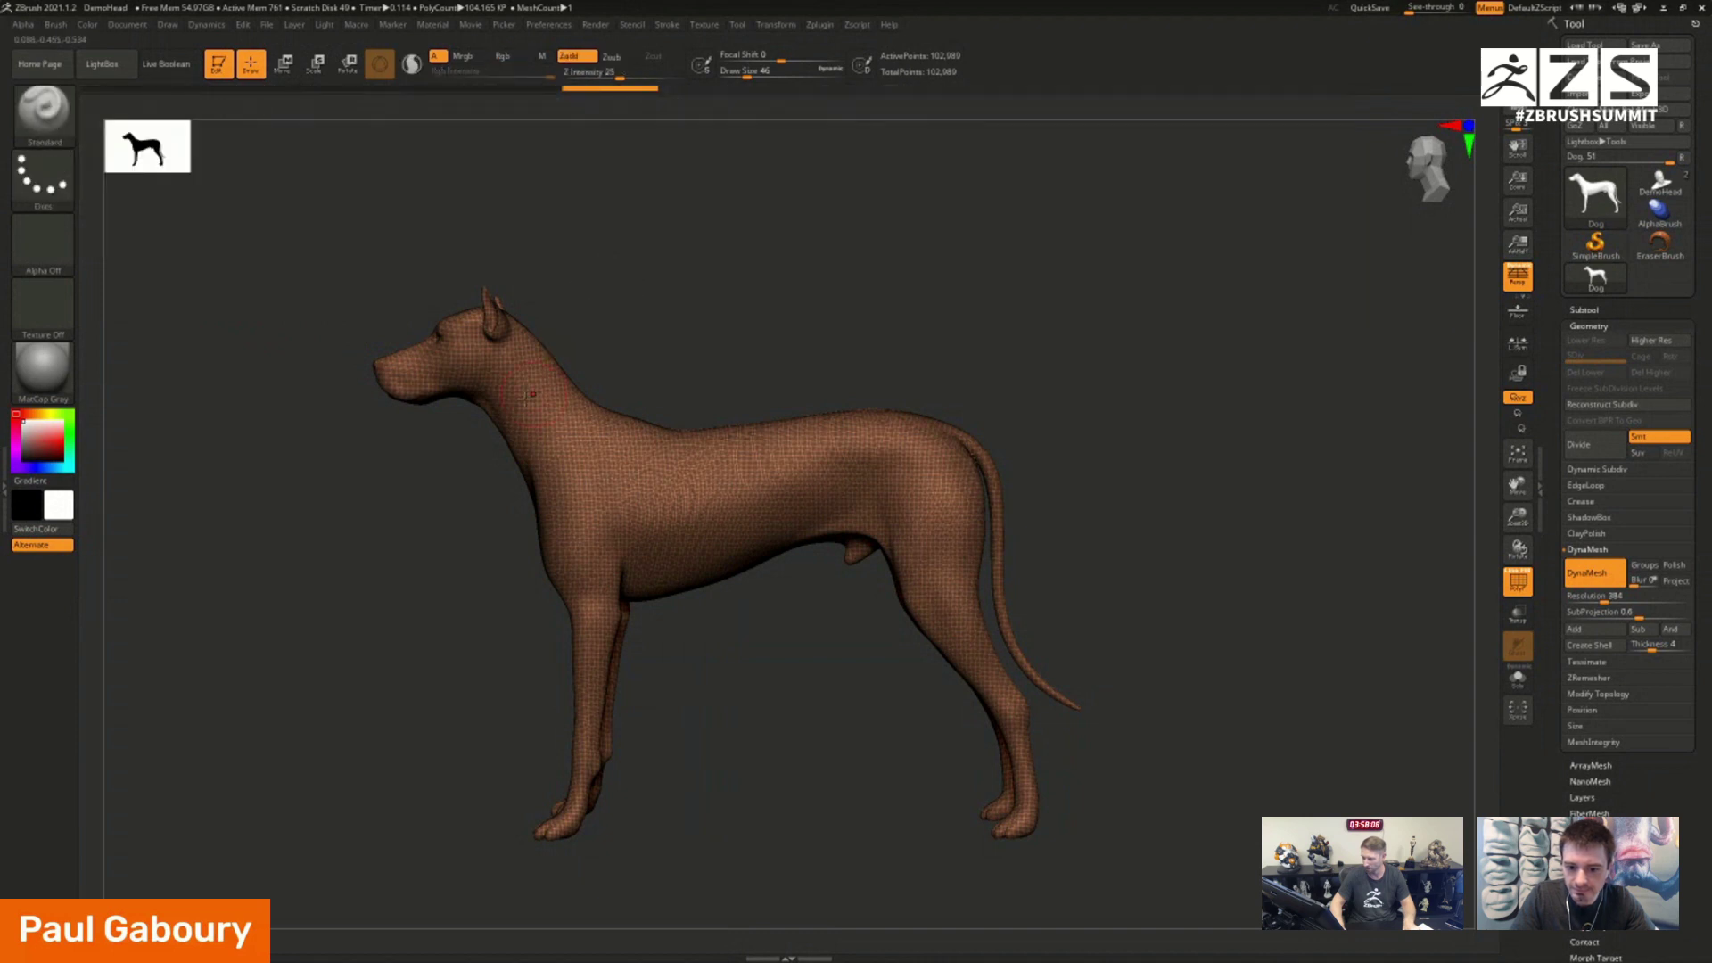
Step: Turn off perspective and slice the dog into polygroups at the neck, mid-torso and just ahead of the hind legs
left_click(1525, 290)
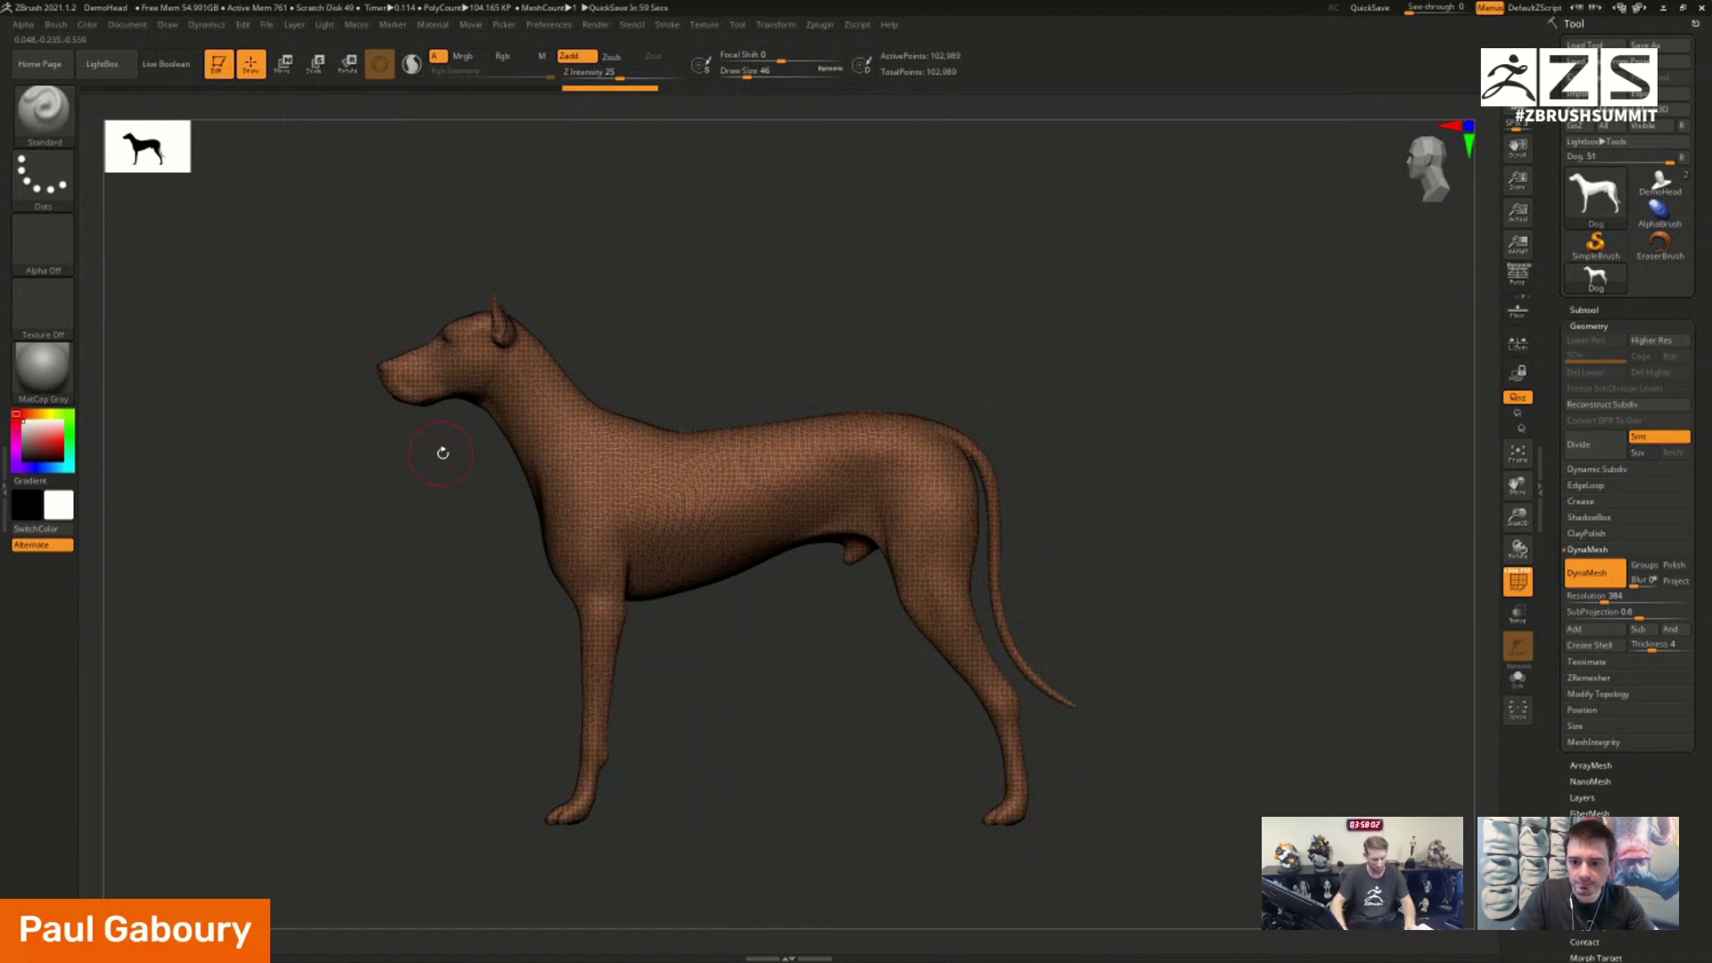
left_click_drag(352, 517, 1016, 129, "ctrl+shift")
left_click_drag(680, 311, 789, 905, "ctrl+shift")
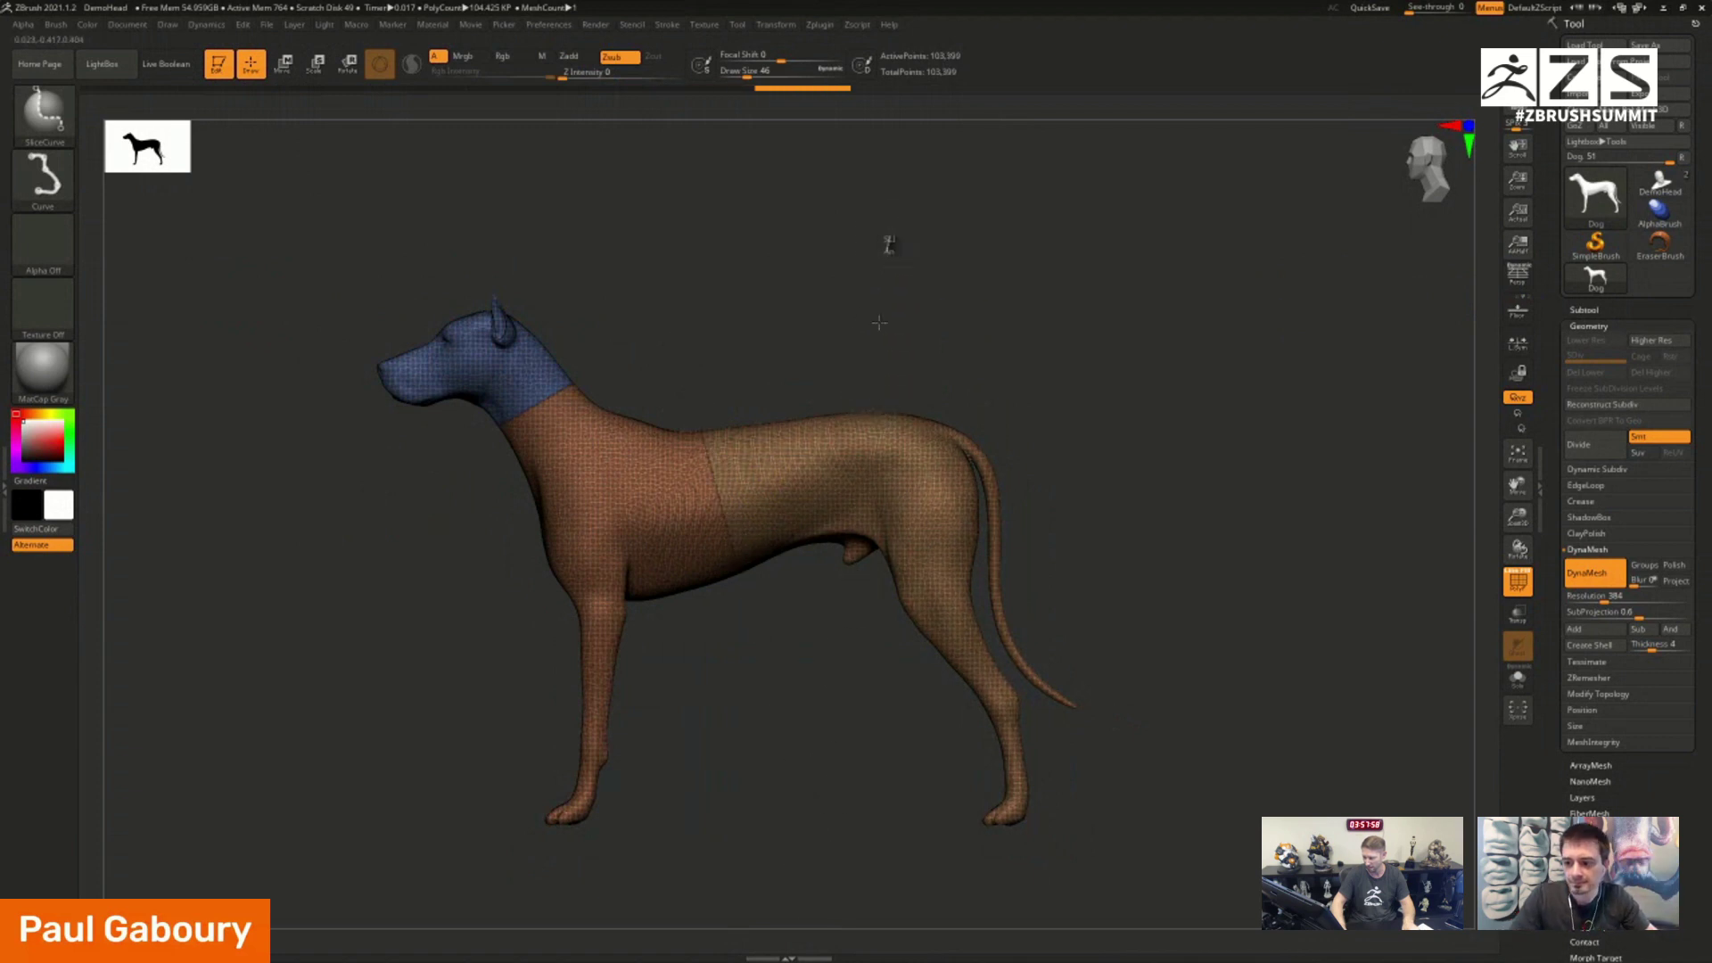
mouse_move(889, 238)
left_mouse_down("ctrl+shift")
mouse_move(864, 766)
mouse_move(887, 777)
mouse_move(872, 775)
left_mouse_up("ctrl+shift")
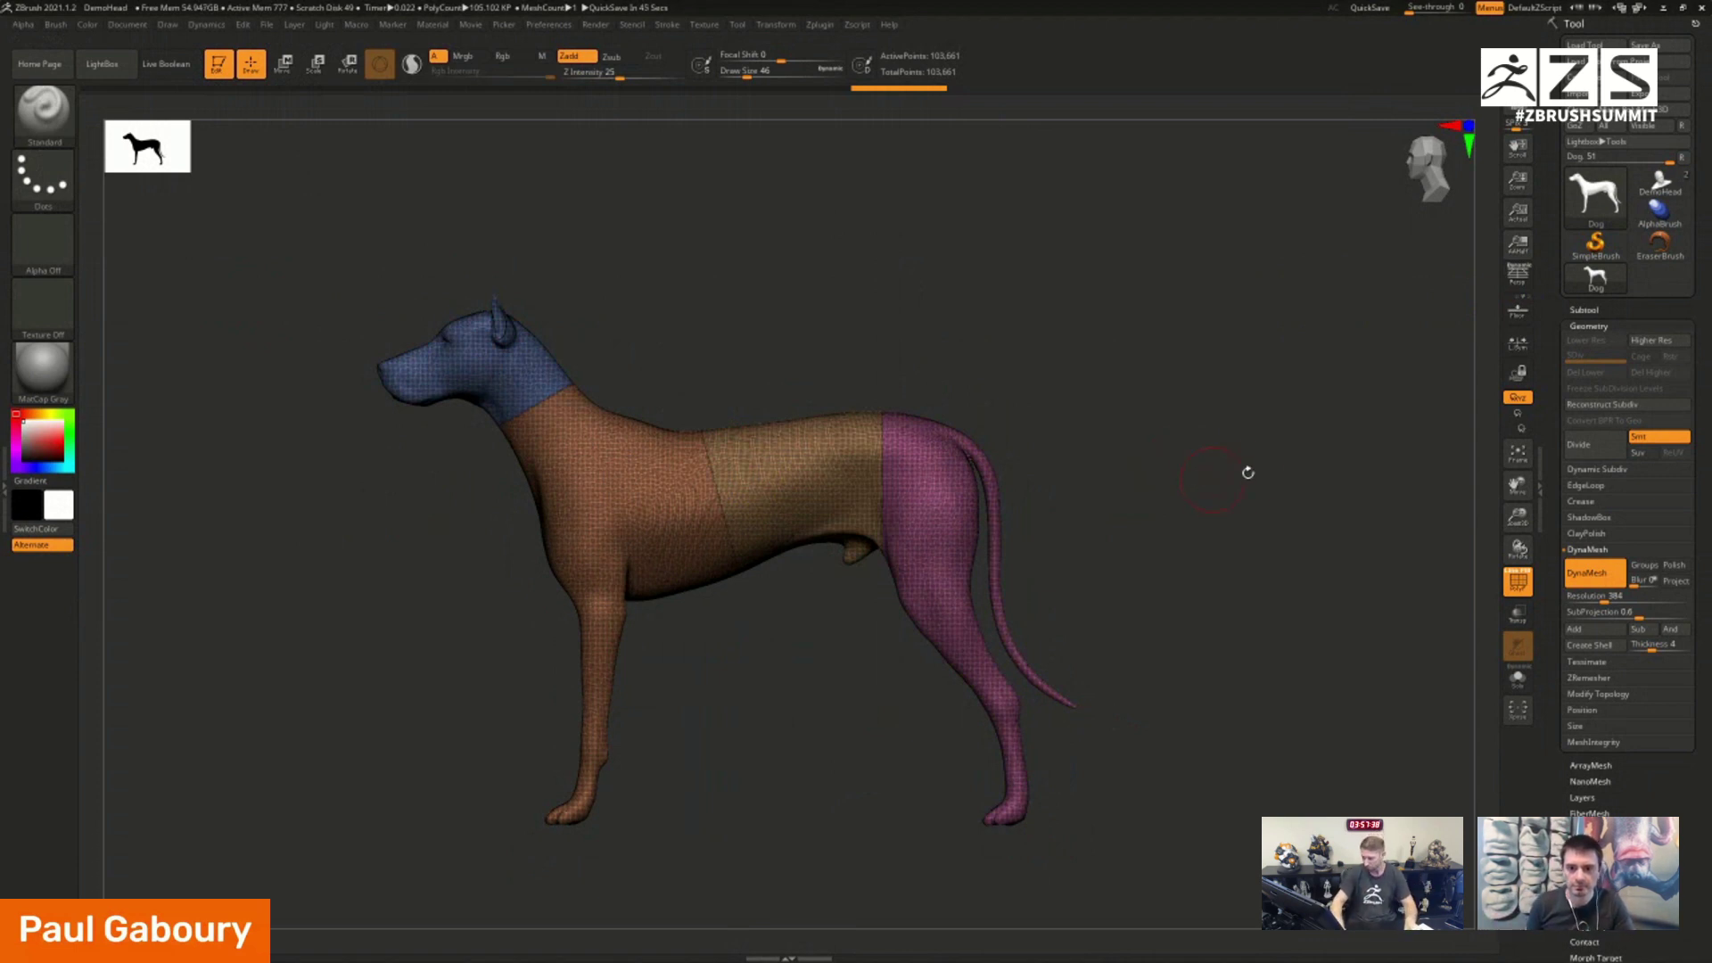
Step: Try remeshing the sliced dog with DynaMesh while Groups is off, and undo it
left_click_drag(1160, 452, 1271, 703, "ctrl")
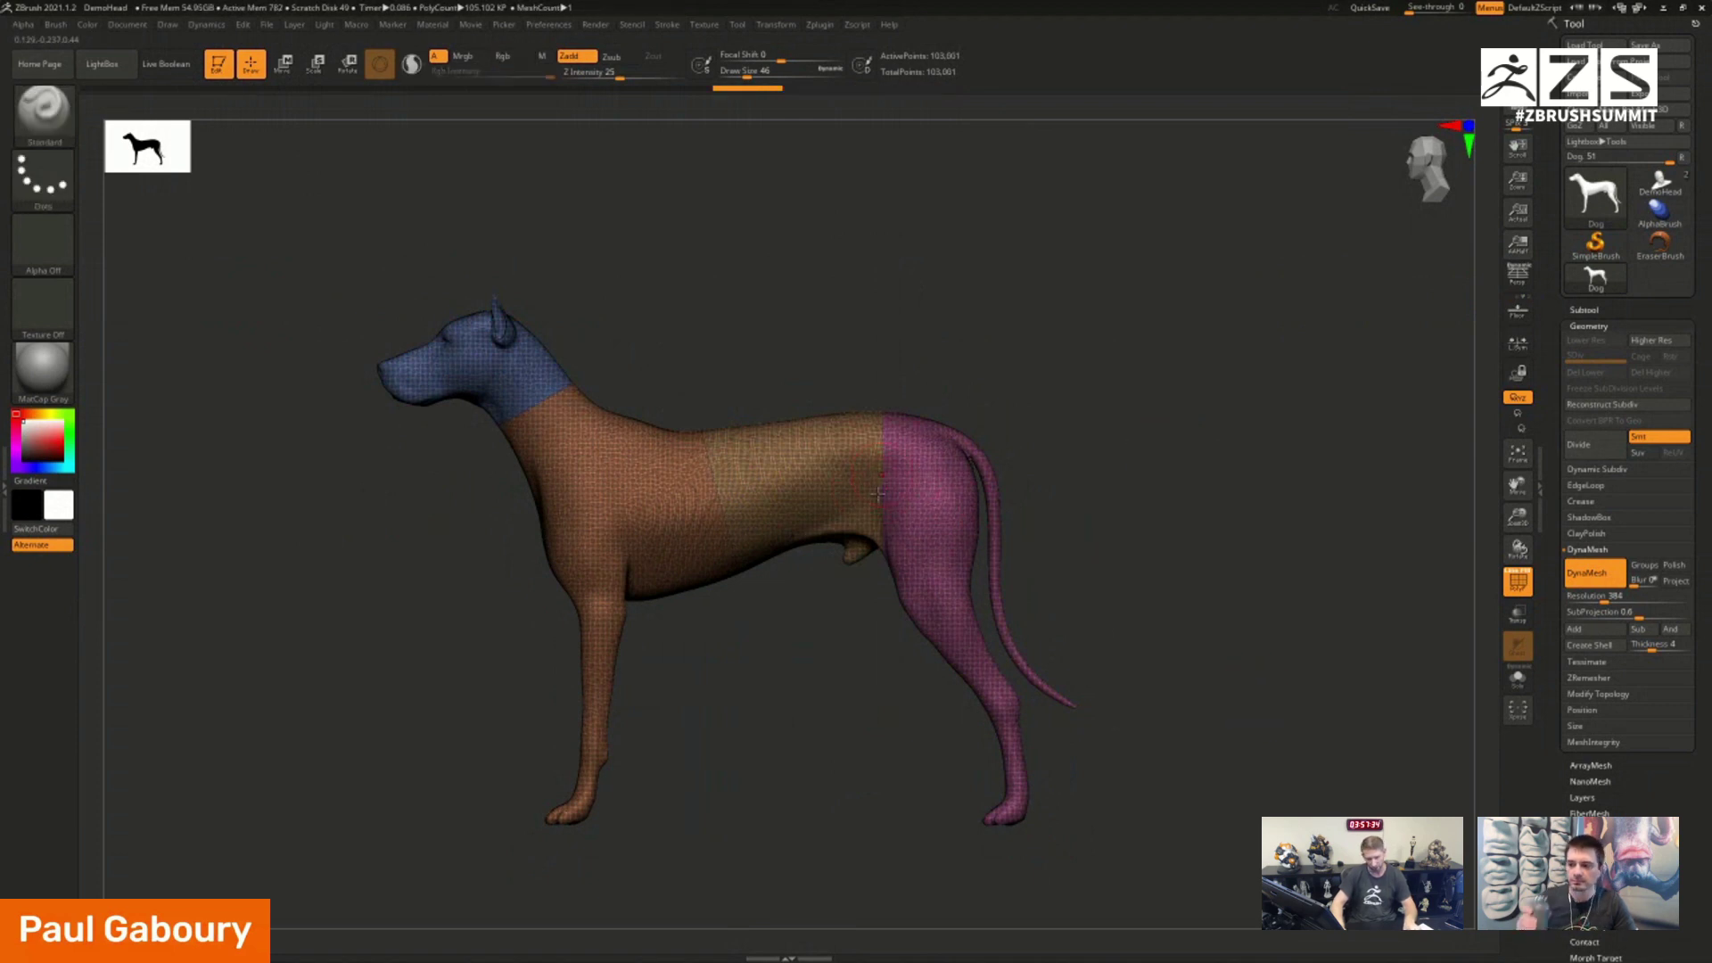
key("ctrl+z")
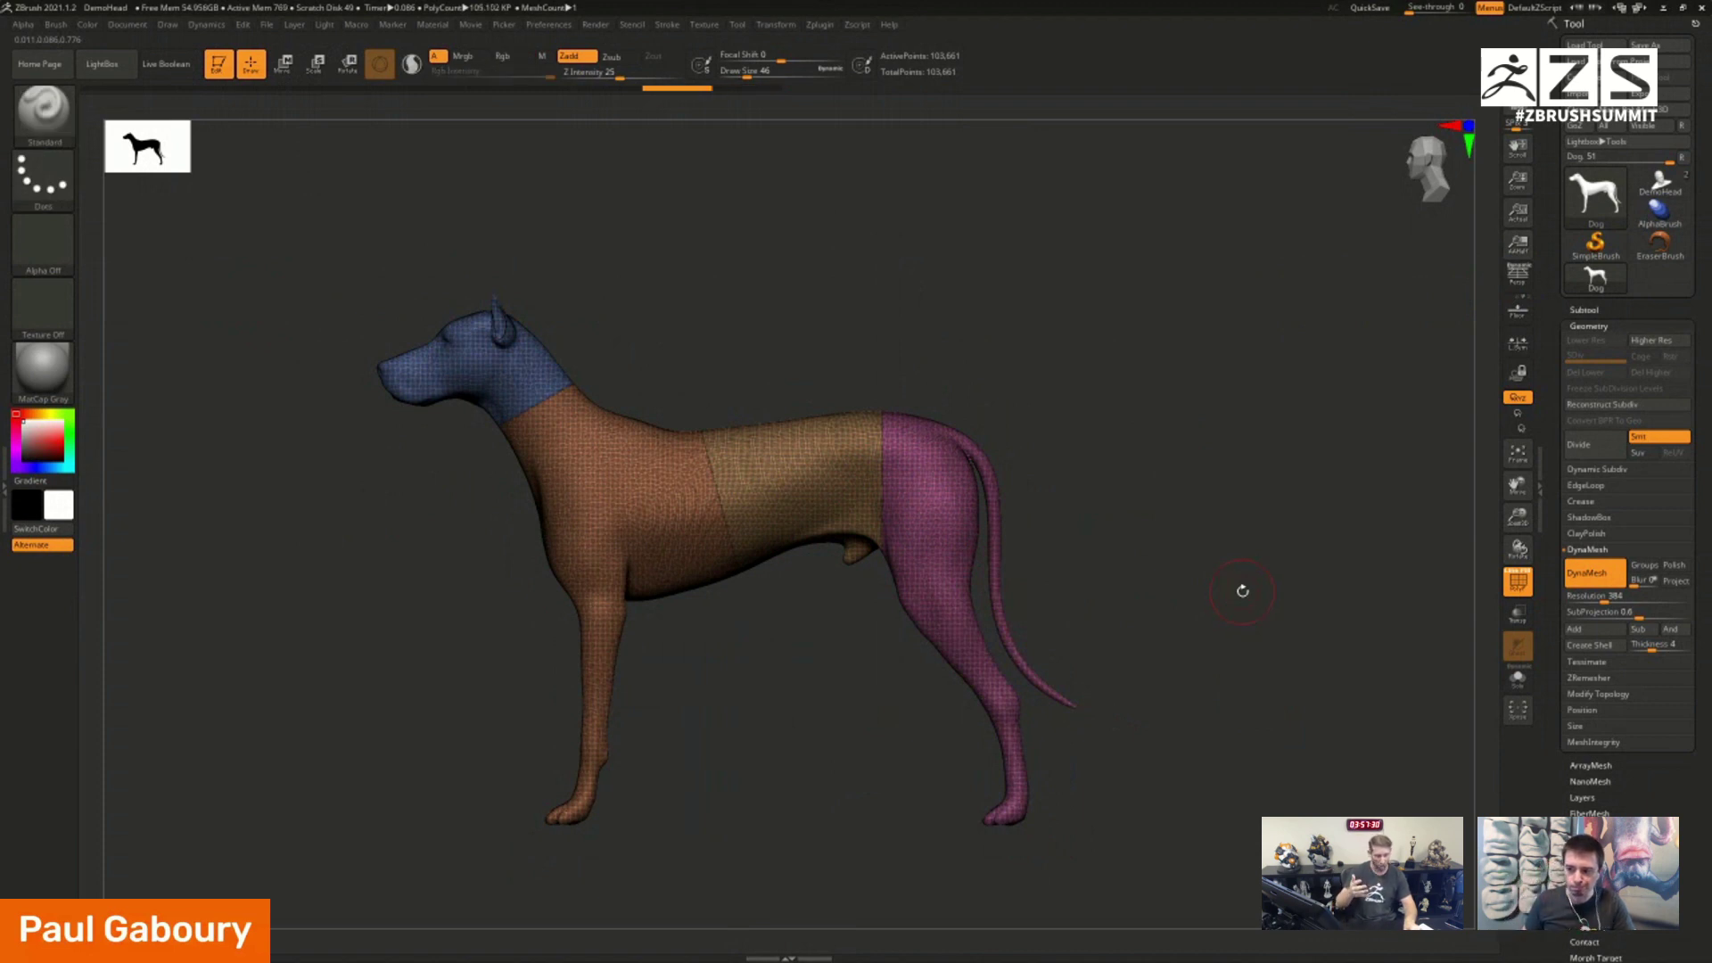
Step: Enable Groups for DynaMesh and remesh the dog into separate pieces by polygroup
left_click(1645, 566)
key("shift")
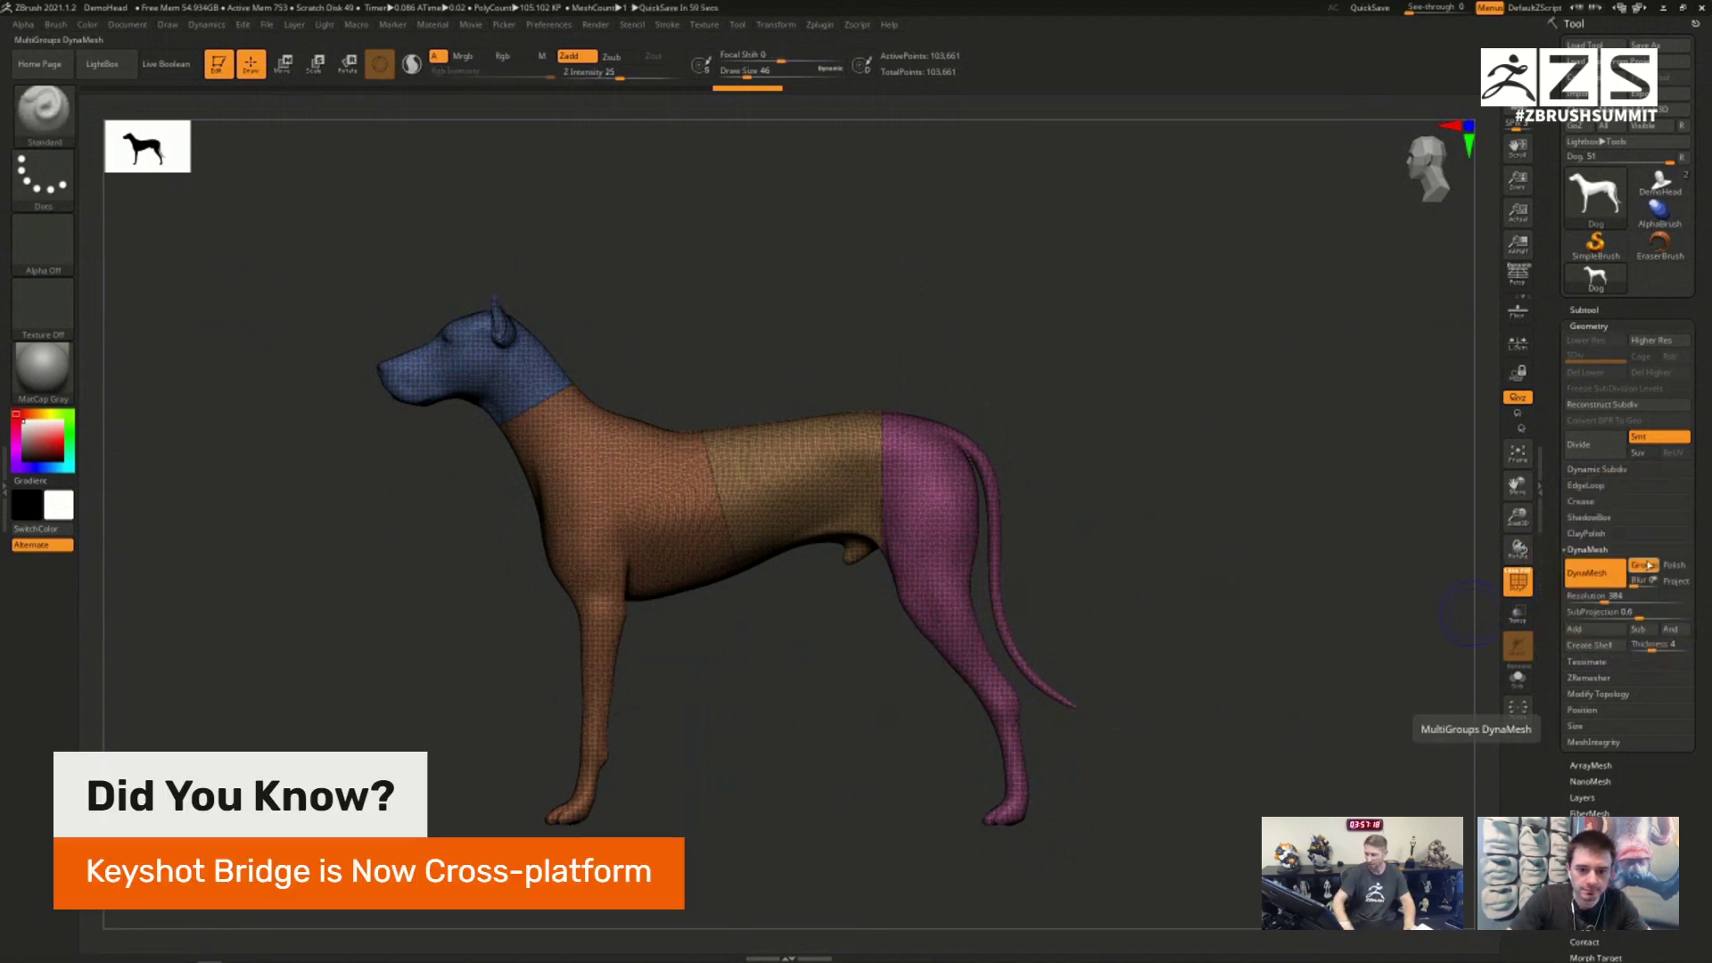
left_click_drag(1104, 394, 1249, 630, "ctrl")
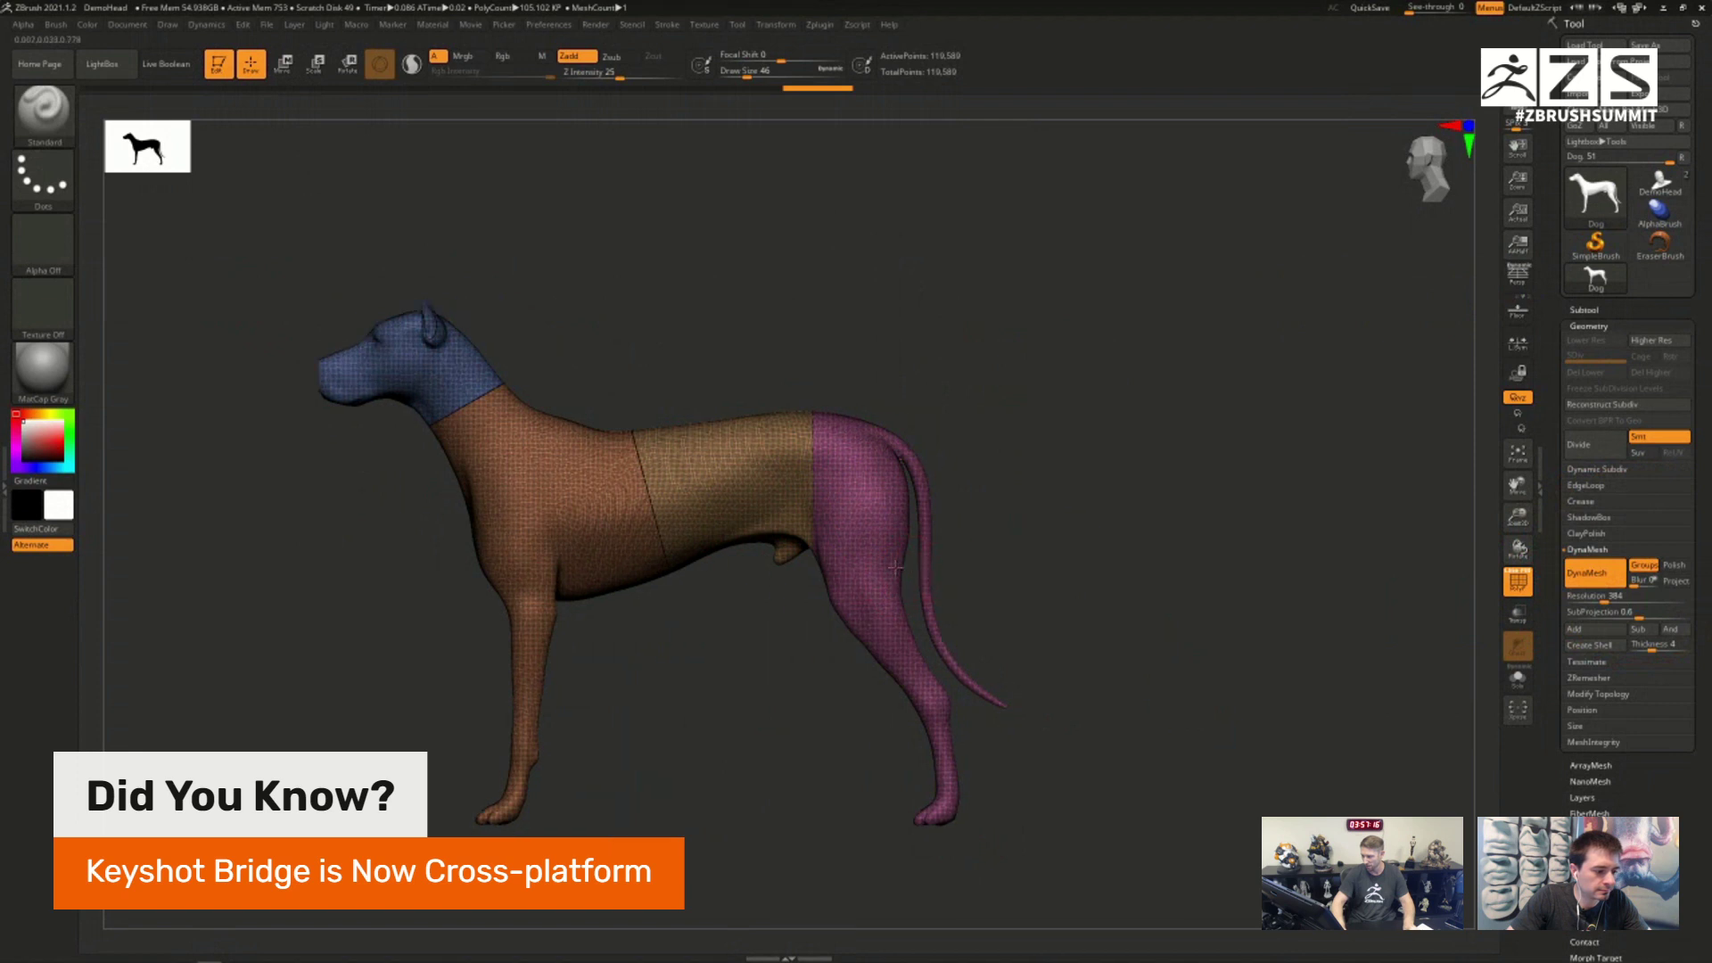
Step: Examine the torso, front and hindquarters pieces by isolating or hiding their polygroups, ending with the whole dog shown
left_click(666, 488, "ctrl+shift")
mouse_move(995, 471)
left_mouse_down()
mouse_move(1055, 493)
mouse_move(923, 488)
left_mouse_up()
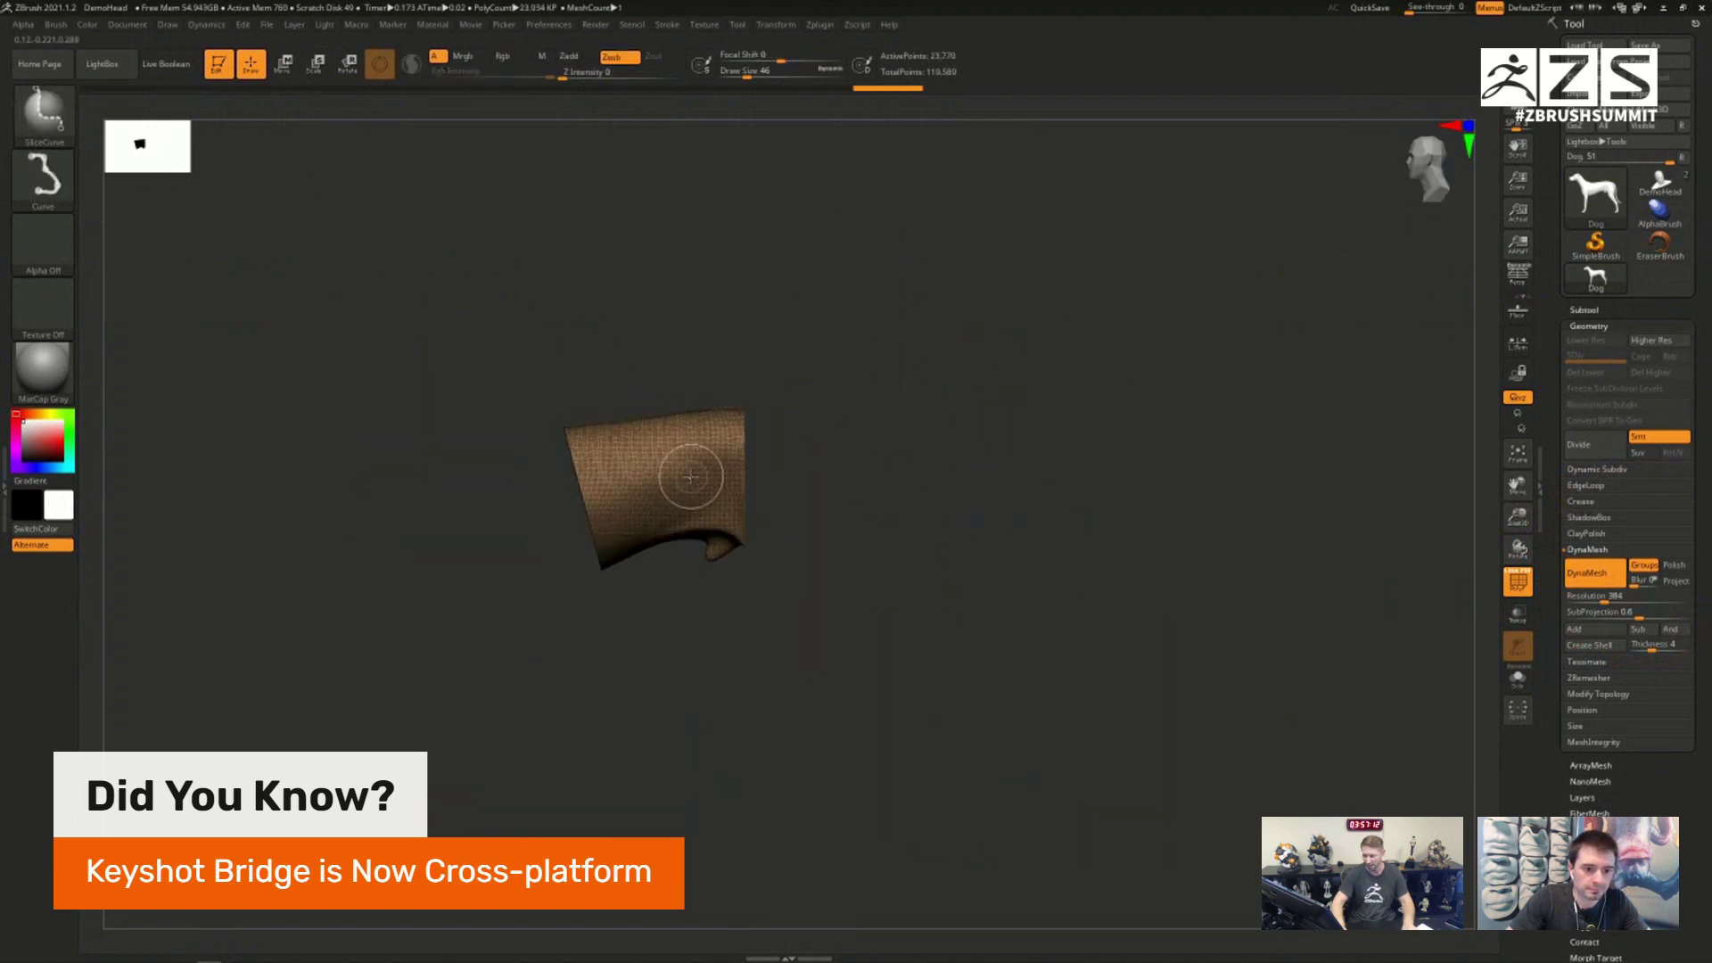
left_click(693, 486, "ctrl+shift")
left_click(502, 504, "ctrl+shift")
left_click(970, 472, "ctrl+shift")
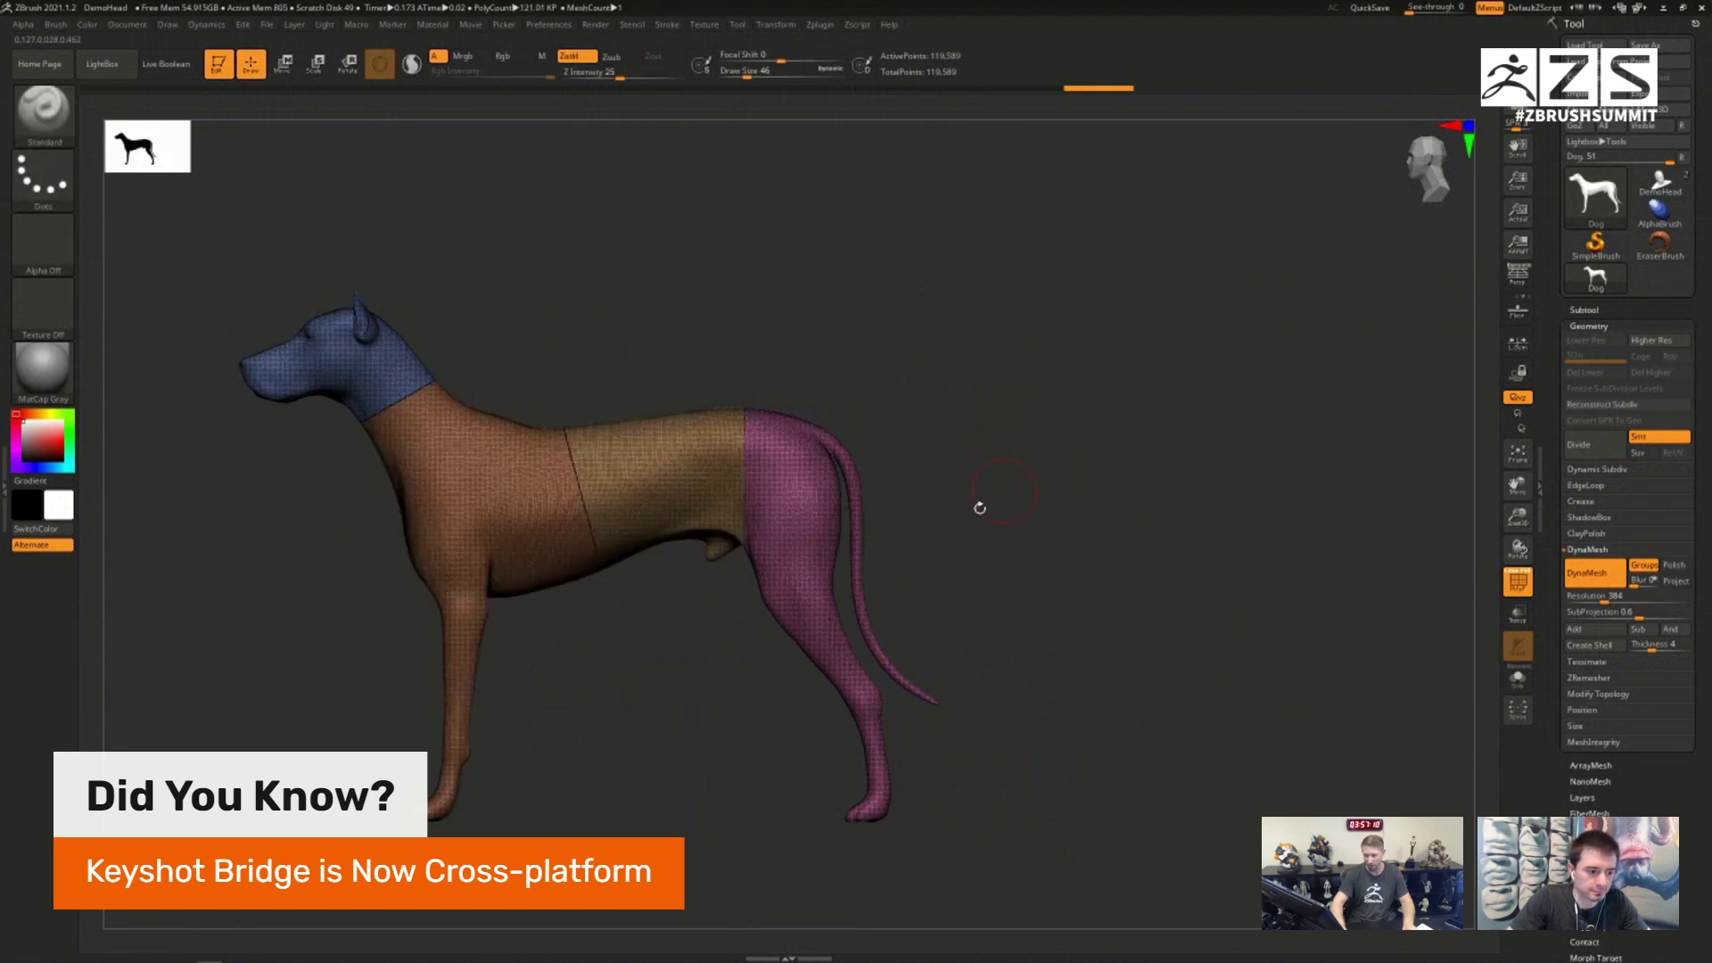
left_click(820, 504, "ctrl+shift")
mouse_move(1085, 497)
left_mouse_down()
mouse_move(1169, 508)
mouse_move(1038, 506)
mouse_move(1062, 500)
left_mouse_up()
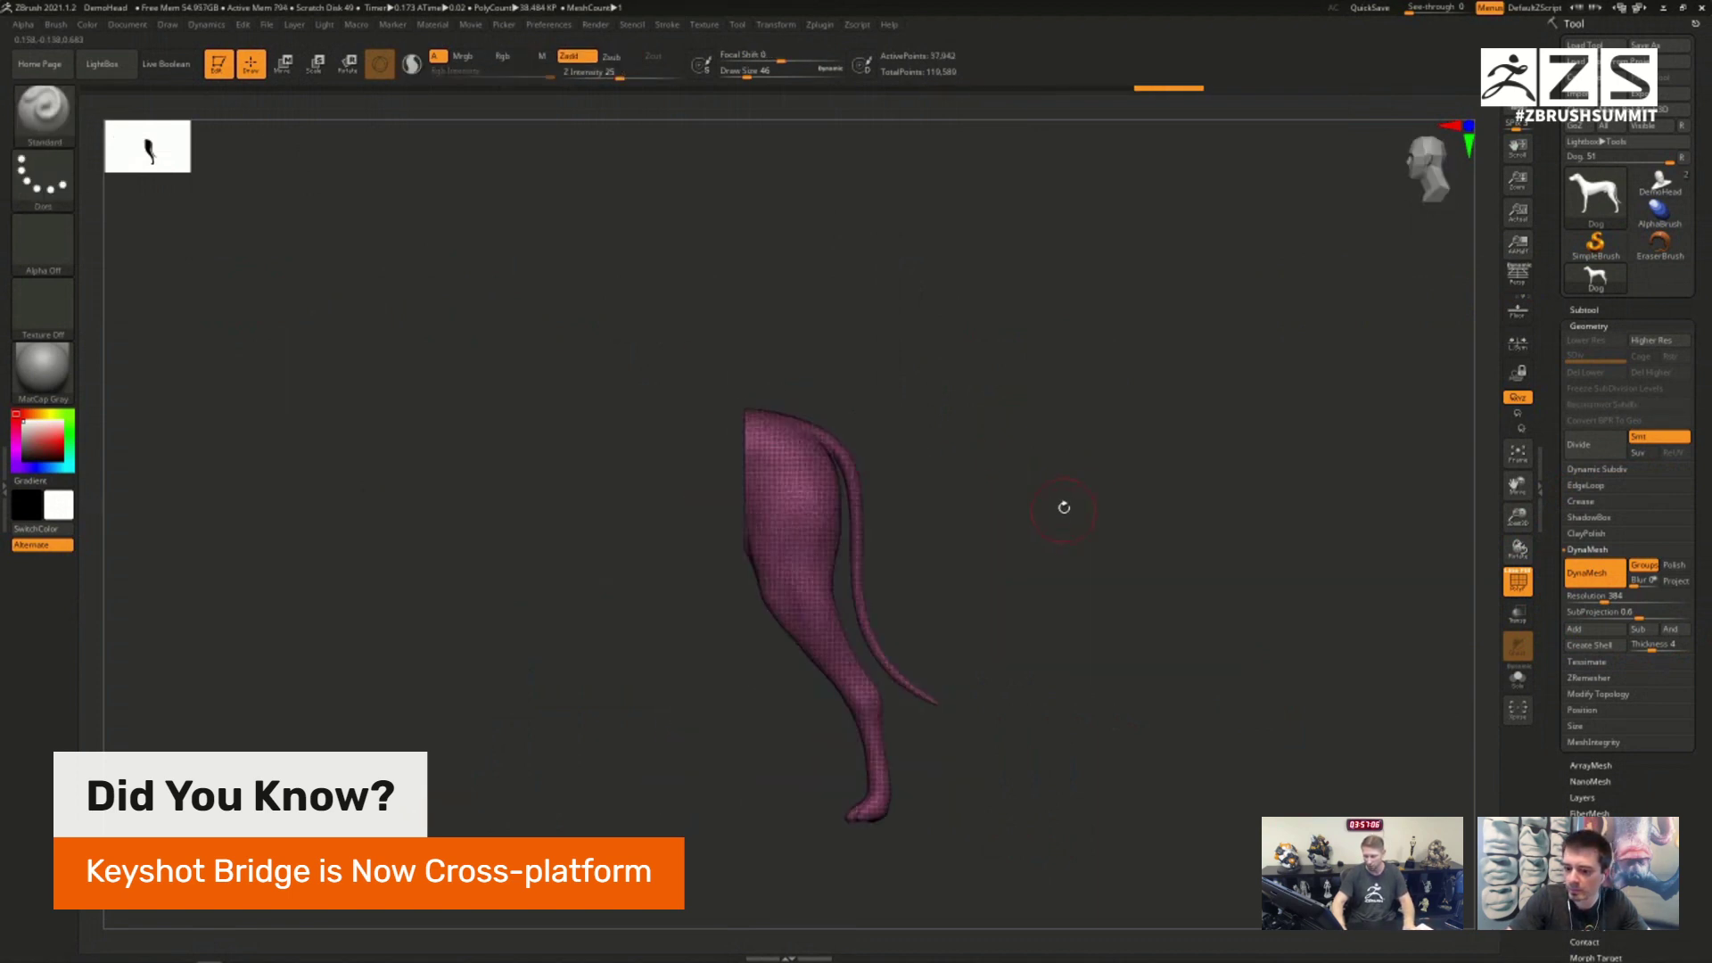
left_click(1052, 500, "ctrl+shift")
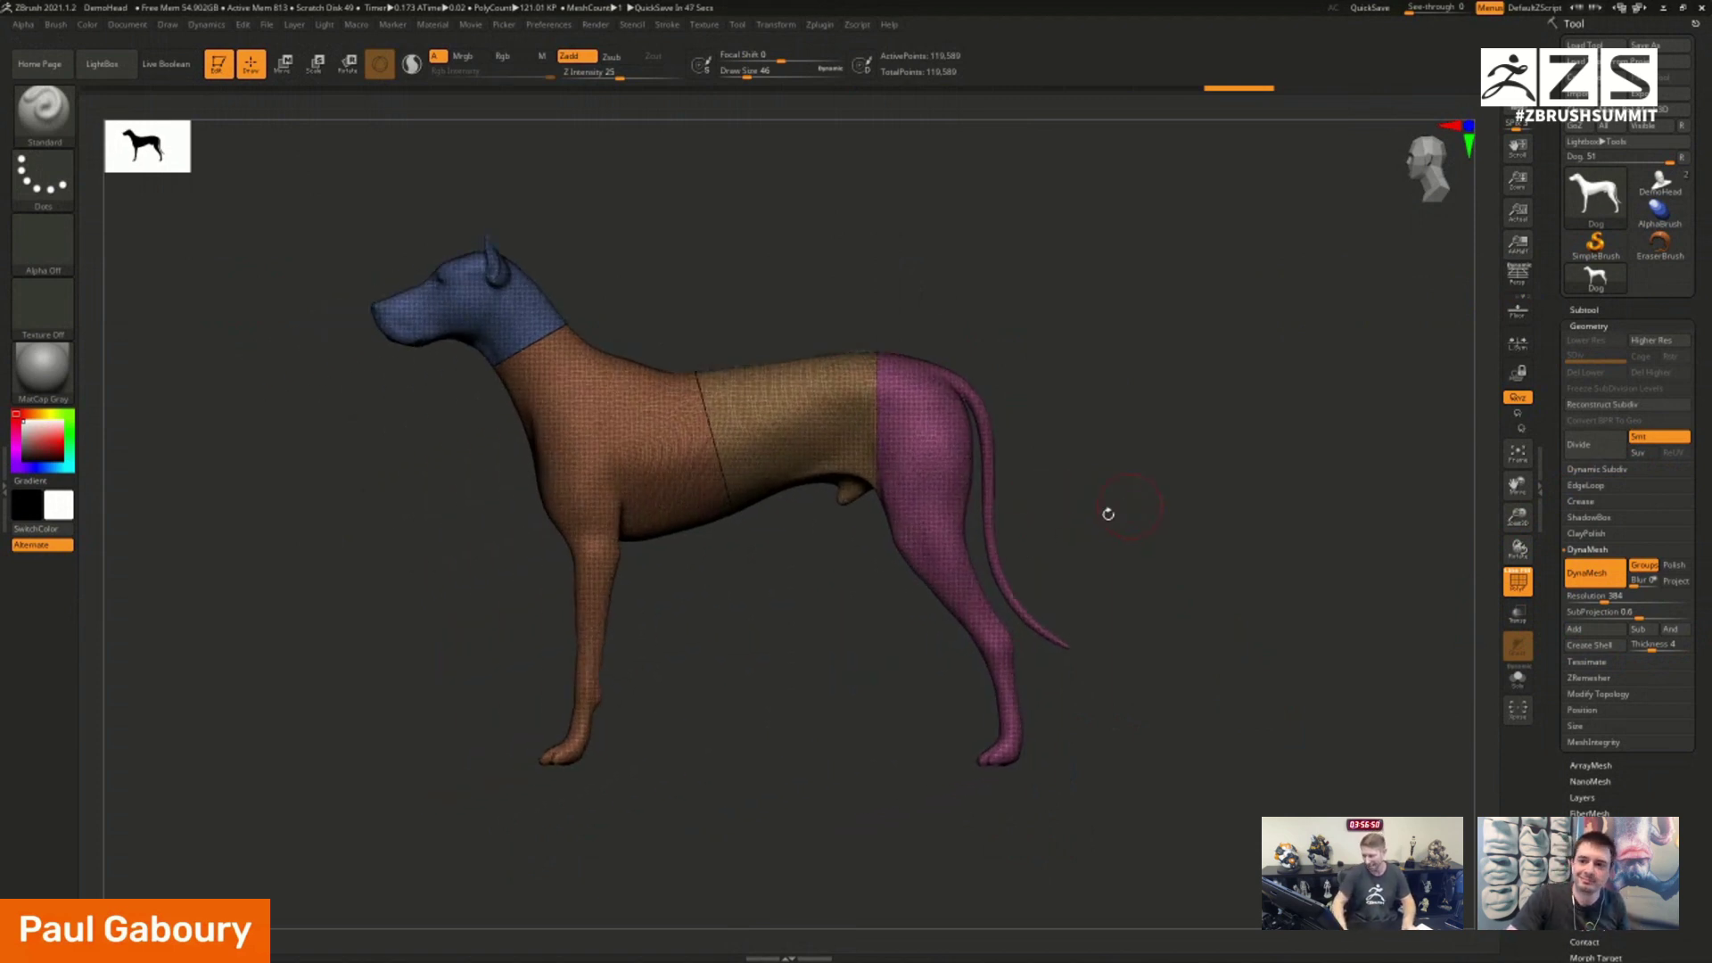
Step: Mask everything except the middle torso piece and move that piece up out of the body
mouse_move(1108, 508)
right_mouse_down("ctrl")
mouse_move(892, 519)
mouse_move(762, 486)
right_mouse_up("ctrl")
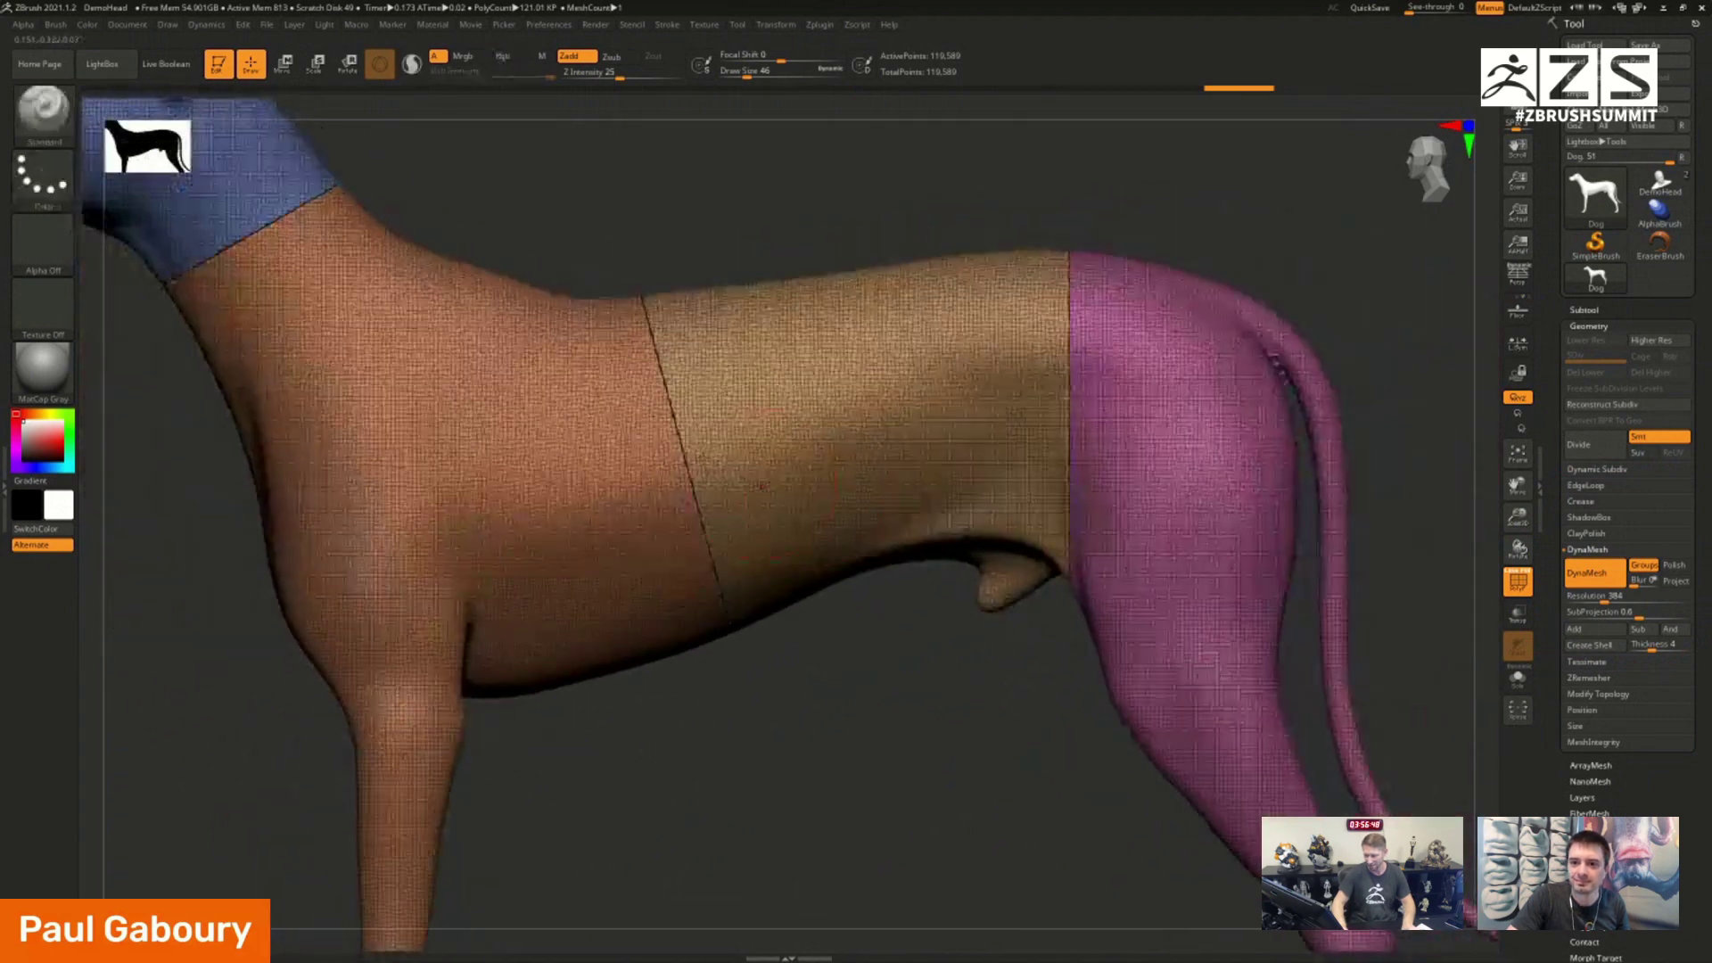
key("w")
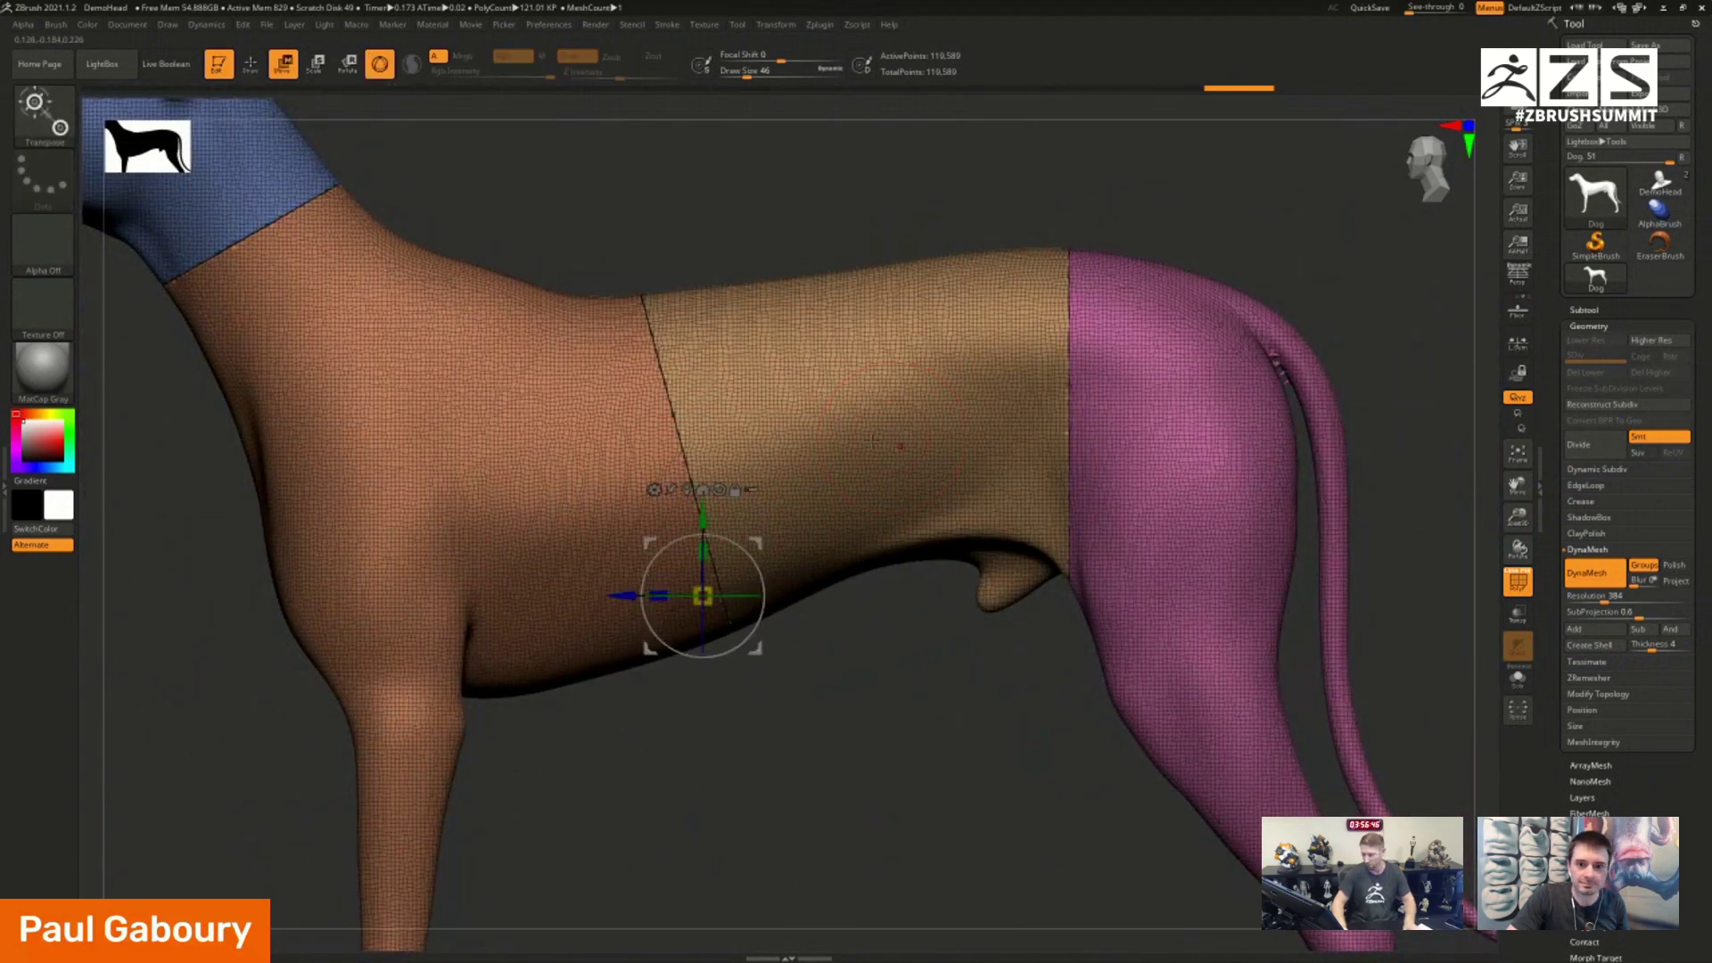
left_click(856, 437, "ctrl")
left_click_drag(837, 349, 821, 206)
right_click_drag(931, 794, 928, 696, "ctrl")
Step: Sculpt rough strokes on the raised torso piece with the ClayBuildup brush and remesh the separate pieces with DynaMesh
key("q")
key("b")
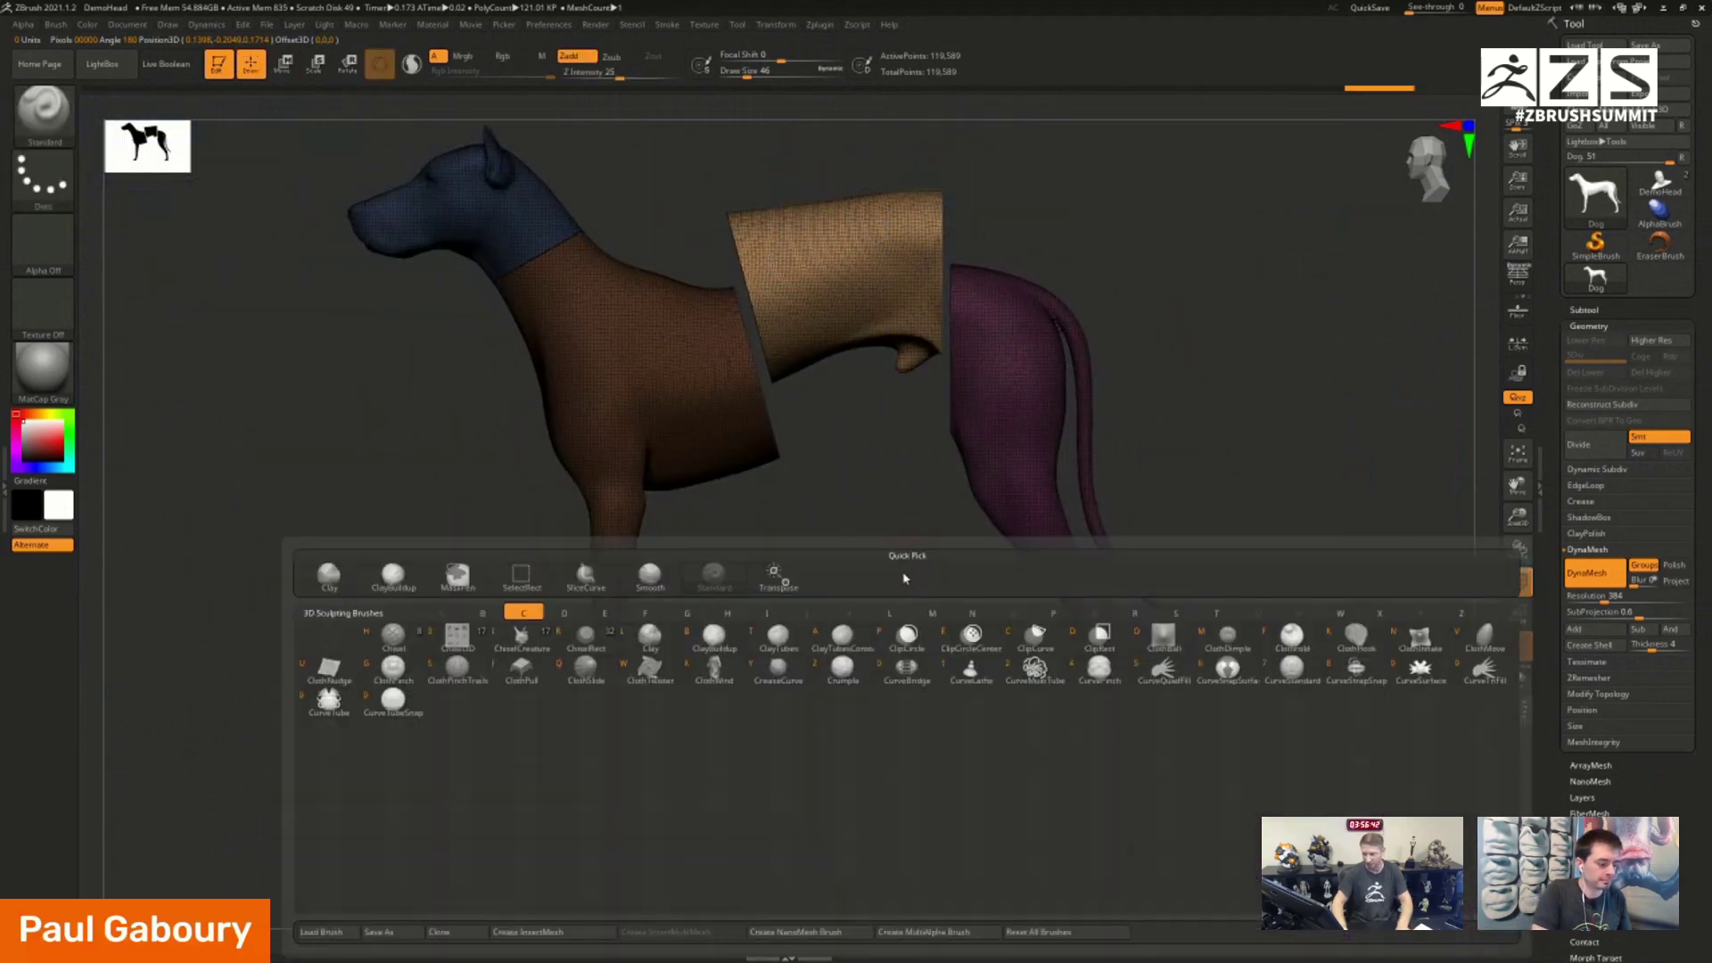
key("c")
key("b")
mouse_move(825, 267)
left_mouse_down()
mouse_move(857, 290)
mouse_move(833, 298)
left_mouse_up()
left_click_drag(847, 708, 690, 354, "ctrl")
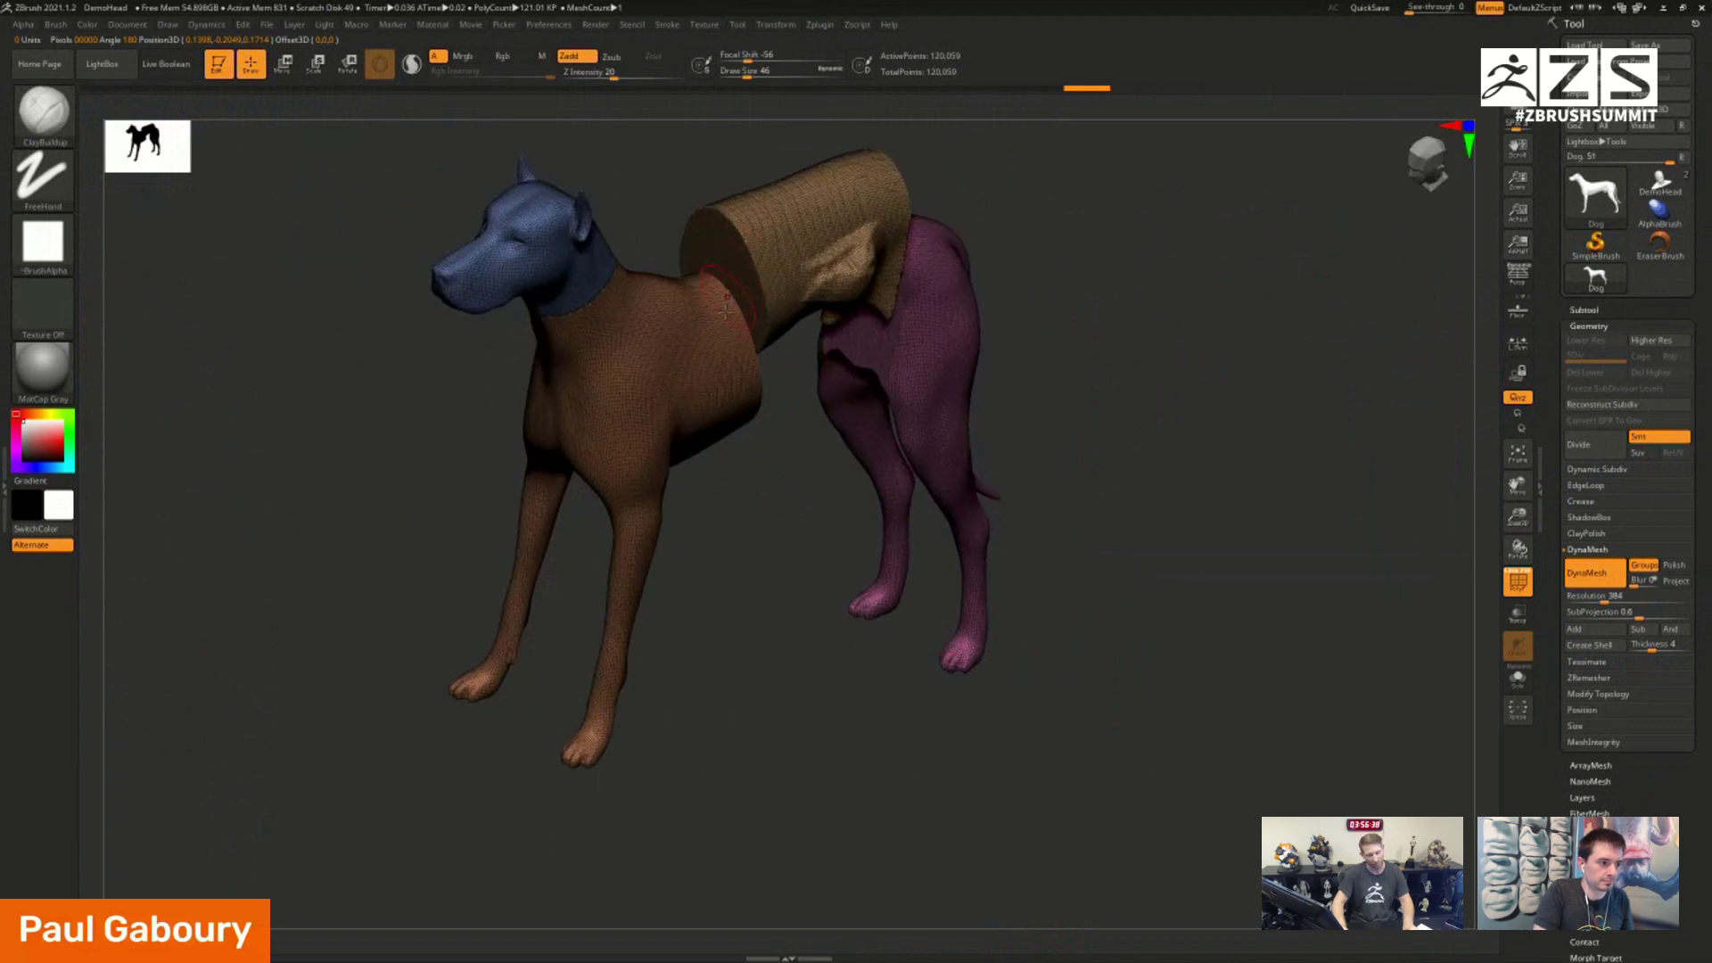
right_click_drag(761, 714, 793, 661, "ctrl")
mouse_move(793, 661)
left_mouse_down()
mouse_move(783, 600)
mouse_move(700, 681)
mouse_move(727, 654)
left_mouse_up()
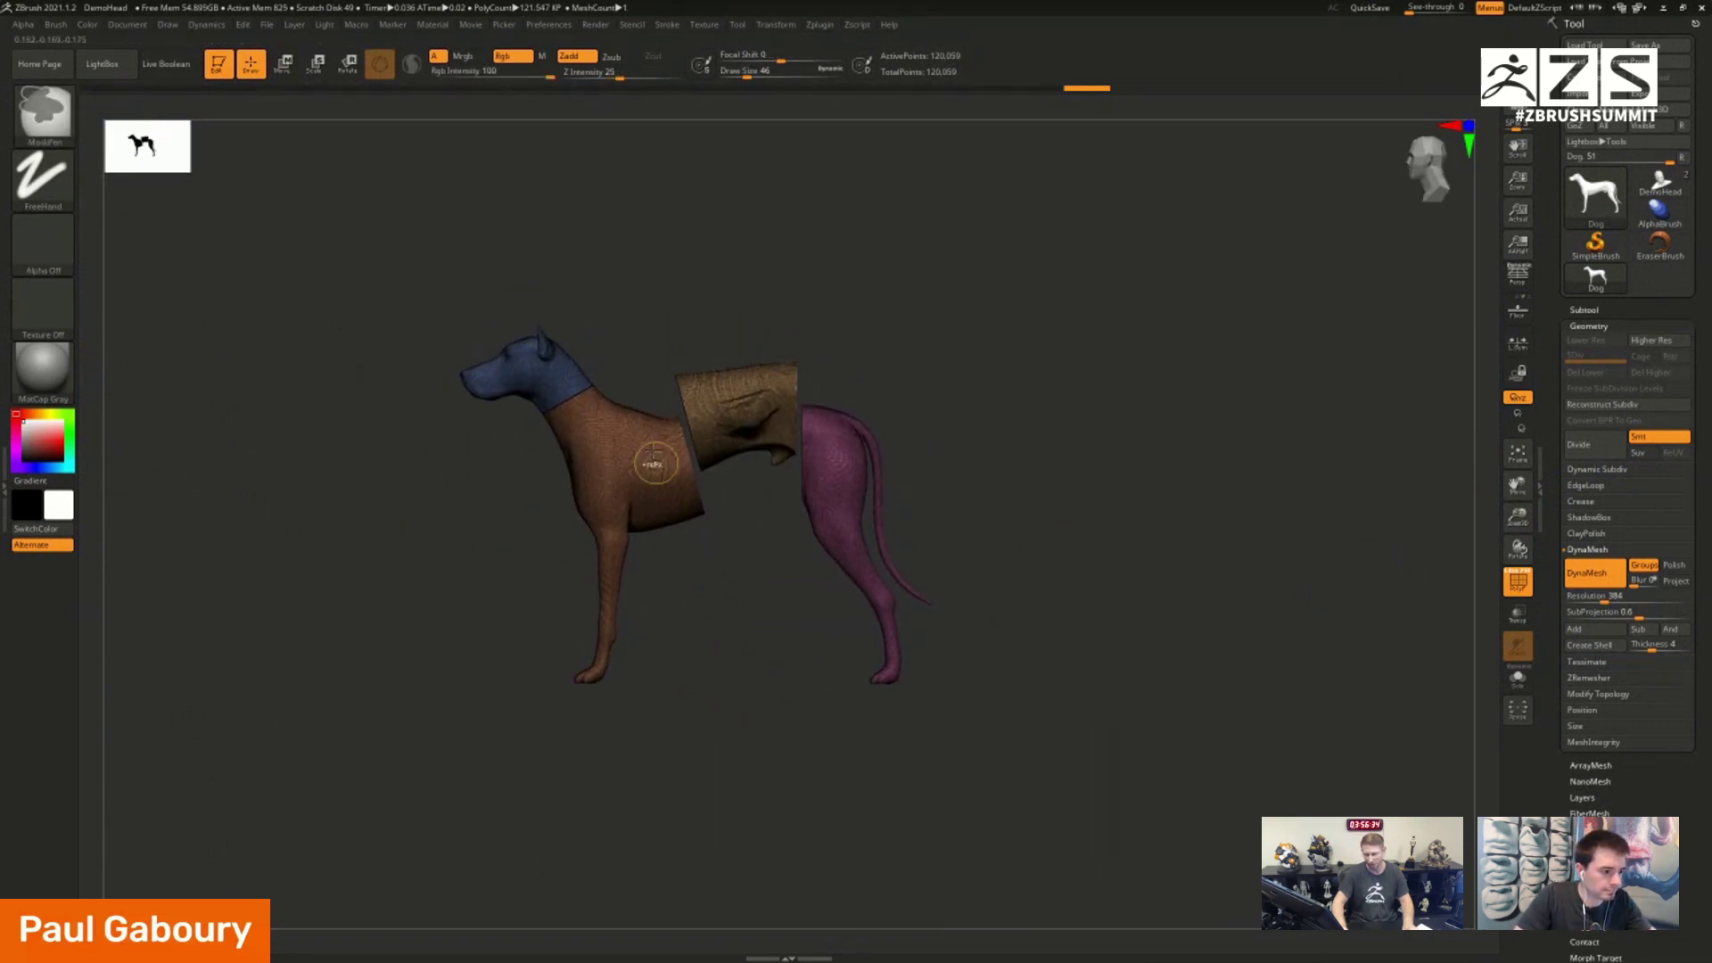
mouse_move(658, 451)
right_mouse_down("ctrl")
mouse_move(802, 570)
mouse_move(858, 591)
right_mouse_up("ctrl")
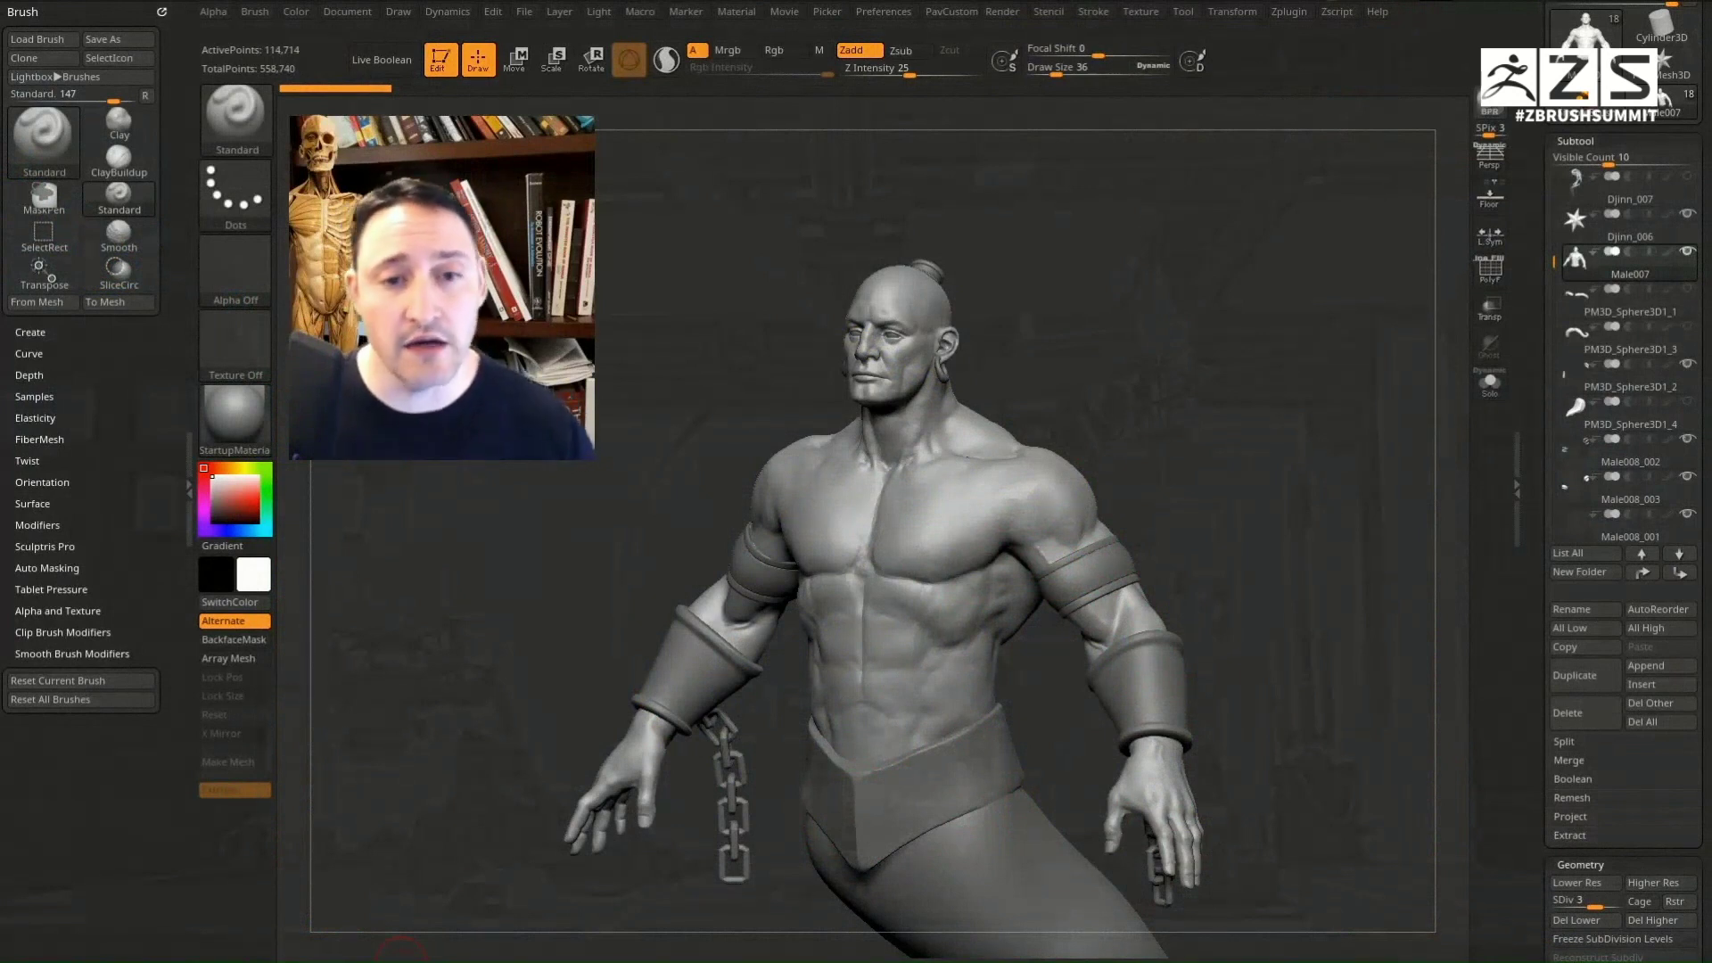
Step: Insert a Plane3D as a new subtool in the muscular male character model
left_click_drag(1245, 321, 802, 463)
mouse_move(1127, 396)
left_mouse_down()
mouse_move(1031, 425)
mouse_move(1194, 445)
mouse_move(1295, 482)
mouse_move(1307, 425)
left_mouse_up()
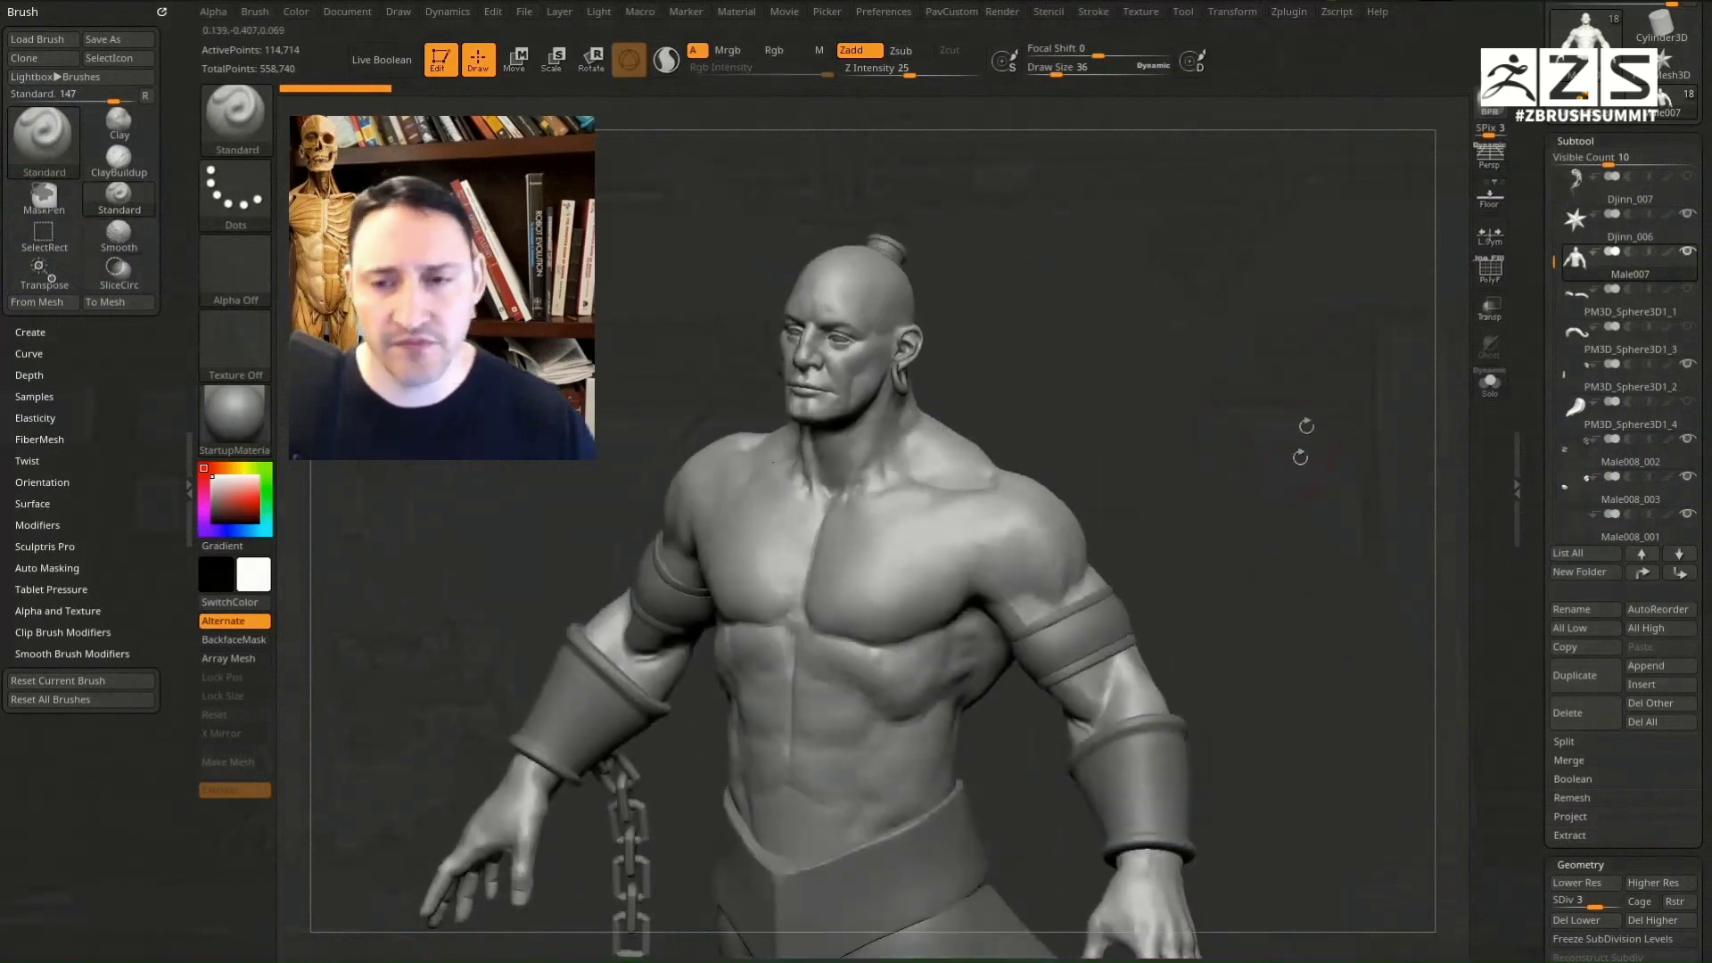
scroll(1630, 571, "down", 2)
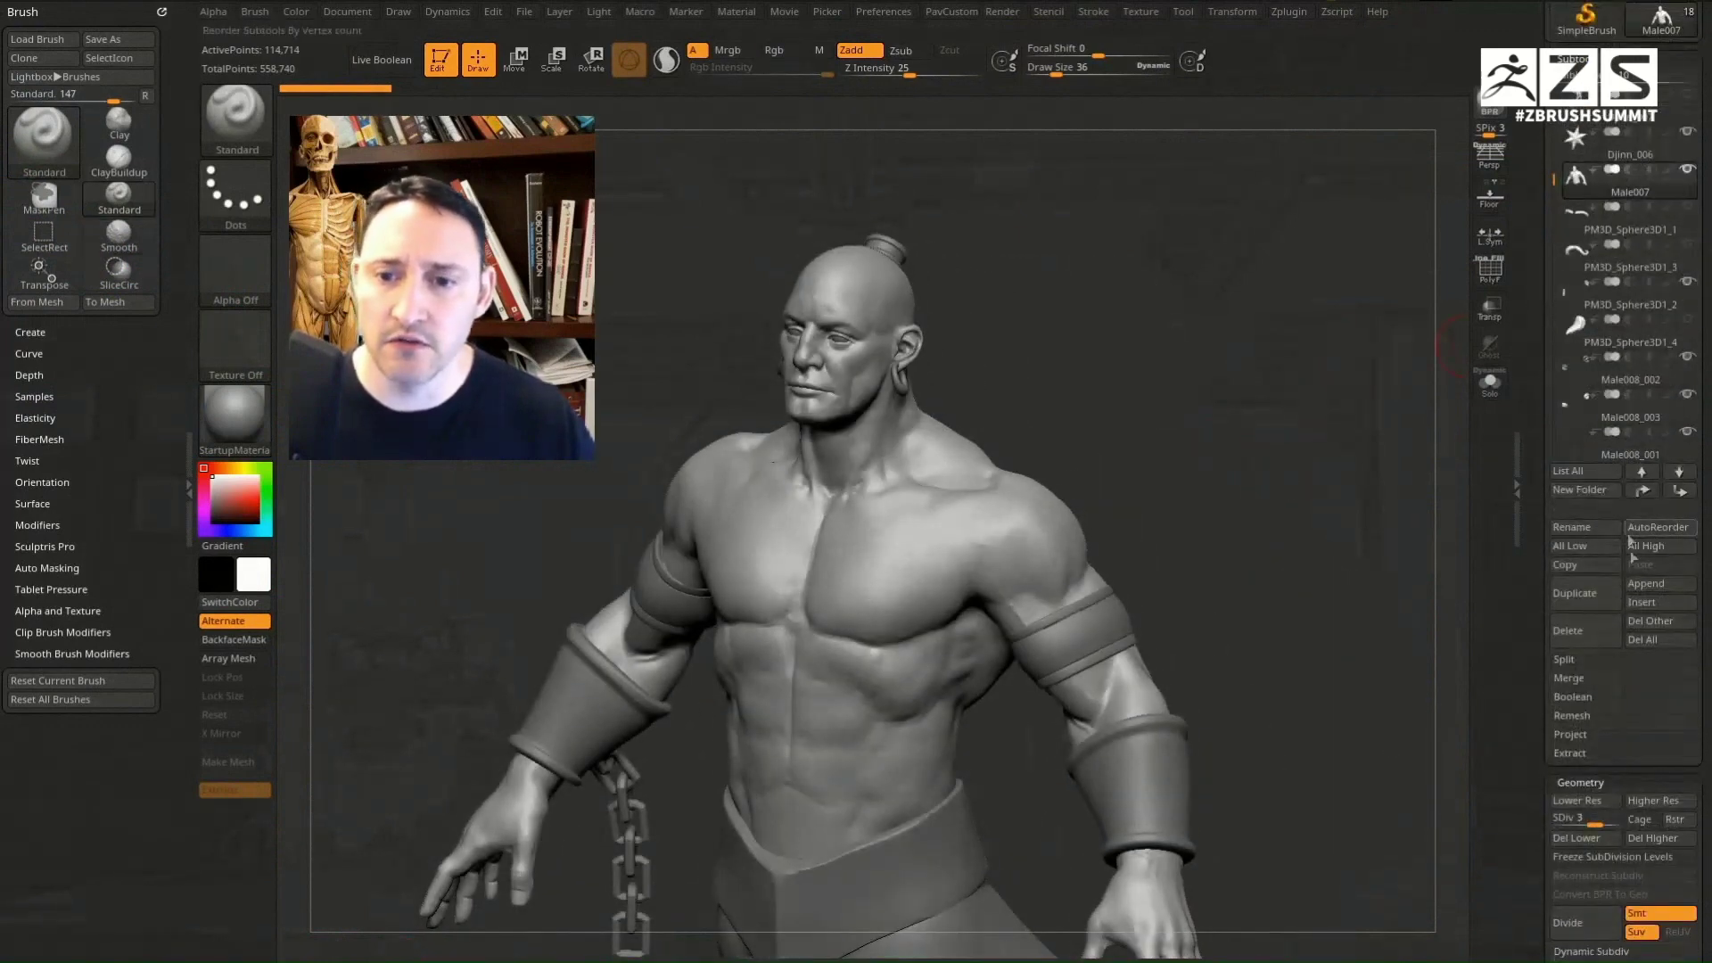
left_click(1640, 610)
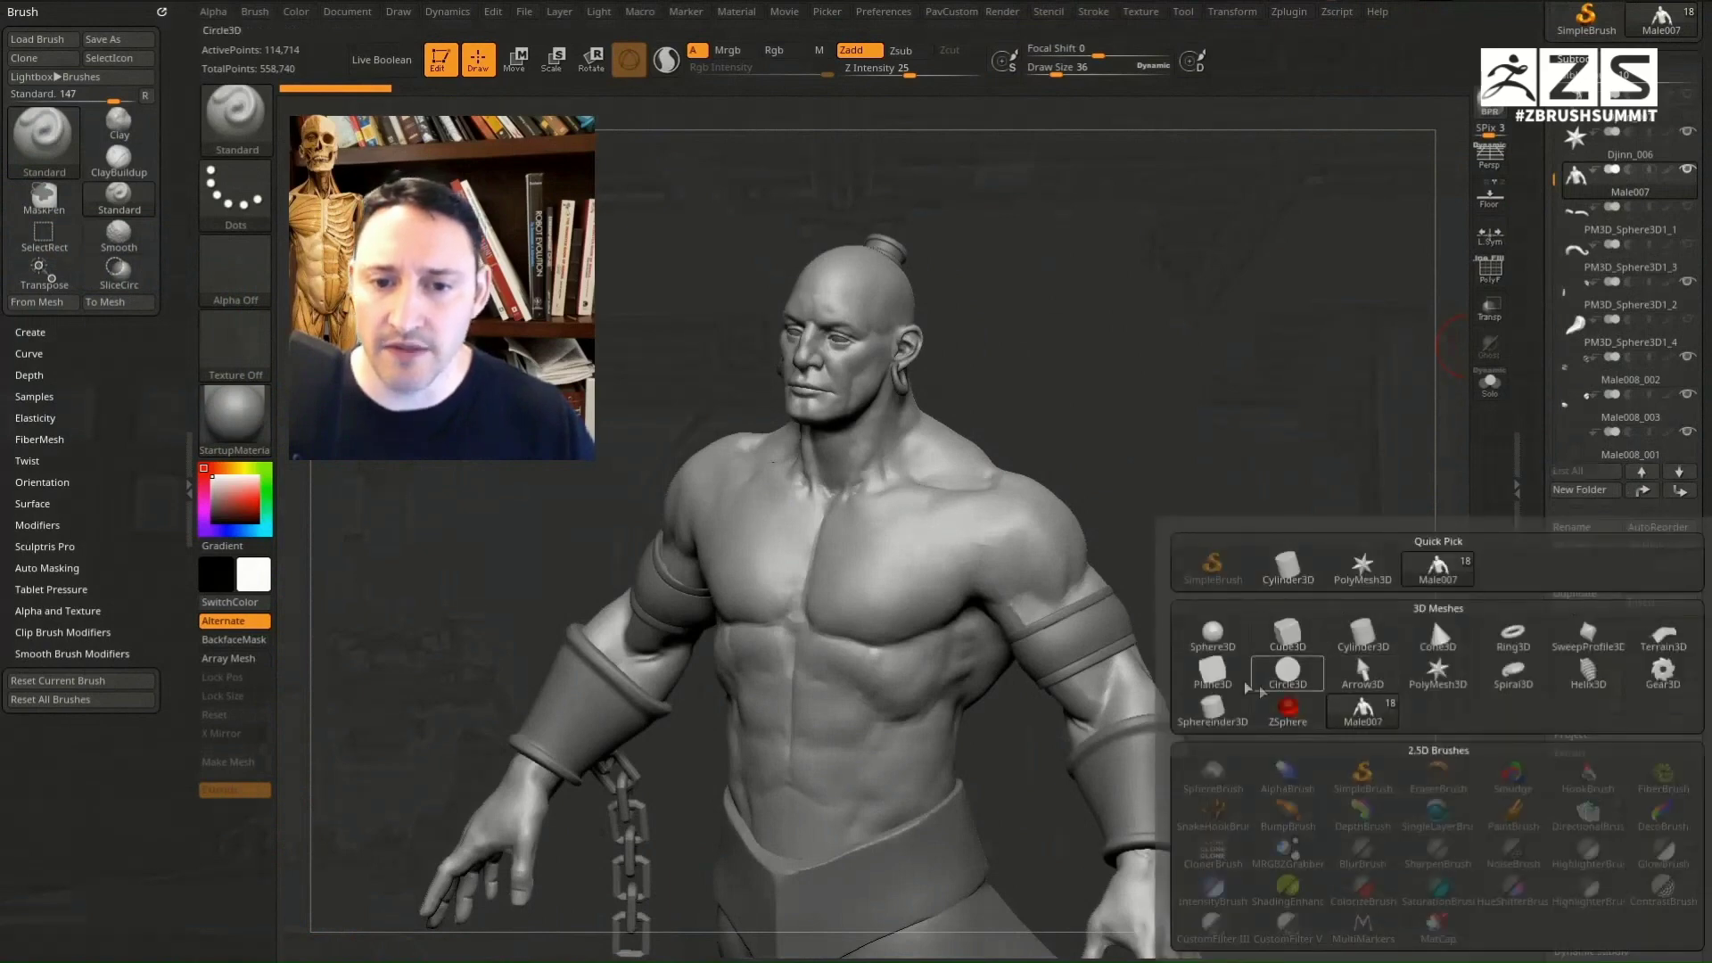
left_click(1214, 675)
Step: Select the plane subtool, rotate it to lie horizontally, and raise it to the character's head
key("w")
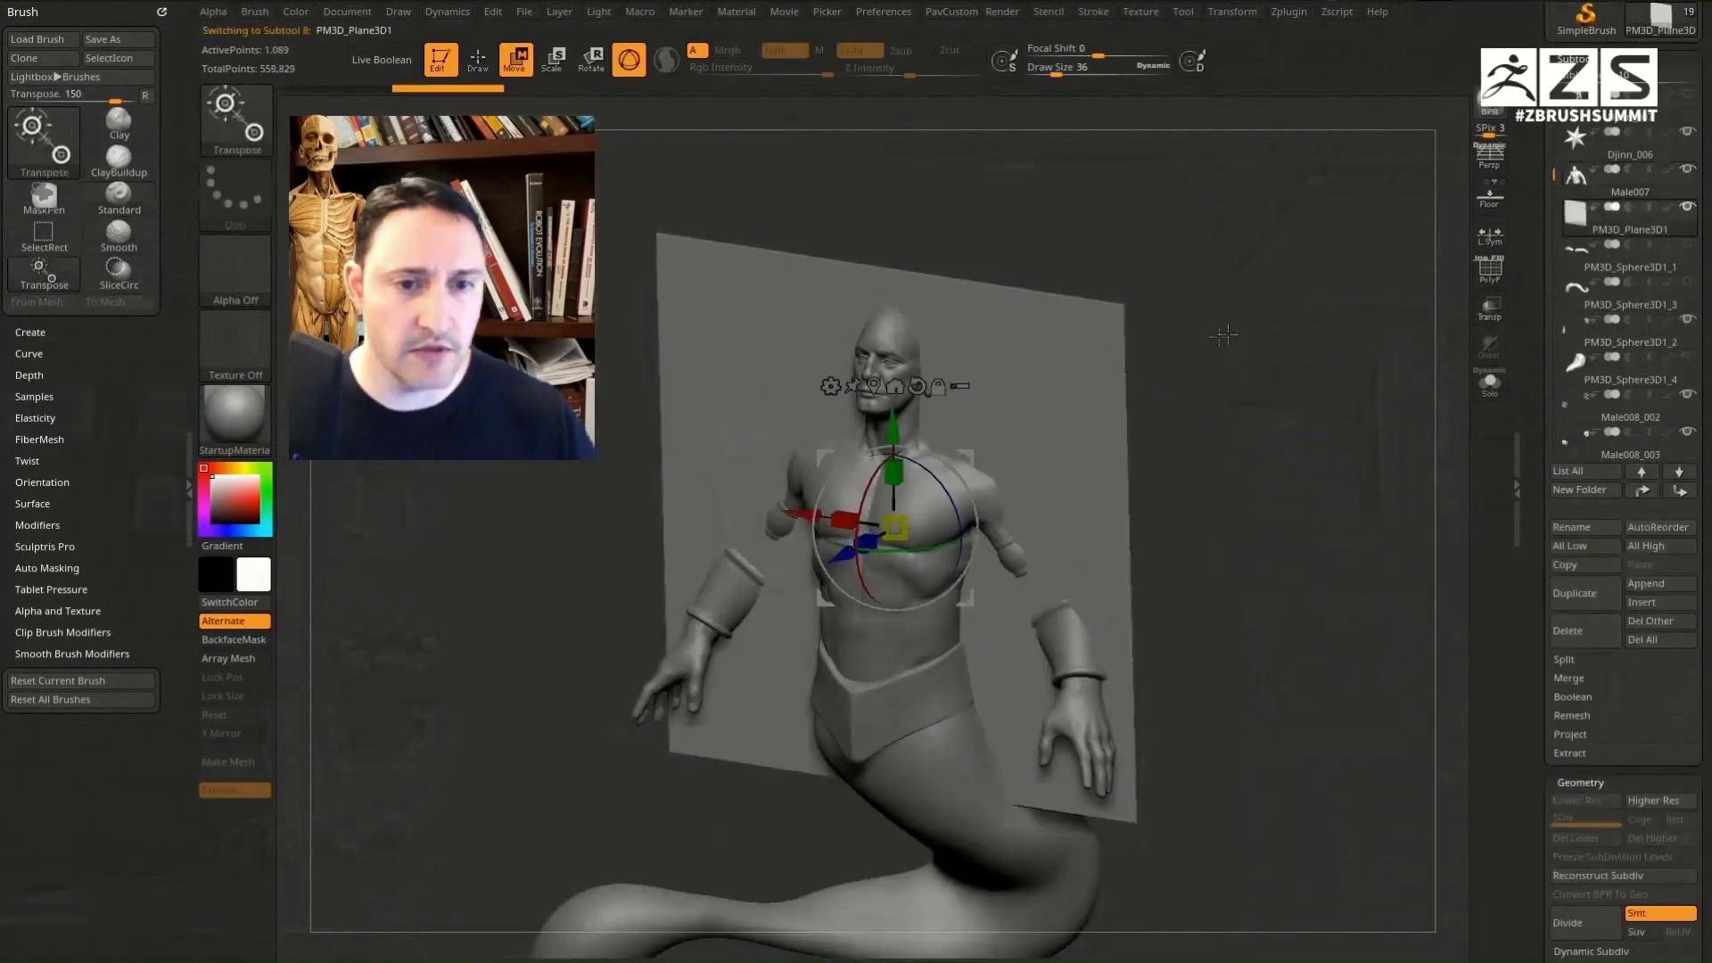
left_click_drag(1111, 392, 945, 383)
left_click_drag(866, 441, 853, 319)
left_click_drag(1264, 484, 927, 473)
left_click_drag(1295, 518, 1269, 507, "alt")
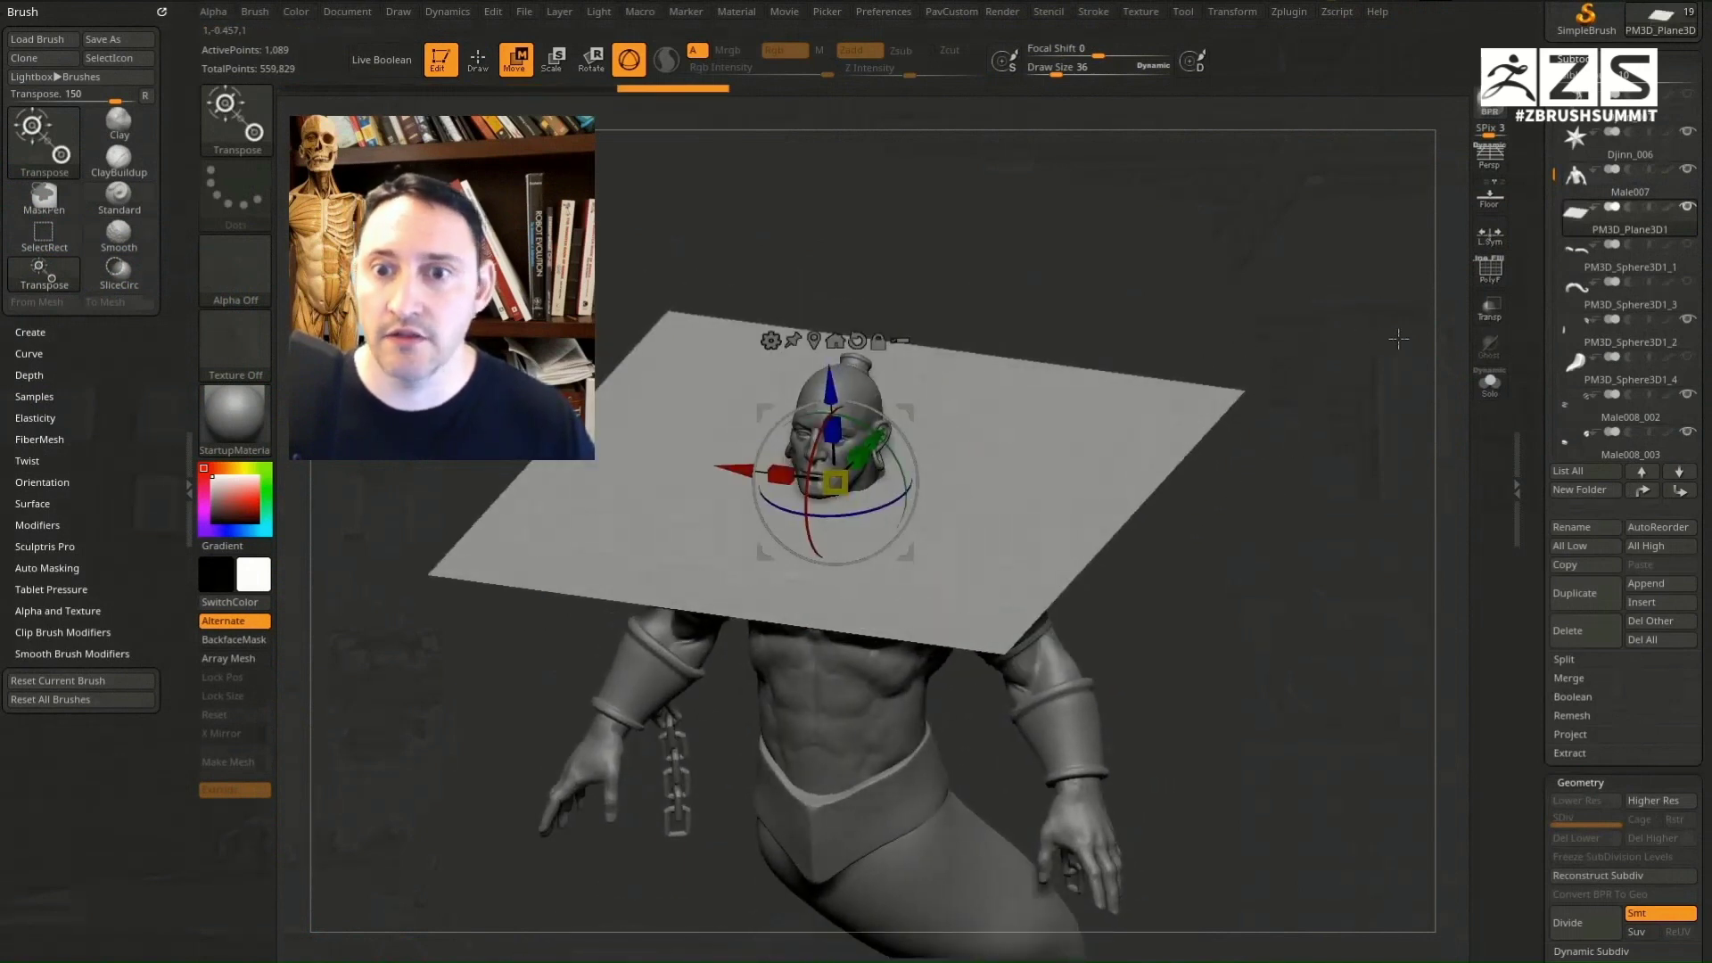
Step: Show the plane's polyframe, view it from directly above, and turn on transparency with Ghost off
key("q")
key("shift+f")
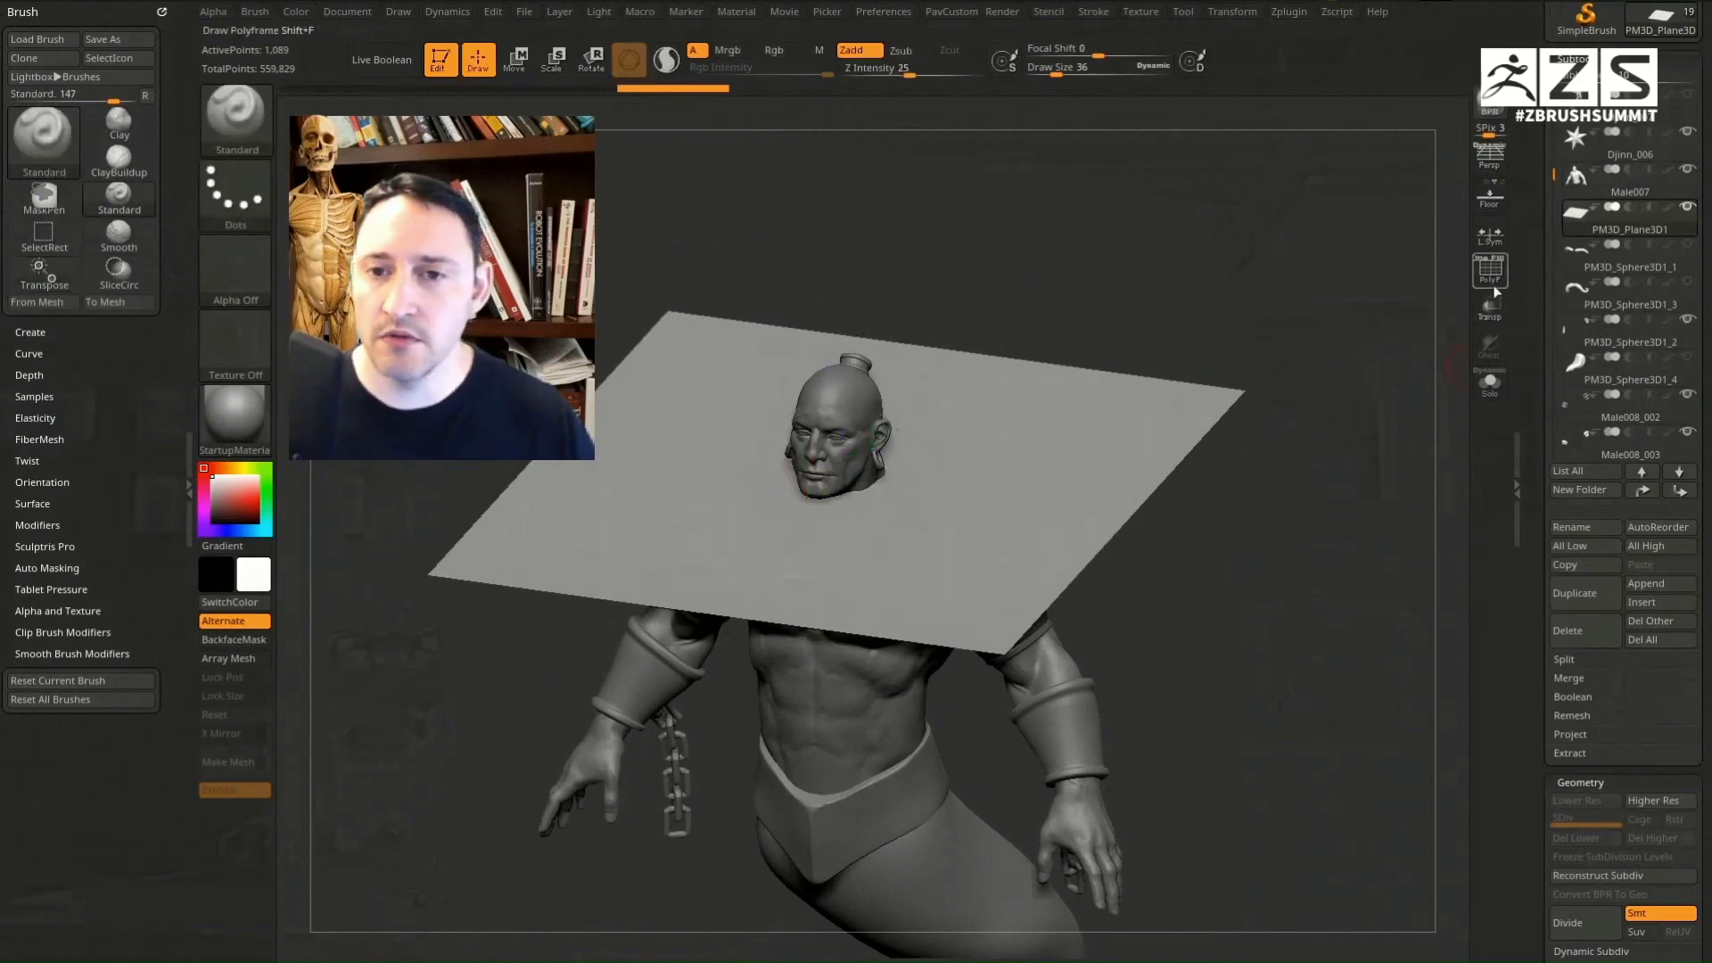
left_click_drag(1446, 407, 1375, 393)
left_click(1490, 309)
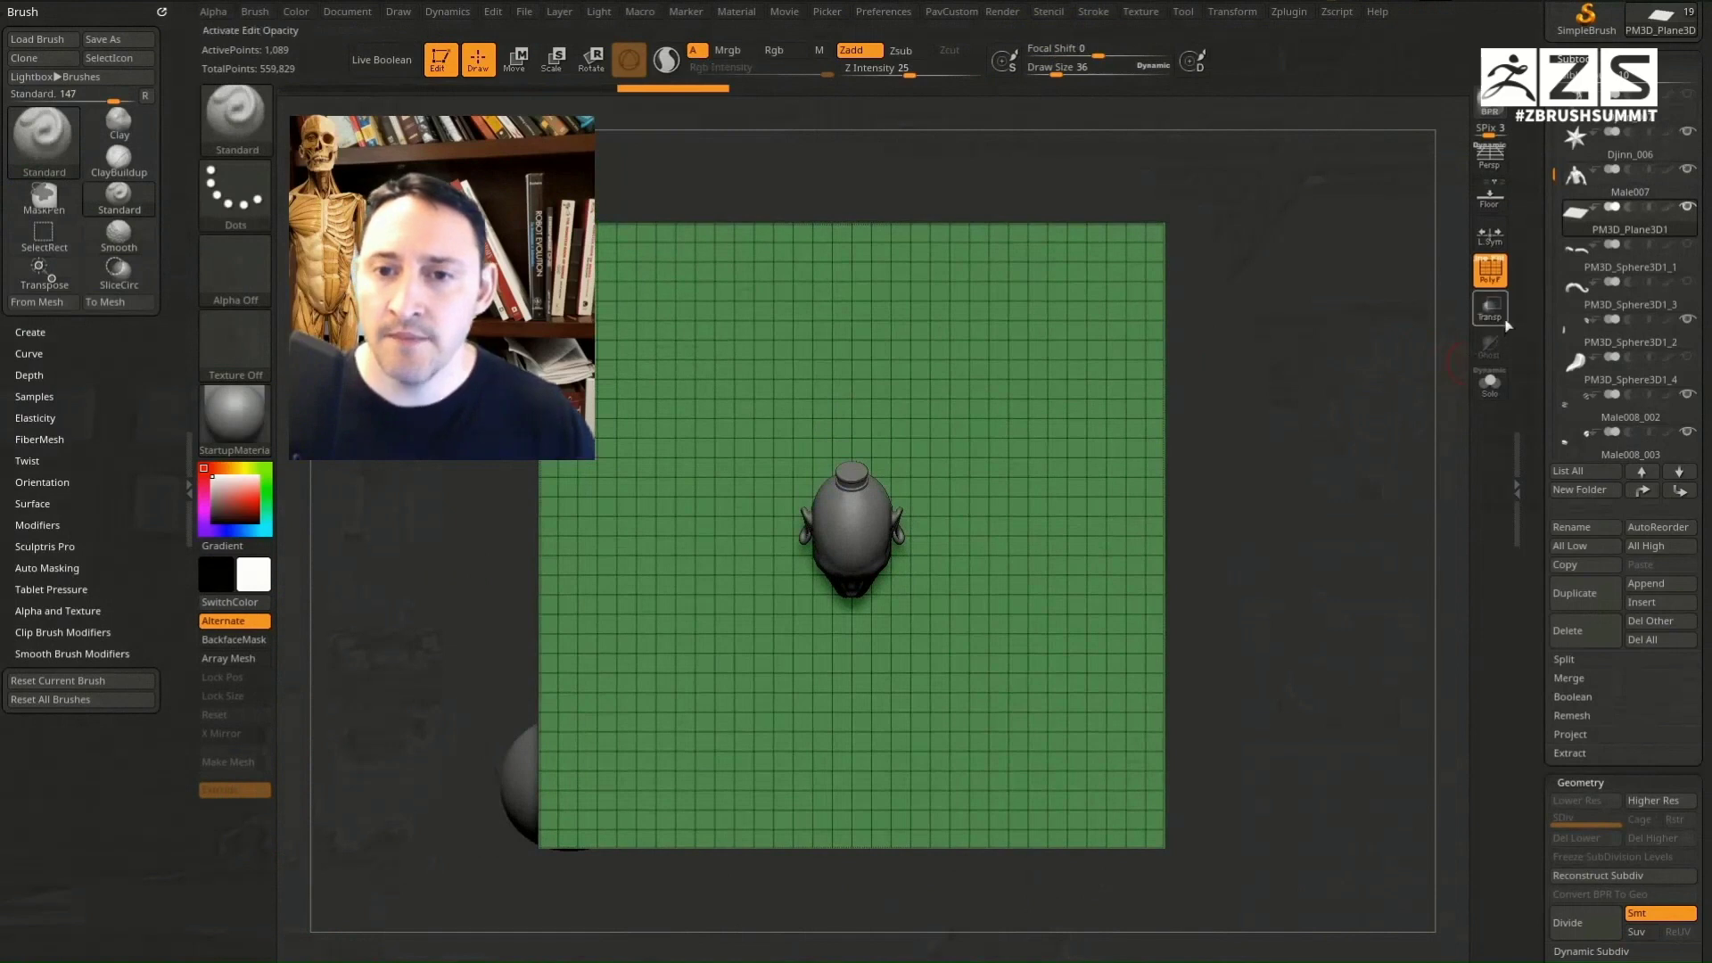
left_click(1491, 348)
left_click(1492, 350)
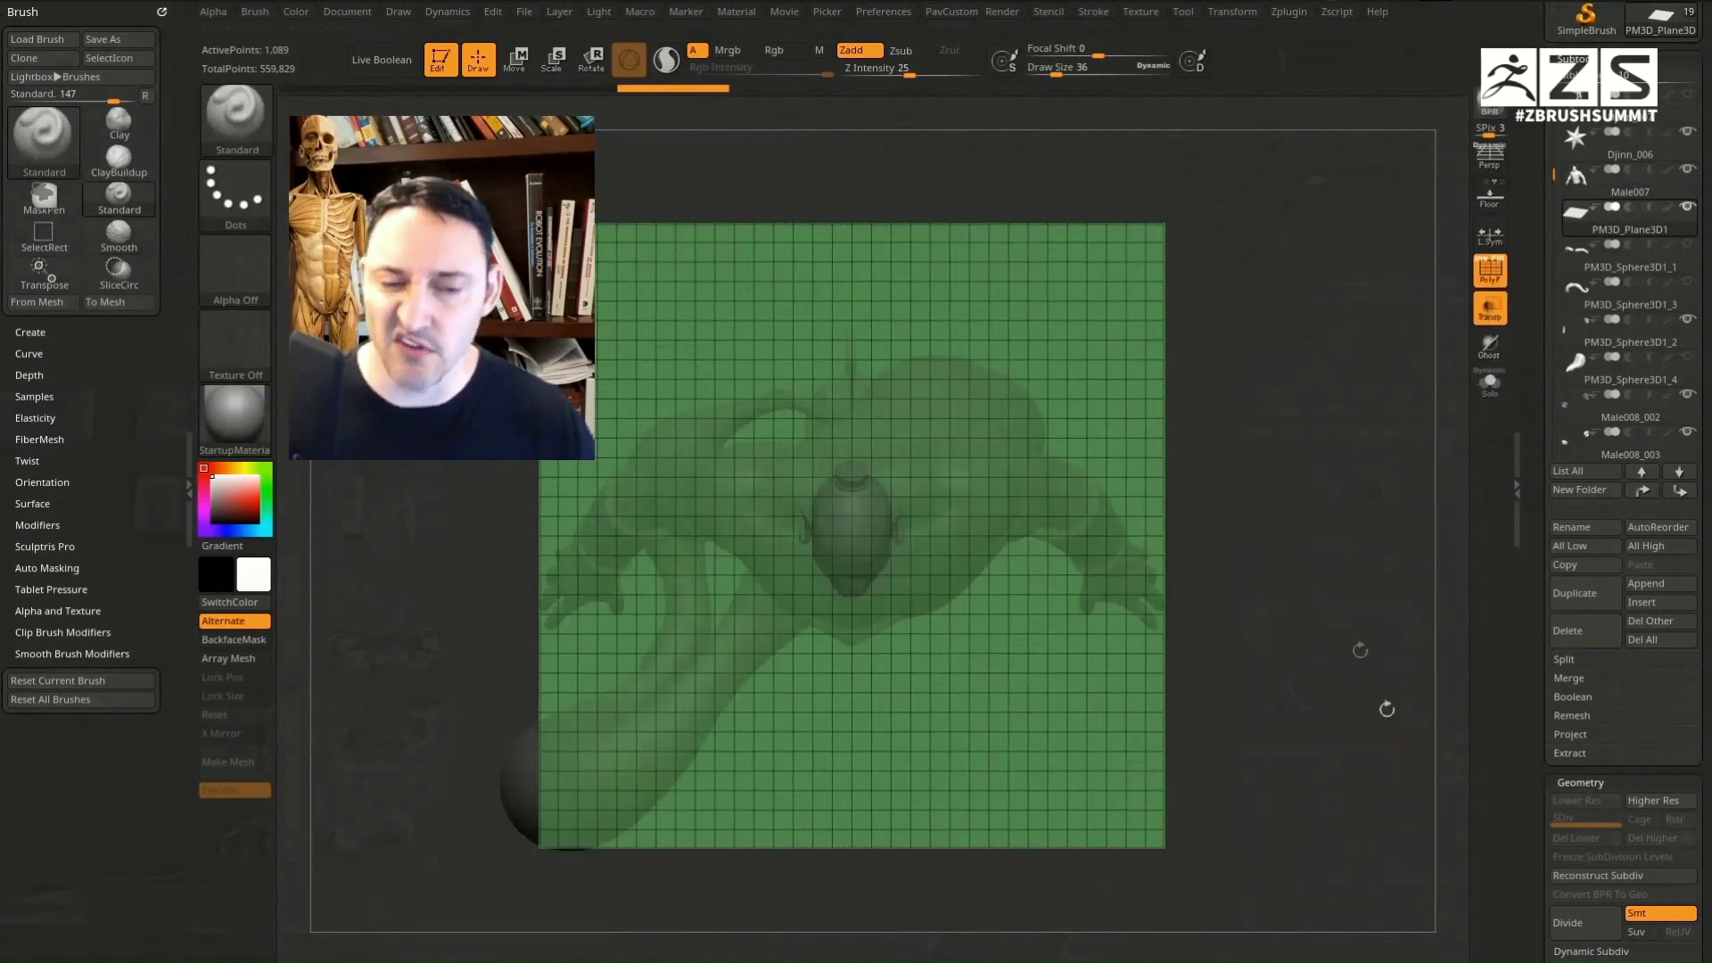
left_click_drag(1386, 708, 1307, 559)
Step: Slice the plane with the SliceCirc brush into a wide ellipse over the shoulders and a small opening around the head
key("ctrl+shift")
left_click(260, 145, "ctrl+shift")
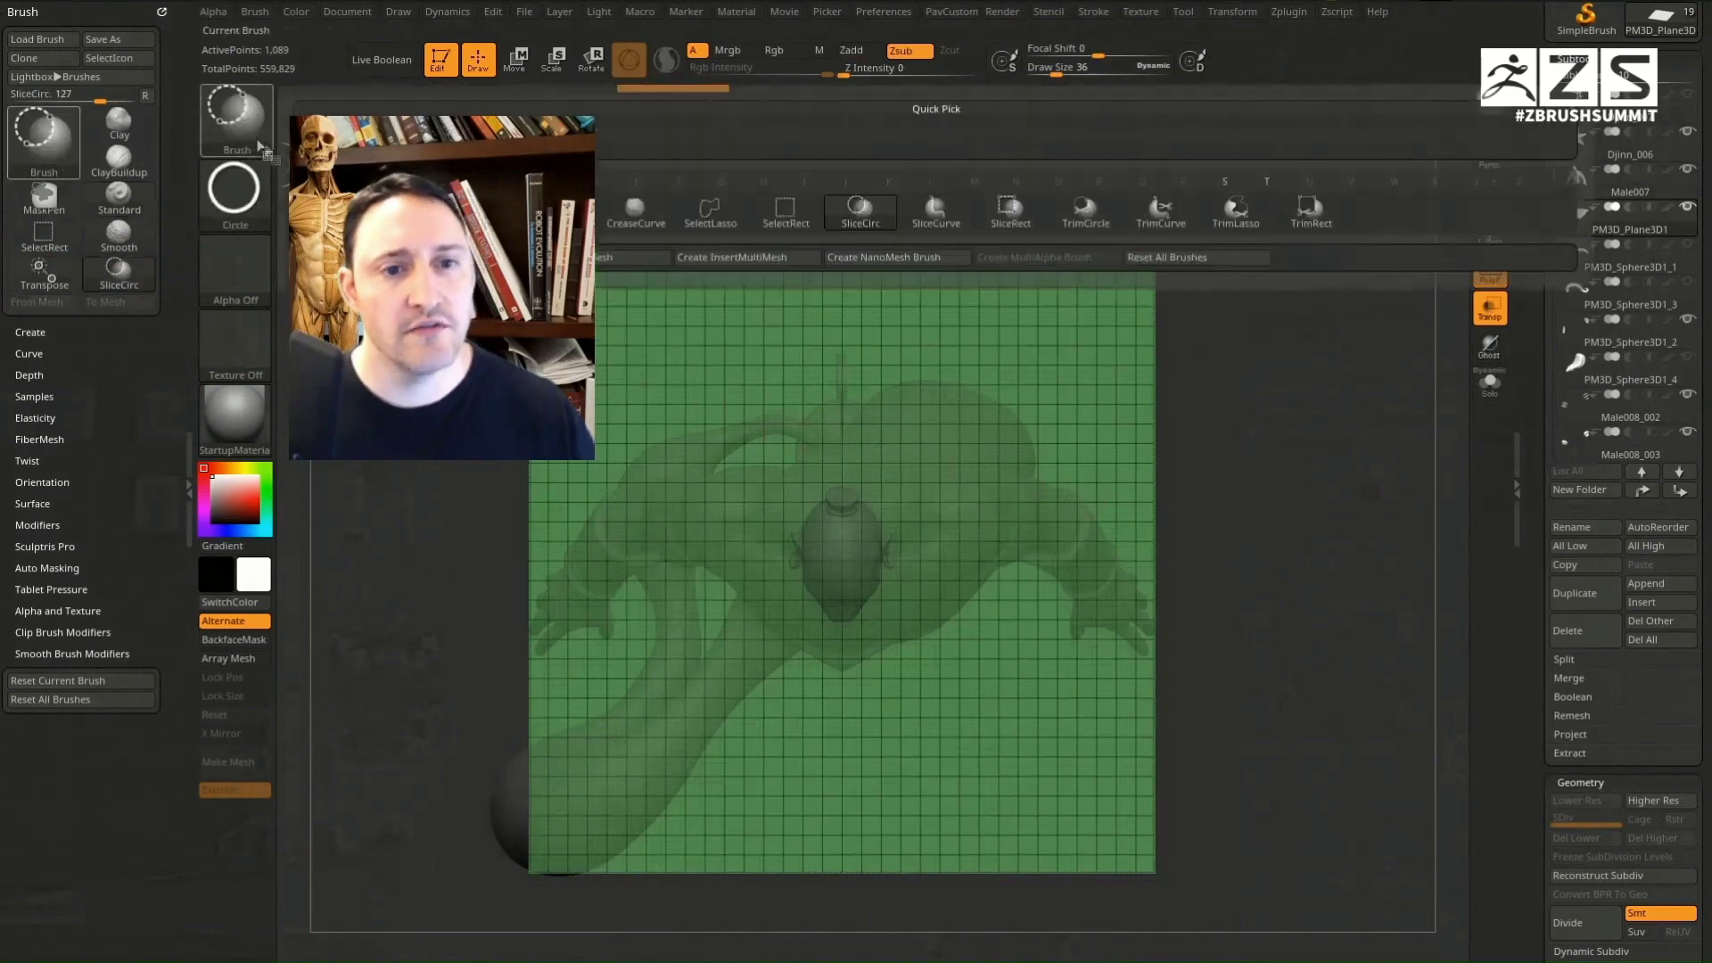
left_click(864, 219)
key("space")
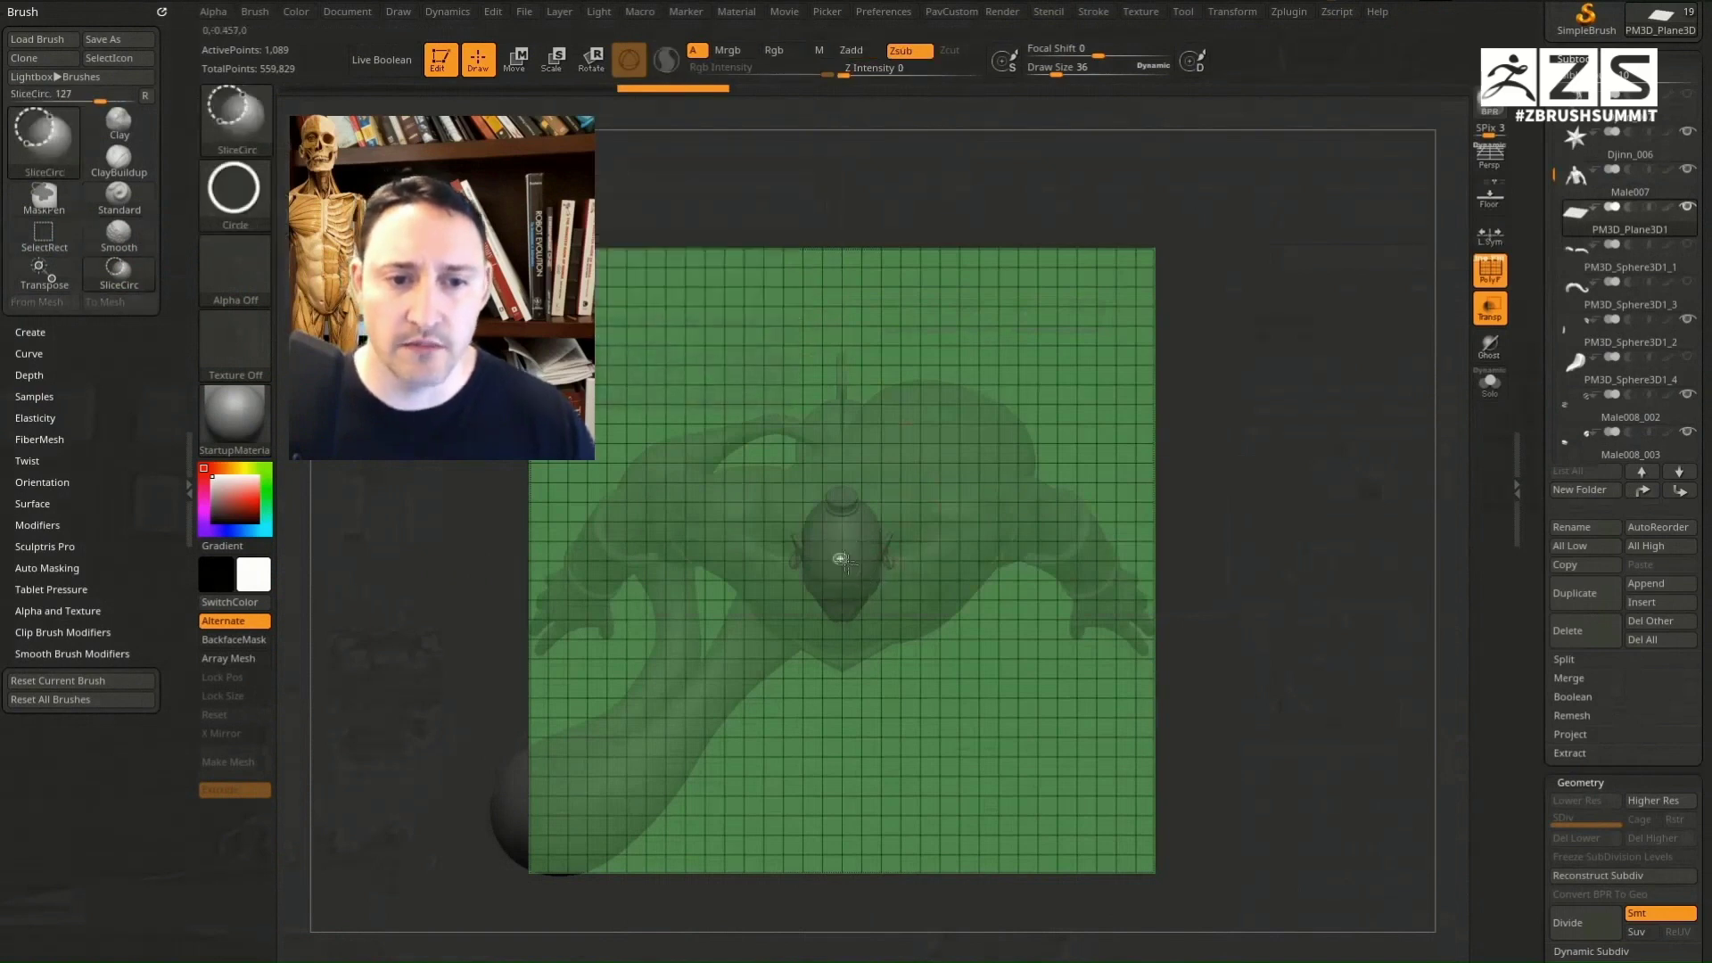
left_click_drag(841, 559, 997, 671, "ctrl+shift")
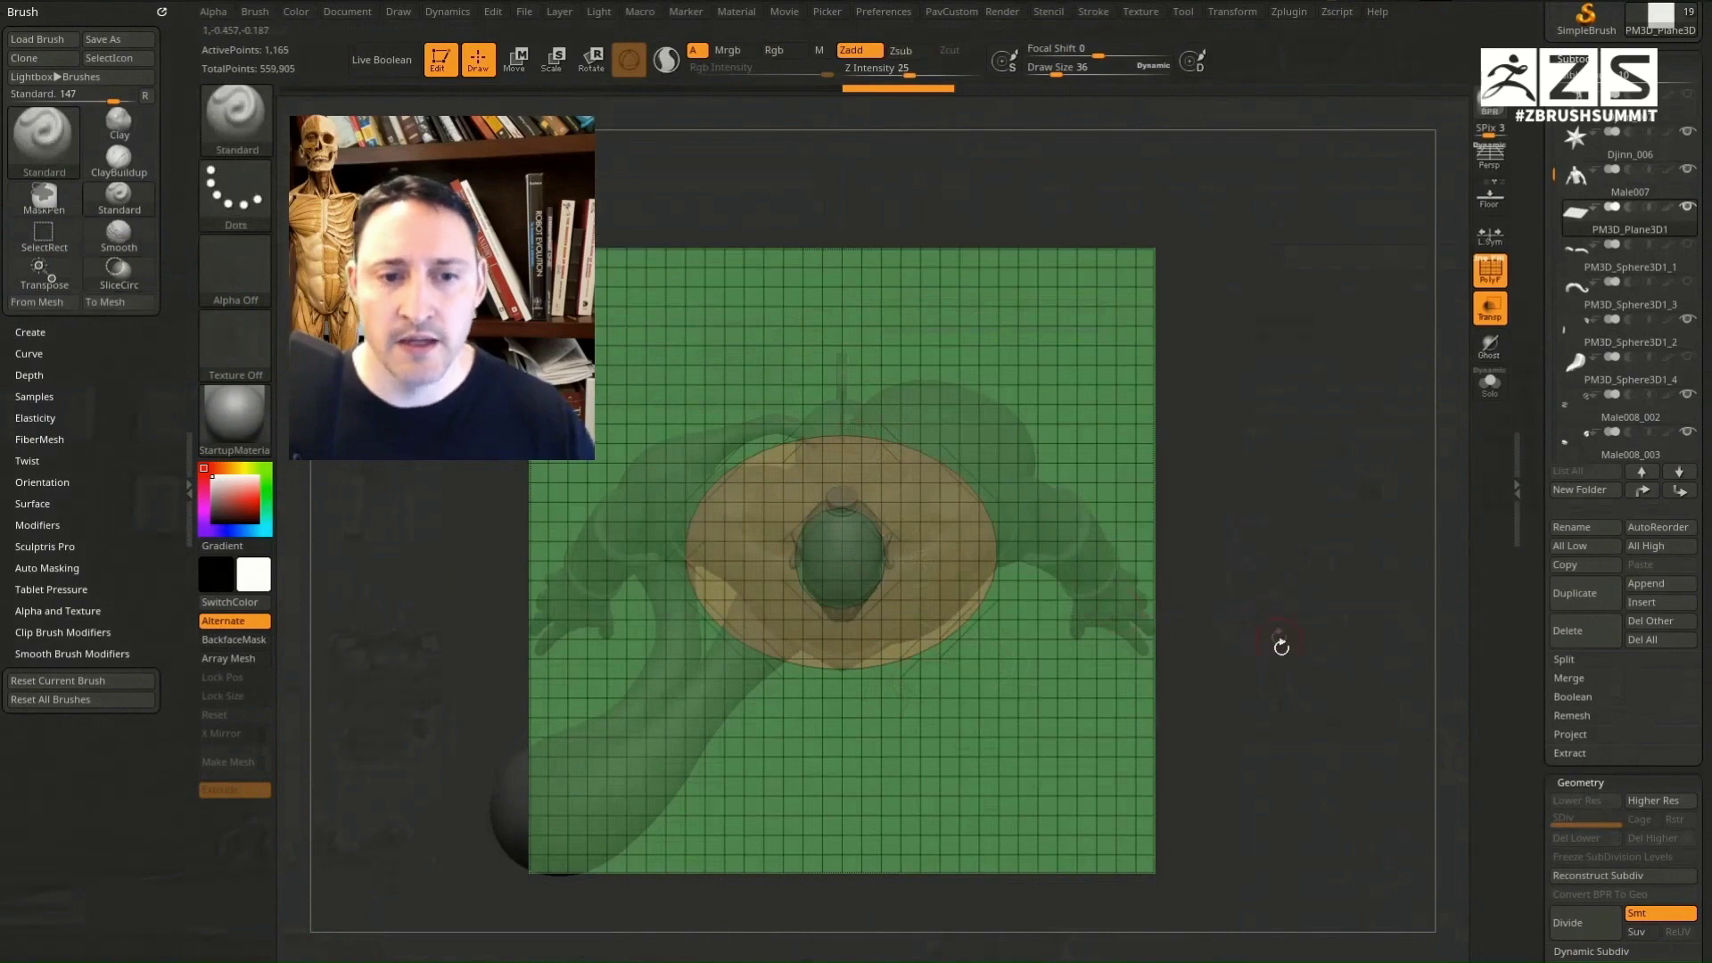
Step: Isolate the ring-shaped polygroup around the head and delete the hidden rest of the plane
left_click_drag(1281, 647, 1364, 584)
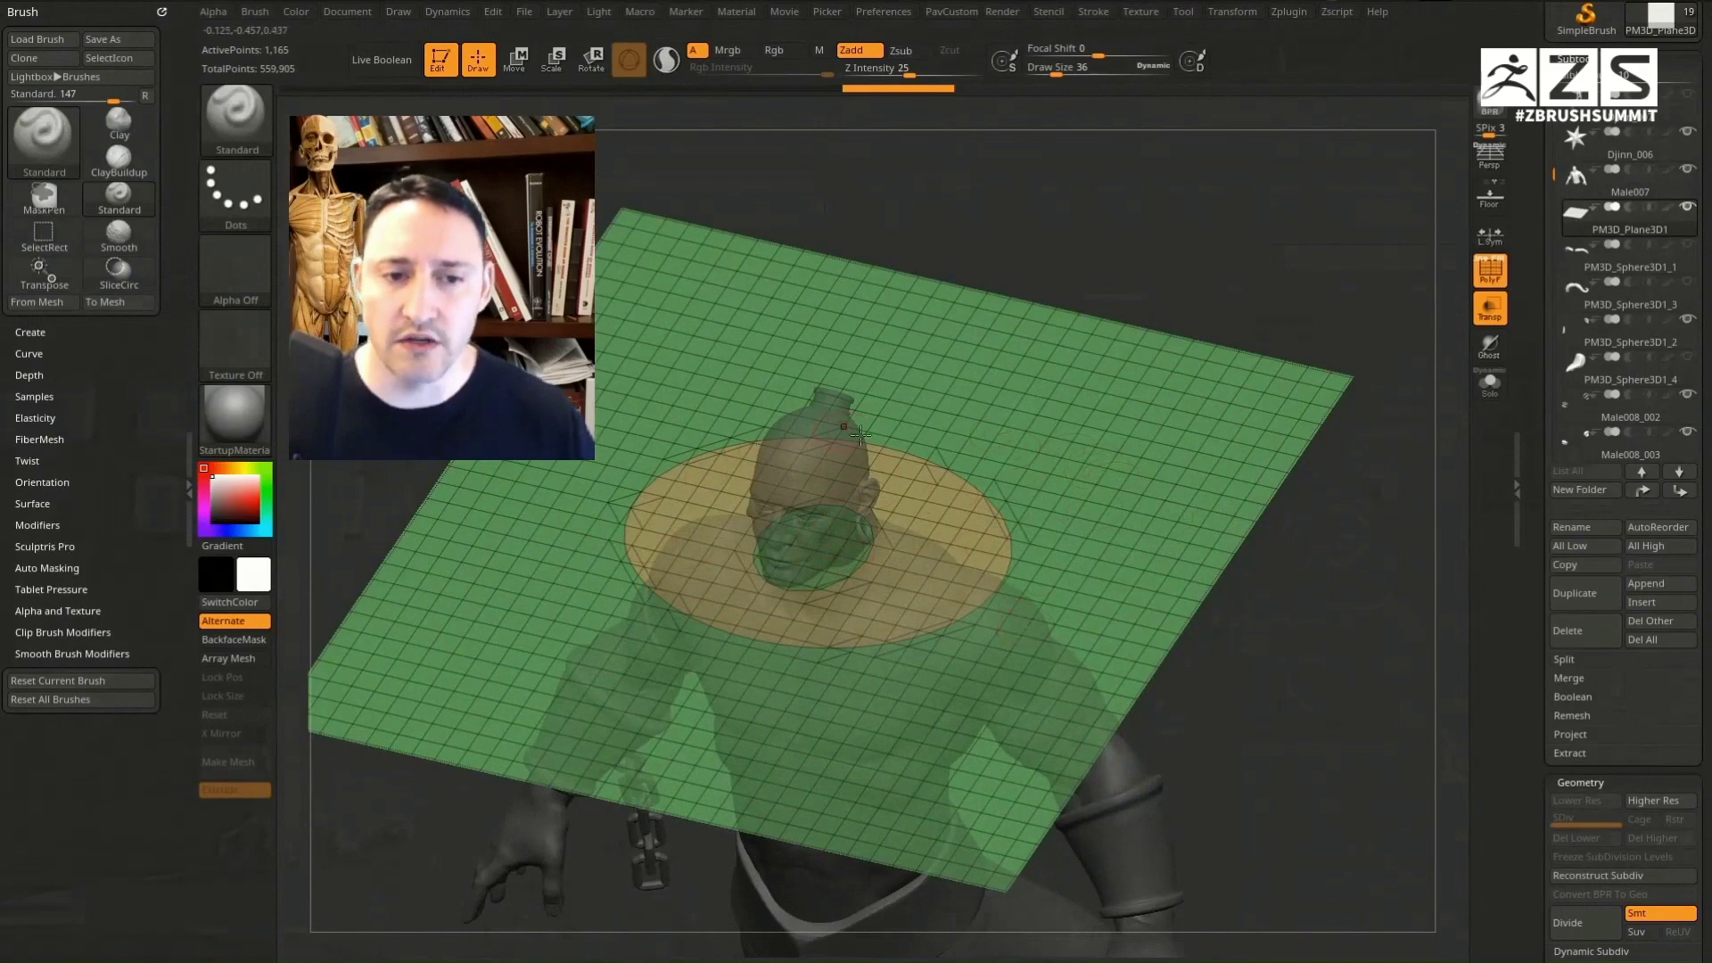
left_click(946, 524, "ctrl+shift")
left_click_drag(1169, 527, 1220, 527)
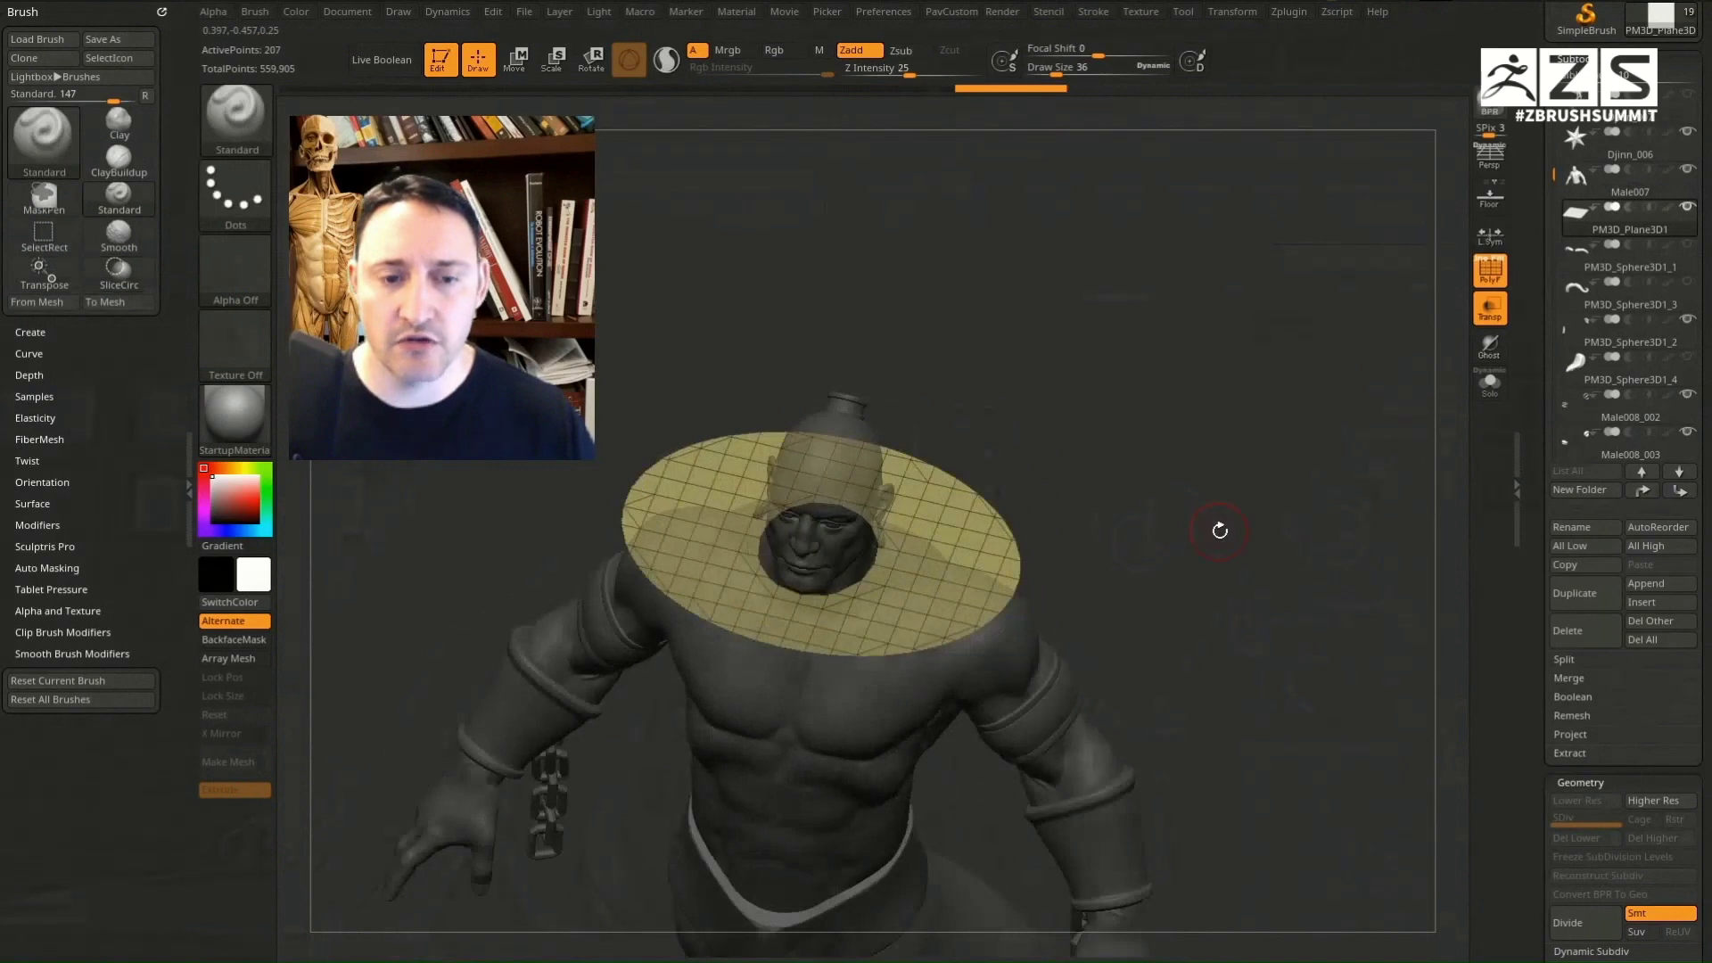
left_click_drag(1528, 544, 1526, 361)
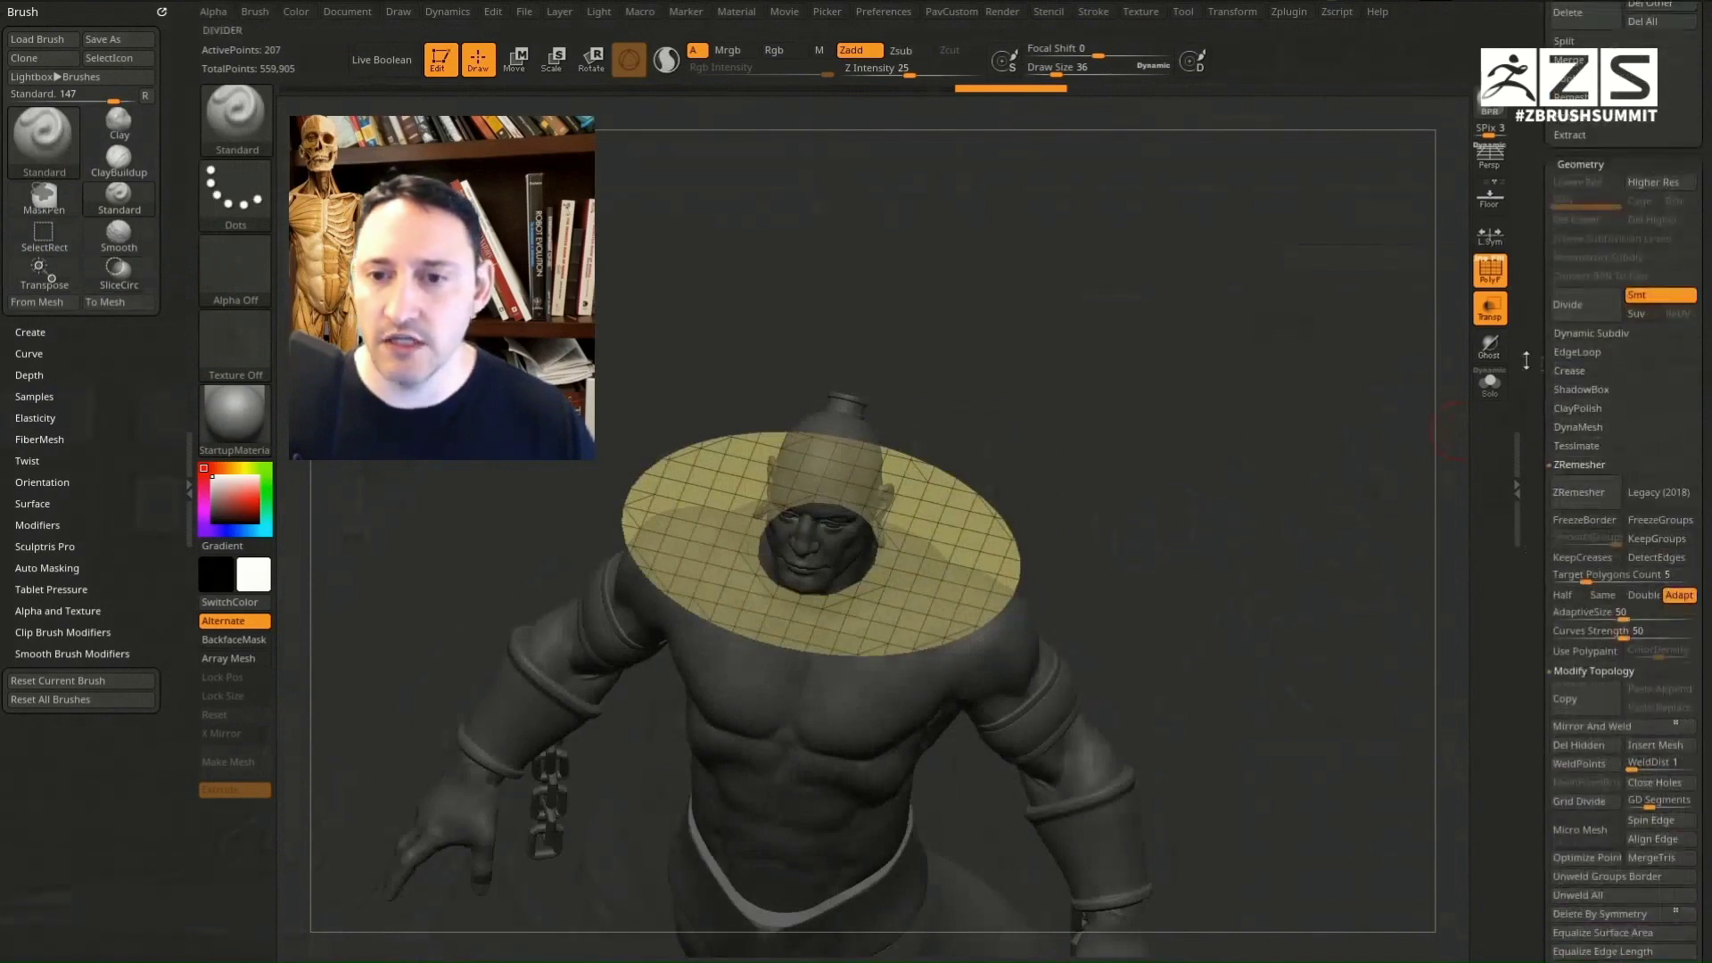
left_click(1573, 470, "shift")
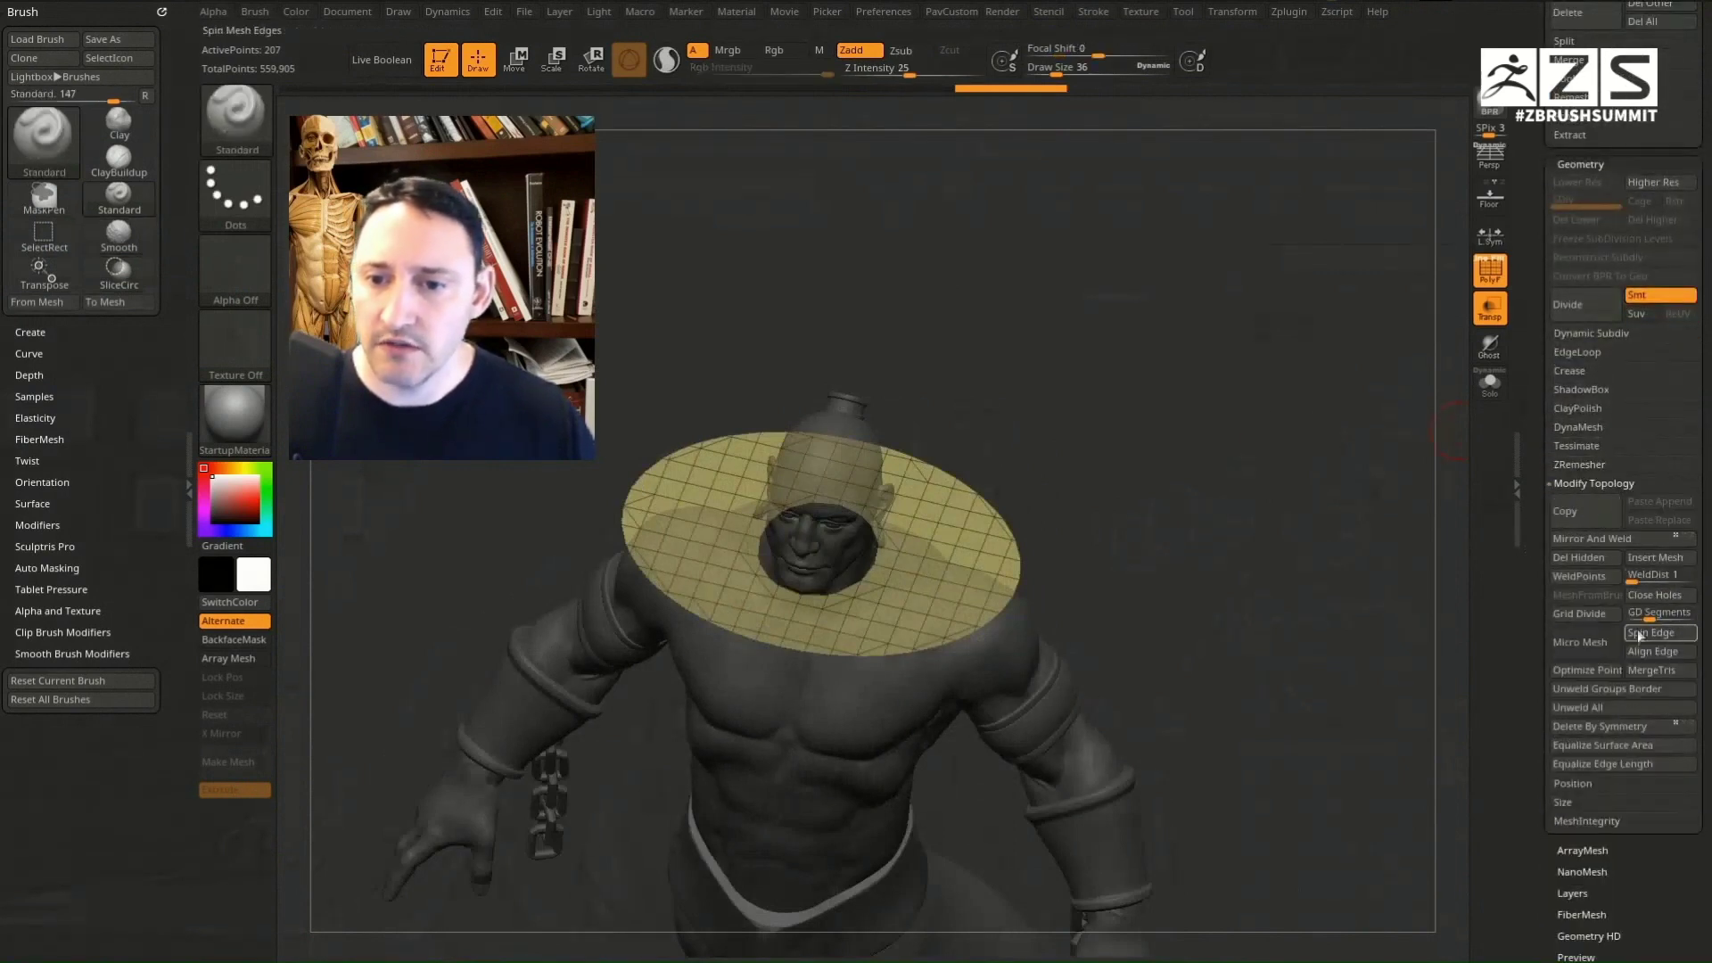
left_click(1578, 615)
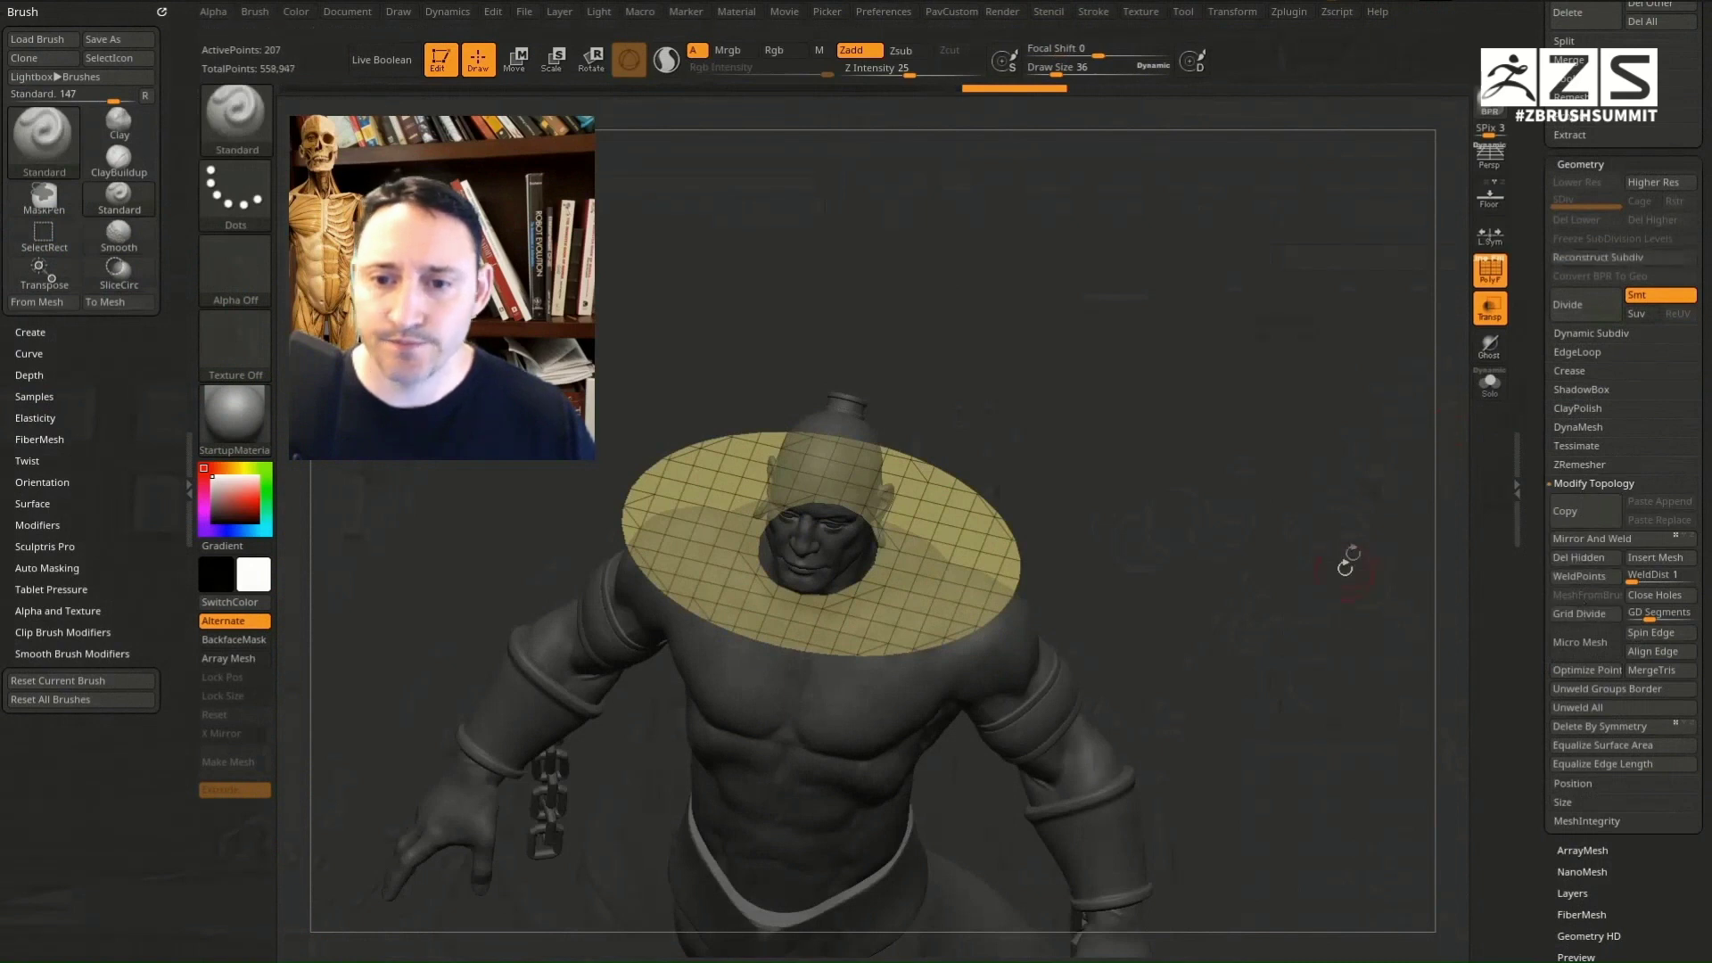
left_click_drag(1345, 565, 1324, 556)
Step: Remesh the ring with ZRemesher using AdaptiveSize 0 and double the polygon count
left_click_drag(972, 496, 1038, 505)
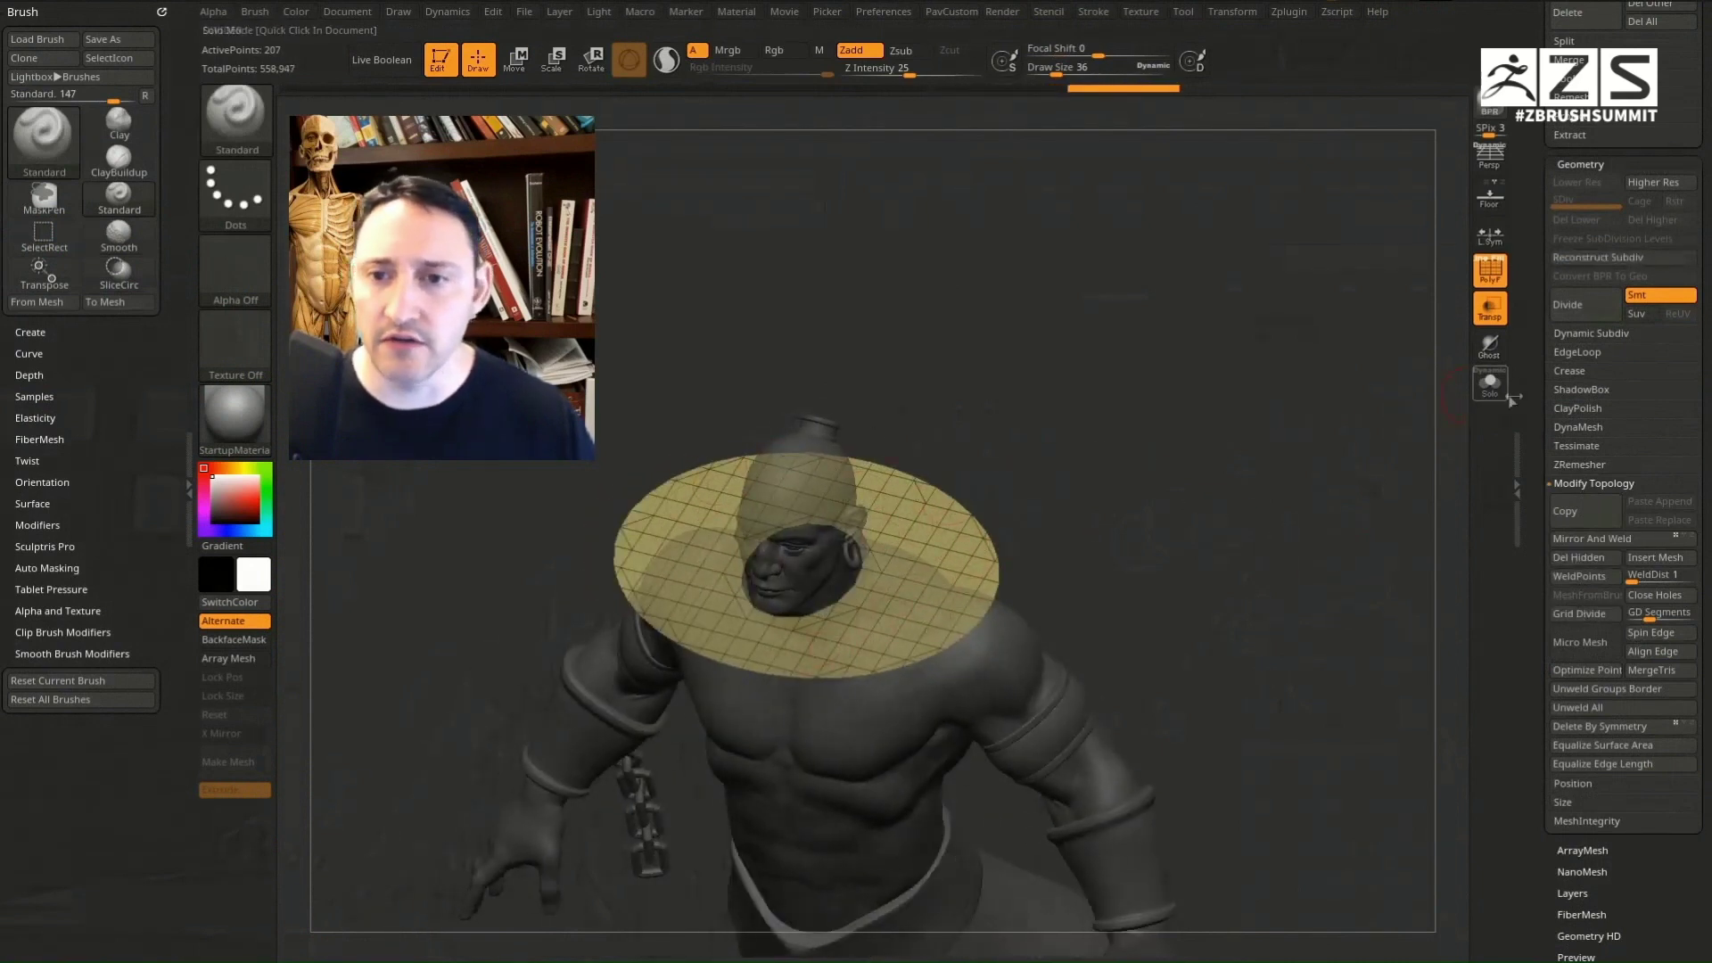
left_click(1578, 465)
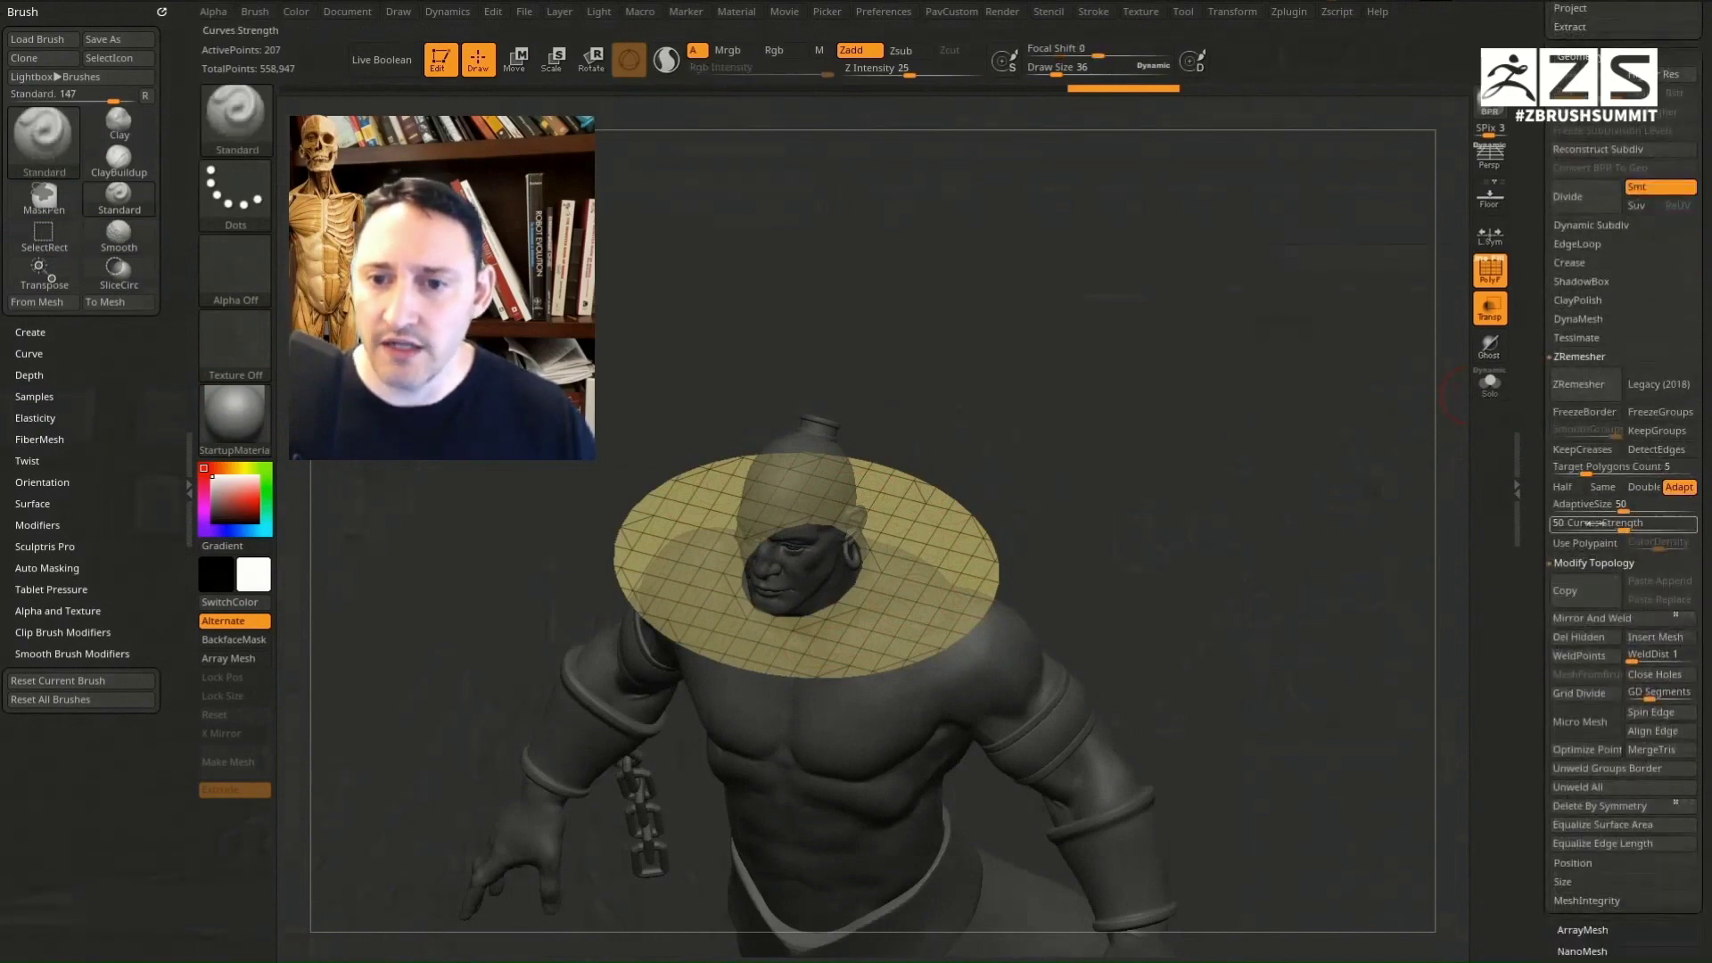
left_click_drag(1574, 503, 1547, 511)
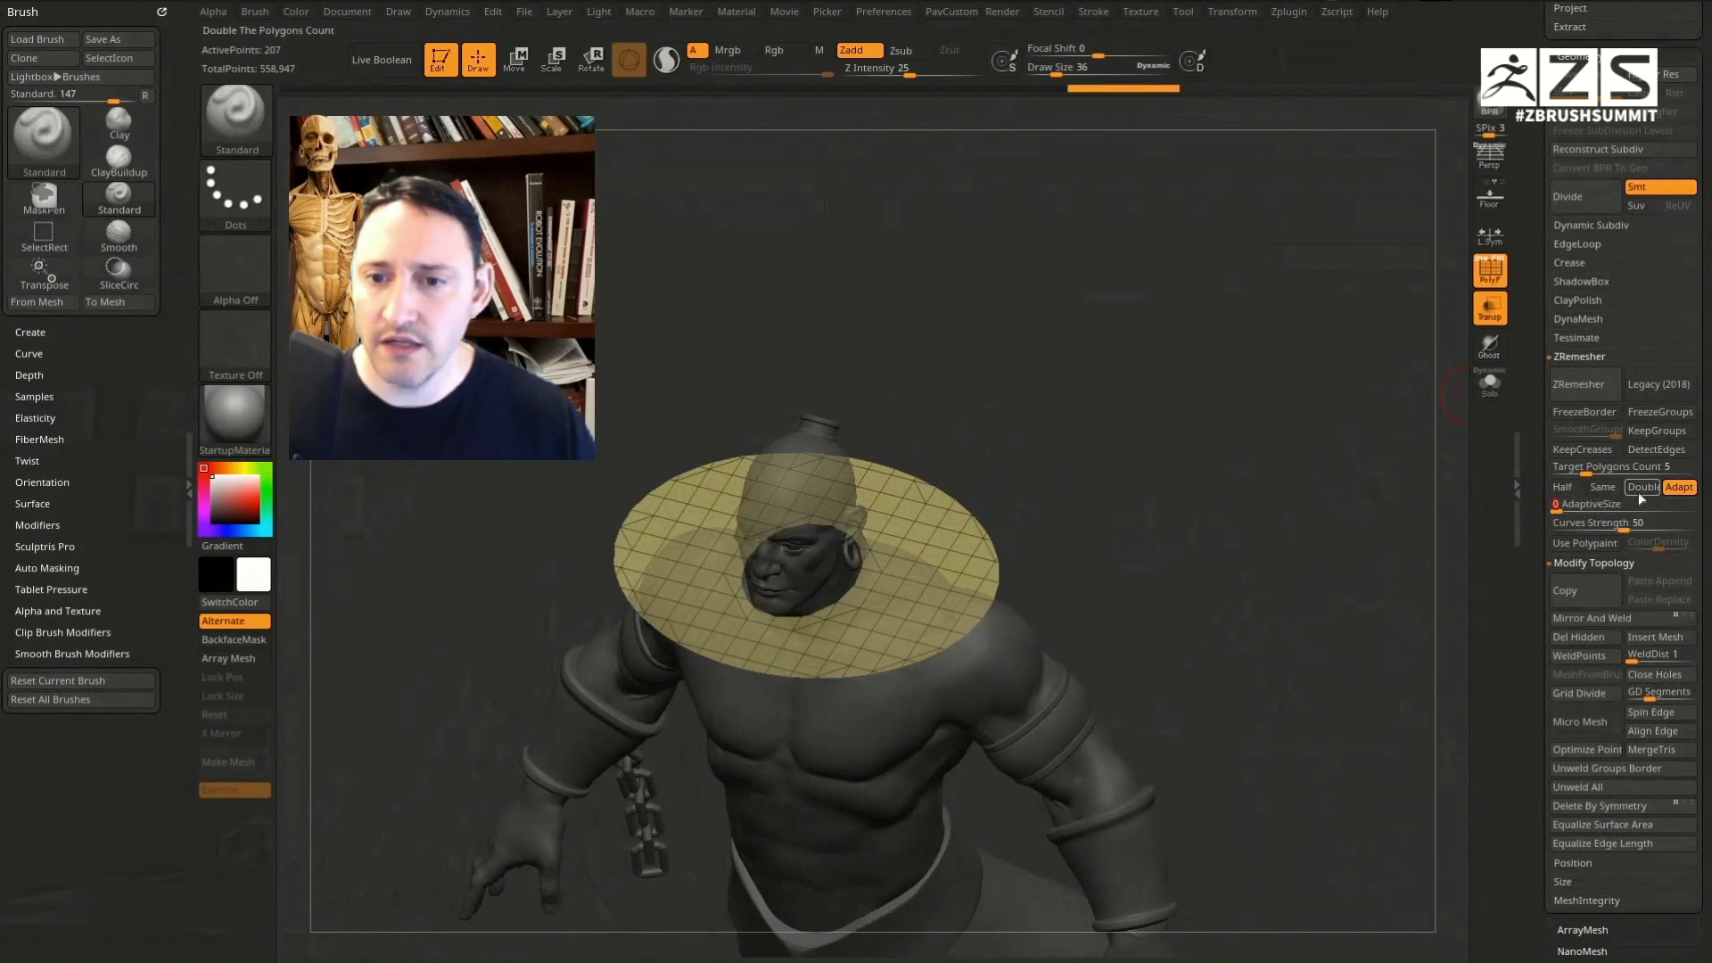
left_click(1641, 488)
left_click_drag(1150, 545, 1177, 550)
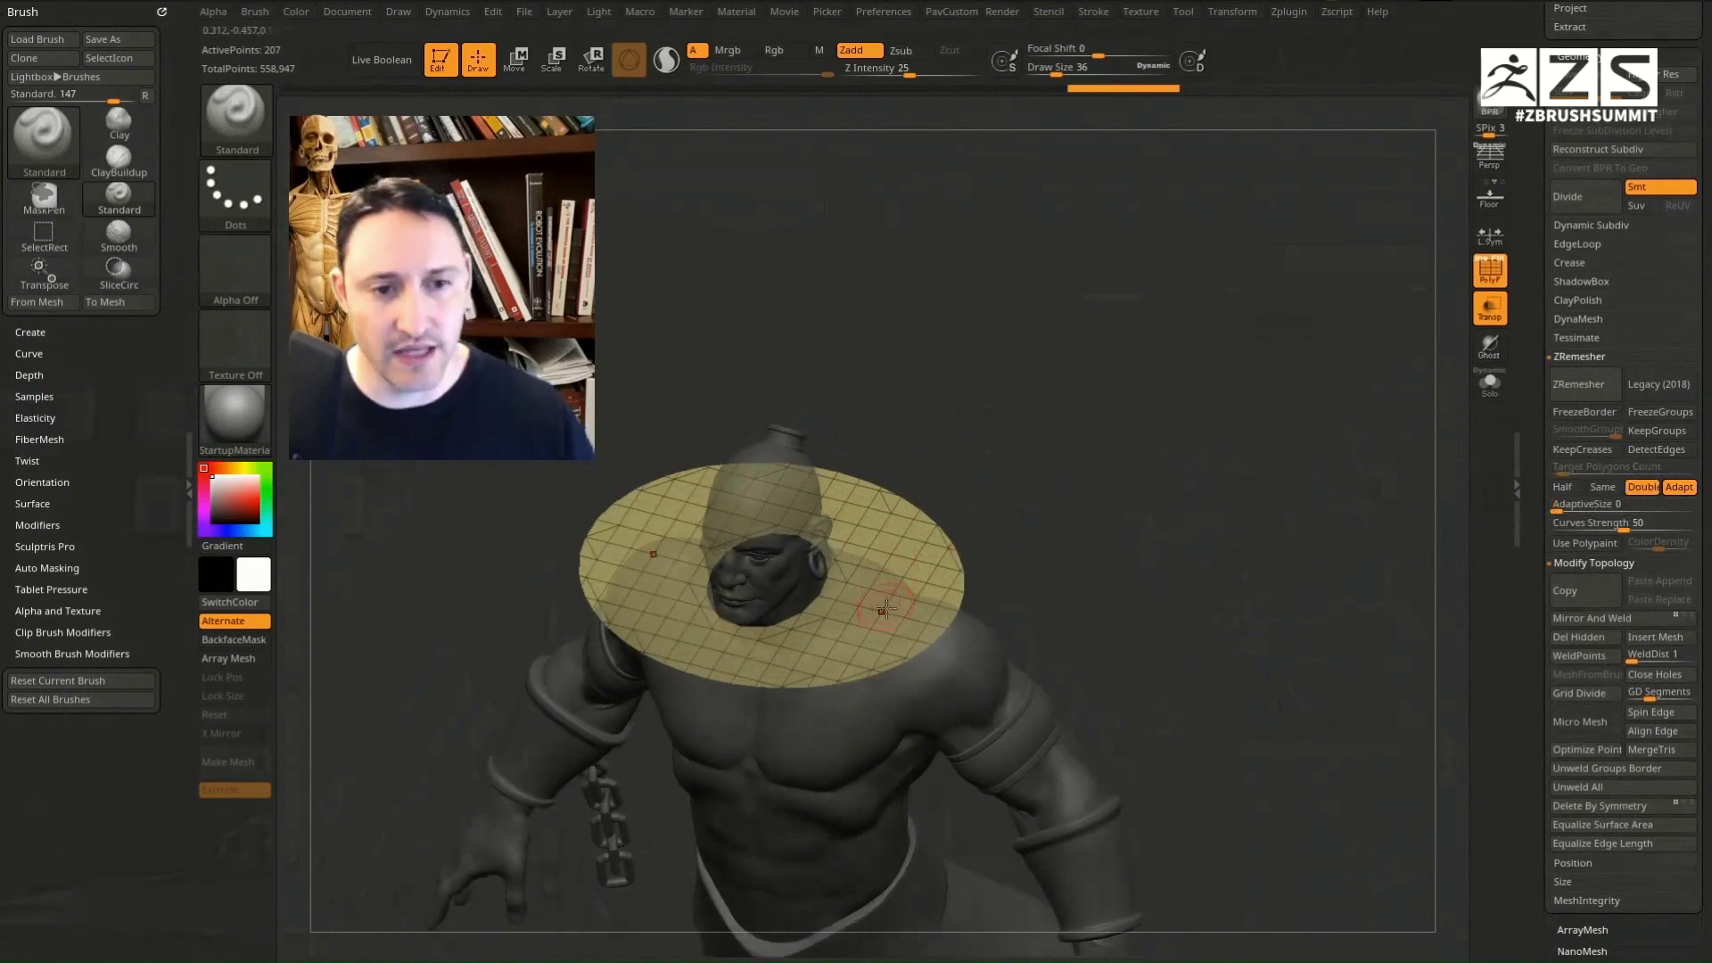
left_click_drag(1114, 592, 1213, 581)
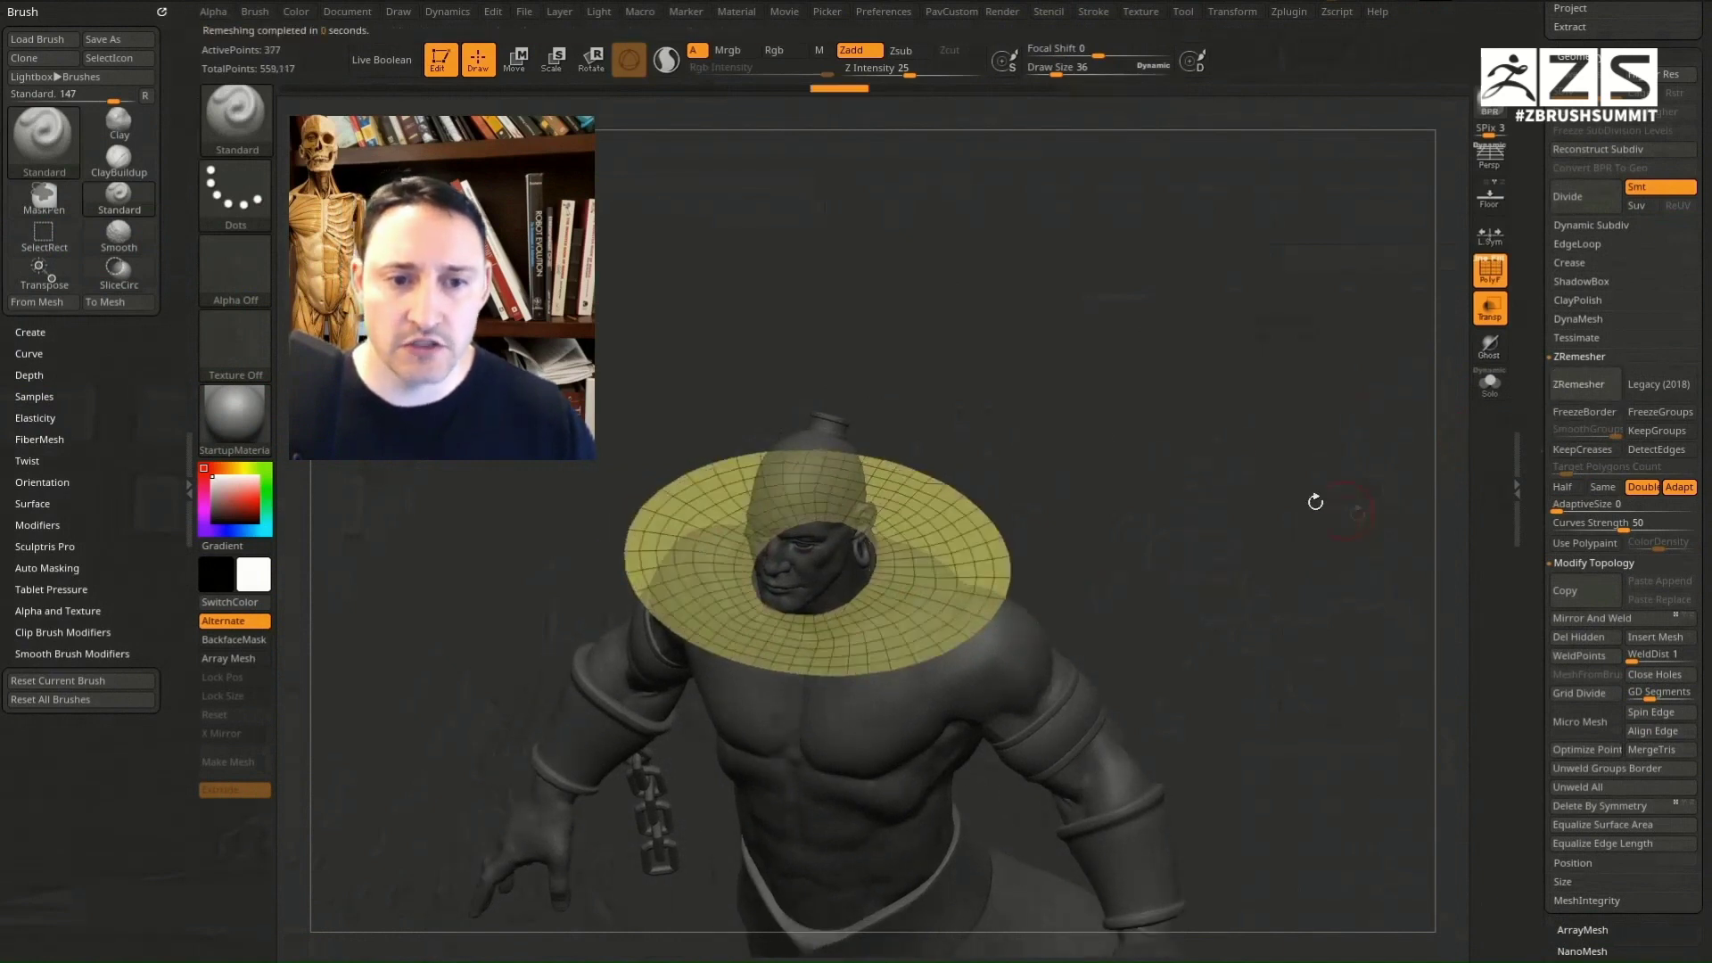
left_click_drag(1009, 512, 1108, 465)
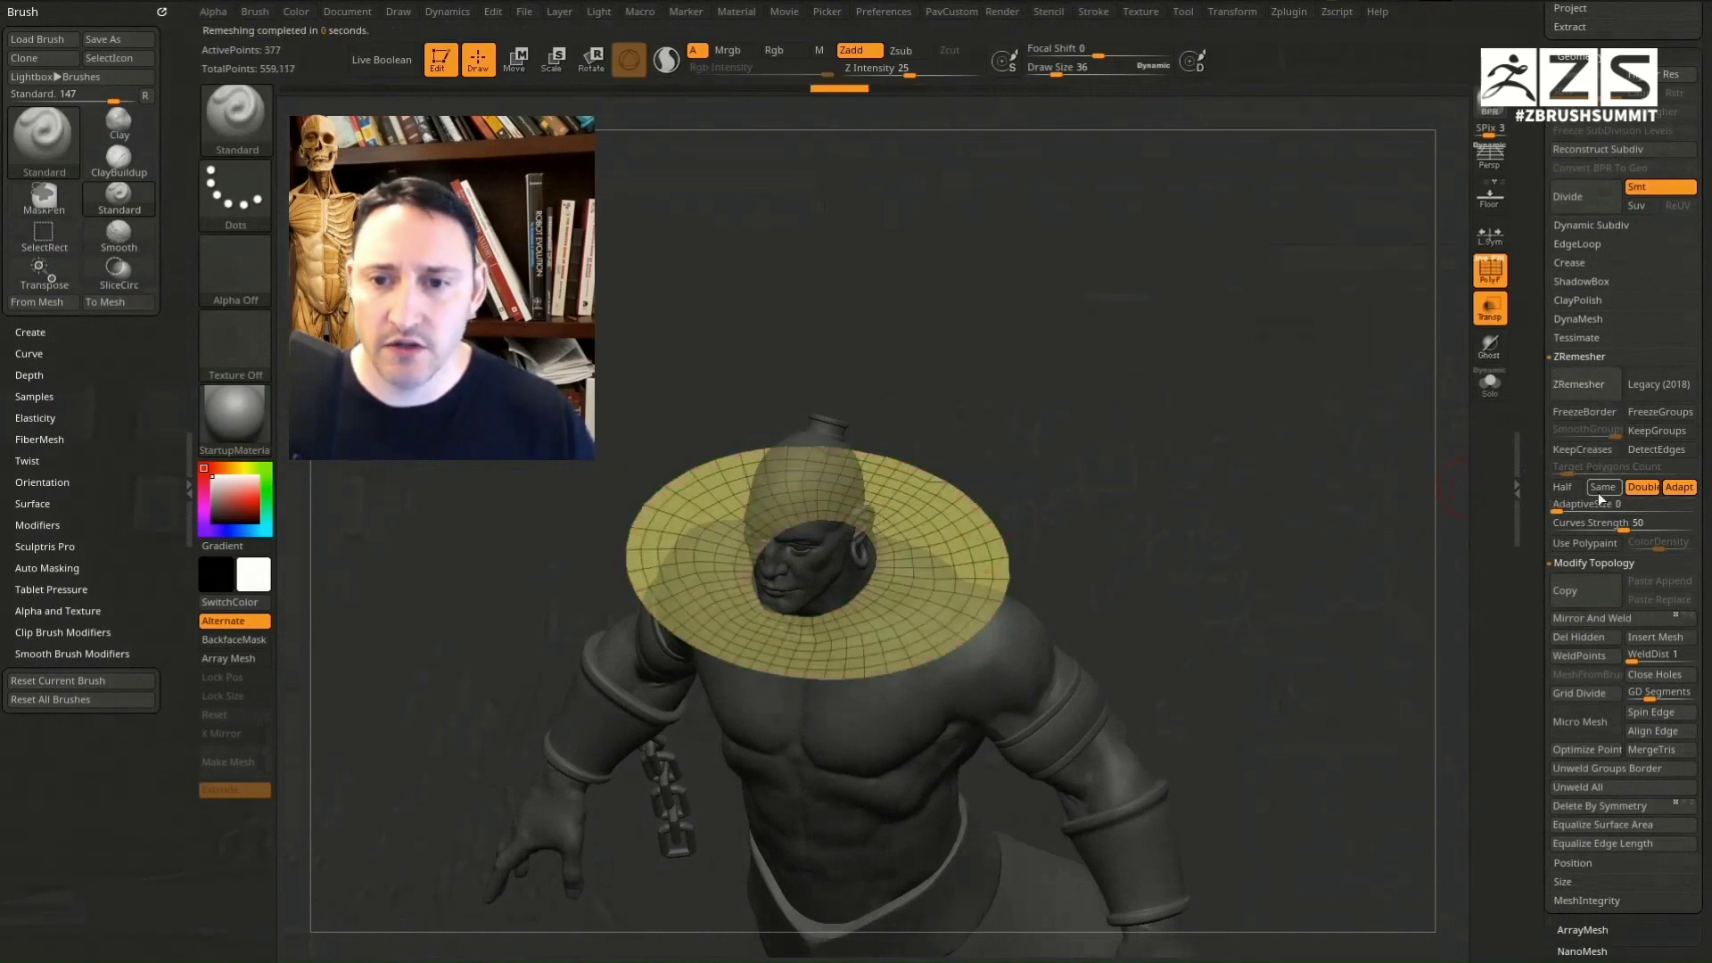
Step: Remesh the ring again with ZRemesher using the Same polygon count option, and turn off transparency
left_click(1556, 486)
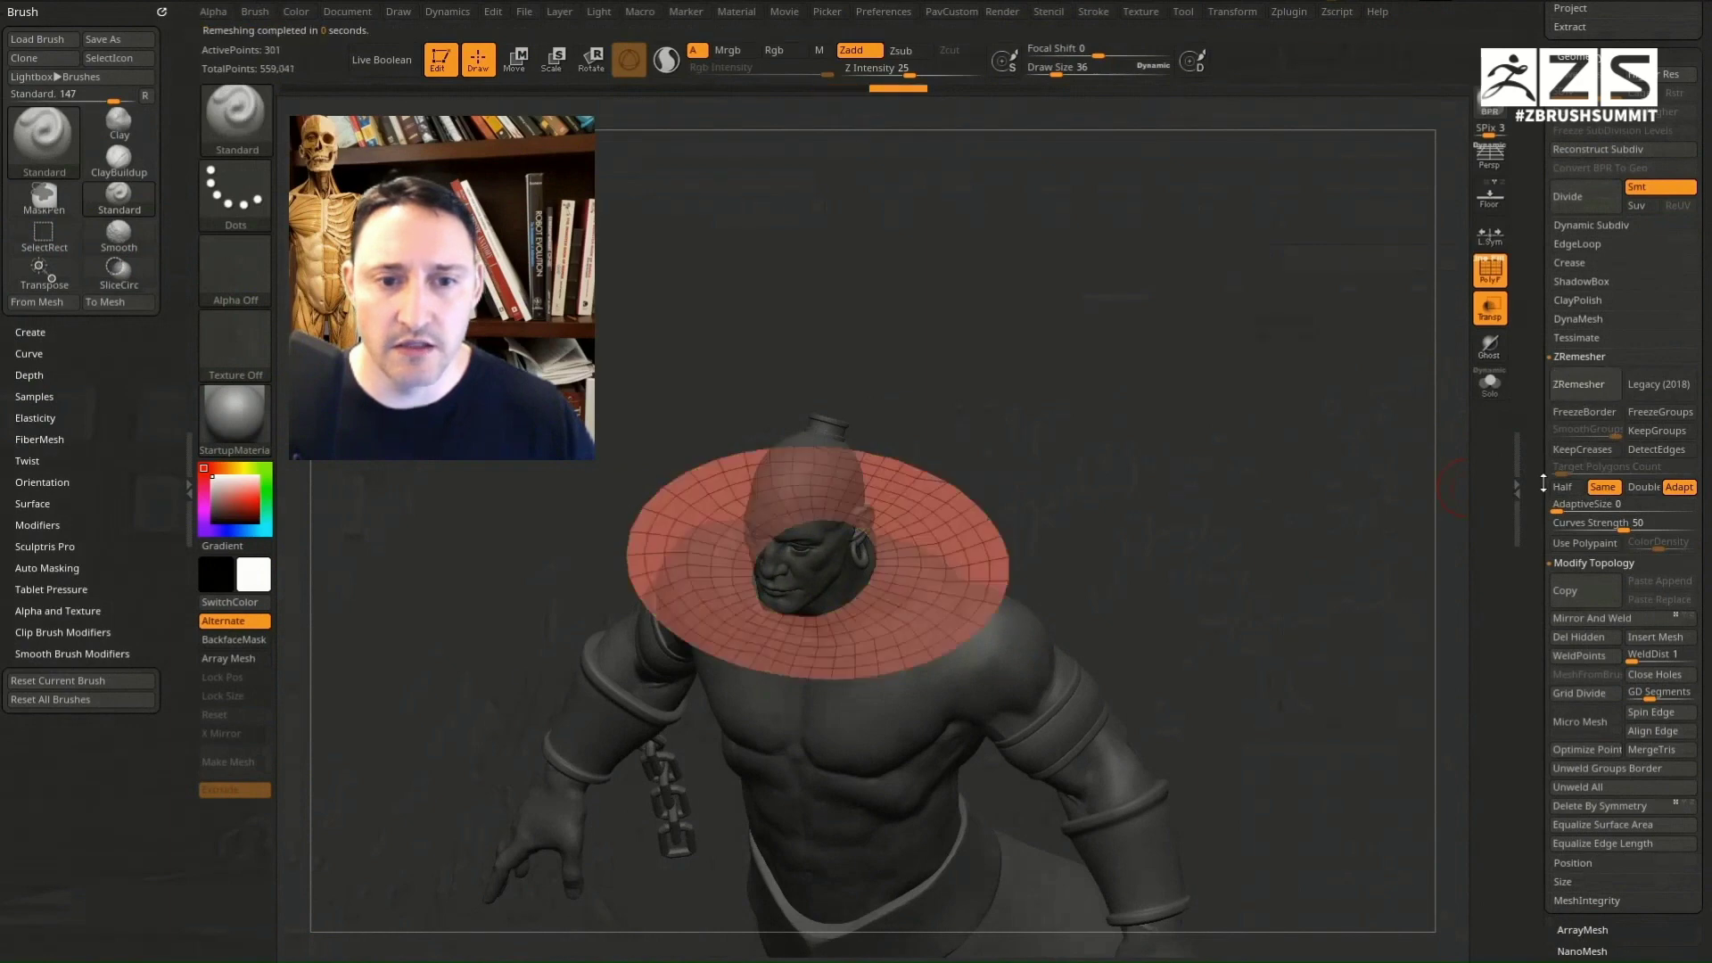
left_click_drag(1103, 443, 1288, 477)
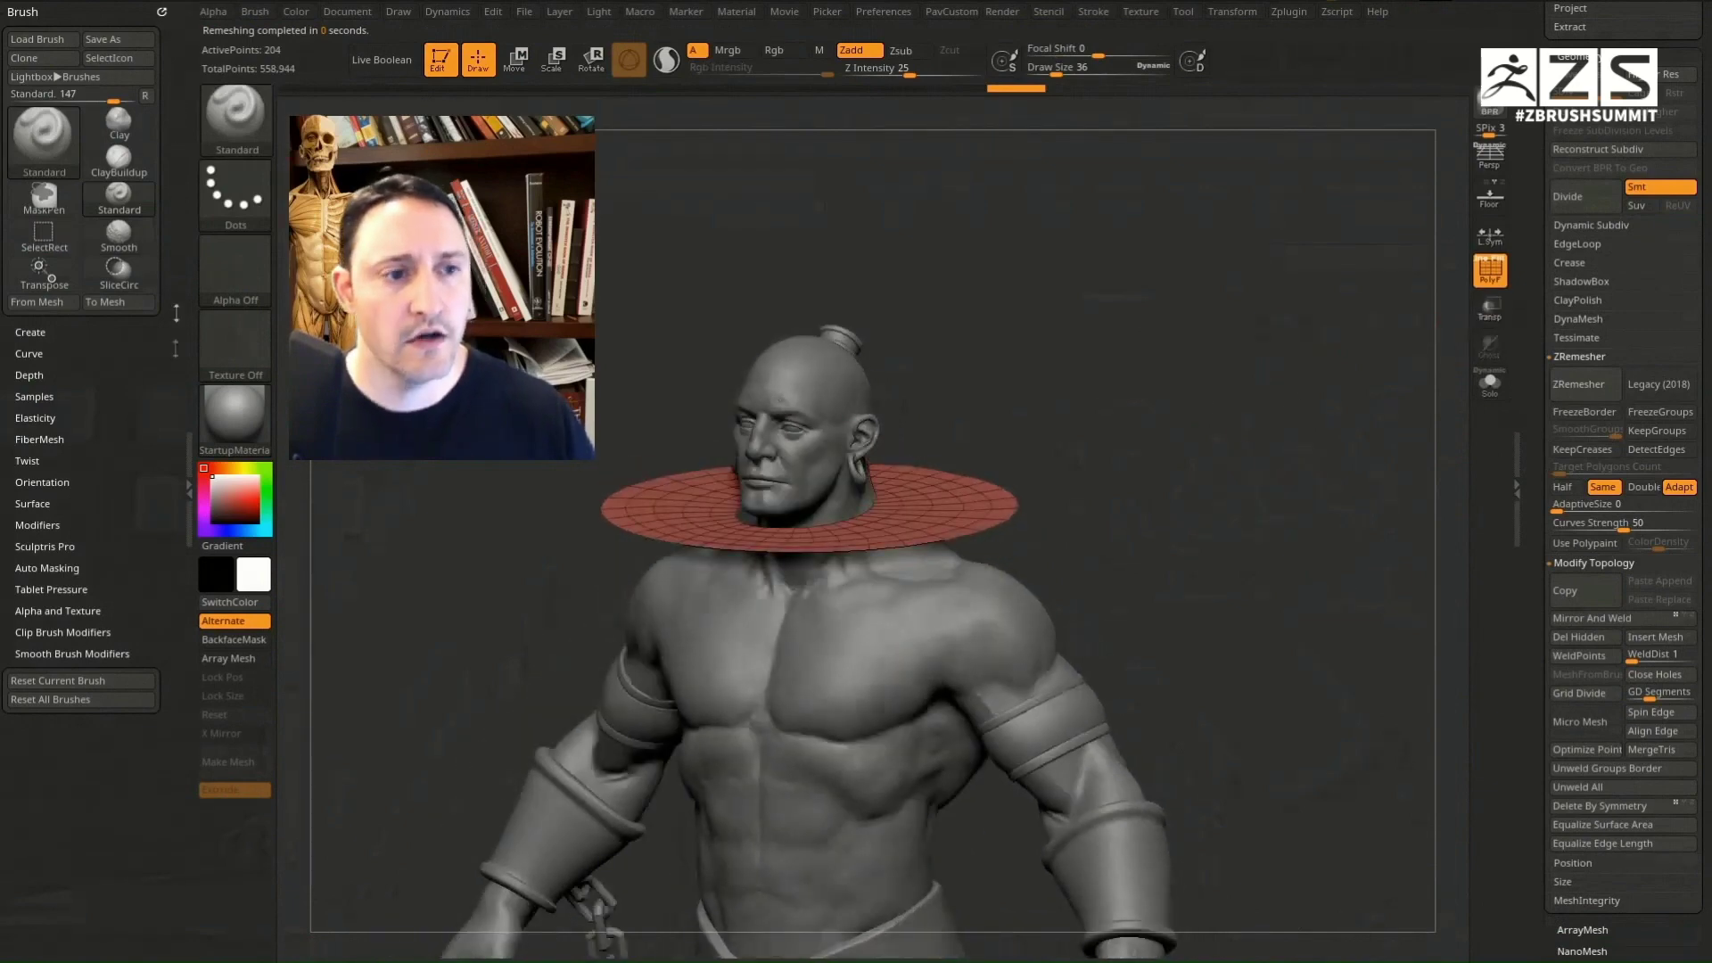
Step: Dock the Dynamics palette in the side tray above the Brush palette
left_click(186, 442)
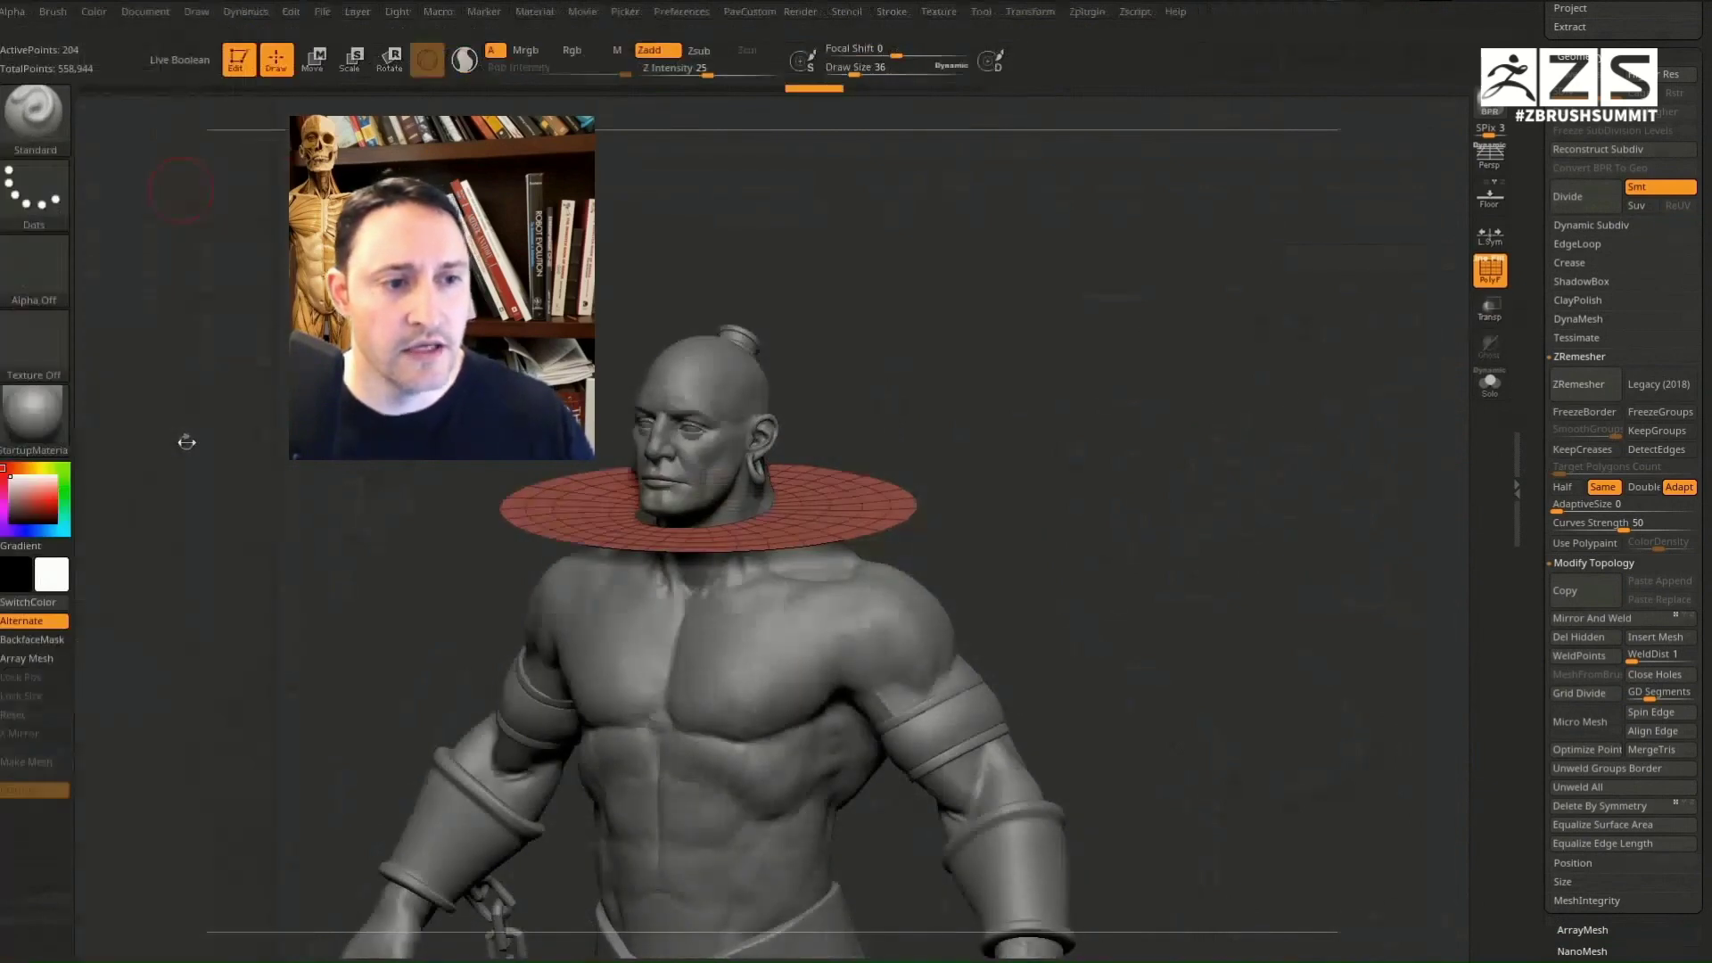
left_click(2, 466)
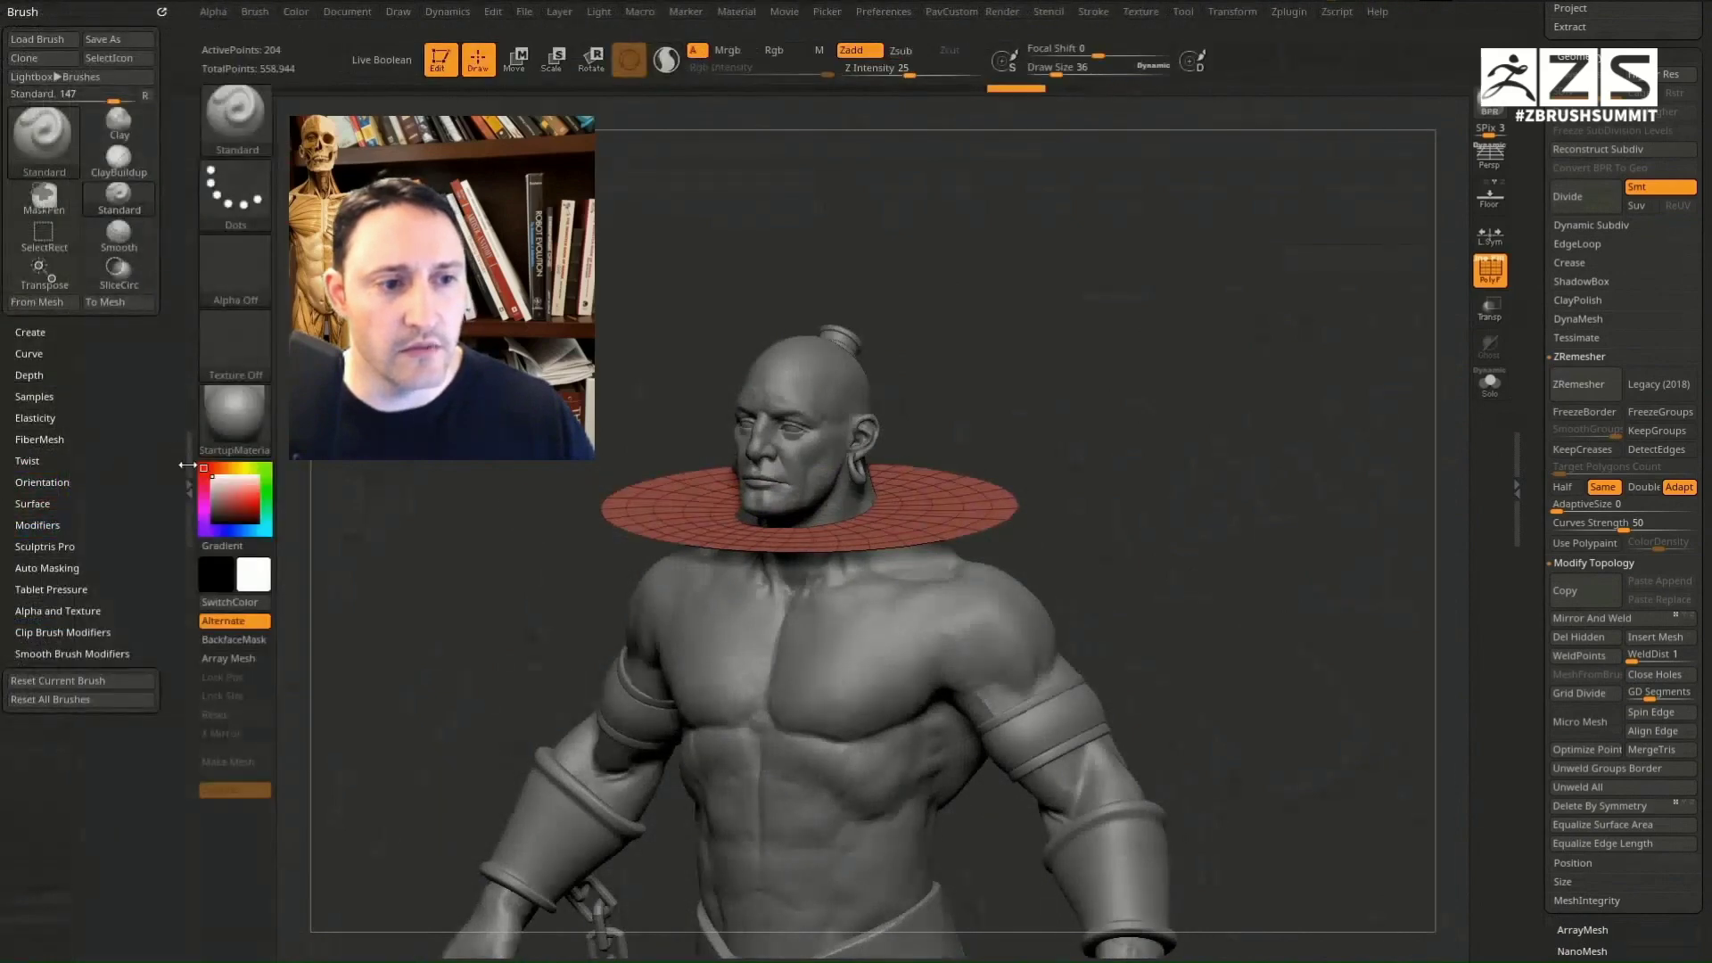
left_click(447, 14)
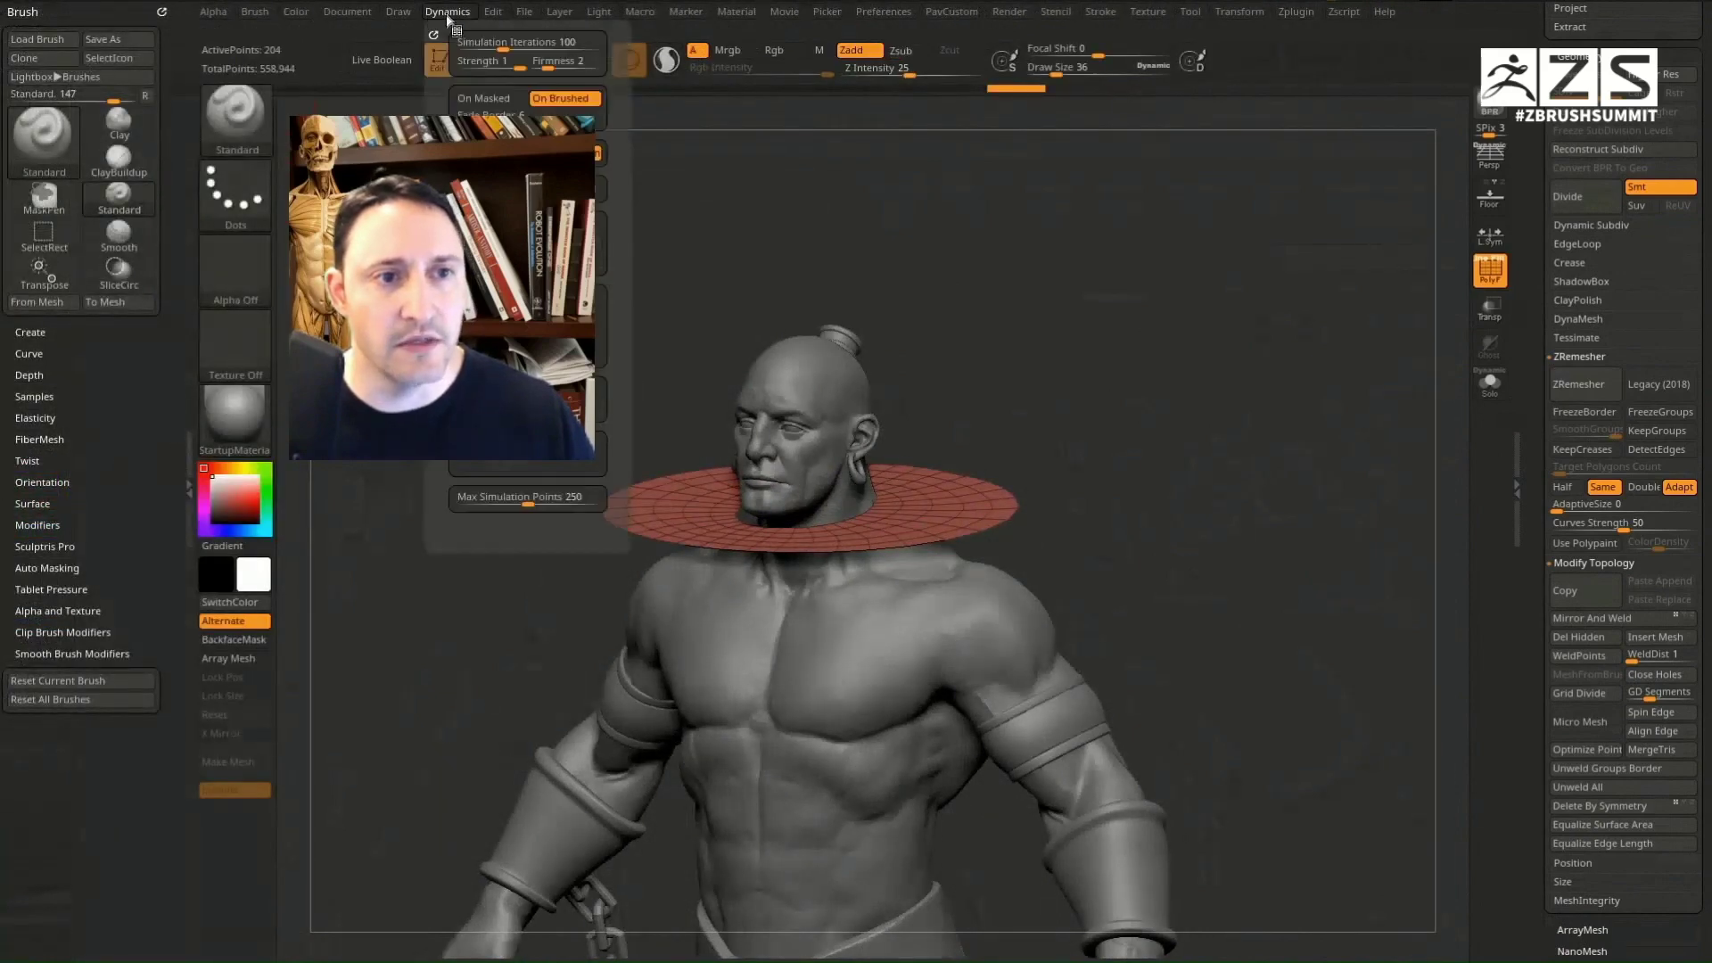
mouse_move(433, 33)
left_mouse_down()
mouse_move(339, 80)
mouse_move(89, 76)
left_mouse_up()
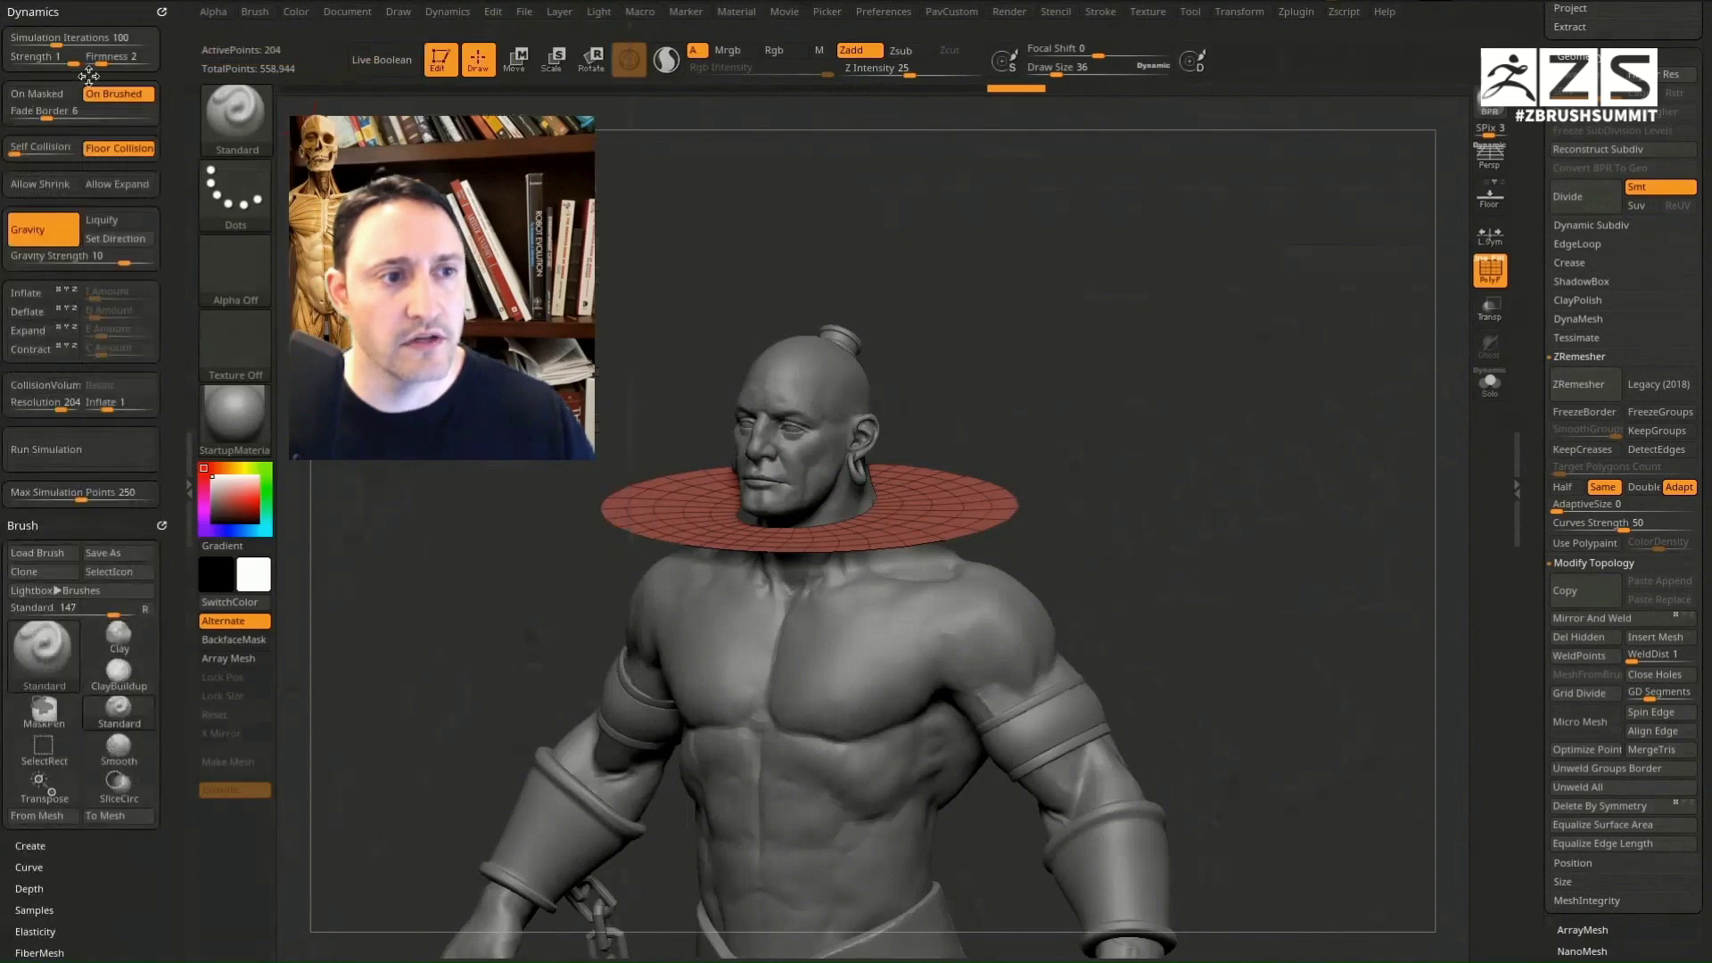
Step: Set the cloth simulation's Gravity Strength to 0.93871 and enable the Collision Volume
mouse_move(1052, 604)
left_mouse_down()
mouse_move(1147, 474)
mouse_move(1106, 579)
mouse_move(1058, 539)
mouse_move(1138, 547)
left_mouse_up()
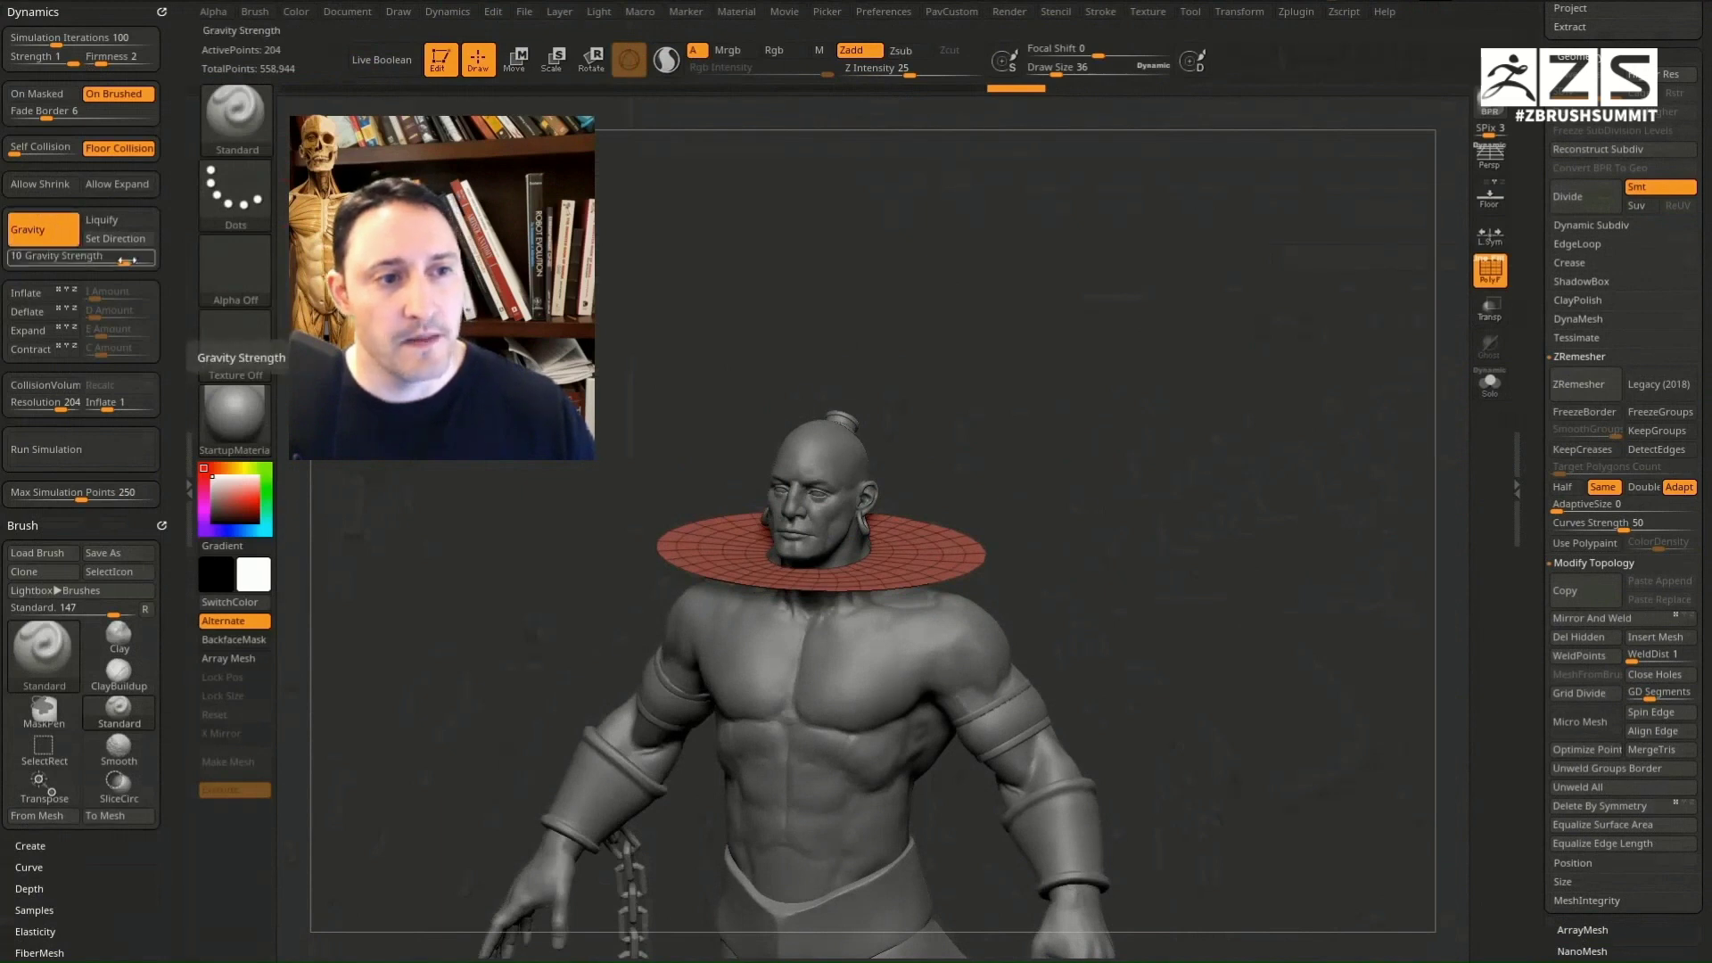
left_click_drag(125, 259, 116, 261)
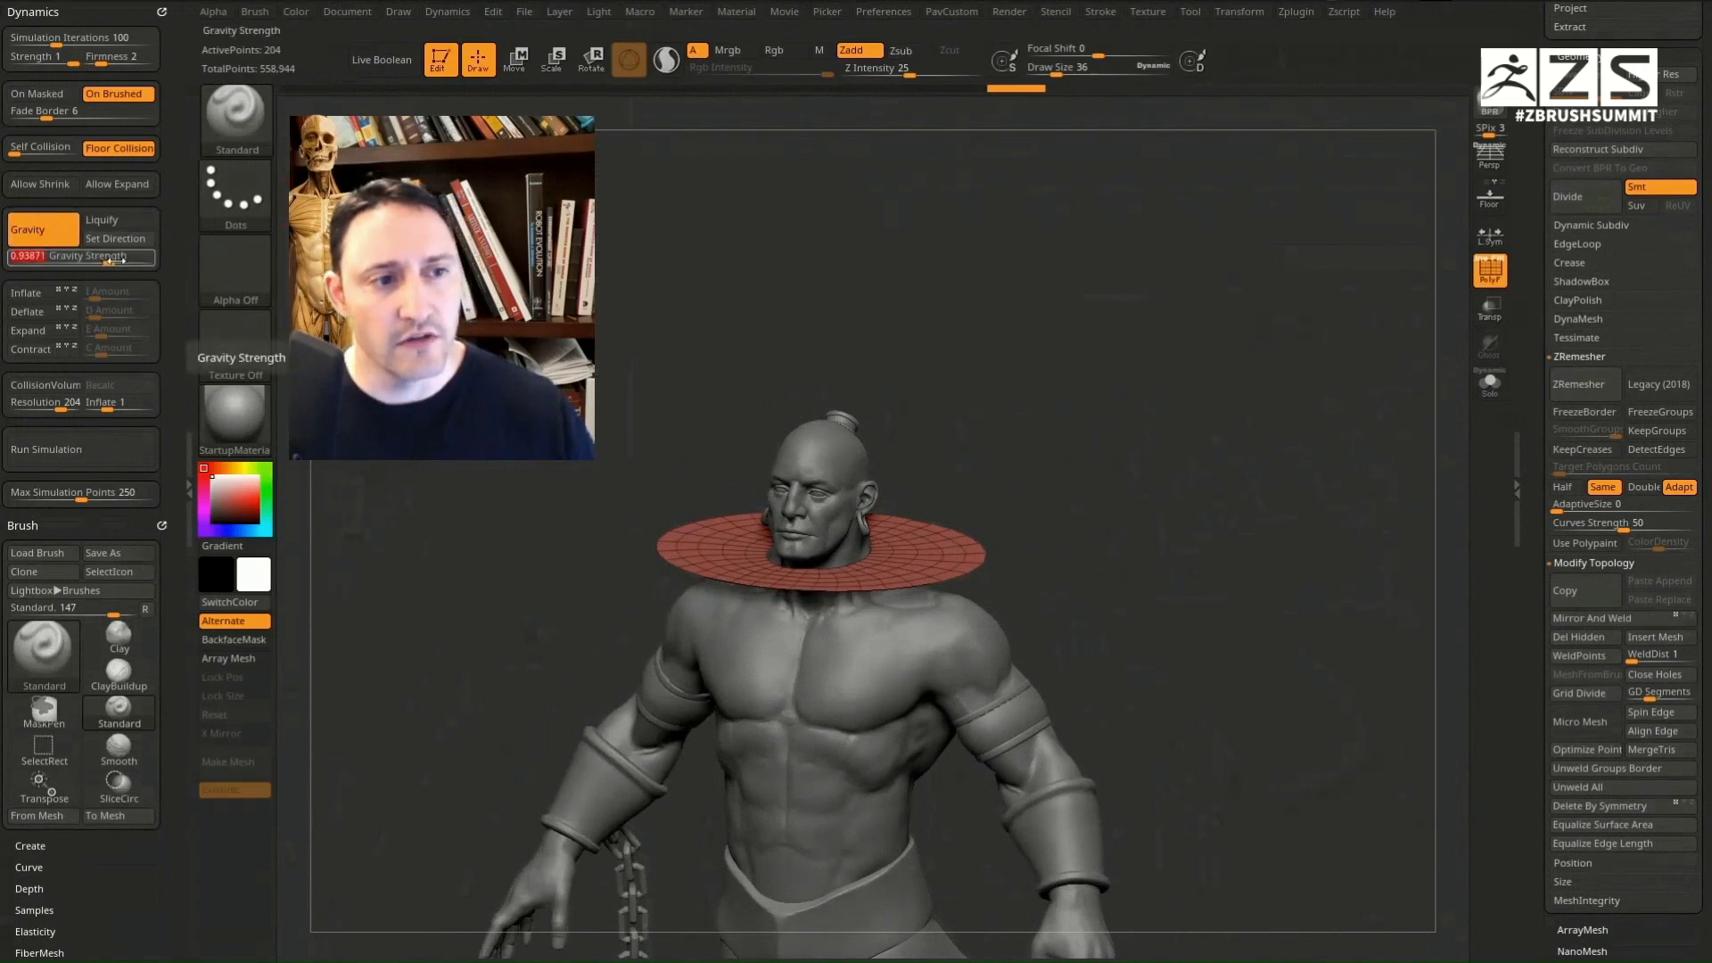
left_click(67, 392)
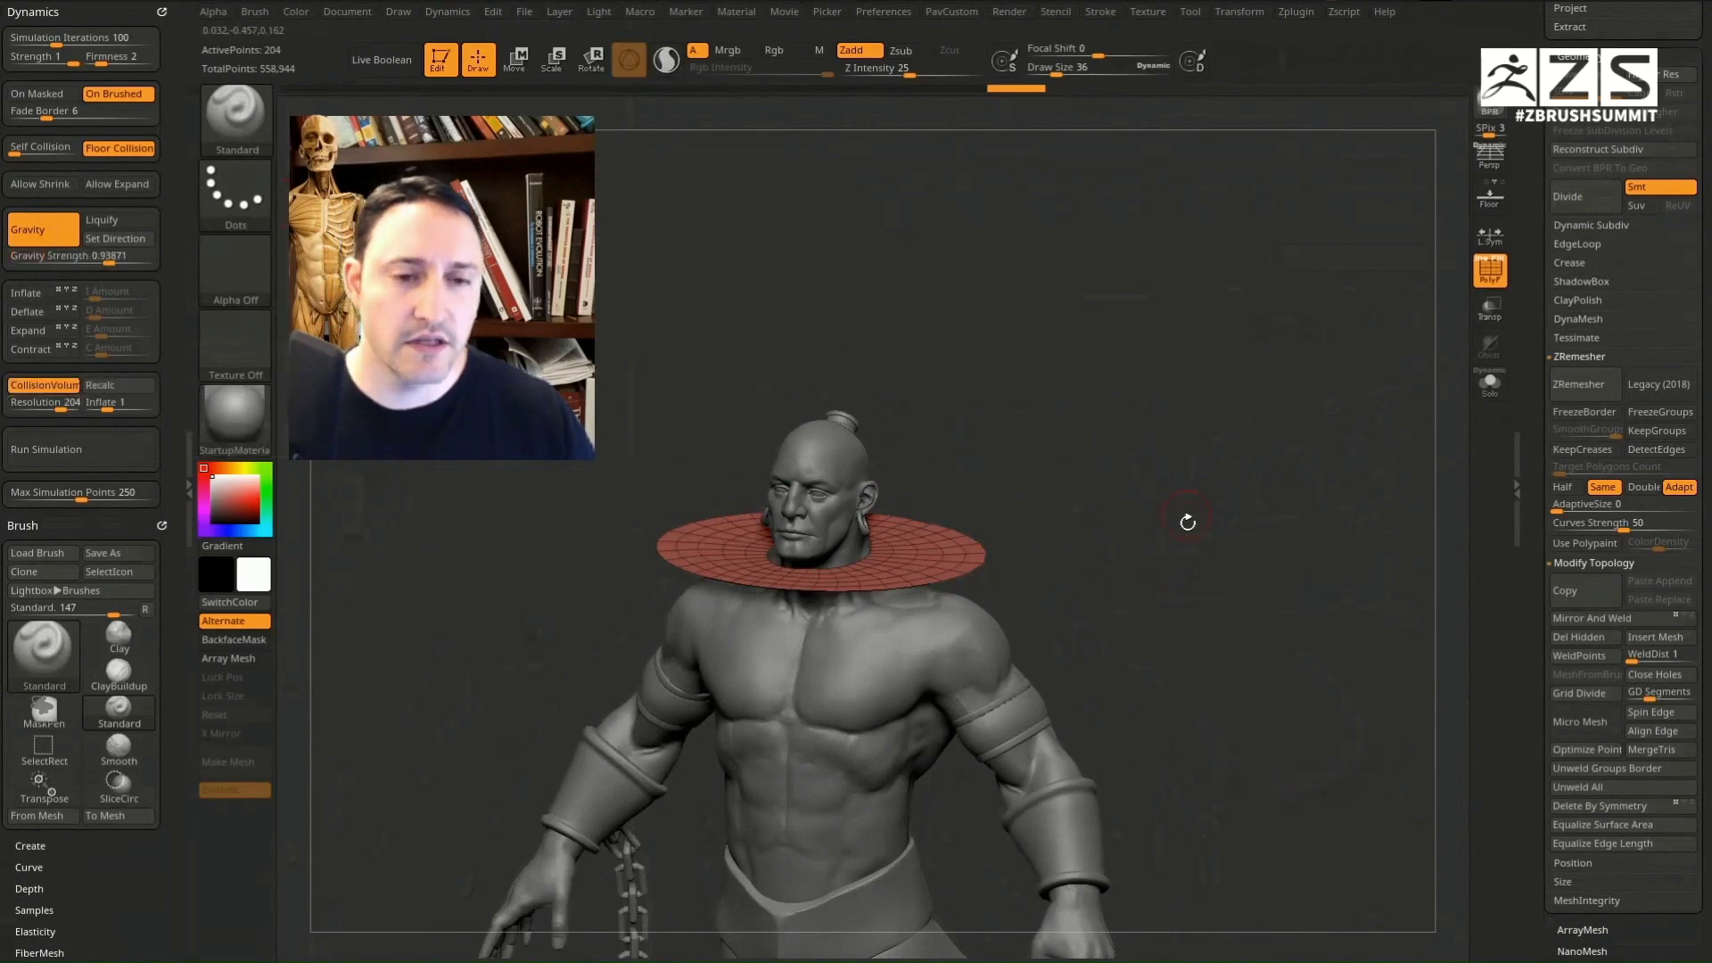
Step: Try draping the ring over the character's shoulders with the cloth simulation, and undo the result
left_click_drag(1185, 516, 760, 454)
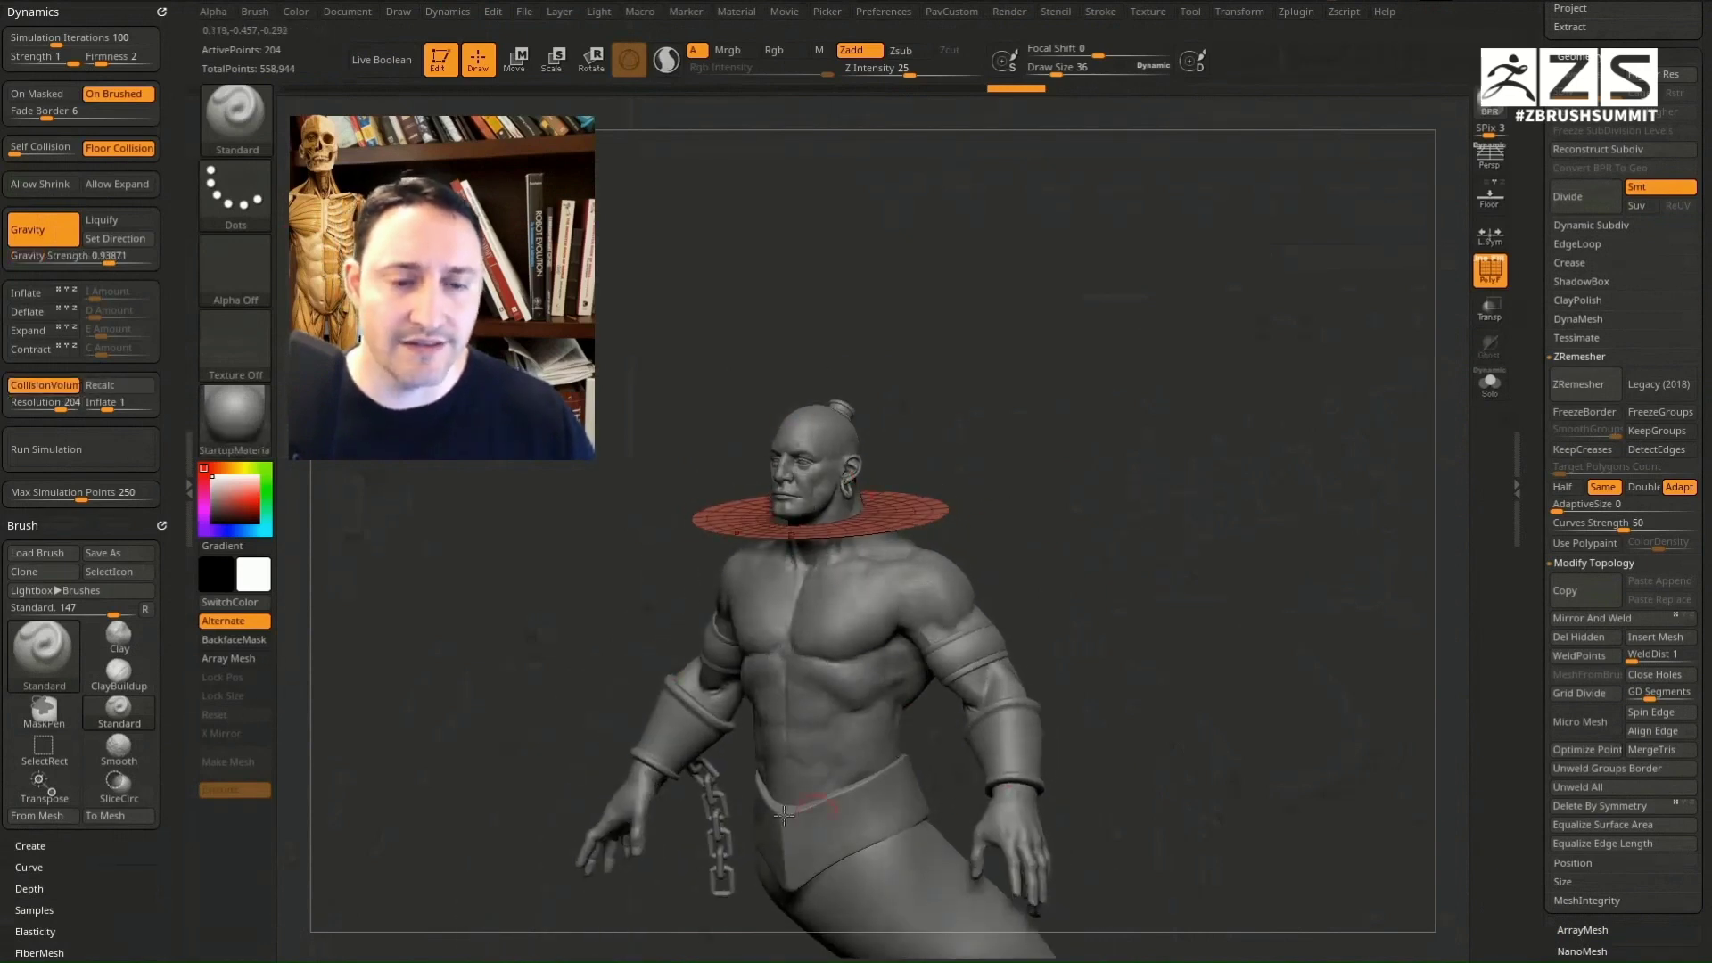
left_click_drag(783, 814, 1055, 532)
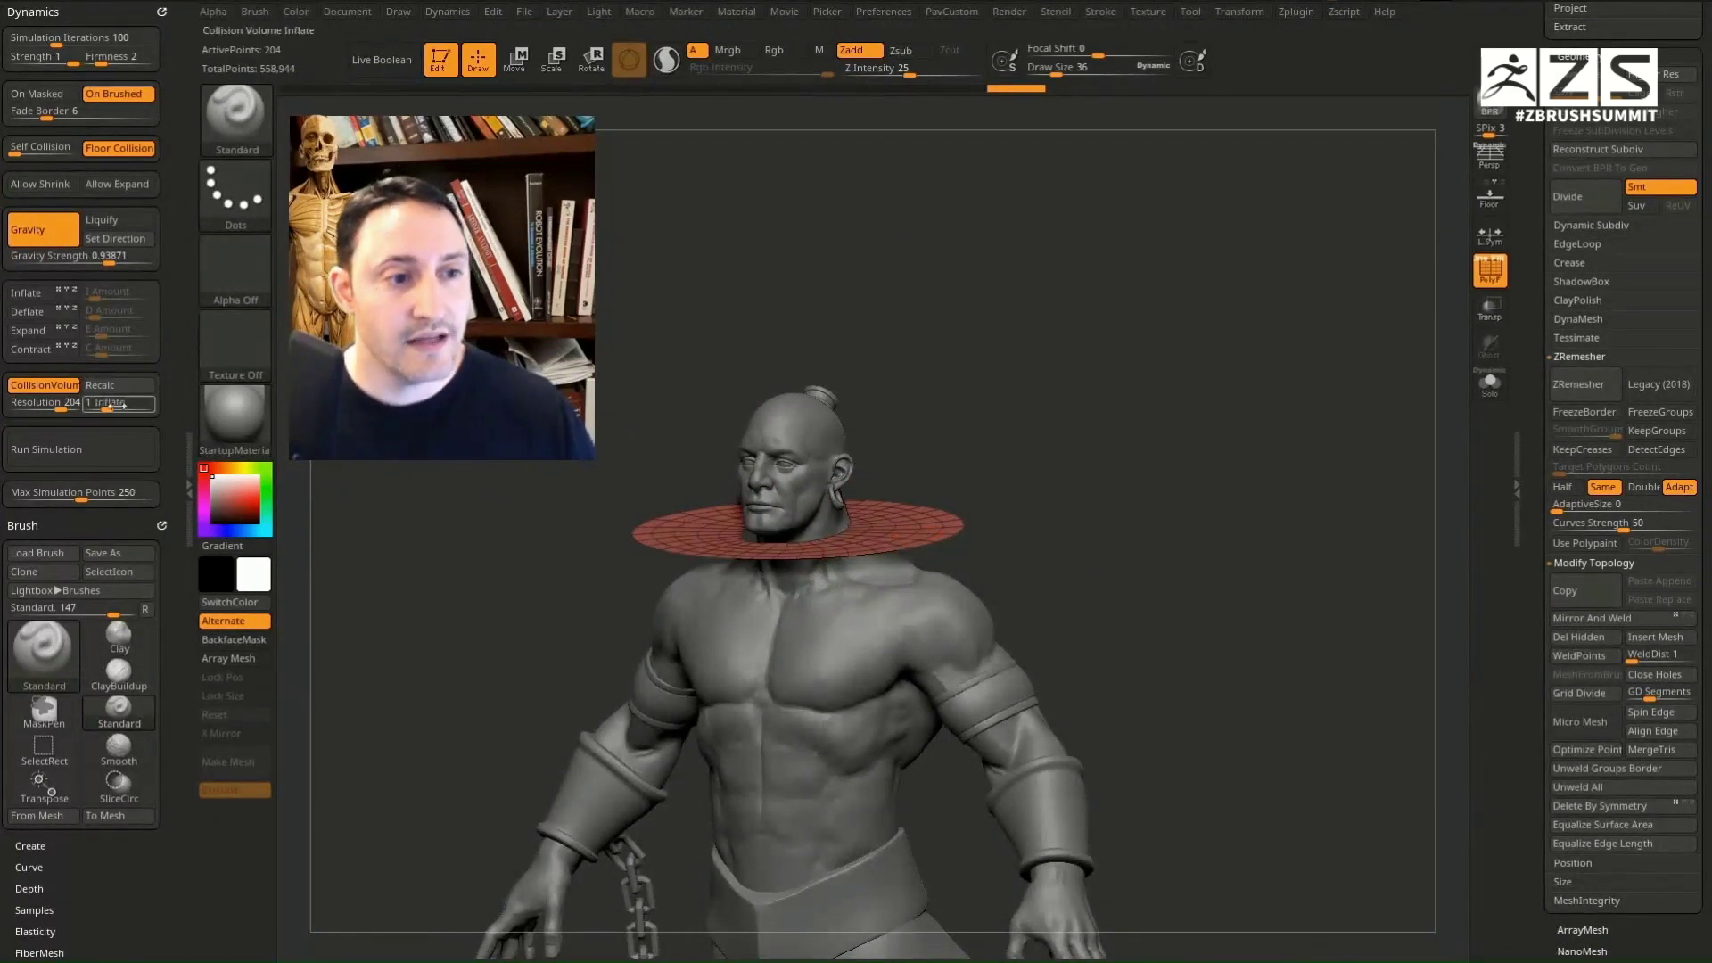
left_click(106, 453)
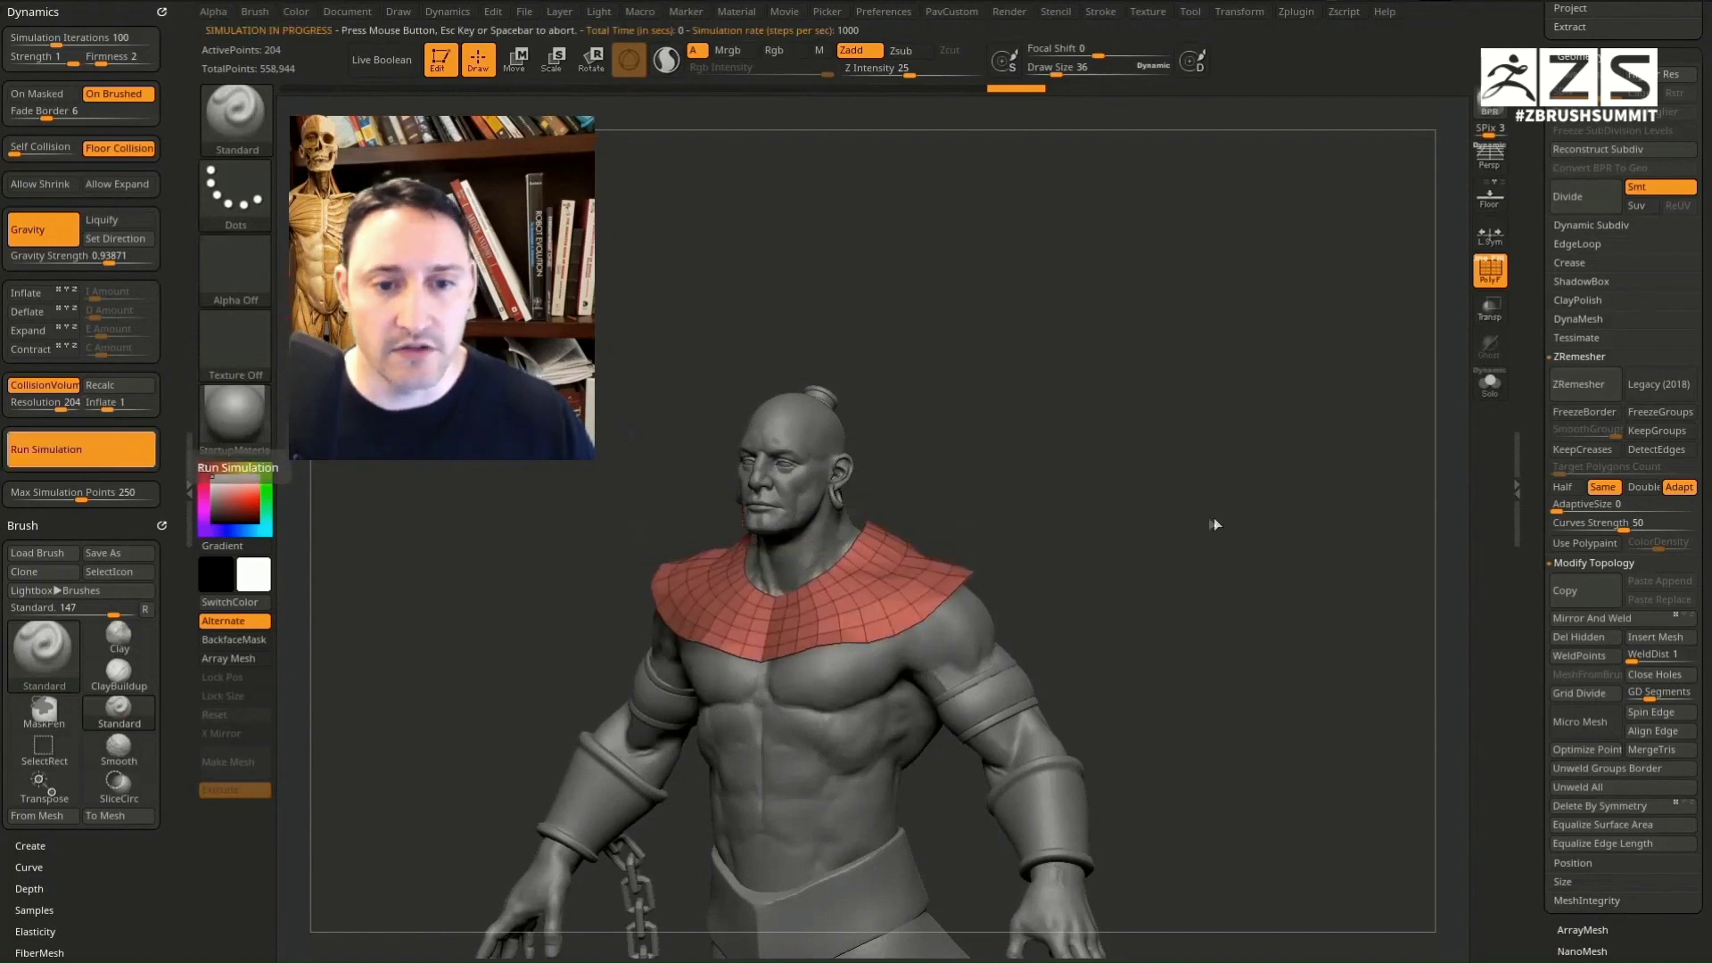
left_click_drag(1213, 517, 1073, 569)
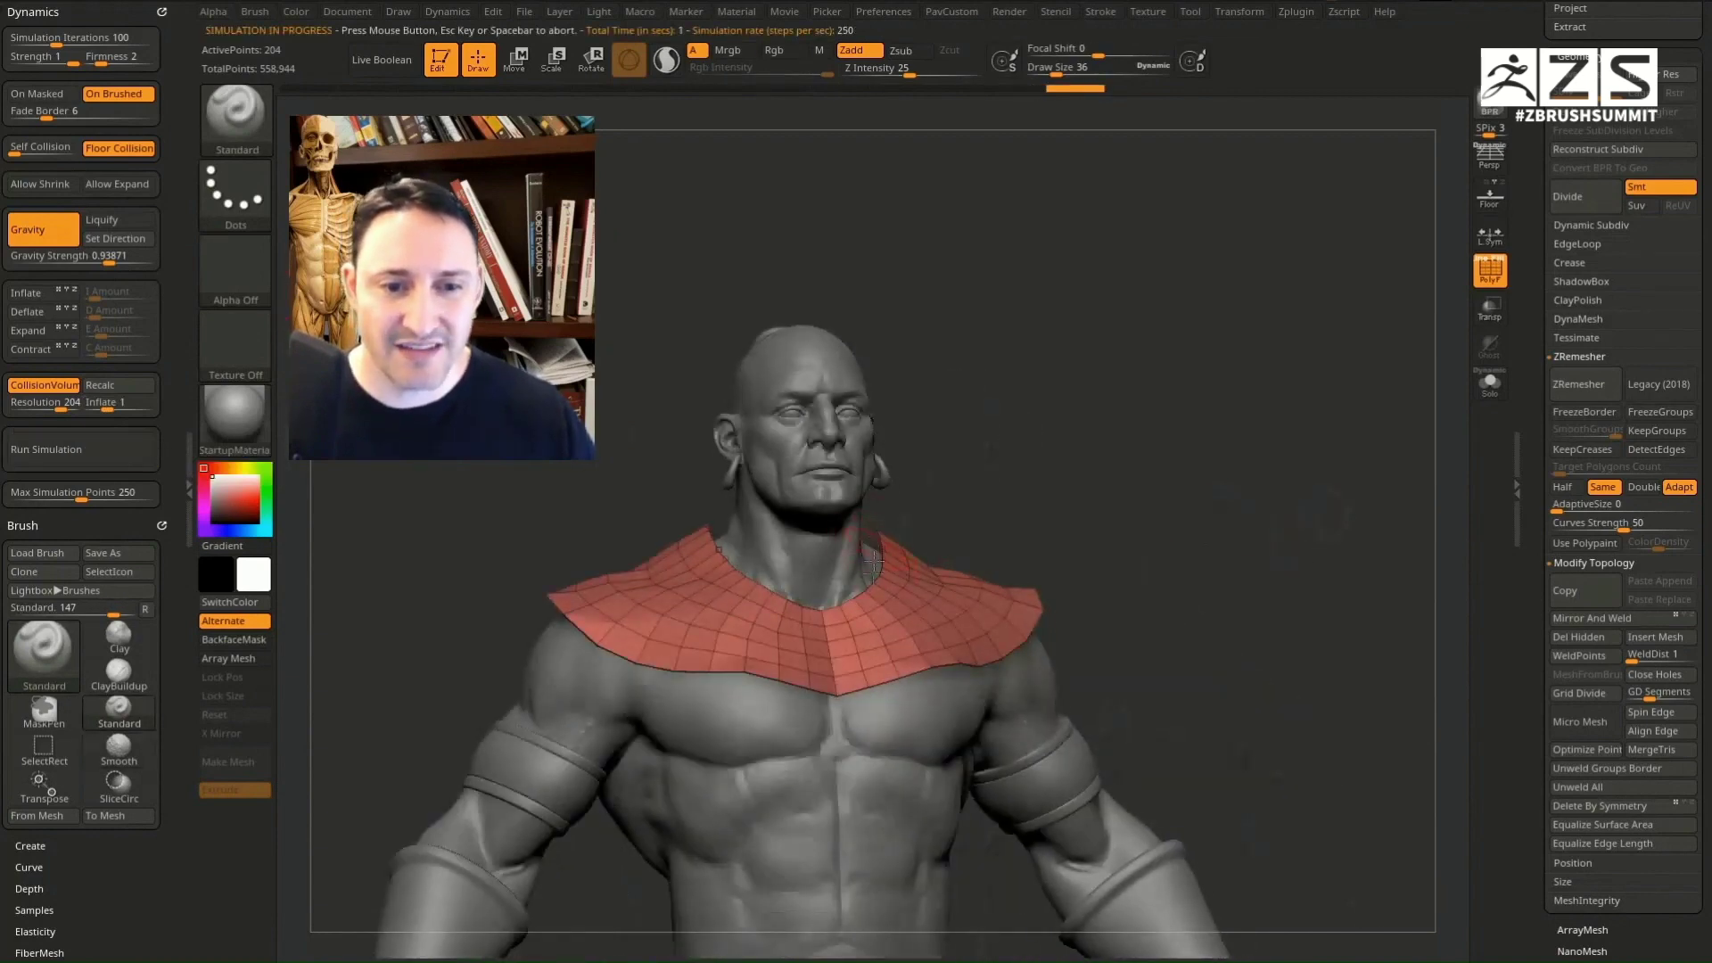
left_click_drag(1031, 501, 1143, 536)
key("ctrl+z")
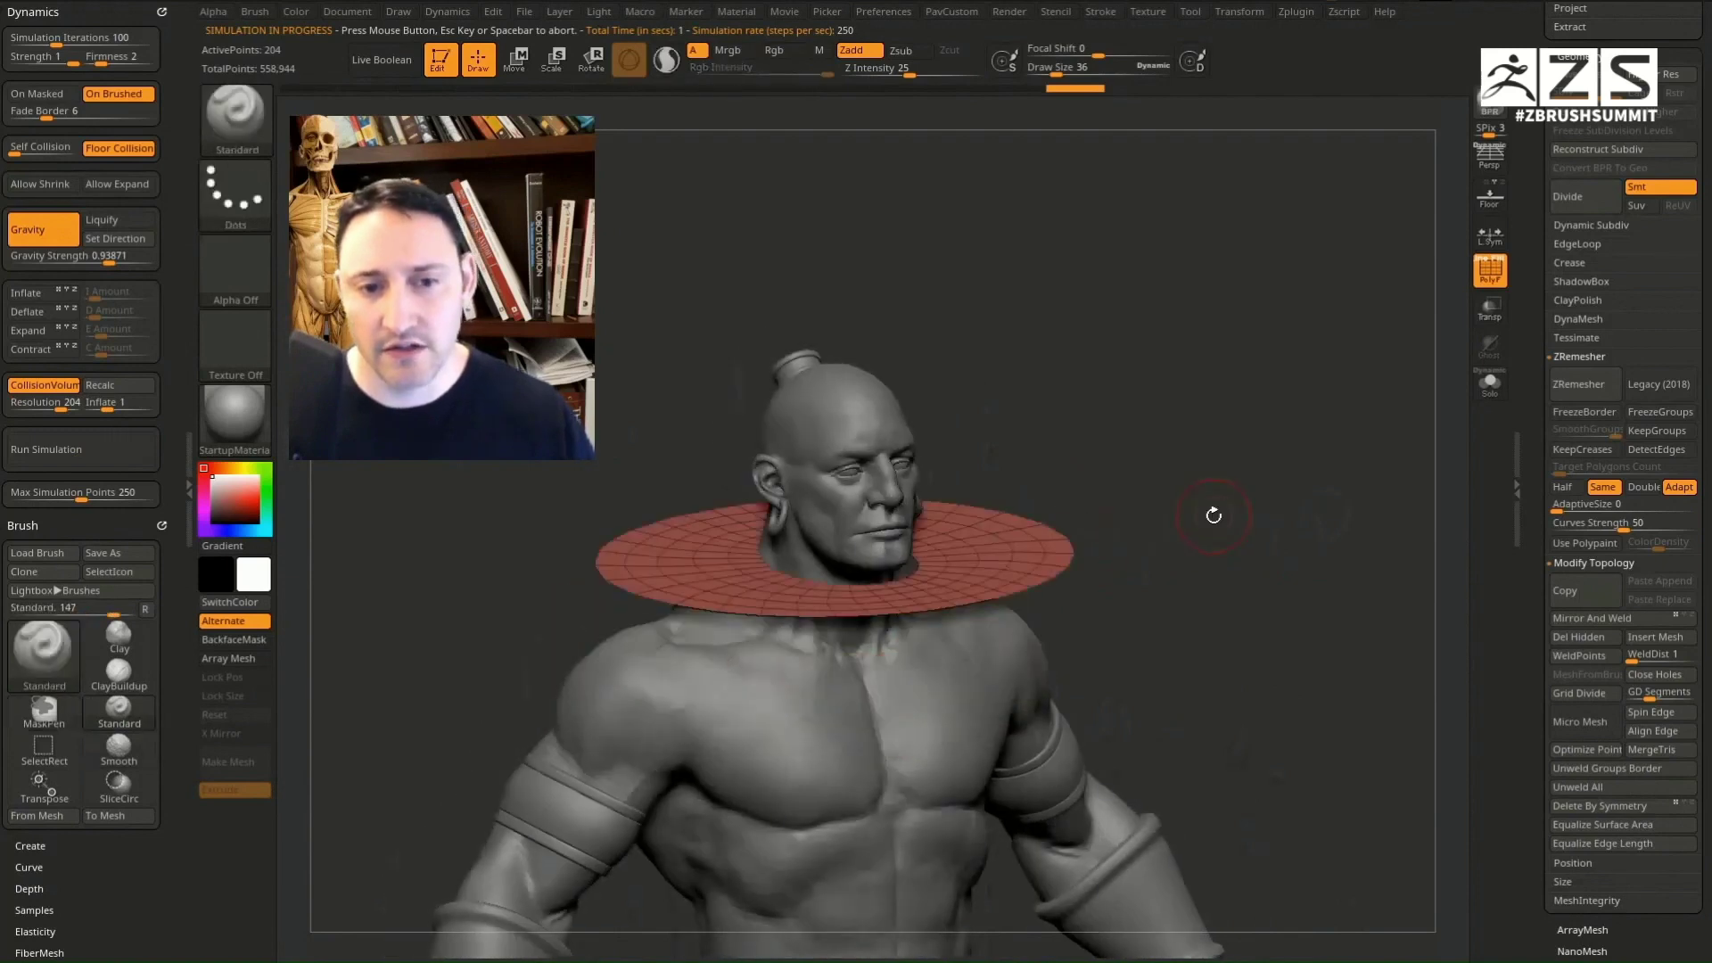
Step: Set the Collision Volume Inflate to 0.5 and run the simulation to drape the ring over the shoulders
left_click_drag(116, 402, 60, 366)
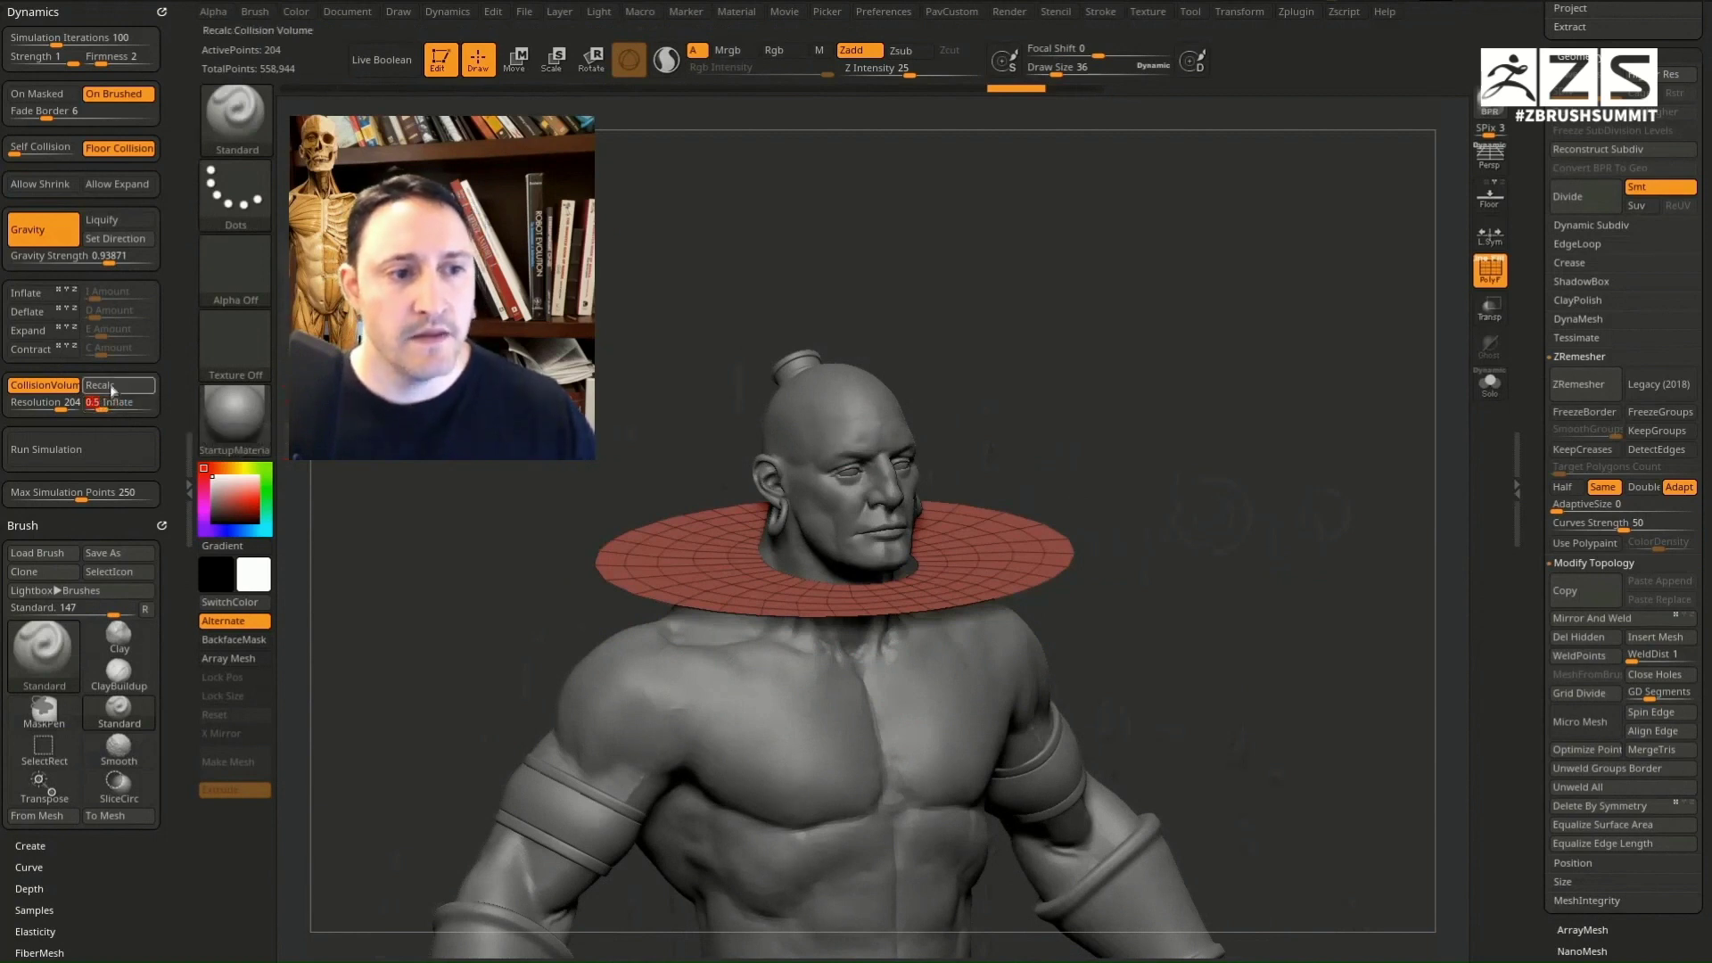
left_click(95, 451)
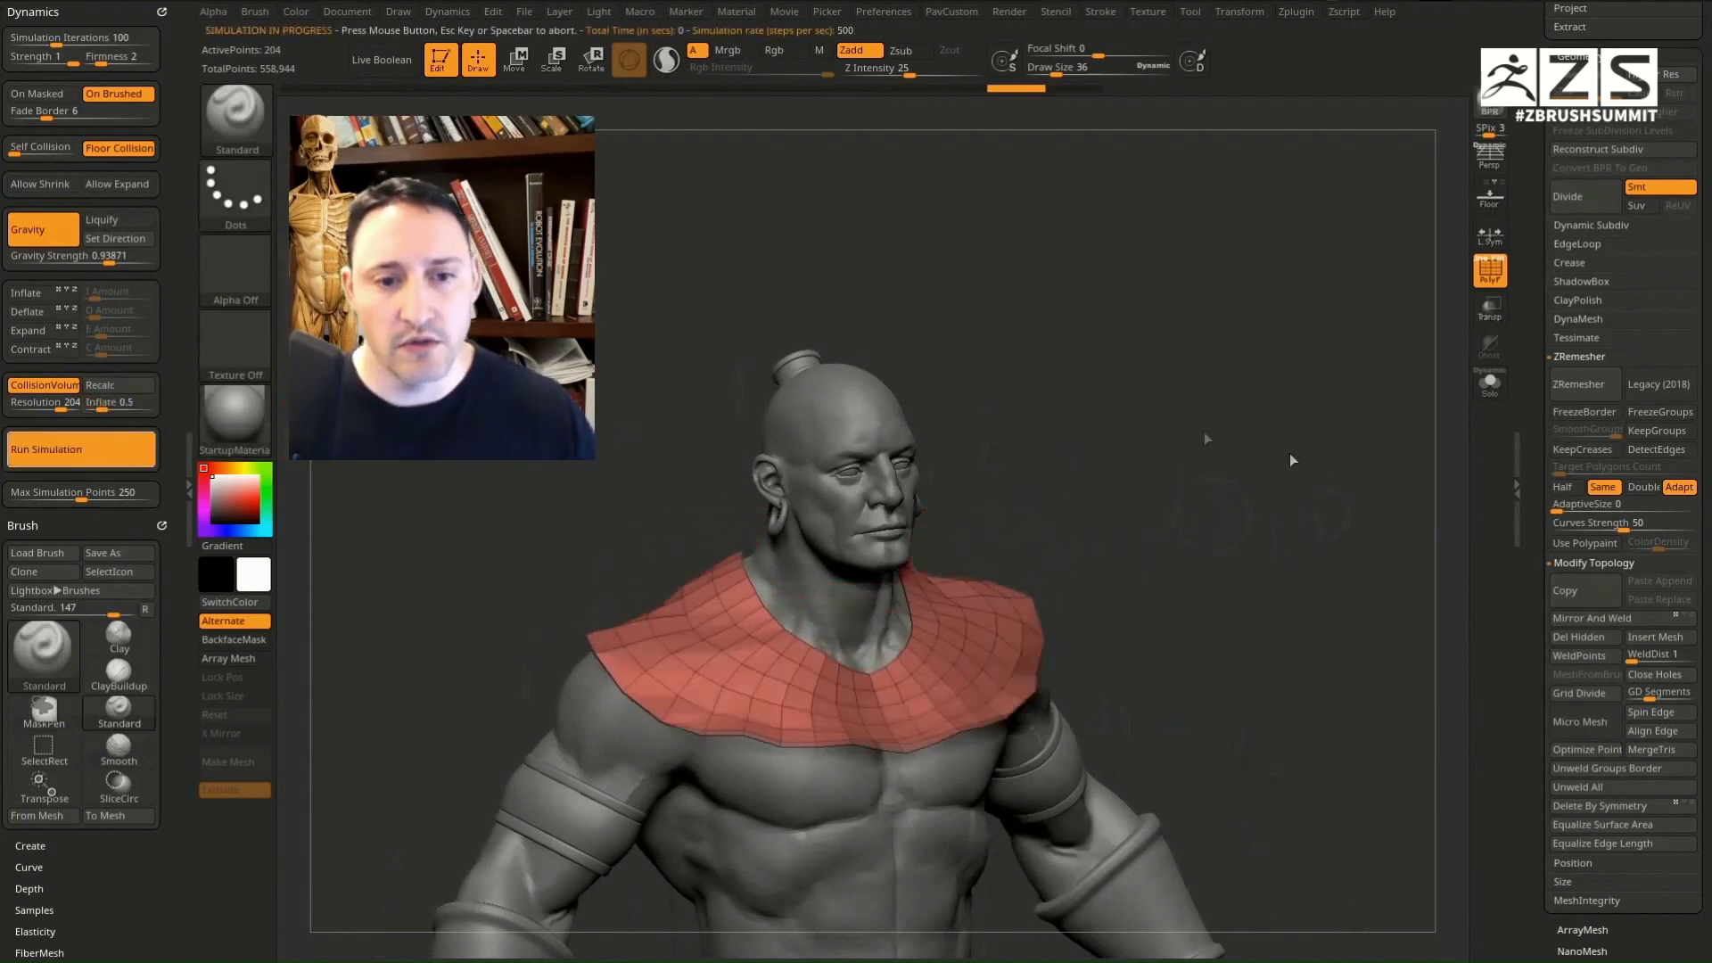
left_click_drag(1281, 475, 1257, 508, "shift")
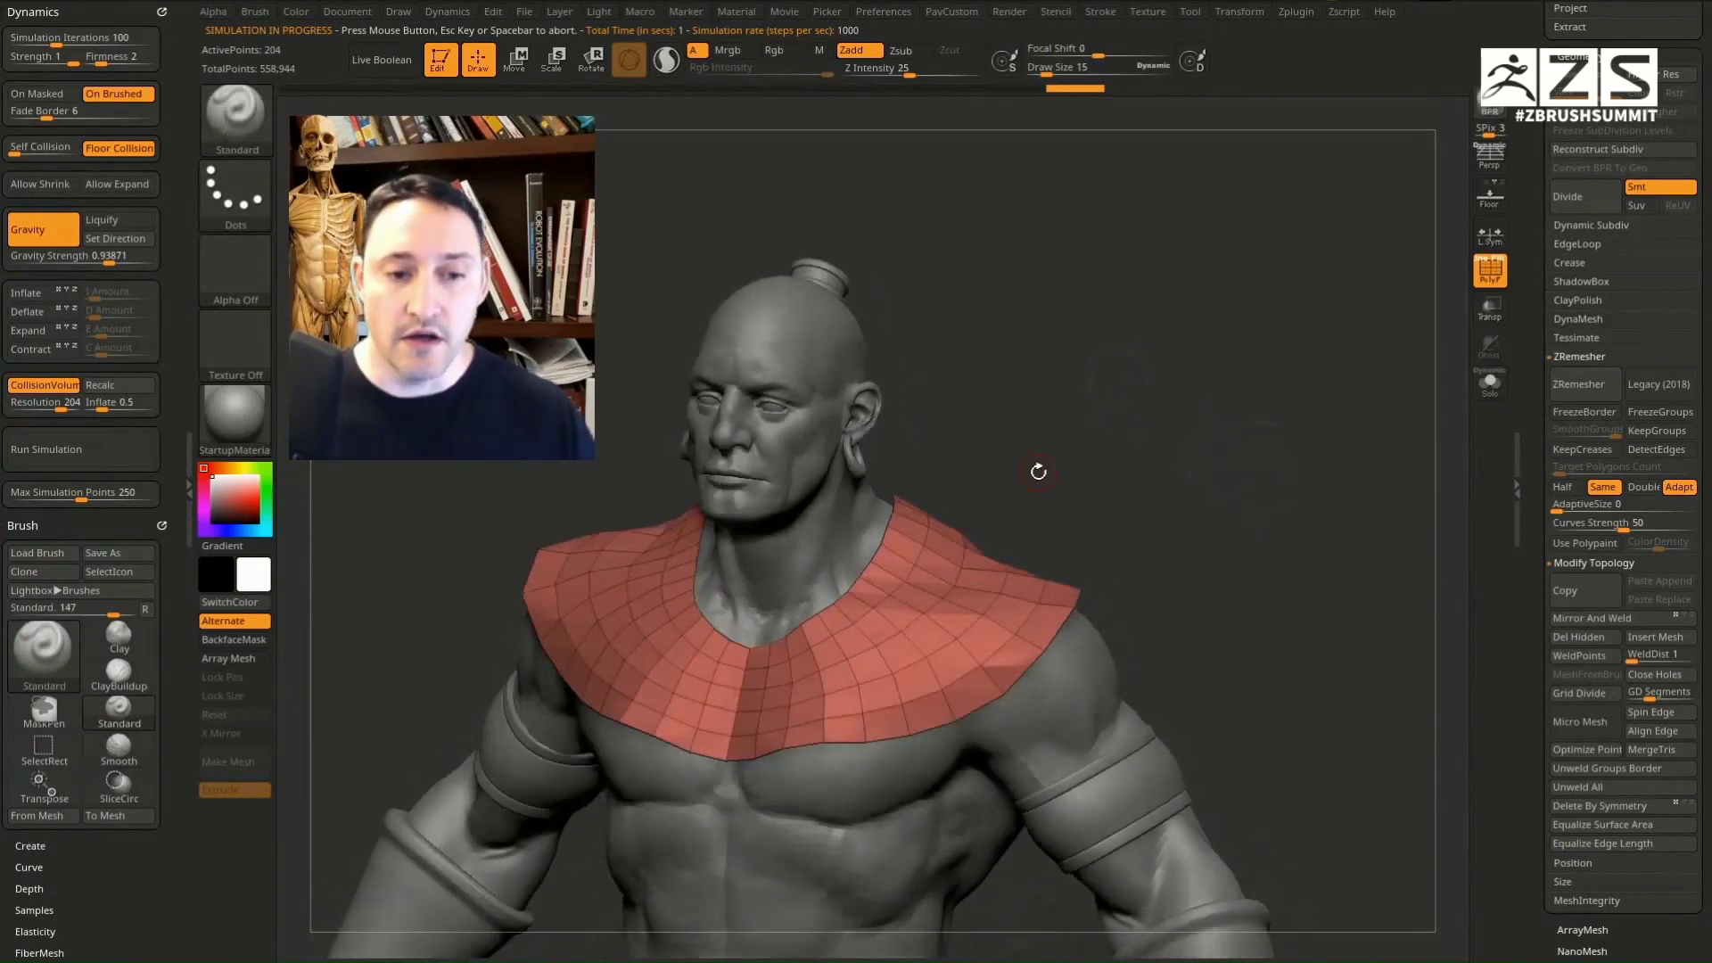
left_click_drag(1240, 488, 1267, 472)
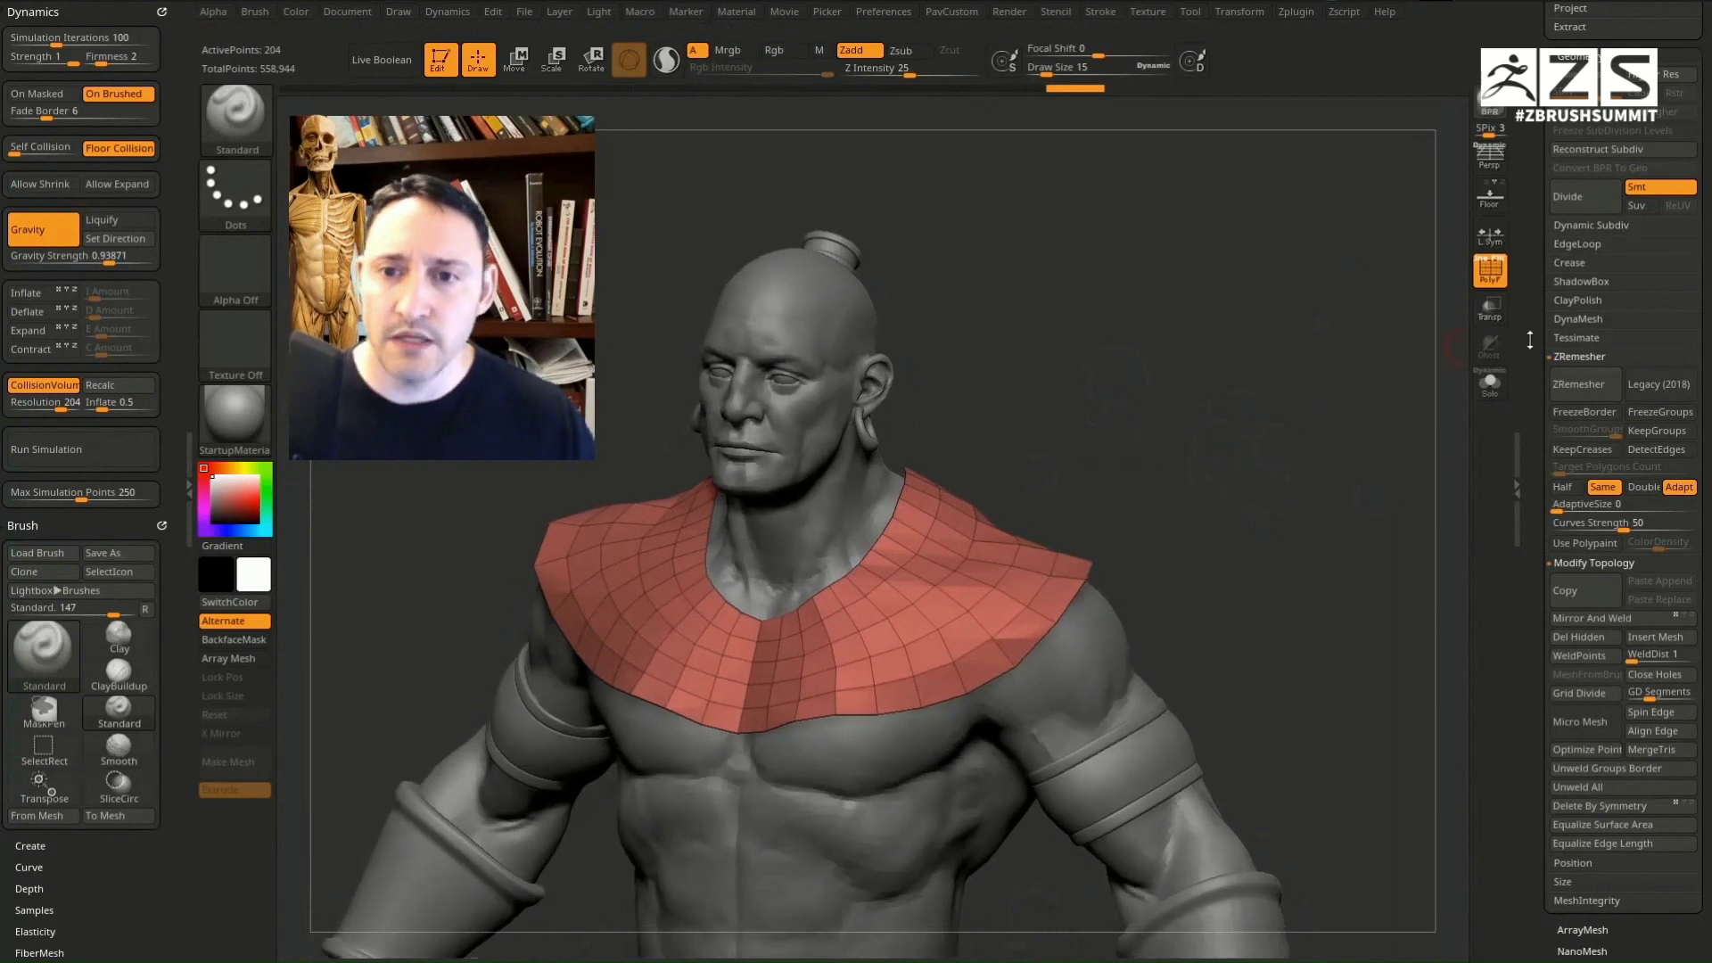
Step: Activate Dynamic Subdiv on the draped collar, choosing Always YES for auto-activation
left_click_drag(1530, 339, 1537, 424)
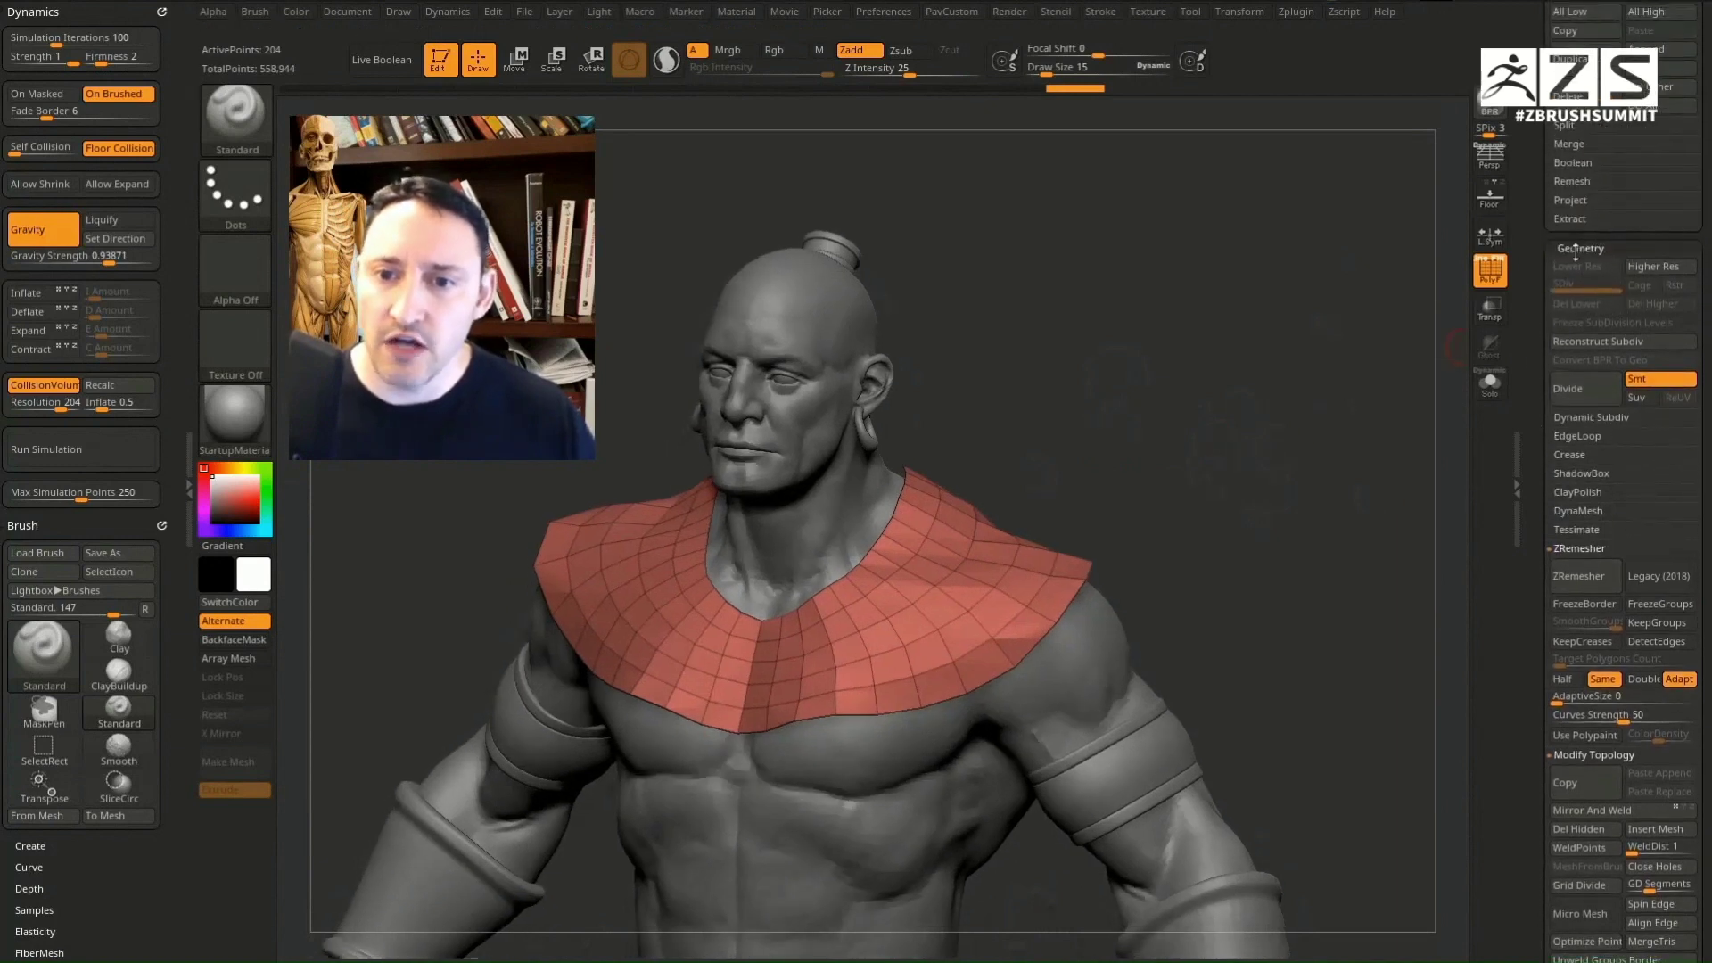
left_click(1591, 416)
left_click_drag(1546, 495, 1546, 396)
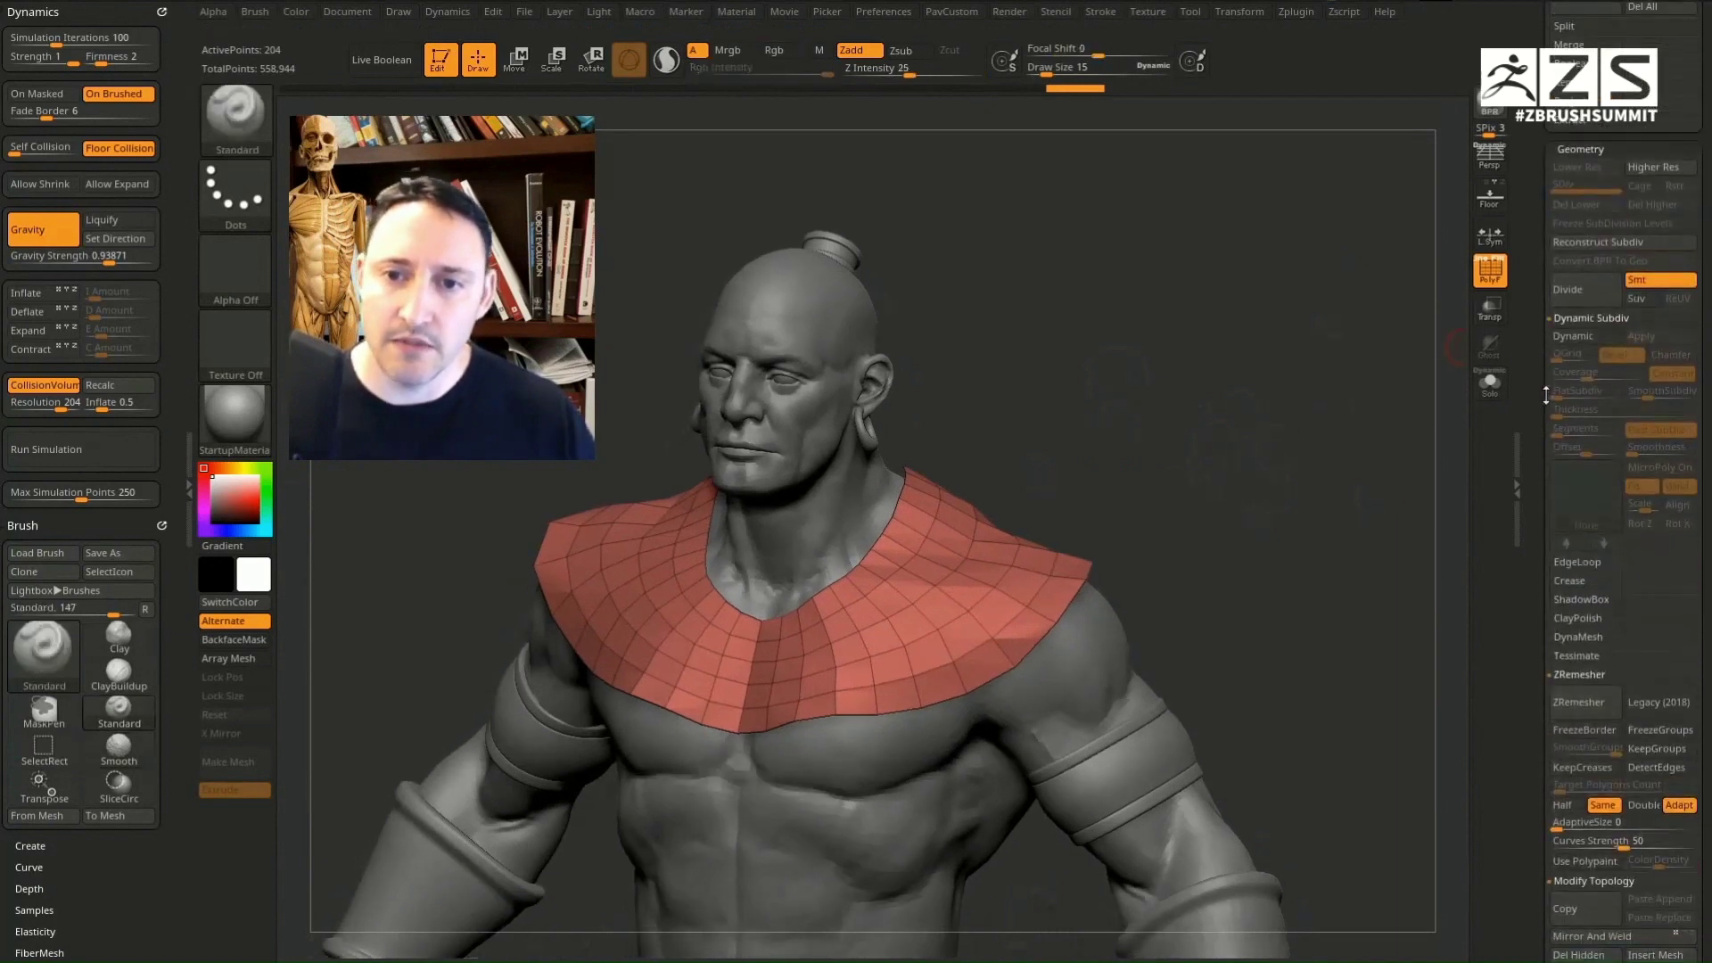
left_click(1575, 337)
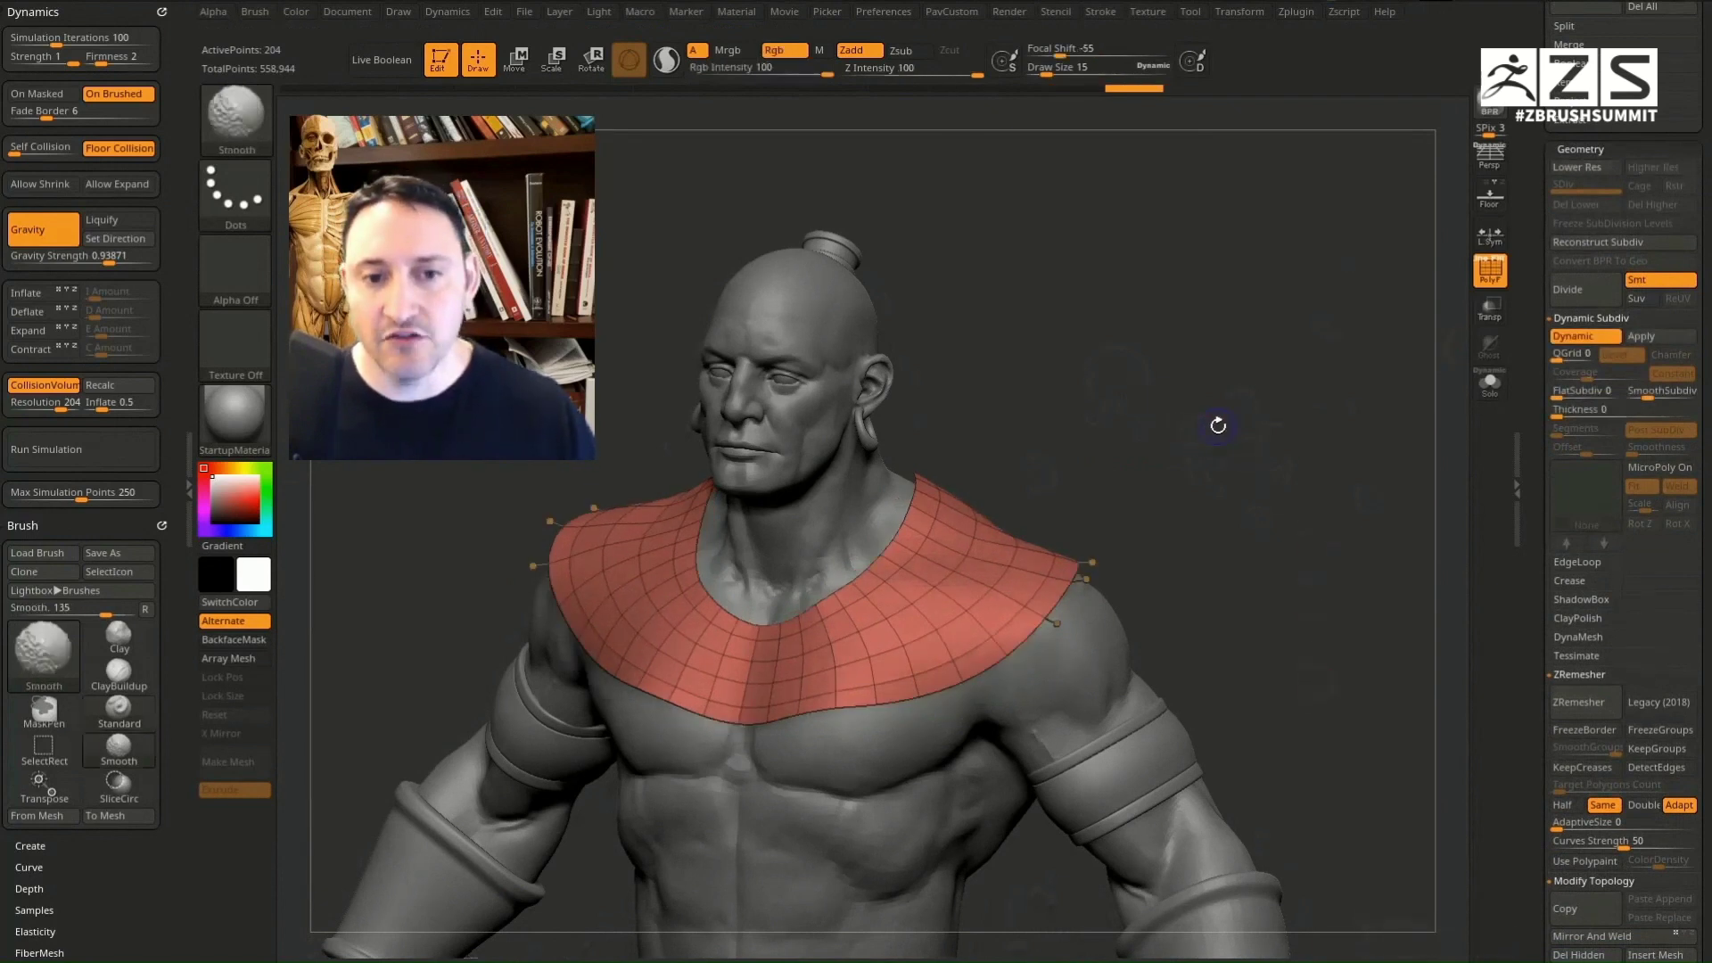
key("shift+d")
key("shift+d")
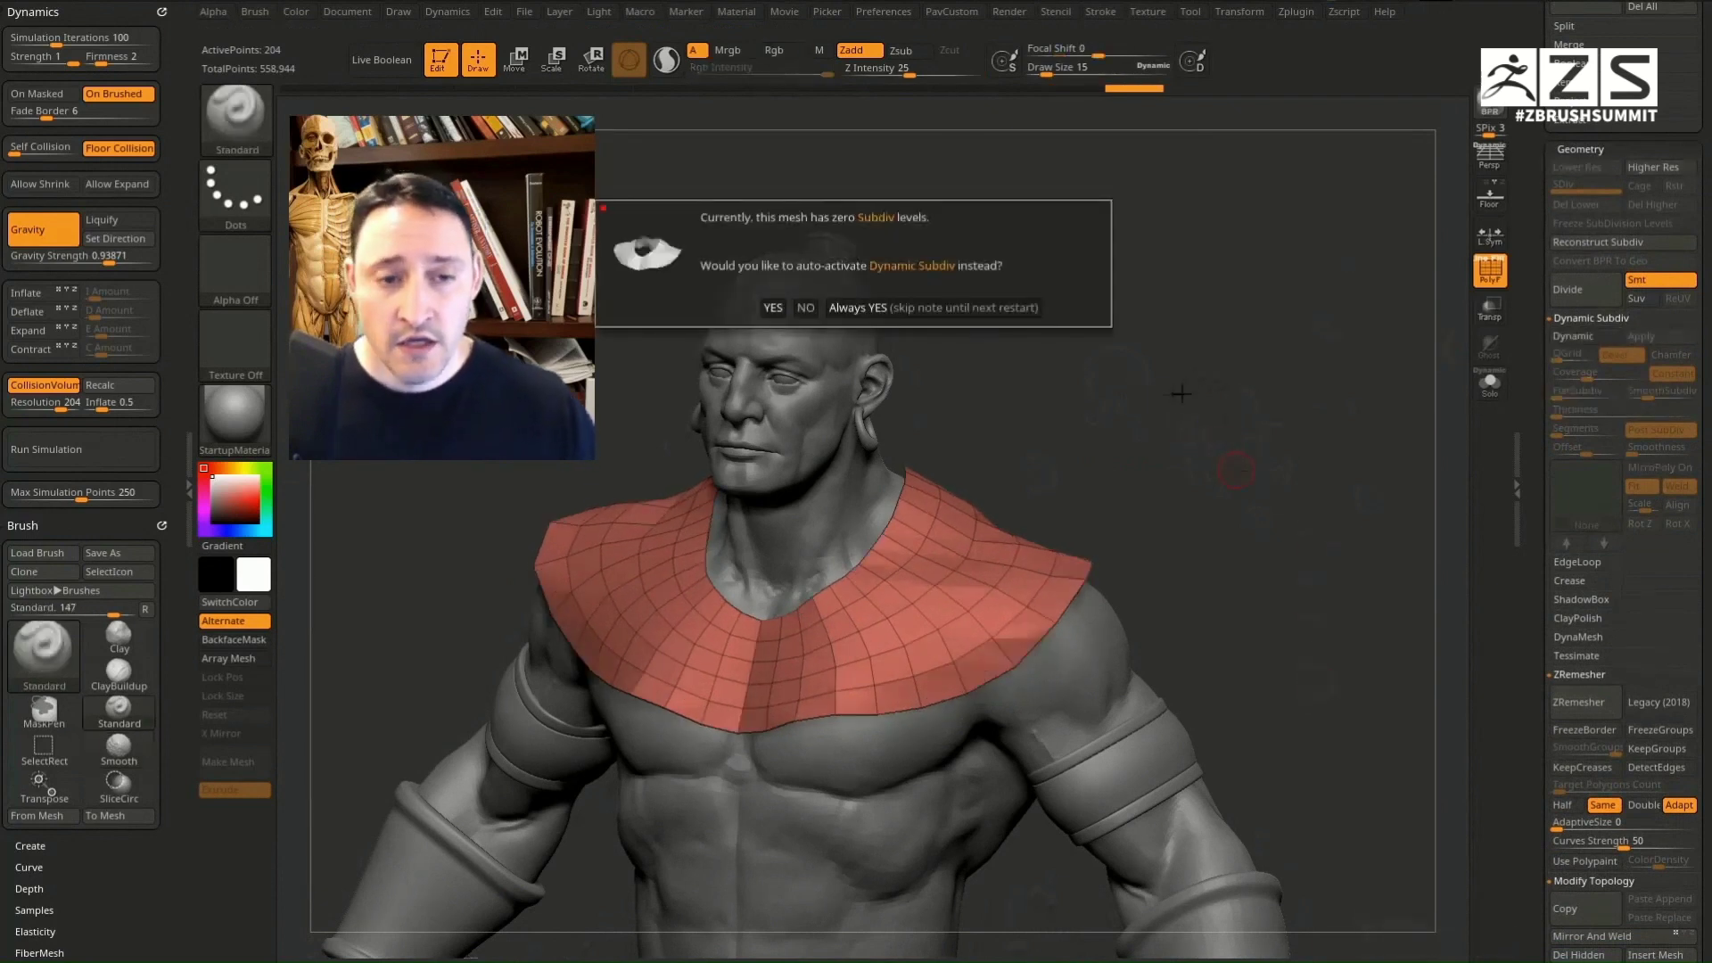
left_click(894, 311)
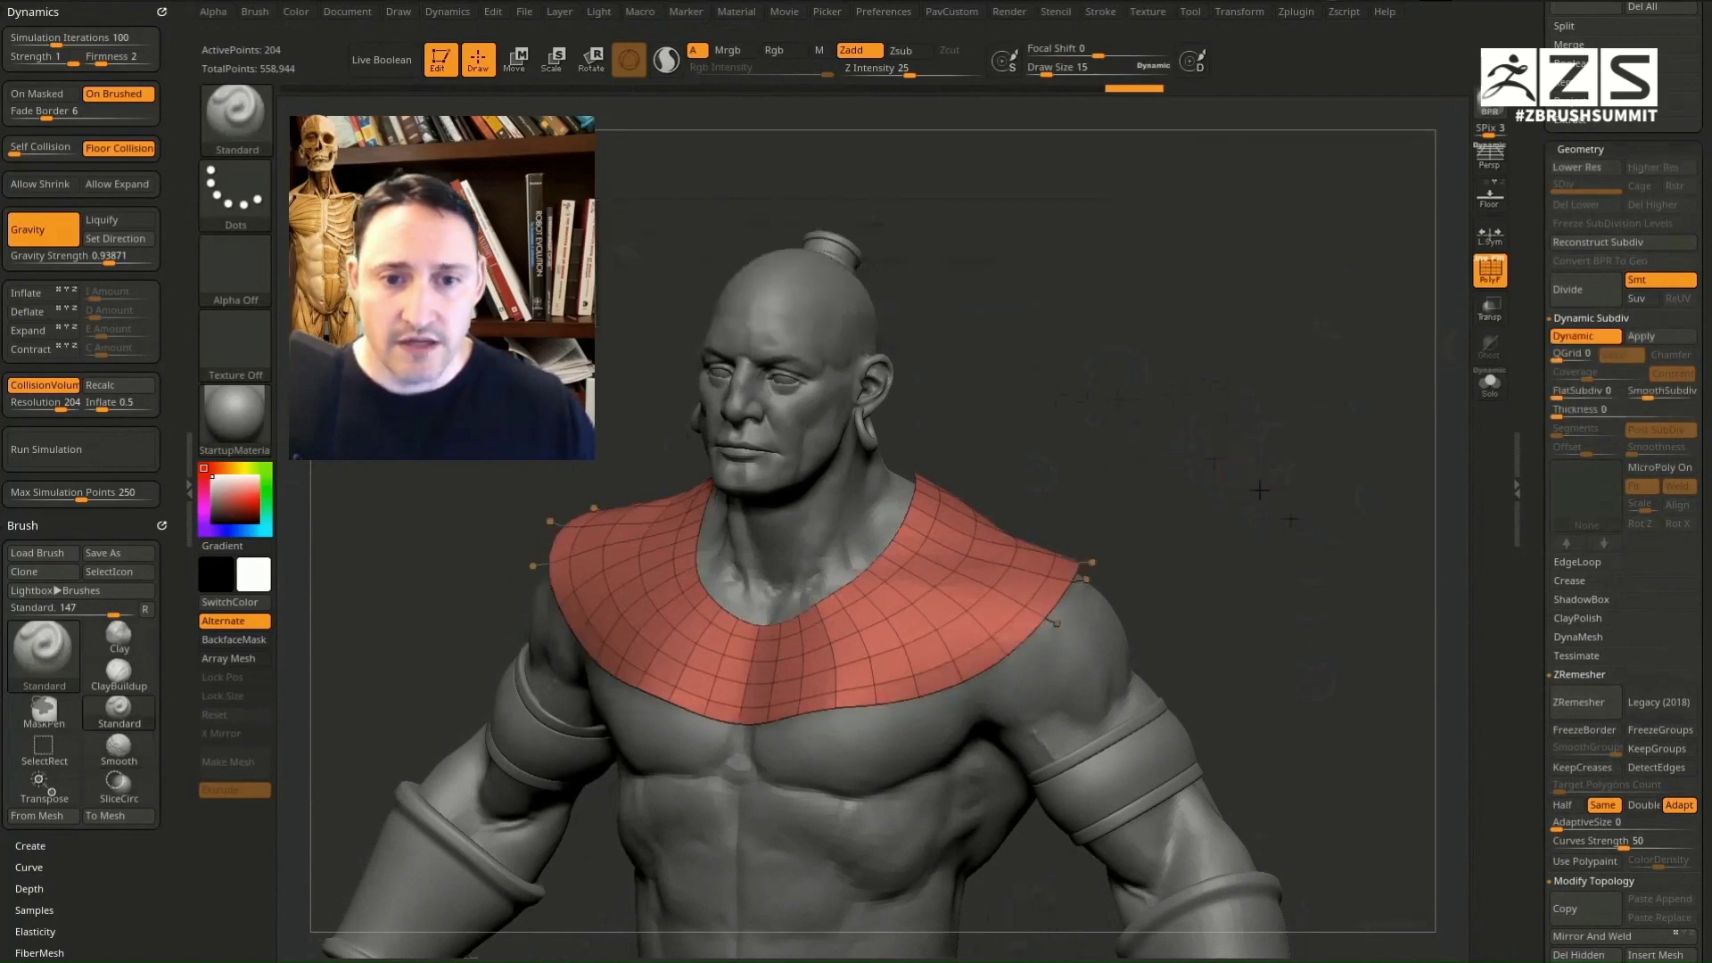
left_click_drag(1270, 512, 1315, 524)
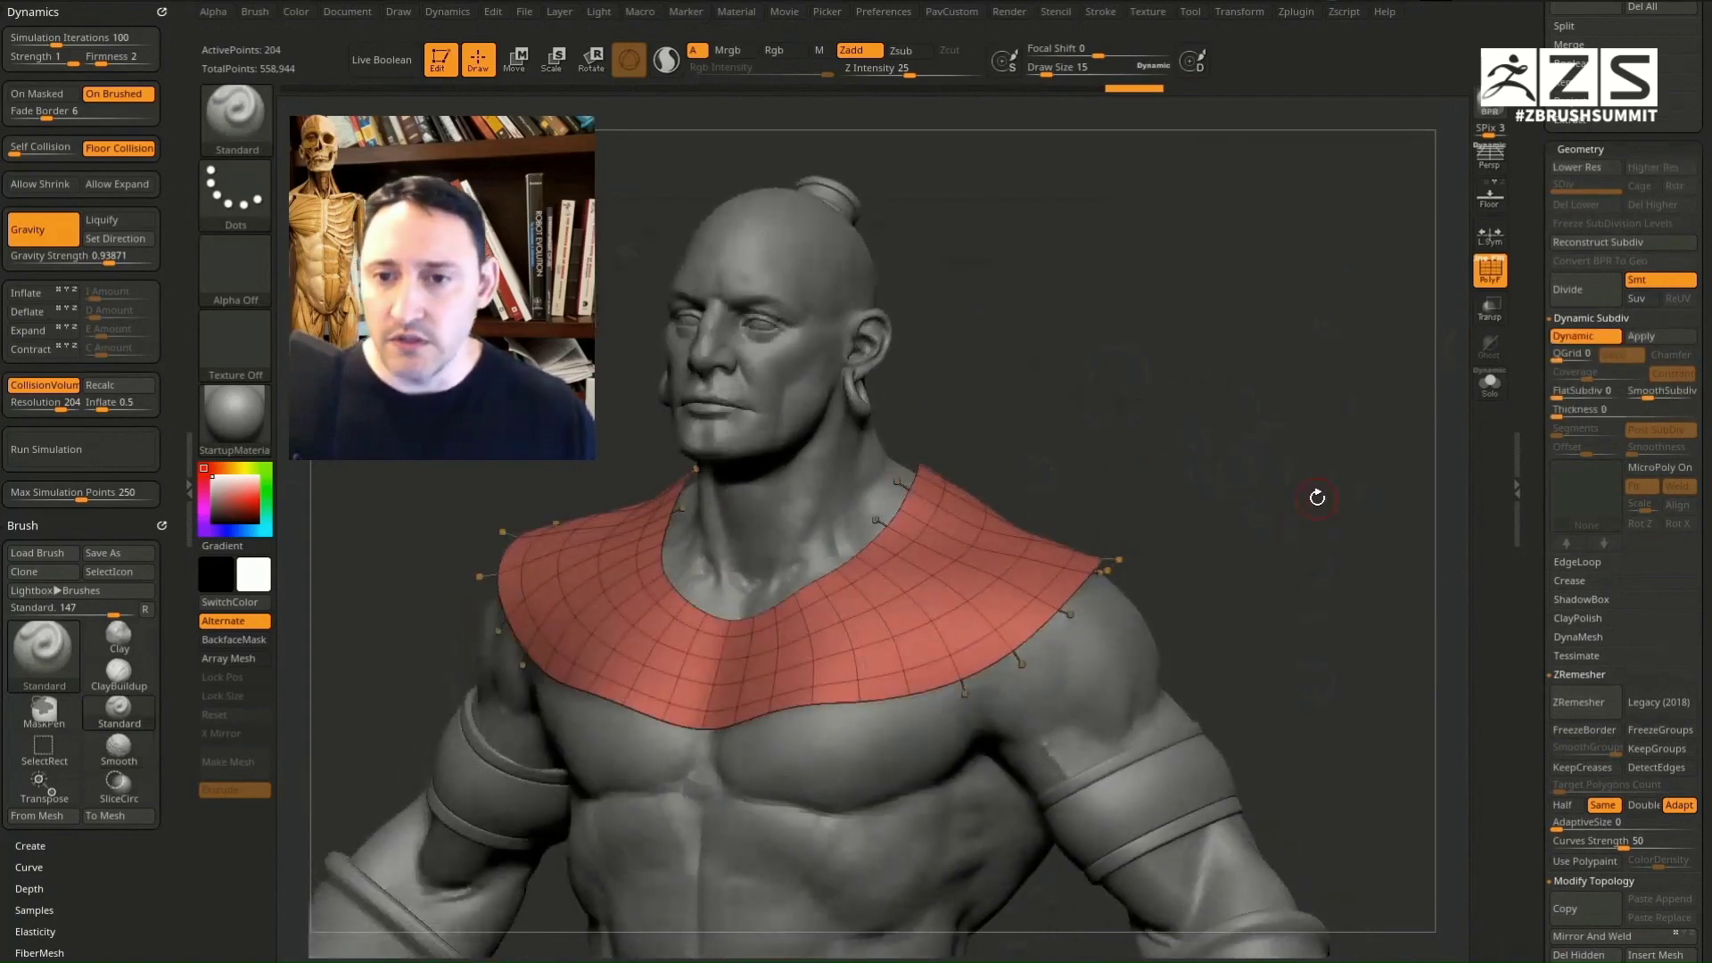
left_click_drag(1272, 412, 1294, 352)
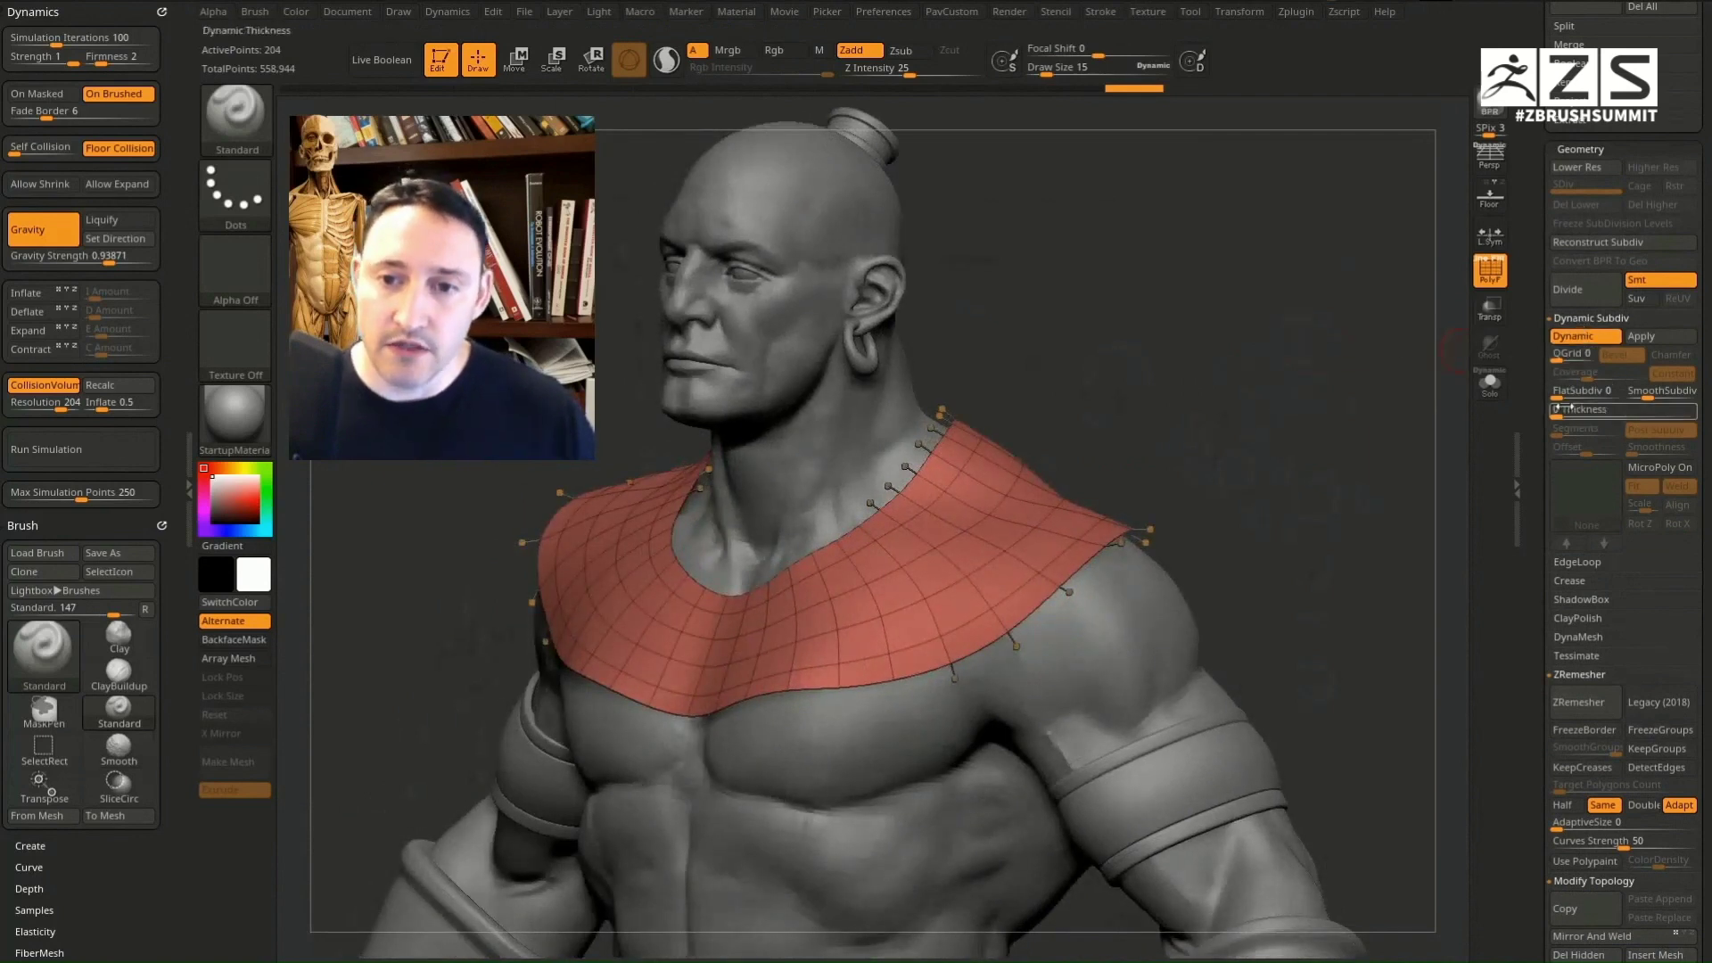
Step: Give the collar a Dynamic Subdiv Thickness of 0.00963
left_click_drag(1566, 411, 1601, 415)
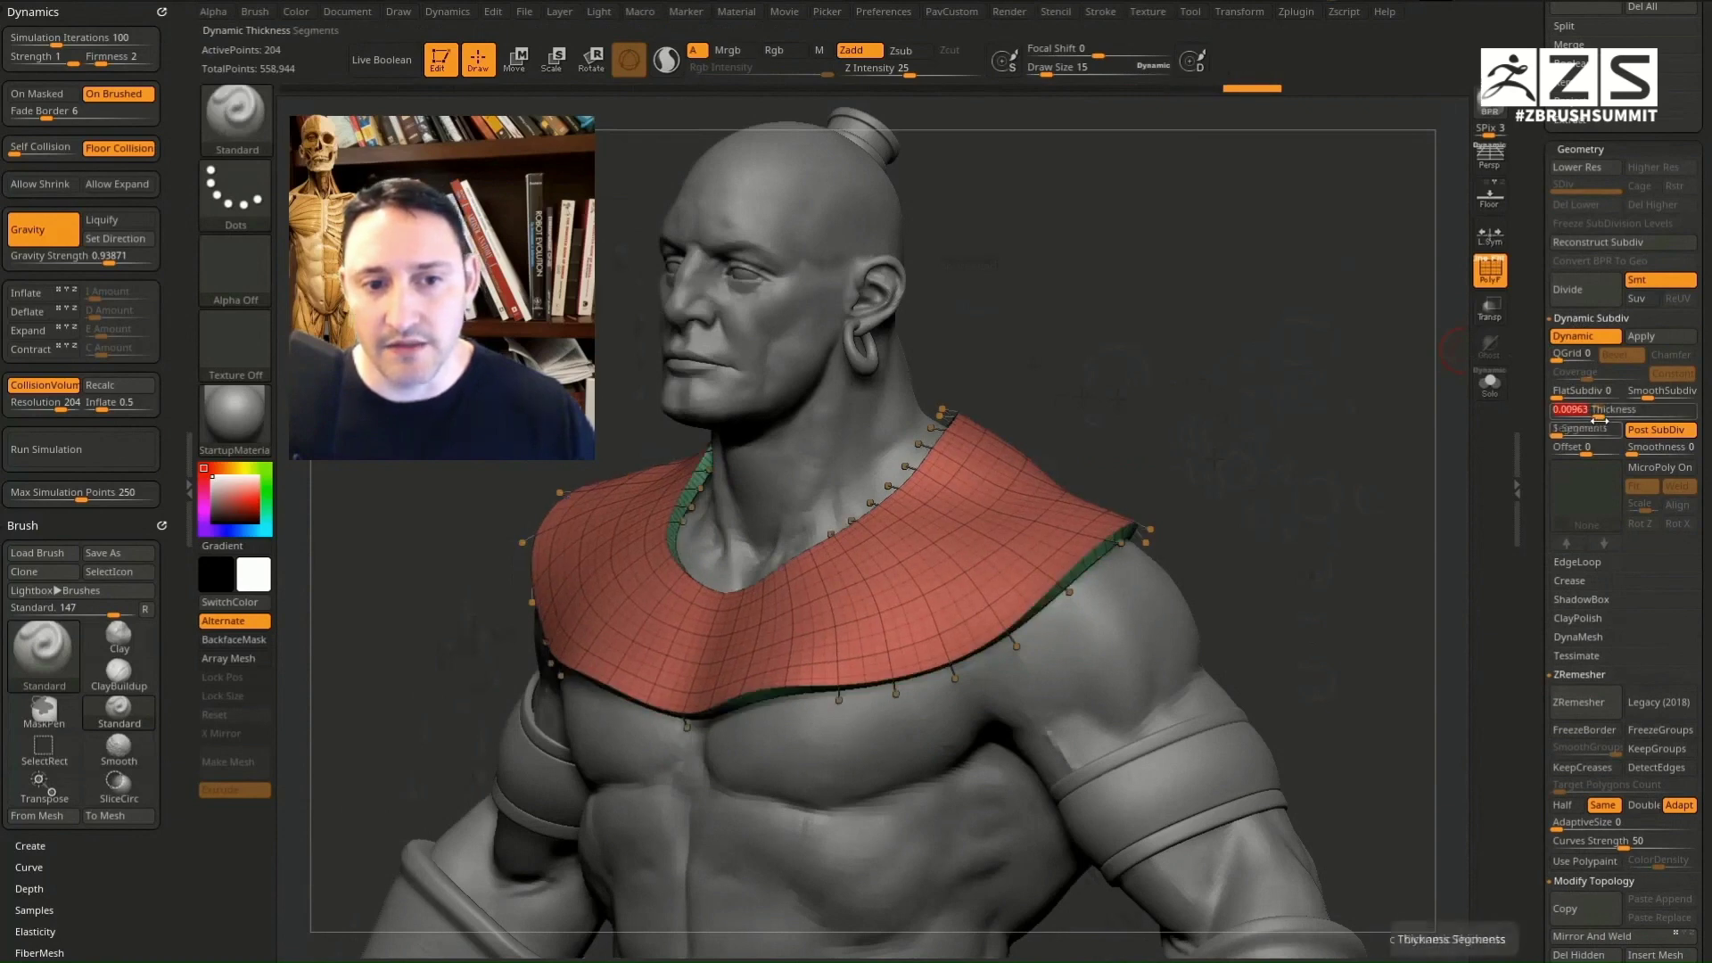
left_click_drag(1427, 499, 1355, 471)
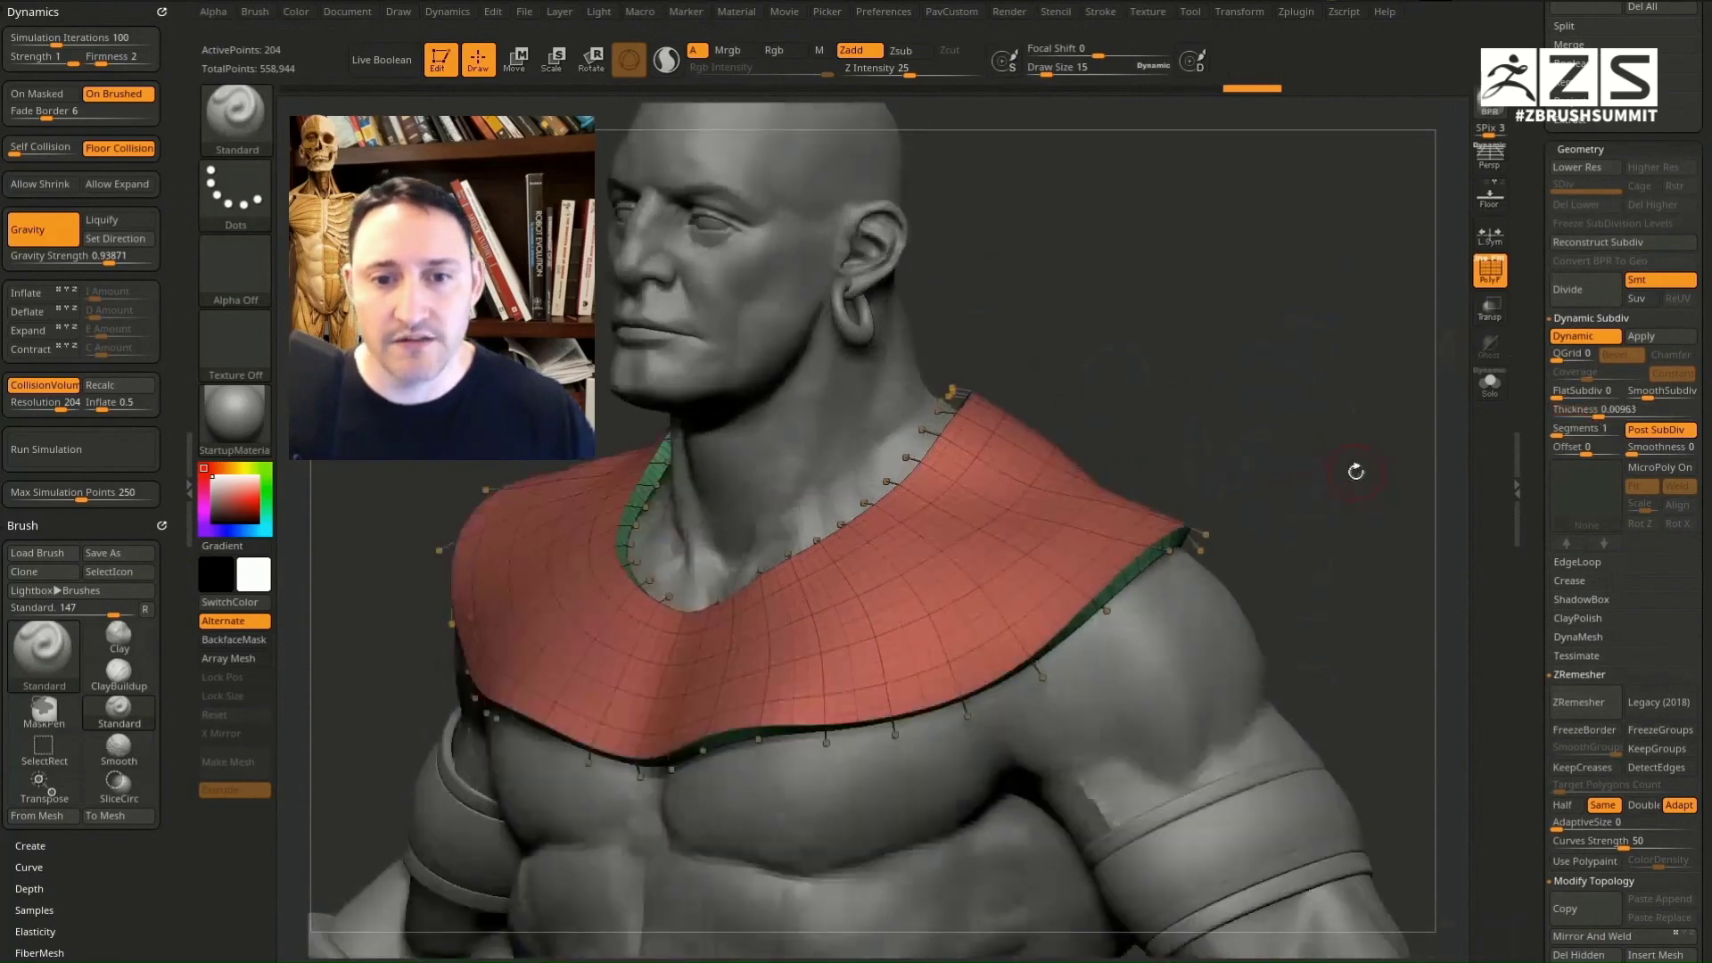
left_click(1588, 411)
left_click(1594, 412)
left_click(1599, 412)
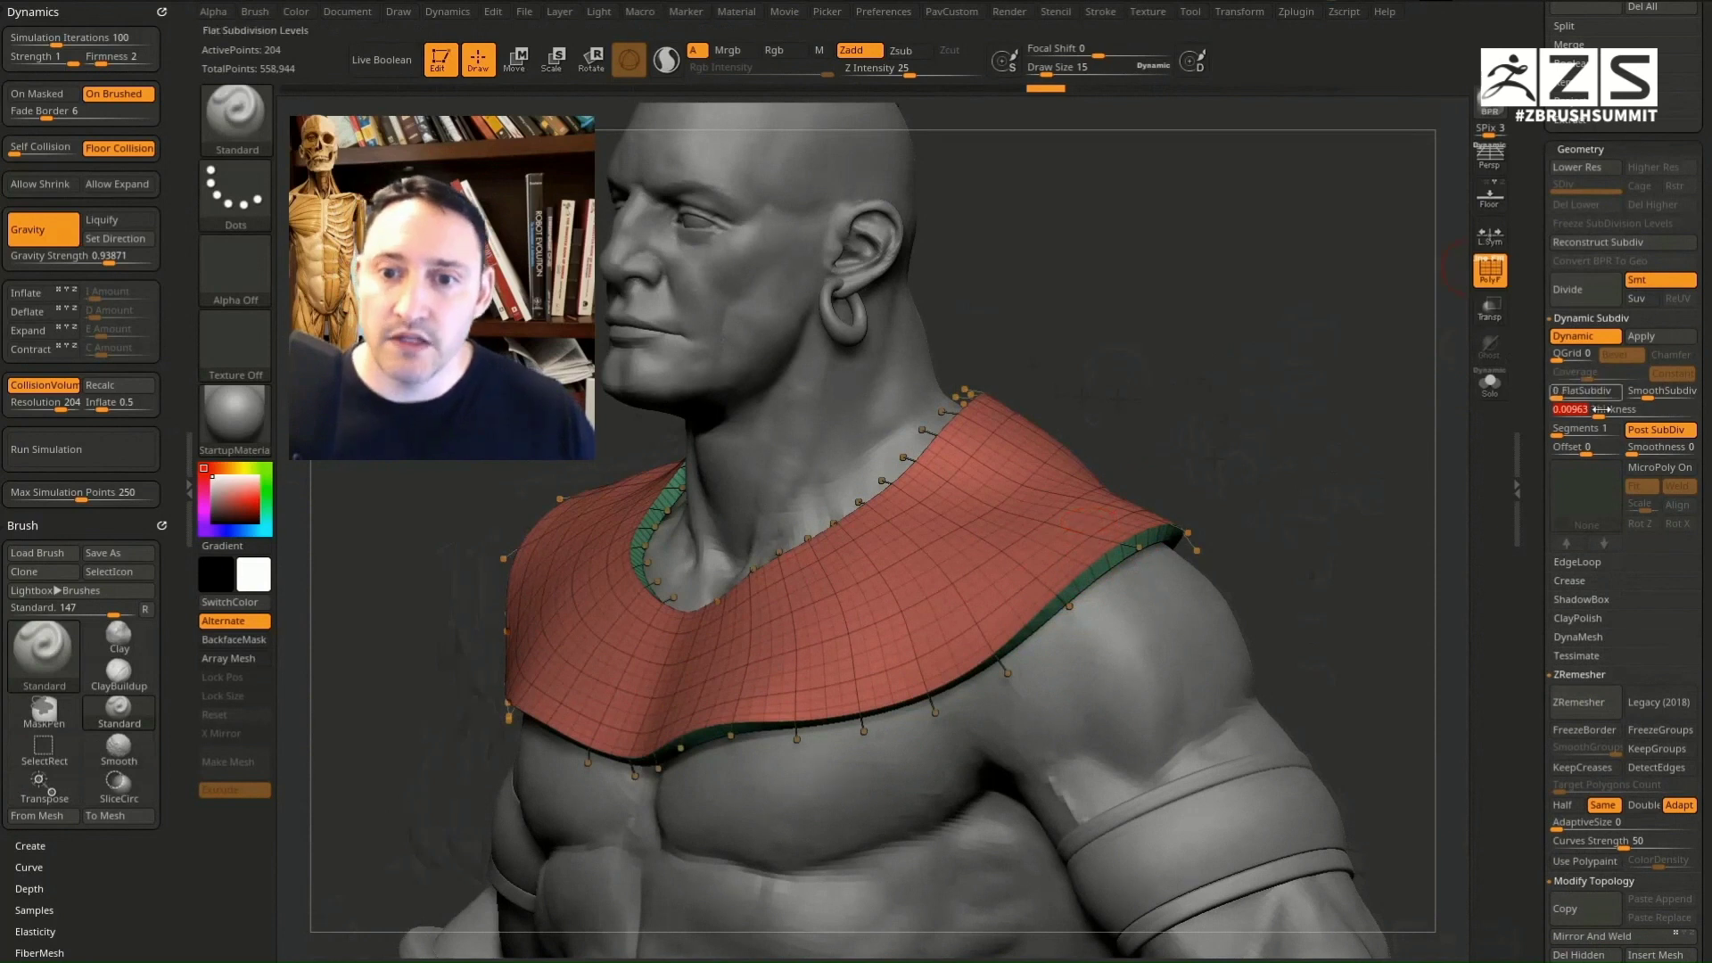
Step: Try a thickness Offset of 100 on the collar, and set it to -100 instead
left_click_drag(1622, 446, 1625, 449)
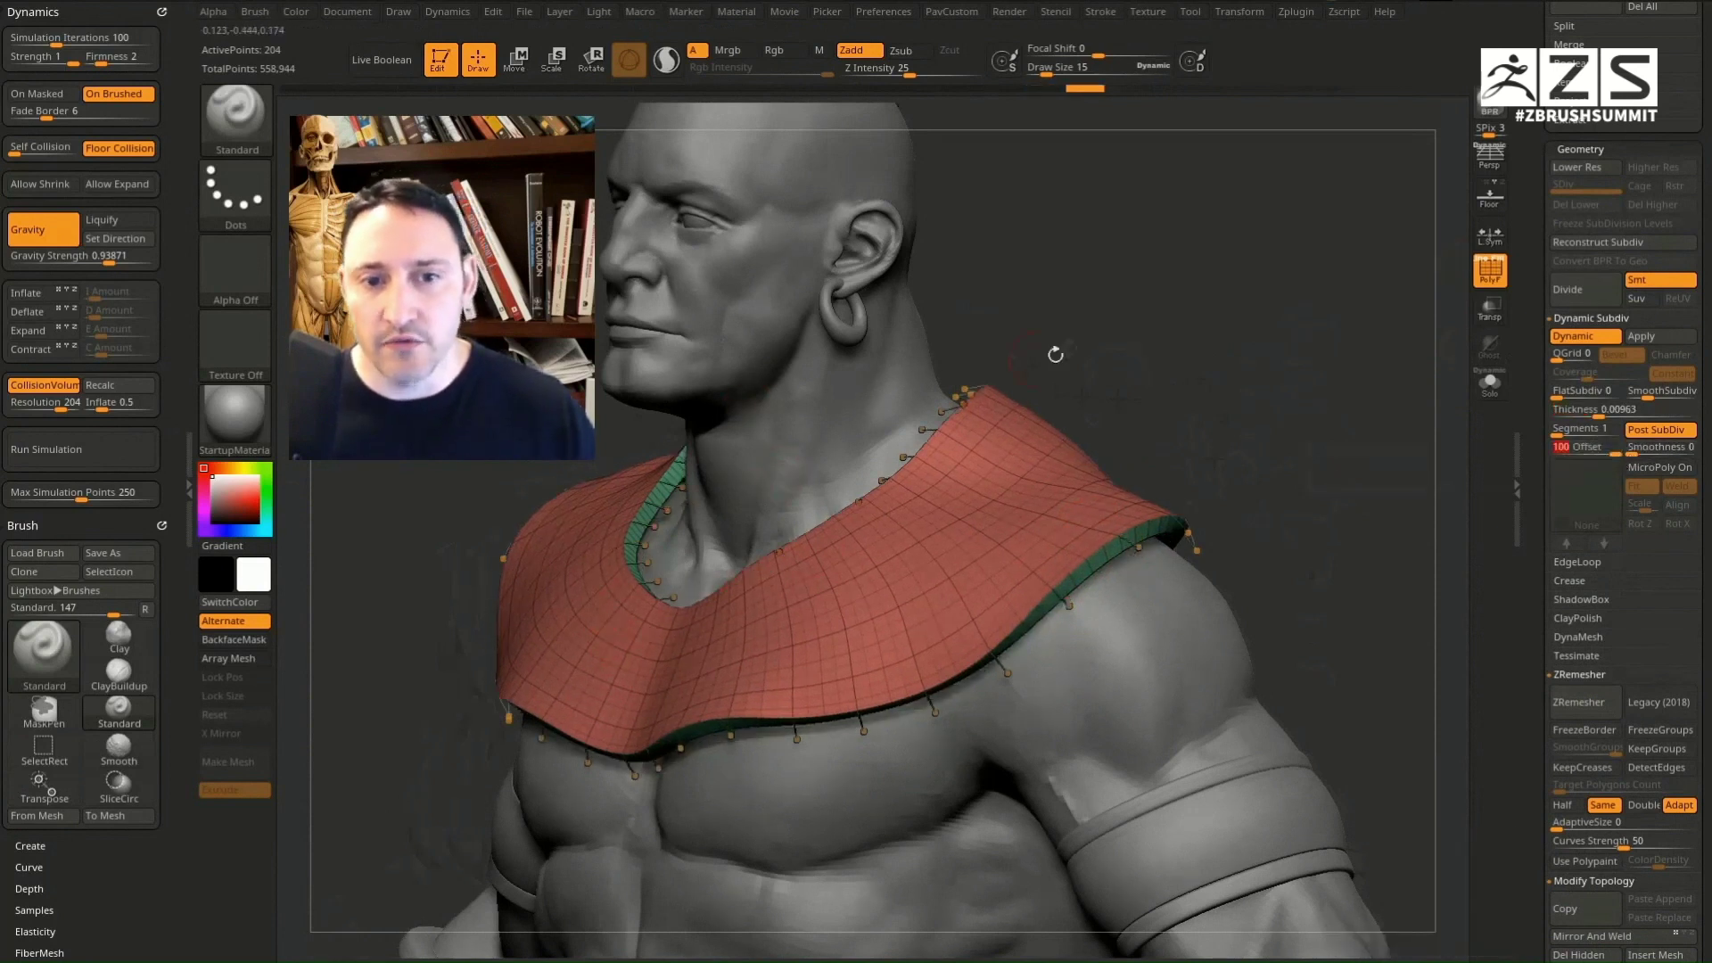
left_click_drag(1055, 355, 734, 540)
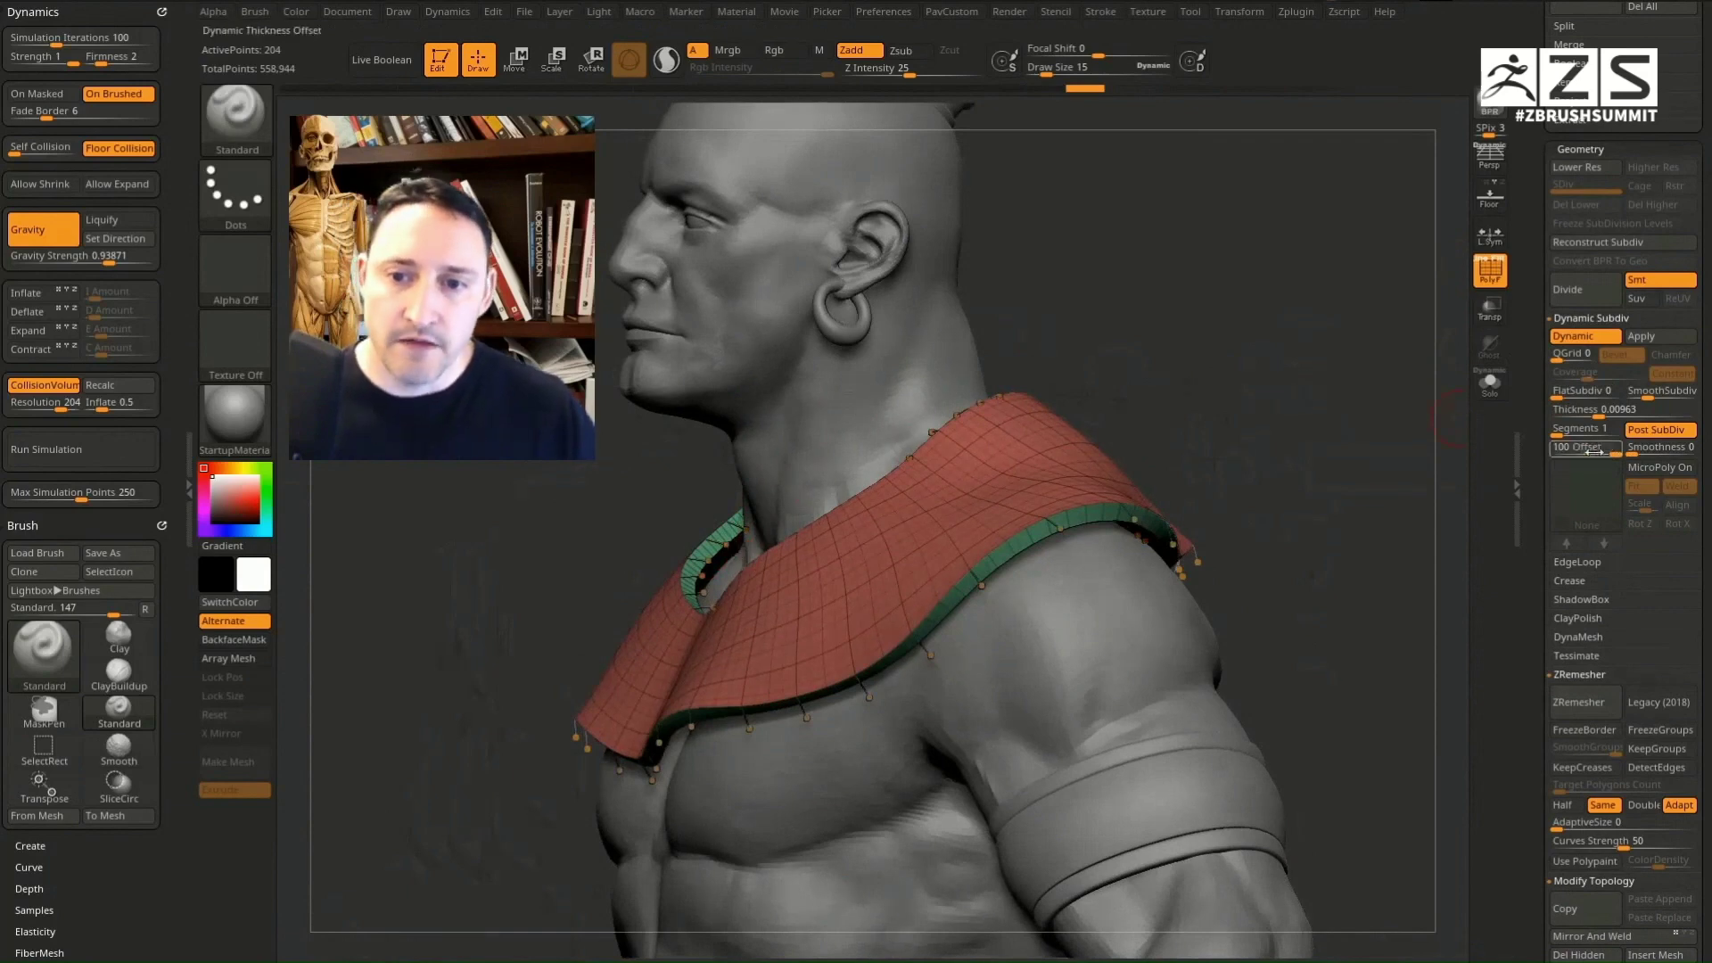
left_click_drag(1425, 446, 1413, 458)
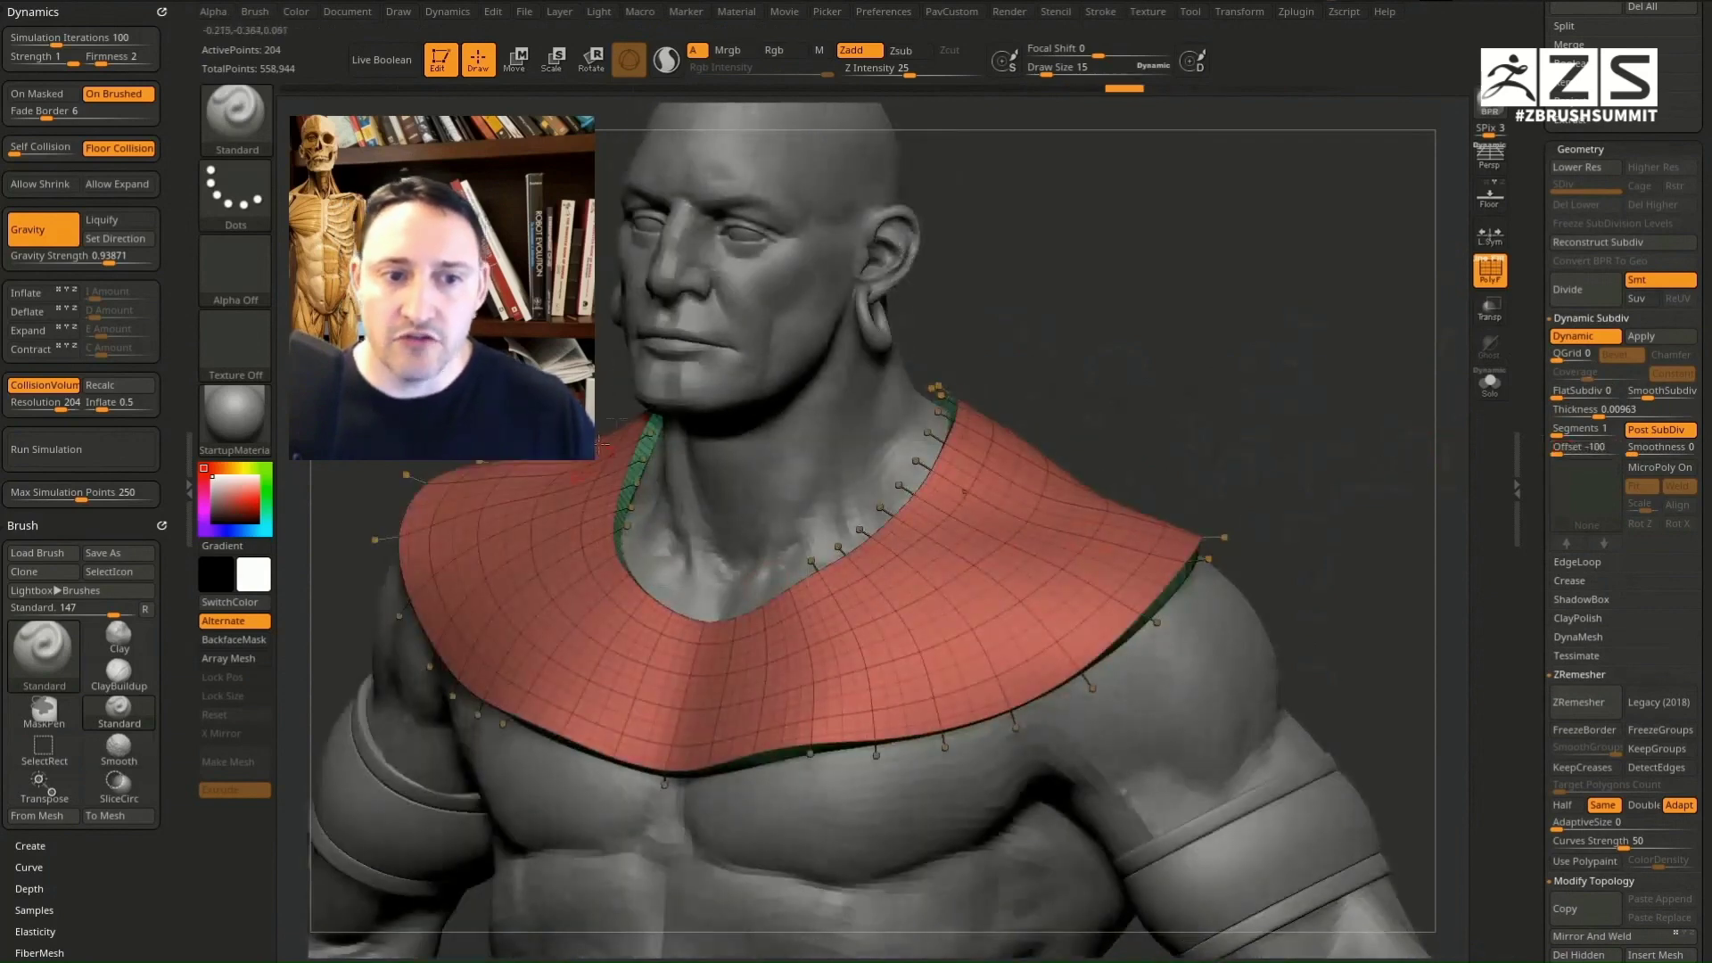
left_click_drag(1232, 460, 1350, 528)
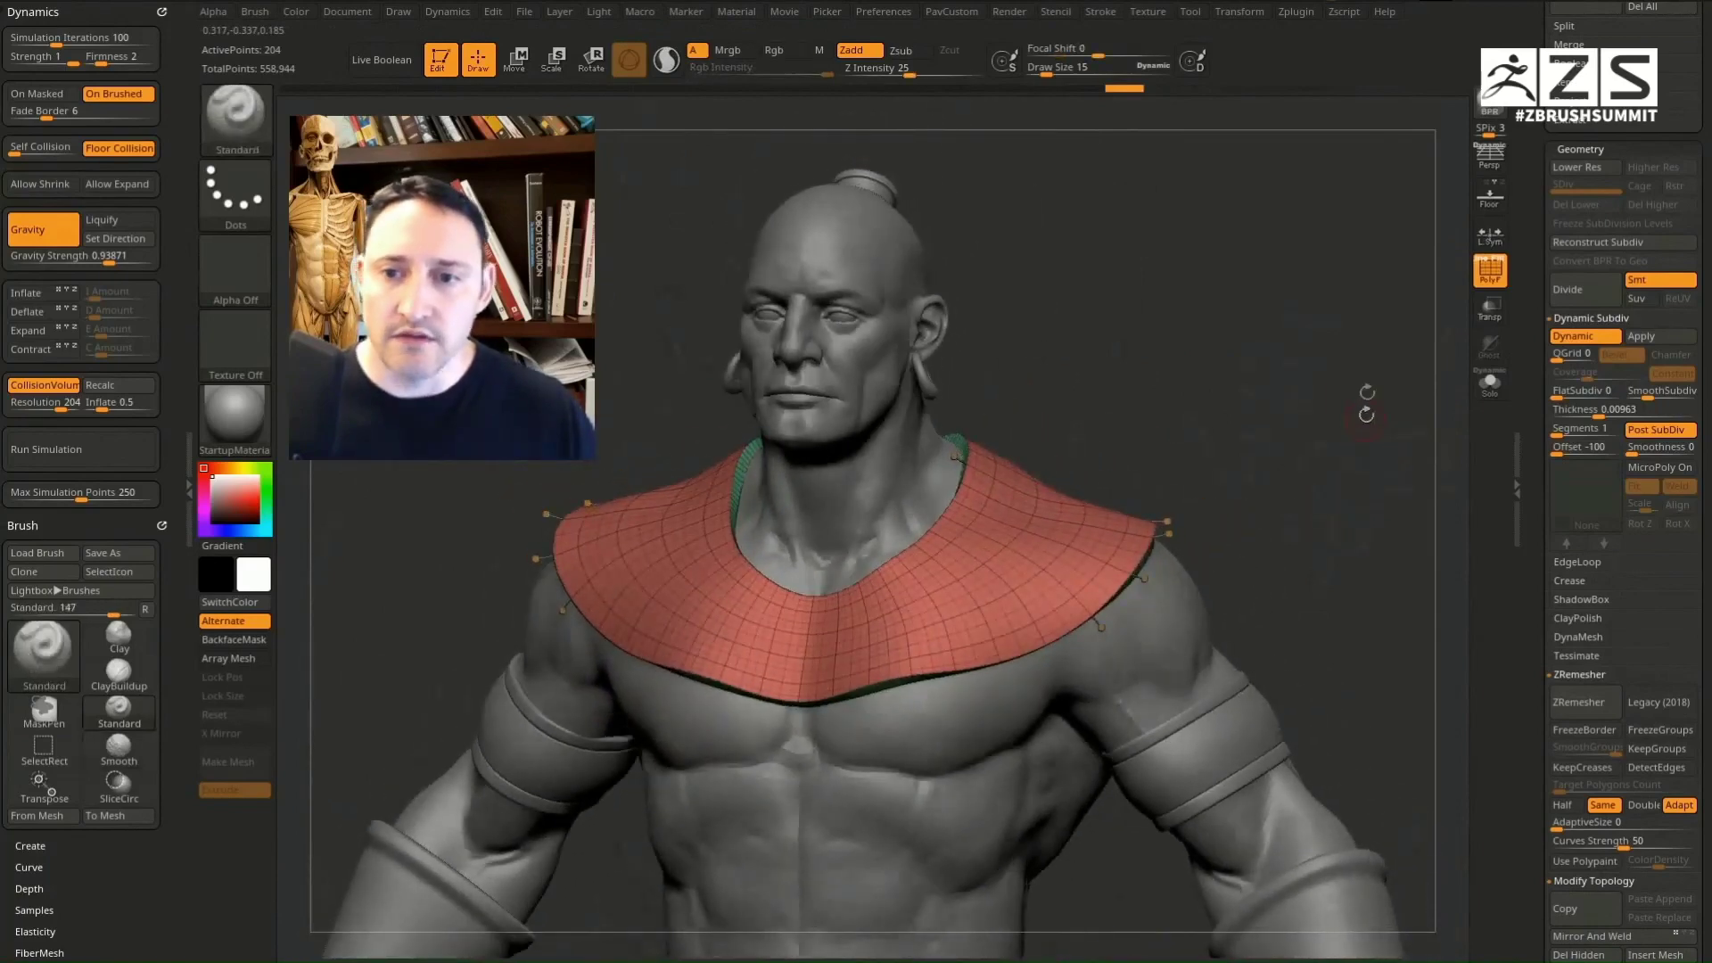
Step: Reduce SmoothSubdiv to its minimum and apply Dynamic Subdiv to turn the collar's thickness into real geometry
left_click(1635, 398)
left_click_drag(1338, 486, 1325, 361)
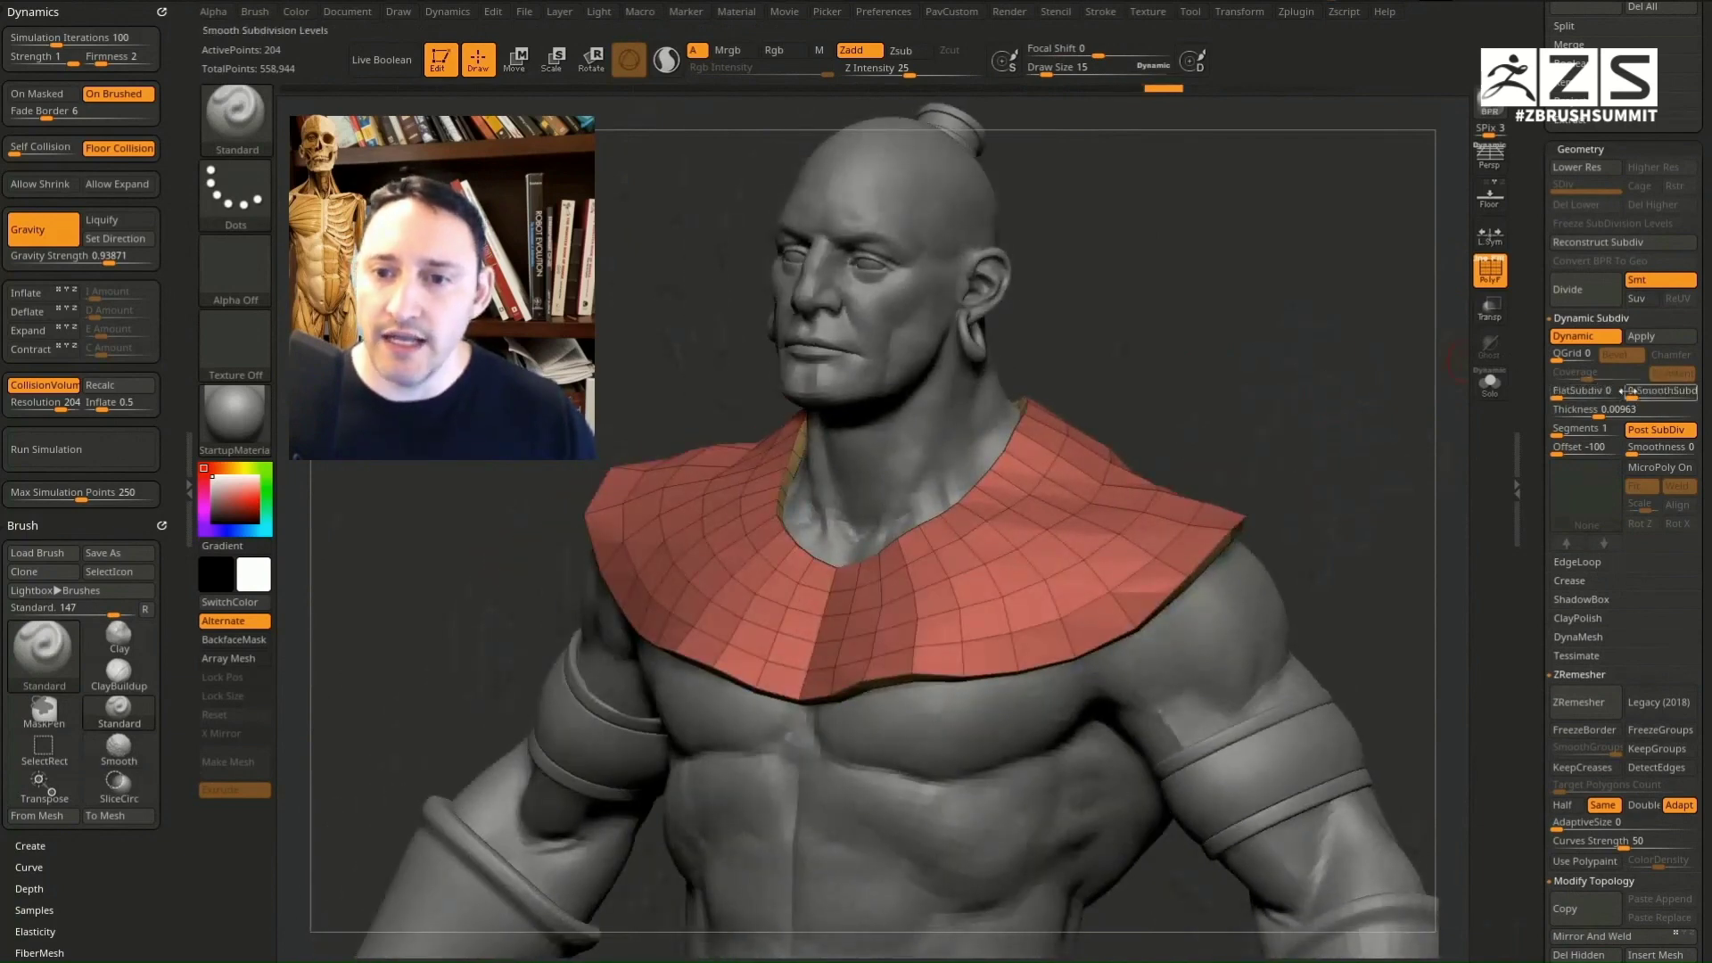
left_click(1580, 336)
left_click_drag(1292, 431, 1328, 426)
key("d")
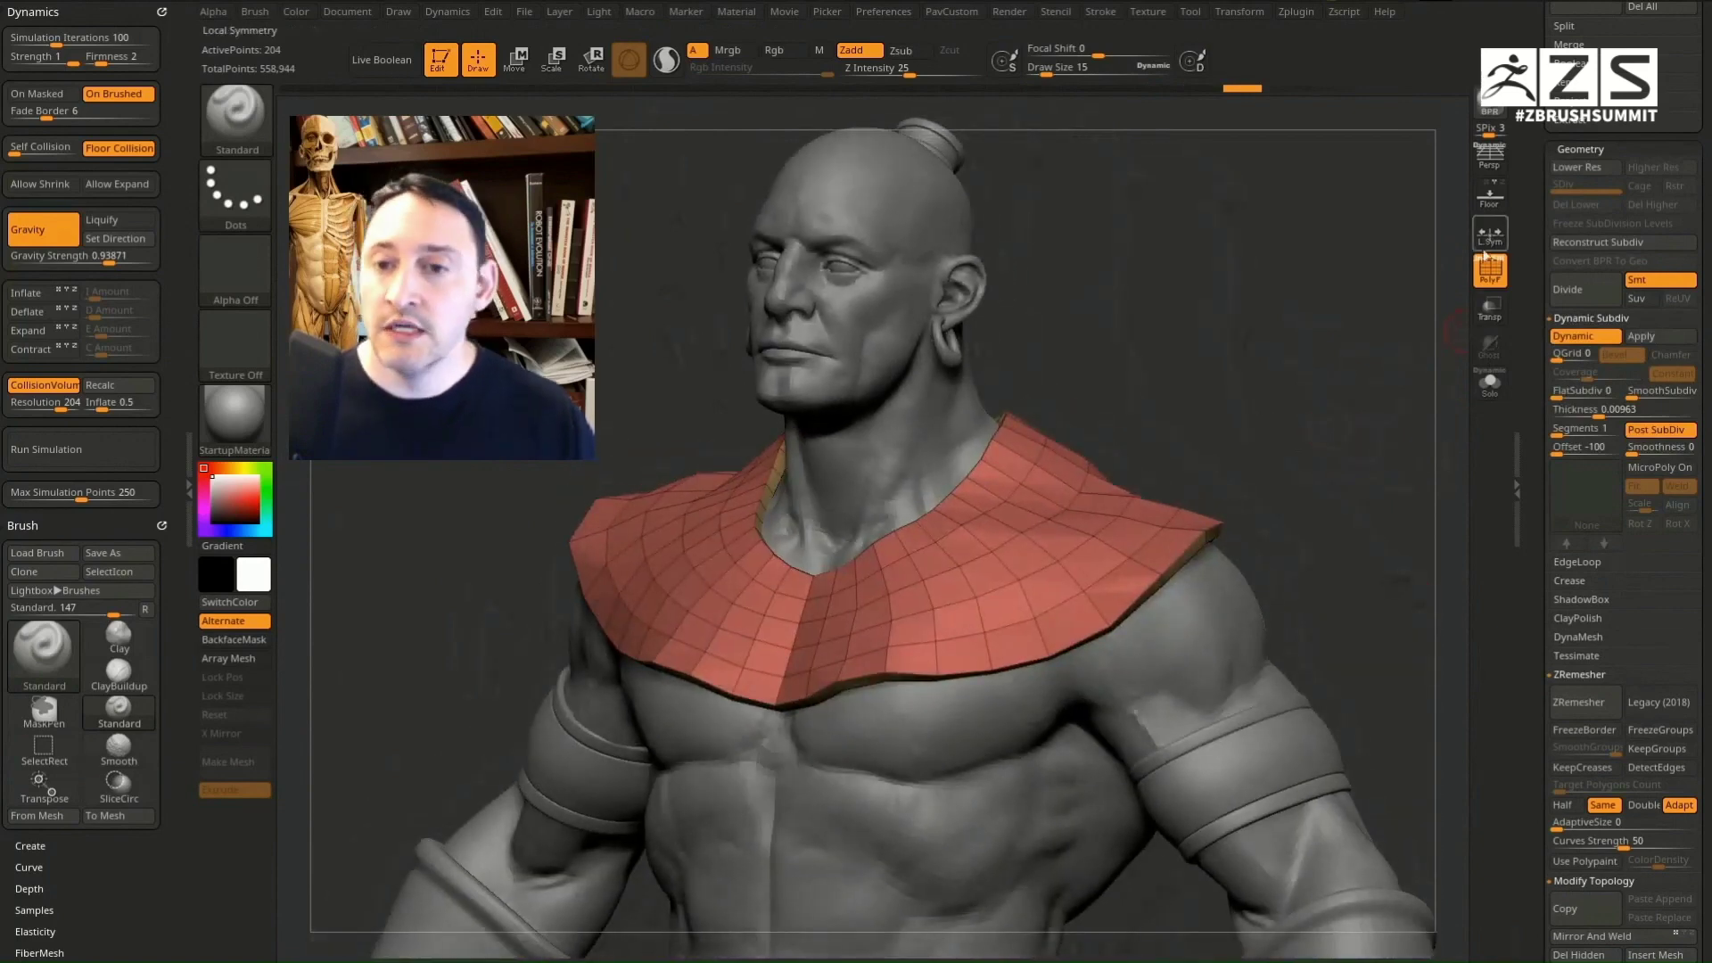
left_click(1653, 339)
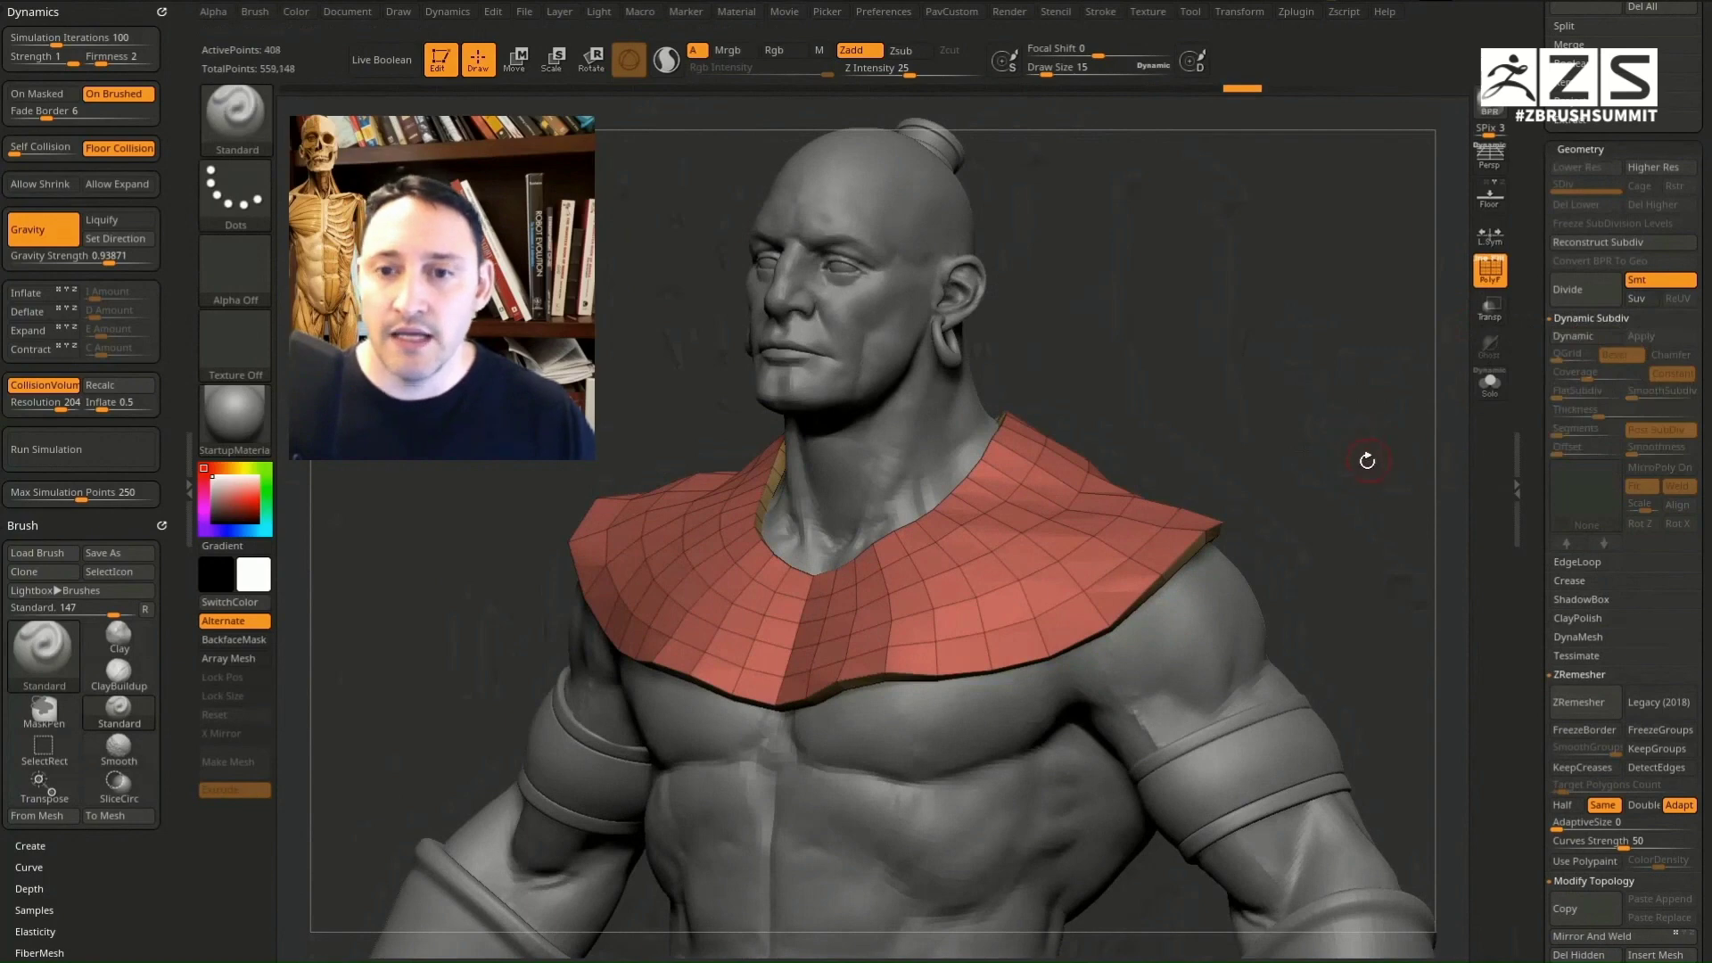
left_click_drag(1286, 393, 1339, 362)
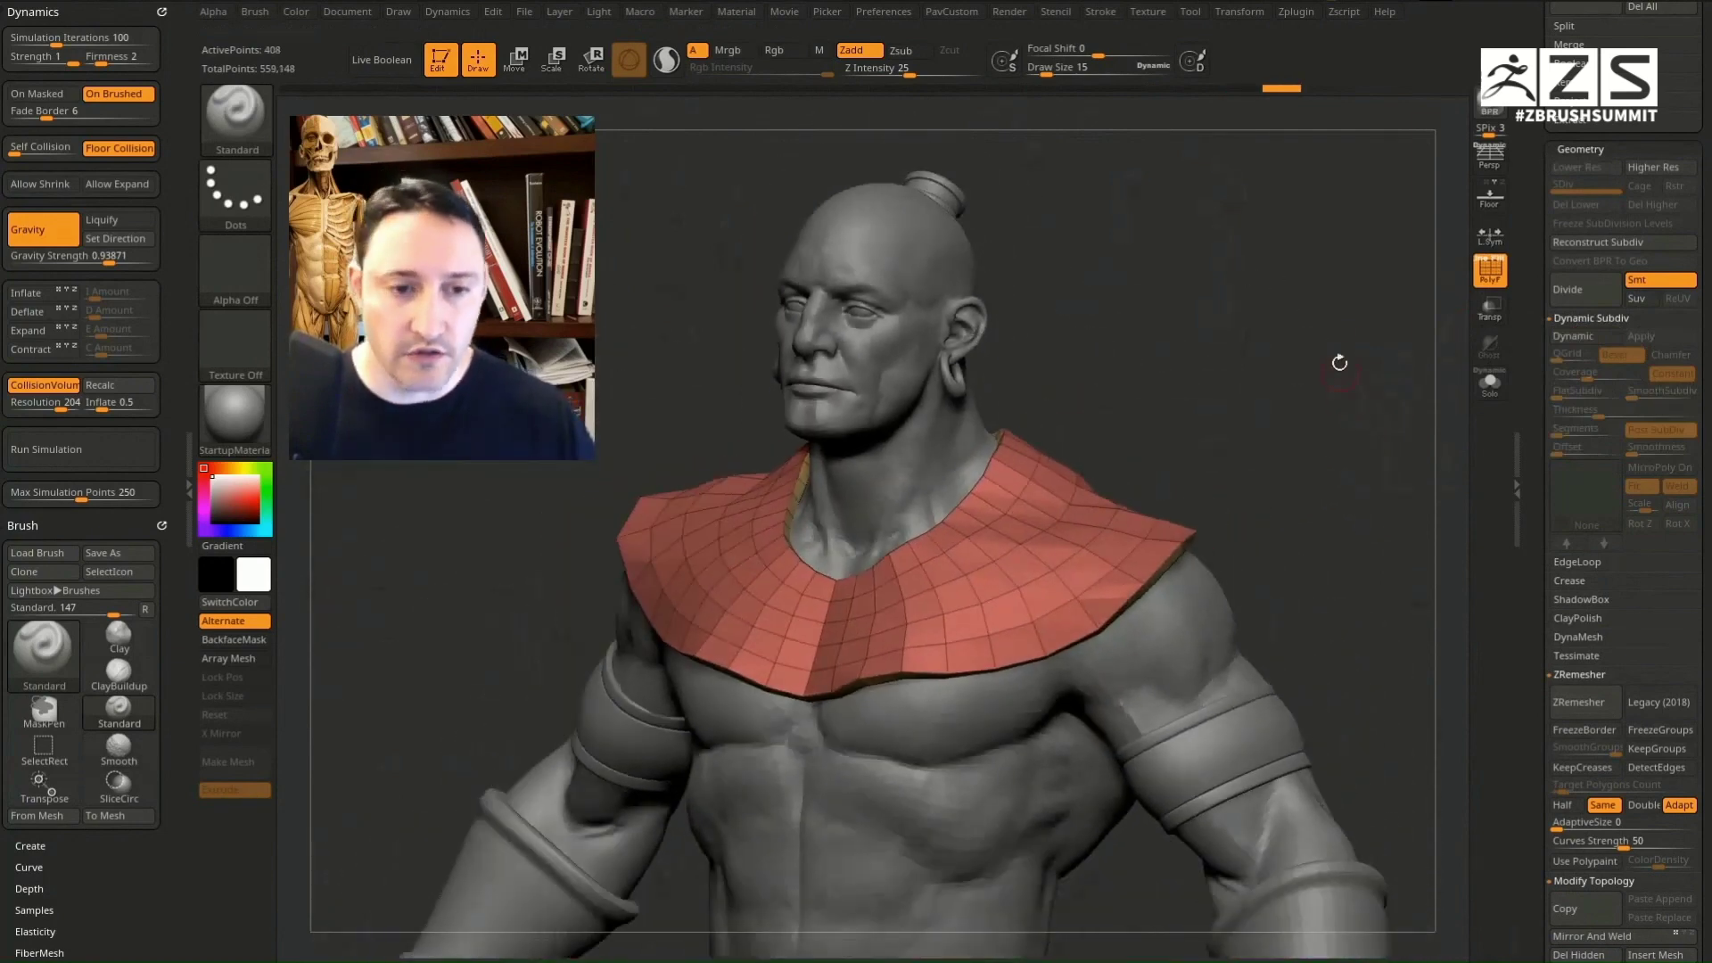
left_click_drag(1209, 466, 1332, 446)
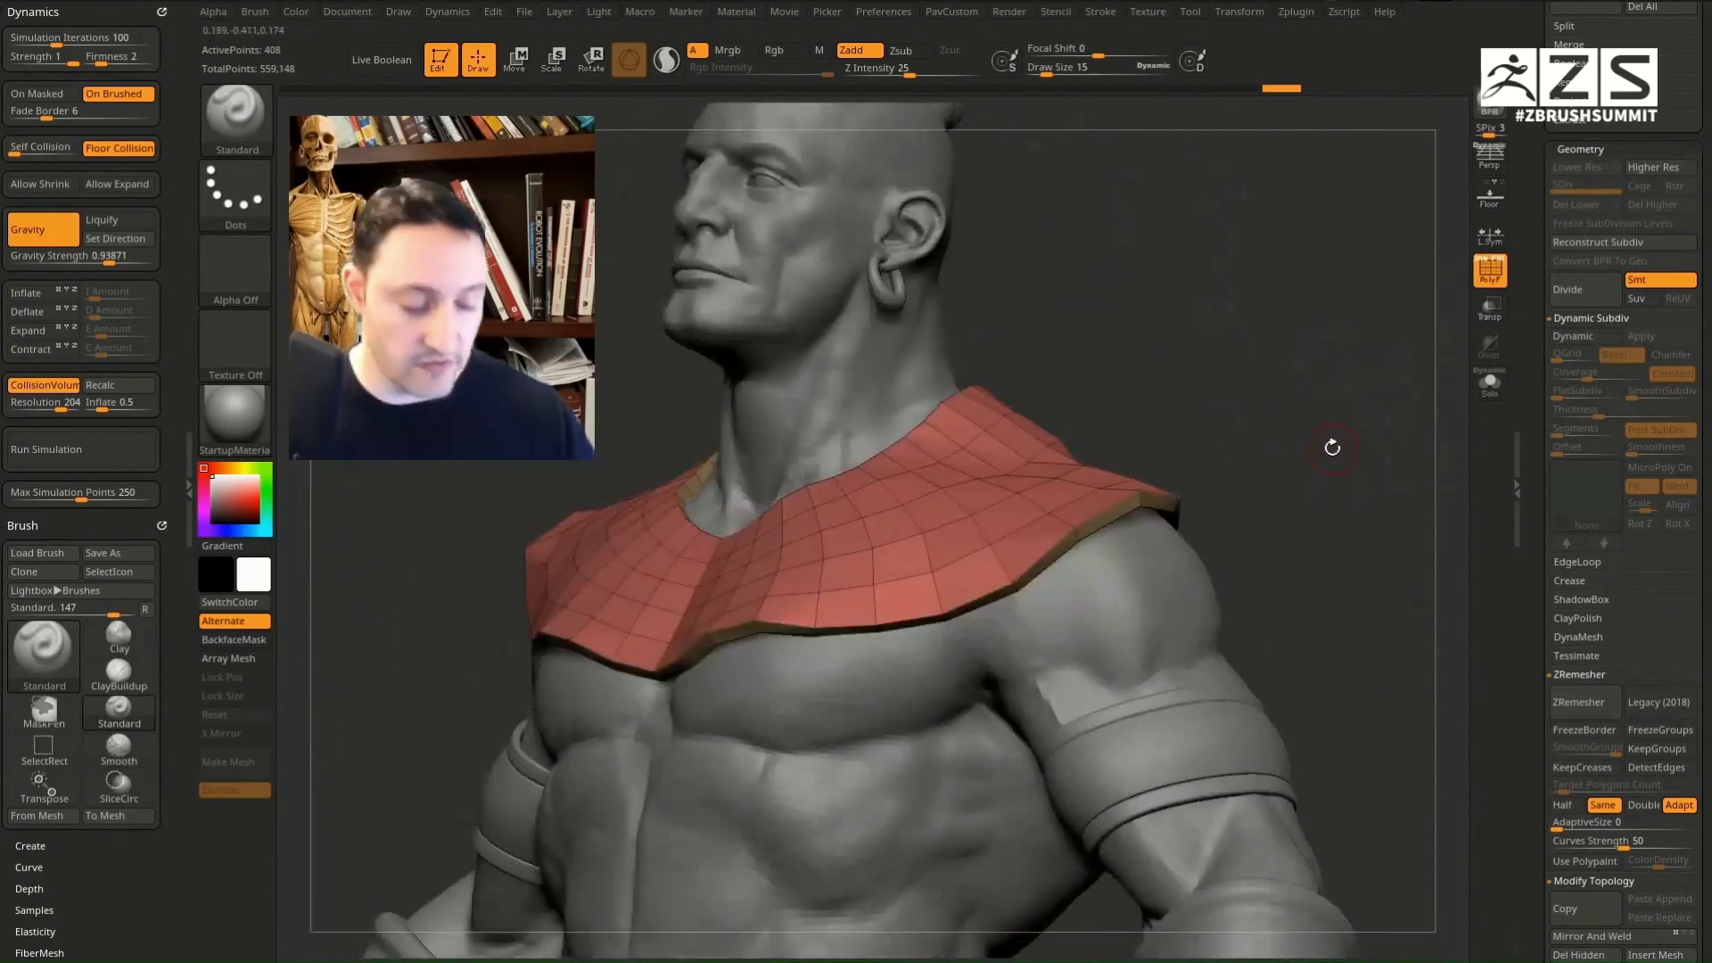
Step: Extrude the collar's border polygroup into a raised rim using ZModeler's QMesh polygon action with the Polygroup All target
key("b")
key("z")
key("m")
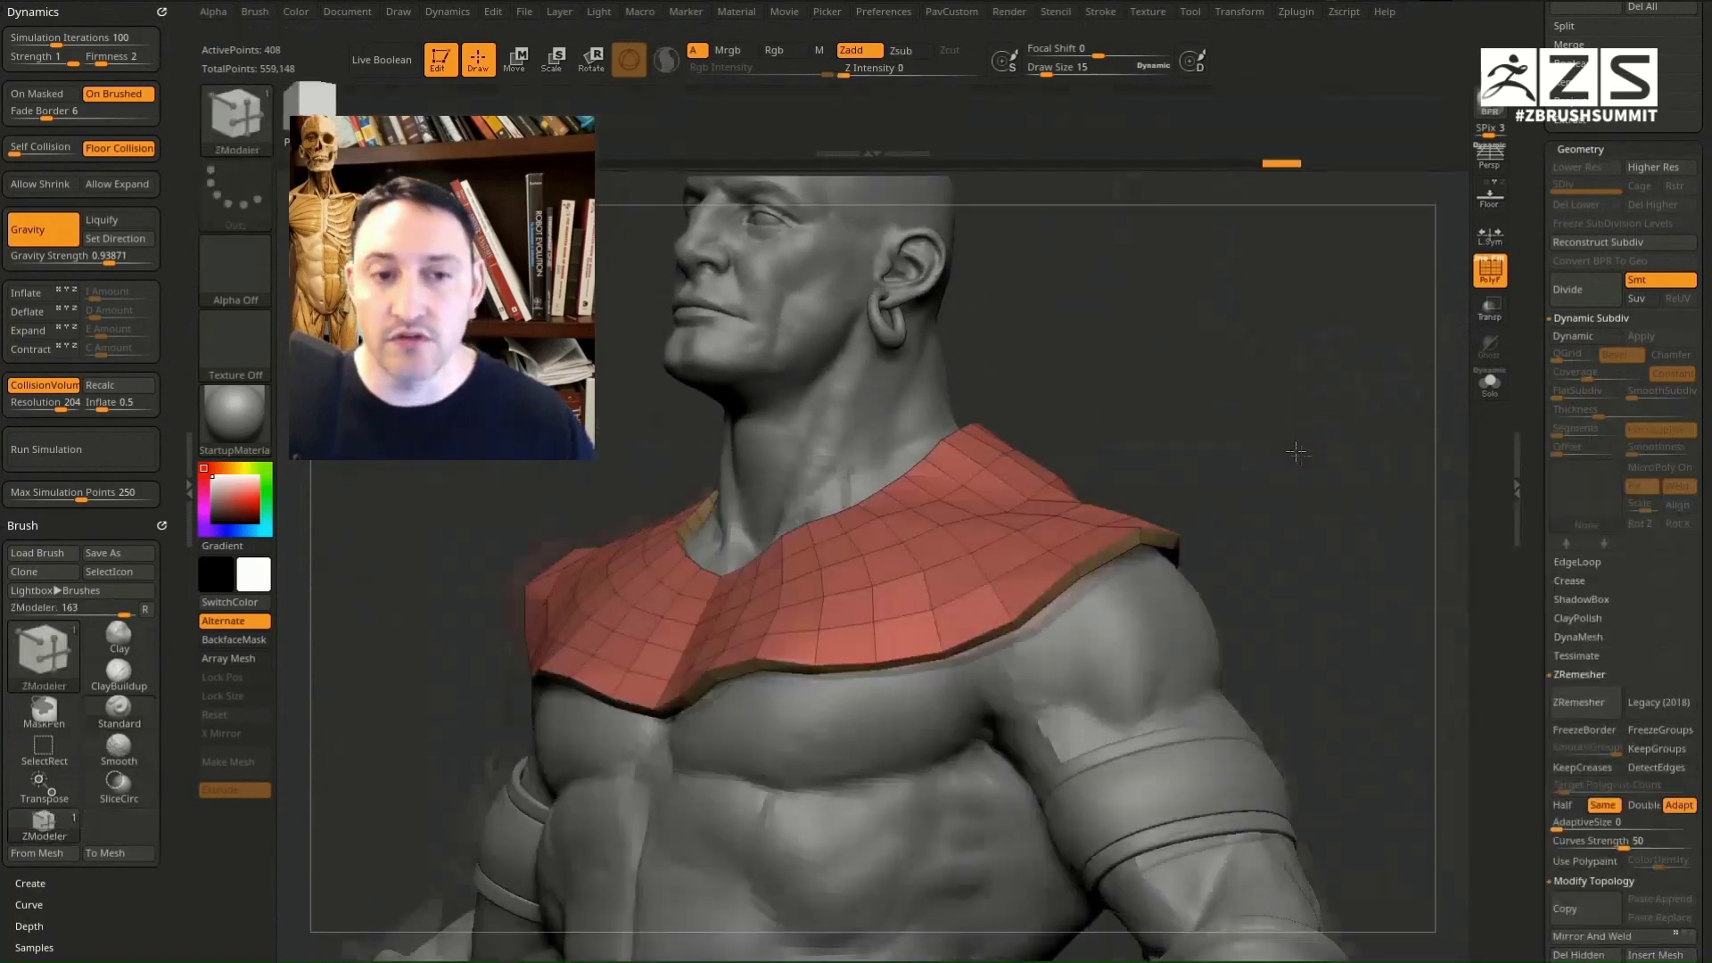
left_click_drag(1305, 441, 1248, 464)
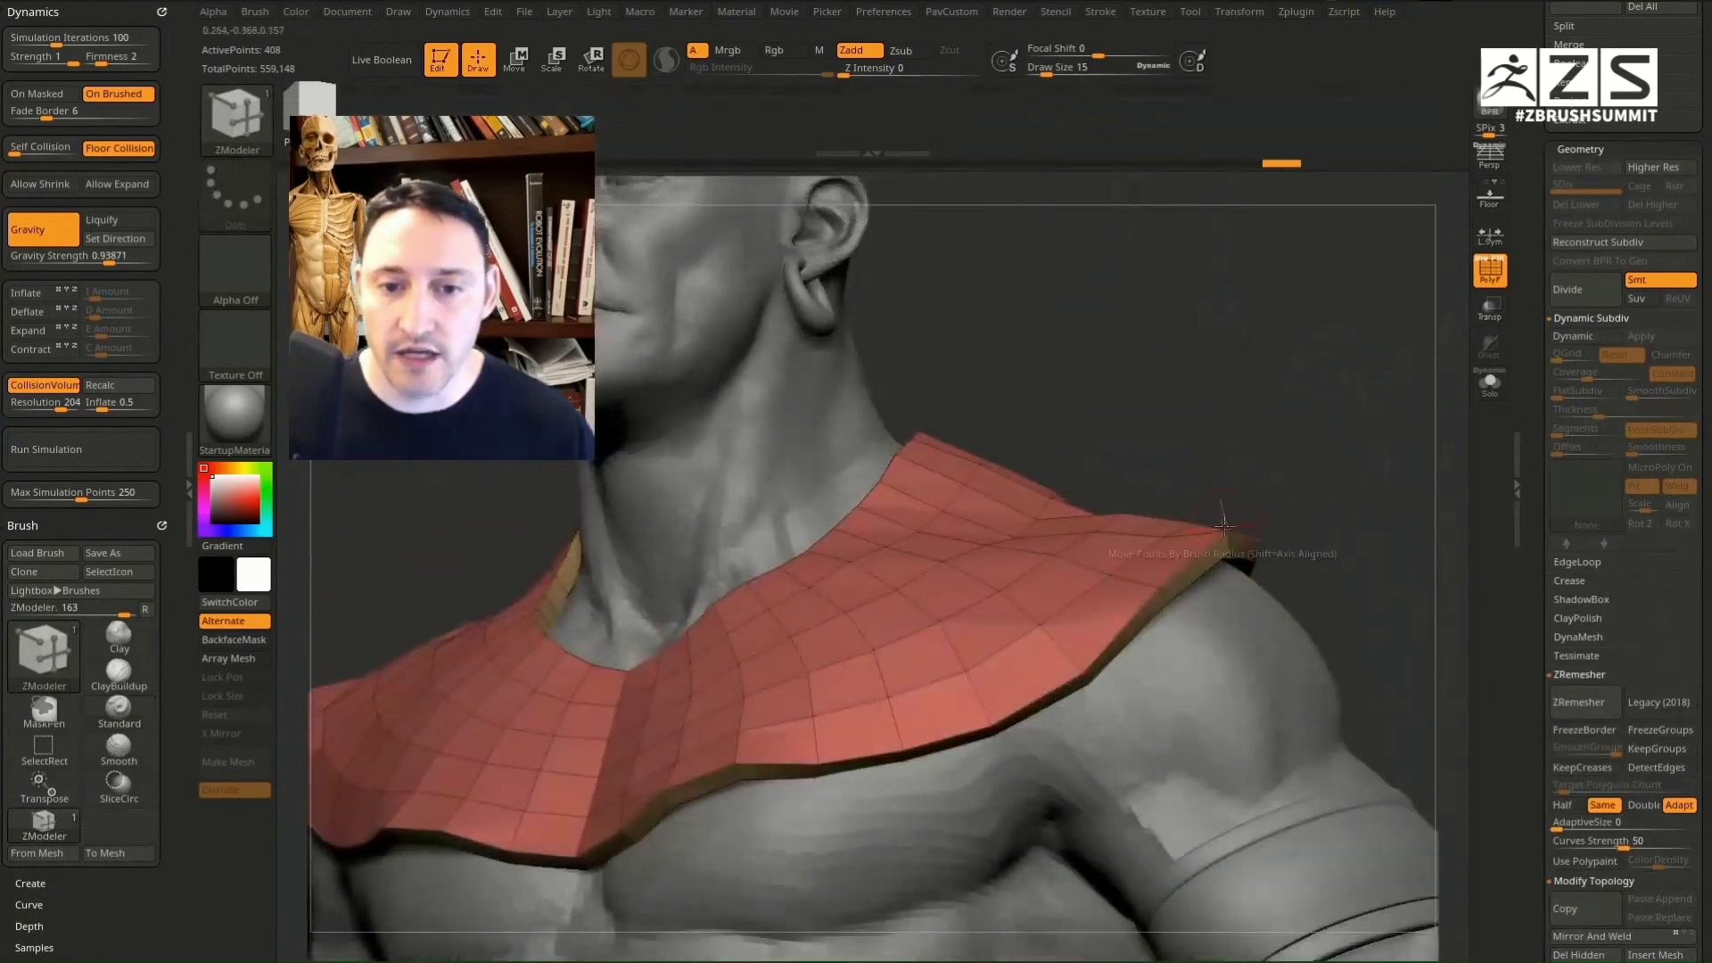
key("space")
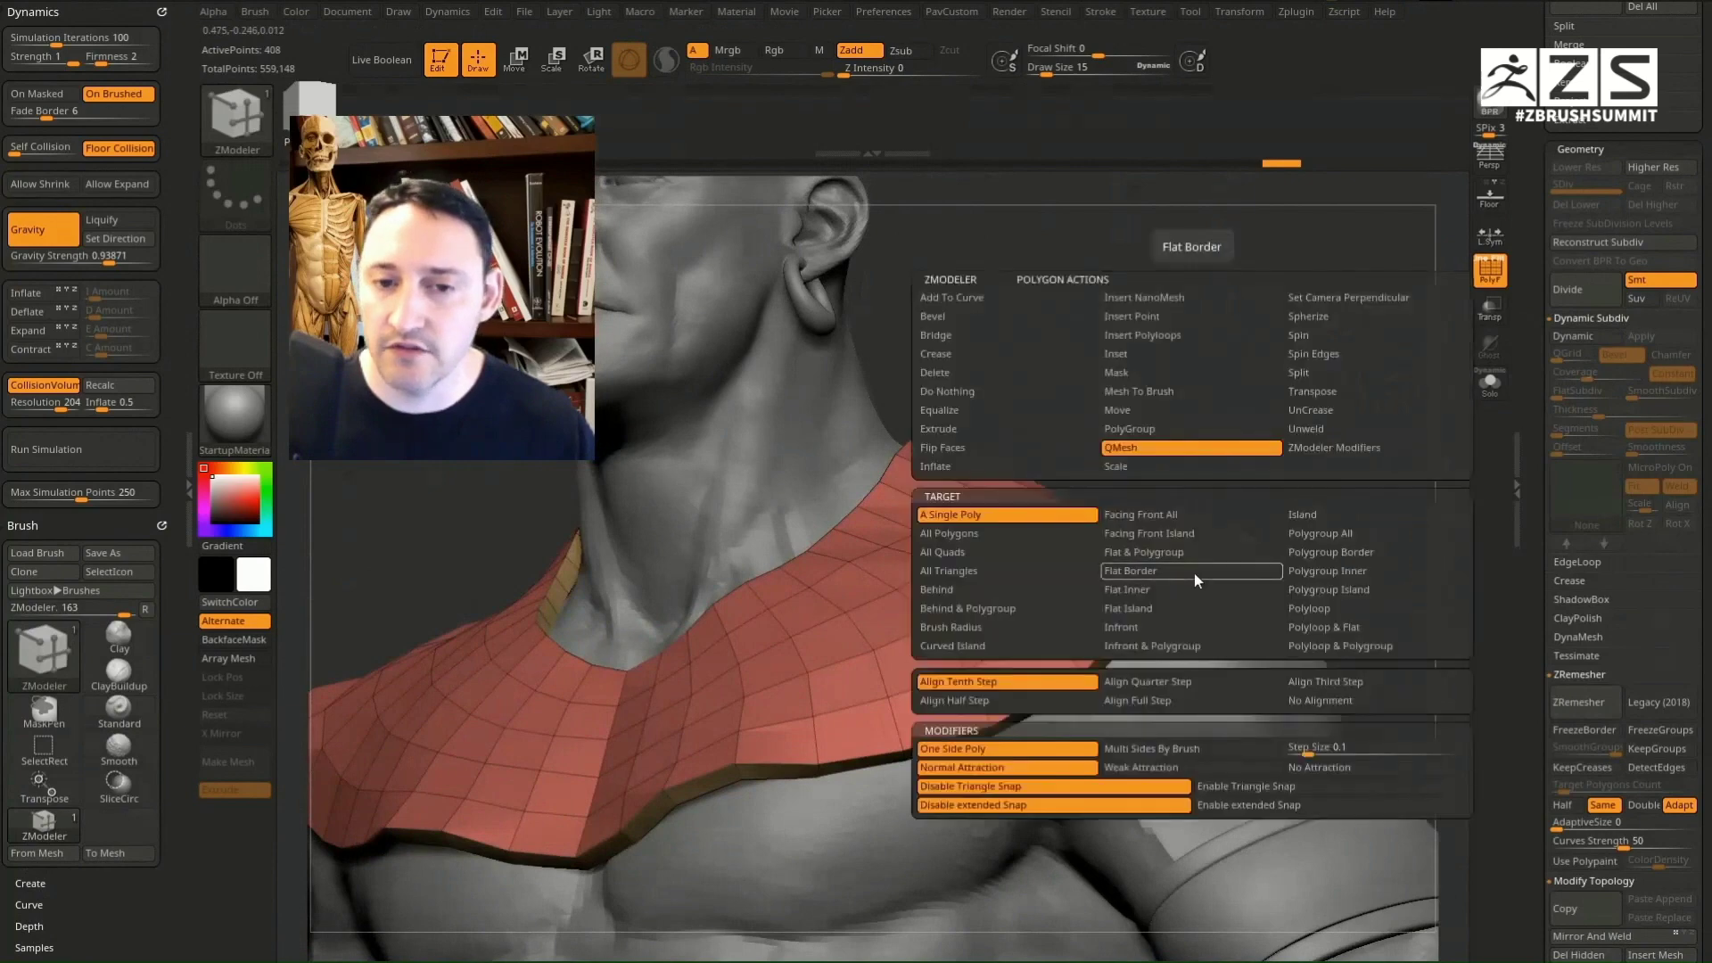
left_click(1312, 533)
left_click_drag(1211, 585, 1235, 615)
left_click_drag(1292, 481, 1235, 501)
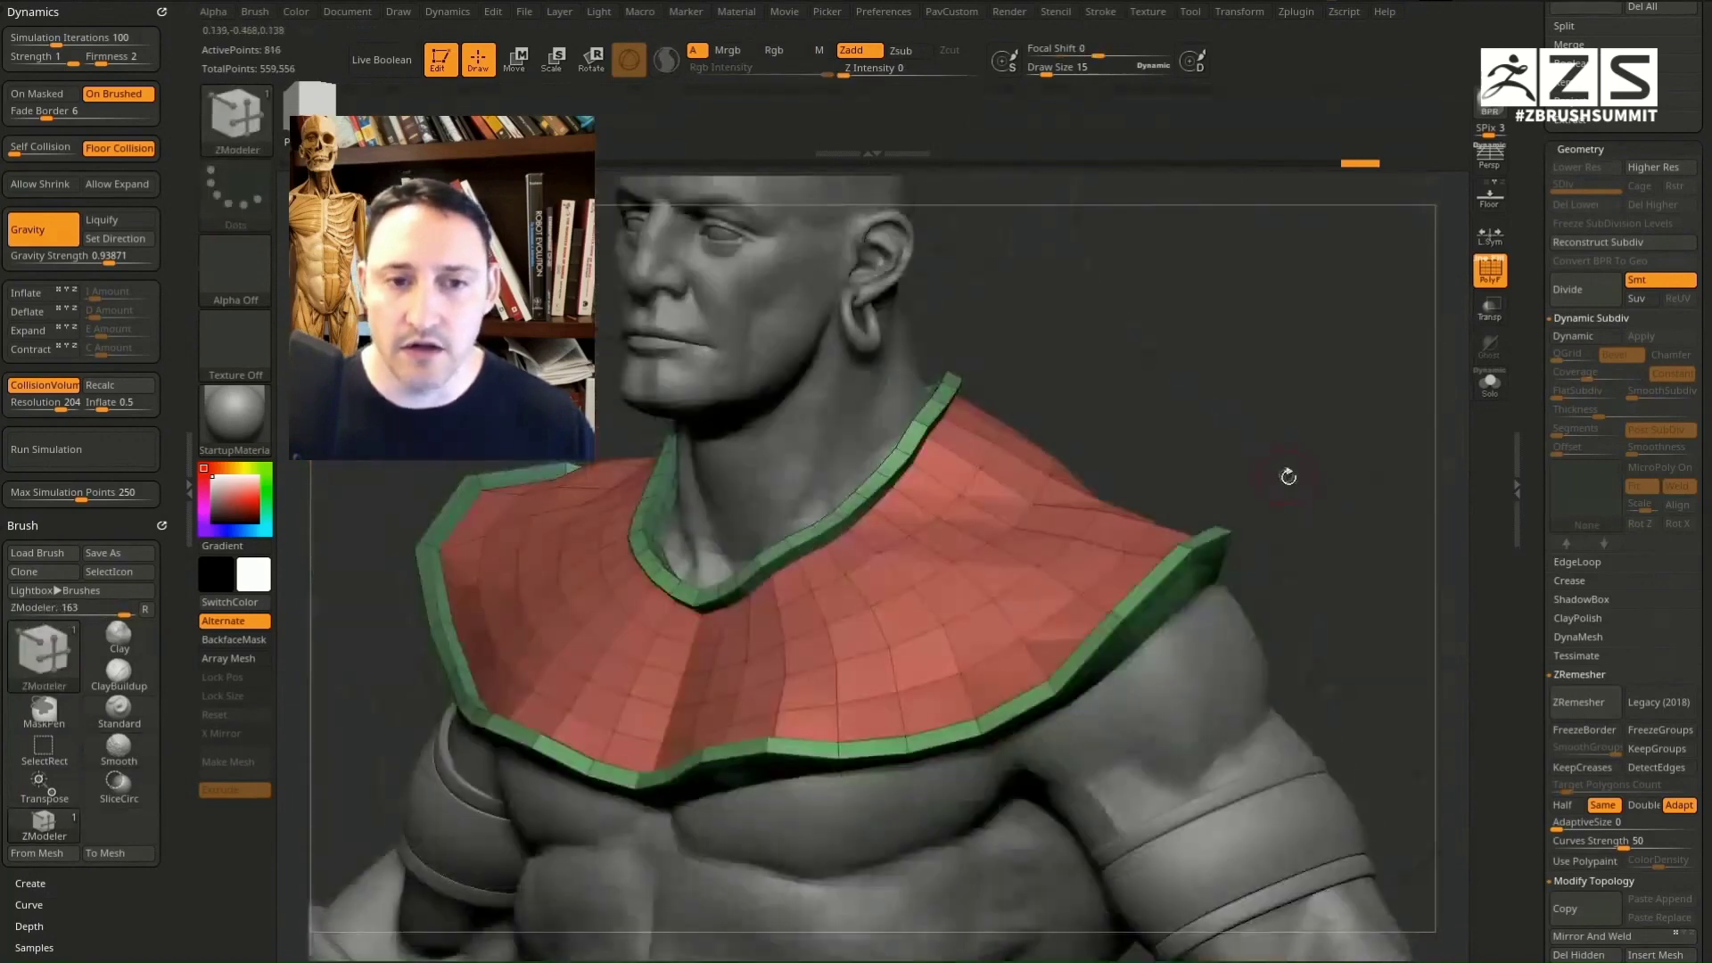
left_click_drag(1288, 478, 1329, 421)
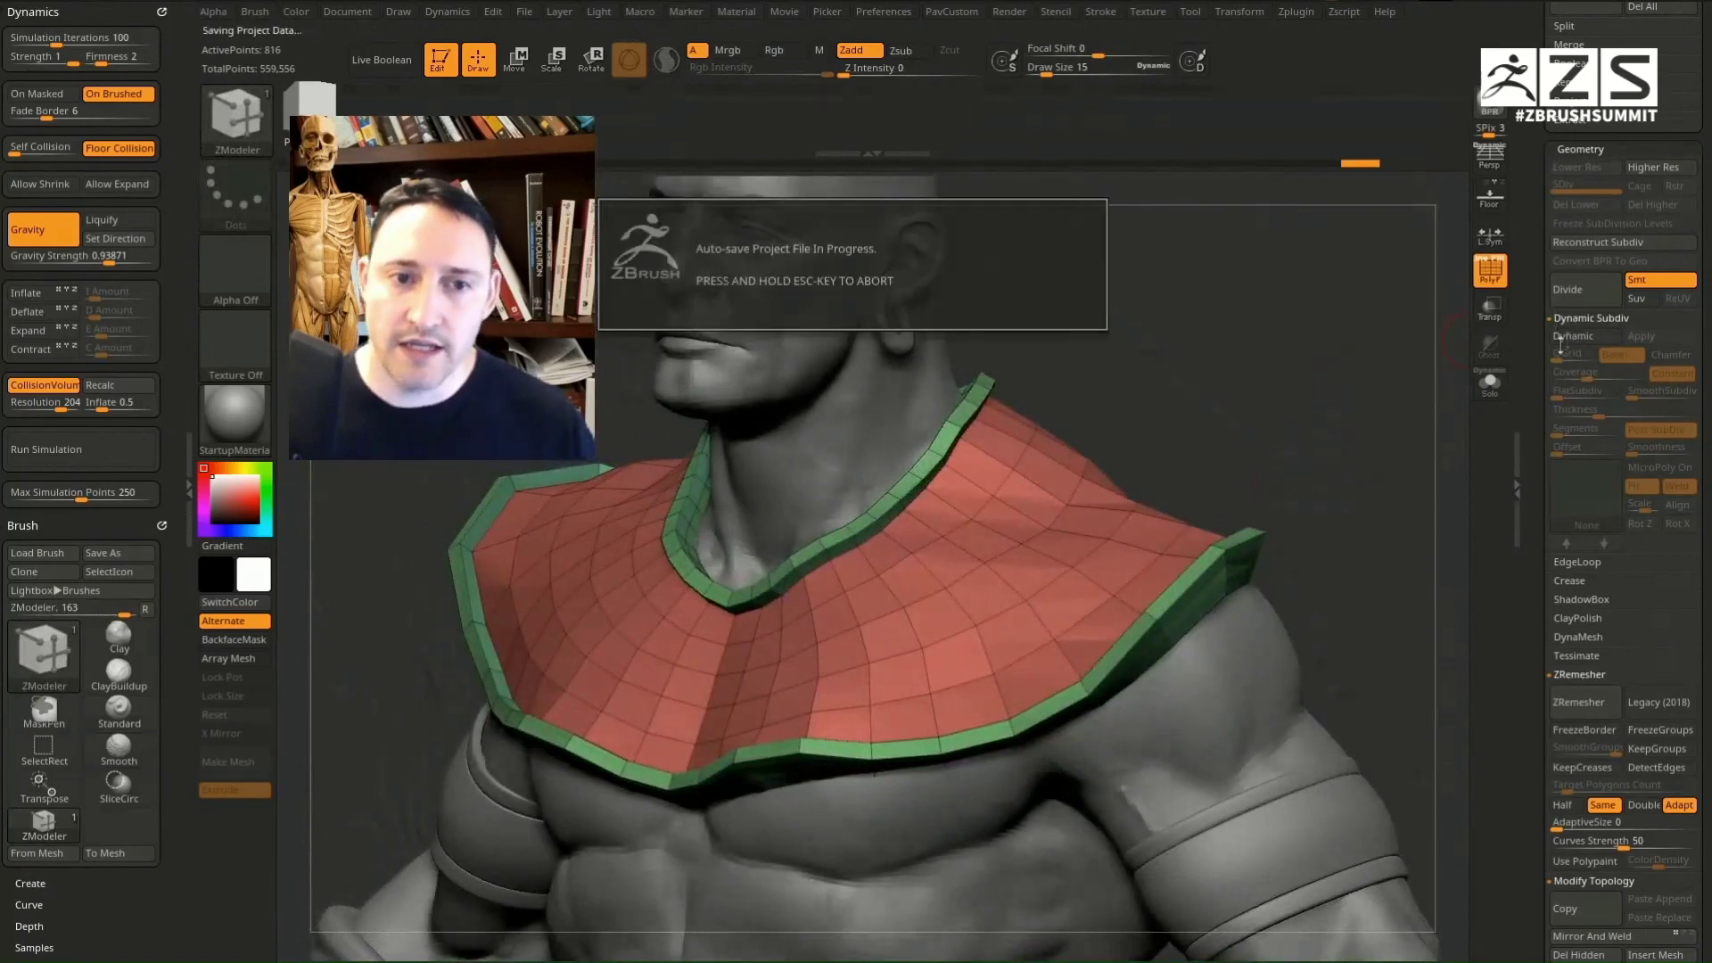
Step: Turn Dynamic Subdiv back on for the collar, with Thickness set to 0 and SmoothSubdiv set to 2
key("d")
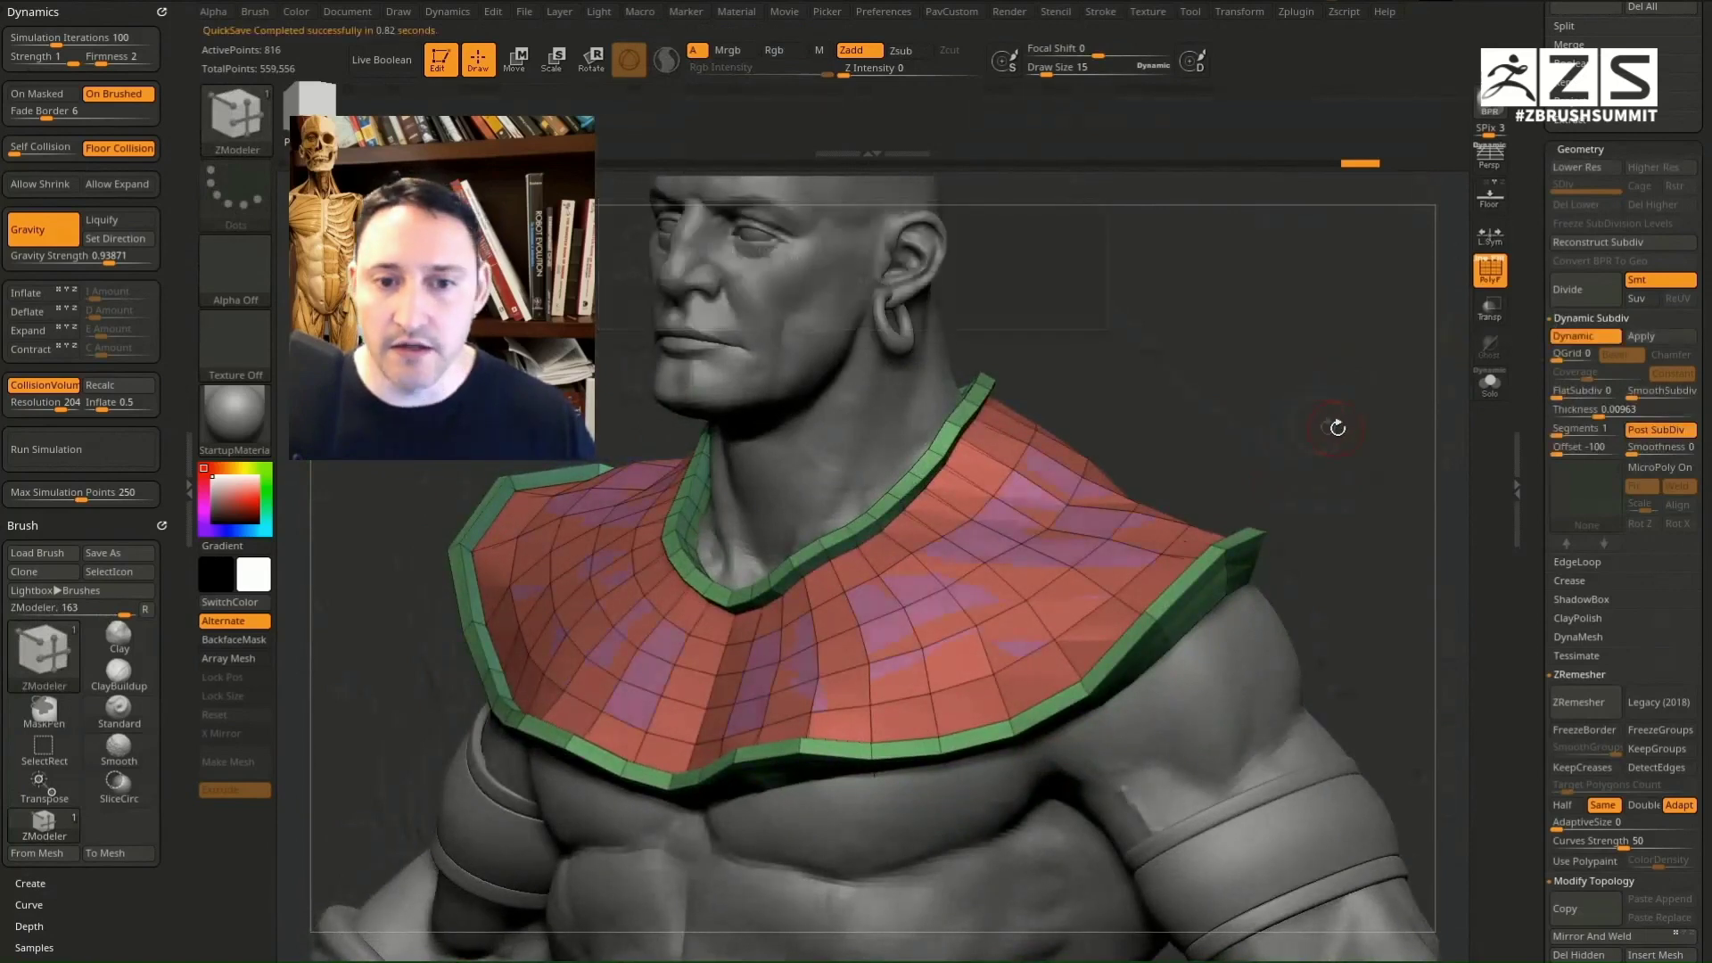
left_click_drag(1337, 428, 1386, 406)
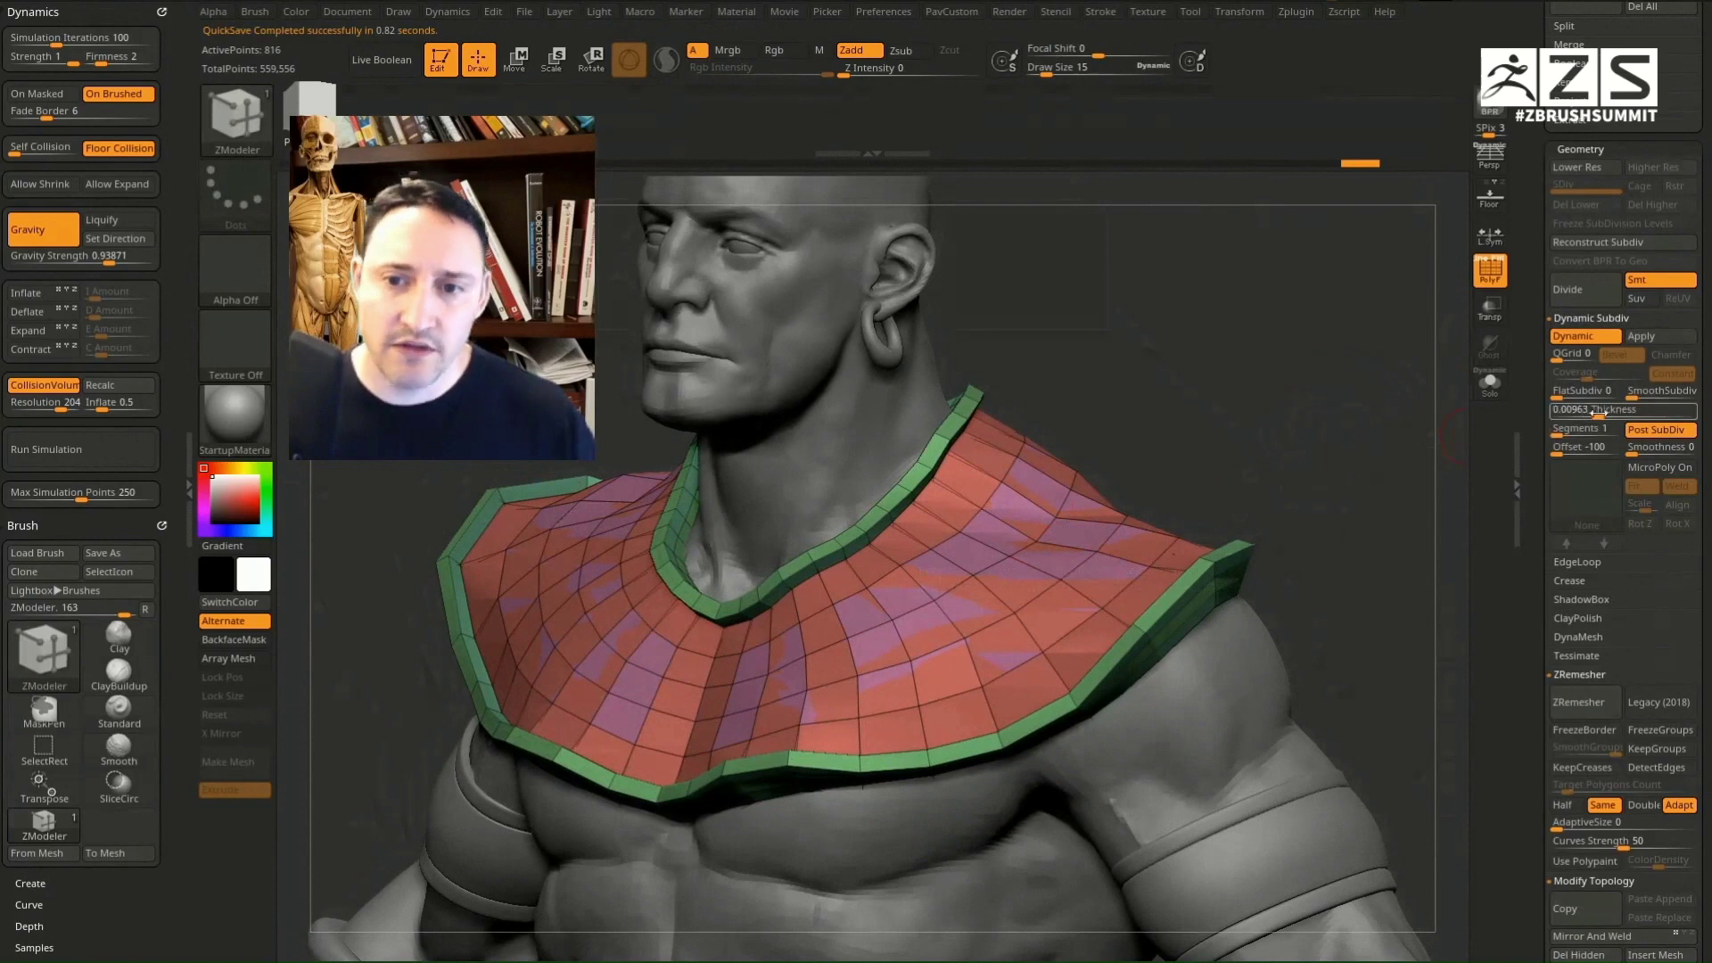
left_click_drag(1605, 412, 1526, 473)
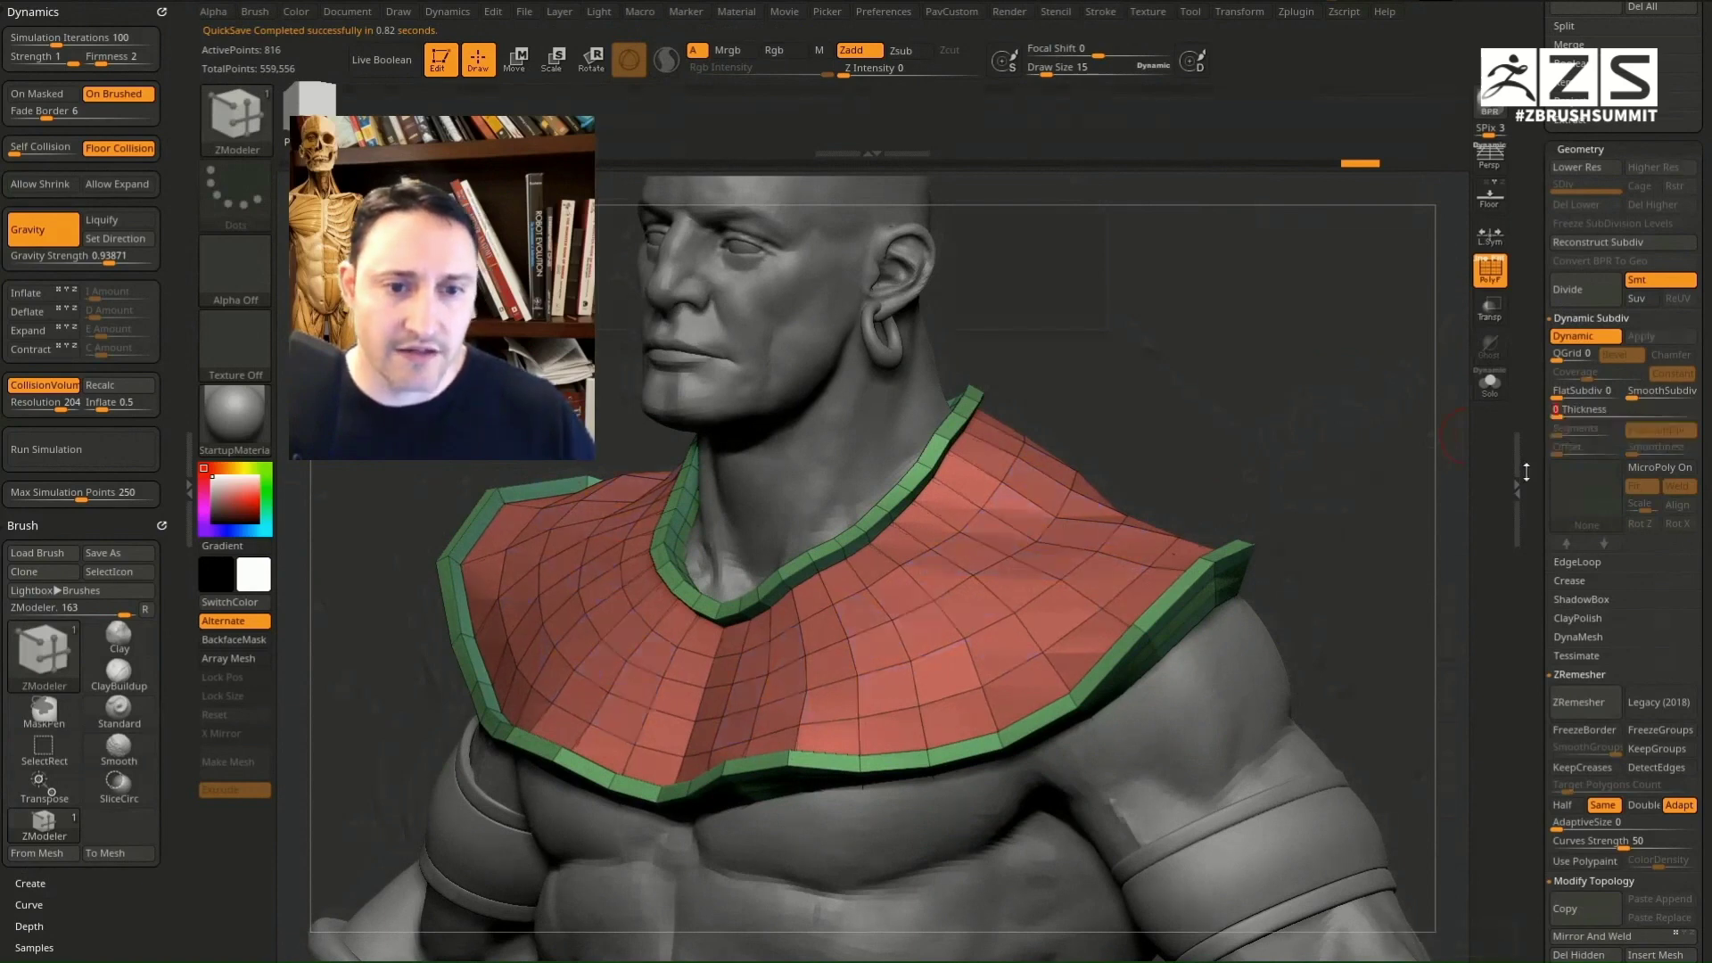
left_click_drag(1380, 443, 1446, 362)
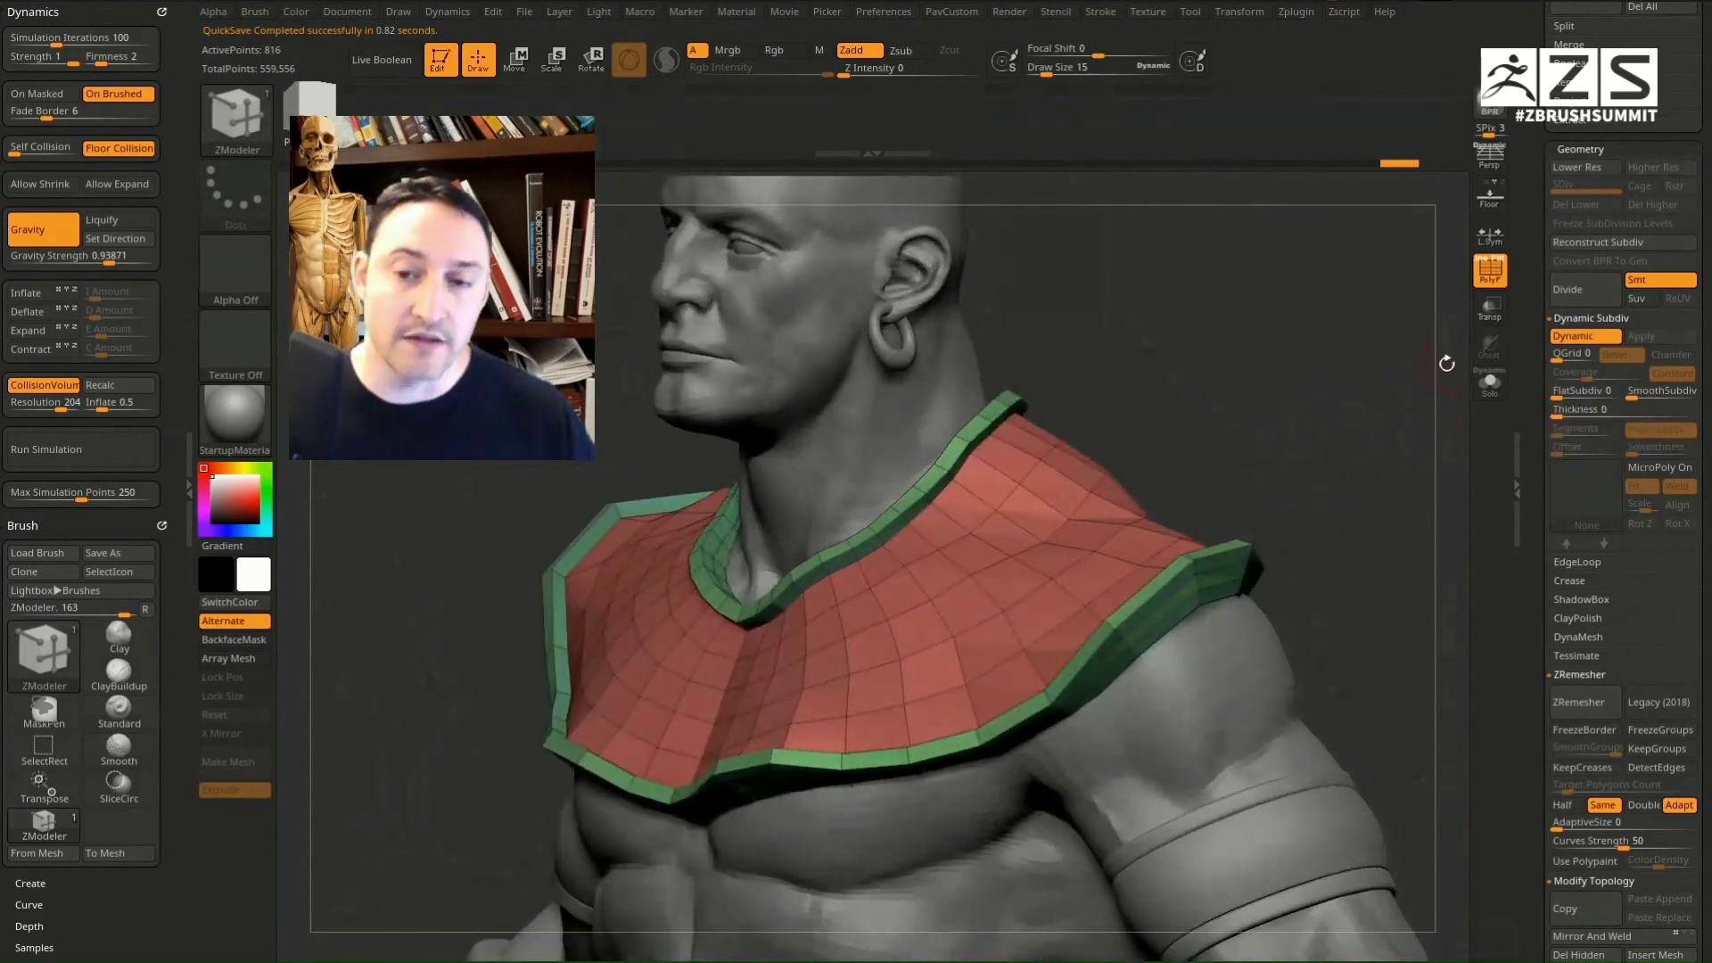
left_click(1649, 401)
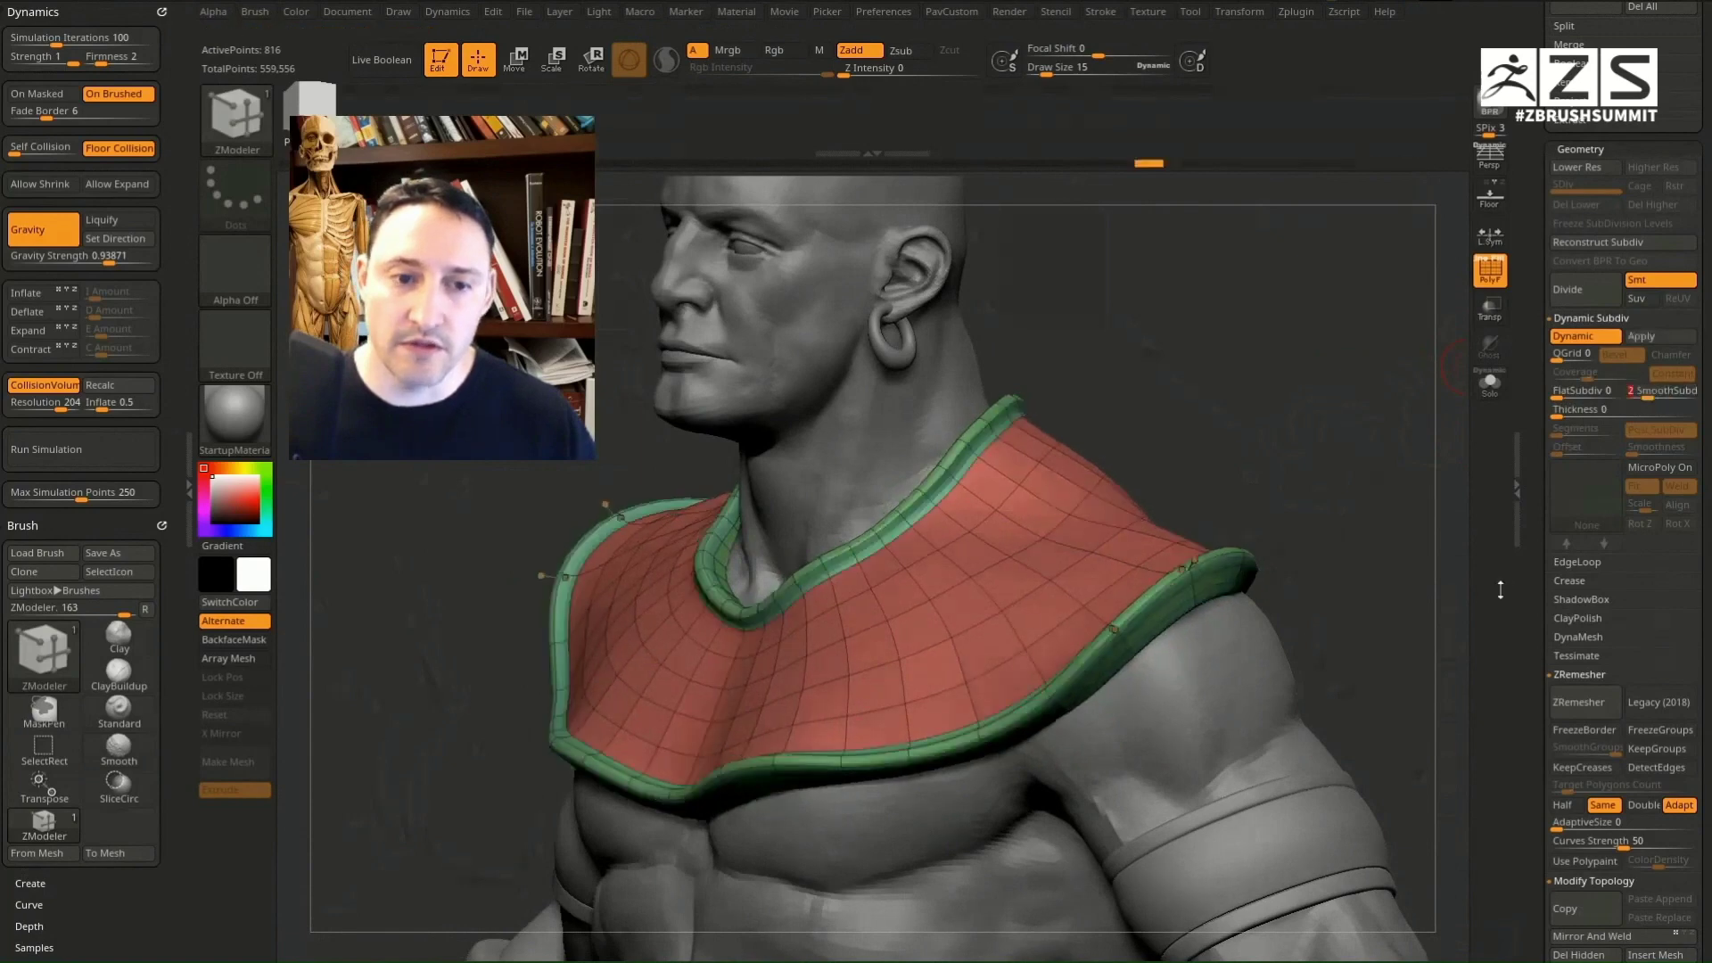
Step: Hide the polyframe and compare the collar with and without Dynamic Subdiv smoothing from several angles
left_click(1490, 268)
left_click_drag(1383, 485, 1383, 440)
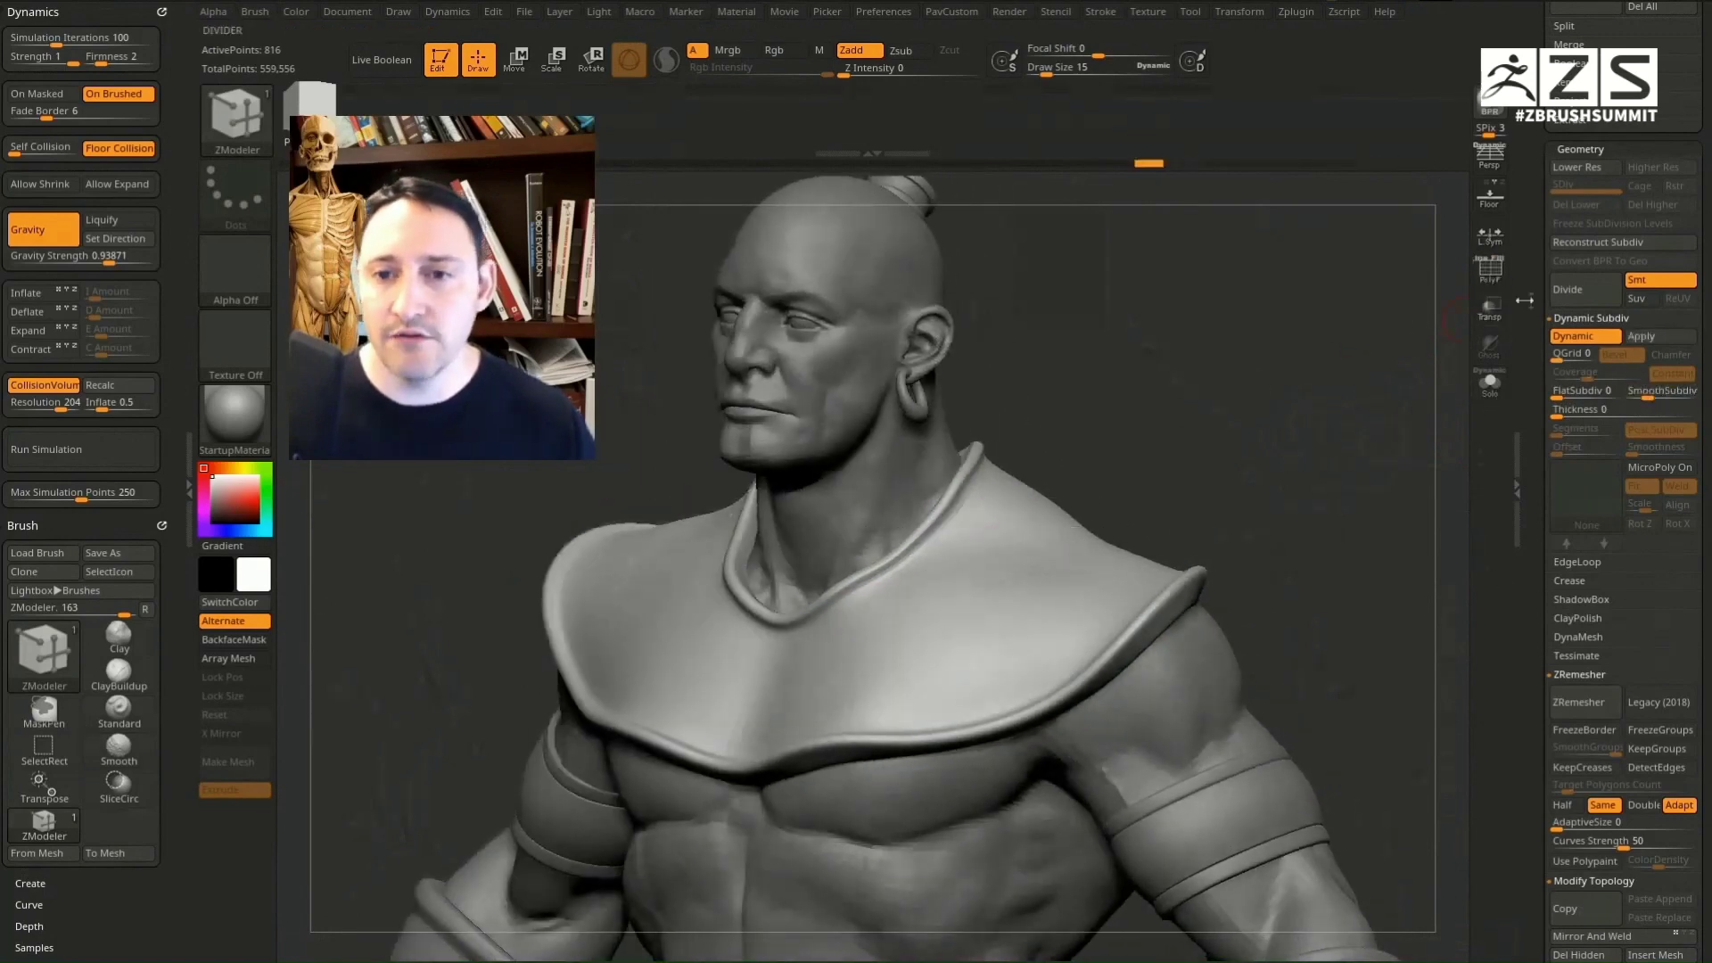
mouse_move(1382, 411)
left_mouse_down()
mouse_move(1266, 417)
mouse_move(1372, 407)
left_mouse_up()
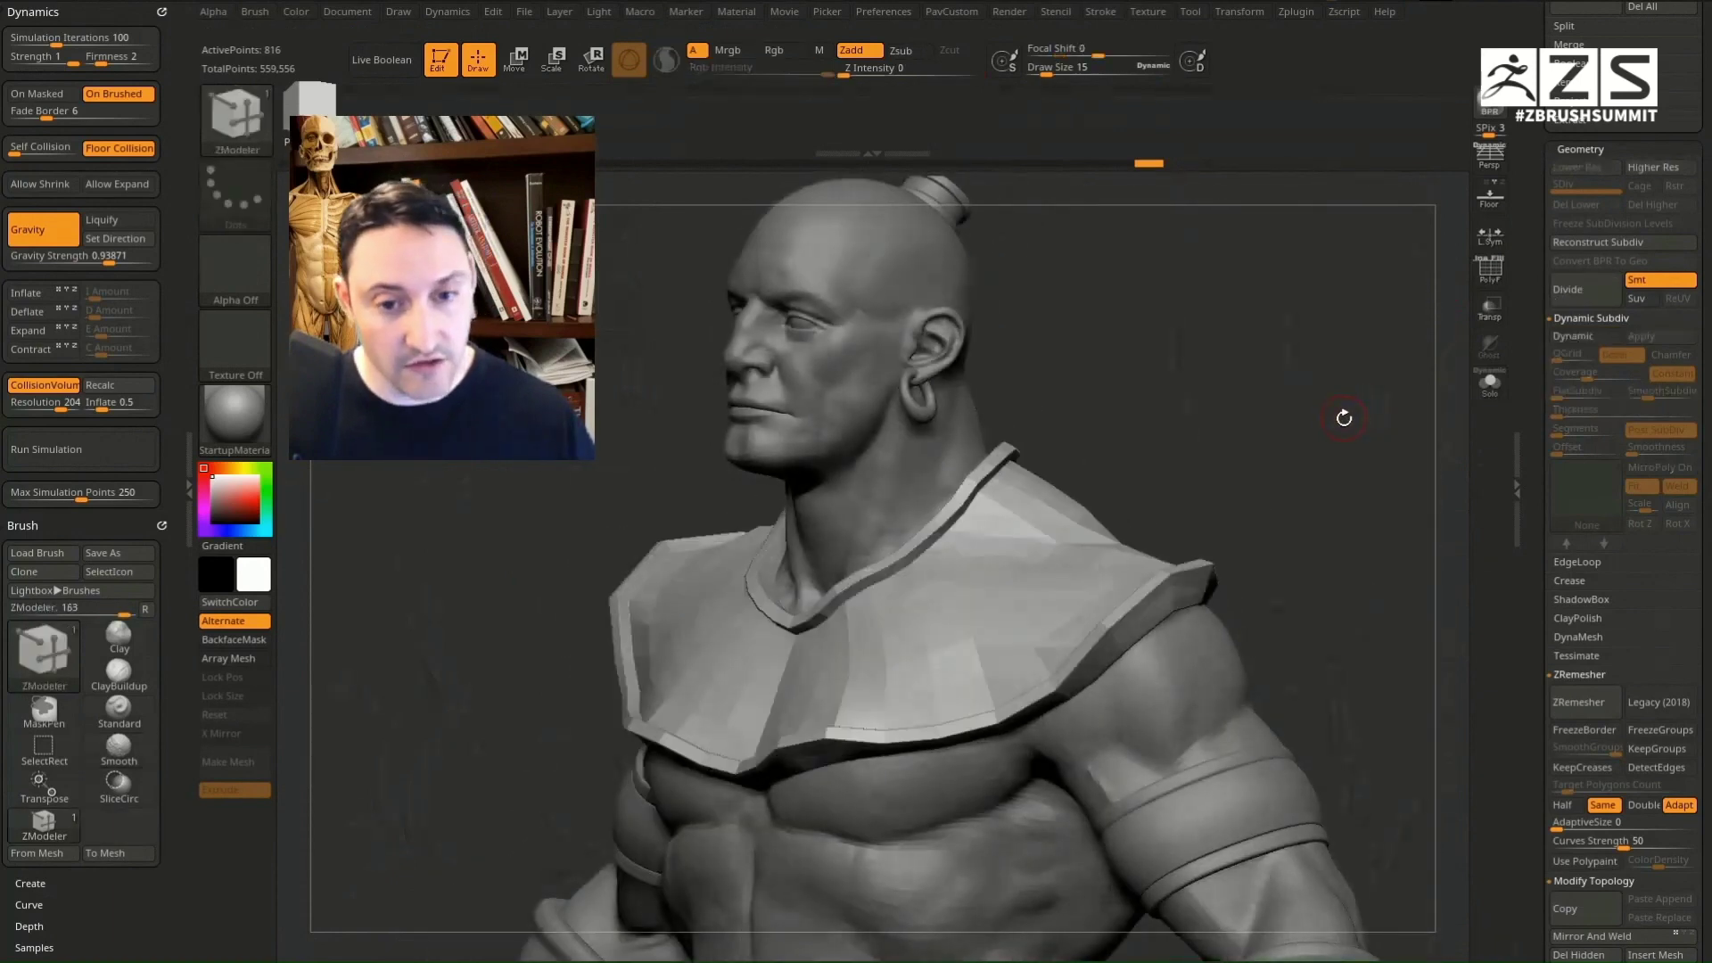
left_click_drag(1337, 413, 1258, 400)
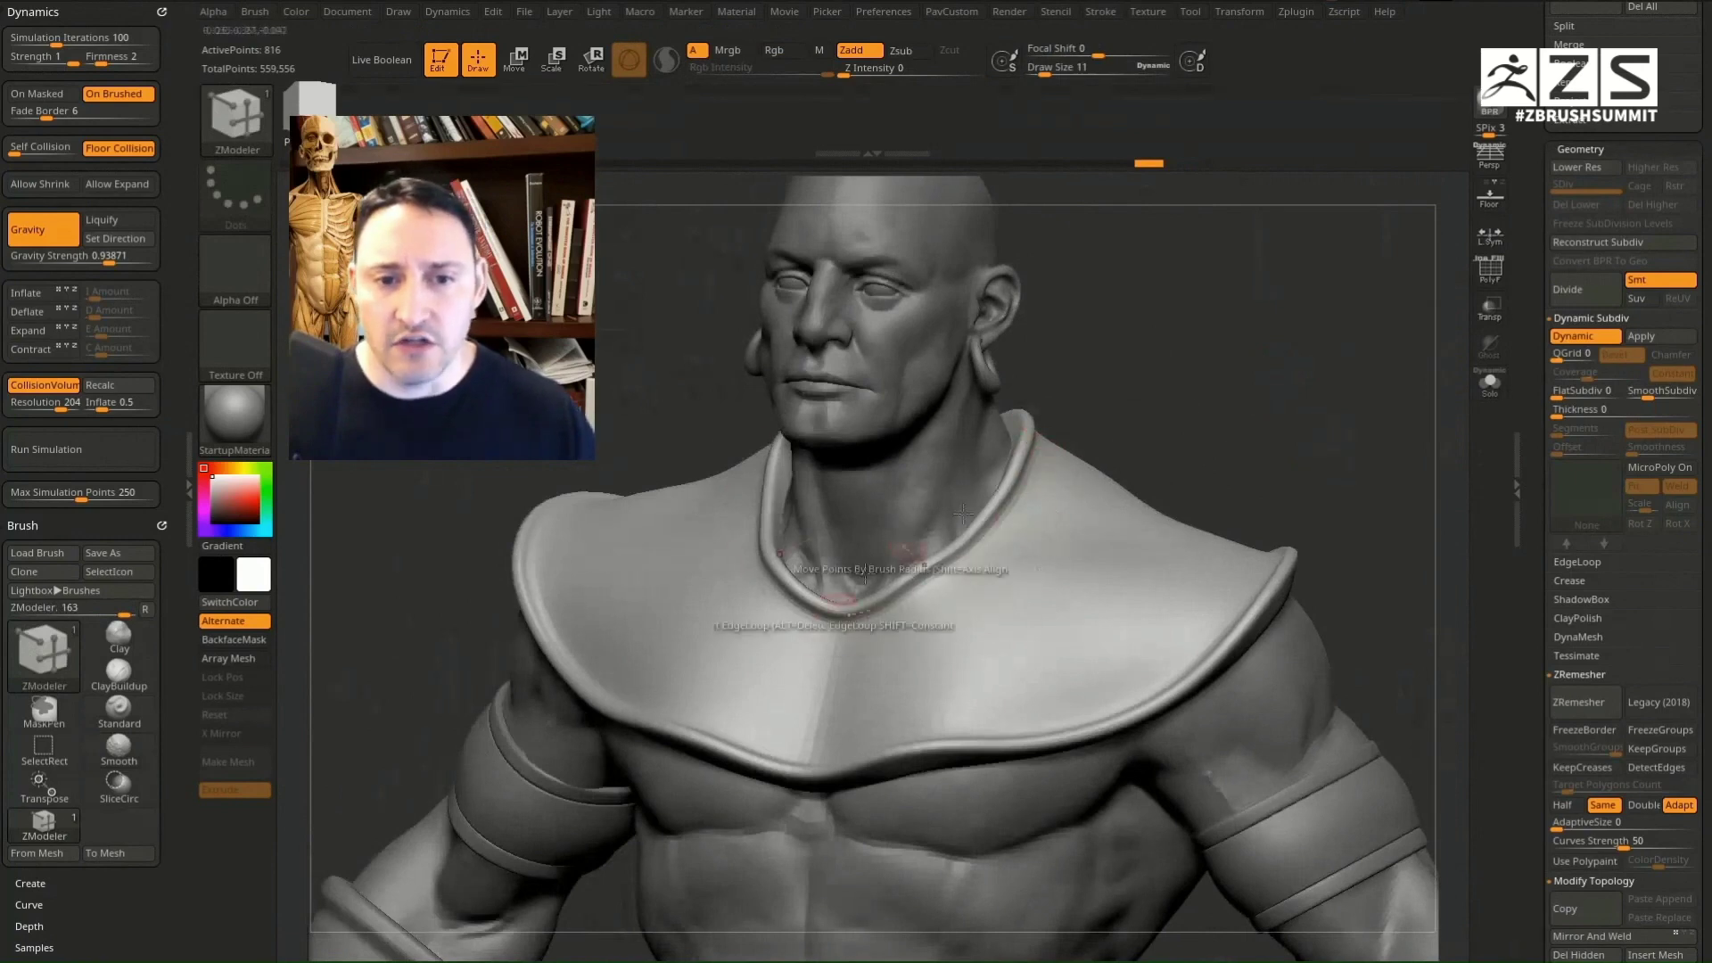
Step: Take the character out of Edit mode and draw a PolyMesh3D star on the canvas in Edit mode
left_click_drag(1531, 424, 1504, 612)
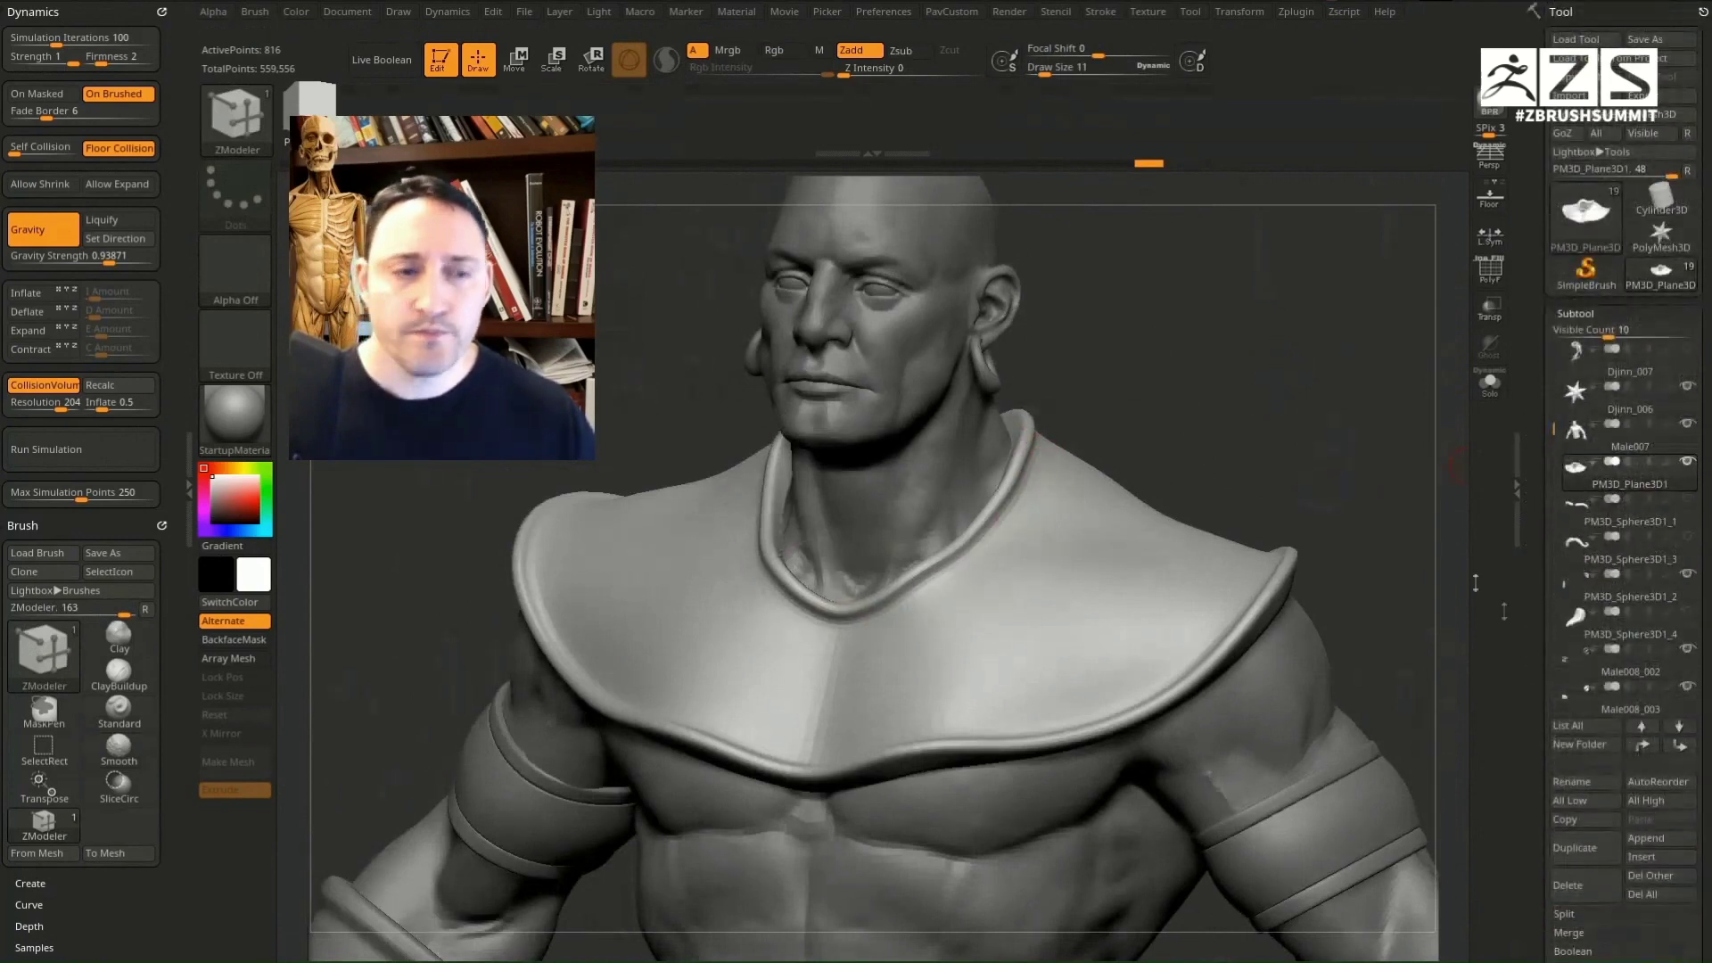
left_click(441, 65)
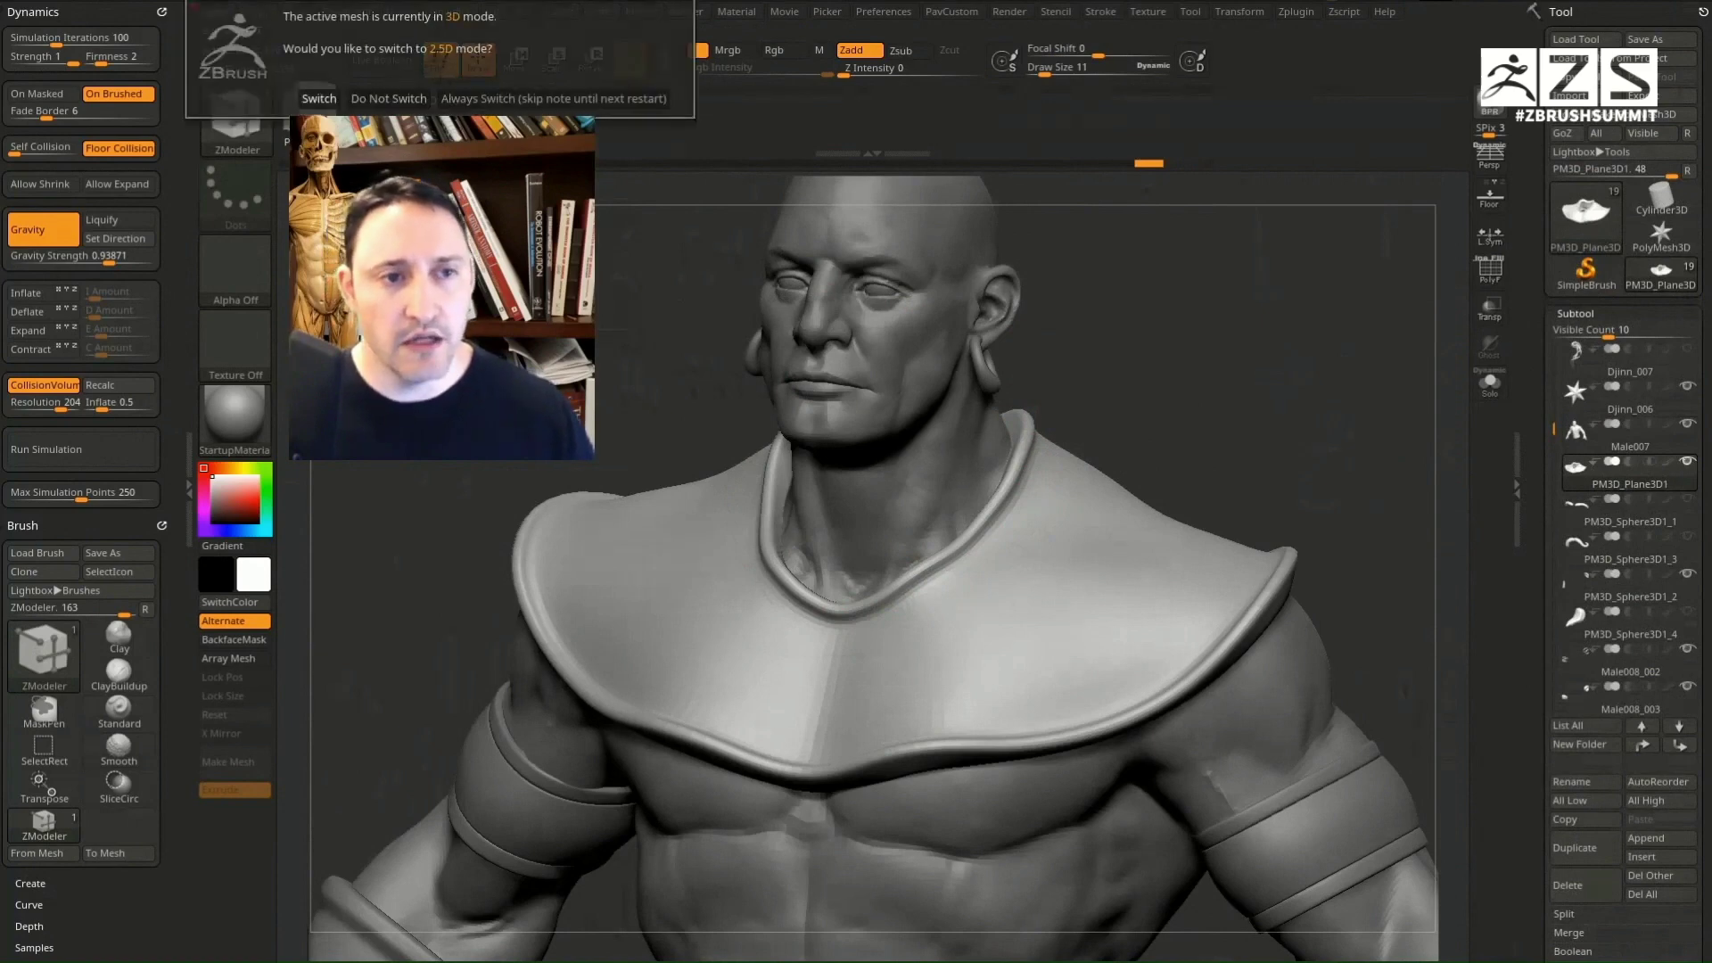
left_click(553, 98)
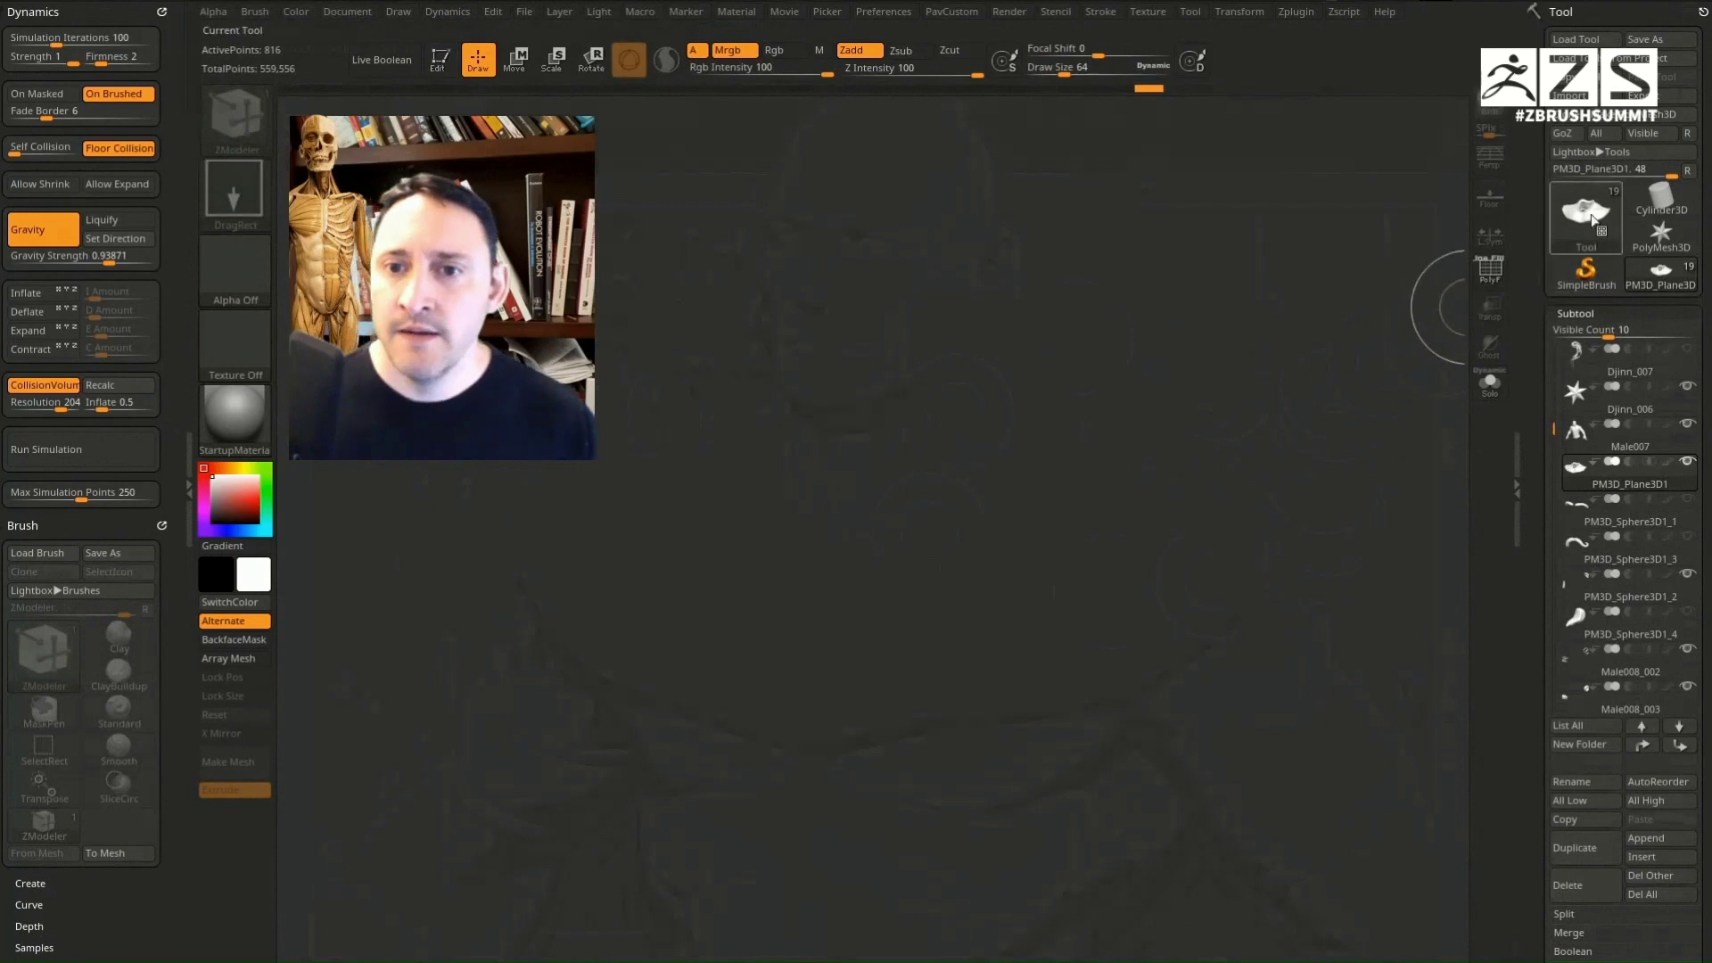
left_click(1585, 215)
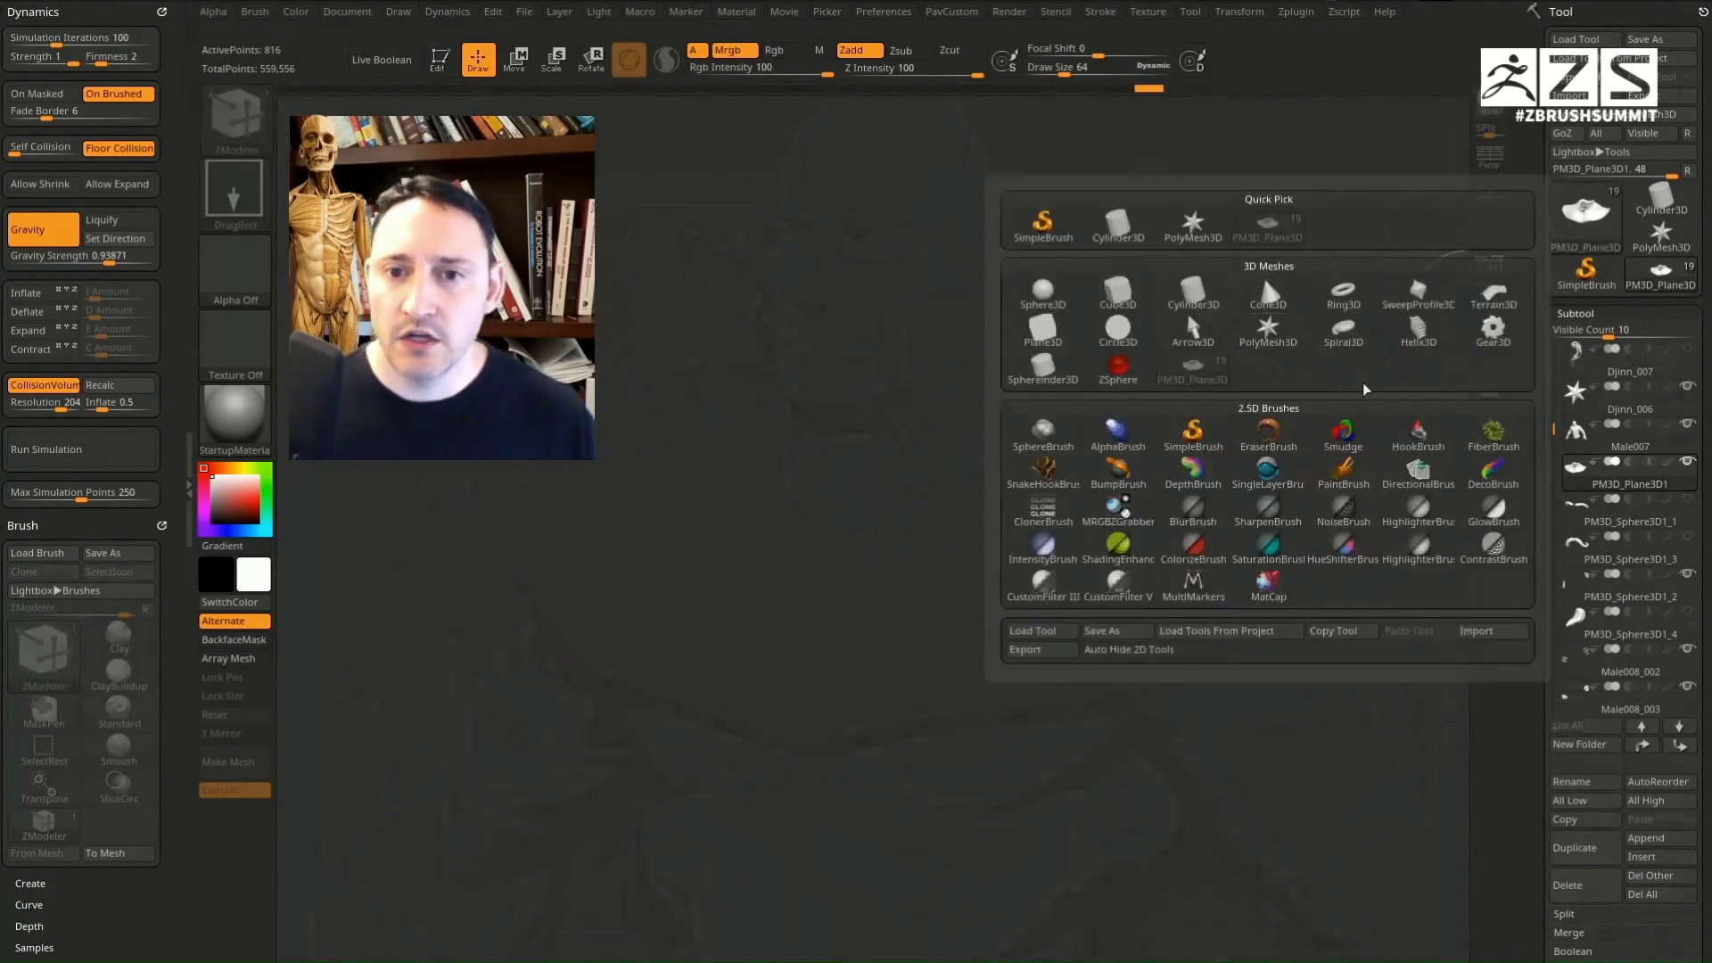
left_click(1268, 330)
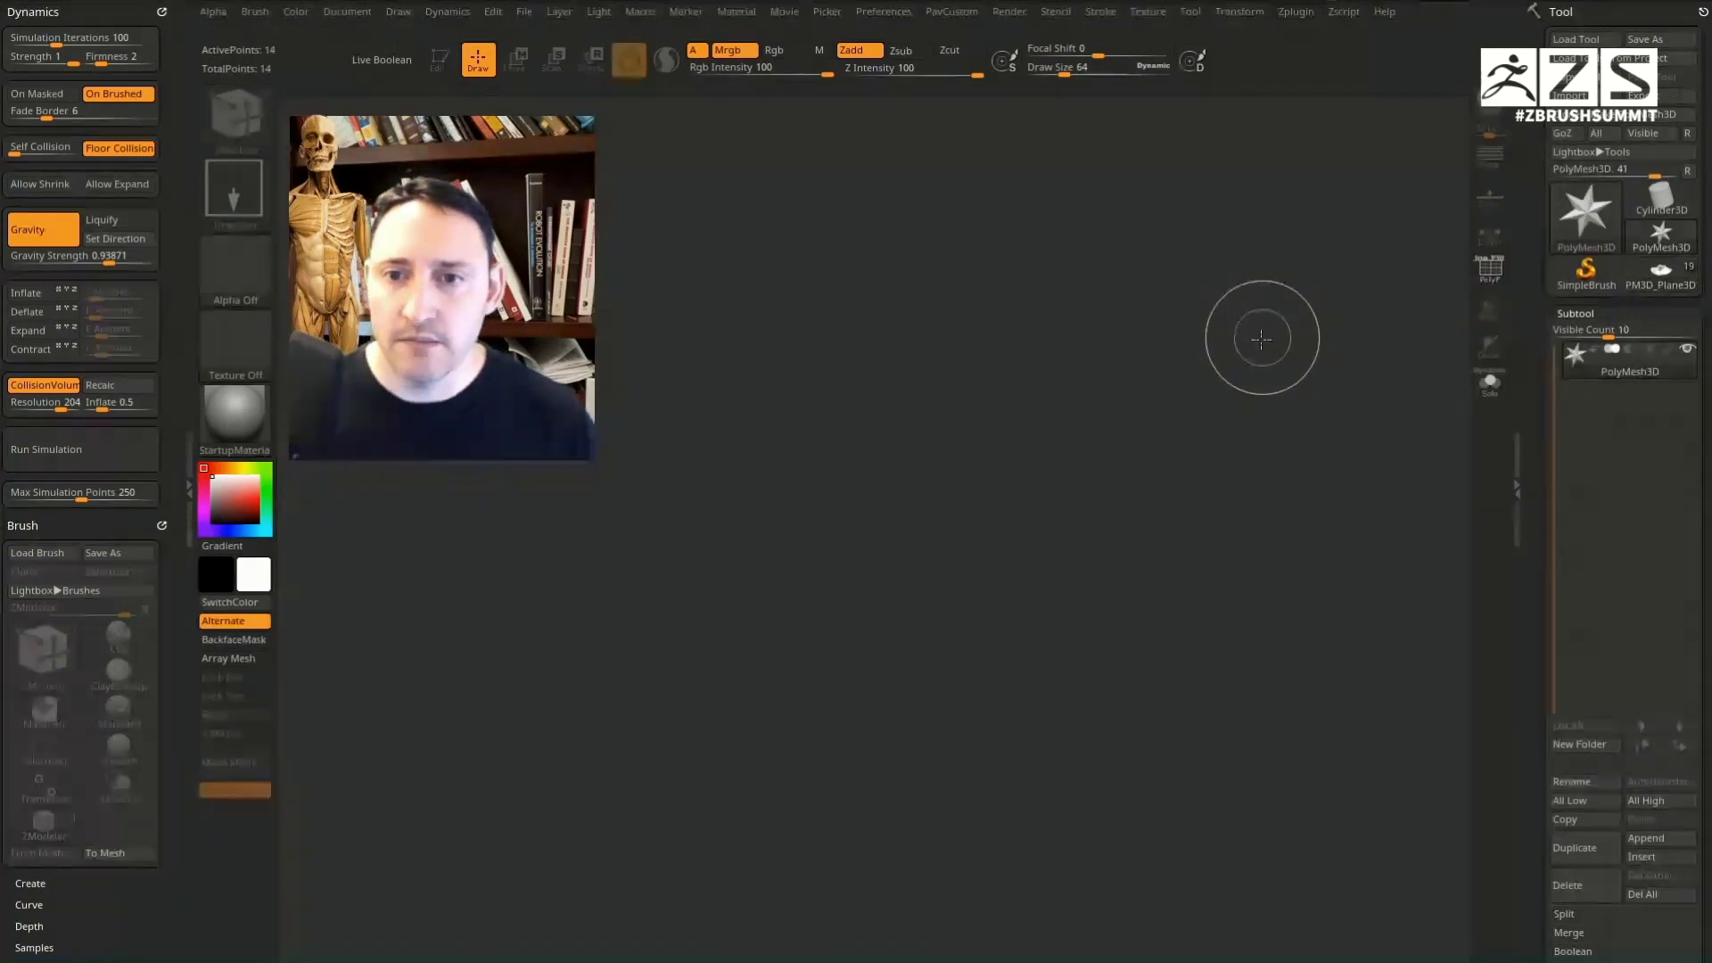
left_click_drag(791, 533, 814, 642)
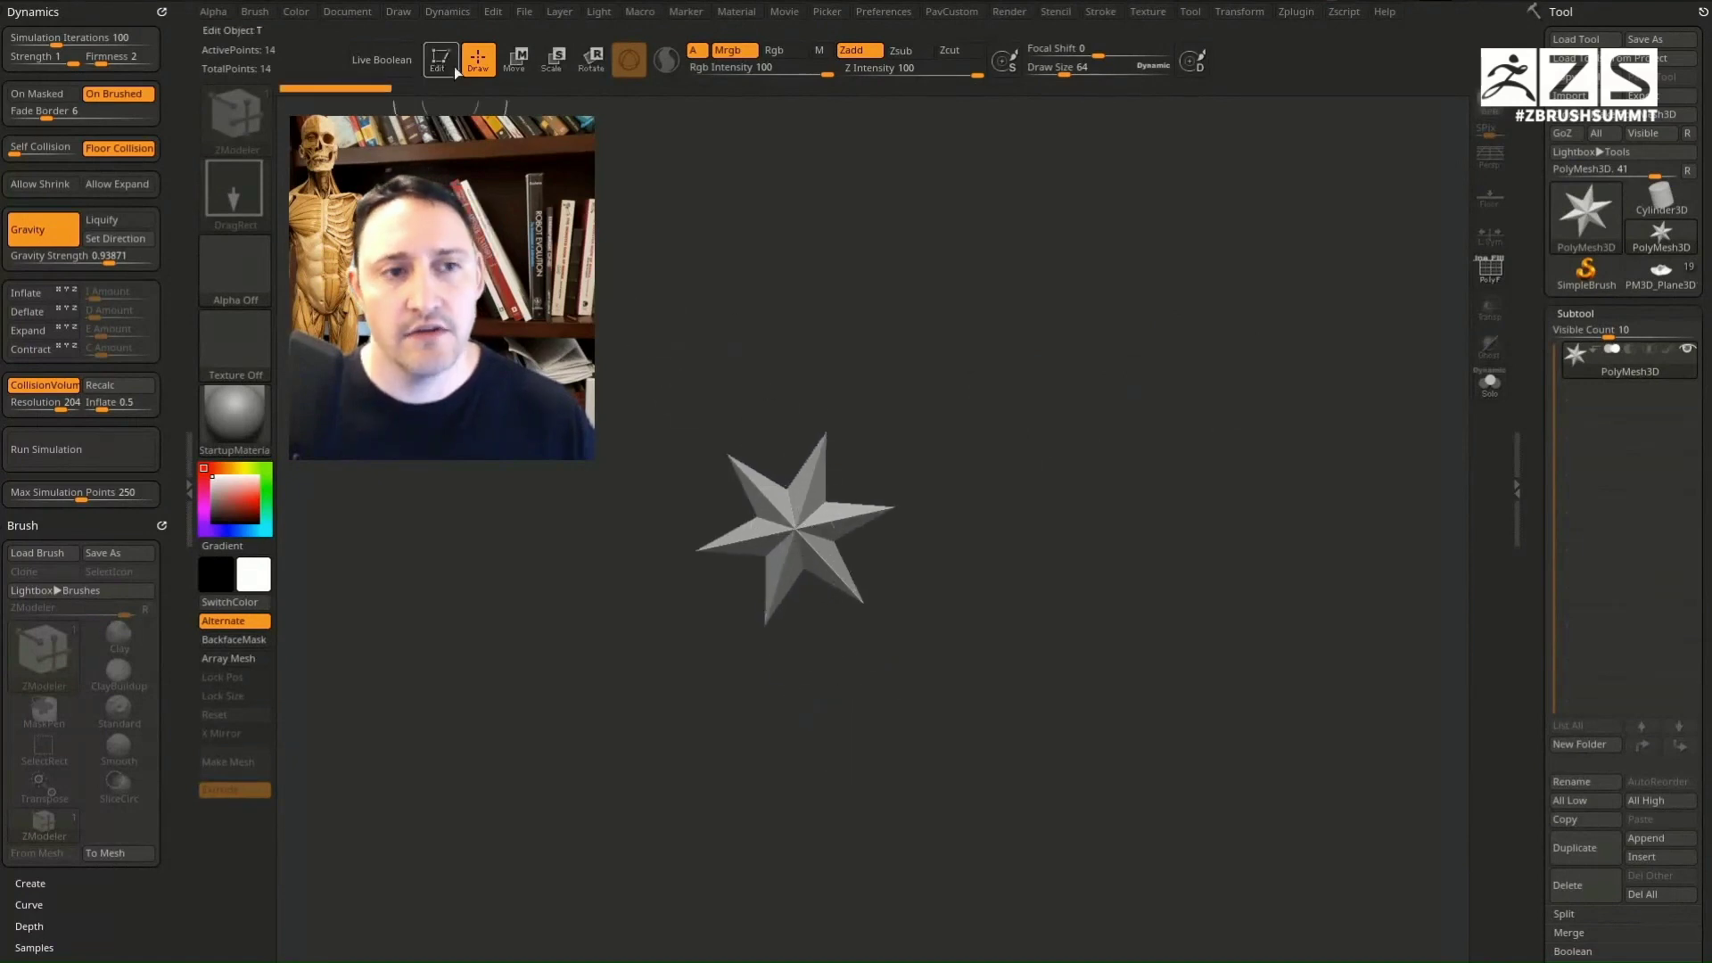
key("t")
Step: Switch to the Ring3D primitive and convert it into a polymesh
left_click_drag(1532, 703, 1573, 562)
left_click(1573, 560)
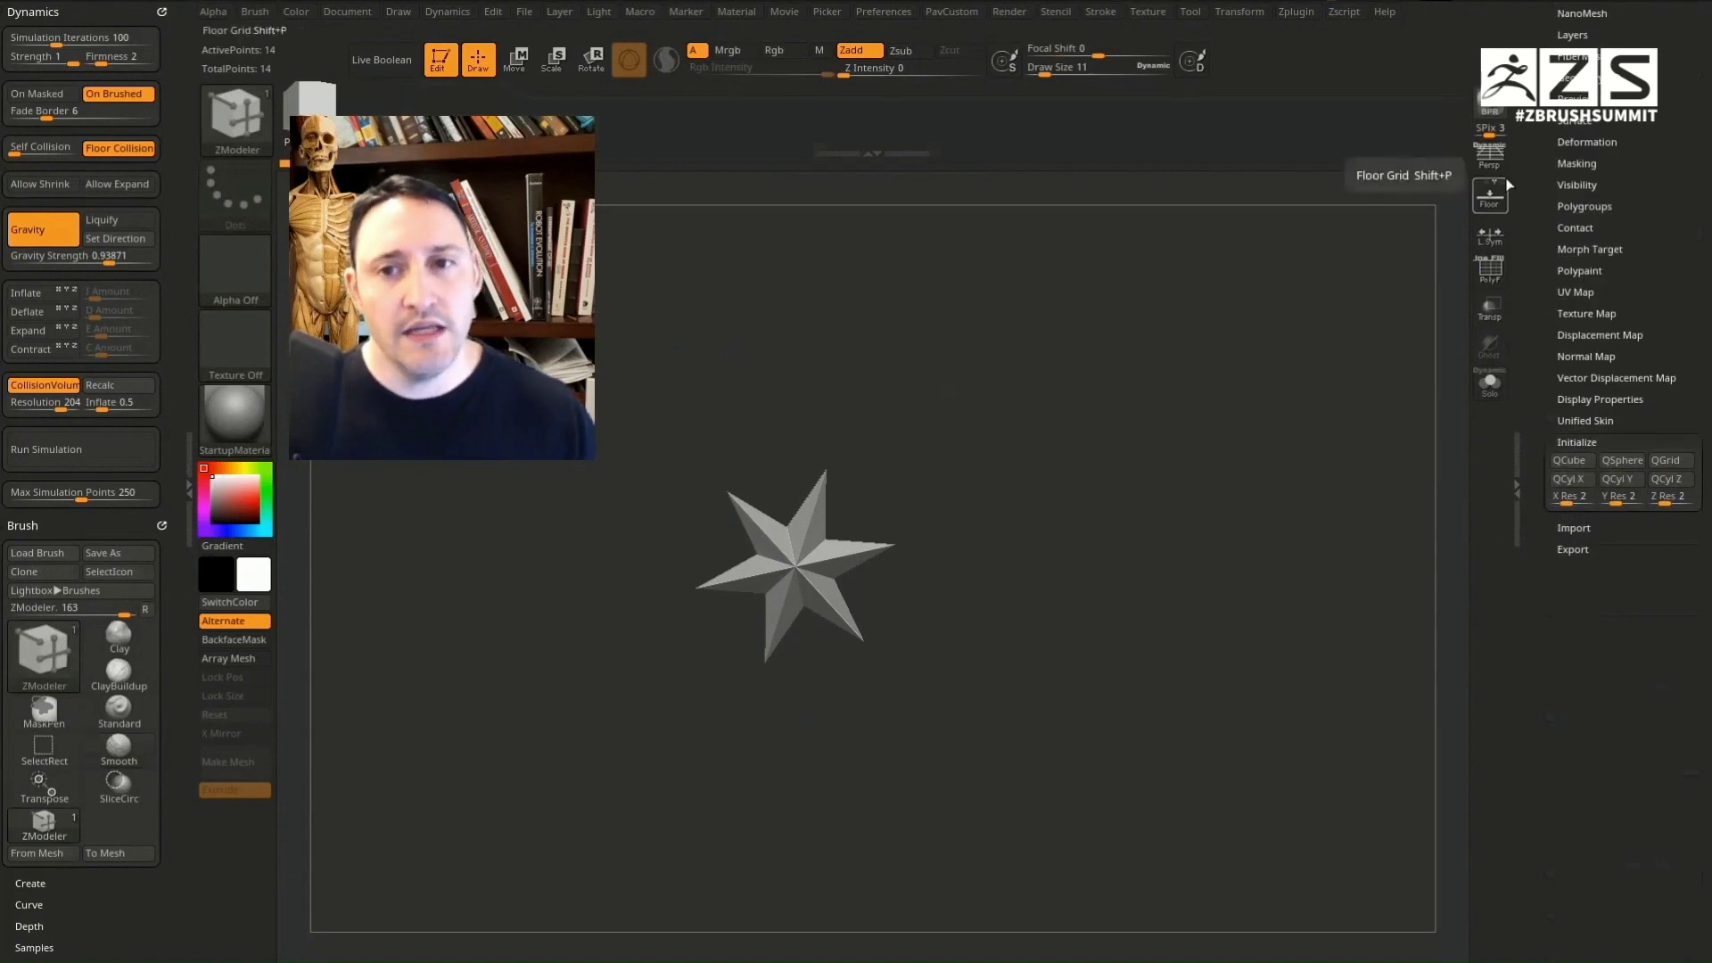
scroll(1549, 228, "up", 10)
scroll(1528, 362, "up", 10)
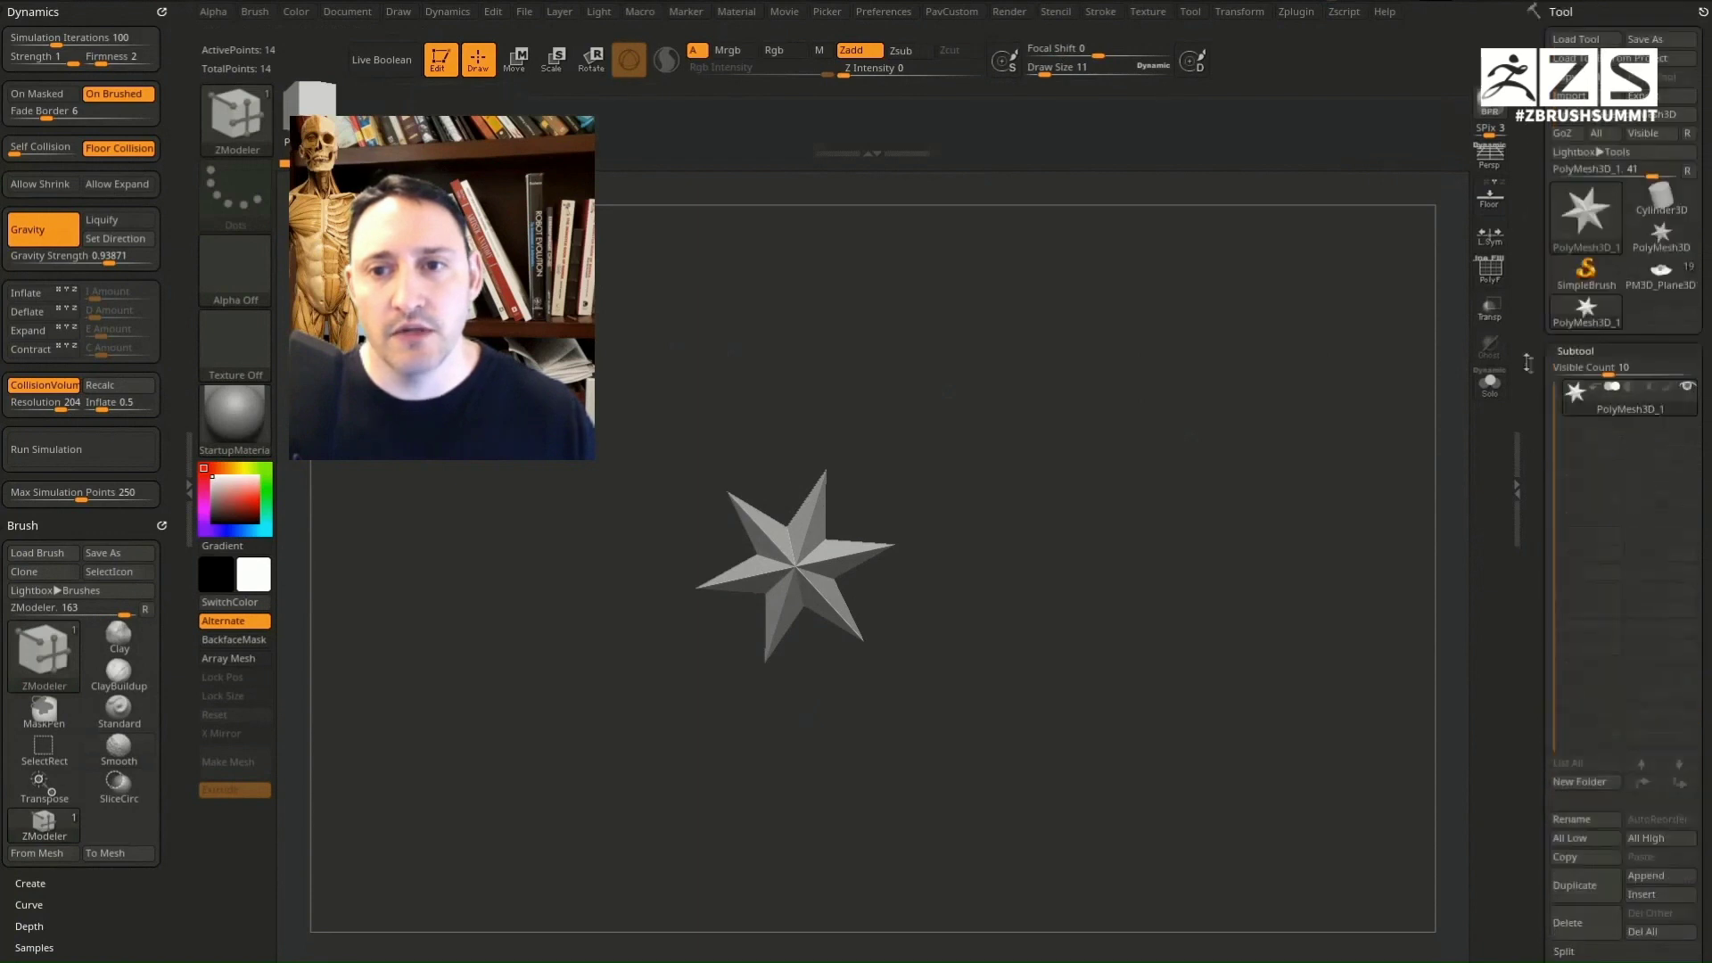
left_click(1585, 214)
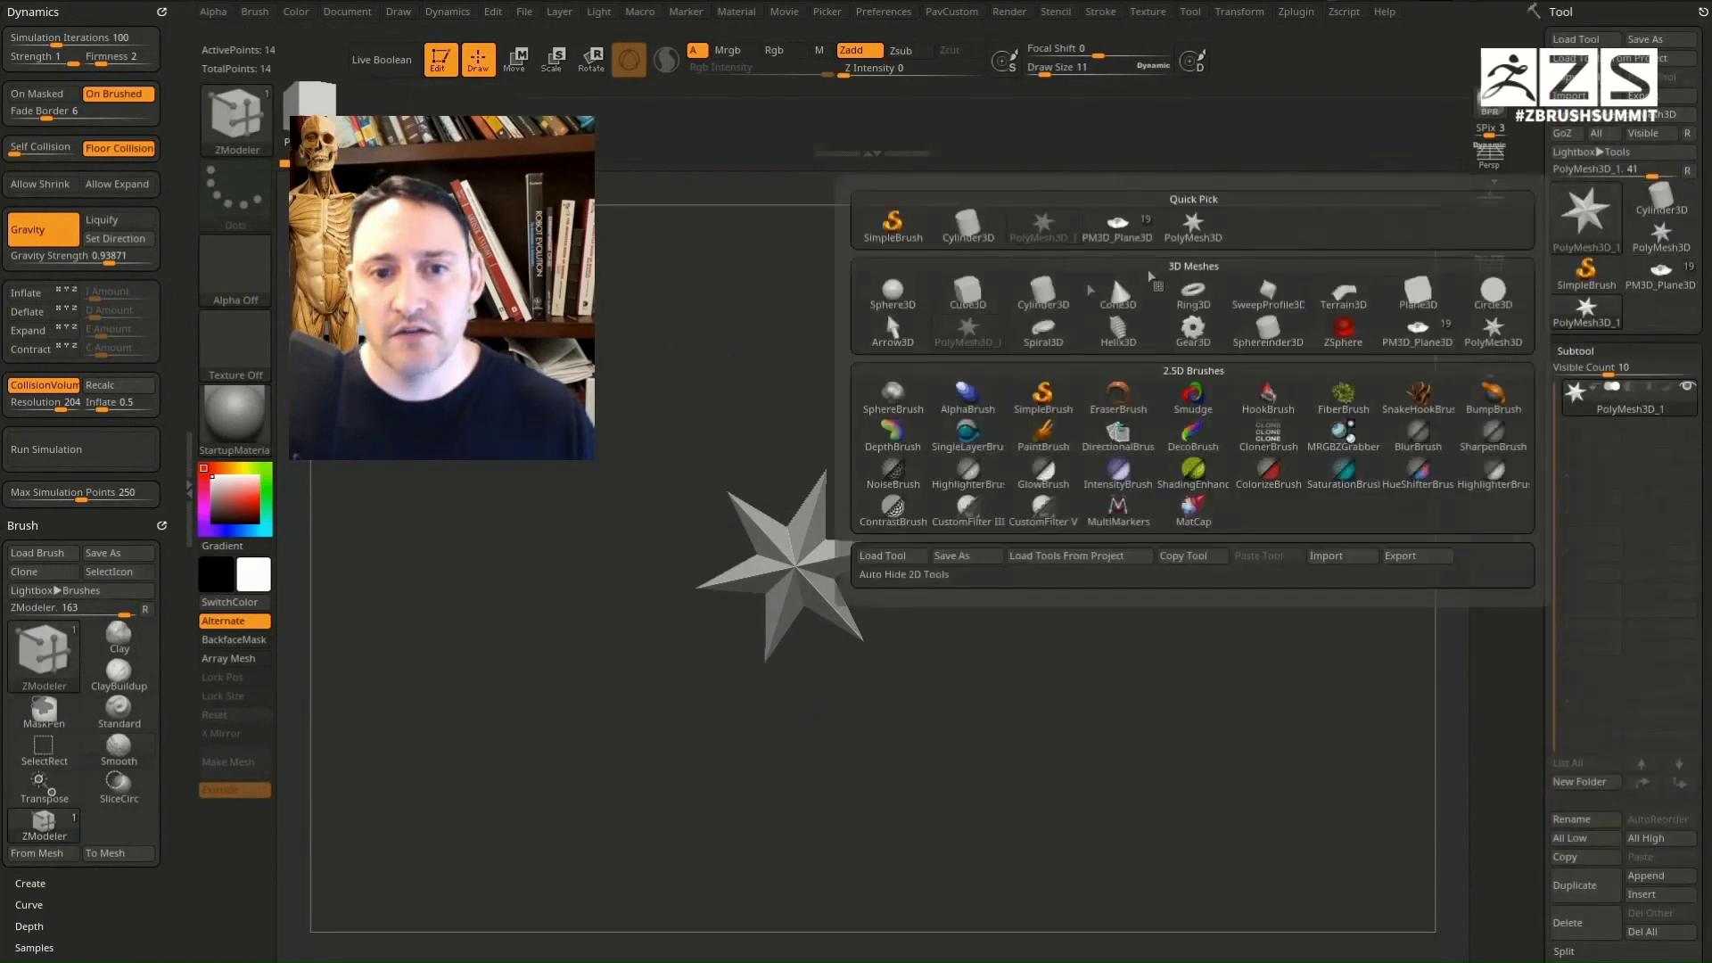
left_click(1194, 290)
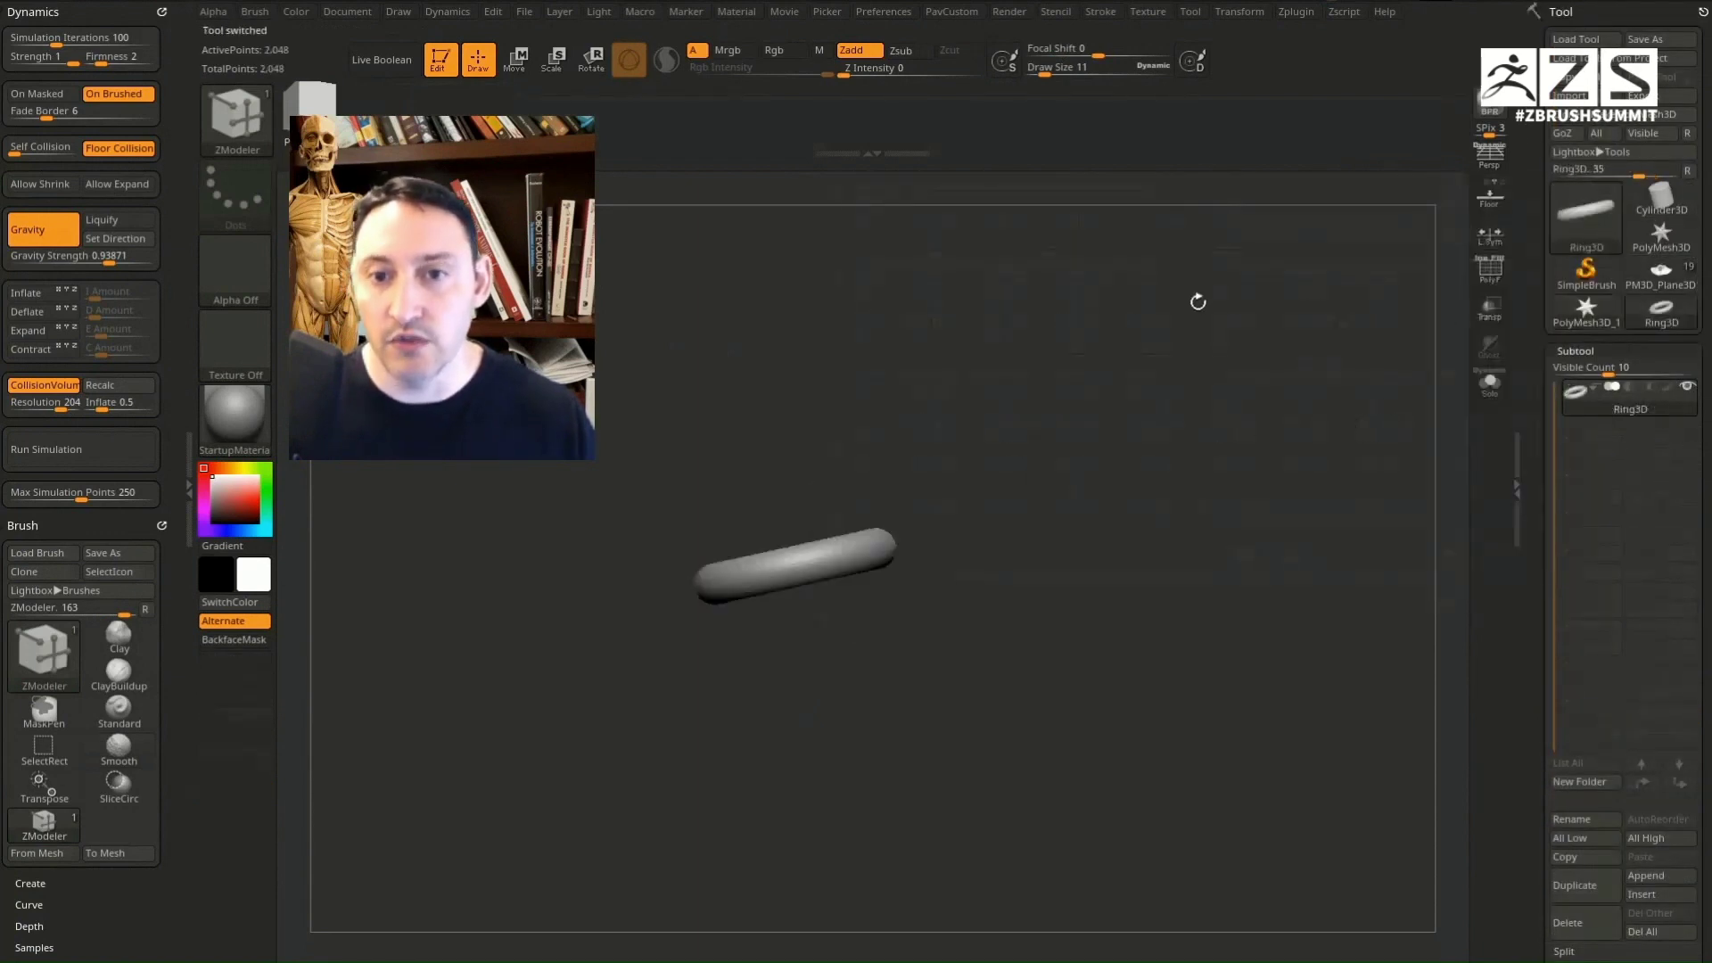
left_click(1624, 118)
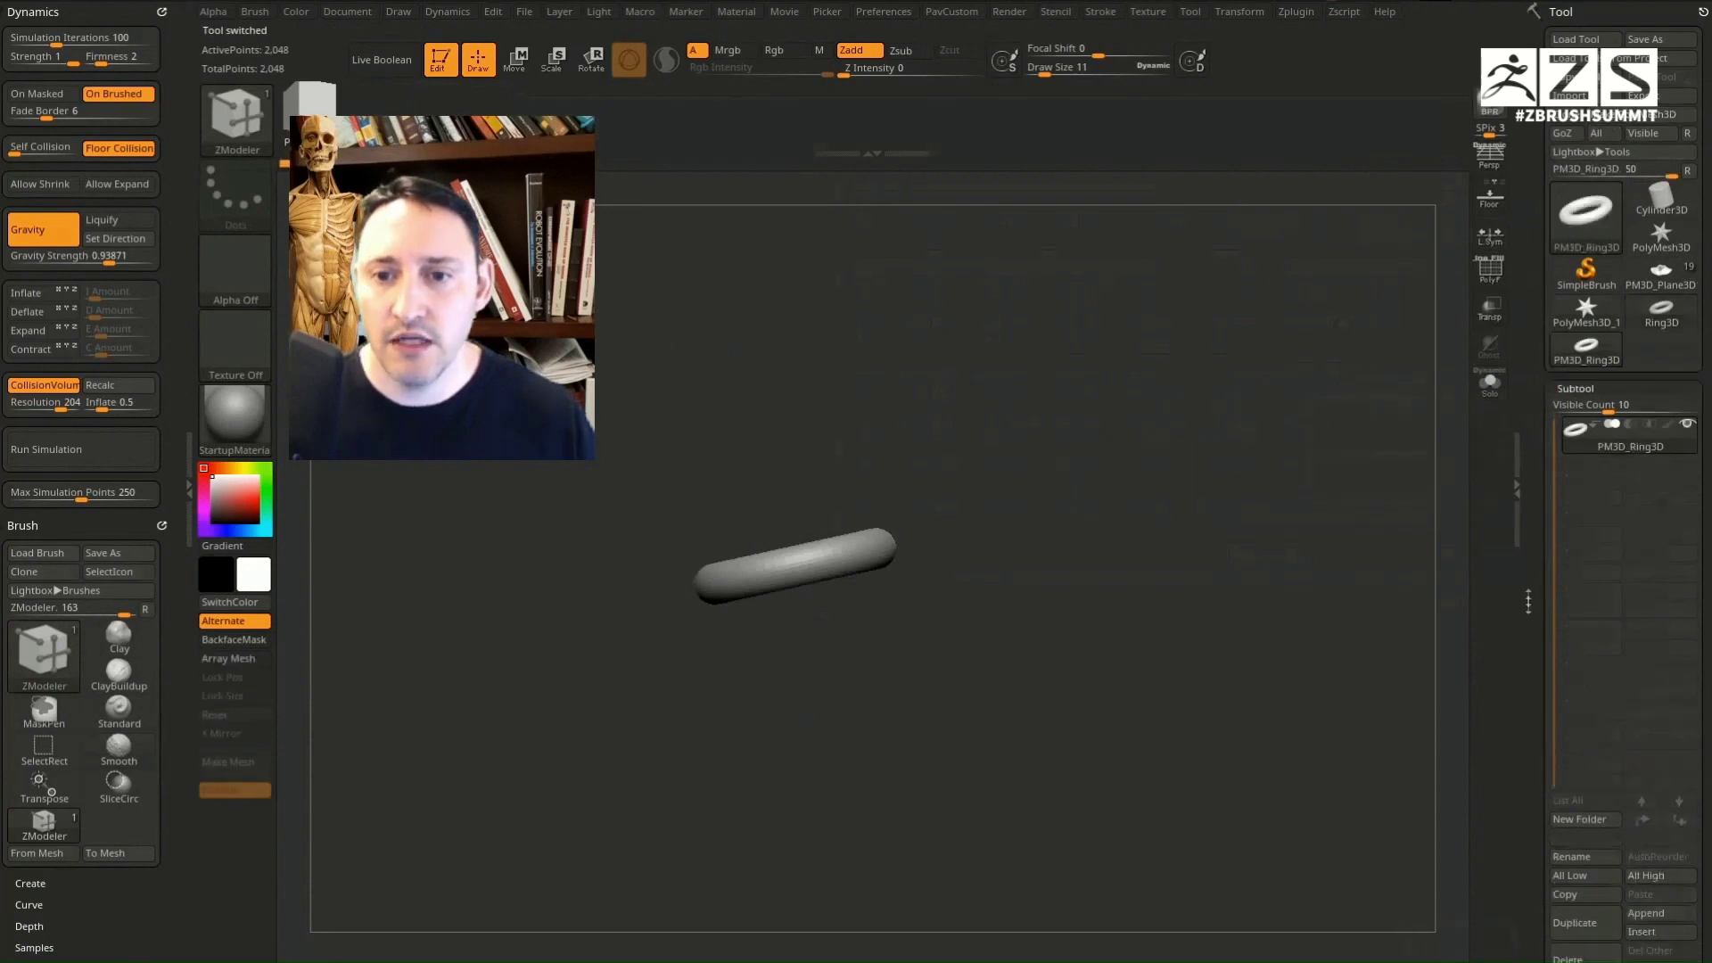
Step: Initialize the current mesh as a QCube and show its polyframe
left_click_drag(1525, 602, 1563, 578)
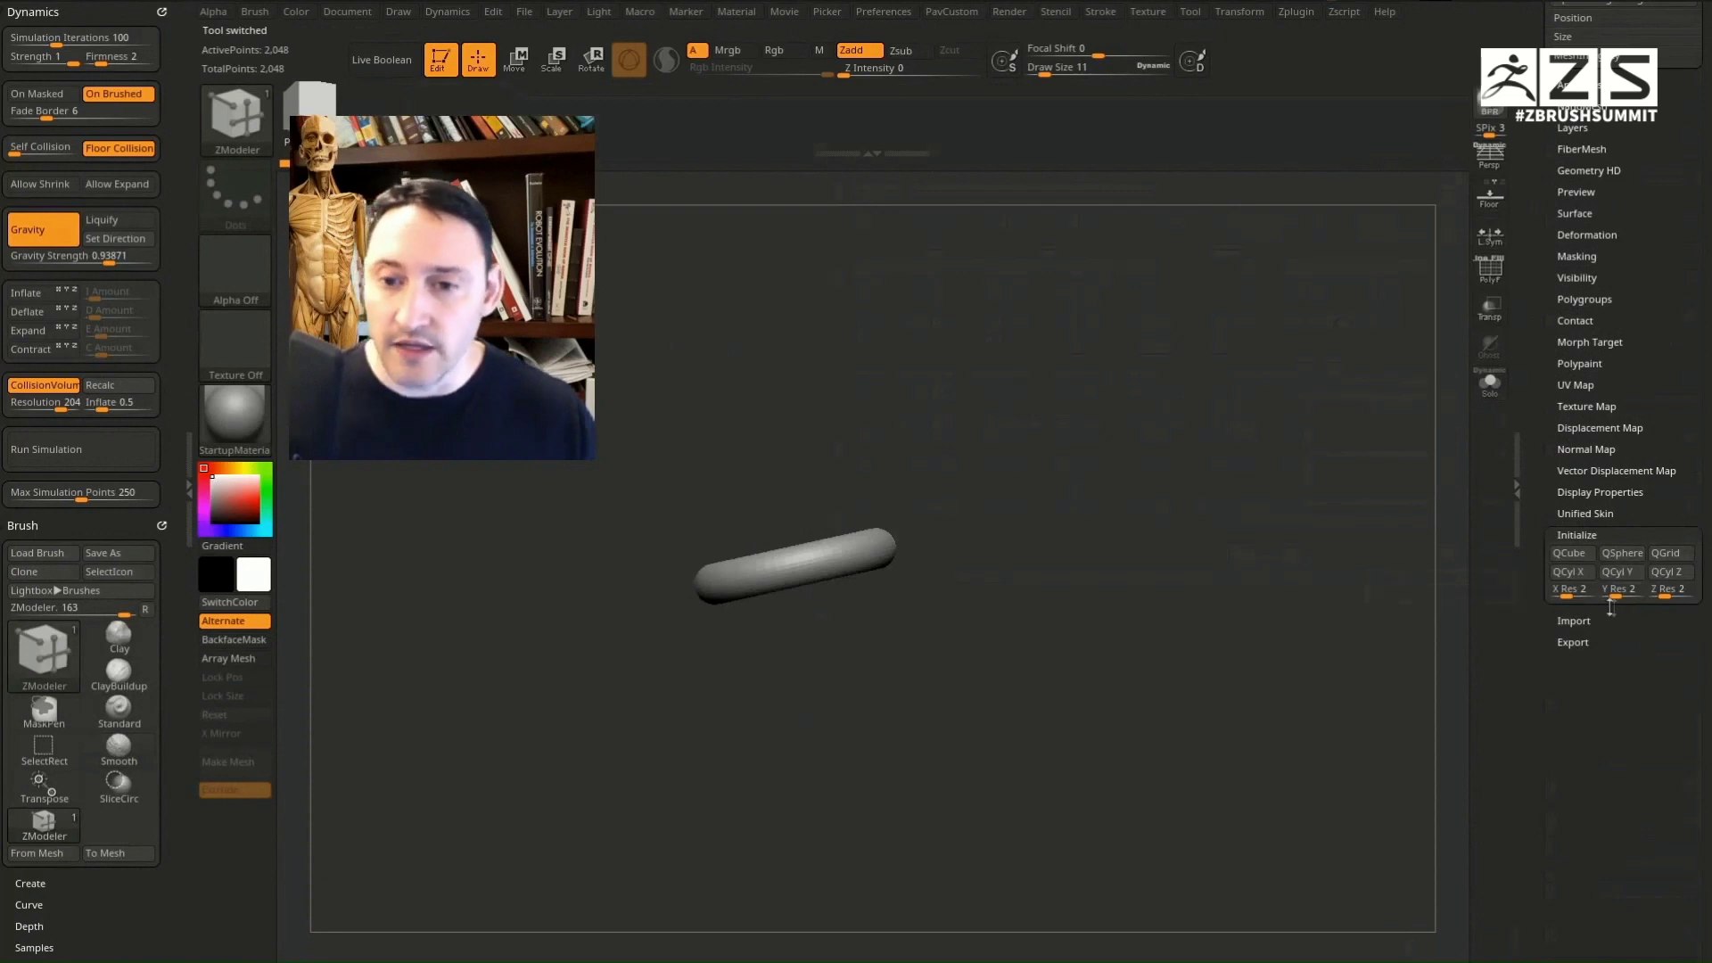
left_click(1583, 560)
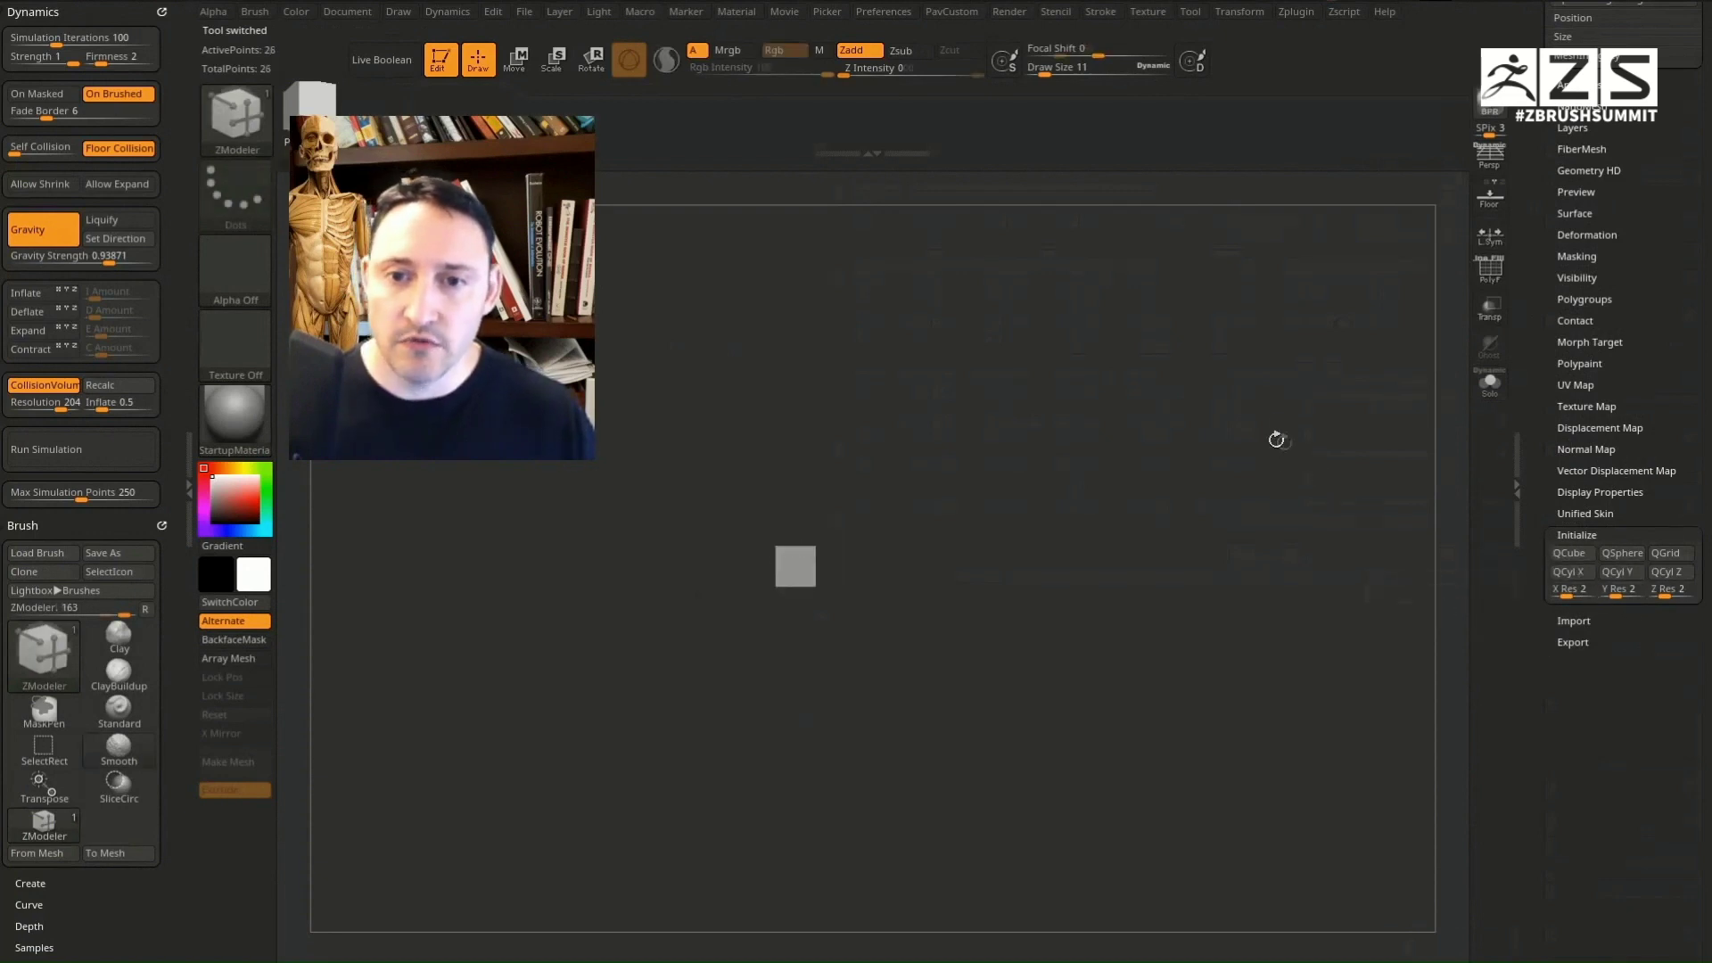
key("f")
left_click_drag(1276, 440, 1295, 609)
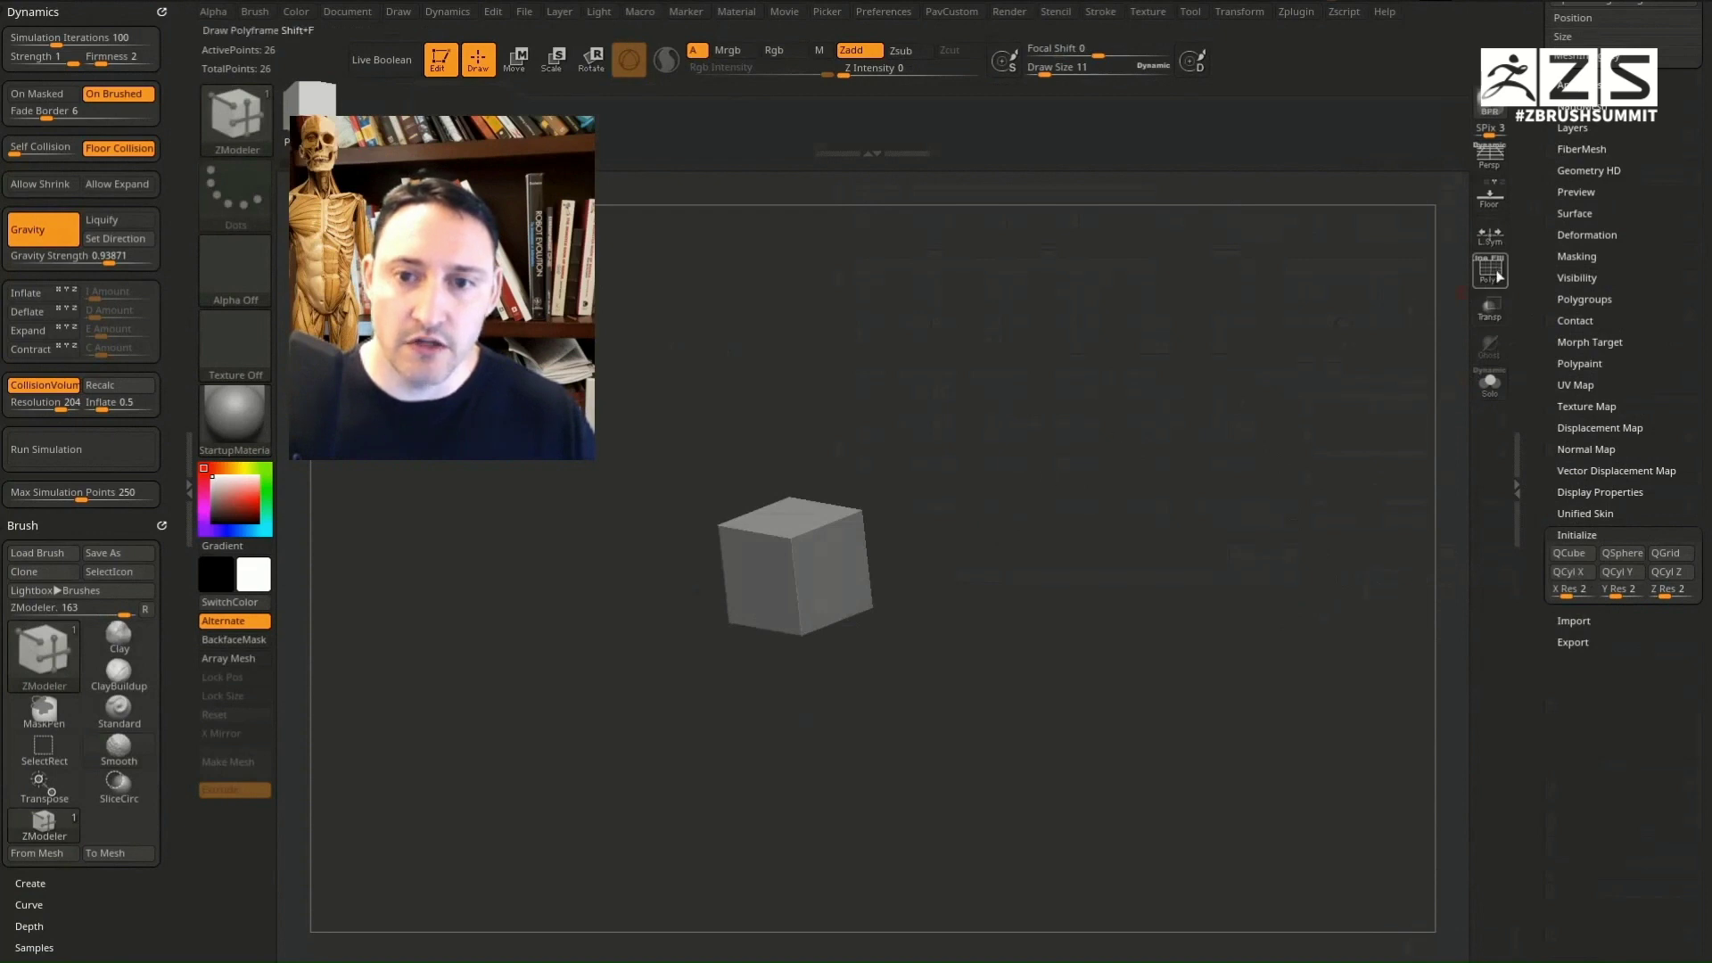
left_click(1496, 275)
Step: Stretch the cube along one axis into a long bar with the transform gizmo
left_click_drag(1284, 355, 1181, 522)
key("w")
left_click_drag(774, 573, 553, 680)
right_click_drag(895, 540, 920, 466)
left_click_drag(745, 531, 978, 526)
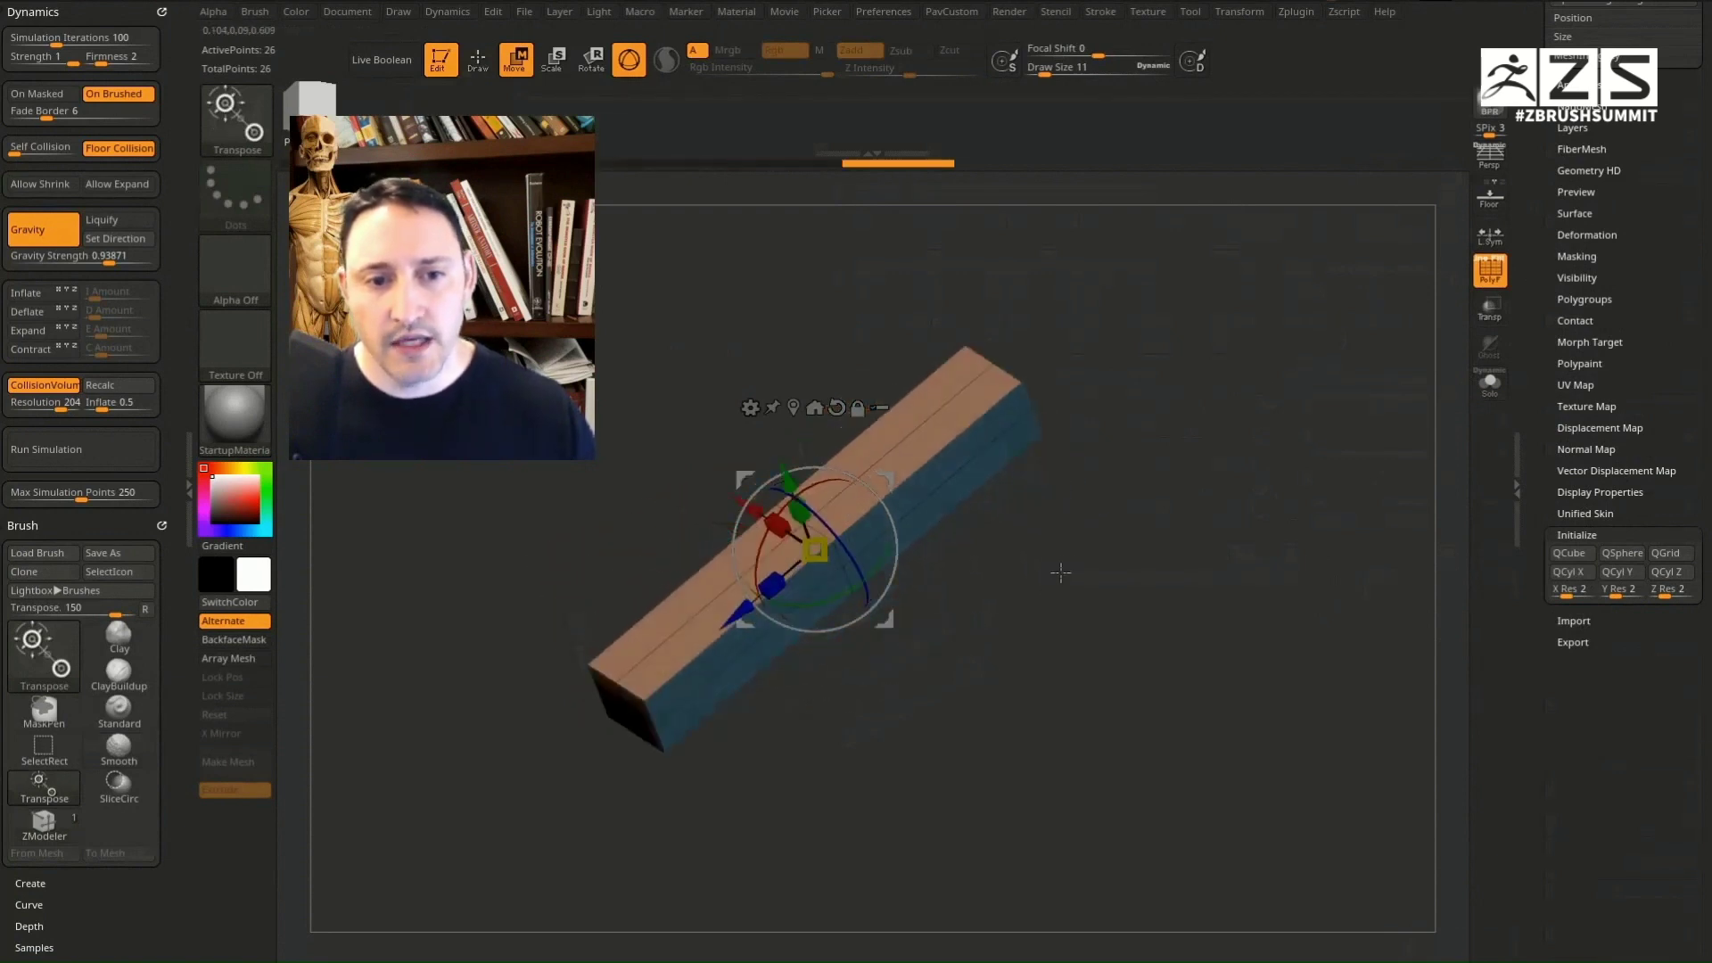
Step: Bevel the edge loop around the bar's middle using ZModeler's Bevel edge action
key("b")
key("z")
key("m")
mouse_move(1056, 540)
right_mouse_down()
mouse_move(1030, 465)
mouse_move(1041, 522)
right_mouse_up()
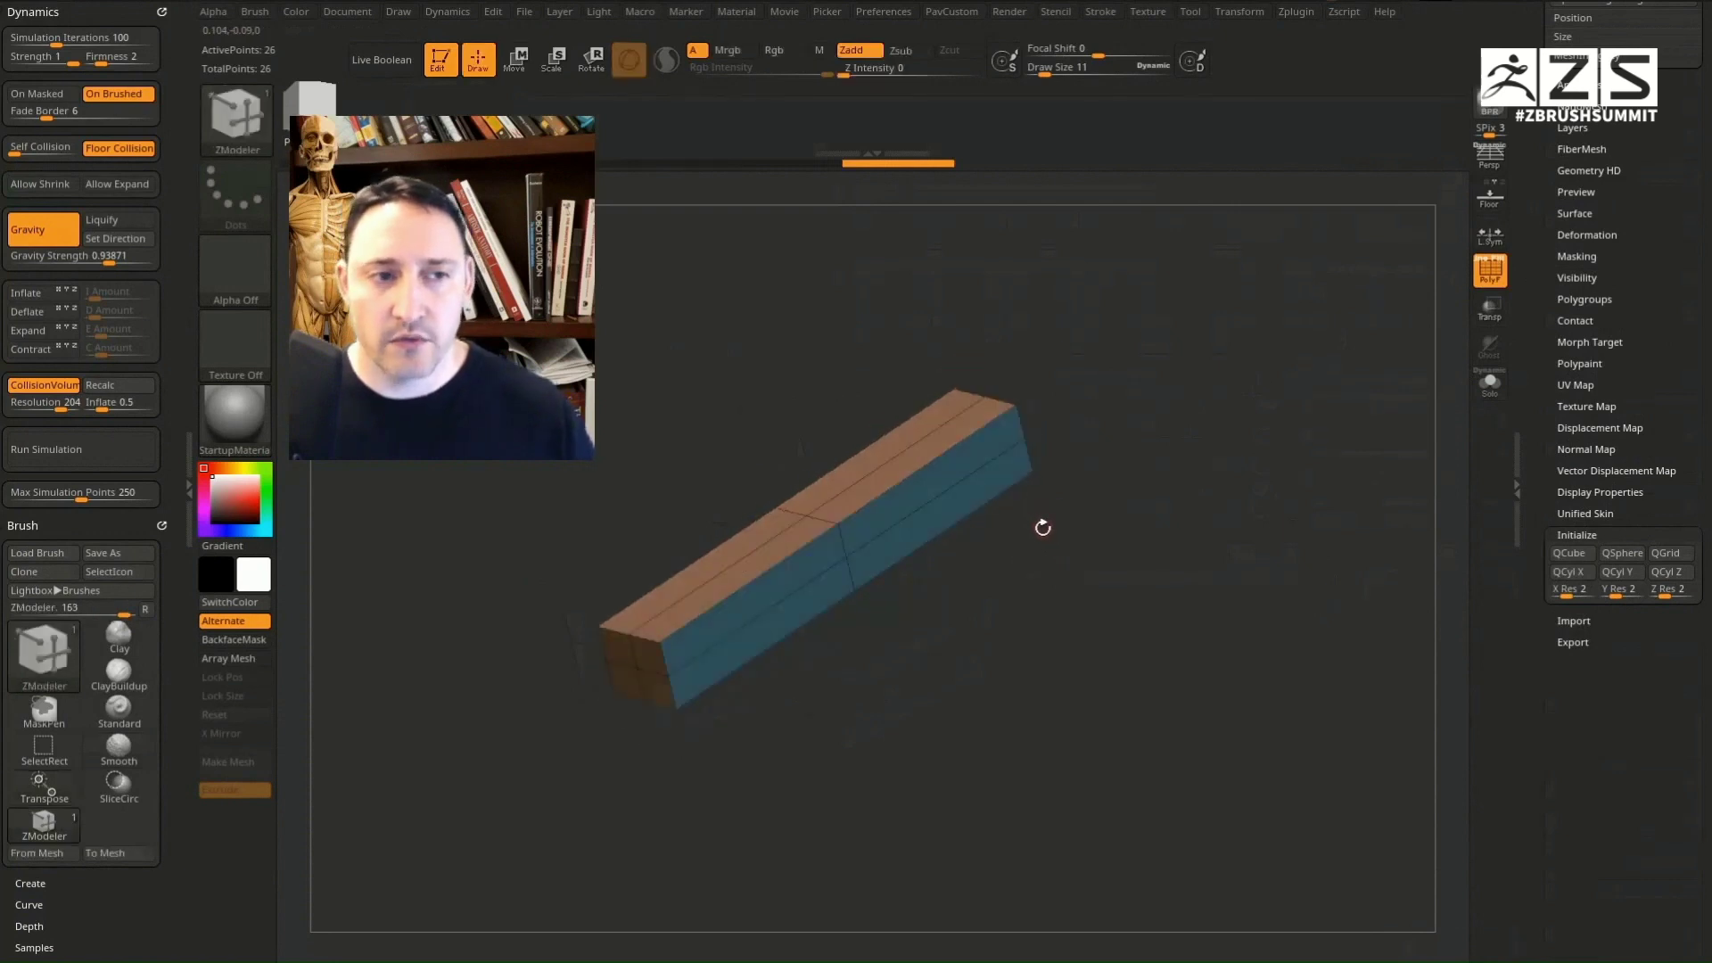
key("b")
key("Escape")
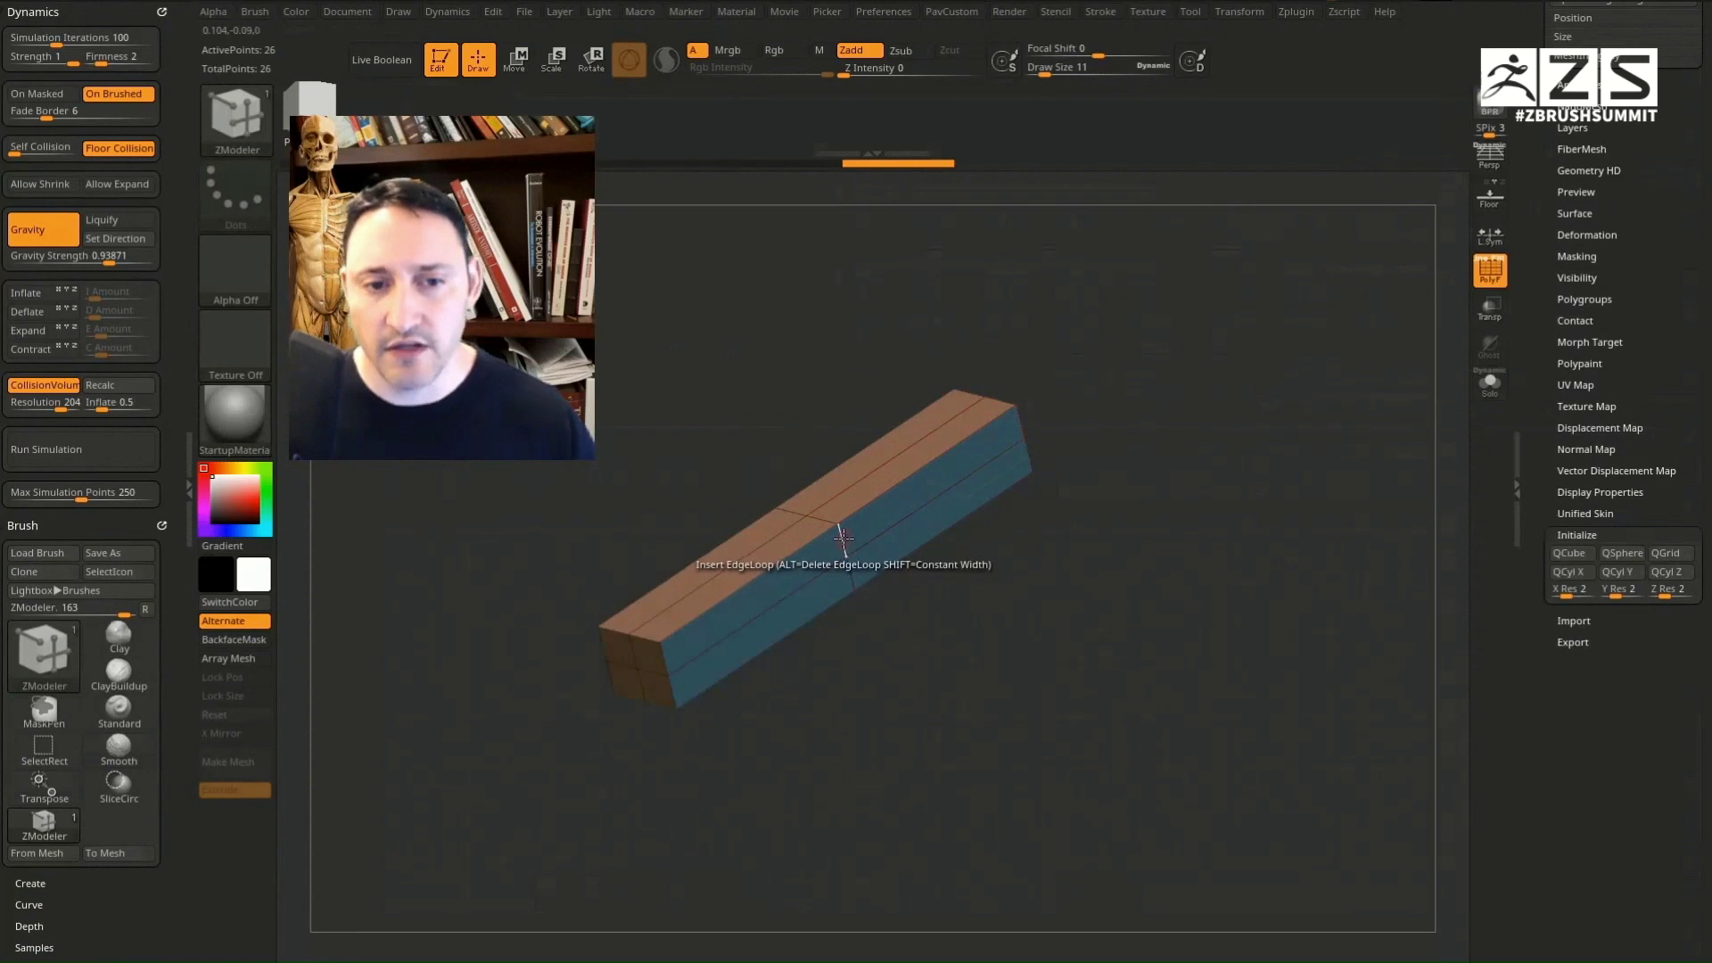
key("space")
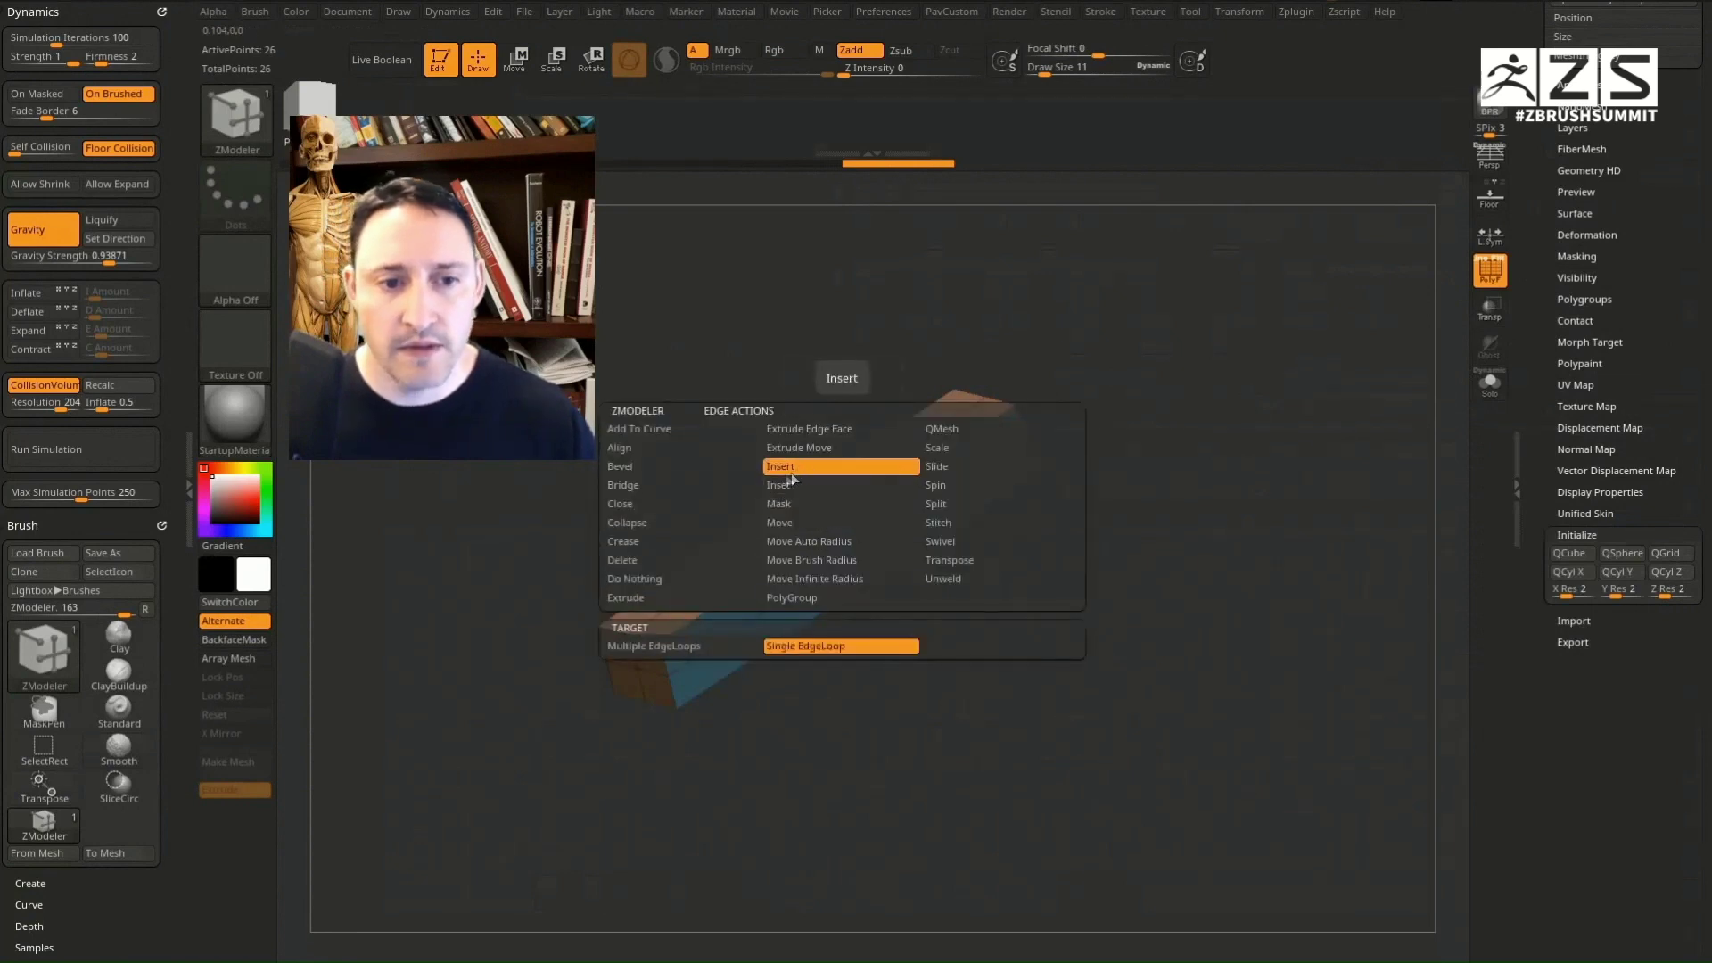
left_click(683, 465)
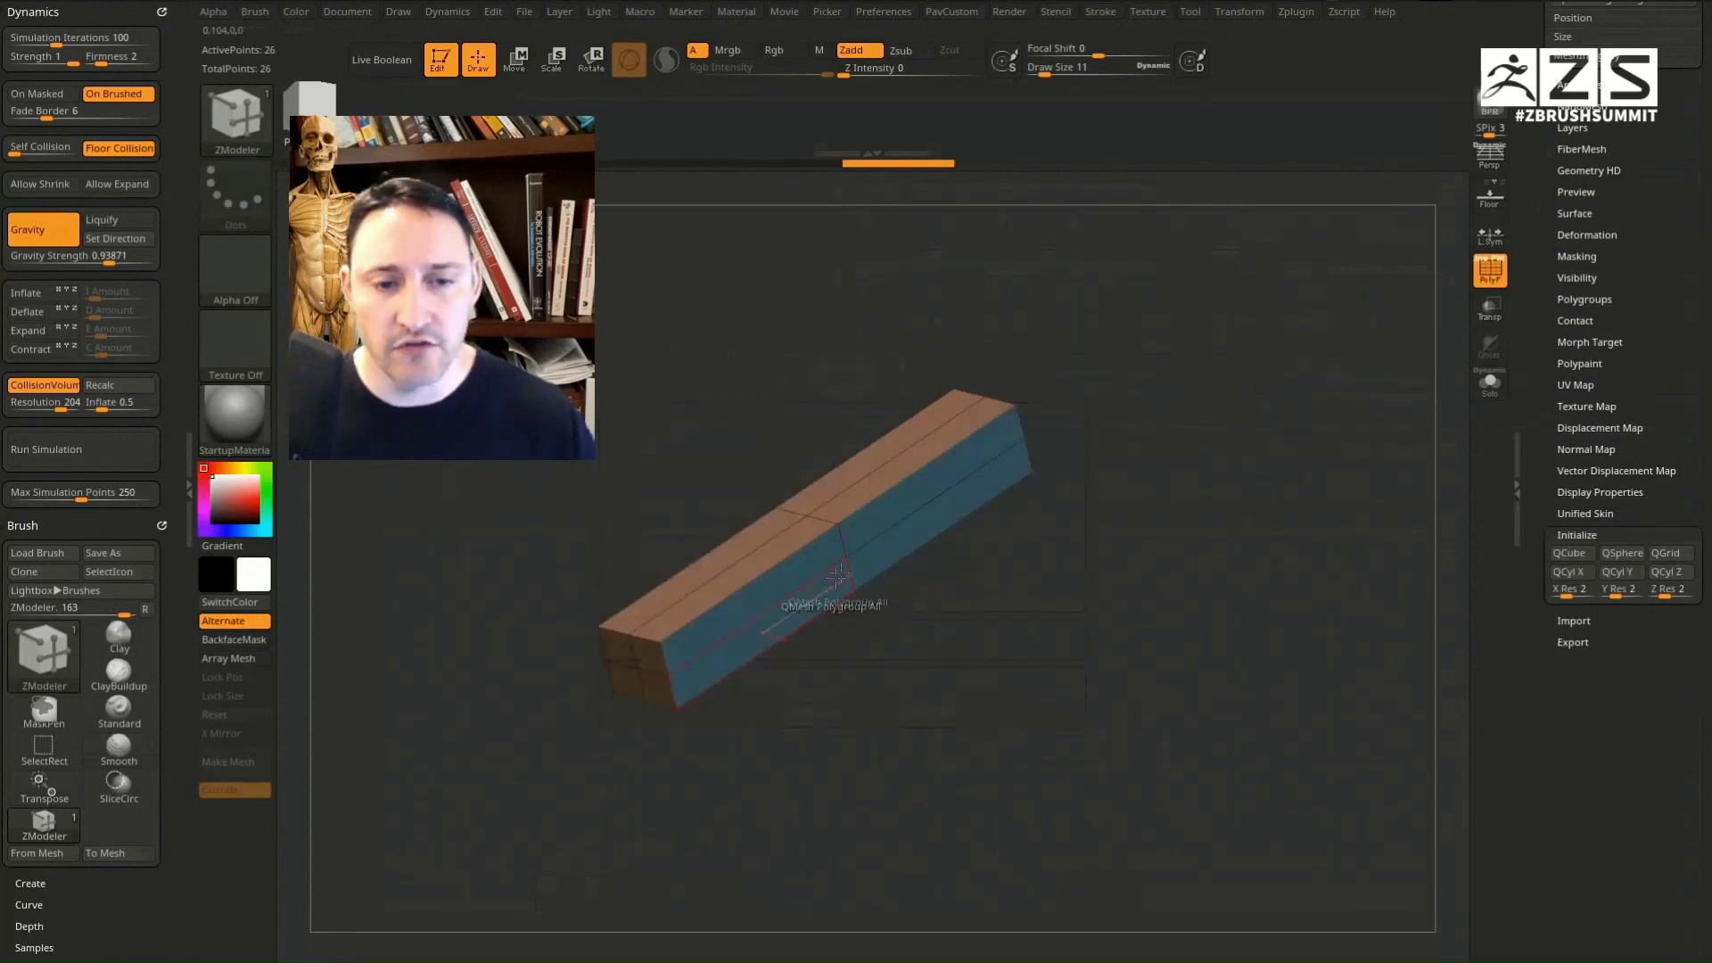
left_click_drag(827, 477, 815, 441)
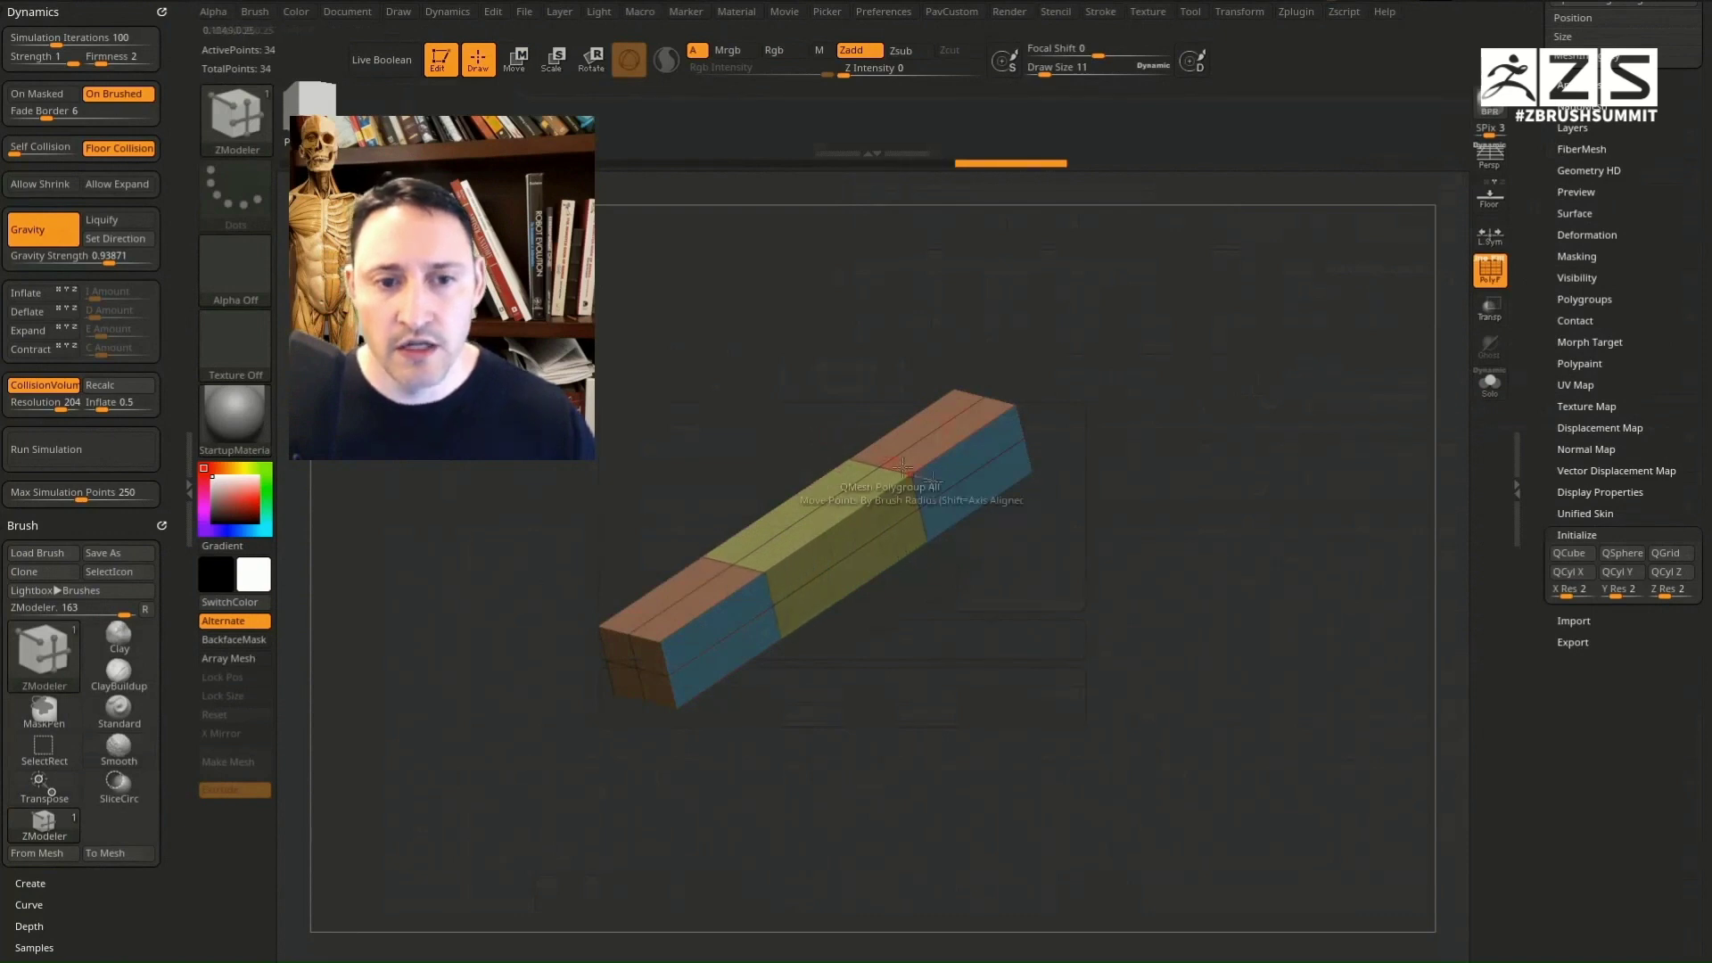
Step: Bevel the two edge loops bordering the bar's middle section to divide the bar into five segments
left_click_drag(1128, 450, 1086, 442)
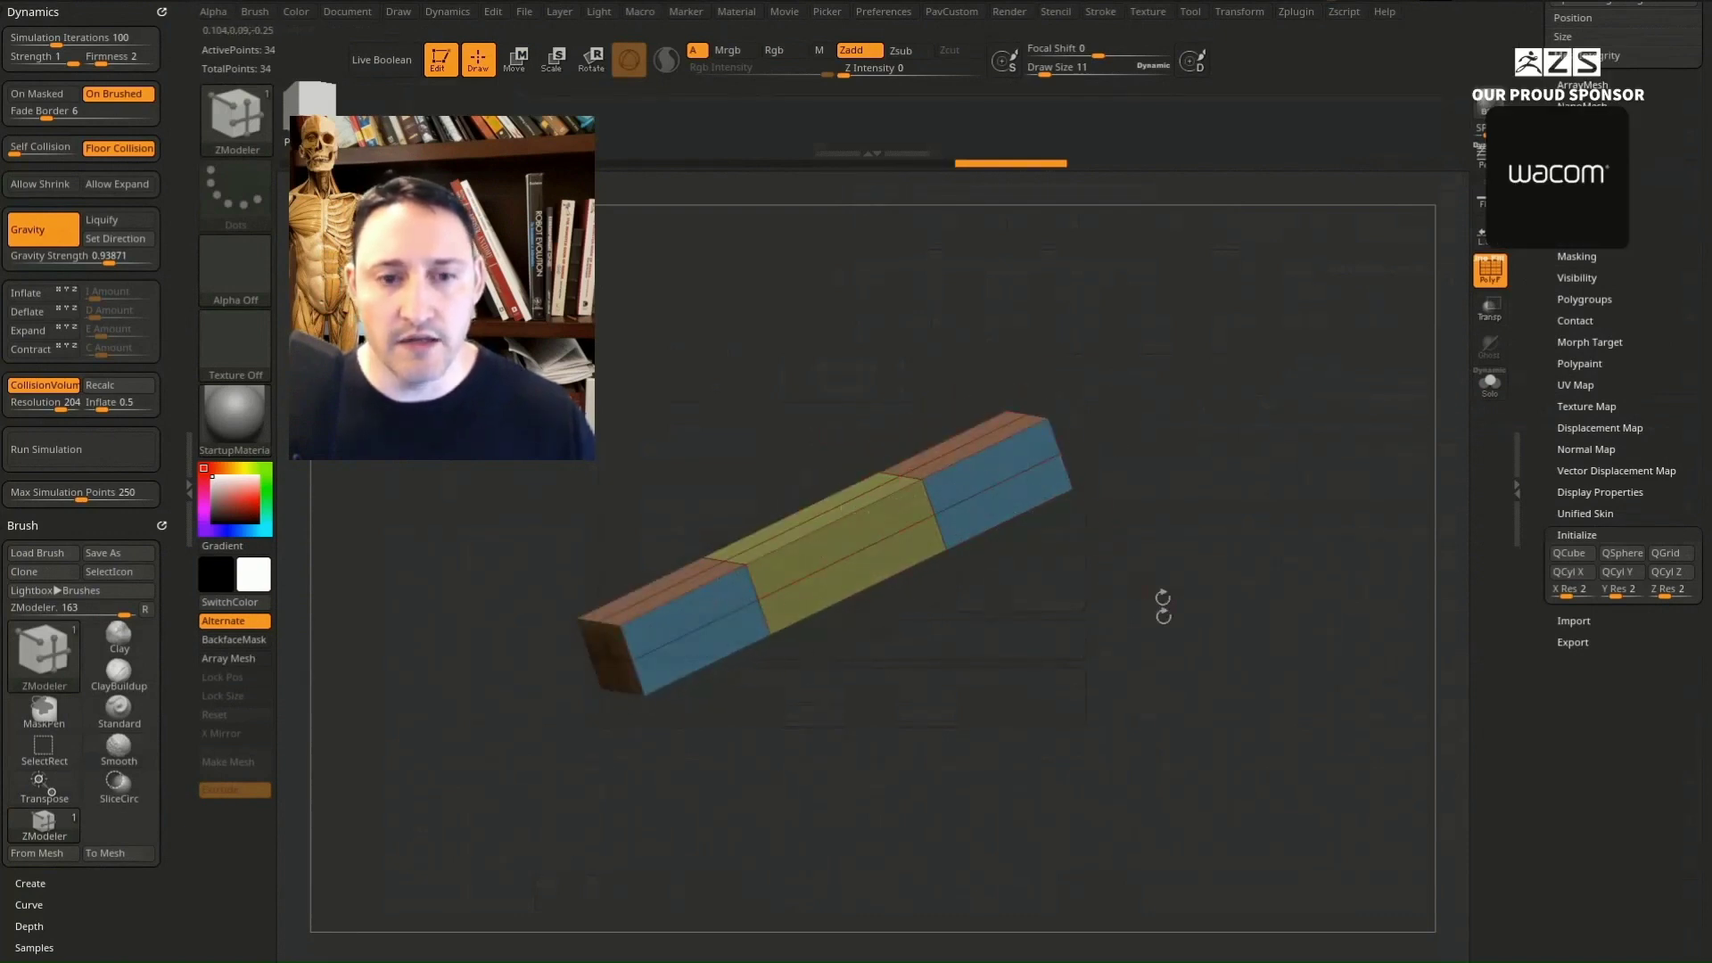
left_click_drag(1163, 611, 1163, 643)
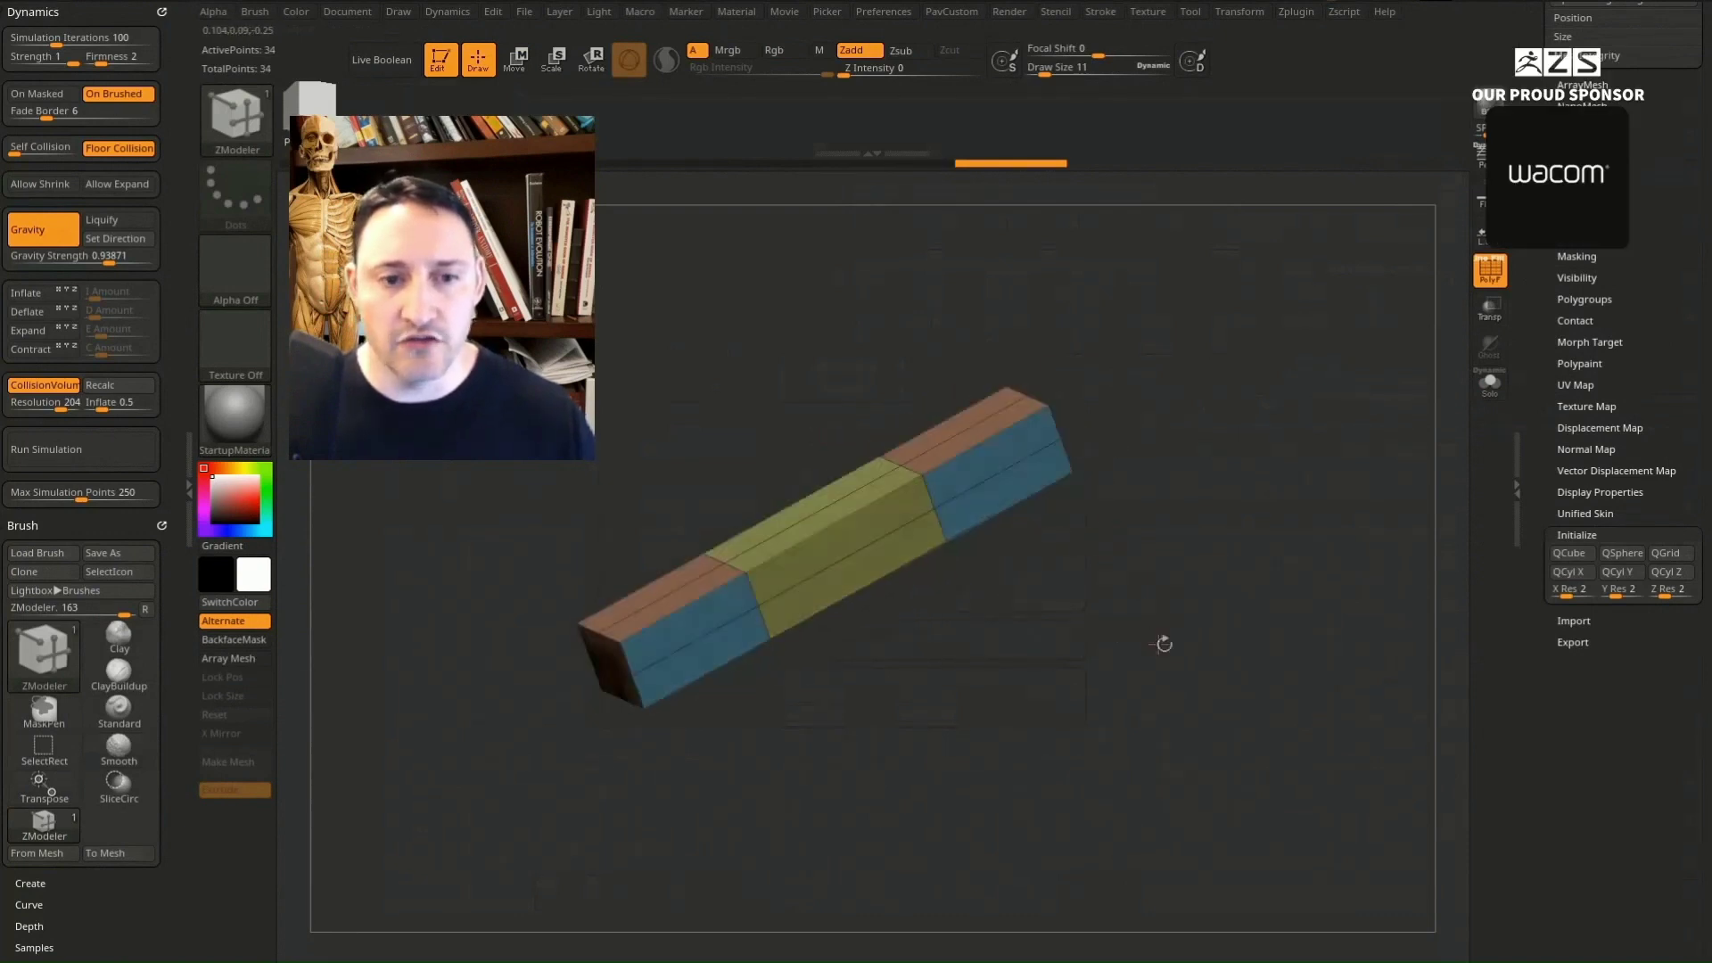
left_click(913, 443)
left_click_drag(990, 680, 1086, 683)
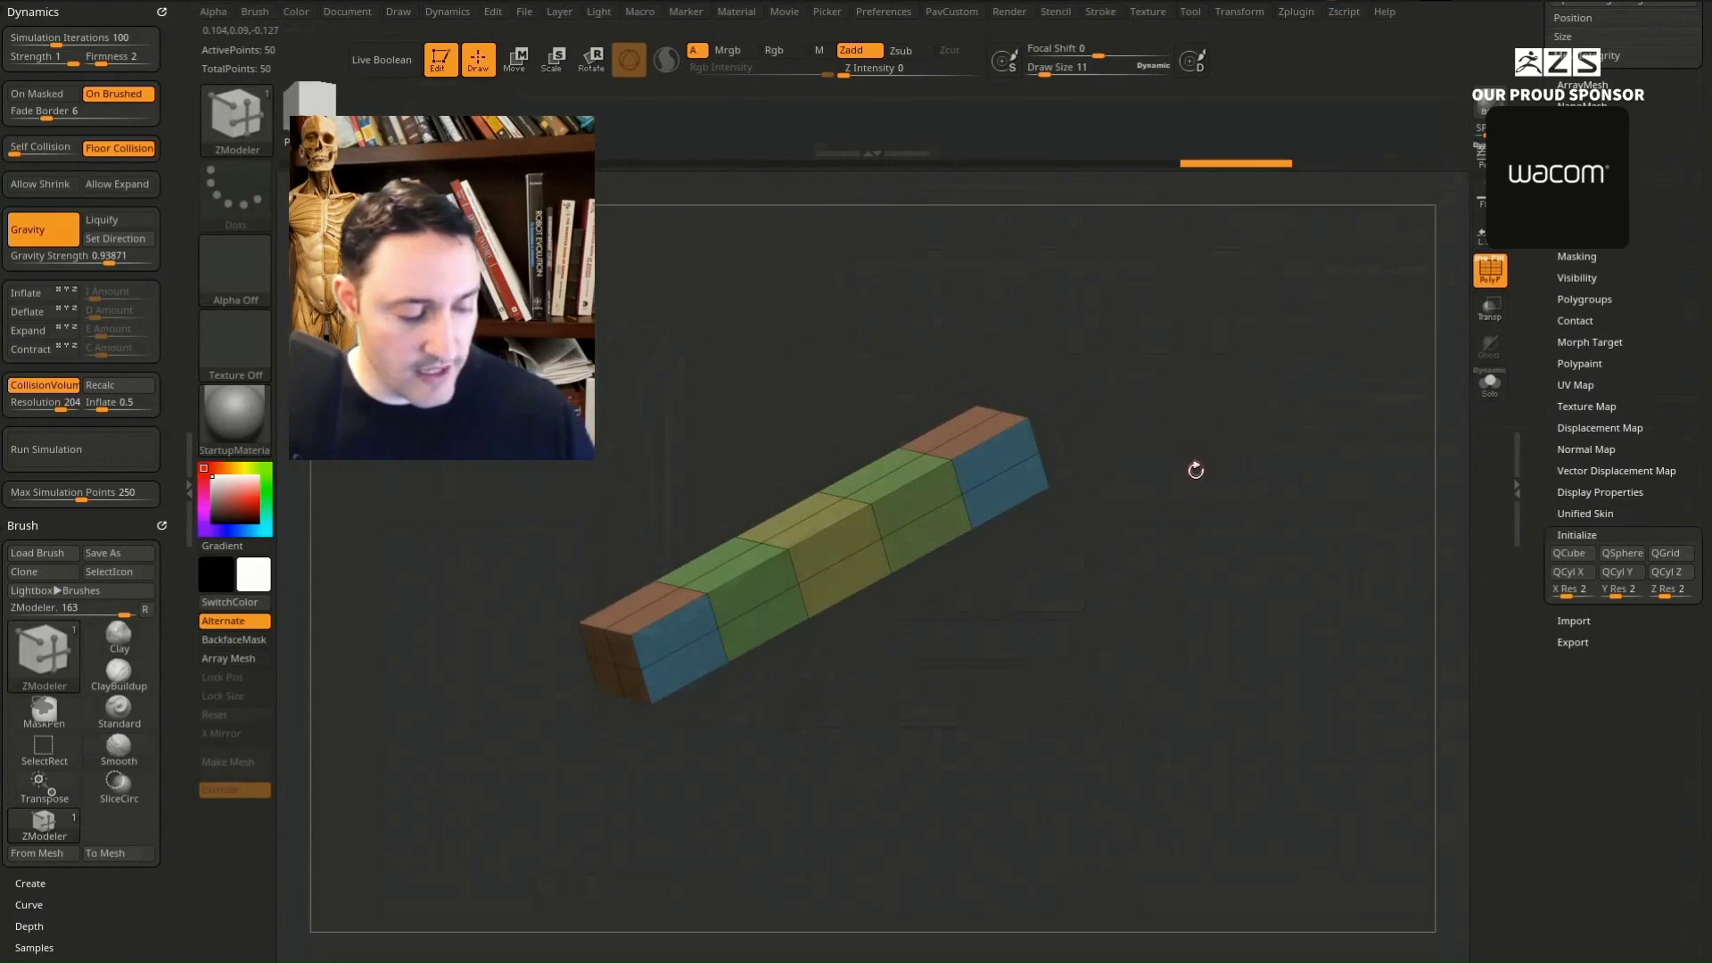
Step: Assign the whole segmented bar to a single polygroup
left_click_drag(1196, 470, 771, 777)
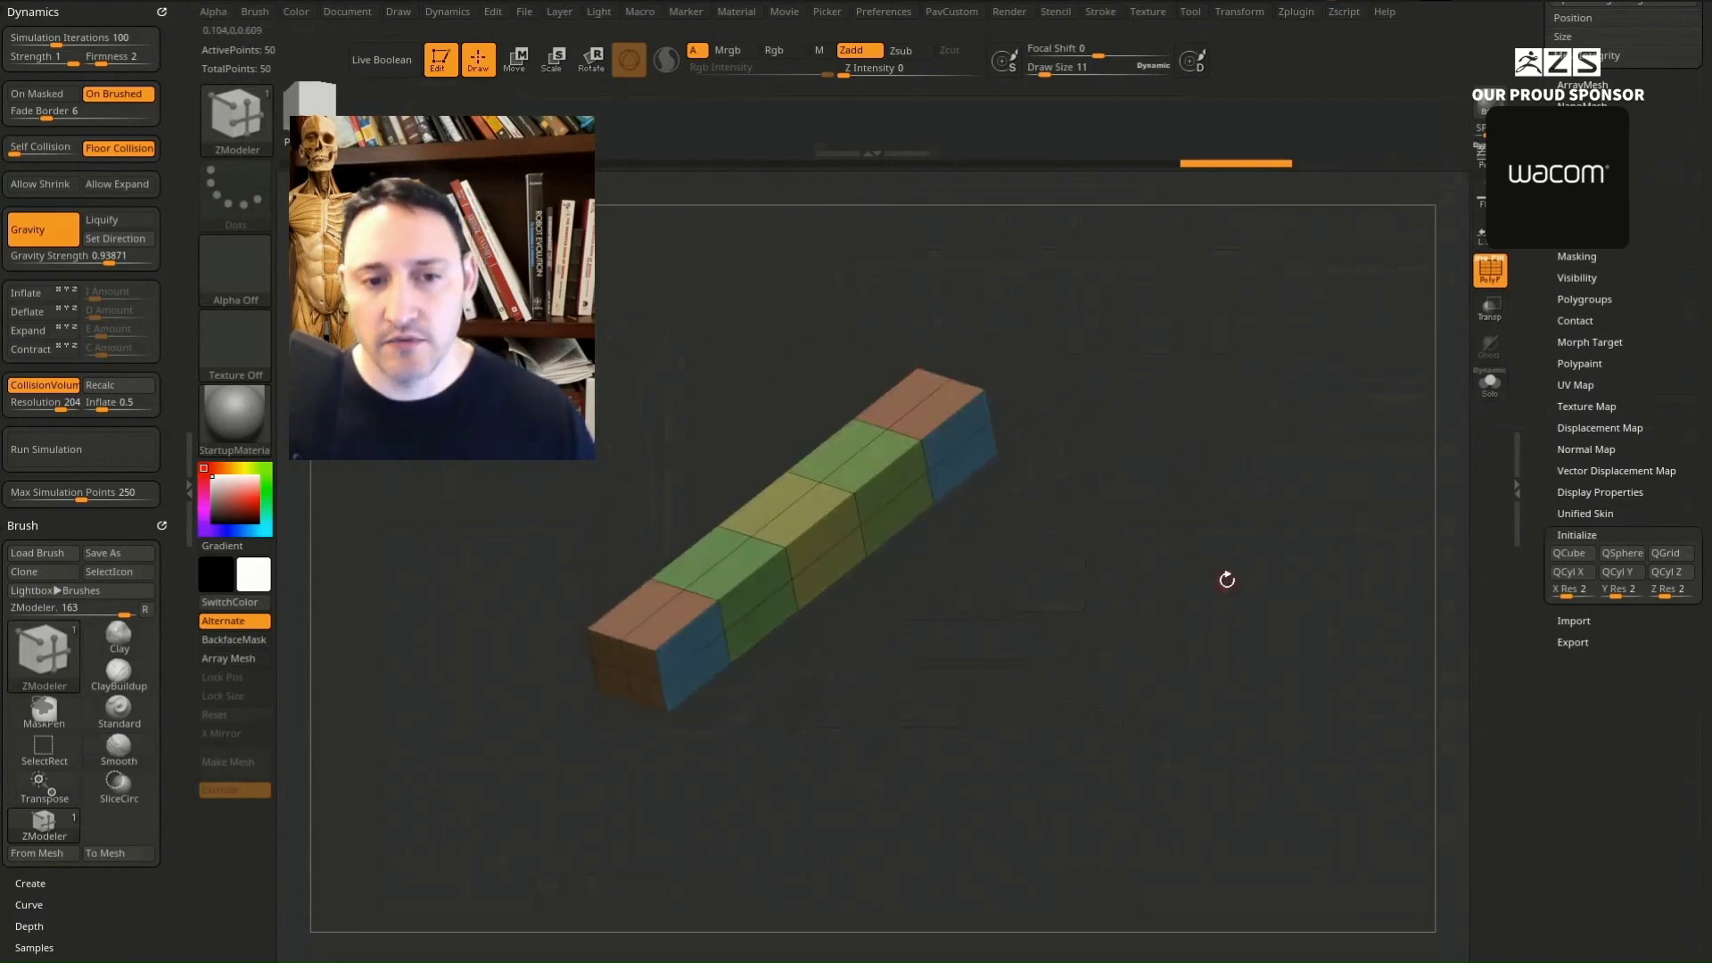
key("ctrl+w")
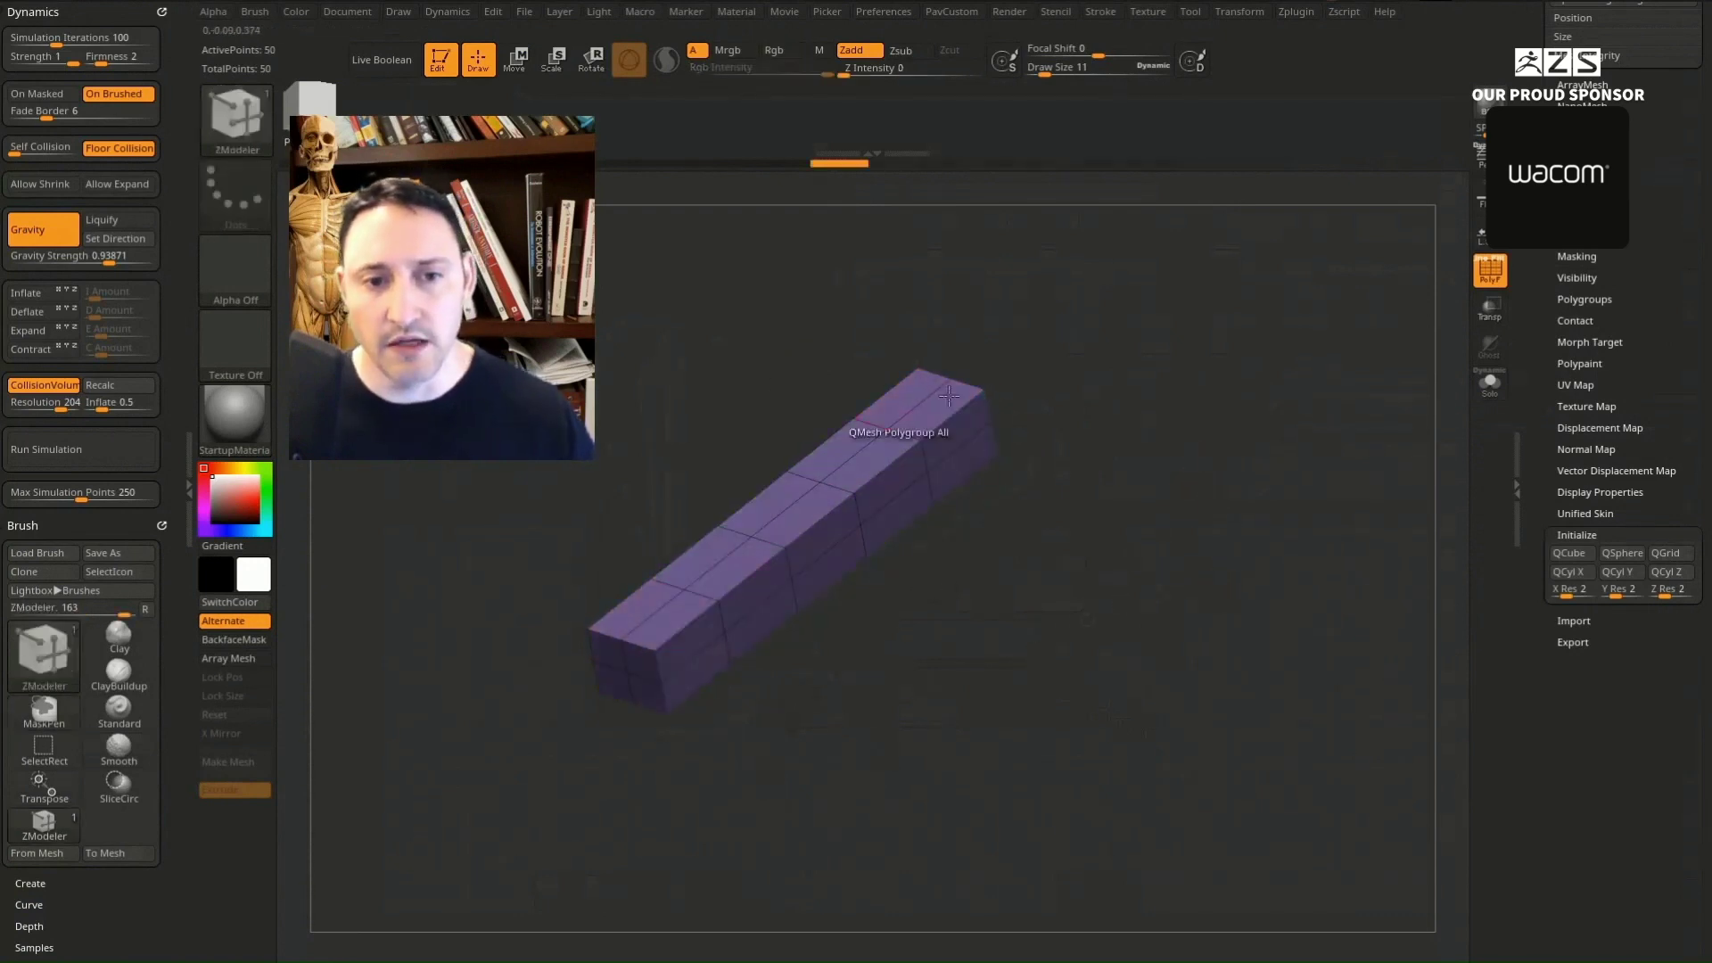
Step: Bend the bar into an arch with the gizmo's Bend Arc deformer and compress its length
left_click_drag(1267, 558, 1234, 527, "shift")
key("w")
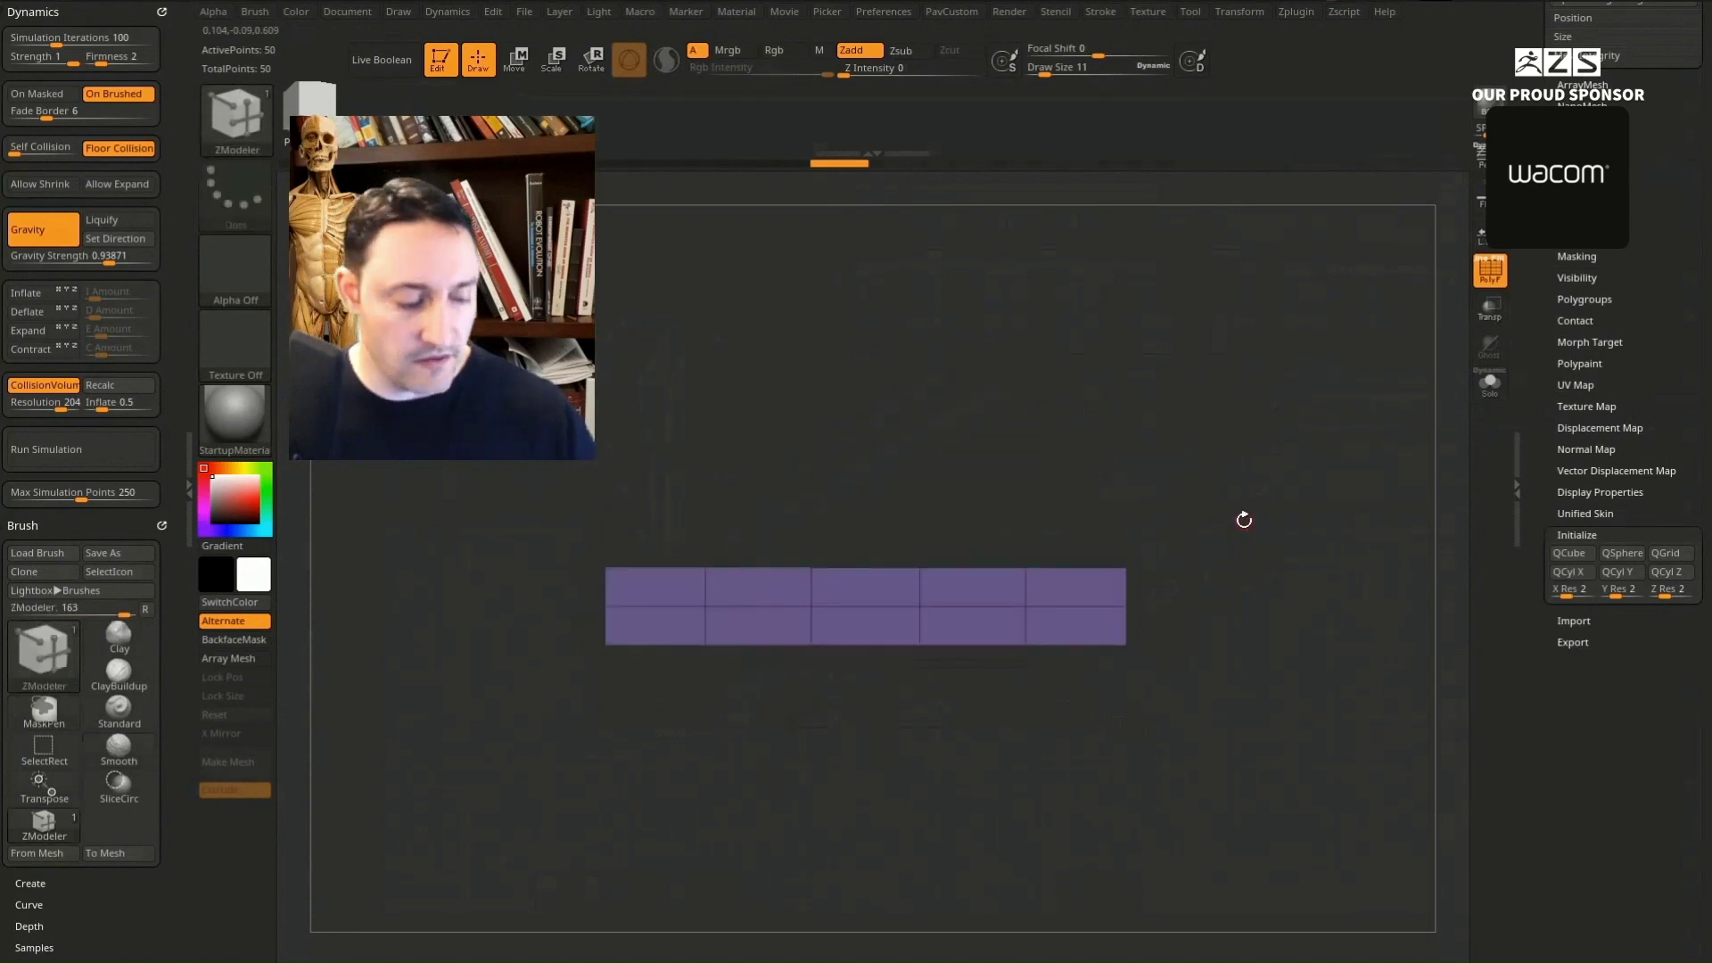
left_click(800, 465)
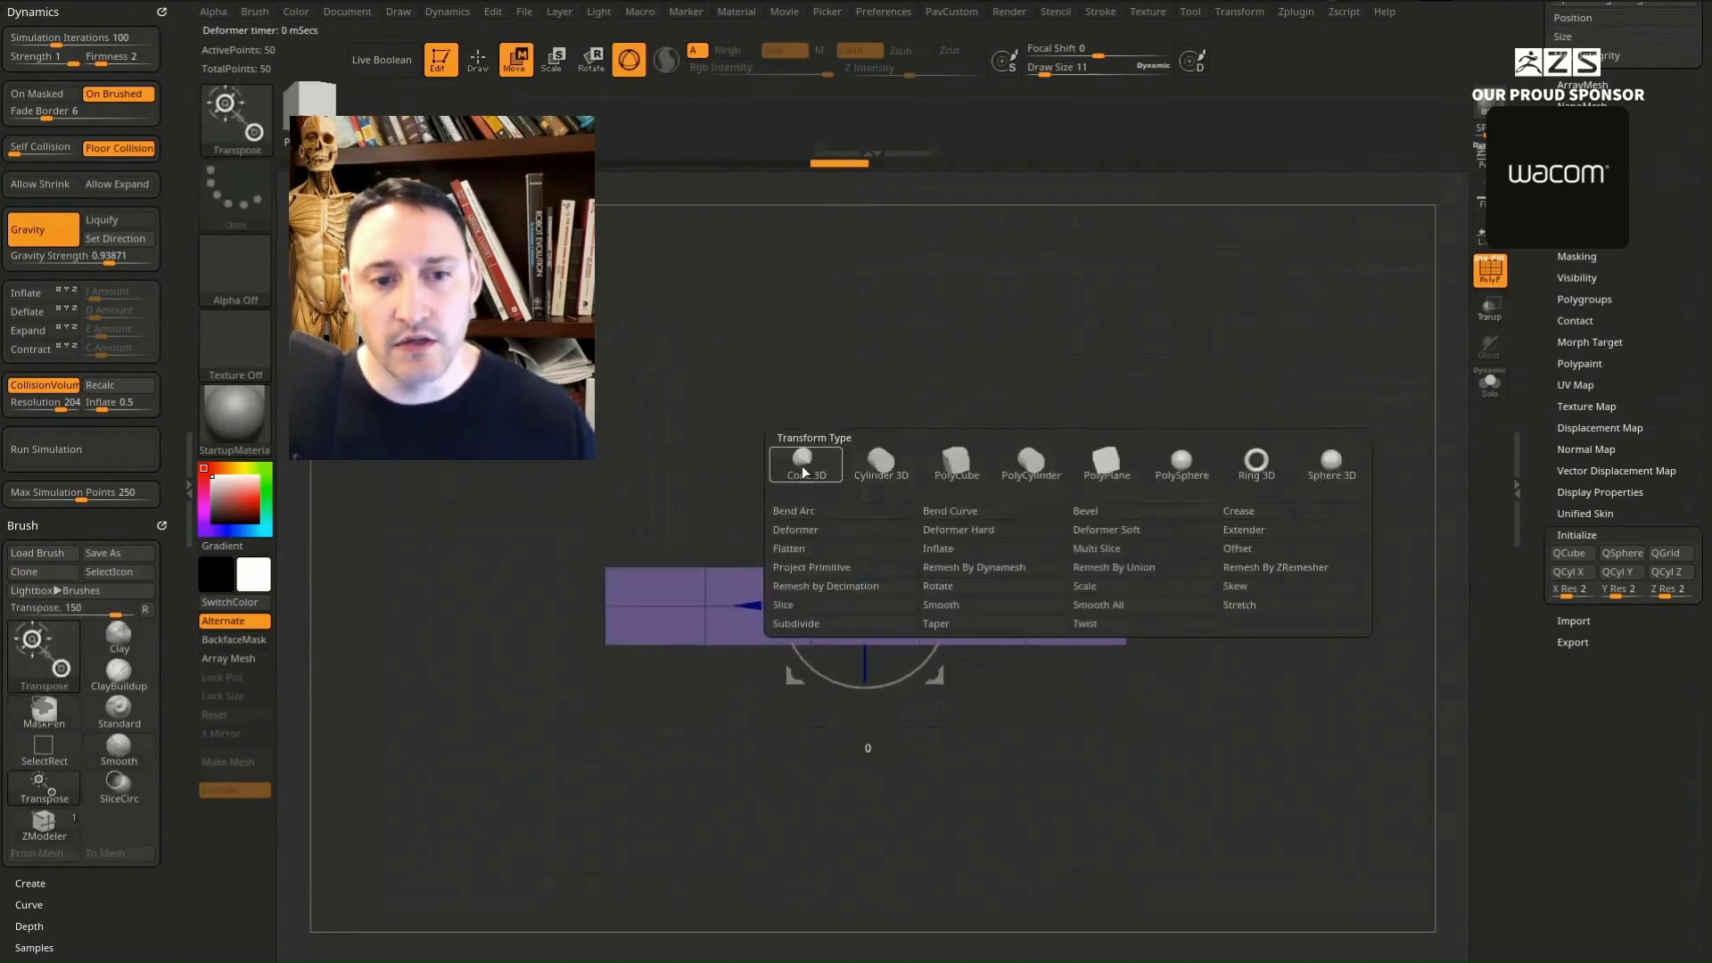
left_click(801, 464)
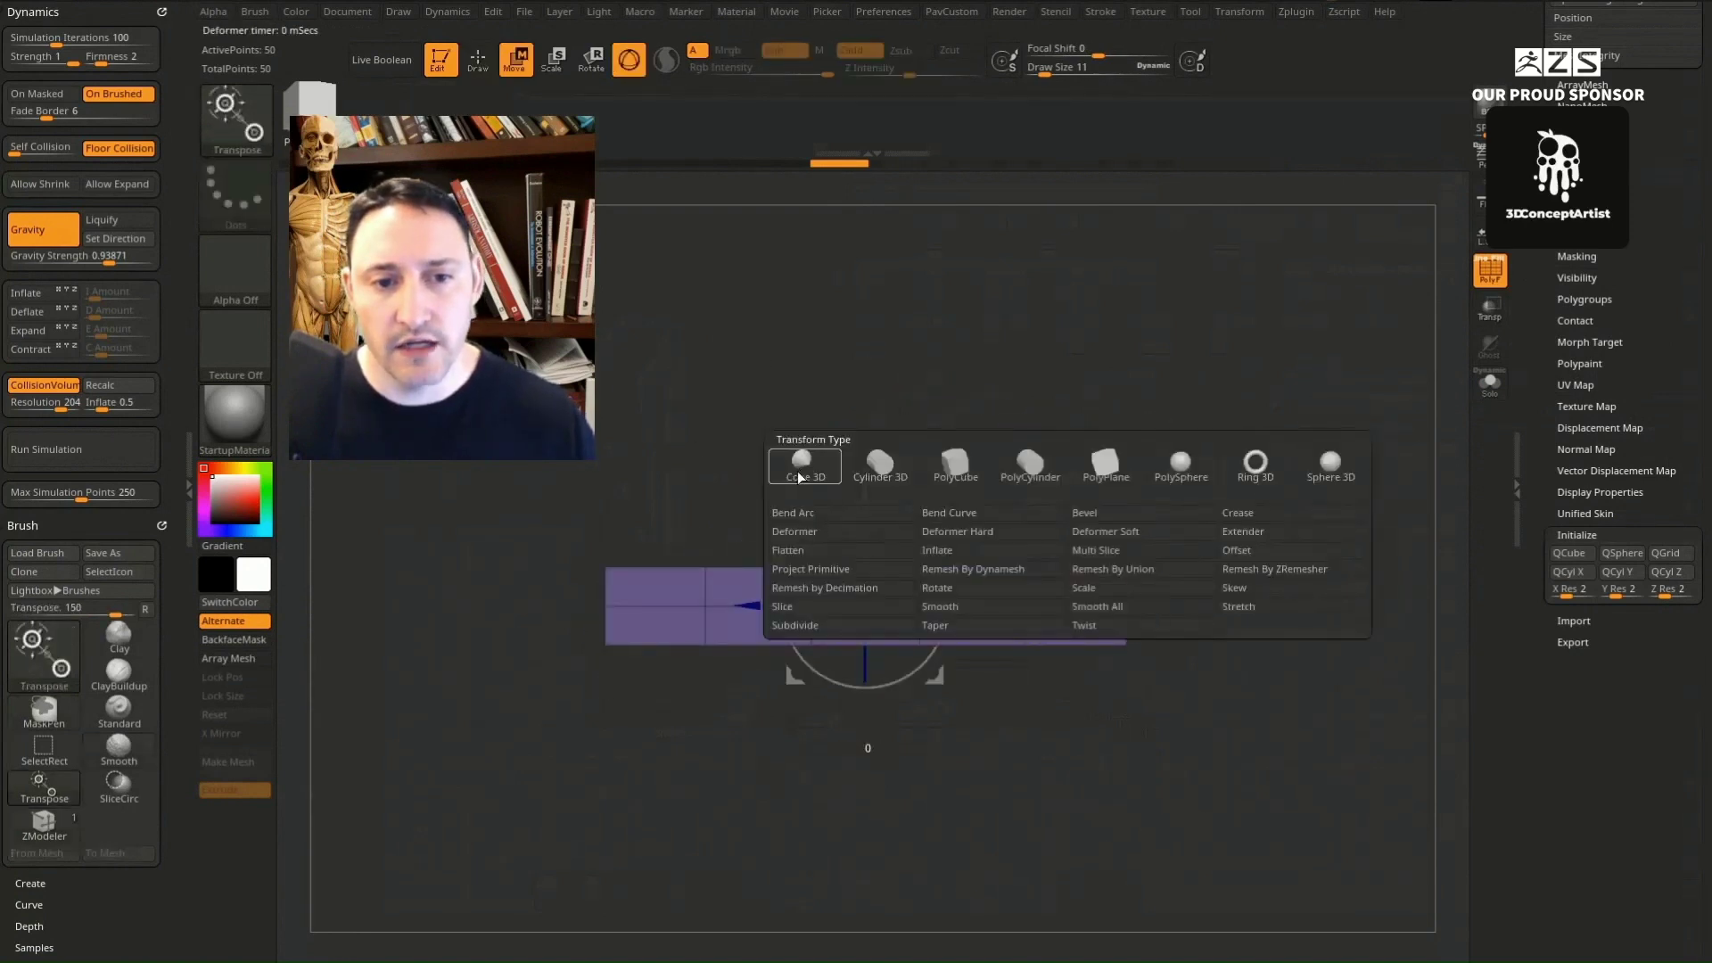
left_click(970, 515)
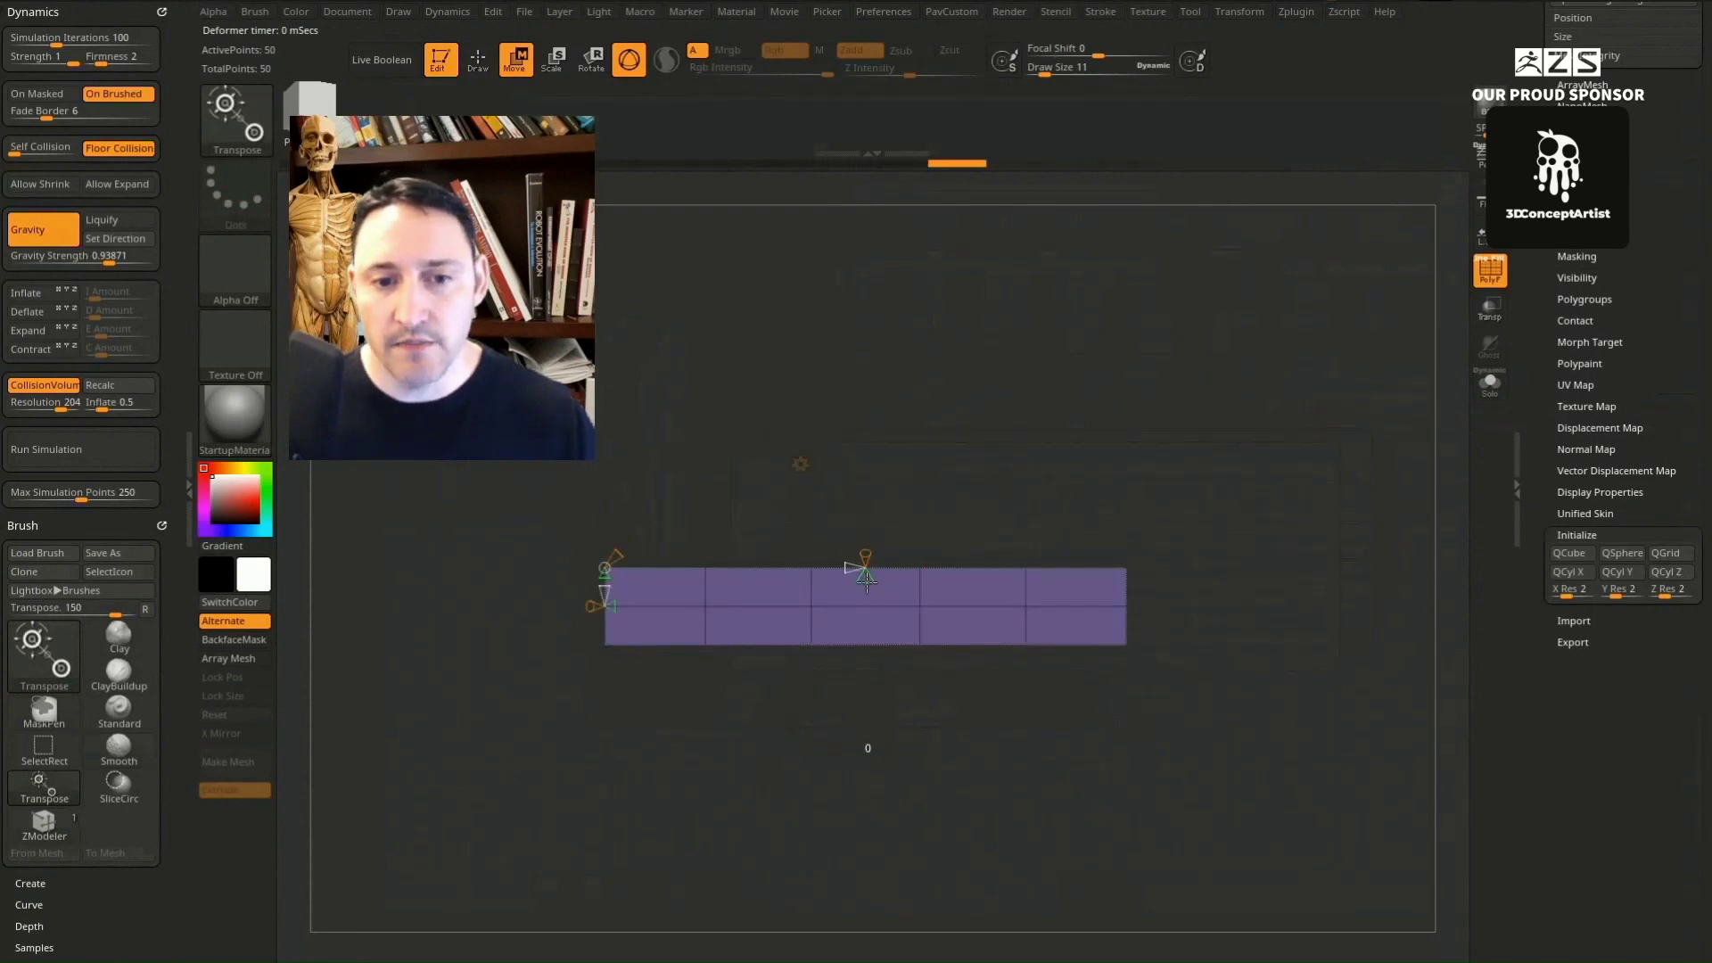
left_click_drag(867, 579, 861, 662)
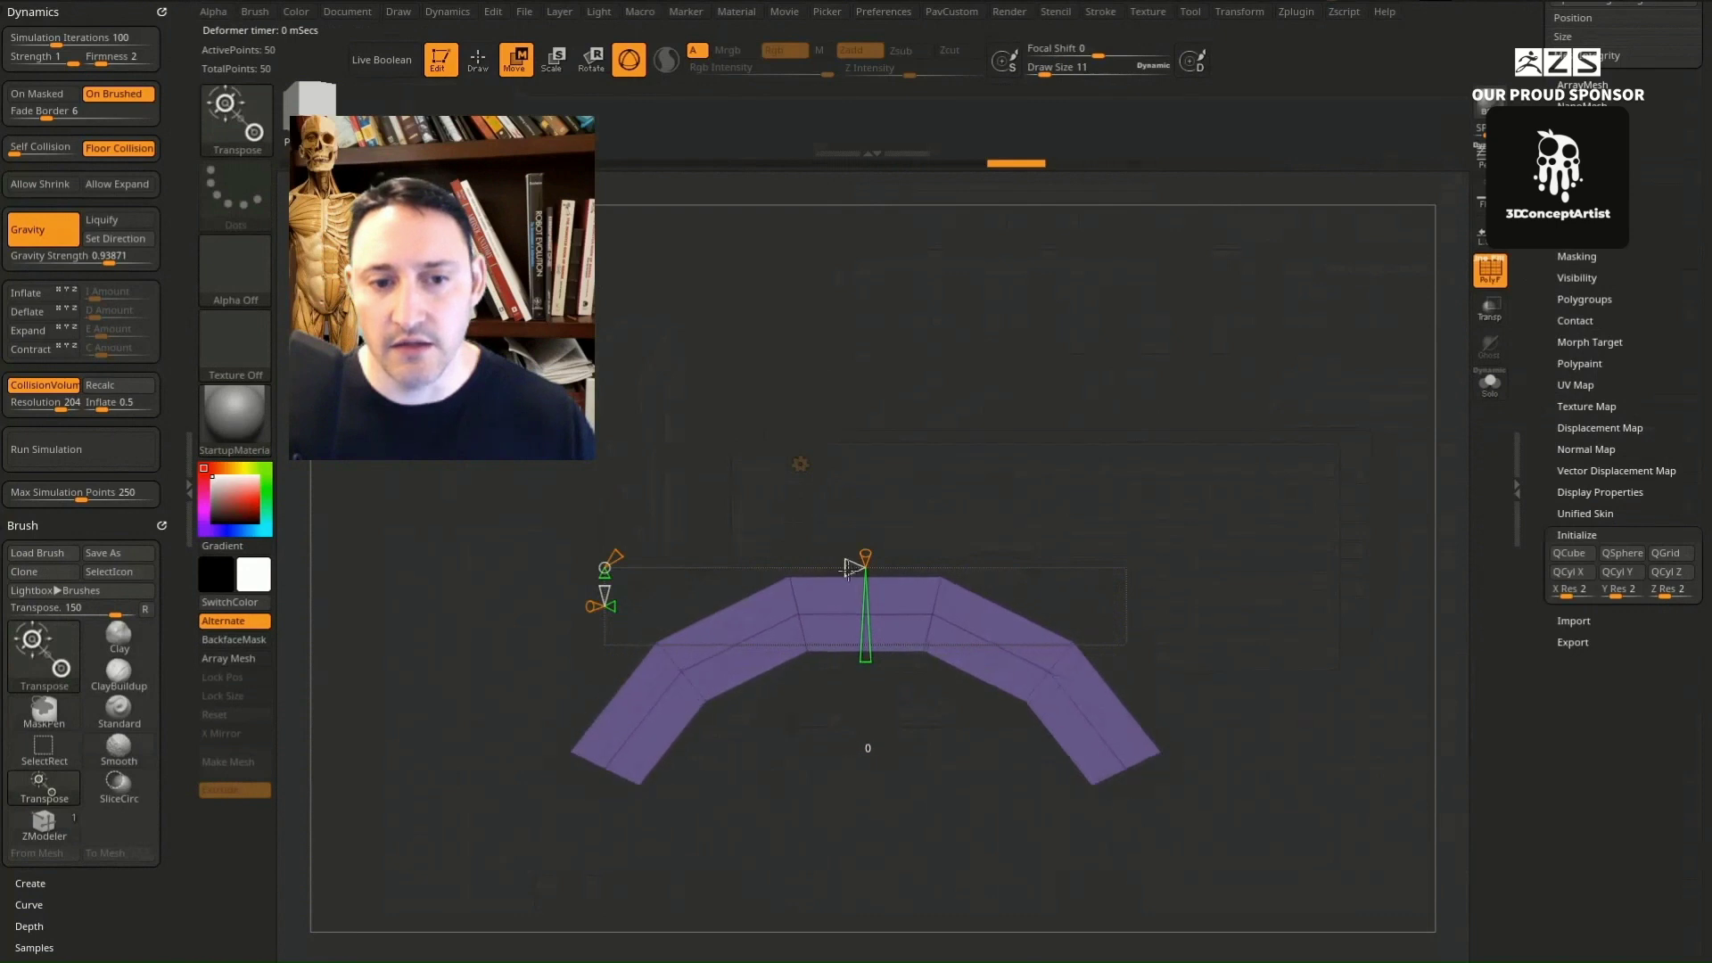
mouse_move(862, 562)
left_mouse_down()
mouse_move(847, 563)
mouse_move(978, 591)
left_mouse_up()
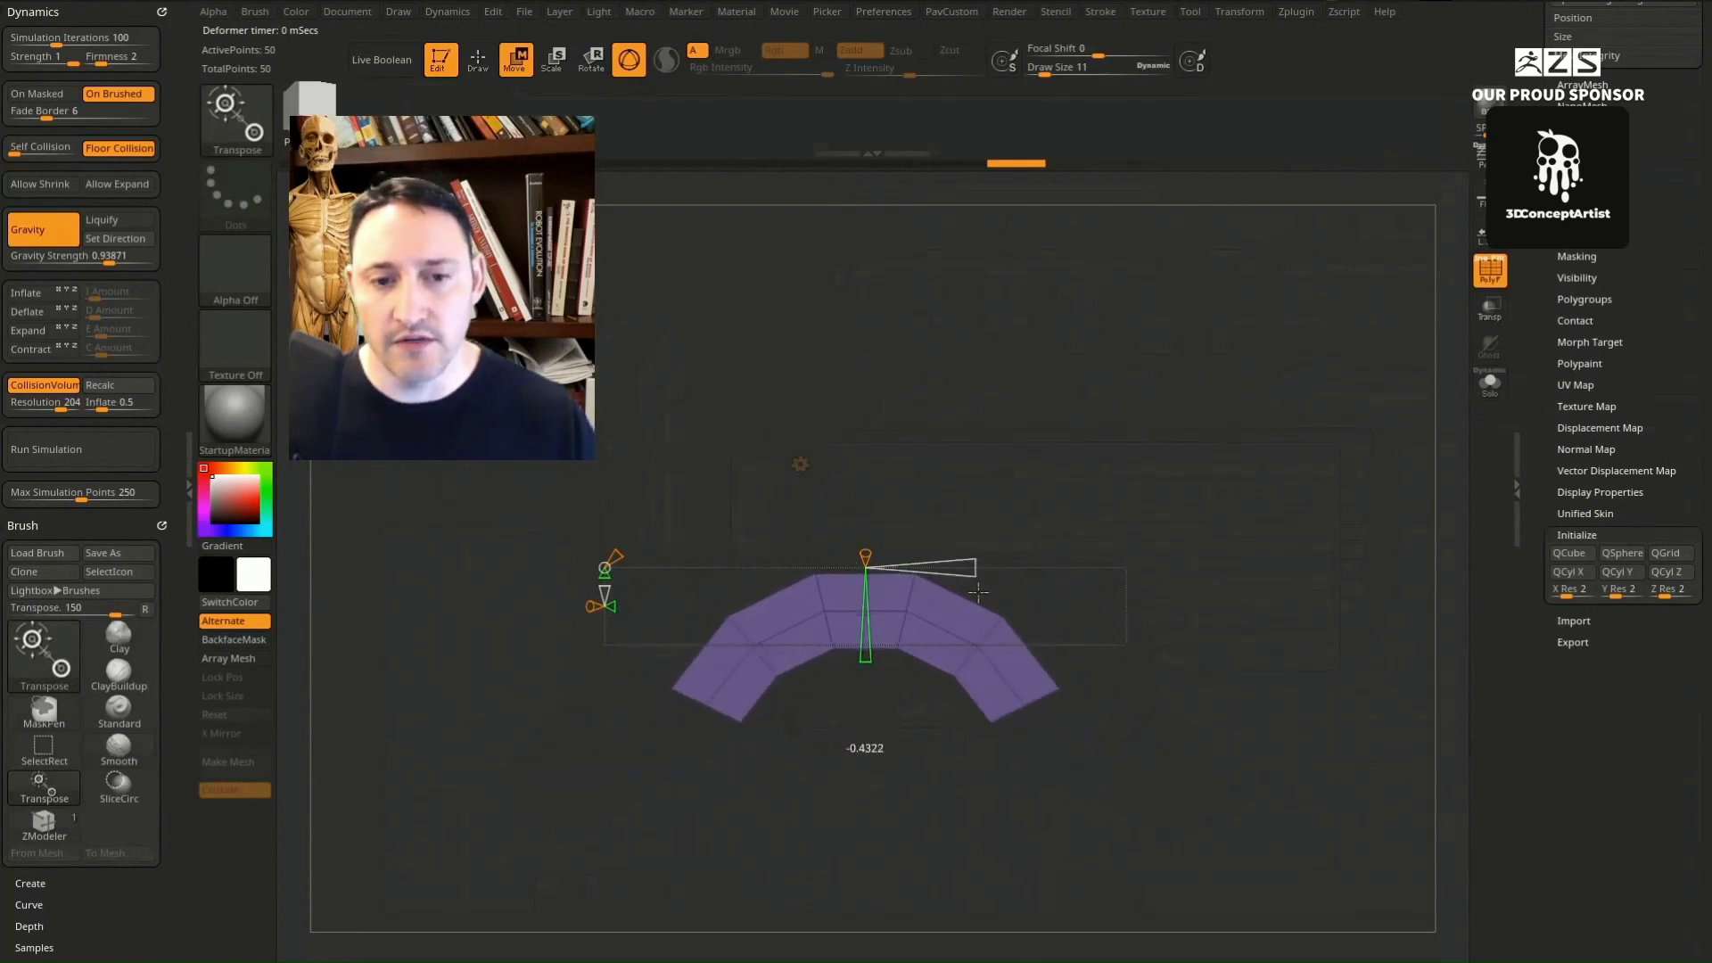
mouse_move(1150, 509)
left_mouse_down()
mouse_move(1298, 597)
mouse_move(1261, 540)
mouse_move(1293, 568)
mouse_move(1264, 563)
left_mouse_up()
key("w")
left_click_drag(1088, 513, 990, 509)
key("q")
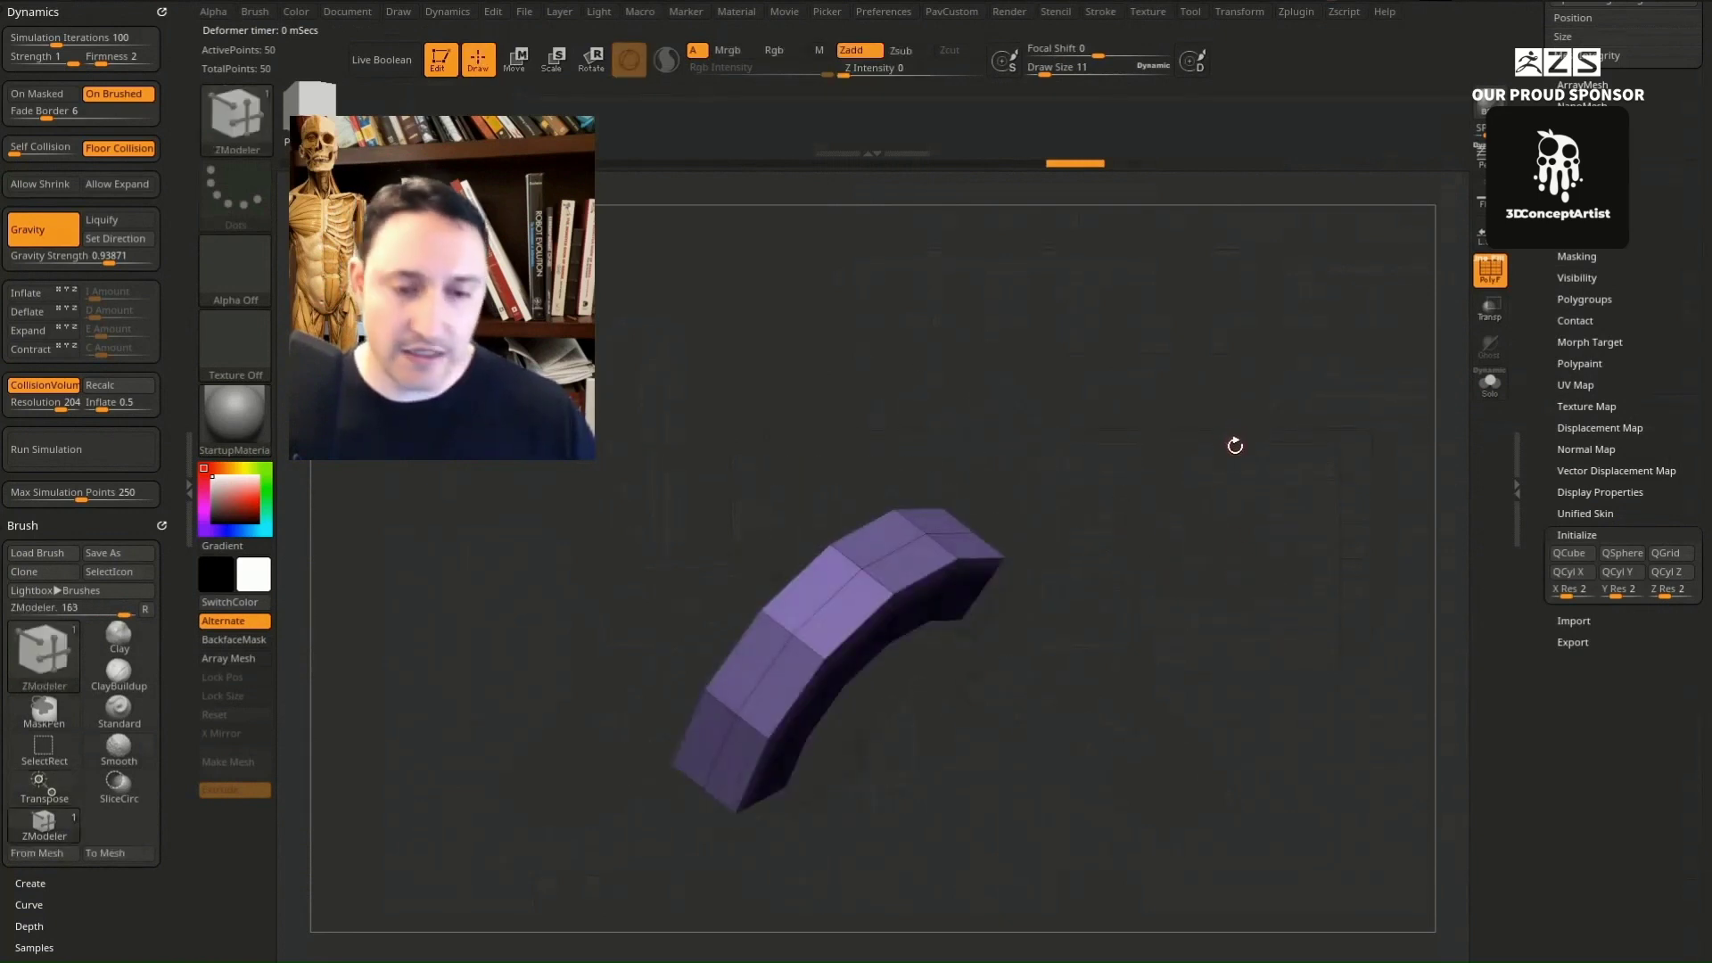
Step: Turn on Dynamic Subdiv smoothing for the arch and hide the polyframe
key("d")
left_click(1485, 281)
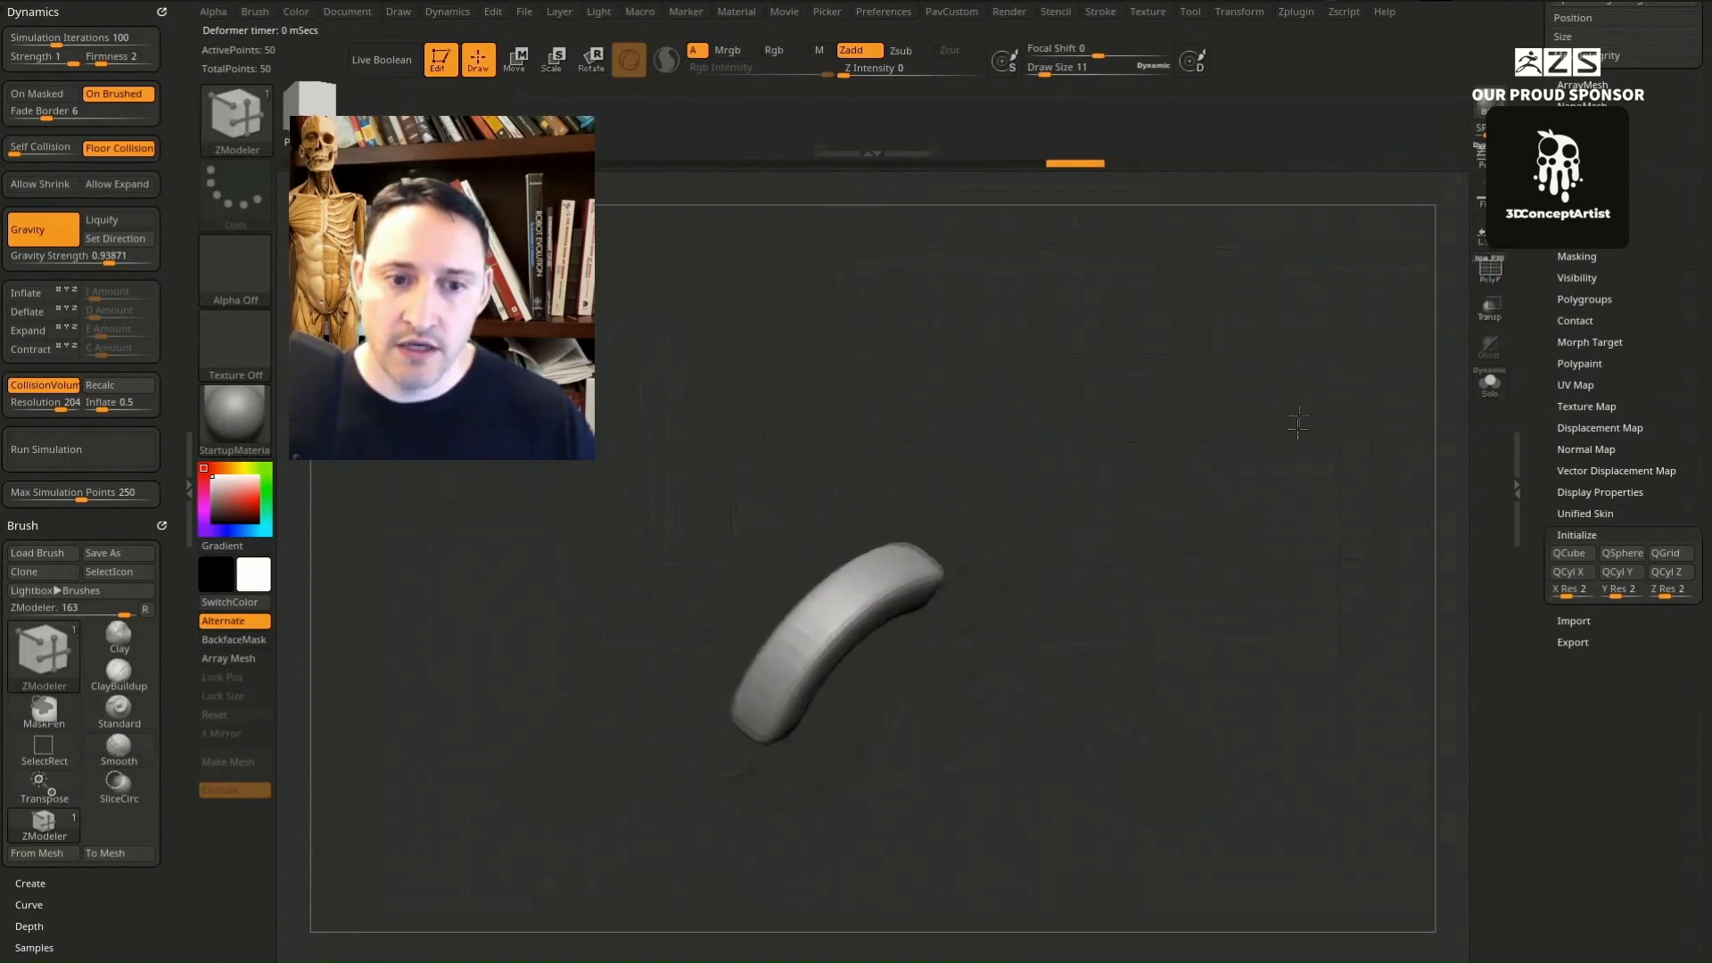
left_click_drag(1351, 422, 1266, 453)
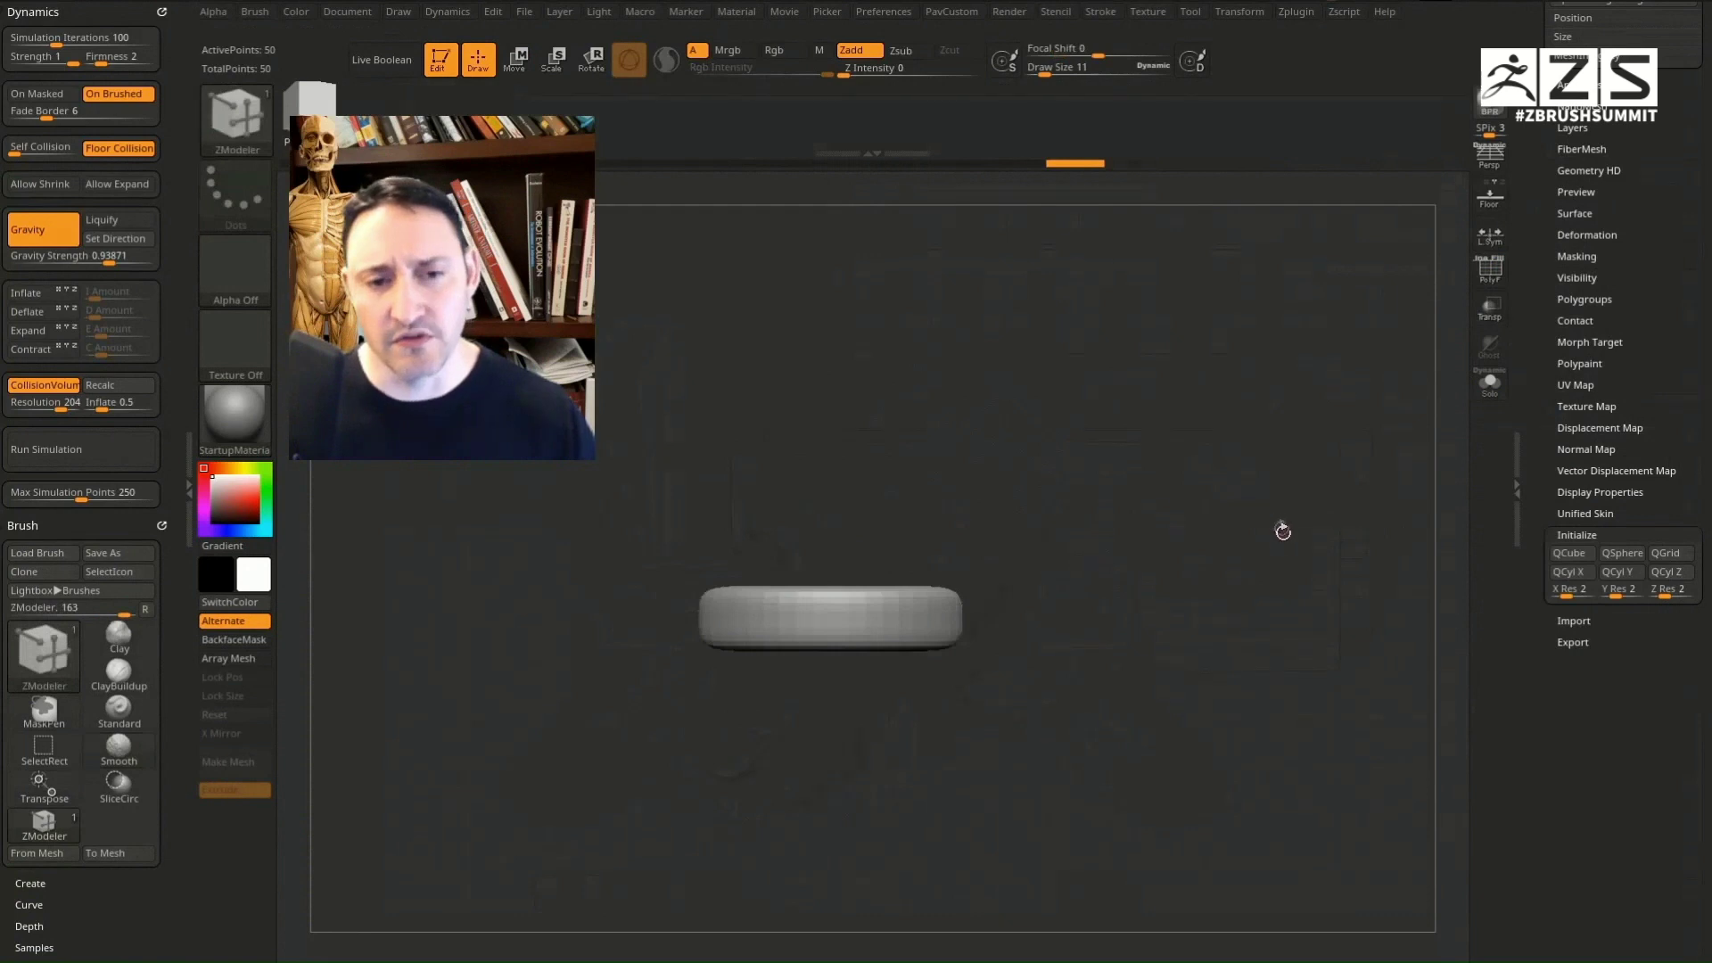
Step: Duplicate the arch in top view, rotate the copy 45 degrees and move it over the original
left_click_drag(1282, 531, 1299, 593)
left_click_drag(1310, 422, 1272, 462)
key("w")
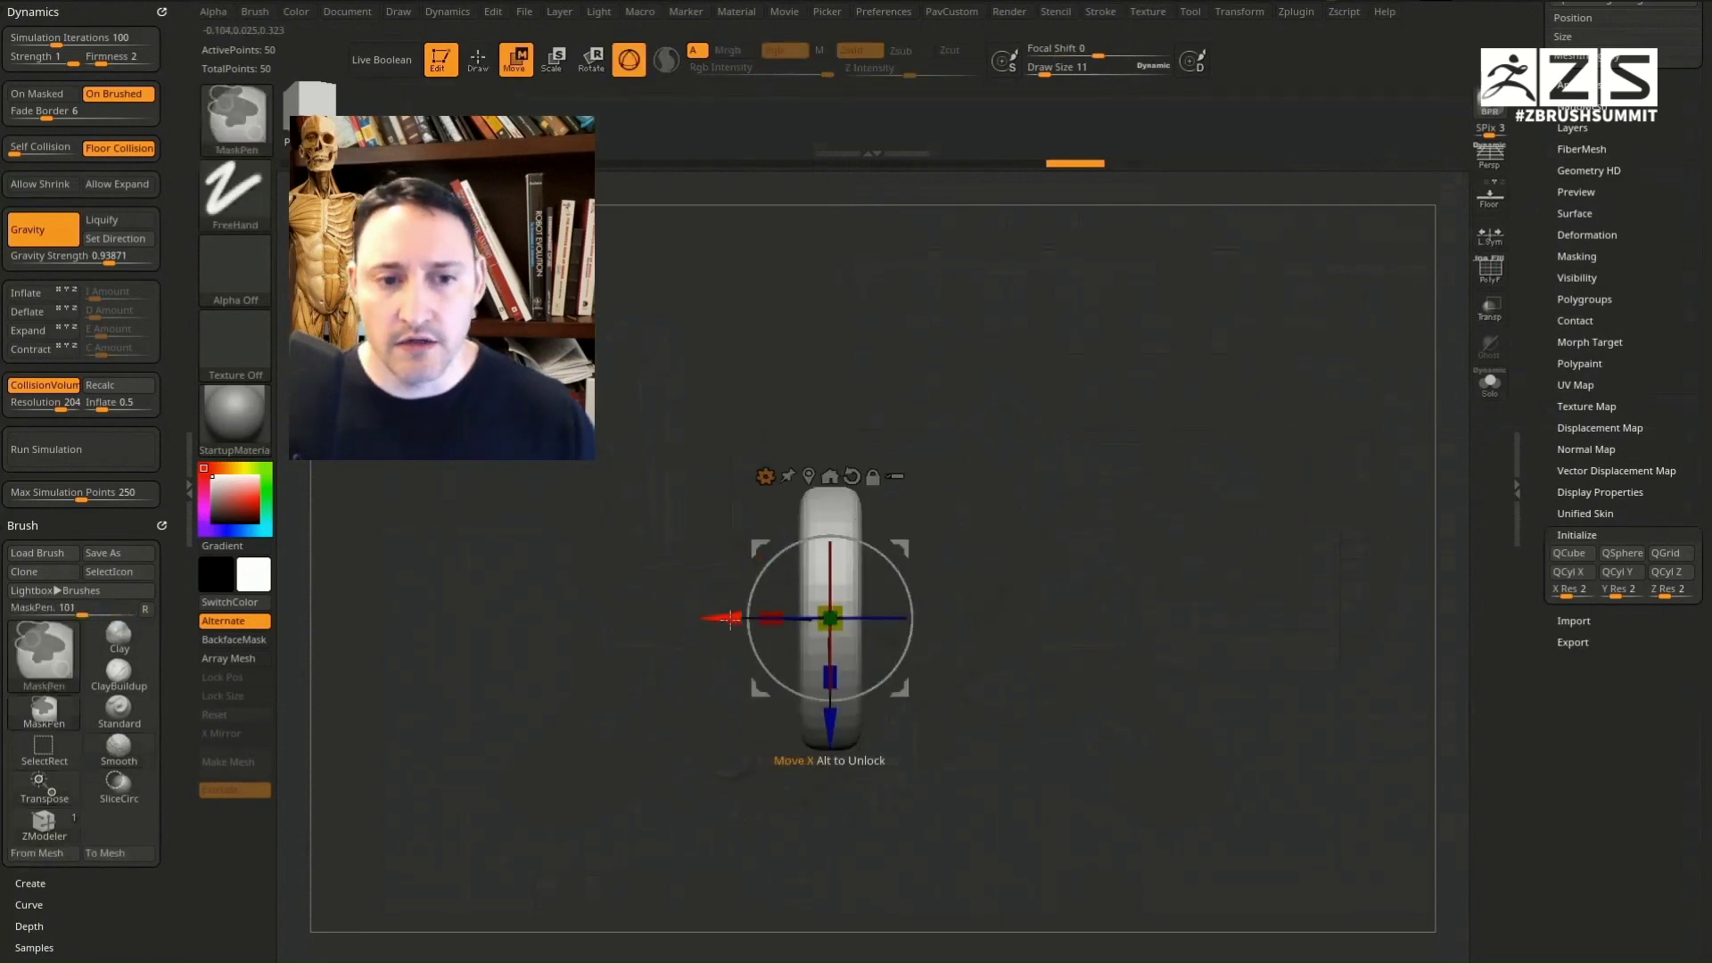
left_click_drag(735, 622, 662, 629, "ctrl")
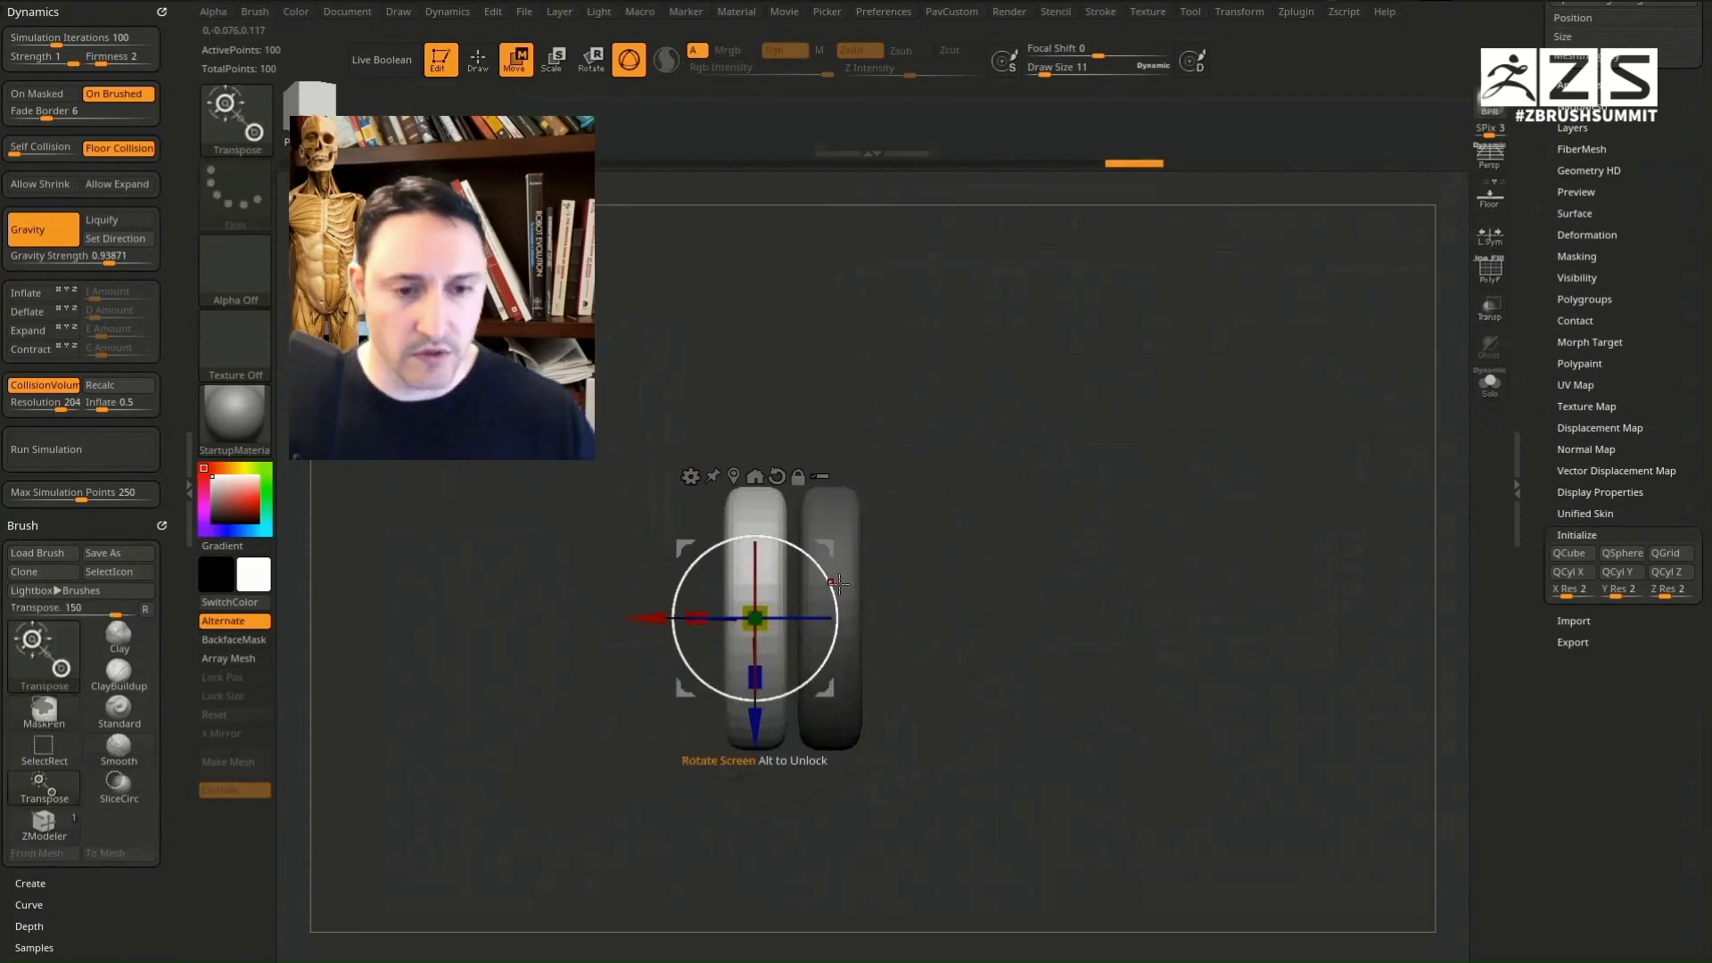
left_click_drag(829, 578, 836, 642)
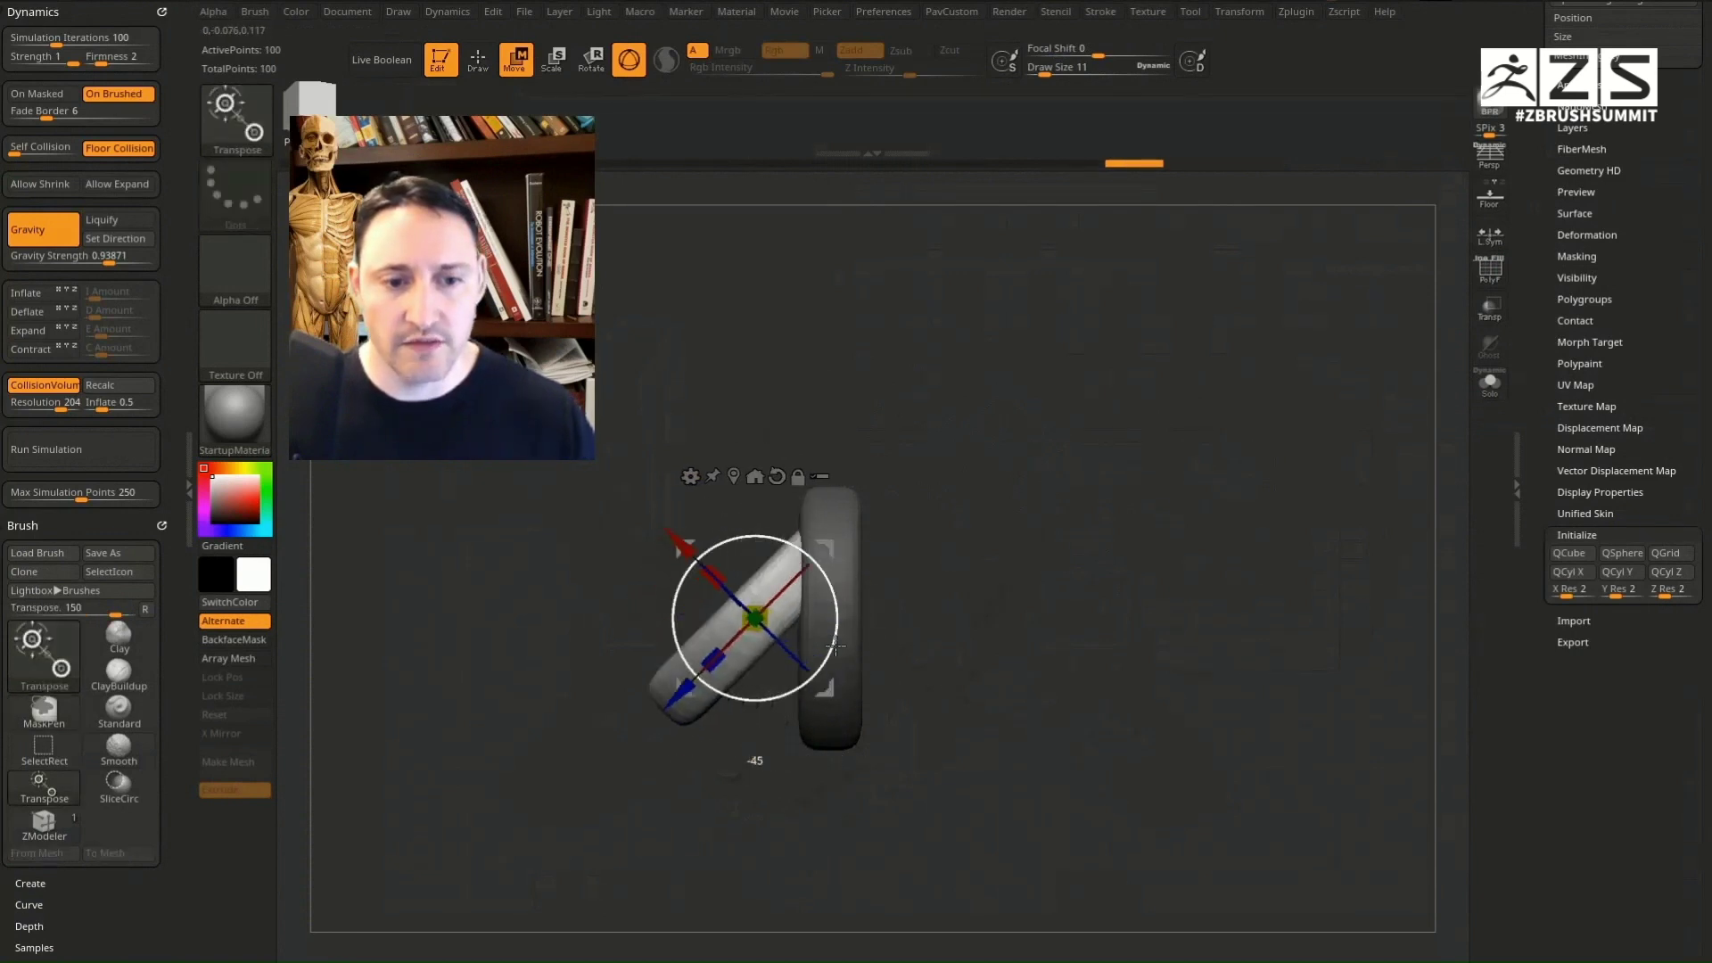
left_click_drag(828, 548, 917, 551)
Step: Invert the mask, rotate the original arch 45 degrees the opposite way to form an X, and clear the mask
left_click(1164, 472, "ctrl")
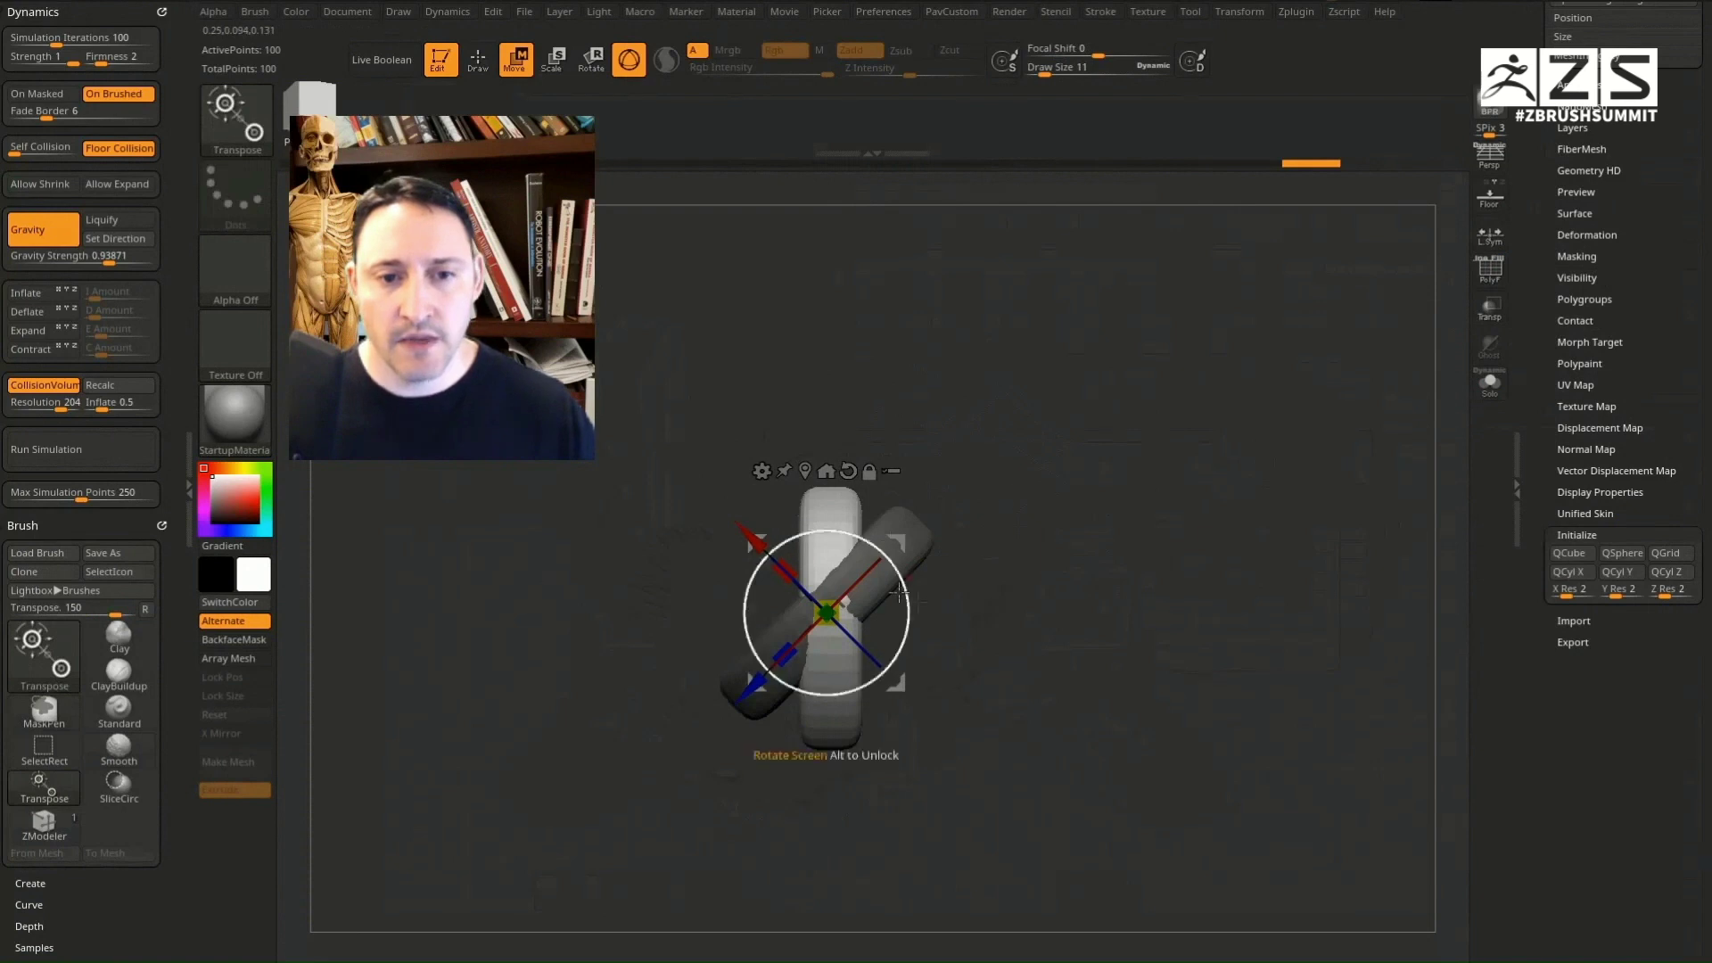
left_click_drag(908, 604, 897, 530)
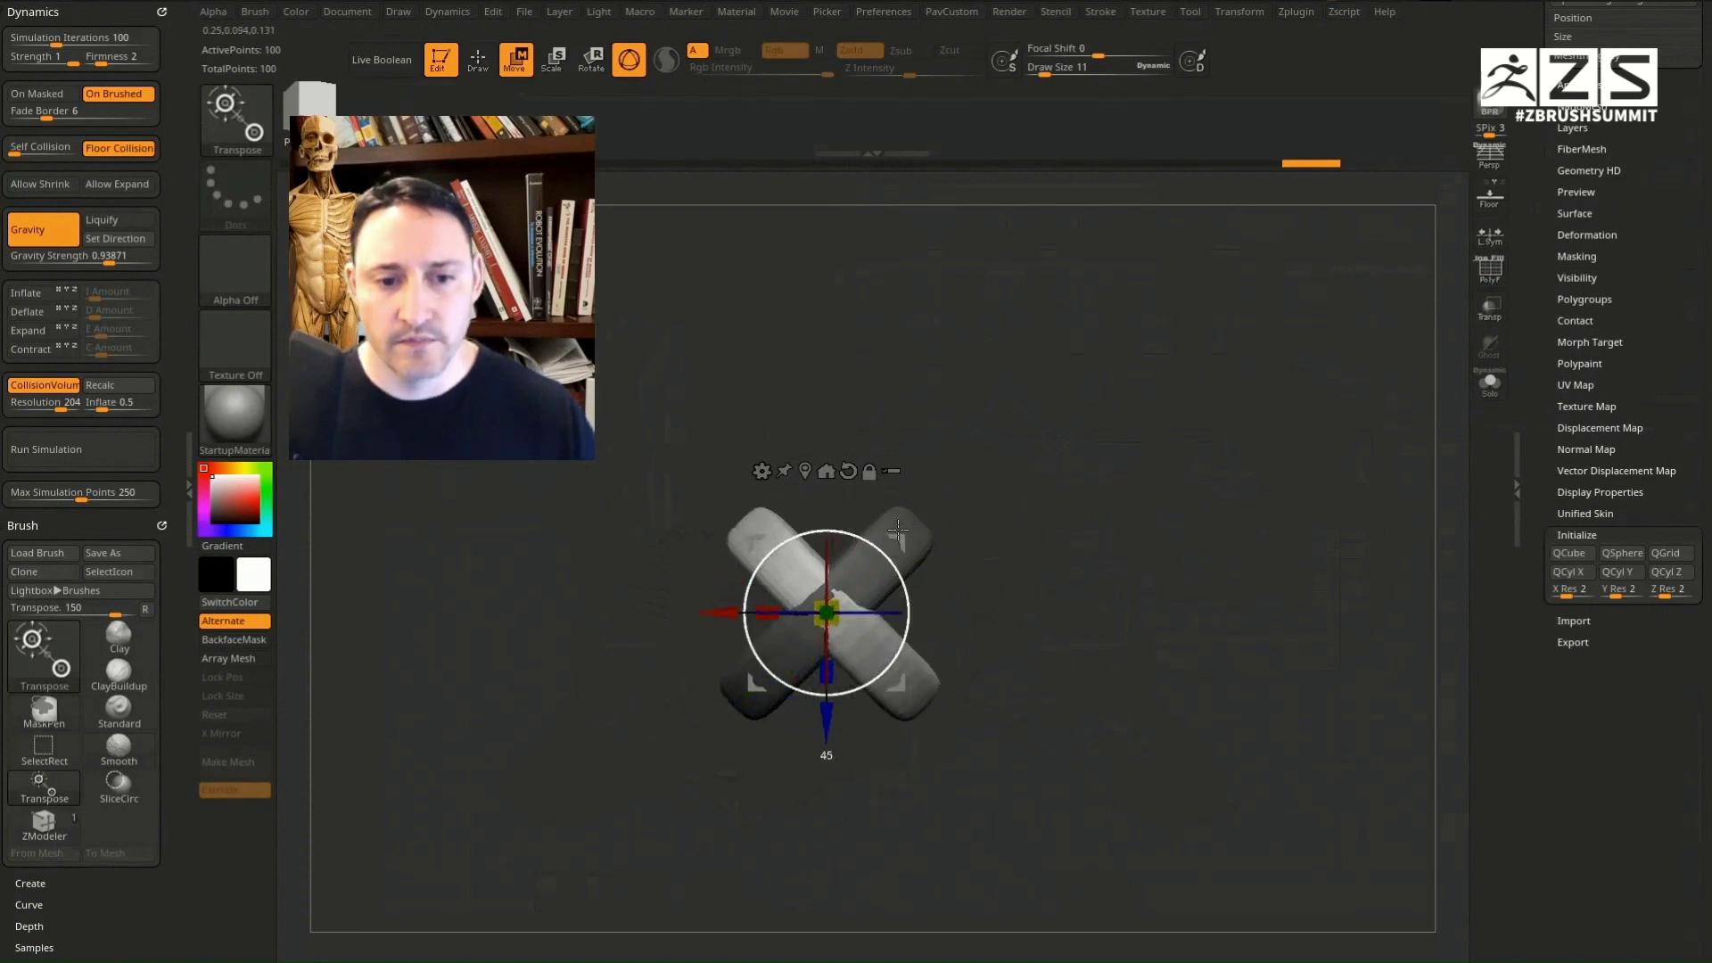
left_click_drag(1017, 533, 802, 529)
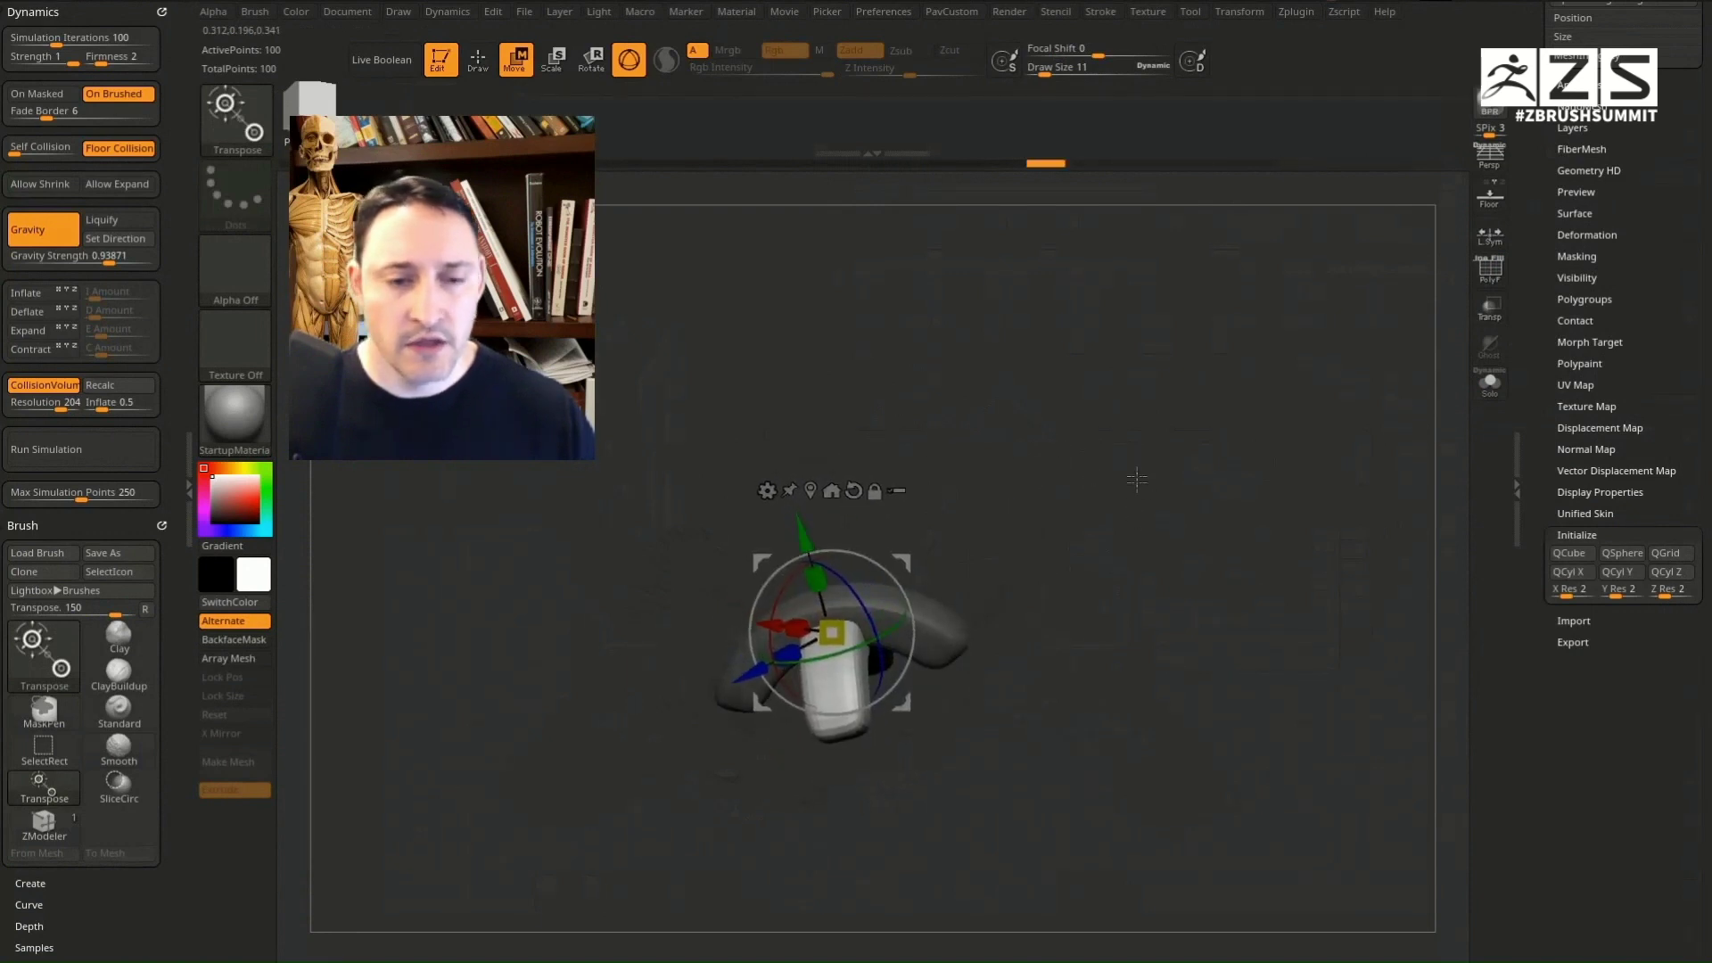
key("q")
left_click_drag(1131, 462, 1150, 532)
key("ctrl")
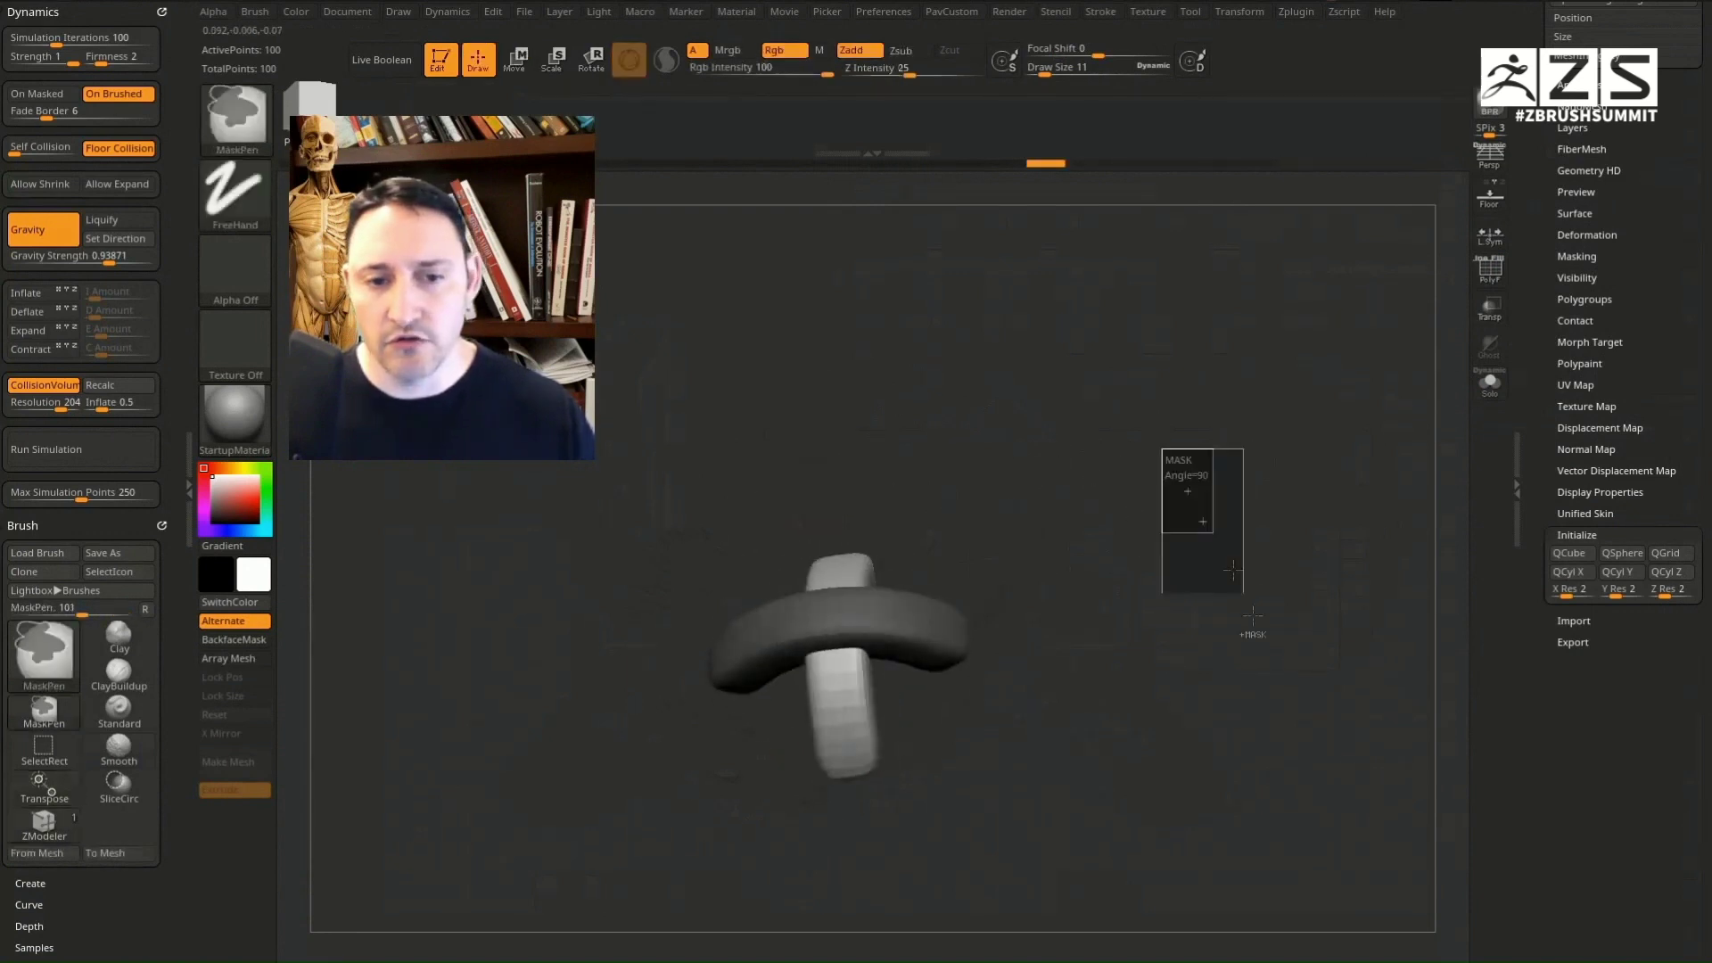
mouse_move(1233, 571)
left_mouse_down("ctrl")
mouse_move(1242, 524)
mouse_move(1266, 597)
mouse_move(1205, 571)
mouse_move(1189, 591)
left_mouse_up("ctrl")
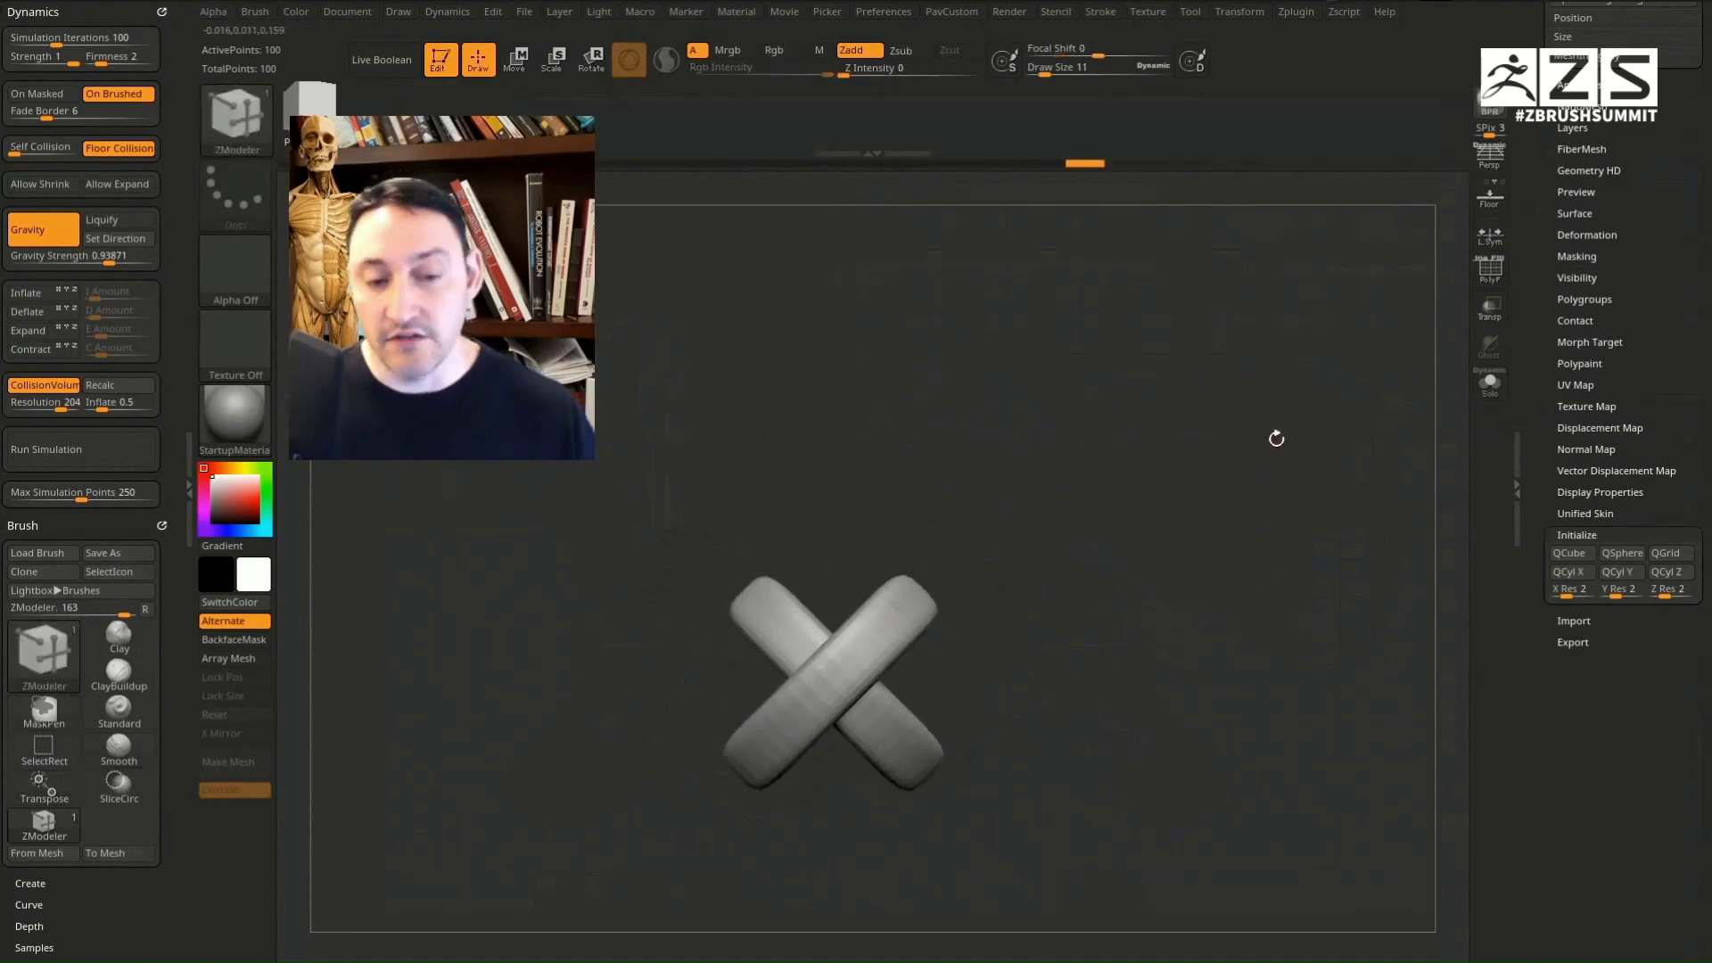
Step: Try duplicating the crossed arches repeatedly along one axis into a column of four X shapes, and undo the copies
left_click_drag(1194, 515, 1108, 653, "alt")
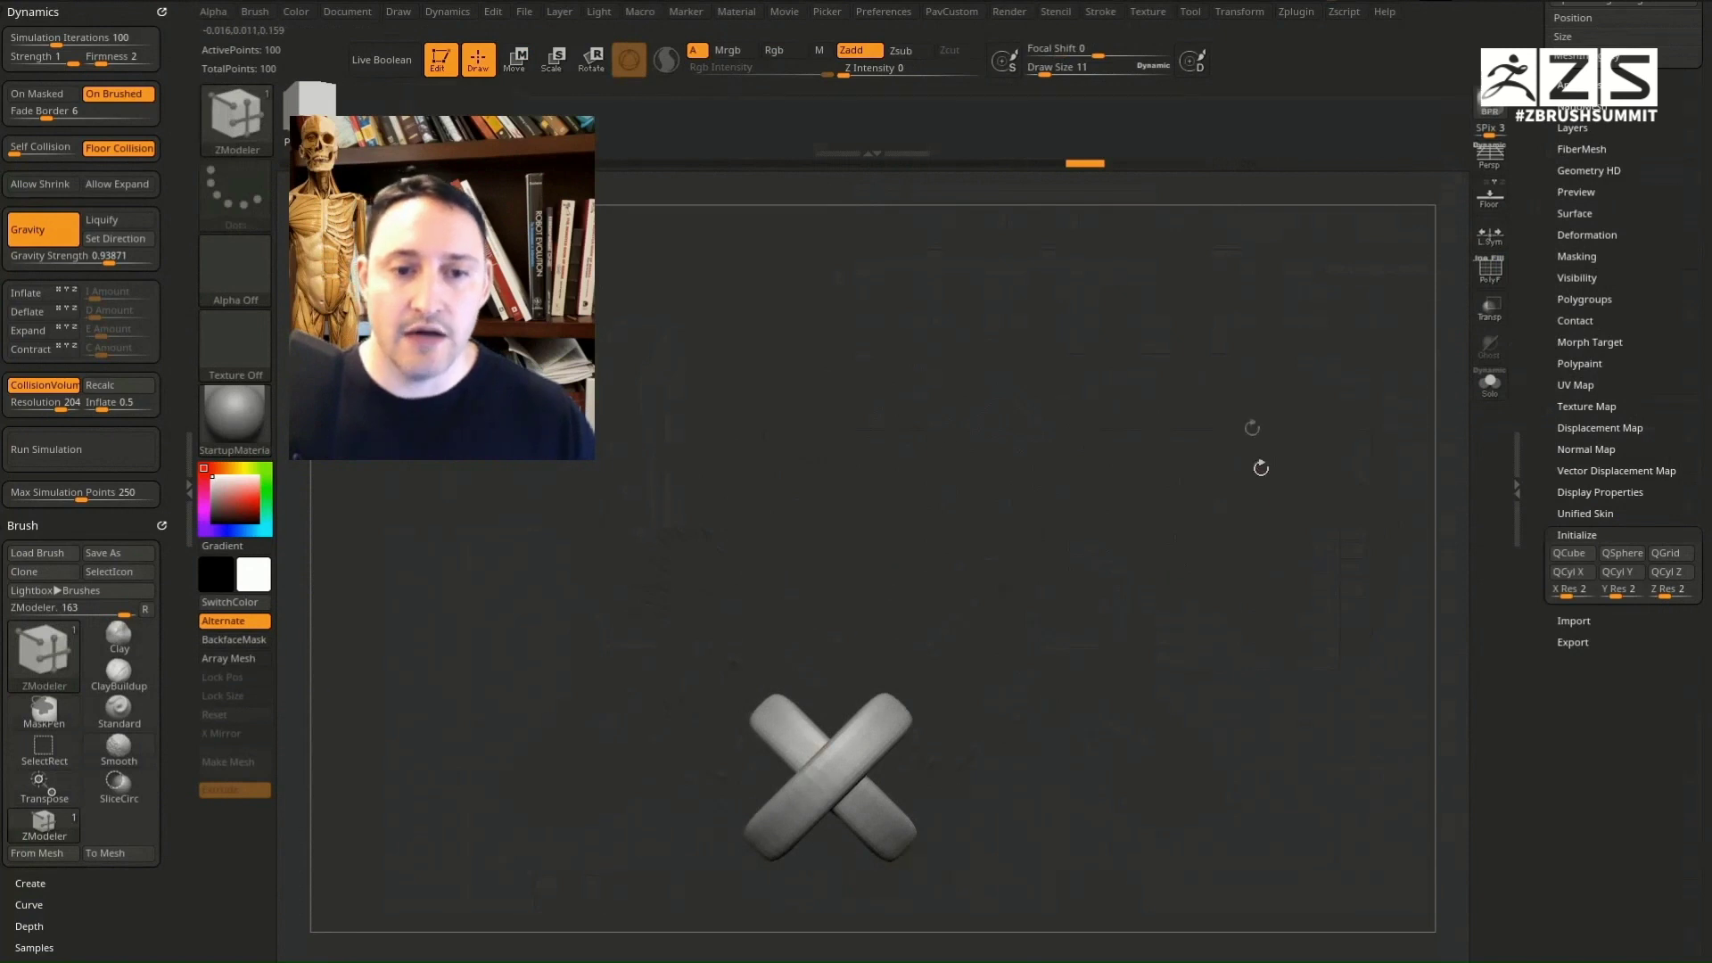
key("w")
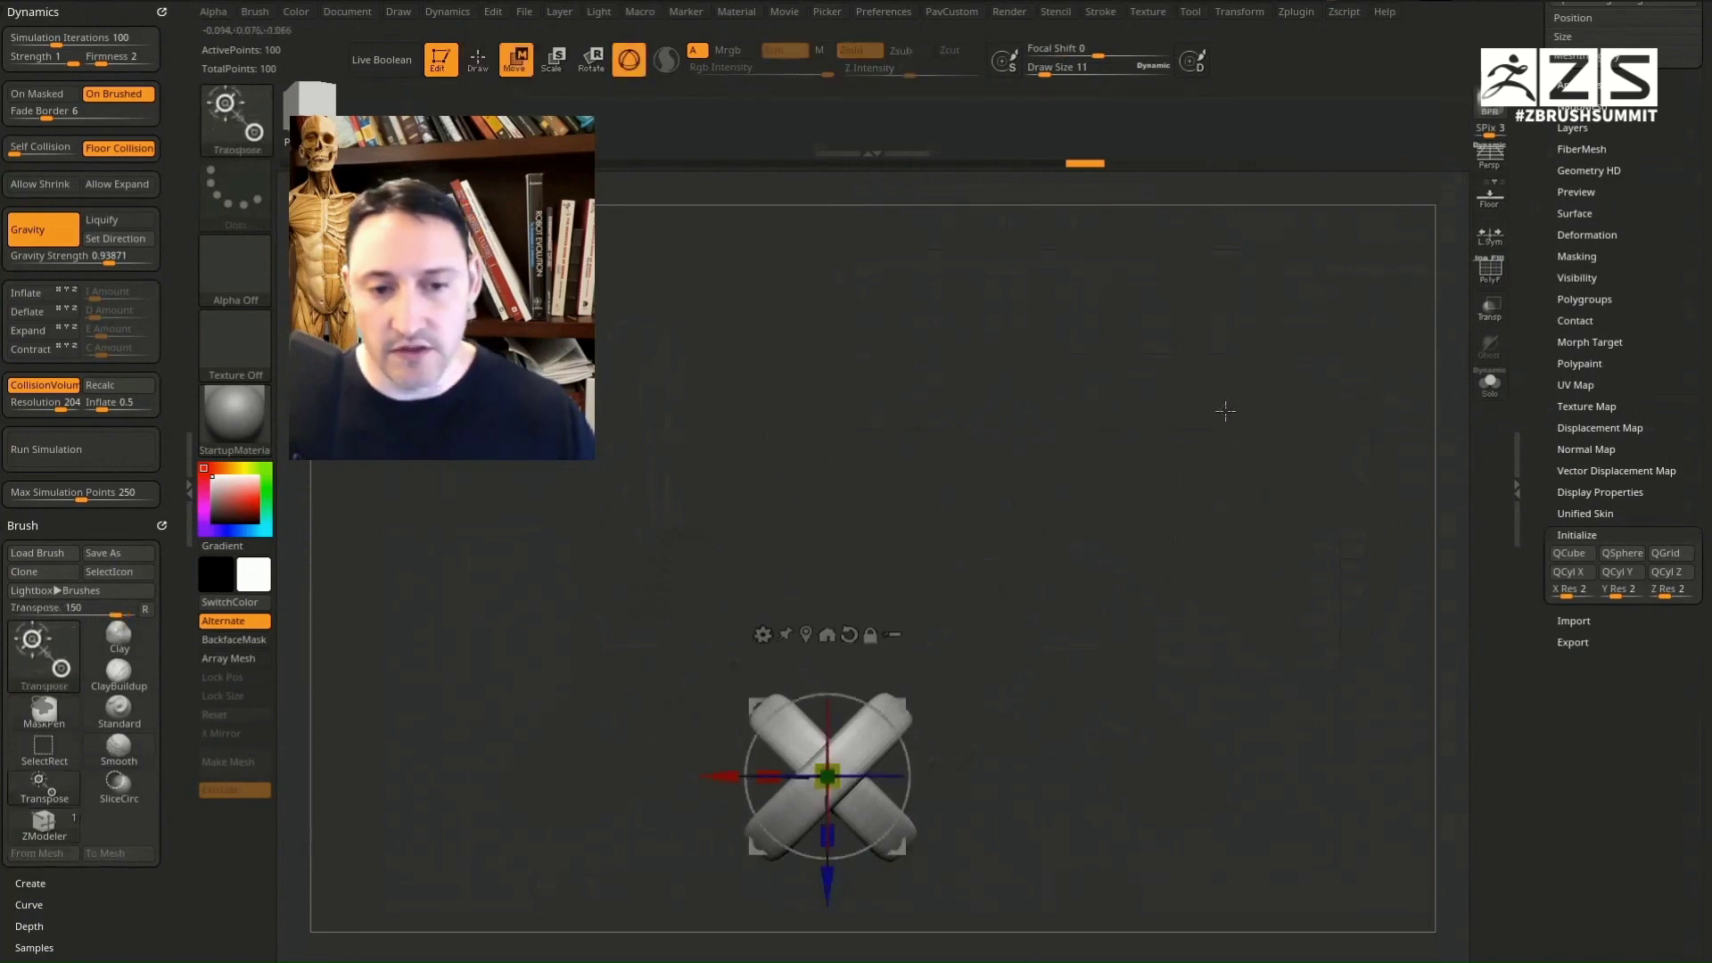
left_click_drag(827, 885, 827, 241, "ctrl")
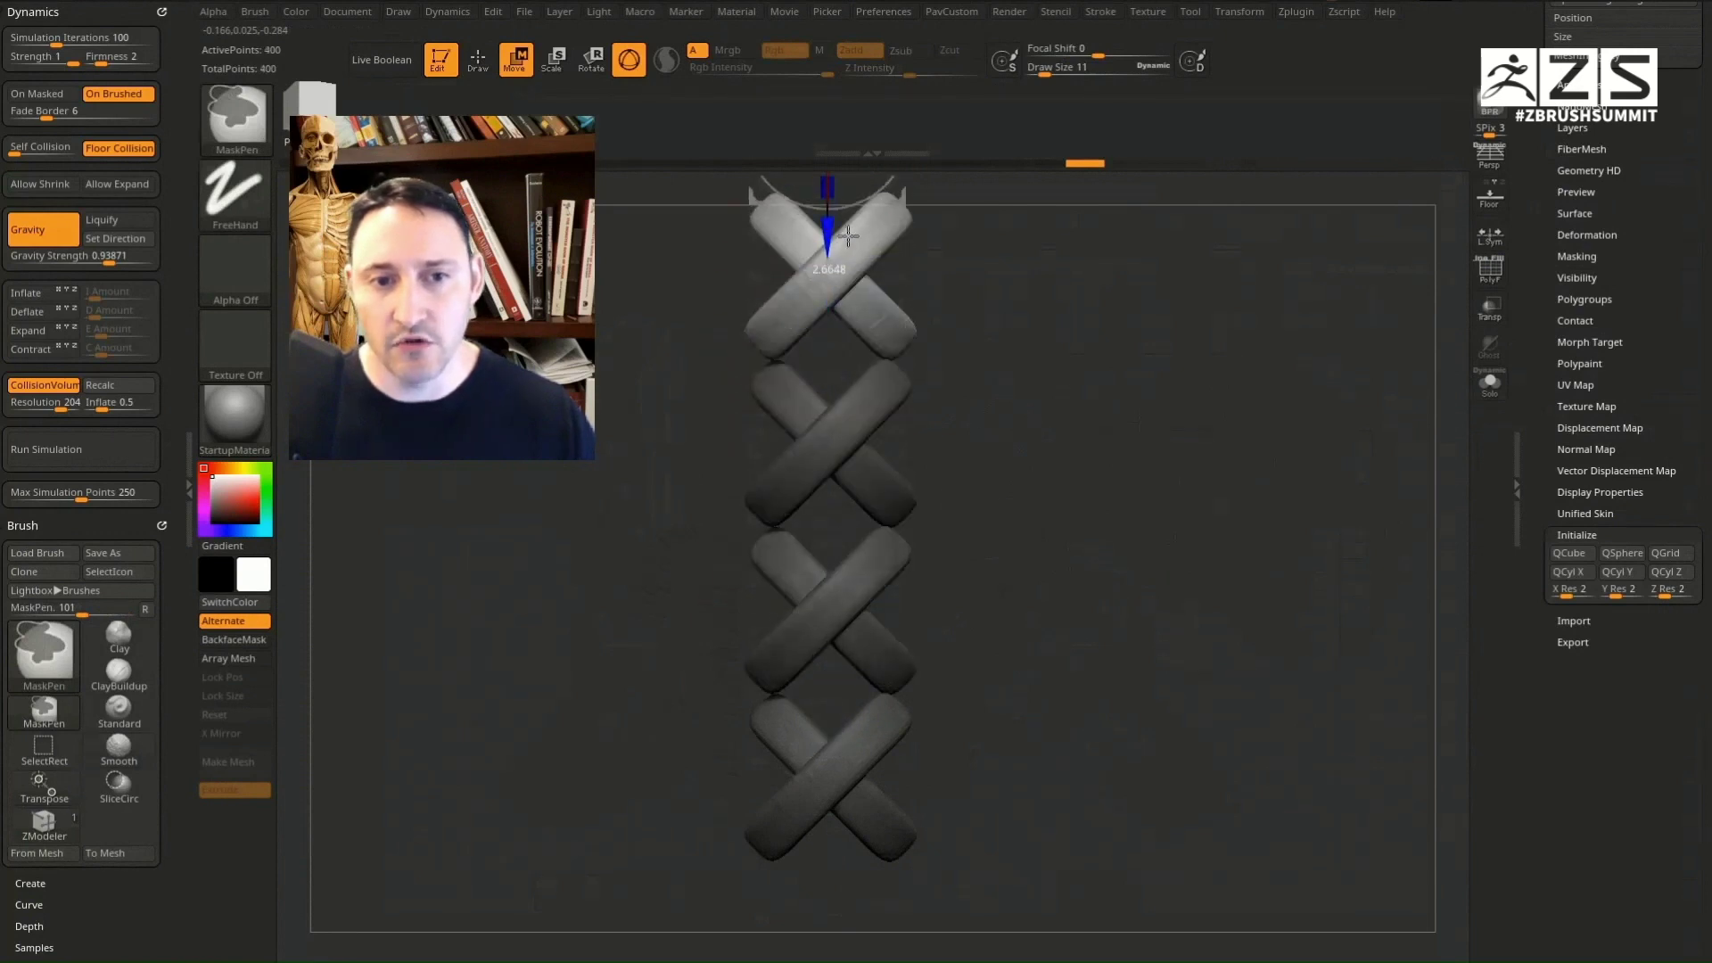
key("ctrl+z")
key("ctrl+z")
key("ctrl+z")
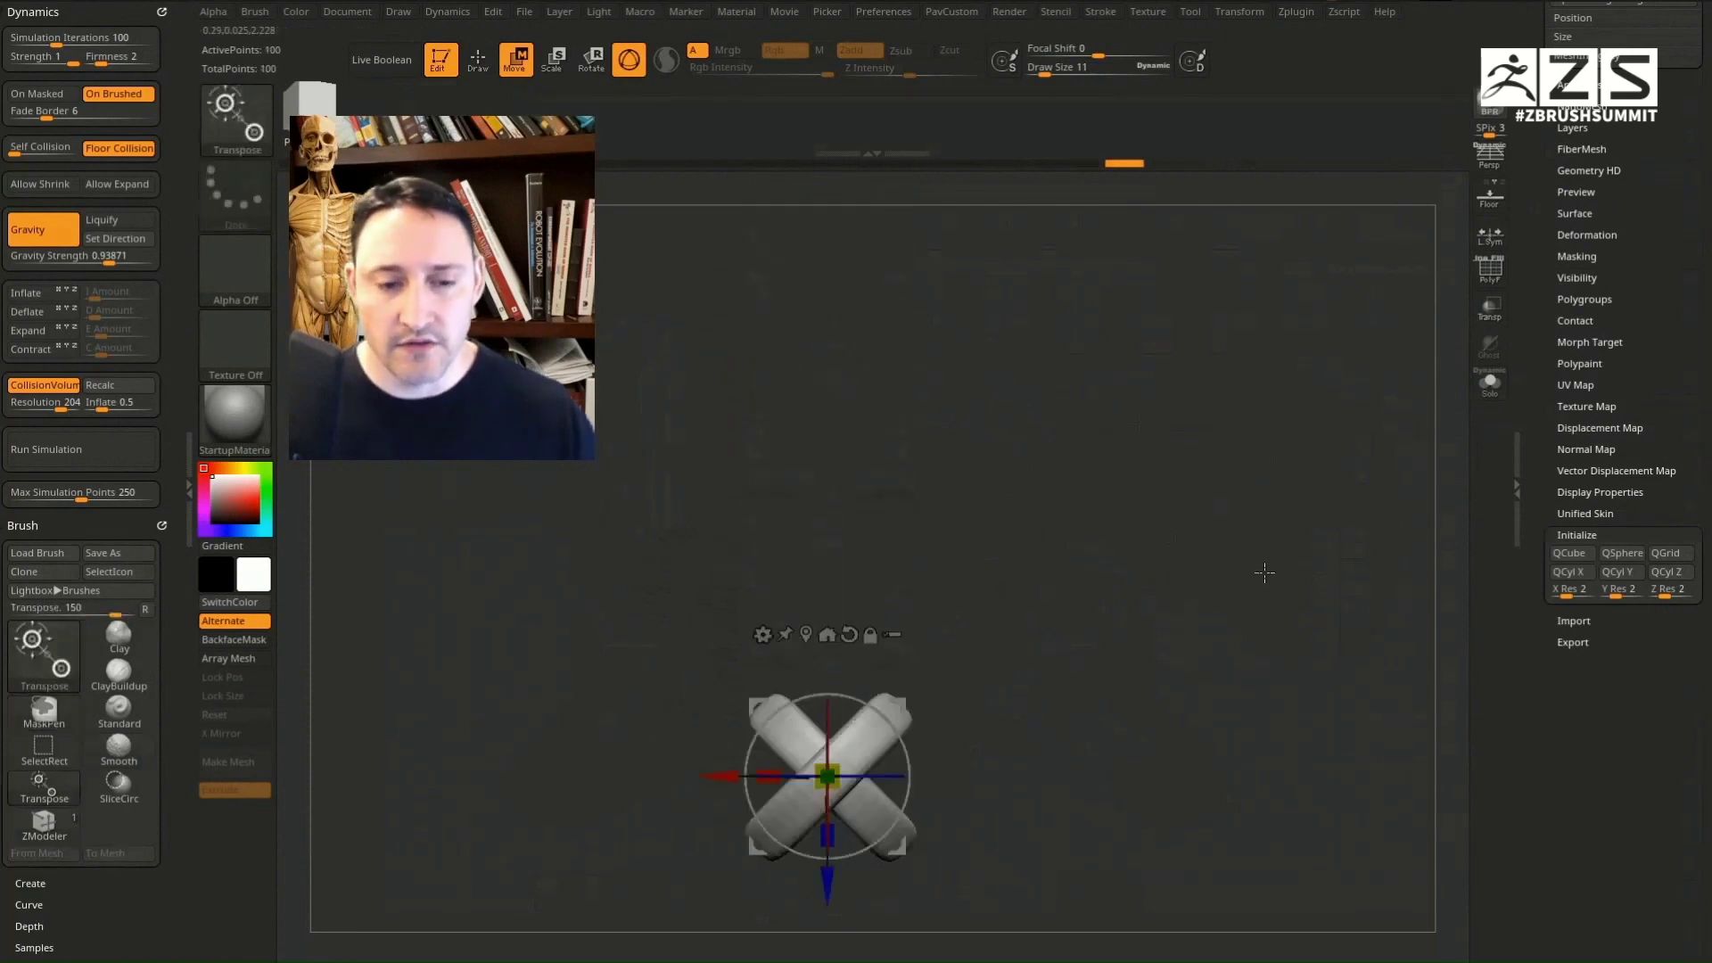
key("q")
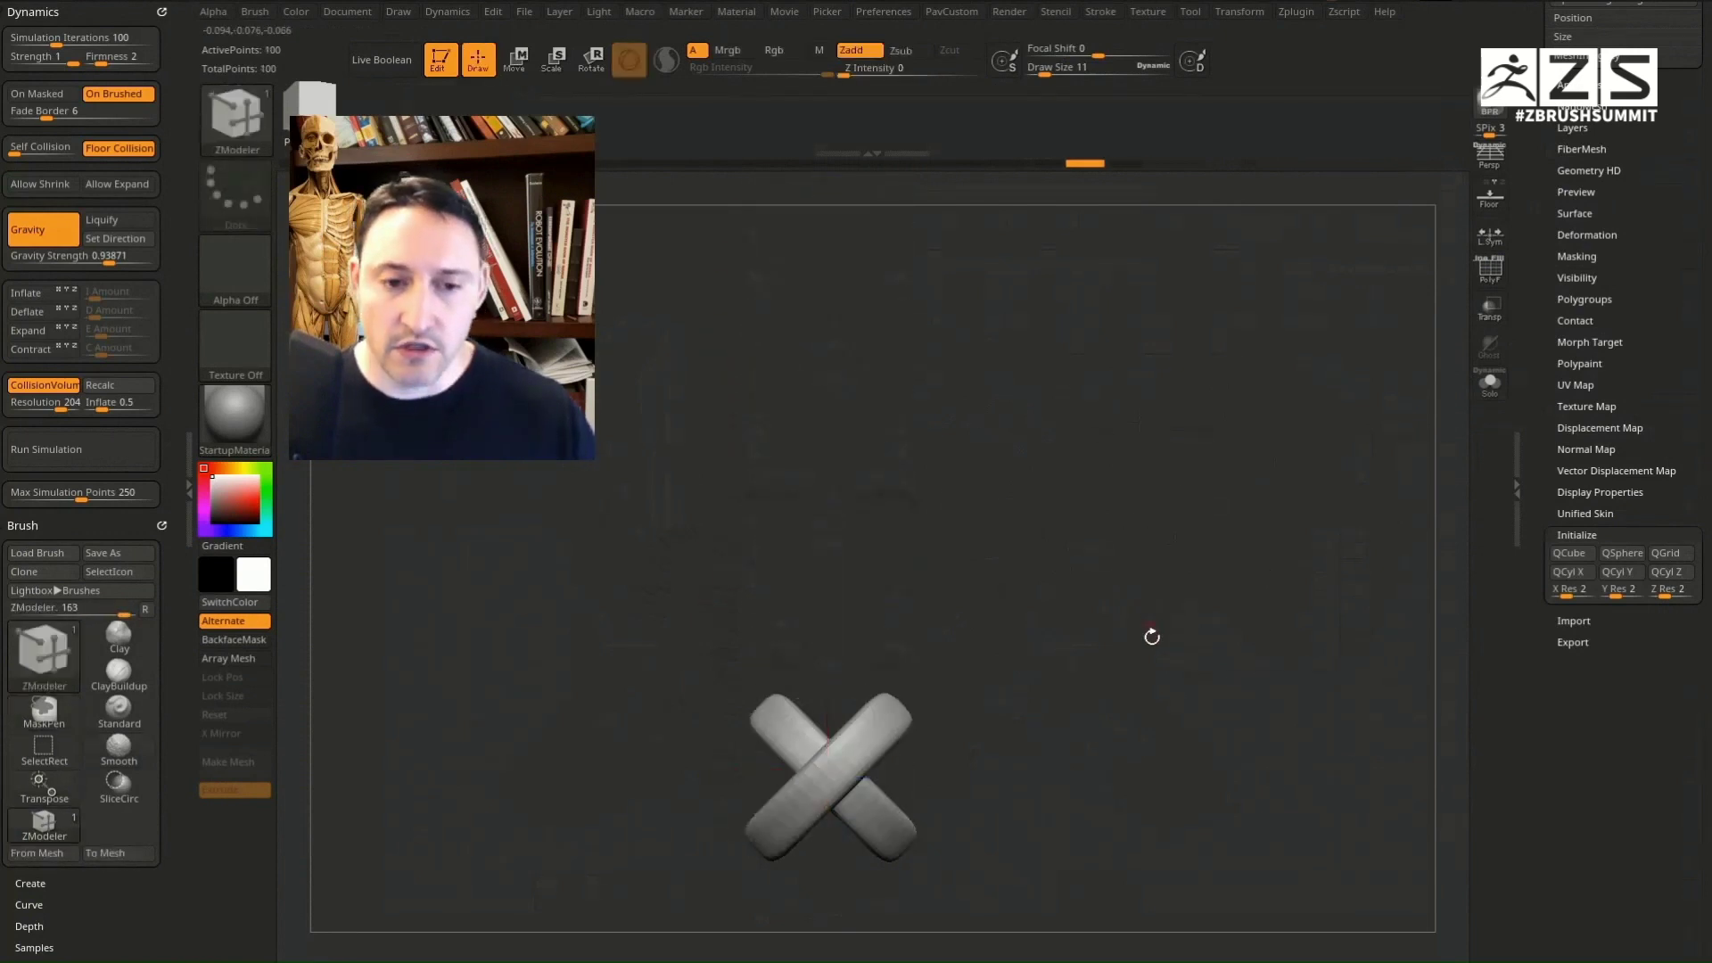
Step: Create a new InsertMesh brush from the crossed arches
left_click_drag(1147, 634, 1200, 576)
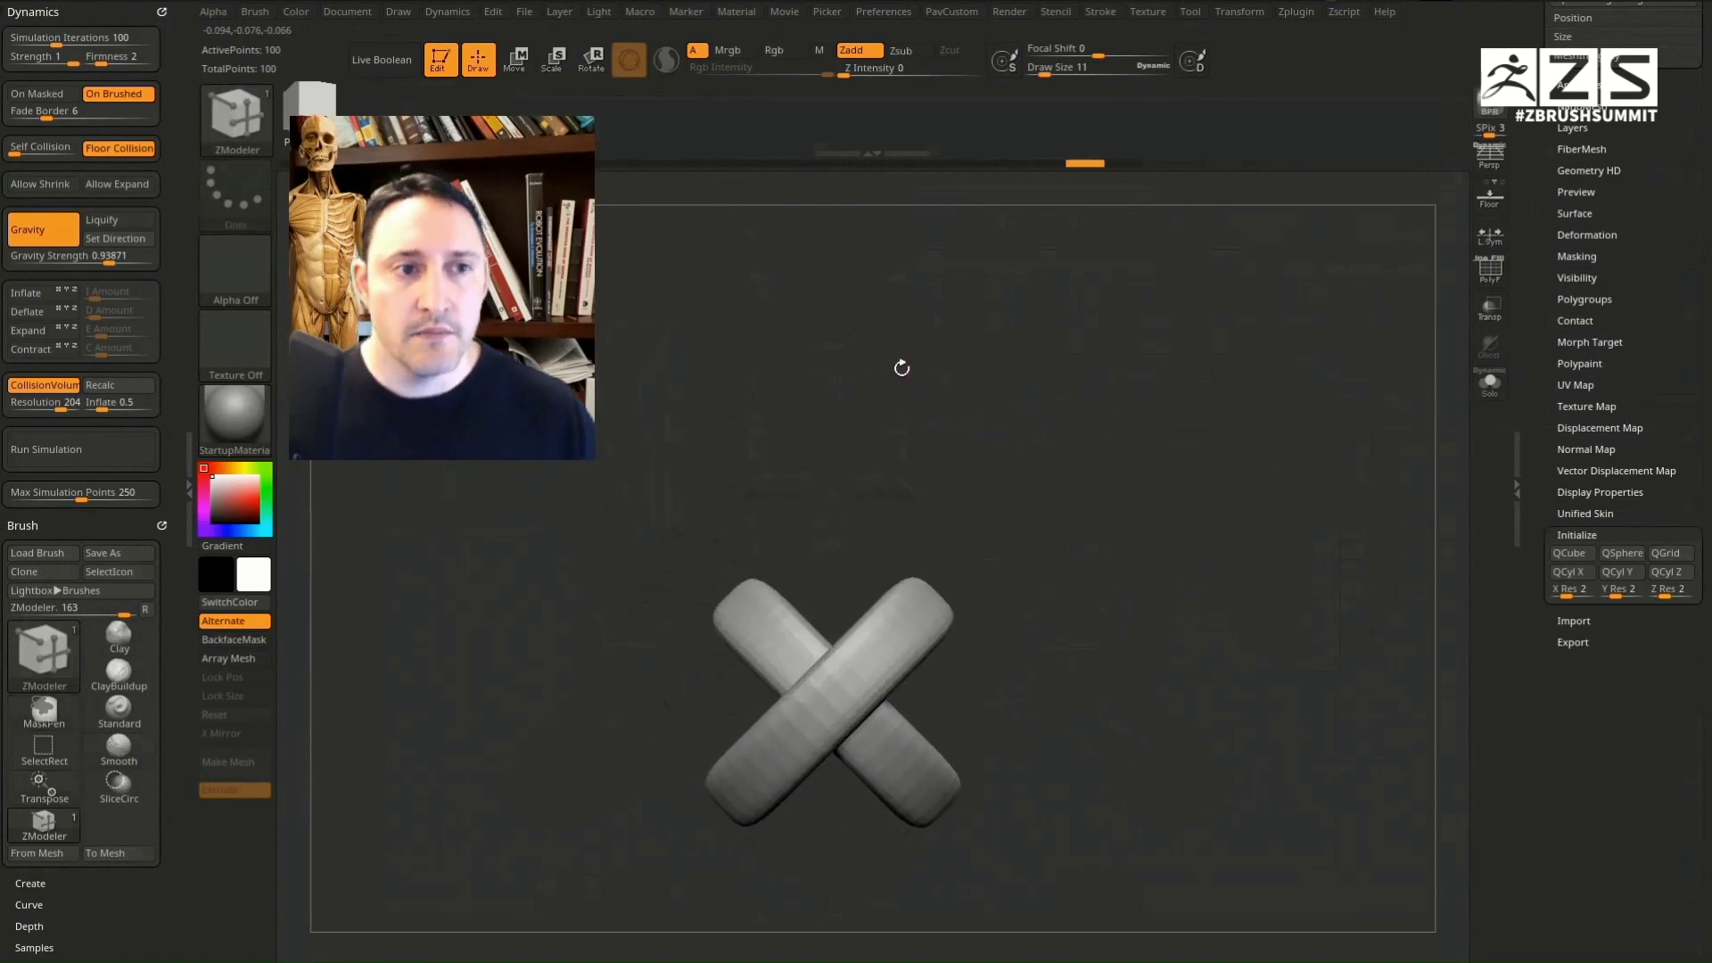
key("b")
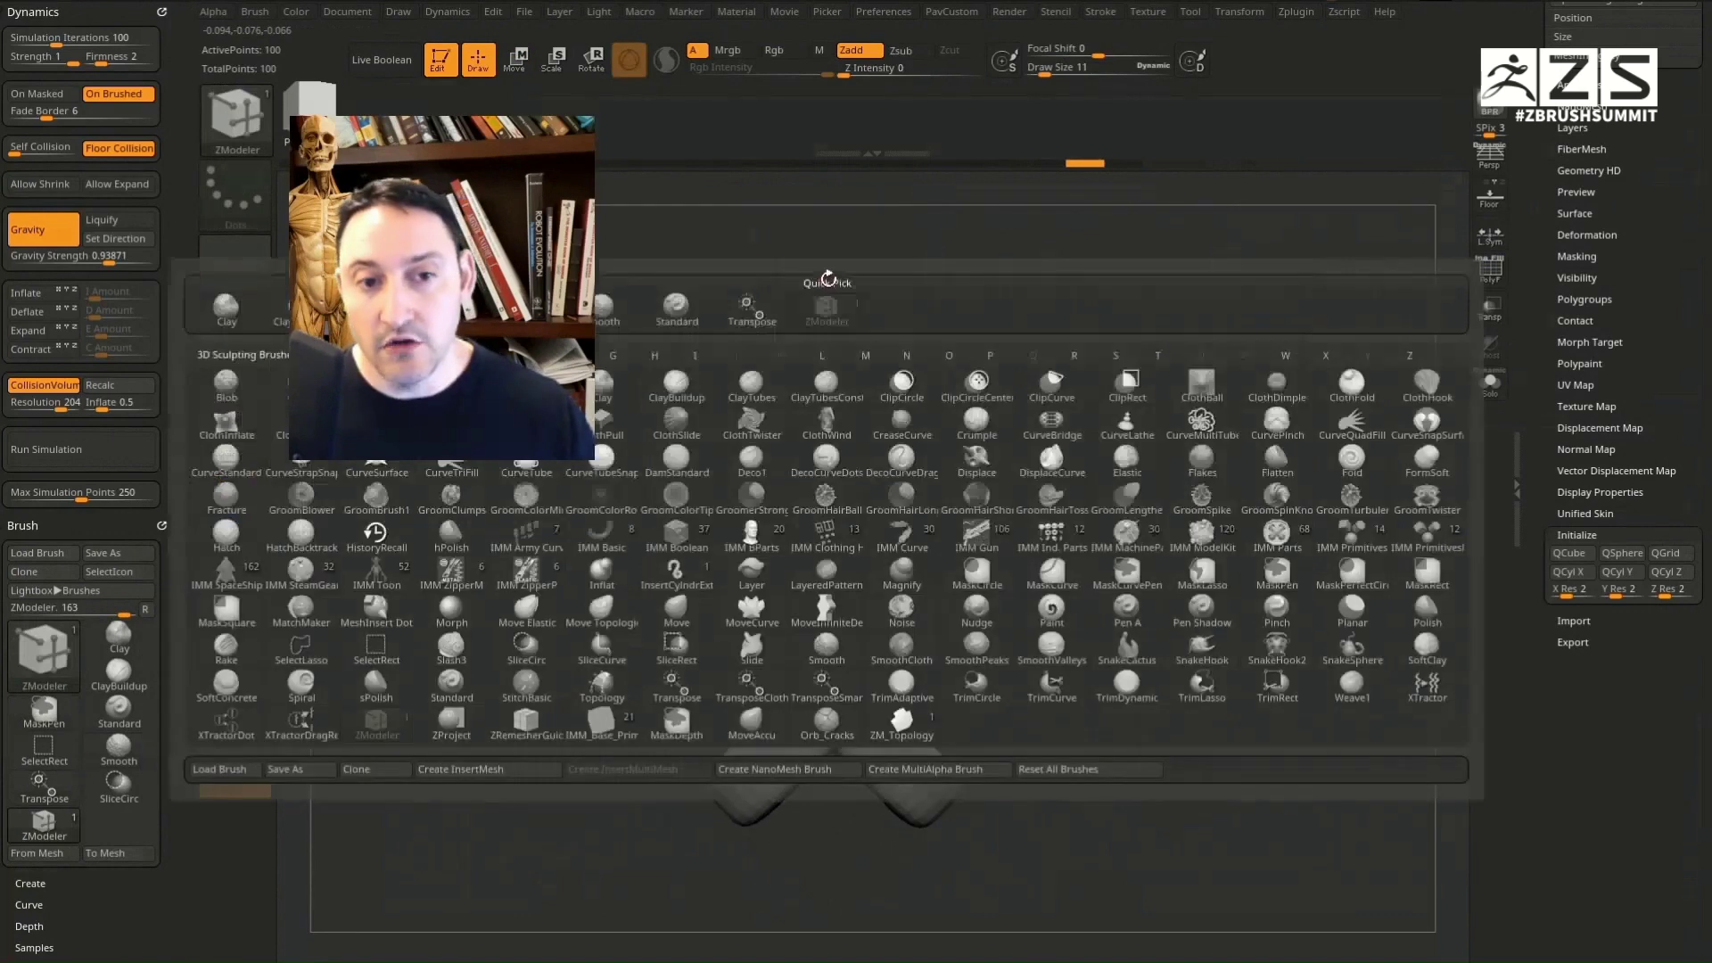
left_click(526, 764)
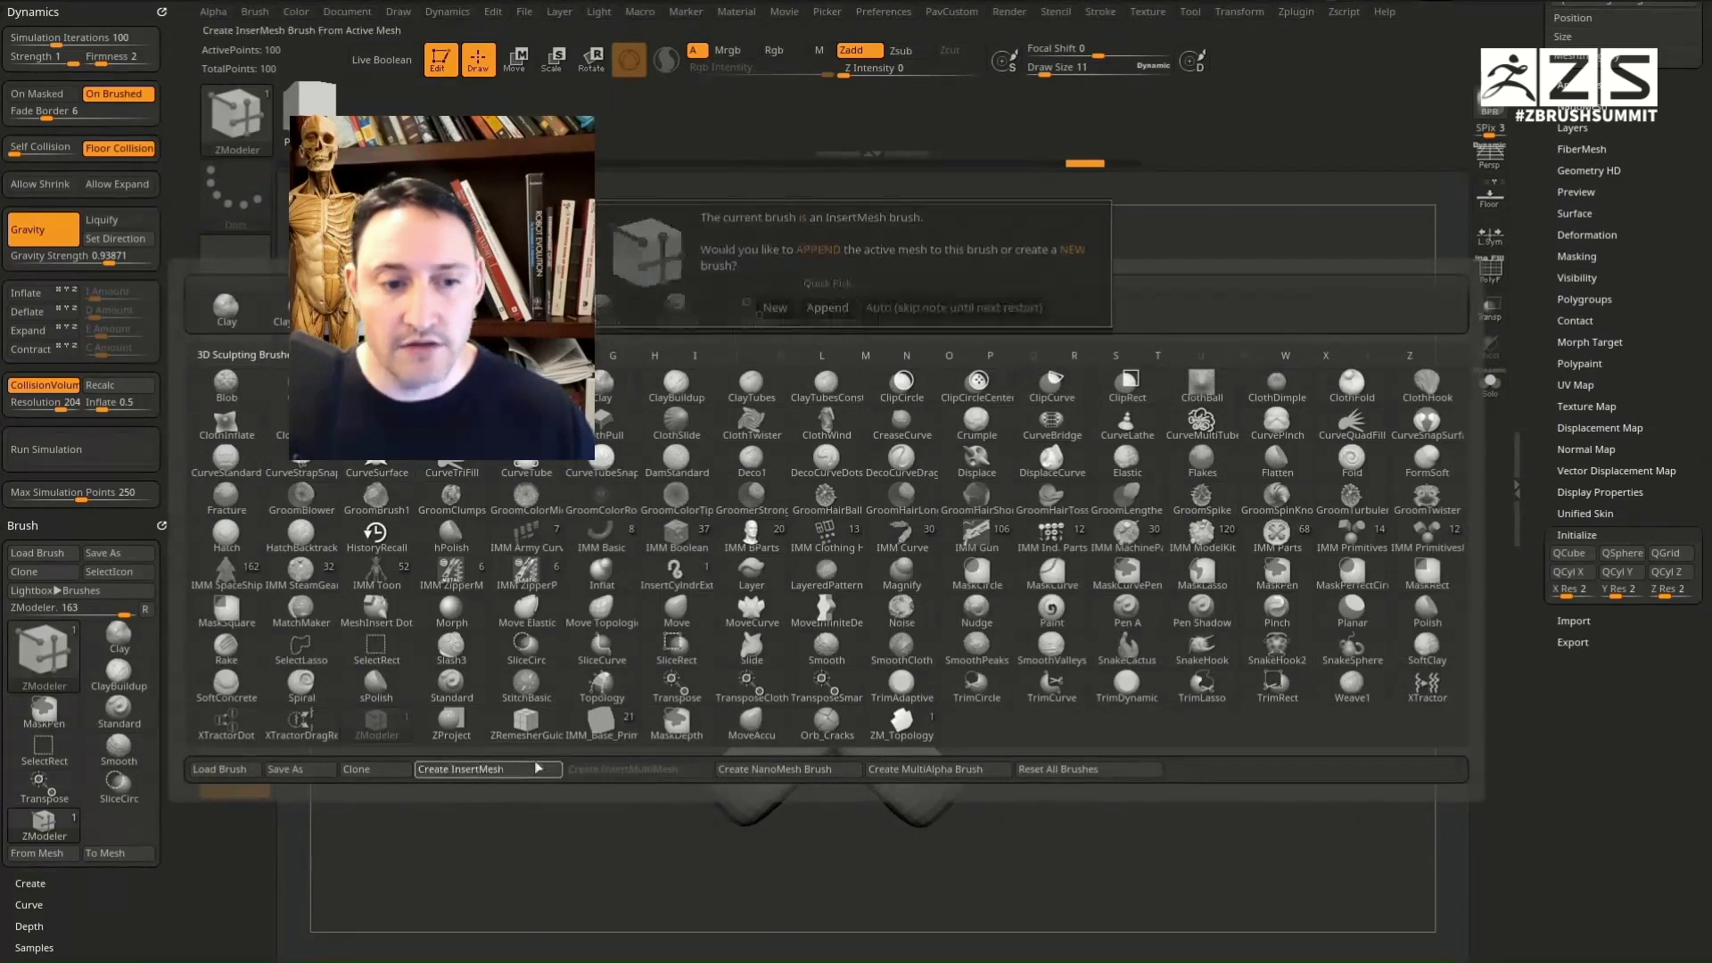
left_click(773, 307)
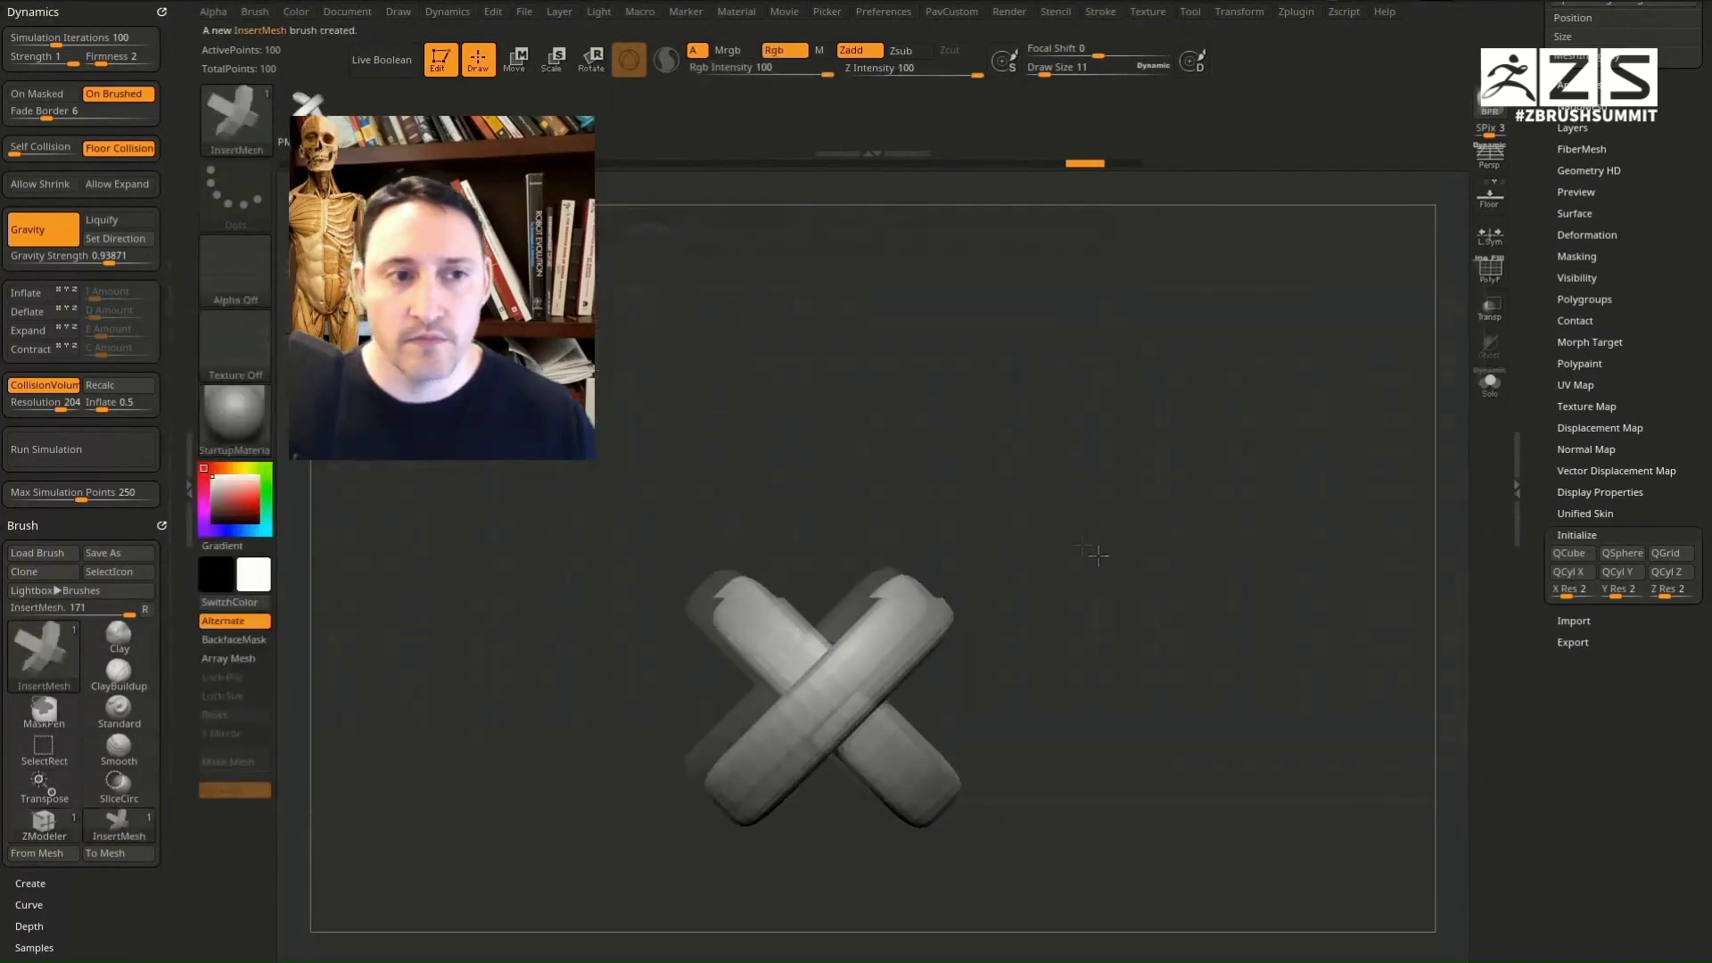
Step: Try the InsertMesh brush by placing small crosses over the existing arches, and undo the insertions
left_click_drag(850, 653, 866, 629)
left_click_drag(791, 688, 804, 670)
left_click_drag(865, 746, 879, 726)
left_click_drag(736, 624, 751, 610)
left_click_drag(895, 586, 910, 571)
left_click_drag(735, 747, 750, 731)
left_click_drag(1035, 704, 1116, 660)
key("ctrl+z")
key("ctrl+z")
key("ctrl+z")
key("ctrl+z")
key("ctrl+z")
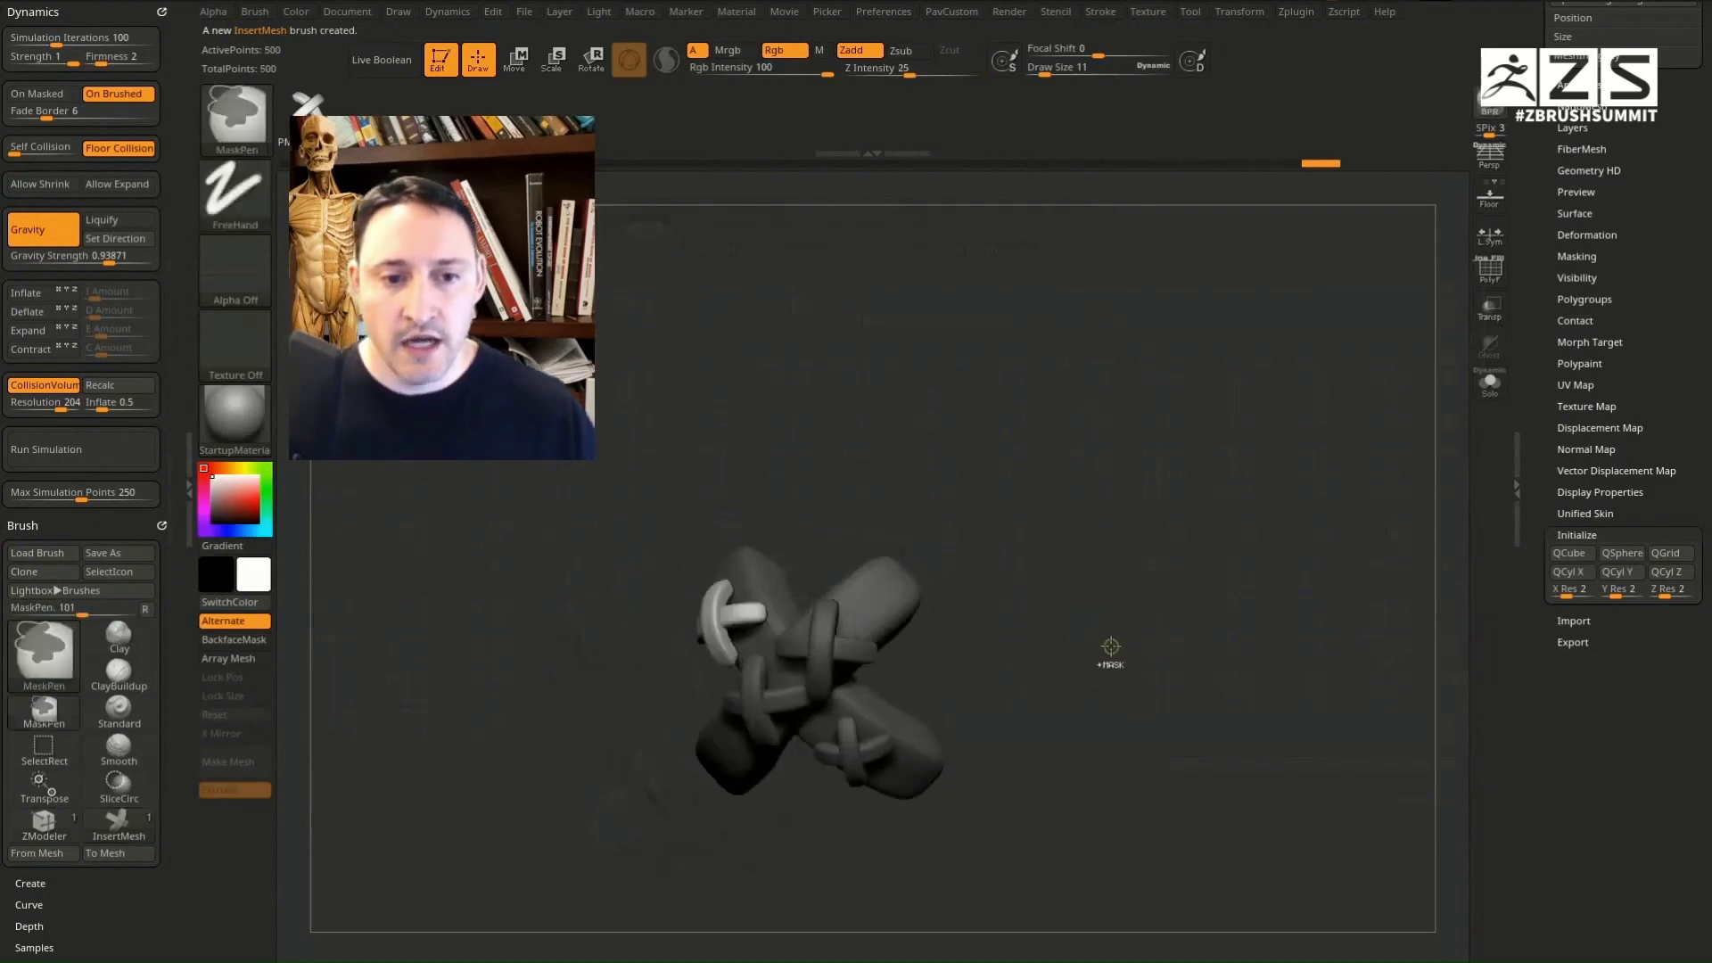
key("ctrl+z")
Step: Enable Curve Mode in the stroke settings of the InsertMesh brush
mouse_move(990, 648)
left_mouse_down()
mouse_move(1058, 645)
mouse_move(853, 716)
mouse_move(848, 698)
left_mouse_up()
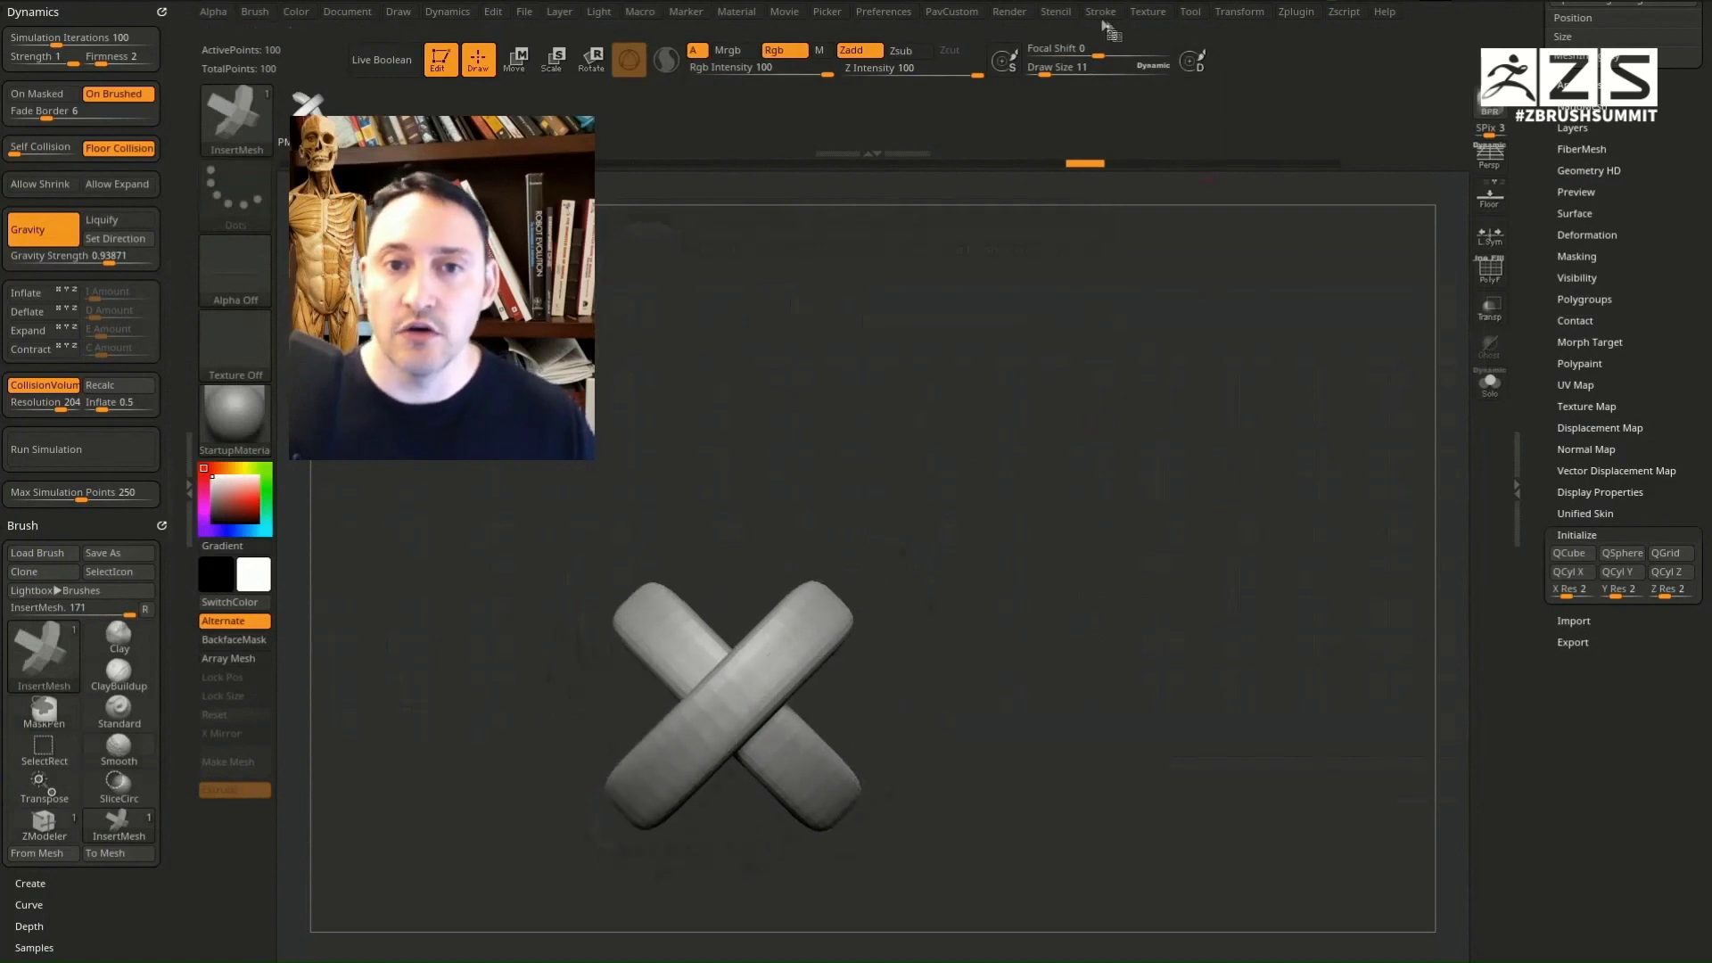
left_click(1096, 18)
left_click(1143, 364)
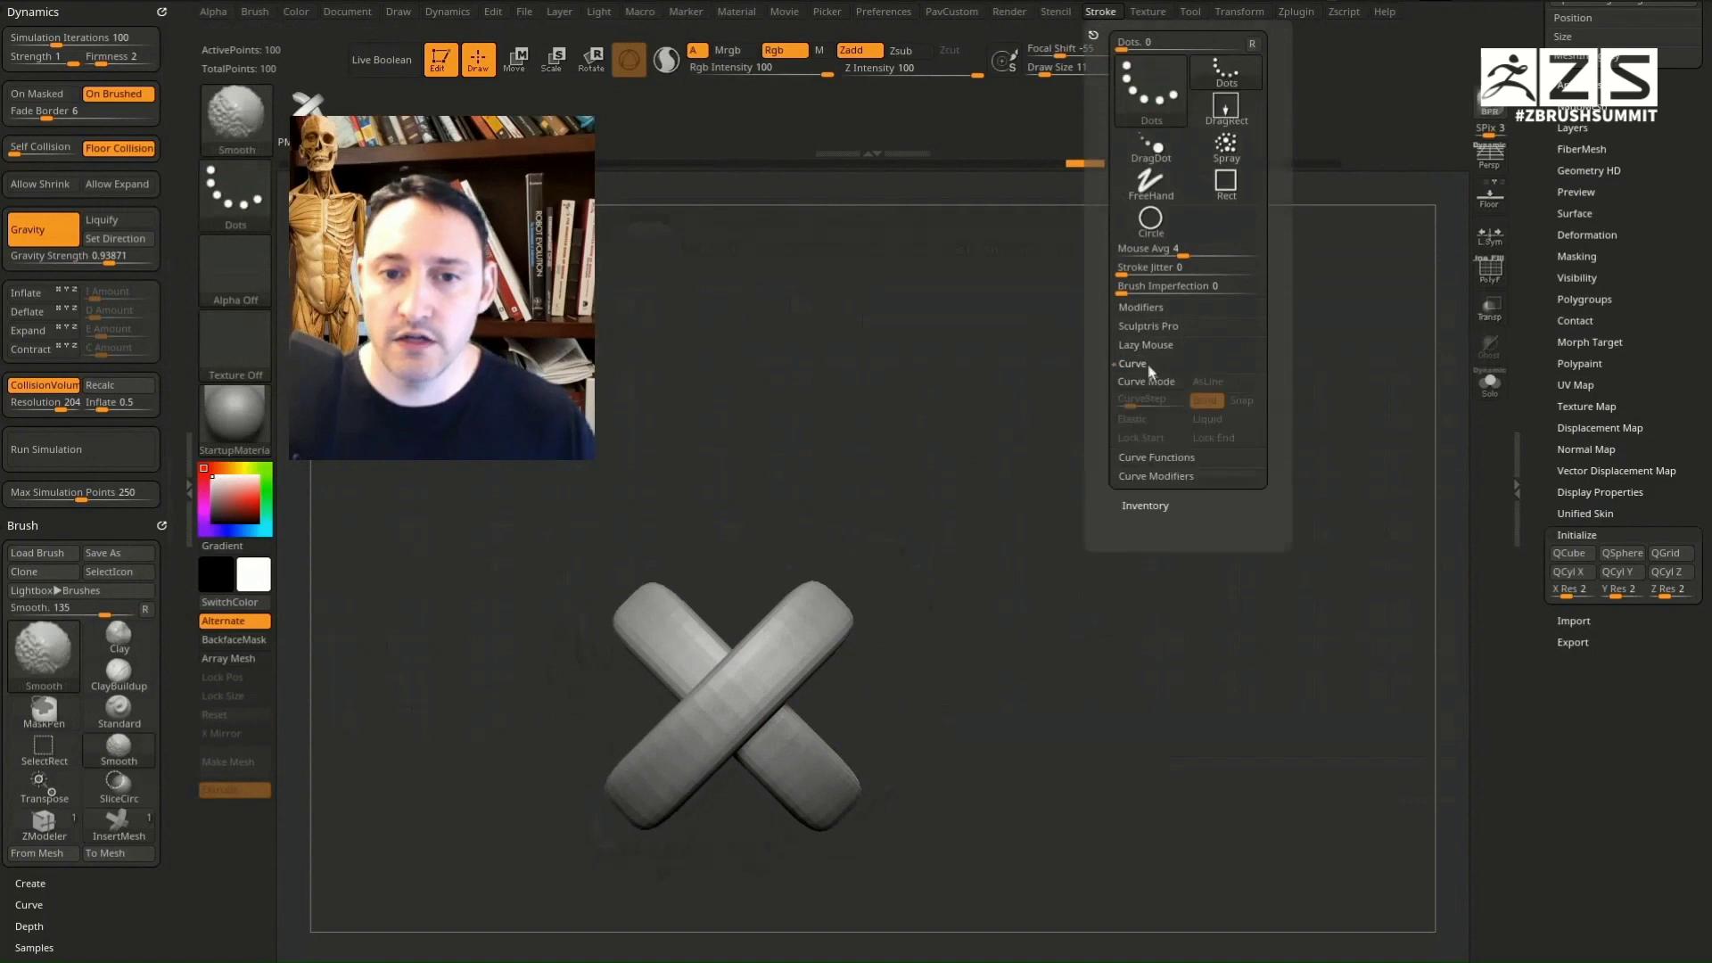
left_click(1150, 384)
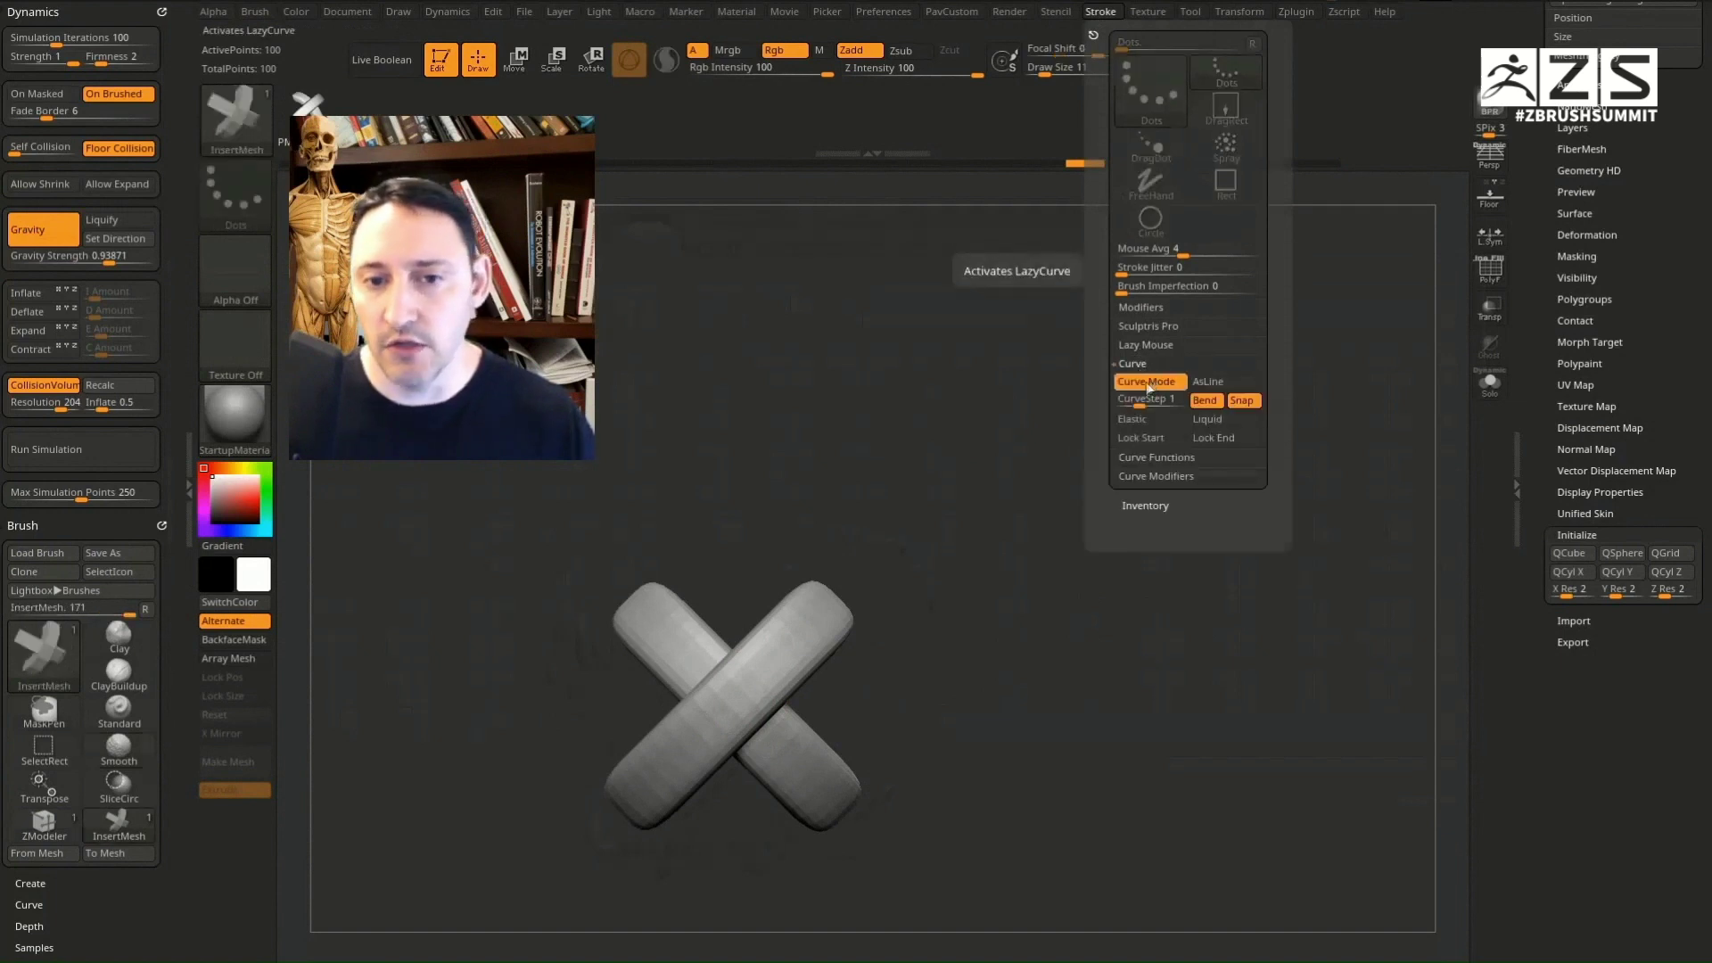
left_click_drag(974, 505, 916, 529, "alt")
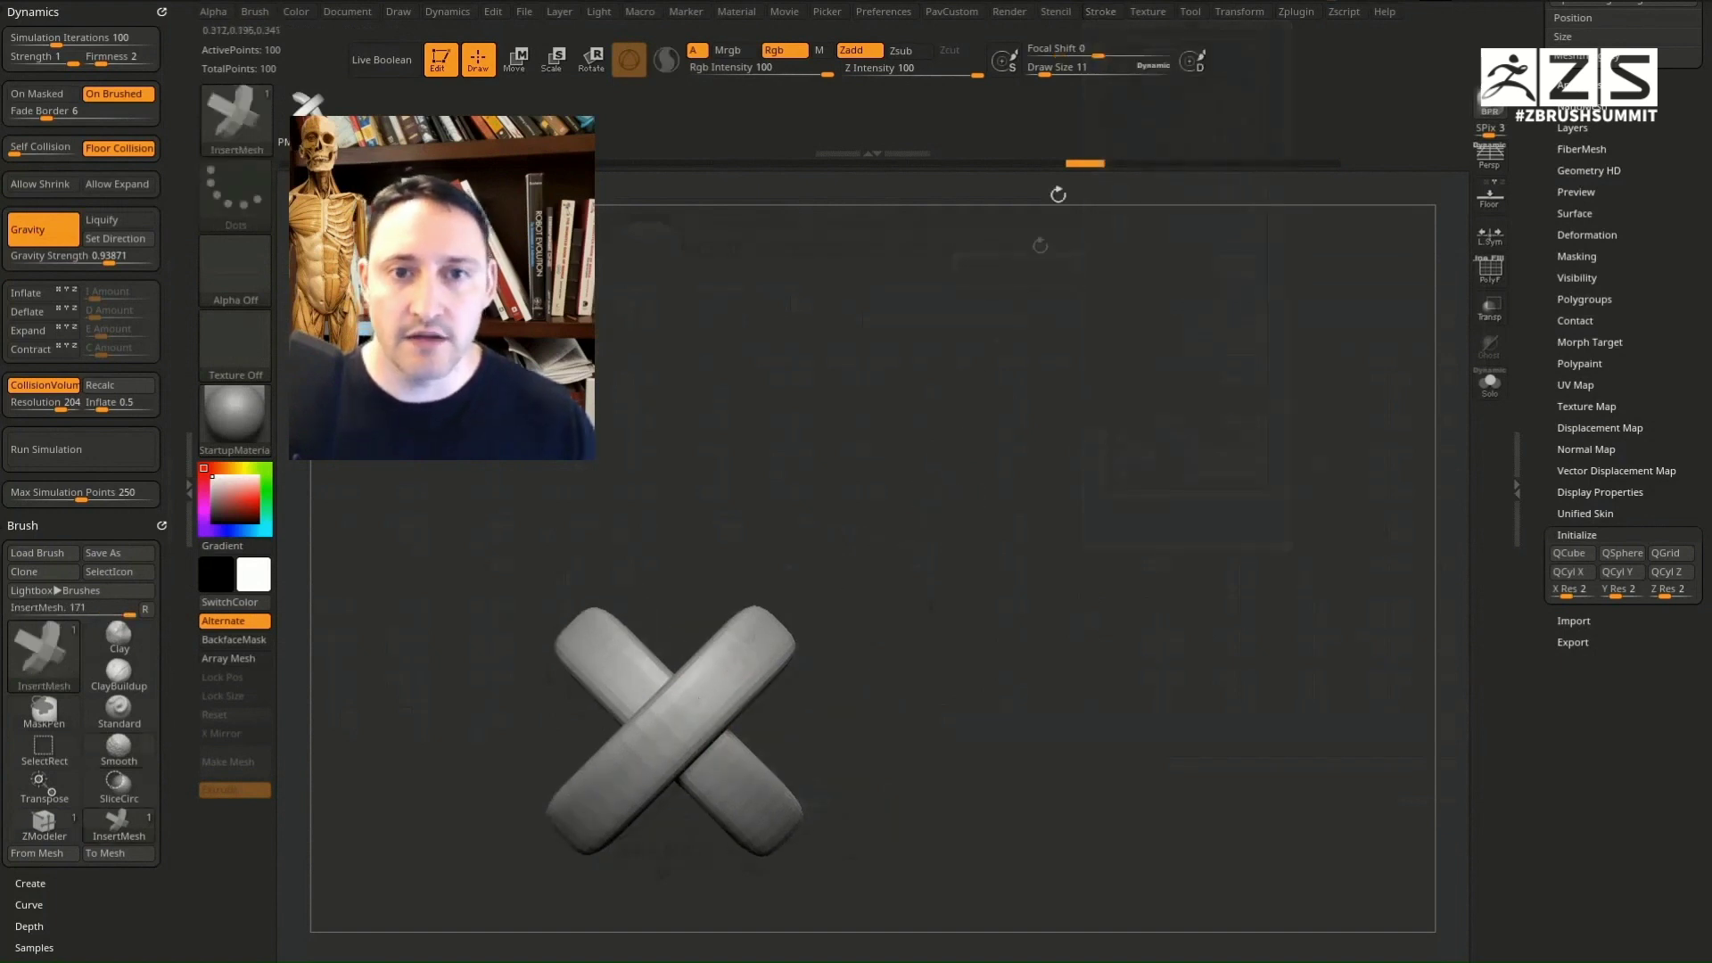
Step: Set the draw size to 44 and draw a winding curve of small crosses from the arches into the empty space
left_click_drag(1069, 71, 1062, 72)
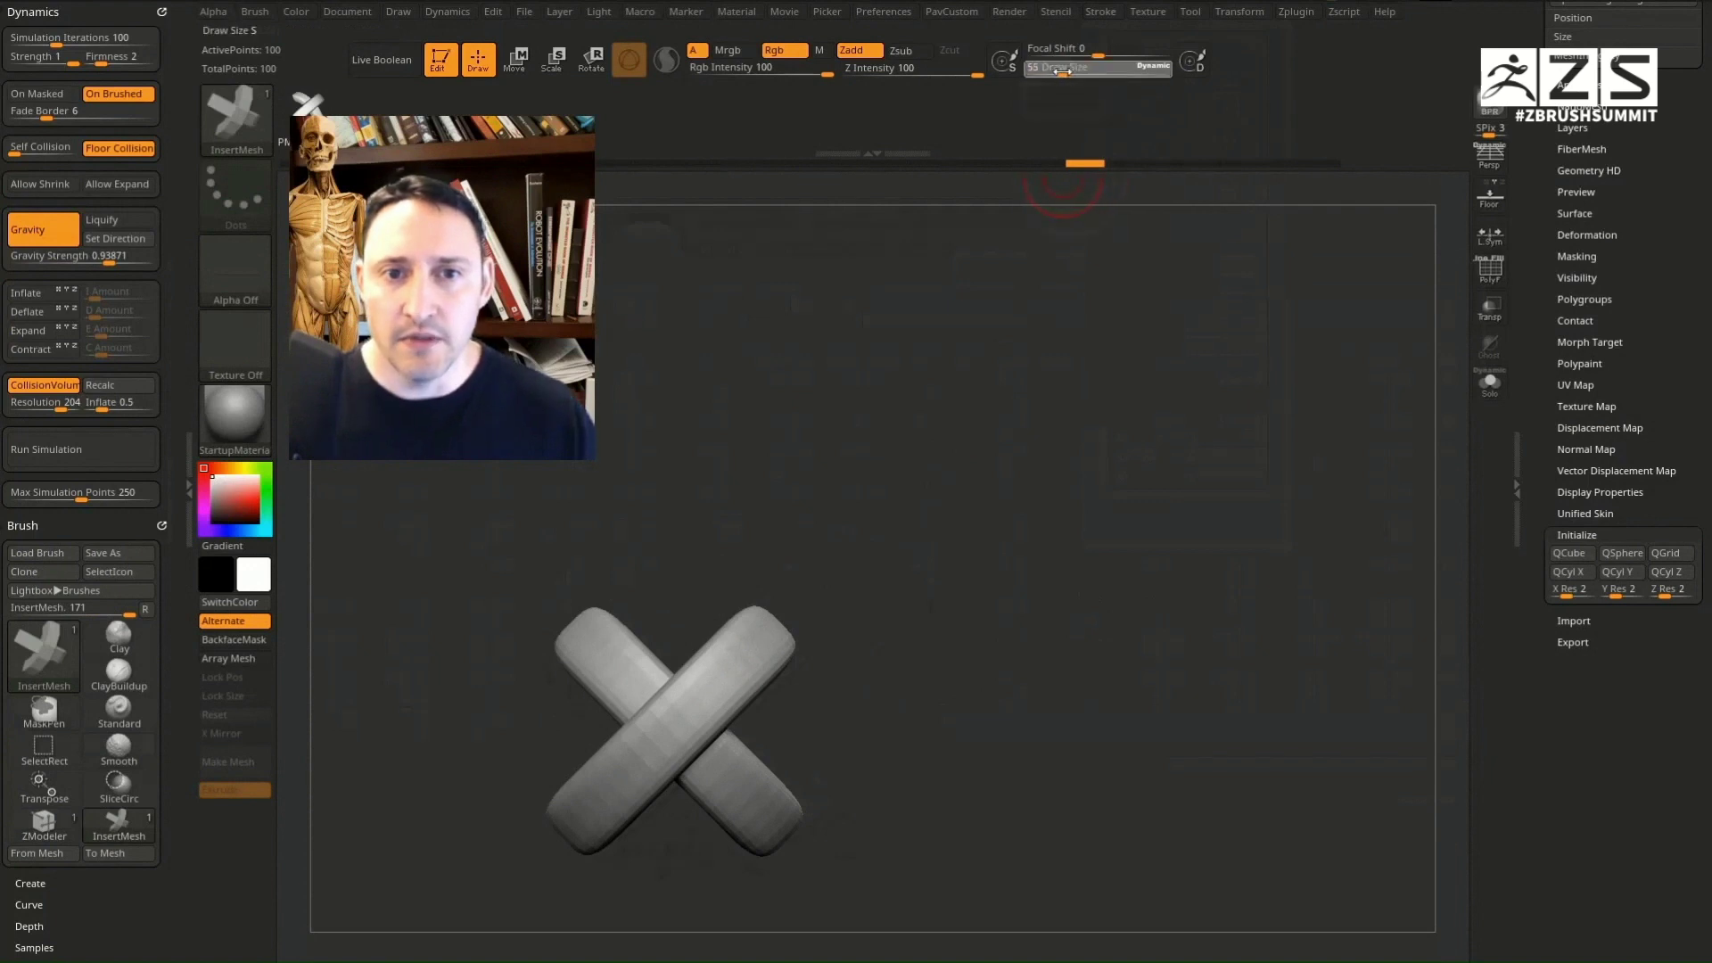
key("s")
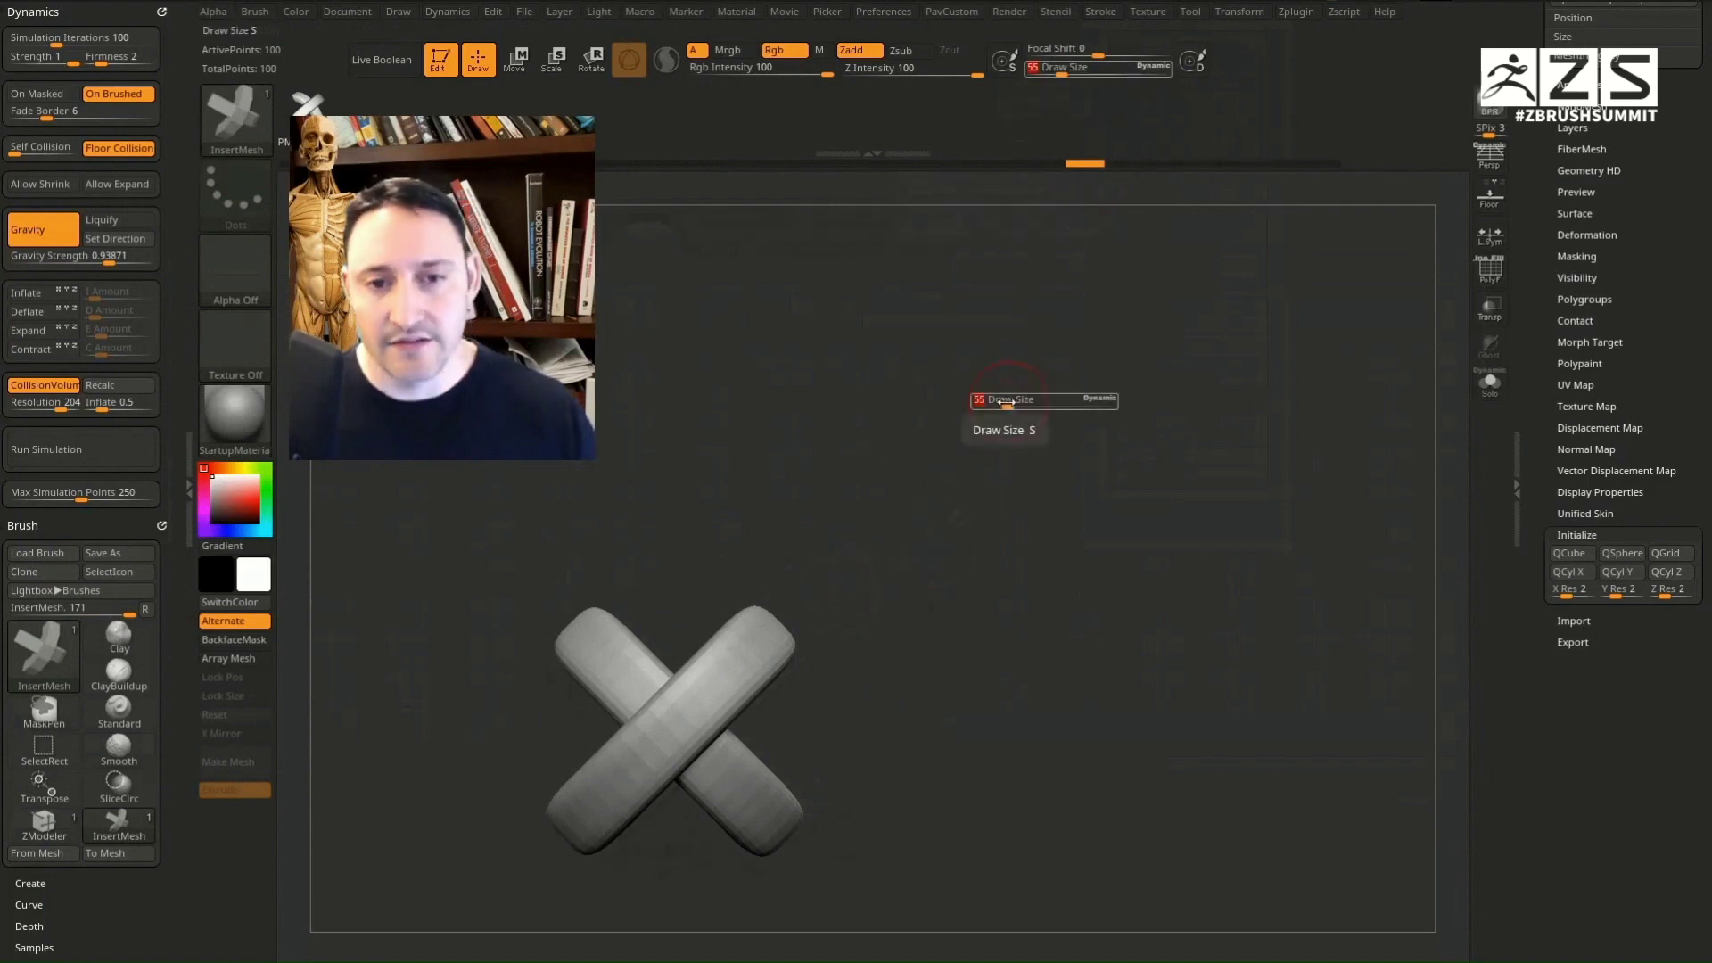
left_click_drag(1008, 399, 1020, 401)
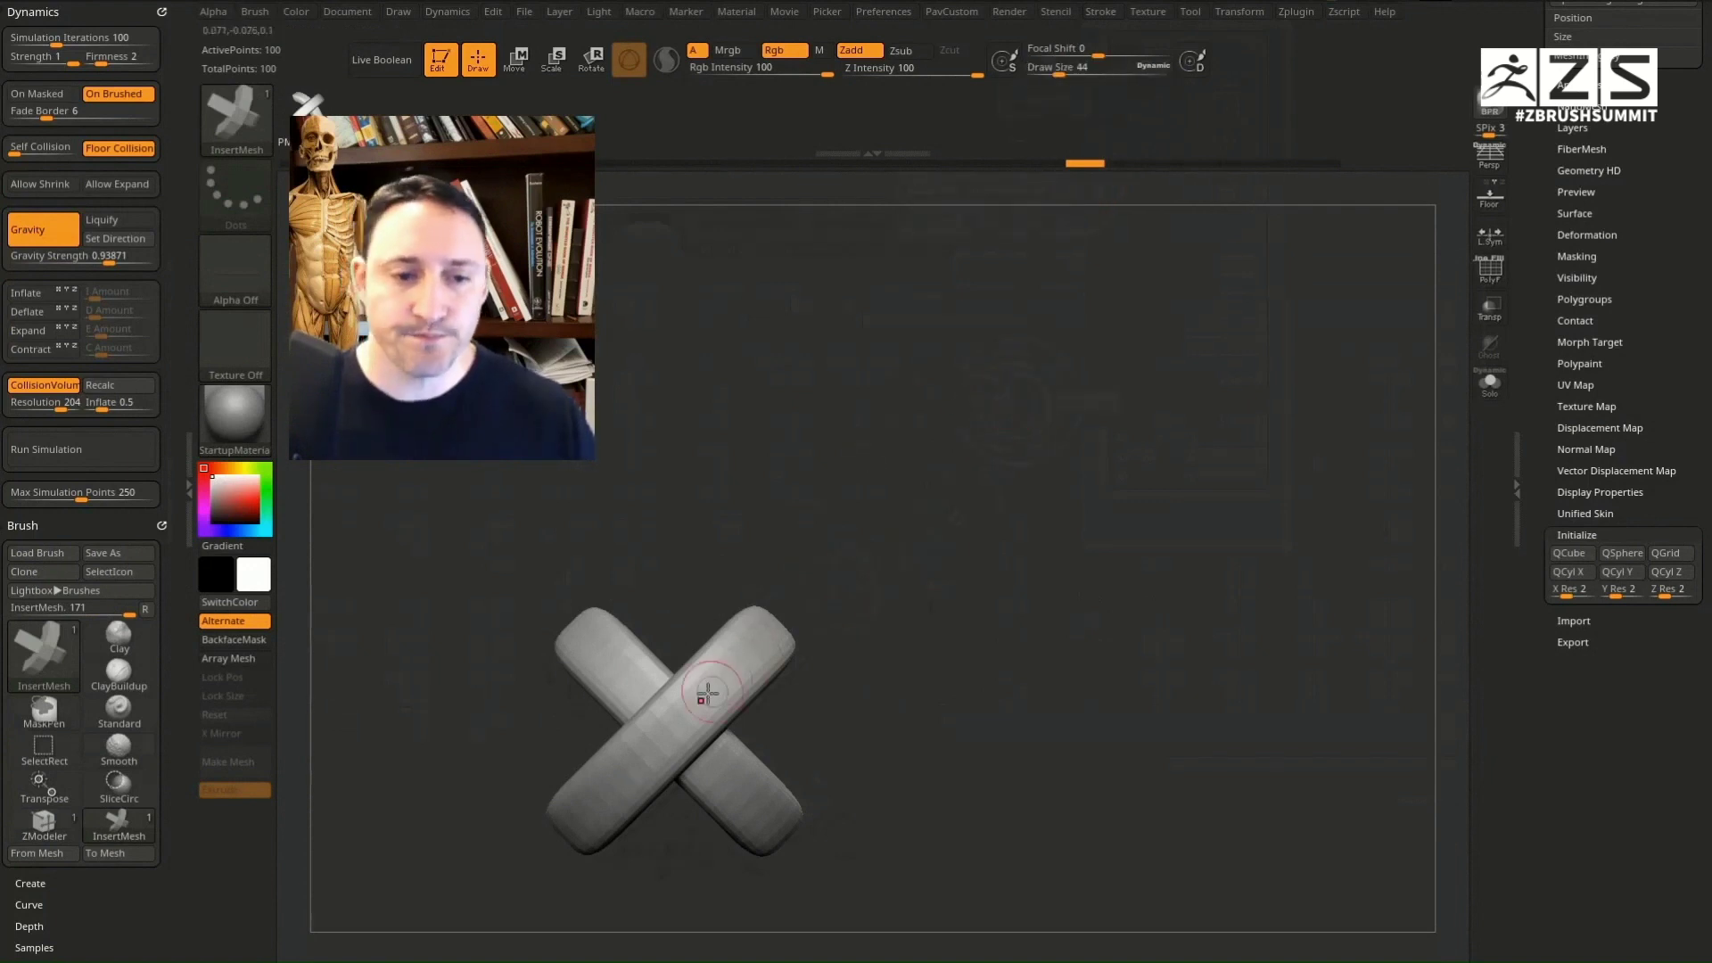
left_click_drag(680, 718, 713, 657)
left_click_drag(1114, 435, 1117, 397)
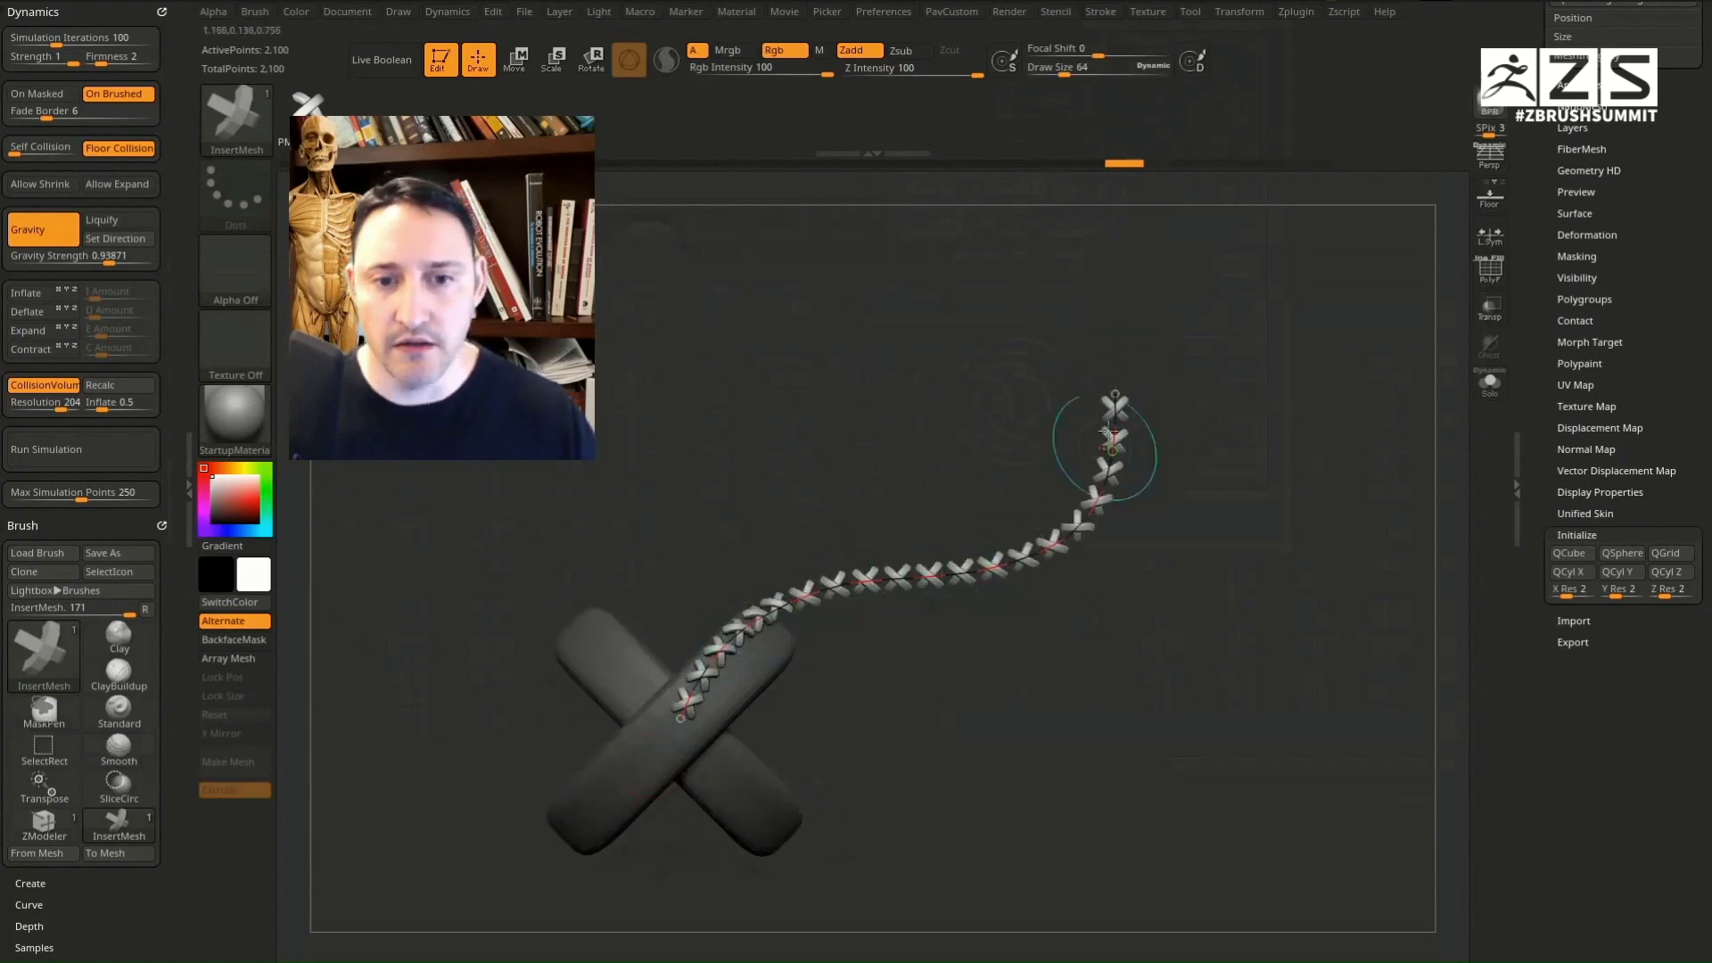
Step: Adjust the CurveStep to about 0.66 and update the curve of crosses with the new spacing
left_click(1102, 13)
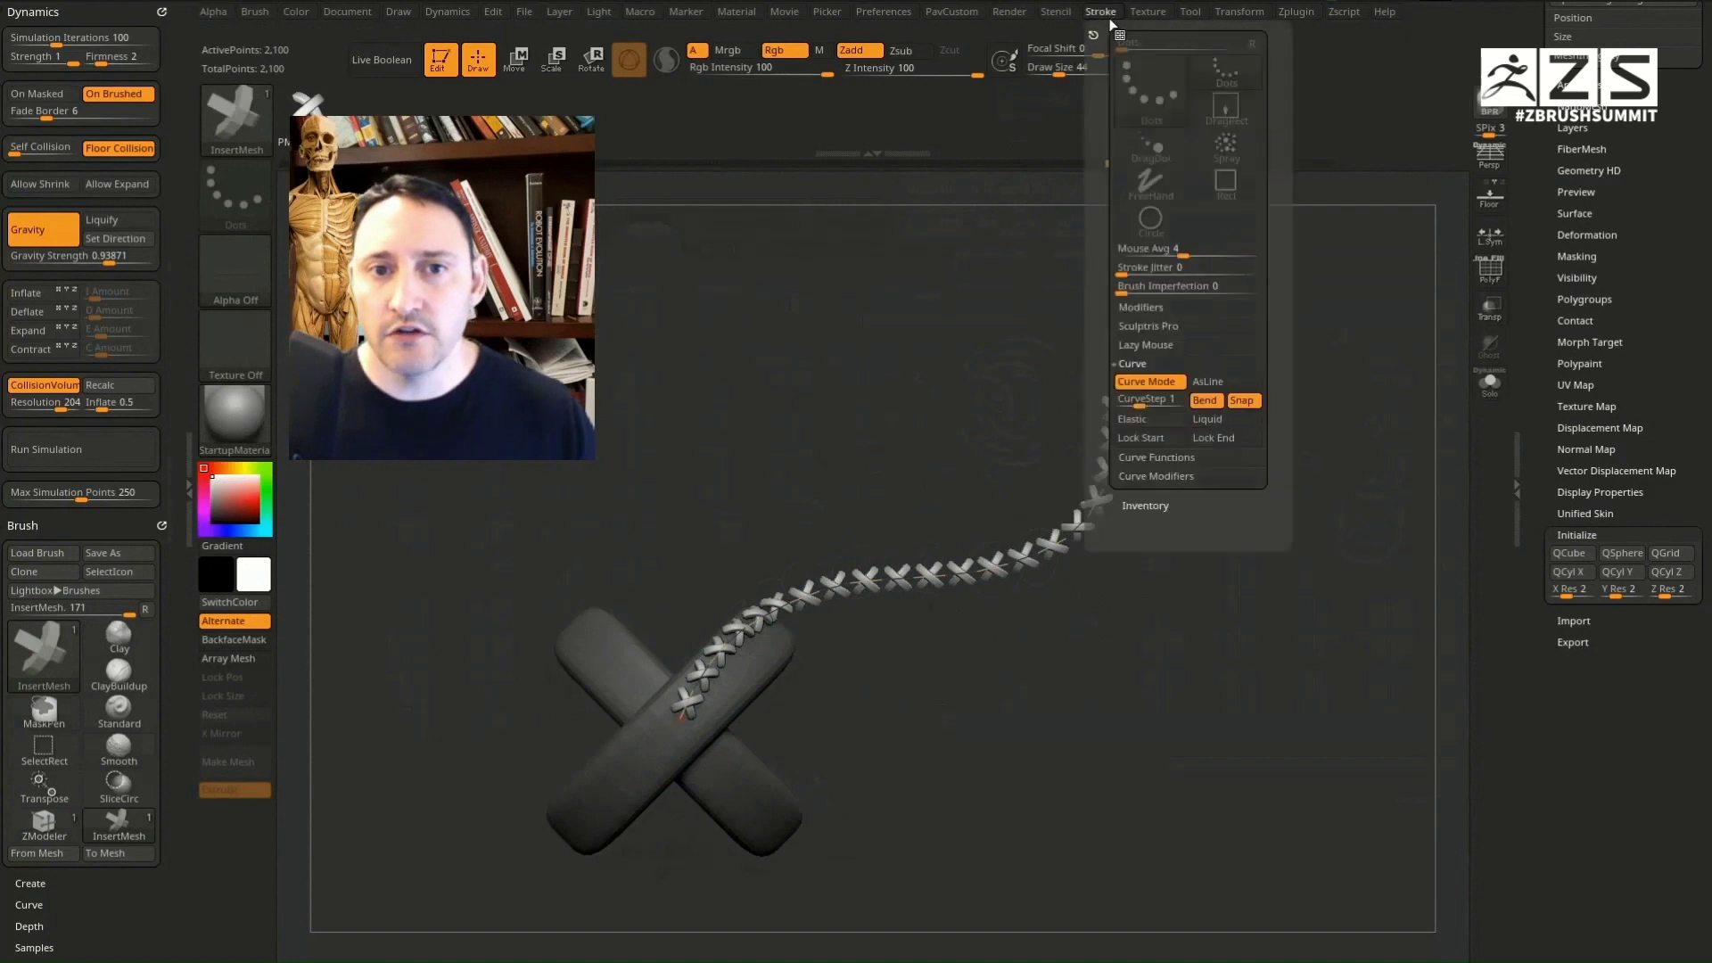
left_click_drag(1140, 401, 1144, 403)
left_click(1096, 446)
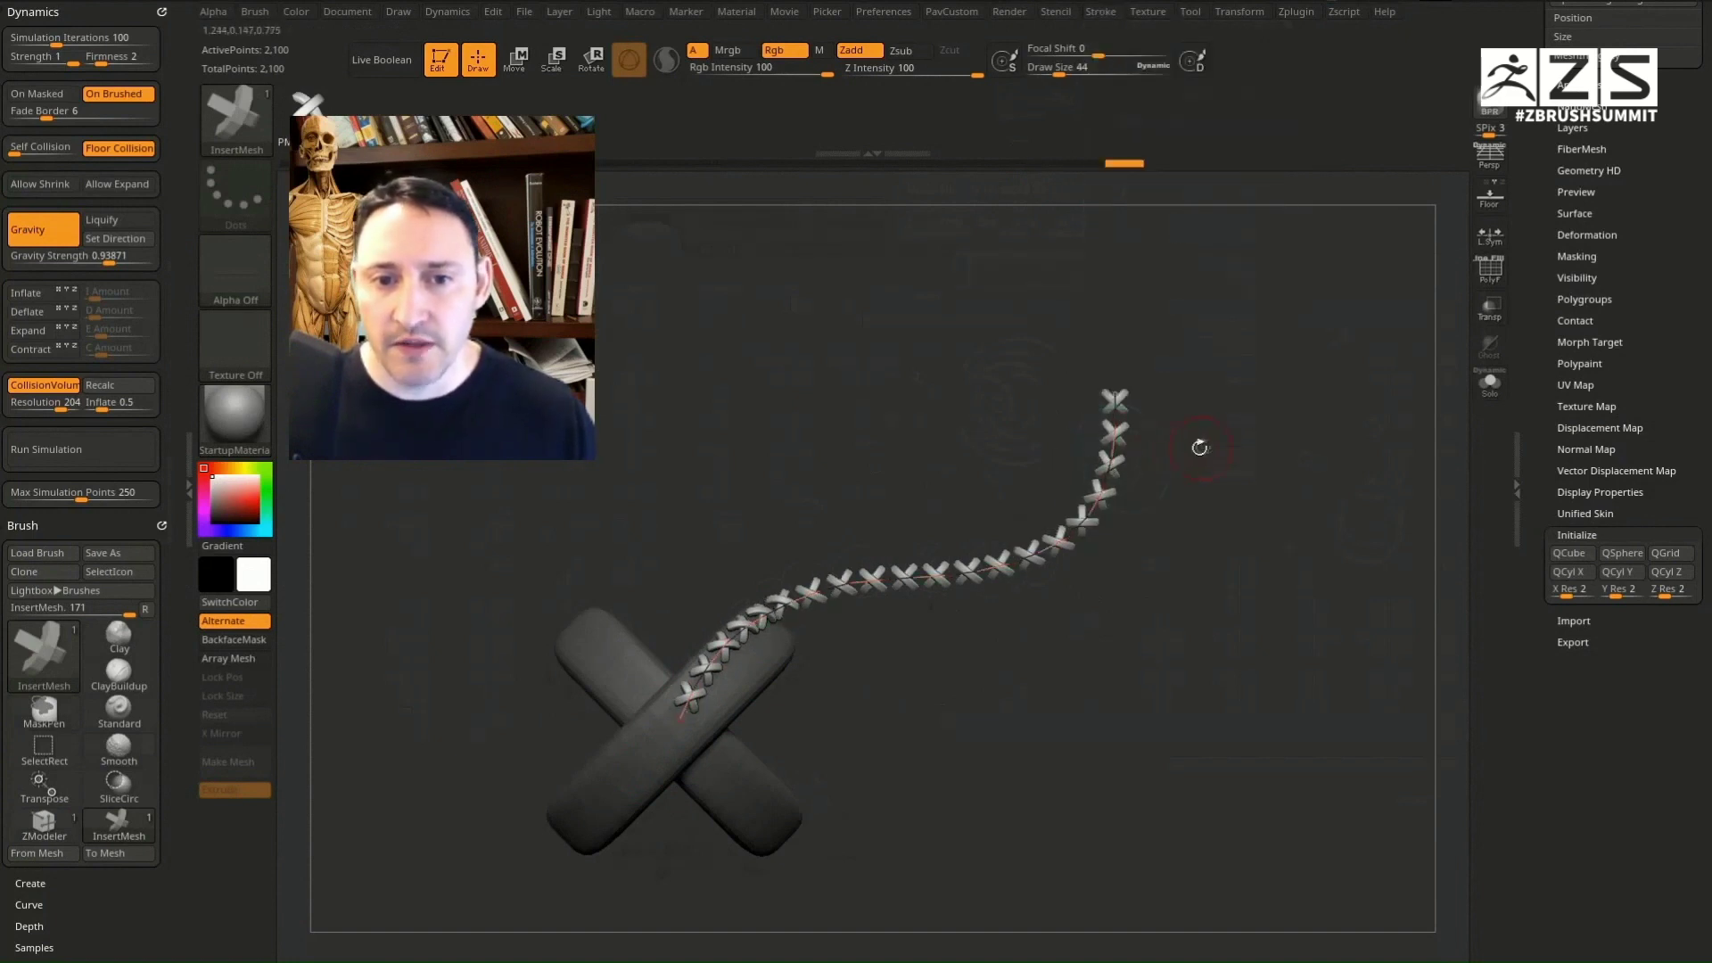
left_click(1124, 396)
left_click(1100, 11)
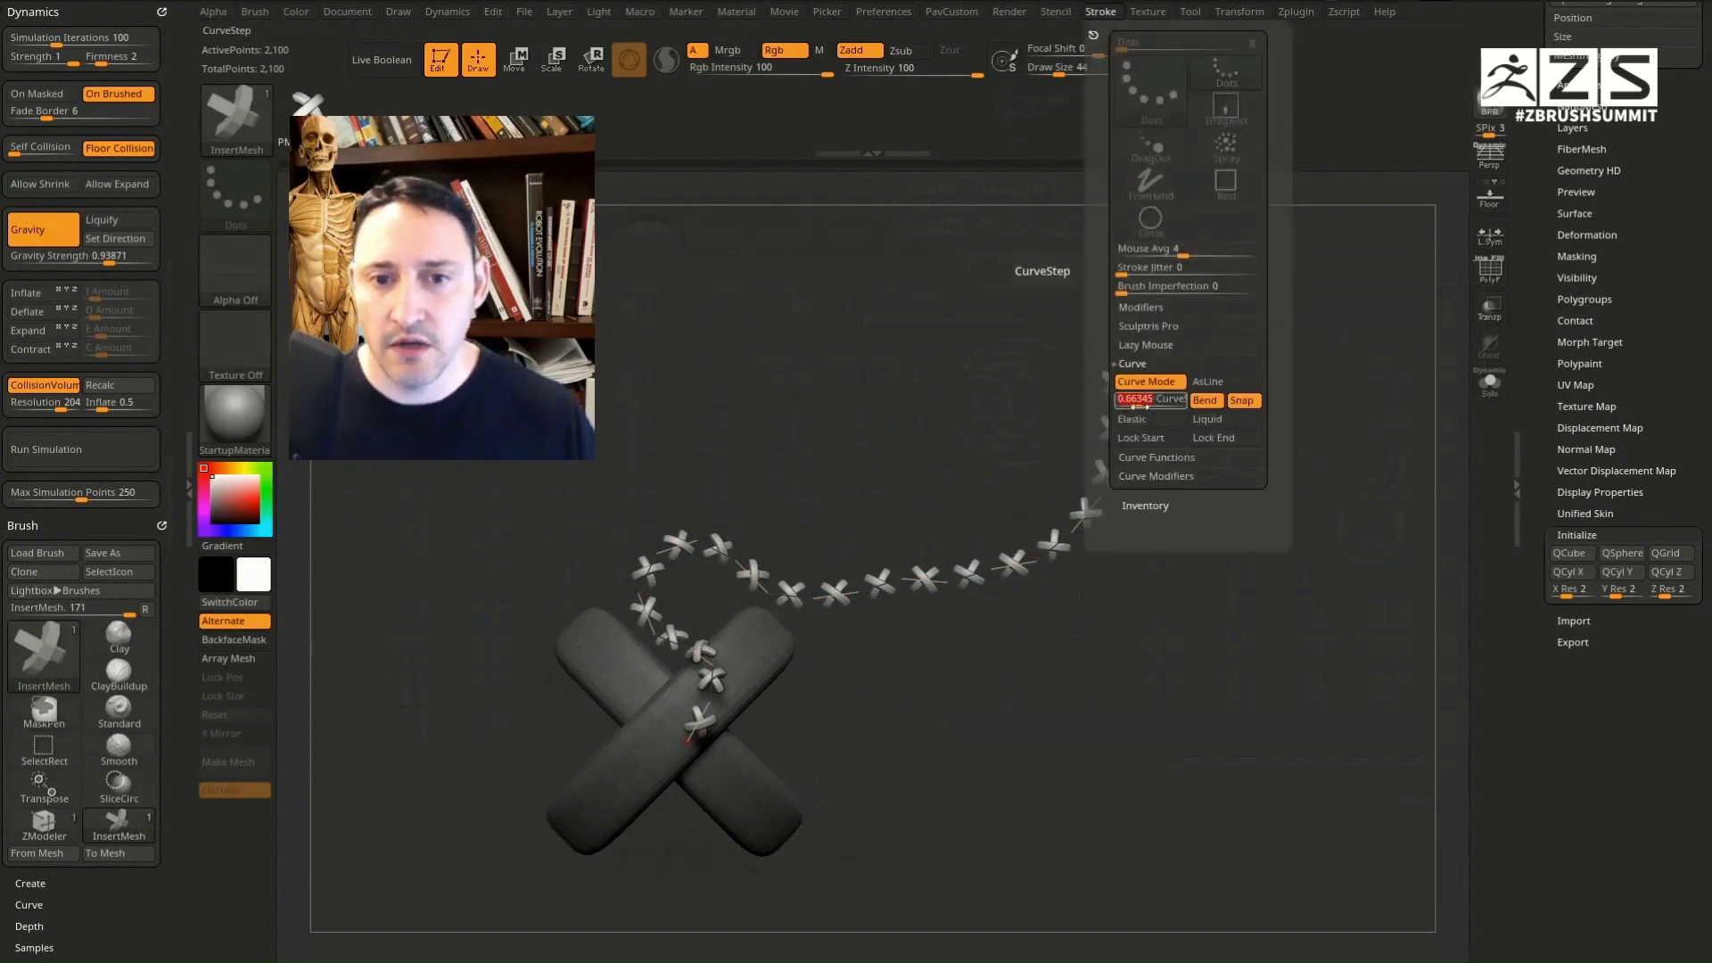
left_click(1115, 364)
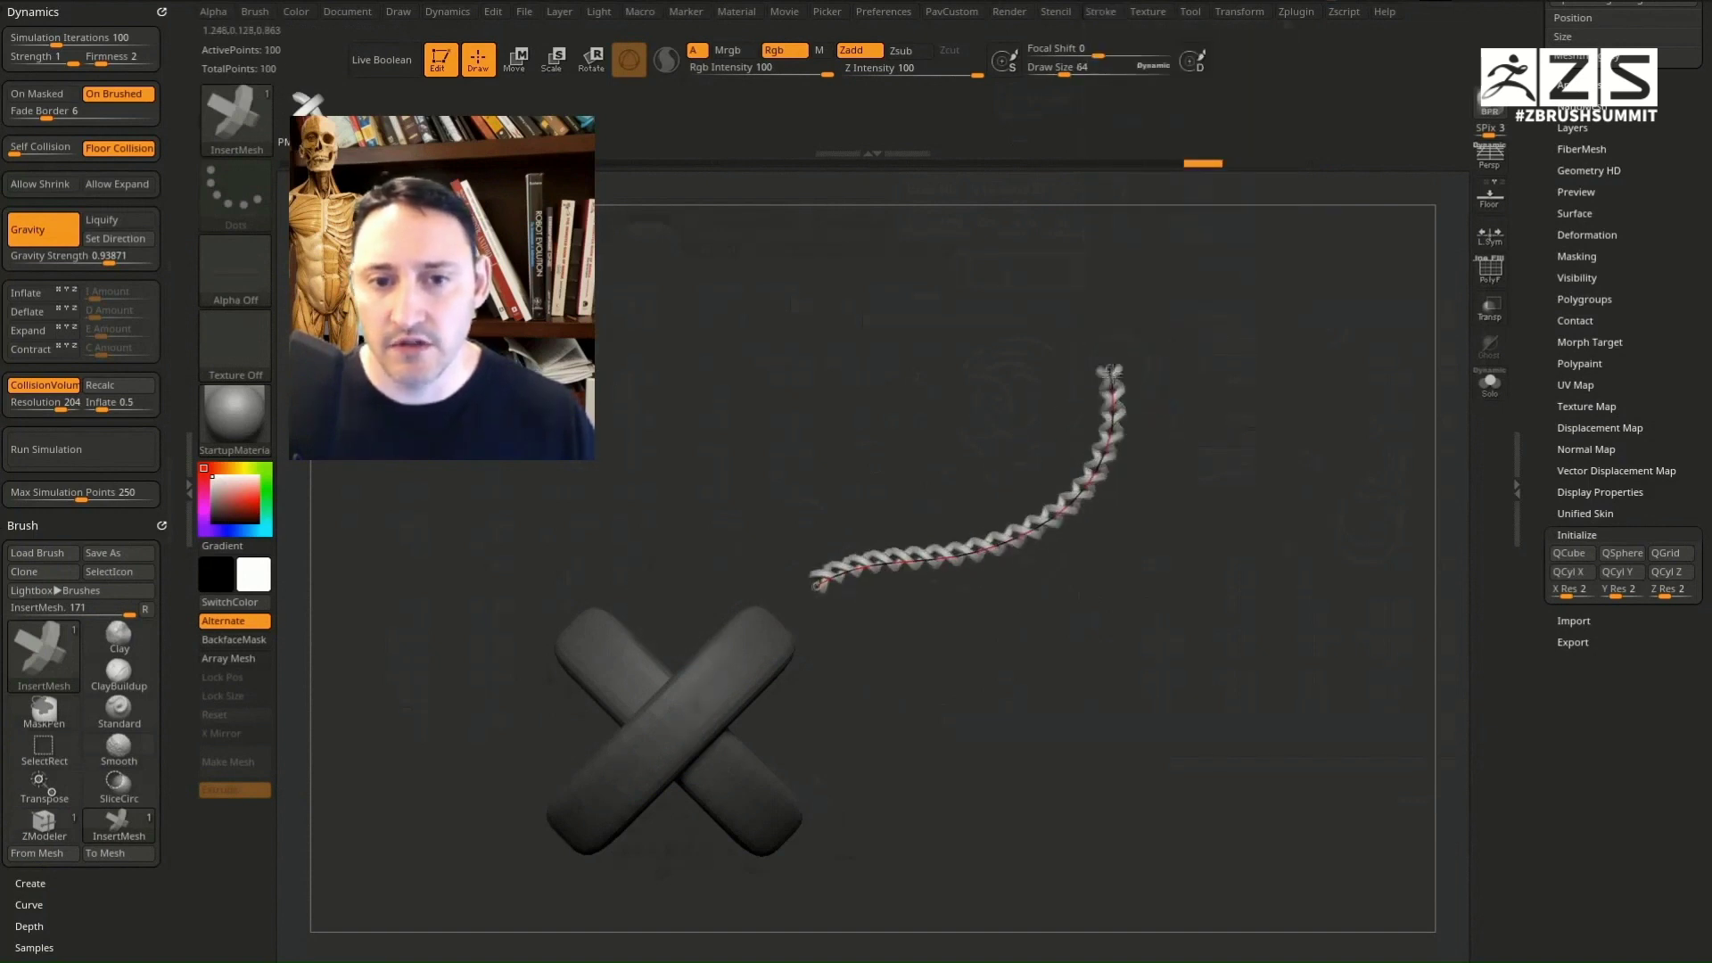
Step: Change the CurveStep again and pull the start of the stitch curve down around the arches
left_click(1100, 12)
left_click(1152, 400)
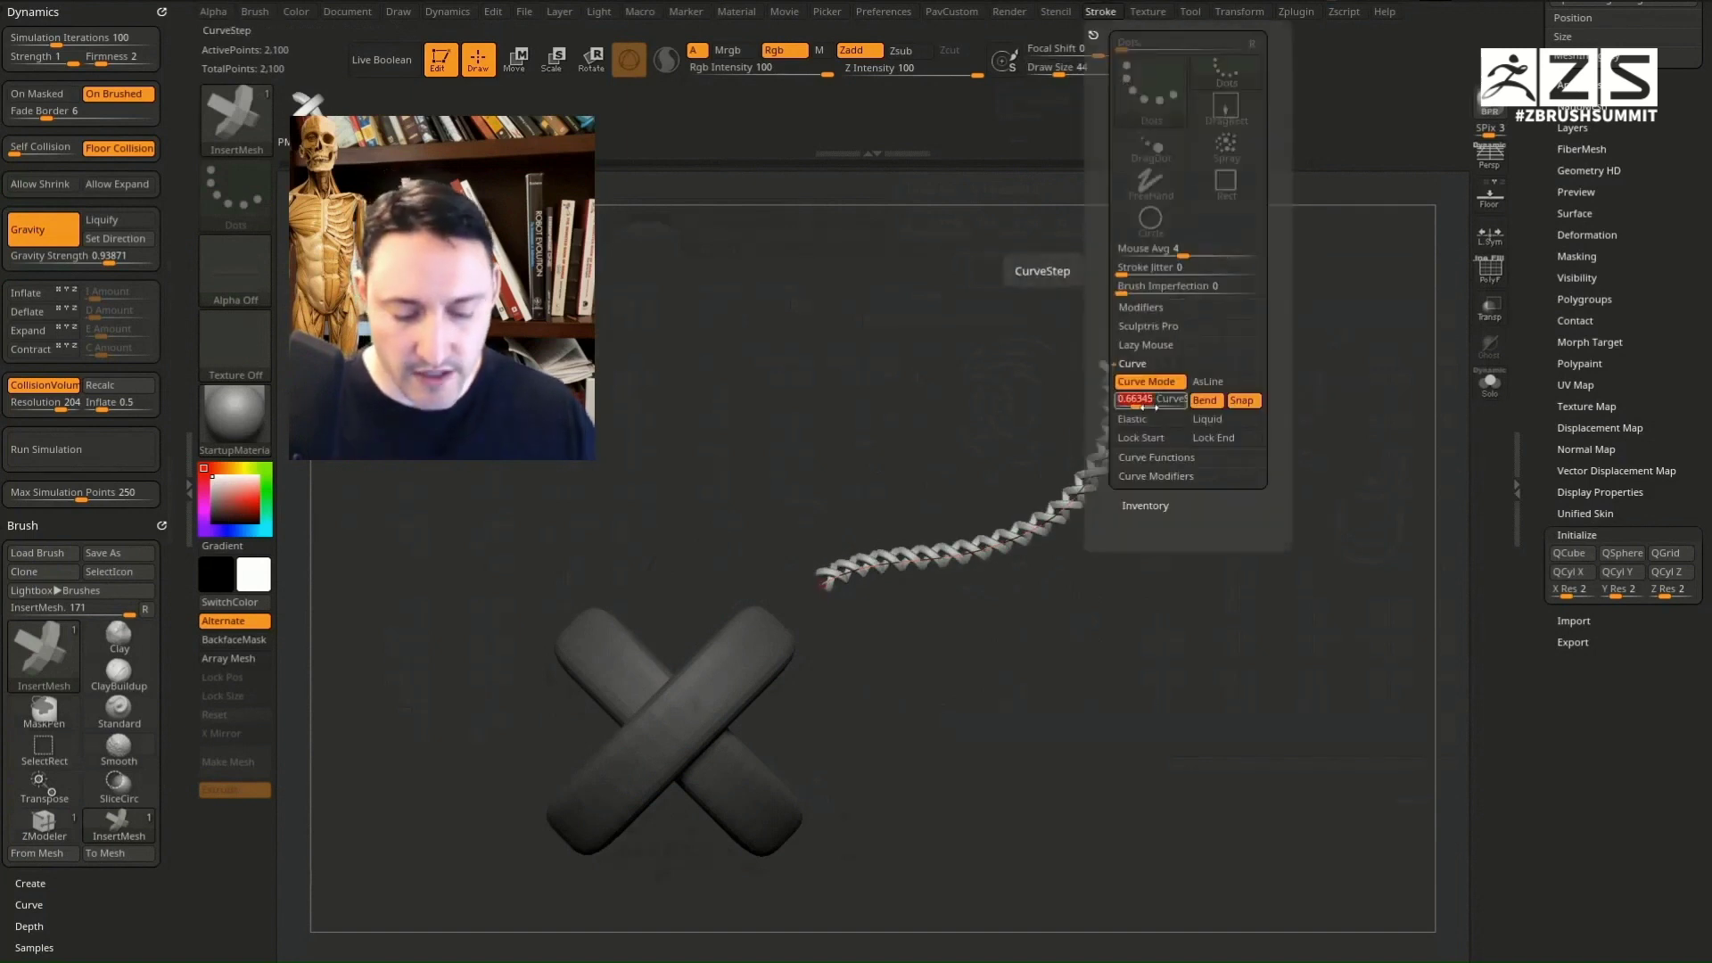
key("Return")
mouse_move(824, 583)
left_mouse_down()
mouse_move(700, 635)
mouse_move(754, 823)
left_mouse_up()
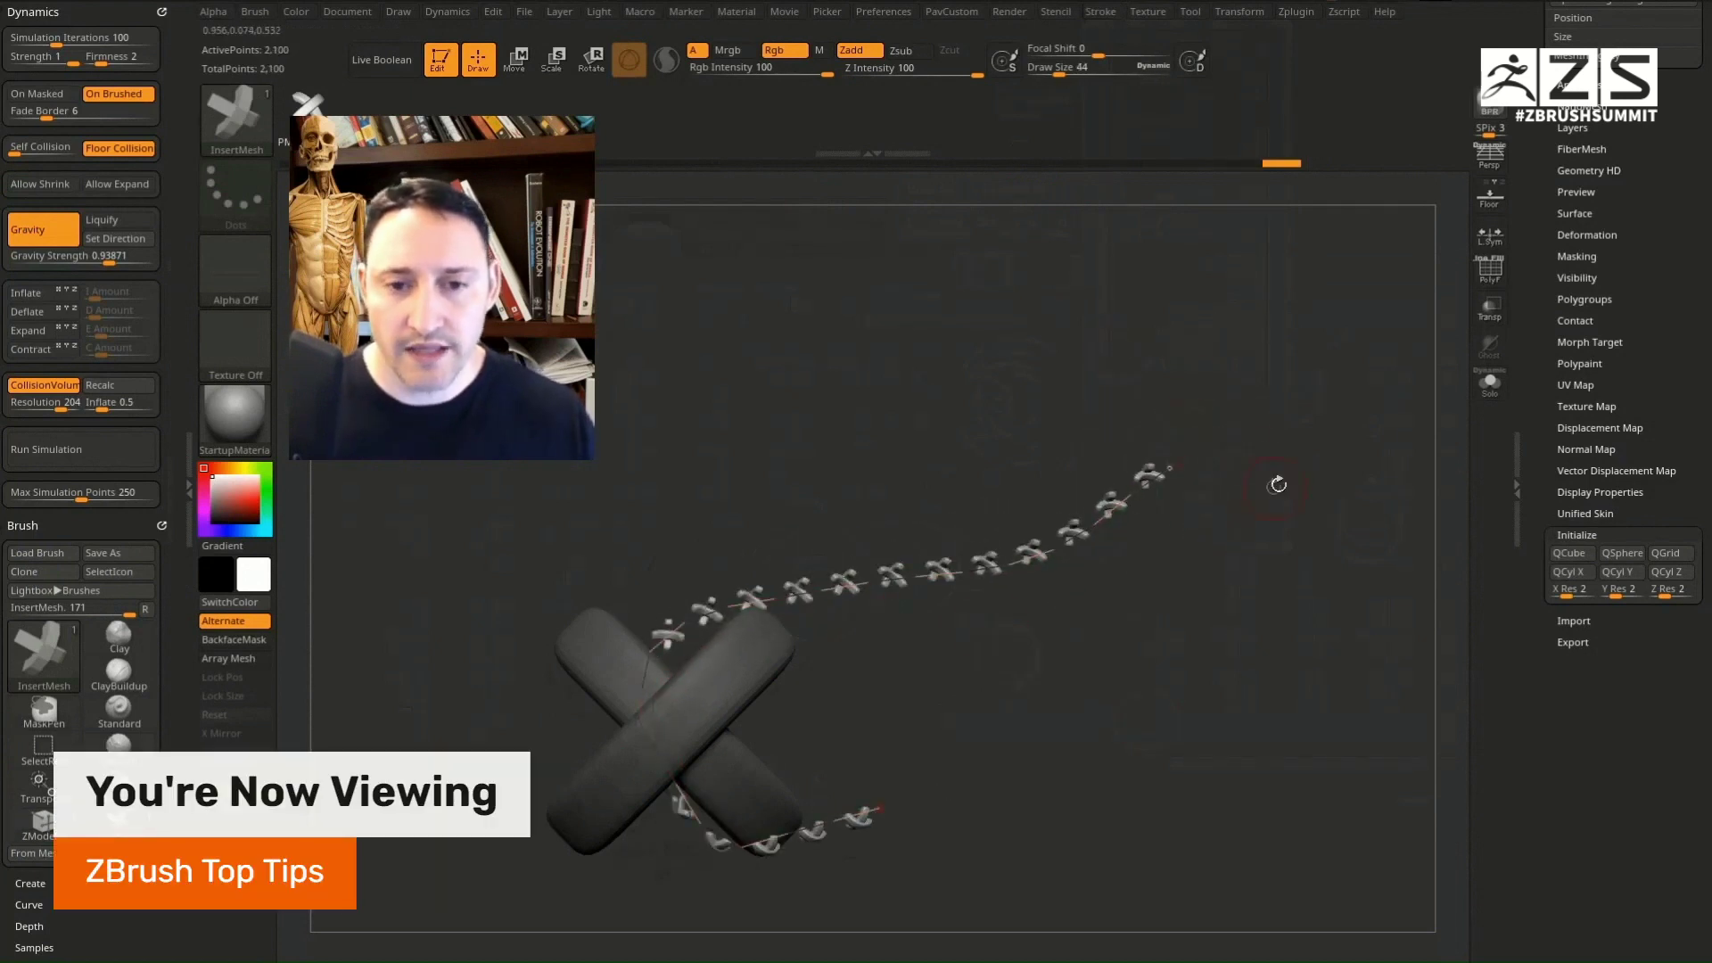
mouse_move(1276, 484)
left_mouse_down()
mouse_move(1223, 531)
mouse_move(1288, 485)
mouse_move(1266, 477)
left_mouse_up()
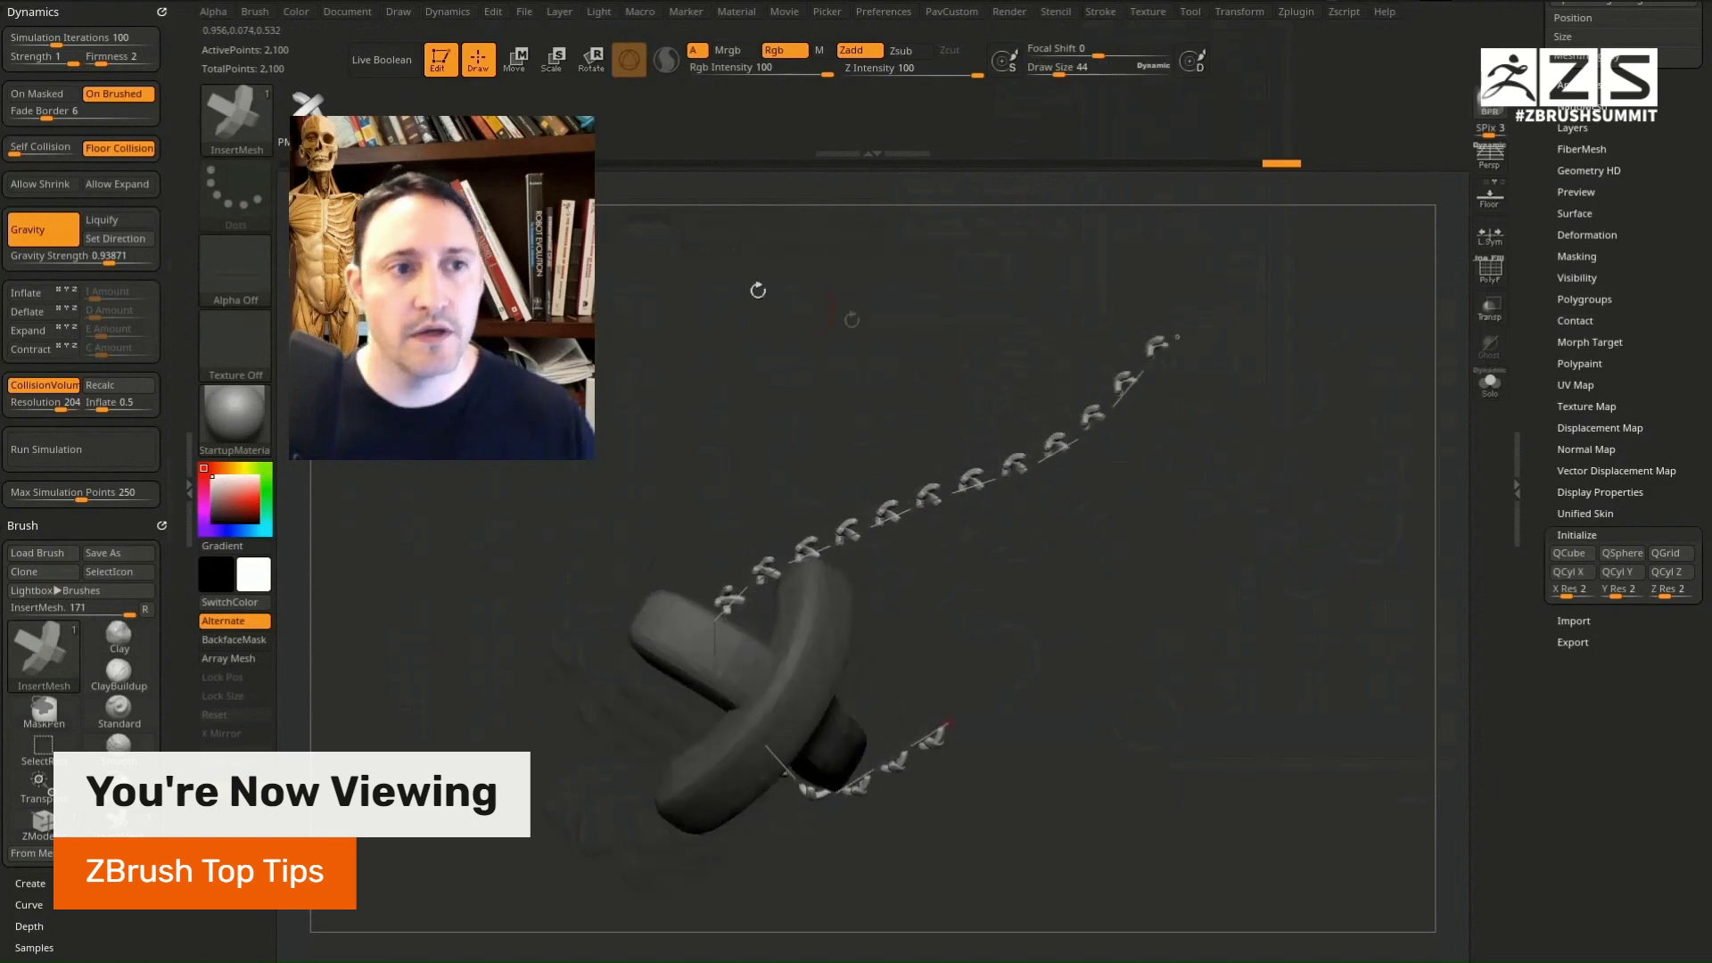
Step: Save the InsertMesh brush as Stitches in the _IMM folder of ZBrushes
left_click(255, 11)
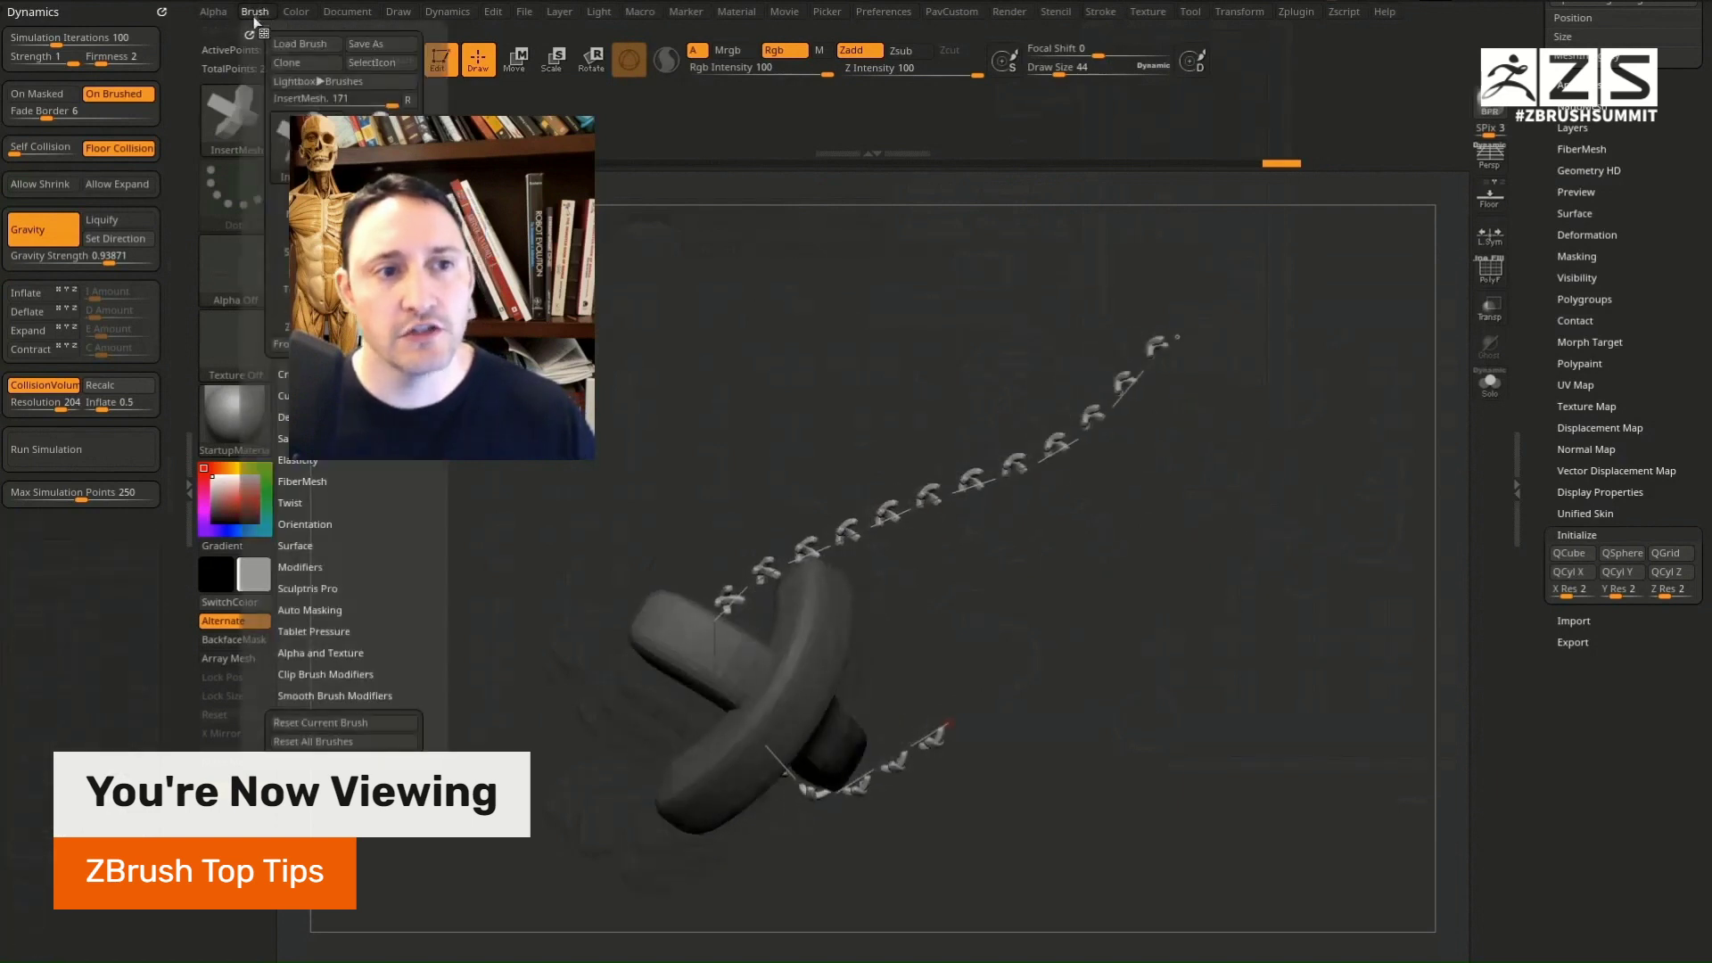
left_click(378, 61)
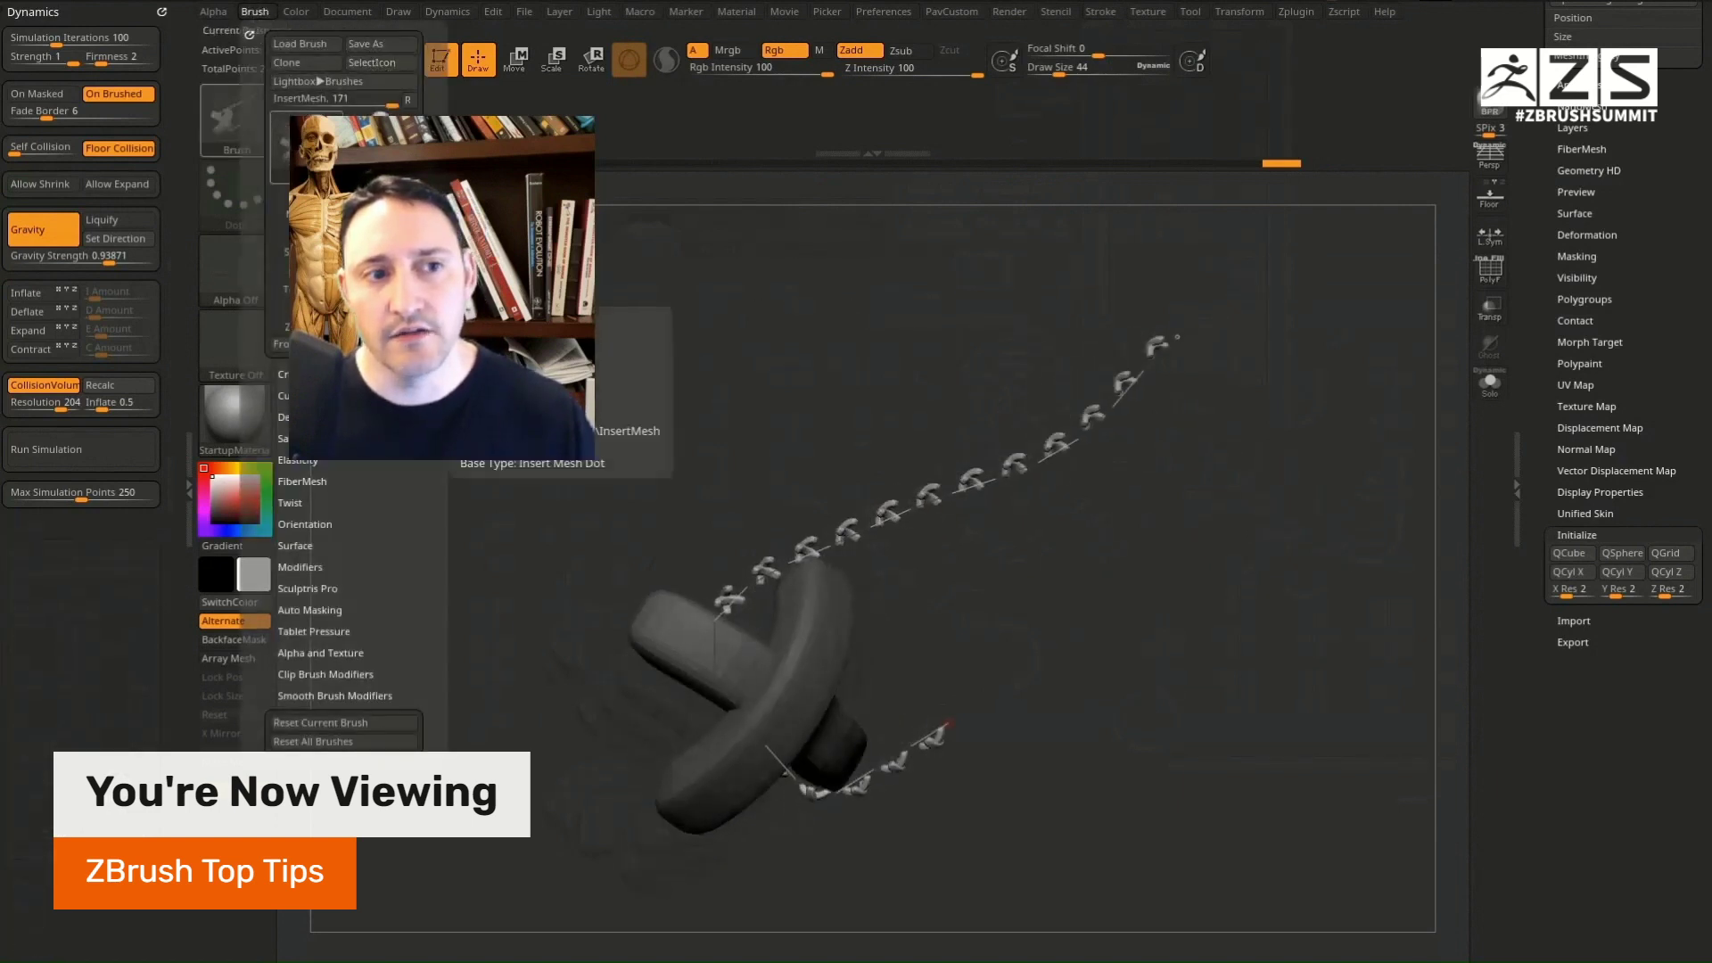
left_click(376, 43)
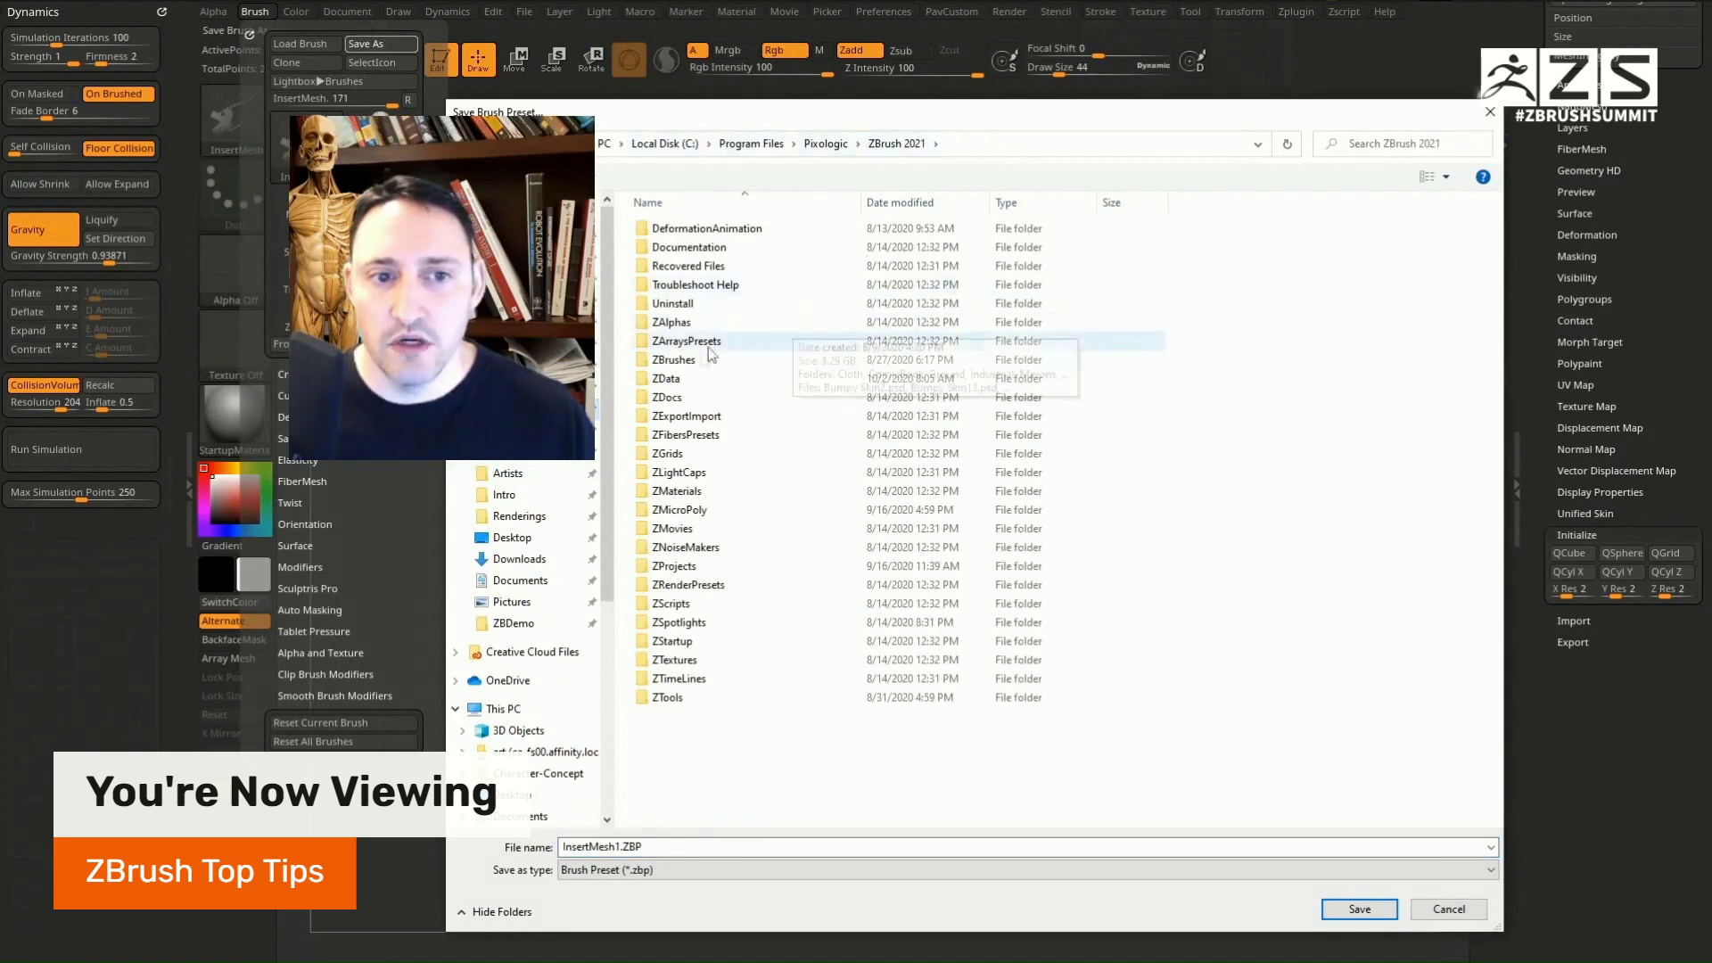
double_click(670, 360)
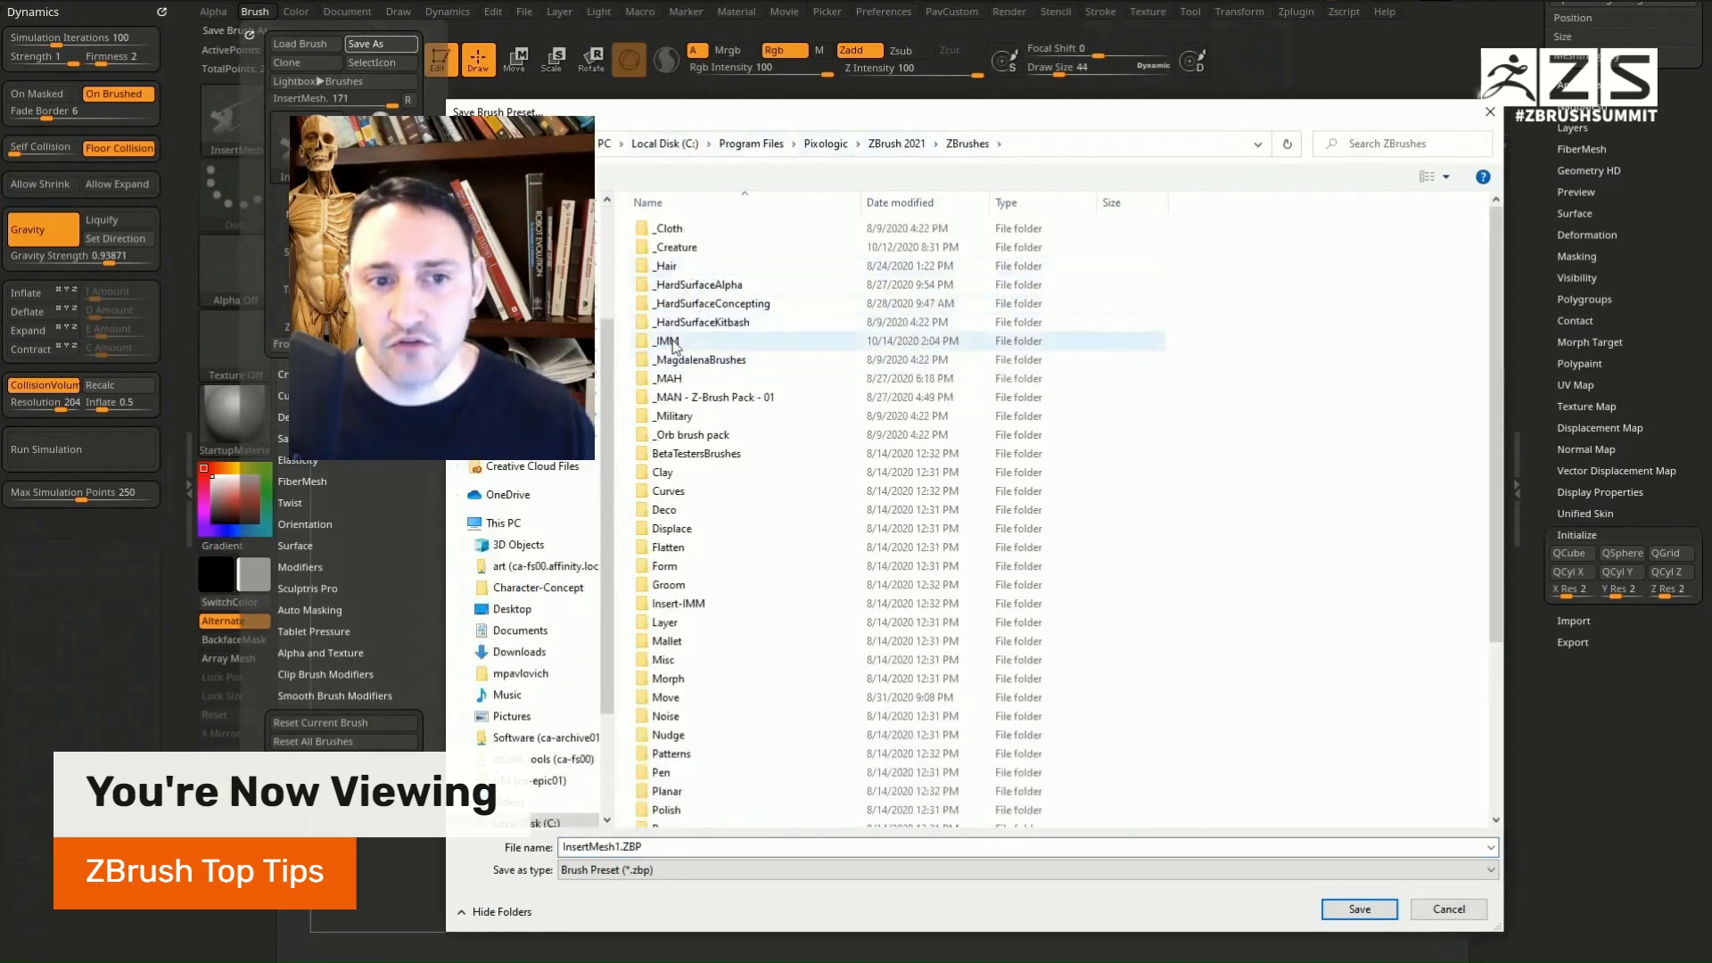
double_click(672, 344)
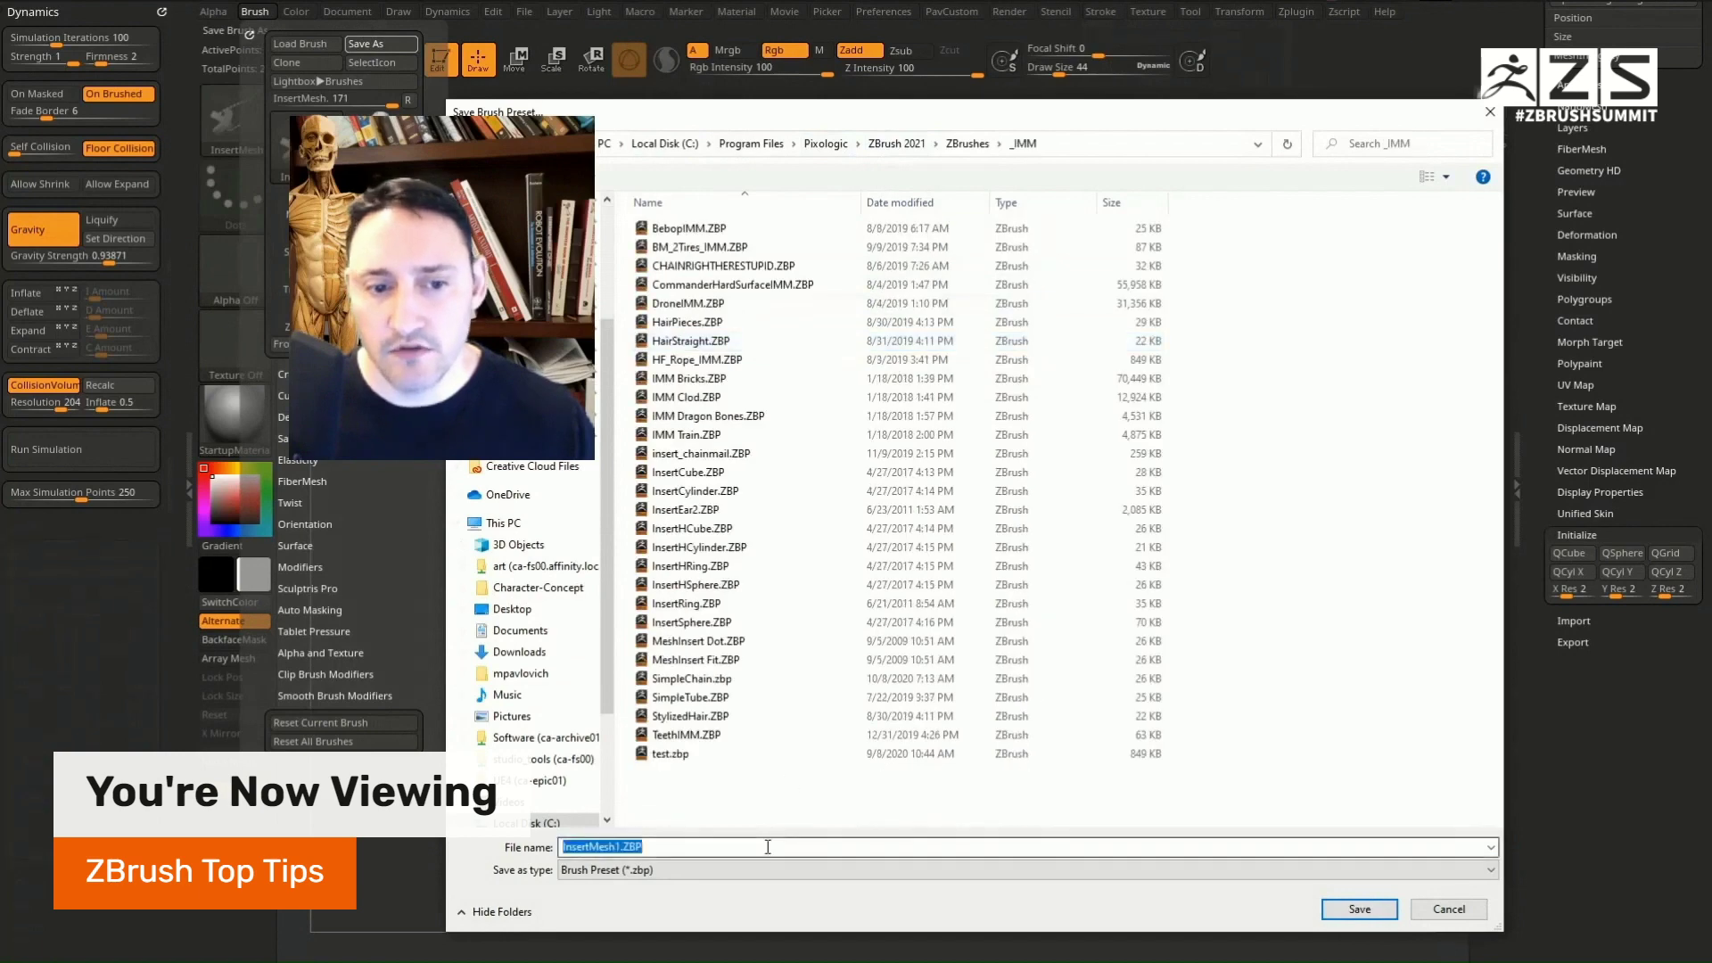
type("Chain")
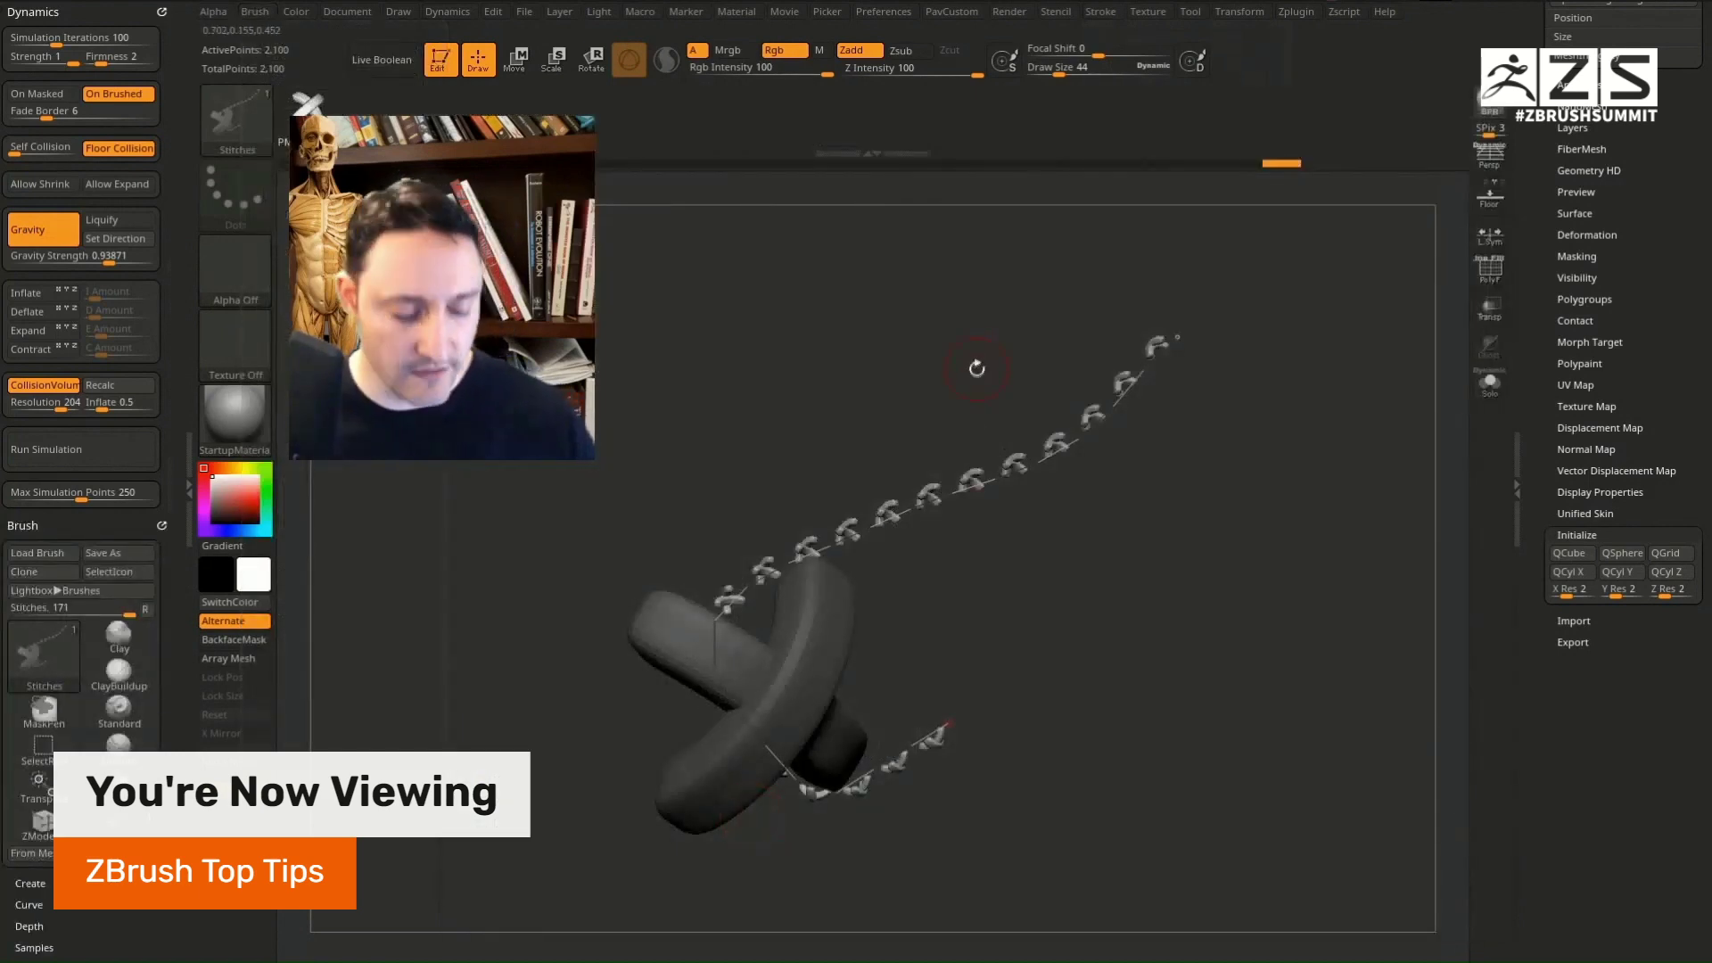
Step: Browse the Lightbox brush folders to locate the _IMM folder
key("comma")
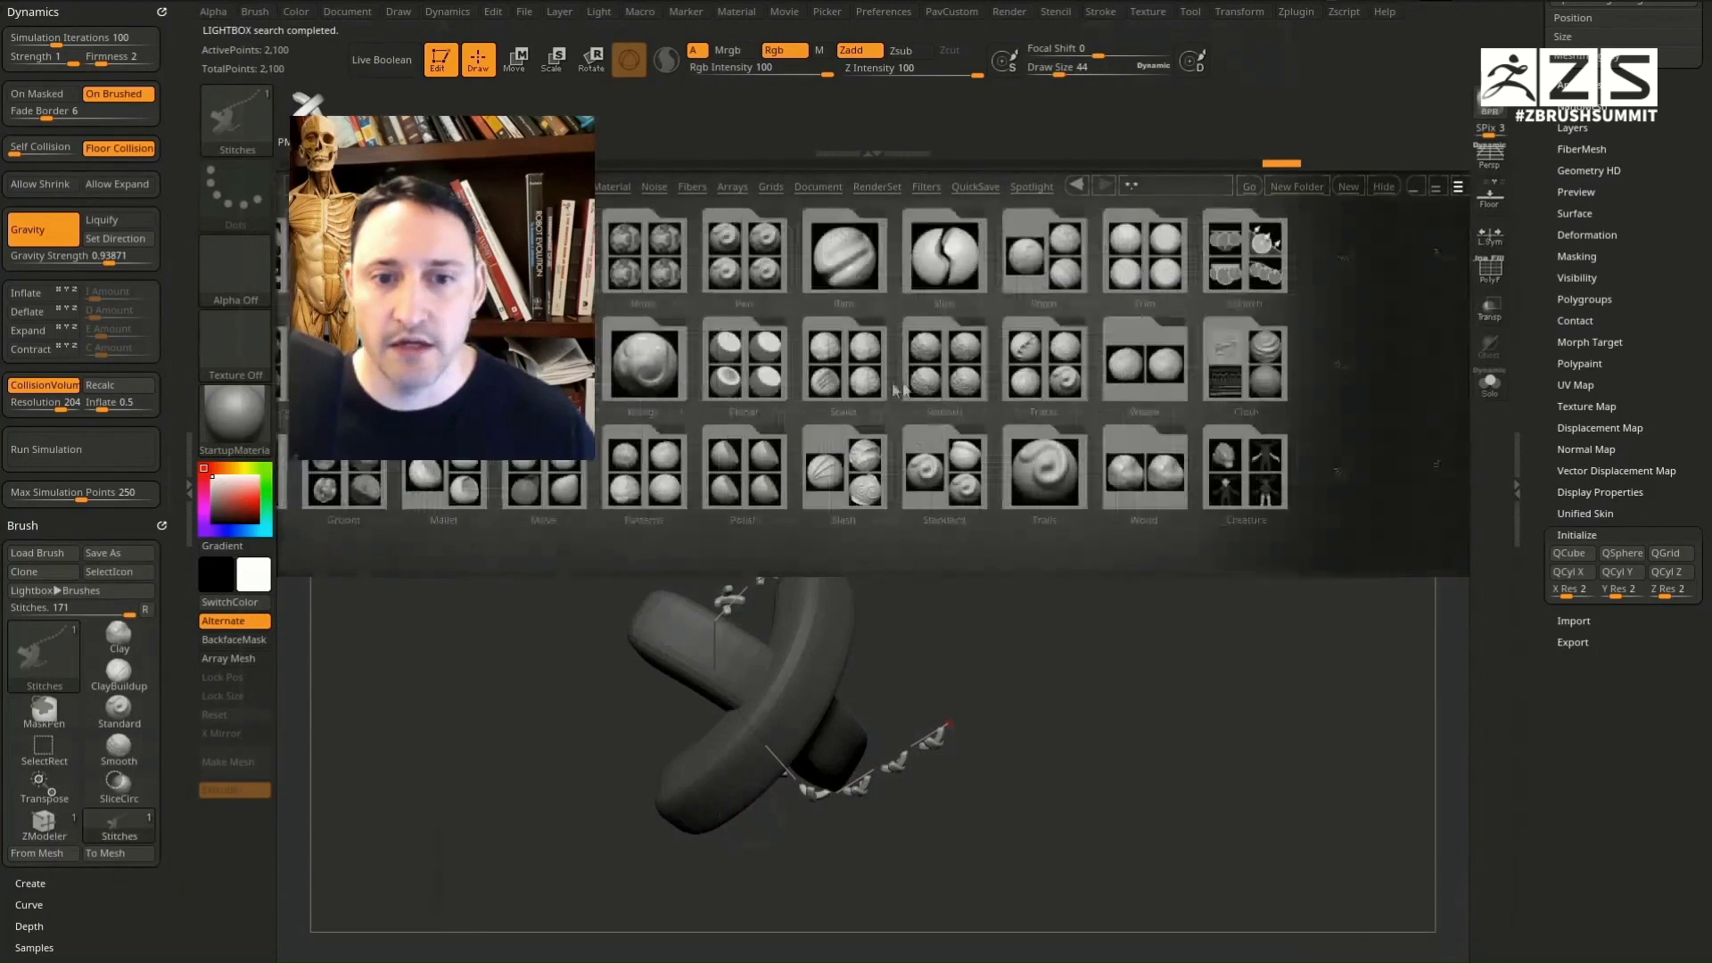
left_click_drag(869, 385, 777, 378)
left_click_drag(968, 384, 789, 387)
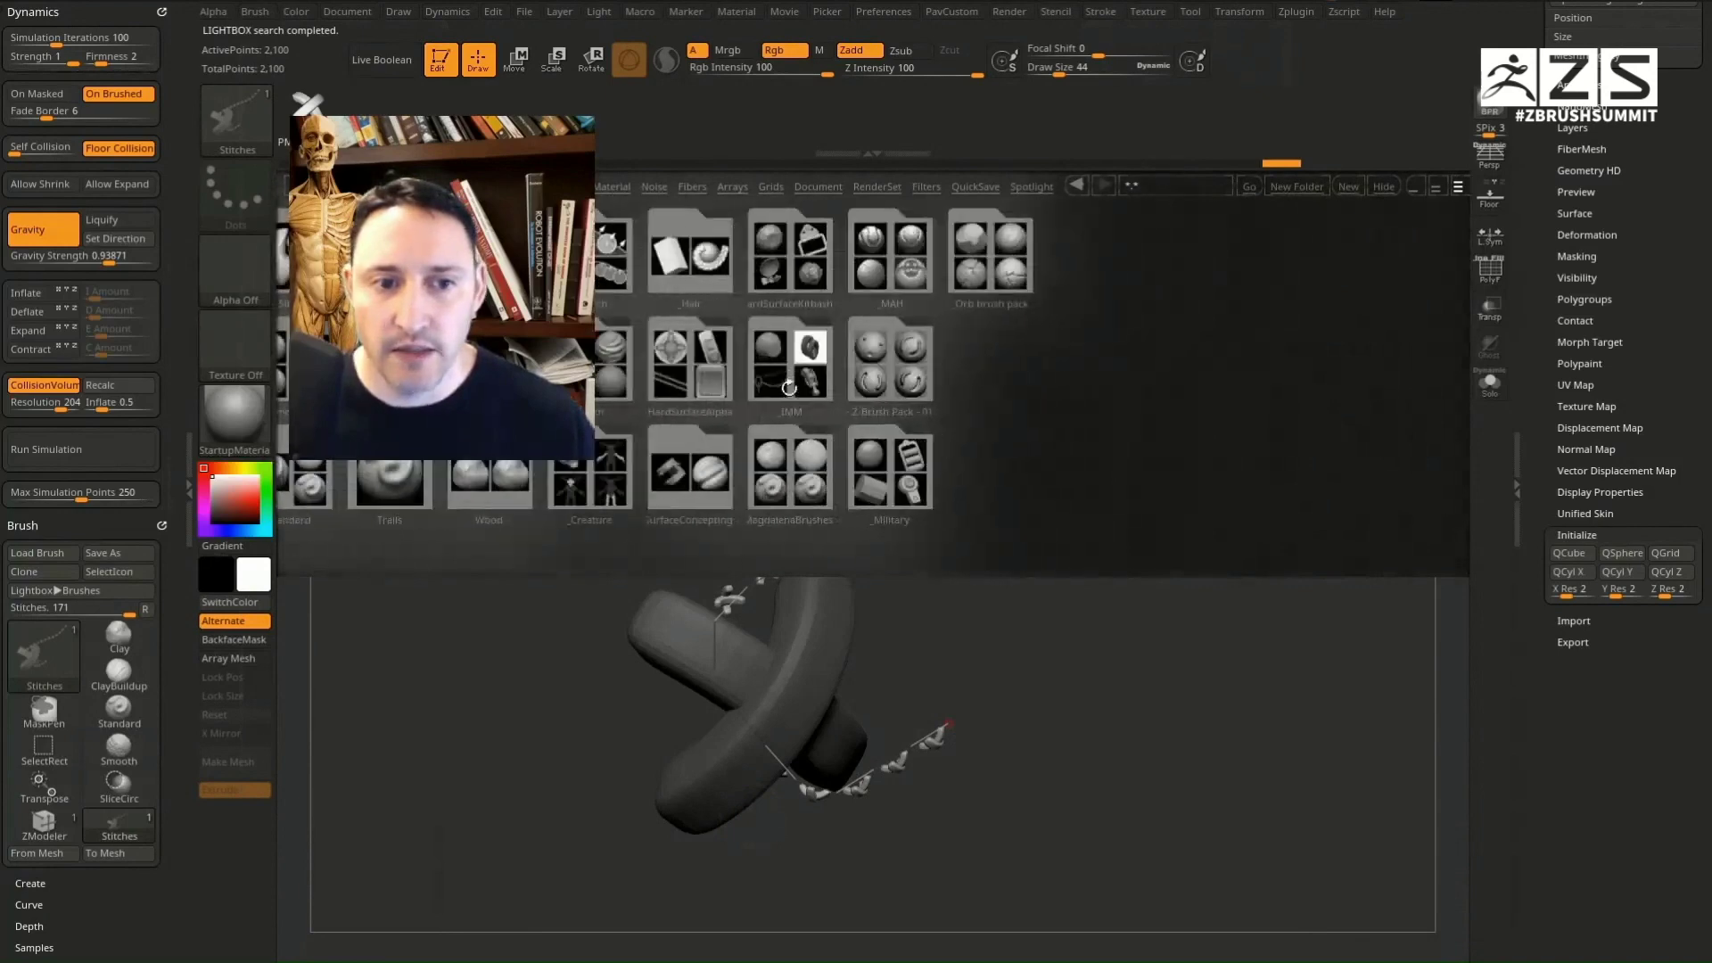
left_click(832, 393)
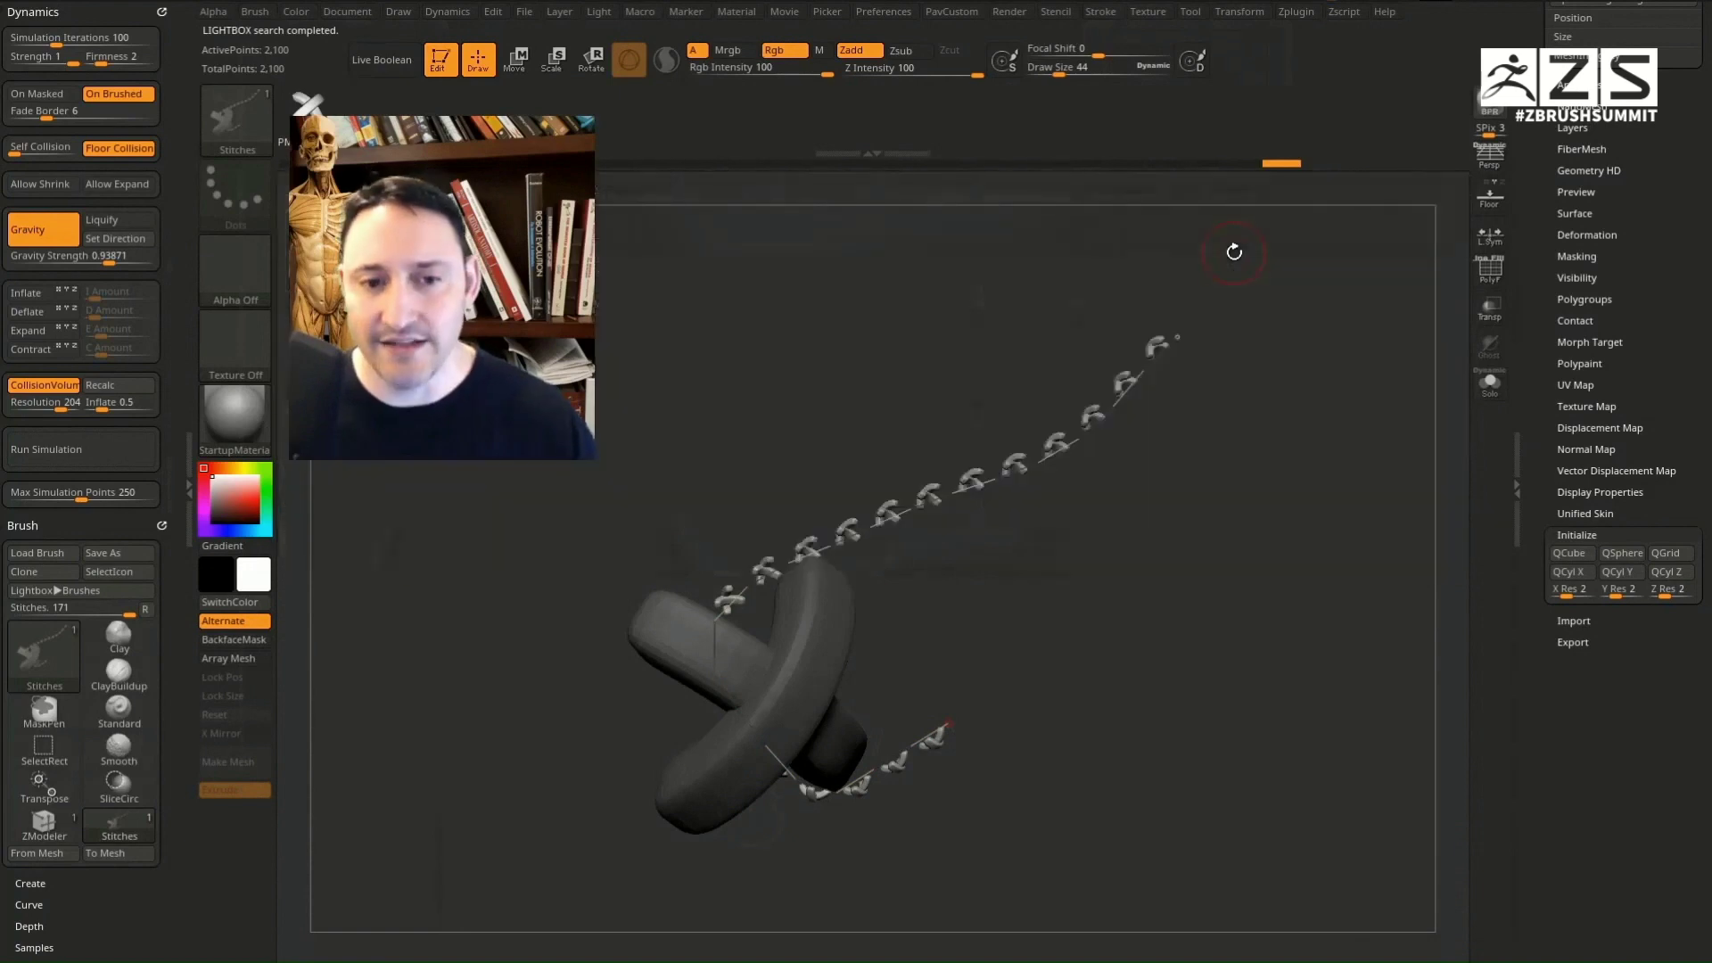
Step: Switch to the PM3D_Plane3D1 character tool, frame its upper body from the front and select the Standard brush
scroll(1565, 384, "up", 10)
scroll(1565, 383, "up", 10)
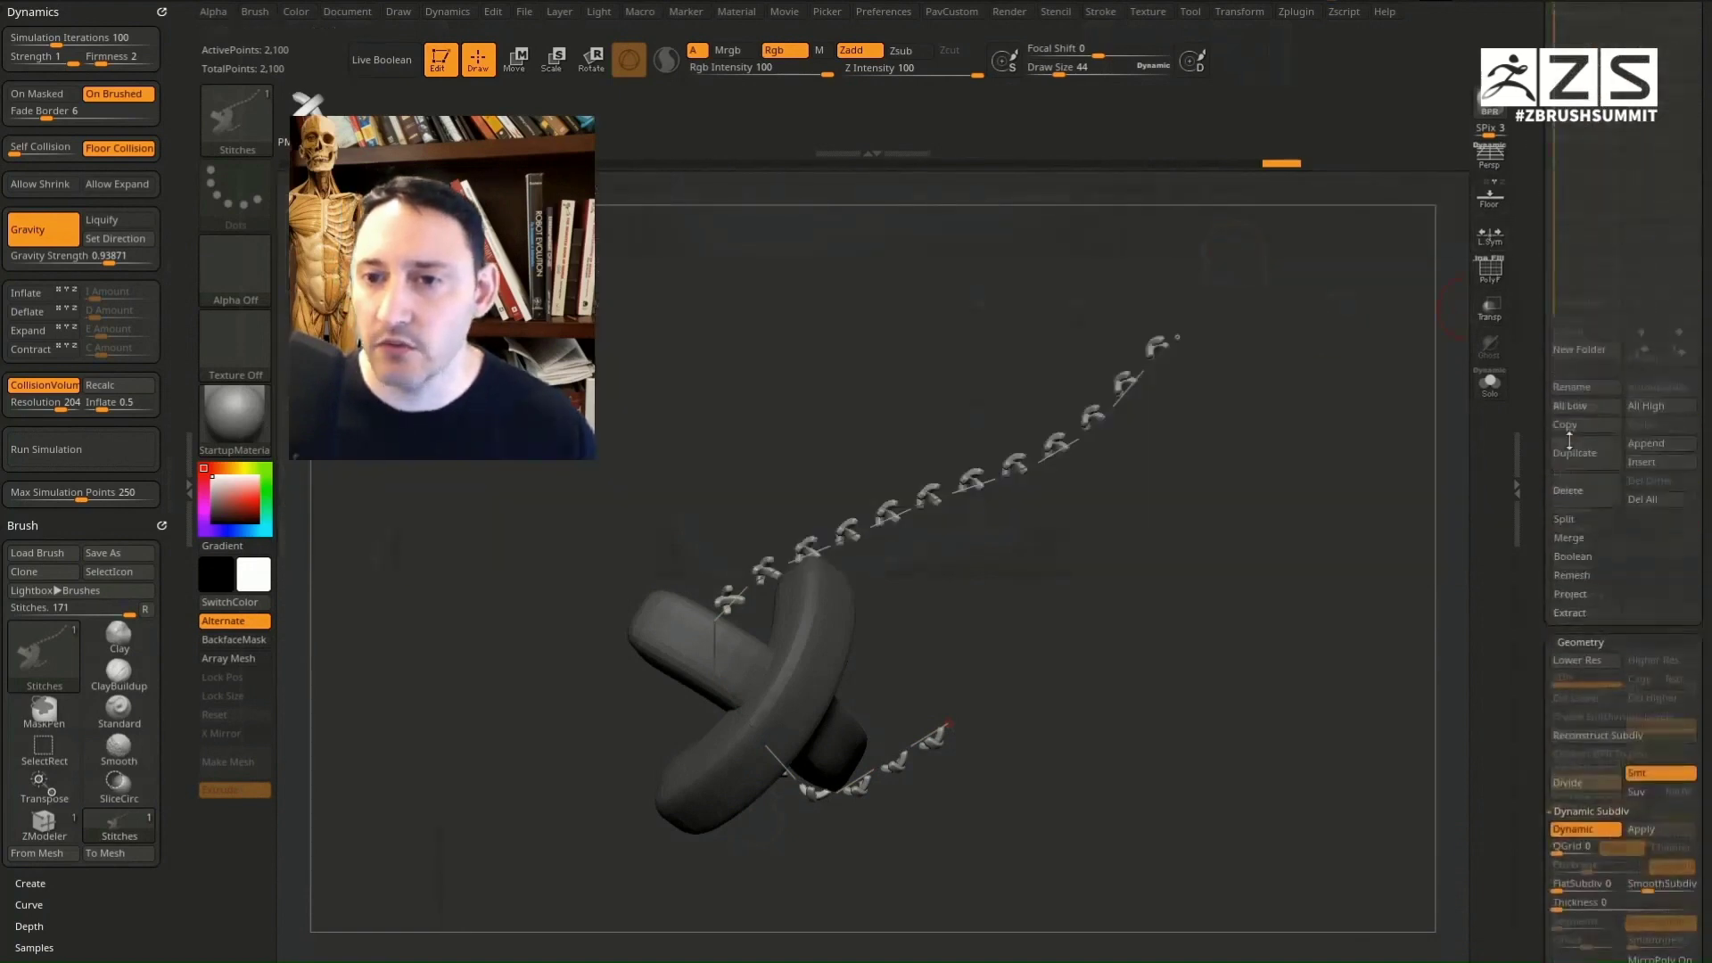
left_click(1660, 272)
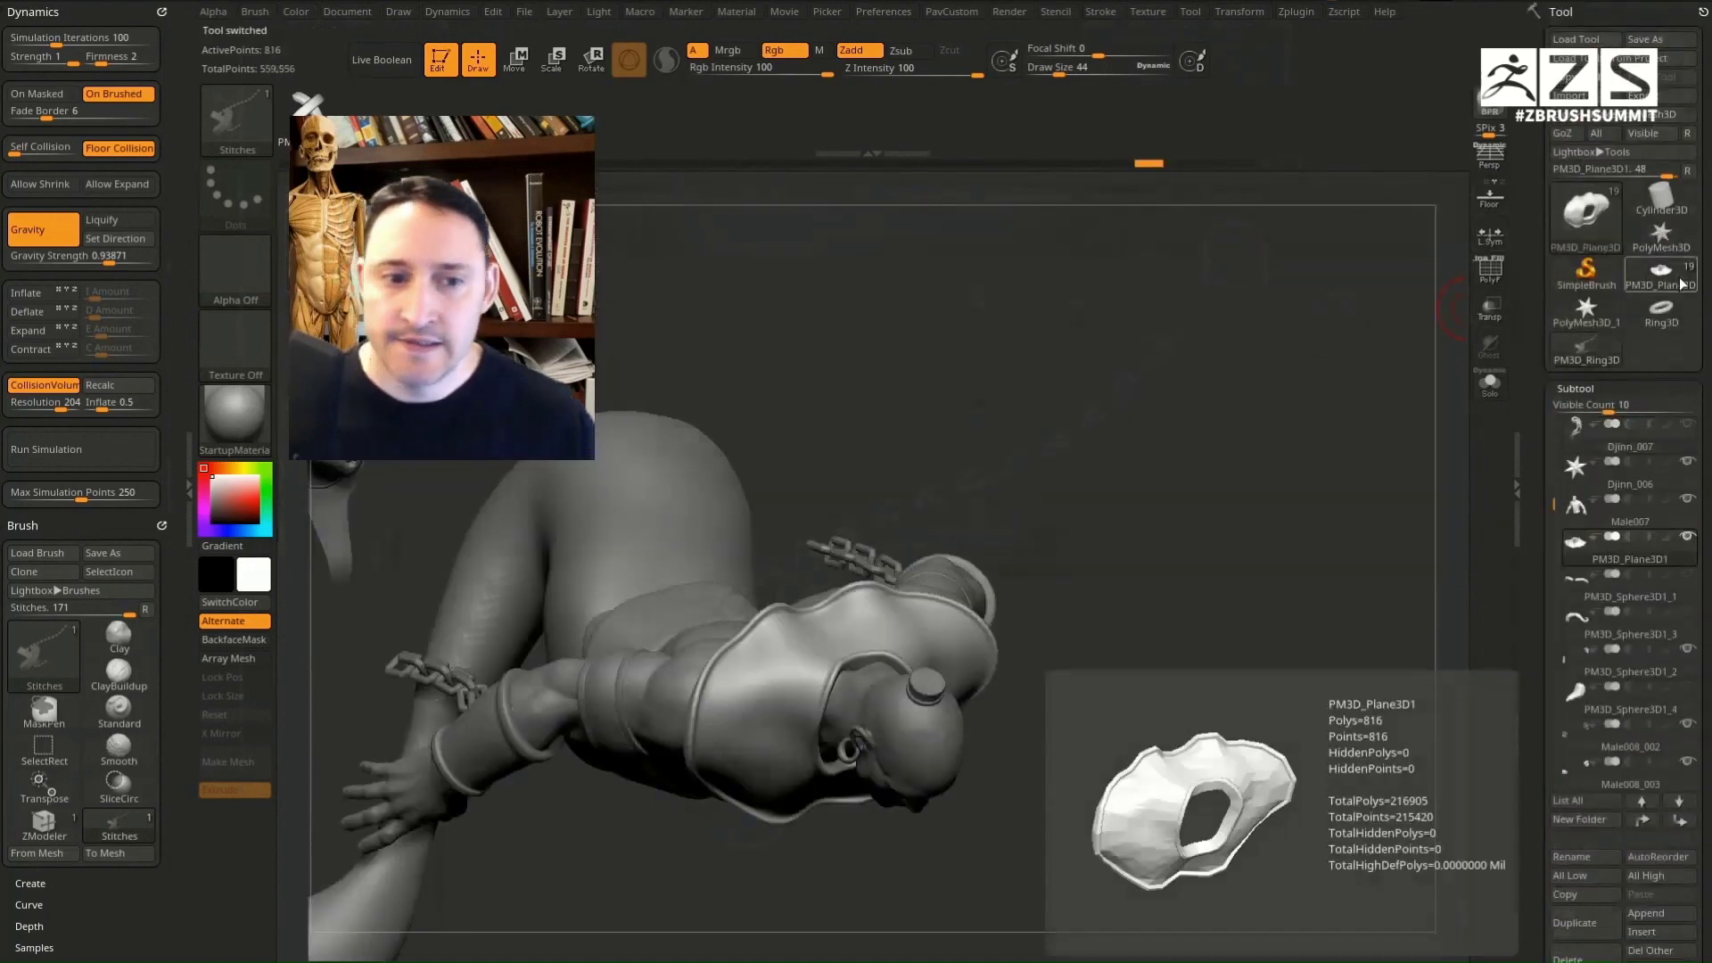
left_click_drag(1225, 455, 1169, 559, "alt")
mouse_move(1169, 455)
left_mouse_down("alt")
mouse_move(1269, 500)
mouse_move(1346, 499)
left_mouse_up("alt")
key("b")
key("s")
key("t")
key("s")
left_click(1249, 499)
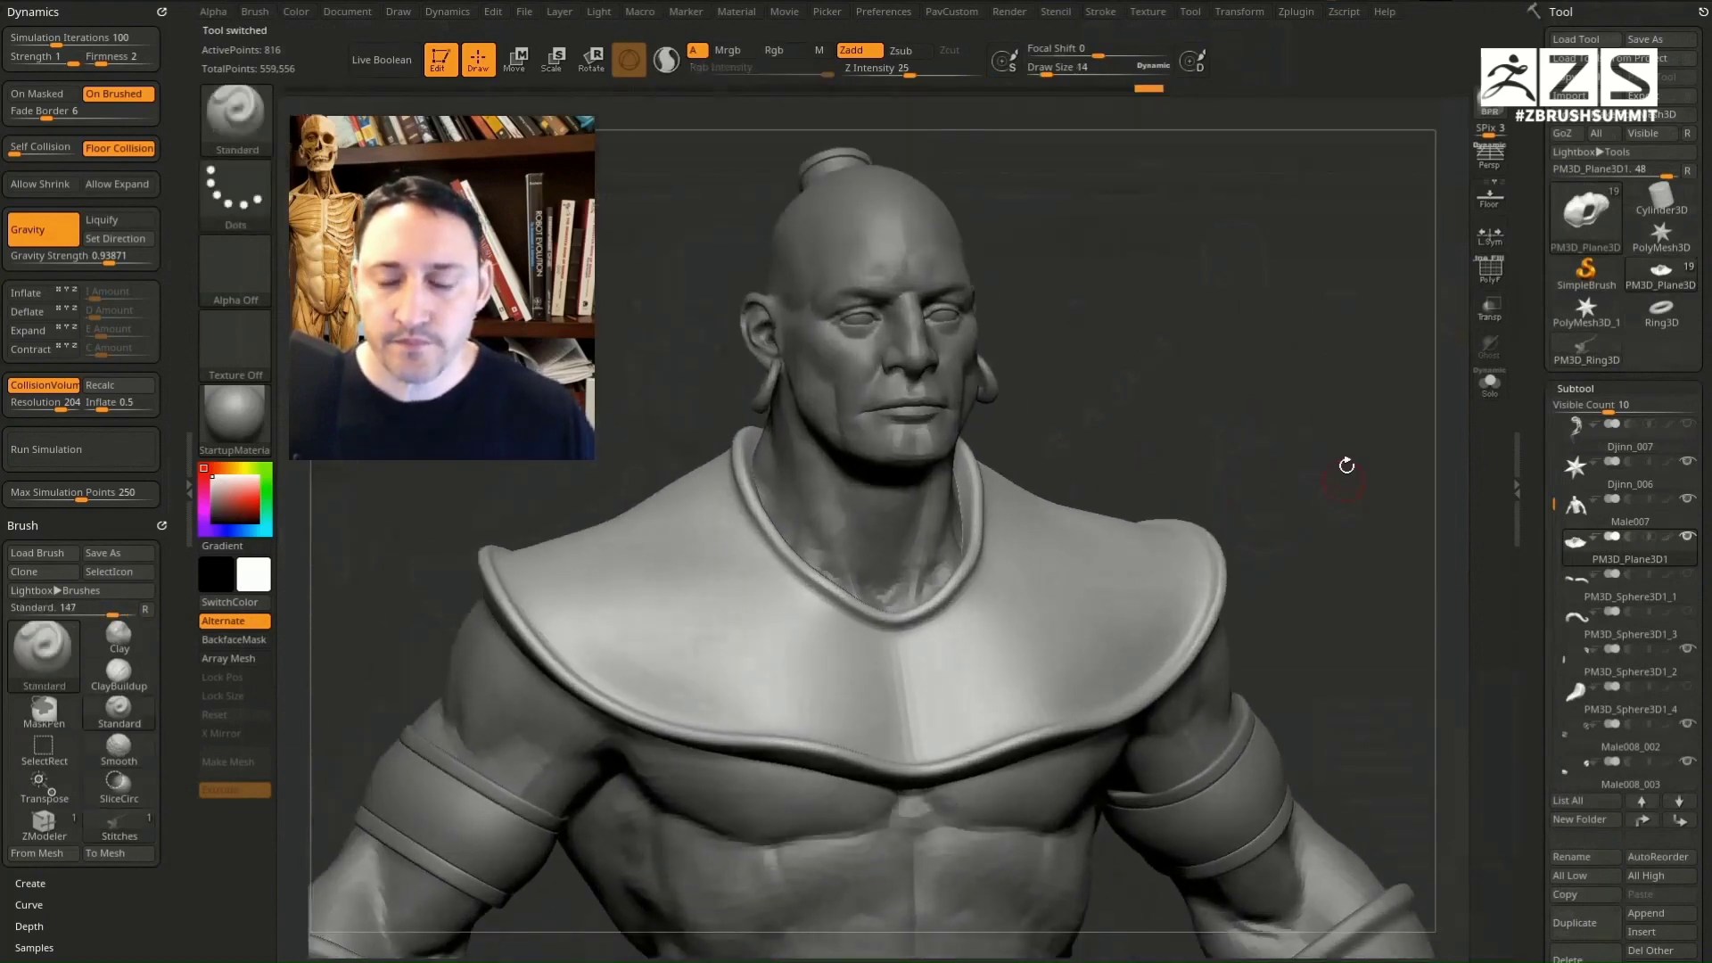
Step: Display the polyframe on the collar and turn off its dynamic subdivision preview
left_click_drag(1534, 542, 1536, 401)
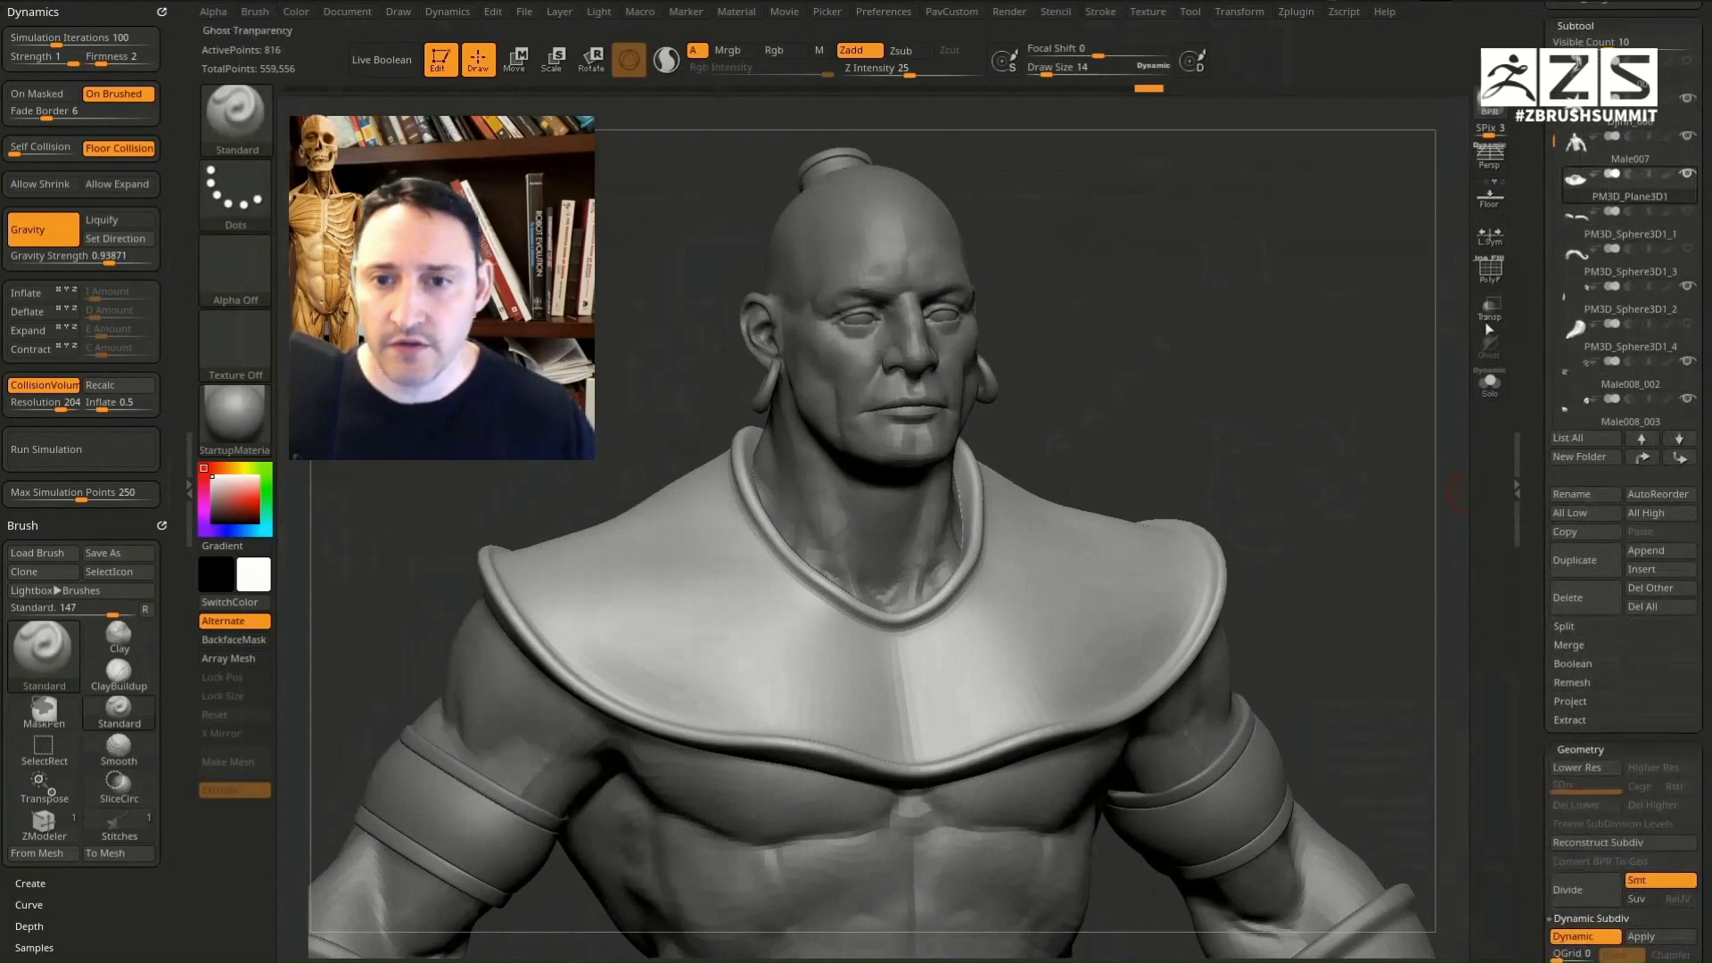
left_click(1490, 268)
left_click_drag(1322, 462, 847, 426, "alt")
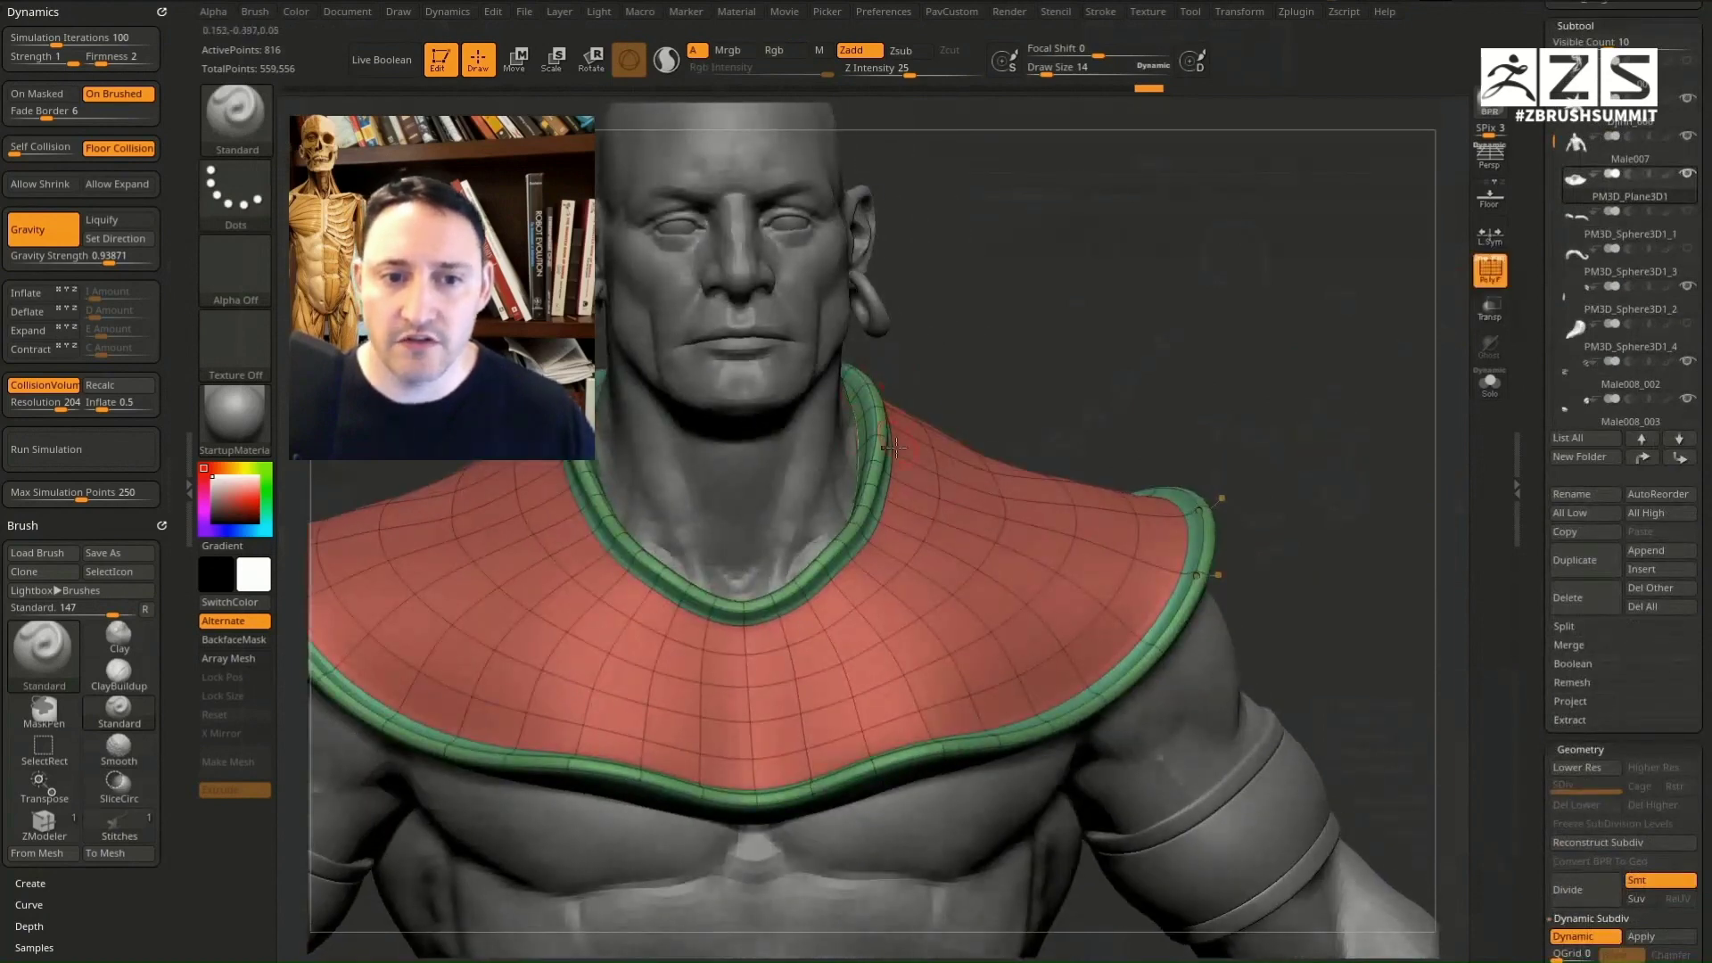
left_click_drag(1175, 484, 1335, 450)
key("shift+d")
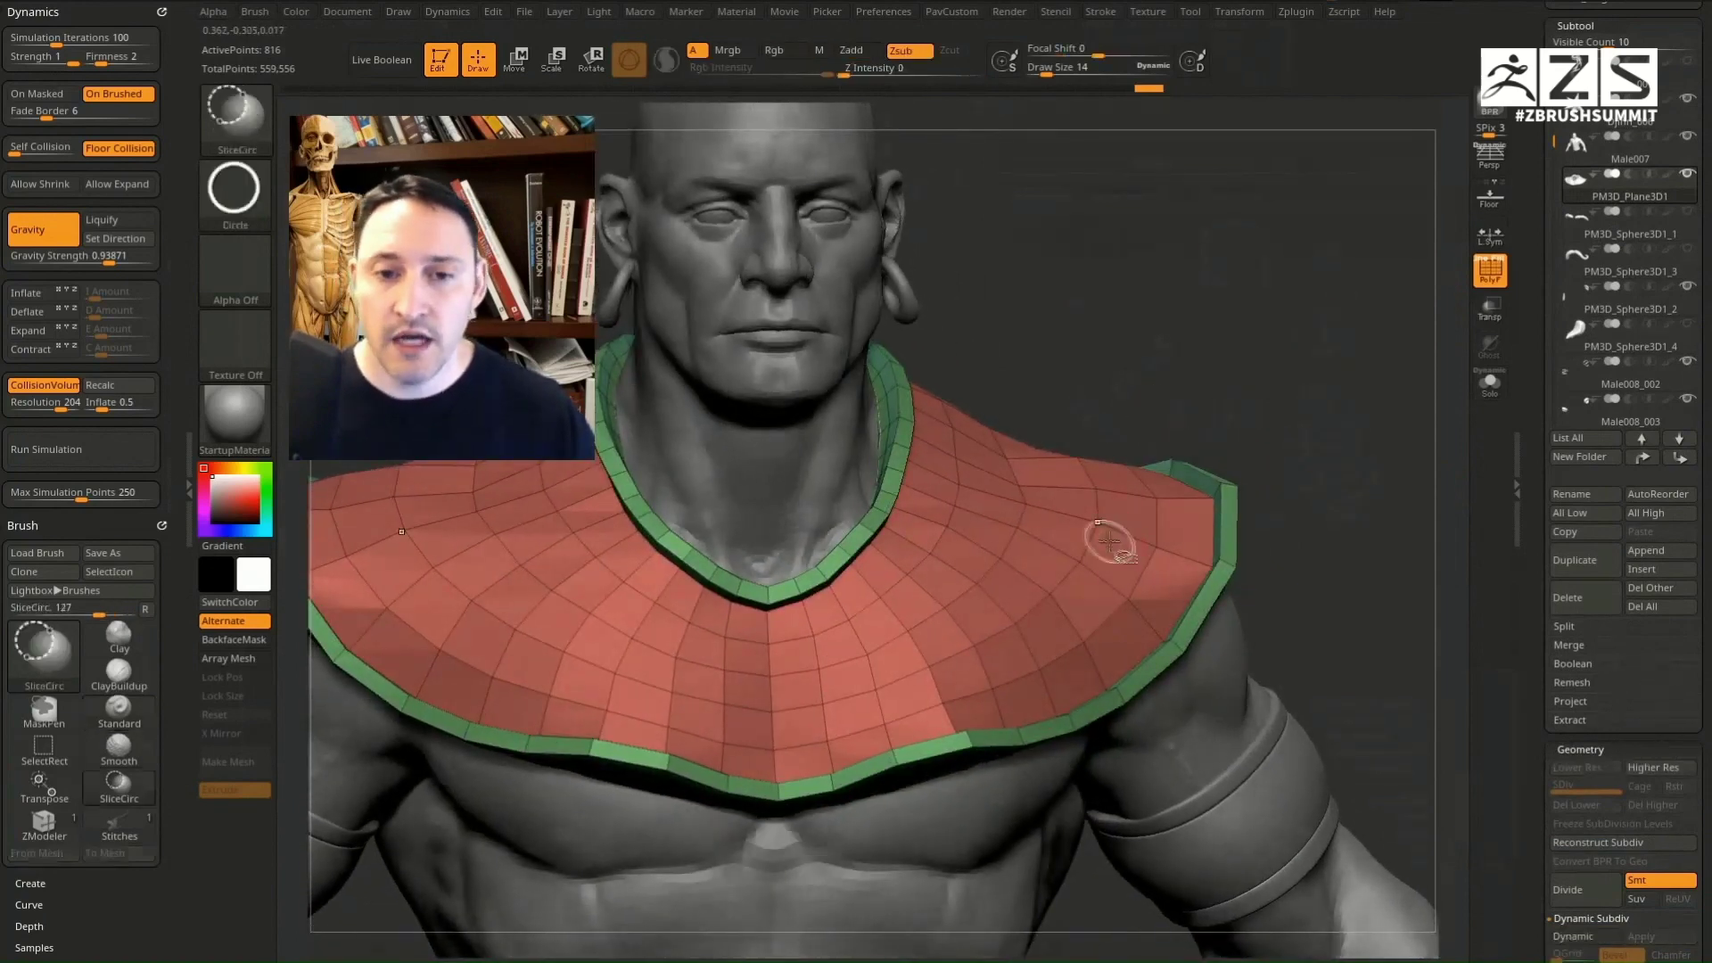
Step: Isolate the collar's red polygroup and run Frame Mesh with only Border enabled, leaving Polygroups and Creased edges off
left_click(1102, 517, "ctrl+shift")
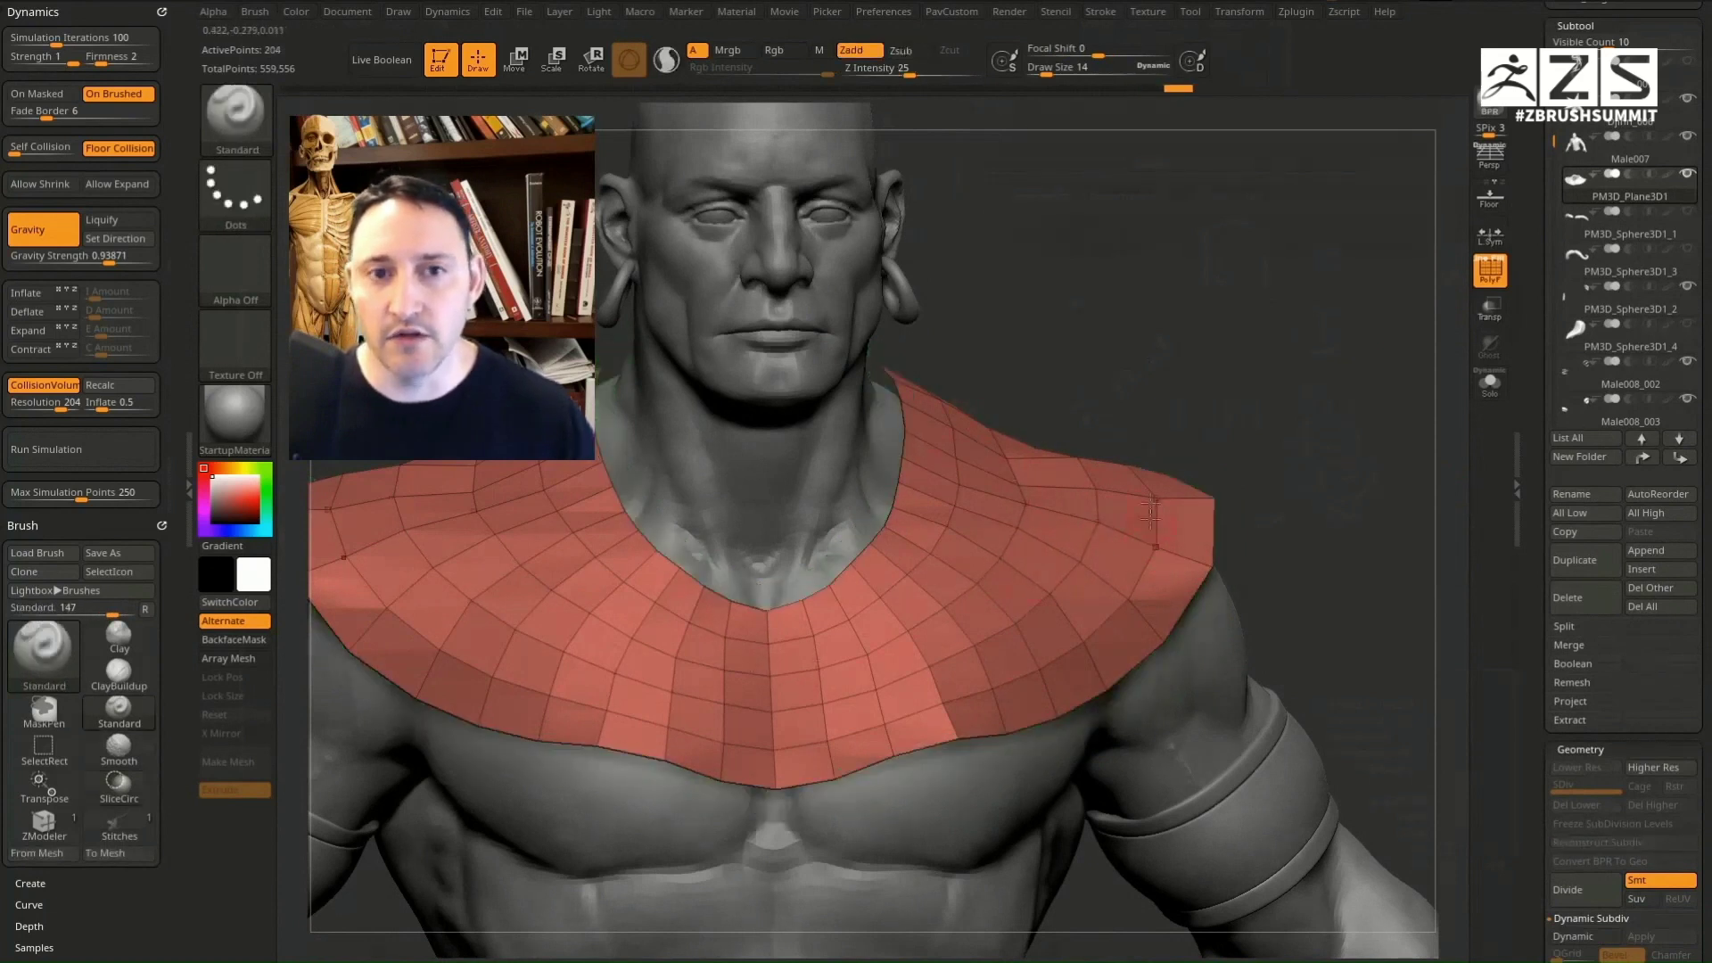
left_click(1100, 12)
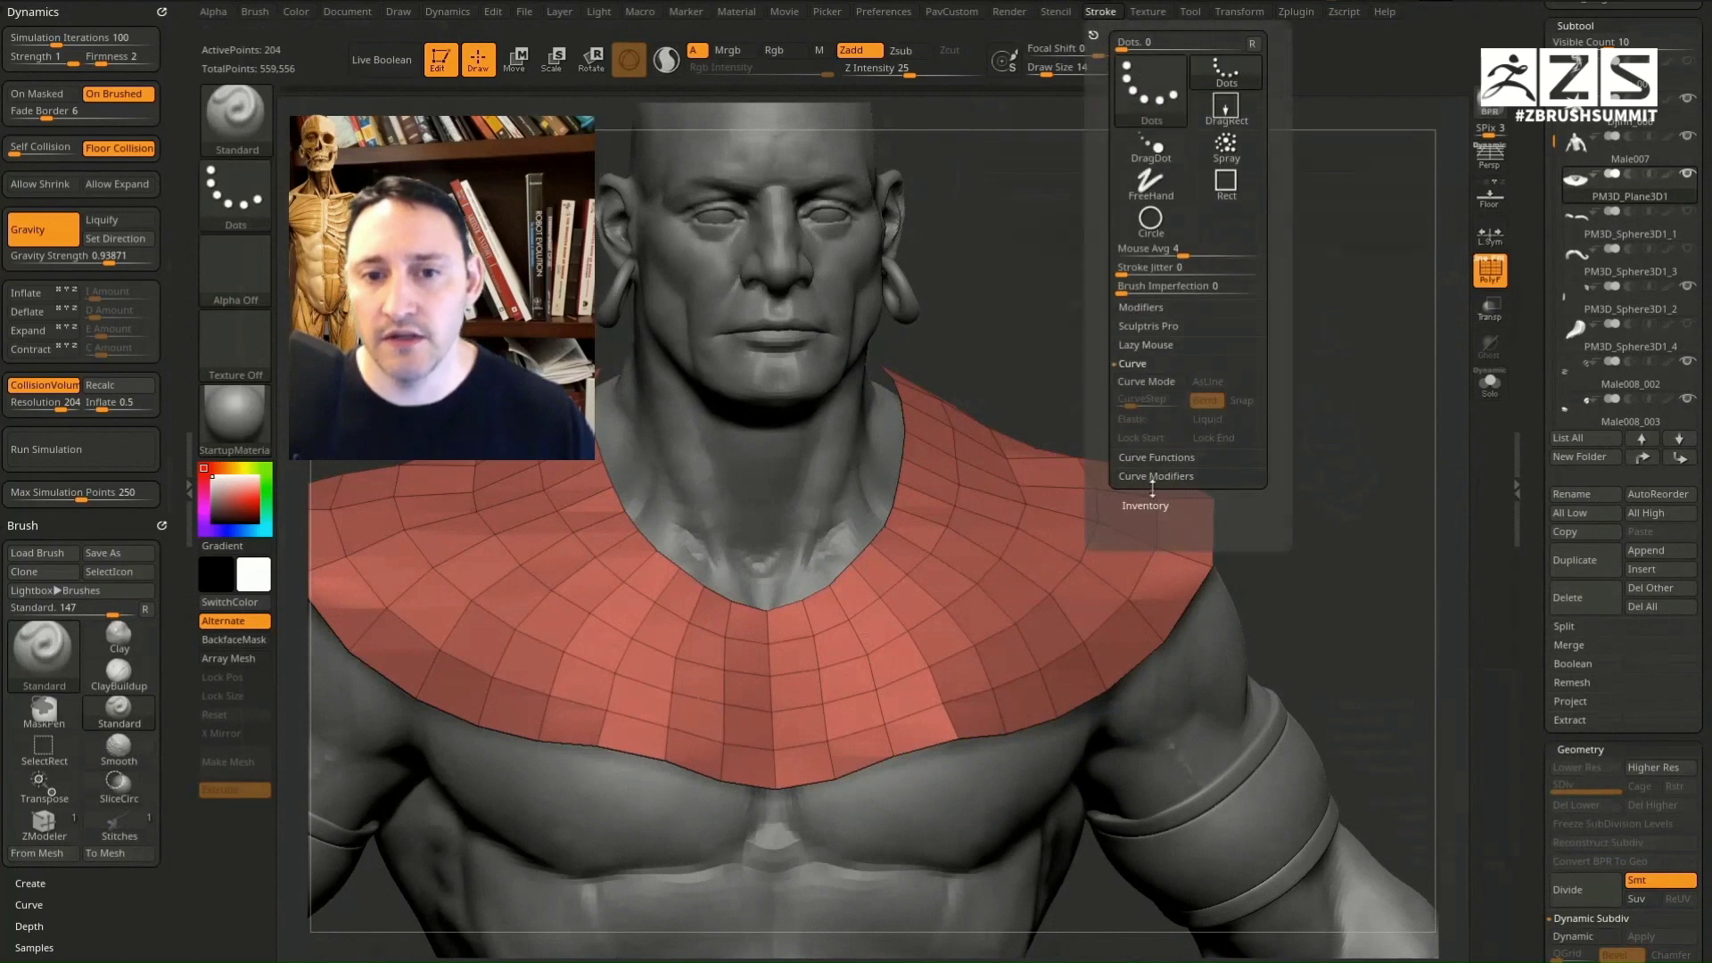
key("shift")
left_click(1158, 457)
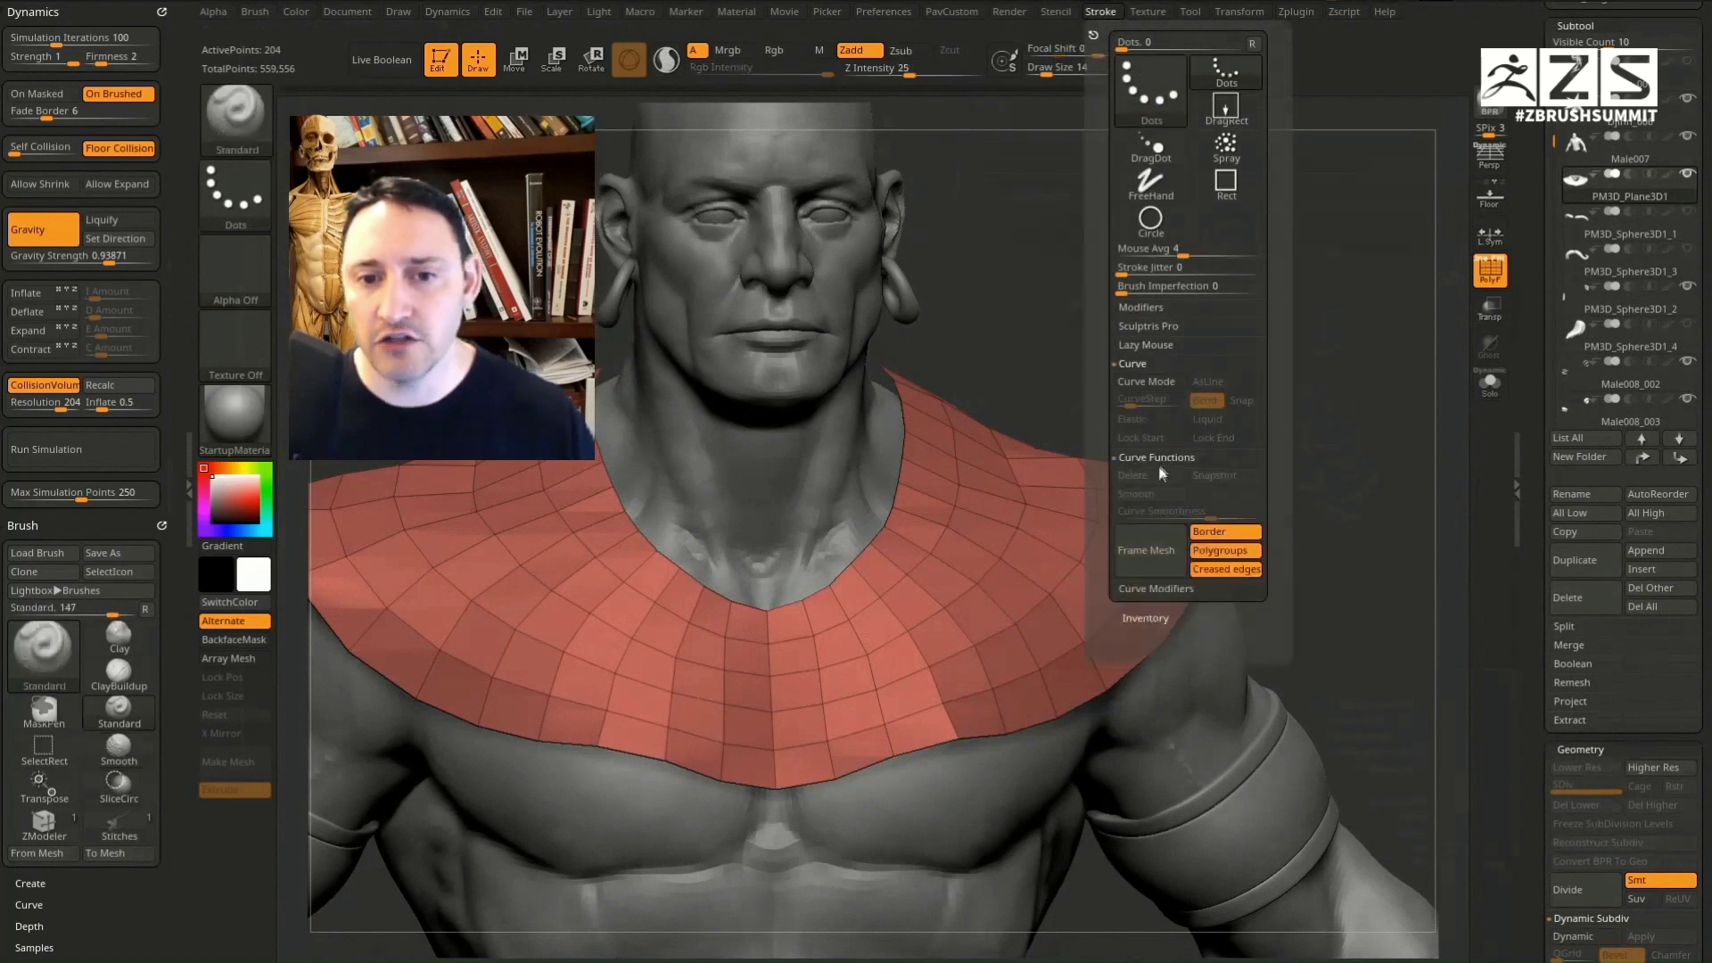
left_click(1226, 558)
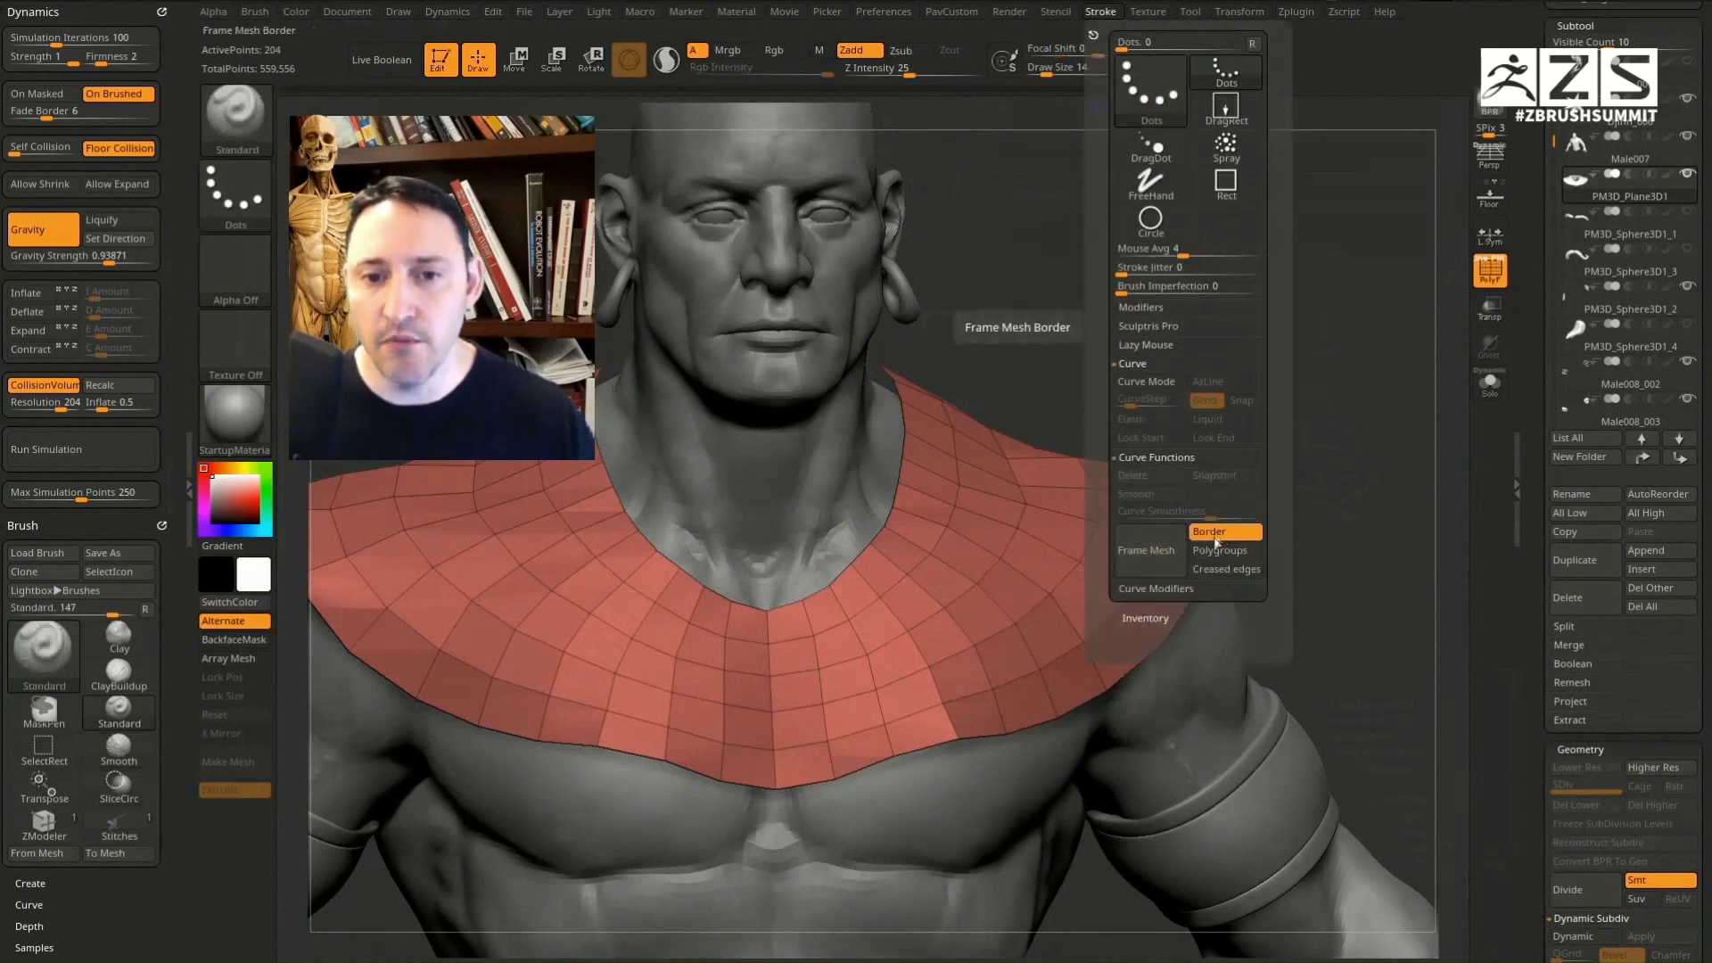
left_click(1153, 553)
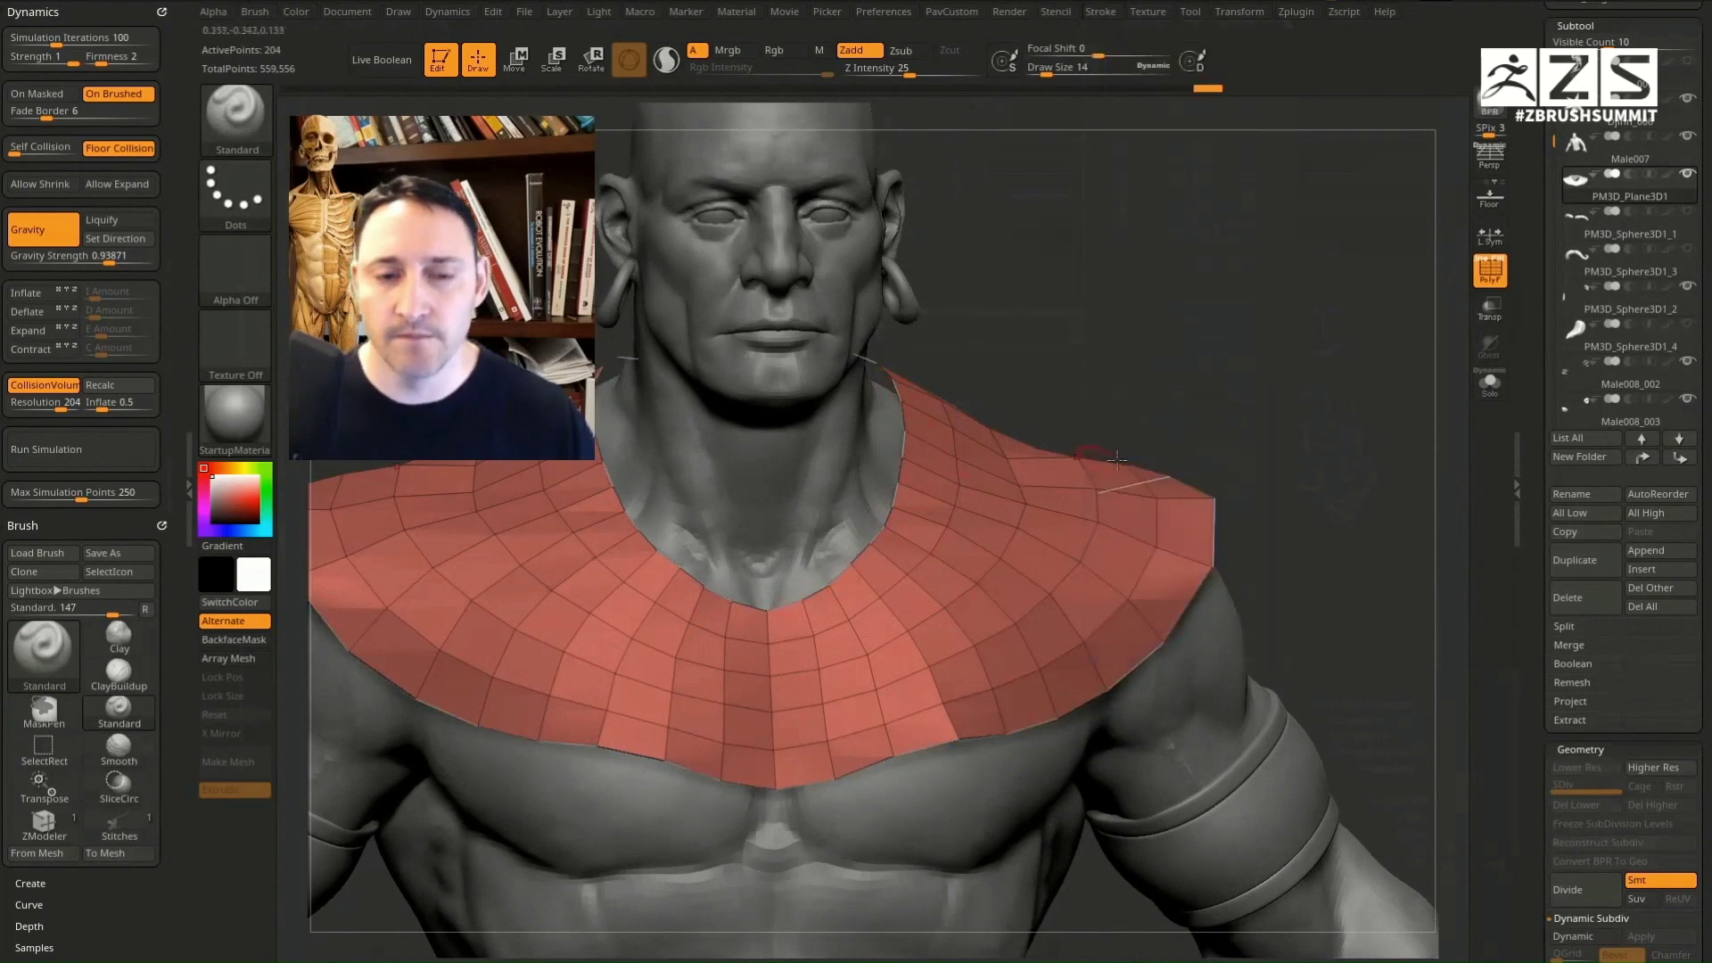
Step: Show the collar's green border again and turn its dynamic subdivision preview back on
key("ctrl+shift+z")
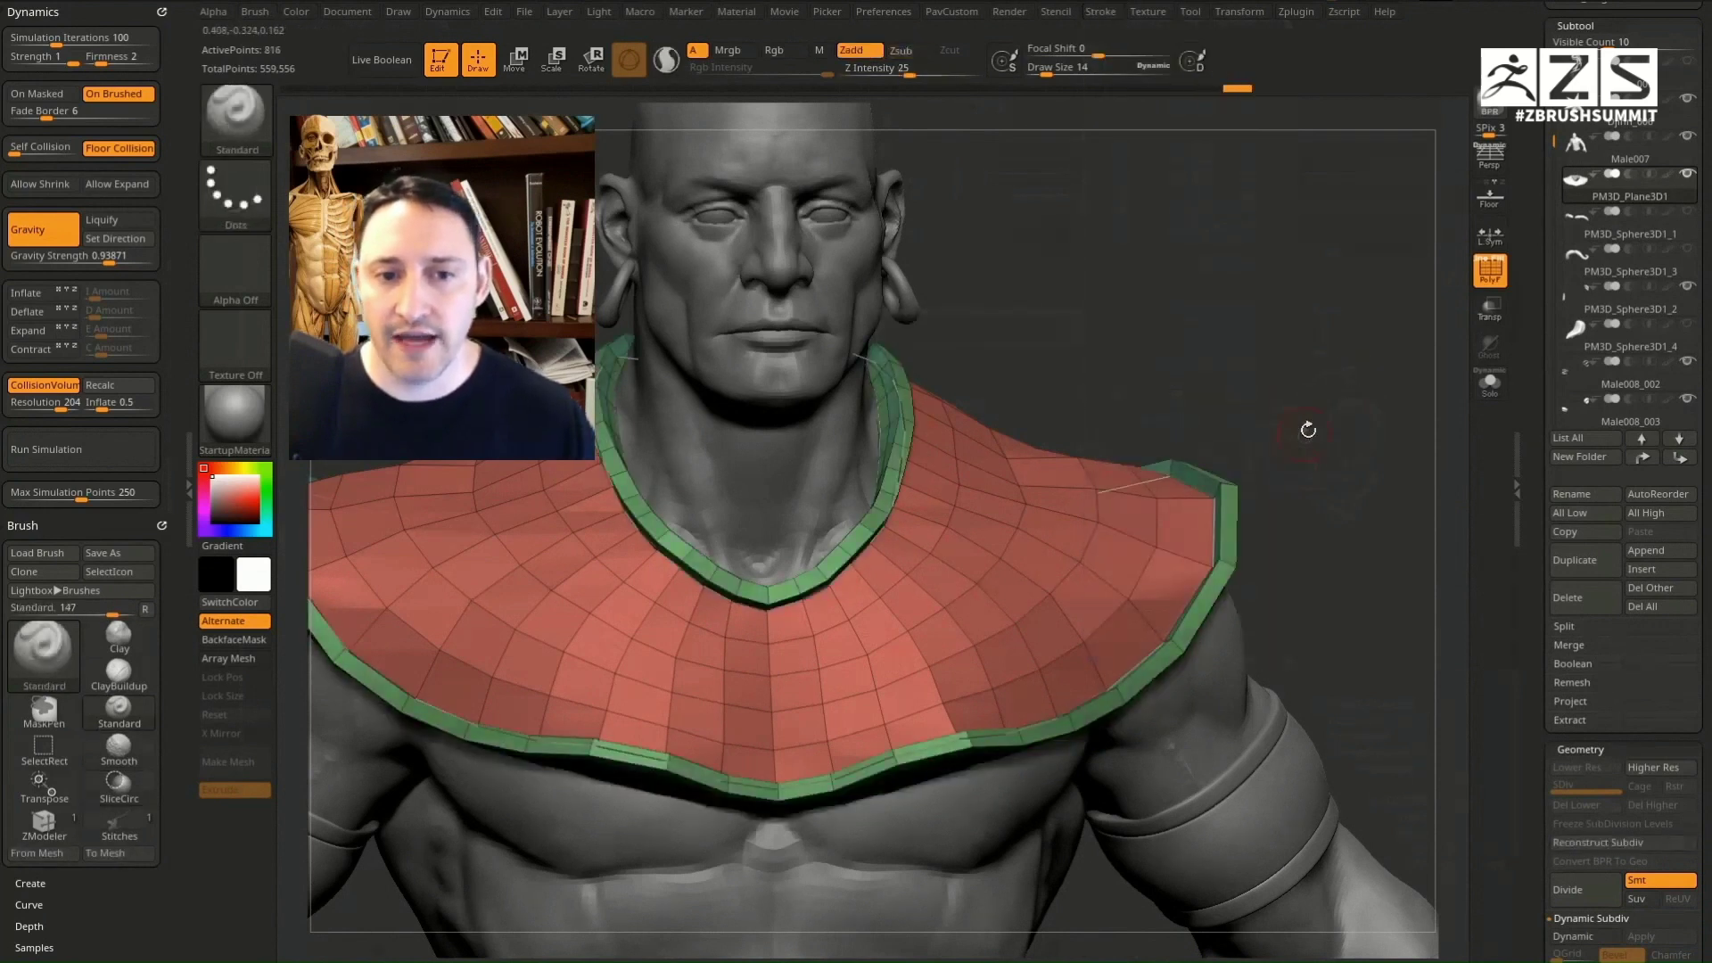
left_click_drag(1288, 420, 1310, 423, "alt")
left_click_drag(1359, 591, 1240, 562)
left_click_drag(1354, 462, 1380, 494)
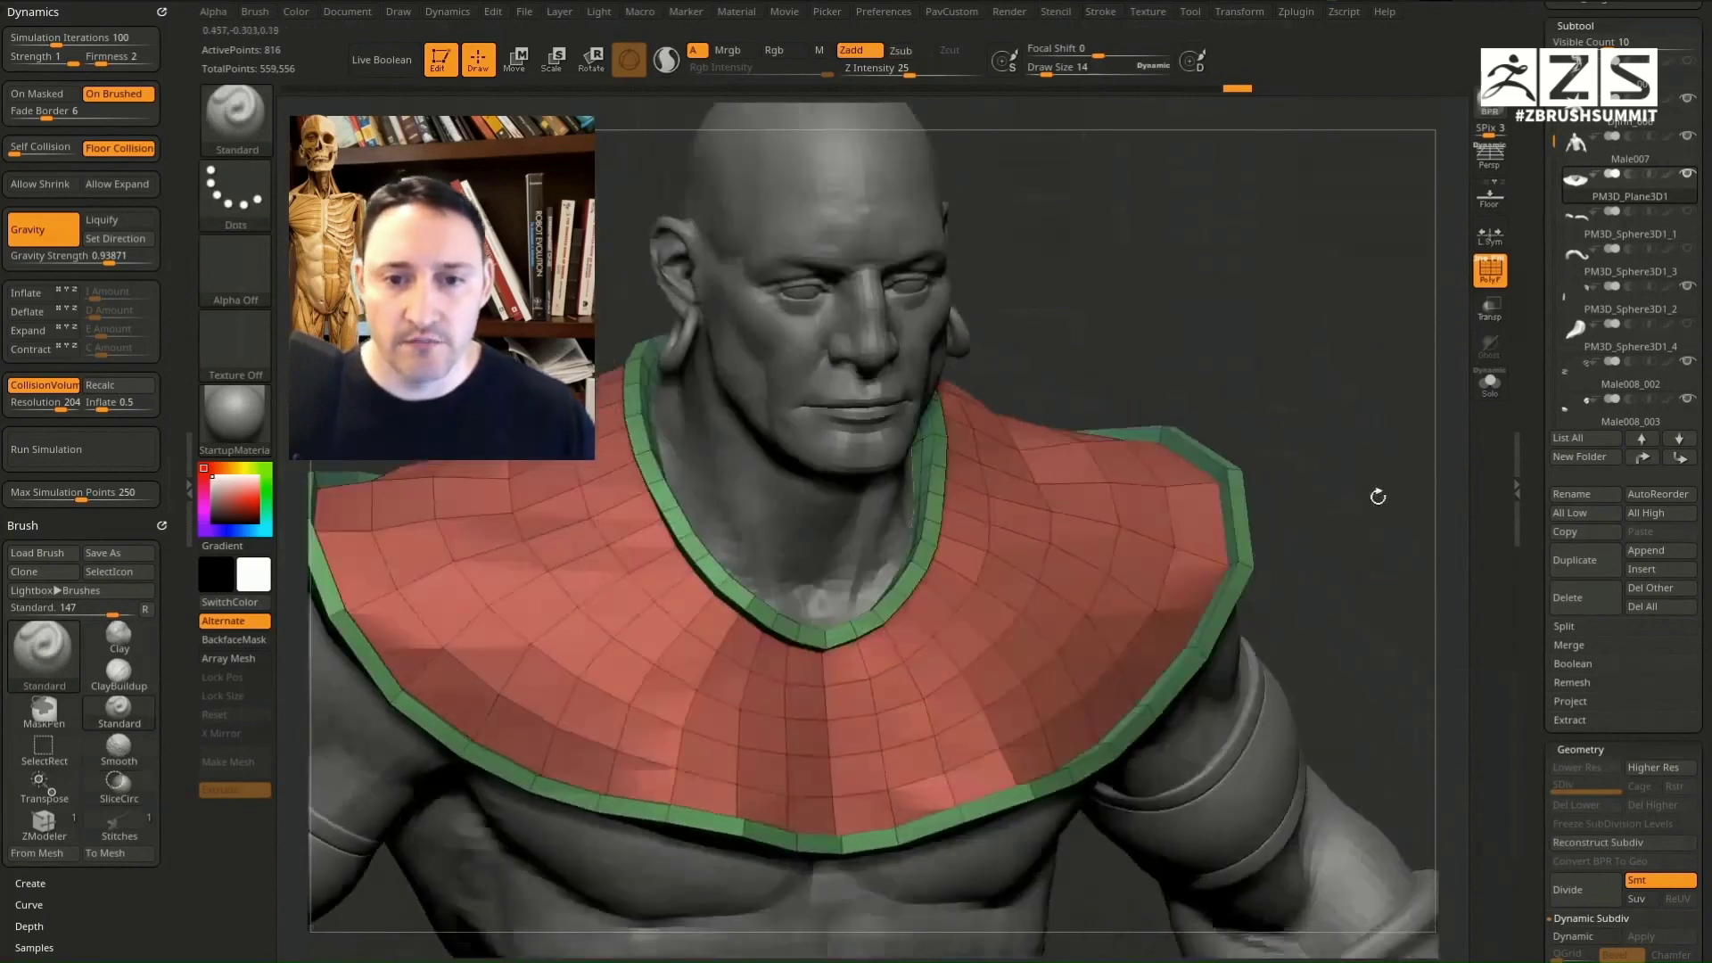
left_click_drag(1433, 544, 1418, 535)
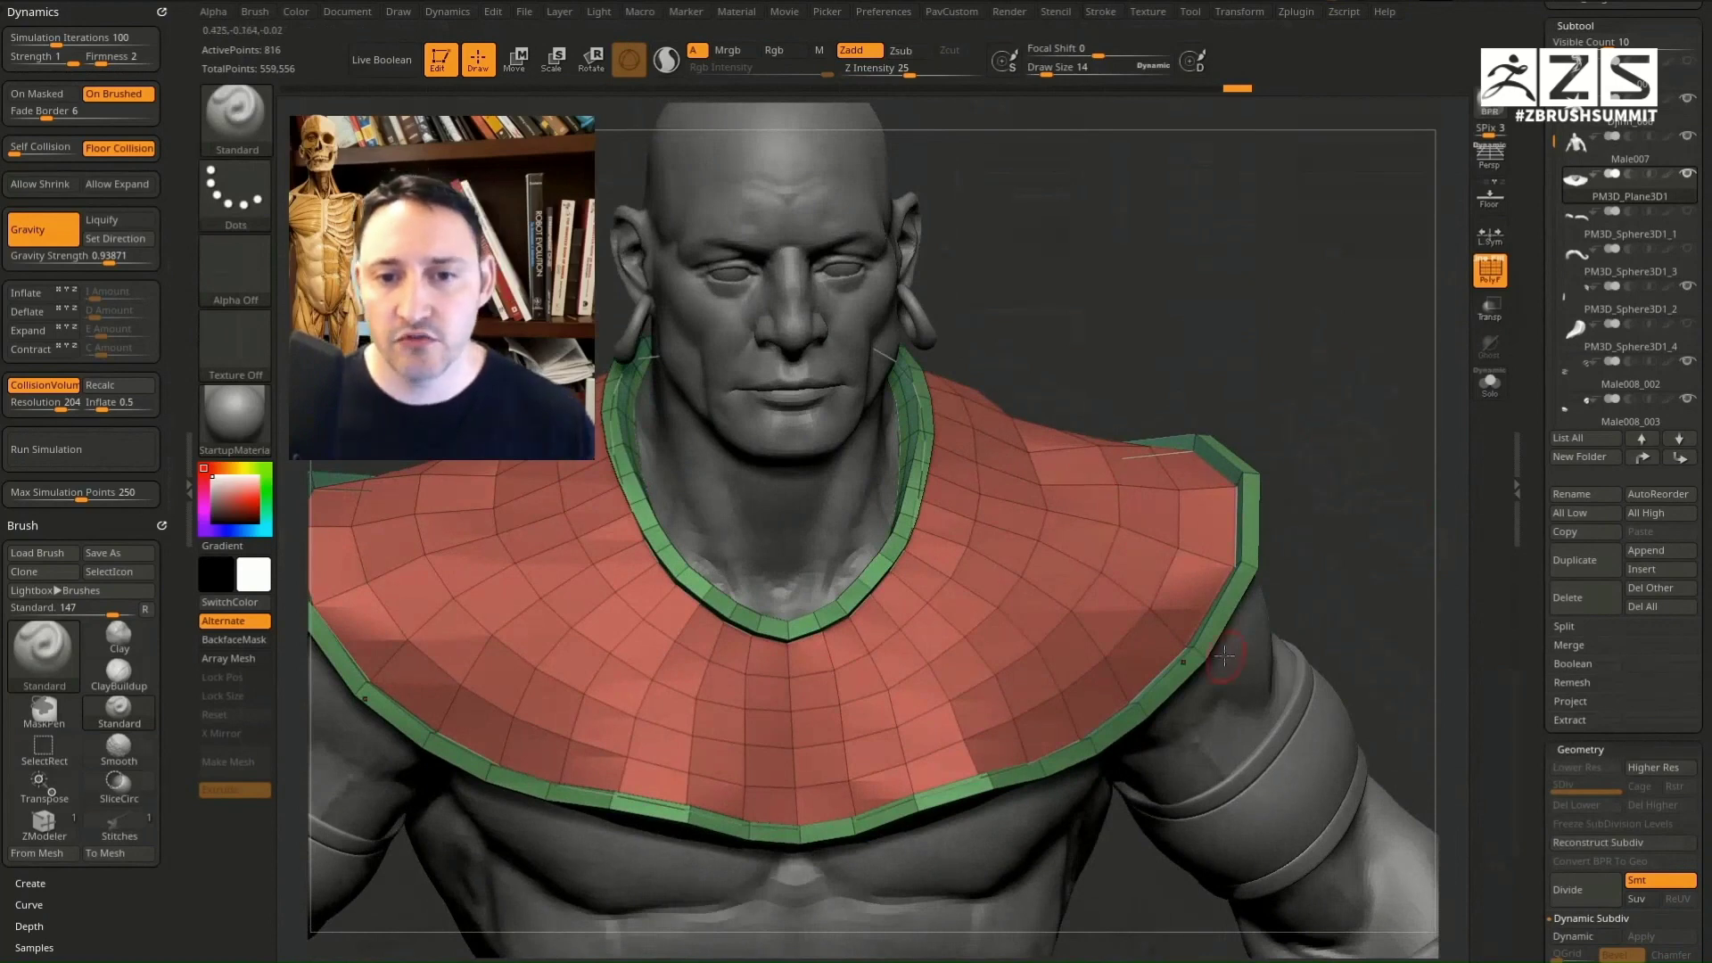
key("d")
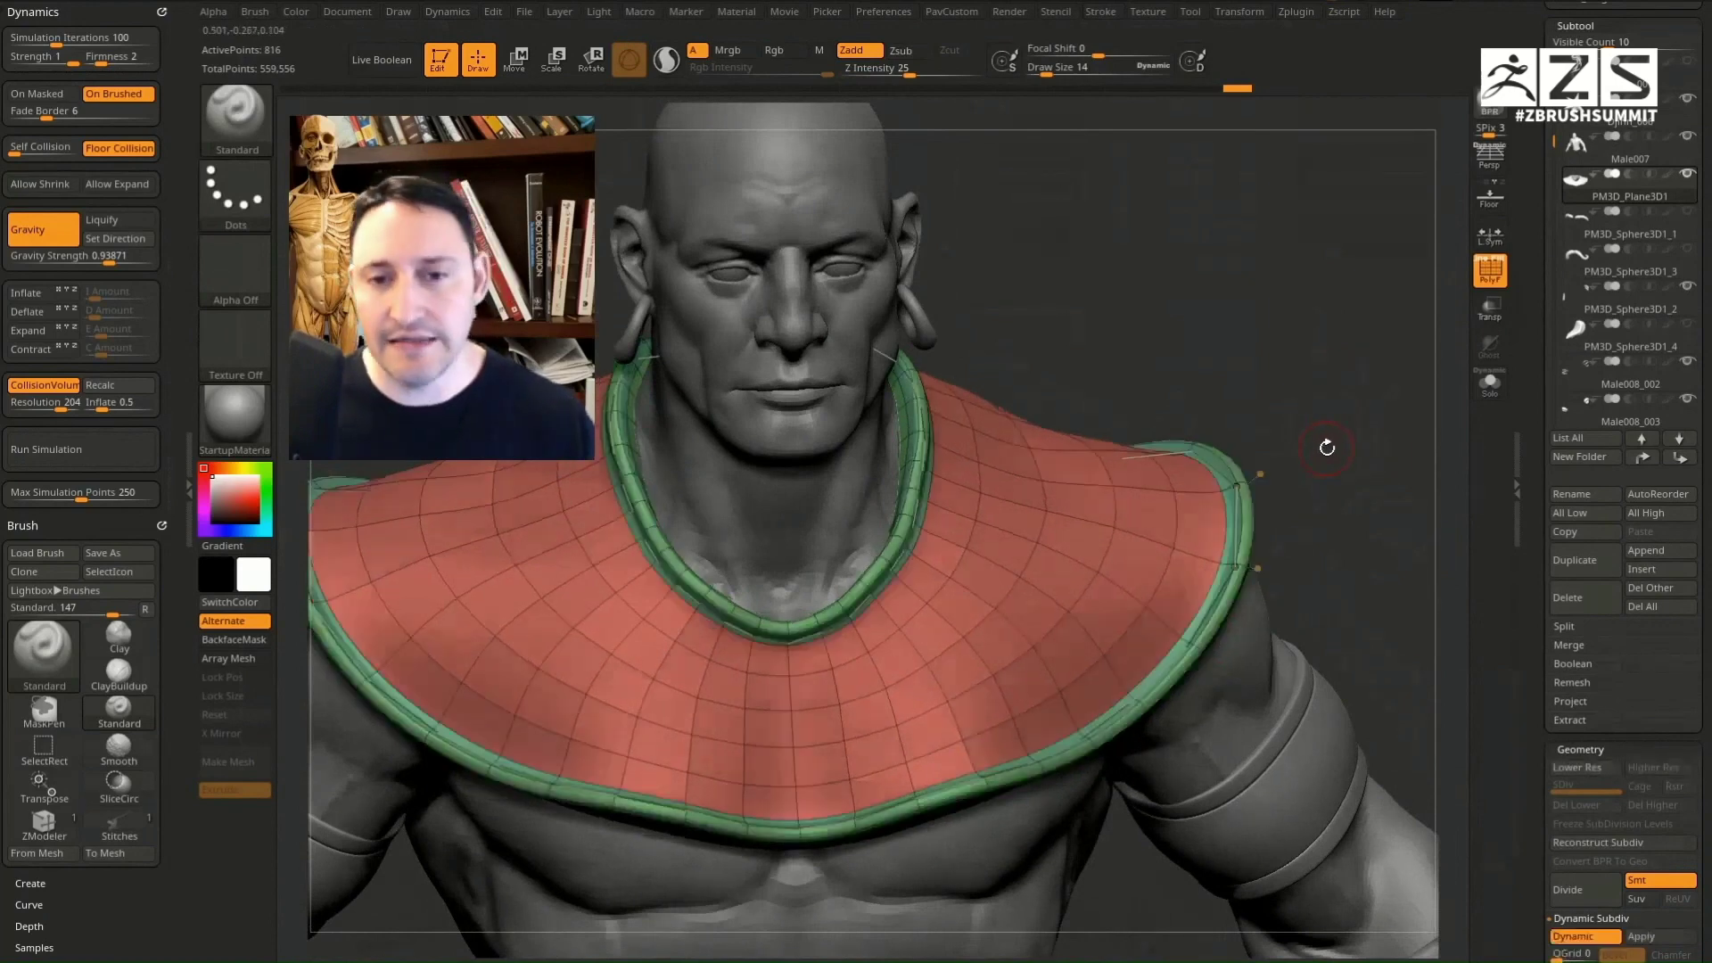
Step: Select the Stitches brush and apply it to the frame curves along the collar's neck and outer borders
left_click_drag(1369, 478, 1362, 474)
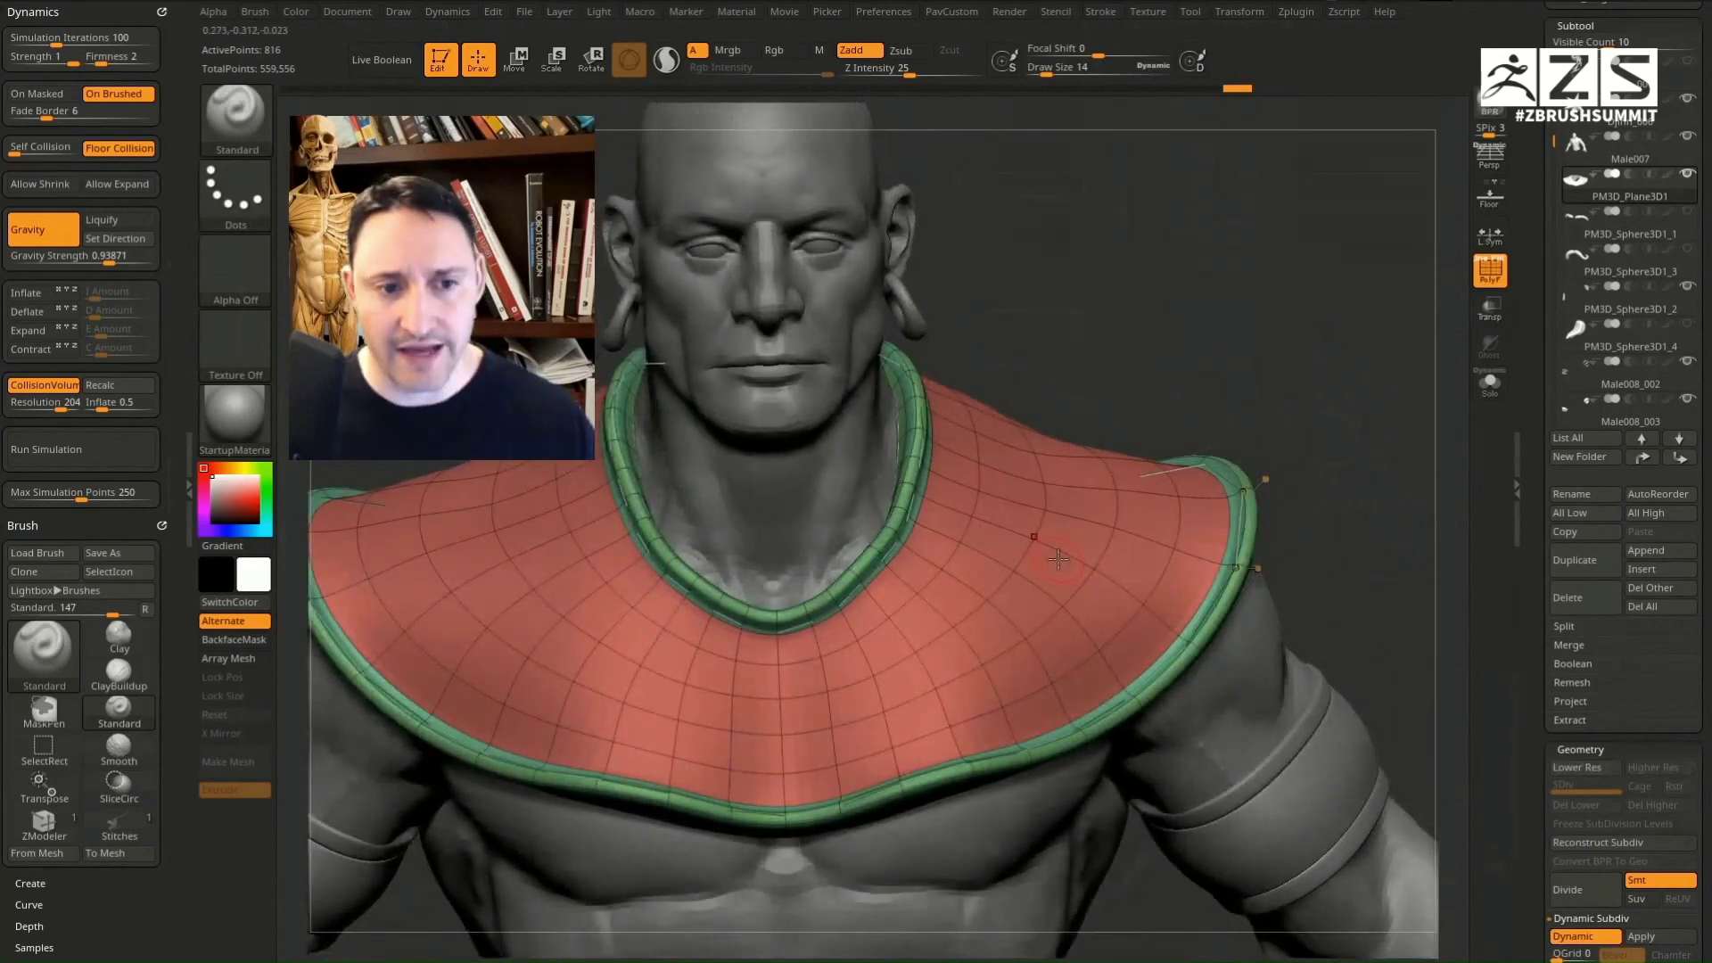
mouse_move(1356, 477)
left_mouse_down()
mouse_move(1368, 455)
mouse_move(1352, 462)
left_mouse_up()
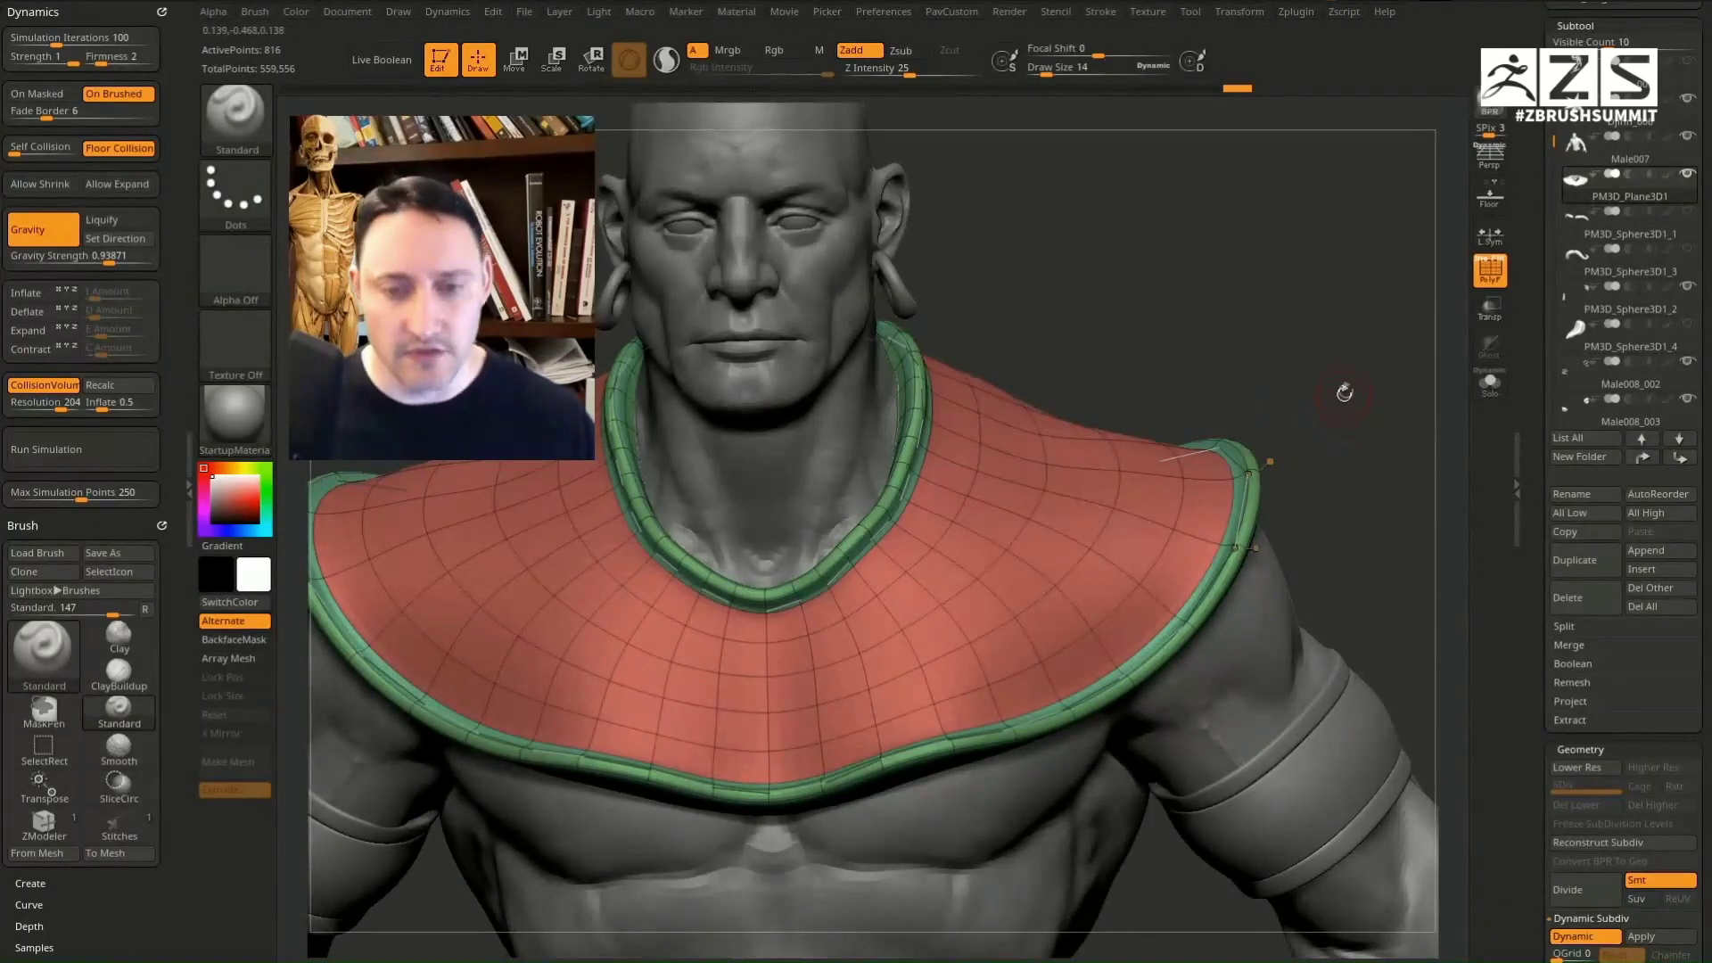
key("b")
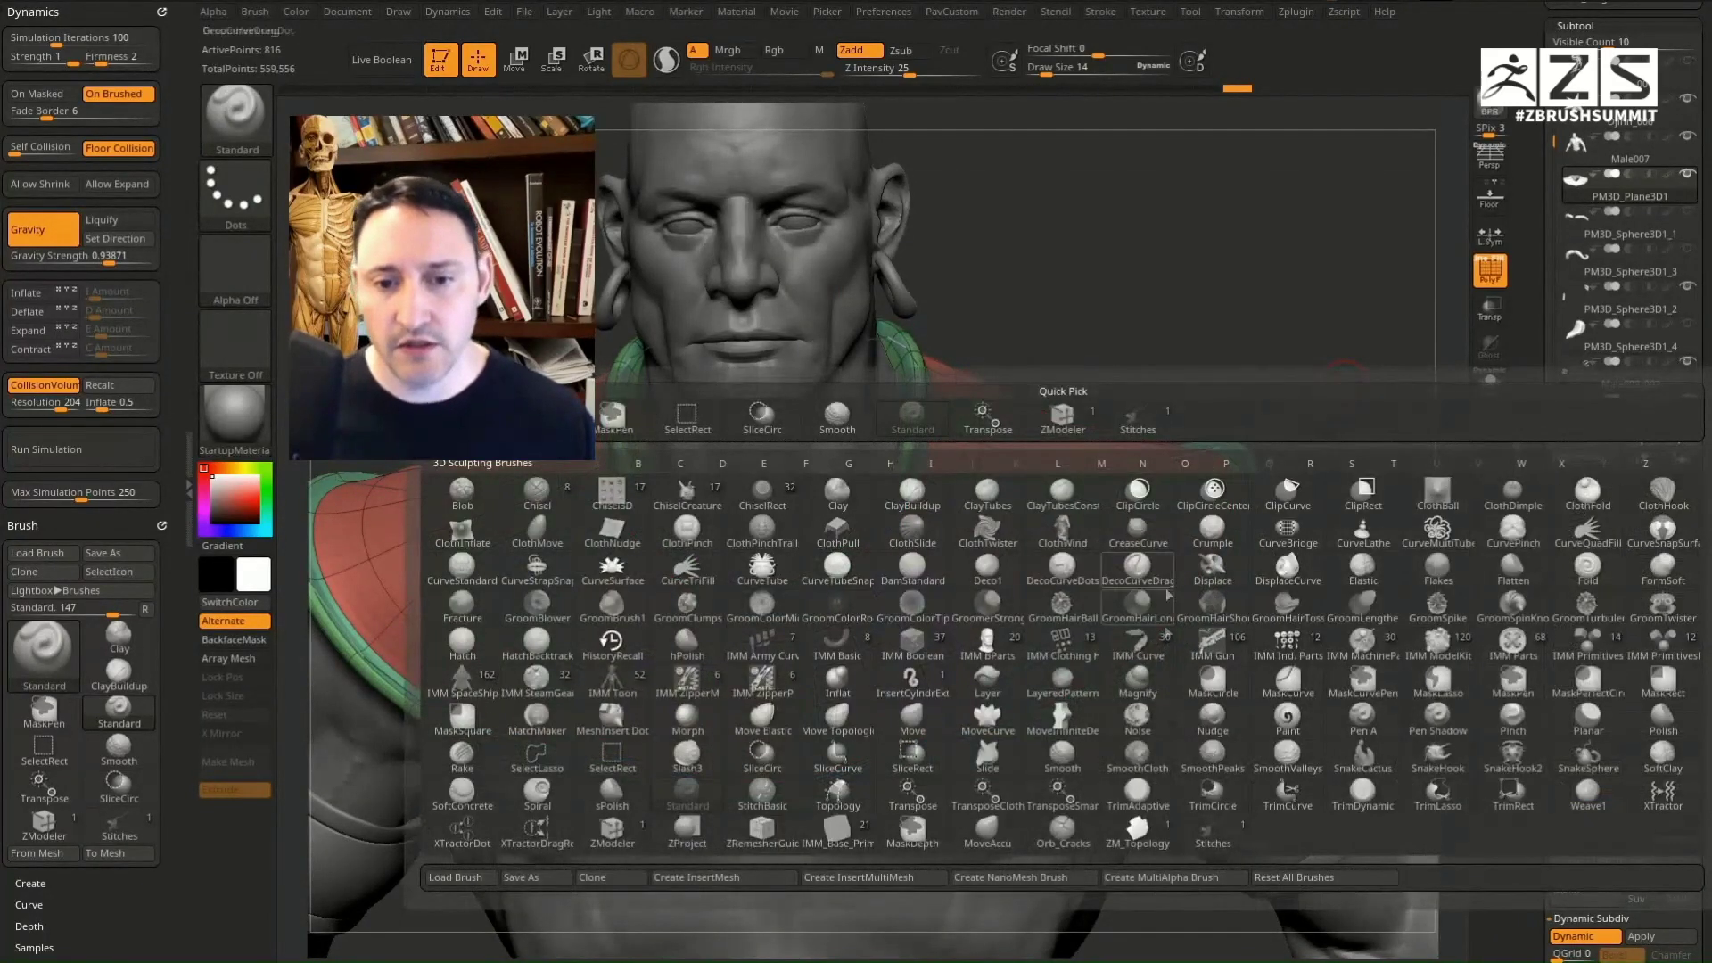
left_click(1214, 842)
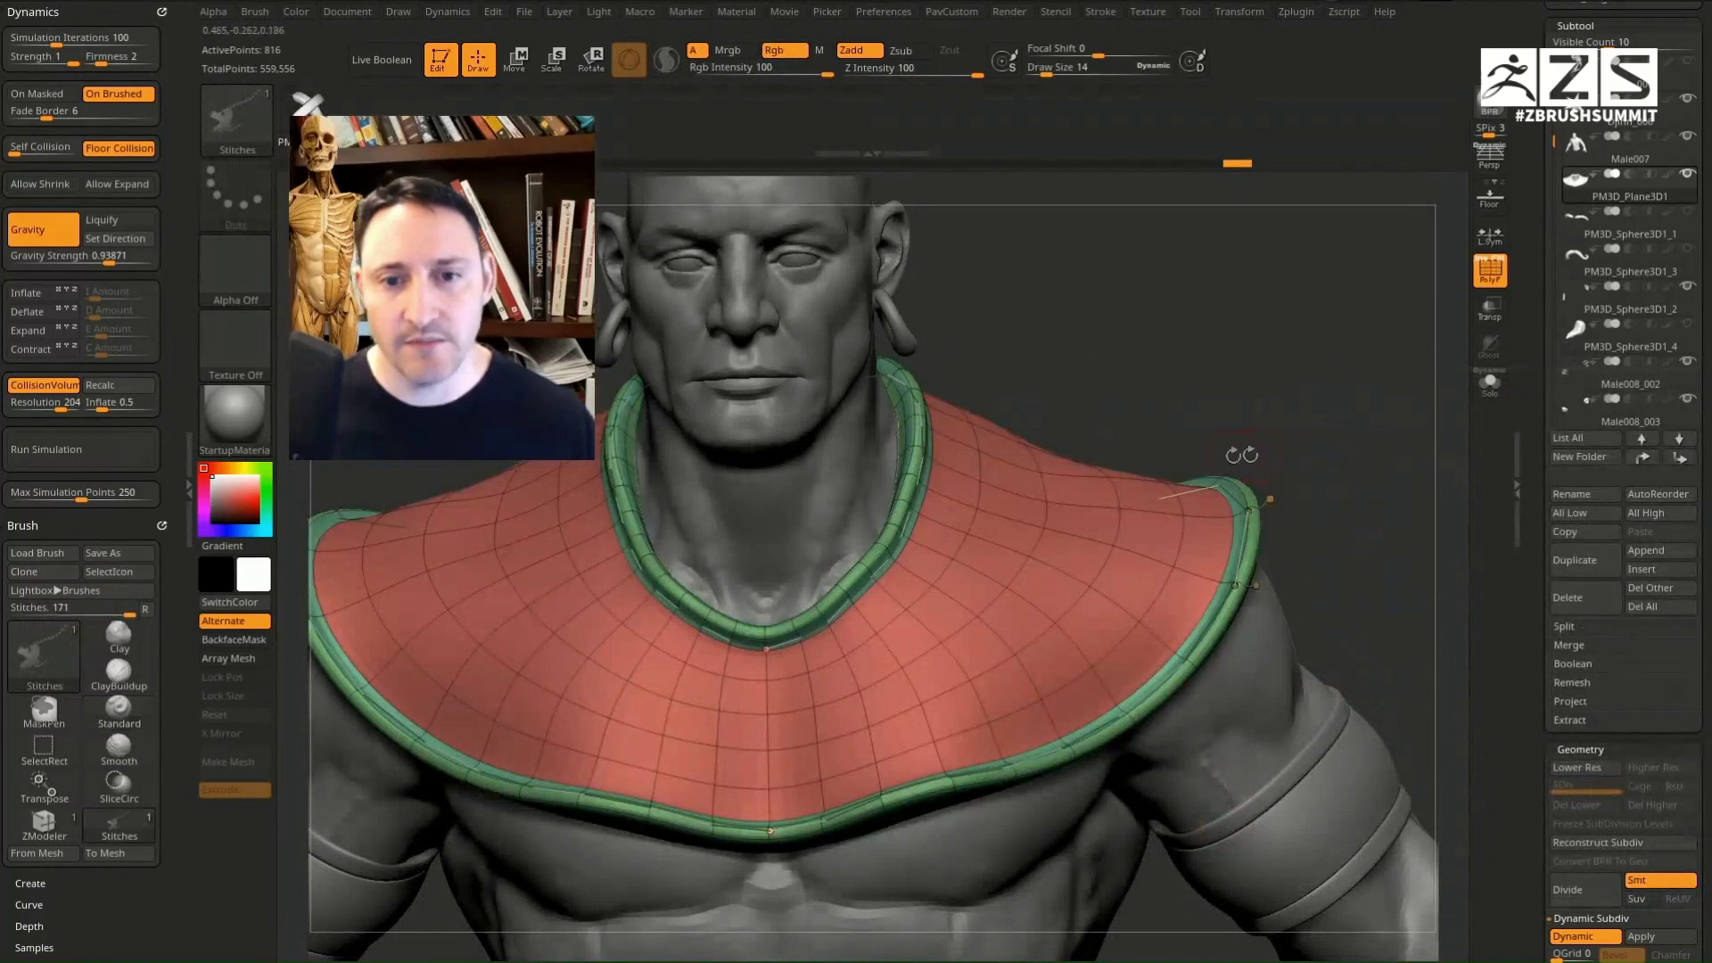
left_click(1248, 488)
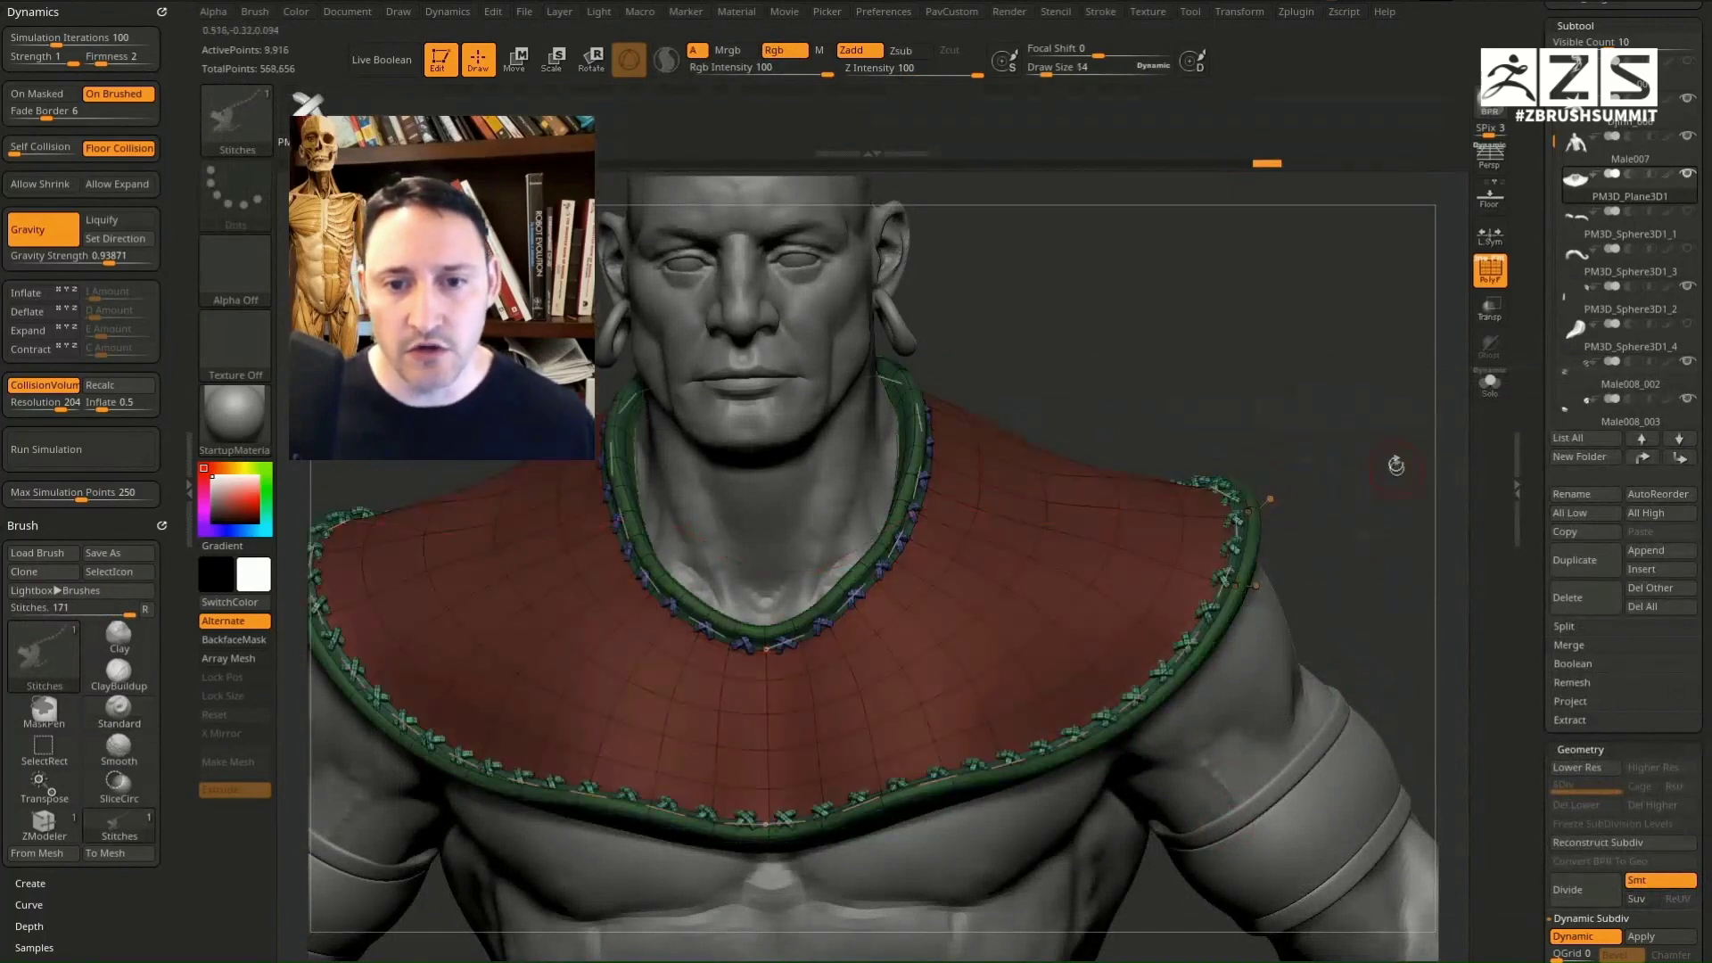
Step: Enlarge the stitches running along the collar's neck and outer borders
mouse_move(1376, 439)
left_mouse_down()
mouse_move(1320, 446)
mouse_move(1427, 428)
mouse_move(1355, 437)
mouse_move(1397, 419)
mouse_move(1403, 433)
left_mouse_up()
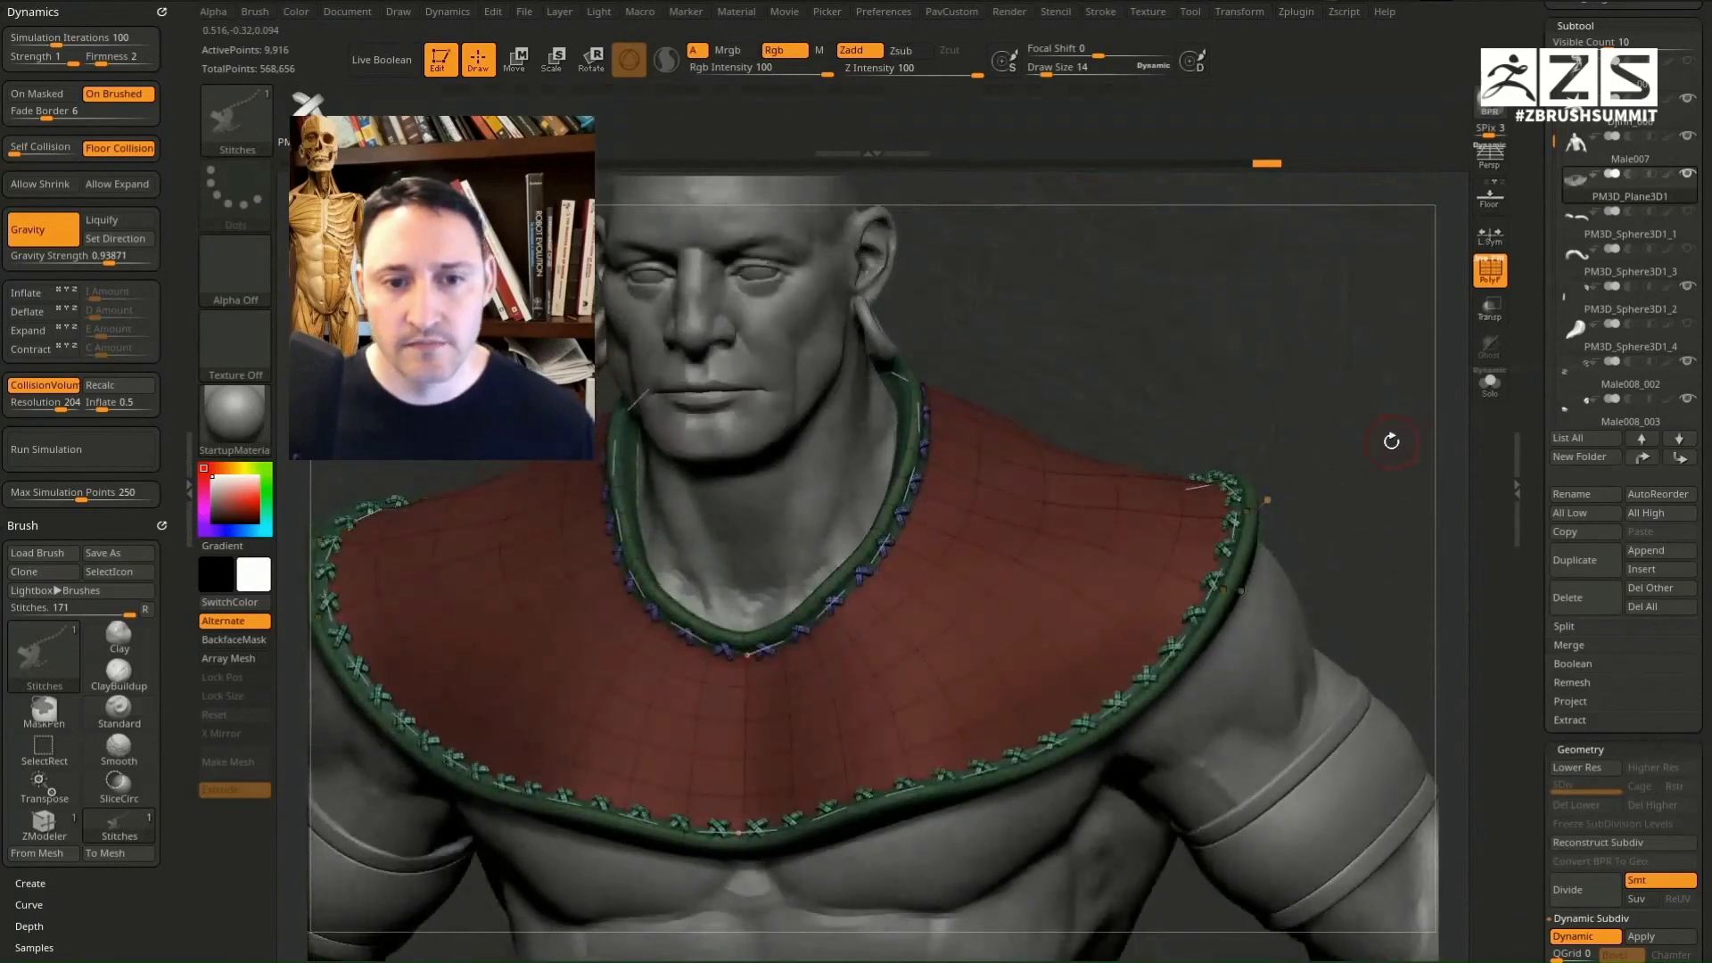
key("bracketright")
key("bracketright")
key("bracketright")
key("bracketright")
key("bracketright")
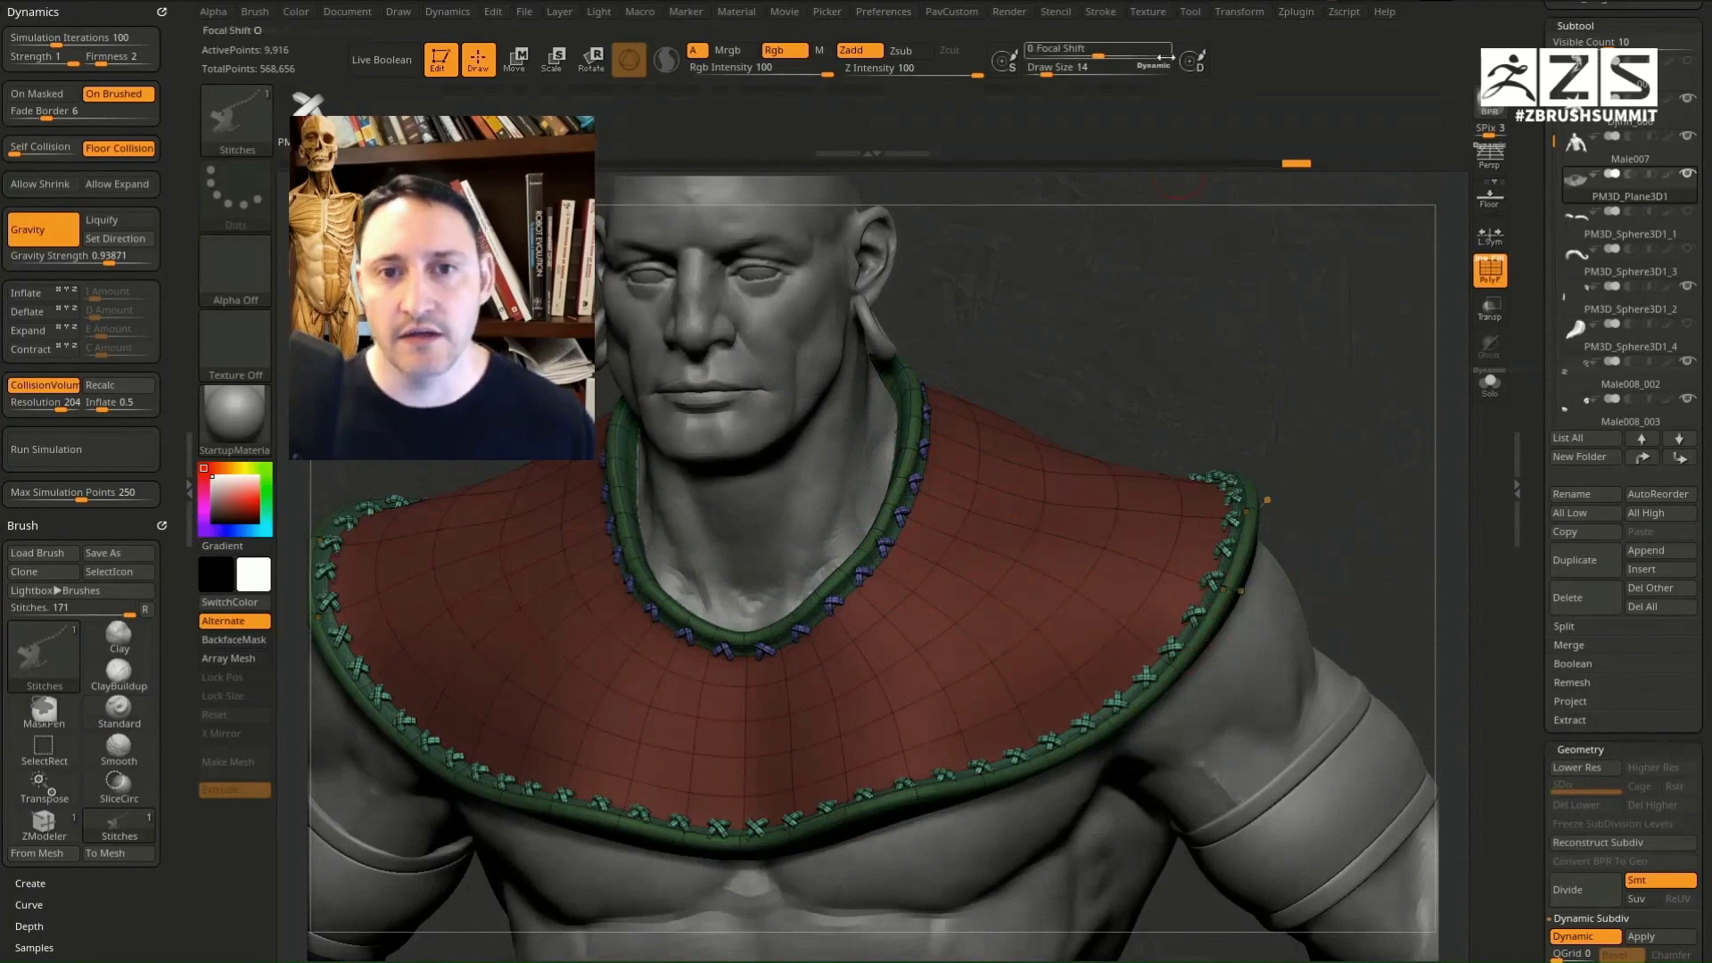
left_click(1105, 14)
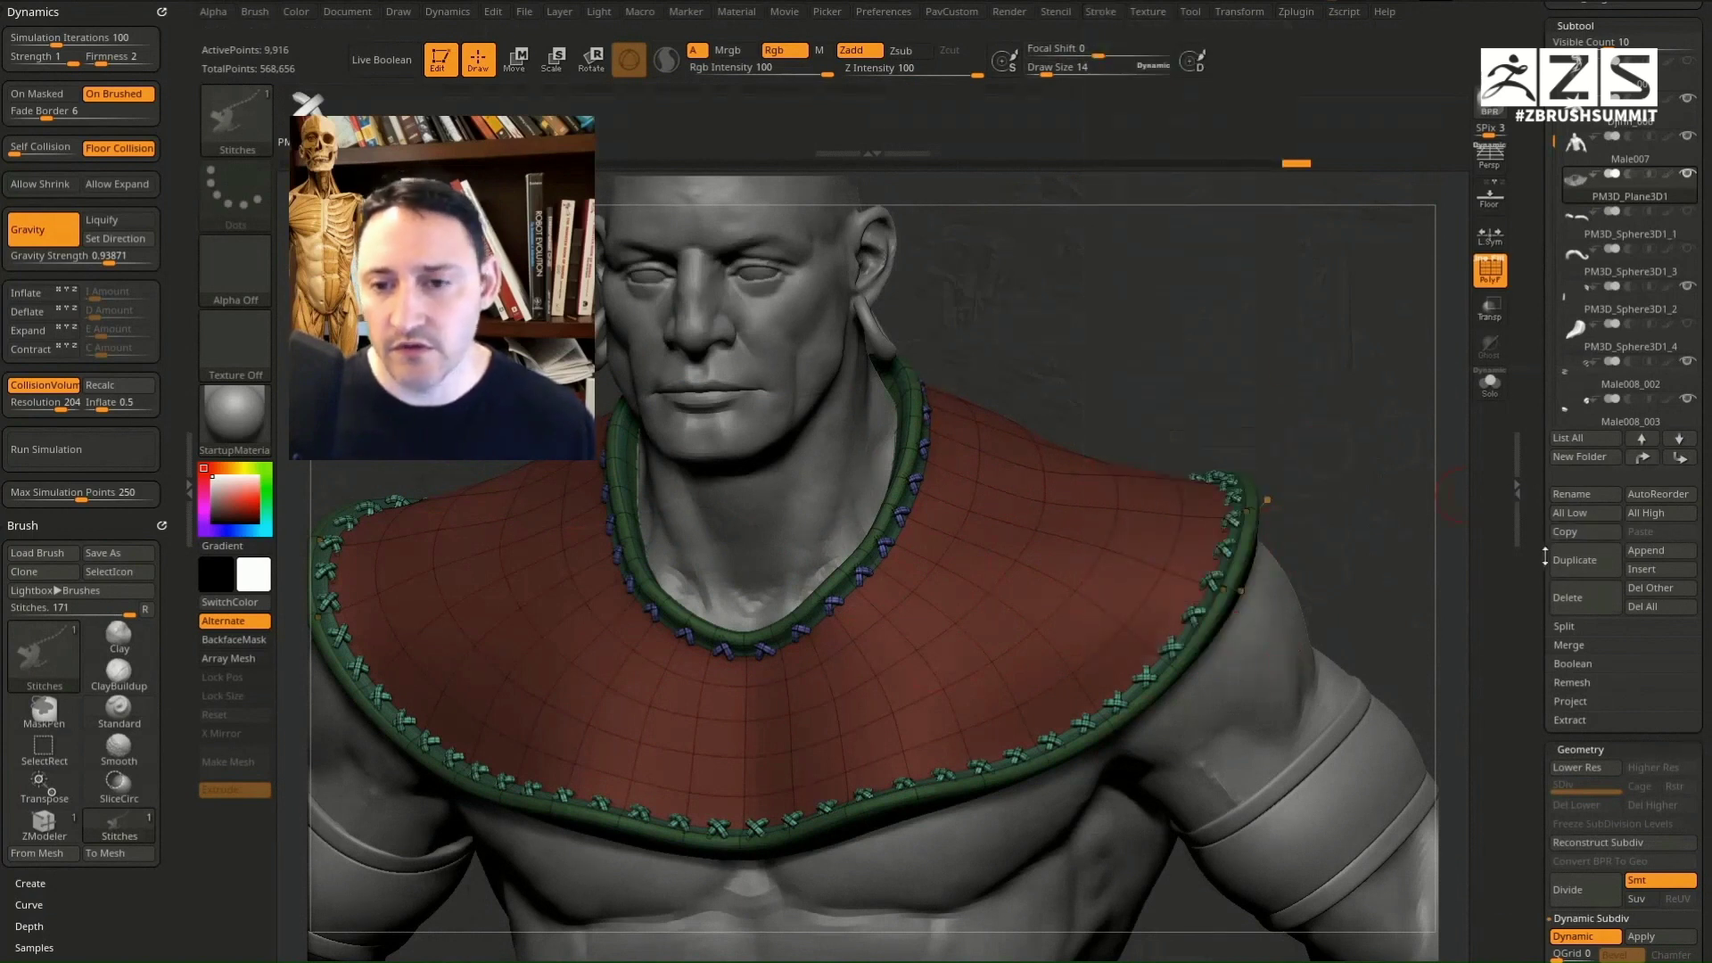
Step: Split the unmasked stitches from the collar into separate subtools and set the draw size to 11
left_click_drag(1545, 557, 1589, 500)
left_click(1543, 516)
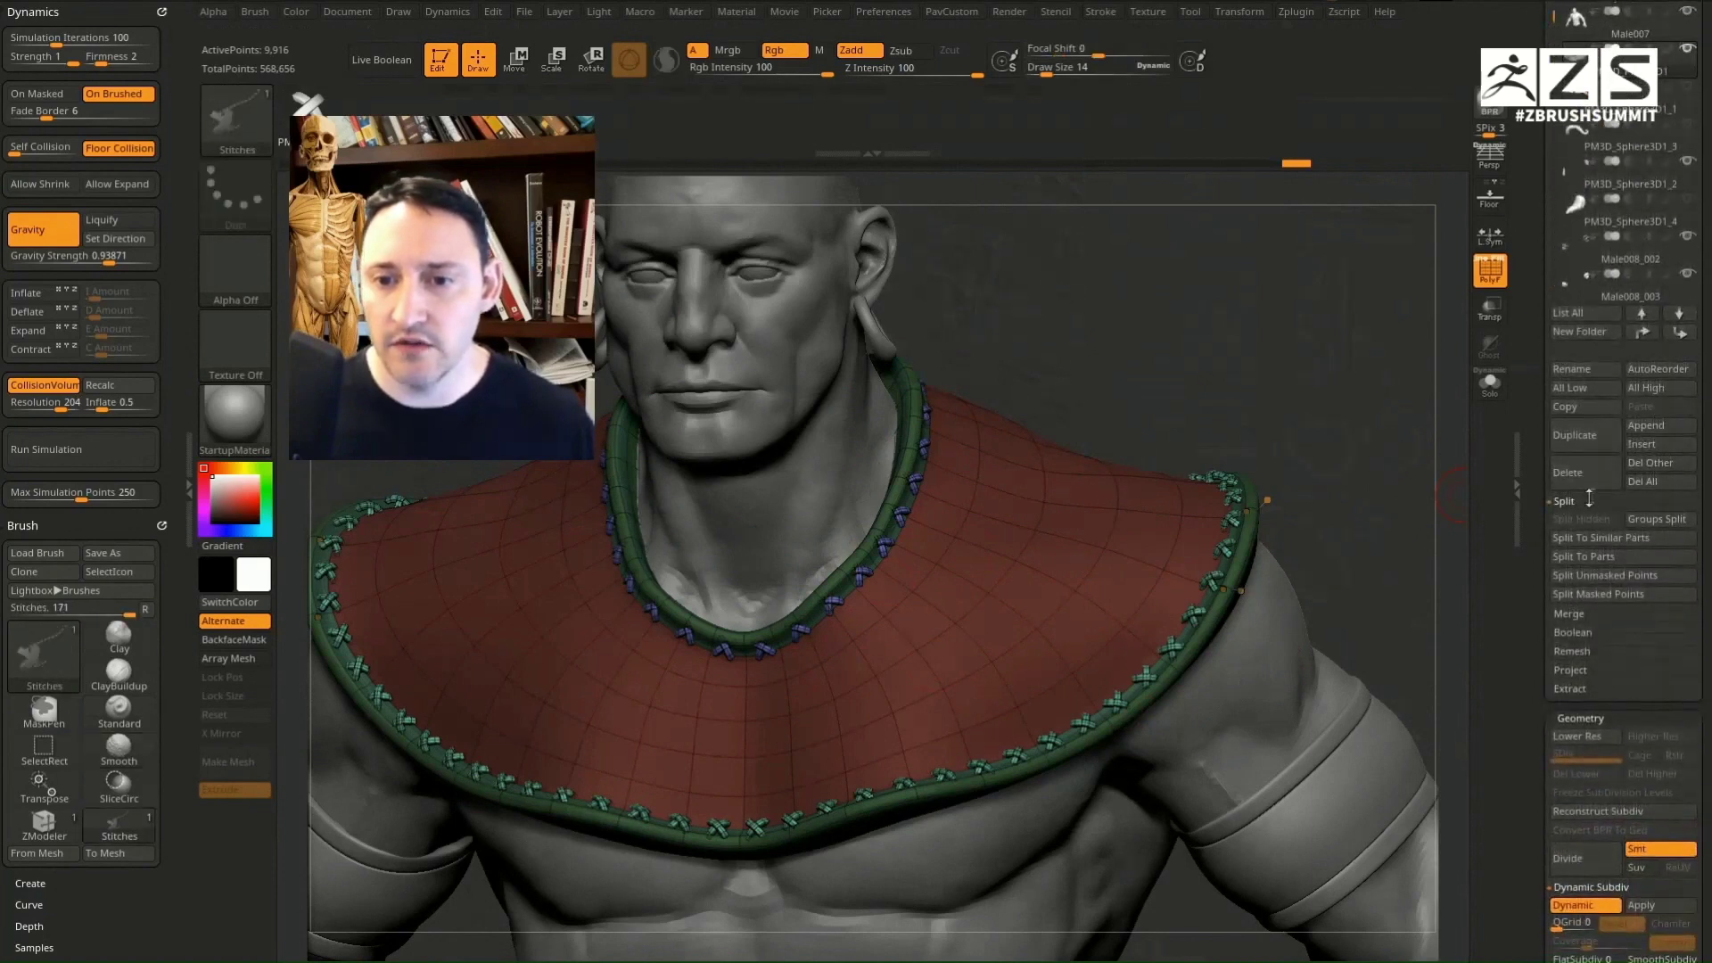
left_click(1619, 575)
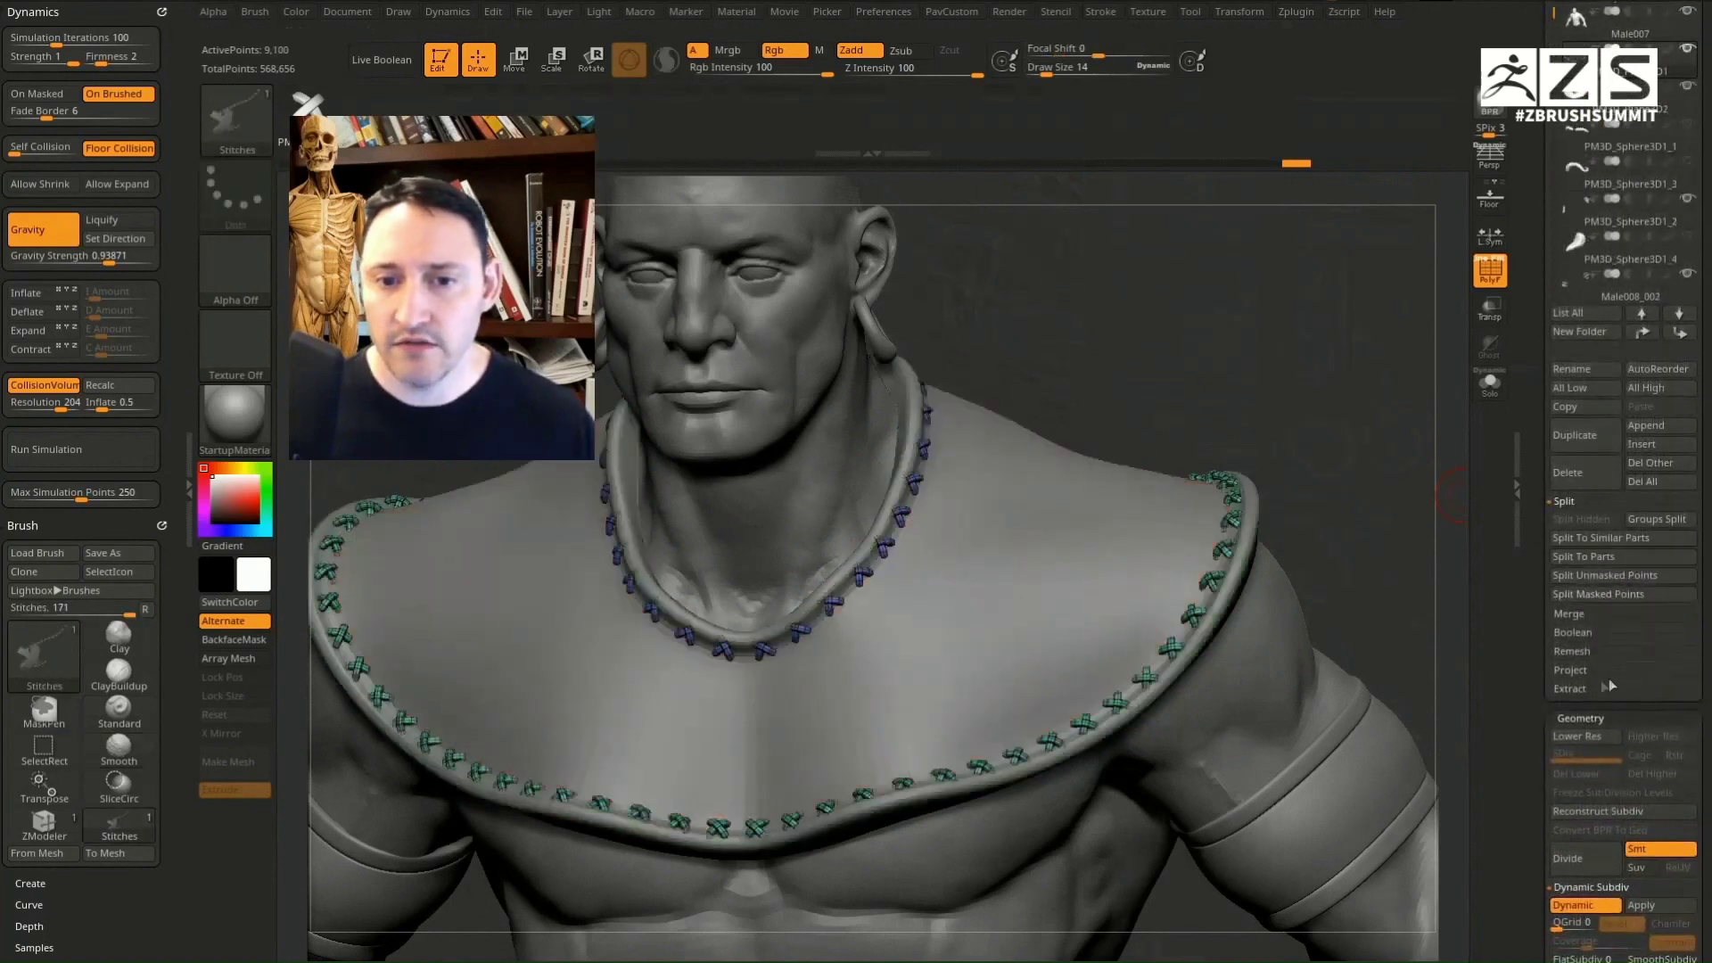
left_click_drag(1222, 459, 1379, 457)
left_click_drag(1535, 288, 1535, 366)
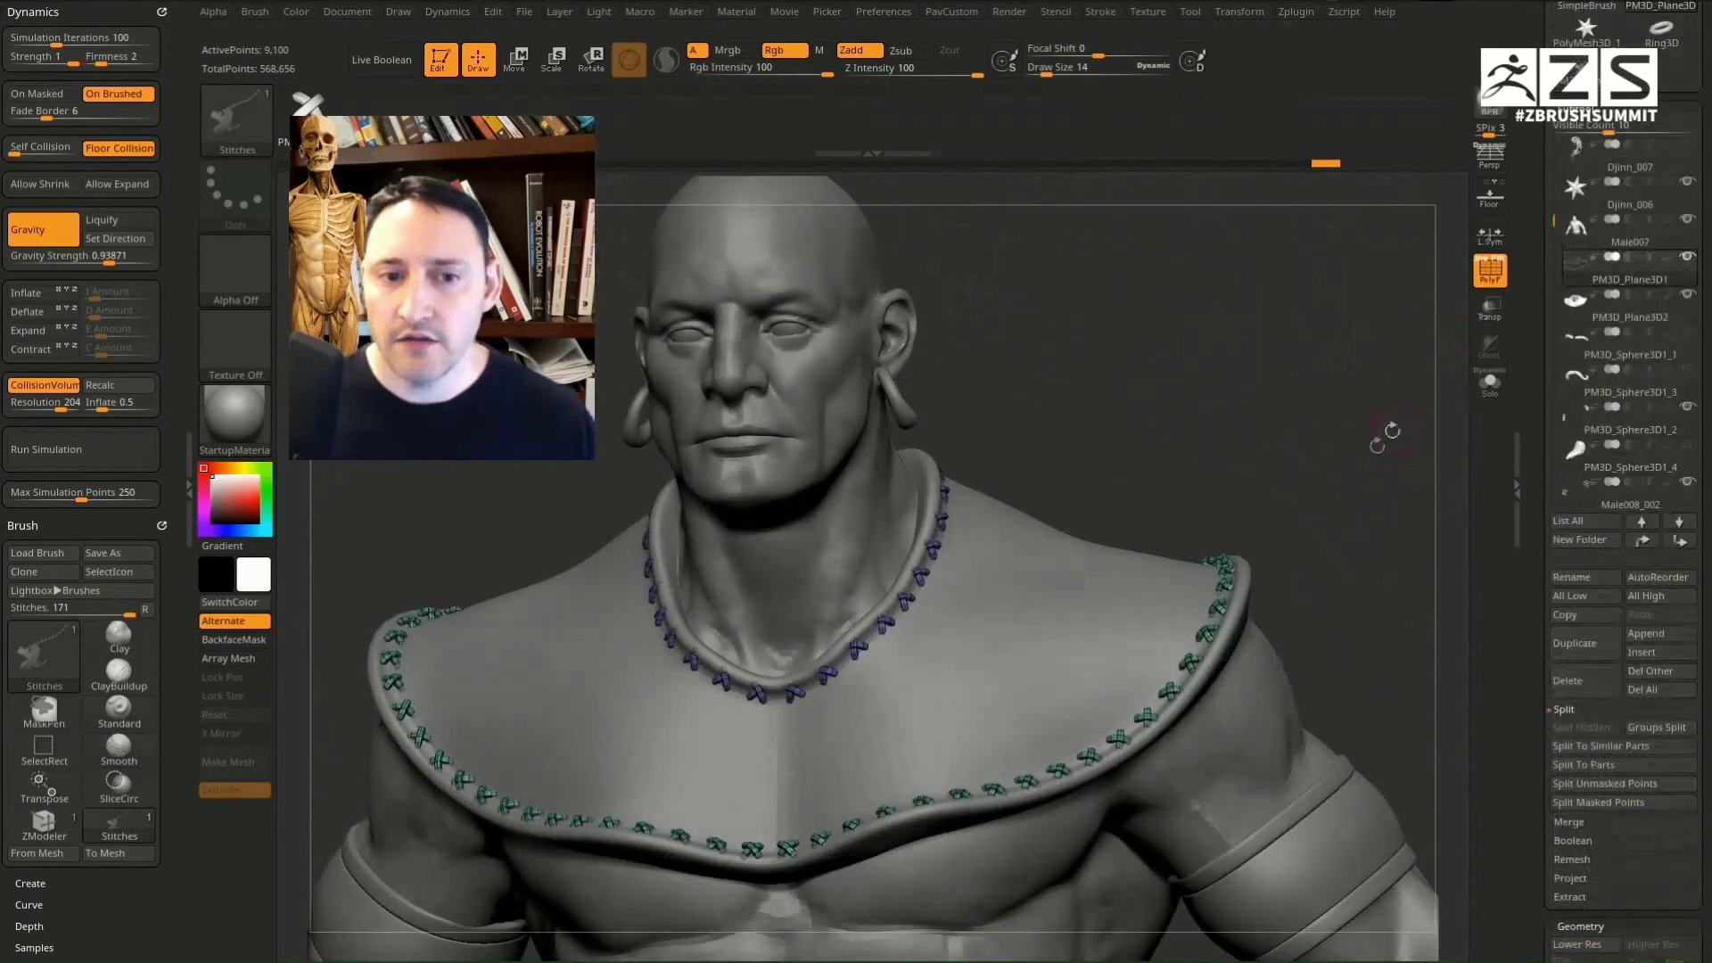
mouse_move(1383, 431)
left_mouse_down()
mouse_move(1367, 420)
mouse_move(1320, 448)
left_mouse_up()
key("s")
key("s")
left_click_drag(1320, 448, 1314, 440)
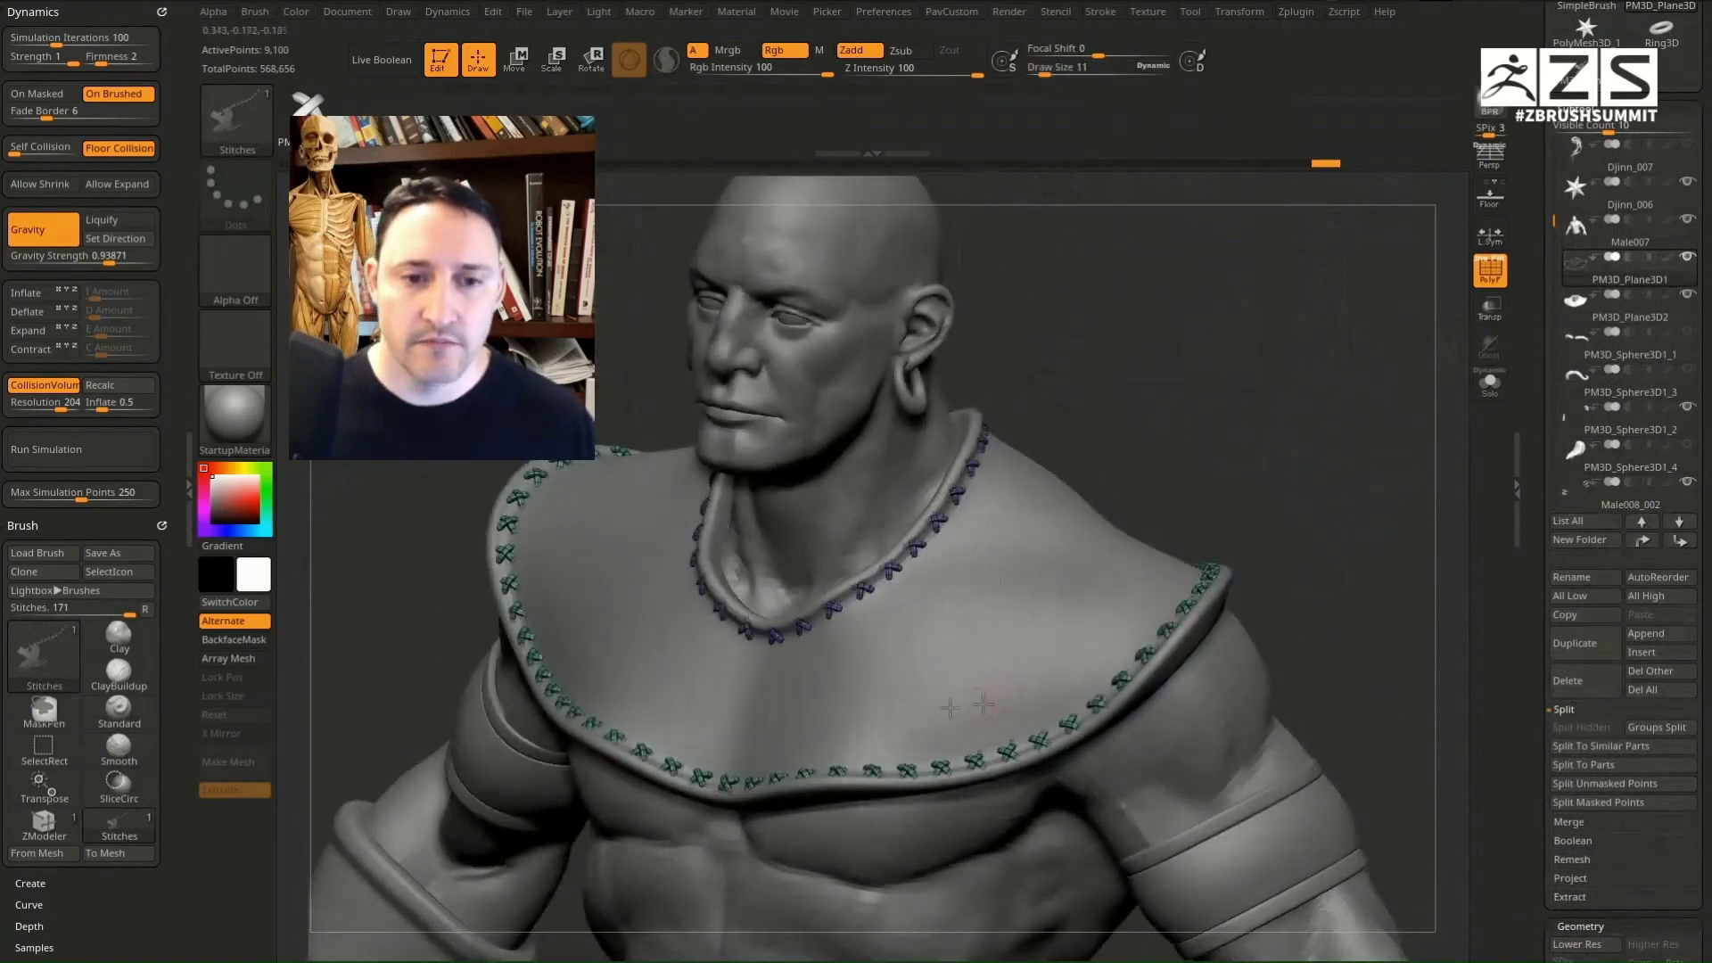
Step: Duplicate the PM3D_Plane3D2 collar subtool and show only the copy in Solo mode
left_click(1605, 303)
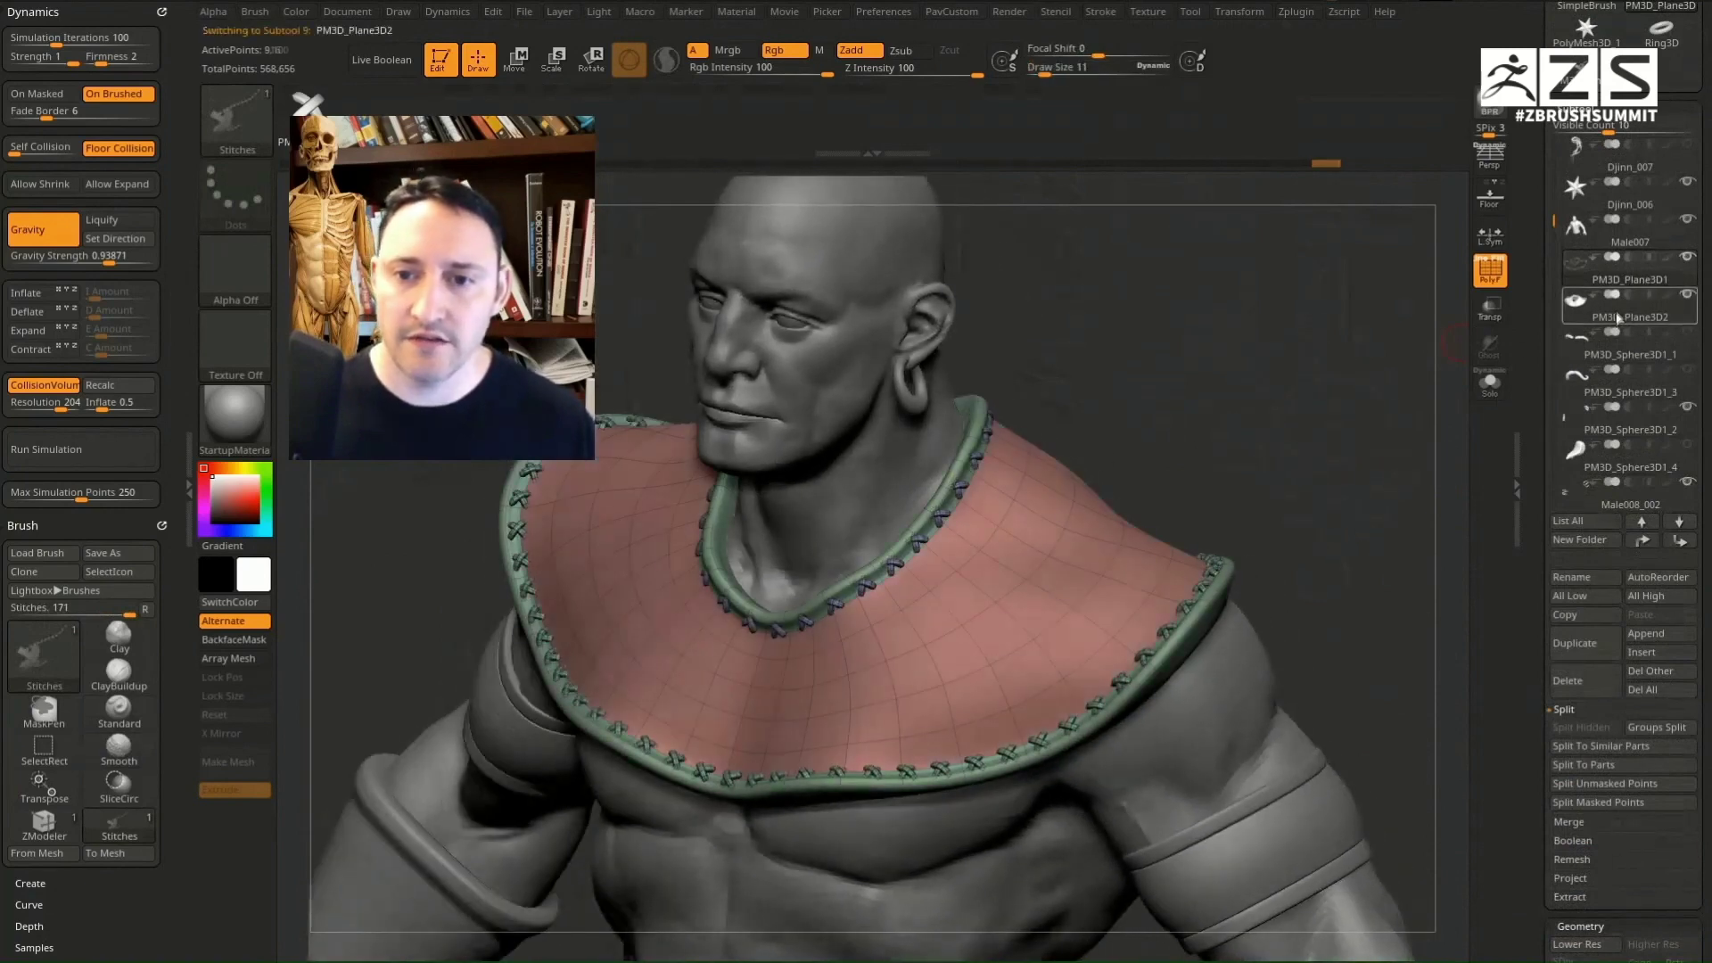
left_click_drag(1536, 406, 1529, 316)
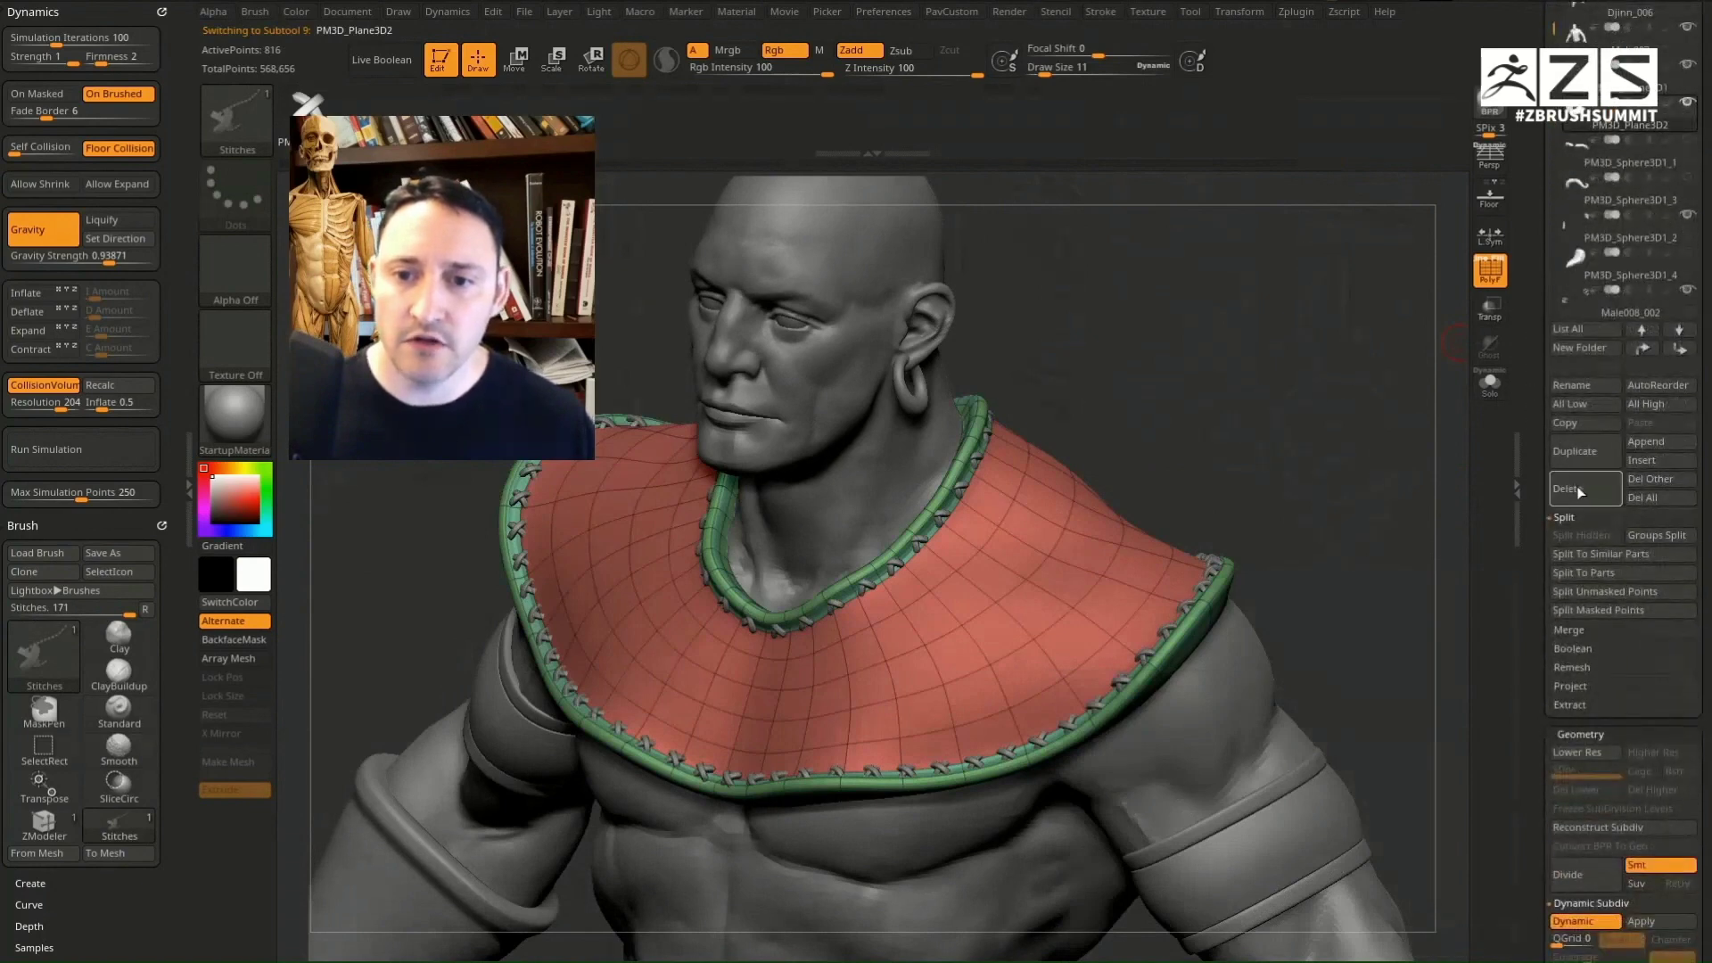
left_click(1574, 451)
left_click_drag(1422, 529, 1398, 544, "alt")
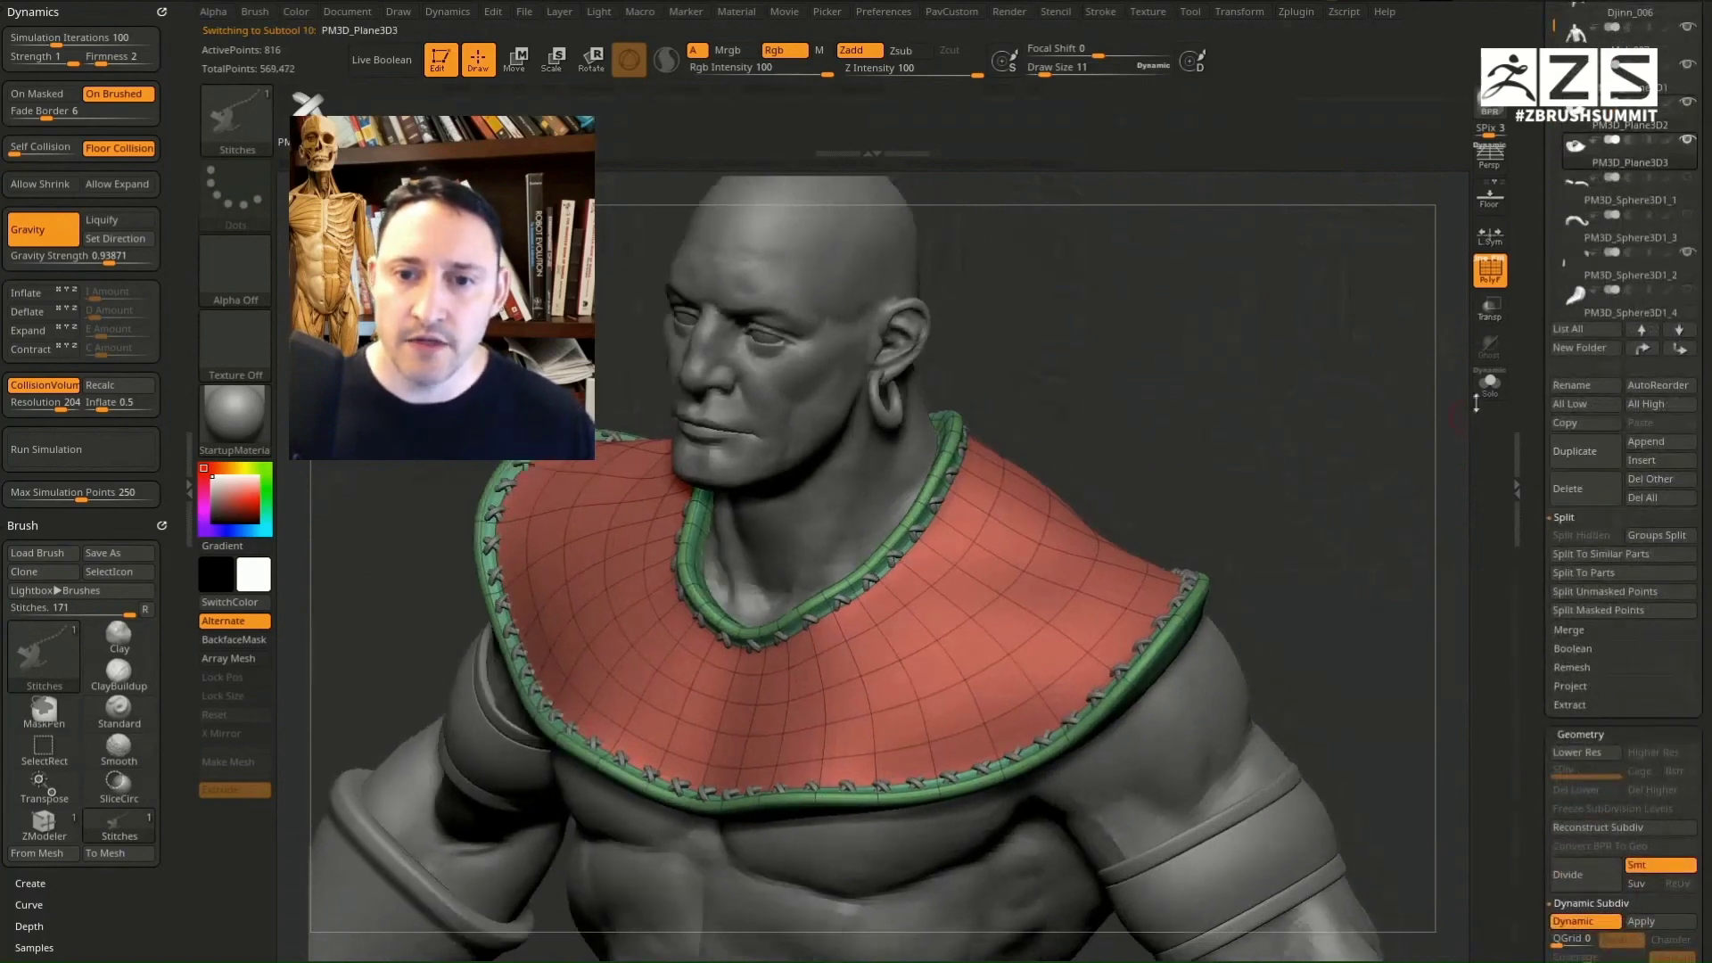
left_click(1490, 383)
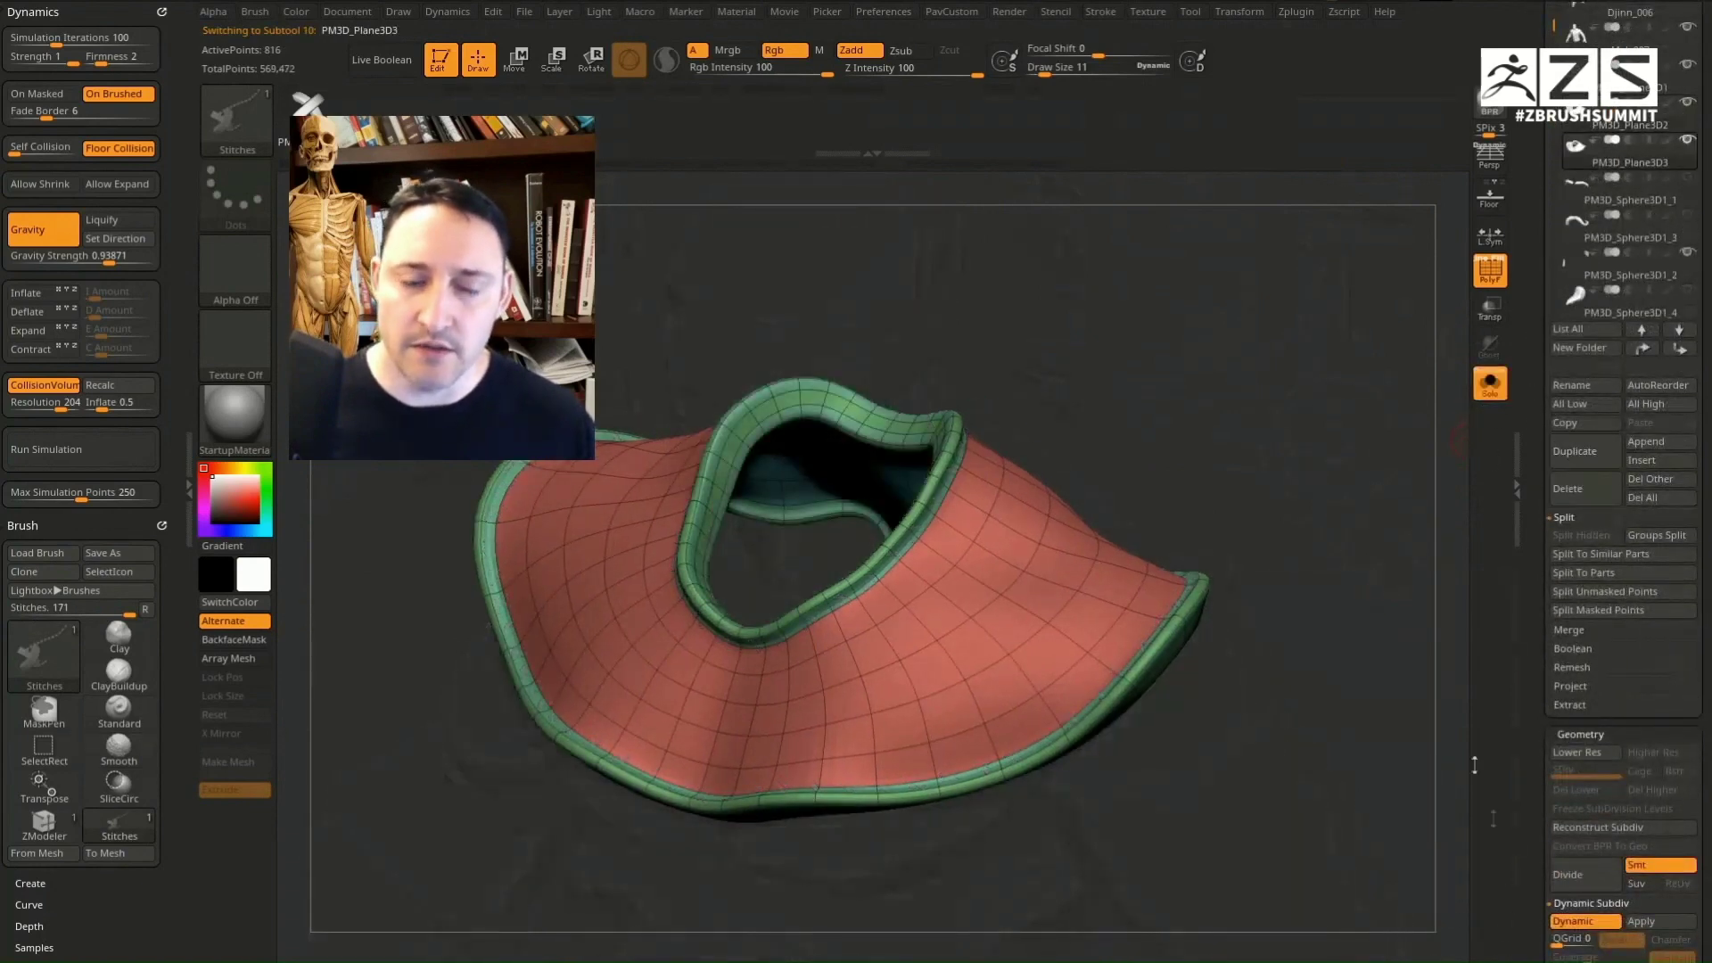
Step: Apply the collar copy's dynamic subdivision as real subdivision levels and hide the polyframe
left_click_drag(1548, 497, 1540, 405)
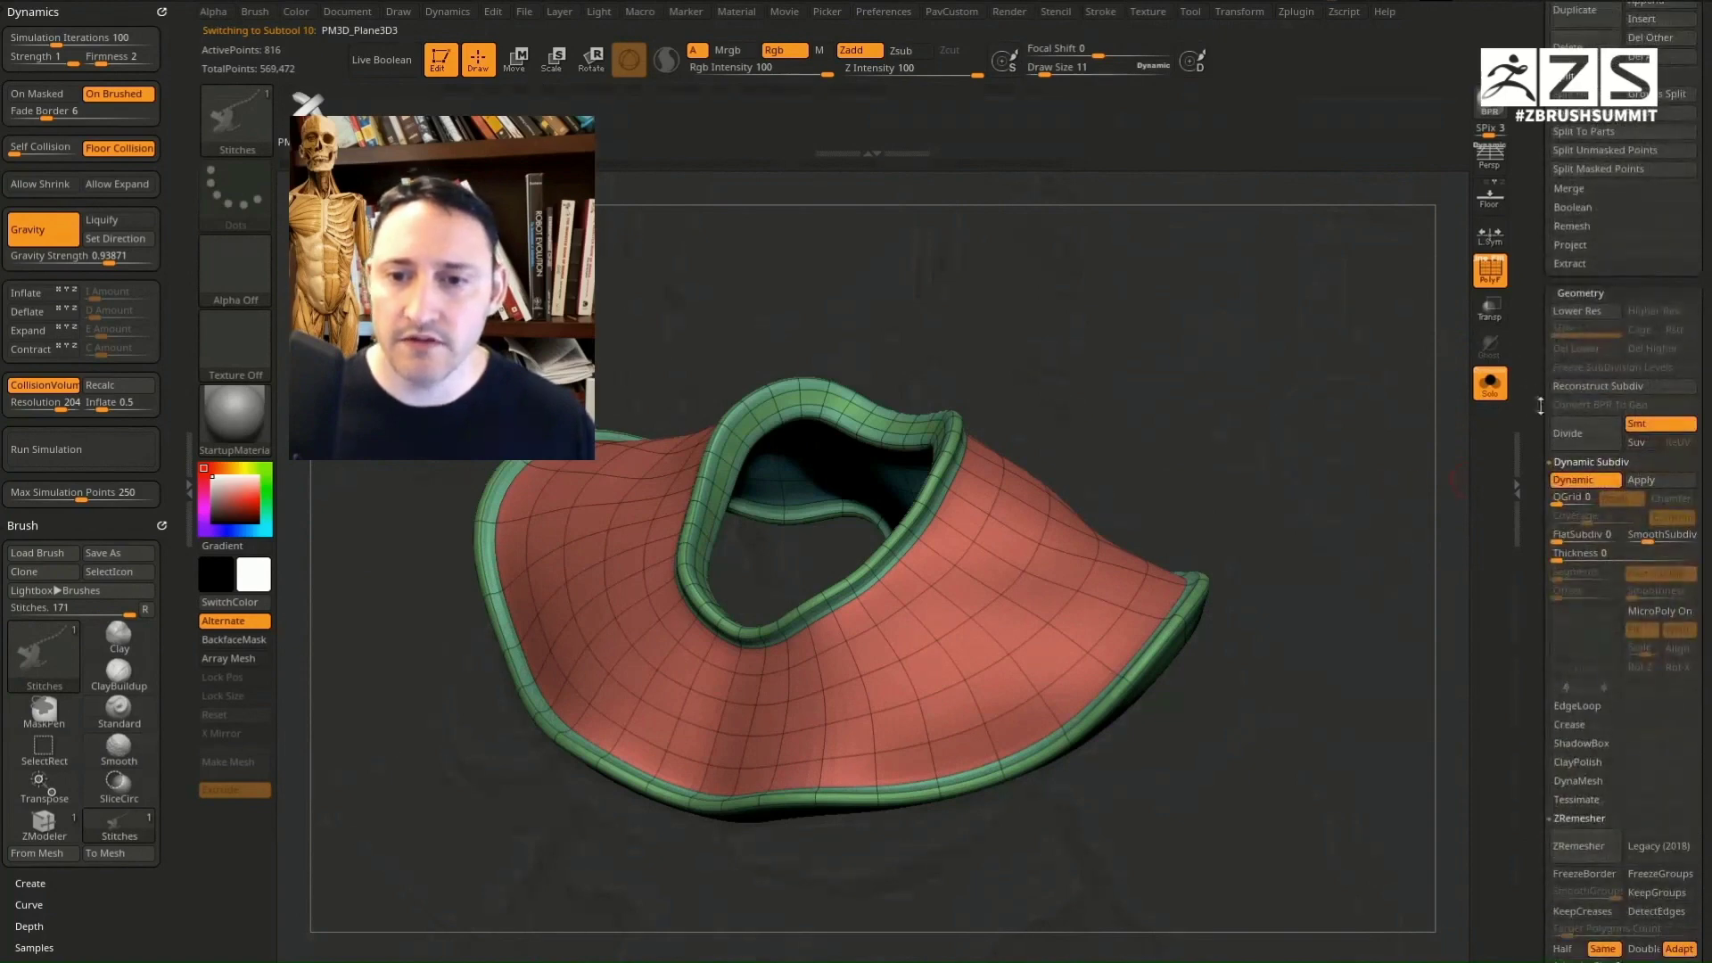
left_click(1634, 481)
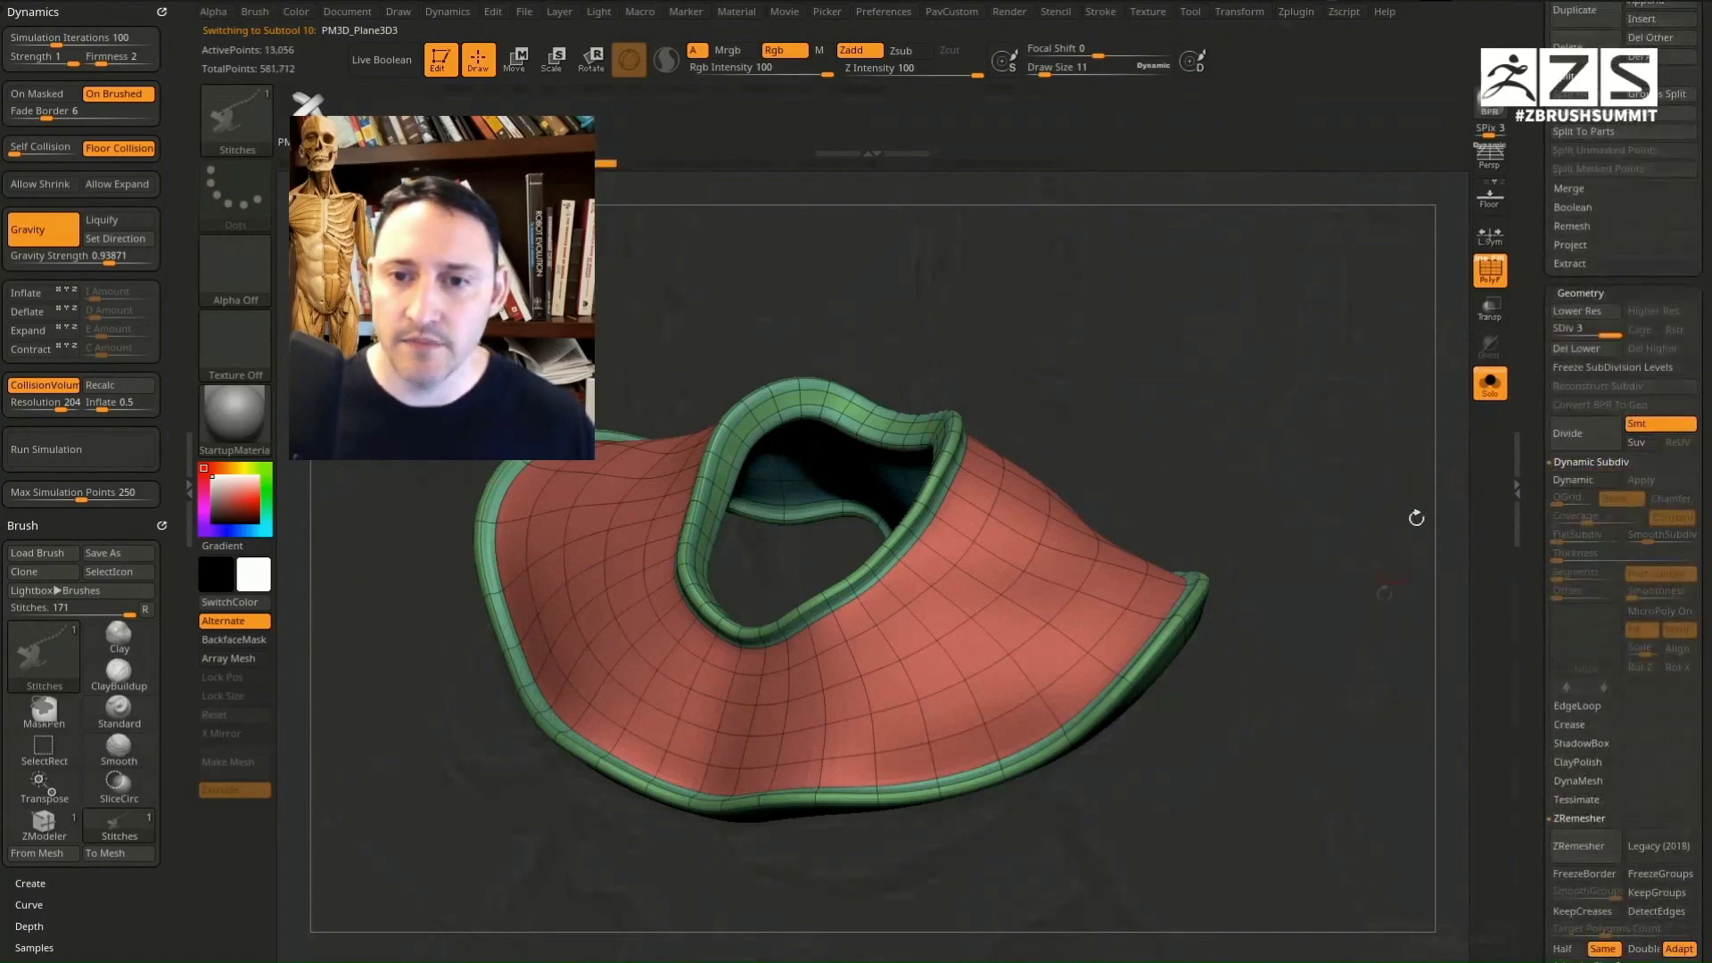
left_click_drag(1555, 329, 1619, 329)
left_click_drag(1453, 379, 1396, 428)
mouse_move(1404, 357)
left_mouse_down("alt")
mouse_move(1366, 413)
mouse_move(1267, 424)
left_mouse_up("alt")
left_click(1487, 275)
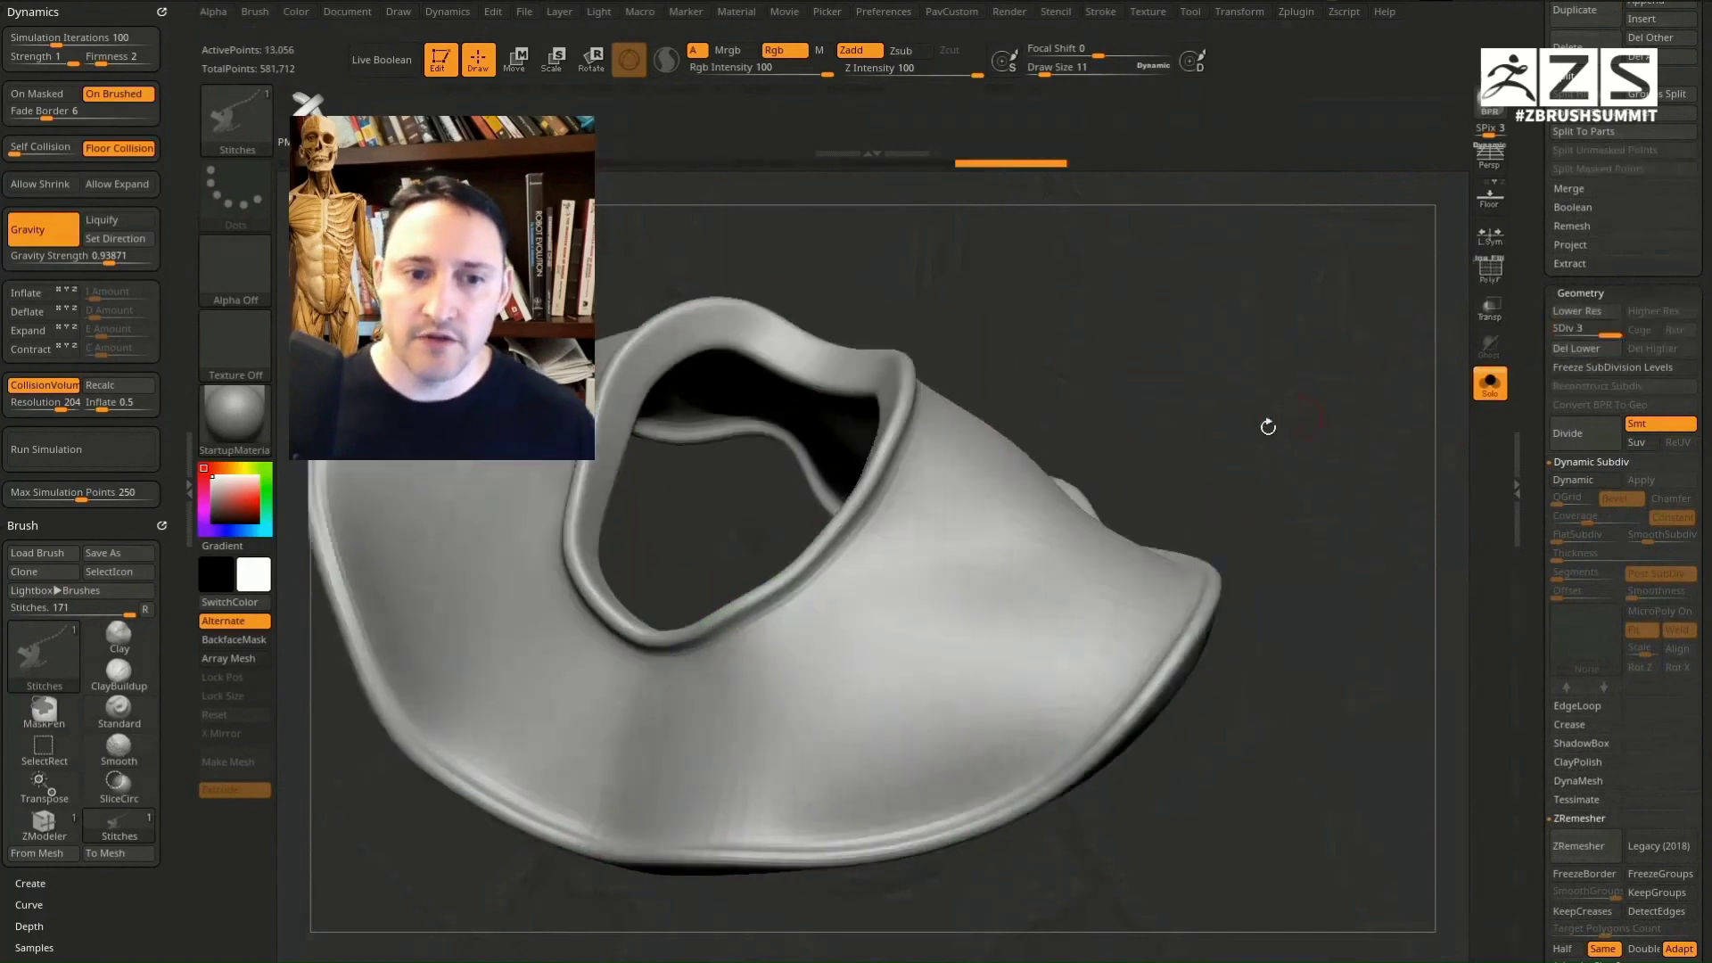
key("ctrl")
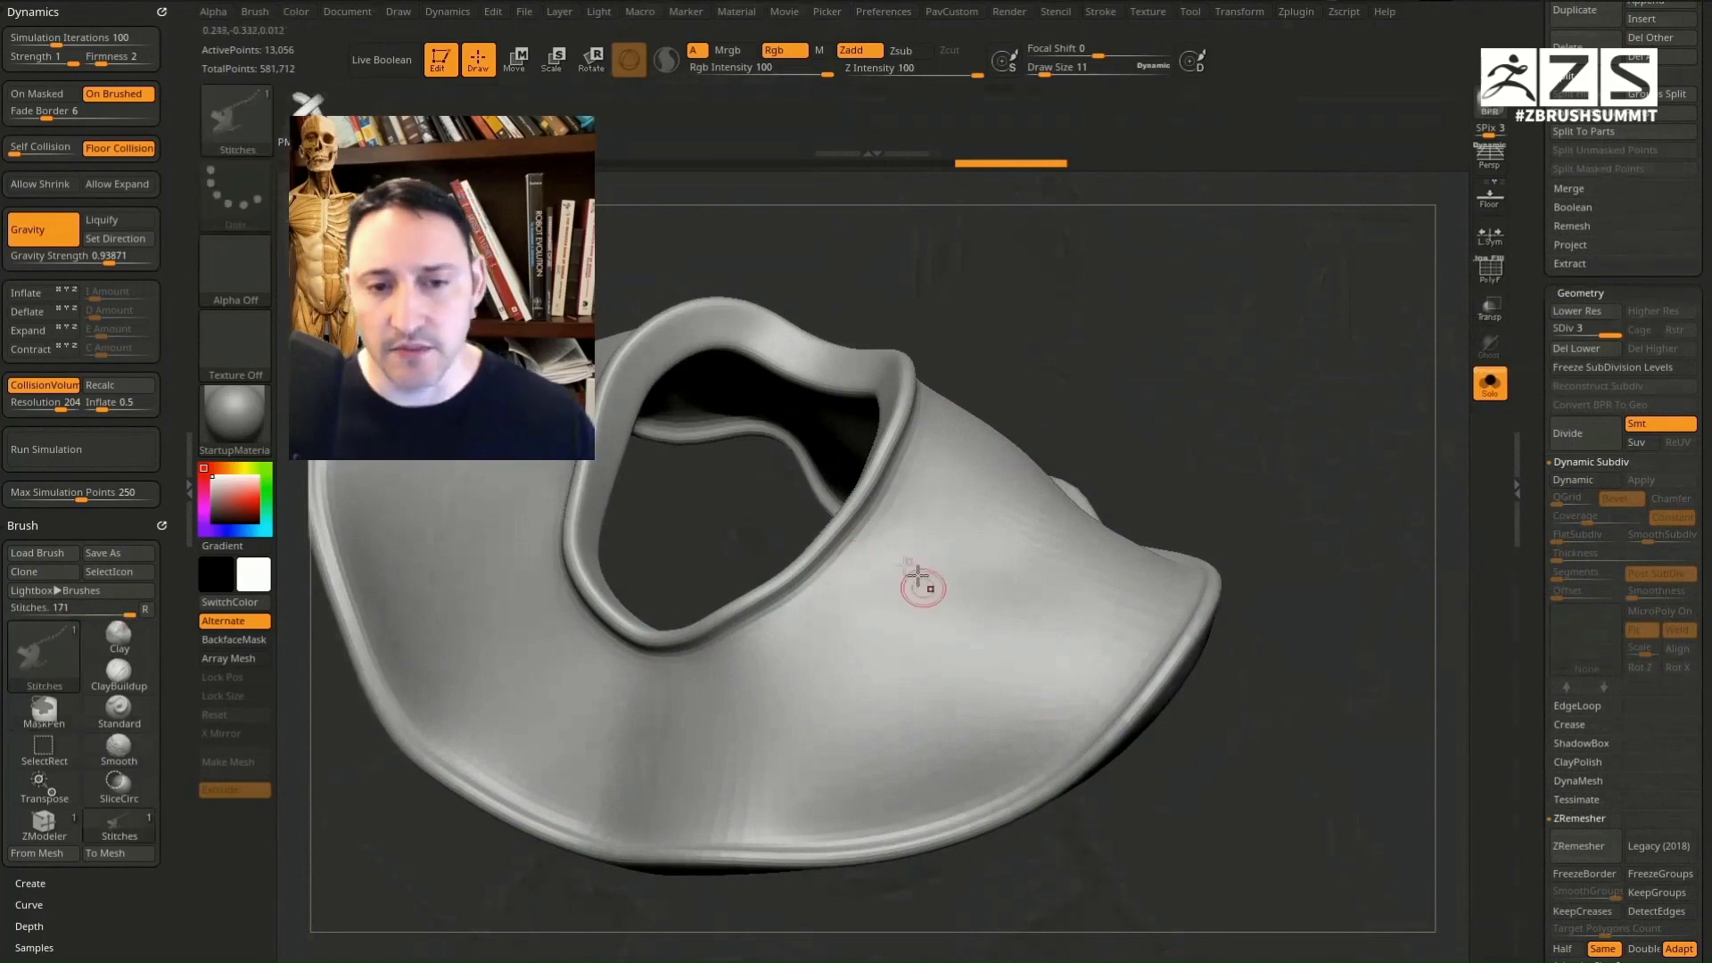
mouse_move(985, 565)
left_mouse_down("ctrl")
mouse_move(990, 696)
mouse_move(954, 642)
left_mouse_up("ctrl")
left_click_drag(1334, 581, 1337, 577, "ctrl")
Step: Divide the collar copy up to subdivision level 5 and clear the trial mask stroke painted on it
key("d")
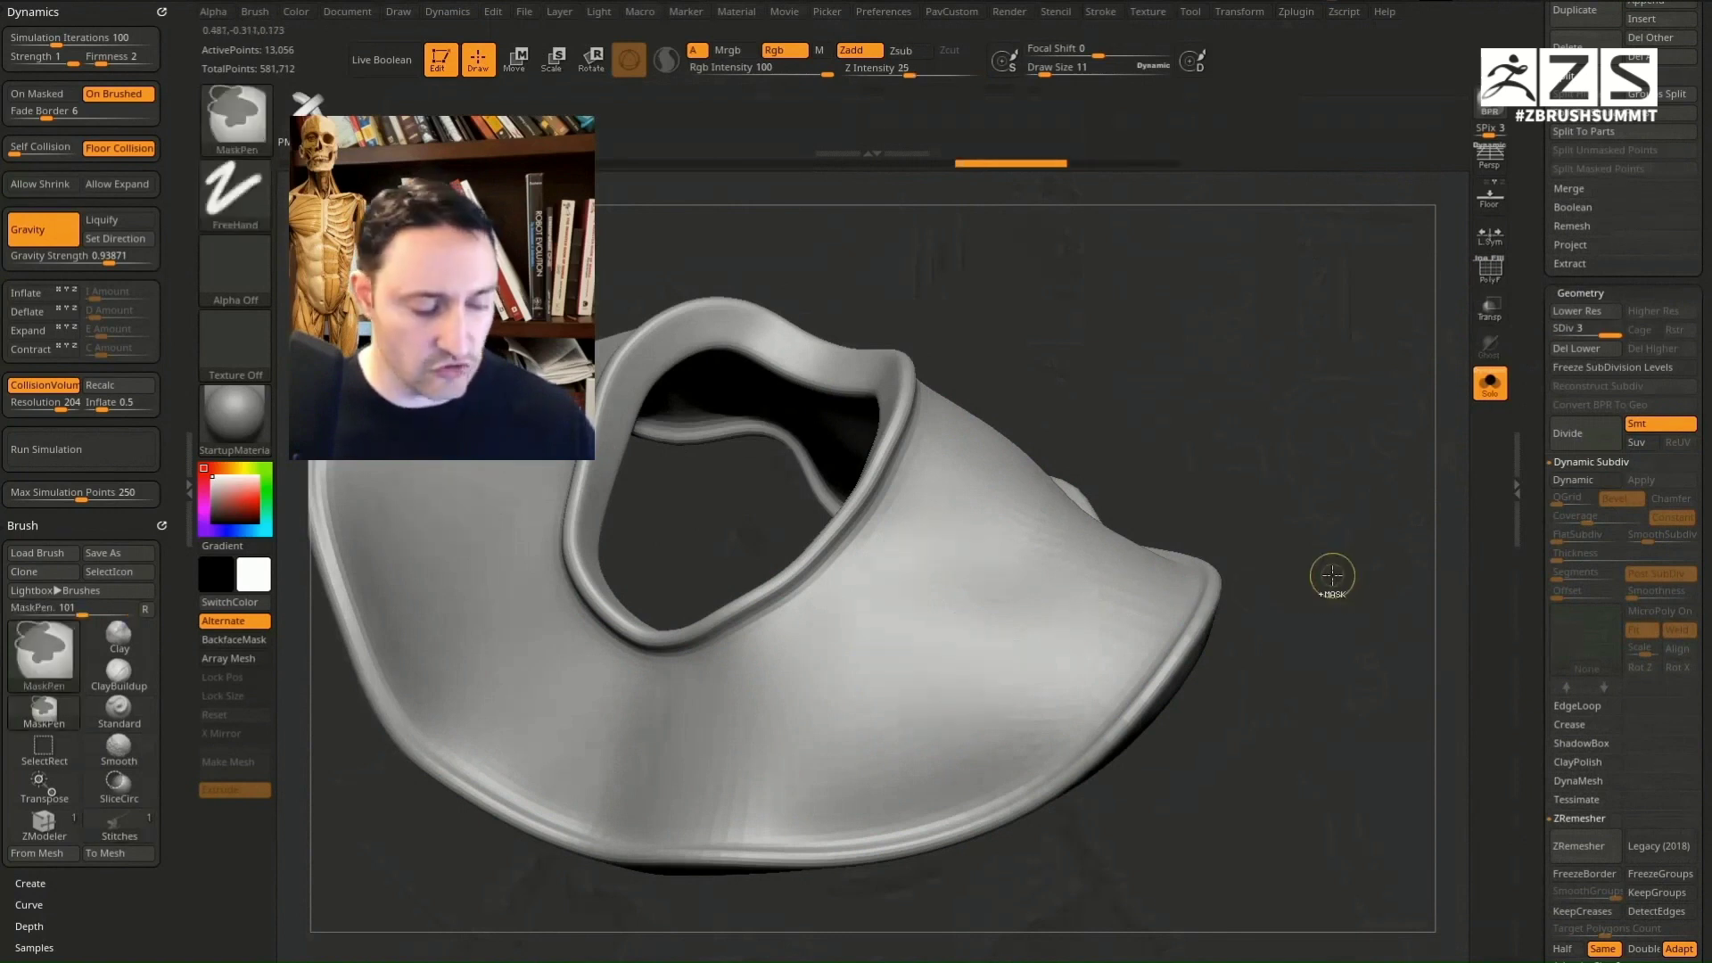
left_click(1578, 435)
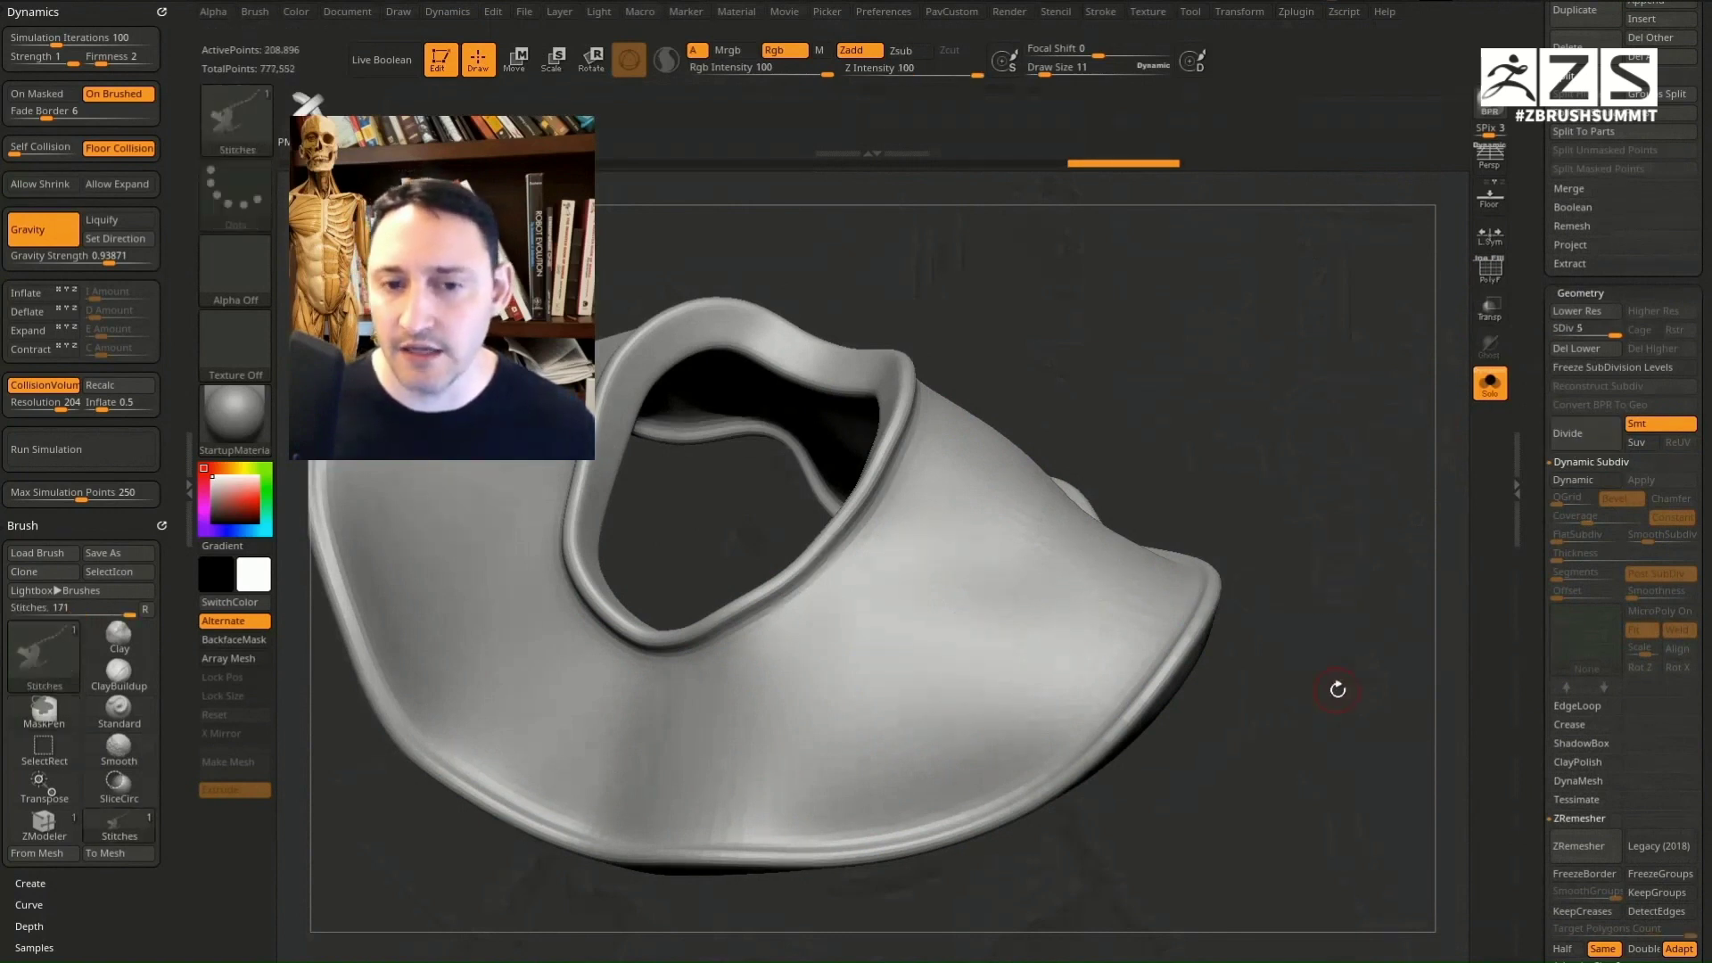
mouse_move(980, 561)
left_mouse_down("ctrl")
mouse_move(879, 651)
mouse_move(981, 627)
mouse_move(932, 655)
left_mouse_up("ctrl")
left_click_drag(1421, 639, 1367, 546, "ctrl")
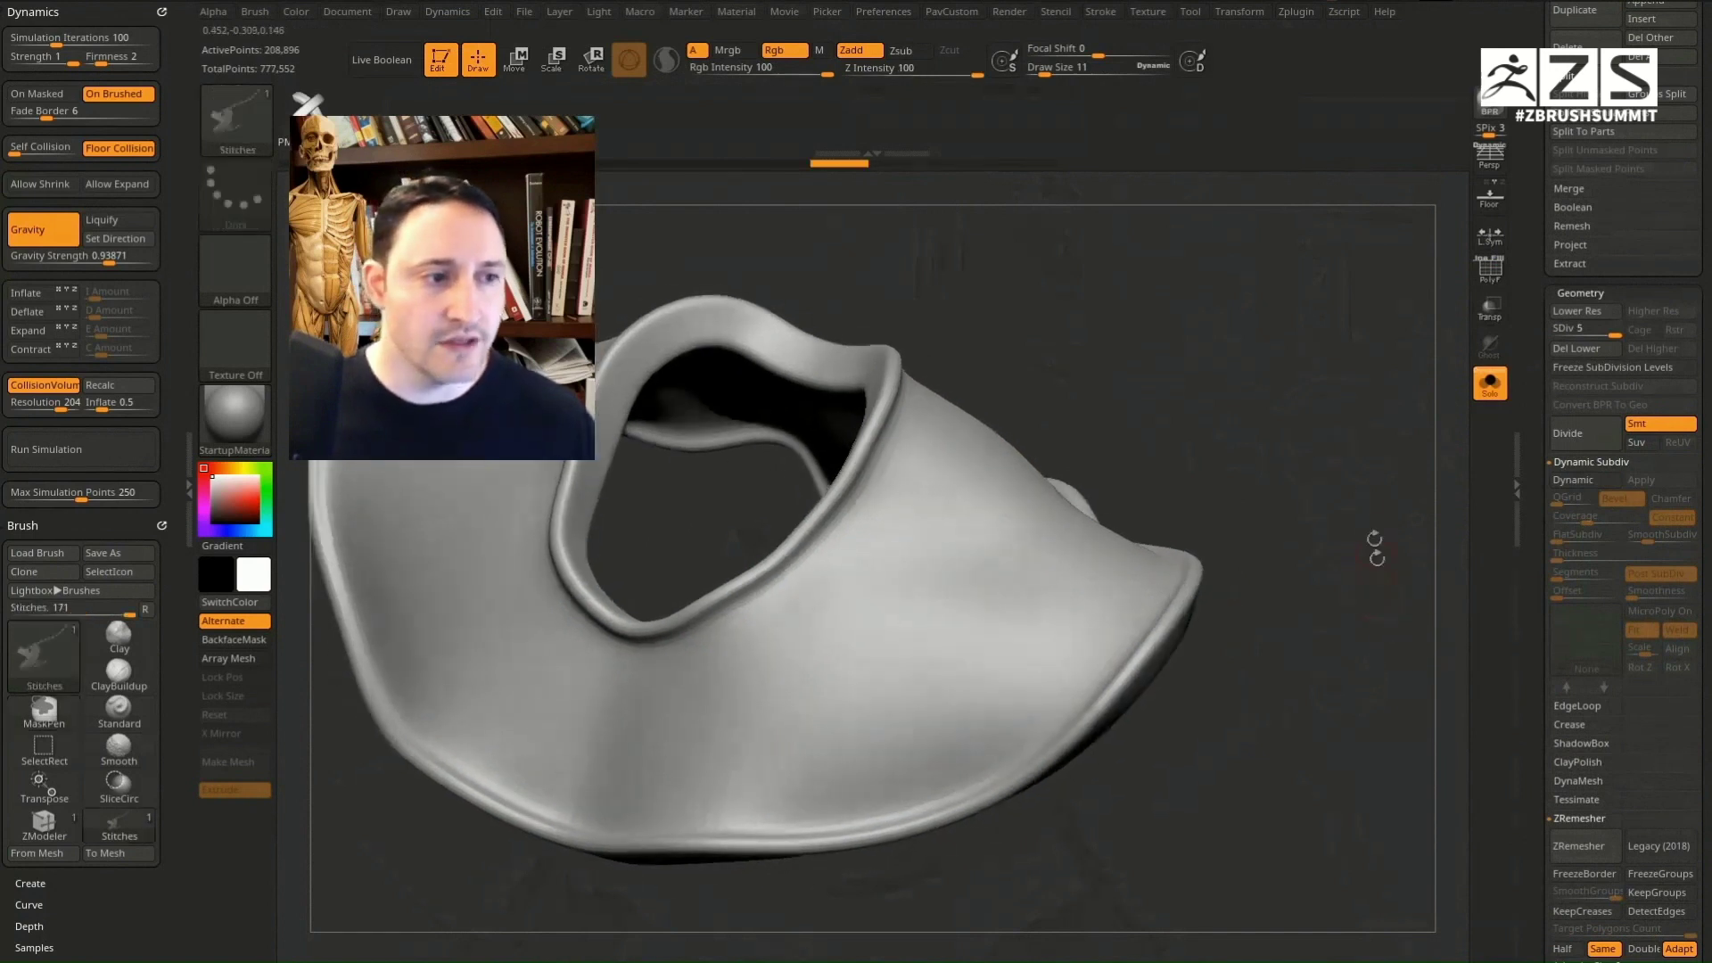
Step: Paint a symmetrical mask of a spiral with a short side branch and a small lower curl on the collar's front
mouse_move(914, 566)
left_mouse_down("ctrl")
mouse_move(981, 571)
mouse_move(851, 548)
mouse_move(847, 682)
mouse_move(968, 673)
mouse_move(1035, 571)
mouse_move(950, 457)
left_mouse_up("ctrl")
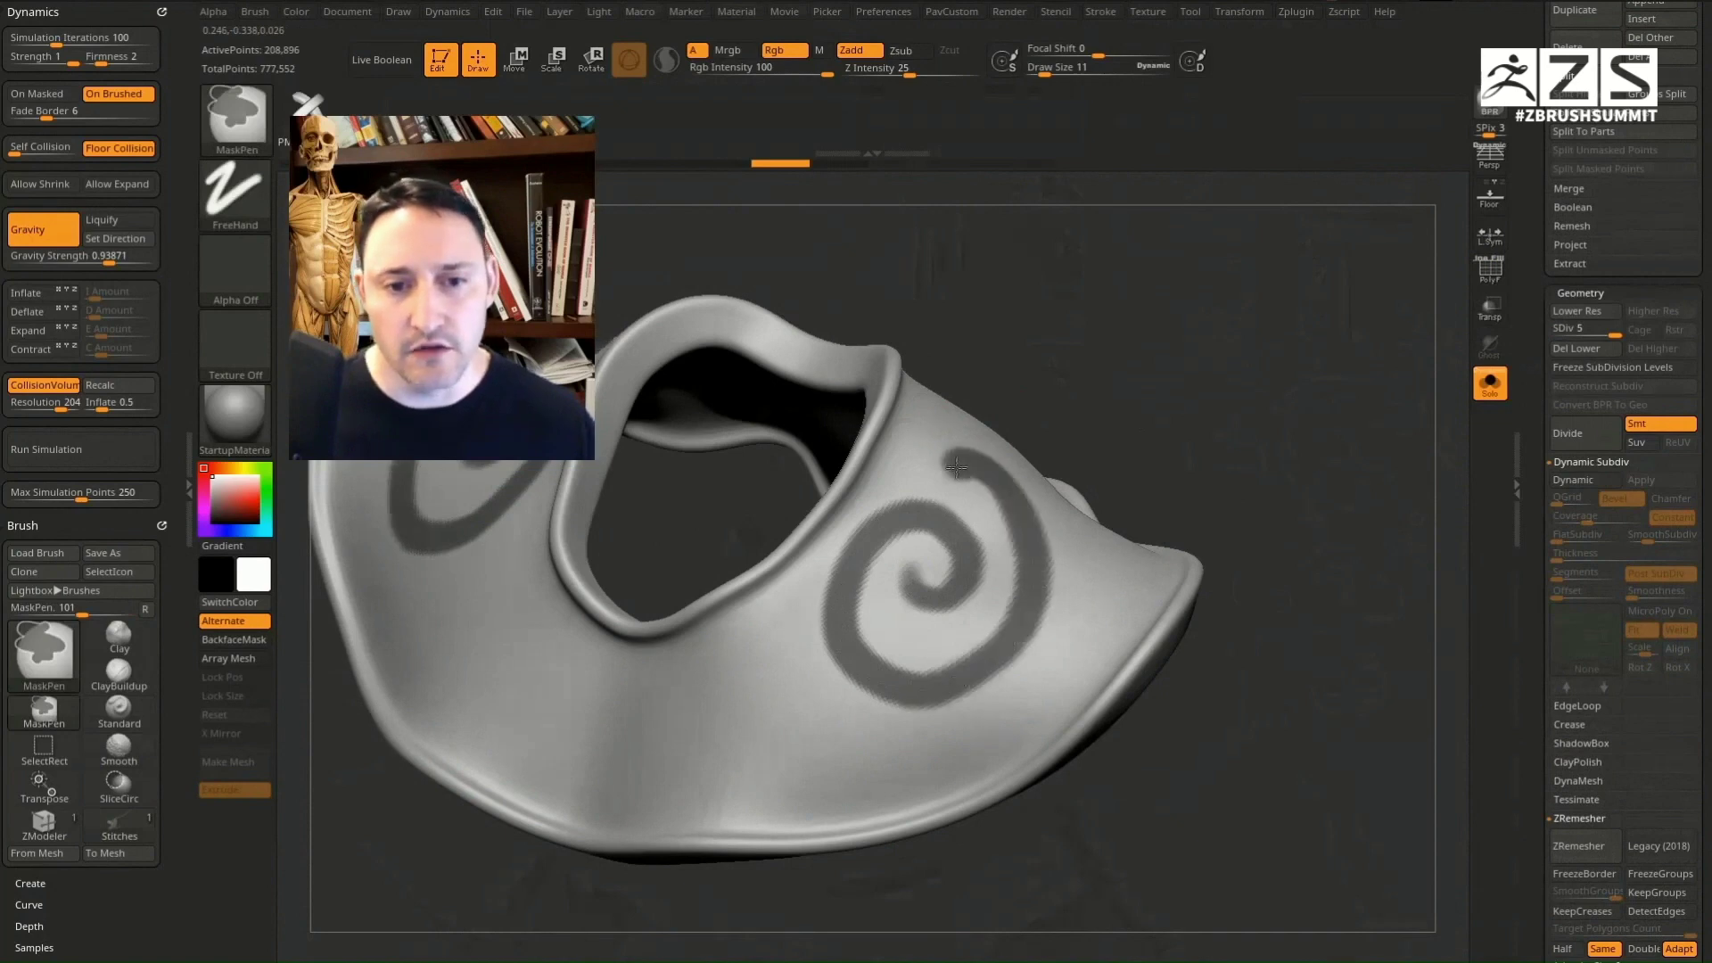
left_click_drag(1211, 339, 1107, 506)
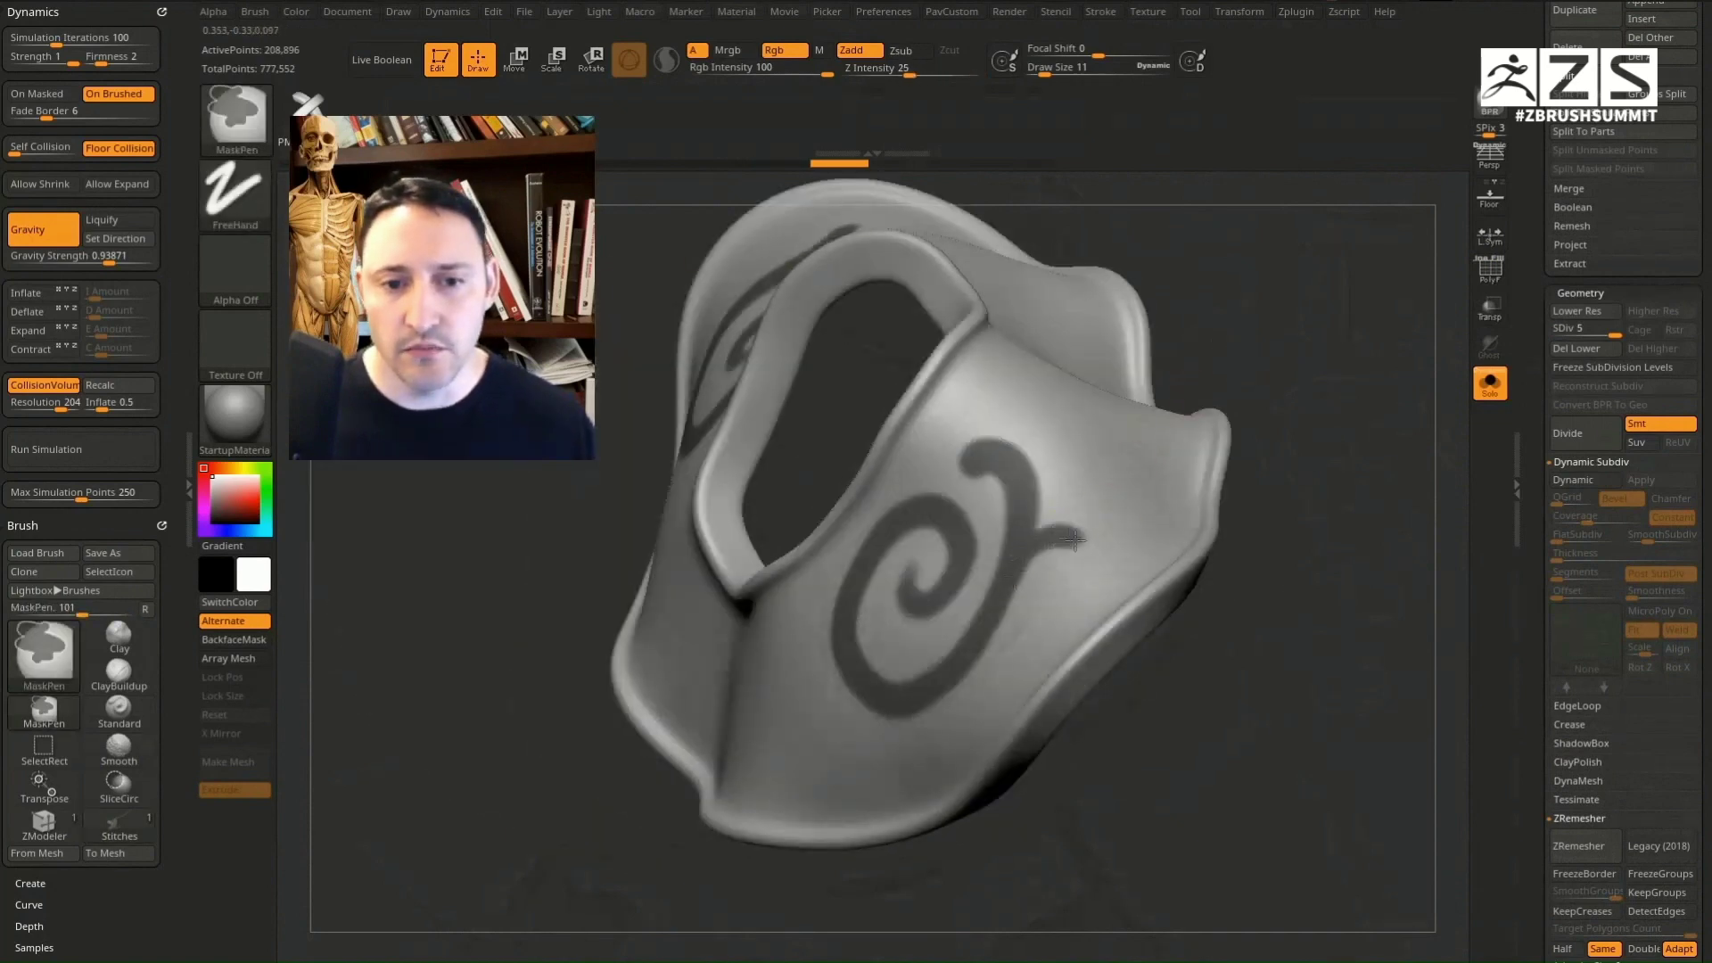
left_click_drag(1312, 546, 923, 541)
mouse_move(862, 595)
left_mouse_down("ctrl")
mouse_move(852, 708)
mouse_move(753, 655)
mouse_move(803, 749)
left_mouse_up("ctrl")
left_click_drag(1317, 538, 983, 443)
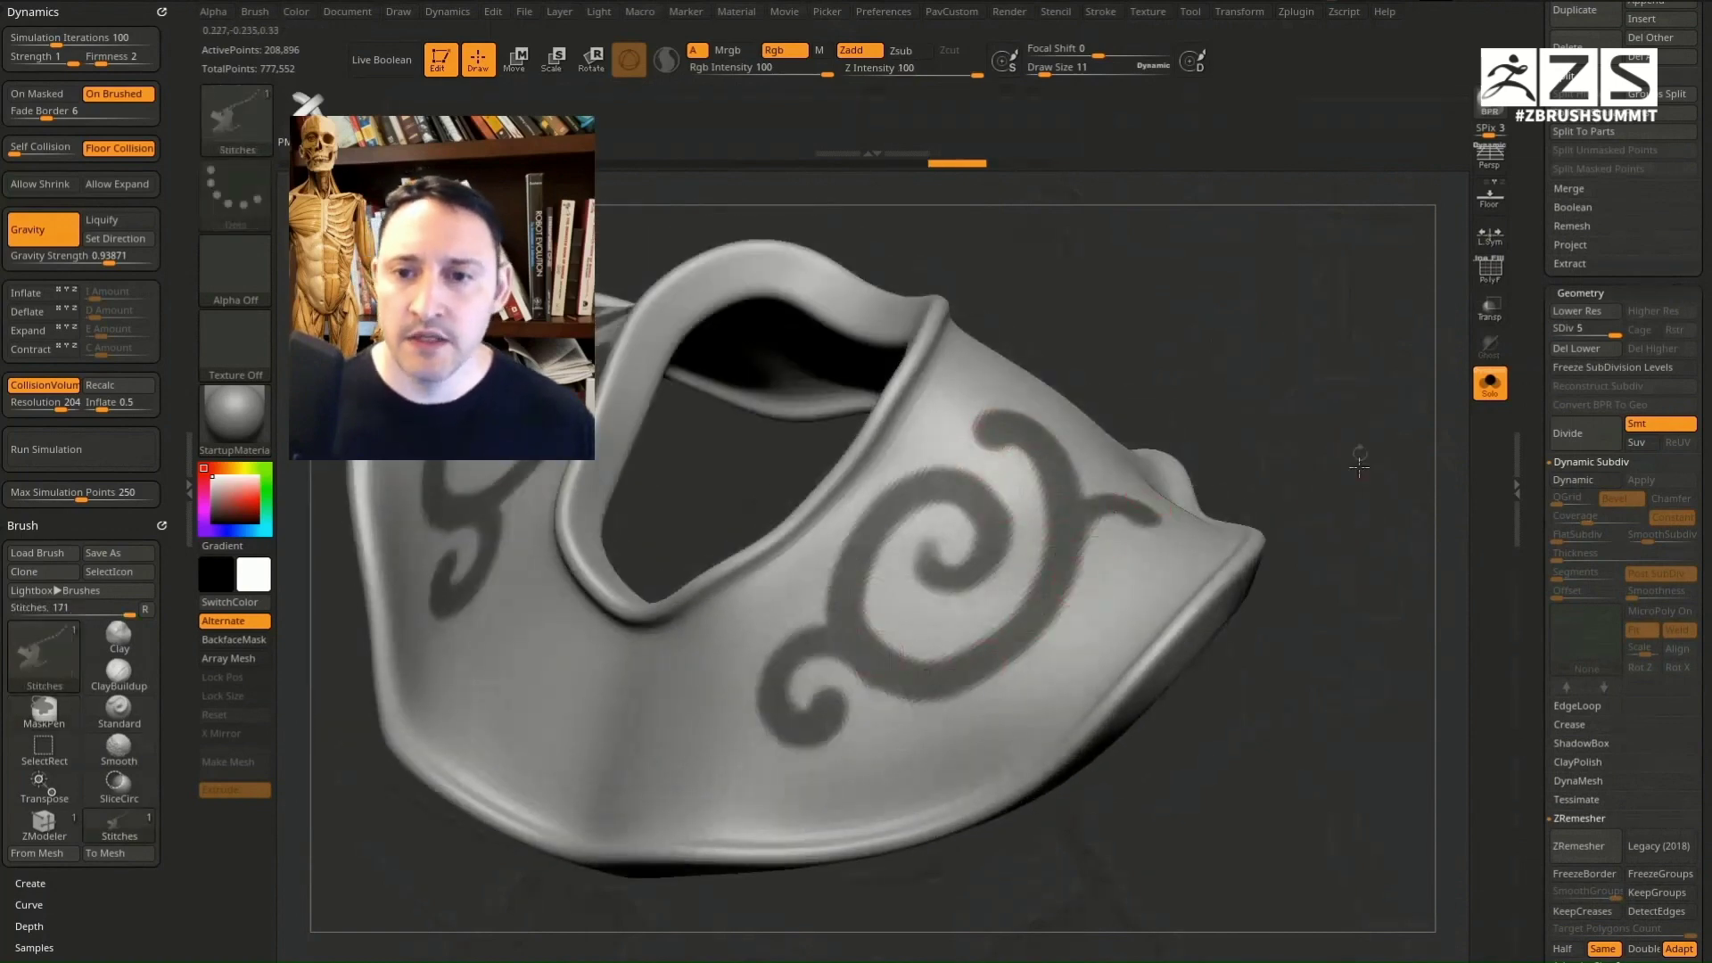
Step: Delete the collar copy's lower subdivision levels and display its polyframe around the masked swirl
left_click_drag(1359, 467, 1455, 380)
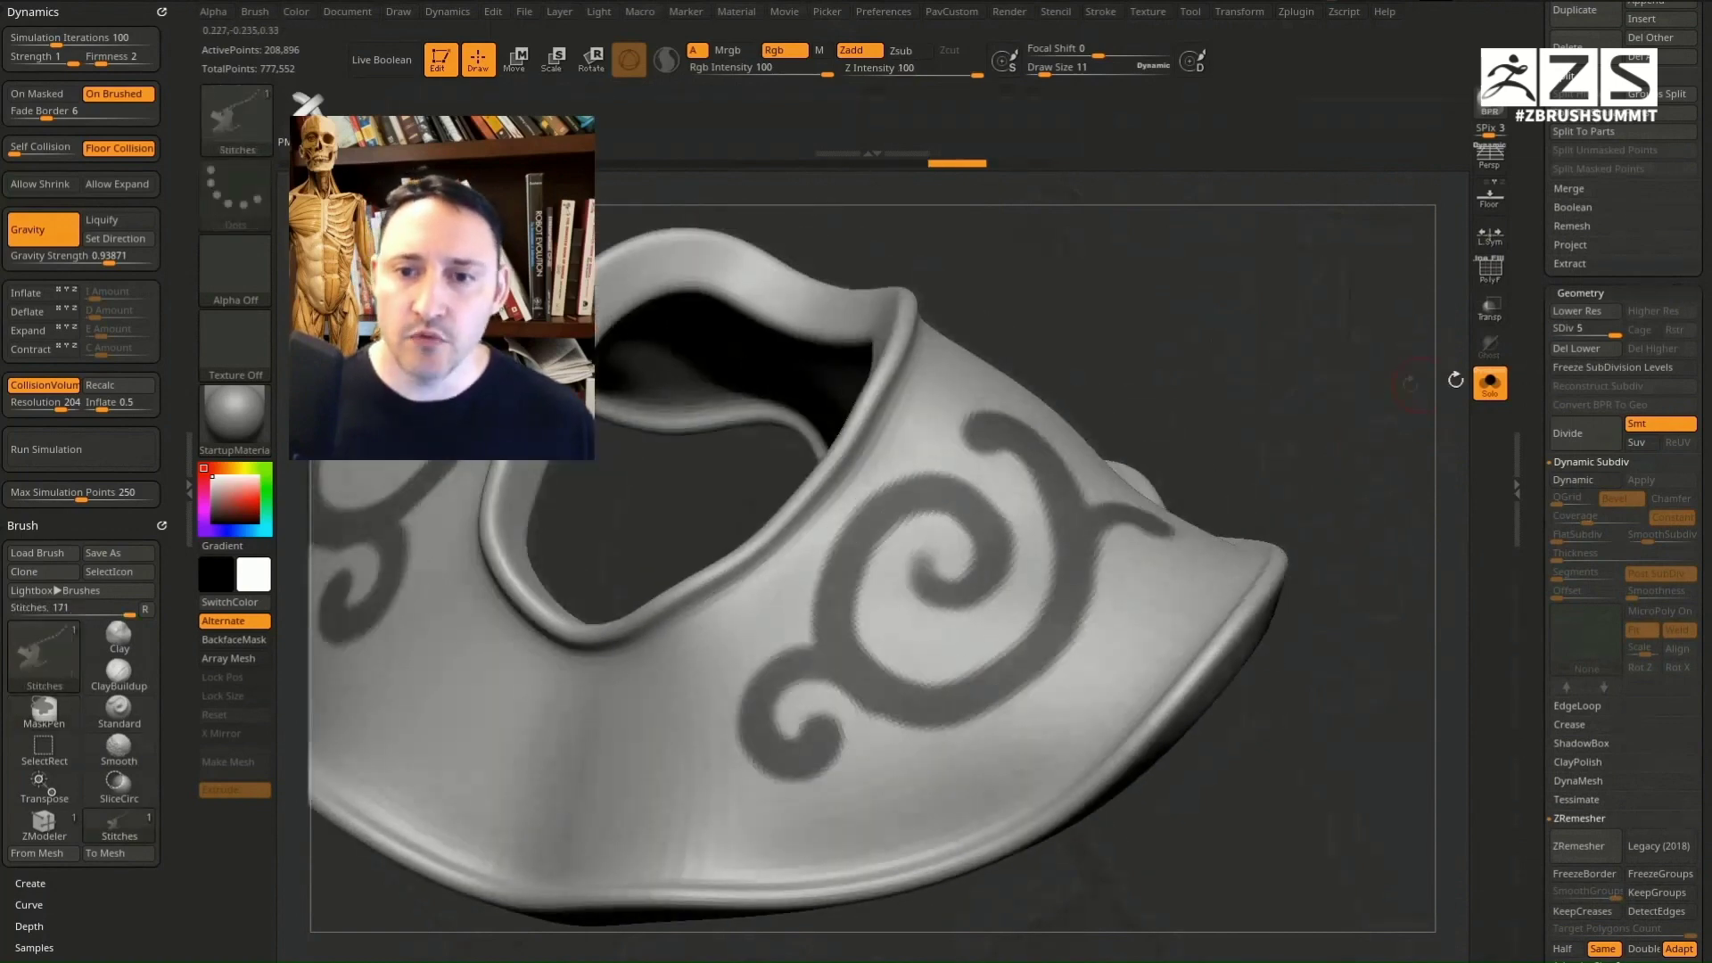
left_click(1578, 349)
left_click(1489, 268)
left_click_drag(1357, 360, 1221, 399)
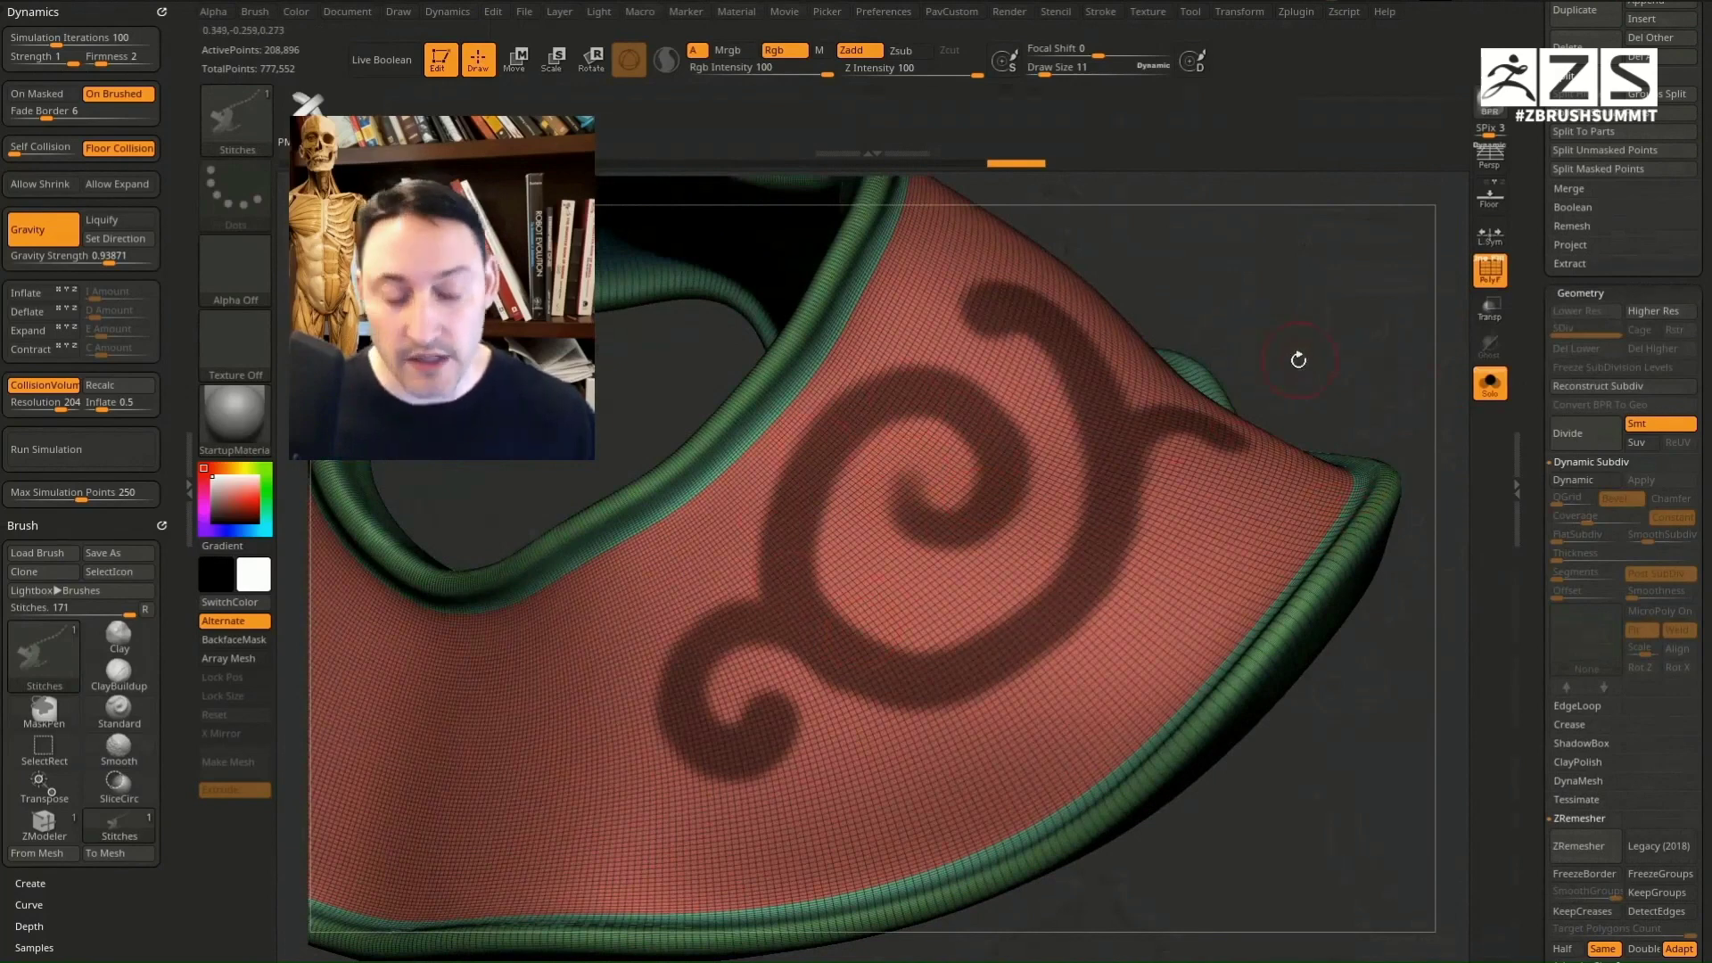
Step: Undo the trial polygroup made from the swirl mask and run Edgeloop Masked Border on the mask instead
key("ctrl+w")
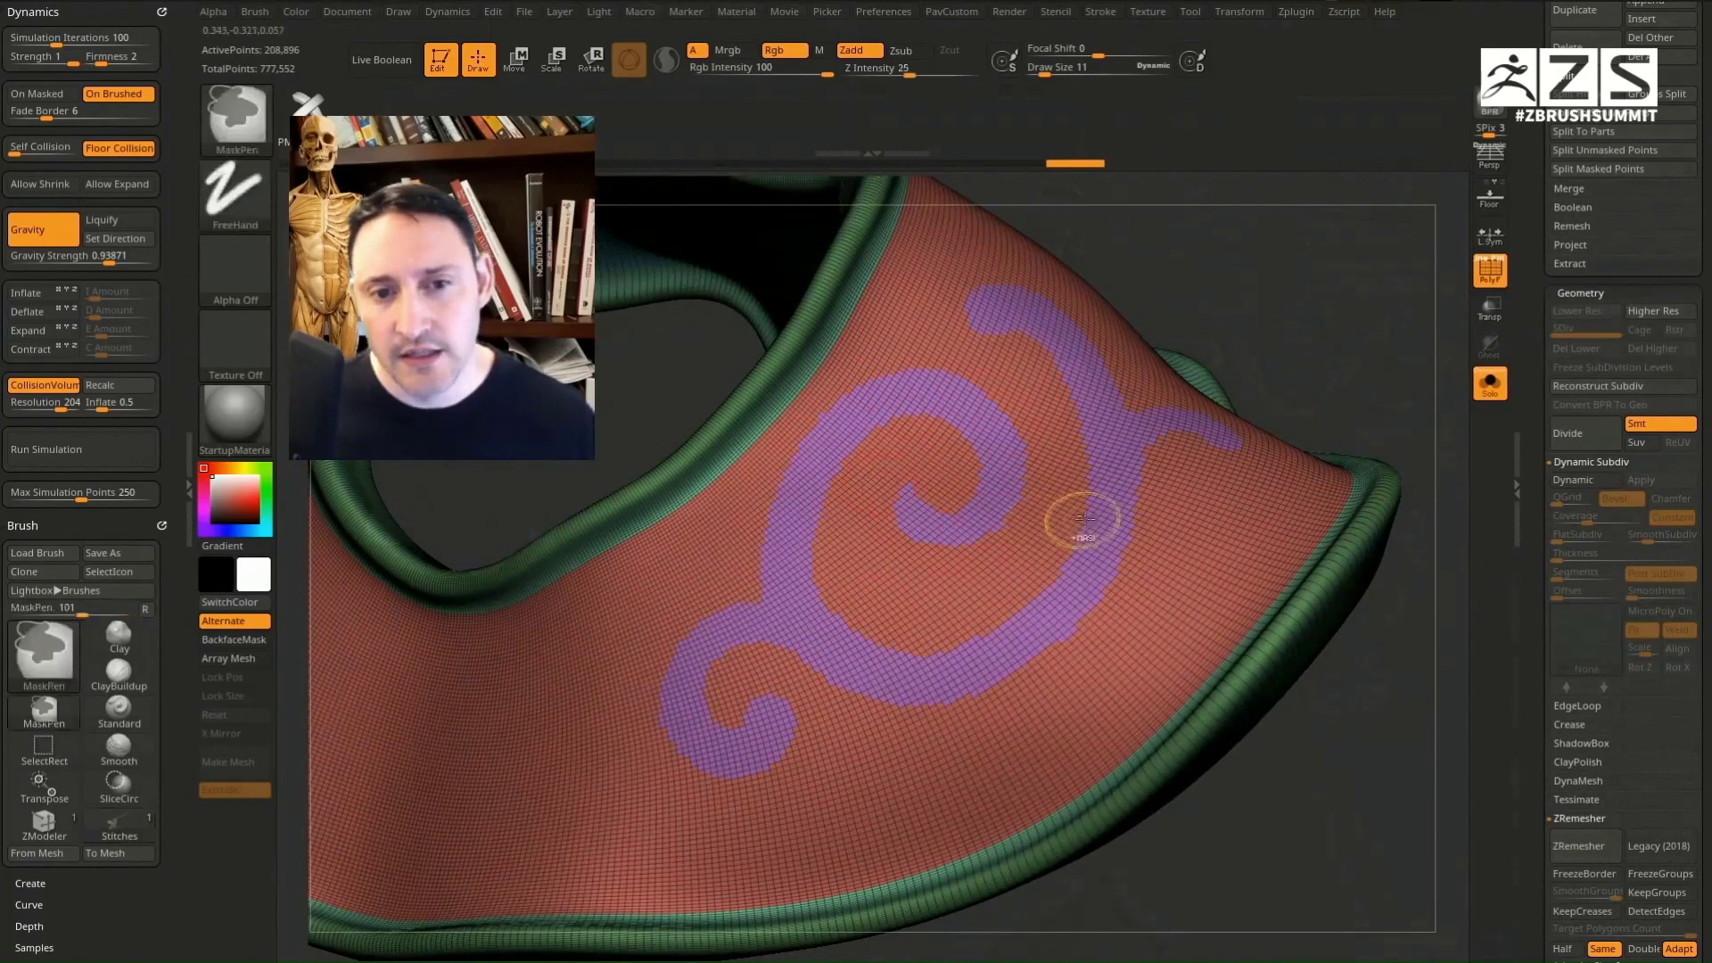
key("ctrl+z")
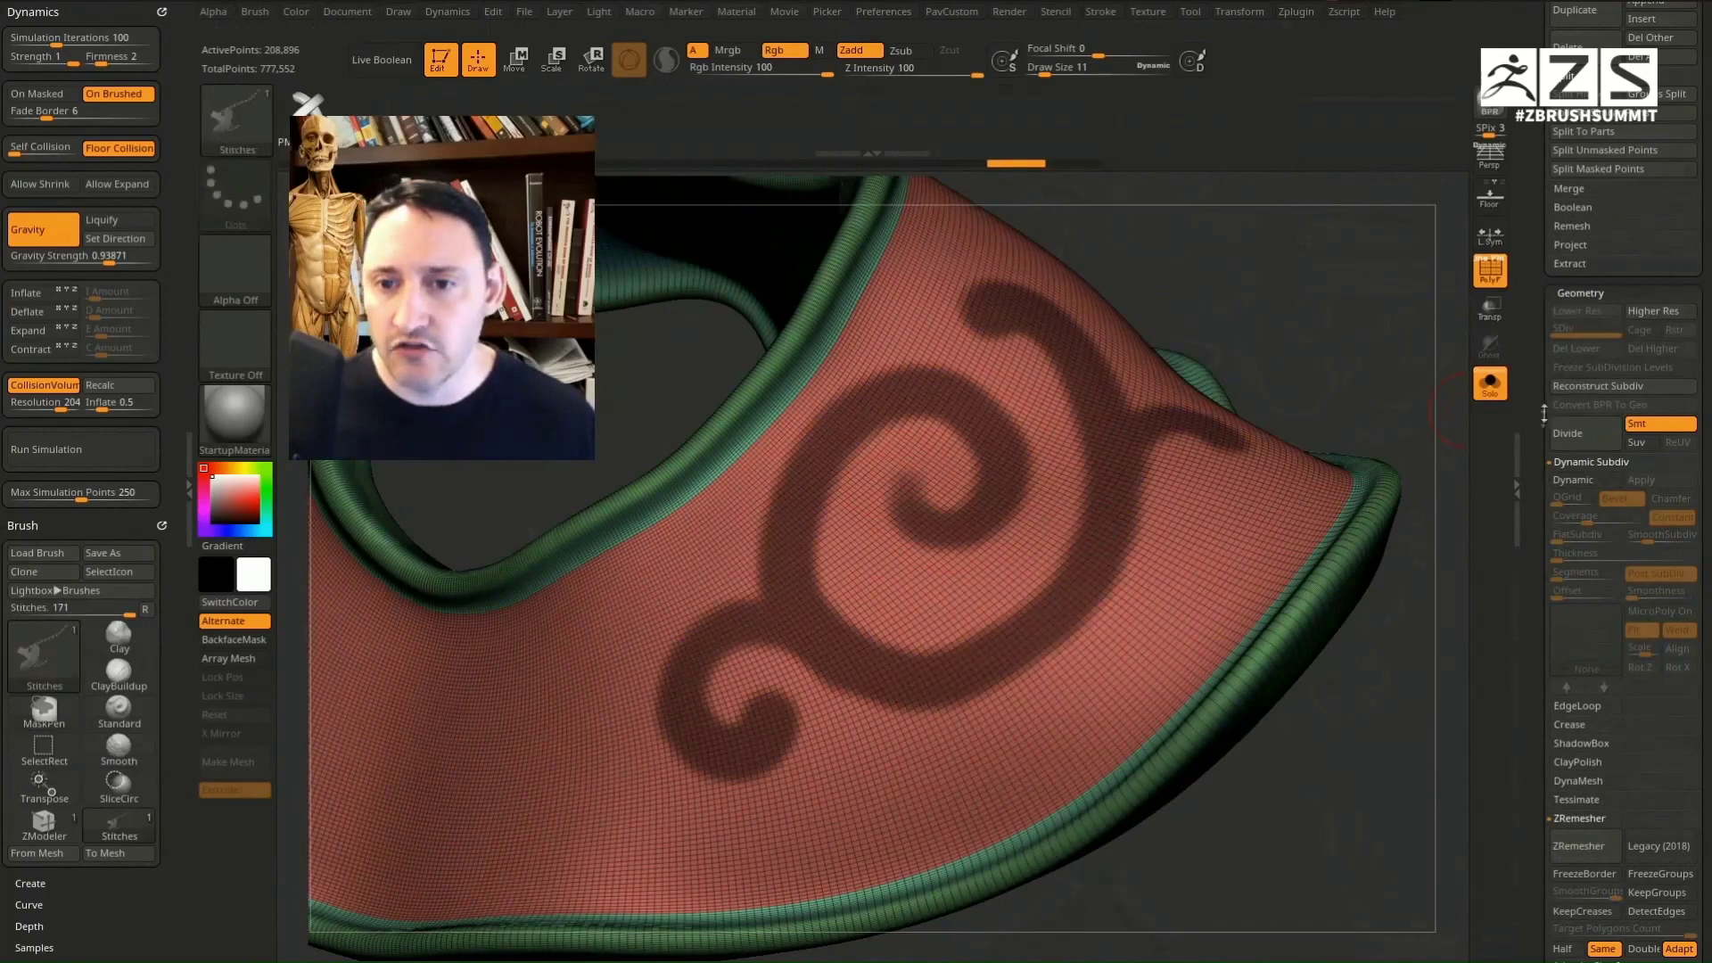
left_click_drag(1544, 413, 1525, 321)
left_click(1577, 446, "shift")
left_click_drag(1546, 456, 1546, 406)
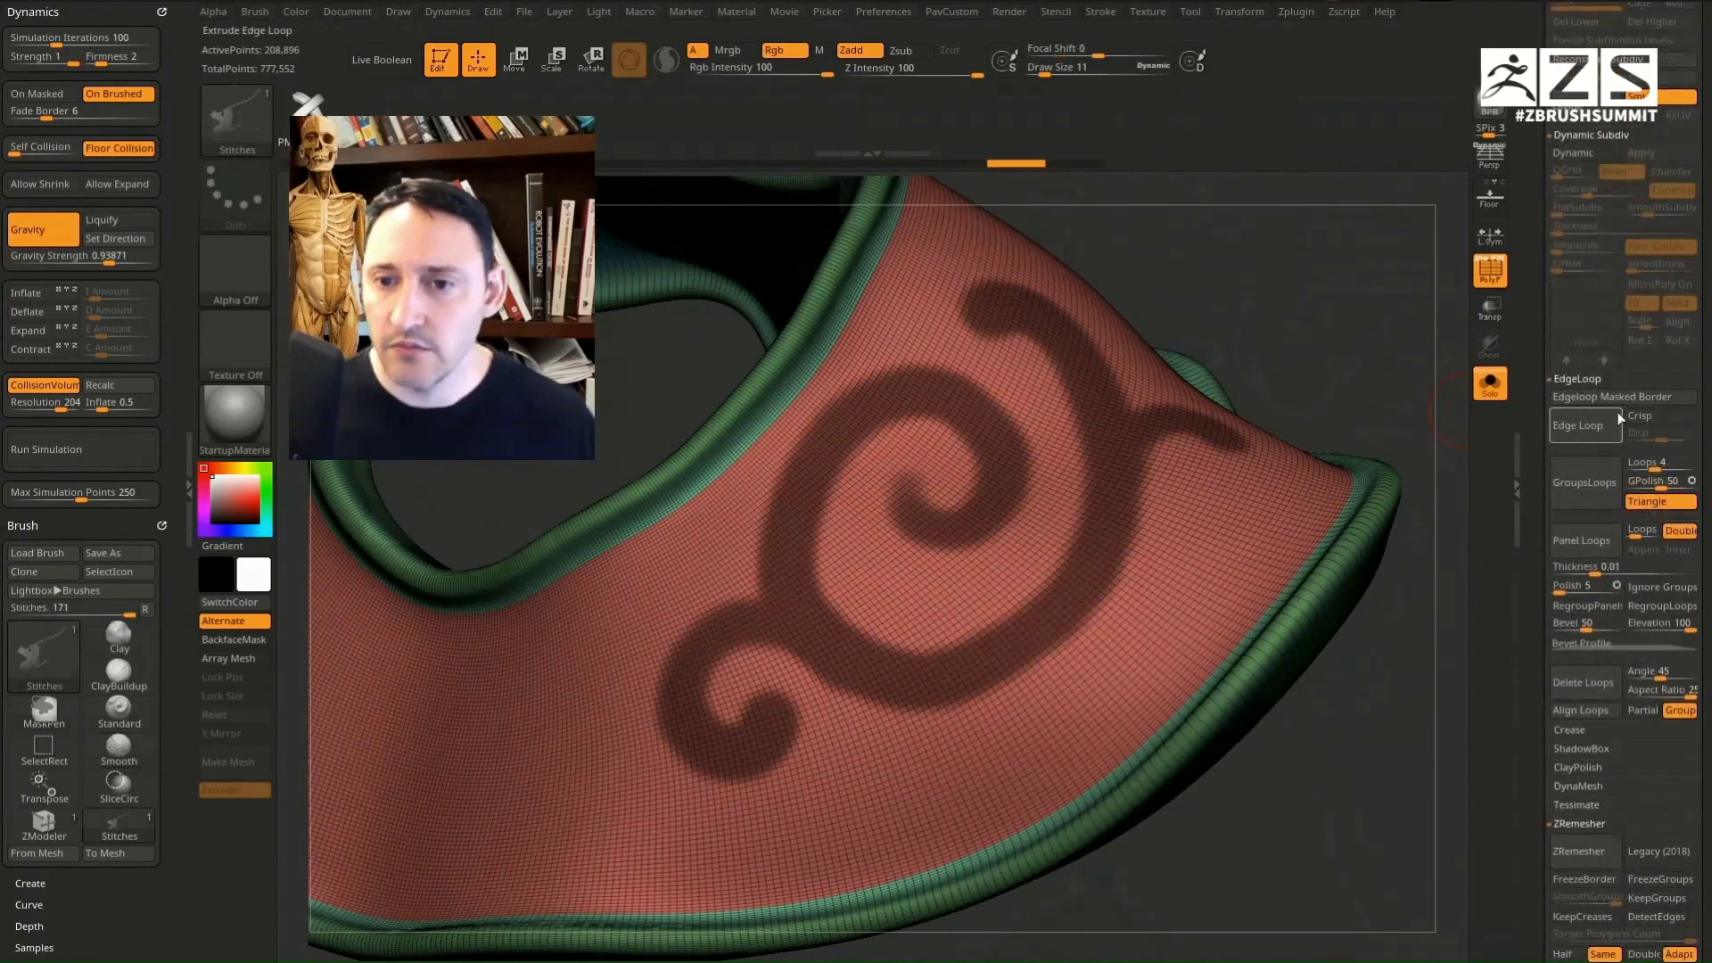
left_click(1610, 398)
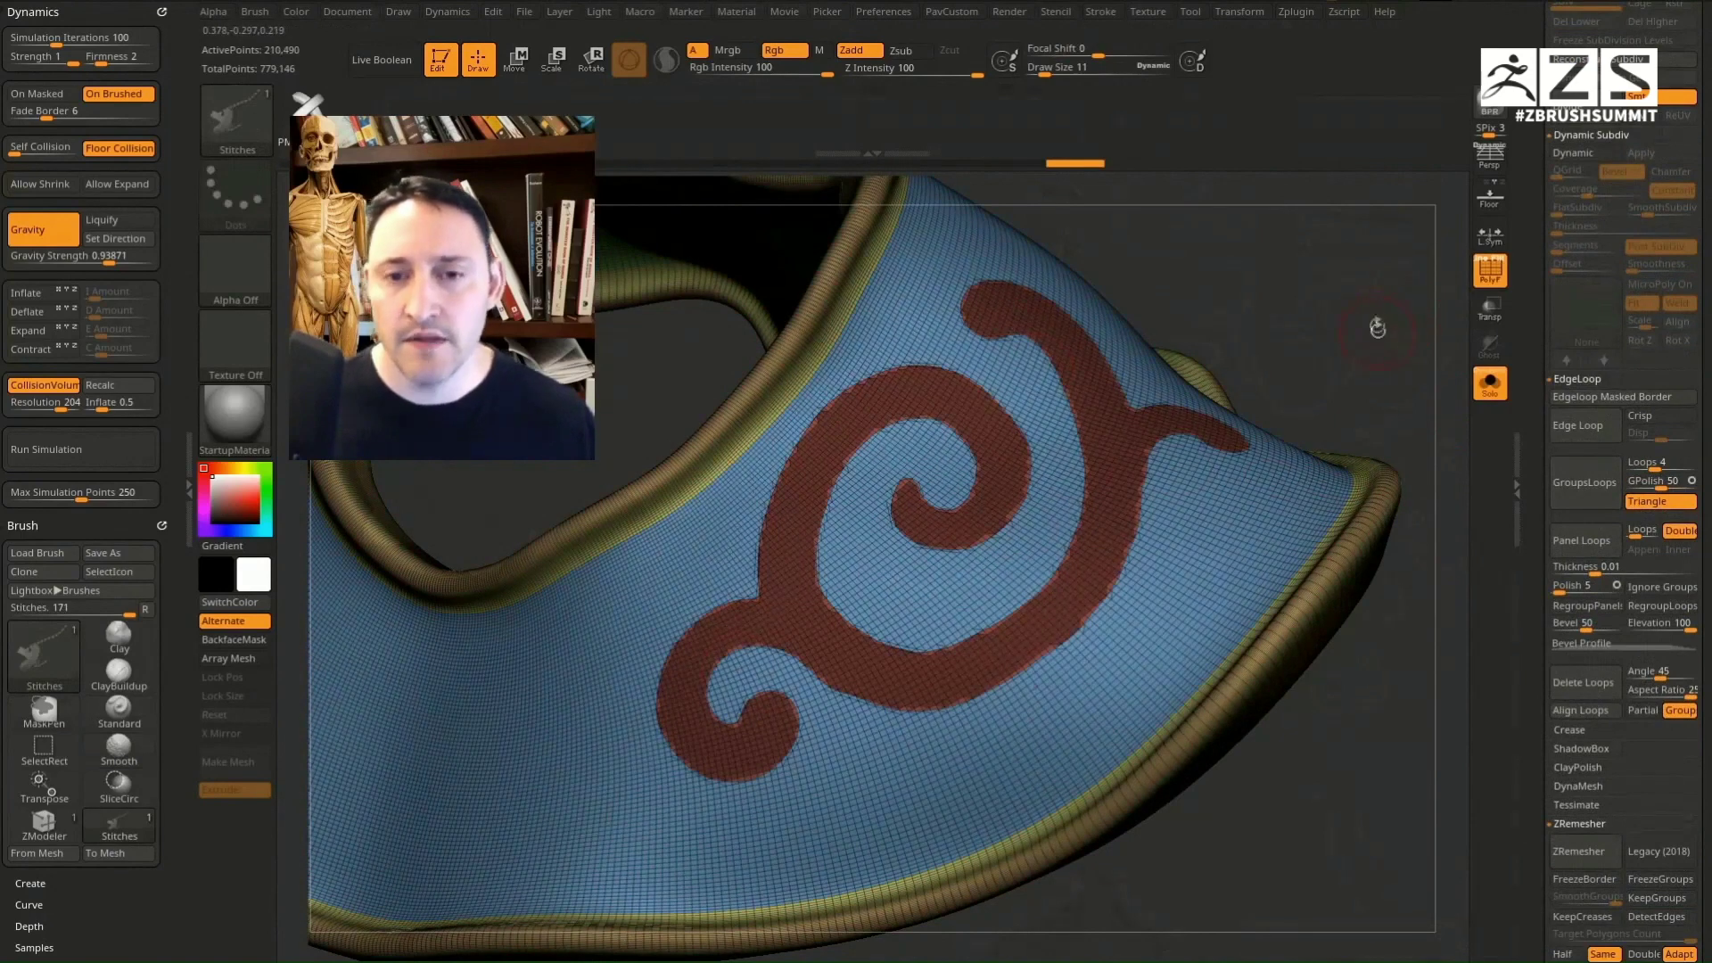
Step: Clear the mask and isolate the red swirl polygroup on the collar copy
left_click_drag(1409, 350, 1356, 351)
key("ctrl+shift")
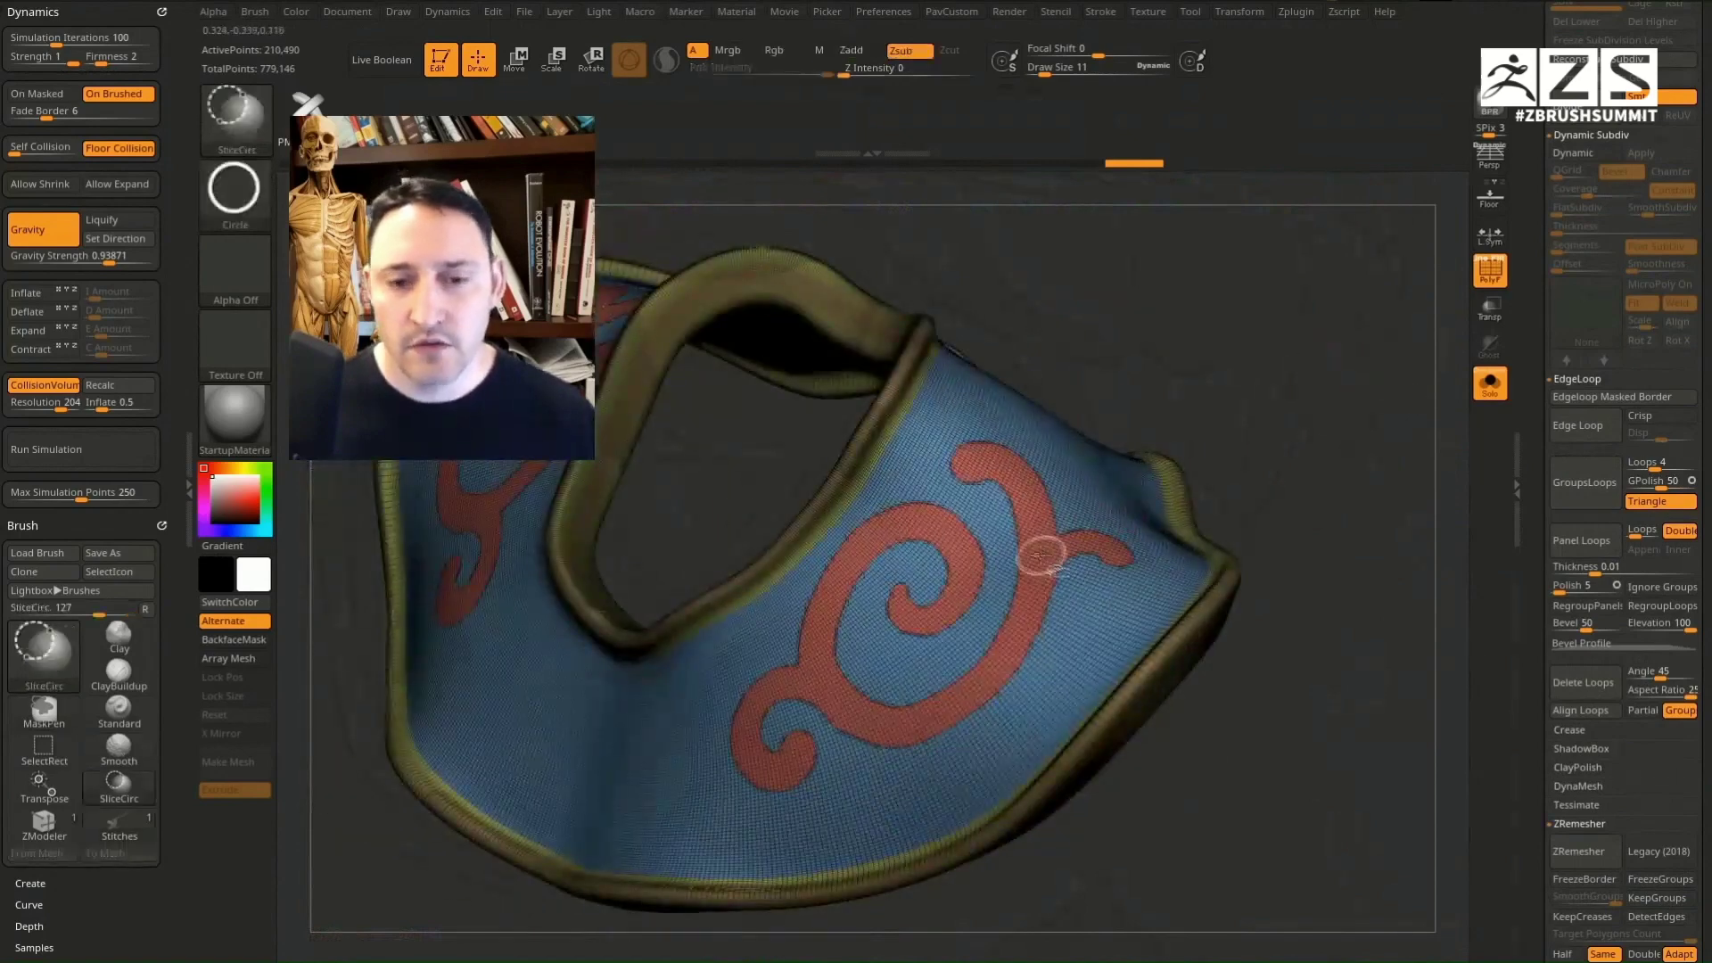
left_click(1037, 554, "ctrl+shift")
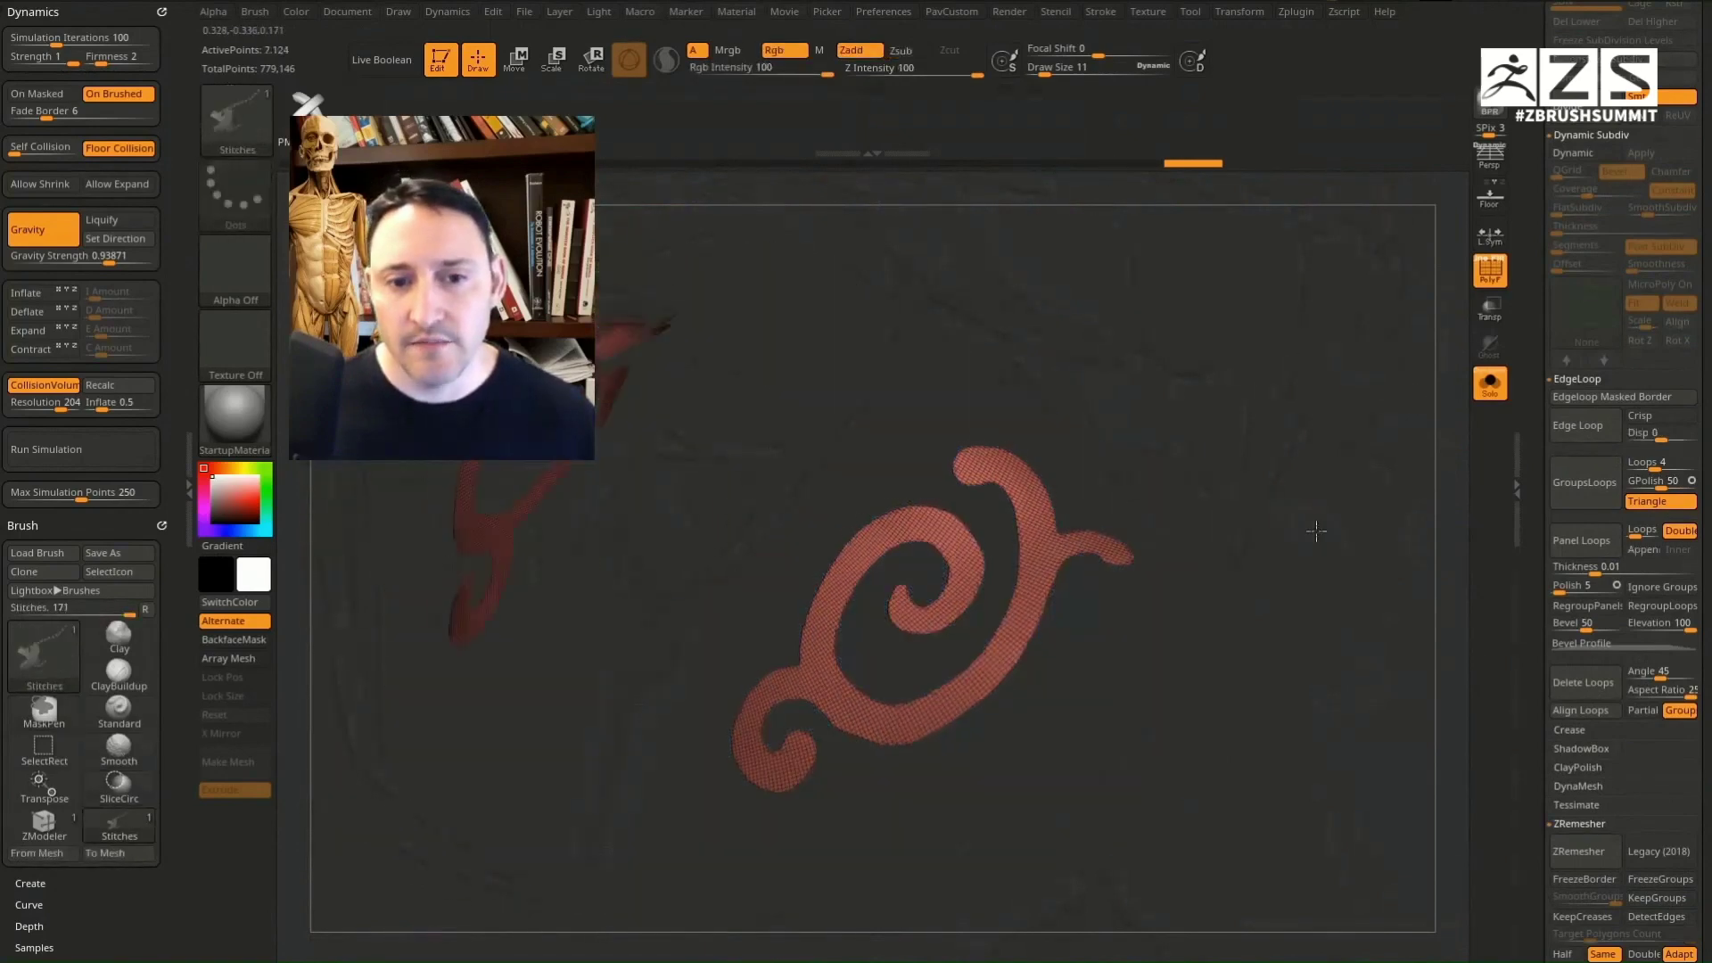
Step: Delete the hidden part of the collar copy so that only the isolated swirl geometry remains
left_click_drag(1541, 343, 1541, 469)
left_click(1577, 506)
key("shift")
left_click(1575, 517)
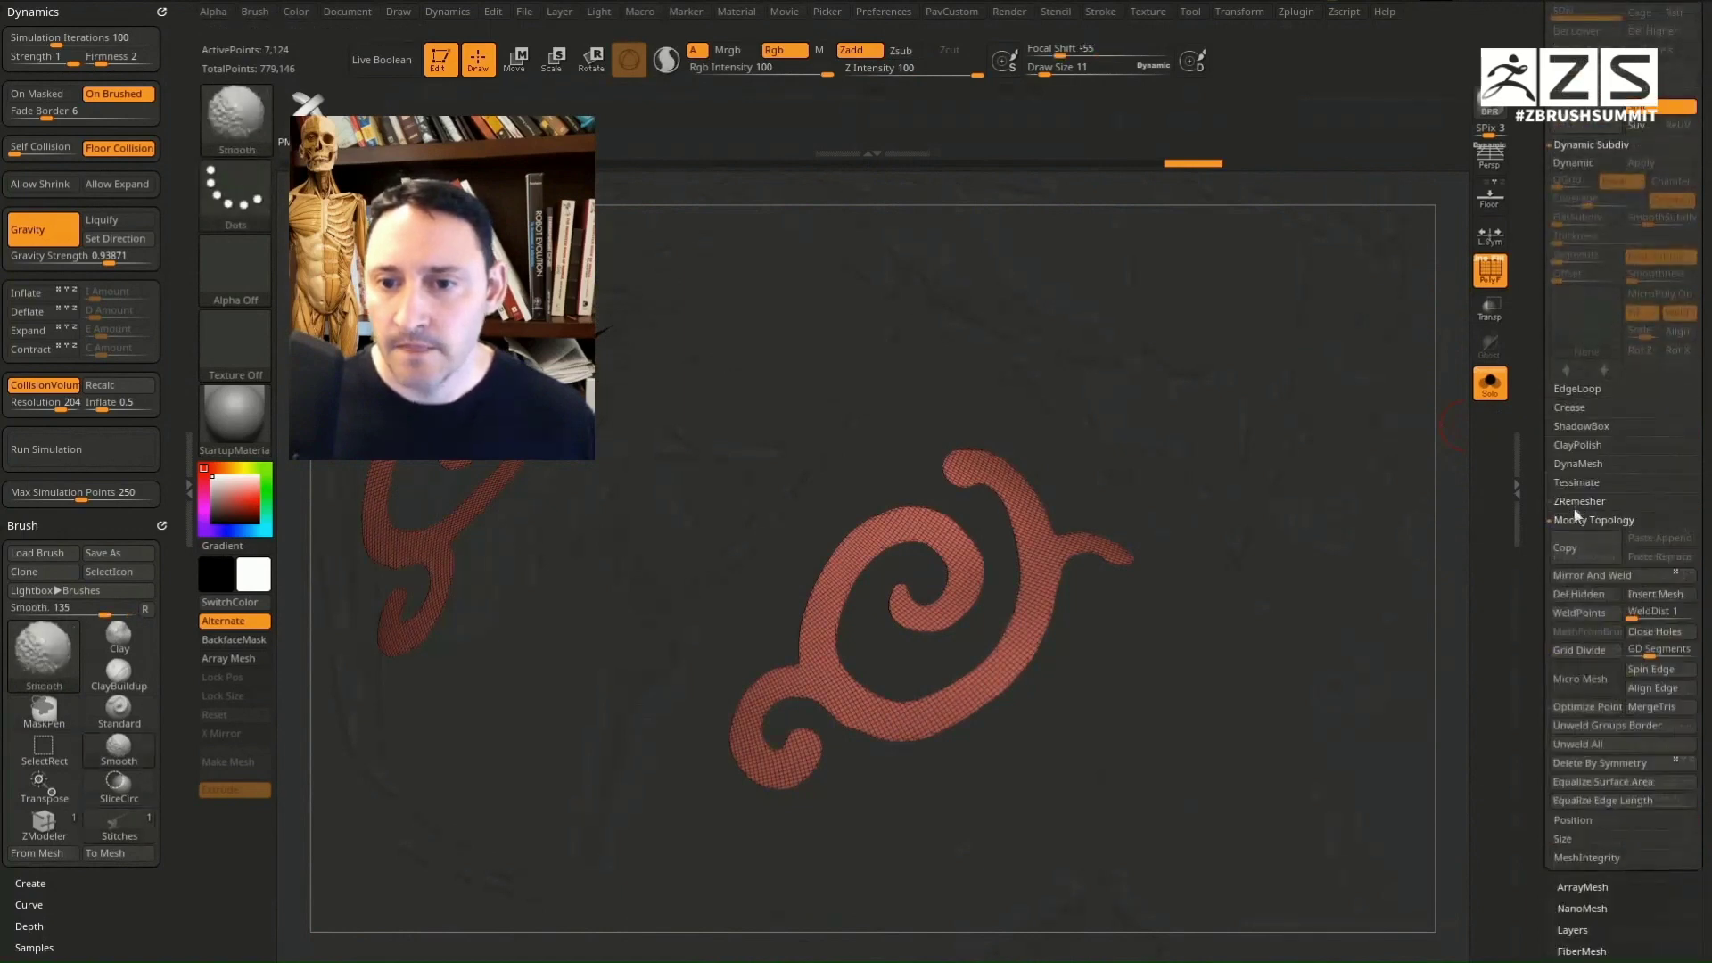
left_click(1578, 594)
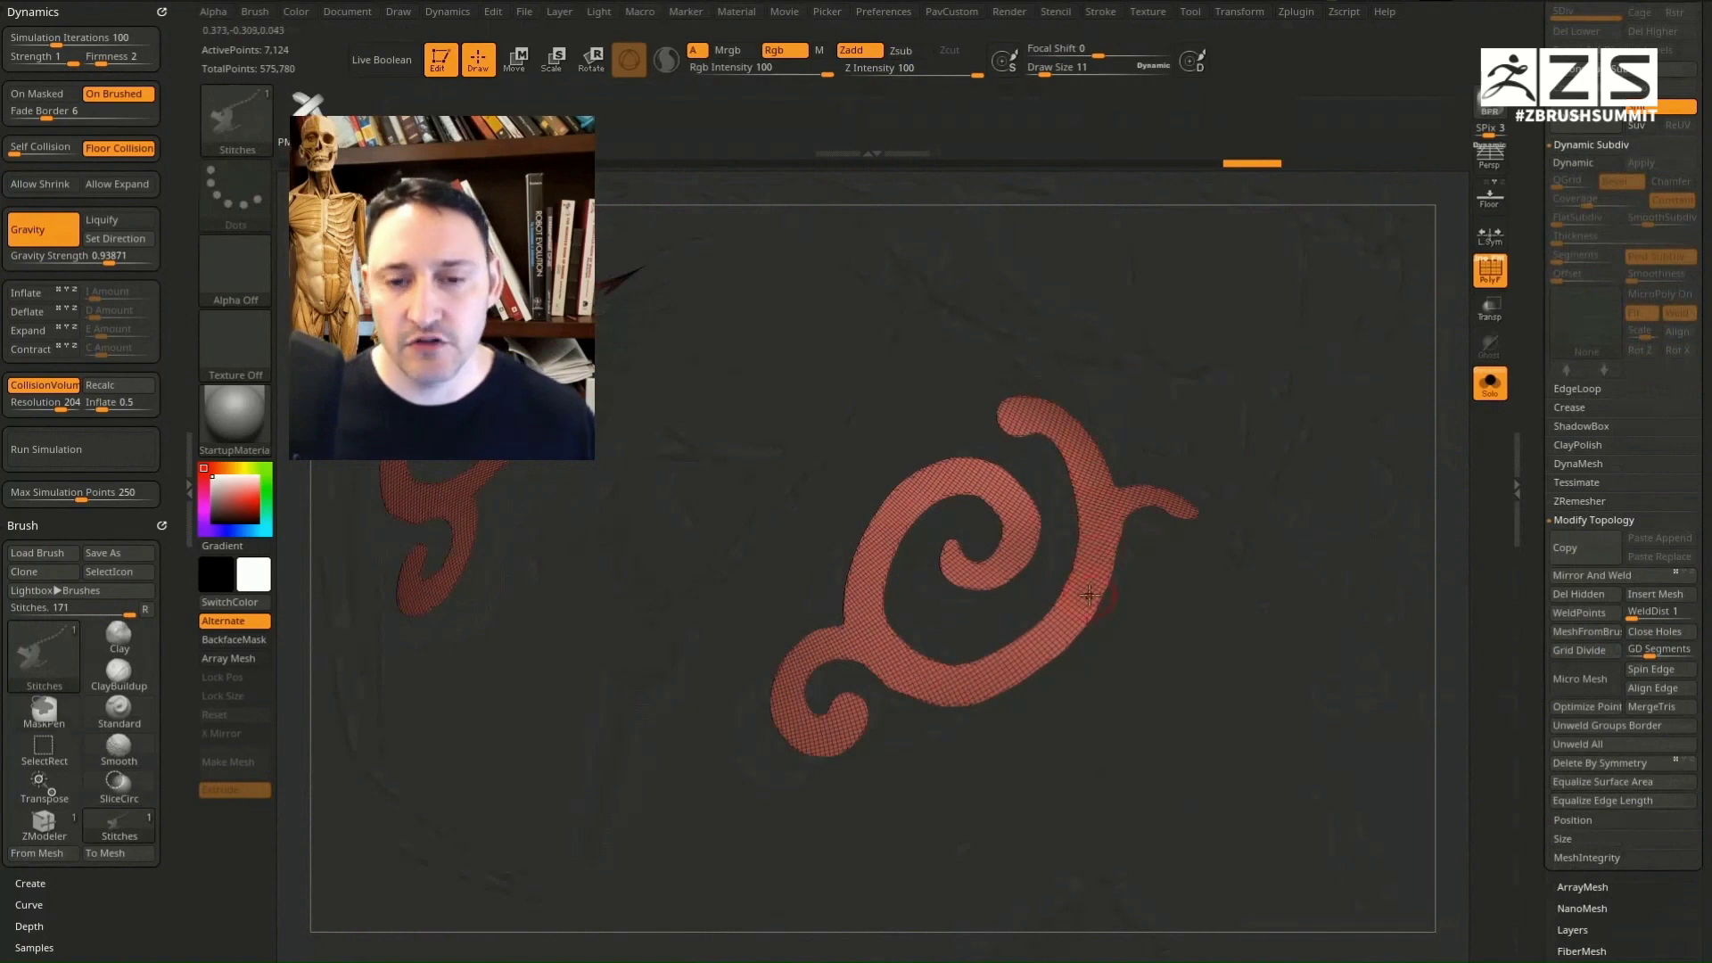
Step: Run ZRemesher repeatedly on the swirl with the Half option to reduce its mesh to a coarse, clean topology
left_click(1578, 501, "shift")
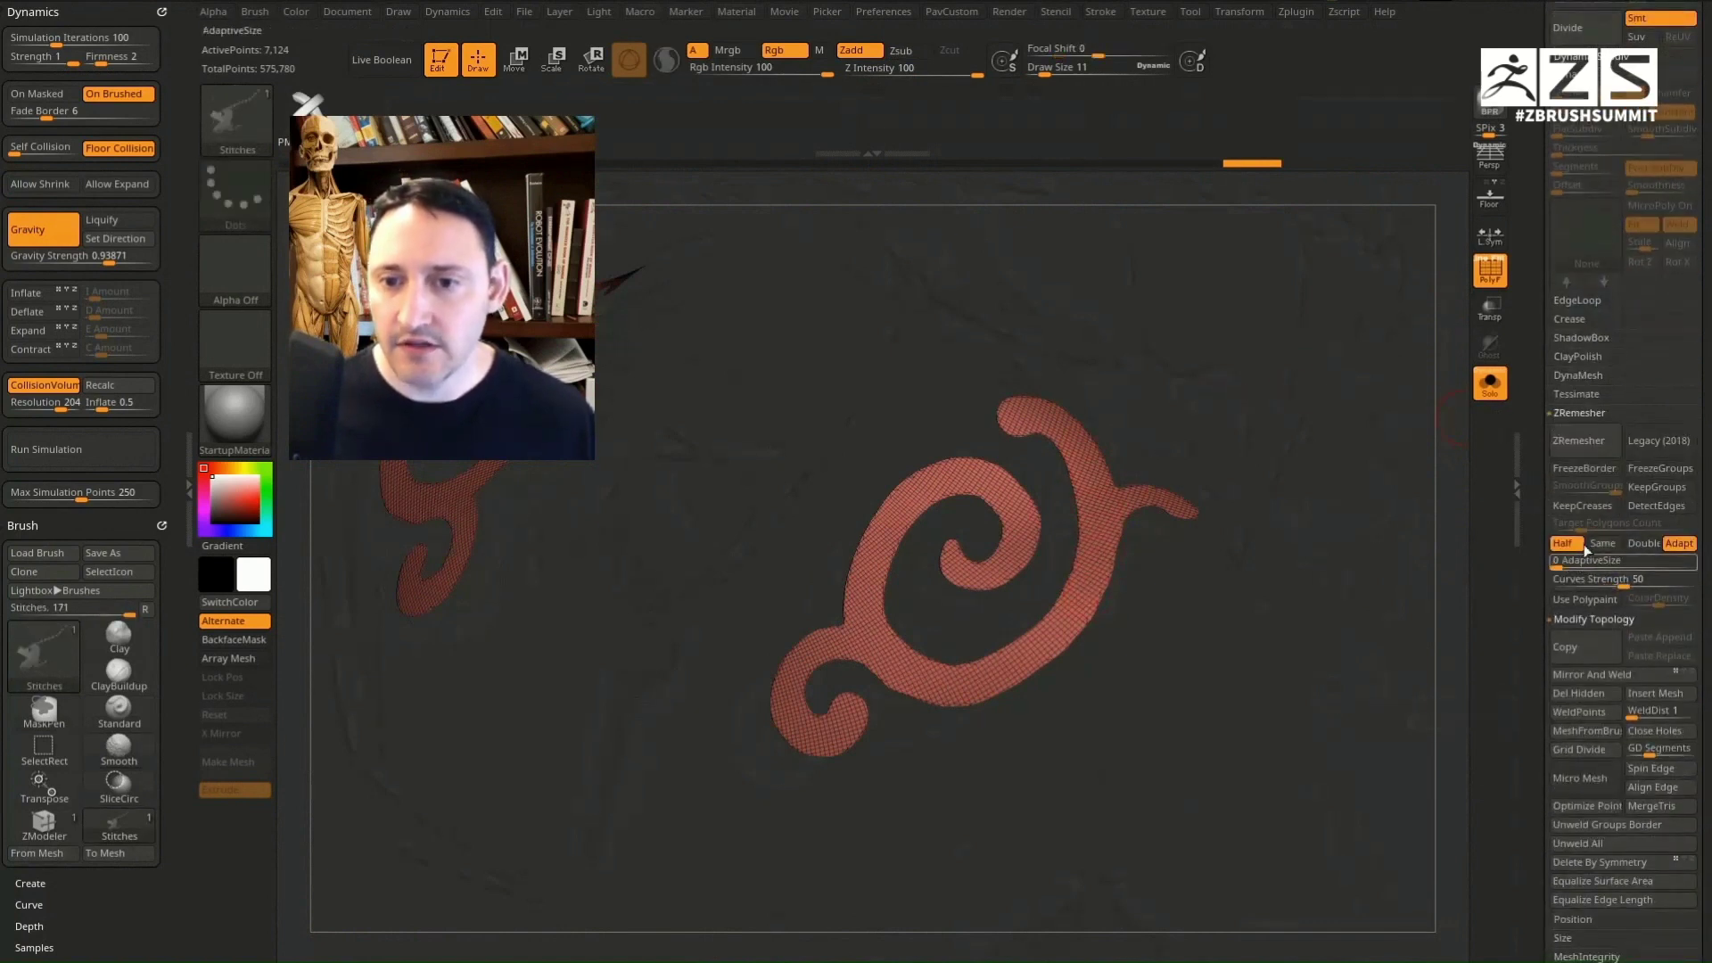
left_click(1576, 442)
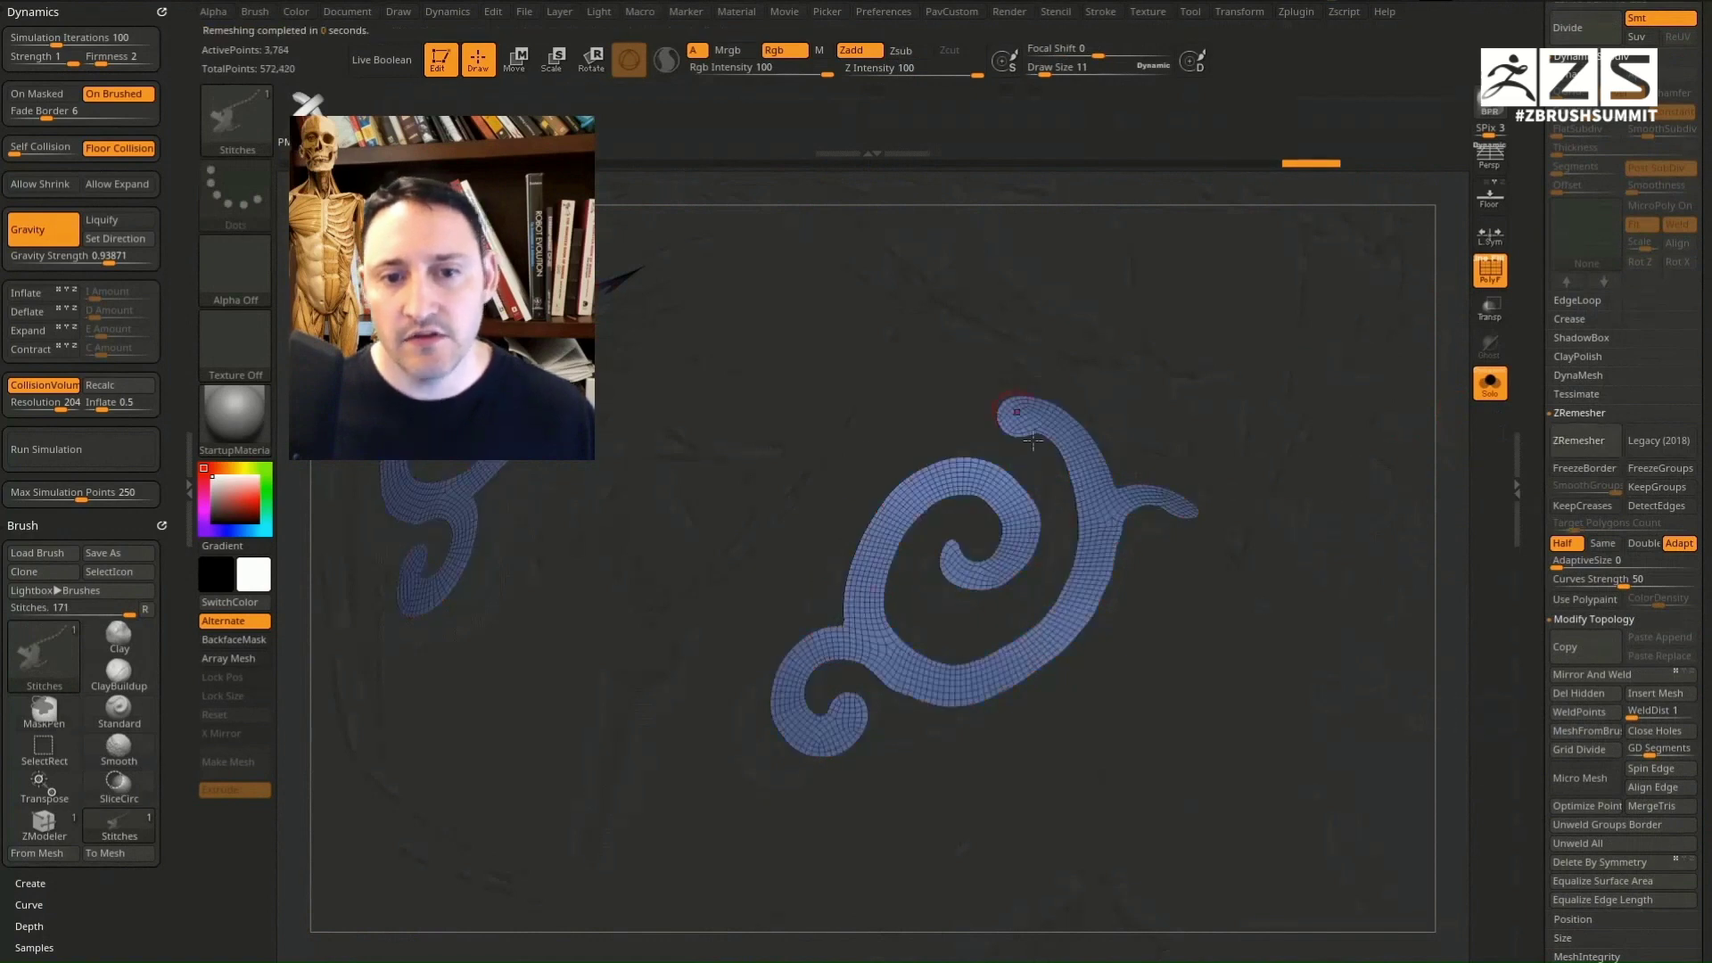
left_click(1583, 446)
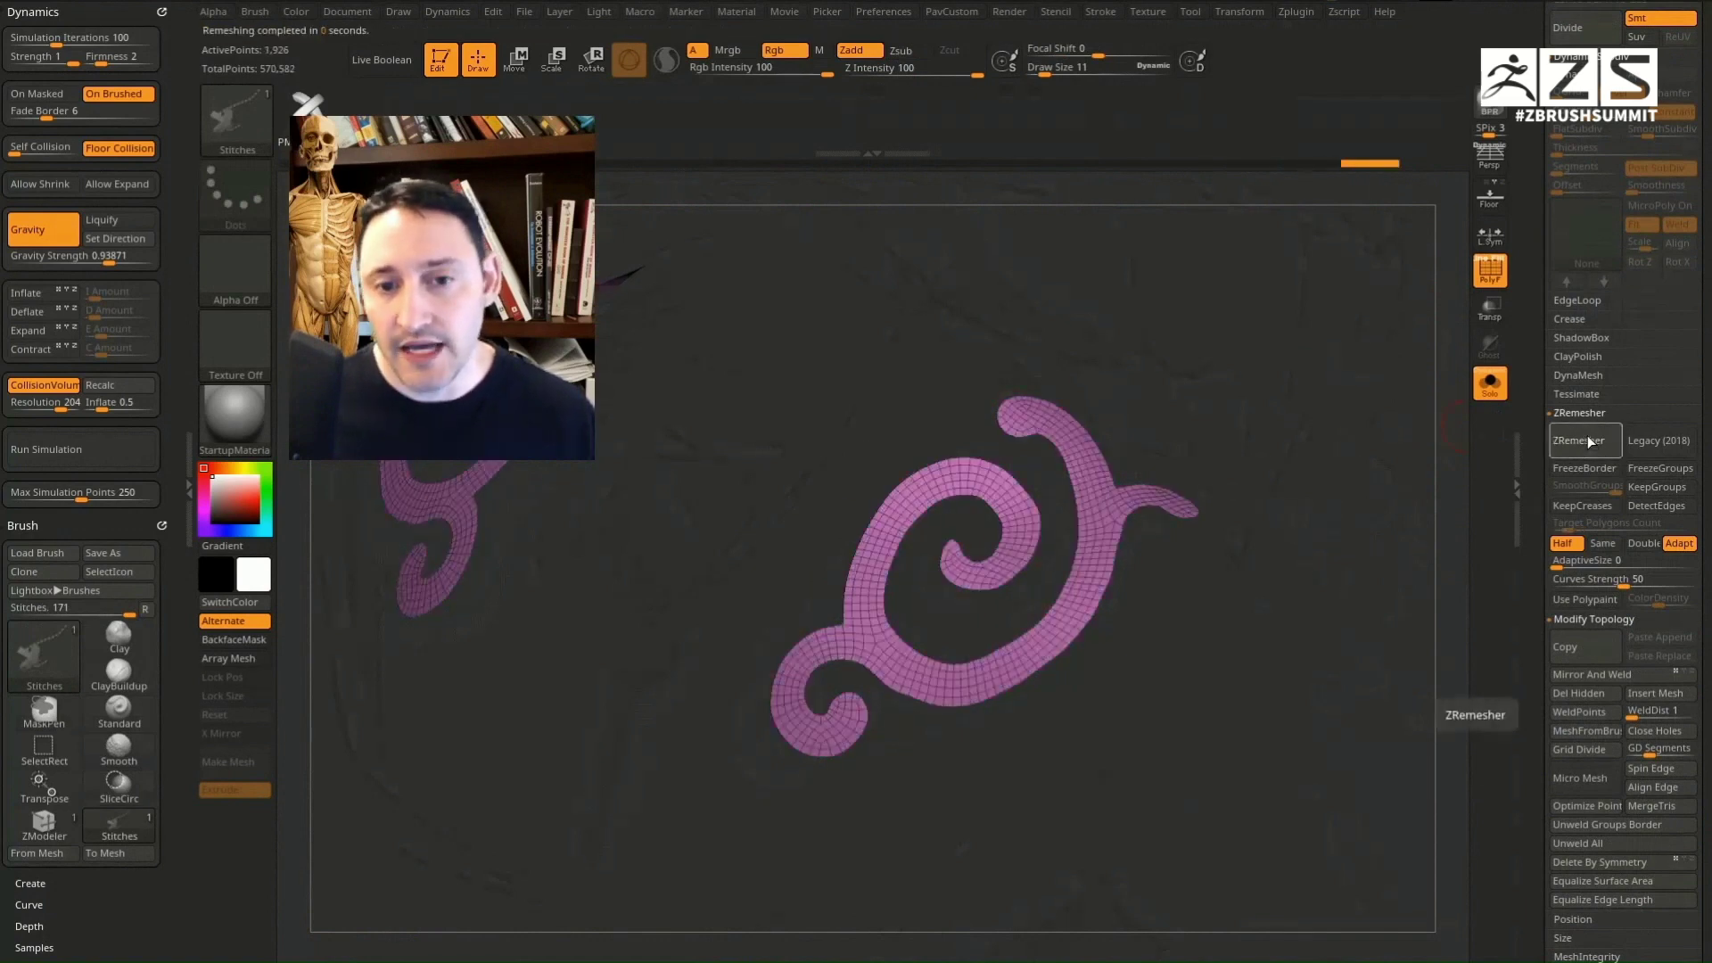
left_click(1590, 436)
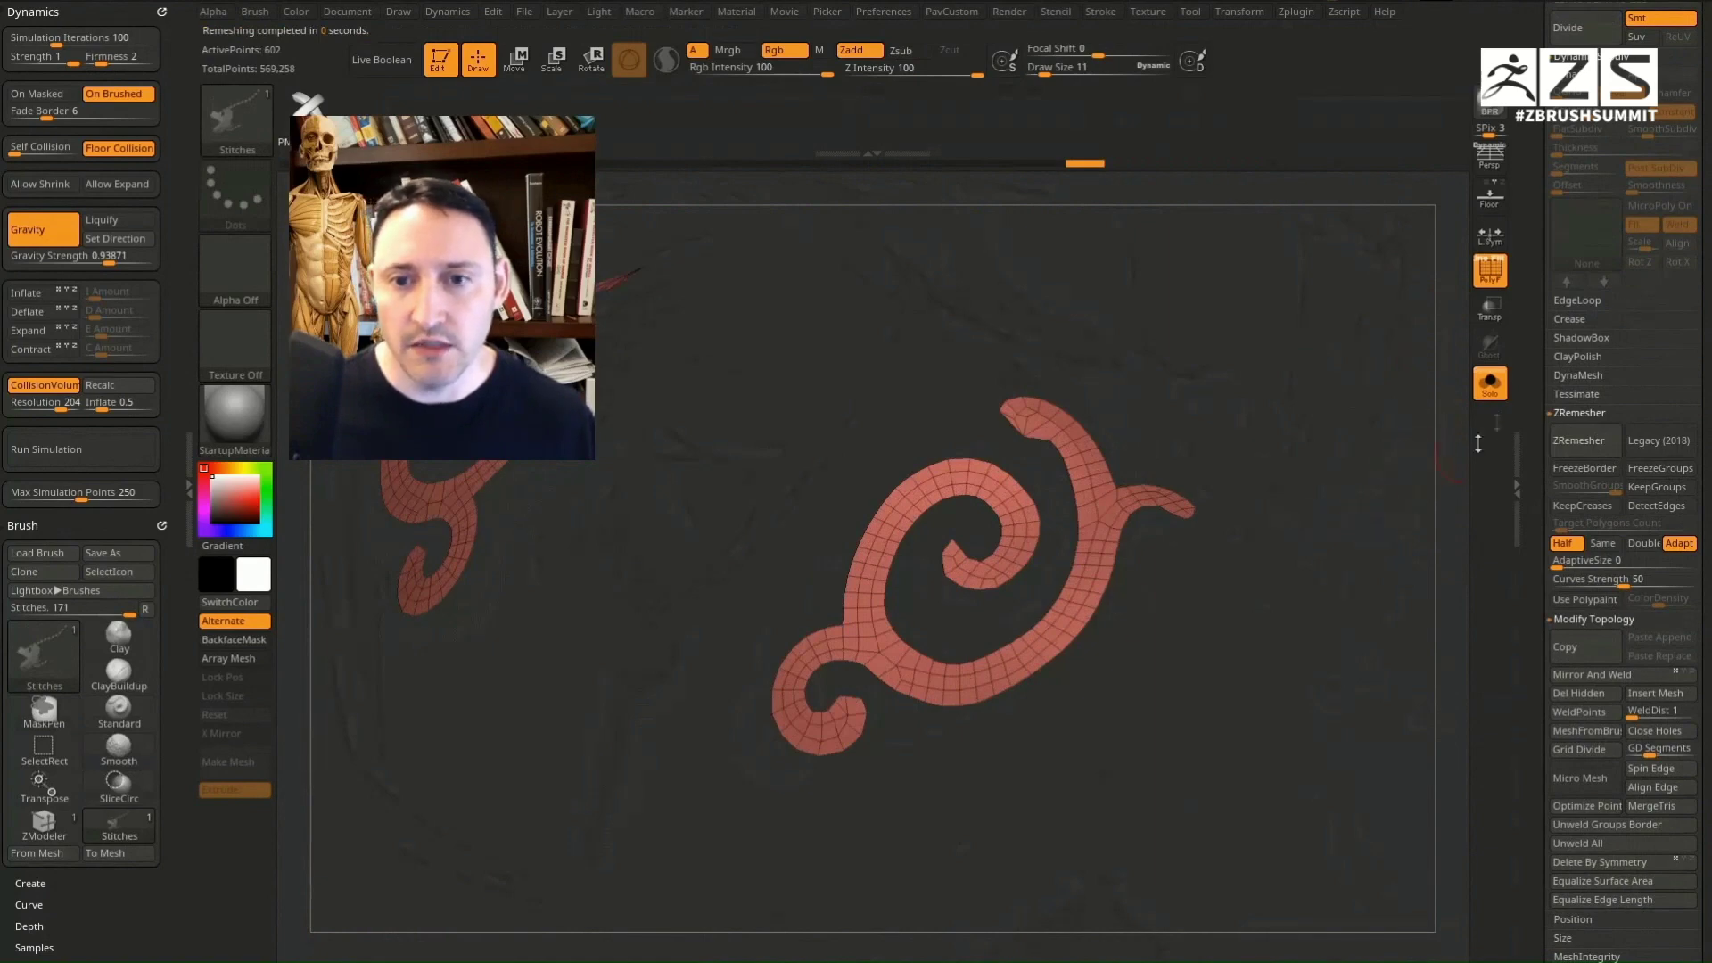
Step: Leave Solo mode and thicken the swirl above the collar with ZModeler's QMesh Polygroup All action
left_click(1489, 383)
mouse_move(1388, 458)
left_mouse_down()
mouse_move(1360, 403)
mouse_move(1392, 398)
mouse_move(1376, 401)
mouse_move(1385, 378)
left_mouse_up()
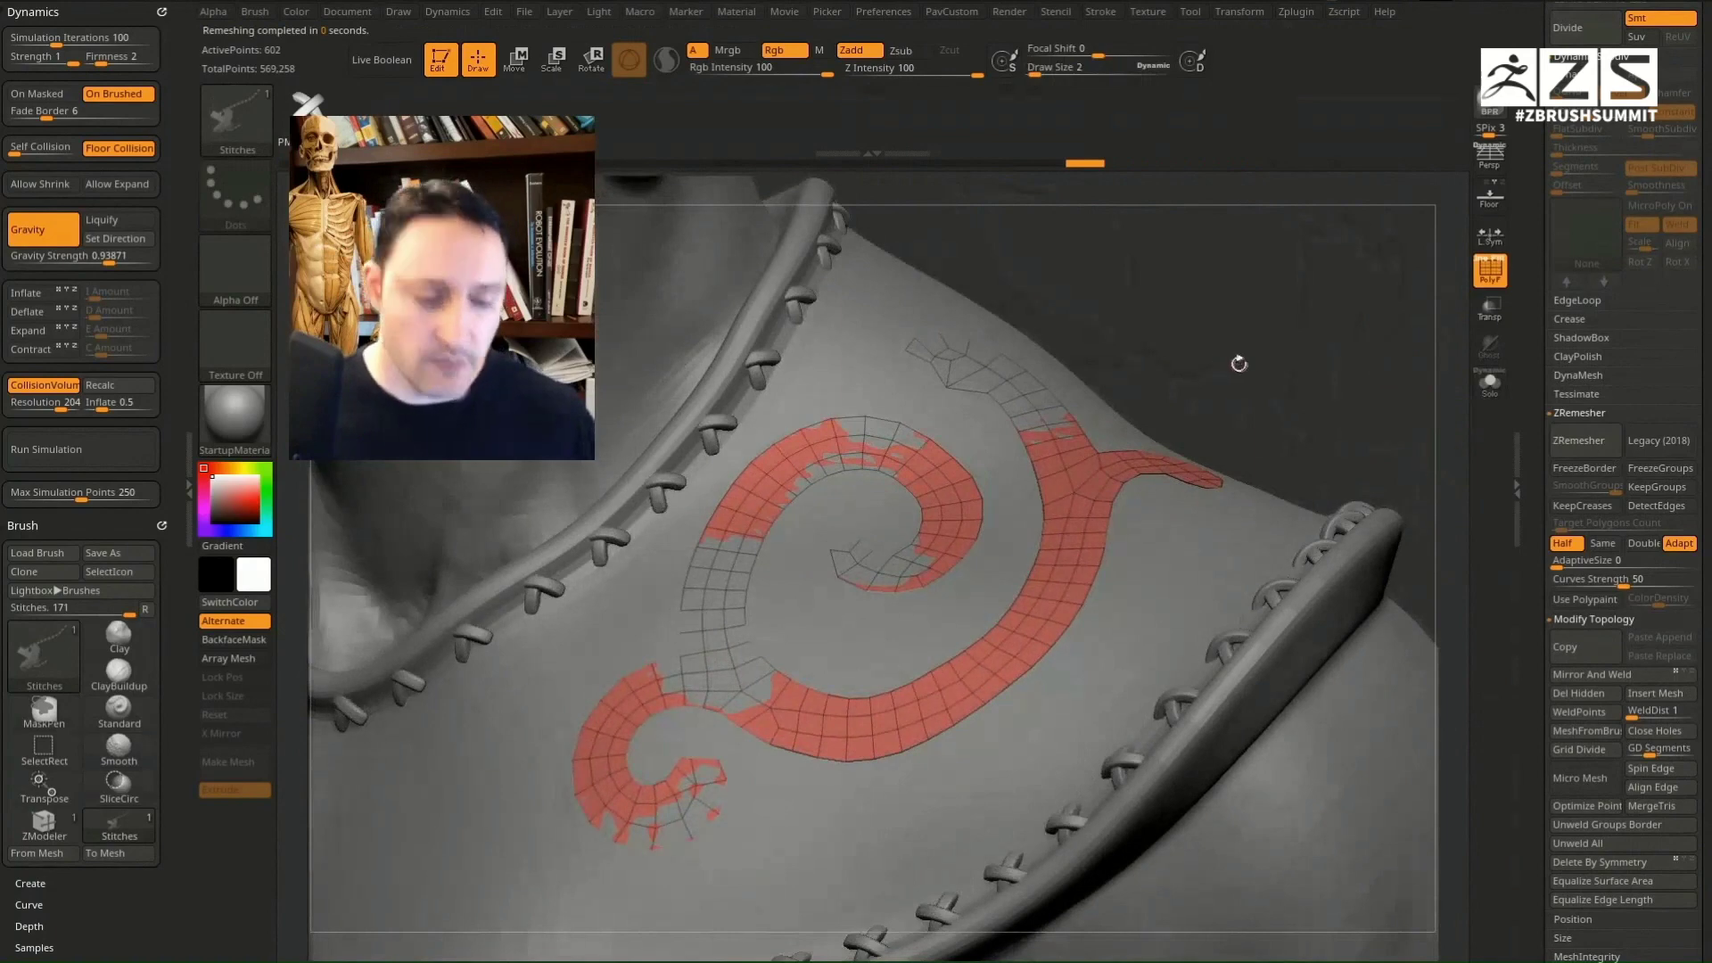
key("b")
key("z")
key("m")
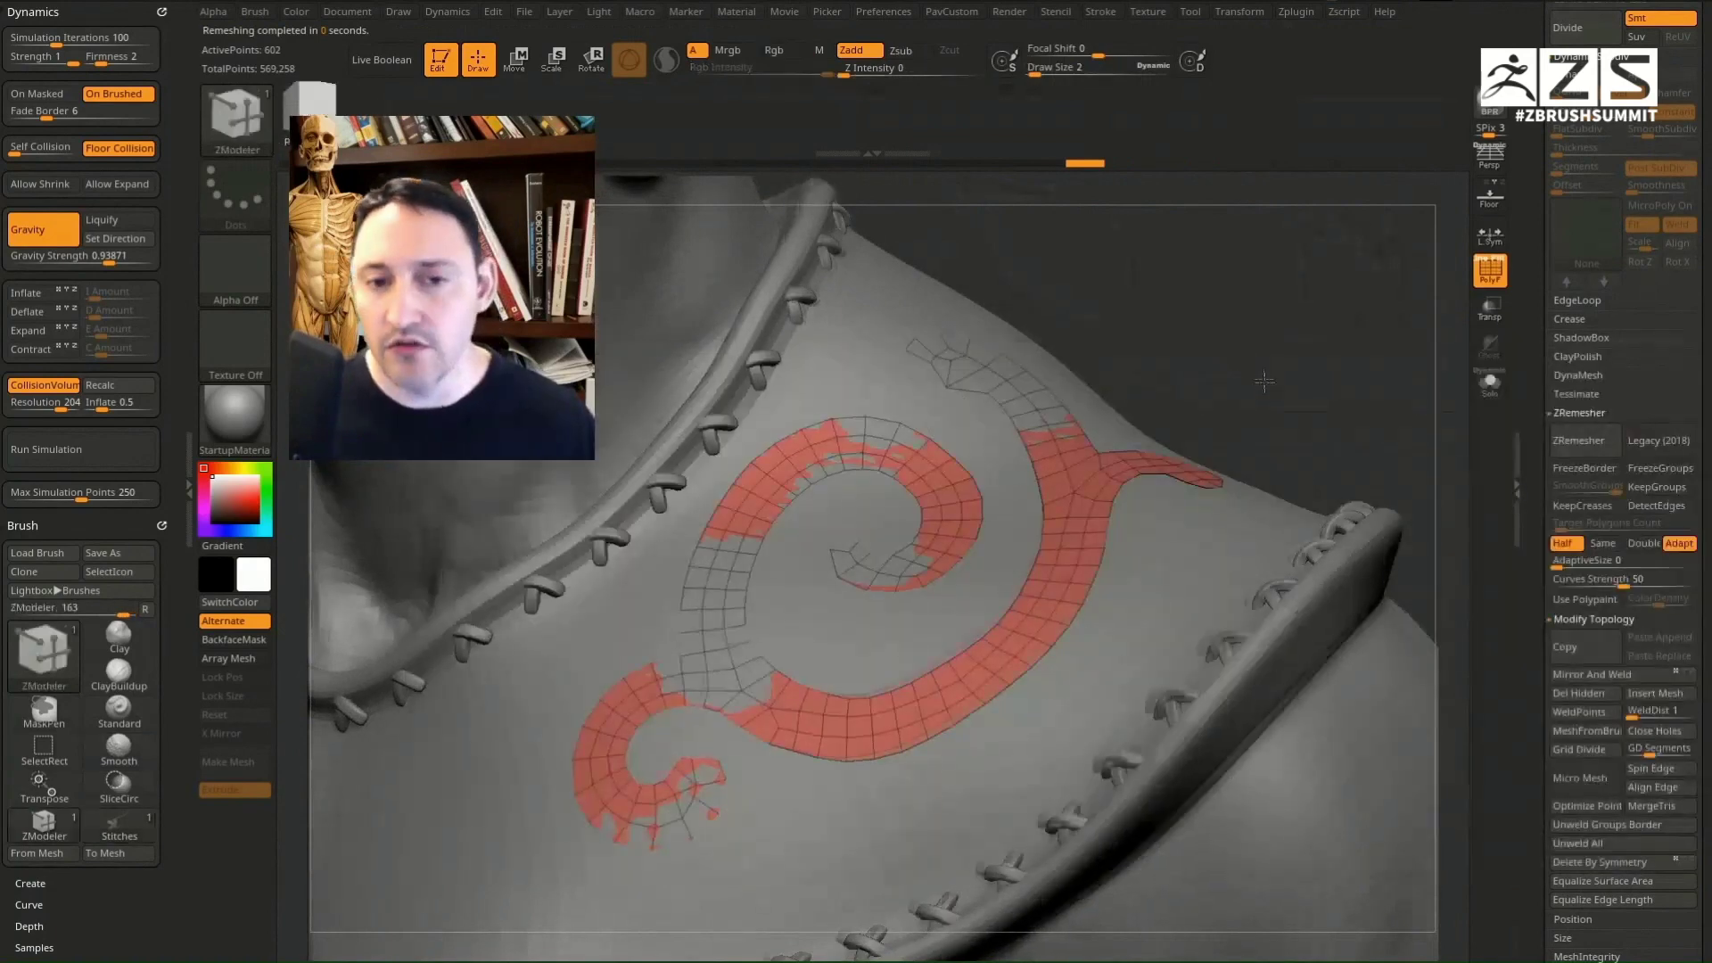
key("space")
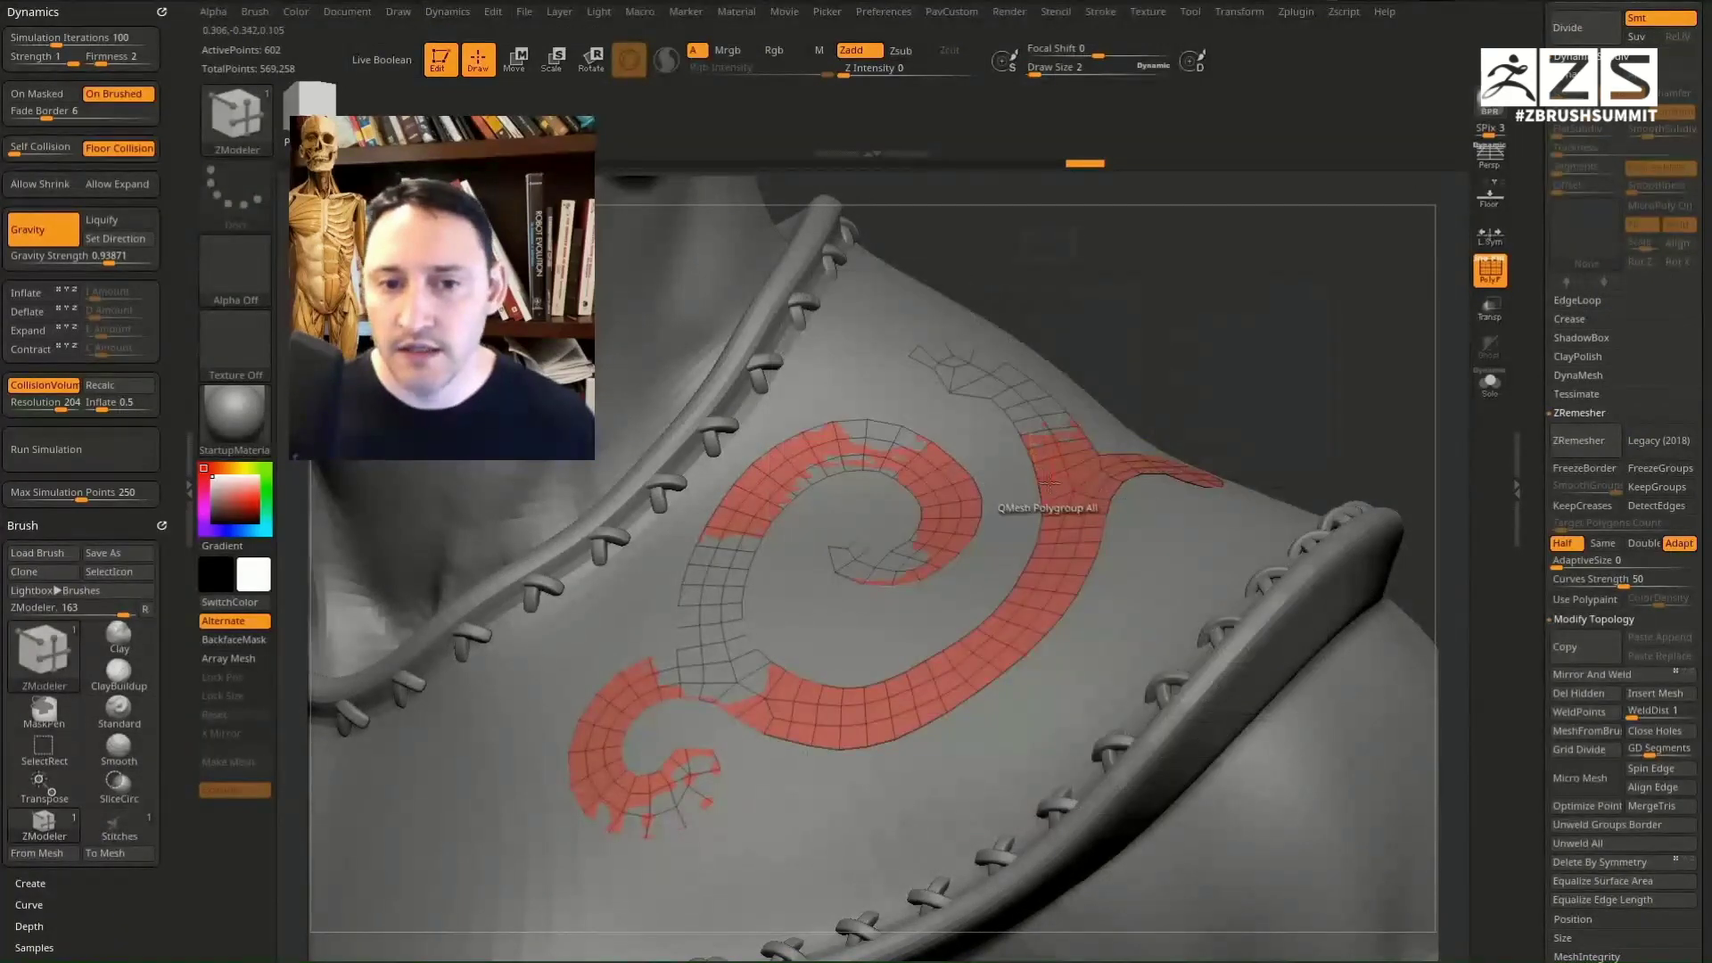
left_click_drag(1048, 484, 1050, 492)
left_click_drag(1391, 428, 1294, 353)
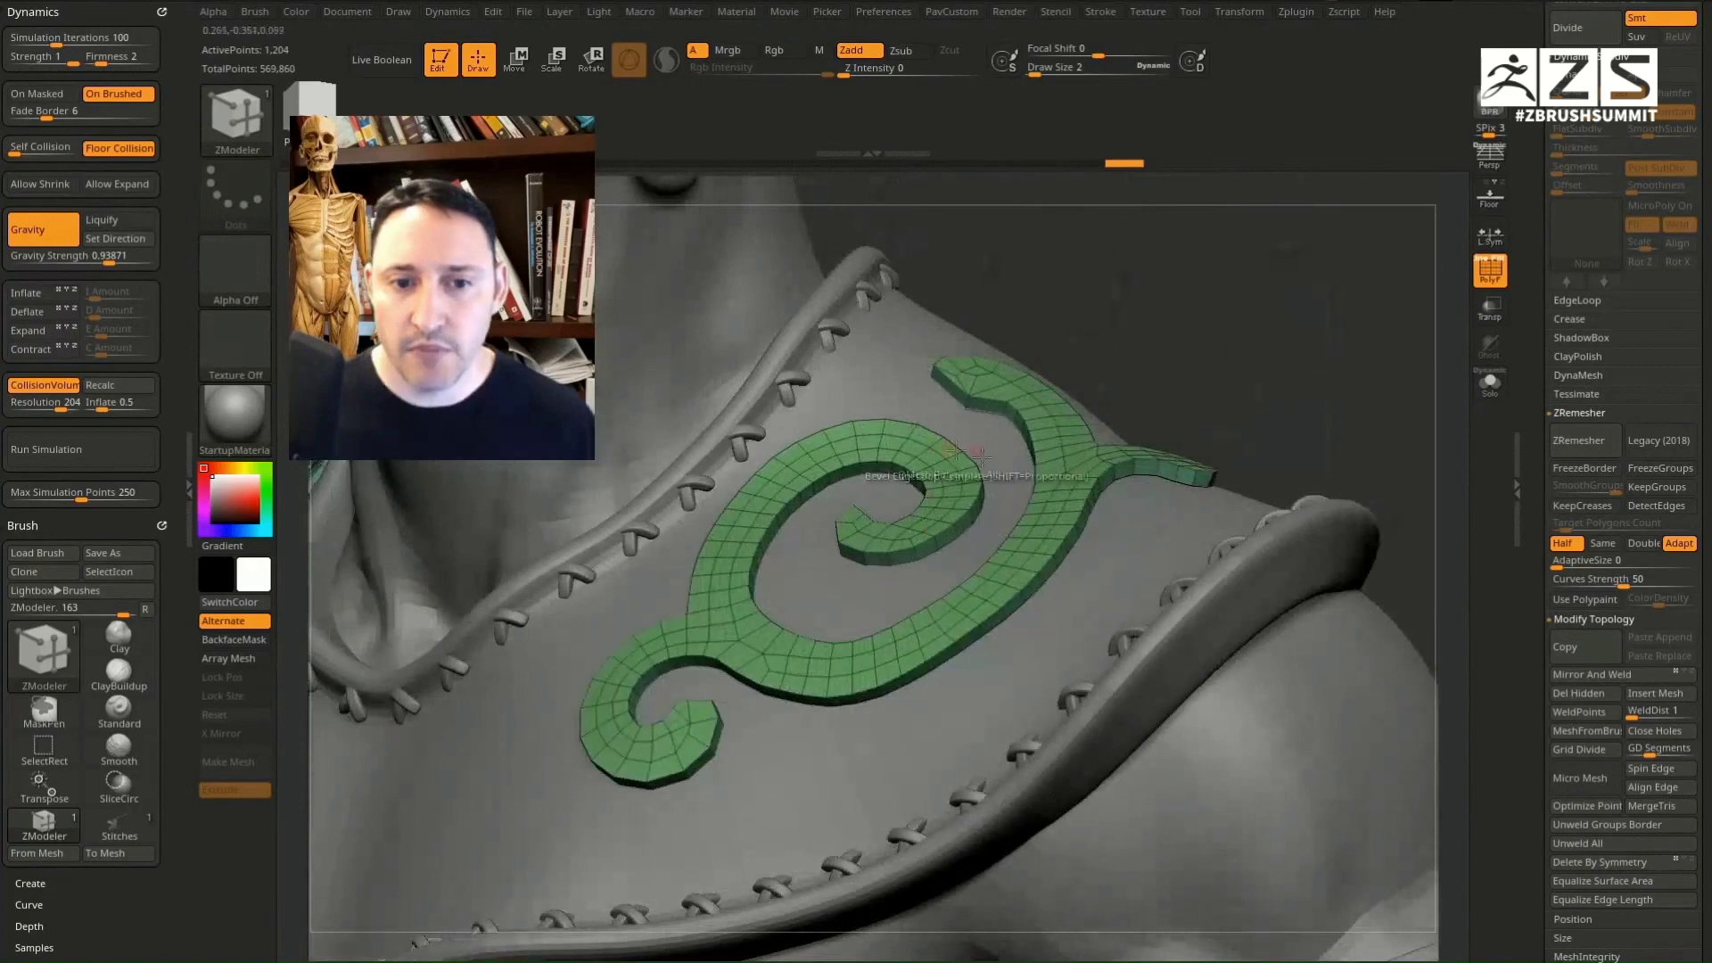
Step: Bevel the swirl ornament's hard edges with a bevel width of 0.01753 and hide the polyframe
left_click(1569, 318)
scroll(1562, 331, "down", 3)
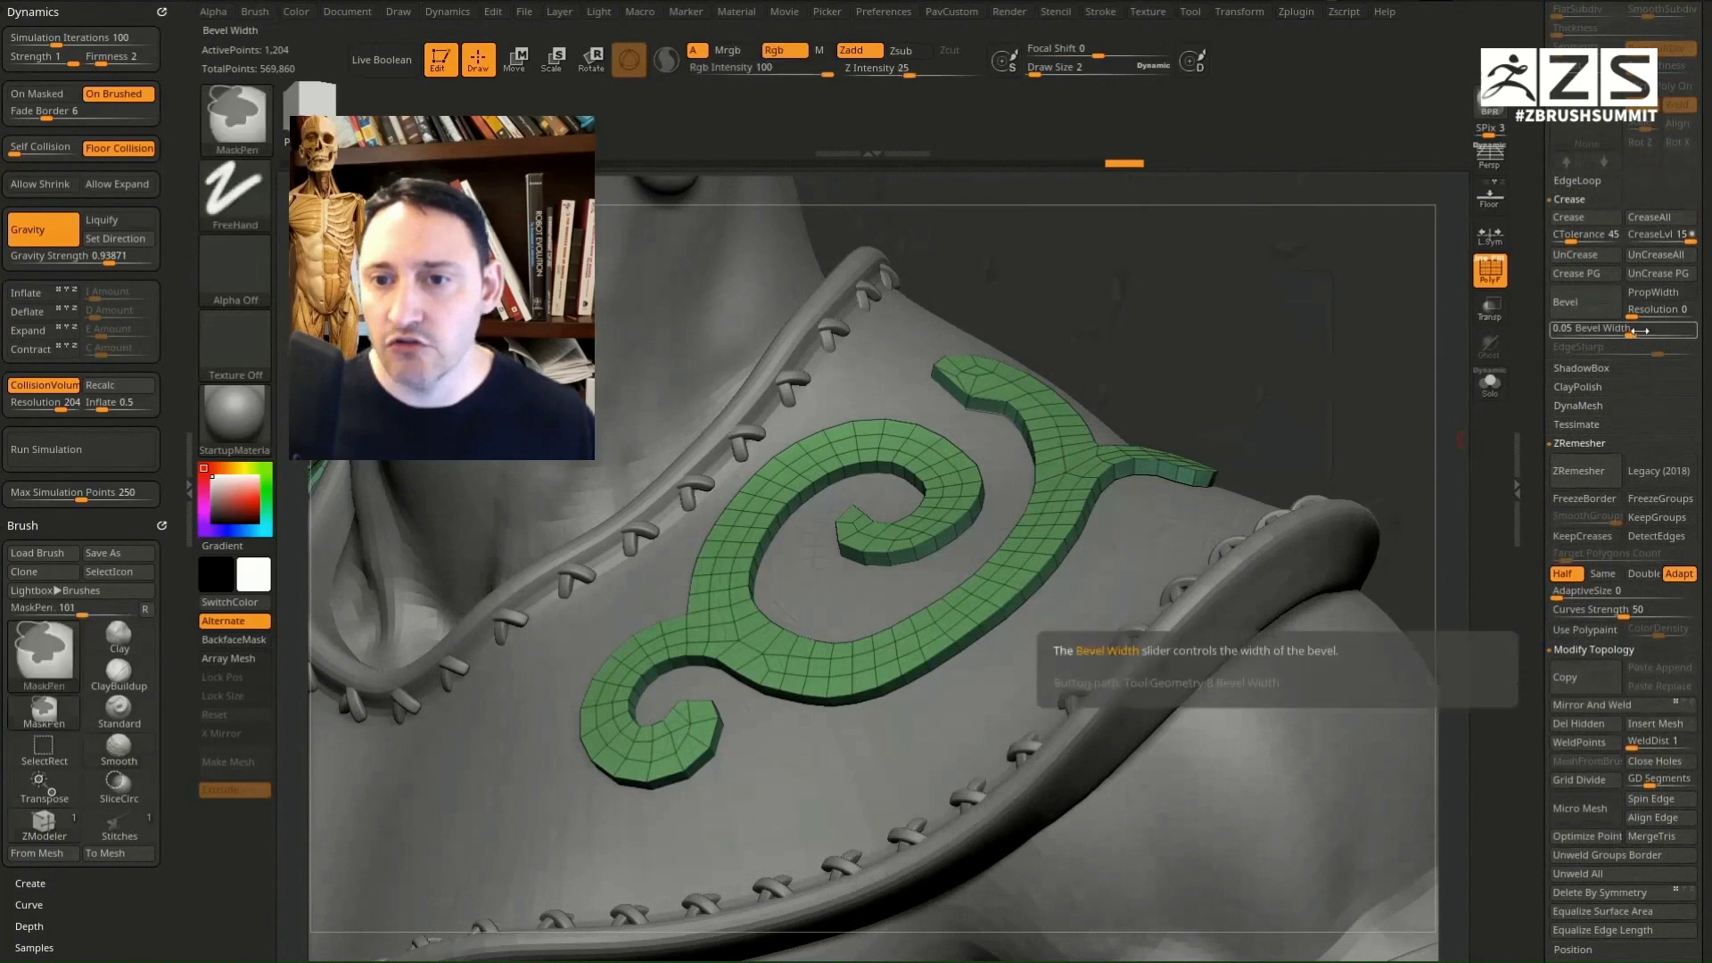
left_click_drag(1649, 334, 1615, 334, "ctrl")
mouse_move(1417, 420)
left_mouse_down()
mouse_move(1342, 405)
mouse_move(1288, 363)
mouse_move(1357, 392)
left_mouse_up()
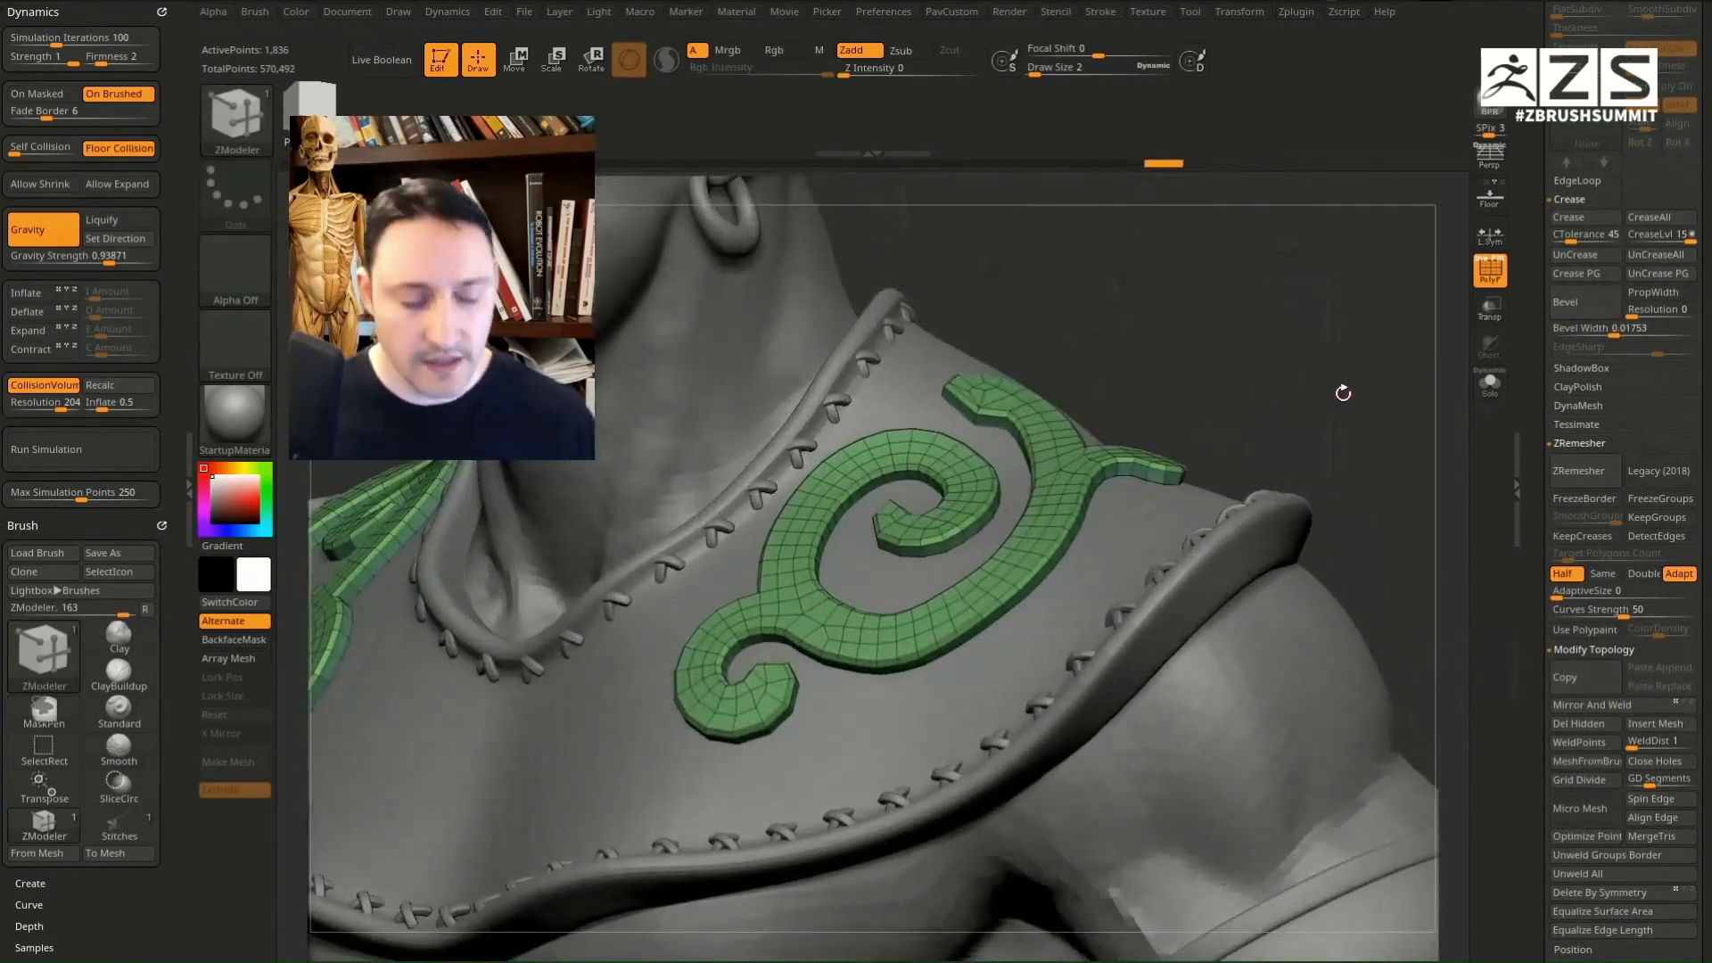
left_click(1501, 287)
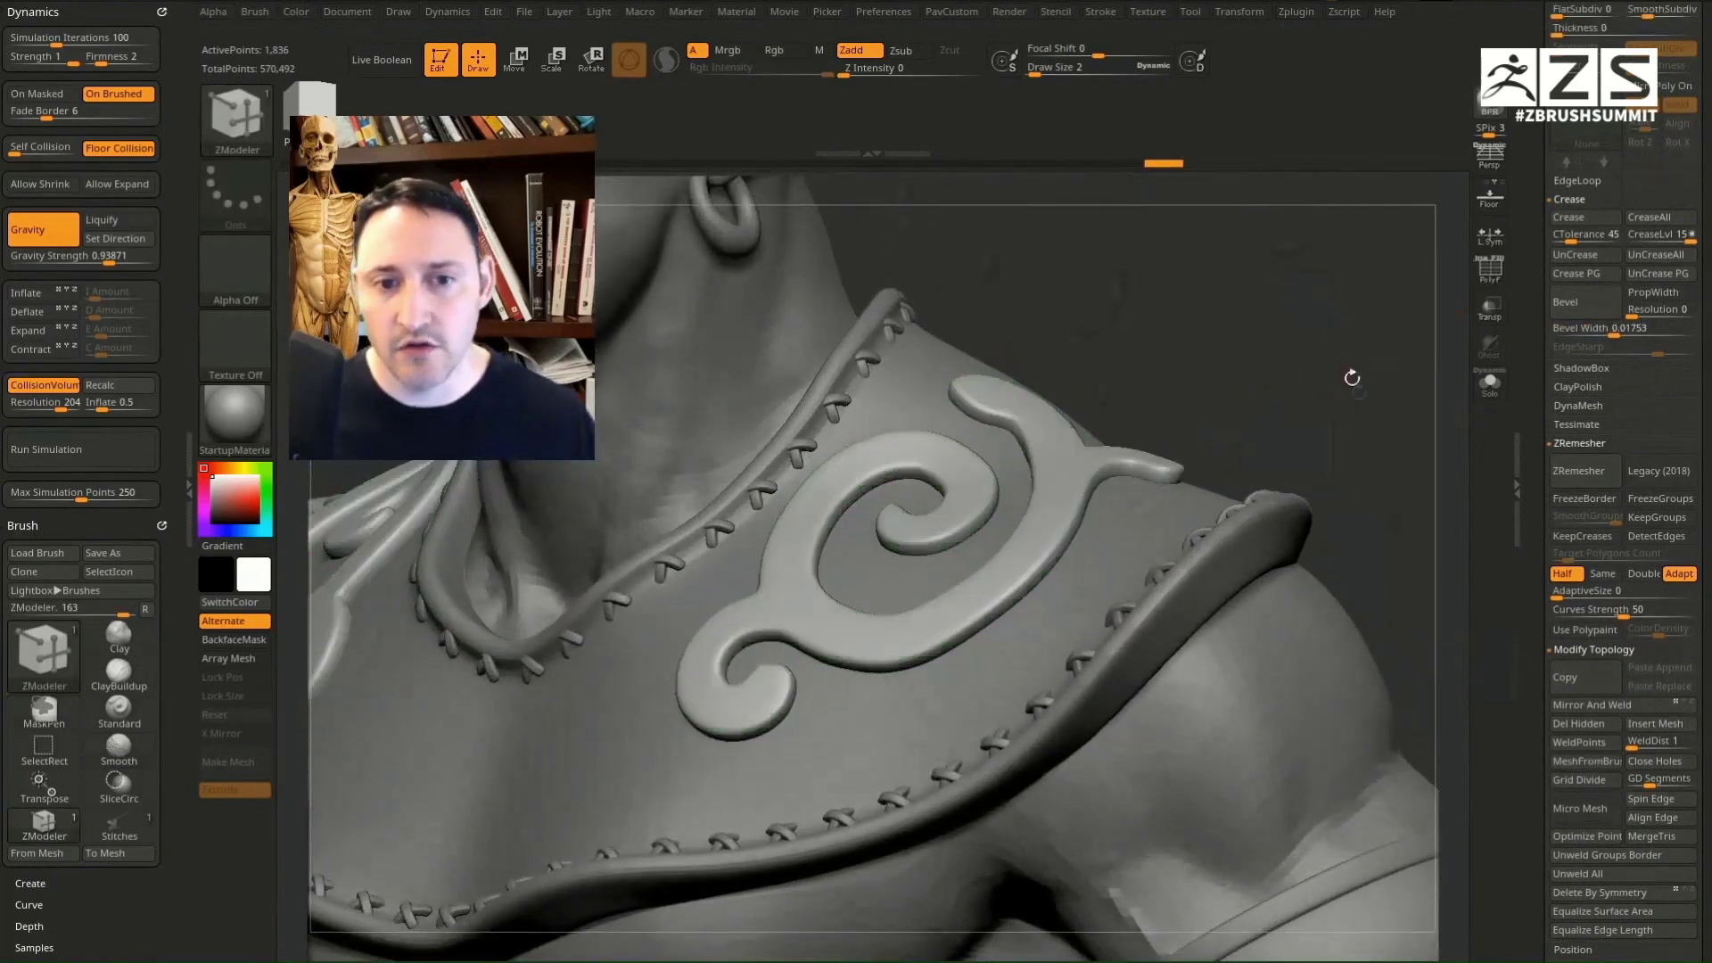
mouse_move(1348, 374)
left_mouse_down()
mouse_move(1186, 486)
mouse_move(1084, 526)
left_mouse_up()
Step: Make the collar beneath the ornament the active subtool and set its dynamic SmoothSubdiv to 3
key("s")
left_click(1115, 551, "alt")
left_click(1084, 526, "alt")
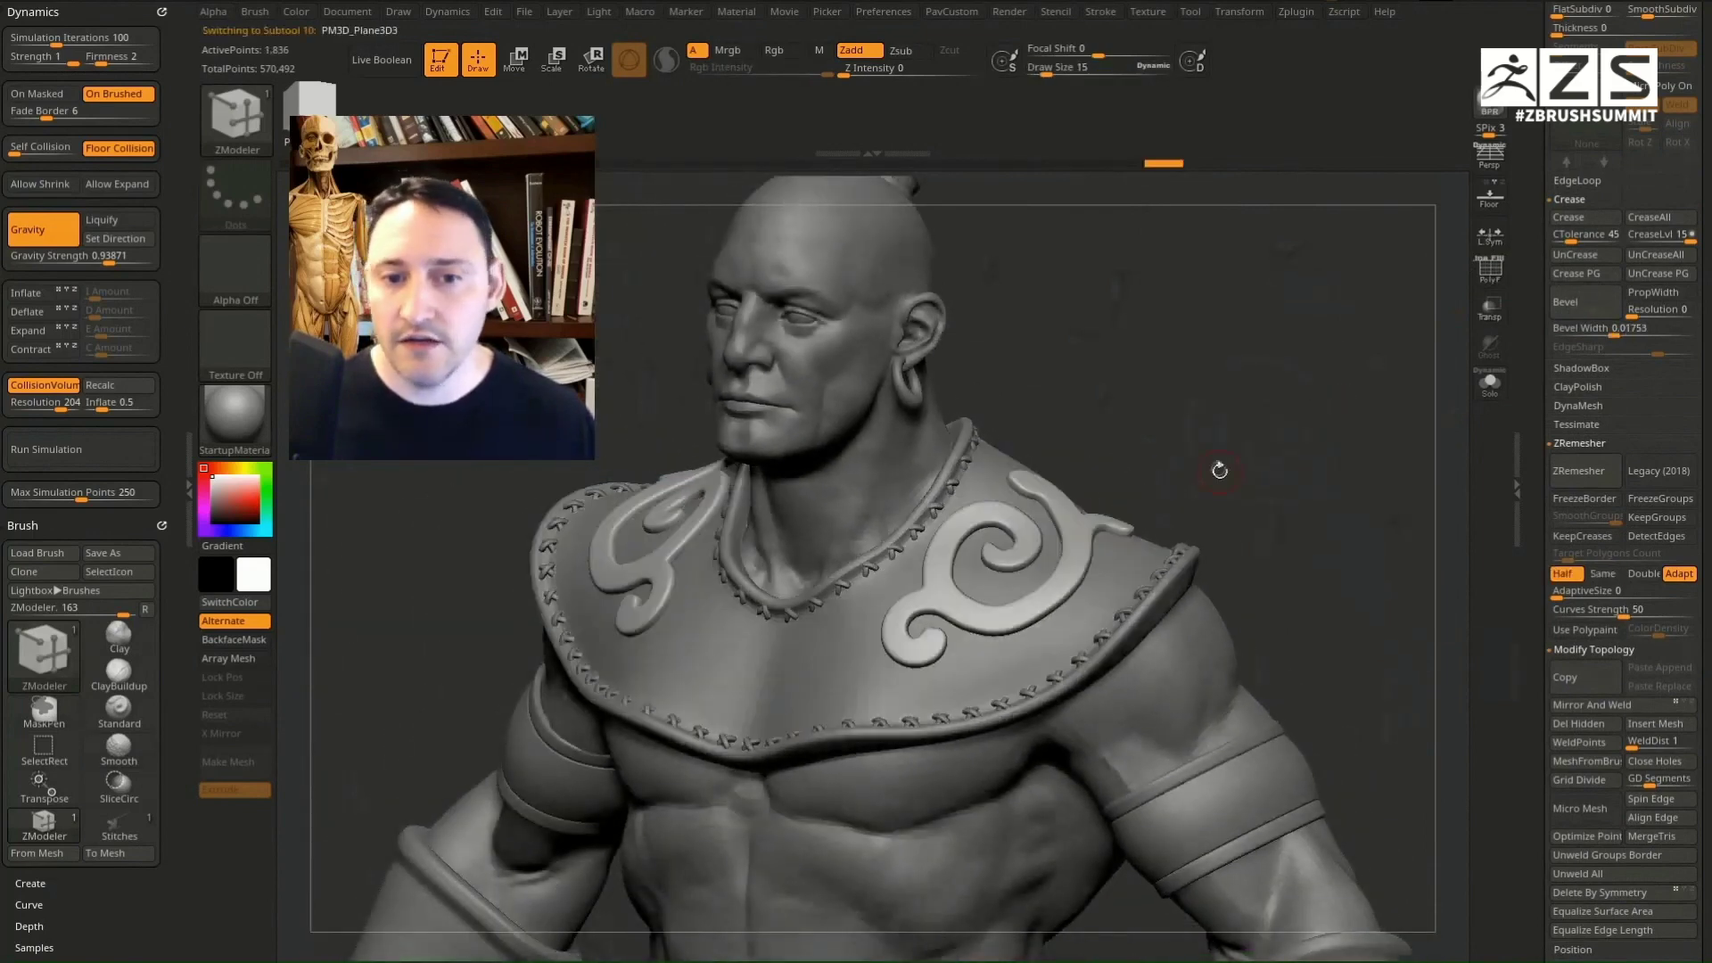
left_click(1136, 559, "alt")
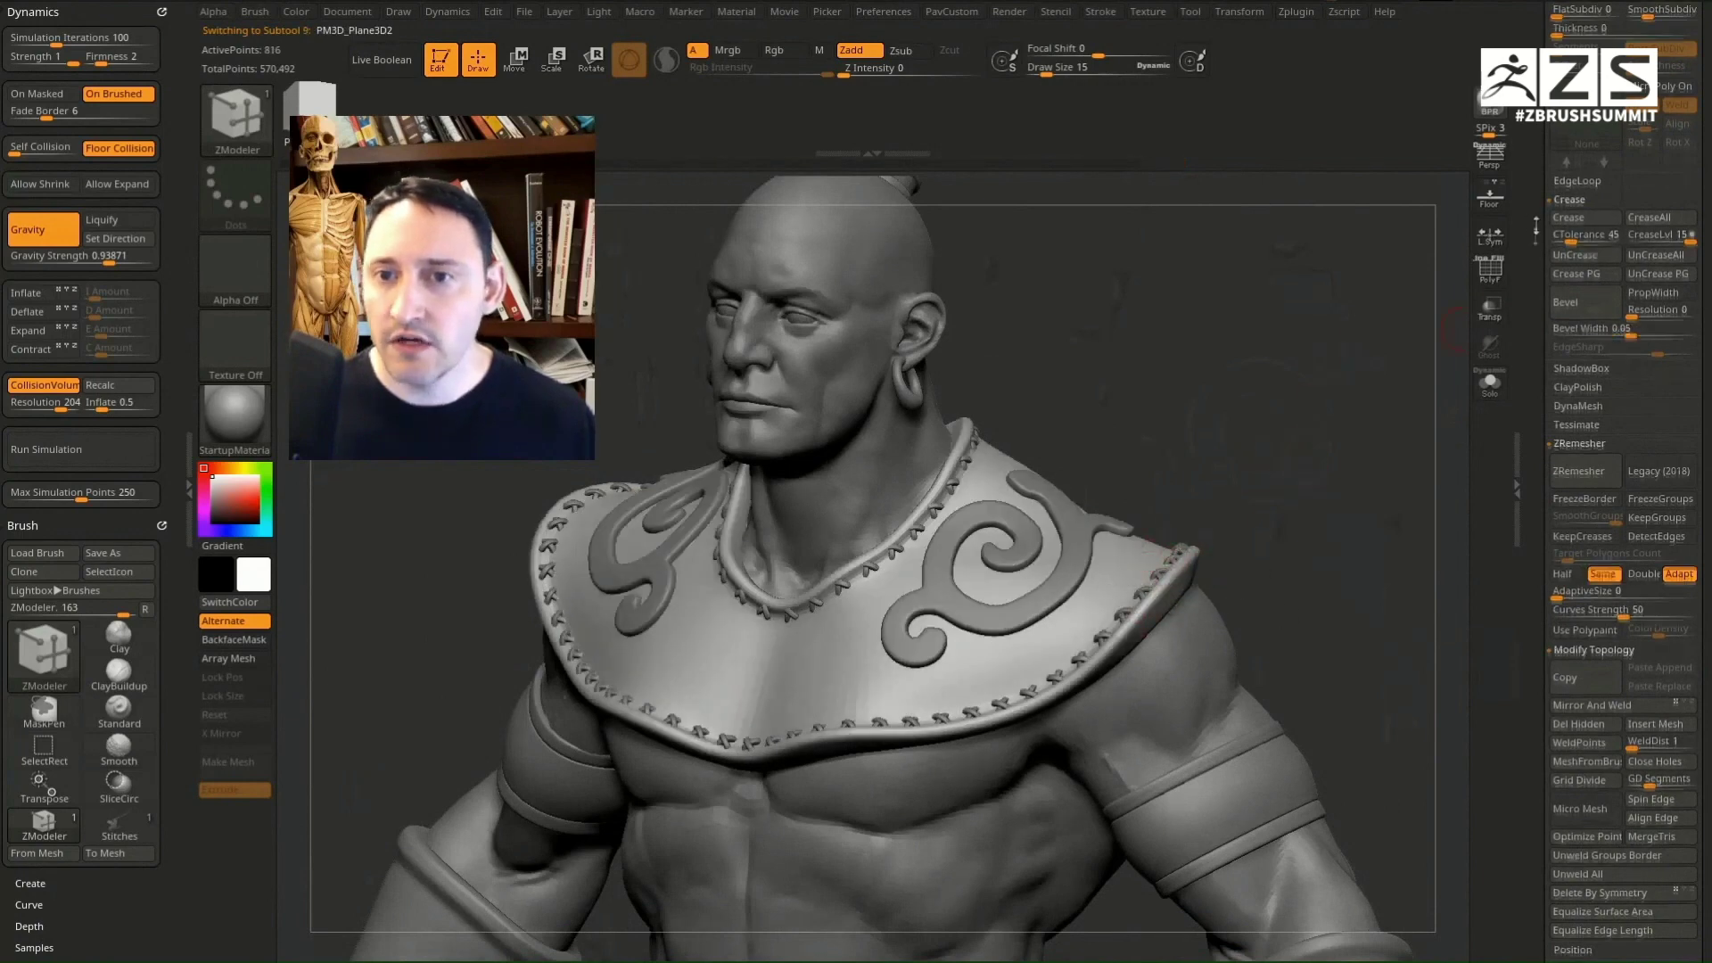
scroll(1605, 268, "up", 5)
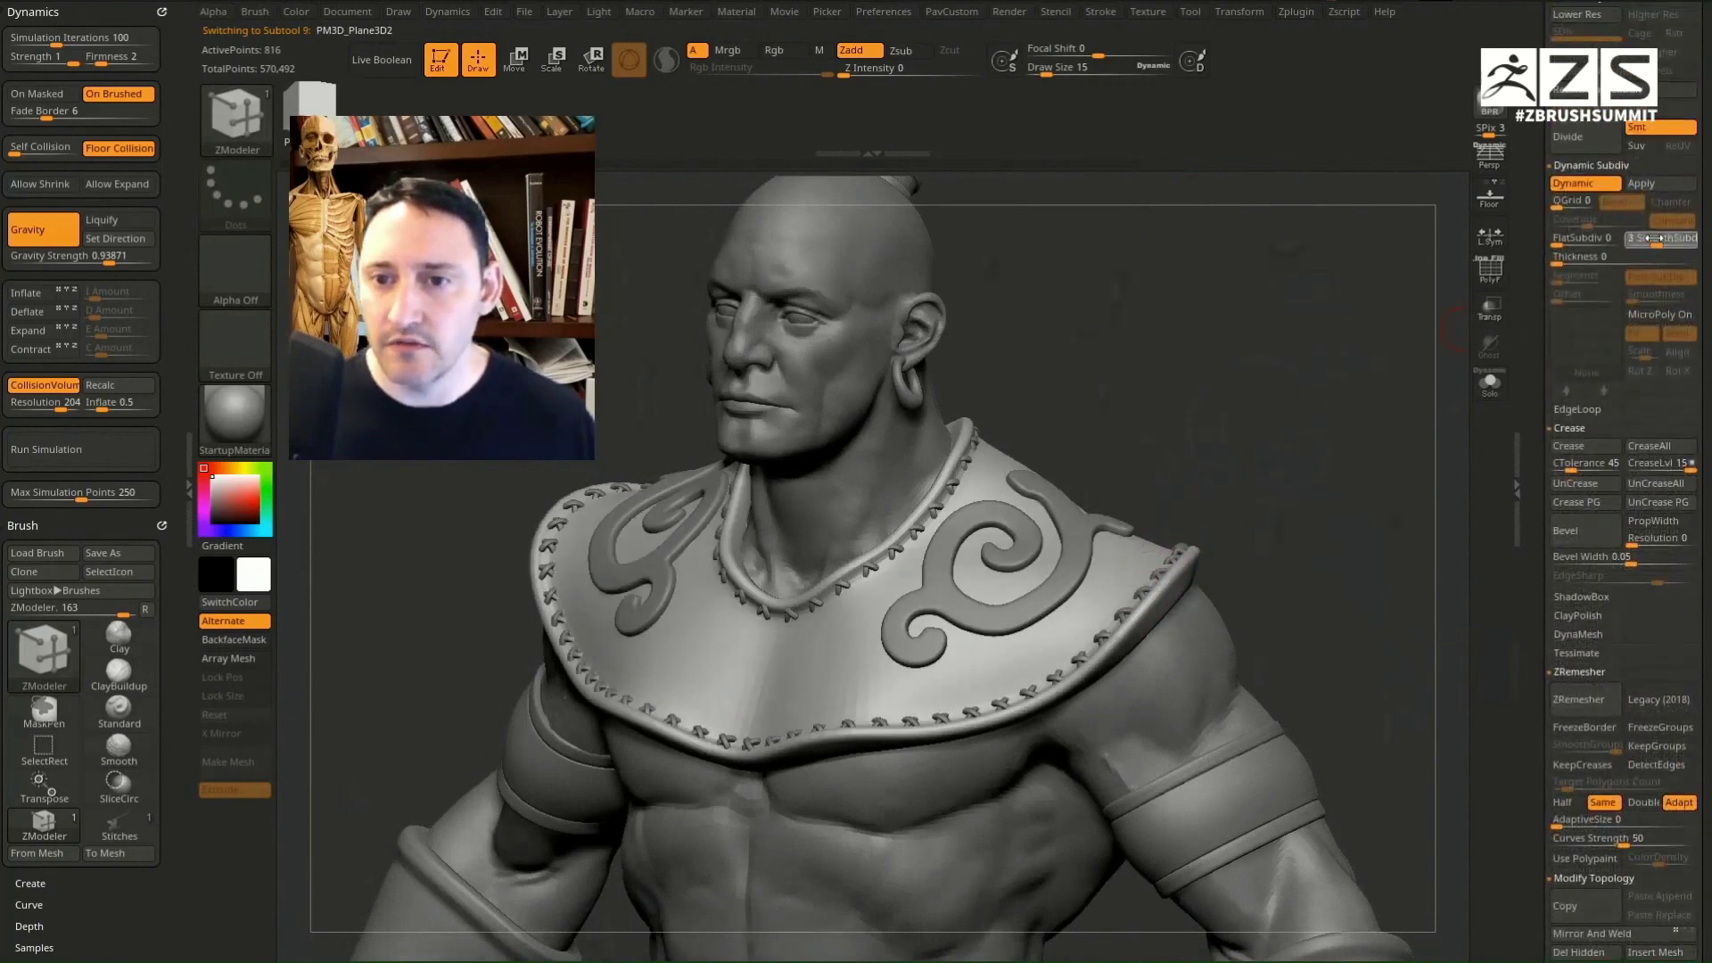
left_click_drag(1654, 238, 1645, 238)
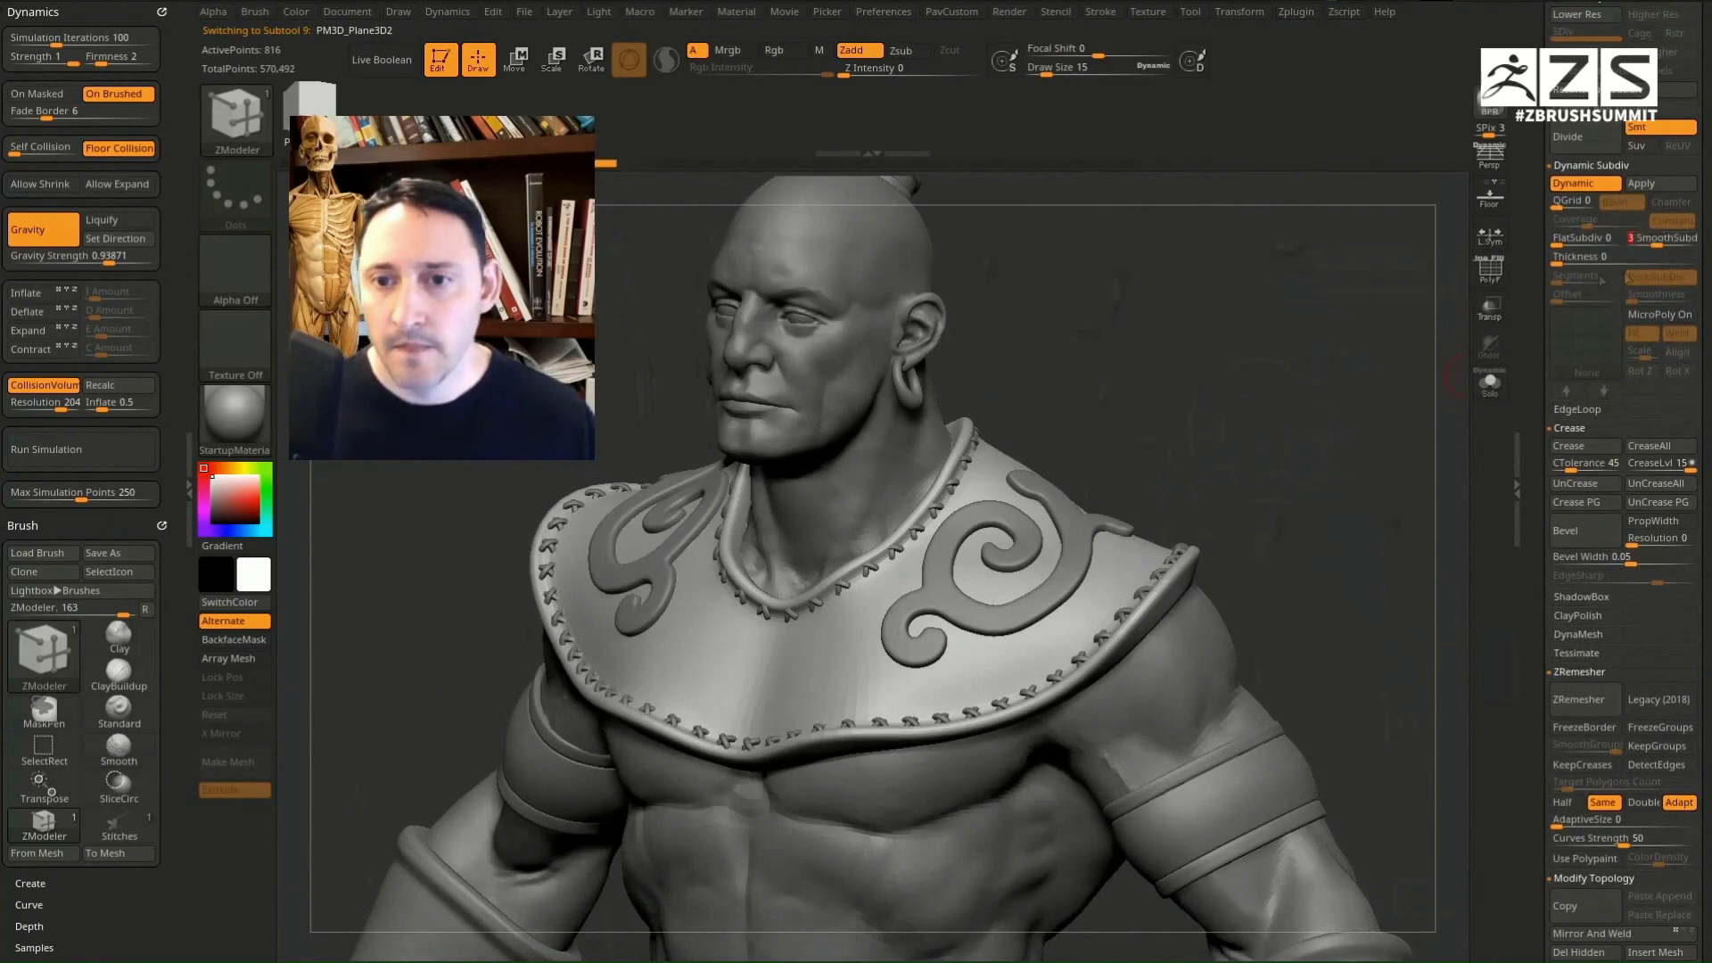
Step: Switch to the Standard brush with the collar subtool active
key("s")
key("b")
key("s")
key("t")
left_click_drag(1329, 459, 1311, 424, "alt")
mouse_move(1310, 423)
left_mouse_down("shift")
mouse_move(1361, 429)
mouse_move(1357, 501)
left_mouse_up("shift")
Step: Make all of the character's subtools visible and review the ornamented collar on the complete figure
scroll(1533, 406, "up", 10)
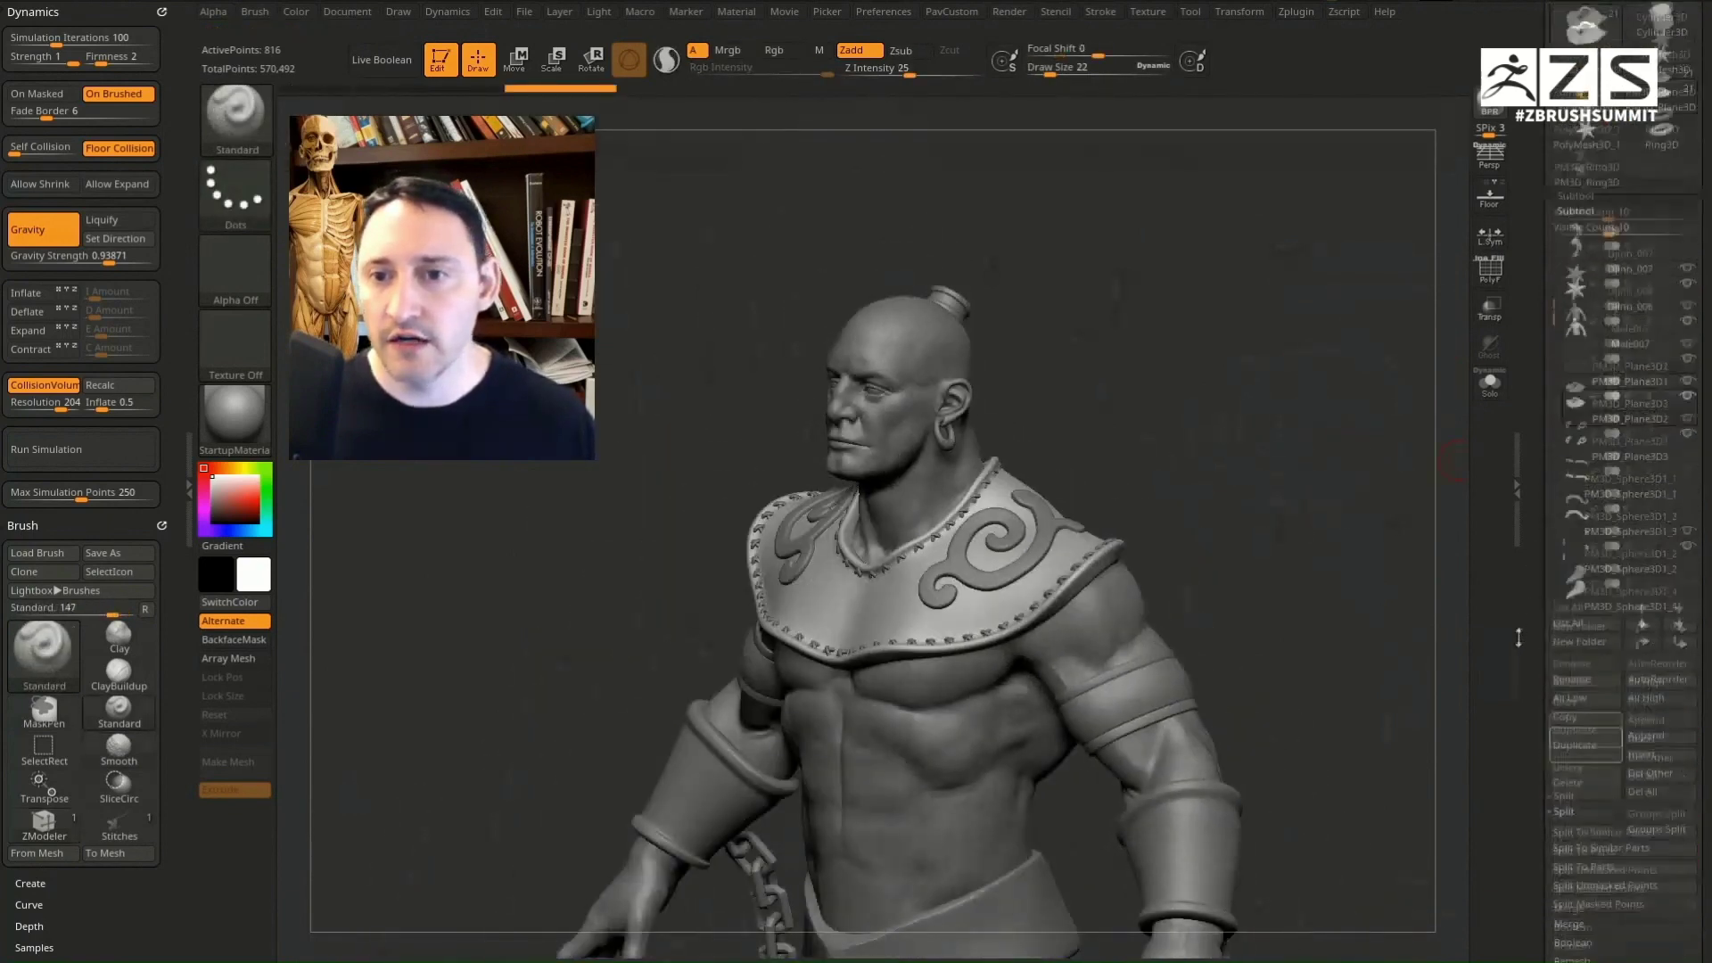
key("shift")
left_click(1688, 390, "shift")
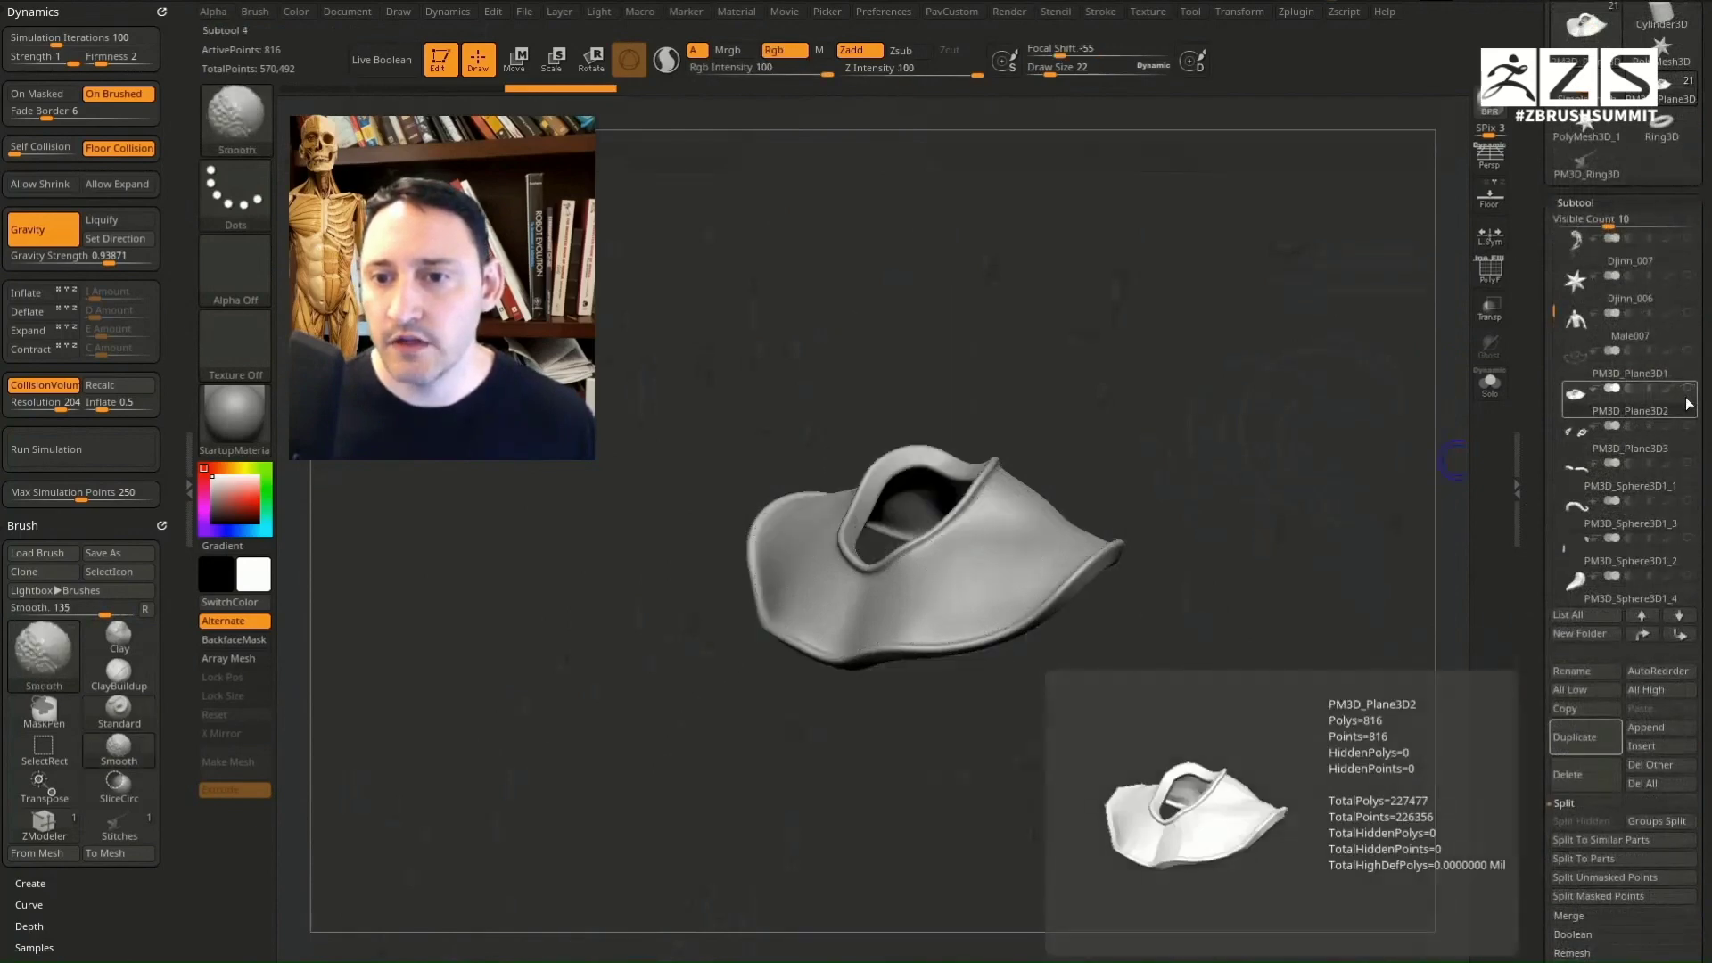
left_click(1688, 392, "shift")
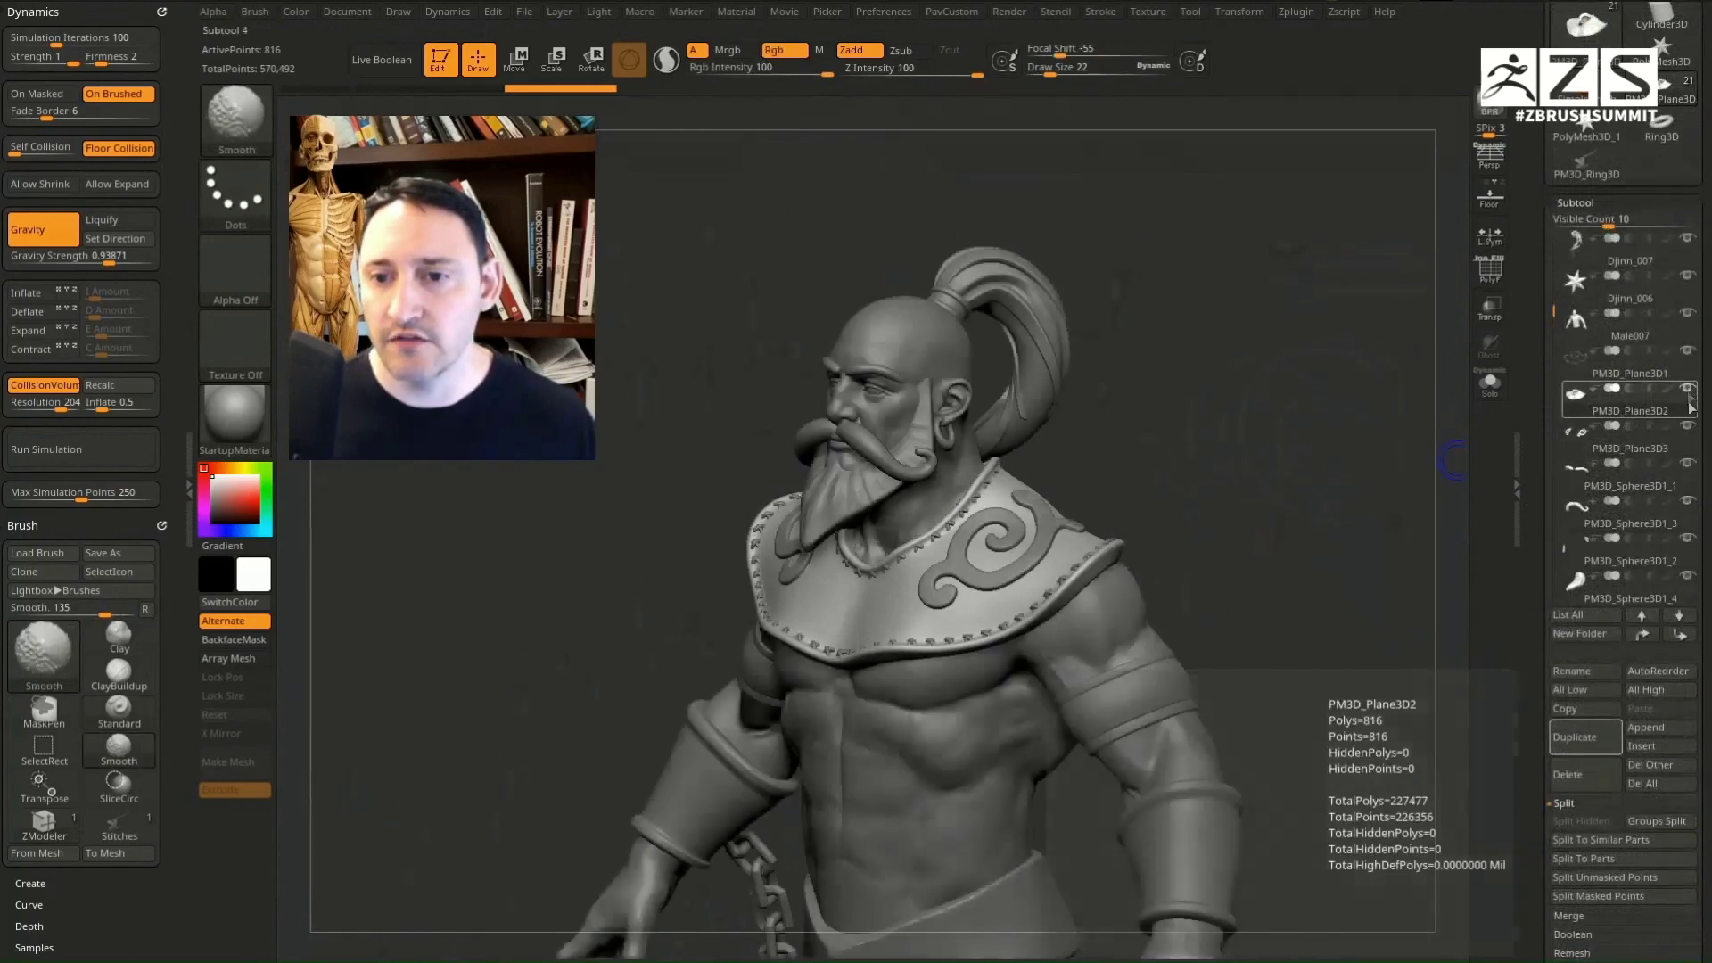
mouse_move(1377, 486)
left_mouse_down()
mouse_move(1373, 473)
mouse_move(1299, 523)
mouse_move(1303, 497)
mouse_move(1363, 528)
mouse_move(1384, 612)
mouse_move(1290, 547)
mouse_move(955, 484)
left_mouse_up()
key("s")
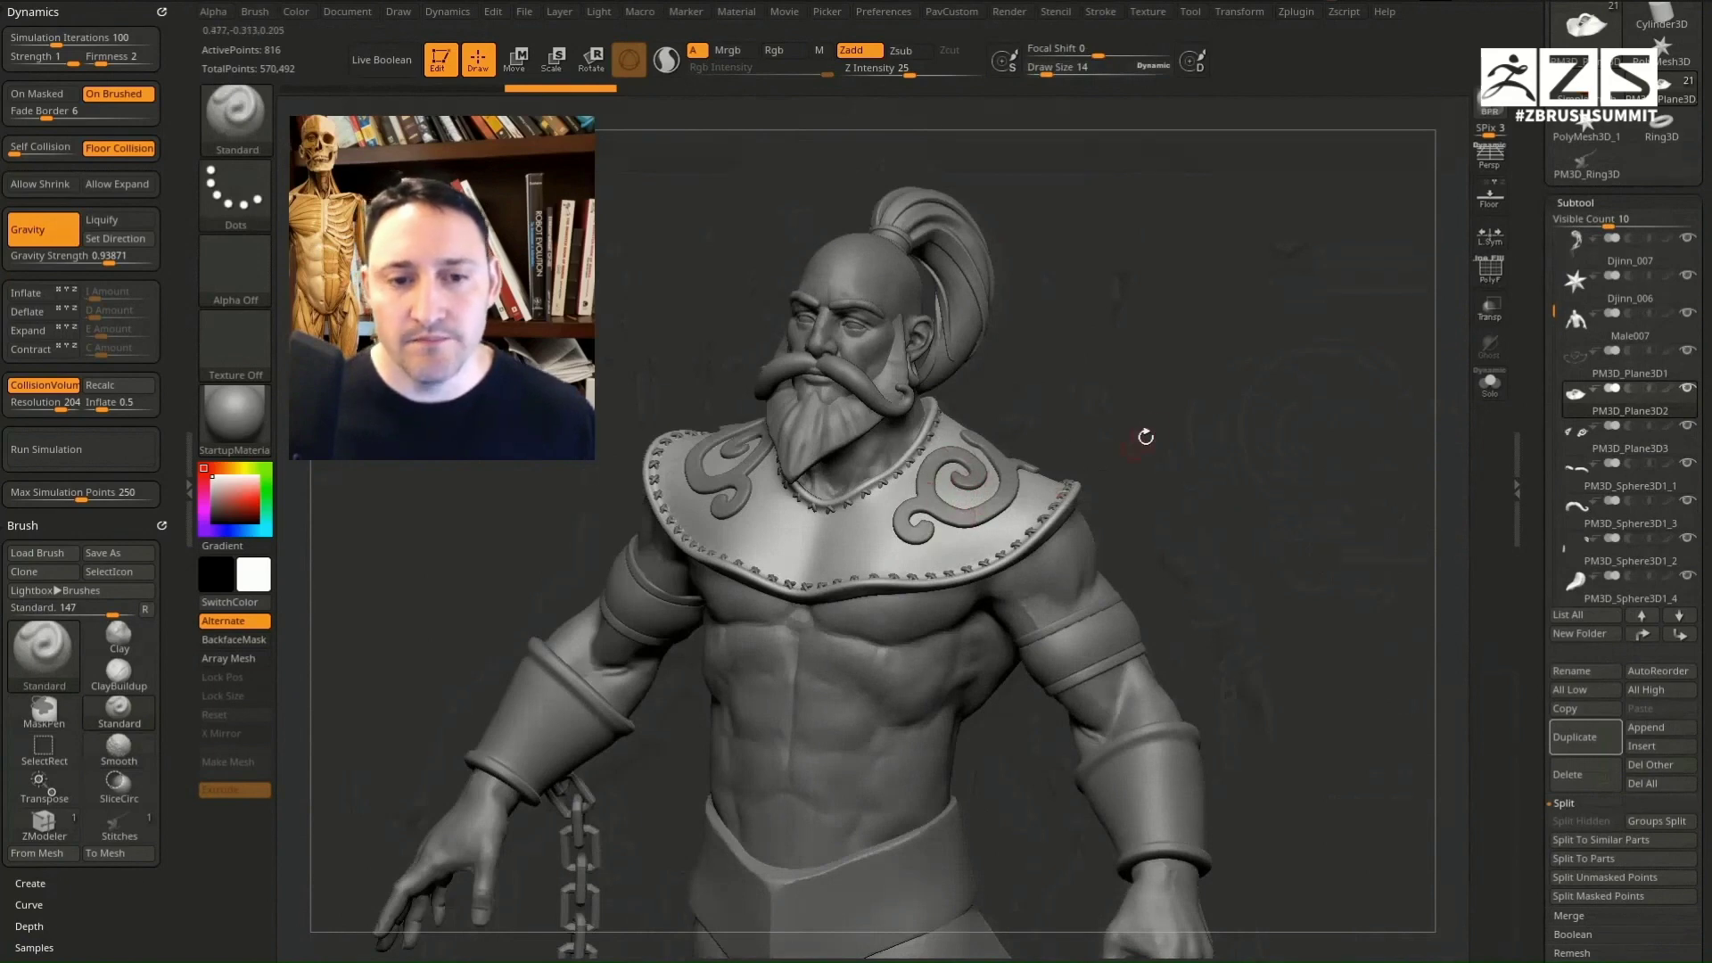
left_click_drag(1146, 437, 1197, 399)
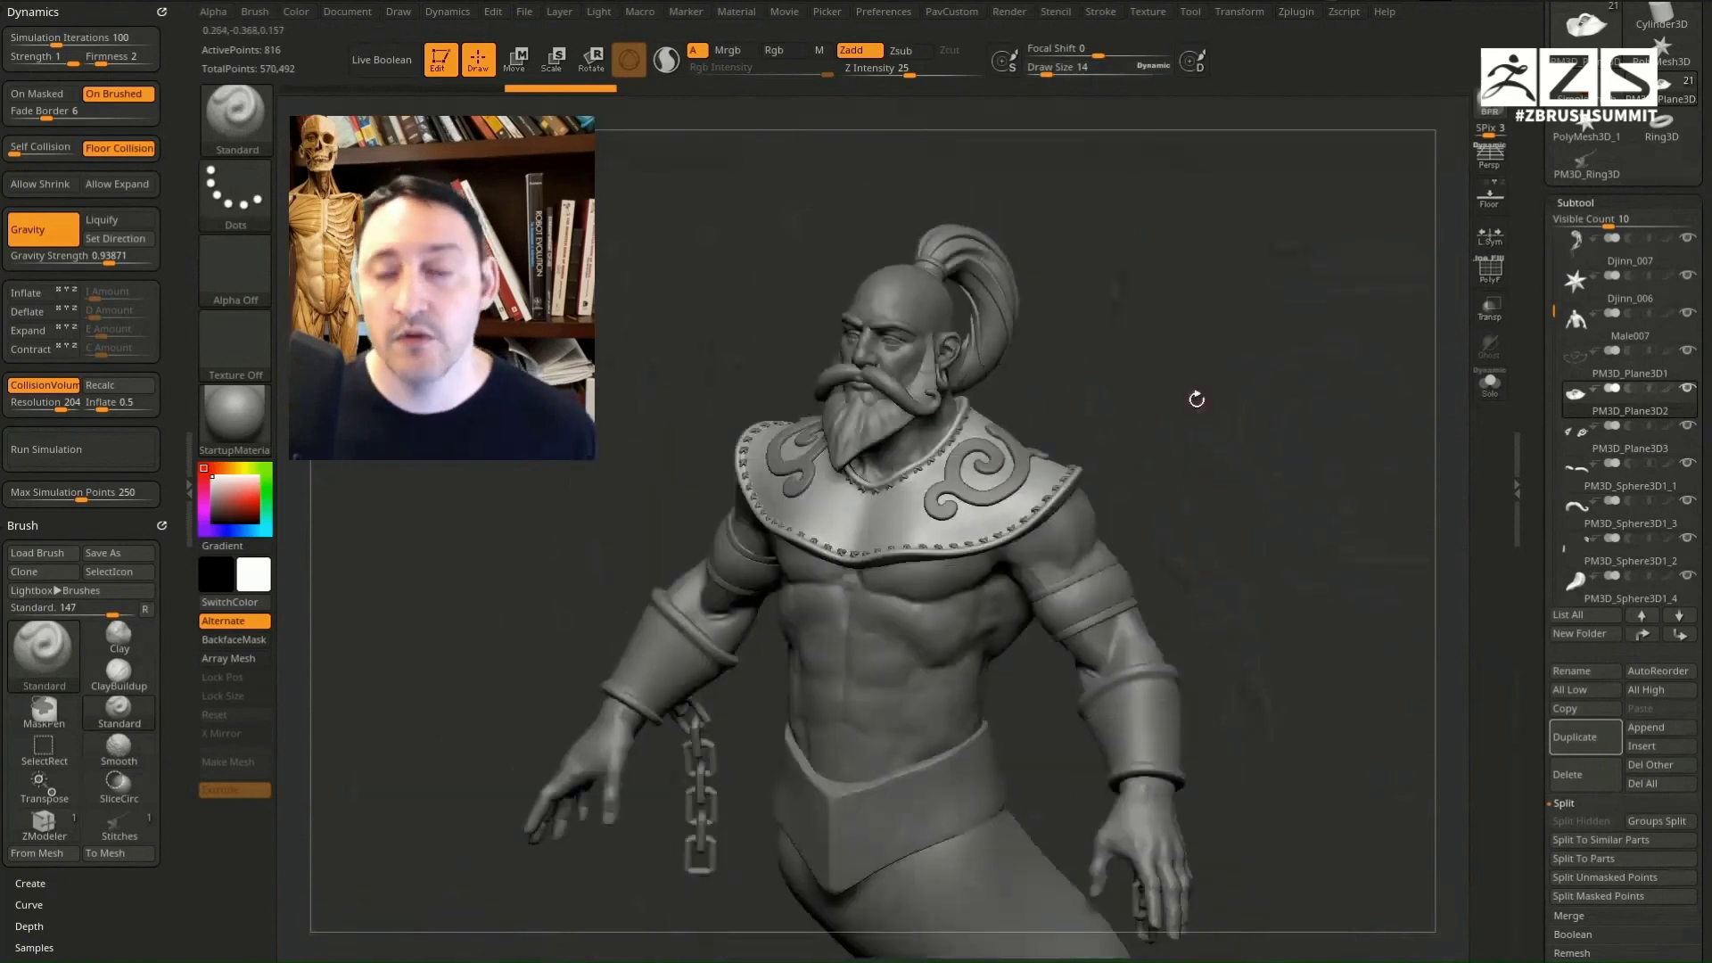
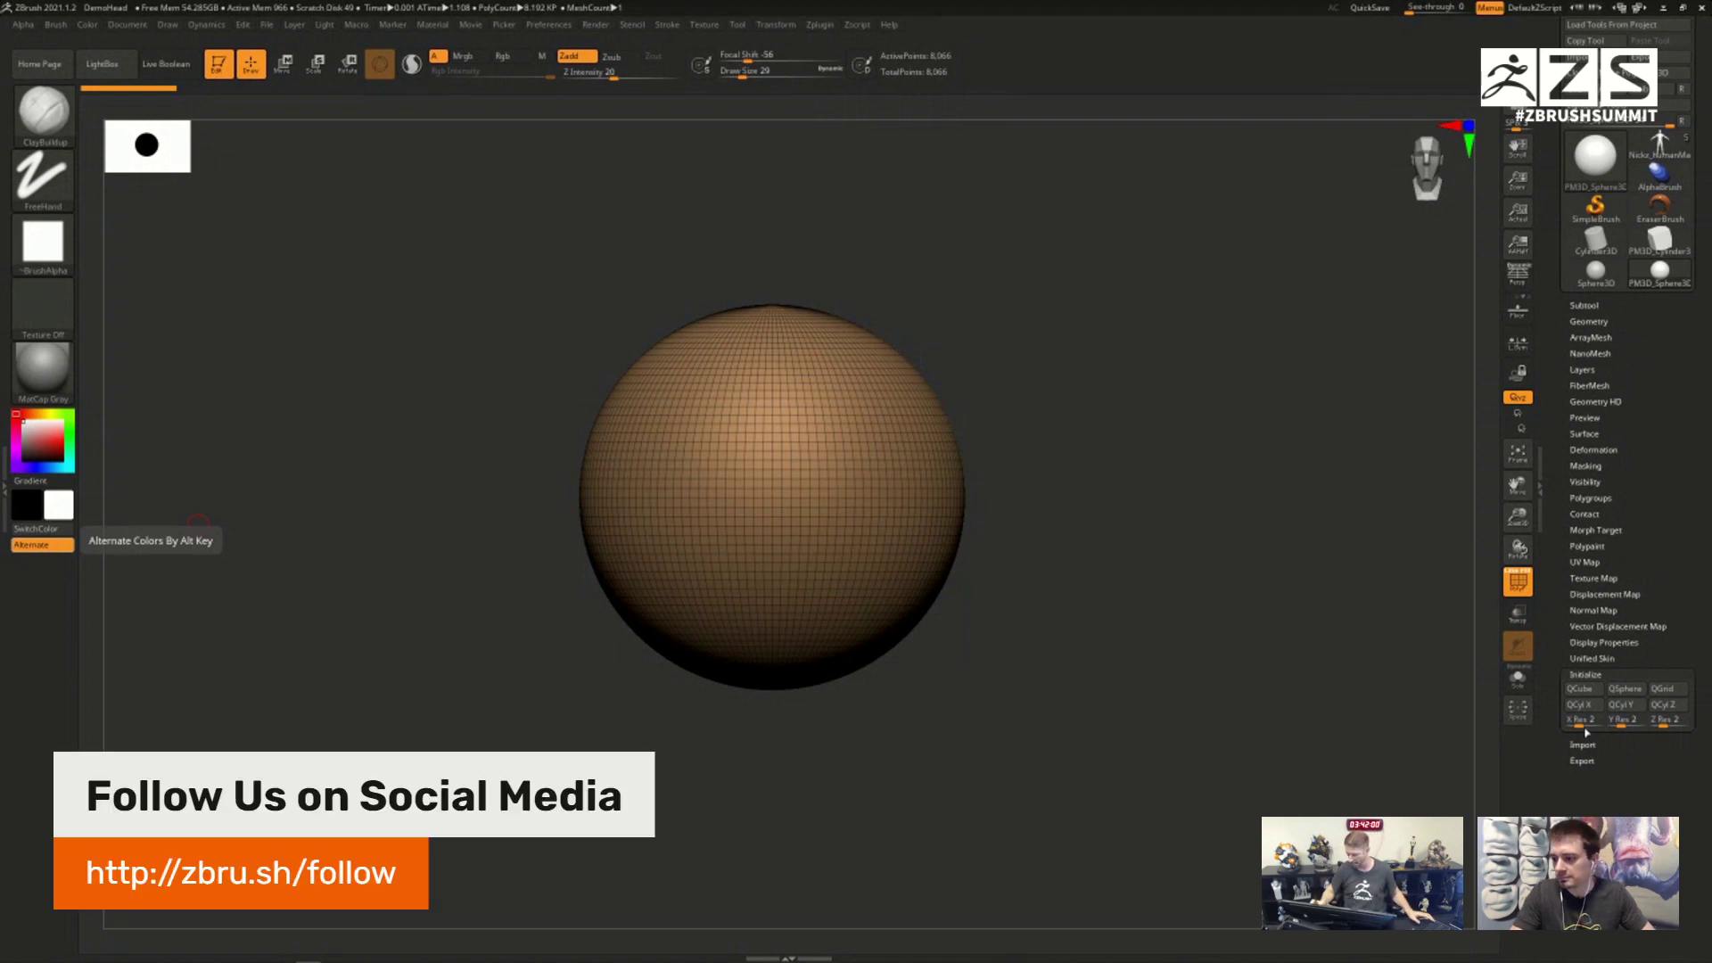
Step: Replace the sphere with a QCube at X, Y and Z resolution 1 and assign it a single polygroup
left_click(1589, 692)
left_click_drag(1012, 664, 1013, 700)
key("ctrl+w")
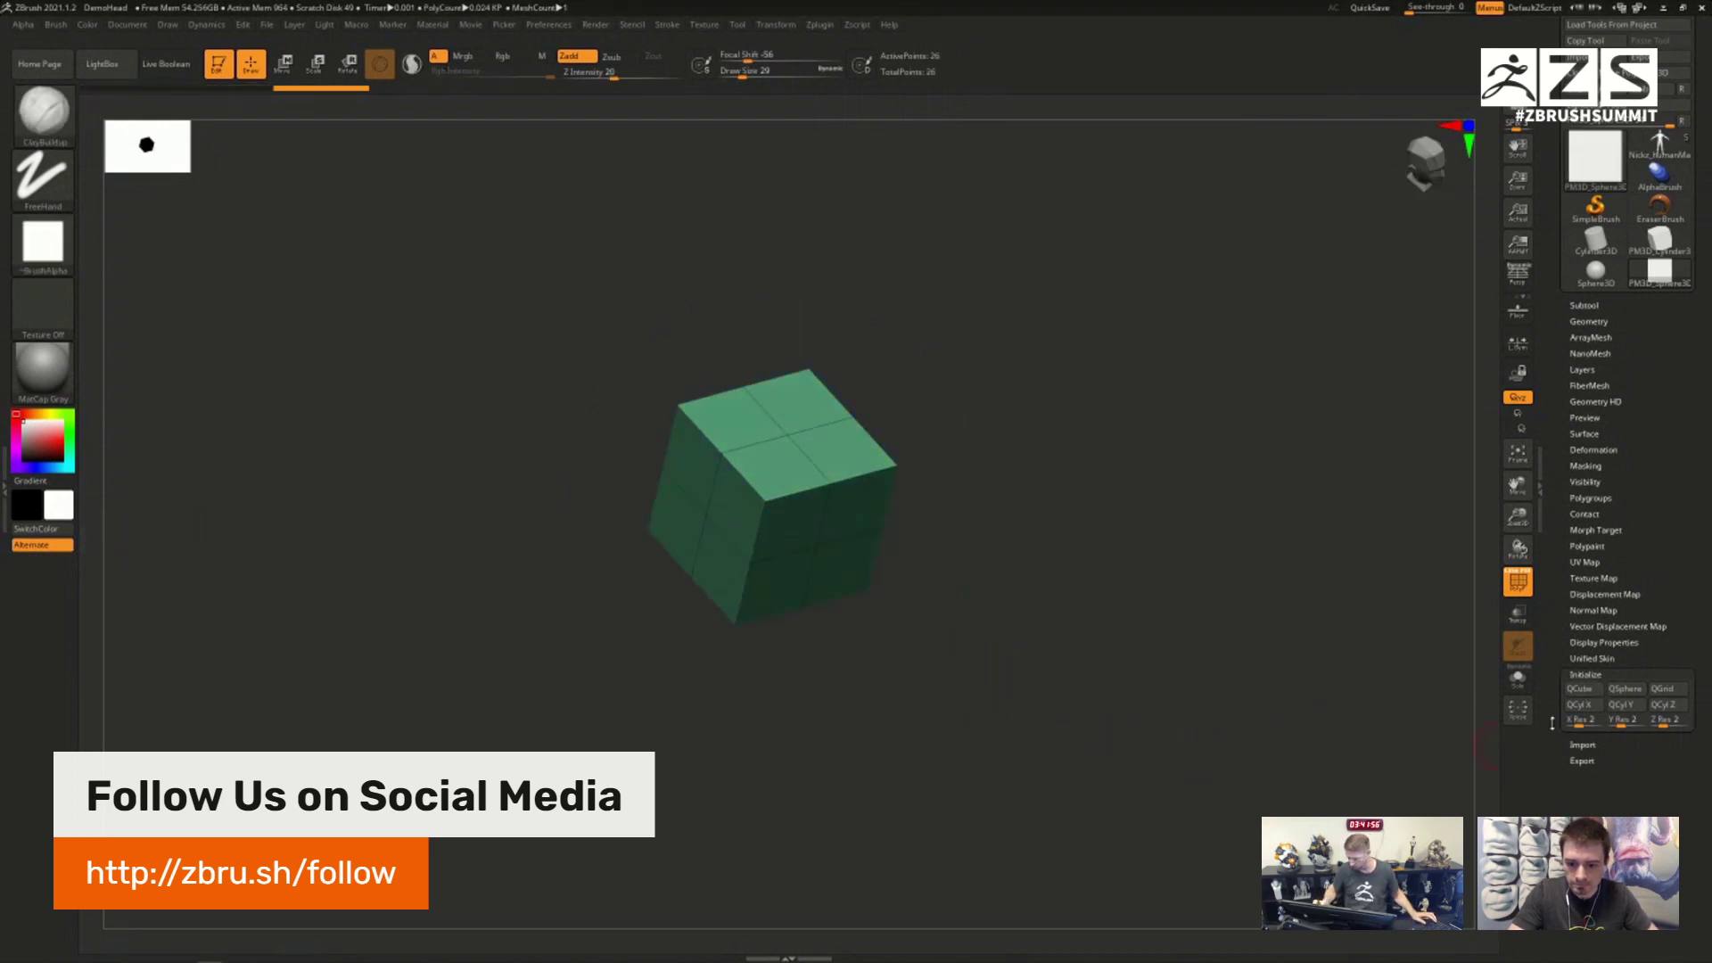
left_click_drag(1582, 720, 1649, 721)
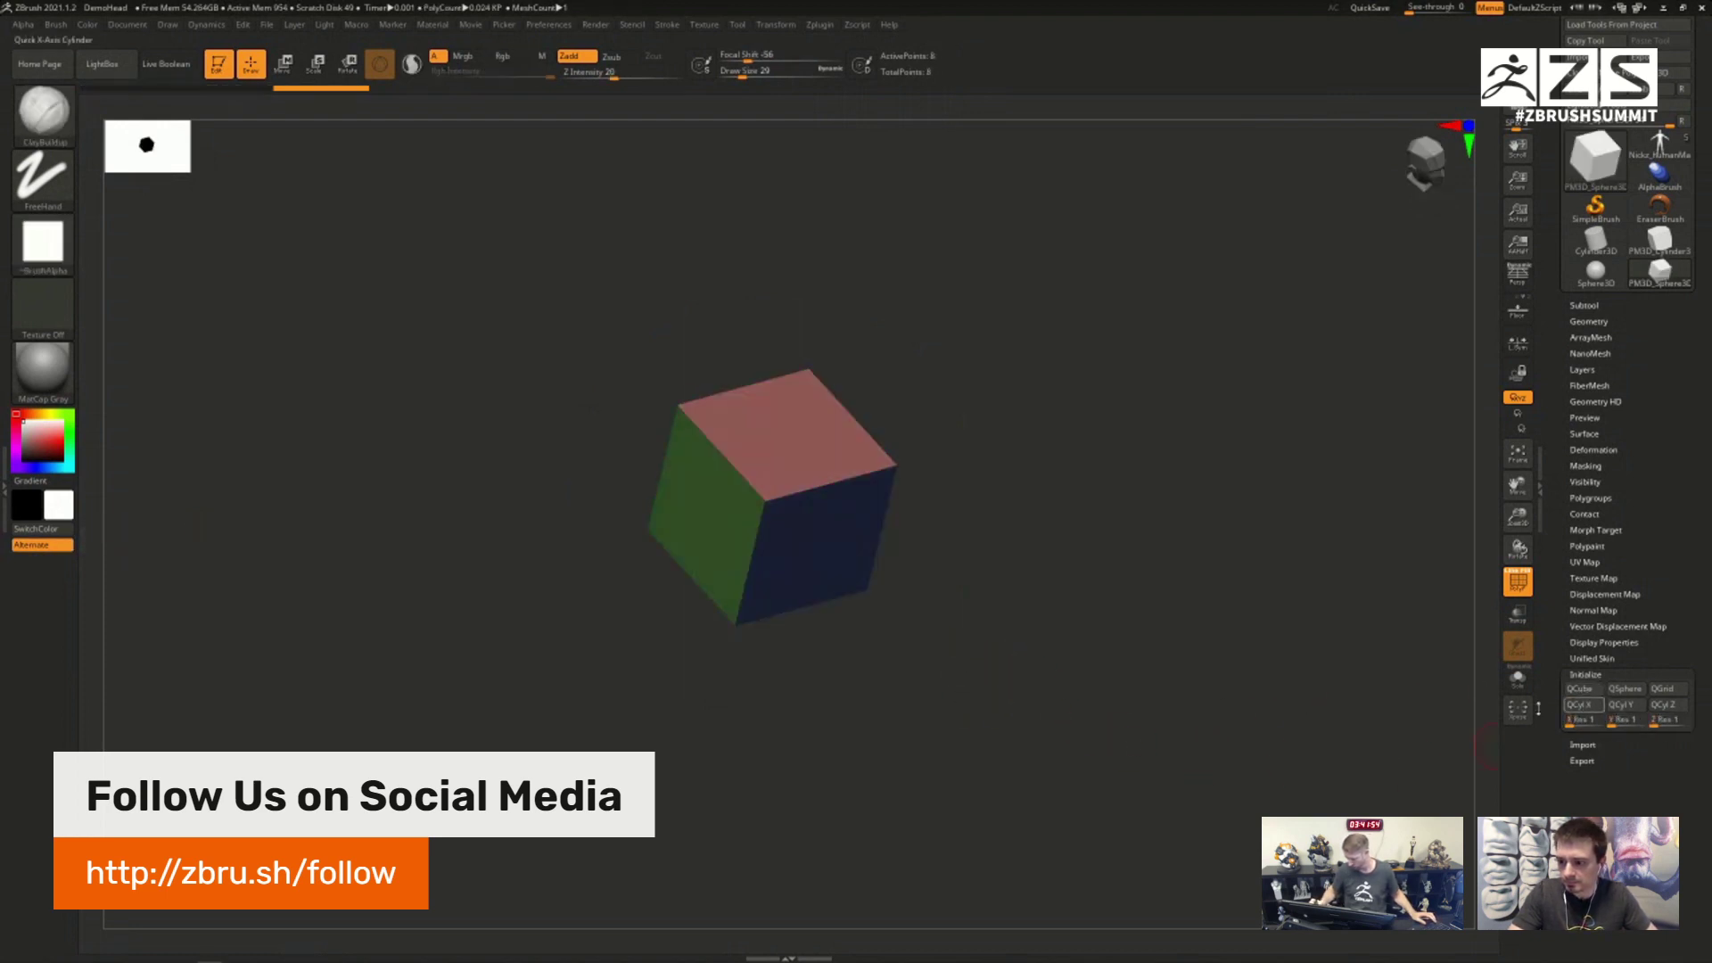
key("f")
key("ctrl+w")
Step: Stretch the cube along its X axis into a long rectangular box
key("w")
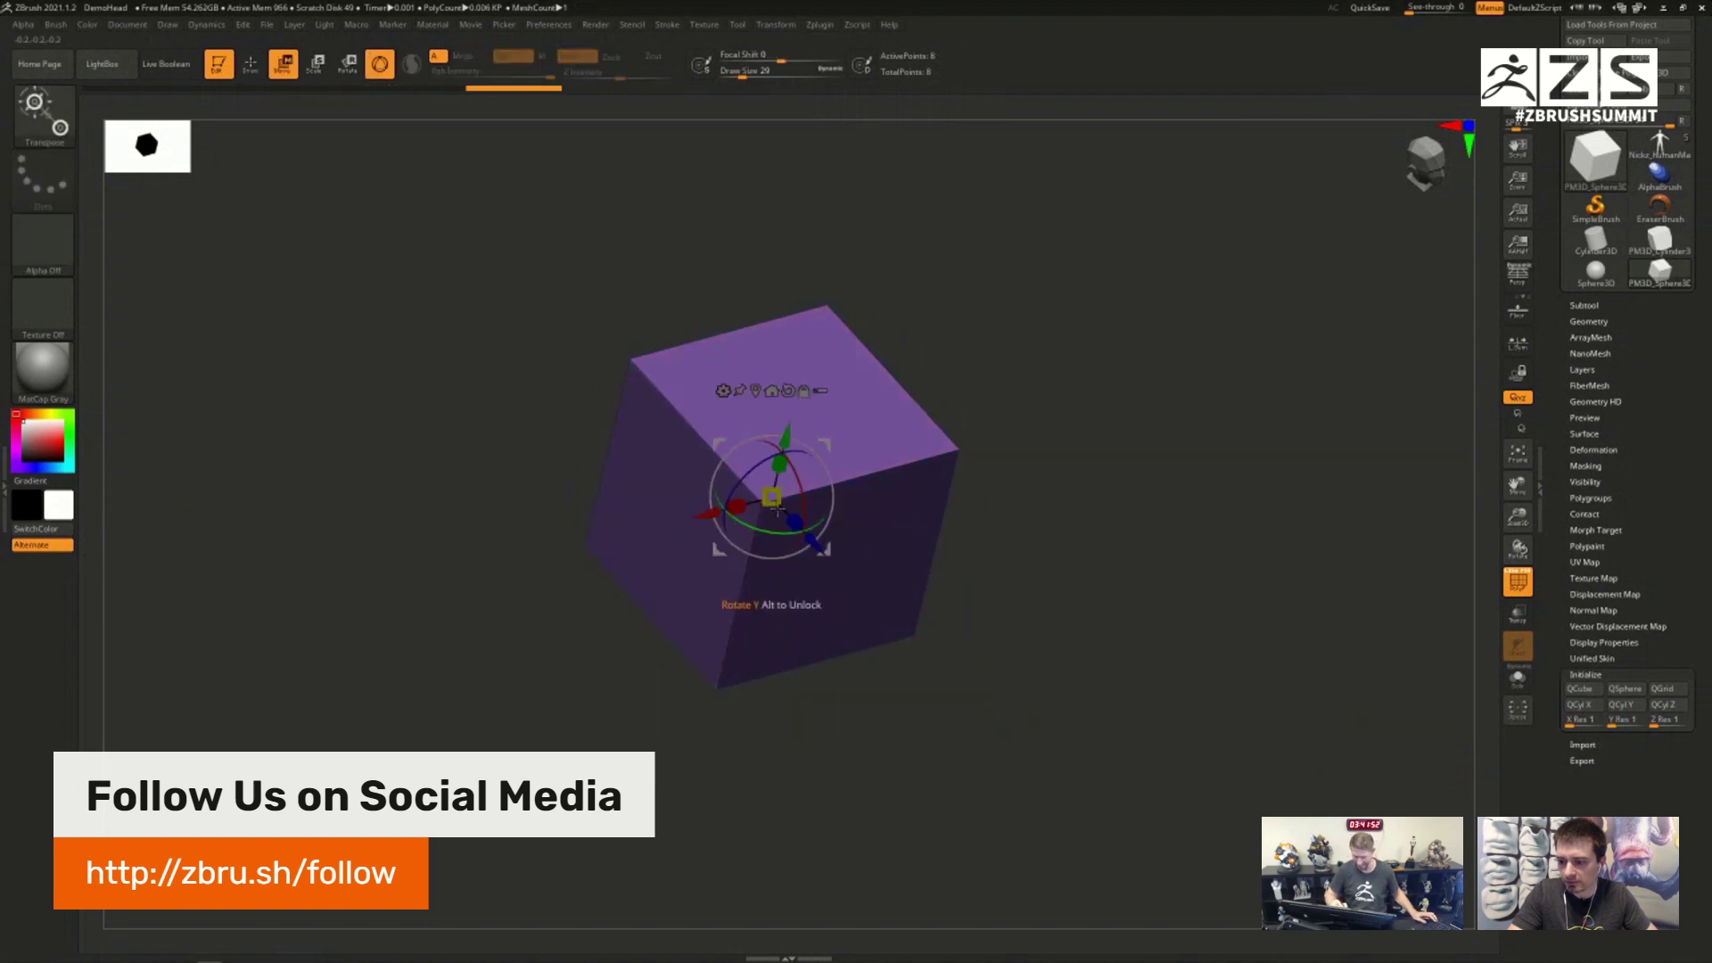
left_click_drag(735, 506, 508, 566)
key("q")
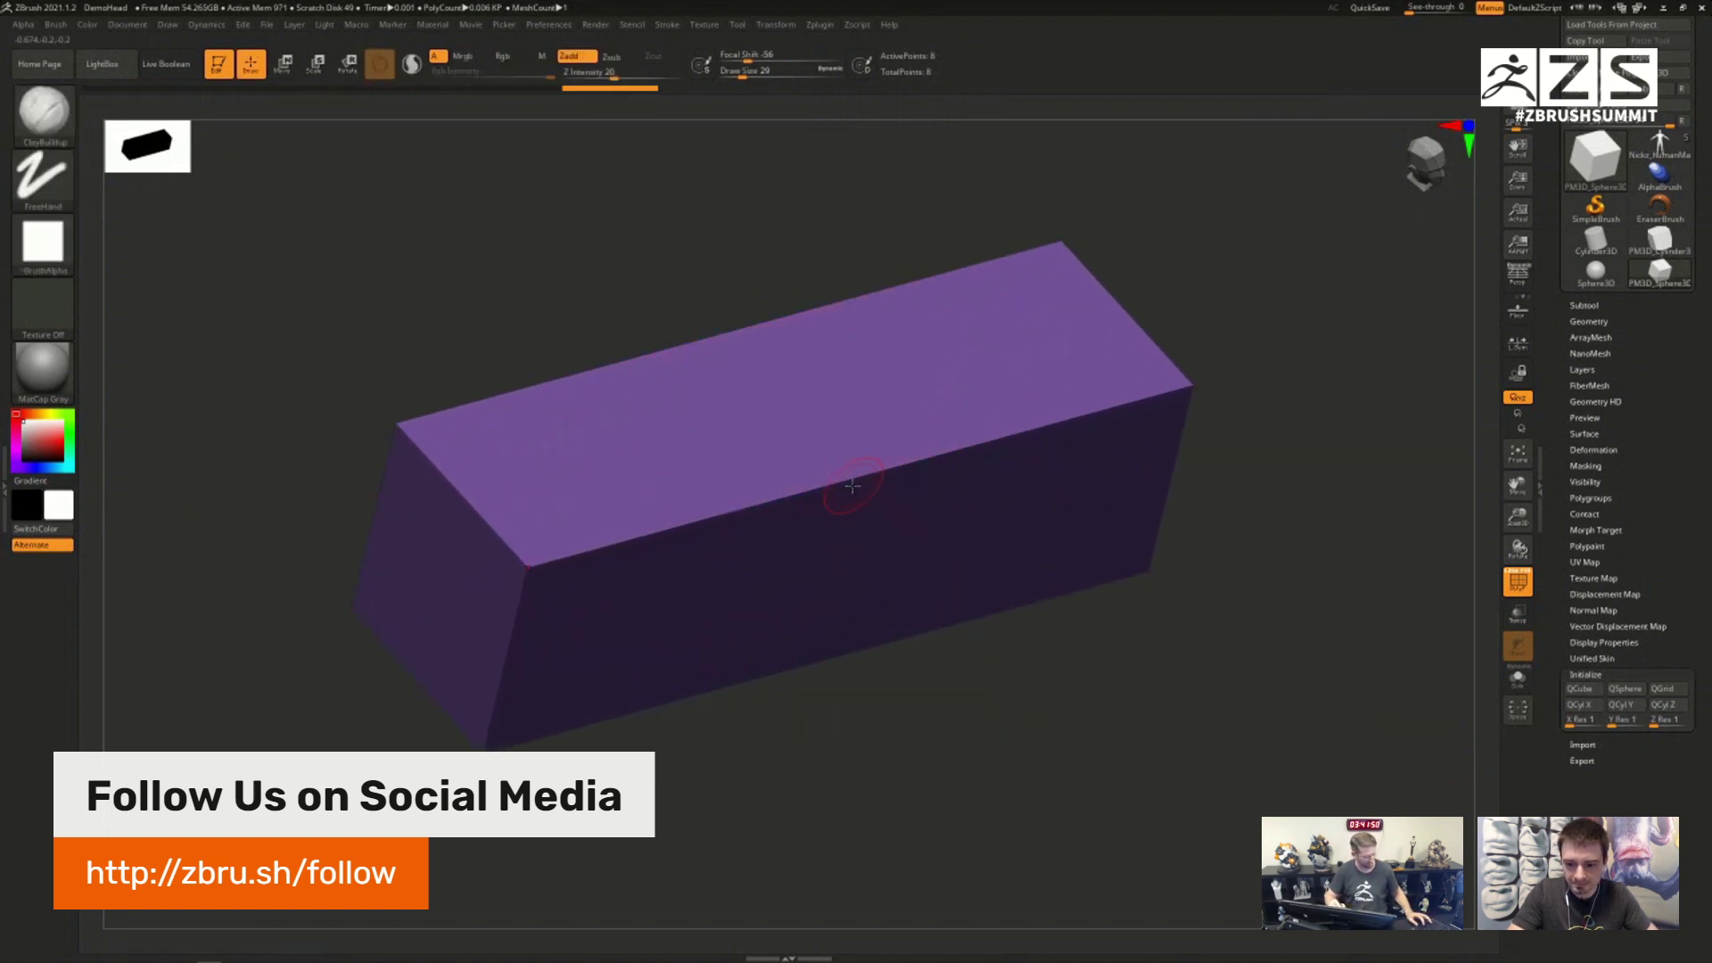
Step: Try ZModeler's Bevel EdgeLoop Complete on the box's long upper edge and undo the bevel
key("b")
key("z")
key("m")
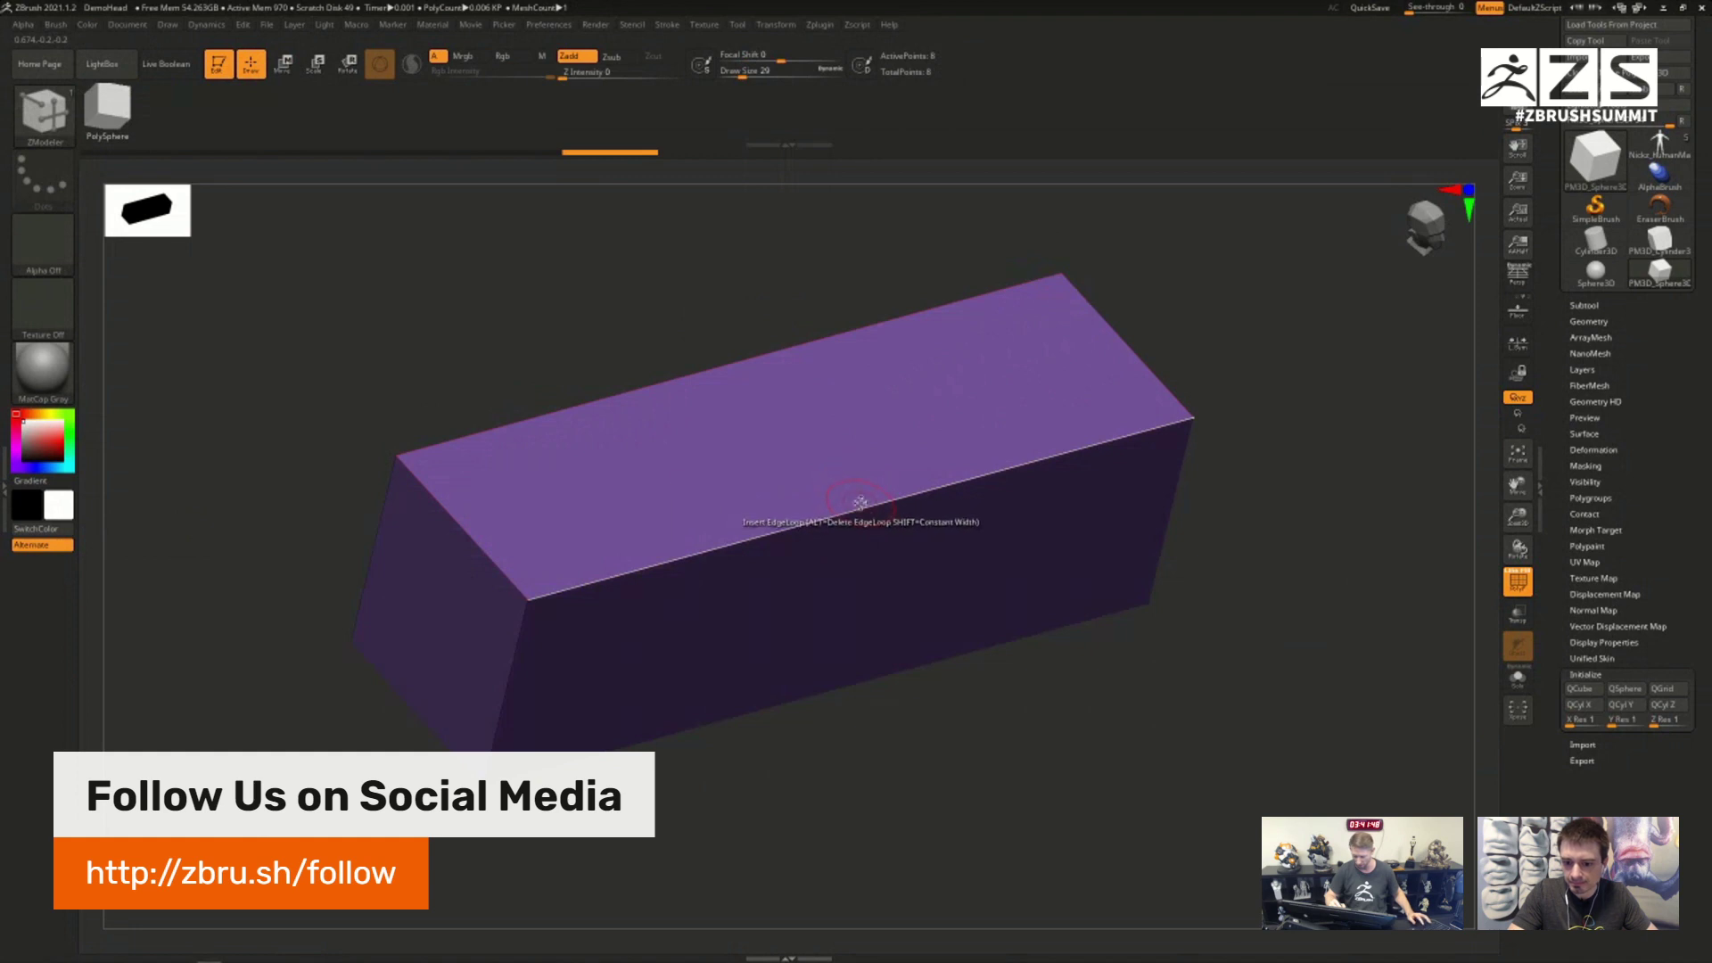
key("space")
left_click(861, 500)
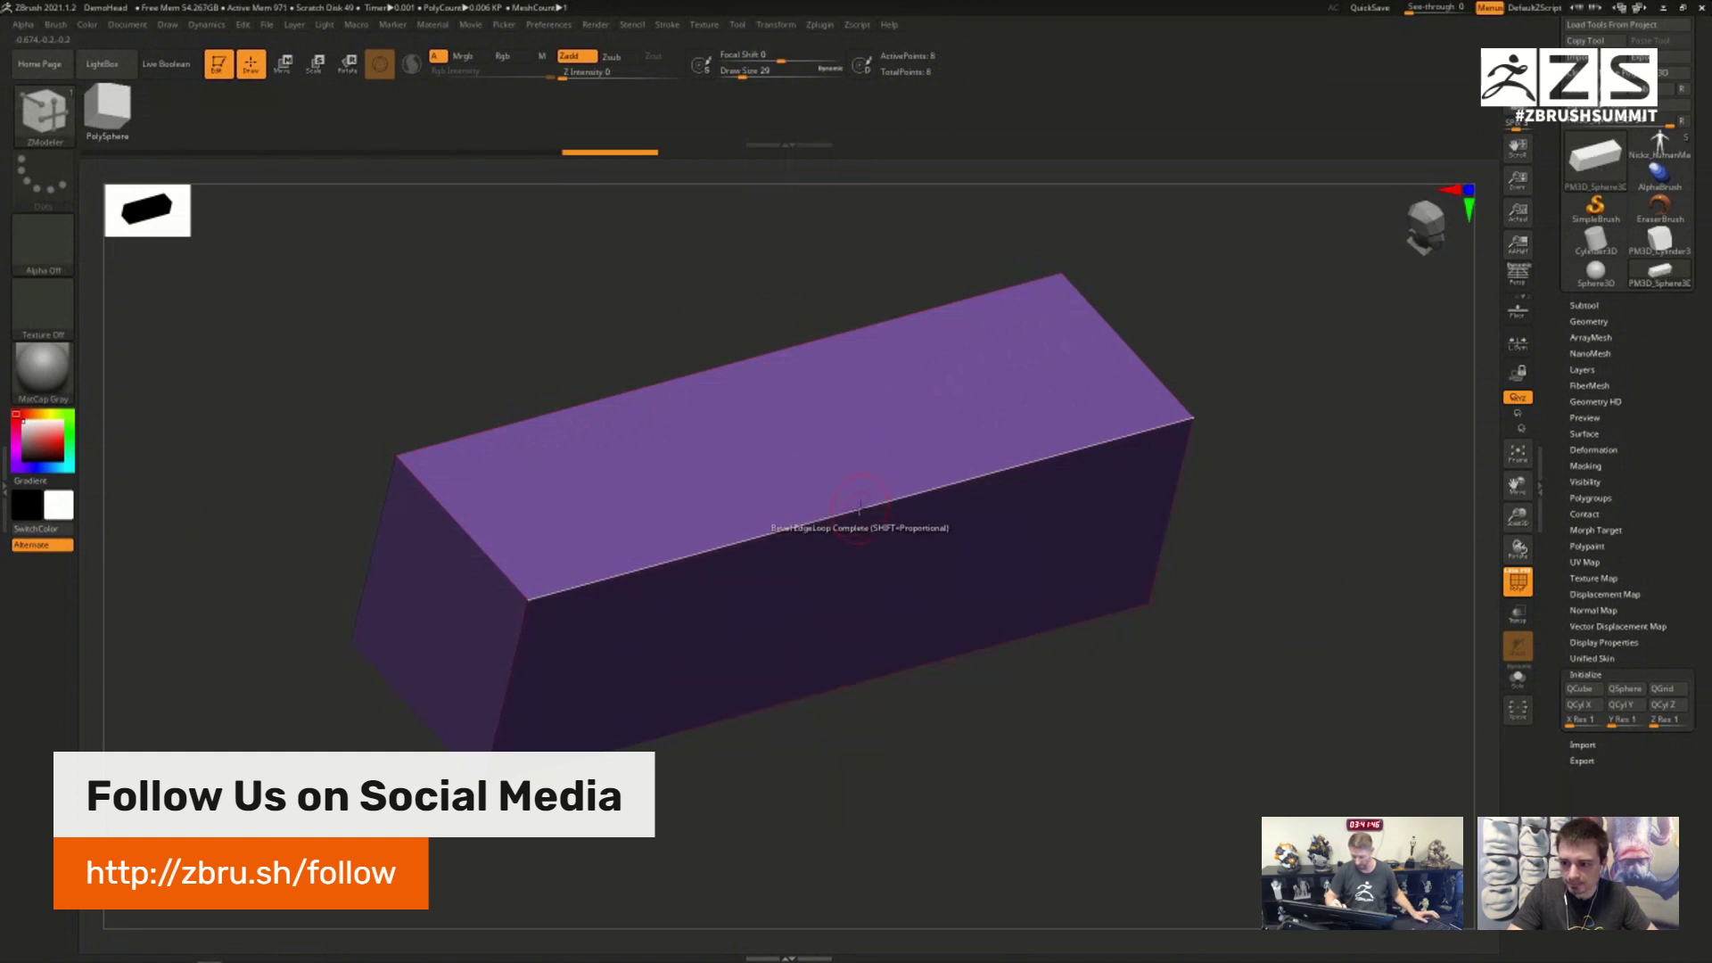
left_click_drag(881, 503, 880, 466)
key("ctrl+z")
key("ctrl+z")
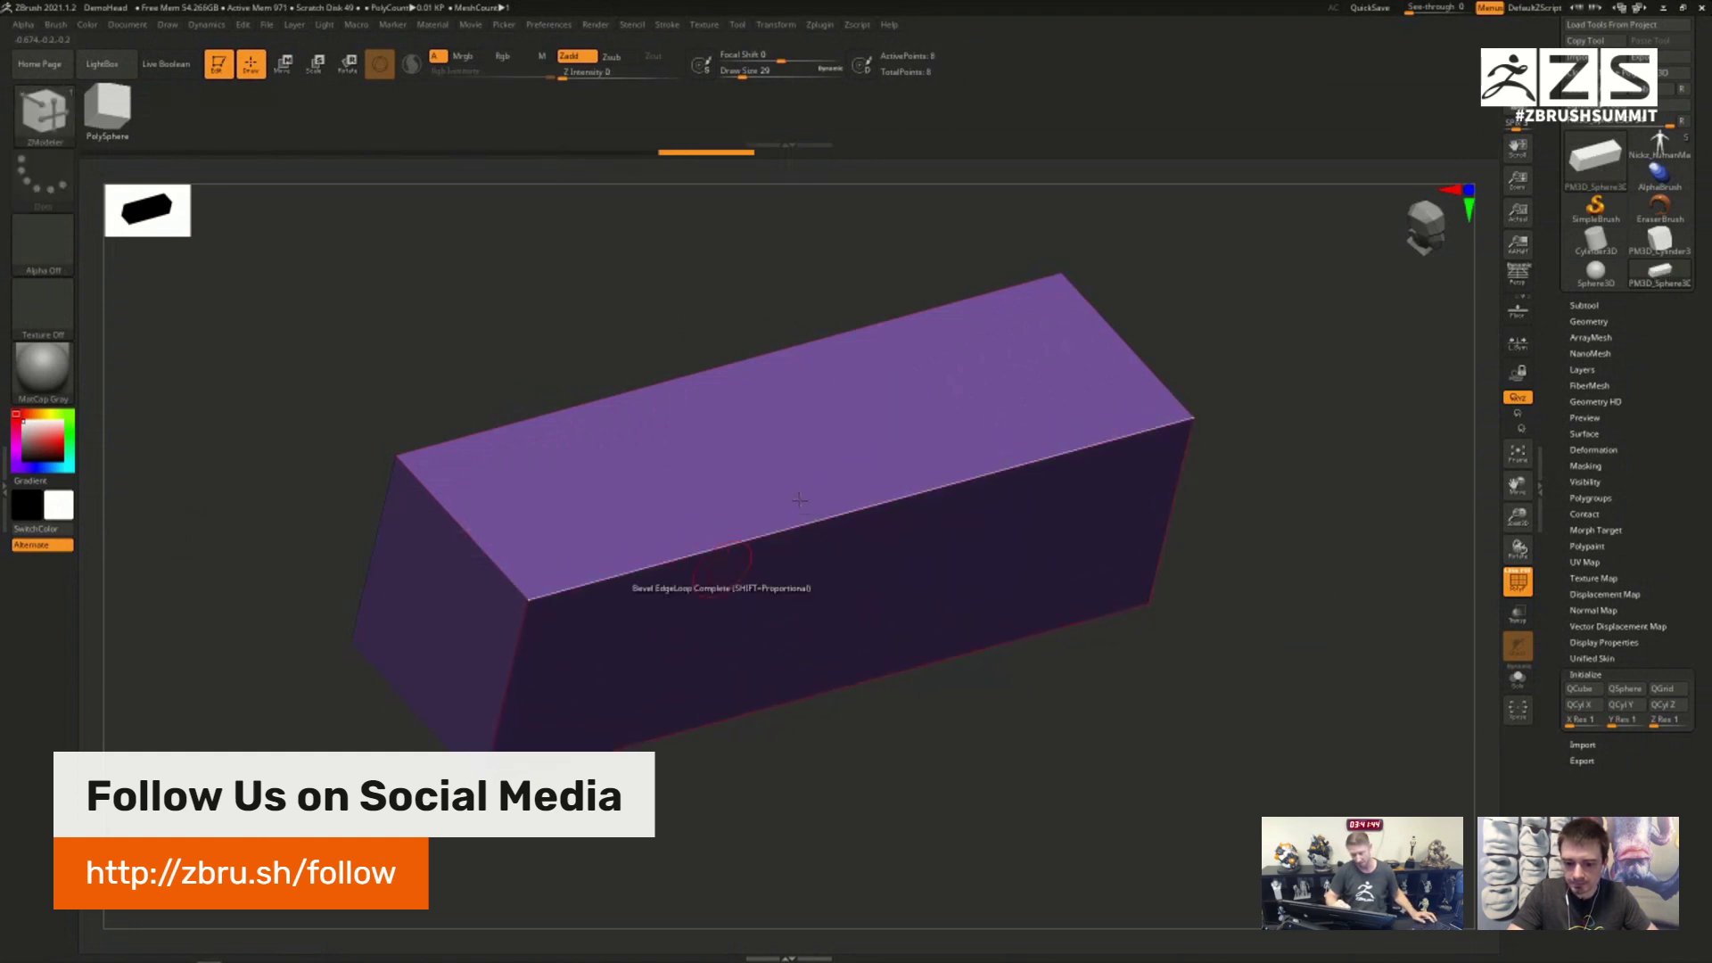
right_click_drag(1031, 704, 854, 696, "ctrl")
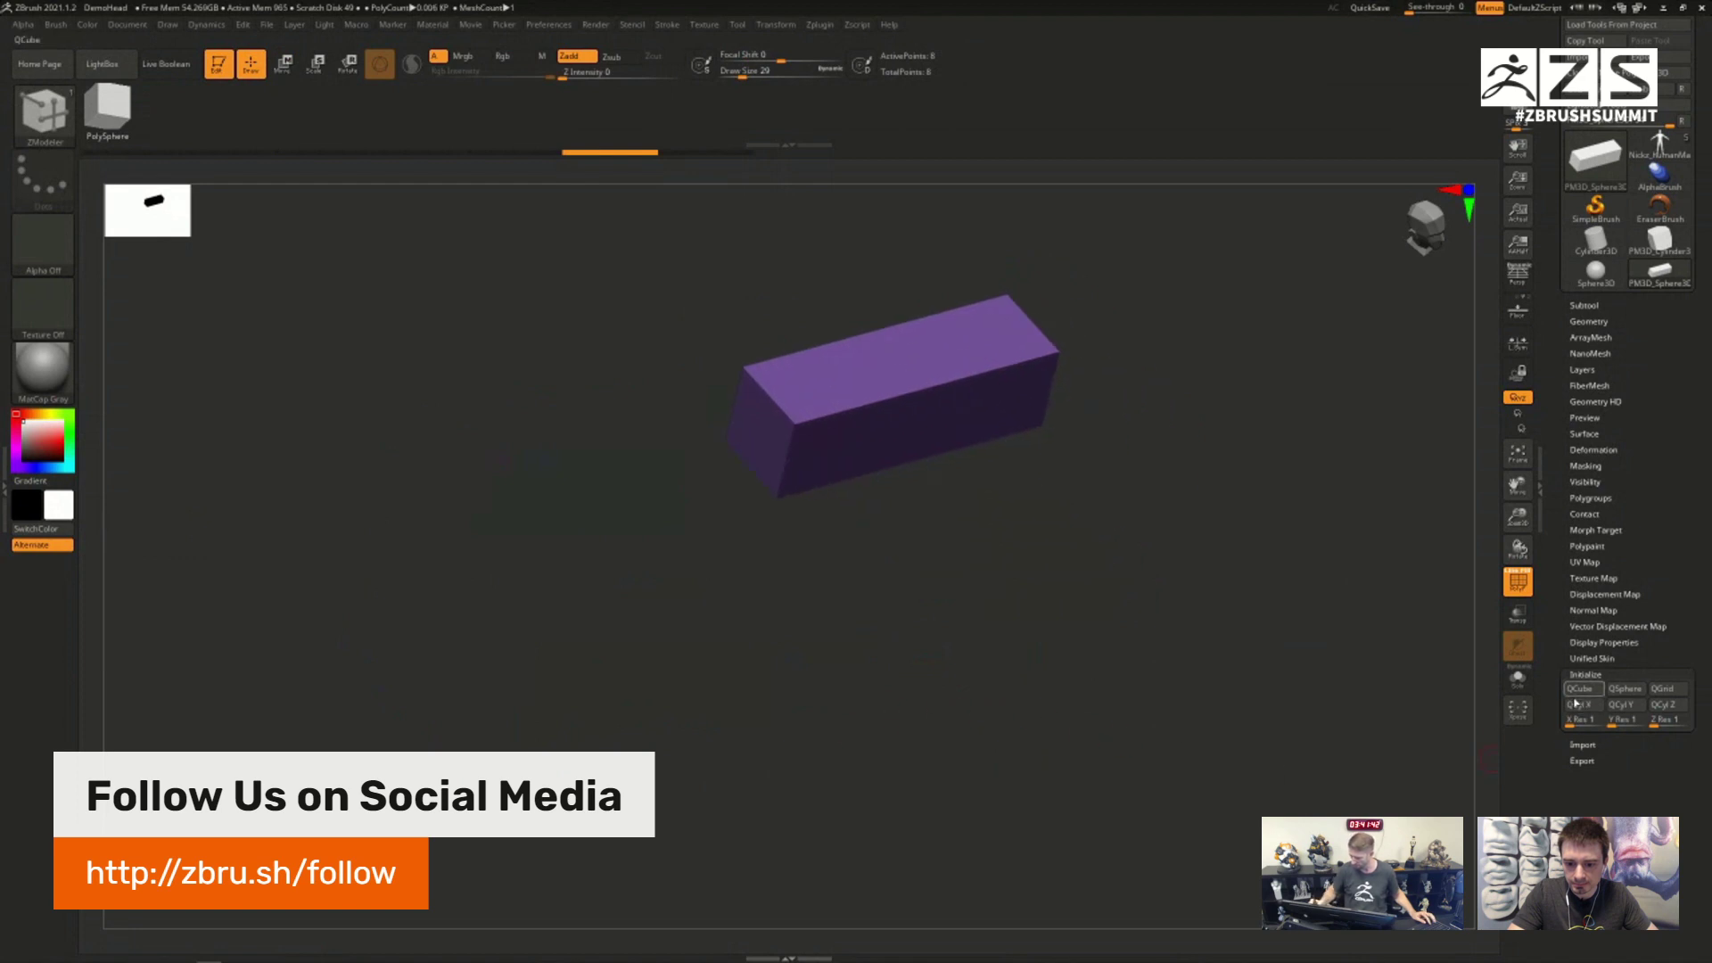
Step: Undo the cube operations back to the original sphere and return it to a straight front view
key("ctrl+z")
key("ctrl+z")
key("ctrl+z")
key("ctrl+z")
key("ctrl+z")
key("ctrl+z")
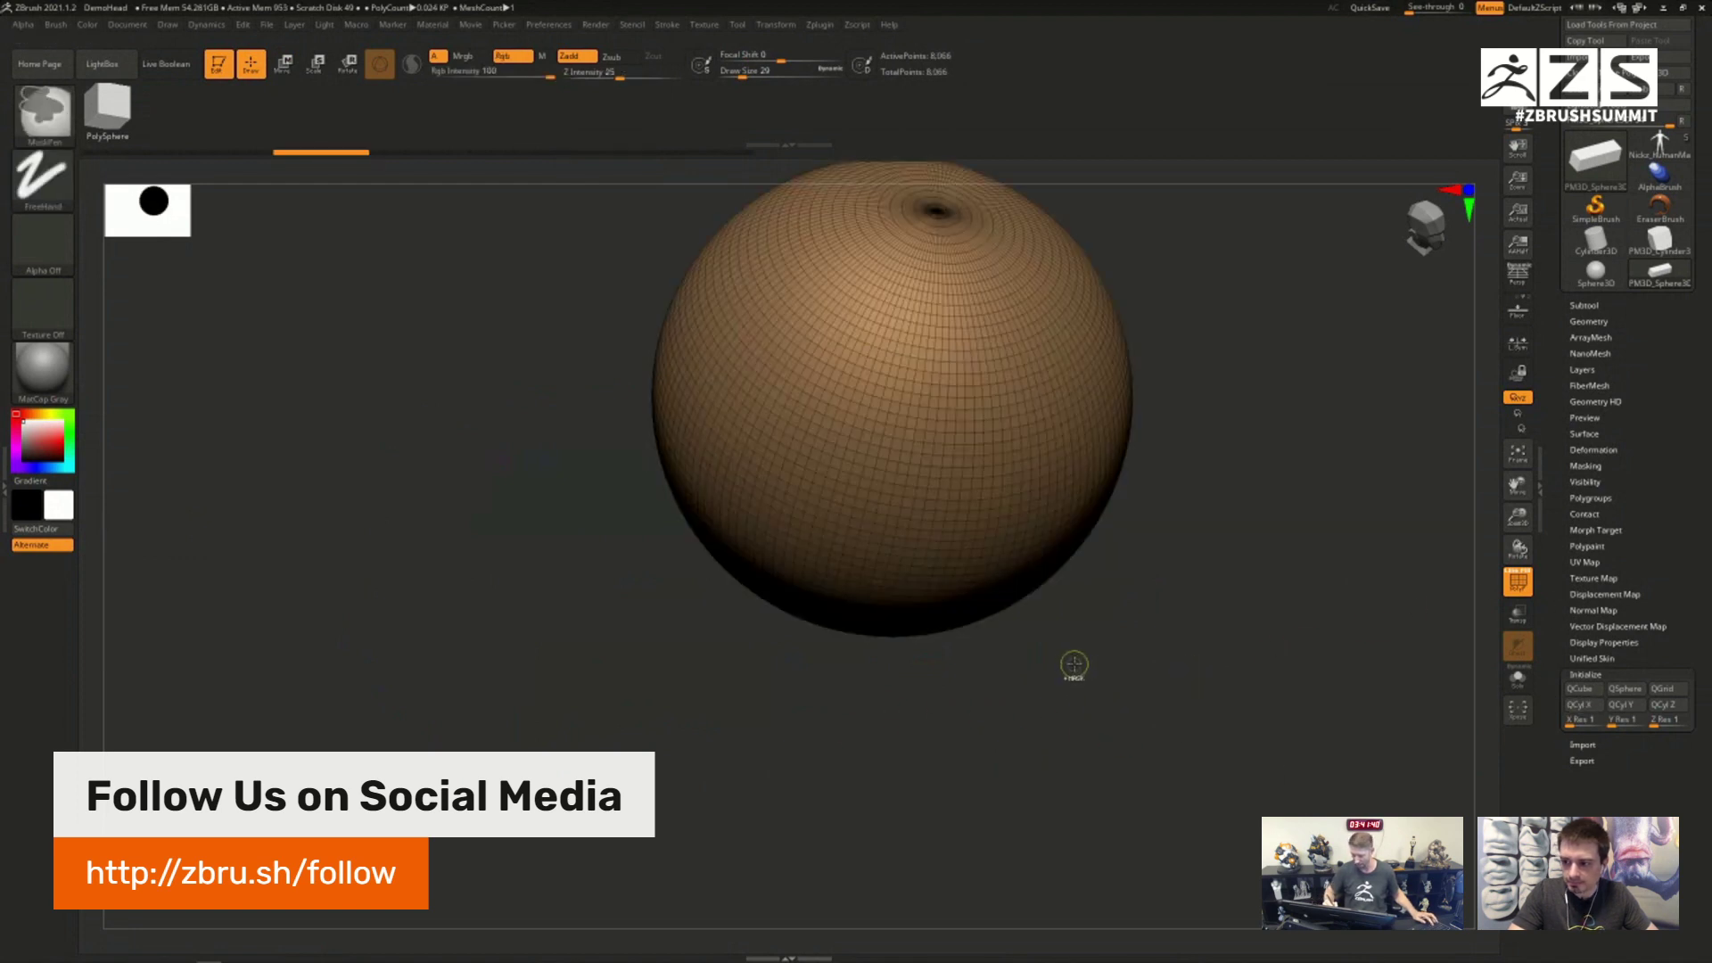
right_click_drag(1158, 604, 1048, 643, "alt")
mouse_move(1049, 644)
right_mouse_down("shift")
mouse_move(1066, 639)
mouse_move(1013, 619)
mouse_move(1067, 640)
right_mouse_up("shift")
Step: Choose the ZModeler brush, activate the move gizmo and apply the Extender deformer to the sphere
key("b")
key("z")
key("m")
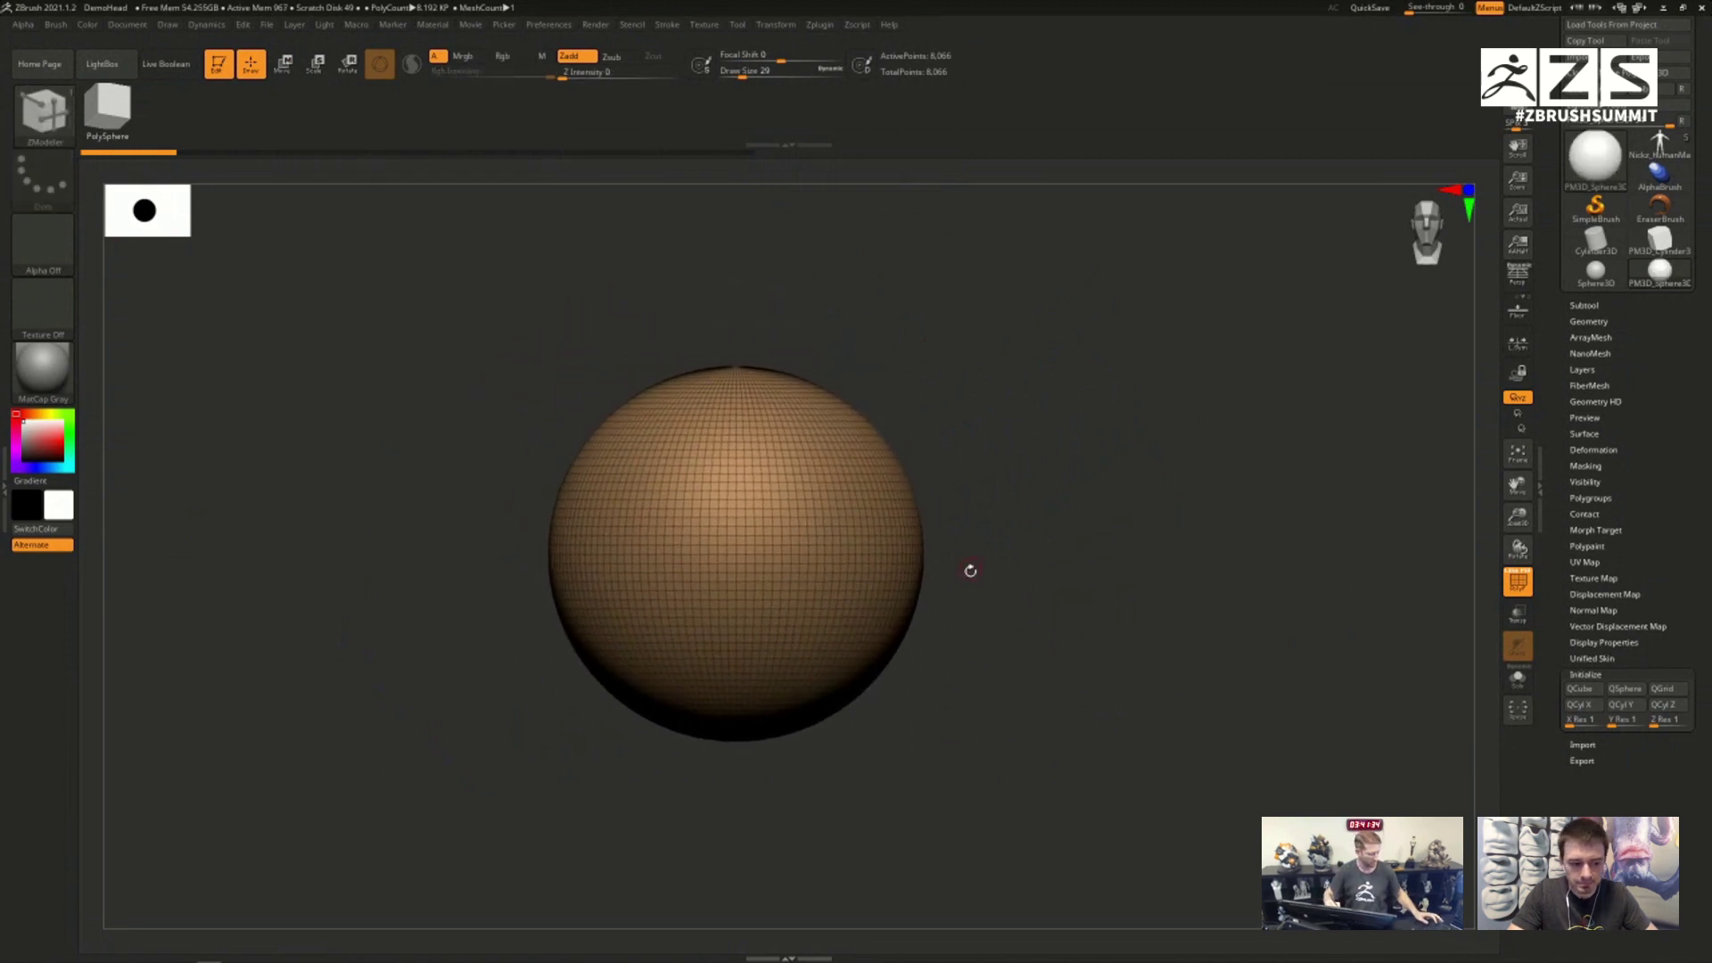
key("w")
left_click(689, 452)
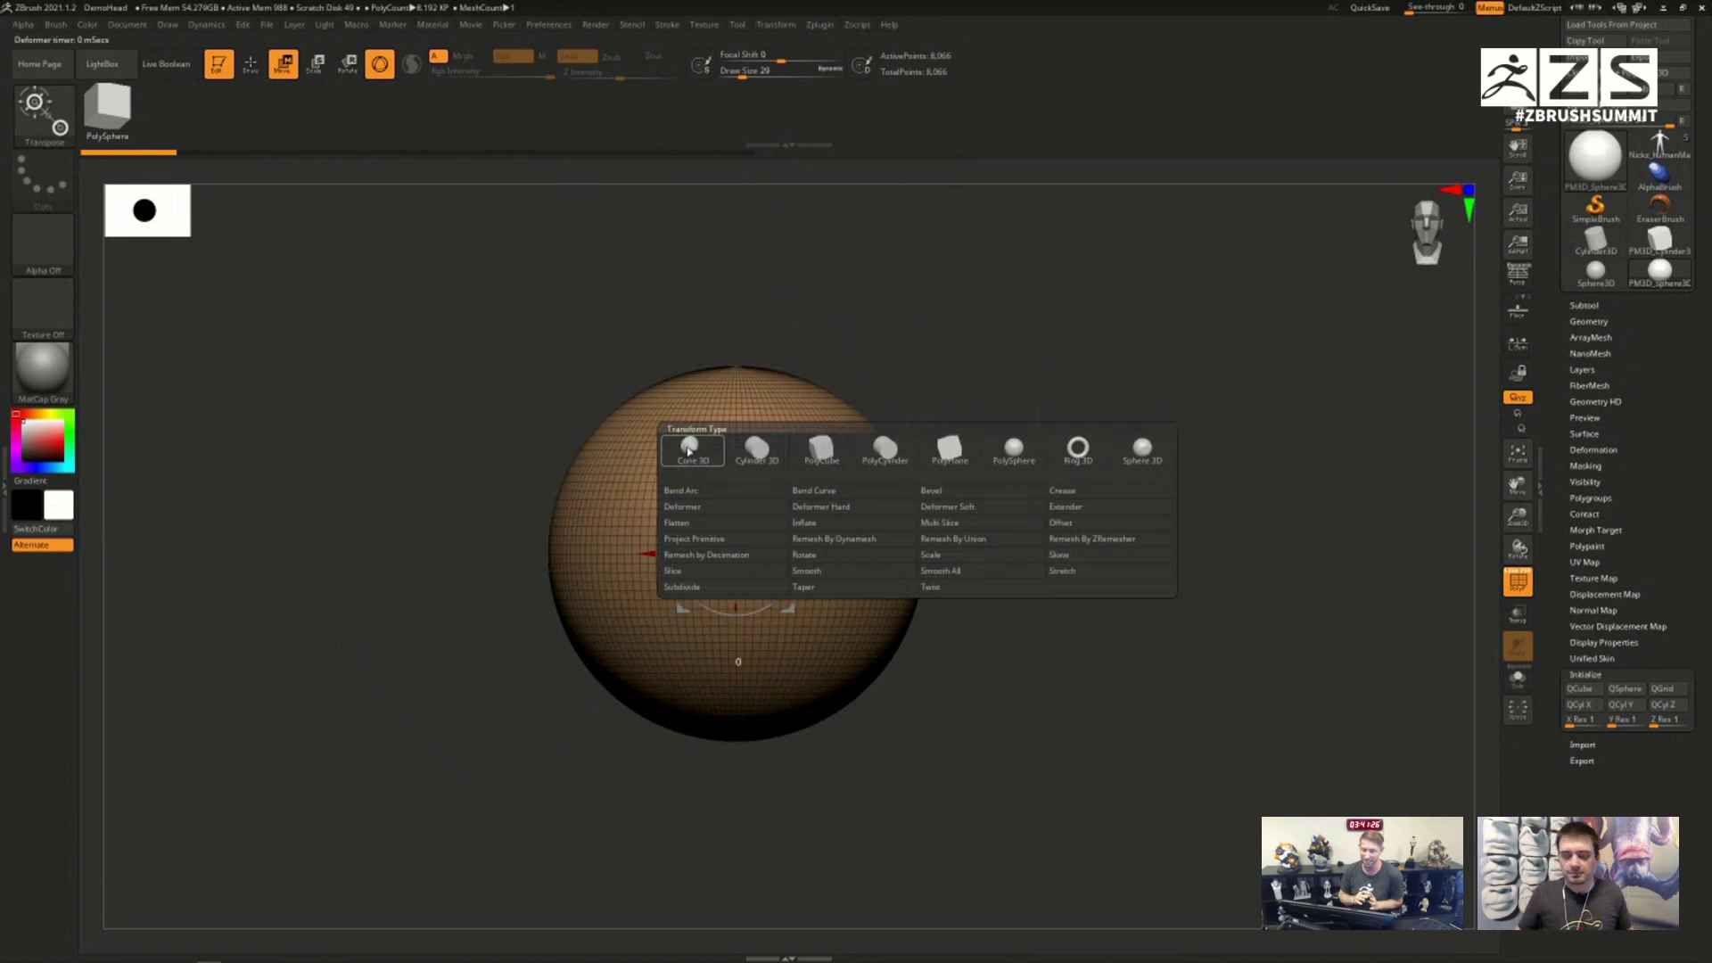
left_click(1079, 509)
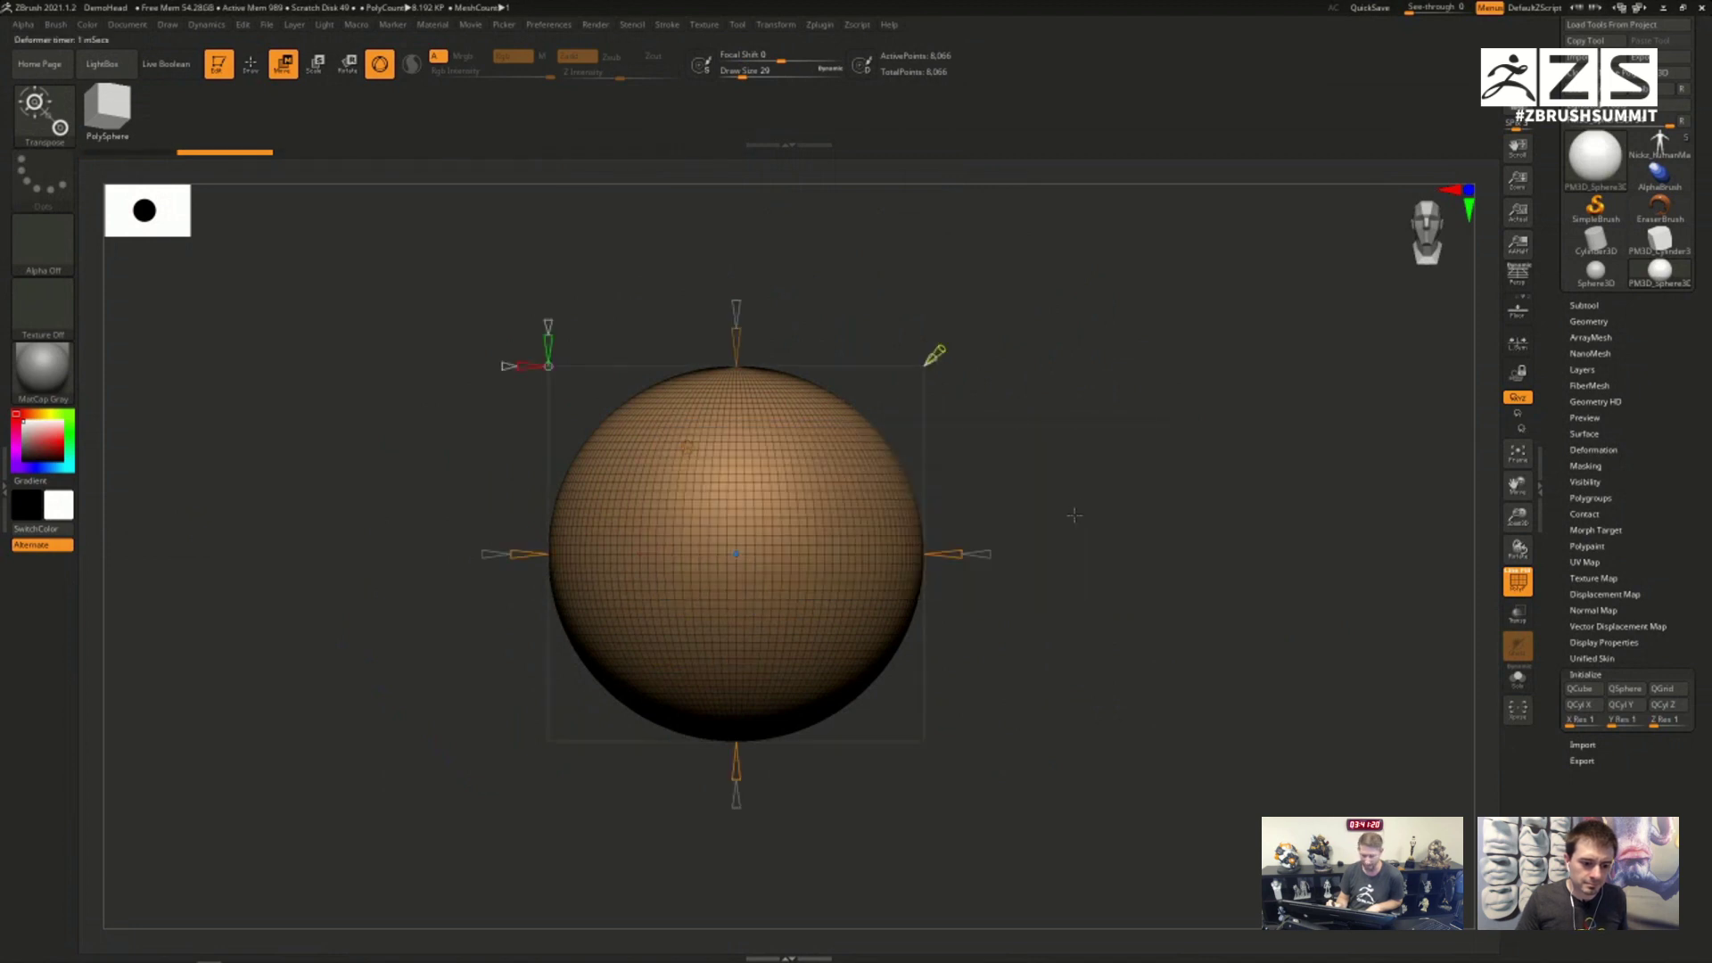
Step: Stretch the sphere along the X axis into a capsule with the Extender and inspect the inserted middle section's topology
left_click_drag(1062, 551, 1070, 611)
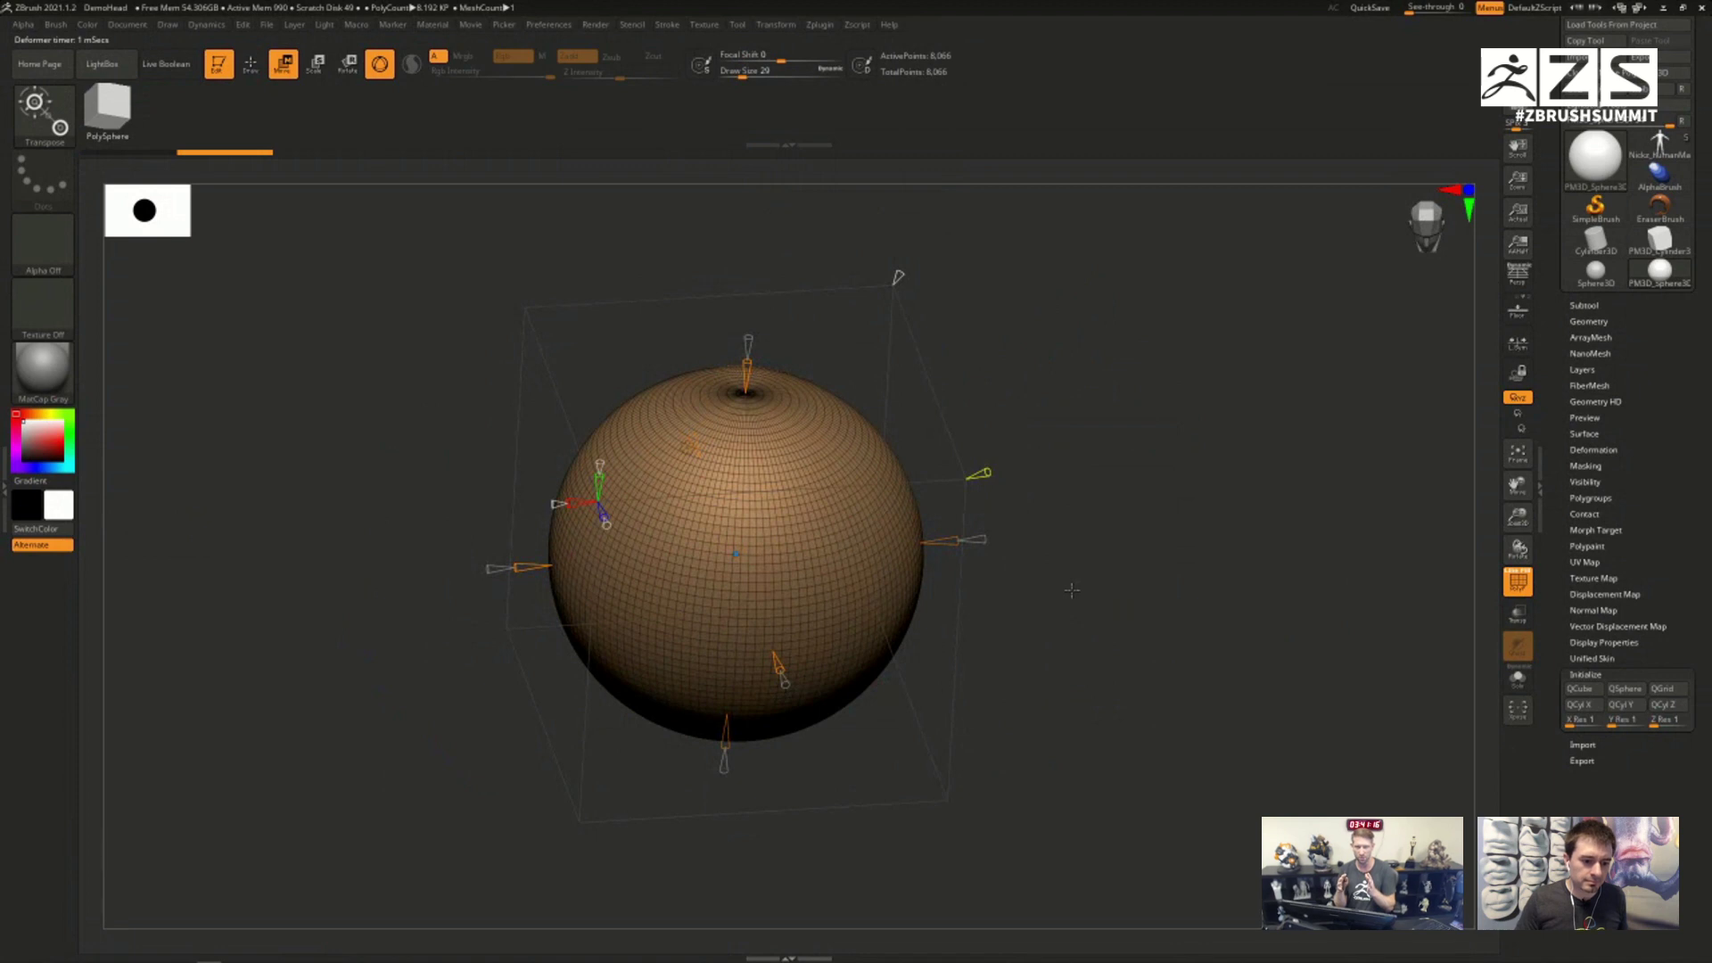
left_click_drag(1072, 590, 982, 547)
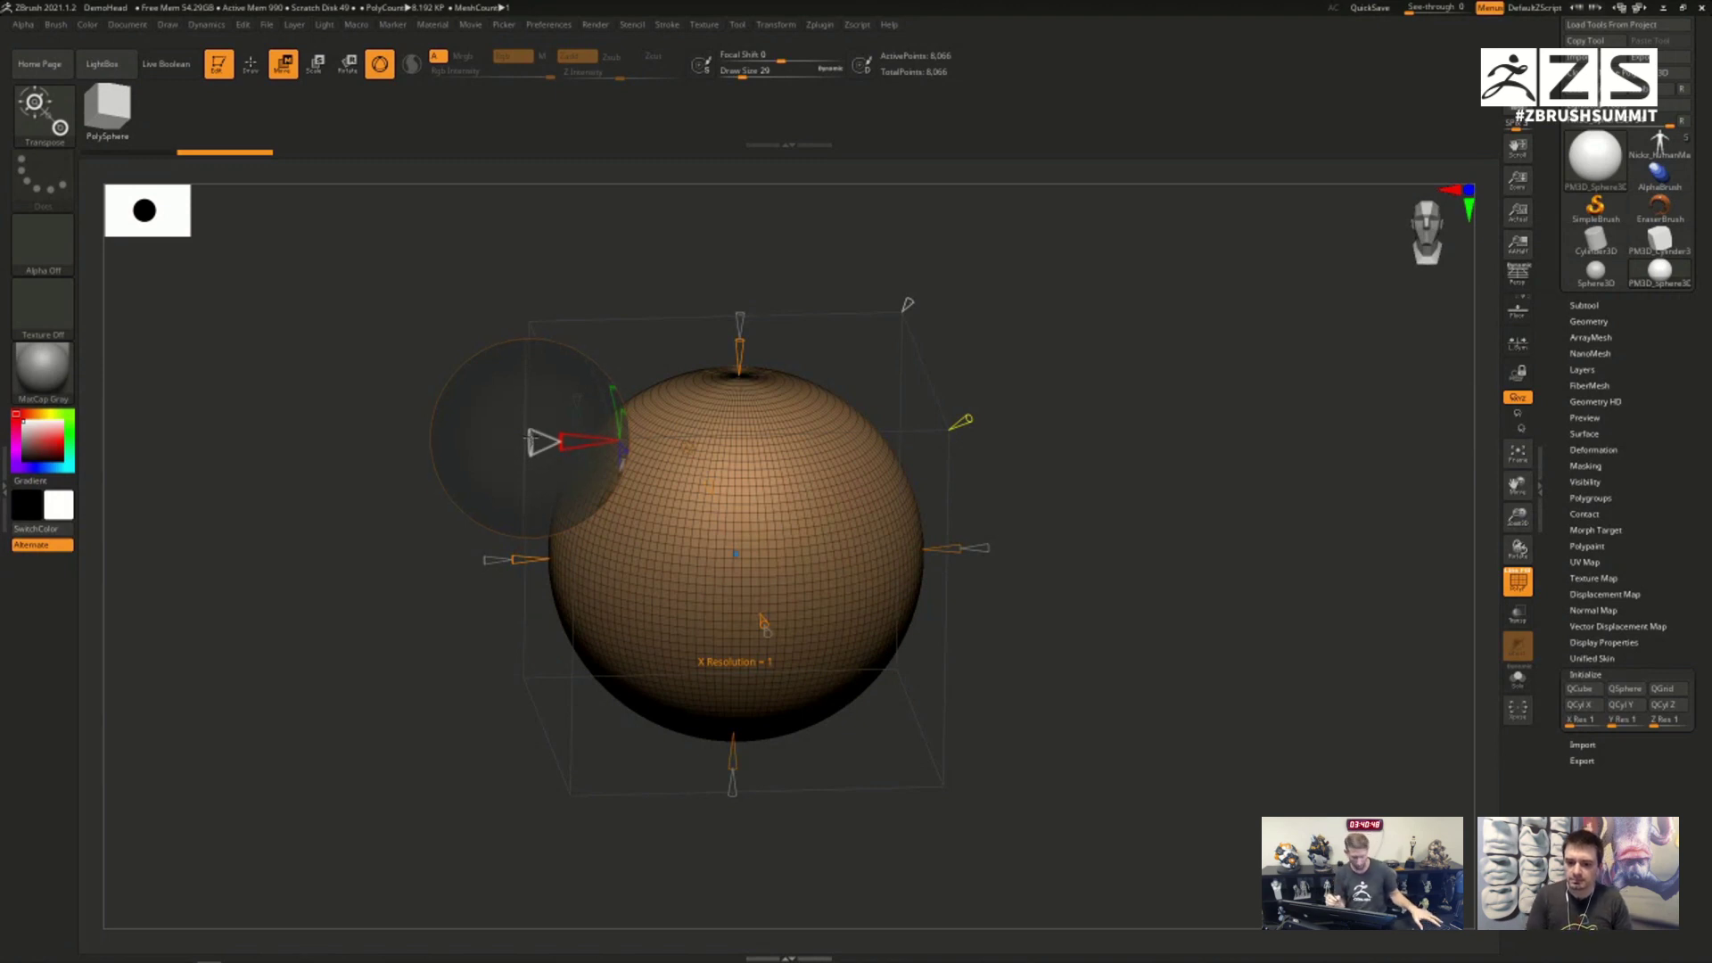
left_click_drag(962, 548, 1146, 546)
scroll(1146, 546, "down", 3)
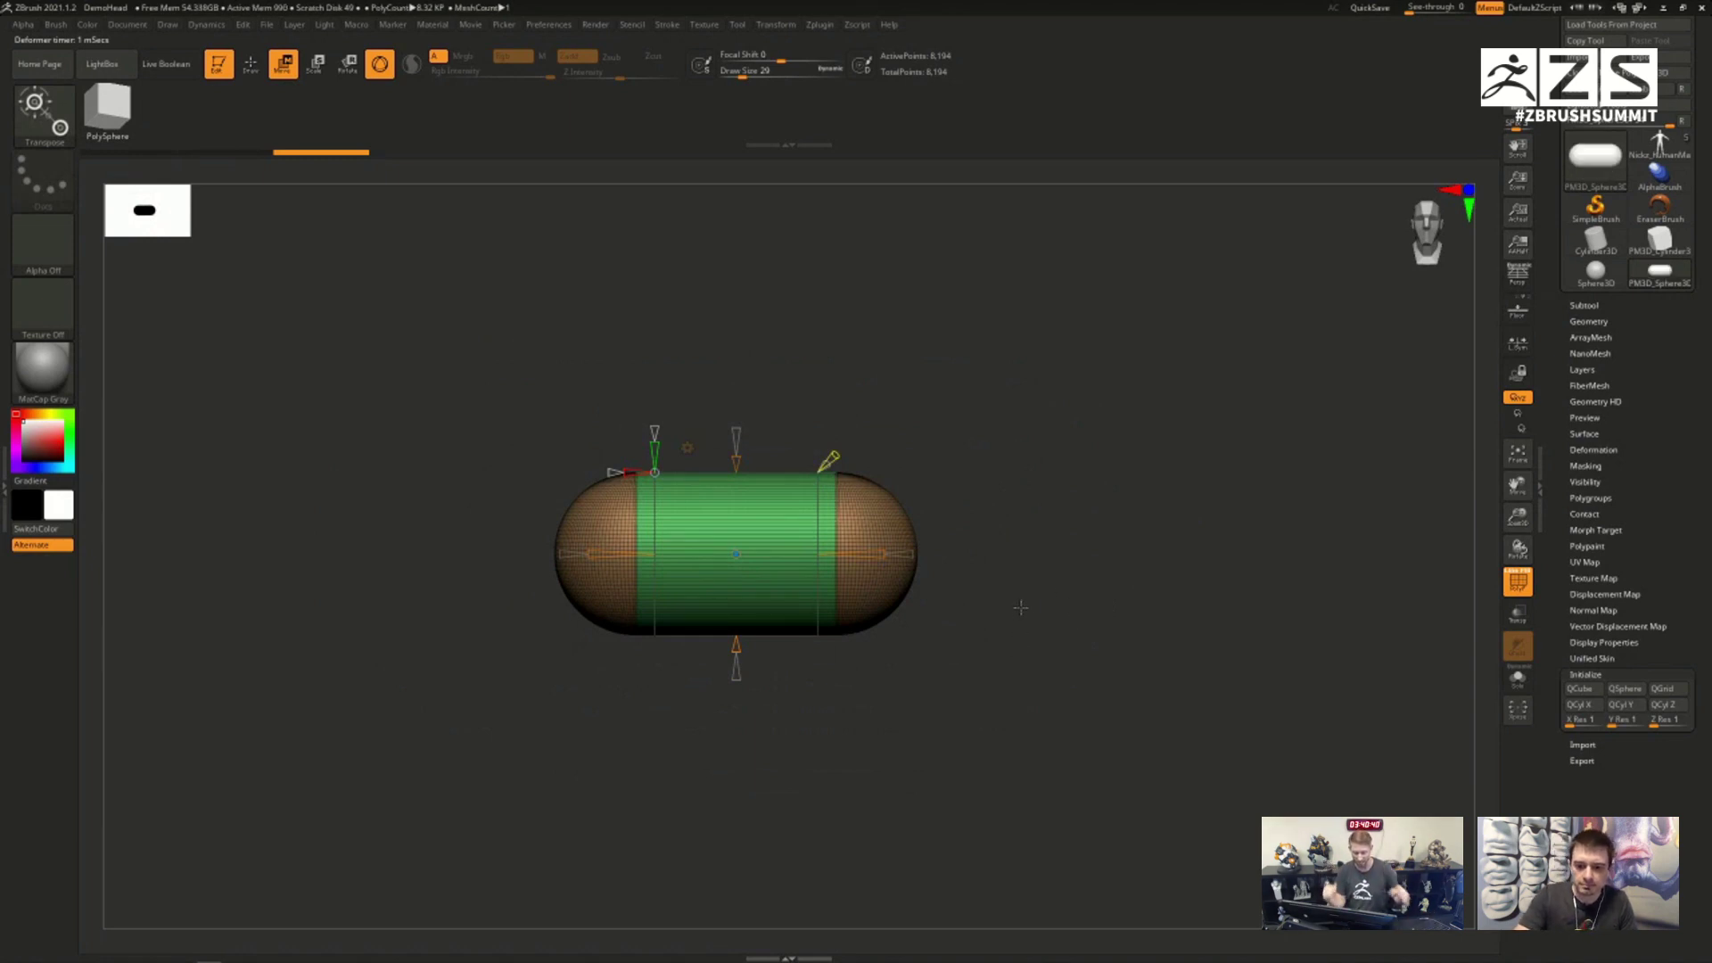
right_click_drag(1071, 505, 1089, 633)
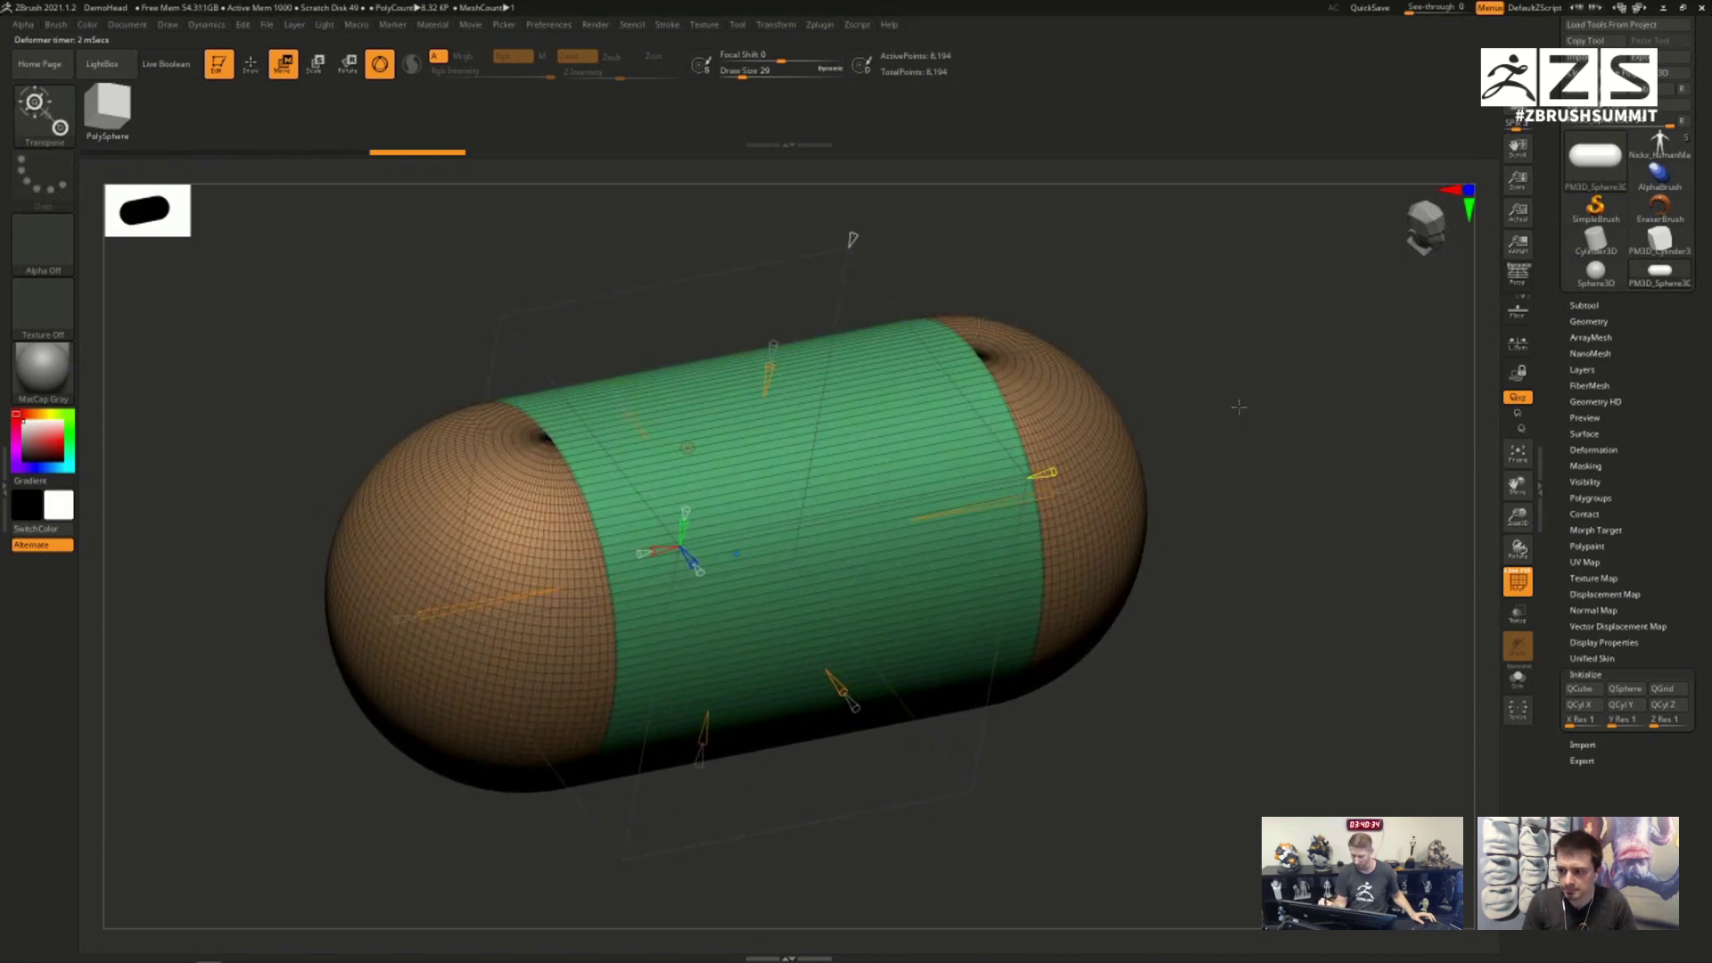
right_click_drag(1238, 407, 944, 487, "ctrl")
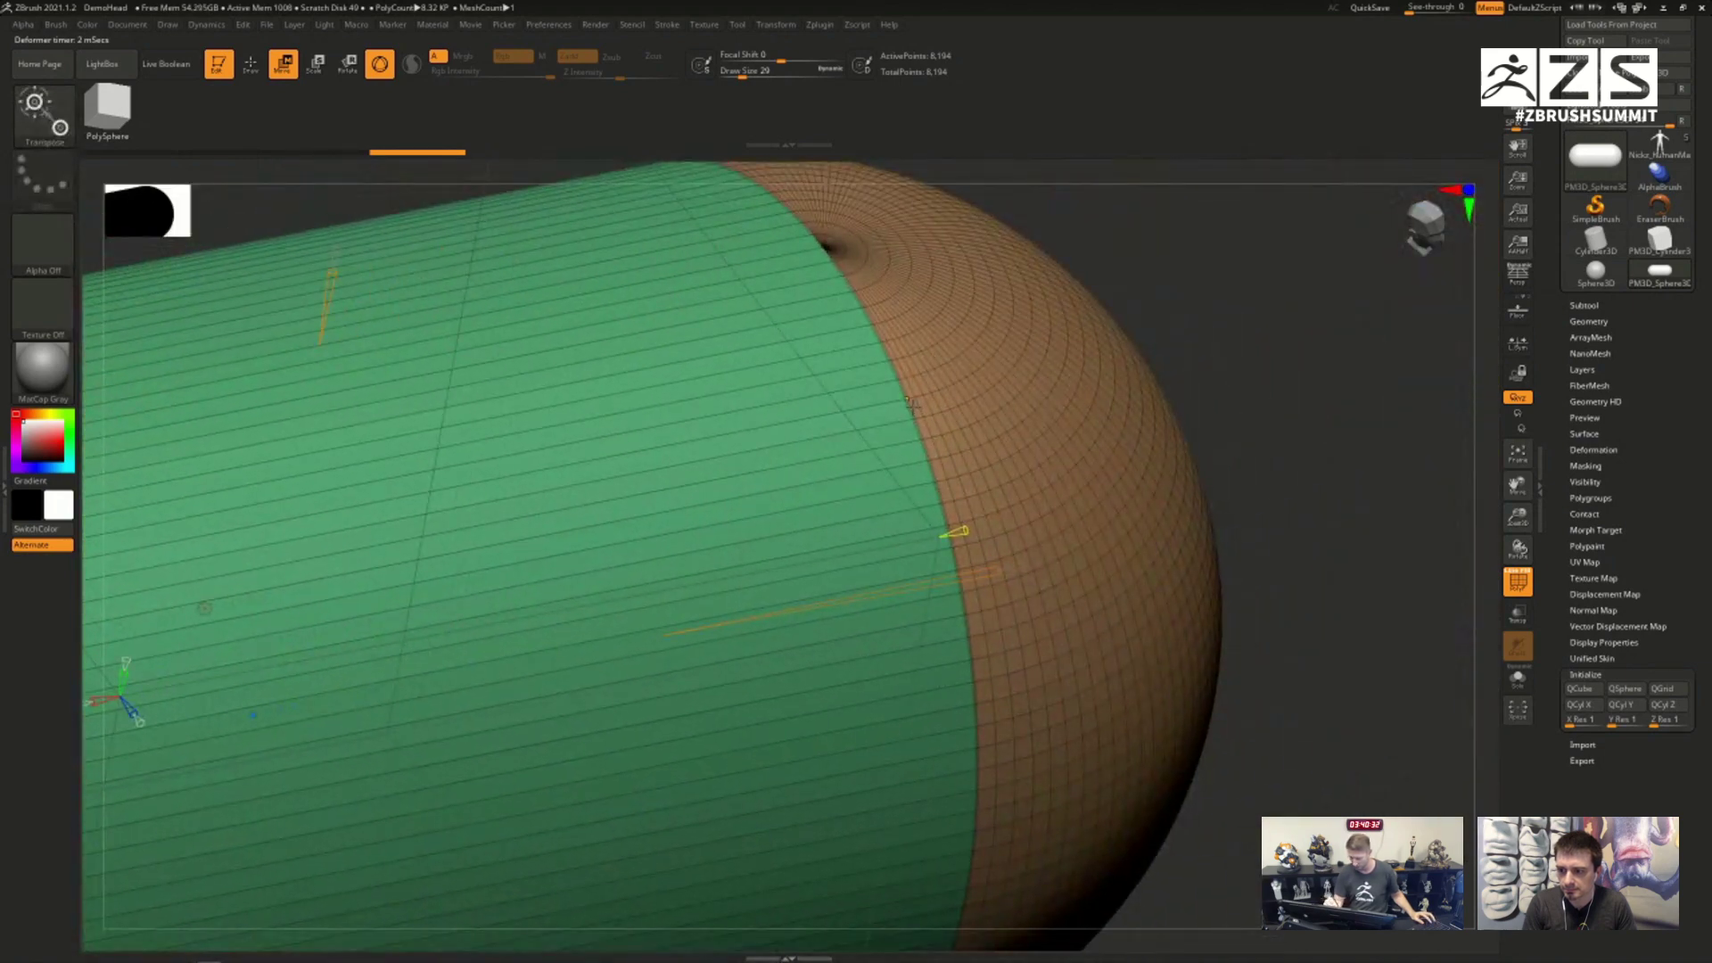
right_click_drag(910, 401, 861, 349, "ctrl")
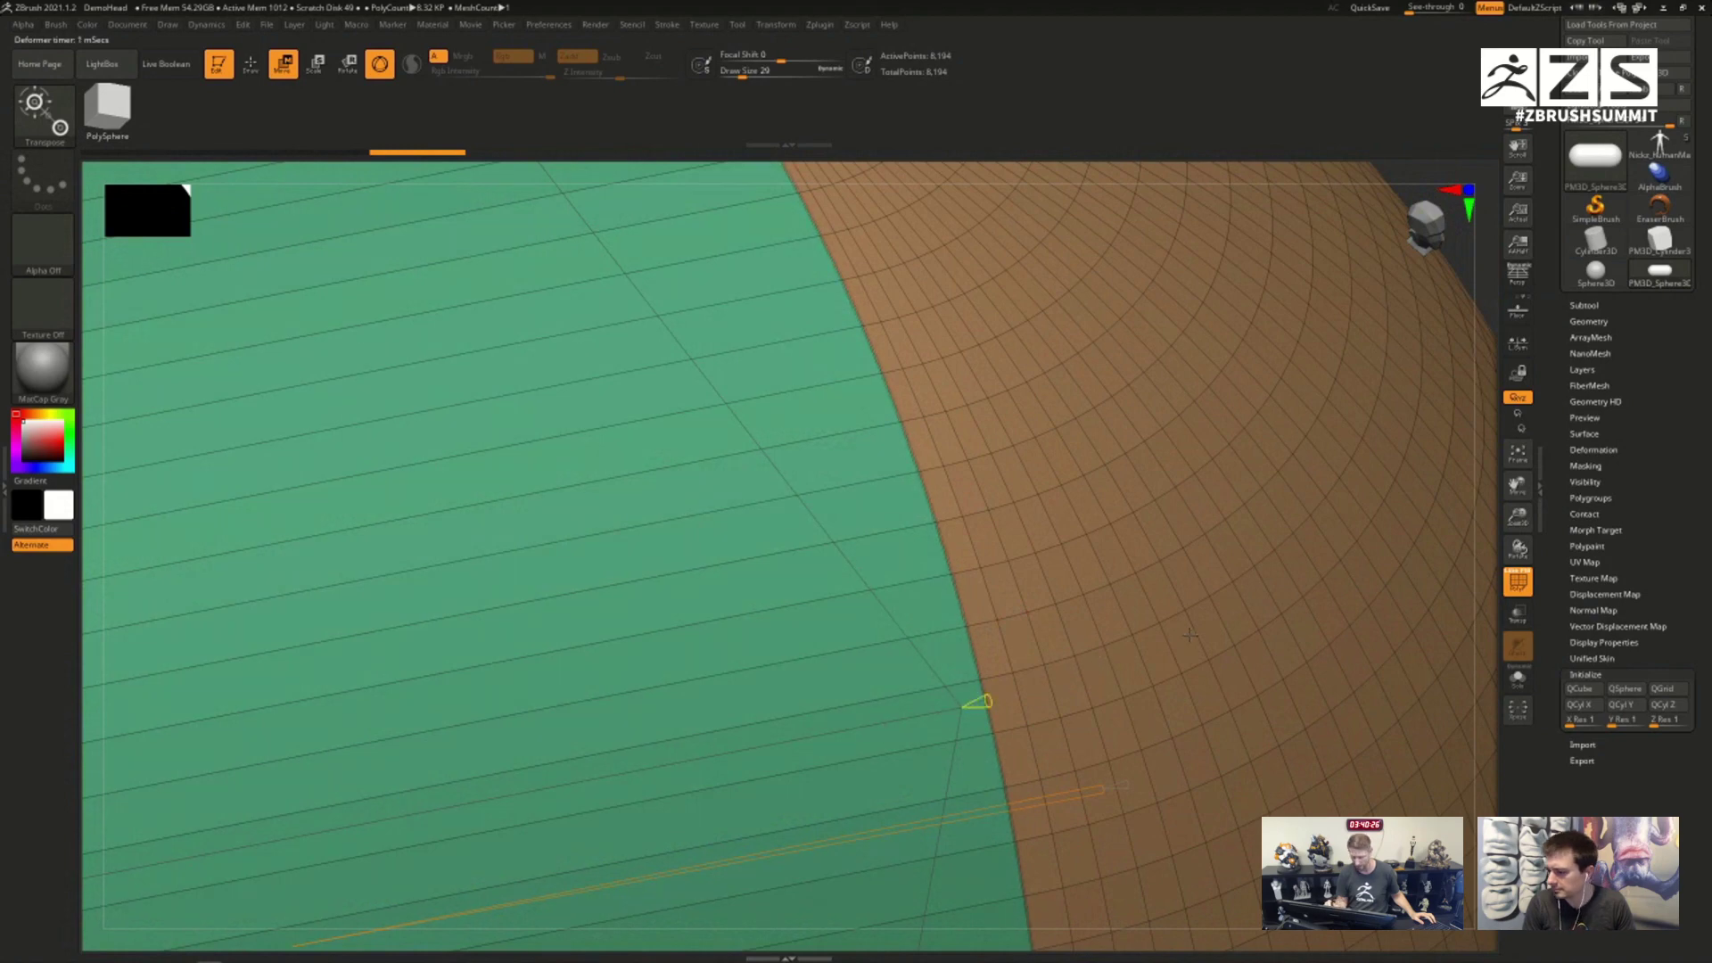
right_click_drag(1190, 635, 1151, 473, "ctrl")
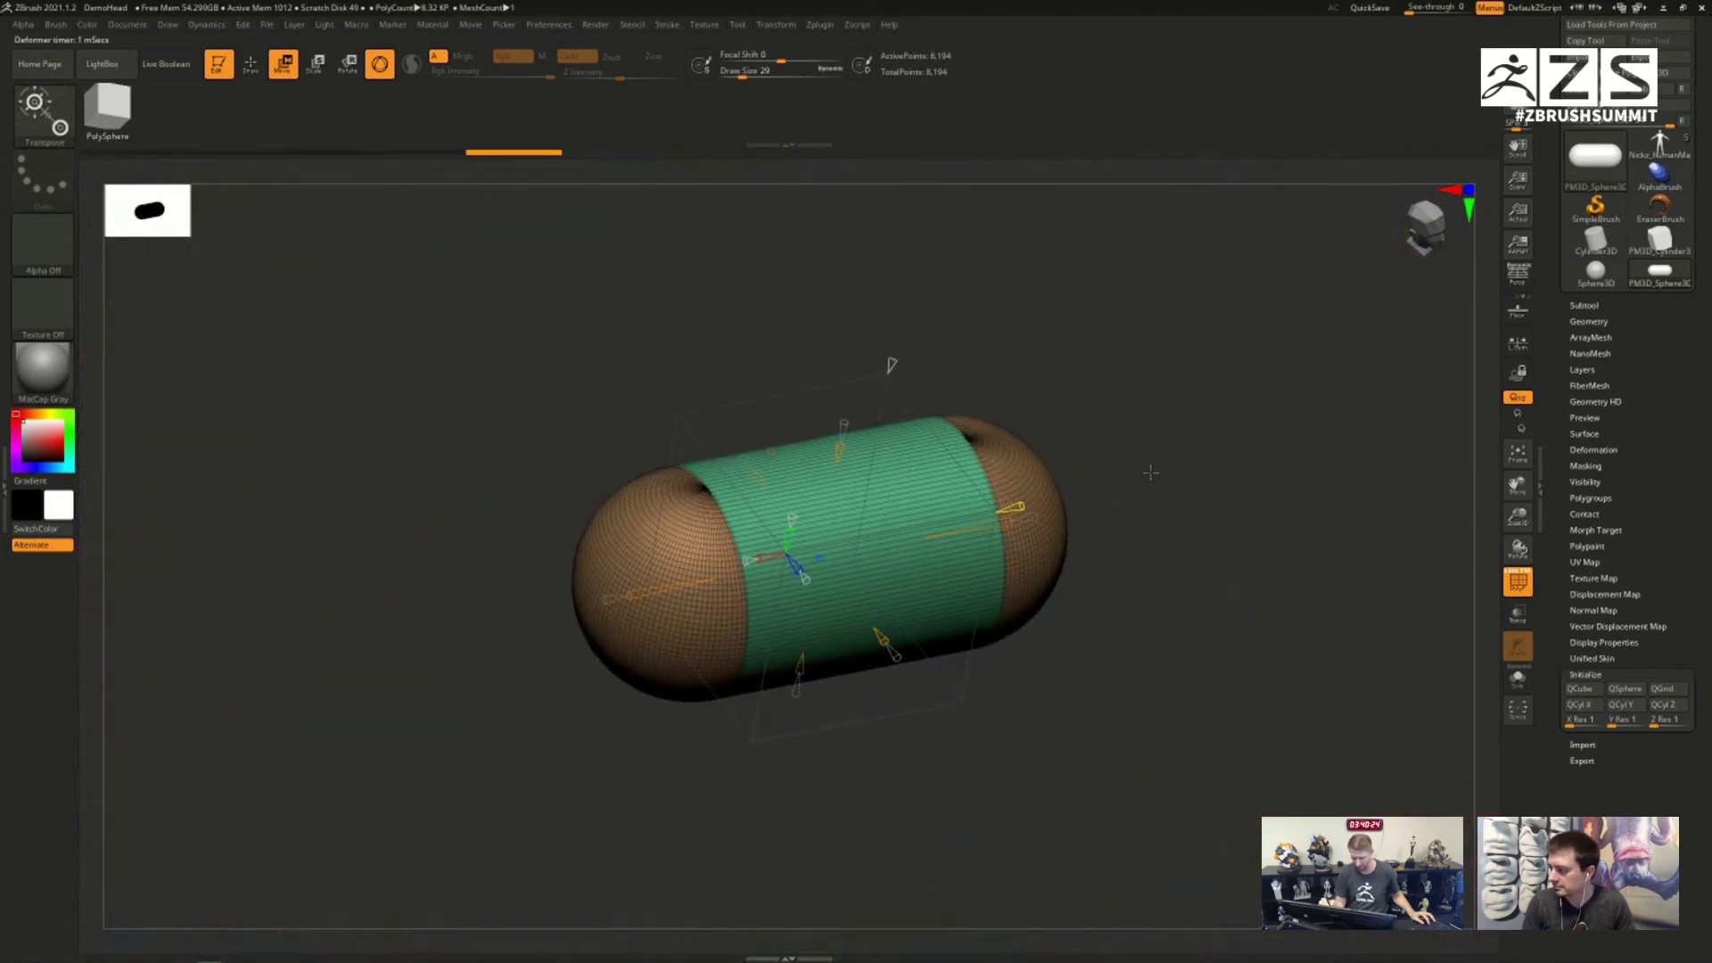
Step: Try inflating the capsule's middle section into a raised band, with the wireframe hidden, and return it flush with the ends
left_click_drag(891, 364, 895, 342)
left_click_drag(1275, 616, 1209, 592)
key("shift+f")
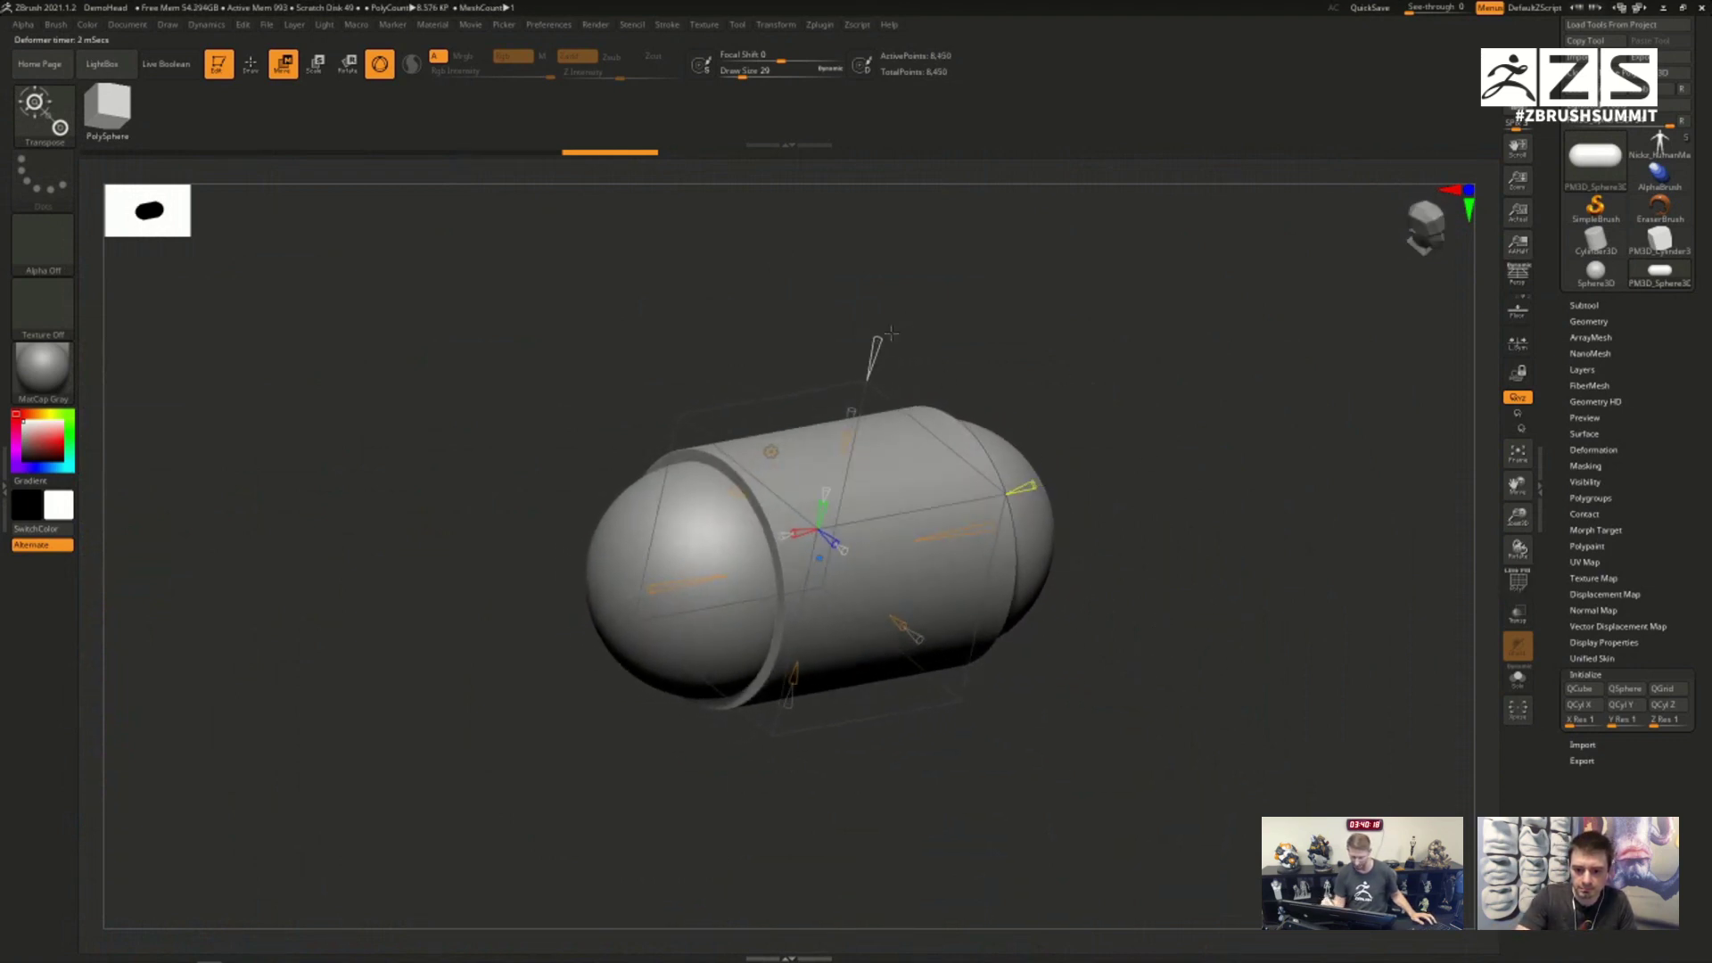
left_click_drag(890, 333, 860, 401)
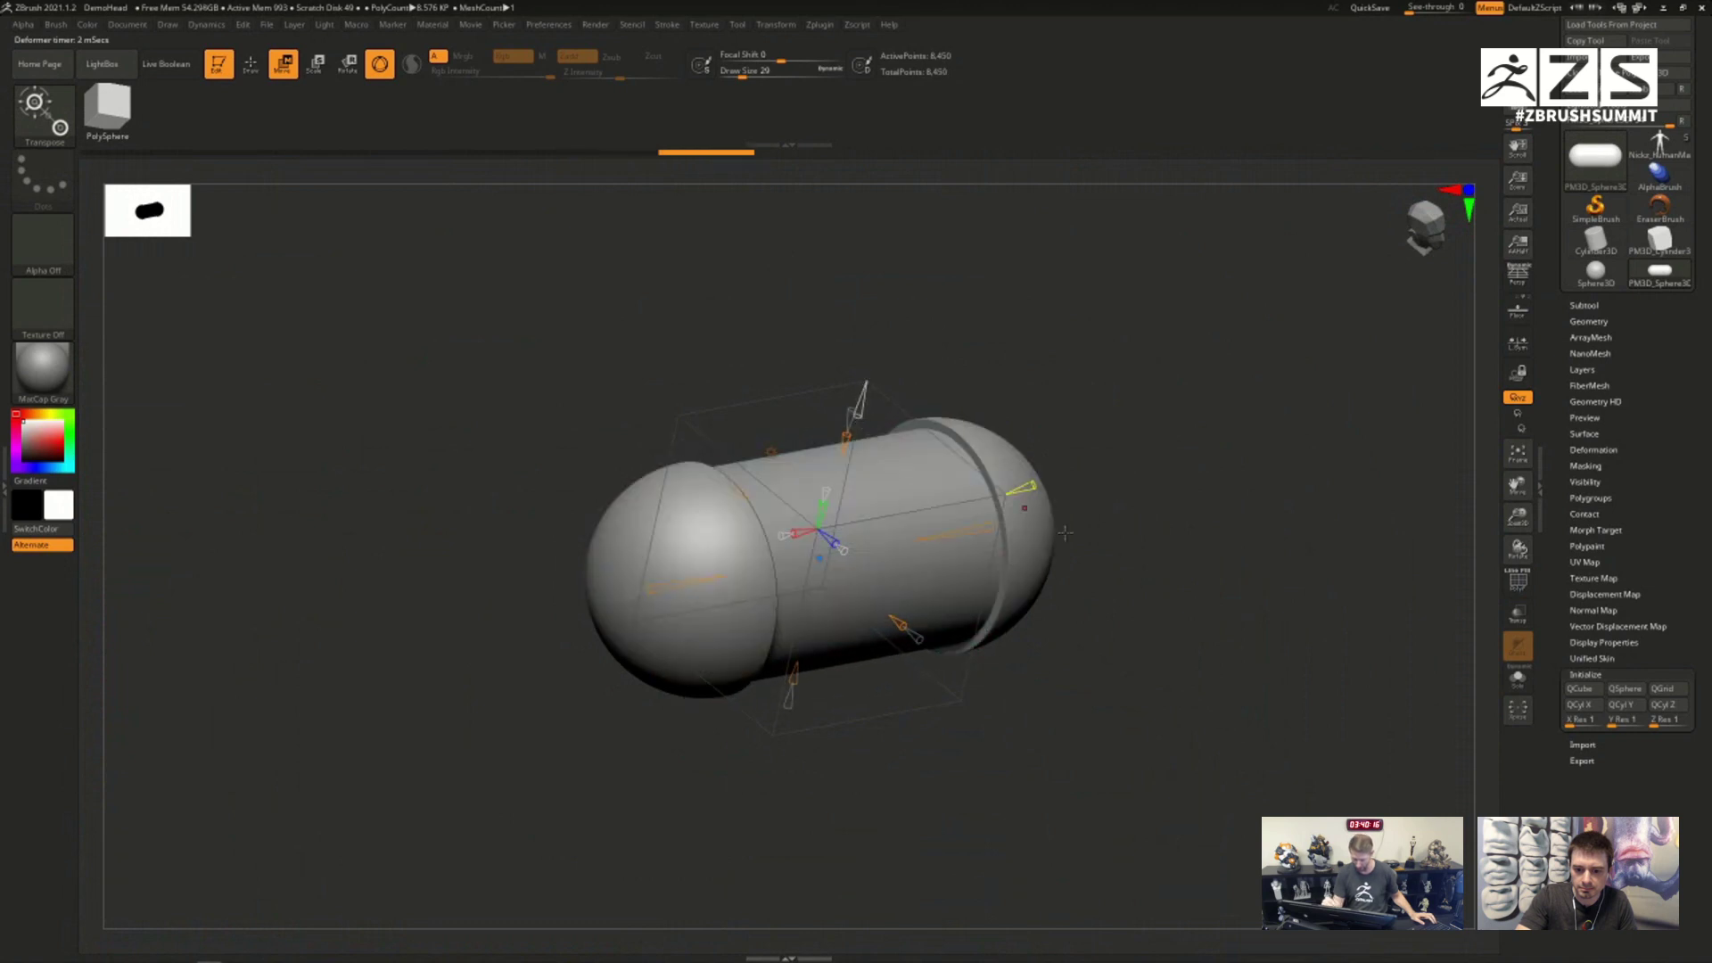
left_click_drag(1065, 533, 1105, 660)
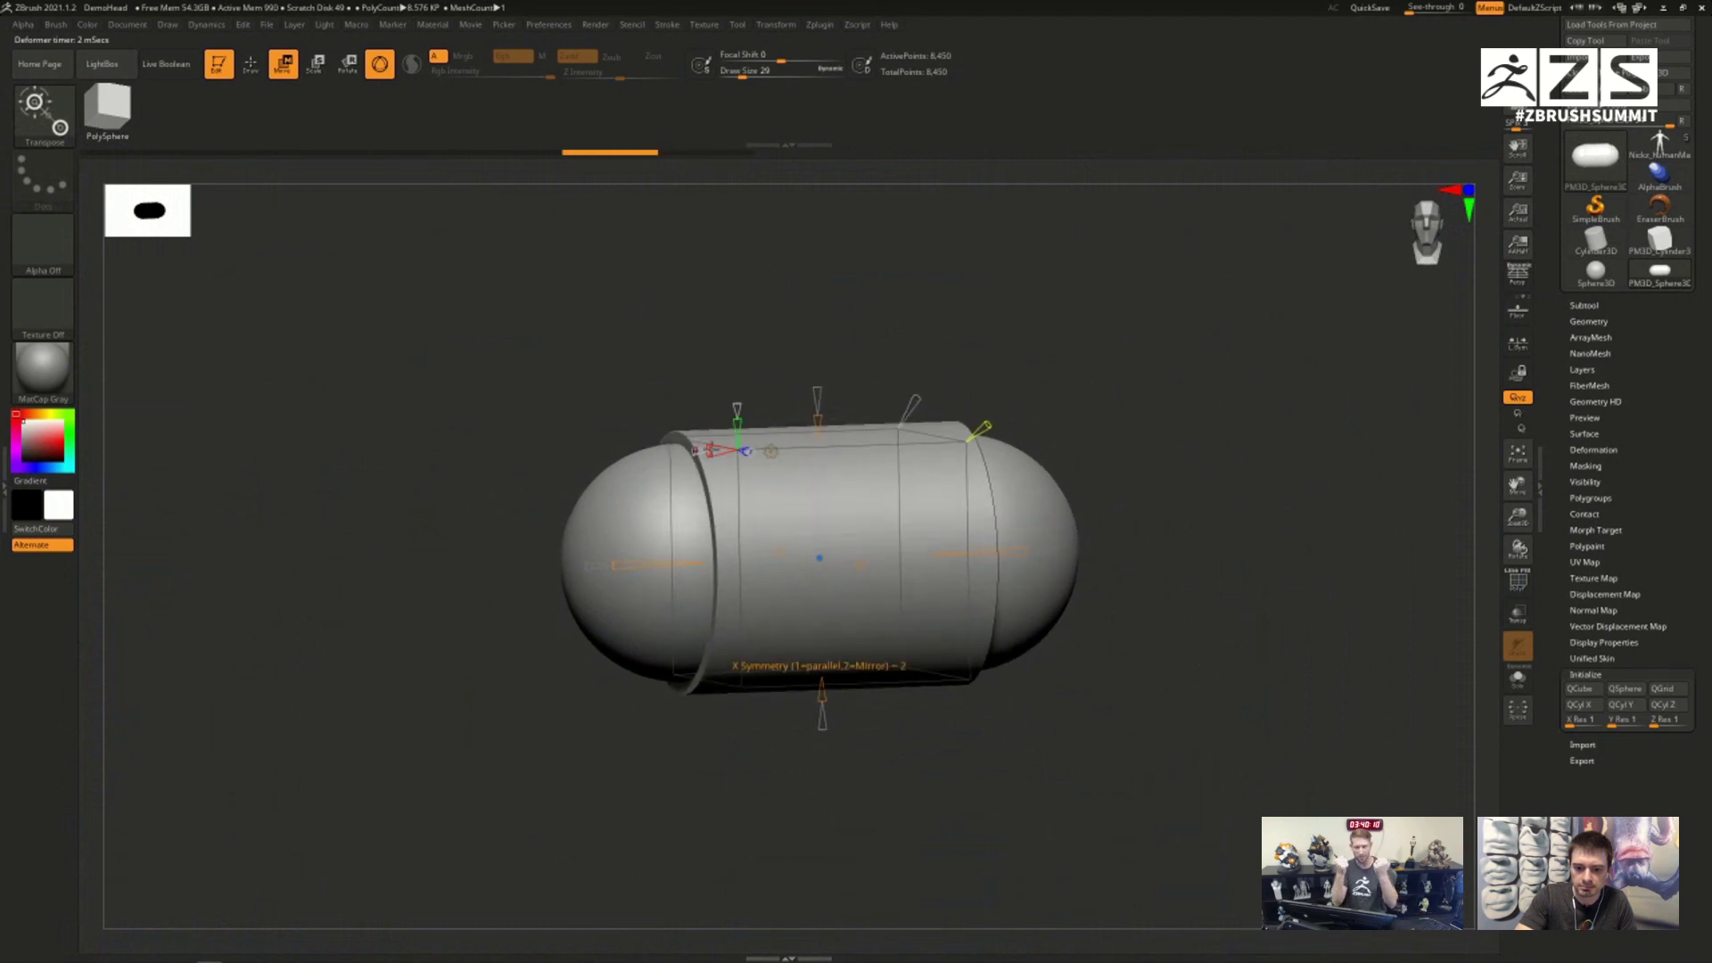
left_click_drag(1141, 584, 1173, 636)
key("shift+f")
key("shift+f")
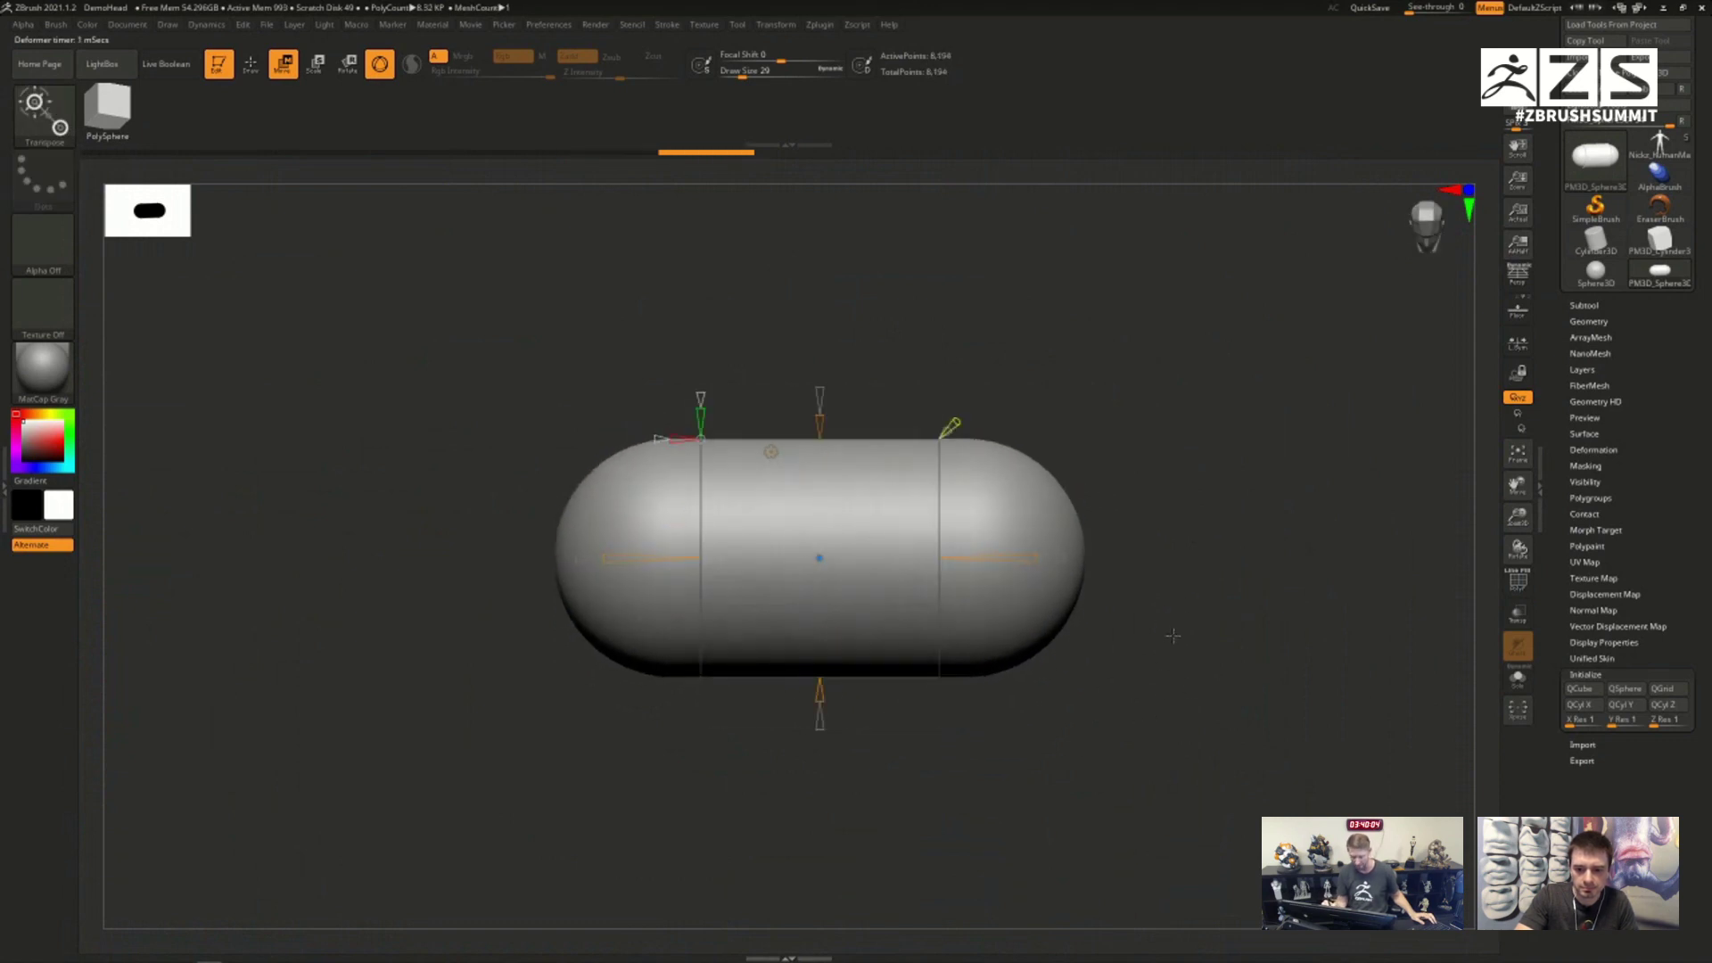
Step: Extend the capsule into an upright rounded box and try different inflation amounts on its extended panels
left_click_drag(819, 423, 807, 268)
right_click_drag(1106, 686, 1060, 533, "ctrl")
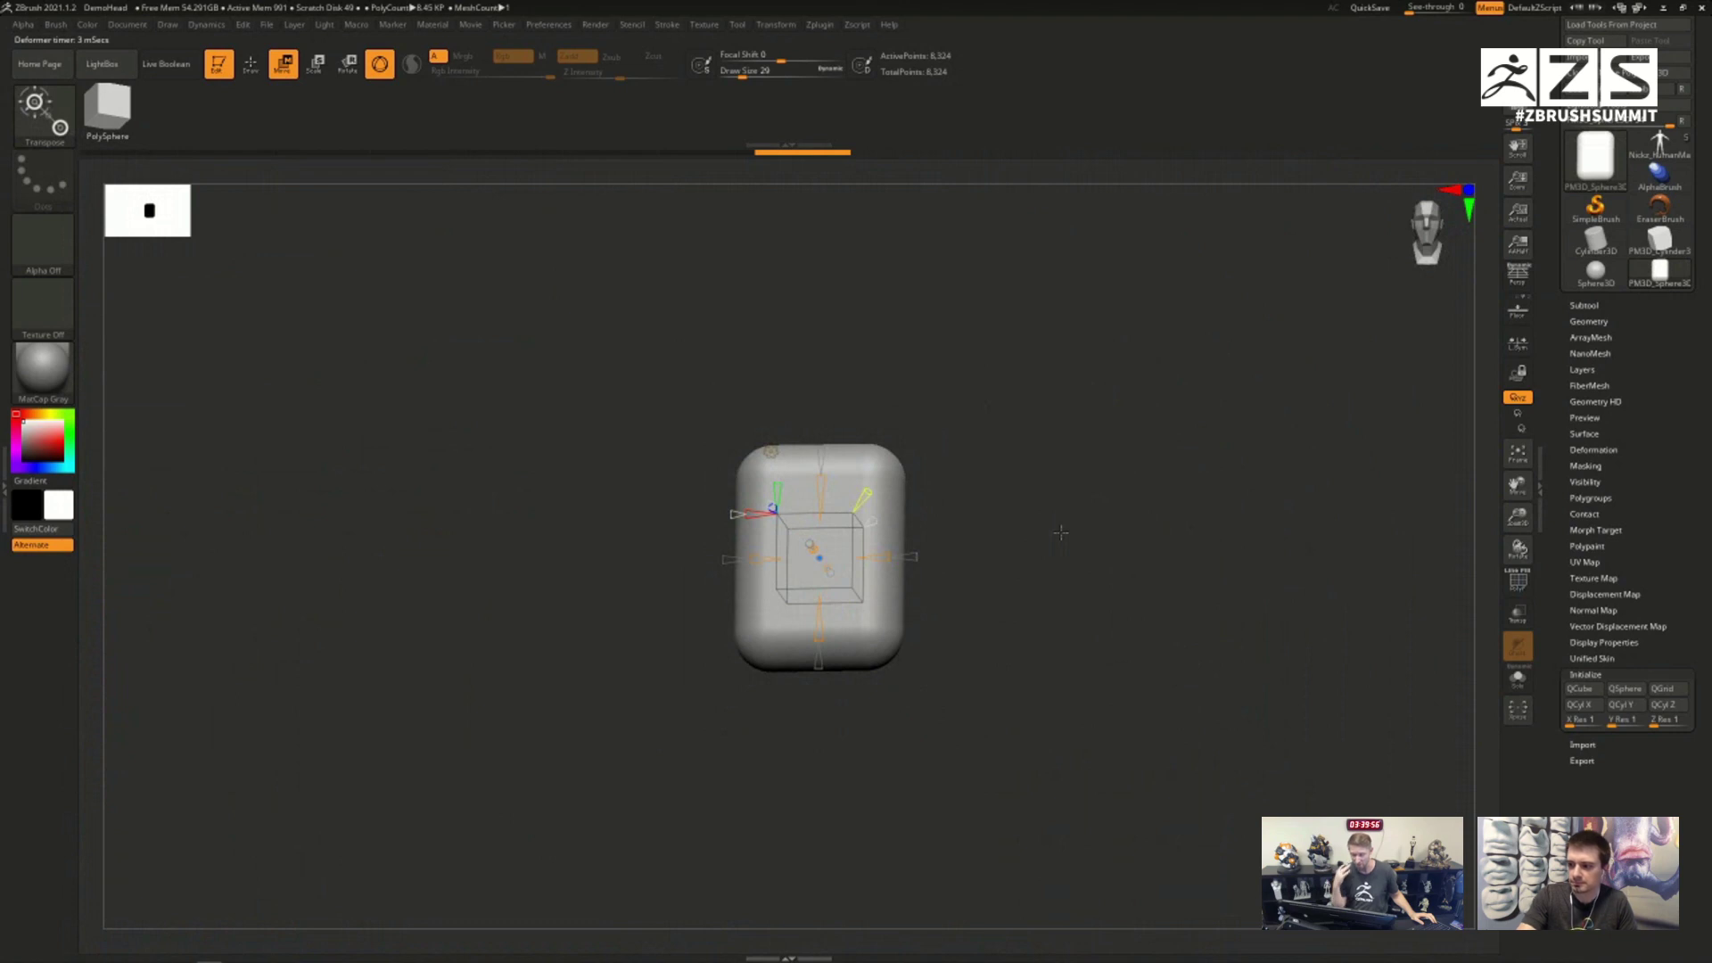
mouse_move(1057, 528)
right_mouse_down()
mouse_move(1040, 554)
mouse_move(1028, 528)
right_mouse_up()
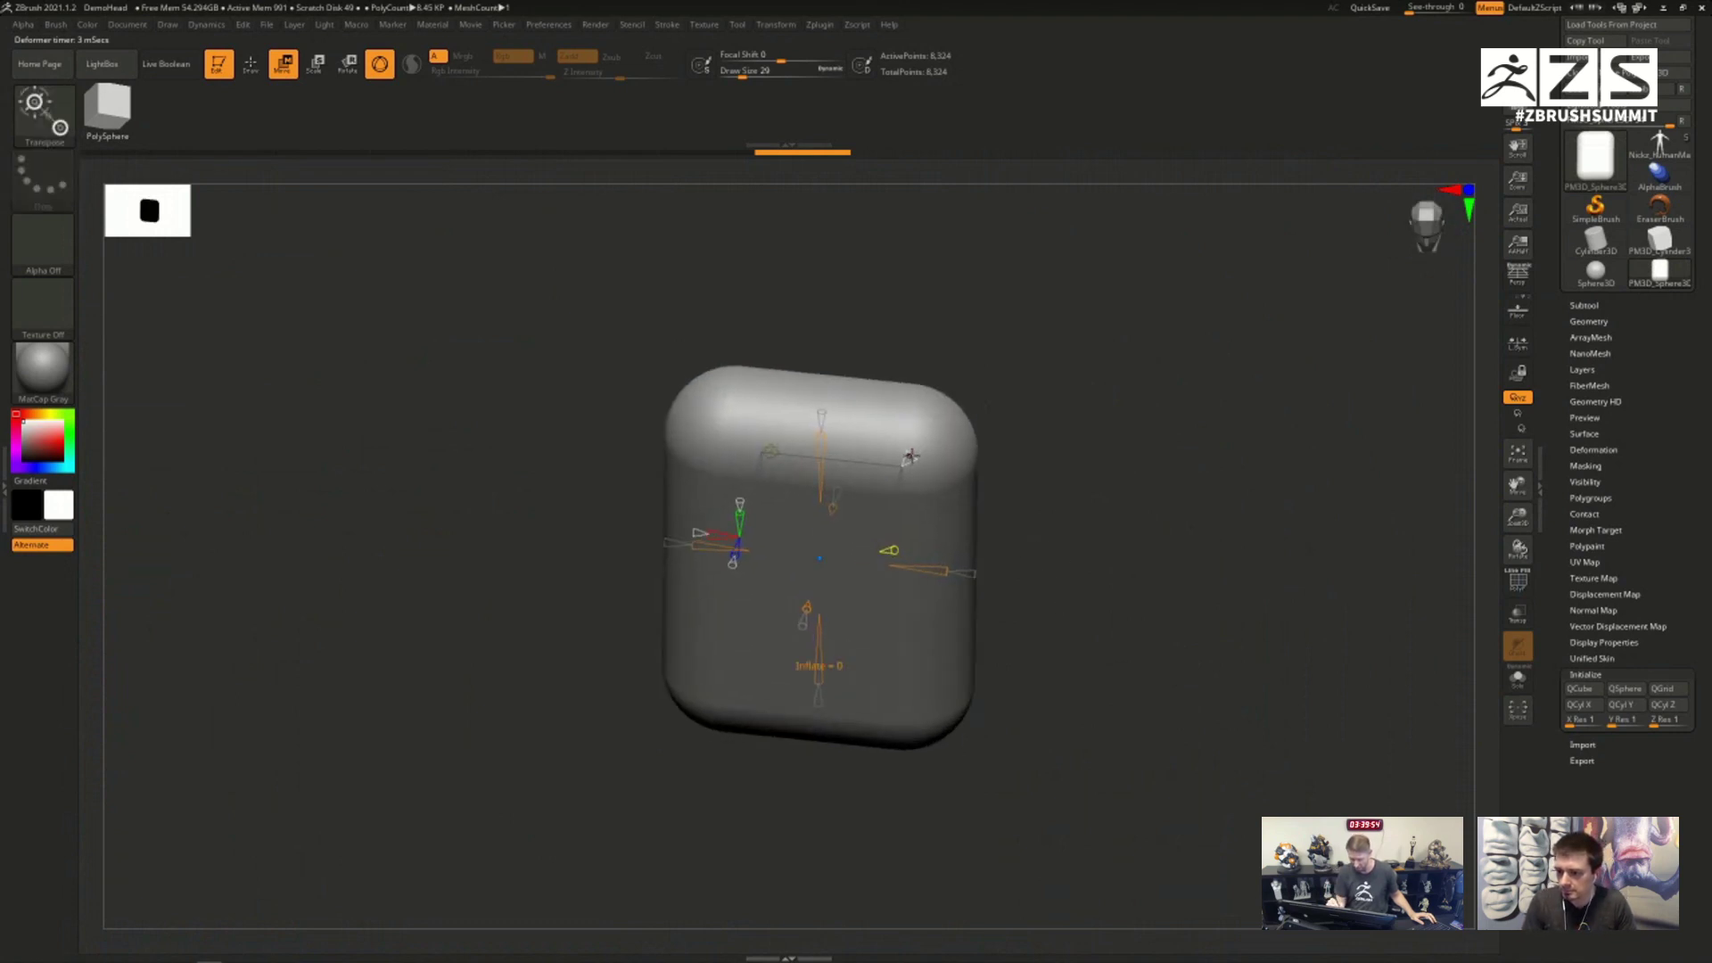
left_click_drag(909, 456, 927, 429)
right_click_drag(1179, 589, 1074, 521)
key("shift+f")
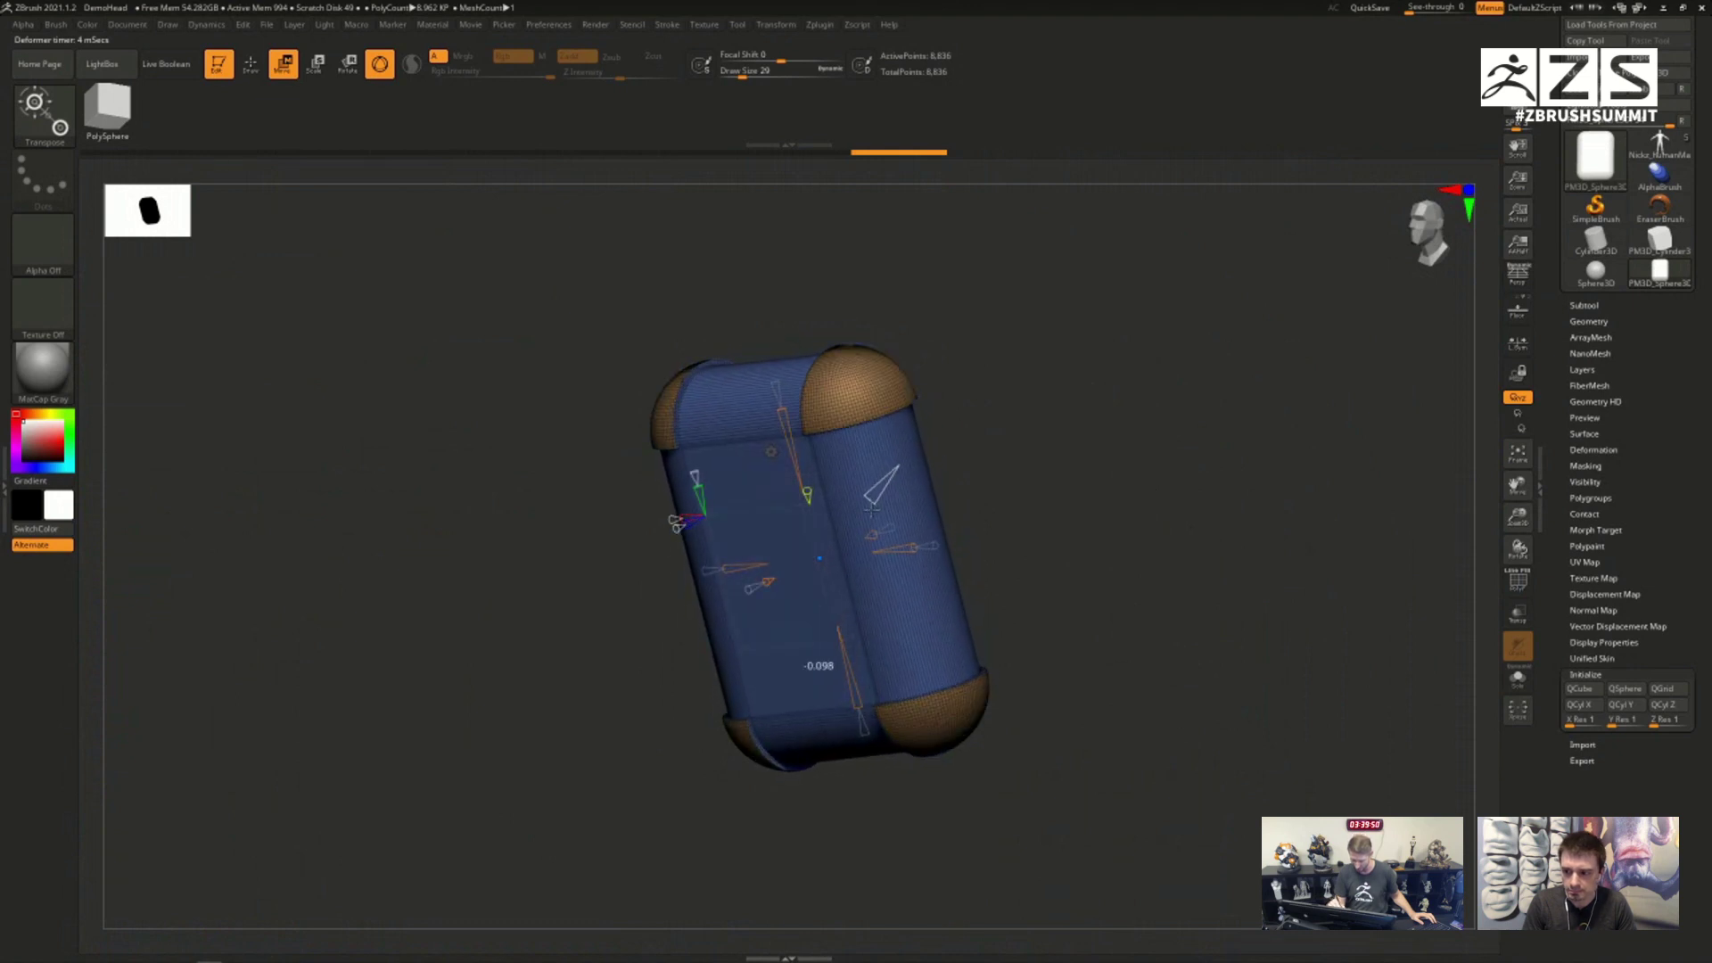
key("shift+f")
Step: Undo the inflation and extension changes back to the original sphere
key("ctrl+z")
key("ctrl+z")
right_click_drag(1070, 550, 891, 513)
key("ctrl+z")
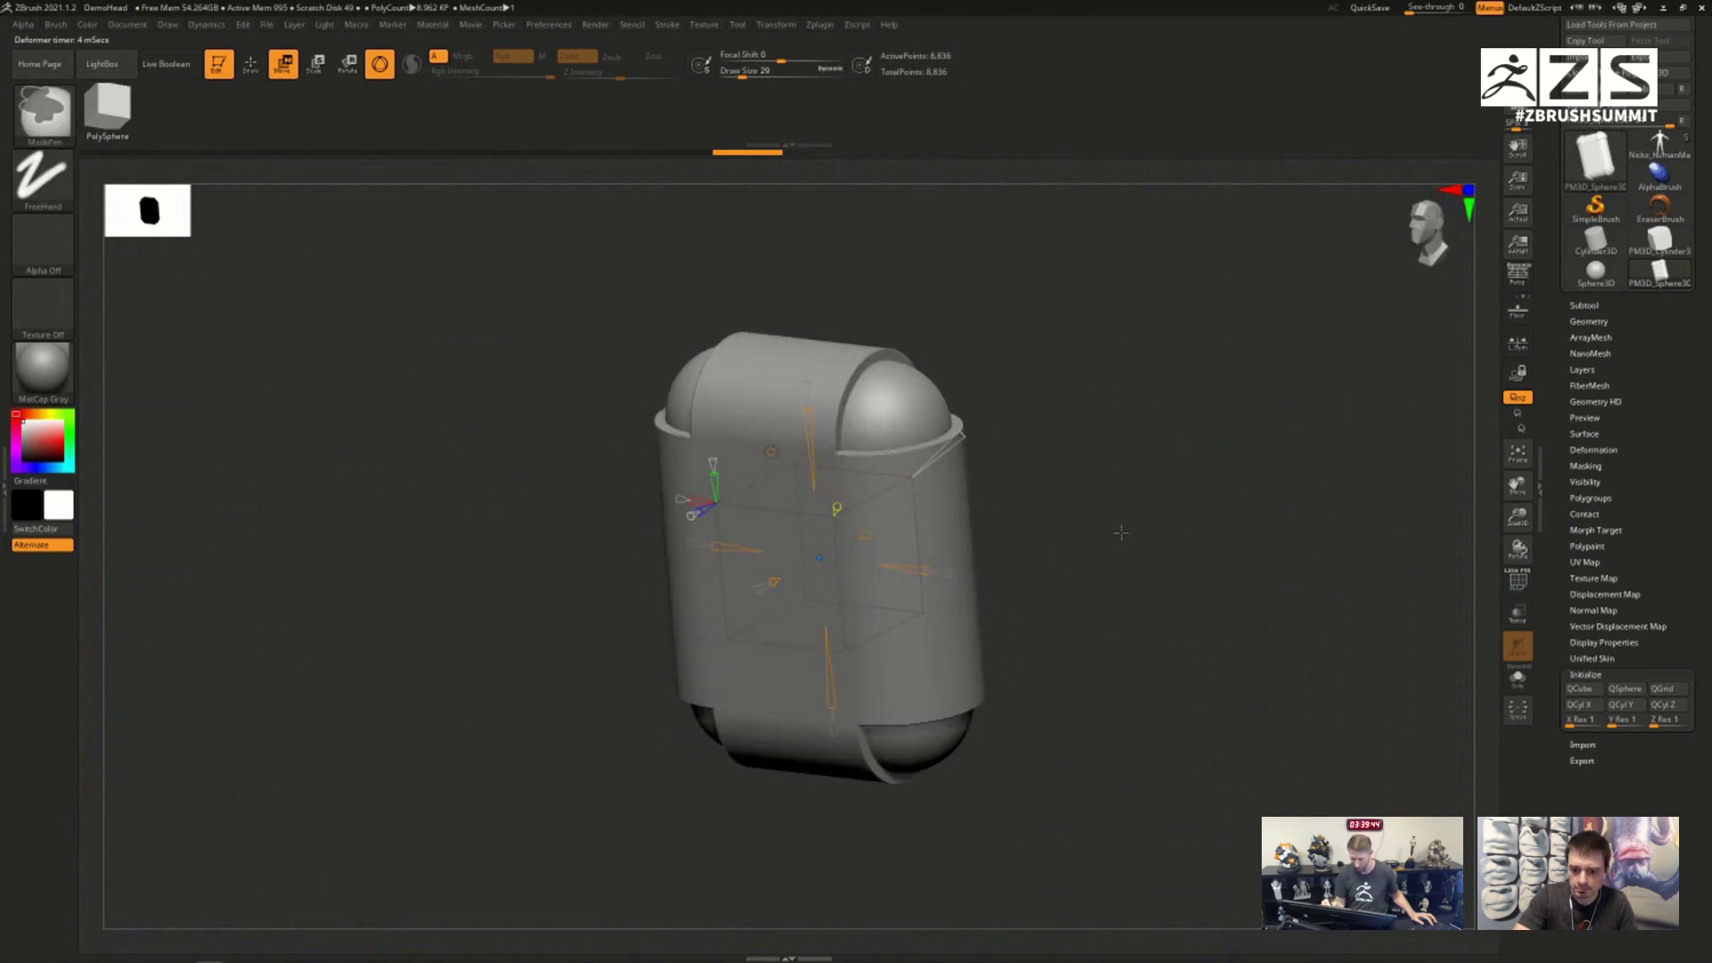
key("ctrl+z")
key("ctrl+z")
key("ctrl+z")
key("ctrl+z")
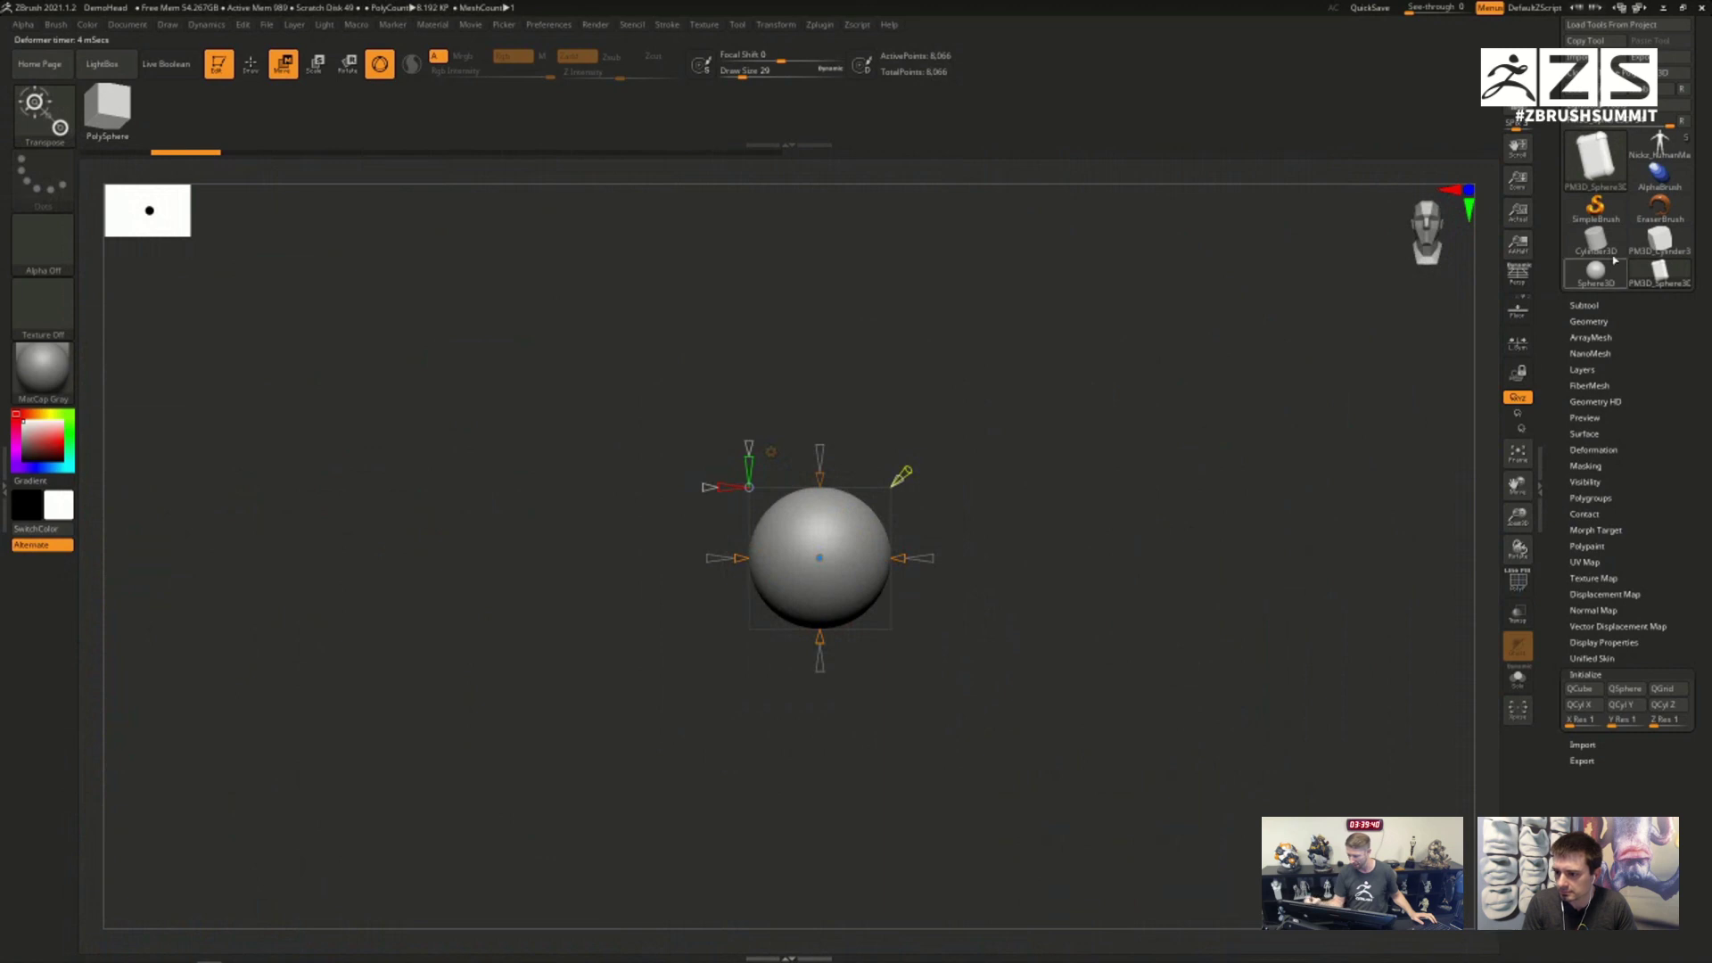
Step: Replace the sphere with a QCube and rotate only the gizmo about 45 degrees around the view axis
left_click(1580, 692)
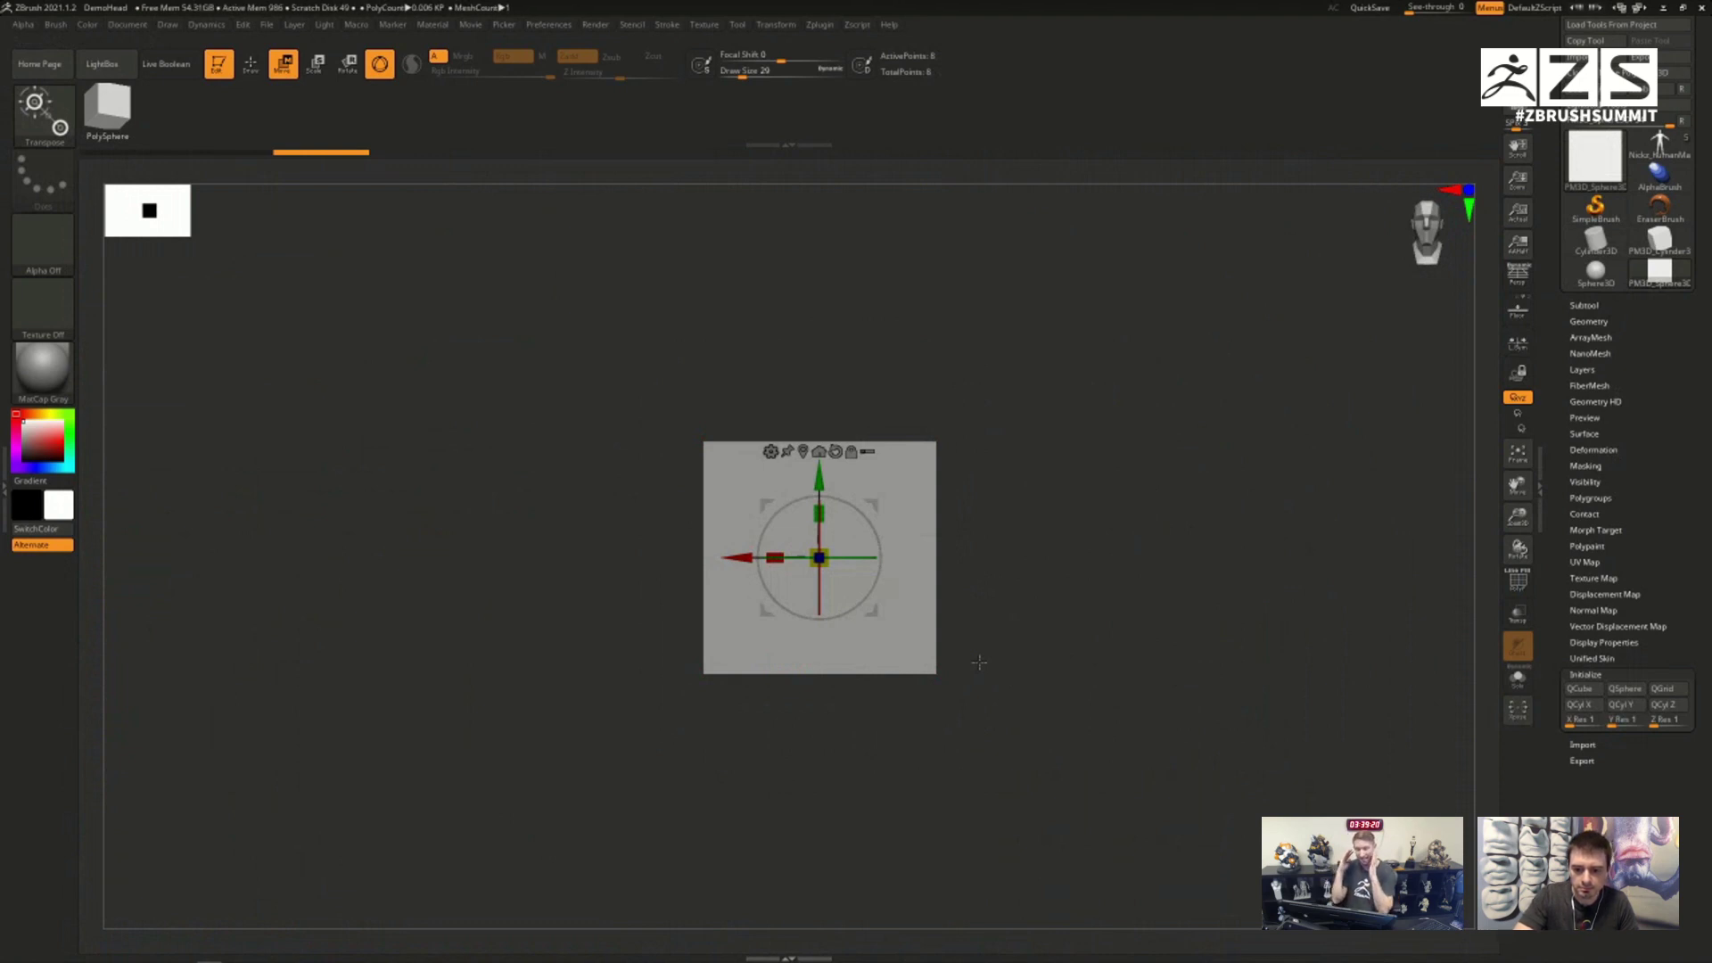
mouse_move(1027, 560)
left_mouse_down()
mouse_move(1055, 607)
mouse_move(1013, 573)
left_mouse_up()
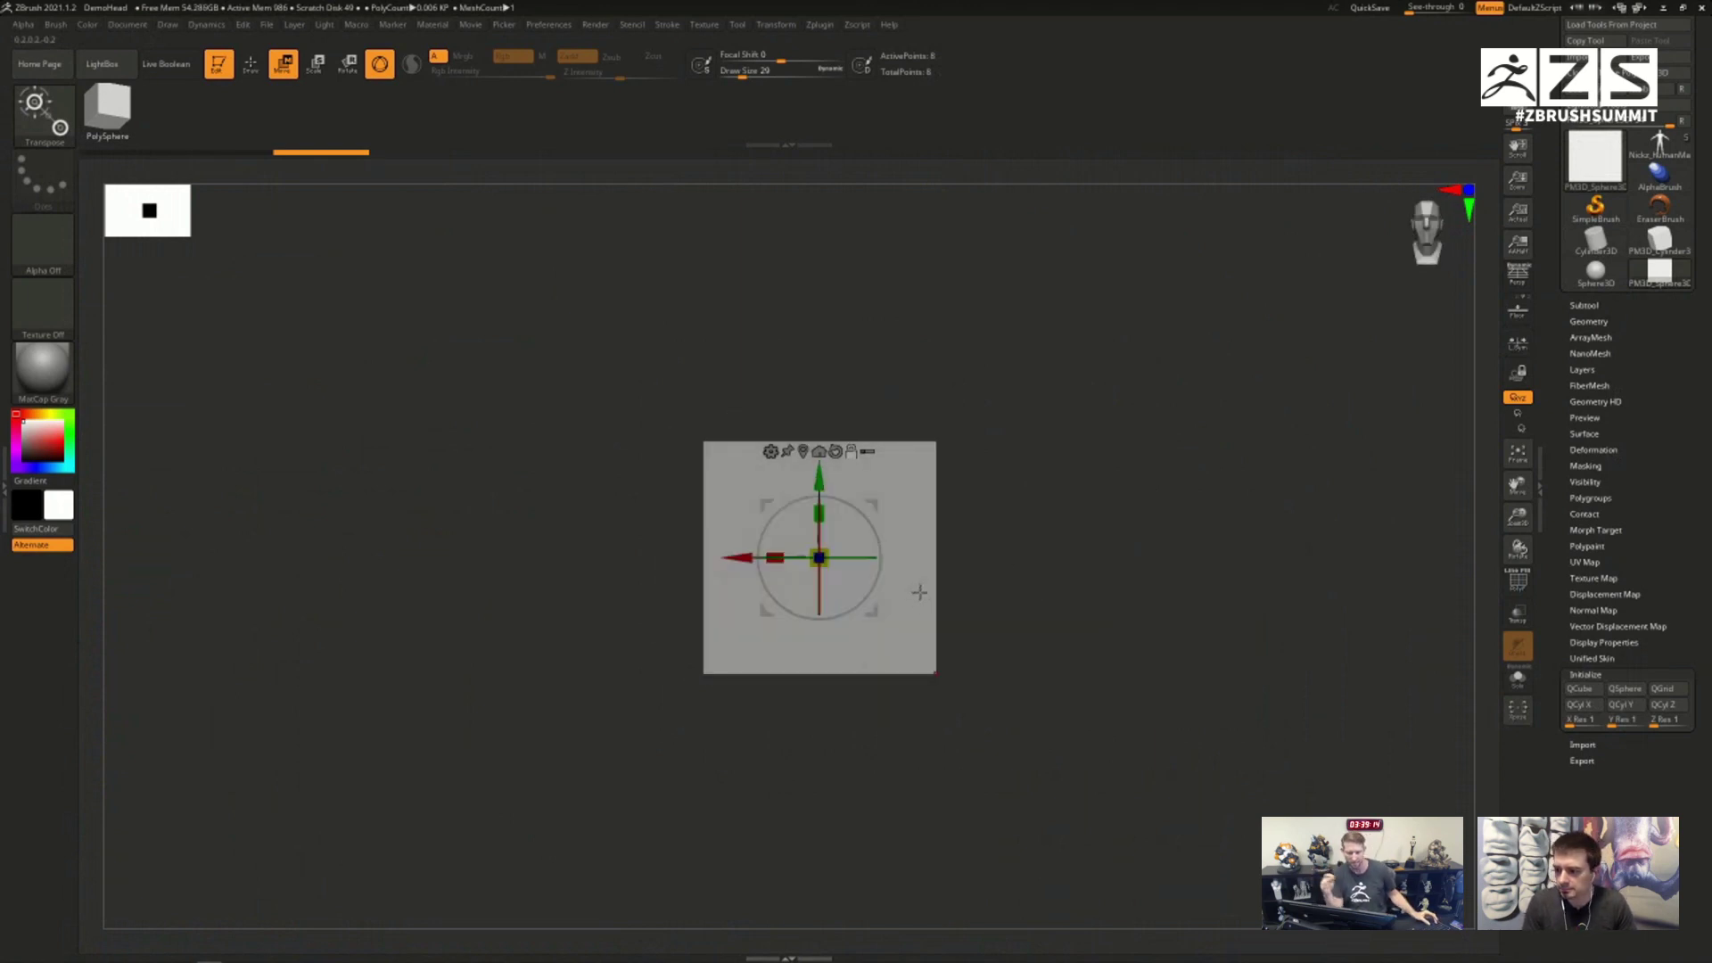
mouse_move(877, 581)
left_mouse_down()
mouse_move(878, 547)
mouse_move(882, 561)
left_mouse_up()
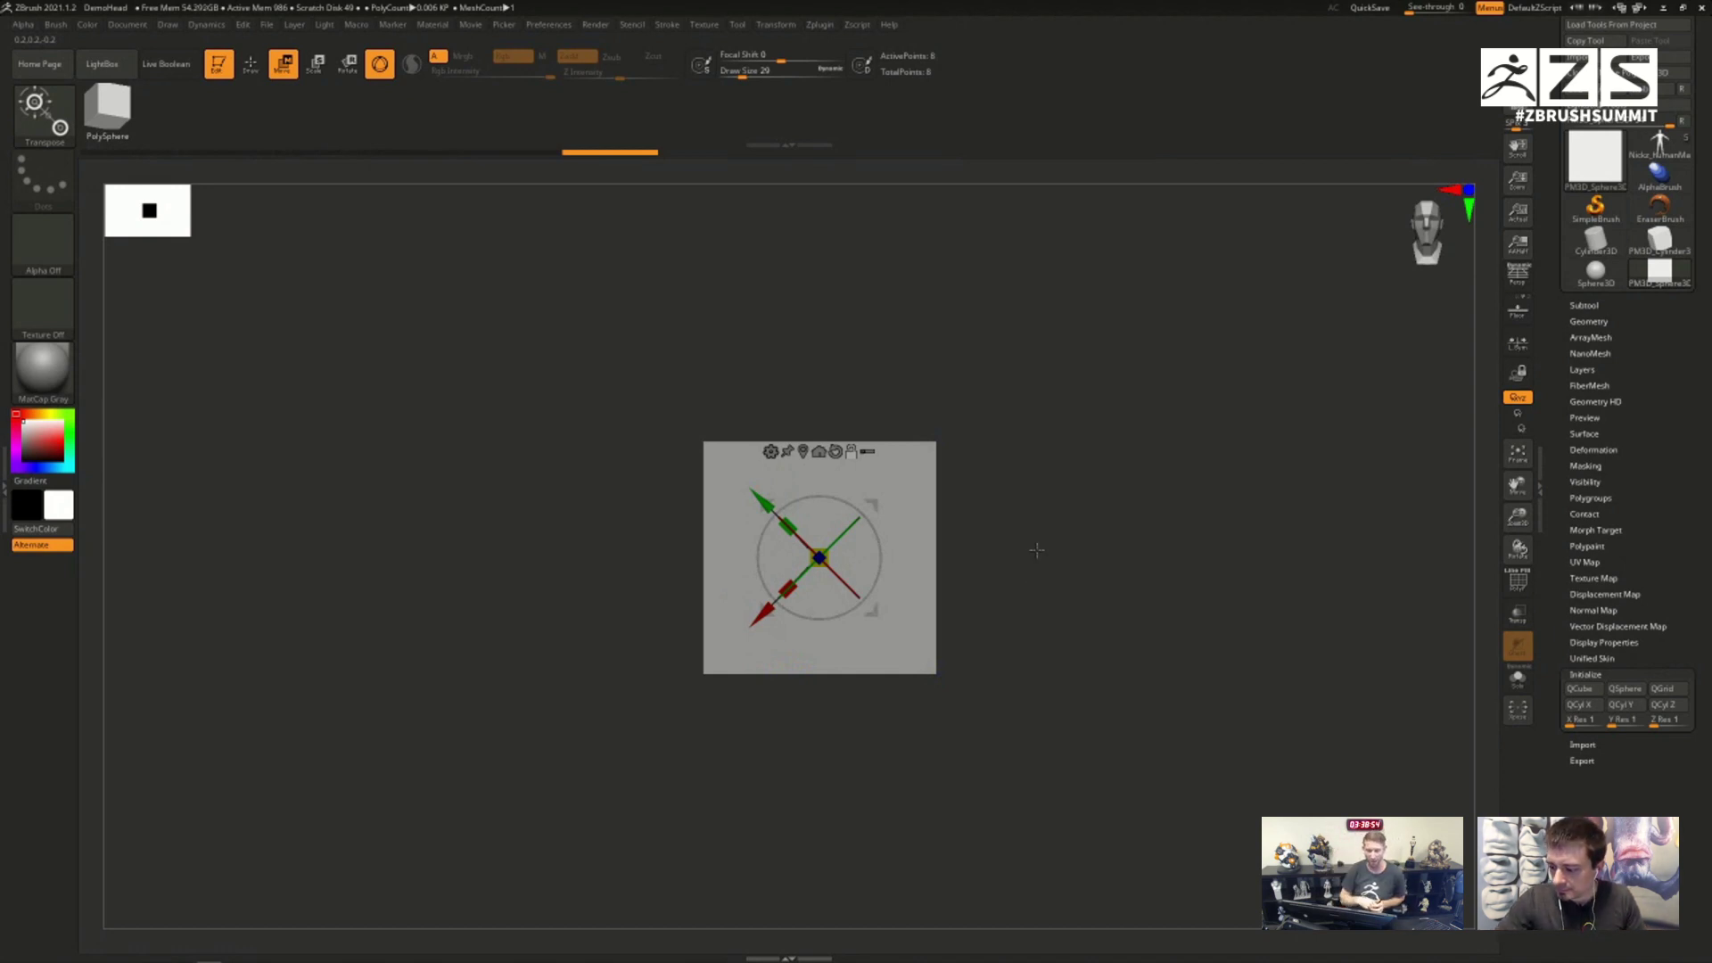
Step: Apply the Extender deformer to the cube with the rotated gizmo and try extending it diagonally across its corners
left_click(770, 451)
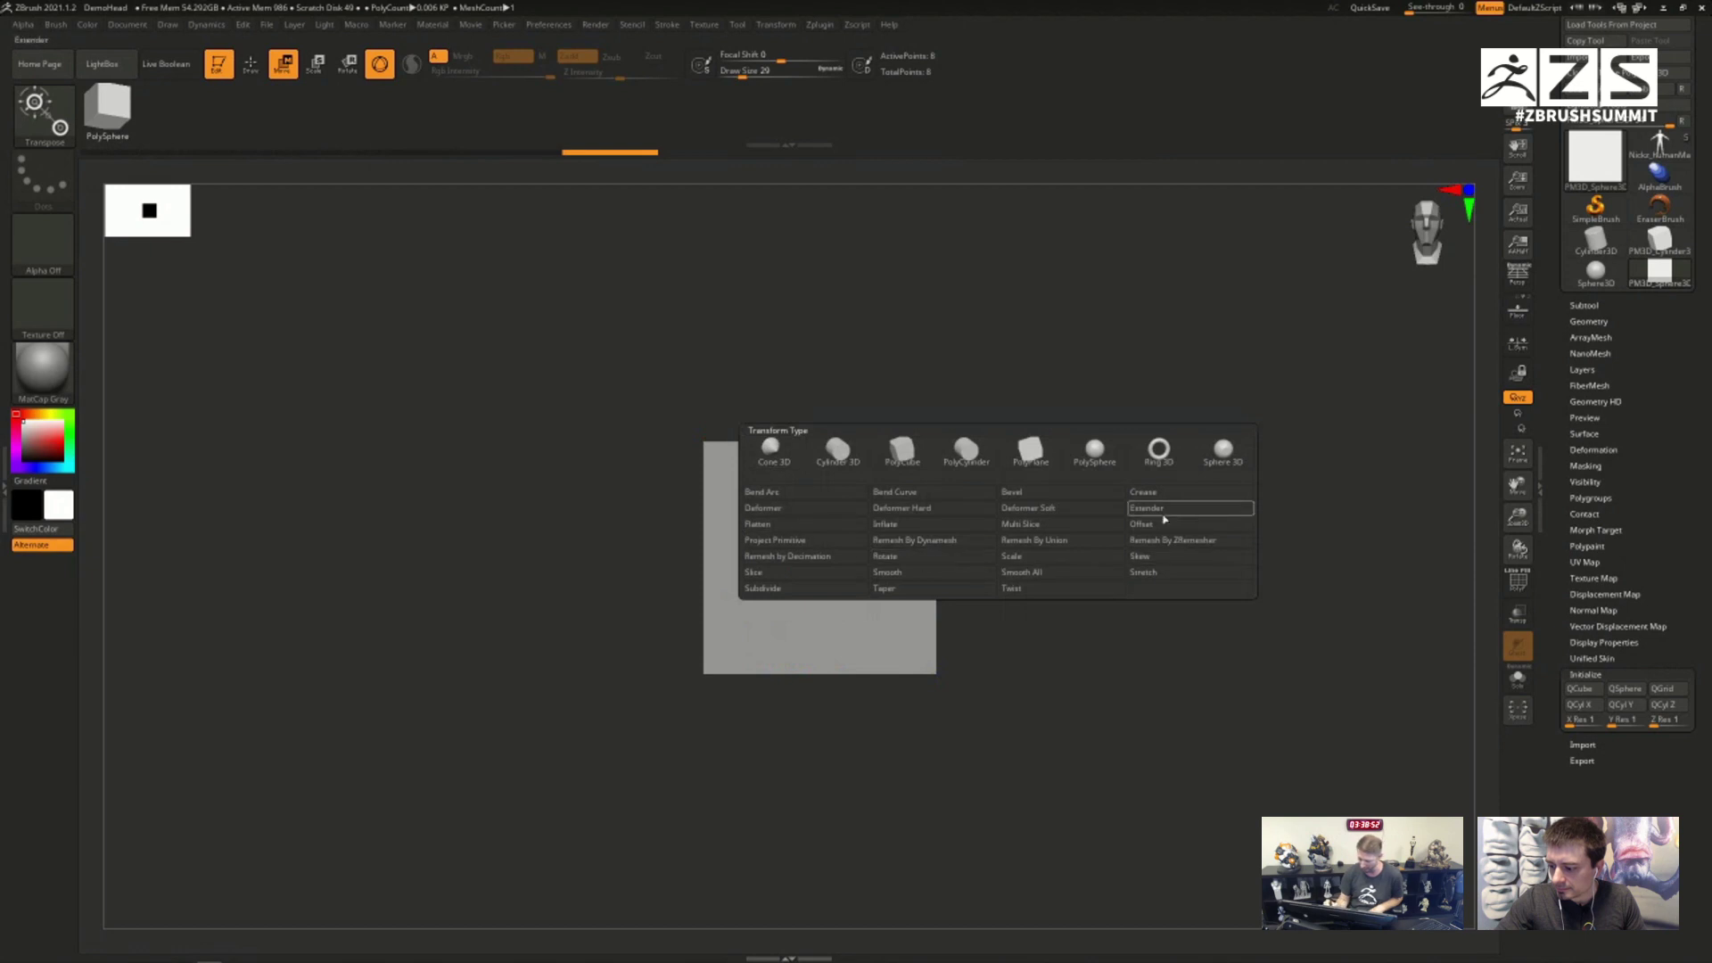
left_click(1118, 558)
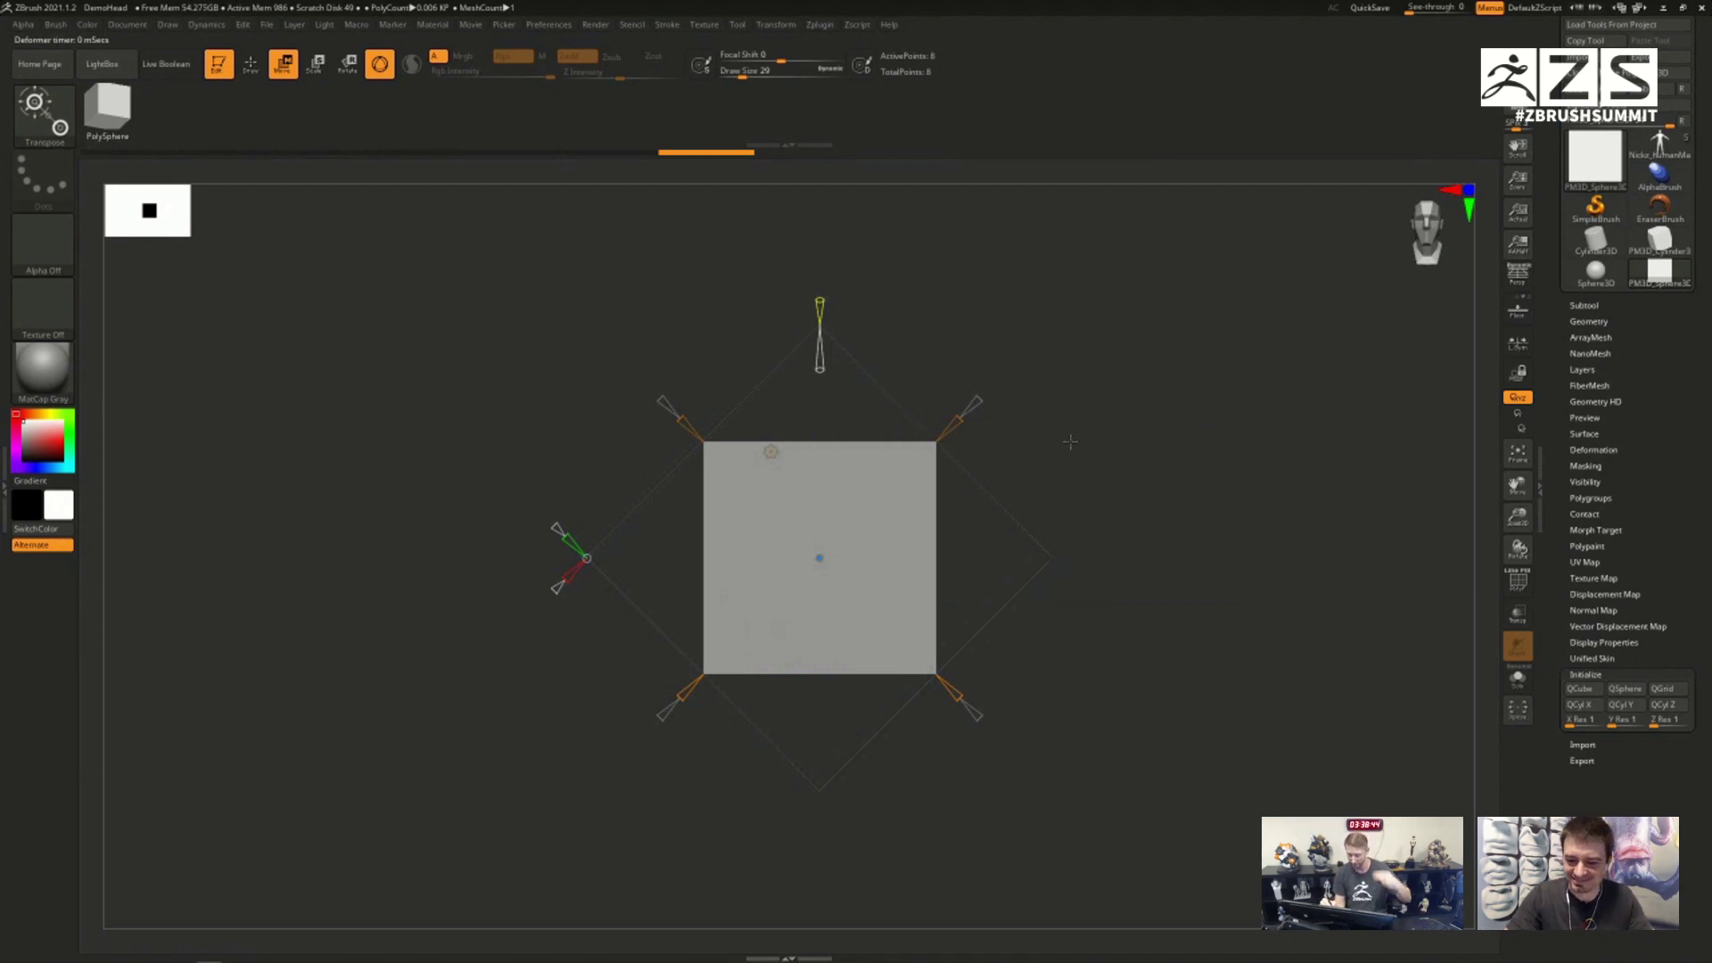
left_click_drag(954, 428, 916, 462)
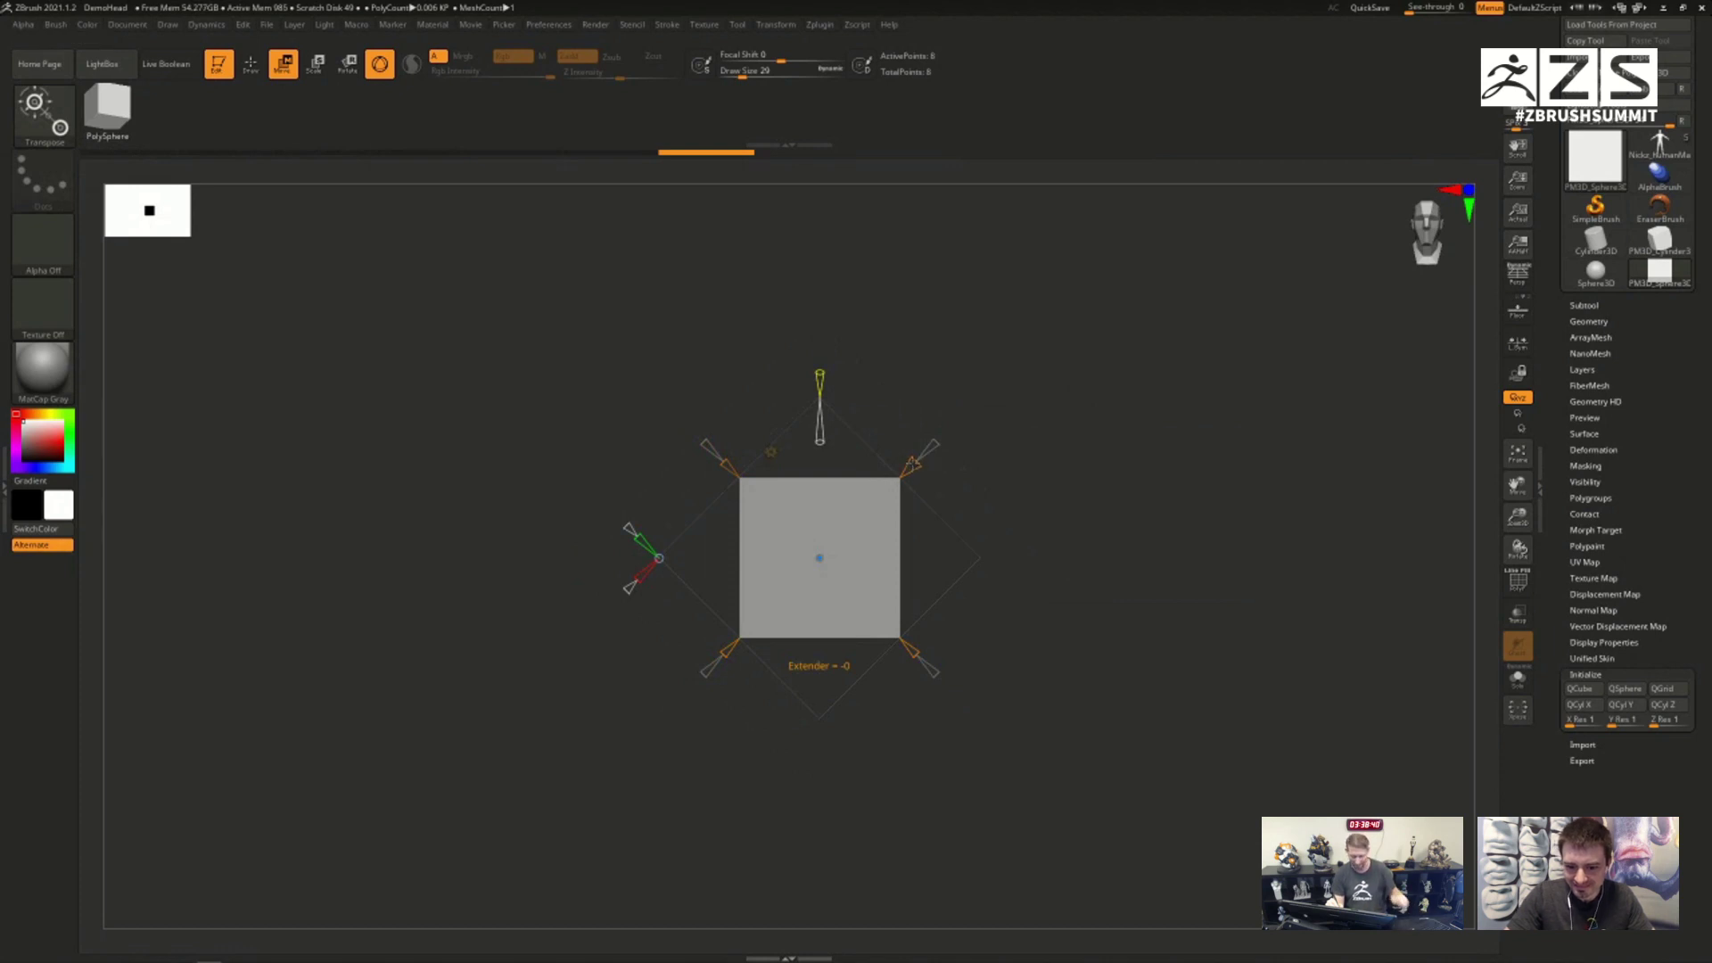
left_click_drag(911, 465, 922, 455)
key("ctrl+z")
left_click_drag(1008, 553, 1055, 598)
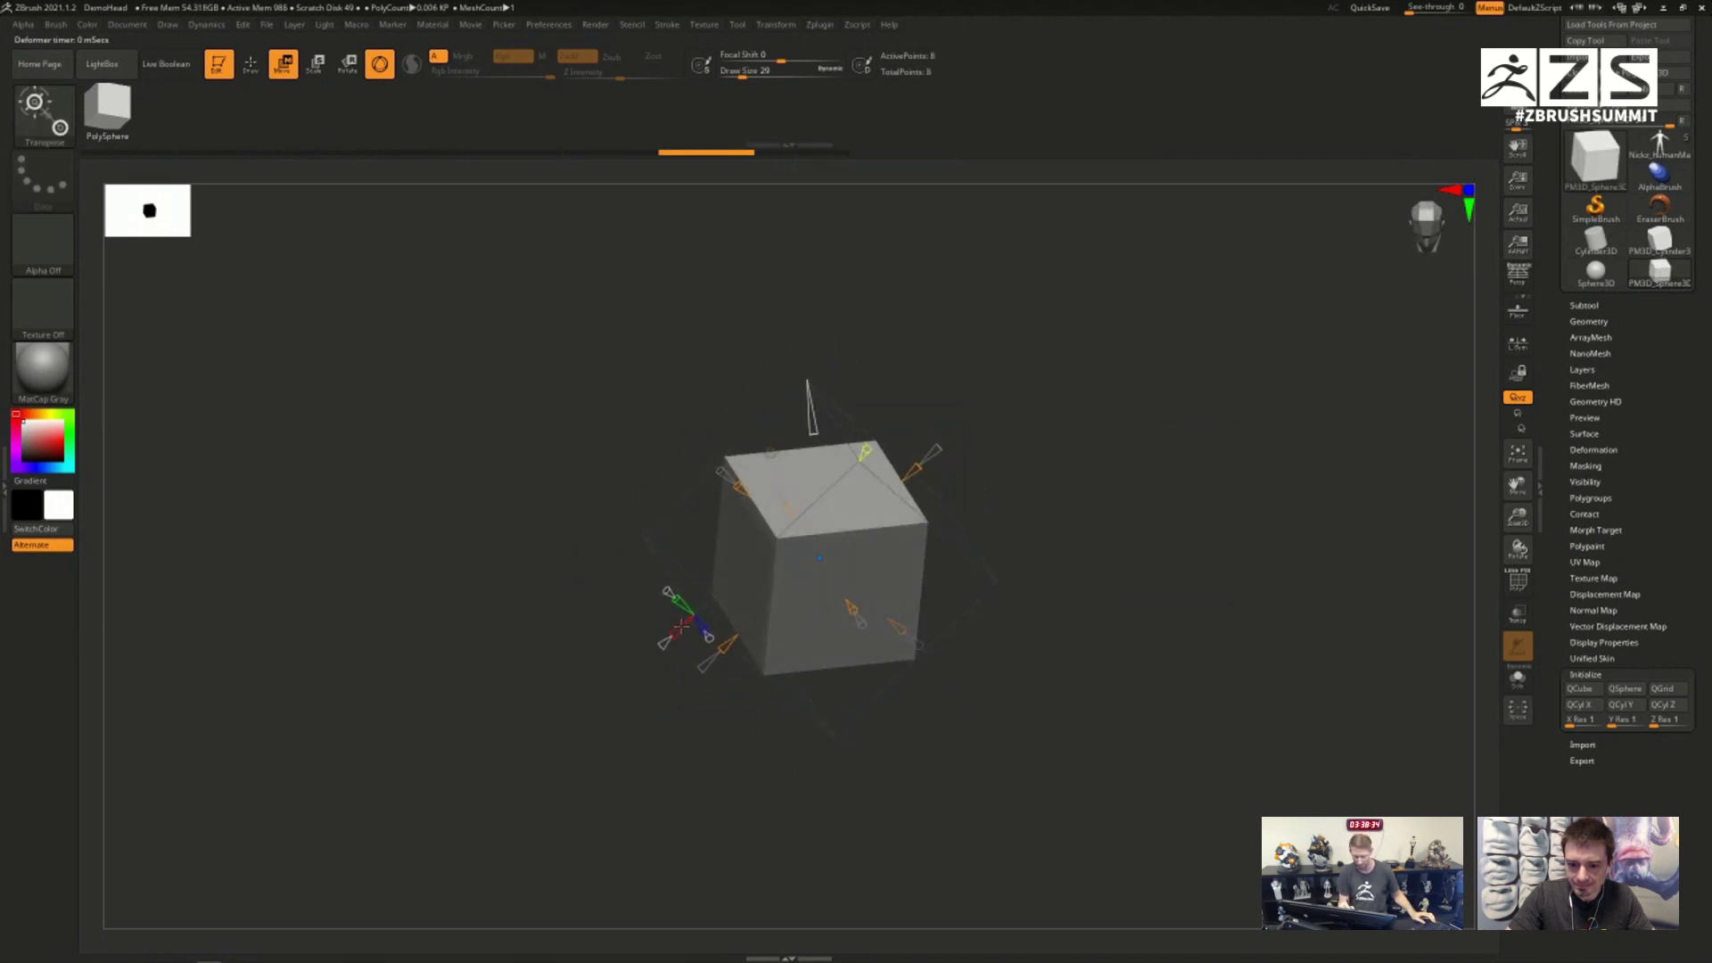
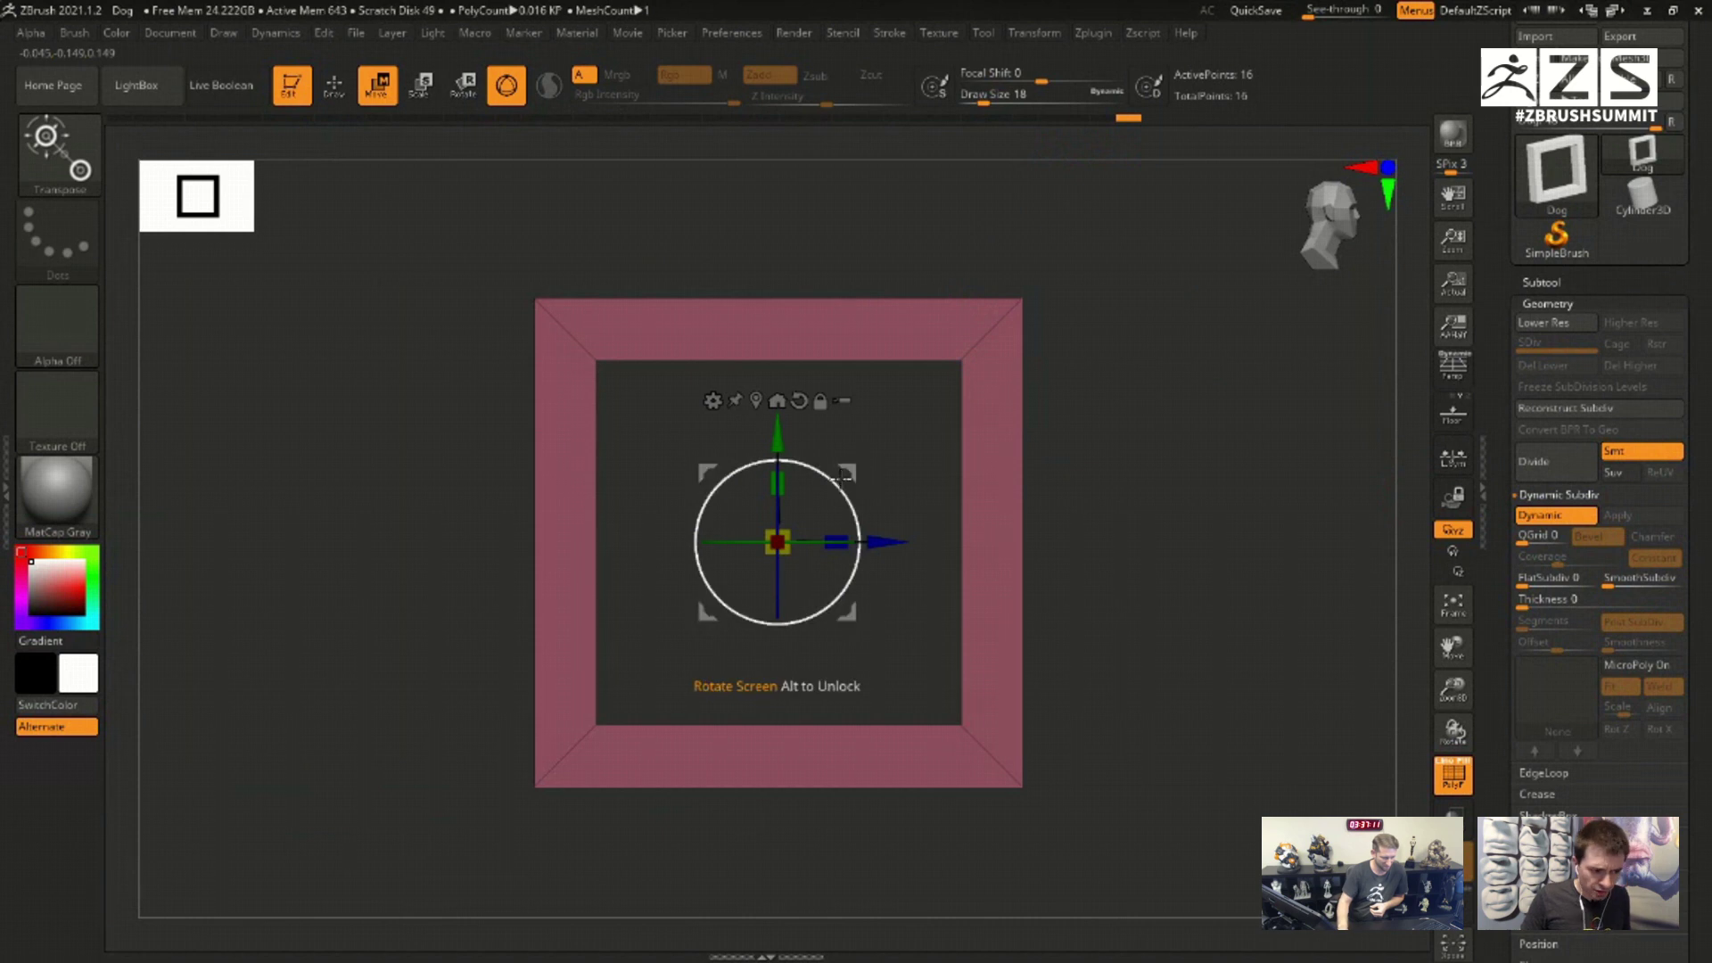
Step: Set the gizmo's rotation snap angle from the plugin's miscellaneous utilities and test-rotate the gizmo on the square frame, undoing each rotation
mouse_move(870, 487)
left_mouse_down()
mouse_move(842, 480)
mouse_move(849, 516)
mouse_move(839, 480)
left_mouse_up()
key("ctrl+z")
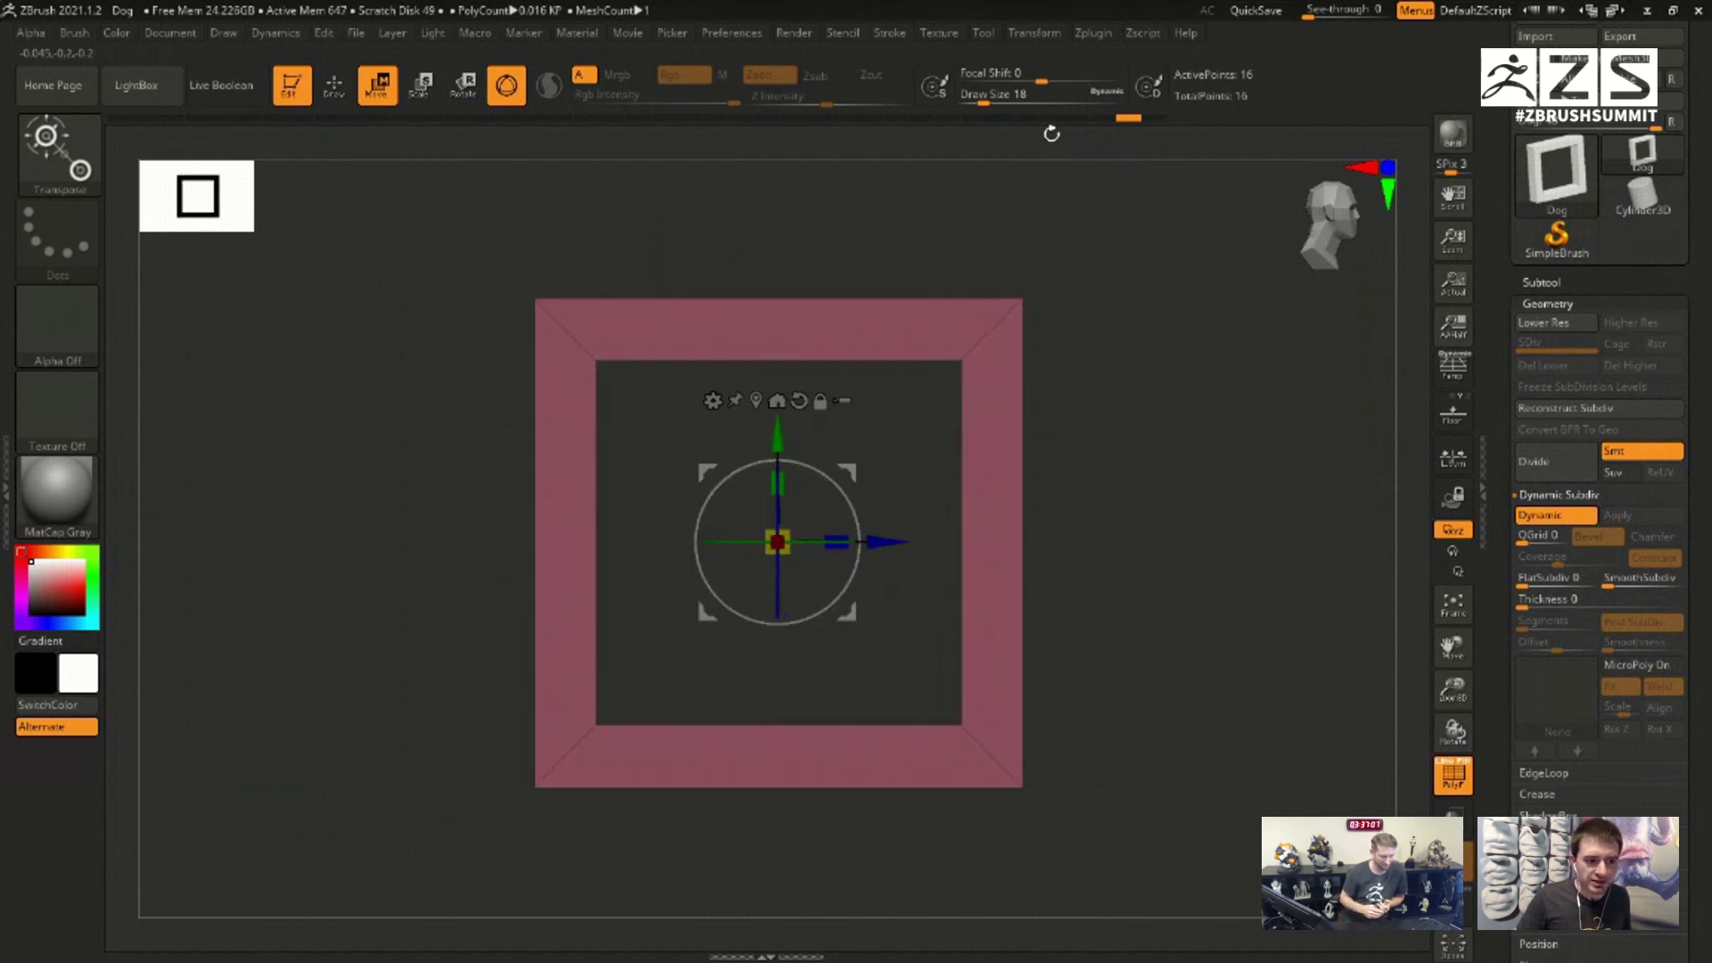
left_click(1093, 33)
left_click(1136, 62)
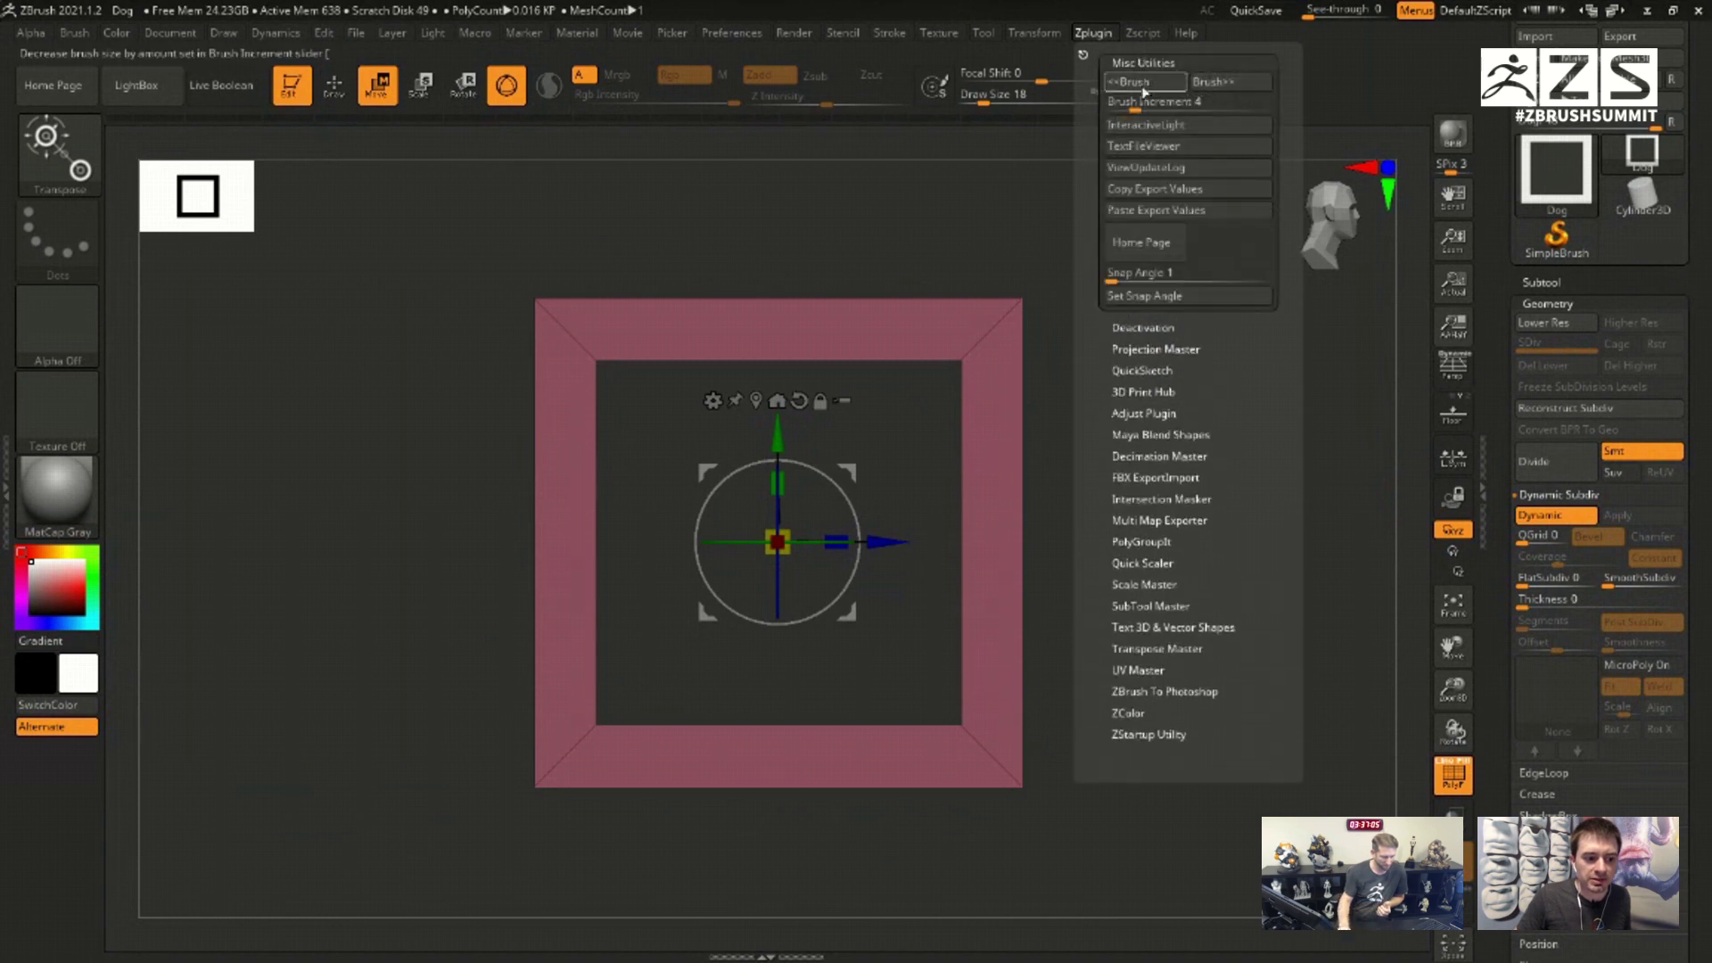
left_click(1155, 300)
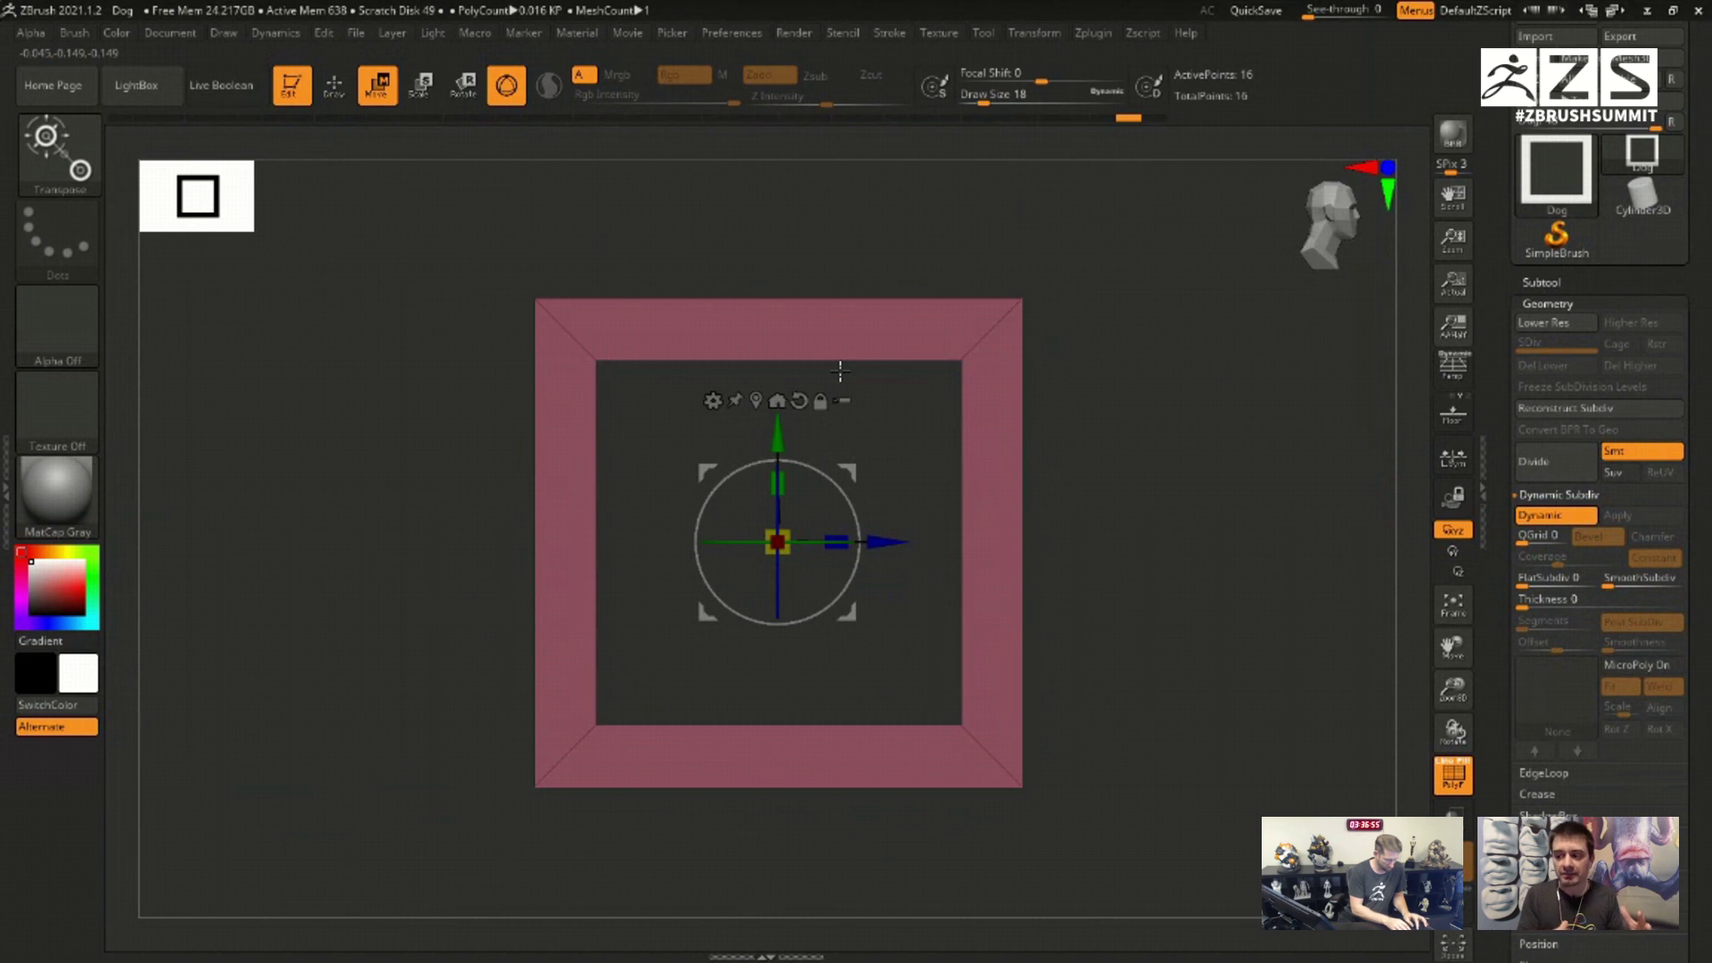
mouse_move(827, 480)
left_mouse_down()
mouse_move(836, 459)
mouse_move(847, 487)
mouse_move(861, 453)
mouse_move(841, 487)
mouse_move(856, 510)
mouse_move(840, 486)
left_mouse_up()
key("ctrl+z")
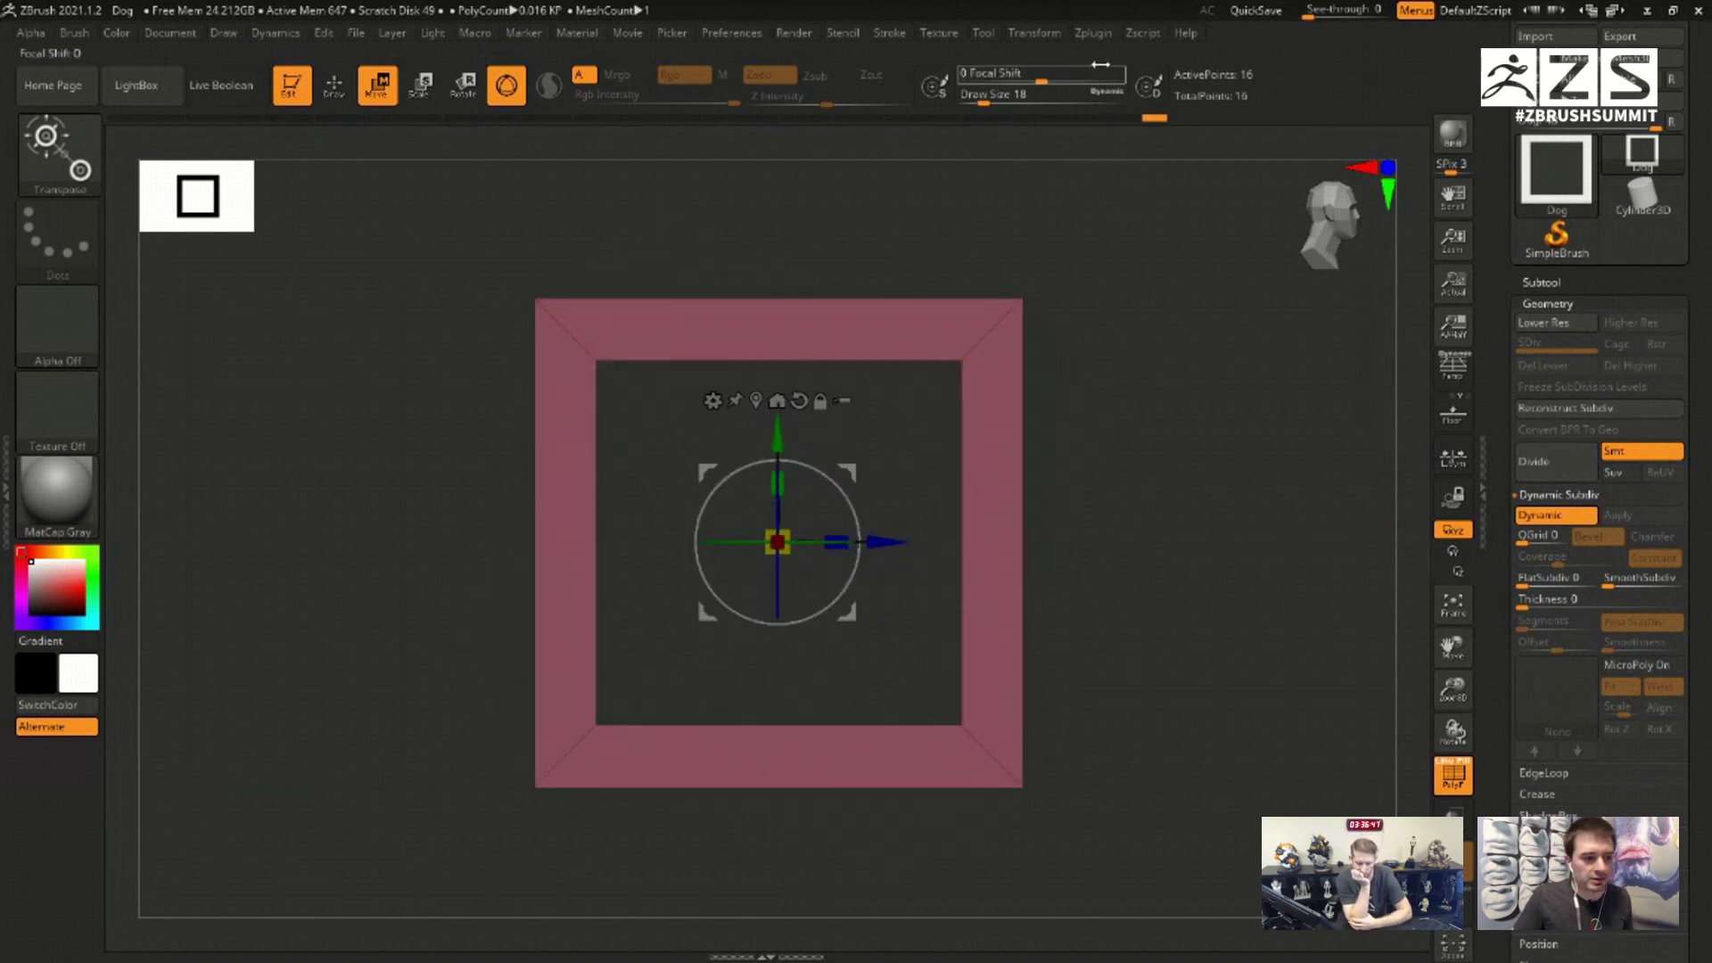
left_click(1093, 33)
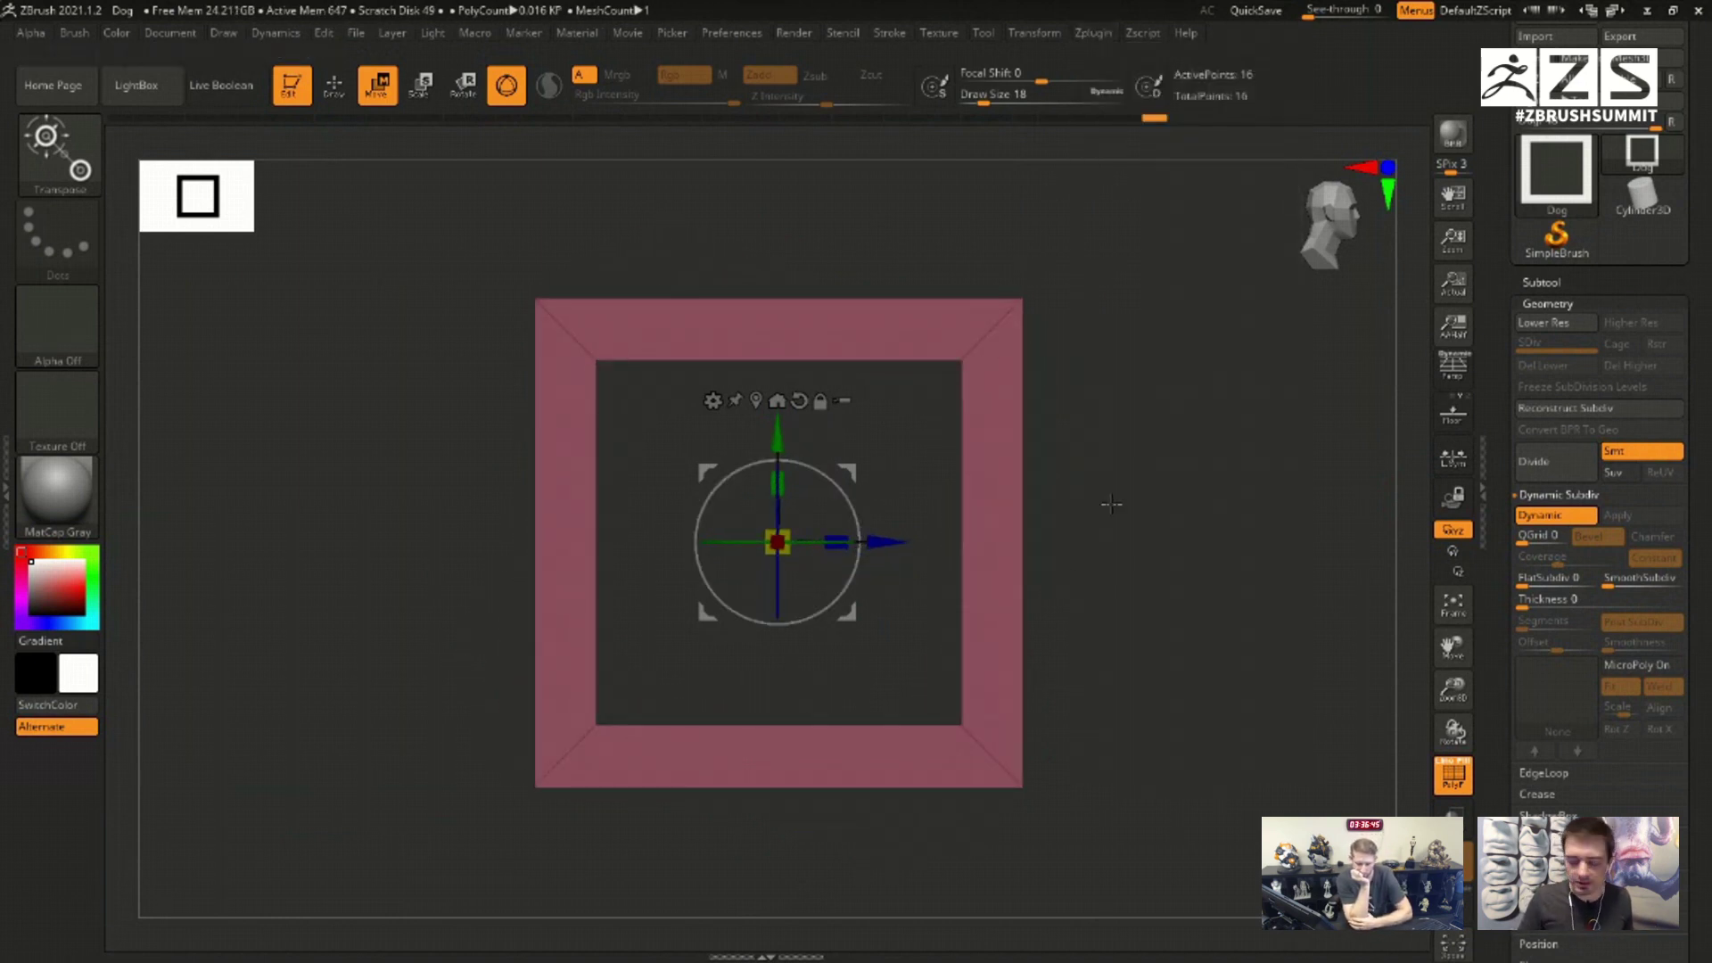
Step: Turn the square frame to an angled view, switch to Draw mode and enable perspective
mouse_move(1111, 504)
left_mouse_down()
mouse_move(1165, 497)
mouse_move(1204, 443)
left_mouse_up()
key("q")
key("p")
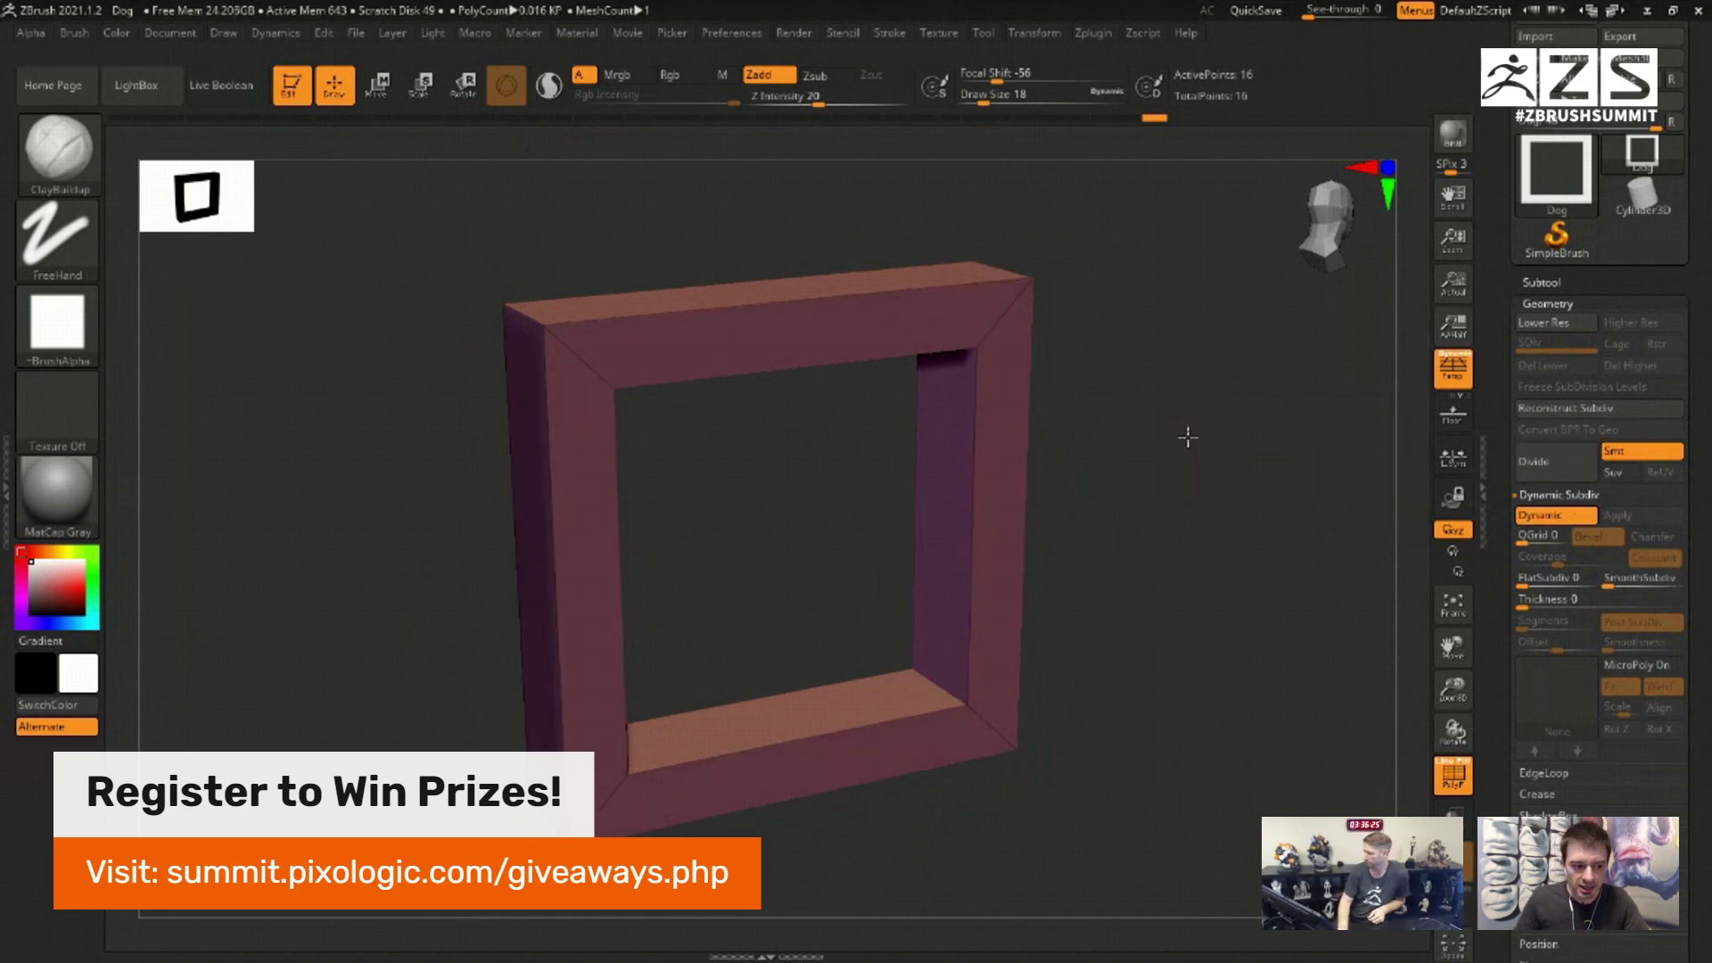
left_click_drag(1185, 436, 1207, 432)
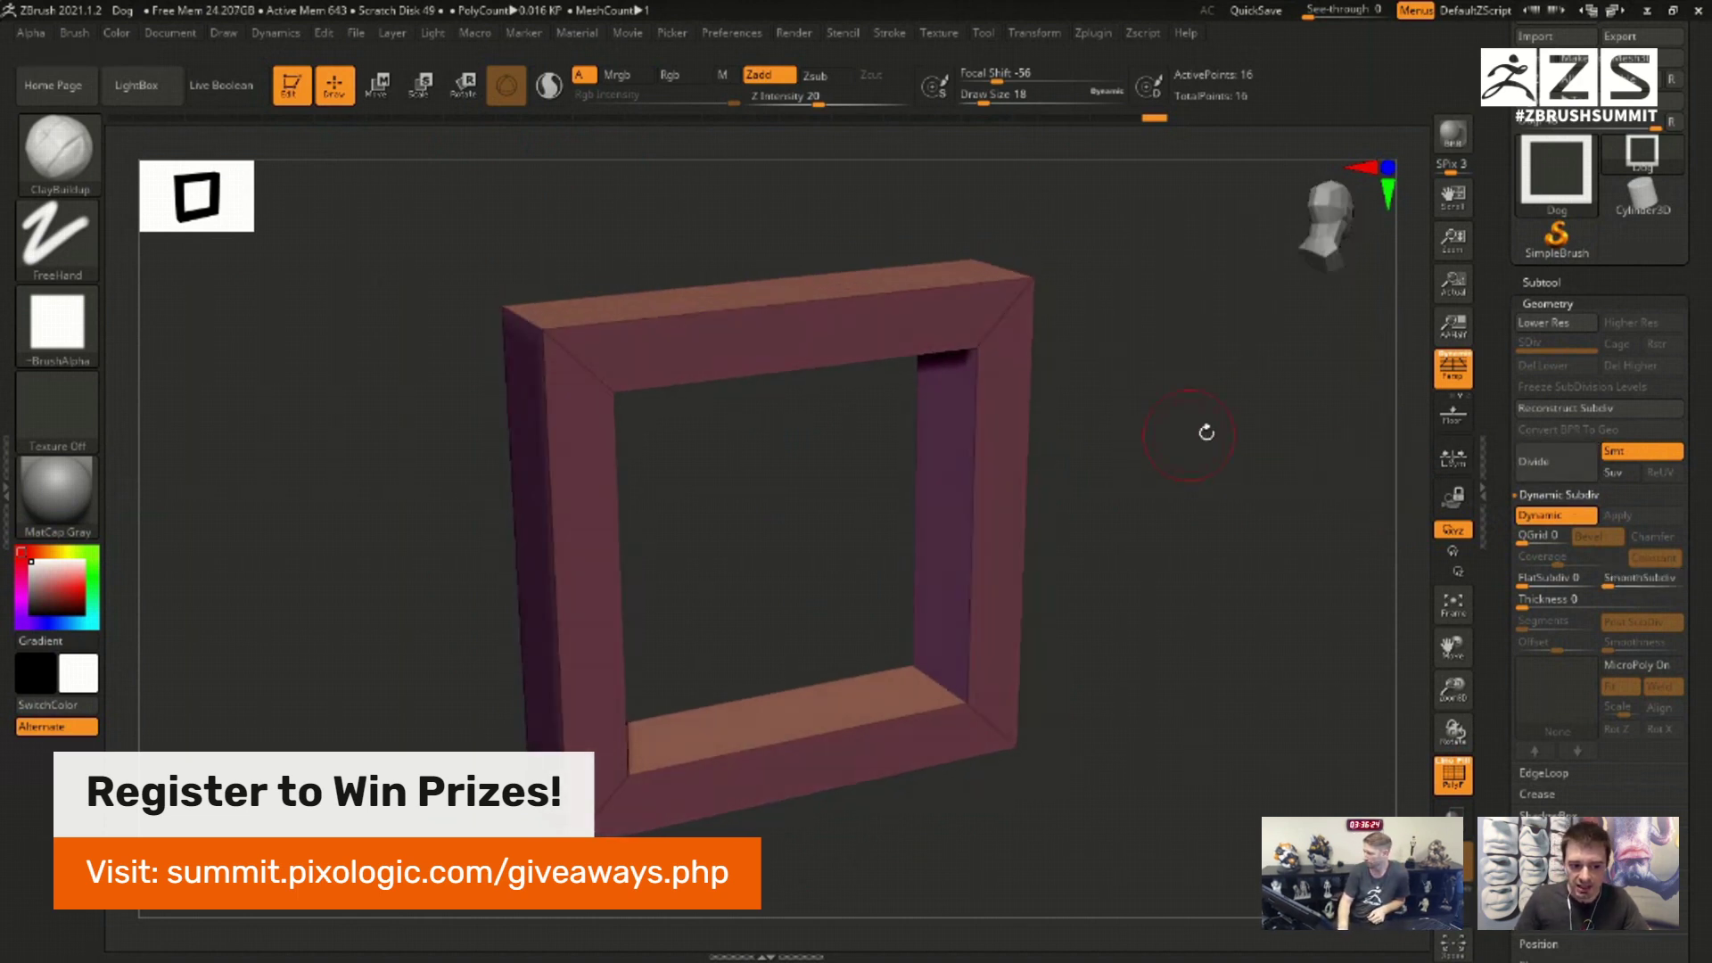
Step: Divide the square frame three times up to subdivision level 4 and undo the divisions
left_click(1563, 463)
left_click(1563, 464)
left_click(1563, 464)
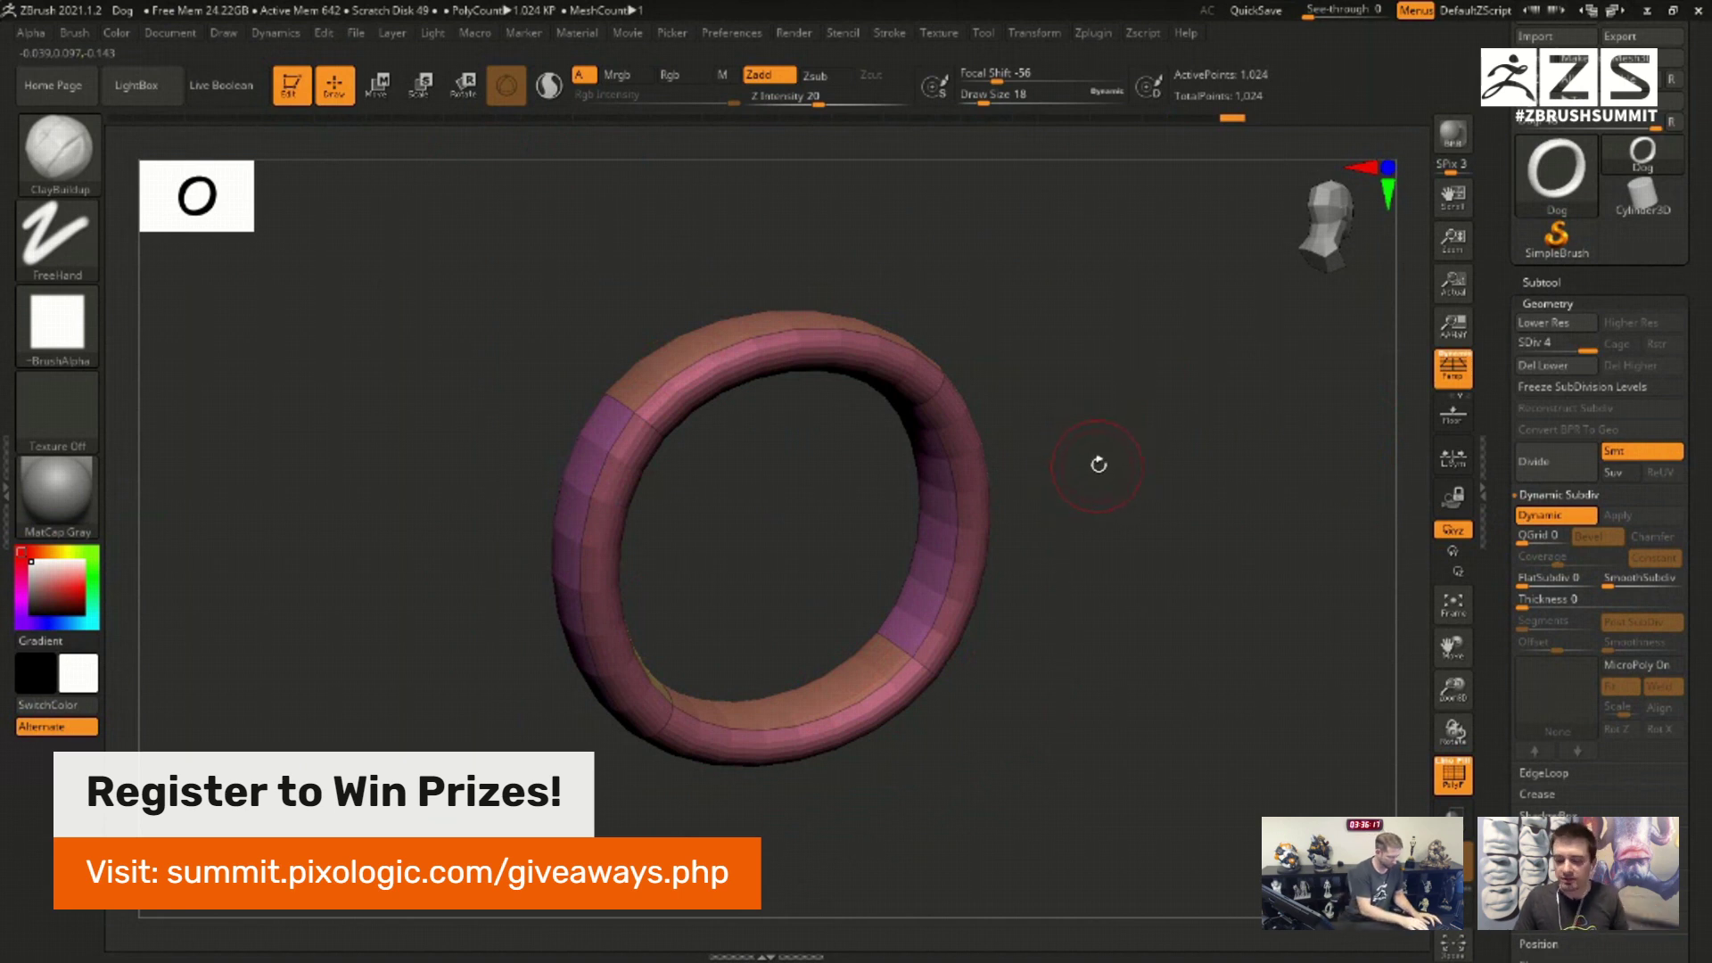
key("ctrl+z")
key("ctrl+z")
key("ctrl+z")
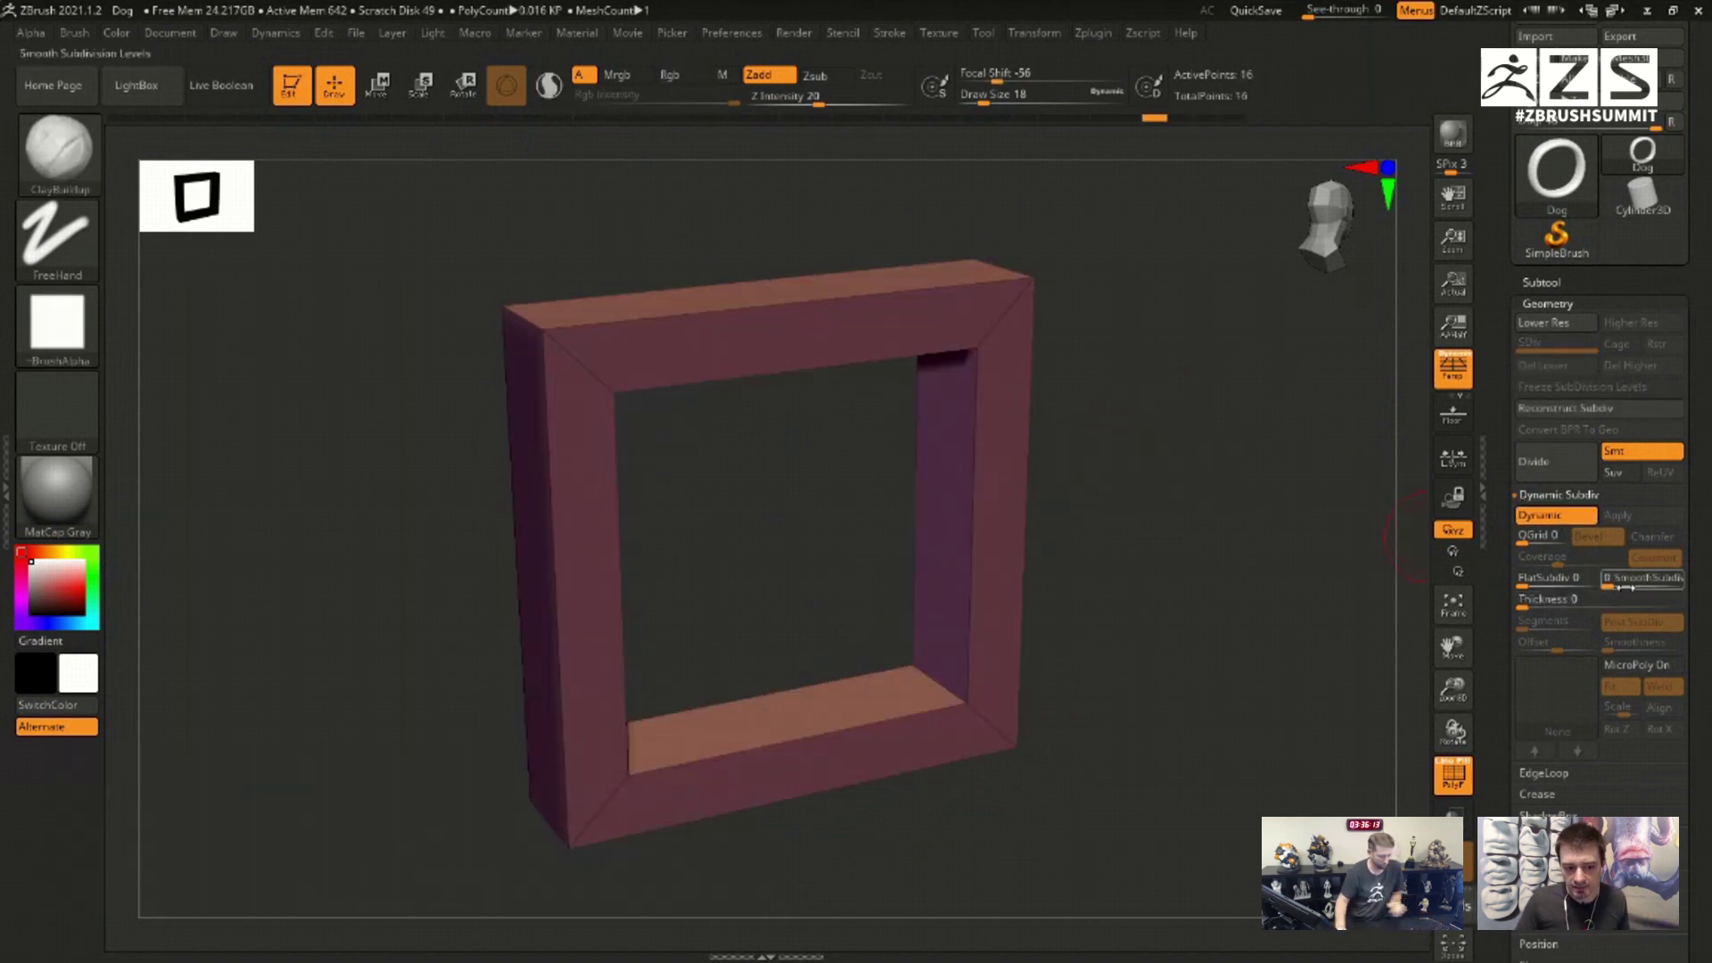
Step: Preview the square frame as a smooth ring by raising its dynamic SmoothSubdiv level to 7
left_click_drag(1622, 587, 1637, 584)
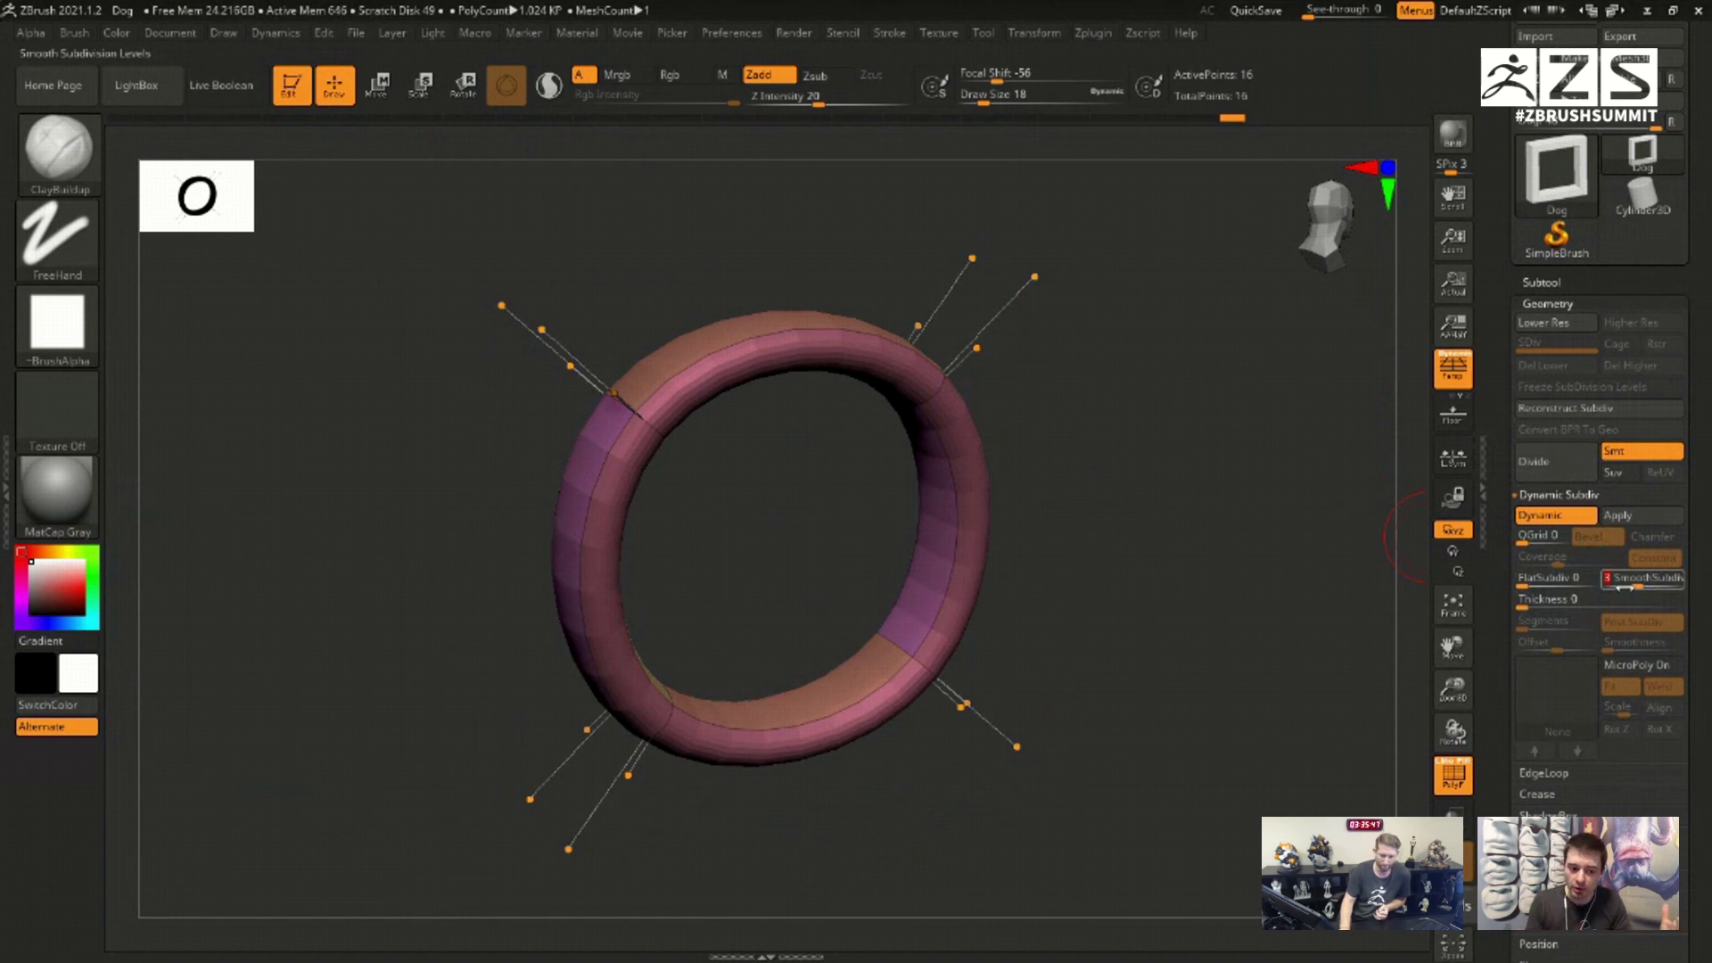
left_click_drag(1623, 584, 1680, 586)
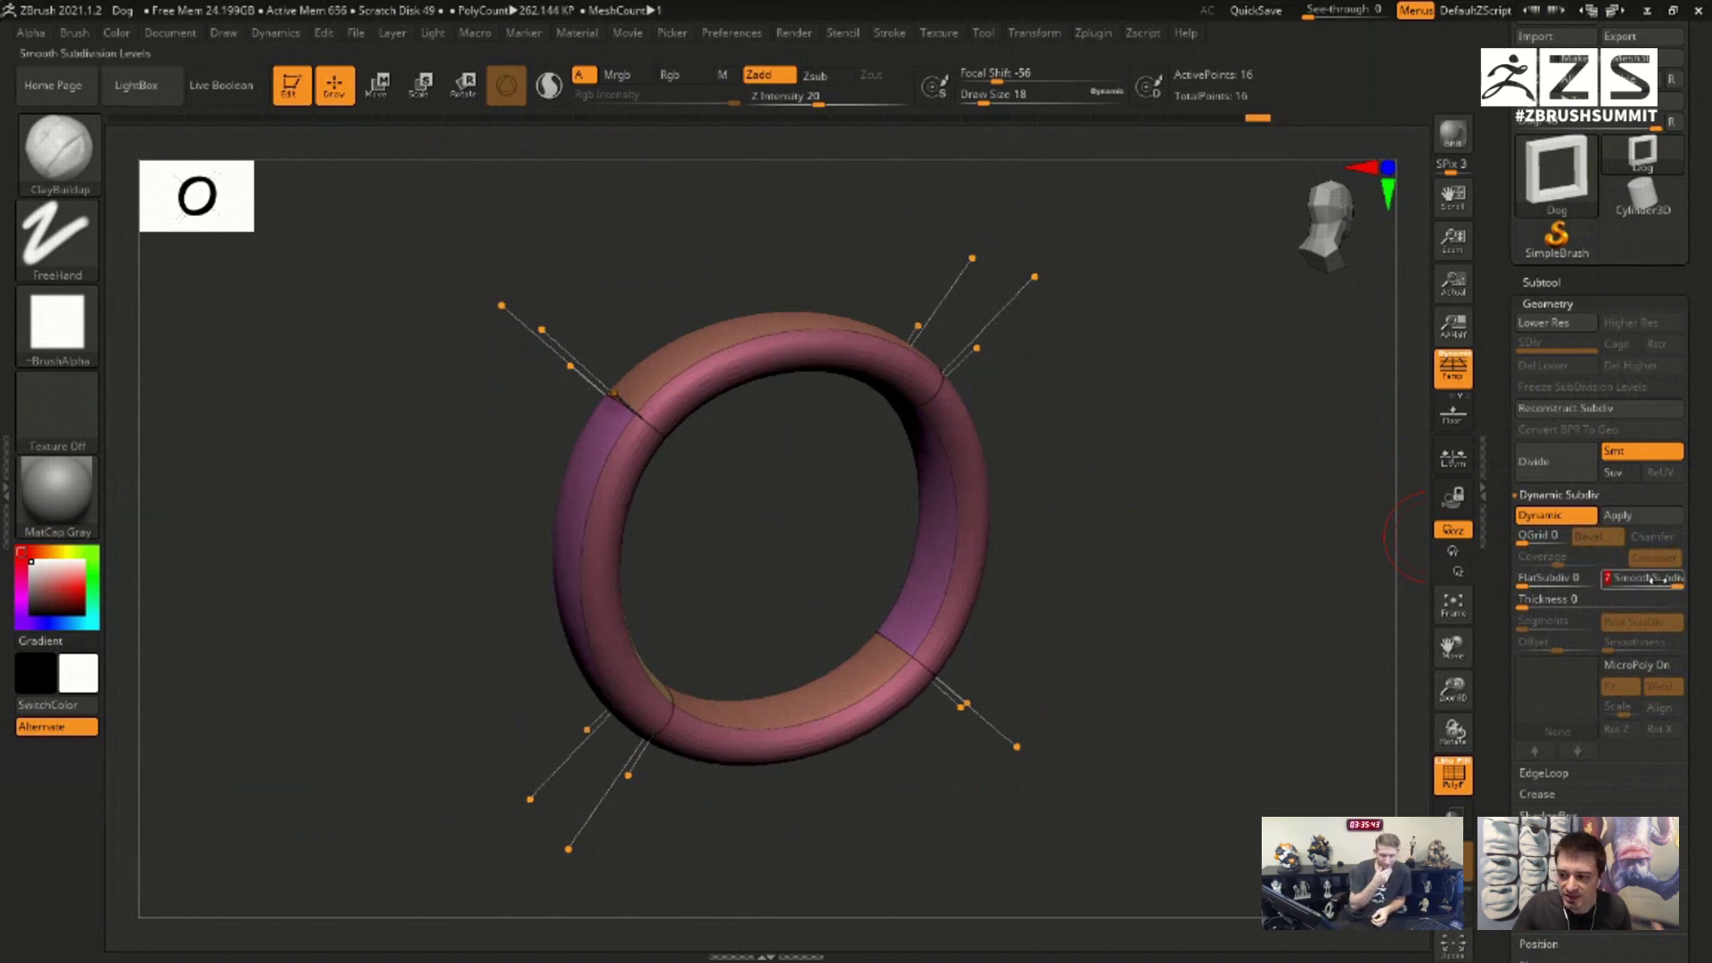
Step: Preview the ring at SmoothSubdiv level 4 and return it to the unsmoothed square frame
left_click_drag(1655, 578, 1648, 583)
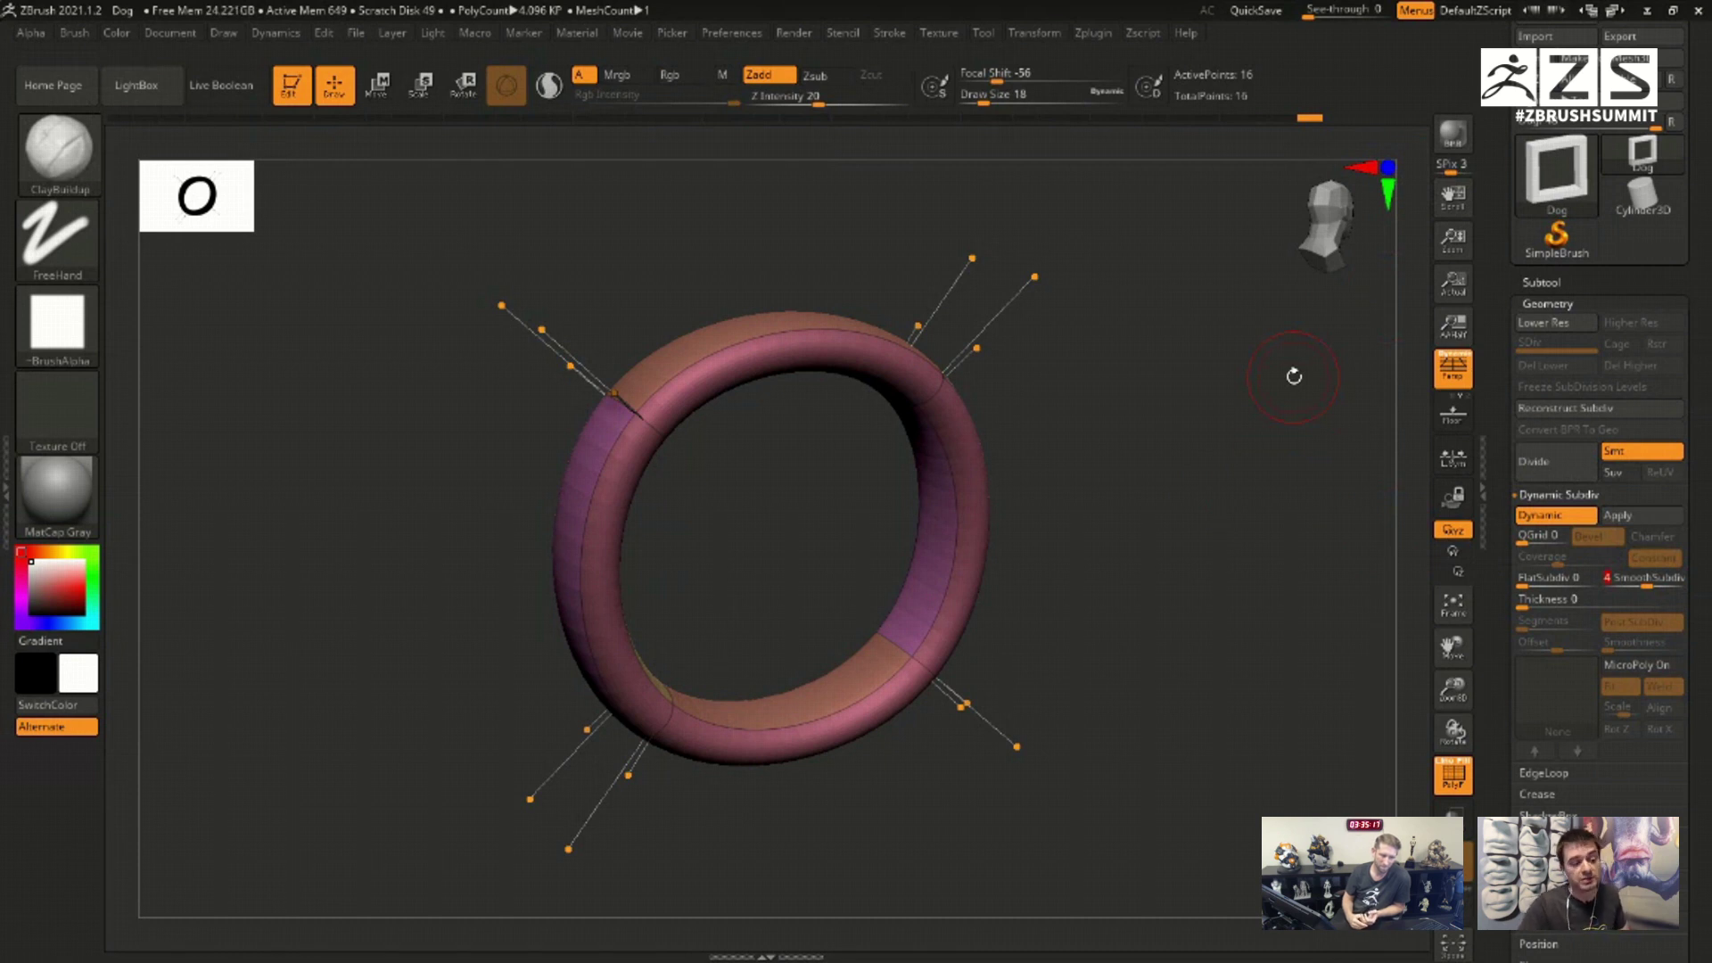
key("shift")
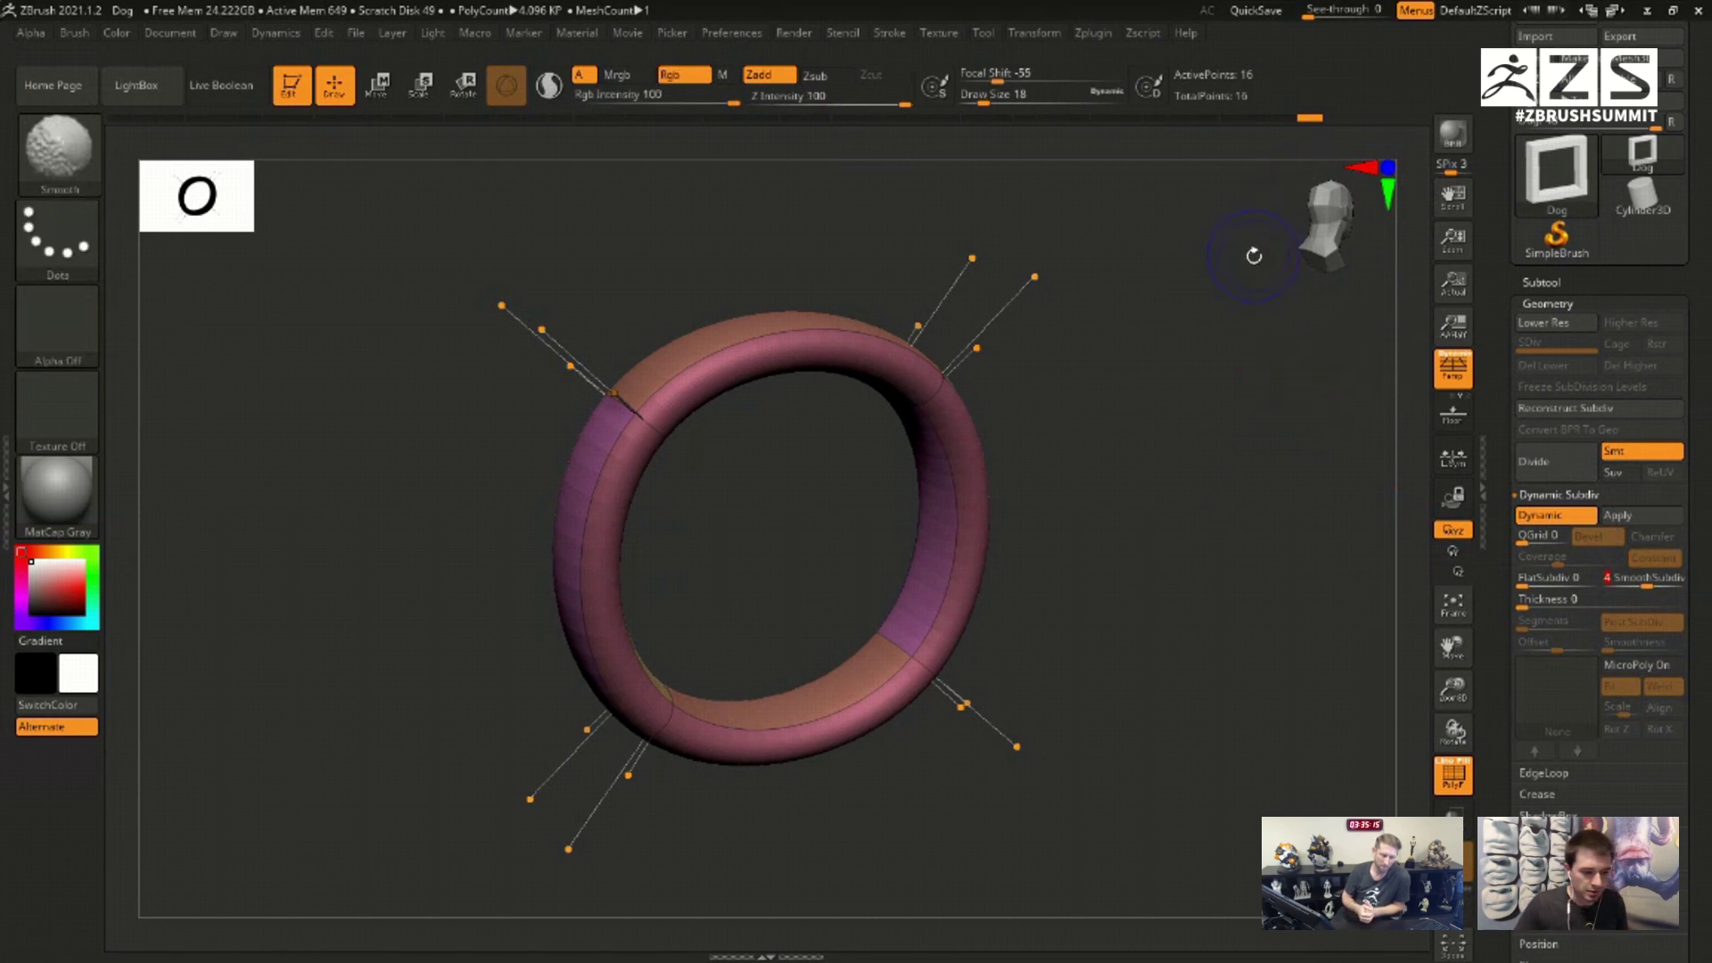
key("ctrl")
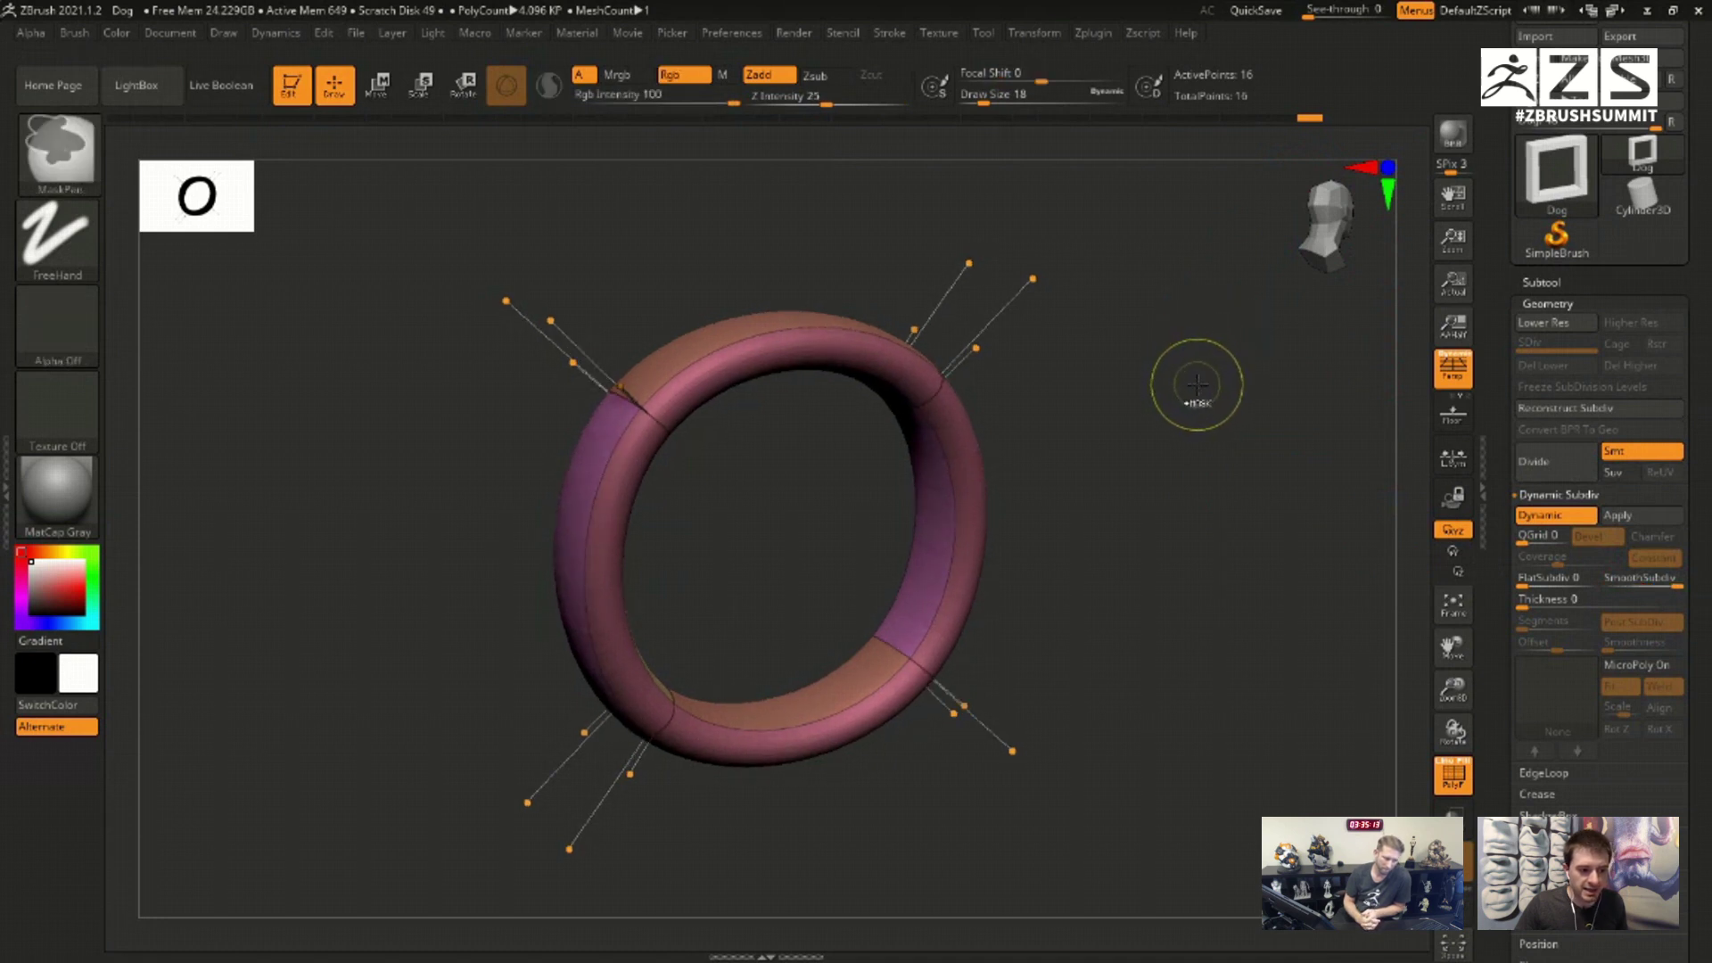
key("shift+d")
key("ctrl+z")
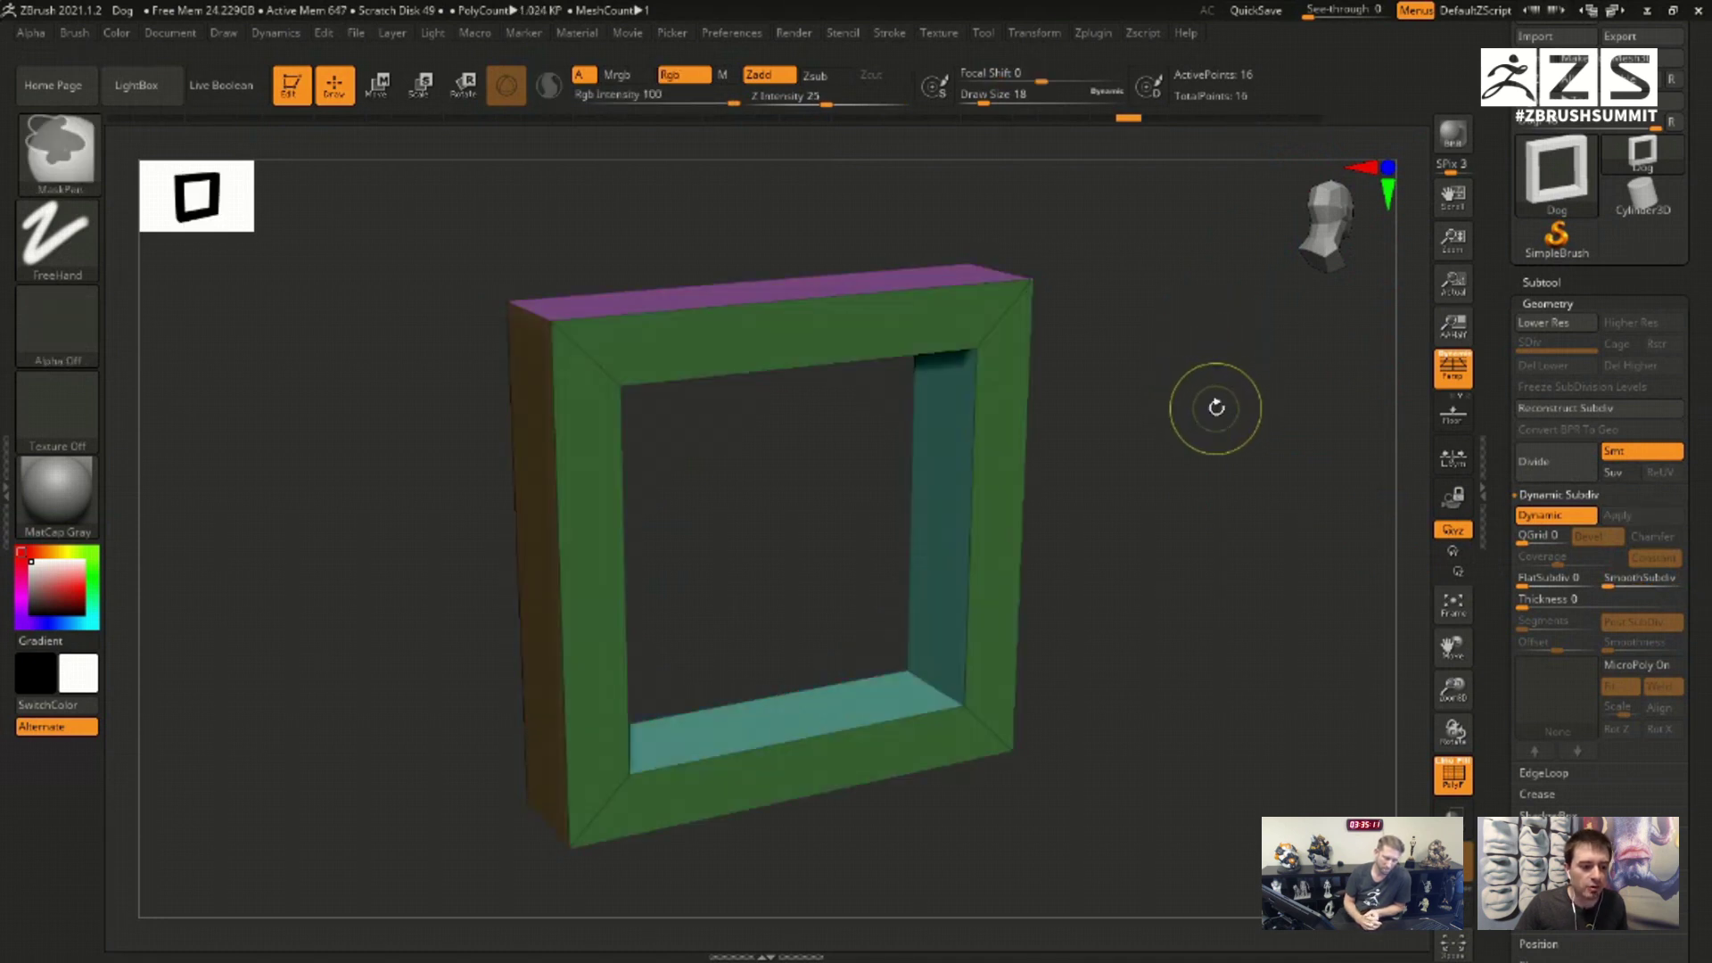
Step: Open the Crease settings of the frame's geometry and turn the frame to an angled view
left_click_drag(1490, 609, 1490, 388)
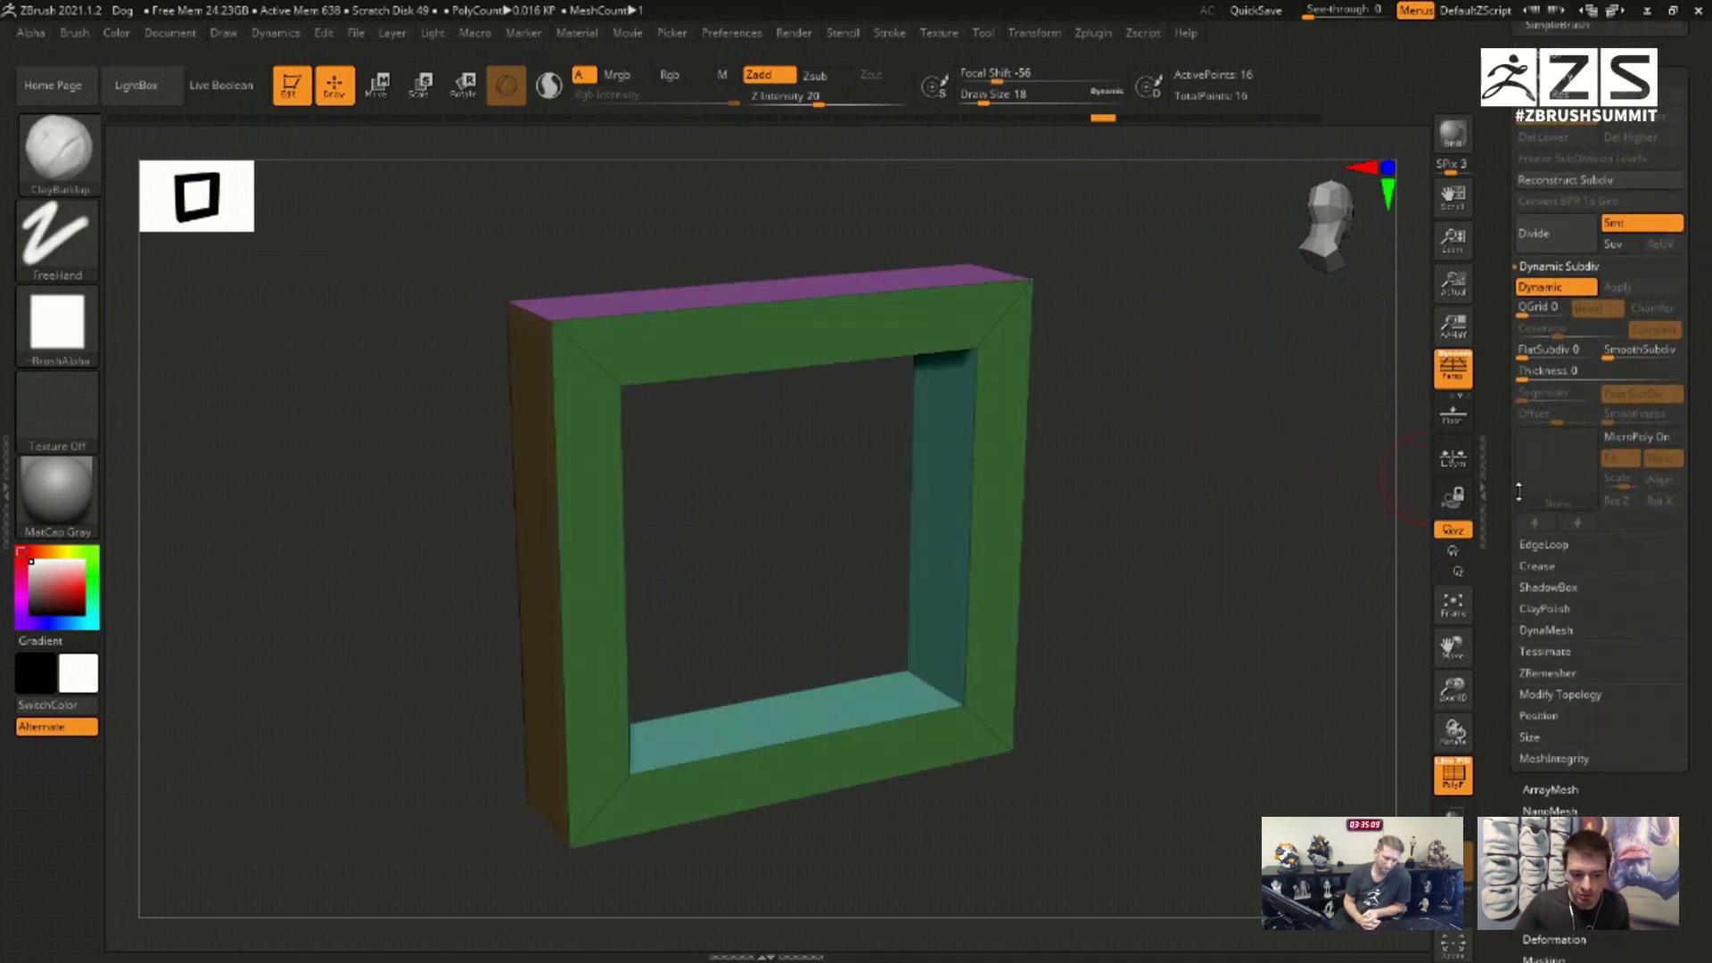
left_click(1537, 572)
left_click_drag(1330, 581, 1301, 504)
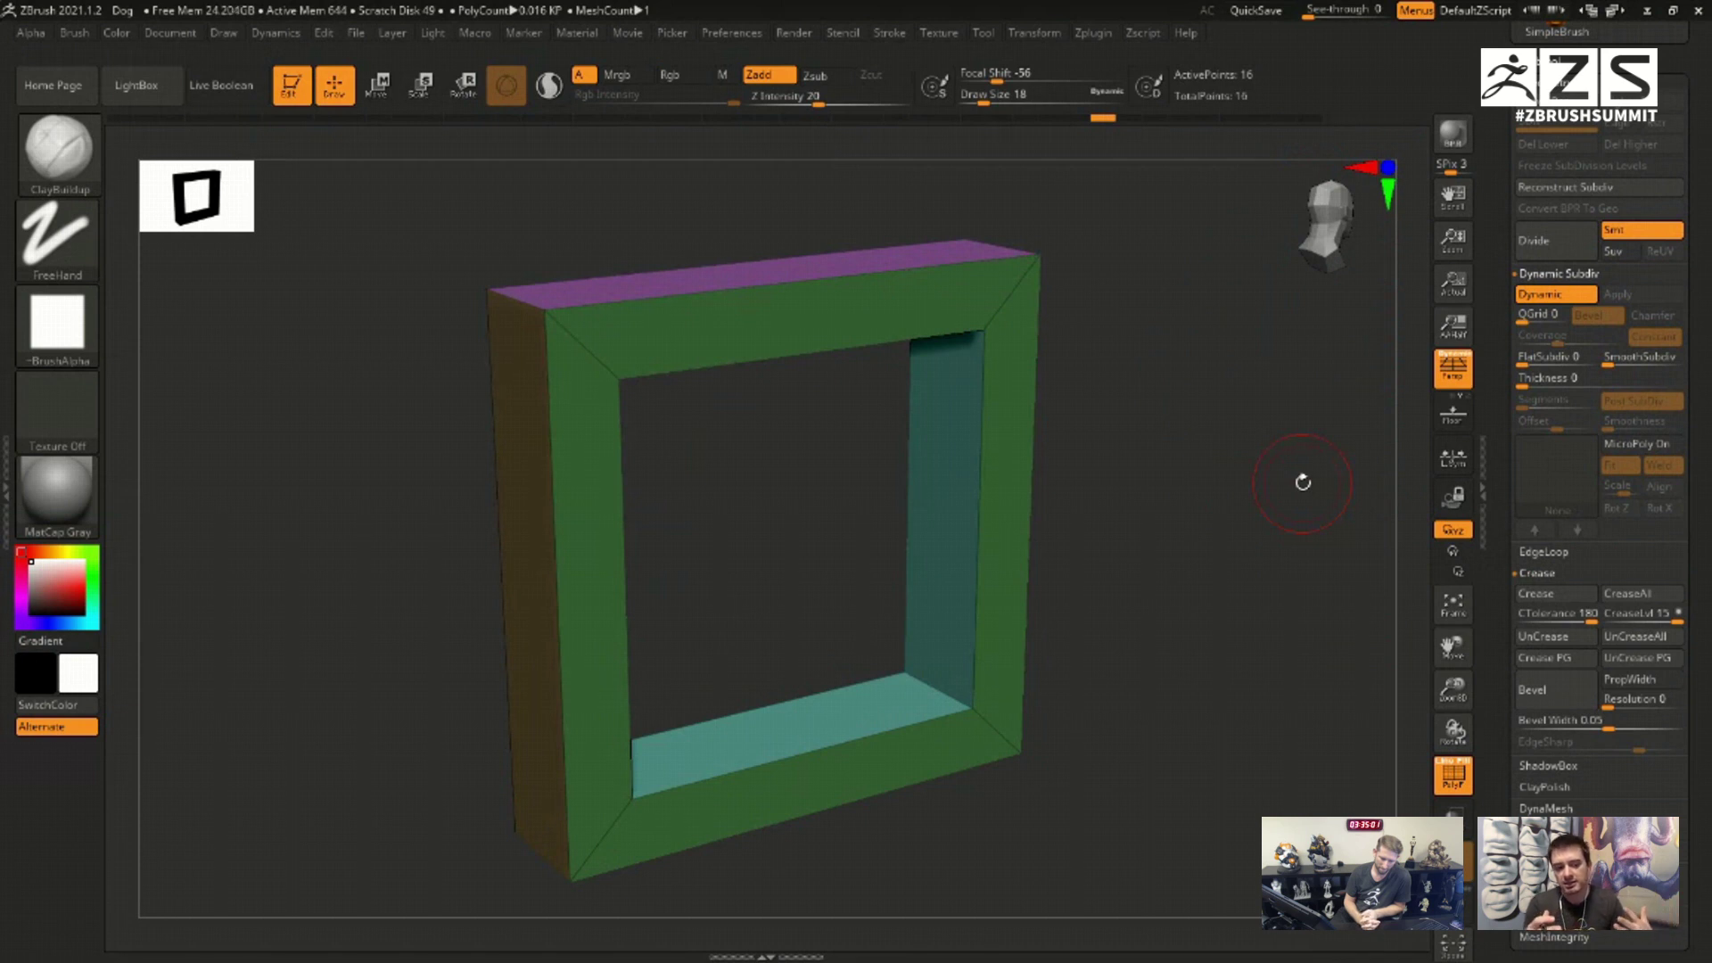
mouse_move(1225, 397)
left_mouse_down()
mouse_move(1284, 463)
mouse_move(1159, 399)
mouse_move(1200, 409)
left_mouse_up()
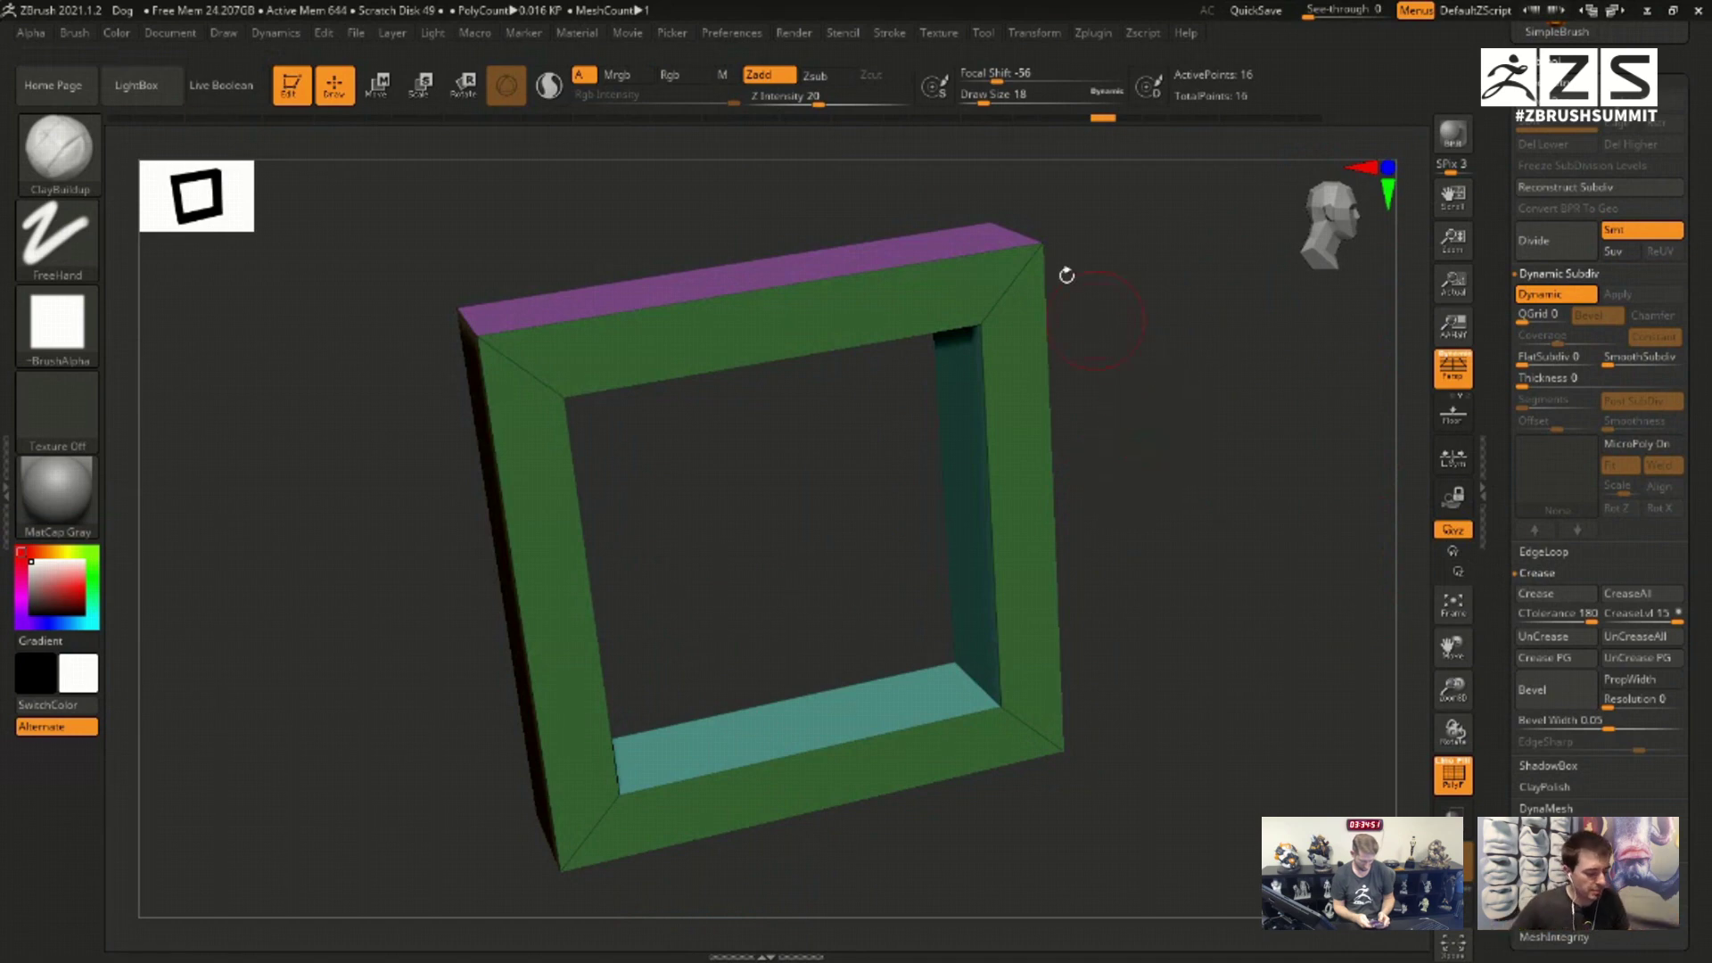
Step: Regroup the square frame with ZModeler's PolyGroup action, targeting All Polygons with the Six Sides option, and inspect its faces
key("b")
key("z")
key("m")
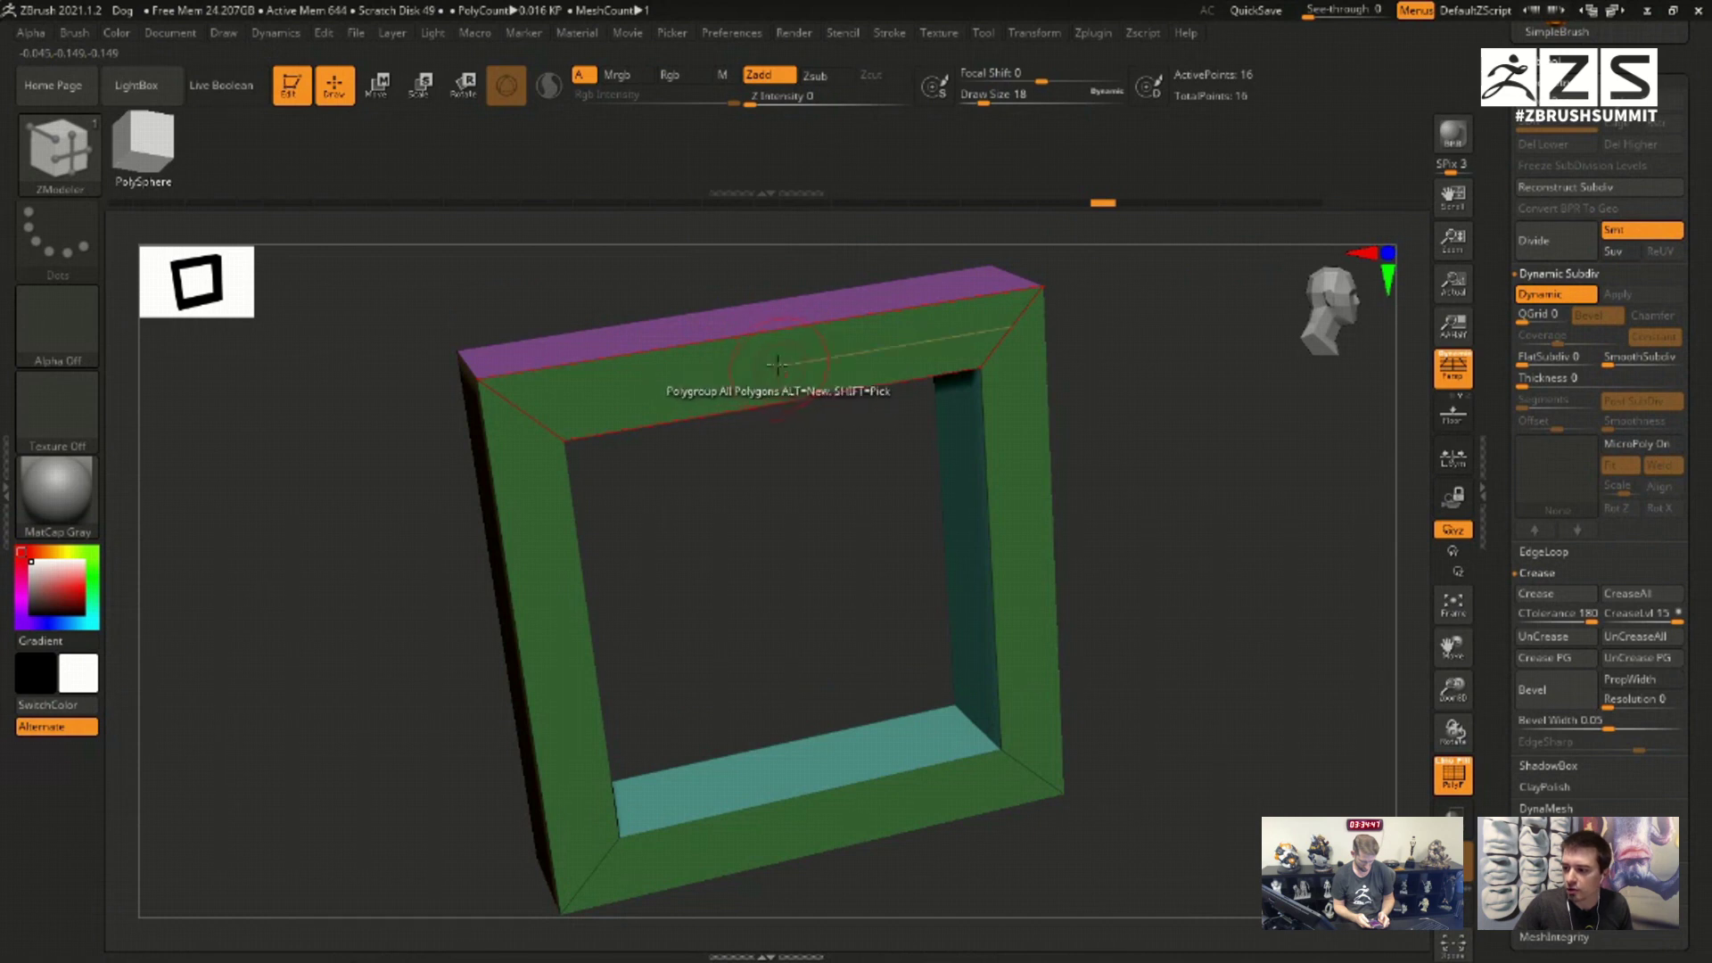
key("space")
left_click(774, 361)
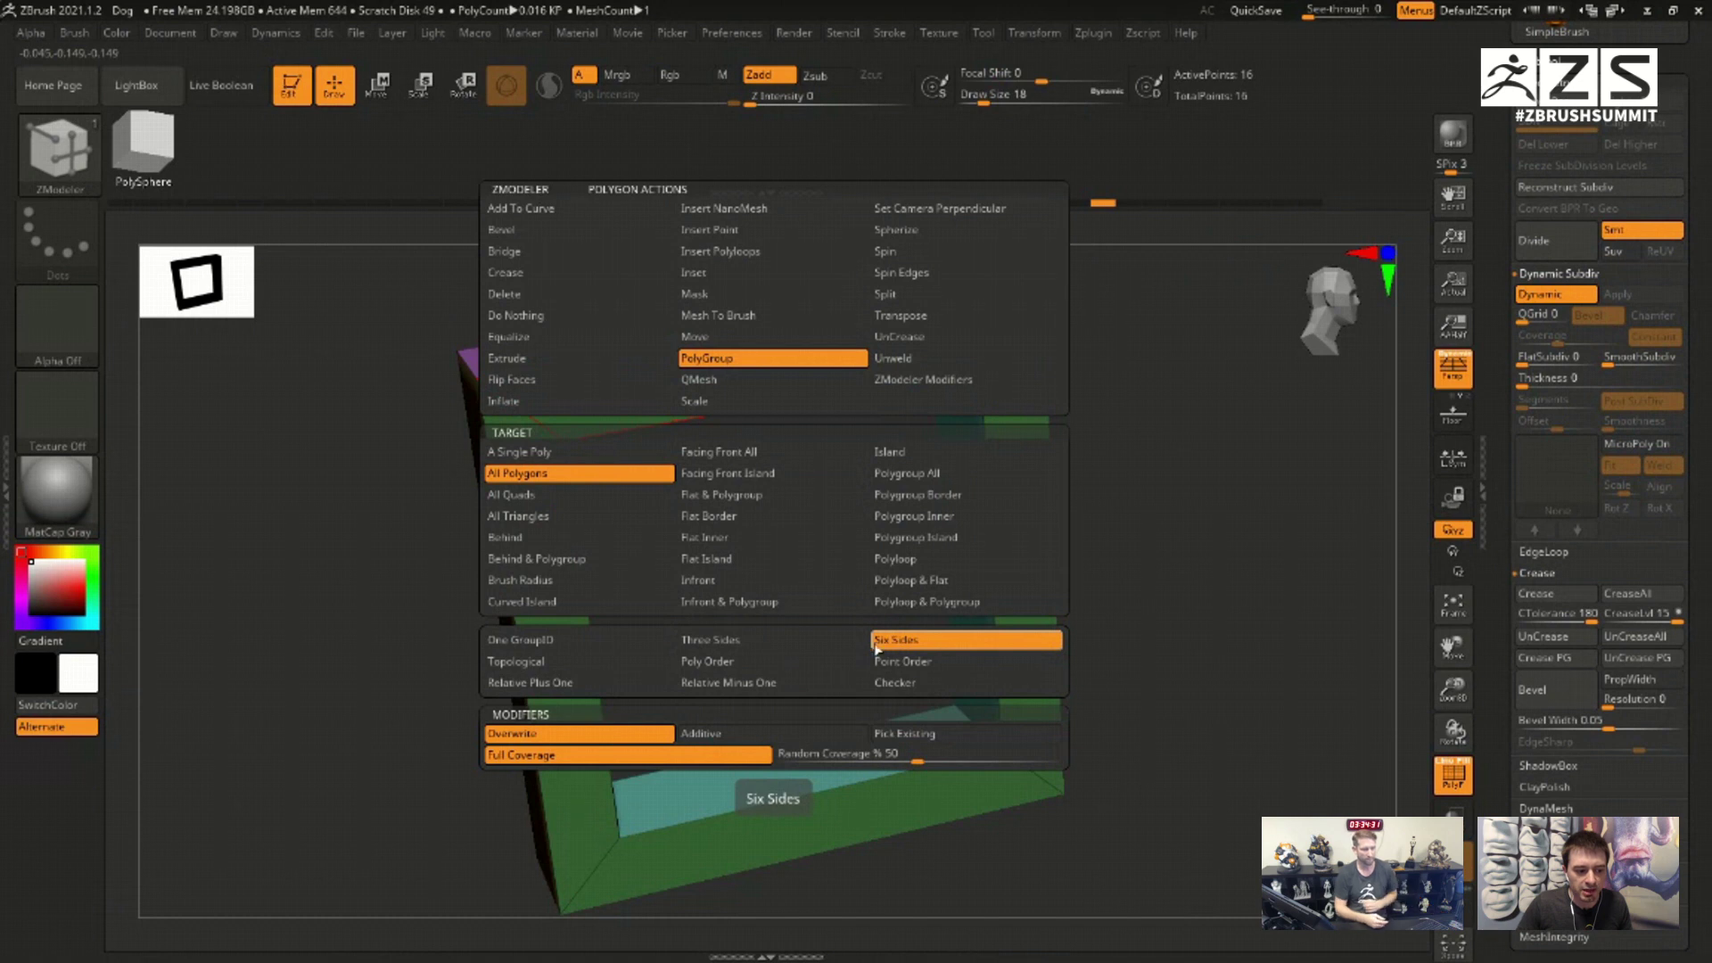
left_click(820, 648)
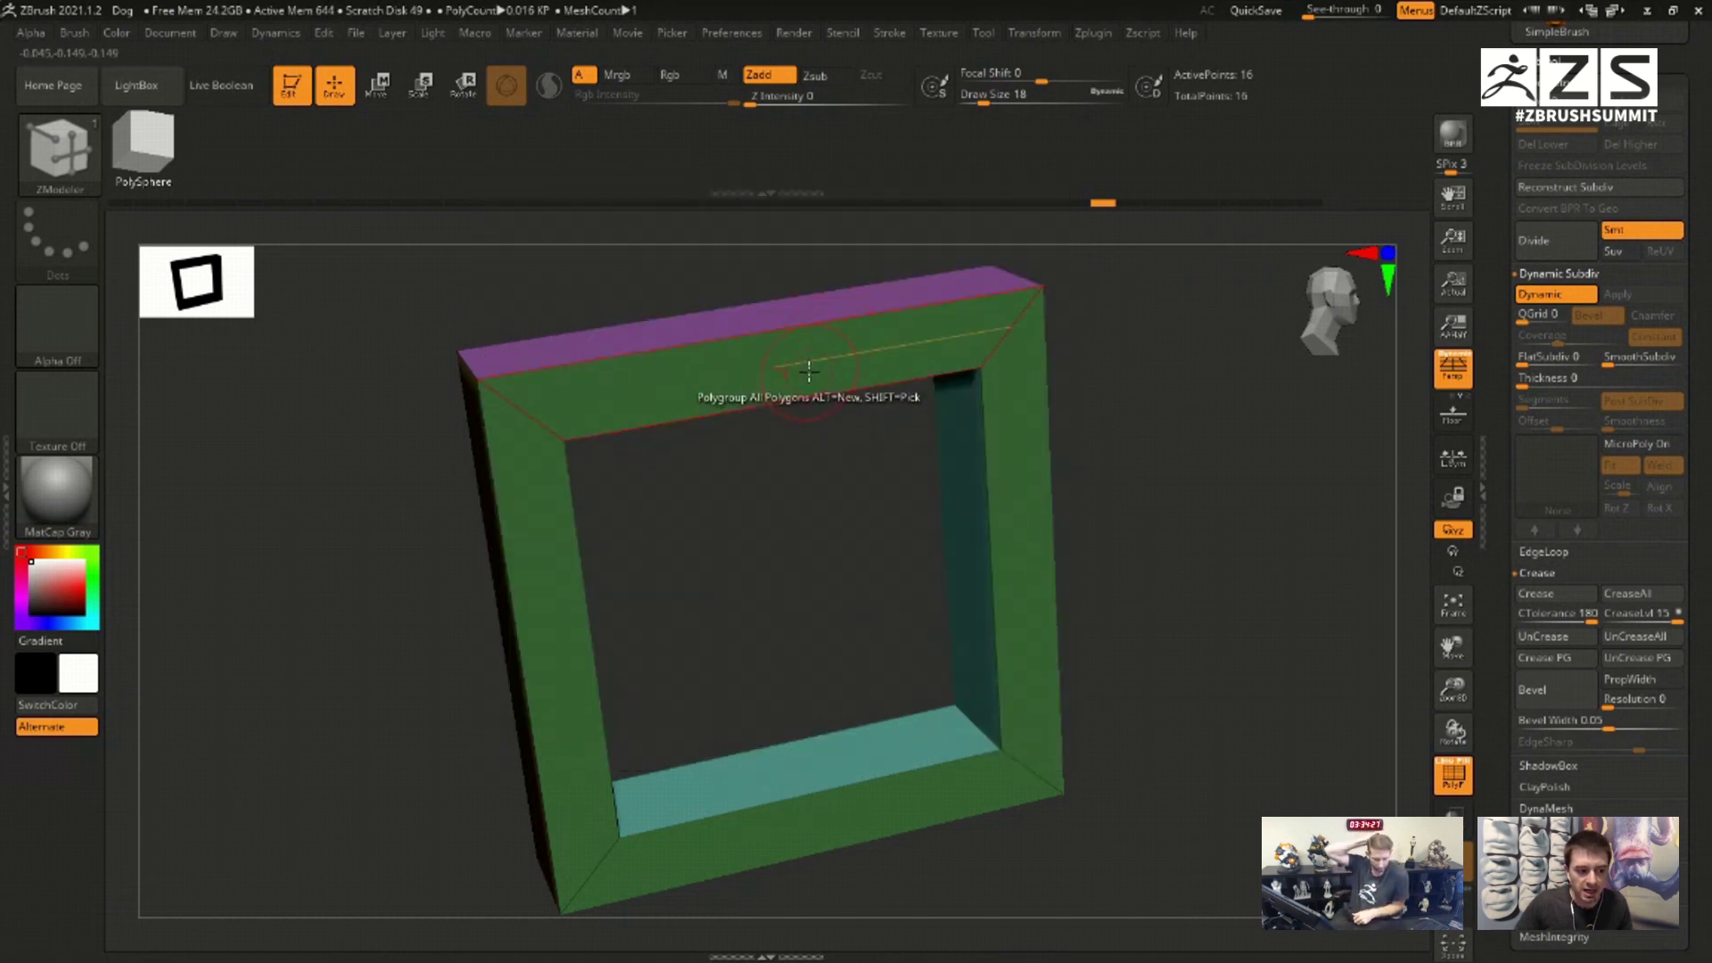
left_click(813, 371)
right_click_drag(814, 371, 767, 339)
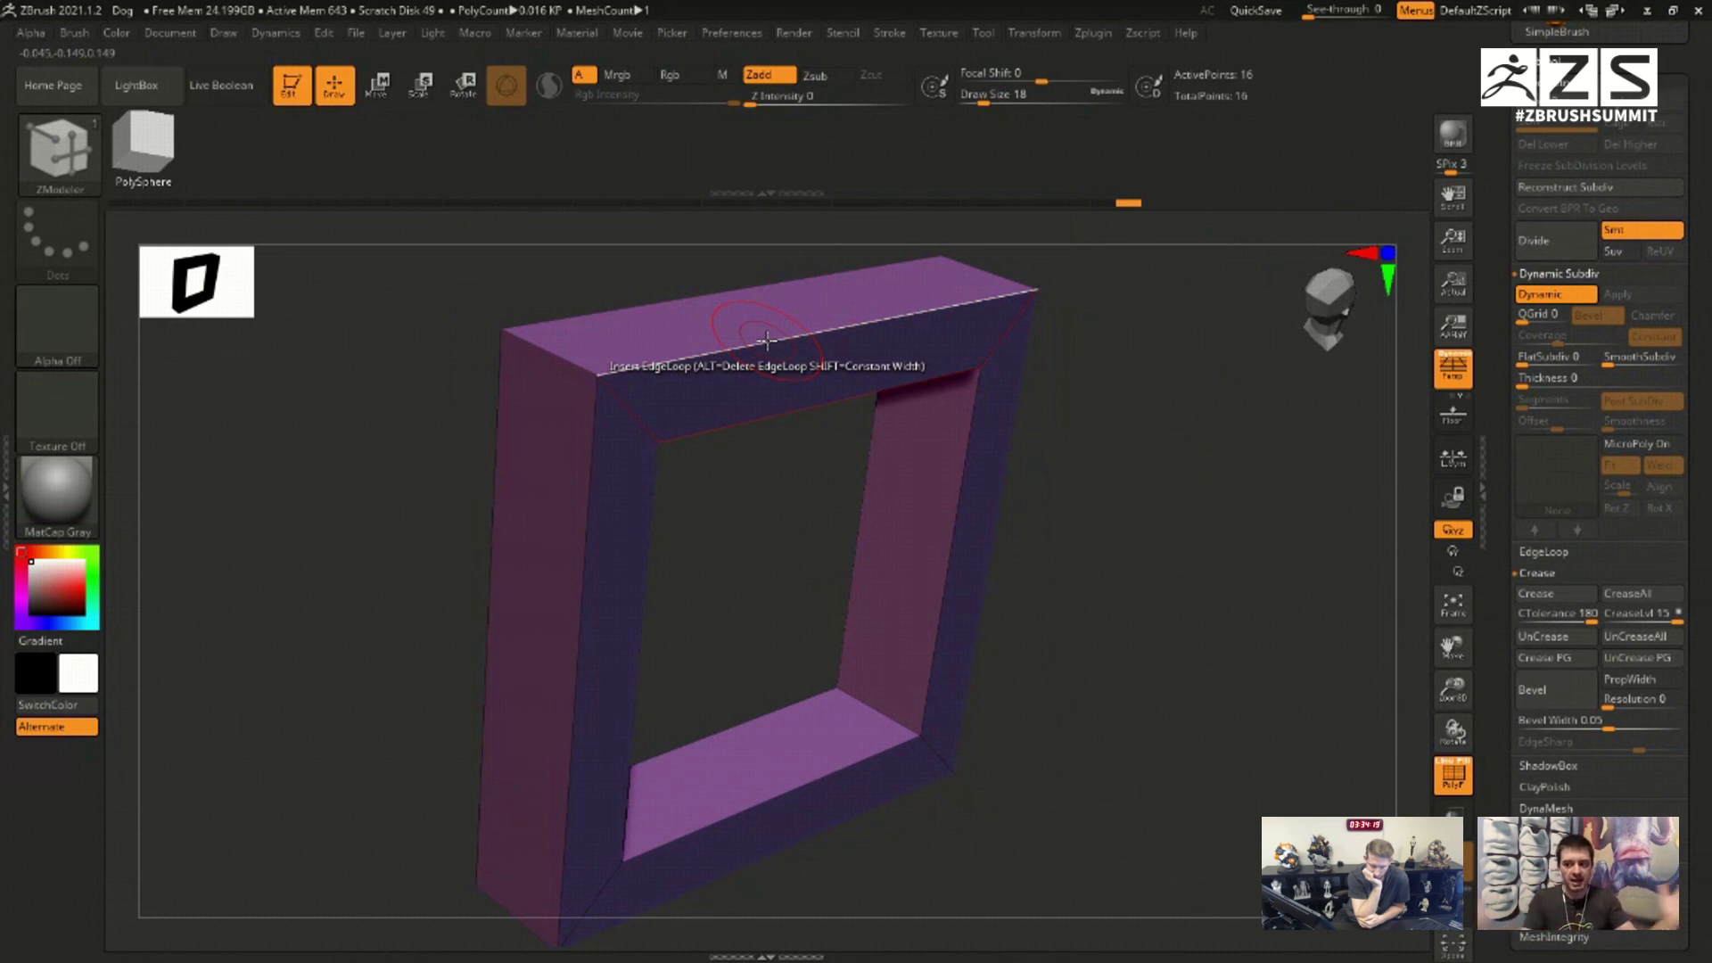
left_click_drag(1095, 470, 1257, 535)
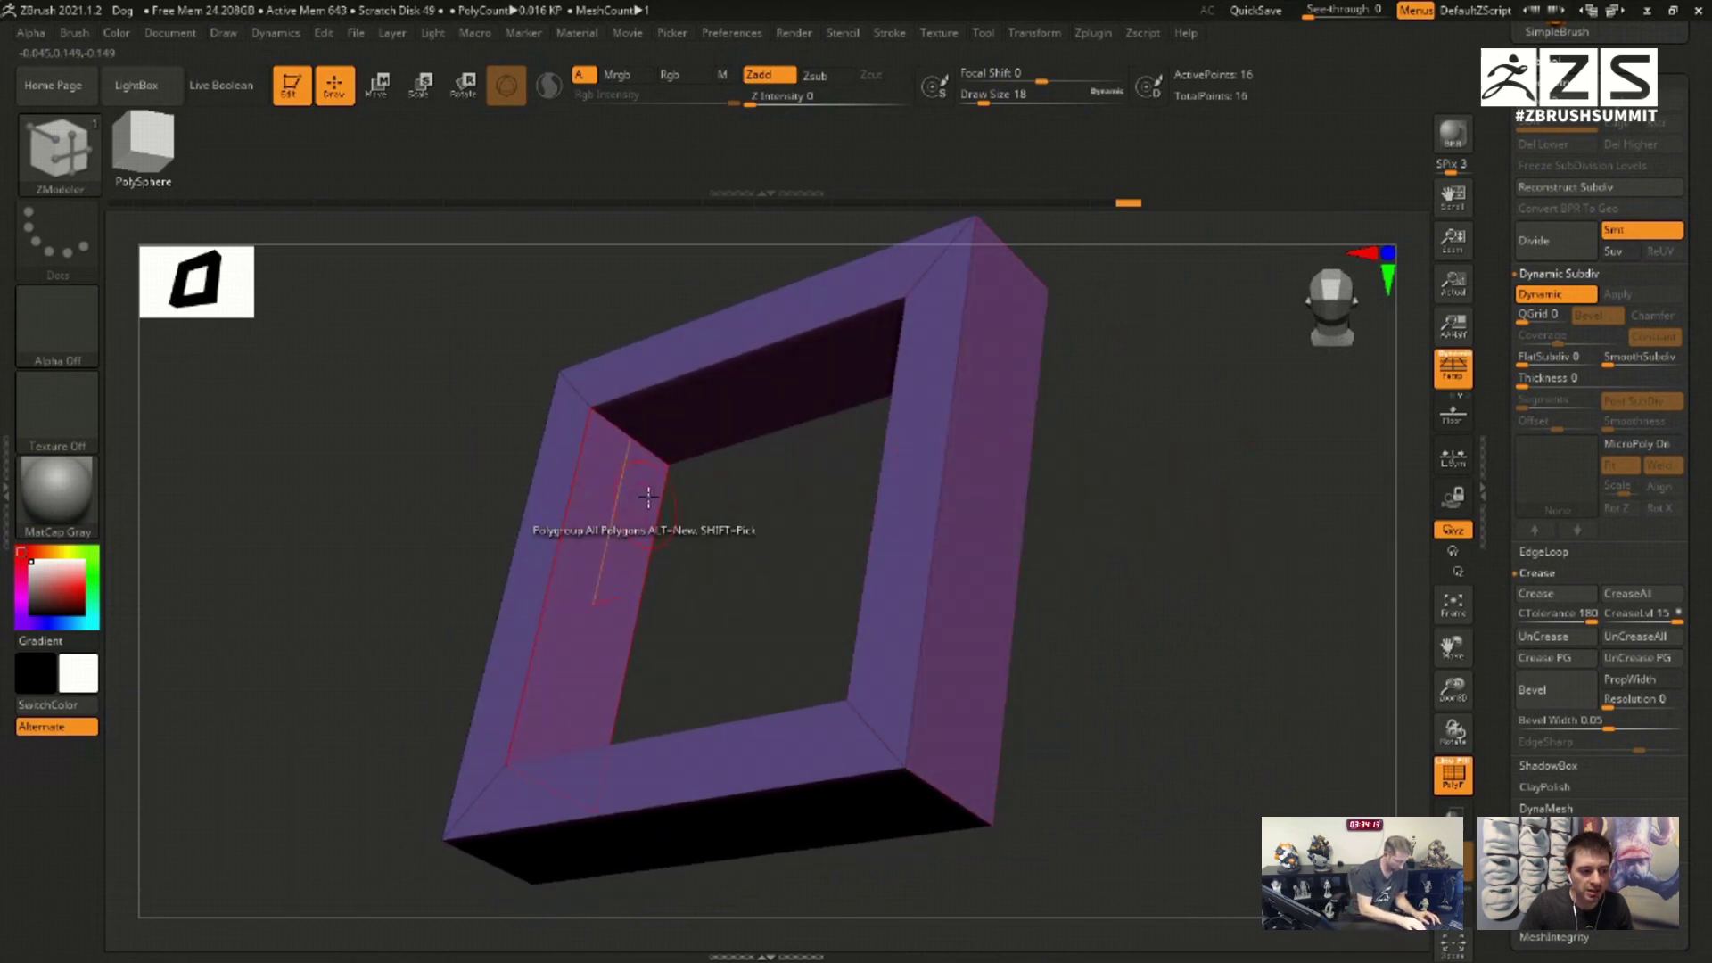
left_click_drag(1066, 466, 1346, 398)
left_click_drag(1302, 535, 1276, 551)
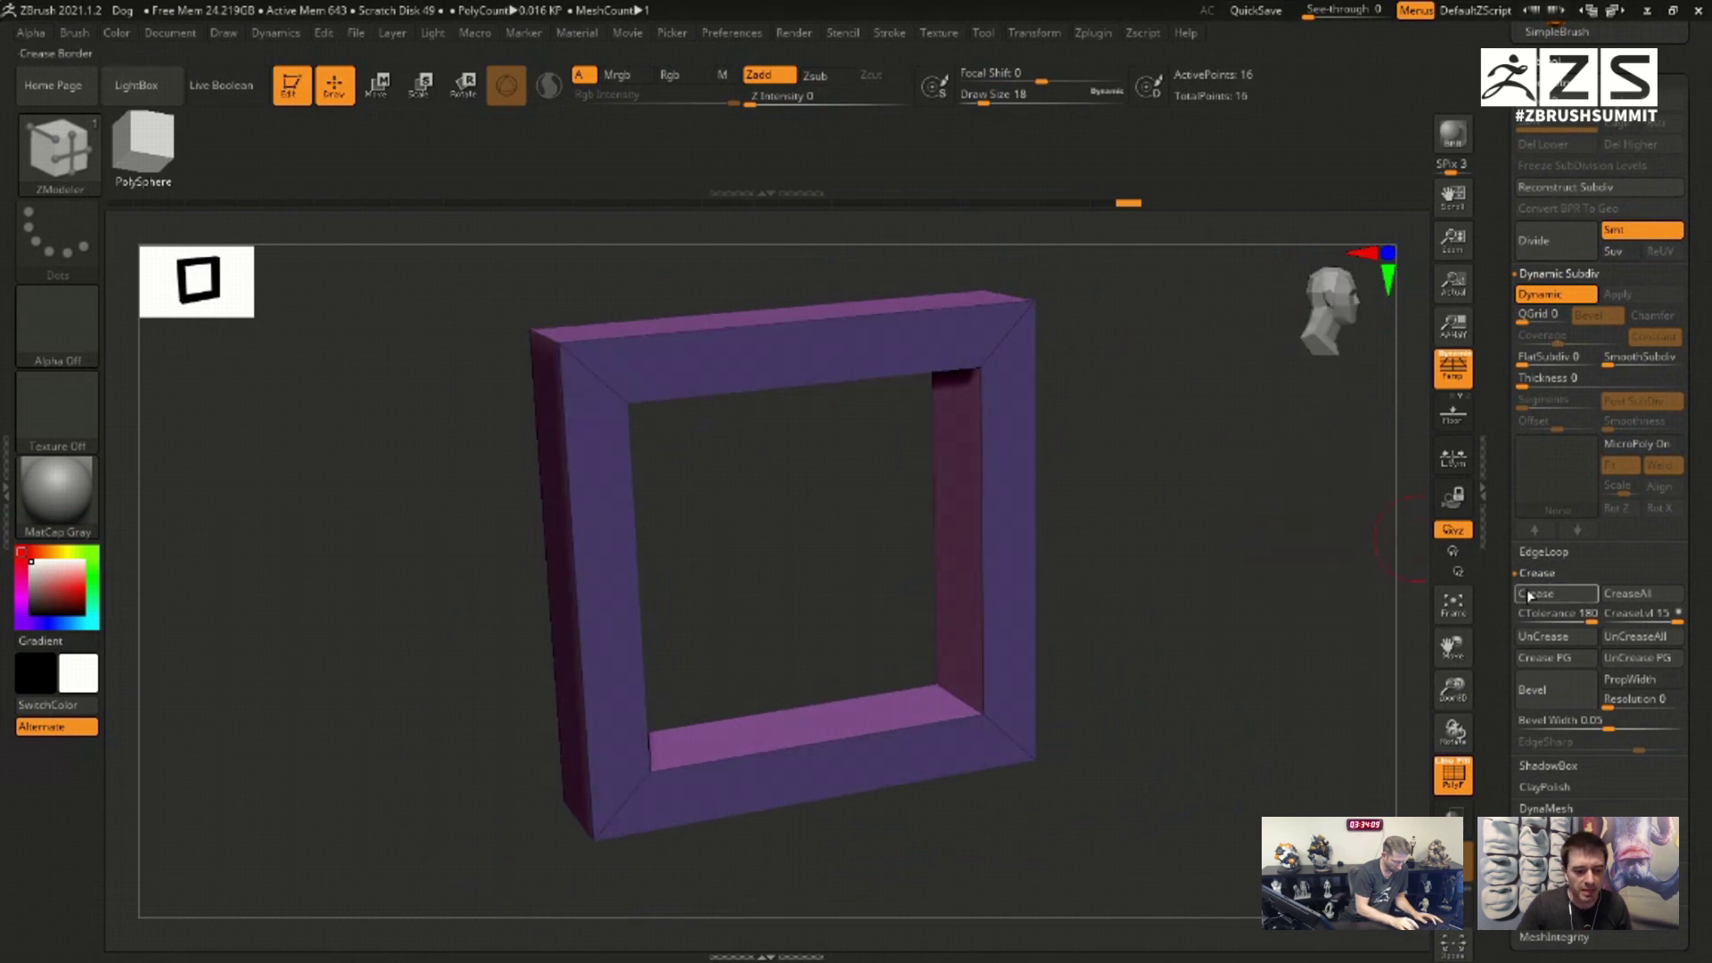
Step: Set the crease Bevel Width to about 0.0386 and bevel the creased edges of the square frame
scroll(1510, 633, "down", 1)
mouse_move(1509, 633)
left_mouse_down()
mouse_move(1509, 945)
mouse_move(1508, 619)
left_mouse_up()
scroll(1514, 593, "down", 3)
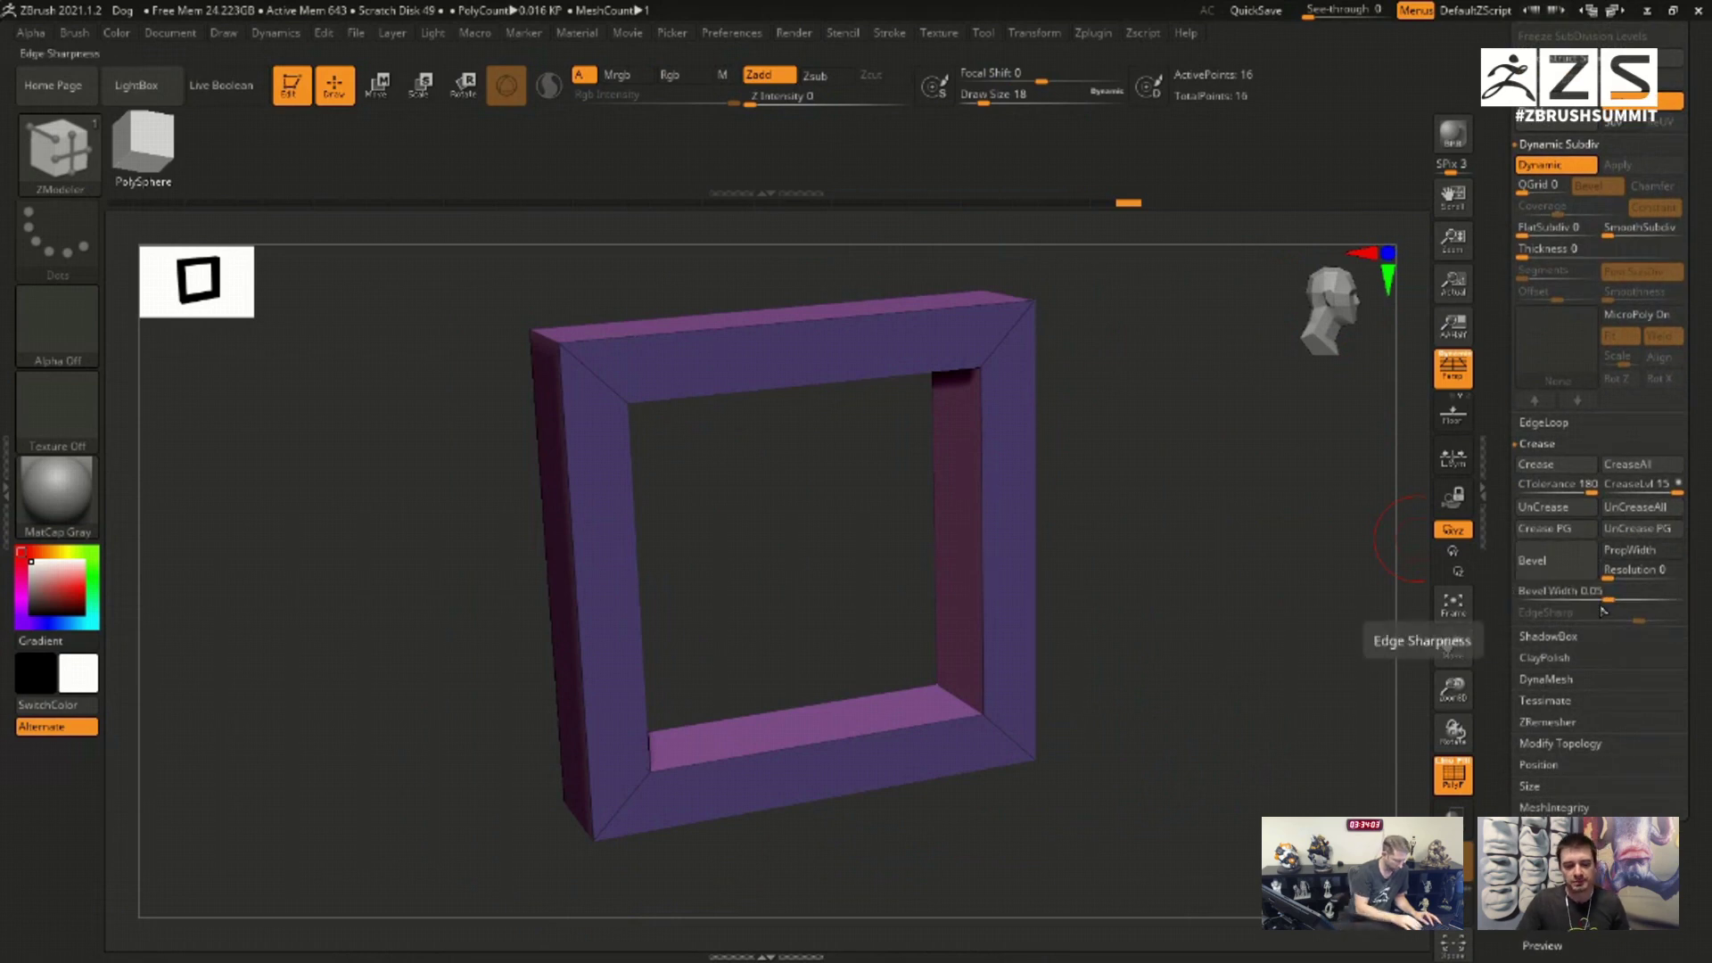
left_click(1605, 597)
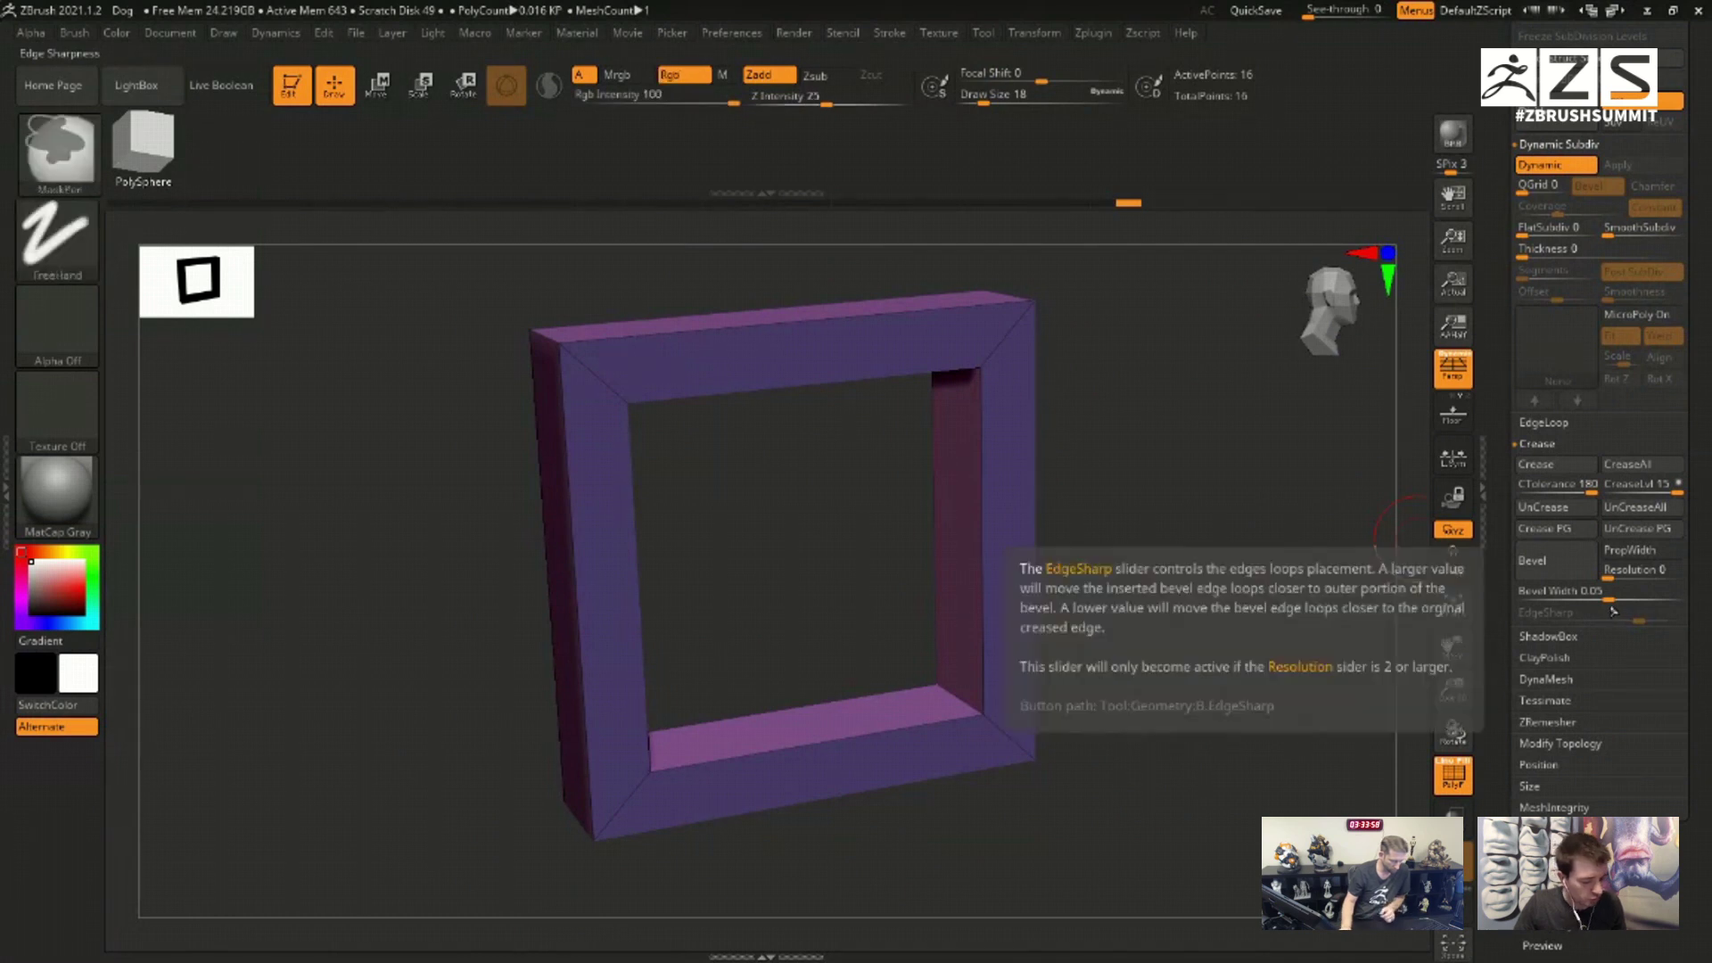
key("ctrl")
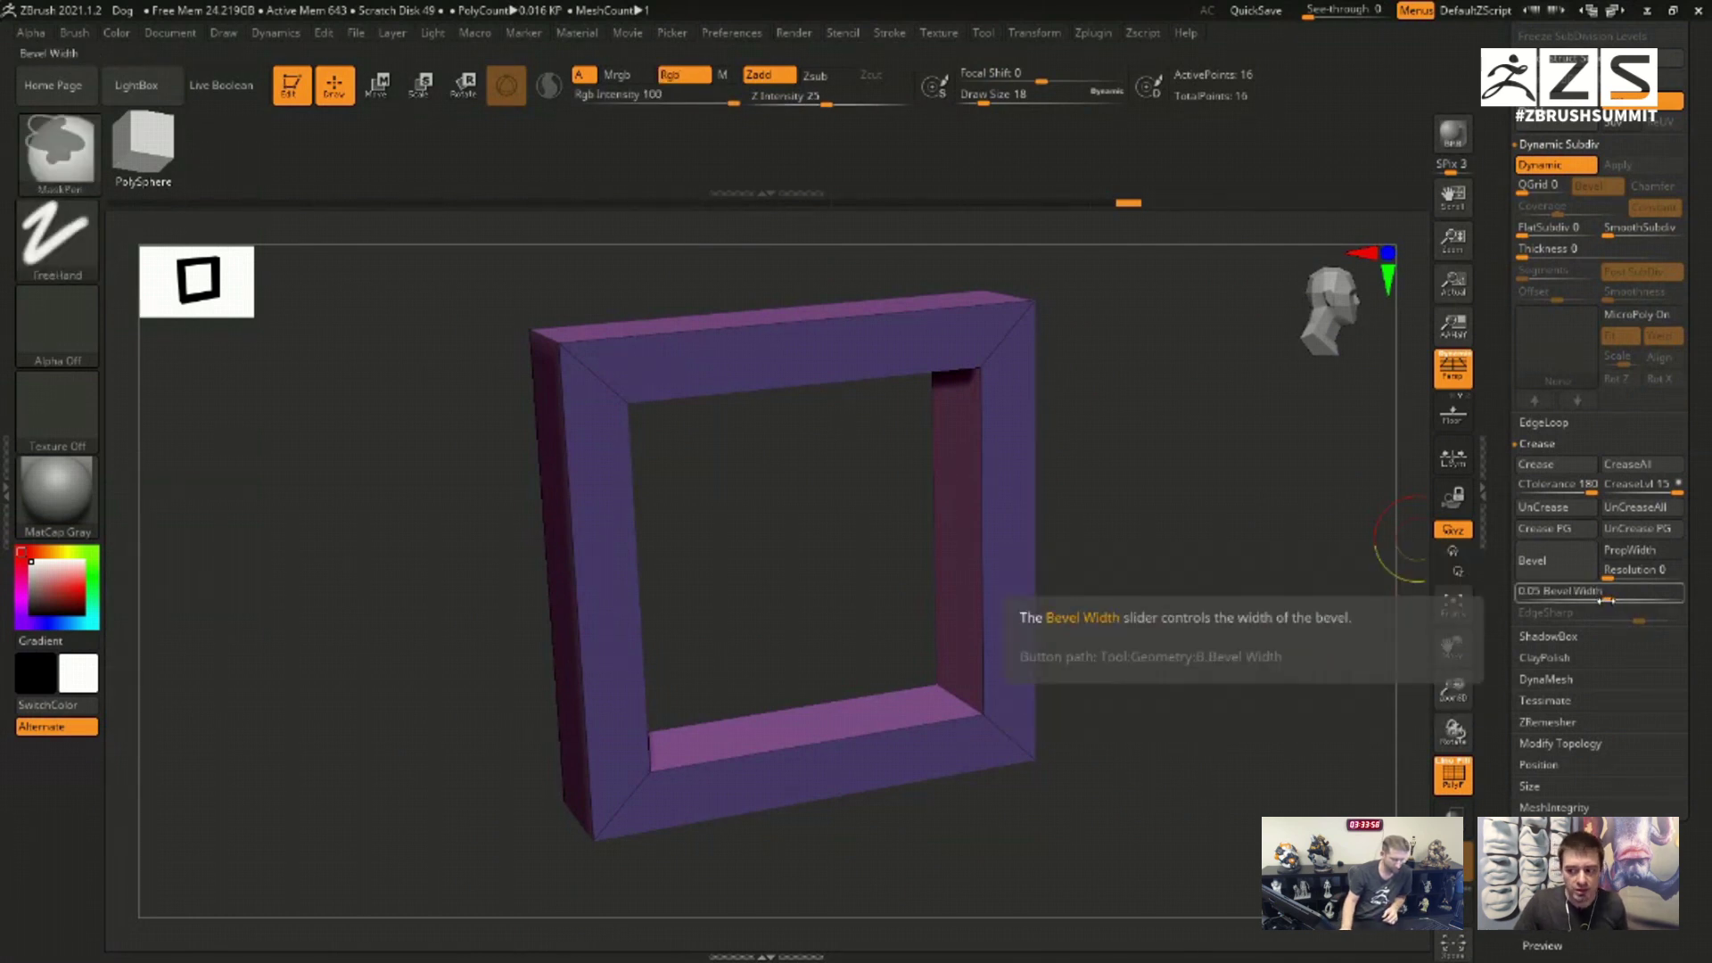
mouse_move(1615, 596)
left_mouse_down()
mouse_move(1629, 602)
mouse_move(1614, 605)
left_mouse_up()
left_click_drag(1630, 605, 1602, 600)
key("b")
key("z")
key("m")
mouse_move(1250, 528)
left_mouse_down()
mouse_move(1185, 497)
mouse_move(1230, 517)
mouse_move(1246, 554)
mouse_move(1200, 530)
mouse_move(1250, 536)
left_mouse_up()
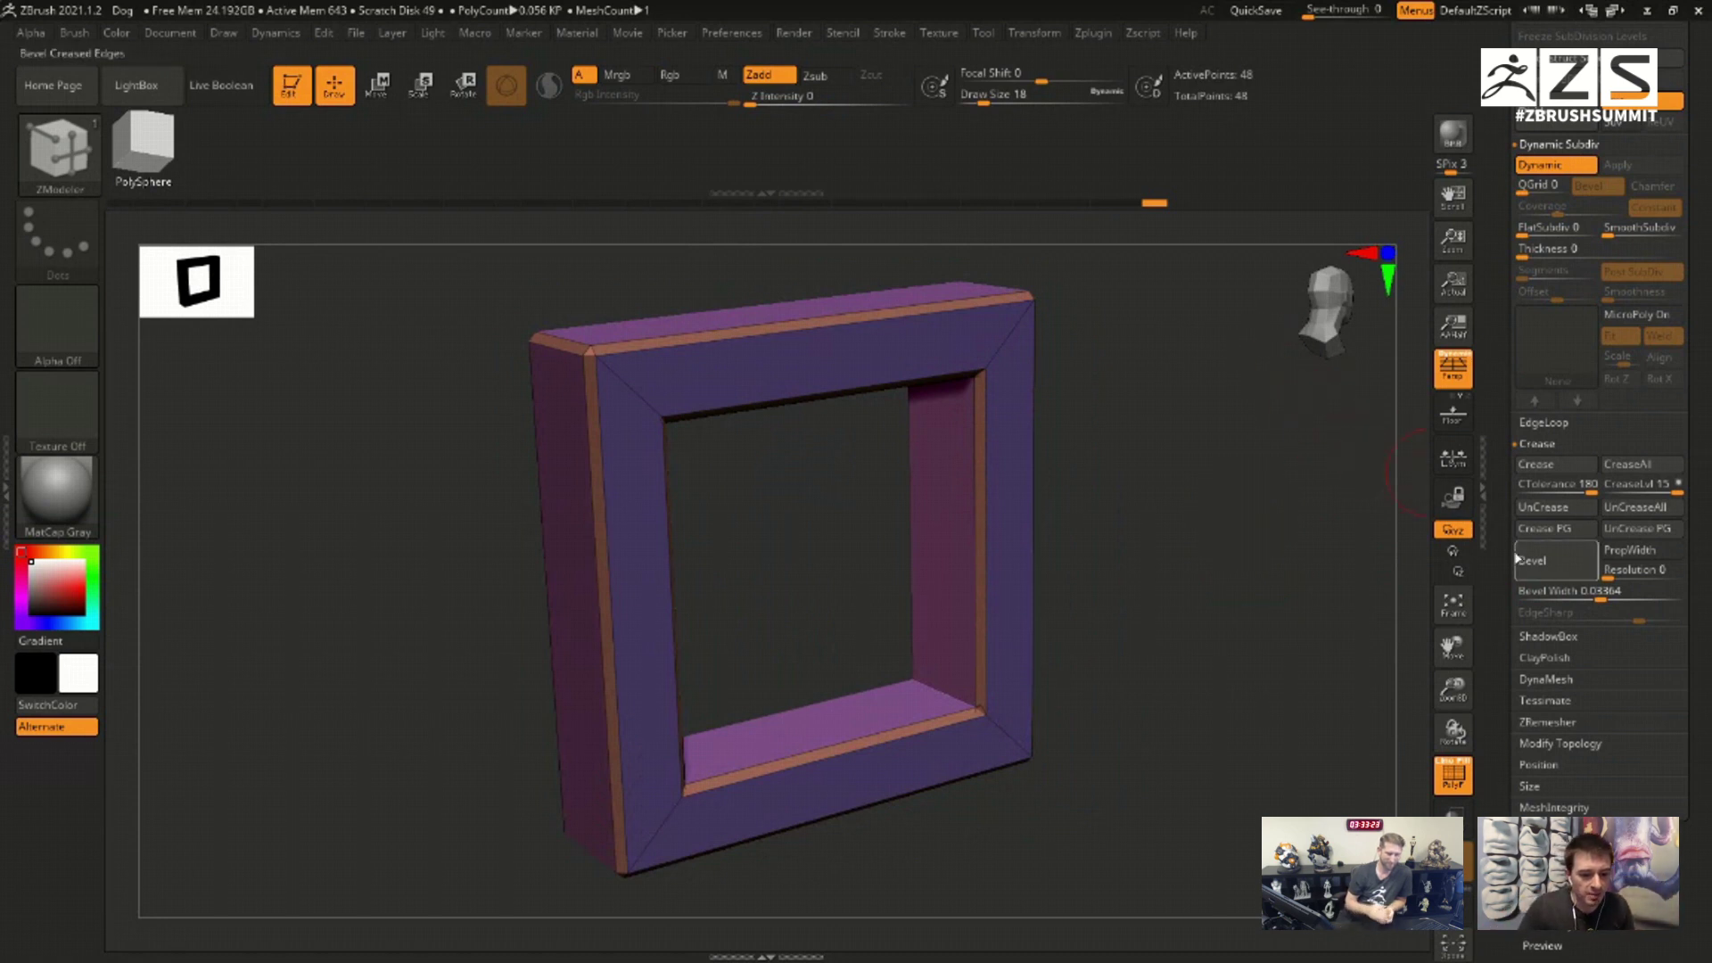
left_click_drag(1084, 606, 1211, 544)
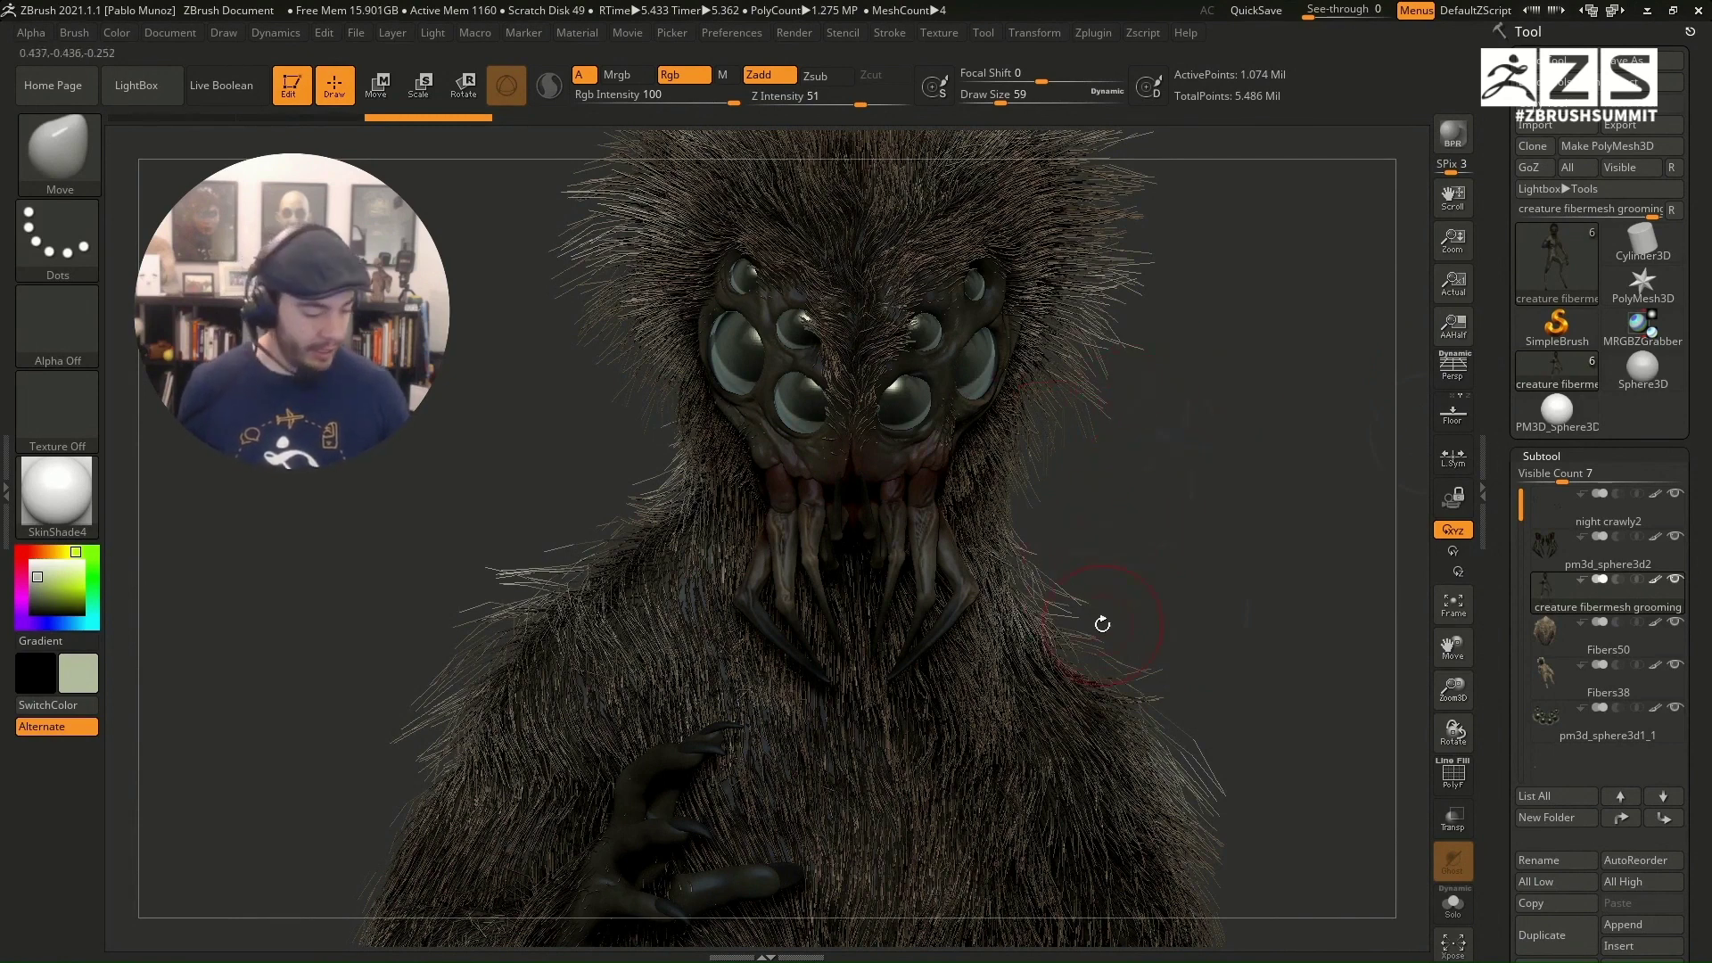
Step: Fit the whole furry creature in the view to examine its fibers
key("f")
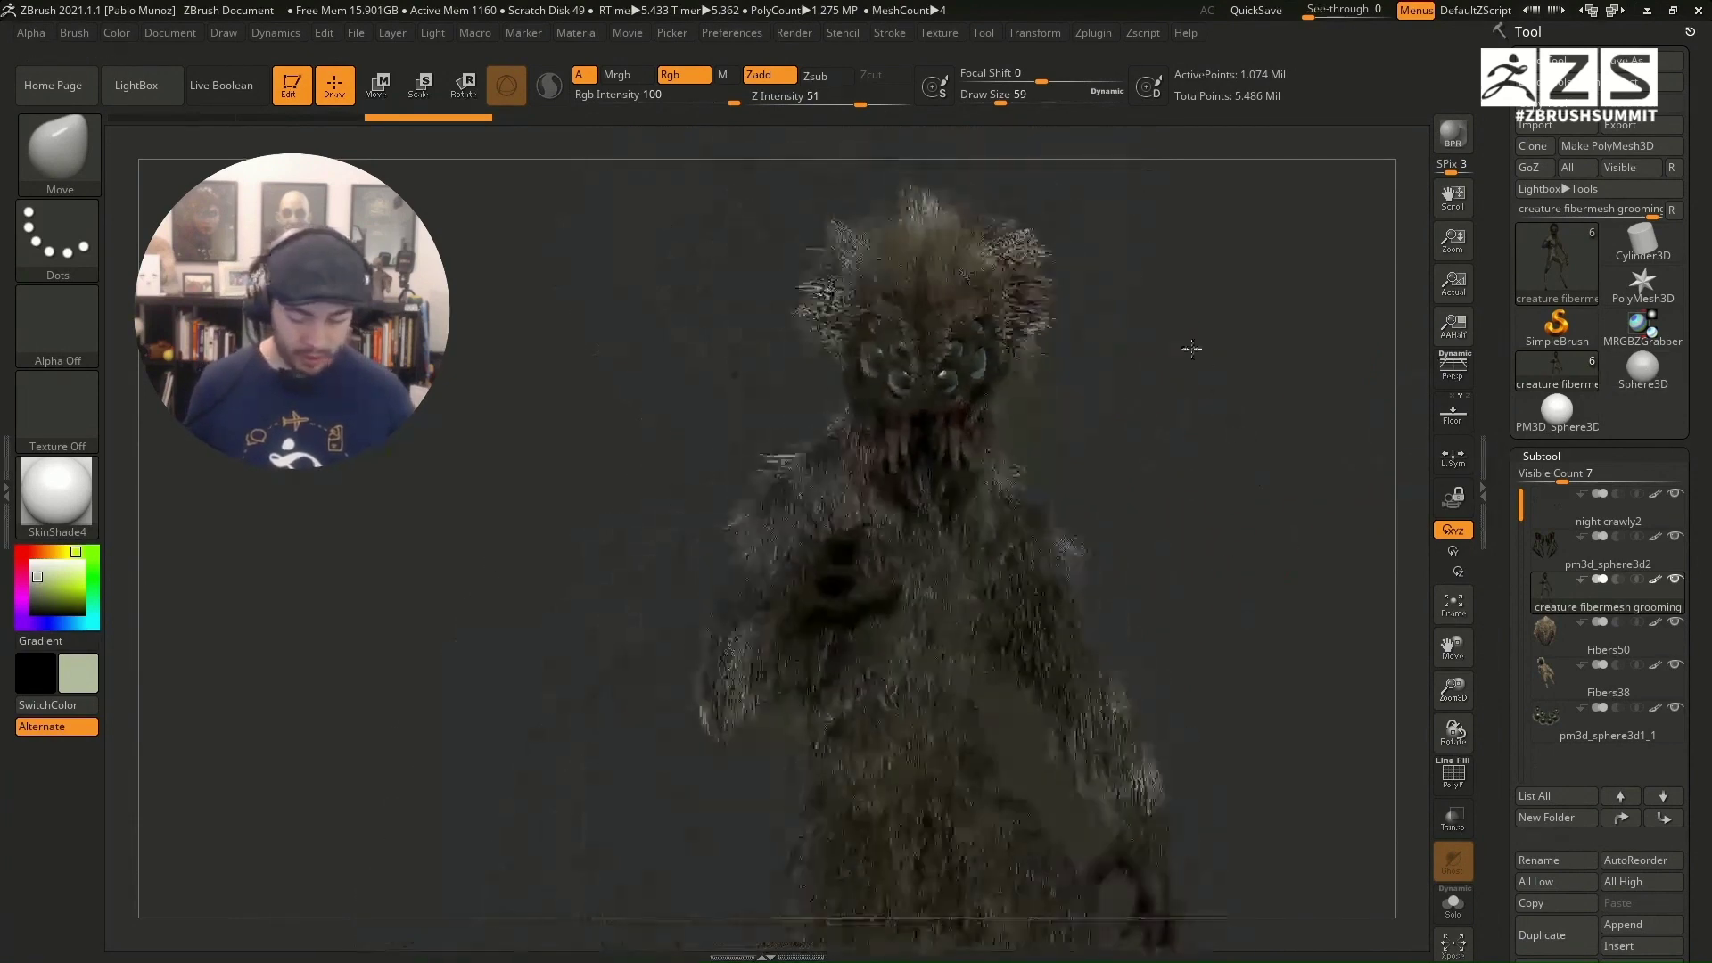
mouse_move(1189, 348)
left_mouse_down()
mouse_move(1171, 420)
mouse_move(1223, 424)
mouse_move(1196, 405)
left_mouse_up()
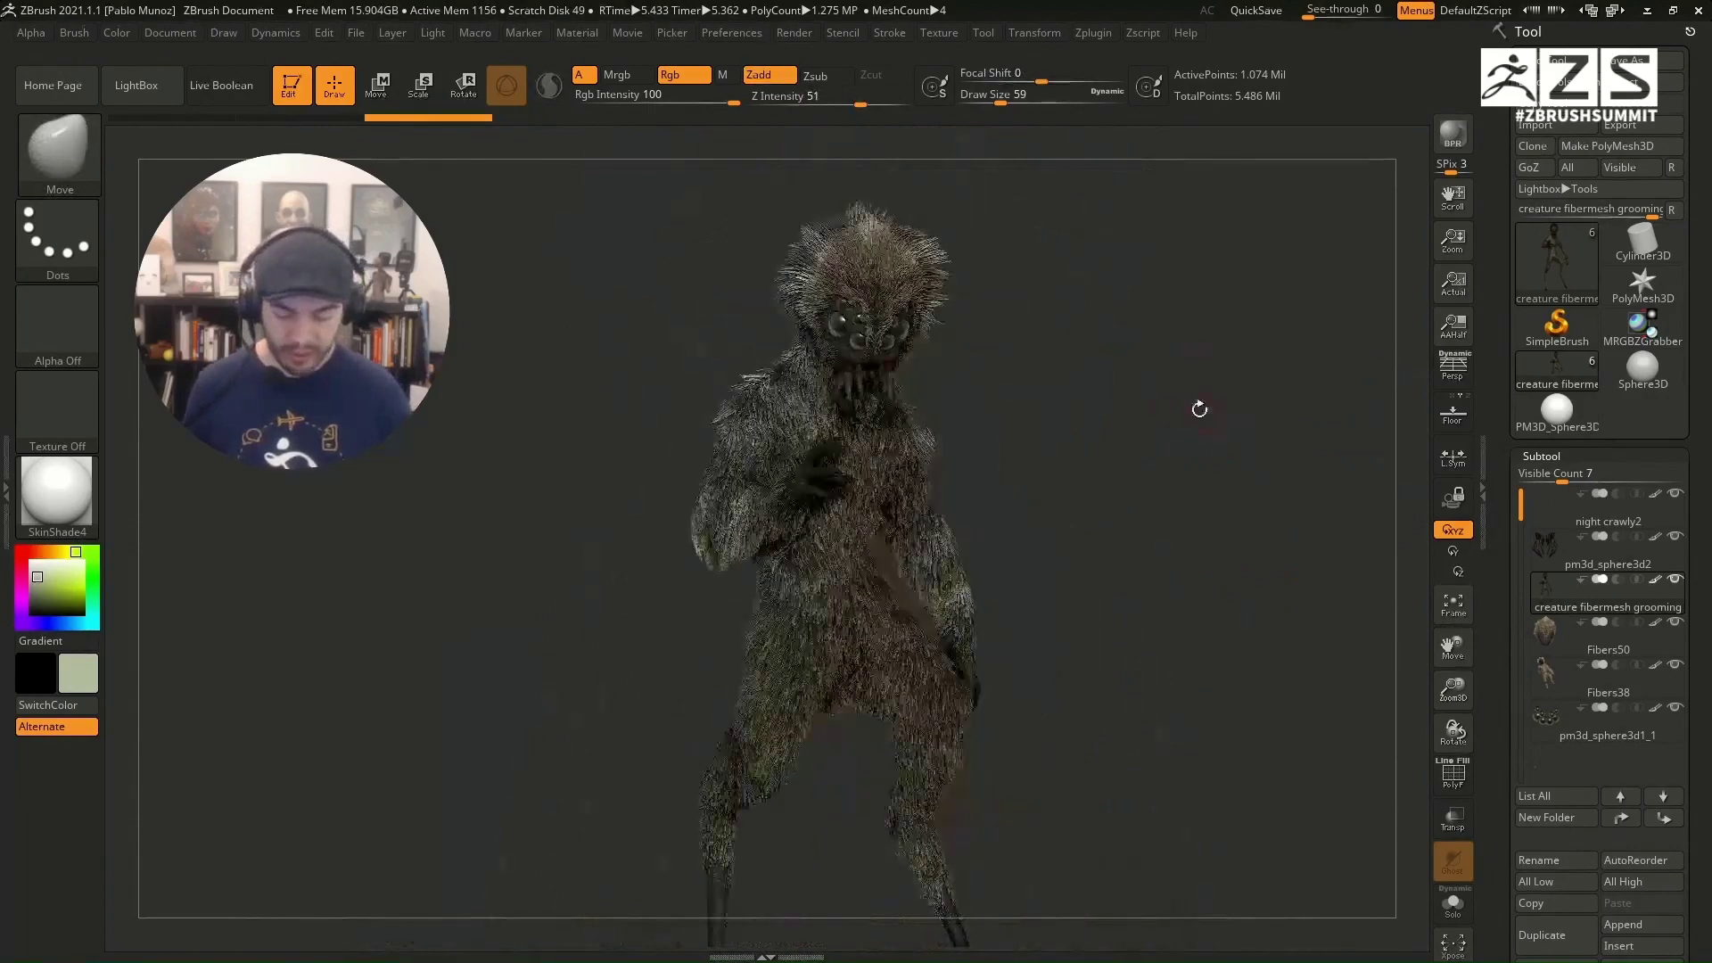
Step: Switch from the creature model to the PM3D_Sphere3D tool and set the active colour to white
left_click_drag(1047, 340, 990, 390)
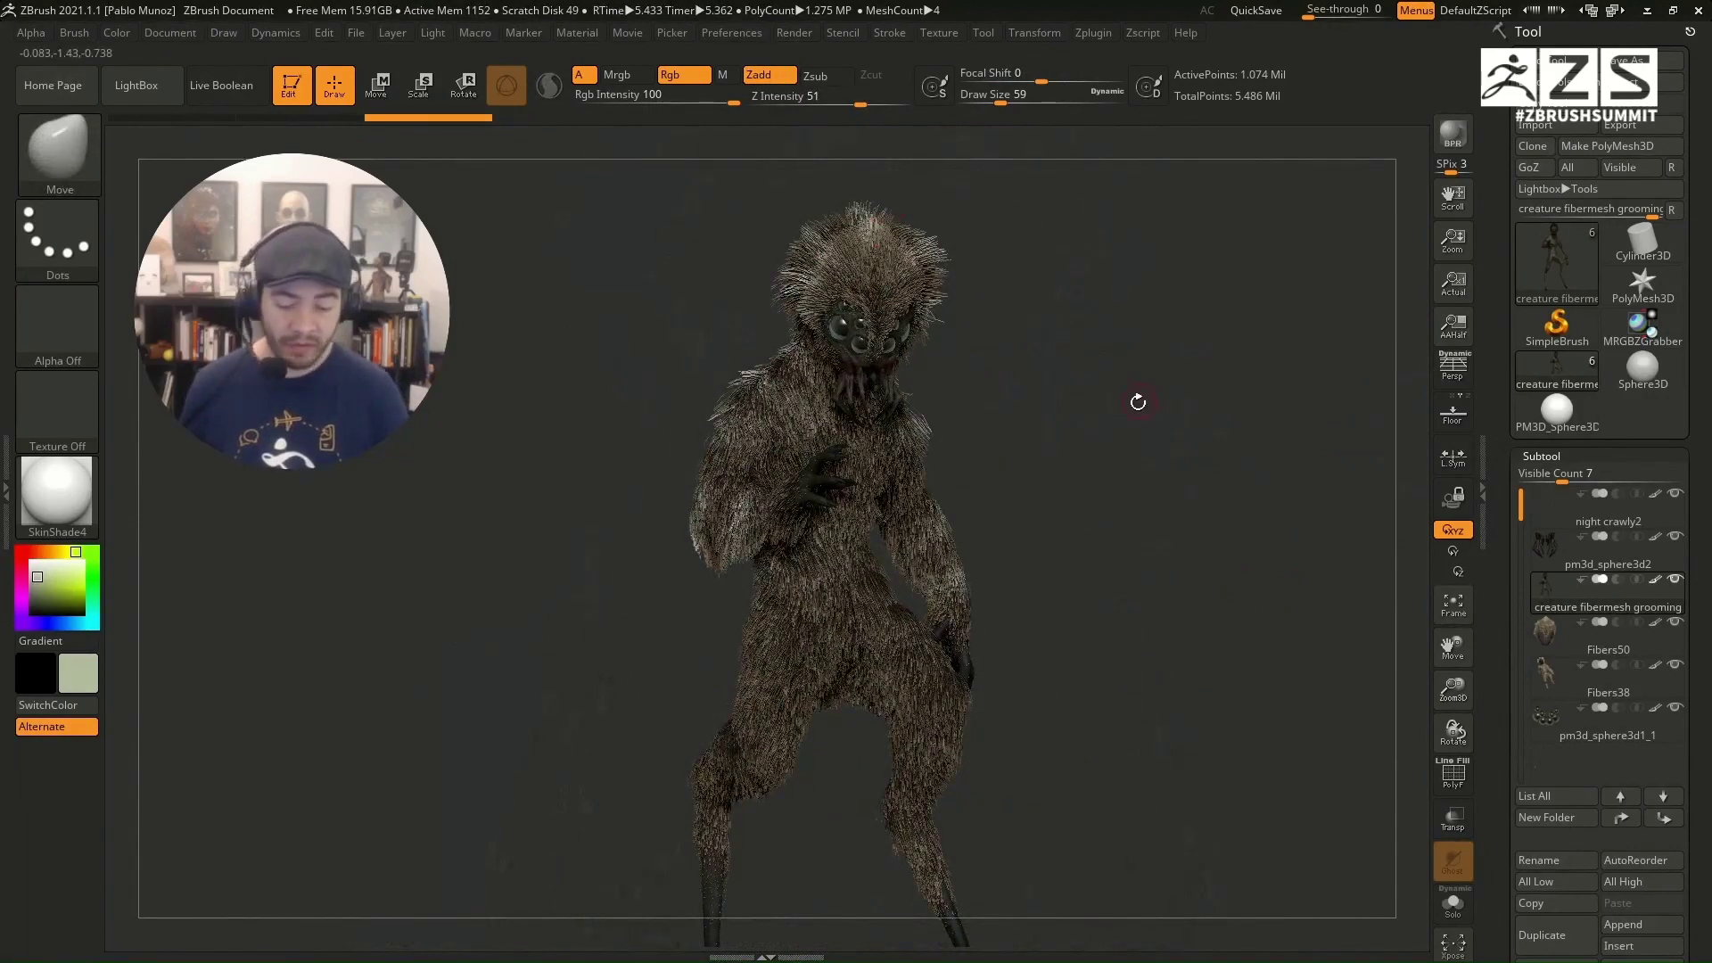
left_click_drag(1126, 390, 1120, 386)
left_click(1557, 410)
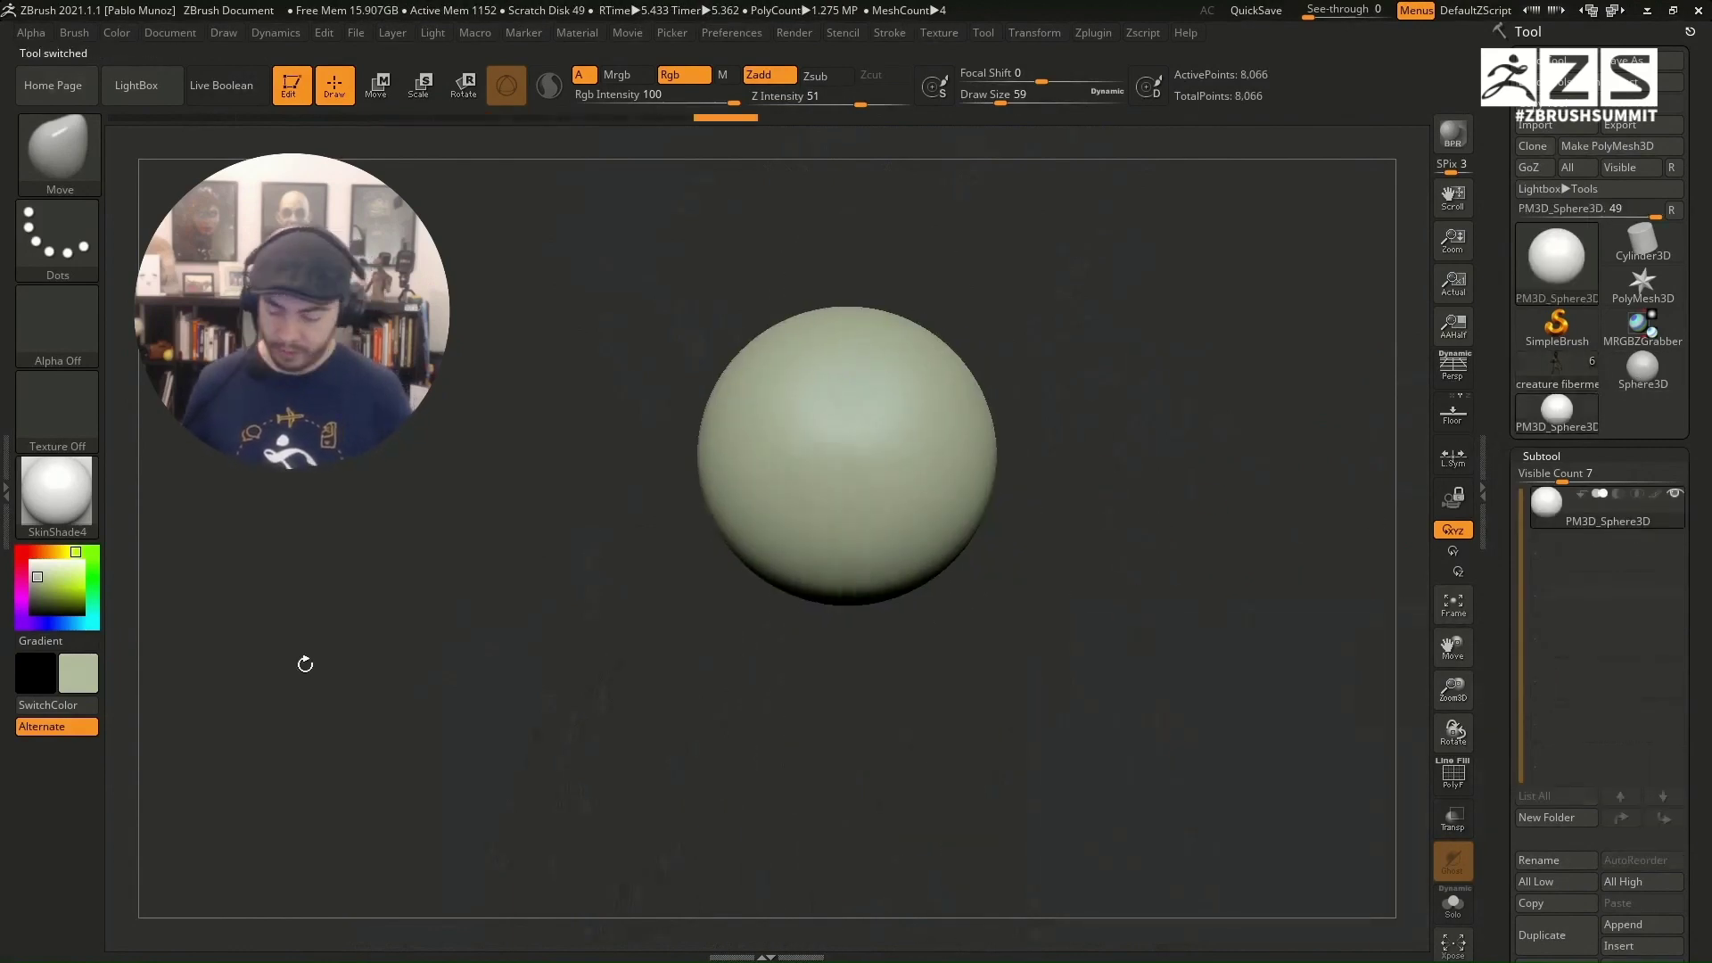
left_click(31, 562)
right_click_drag(1132, 372, 1090, 347, "ctrl")
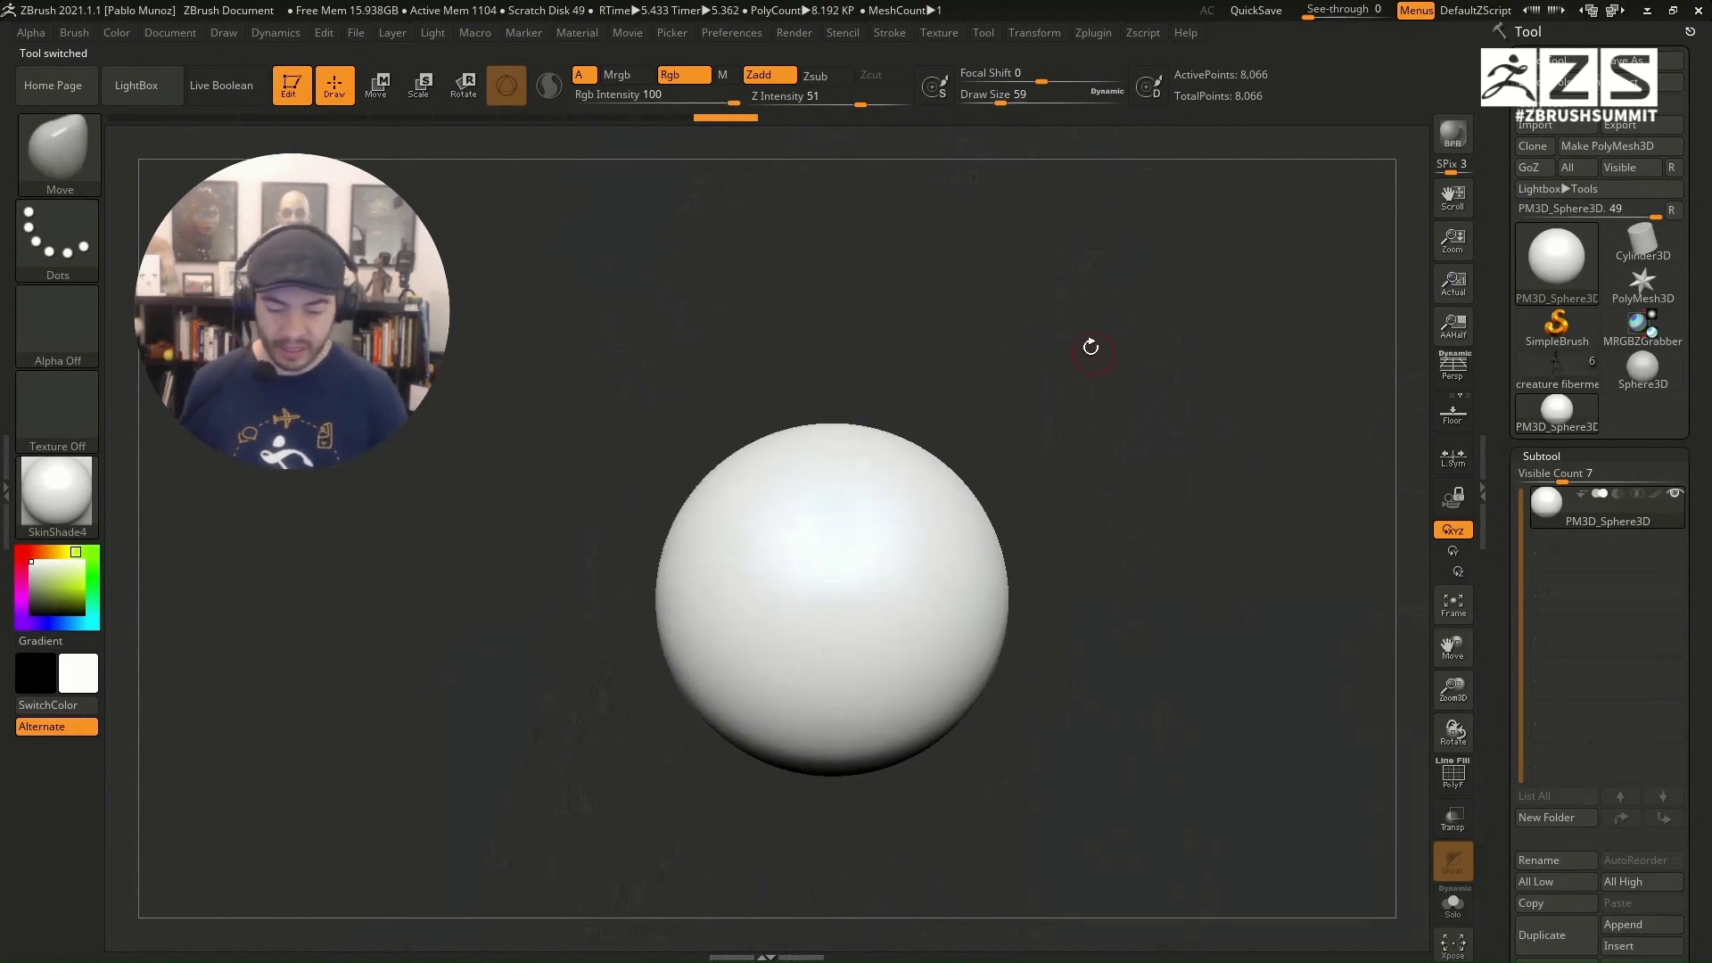
right_click_drag(870, 454, 914, 537, "ctrl")
right_click_drag(914, 537, 905, 450, "alt")
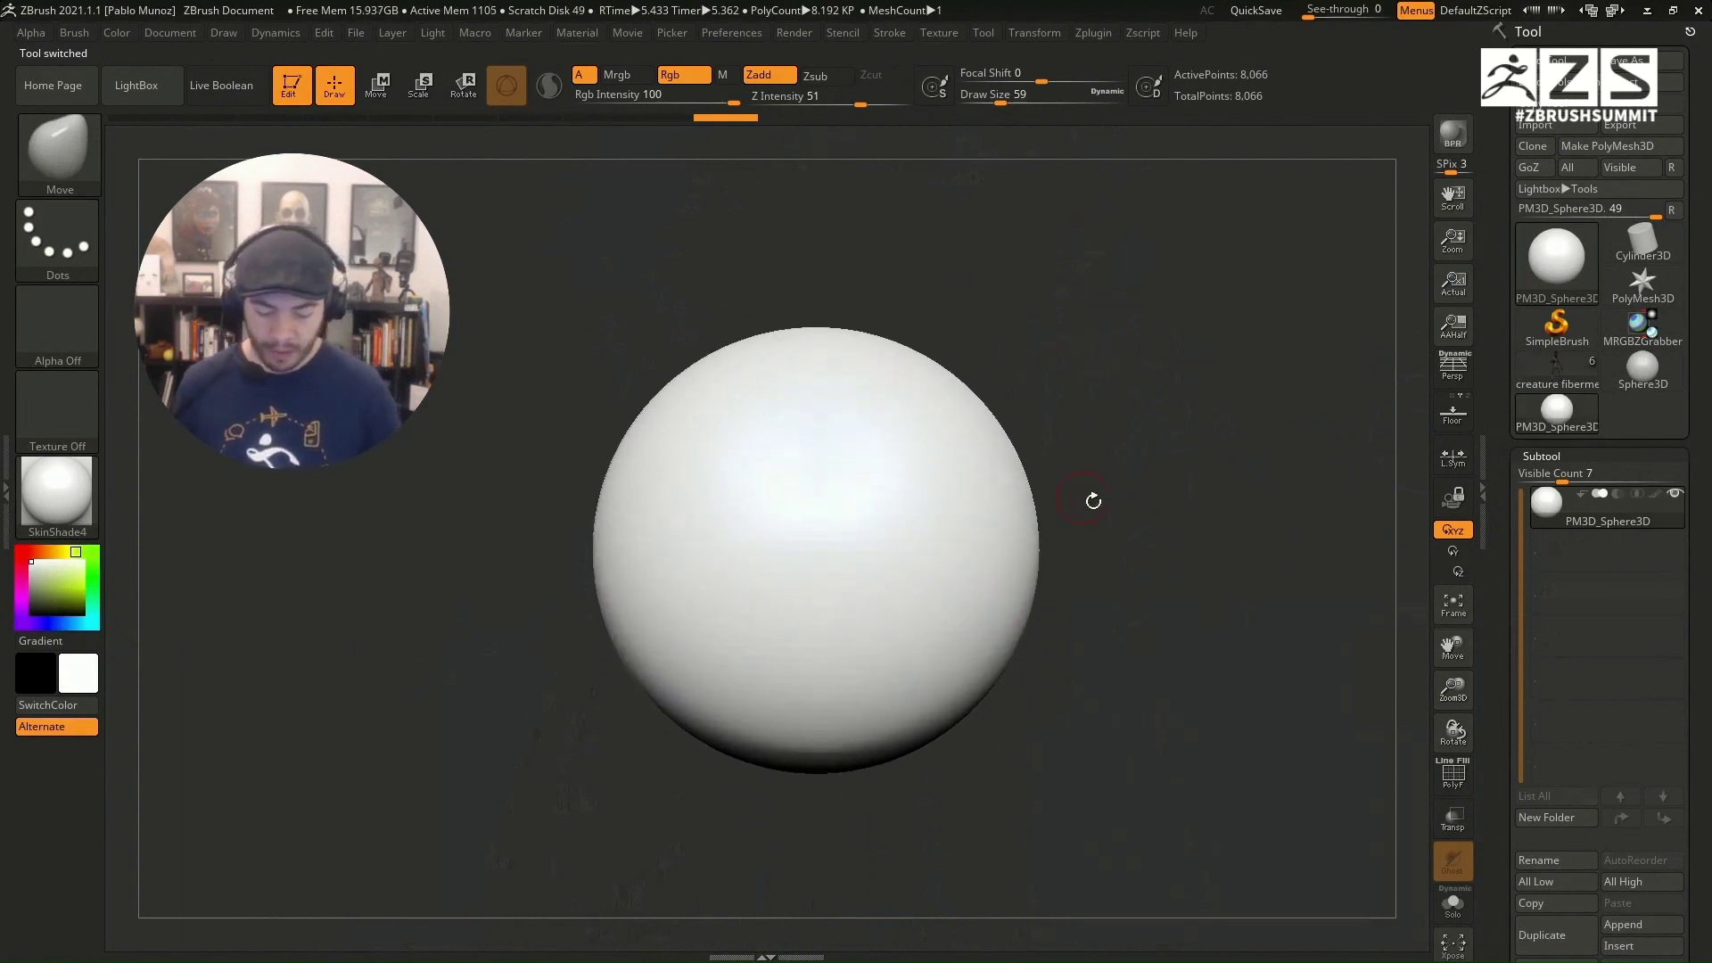
mouse_move(1104, 491)
right_mouse_down("alt")
mouse_move(1113, 456)
mouse_move(1130, 468)
mouse_move(1125, 435)
mouse_move(1153, 440)
mouse_move(1089, 451)
mouse_move(1043, 485)
right_mouse_up("alt")
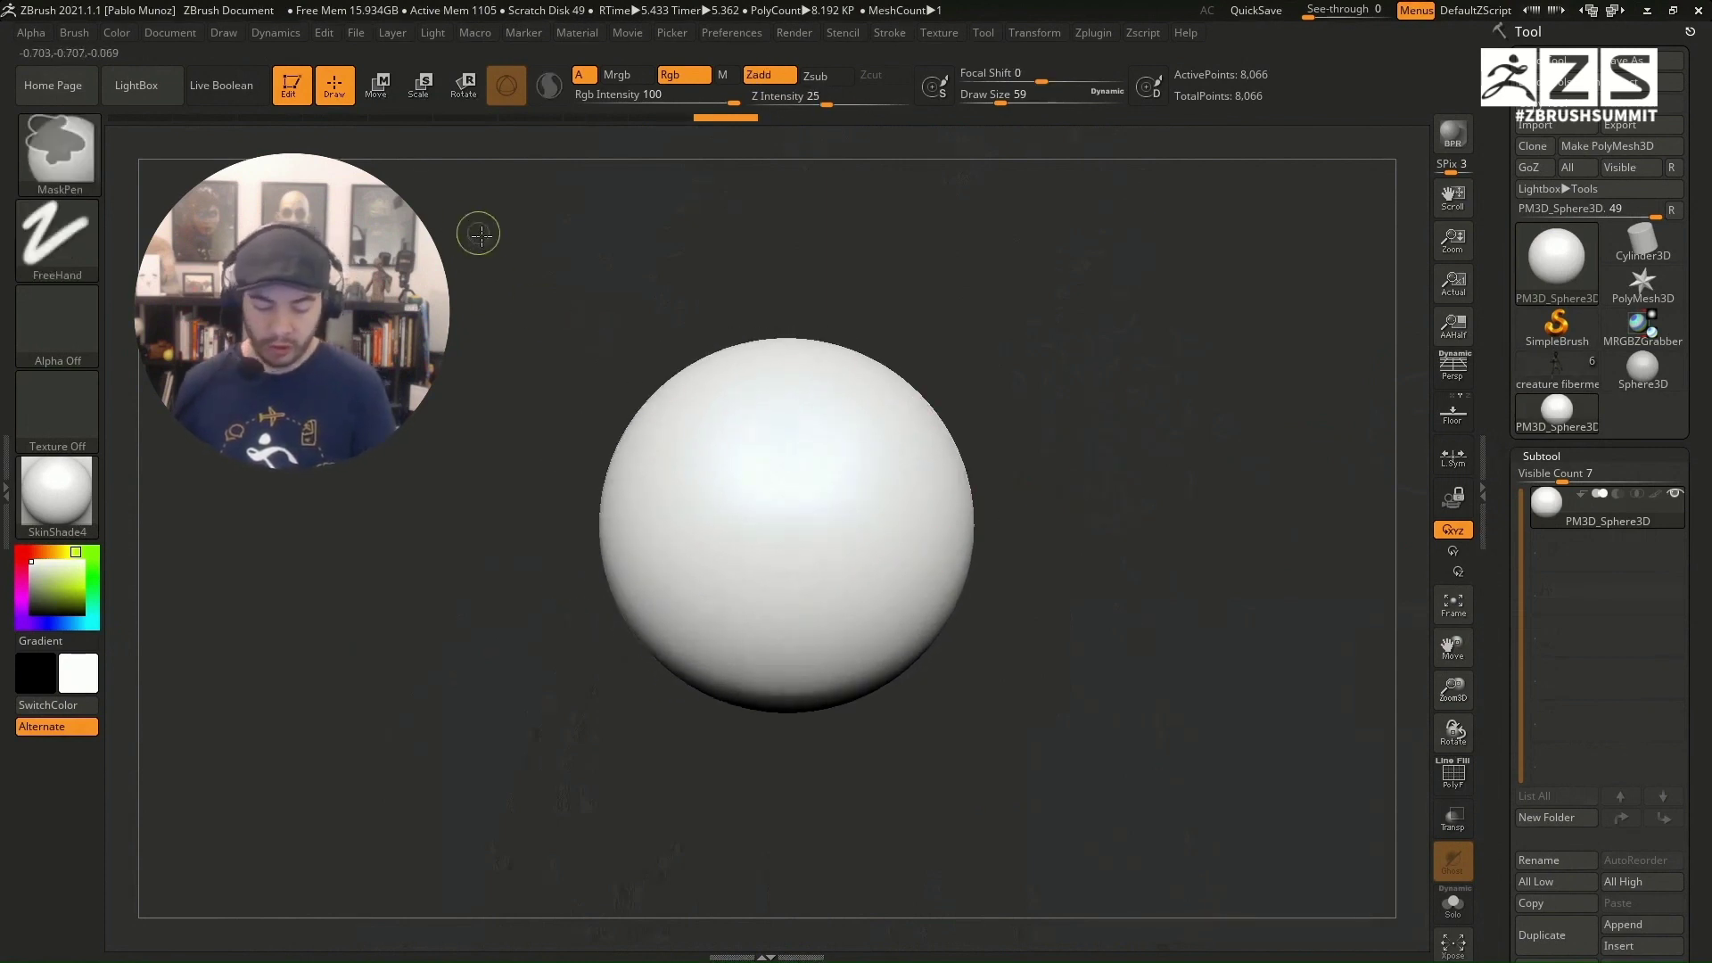
Step: Mask the upper half of the sphere and blur the mask edge several times
mouse_move(478, 234)
left_mouse_down("ctrl")
mouse_move(746, 446)
mouse_move(1089, 523)
mouse_move(1062, 524)
mouse_move(1062, 500)
left_mouse_up("ctrl")
mouse_move(925, 336)
right_mouse_down()
mouse_move(1058, 440)
mouse_move(1034, 394)
right_mouse_up()
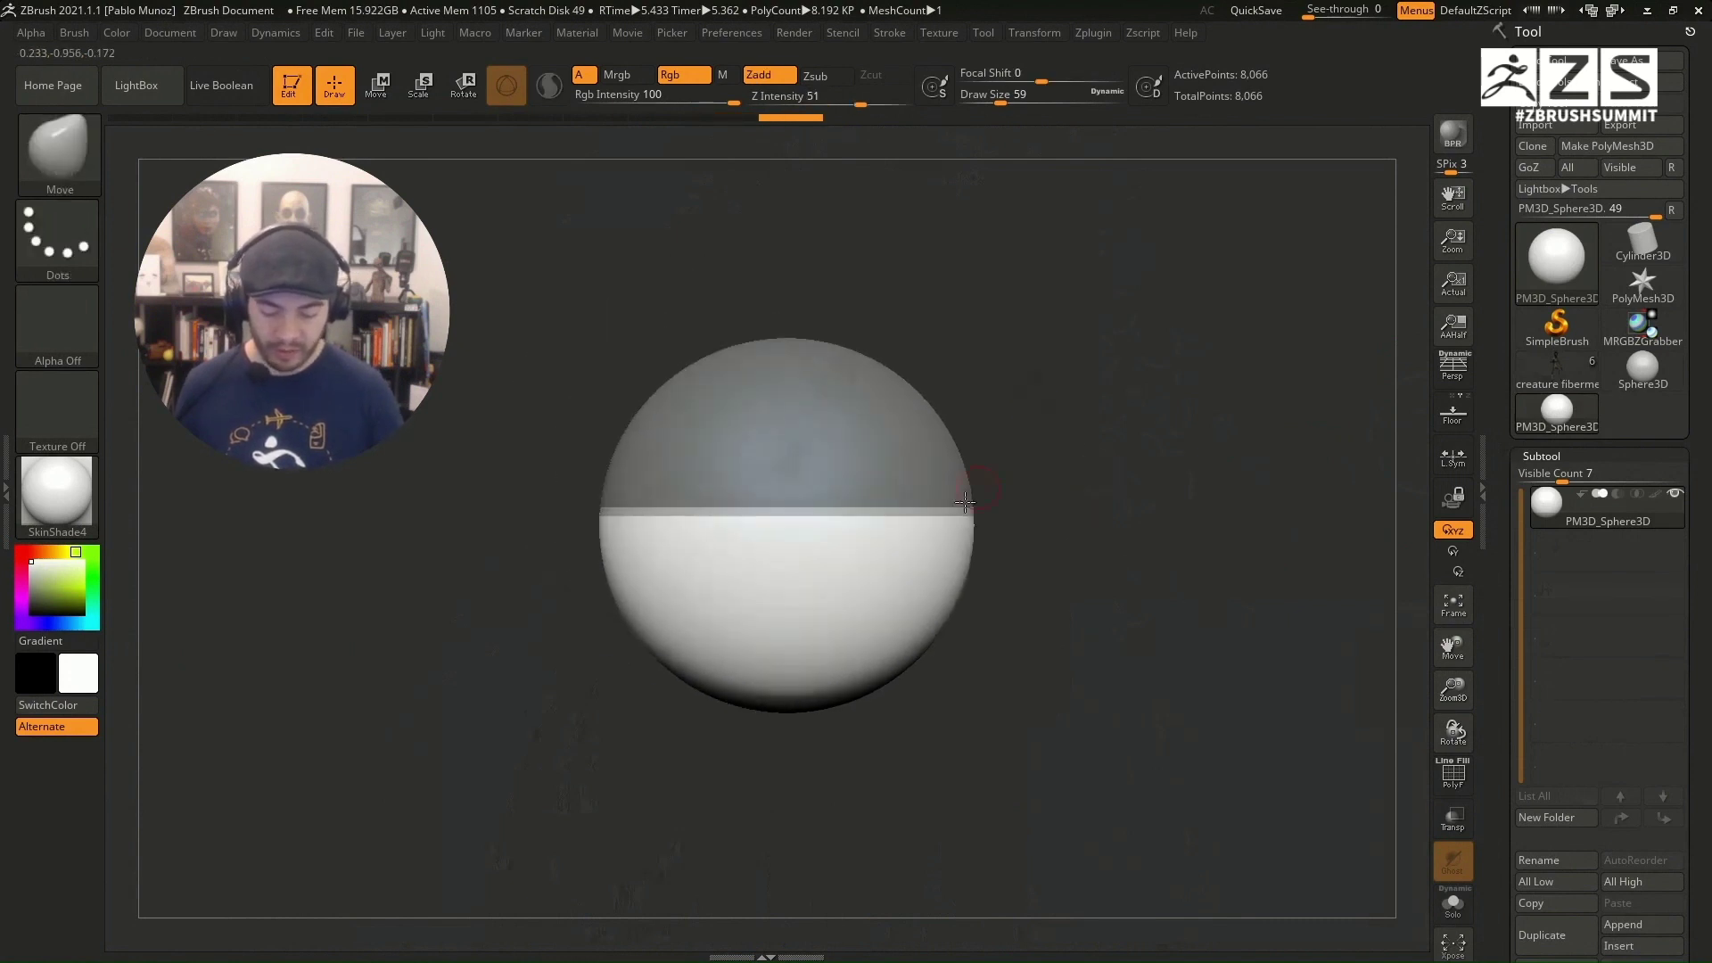
left_click(824, 396, "ctrl")
left_click(826, 398, "ctrl")
left_click(825, 398, "ctrl")
left_click(826, 395, "ctrl")
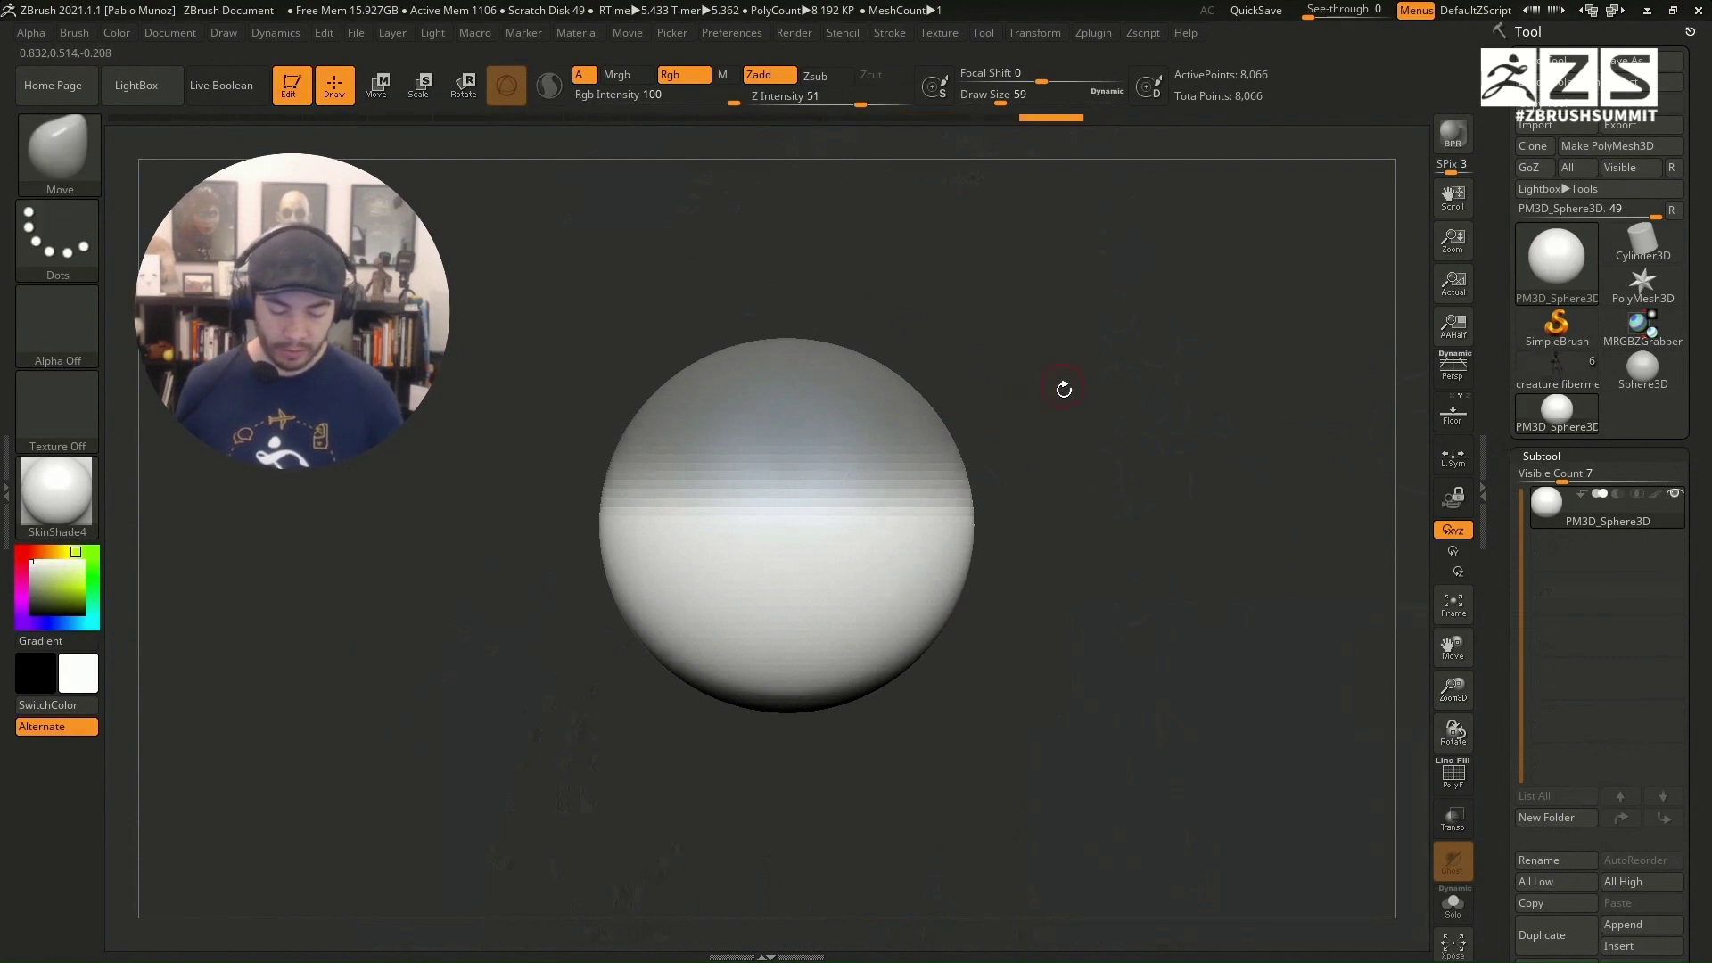
right_click_drag(1062, 386, 1094, 406, "alt")
Step: Turn on the FiberMesh preview to grow fibers on the masked part of the sphere
scroll(1512, 348, "down", 10)
scroll(1513, 348, "down", 6)
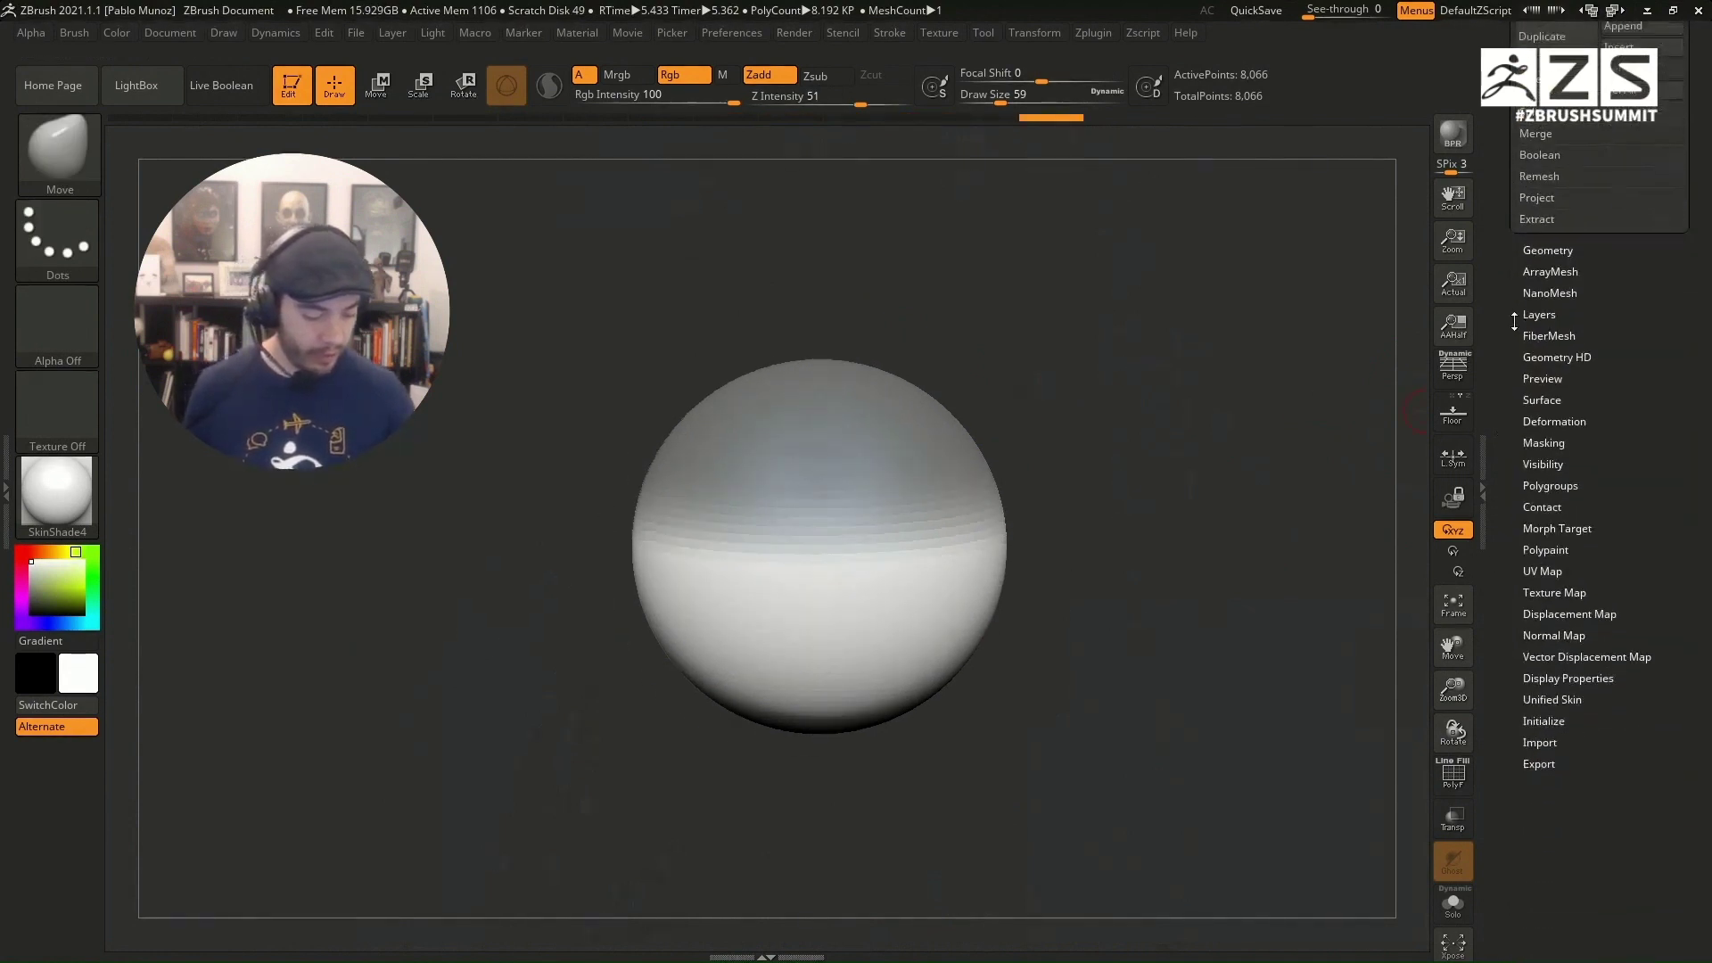
key("shift")
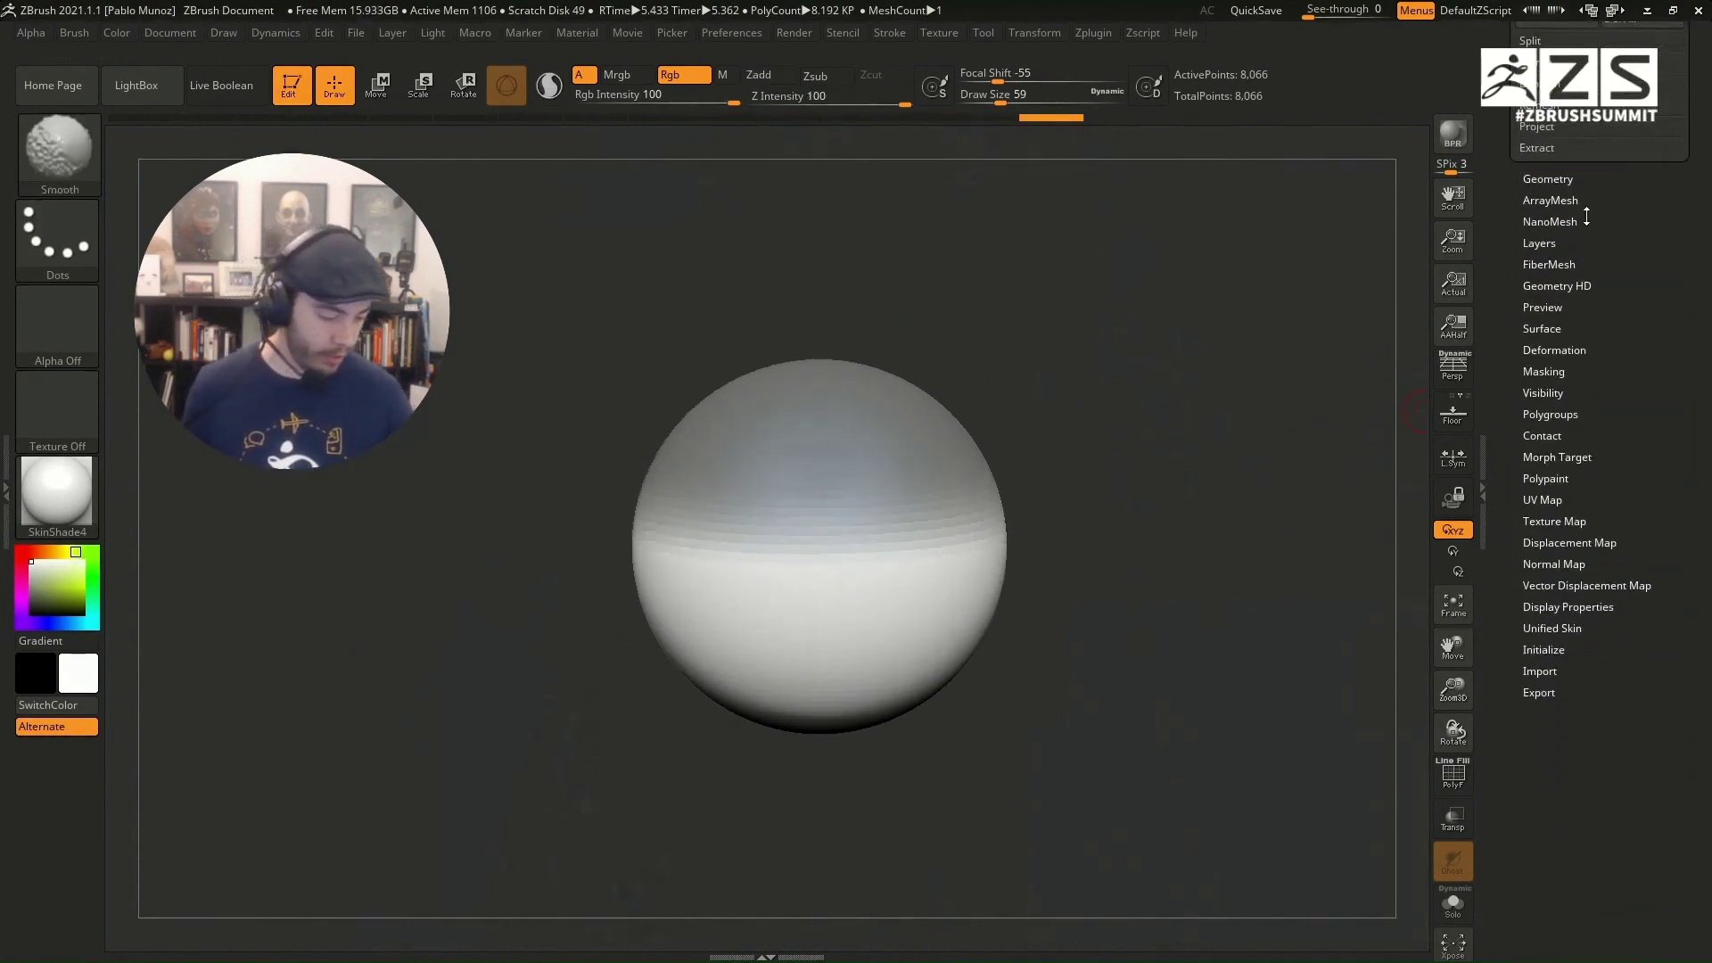
left_click(1552, 264)
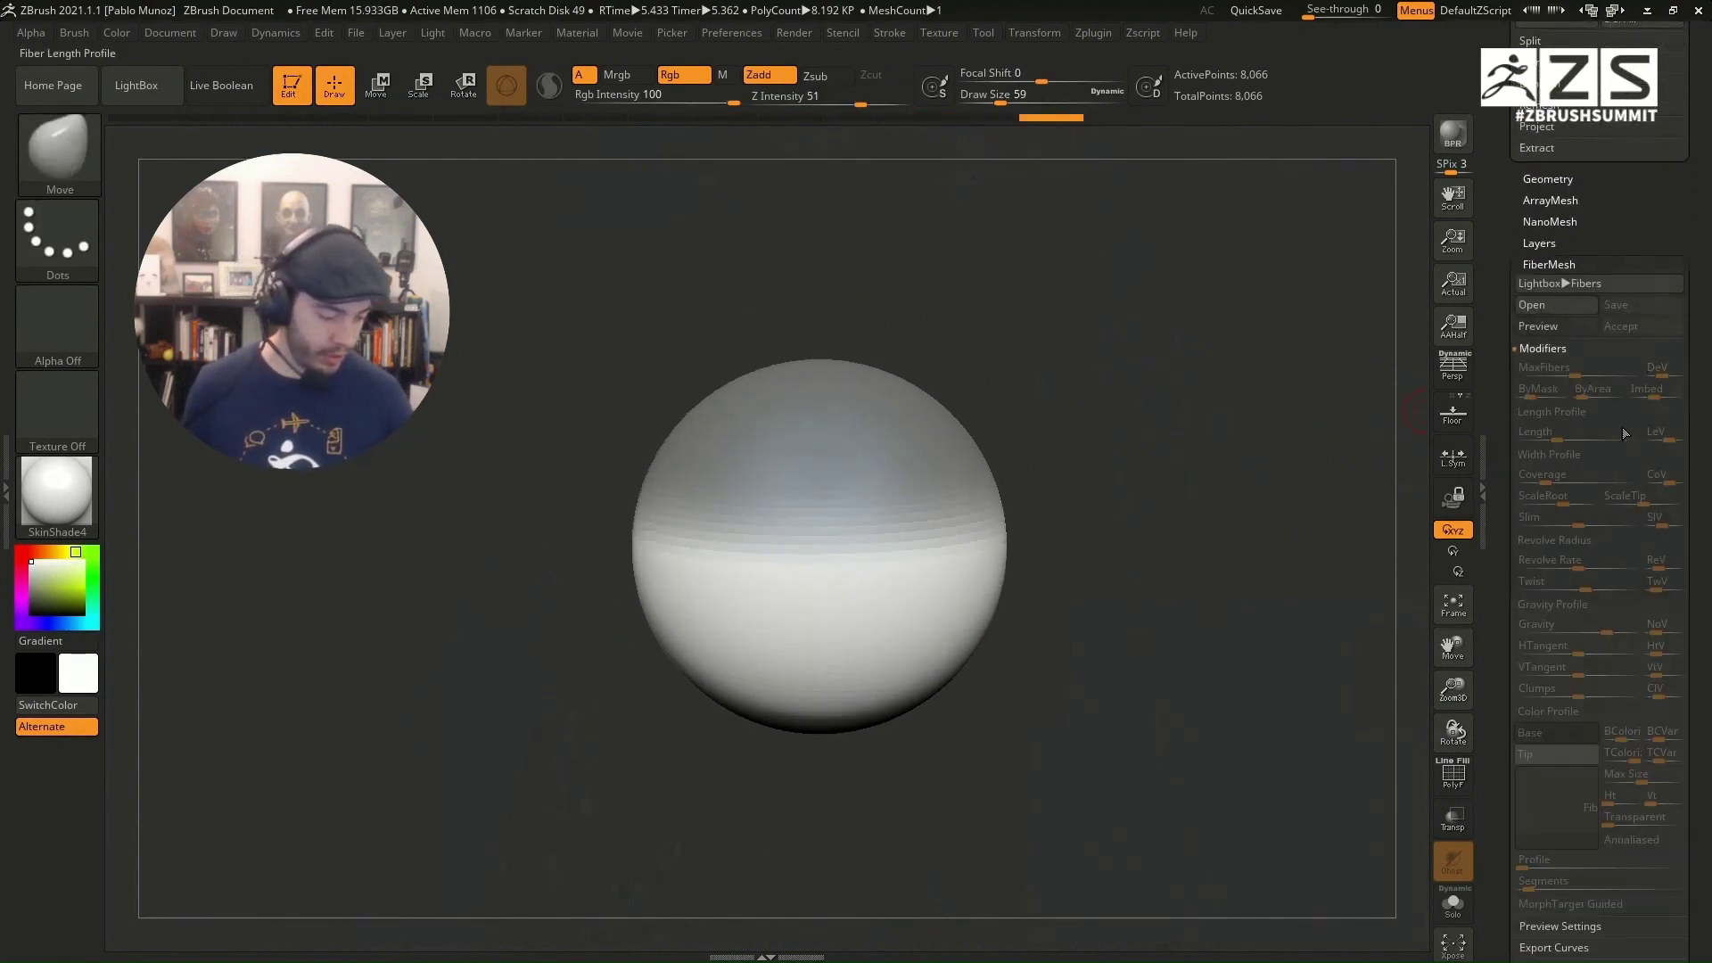
left_click(1561, 326)
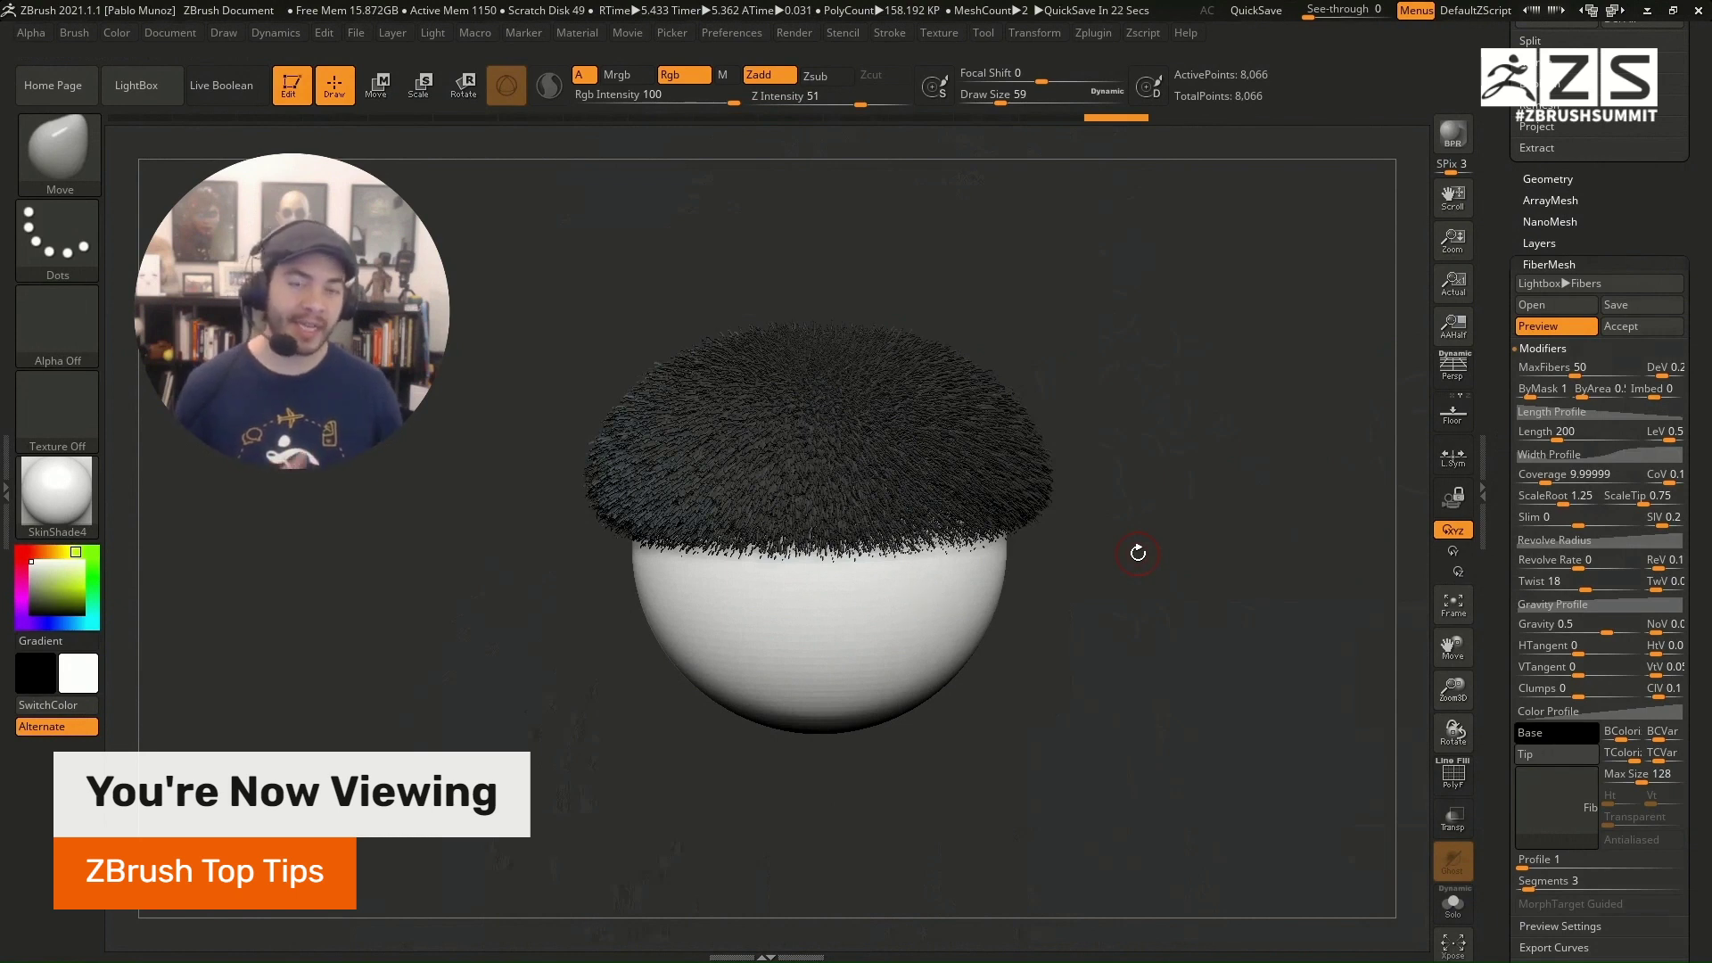
Step: Lower the FiberMesh MaxFibers value to about 9.18 and refresh the fiber preview
scroll(1529, 326, "down", 3)
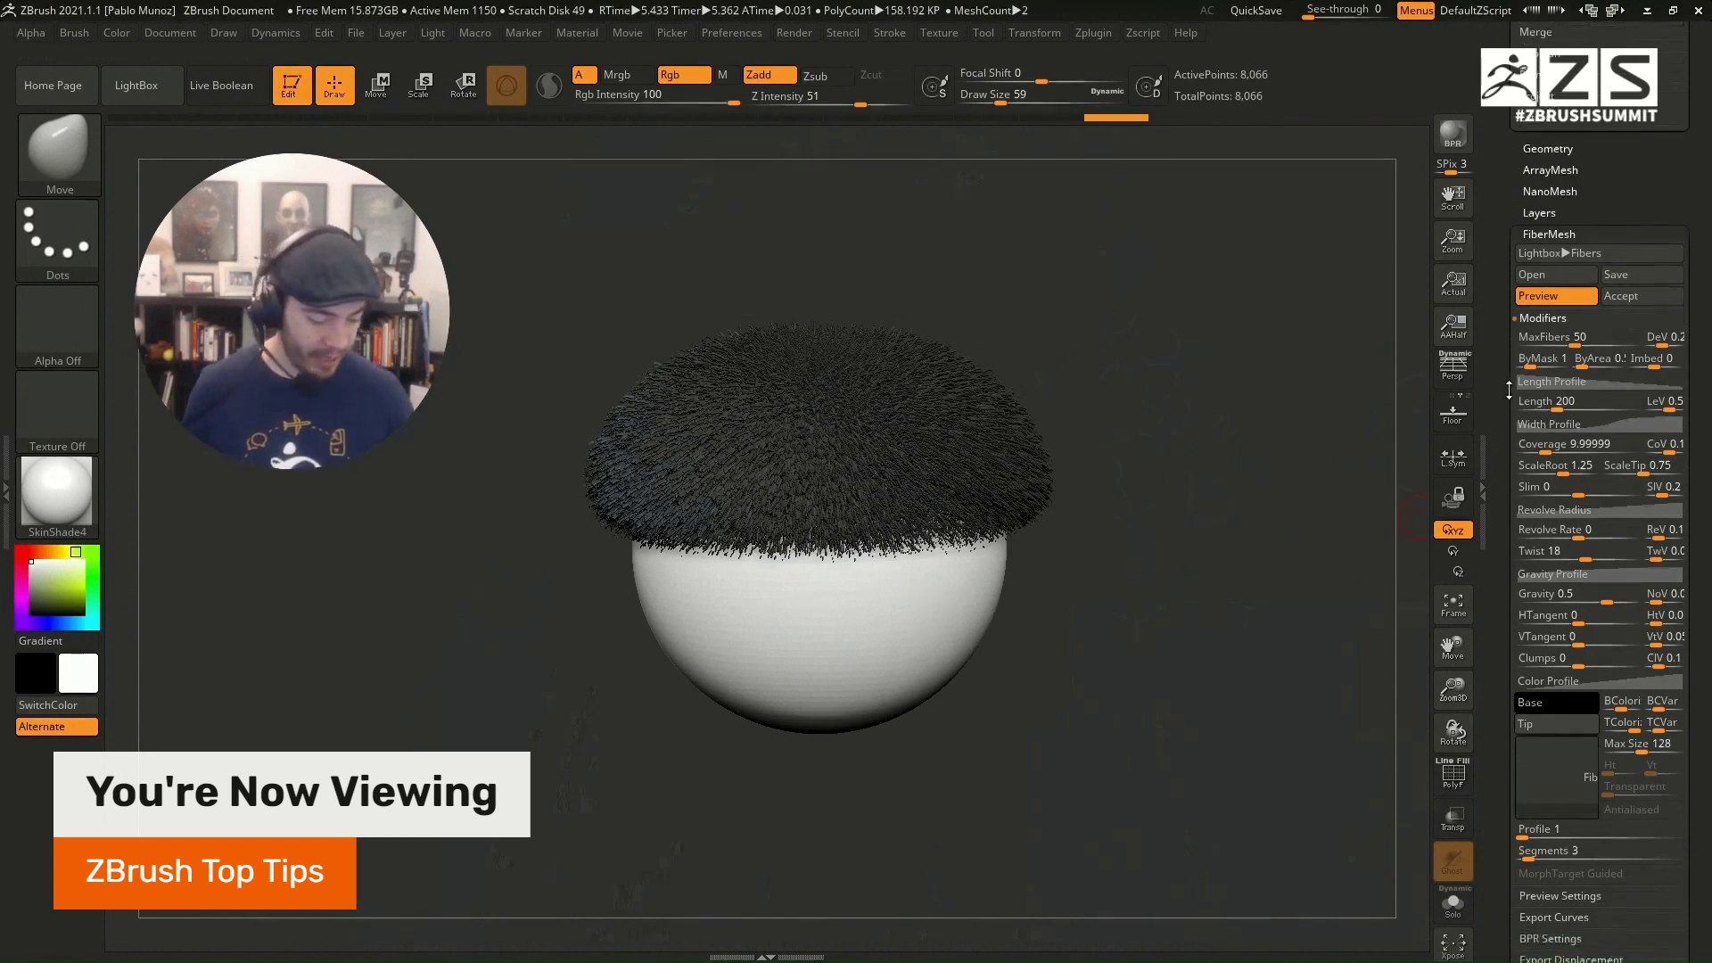
left_click_drag(1511, 401, 1512, 391)
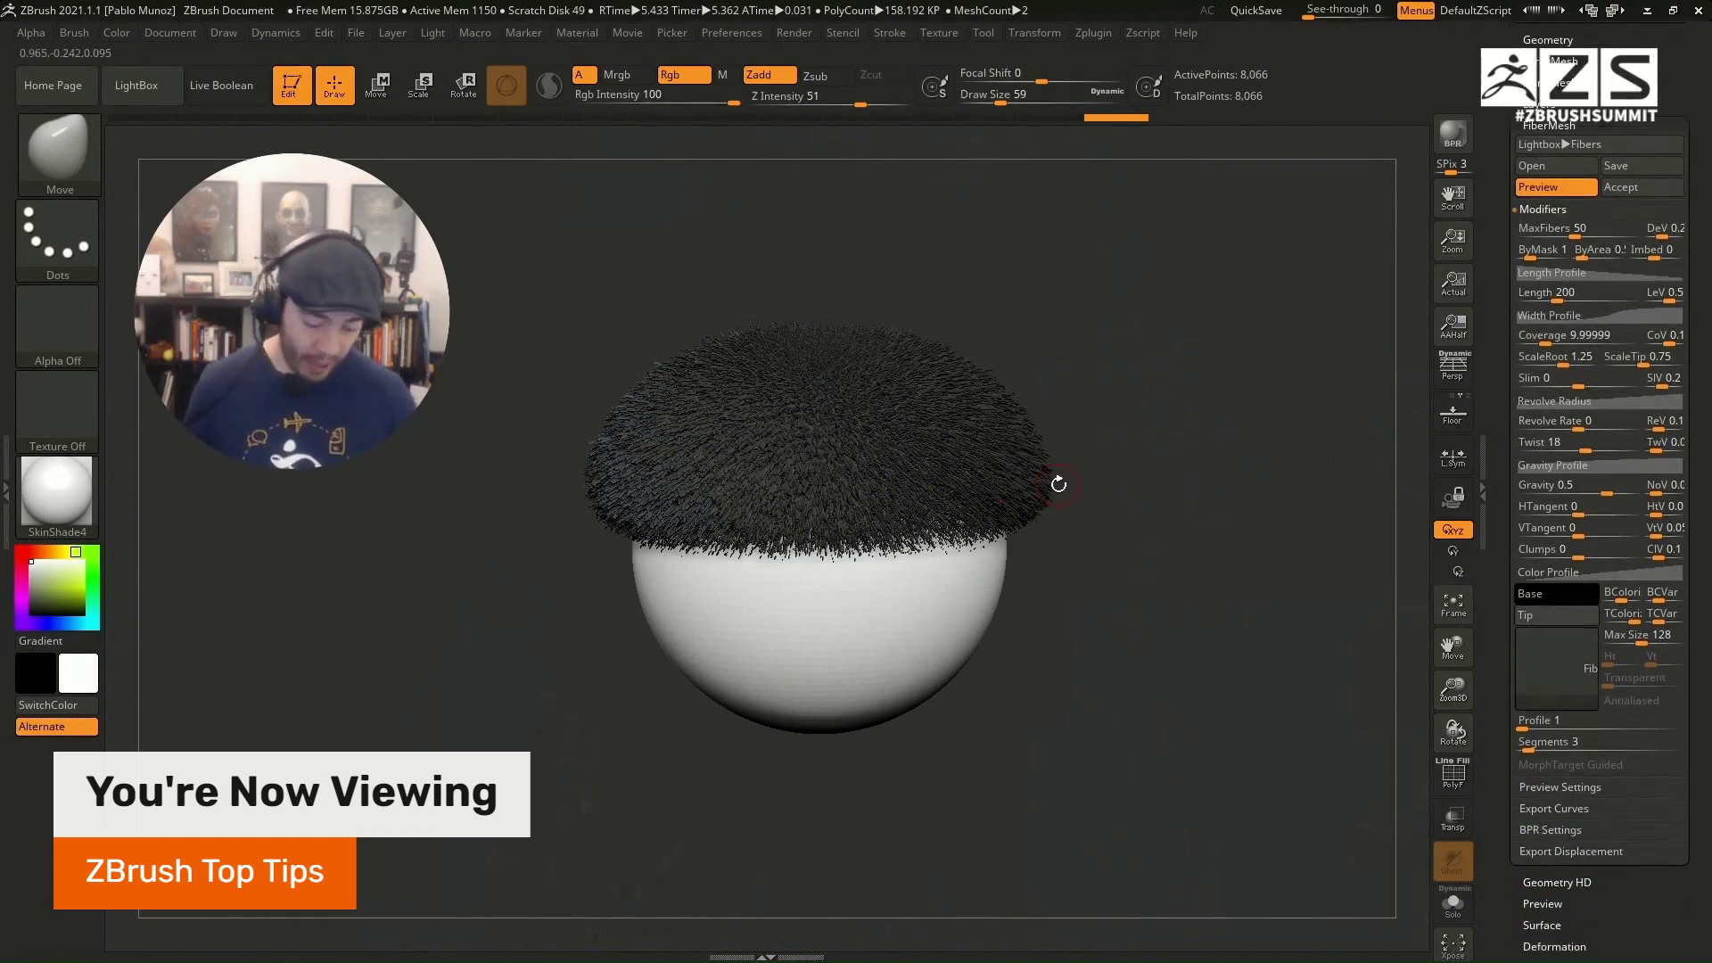
left_click_drag(1161, 482, 1210, 574)
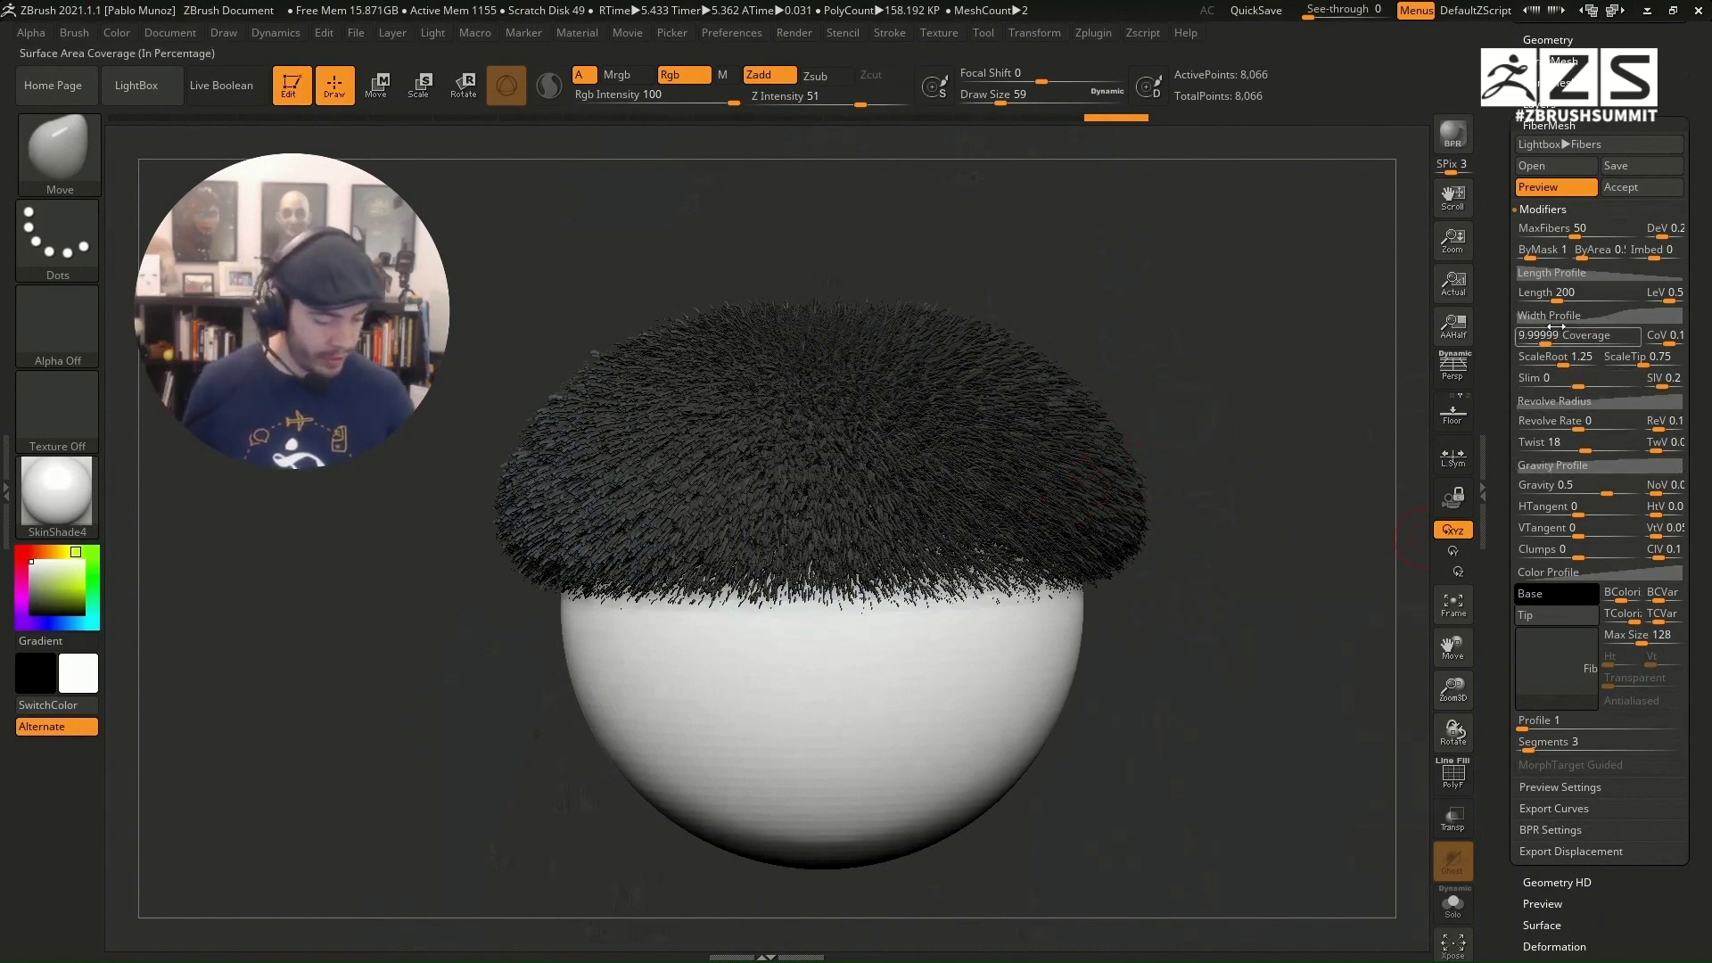
left_click_drag(1573, 230, 1555, 230)
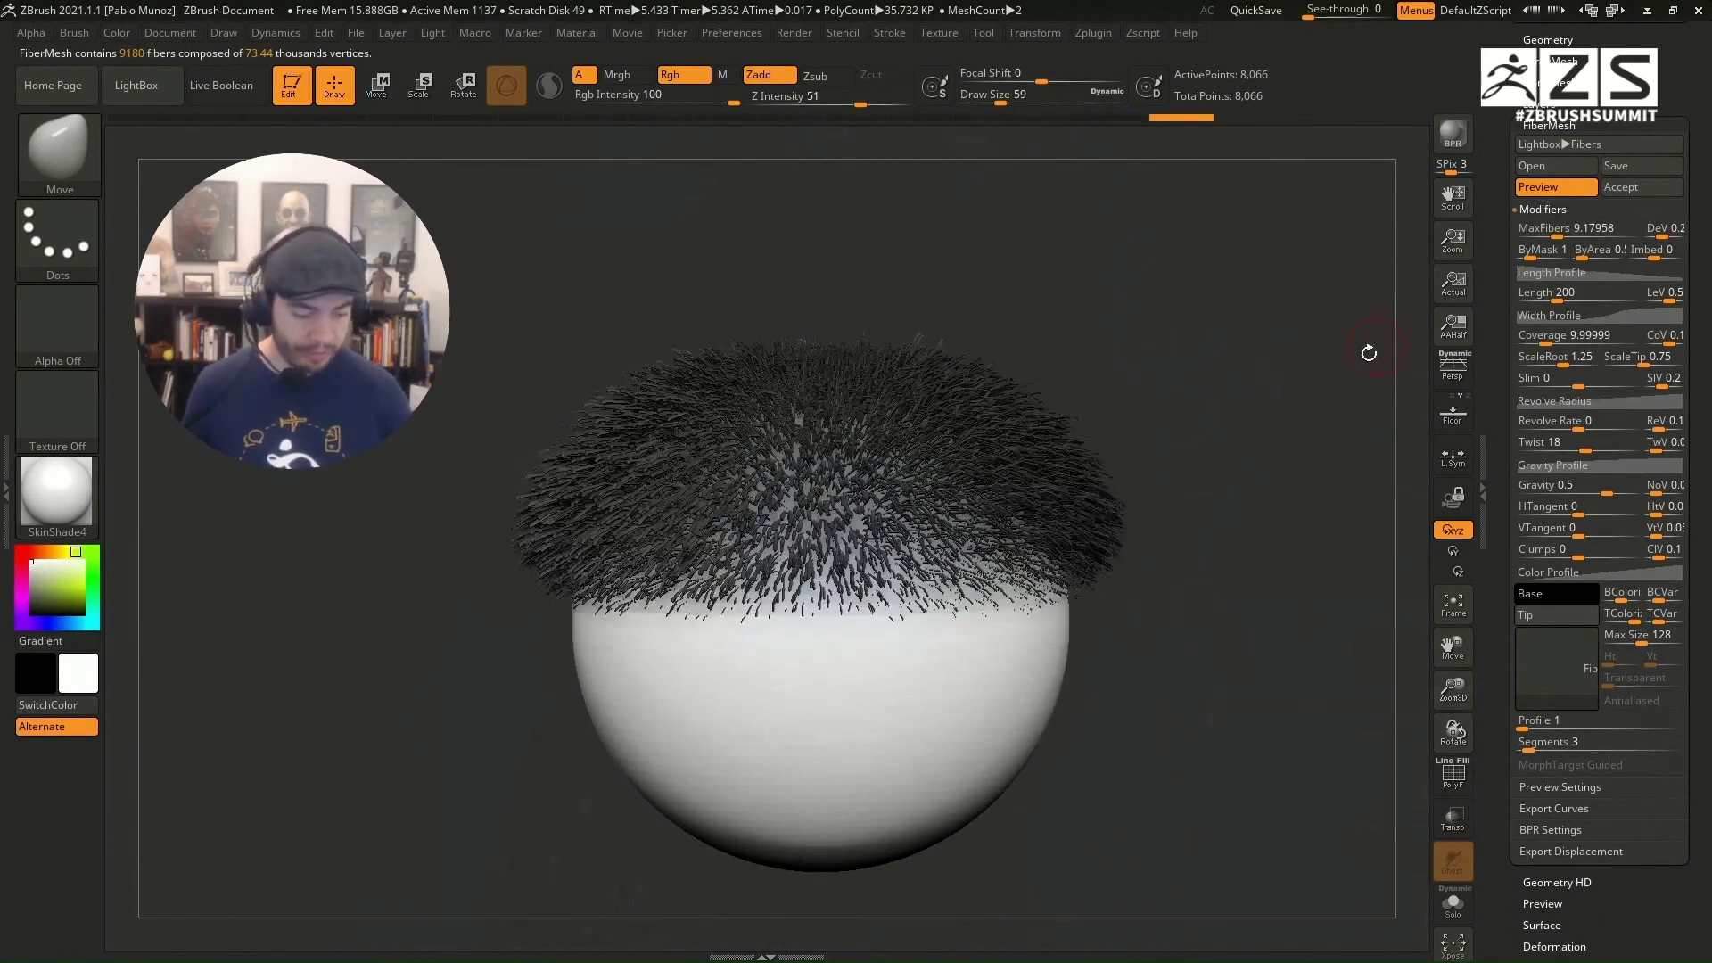
left_click(1553, 189)
left_click(1559, 185)
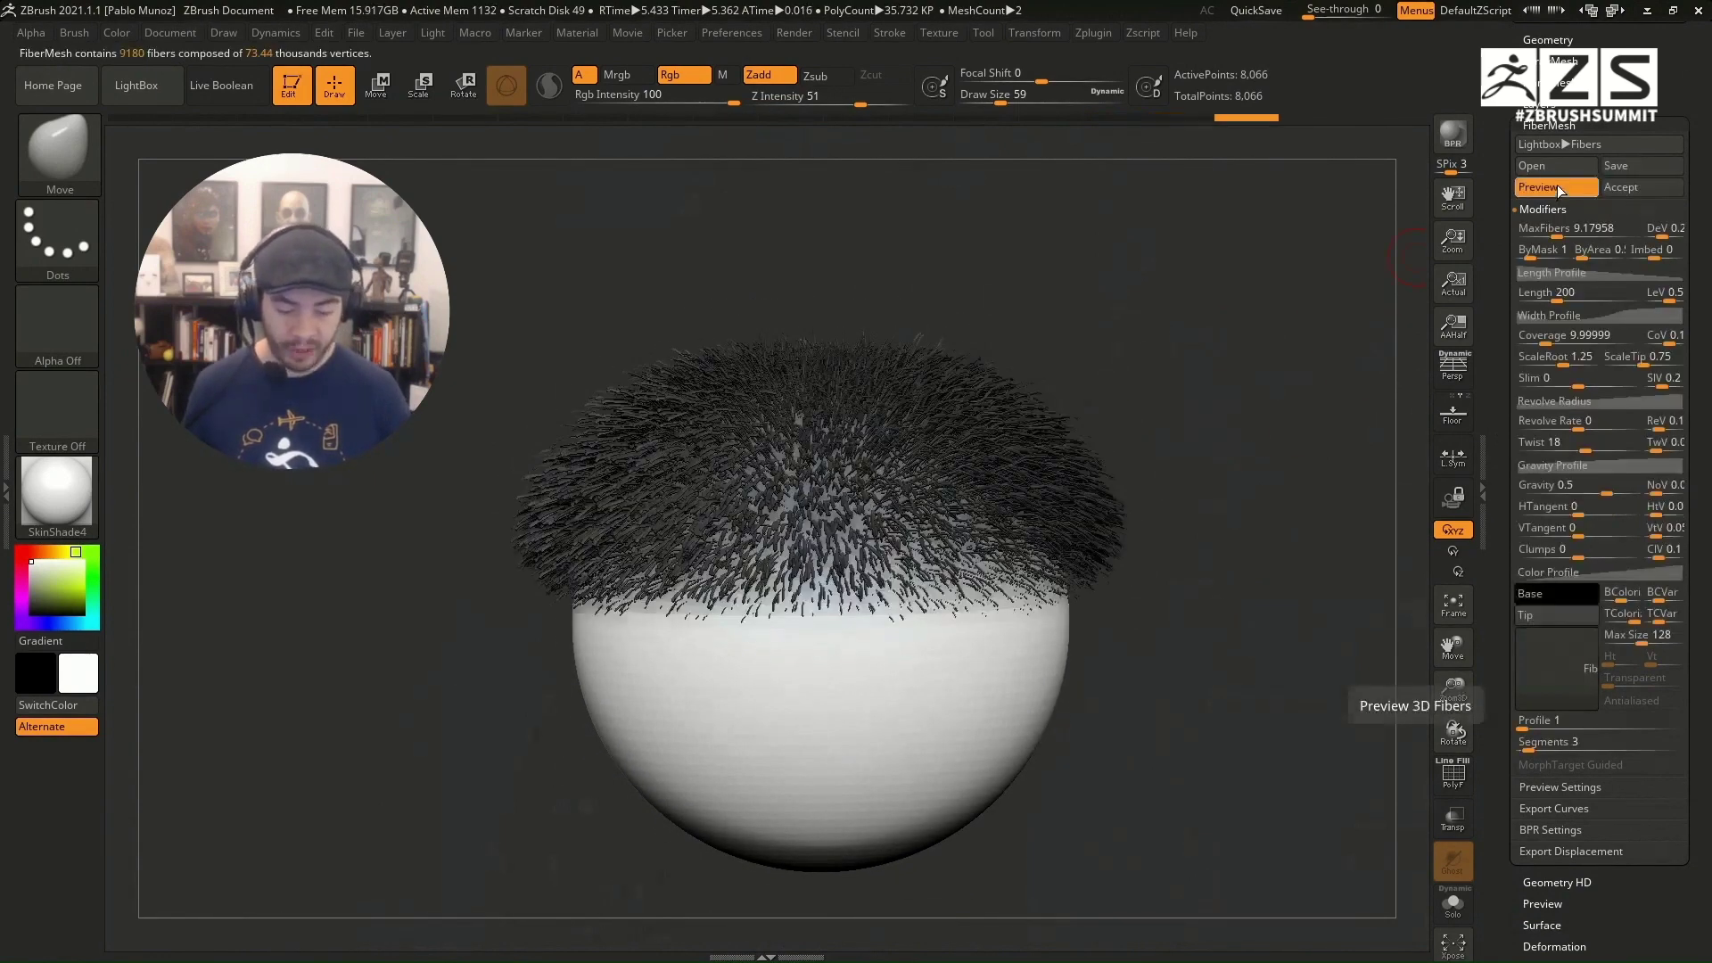
Step: Set the fiber Length to about 353.87 and lower the Gravity to about 0.008
left_click_drag(1547, 294, 1569, 295)
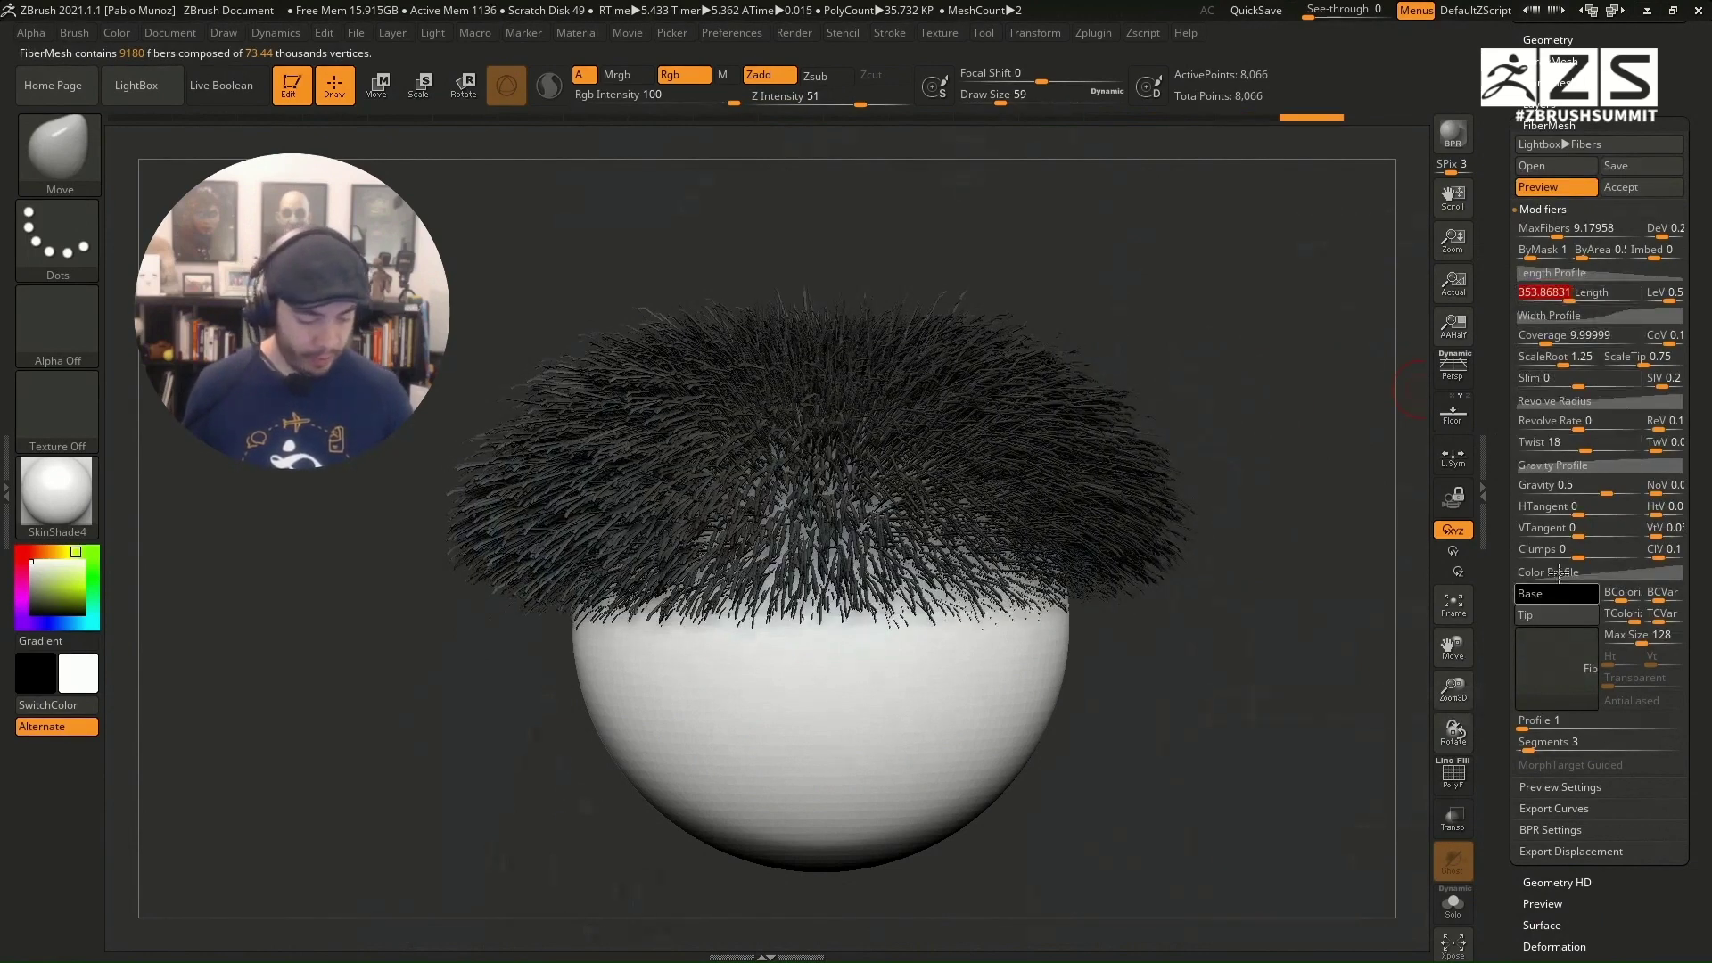
left_click_drag(1628, 486, 1597, 488)
left_click(1581, 492)
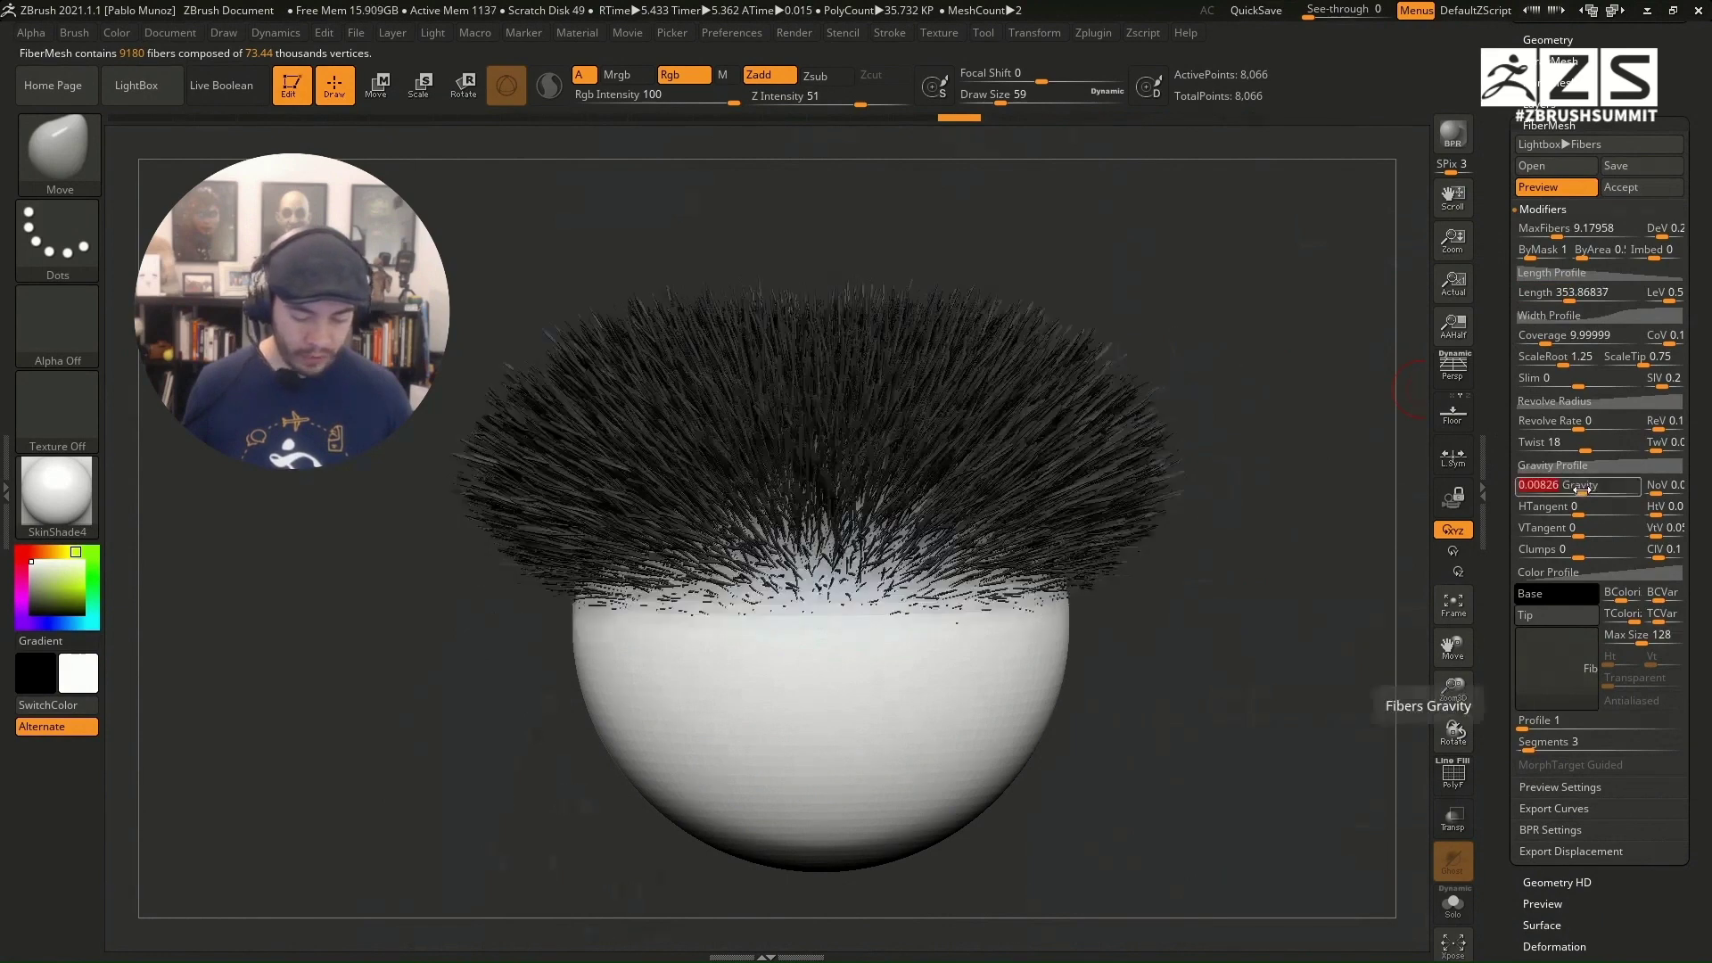
left_click_drag(1247, 536, 1453, 598)
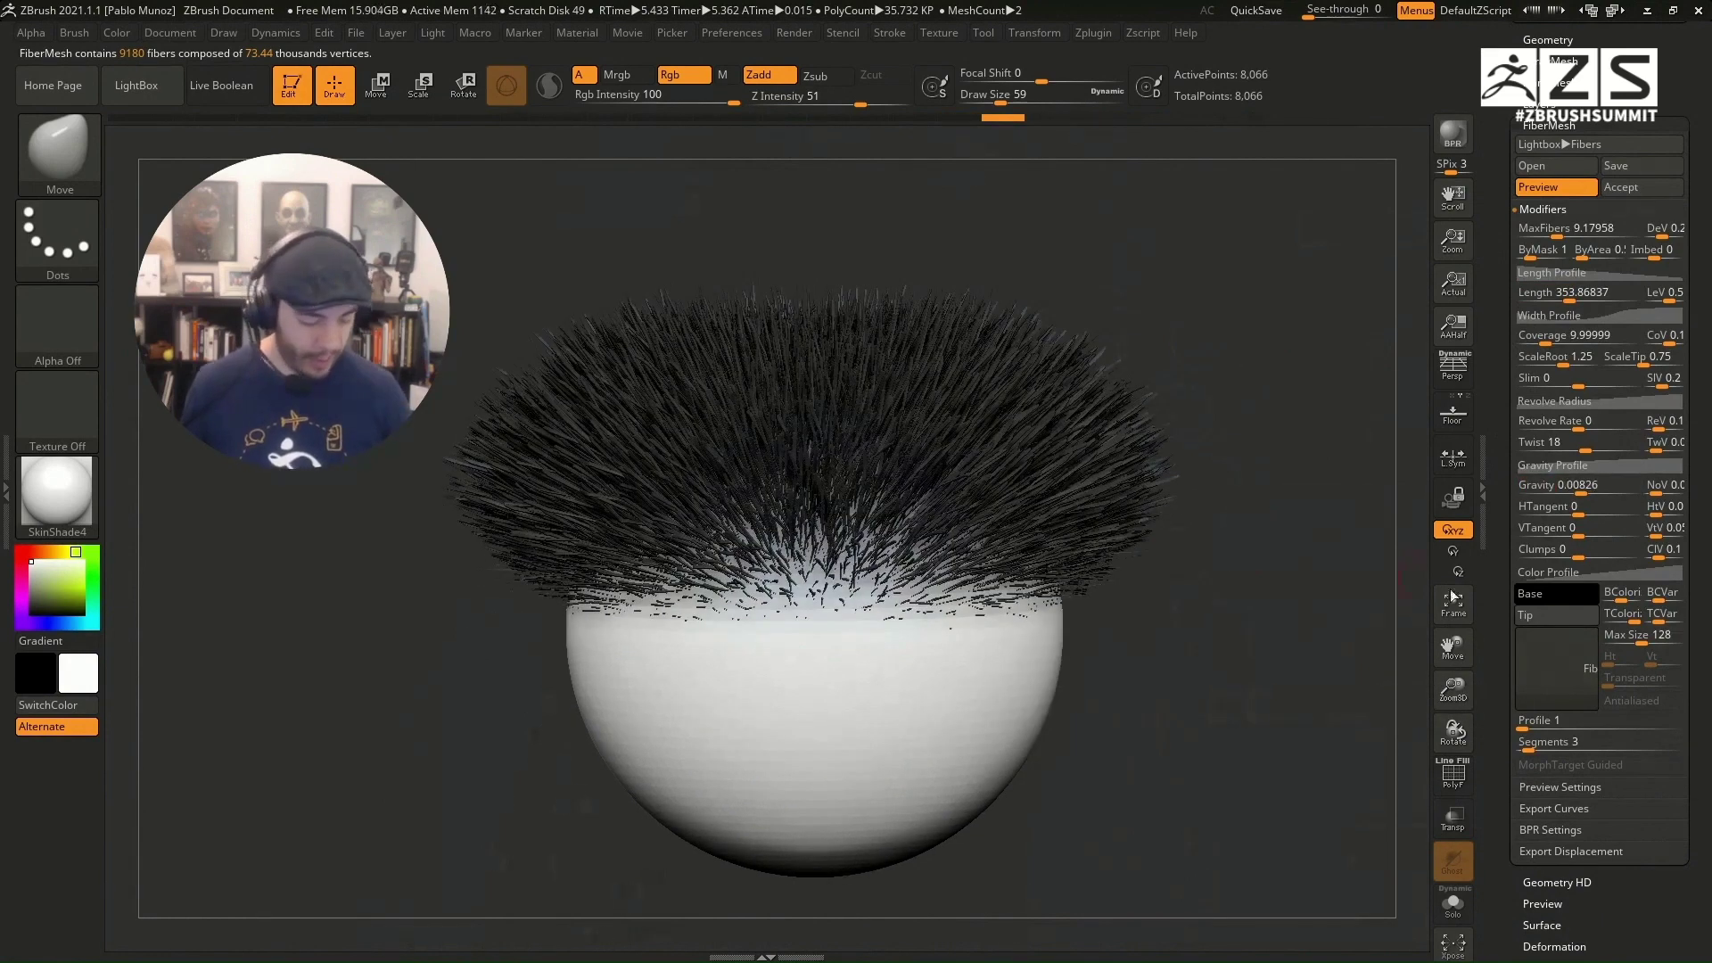
Step: Set the fiber base colour to bright green and the tip colour to dark red
left_click(1557, 594)
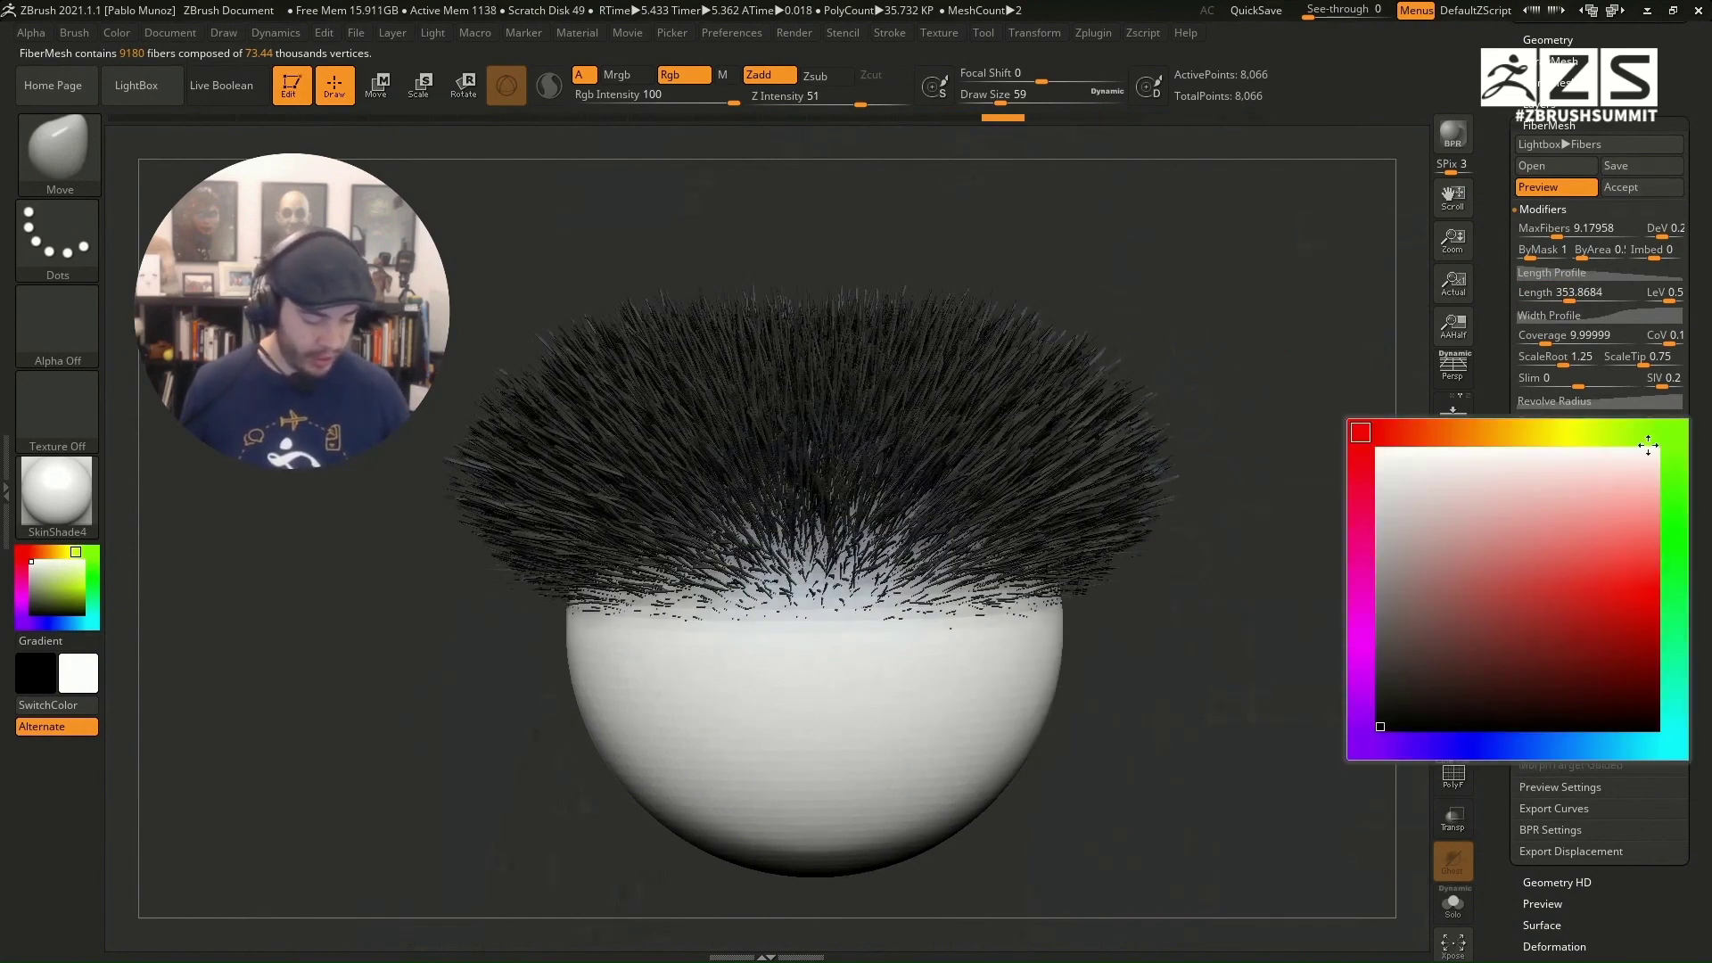
left_click(1673, 467)
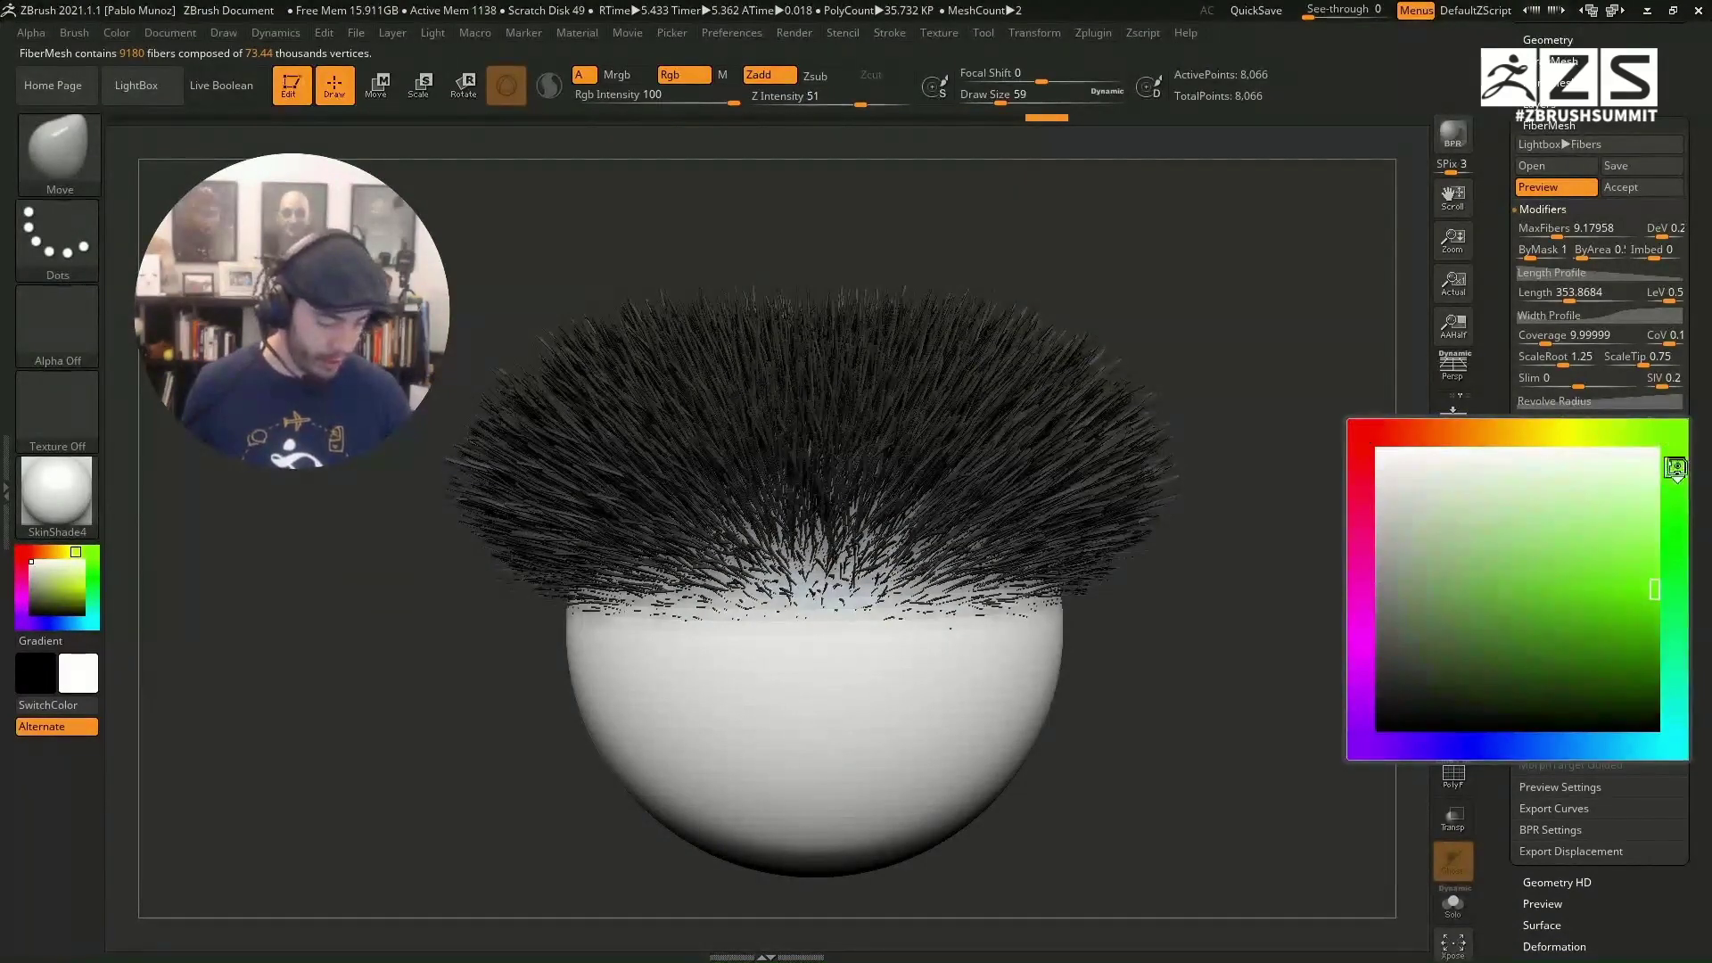
left_click_drag(1616, 581, 1661, 661)
left_click(1584, 630)
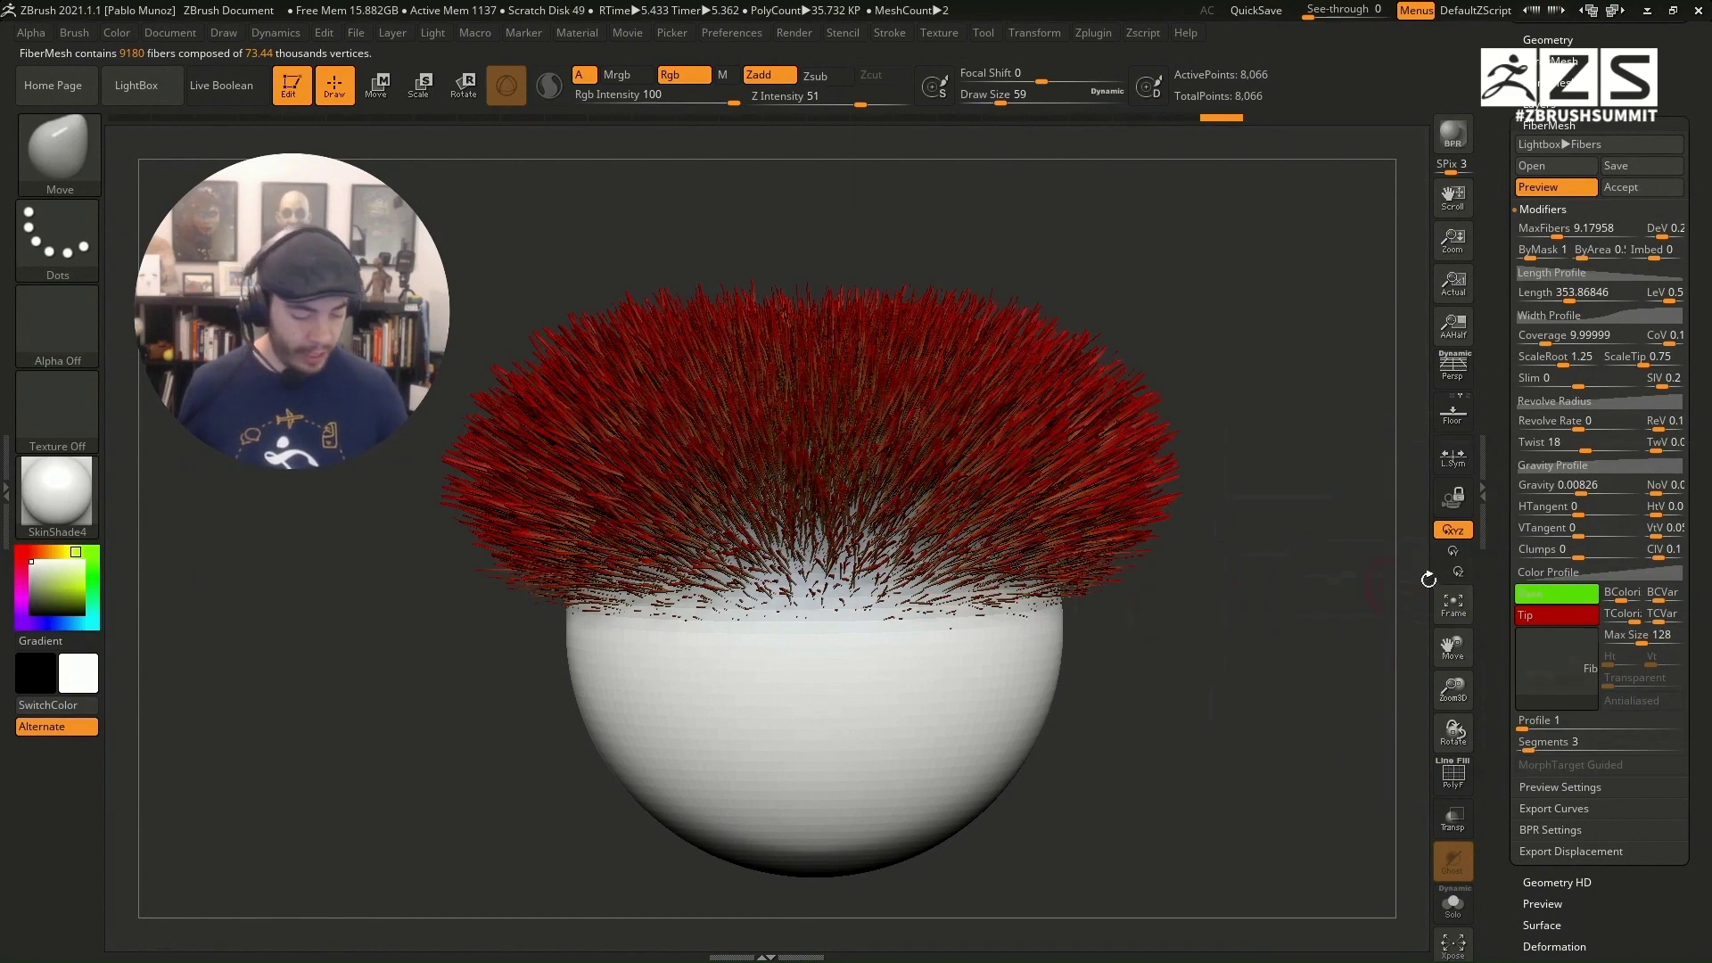
Step: Bend the fiber Color Profile curve downward with a middle point at about H 0.52, V 0.07
left_click(1590, 572)
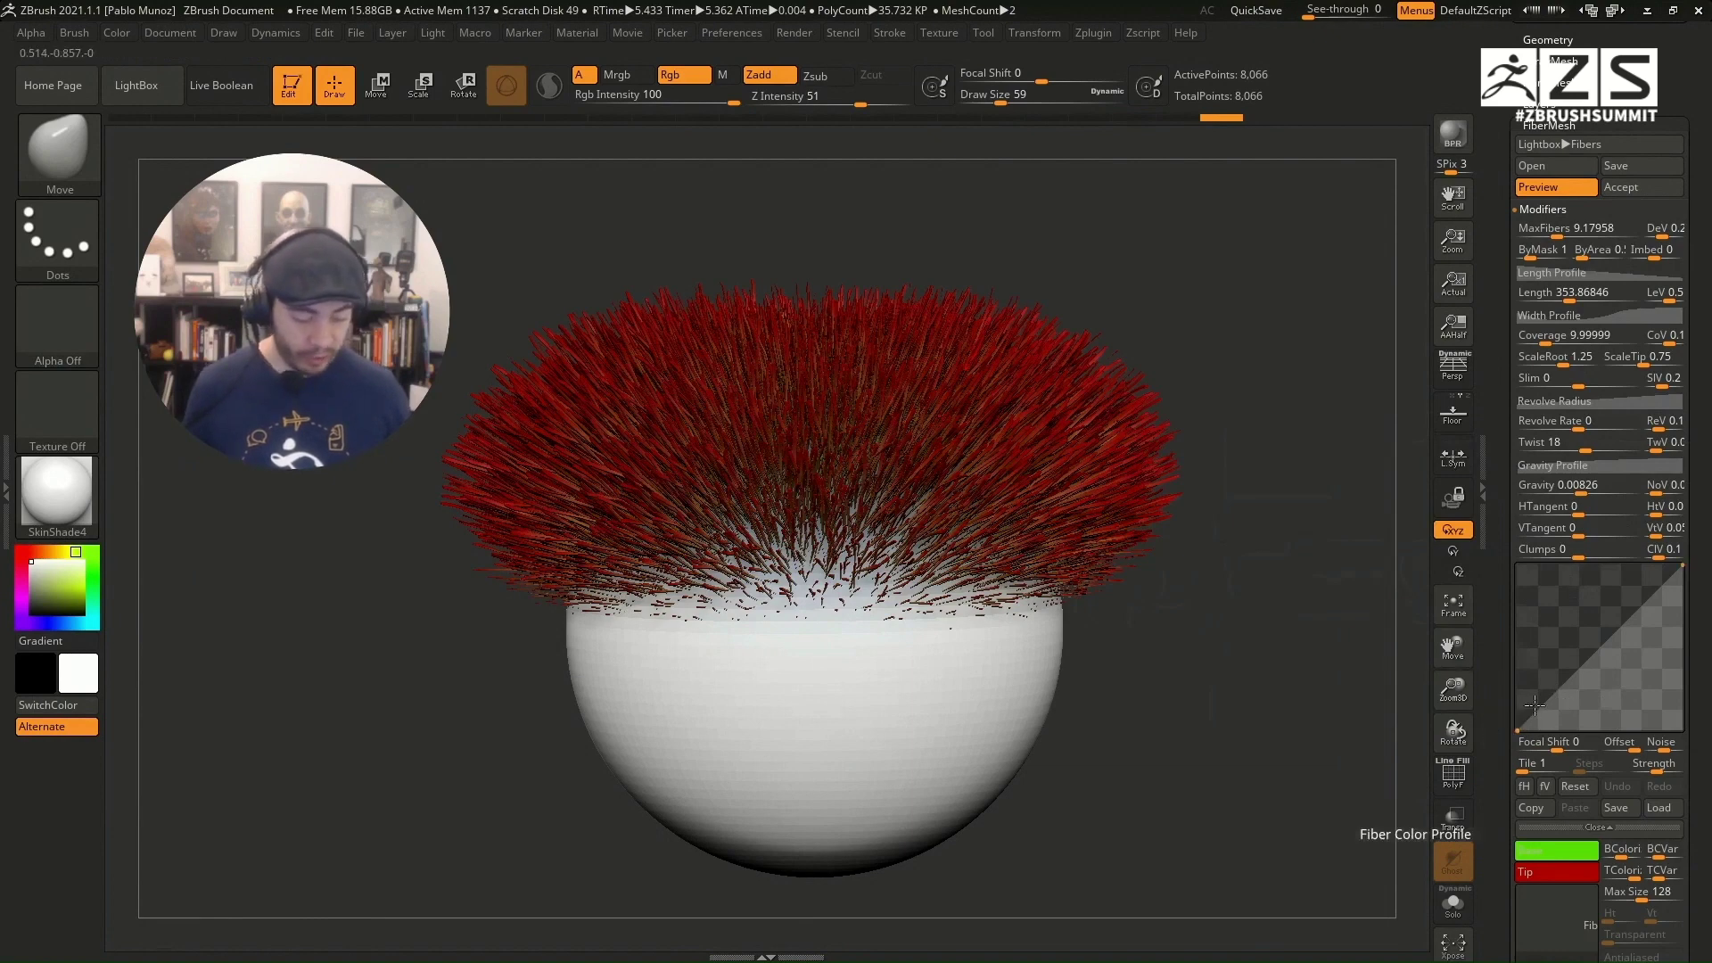
left_click(1579, 706)
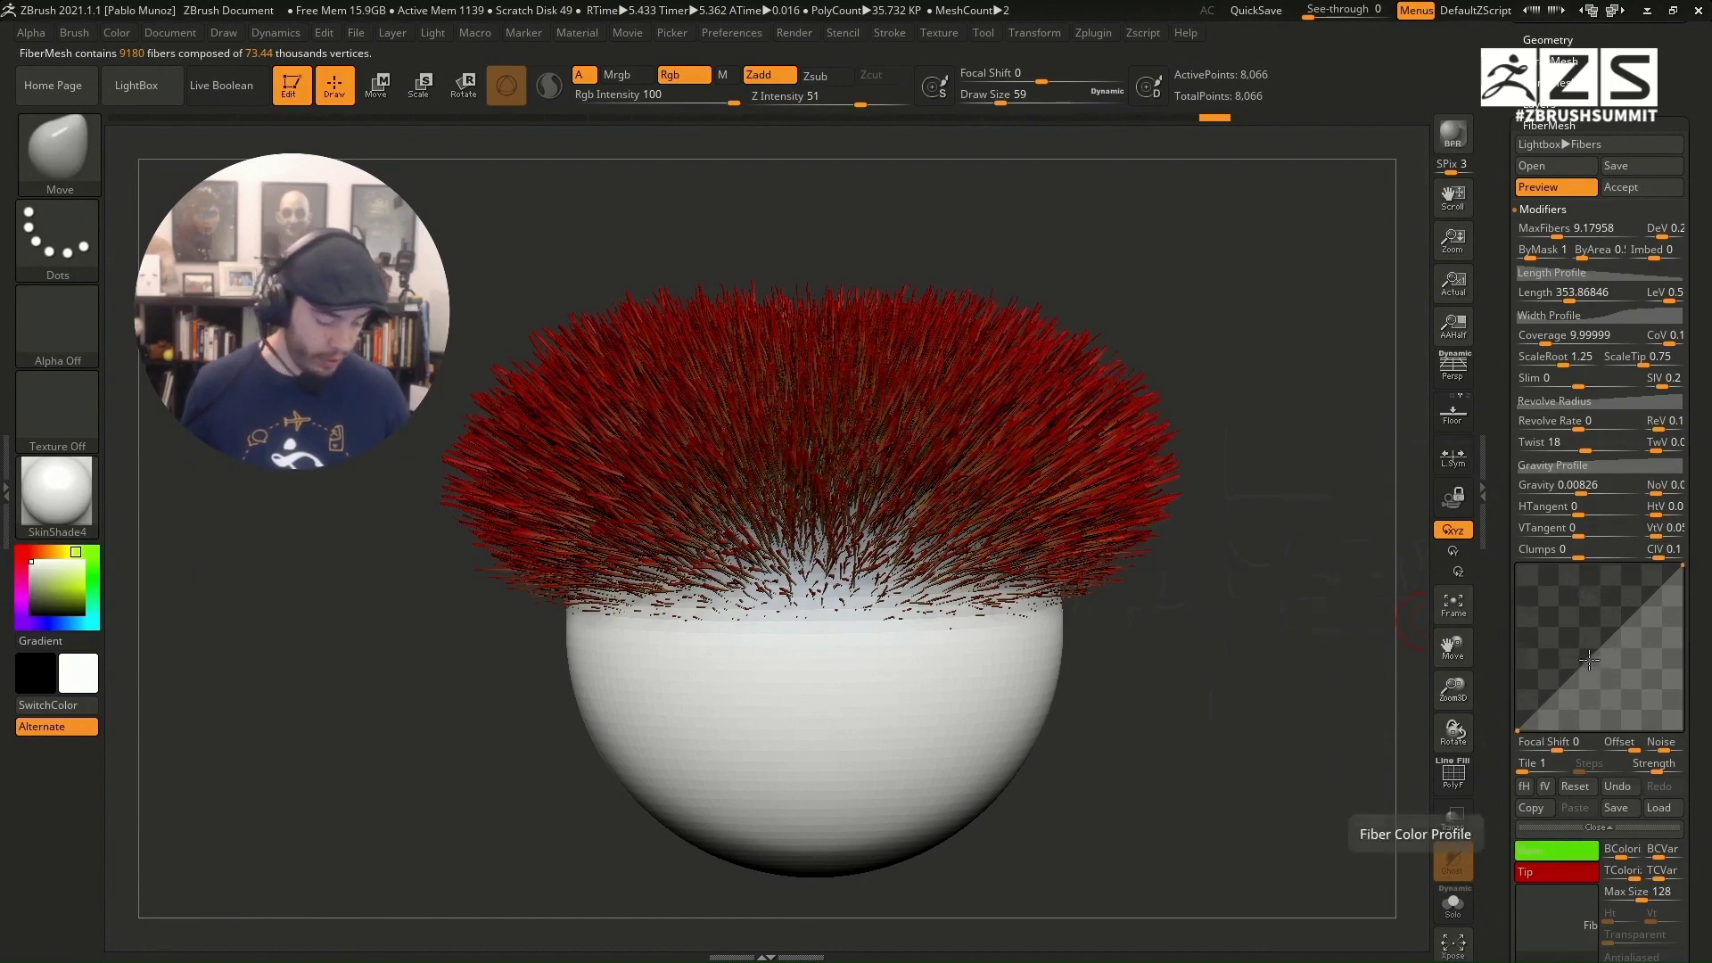
left_click_drag(1589, 660, 1604, 718)
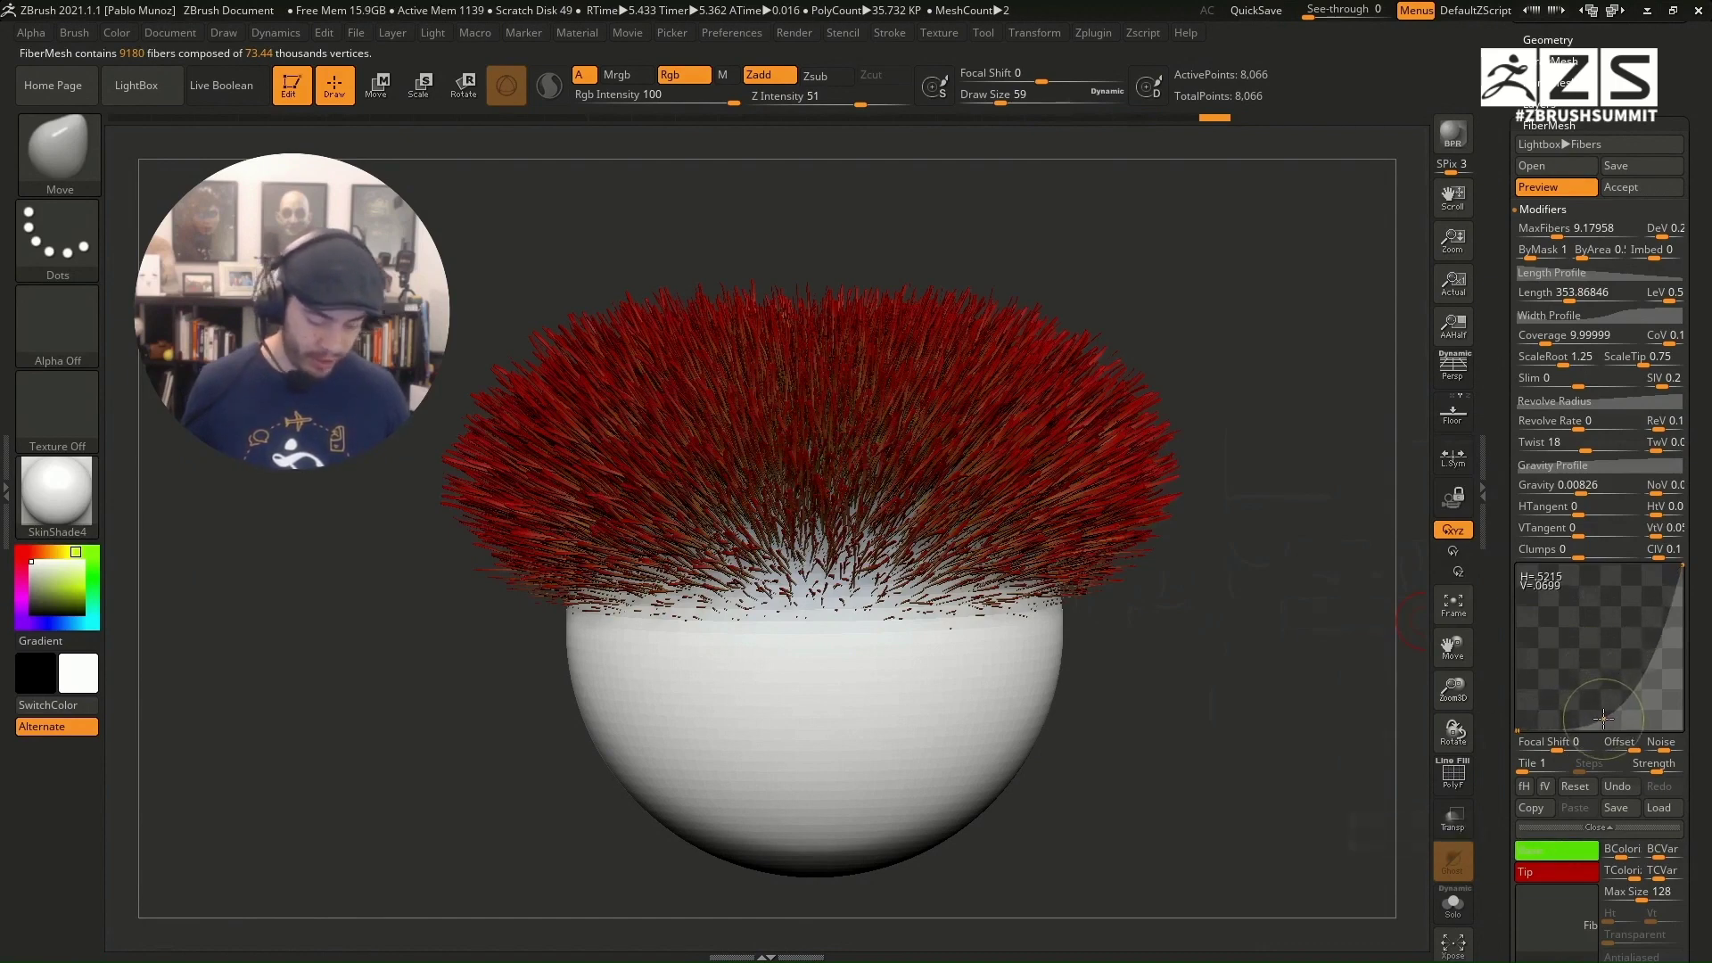
Step: Change the fiber base colour to a purer green and raise the Base Colorize value to 1
left_click(1576, 858)
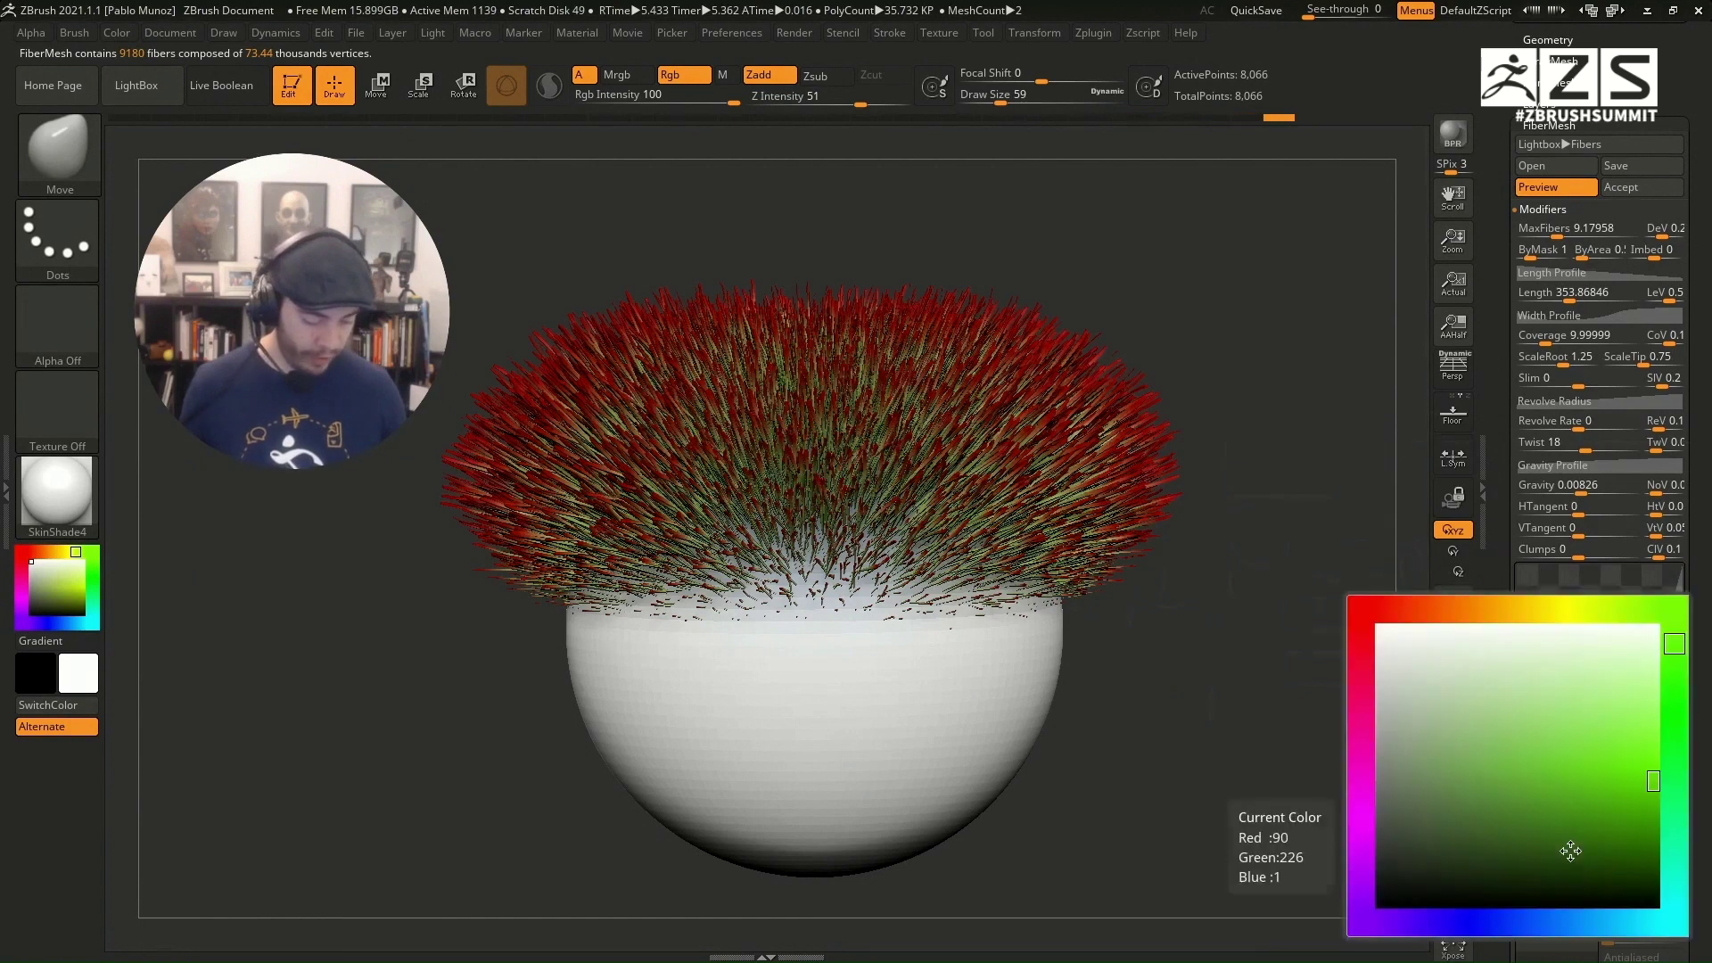
left_click(1674, 680)
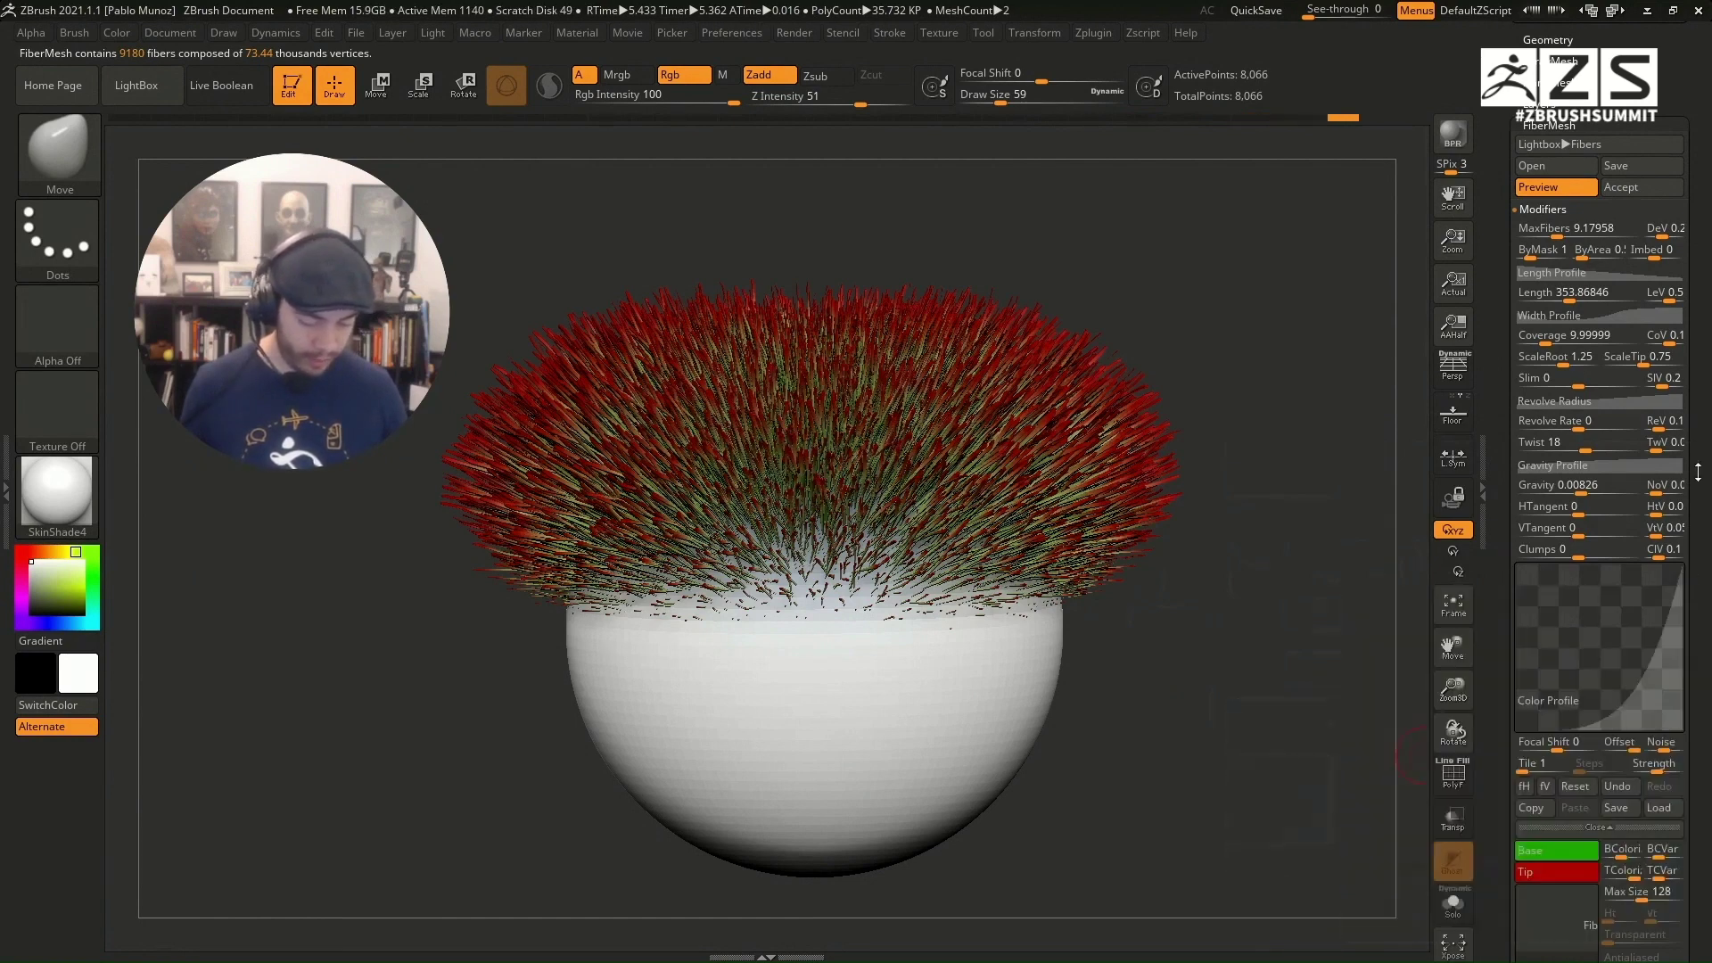
scroll(1691, 474, "down", 2)
scroll(1691, 474, "down", 3)
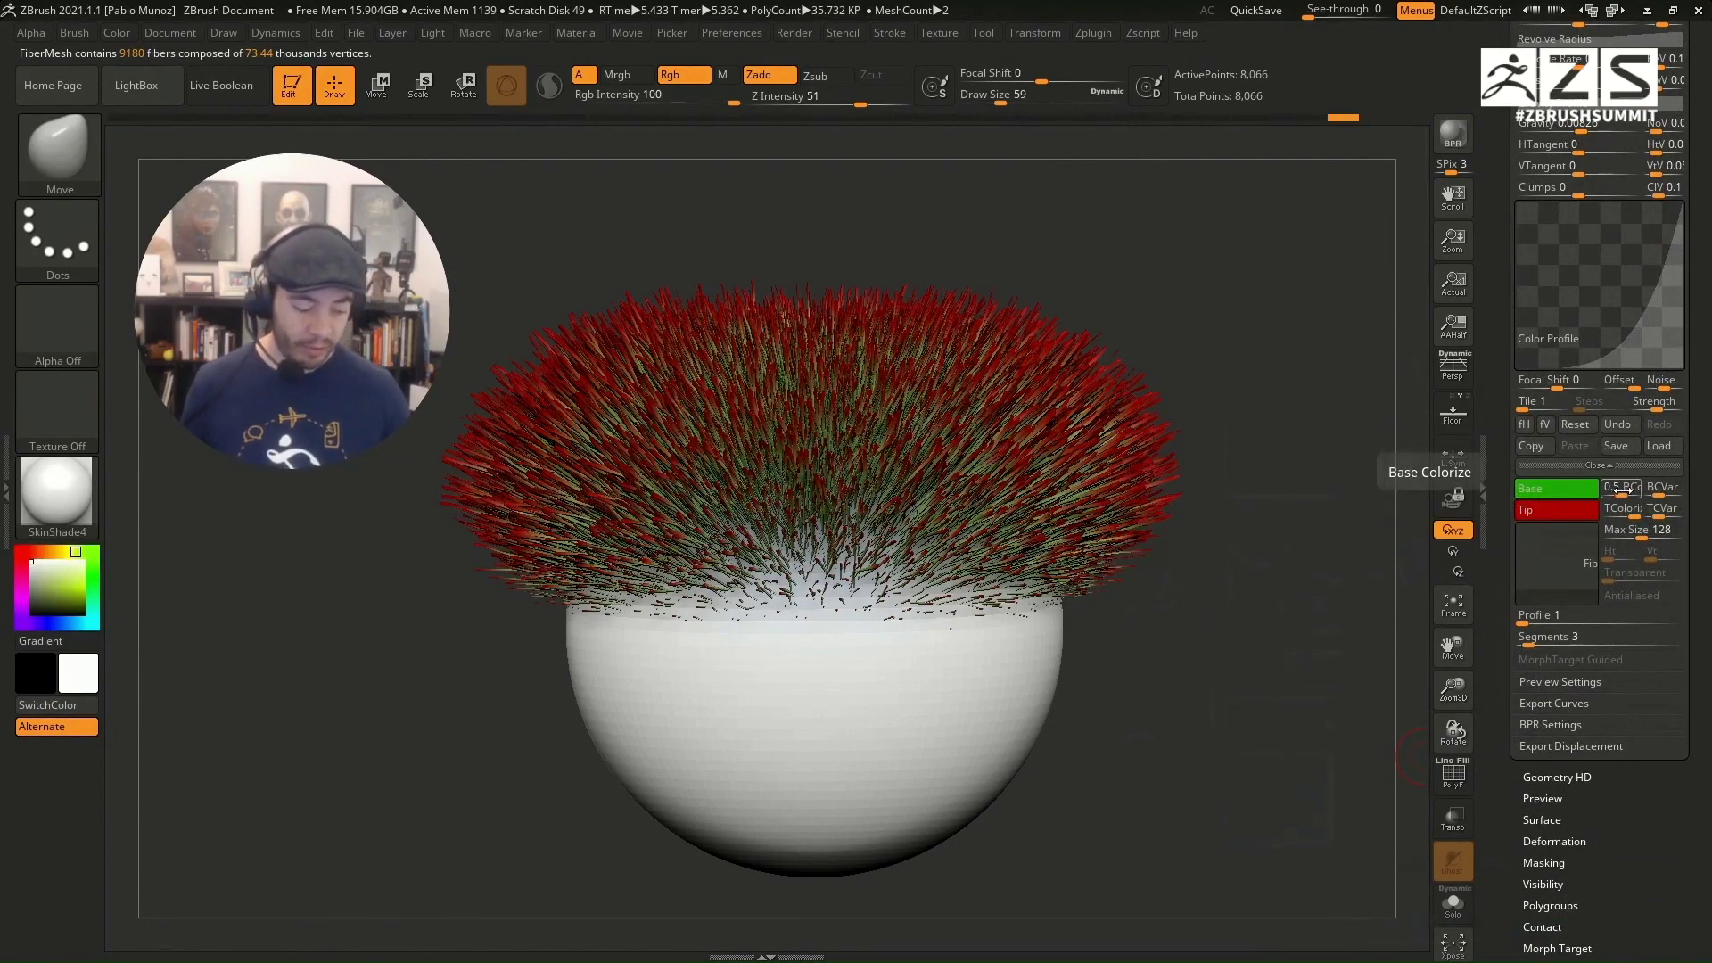
left_click_drag(1622, 488, 1637, 490)
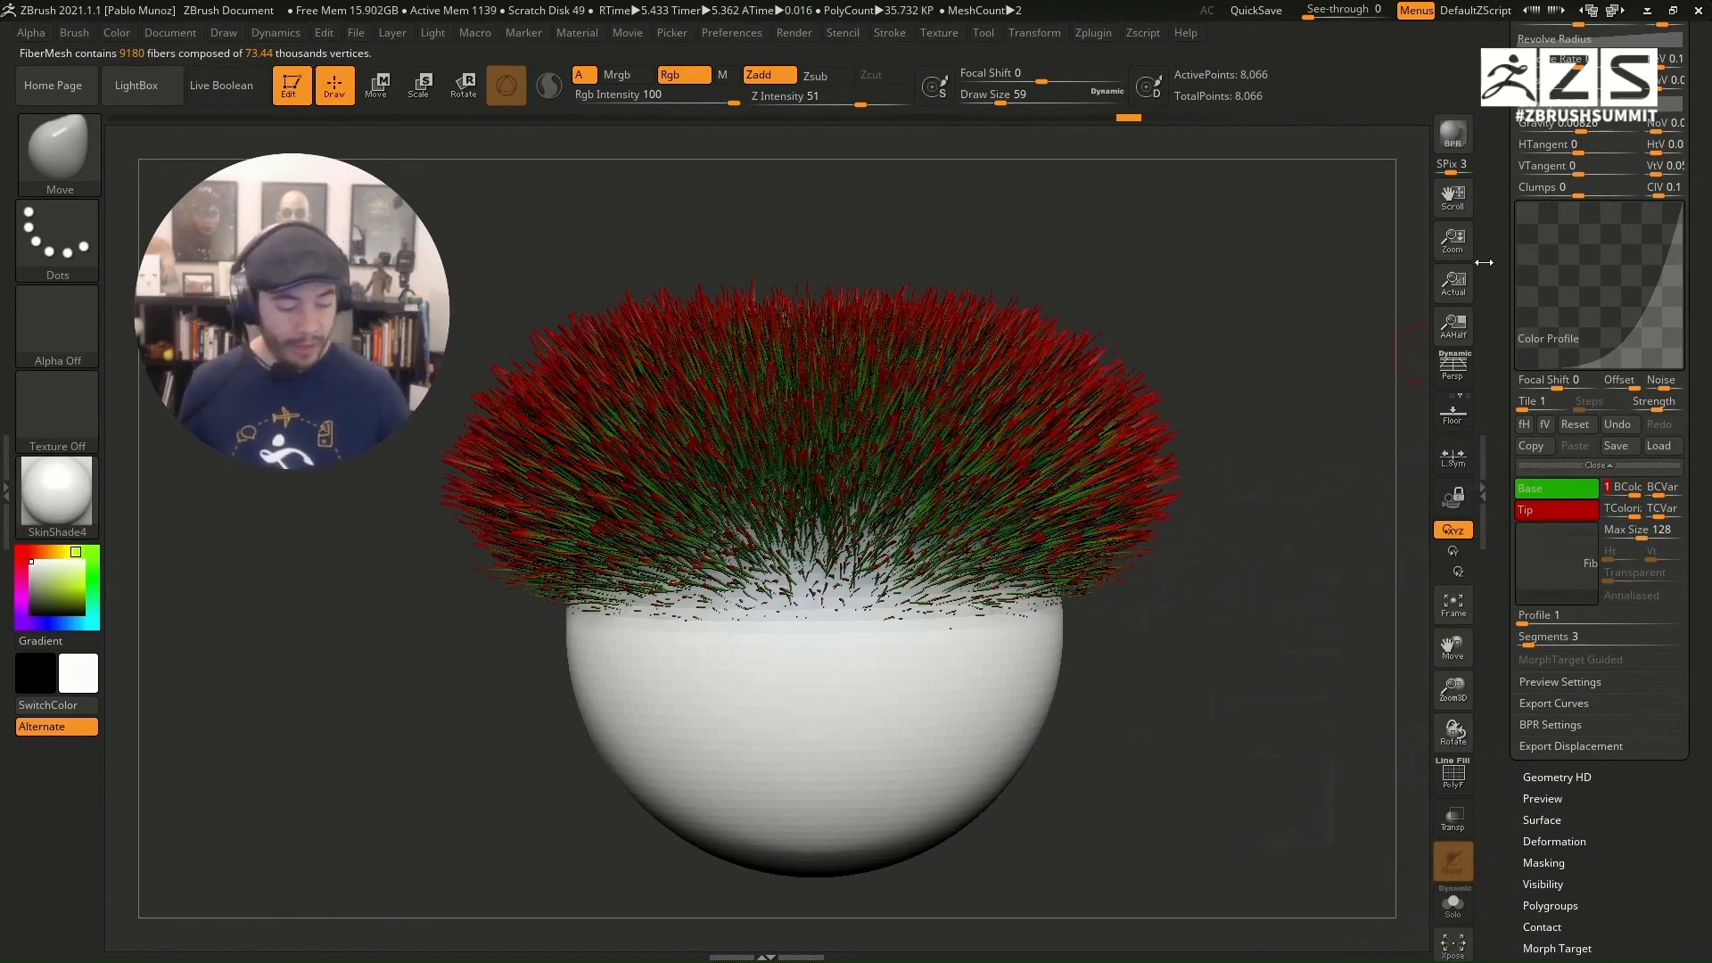
Step: Reset the fiber Width Profile curve to a flat line
scroll(1483, 262, "up", 5)
scroll(1502, 453, "down", 1)
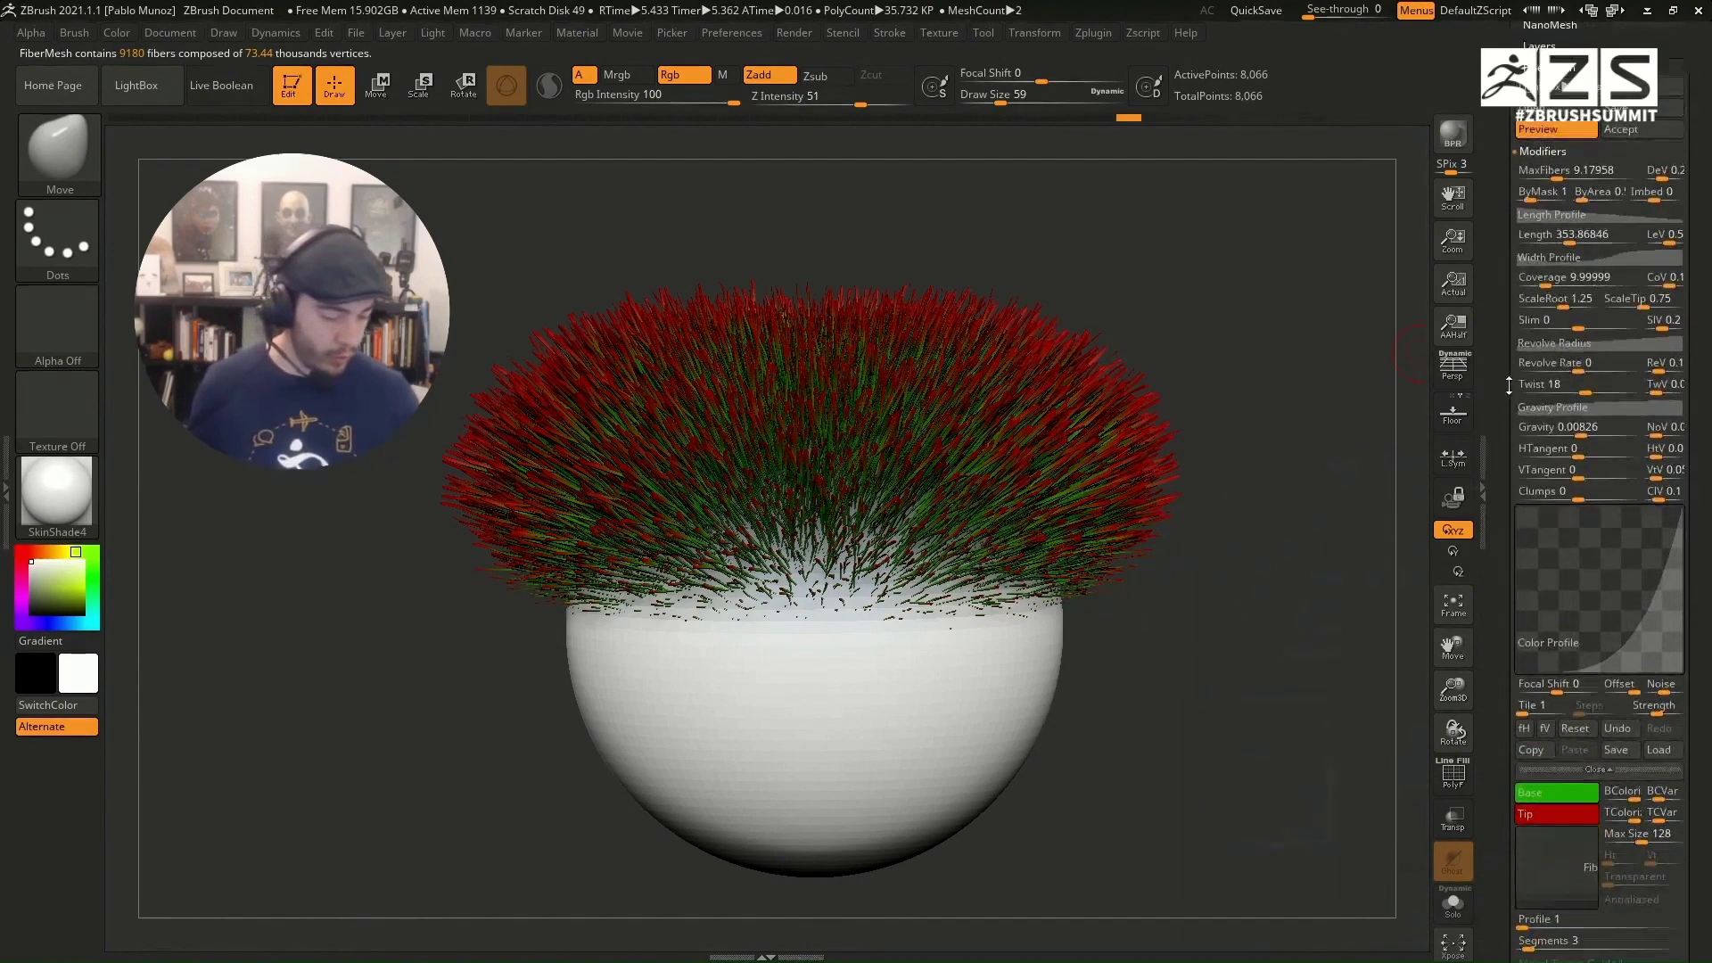
left_click(1596, 259)
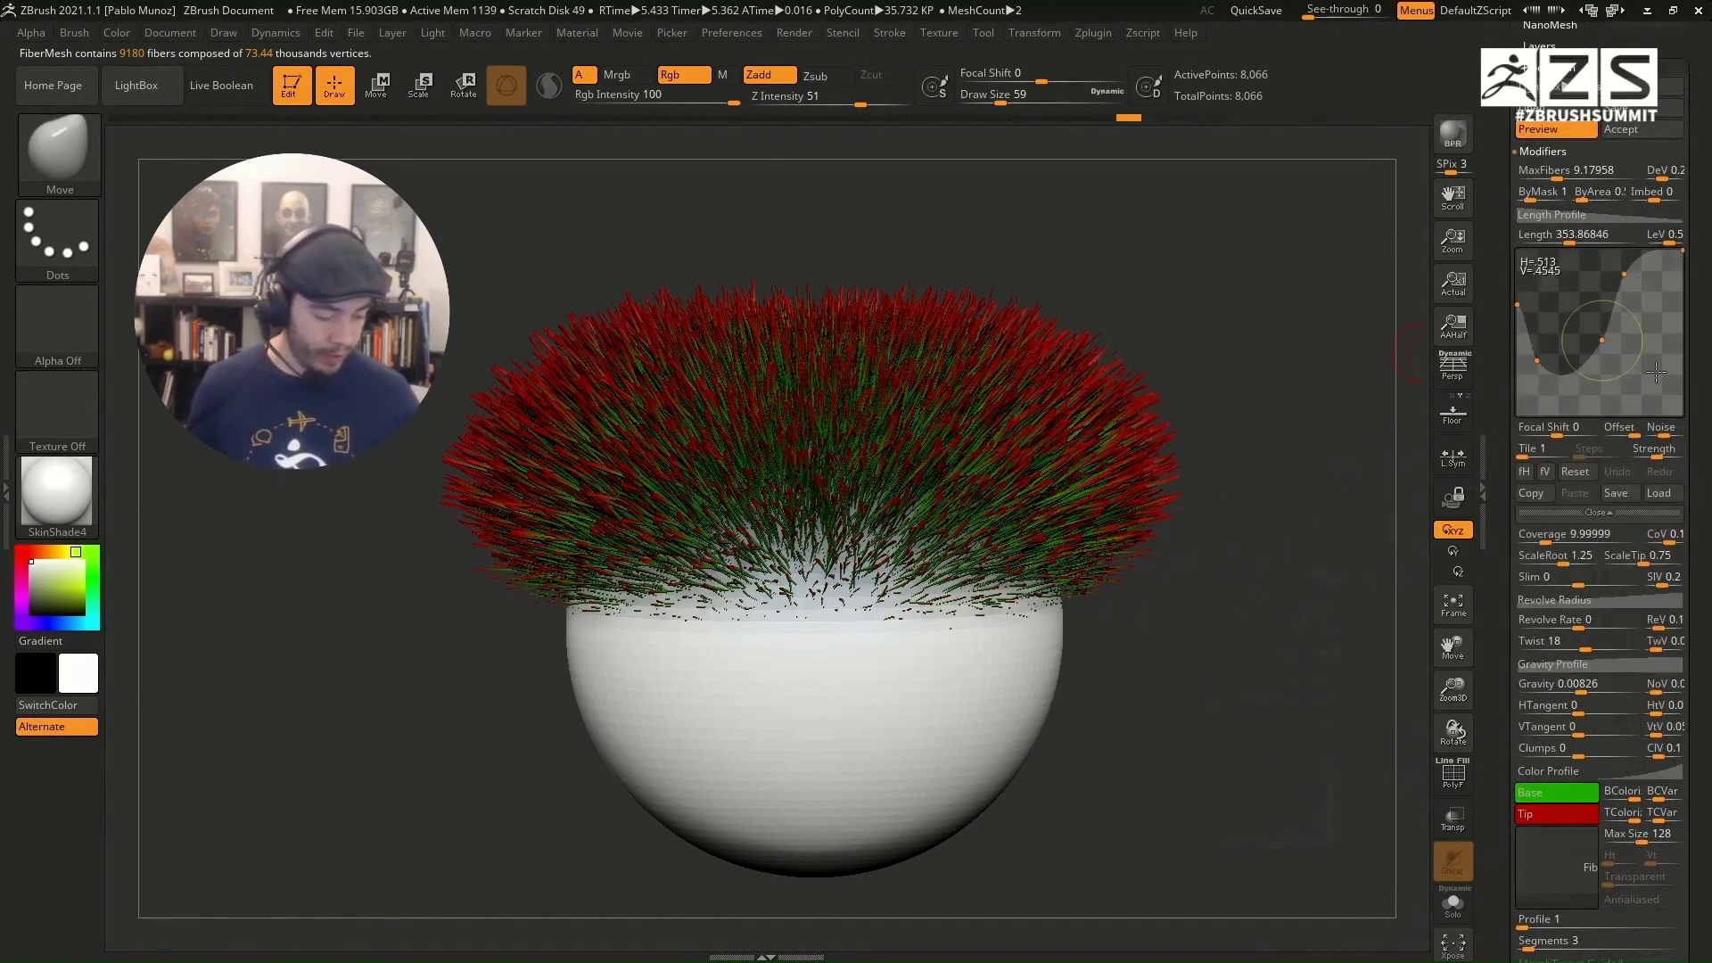
left_click(1575, 471)
left_click_drag(1192, 459, 1150, 499, "alt")
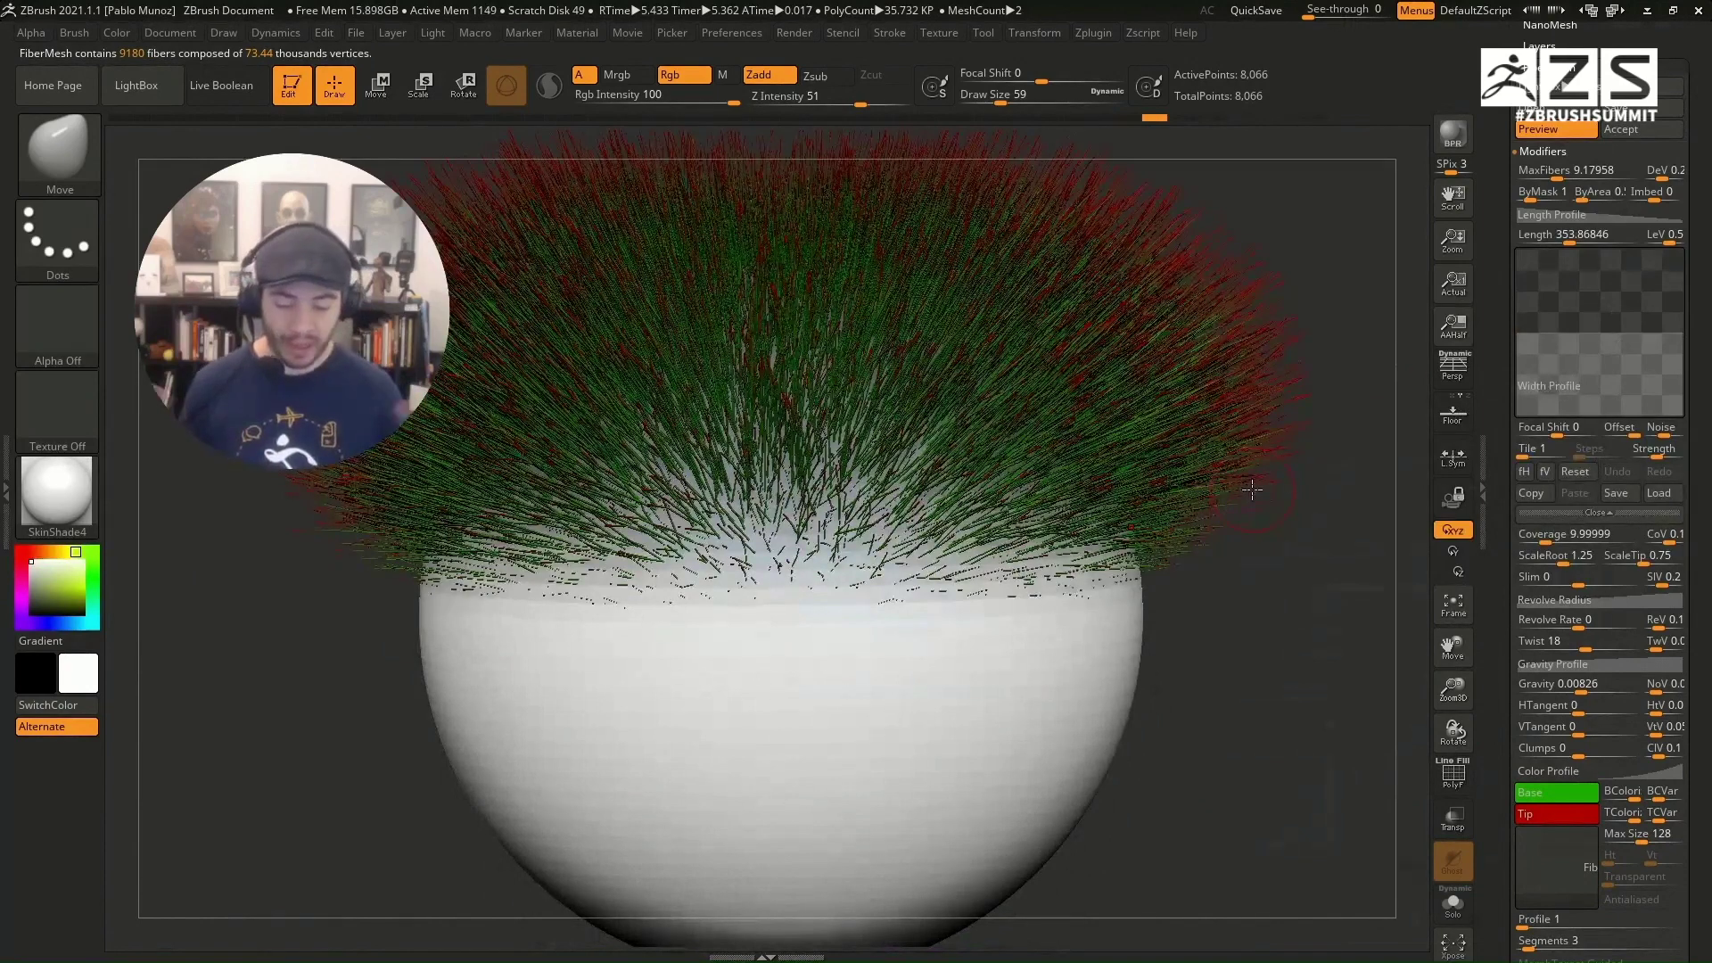
Step: Thicken the fibers by raising Coverage to about 261.93, and set ScaleTip to 1
left_click_drag(1284, 605, 1300, 655)
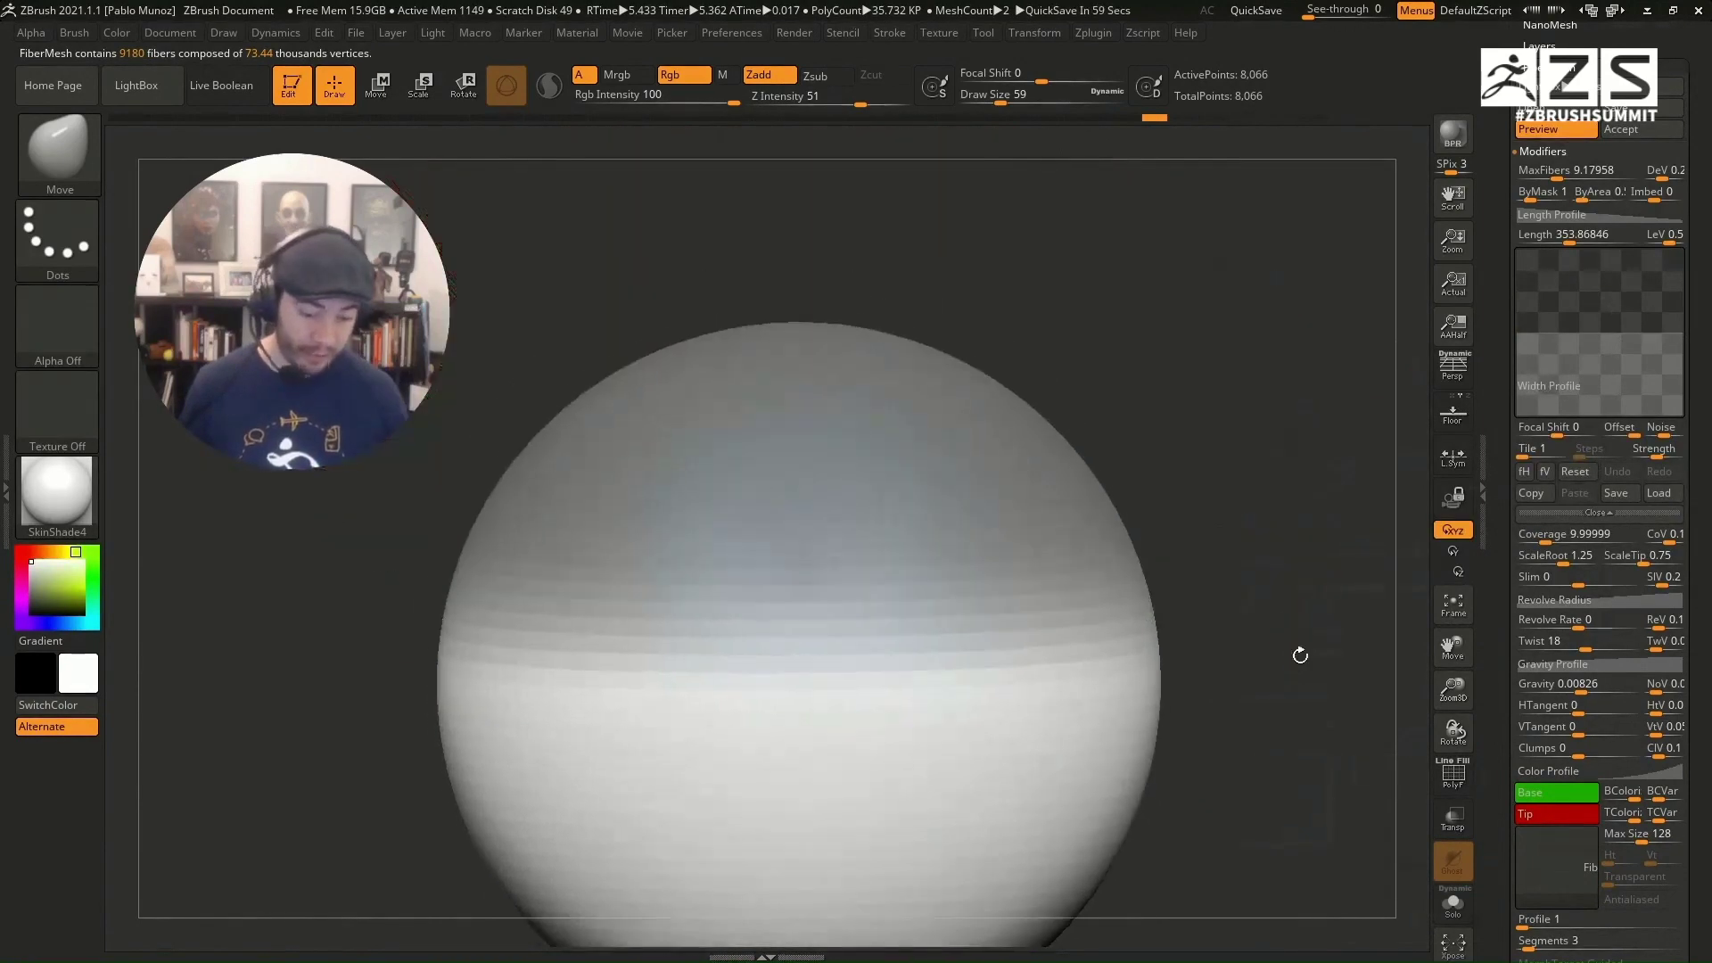
left_click(1560, 536)
left_click_drag(1547, 539, 1575, 535)
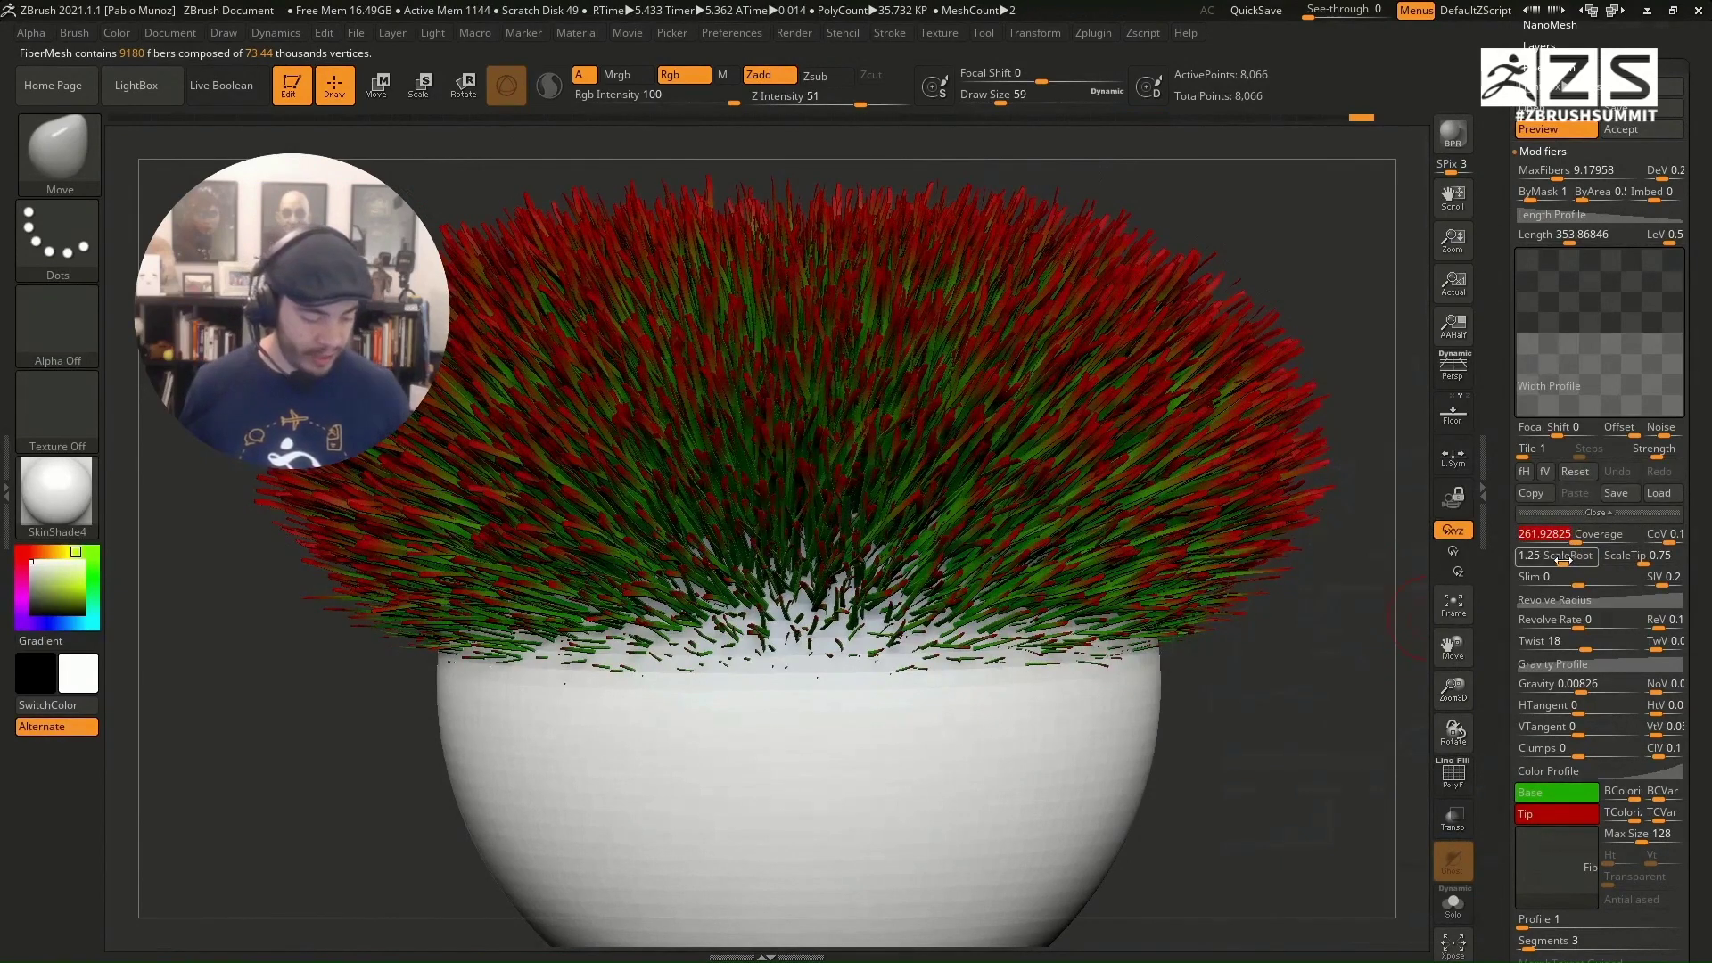
left_click(1633, 554)
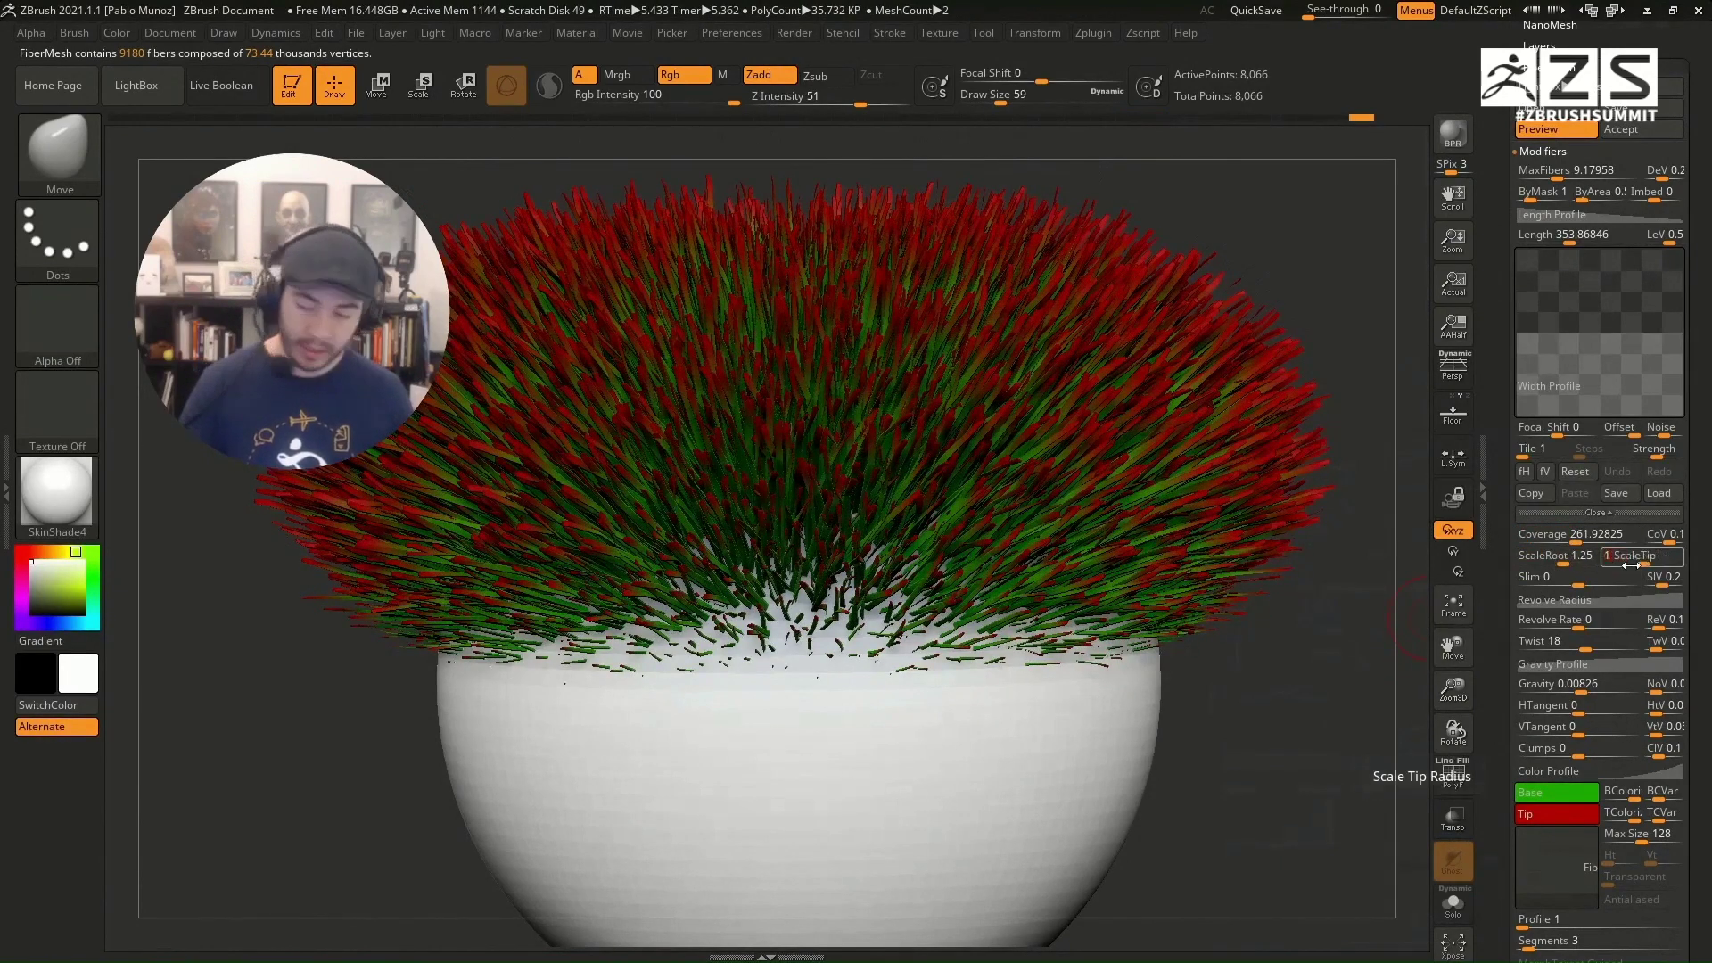
Step: Try a fiber ScaleTip of 10, and set both ScaleRoot and ScaleTip to 1
type("10")
key("Return")
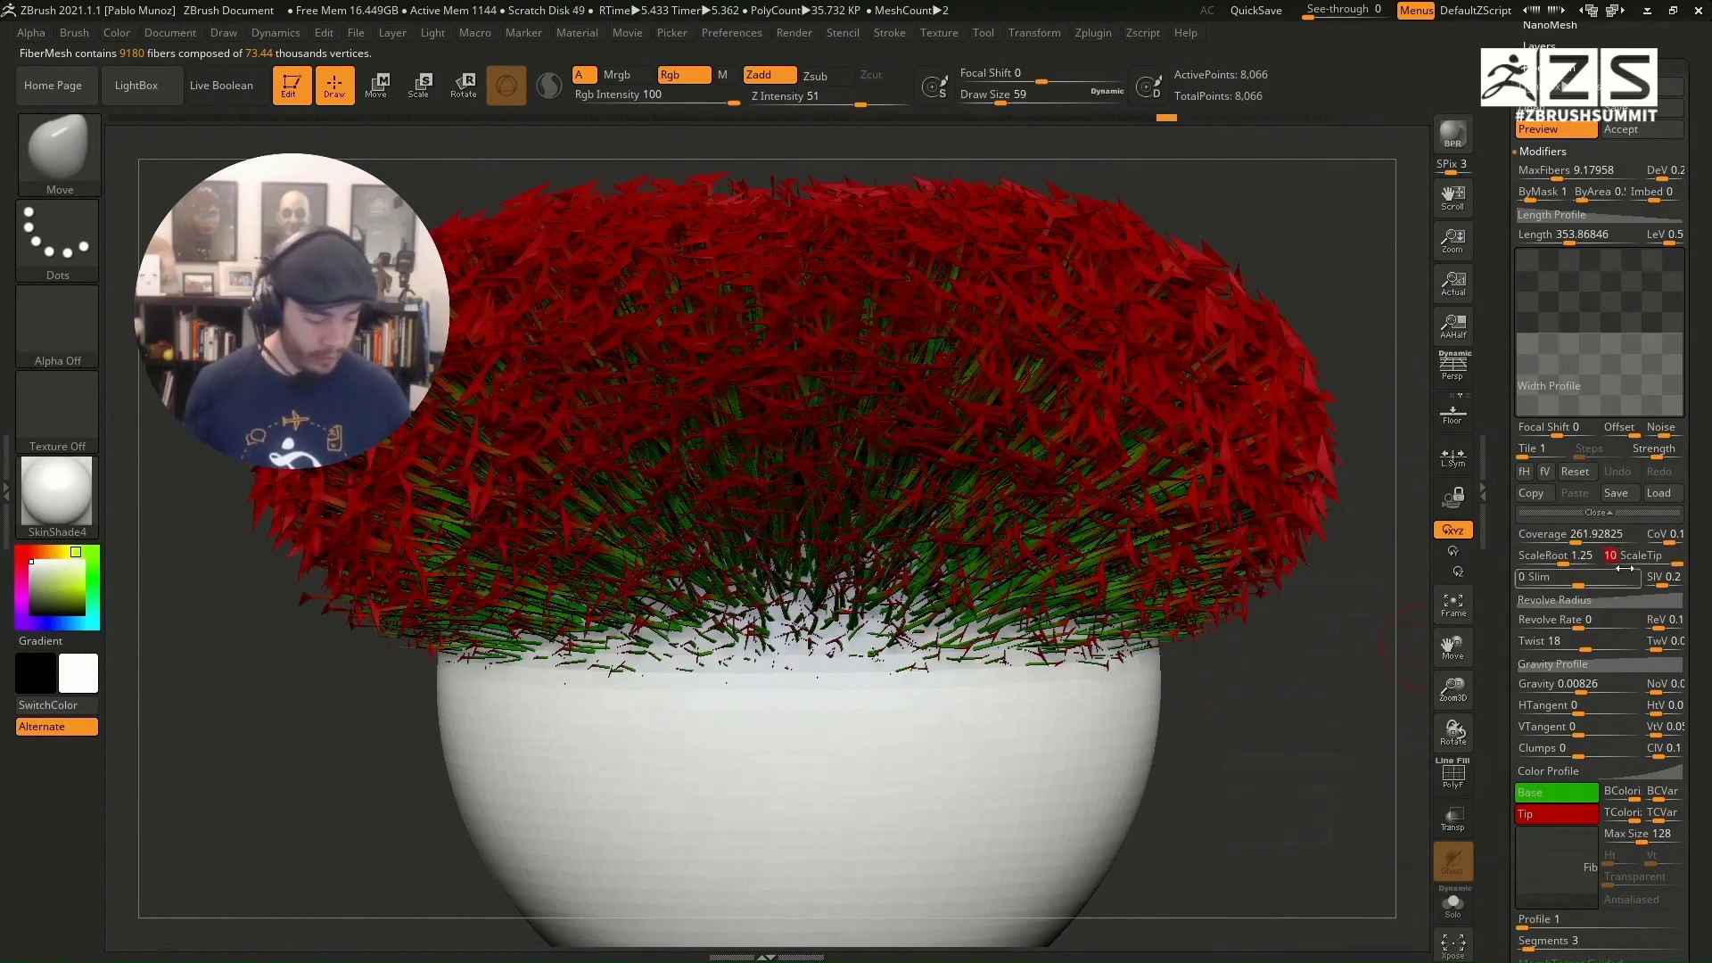
left_click(1555, 557)
type("1")
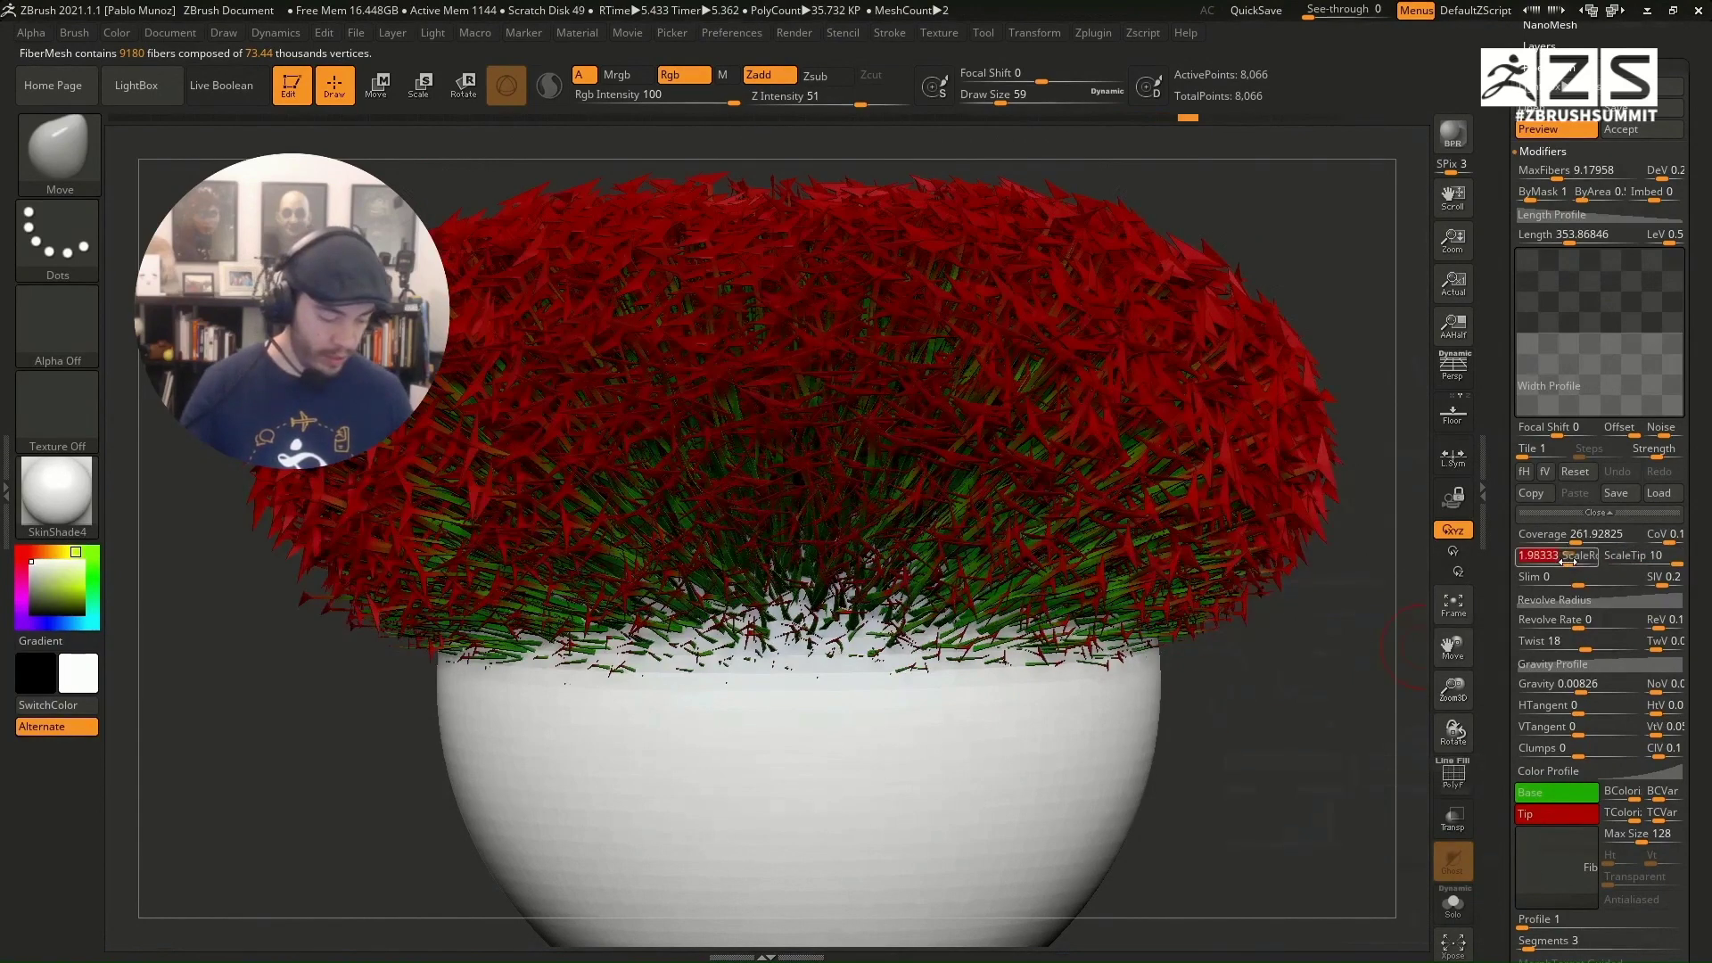
left_click(1640, 556)
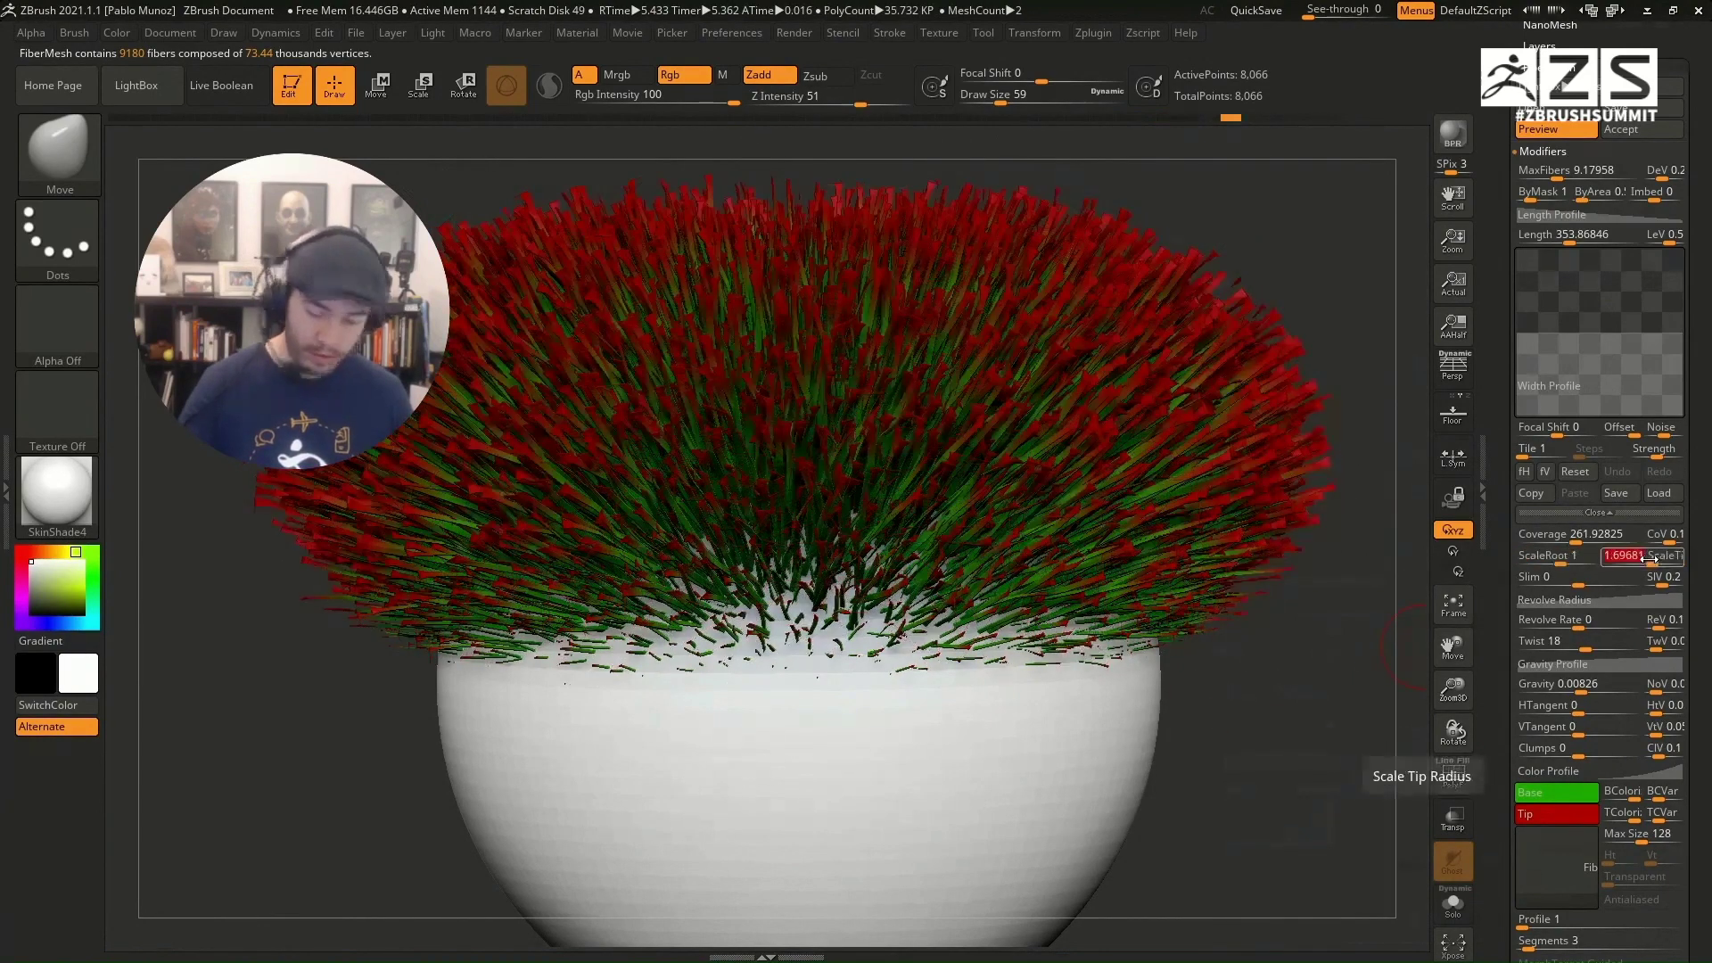
key("Return")
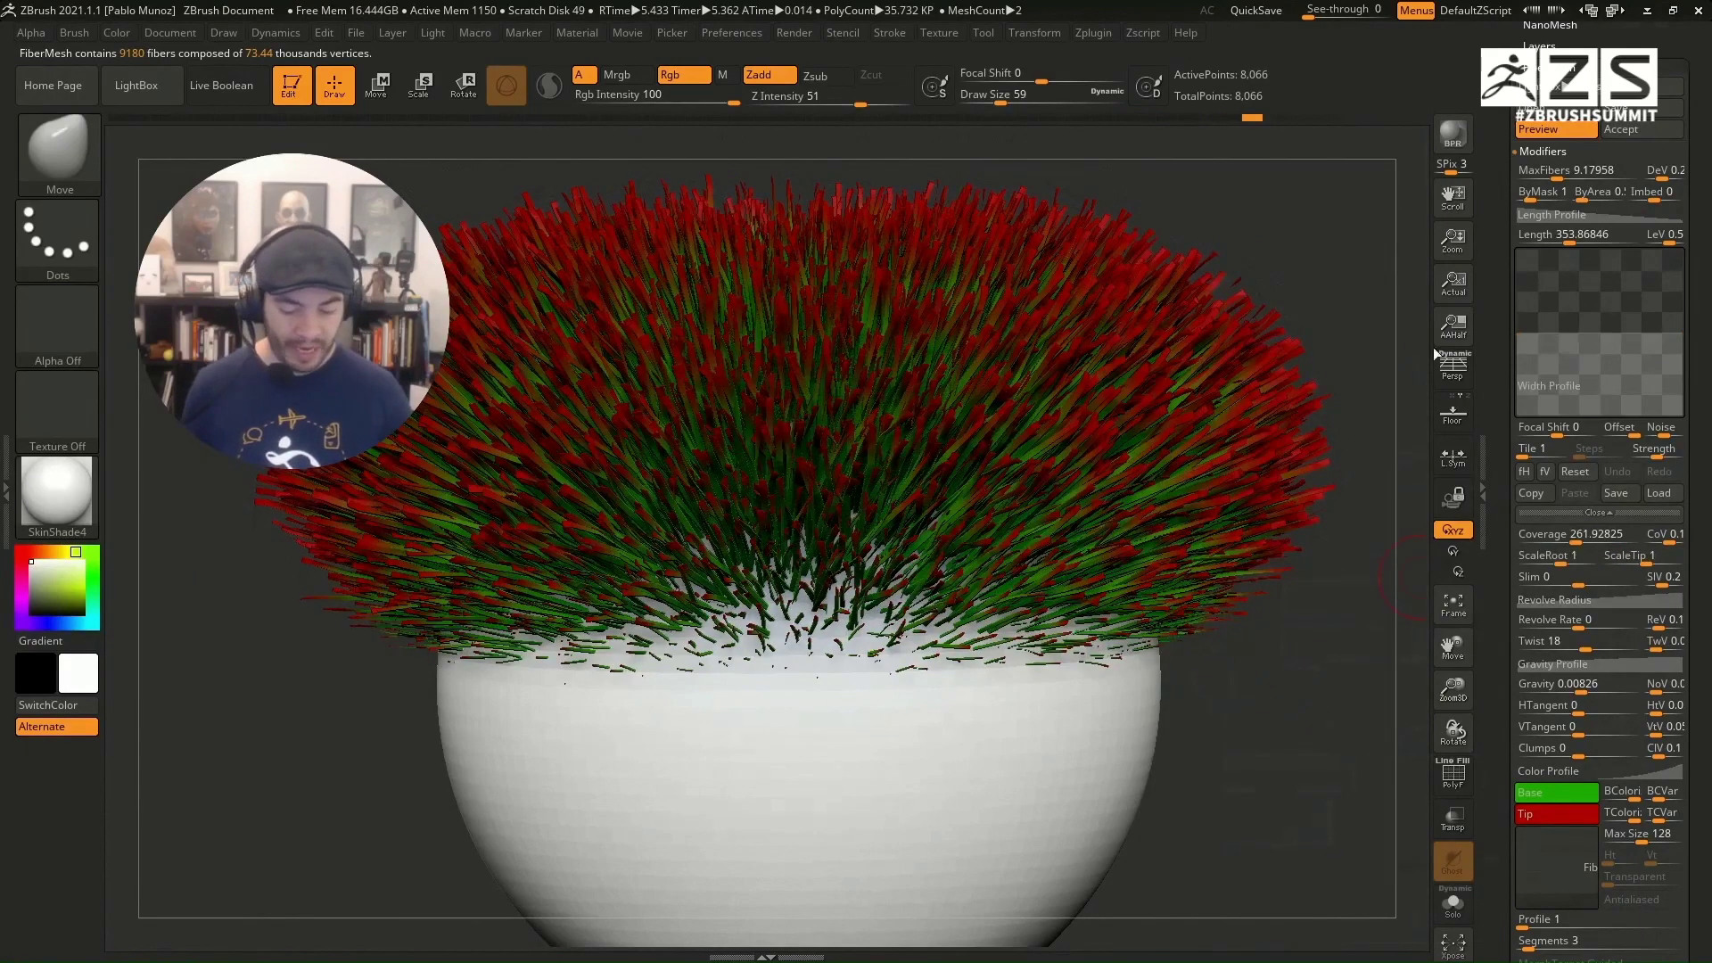
Step: Shape the fiber Width Profile with a low start, an end at H 1, V 1, and a downward bend at about H 0.73, V 0.38
left_click_drag(1525, 340, 1518, 392)
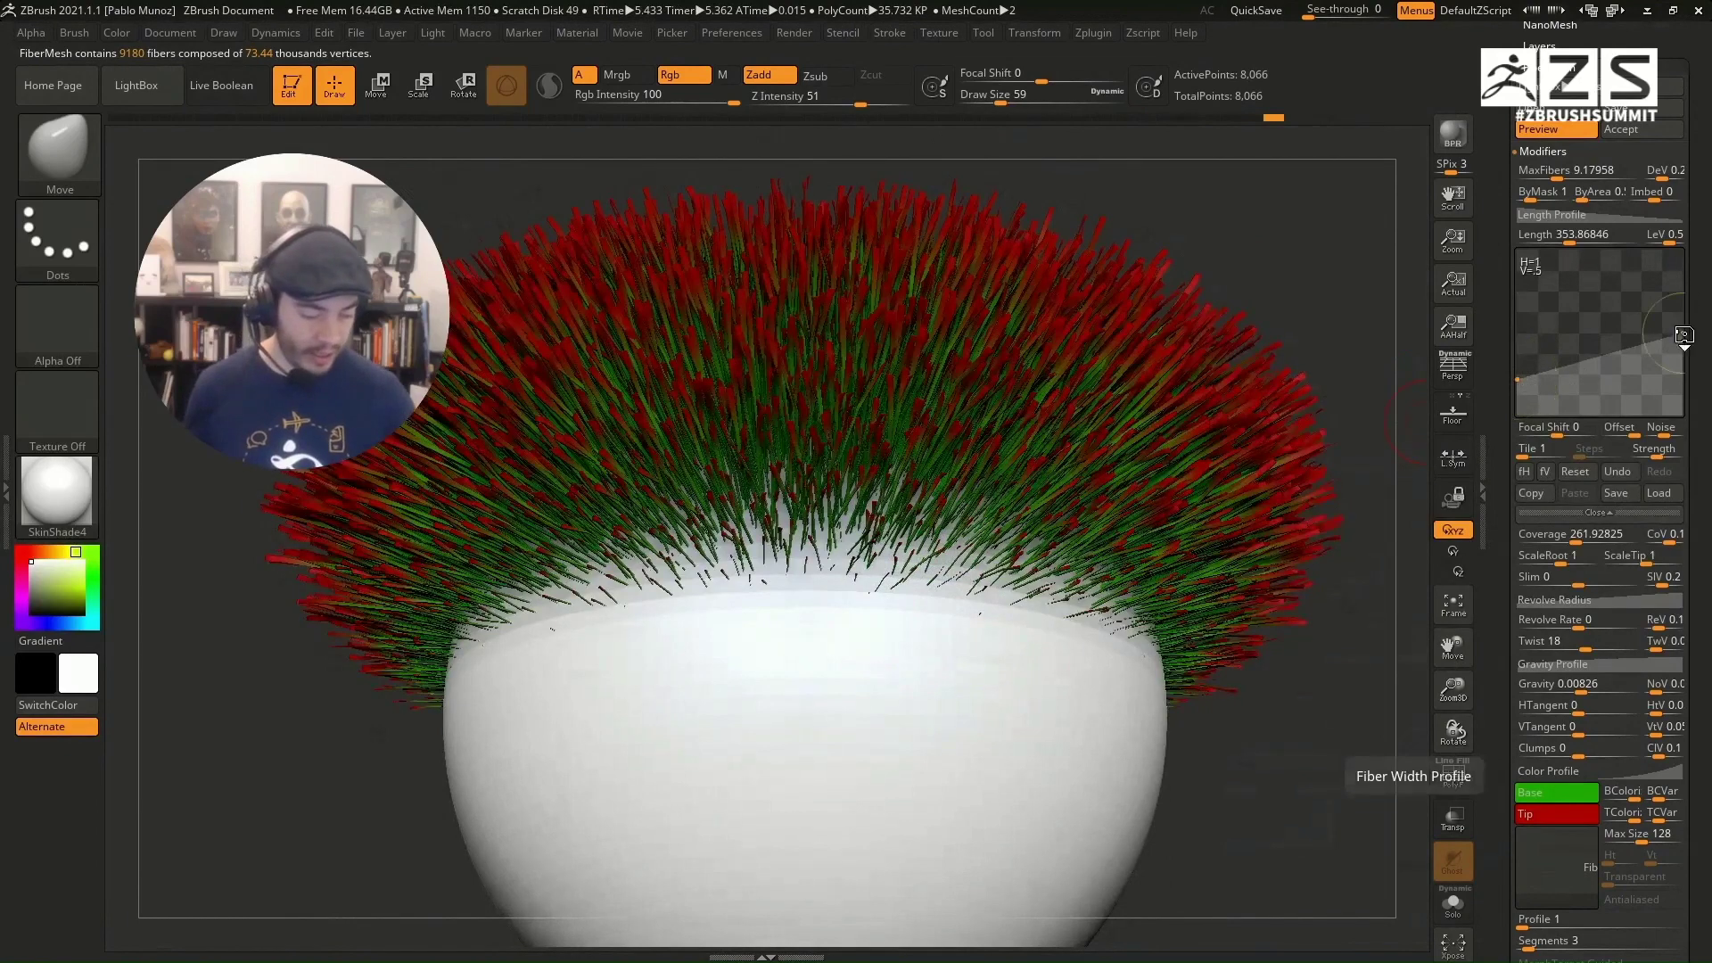
left_click_drag(1683, 335, 1685, 254)
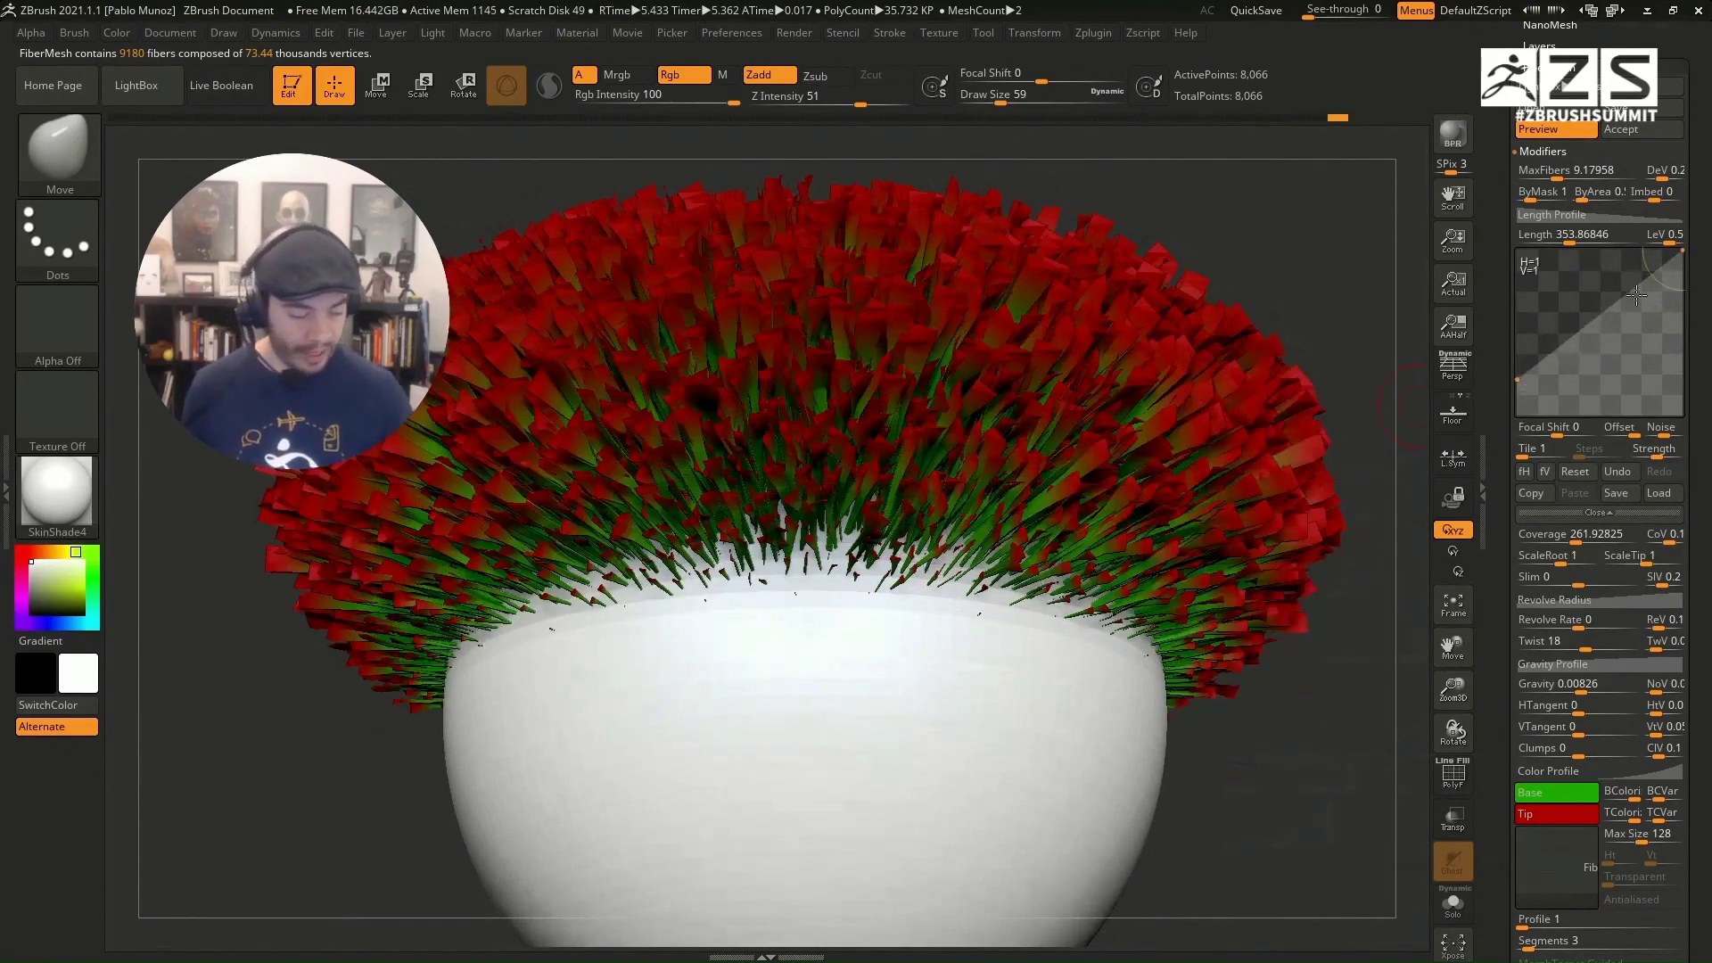
left_click_drag(1632, 299, 1637, 353)
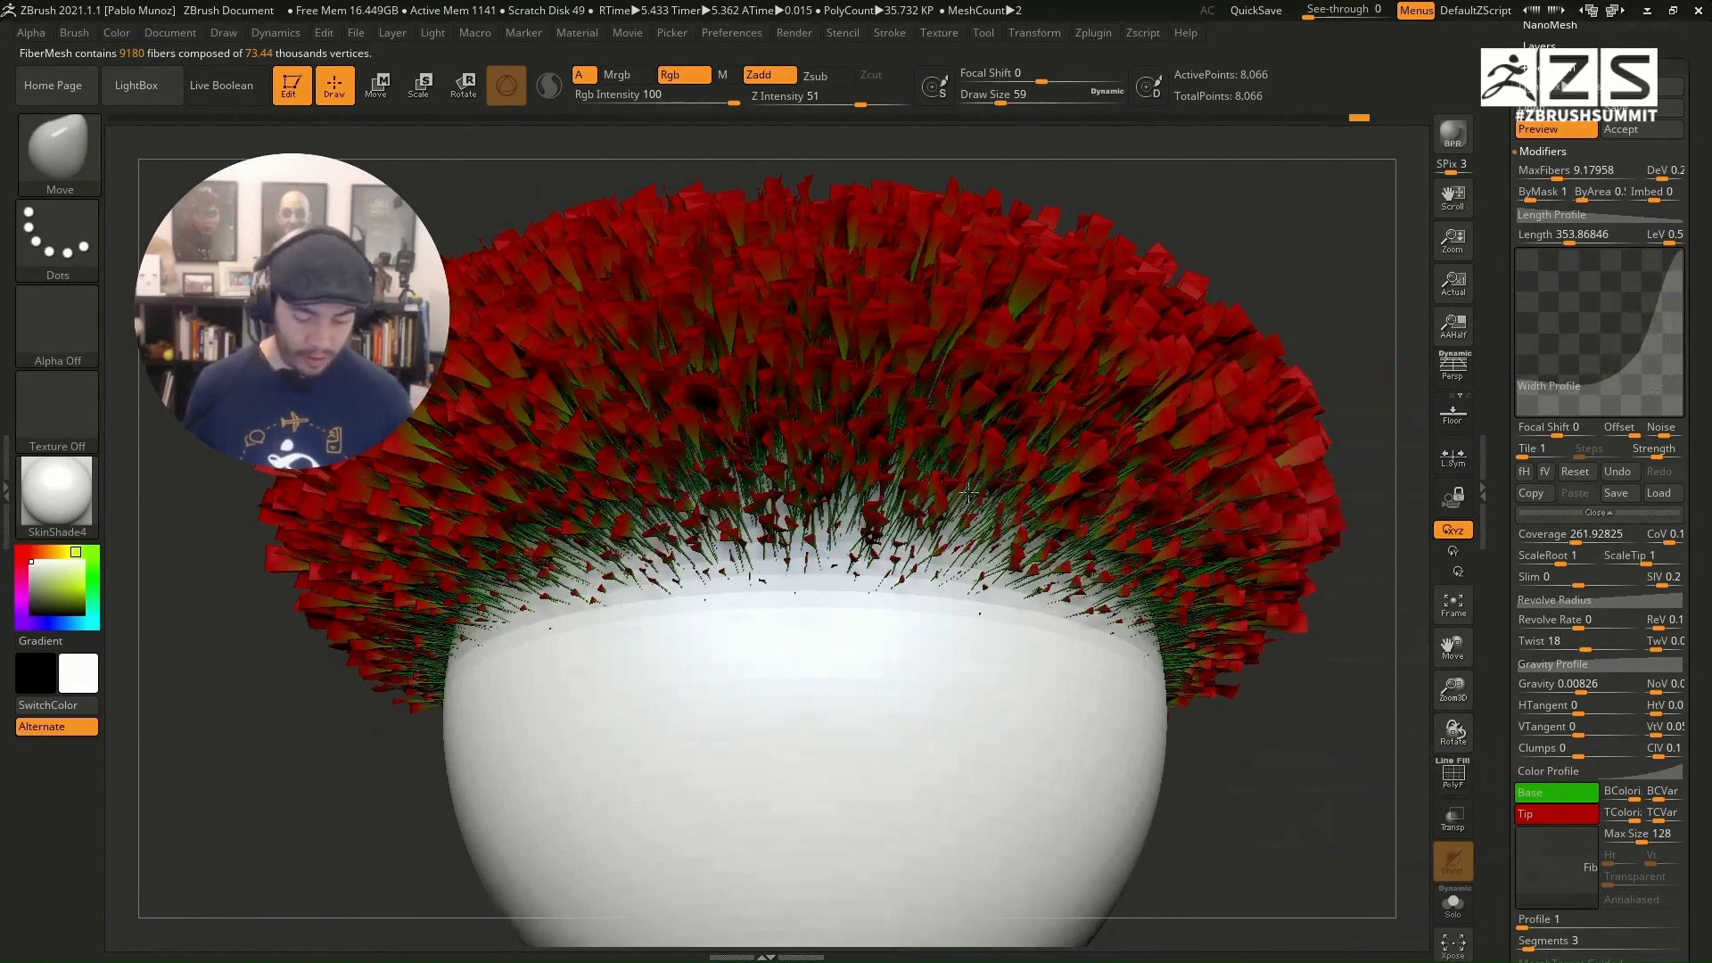
Step: Refine the Width Profile with extra low middle points and its last inner point at about H 0.82, V 0.41, so width flares near the tip
left_click_drag(1069, 392, 1034, 463)
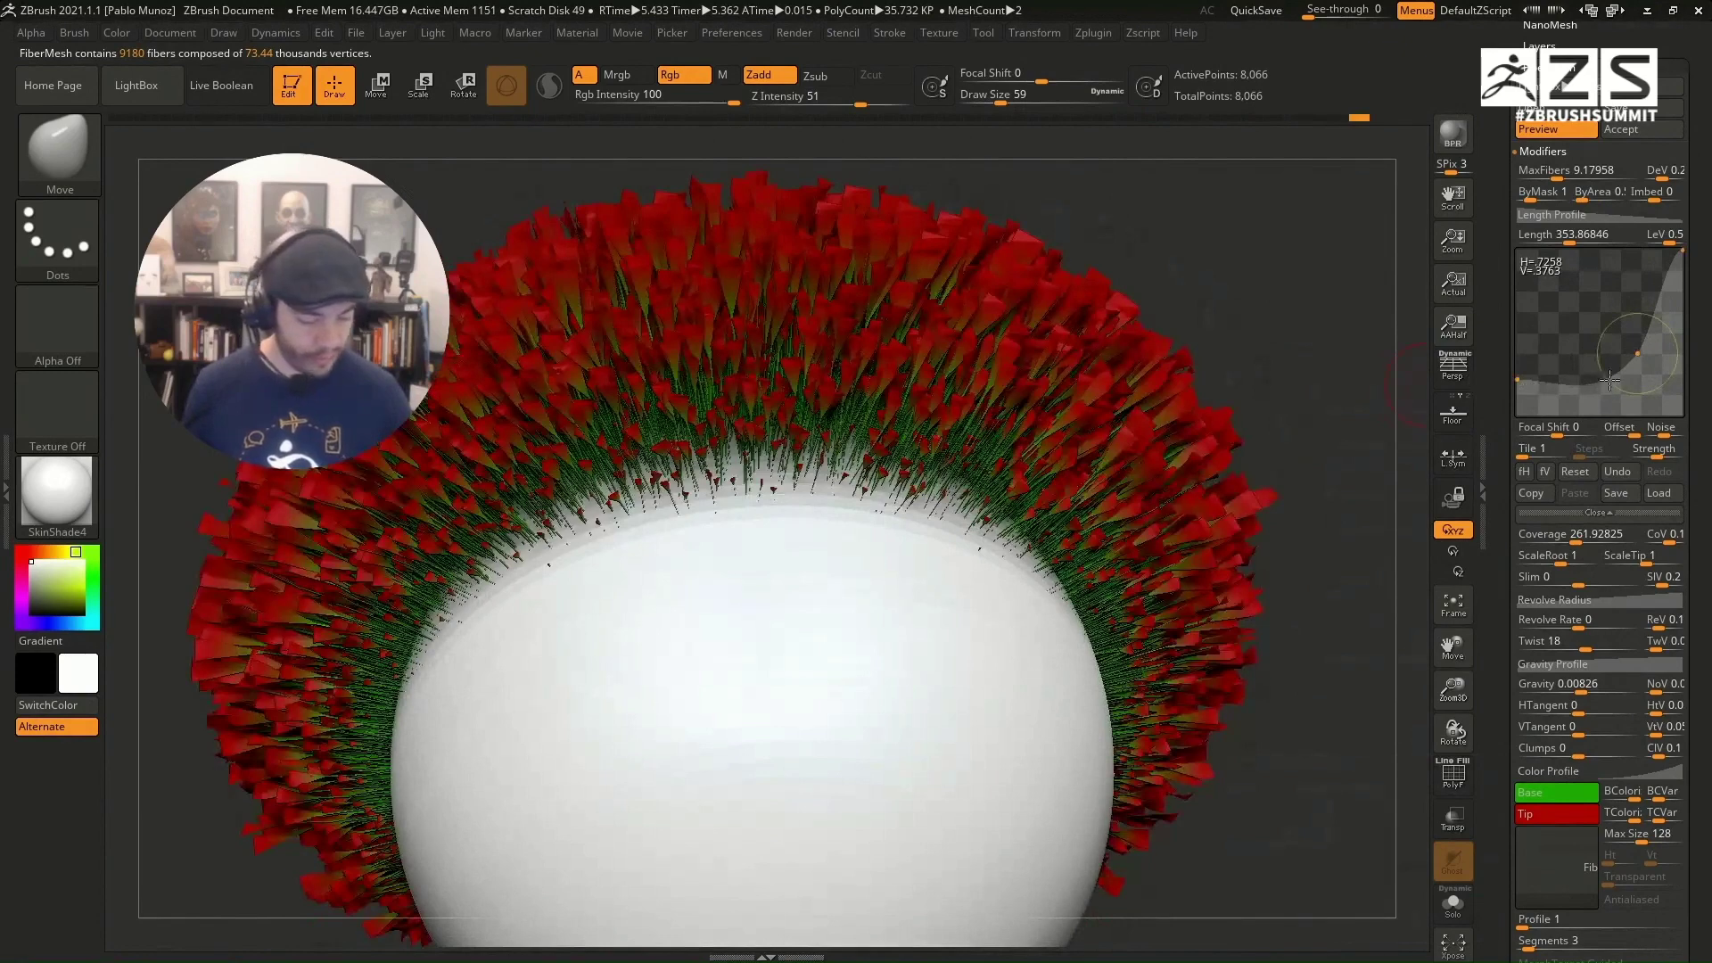
left_click_drag(1603, 385, 1644, 362)
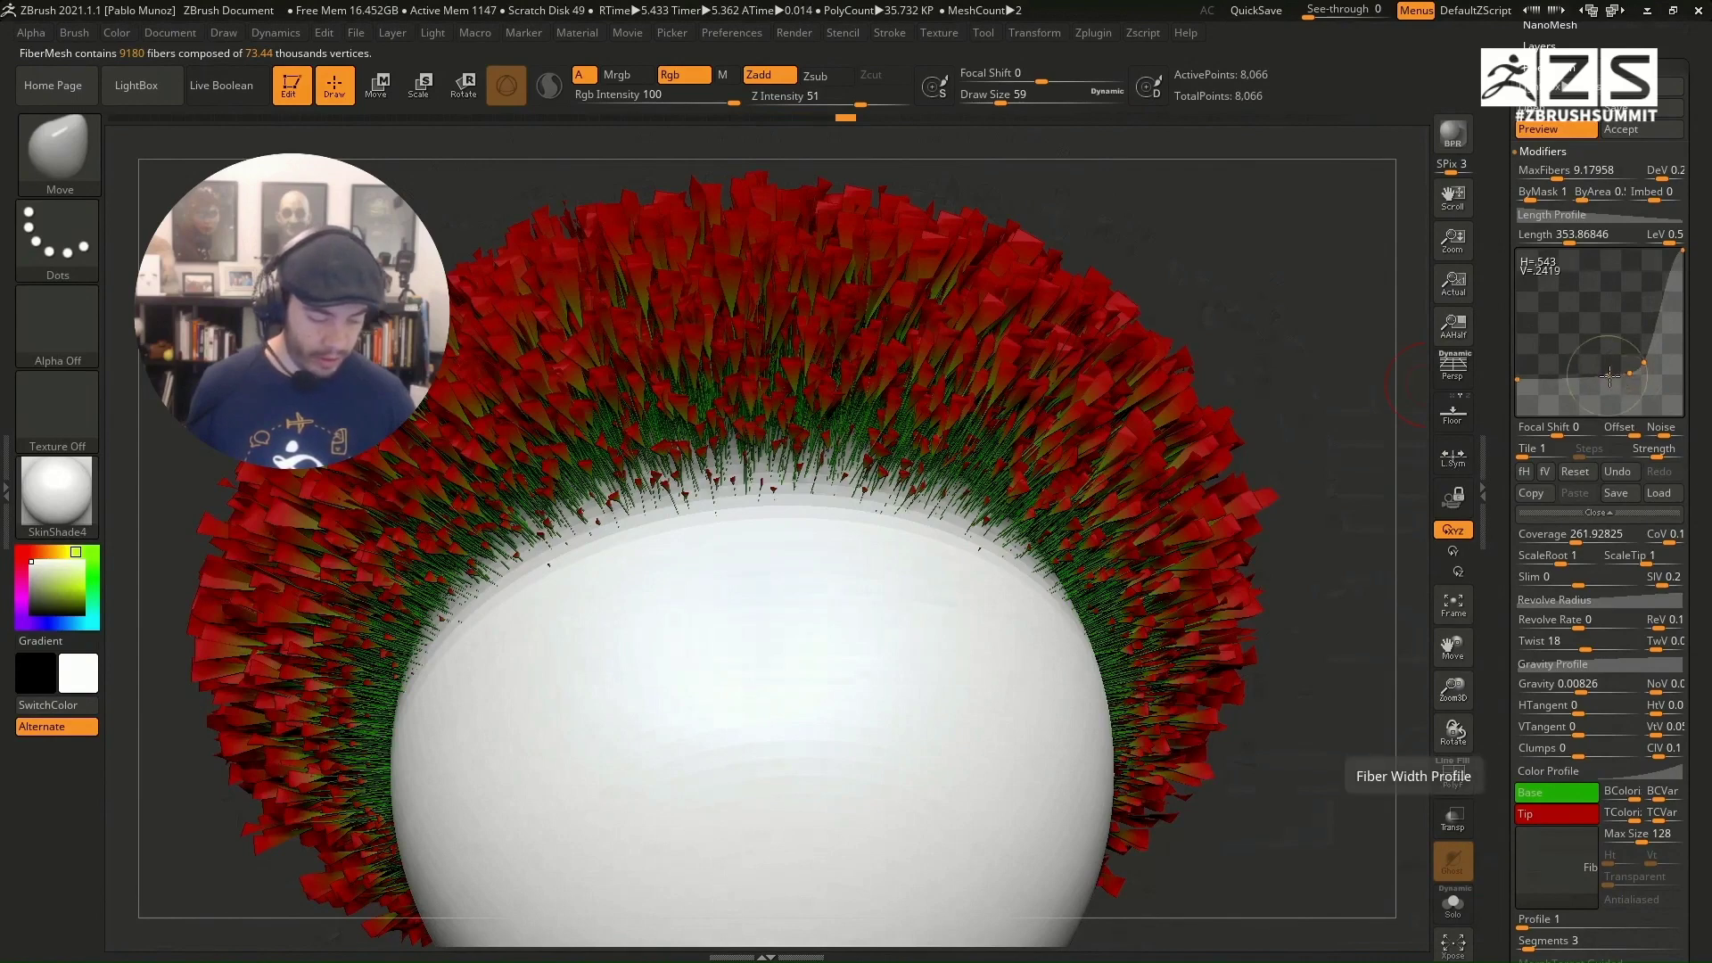
mouse_move(1610, 376)
left_mouse_down()
mouse_move(1596, 365)
mouse_move(1627, 358)
left_mouse_up()
left_click_drag(1644, 362, 1652, 348)
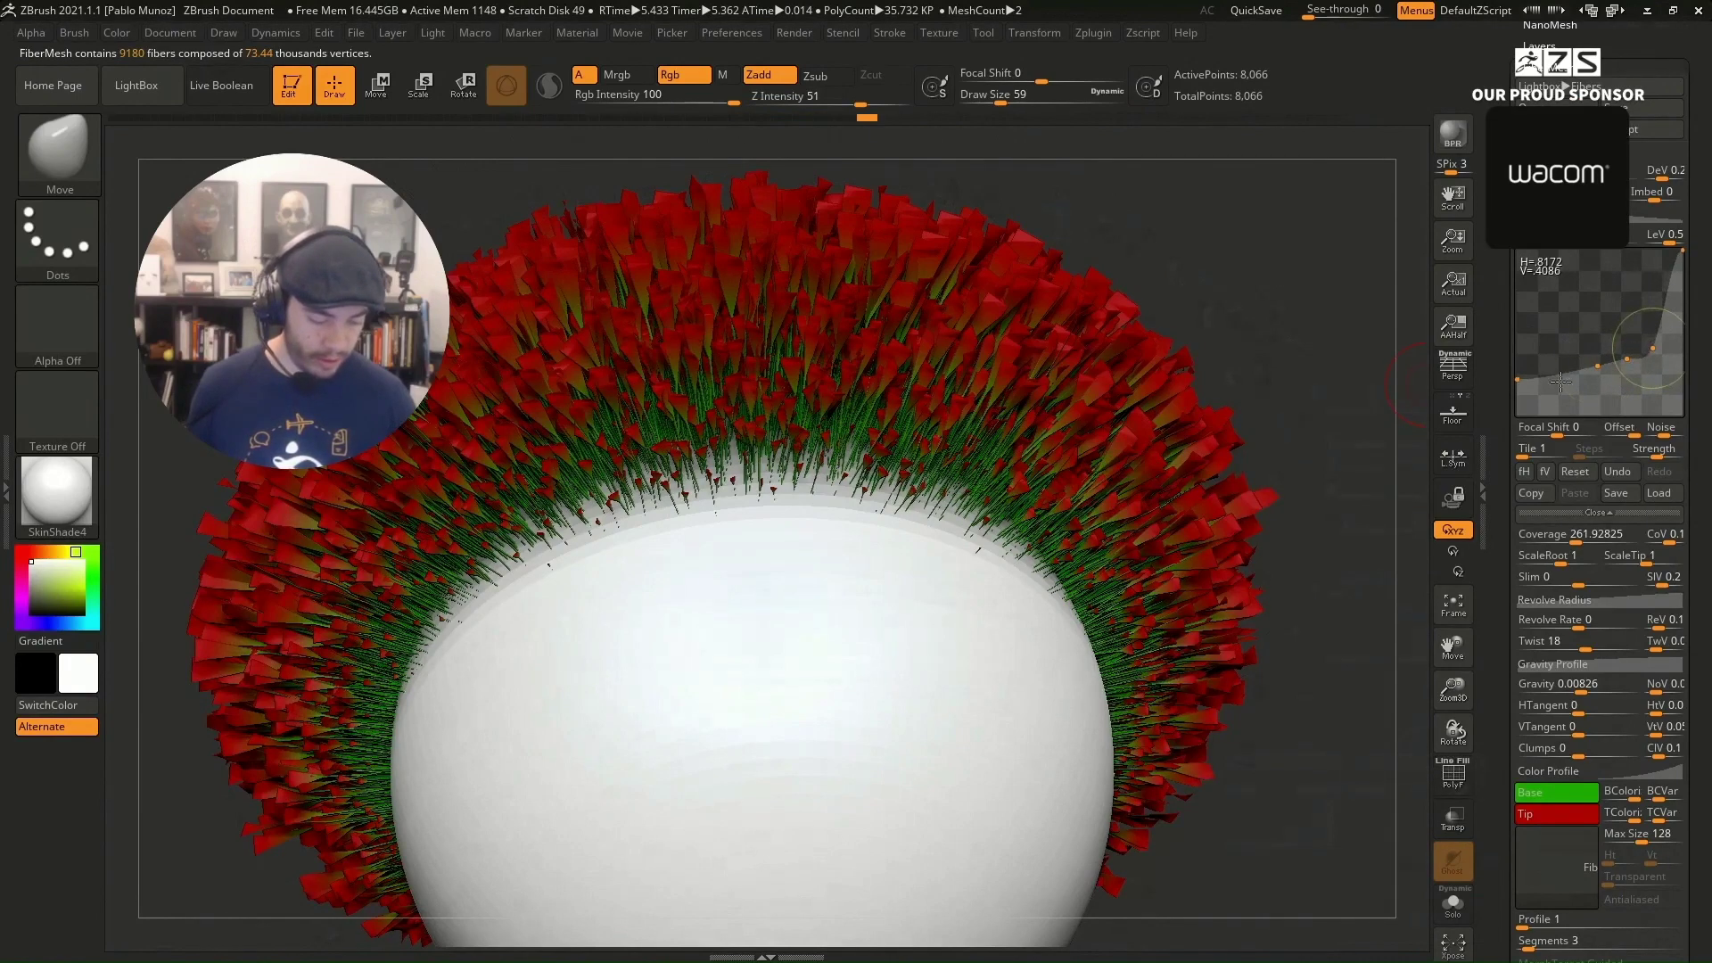
Step: Raise the fiber Twist to about 46.12 and set the Revolve Rate to about 4.46
right_click_drag(1085, 570, 948, 664, "ctrl")
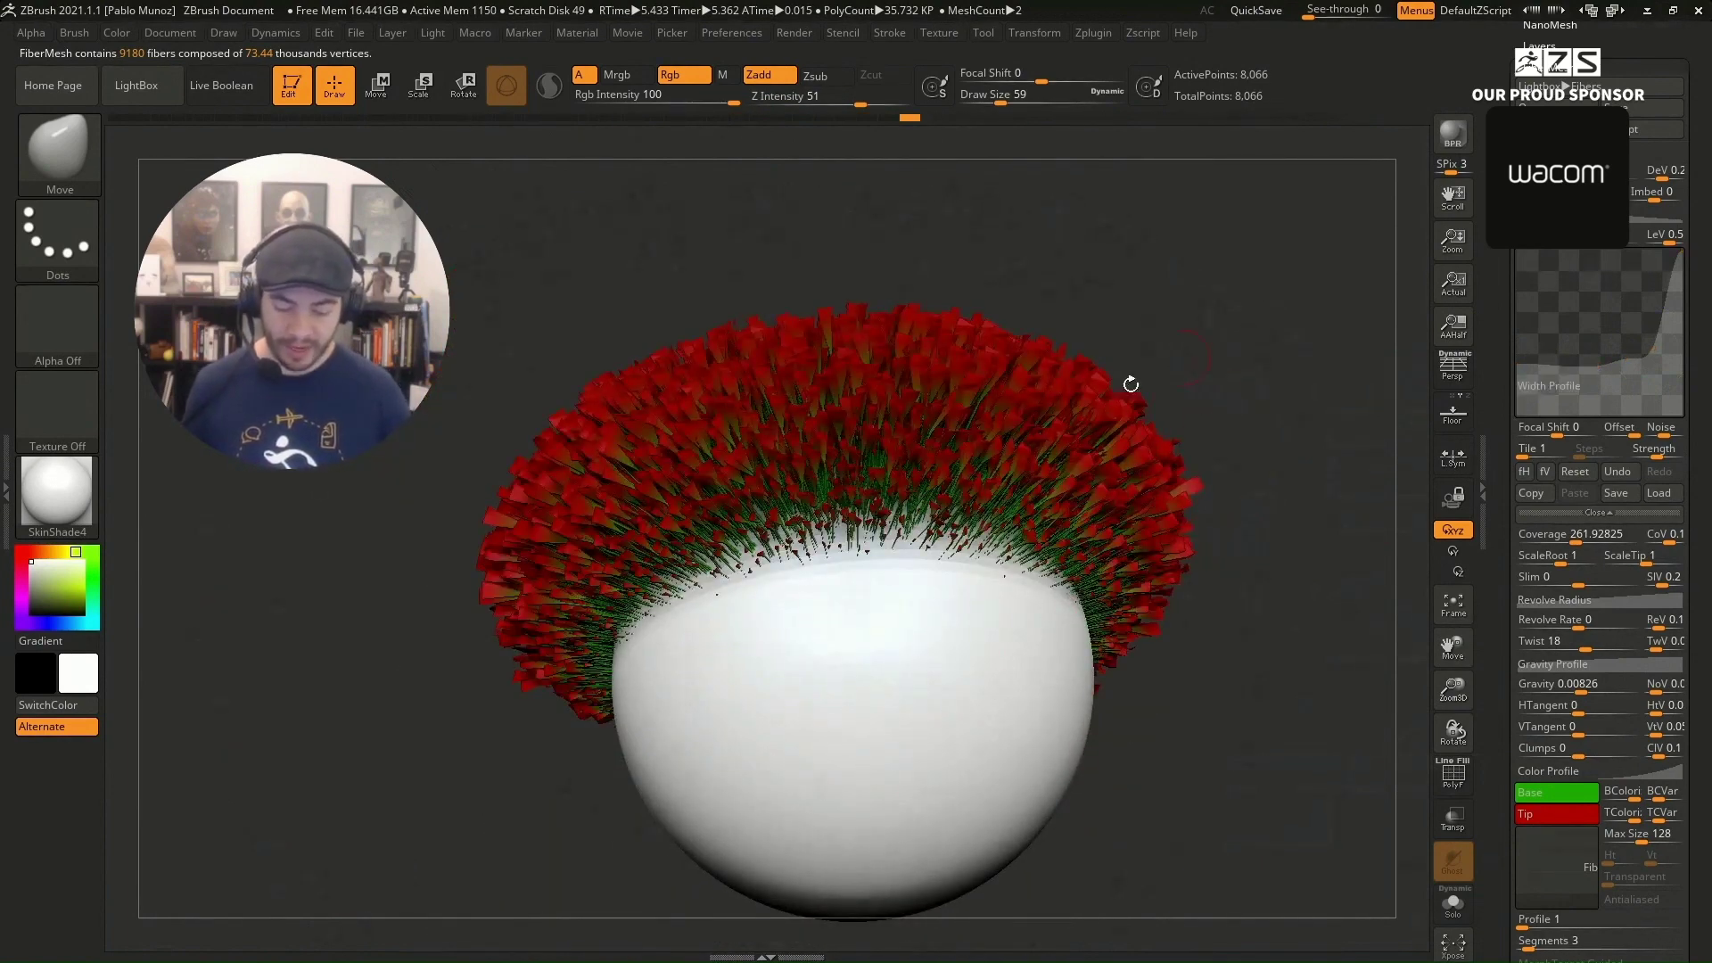
left_click_drag(1216, 350, 1236, 399)
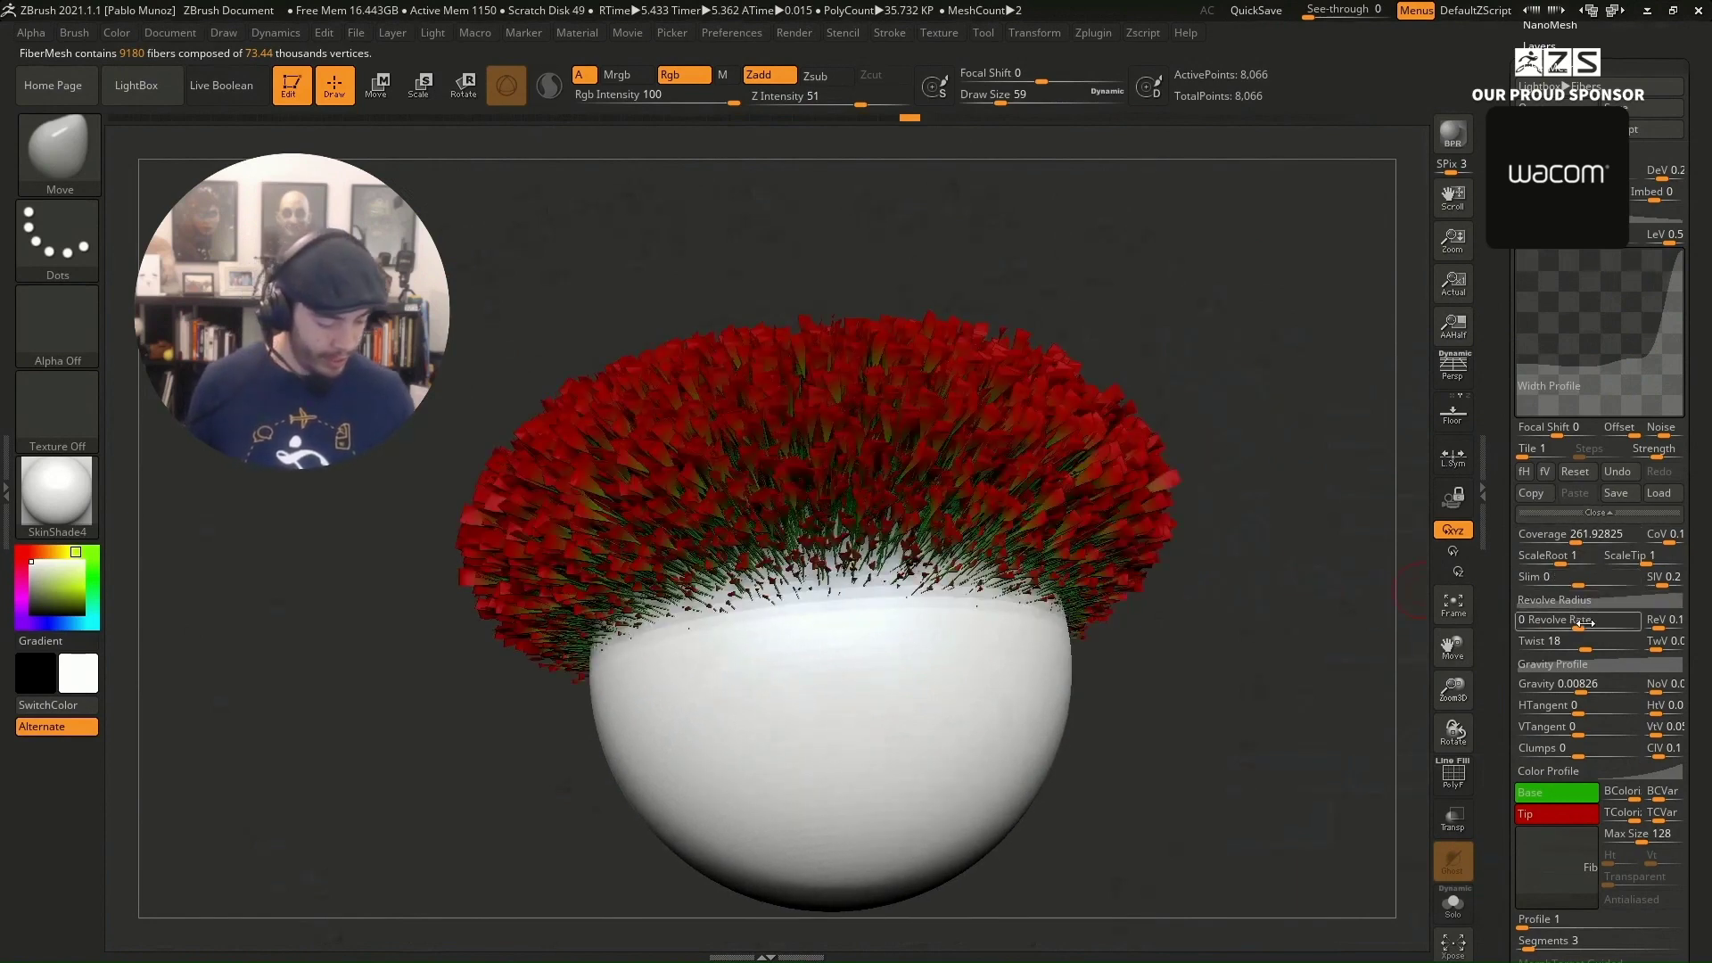
left_click_drag(1588, 644, 1592, 644)
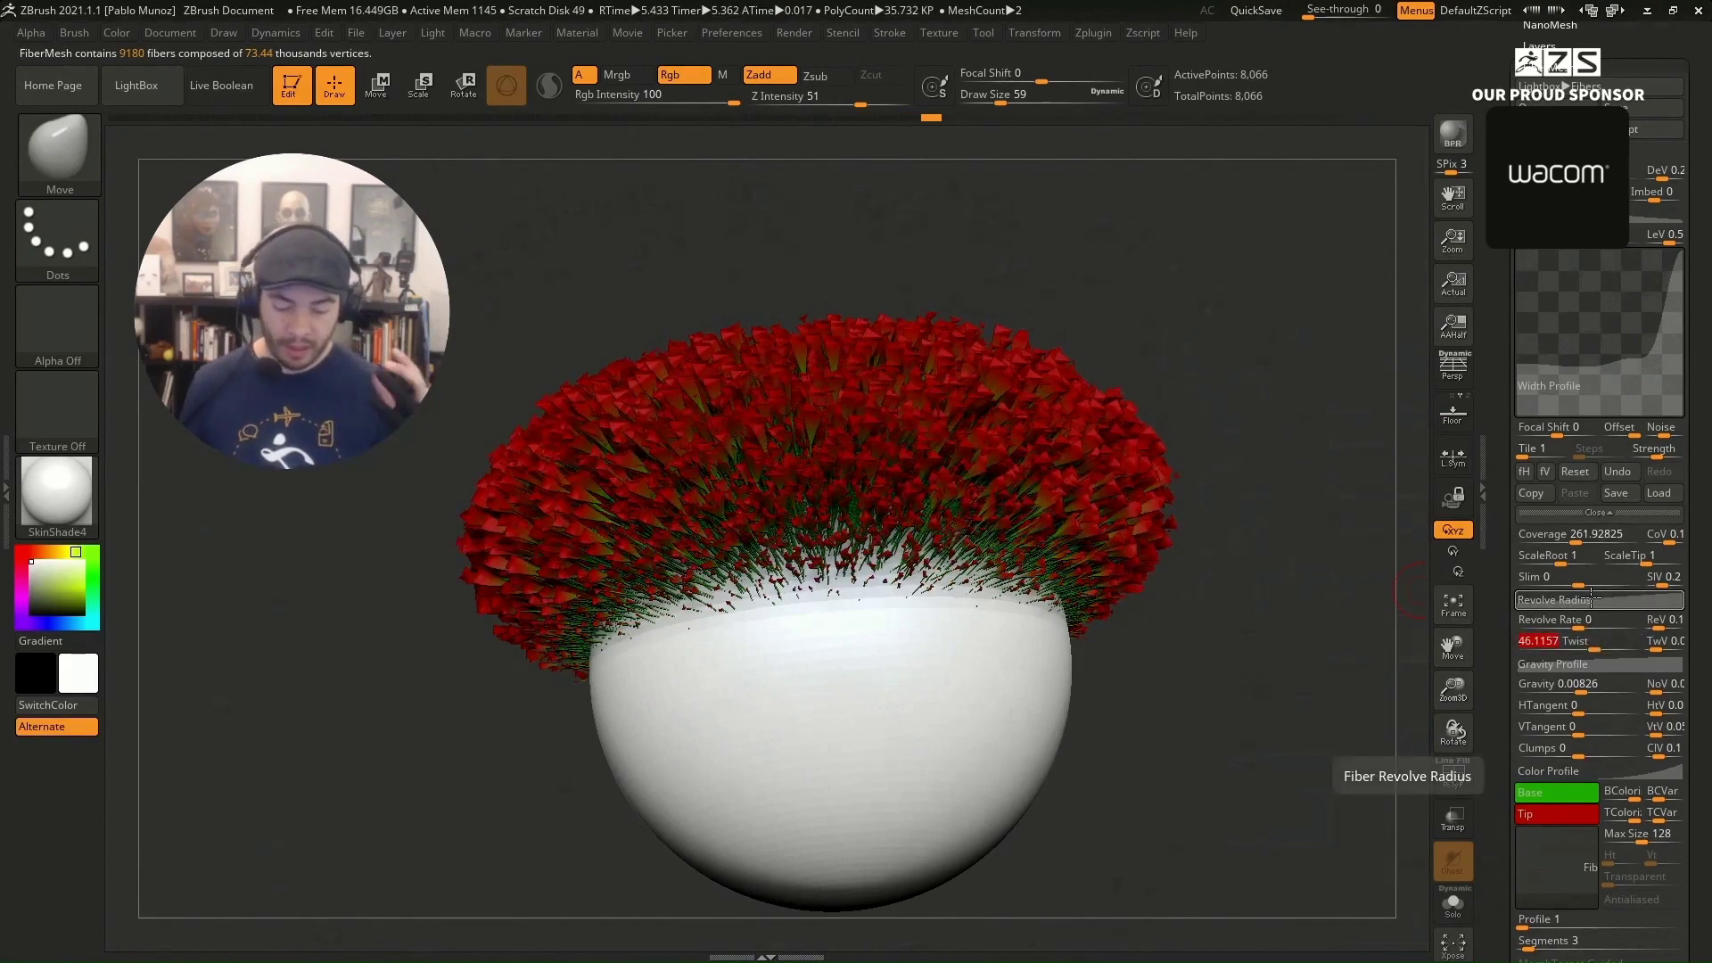
left_click_drag(1687, 596, 1687, 416)
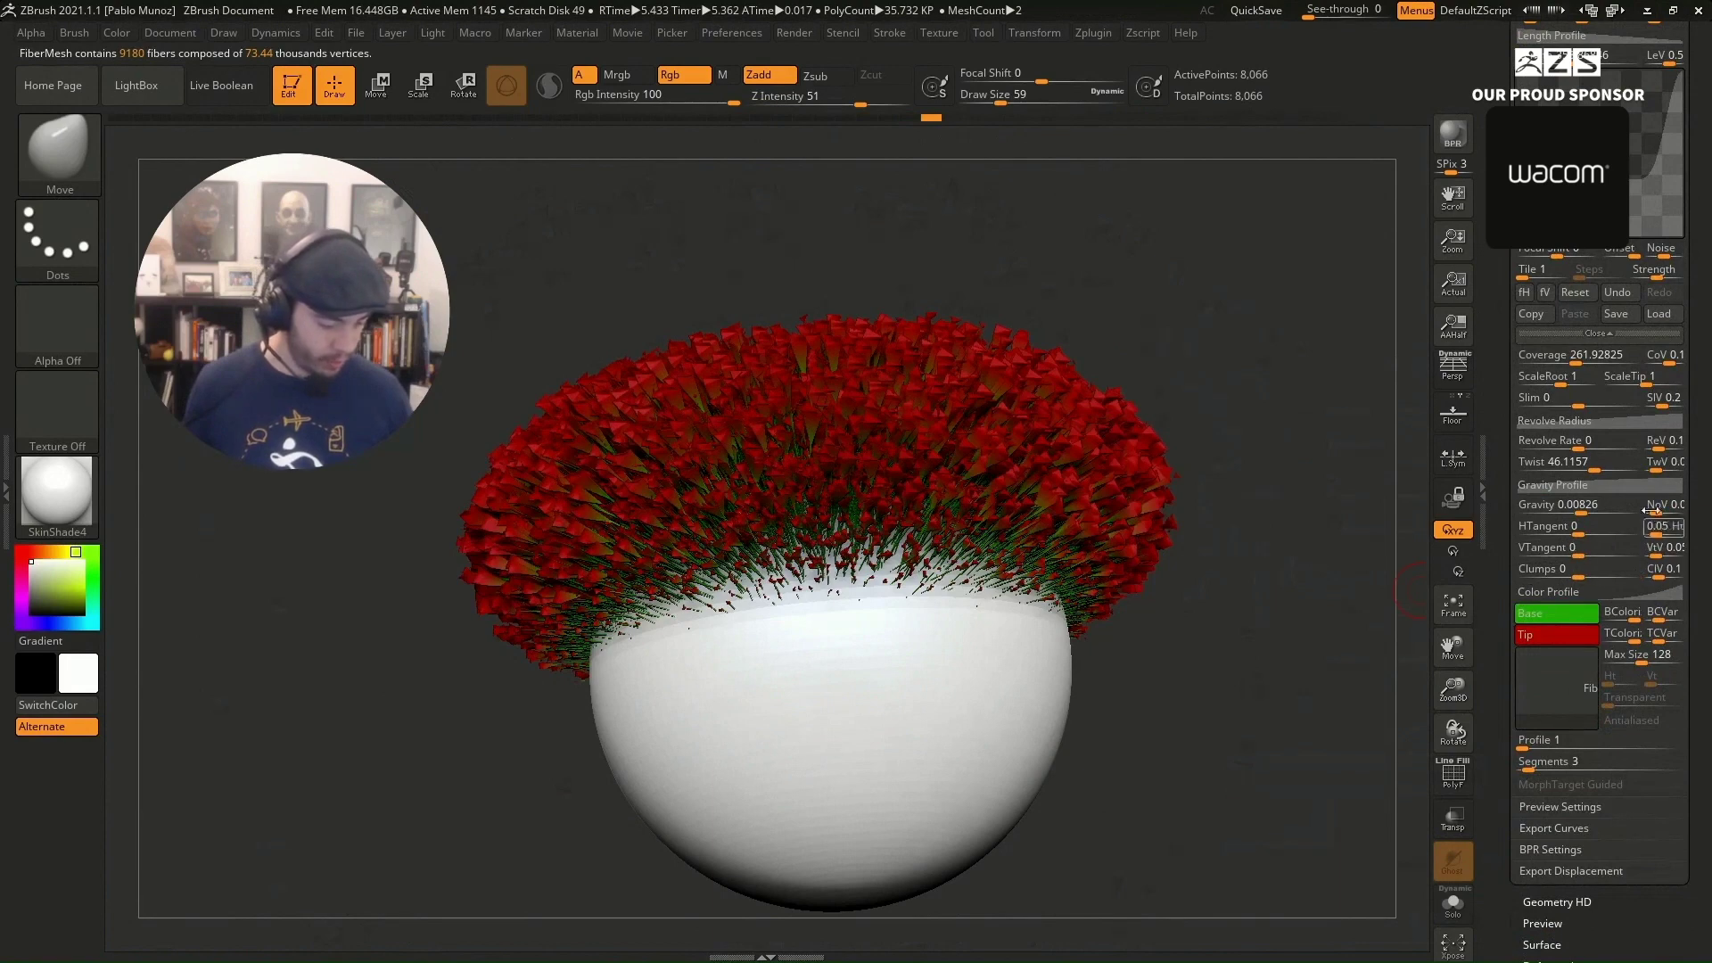
left_click(1579, 459)
key("Return")
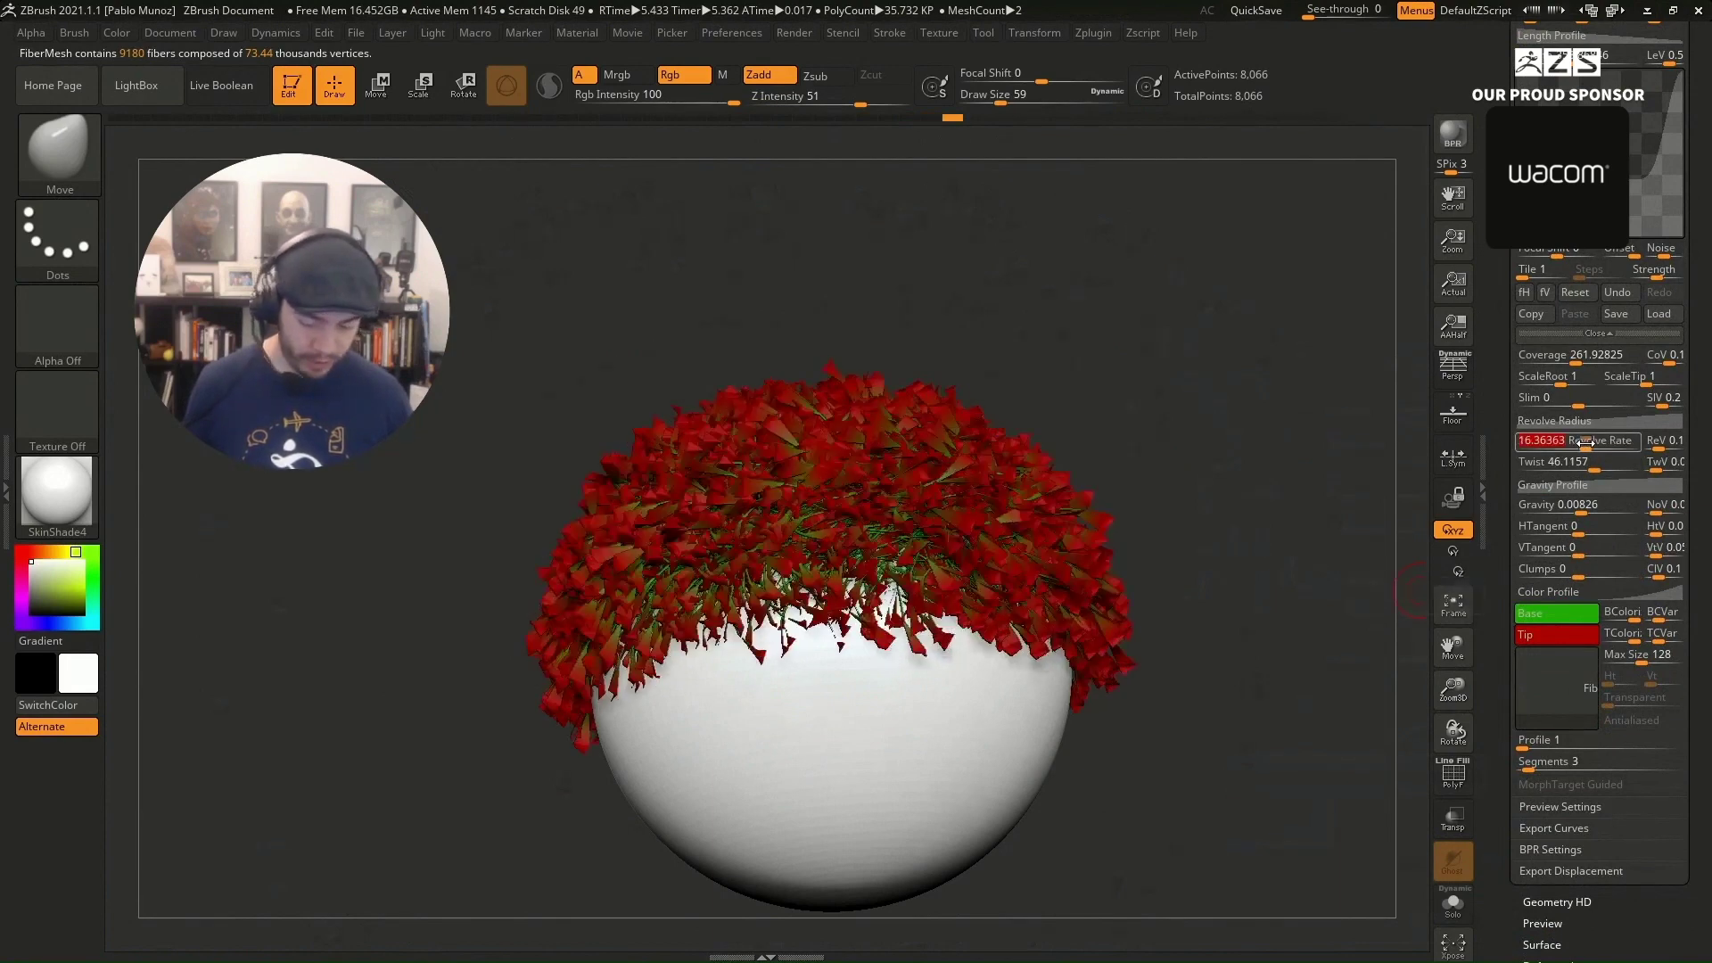
left_click(1578, 441)
key("Return")
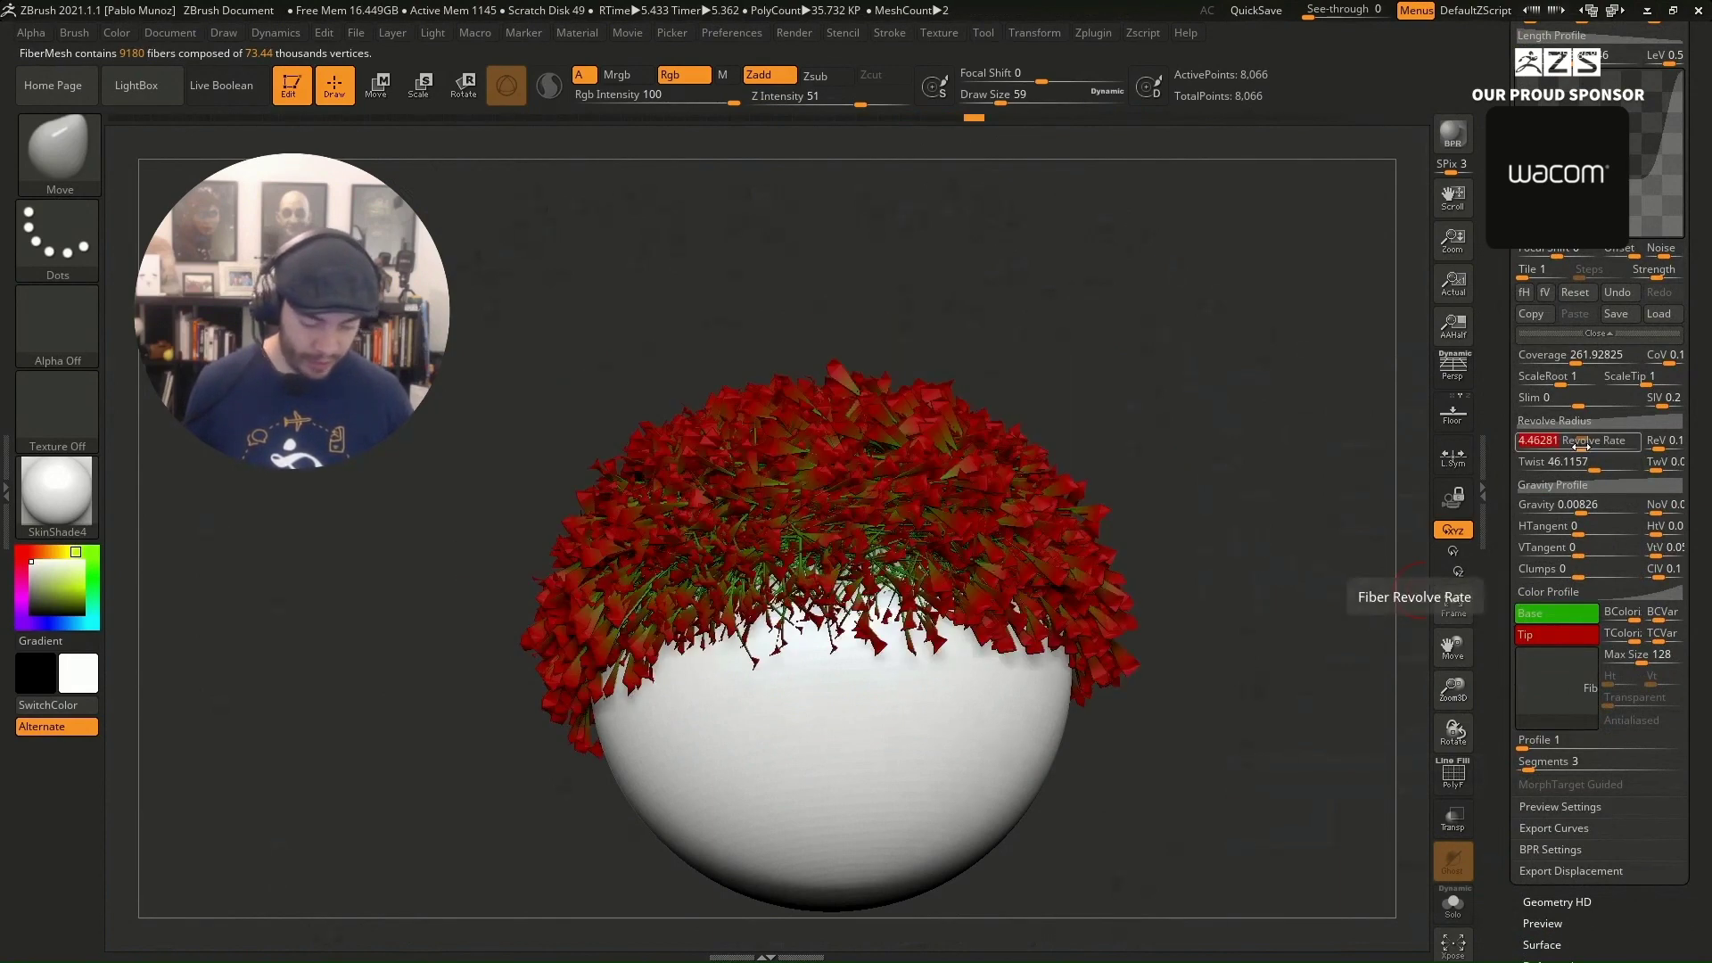
left_click_drag(1580, 446, 1583, 444)
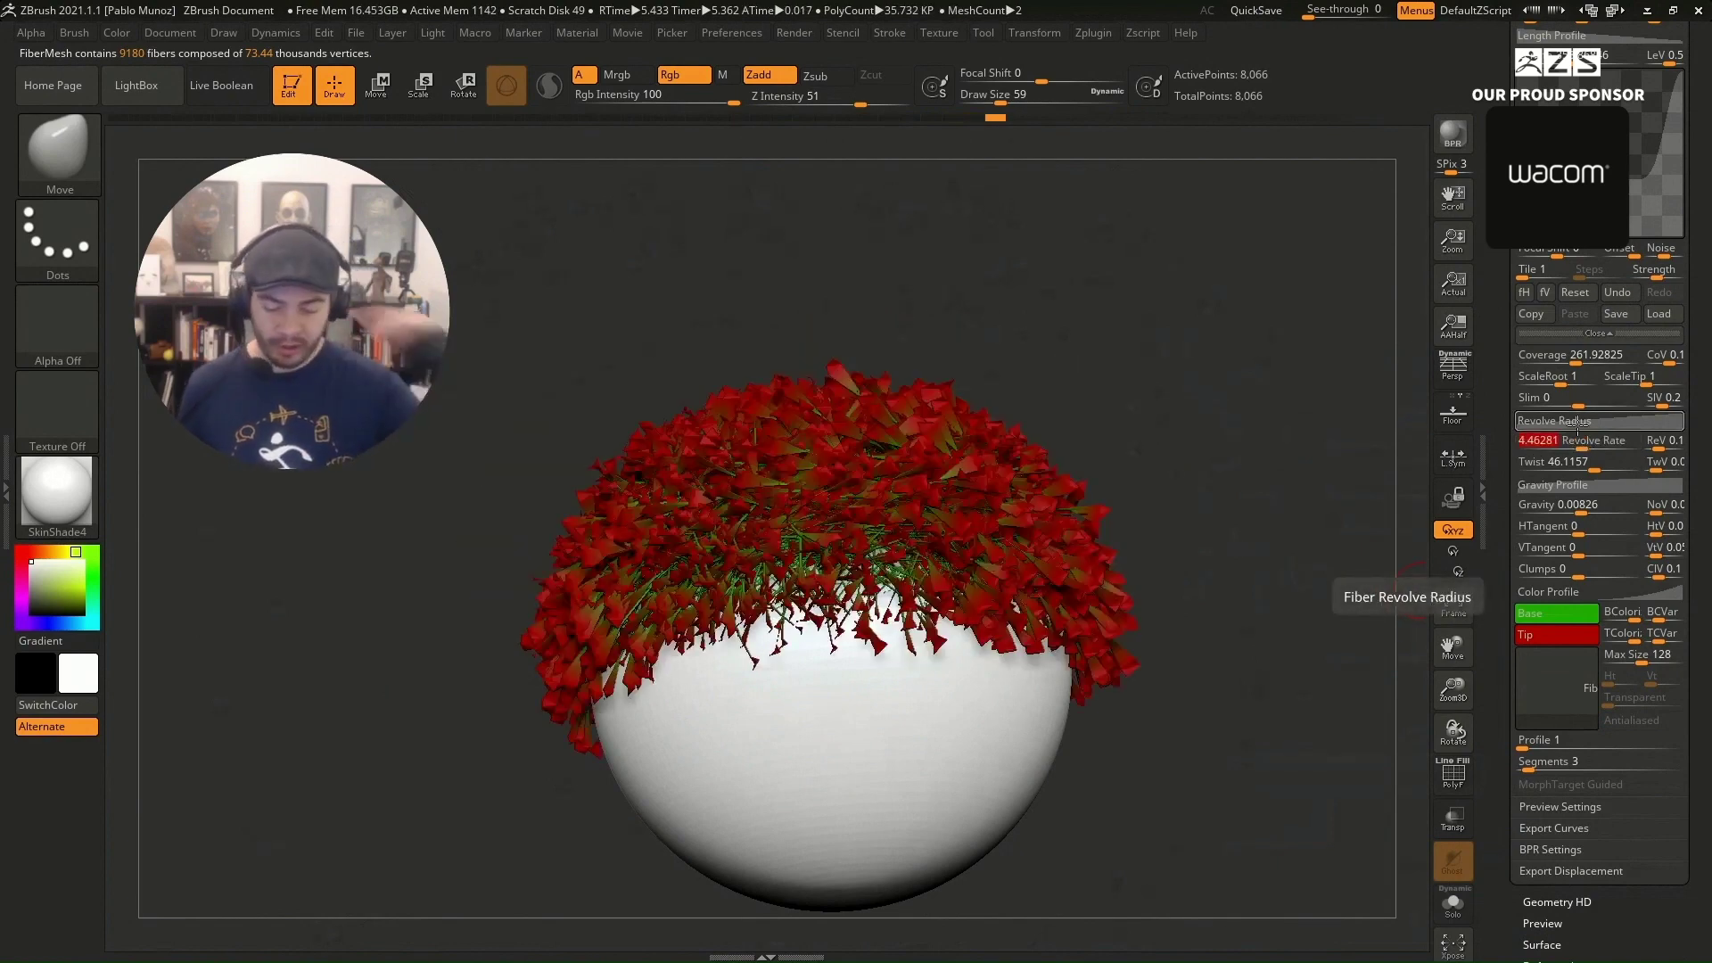
key("Return")
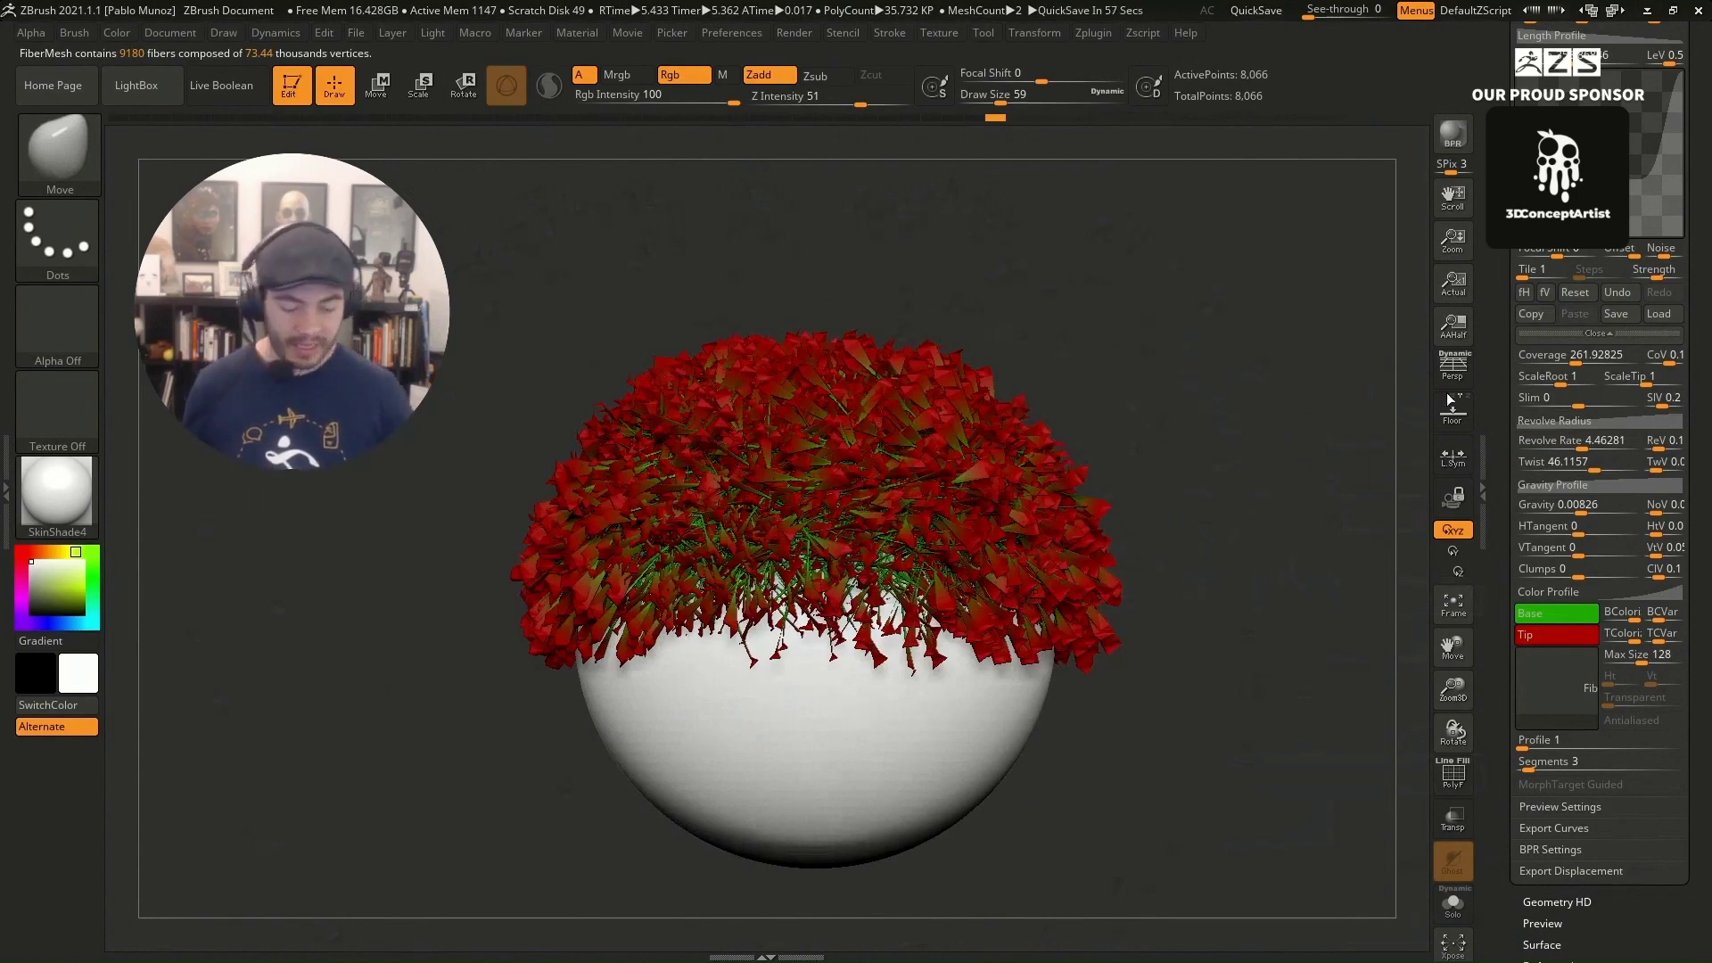
Step: Accept the fiber preview as a new subtool, declining the Fast Preview rendering mode
scroll(1654, 206, "up", 5)
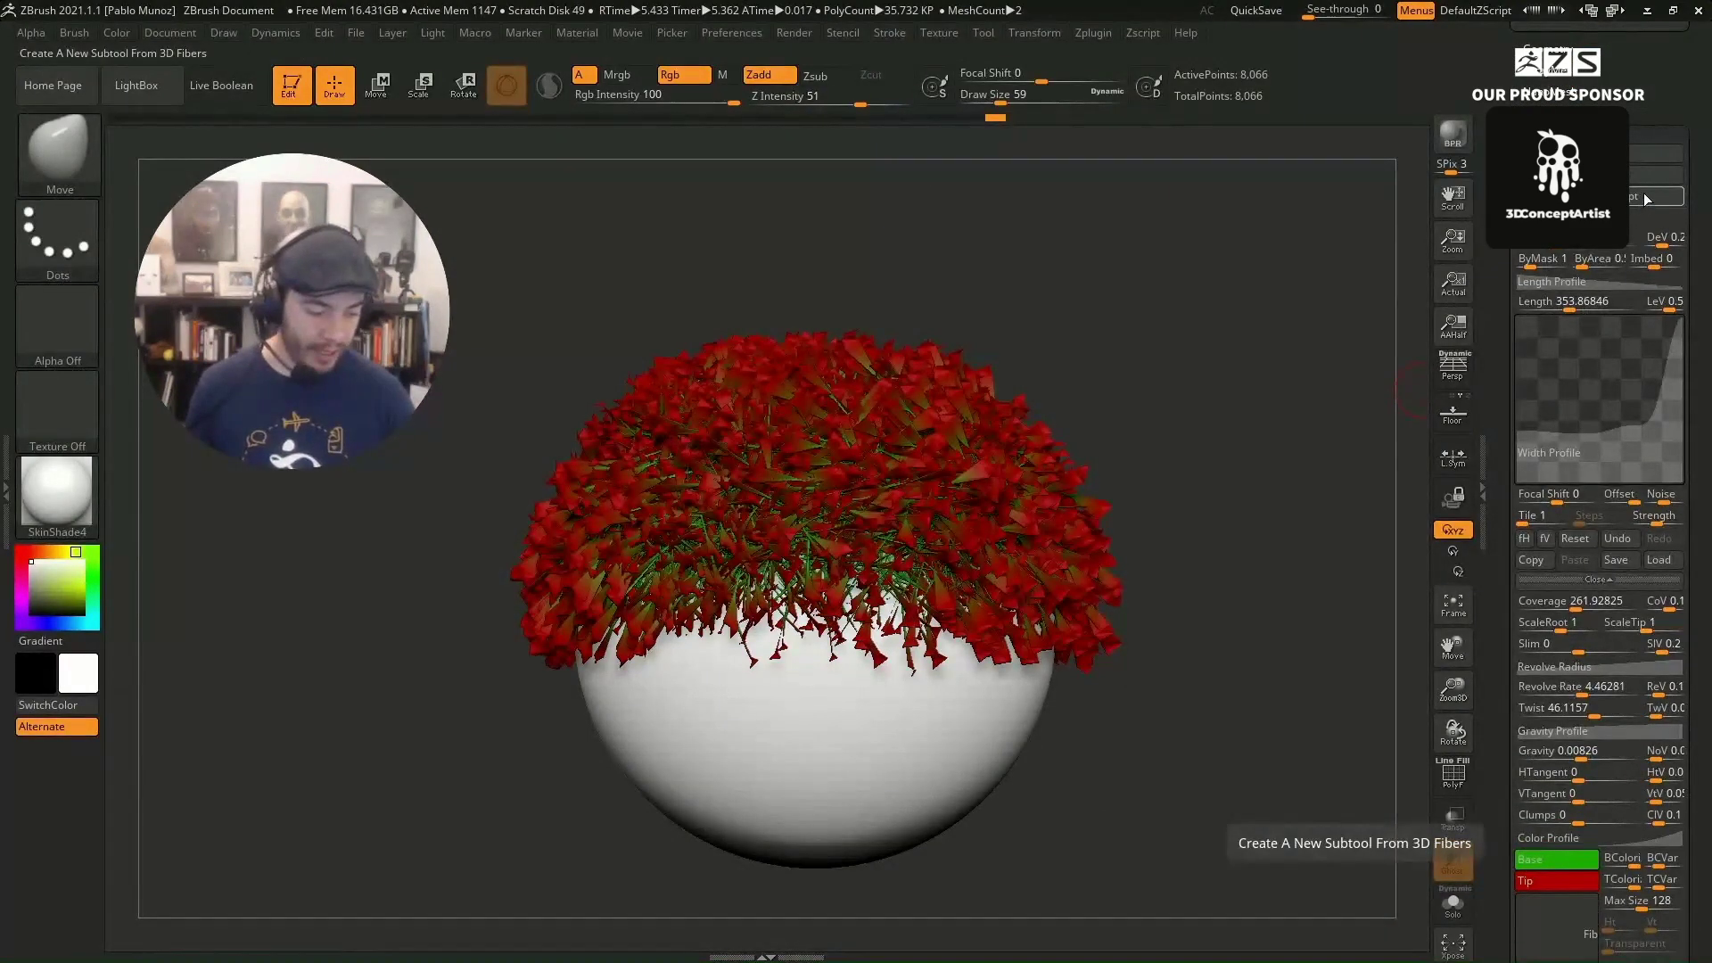
left_click(1644, 193)
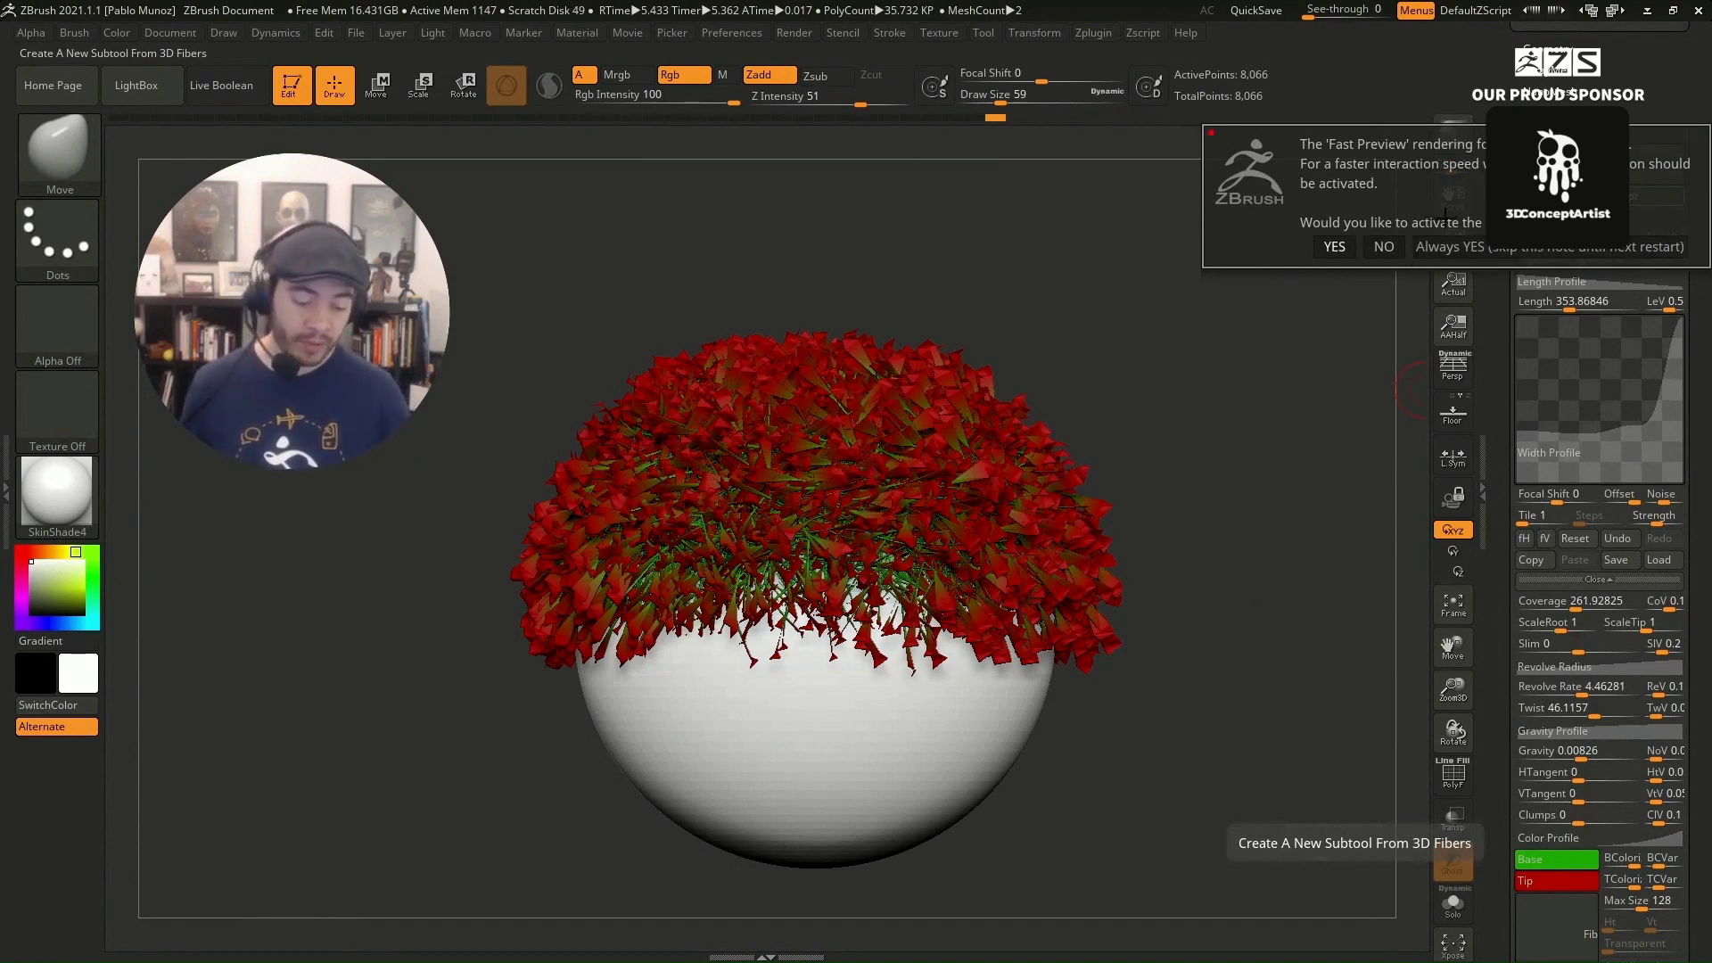
left_click(1383, 247)
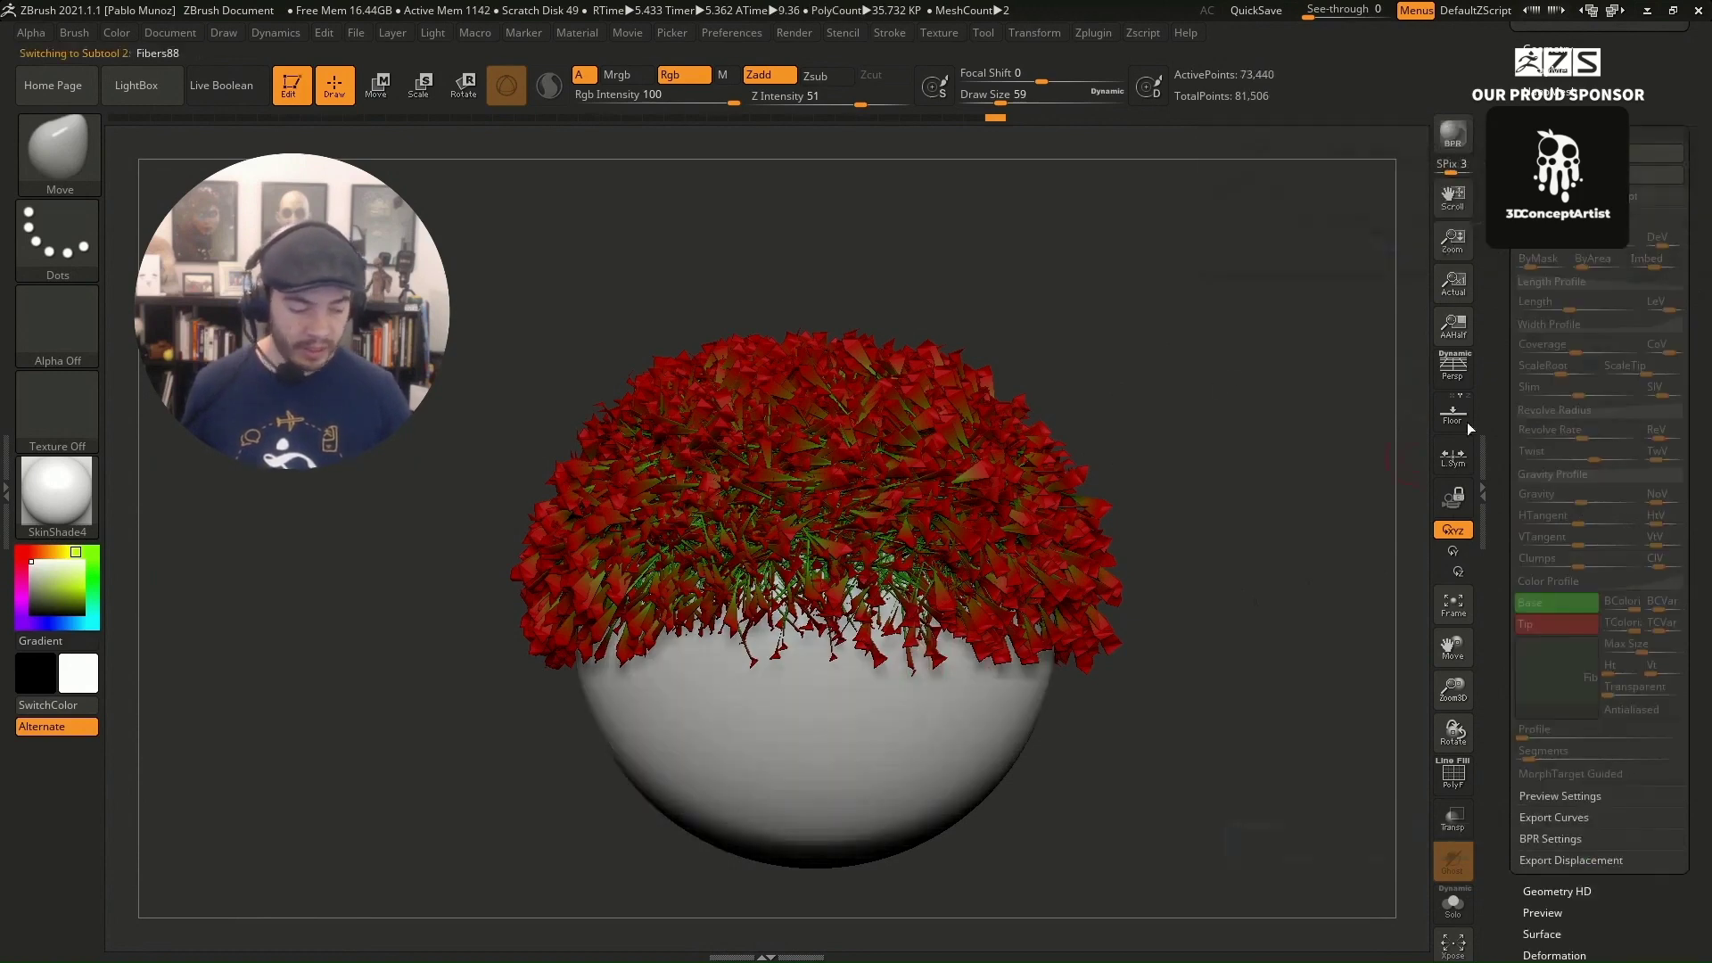
Step: Inspect the sphere and fiber subtools in isolation one after the other, and show both together again
scroll(1505, 294, "up", 5)
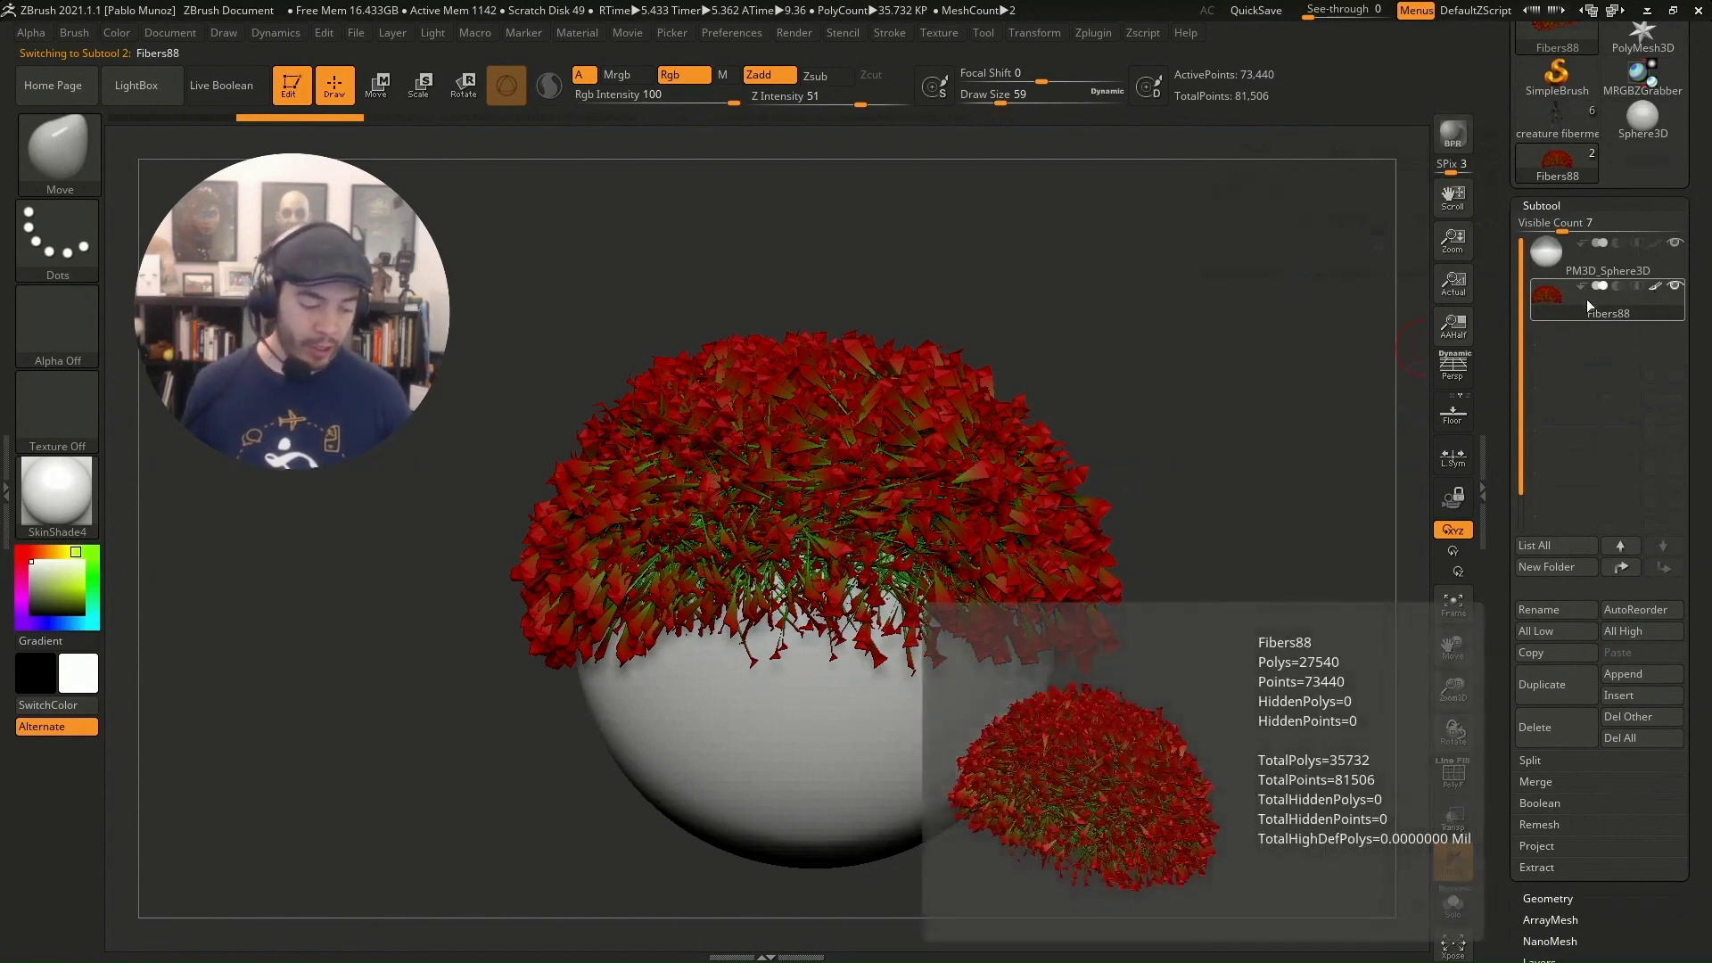
left_click(1543, 254)
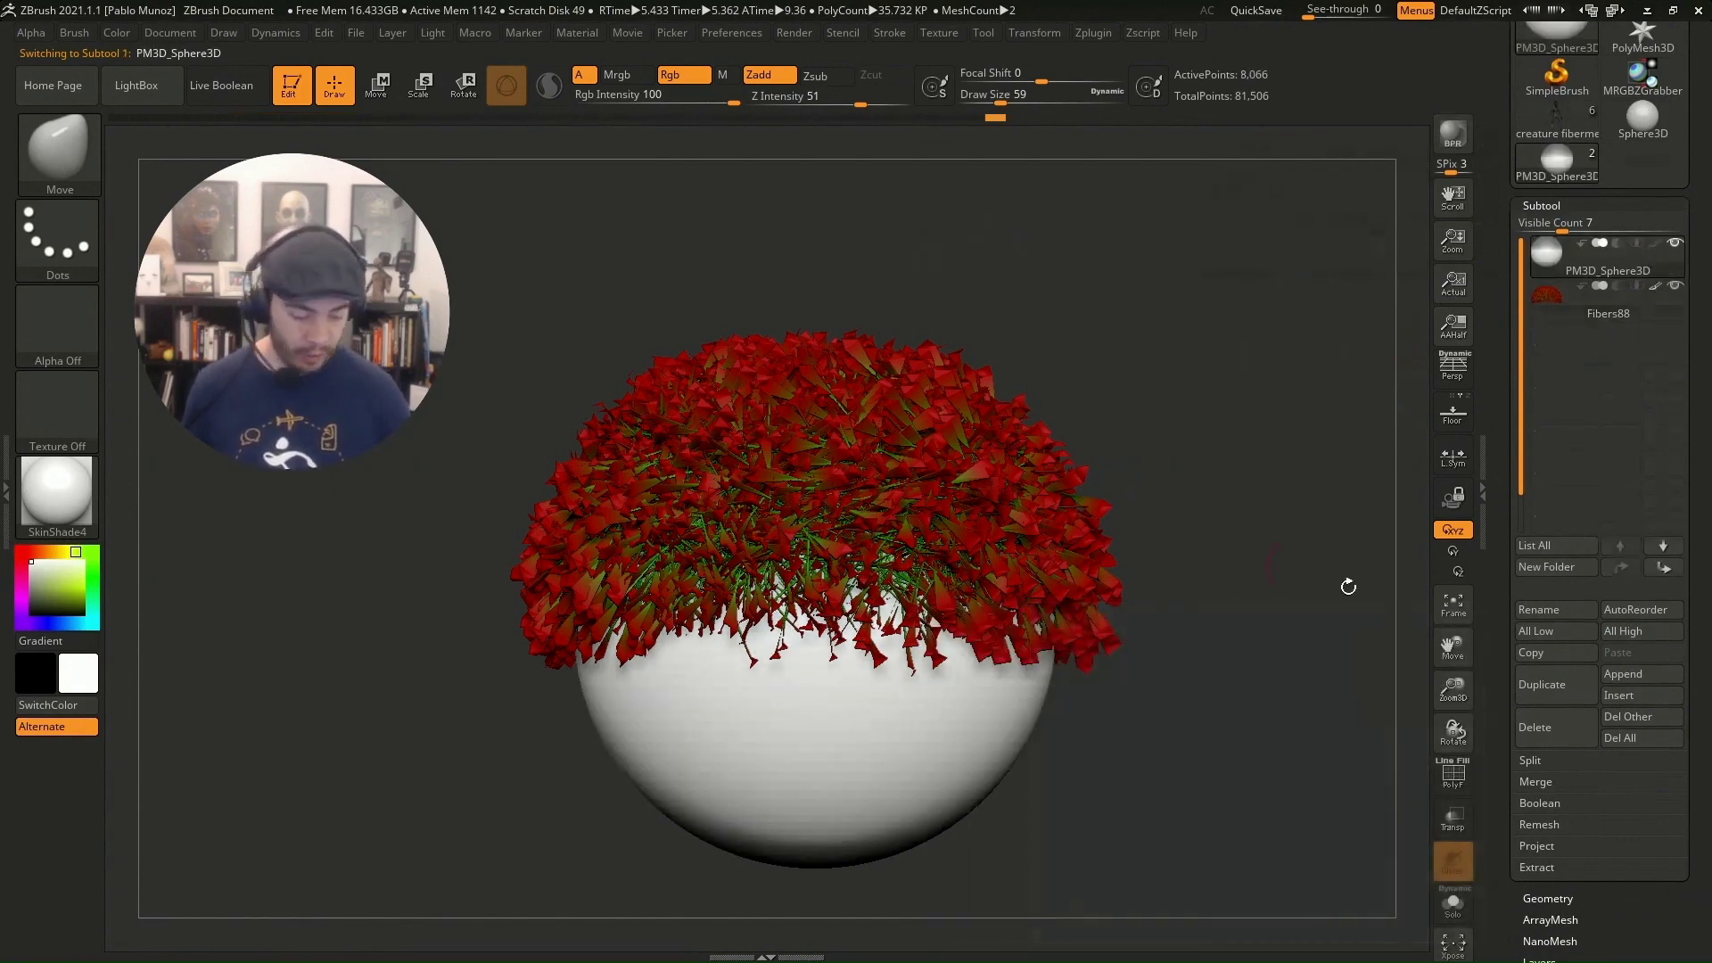
left_click(1453, 902)
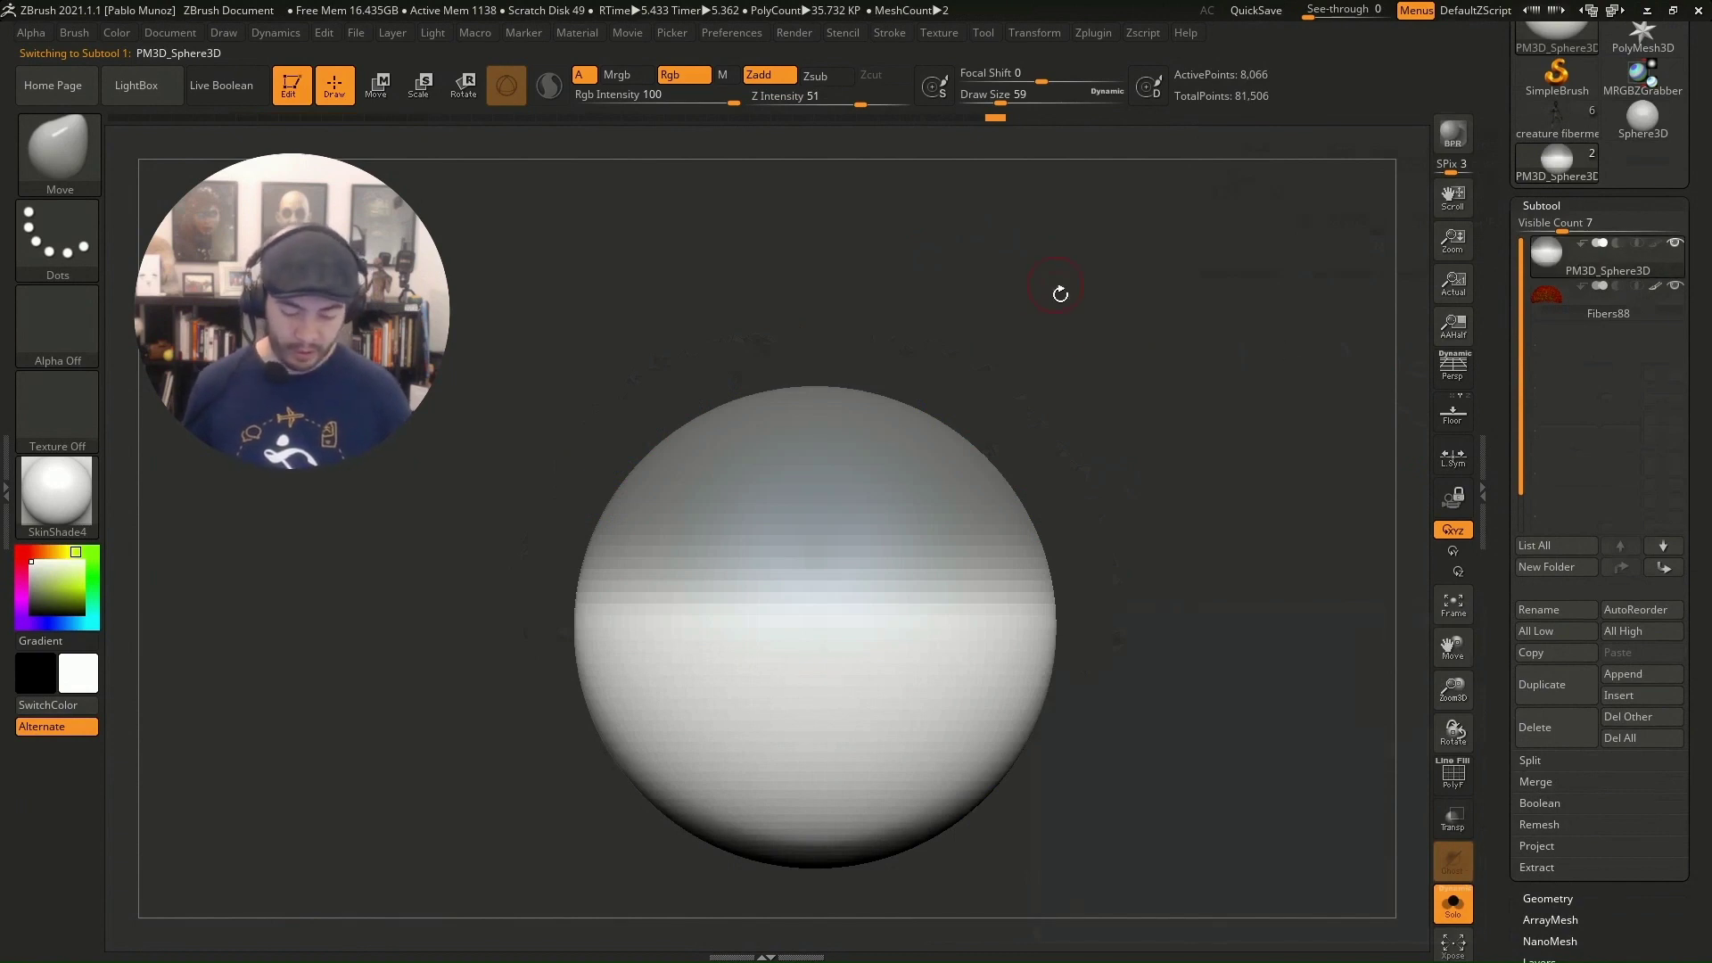
left_click(1609, 310)
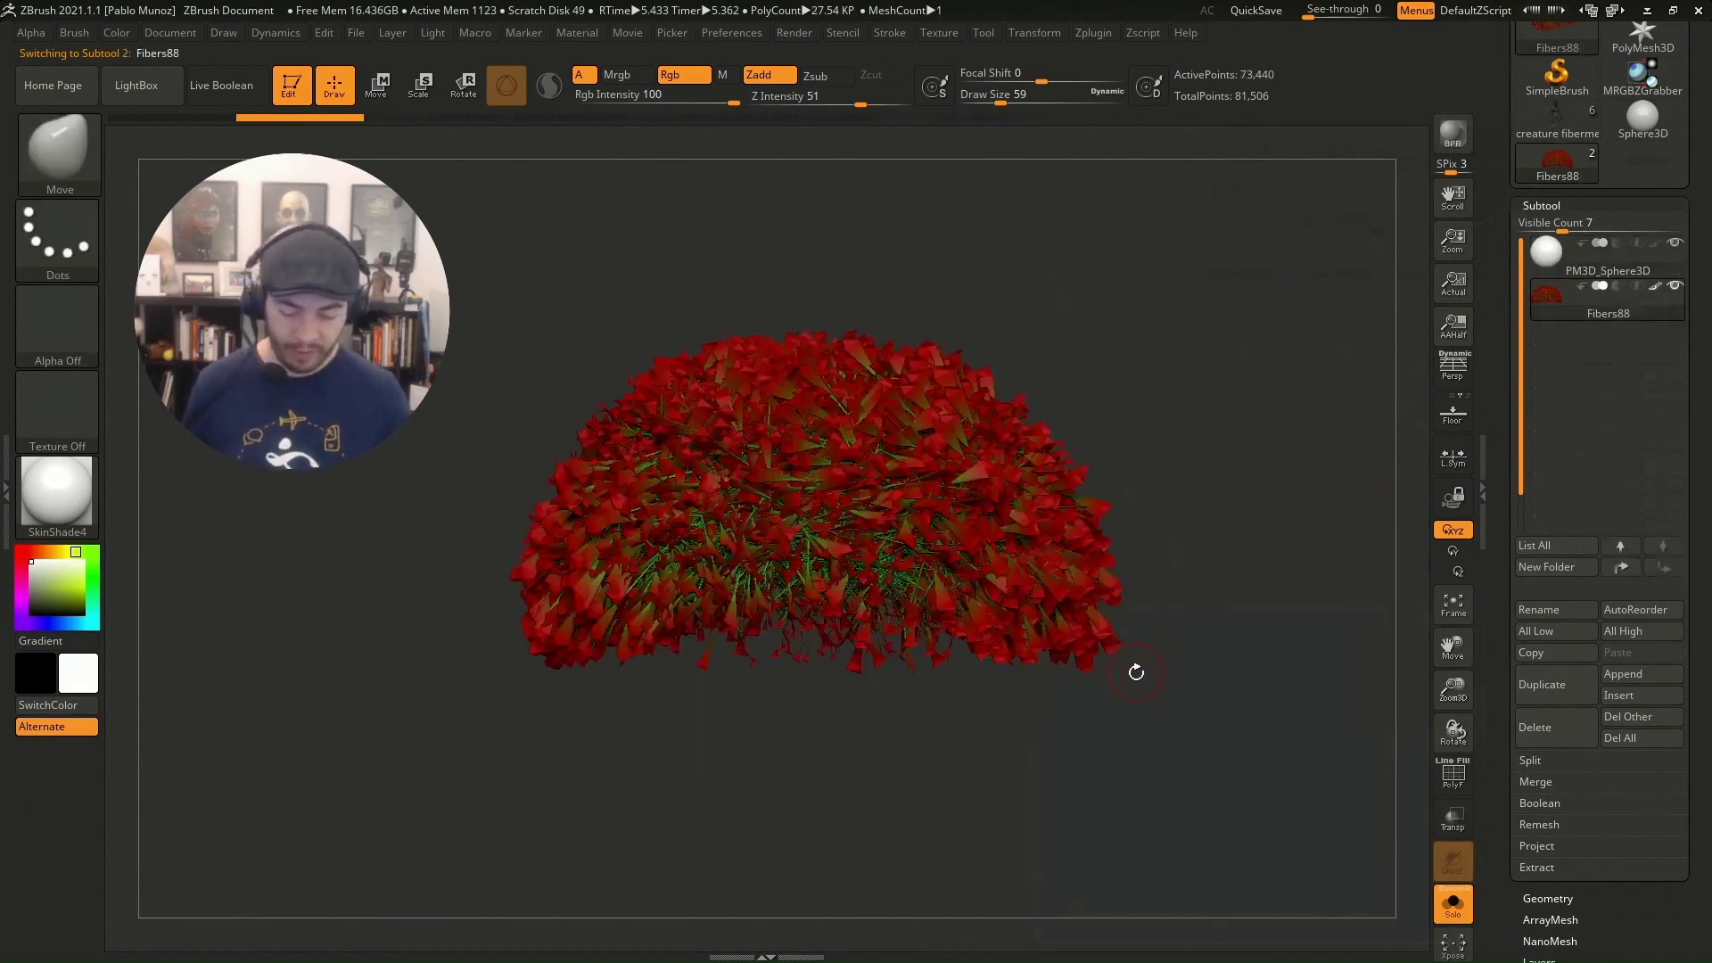
left_click(1456, 904)
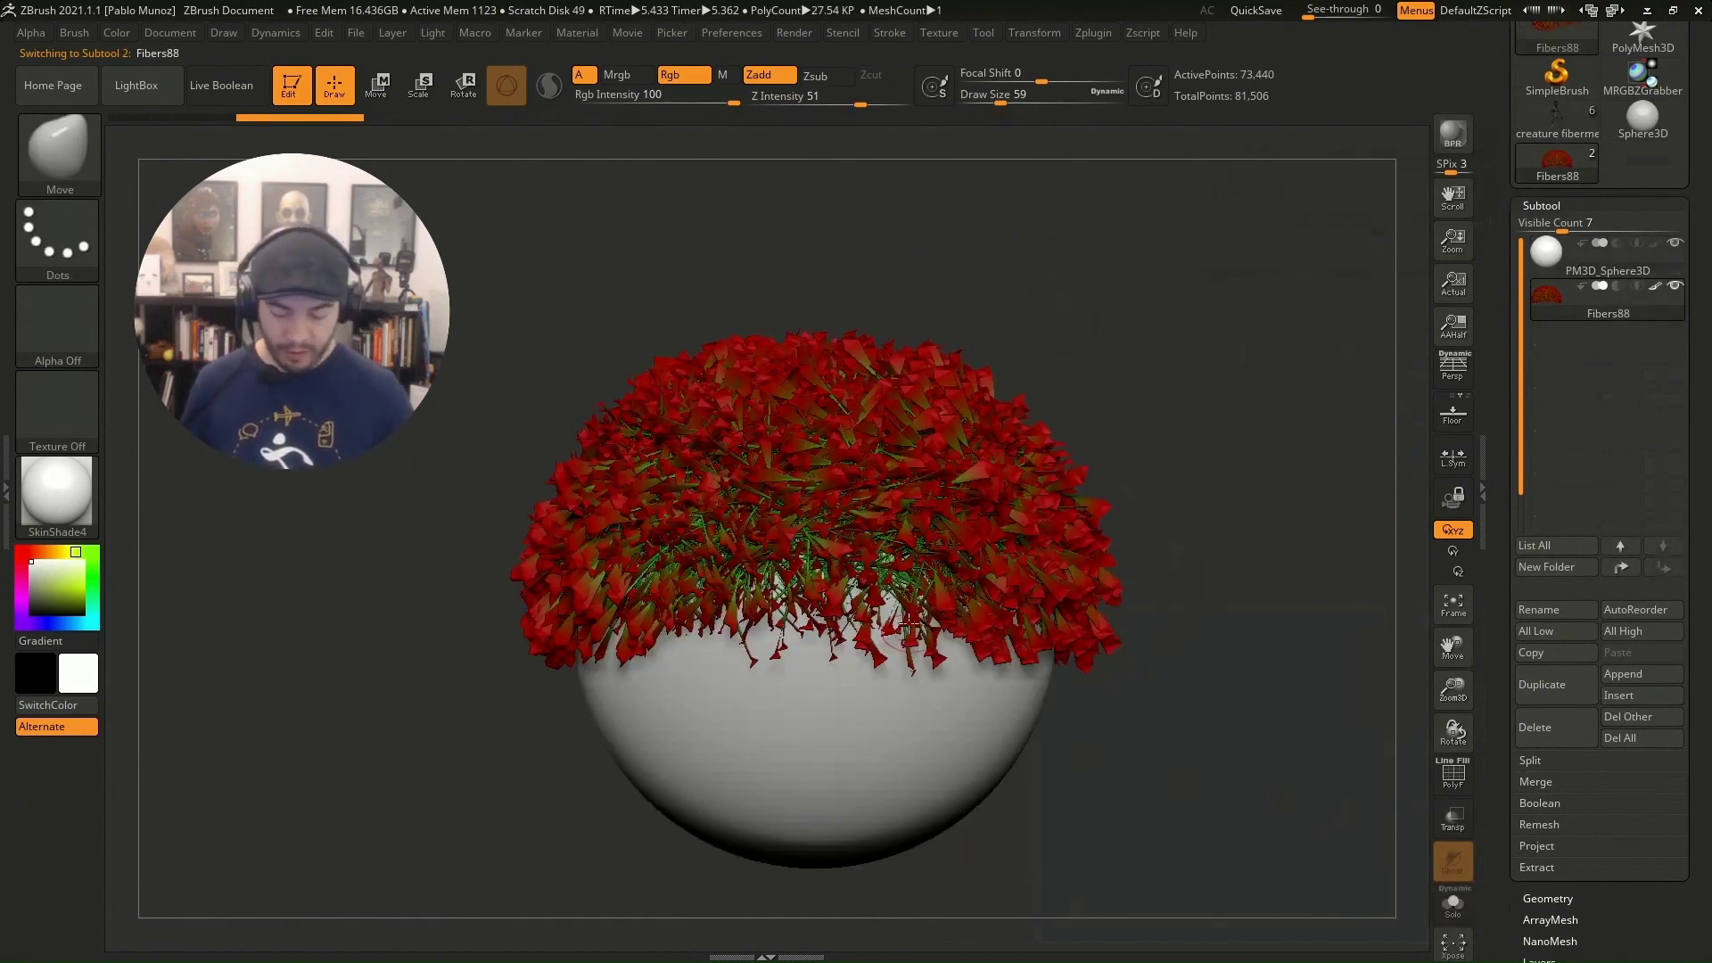
Step: Dock the Brush palette in the tray, collapse its FiberMesh settings, and choose the GroomHairToss brush
left_click(75, 34)
mouse_move(66, 55)
left_mouse_down()
mouse_move(952, 223)
mouse_move(1612, 161)
mouse_move(1545, 211)
mouse_move(1530, 415)
left_mouse_up()
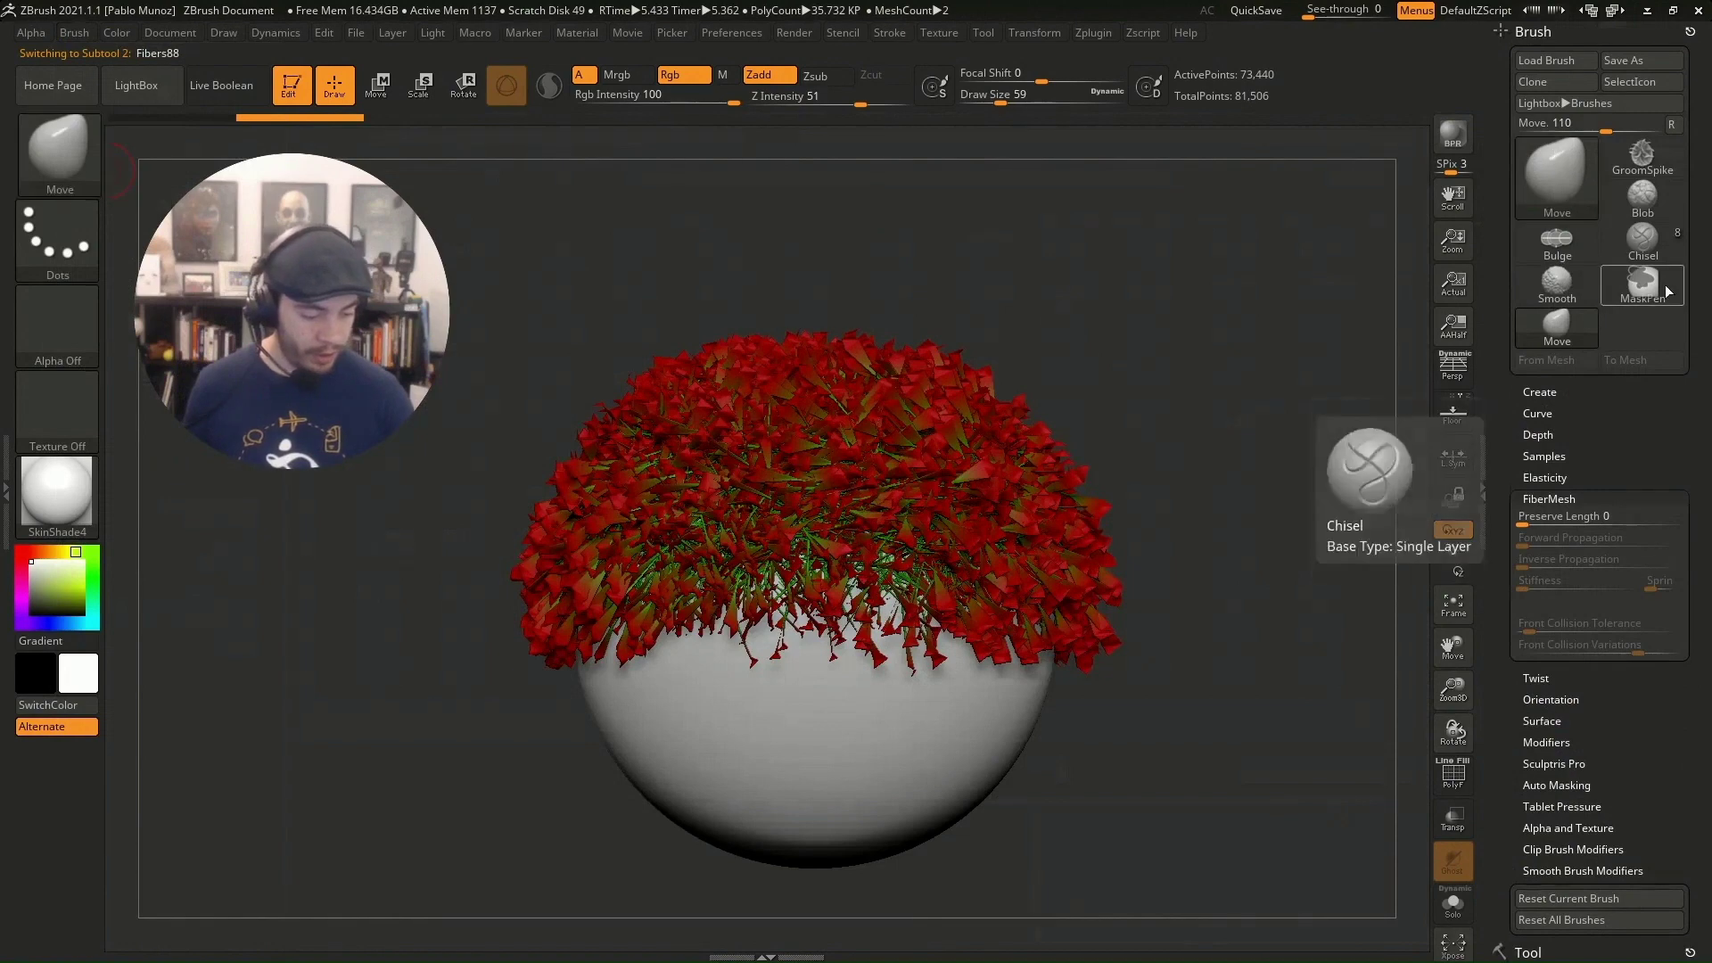
left_click(1549, 498)
left_click(1560, 164)
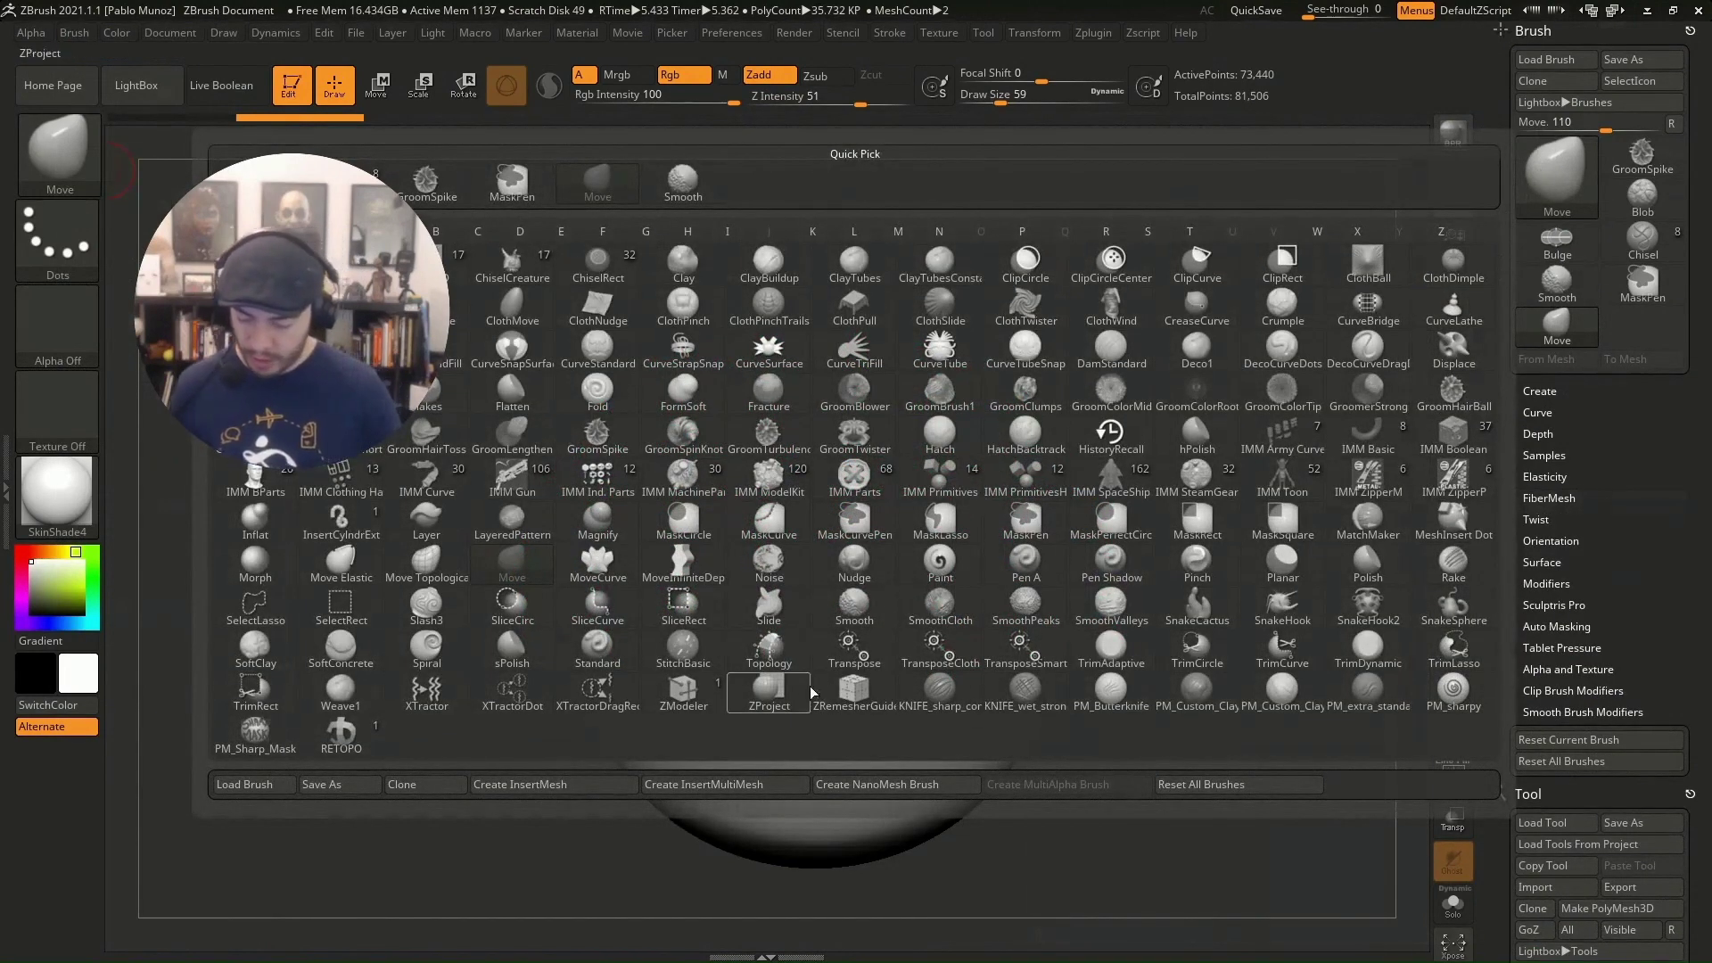
mouse_move(444, 439)
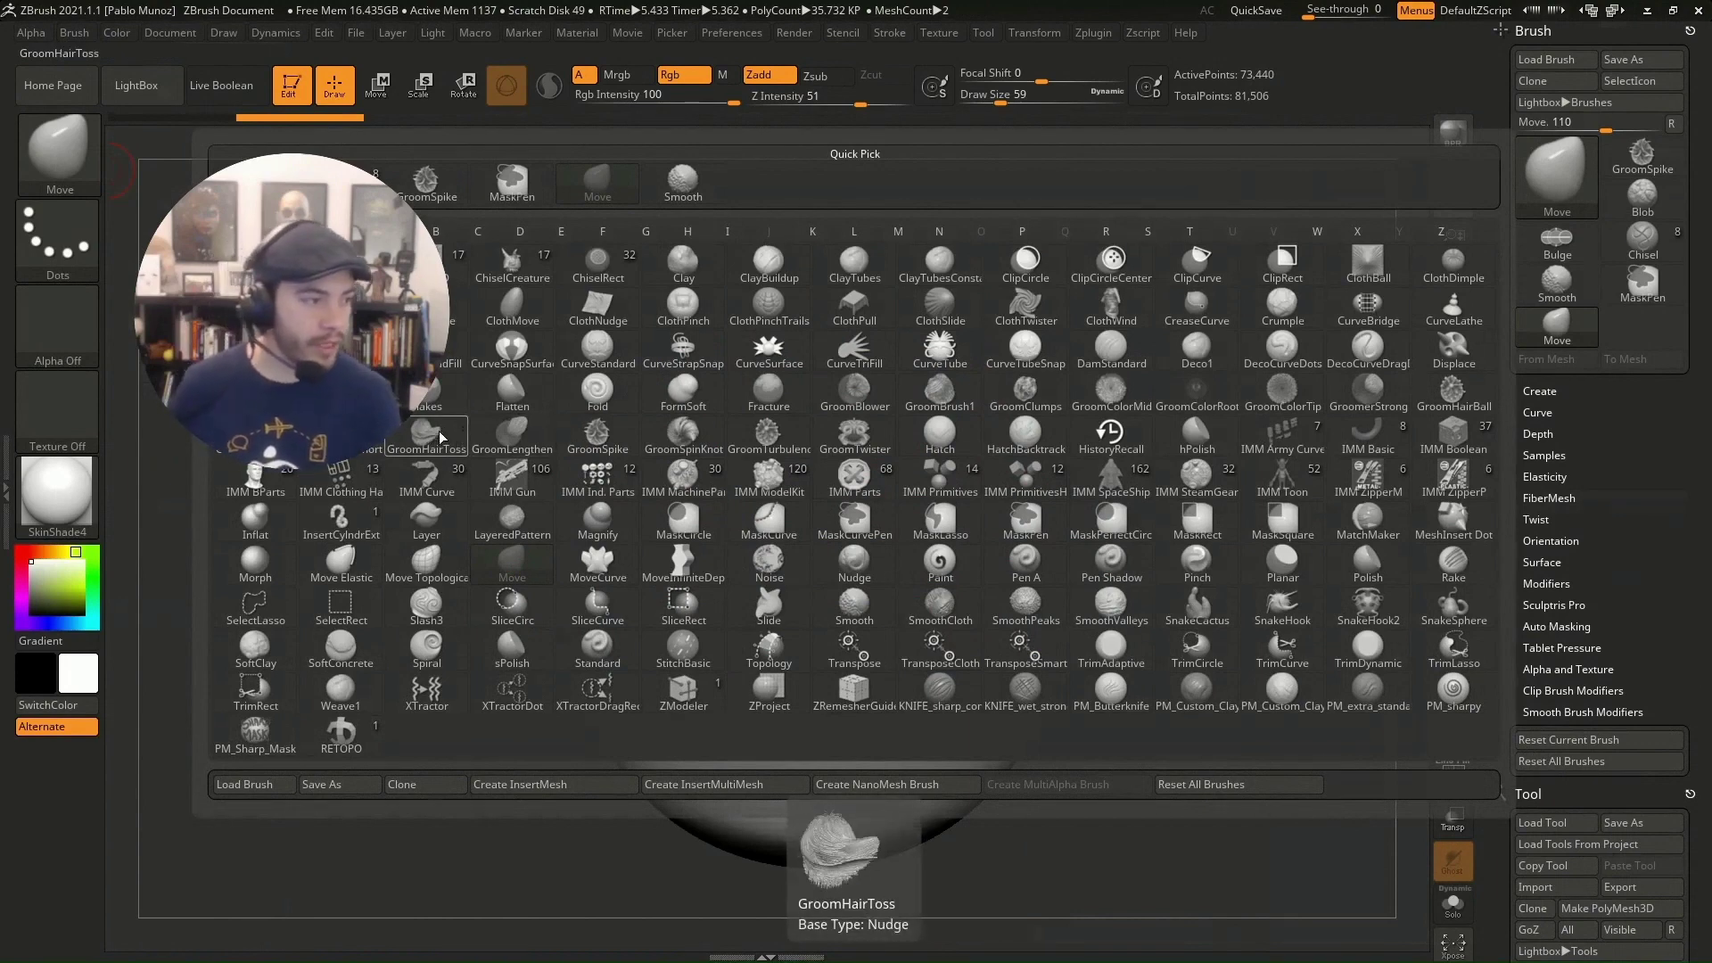
left_click(444, 429)
key("space")
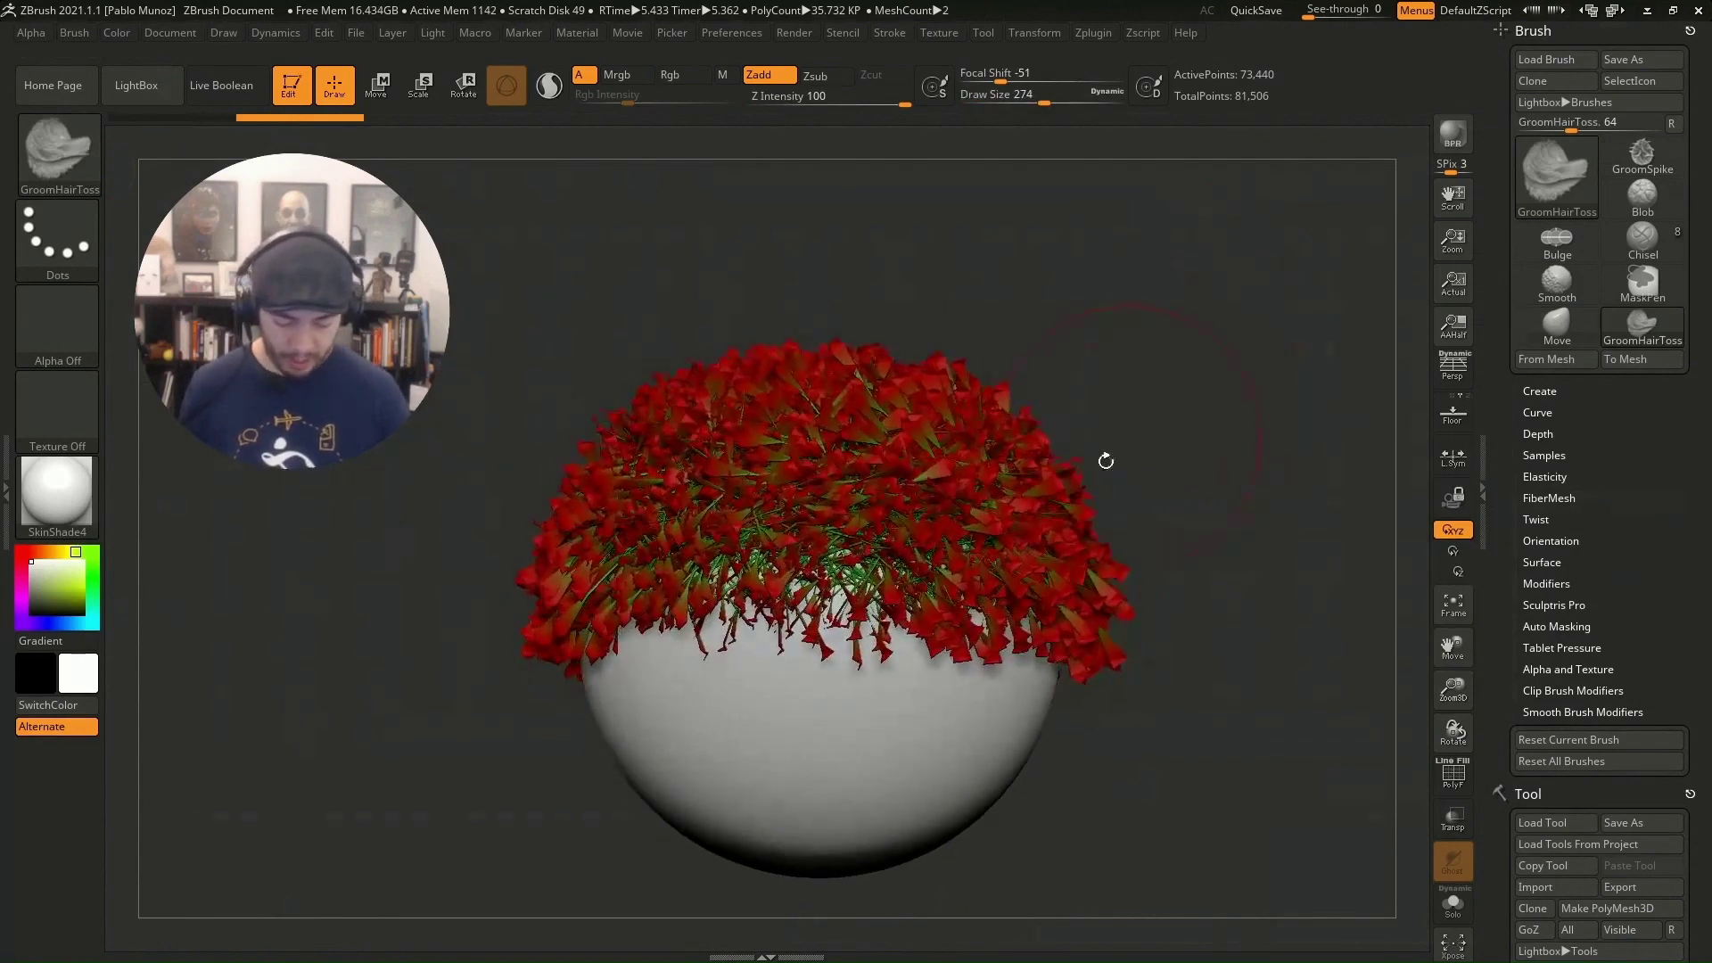
Step: Comb the fibers on several sides of the sphere with GroomHairToss strokes at draw size 274, sweeping them outward, down and up
mouse_move(951, 529)
left_mouse_down()
mouse_move(1138, 496)
mouse_move(1187, 570)
left_mouse_up()
mouse_move(892, 499)
left_mouse_down()
mouse_move(802, 615)
mouse_move(856, 500)
mouse_move(899, 482)
mouse_move(803, 616)
mouse_move(909, 606)
mouse_move(1082, 447)
mouse_move(1099, 627)
left_mouse_up()
right_click_drag(1100, 626, 1074, 570)
left_click_drag(1150, 472, 998, 607)
right_click_drag(1070, 588, 963, 535)
left_click_drag(963, 534, 981, 624)
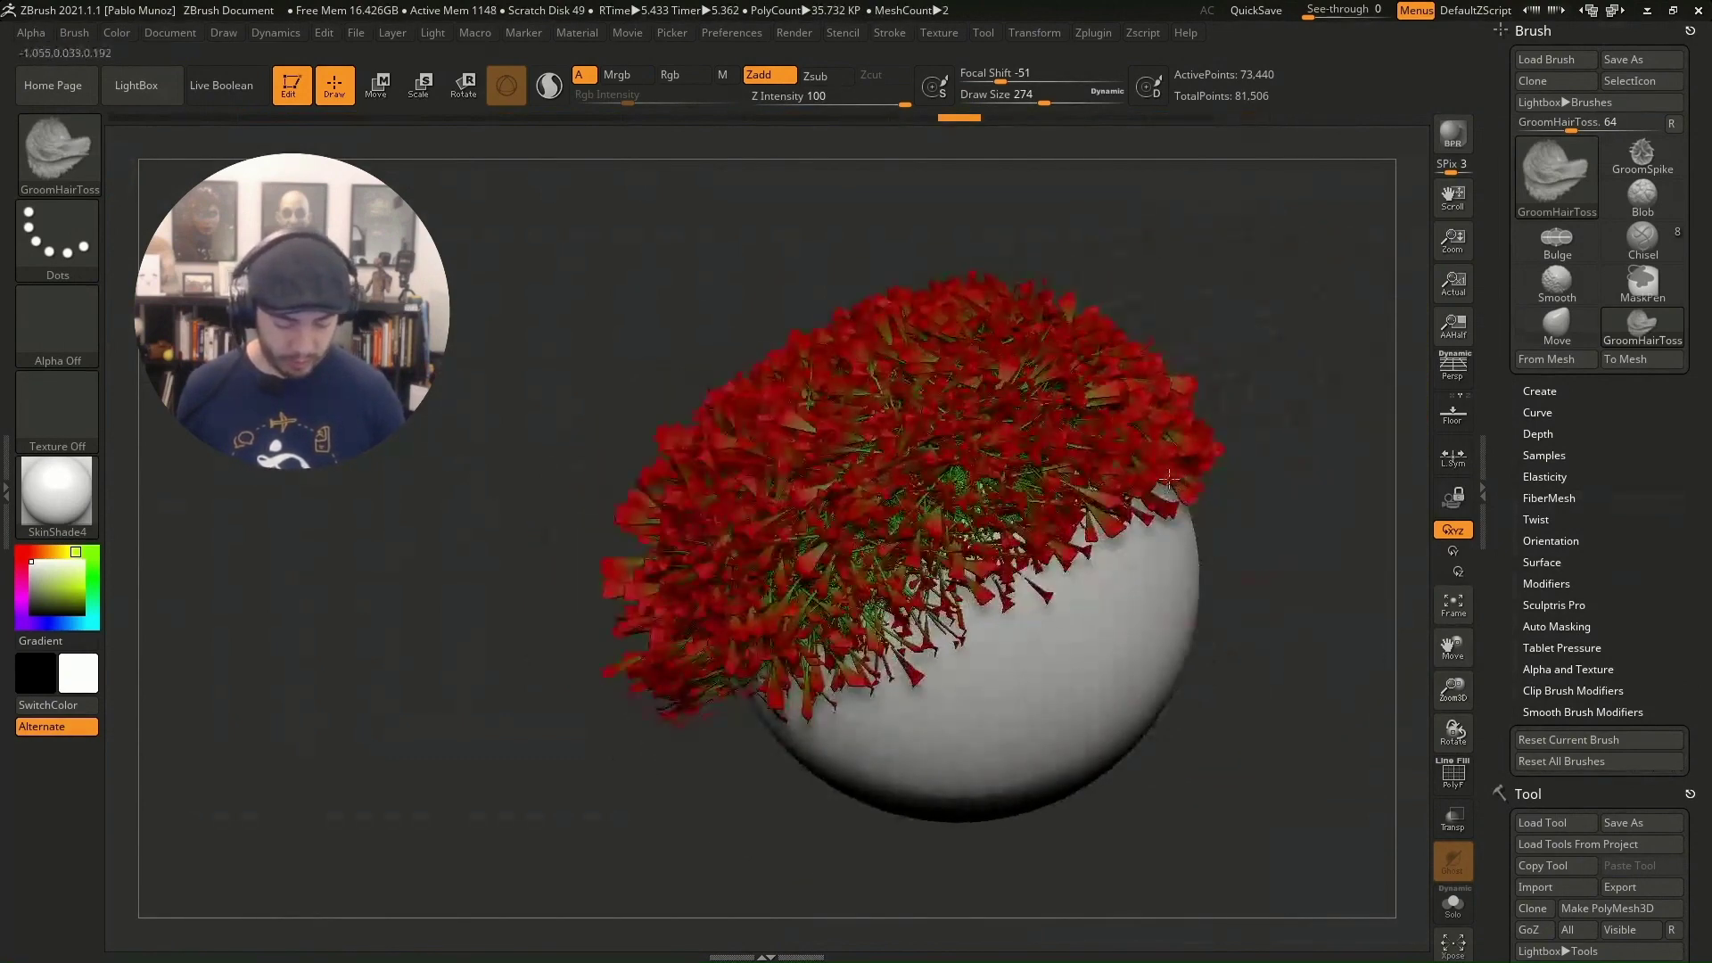
right_click_drag(980, 624, 1005, 547)
mouse_move(1005, 547)
left_mouse_down()
mouse_move(1061, 526)
mouse_move(945, 473)
mouse_move(802, 463)
mouse_move(852, 588)
mouse_move(762, 447)
left_mouse_up()
left_click_drag(874, 401, 705, 428)
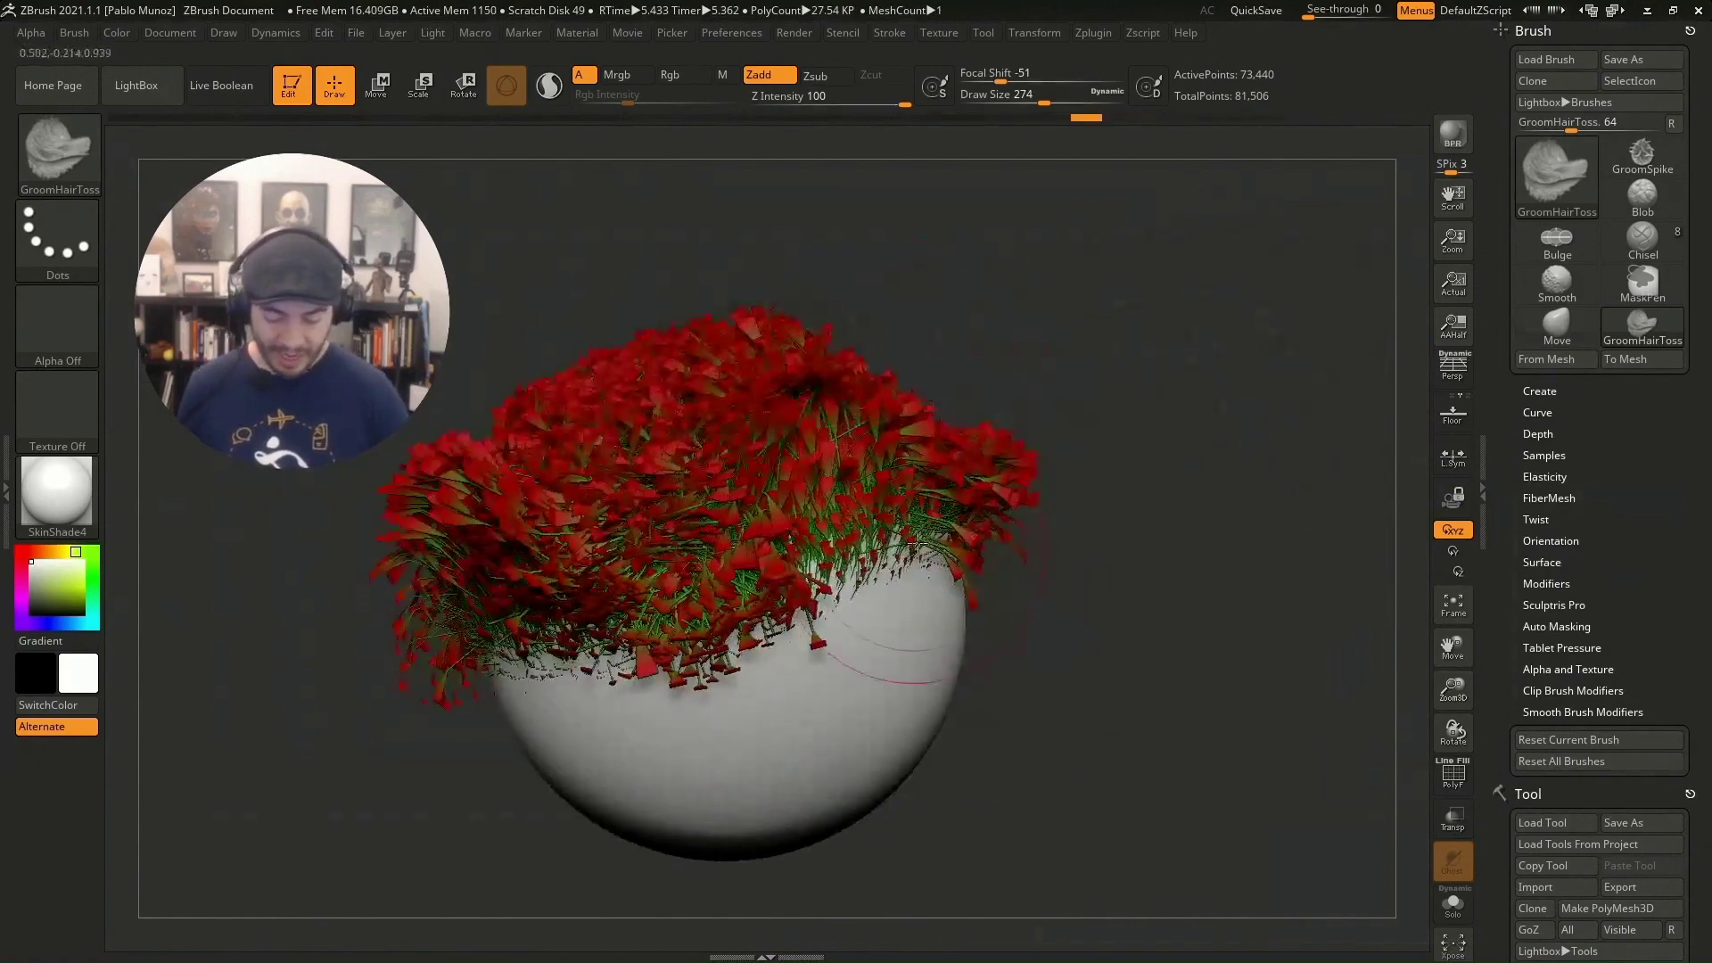
mouse_move(896, 528)
left_mouse_down()
mouse_move(1020, 436)
mouse_move(1007, 472)
mouse_move(1157, 401)
left_mouse_up()
left_click_drag(954, 401, 785, 620)
left_click_drag(901, 411, 731, 660)
mouse_move(874, 446)
left_mouse_down()
mouse_move(787, 538)
mouse_move(769, 606)
left_mouse_up()
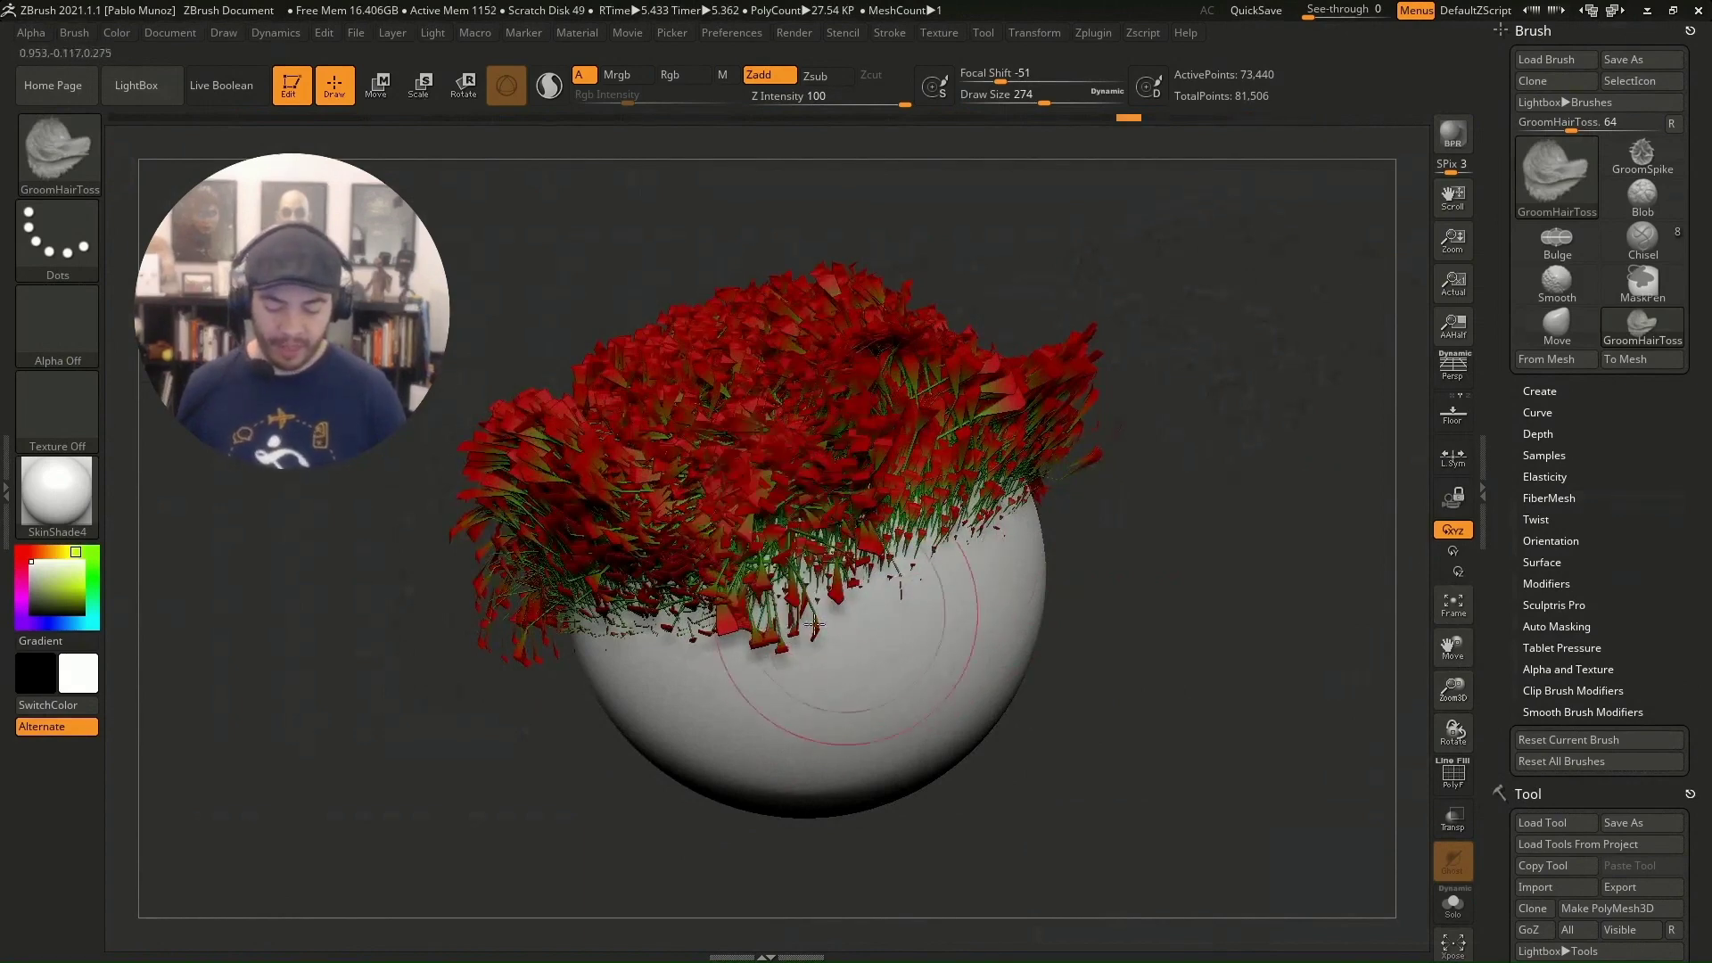
right_click_drag(856, 611, 1016, 452)
mouse_move(950, 526)
left_mouse_down()
mouse_move(1016, 428)
mouse_move(980, 446)
left_mouse_up()
left_click_drag(892, 499, 990, 419)
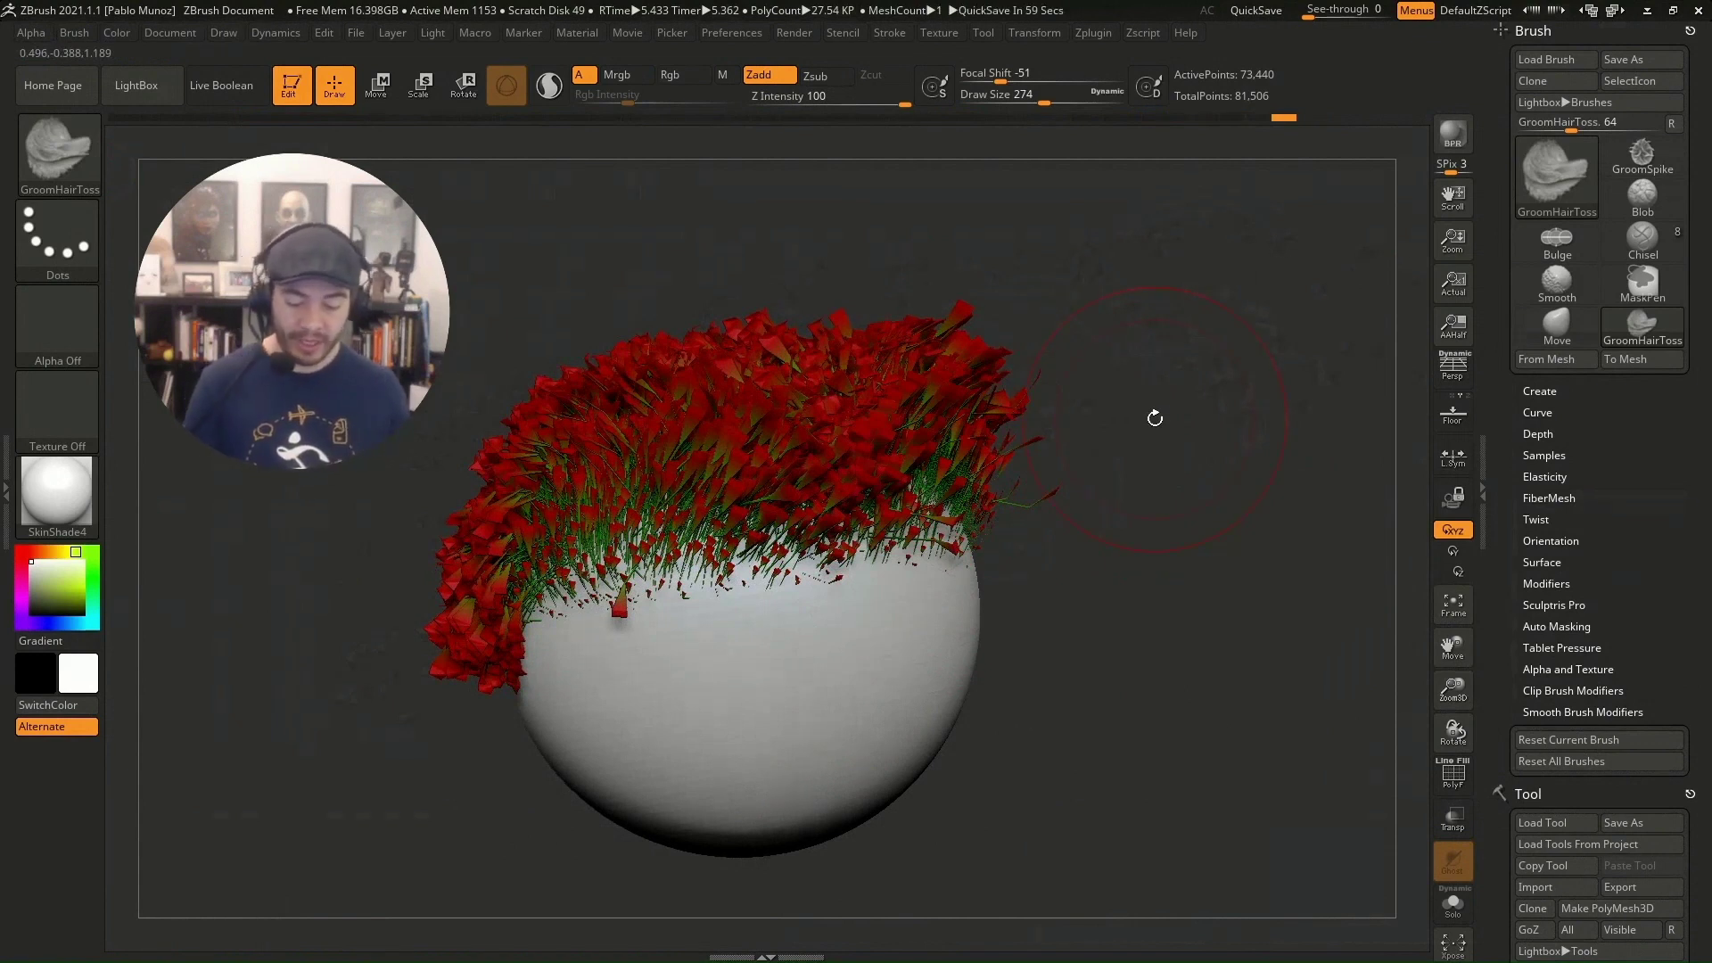
mouse_move(901, 535)
left_mouse_down()
mouse_move(847, 401)
mouse_move(861, 393)
left_mouse_up()
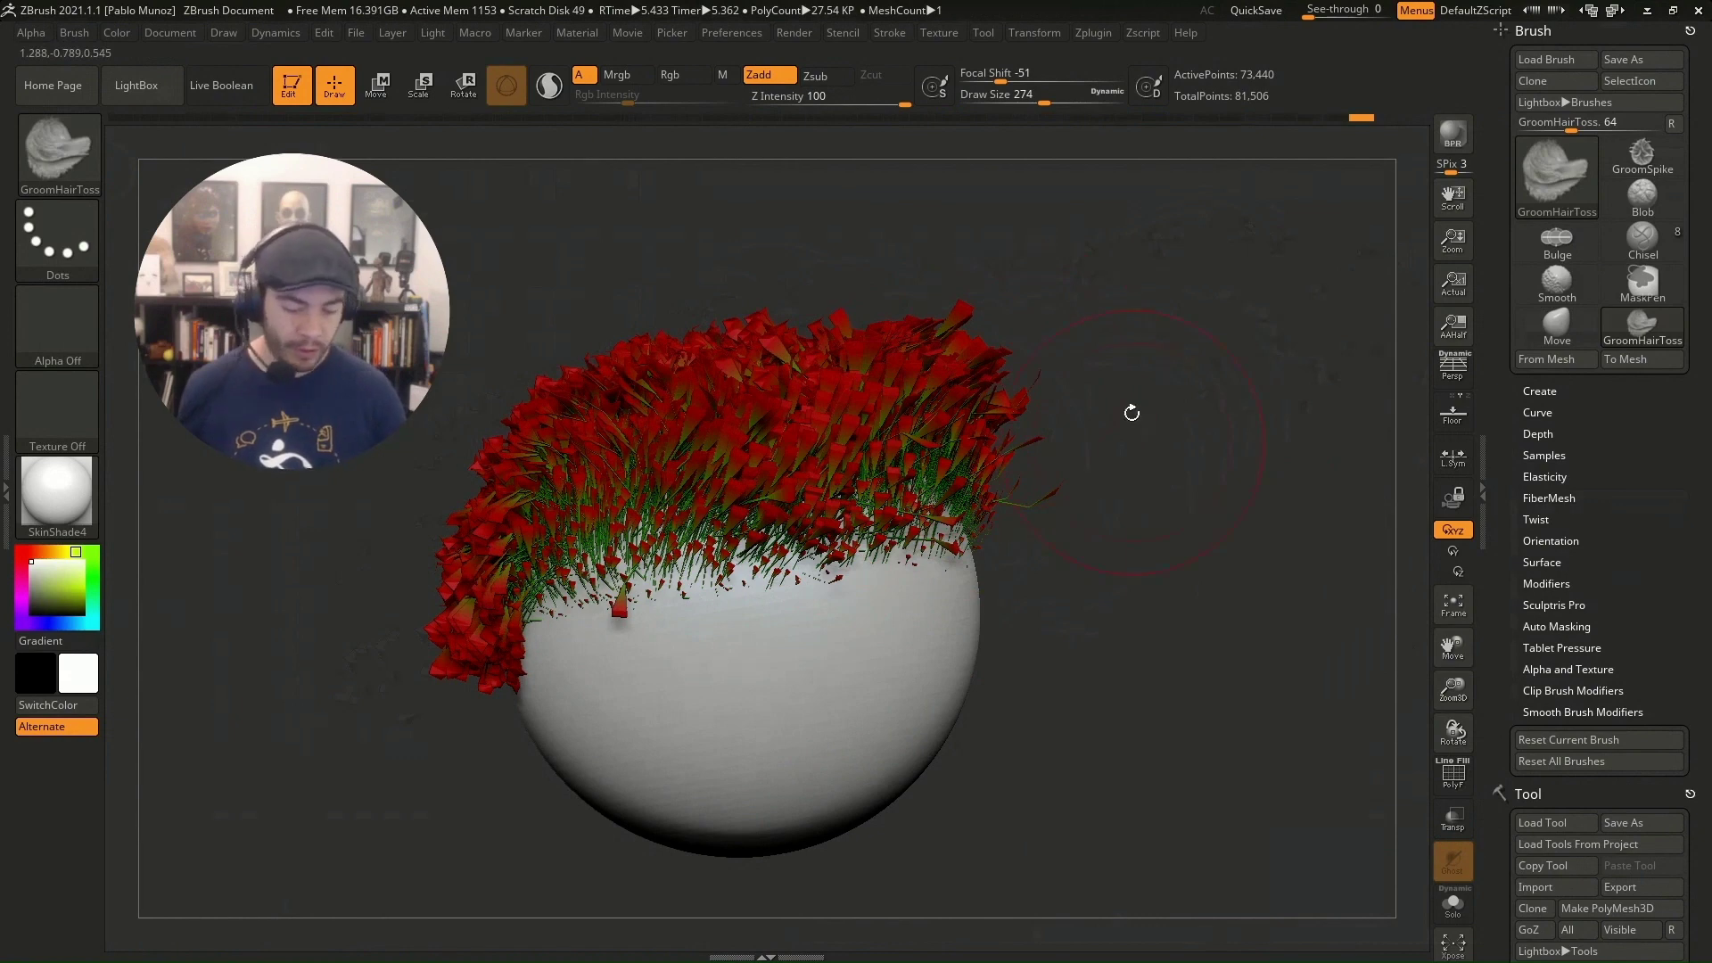
Step: Switch to the creature fibermesh grooming tool, set the draw size to 94, and view the creature from the front
left_click_drag(1131, 413, 925, 619)
left_click_drag(1609, 513, 1614, 302)
left_click(1556, 393)
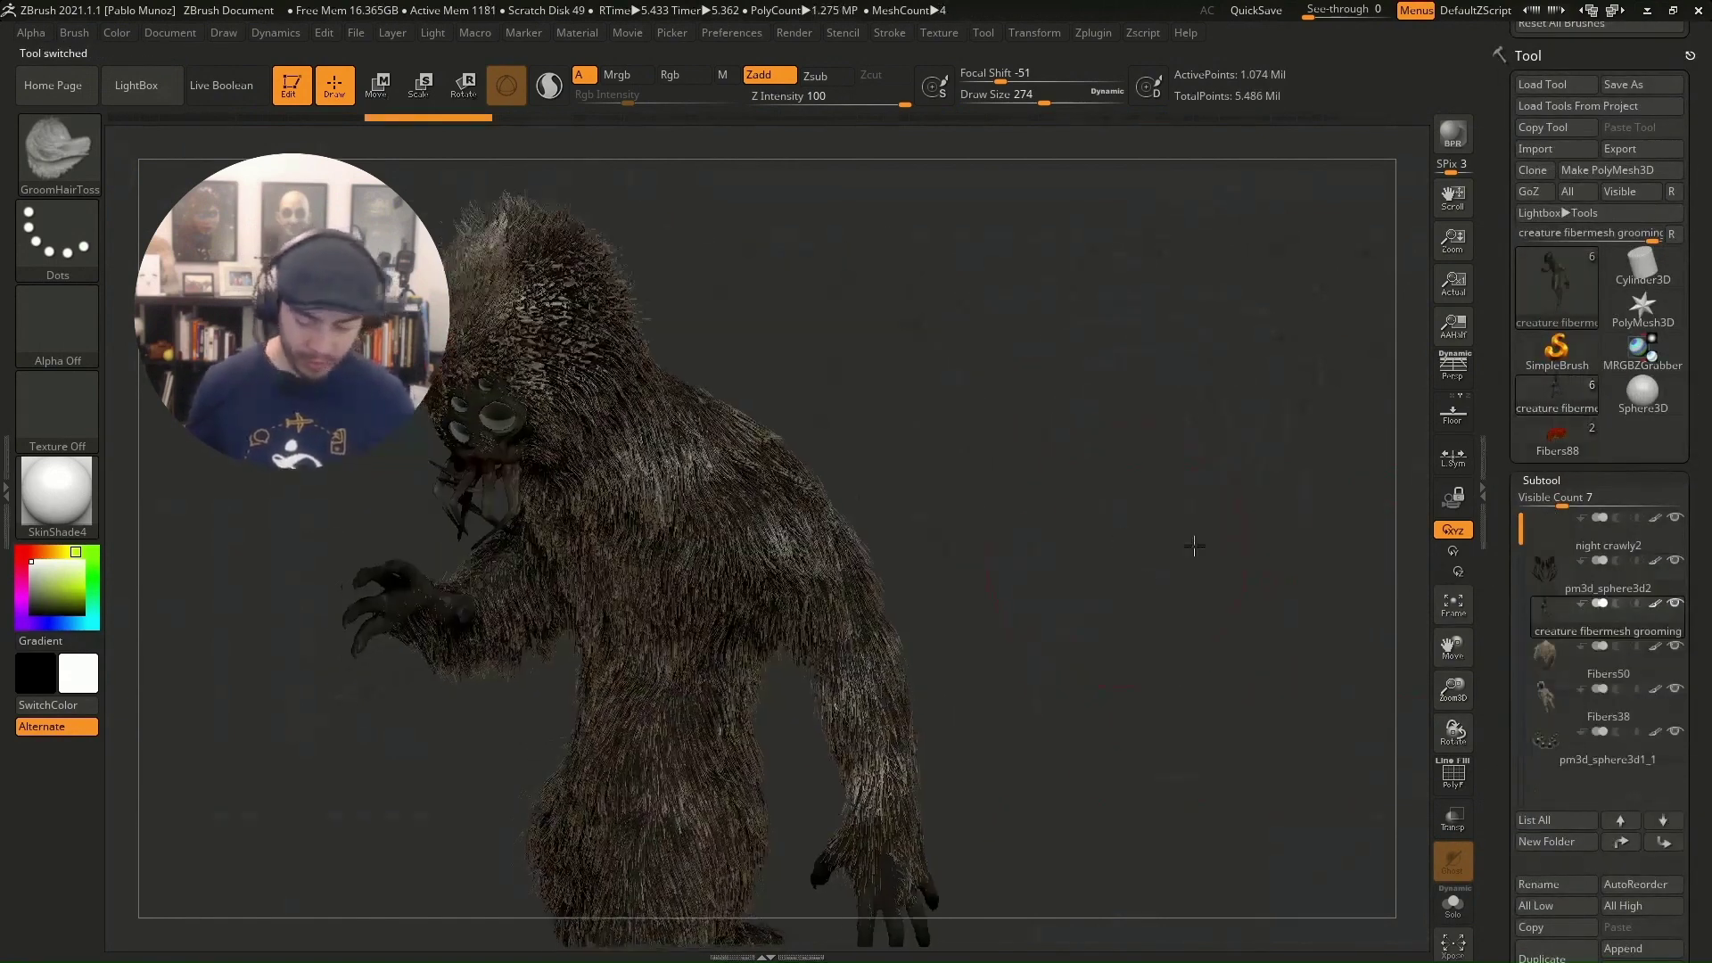
mouse_move(1194, 546)
left_mouse_down()
mouse_move(963, 499)
mouse_move(1047, 470)
mouse_move(1139, 370)
mouse_move(1112, 375)
mouse_move(1119, 396)
left_mouse_up()
key("space")
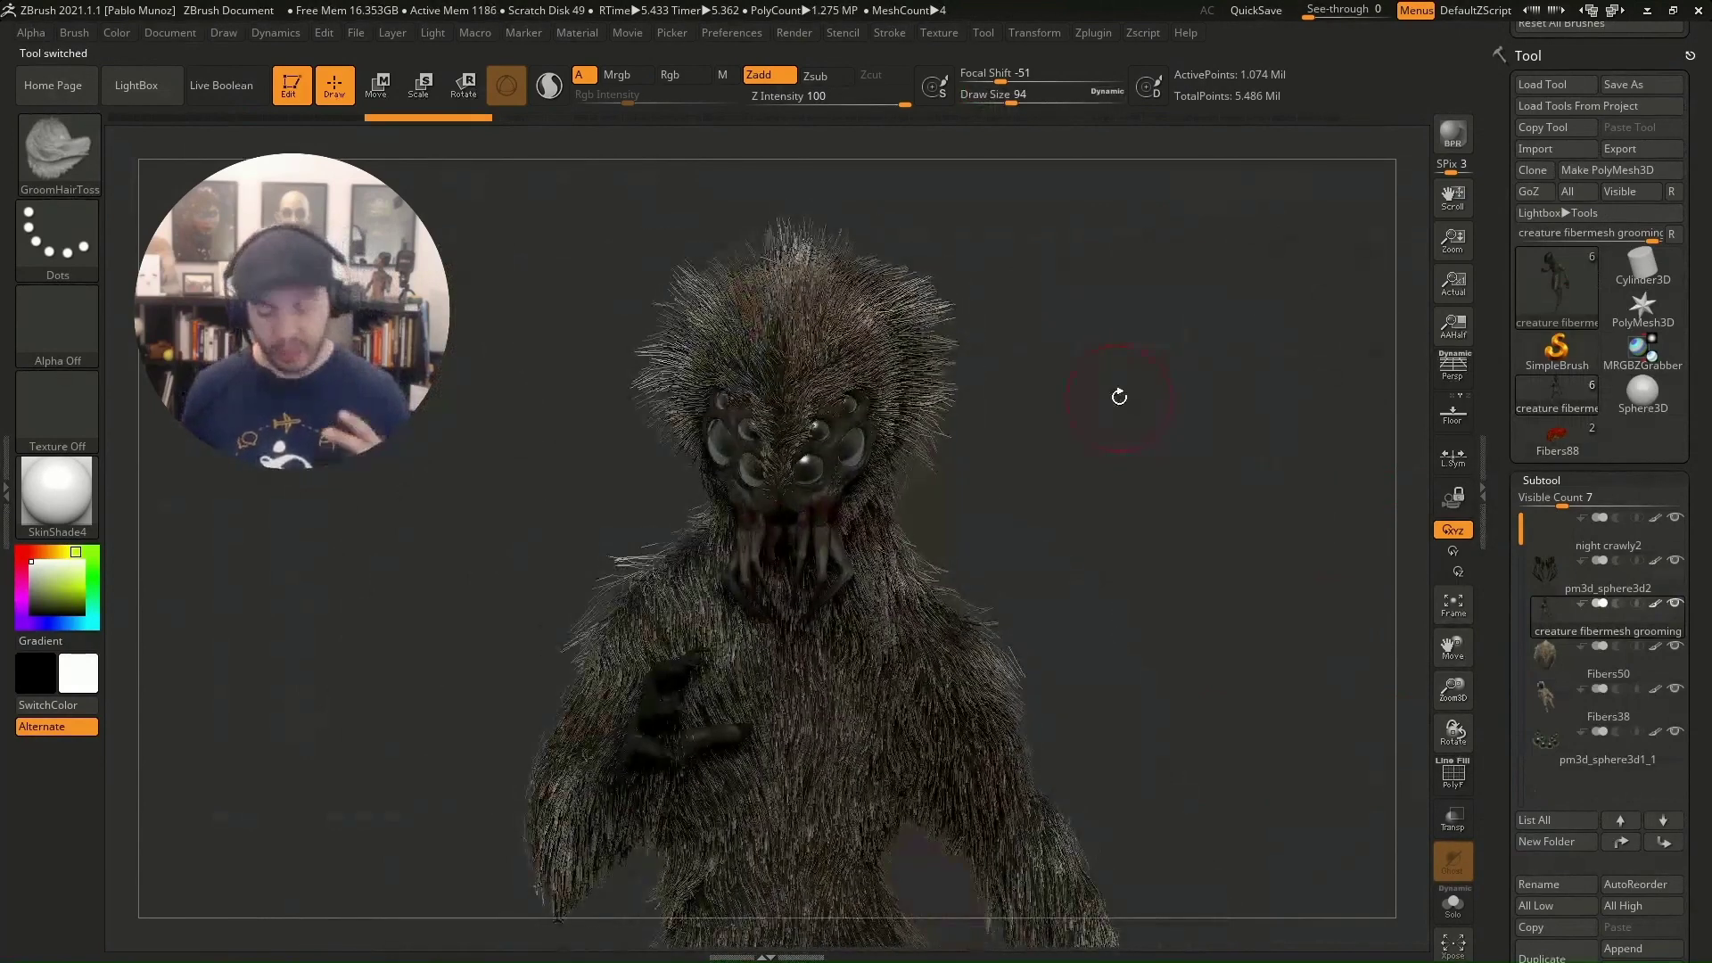
left_click_drag(1150, 488, 1157, 565)
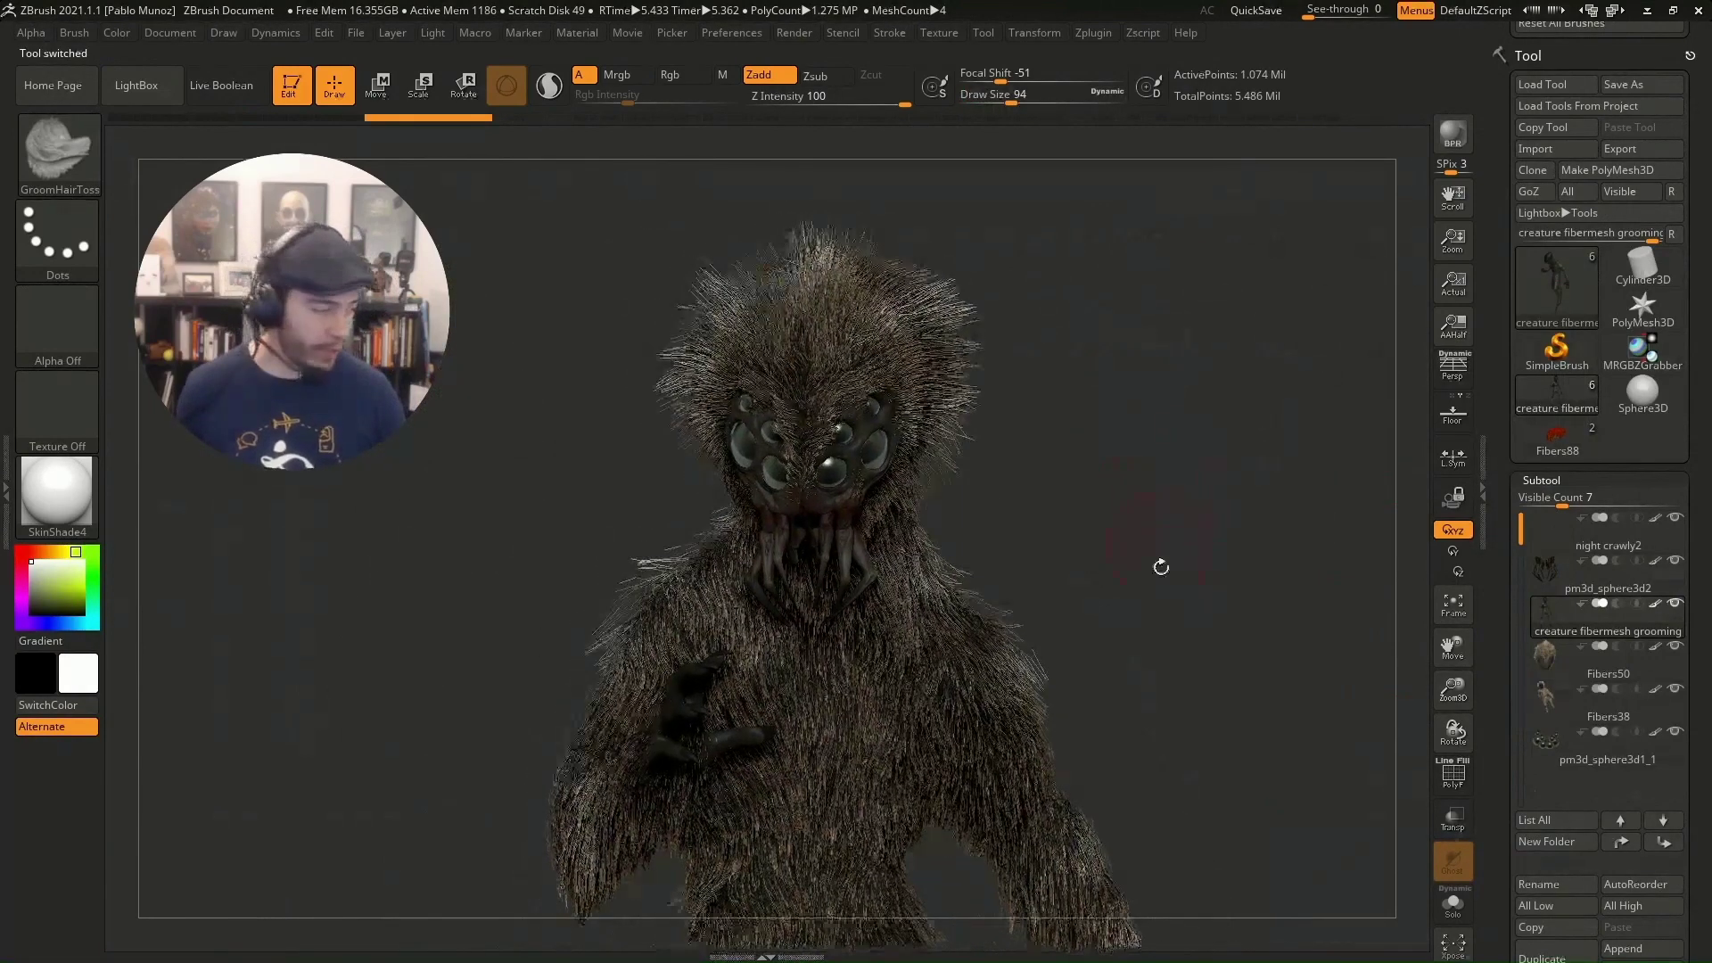
Step: Hide the Fibers50 and Fibers38 subtools and turn off the polypaint display so the creature's body shows its plain material
scroll(1647, 501, "down", 3)
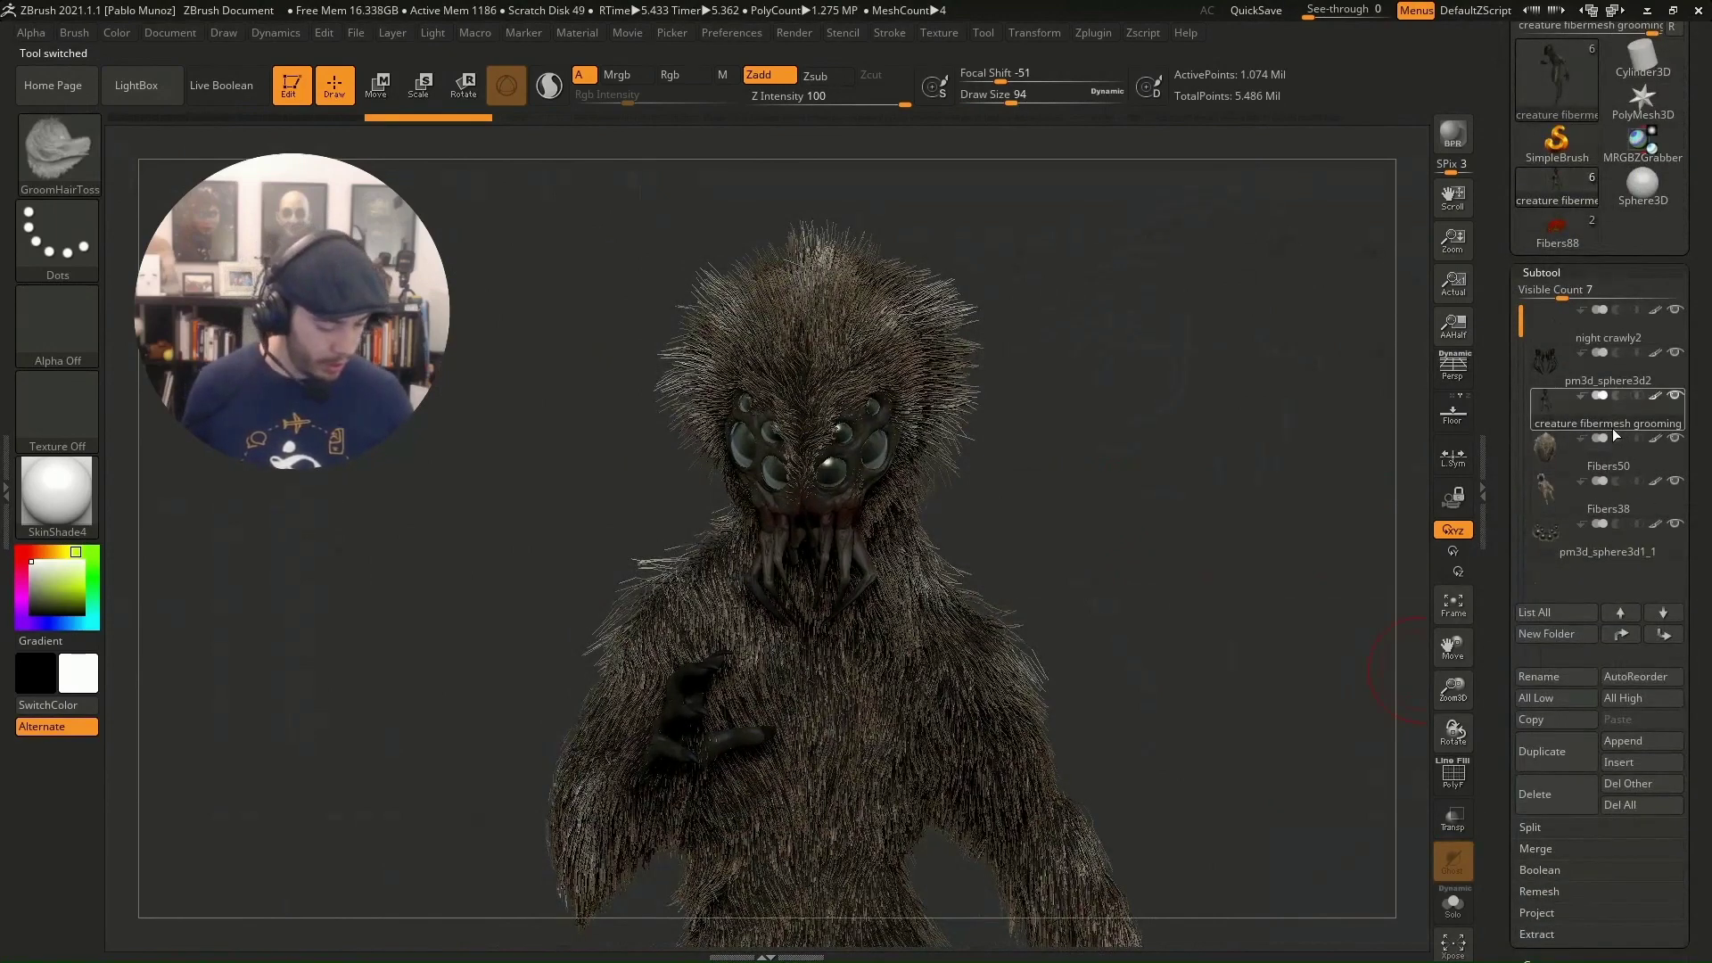
left_click(1666, 450)
left_click(1675, 437)
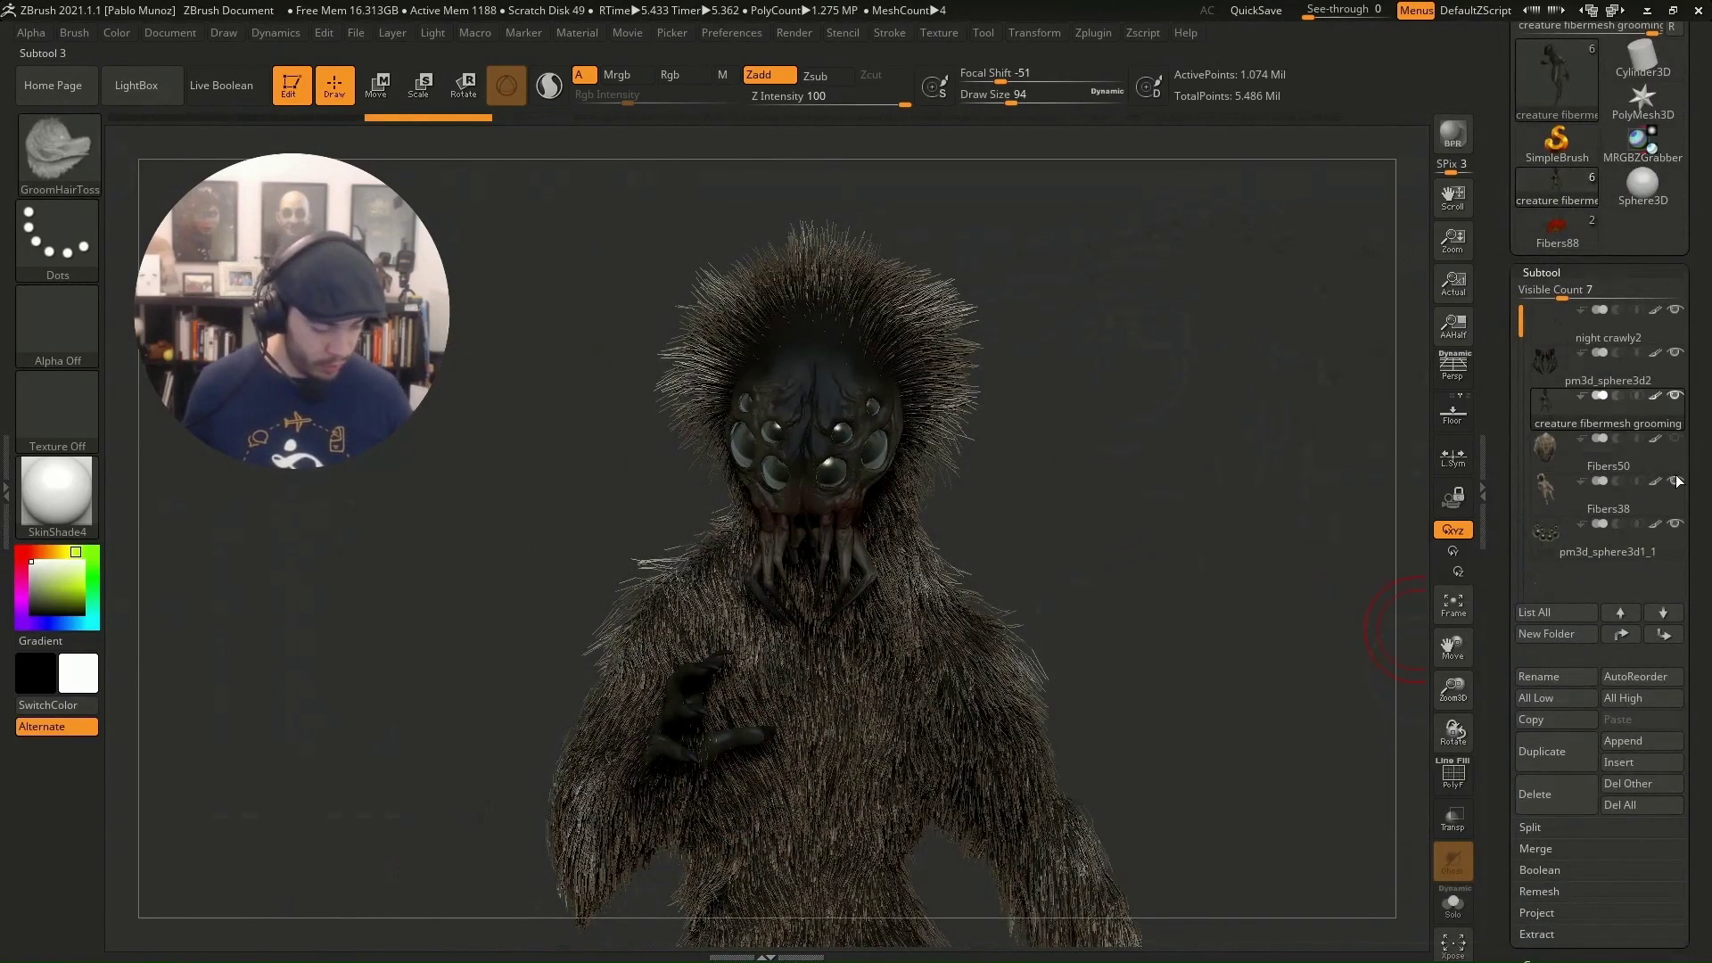
left_click(1674, 481)
left_click_drag(1202, 607, 1124, 504)
left_click(1663, 398)
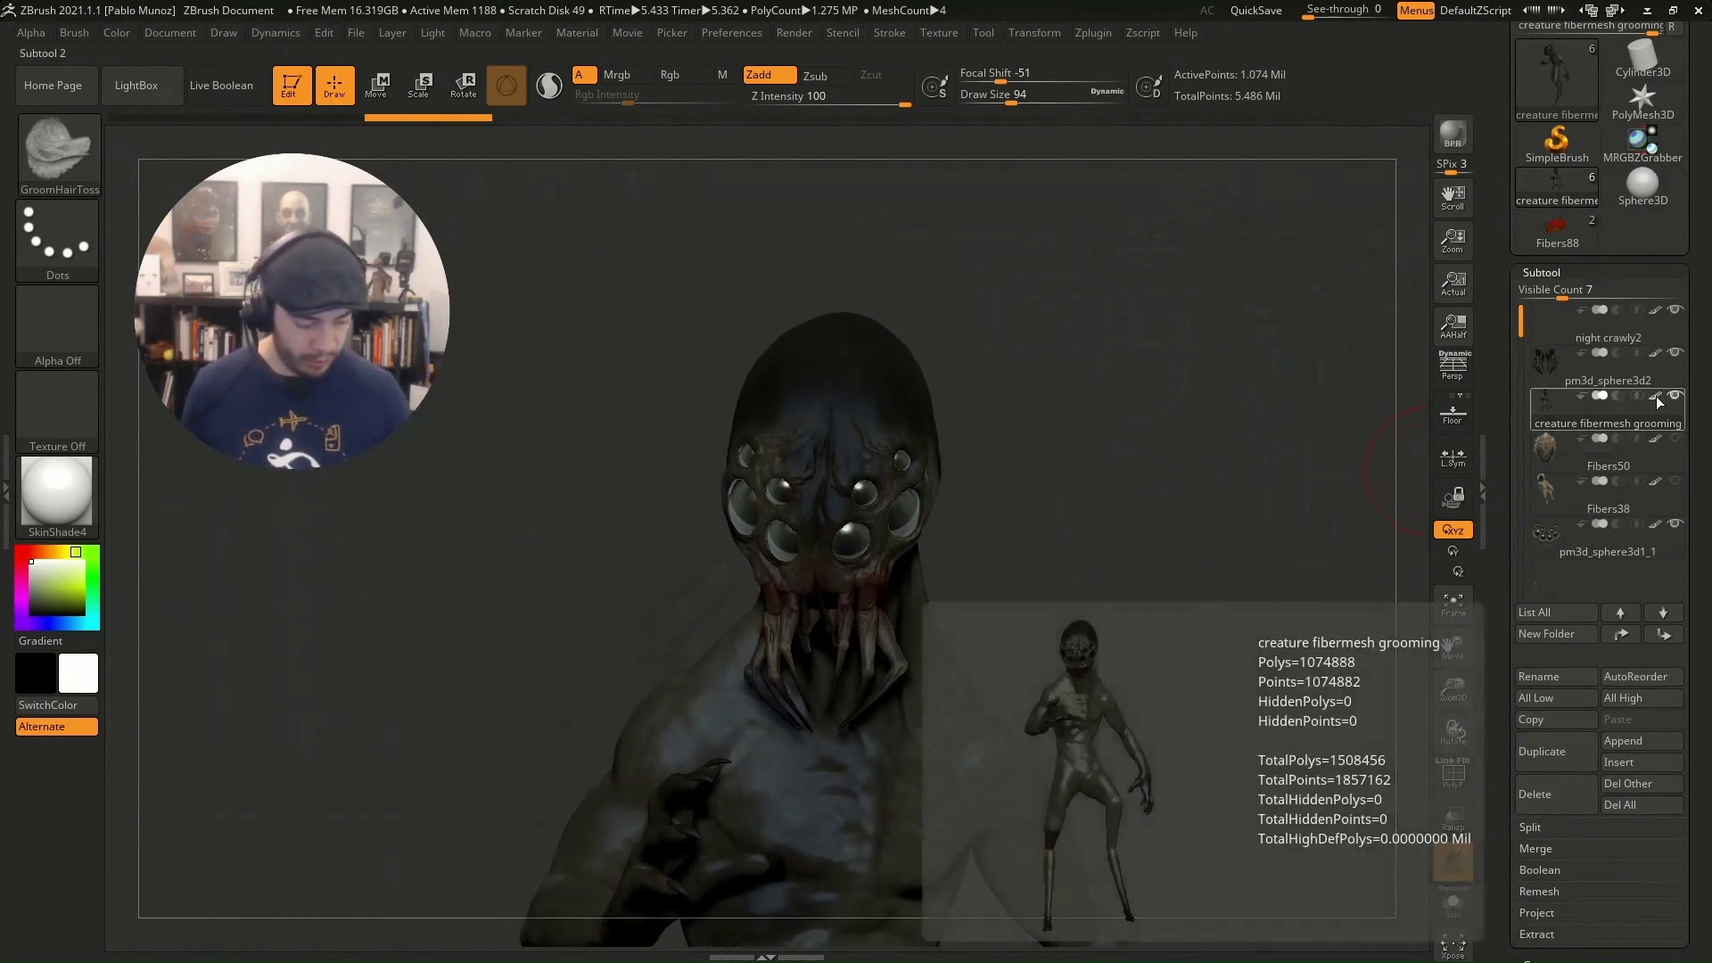
left_click_drag(1112, 510, 1158, 485)
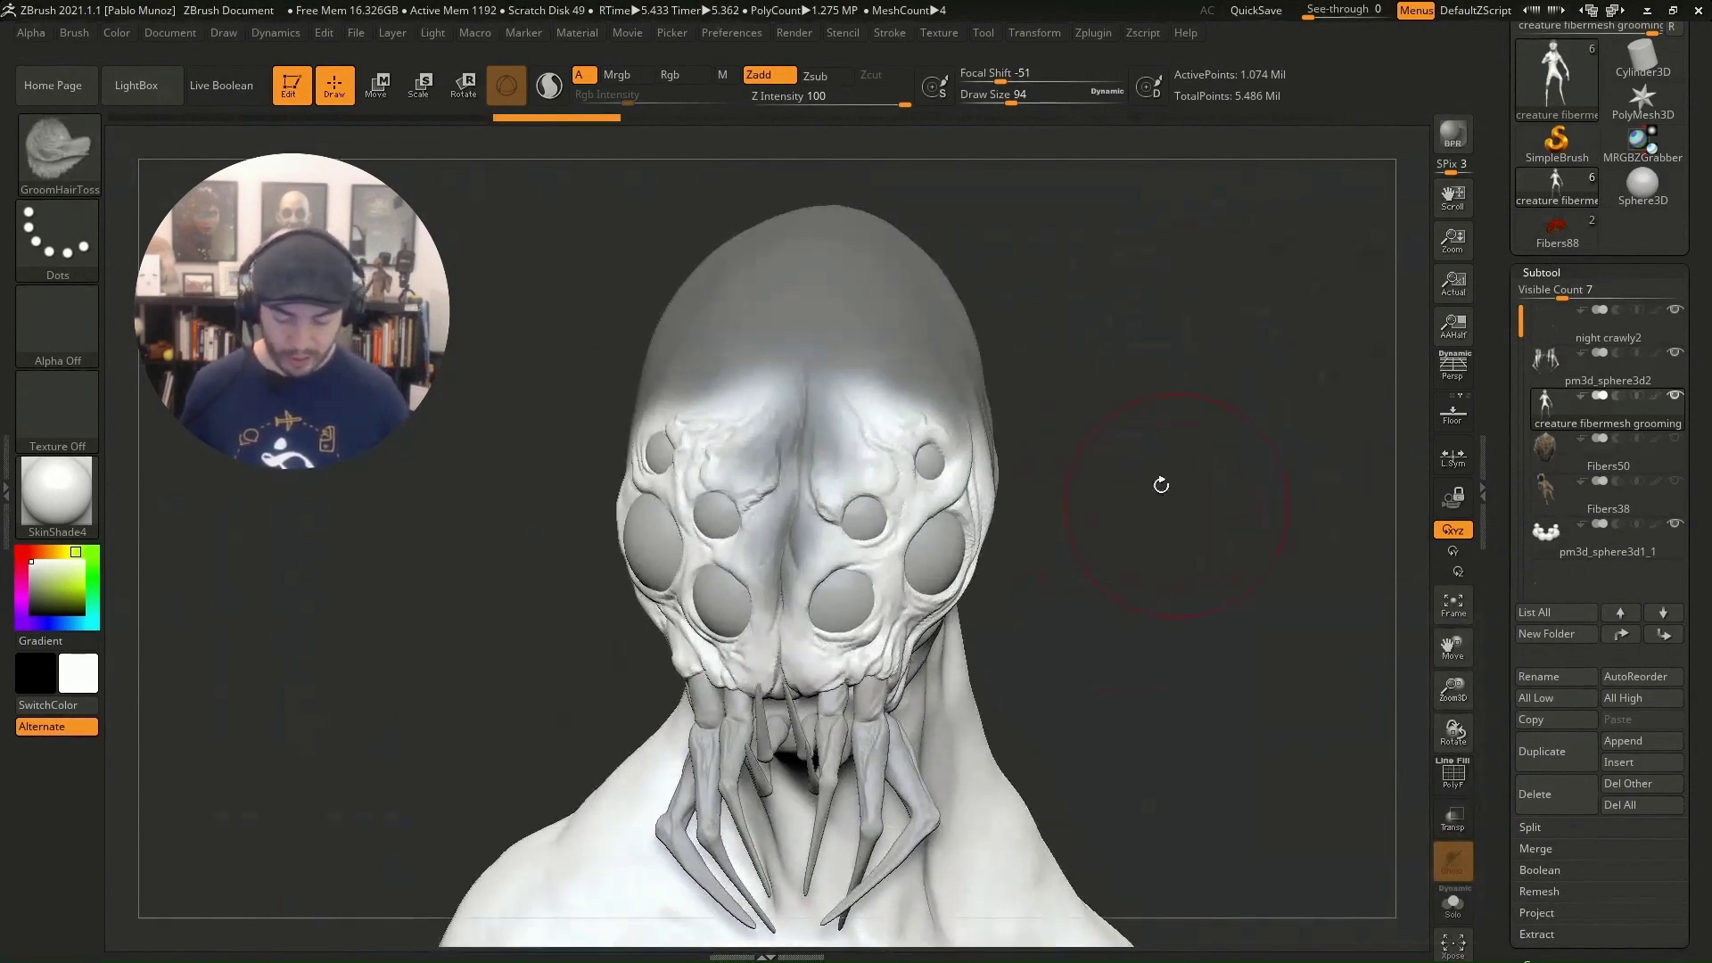
Step: Set the draw size to 51 and turn on the FiberMesh preview for the creature's masked head
key("space")
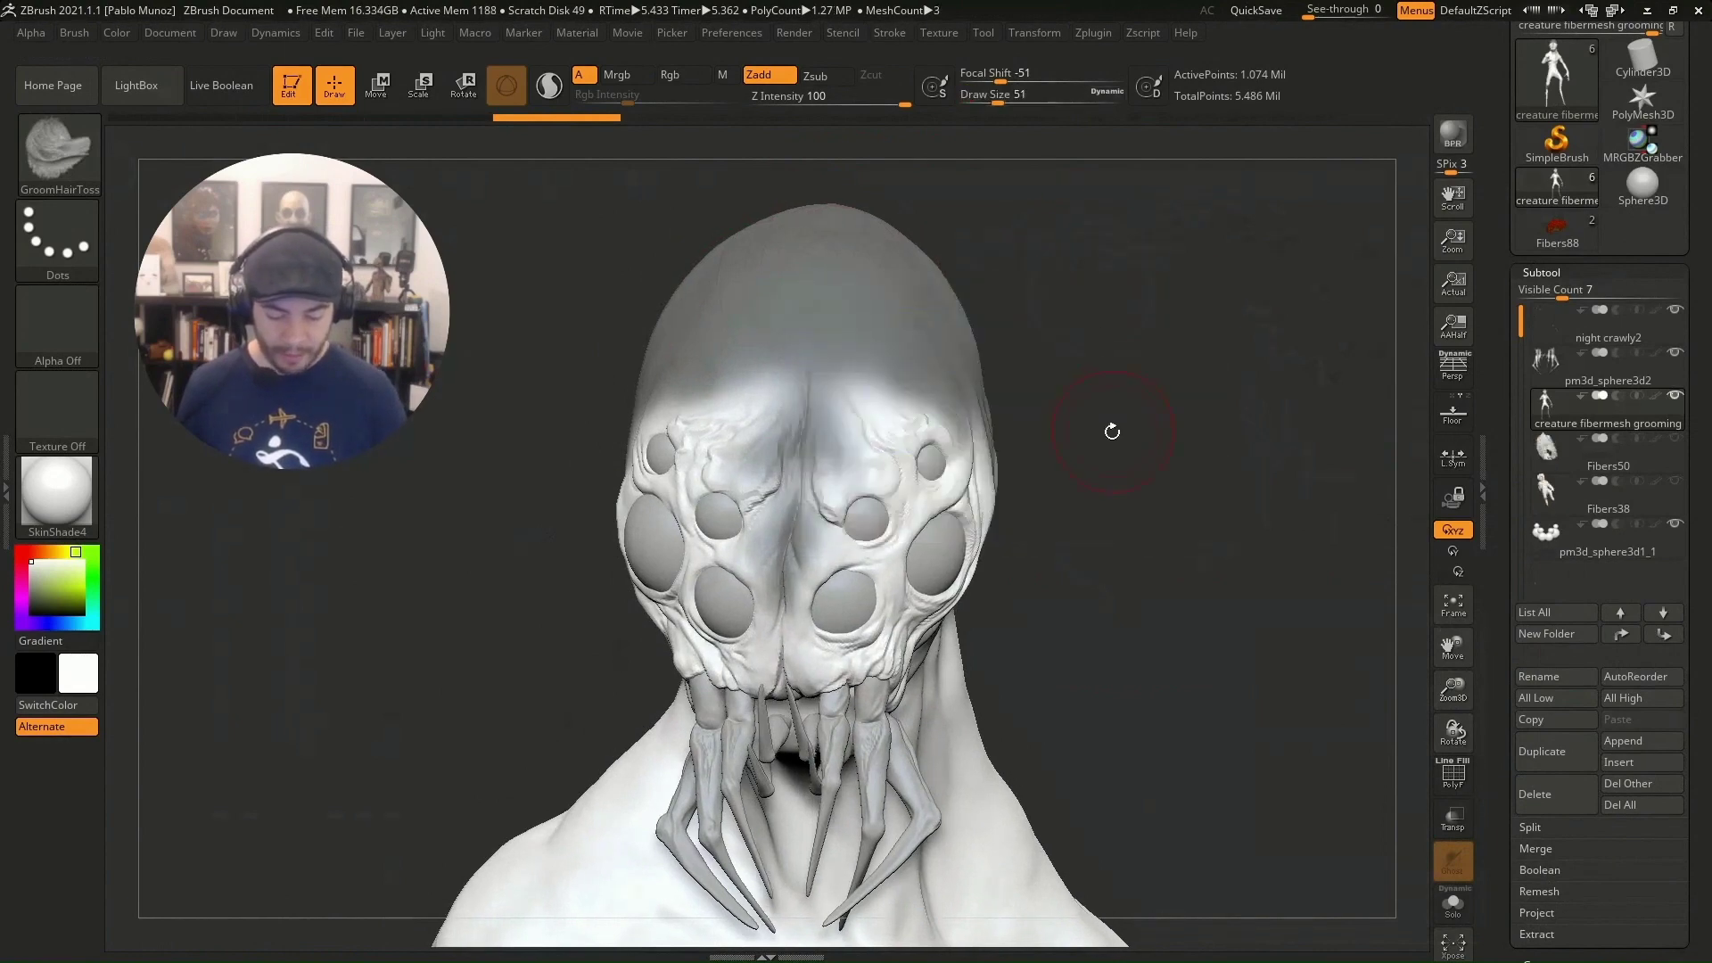
left_click_drag(1112, 428, 875, 478)
scroll(1552, 410, "down", 8)
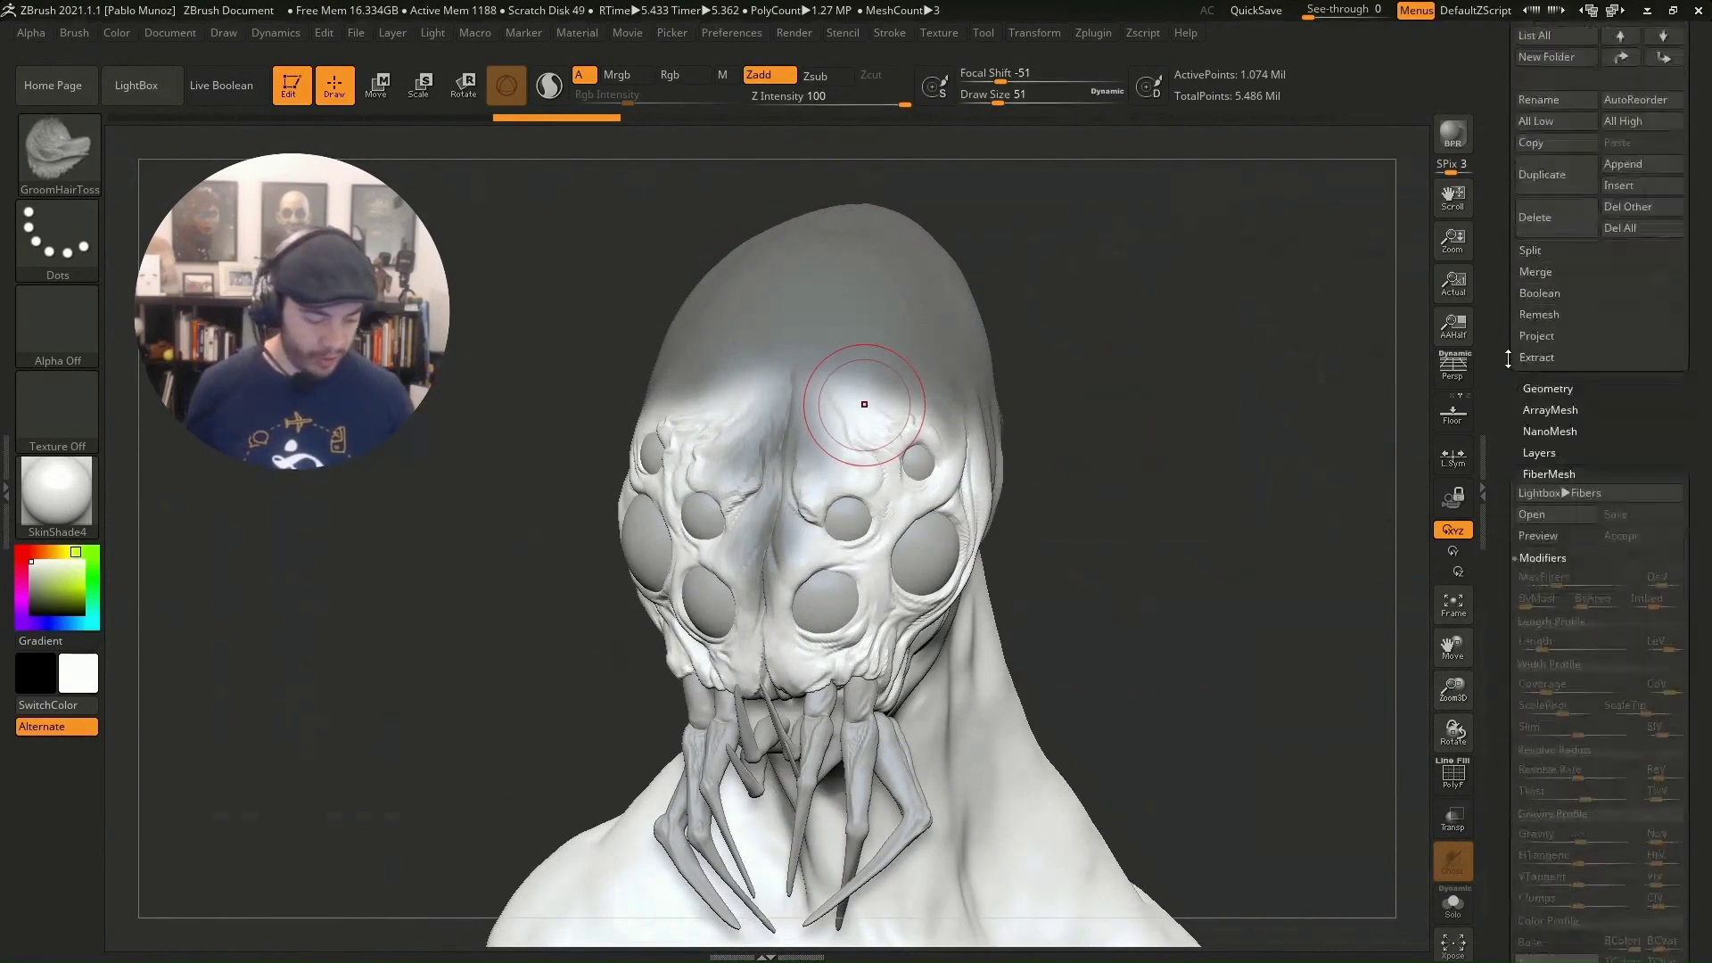
left_click_drag(1159, 464, 1003, 440)
mouse_move(1157, 435)
left_mouse_down()
mouse_move(1204, 440)
mouse_move(1086, 492)
mouse_move(1174, 448)
left_mouse_up()
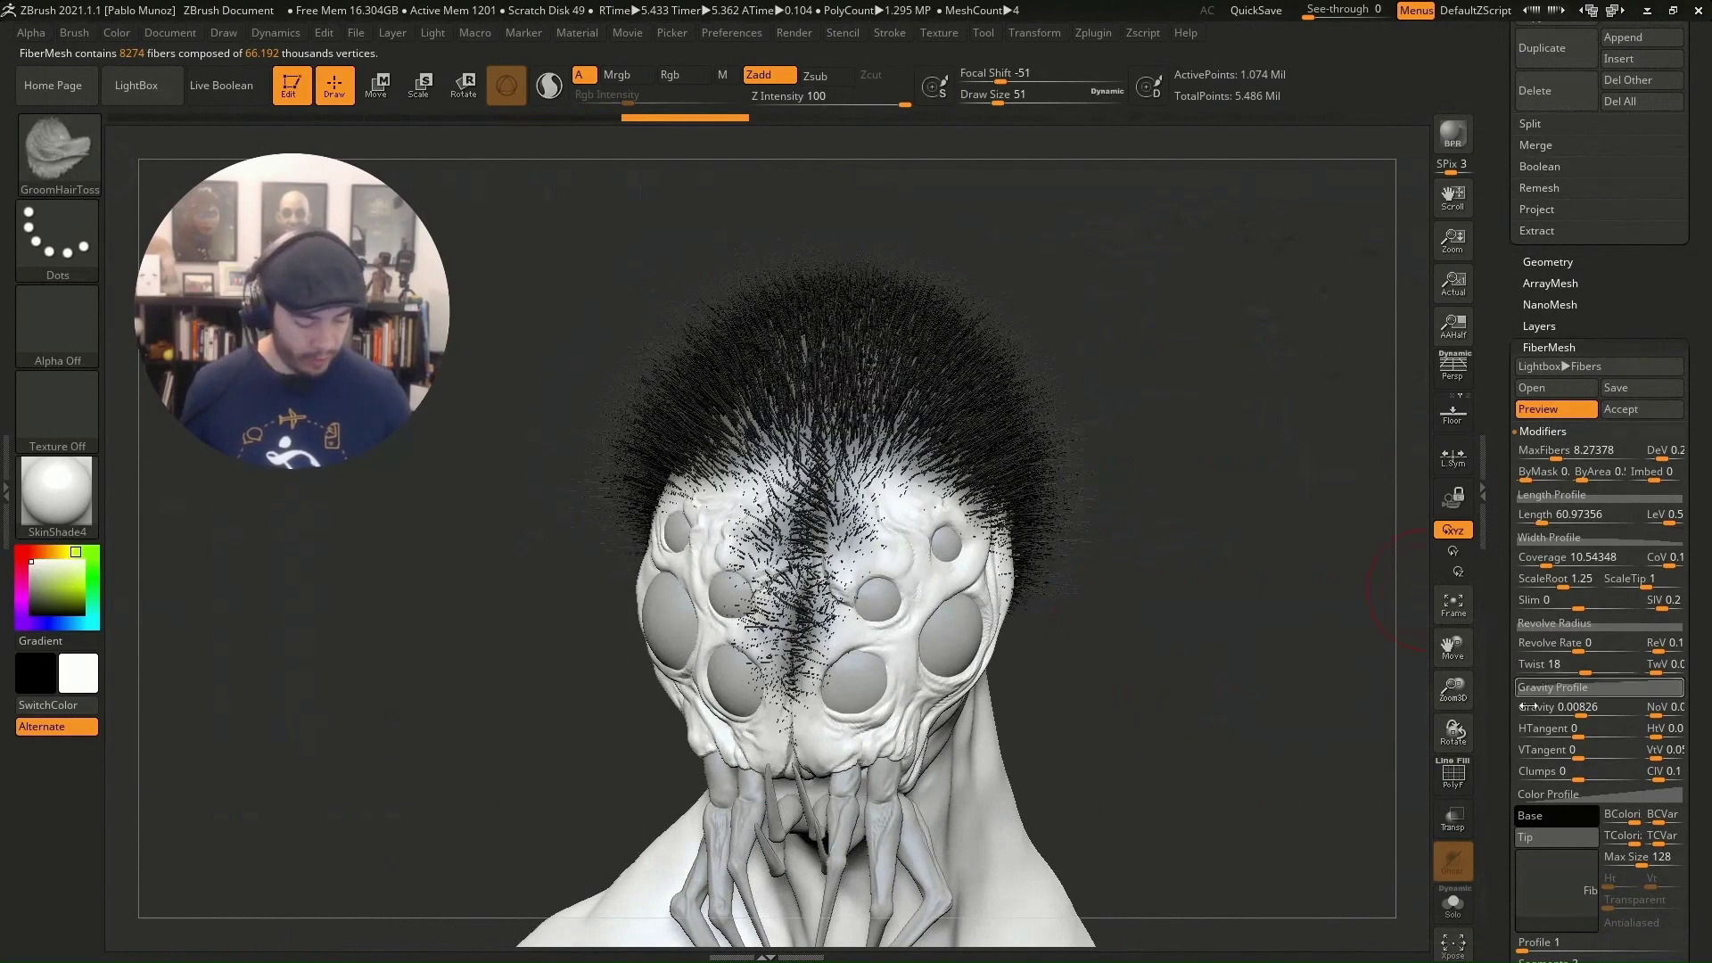
Step: Set both the Base and Tip fiber colors of the head's FiberMesh preview to white
left_click_drag(1548, 813, 1548, 532)
left_click(1547, 532)
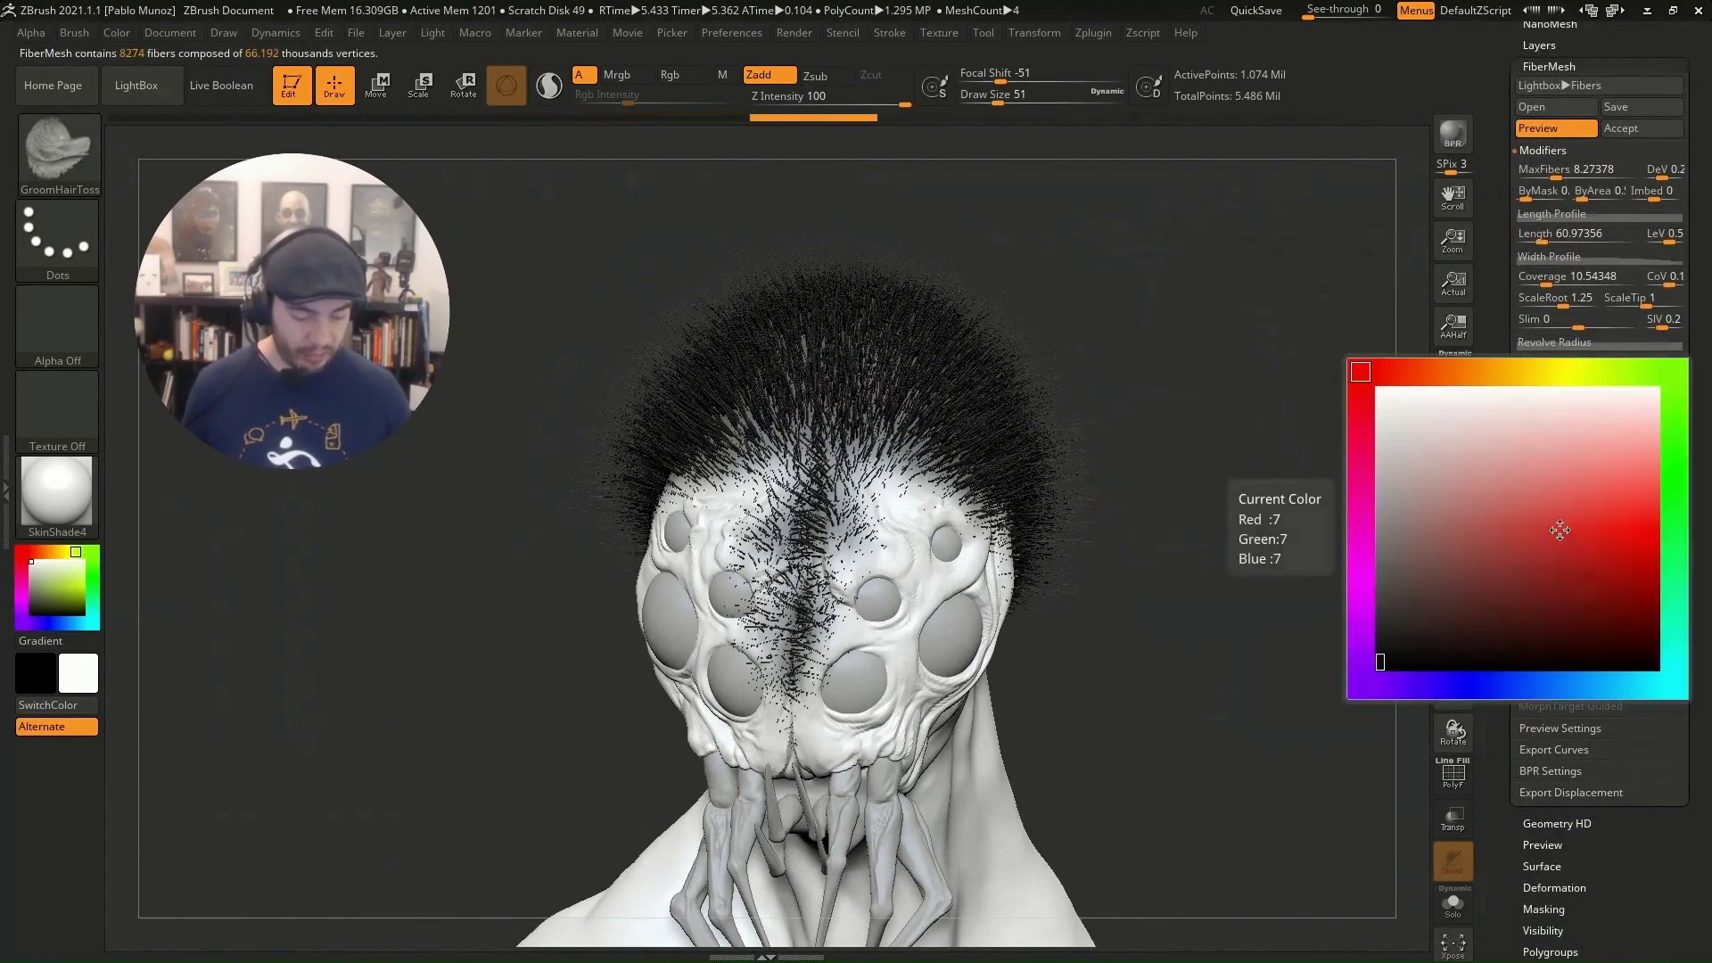
left_click(1405, 406)
left_click(1547, 561)
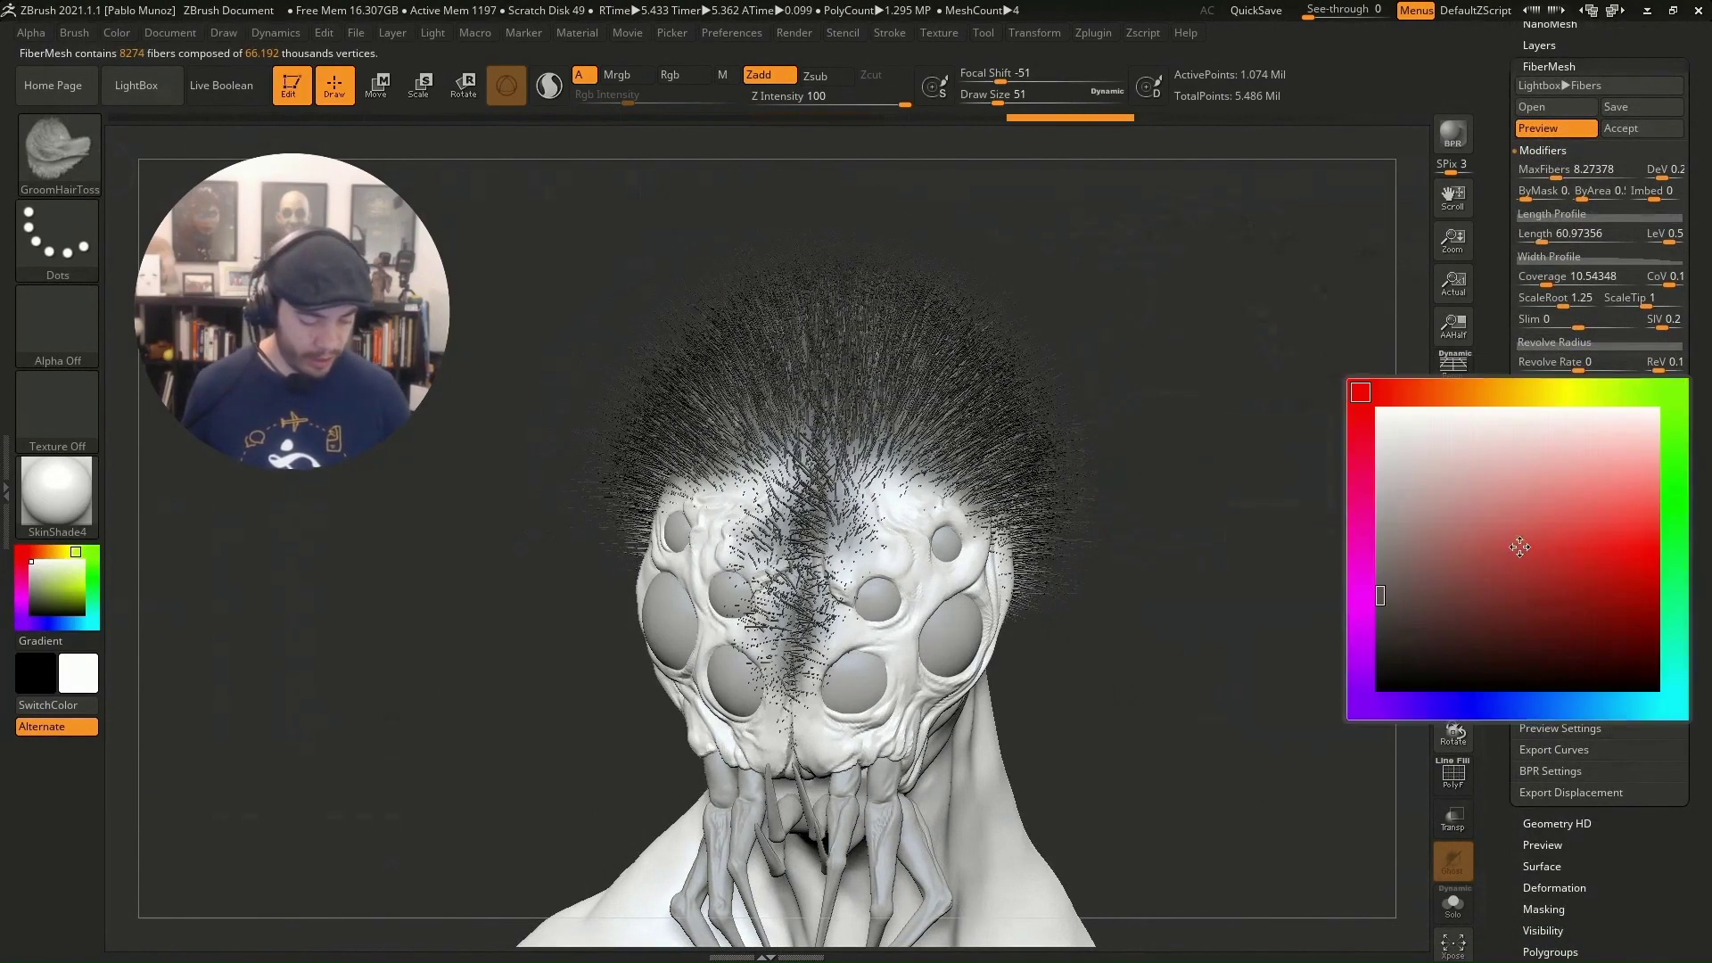
left_click(1379, 407)
left_click_drag(1211, 442, 1033, 447)
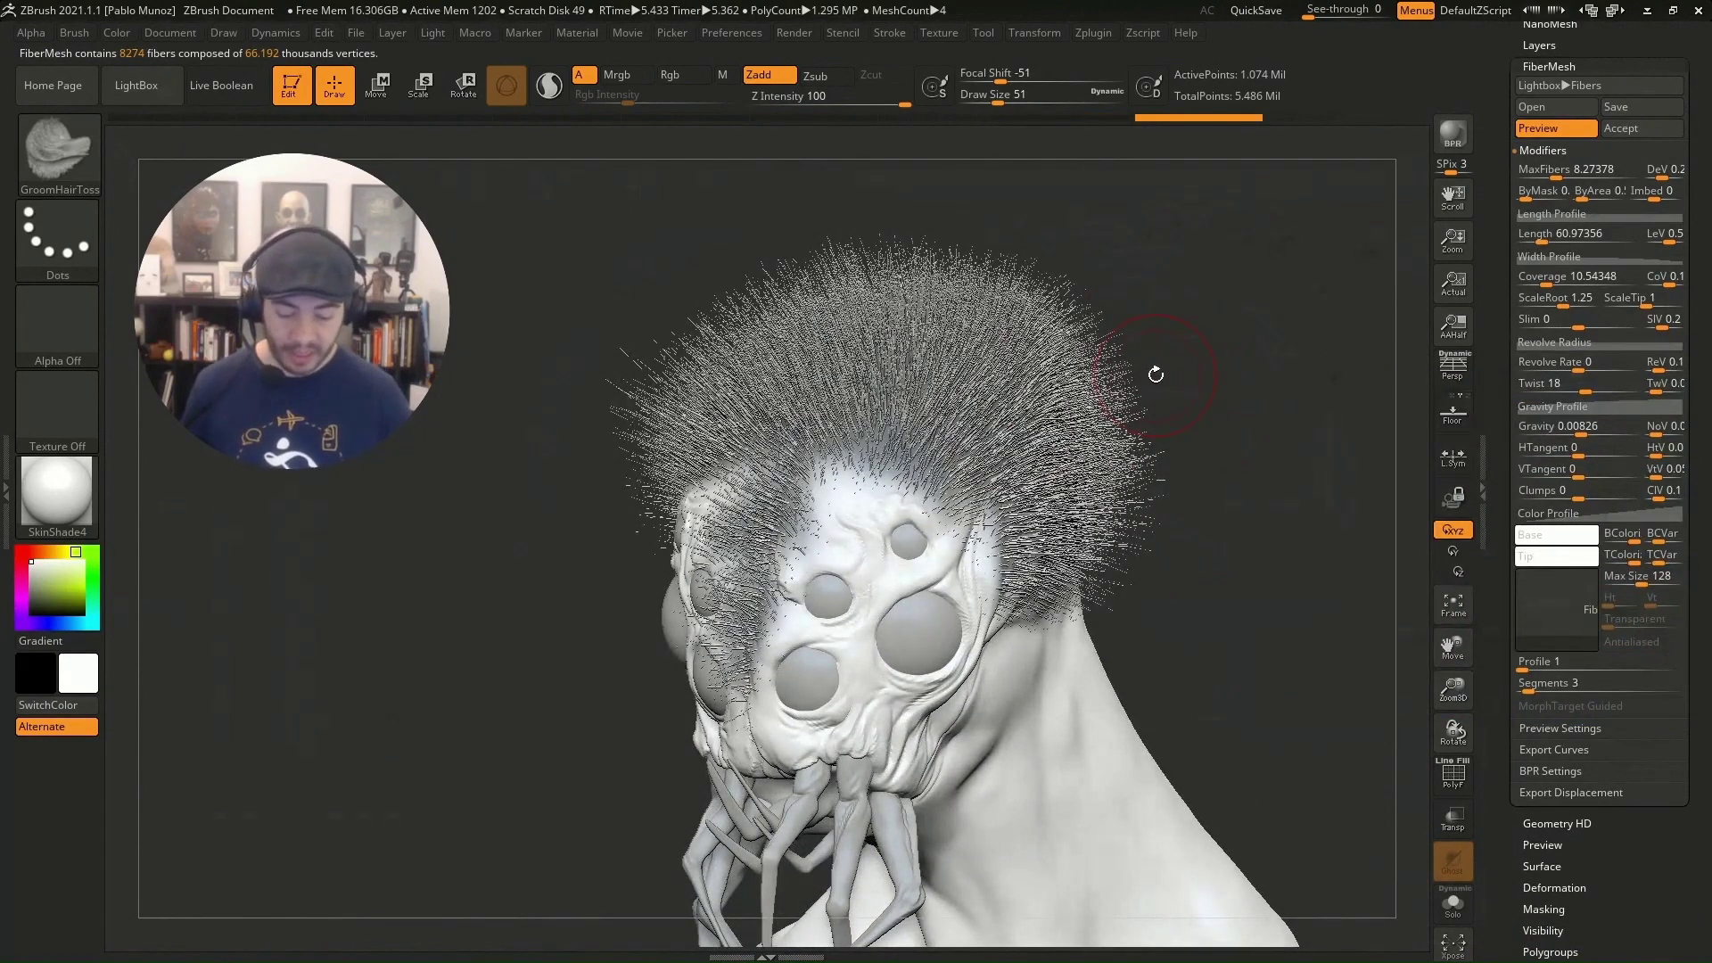
left_click_drag(1156, 375, 1224, 483)
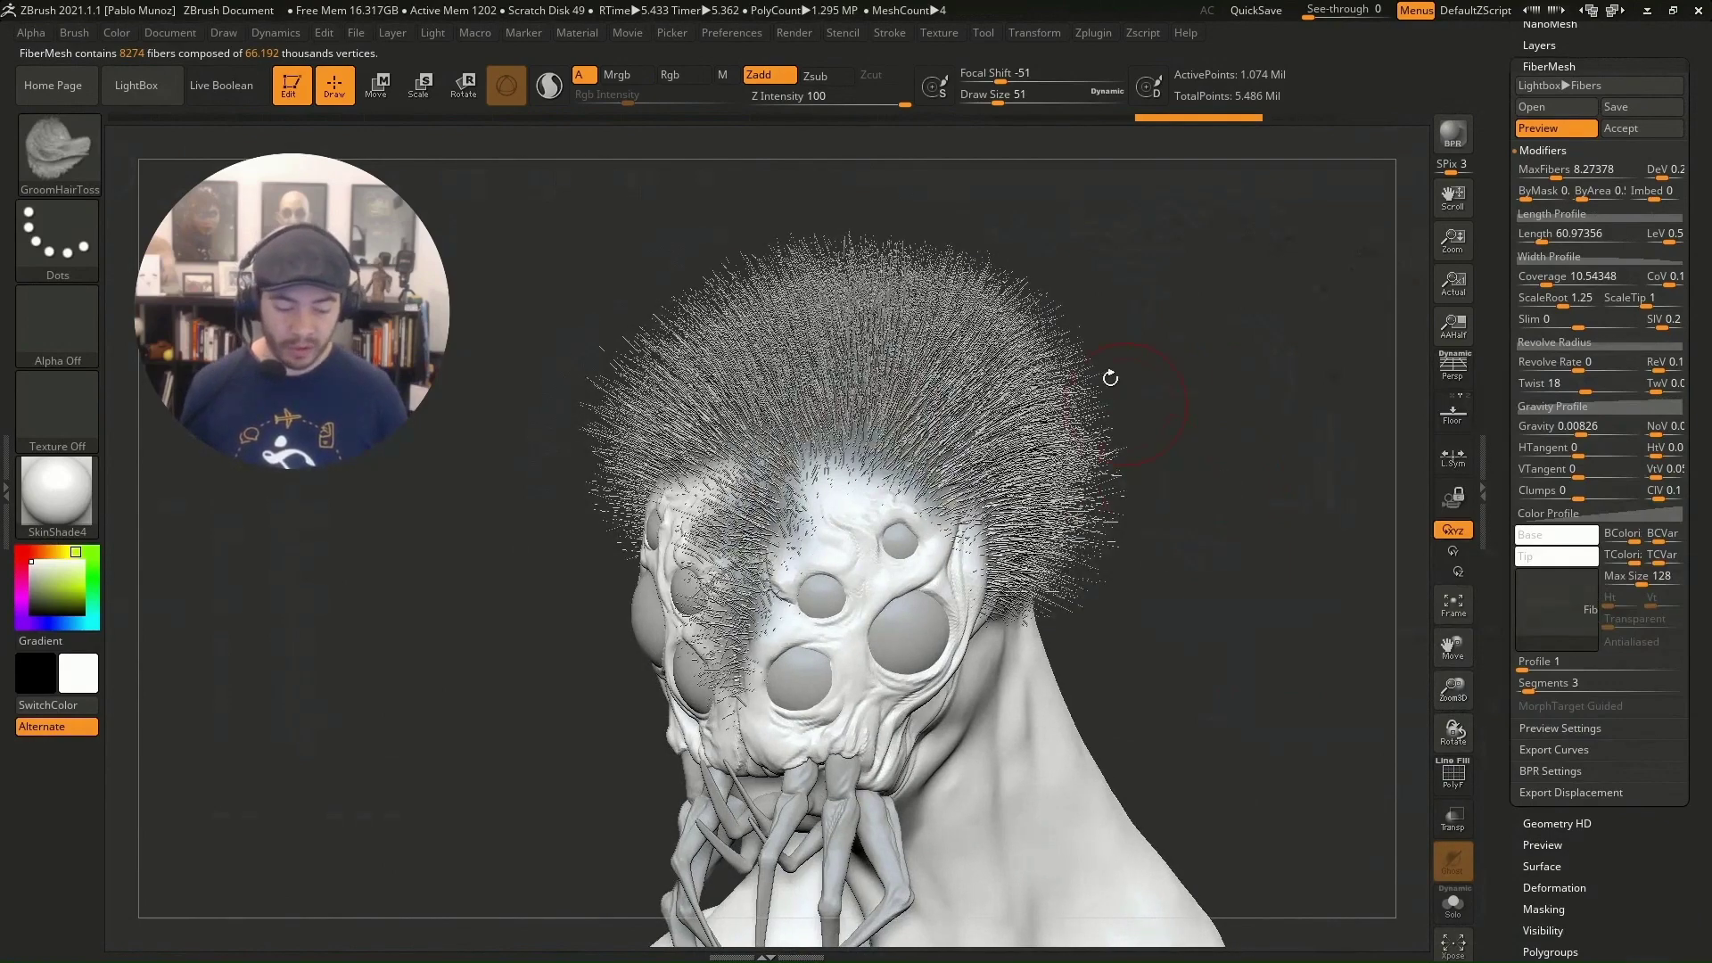
Step: Display the document at antialiased half size and compare the look of the head's fibers up close and from afar
left_click_drag(1110, 378, 1037, 274, "alt")
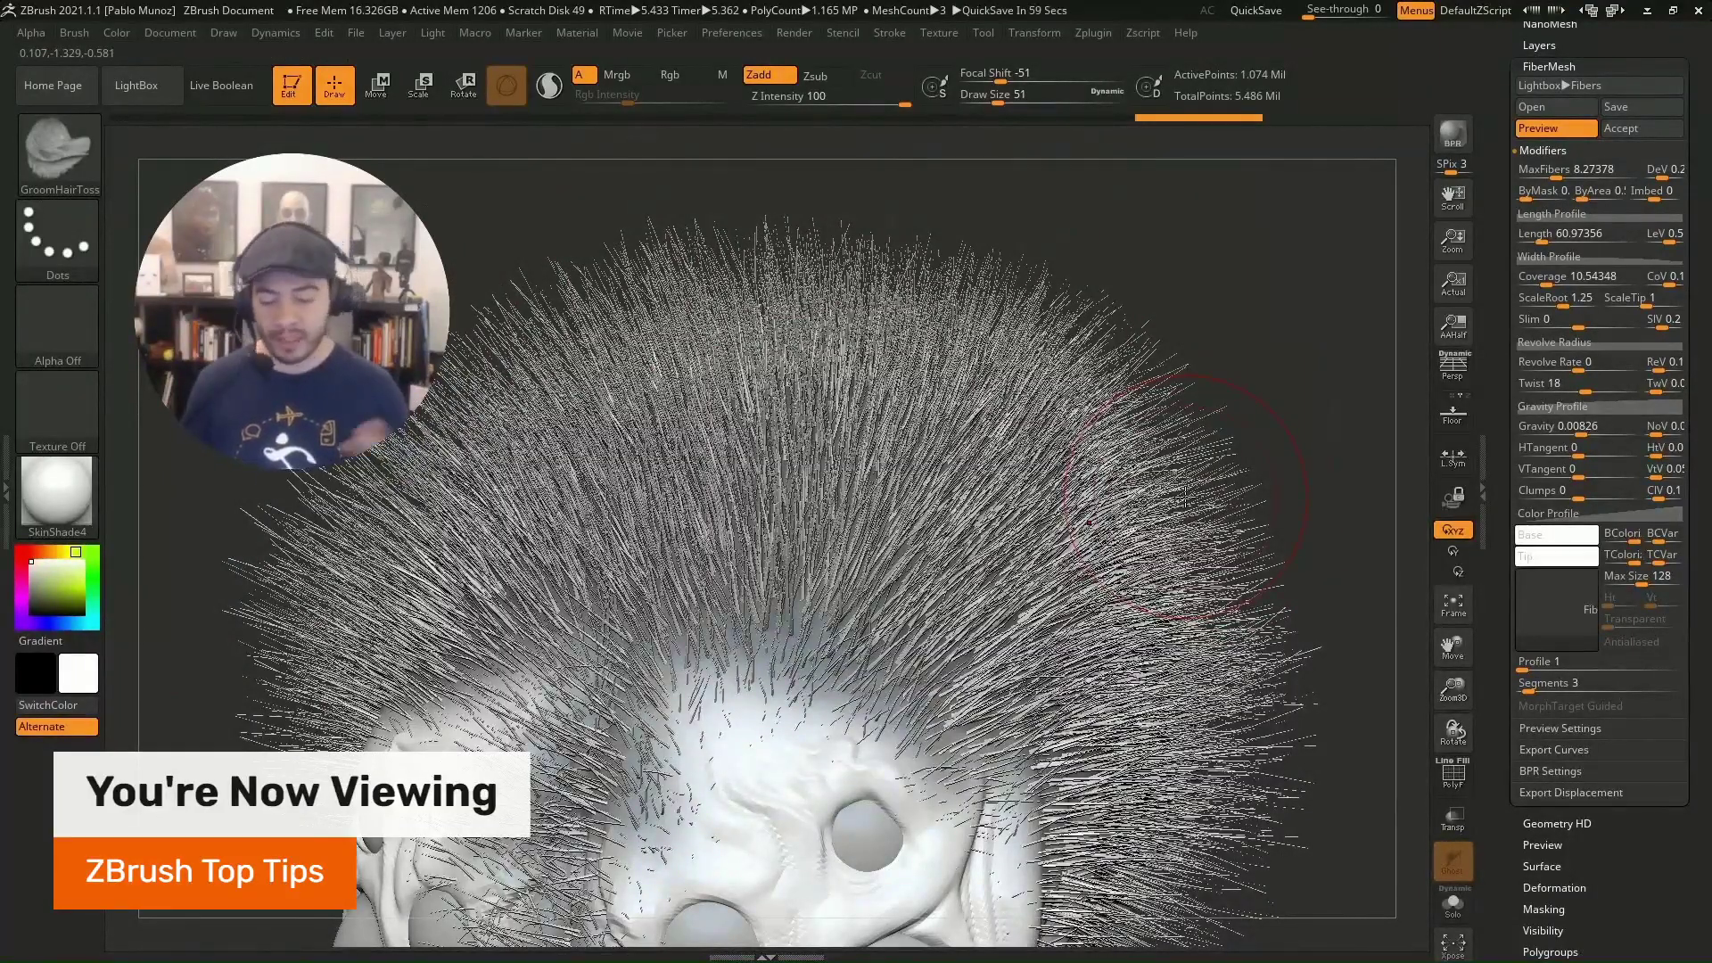
left_click_drag(1184, 497, 1004, 579)
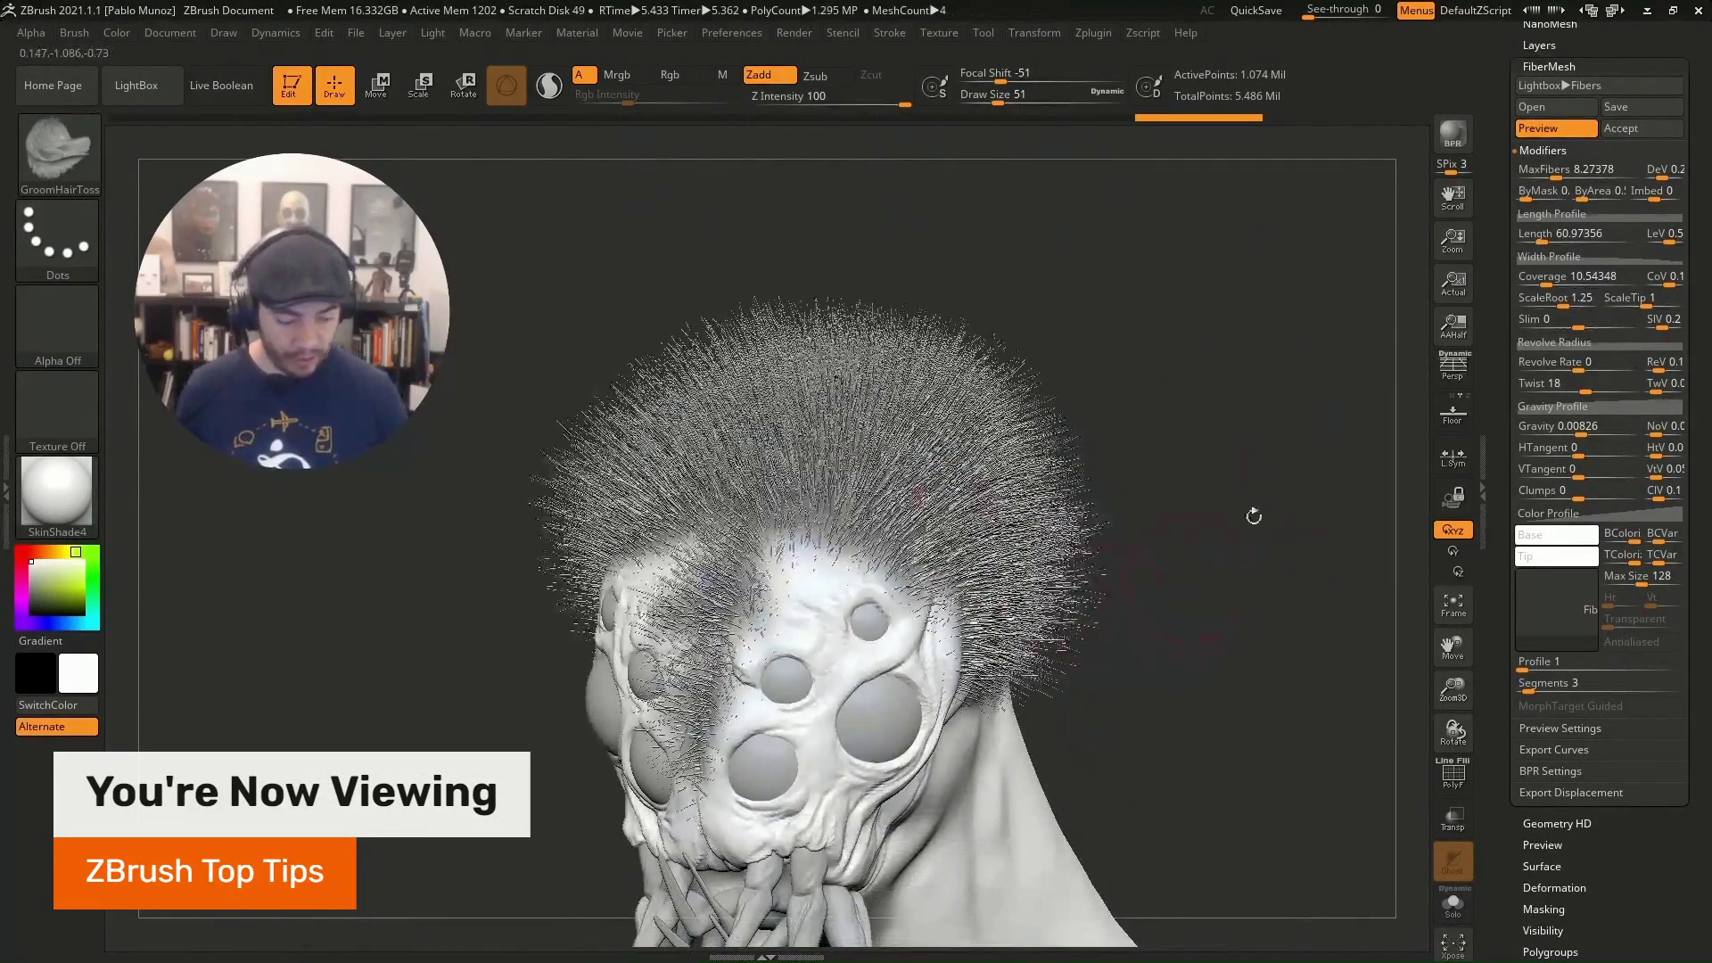
left_click(1453, 326)
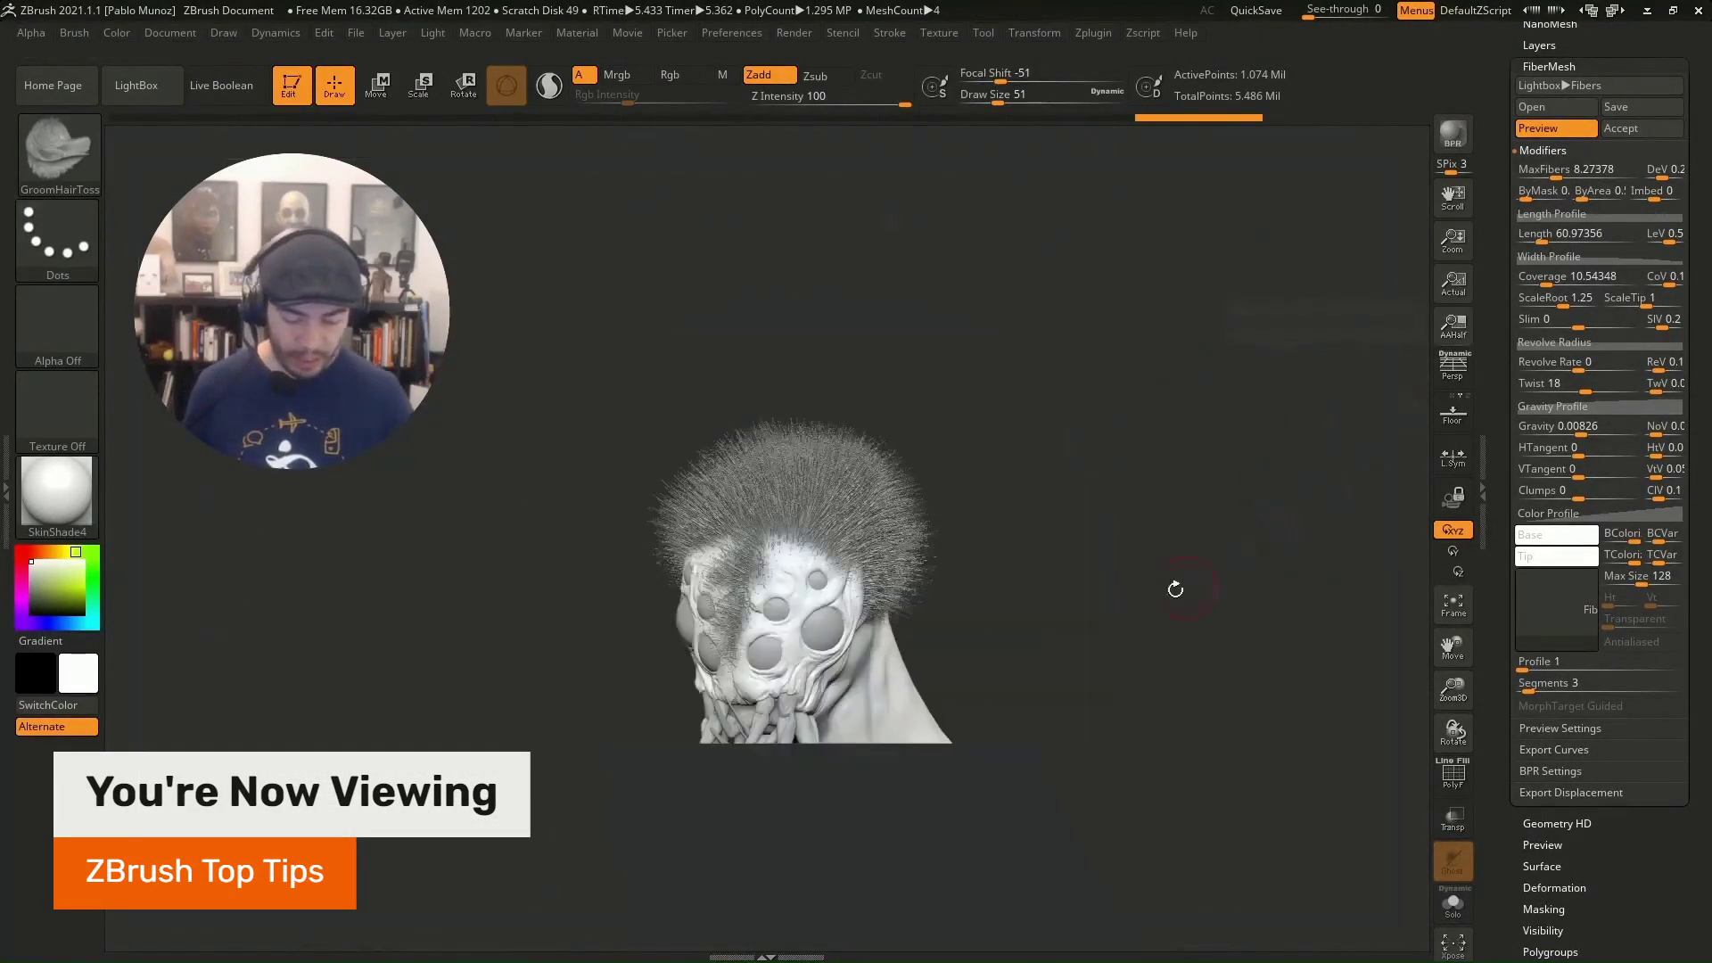
left_click_drag(968, 456, 997, 540, "alt")
left_click_drag(1030, 449, 1068, 555, "alt")
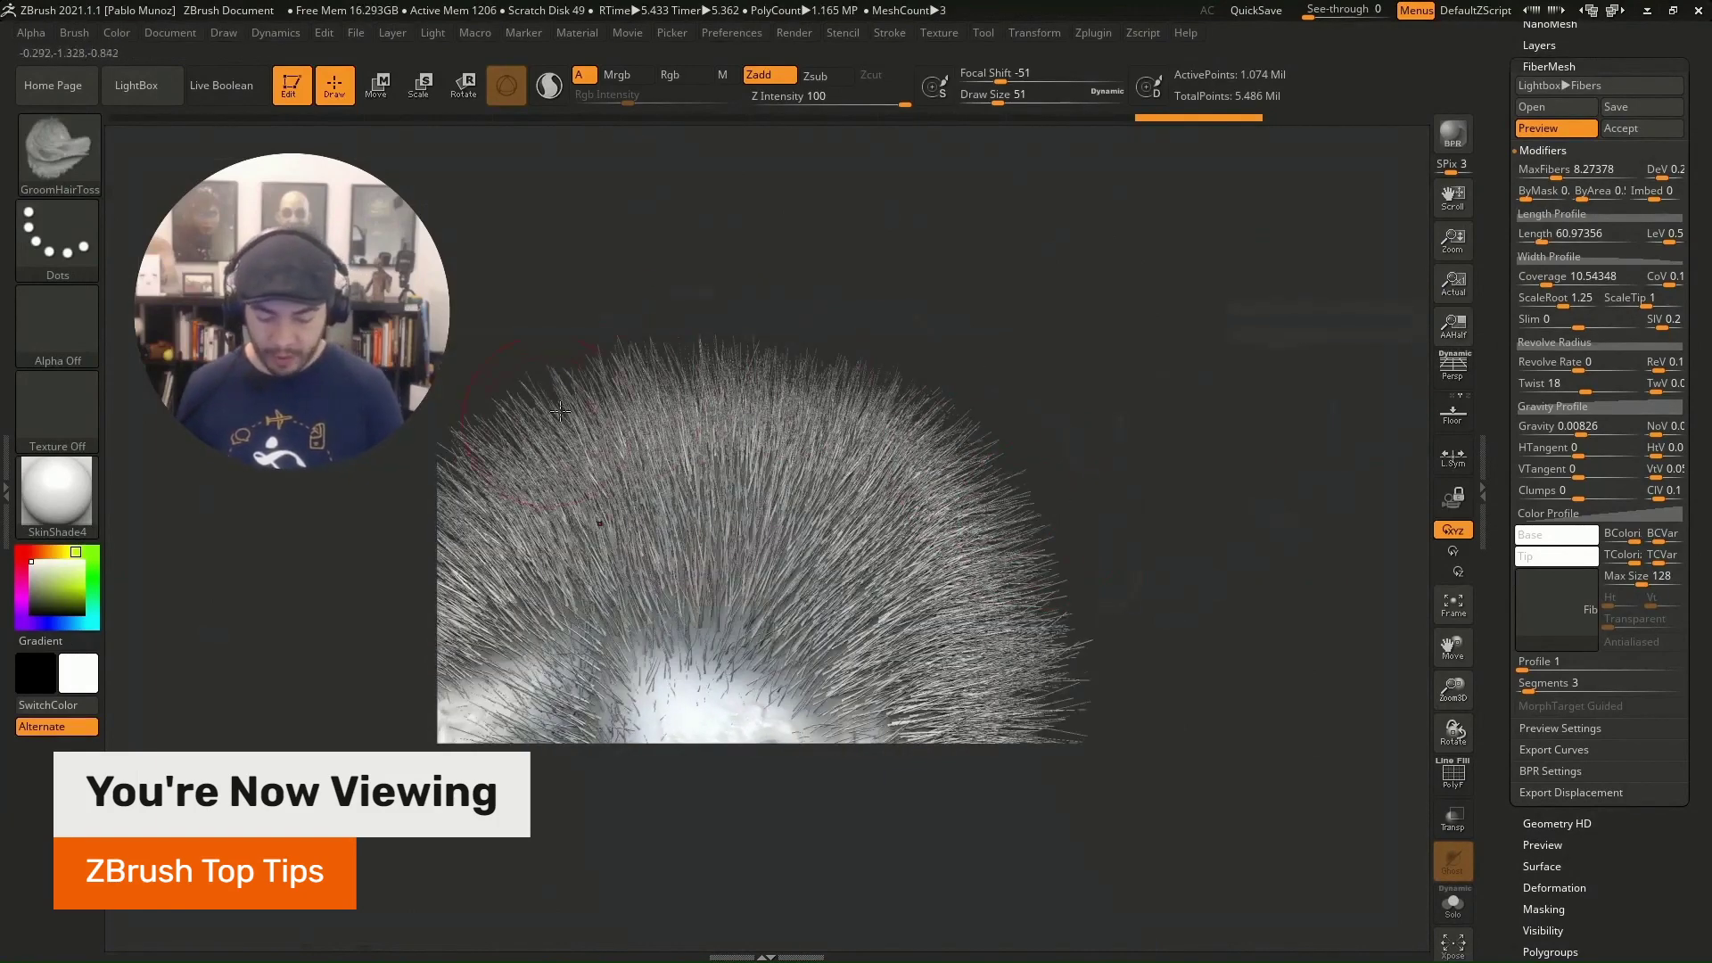
left_click_drag(957, 533, 990, 516, "alt")
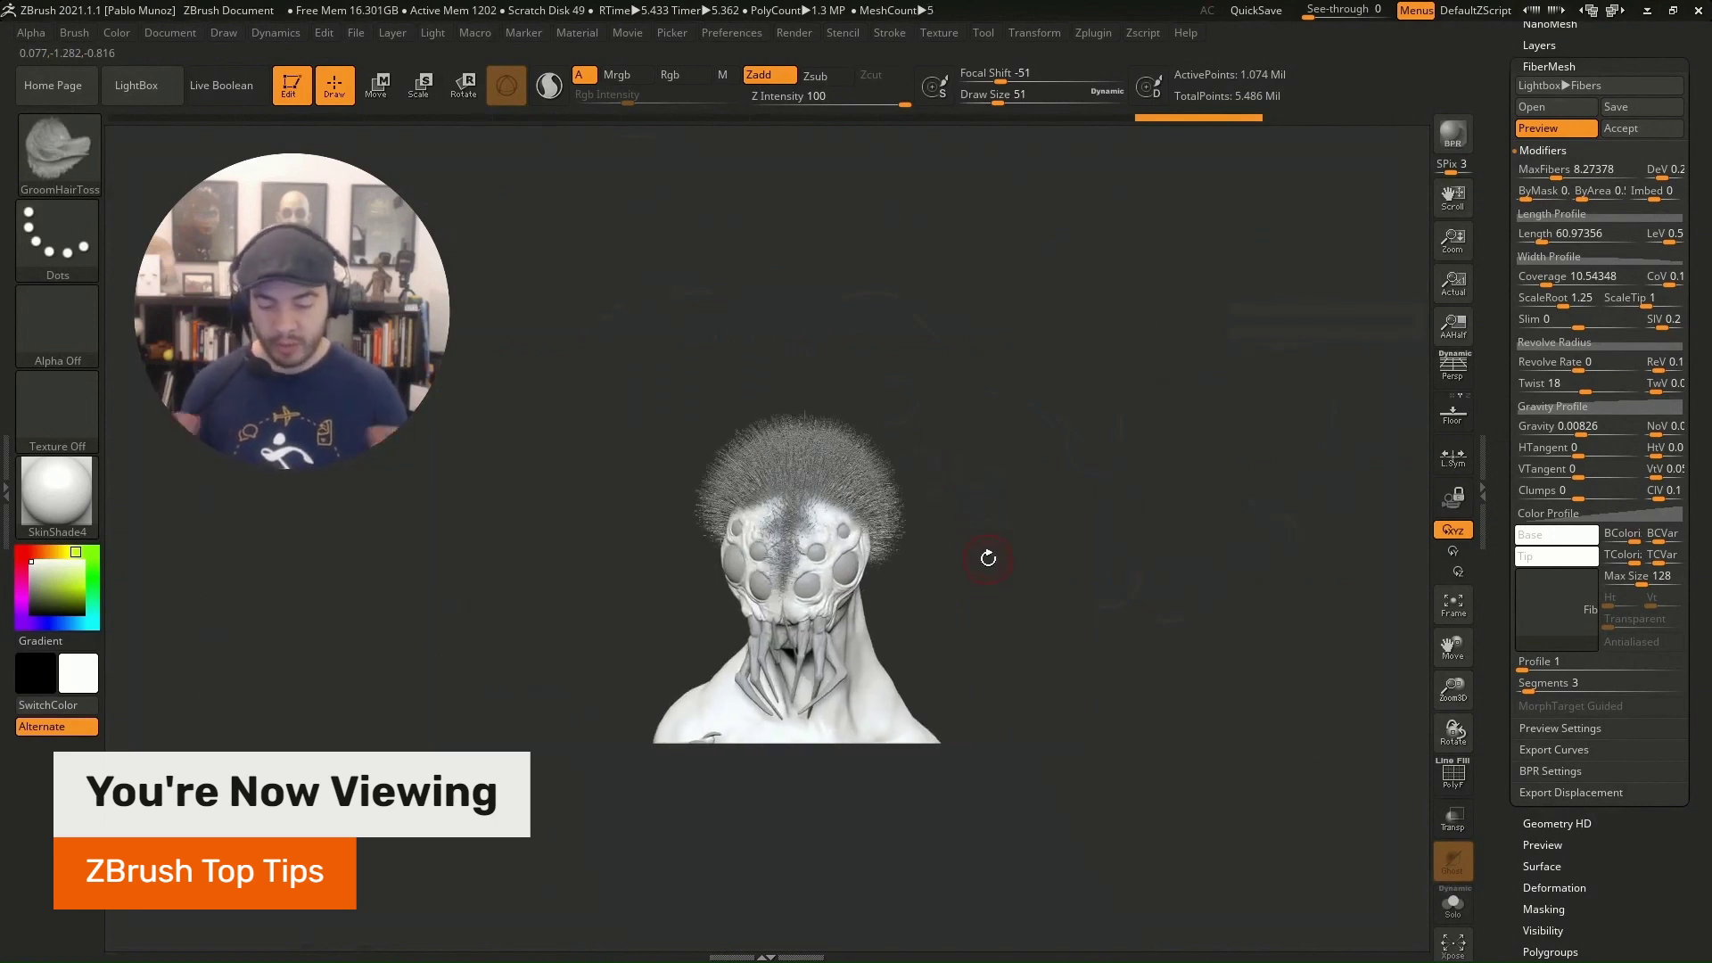
Step: Dock the Document palette in the tray and double the document size to 2958 by 1840, accepting the resize
left_click(170, 32)
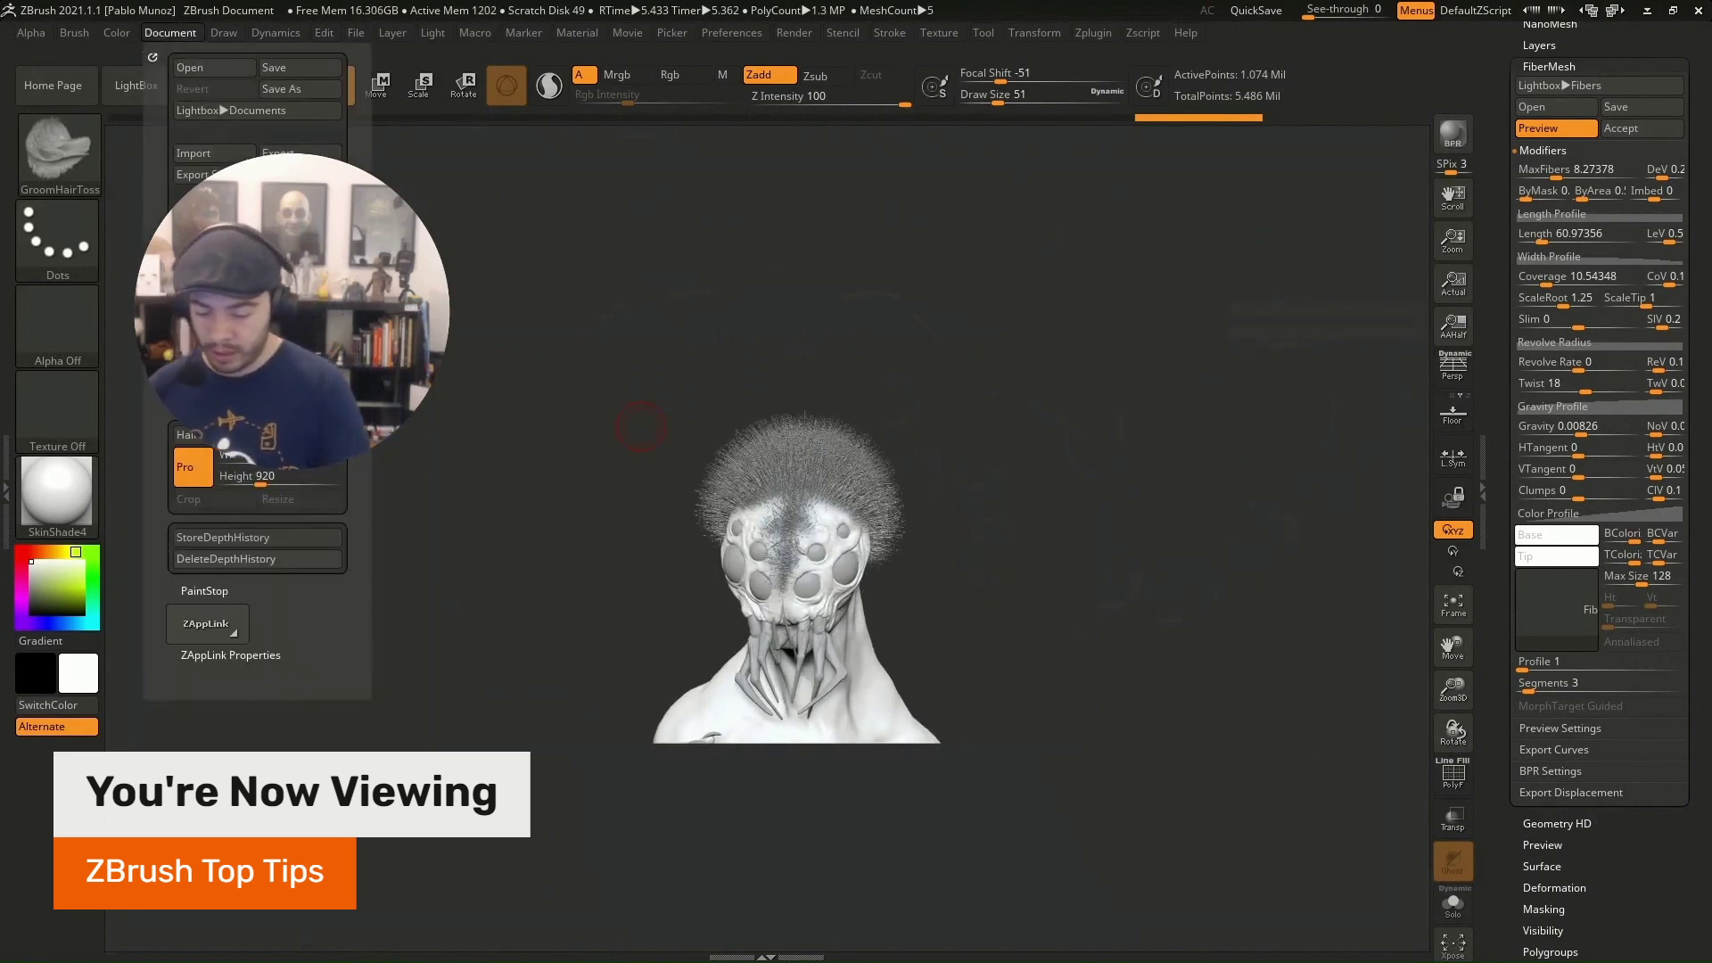
scroll(1569, 267, "up", 5)
mouse_move(1560, 109)
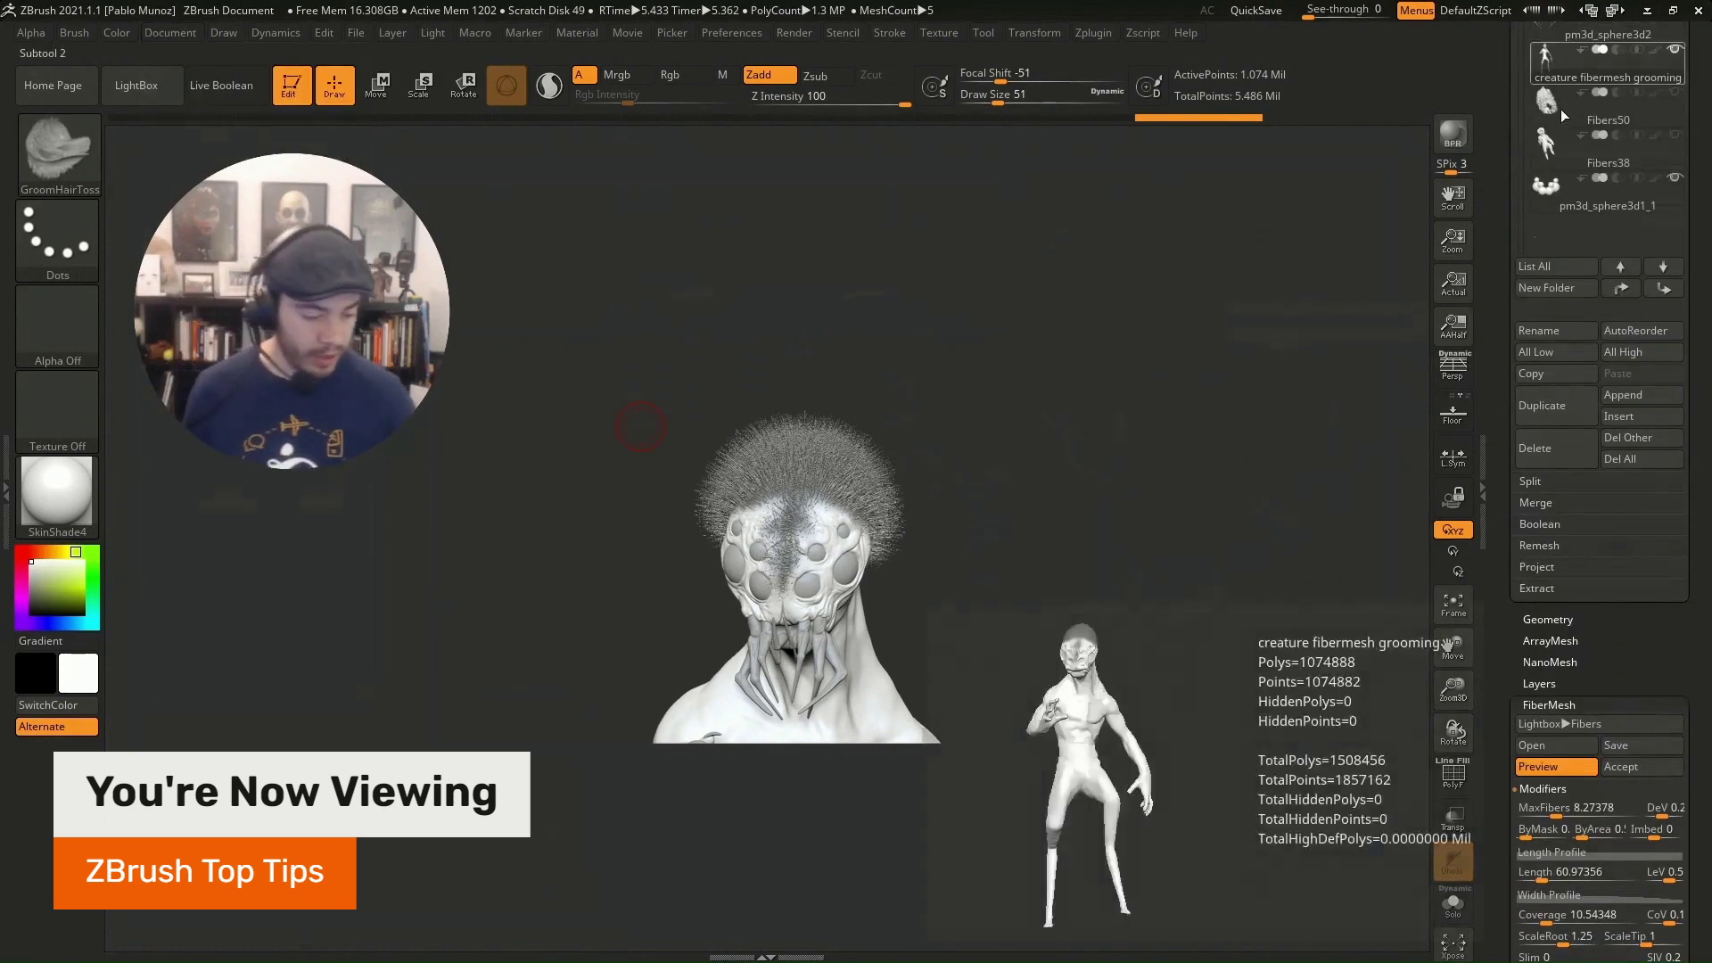
scroll(1561, 109, "up", 10)
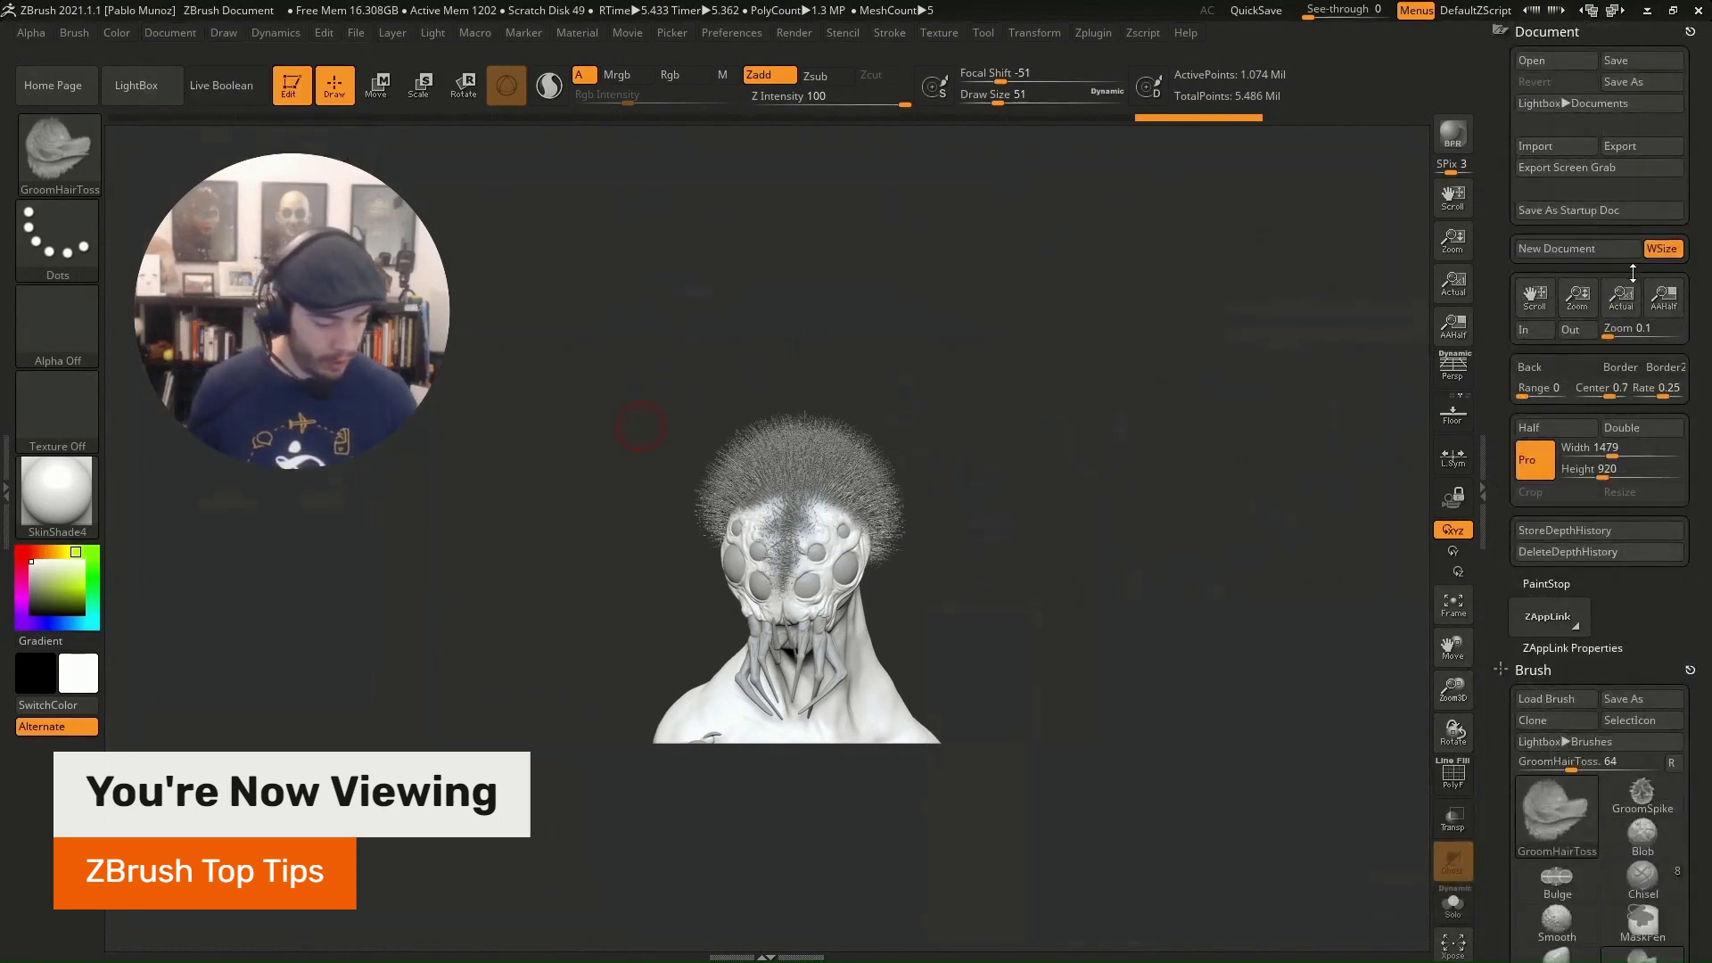
left_click(1646, 428)
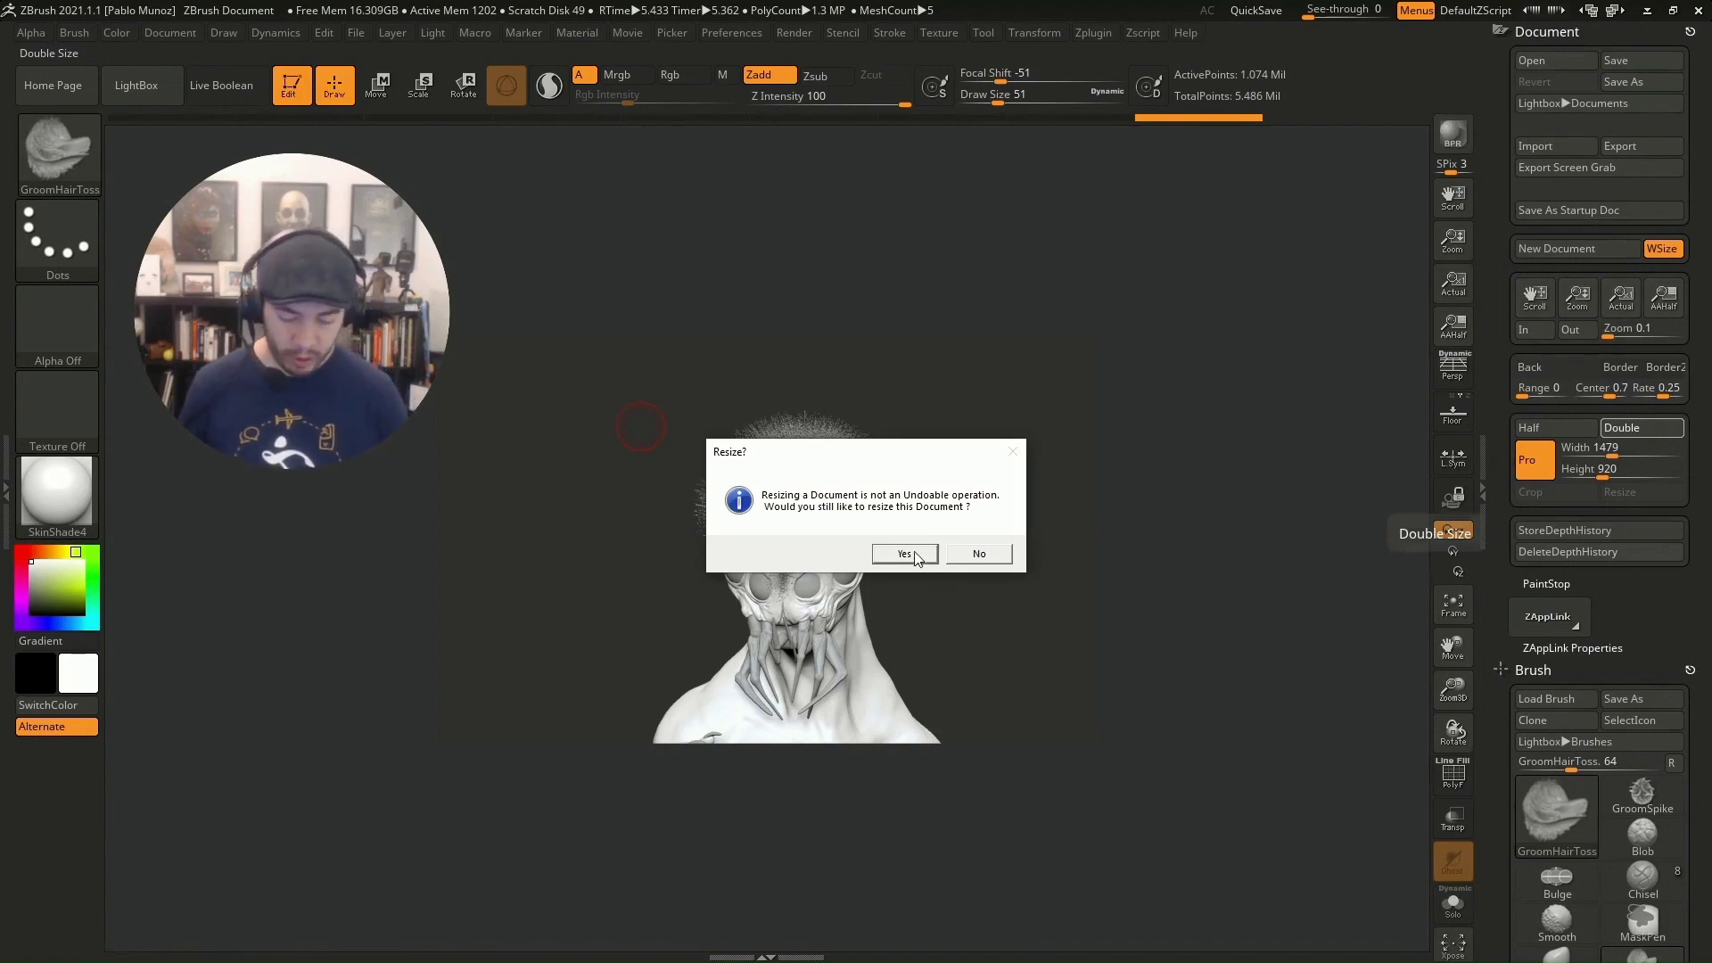
left_click(905, 554)
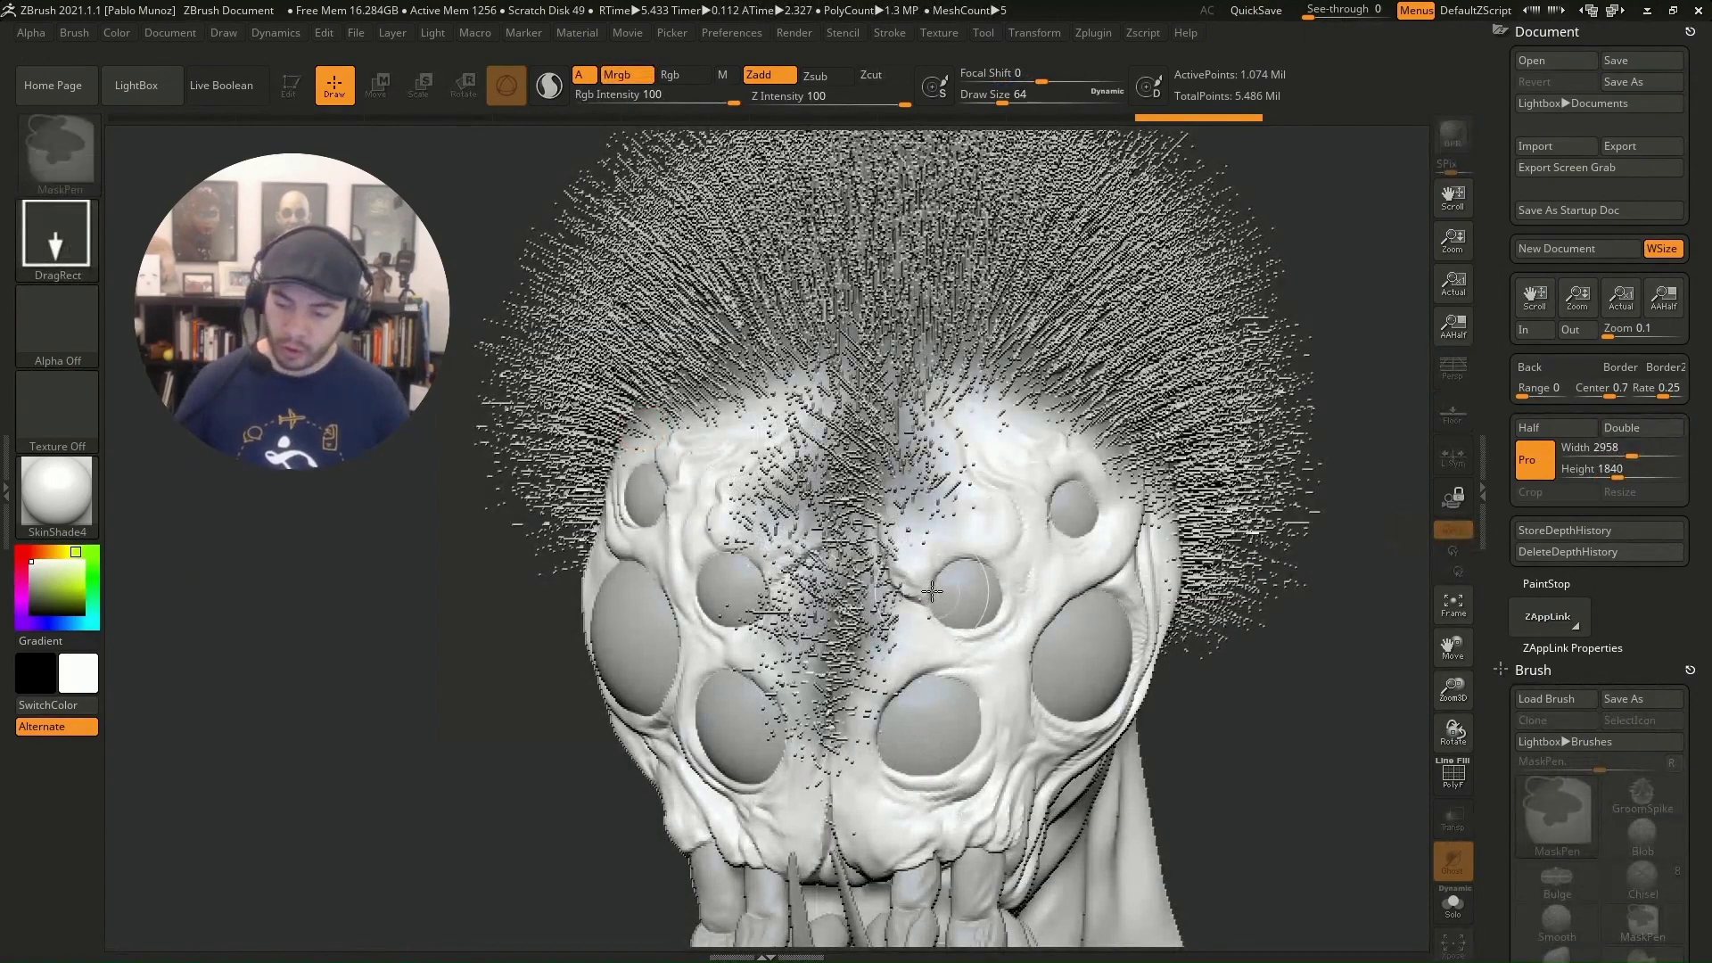
Step: Clear the canvas, redraw the creature in Edit mode, and frame its head at antialiased half size
key("ctrl+n")
left_click_drag(829, 479, 934, 709)
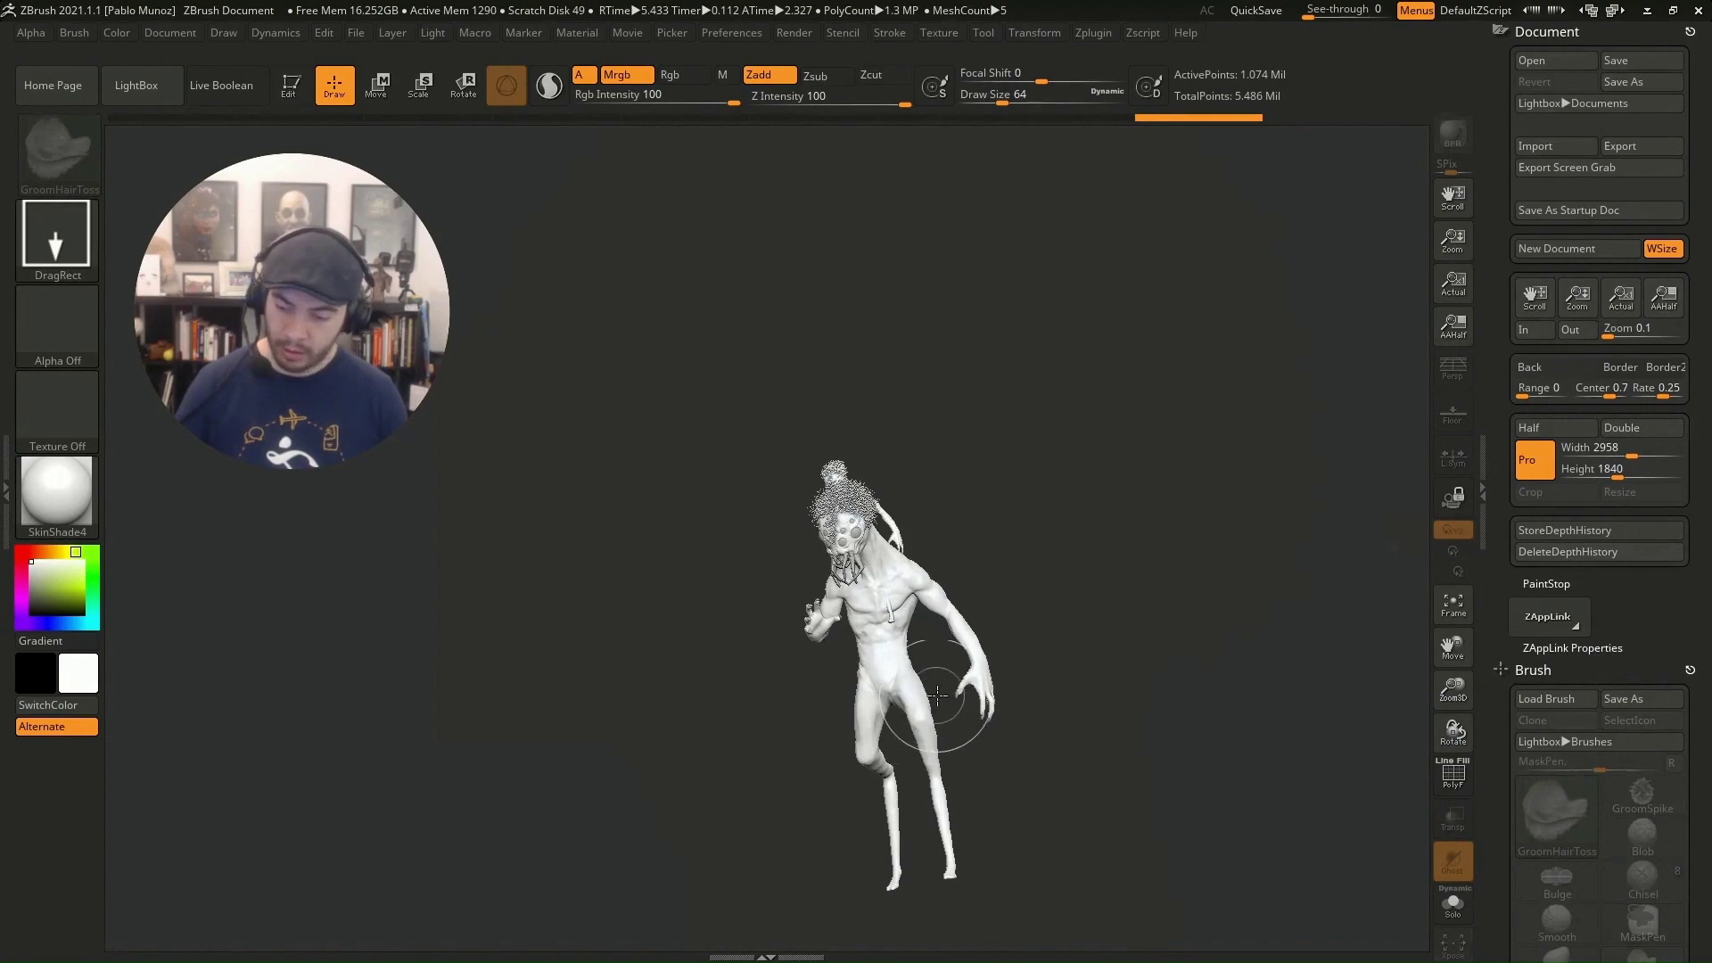
key("ctrl+n")
left_click_drag(838, 554, 918, 733)
key("t")
left_click_drag(1003, 454, 1043, 423)
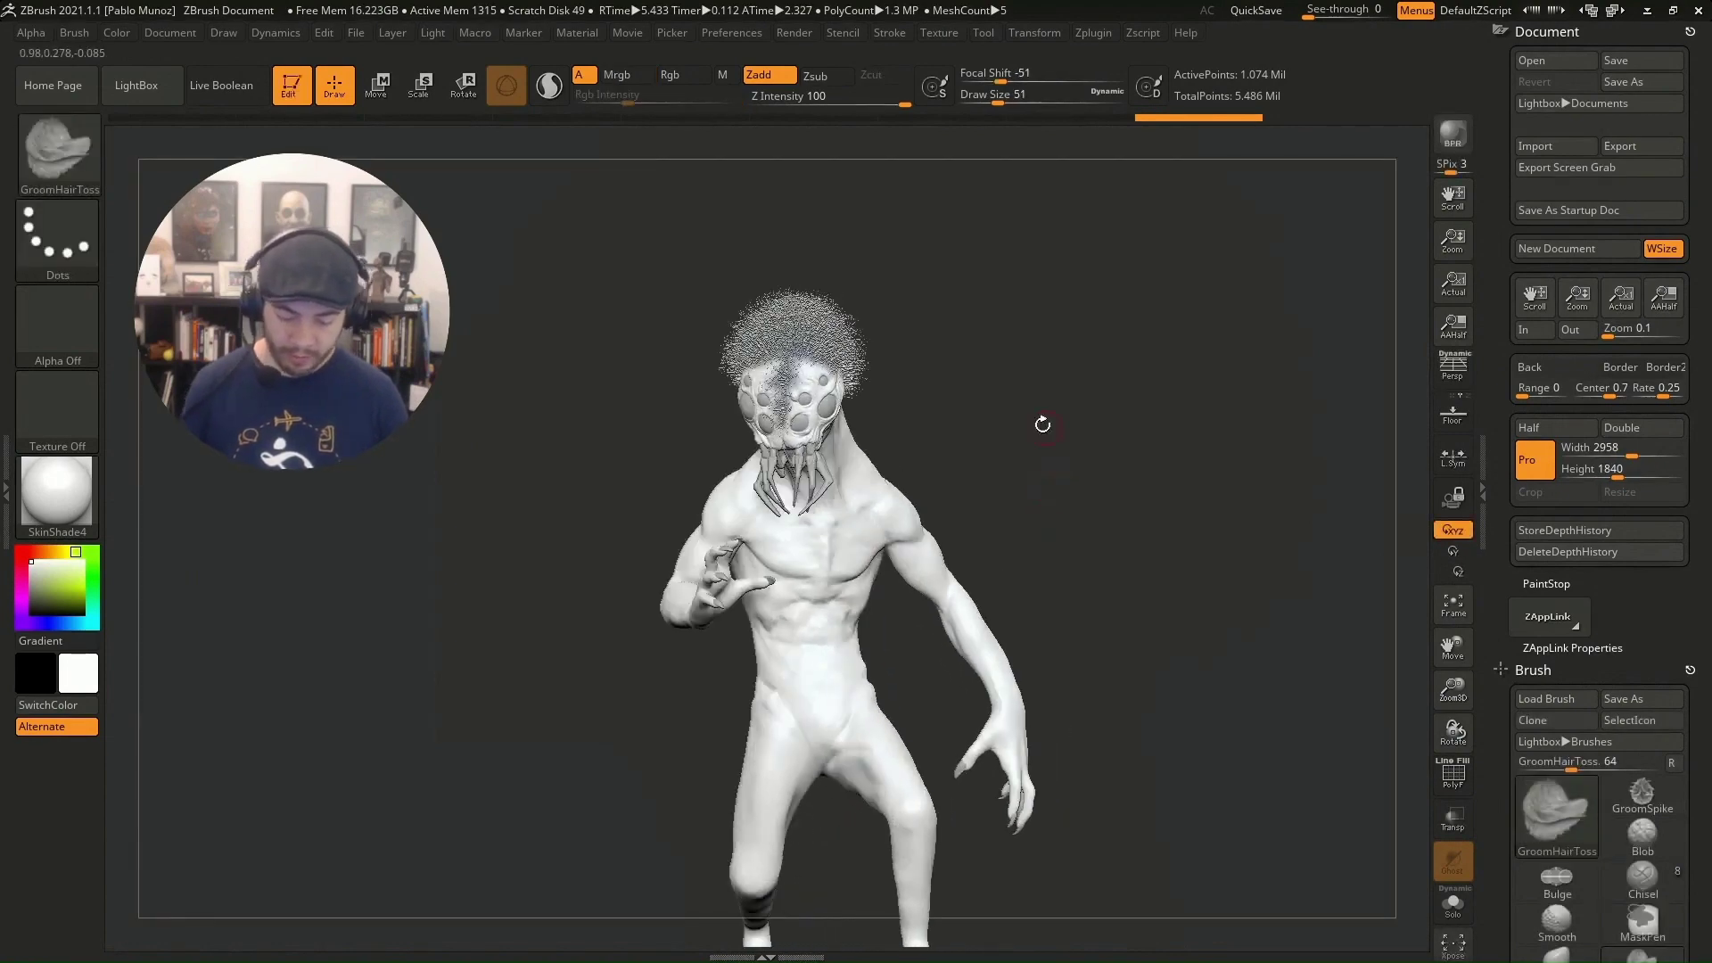
left_click_drag(899, 378, 1224, 474, "alt")
left_click(1450, 333)
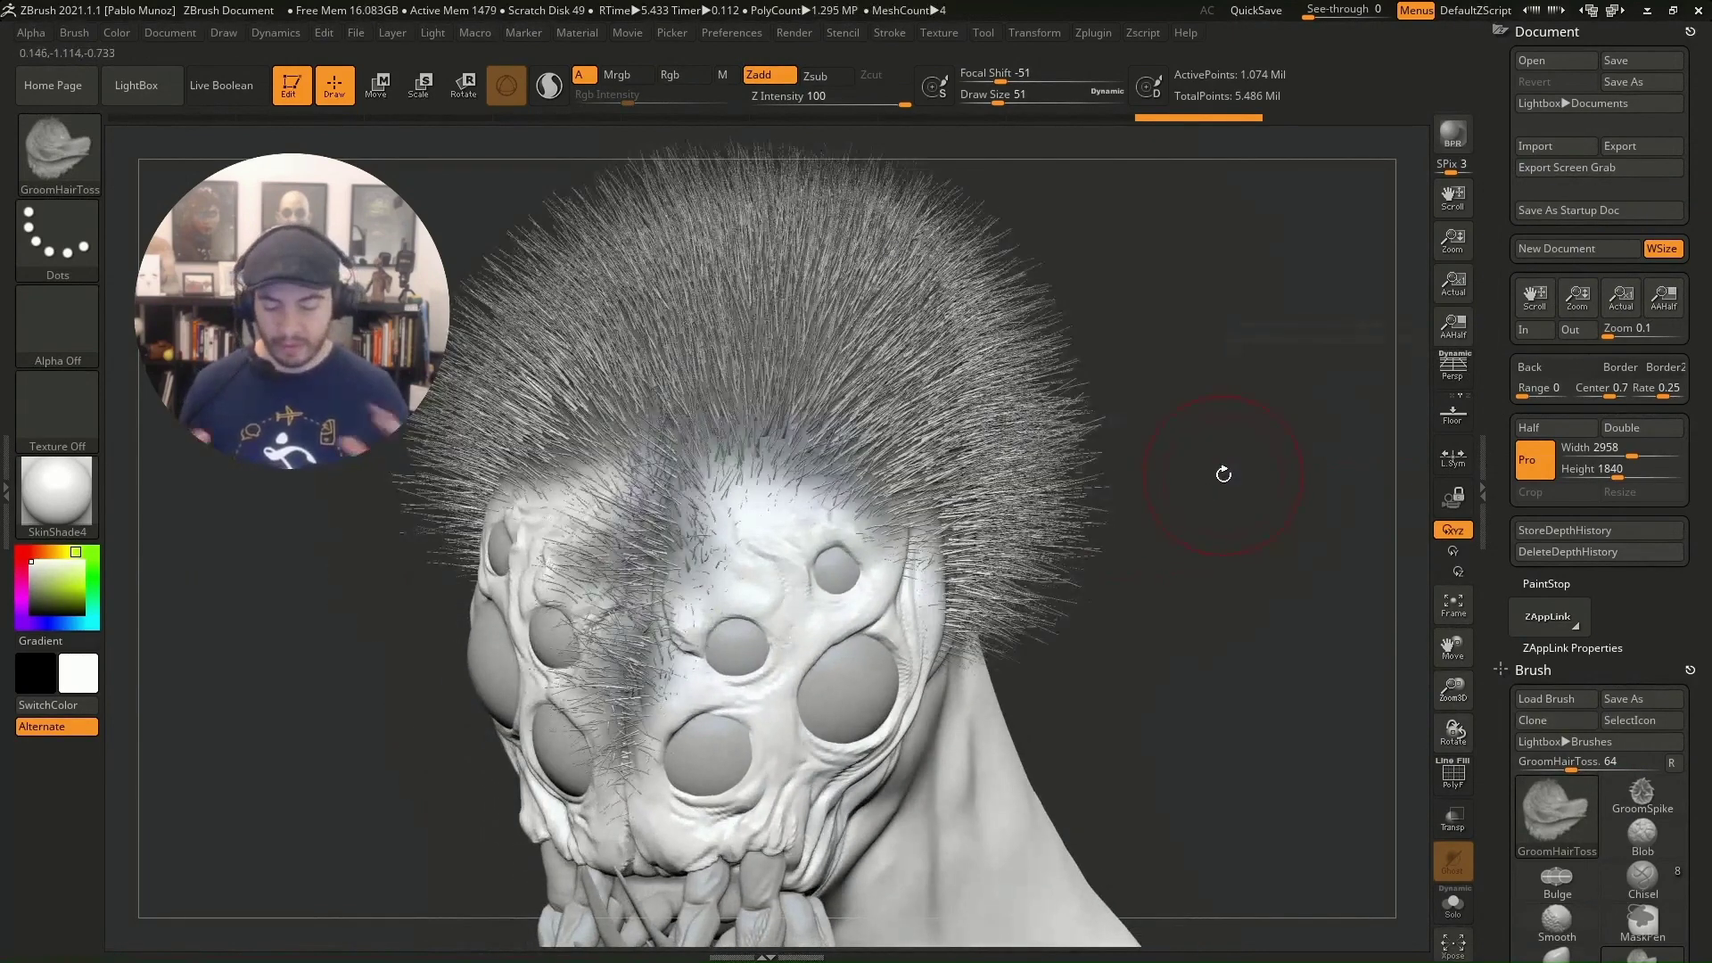
Step: Set the draw size to 33 and raise the head's FiberMesh MaxFibers to 11.21222
scroll(1595, 331, "down", 10)
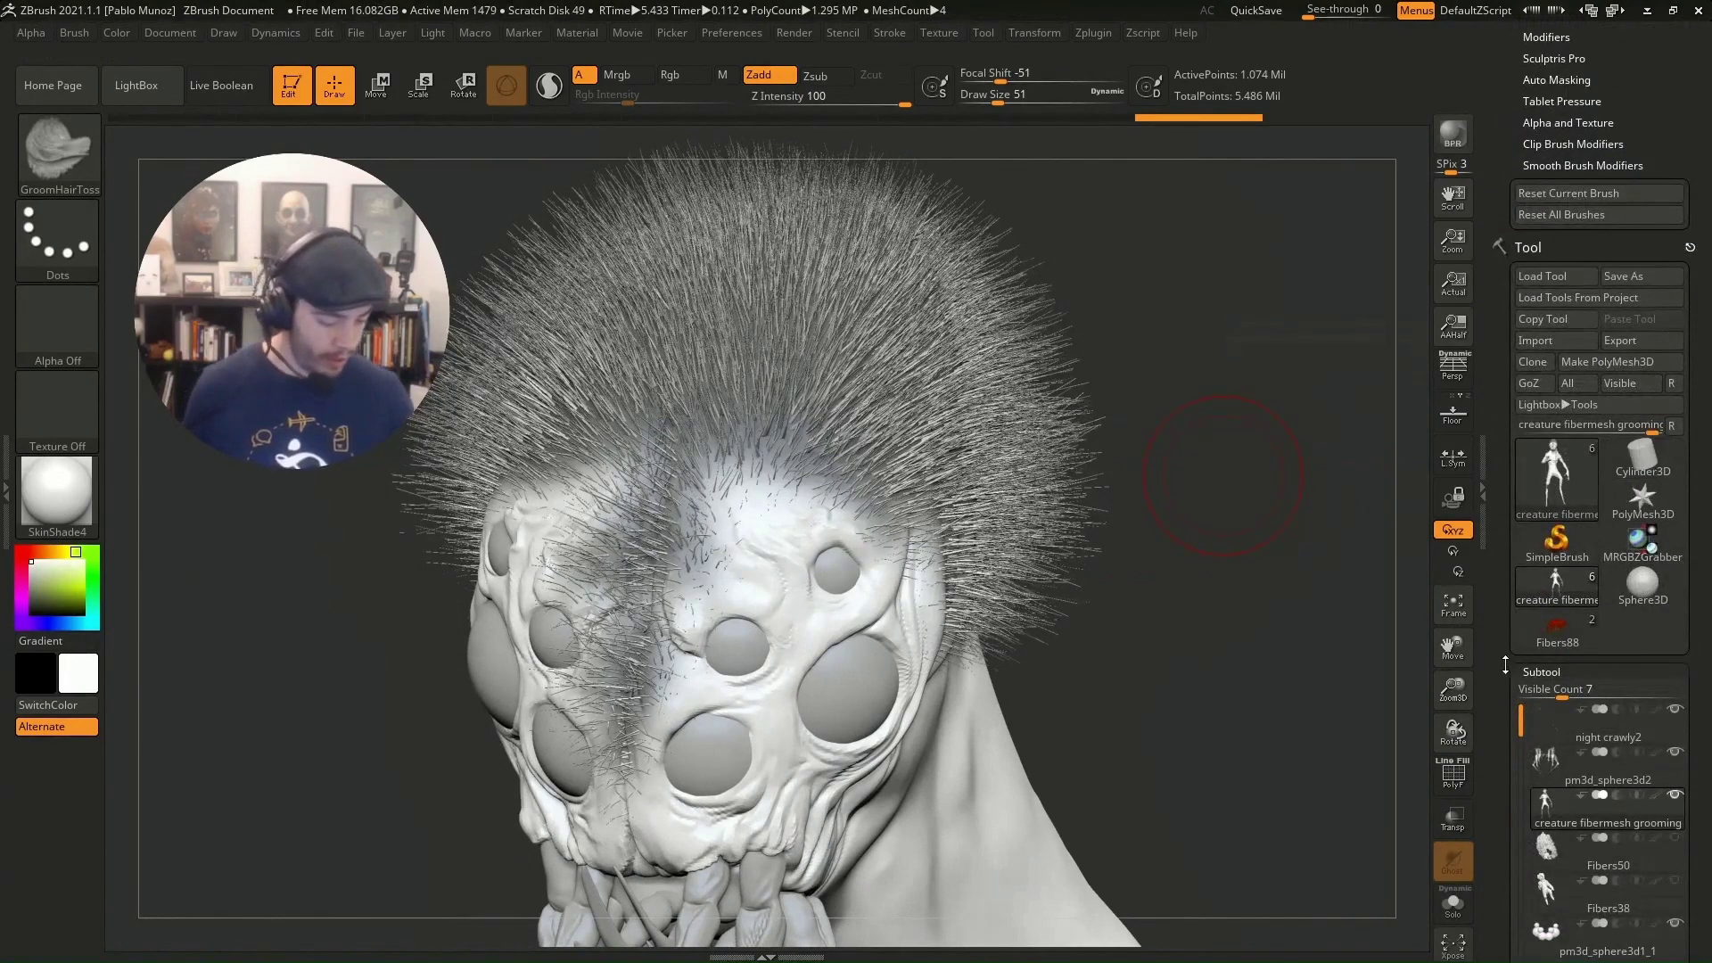
scroll(1512, 428, "down", 10)
scroll(1512, 428, "down", 10)
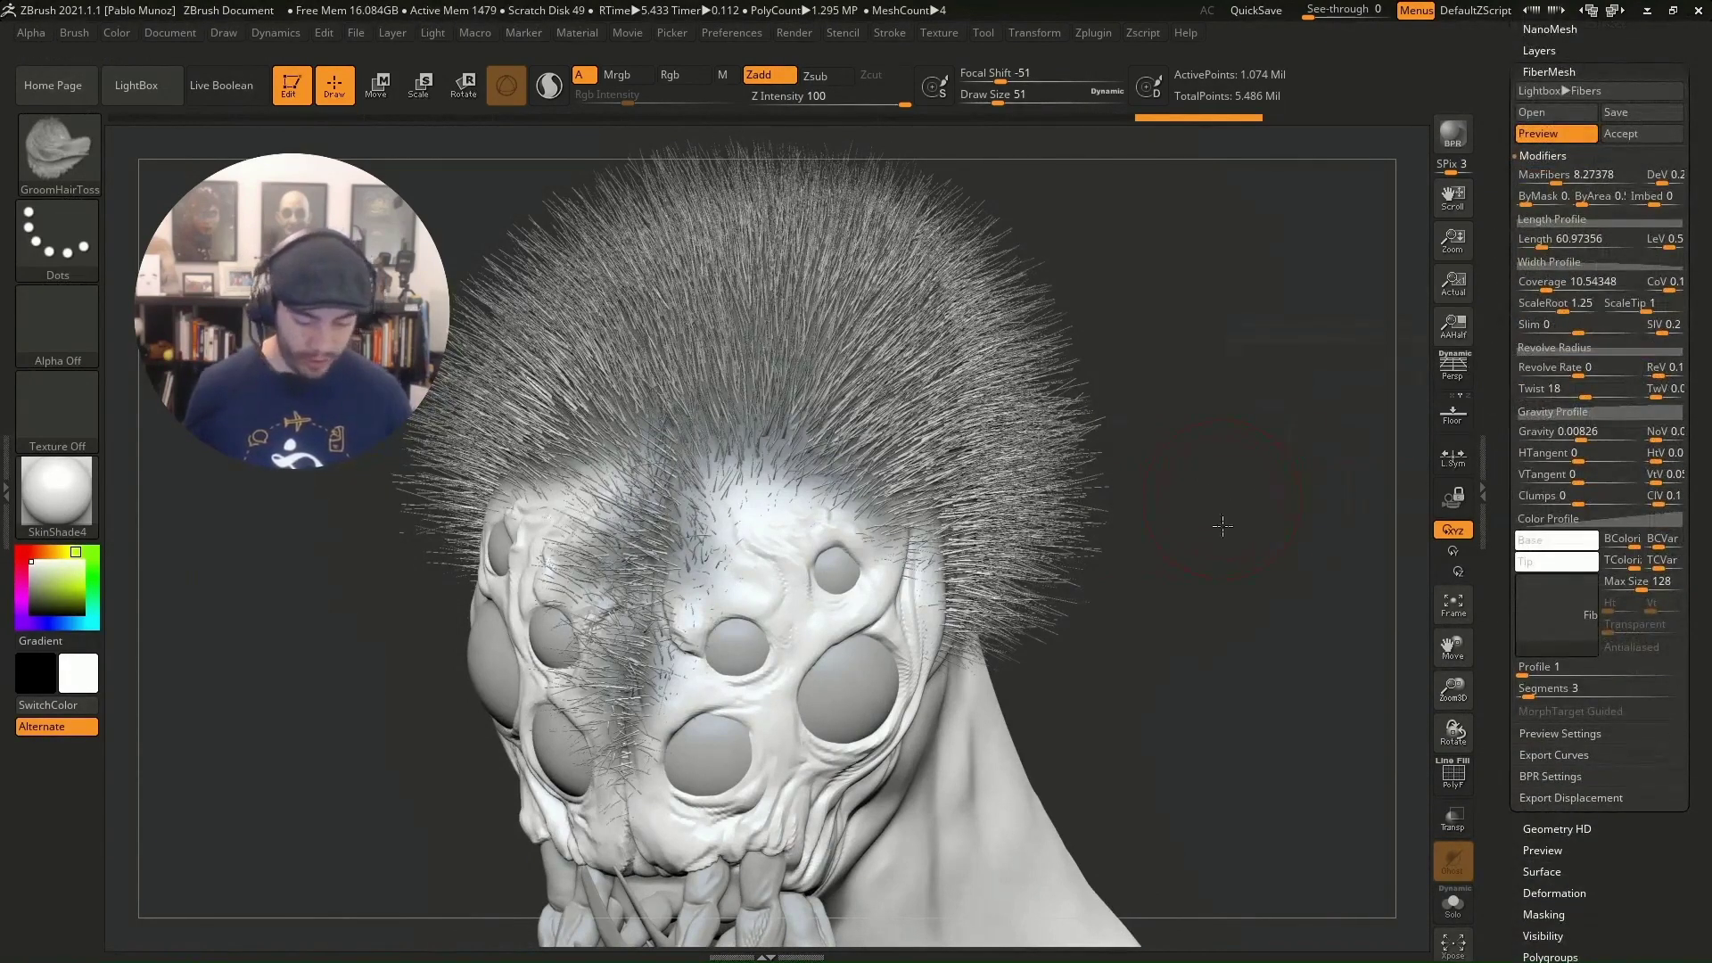
left_click_drag(1222, 526, 1220, 595, "alt")
left_click_drag(1238, 465, 1223, 452)
key("space")
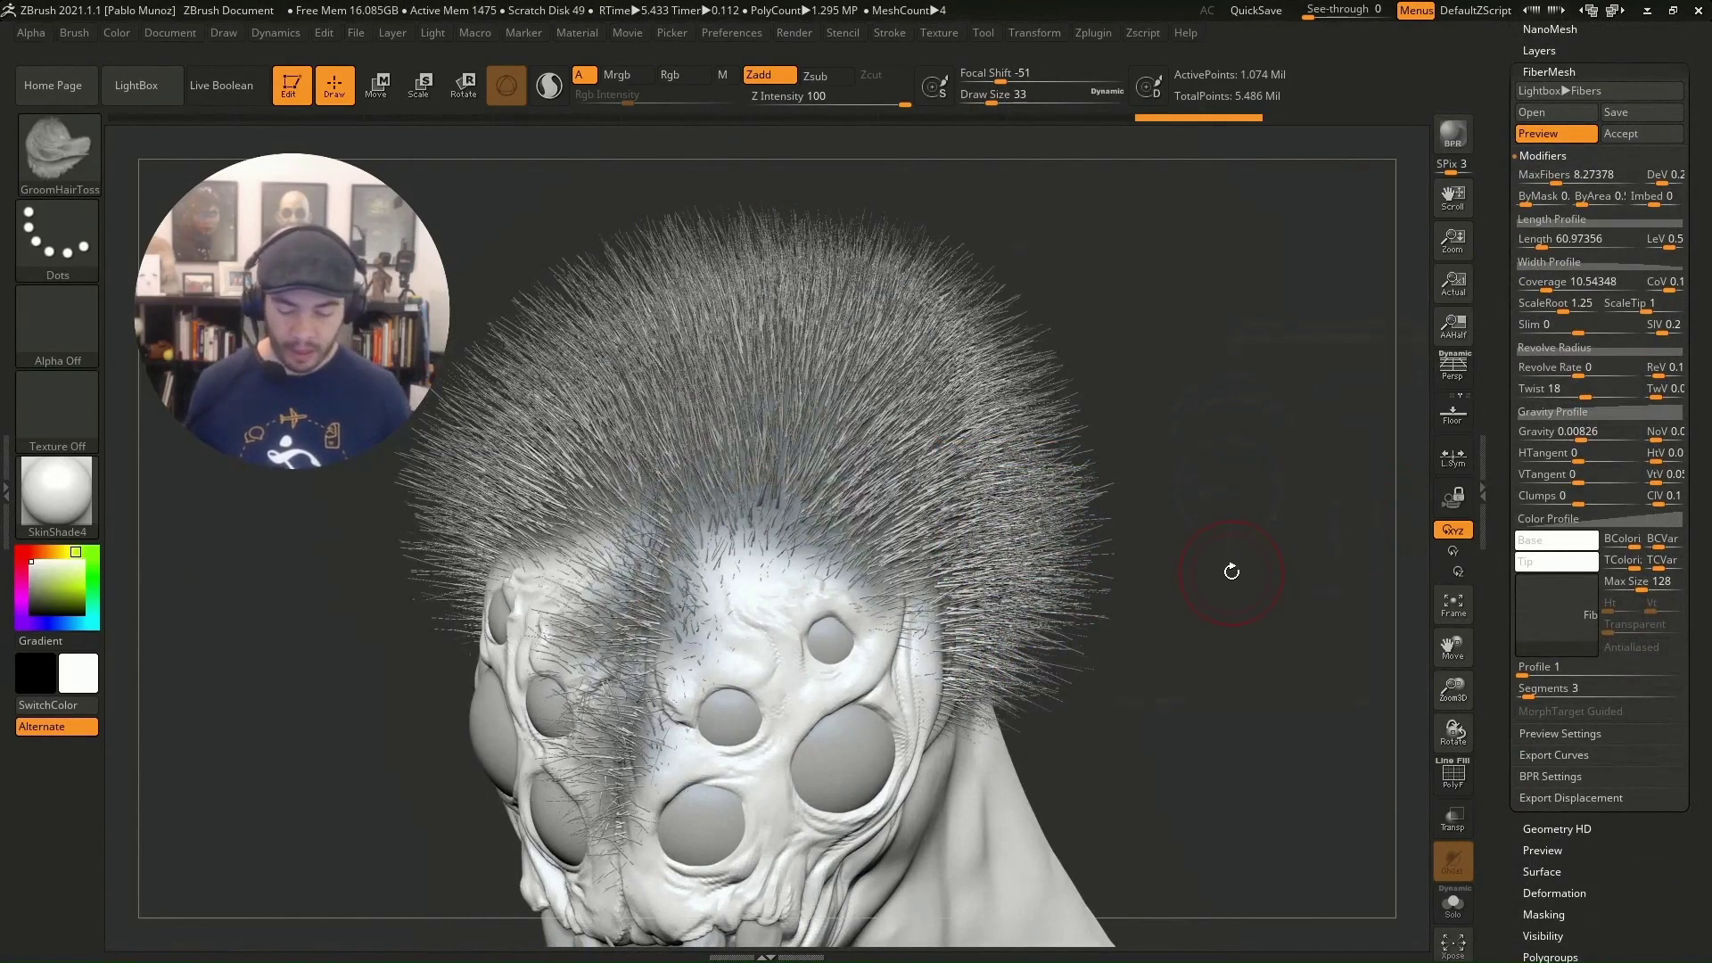
left_click_drag(1227, 571, 1231, 568)
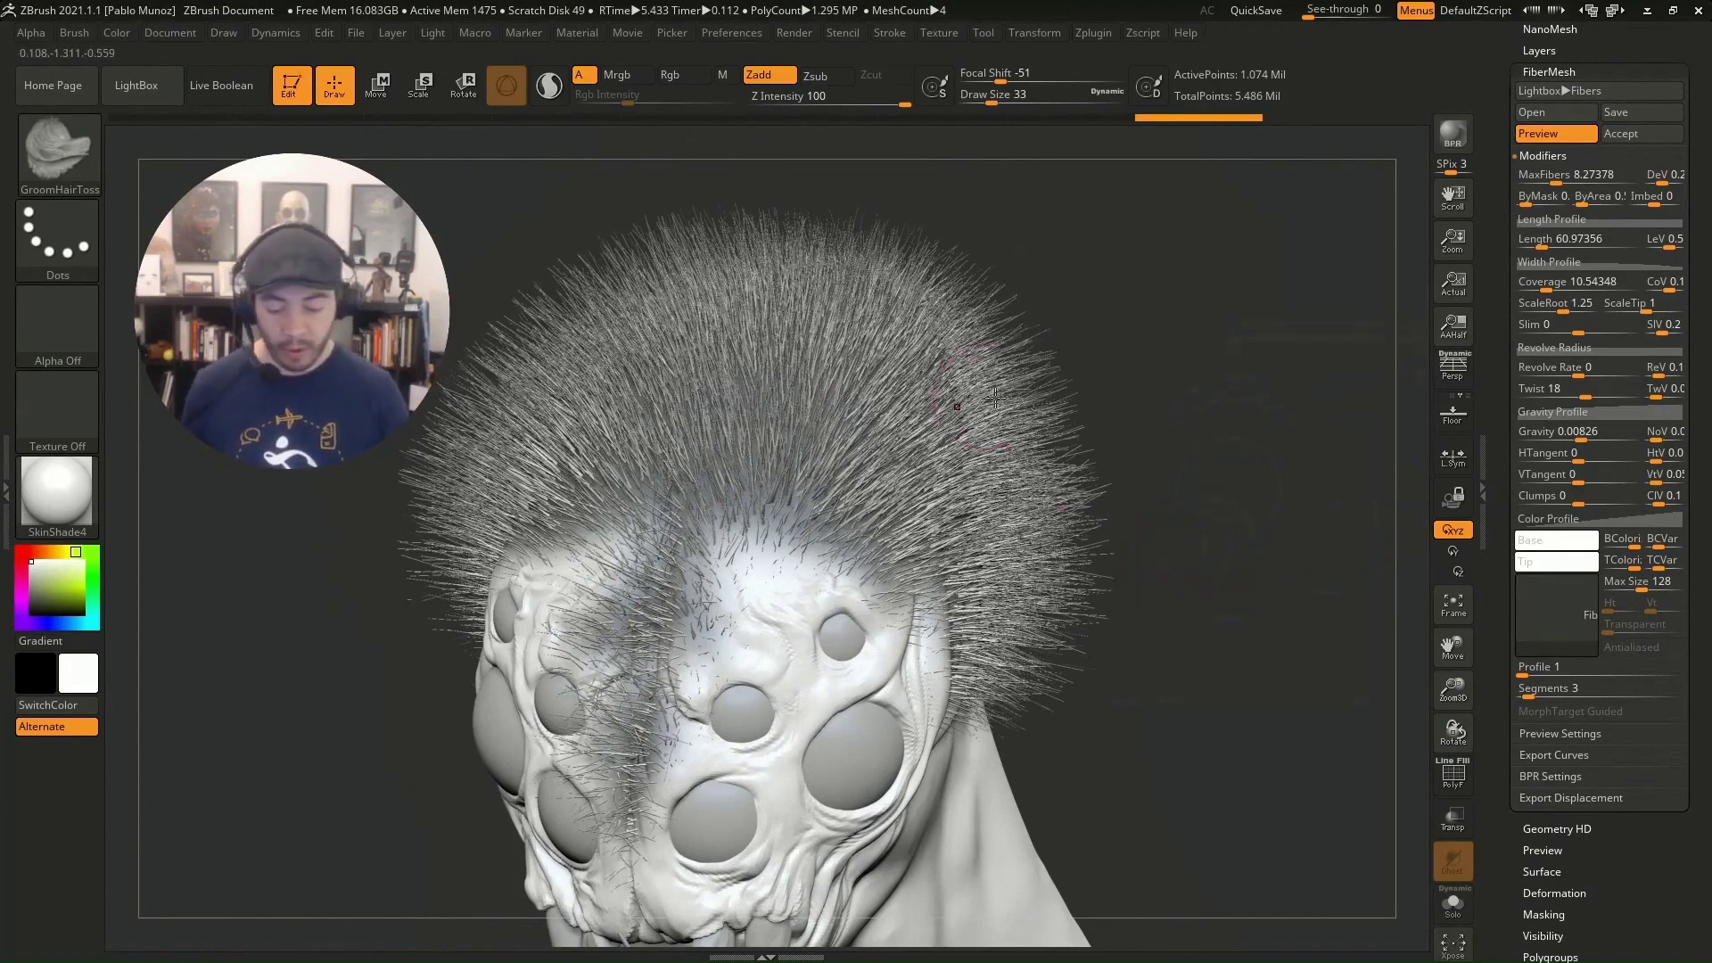
left_click_drag(1207, 460, 1181, 439)
left_click_drag(1207, 496, 1097, 666)
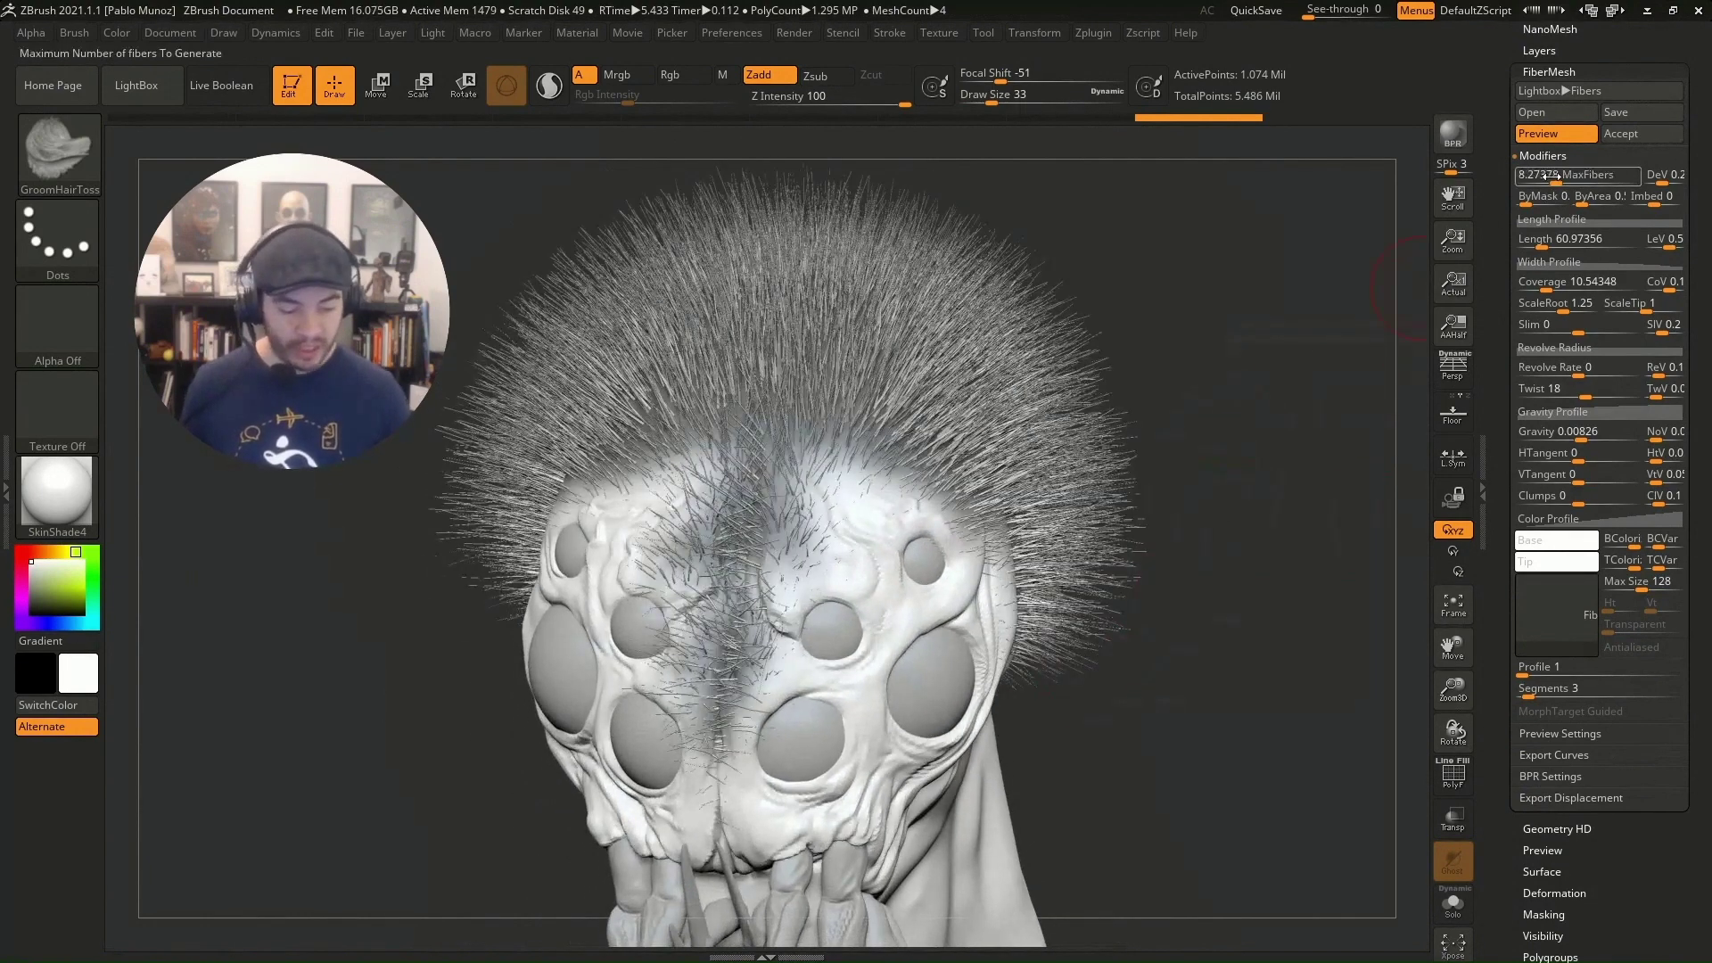
left_click_drag(1574, 175, 1557, 176)
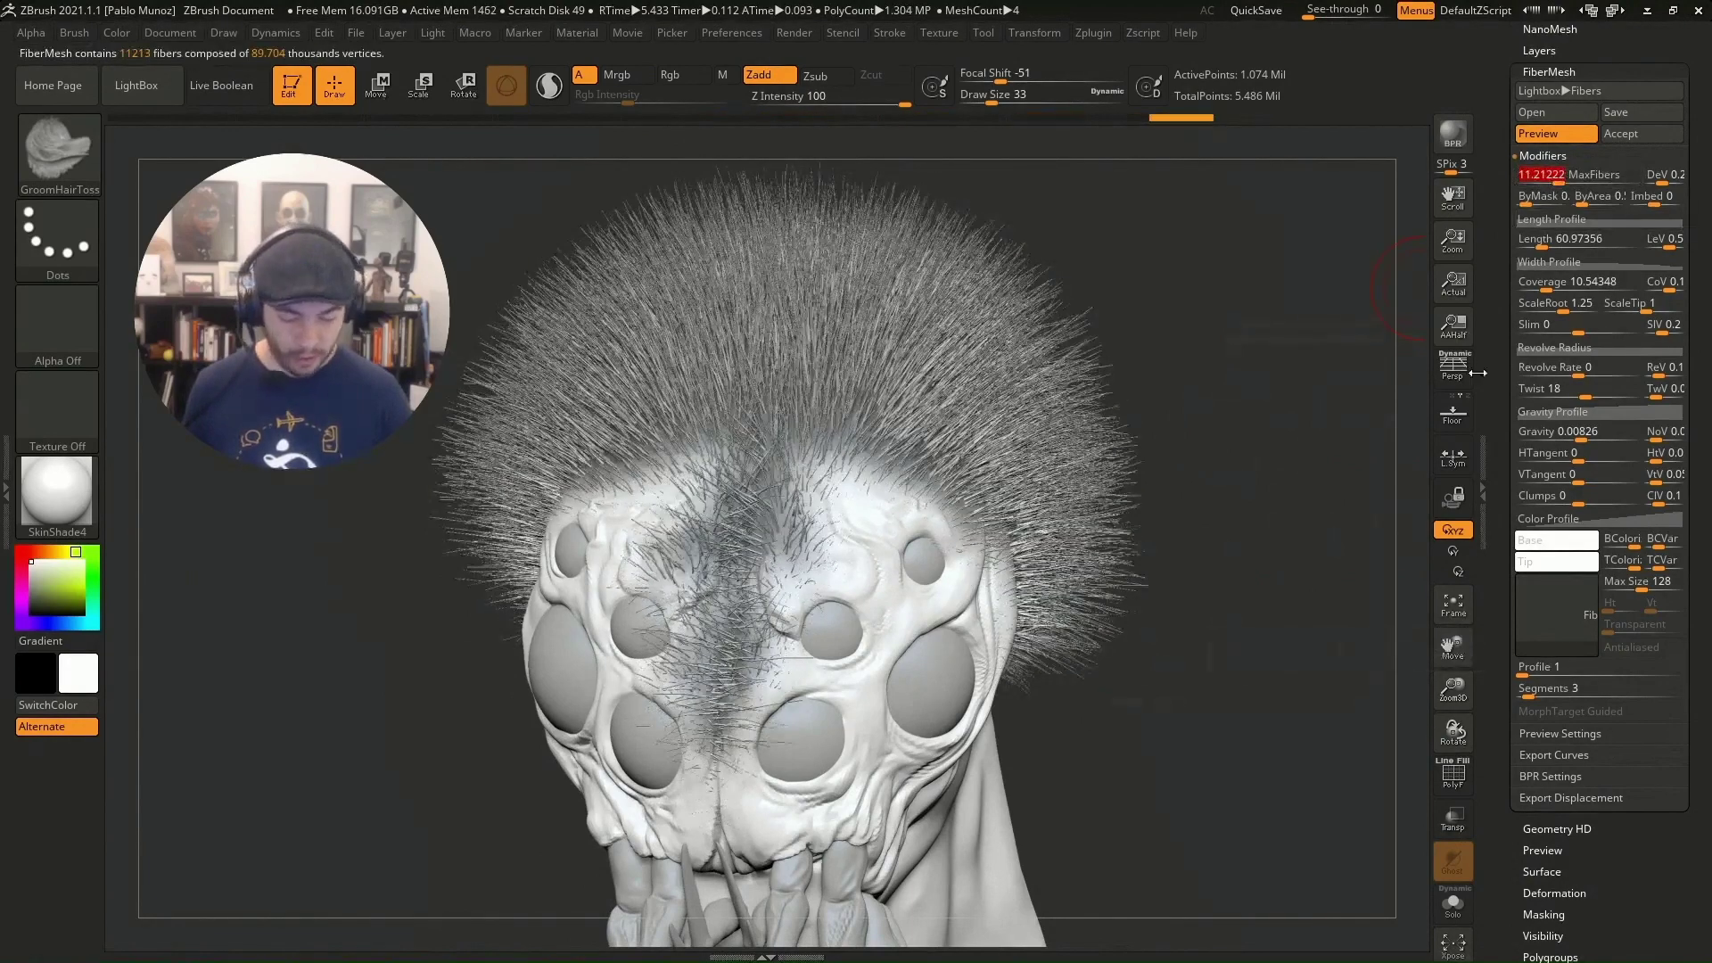
Step: Set the number of segments per fiber to 6 in the FiberMesh modifiers
left_click_drag(1531, 695, 1543, 696)
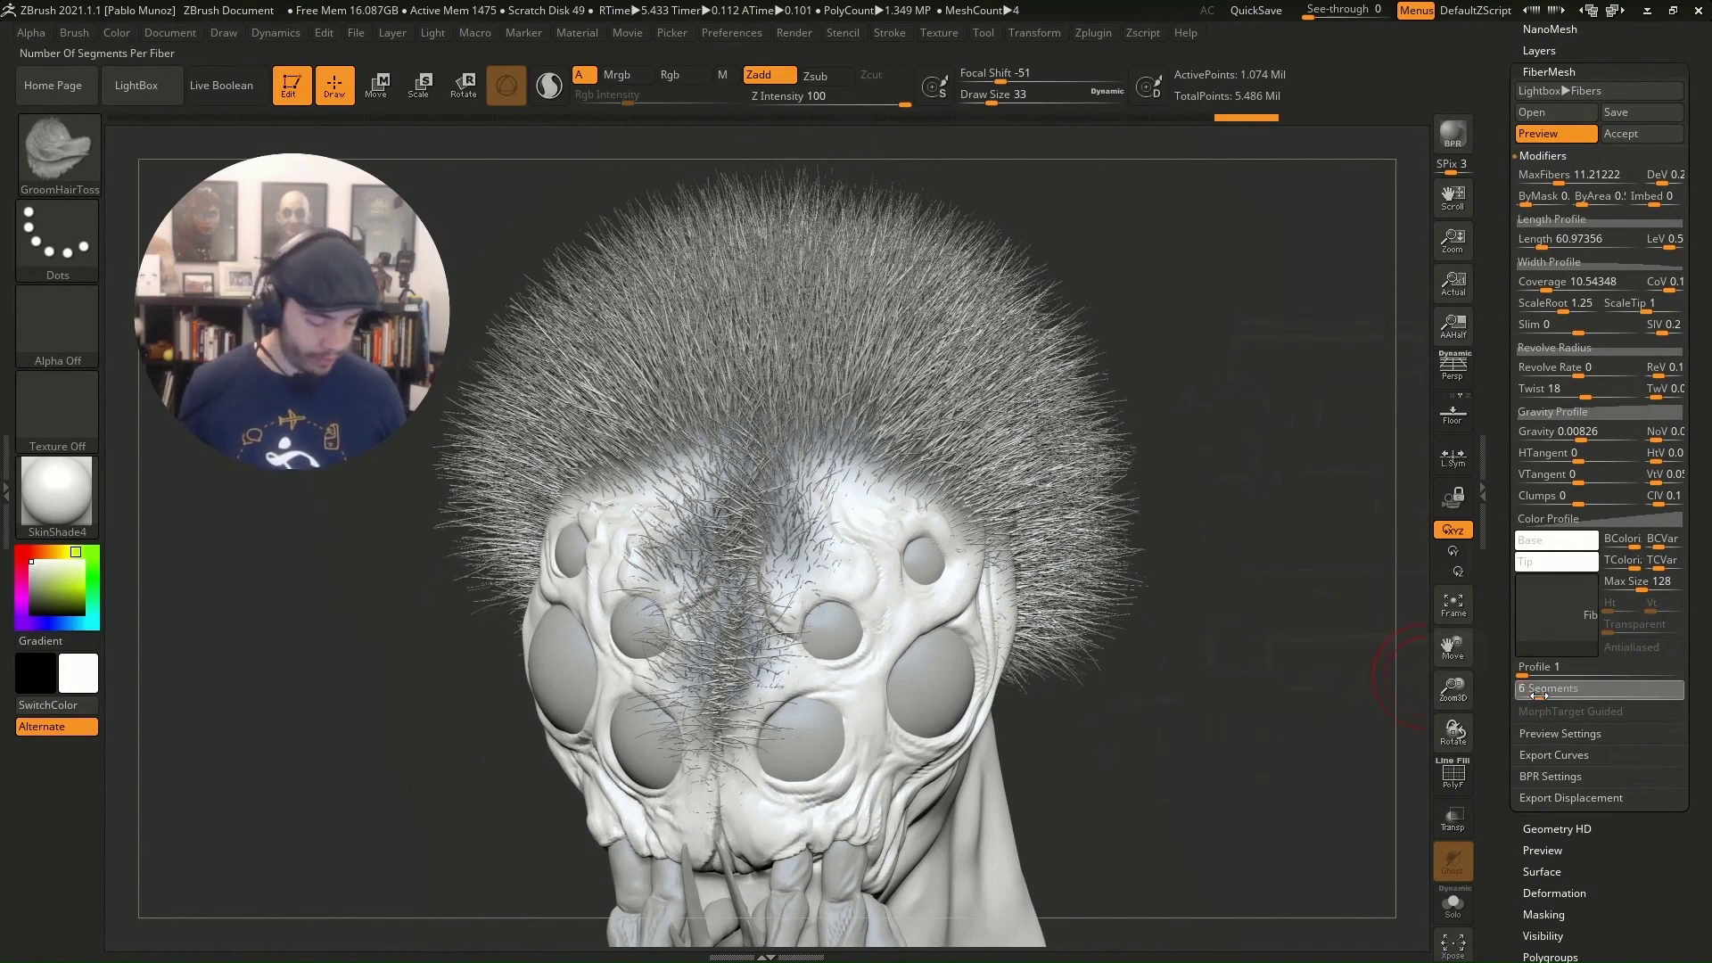
left_click_drag(1538, 695, 1536, 695)
left_click_drag(1265, 714, 1239, 706)
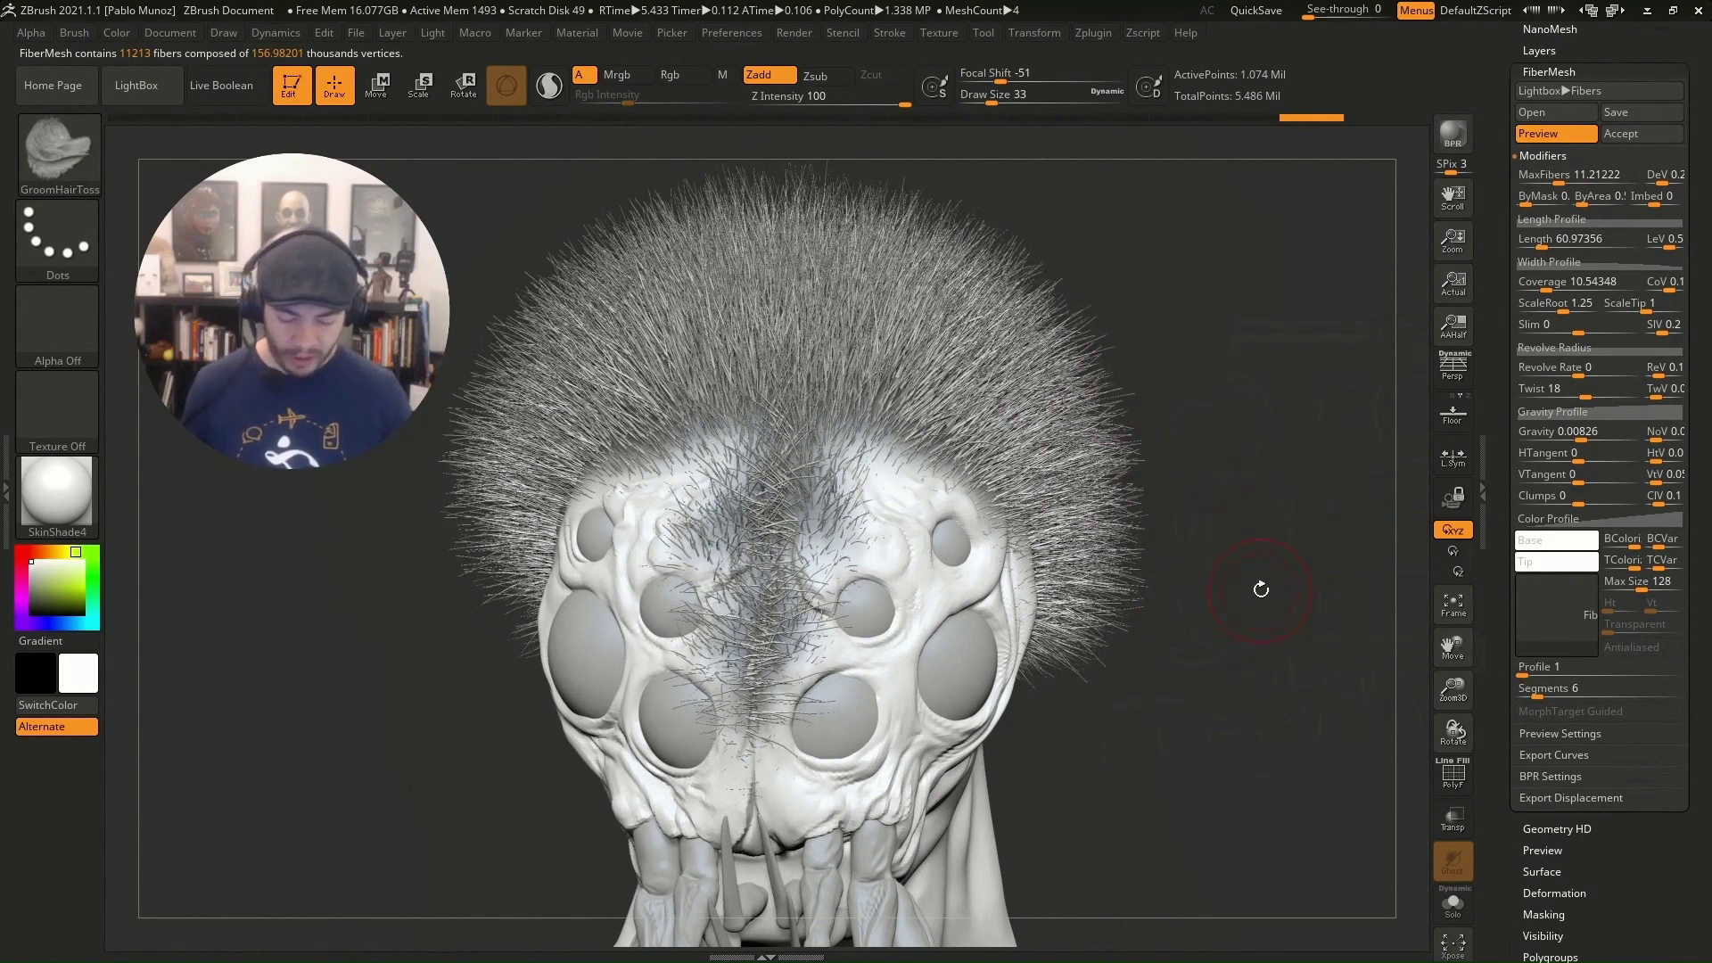
Step: Accept the previewed fibers on the head as a new subtool and activate Fast Preview mode
left_click_drag(1261, 589, 1229, 684)
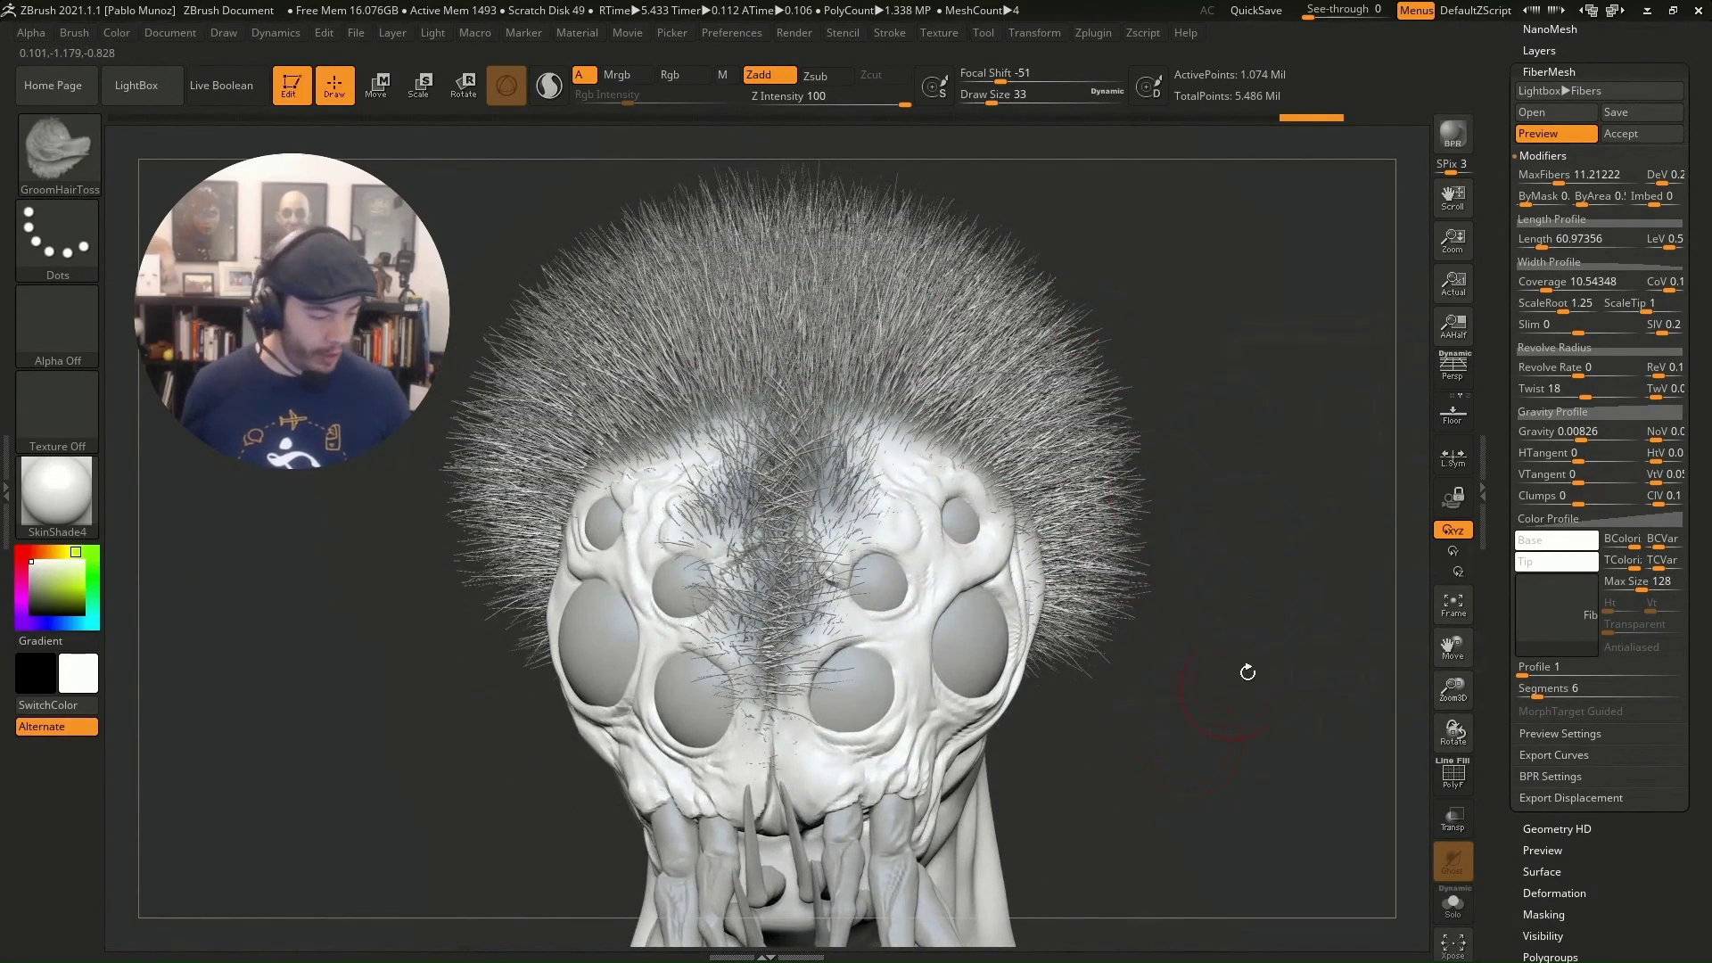
left_click(1640, 135)
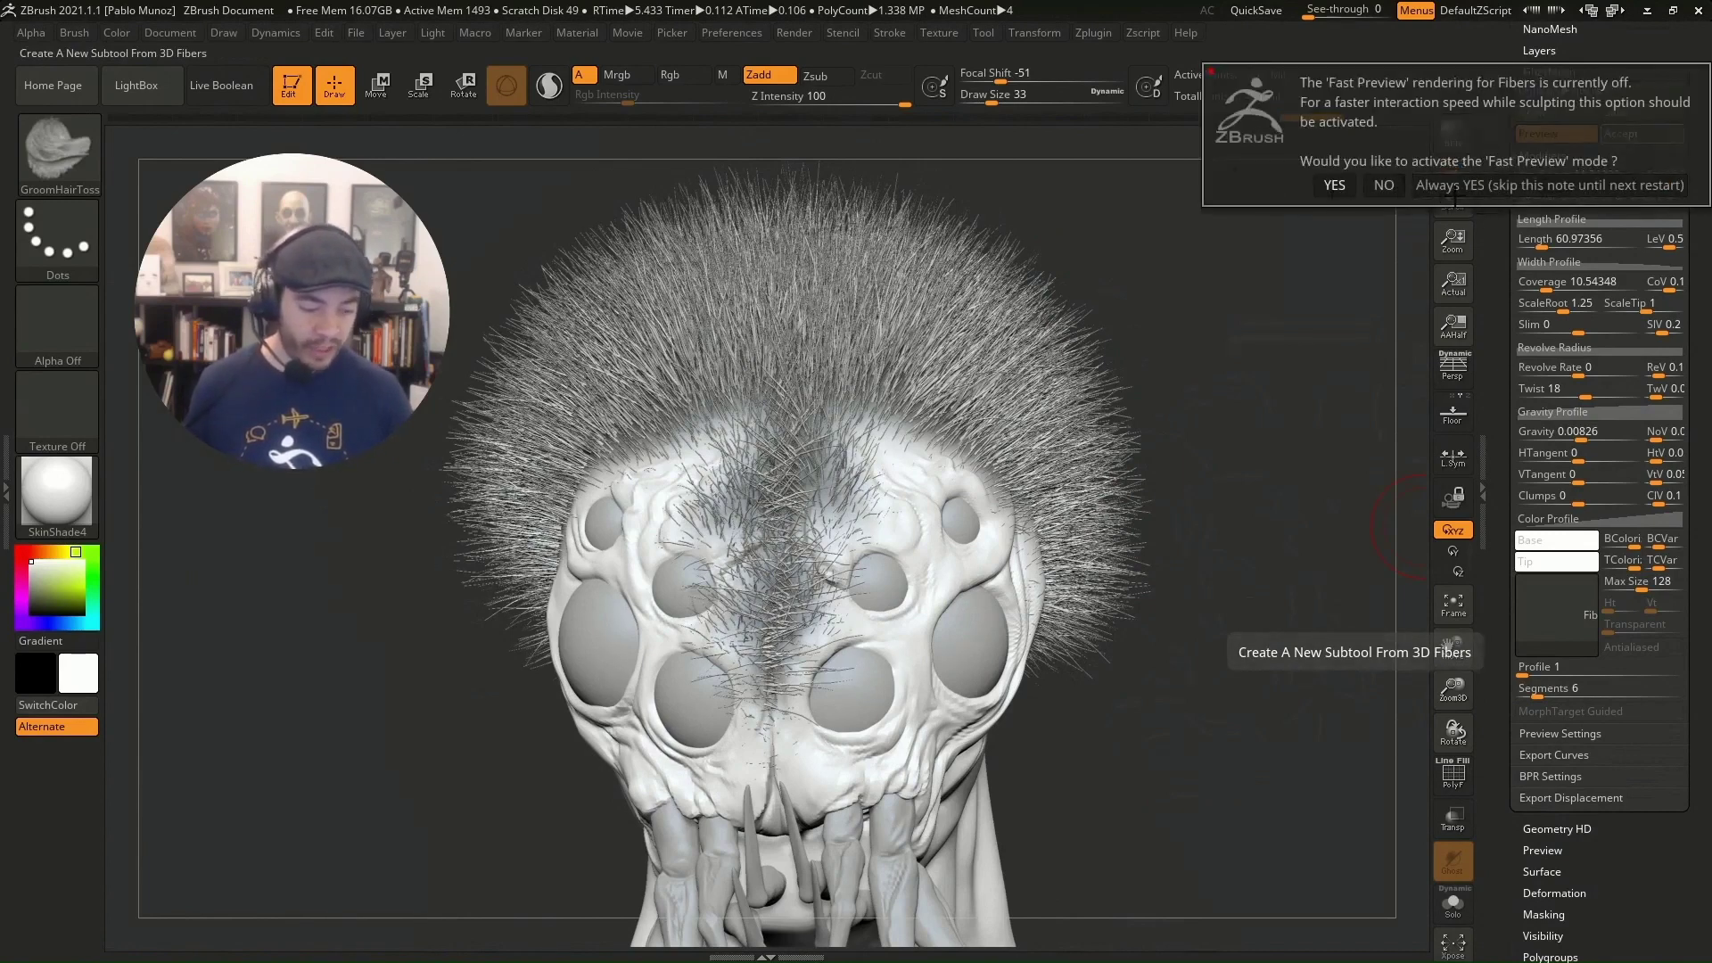
left_click(1334, 185)
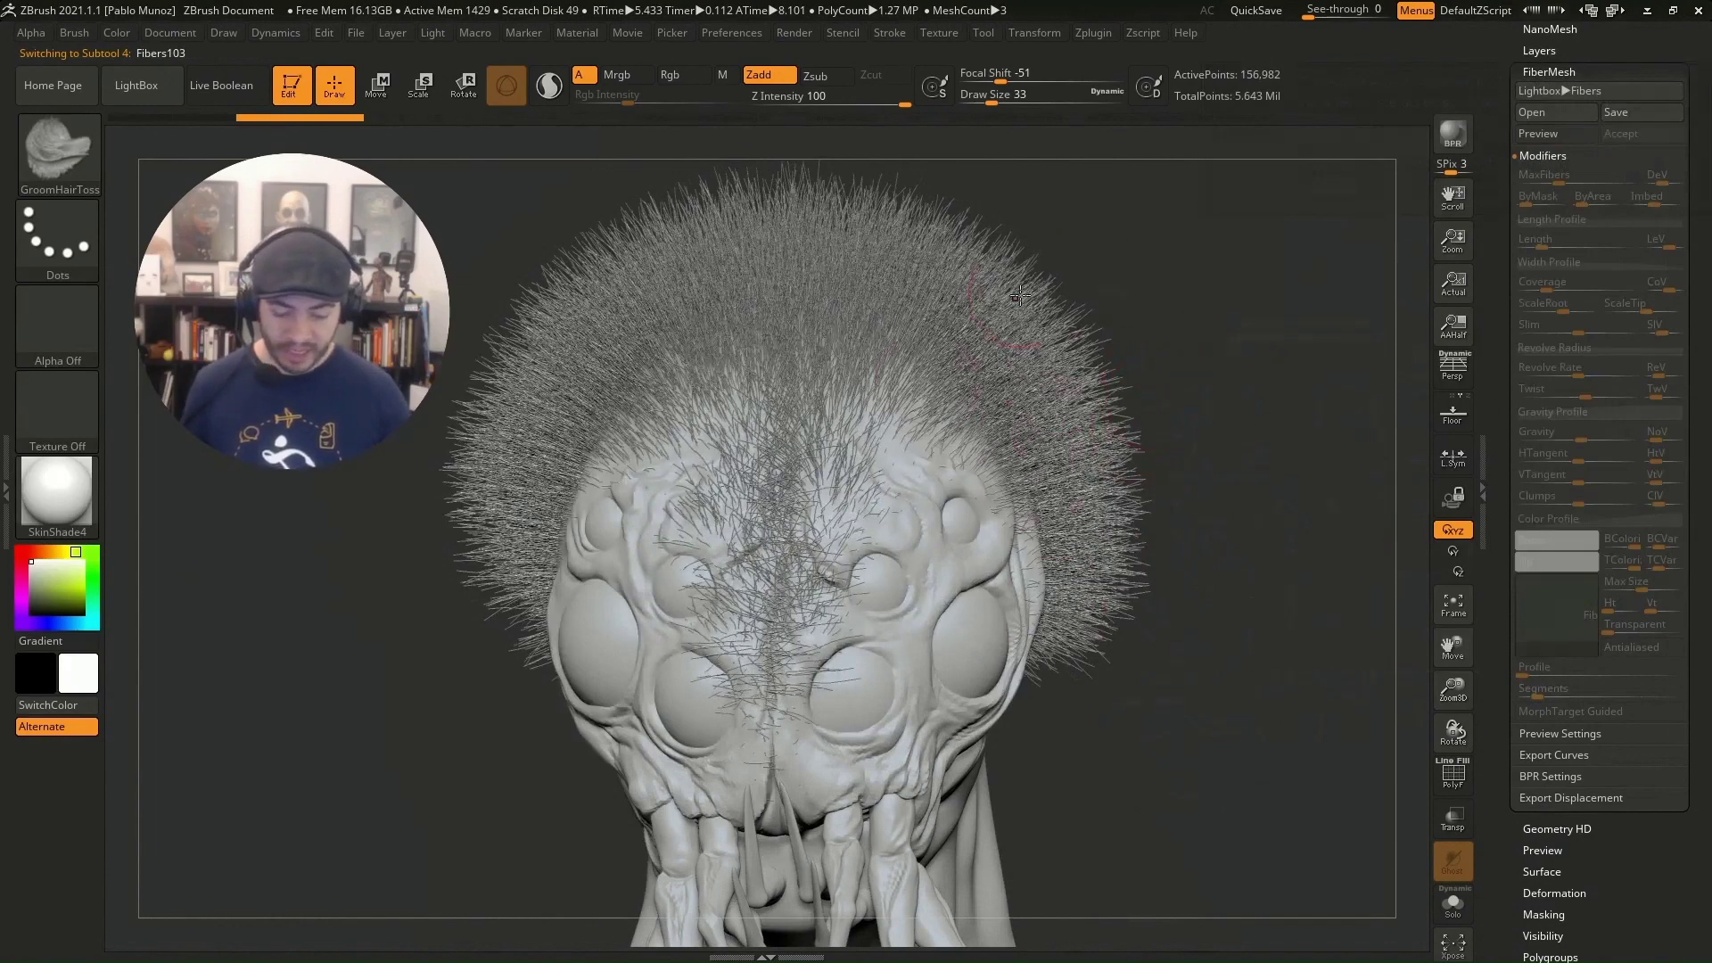
Step: Choose a bright yellow (R 248, G 255, B 45) as the current color and dock the Color palette in the tray
scroll(1629, 223, "up", 8)
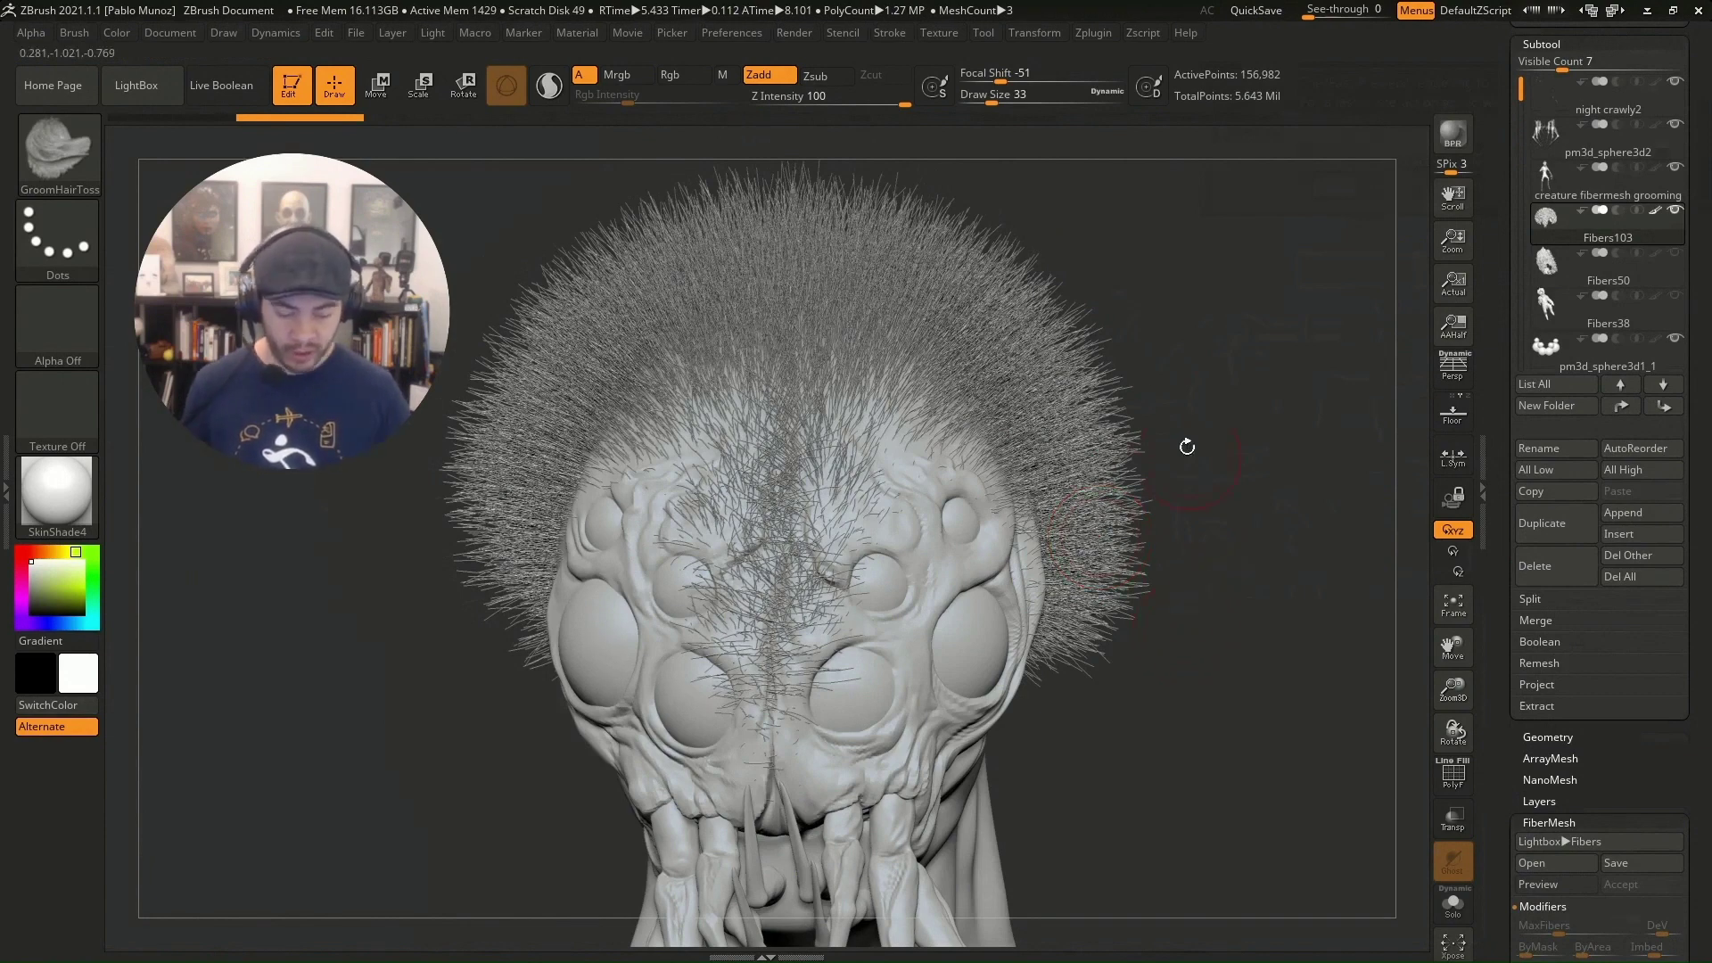
left_click(81, 581)
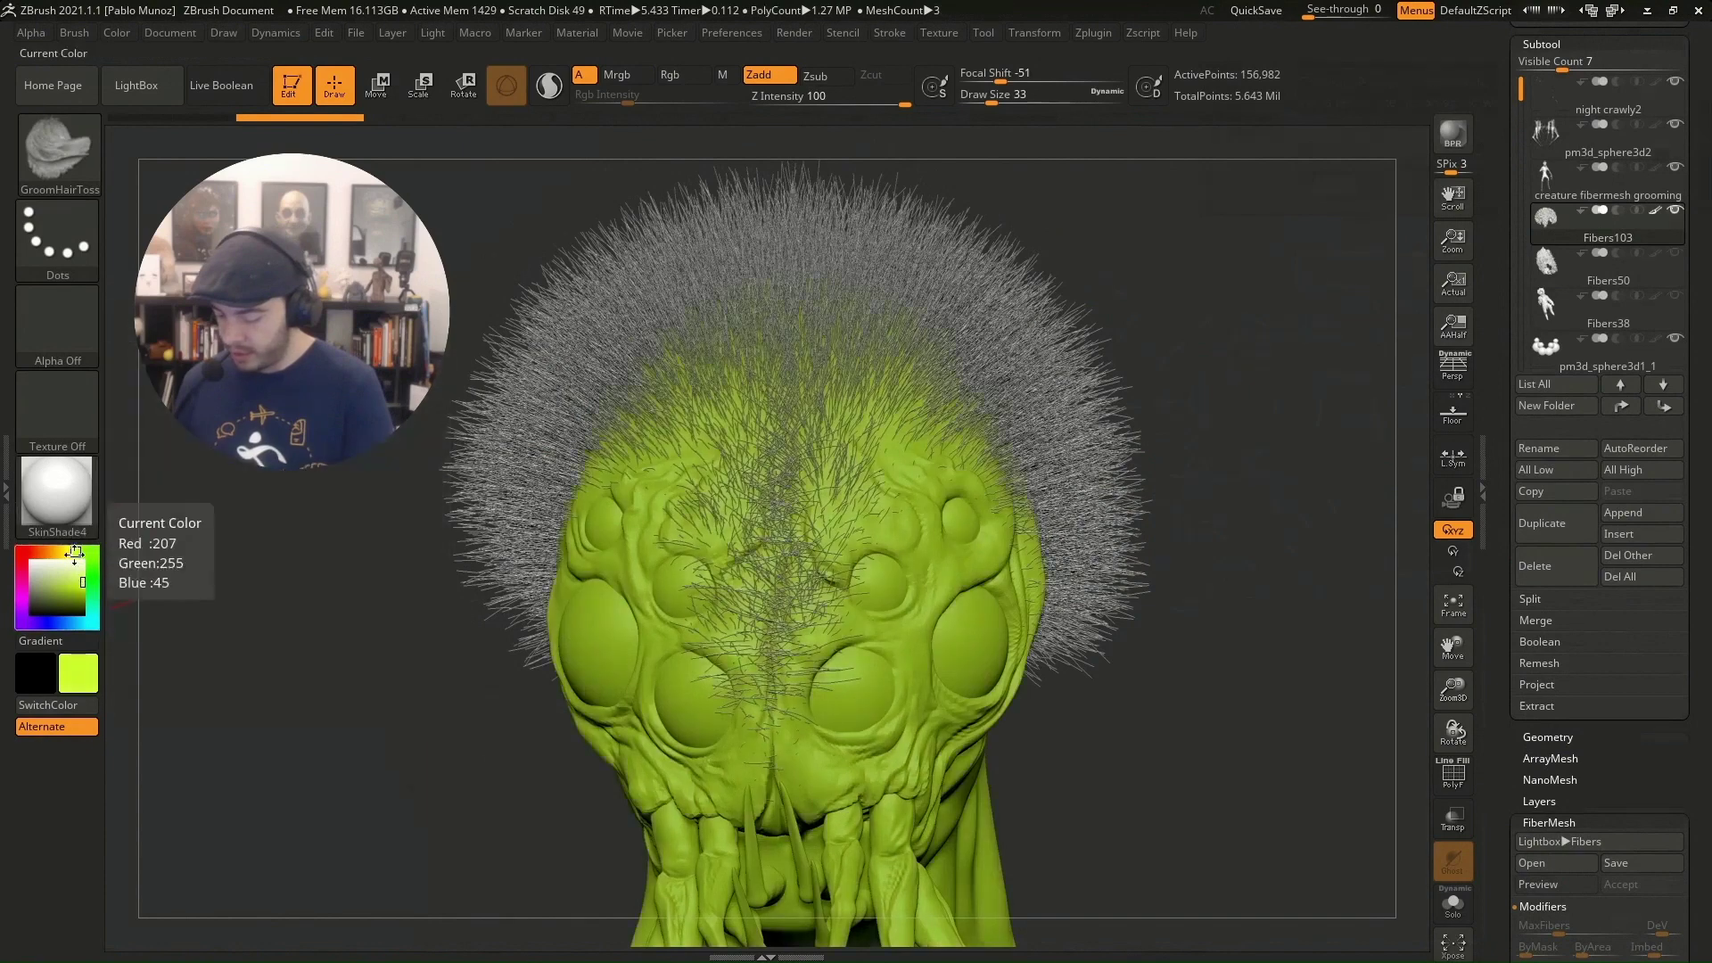
left_click(69, 551)
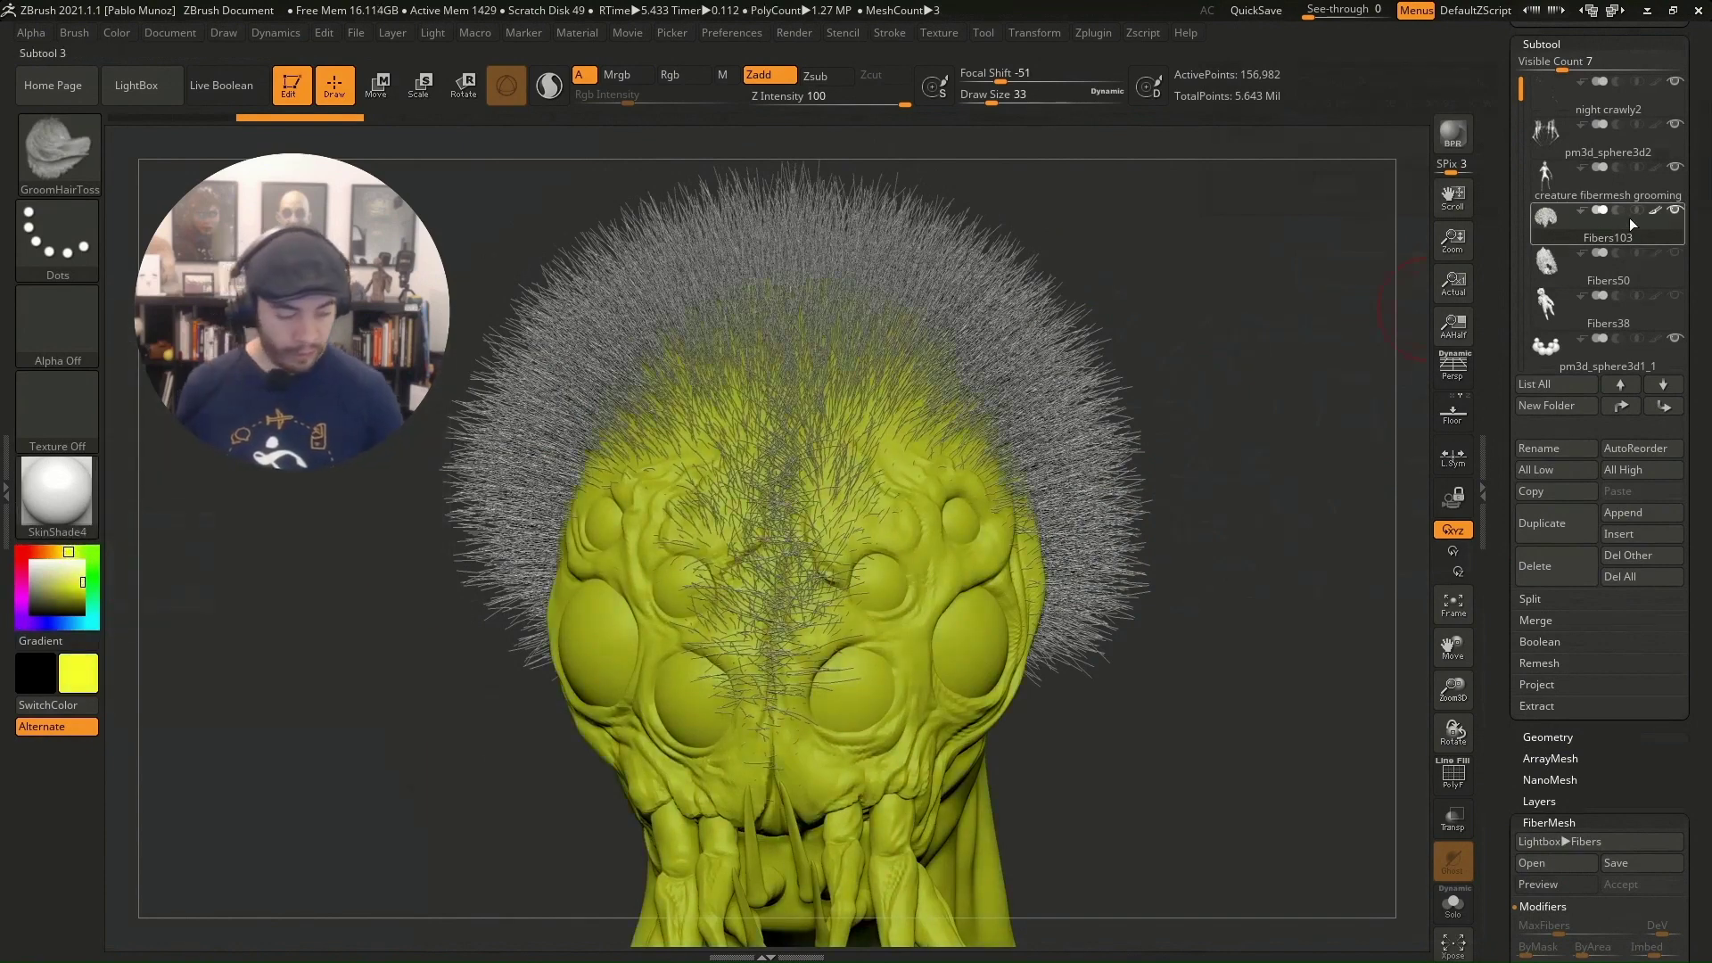
left_click(120, 36)
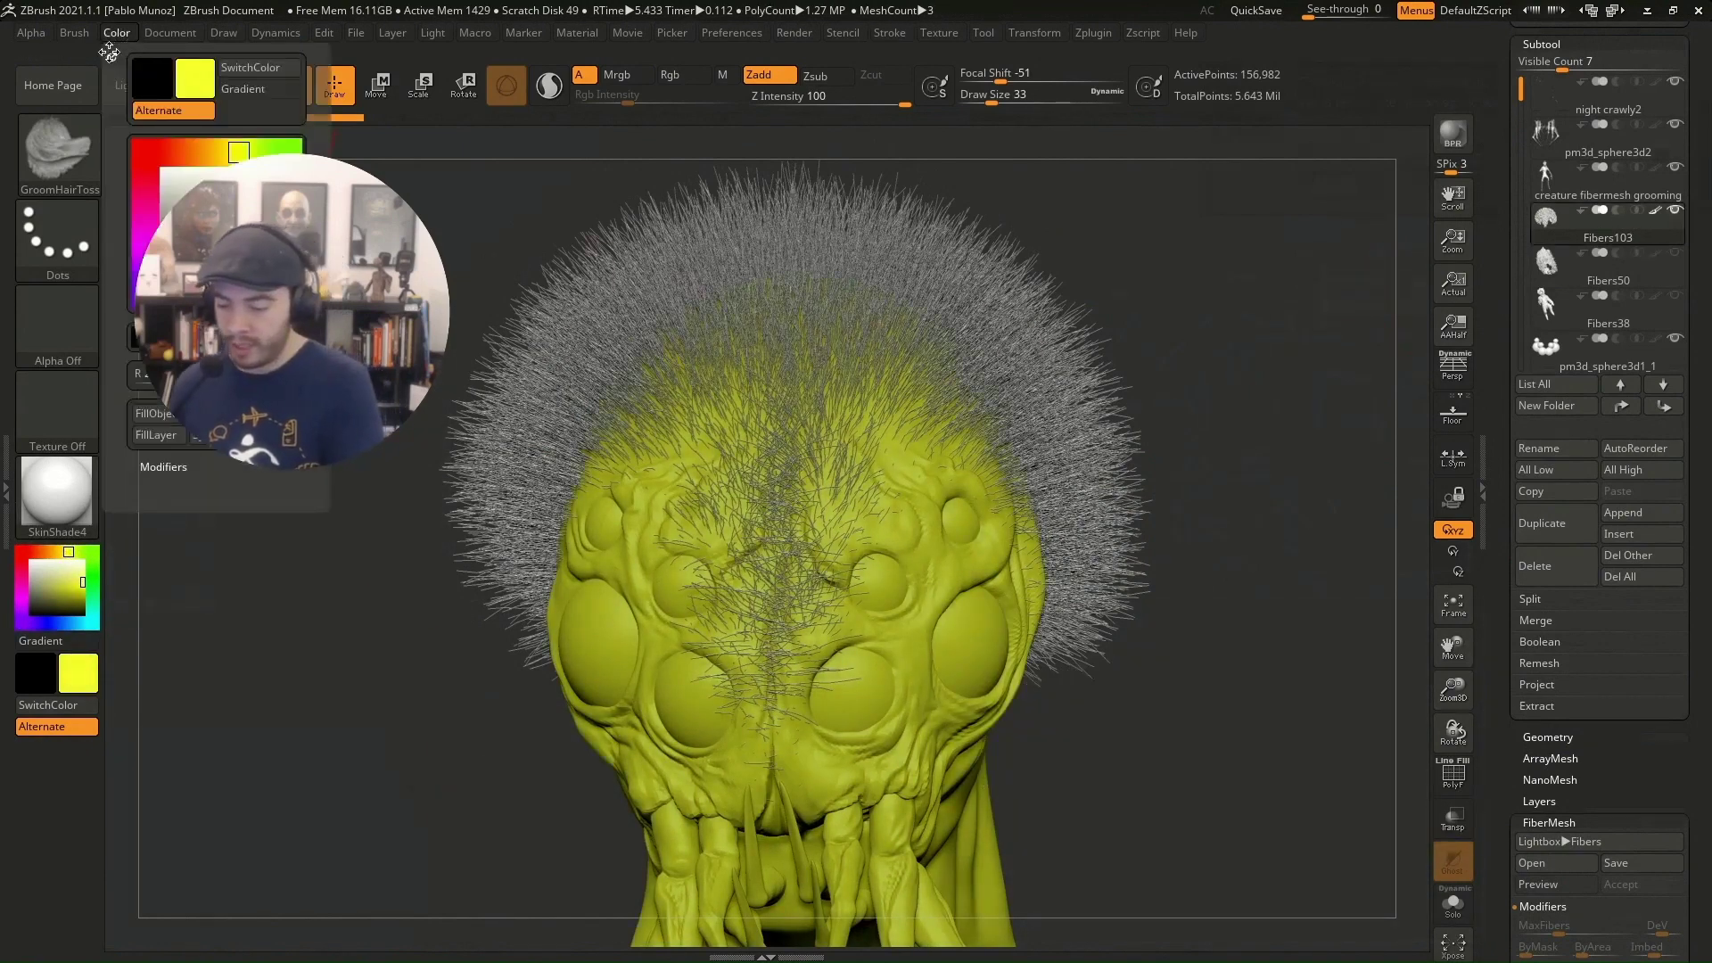
scroll(1605, 223, "up", 5)
scroll(1605, 268, "up", 8)
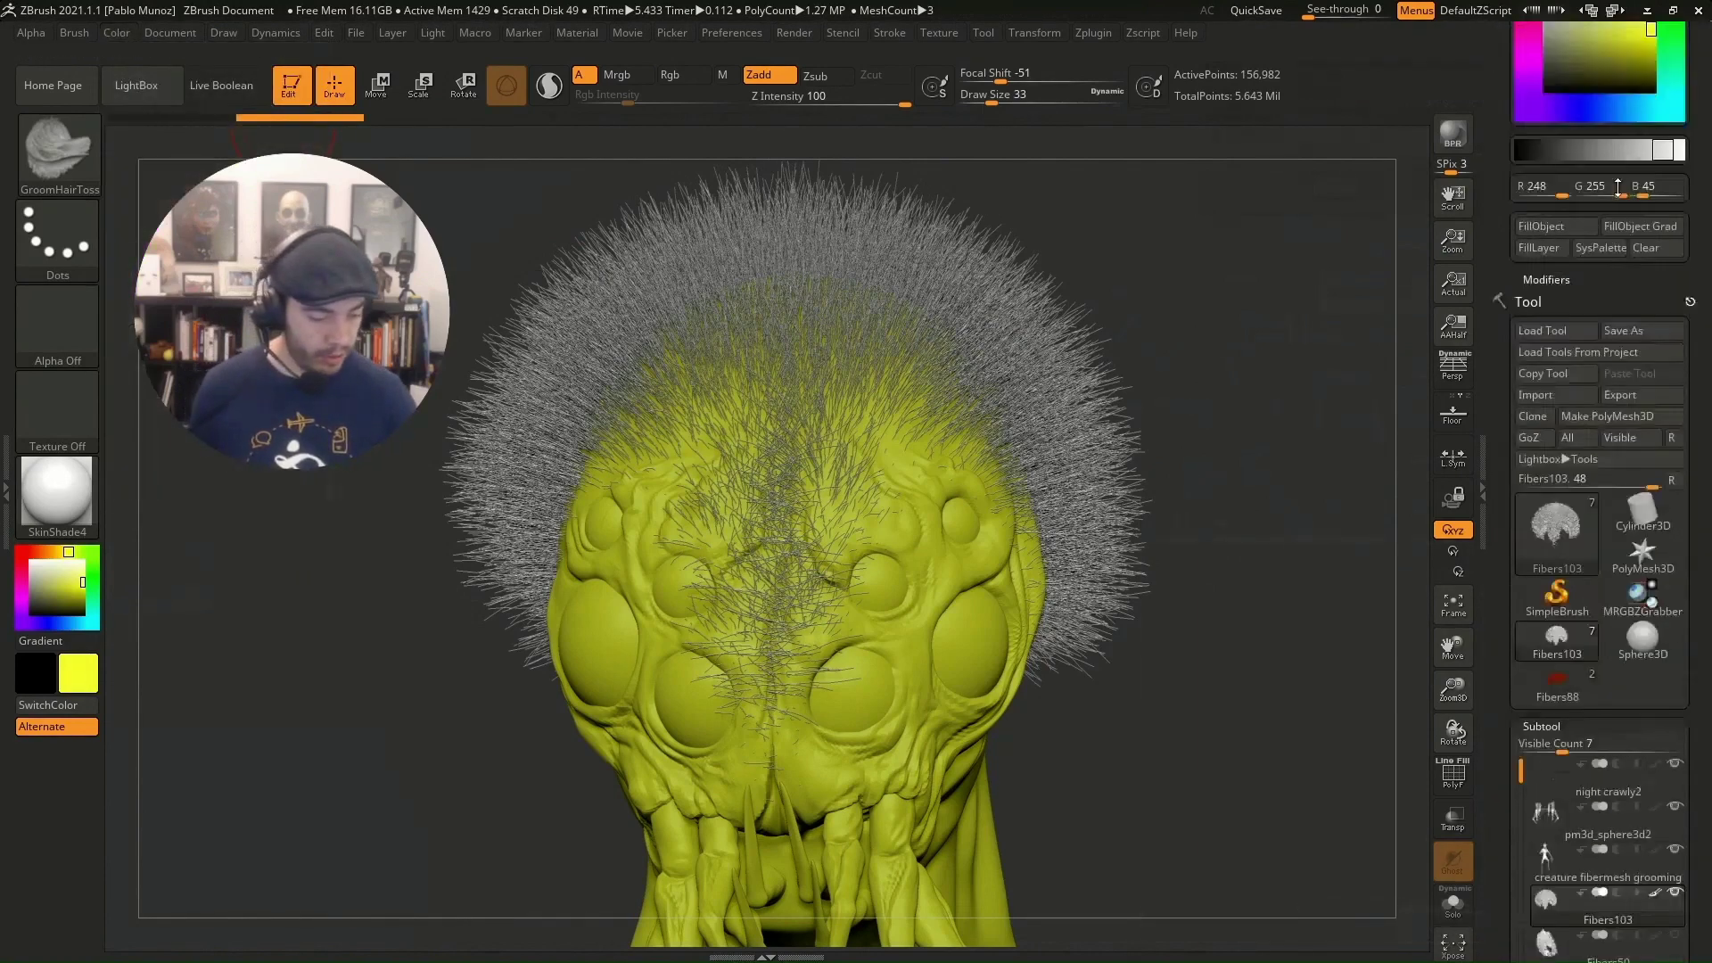
scroll(1604, 232, "down", 5)
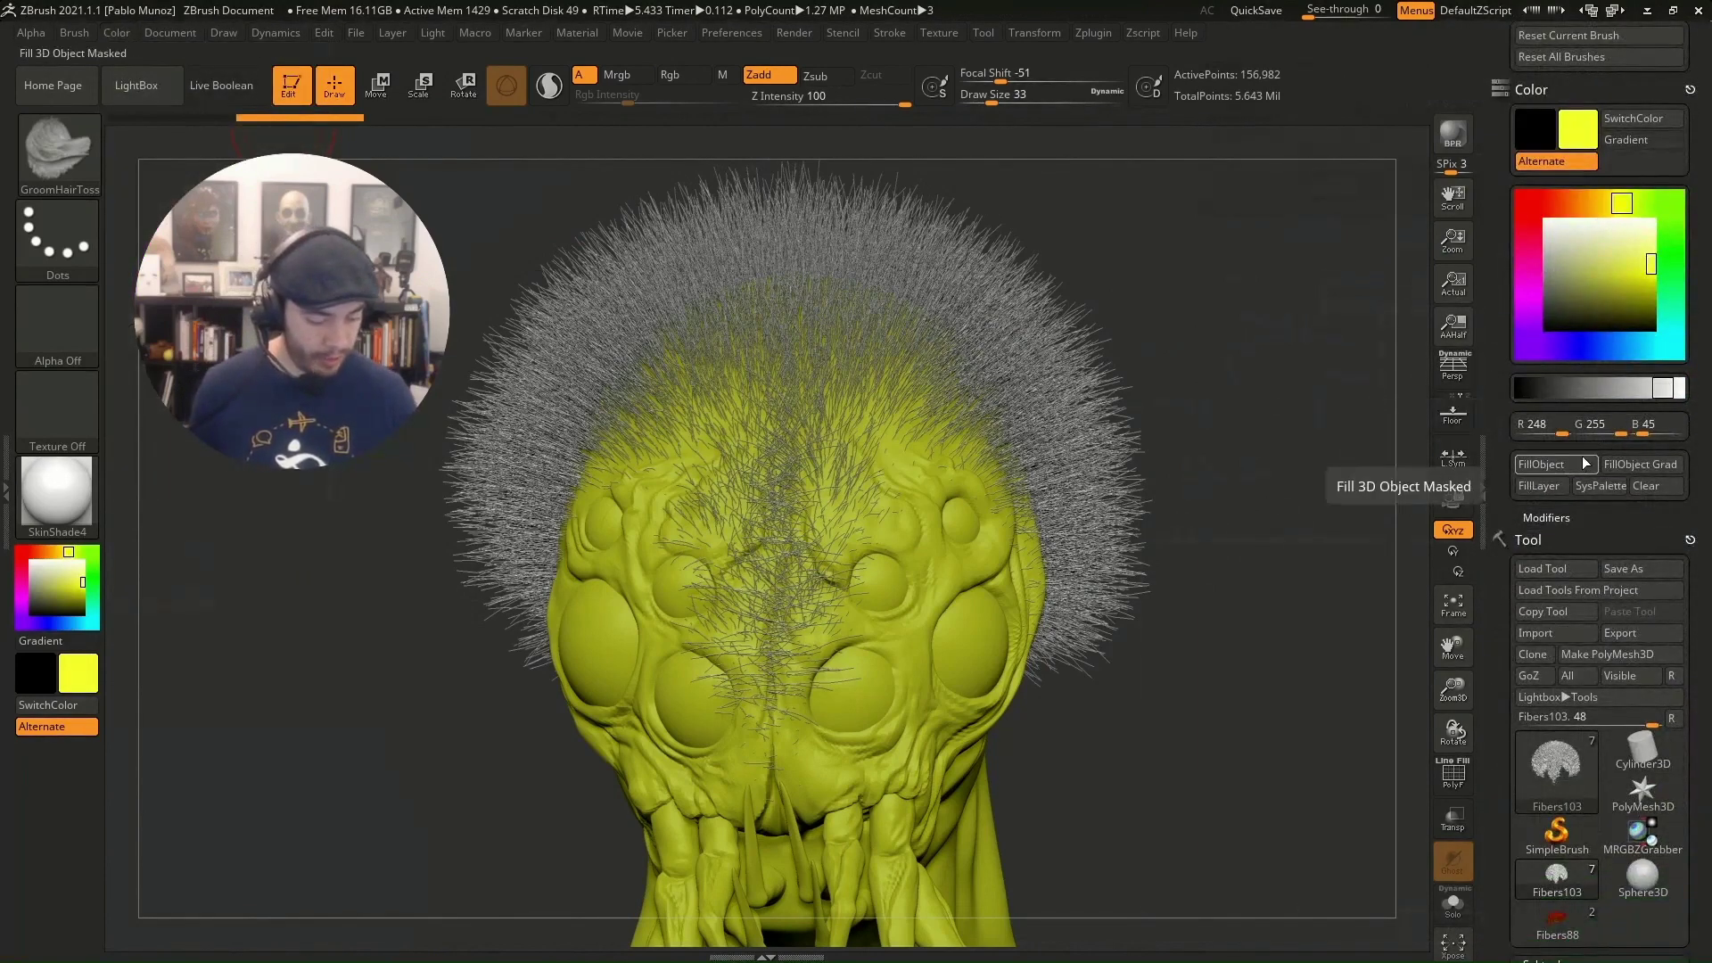
Step: Fill the fibers subtool with the yellow color, with Rgb enabled at an intensity of 100
left_click(1562, 464)
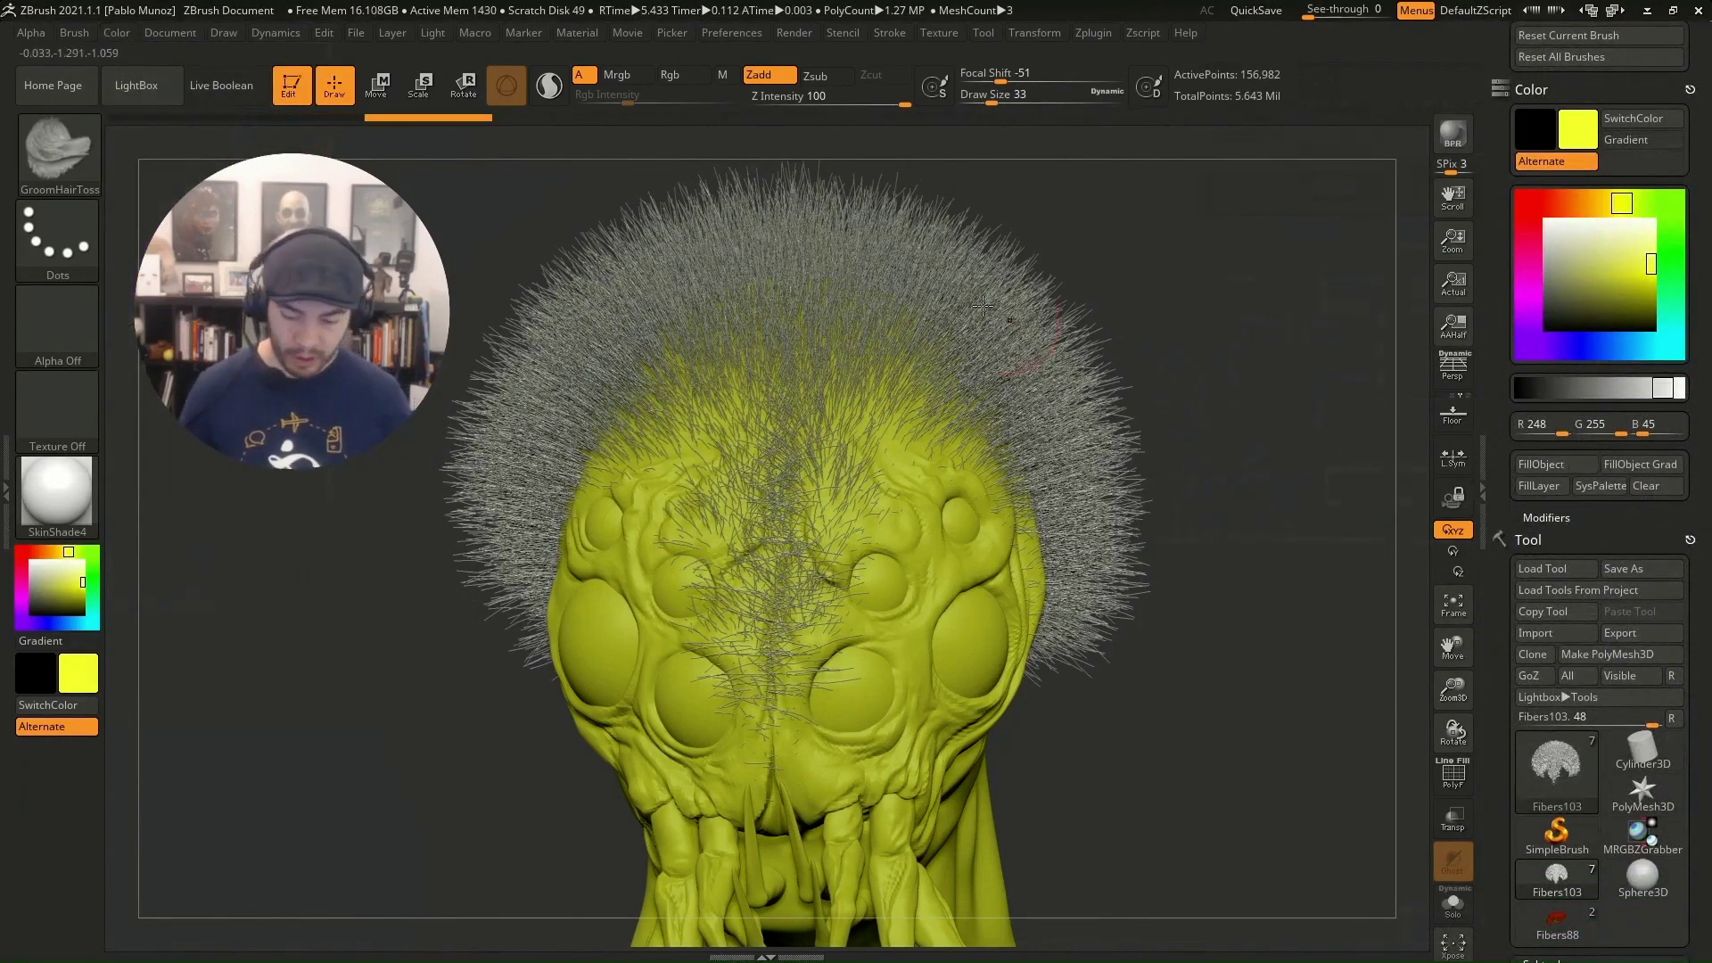
left_click(677, 78)
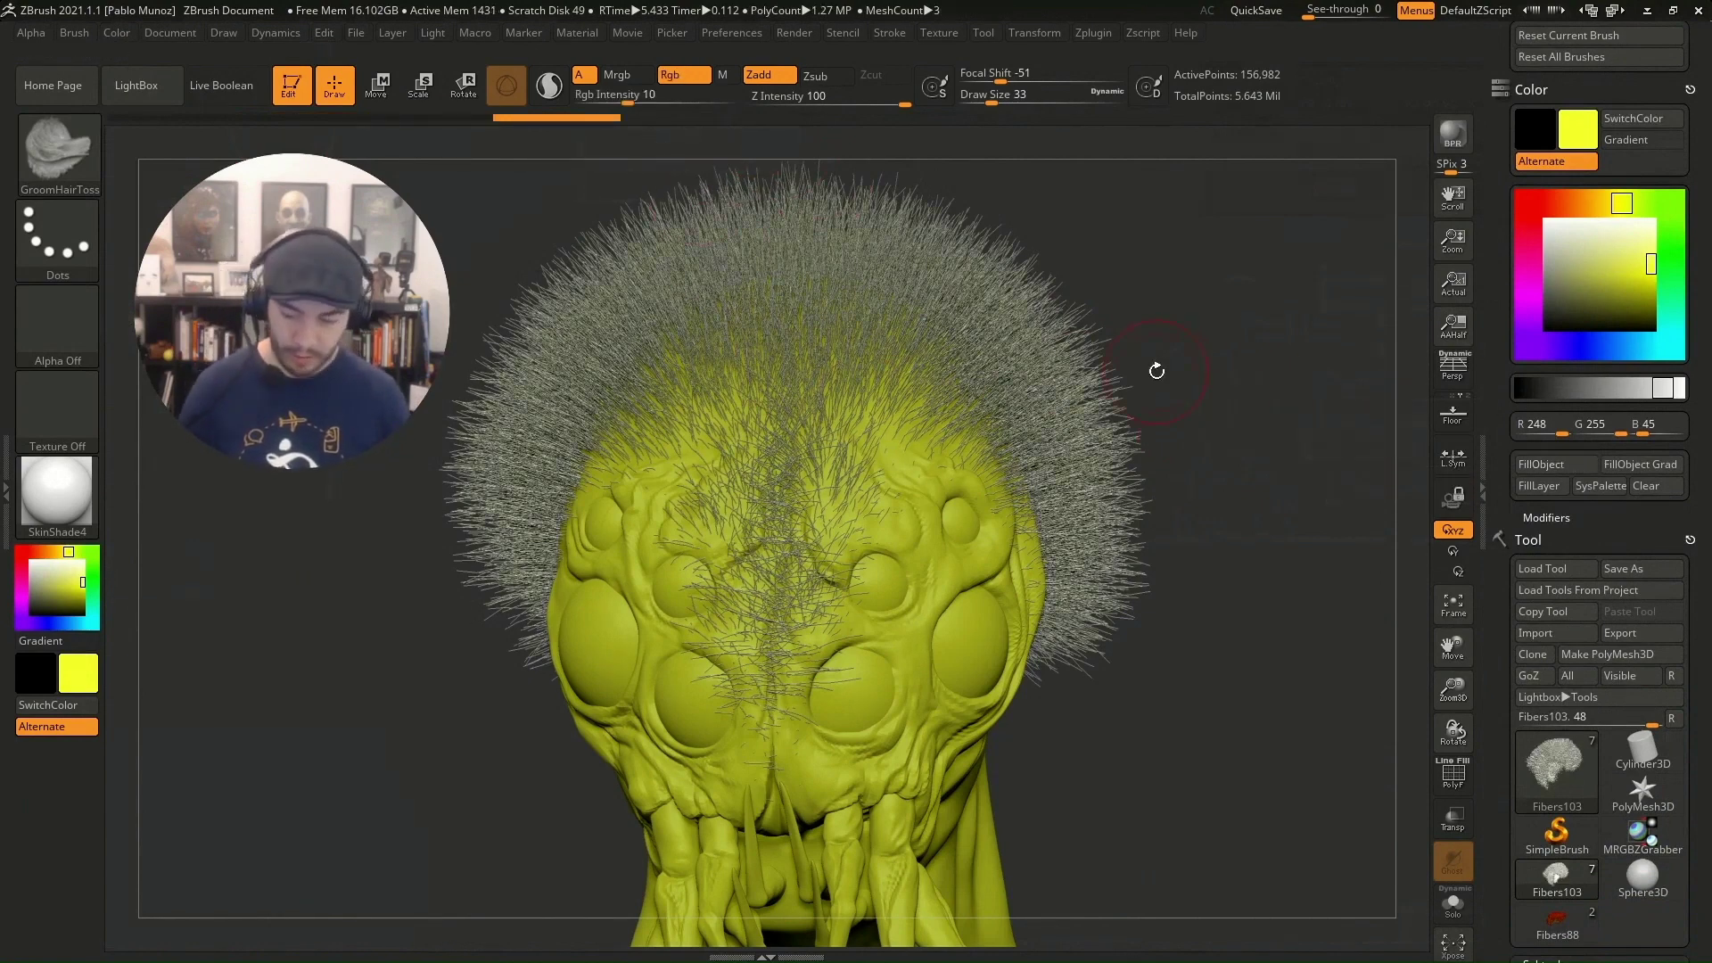
key("space")
left_click_drag(1220, 418, 1231, 418)
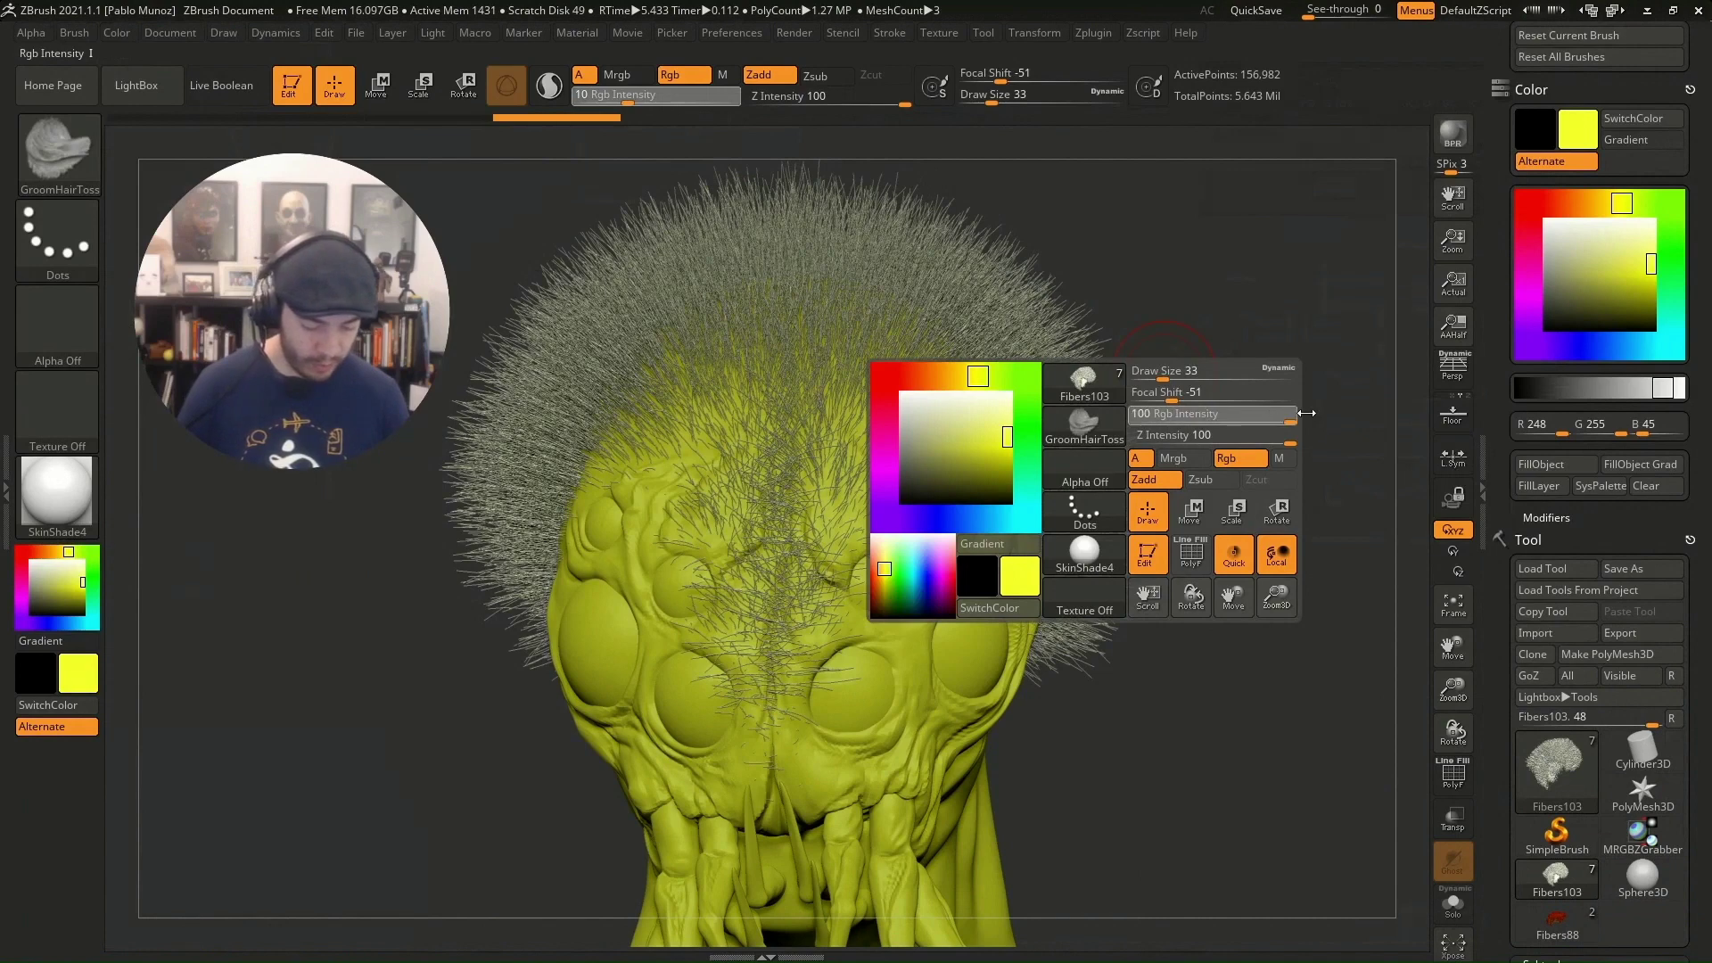
left_click(1554, 464)
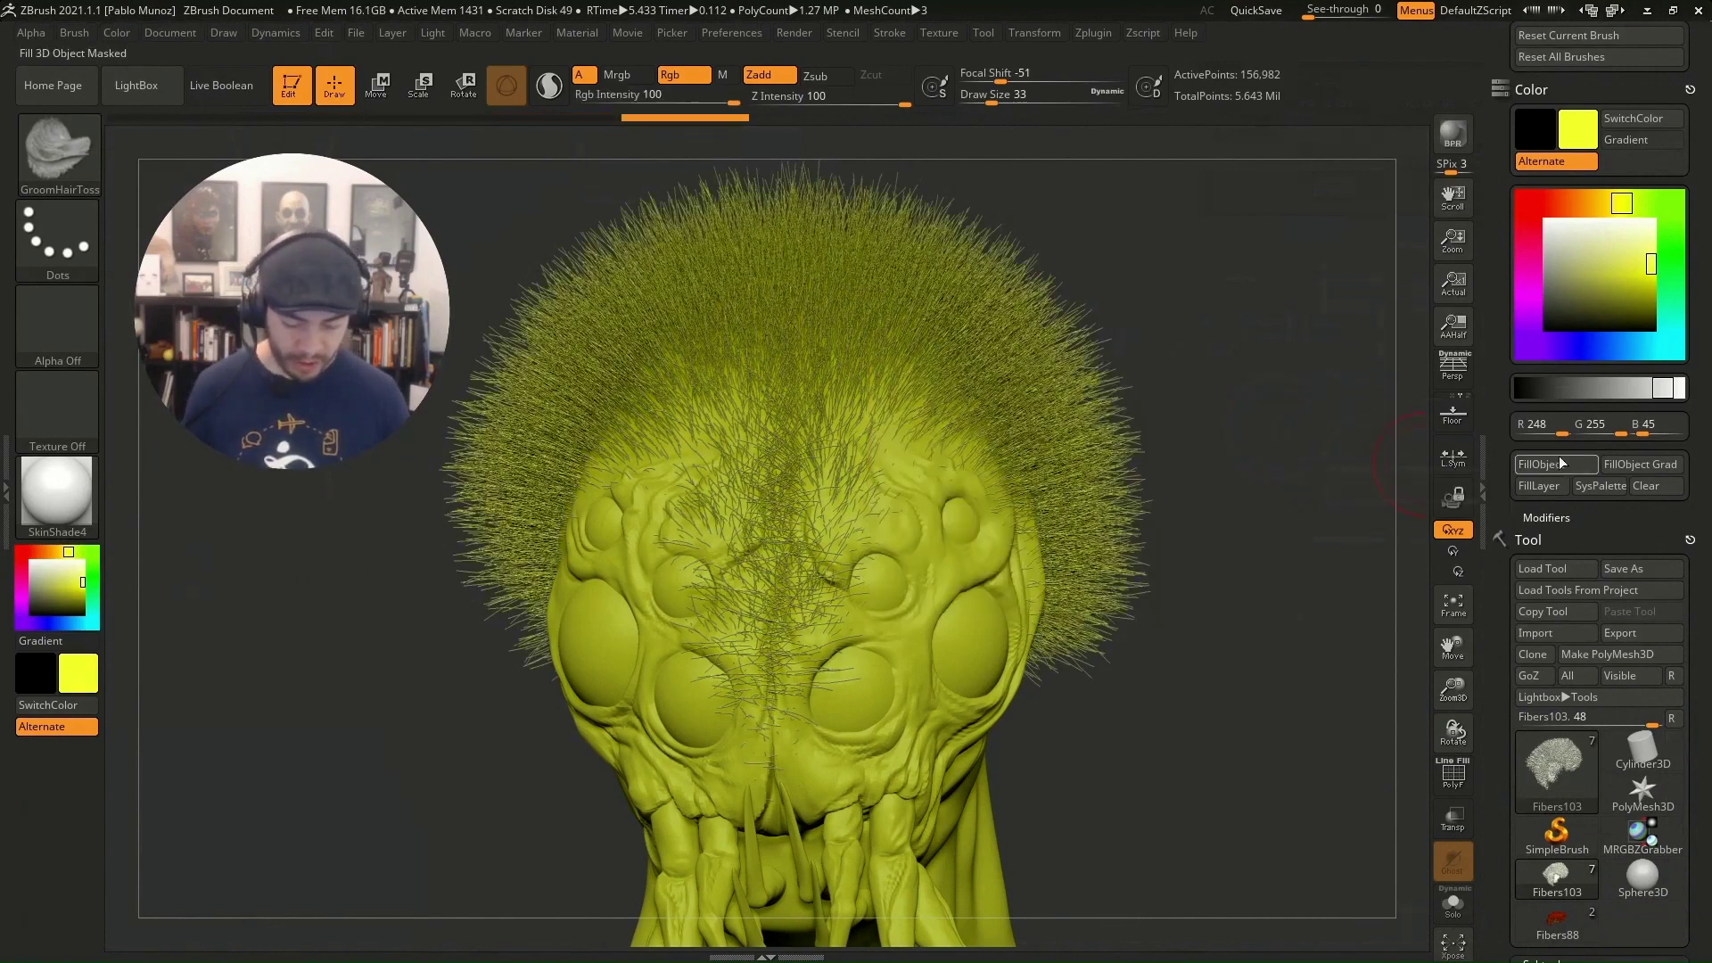
Step: Change the current color to blue so the body contrasts with the yellow fibers, and inspect the head from the side
scroll(1564, 526, "down", 8)
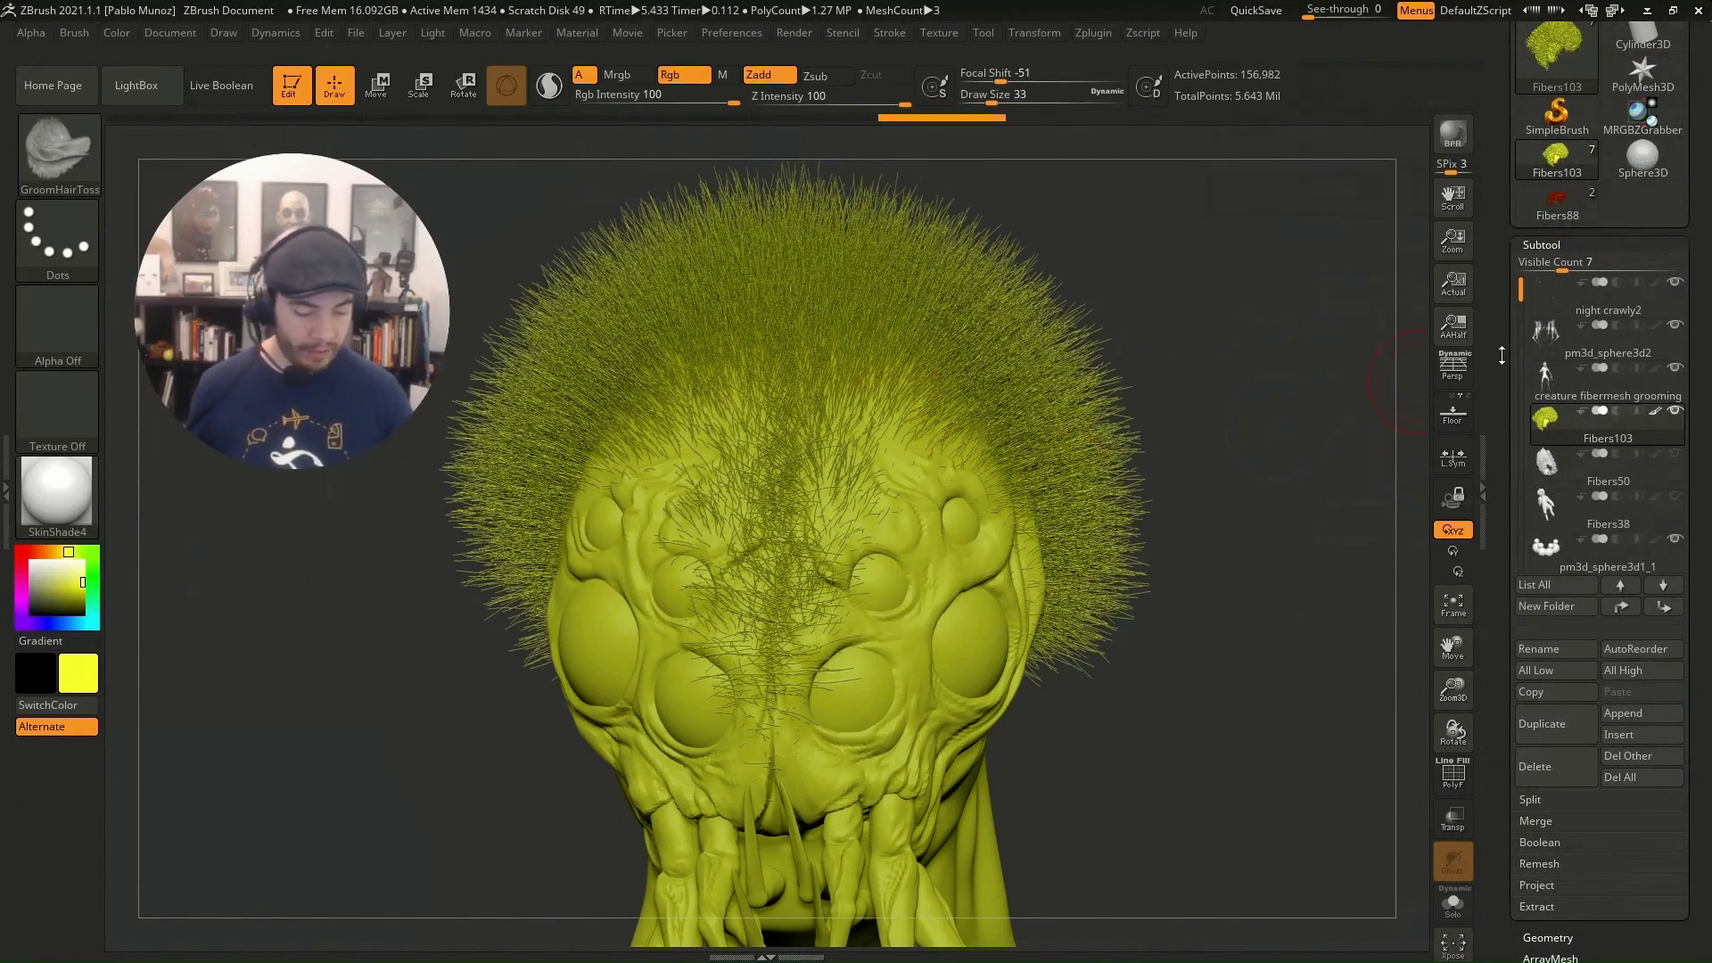
scroll(1501, 354, "up", 2)
left_click(55, 619)
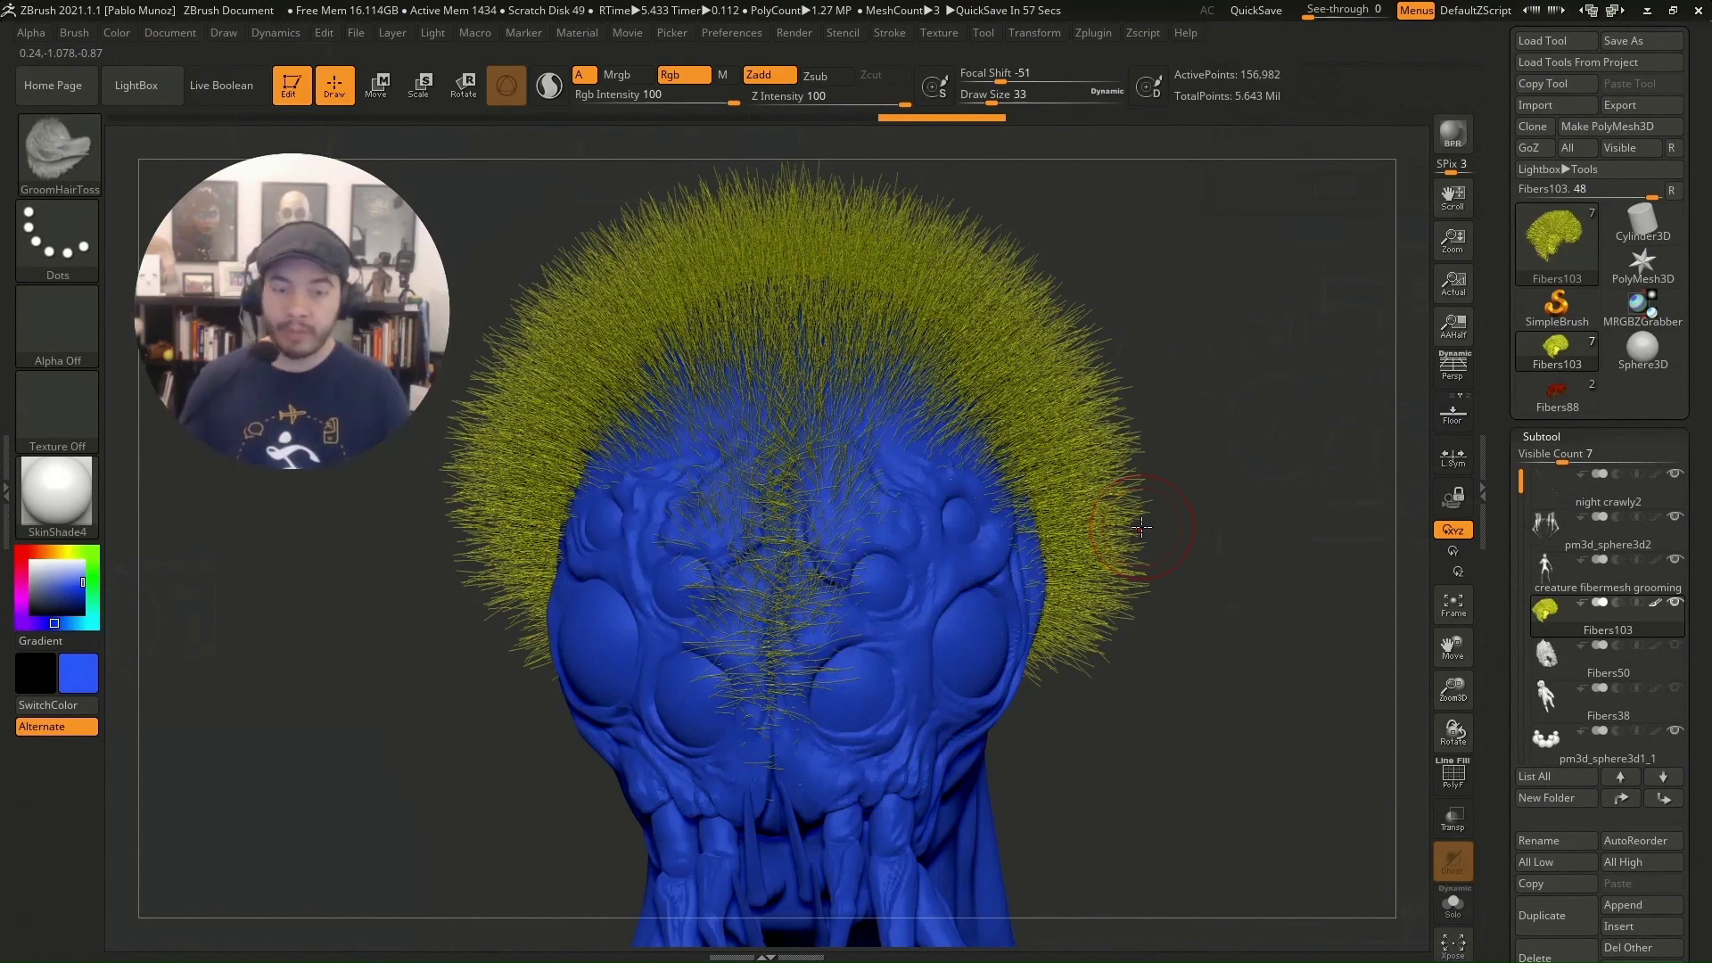
left_click_drag(1239, 450, 994, 464)
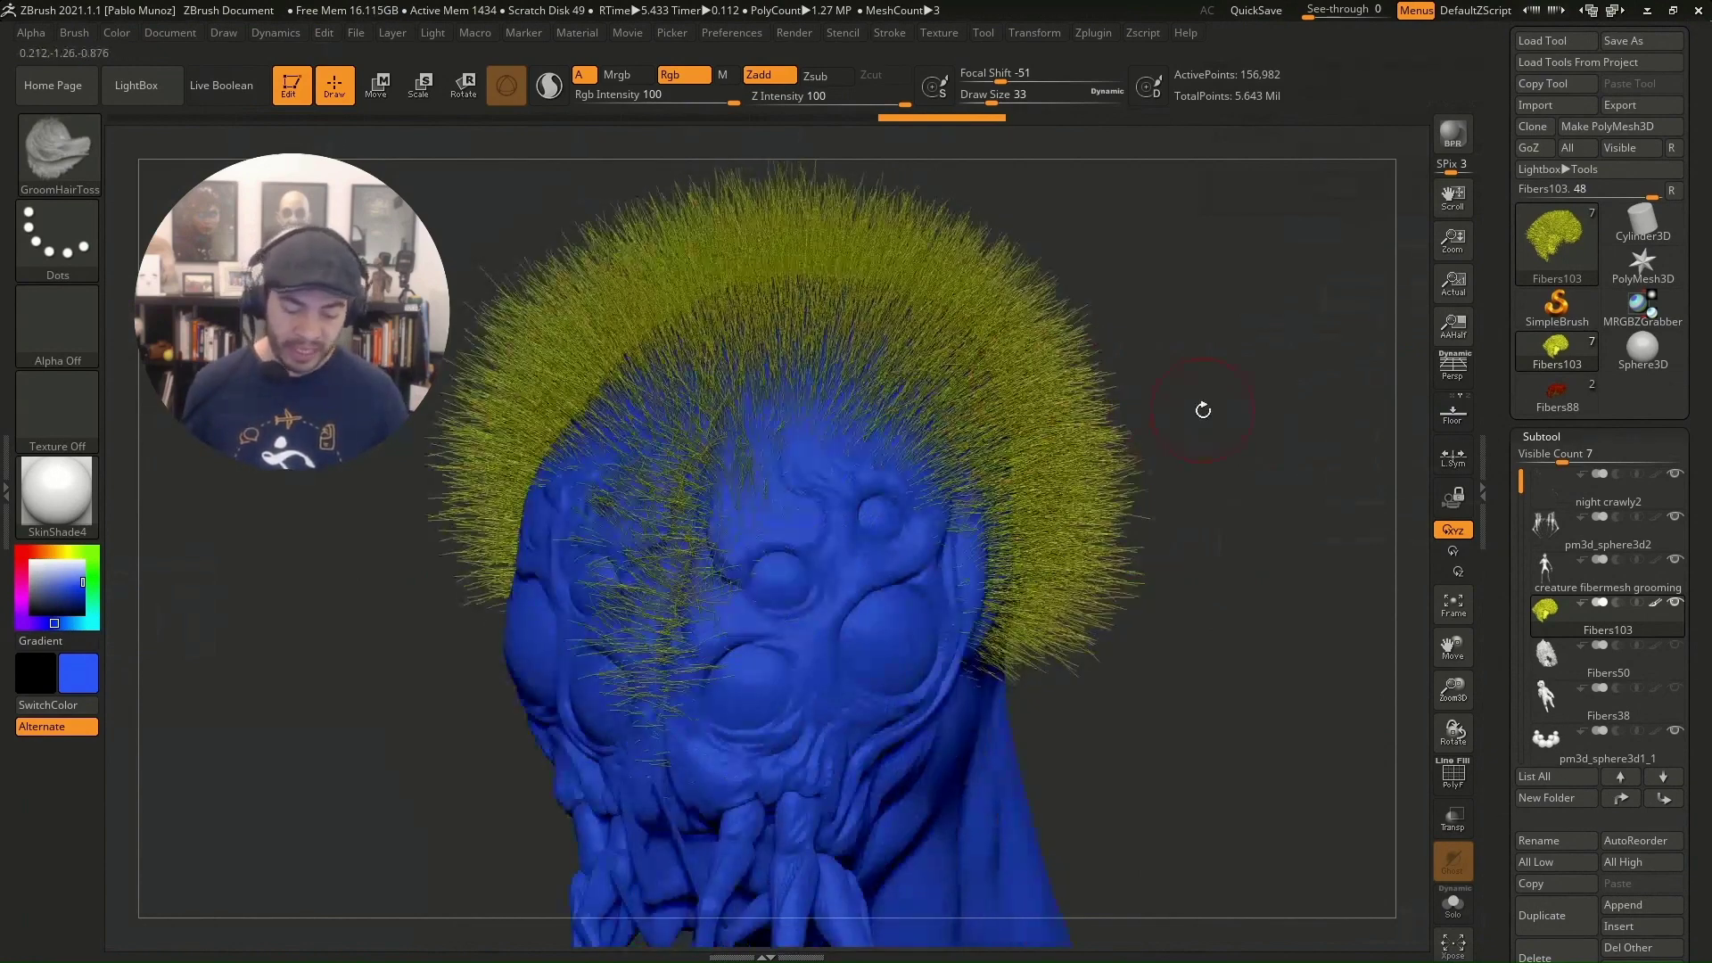
left_click_drag(1202, 409, 1021, 465)
Step: Open the Preview Settings in the FiberMesh options of the fibers subtool
scroll(1596, 463, "down", 5)
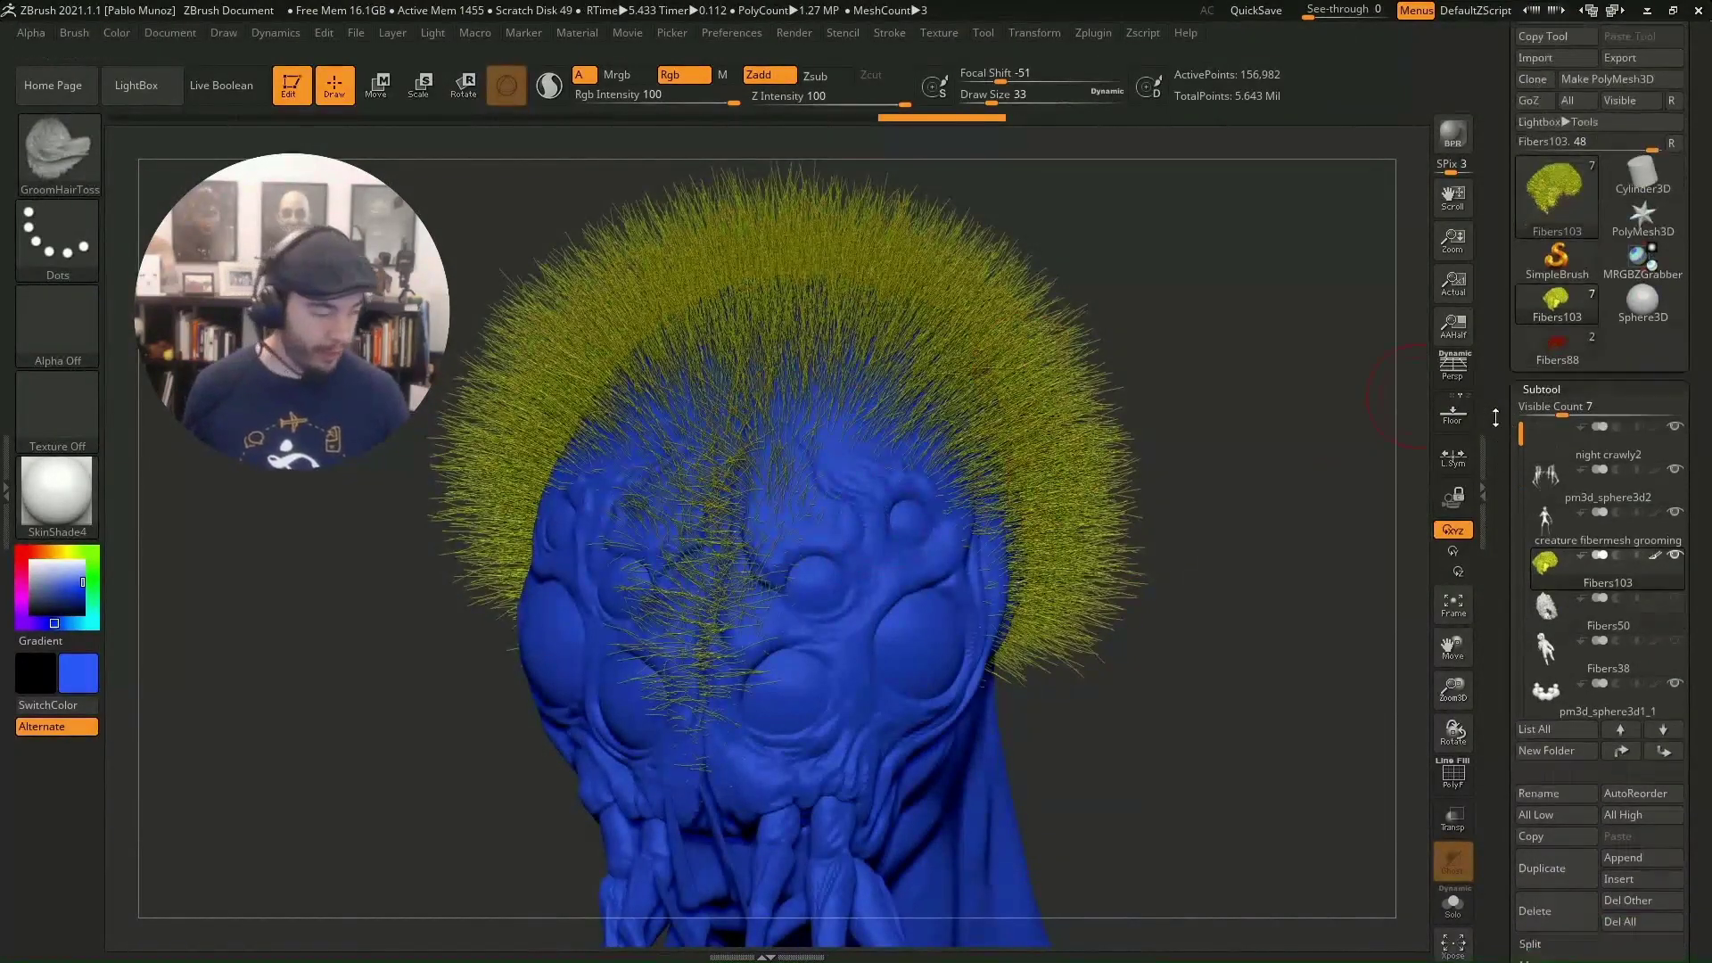
scroll(1513, 404, "down", 12)
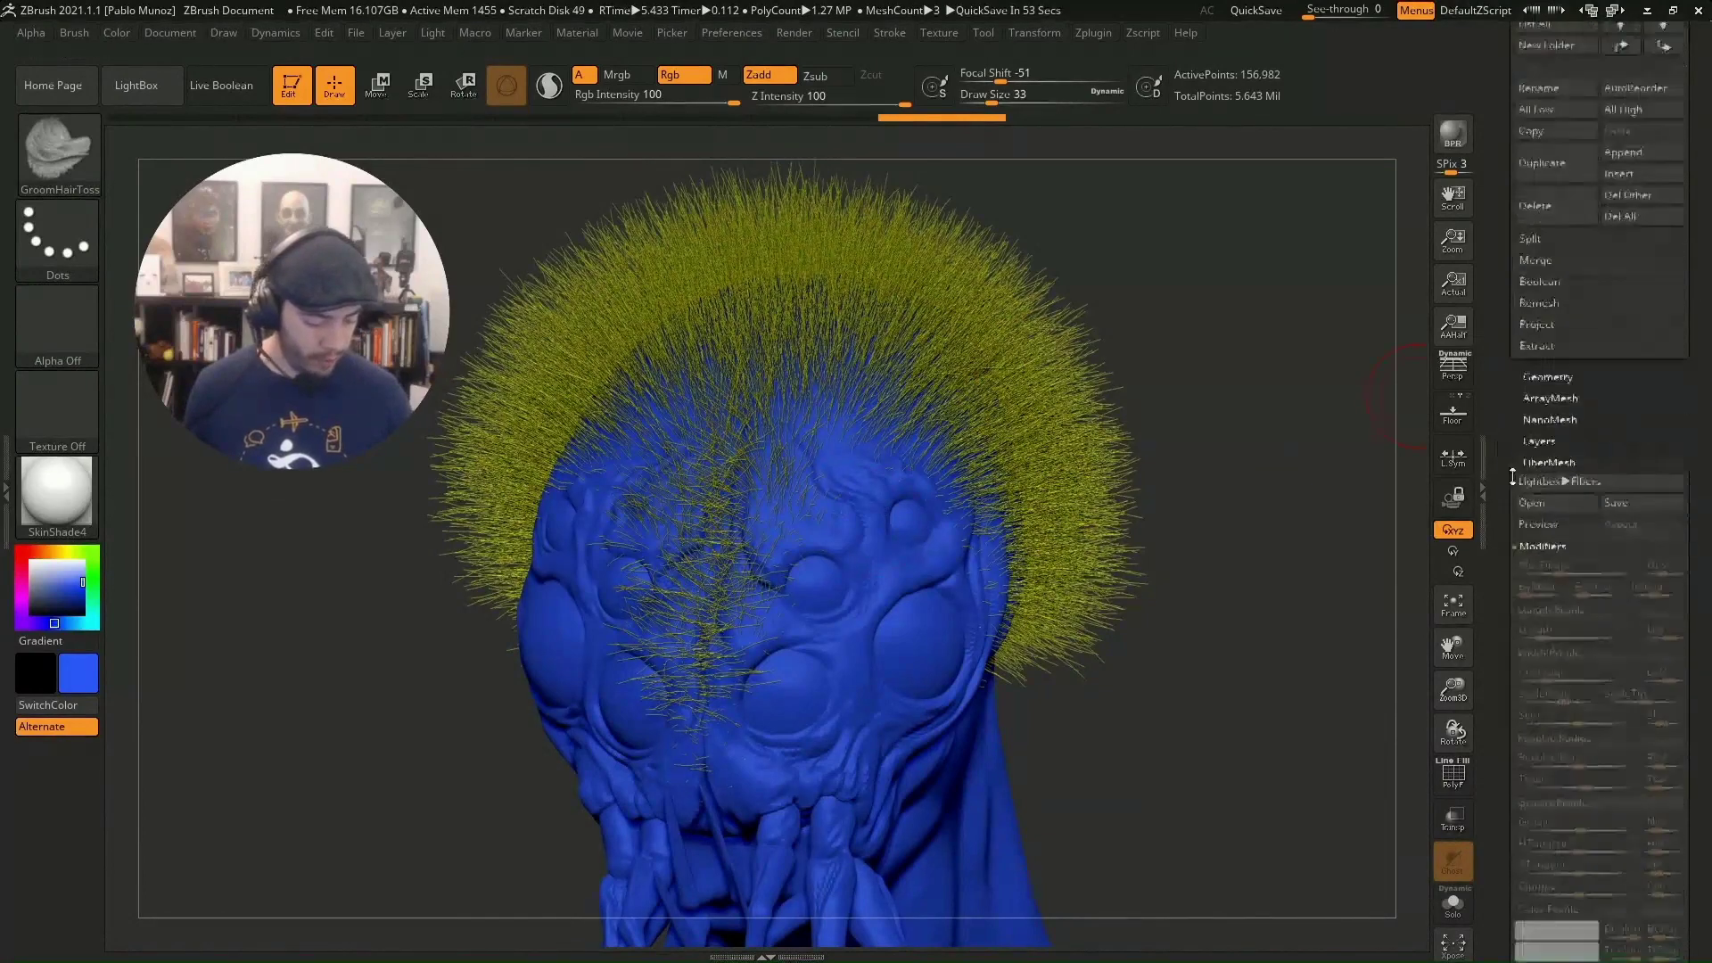
scroll(1516, 410, "up", 4)
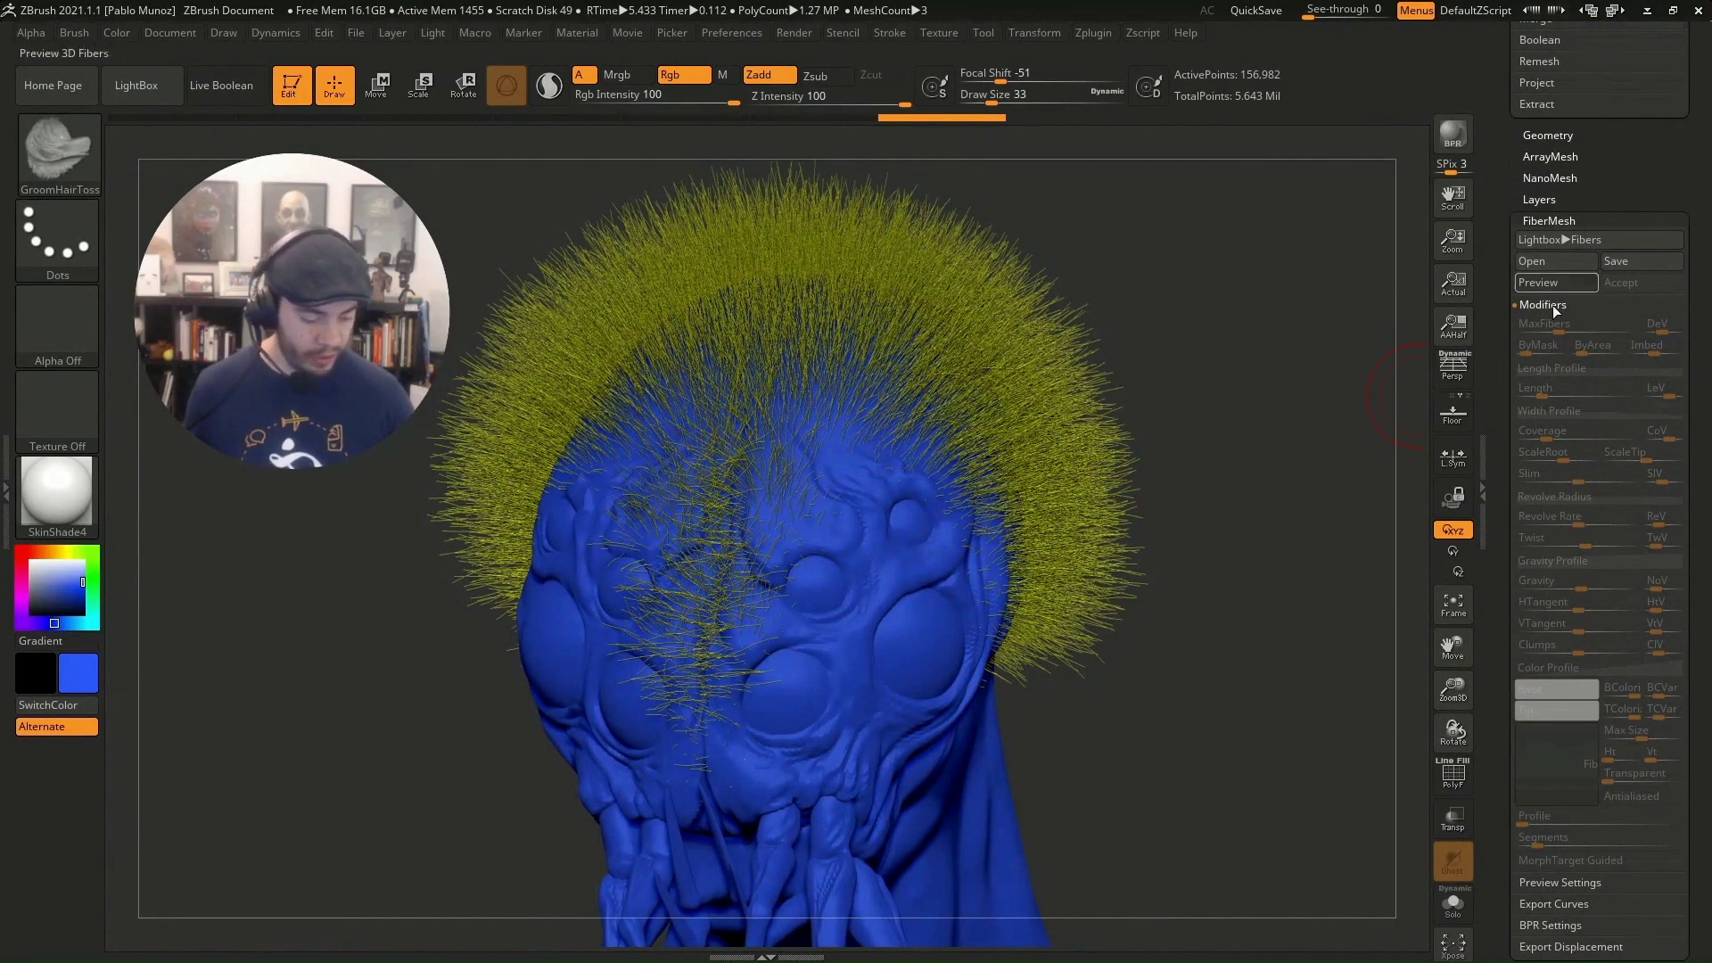
scroll(1517, 318, "down", 9)
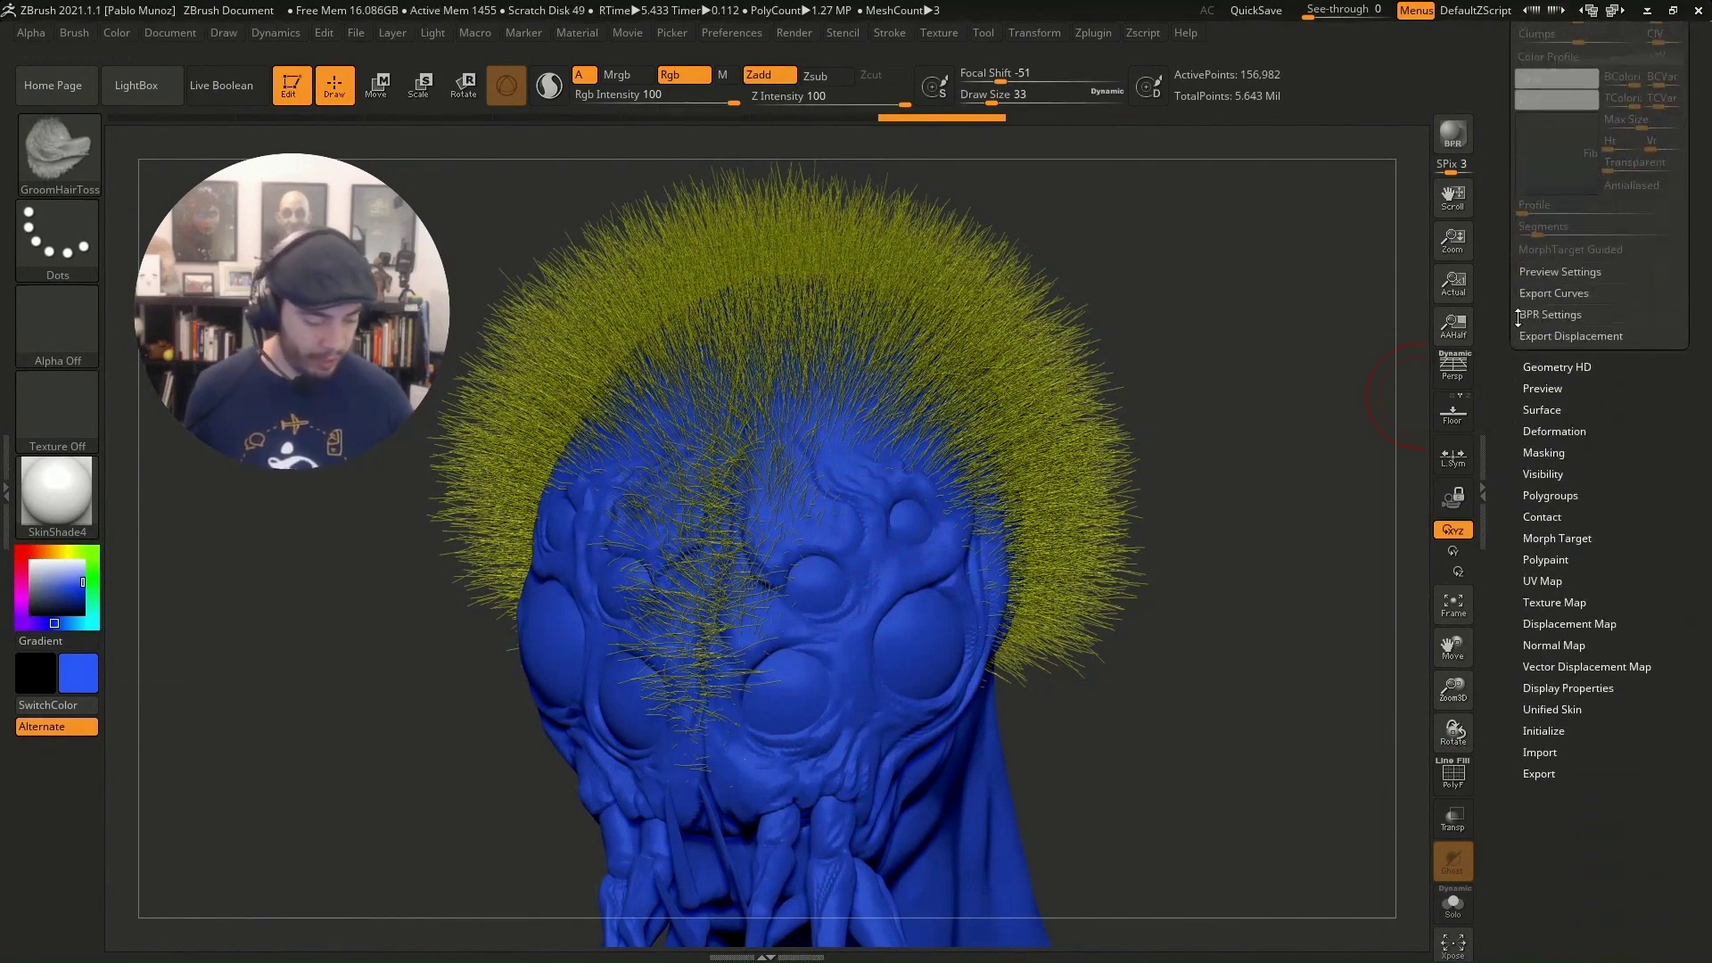
left_click(1589, 276)
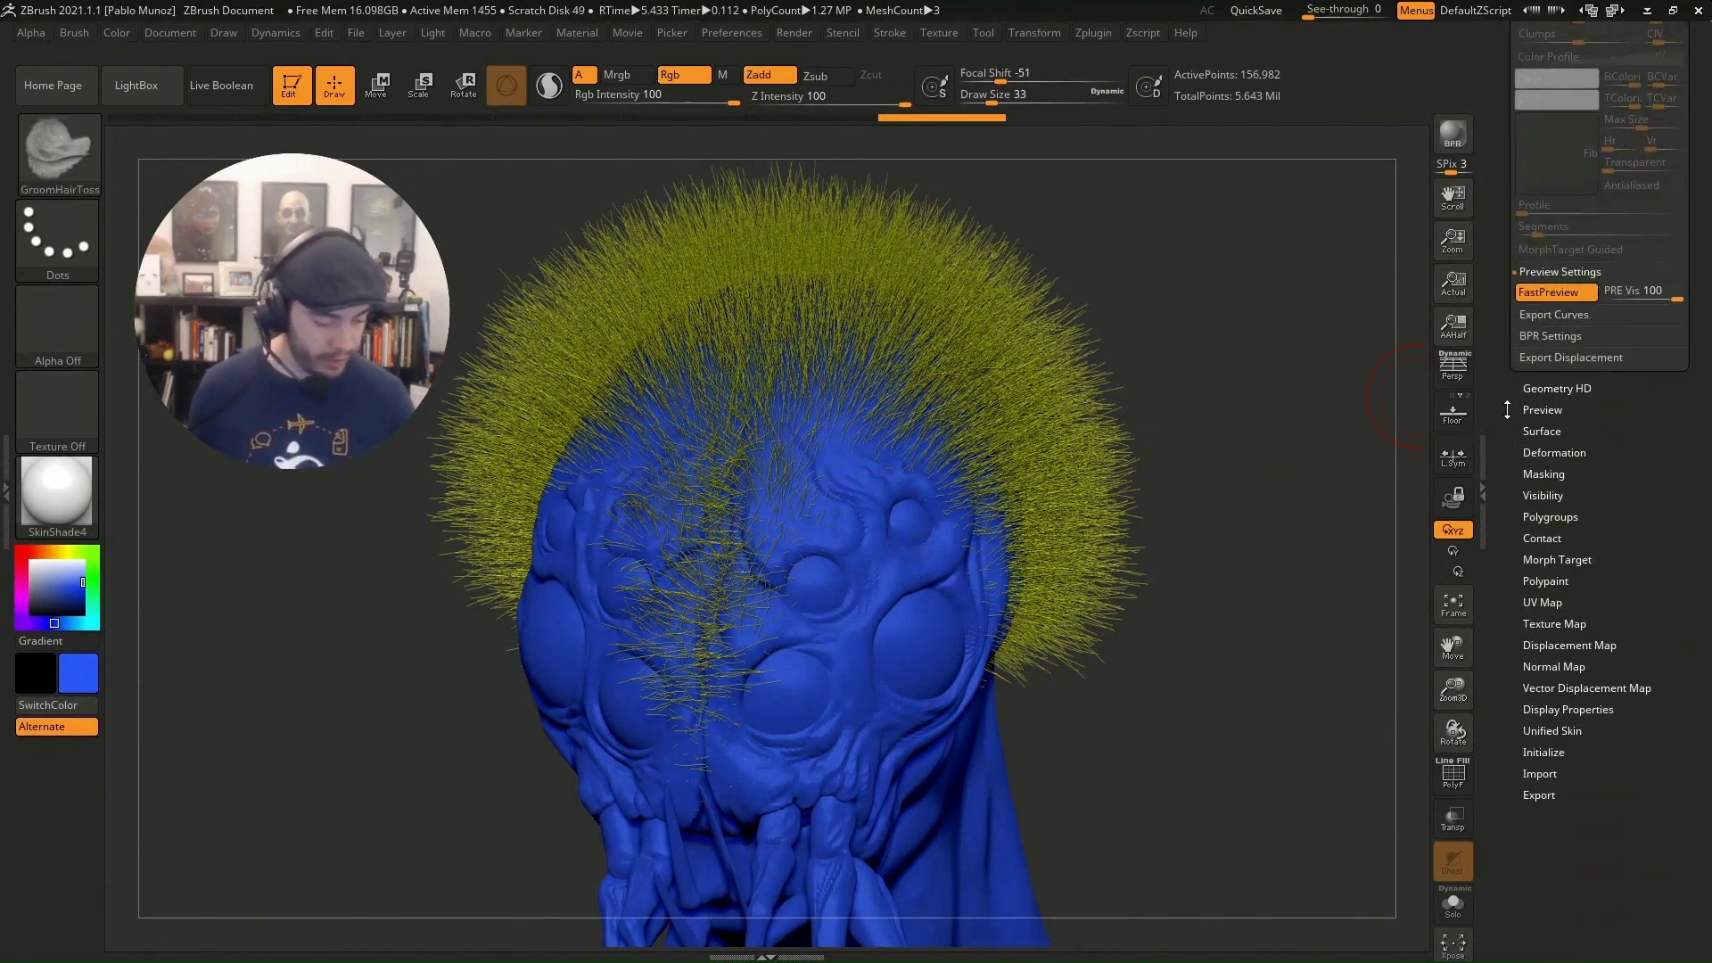
left_click_drag(1583, 388, 1504, 493)
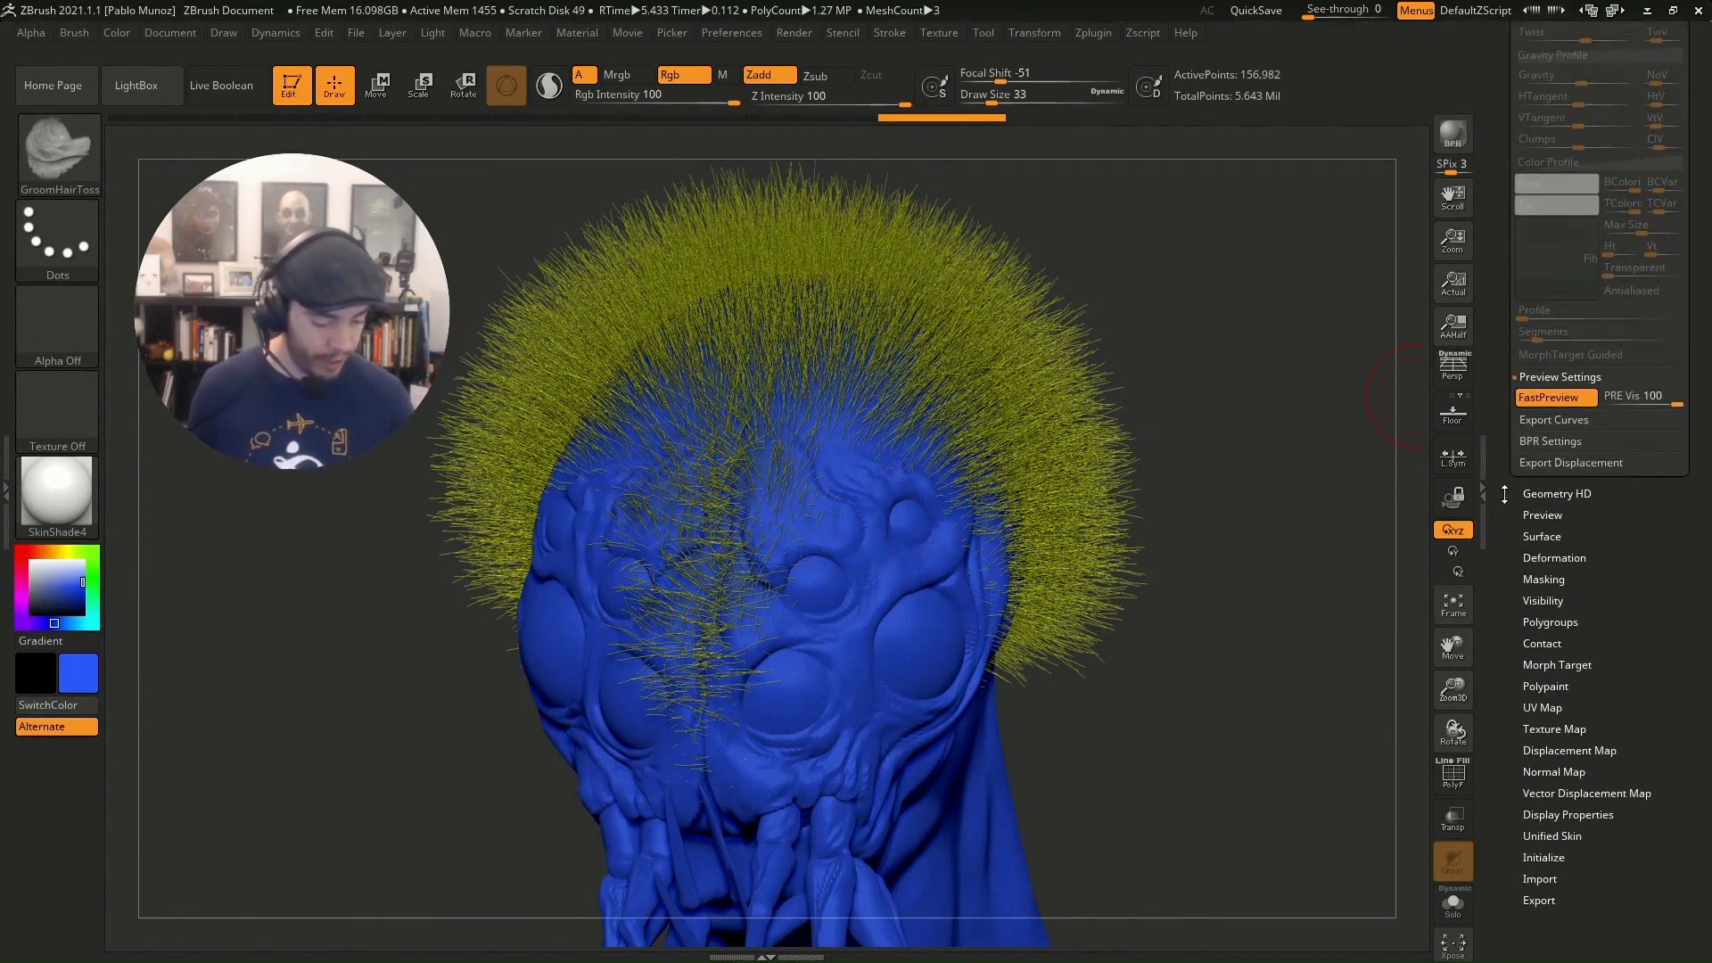
Step: Toggle FastPreview off and back on, and reduce the fibers' PRE Vis to 8
left_click(1566, 398)
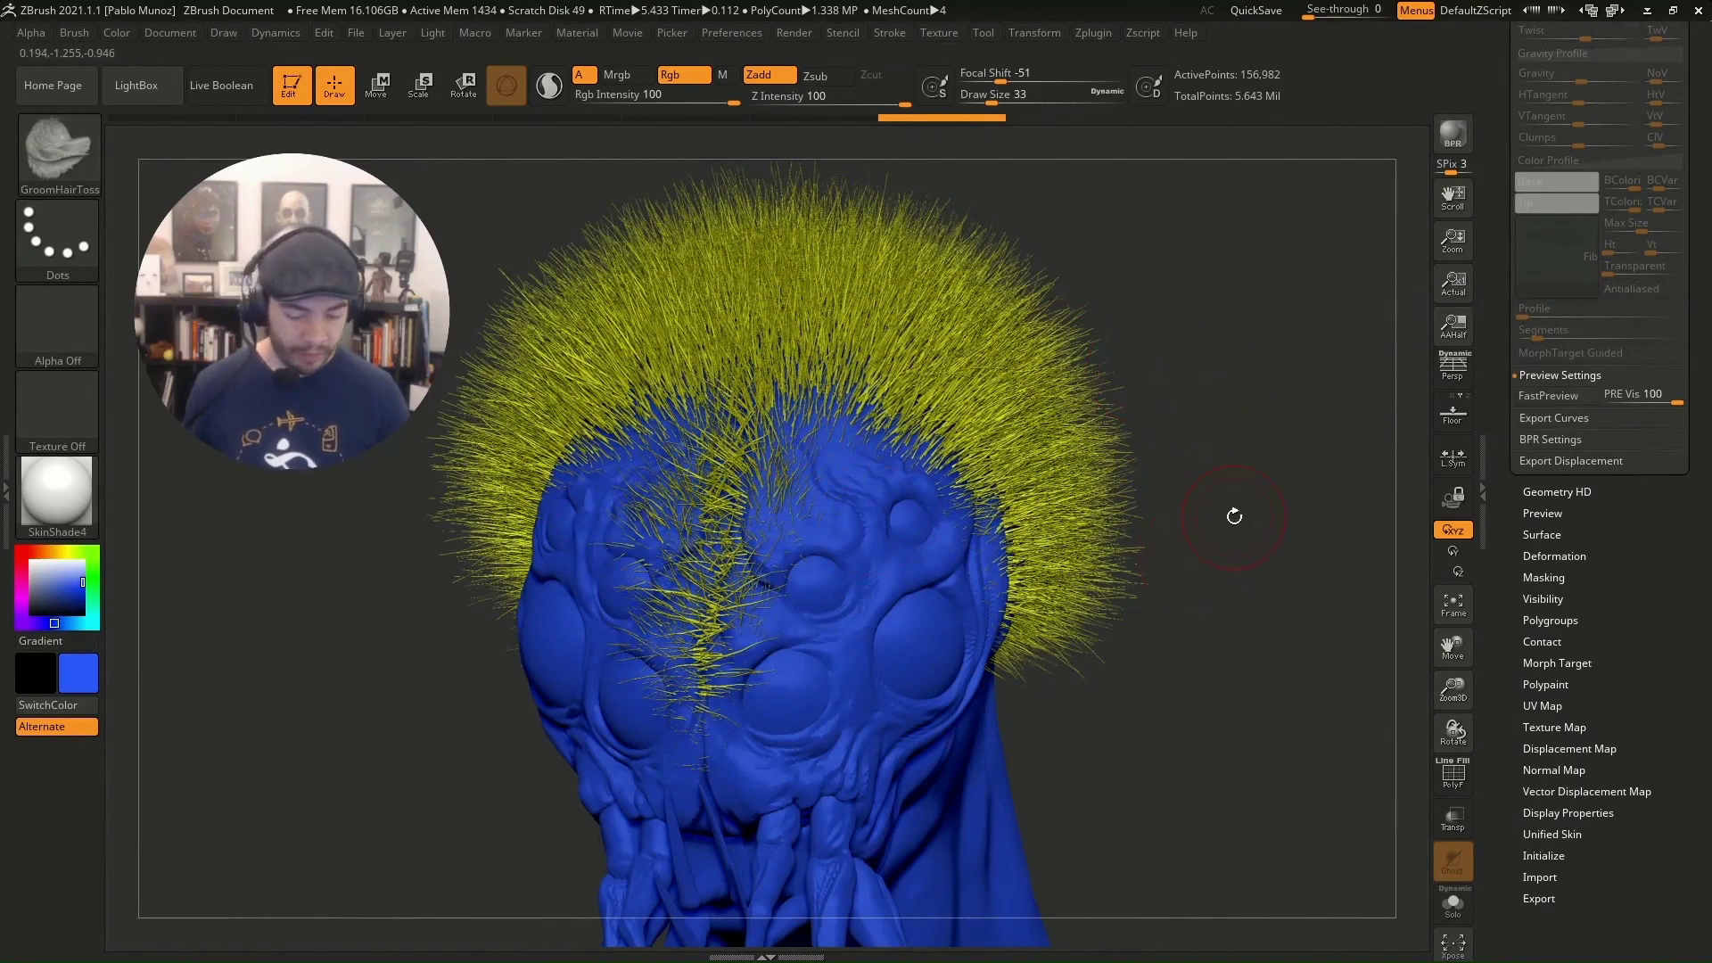
left_click(1561, 395)
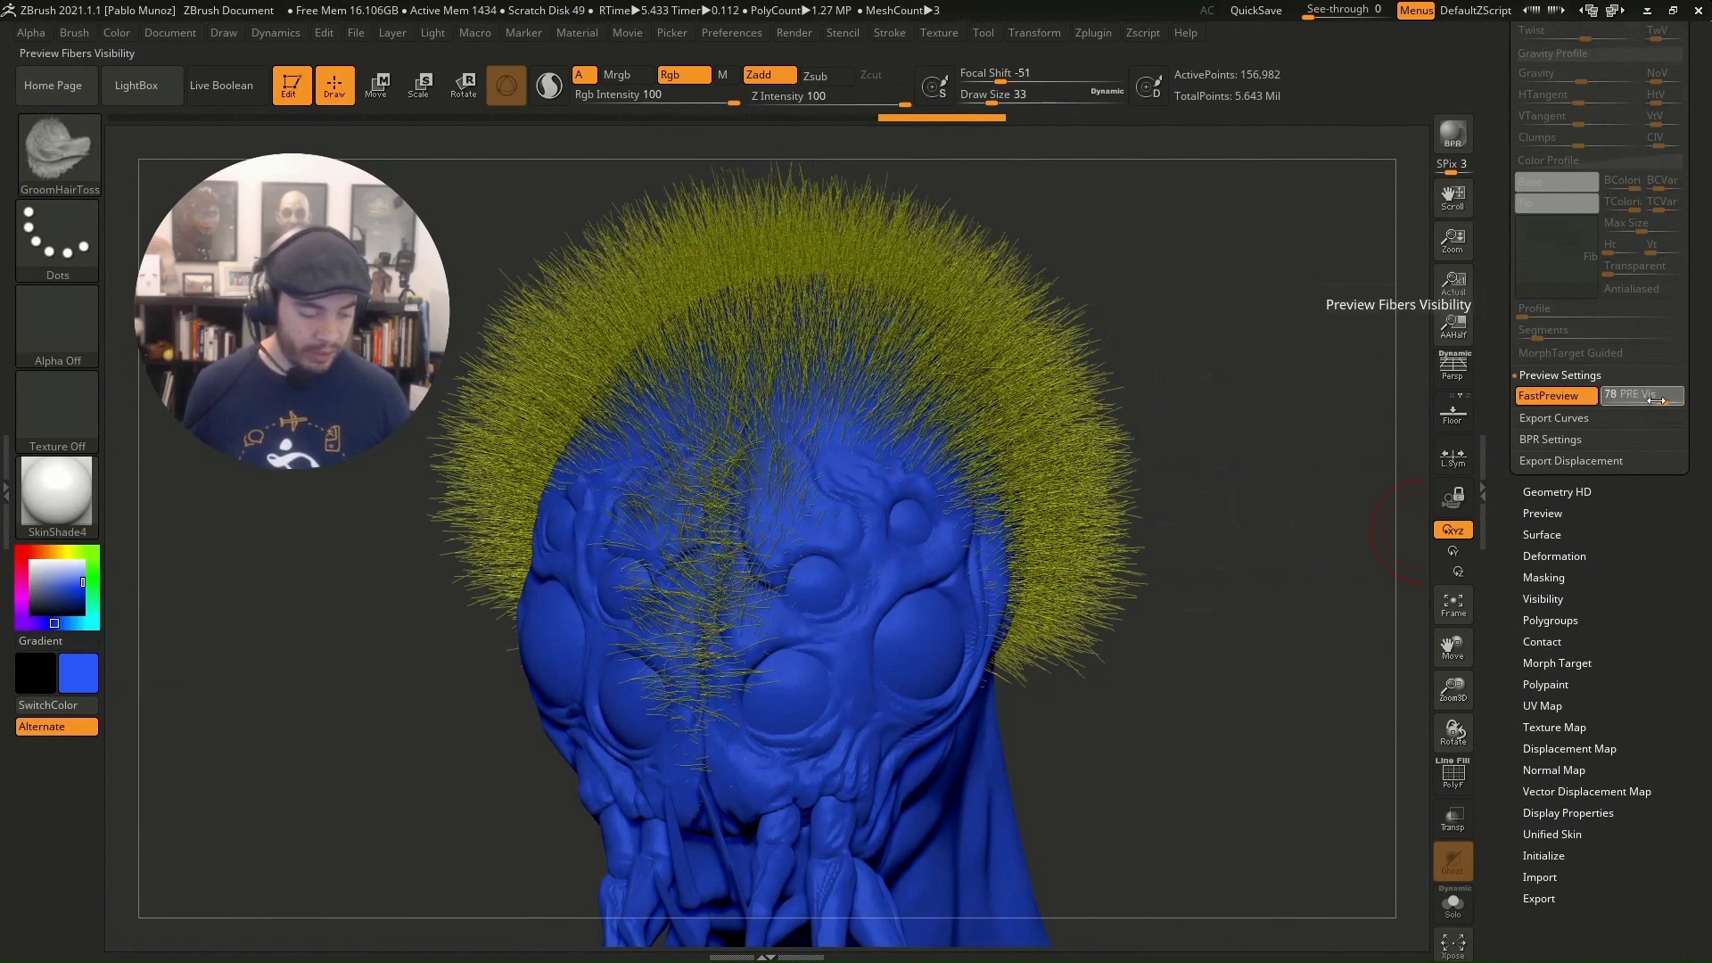
mouse_move(1654, 398)
left_mouse_down()
mouse_move(1612, 403)
mouse_move(1632, 394)
left_mouse_up()
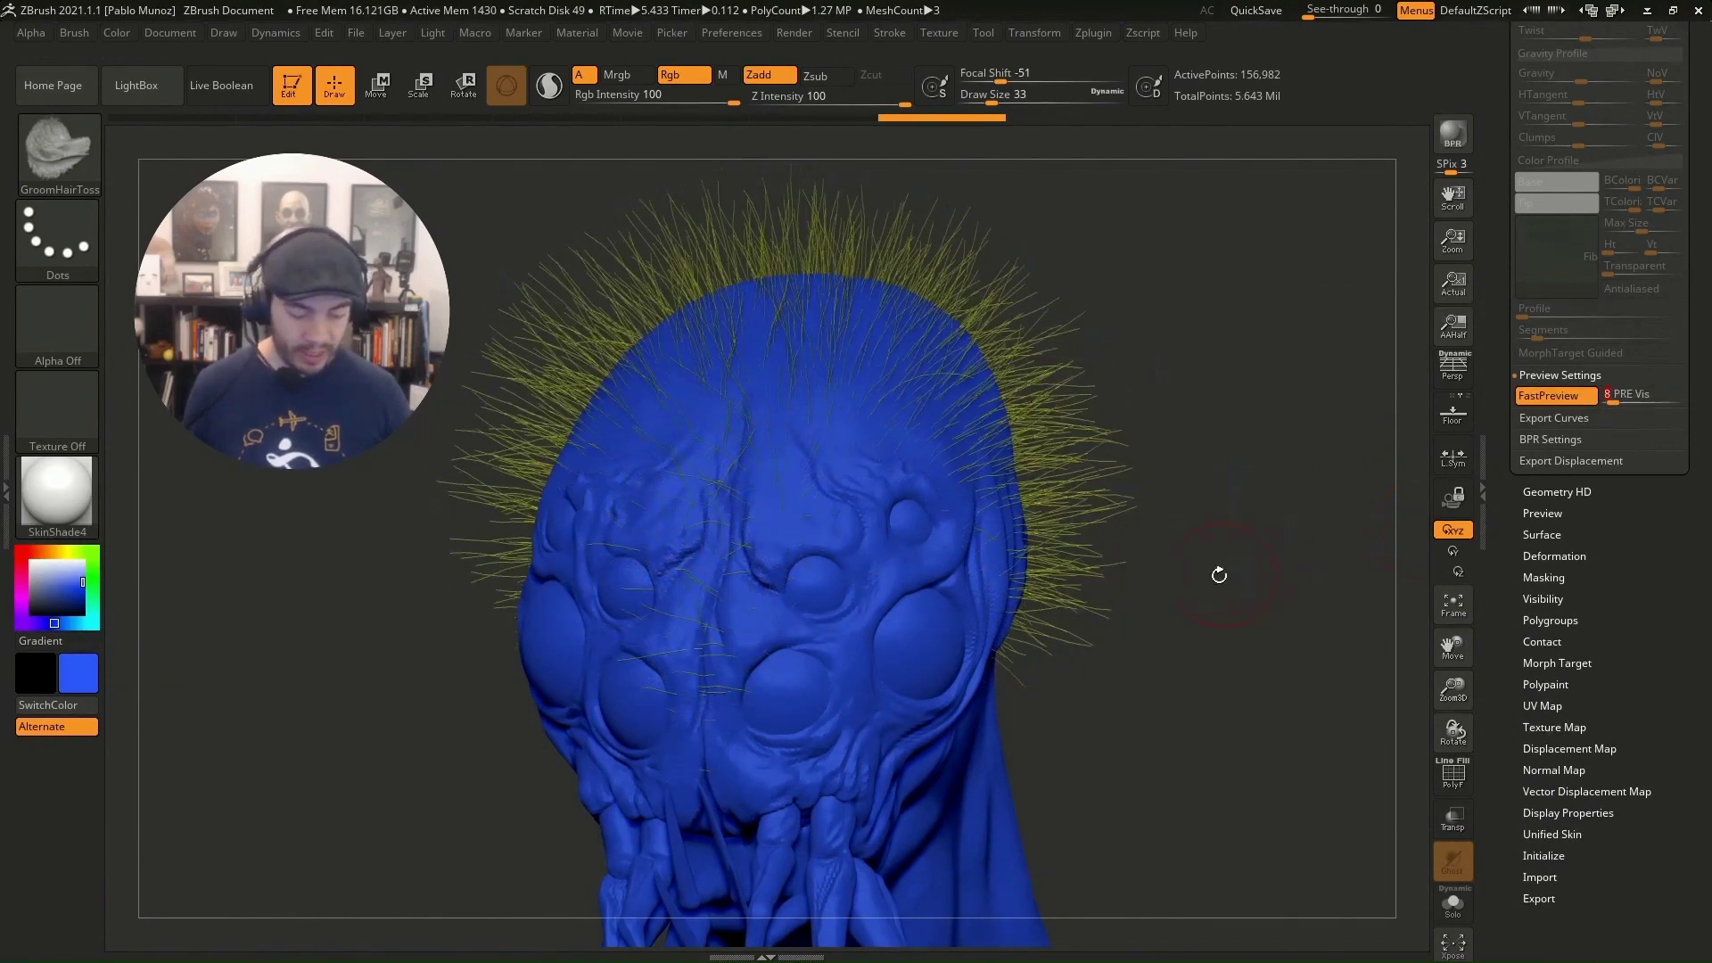
left_click_drag(1223, 566, 1199, 564)
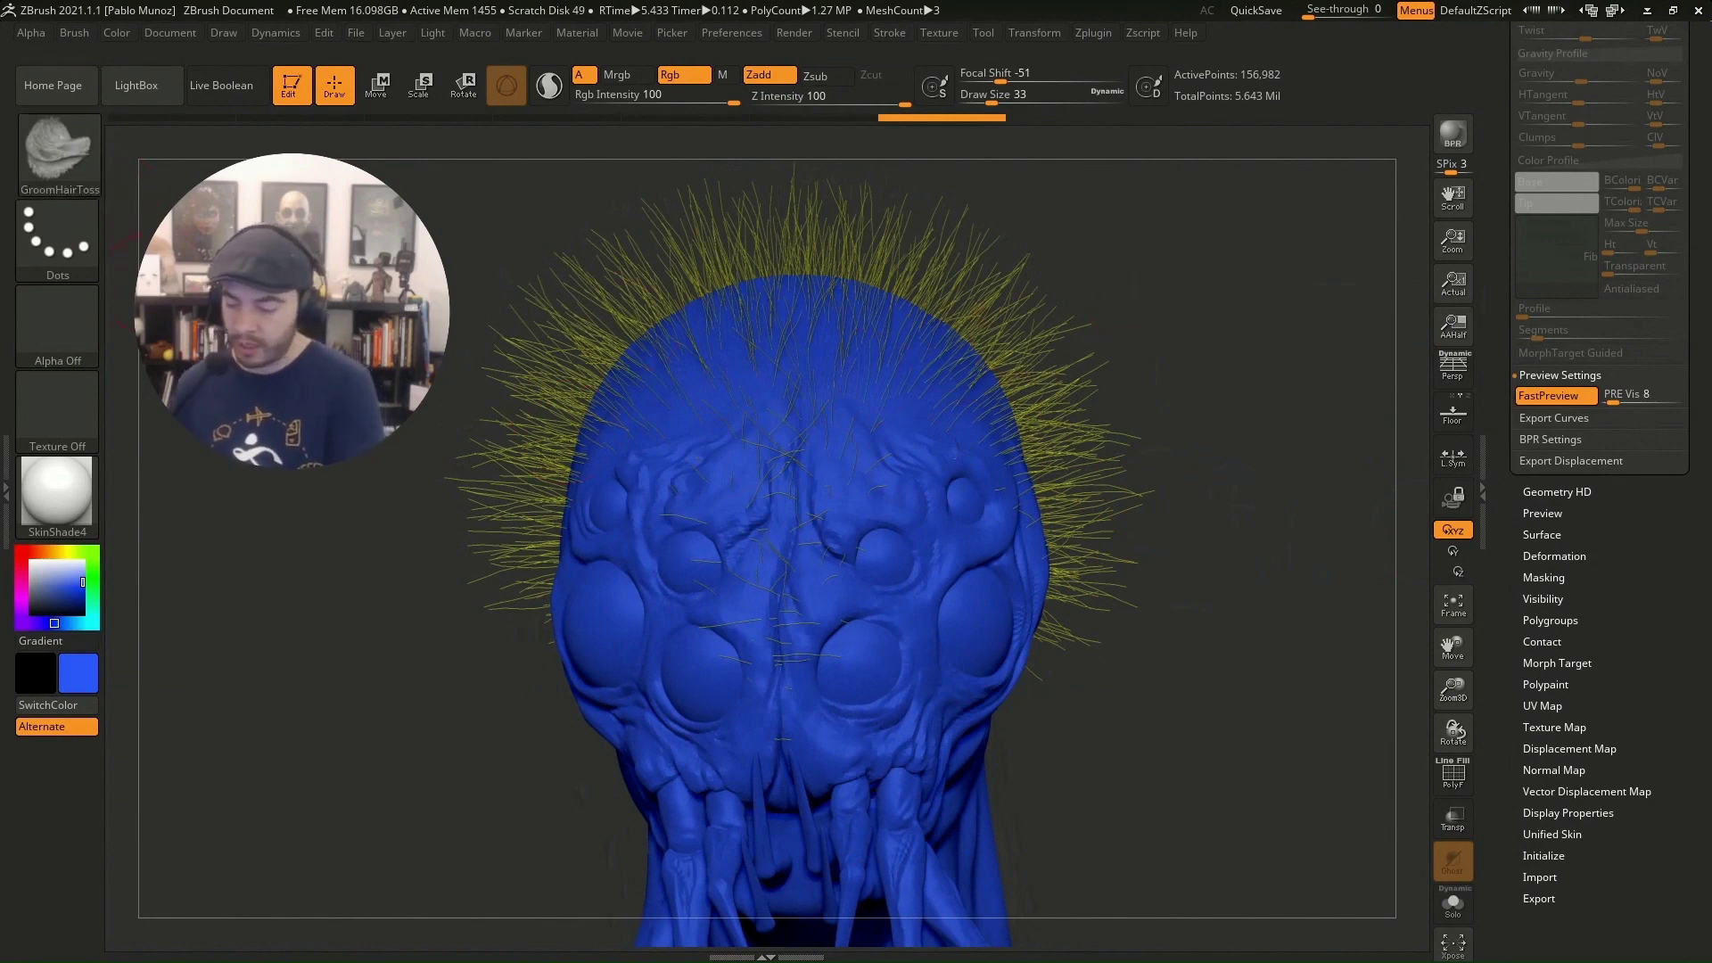
Step: Enlarge the grooming brush's draw size to 172 with the head seen from the side
key("space")
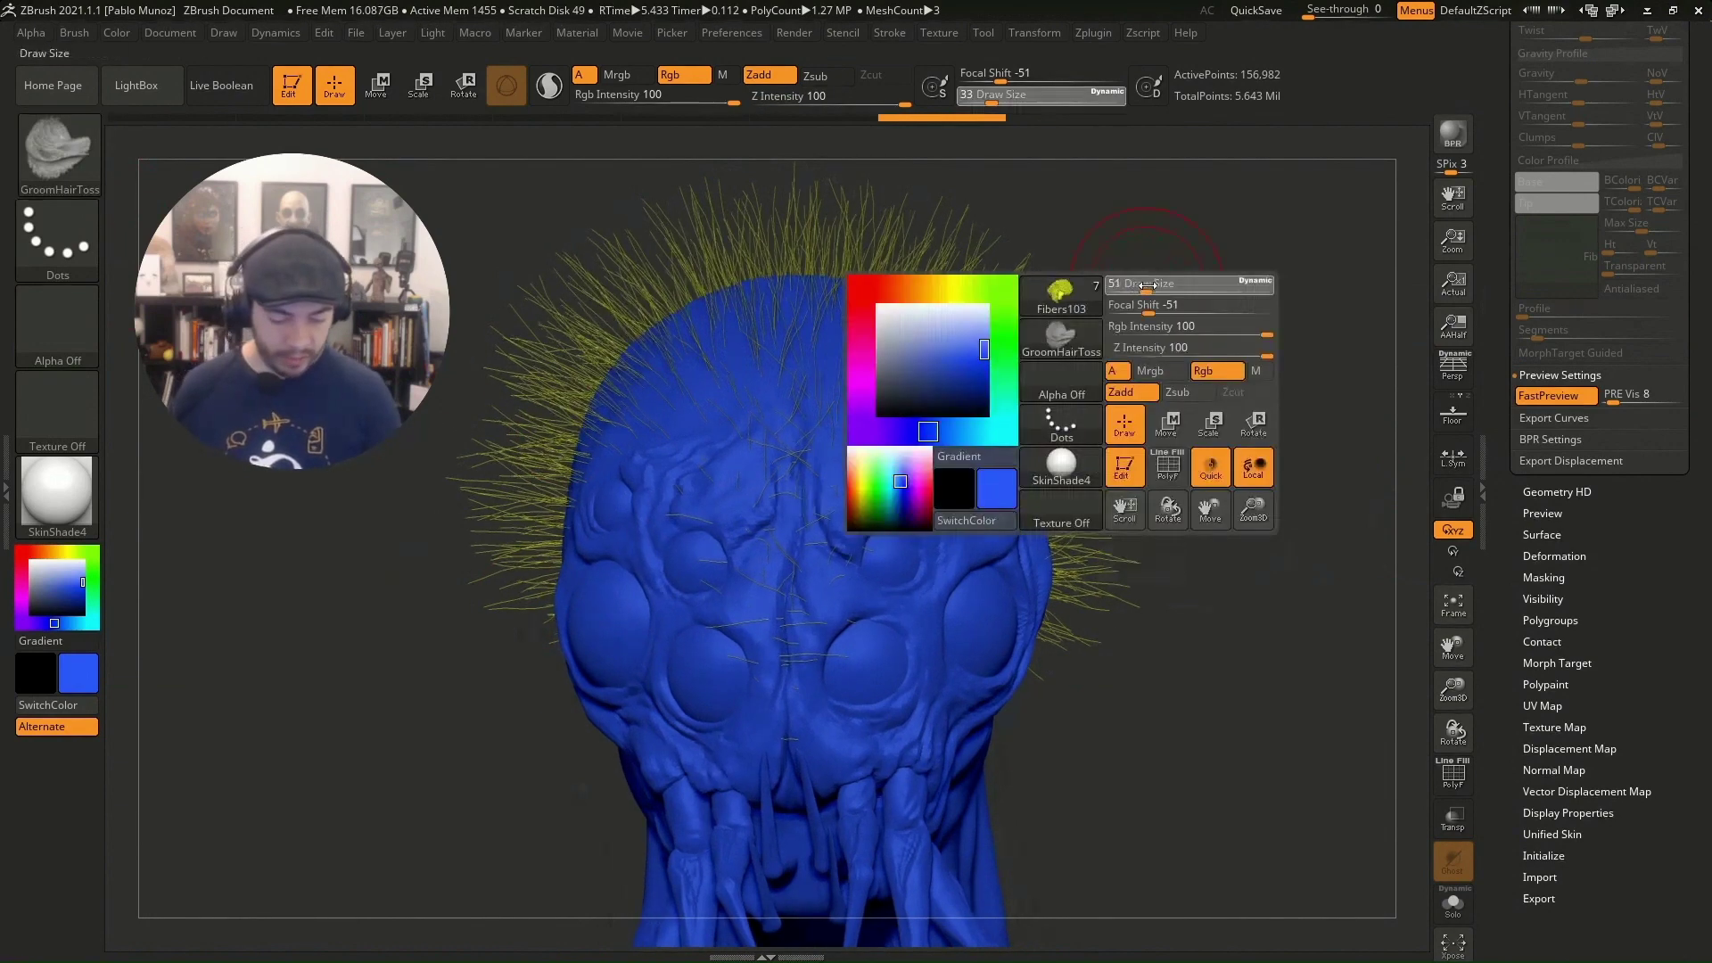
left_click_drag(1153, 285, 1147, 286)
mouse_move(1222, 333)
left_mouse_down()
mouse_move(1212, 420)
mouse_move(1150, 361)
mouse_move(1052, 356)
left_mouse_up()
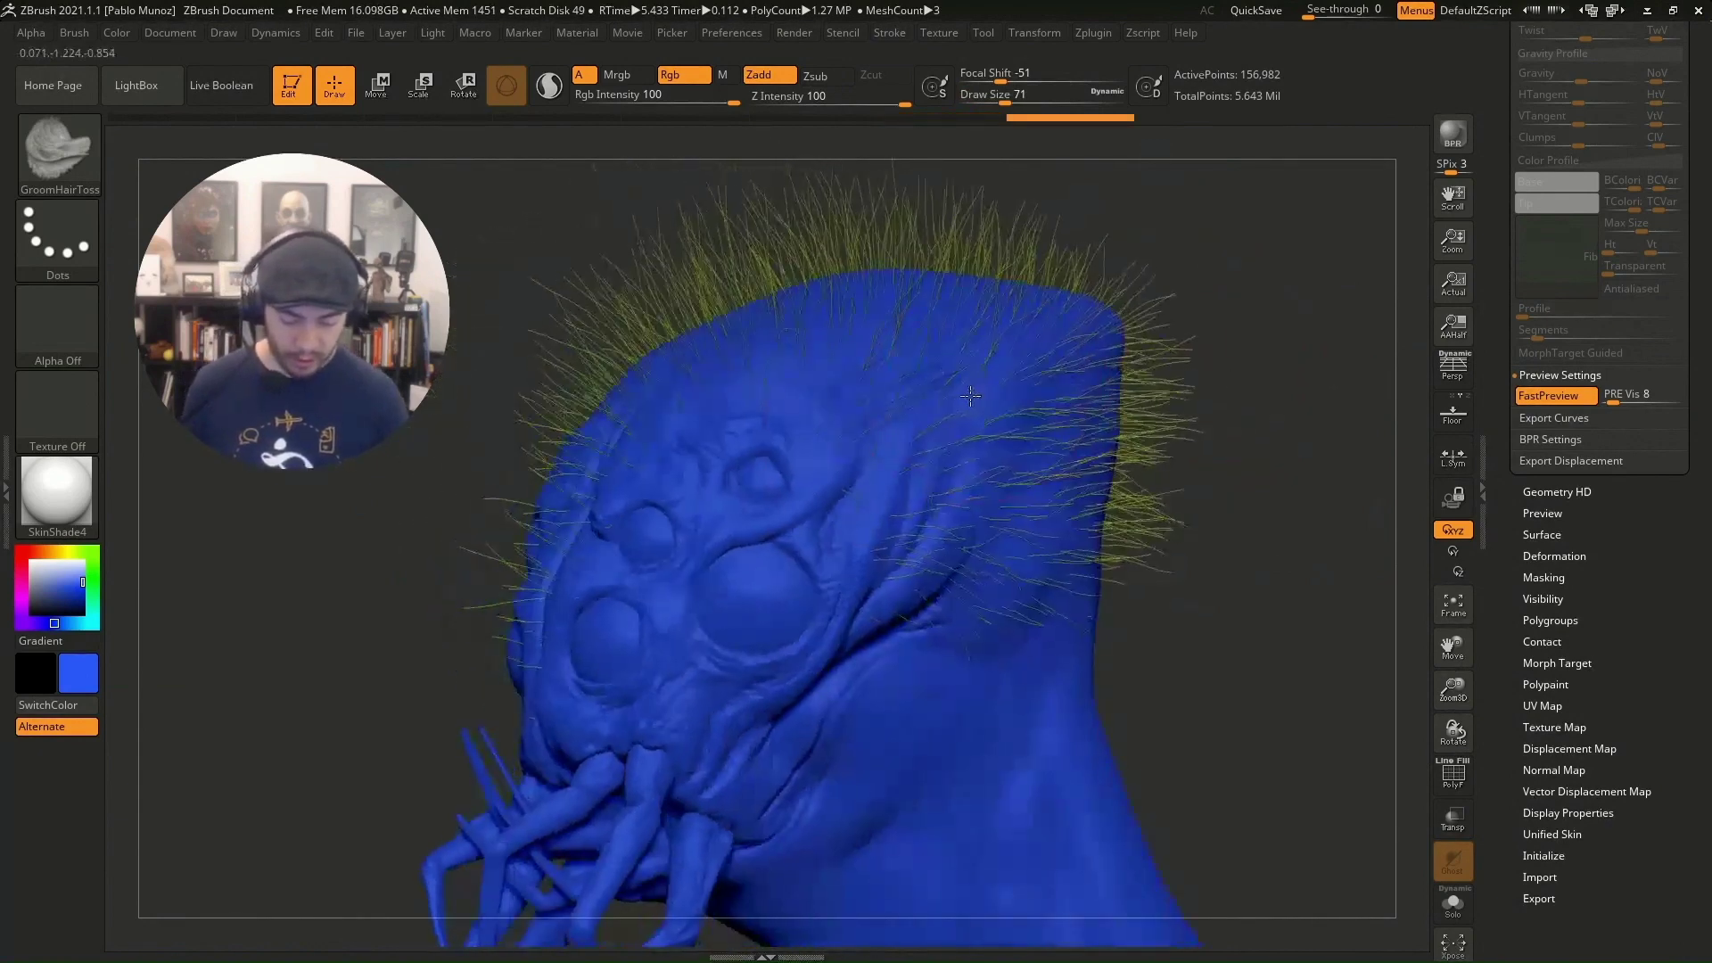
key("space")
left_click_drag(927, 437, 954, 437)
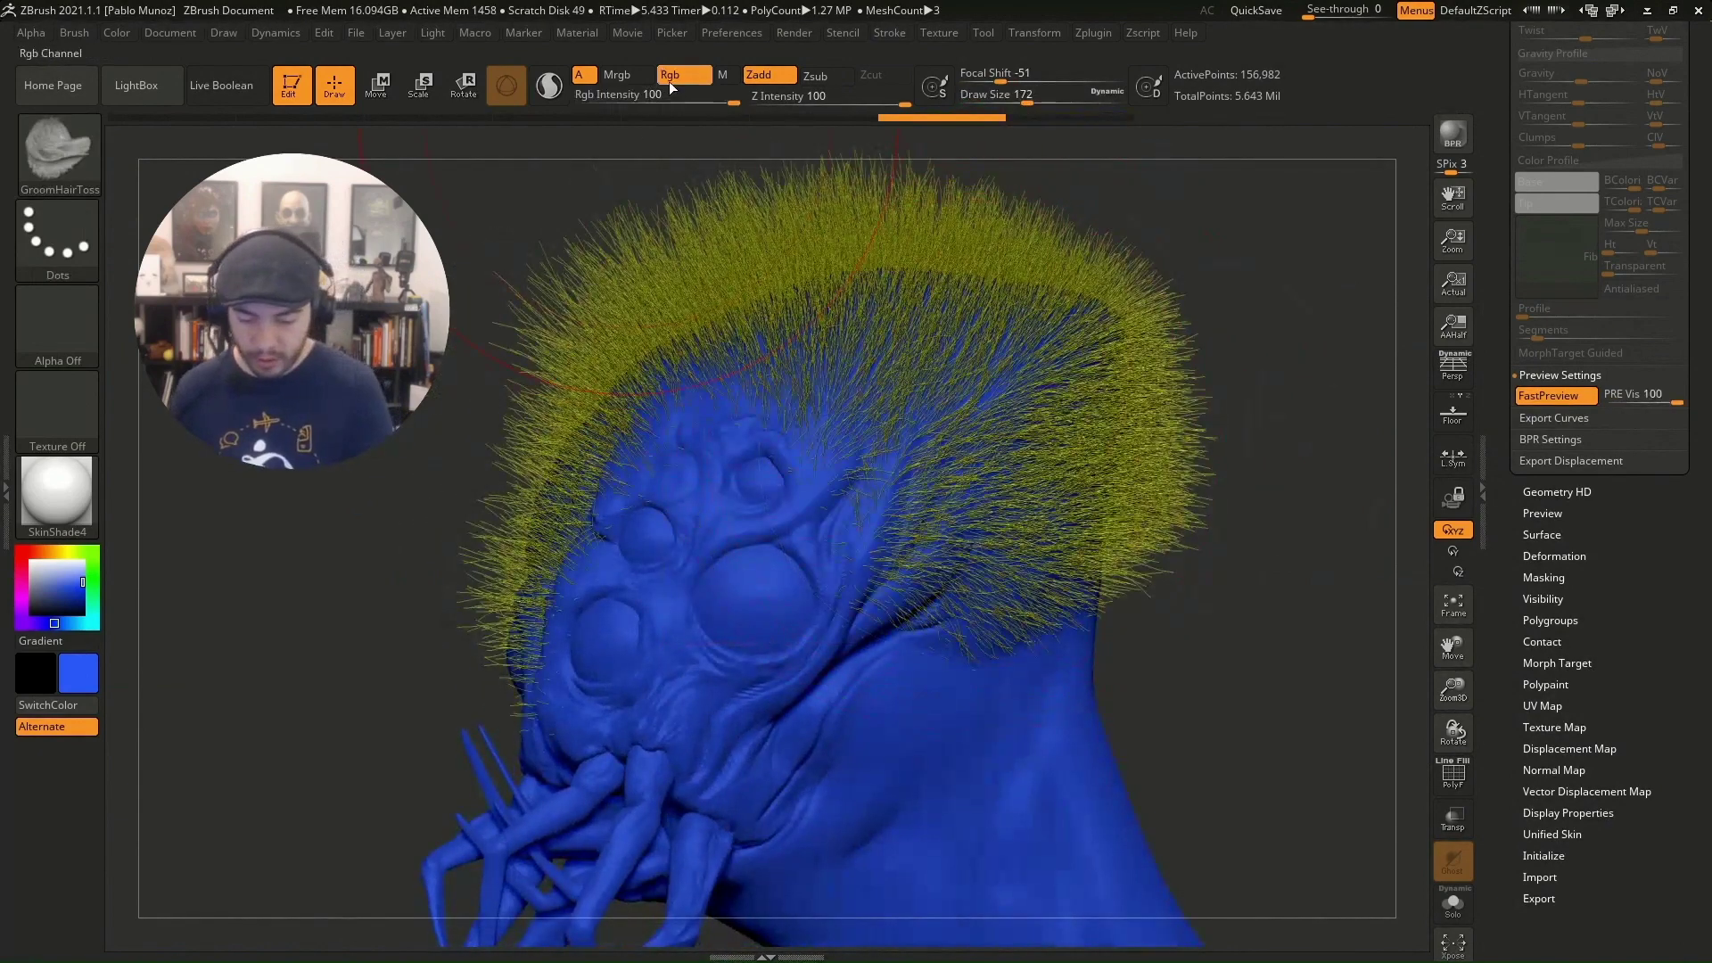
Step: Turn off Rgb for the grooming brush and set the fibers' PRE Vis to 8
left_click(681, 77)
left_click(1623, 399)
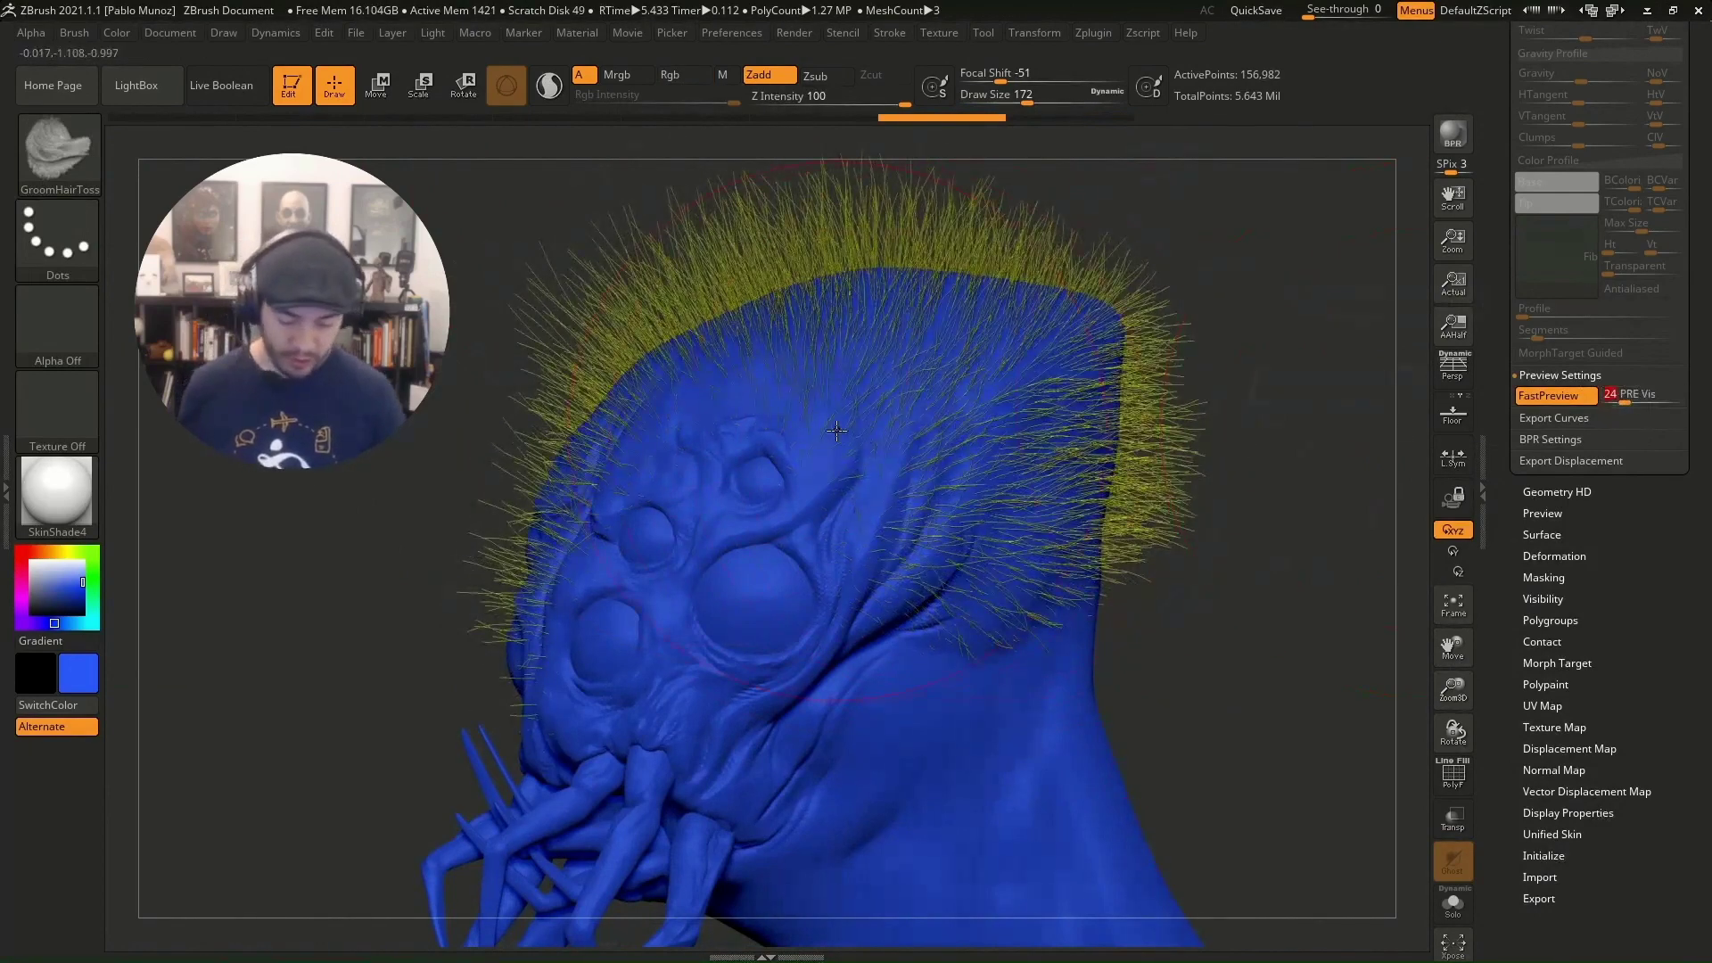
left_click(1625, 398)
left_click(1614, 403)
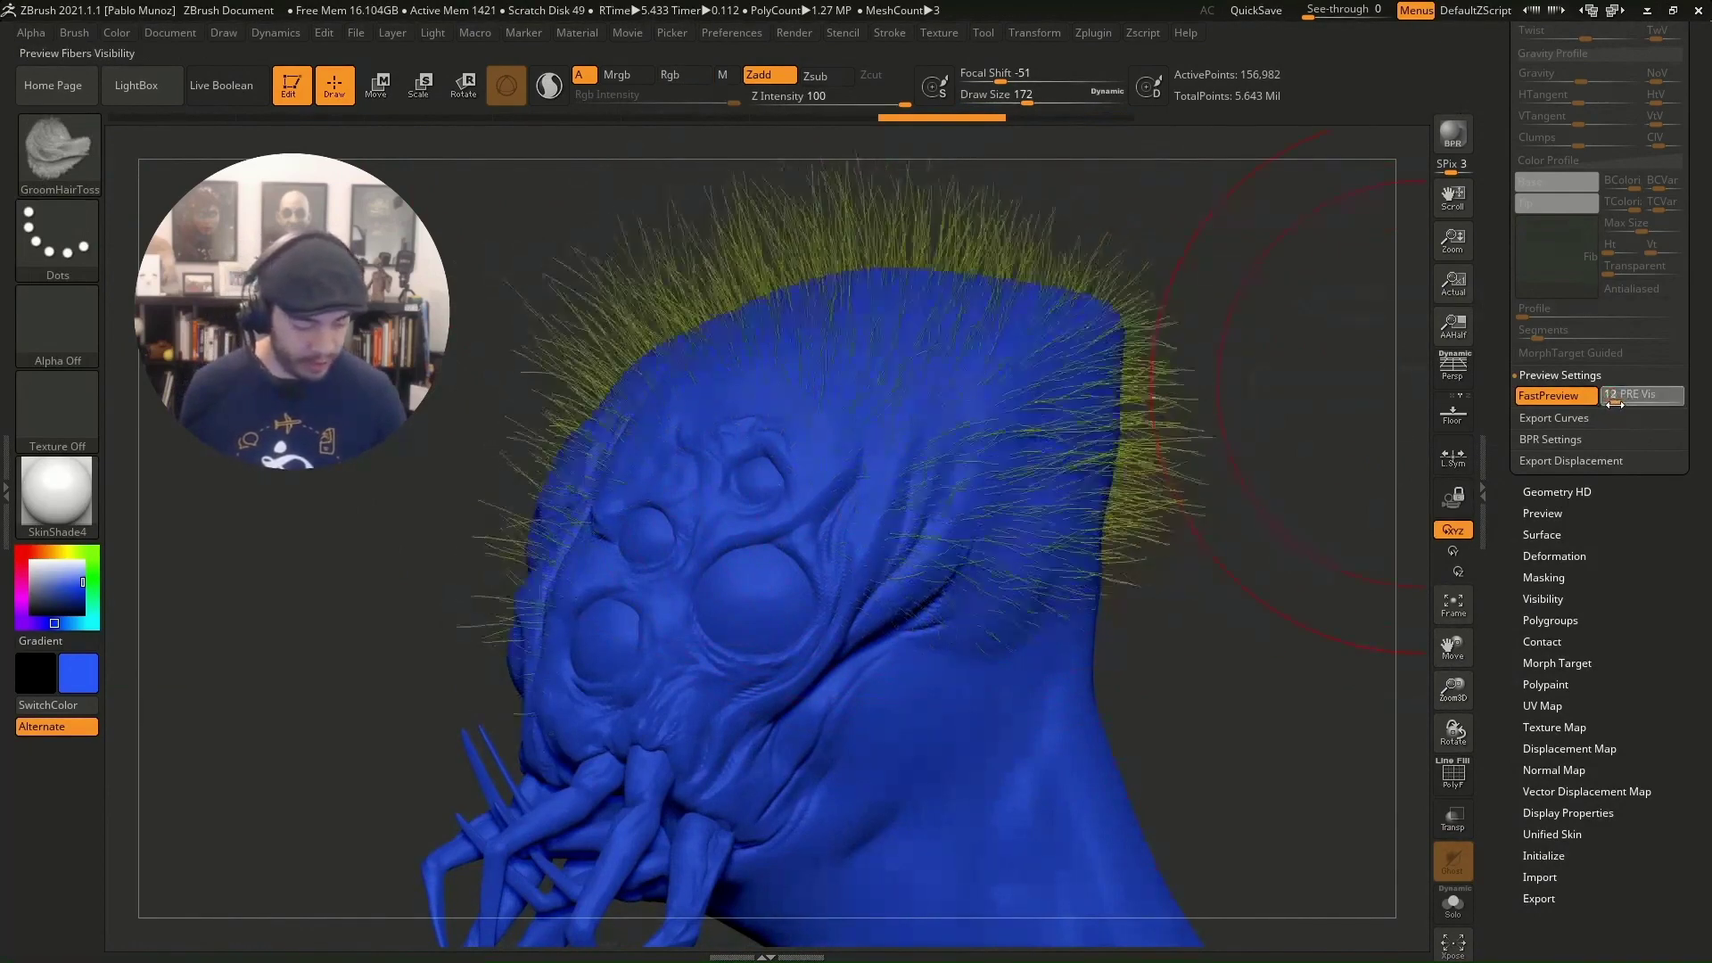
left_click(1612, 403)
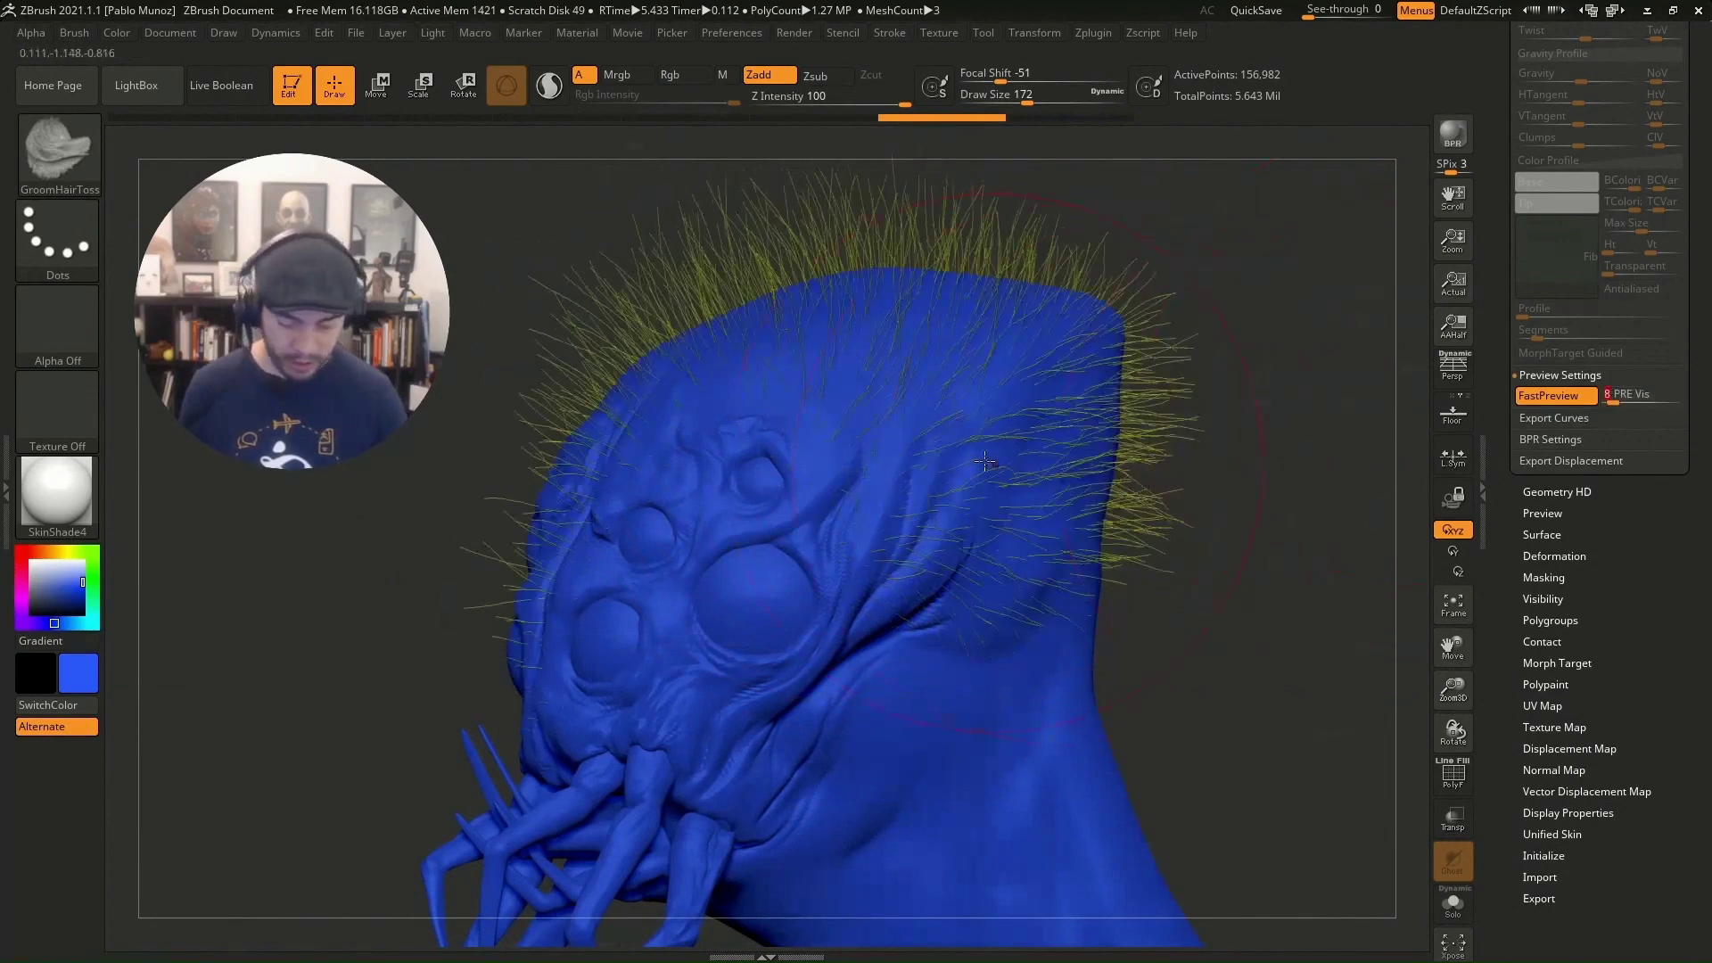
Step: Groom the fibers on the sides, top and front of the head with broad GroomHairToss strokes
mouse_move(854, 418)
left_mouse_down()
mouse_move(1112, 271)
mouse_move(1034, 401)
mouse_move(1070, 357)
mouse_move(998, 327)
left_mouse_up()
left_click_drag(624, 366, 1029, 449)
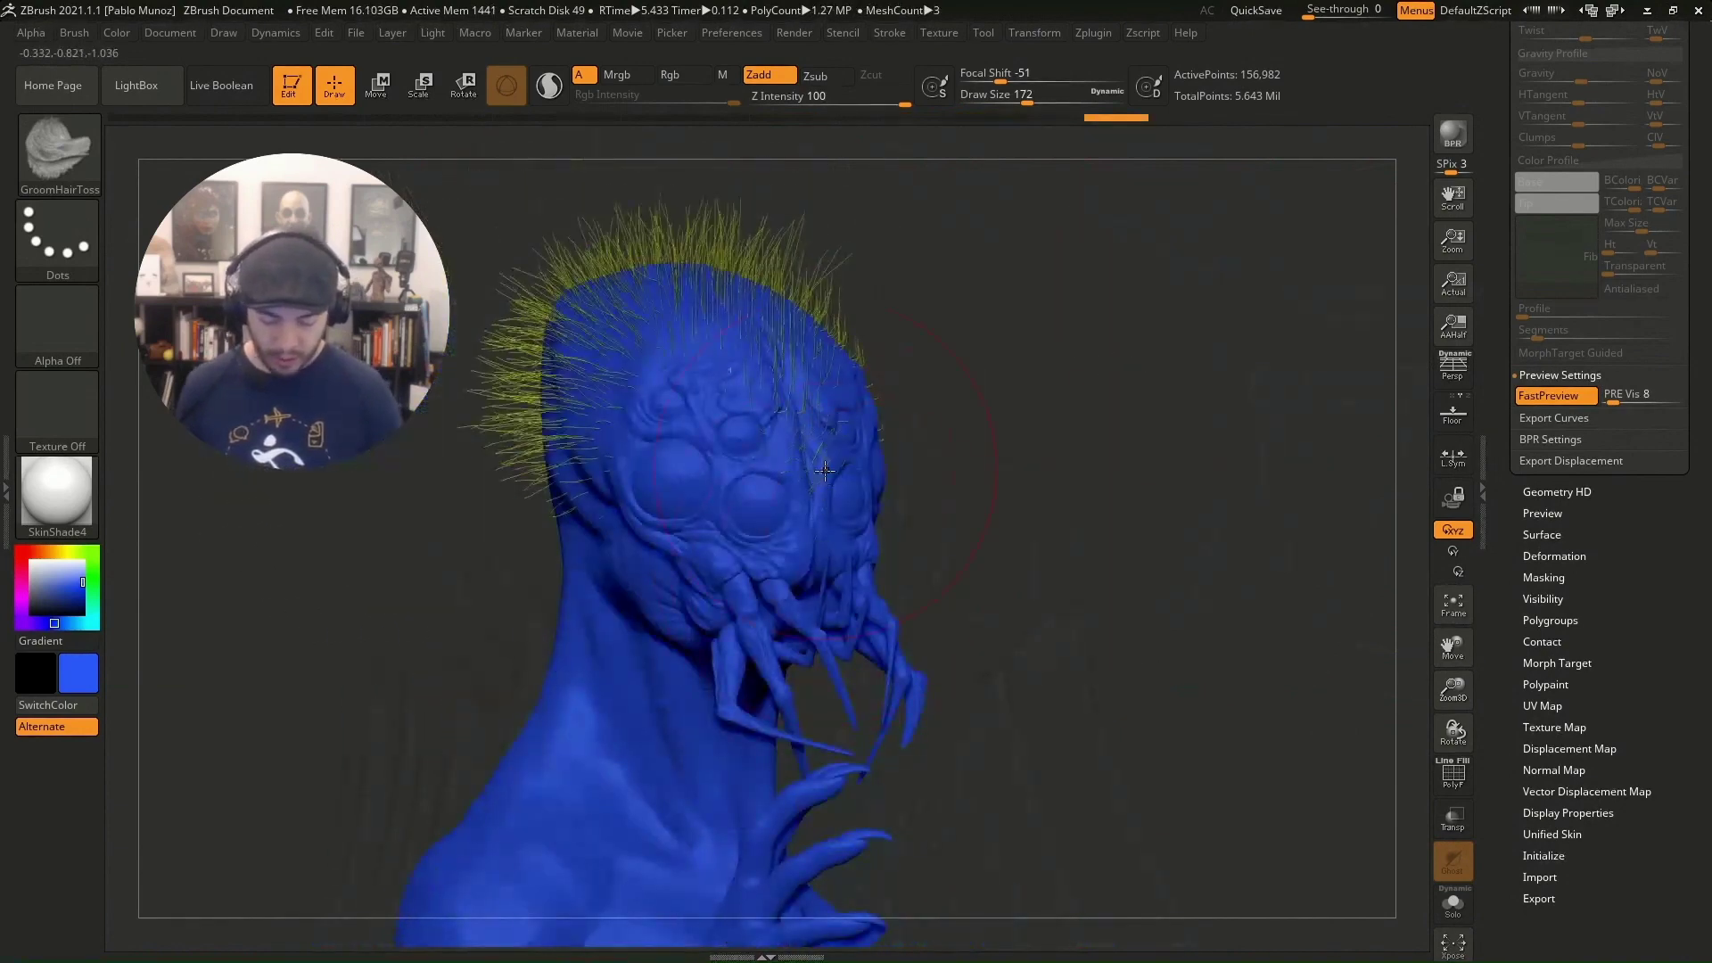
left_click_drag(535, 445, 535, 312)
left_click_drag(917, 271, 580, 285)
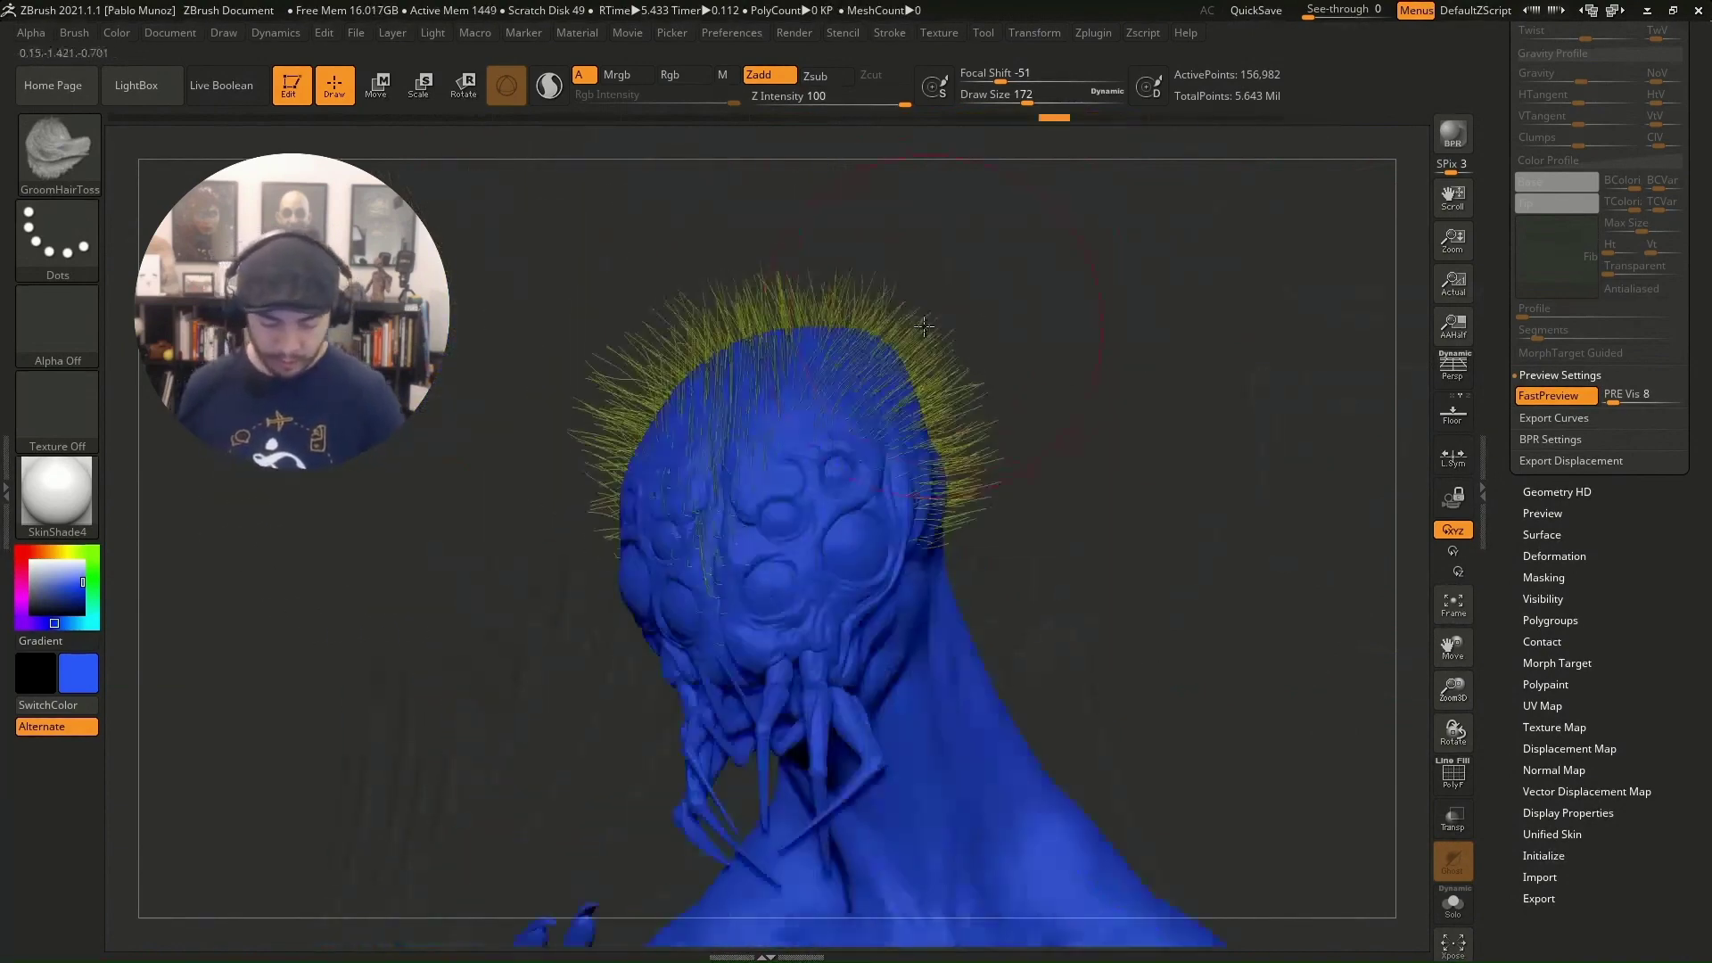
mouse_move(924, 326)
left_mouse_down()
mouse_move(981, 484)
mouse_move(1043, 500)
mouse_move(1165, 478)
mouse_move(1168, 429)
mouse_move(1130, 462)
mouse_move(1192, 504)
mouse_move(1230, 475)
mouse_move(1207, 592)
mouse_move(1348, 622)
left_mouse_up()
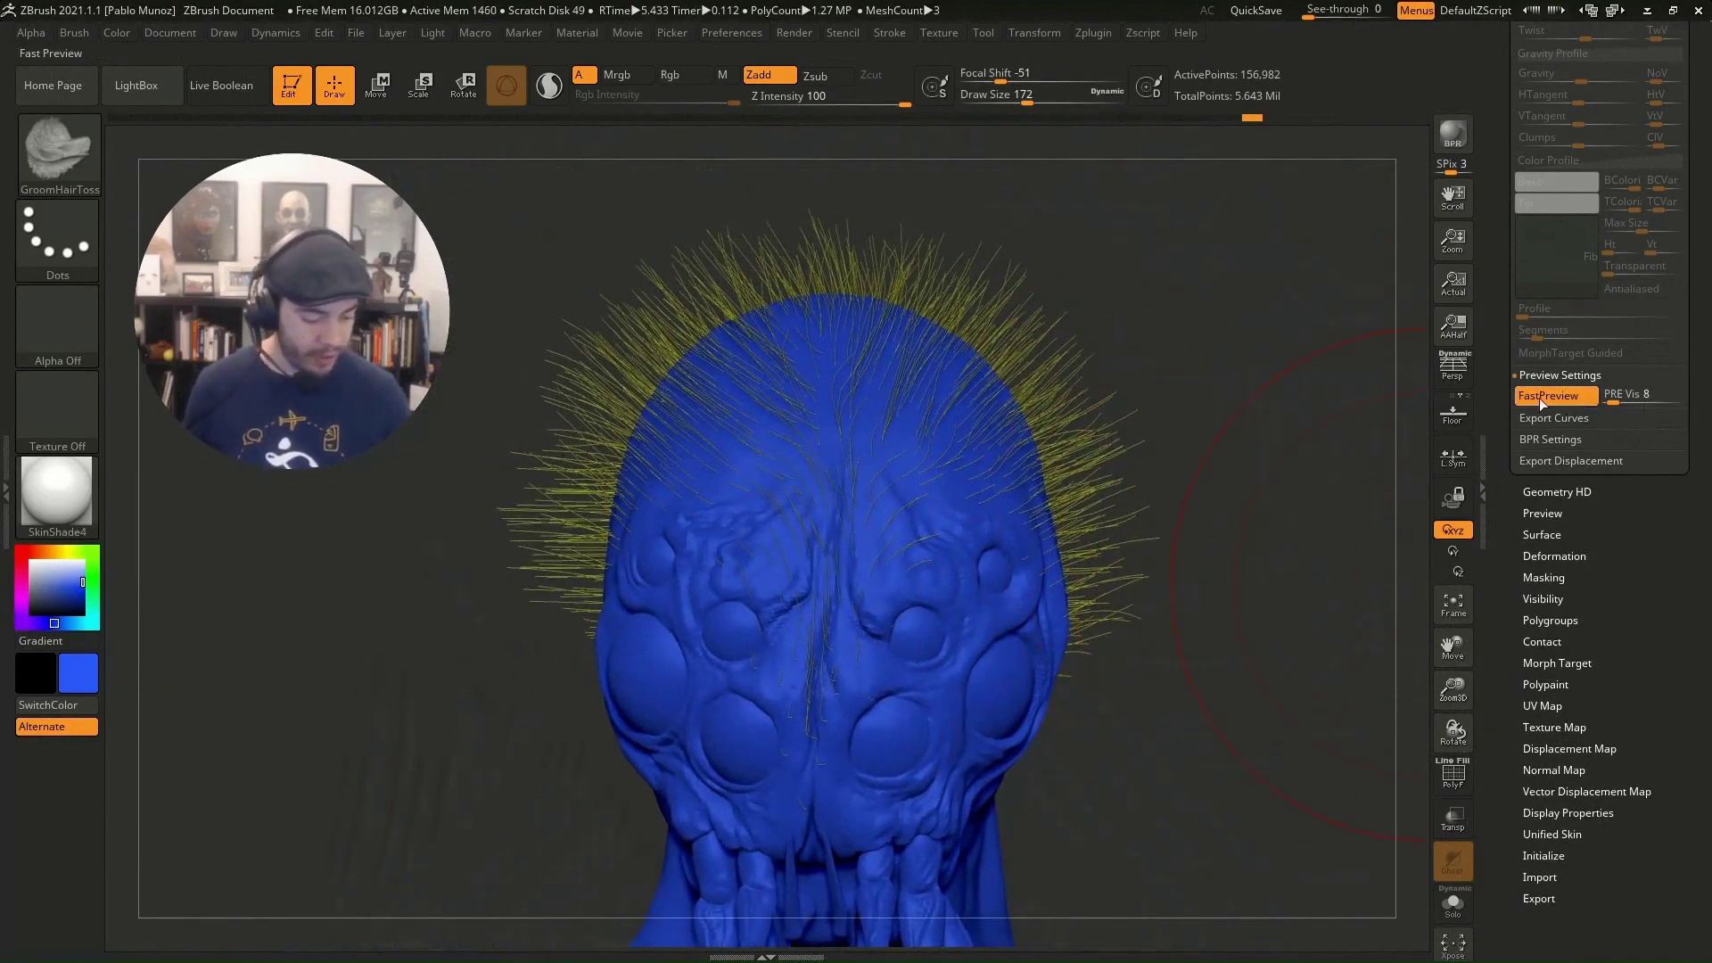
Step: Turn off FastPreview to show the full fibers and review the groomed head from the front
left_click(1546, 397)
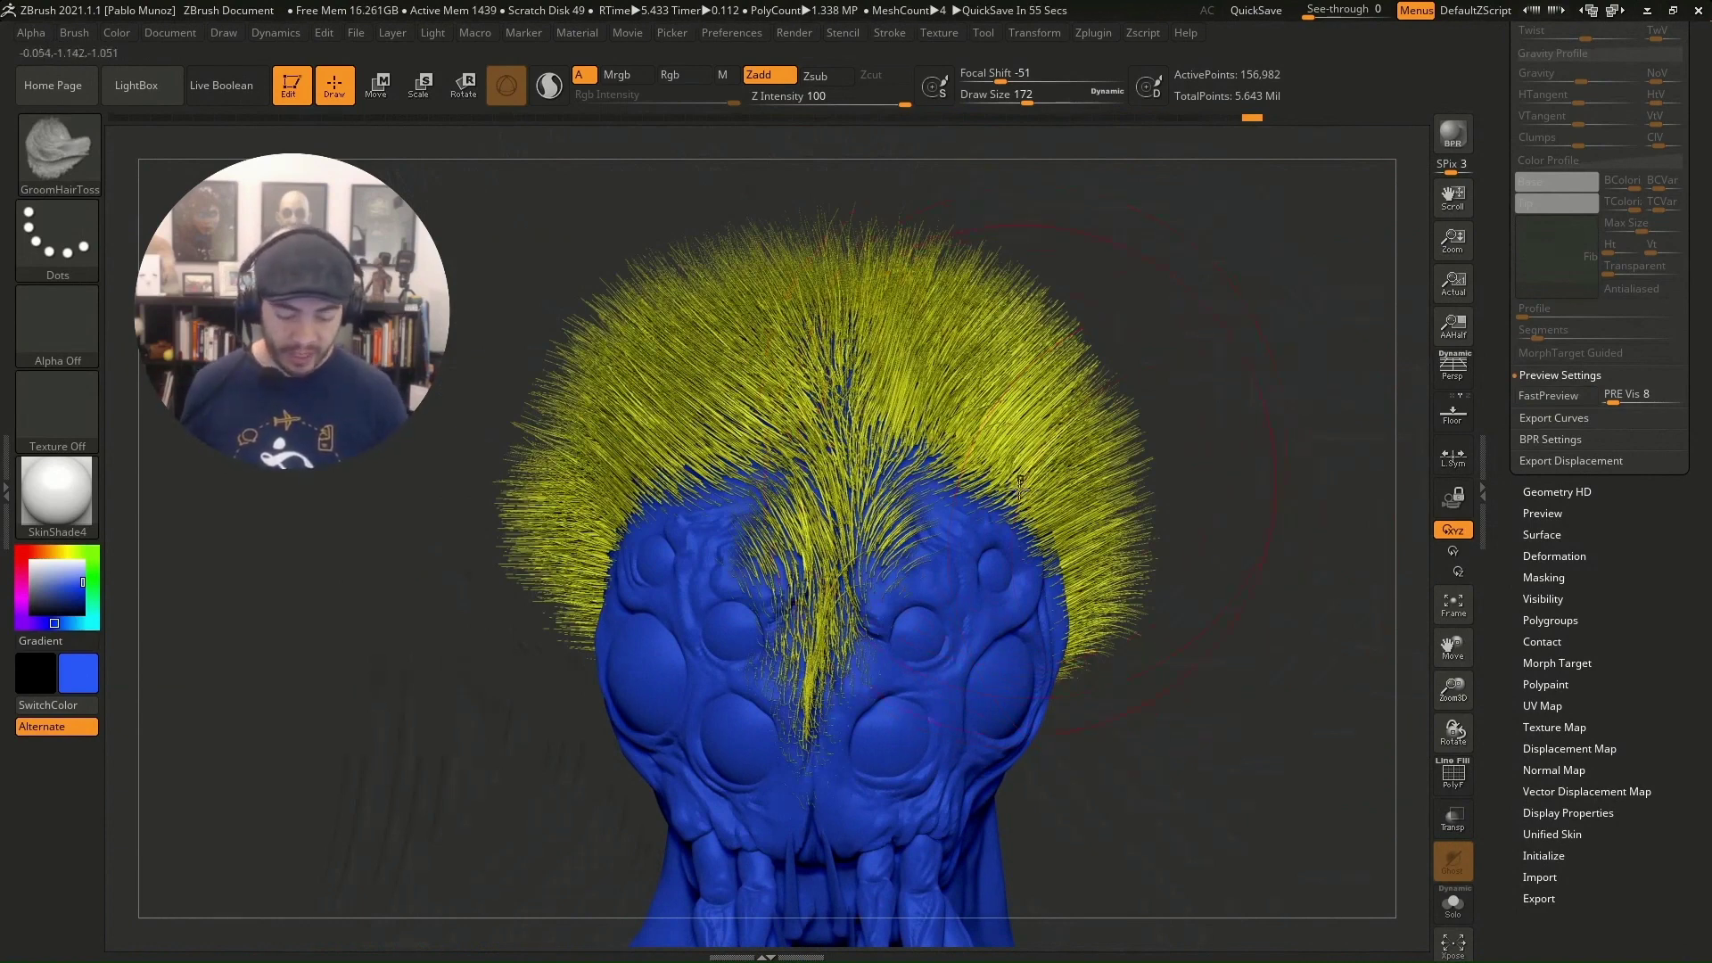
left_click_drag(1244, 460, 1237, 373)
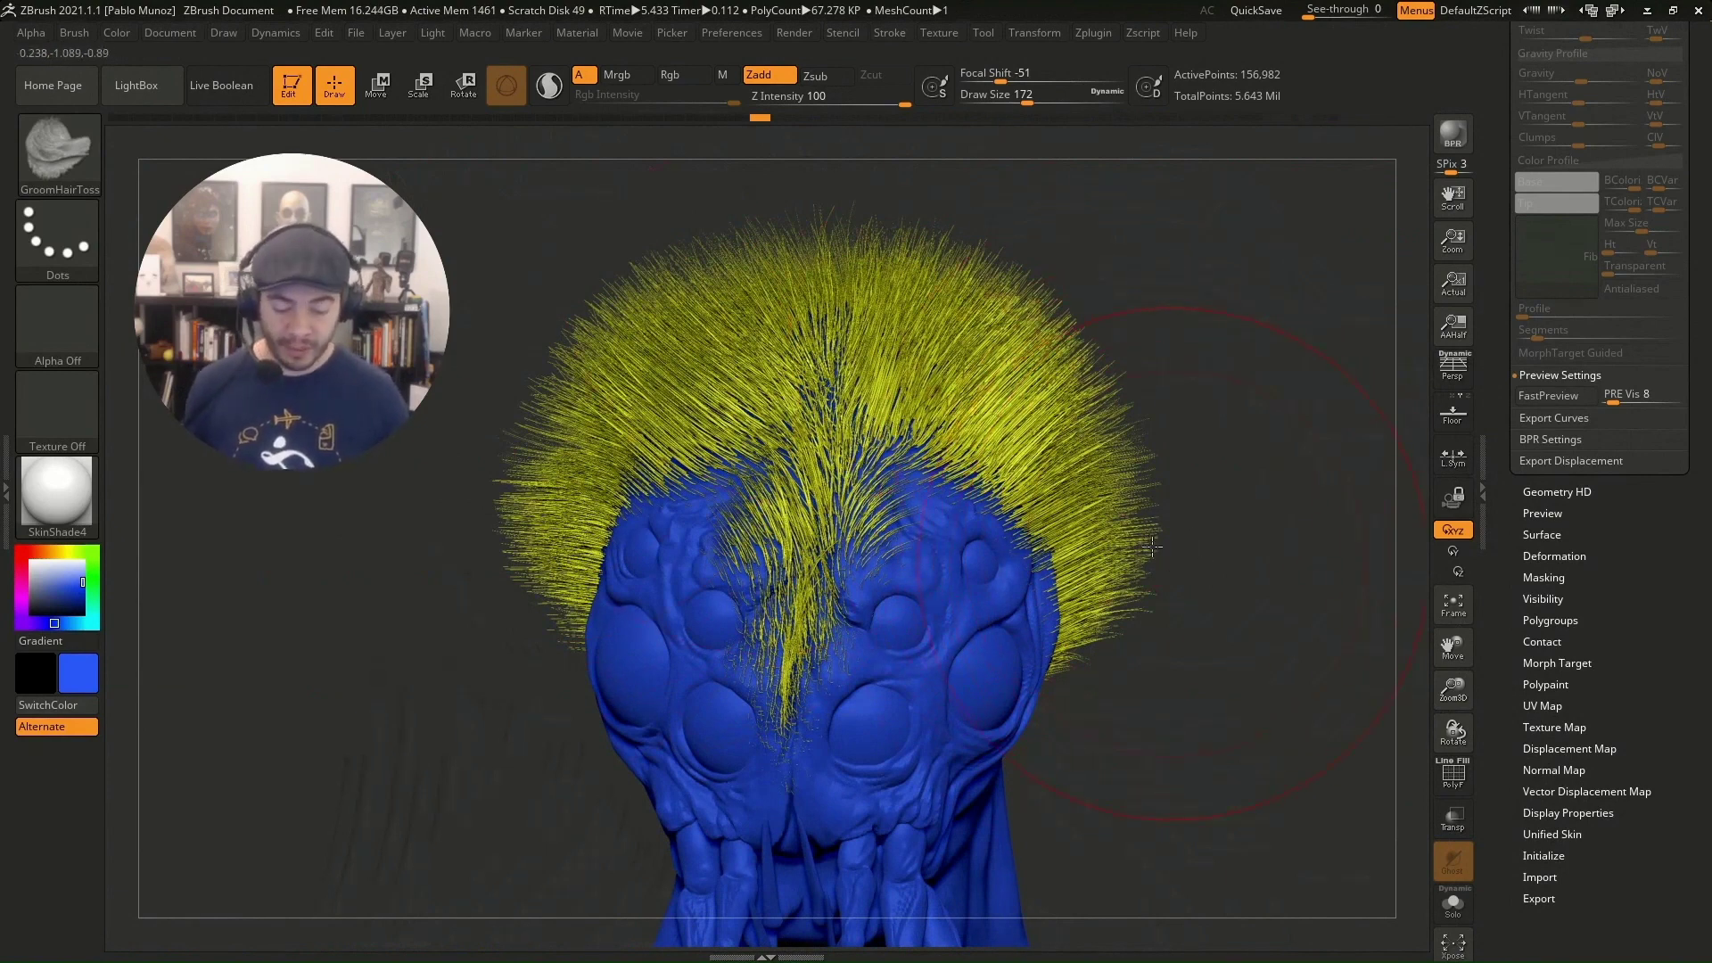
mouse_move(1161, 548)
left_mouse_down("alt")
mouse_move(1098, 500)
mouse_move(1154, 551)
left_mouse_up("alt")
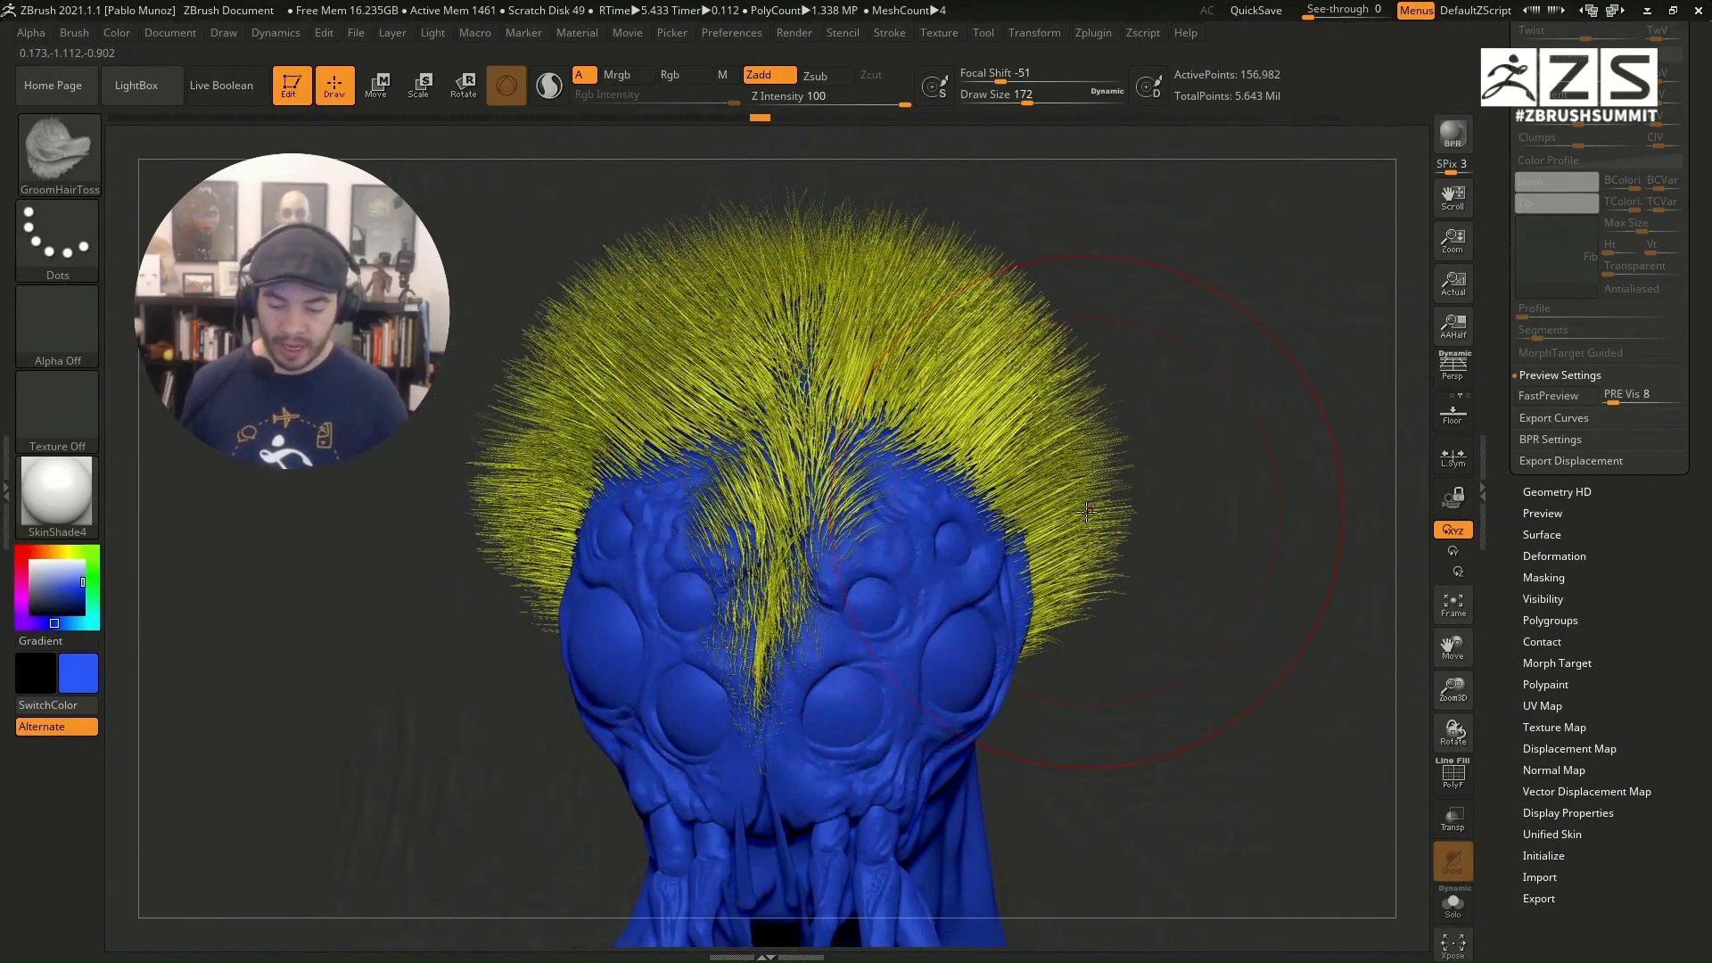
Step: Dock the Brush palette beside the canvas and open the GroomHairToss brush's FiberMesh settings
left_click(78, 32)
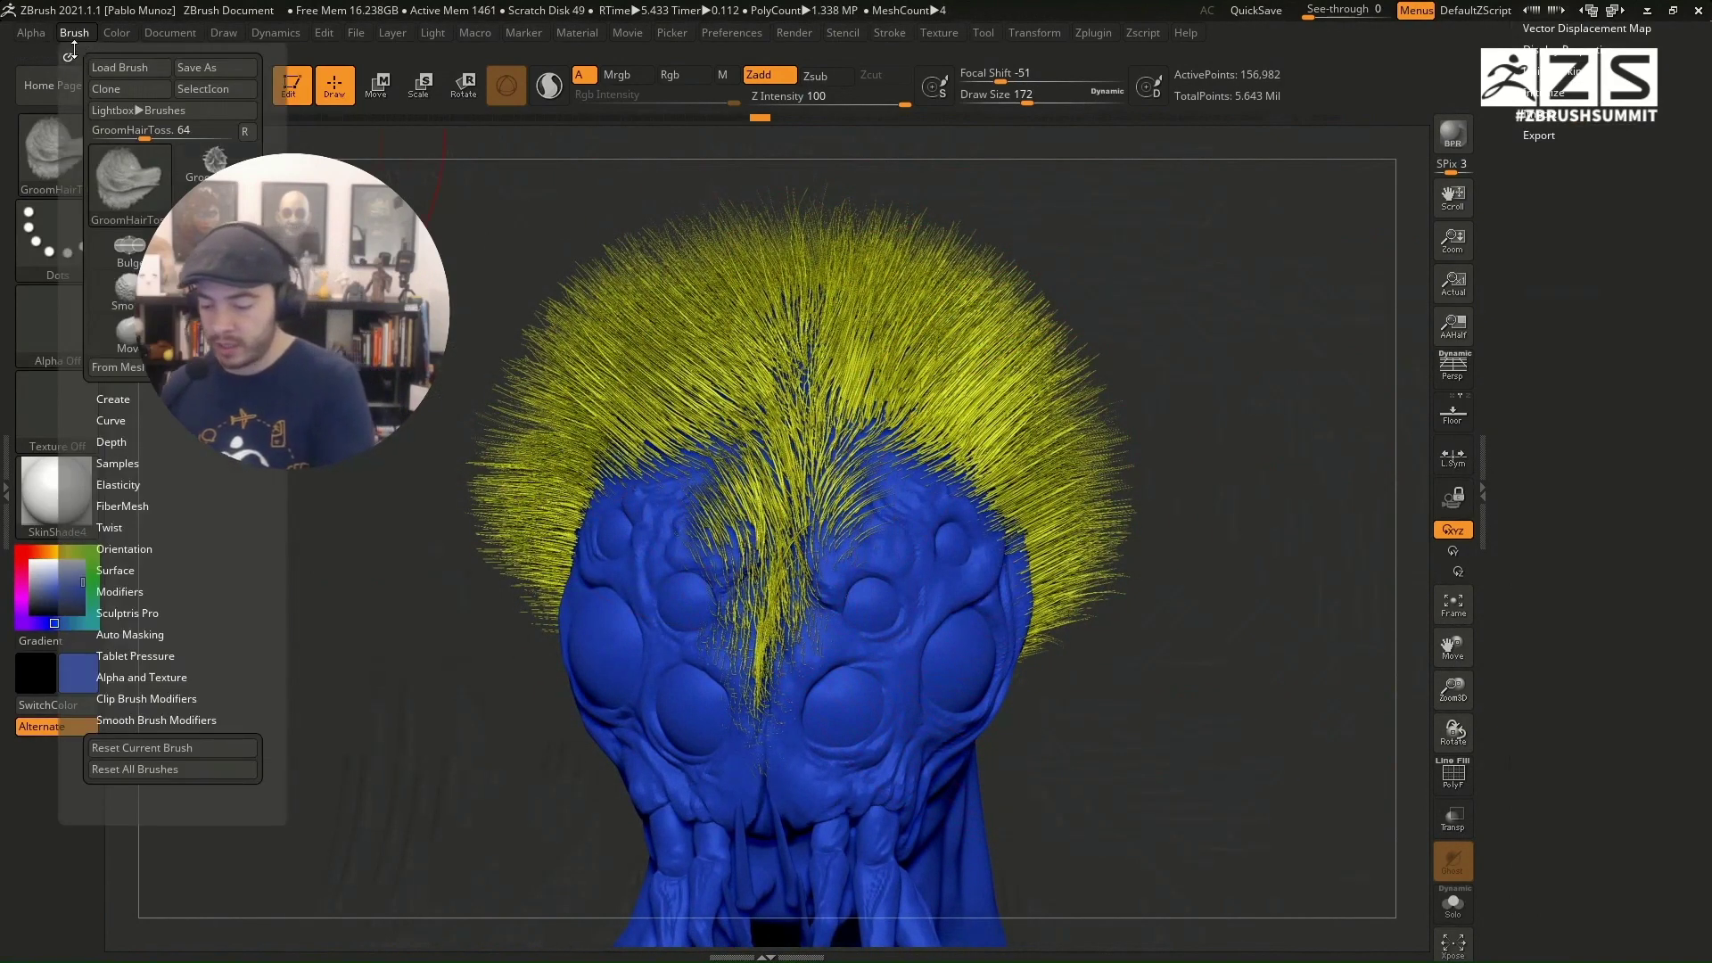
scroll(1504, 652, "up", 15)
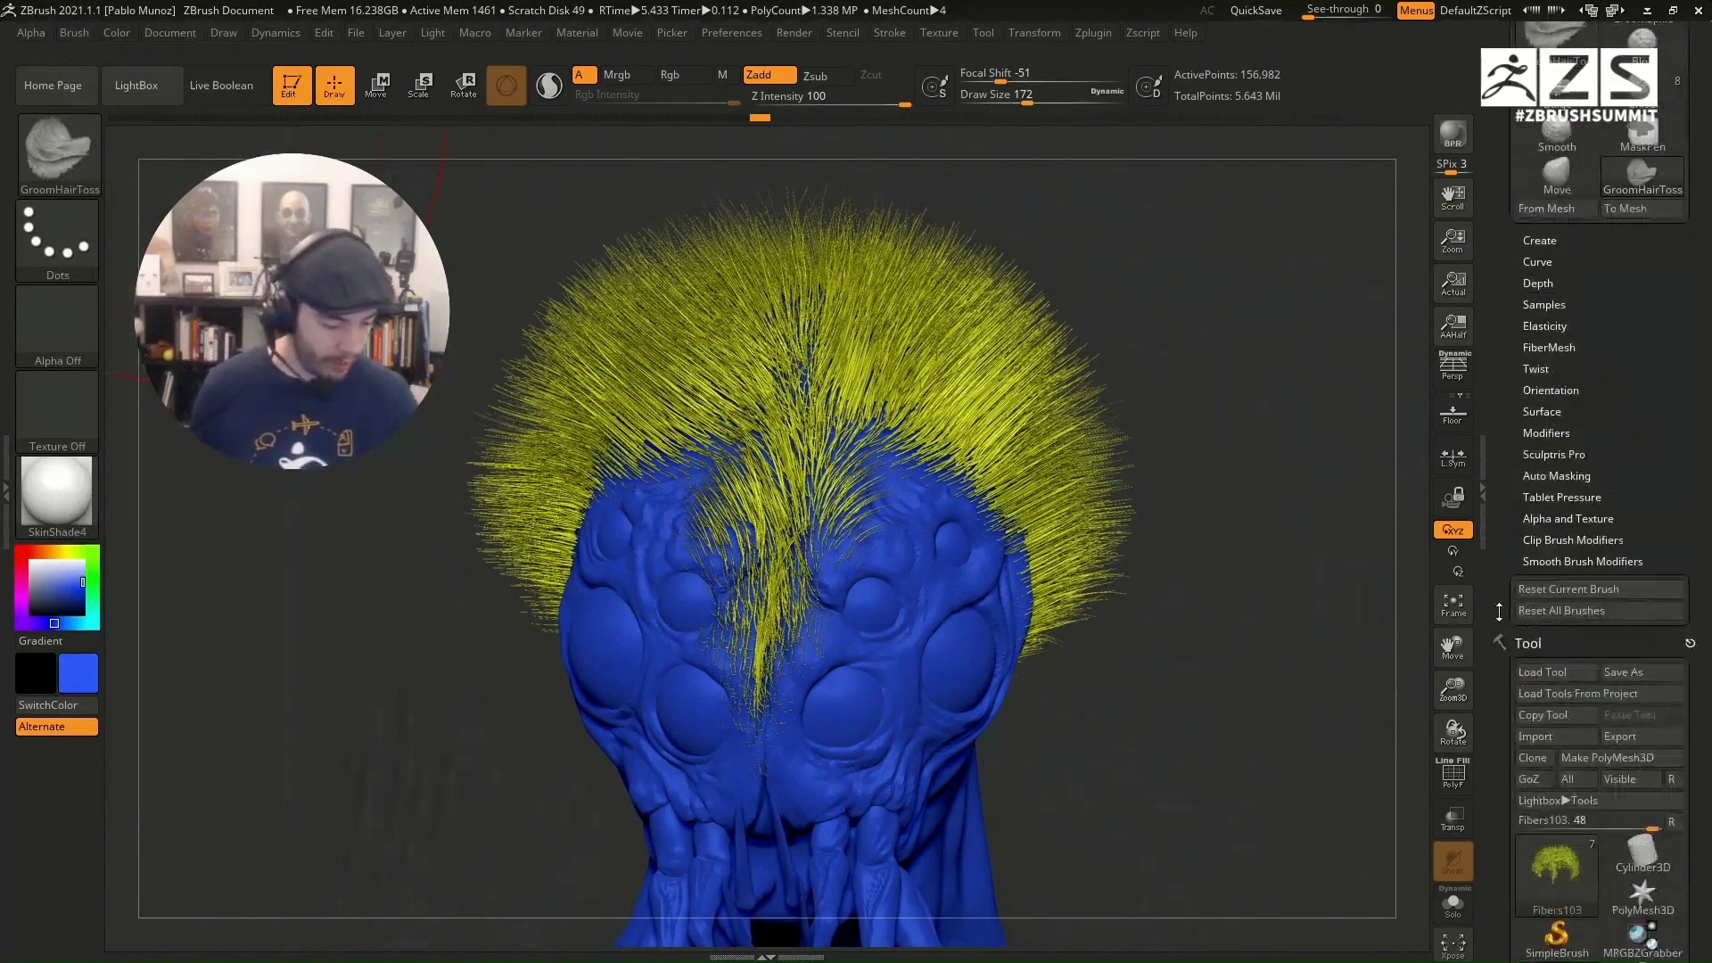
scroll(1503, 652, "down", 5)
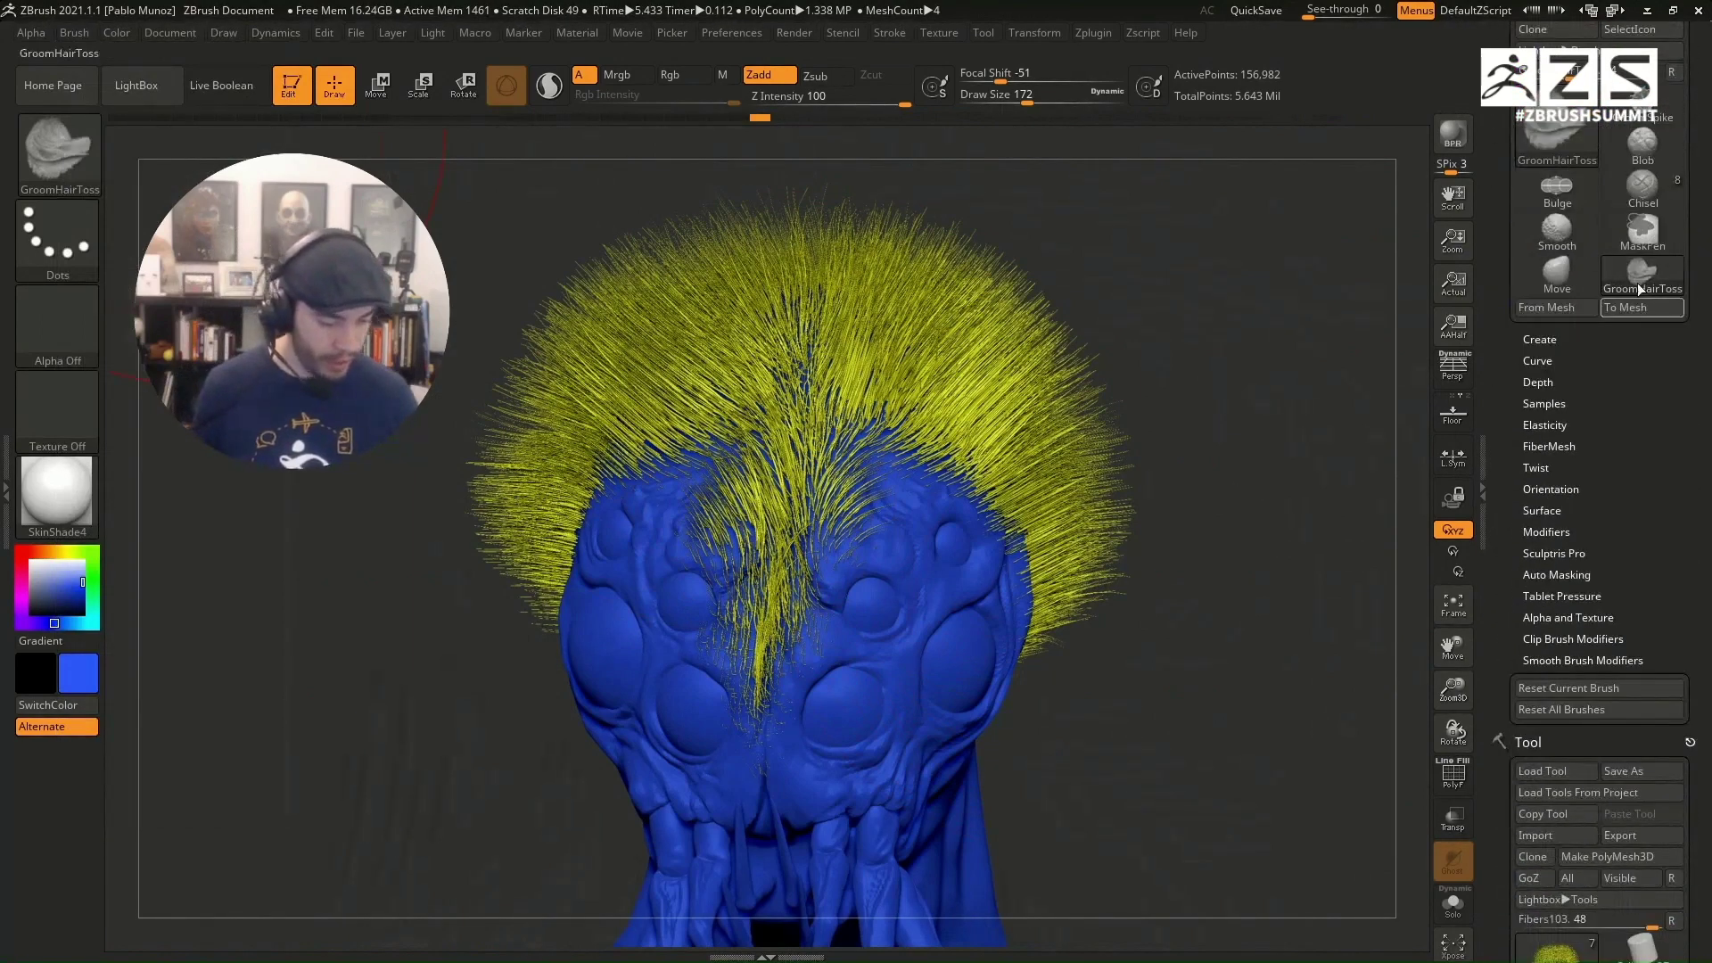
left_click(1643, 272)
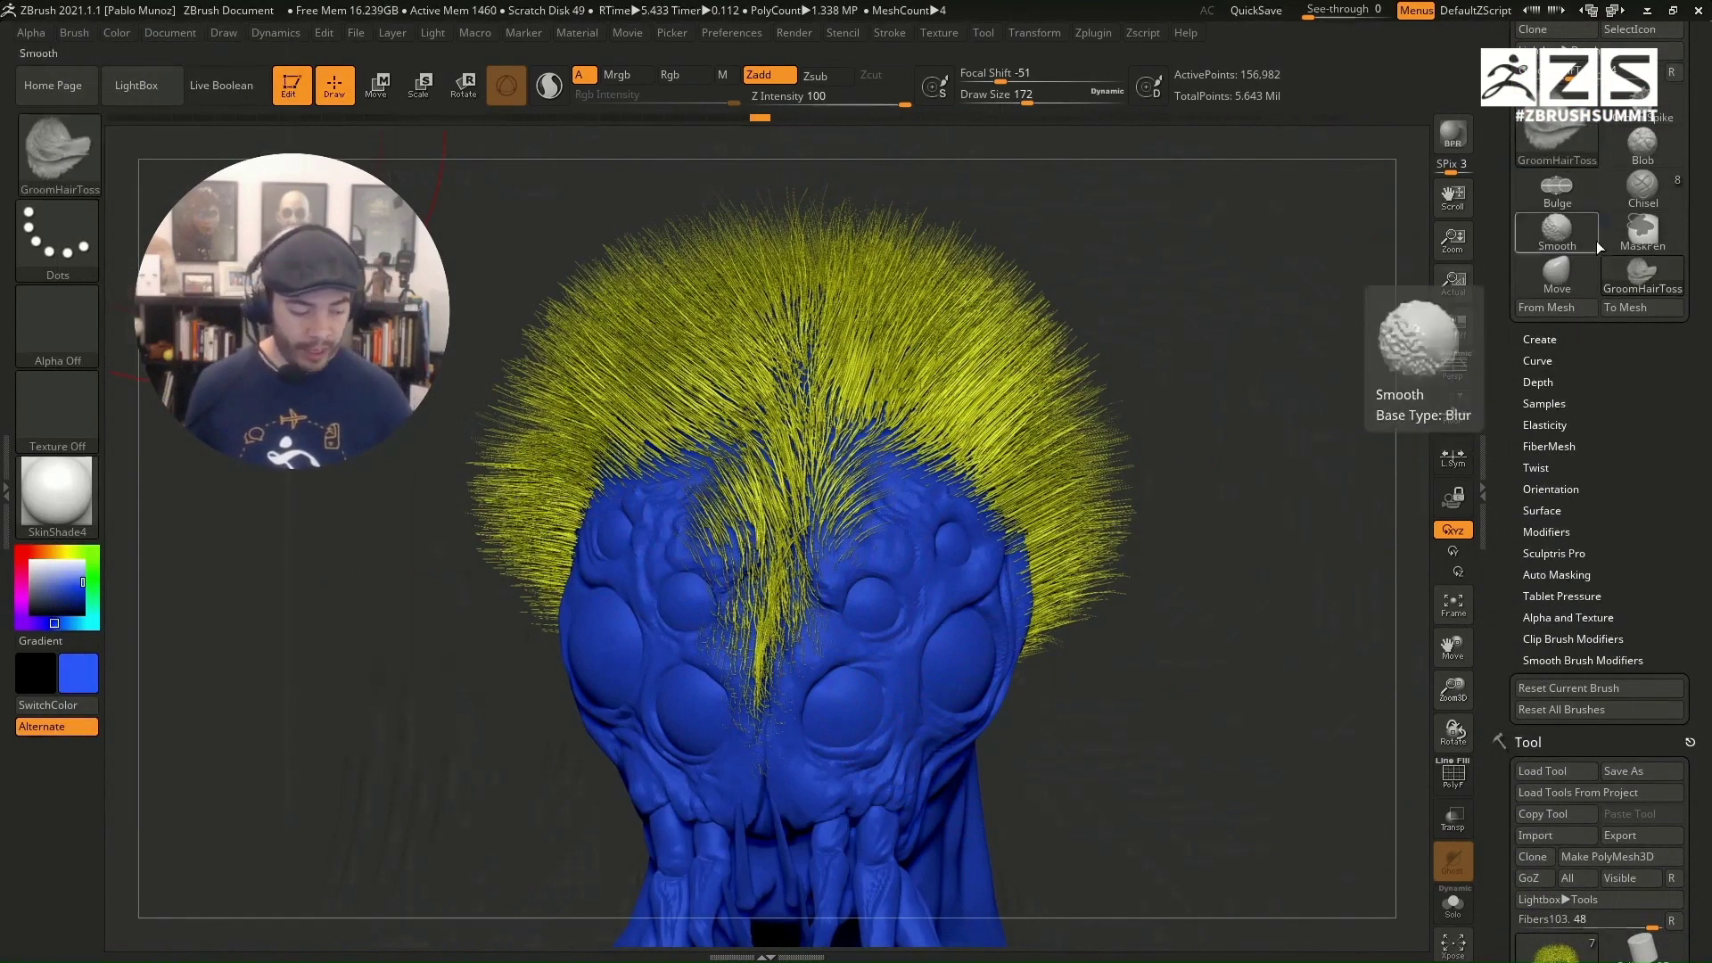
key("shift")
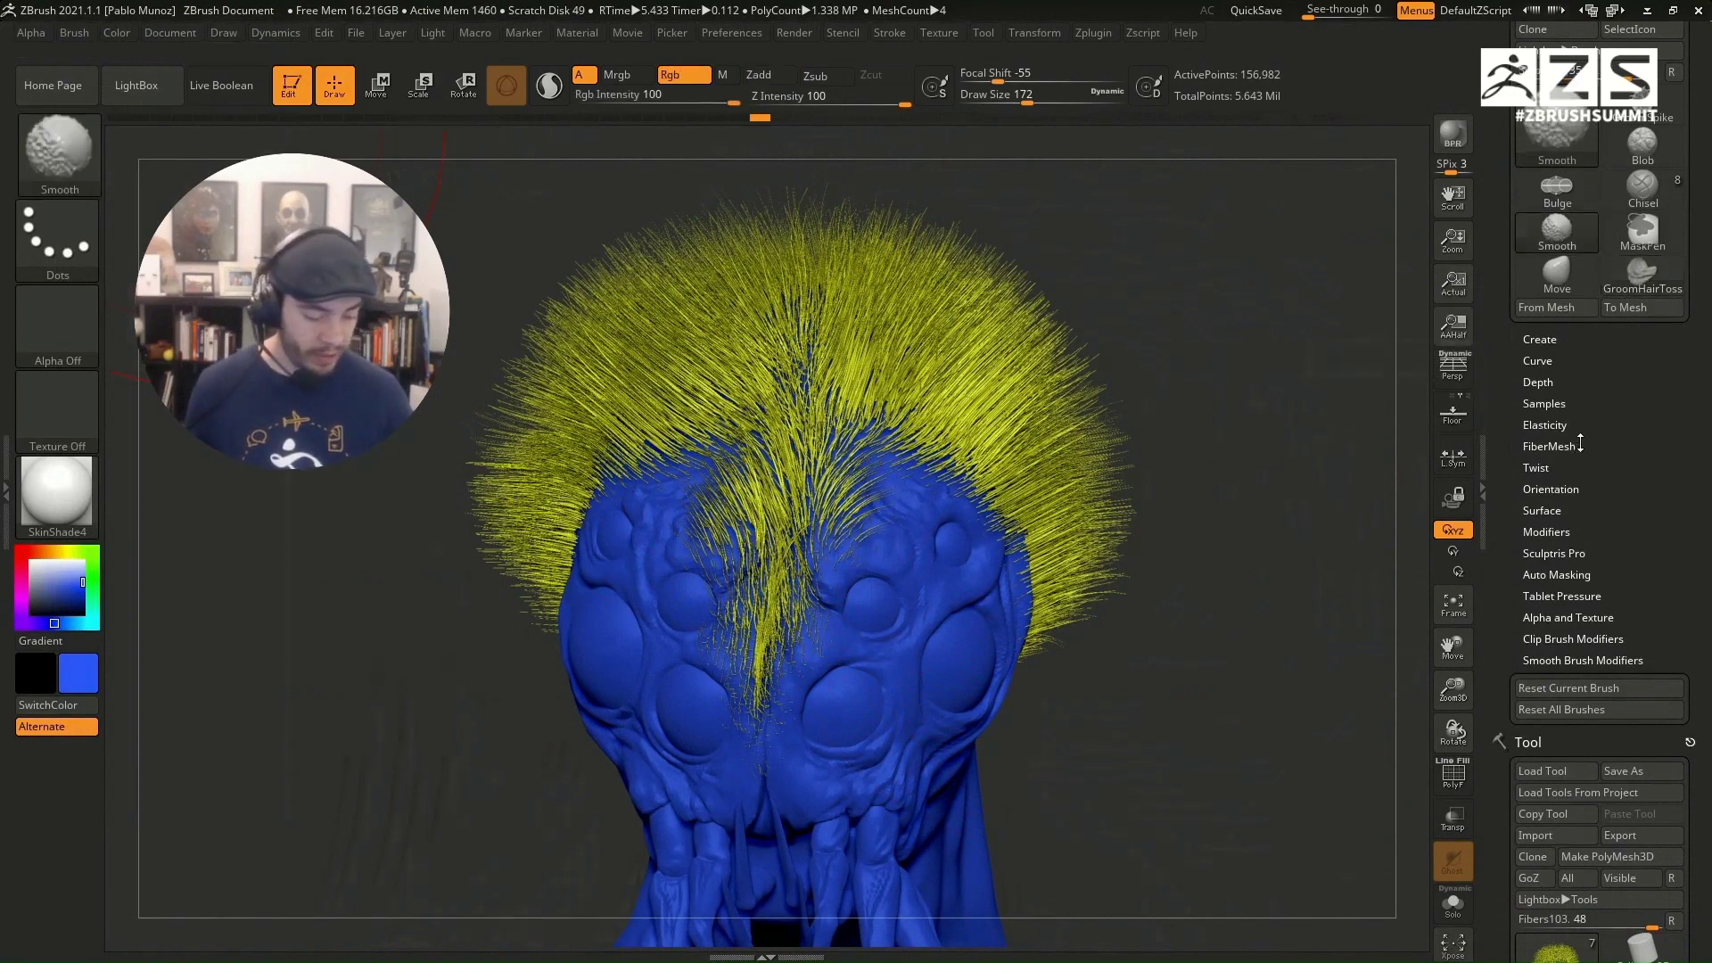
left_click(1580, 443)
left_click_drag(1580, 443, 1533, 382)
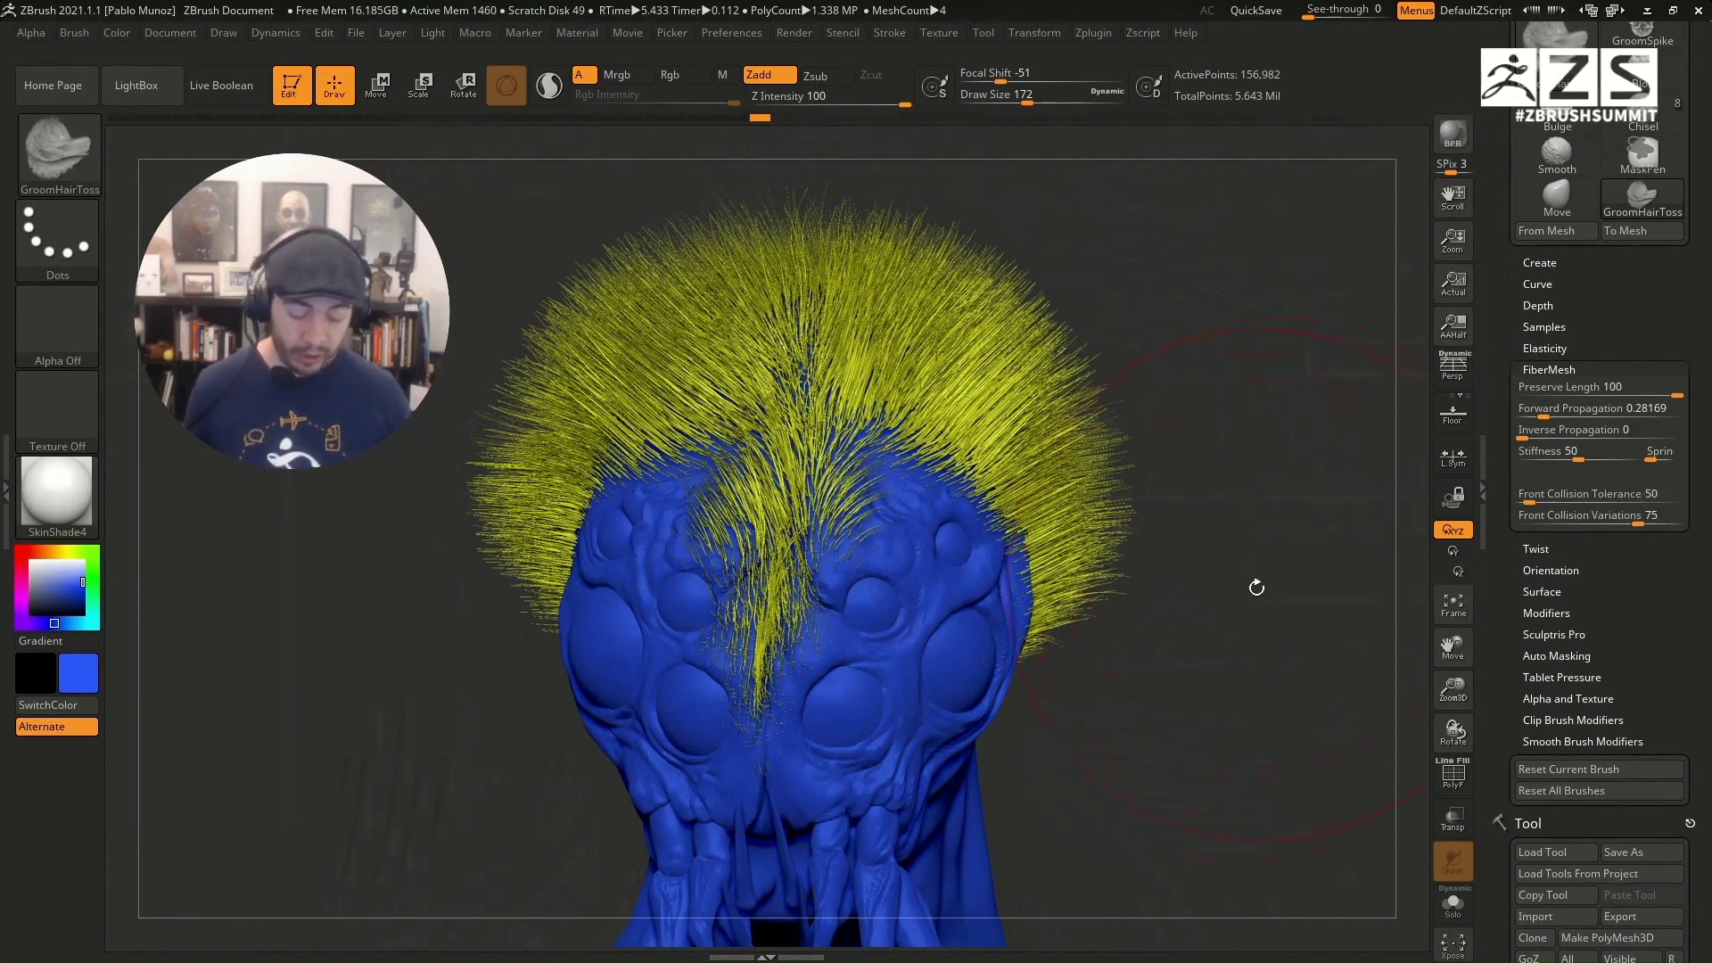
Step: Test the grooming brush on the fibers at the side of the head, then set its Front Collision Tolerance to 5
left_click_drag(1254, 585, 1097, 559)
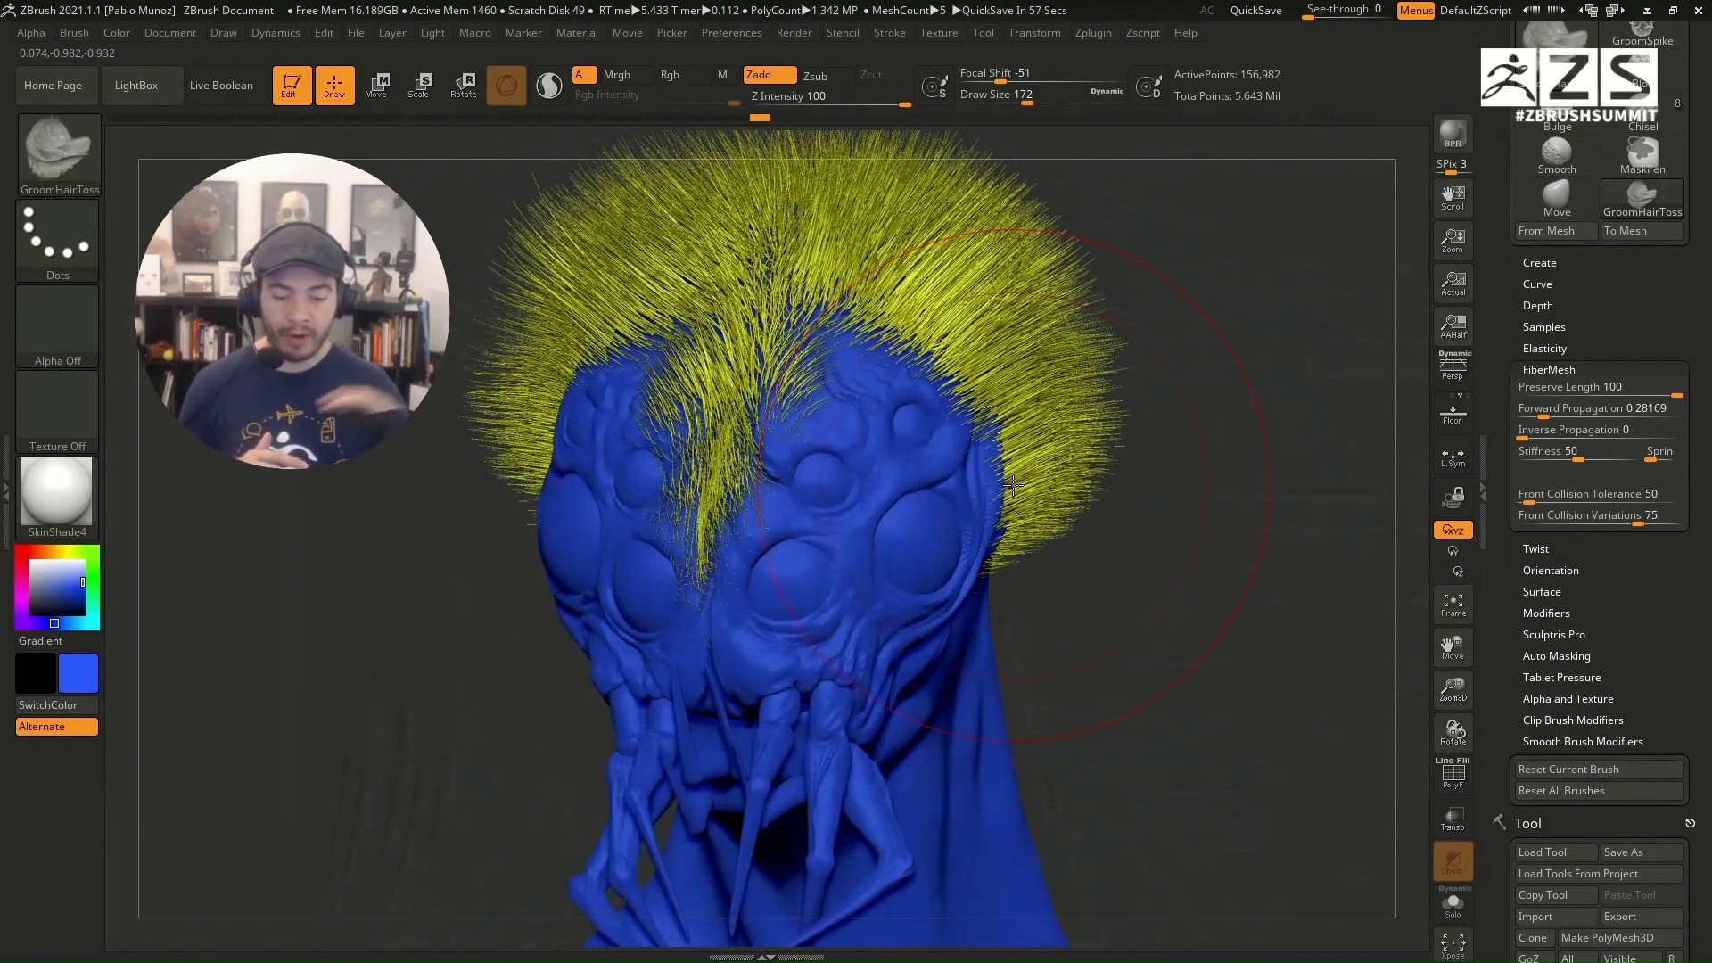
mouse_move(1023, 456)
left_mouse_down()
mouse_move(1106, 542)
mouse_move(1159, 546)
mouse_move(1047, 574)
left_mouse_up()
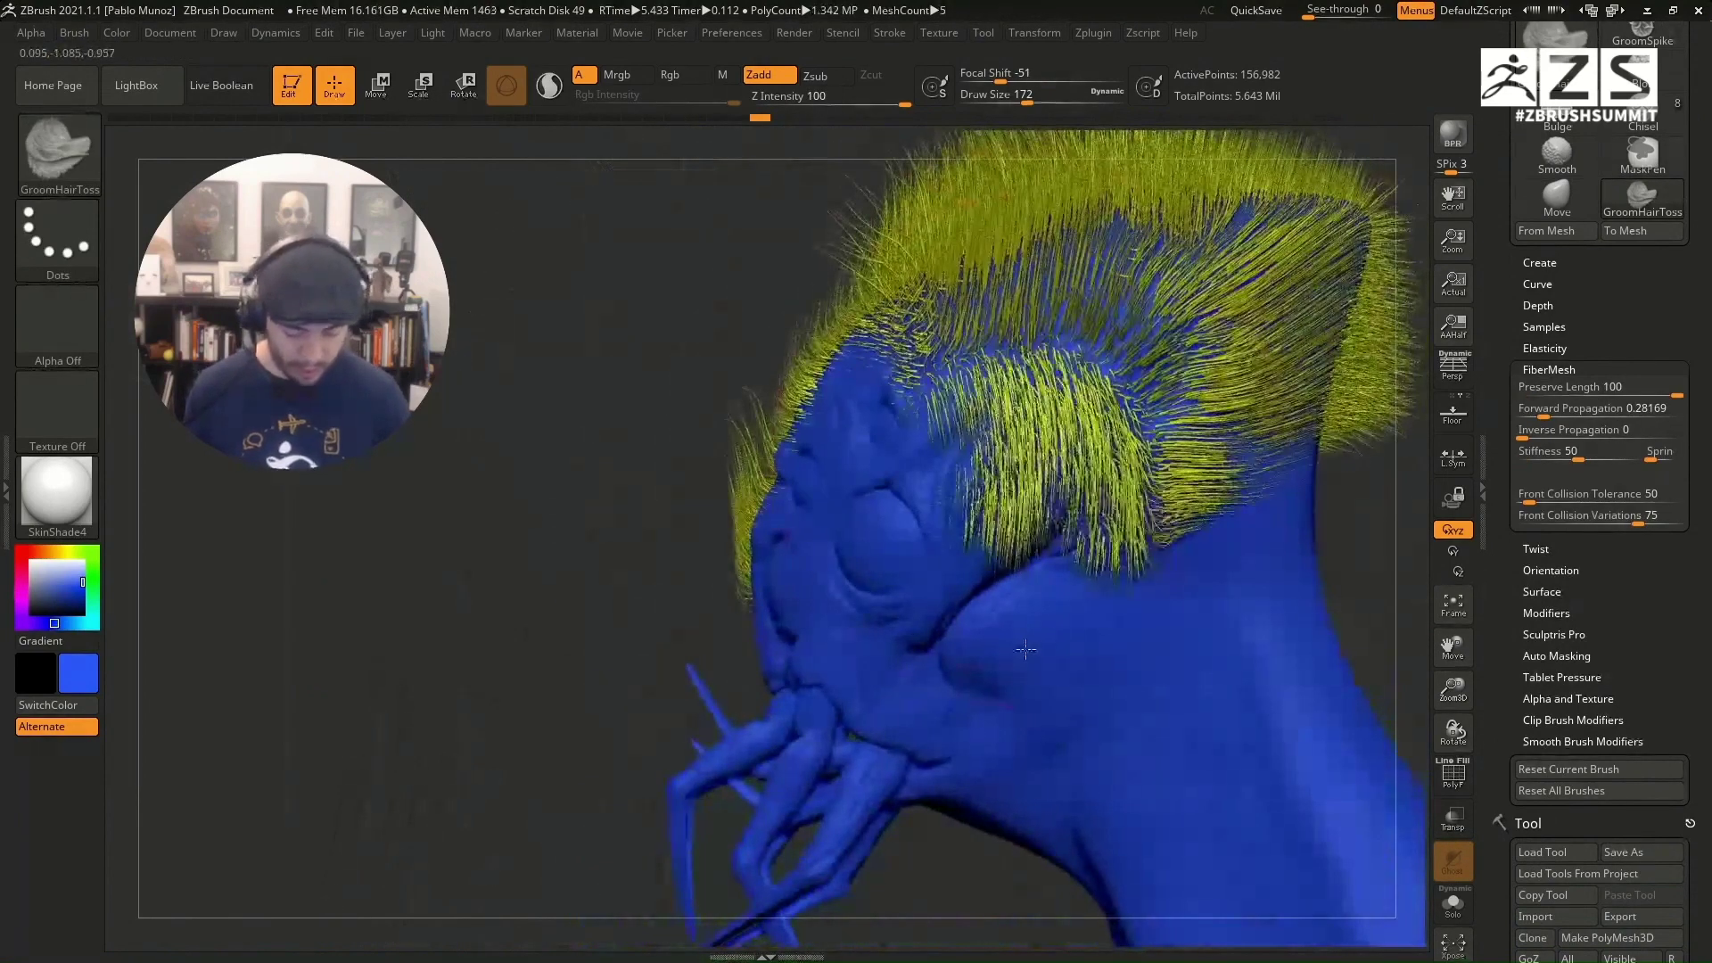
right_click_drag(1037, 471, 1177, 653)
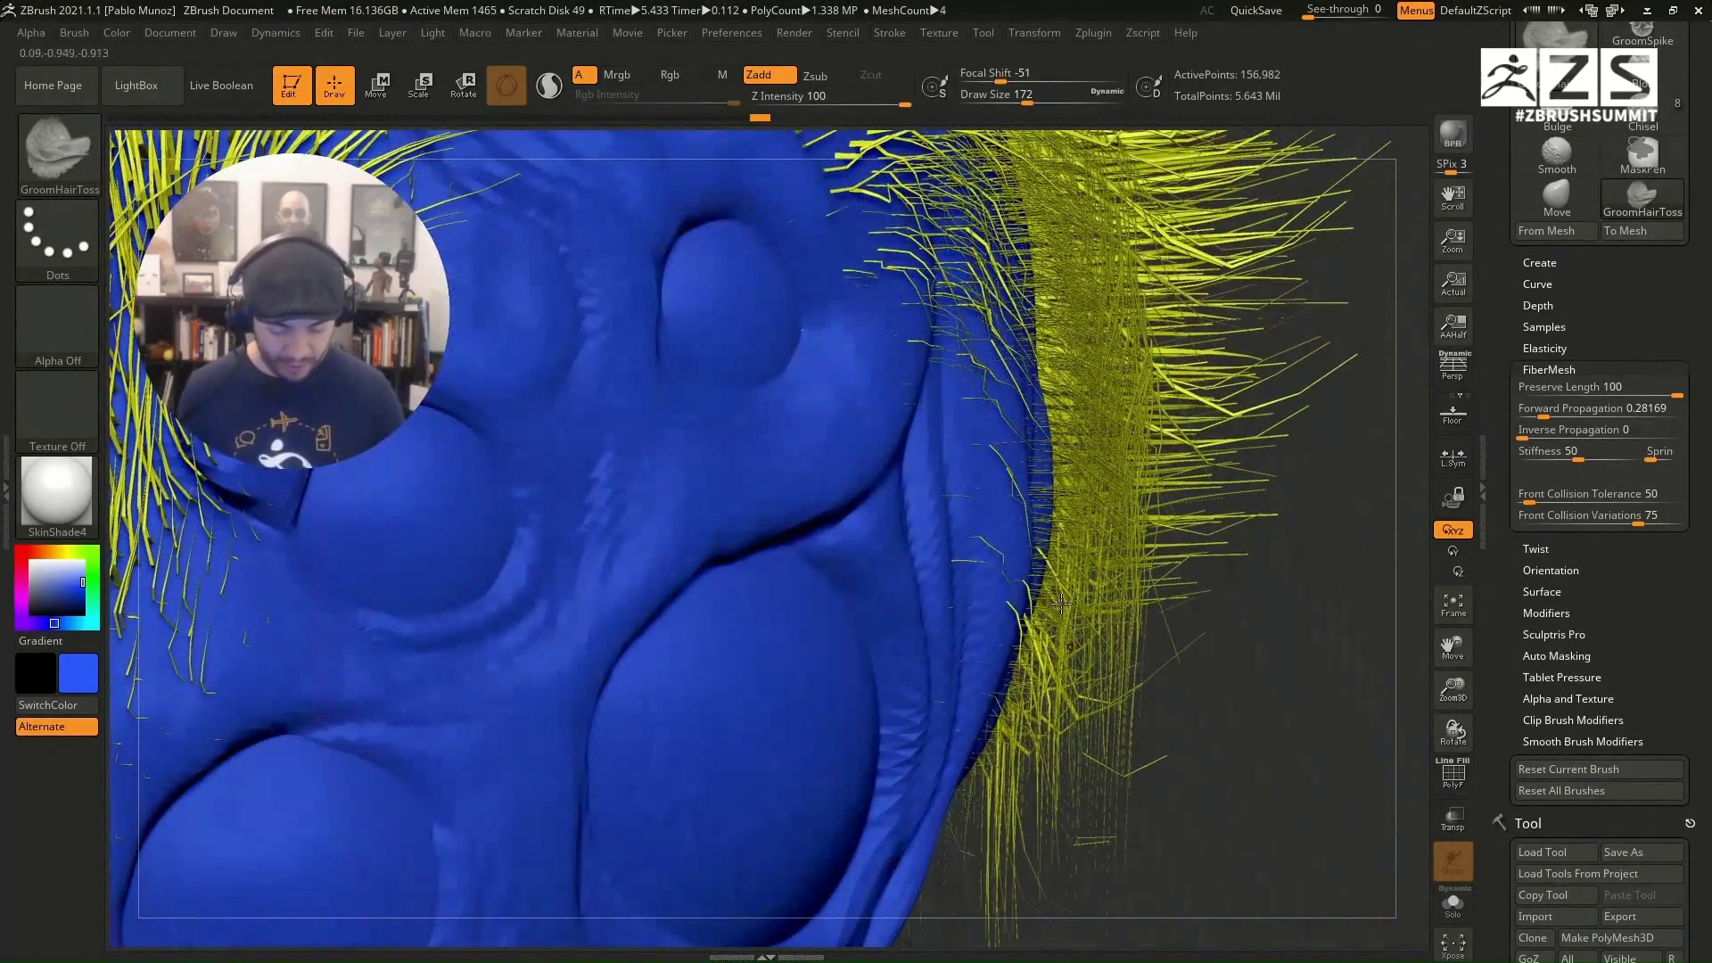
left_click(1576, 495)
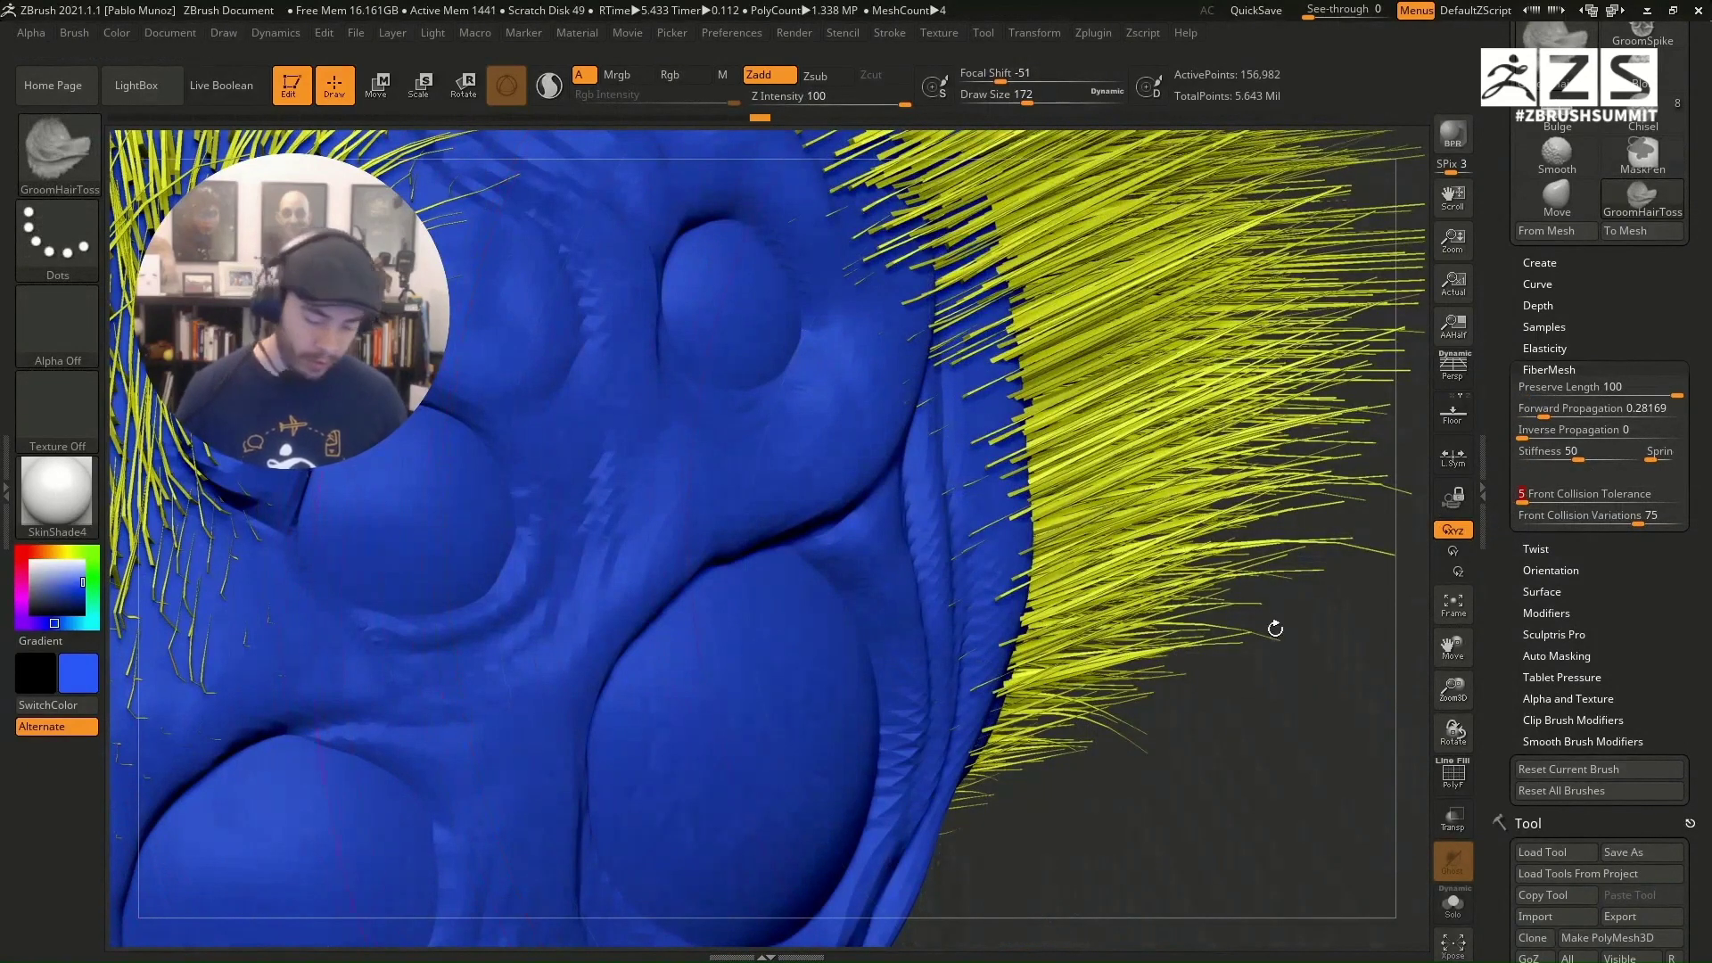
key("Return")
Step: Groom the fibers around the head with broad GroomHairToss strokes and inspect the result from the front
left_click_drag(1265, 646, 1150, 524)
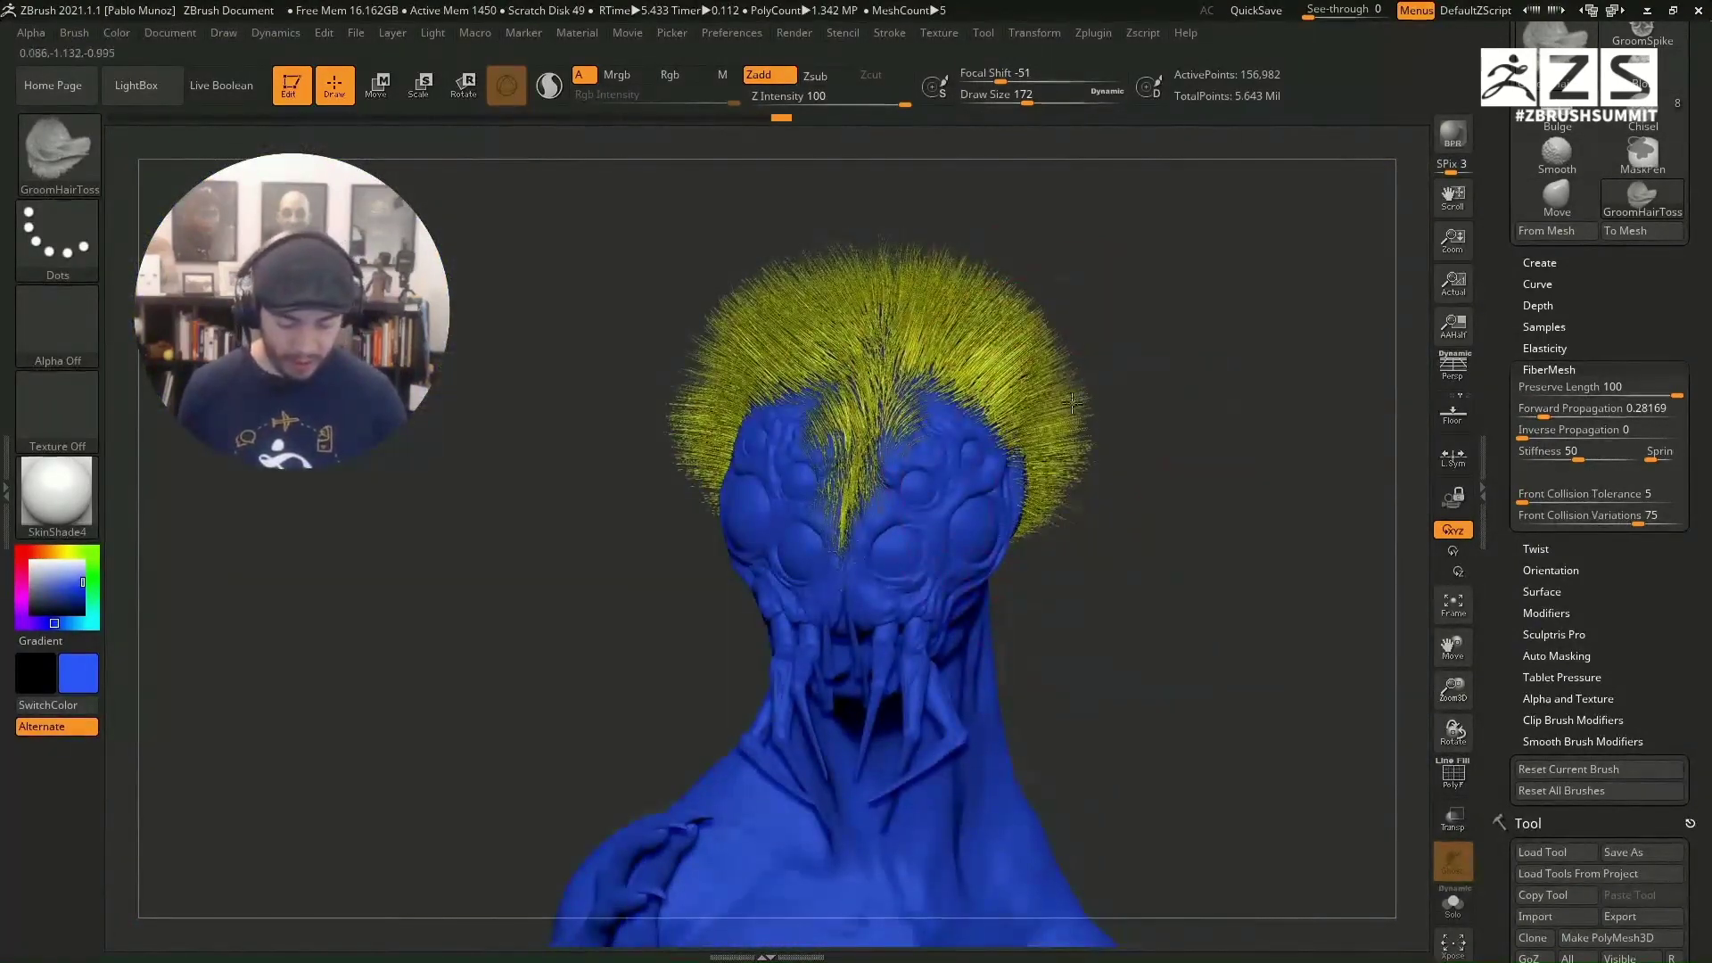
mouse_move(1073, 403)
left_mouse_down()
mouse_move(1008, 374)
mouse_move(963, 294)
mouse_move(847, 258)
mouse_move(740, 295)
mouse_move(682, 437)
mouse_move(687, 486)
mouse_move(715, 504)
left_mouse_up()
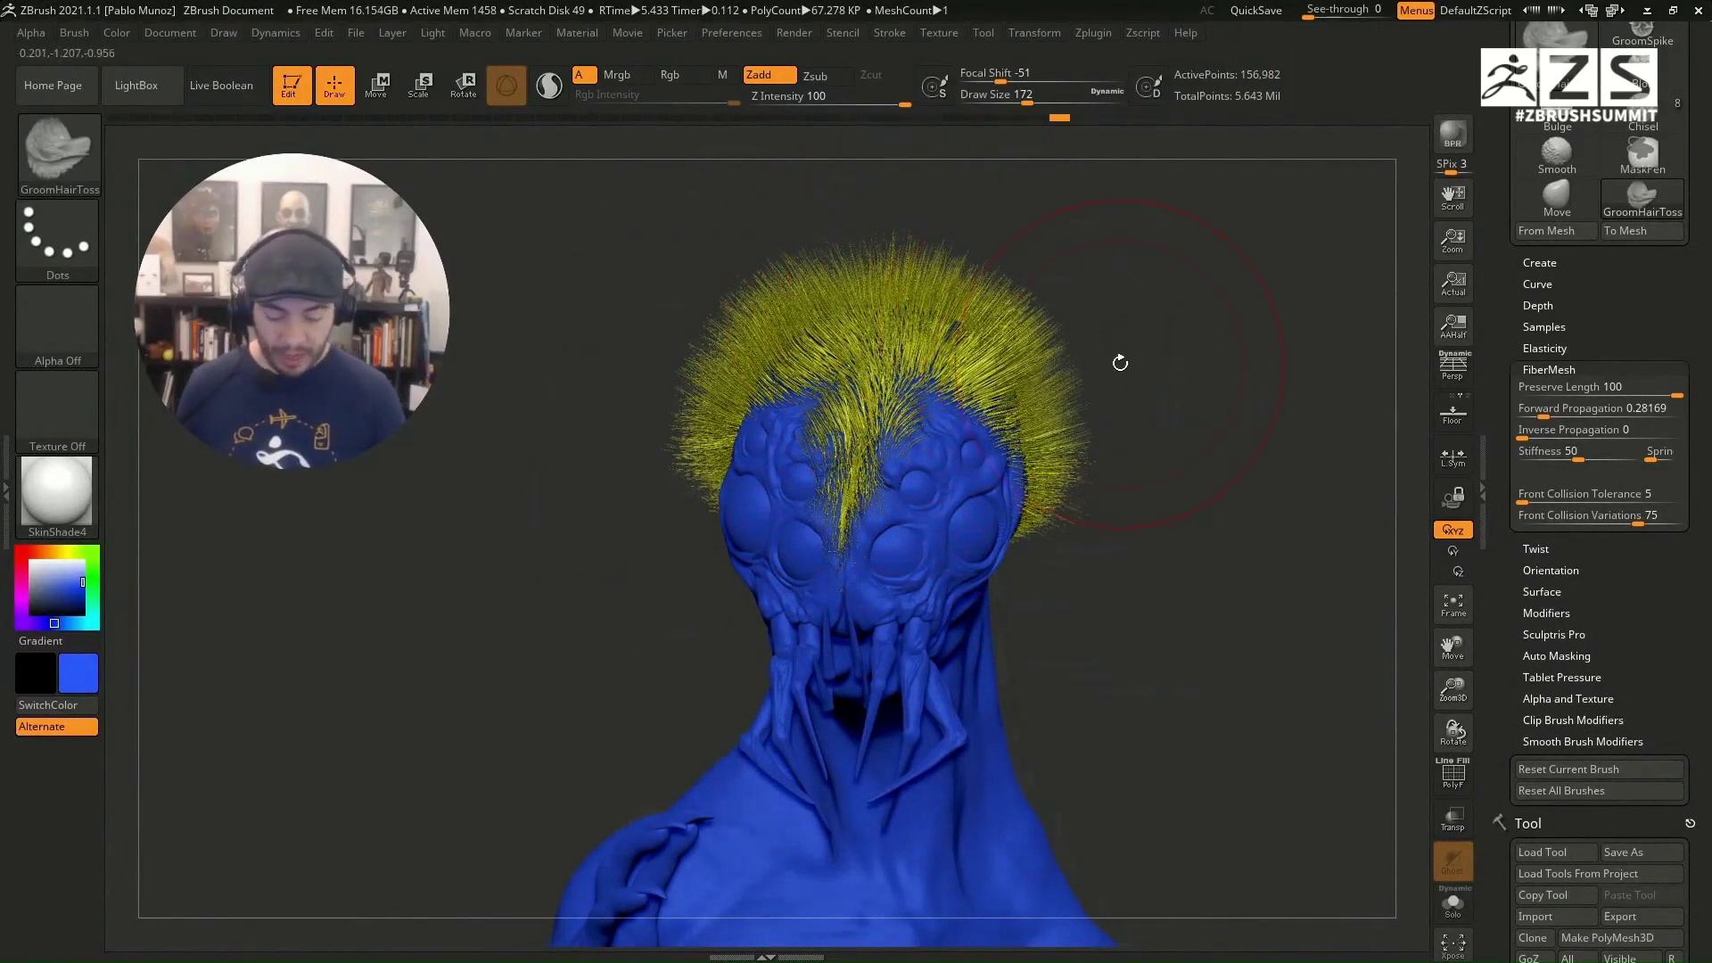
left_click_drag(1183, 461, 1225, 471)
left_click_drag(1222, 437, 1090, 483)
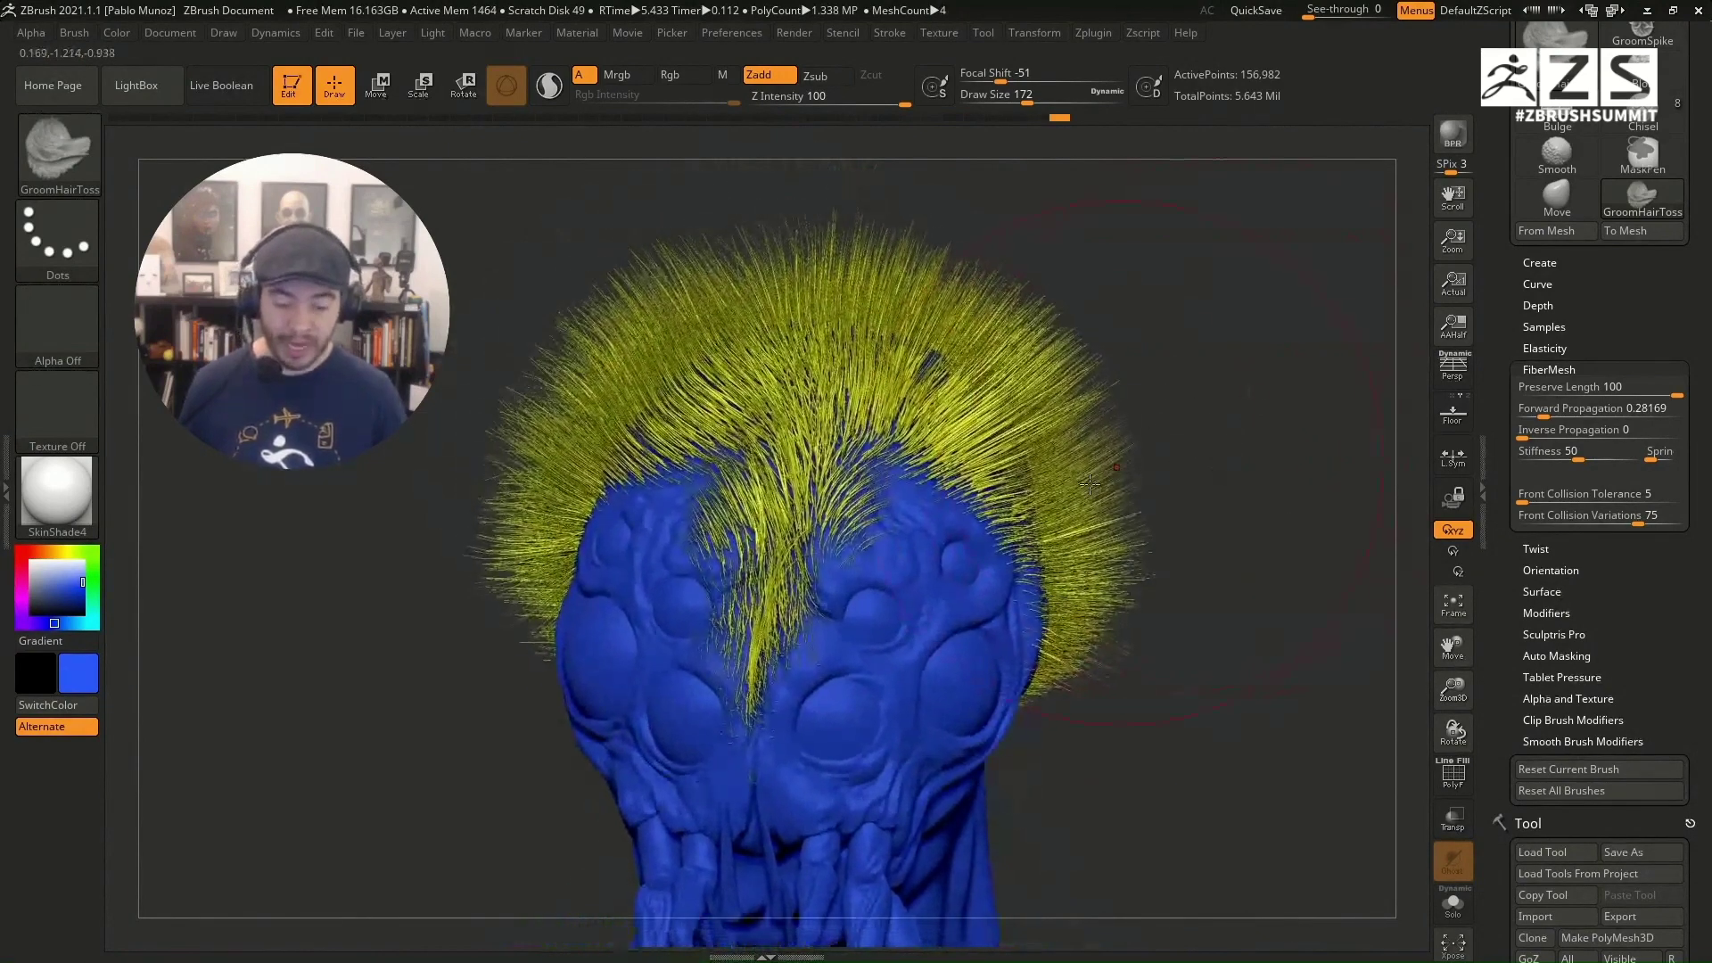
Step: Turn on PolyFrame, reduce the draw size to 29 and paint a mask over the fibers on one half of the head
left_click(1461, 788)
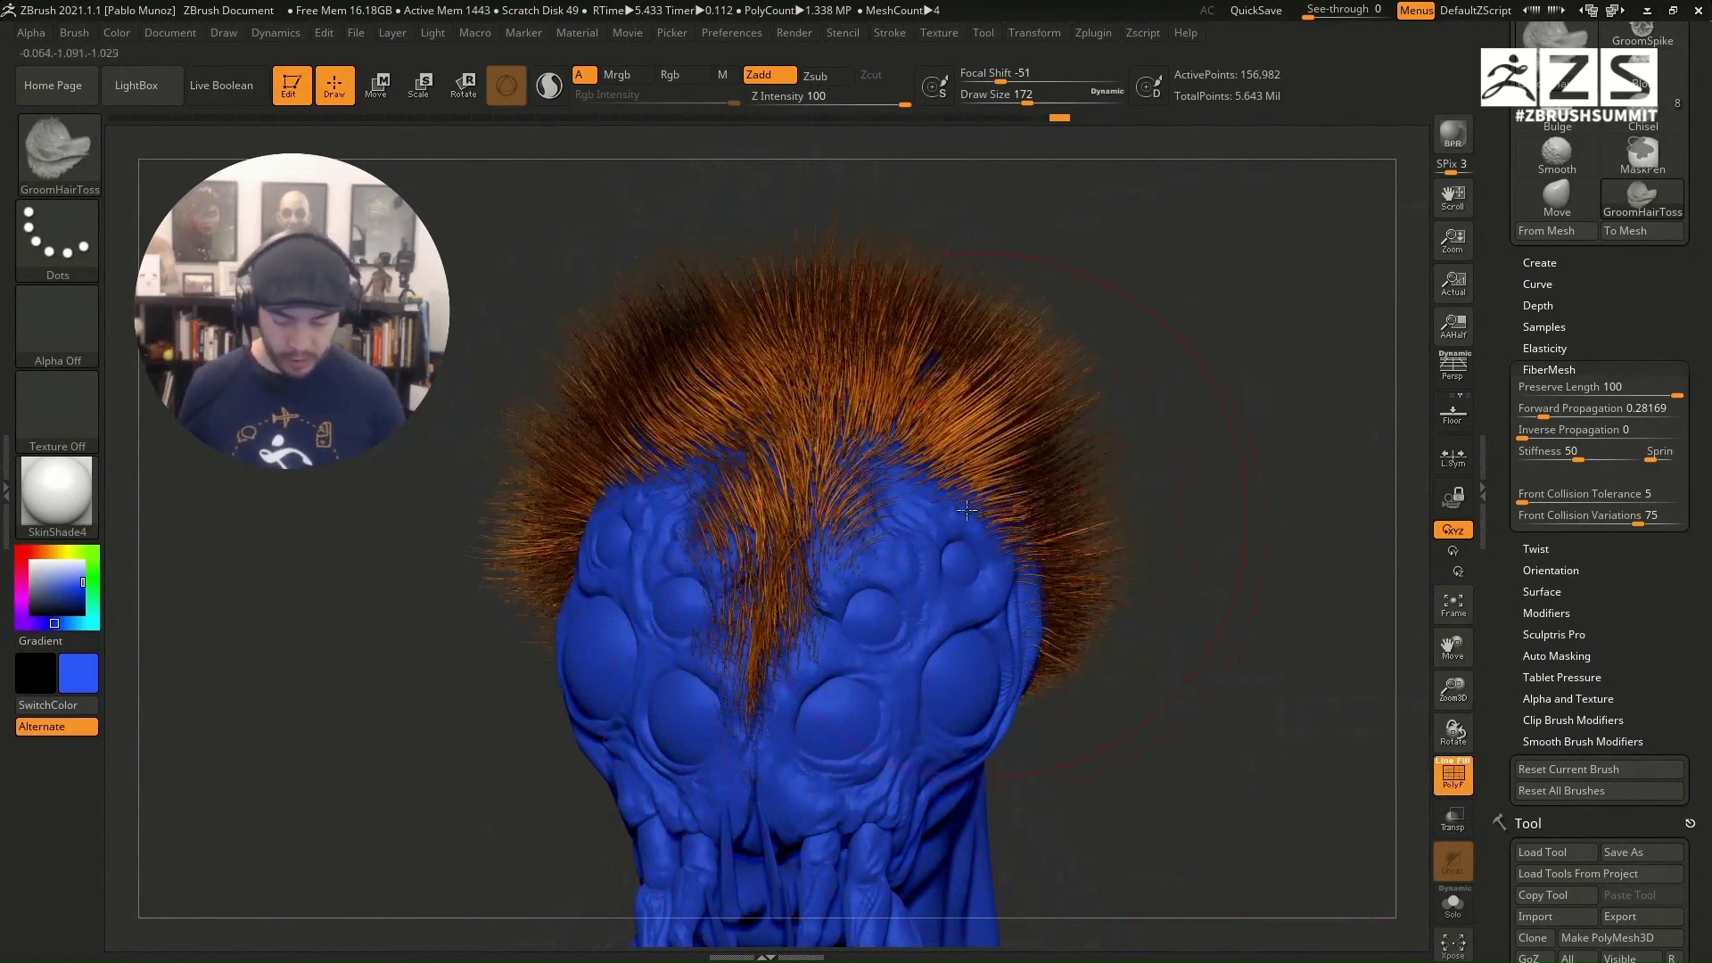
key("ctrl")
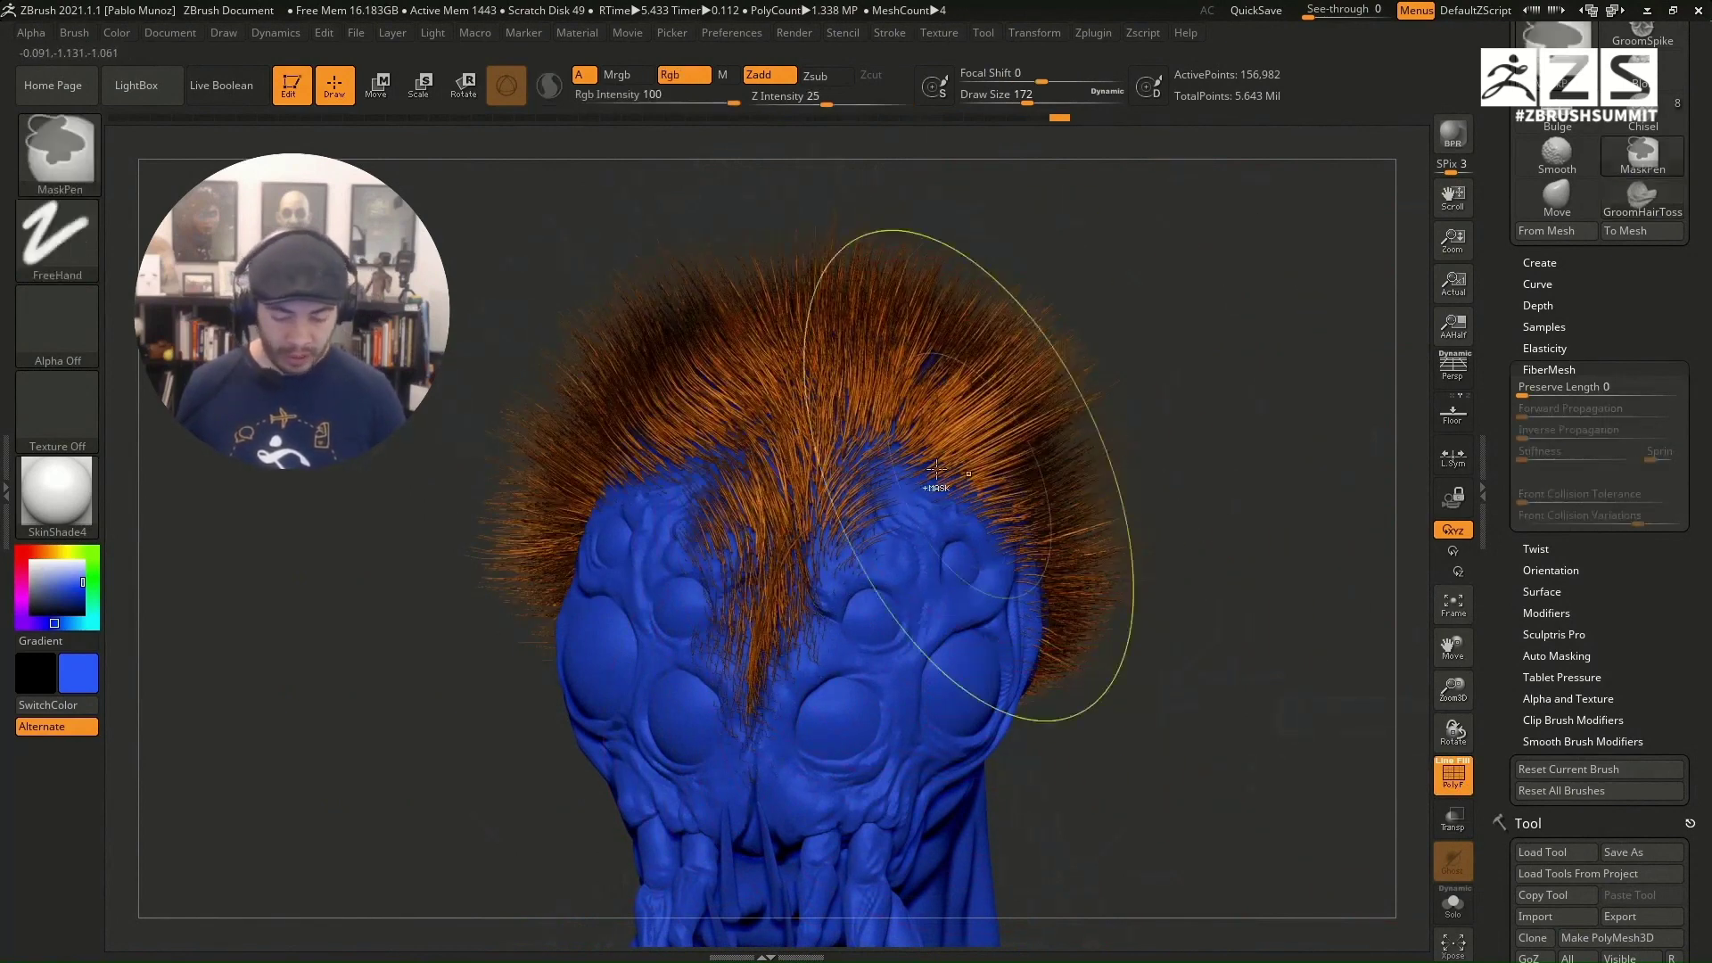
key("space")
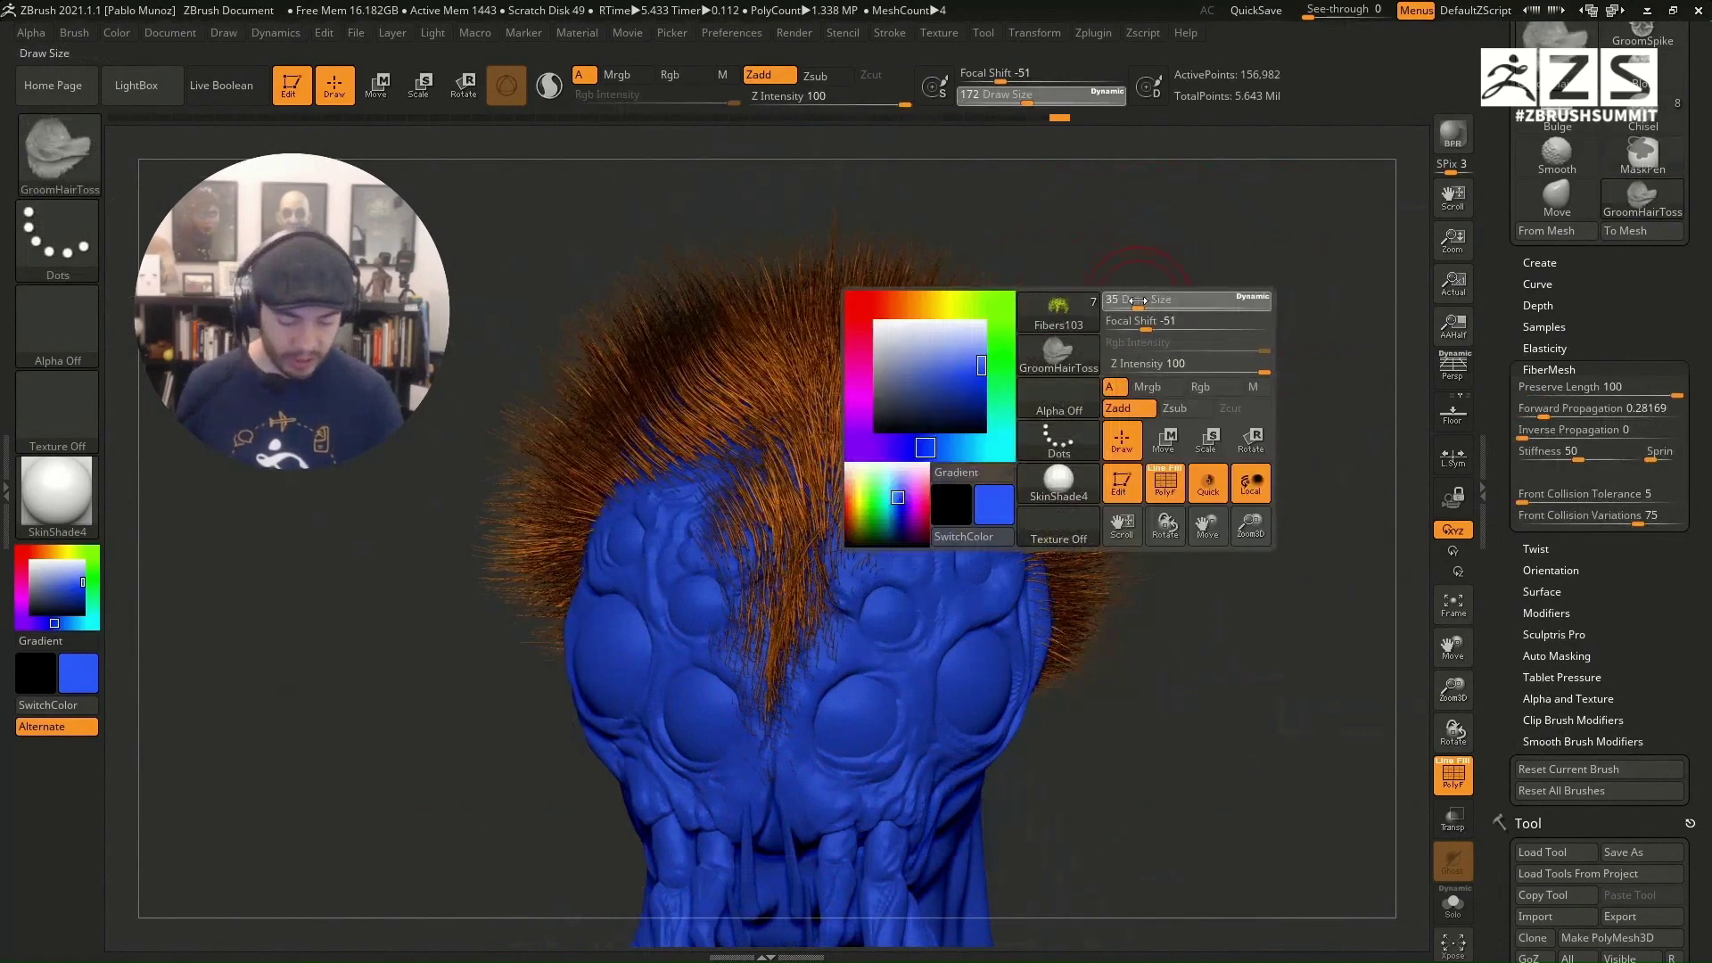
left_click_drag(1137, 300, 1091, 321)
key("ctrl")
mouse_move(847, 535)
left_mouse_down("ctrl")
mouse_move(882, 321)
mouse_move(867, 430)
mouse_move(838, 356)
mouse_move(936, 437)
mouse_move(1008, 381)
left_mouse_up("ctrl")
mouse_move(898, 340)
left_mouse_down("ctrl")
mouse_move(824, 392)
mouse_move(837, 568)
left_mouse_up("ctrl")
mouse_move(1059, 335)
left_mouse_down("ctrl")
mouse_move(1053, 428)
mouse_move(1129, 495)
mouse_move(1133, 535)
mouse_move(1091, 616)
left_mouse_up("ctrl")
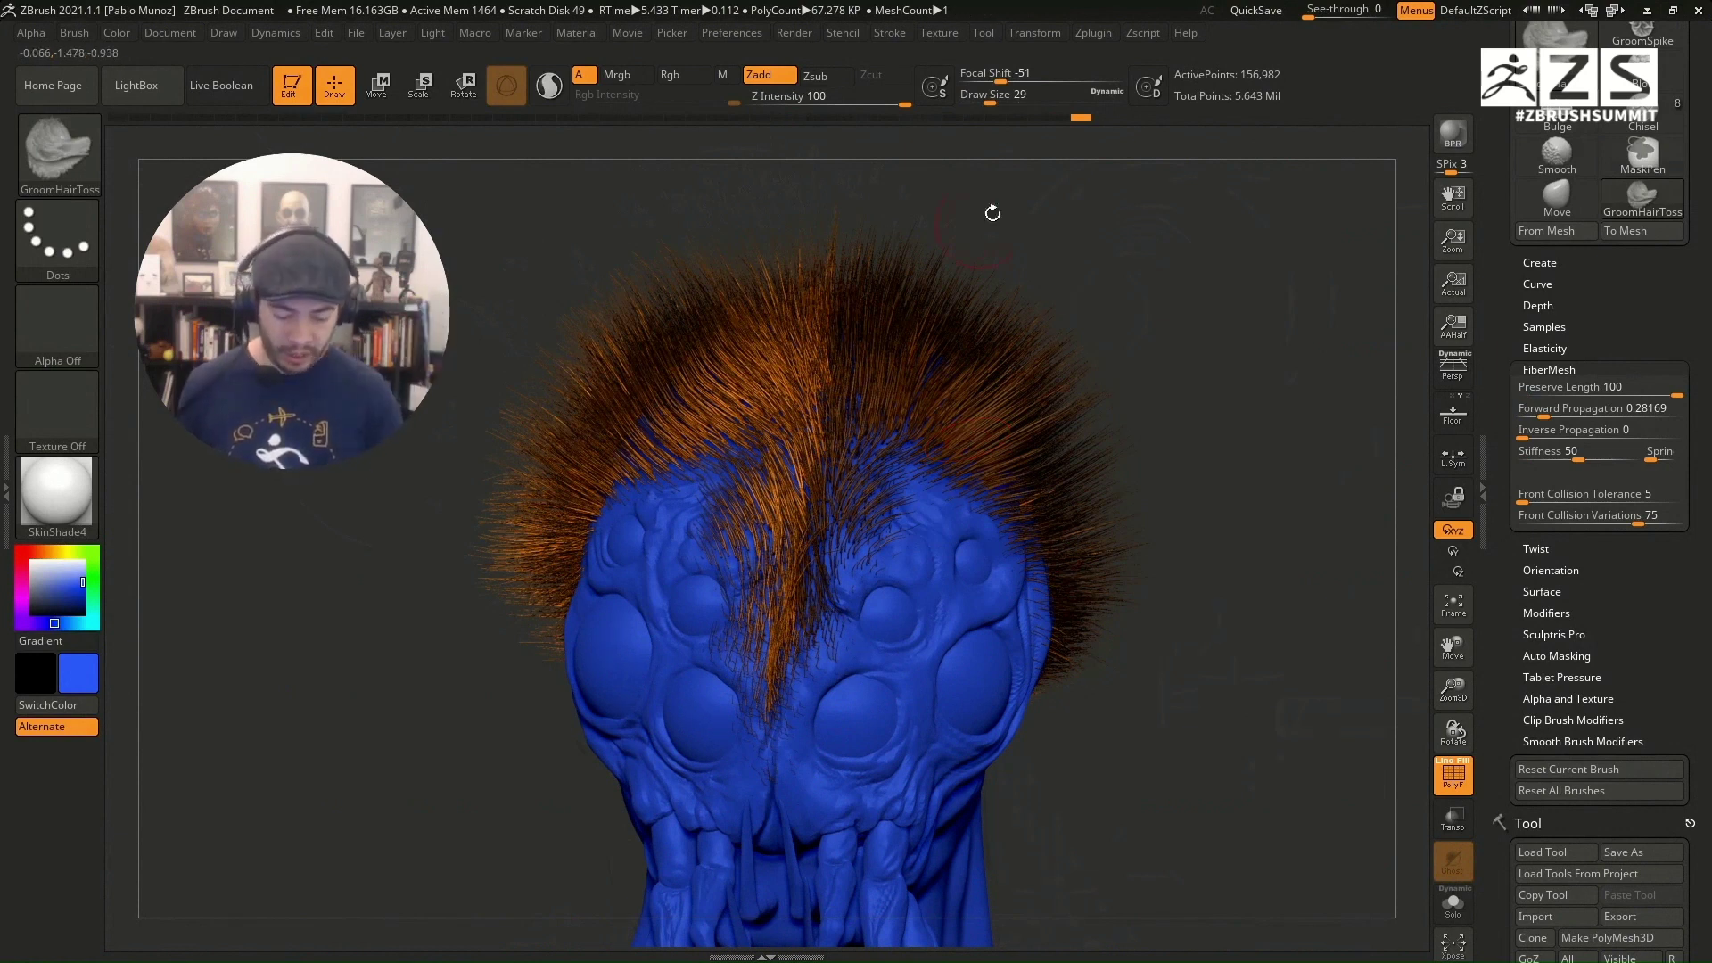
Step: Assign the masked half of the fibers to a separate polygroup and set the grooming brush's draw size to 83
key("ctrl")
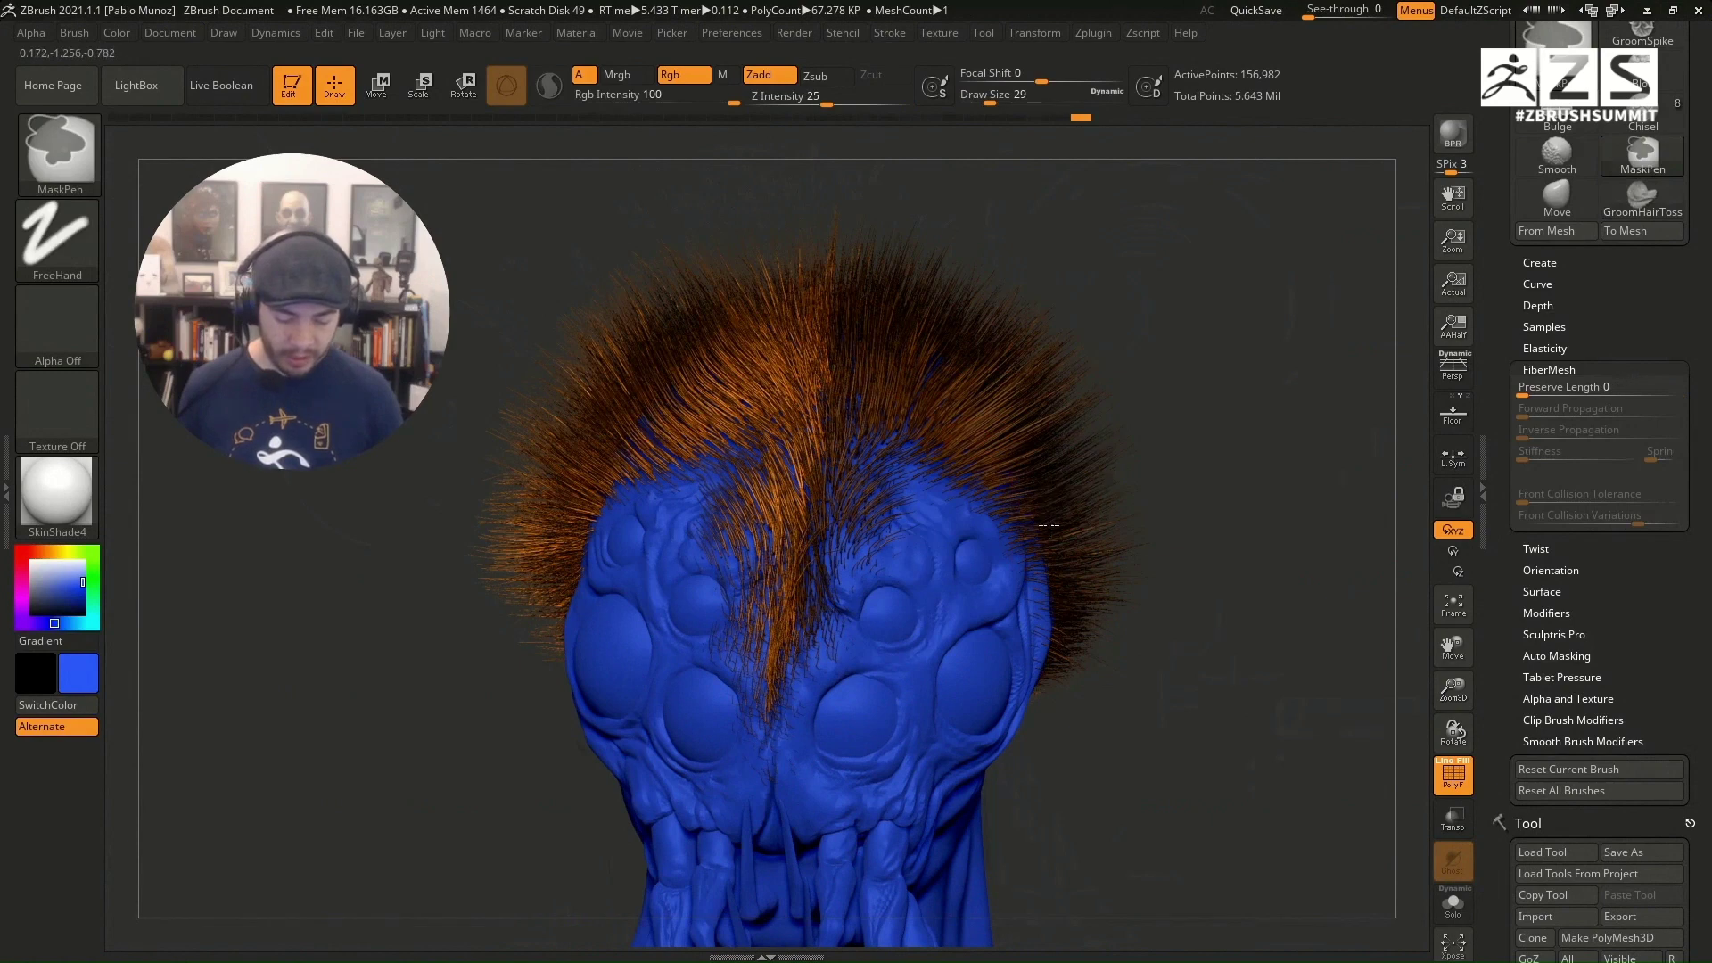
left_click(1186, 501, "ctrl")
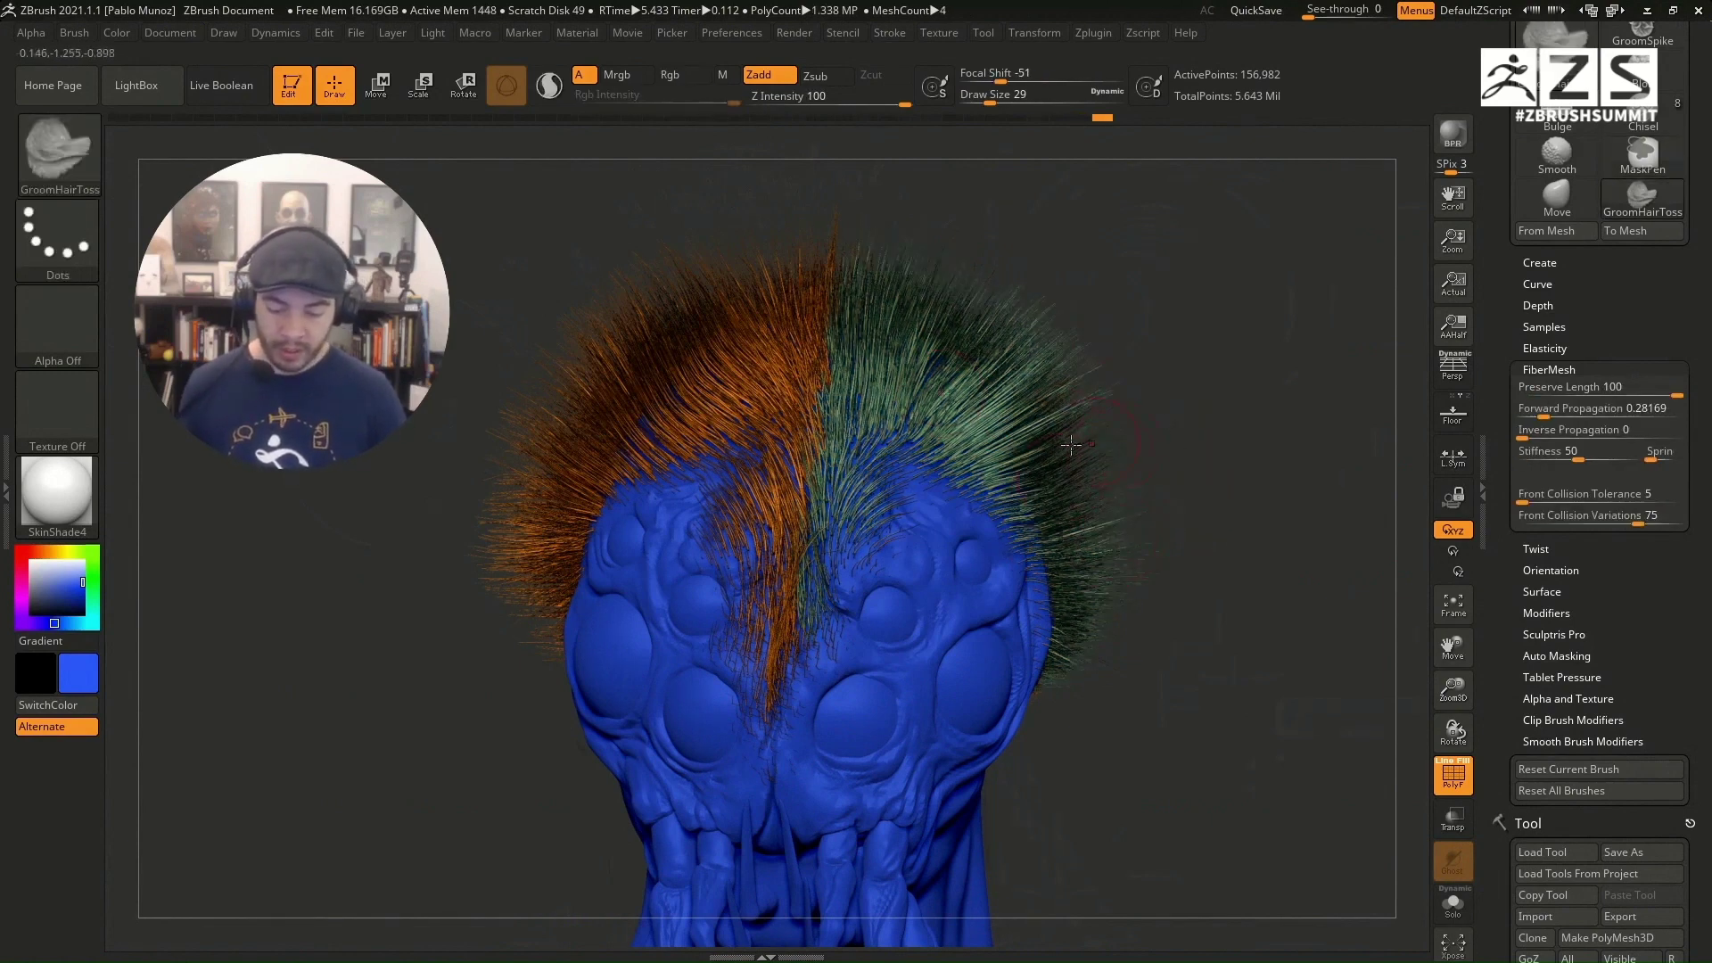
key("space")
left_click_drag(1115, 312, 1139, 312)
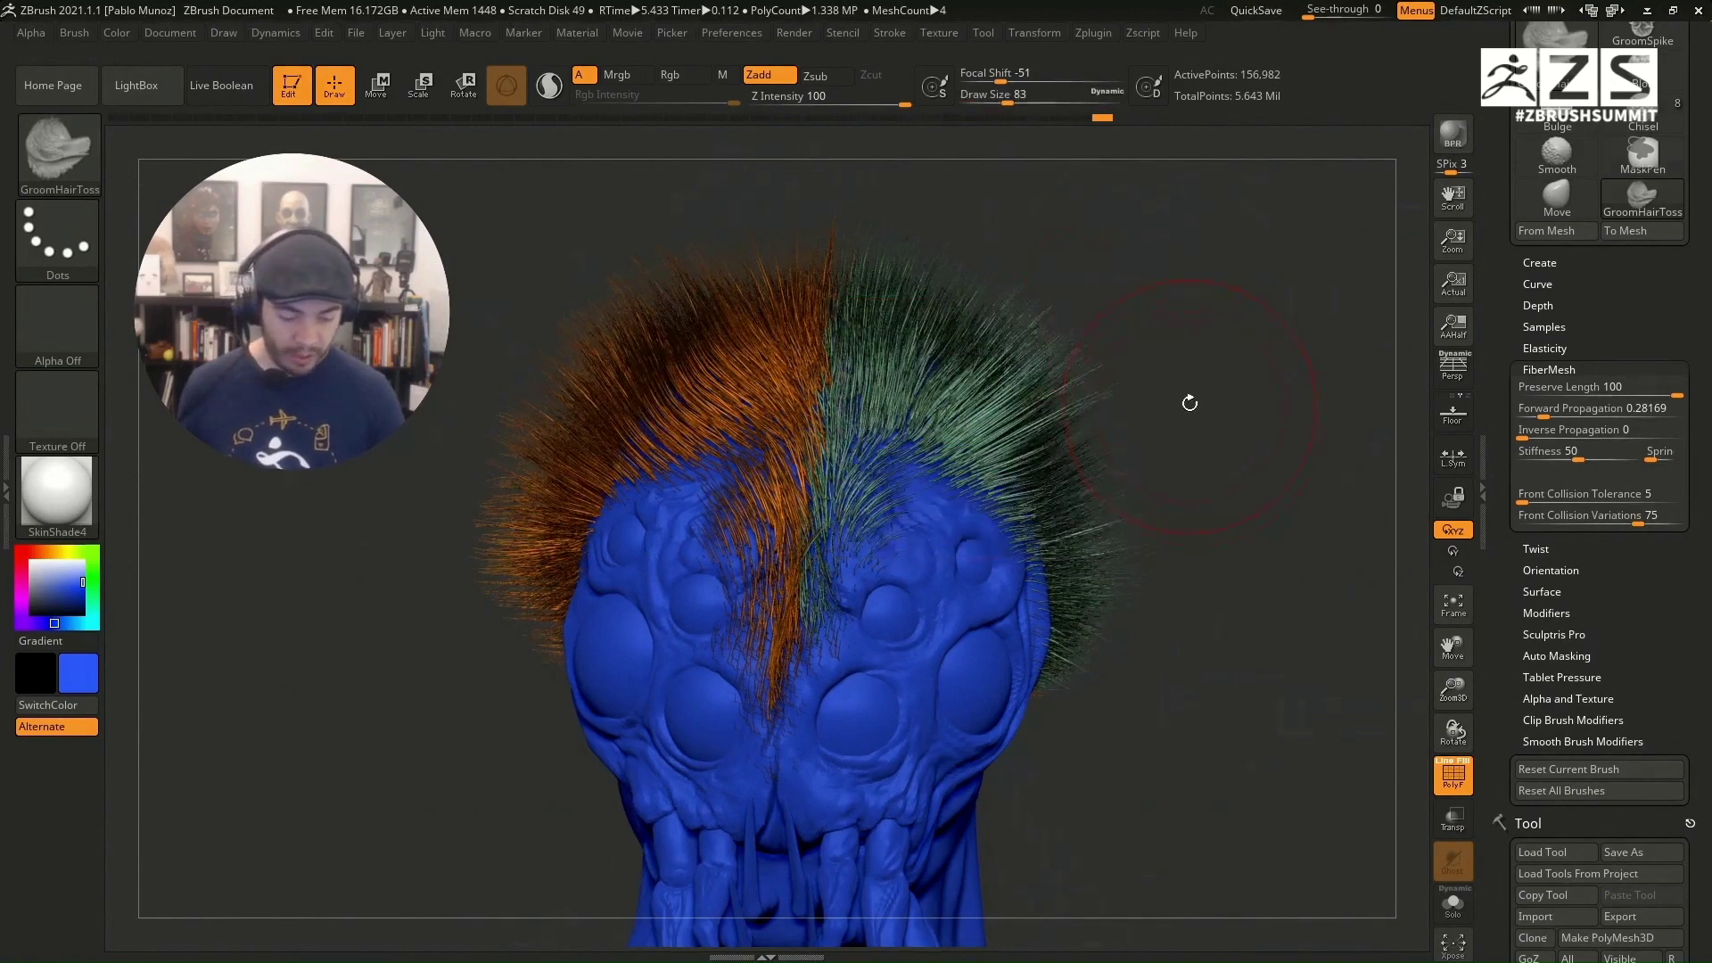
Step: Isolate and mask the green polygroup's fibers, then turn off PolyFrame
left_click_drag(1191, 402, 1202, 378, "alt")
left_click_drag(1000, 364, 1002, 362, "ctrl+shift")
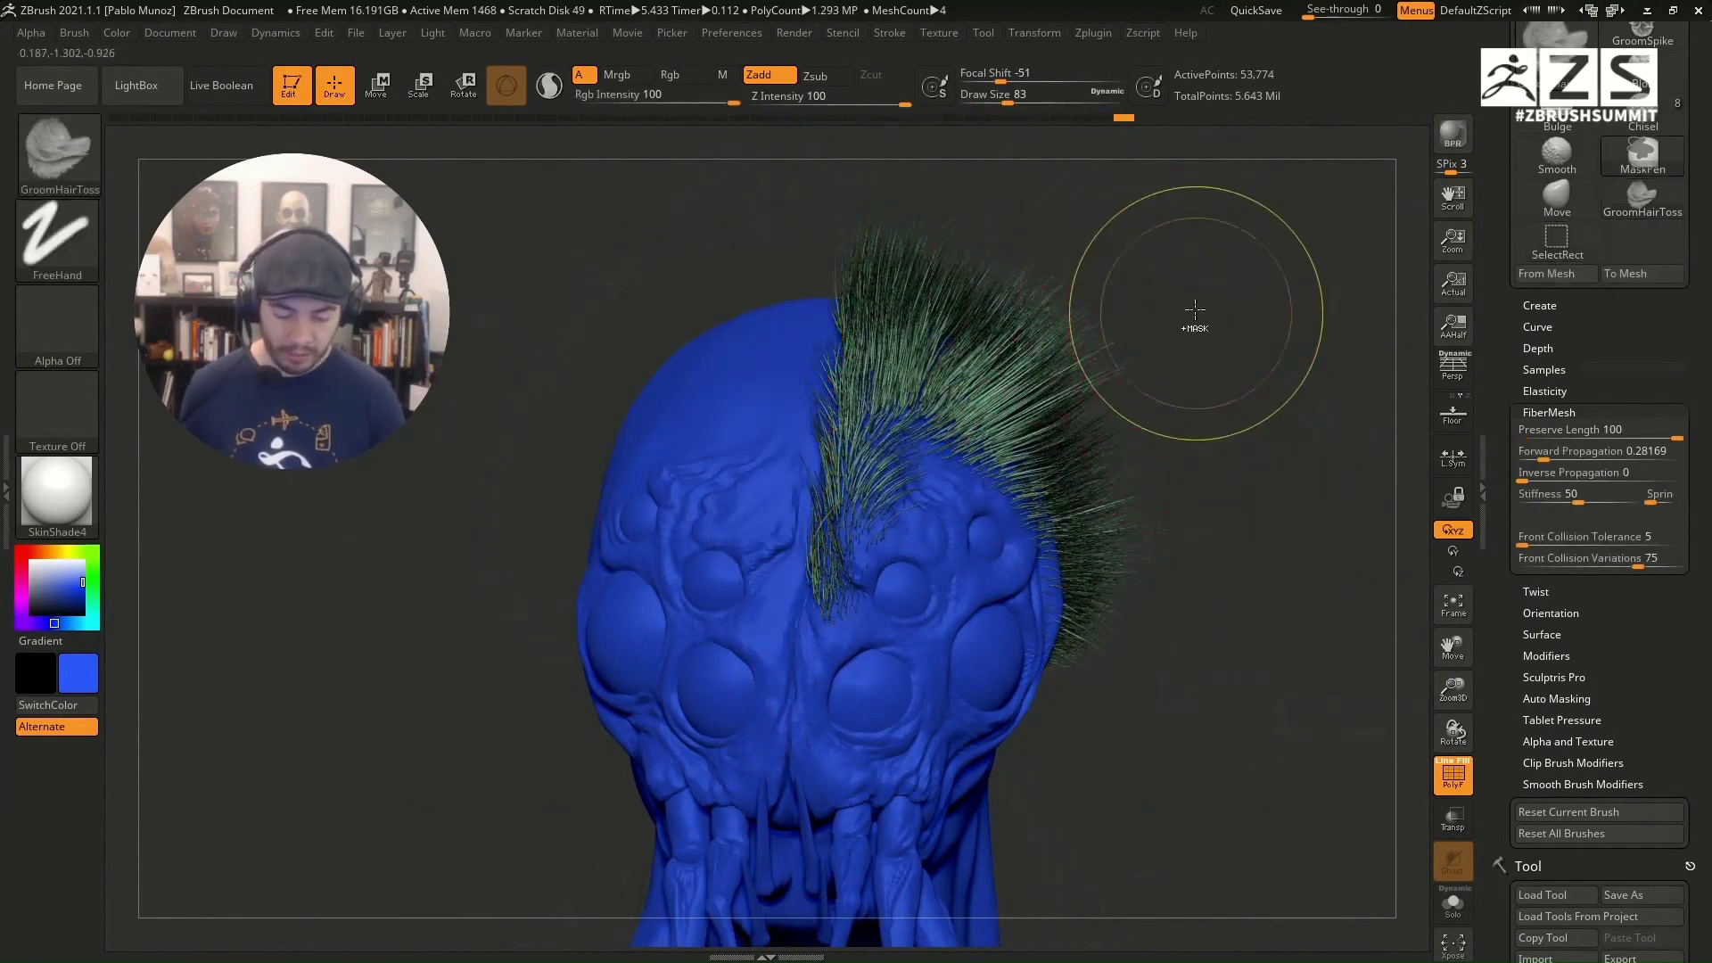
left_click(1453, 774)
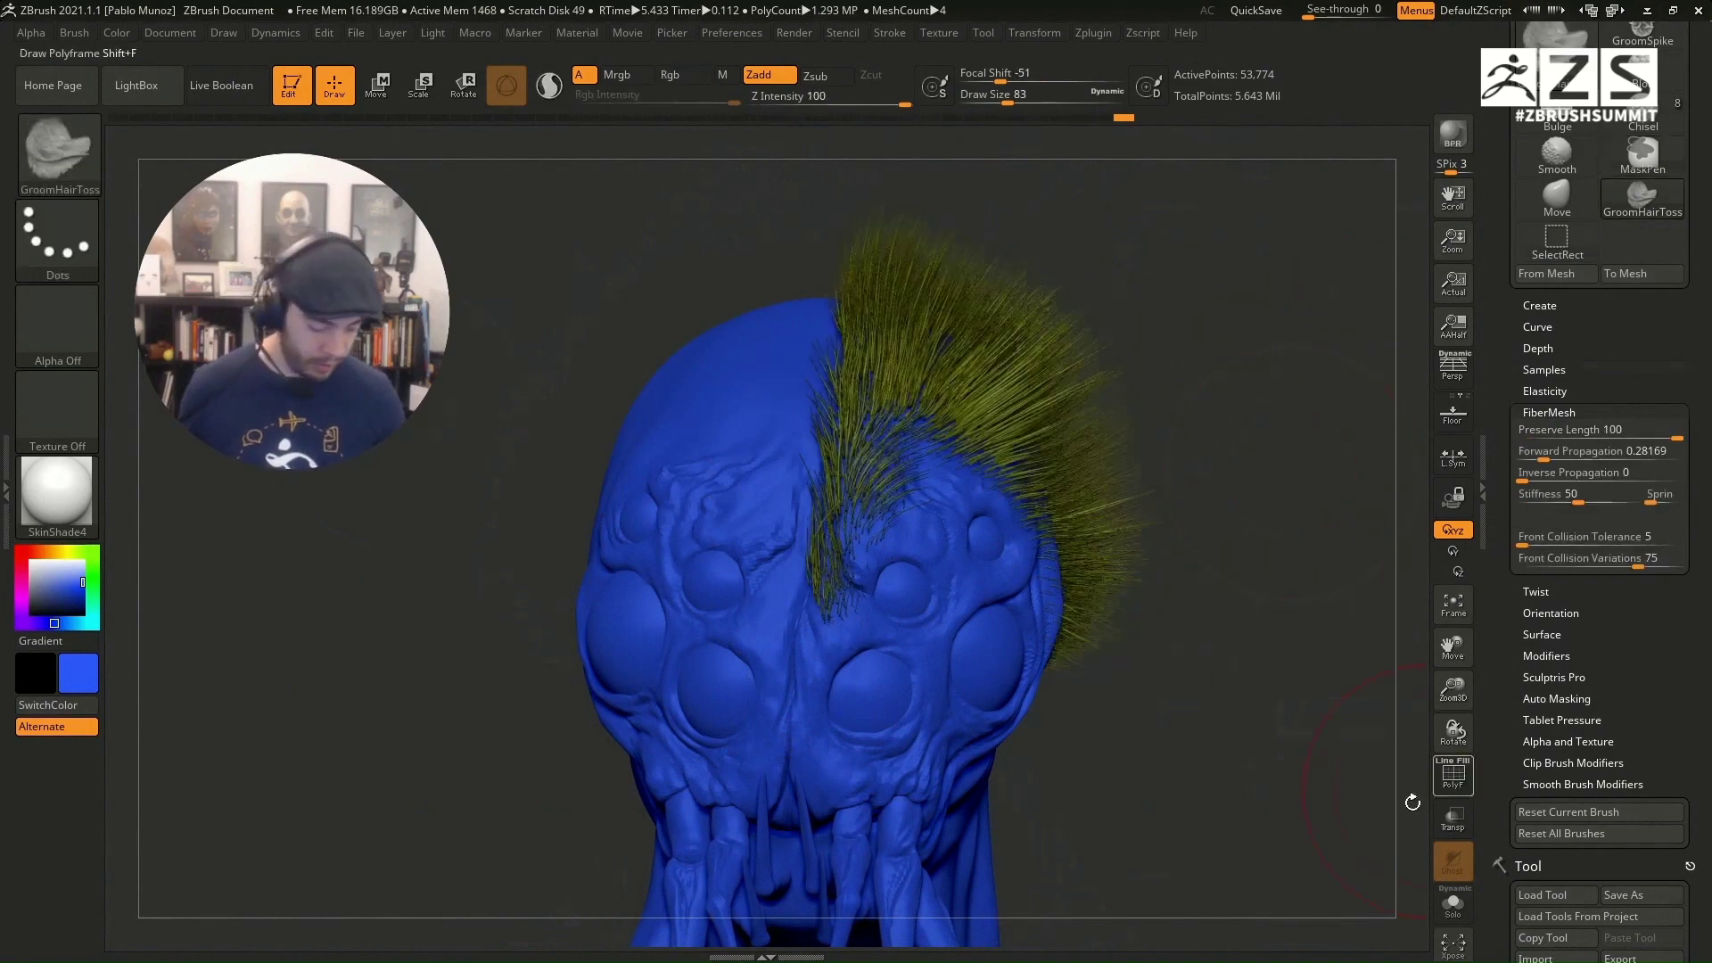
Step: Show all fibers with the mask inverted and comb the unmasked half outward from the center line with GroomHairToss
key("ctrl+shift")
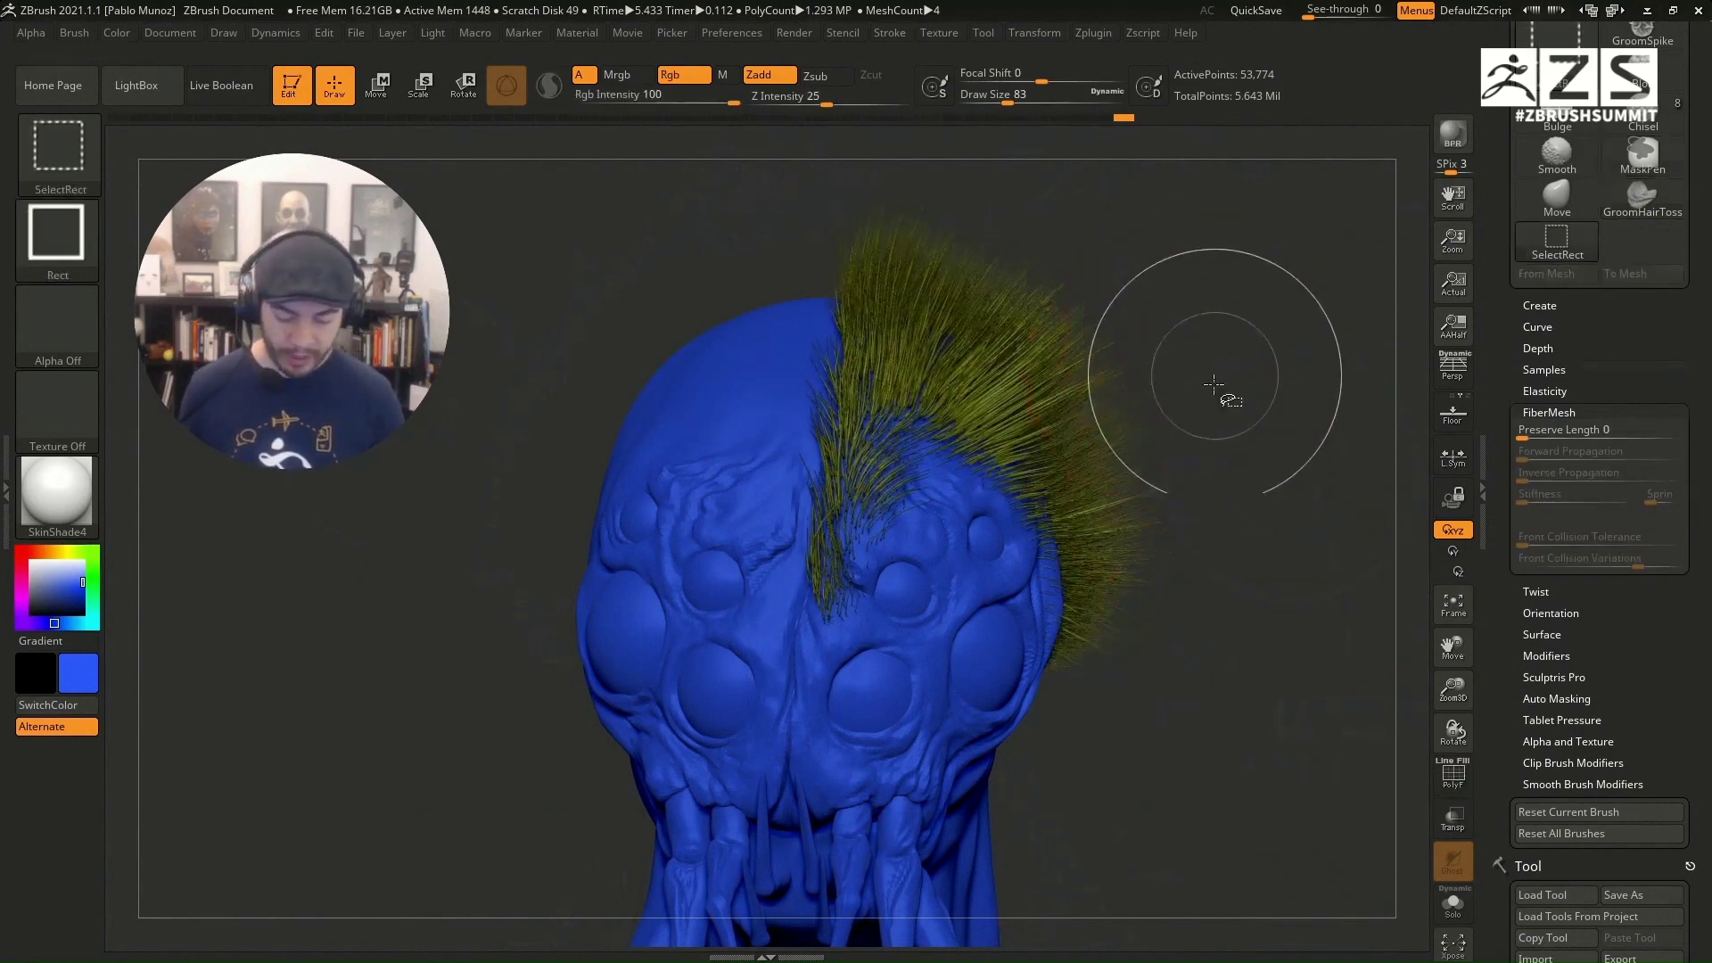
left_click(1234, 374, "ctrl+shift")
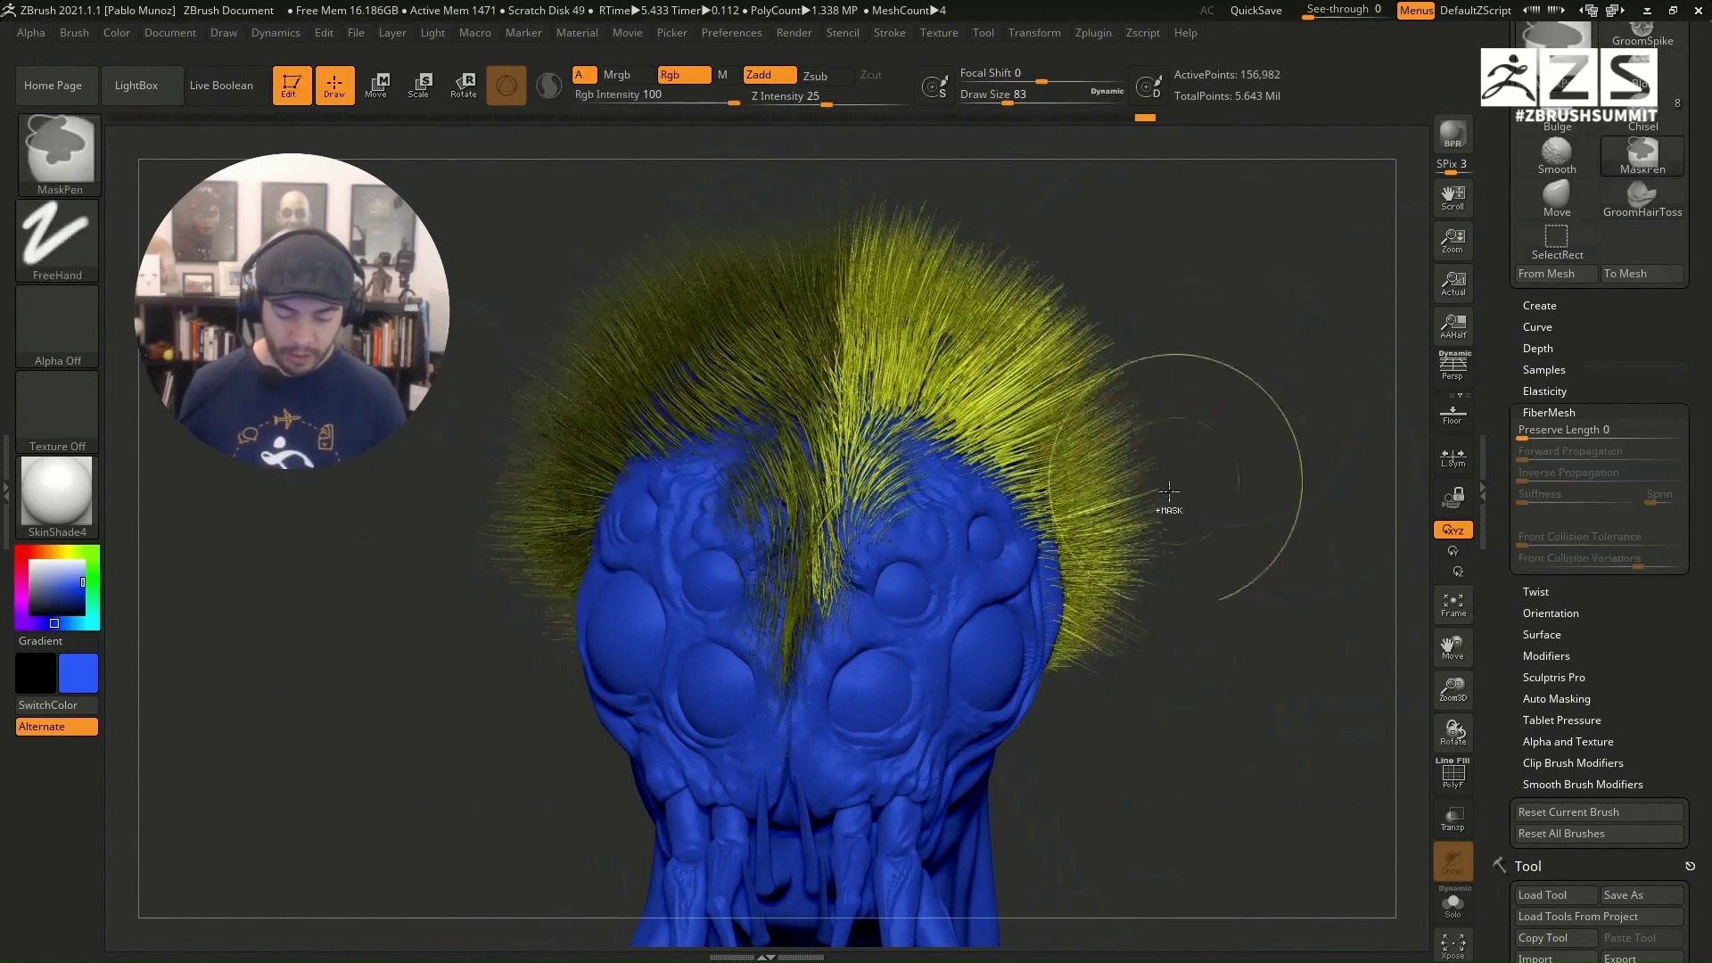
mouse_move(825, 309)
left_mouse_down()
mouse_move(892, 303)
mouse_move(847, 580)
left_mouse_up()
mouse_move(880, 247)
left_mouse_down()
mouse_move(909, 374)
mouse_move(1061, 347)
left_mouse_up()
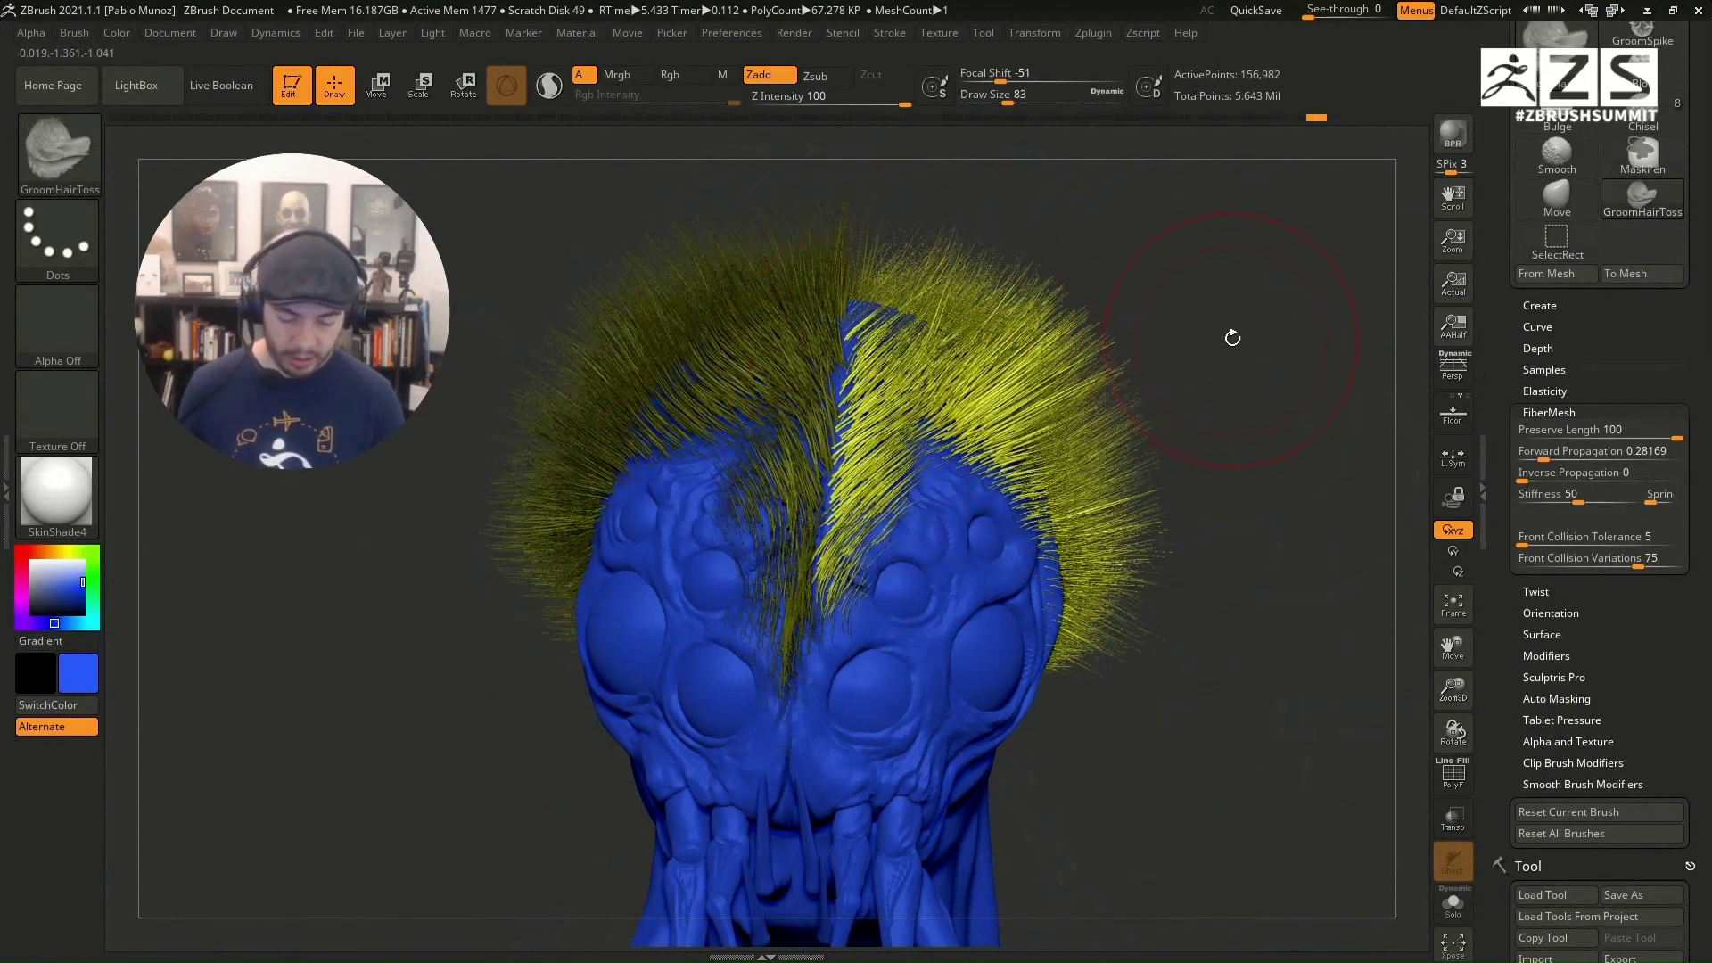
Step: Invert the mask and comb the fibers on the opposite half of the head to open a parting along the center
key("ctrl")
left_click_drag(776, 294, 821, 374)
mouse_move(785, 214)
left_mouse_down()
mouse_move(838, 303)
mouse_move(820, 338)
left_mouse_up()
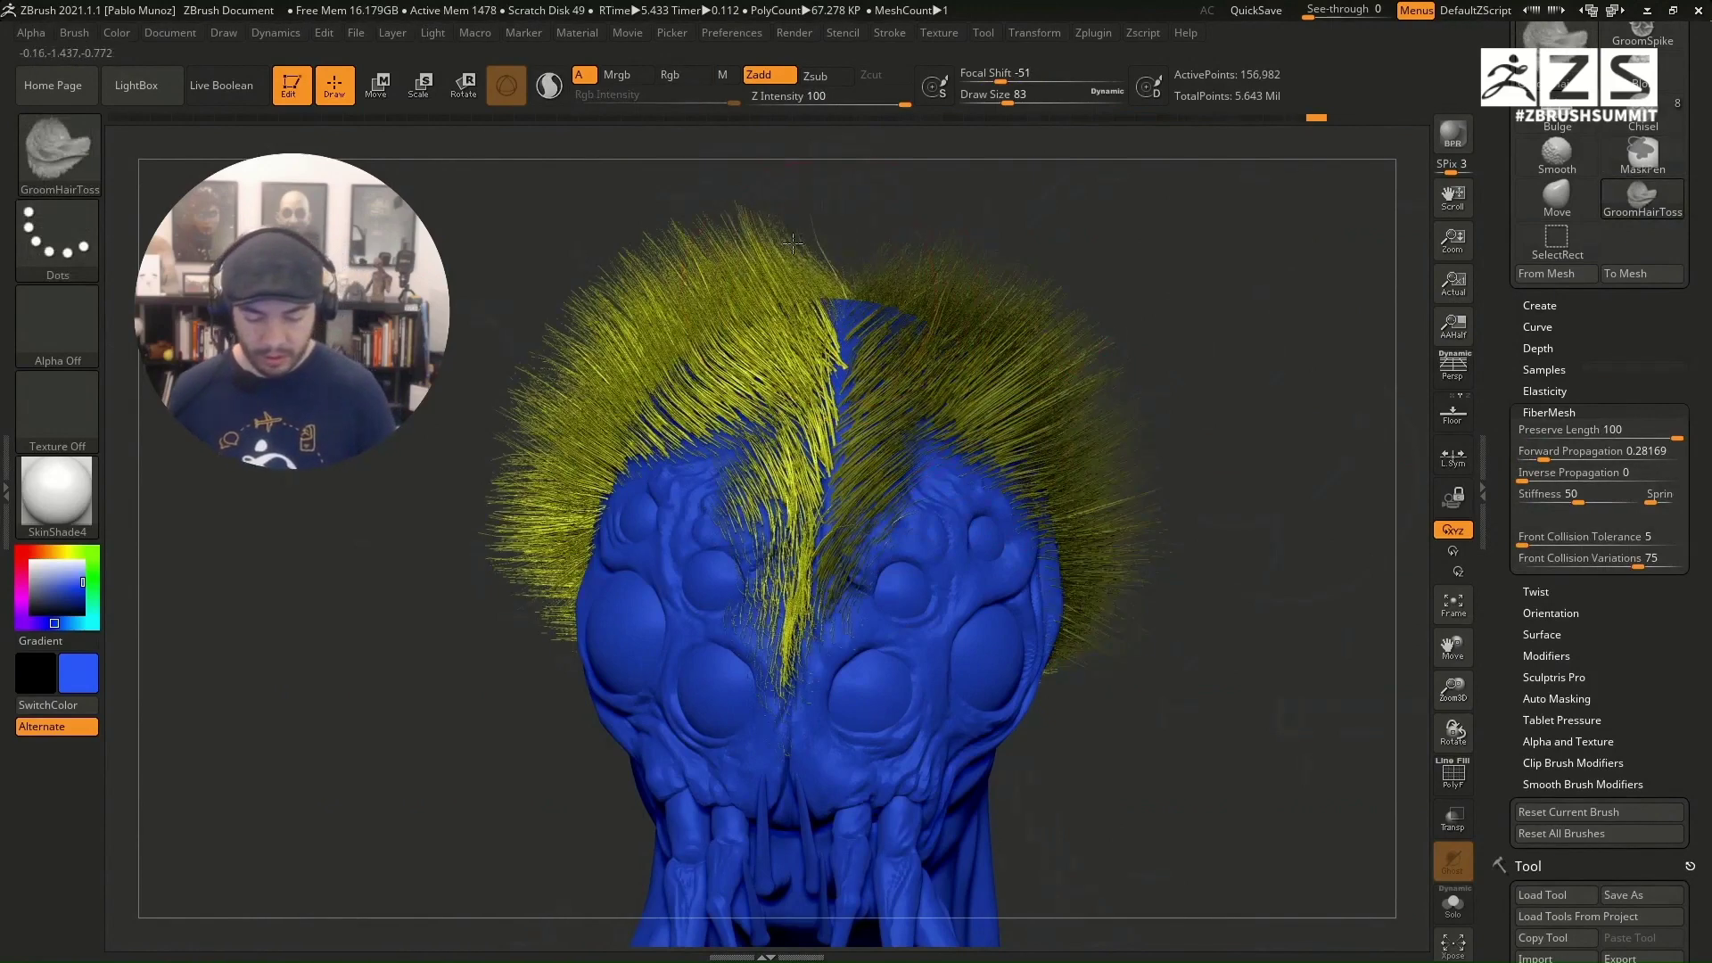
mouse_move(749, 285)
left_mouse_down()
mouse_move(806, 393)
mouse_move(789, 526)
left_mouse_up()
left_click_drag(704, 214, 820, 348)
left_click_drag(713, 249, 758, 303)
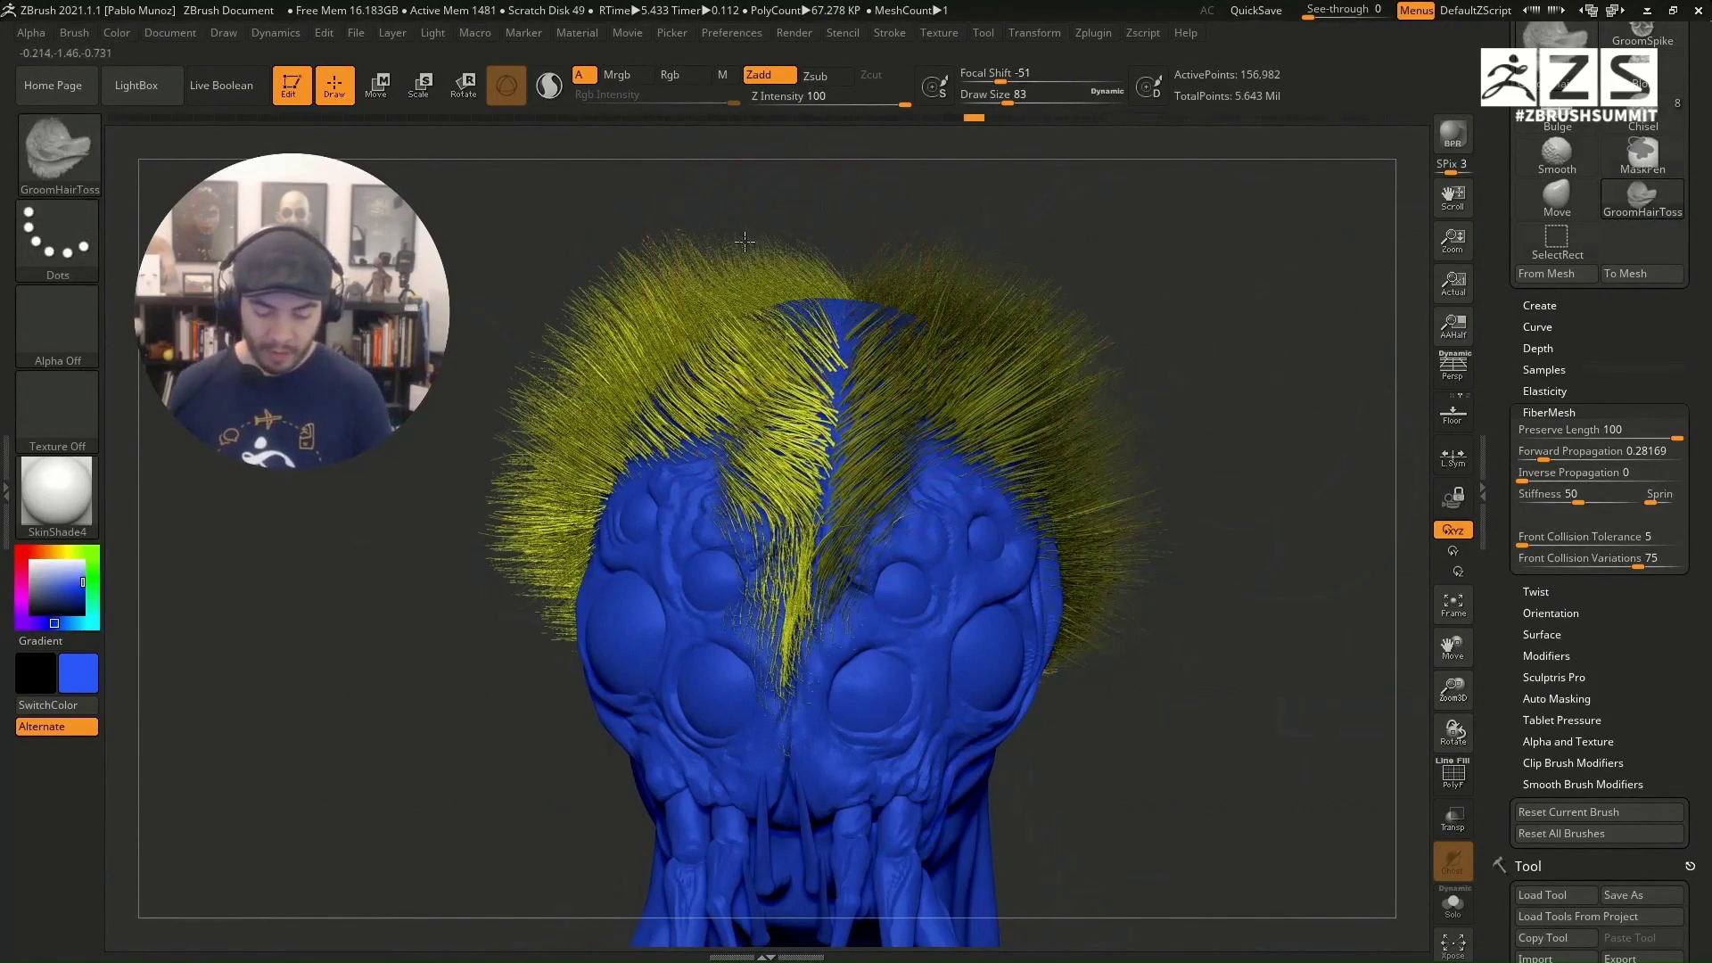
left_click_drag(767, 232, 838, 294)
mouse_move(687, 312)
left_mouse_down()
mouse_move(802, 419)
mouse_move(802, 446)
left_mouse_up()
left_click_drag(696, 245, 775, 285)
left_click_drag(651, 348, 803, 455)
left_click_drag(642, 249, 714, 330)
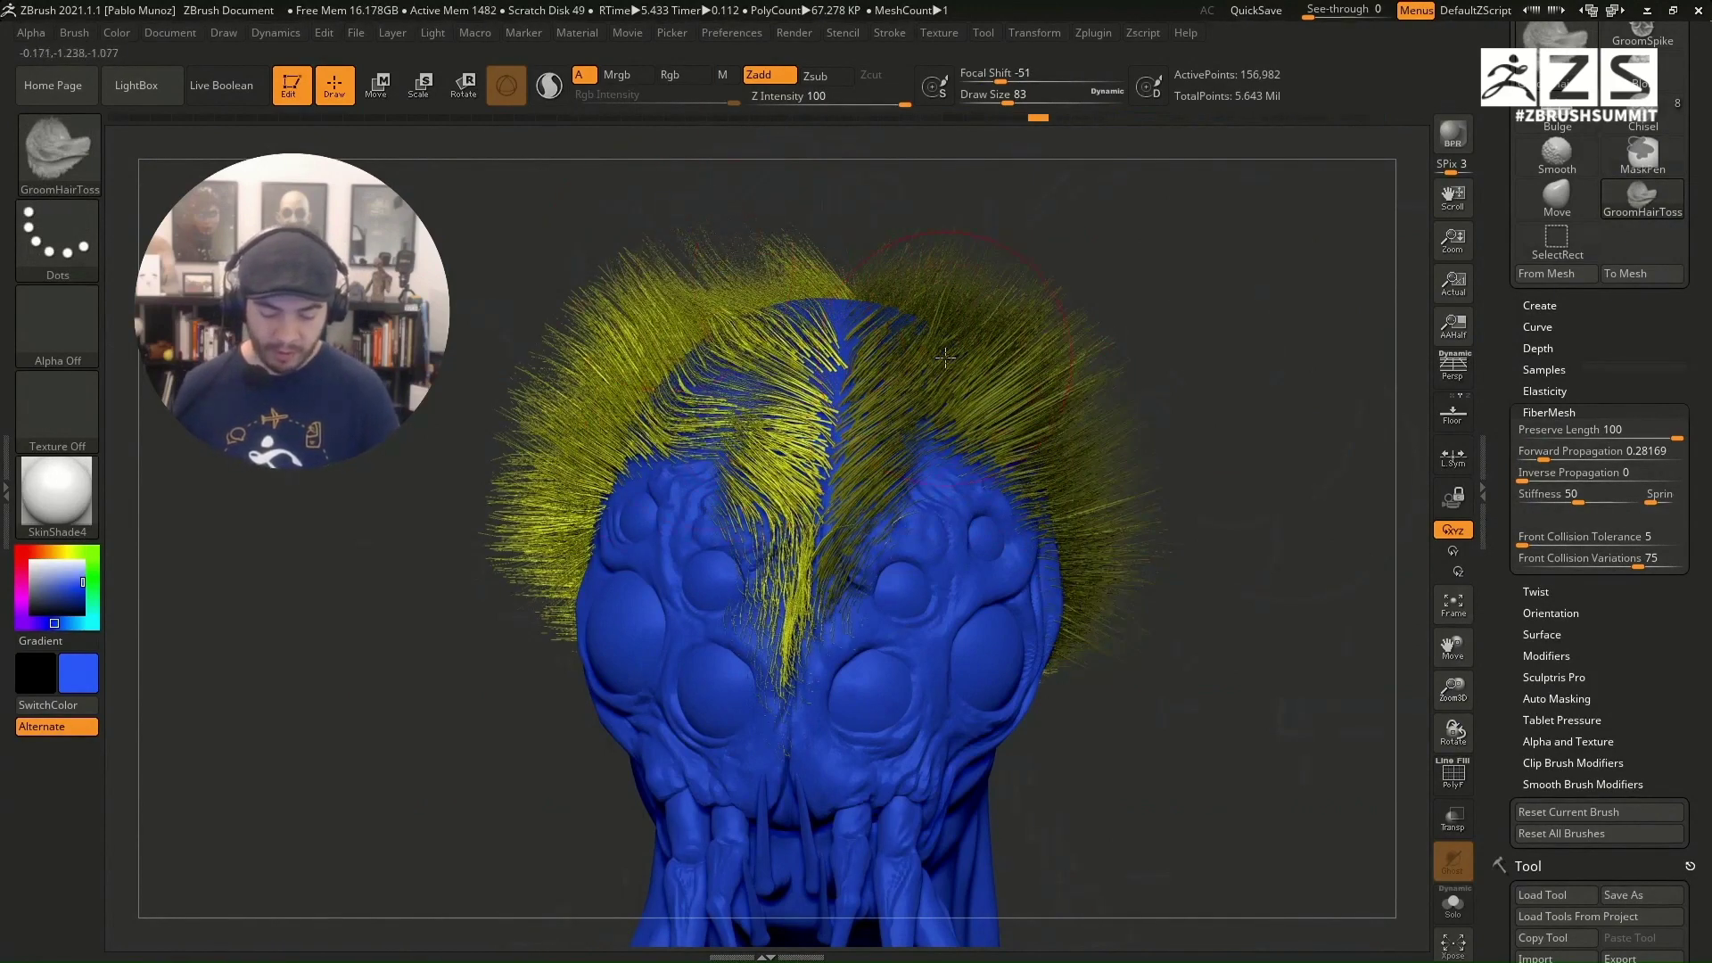
Step: Clear the mask from the fibers and review the parted hair on the whole creature
key("ctrl")
mouse_move(1222, 303)
left_mouse_down("ctrl")
mouse_move(1196, 583)
mouse_move(1231, 624)
mouse_move(1222, 642)
left_mouse_up("ctrl")
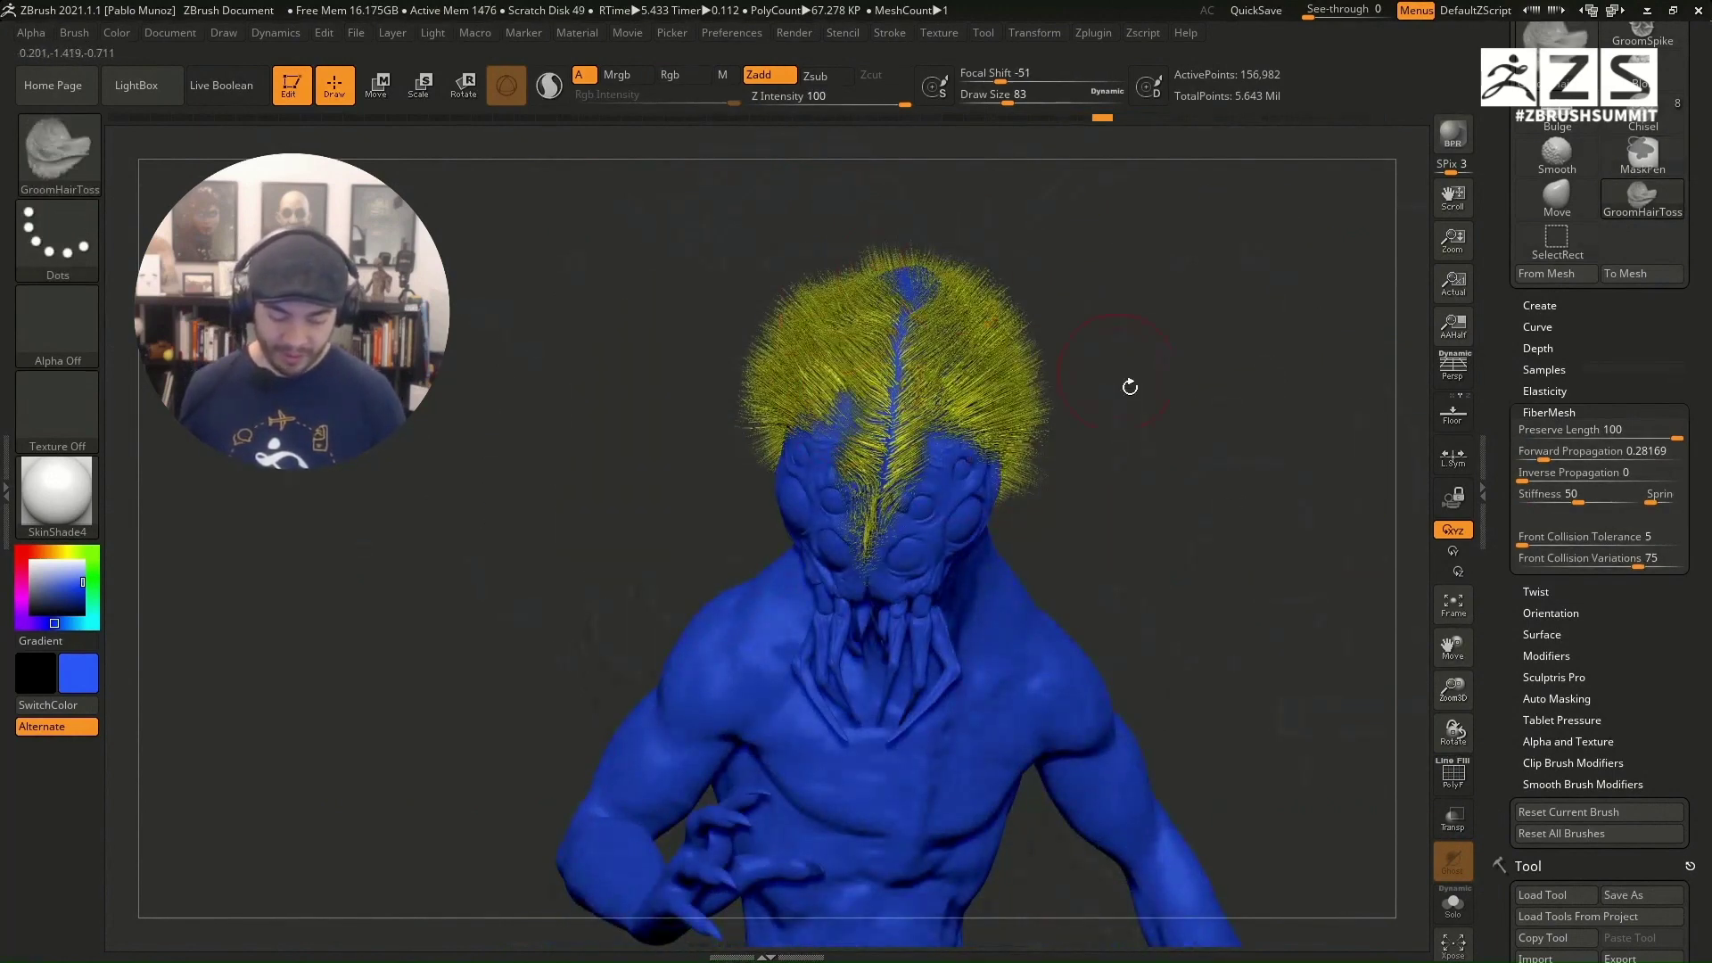
left_click_drag(1127, 382, 1113, 525)
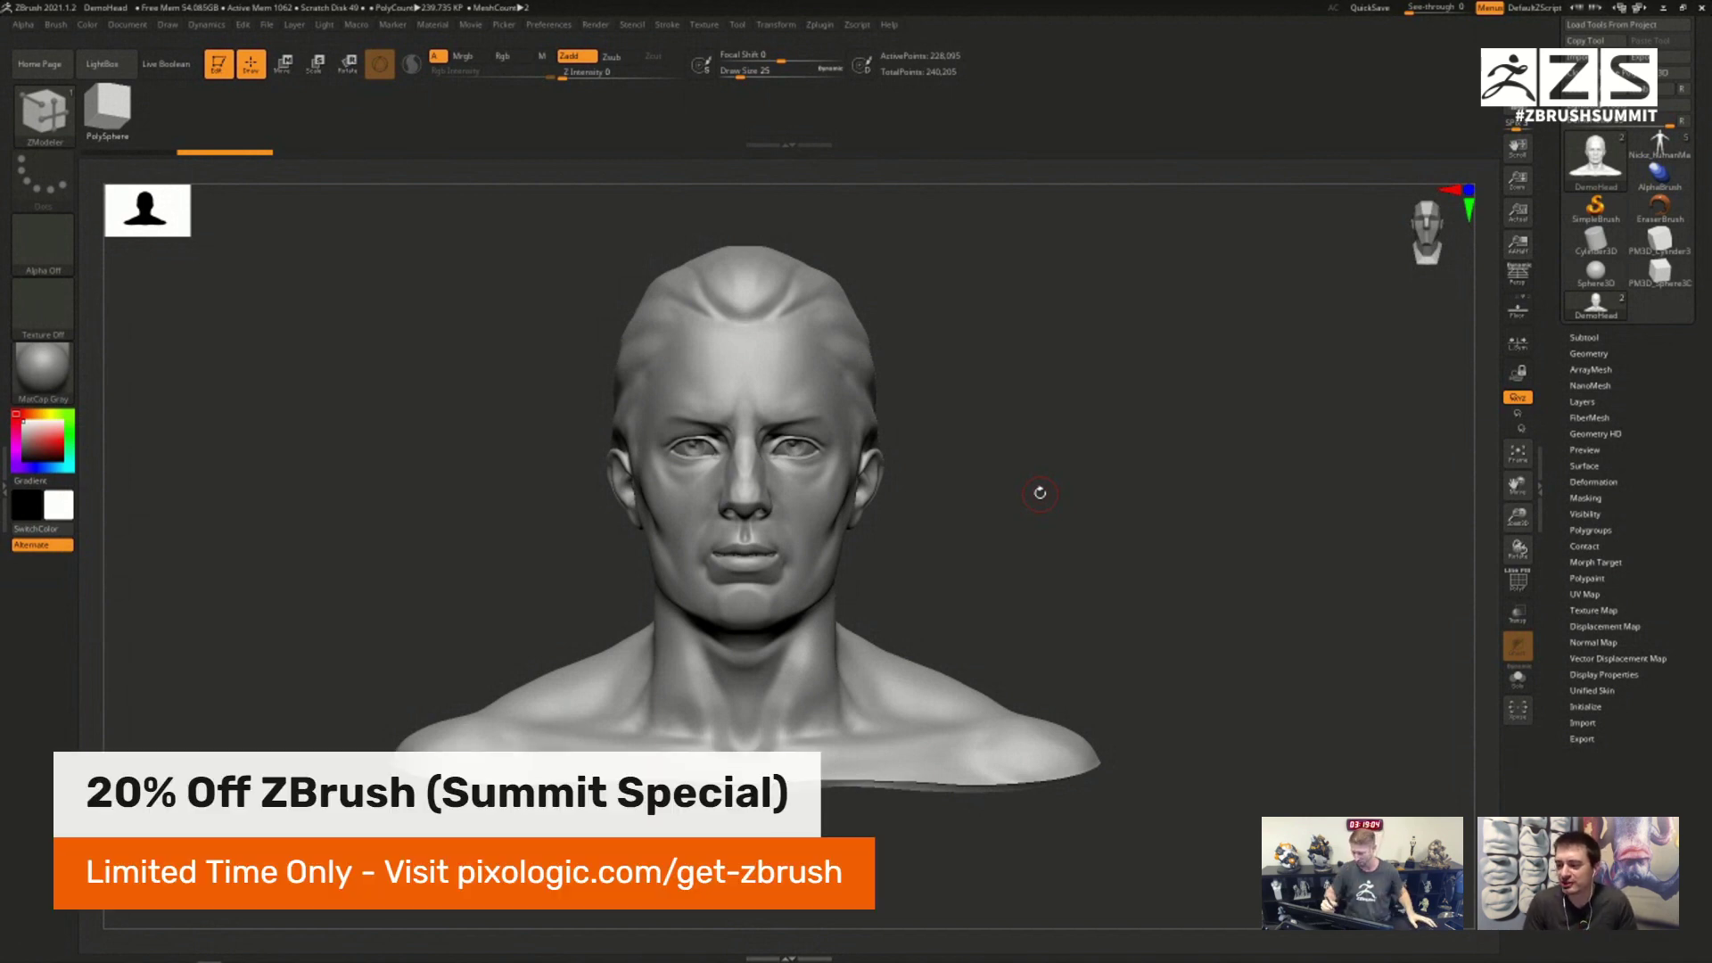
Step: Open the FiberMesh modifiers for the DemoHead bust and turn on the fiber preview
left_click(1592, 417)
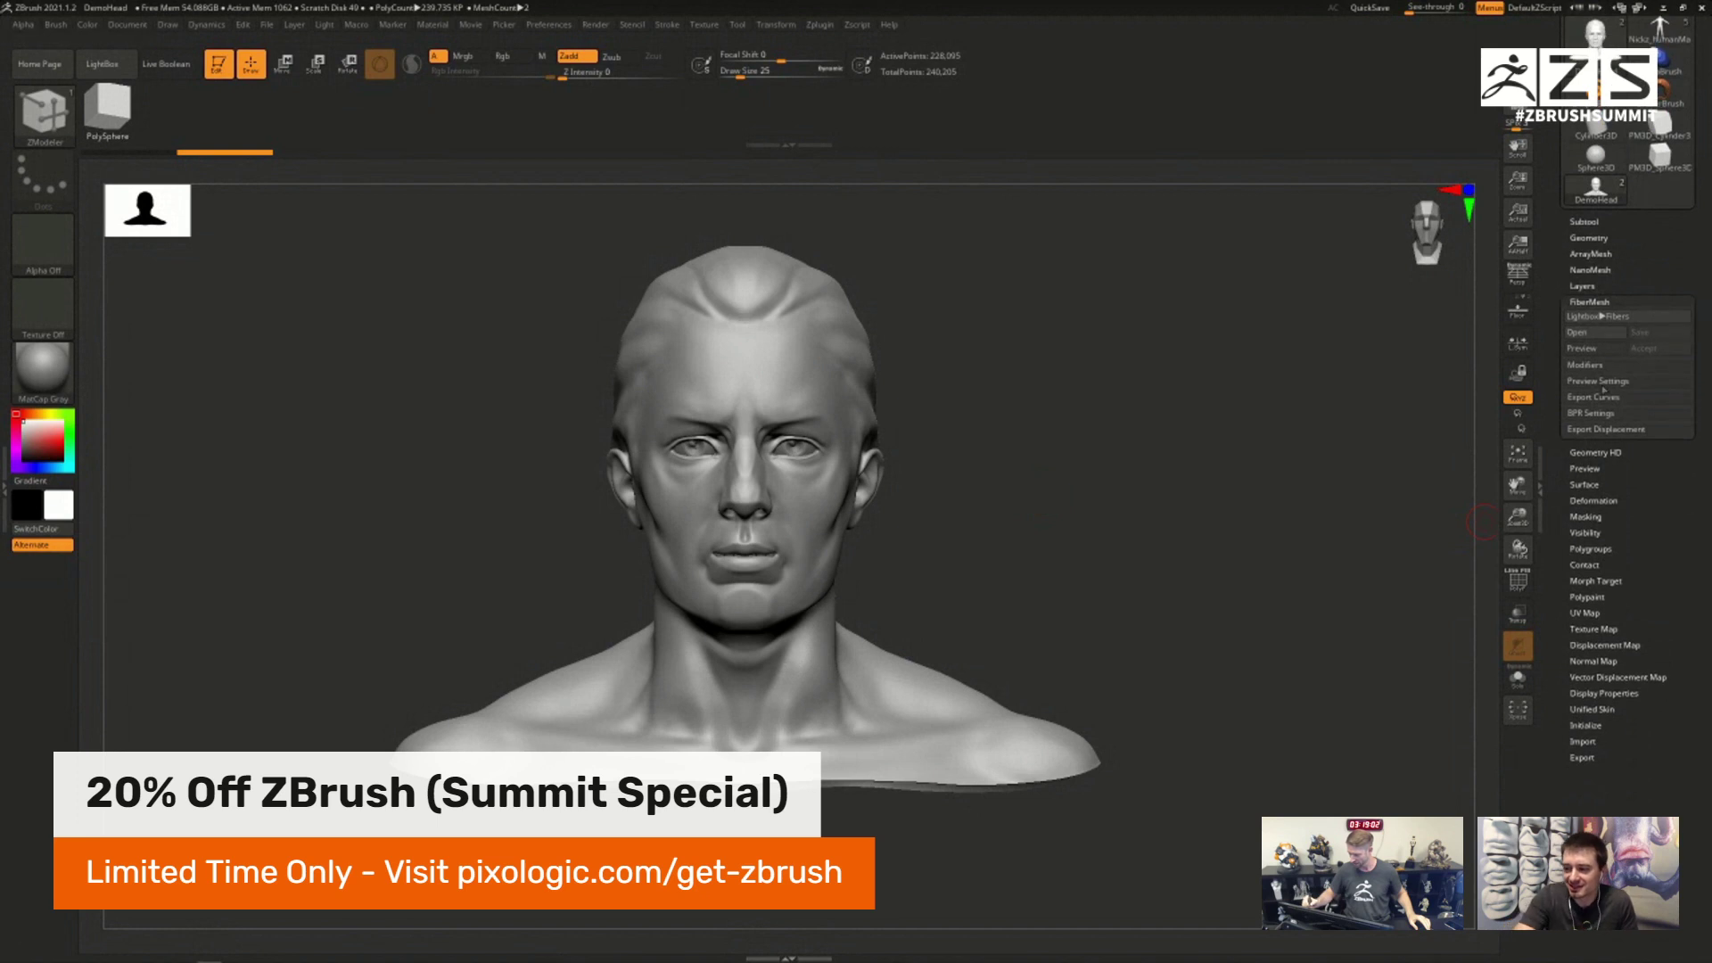
left_click(1586, 366)
left_click(1580, 348)
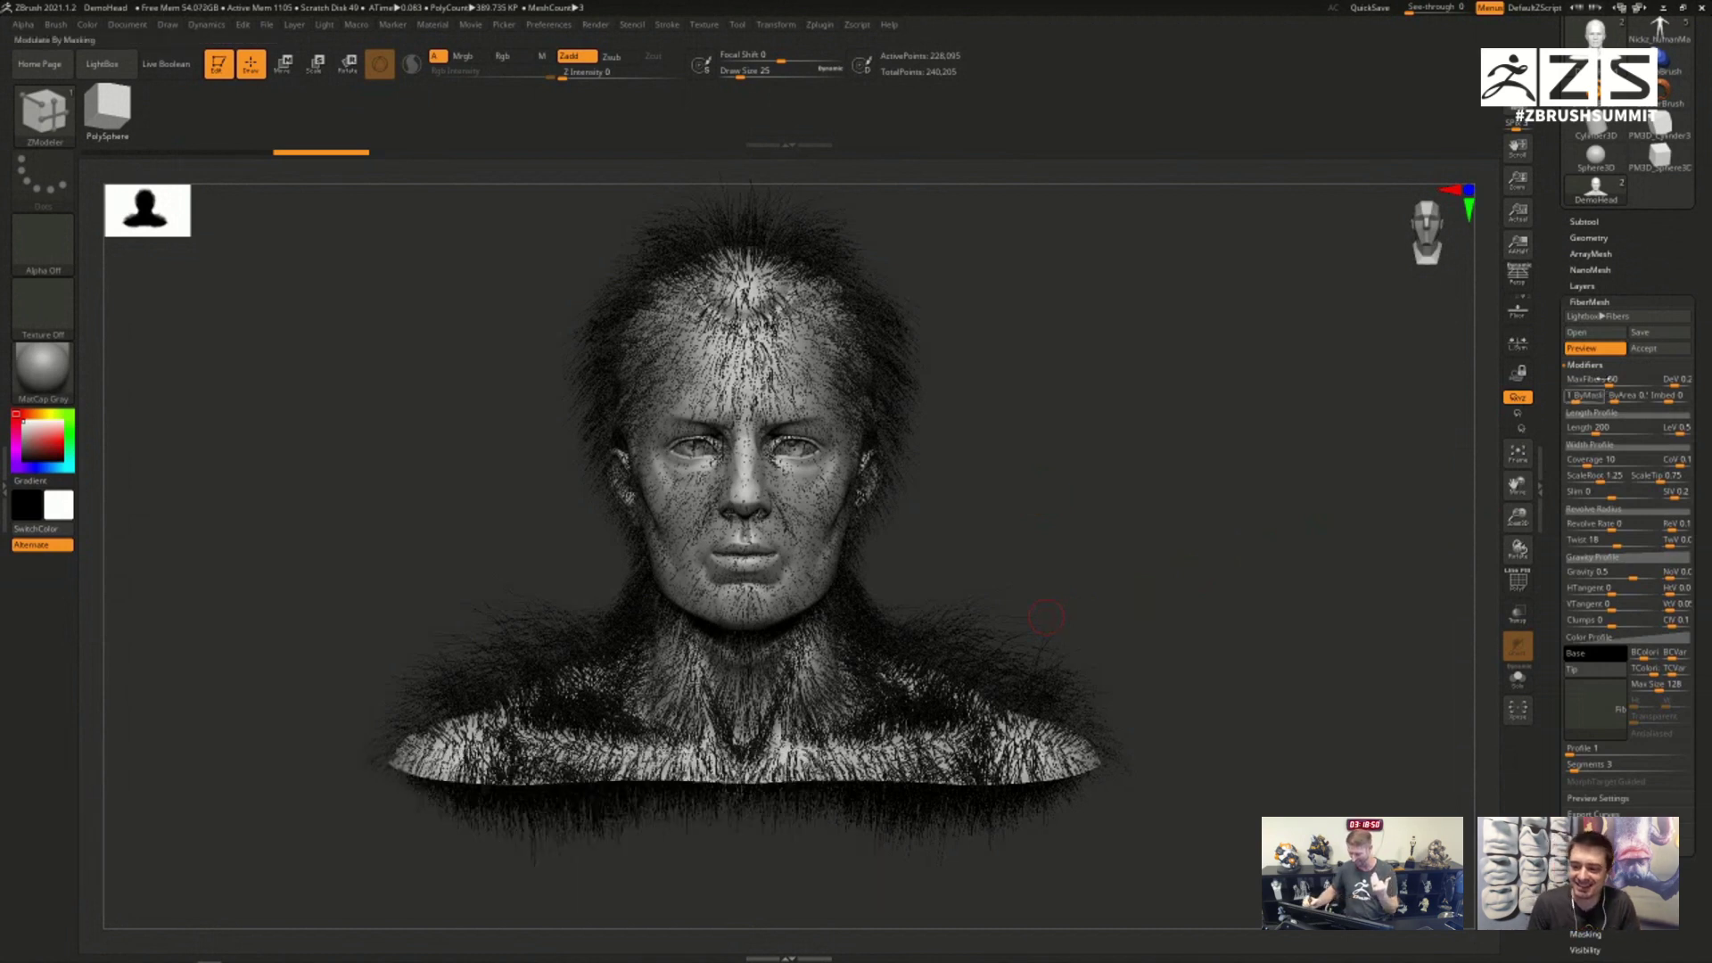
Step: Turn off the fiber preview on the bust and disable its double-sided display
left_click(1578, 349)
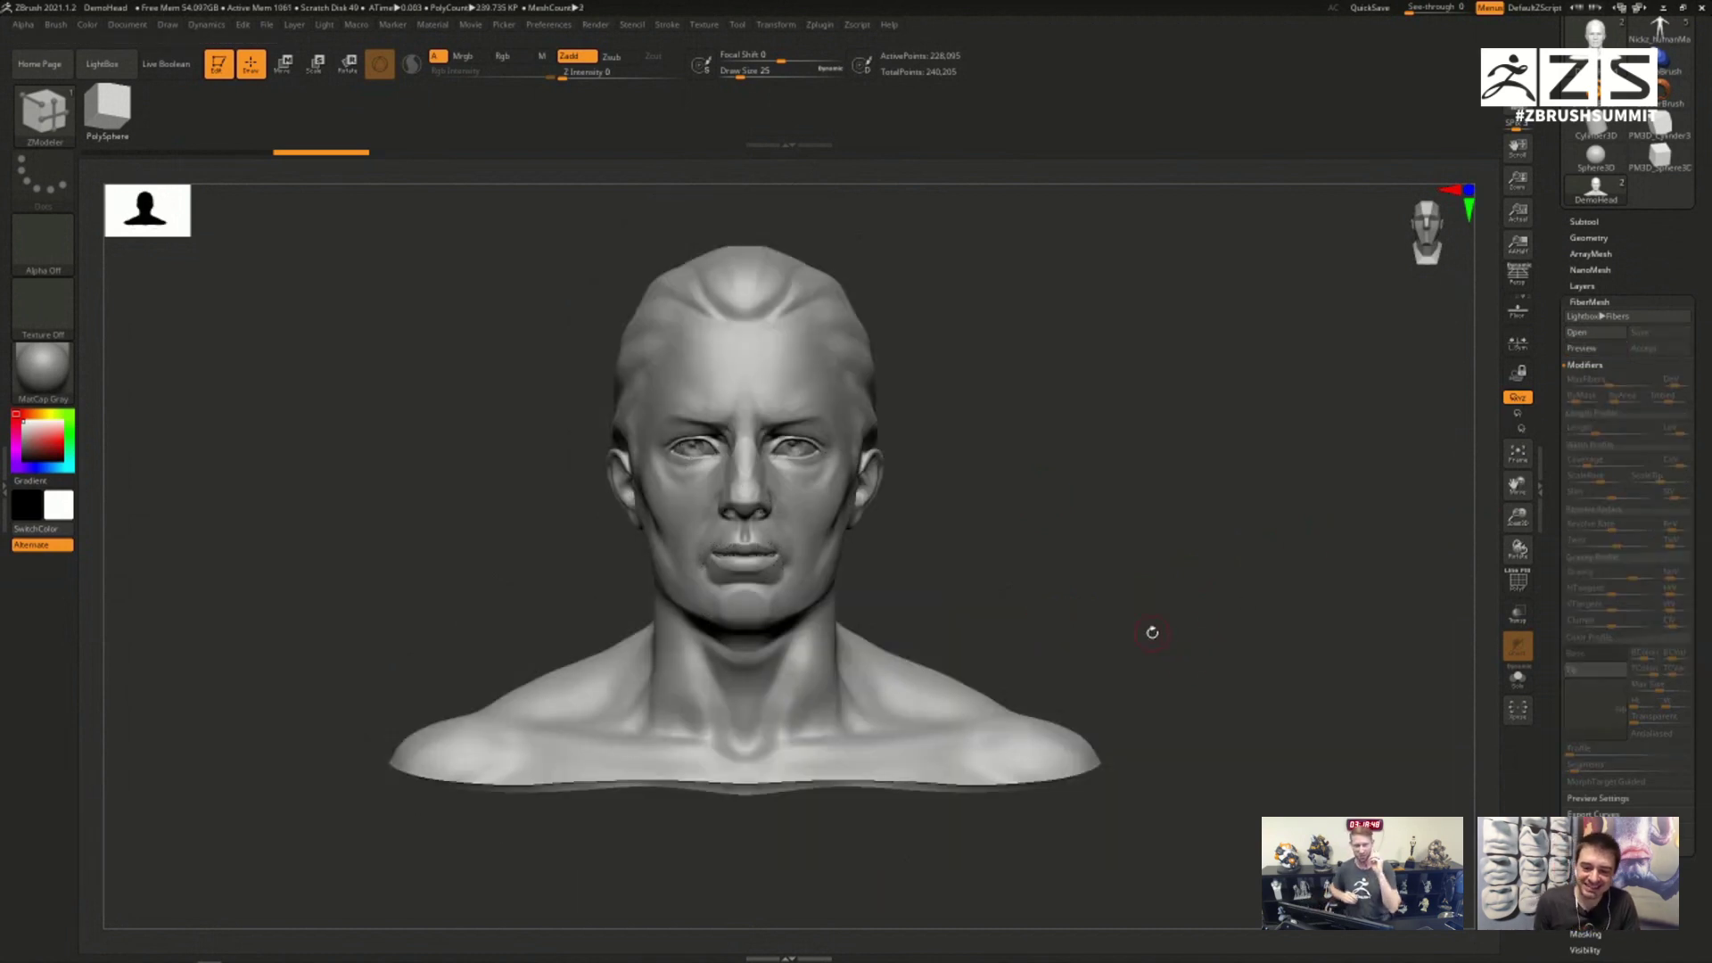
left_click_drag(1172, 672, 1161, 498)
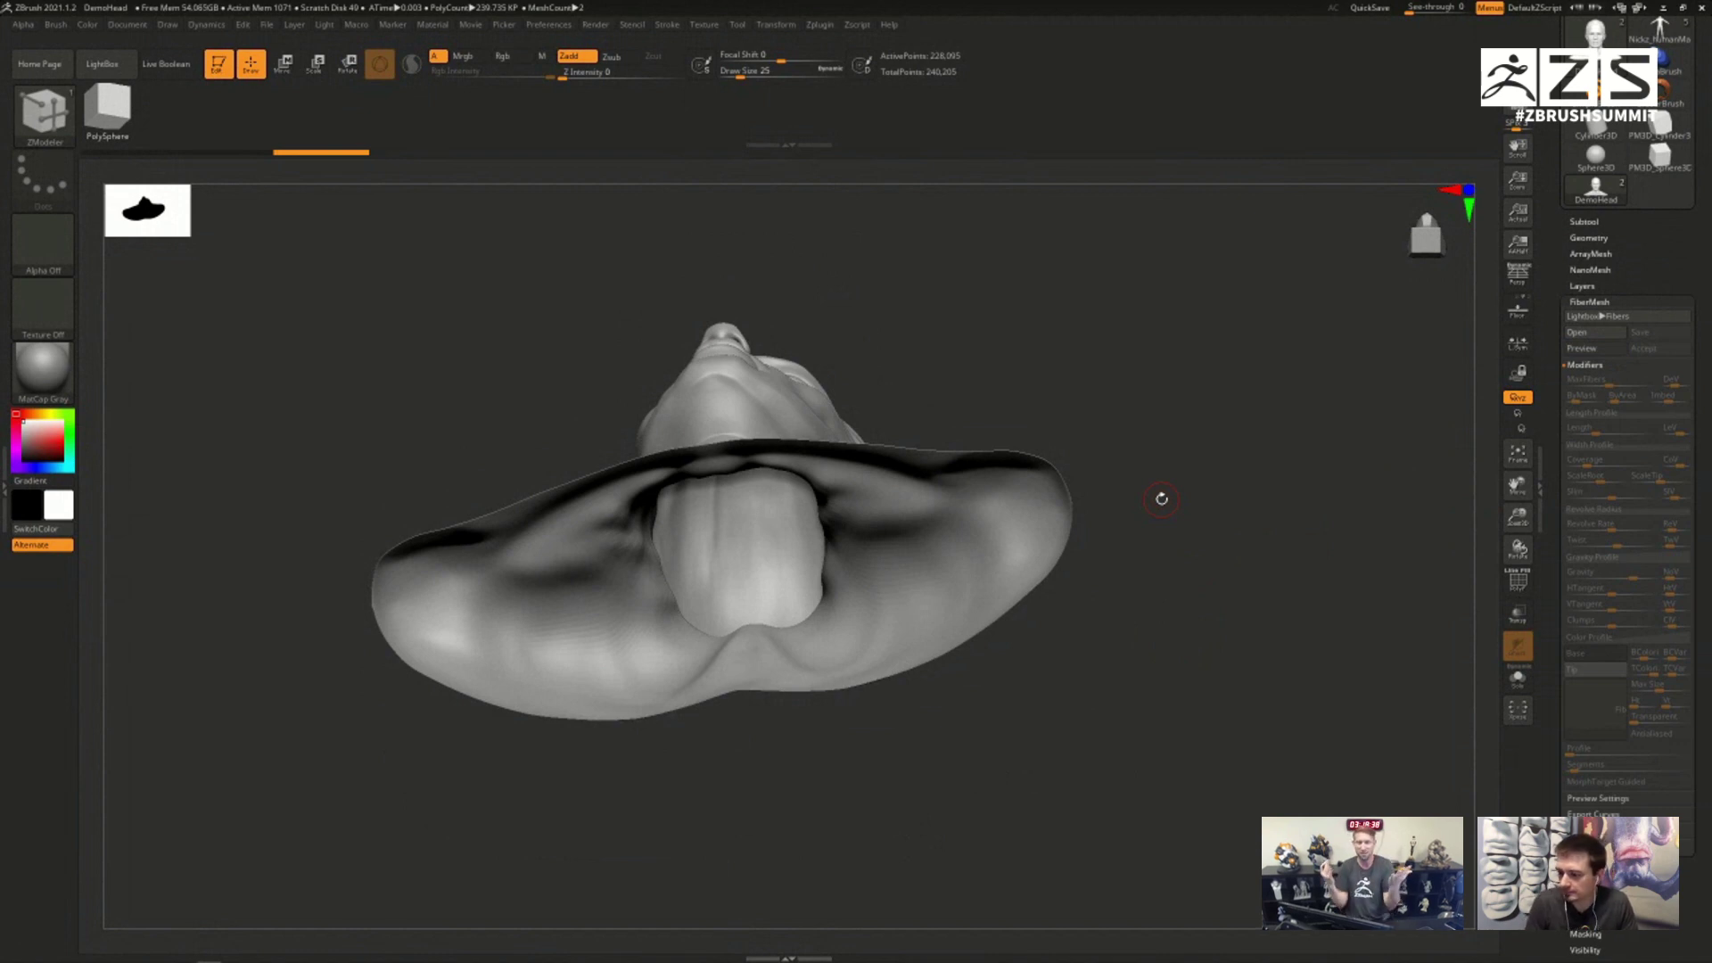
left_click(1589, 301)
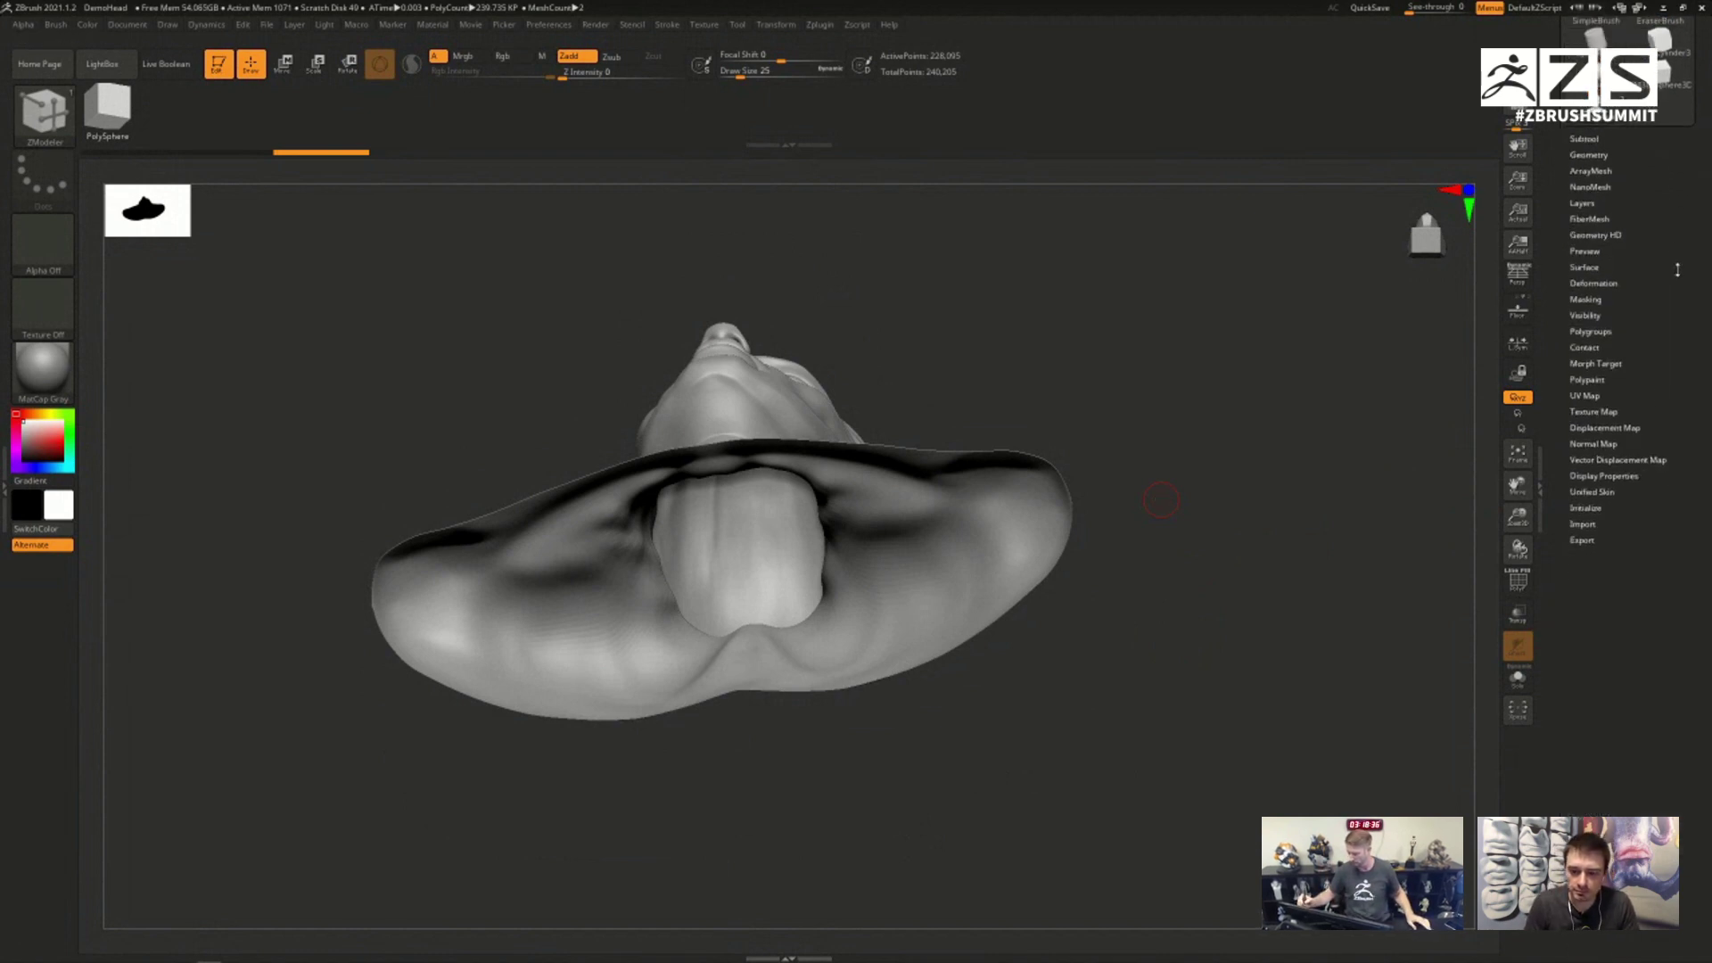
key("shift")
left_click(1604, 476)
left_click(1607, 524)
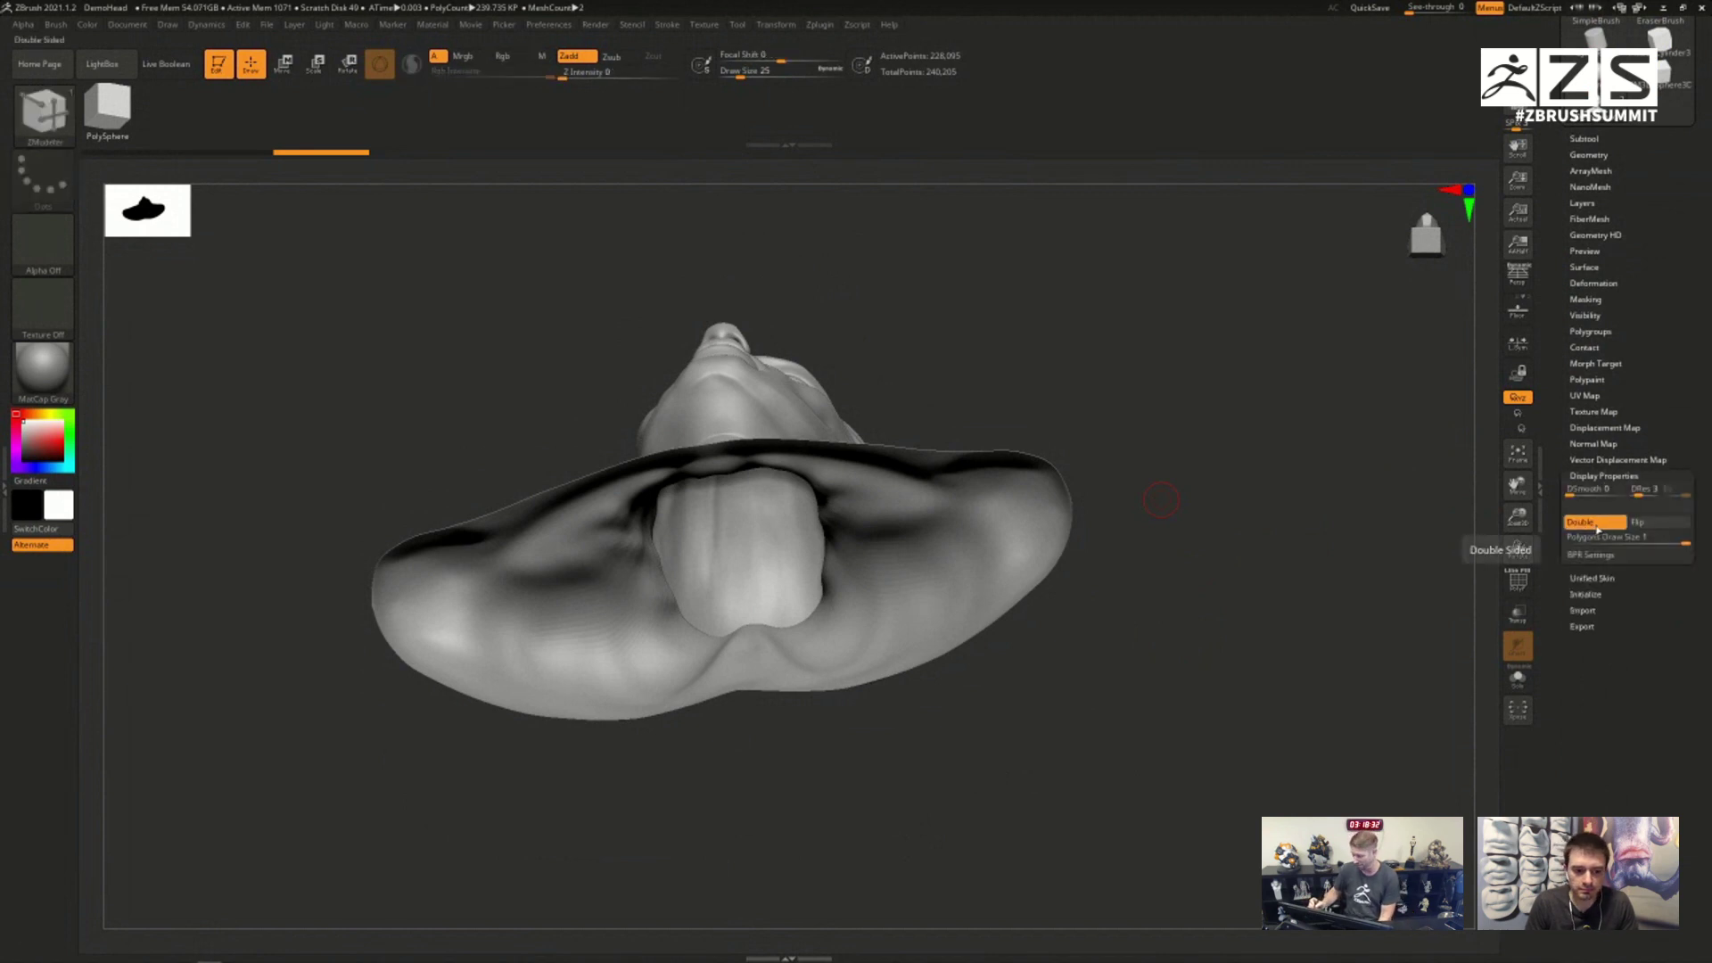
left_click(1600, 528)
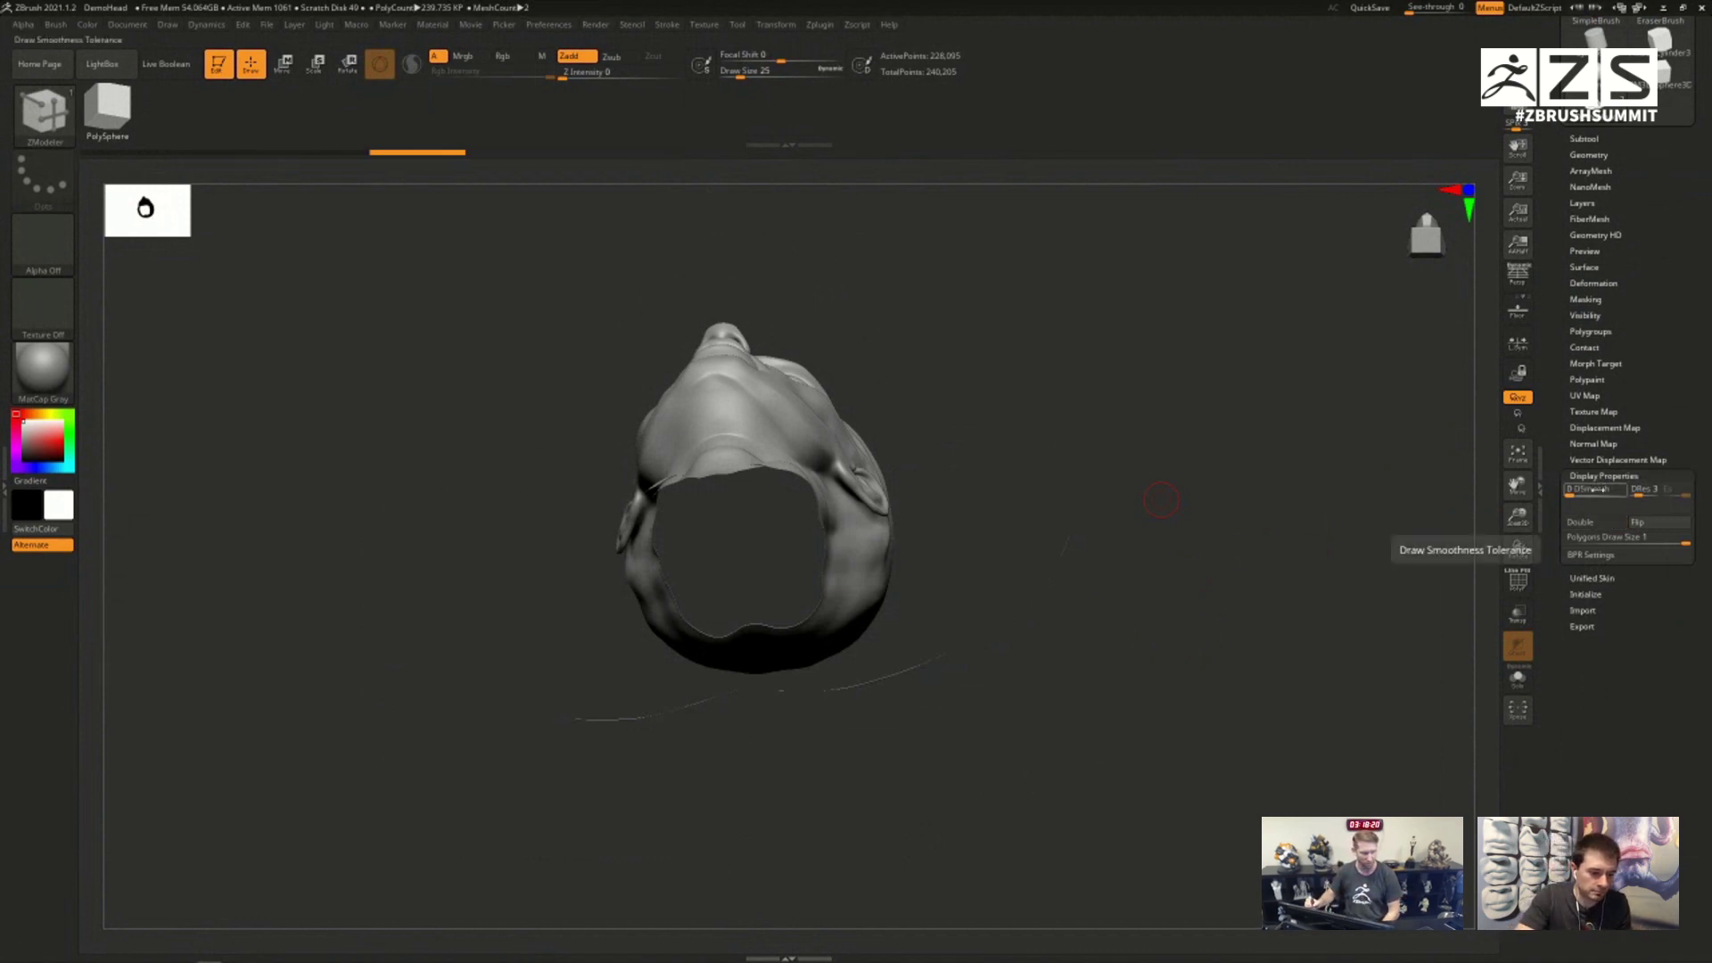
left_click(1602, 476)
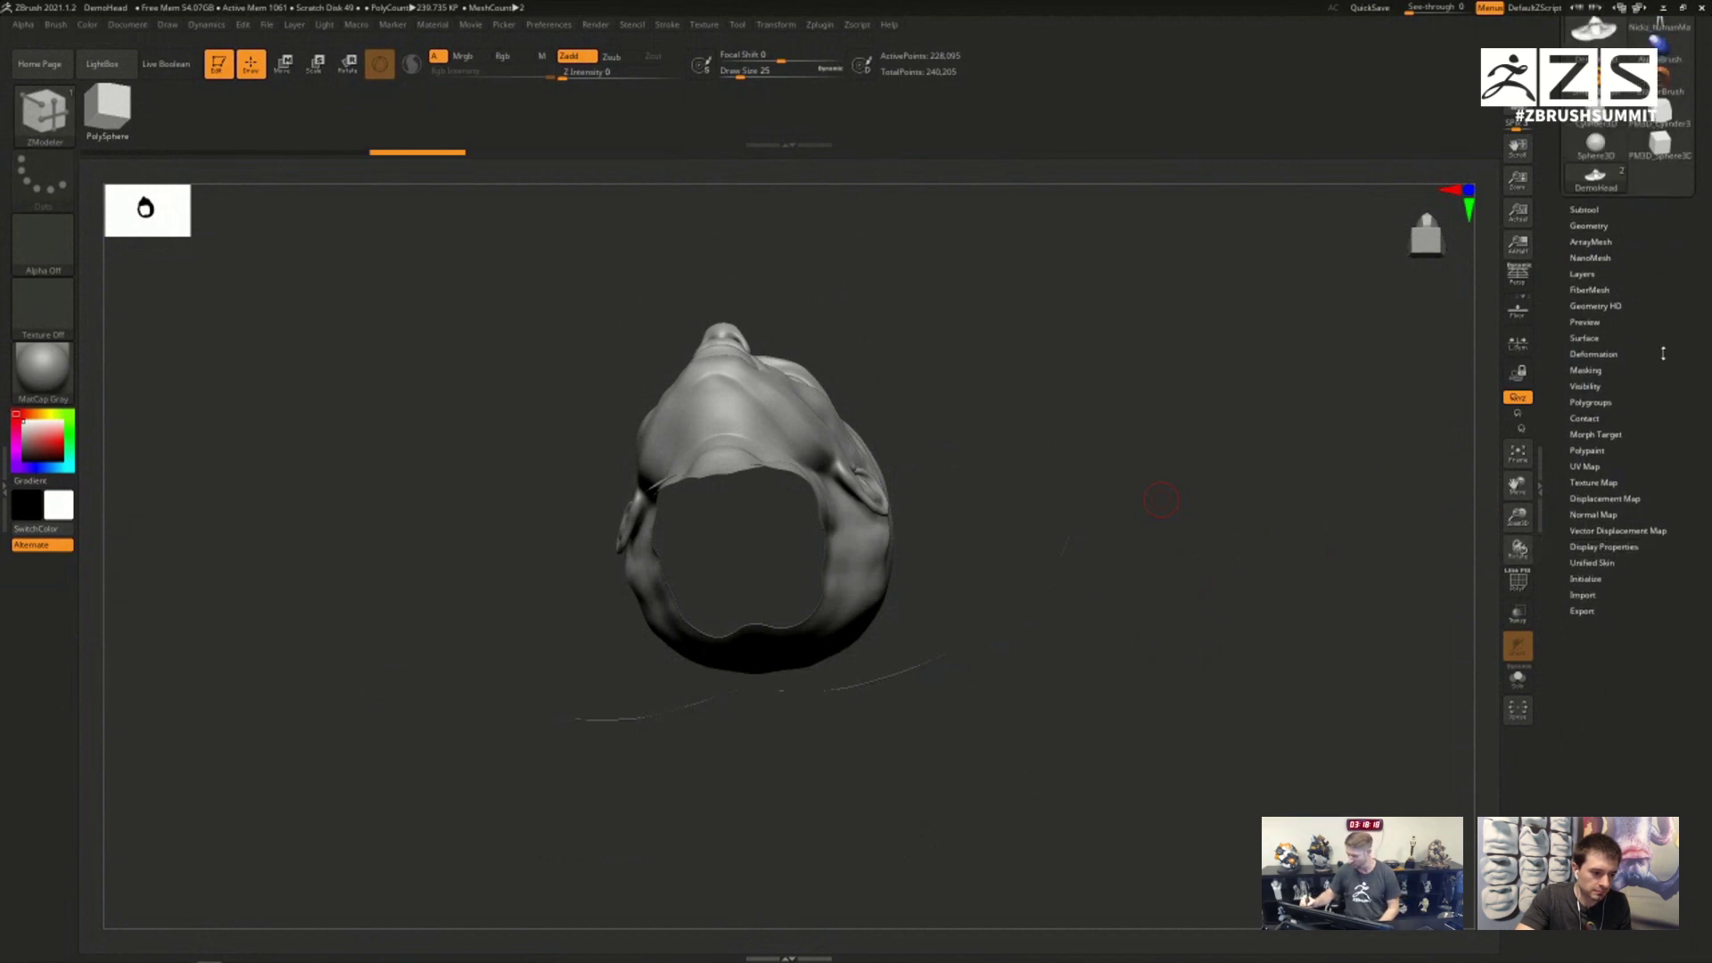
Step: Store a morph target for the bust and choose the ClayBuildup brush for sculpting the chin area
left_click_drag(1135, 527, 1128, 597, "shift")
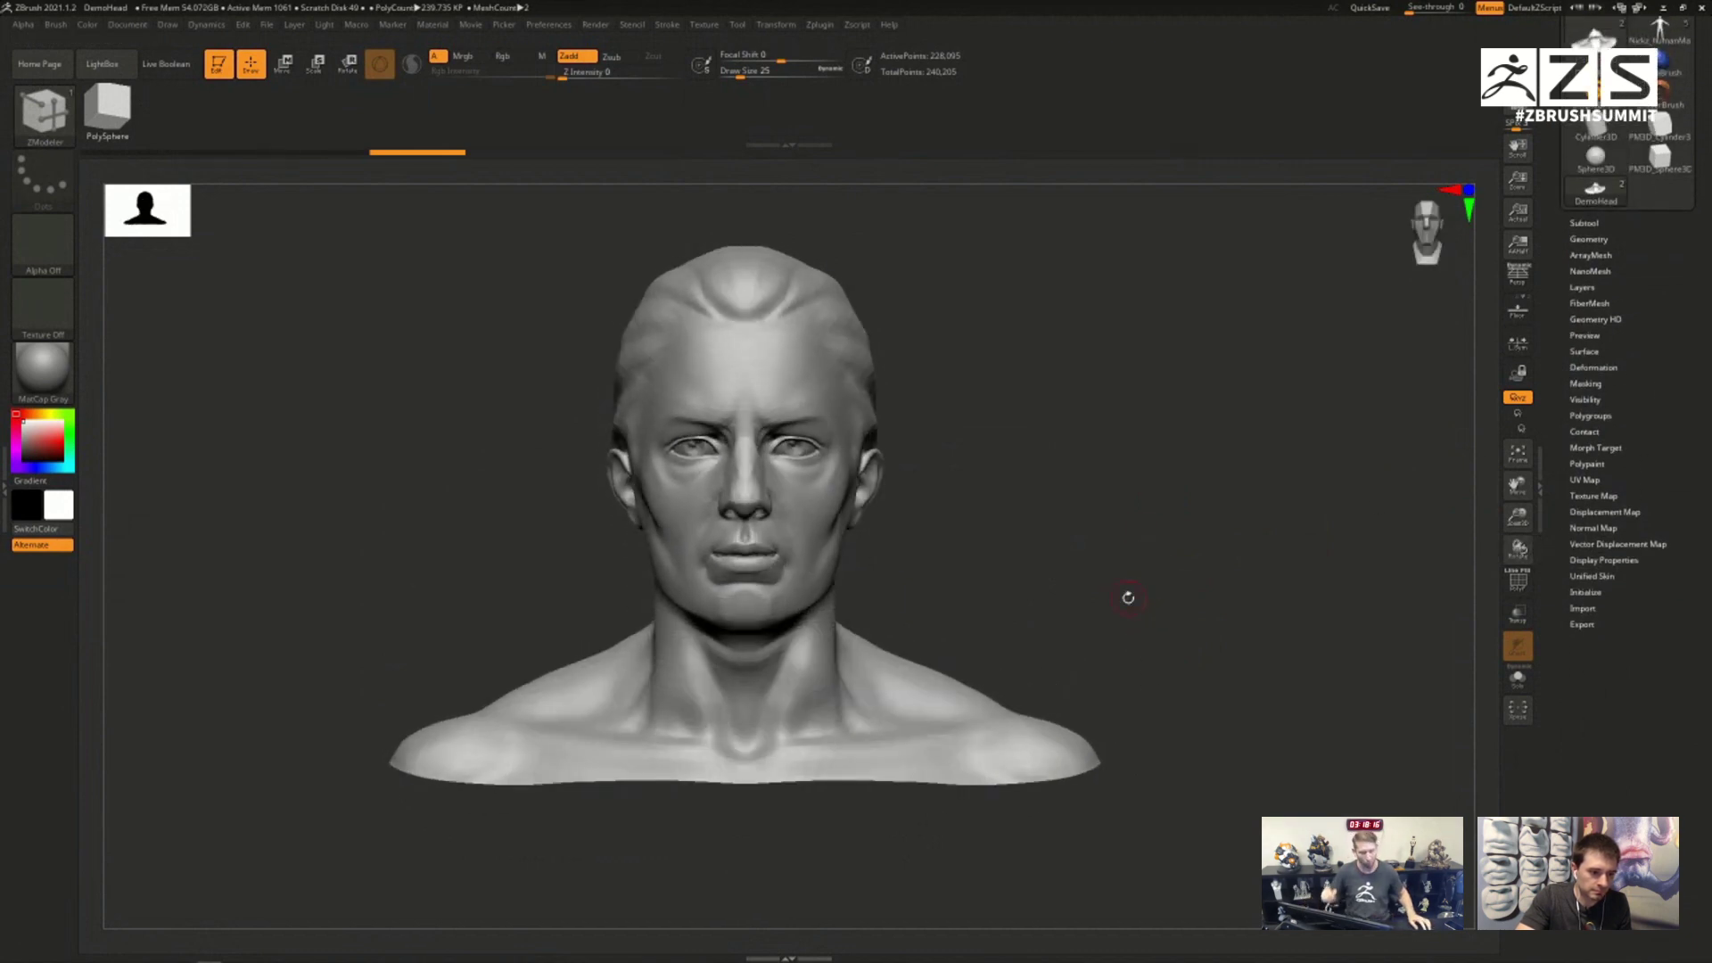
left_click(1595, 449)
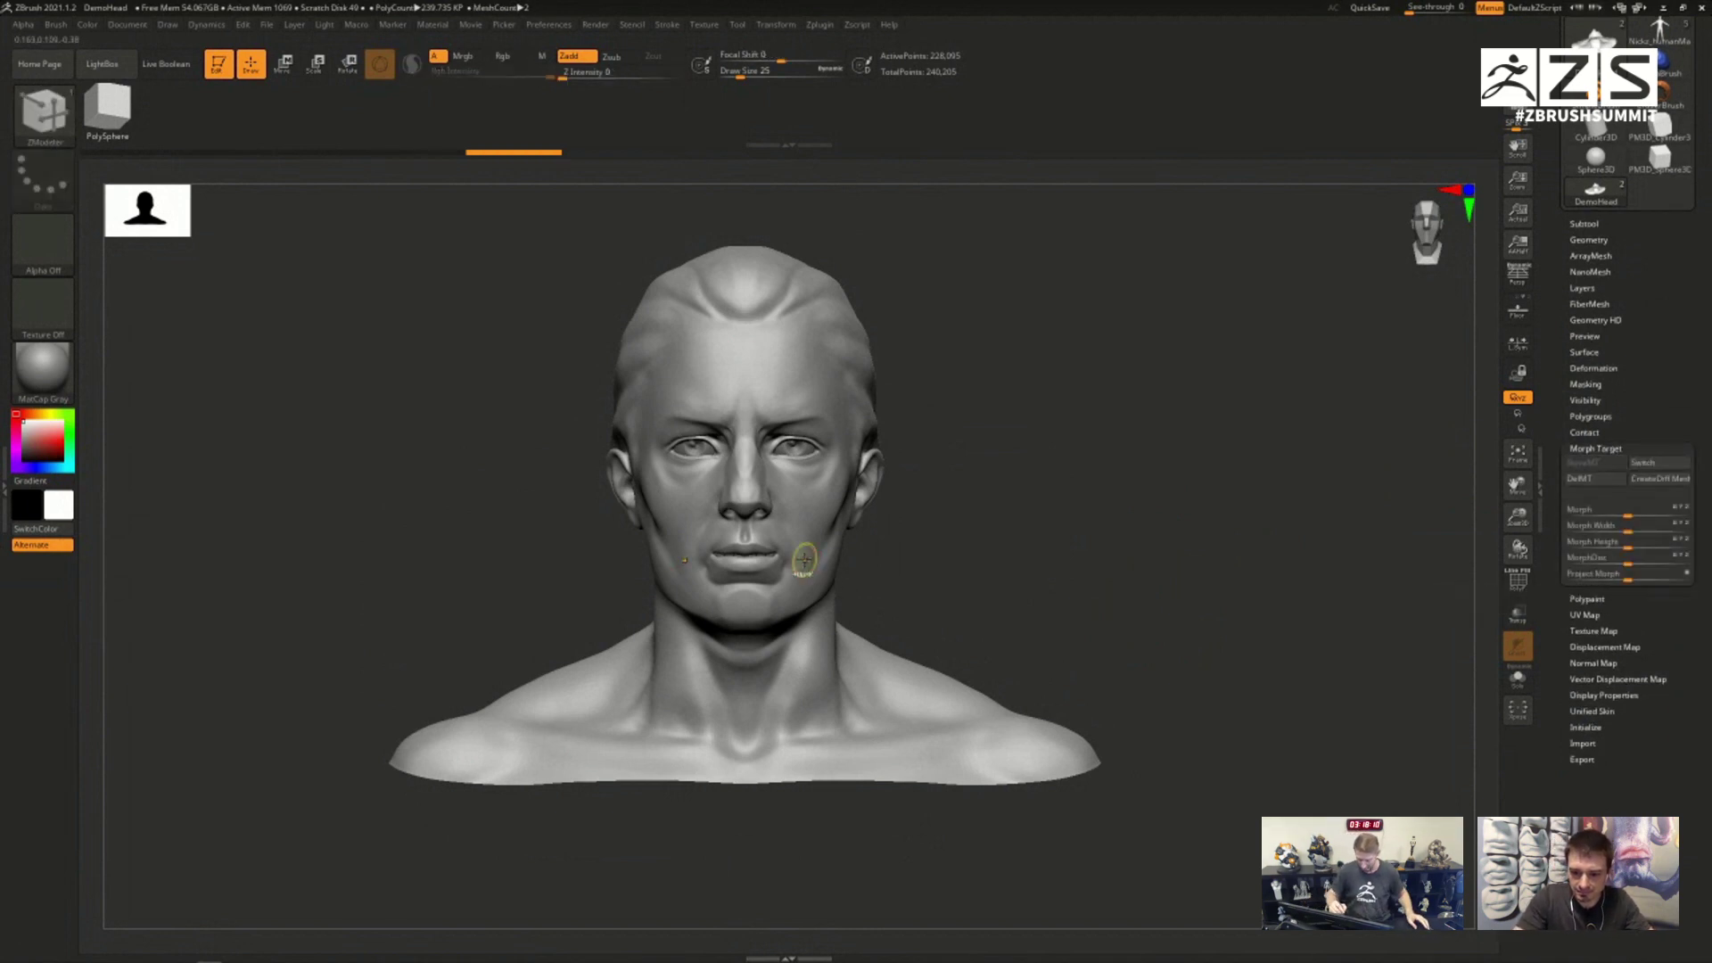
mouse_move(804, 559)
right_mouse_down("ctrl")
mouse_move(850, 622)
mouse_move(931, 502)
mouse_move(860, 500)
mouse_move(990, 494)
right_mouse_up("ctrl")
key("b")
key("c")
key("b")
Step: Sculpt short downward ClayBuildup strokes across the chin and front of the jaw to start a beard shape
left_click_drag(704, 481, 724, 533)
left_click_drag(742, 471, 814, 545)
left_click_drag(807, 485, 854, 545)
mouse_move(664, 427)
left_mouse_down()
mouse_move(703, 526)
mouse_move(682, 540)
left_mouse_up()
left_click_drag(856, 439, 894, 535)
mouse_move(593, 432)
left_mouse_down()
mouse_move(655, 535)
mouse_move(607, 513)
left_mouse_up()
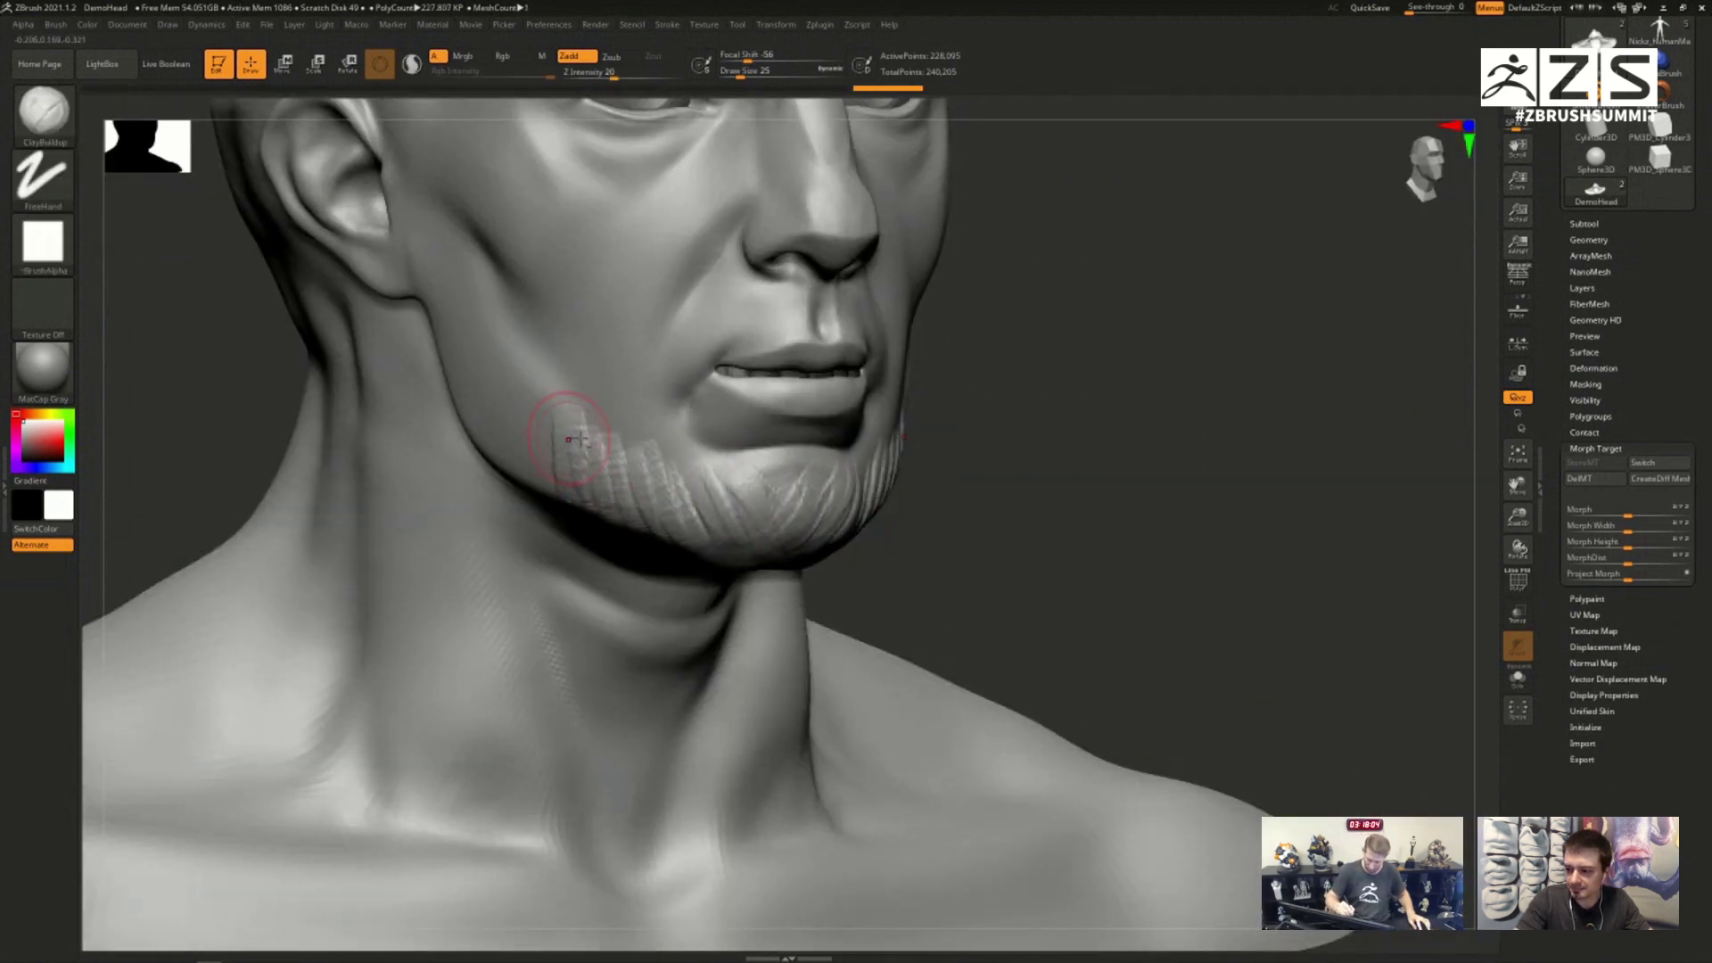
Step: Build up the sideburn below the ear and fill the jaw between it and the chin with downward strokes
right_click_drag(578, 439, 565, 390)
left_click_drag(561, 330, 580, 419)
left_click_drag(533, 294, 535, 414)
left_click_drag(513, 263, 526, 335)
left_click_drag(544, 321, 567, 485)
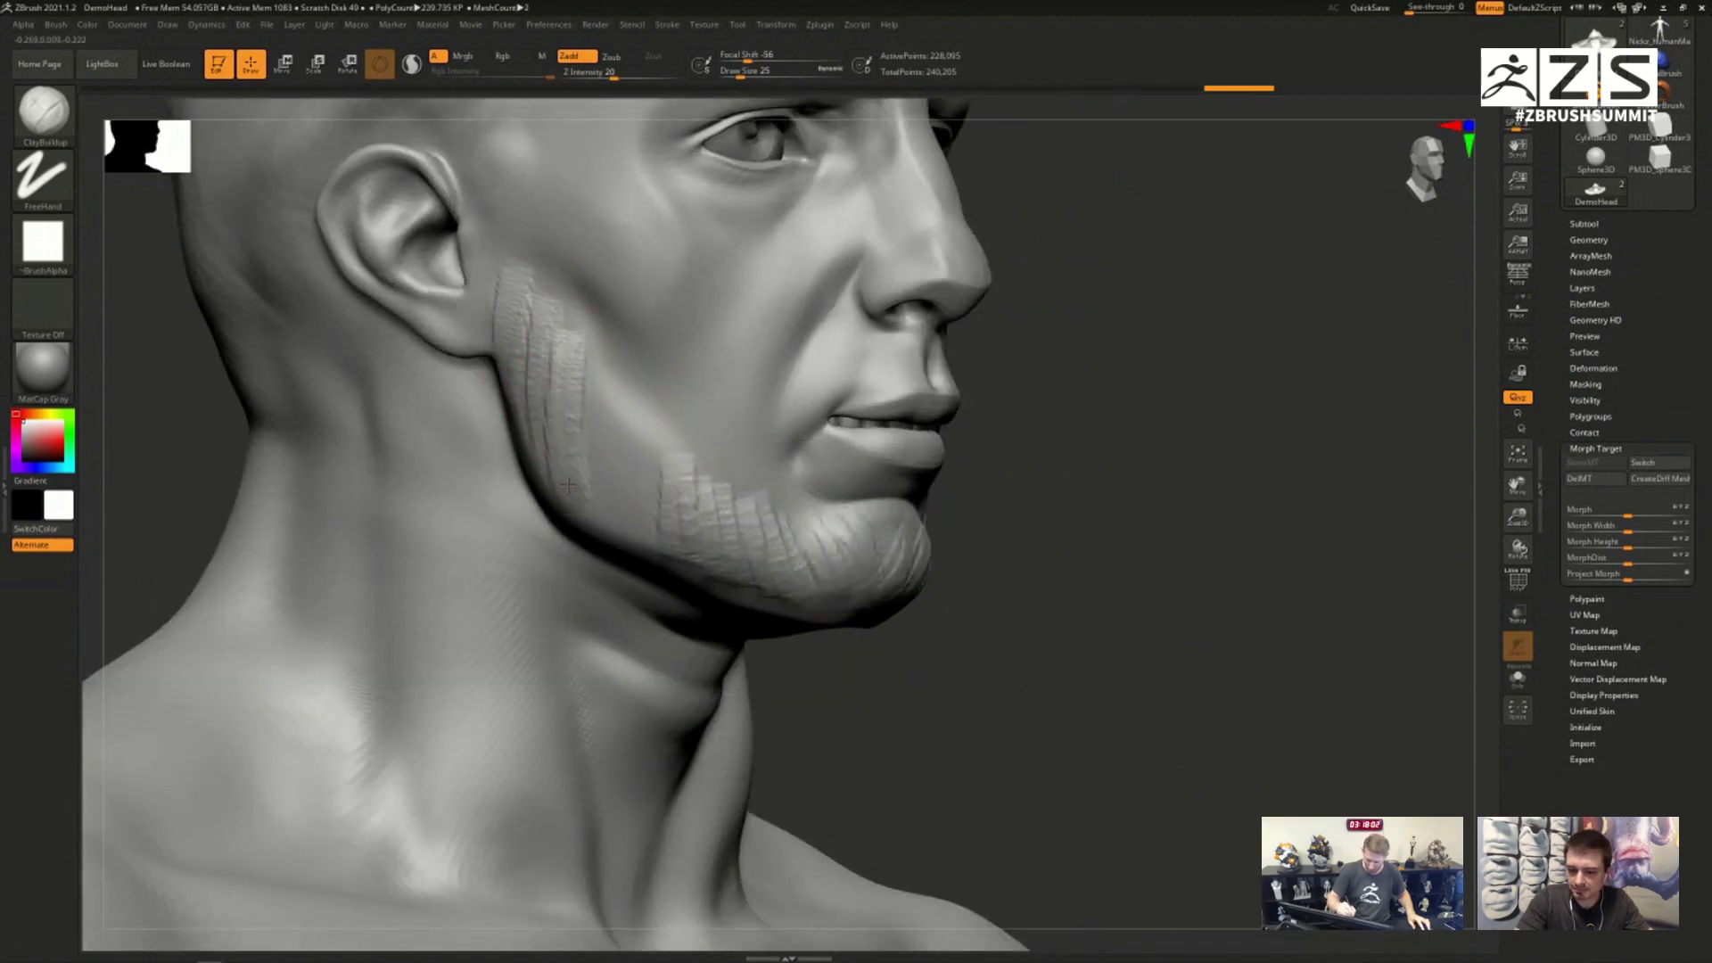
left_click_drag(586, 367, 588, 510)
mouse_move(617, 402)
left_mouse_down()
mouse_move(606, 522)
mouse_move(635, 537)
left_mouse_up()
mouse_move(651, 454)
left_mouse_down()
mouse_move(665, 555)
mouse_move(606, 521)
left_mouse_up()
mouse_move(566, 424)
left_mouse_down()
mouse_move(558, 508)
mouse_move(542, 481)
left_mouse_up()
Step: Layer diagonal beard strokes along the side of the jaw from the sideburn down to the chin
right_click_drag(544, 436, 584, 415)
mouse_move(500, 392)
left_mouse_down()
mouse_move(517, 473)
mouse_move(630, 553)
mouse_move(723, 574)
left_mouse_up()
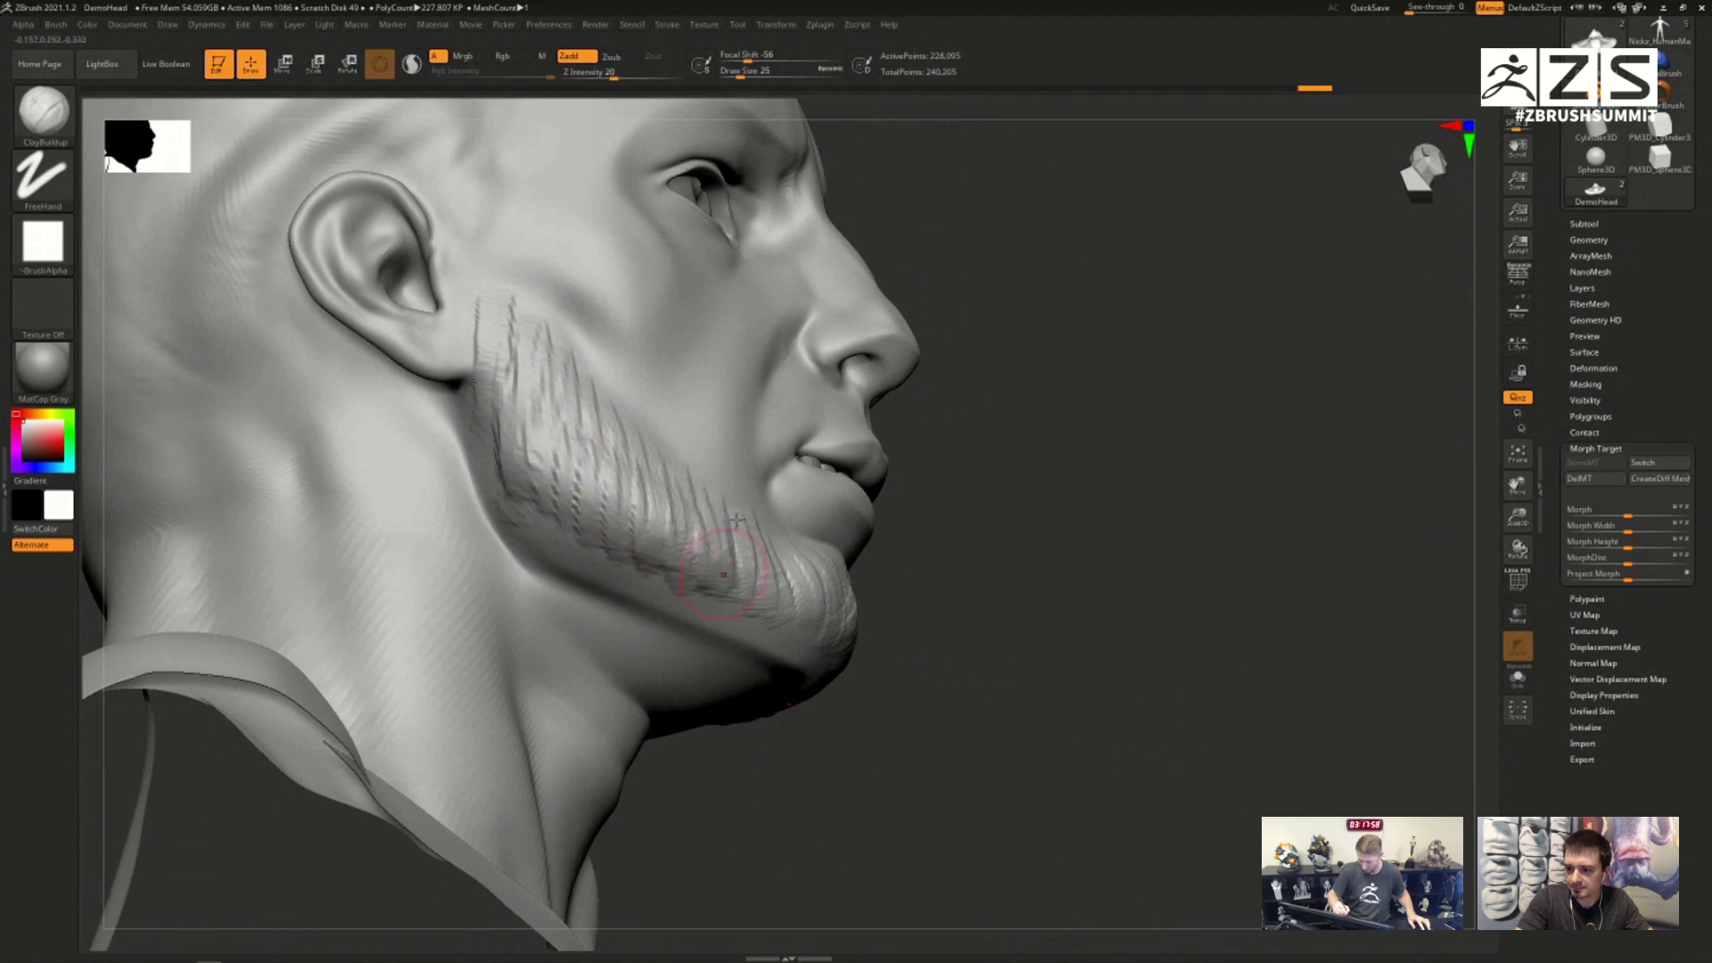
left_click_drag(727, 495, 776, 607)
left_click_drag(749, 526, 820, 642)
left_click_drag(794, 566, 824, 637)
mouse_move(754, 544)
left_mouse_down()
mouse_move(785, 597)
mouse_move(767, 607)
left_mouse_up()
left_click_drag(669, 486, 731, 575)
left_click_drag(593, 428, 700, 557)
left_click_drag(548, 374, 615, 486)
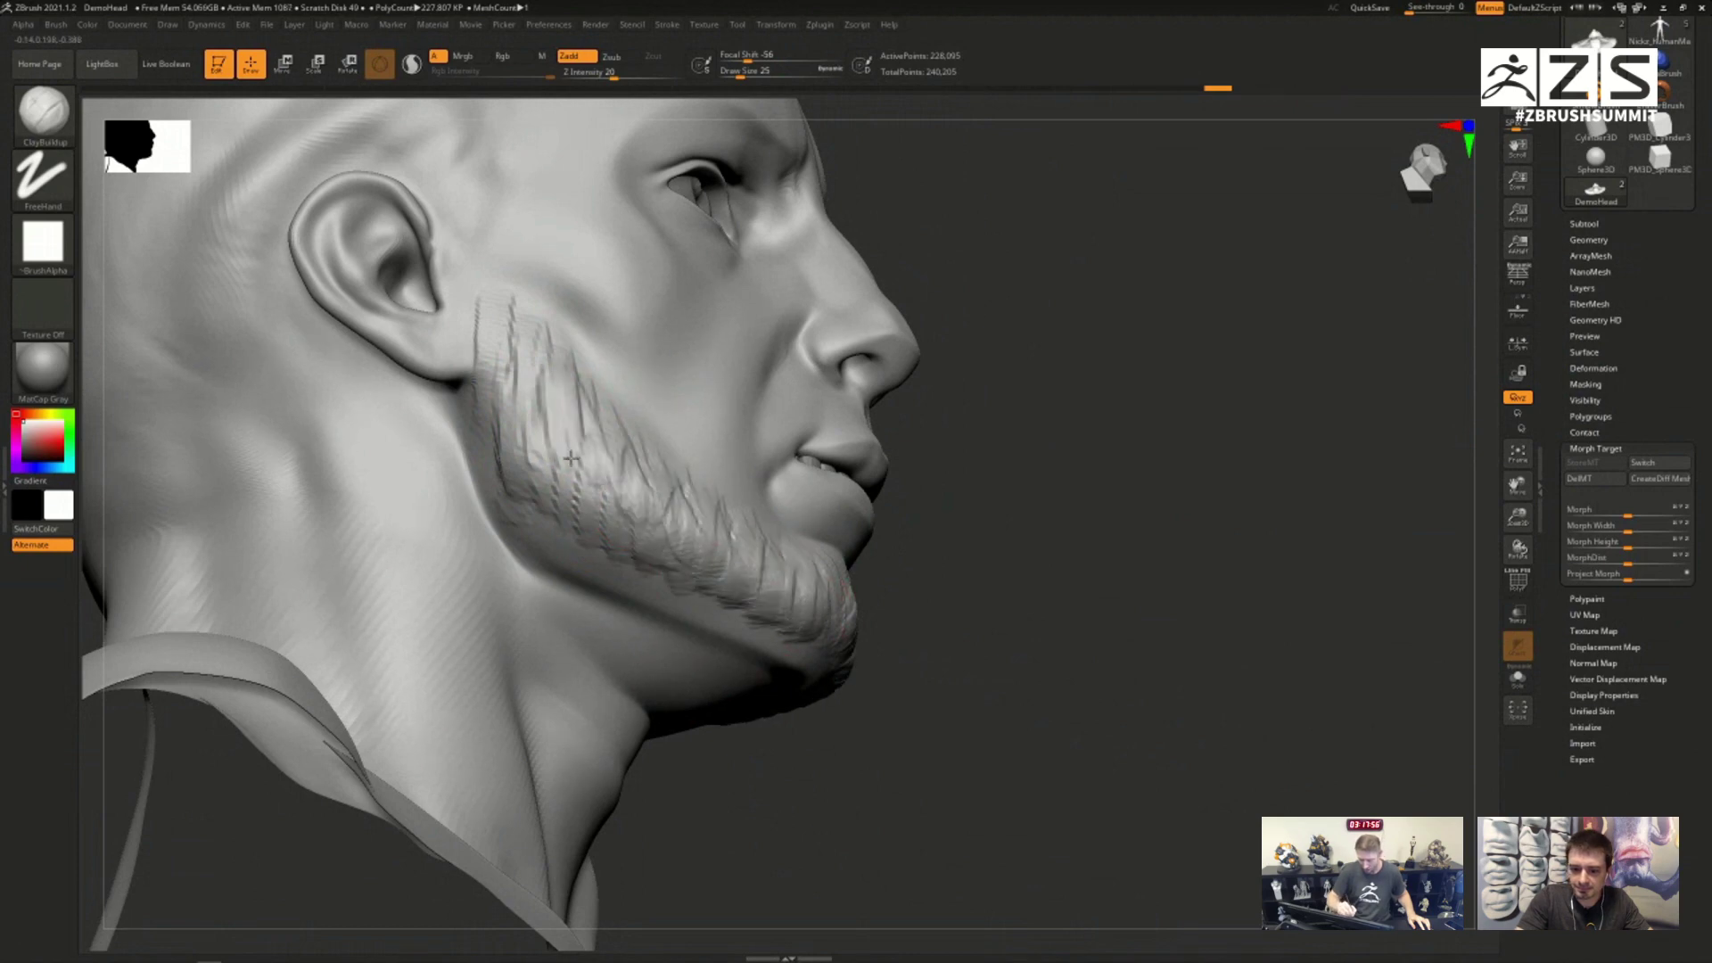
Step: Thicken the sideburn and the cheek side of the jaw with more downward beard strokes
mouse_move(571, 458)
right_mouse_down()
mouse_move(534, 459)
mouse_move(678, 446)
right_mouse_up()
left_click_drag(704, 432, 660, 500)
mouse_move(647, 370)
left_mouse_down()
mouse_move(642, 456)
mouse_move(620, 450)
left_mouse_up()
left_click_drag(606, 294, 595, 428)
mouse_move(588, 245)
left_mouse_down()
mouse_move(578, 403)
mouse_move(563, 399)
left_mouse_up()
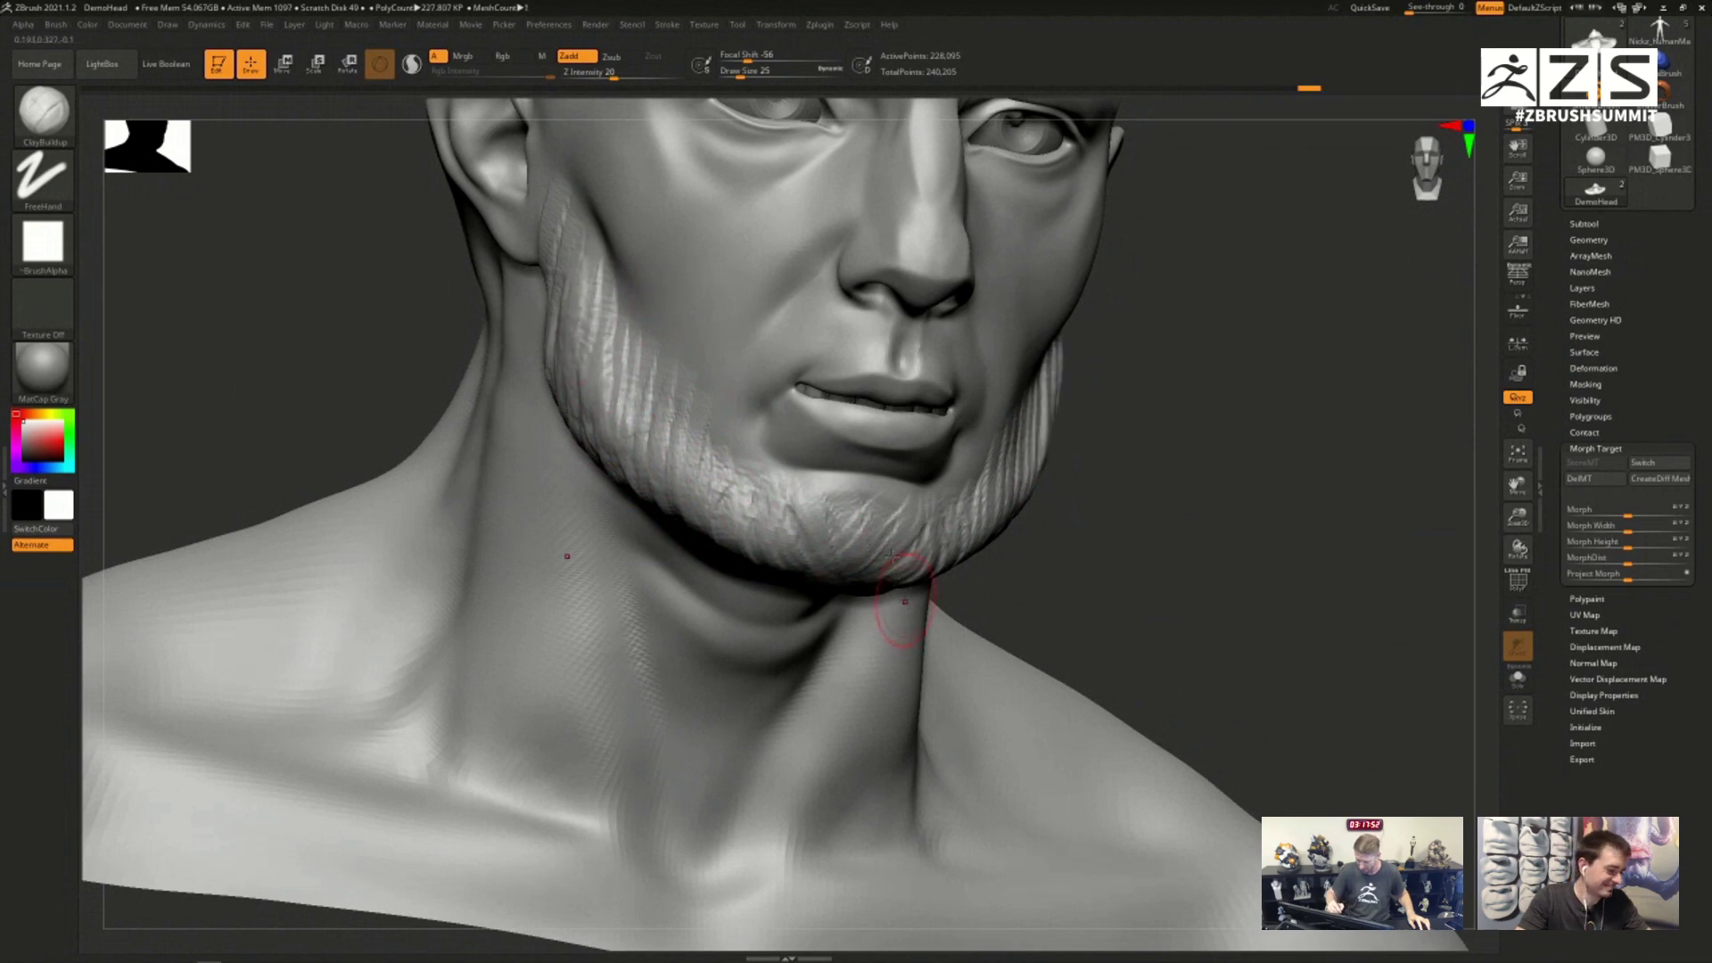
Step: Add beard volume along the lower edge of the jaw near the chin
right_click_drag(892, 556, 843, 428)
left_click_drag(811, 361, 789, 411)
mouse_move(789, 343)
left_mouse_down()
mouse_move(776, 432)
mouse_move(753, 433)
left_mouse_up()
mouse_move(742, 321)
left_mouse_down()
mouse_move(731, 428)
mouse_move(704, 415)
mouse_move(722, 419)
left_mouse_up()
mouse_move(727, 343)
left_mouse_down()
mouse_move(716, 426)
mouse_move(711, 401)
left_mouse_up()
Step: Sculpt overlapping strokes along the underside of the jaw between the chin and the ear
right_click_drag(713, 445, 873, 437)
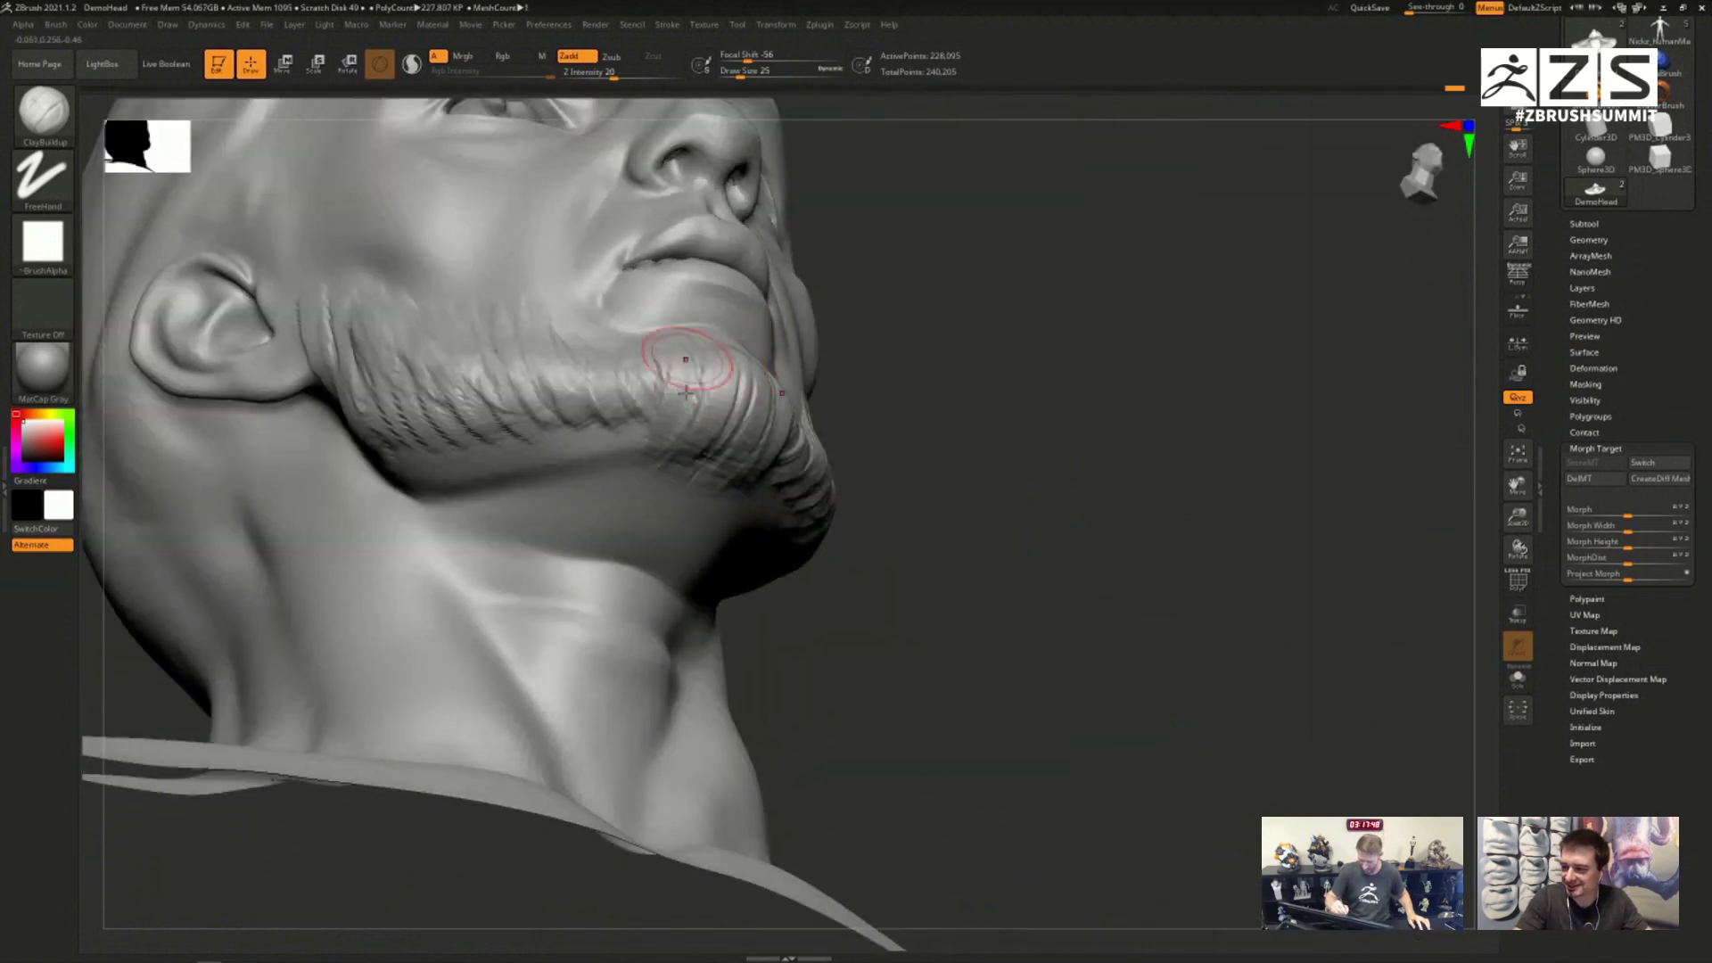
left_click_drag(682, 361, 673, 419)
mouse_move(651, 364)
left_mouse_down()
mouse_move(642, 450)
mouse_move(615, 455)
left_mouse_up()
mouse_move(593, 368)
left_mouse_down()
mouse_move(584, 462)
mouse_move(557, 459)
left_mouse_up()
mouse_move(539, 374)
left_mouse_down()
mouse_move(530, 468)
mouse_move(504, 472)
left_mouse_up()
left_click_drag(482, 382, 459, 473)
mouse_move(414, 396)
left_mouse_down()
mouse_move(437, 477)
mouse_move(415, 473)
left_mouse_up()
left_click_drag(372, 405, 392, 462)
left_click_drag(435, 392, 460, 468)
left_click_drag(489, 387, 508, 454)
left_click_drag(540, 381, 548, 450)
left_click_drag(575, 381, 581, 441)
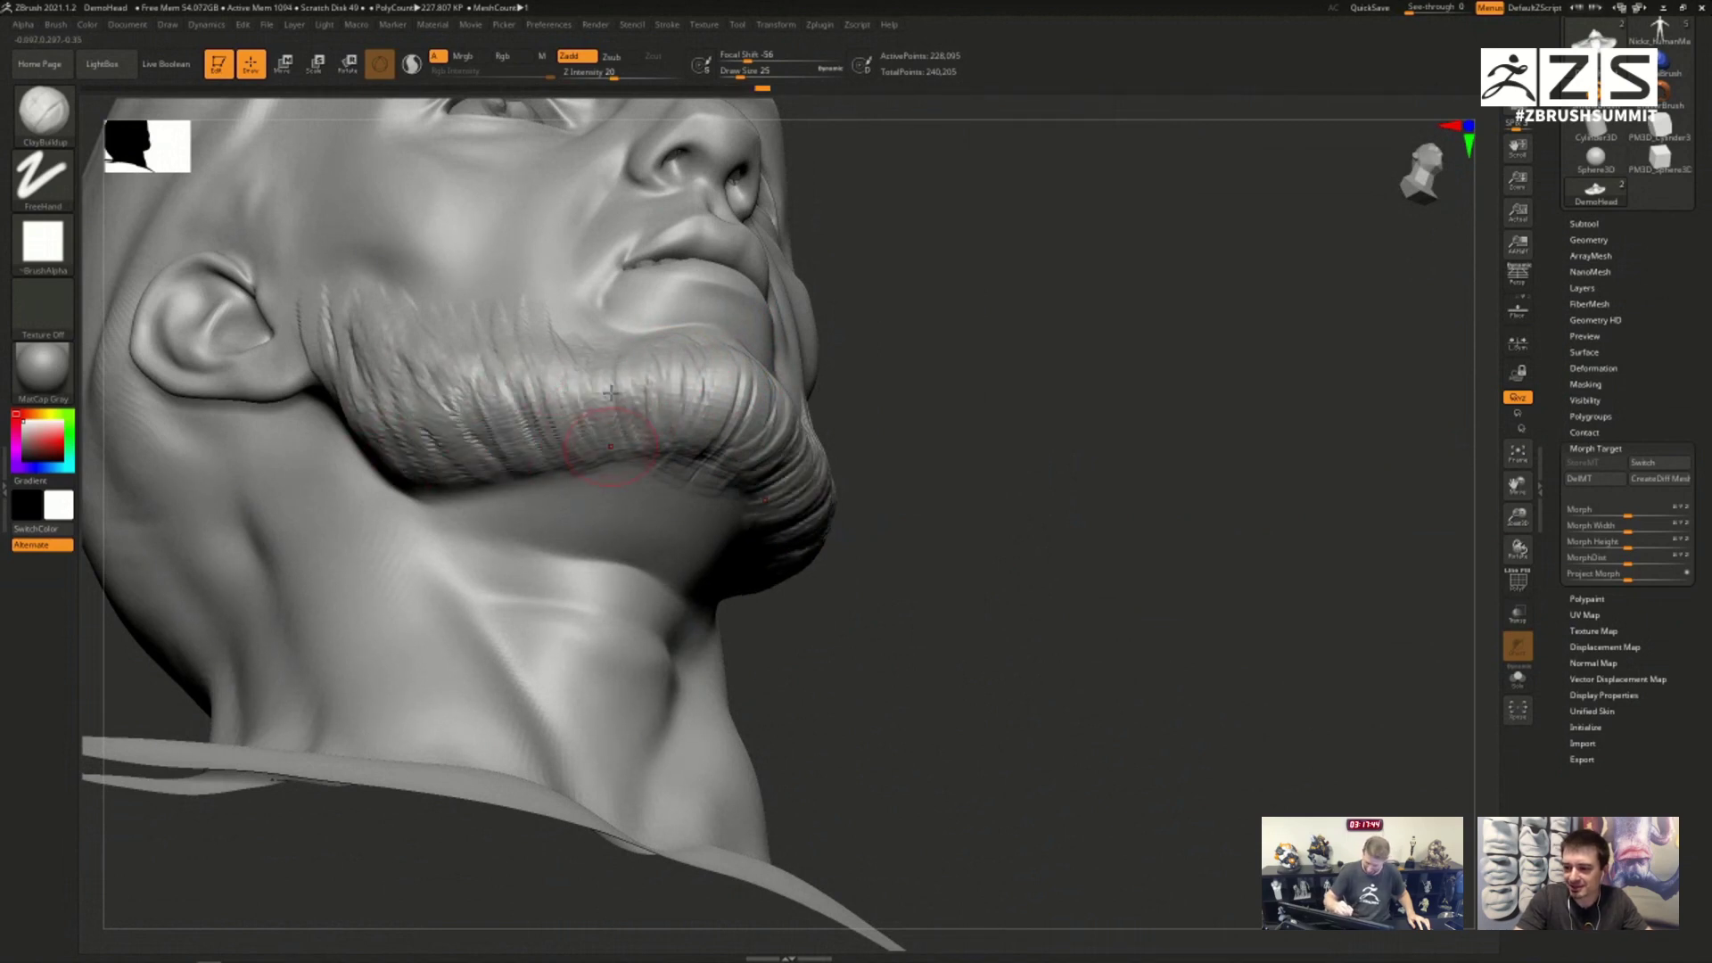
Step: Build up the beard on the tip and underside of the chin with ClayBuildup strokes
left_click_drag(758, 419, 776, 490)
mouse_move(718, 392)
left_mouse_down()
mouse_move(740, 472)
mouse_move(735, 430)
left_mouse_up()
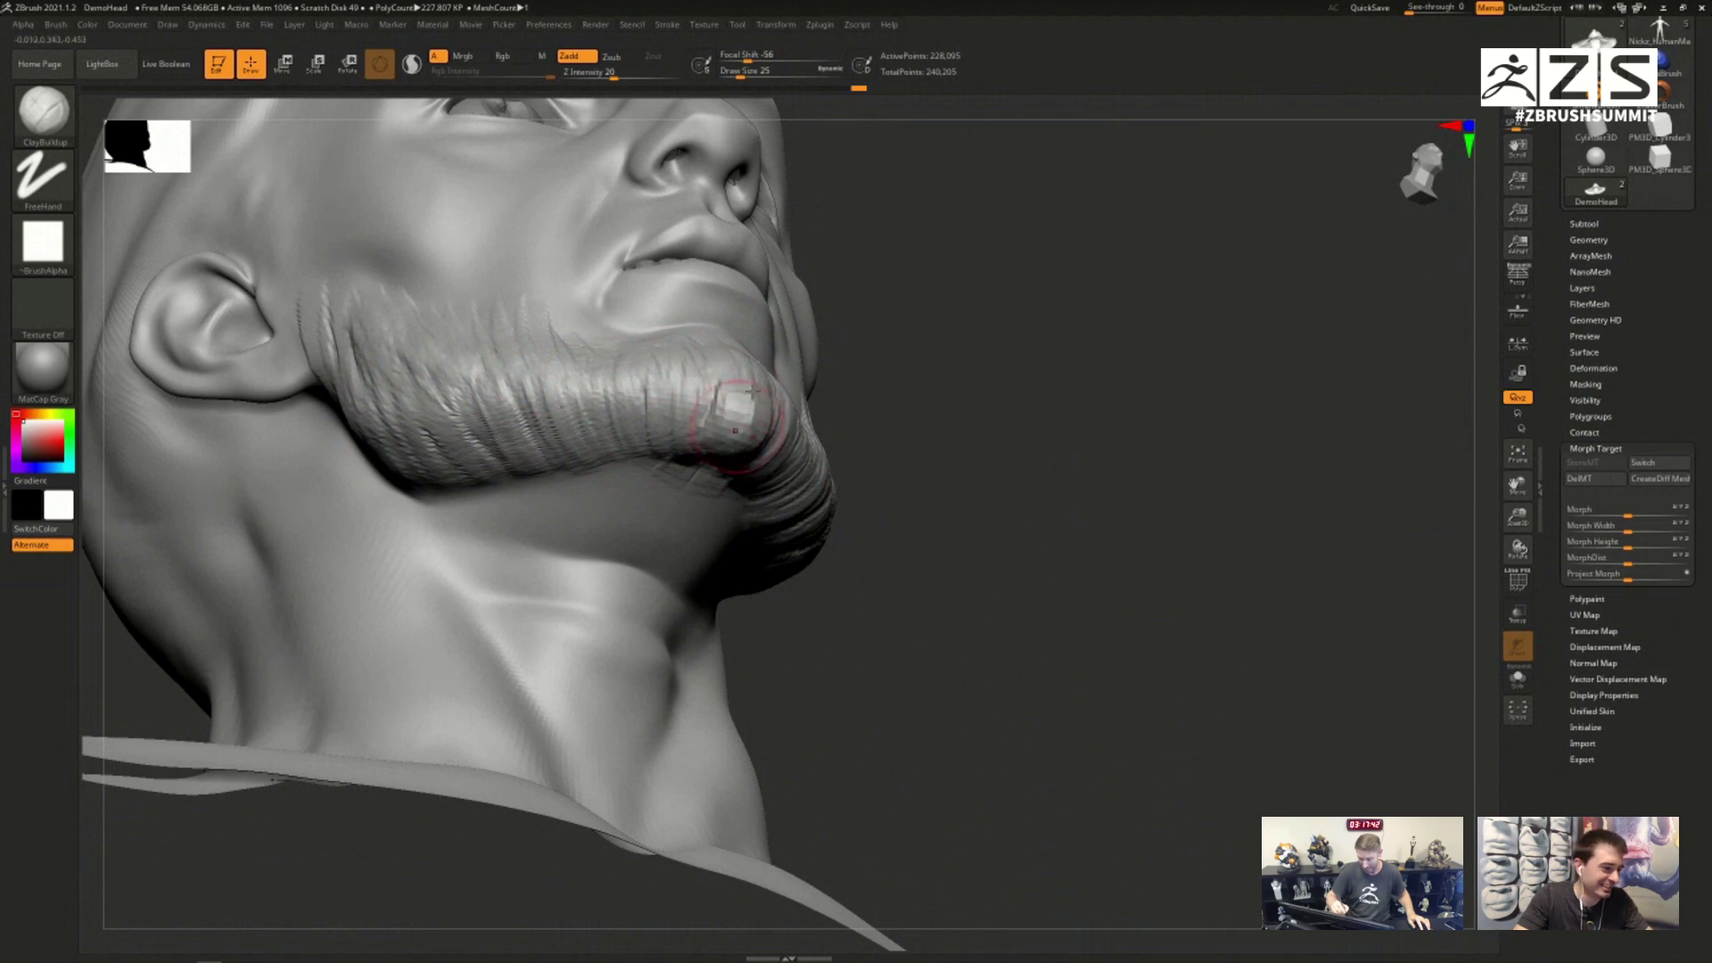
right_click_drag(754, 391, 625, 446)
mouse_move(747, 331)
left_mouse_down()
mouse_move(749, 399)
mouse_move(733, 401)
left_mouse_up()
mouse_move(711, 328)
left_mouse_down()
mouse_move(724, 412)
mouse_move(746, 371)
left_mouse_up()
right_click_drag(745, 371, 688, 383)
mouse_move(683, 343)
left_mouse_down()
mouse_move(704, 450)
mouse_move(655, 419)
left_mouse_up()
right_click_drag(655, 446, 707, 420)
left_click_drag(687, 401, 659, 486)
mouse_move(625, 396)
left_mouse_down()
mouse_move(660, 408)
mouse_move(704, 508)
left_mouse_up()
left_click_drag(593, 432, 664, 522)
left_click_drag(553, 379, 656, 562)
left_click_drag(598, 459, 713, 459)
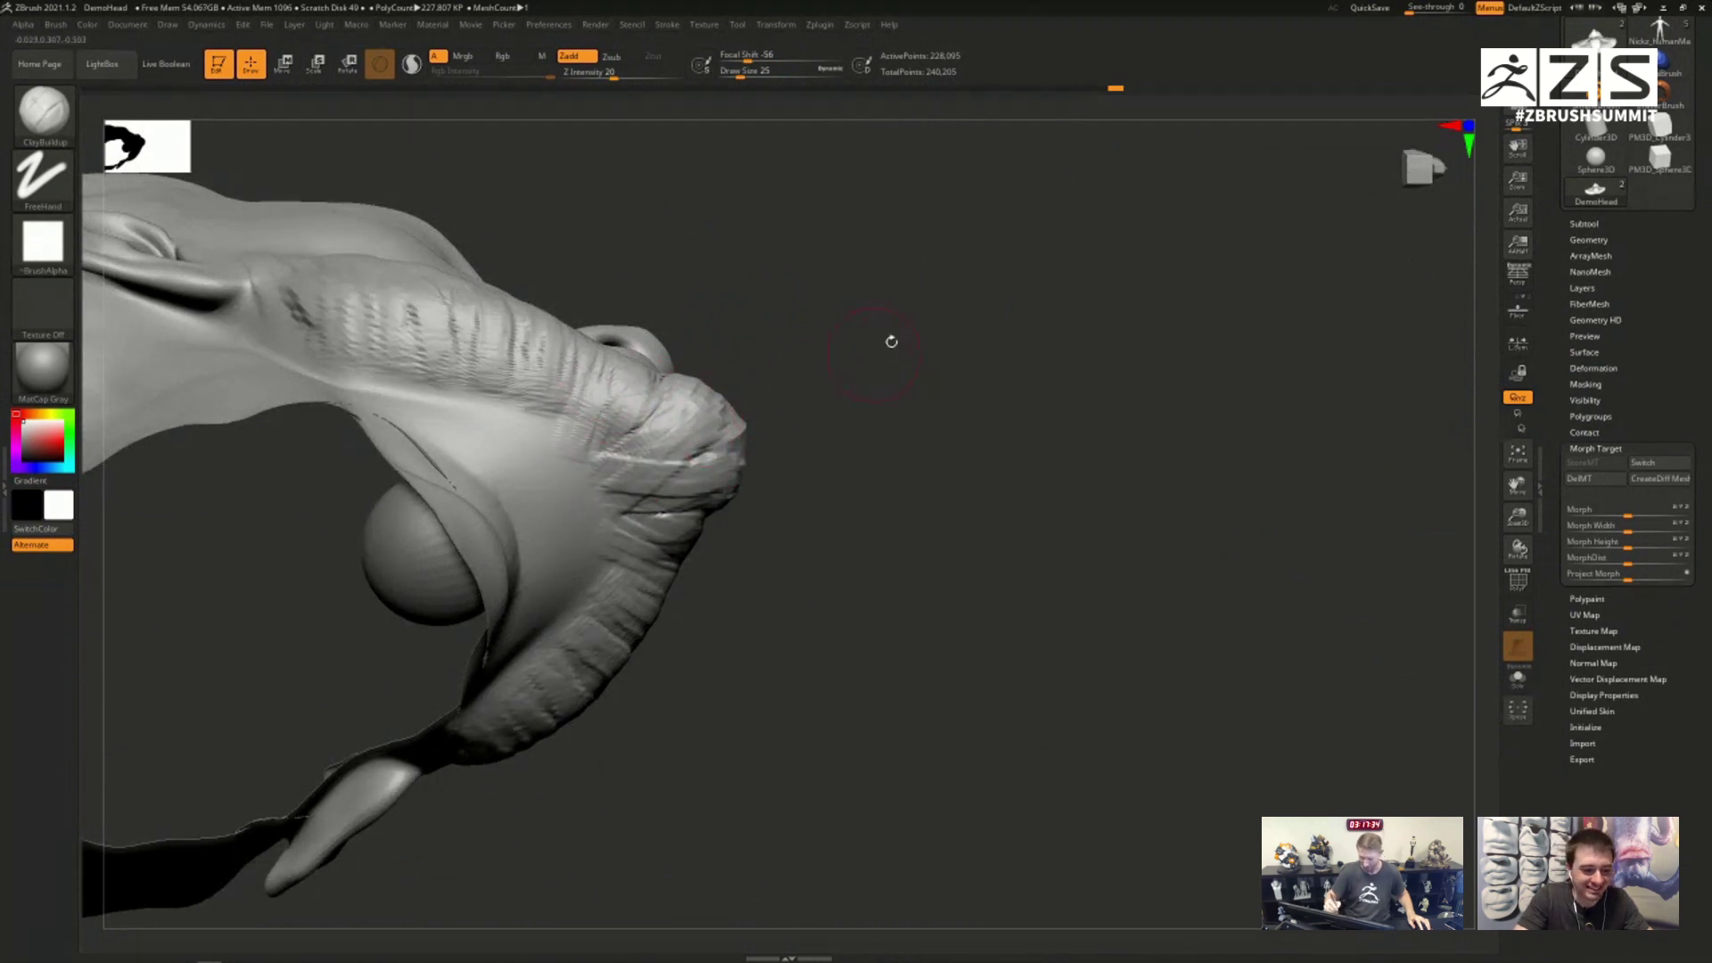
Step: Switch the bust back to its stored morph target shape and turn on the FiberMesh preview
left_click_drag(892, 342, 1012, 517)
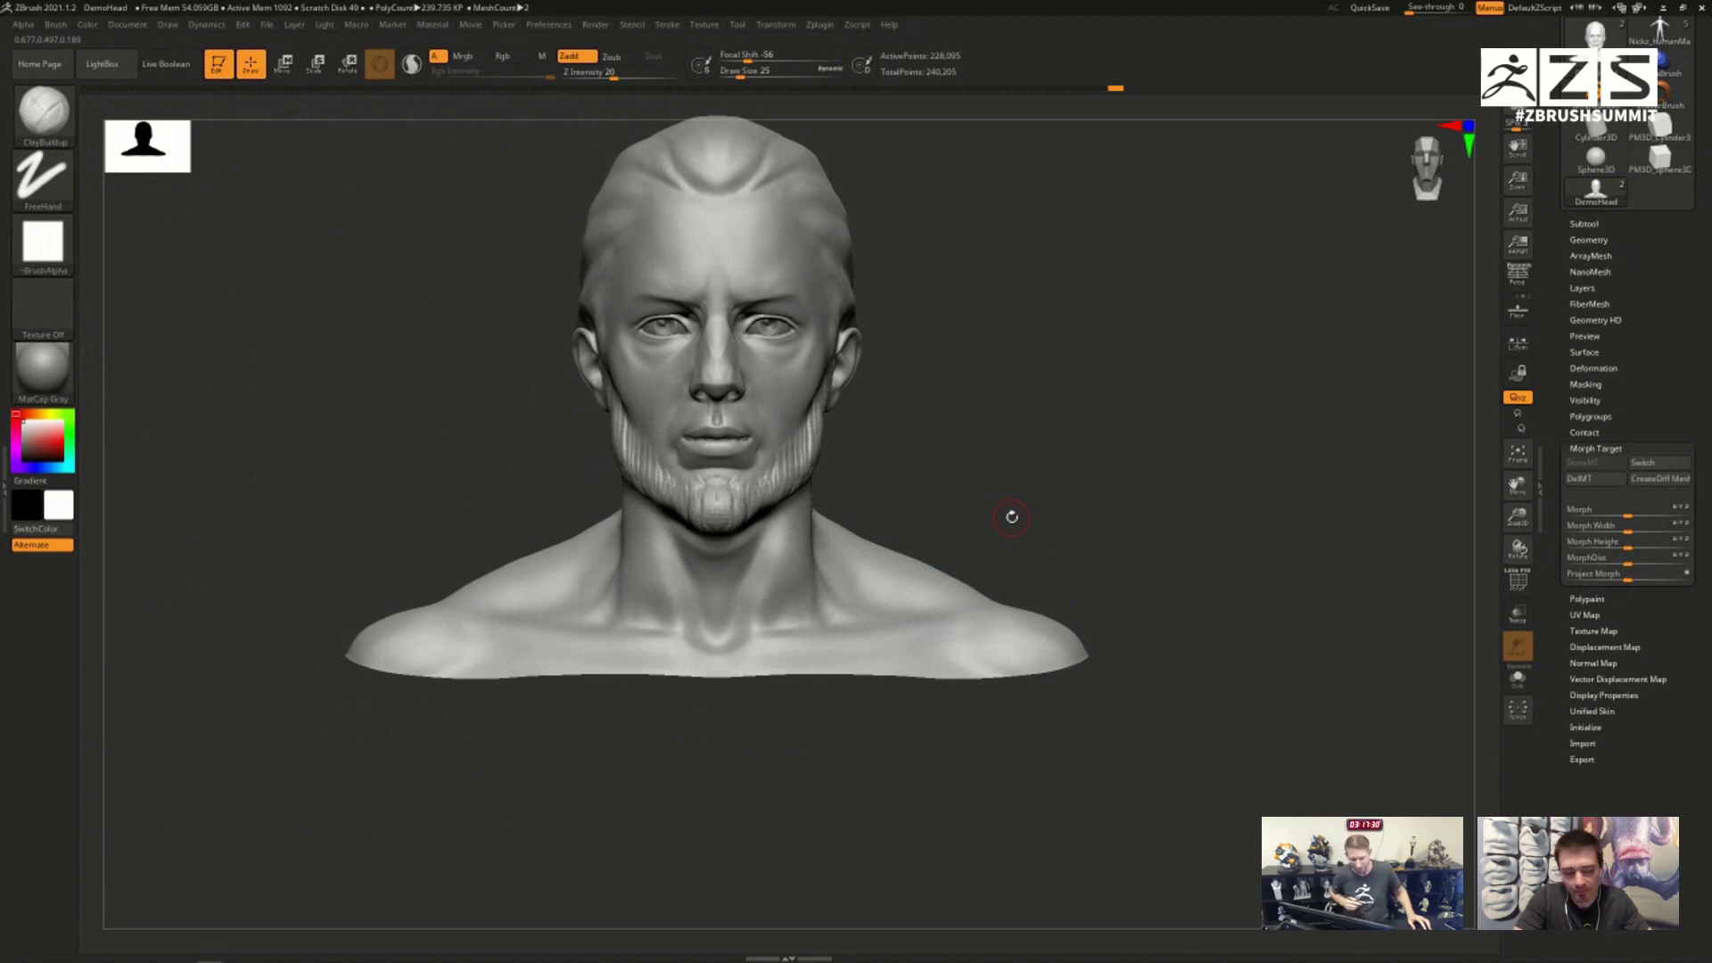
left_click(1649, 462)
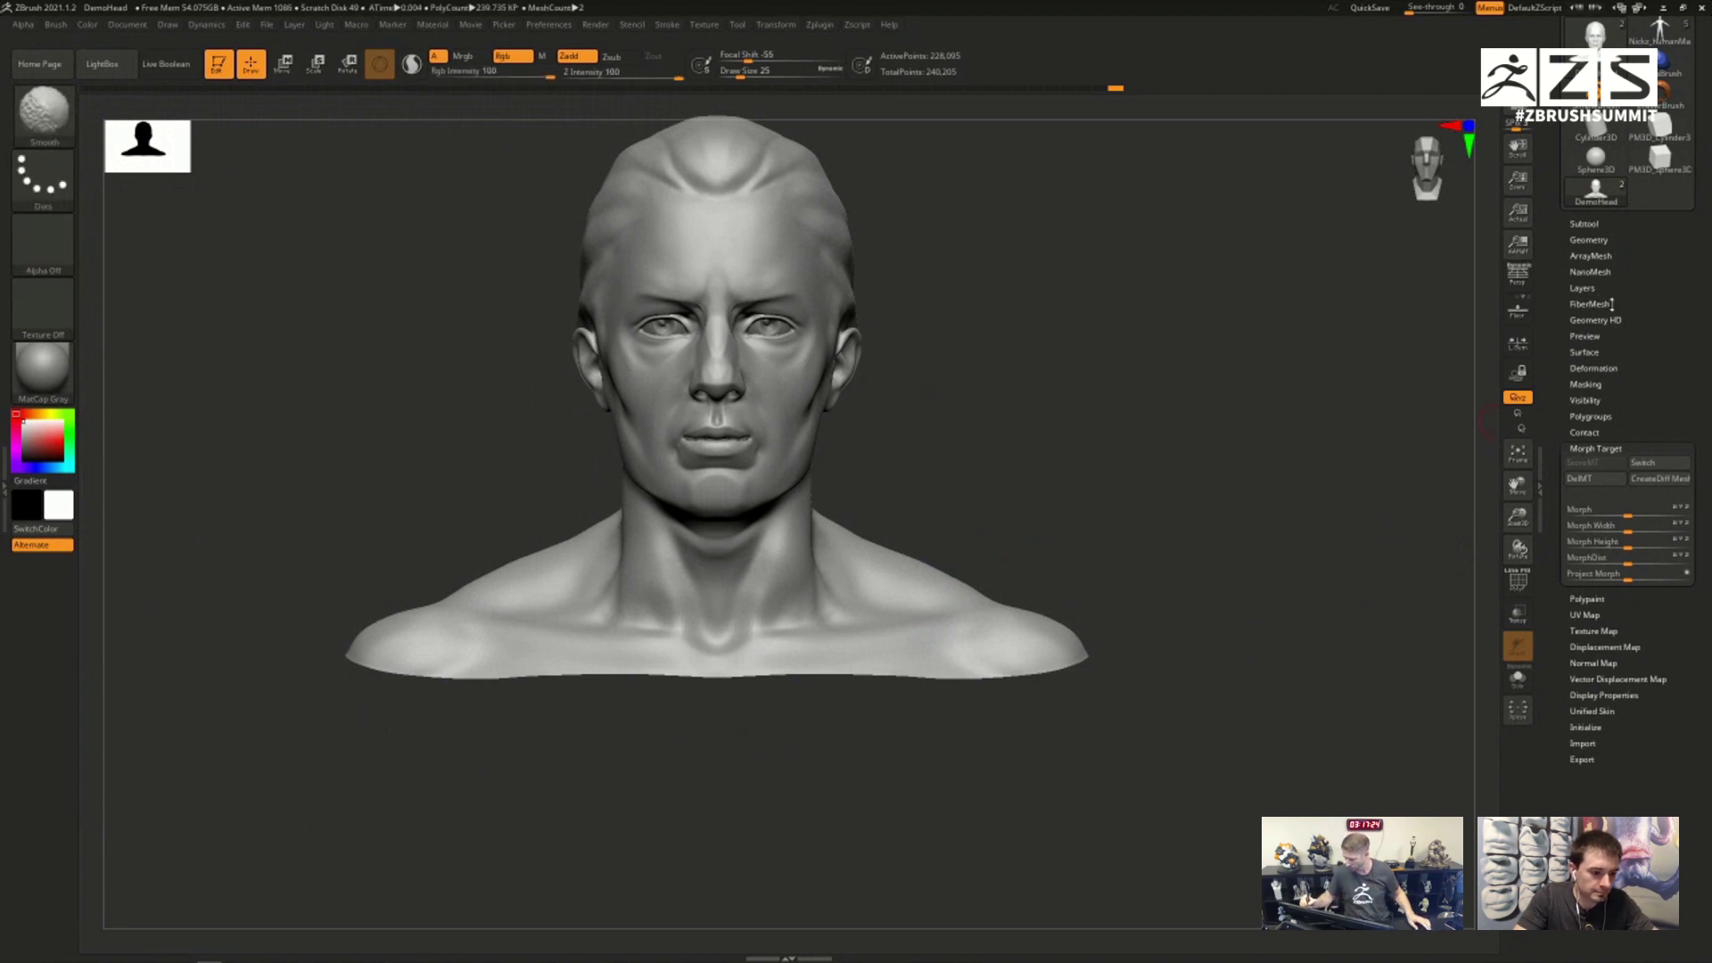
left_click(1604, 304)
left_click(1594, 350)
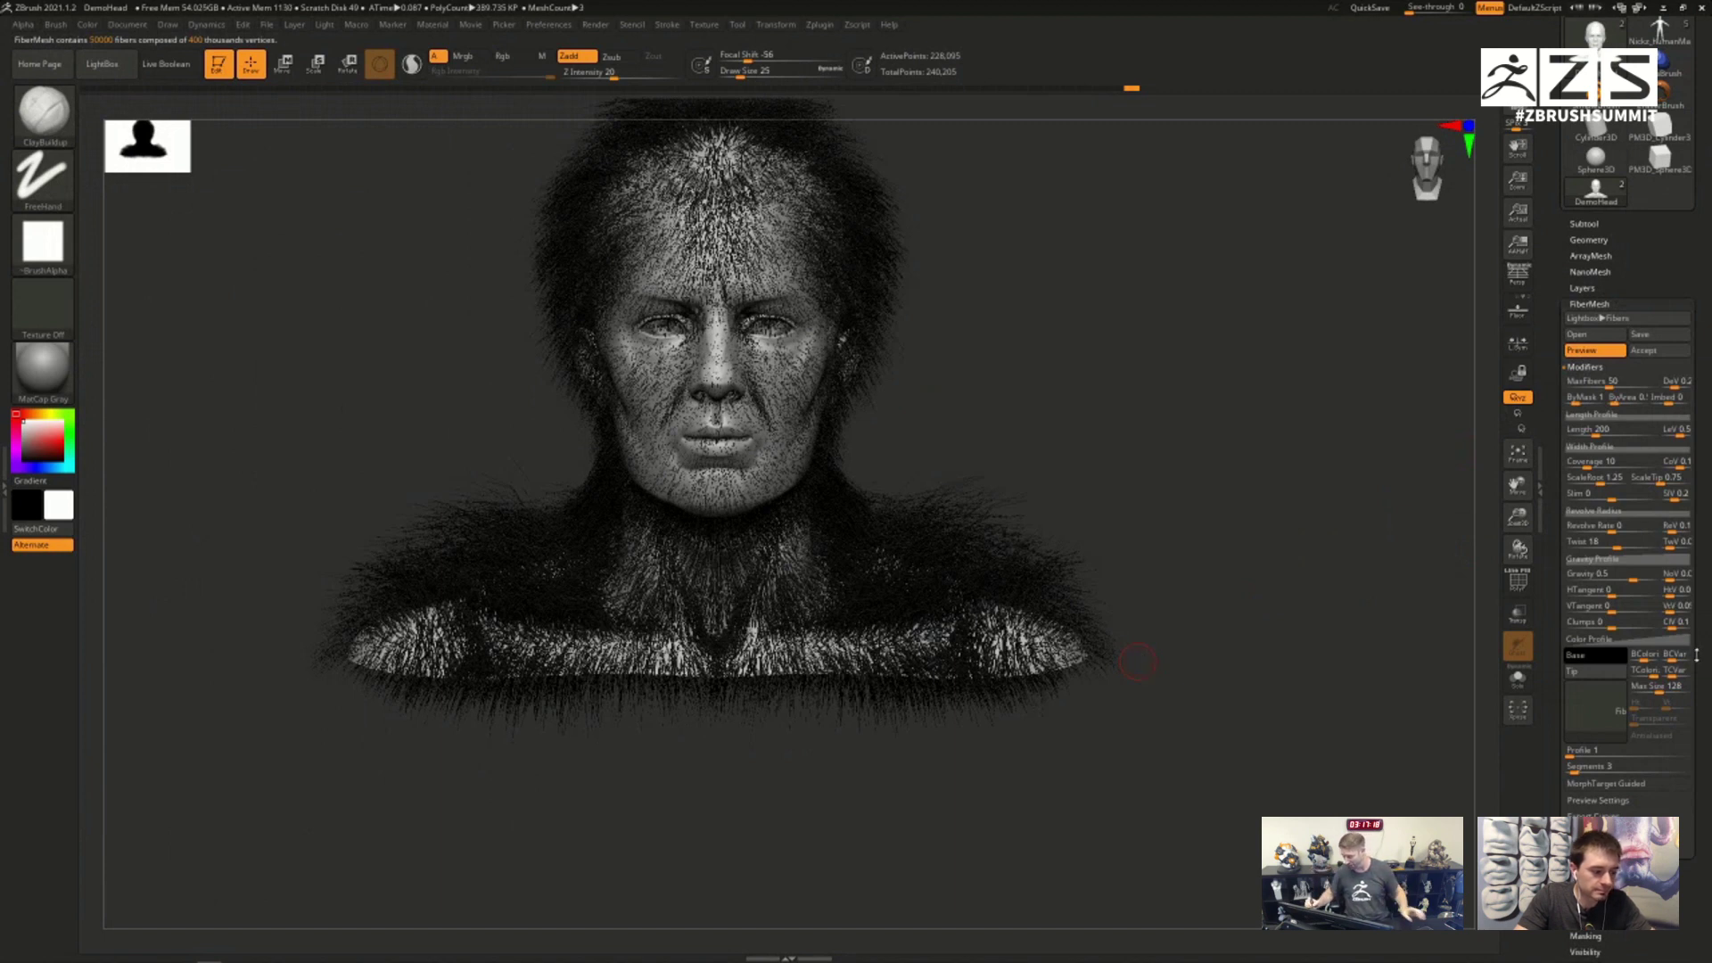
Step: Enable MorphTarget Guided for the fibers and inspect the generated beard from a three-quarter view
left_click_drag(1697, 655, 1696, 556)
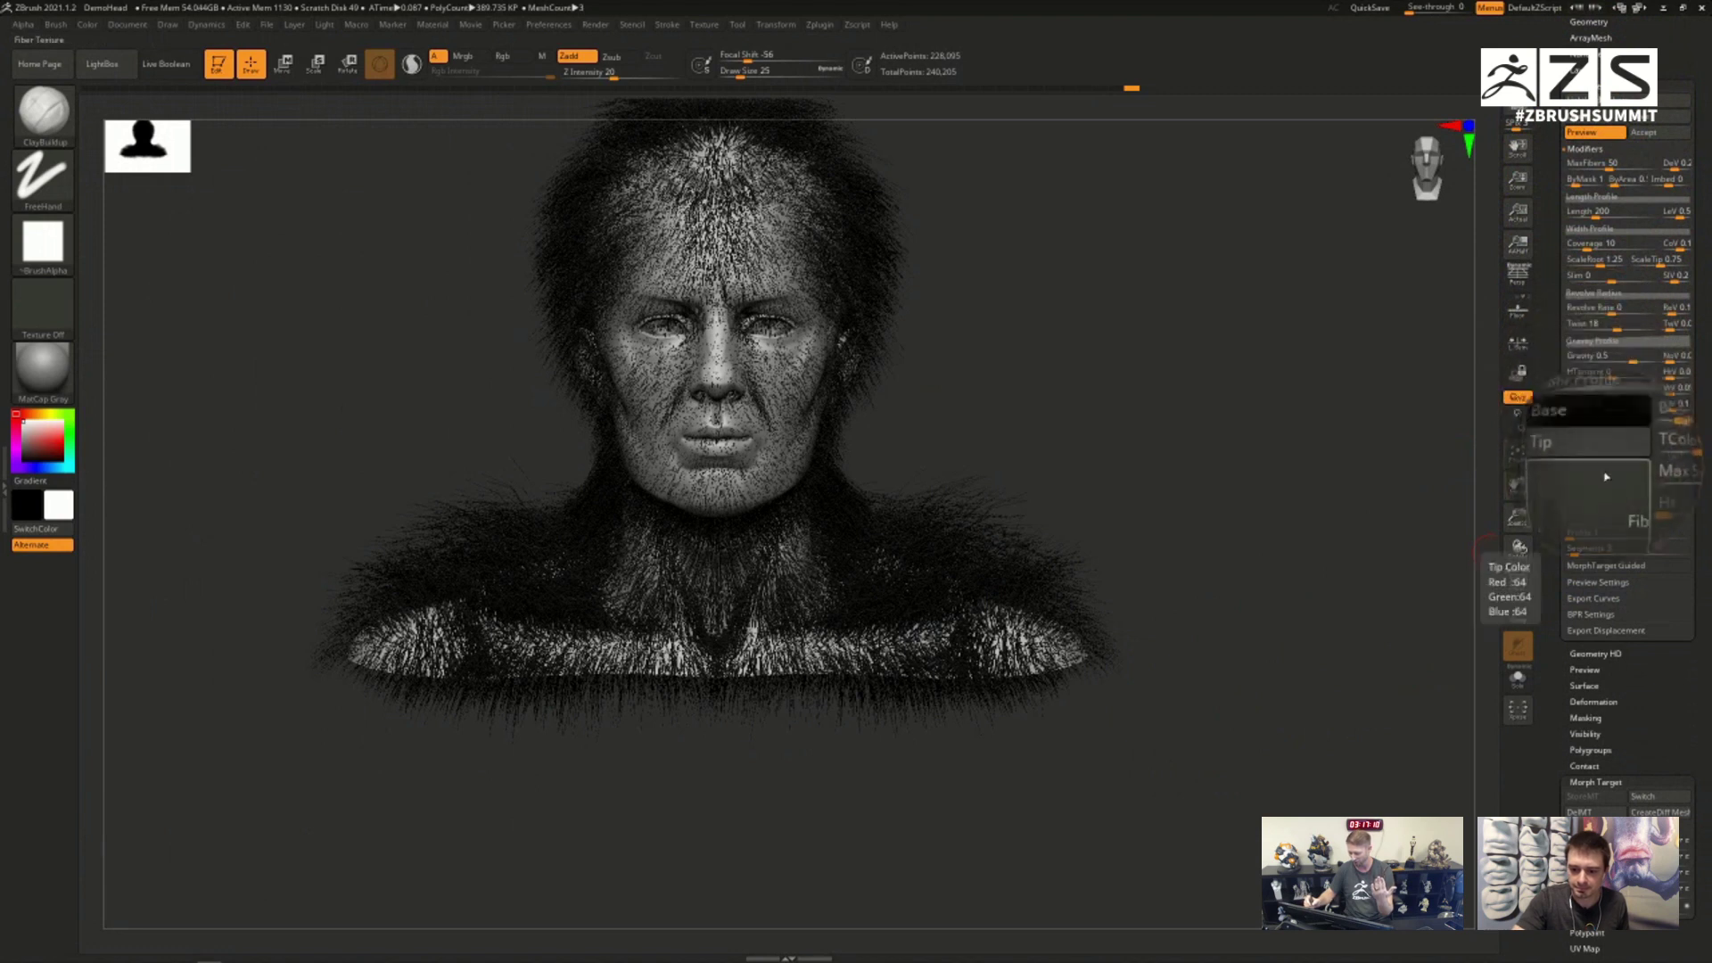
left_click(1616, 570)
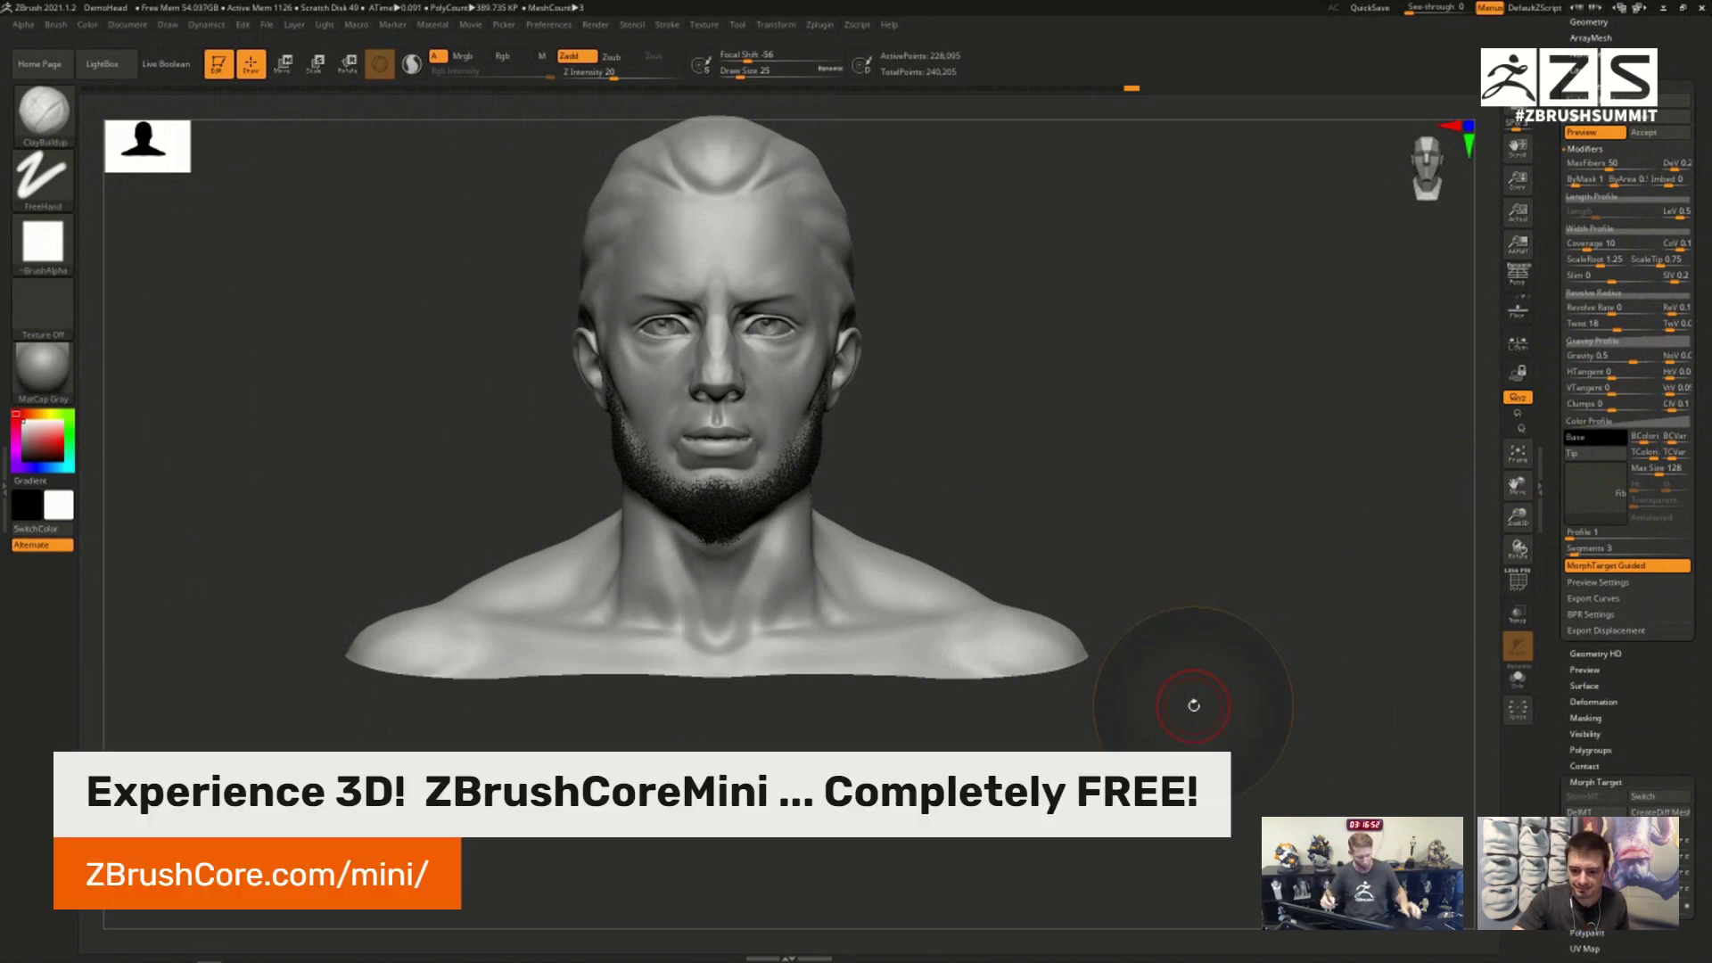
left_click_drag(1055, 485, 1096, 491)
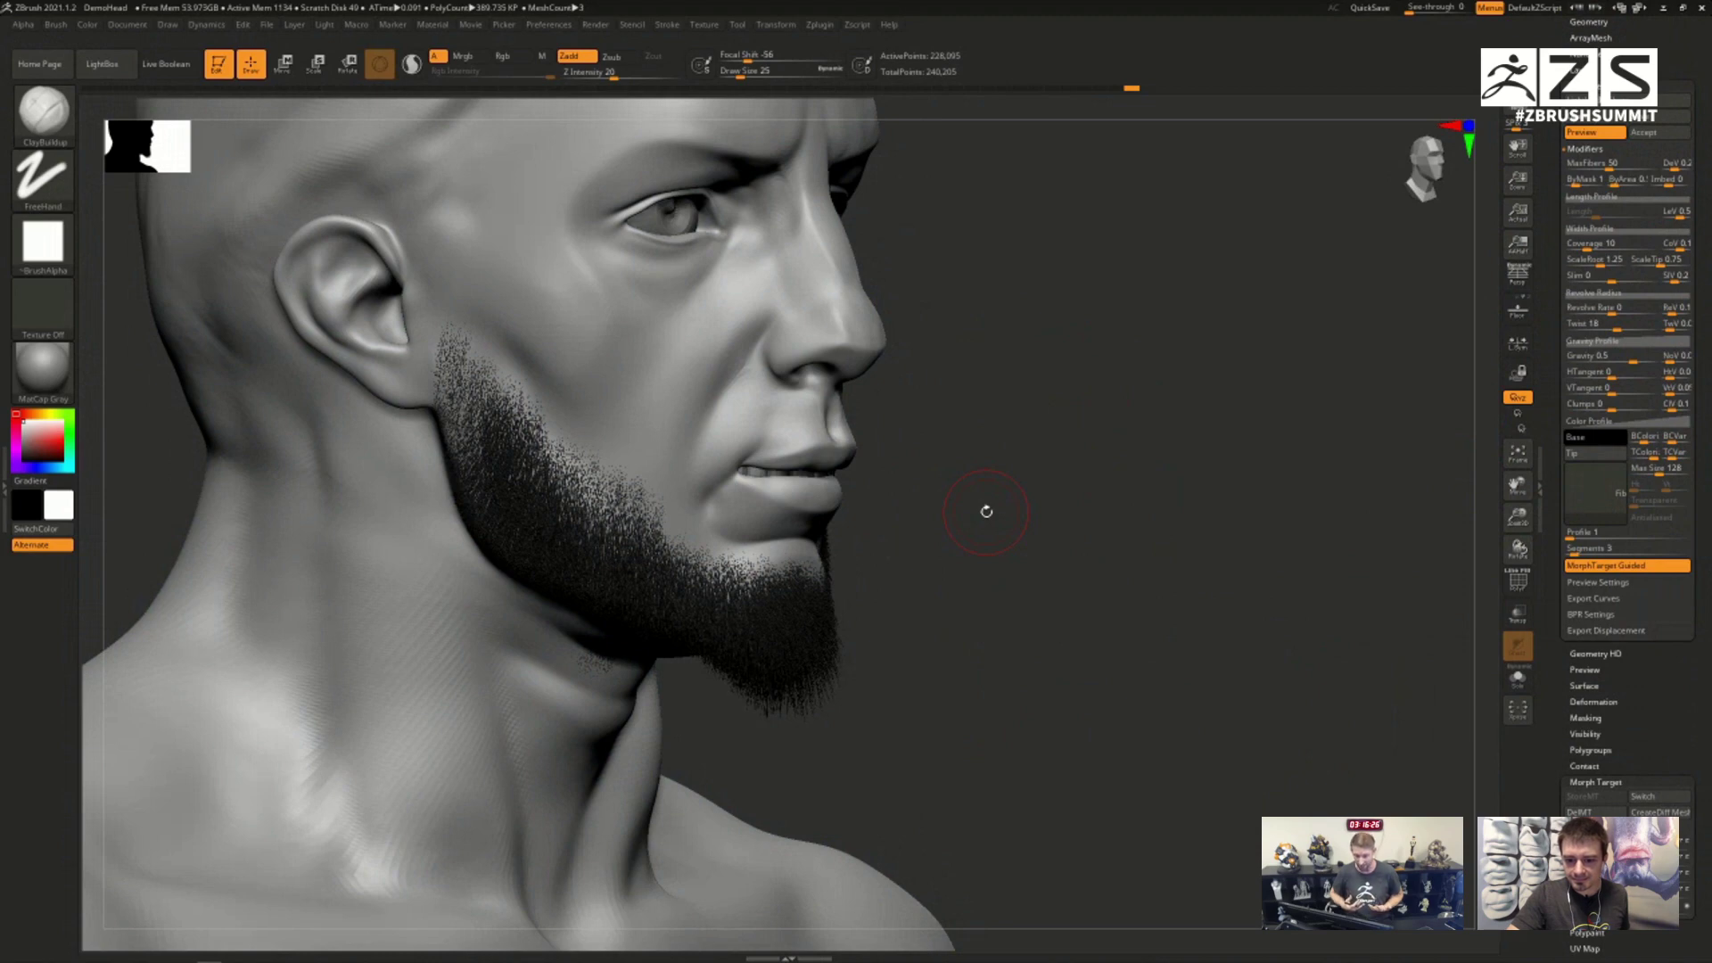
Step: Turn off MorphTarget Guided and the fiber preview
left_click(1578, 566)
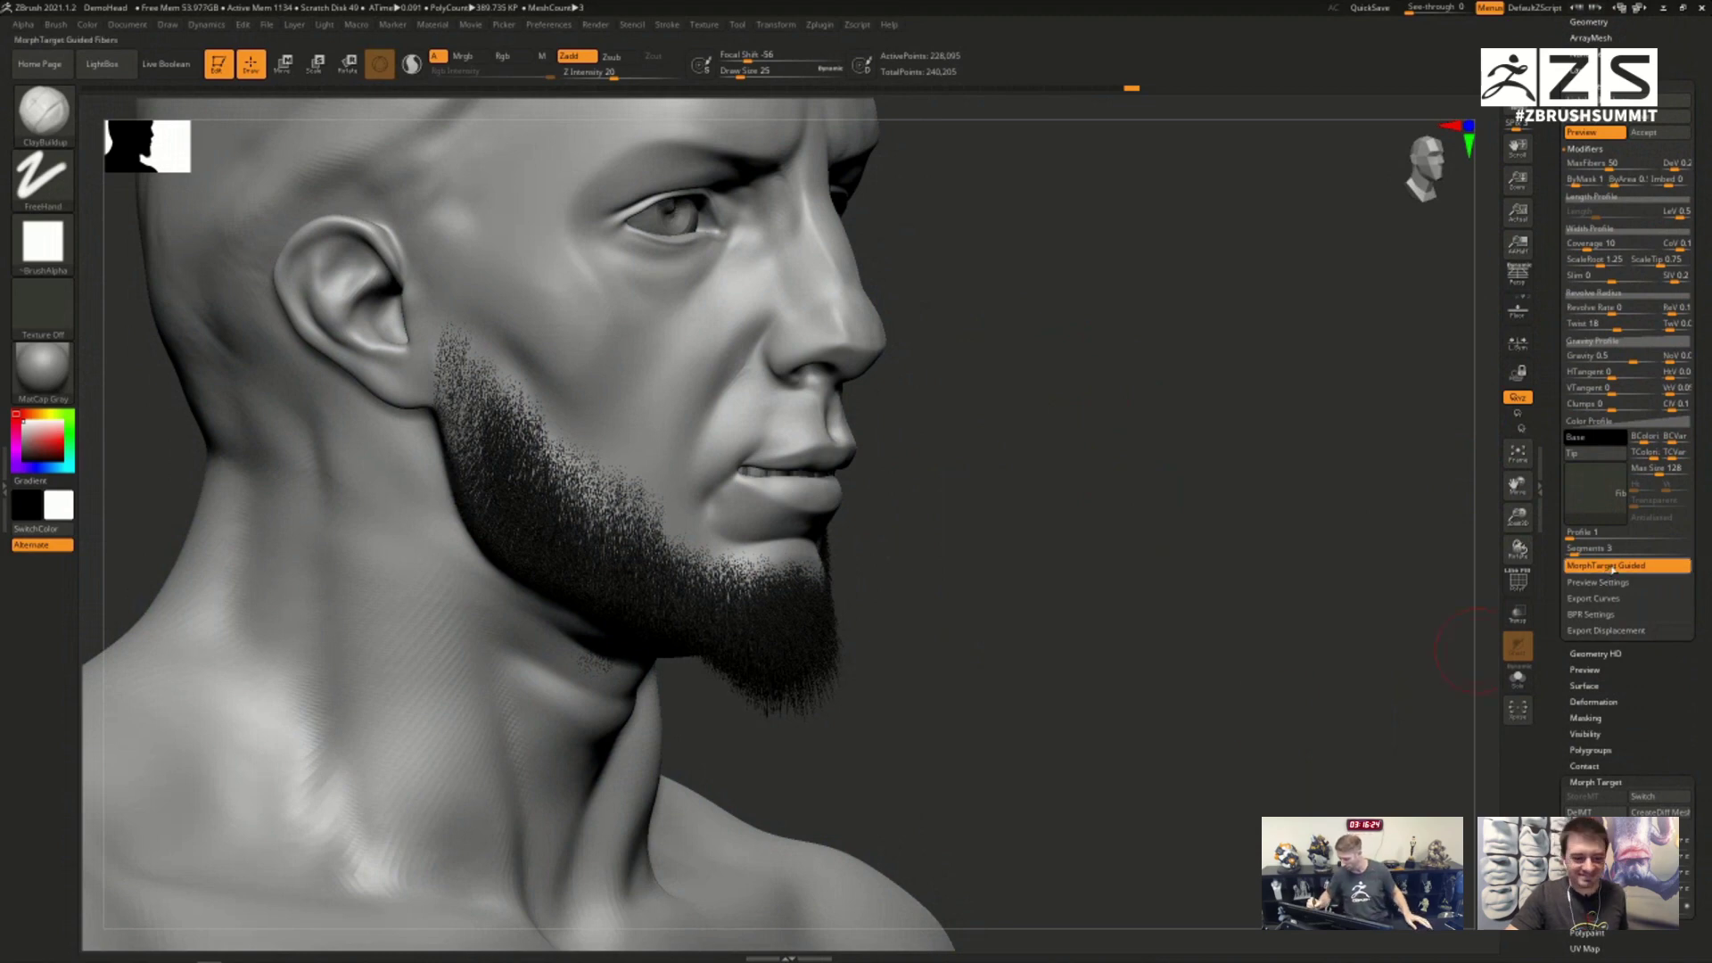
left_click(1580, 132)
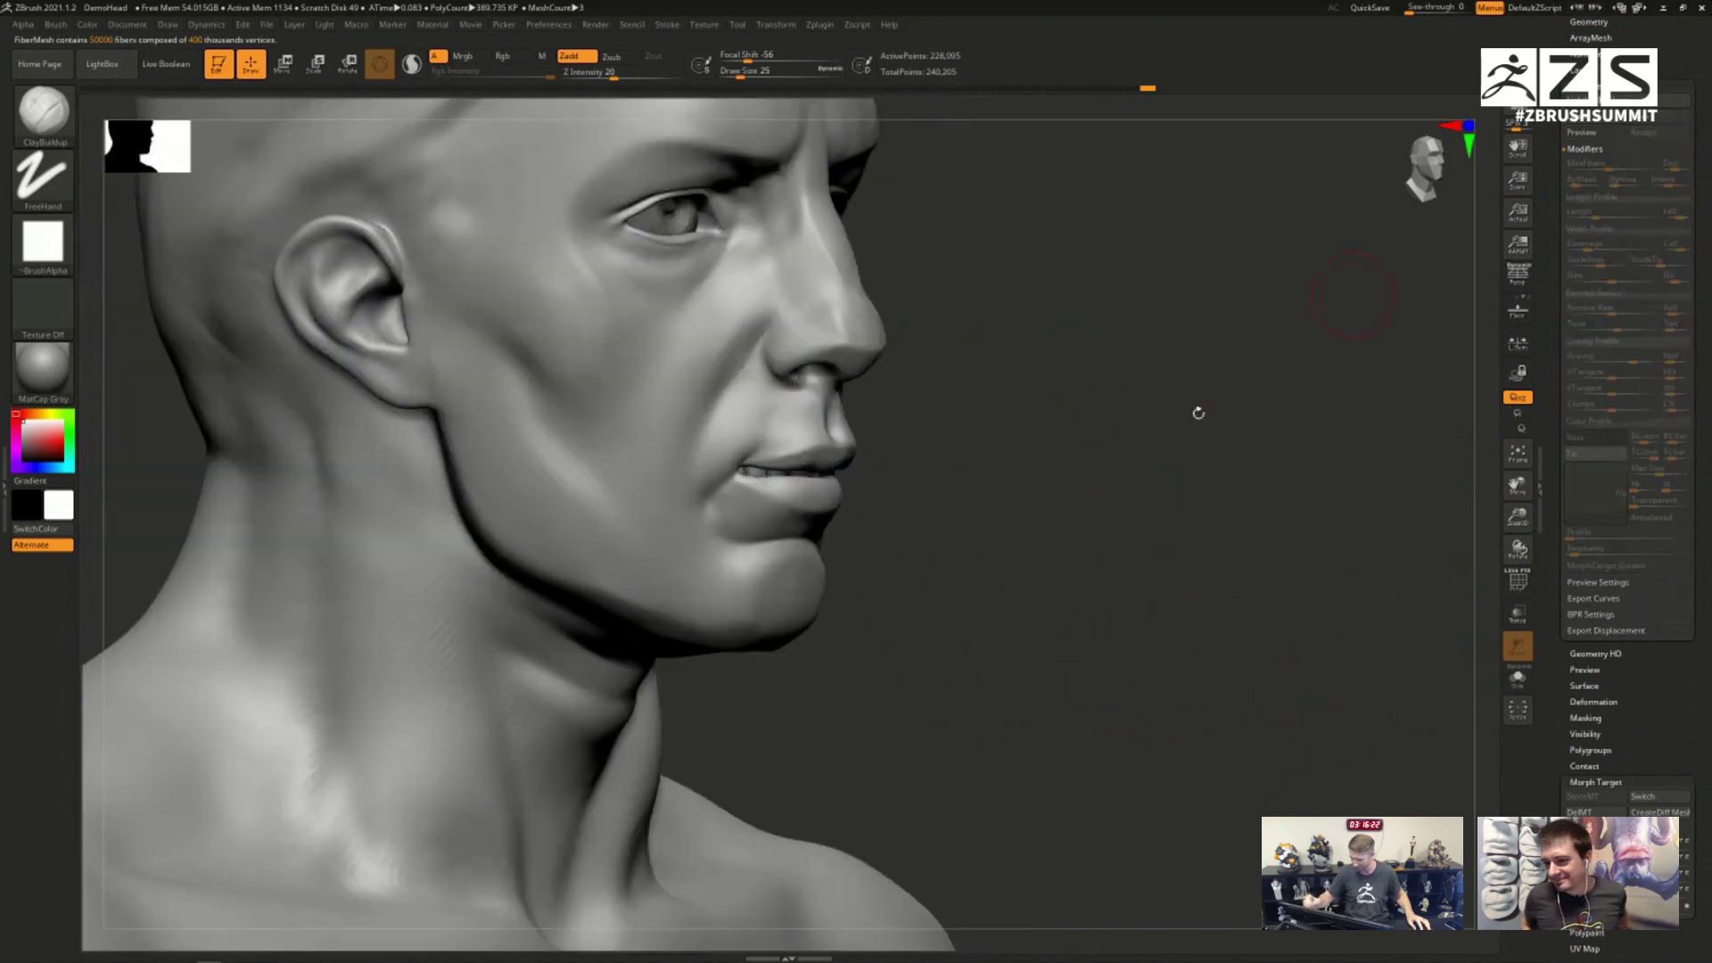
Step: Paint a beard-shaped mask along the jaw and chin, and trim its upper edge at the cheek and sideburn
mouse_move(513, 499)
left_mouse_down("ctrl")
mouse_move(470, 390)
mouse_move(517, 526)
mouse_move(713, 606)
mouse_move(785, 609)
left_mouse_up("ctrl")
right_click_drag(785, 609, 776, 535)
mouse_move(713, 629)
left_mouse_down("ctrl")
mouse_move(777, 660)
mouse_move(589, 599)
mouse_move(510, 550)
mouse_move(446, 410)
mouse_move(571, 445)
mouse_move(553, 499)
mouse_move(676, 602)
left_mouse_up("ctrl")
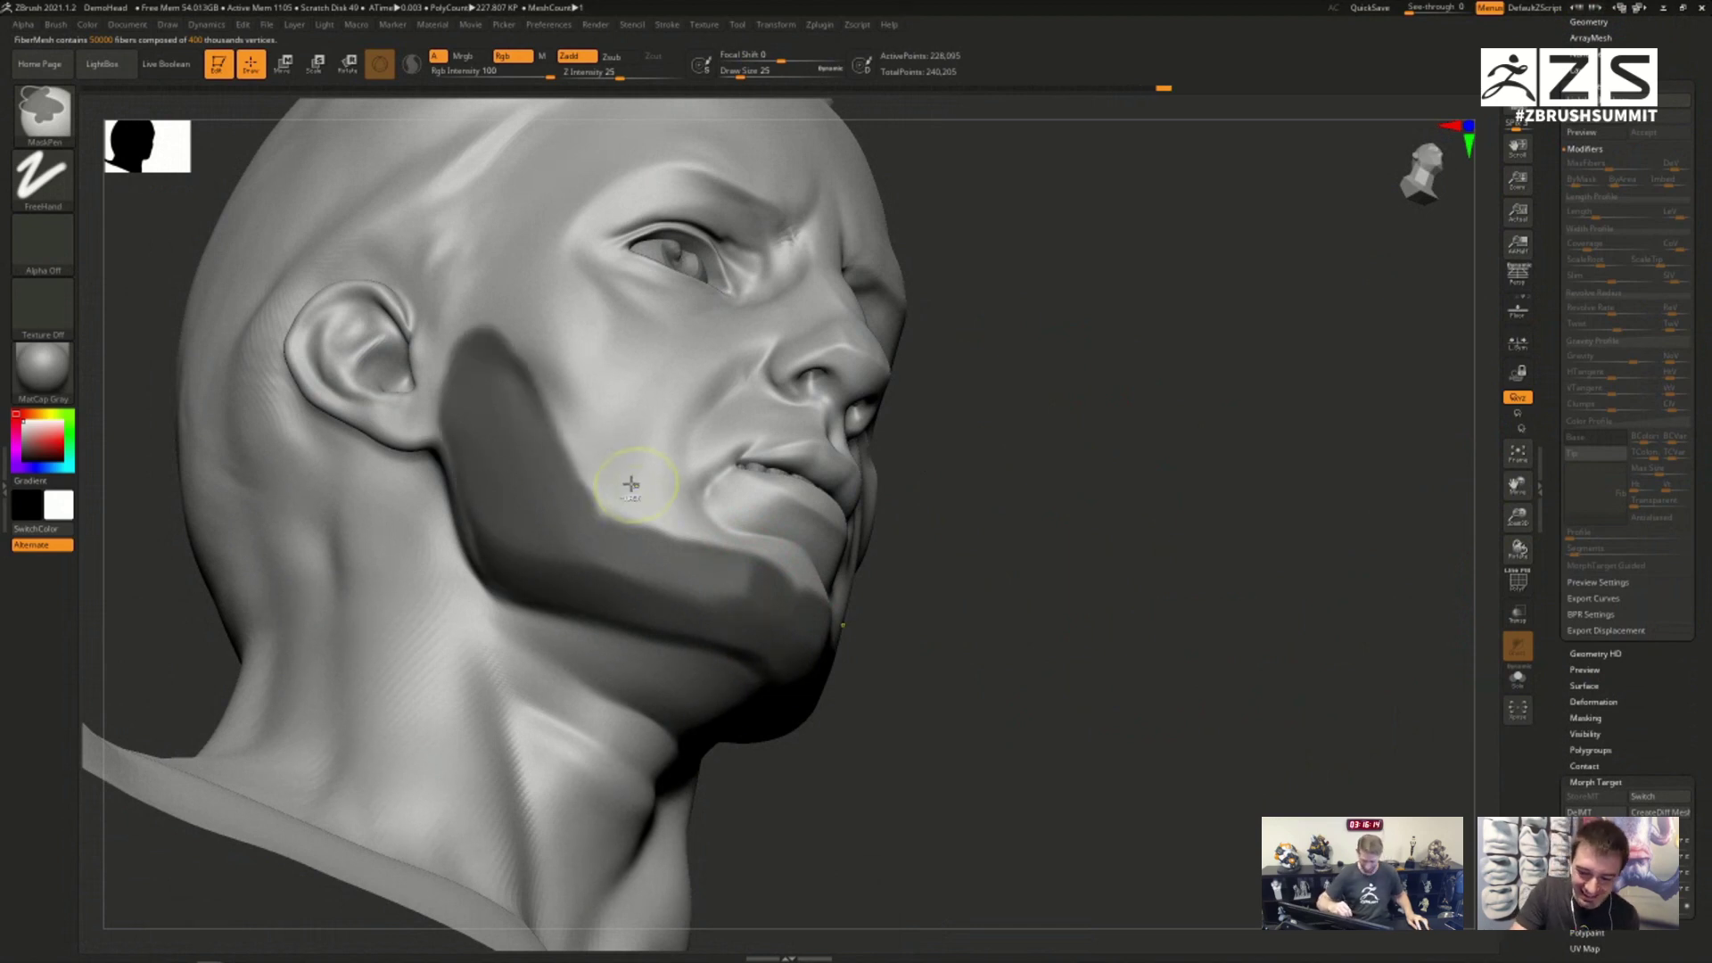
mouse_move(589, 472)
left_mouse_down("ctrl+alt")
mouse_move(522, 340)
mouse_move(466, 337)
mouse_move(652, 506)
mouse_move(789, 548)
left_mouse_up("ctrl+alt")
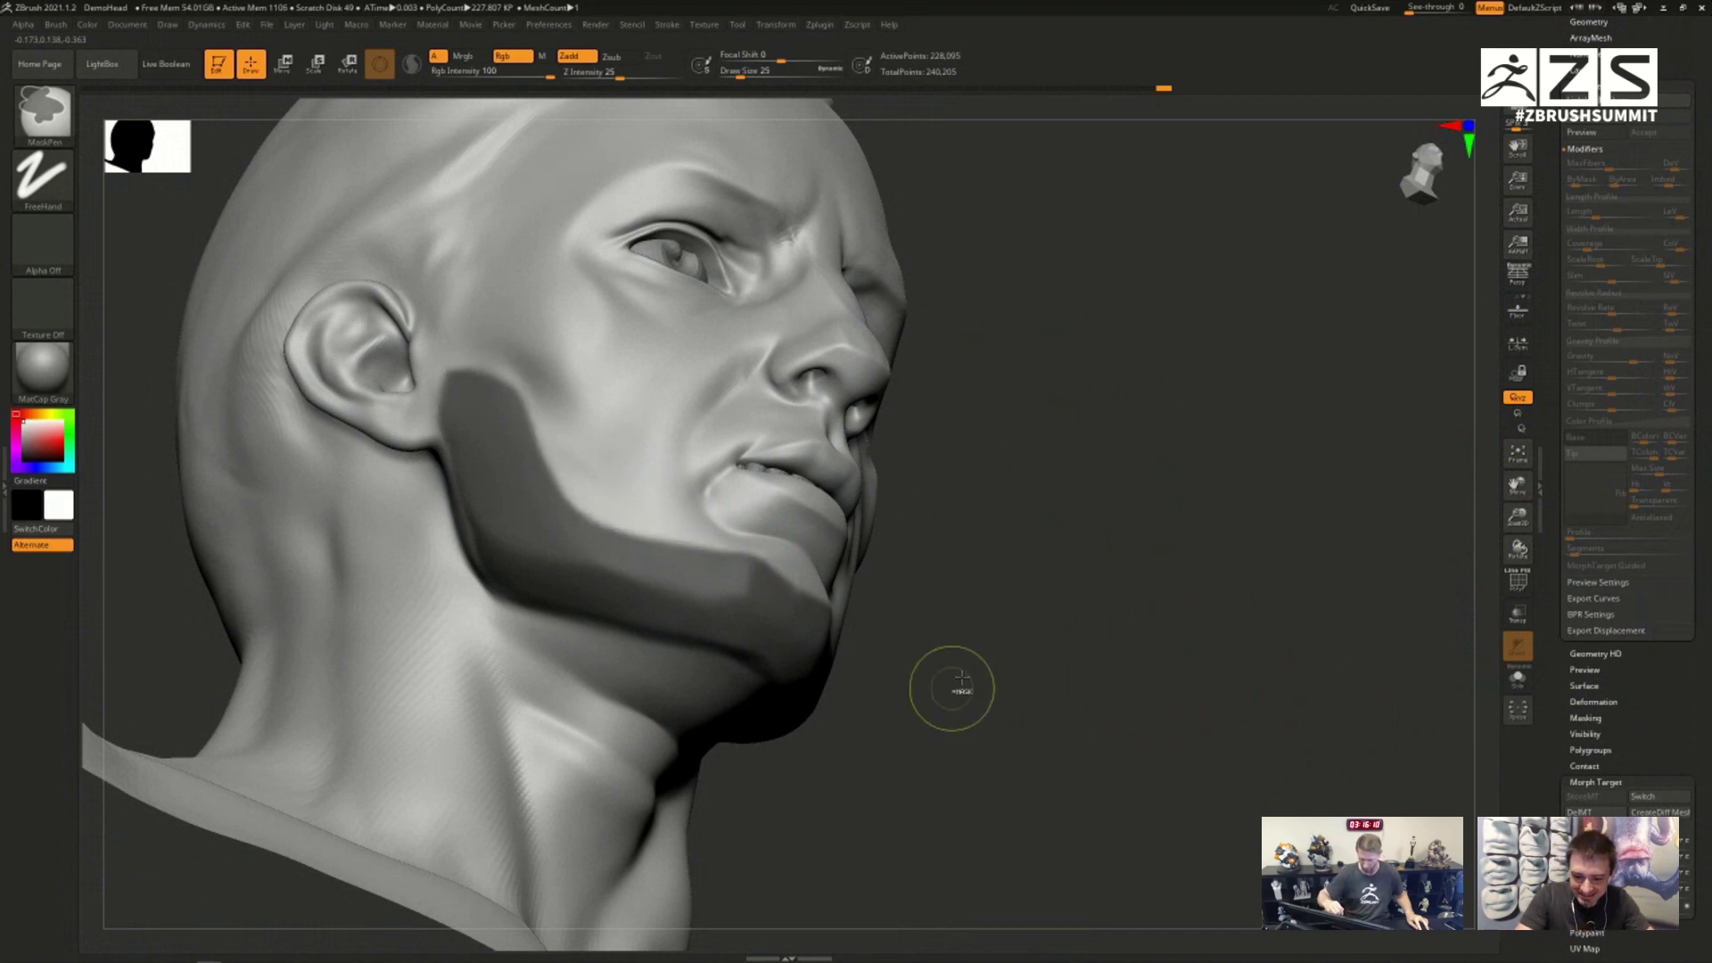
left_click_drag(952, 688, 709, 548)
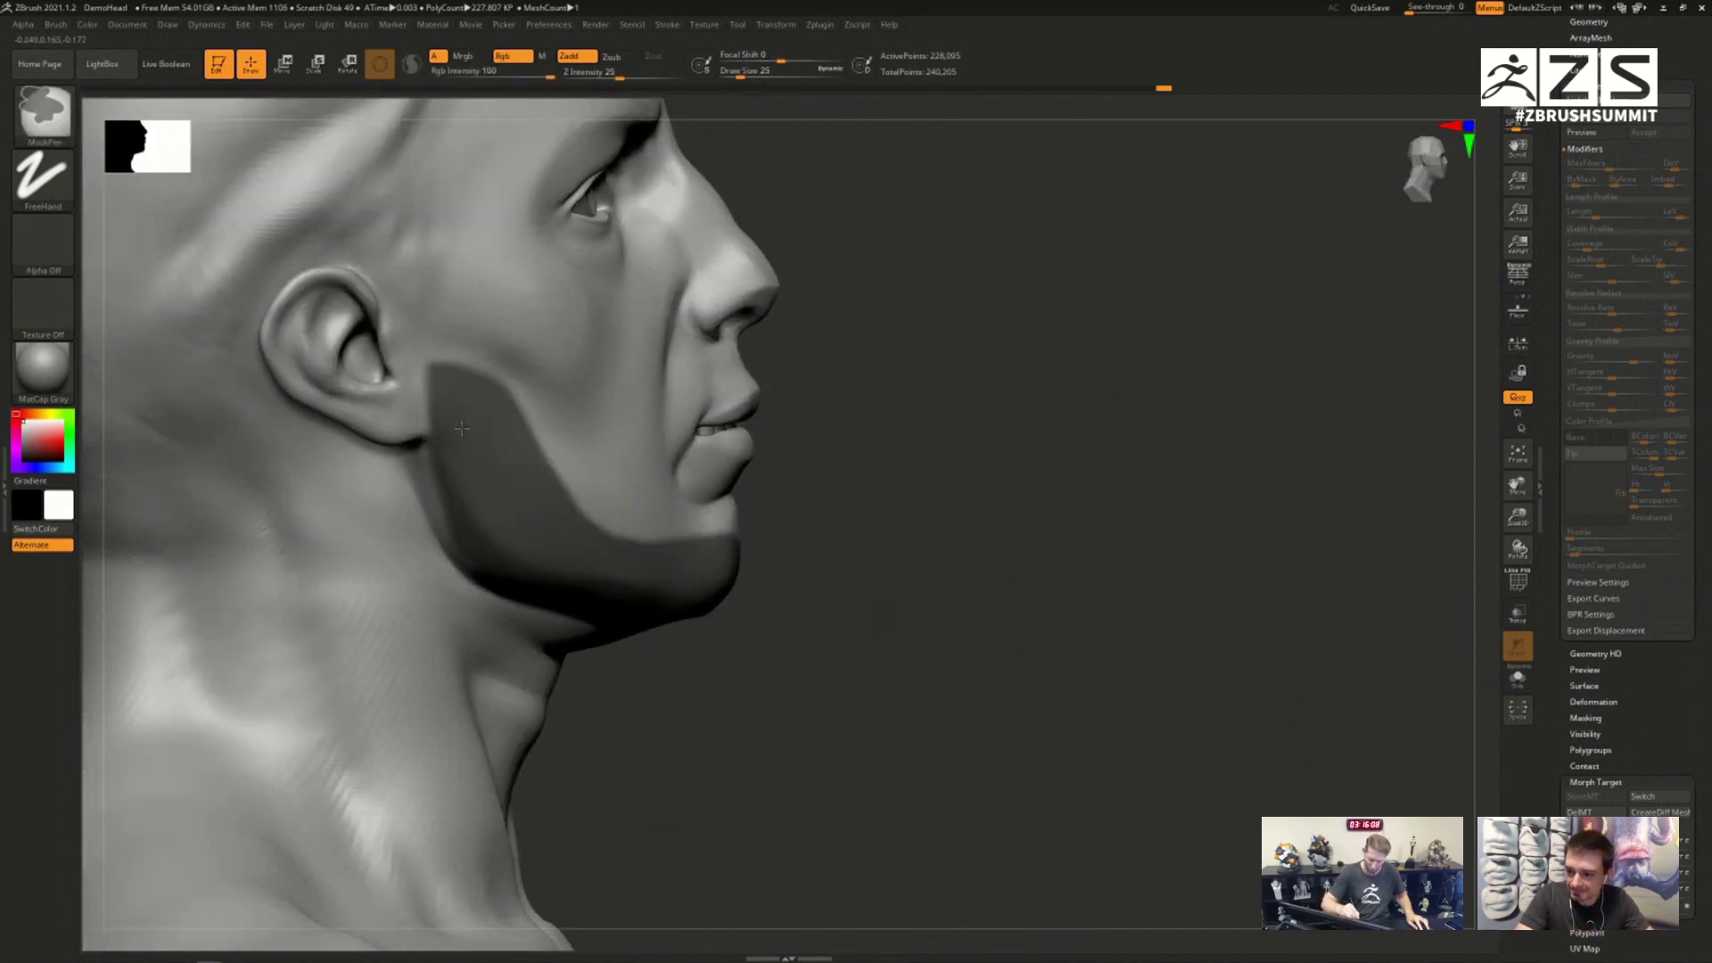
mouse_move(472, 322)
left_mouse_down("ctrl+alt")
mouse_move(455, 375)
mouse_move(531, 428)
left_mouse_up("ctrl+alt")
mouse_move(1043, 565)
left_mouse_down("alt")
mouse_move(898, 581)
mouse_move(925, 474)
mouse_move(886, 504)
mouse_move(752, 508)
mouse_move(1005, 535)
mouse_move(1103, 516)
mouse_move(1059, 511)
left_mouse_up("alt")
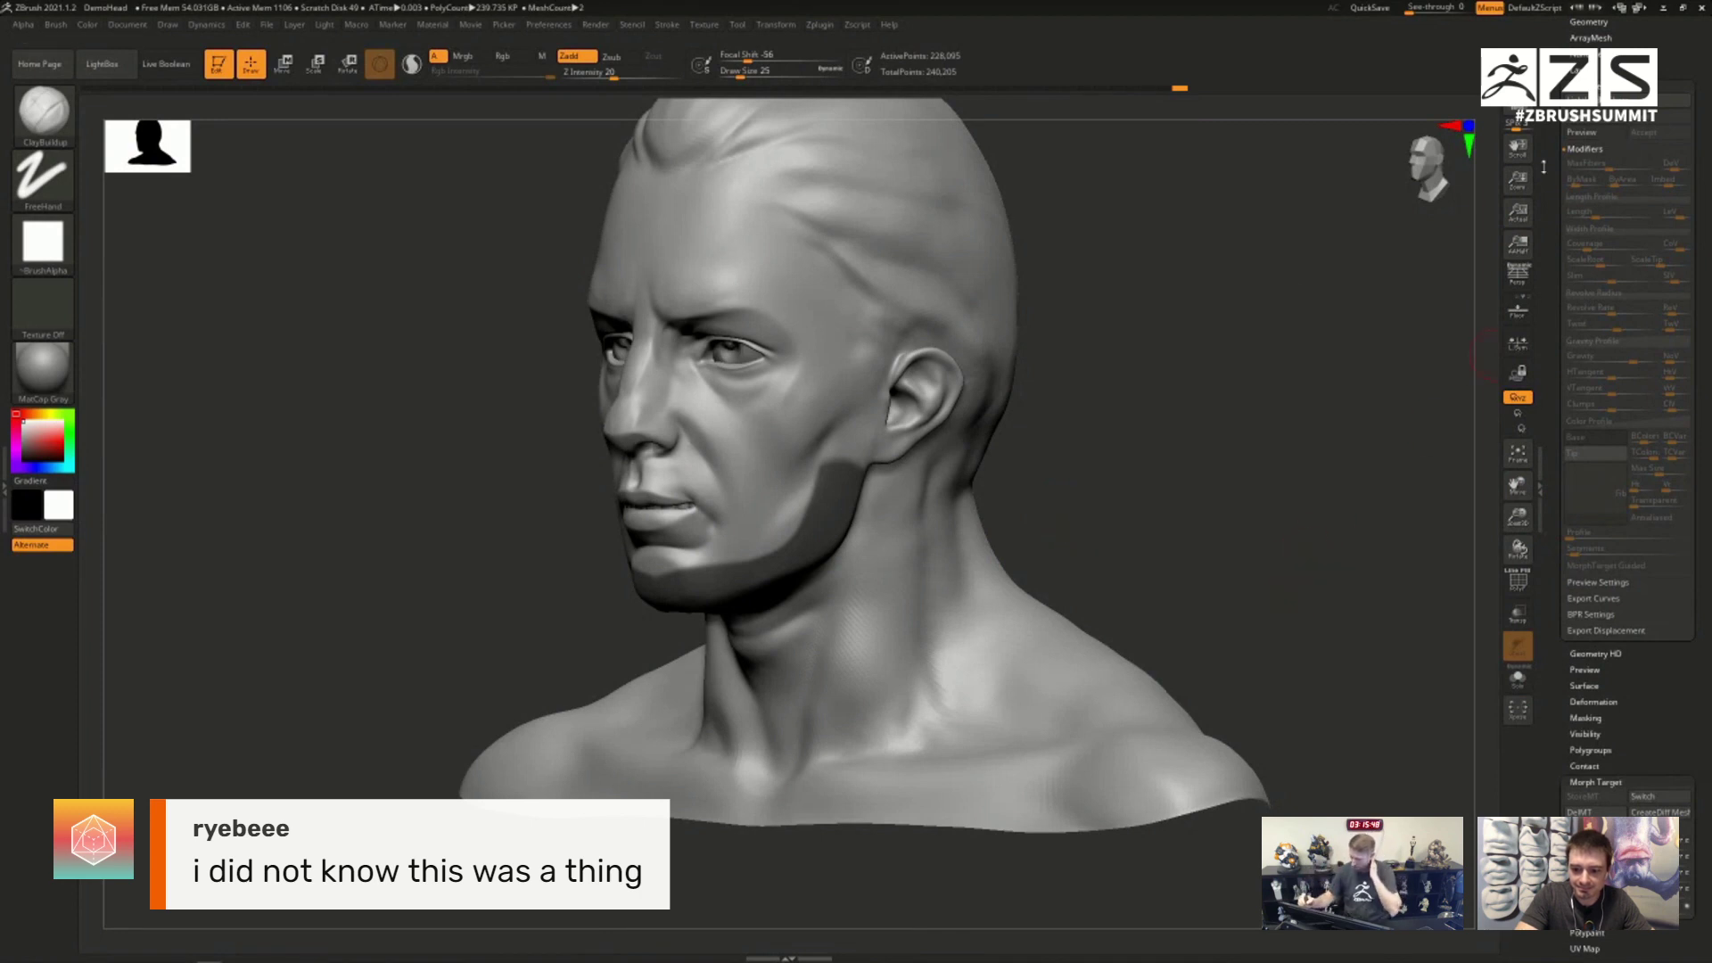
Step: Preview fibers on the masked beard area, set MaxFibers to 1, and inspect the beard up close
left_click(1581, 132)
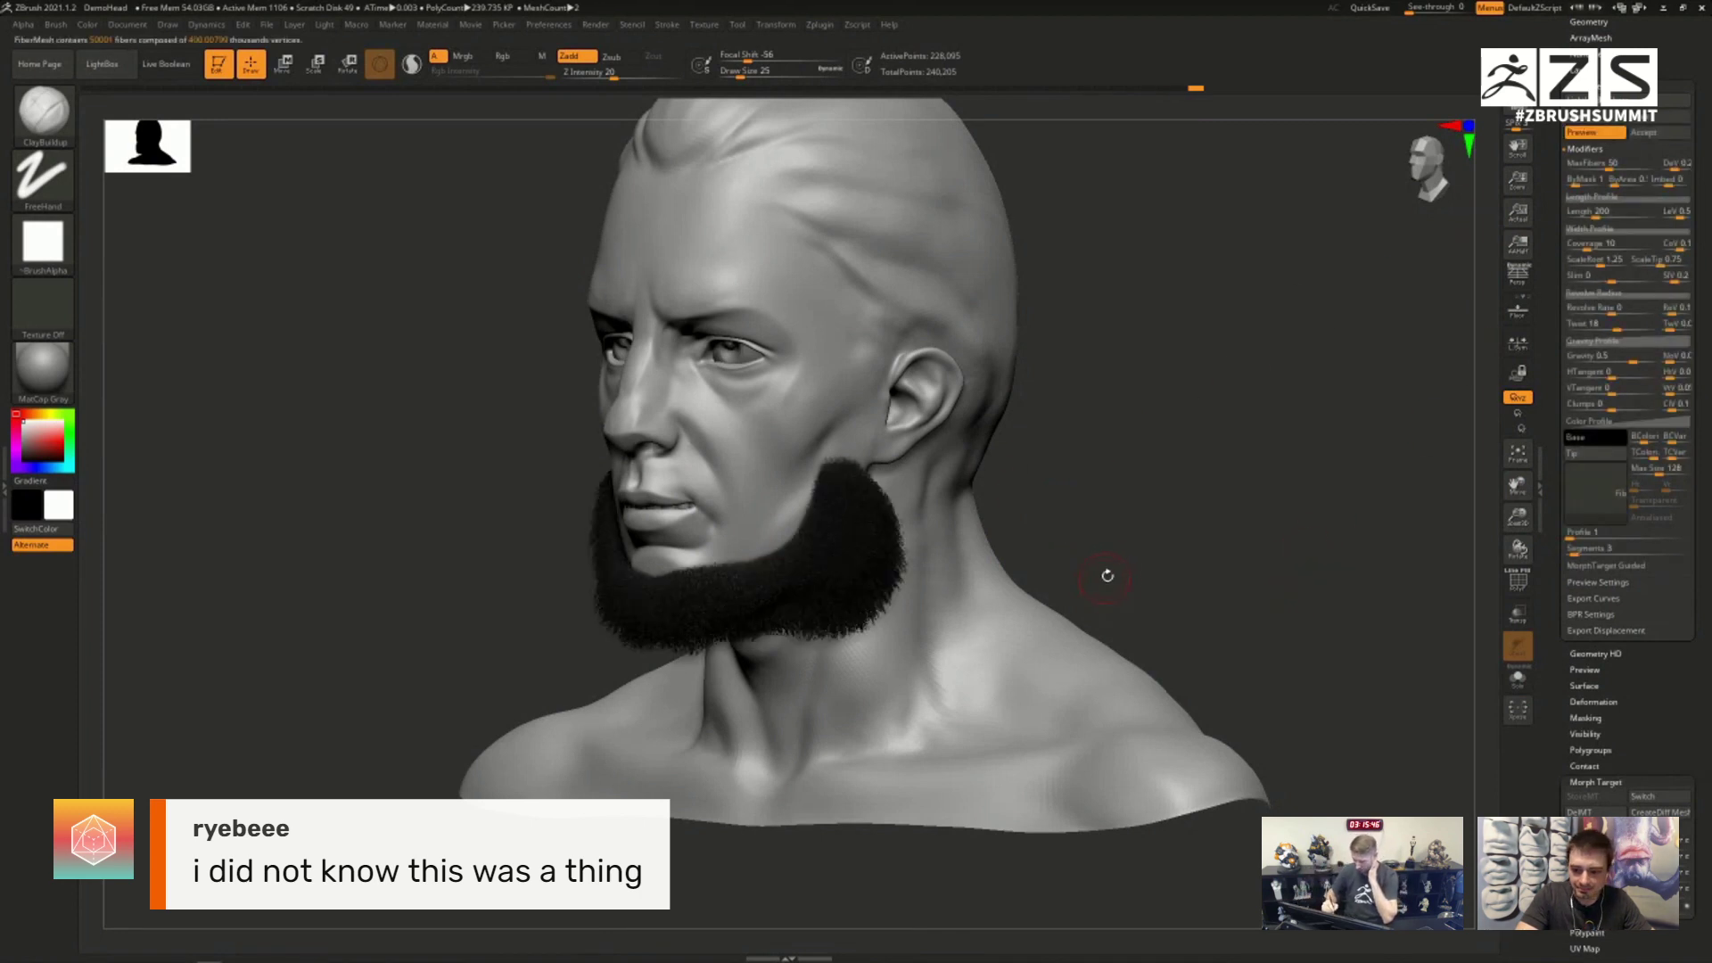
left_click_drag(1103, 577, 1223, 462)
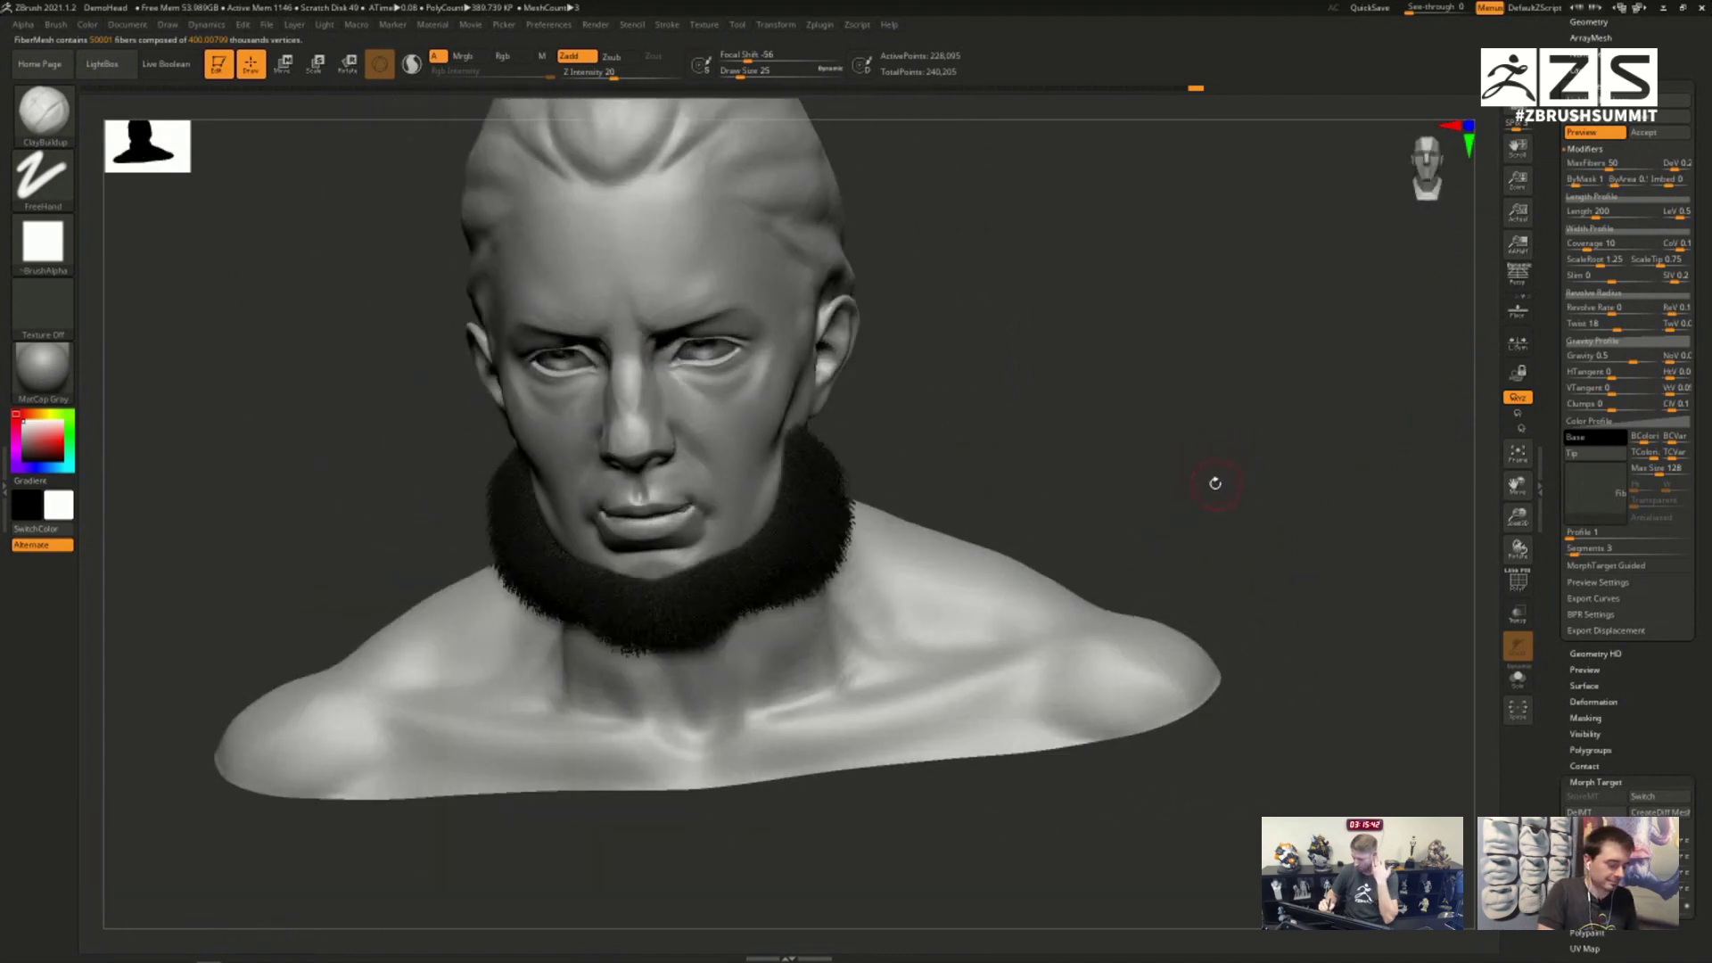
left_click(1608, 166)
left_click_drag(1607, 166, 1605, 164)
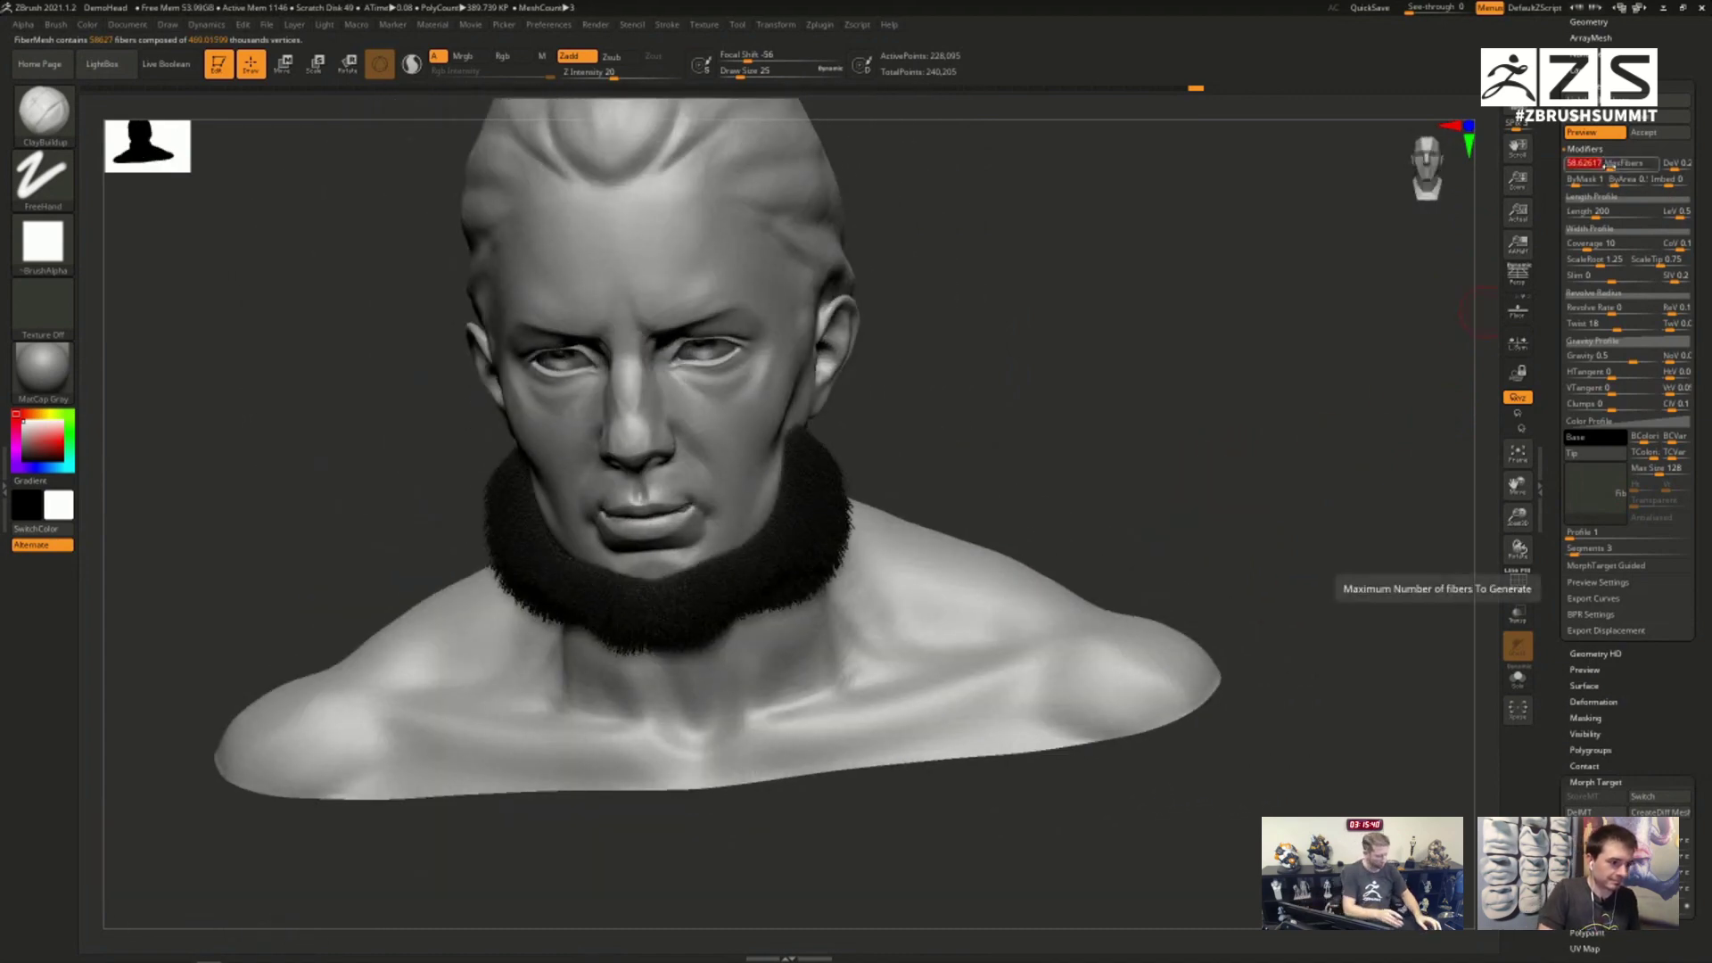
type("1")
key("Return")
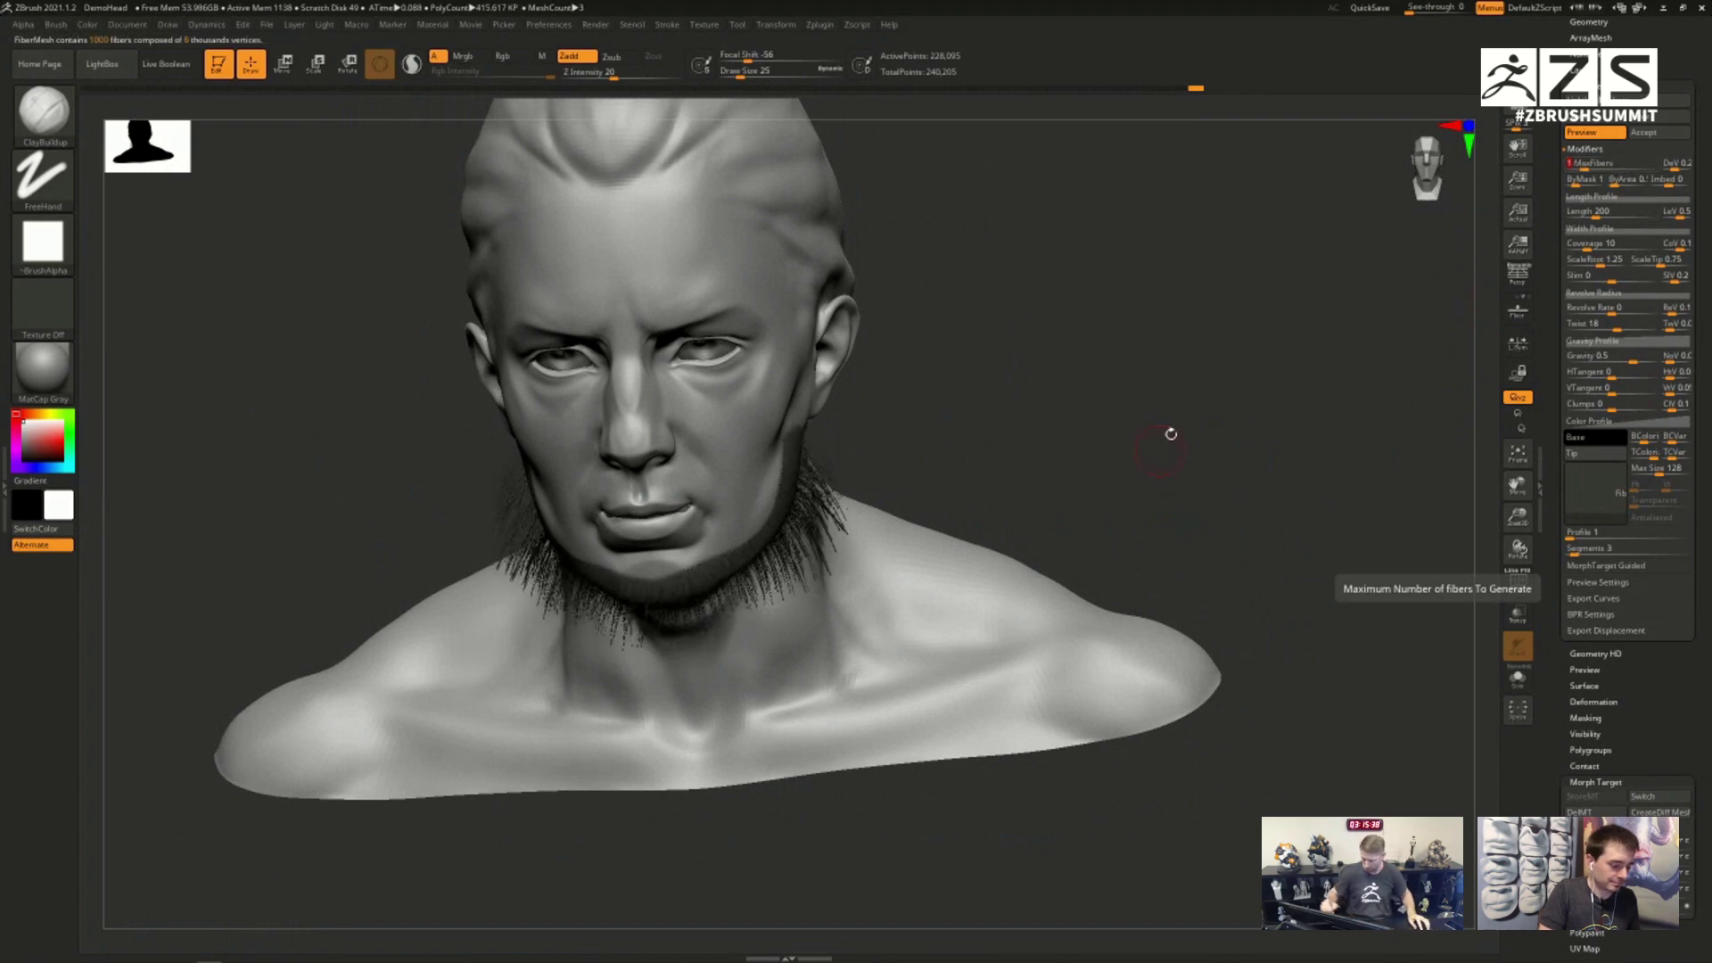
mouse_move(1169, 432)
left_mouse_down()
mouse_move(1185, 455)
mouse_move(871, 527)
mouse_move(981, 619)
mouse_move(1177, 517)
left_mouse_up()
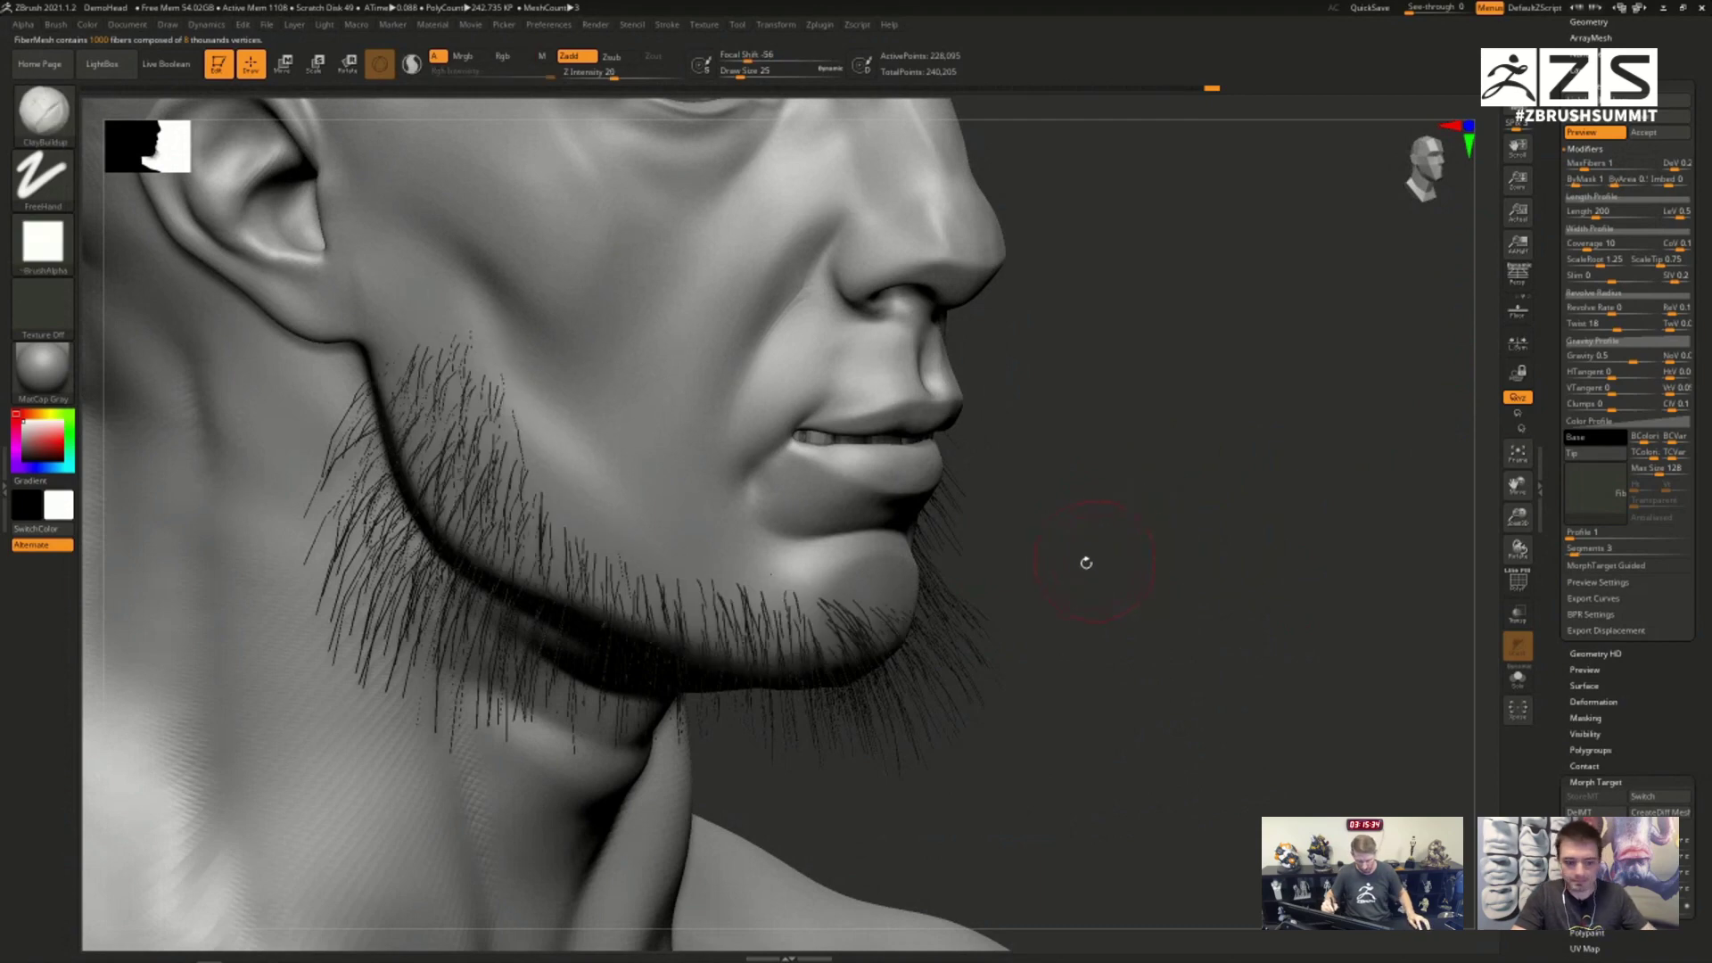
left_click_drag(1085, 566, 1152, 559)
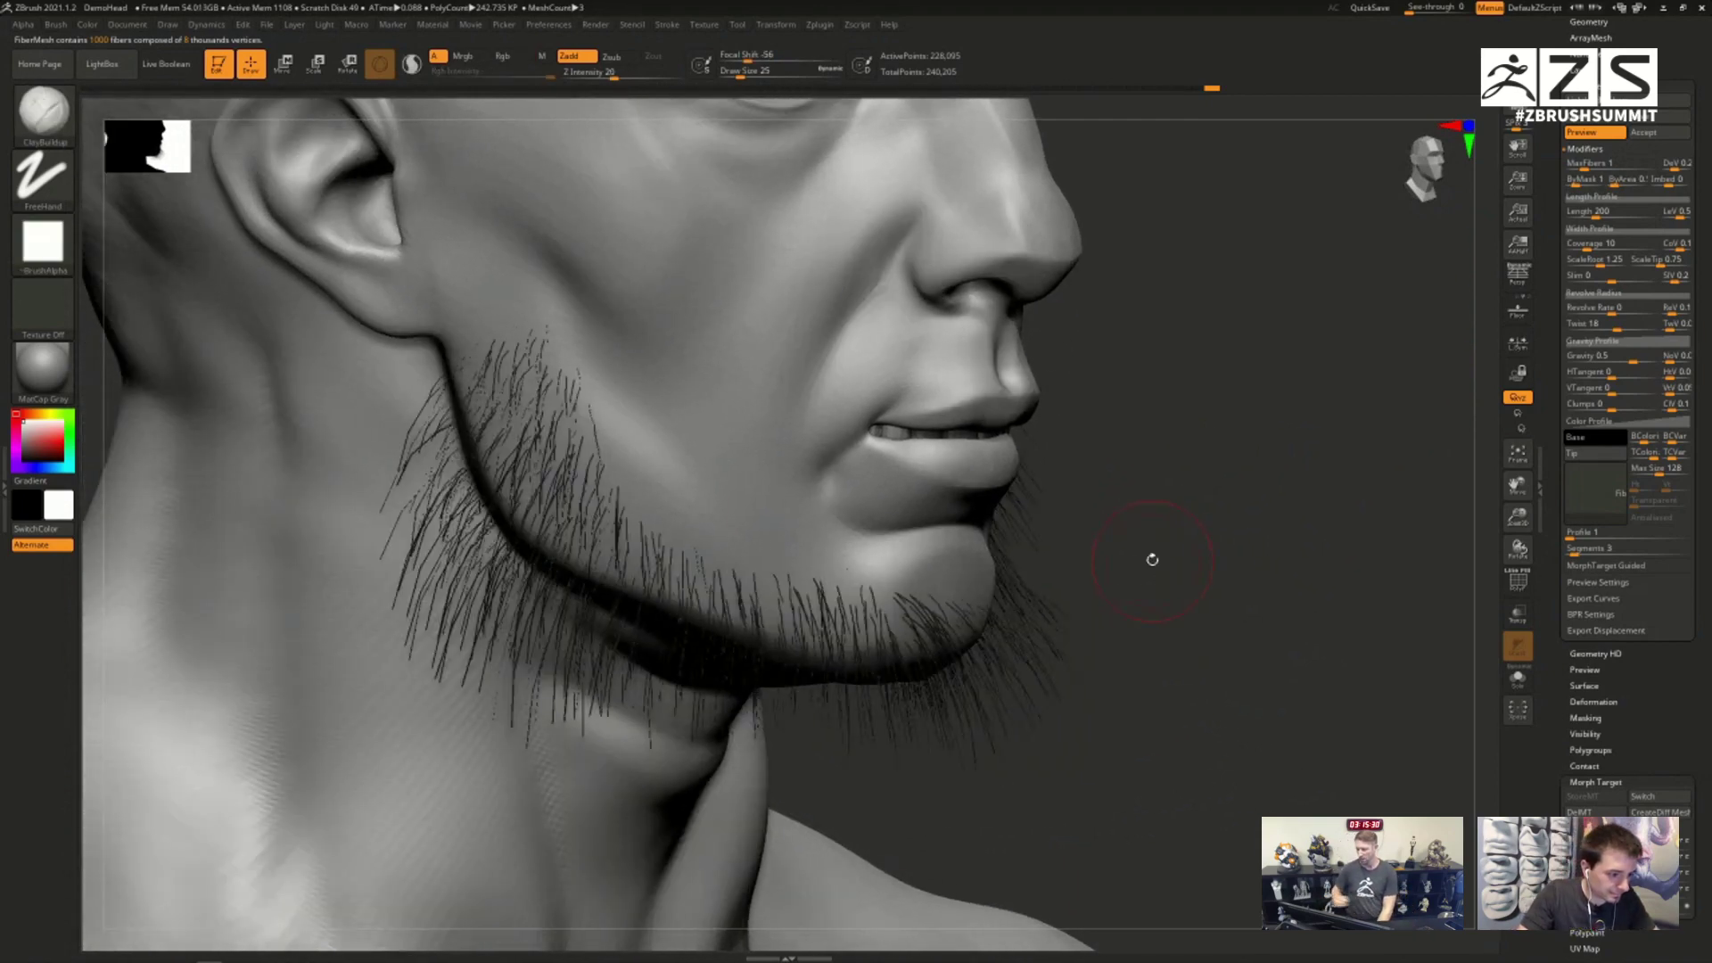
Step: Raise the fiber Coverage to 5000 and set MaxFibers to 0.2 for fewer, much wider beard fibers
key("shift")
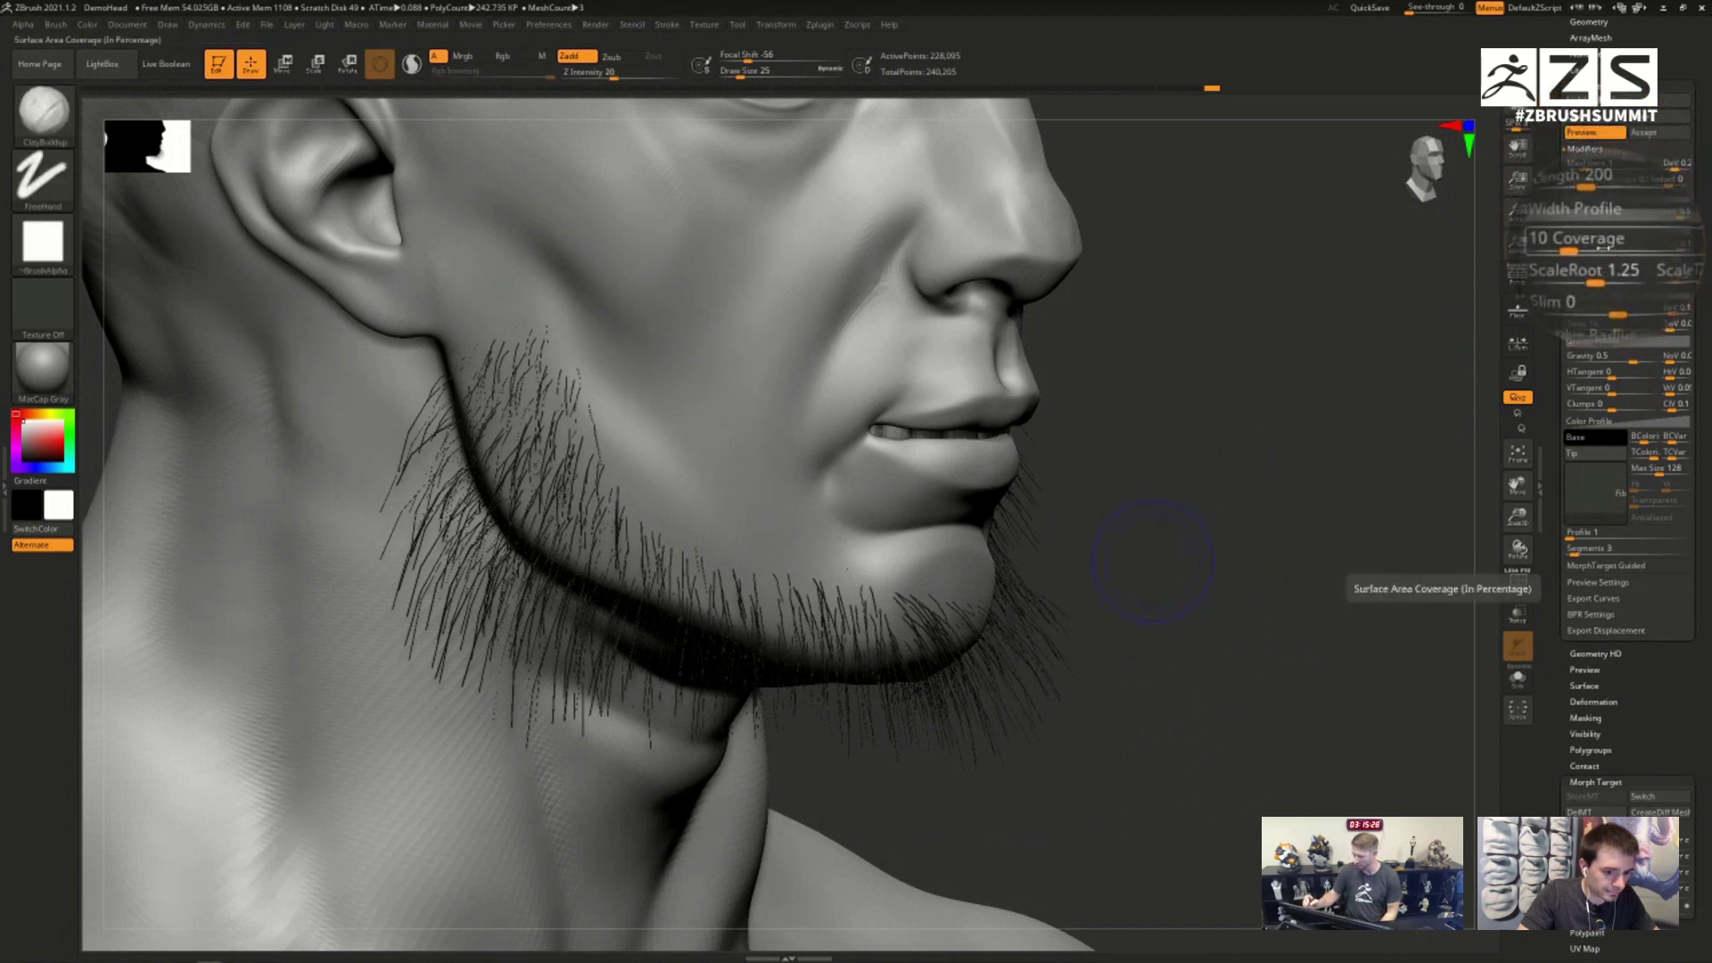
left_click_drag(1599, 248, 1646, 247)
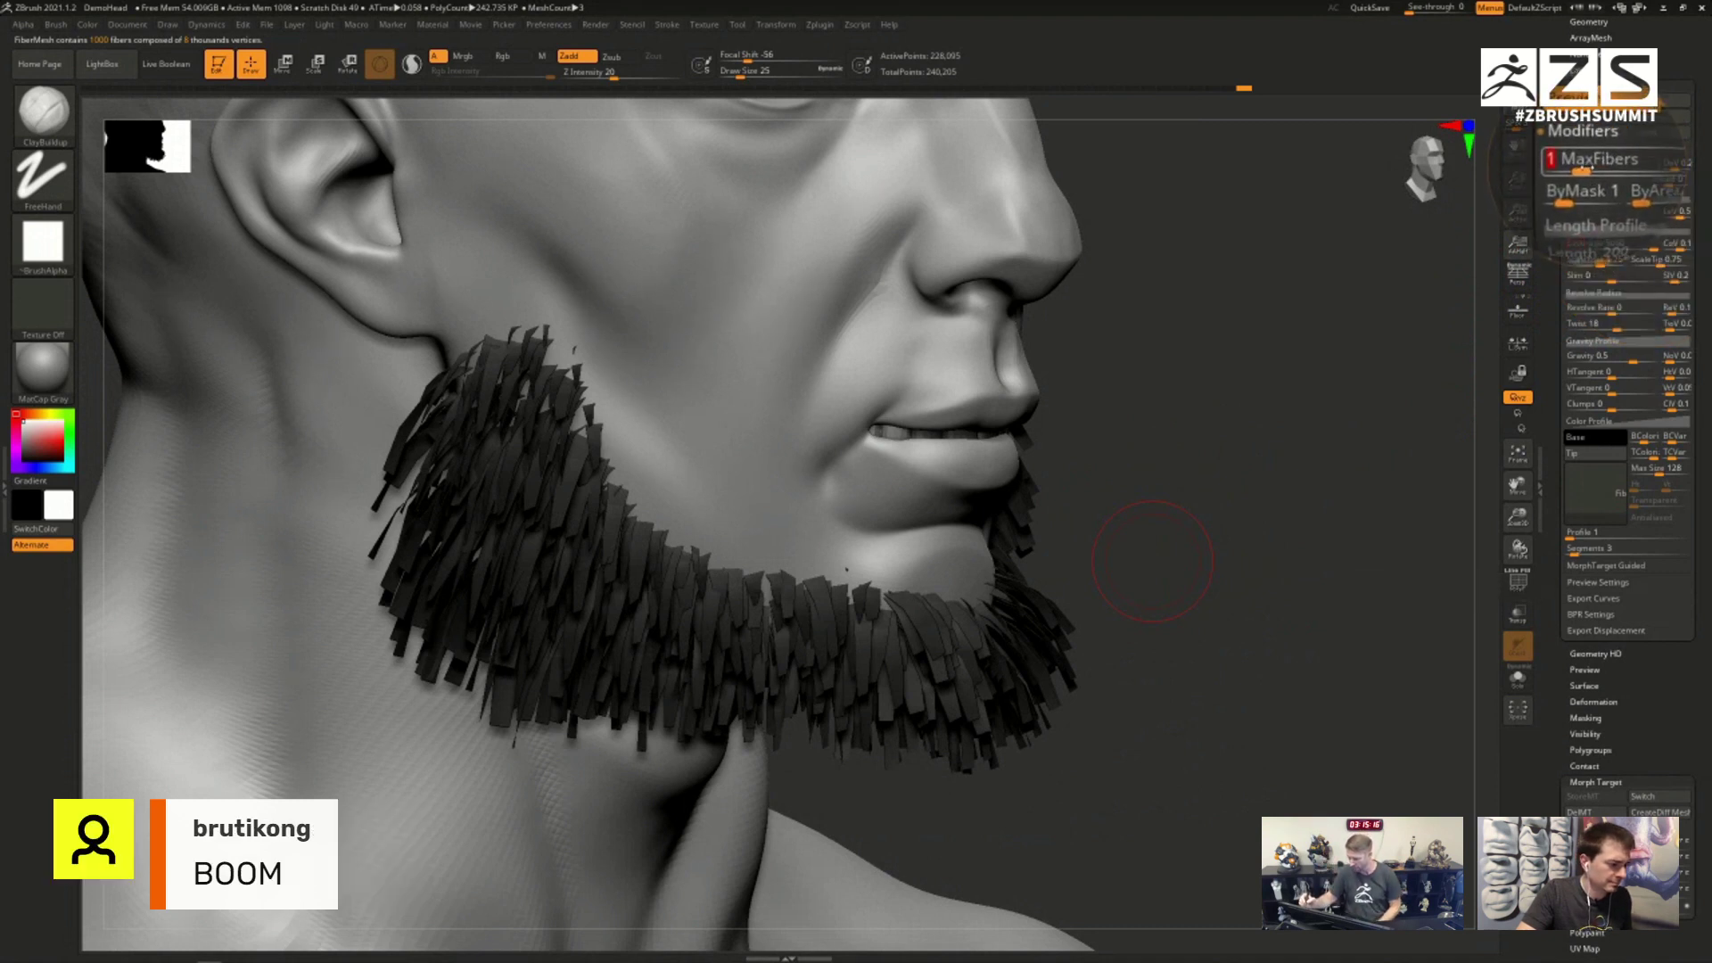
type(".2")
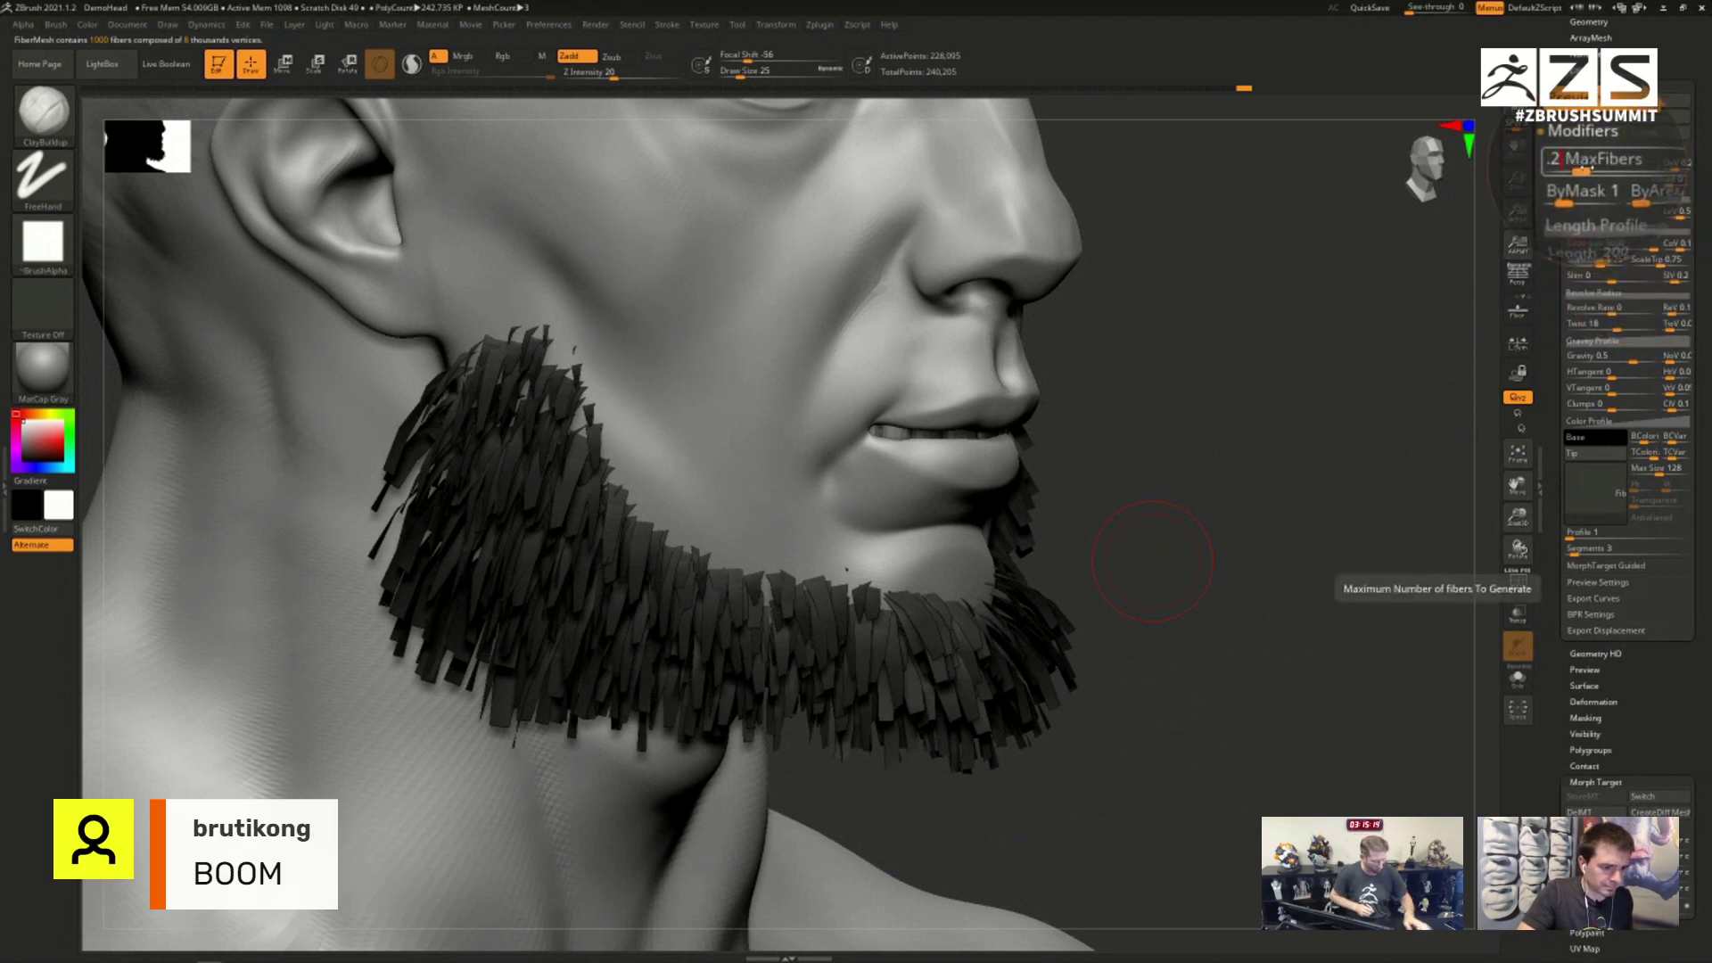
key("Return")
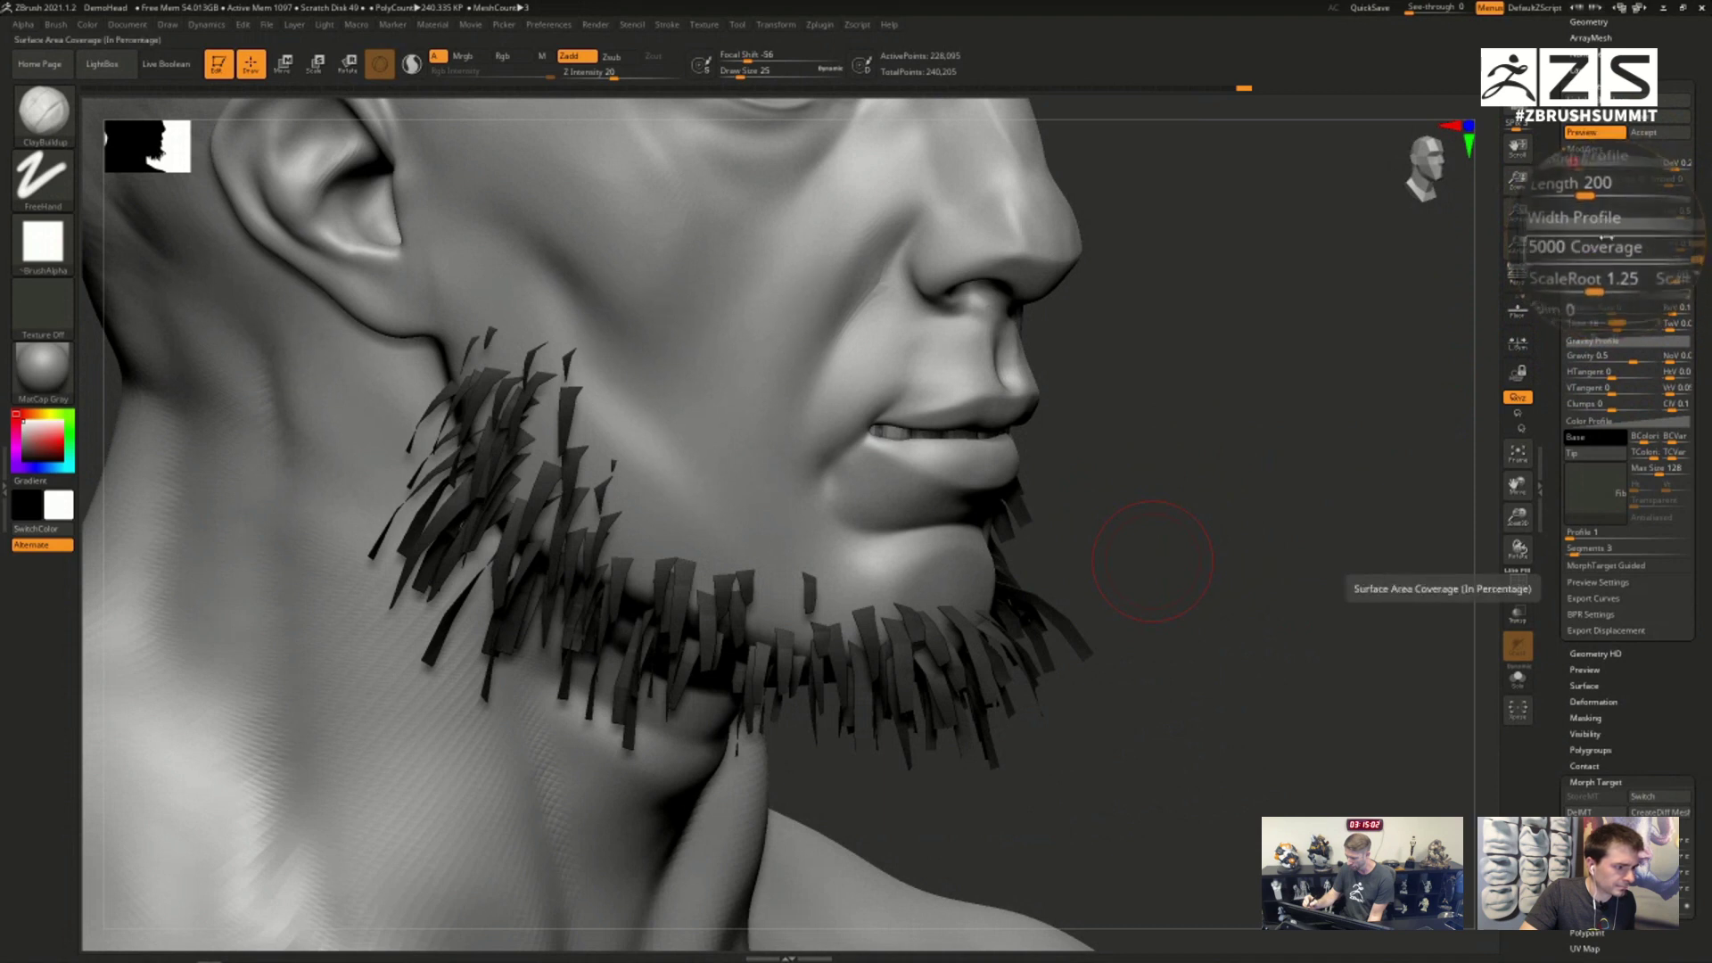
Step: Raise both ends of the fiber Width Profile curve to the maximum and set Twist to 0
left_click(1596, 226)
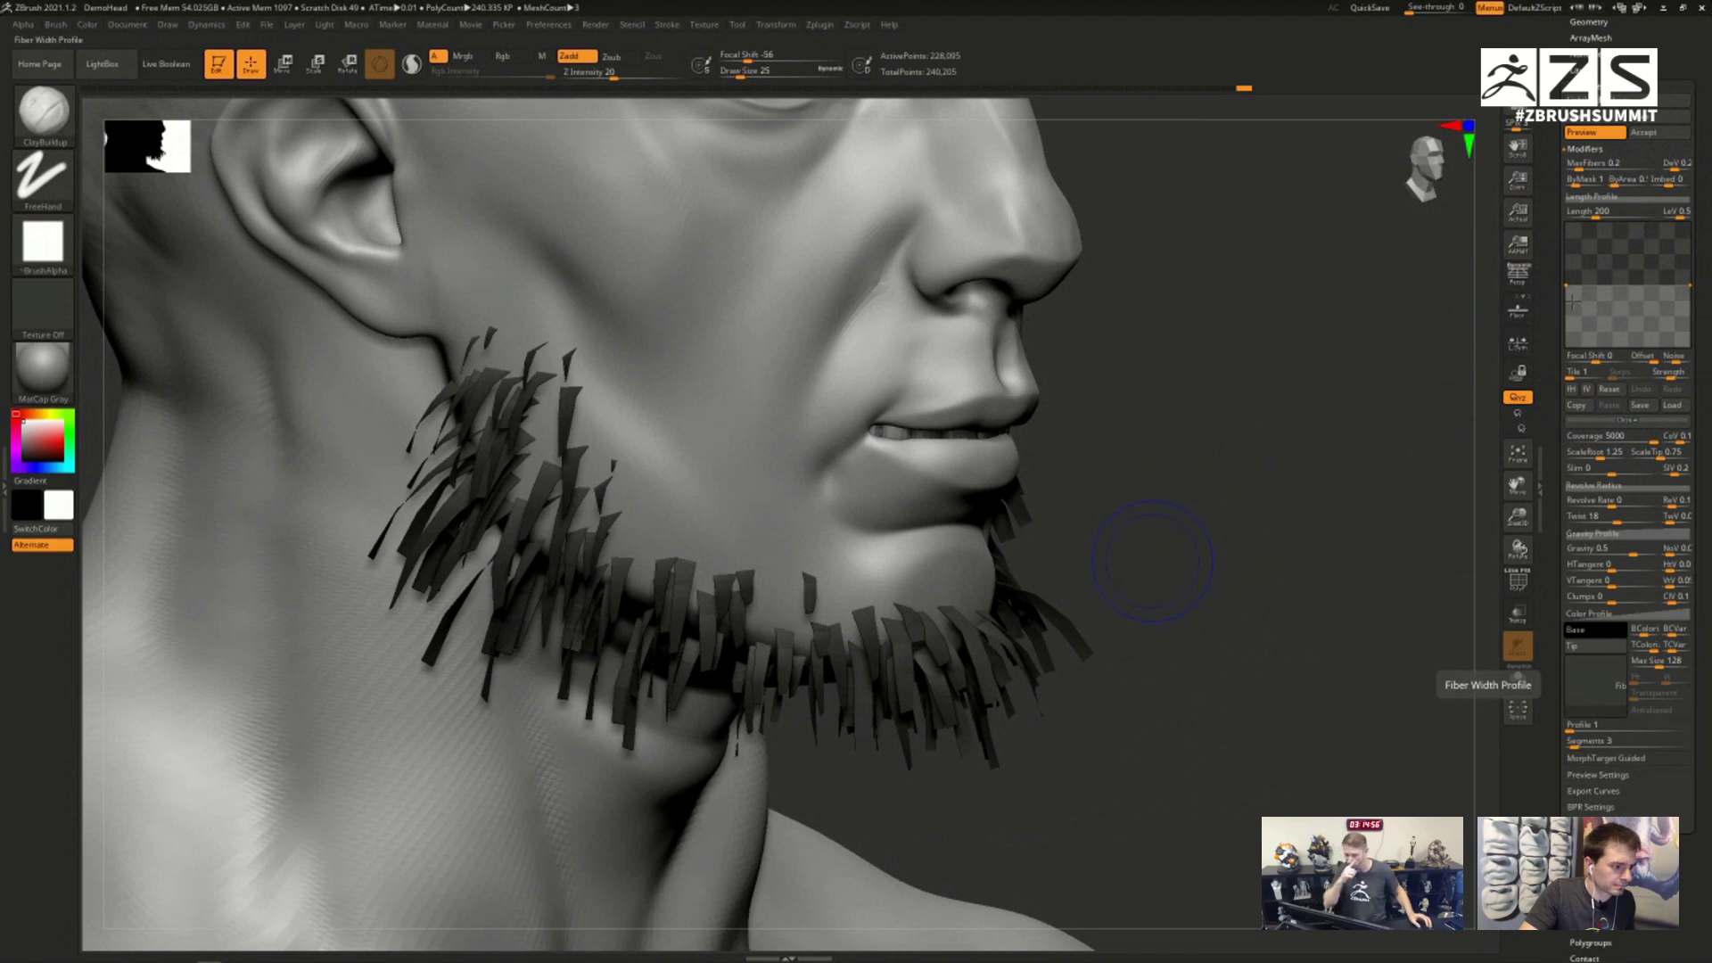
left_click_drag(1566, 285, 1571, 234)
left_click_drag(1685, 285, 1684, 231)
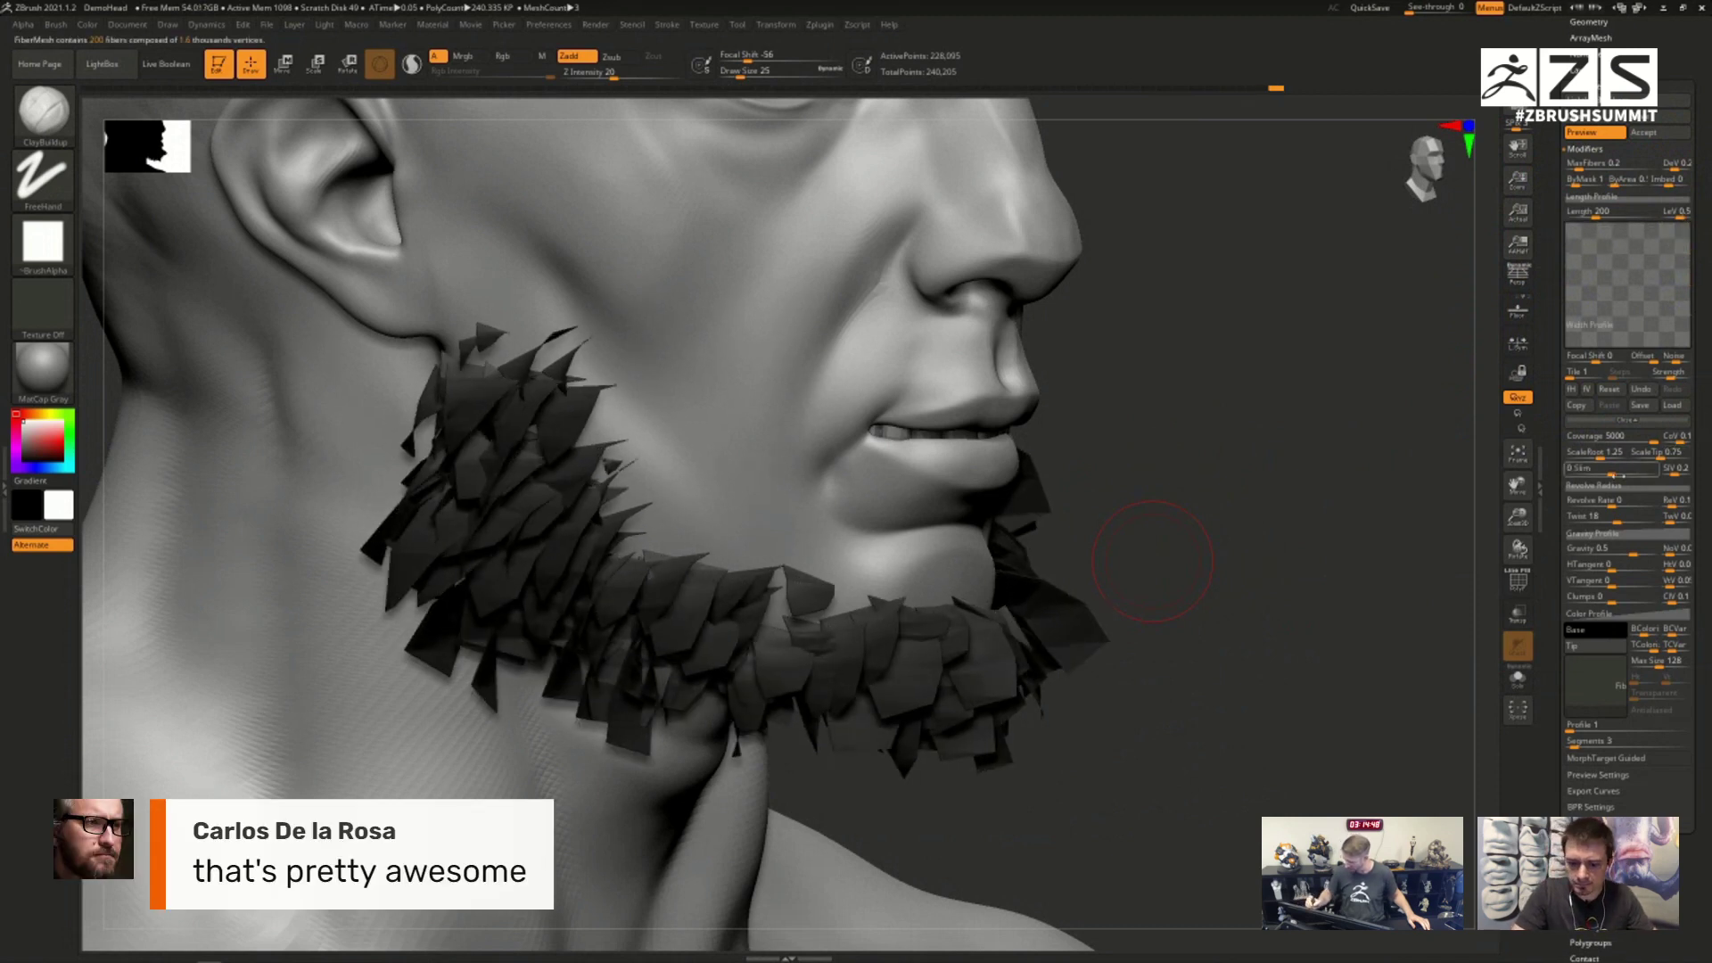
left_click(1617, 519)
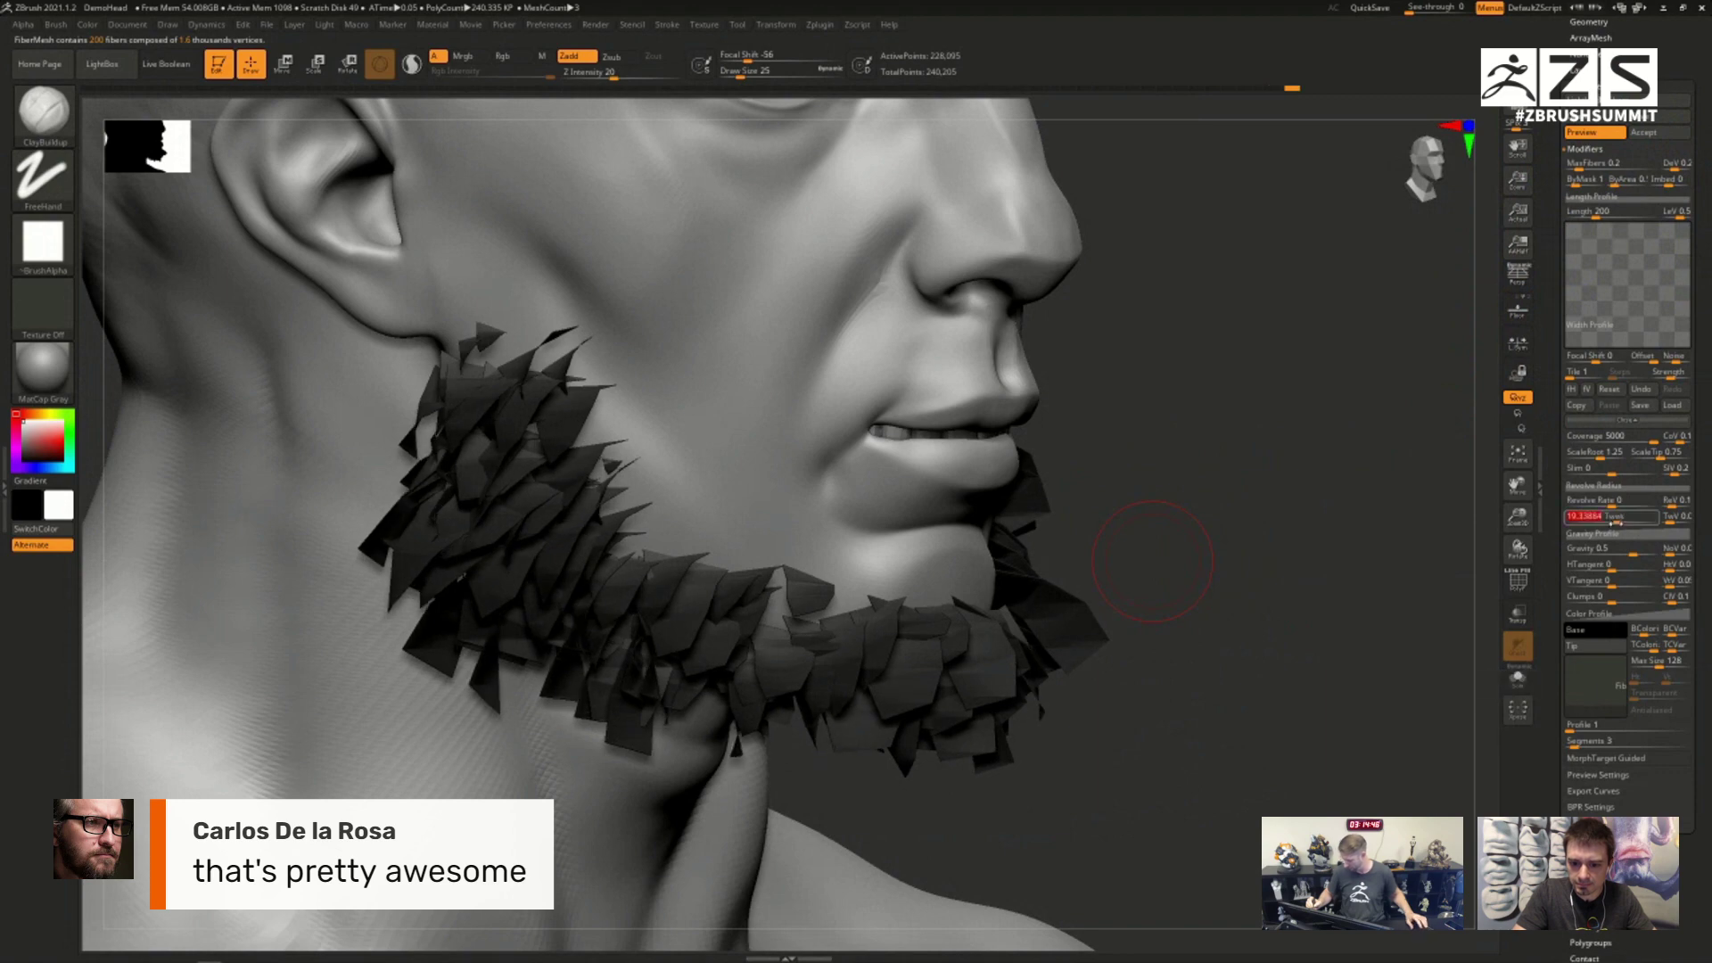
type("0")
key("Return")
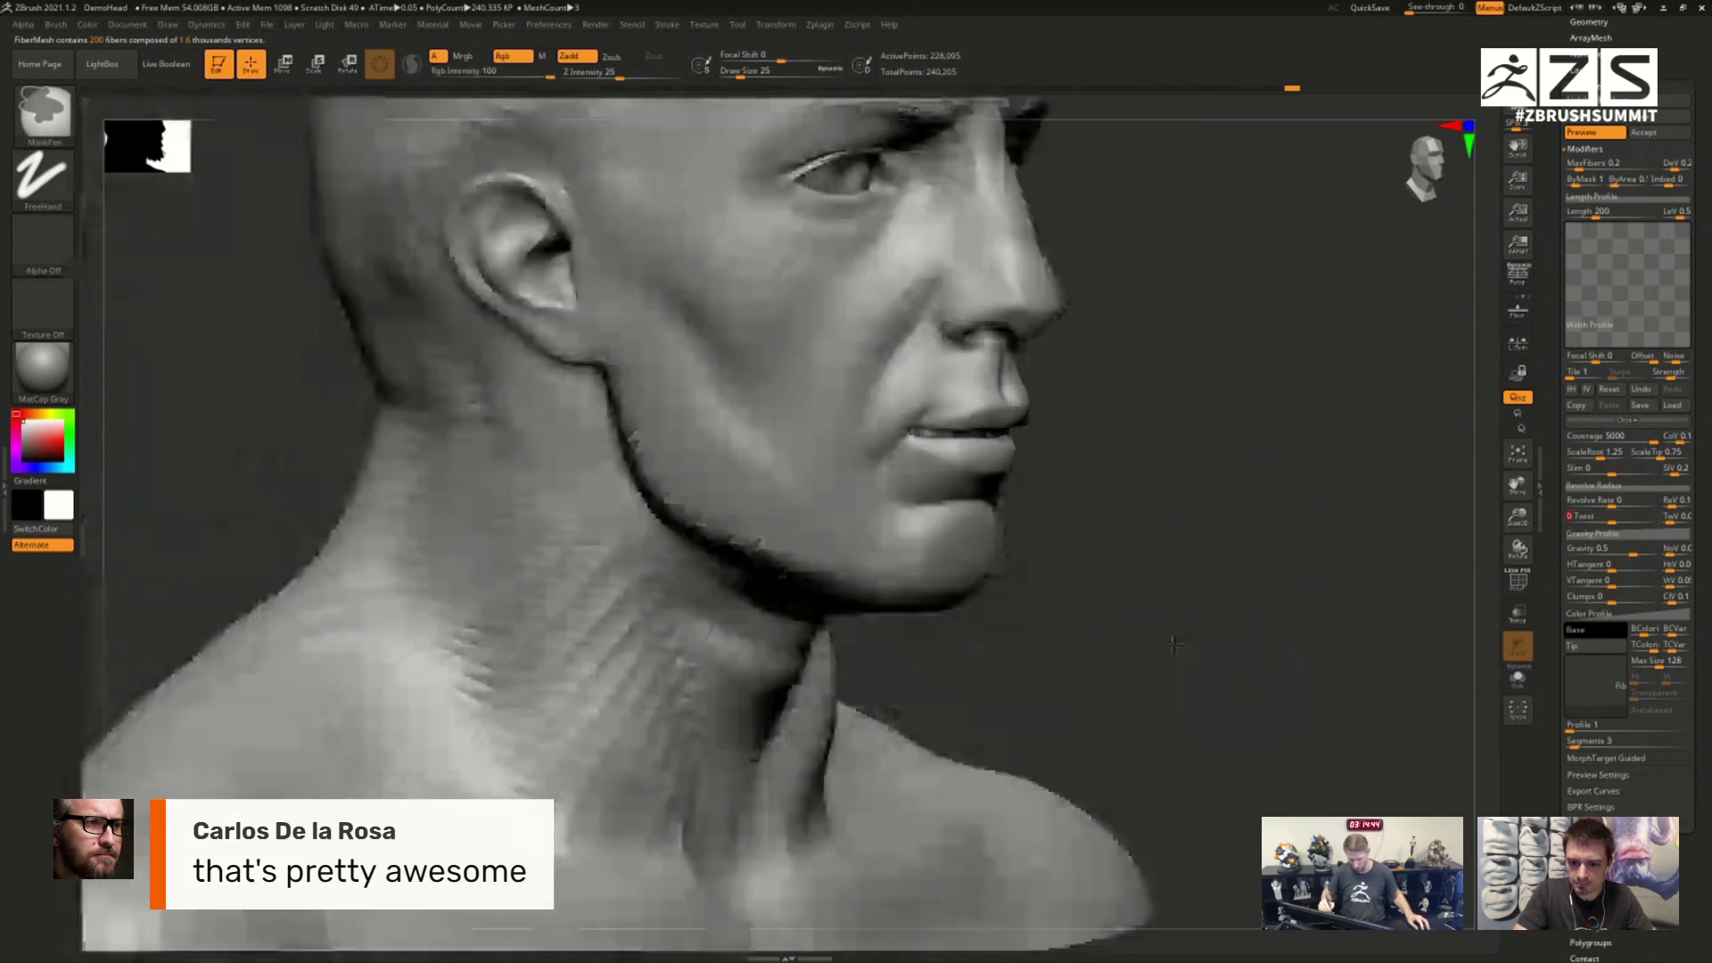
left_click_drag(1240, 683, 1249, 624)
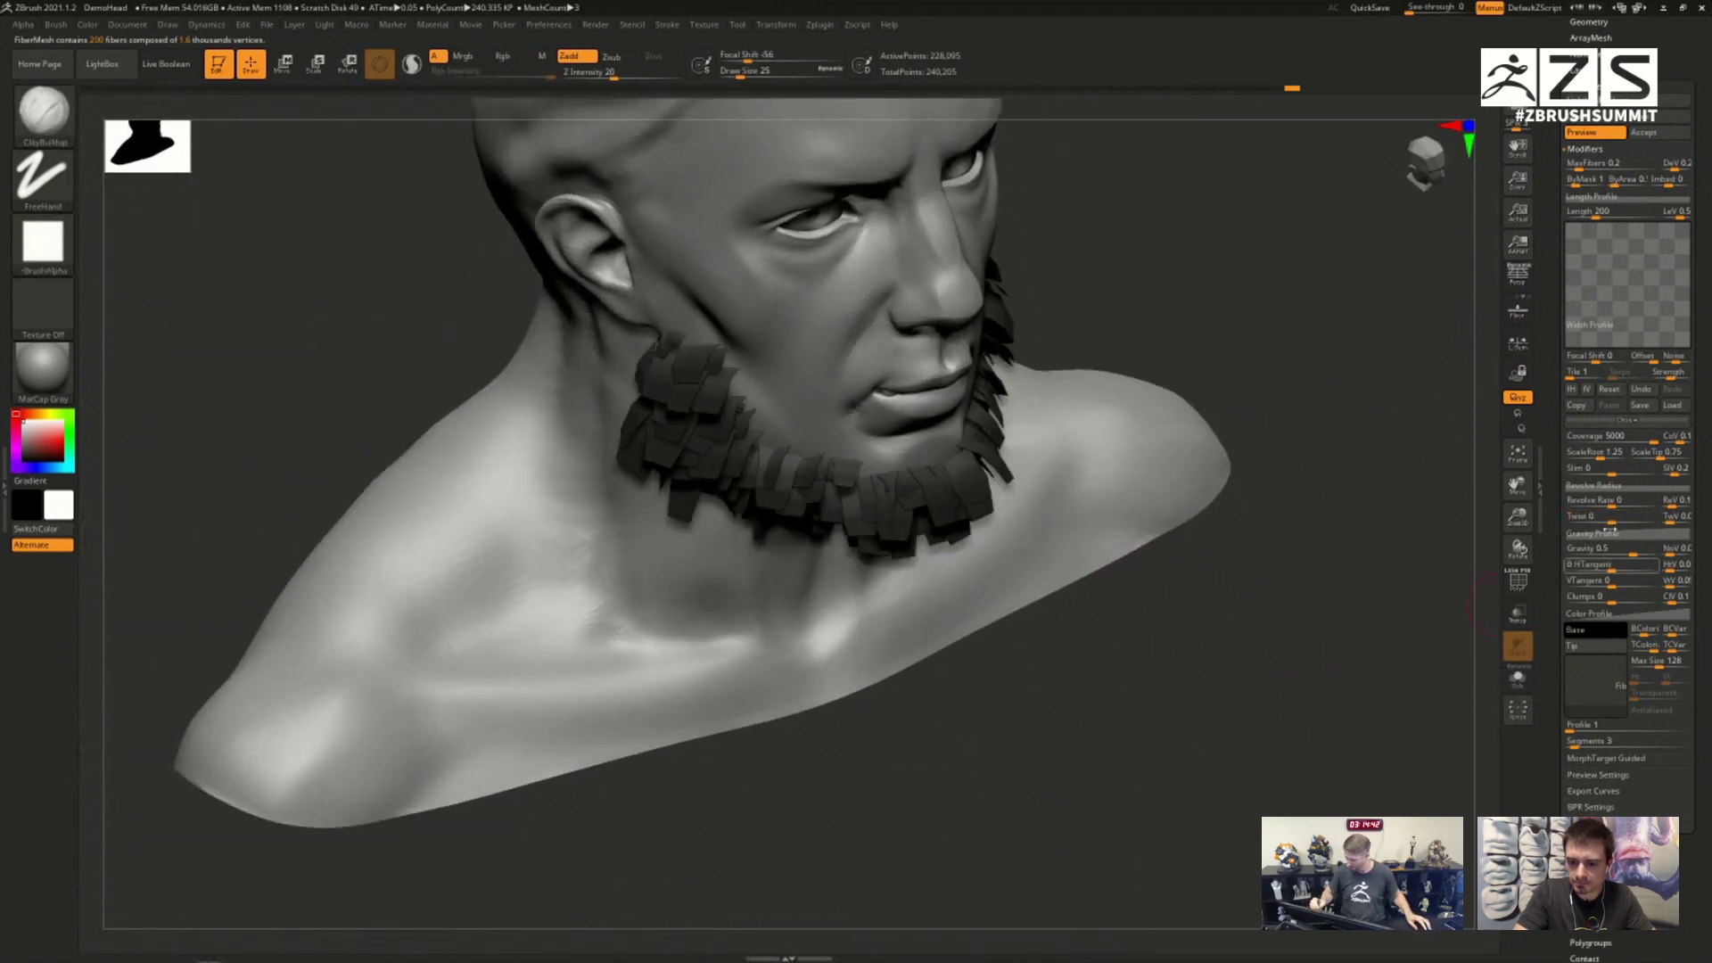
Step: Set the fibers' ScaleRoot and ScaleTip to 1 and their Segments to 9
left_click(1596, 452)
type("1")
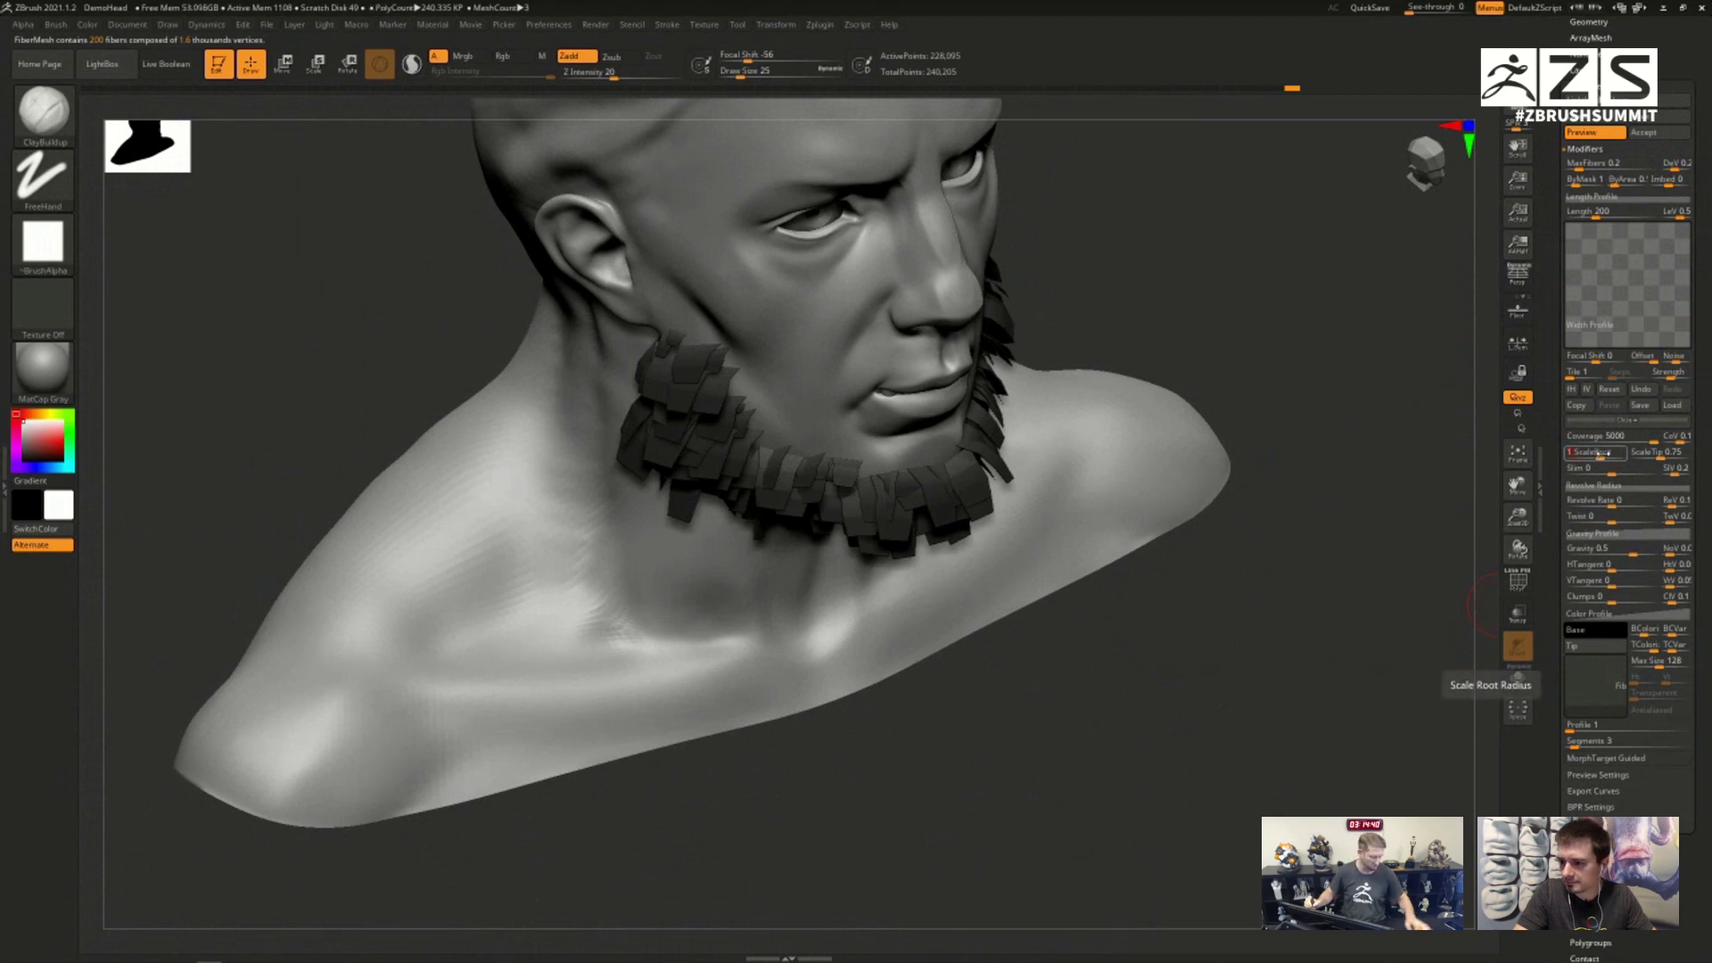
key("Return")
left_click(1644, 452)
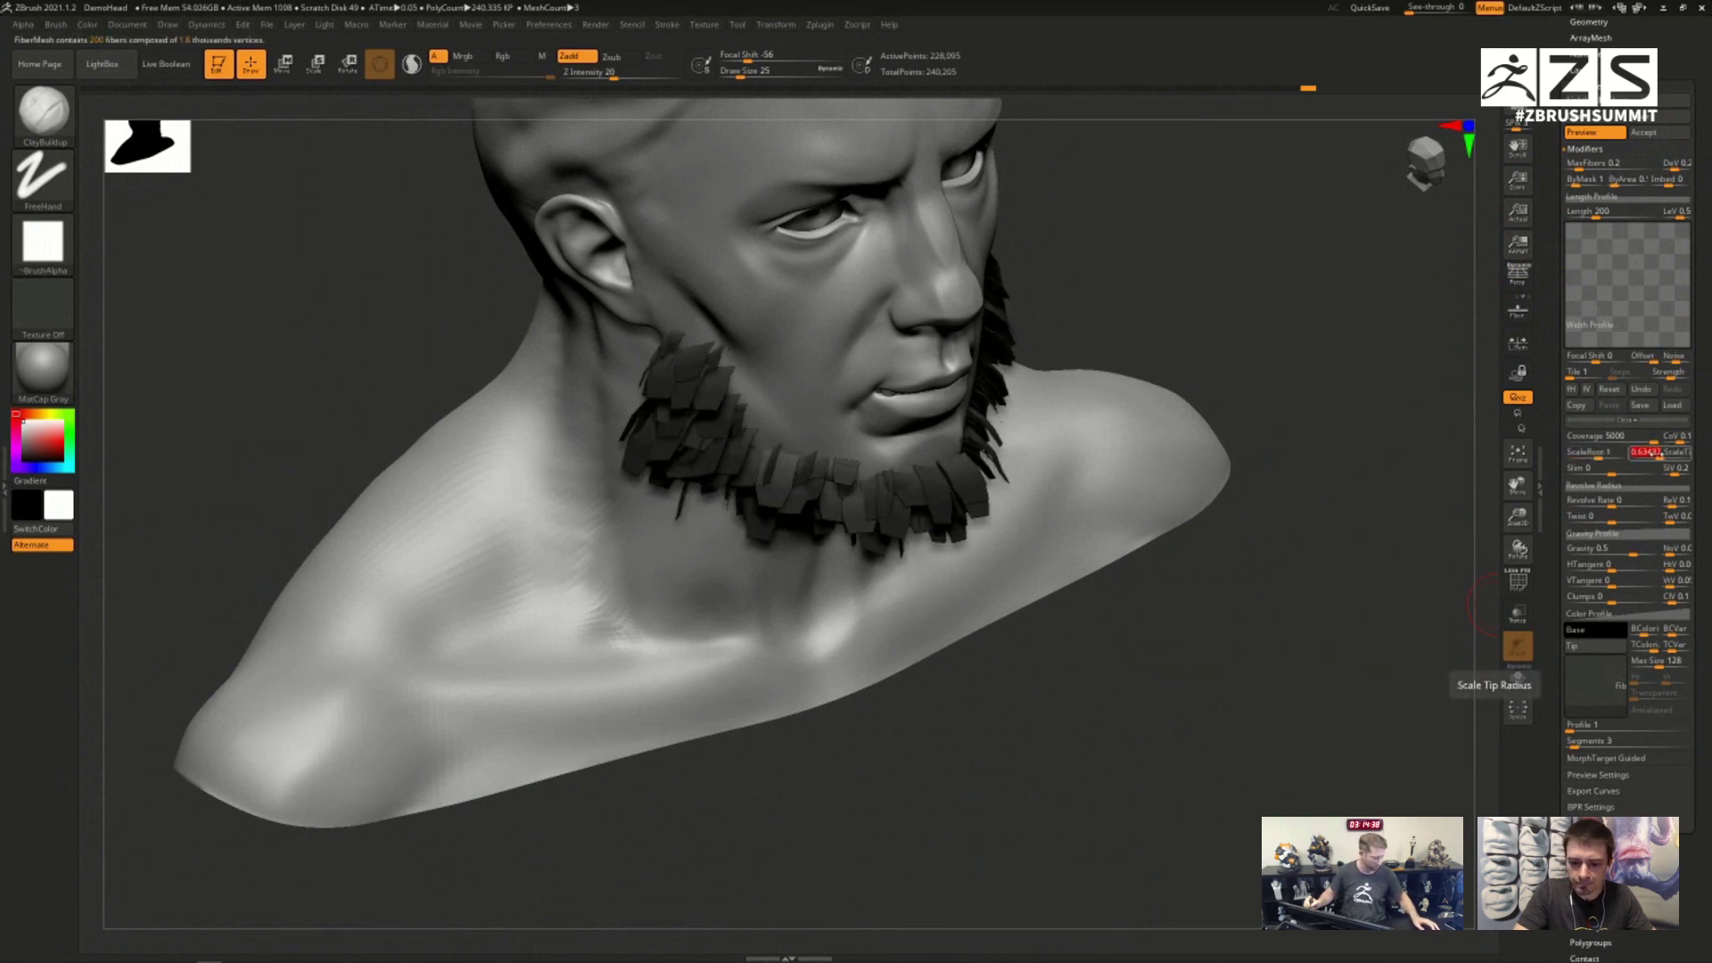
type("1")
key("Return")
left_click_drag(1169, 711, 1180, 638)
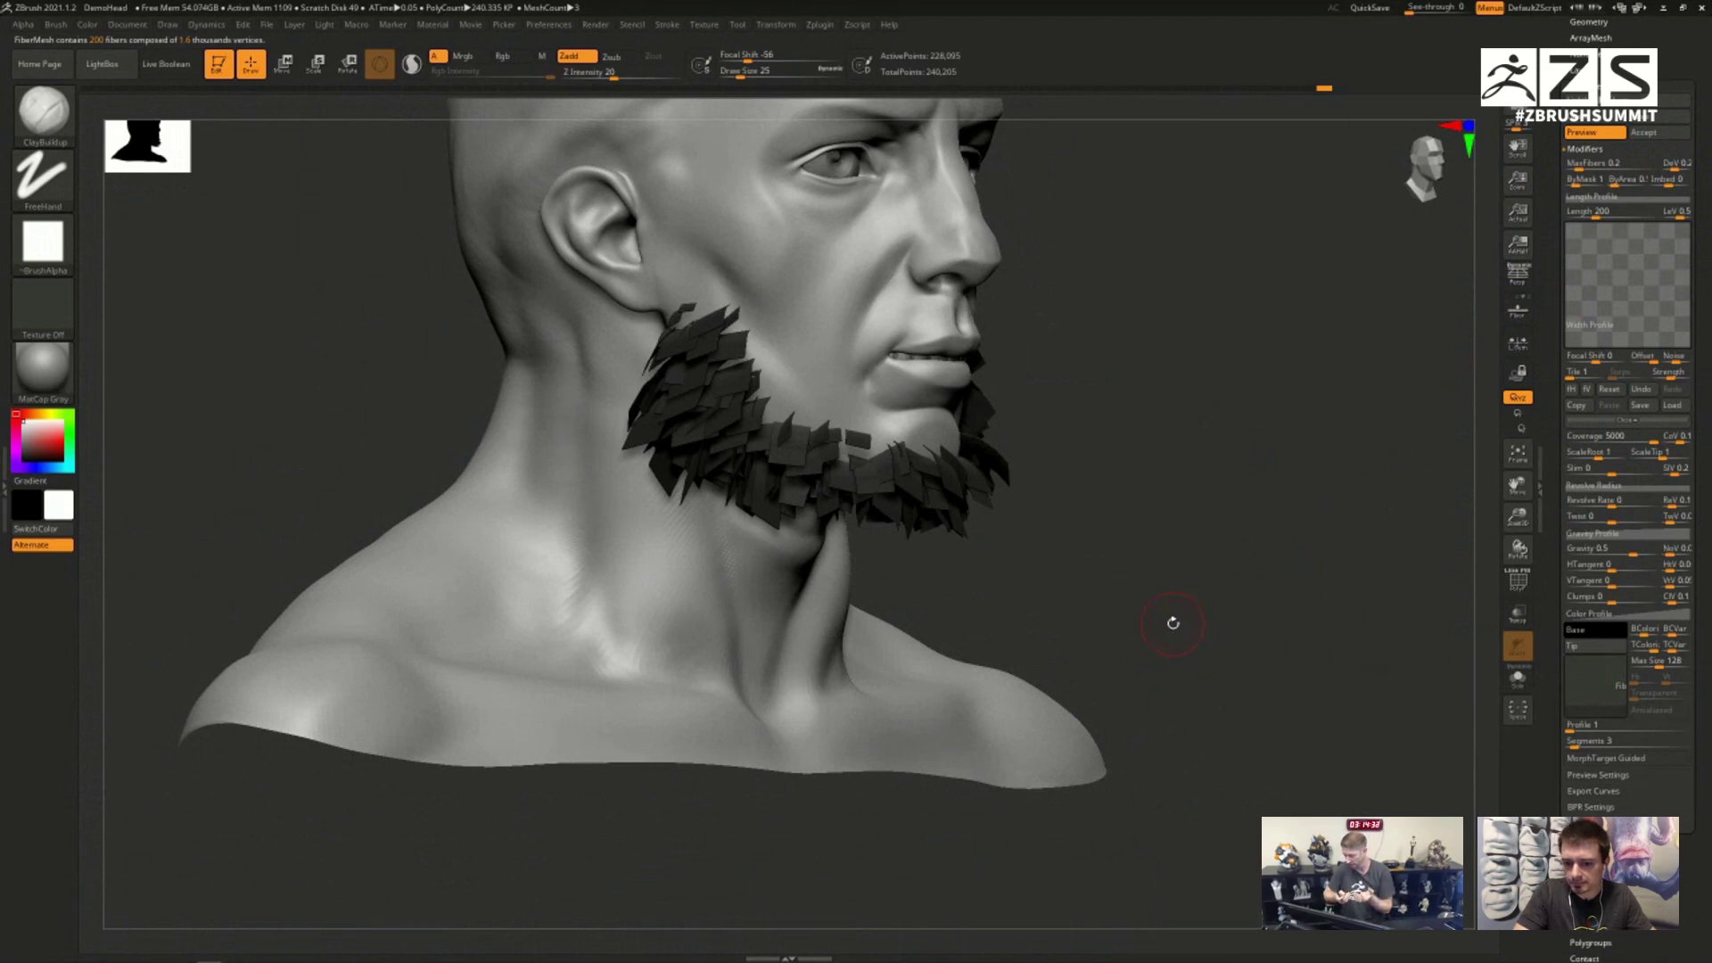
scroll(1605, 624, "down", 3)
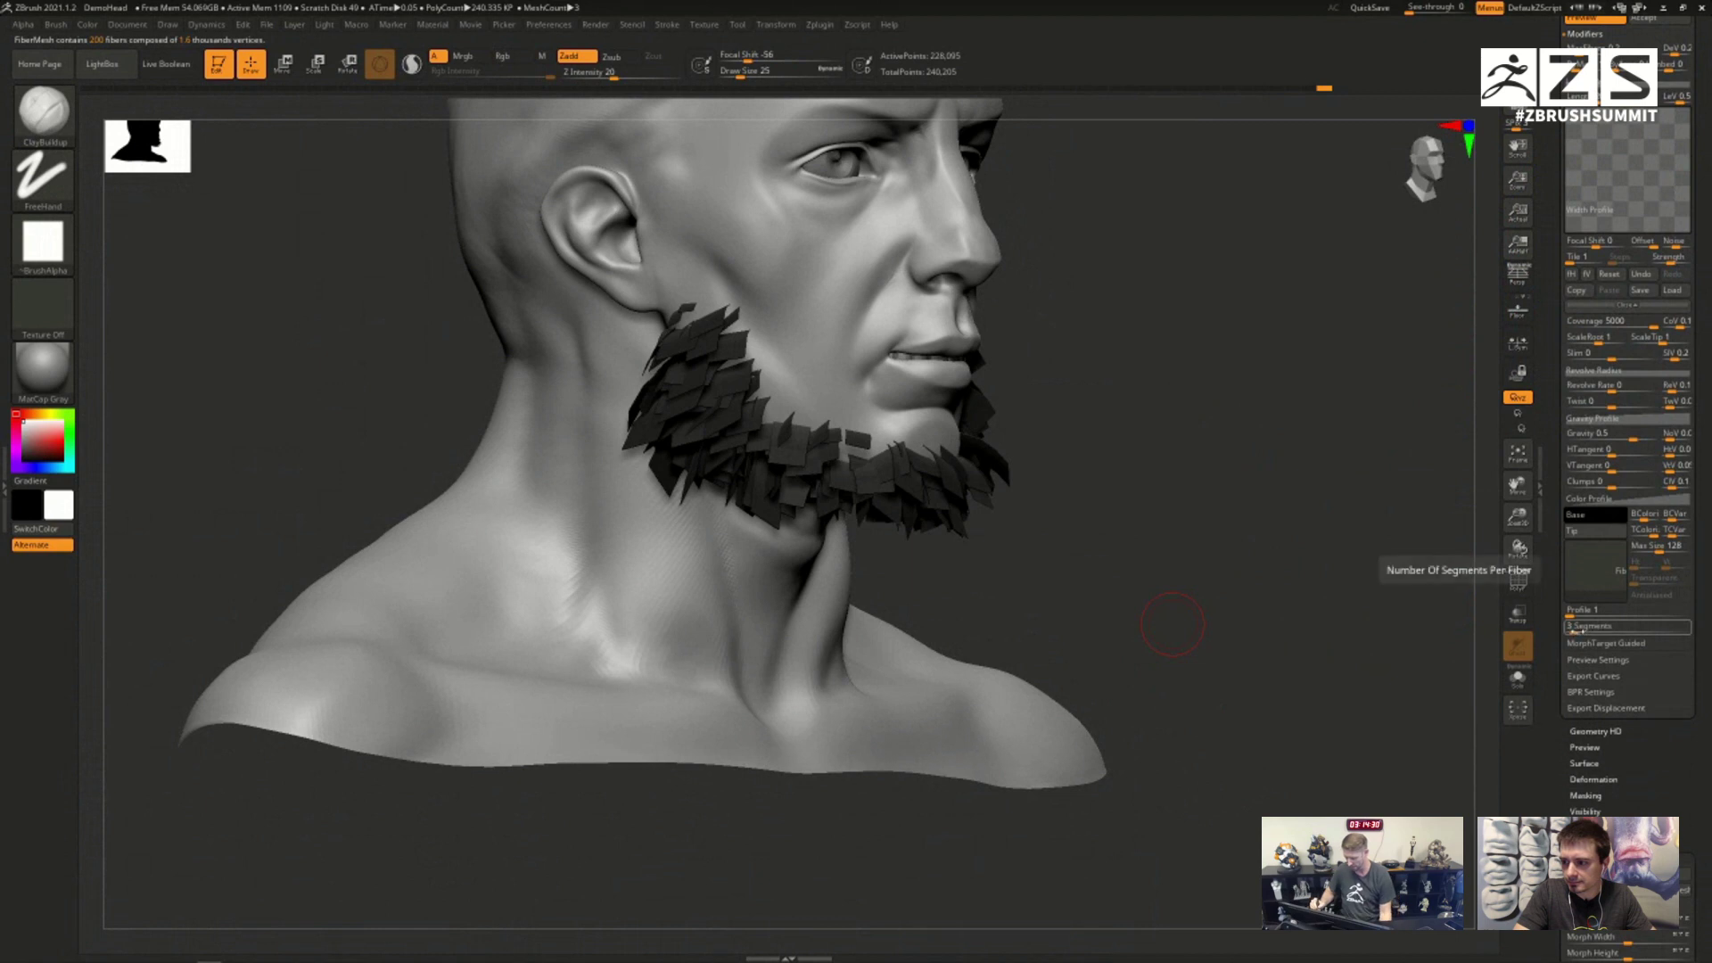
left_click_drag(1575, 628, 1588, 630)
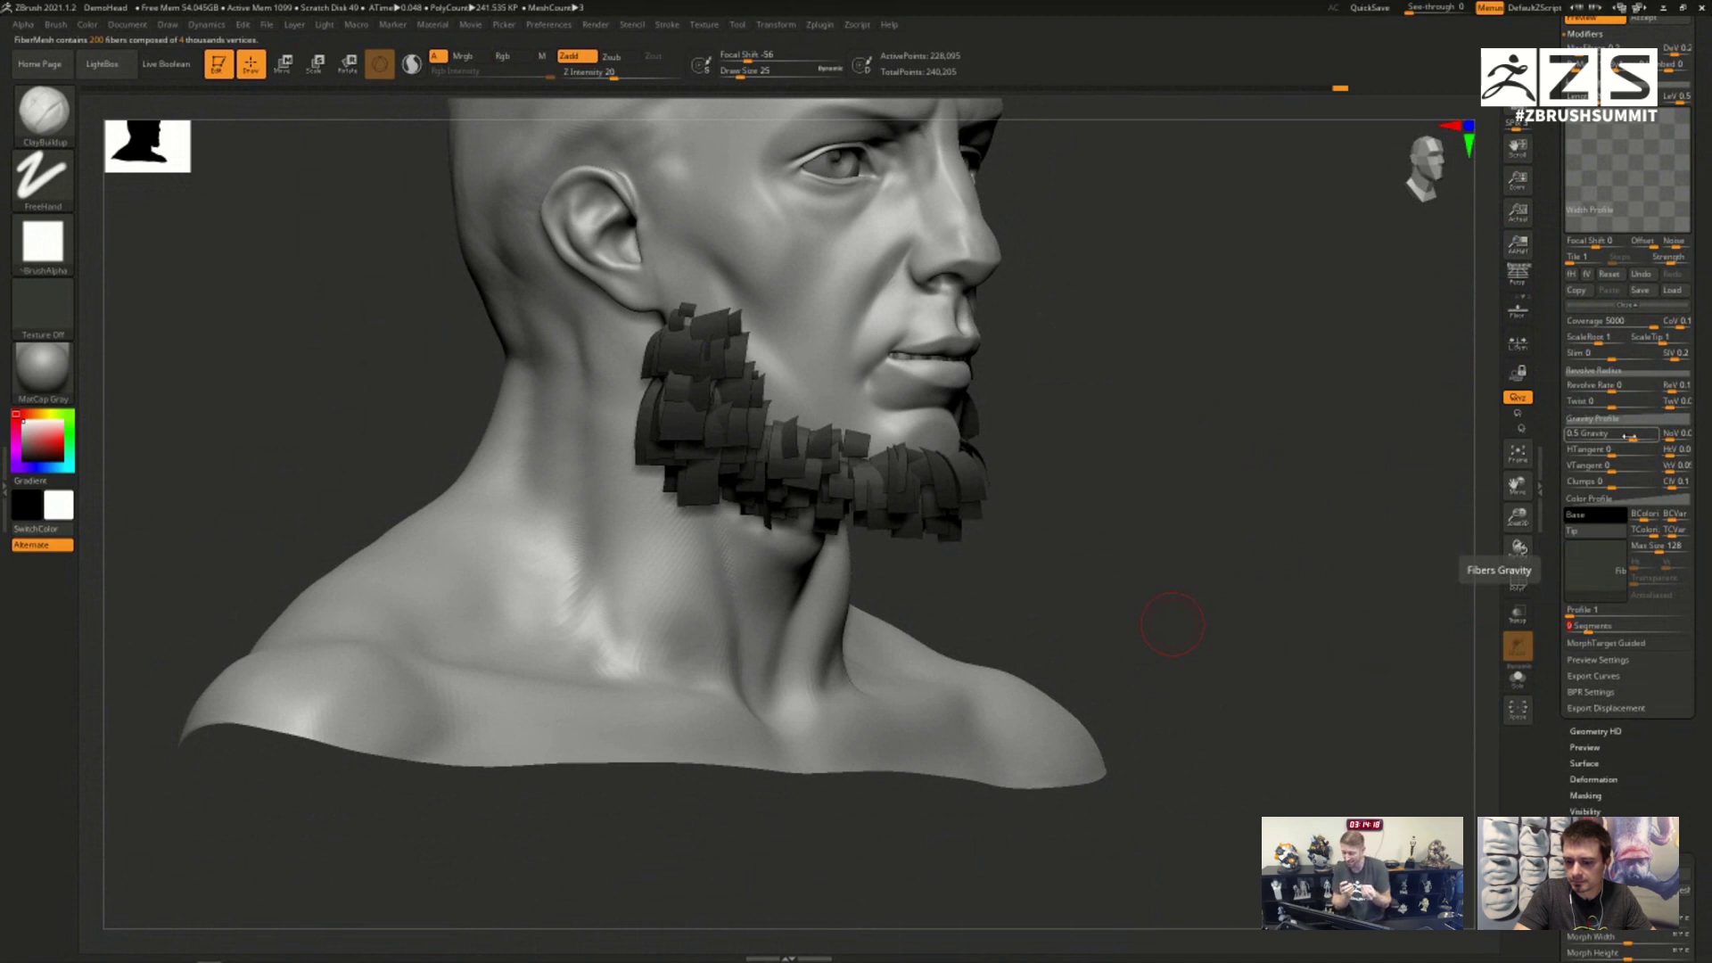
Step: Apply the blue spiral texture, Texture 15, to the beard fibers
left_click(1596, 571)
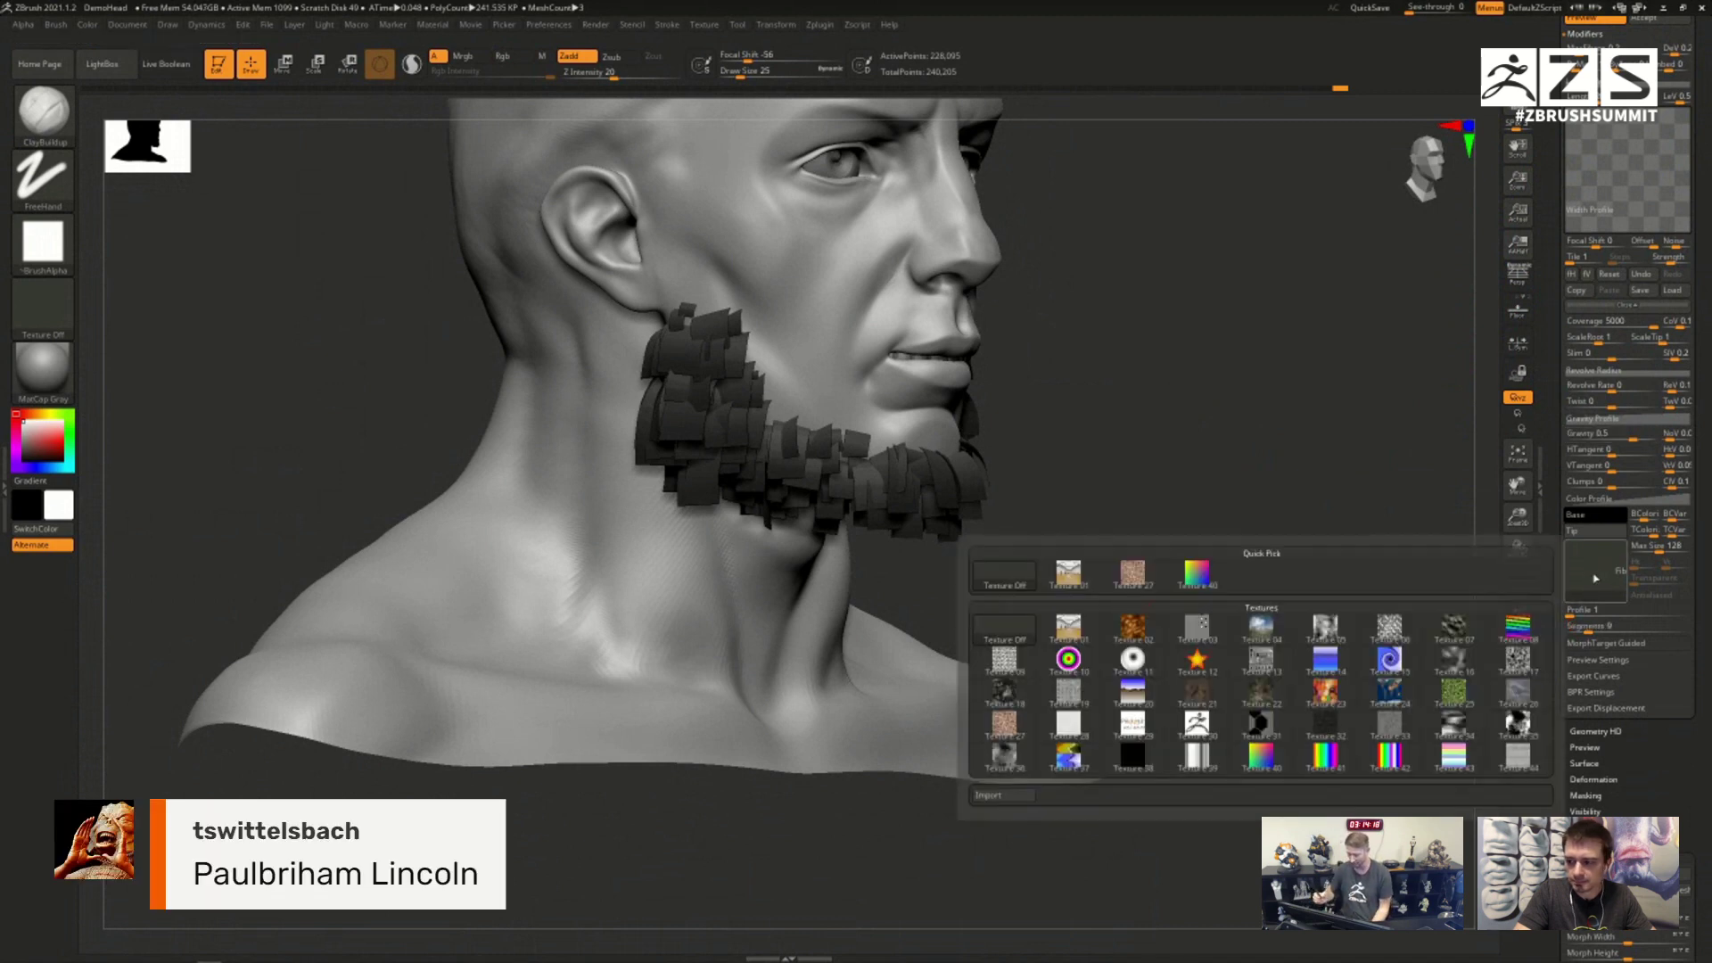
left_click(1389, 660)
left_click(1328, 710)
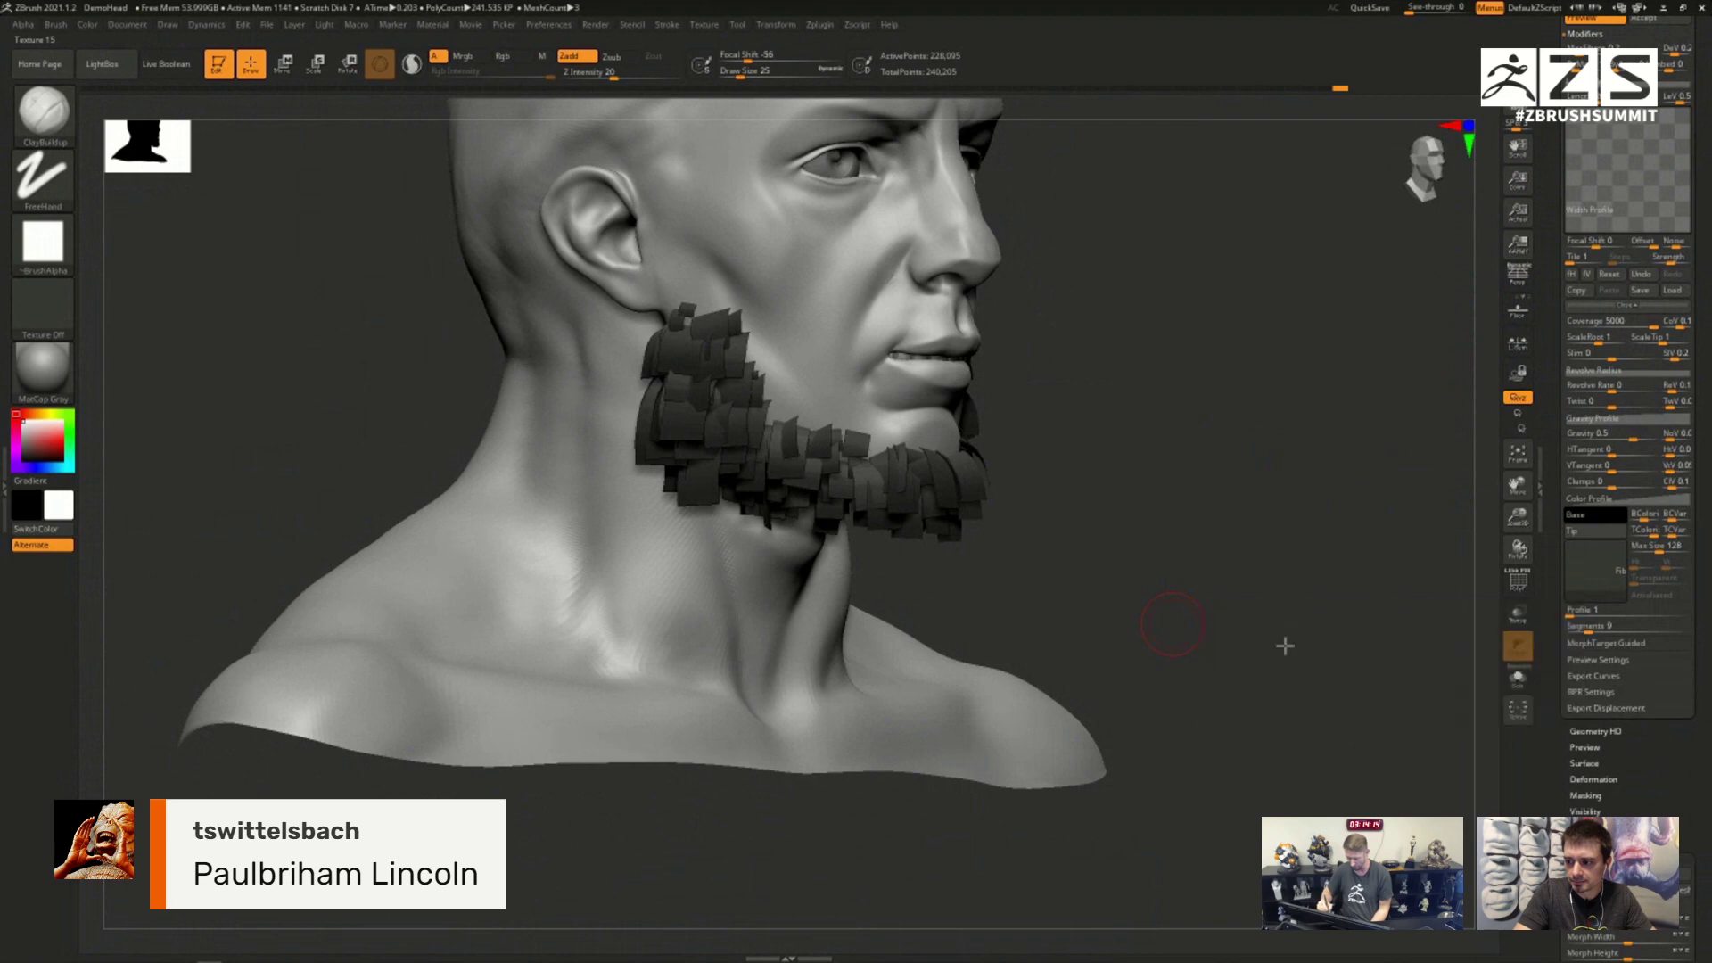
mouse_move(1281, 551)
left_mouse_down()
mouse_move(1296, 500)
mouse_move(1314, 500)
left_mouse_up()
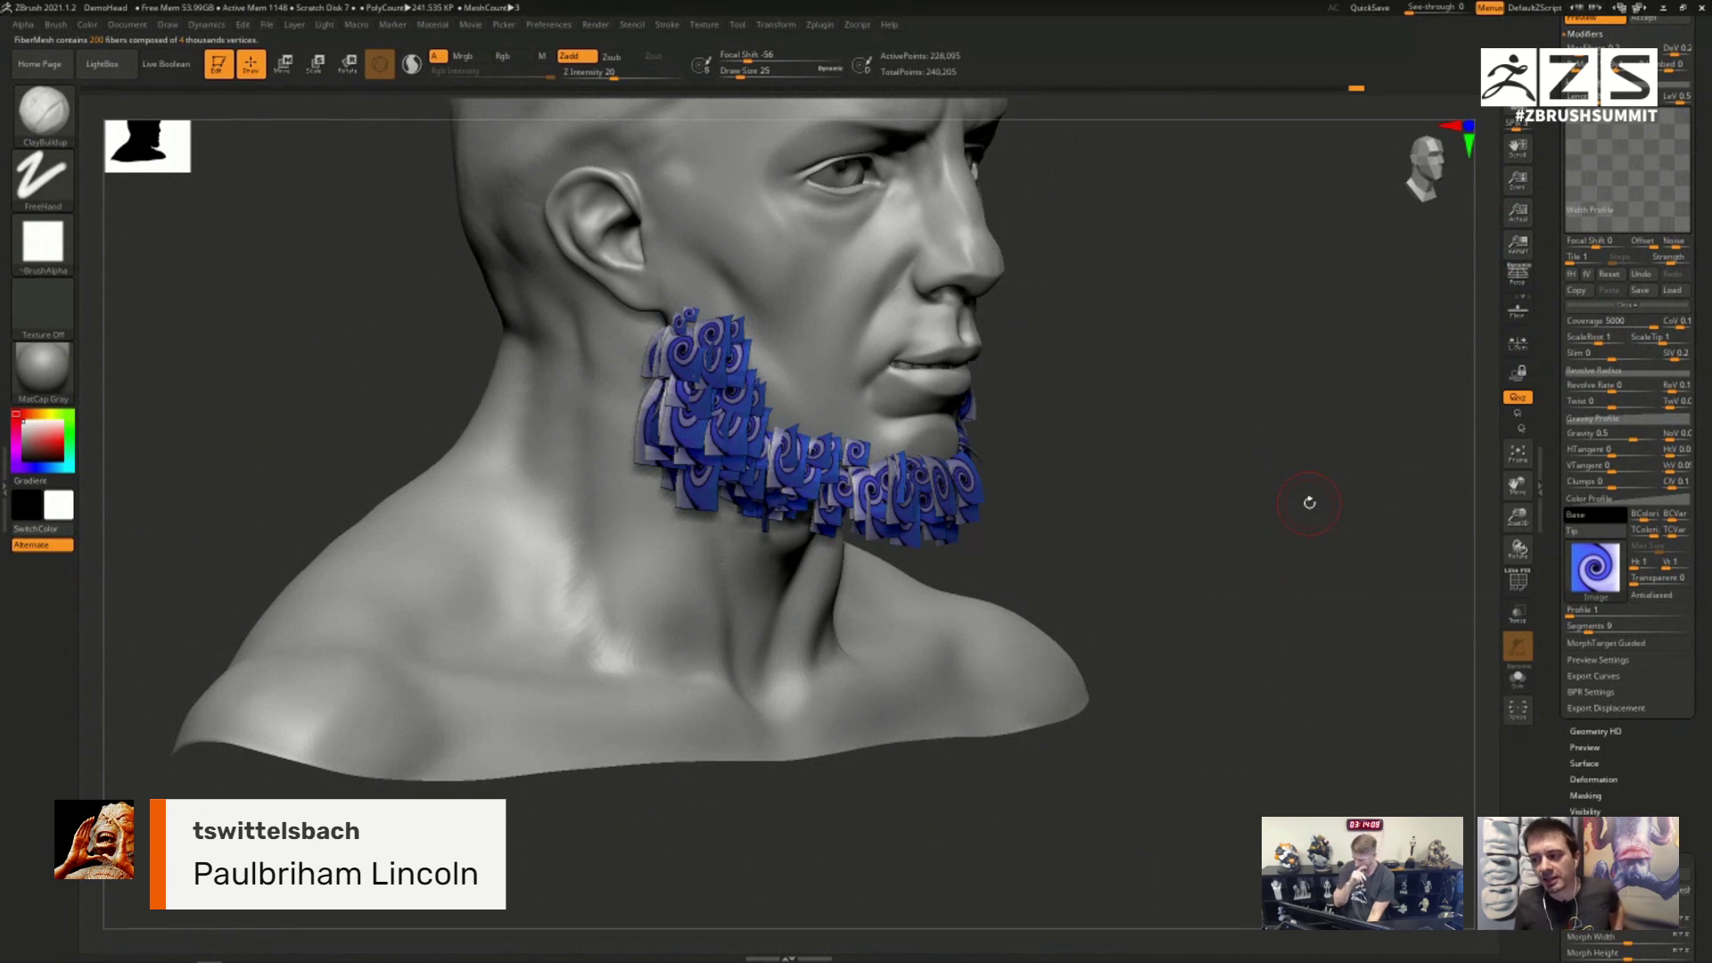
Step: Replace the fiber texture with the star image, Texture 12, and always allow automatic resizing of oversized textures
left_click_drag(1553, 362, 1552, 505)
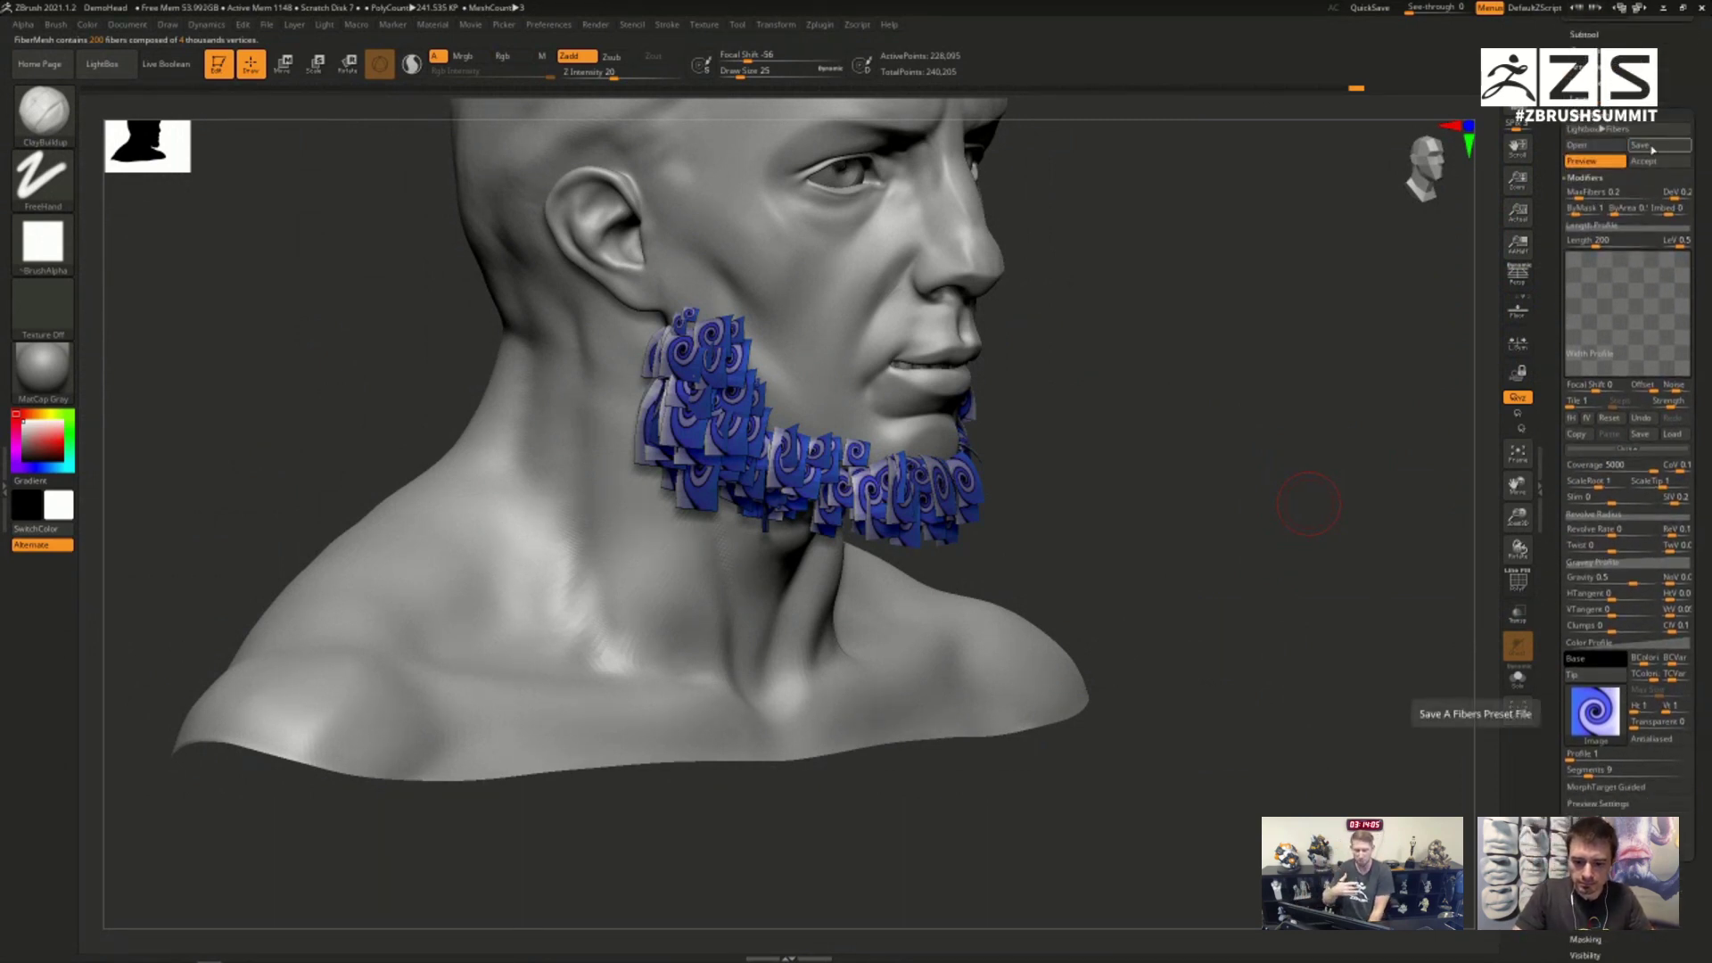
left_click_drag(1551, 730, 1562, 564)
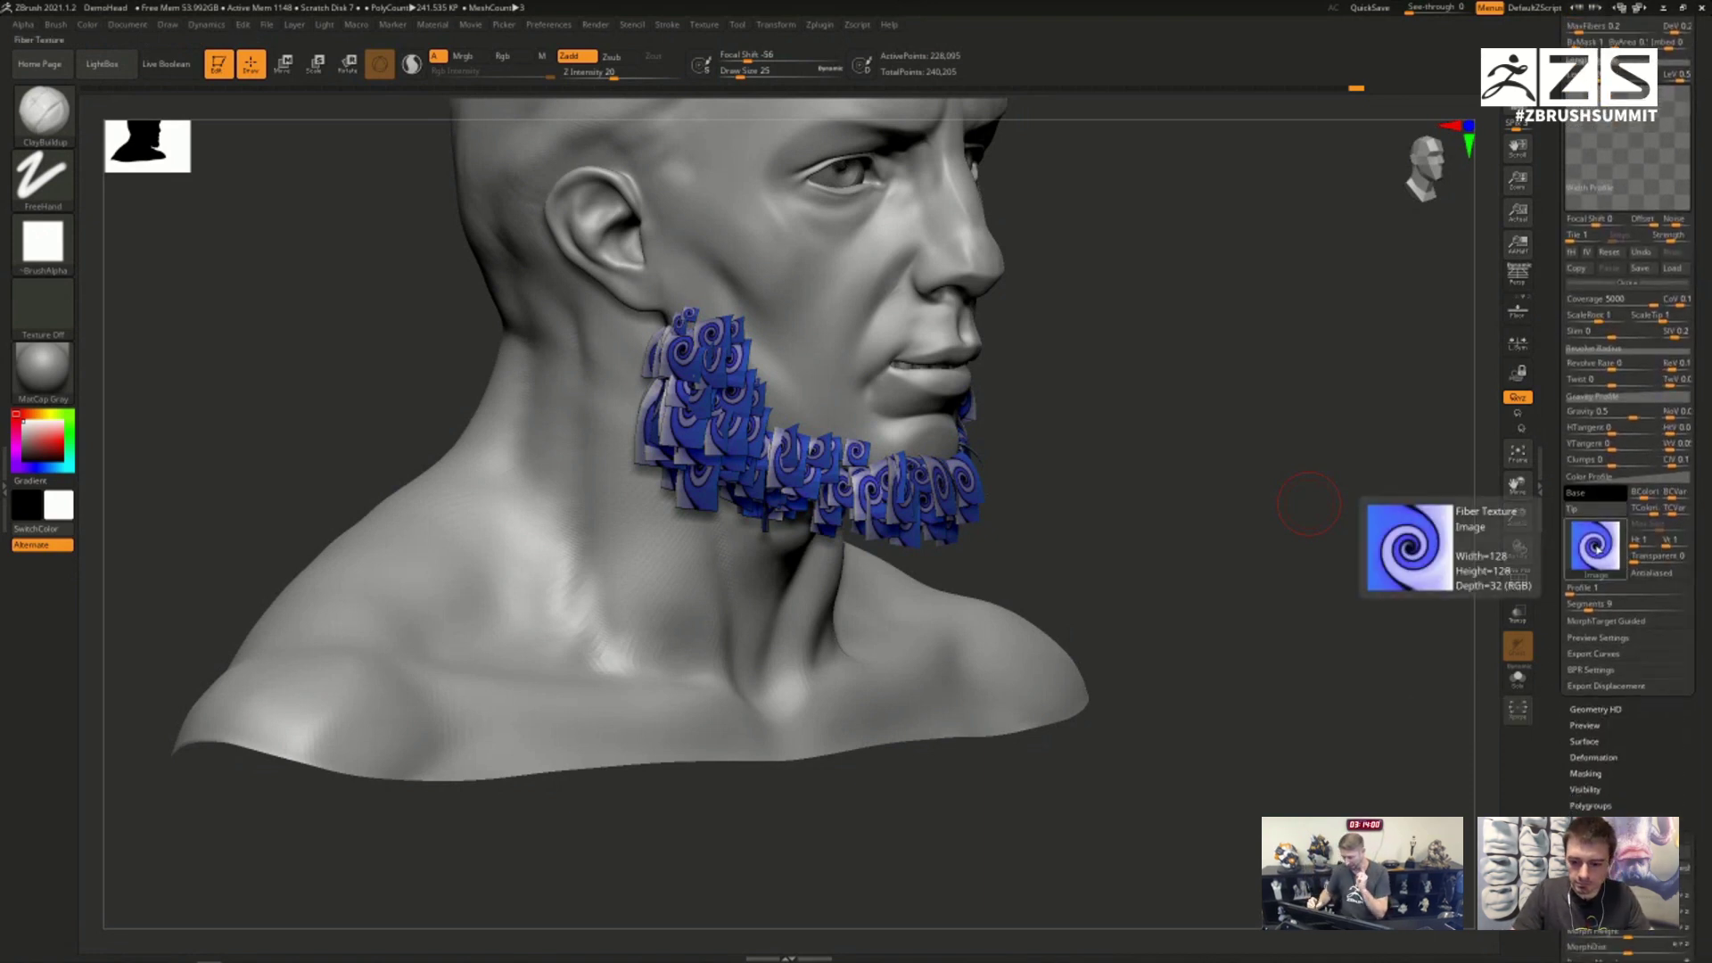
left_click(1597, 546)
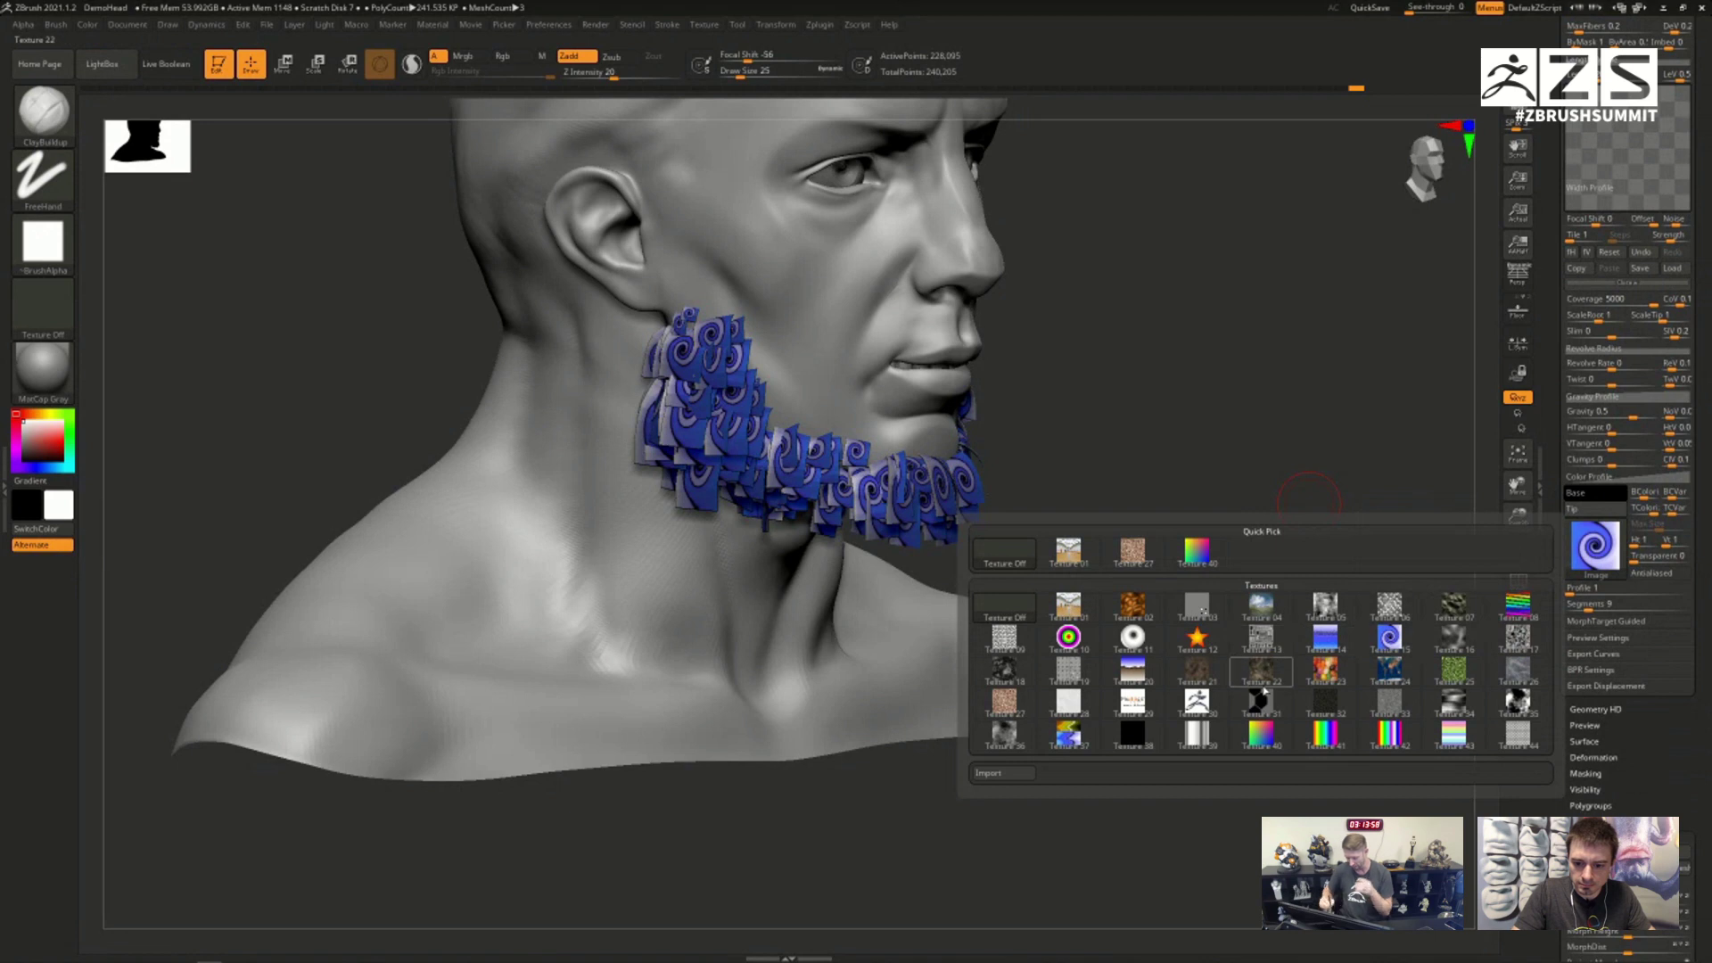
mouse_move(1263, 673)
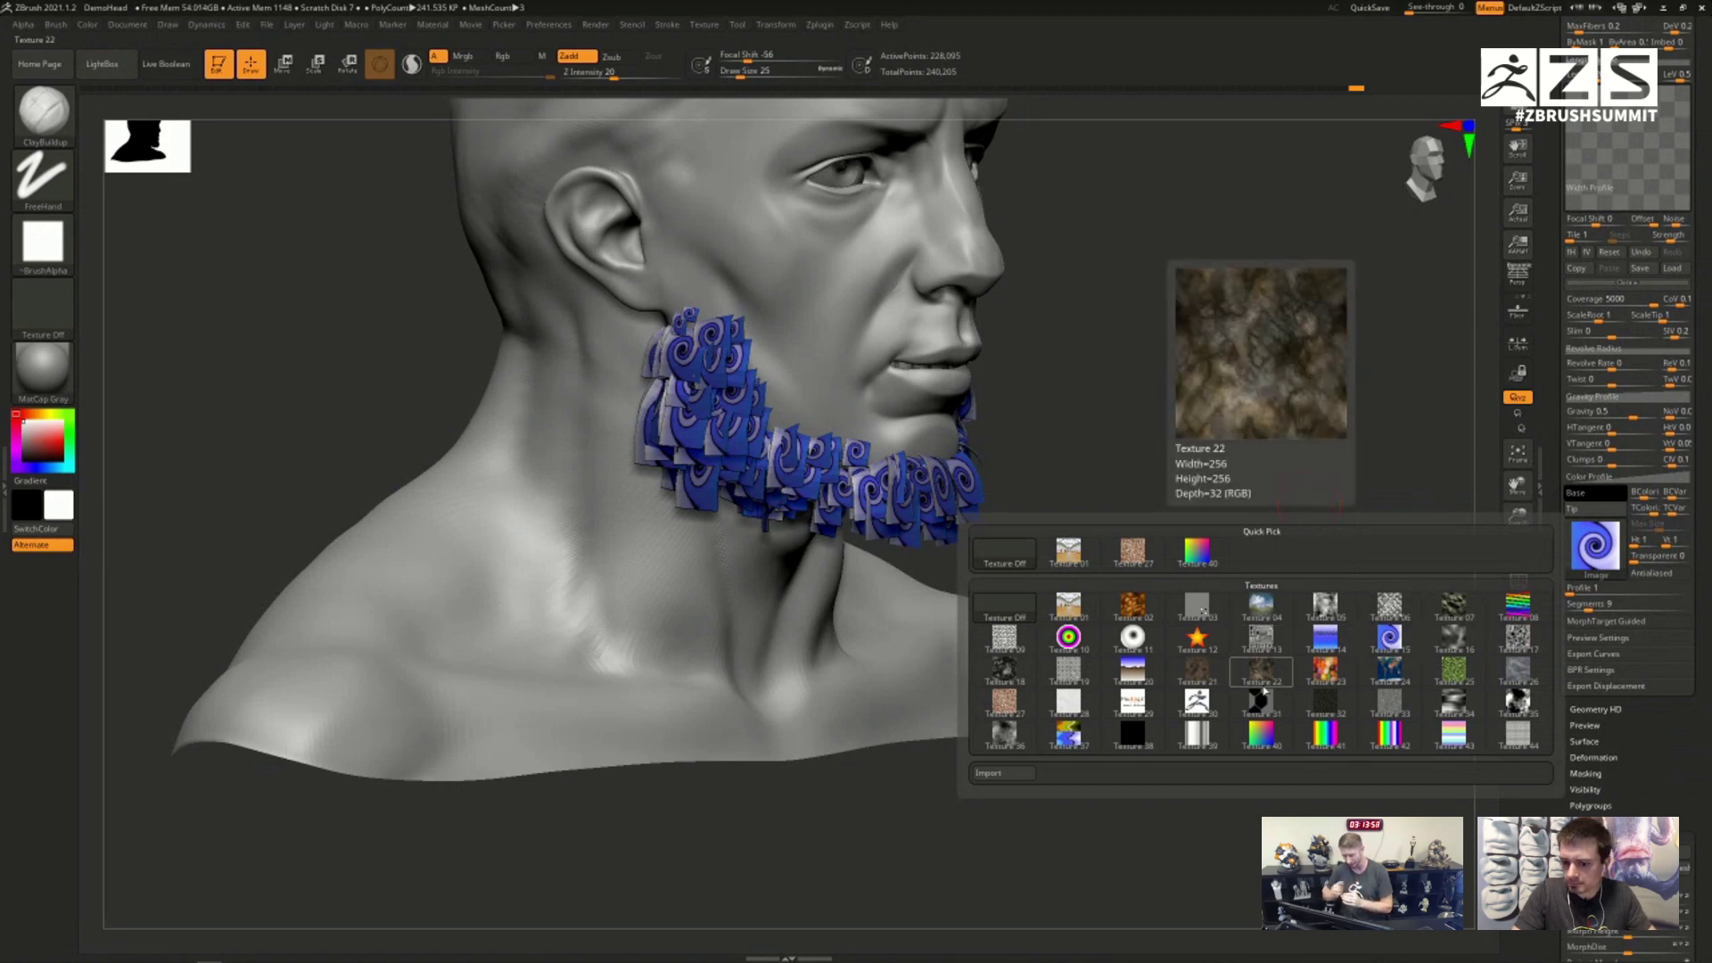
left_click(1201, 640)
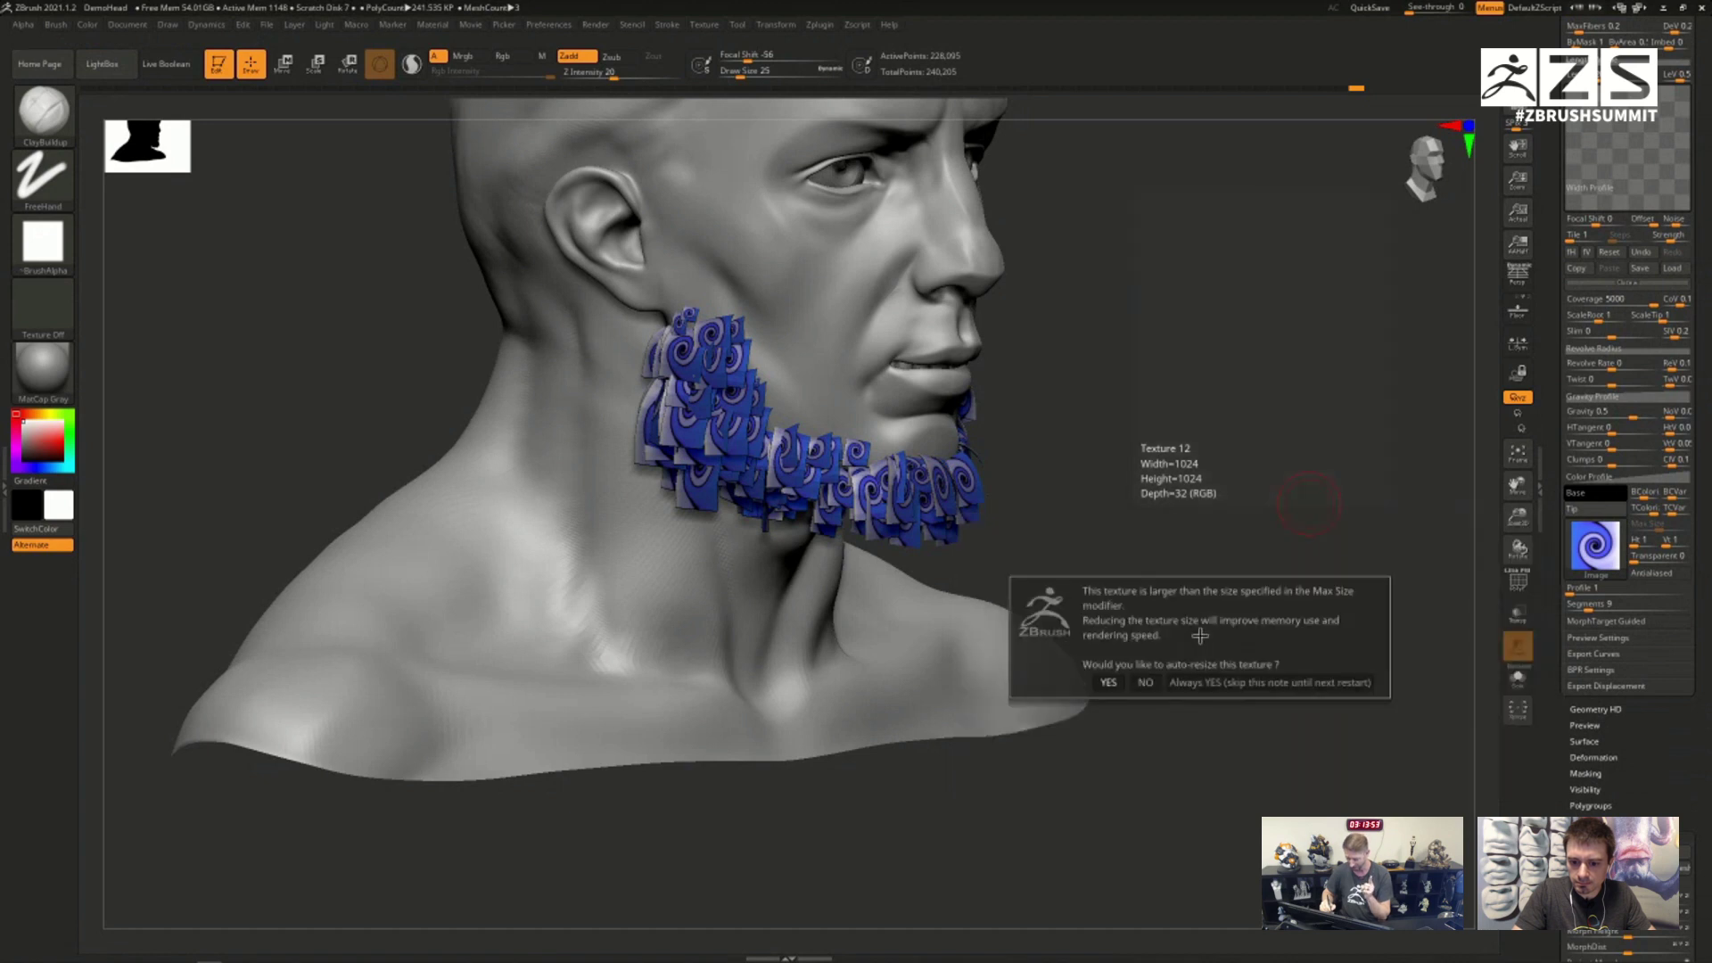
left_click(1204, 682)
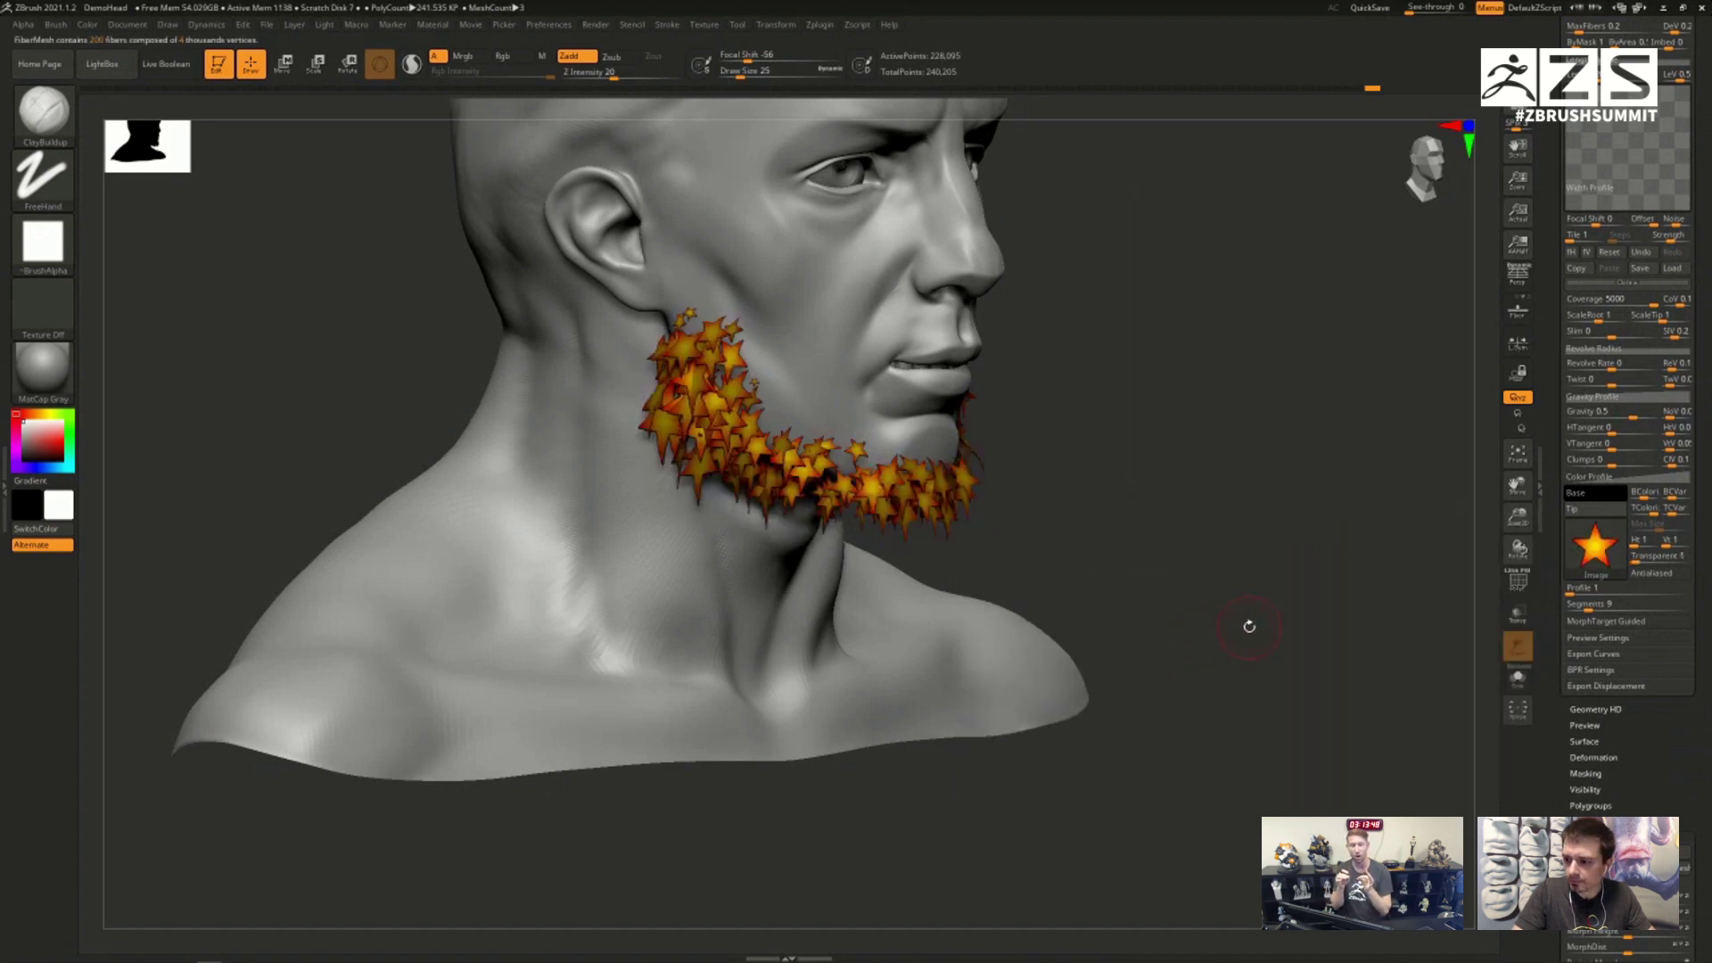
mouse_move(1613, 558)
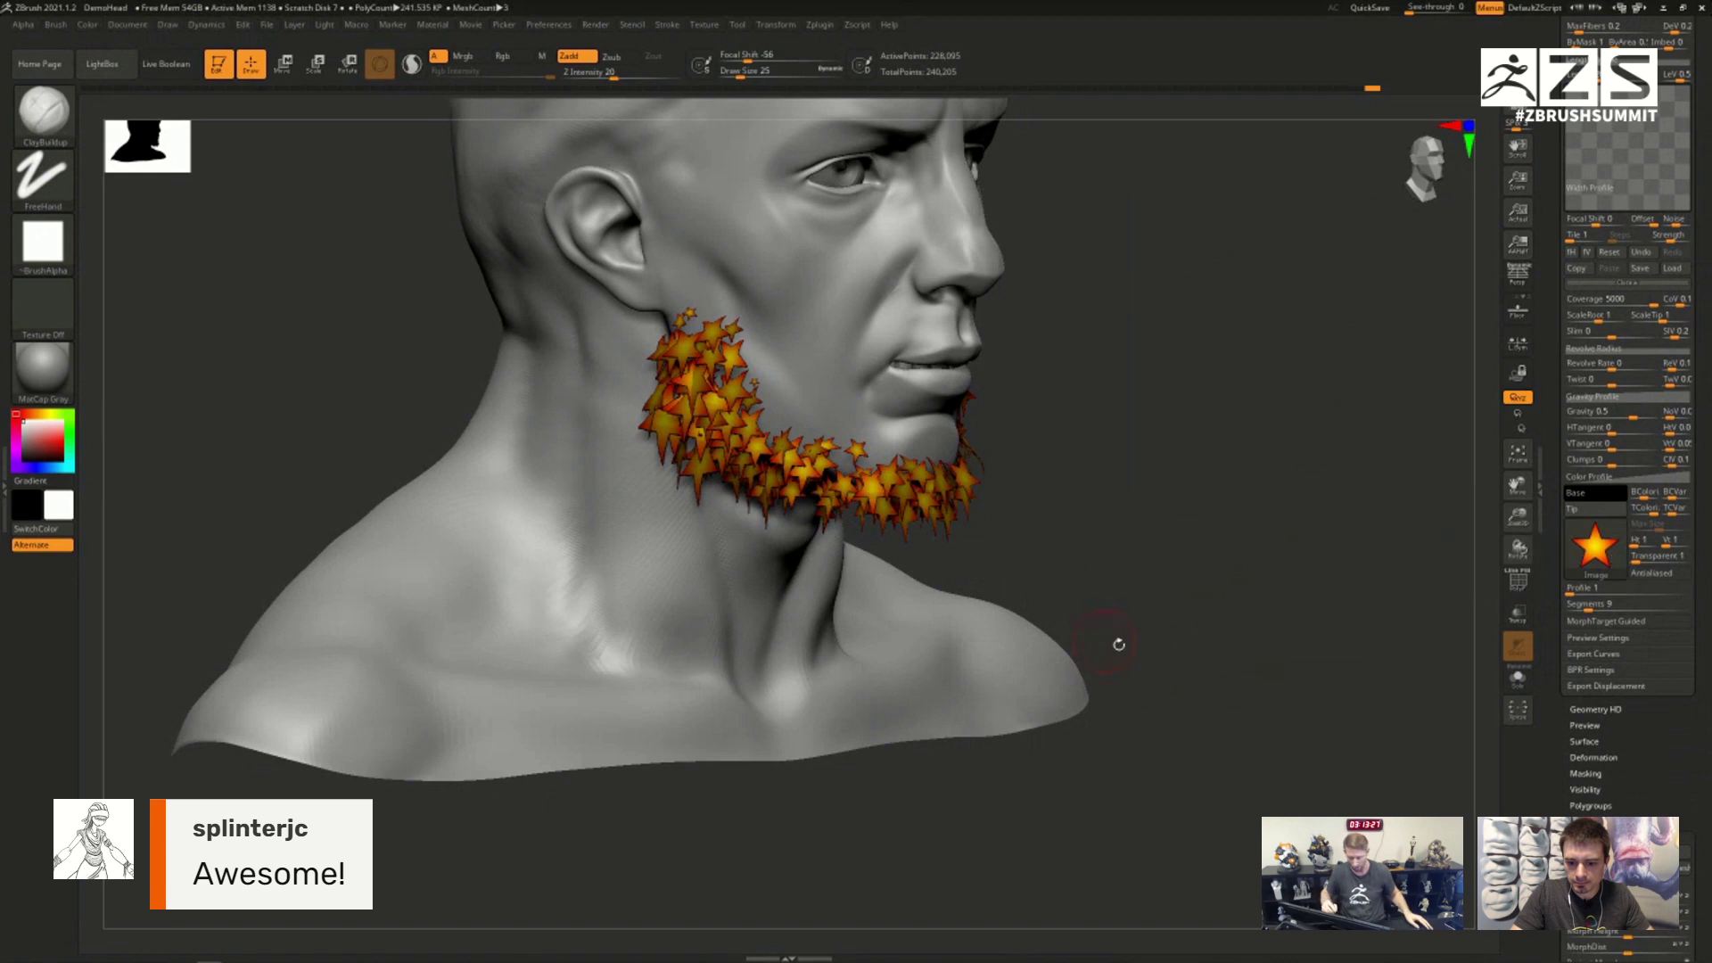
Step: Switch from the DemoHead to the cube-shaped PM3D_Sphere3D tool and display its polyframe
key("ctrl")
mouse_move(1230, 665)
right_mouse_down("ctrl")
mouse_move(1150, 592)
mouse_move(1139, 650)
right_mouse_up("ctrl")
left_click_drag(1698, 635, 1697, 825)
left_click(1592, 389)
left_click(1660, 308)
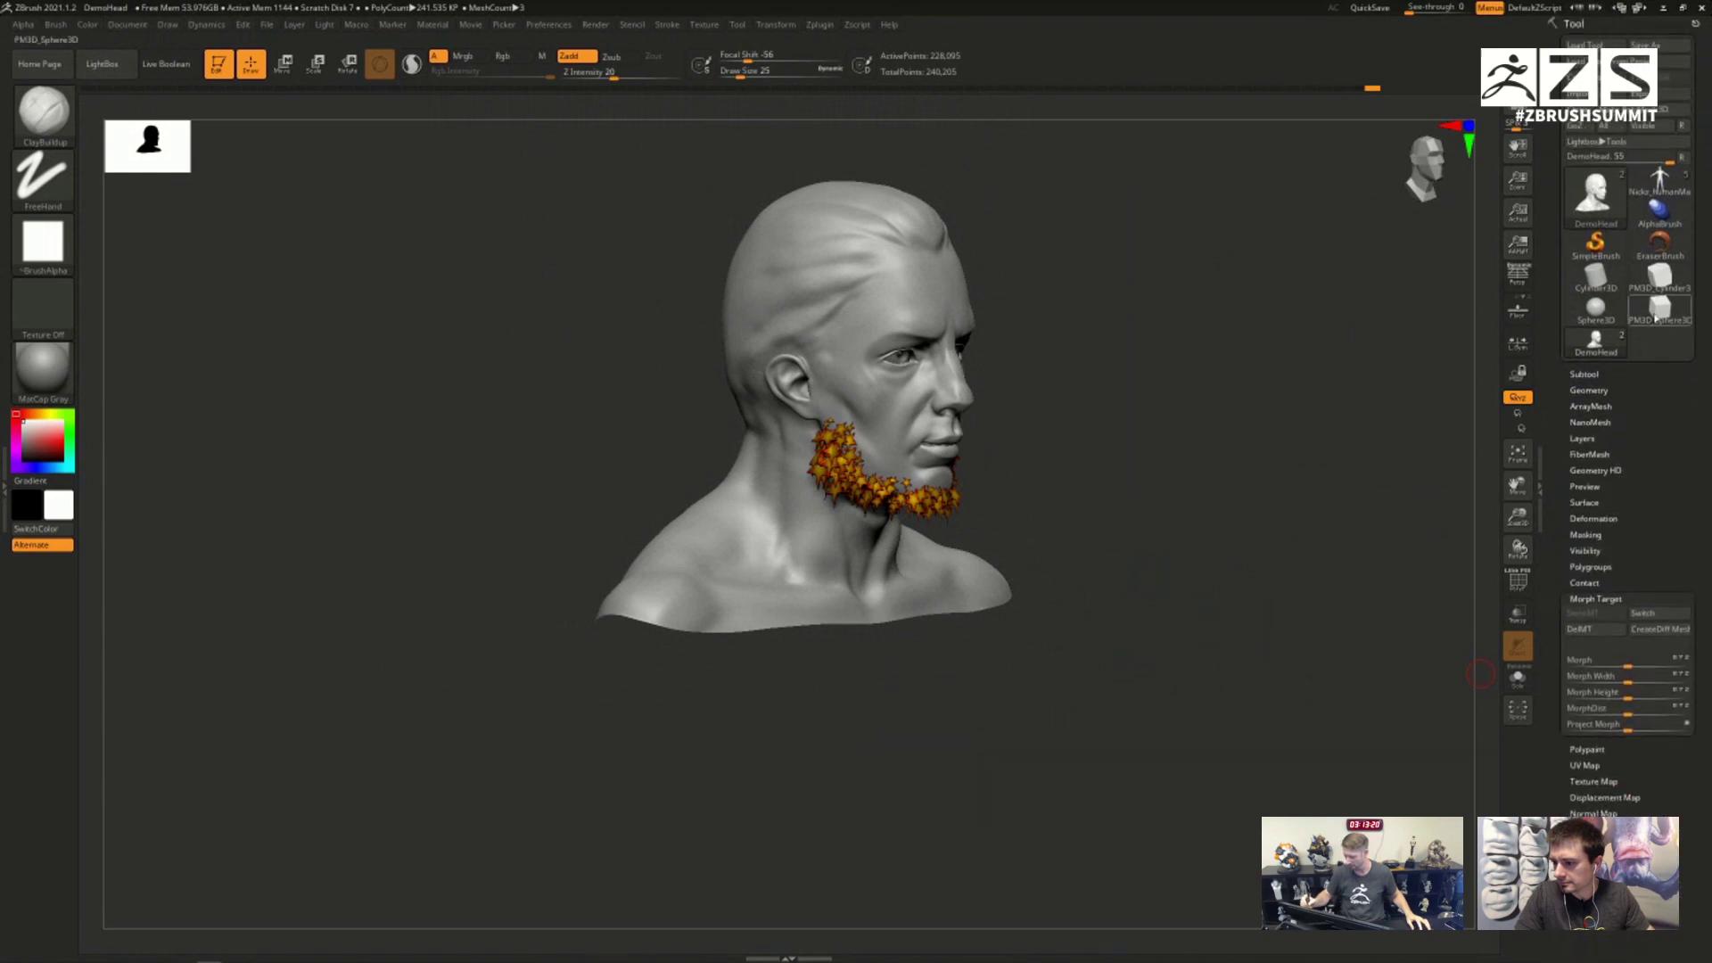
key("shift+f")
mouse_move(1102, 567)
right_mouse_down()
mouse_move(1097, 600)
mouse_move(1051, 553)
mouse_move(1115, 600)
right_mouse_up()
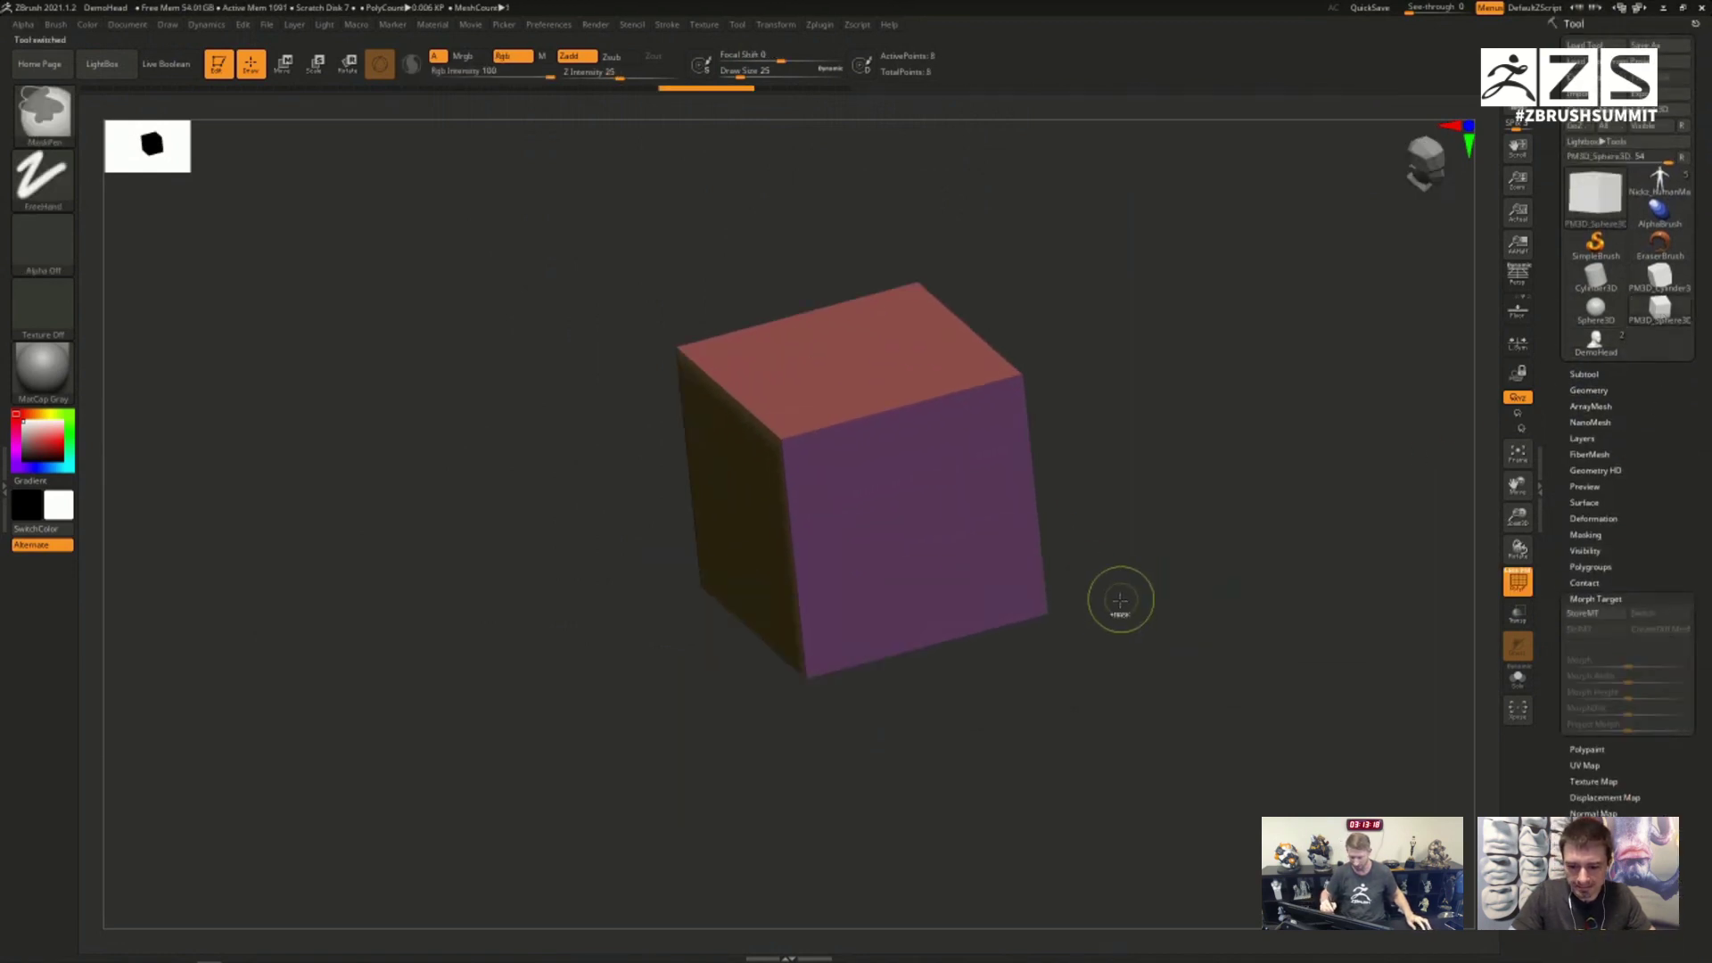
Step: Reinitialize the cube as a QCube with X, Y and Z resolution 8, and make it a single polygroup
left_click(1595, 598)
scroll(1593, 501, "down", 3)
key("shift")
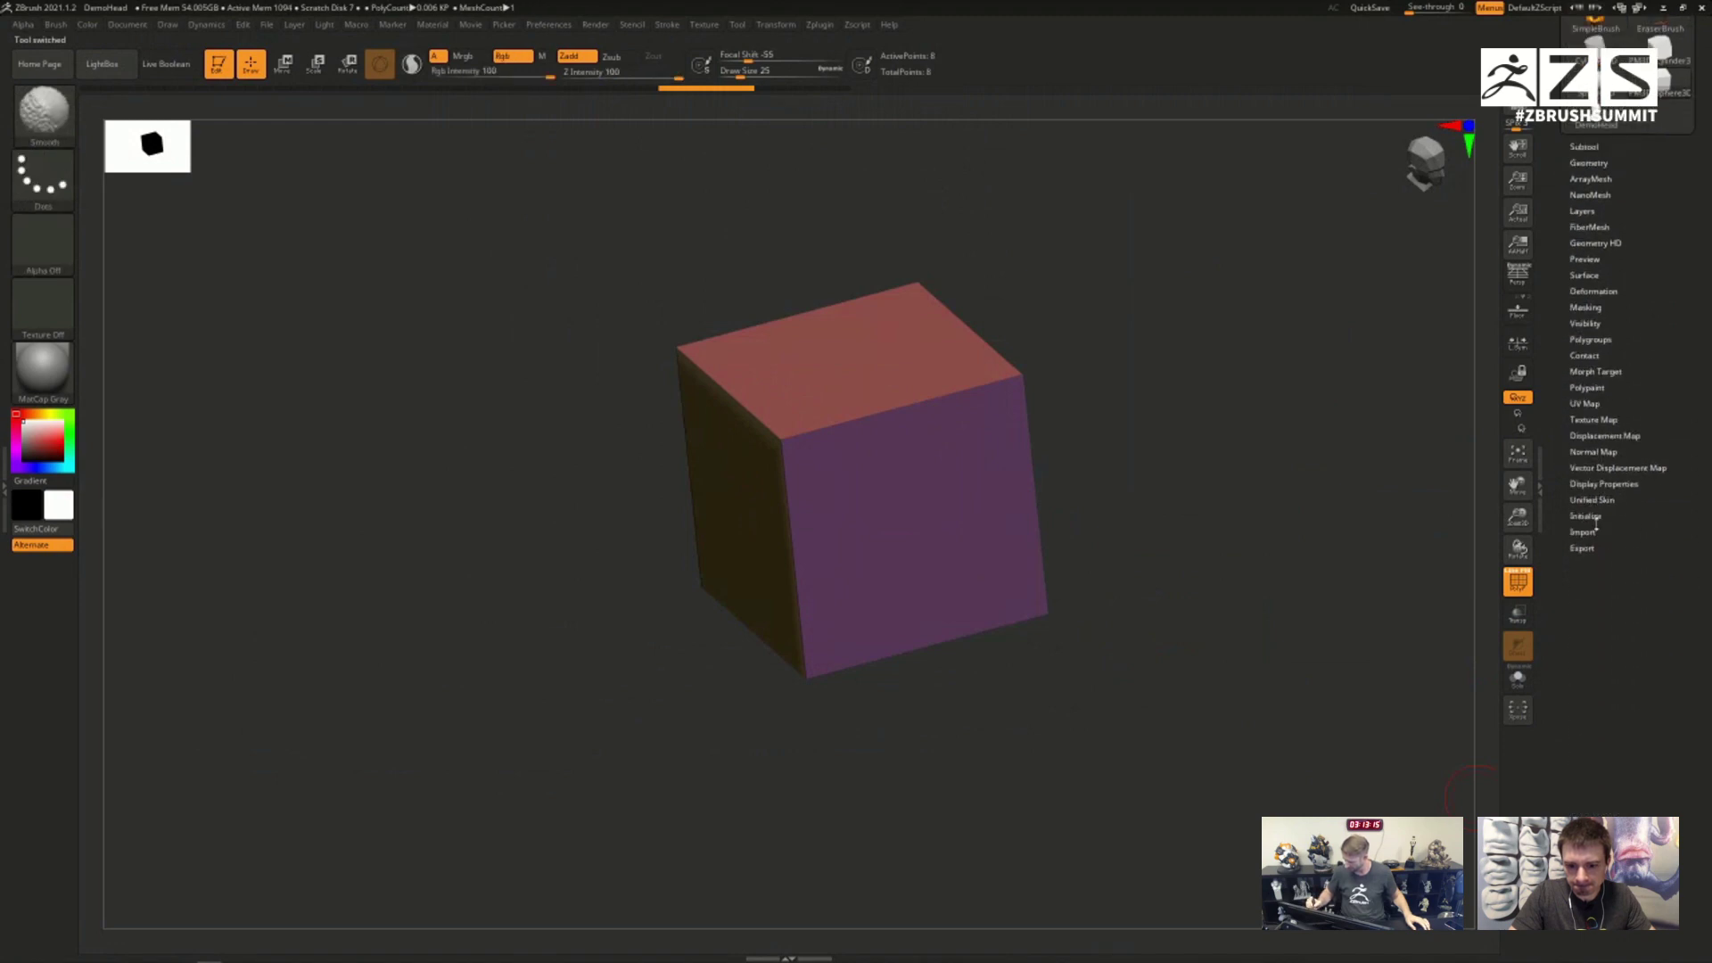
left_click(1589, 517)
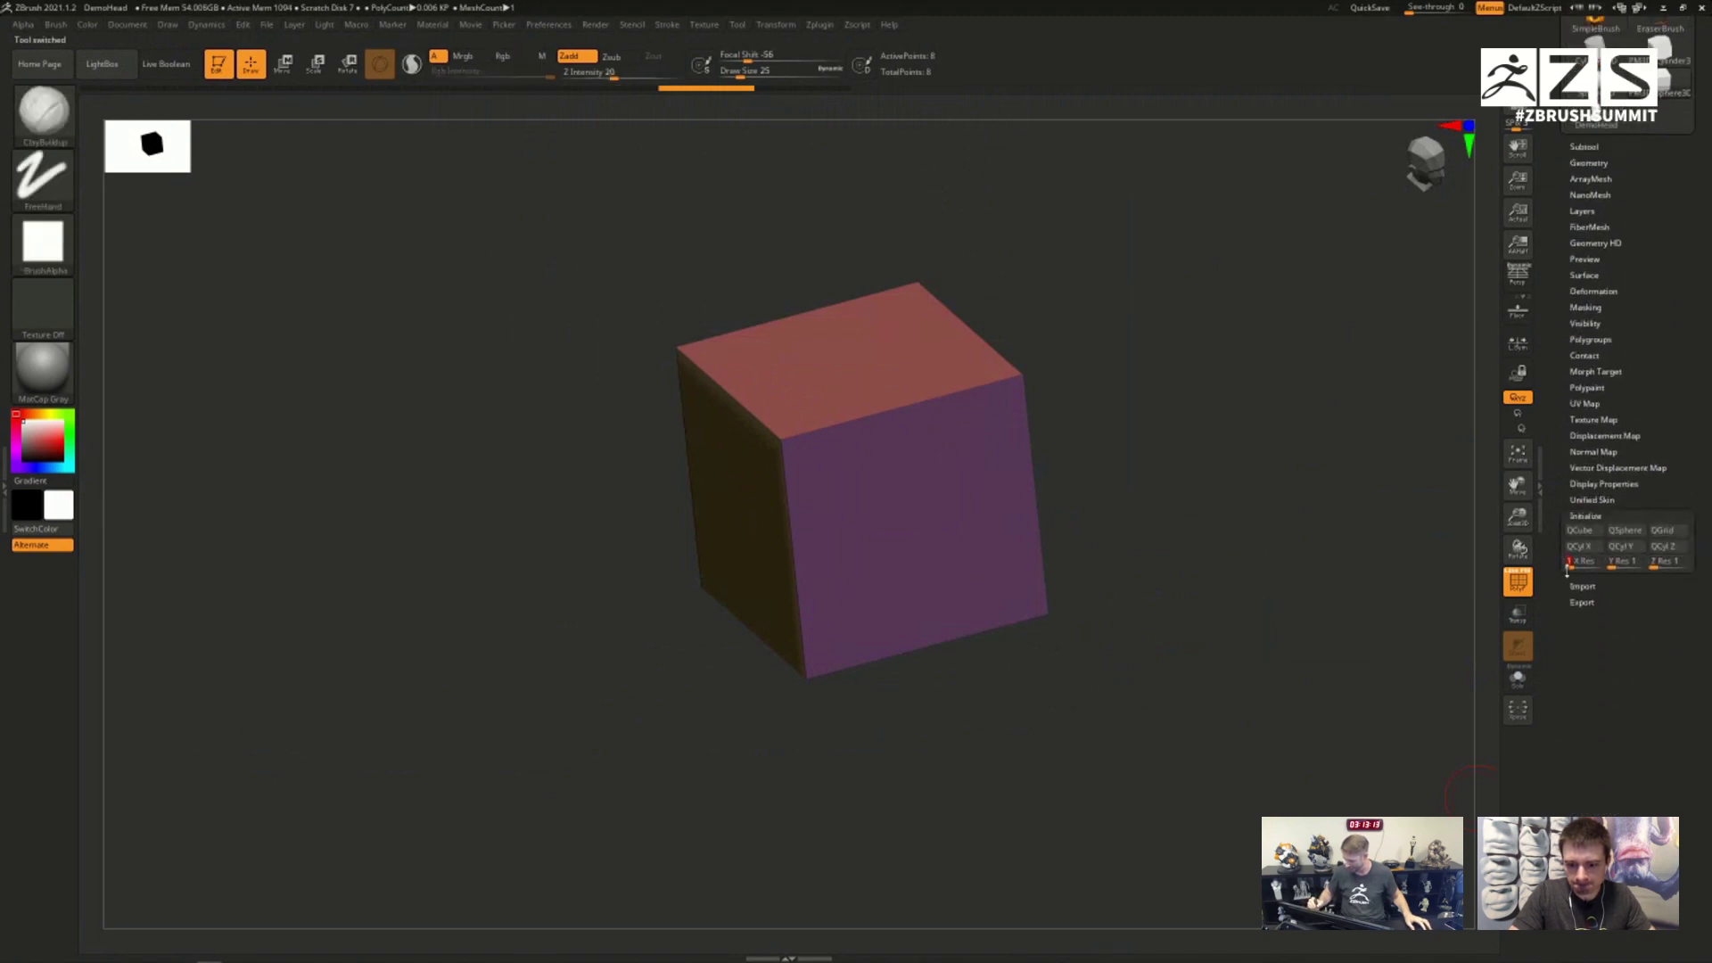
left_click_drag(1566, 562, 1600, 562)
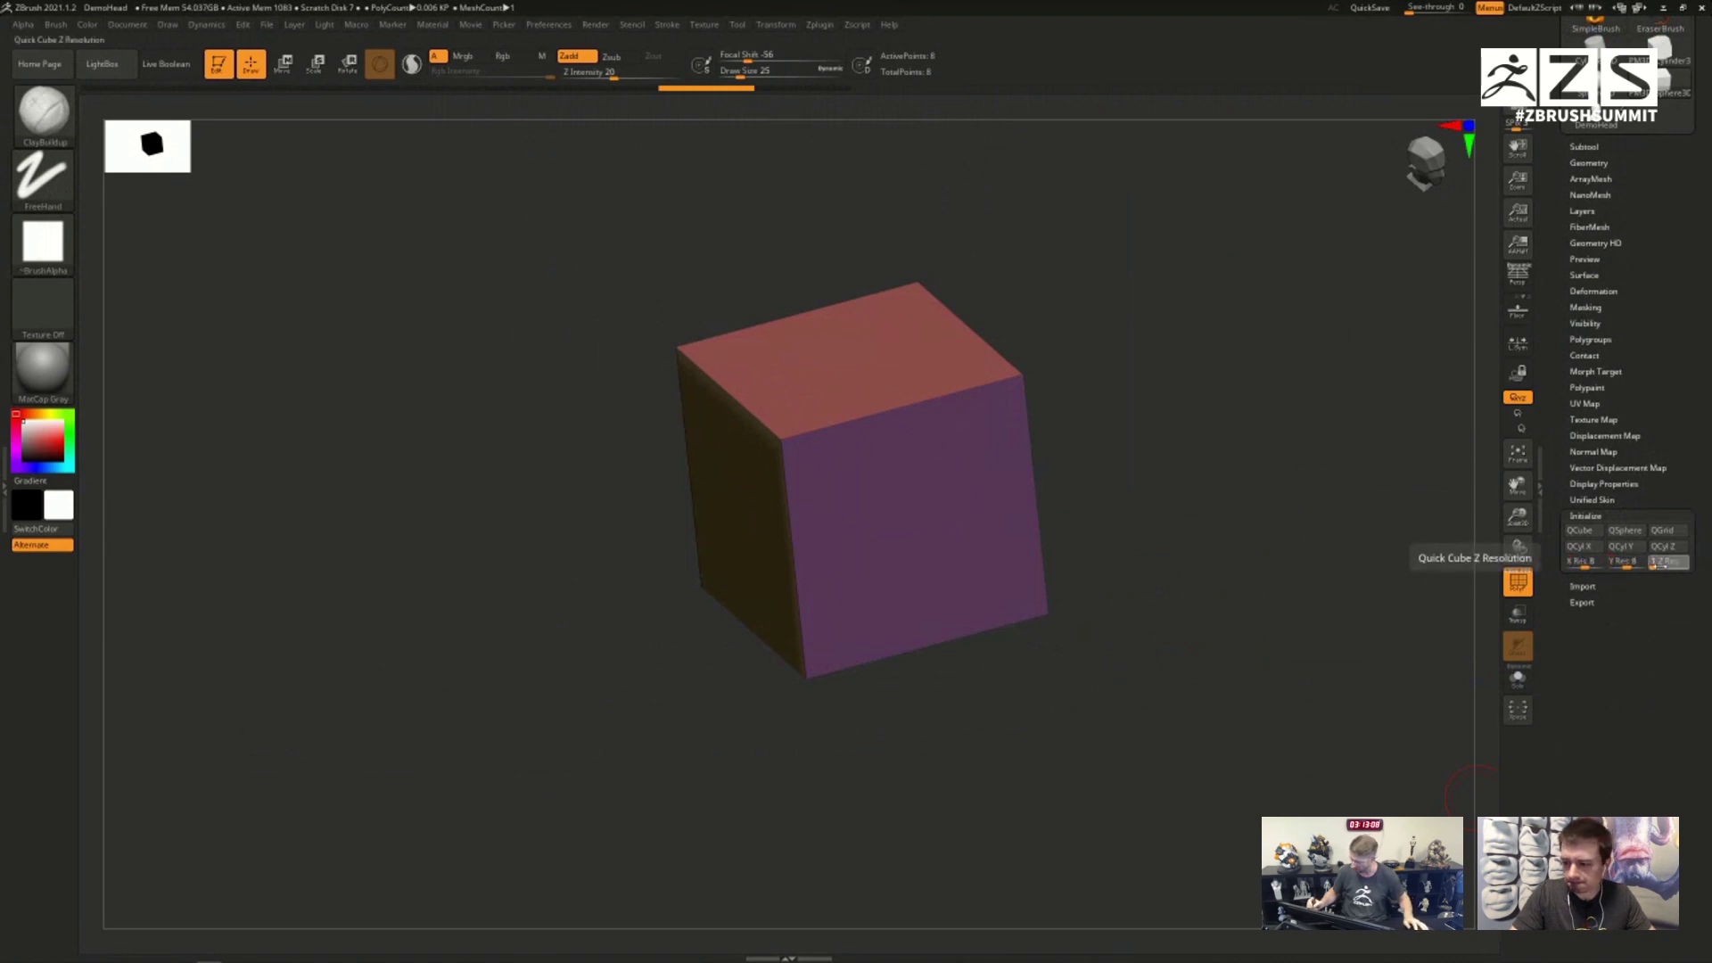
left_click(1654, 565)
left_click_drag(1654, 562, 1669, 562)
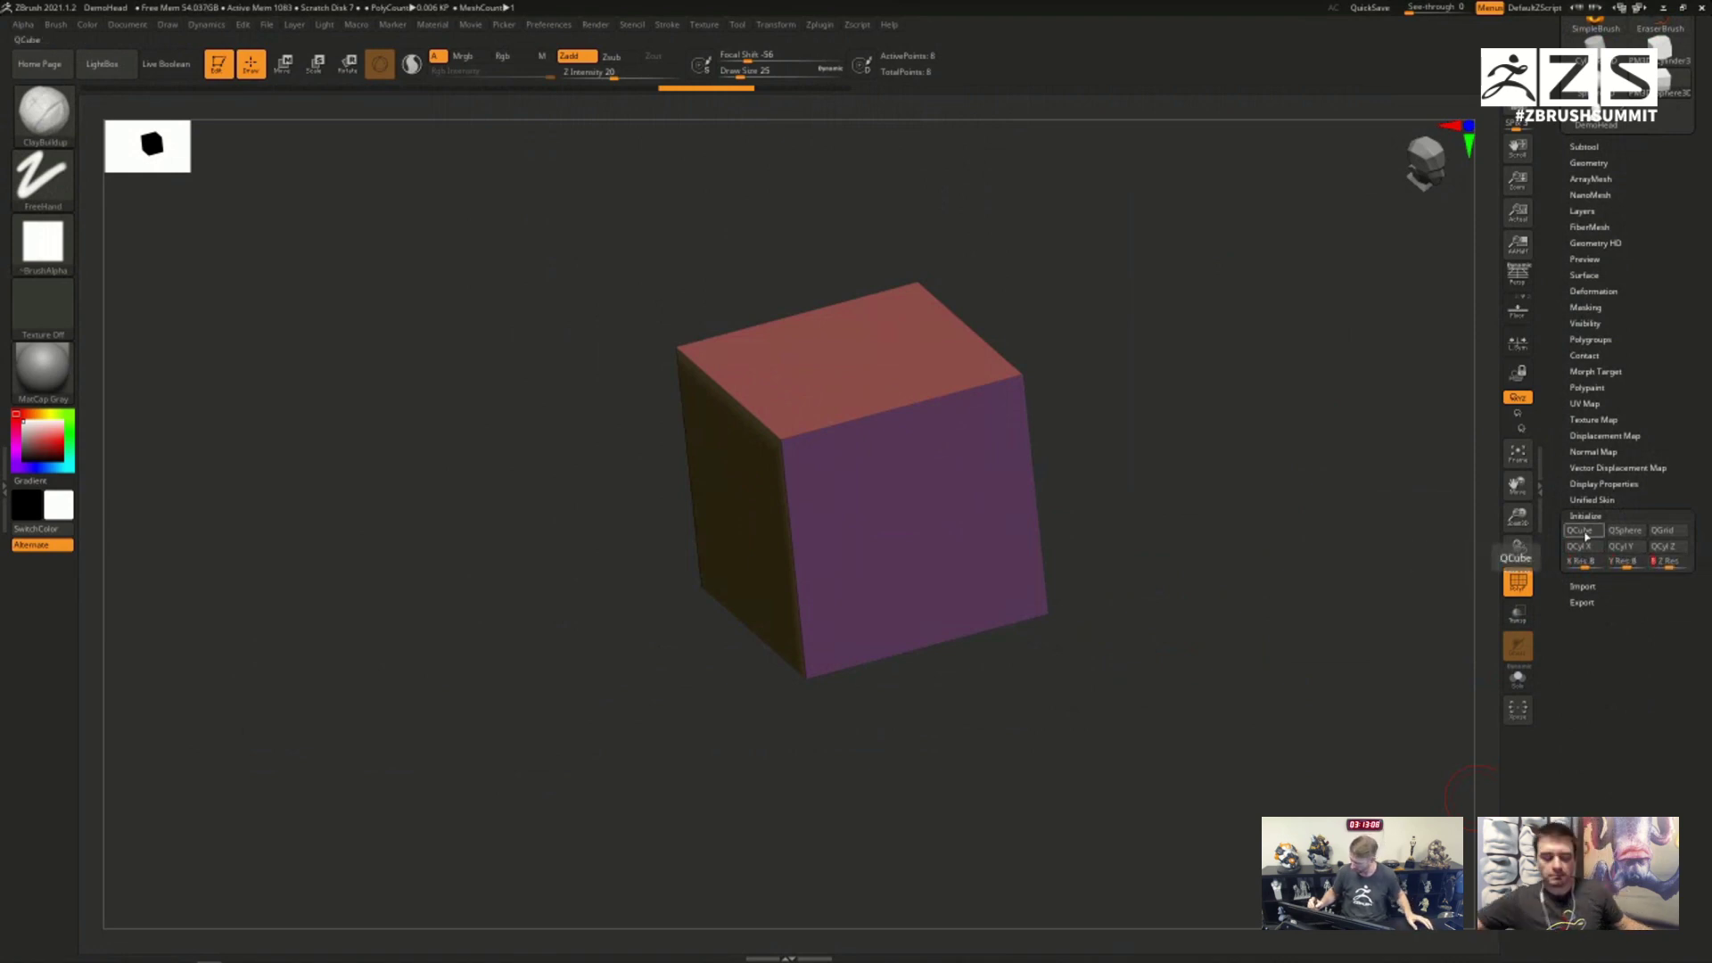
left_click_drag(1204, 577, 1123, 619)
key("ctrl+w")
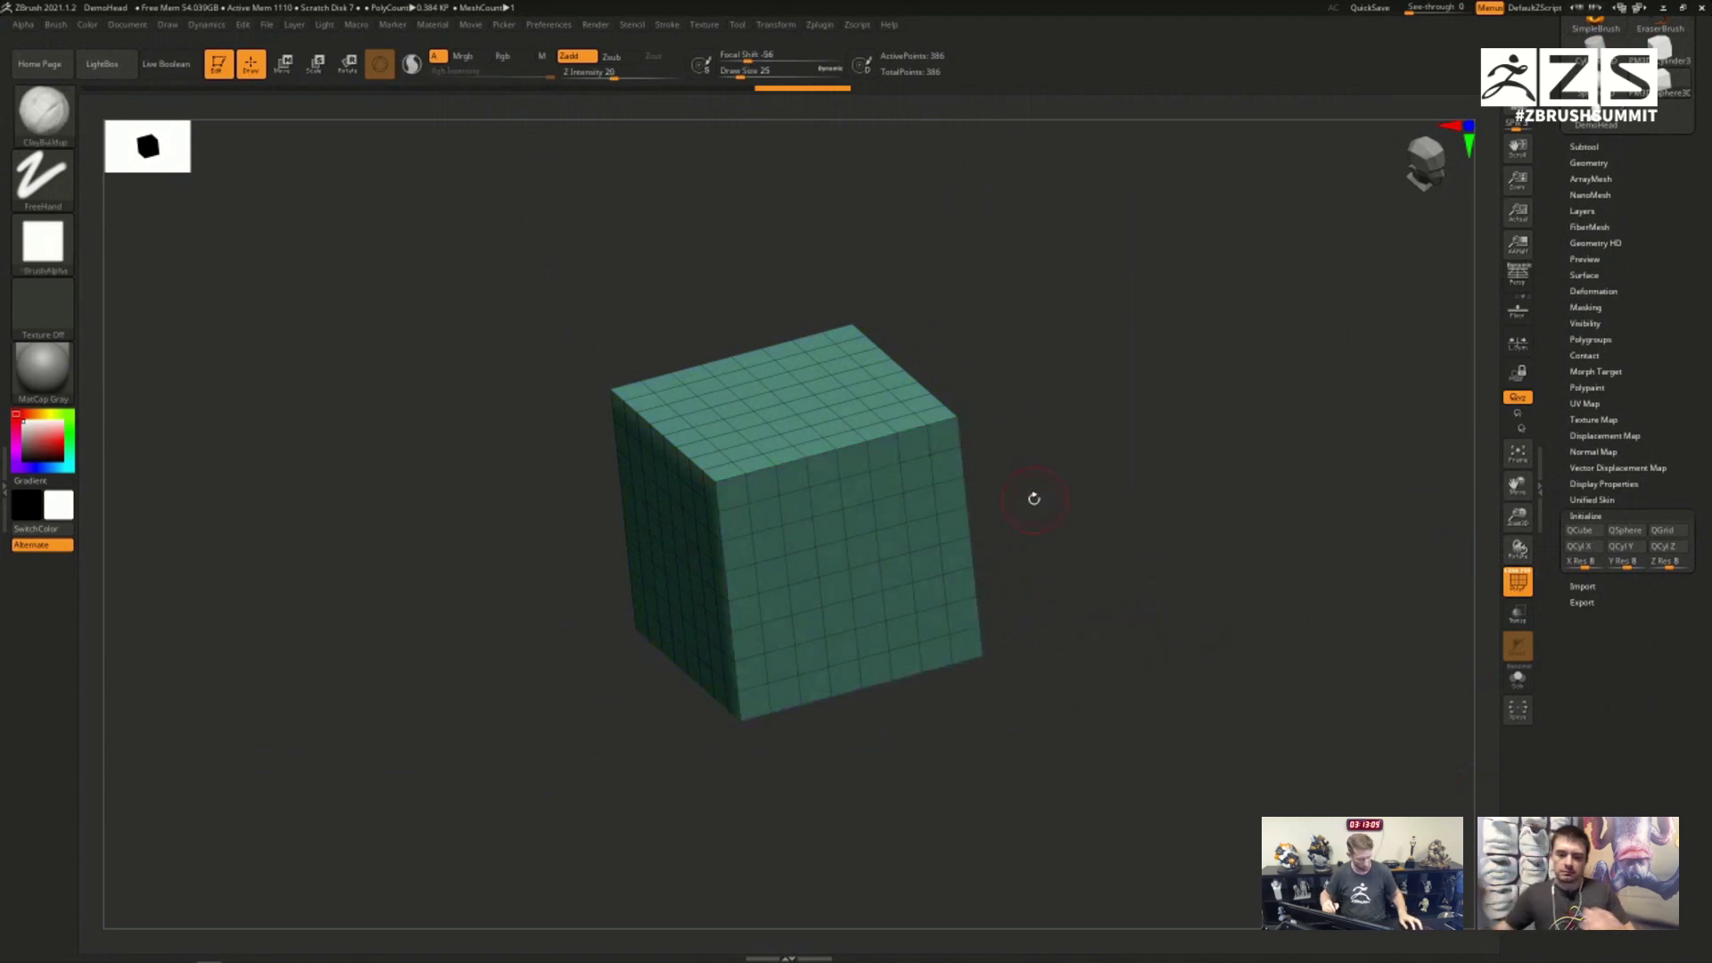
Step: With the ZModeler brush, assign a 4 by 4 block of polygons on each of two adjacent cube sides to a separate polygroup
key("b")
key("z")
key("m")
key("f")
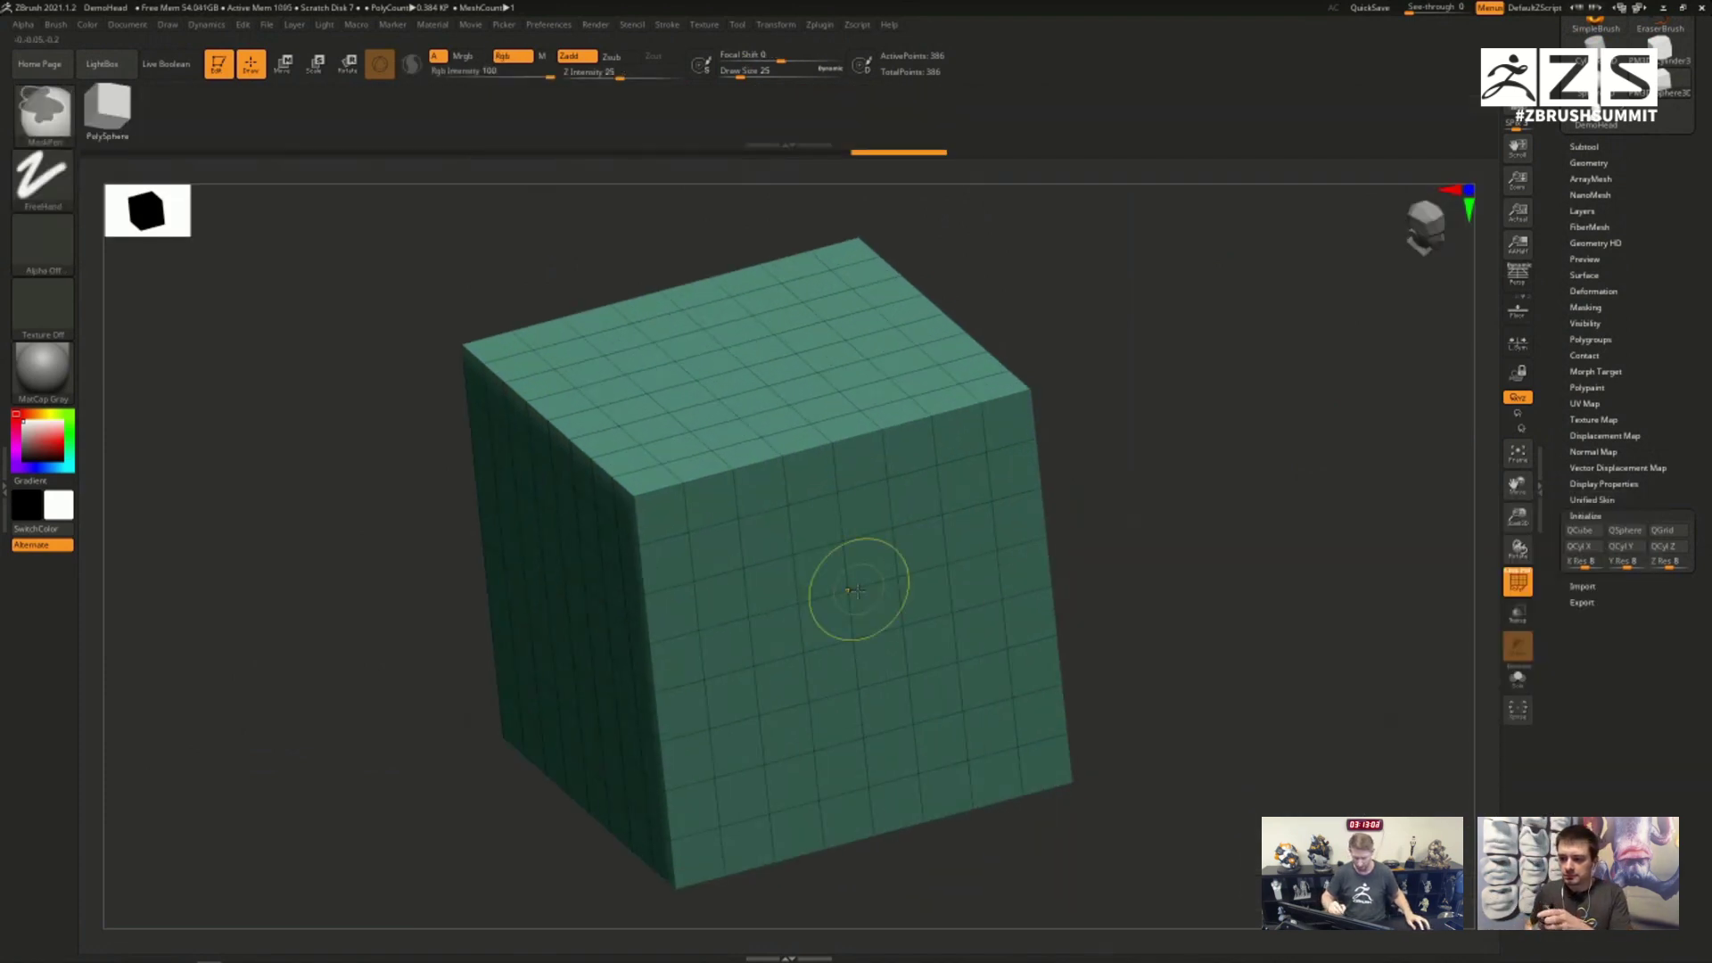
right_click_drag(865, 571, 871, 498)
mouse_move(871, 498)
left_mouse_down()
mouse_move(936, 704)
mouse_move(901, 517)
mouse_move(878, 522)
left_mouse_up()
left_click(834, 653)
left_click_drag(841, 596, 838, 709)
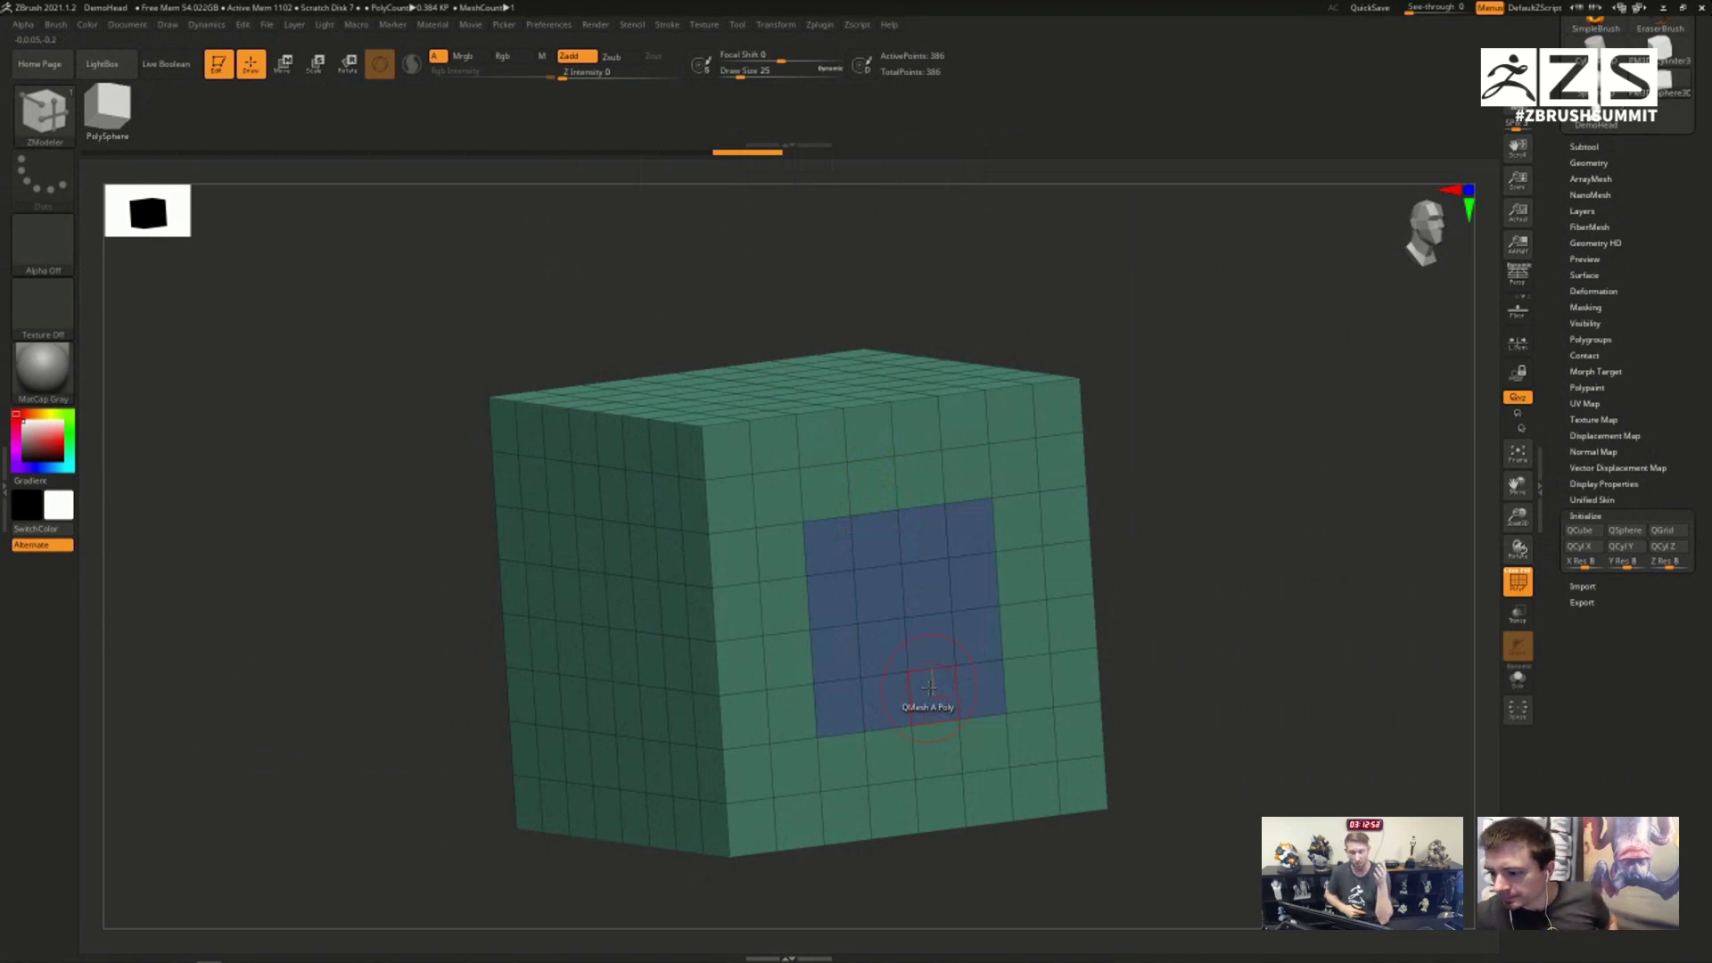
left_click_drag(1138, 556, 1169, 523)
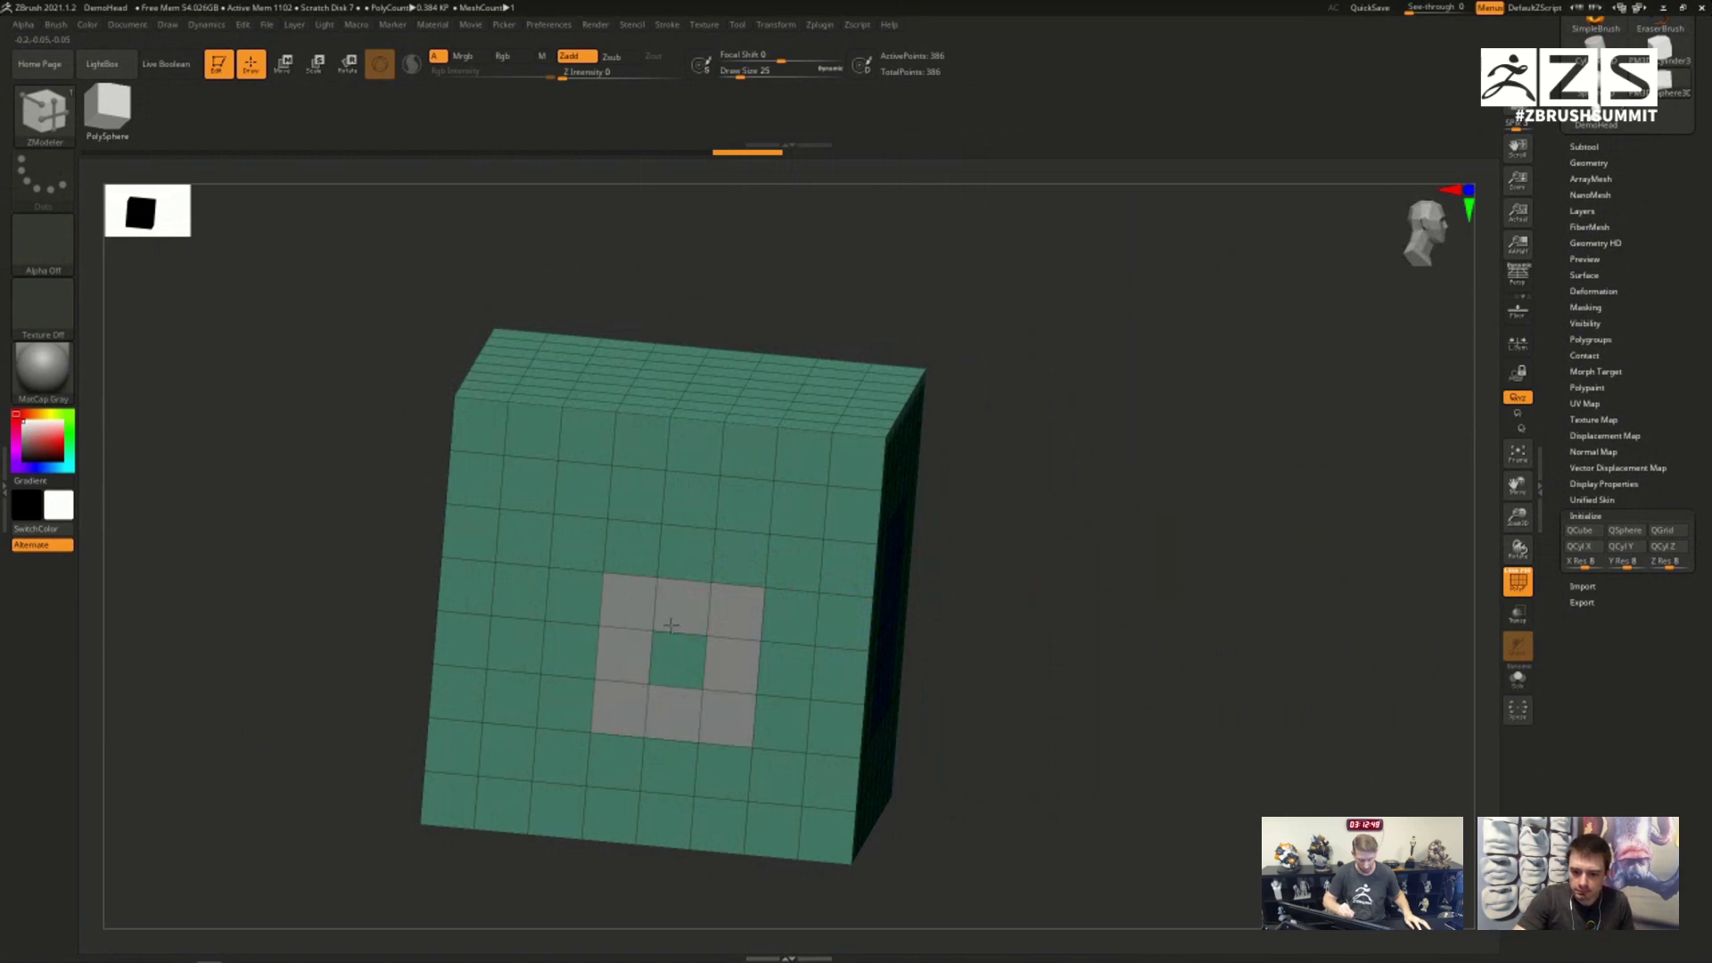
left_click_drag(571, 598, 567, 694)
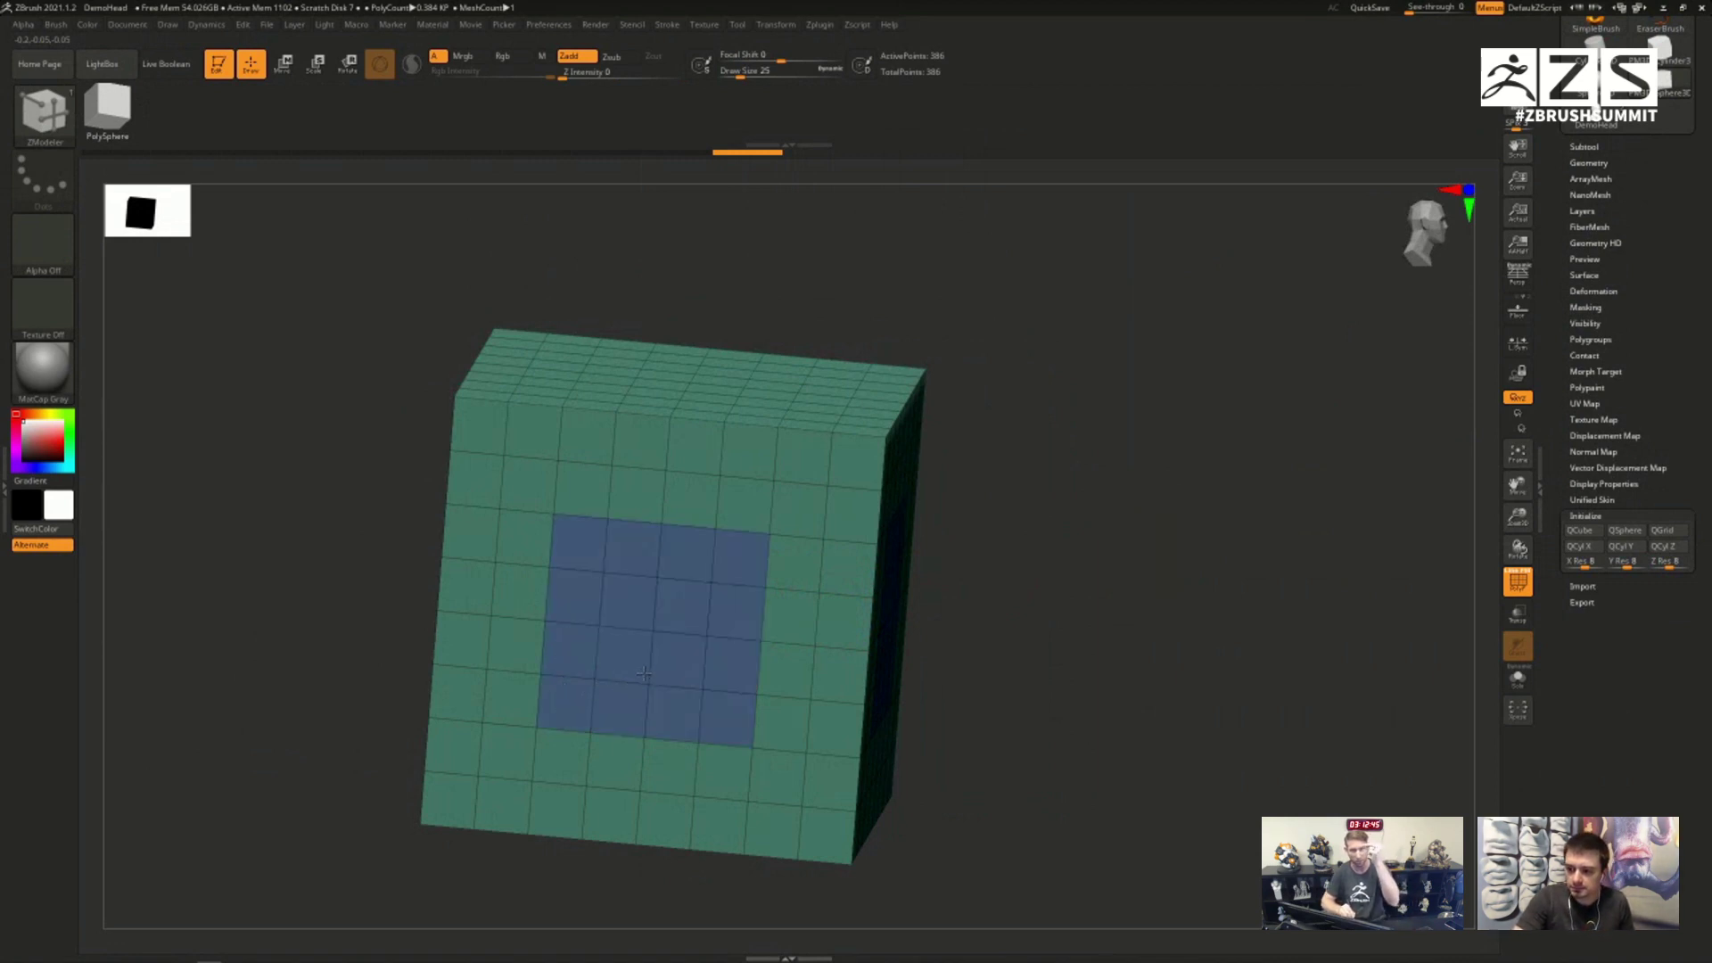
Step: Assign a 6 by 7 block of polygons on the cube's front side to one new polygroup
mouse_move(711, 540)
left_mouse_down()
mouse_move(688, 498)
mouse_move(526, 486)
mouse_move(520, 753)
mouse_move(649, 763)
mouse_move(758, 726)
mouse_move(812, 454)
mouse_move(540, 442)
left_mouse_up()
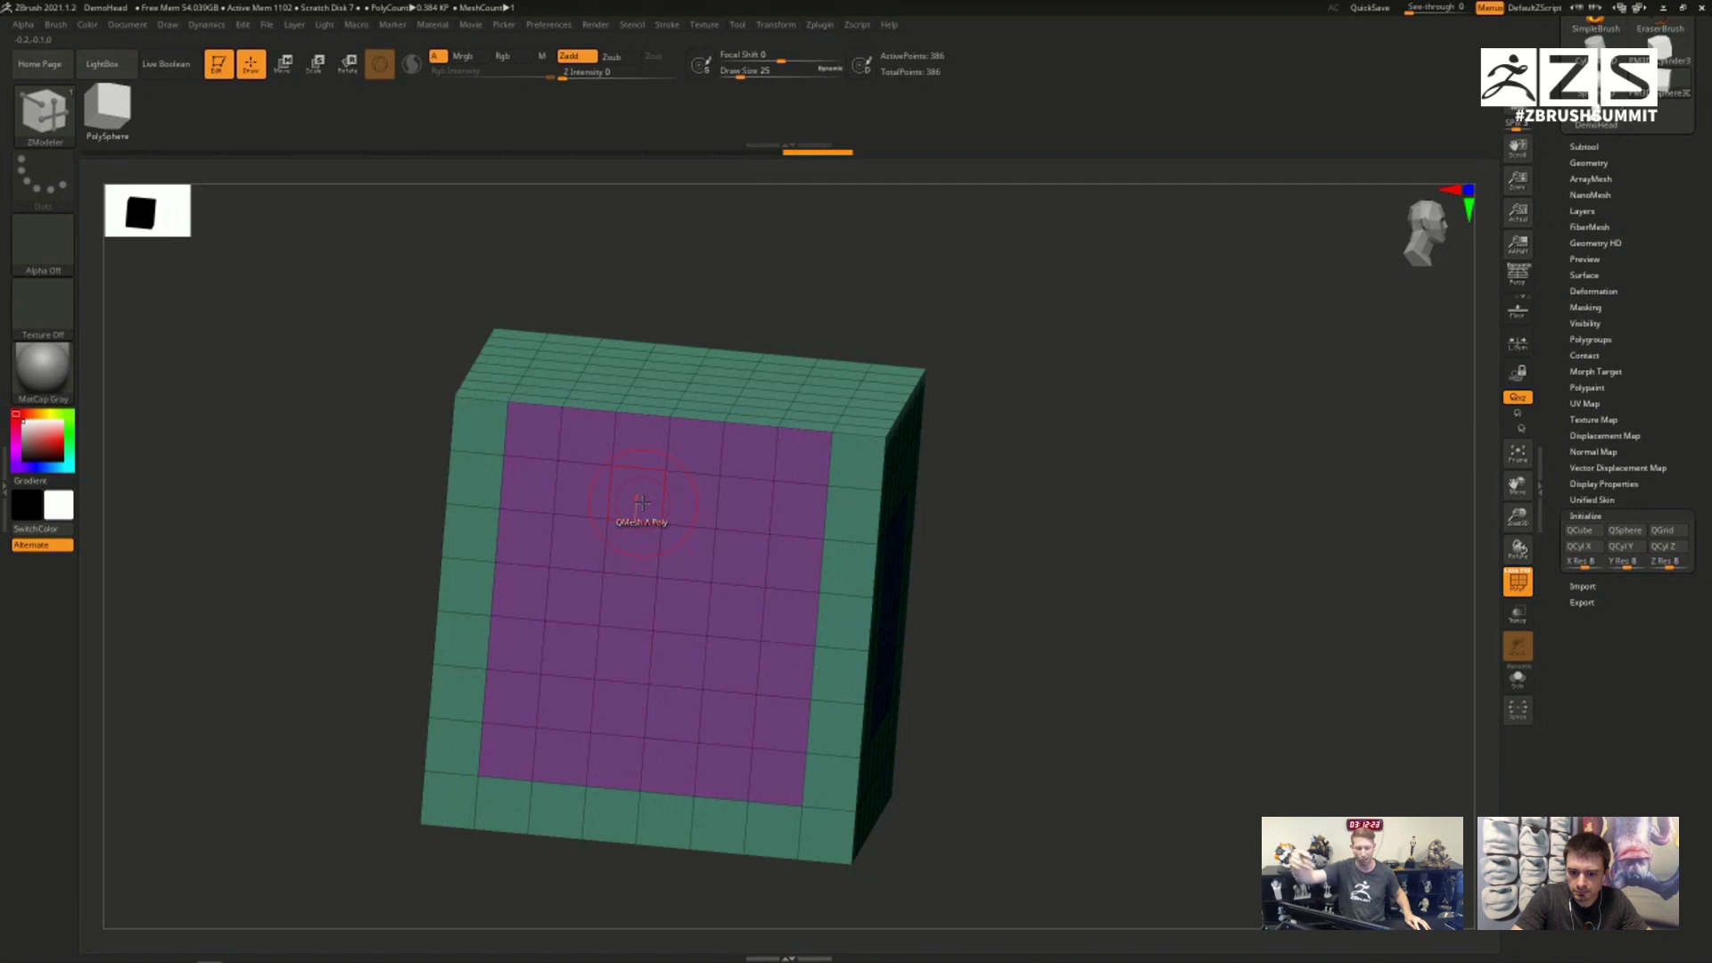
left_click_drag(1040, 546, 956, 579, "alt")
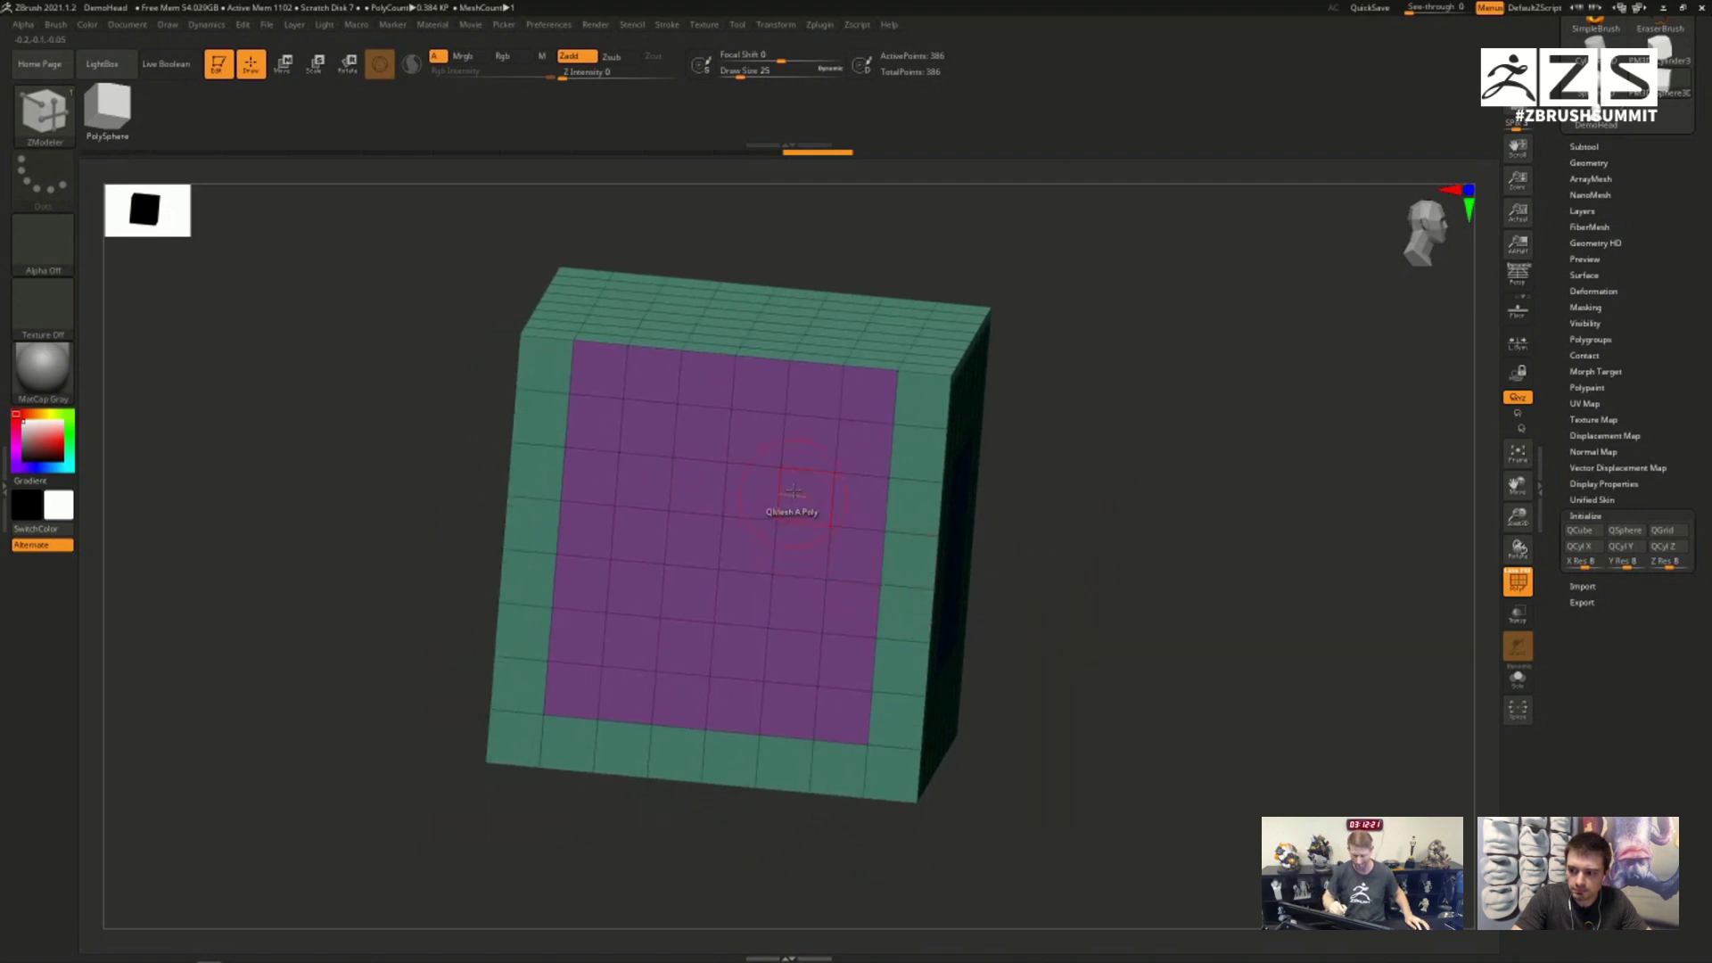
right_click_drag(793, 492, 691, 420, "ctrl")
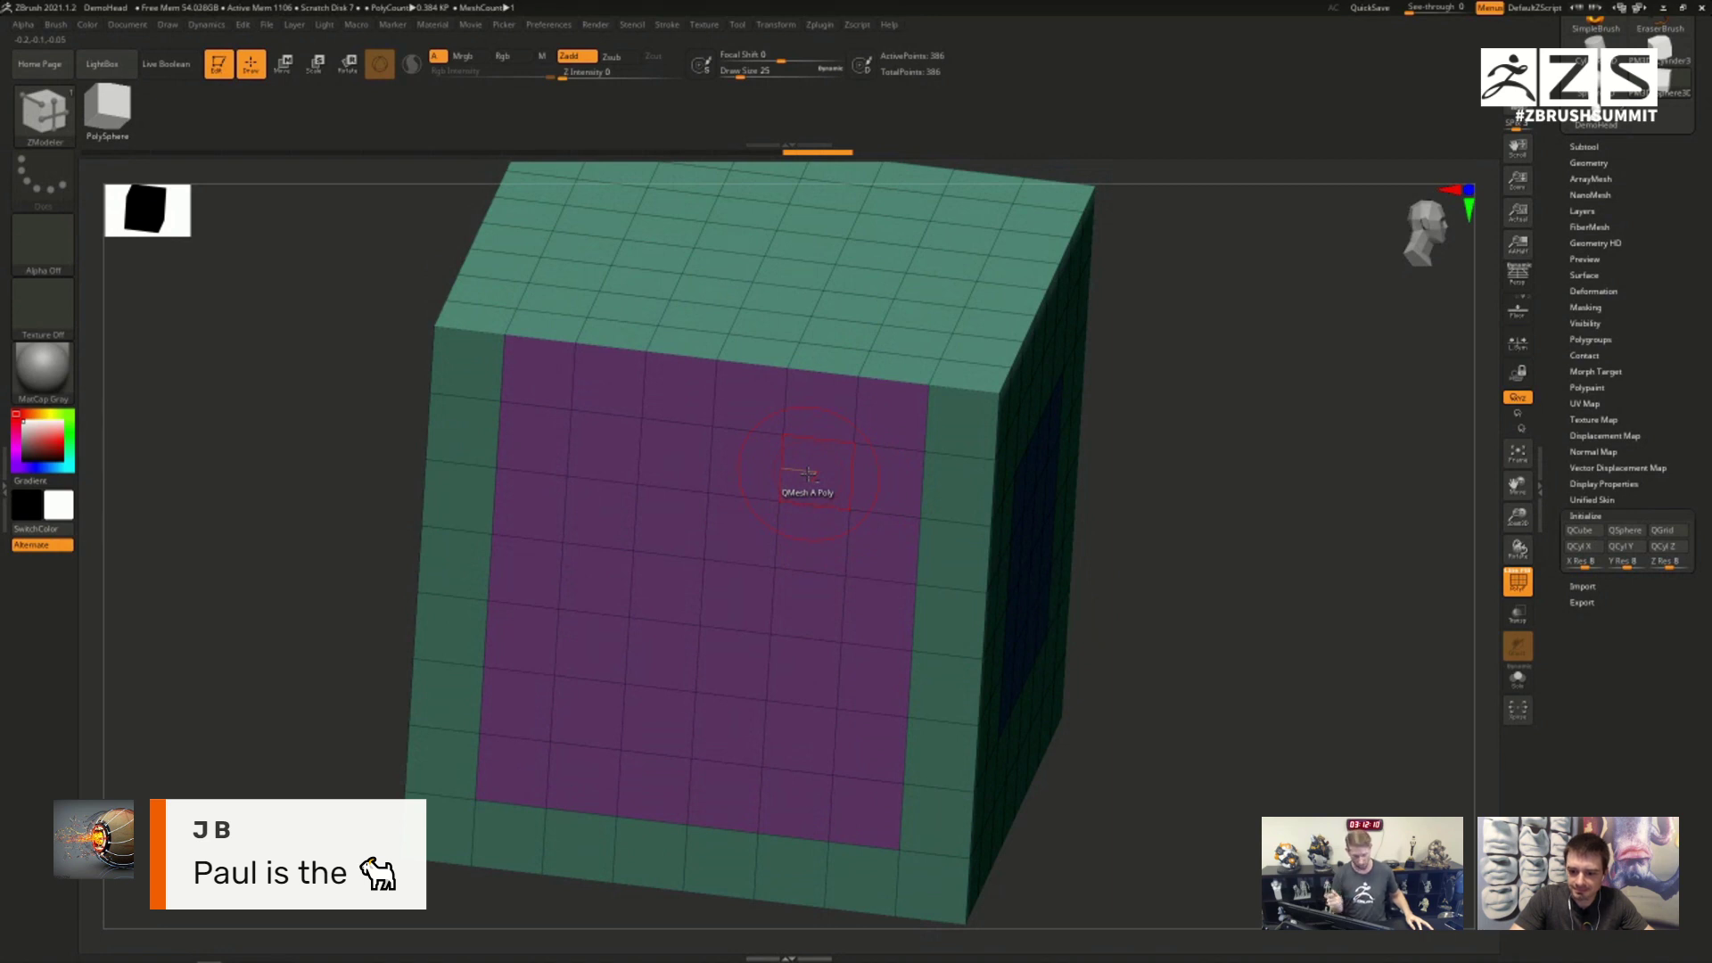
left_click(811, 473)
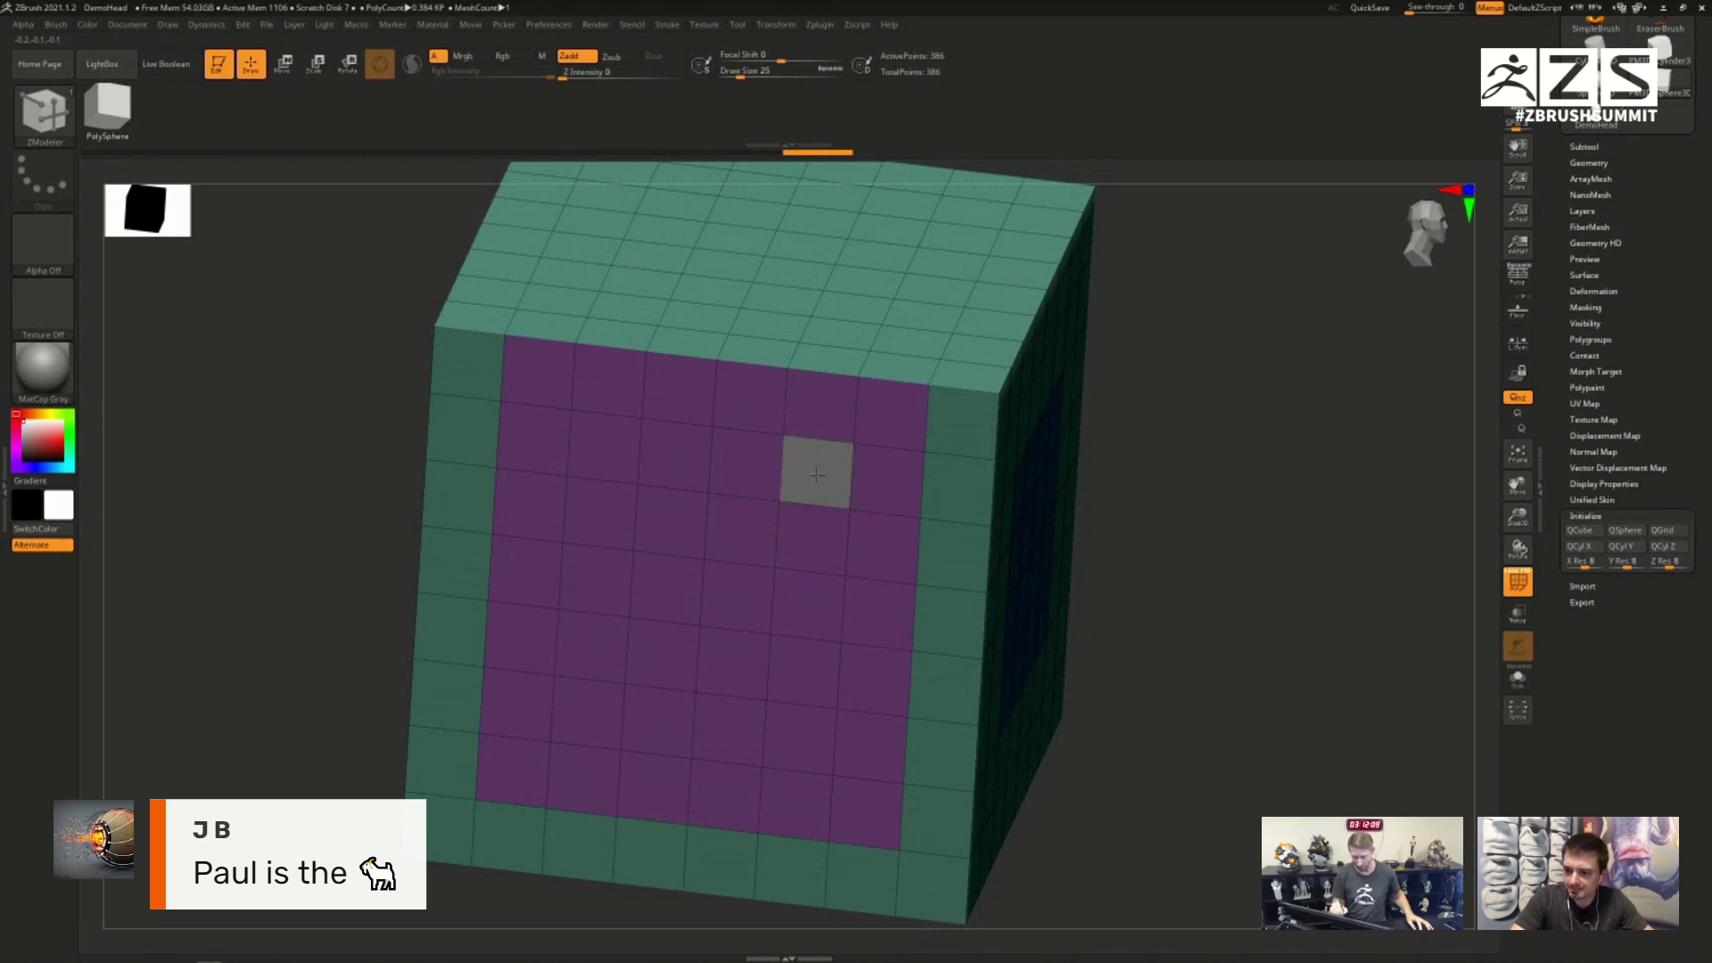
key("ctrl+z")
key("ctrl+shift+z")
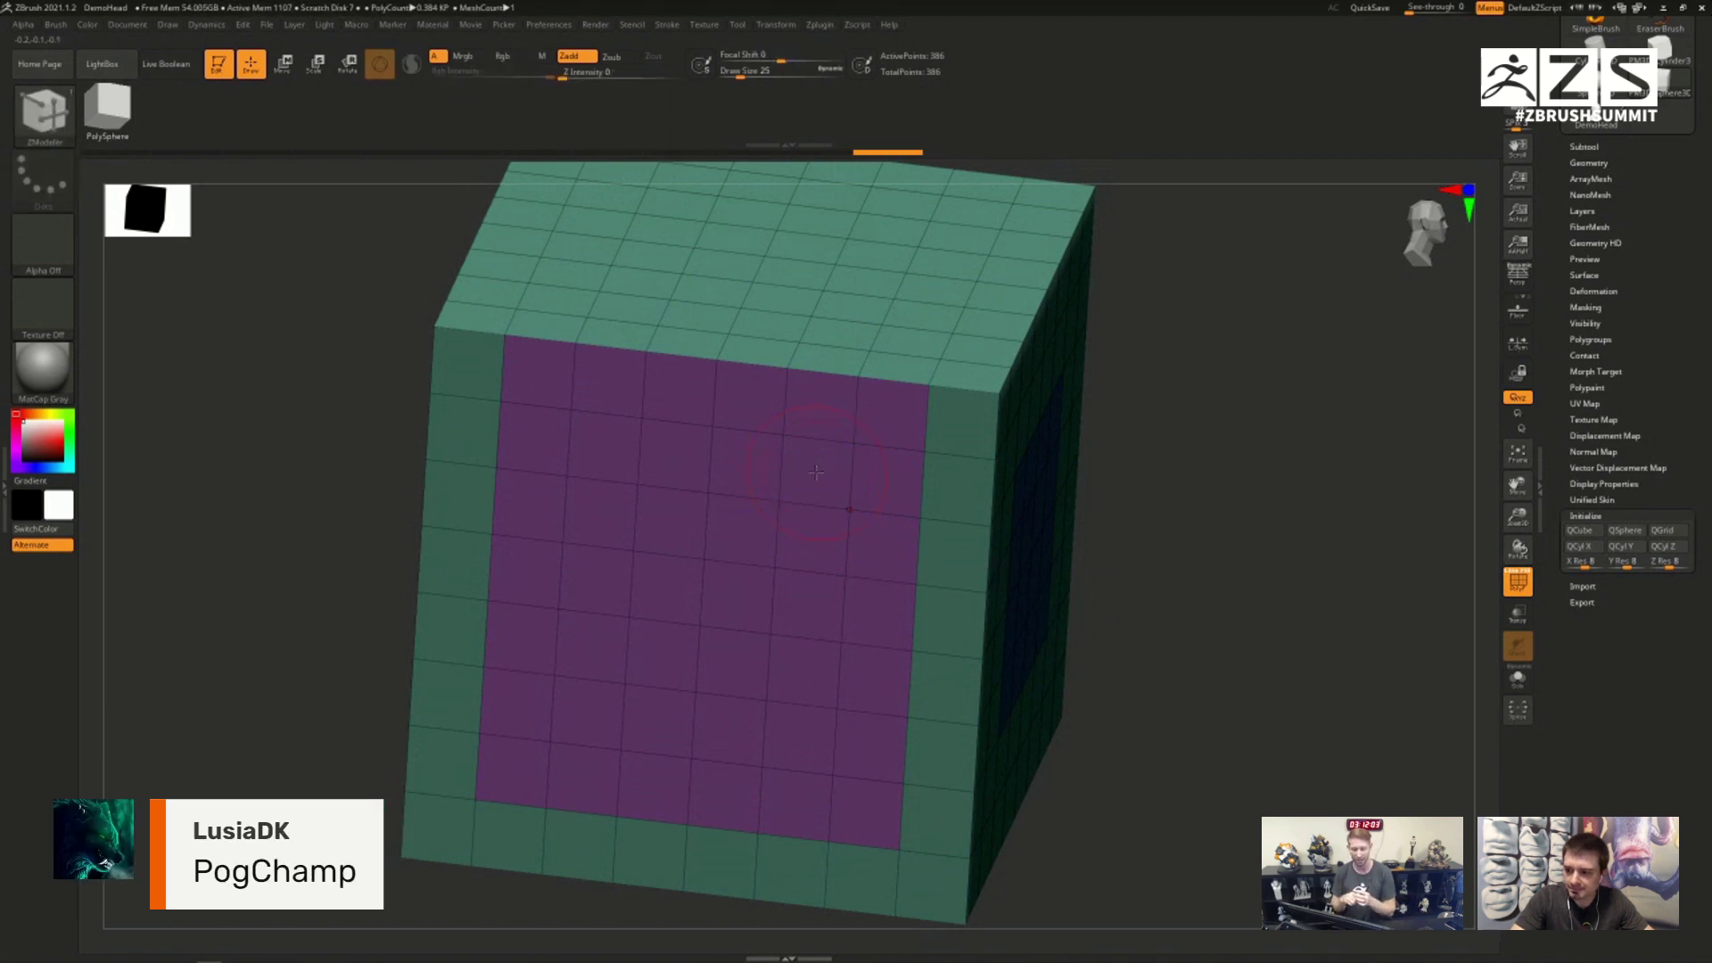
Step: On the cube's top side, assign a 2 by 3 block of polygons to one polygroup and the polygons surrounding it to another
mouse_move(1213, 429)
left_mouse_down()
mouse_move(1097, 499)
mouse_move(963, 463)
mouse_move(860, 414)
mouse_move(900, 343)
mouse_move(766, 428)
left_mouse_up()
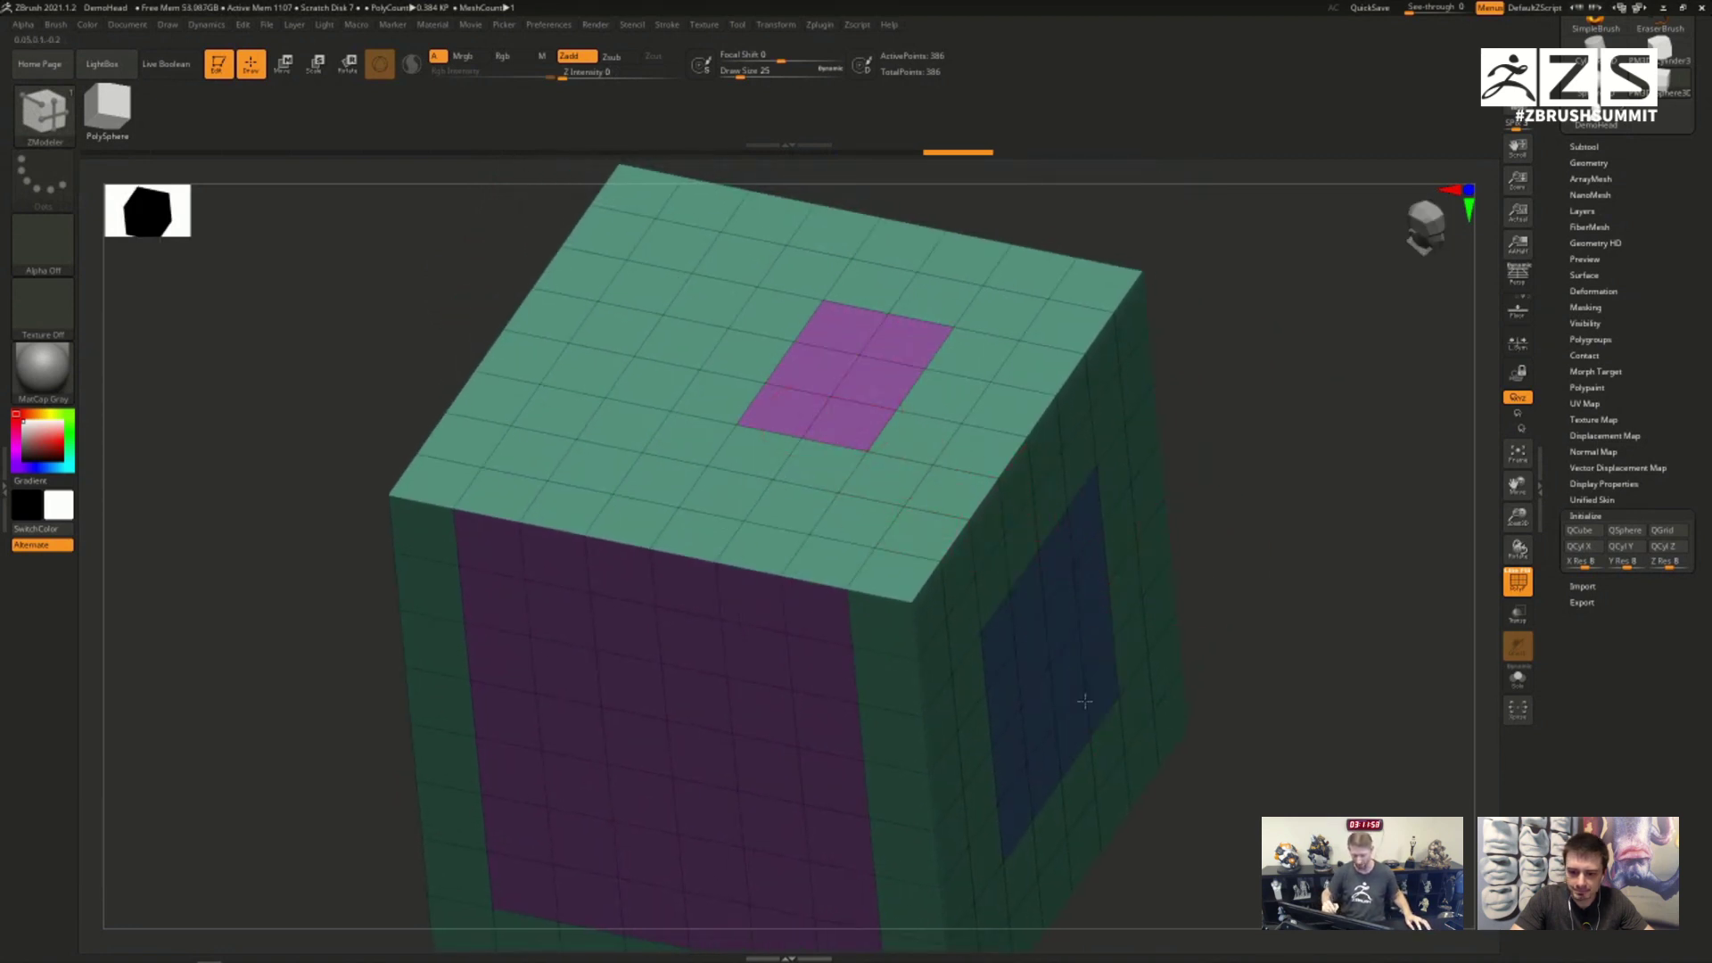
right_click_drag(1077, 615, 972, 519)
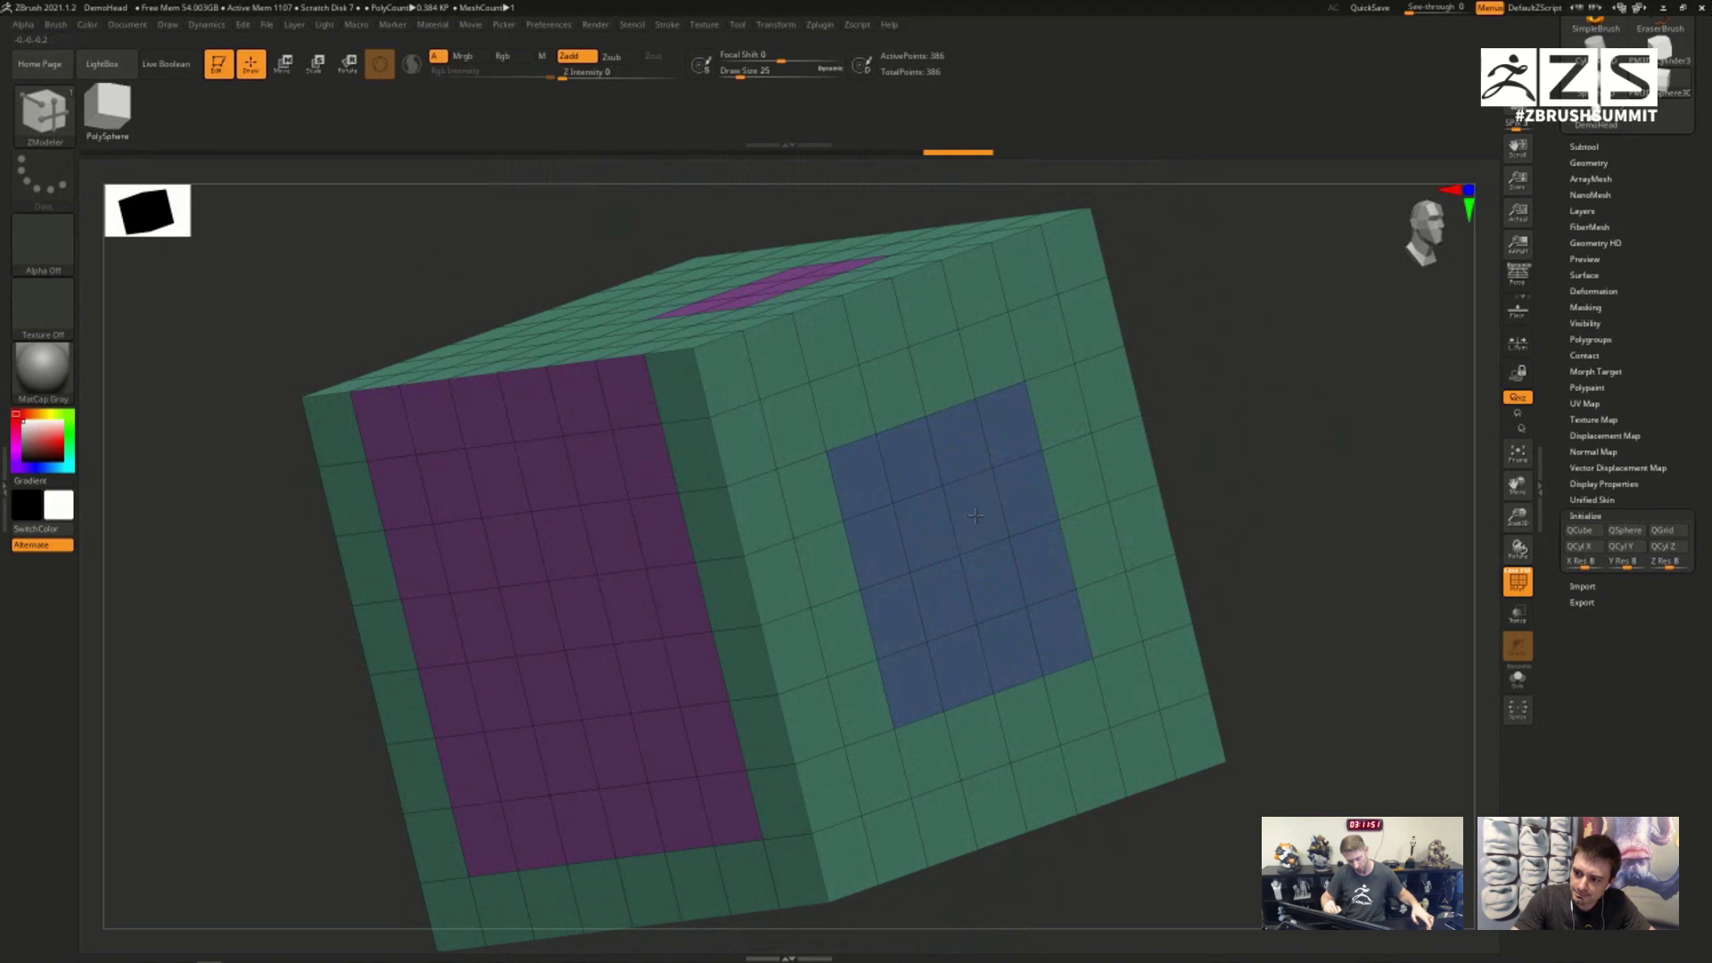
left_click_drag(1244, 359, 1066, 523)
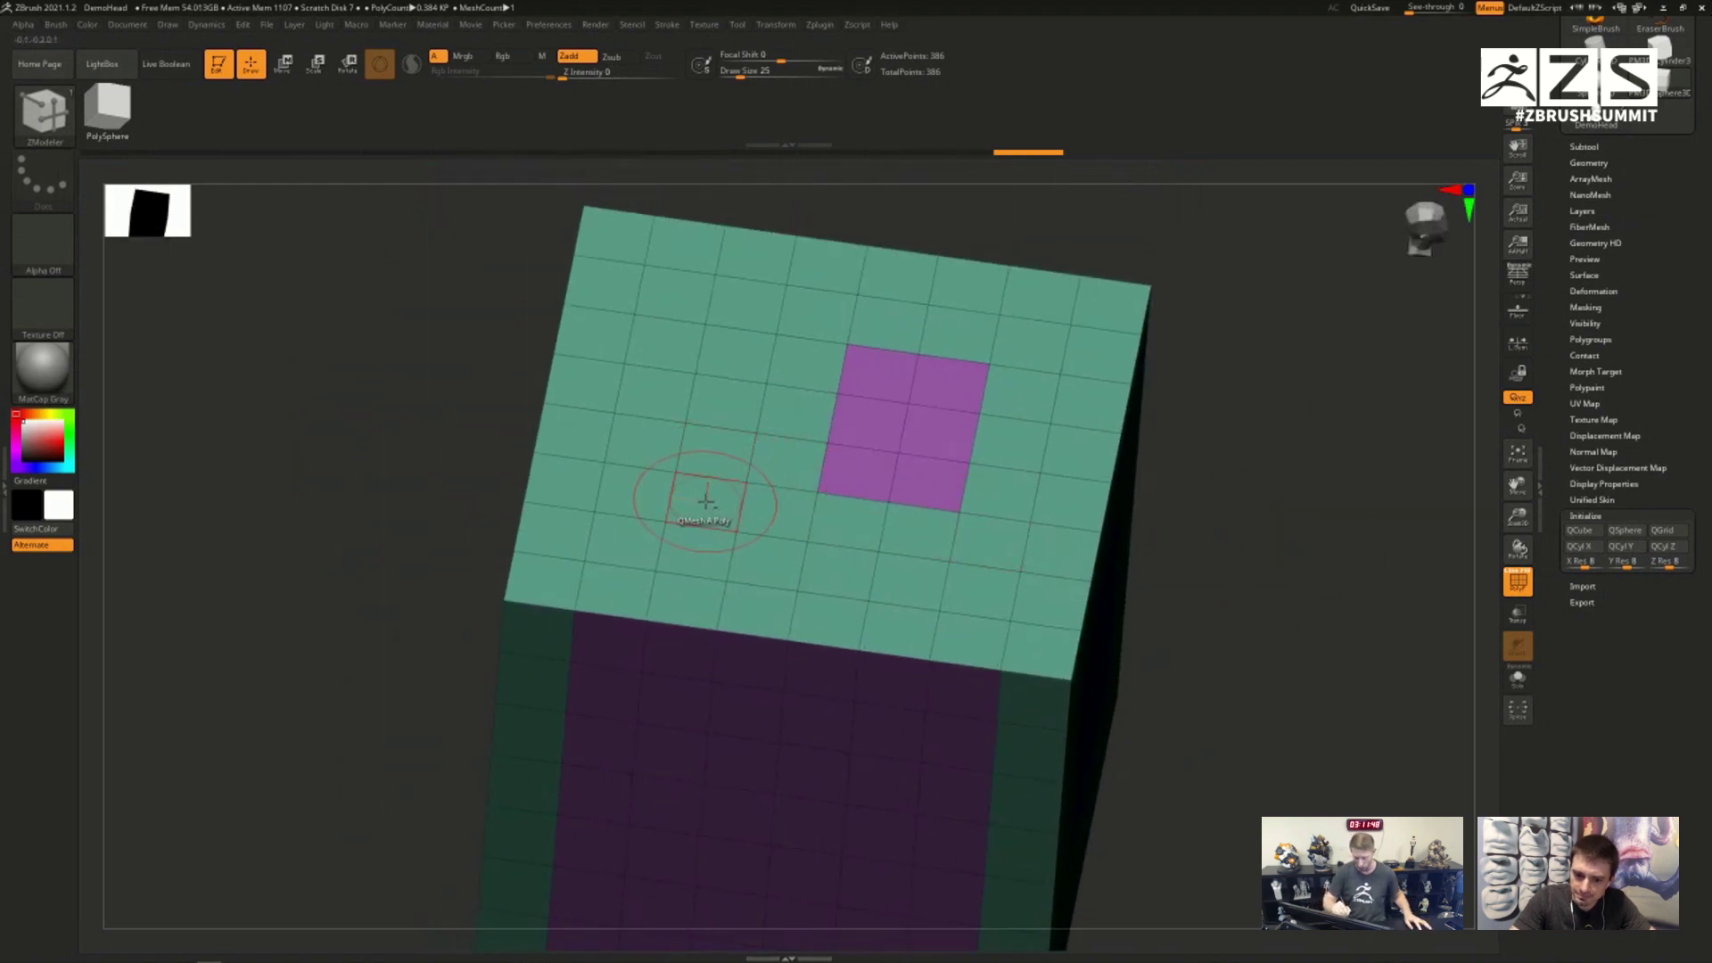
mouse_move(704, 501)
left_mouse_down()
mouse_move(726, 346)
mouse_move(658, 379)
mouse_move(624, 552)
mouse_move(847, 570)
mouse_move(785, 445)
mouse_move(786, 514)
mouse_move(910, 570)
mouse_move(1010, 456)
mouse_move(1025, 339)
mouse_move(593, 281)
mouse_move(563, 513)
mouse_move(789, 605)
mouse_move(934, 619)
left_mouse_up()
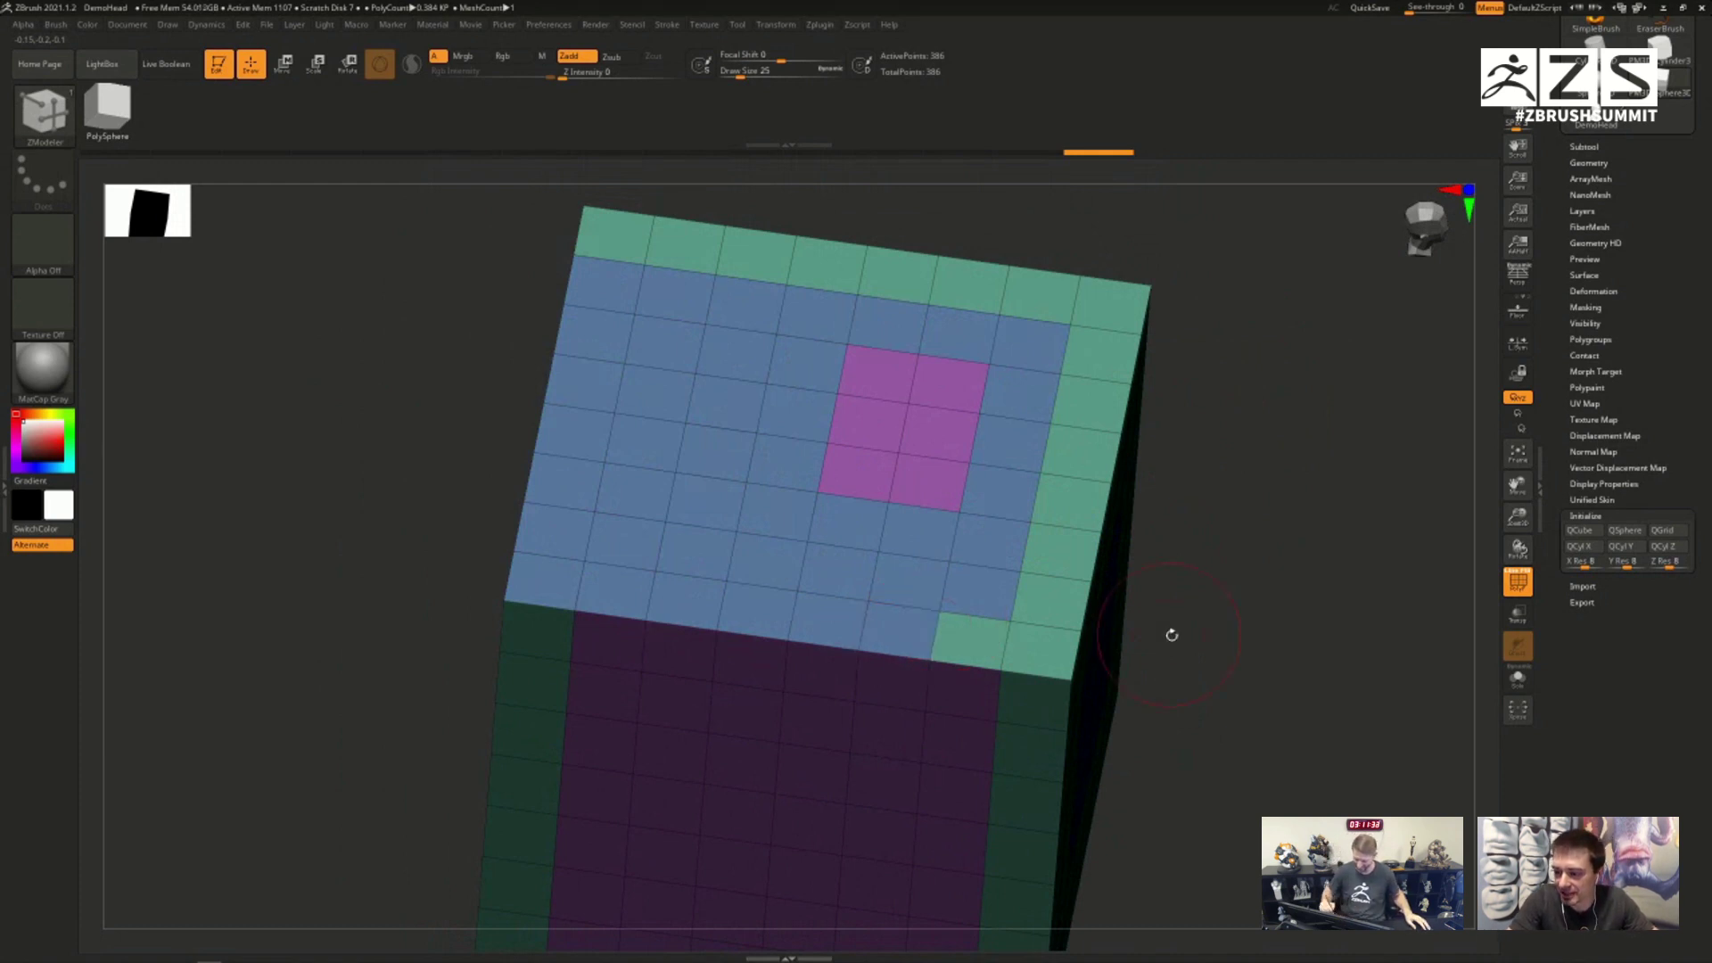
Step: On another cube side, assign a 4 by 3 central block and a strip near the upper edge to two separate polygroups
right_click_drag(1169, 634, 902, 596, "ctrl")
mouse_move(908, 588)
left_mouse_down()
mouse_move(887, 624)
mouse_move(910, 560)
mouse_move(938, 546)
mouse_move(860, 556)
mouse_move(900, 522)
mouse_move(896, 489)
mouse_move(856, 464)
mouse_move(929, 466)
mouse_move(933, 442)
mouse_move(811, 504)
left_mouse_up()
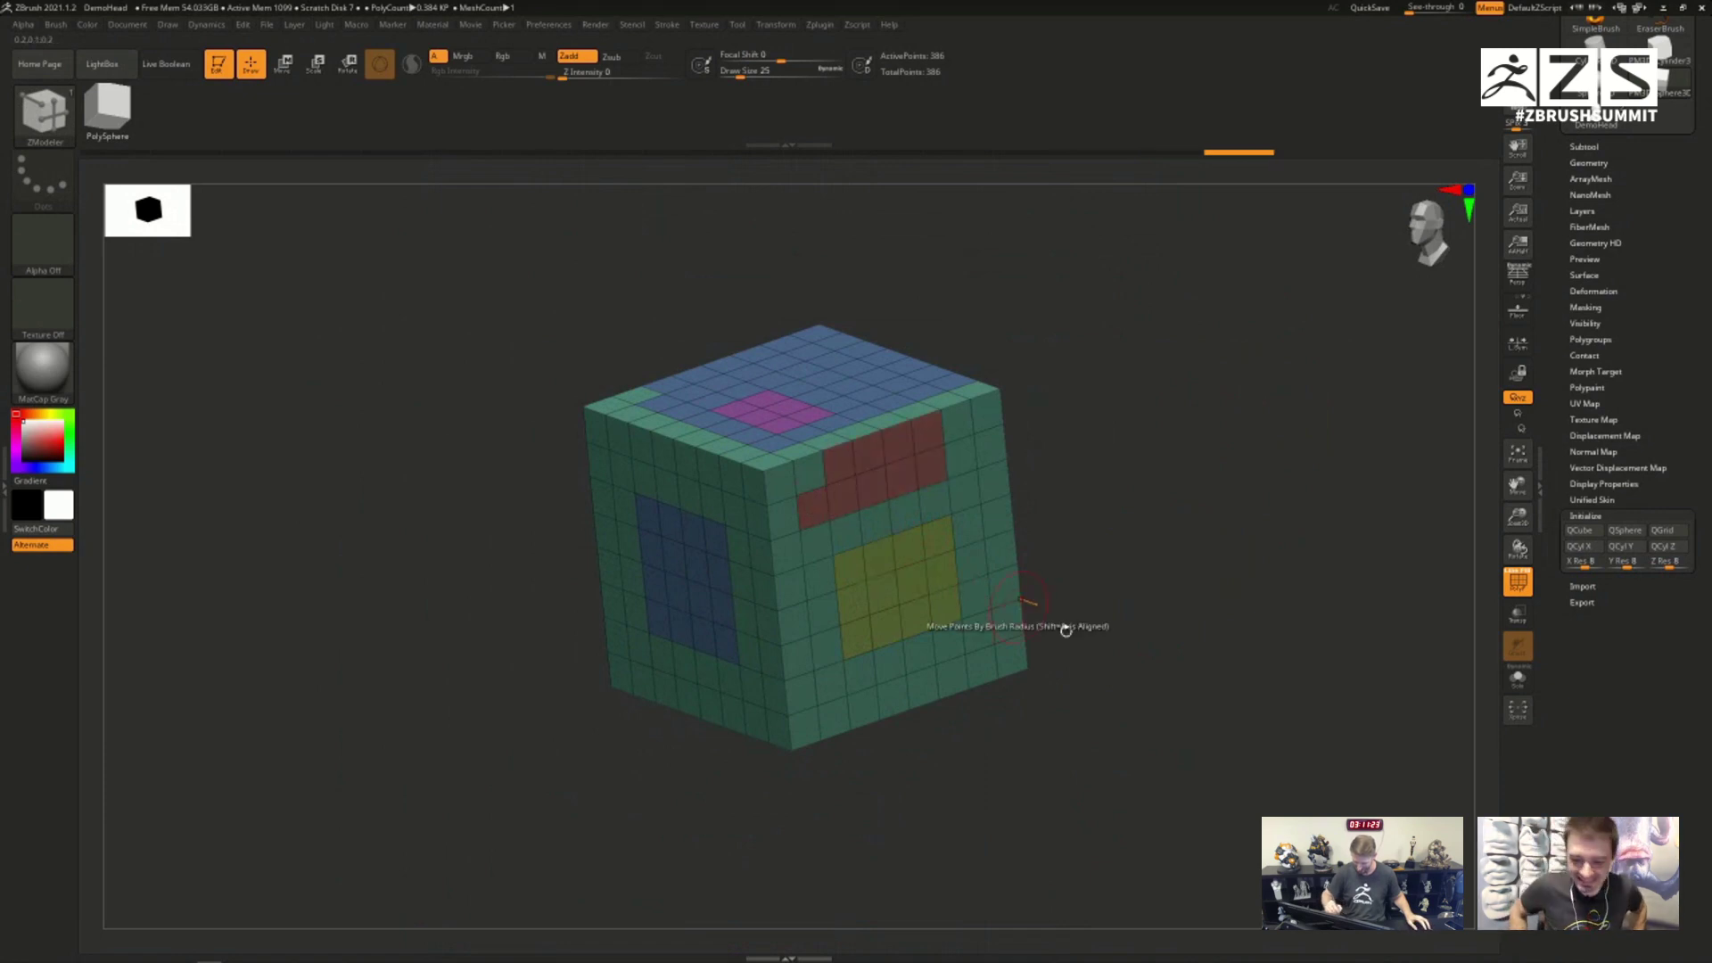
left_click_drag(1106, 624, 1117, 622)
Step: Set ZModeler's polygon action to PolyGroup on a single poly with the Overwrite modifier, and extend the yellow polygroup down to the side's lower edge
key("space")
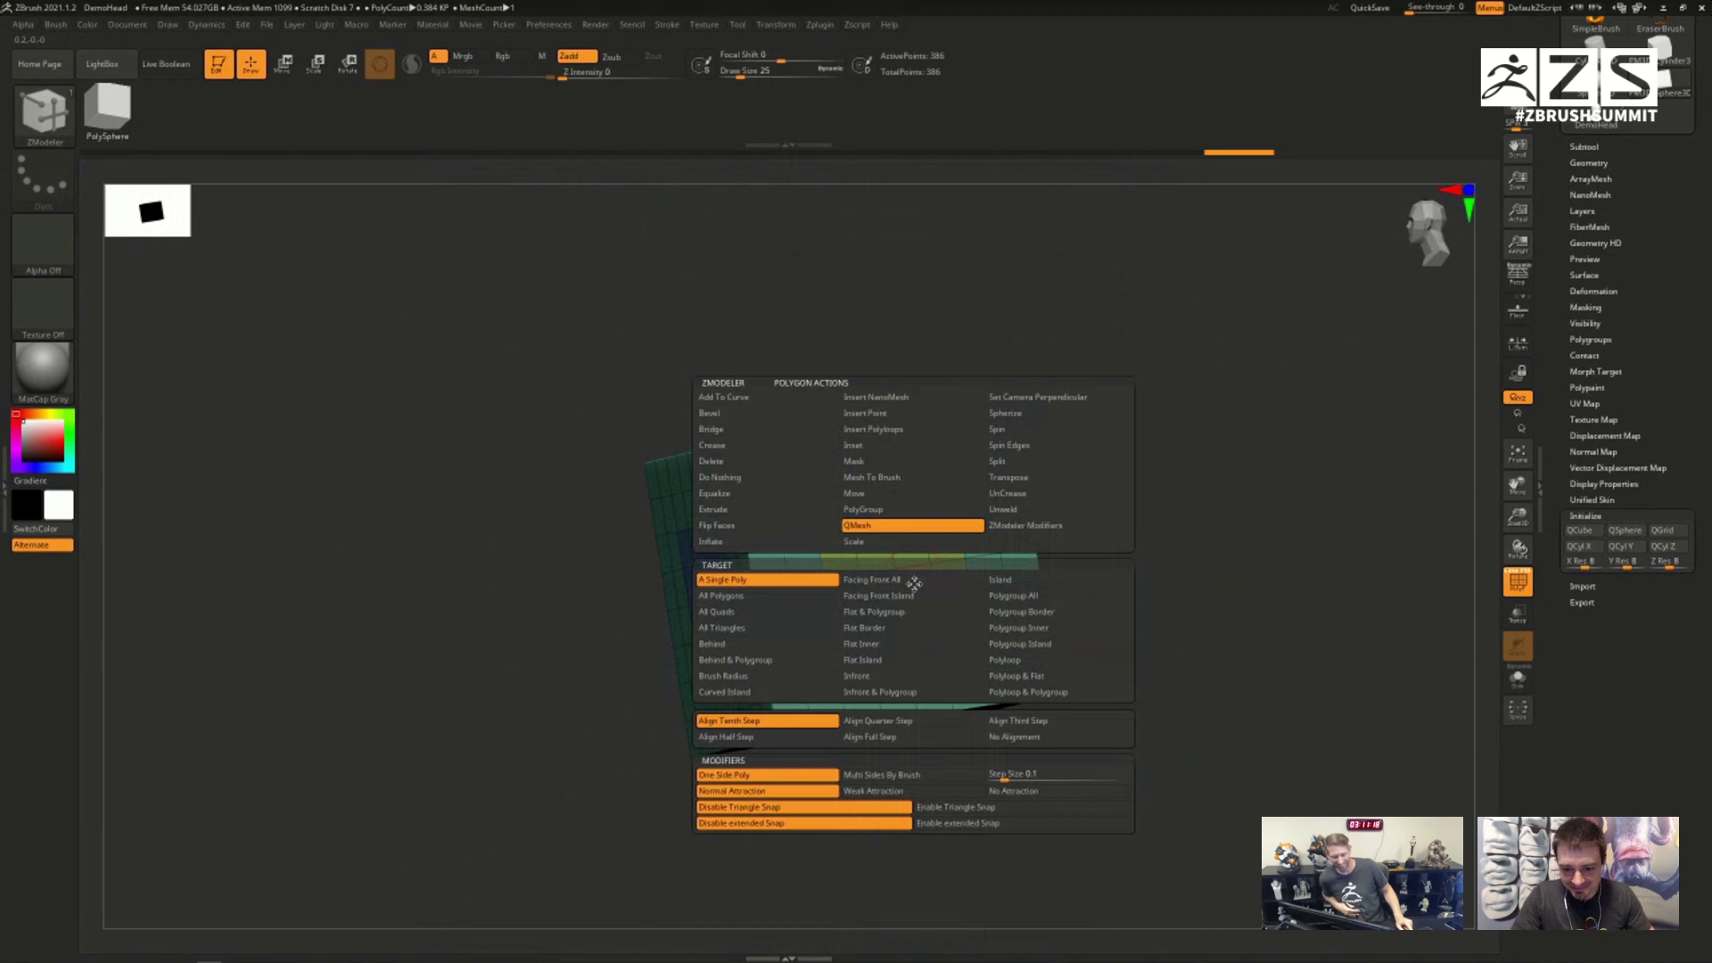
left_click(880, 511)
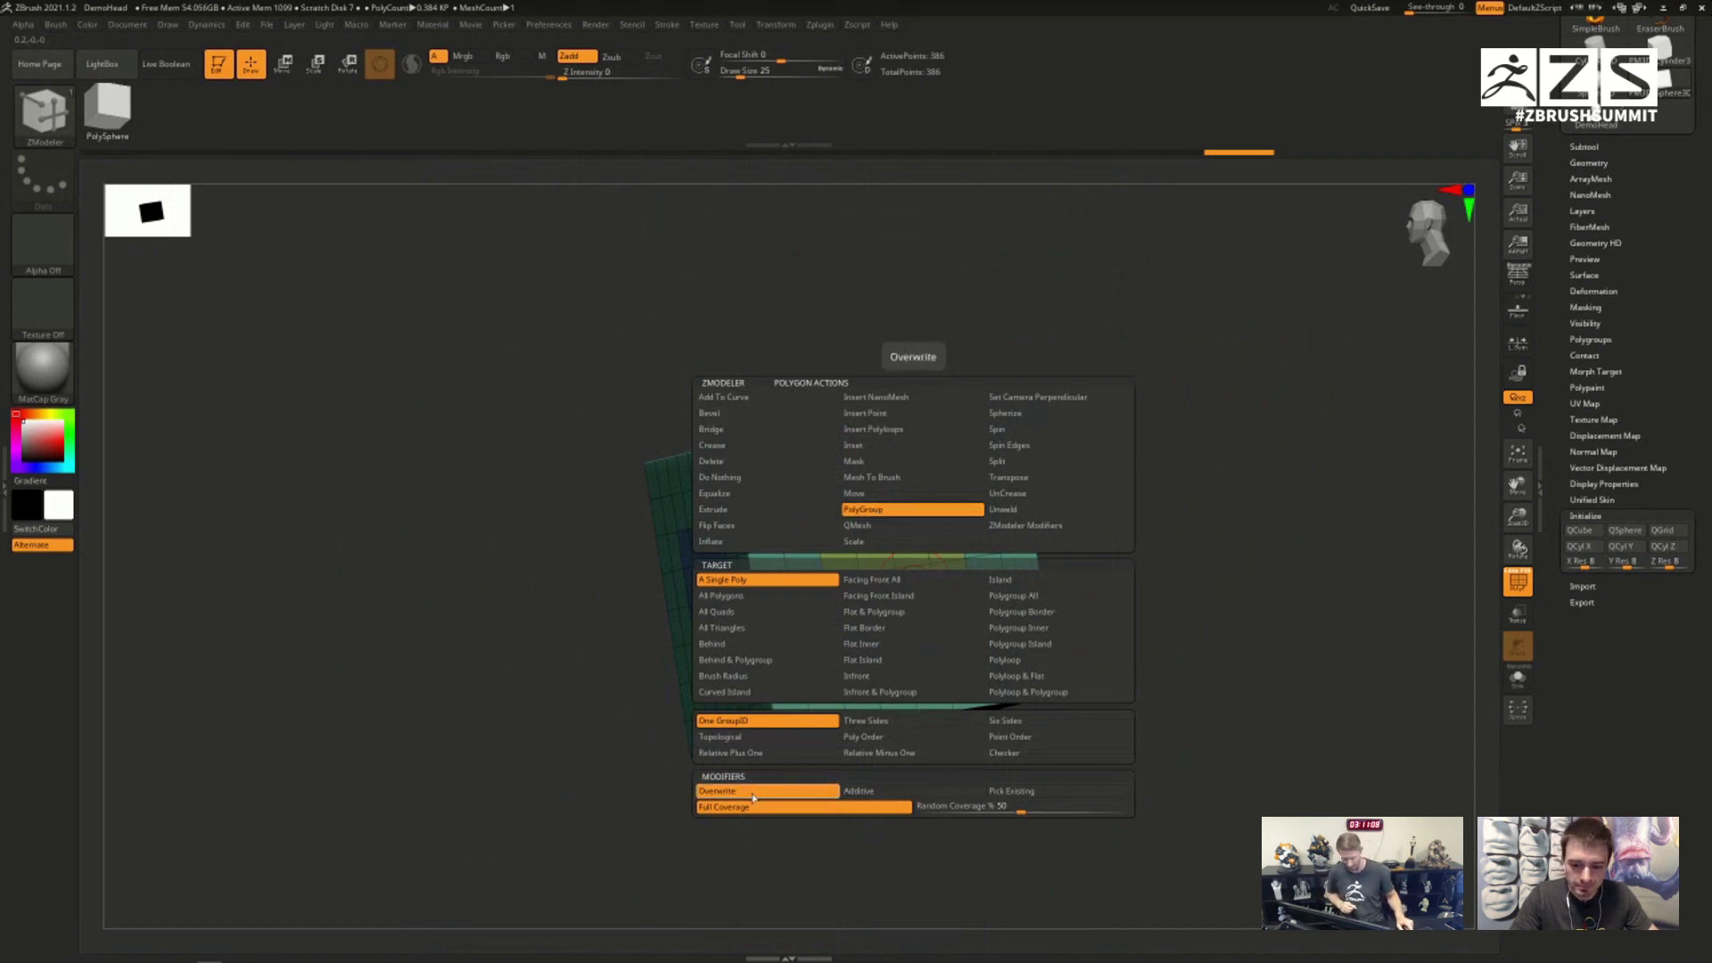
left_click(1042, 792)
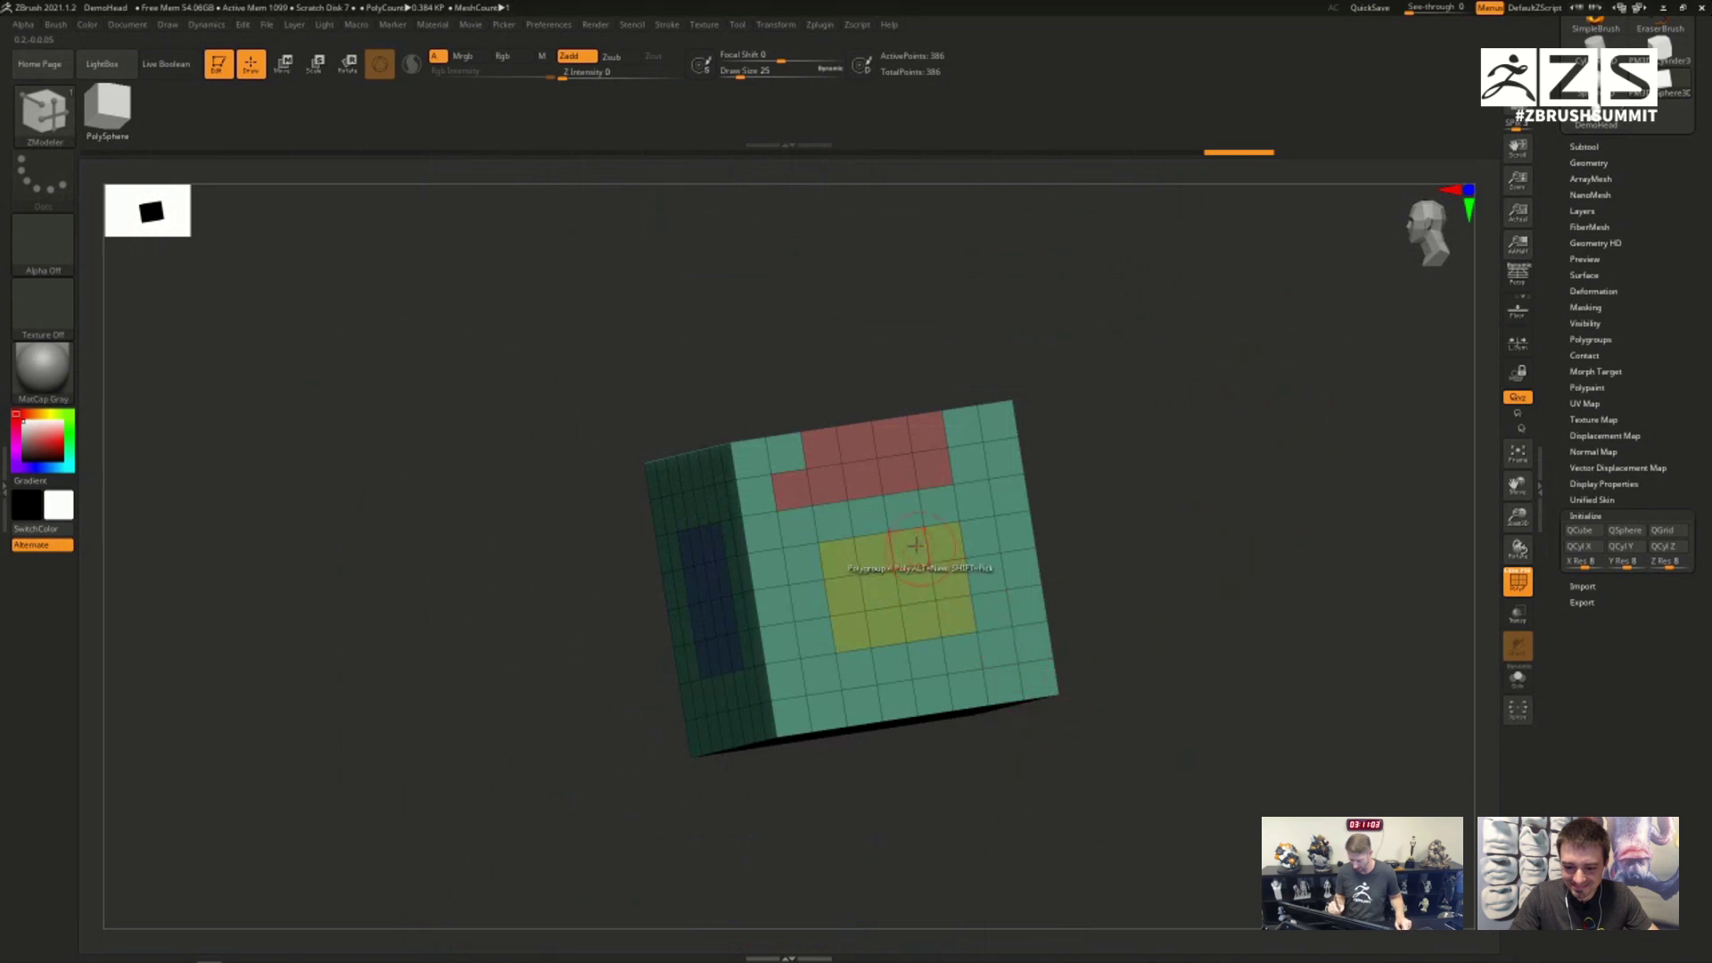
key("space")
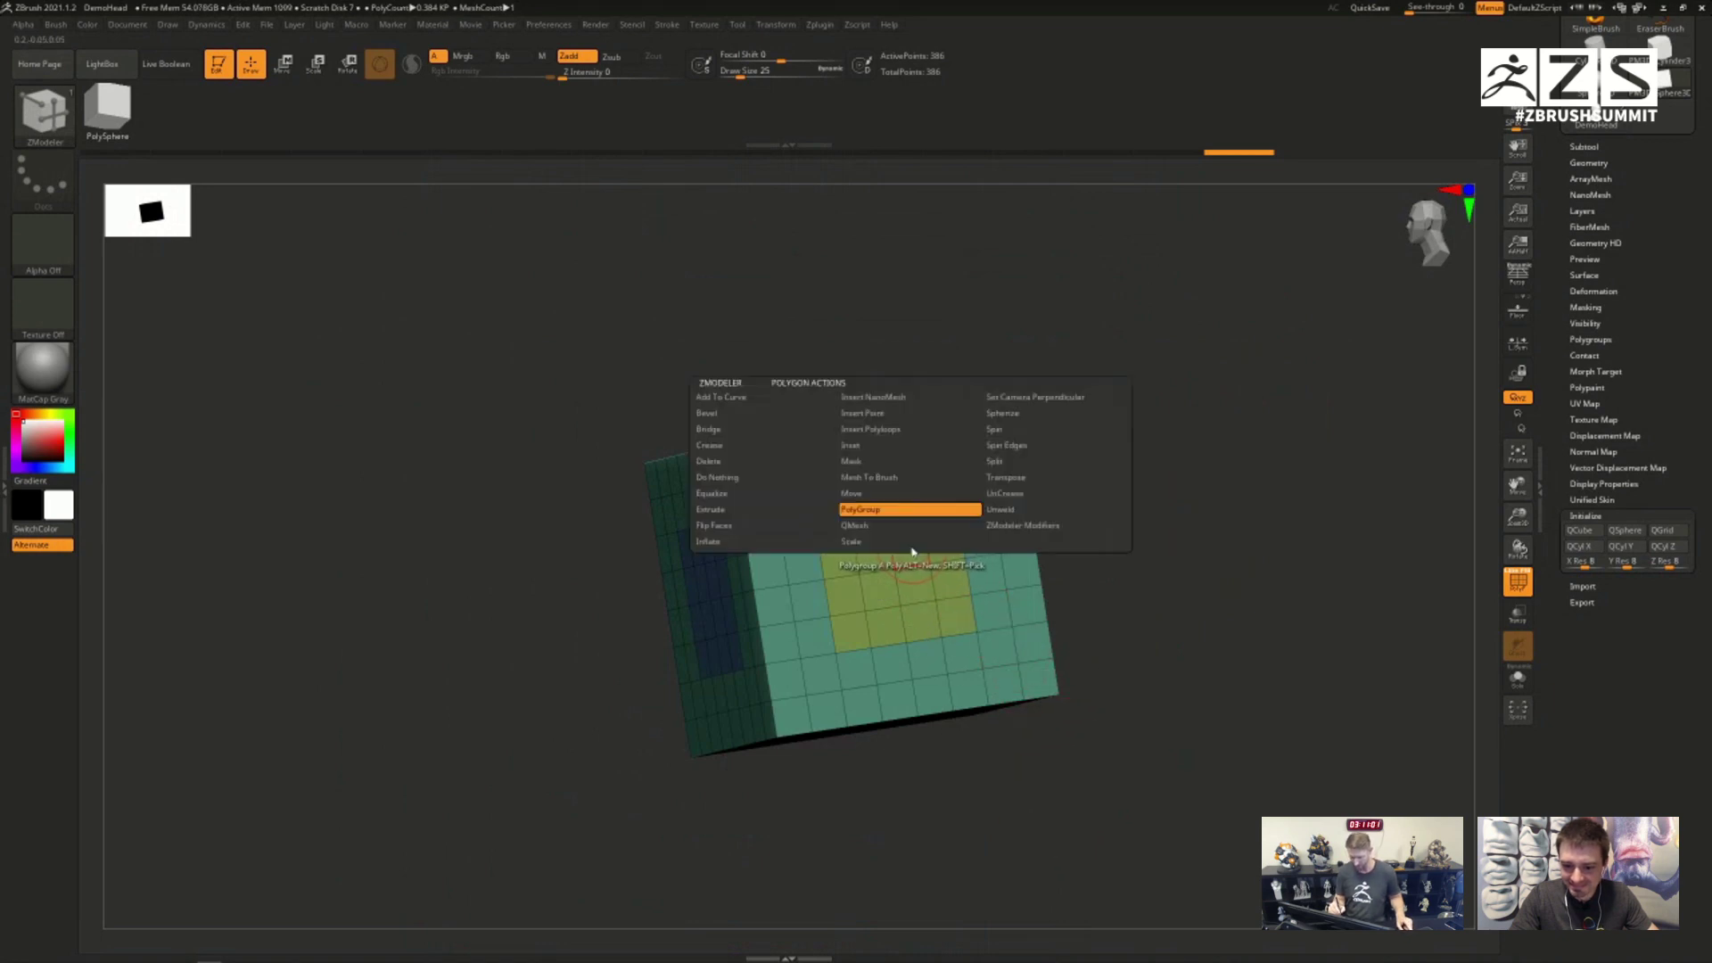
left_click(765, 793)
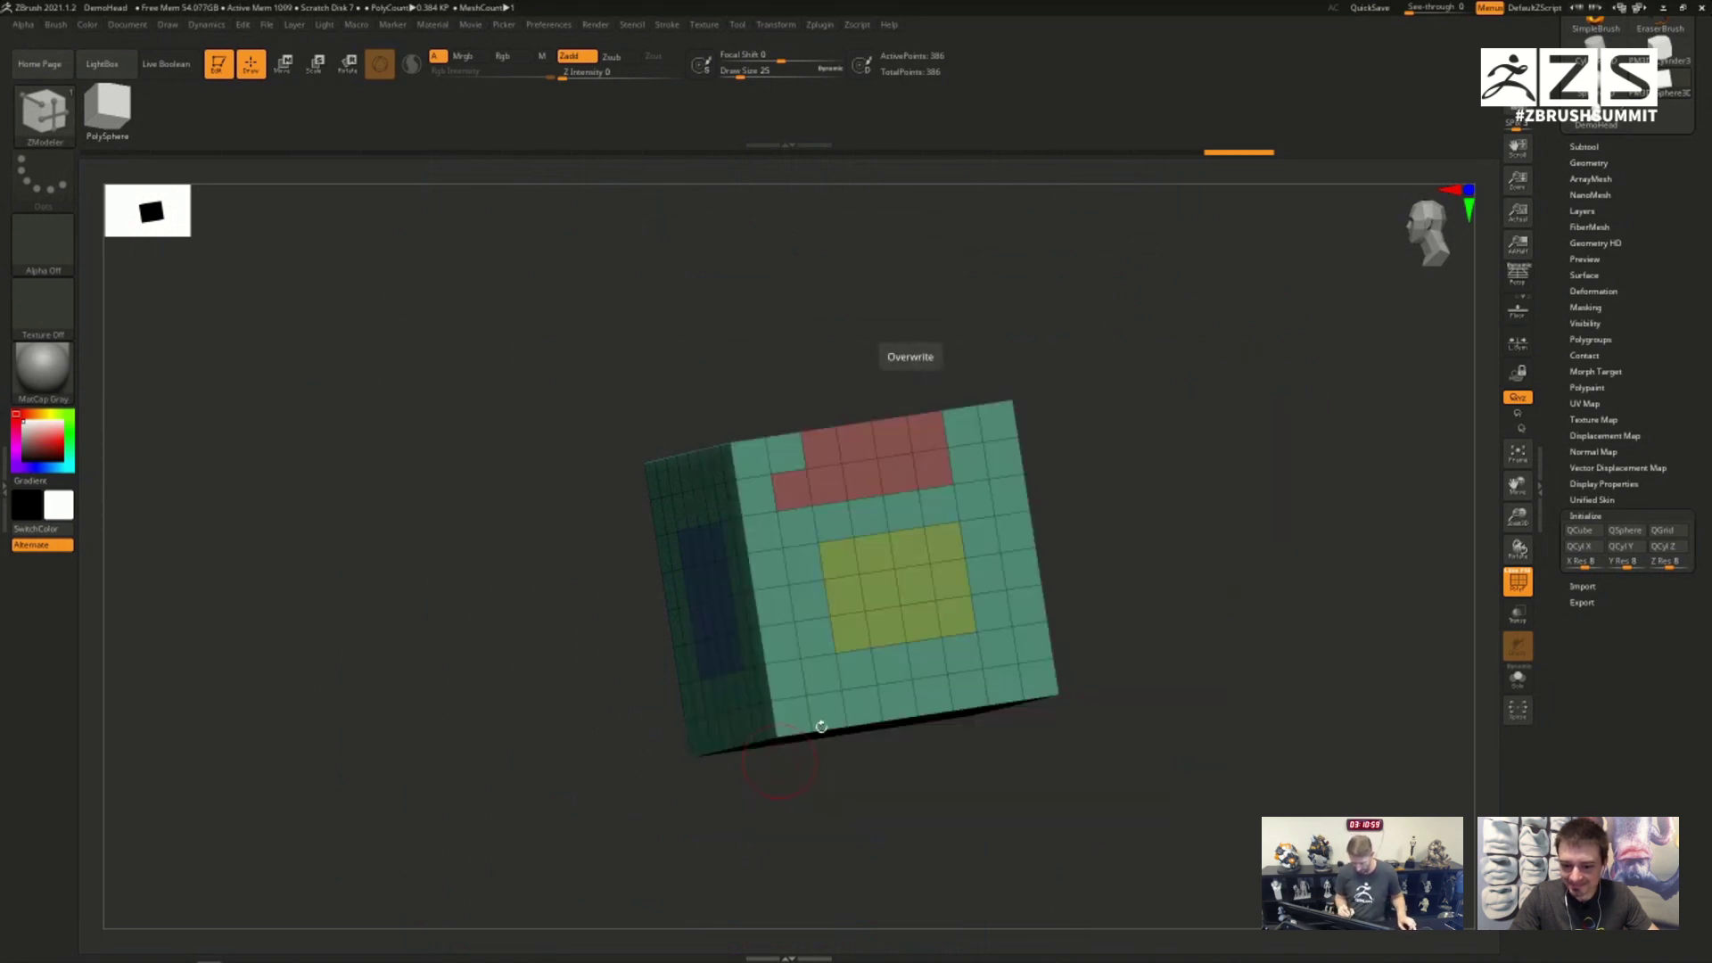
mouse_move(891, 664)
left_mouse_down()
mouse_move(972, 670)
mouse_move(958, 700)
mouse_move(900, 695)
left_mouse_up()
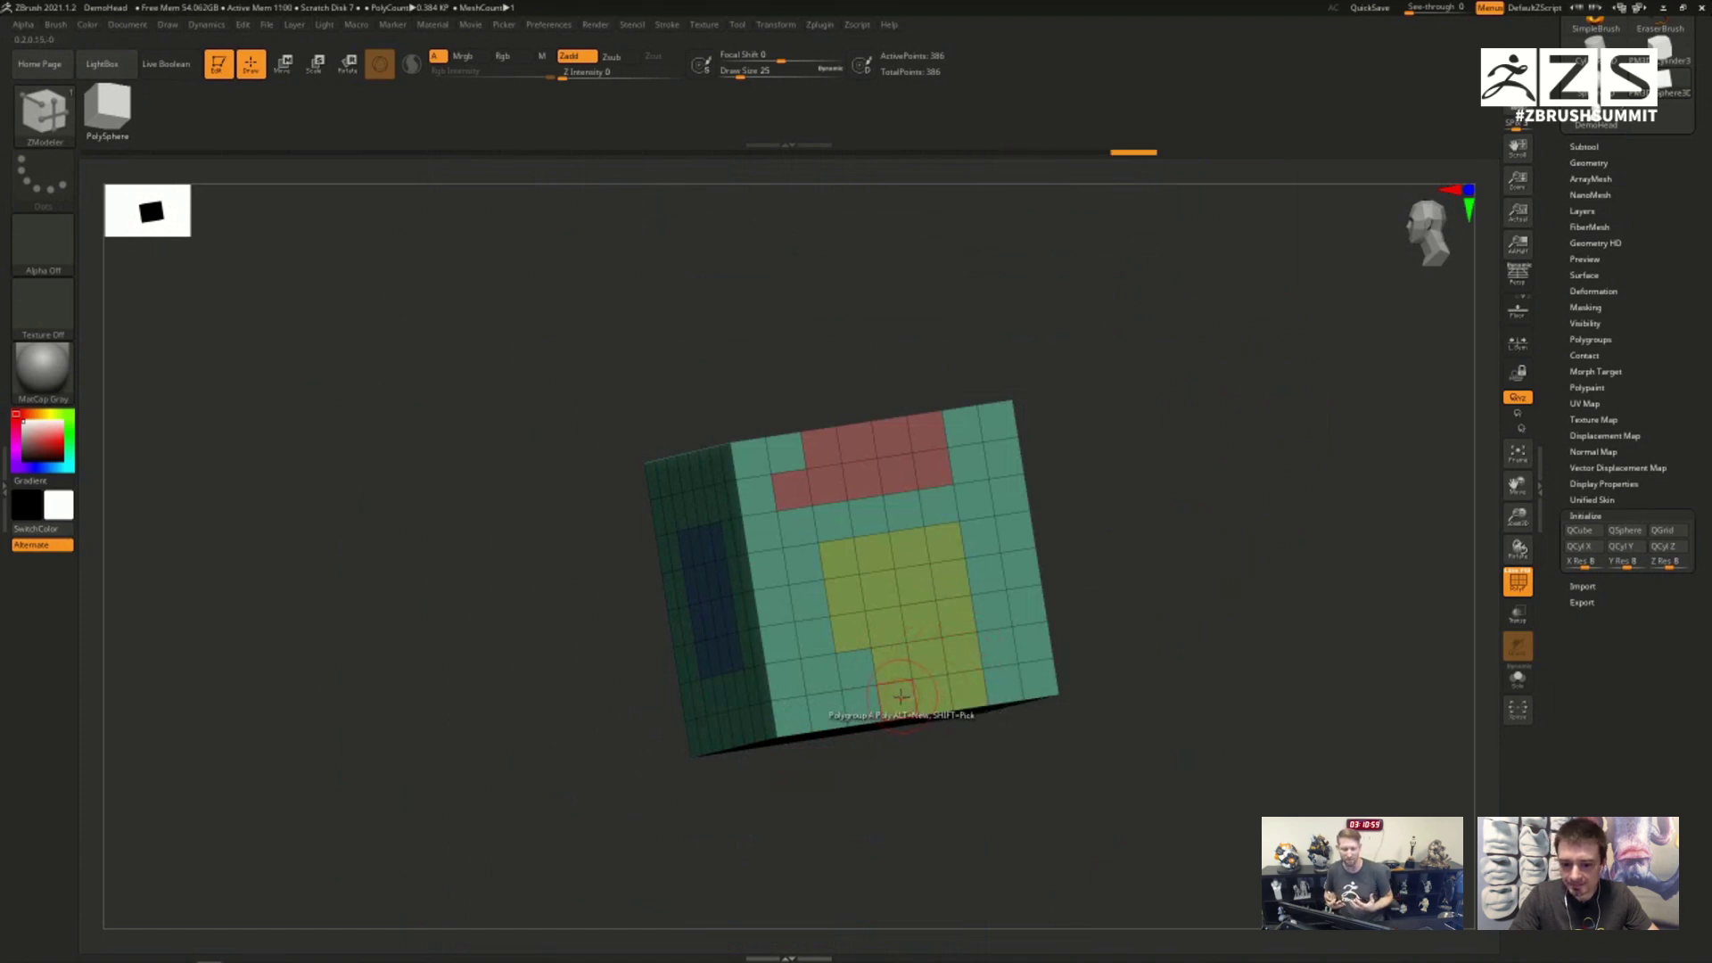
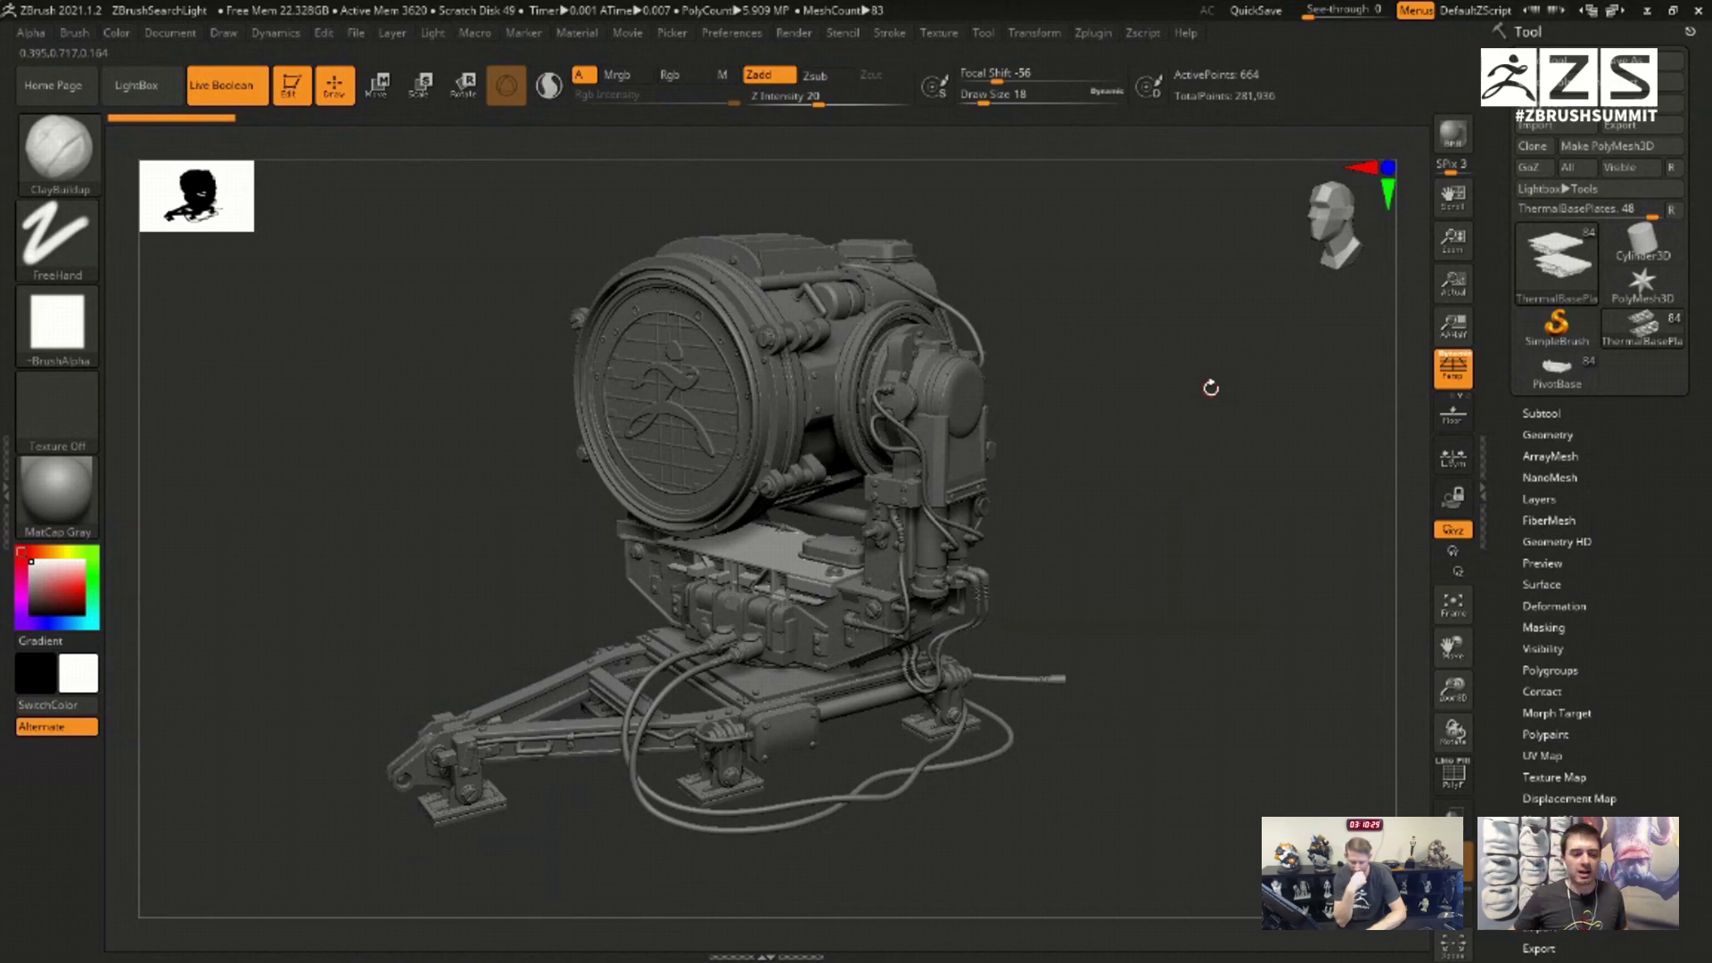
Step: Show the Dynamic Subdiv settings of the search light's ThermalBasePlates subtool and look over the model
left_click(1552, 434)
left_click(1554, 646)
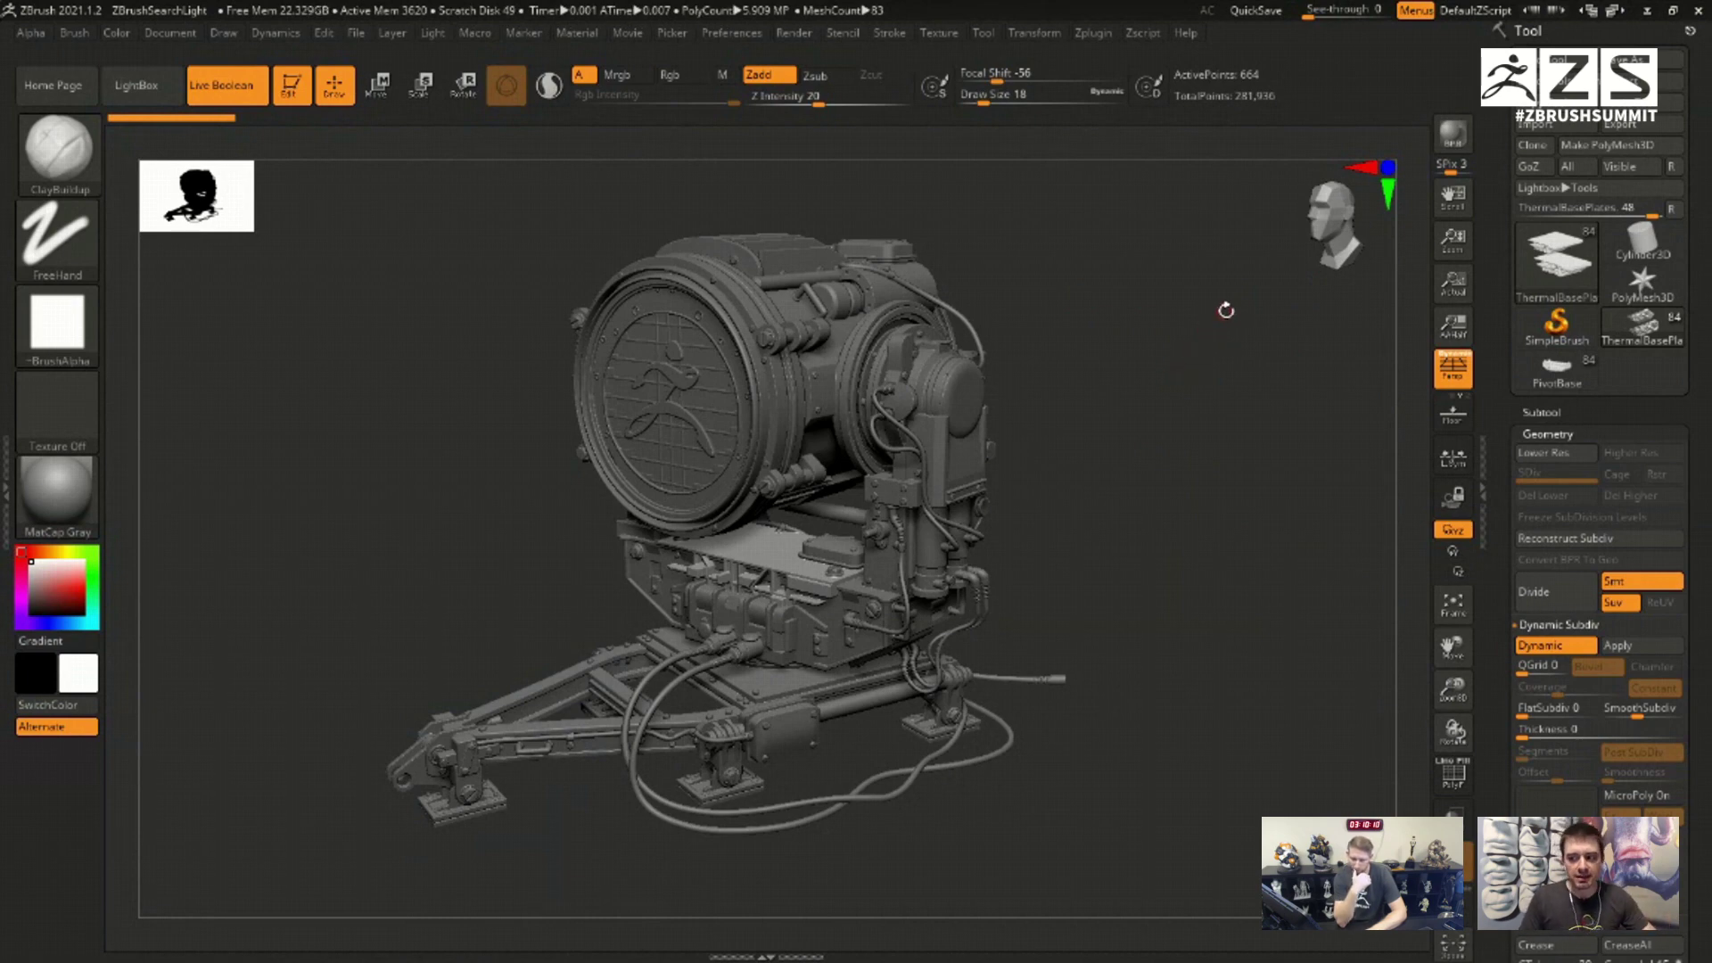
mouse_move(1234, 351)
left_mouse_down()
mouse_move(1215, 355)
mouse_move(1228, 335)
left_mouse_up()
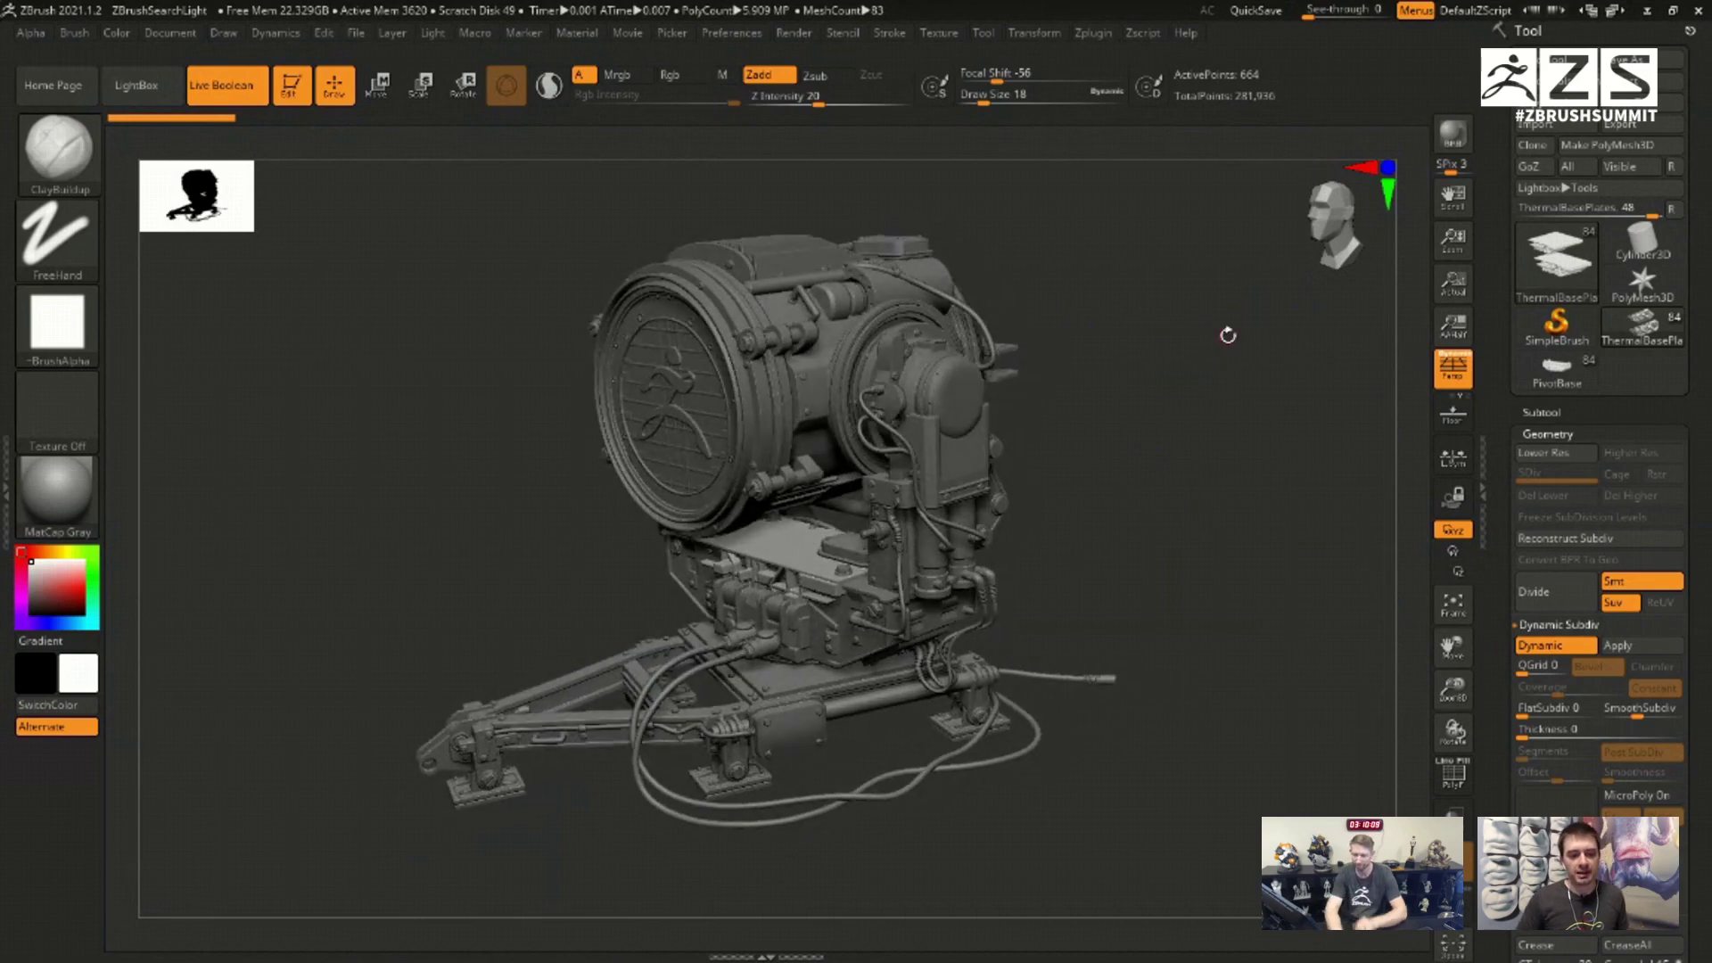
left_click_drag(1217, 418, 1369, 428)
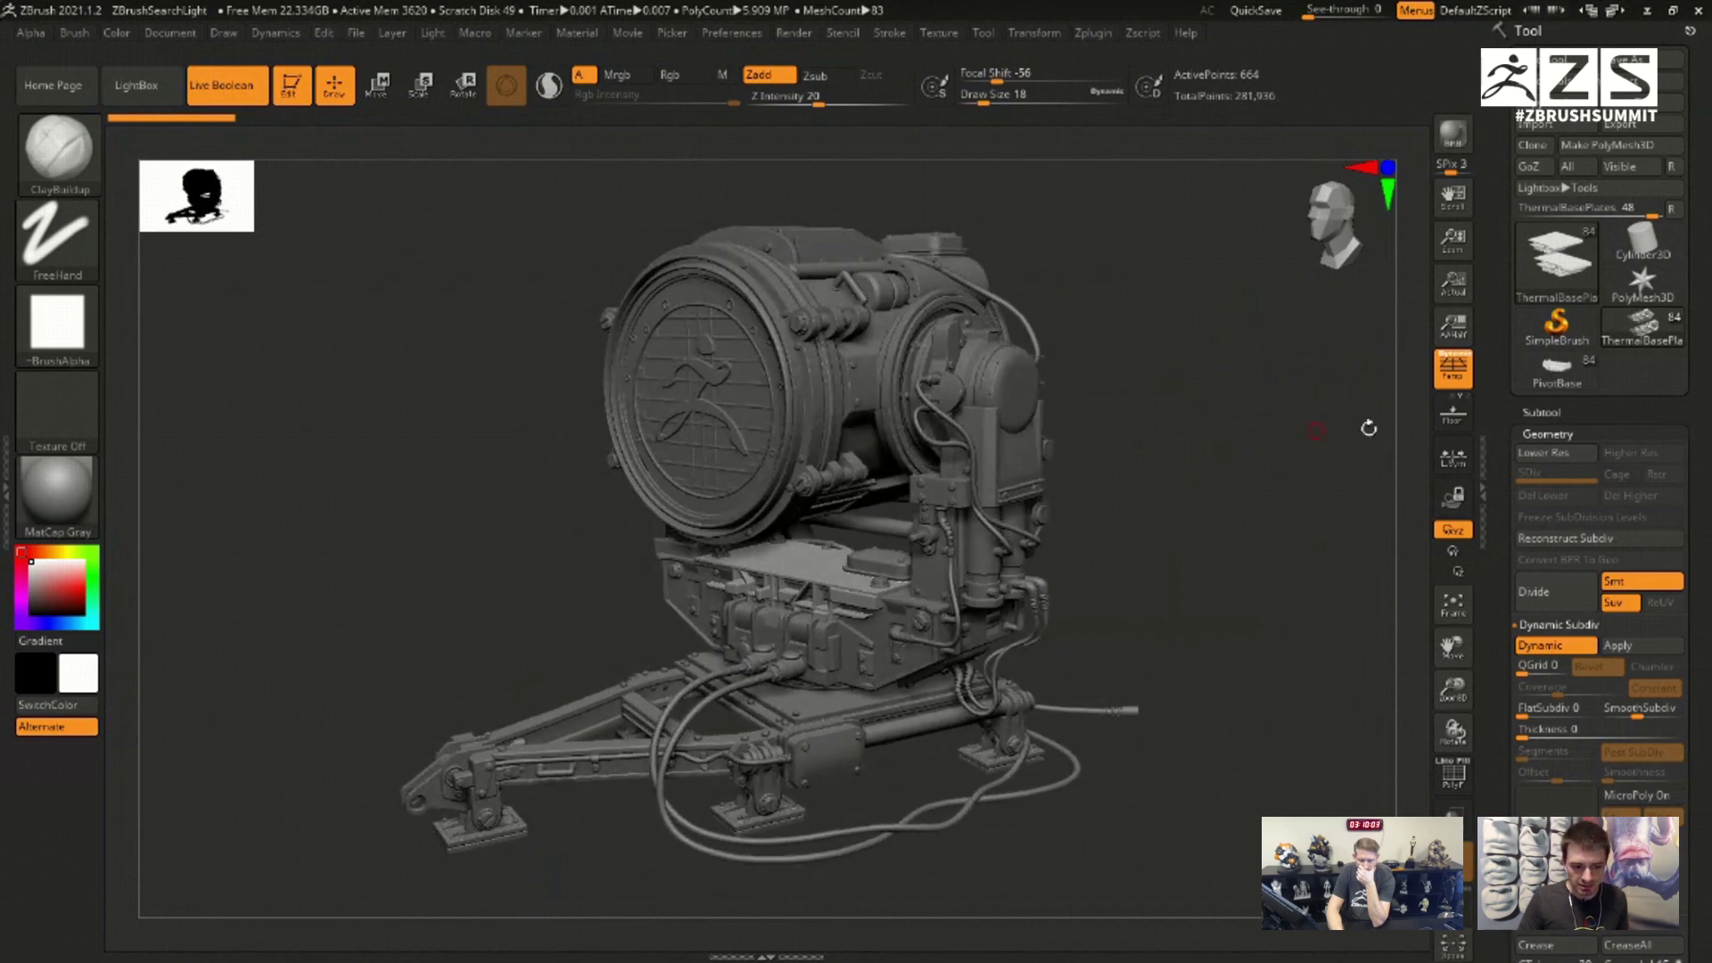
Step: Make PivotBase the active subtool in the dynamic search light, matching the one active in the traditional version
left_click(1556, 367)
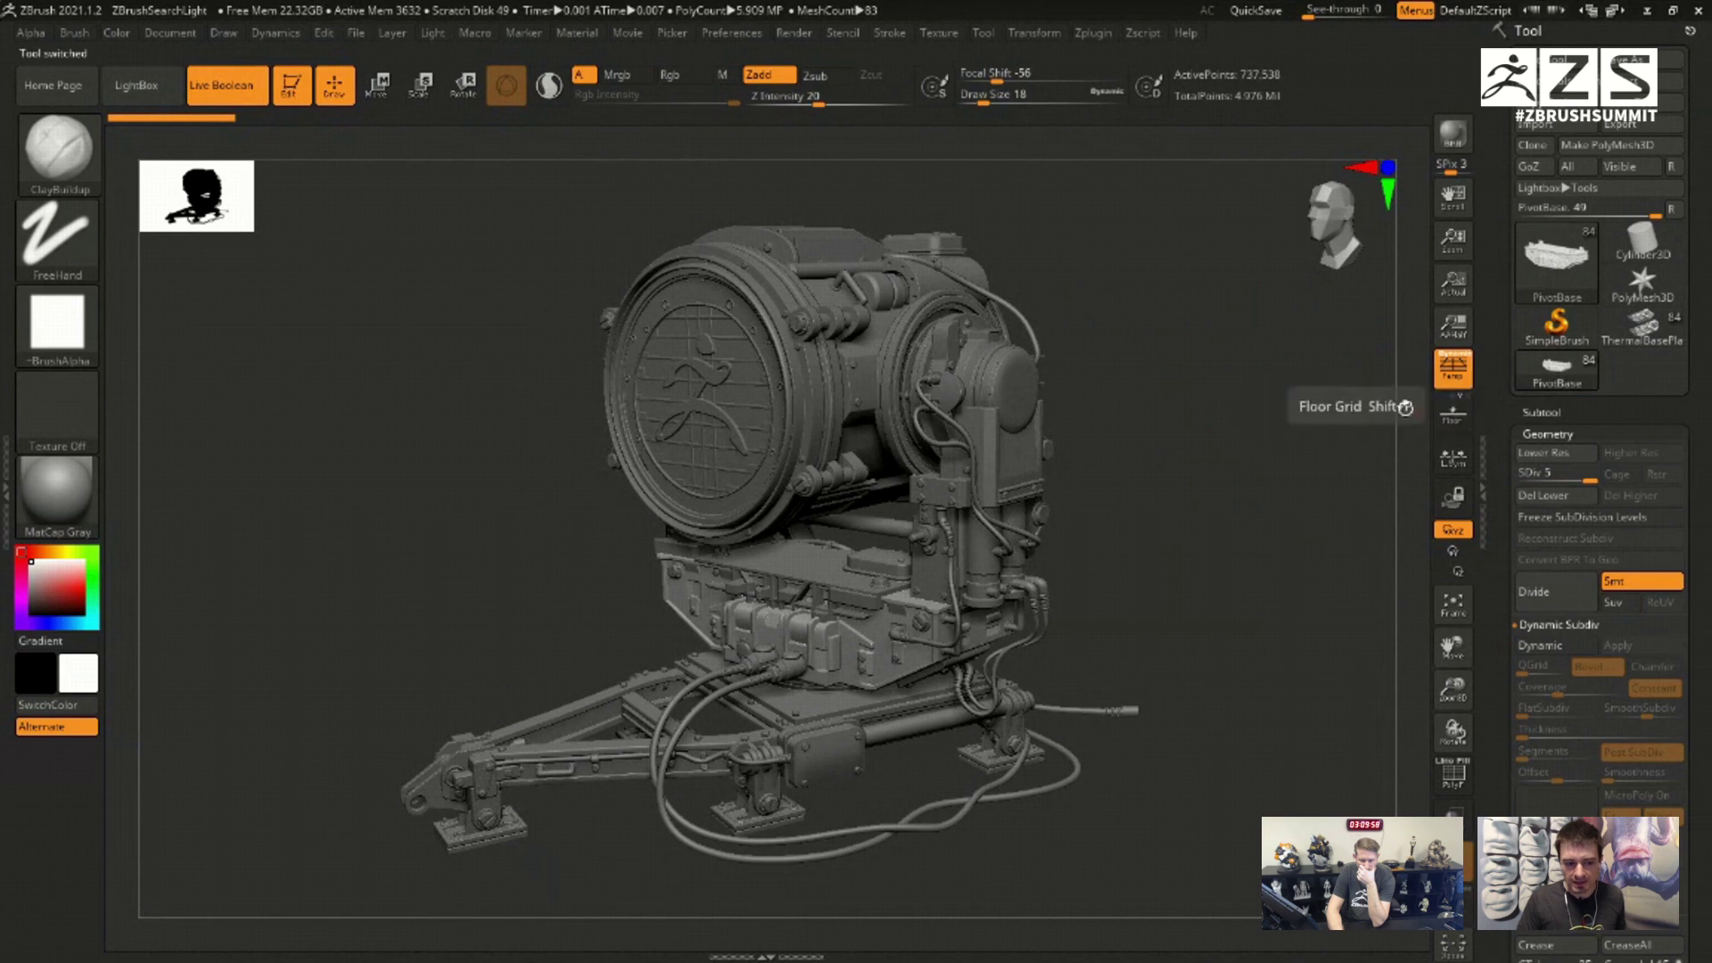
left_click(1637, 330)
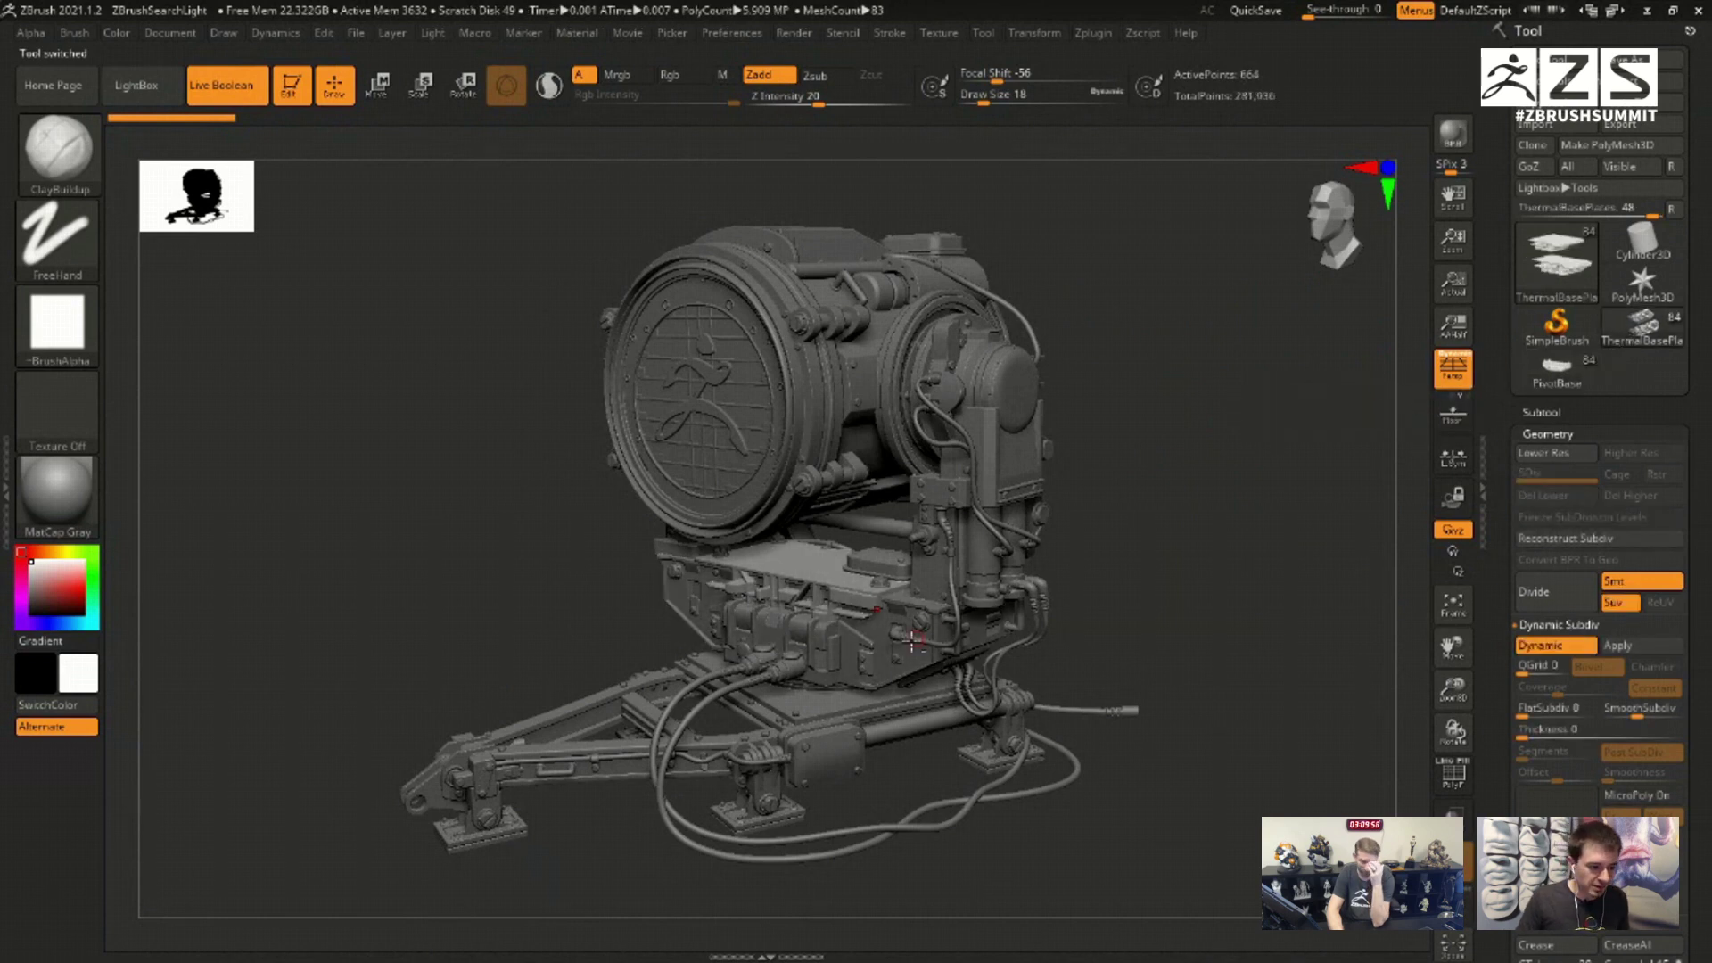
left_click(1536, 388)
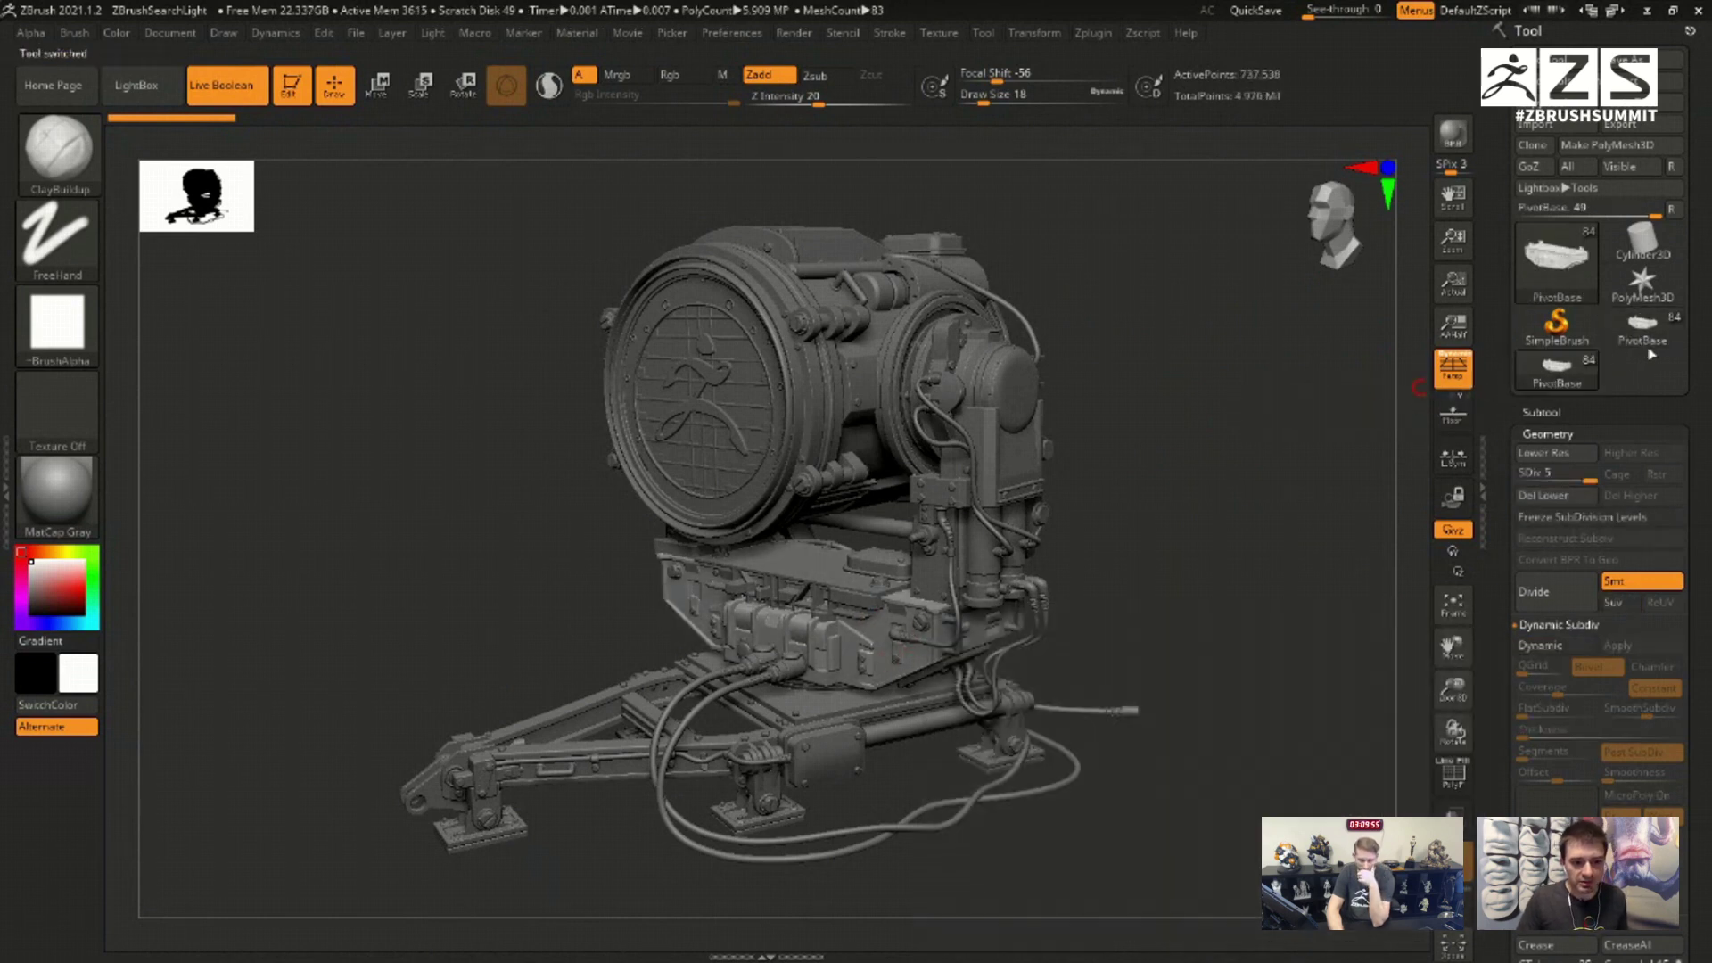
left_click(1553, 379)
left_click(1584, 376)
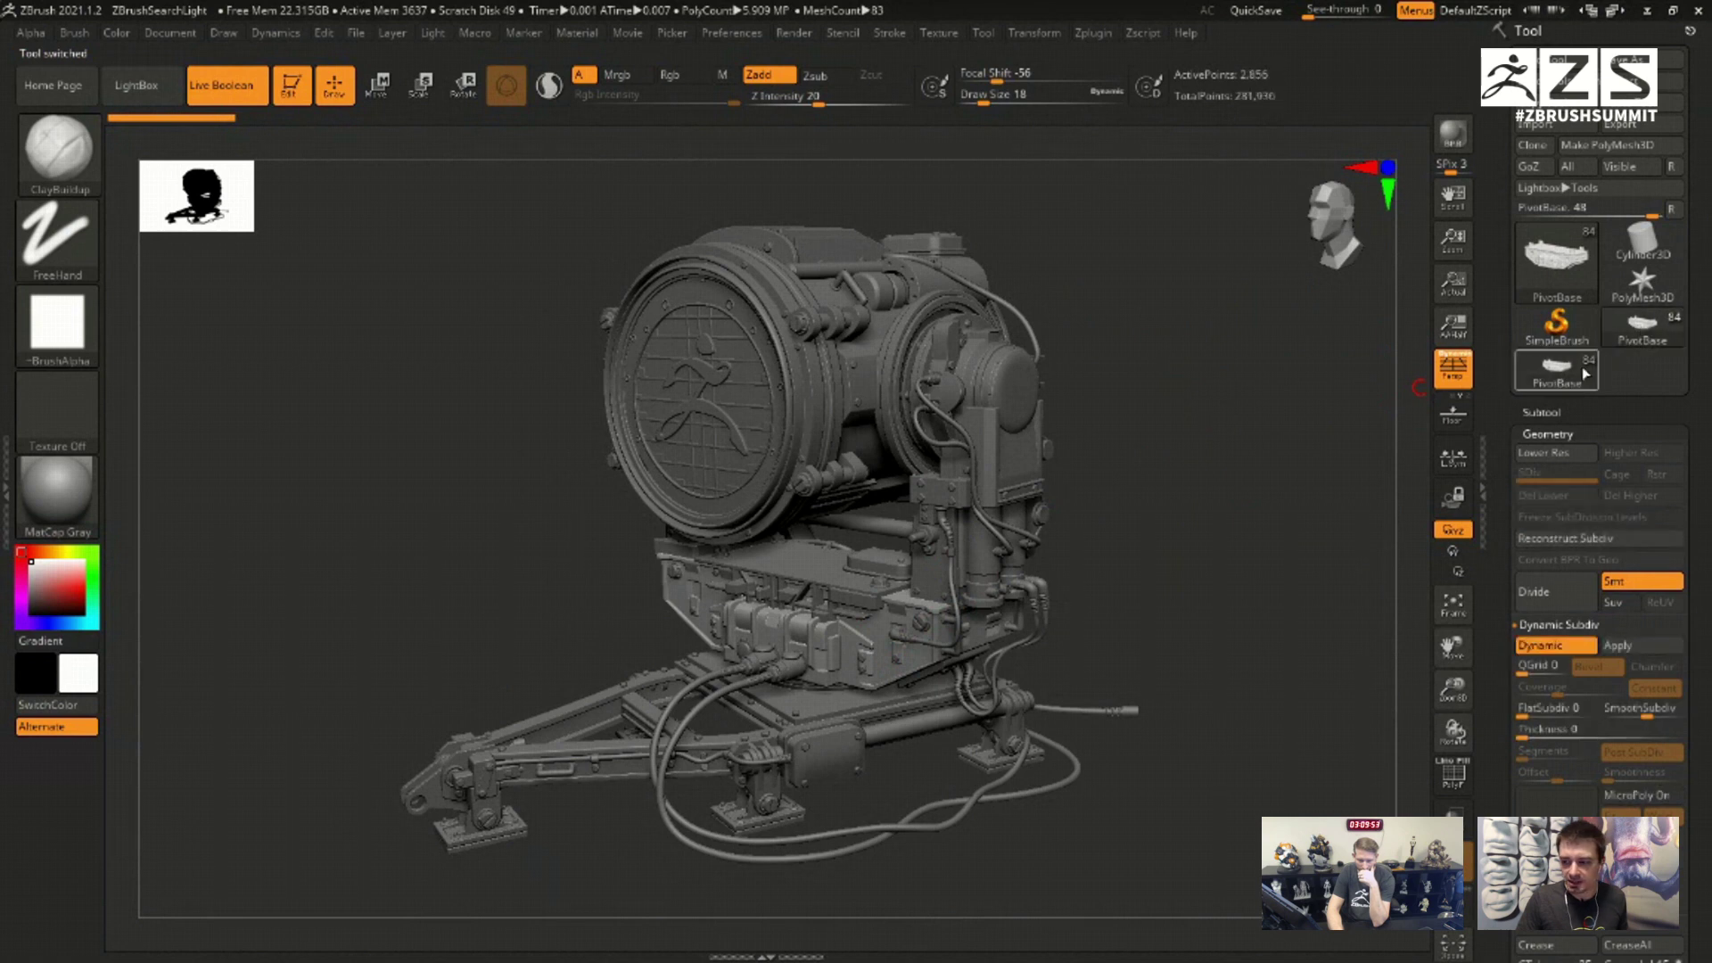
Step: Alternate between the dynamic and traditional search light tools to compare their polygon and point counts
left_click(1630, 346)
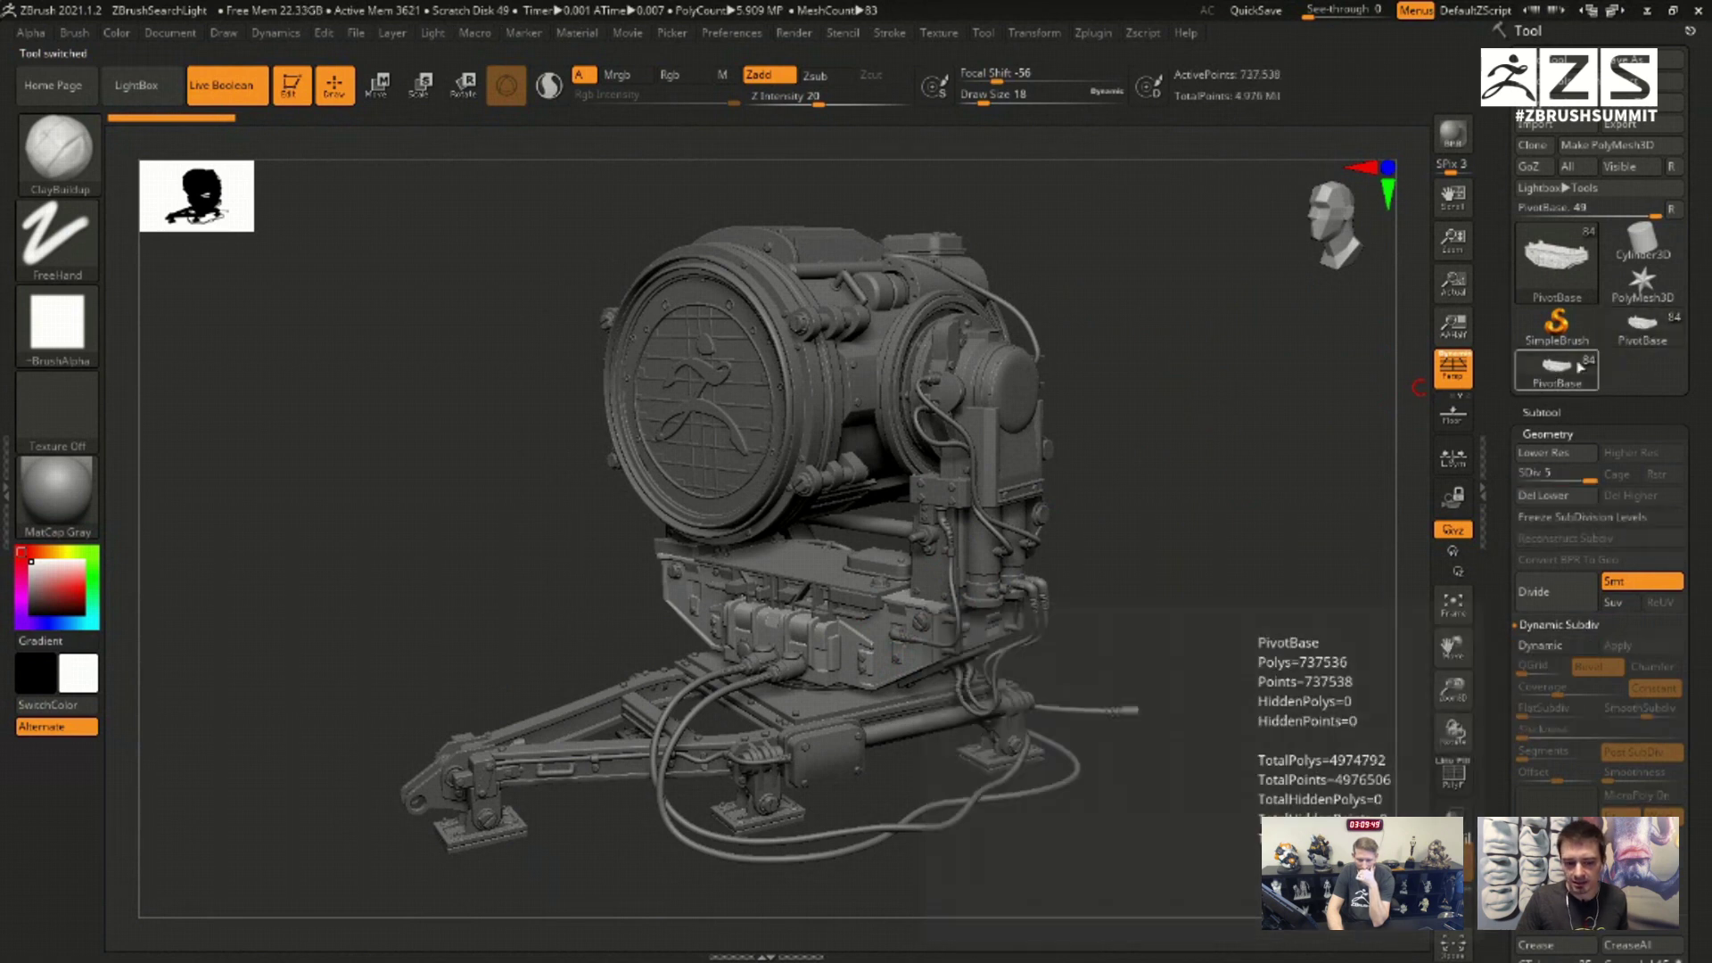
left_click(1642, 339)
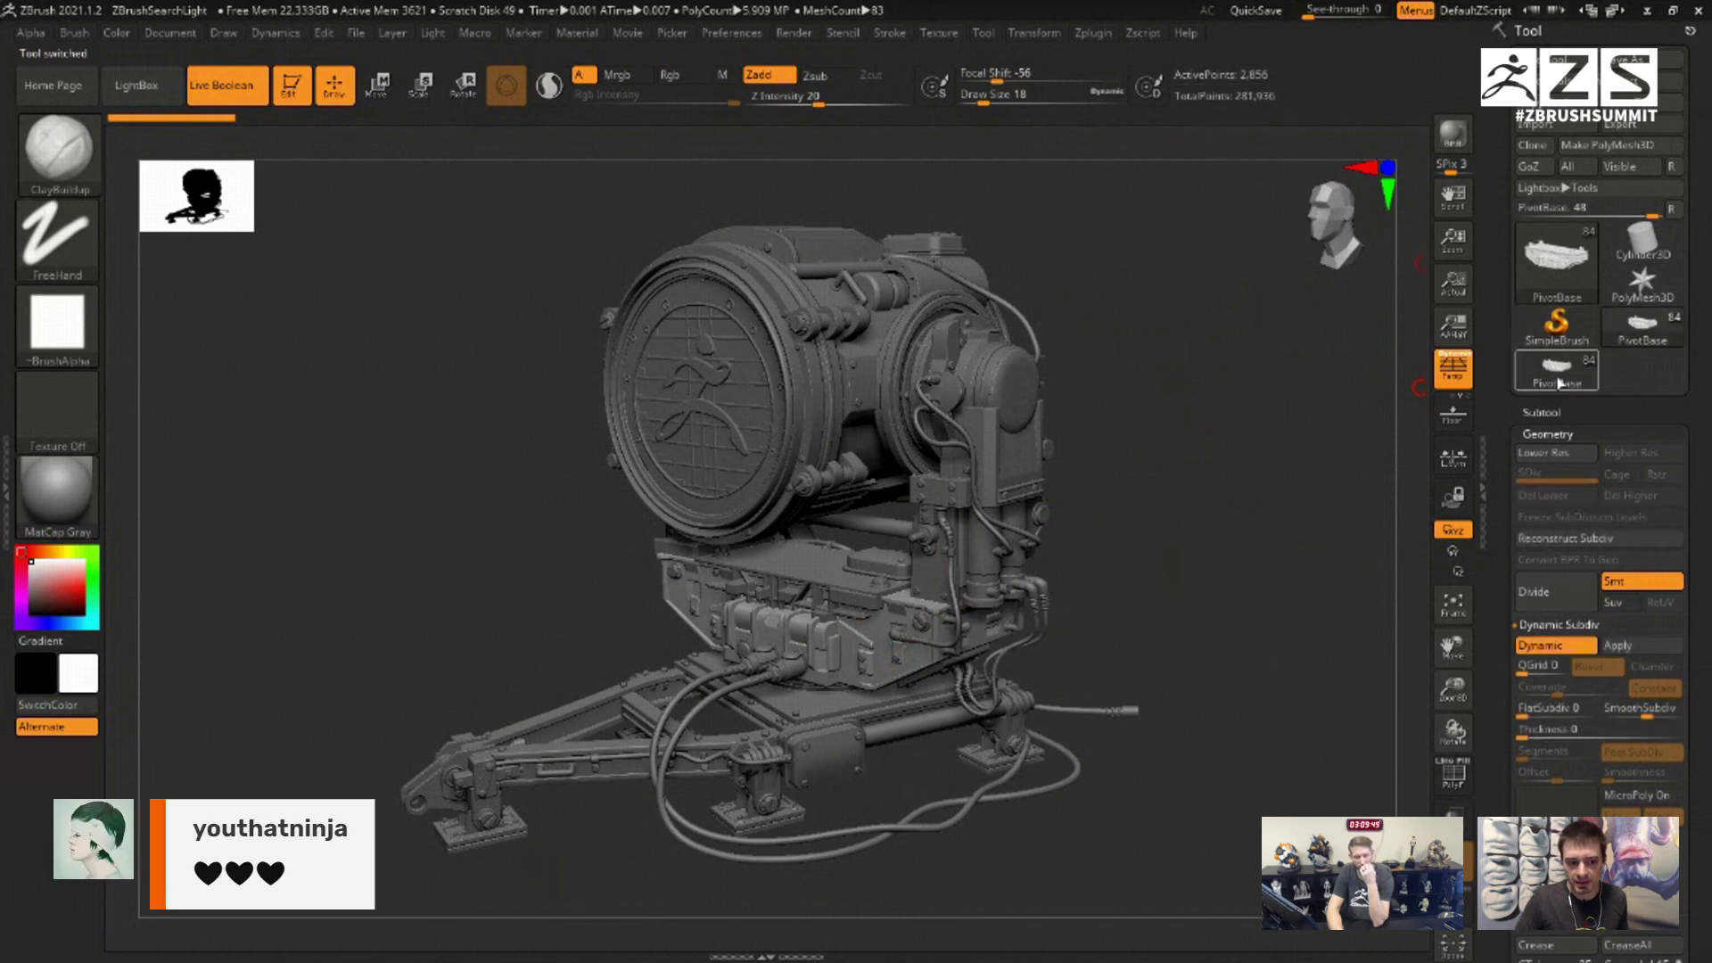
left_click(1642, 340)
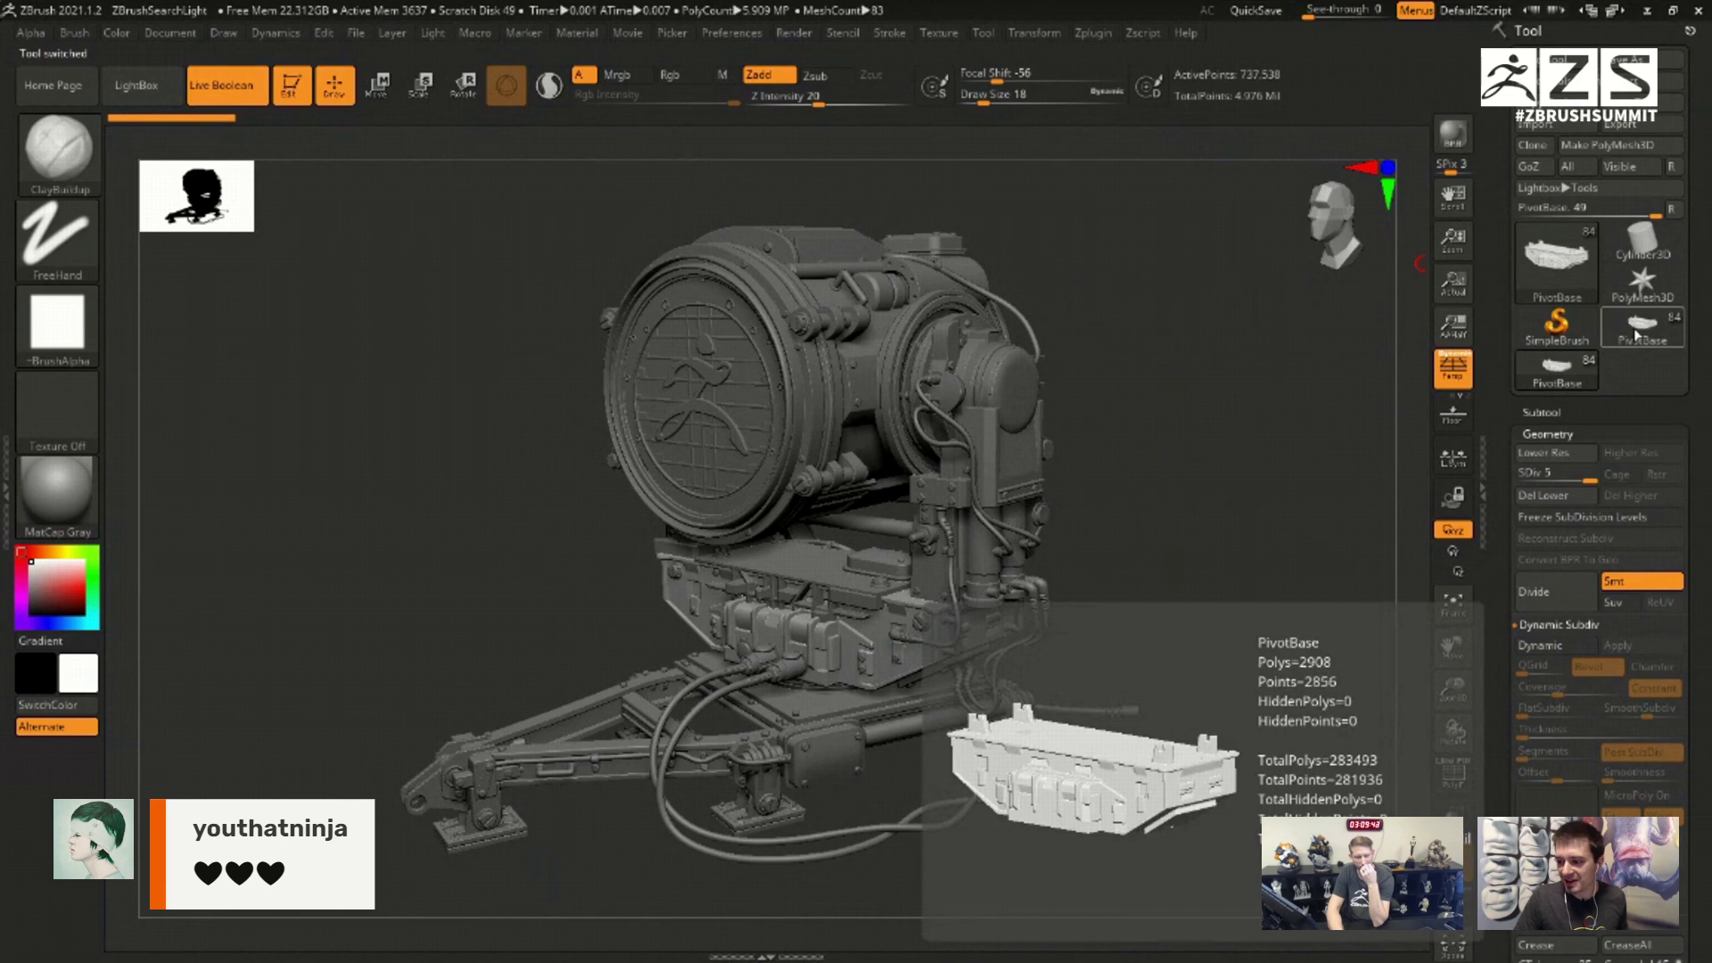
left_click(1583, 372)
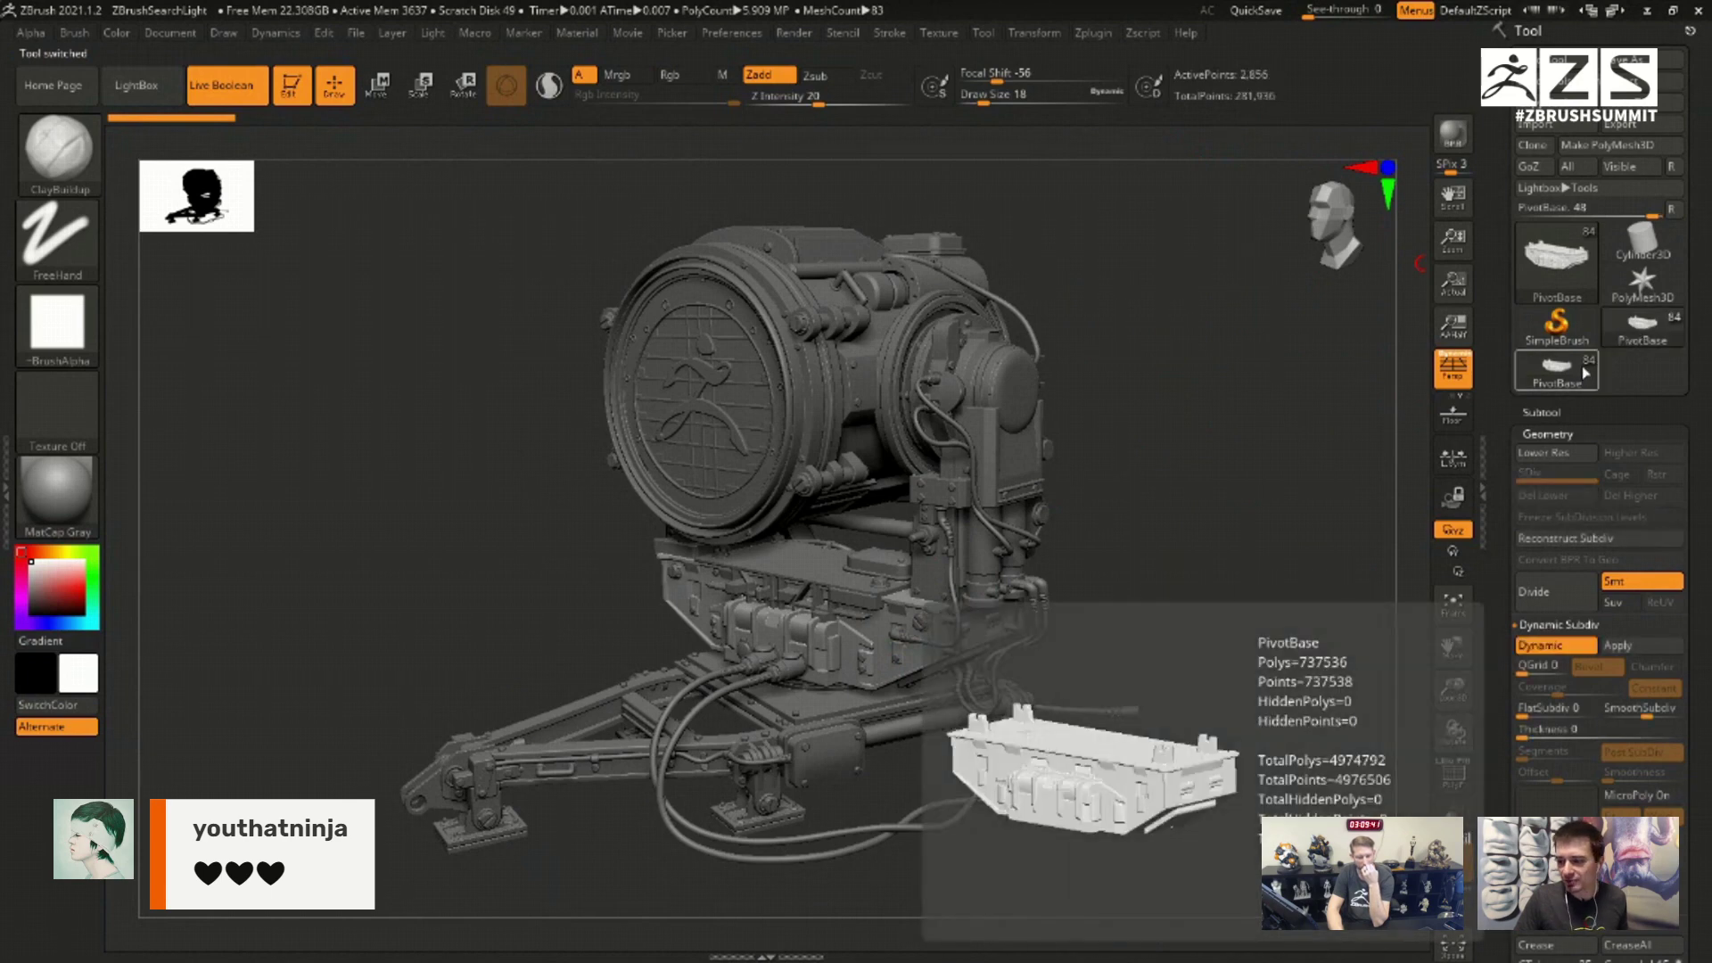
left_click(1638, 346)
left_click(1634, 353)
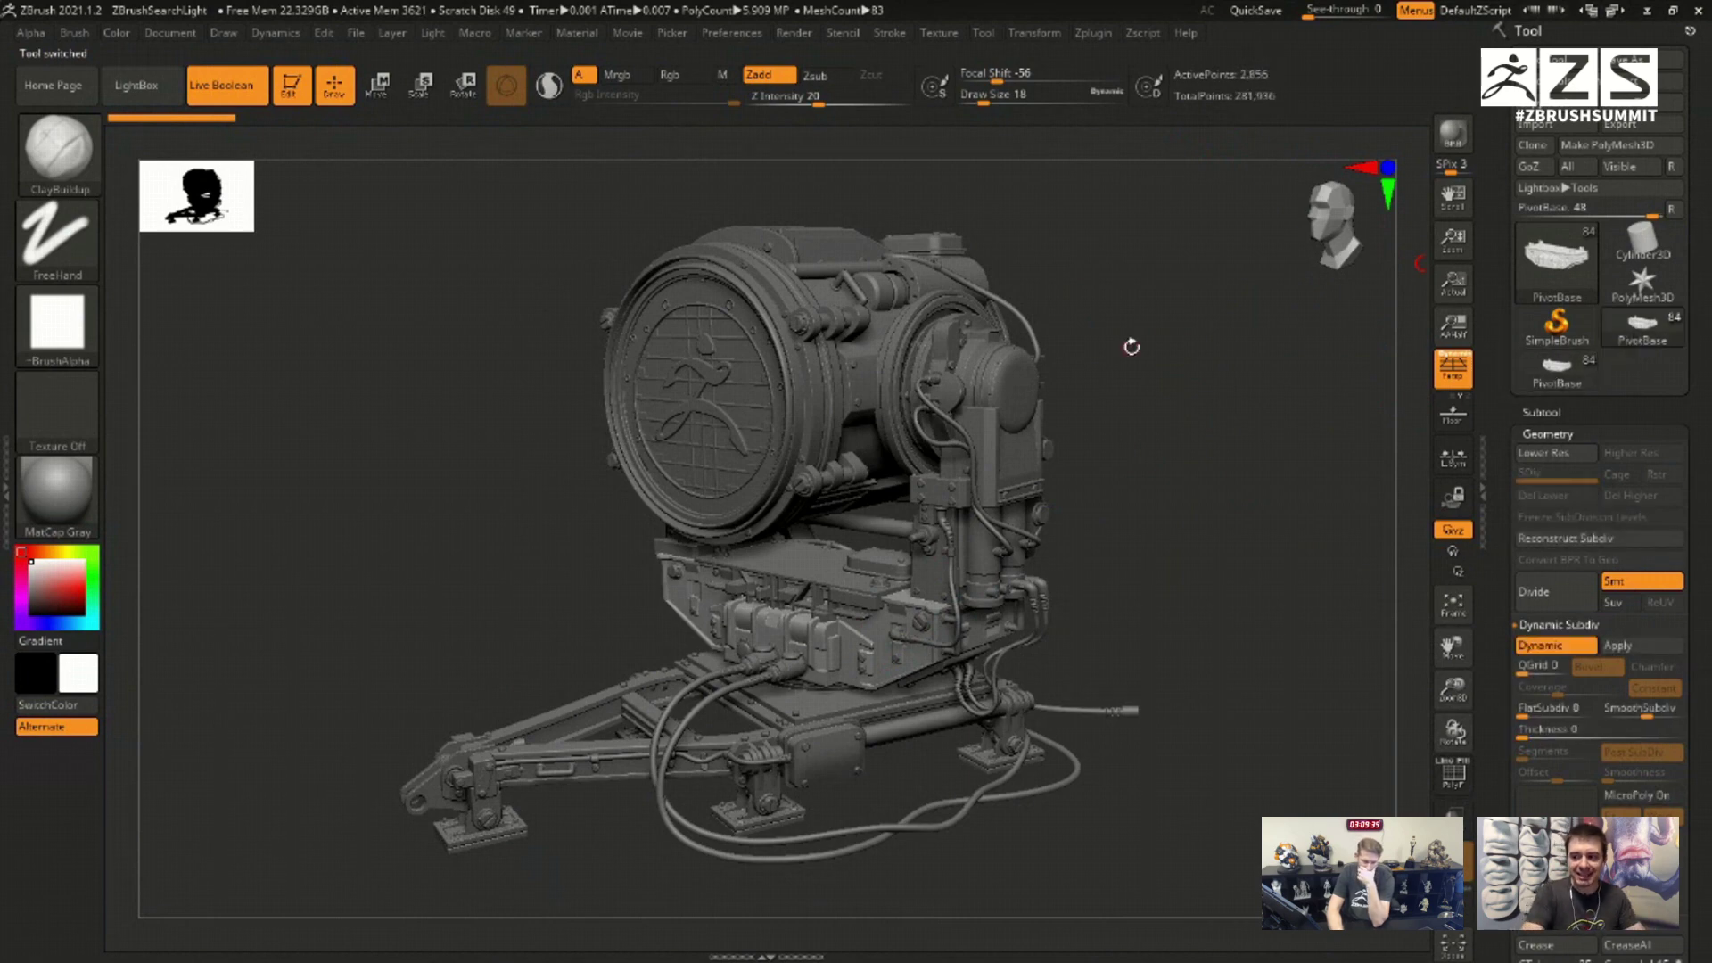
left_click_drag(1133, 401, 1173, 381)
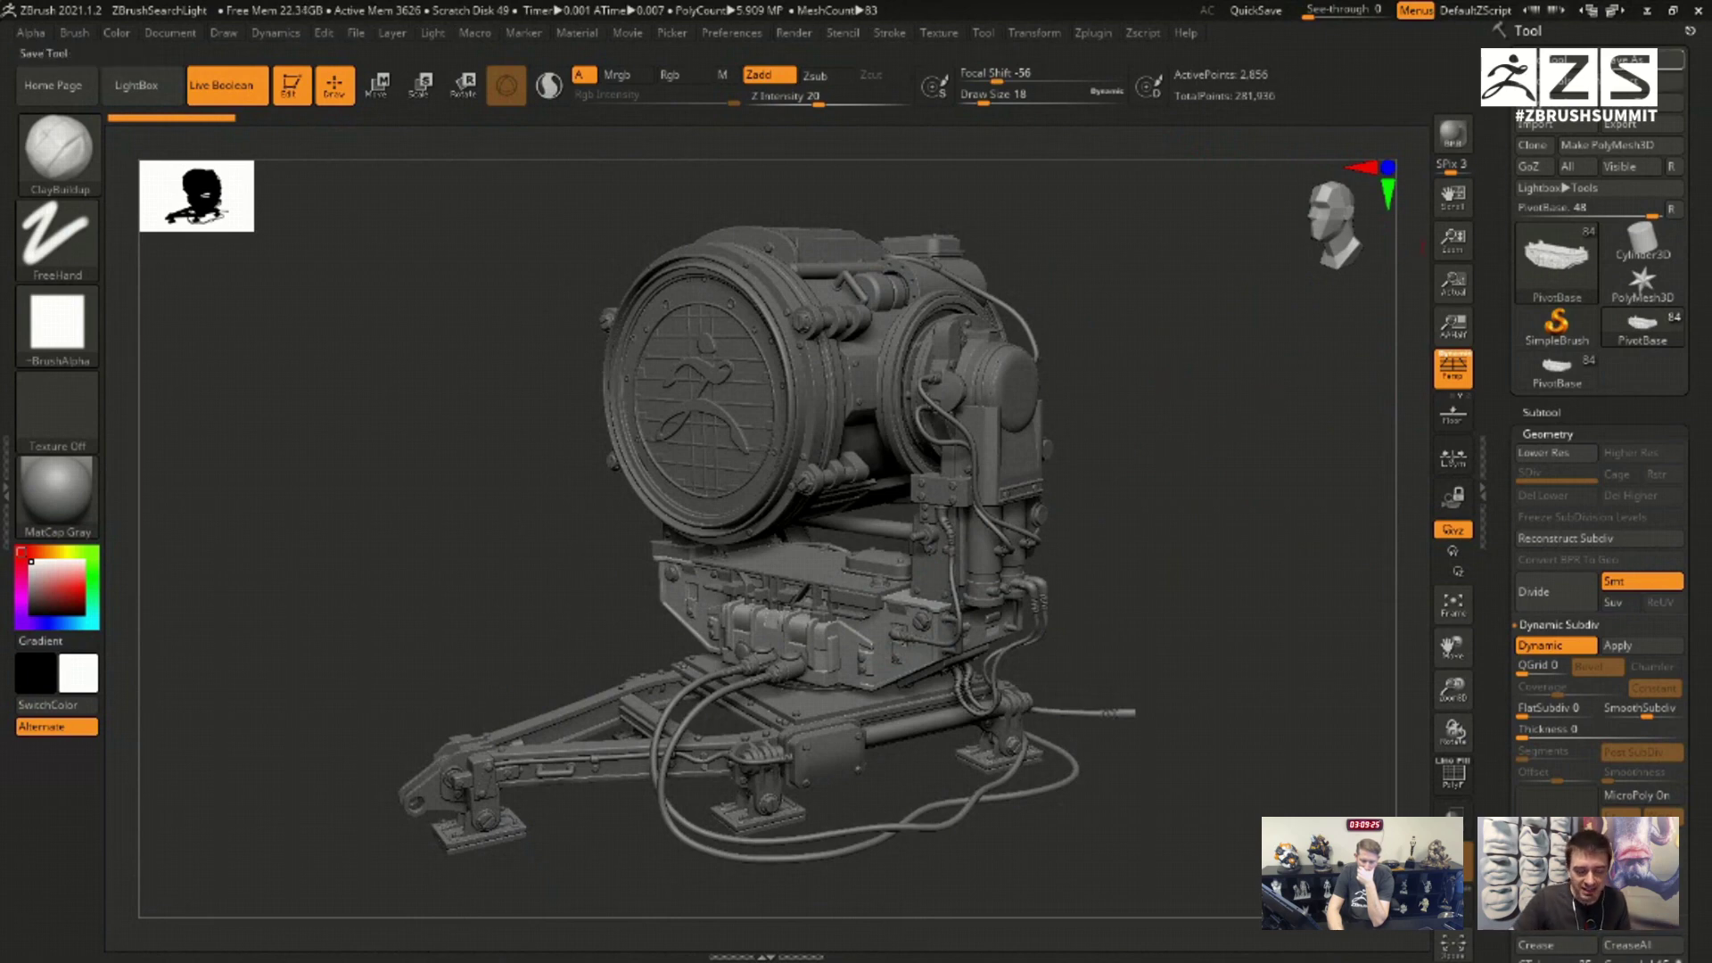
Step: Compare the file sizes of 4R7_ZBrushSearchLight_Dynamic and 4R7_ZBrushSearchLight_Traditional in the tool save dialog without saving
left_click(1657, 59)
left_click(267, 129)
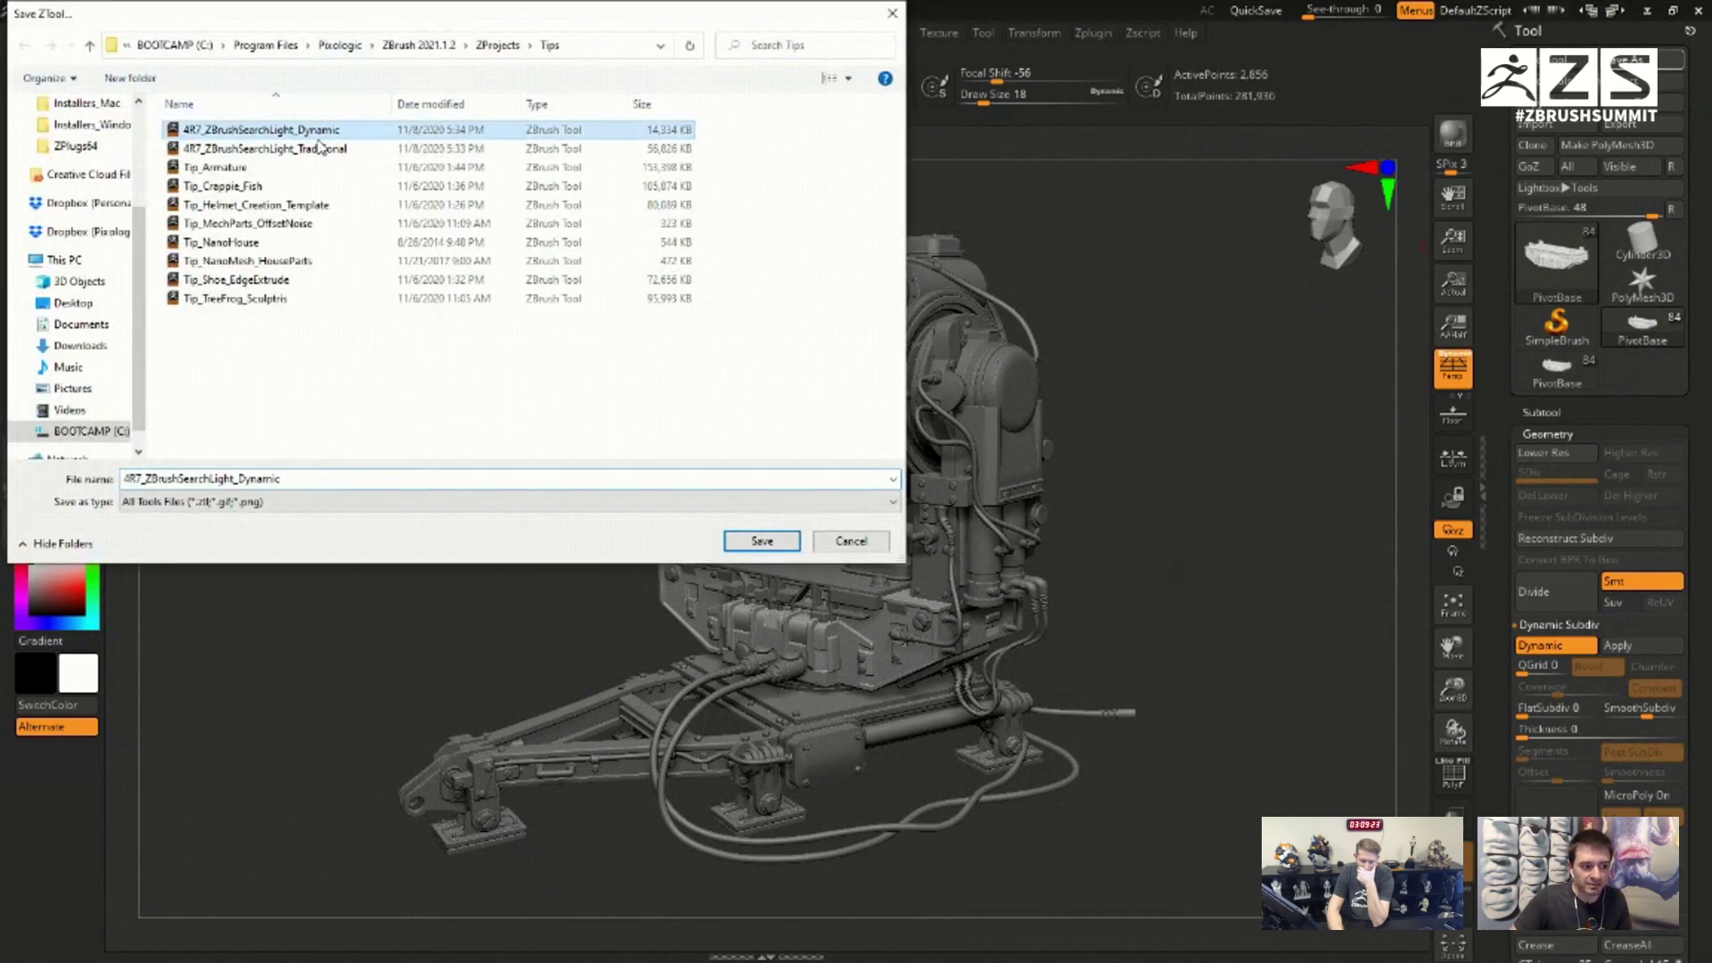
left_click(327, 152)
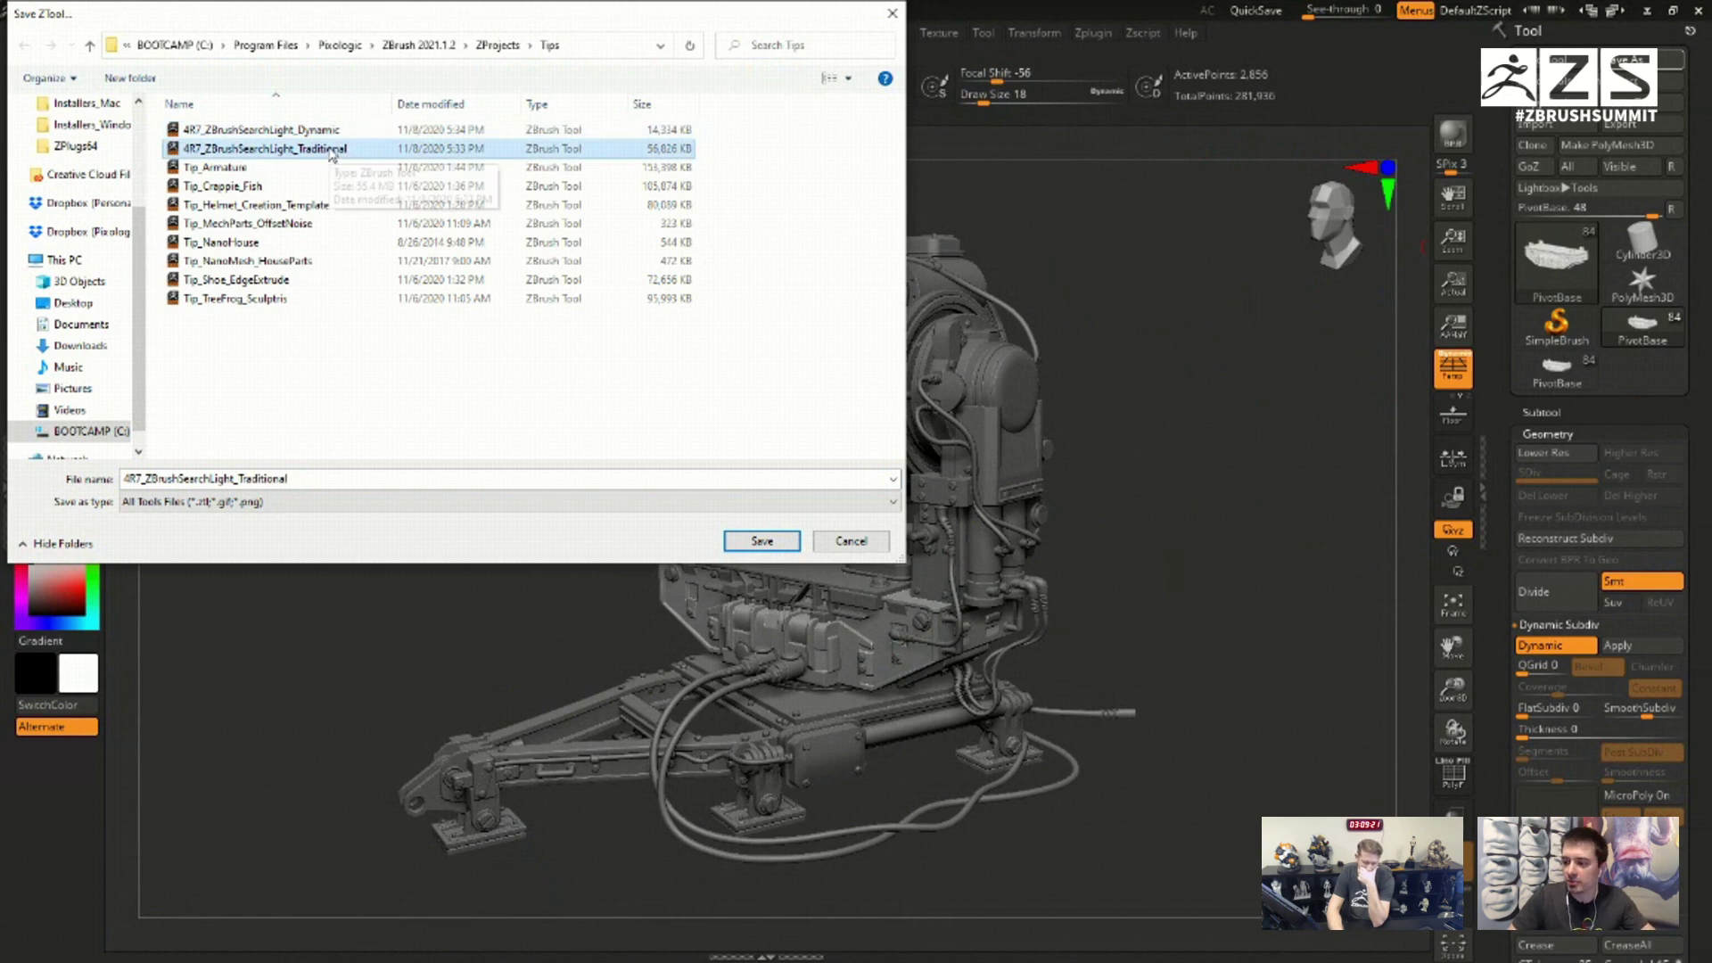
left_click(326, 132)
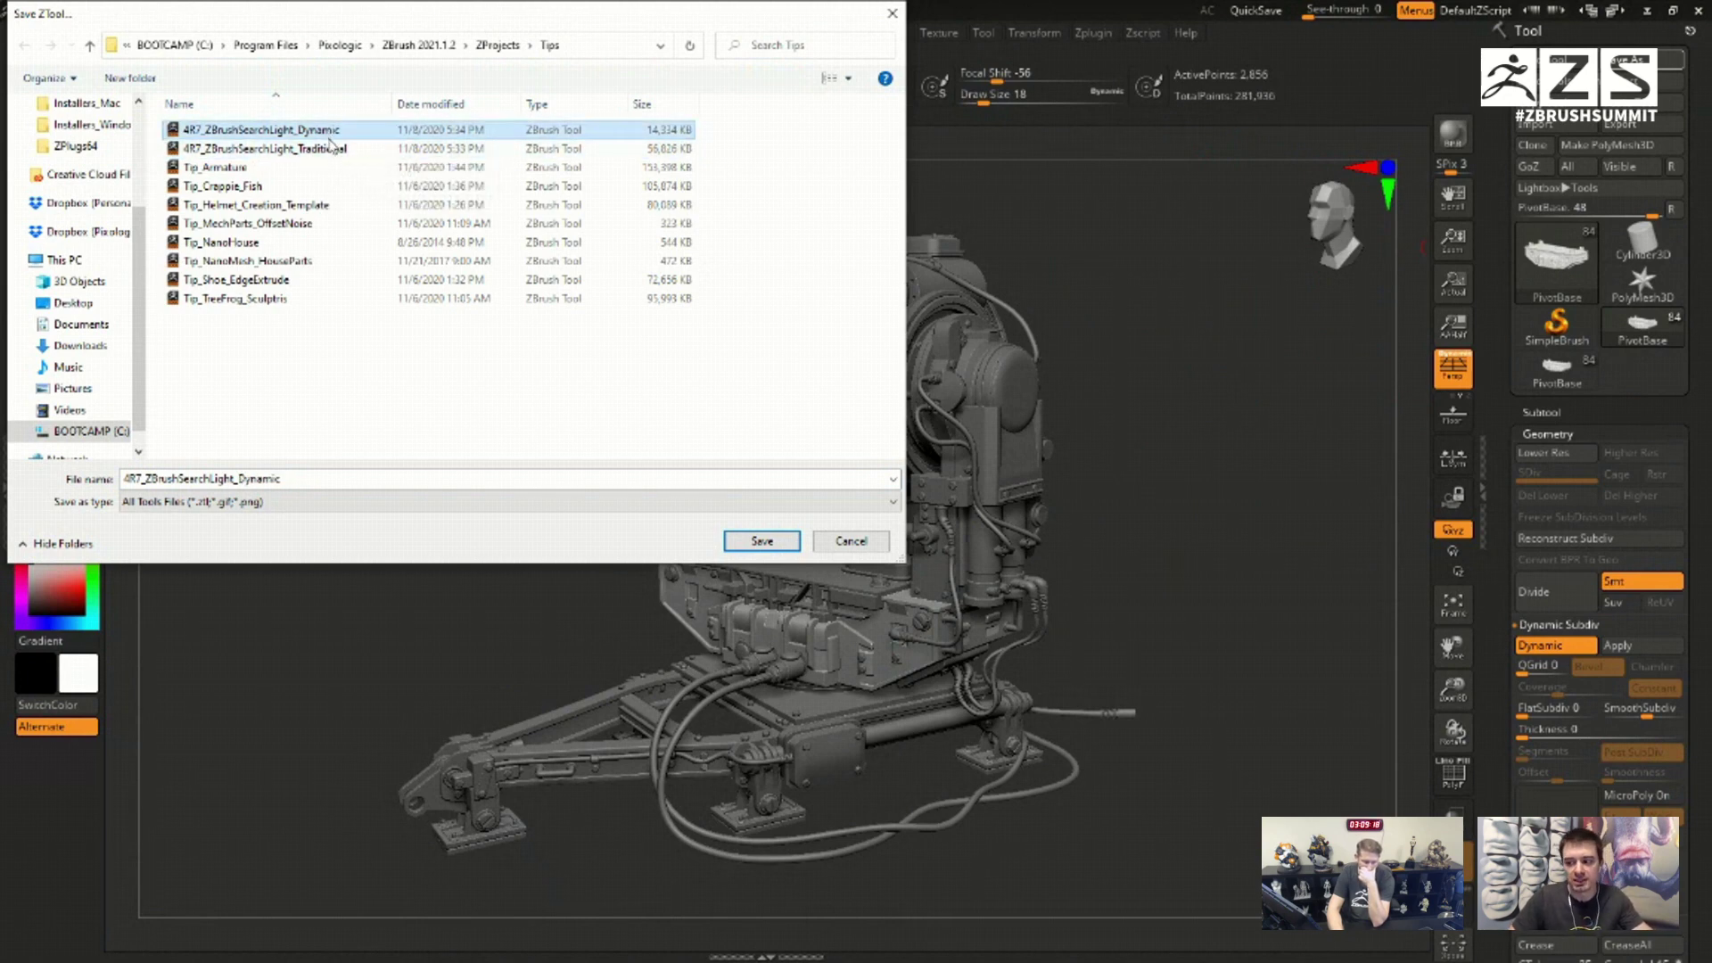
left_click(865, 541)
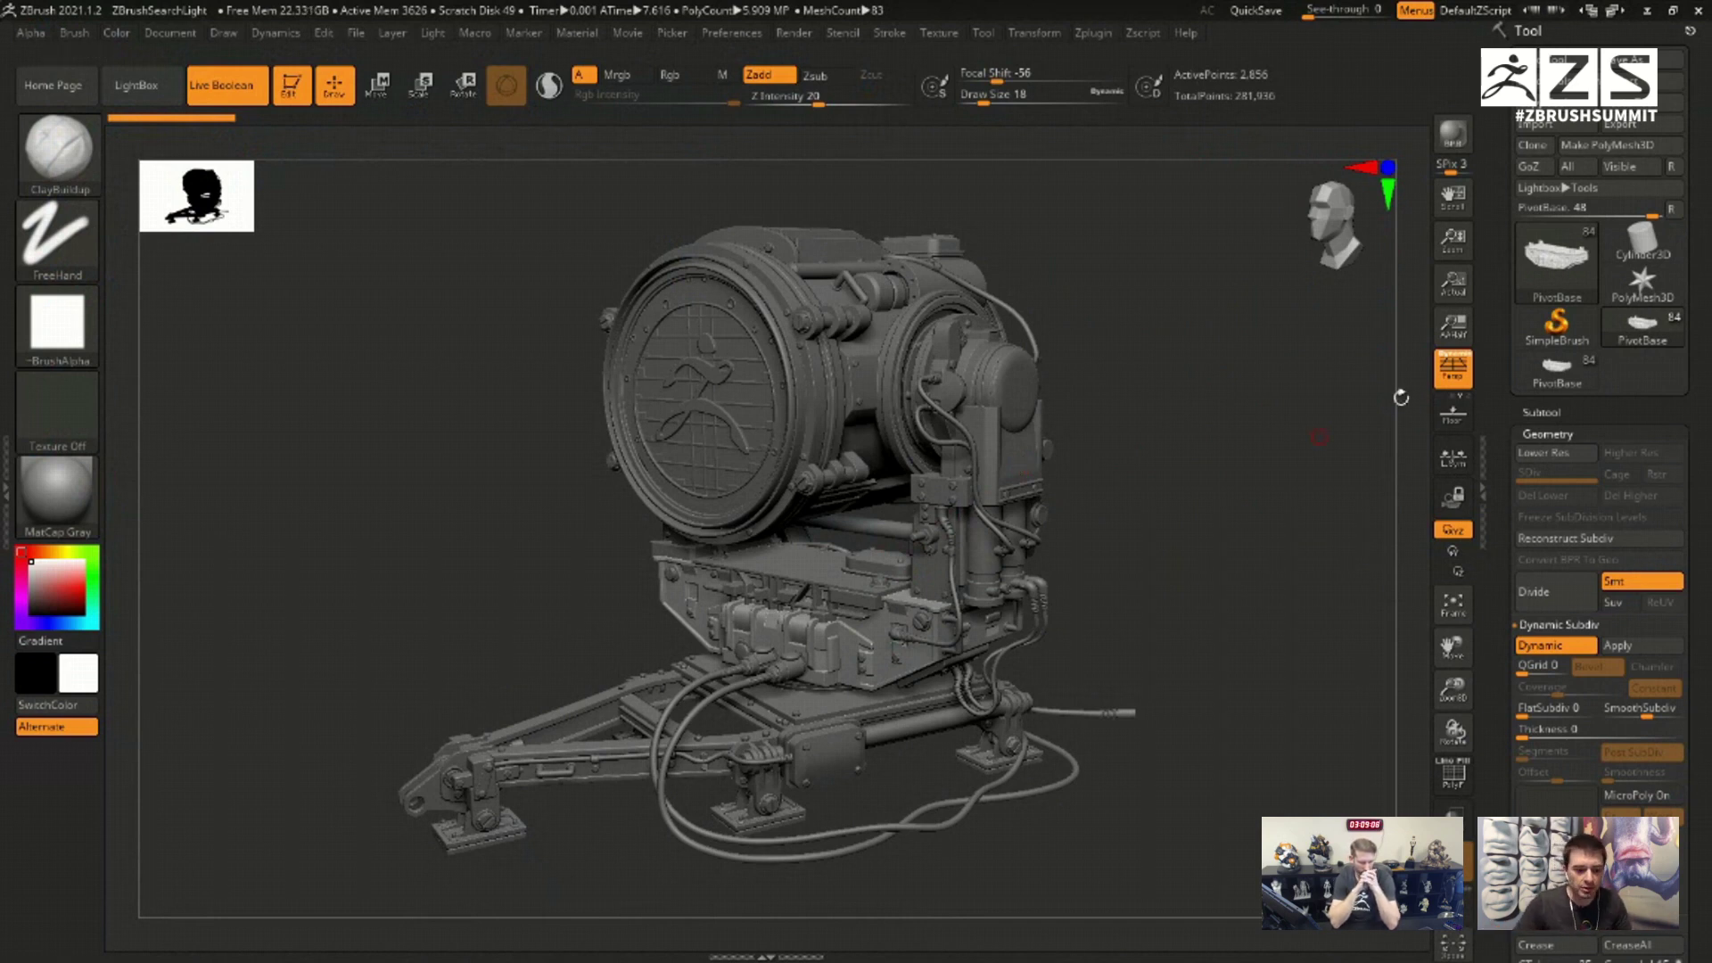
Step: Show the polyframe and isolate the PivotBase subtool from the rest of the search light
left_click(1452, 774)
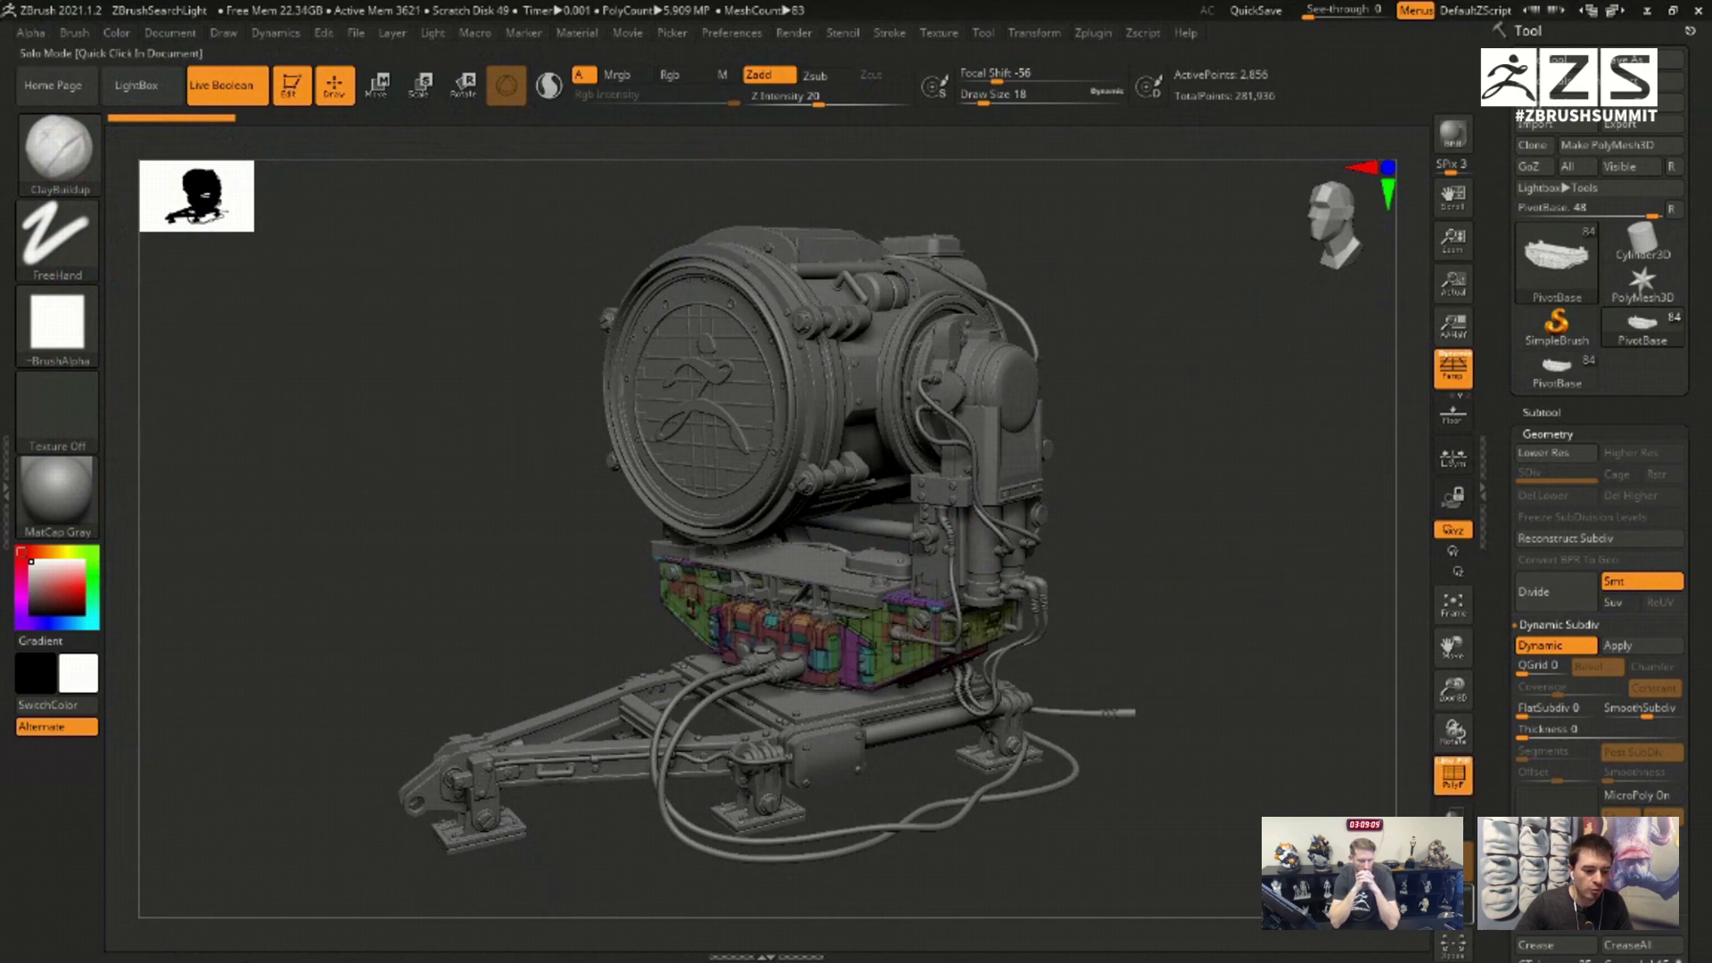
left_click(1453, 903)
left_click_drag(1295, 537, 1311, 609, "alt")
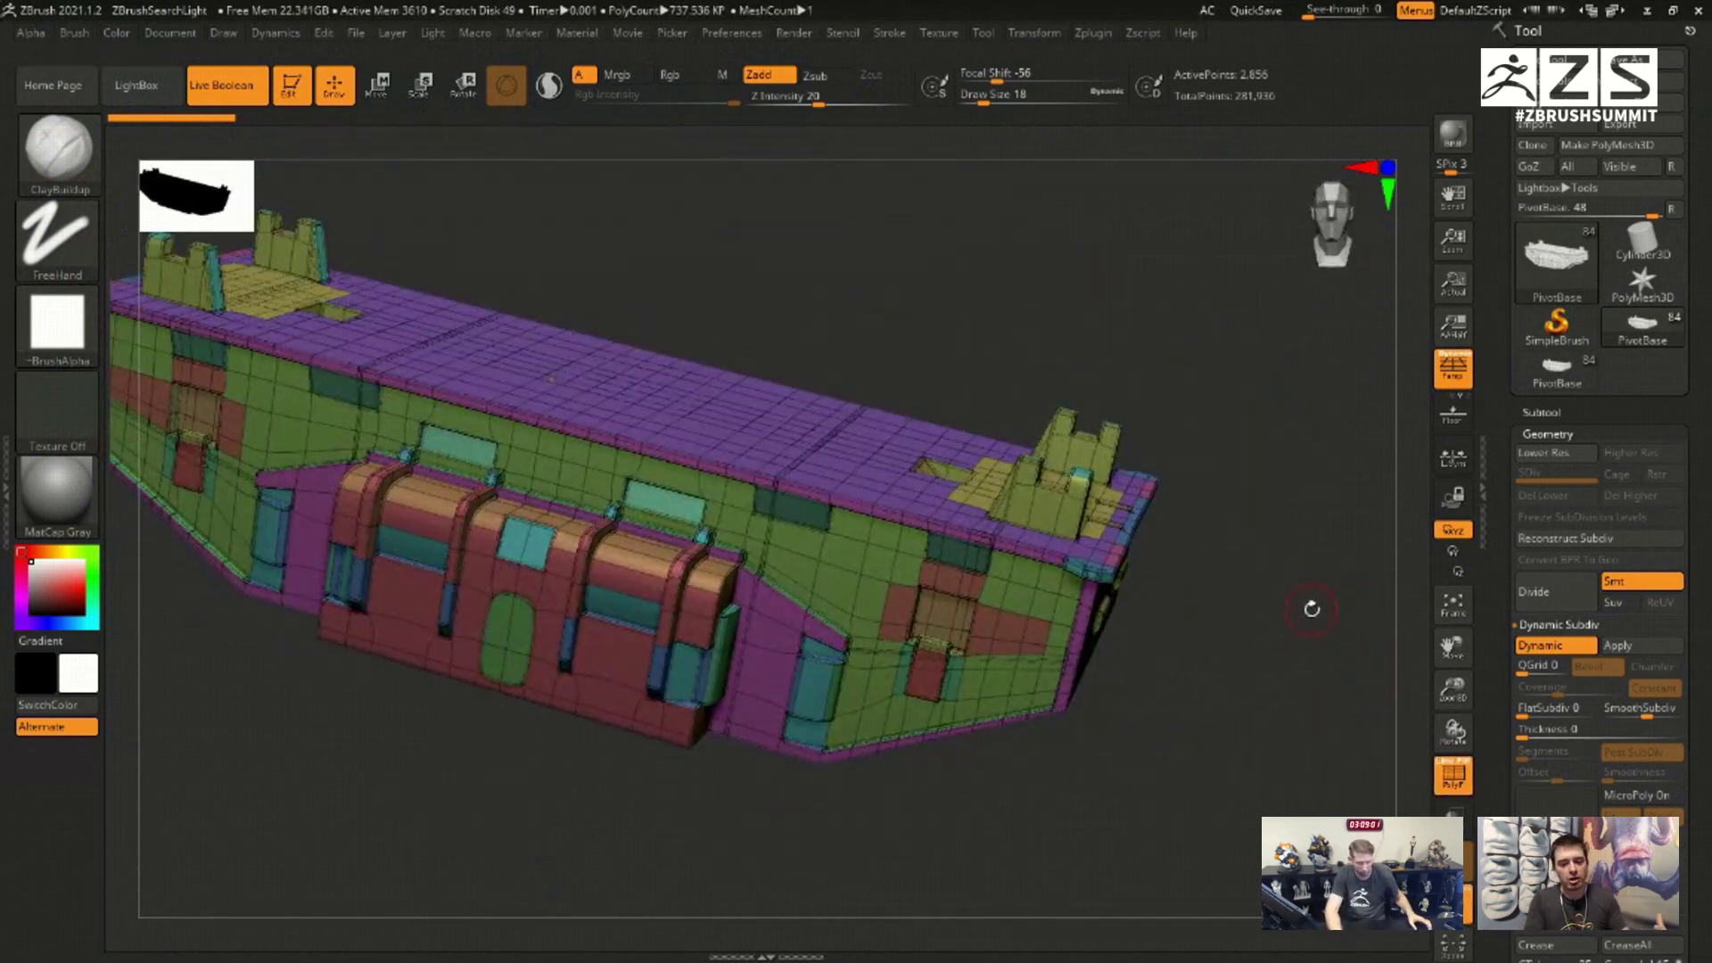
Step: Compare PivotBase with Dynamic subdivision off and on, both with the polyframe displayed and with it hidden
left_click(1544, 646)
left_click(1545, 650)
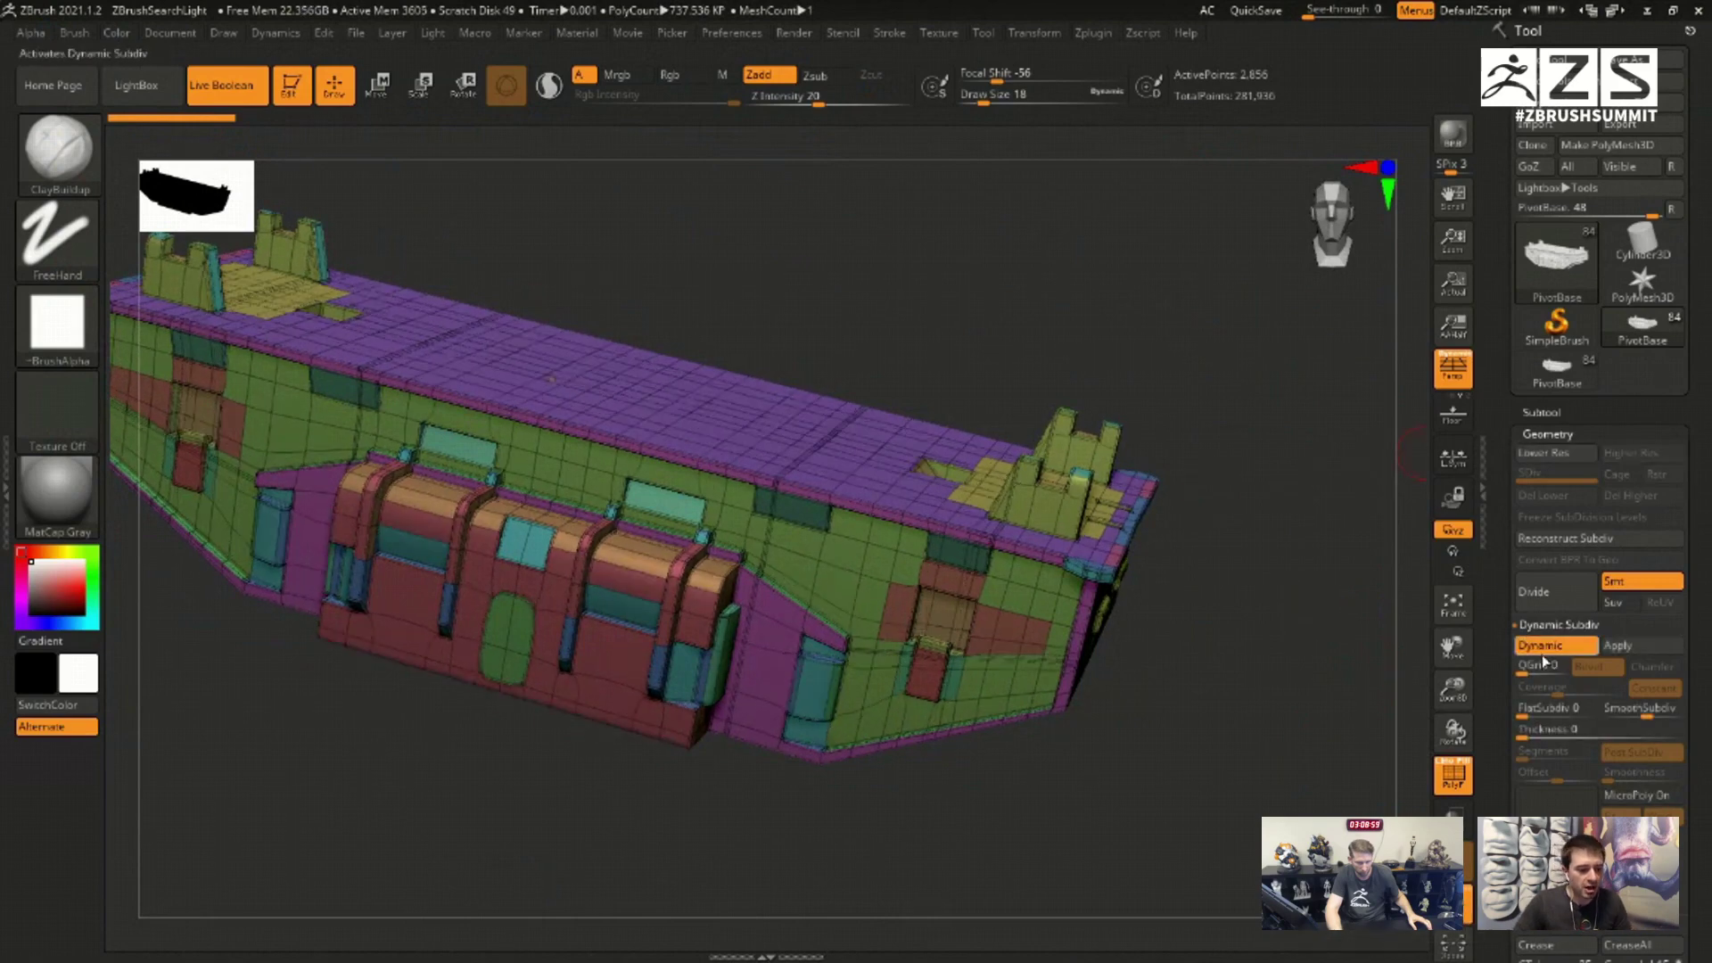
left_click(1542, 654)
left_click(1543, 655)
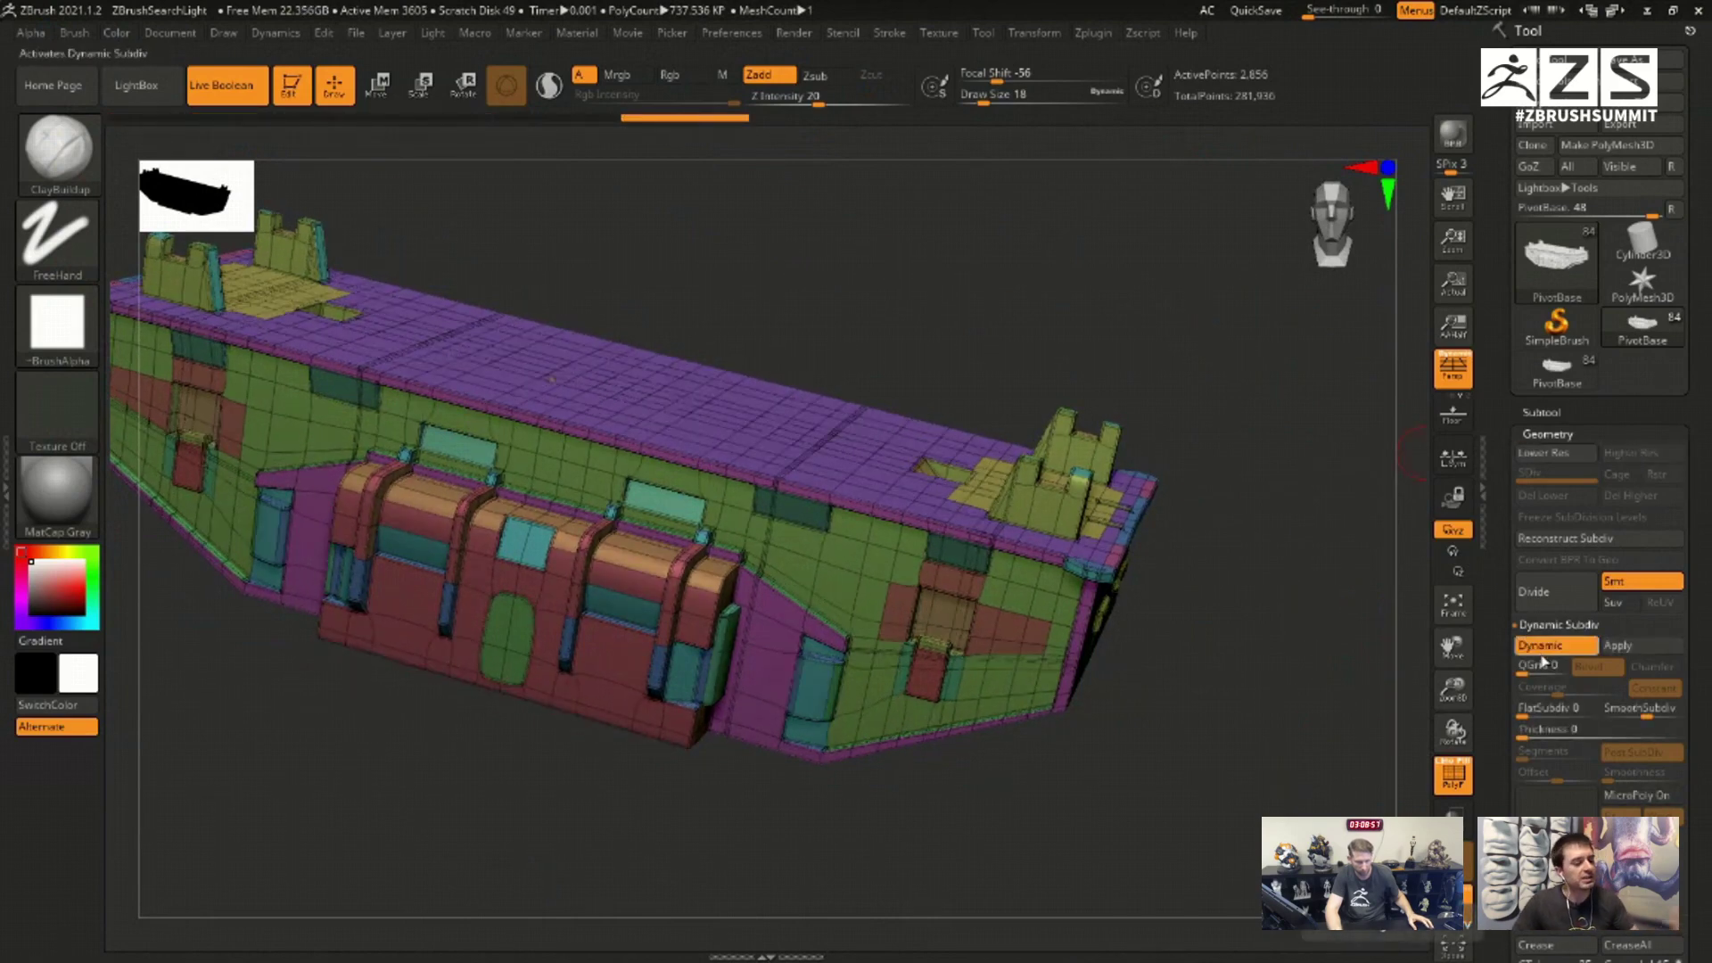
left_click(1453, 774)
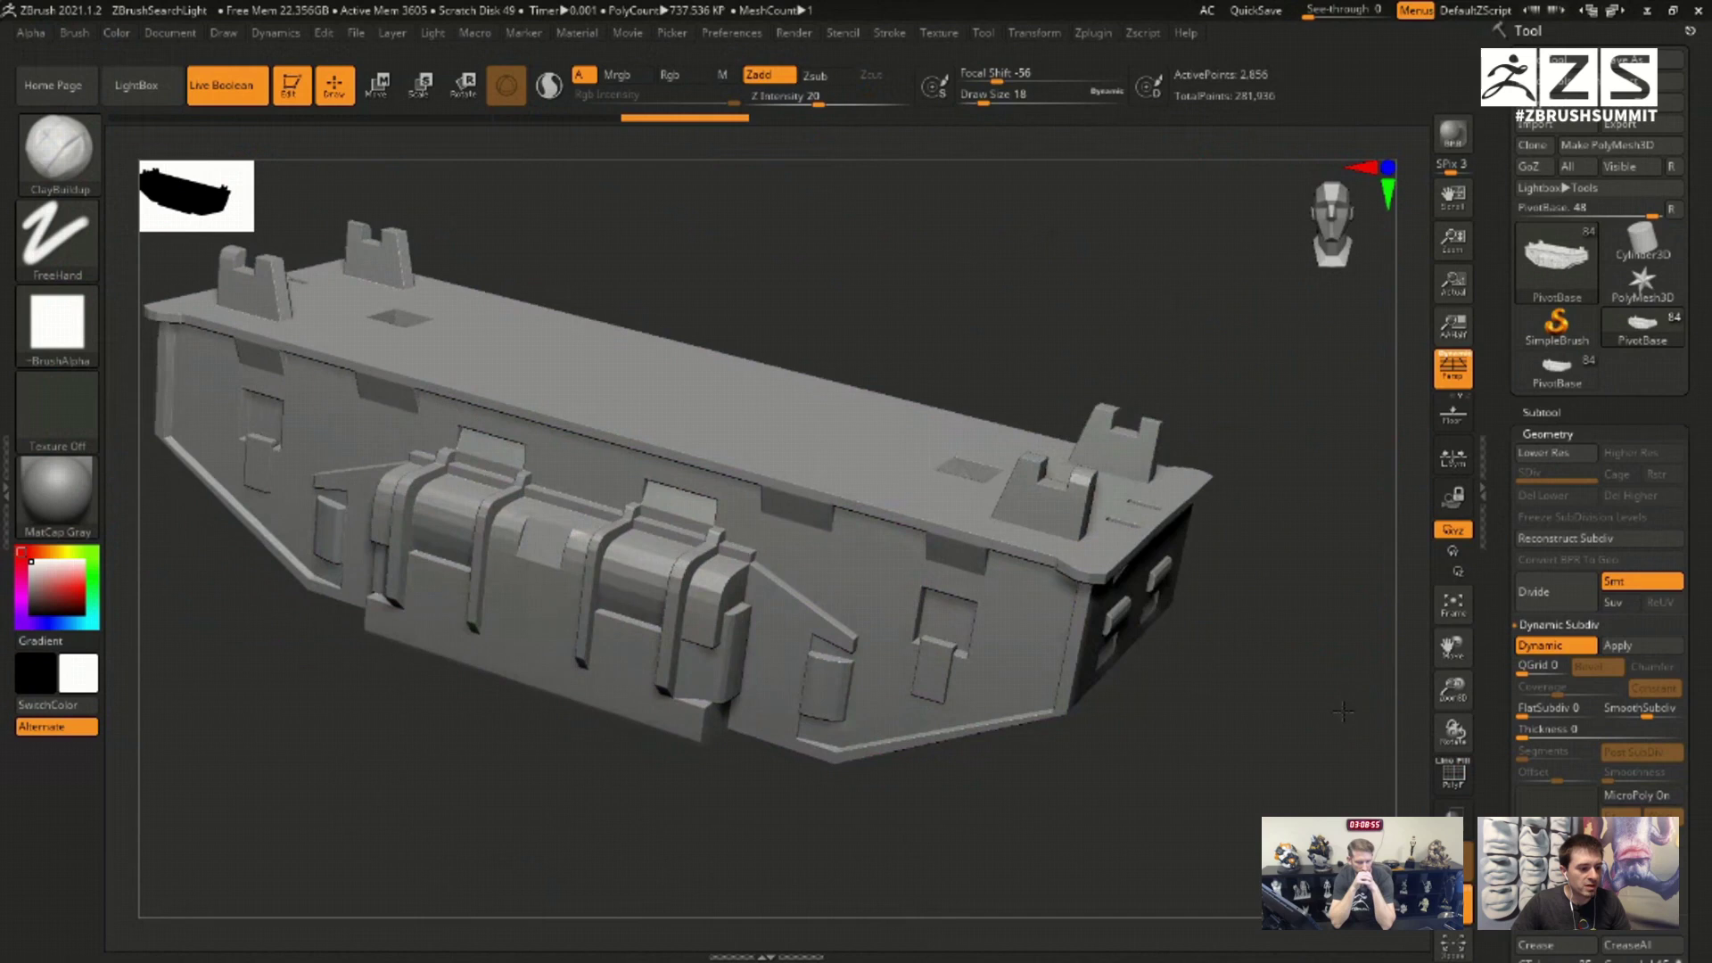
left_click(1545, 645)
left_click(1538, 655)
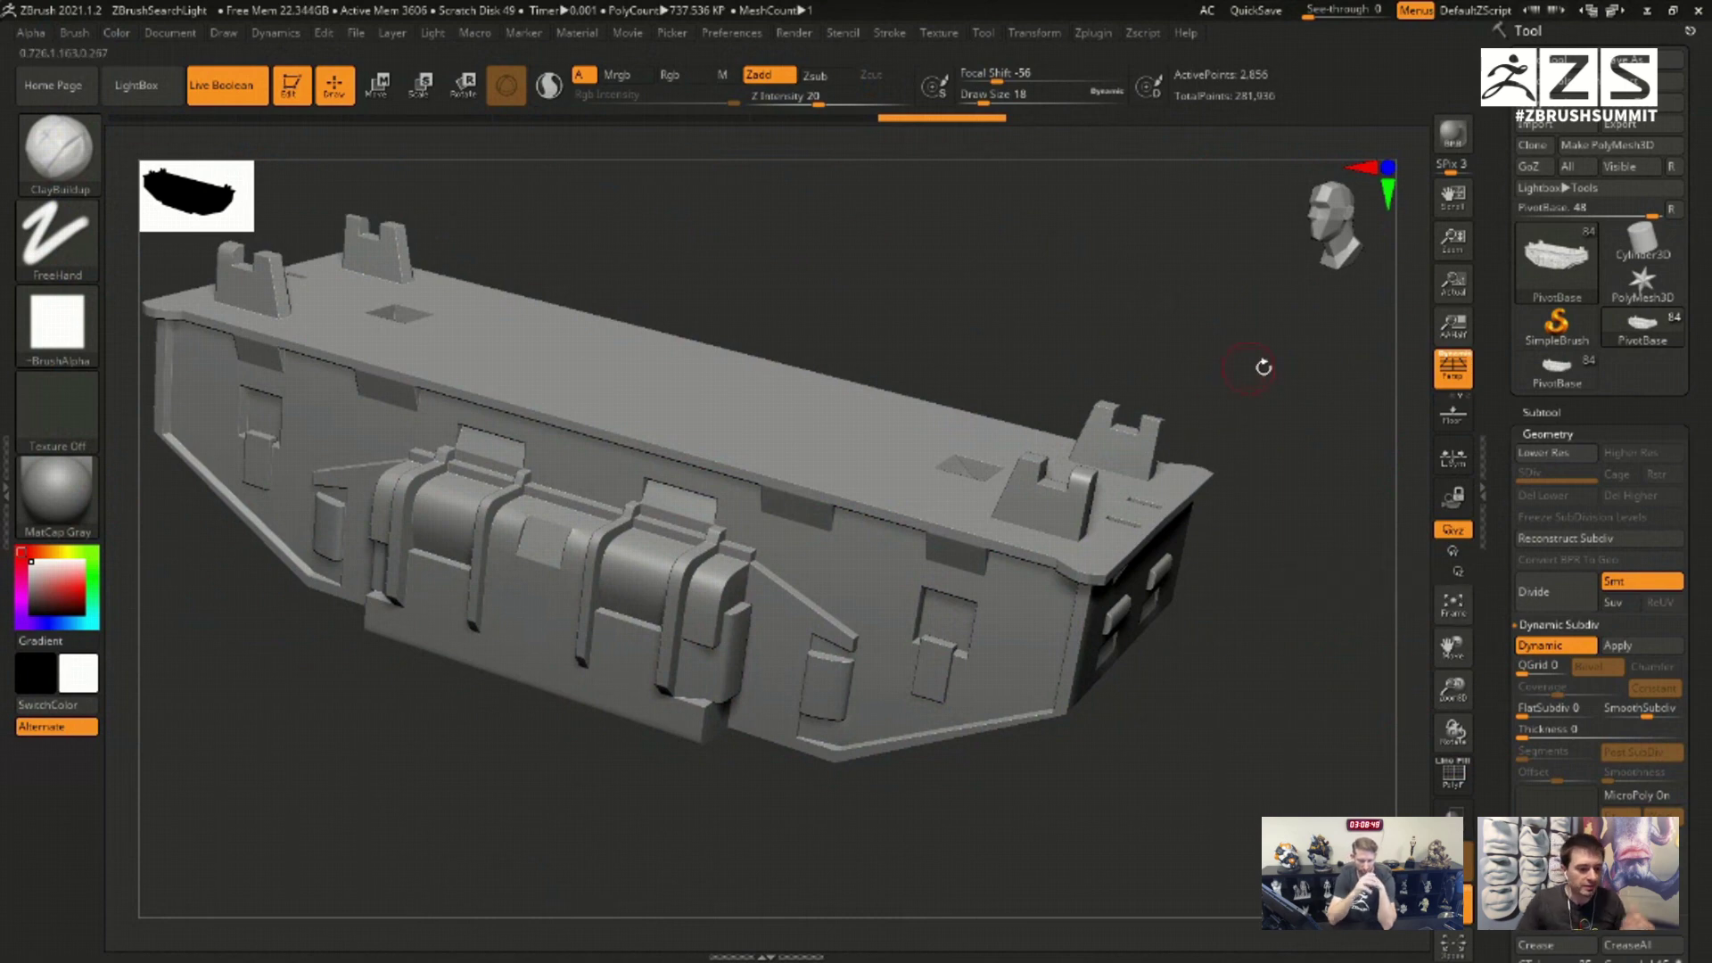
mouse_move(1266, 367)
left_mouse_down()
mouse_move(1309, 368)
mouse_move(1287, 367)
left_mouse_up()
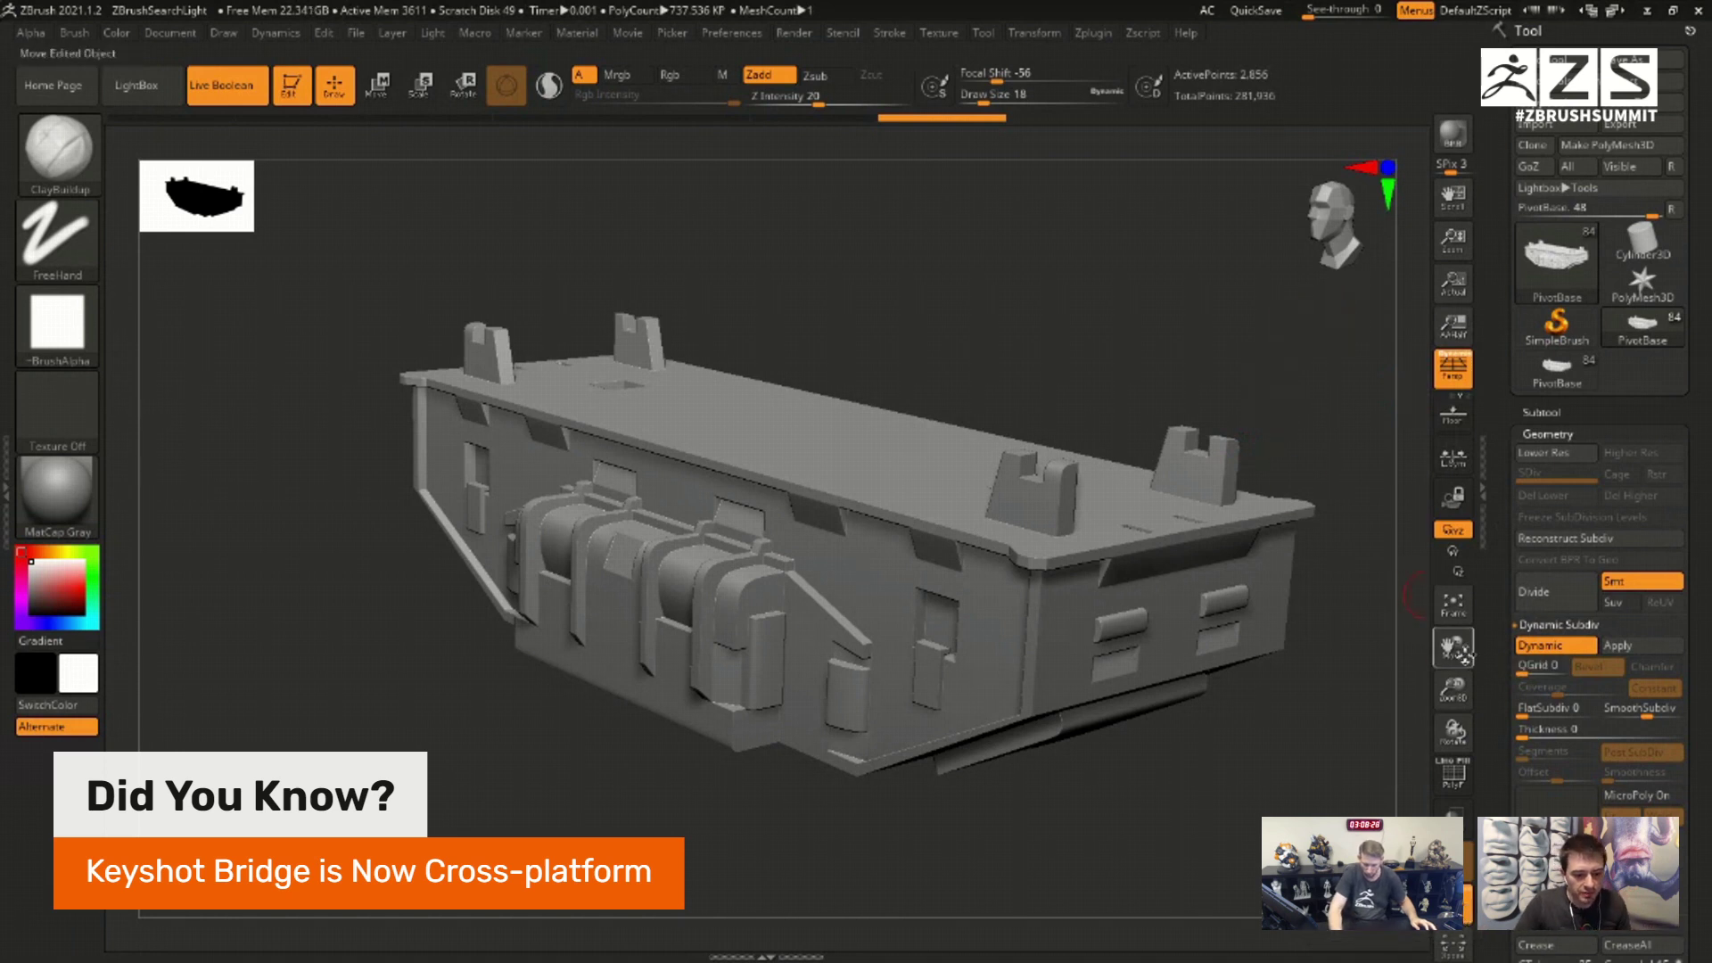
Step: Set PivotBase's Dynamic Subdiv QGrid to 3 with Bevel and compare the result with the unsubdivided polygroup mesh
left_click_drag(1522, 671, 1533, 680)
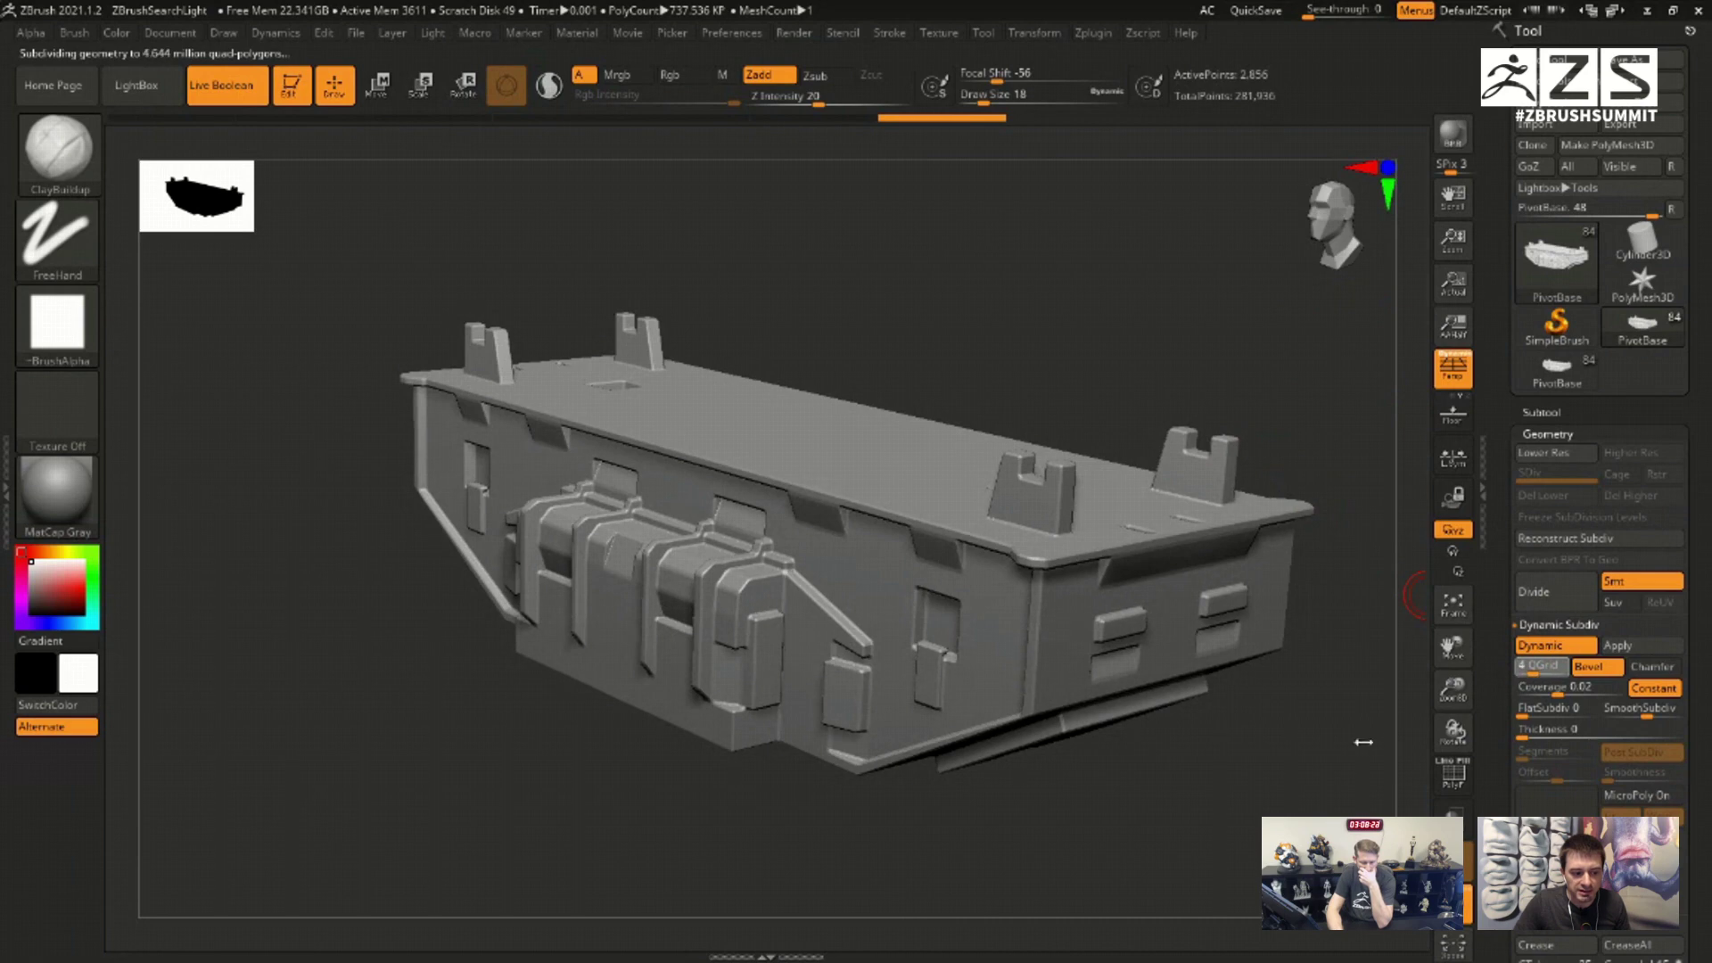
mouse_move(1364, 742)
left_mouse_down("alt")
mouse_move(1329, 787)
mouse_move(1376, 707)
mouse_move(1346, 771)
mouse_move(1345, 726)
mouse_move(1359, 745)
left_mouse_up("alt")
left_click(1572, 642)
left_click(1454, 774)
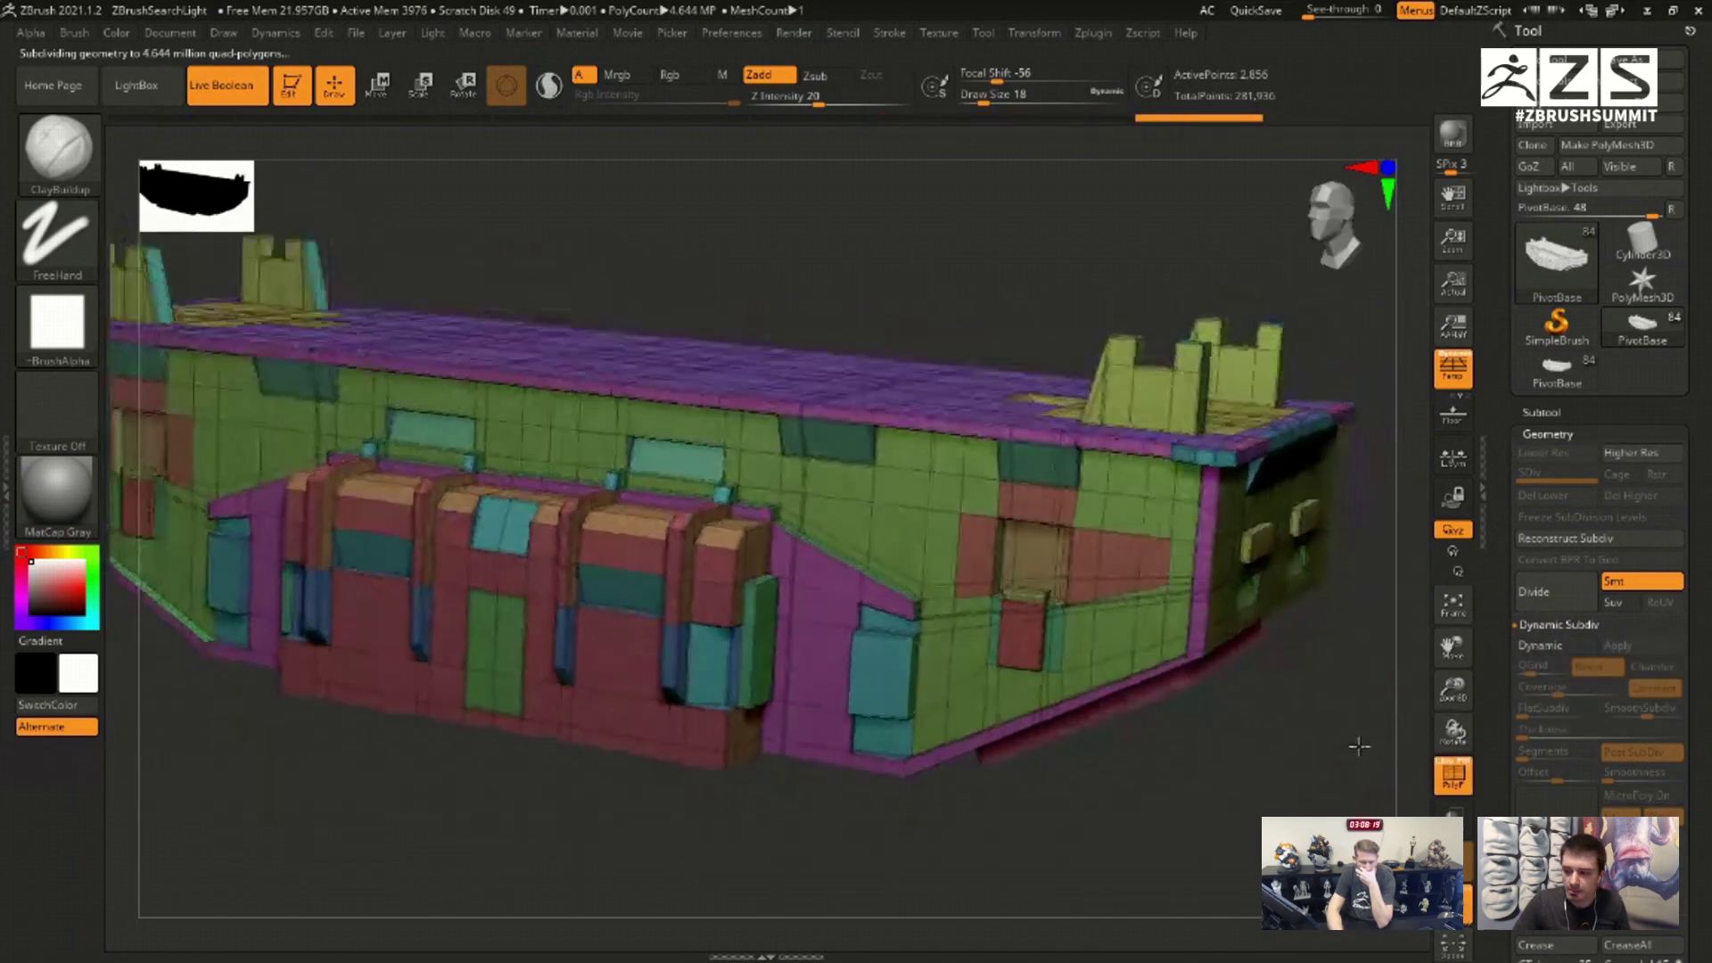
left_click(1565, 646)
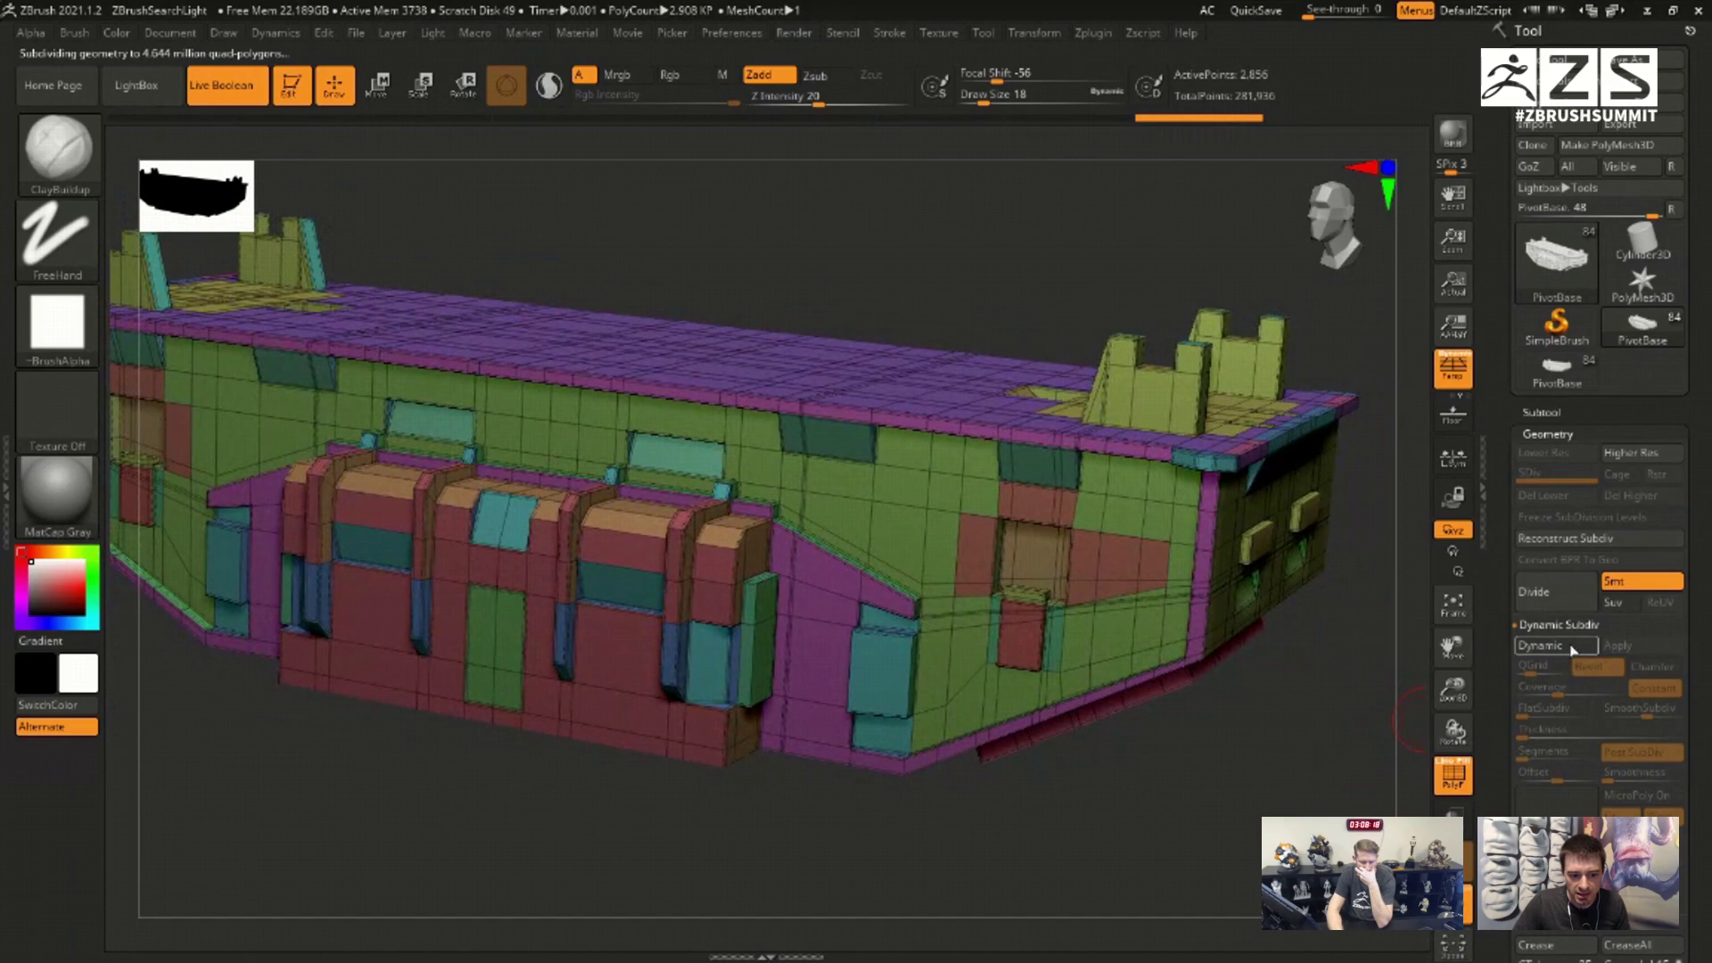
left_click(1454, 773)
left_click_drag(1355, 767, 1302, 722)
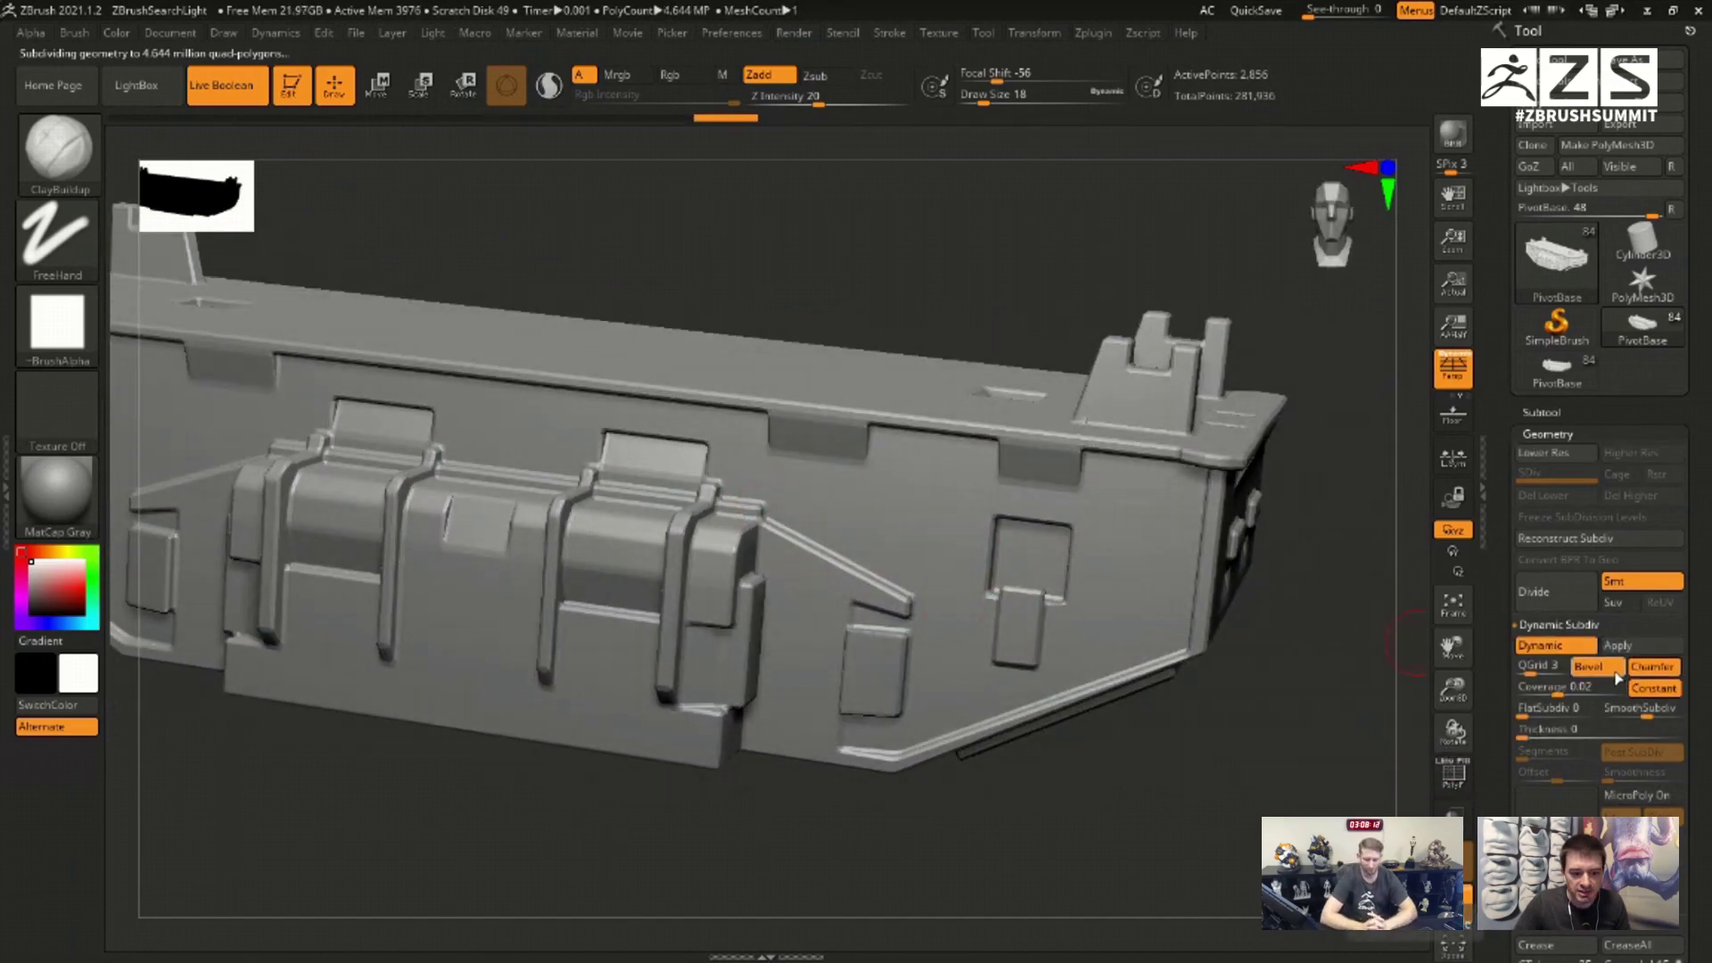
Step: Switch PivotBase's QGrid edge style from Bevel to Chamfer and go over the coverage and thickness settings
left_click(1649, 669)
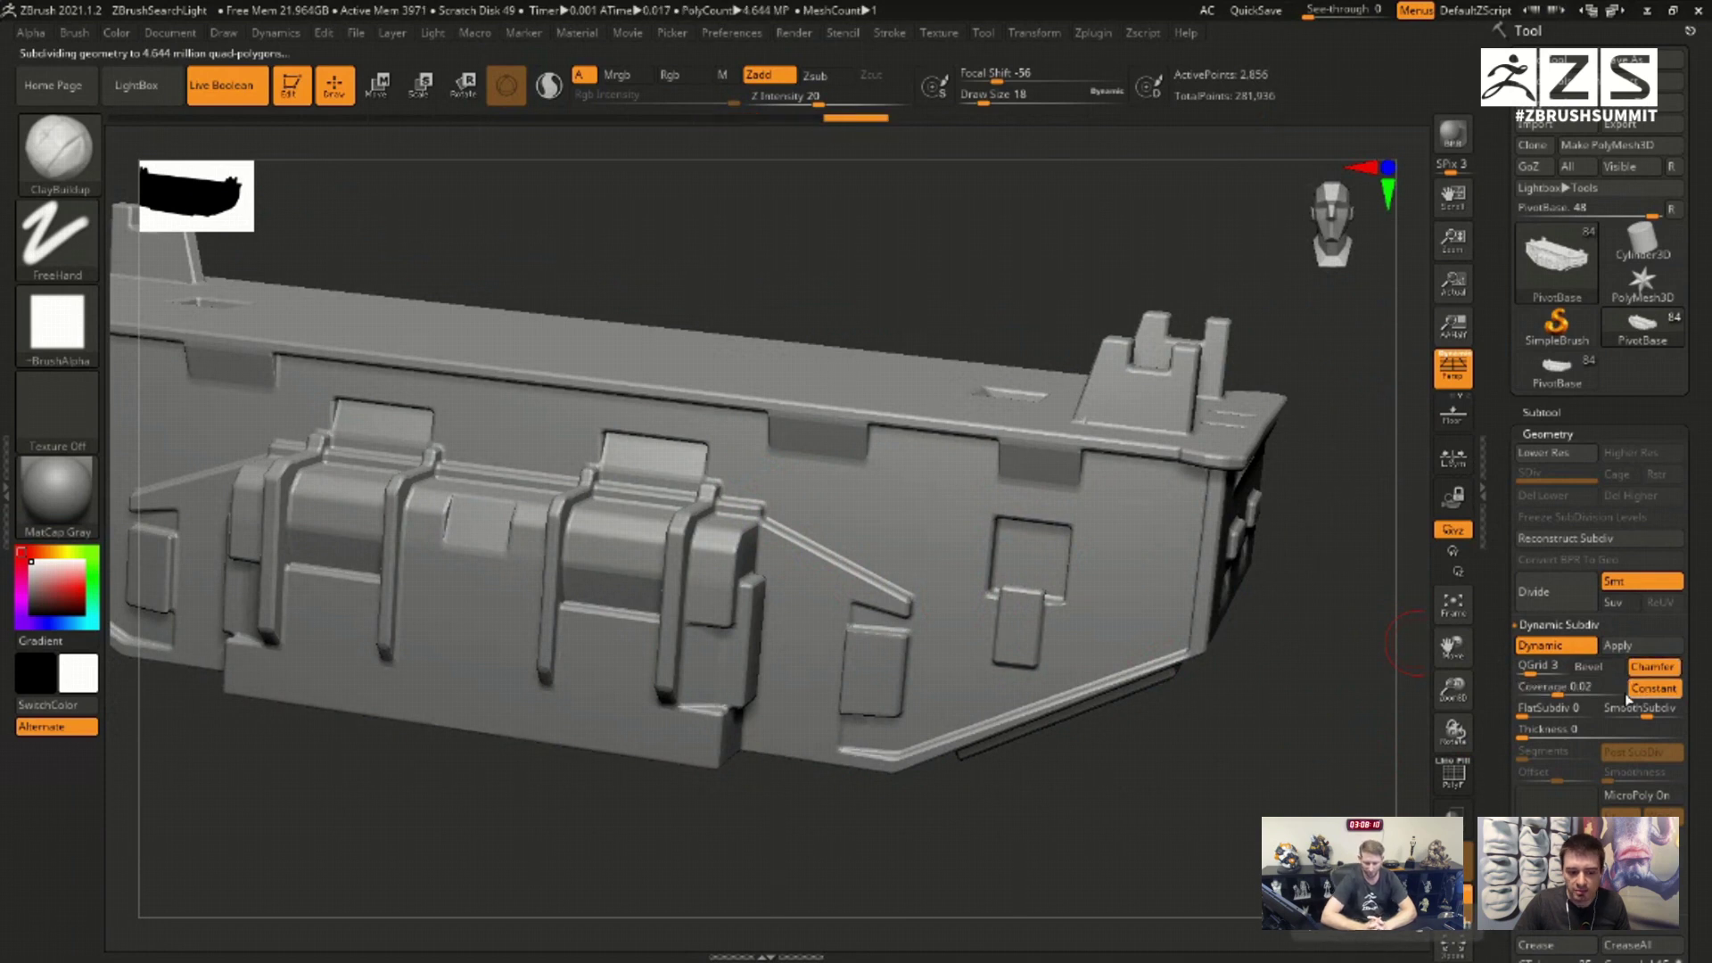
left_click(1560, 693)
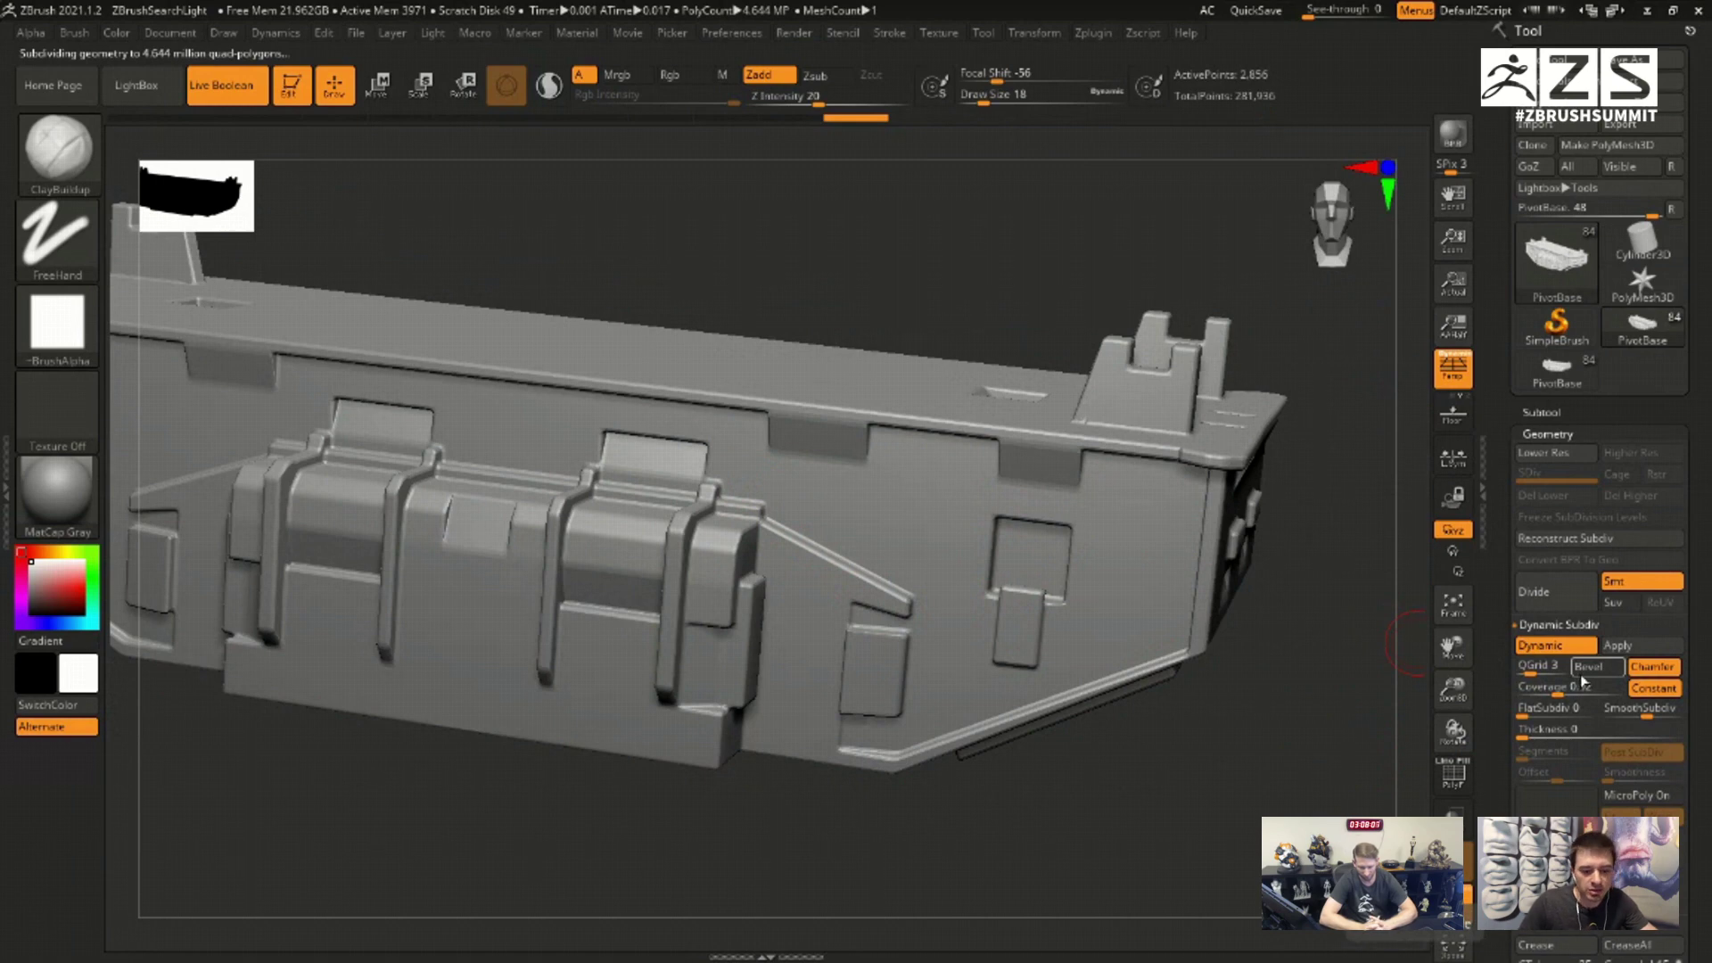
left_click(1526, 730)
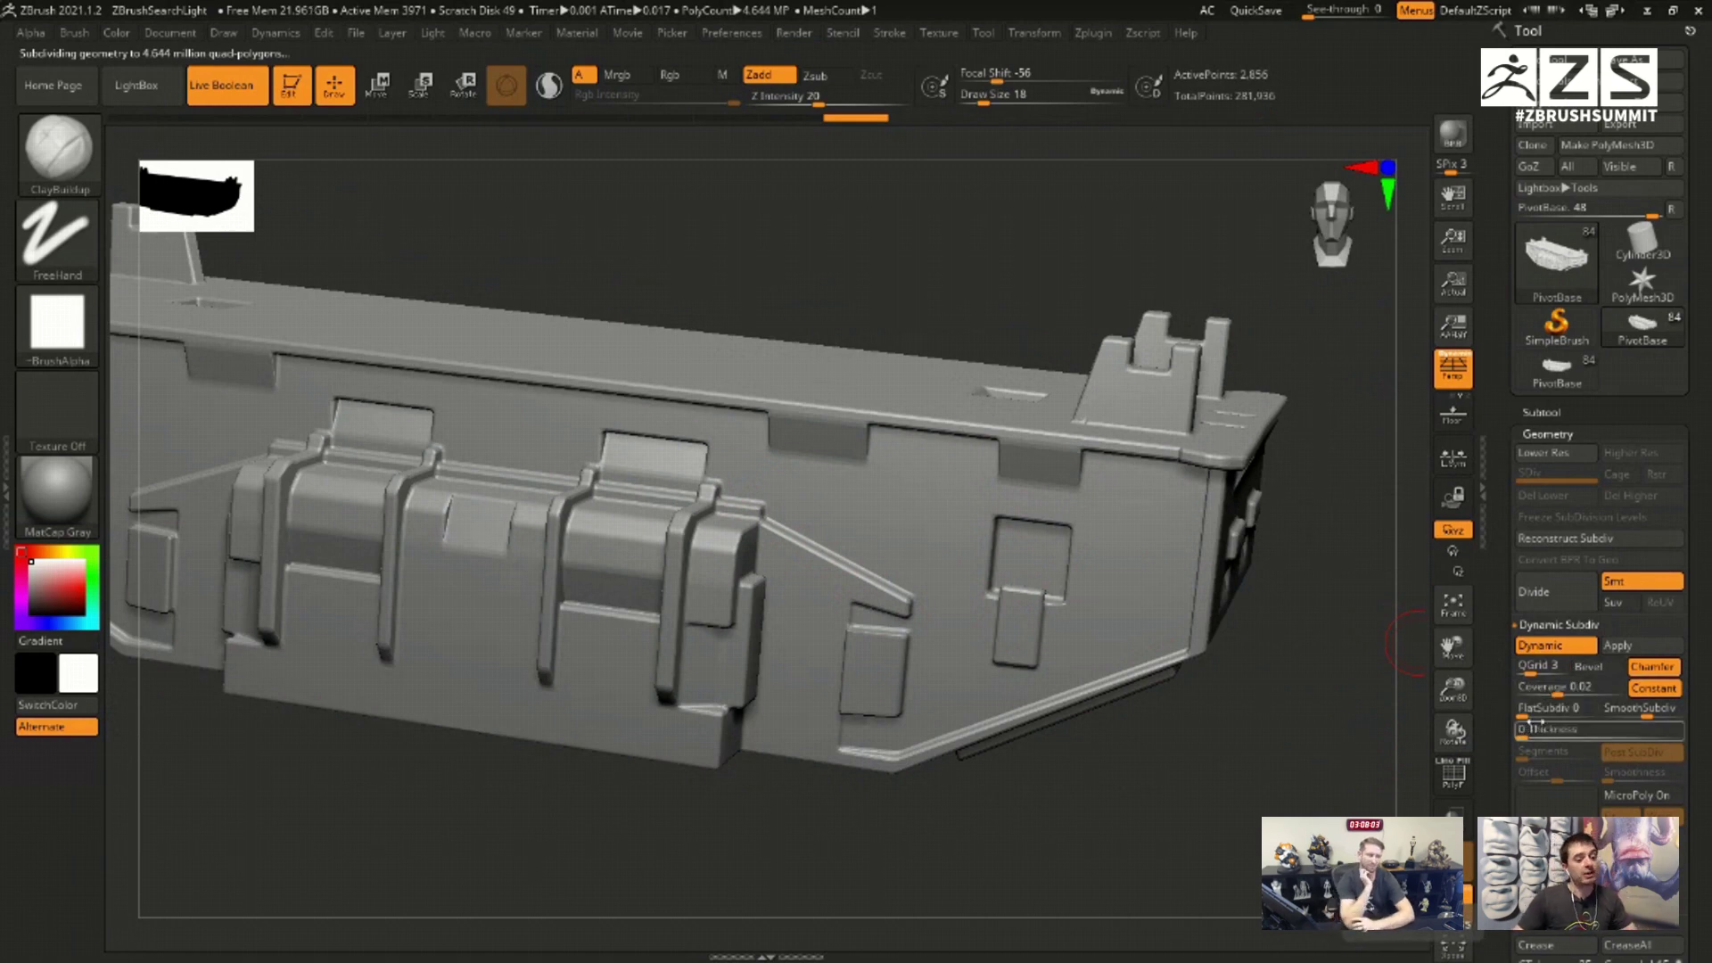
left_click(1524, 685)
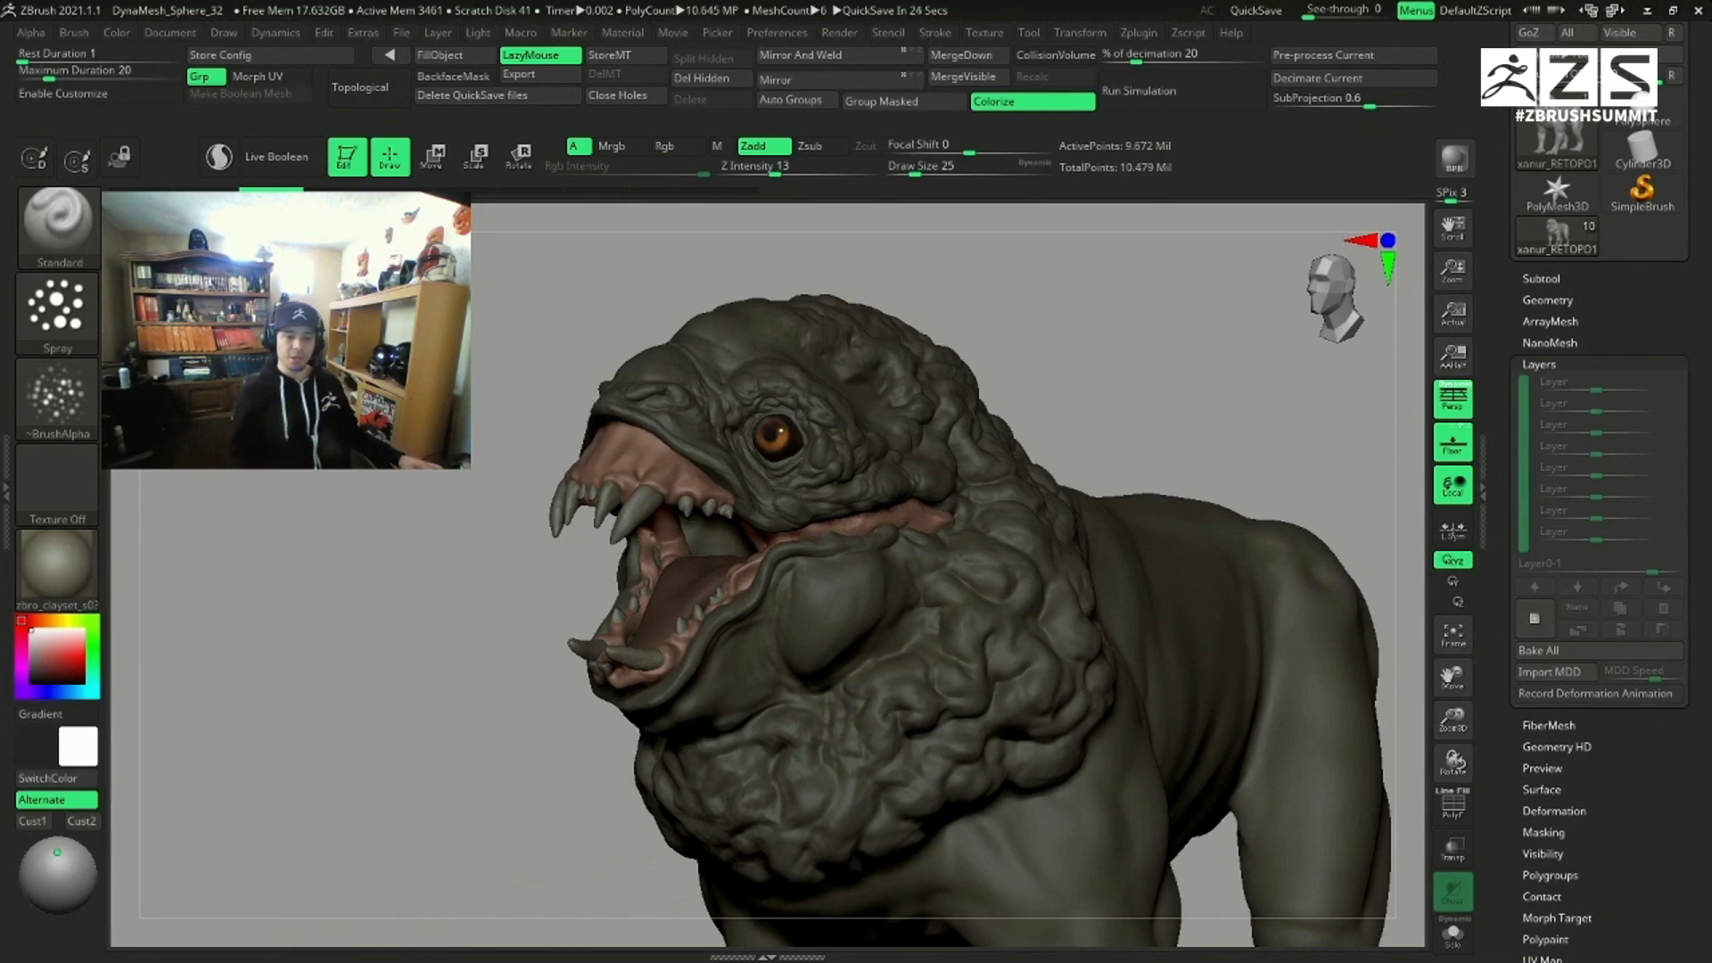
Step: Set the Standard spray brush to draw size 39 and Alpha 07 for detailing the skin around the creature's eye
mouse_move(1413, 437)
left_mouse_down()
mouse_move(1089, 324)
mouse_move(1062, 546)
mouse_move(1055, 510)
mouse_move(1150, 592)
mouse_move(1082, 294)
left_mouse_up()
mouse_move(1207, 376)
left_mouse_down()
mouse_move(1185, 482)
mouse_move(1173, 439)
mouse_move(1242, 505)
mouse_move(1238, 401)
left_mouse_up()
key("s")
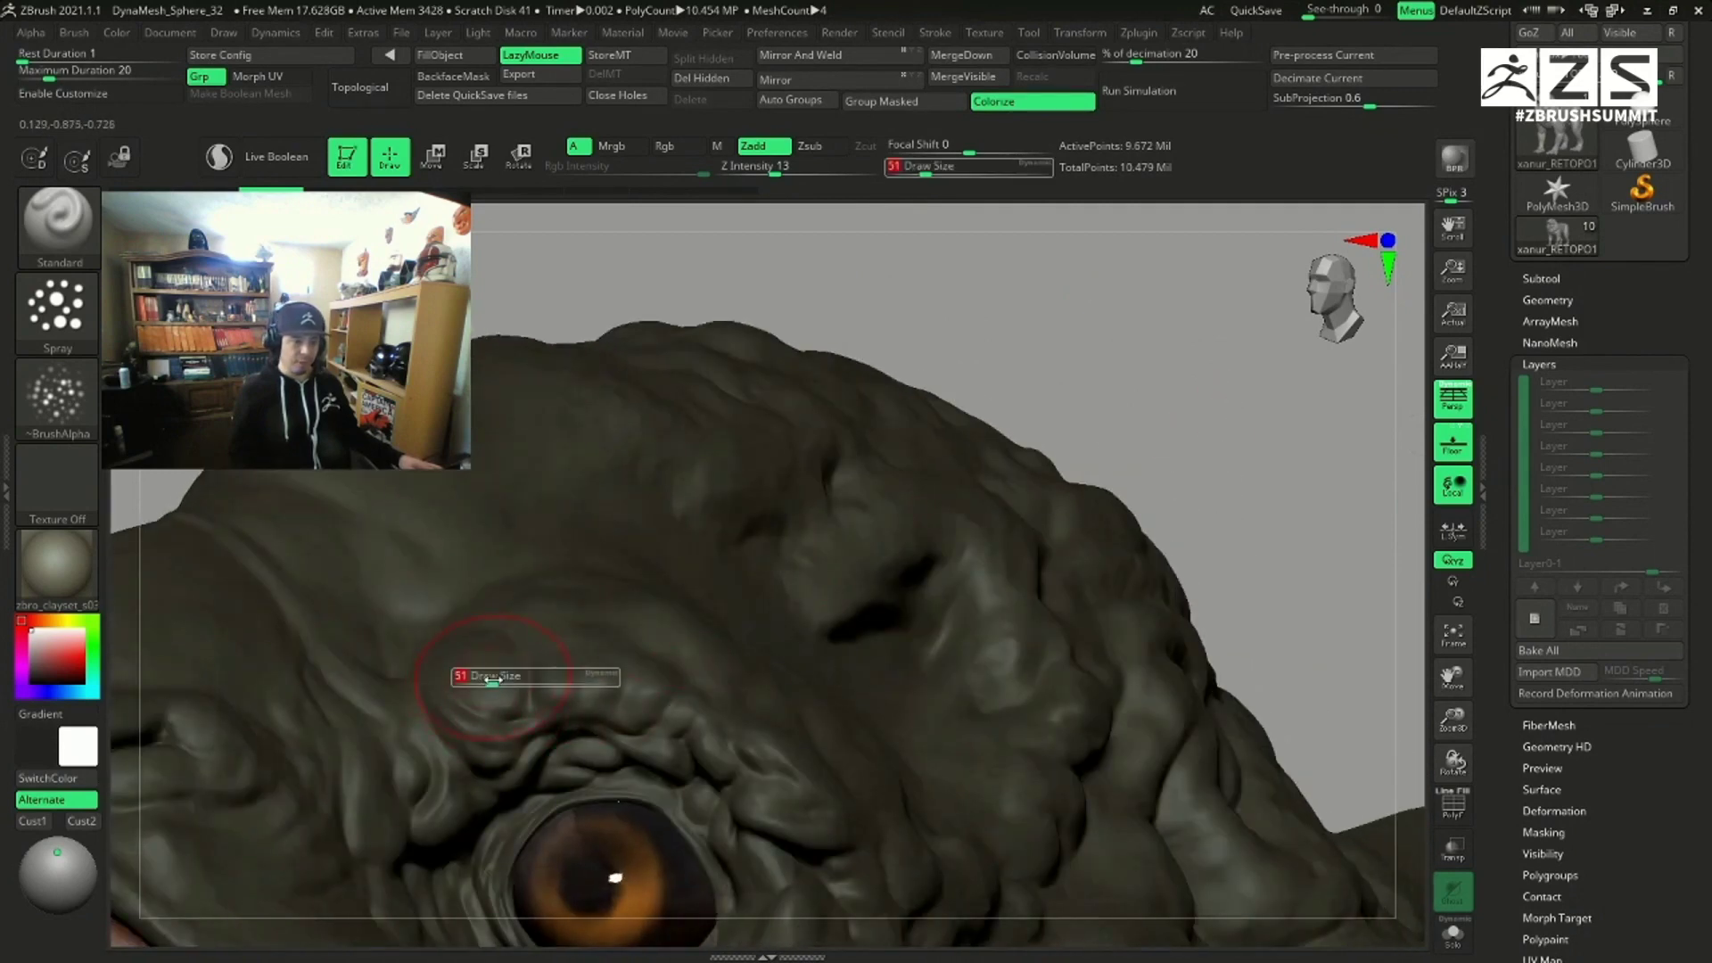
left_click_drag(458, 681, 467, 681)
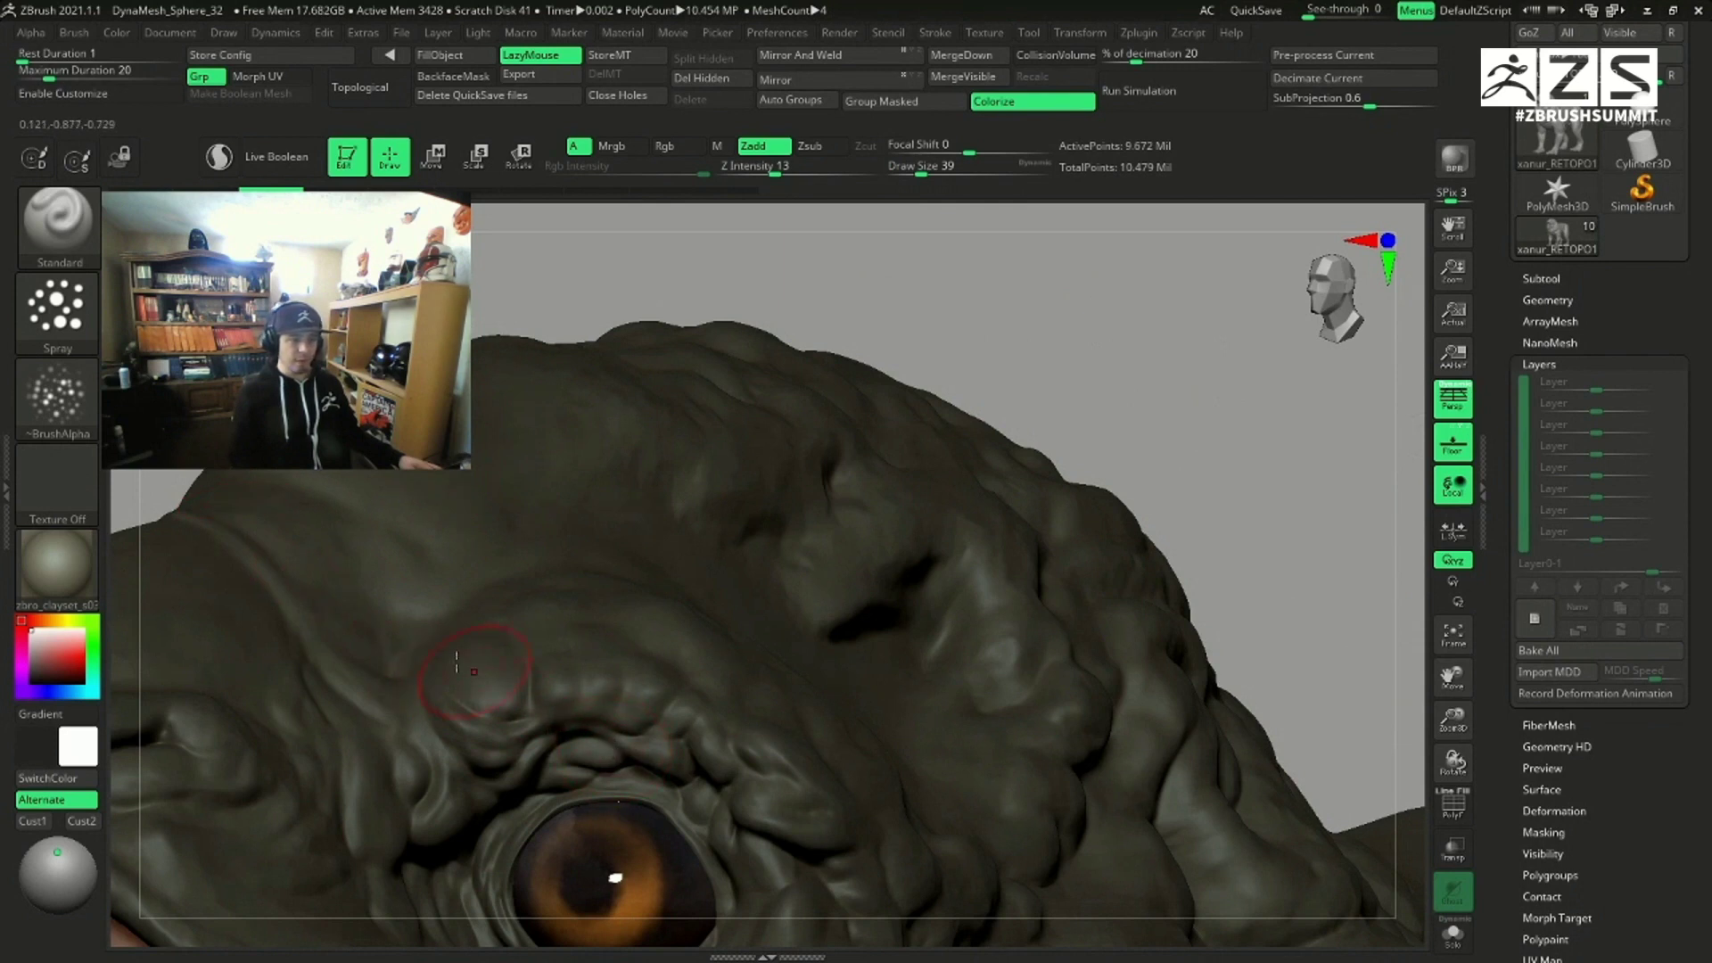
left_click(64, 417)
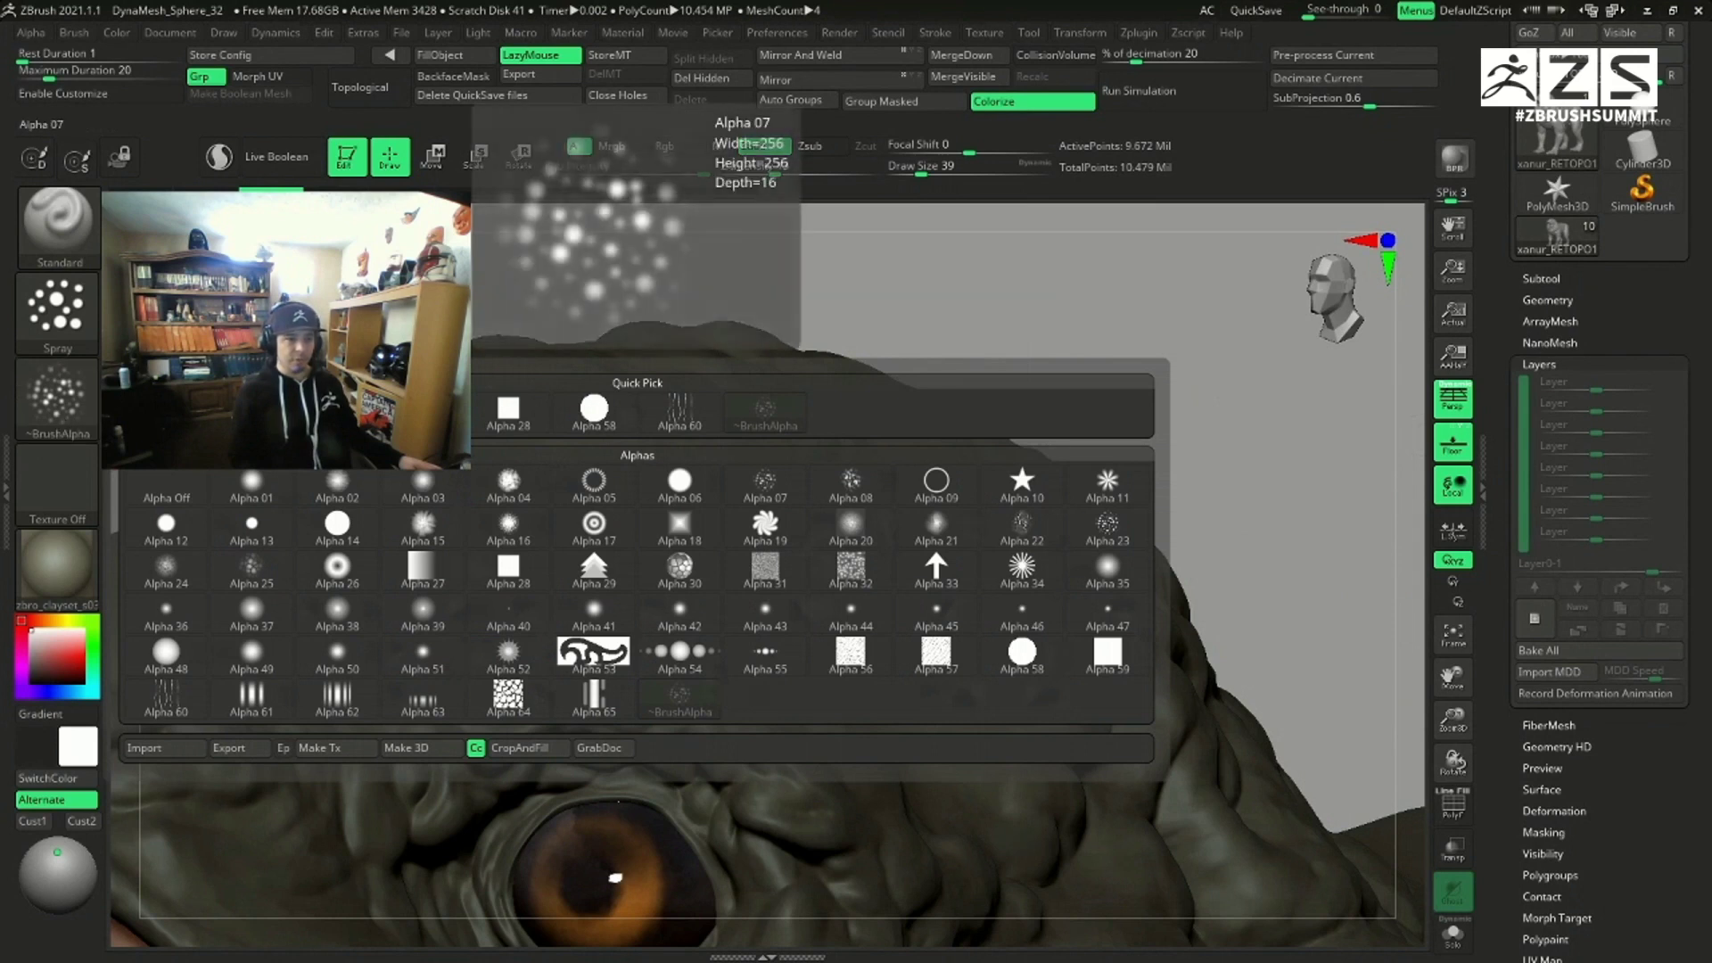
left_click(764, 484)
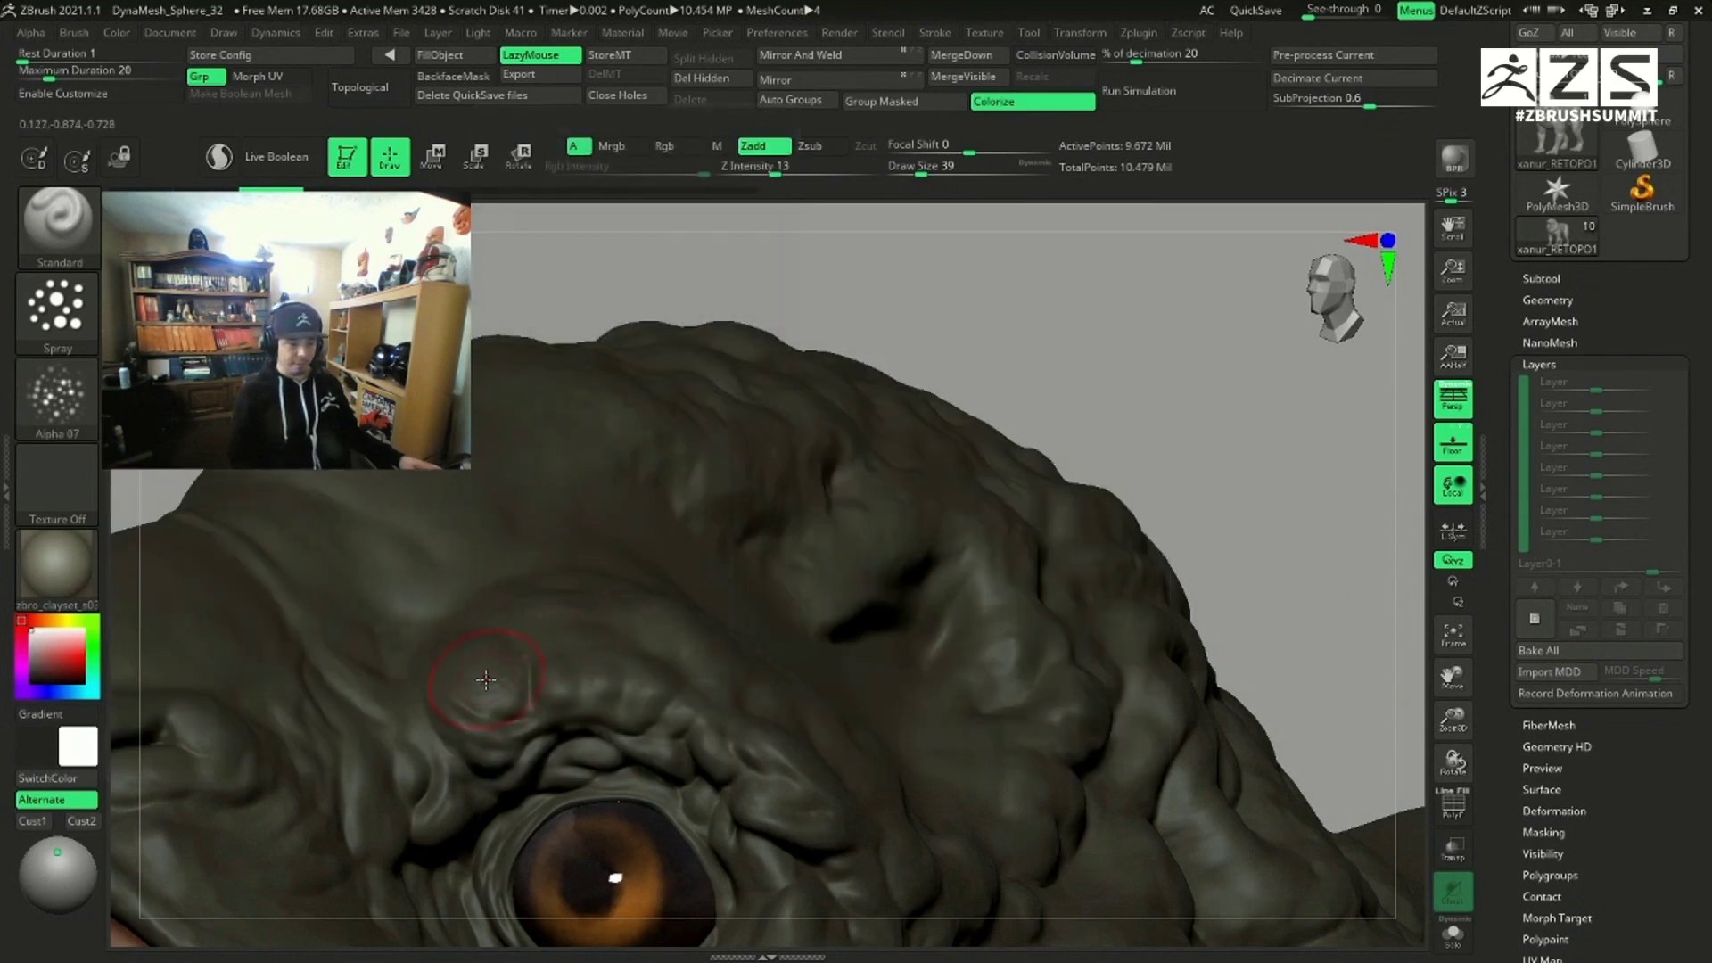
Step: Spray fine bumpy skin detail around the creature's eye and along the face, varying the draw size between 29 and 51
key("bracketleft")
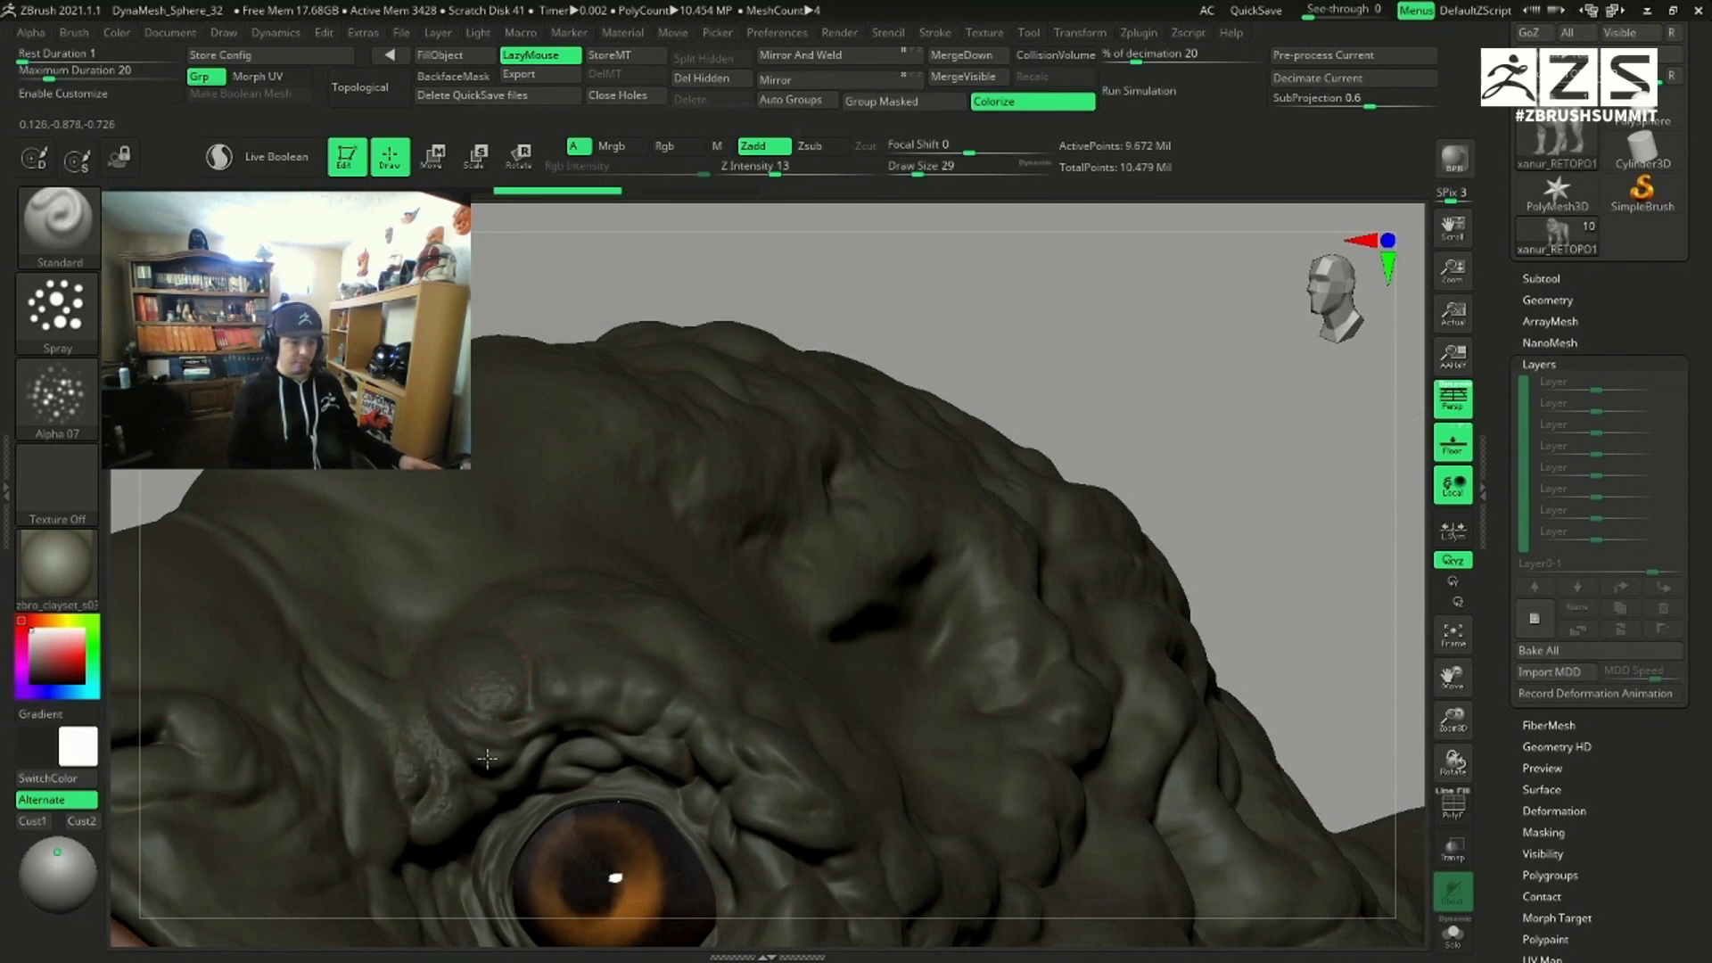
key("bracketright")
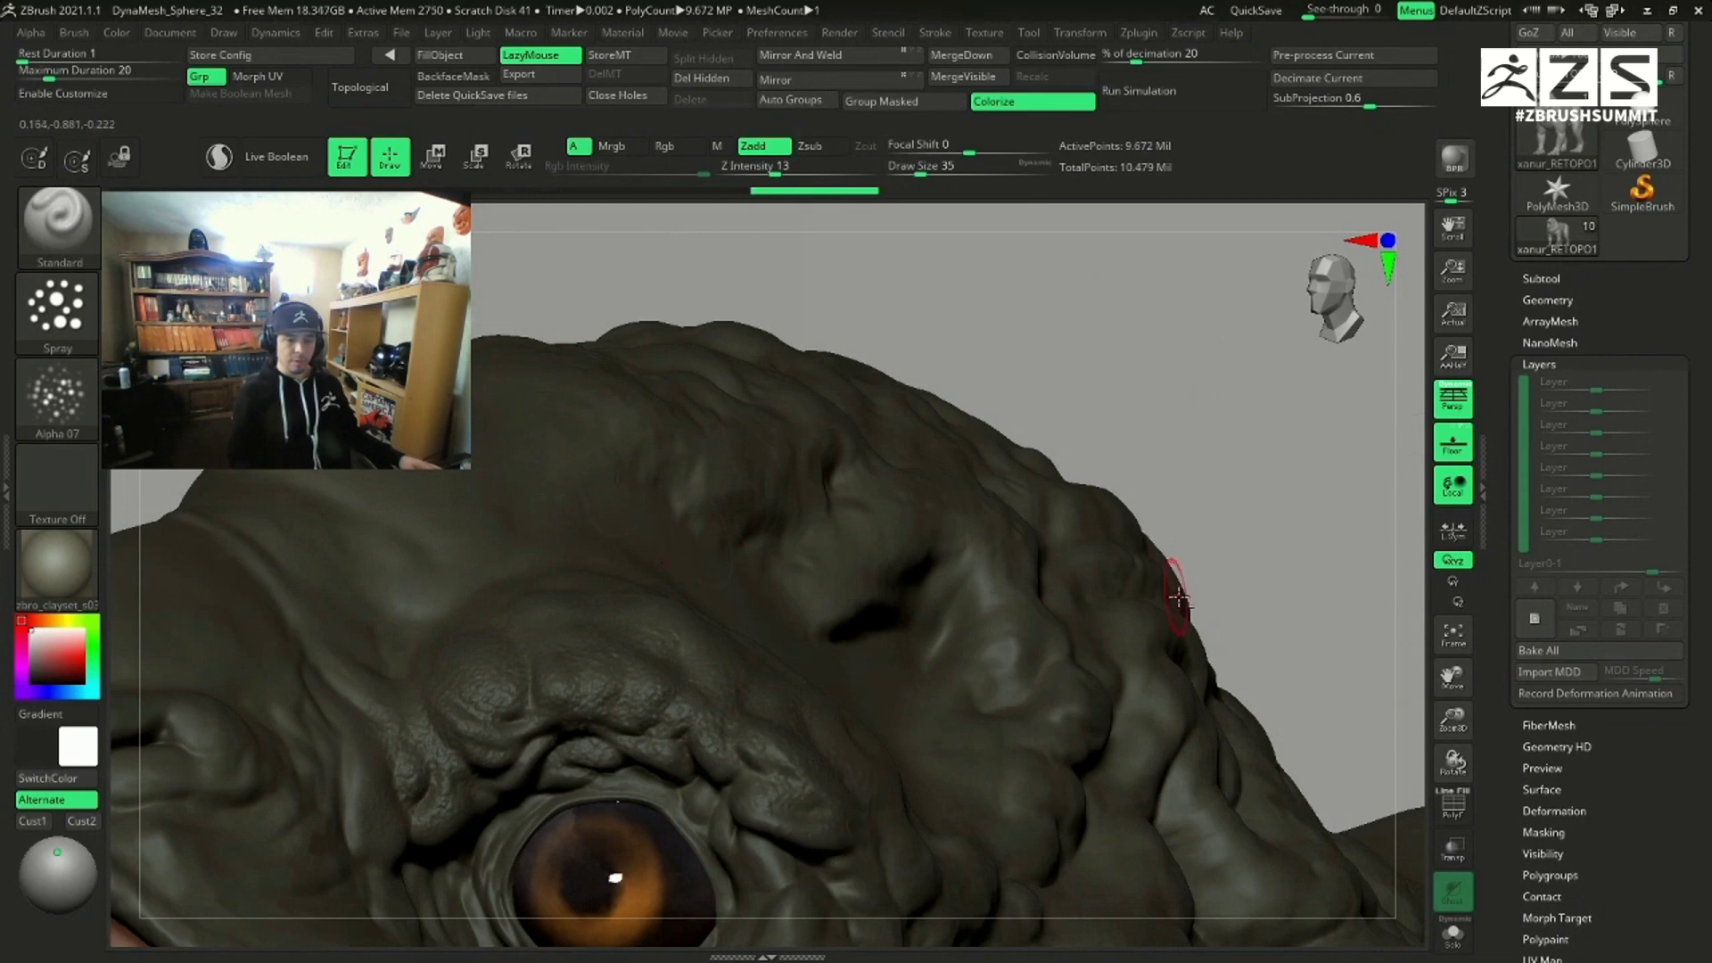
mouse_move(1169, 592)
left_mouse_down()
mouse_move(1207, 559)
mouse_move(1195, 450)
left_mouse_up()
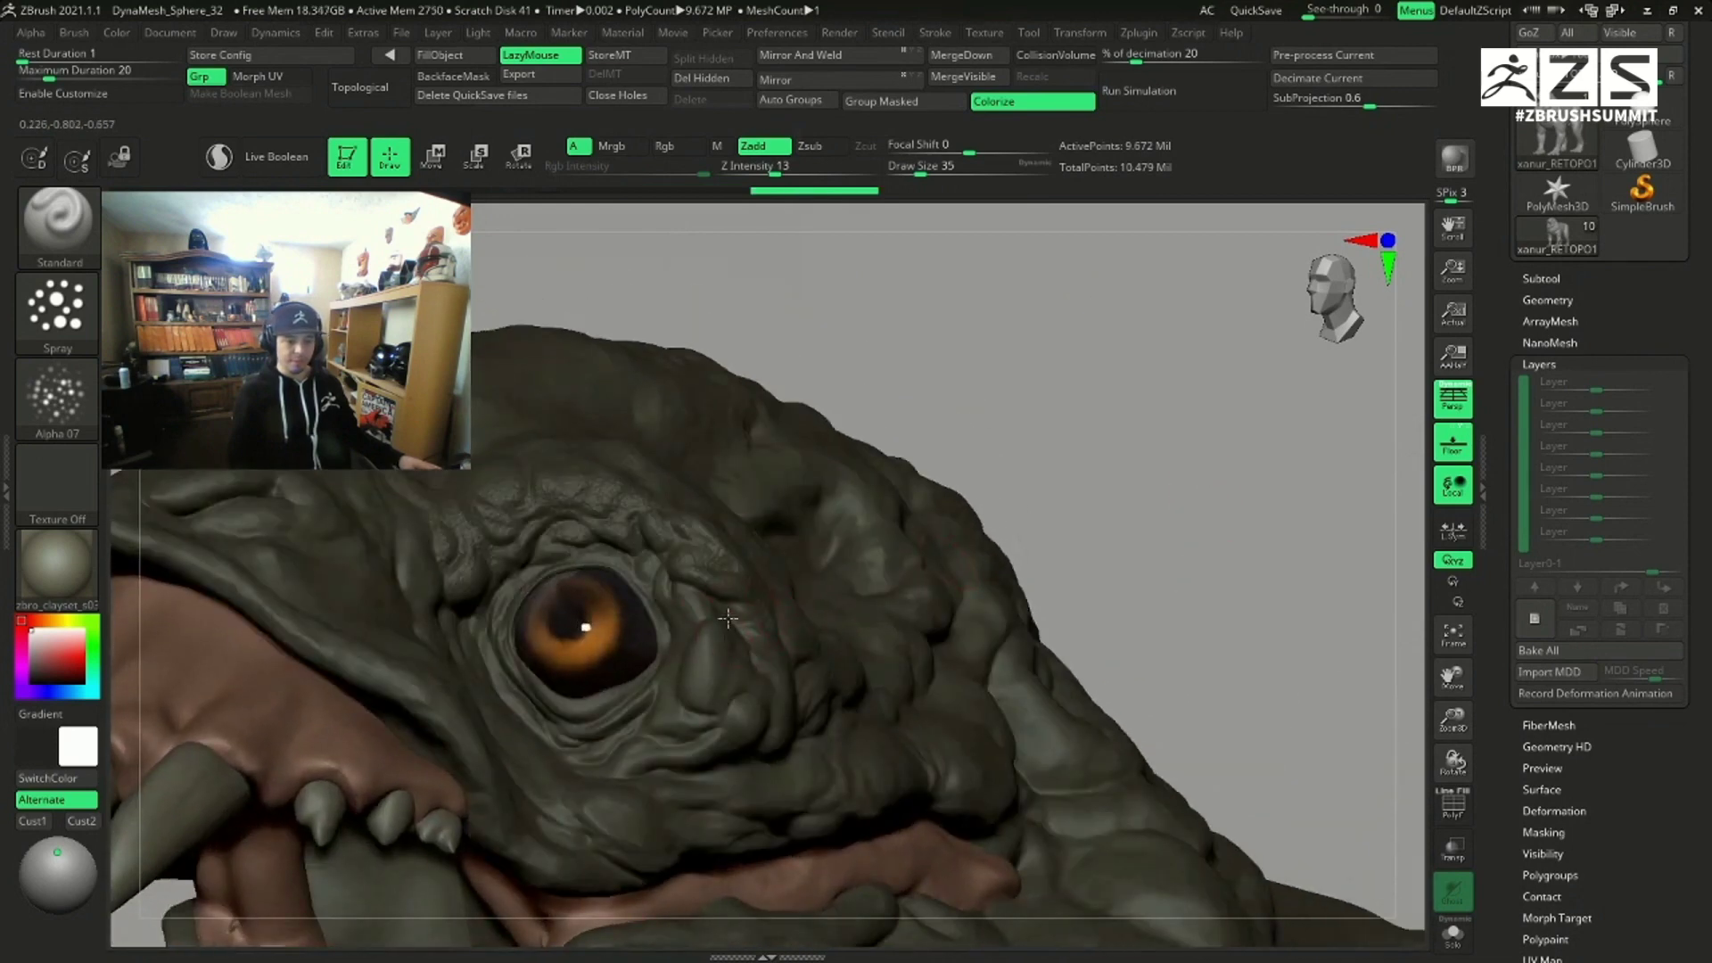
key("bracketright")
key("bracketright")
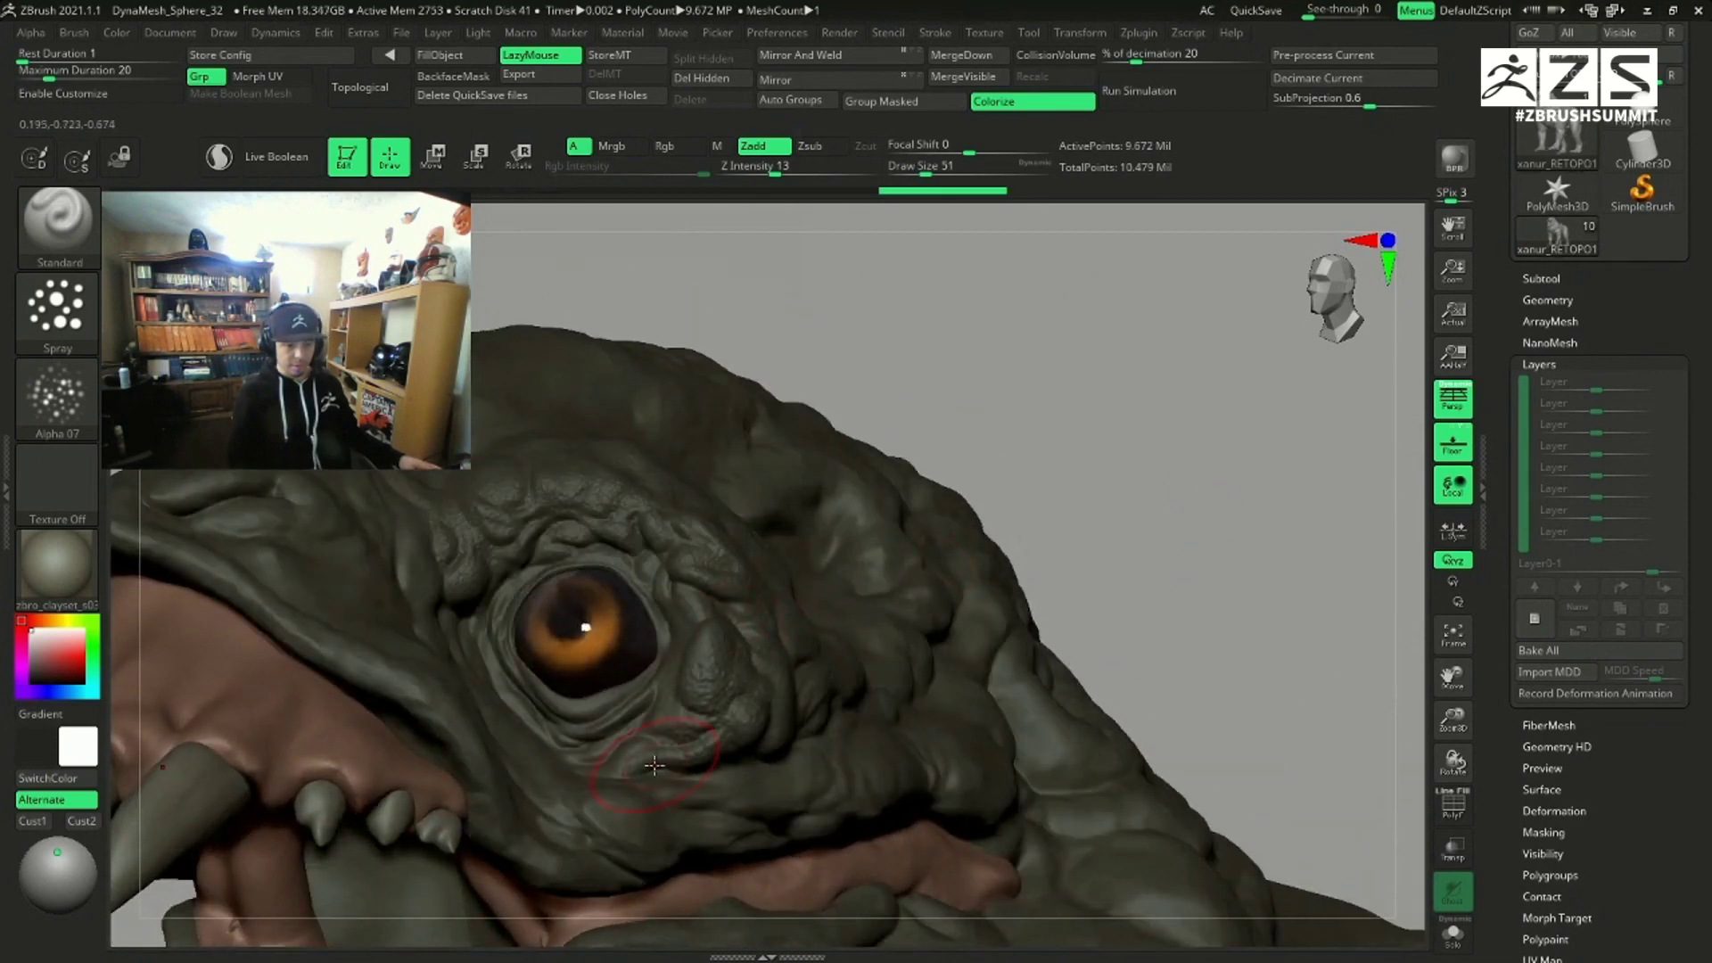
key("bracketleft")
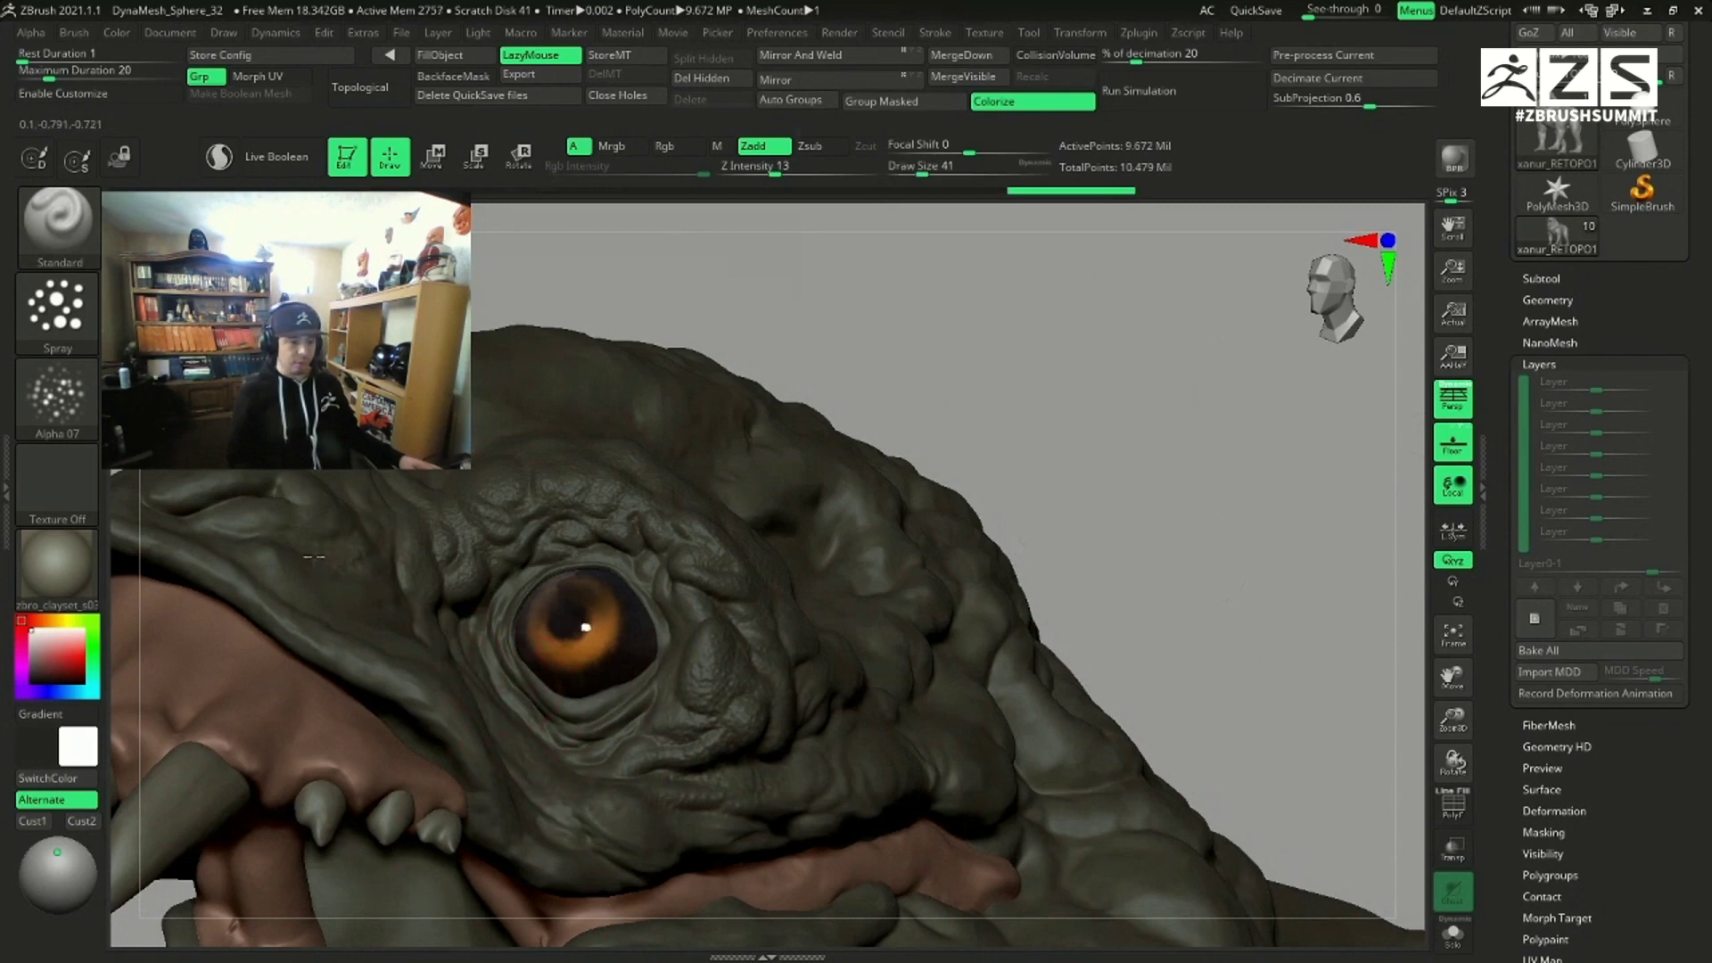
Step: Add a new sculpting layer to the creature in record mode
mouse_move(990, 348)
left_mouse_down("alt")
mouse_move(1028, 416)
mouse_move(986, 440)
mouse_move(986, 413)
mouse_move(1070, 431)
left_mouse_up("alt")
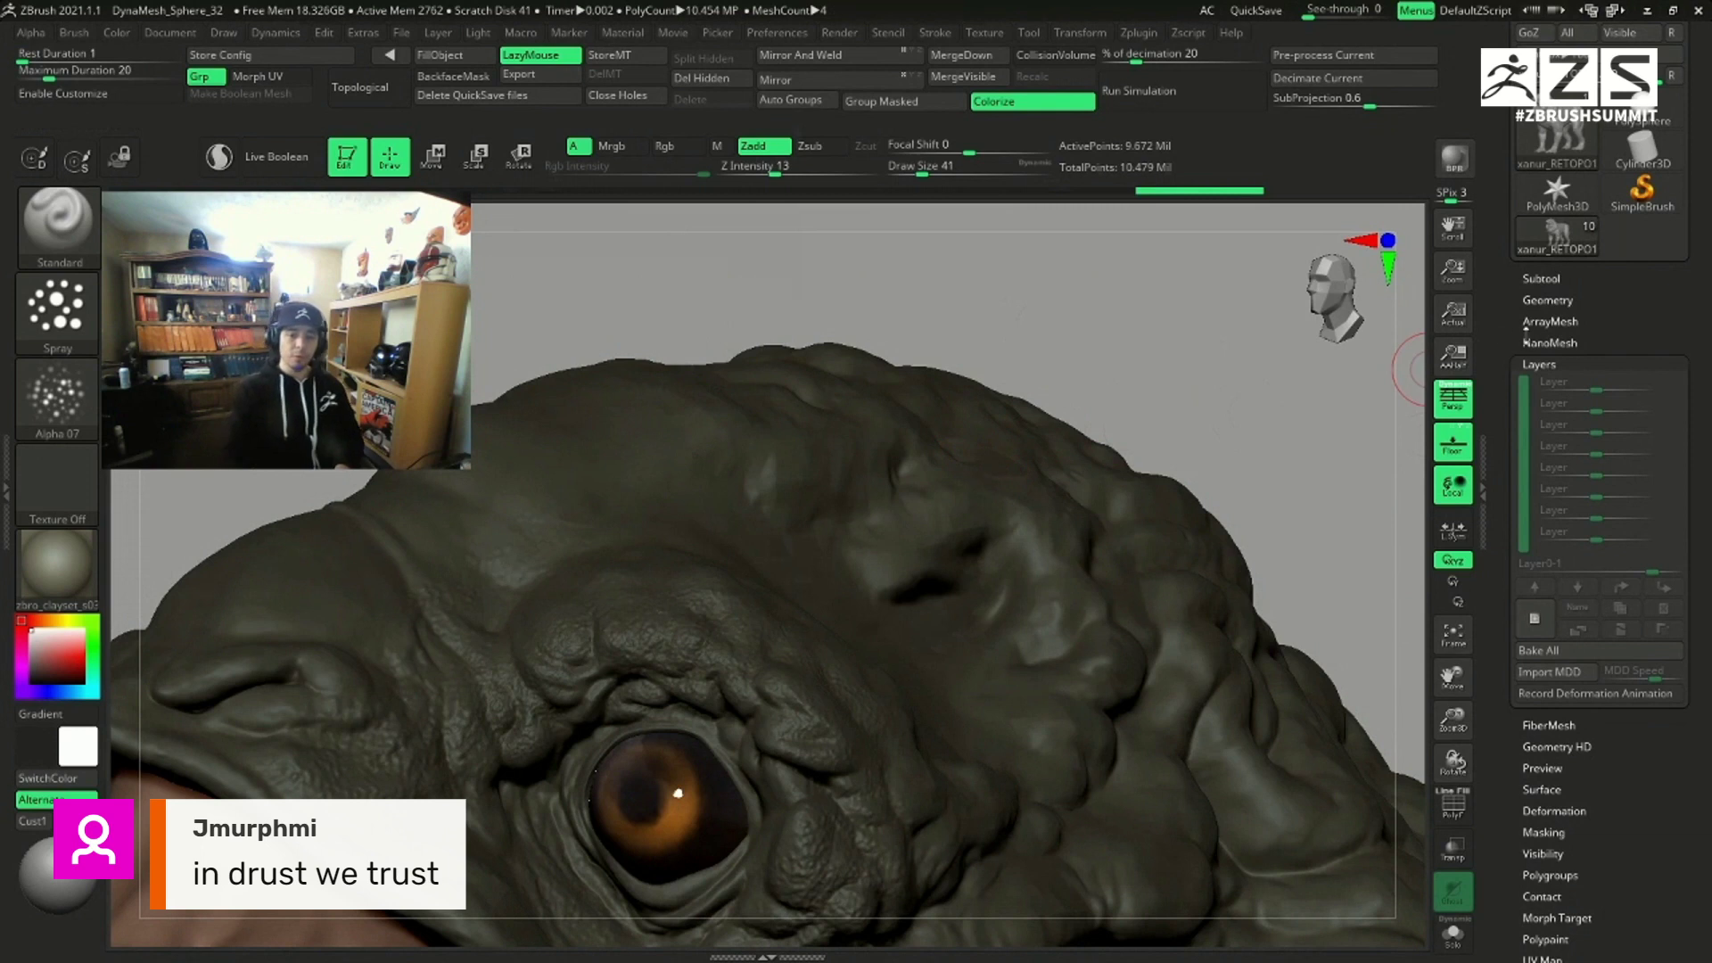
left_click(1535, 617)
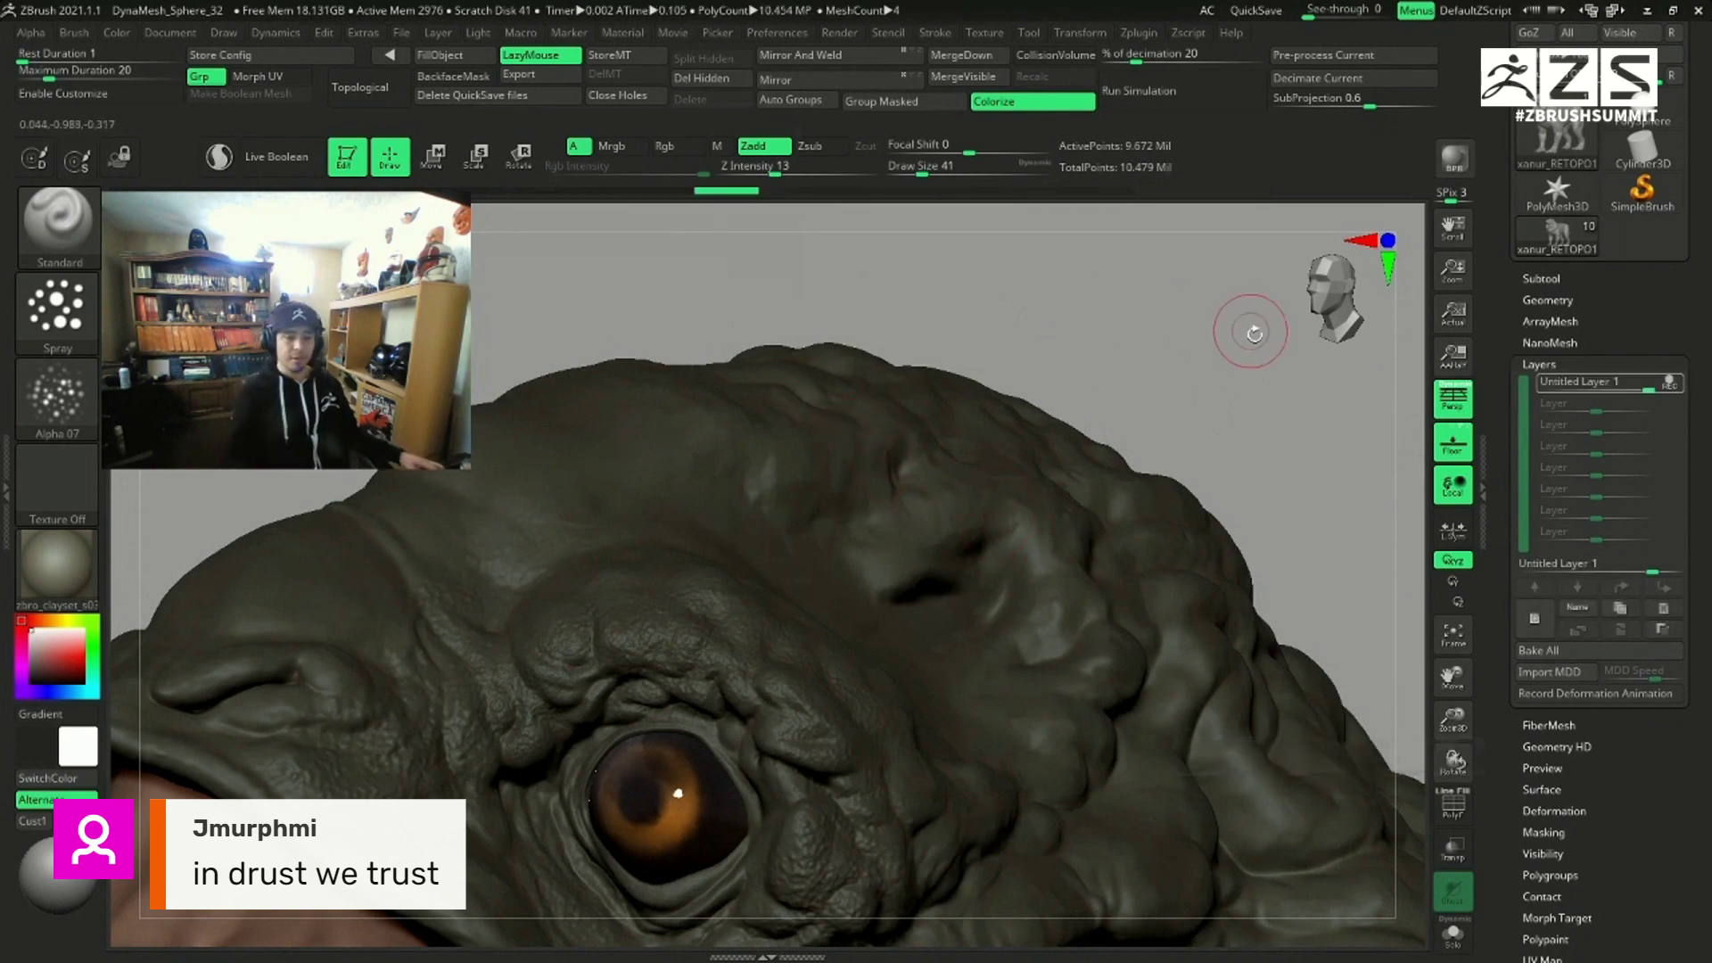
left_click(1670, 389)
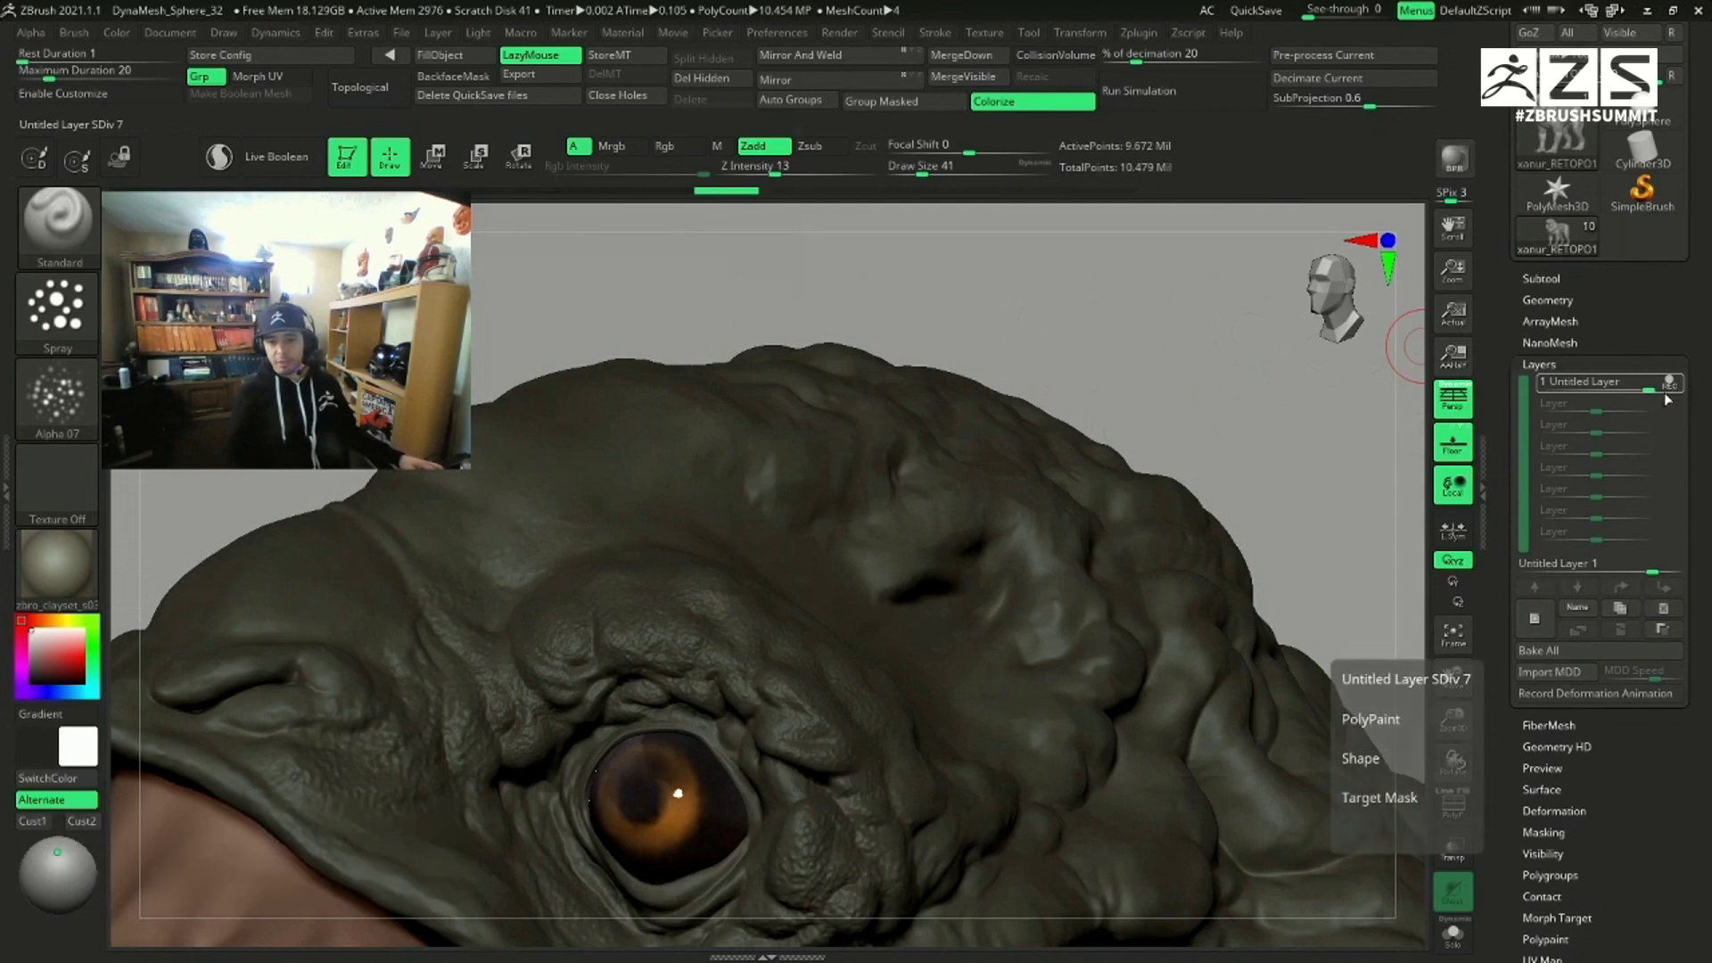
mouse_move(1052, 375)
left_mouse_down()
mouse_move(1070, 337)
mouse_move(1087, 392)
left_mouse_up()
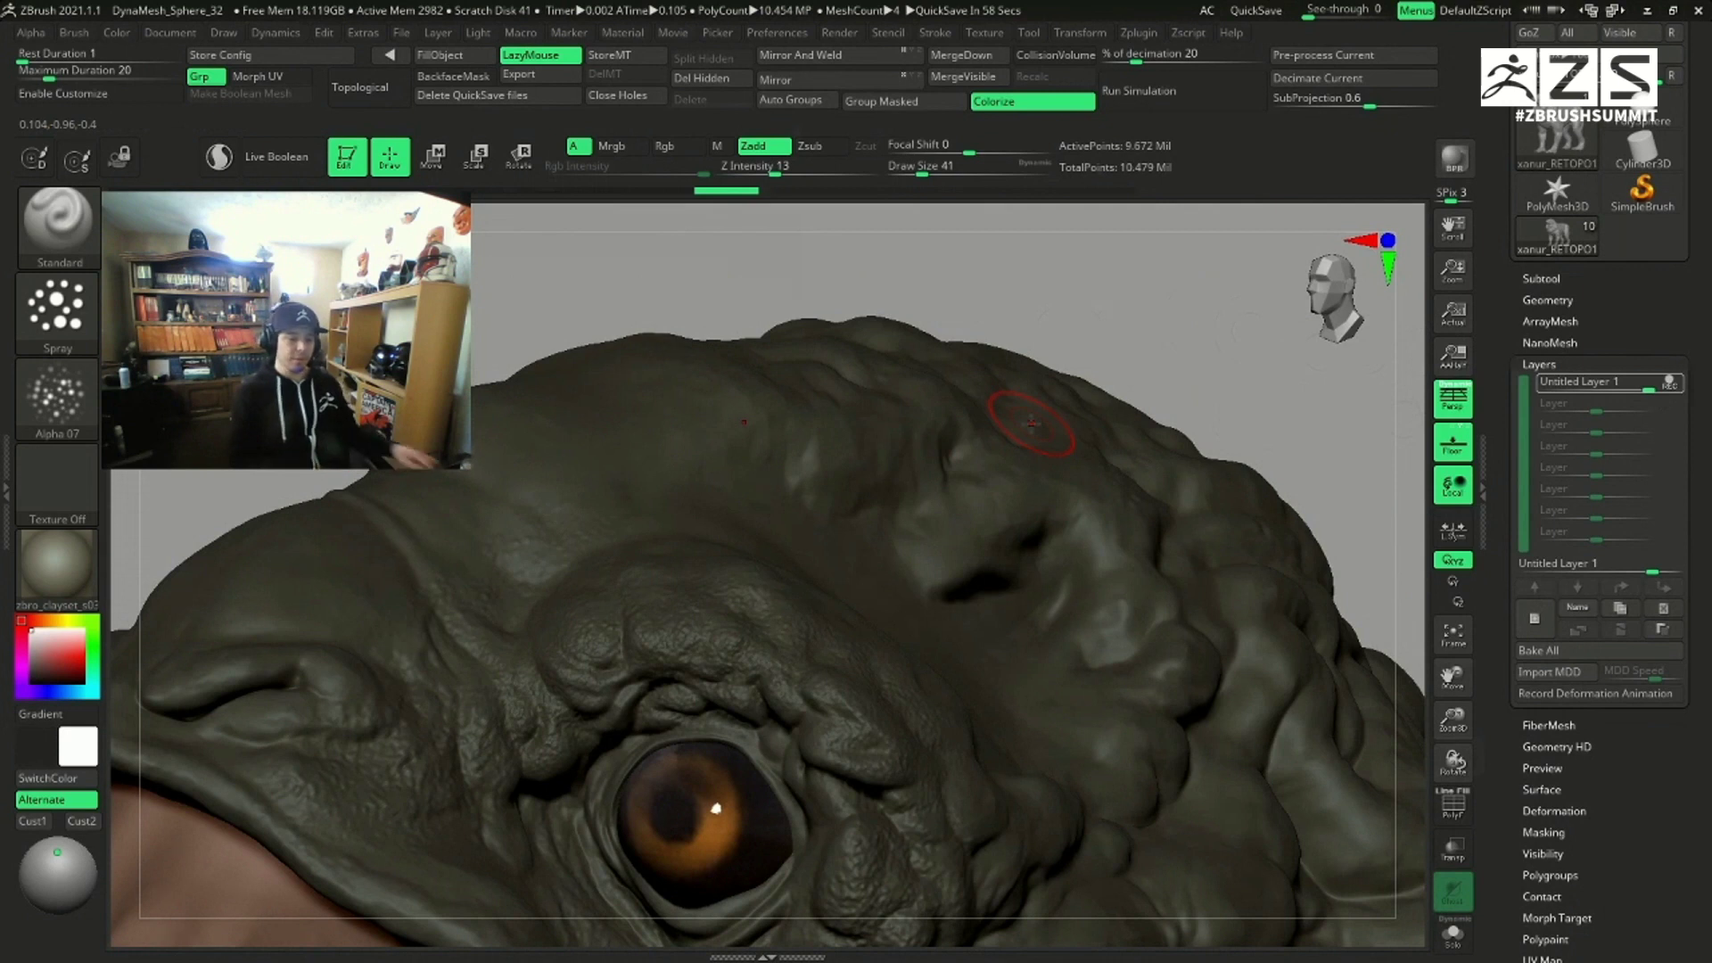
Step: Smooth away the sprayed skin detail around the eye and brow on the recording layer
key("shift")
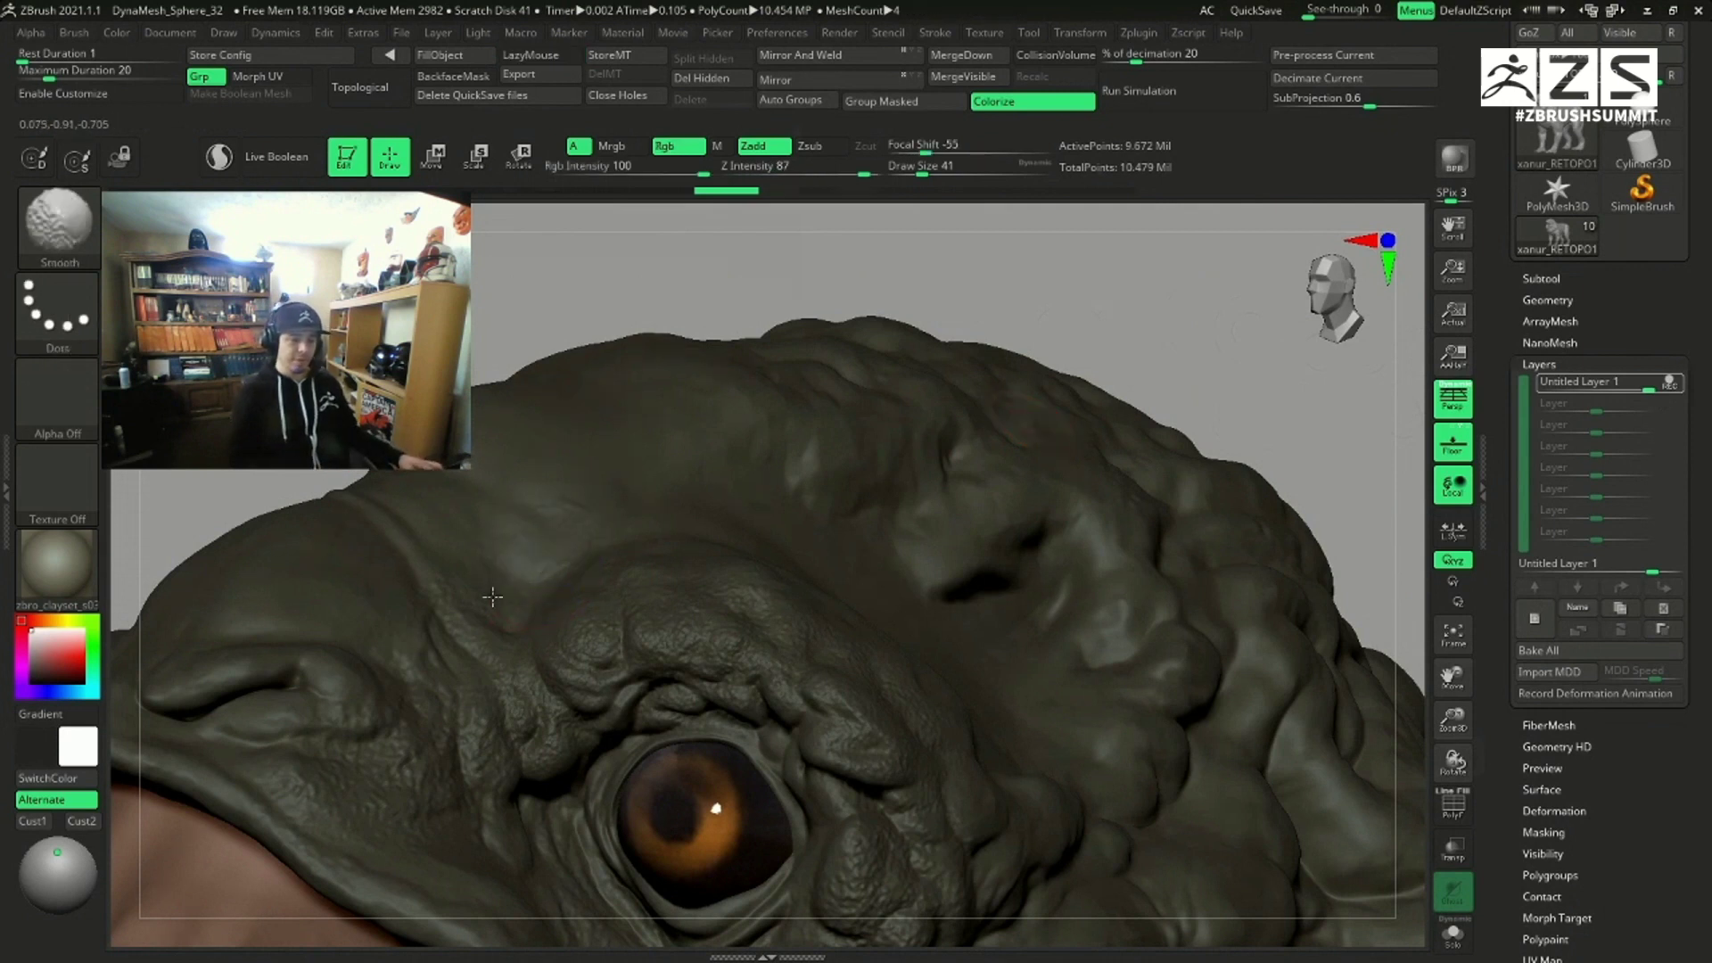
mouse_move(452, 714)
left_mouse_down("shift")
mouse_move(567, 644)
mouse_move(733, 652)
mouse_move(676, 681)
mouse_move(758, 660)
mouse_move(816, 687)
mouse_move(826, 742)
mouse_move(893, 720)
mouse_move(884, 884)
left_mouse_up("shift")
left_click_drag(1352, 509, 1100, 537)
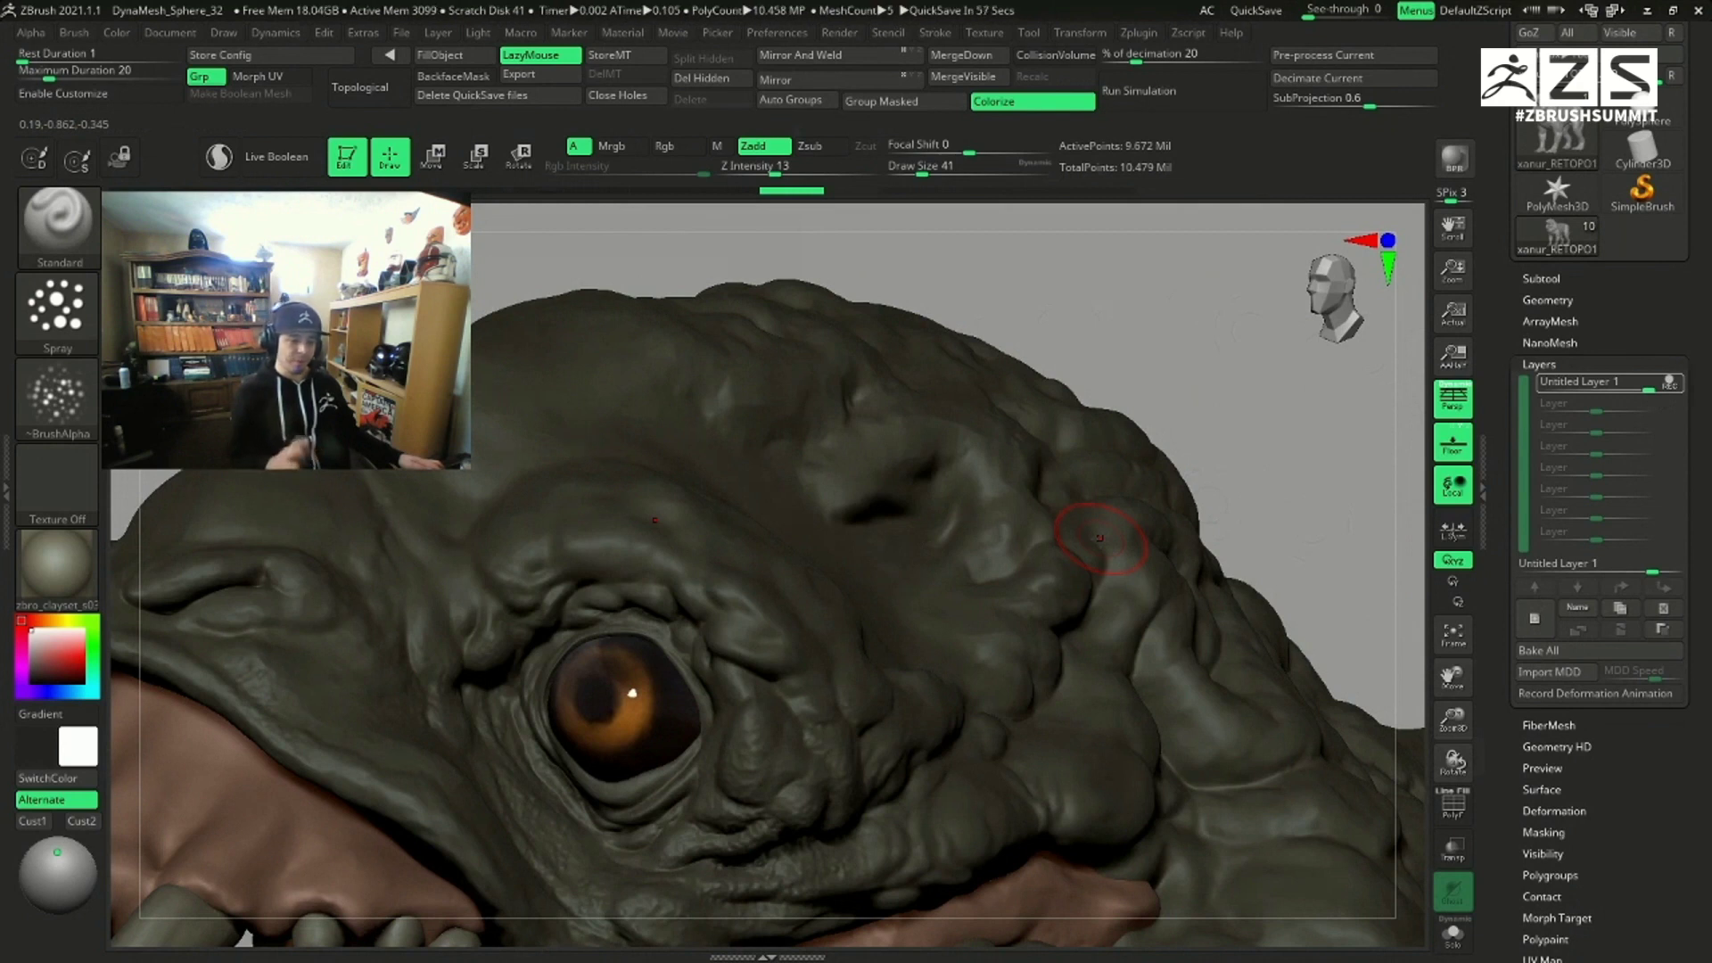
key("shift")
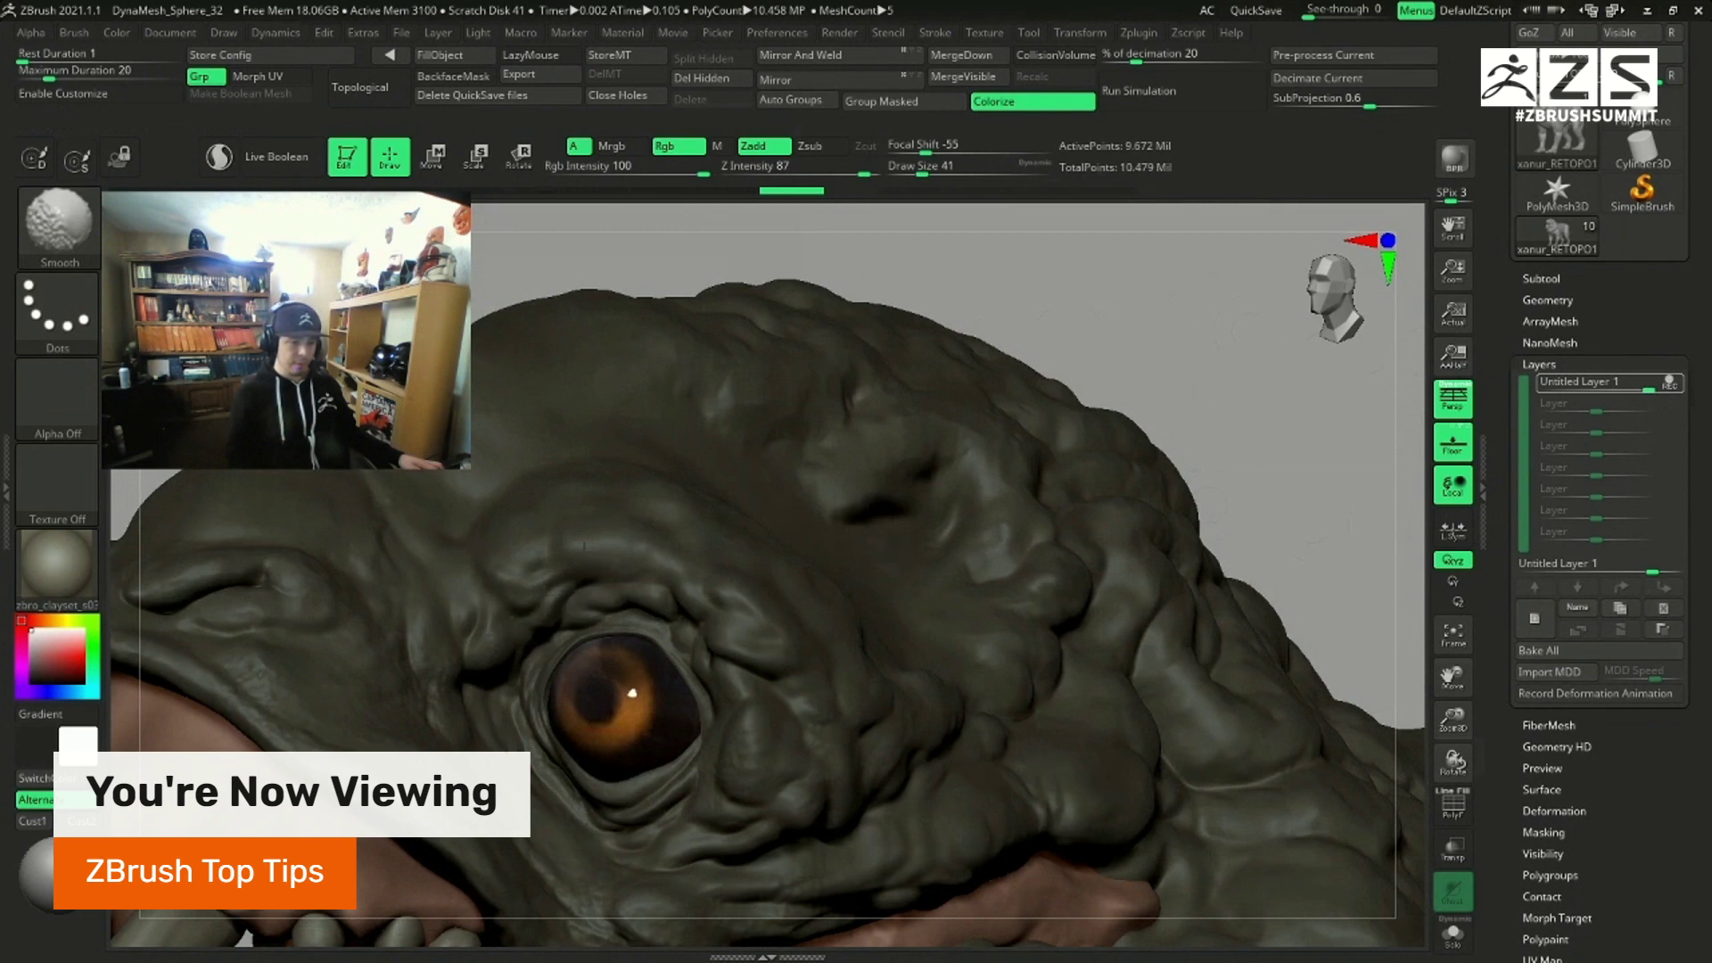
key("shift")
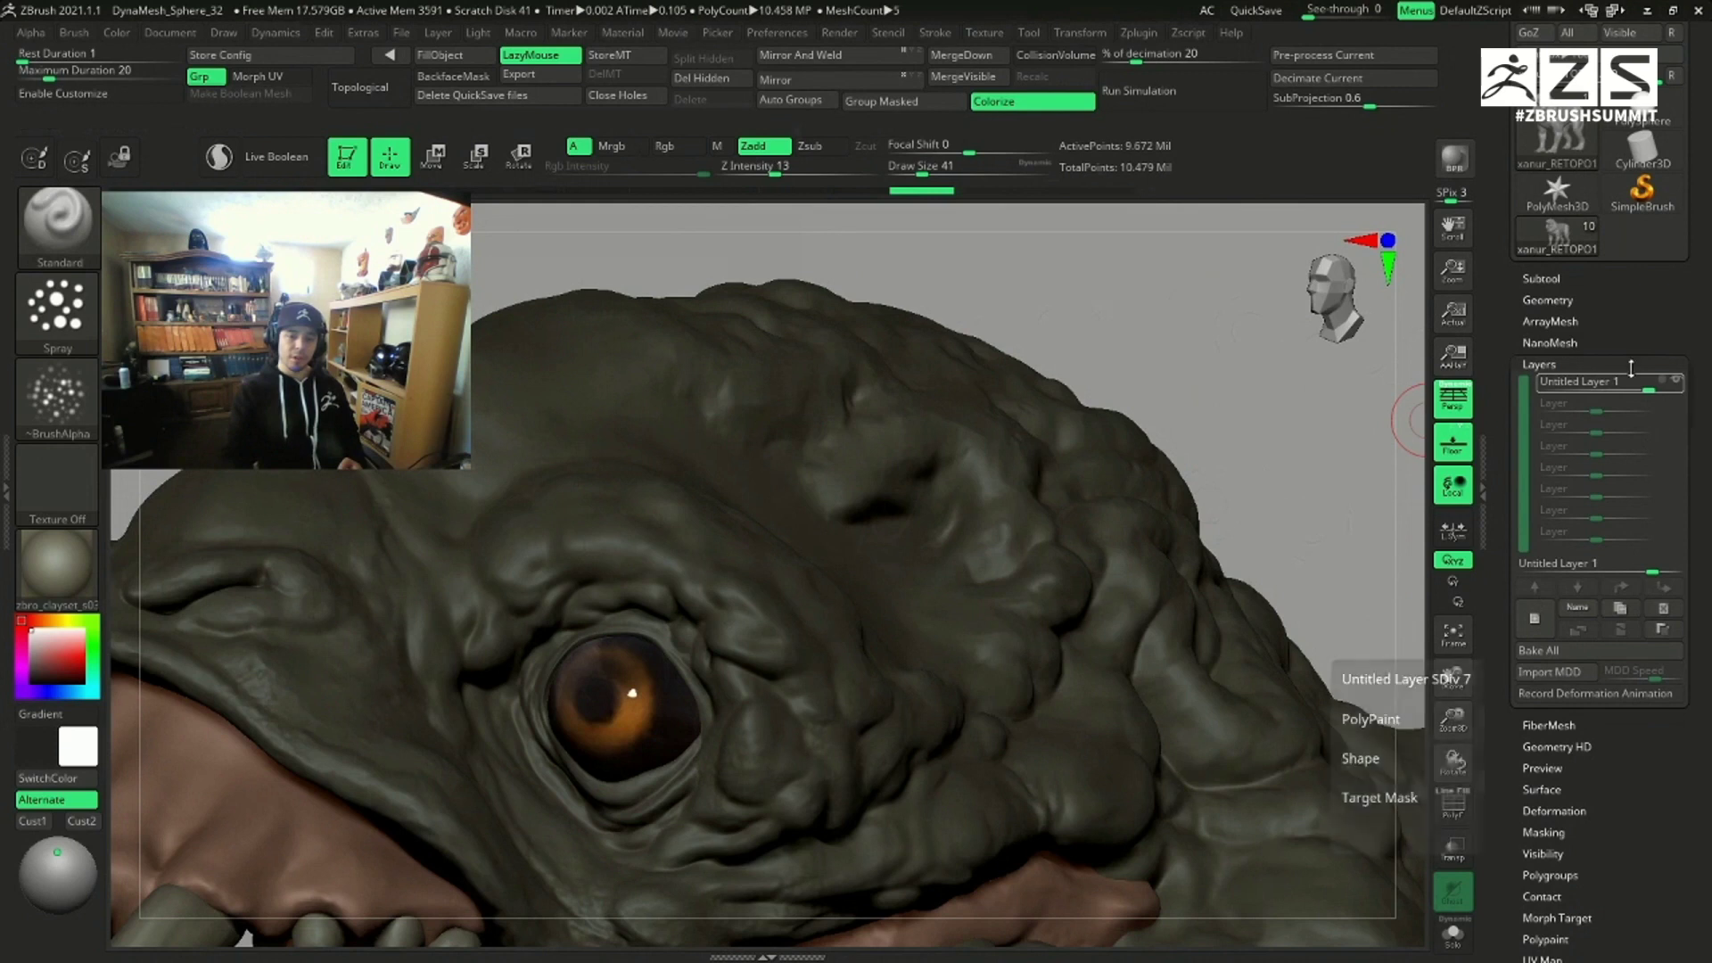
Step: Stop recording on the layer and set its intensity to -1 to invert the smoothing
left_click(1669, 383)
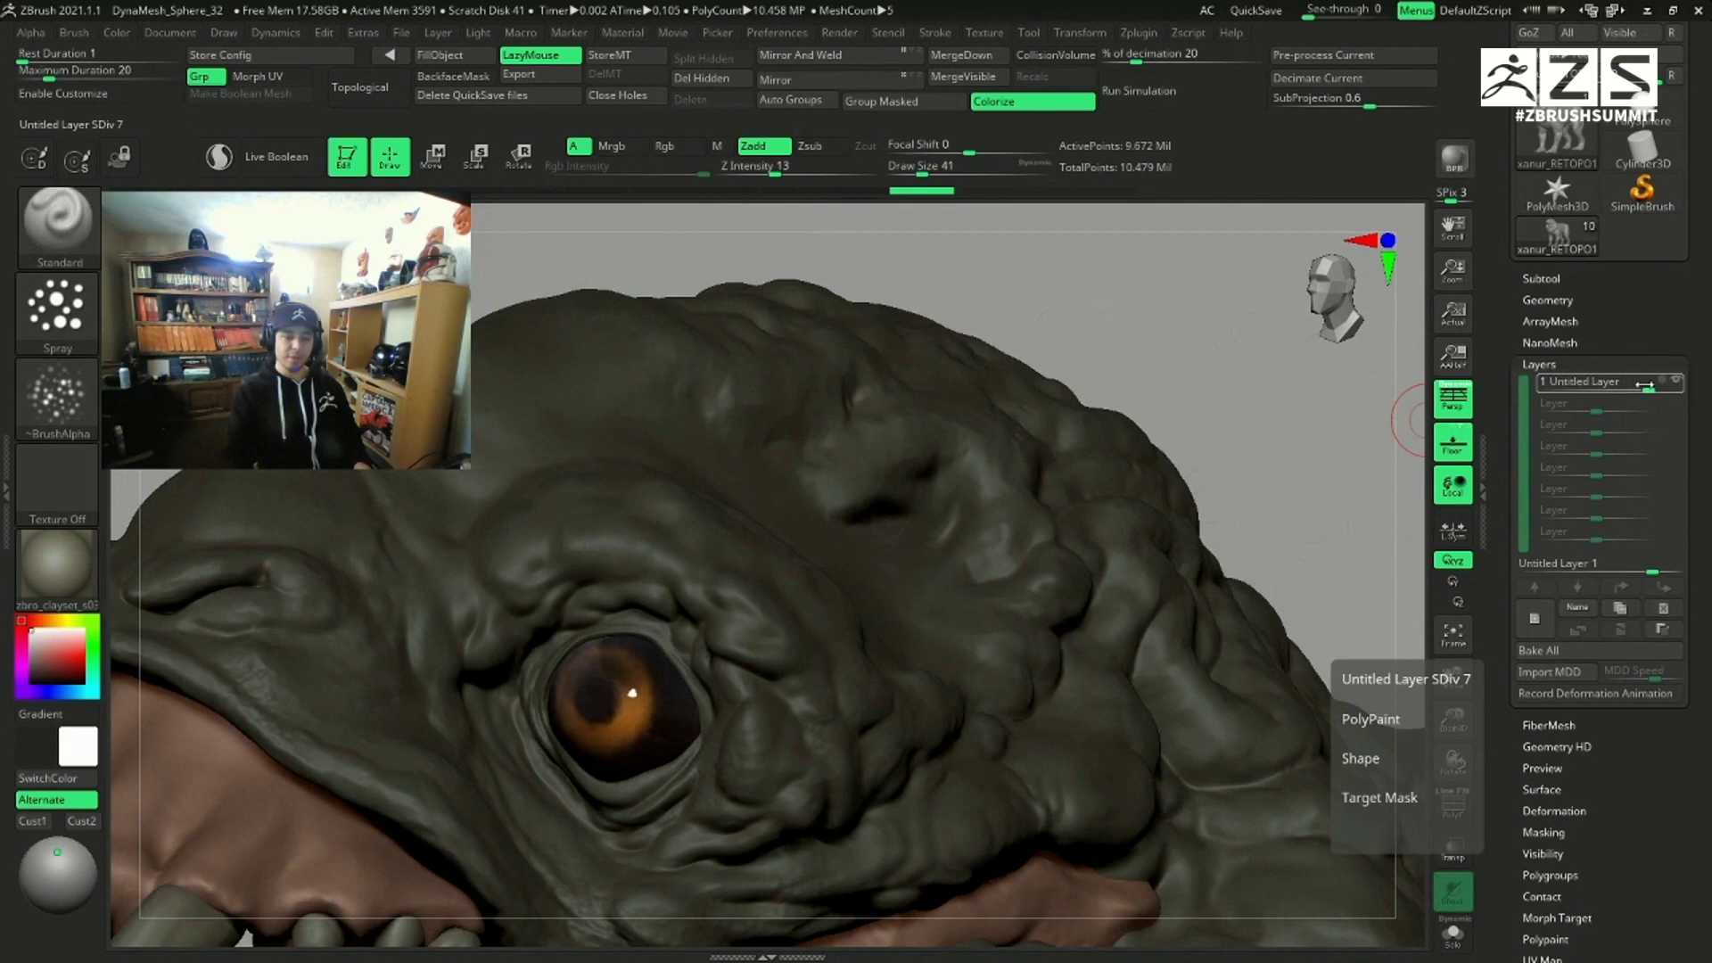
left_click_drag(1645, 384, 1593, 383)
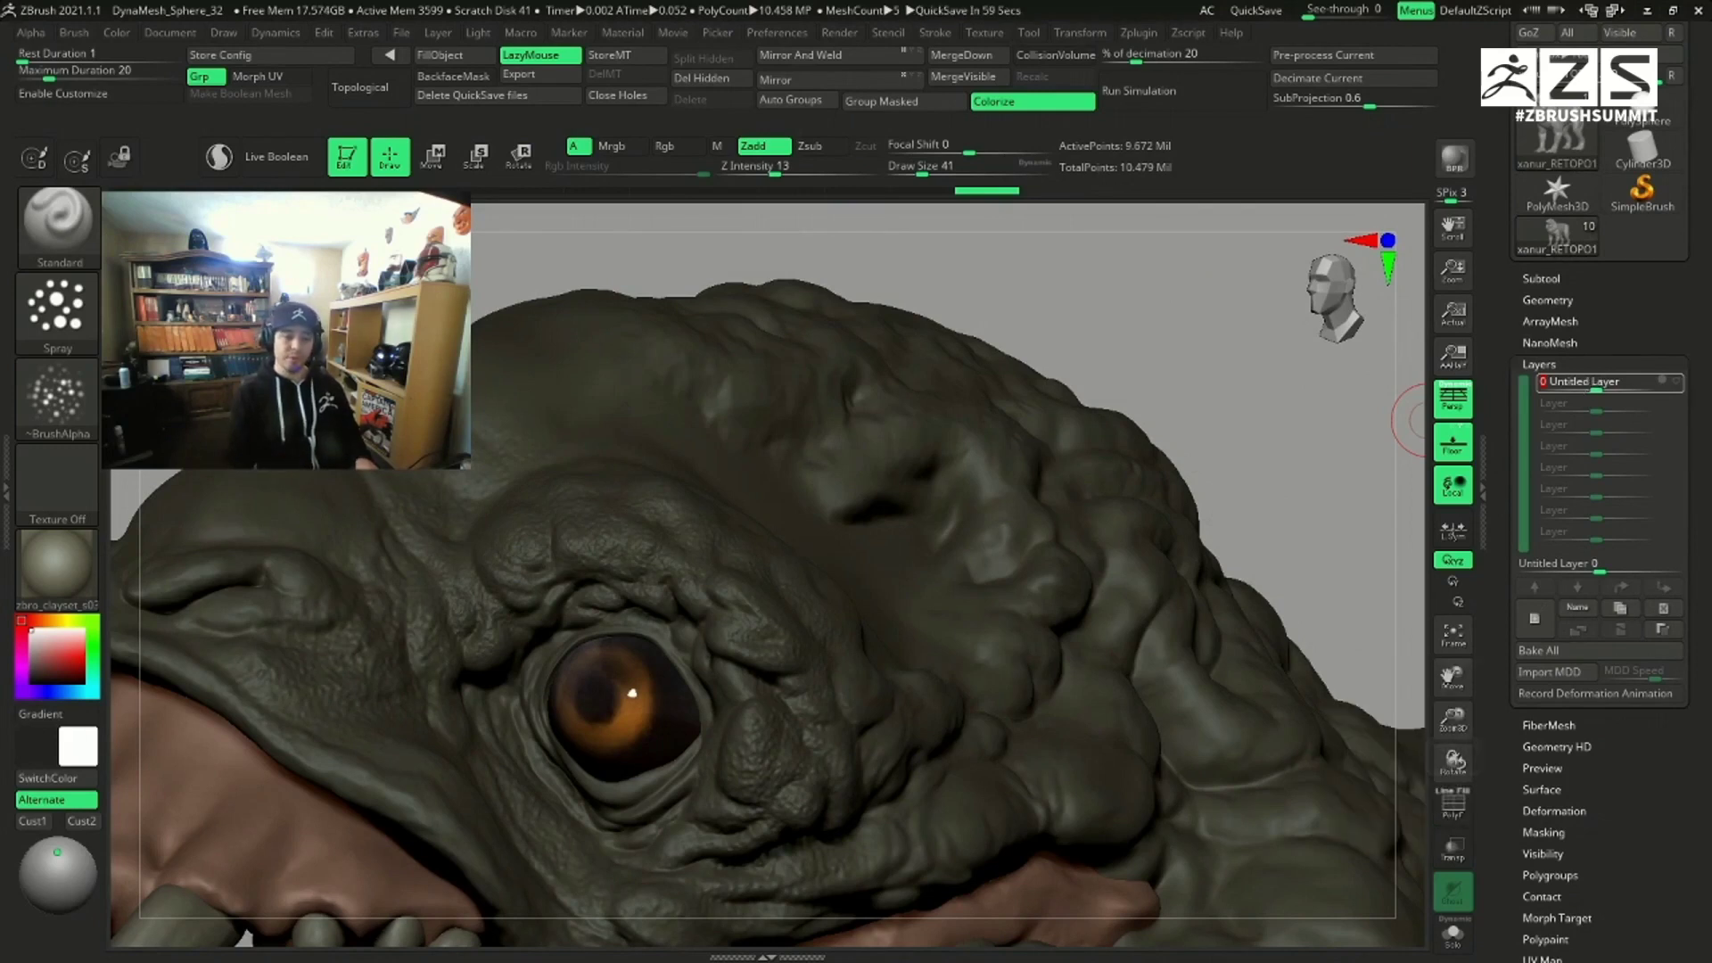
mouse_move(1587, 385)
left_mouse_down()
mouse_move(1522, 383)
mouse_move(1590, 383)
left_mouse_up()
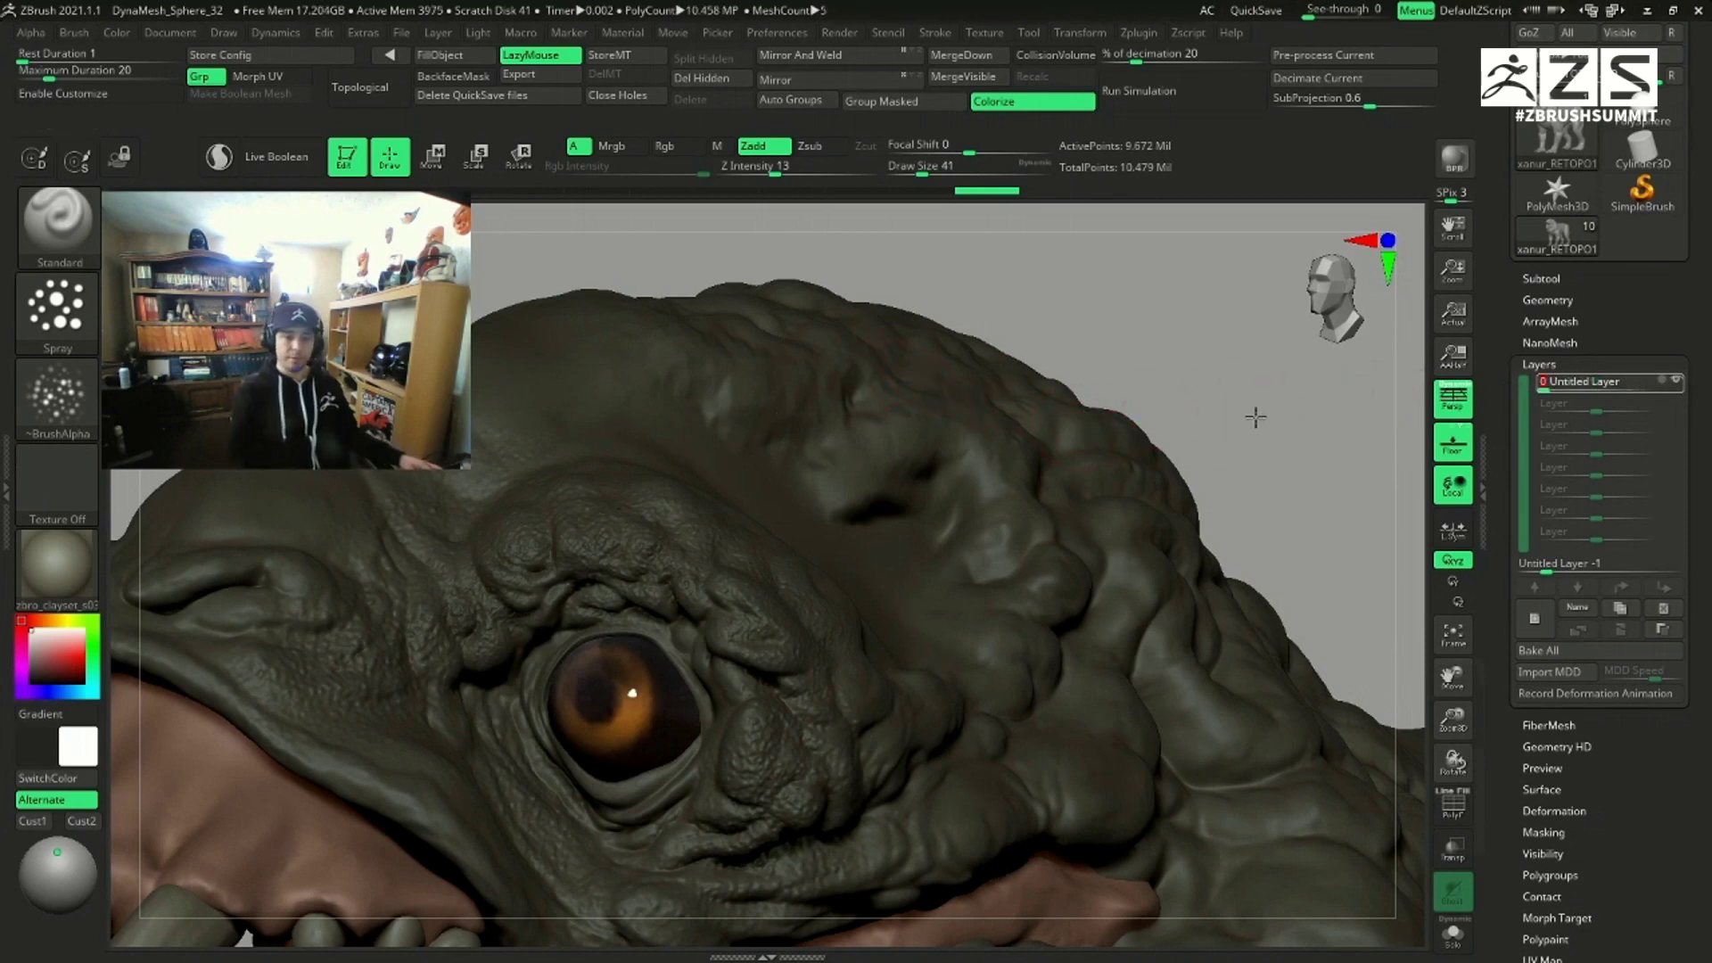
Step: Compare the creature's skin with the layer intensity at 0 and at -1, finishing on -1
left_click_drag(1345, 395, 1259, 419, "alt")
left_click_drag(1584, 383, 1575, 400)
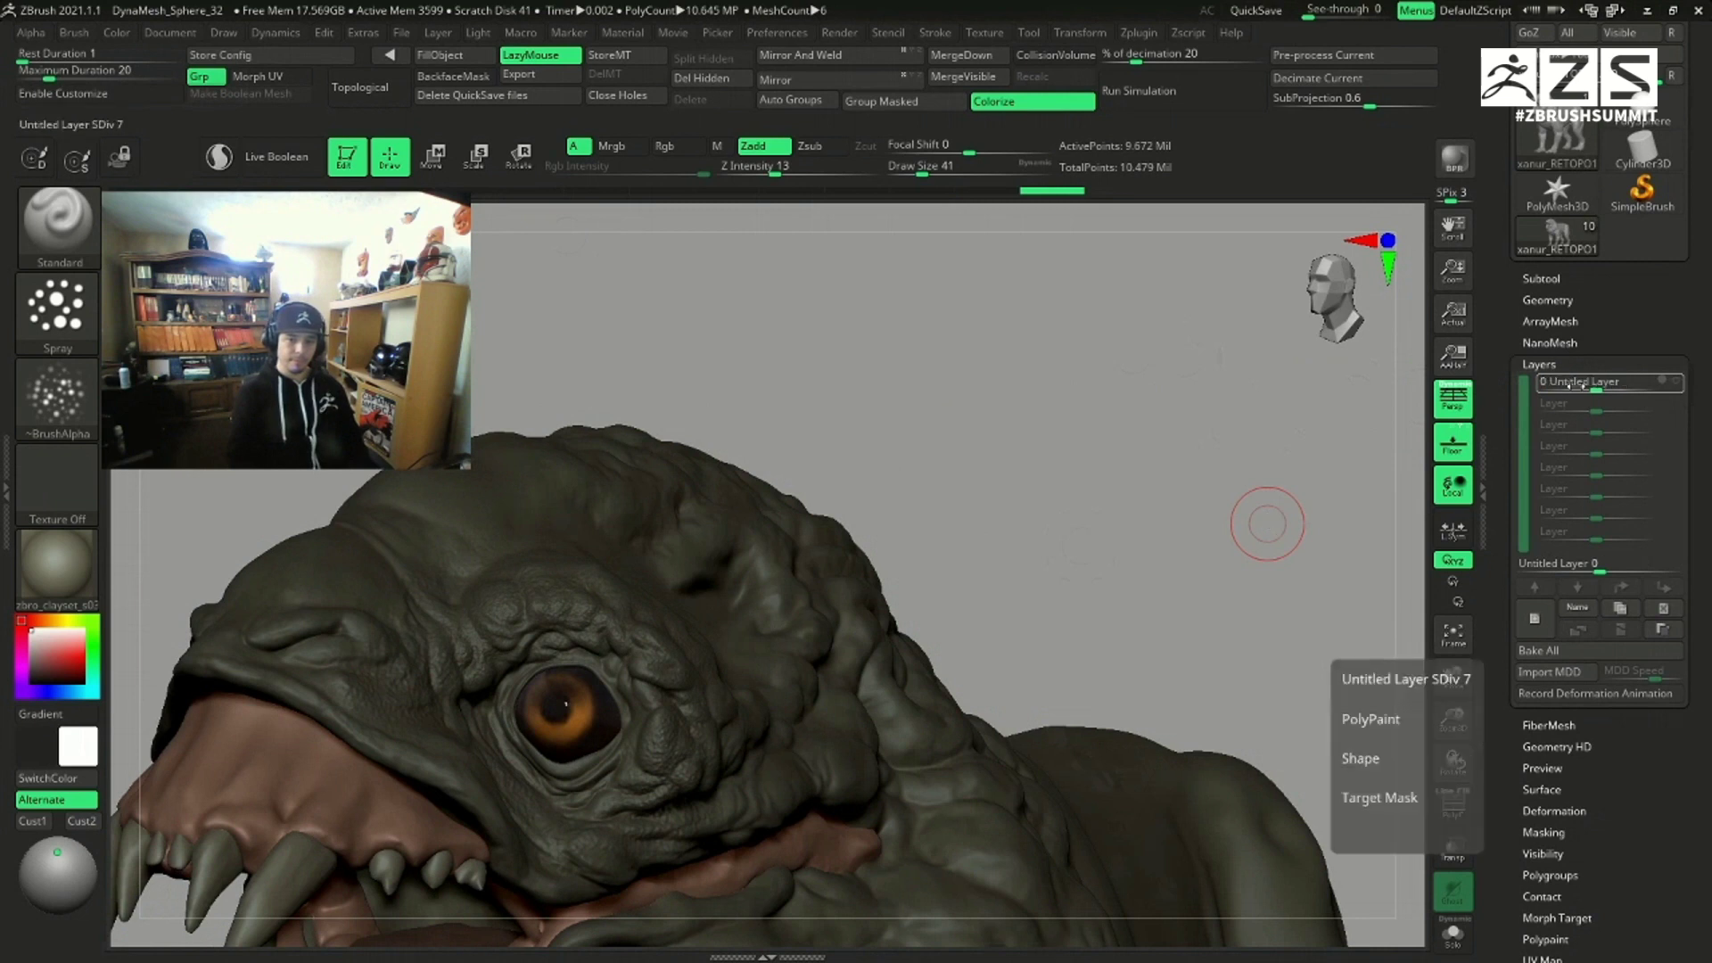
left_click_drag(1504, 388, 1498, 389)
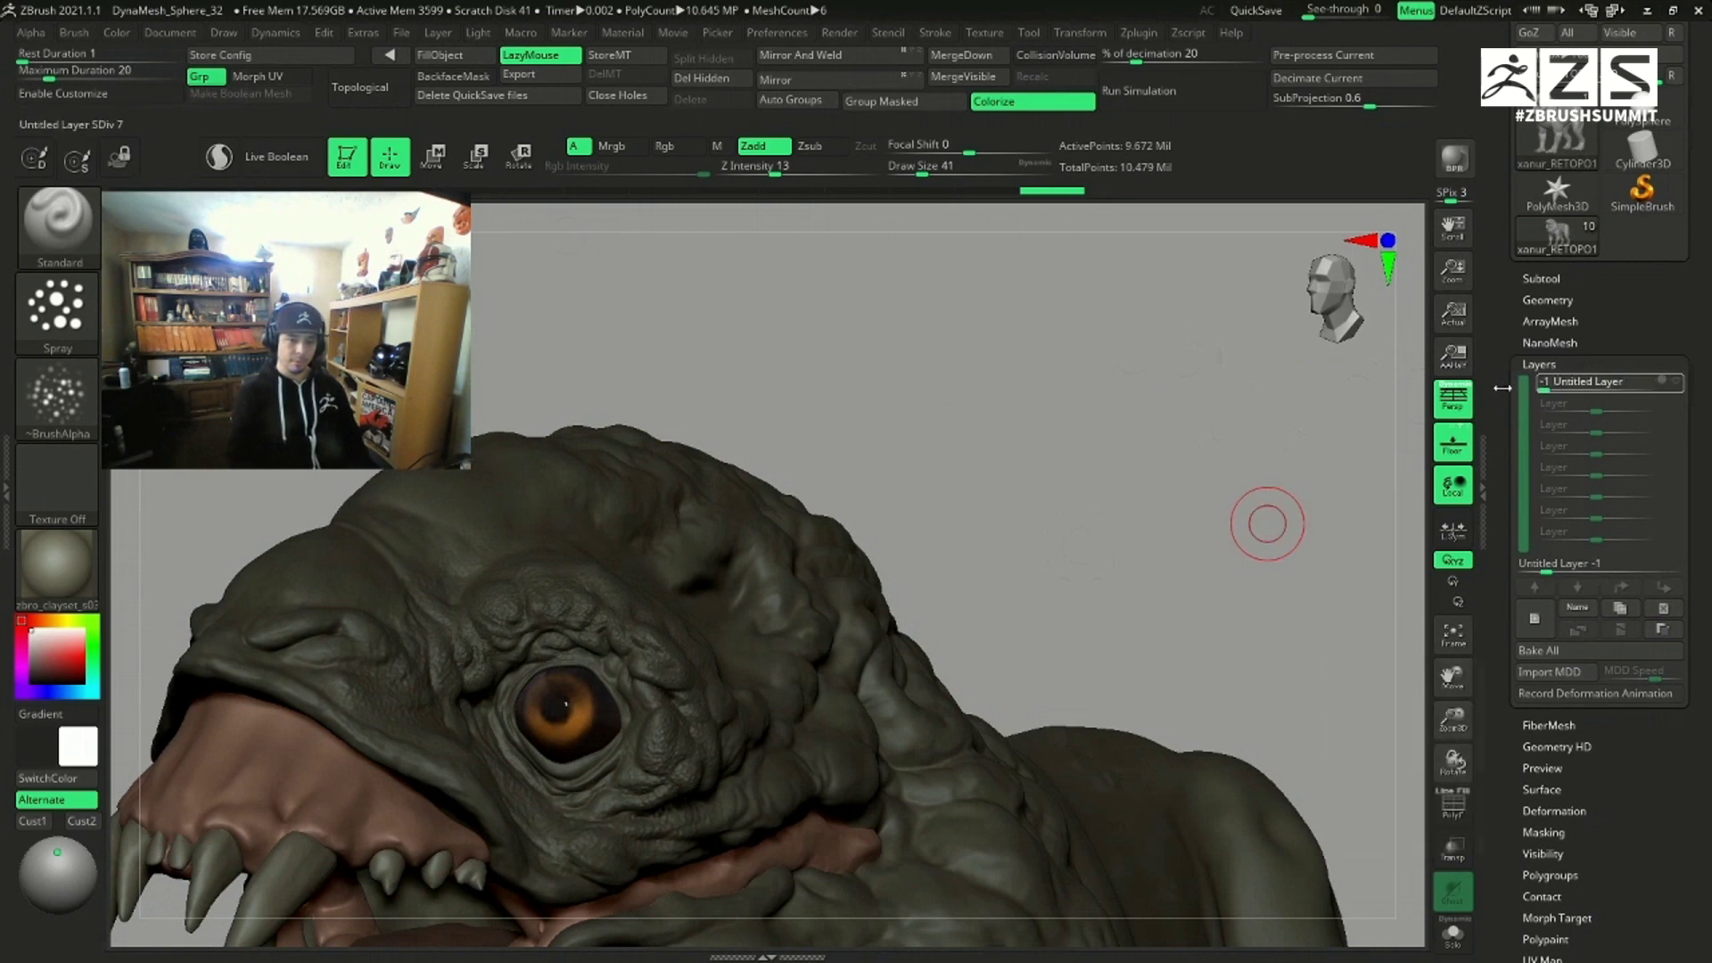
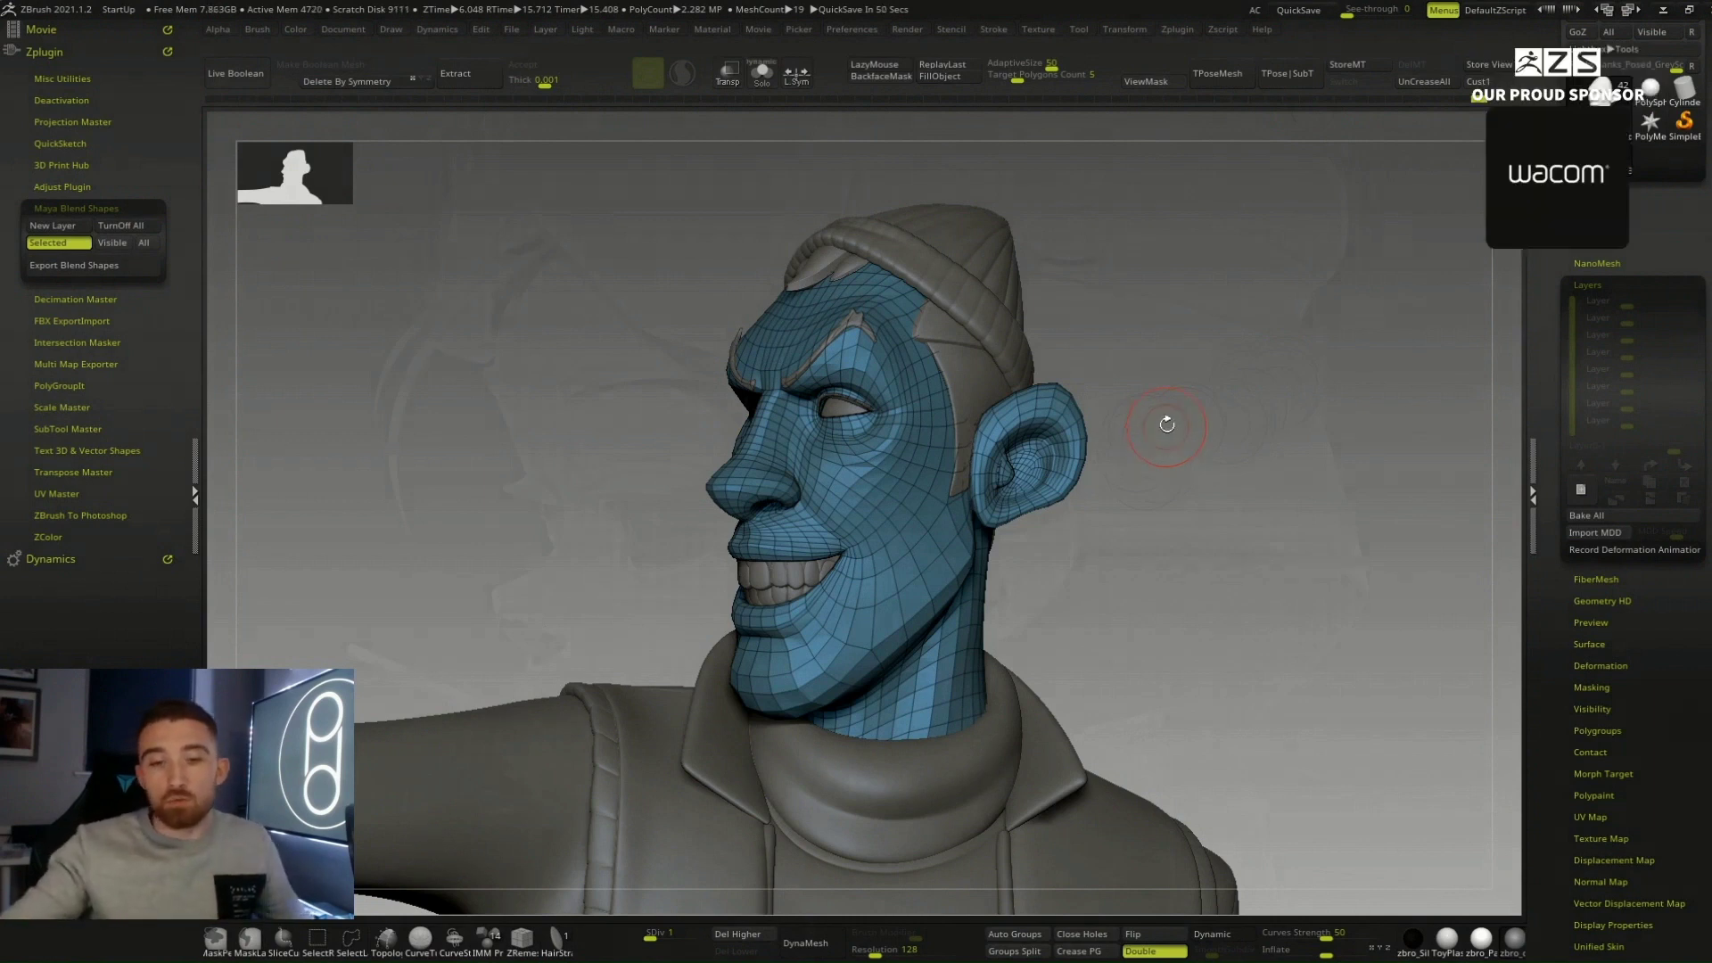
Step: Examine the posed character's head topology, hide its wireframe and show the full figure
left_click_drag(1165, 420, 1180, 425)
key("space")
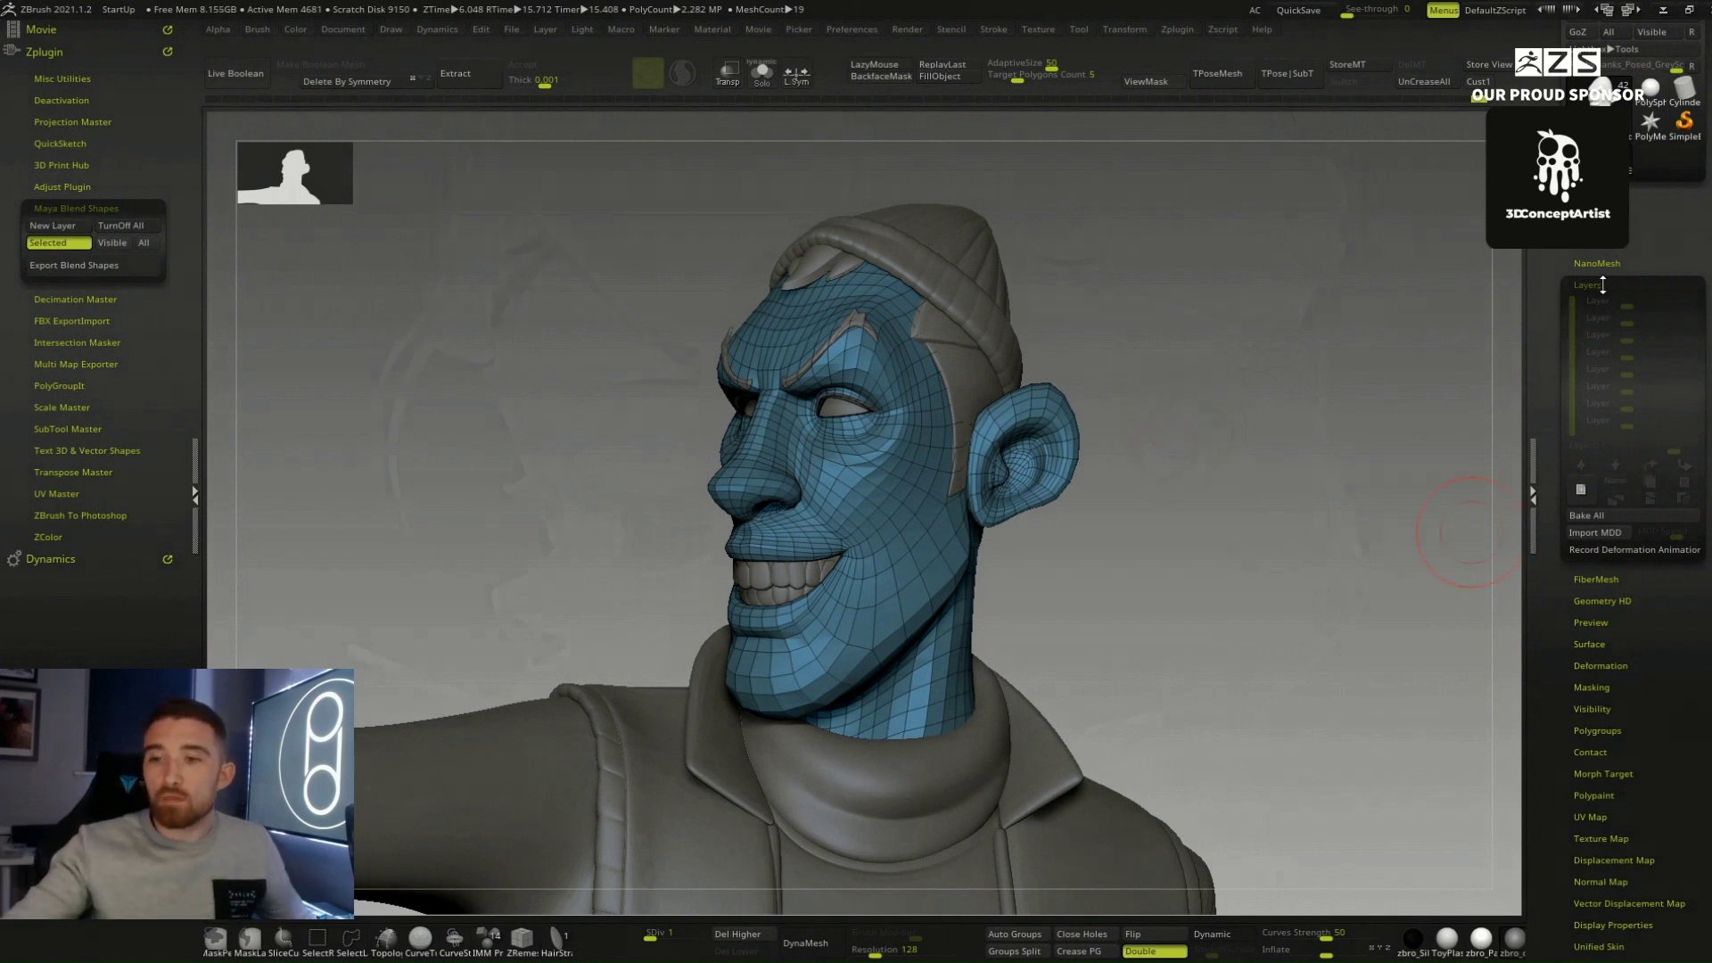
left_click_drag(1159, 450, 1177, 439)
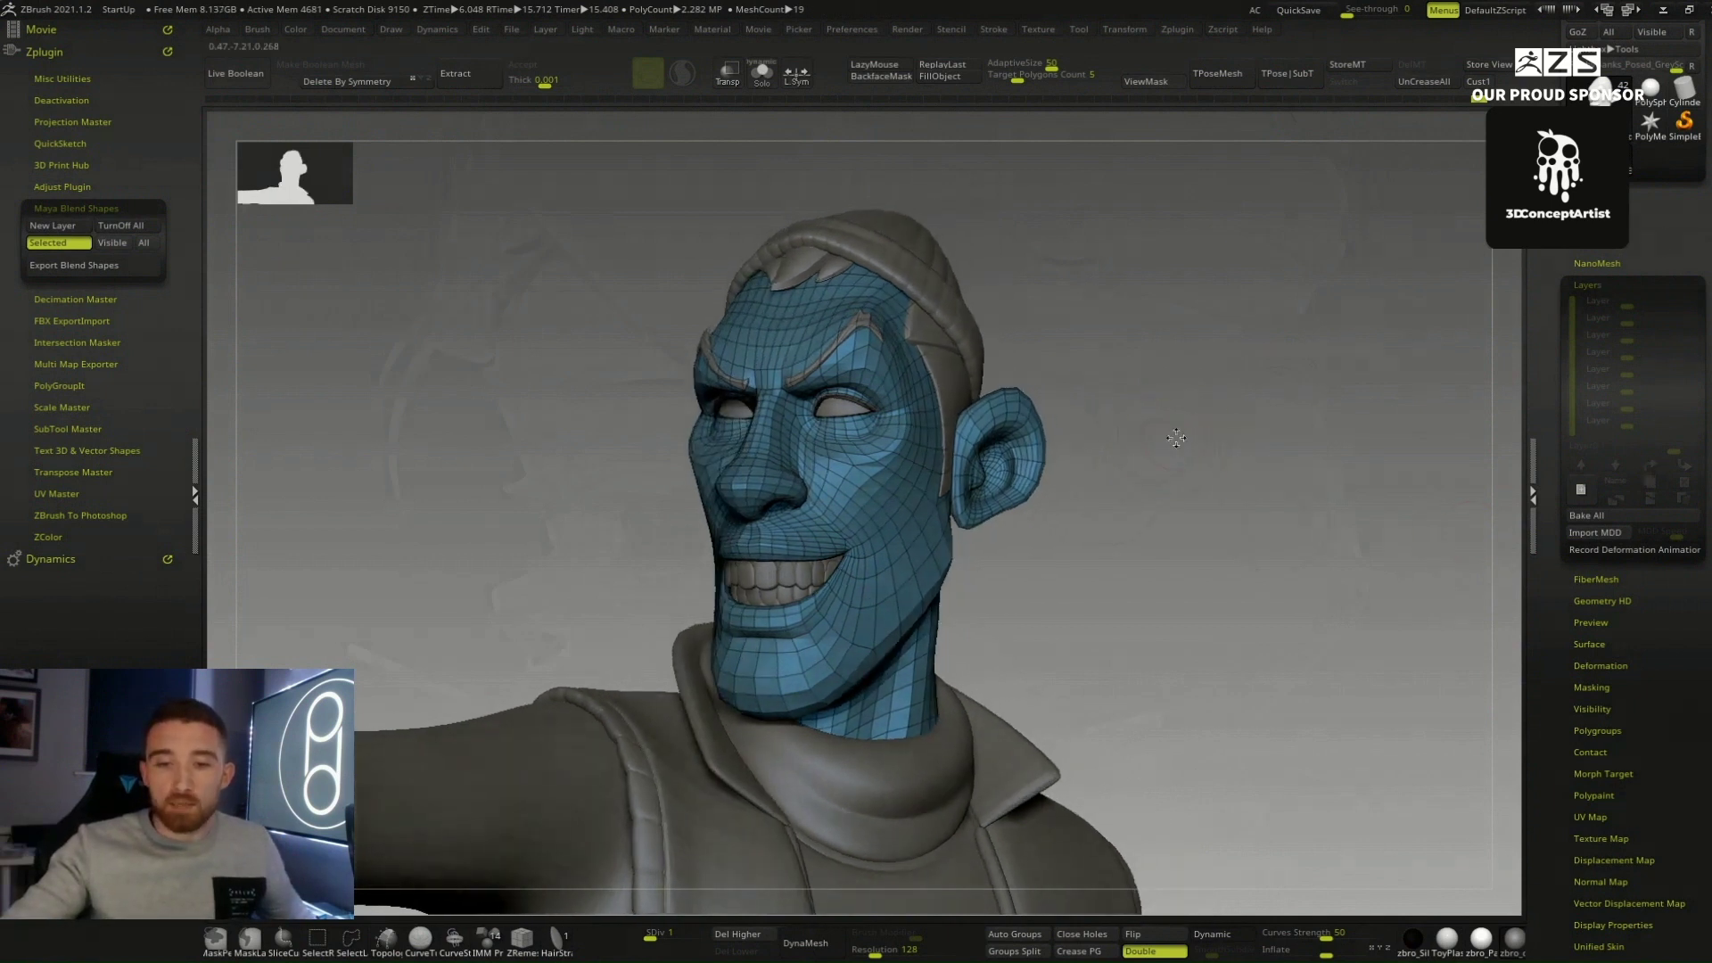
left_click_drag(1214, 523, 1212, 524)
key("shift+f")
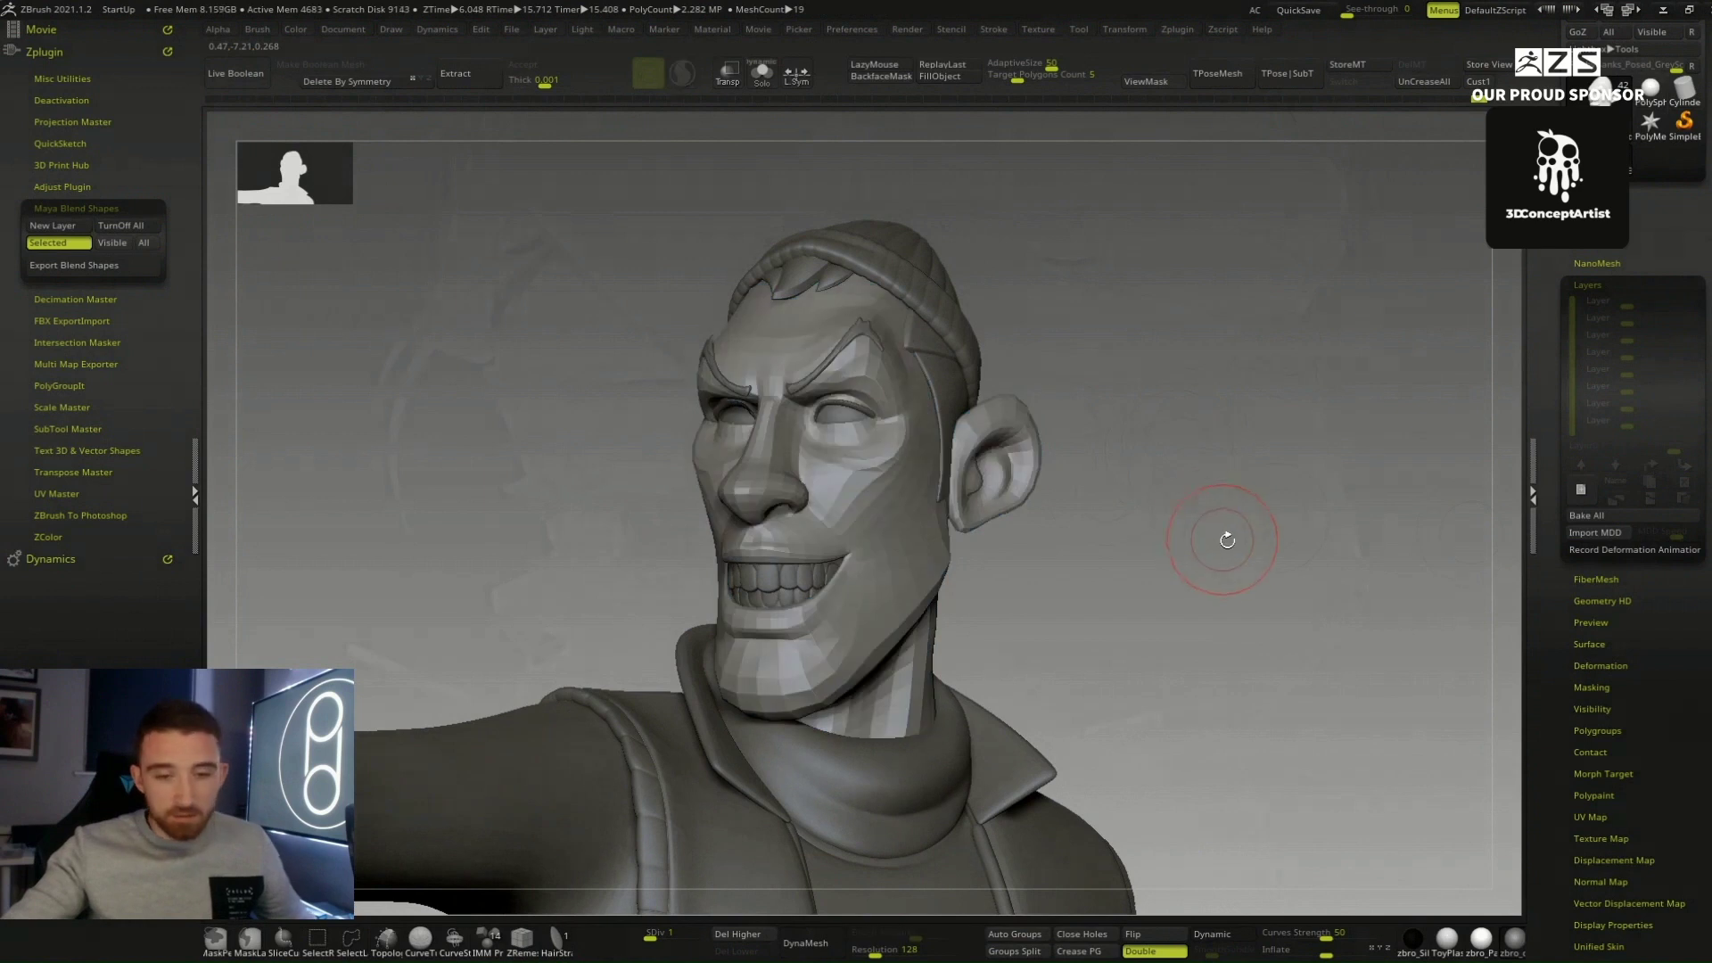
key("f")
left_click_drag(1073, 499, 1110, 383)
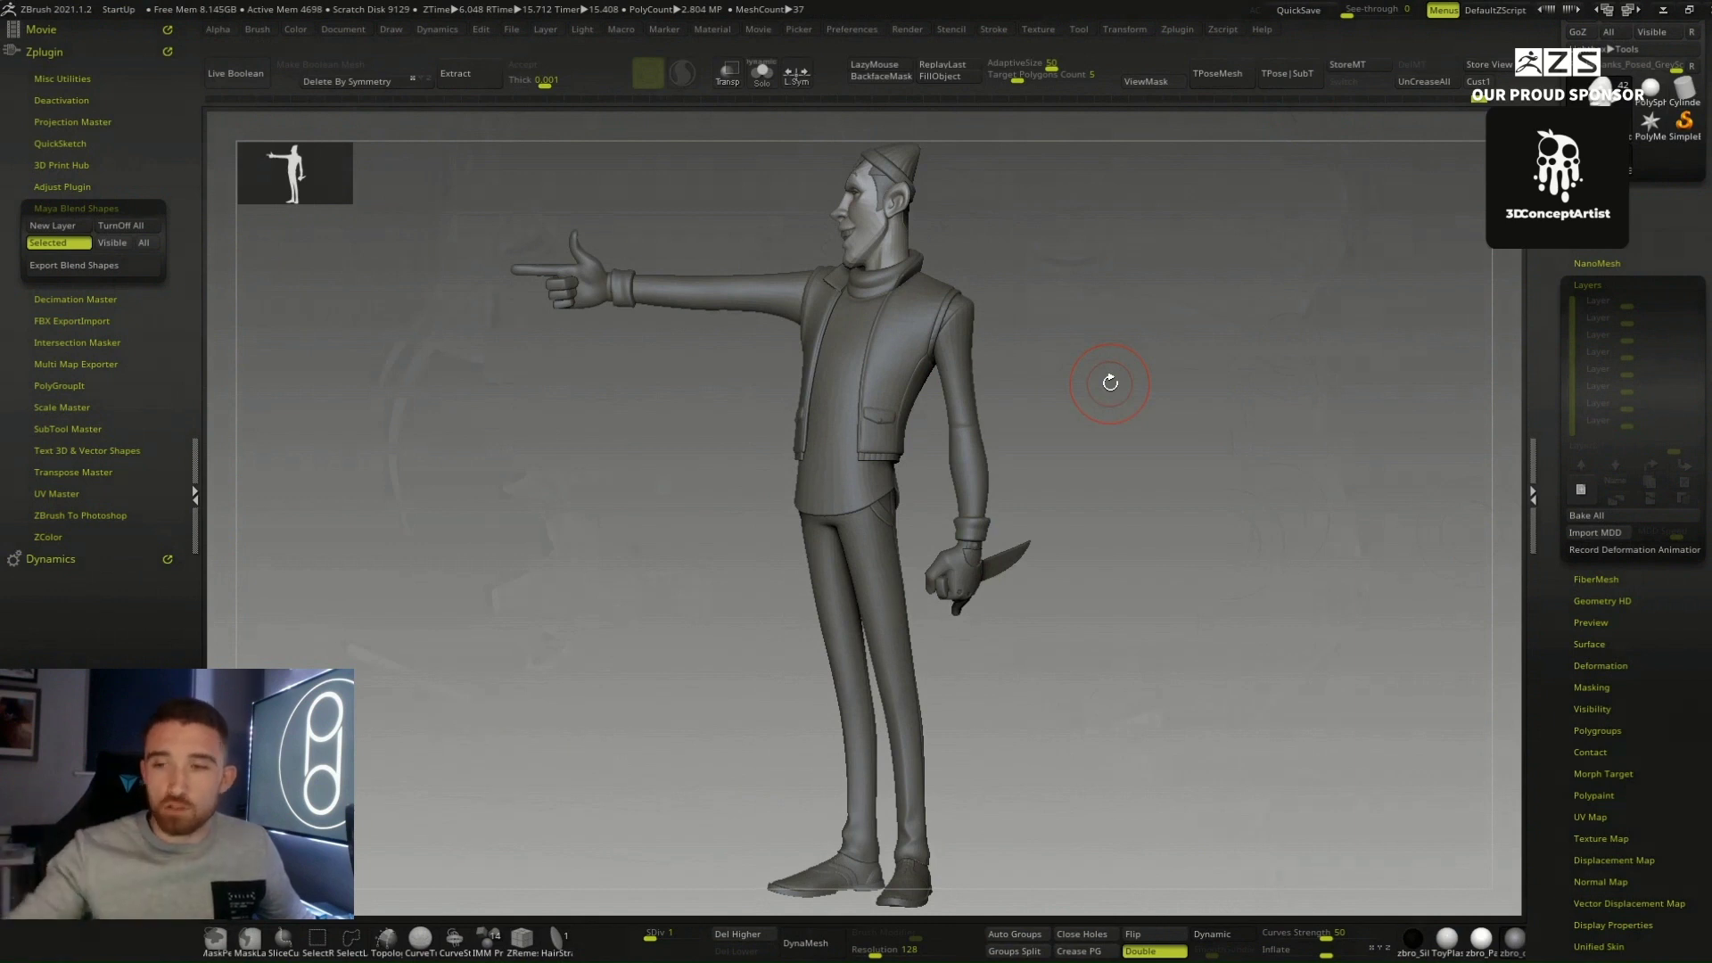
Step: Raise the posed character's head to subdivision level 6
key("space")
mouse_move(1073, 381)
left_mouse_down()
mouse_move(1081, 401)
mouse_move(1052, 392)
mouse_move(986, 305)
mouse_move(932, 390)
mouse_move(993, 470)
mouse_move(1069, 467)
left_mouse_up()
key("space")
key("space")
key("d")
key("d")
key("d")
key("d")
key("d")
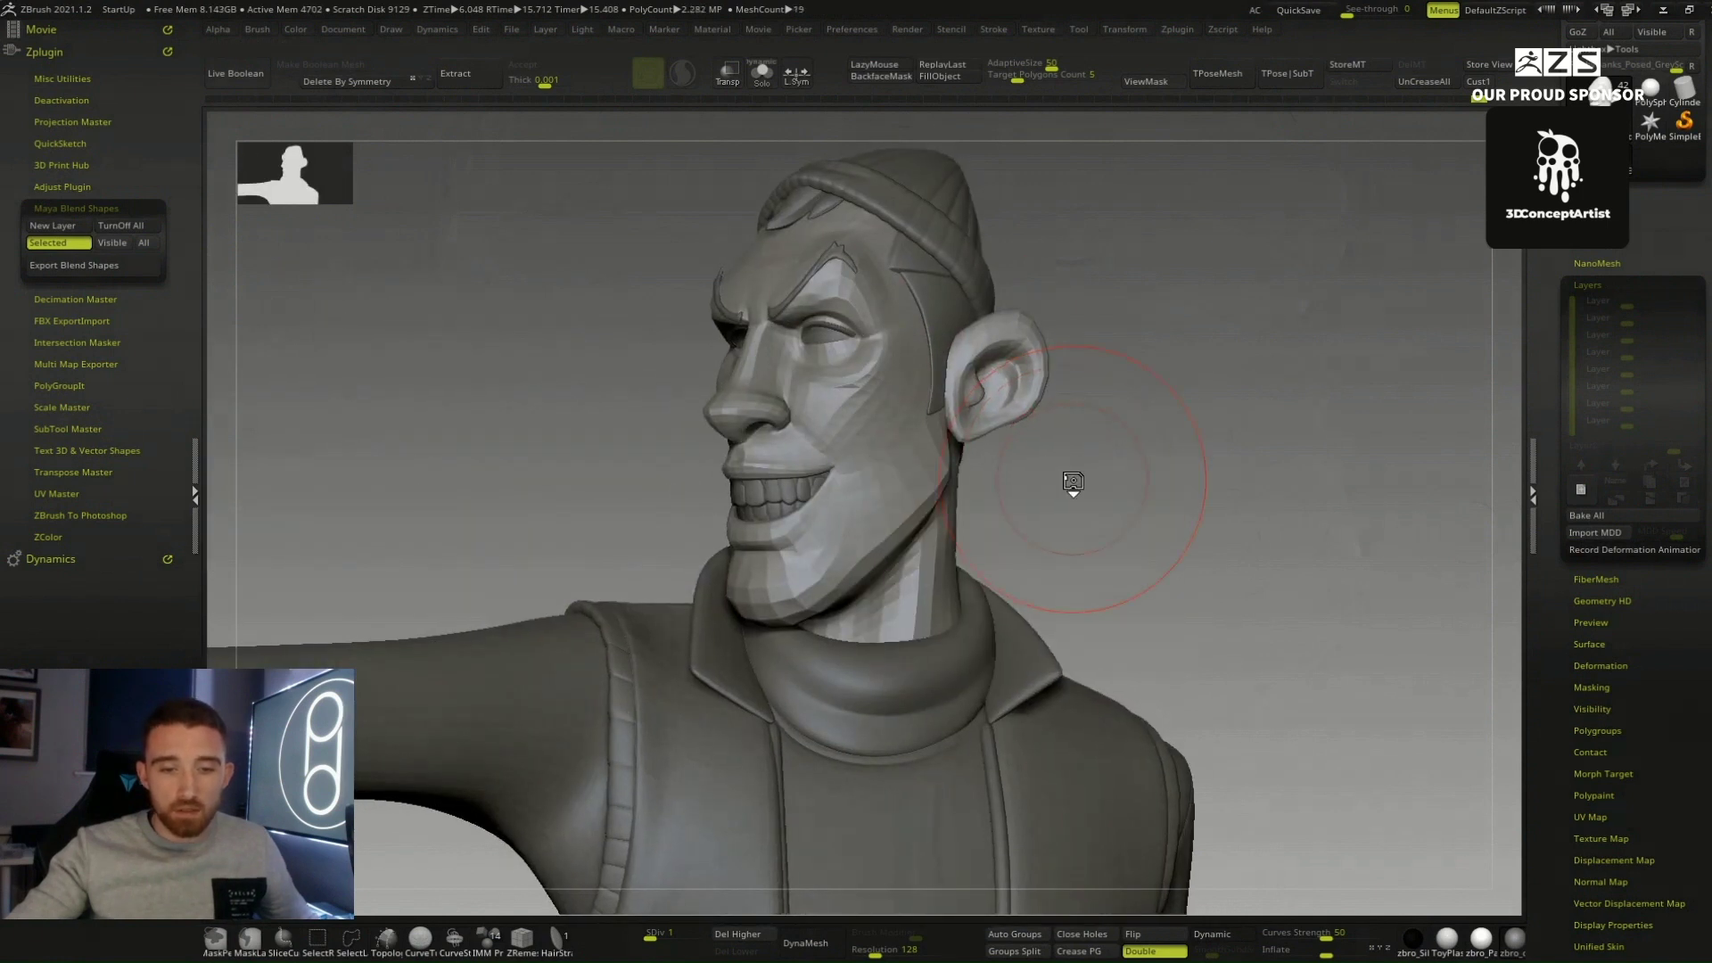
key("space")
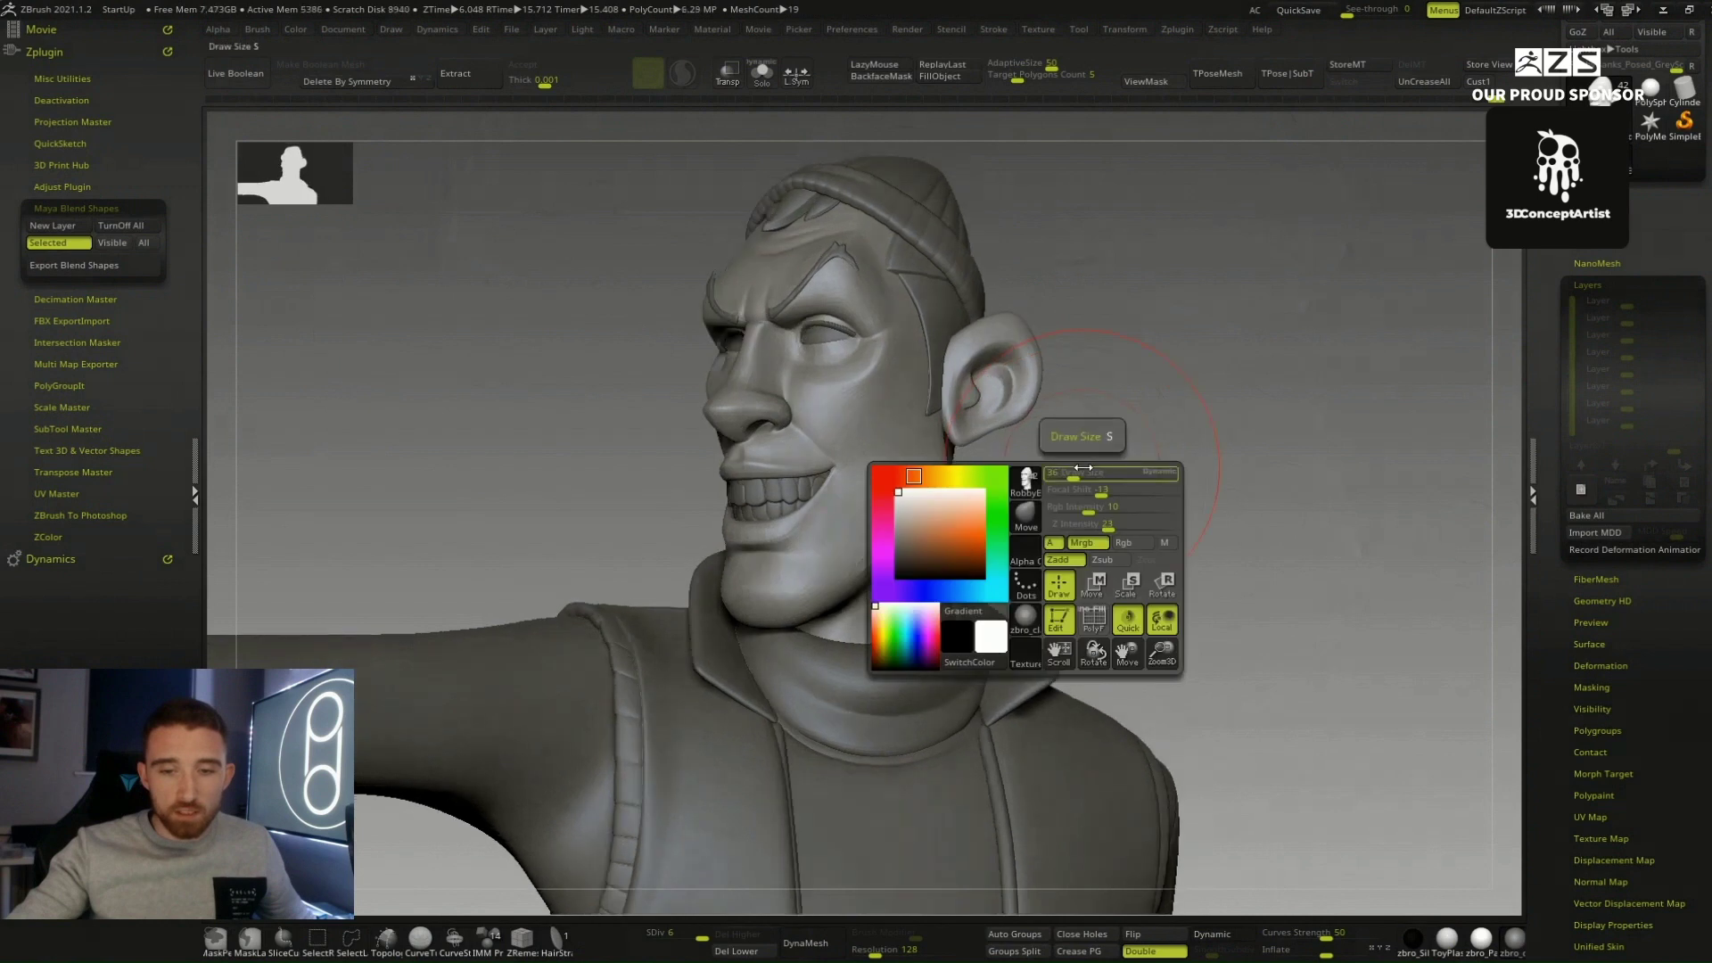
left_click_drag(1082, 467, 1062, 490)
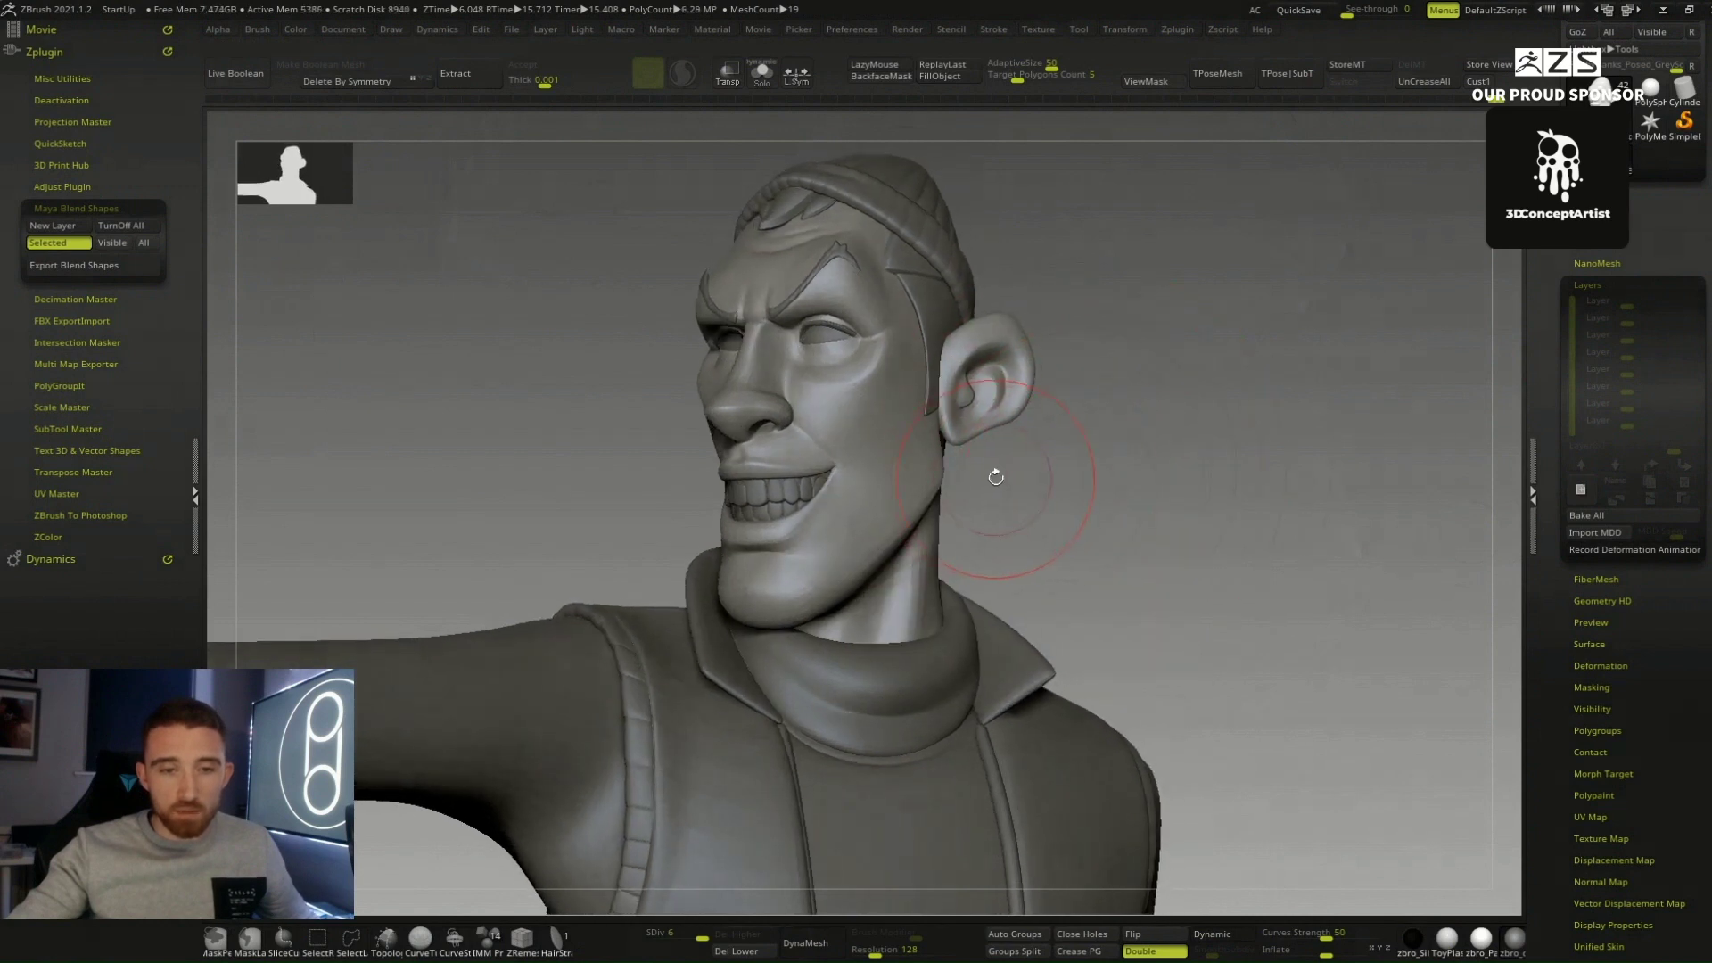
Step: Lower the posed character's head back to subdivision level 1
key("shift+d")
key("shift+d")
key("shift+d")
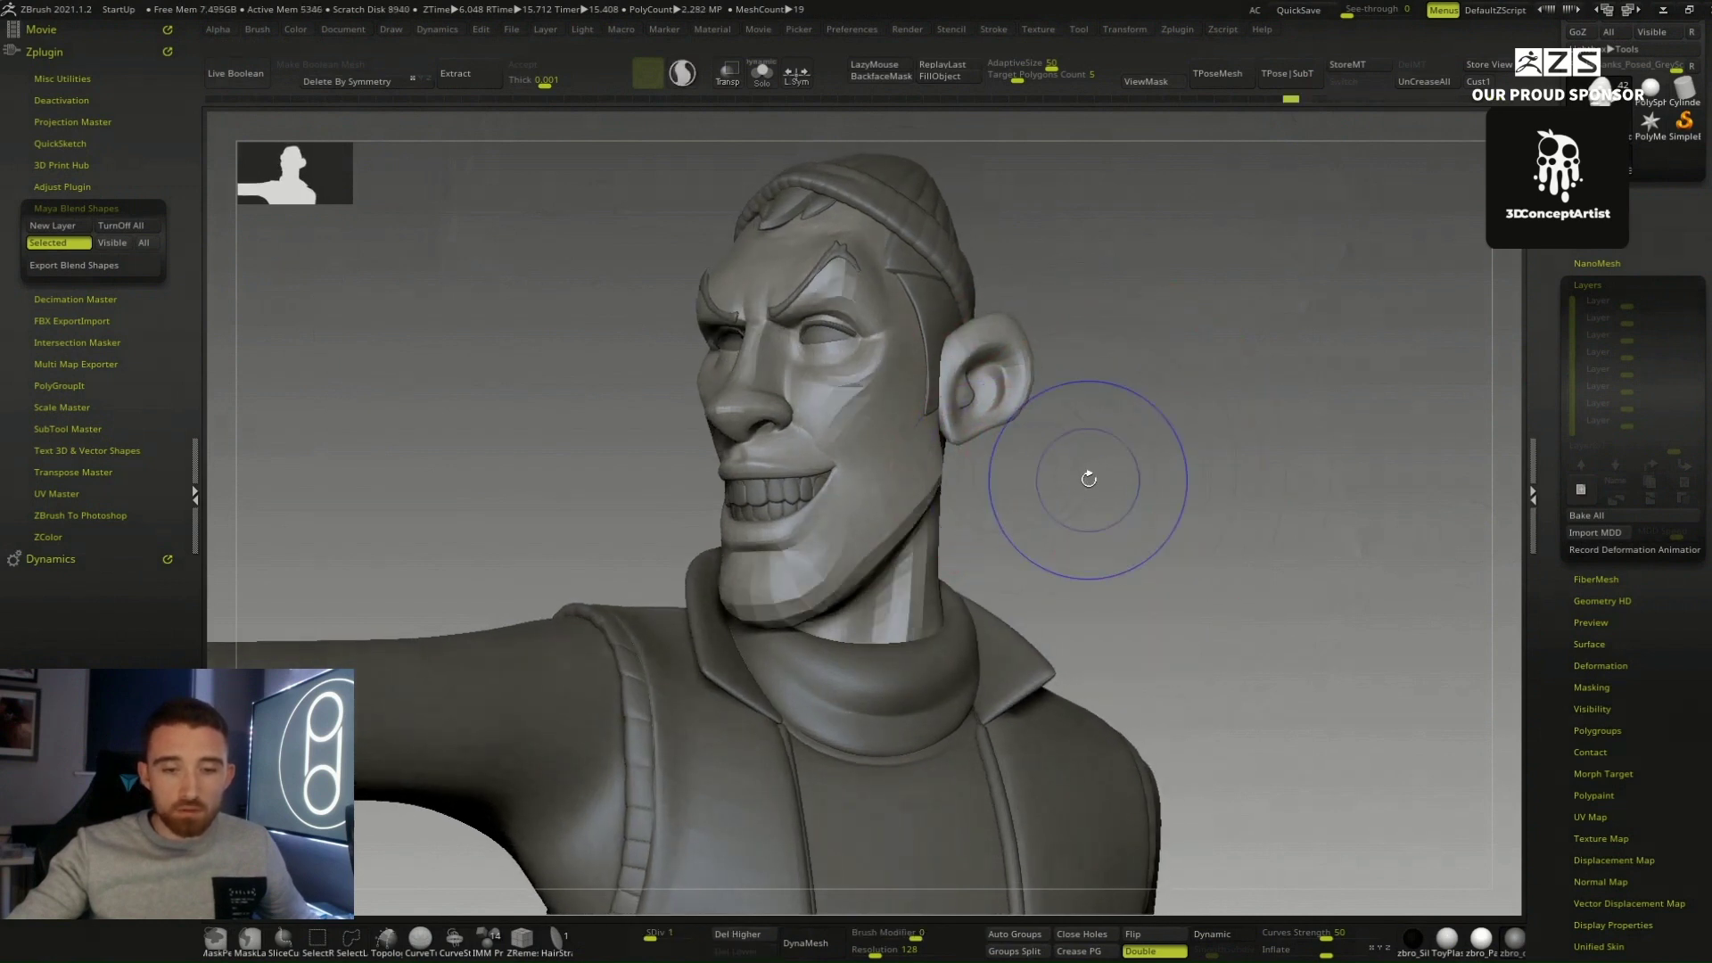
key("space")
key("shift+d")
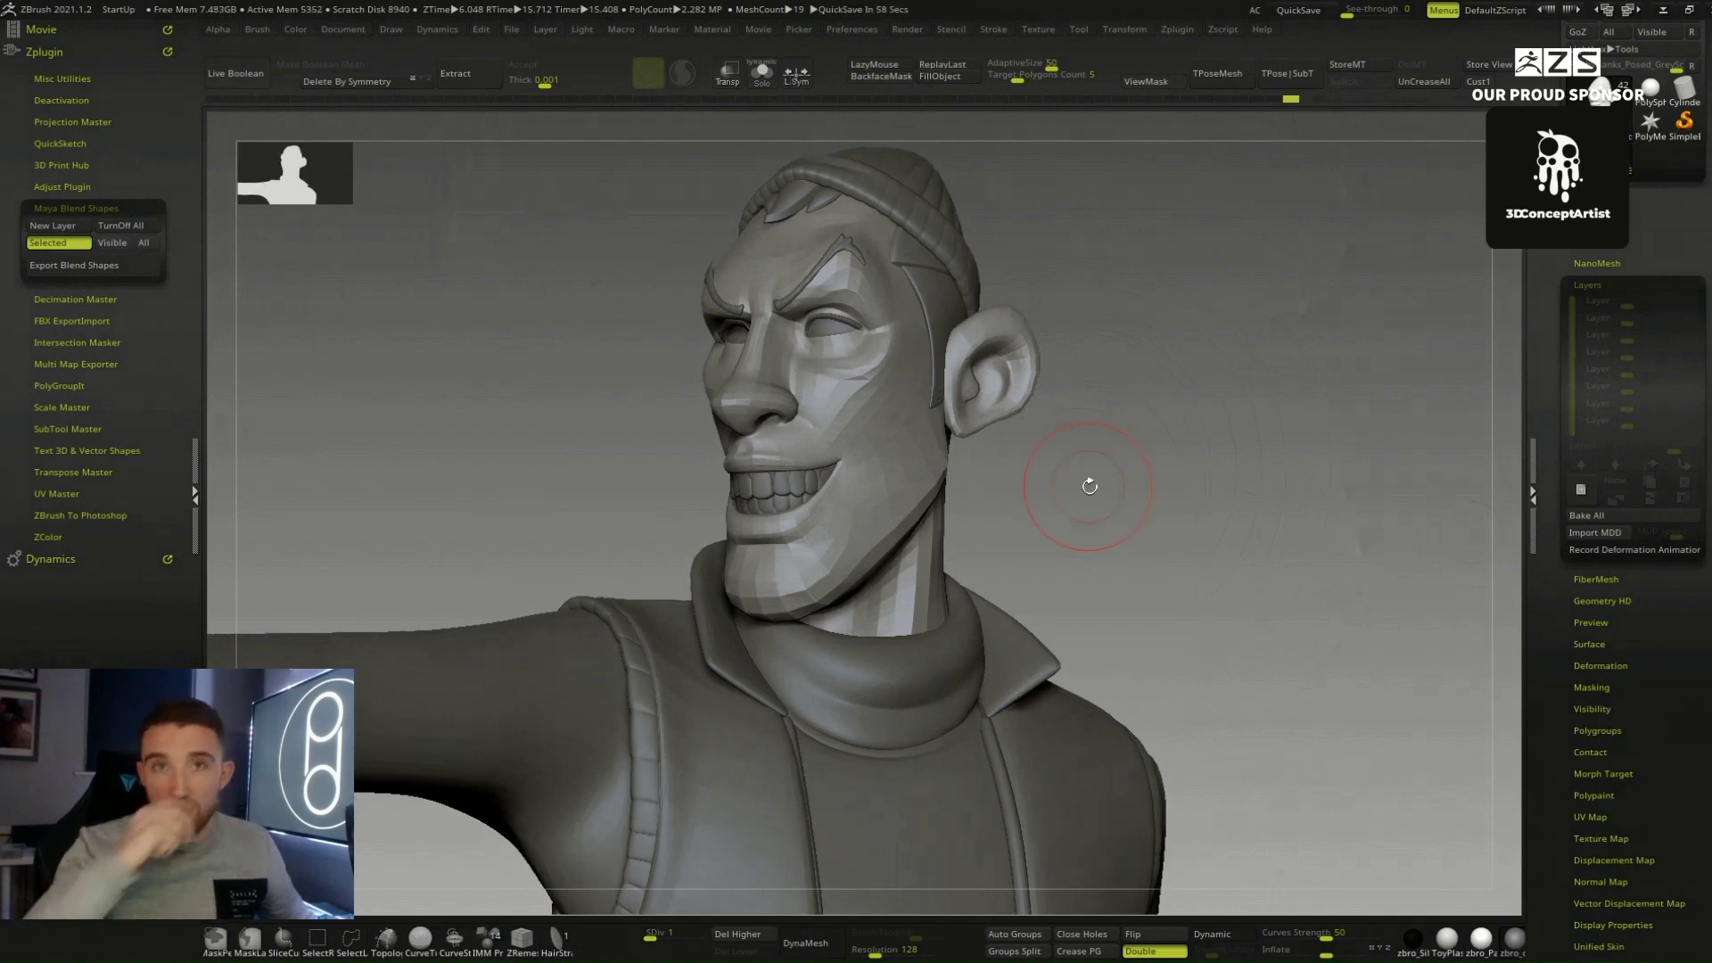
Step: Show the wireframe on the low-resolution head to examine its topology, and hide it again
key("shift")
key("shift+f")
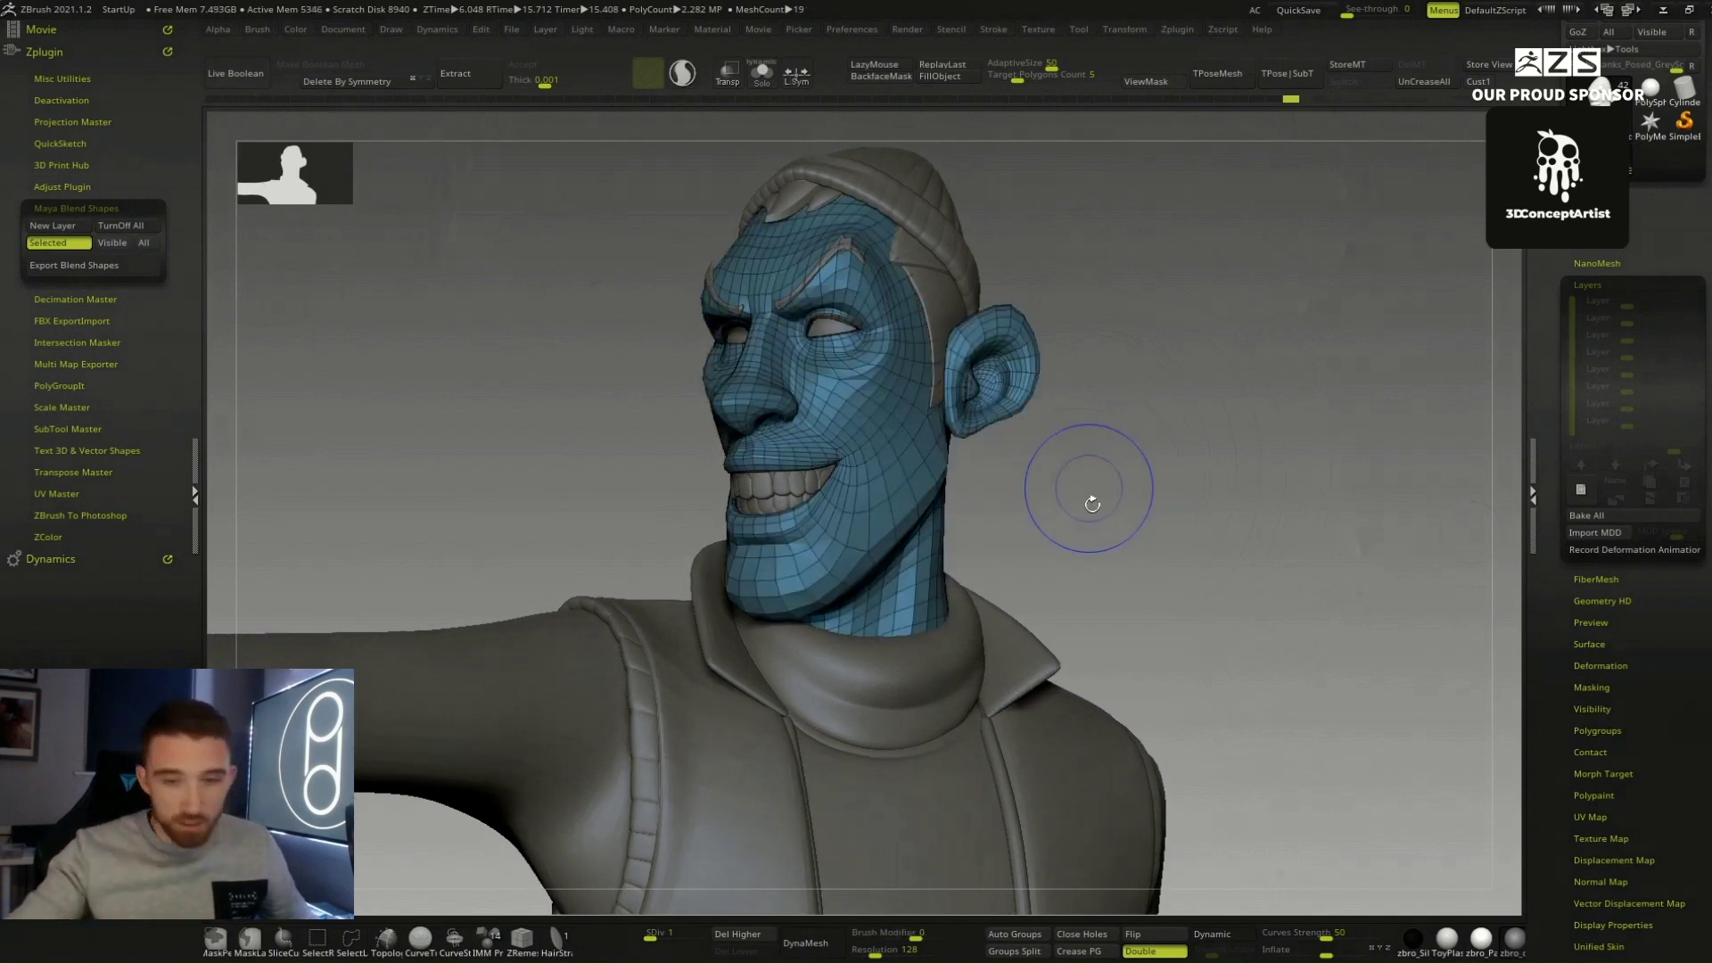
mouse_move(1061, 497)
left_mouse_down()
mouse_move(1106, 509)
mouse_move(1035, 512)
mouse_move(1087, 481)
left_mouse_up()
key("shift+f")
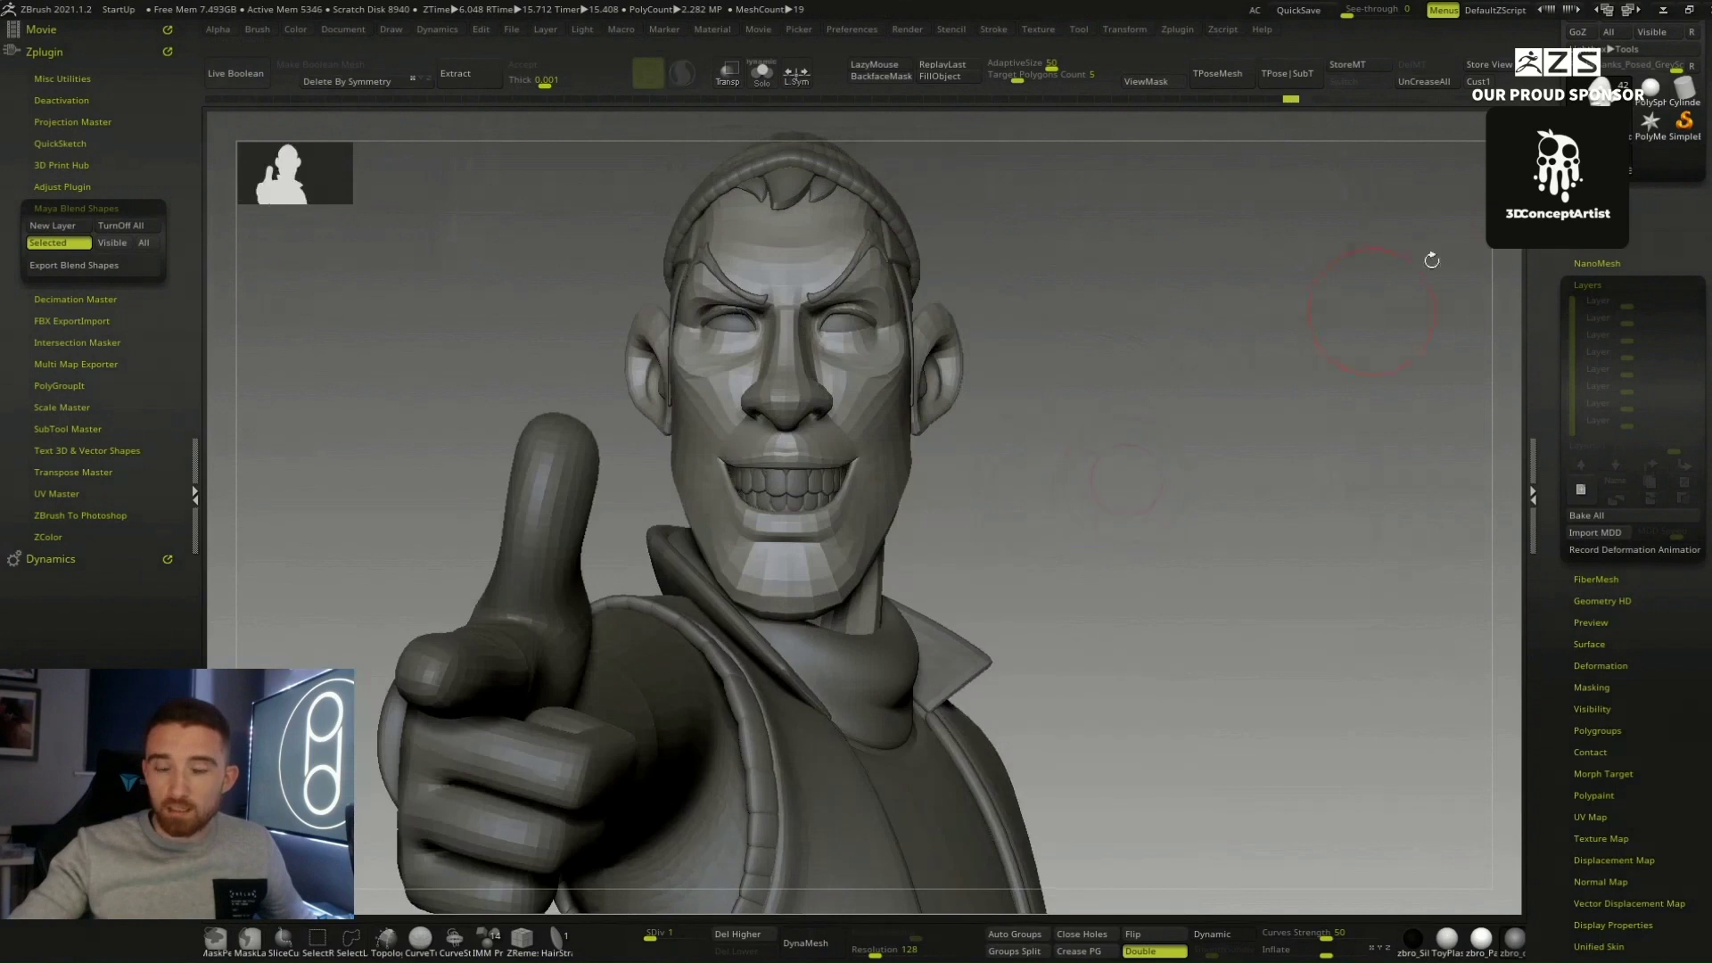
Step: Switch to the neutral-pose version of the character that holds the expression layers and frame its head and shoulders
left_click_drag(1299, 382, 1479, 277)
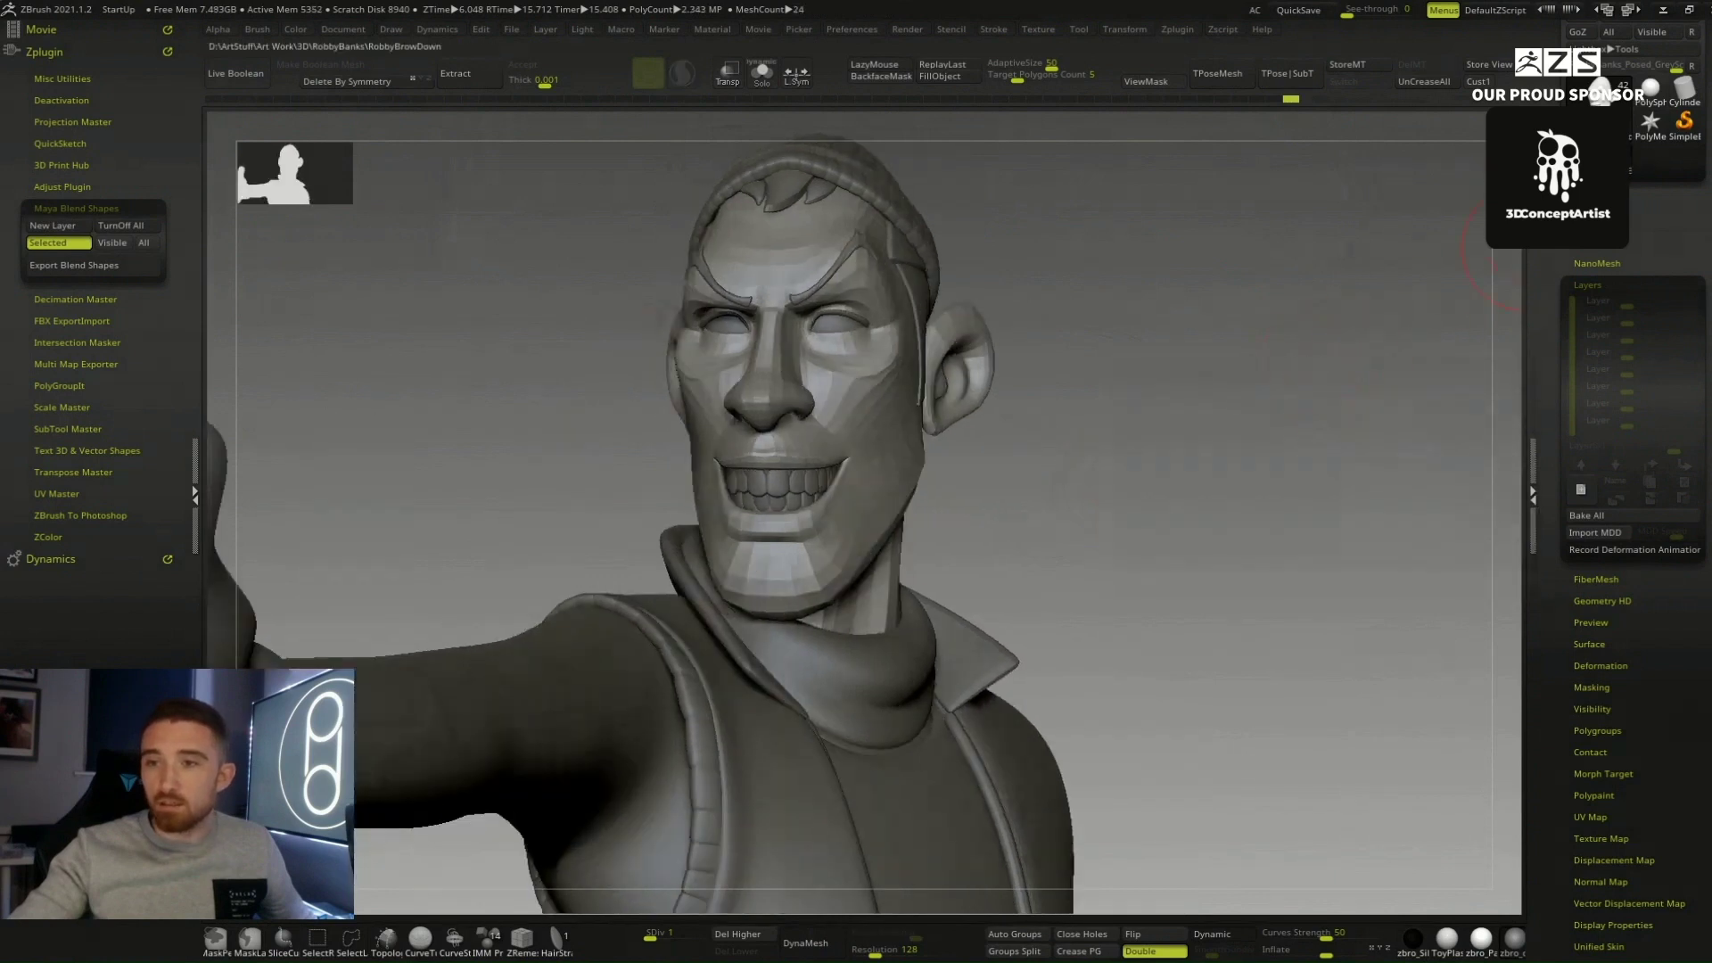
left_click(1596, 156)
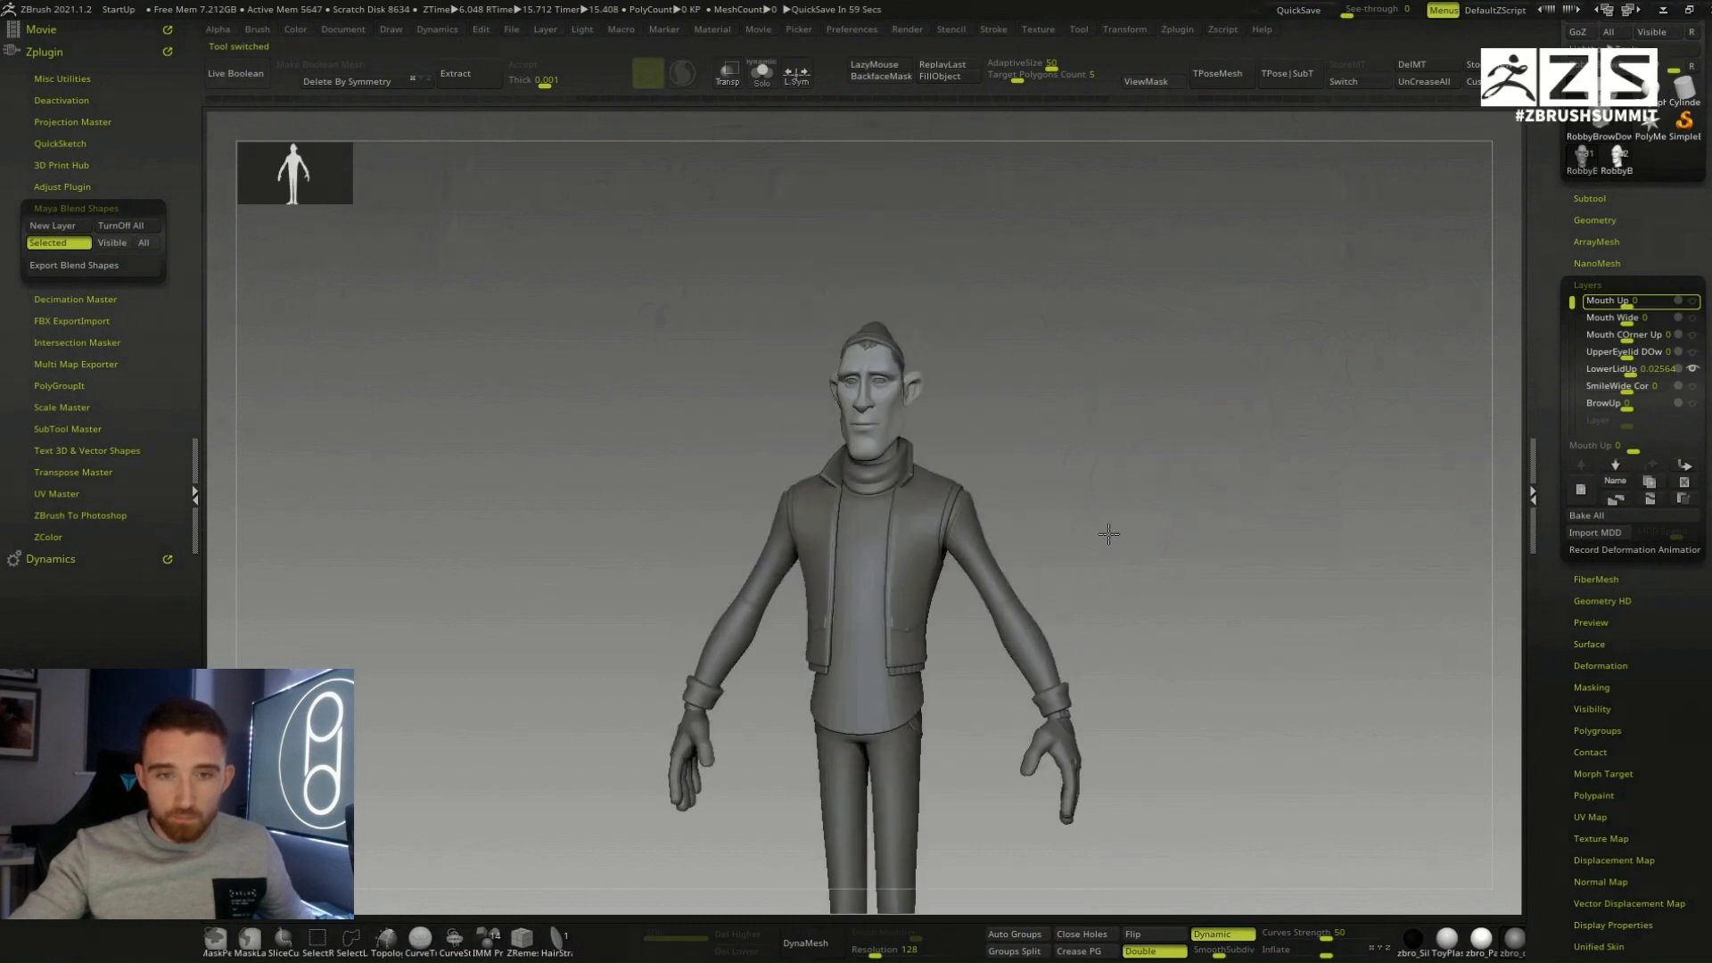
key("space")
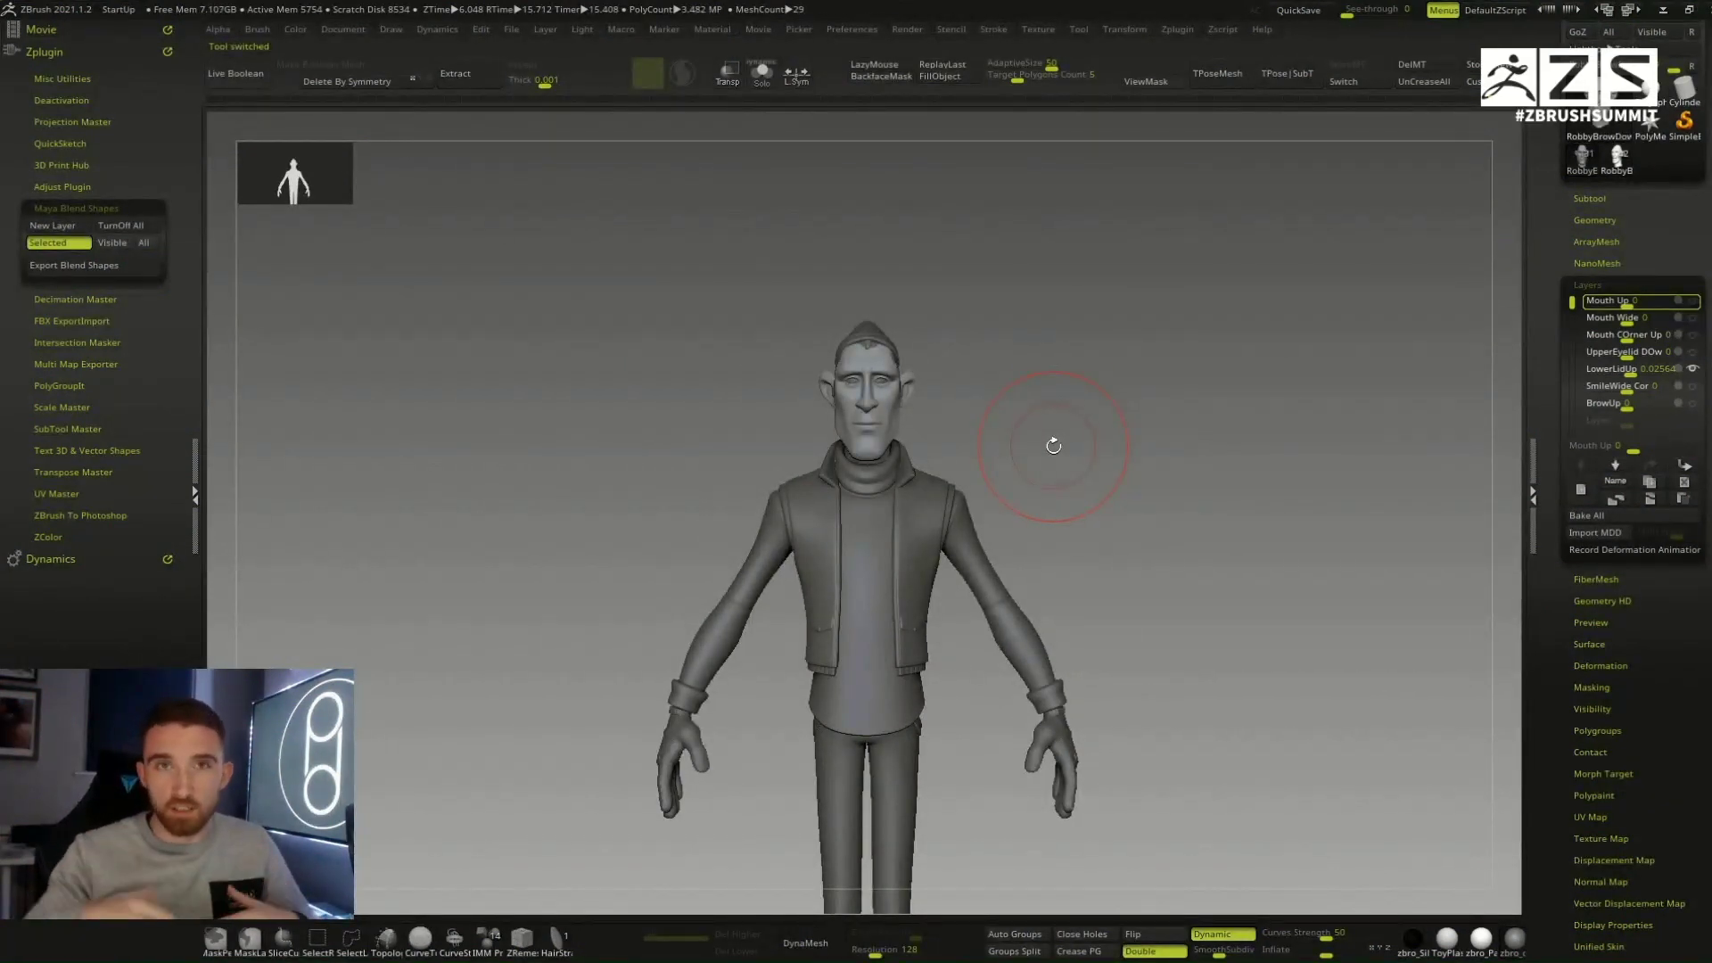
key("space")
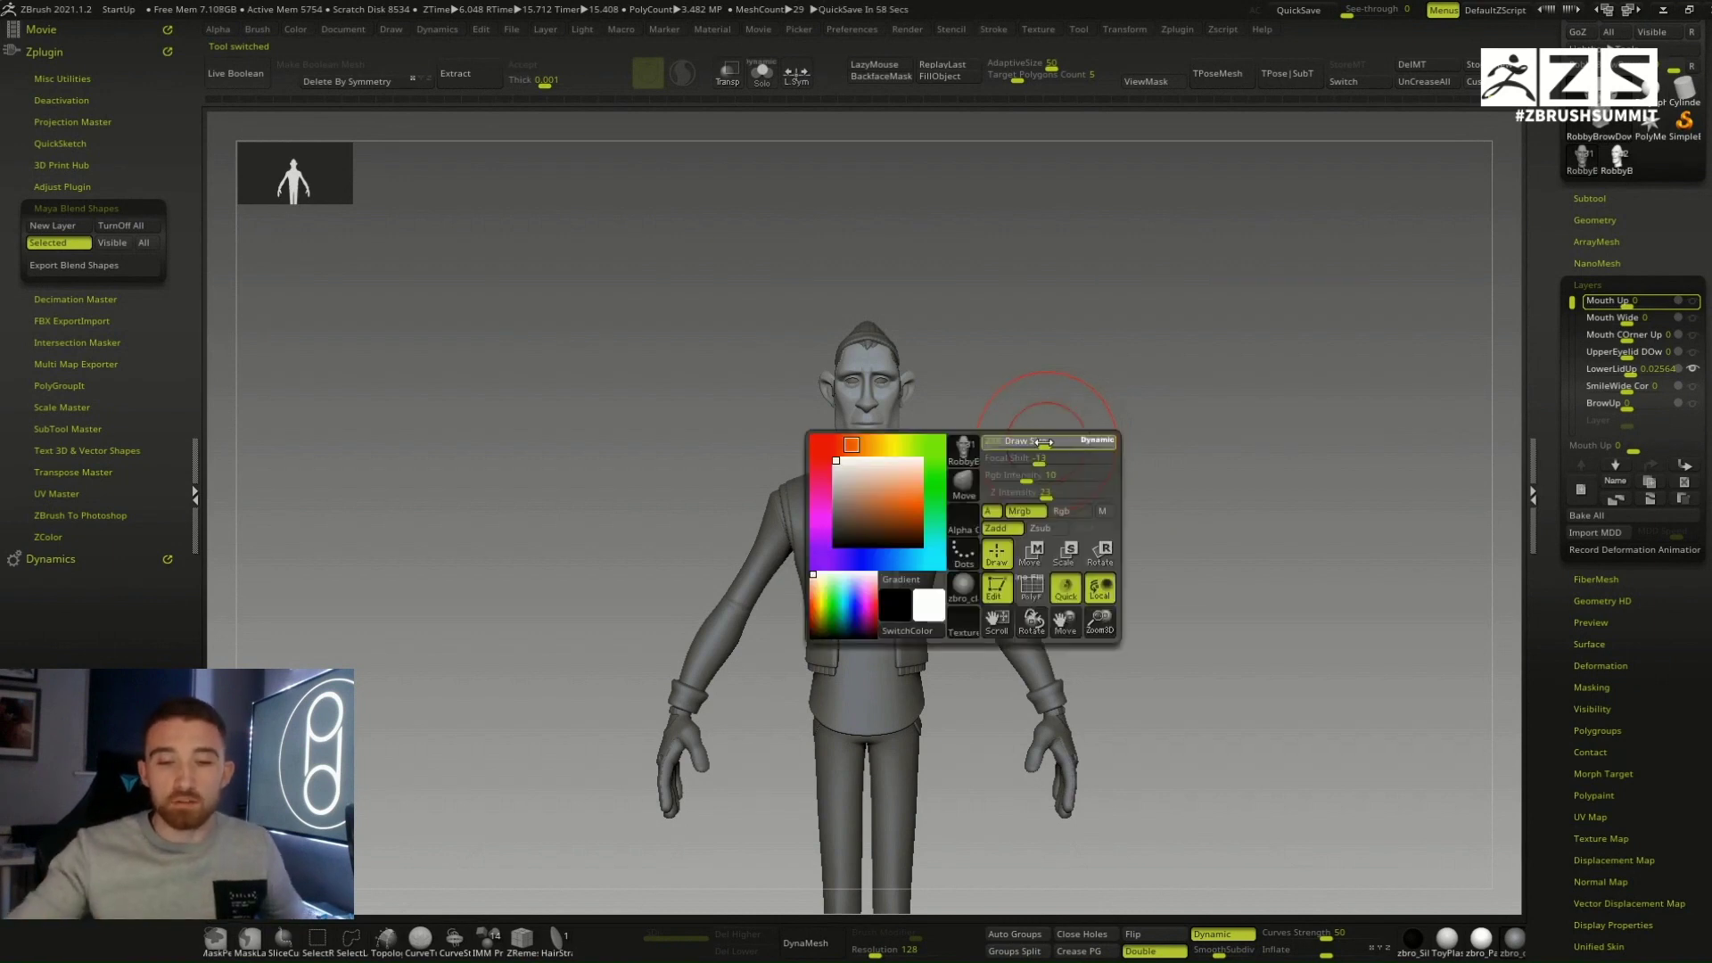
left_click_drag(1052, 448, 990, 468, "alt")
key("space")
key("space")
key("space")
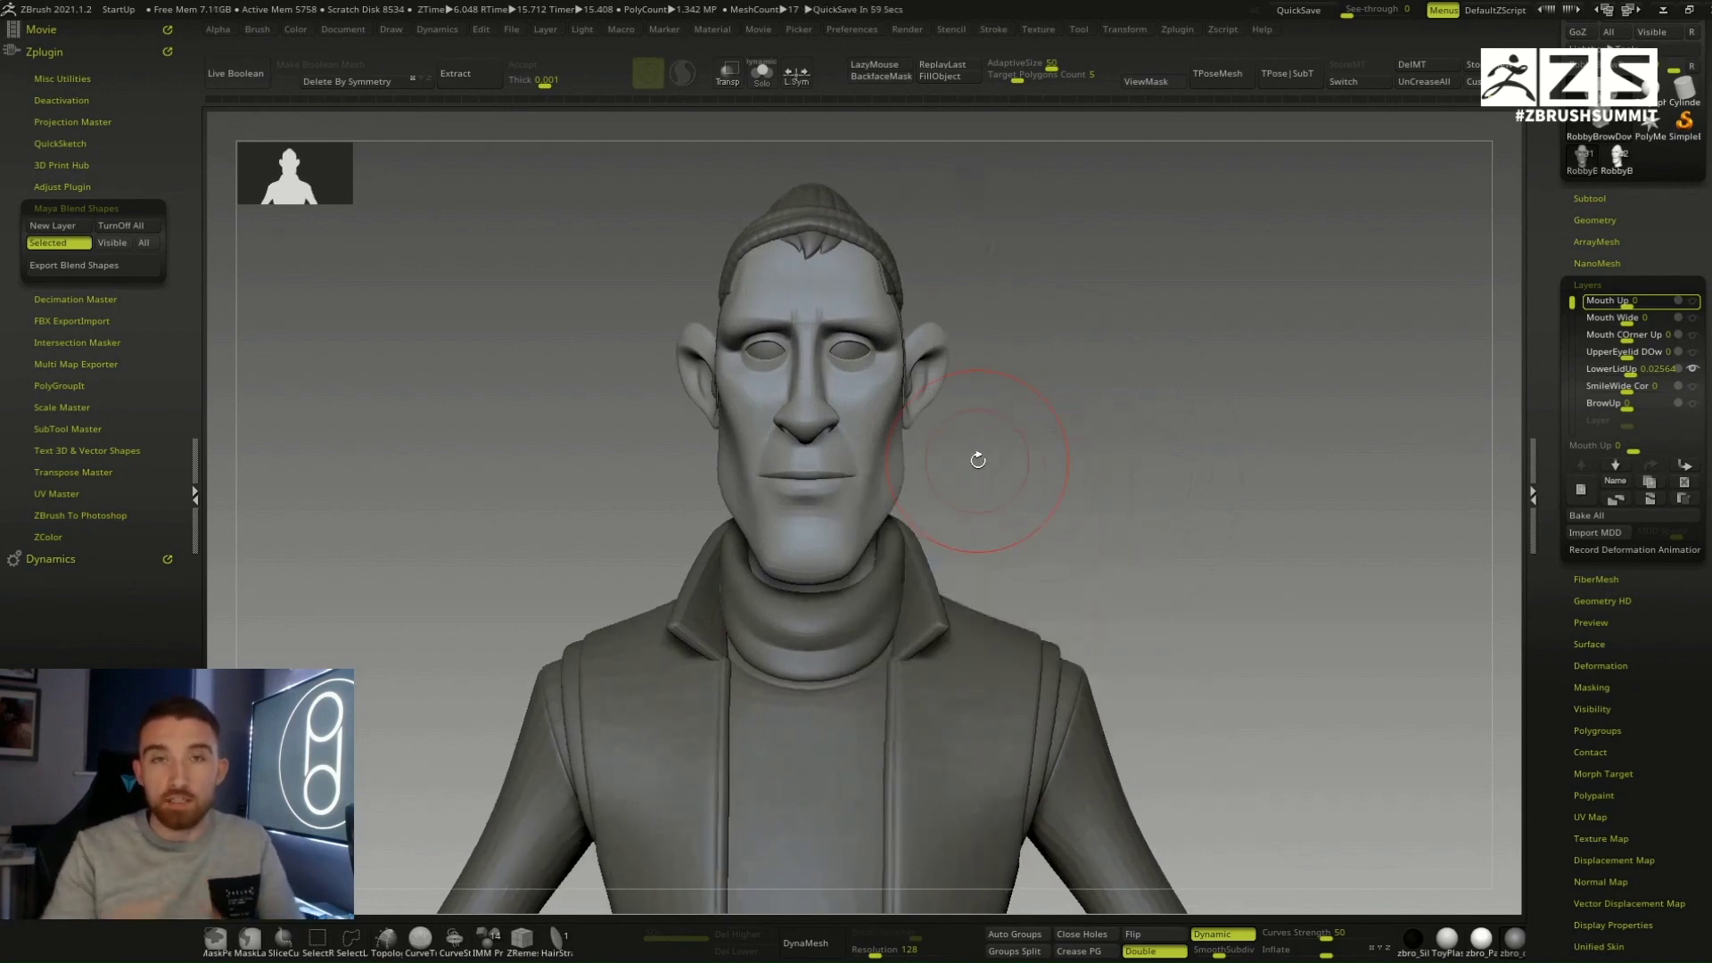
left_click_drag(991, 466, 1024, 529, "alt")
key("space")
left_click_drag(1223, 370, 1356, 456)
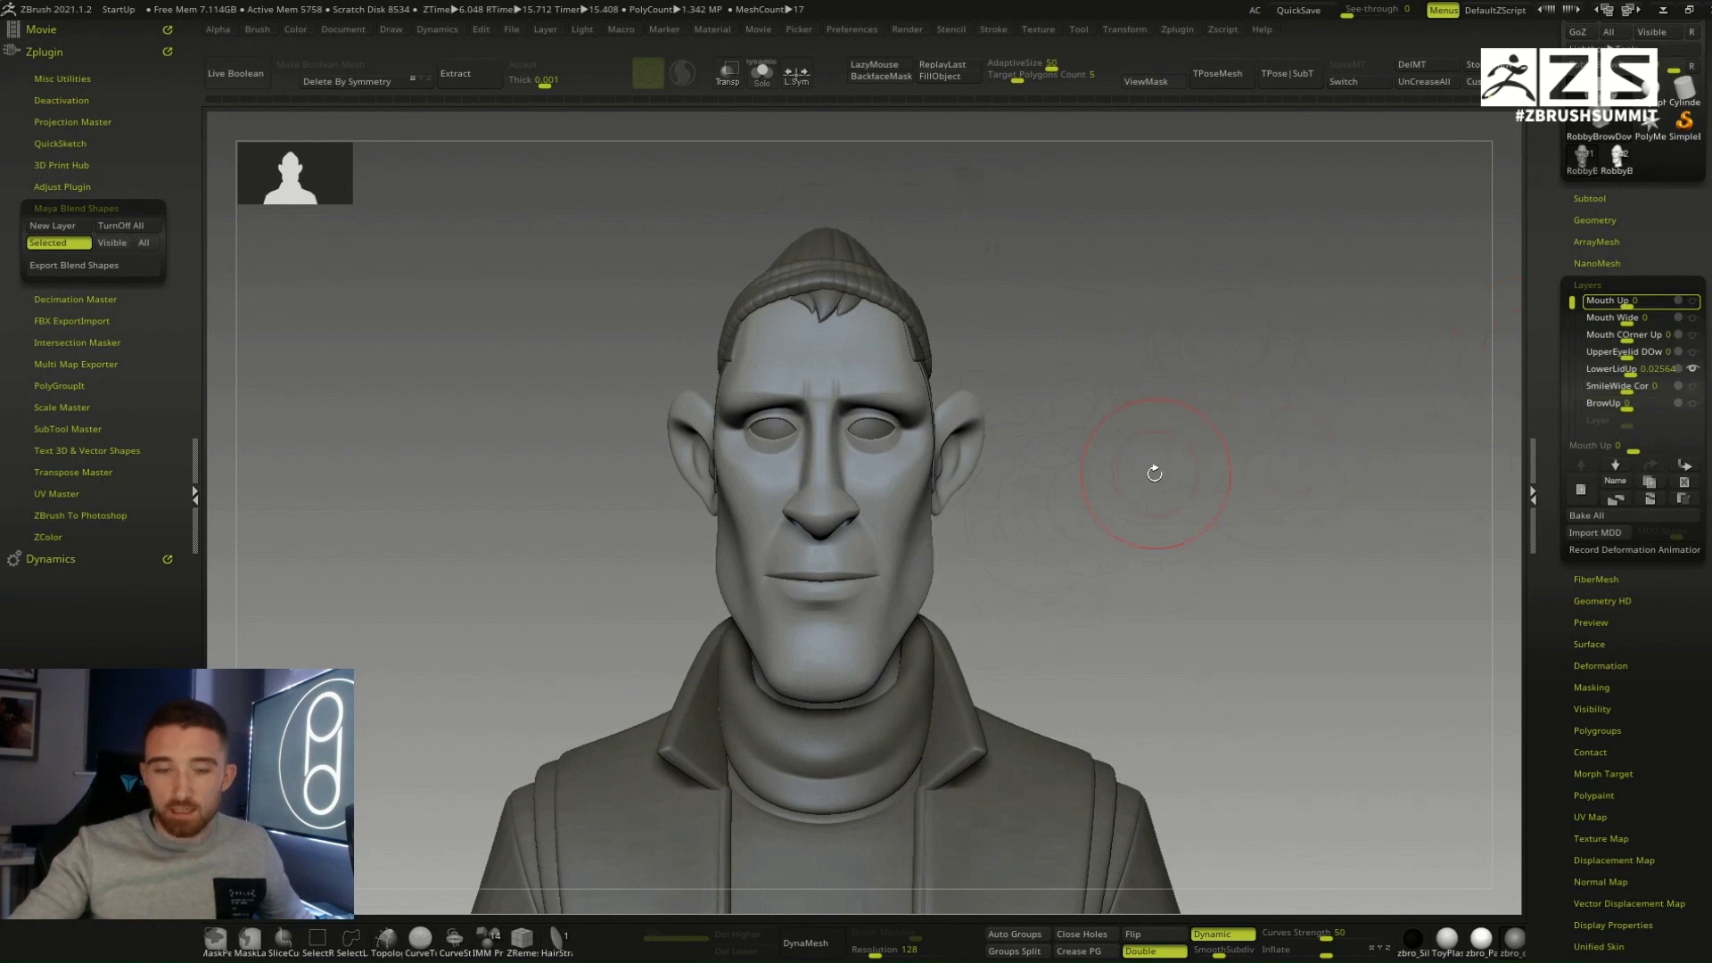
left_click_drag(1150, 474, 1142, 463)
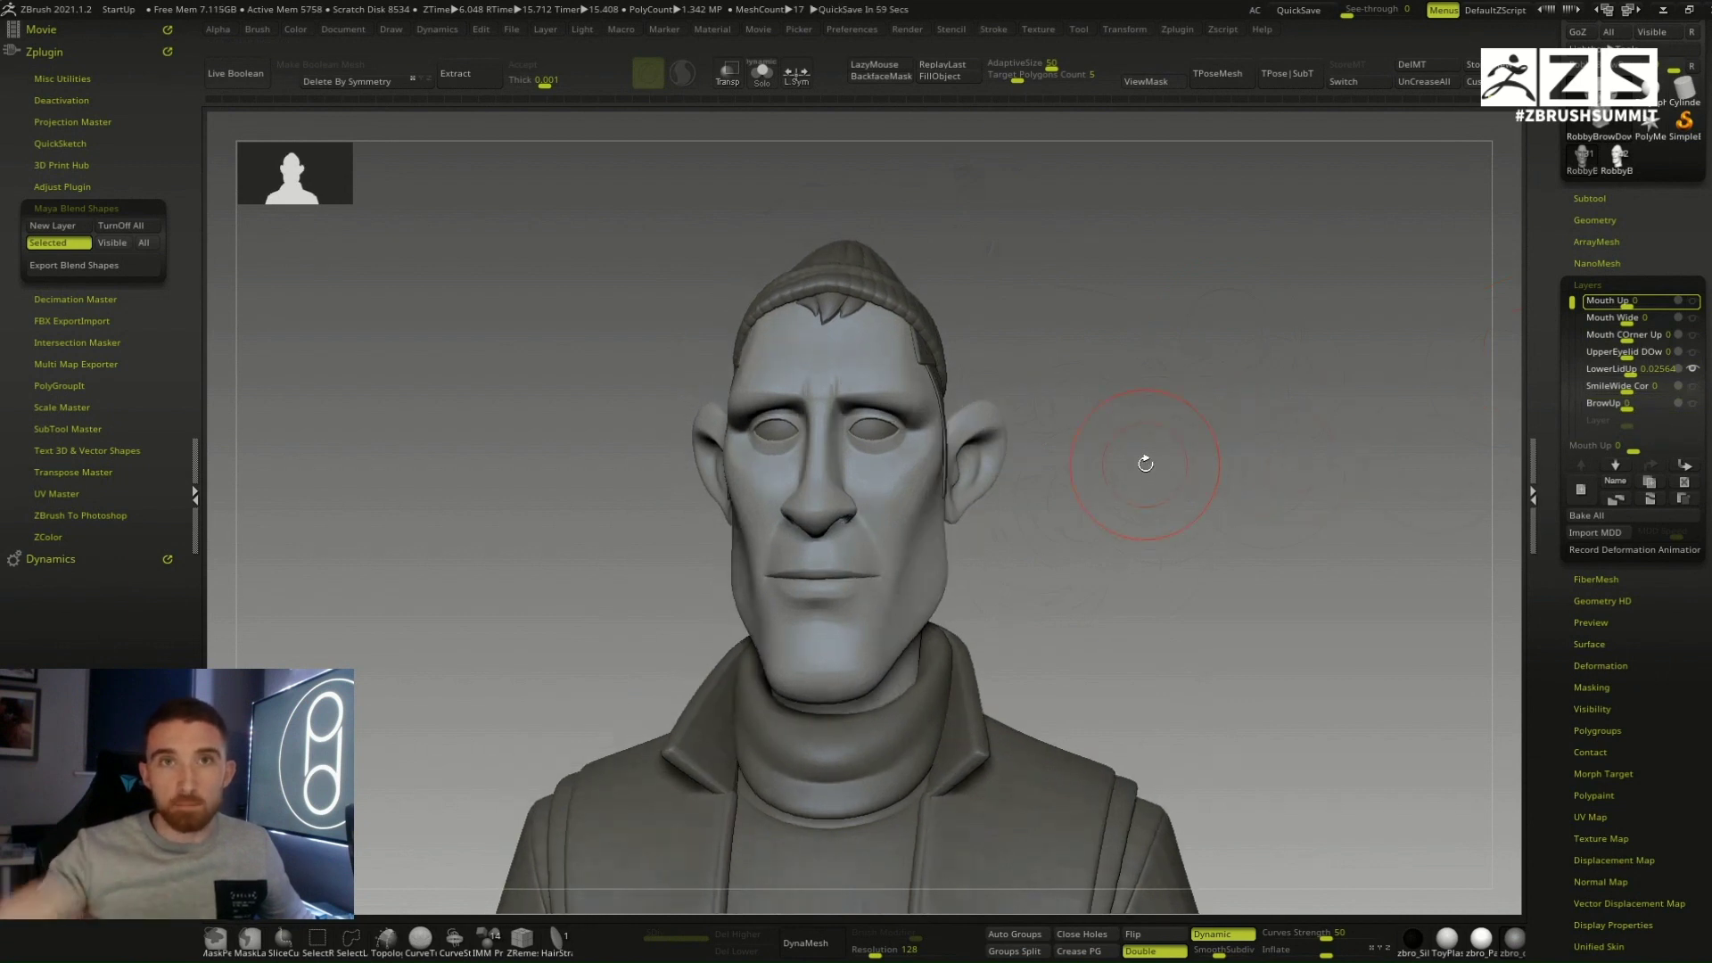
left_click_drag(1146, 463, 1159, 457)
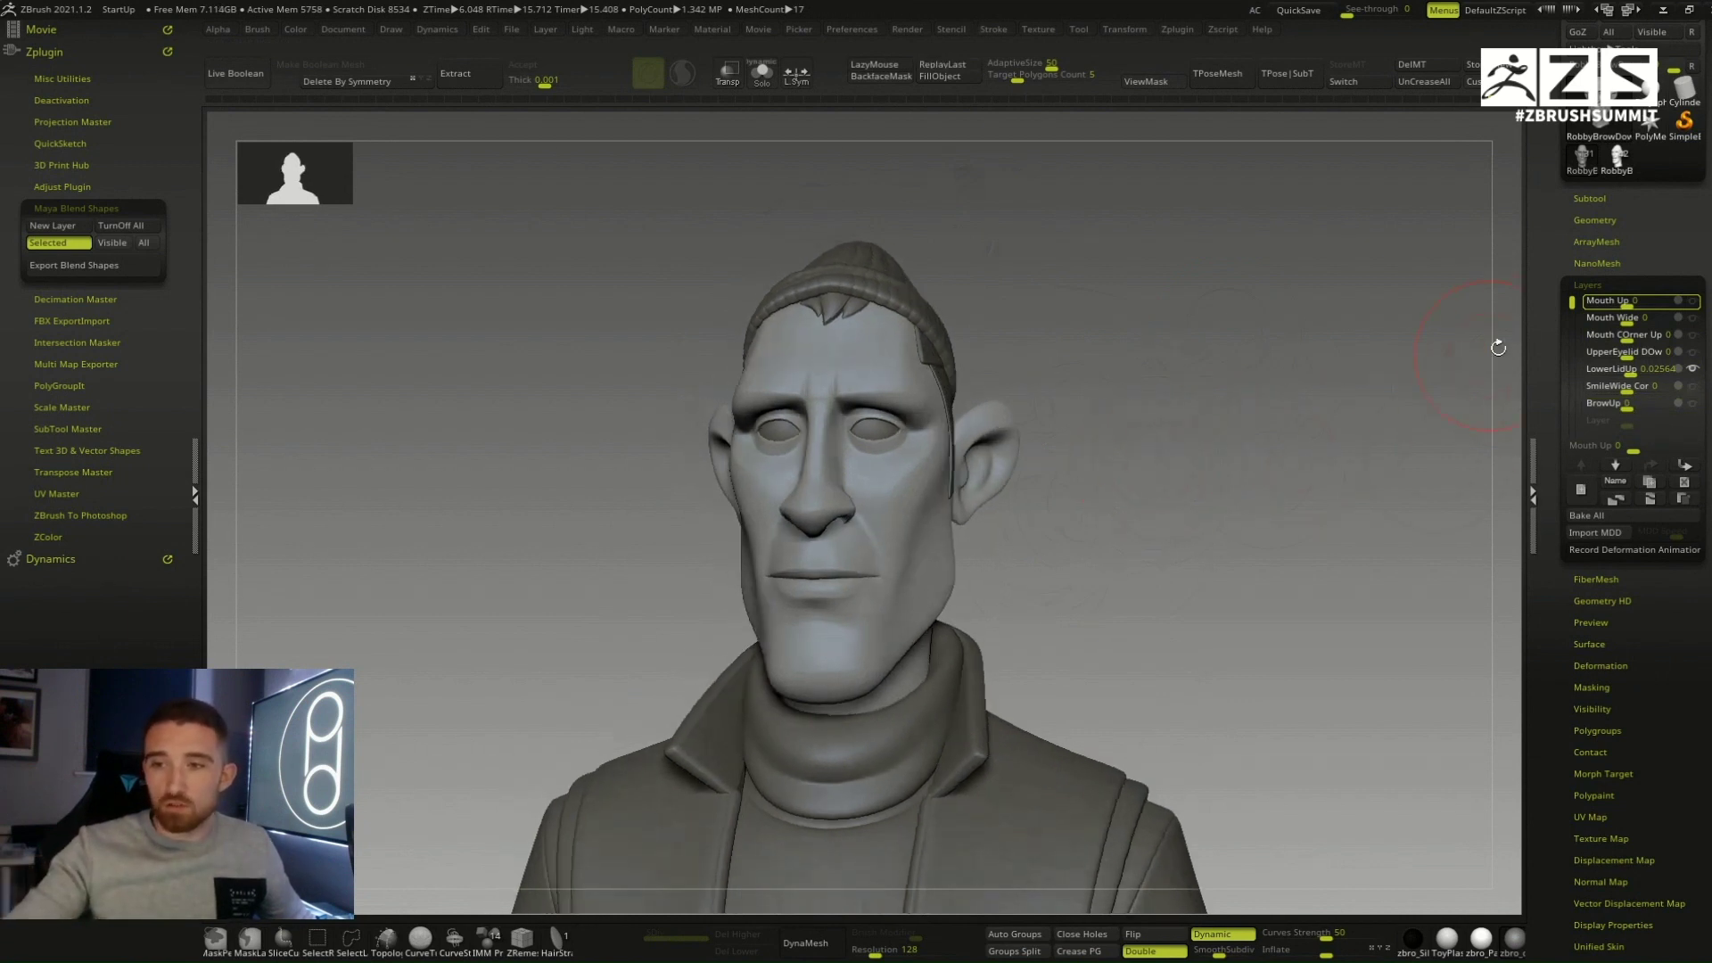
Step: Preview the expression layers in turn, from Mouth Up to BrowUp, by varying their intensities, leaving BrowUp at 1
left_click_drag(1629, 305, 1681, 408)
left_click(1621, 318)
left_click(1622, 335)
left_click(1623, 352)
left_click(1622, 369)
left_click(1621, 387)
left_click(1623, 403)
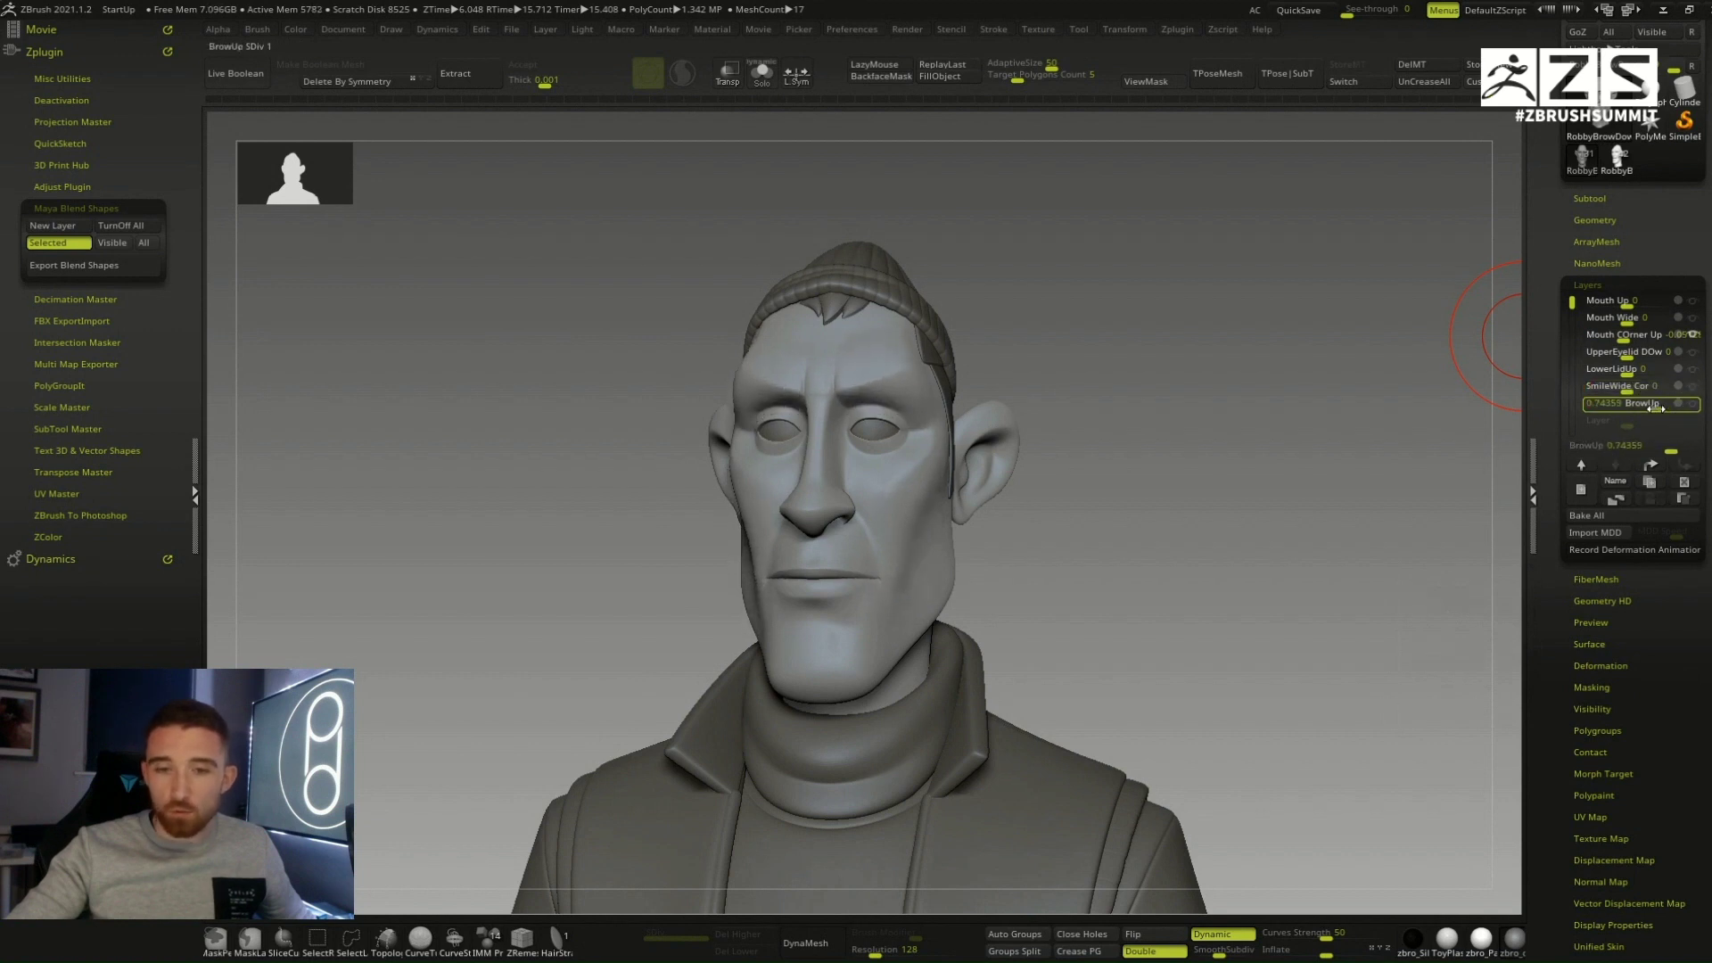
Step: Examine the raised brows from the front and reset the BrowUp layer's intensity to 0
left_click_drag(1192, 498, 1147, 481)
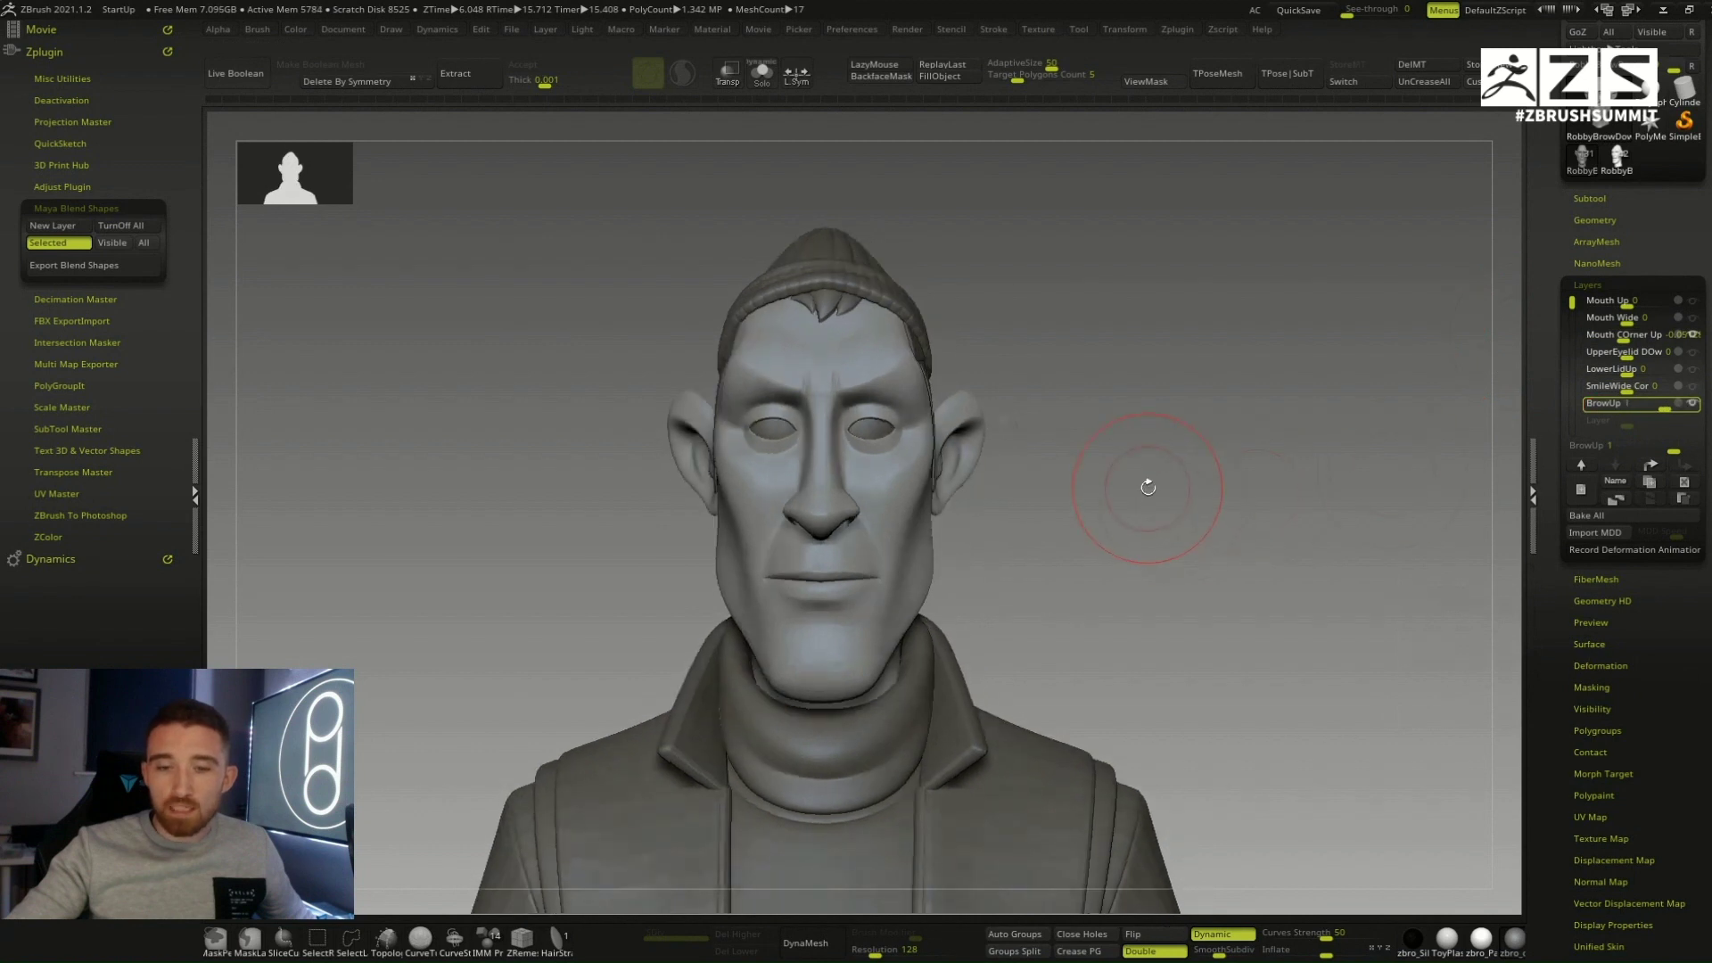
left_click_drag(1097, 570, 1094, 571)
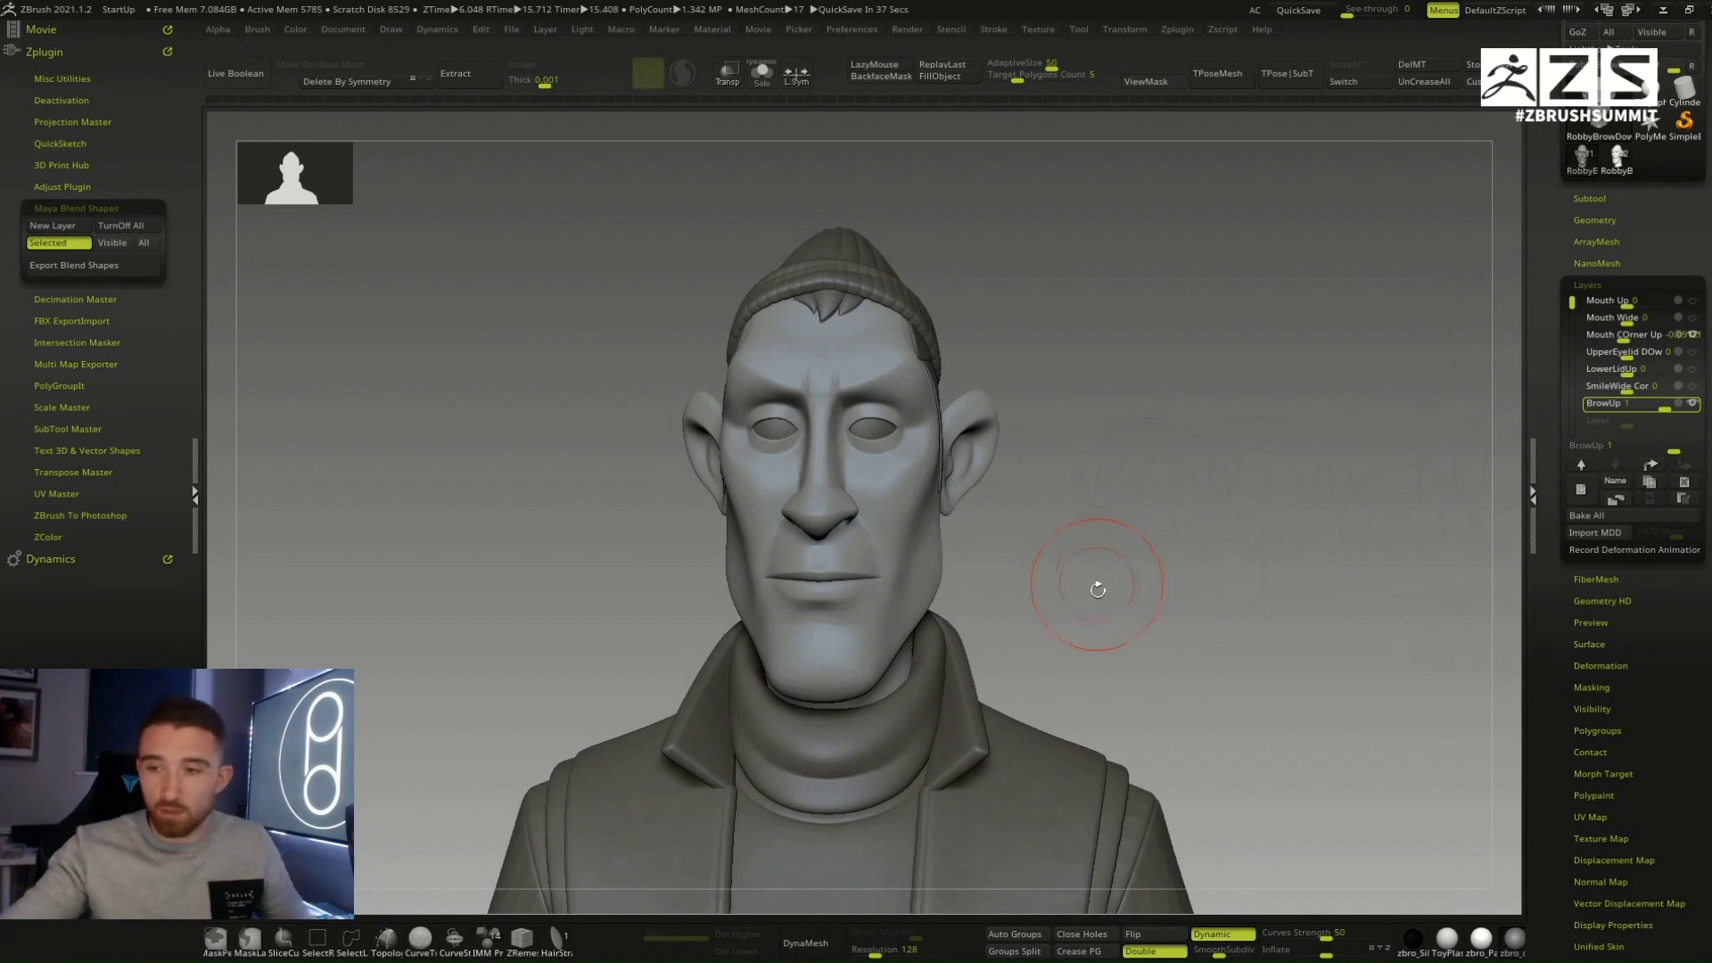
left_click_drag(1664, 408, 1624, 408)
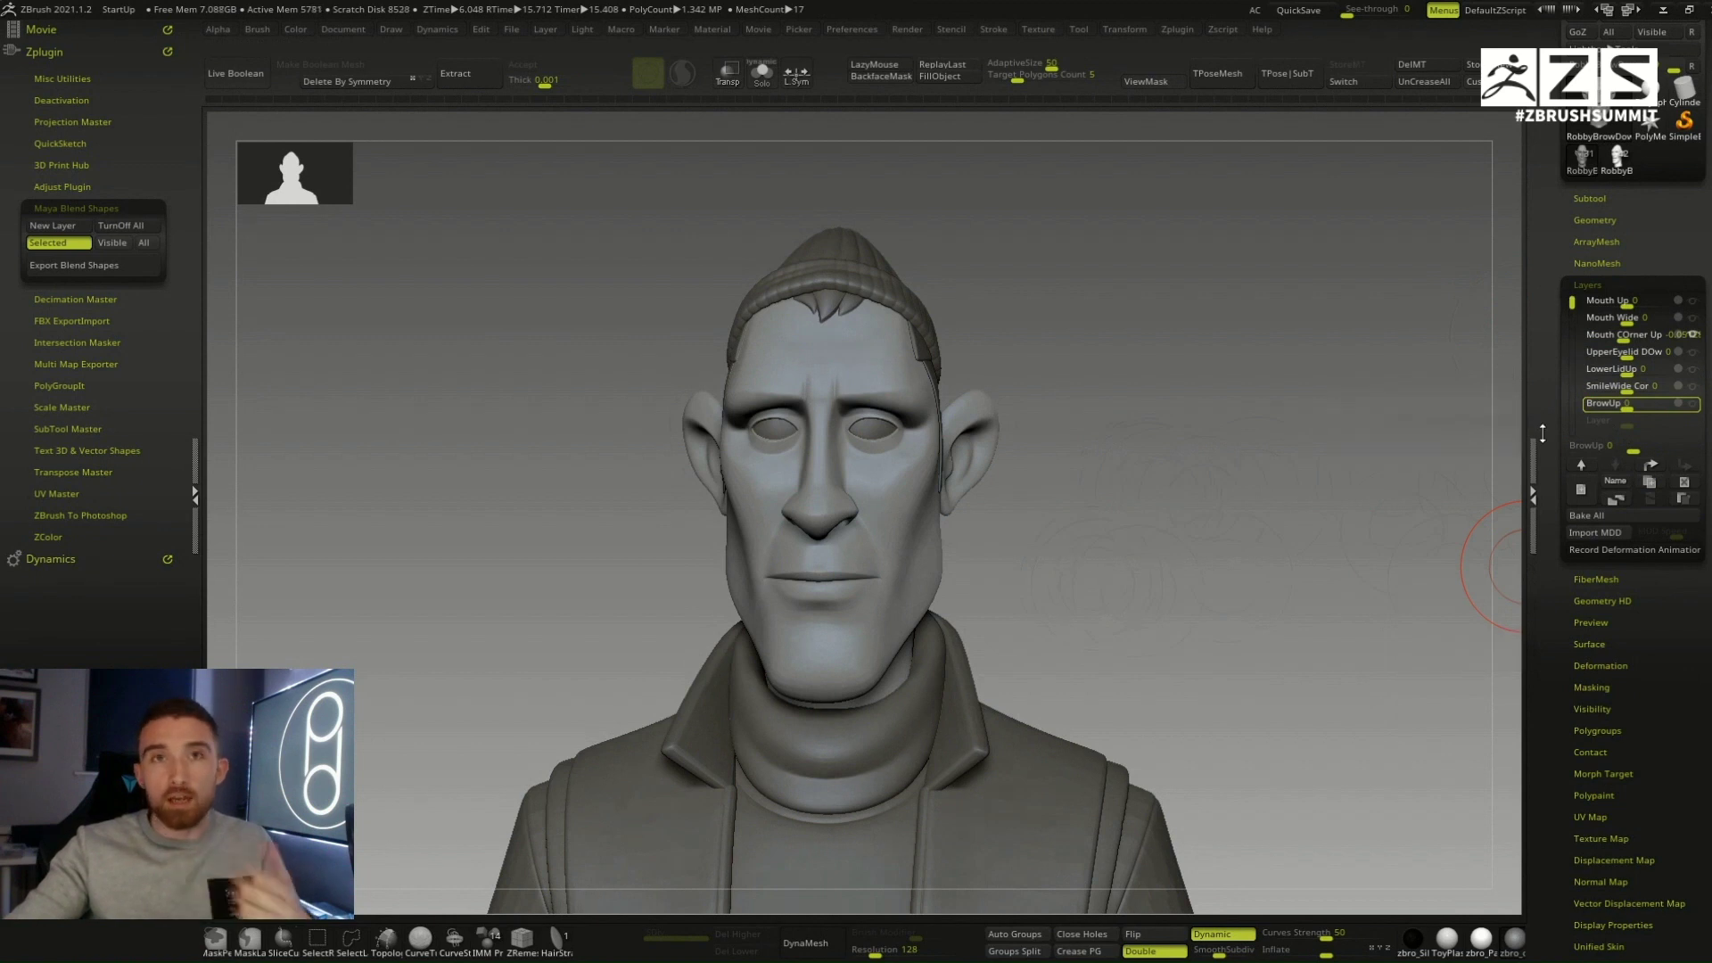
Step: Add a new layer in record mode to the head and turn LazyMouse off for sculpting
left_click(1586, 492)
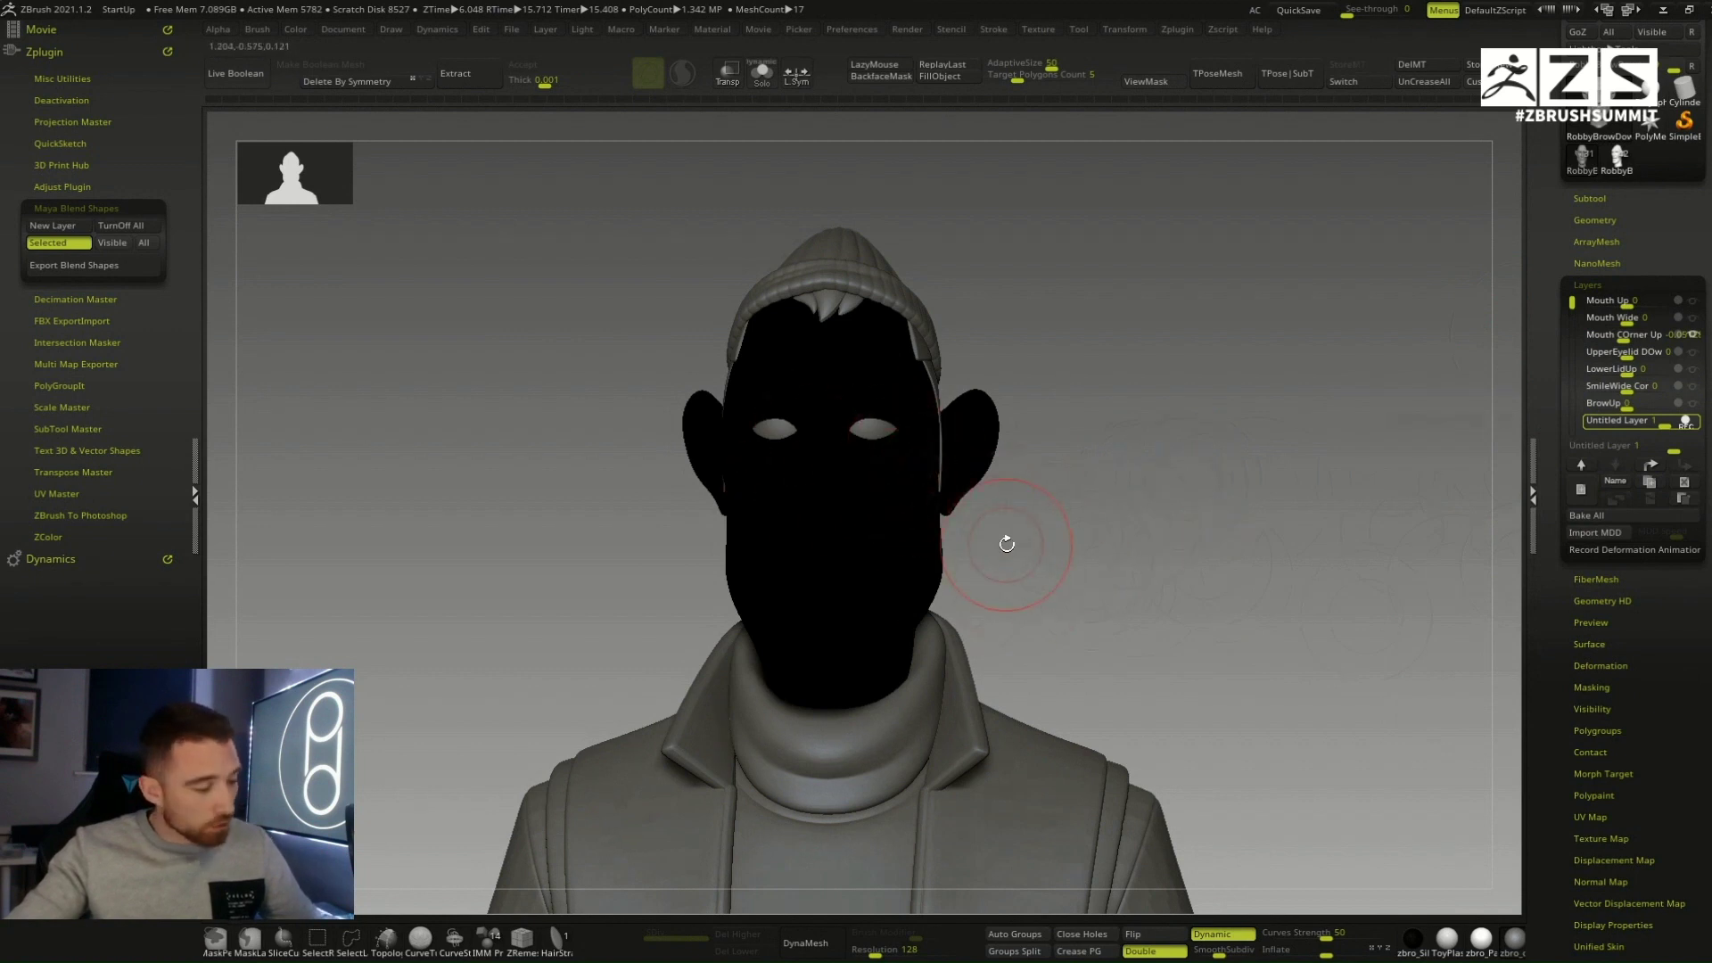
key("l")
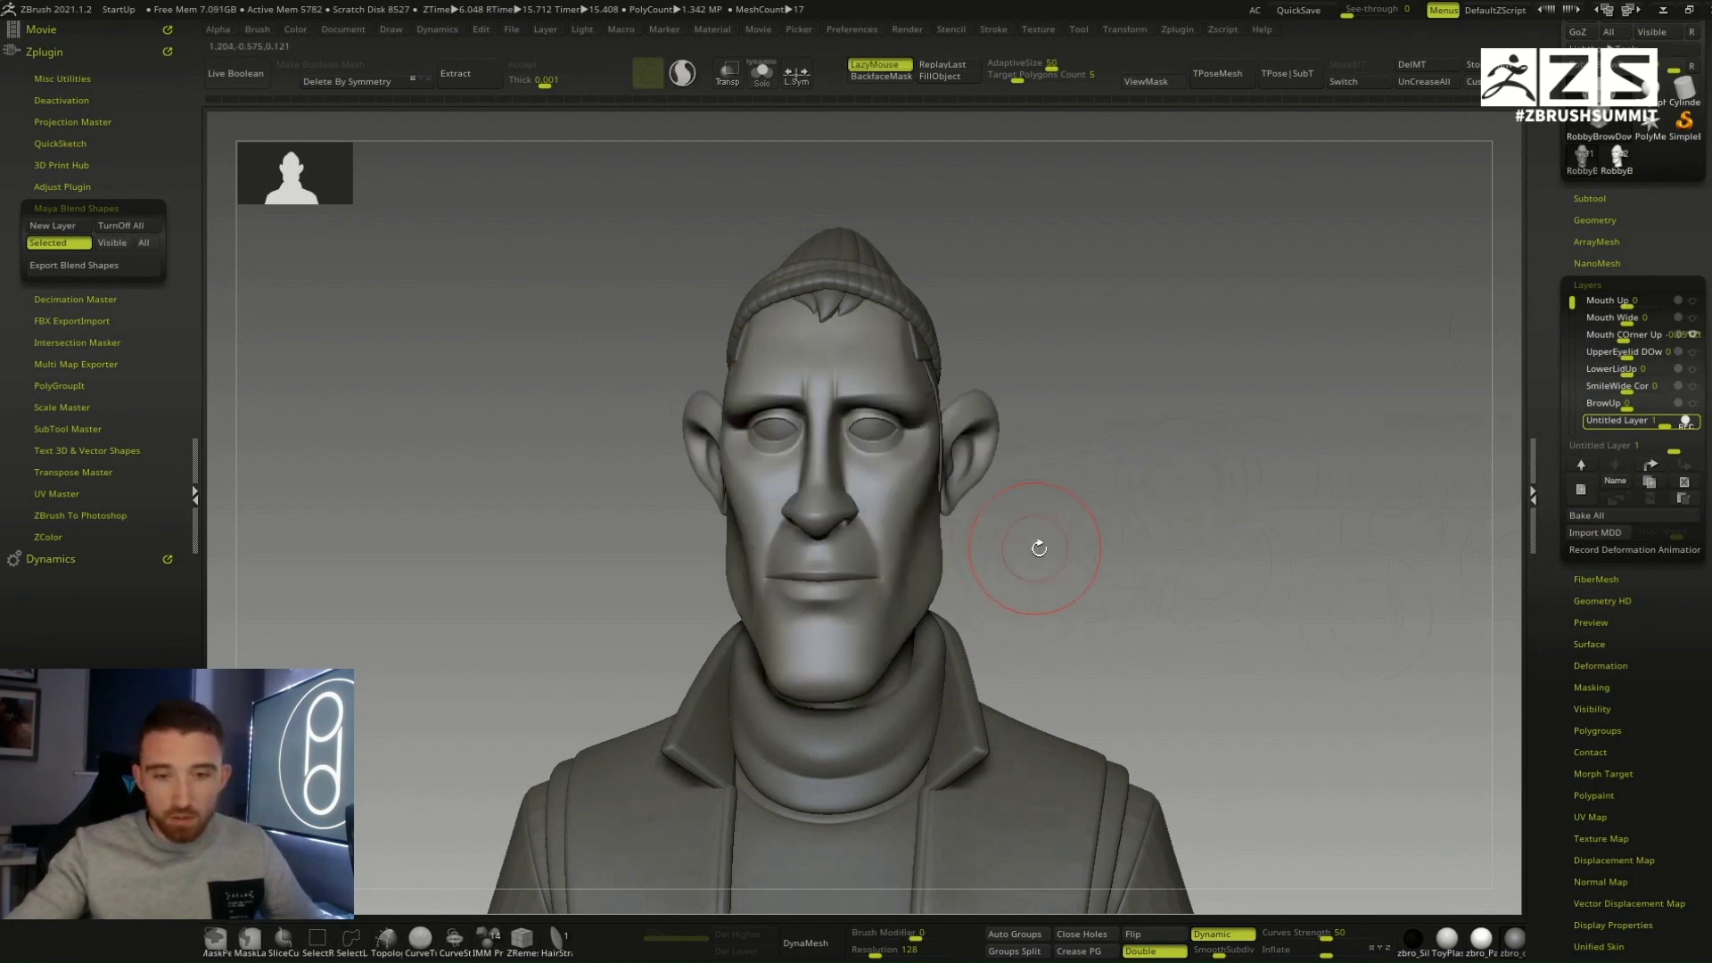
left_click_drag(1089, 505, 1089, 527)
right_click(1089, 524)
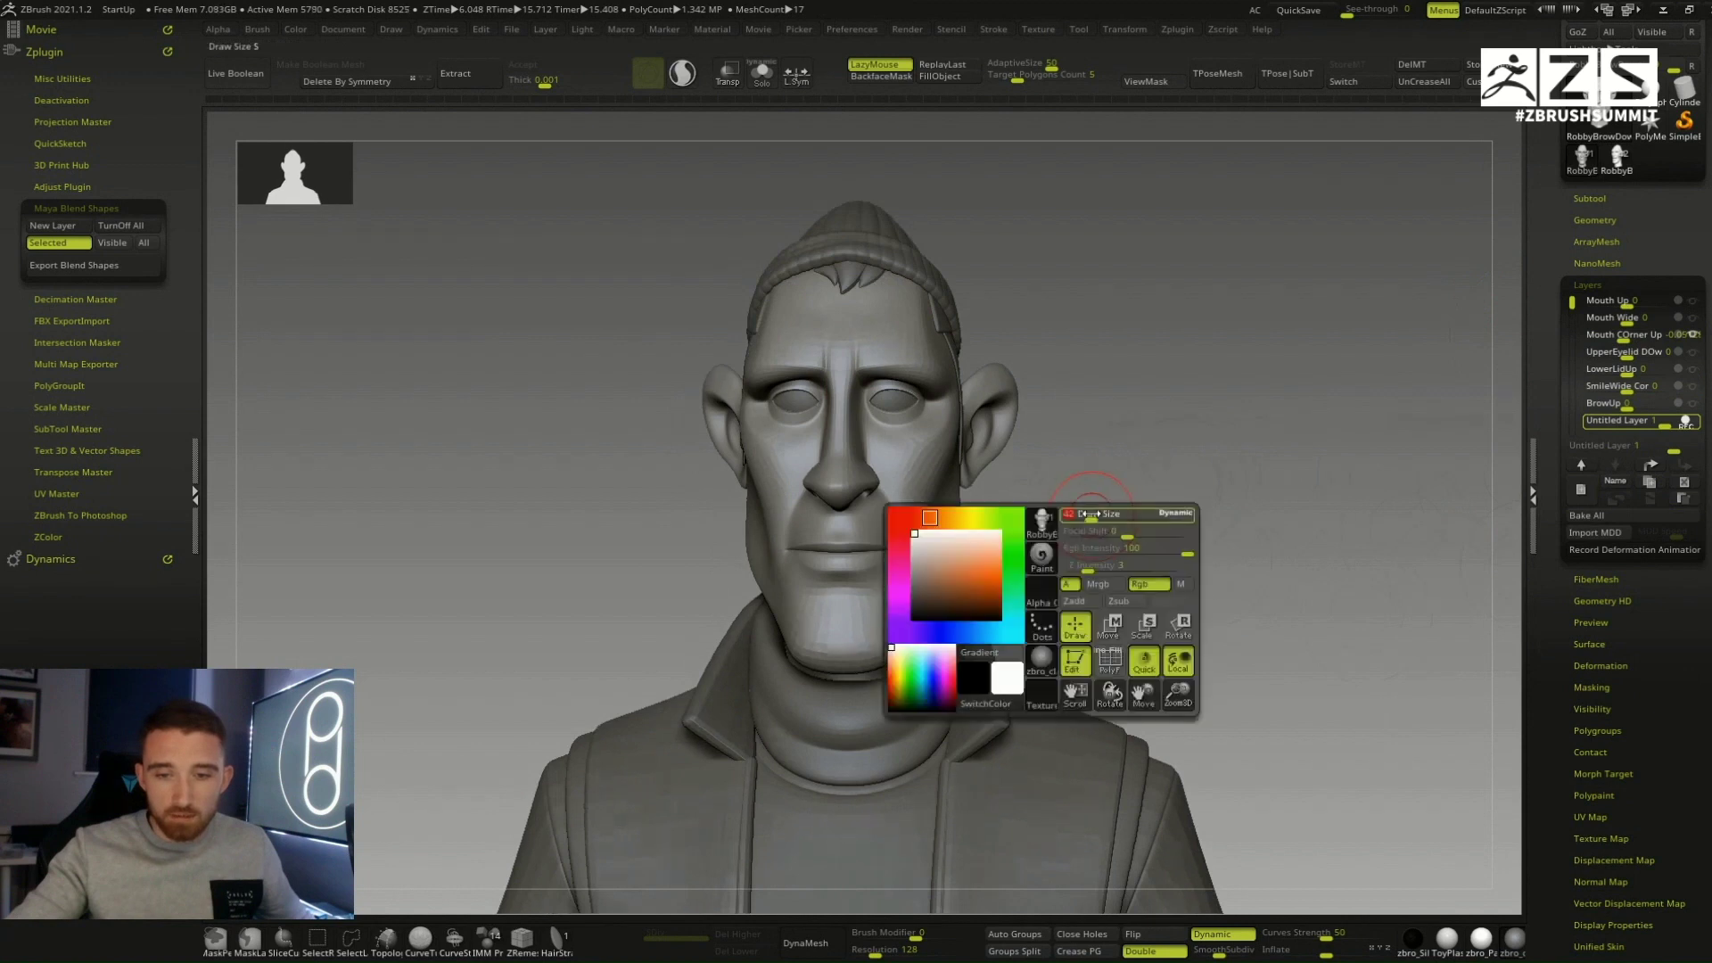
right_click_drag(1095, 513, 1039, 522)
right_click(990, 523)
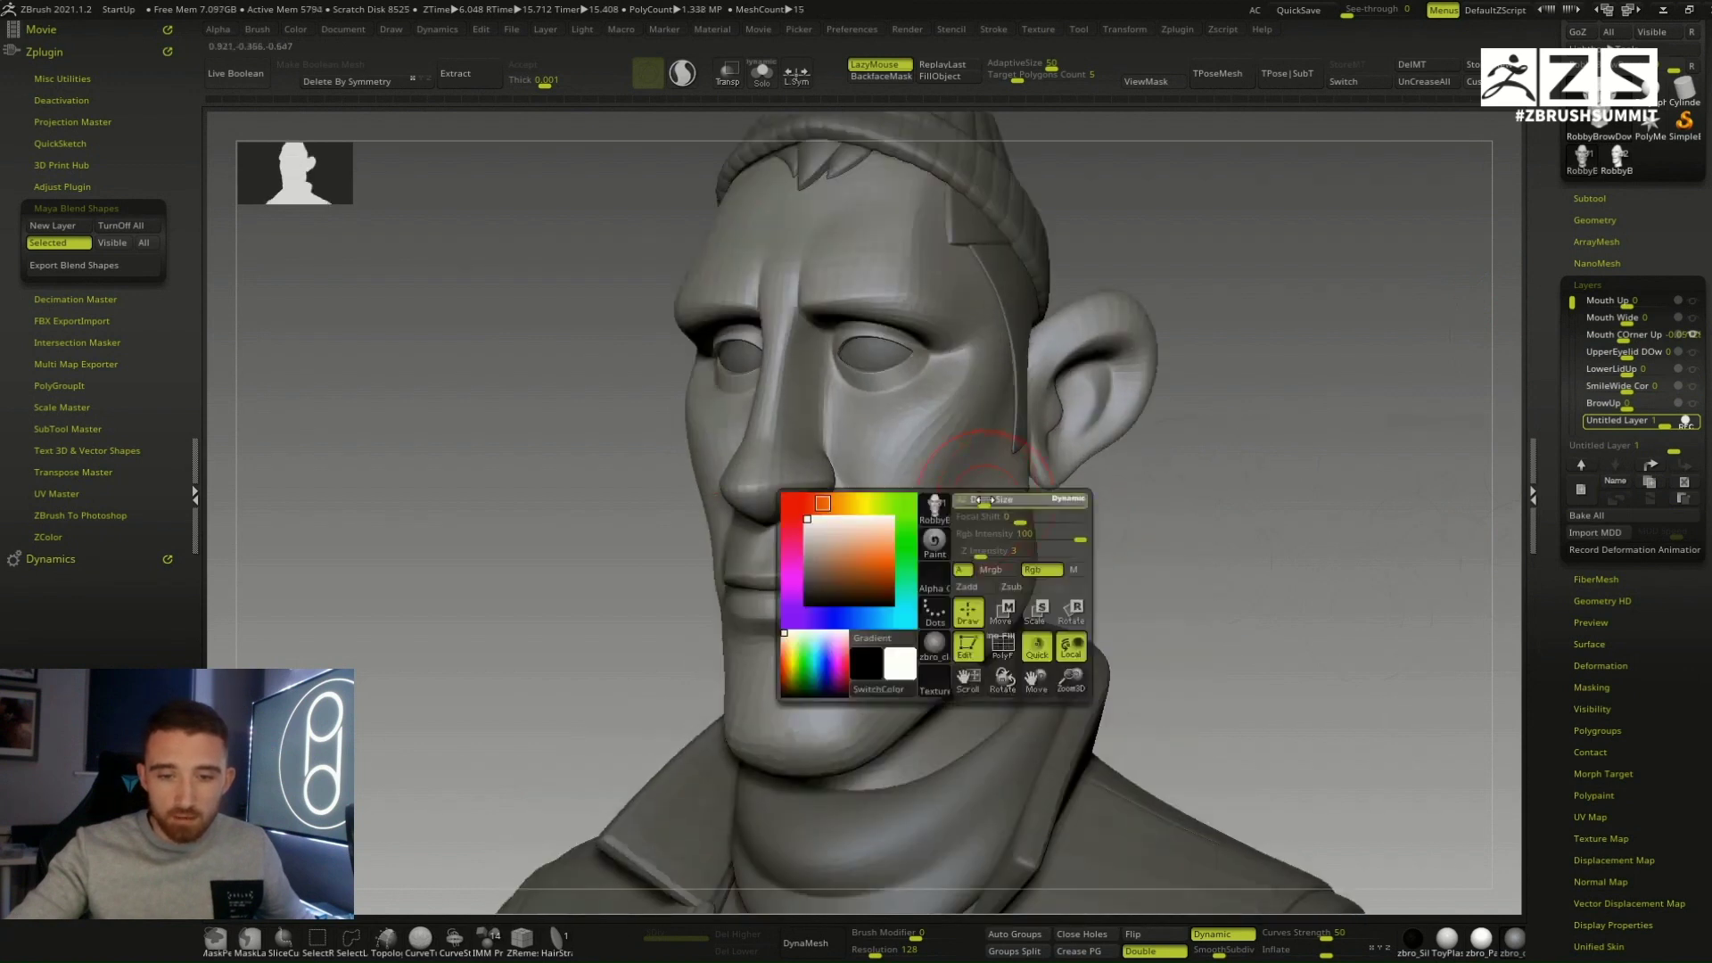
right_click_drag(1139, 580, 1139, 573, "ctrl")
key("l")
key("s")
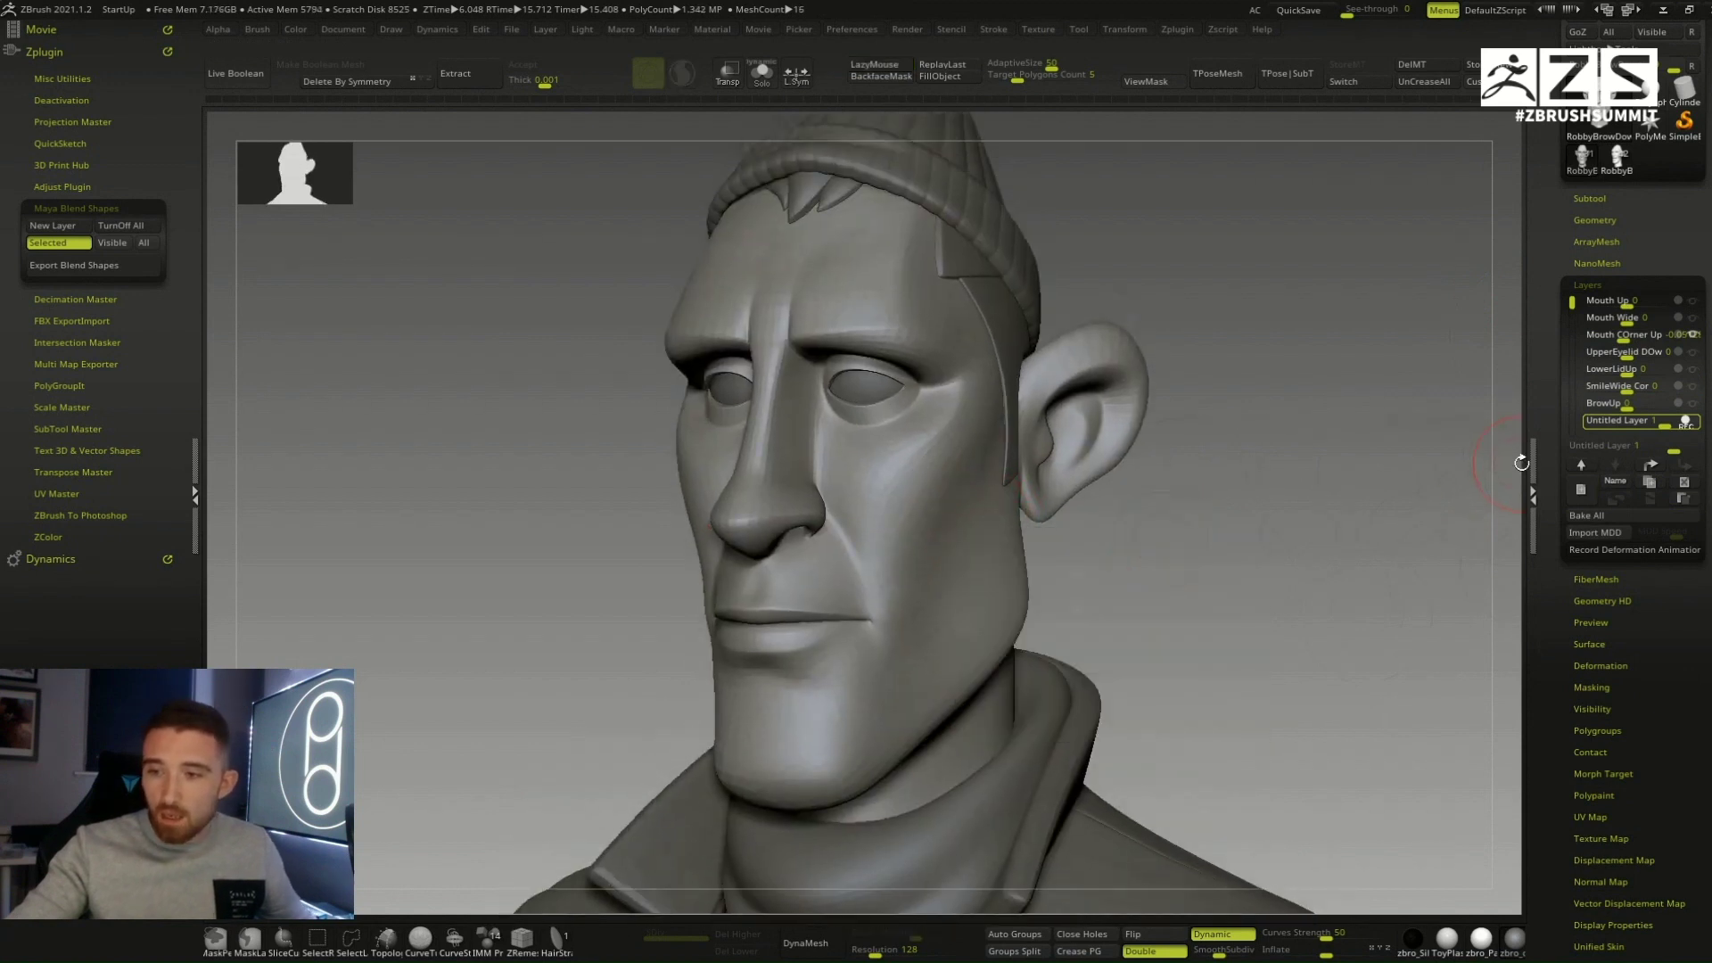
Step: Pull the mouth corners and surrounding cheek folds downward symmetrically on the new layer to form a frown
mouse_move(1381, 521)
right_mouse_down()
mouse_move(1215, 581)
mouse_move(1111, 519)
mouse_move(1120, 494)
right_mouse_up()
right_click(1105, 541)
right_click(904, 538)
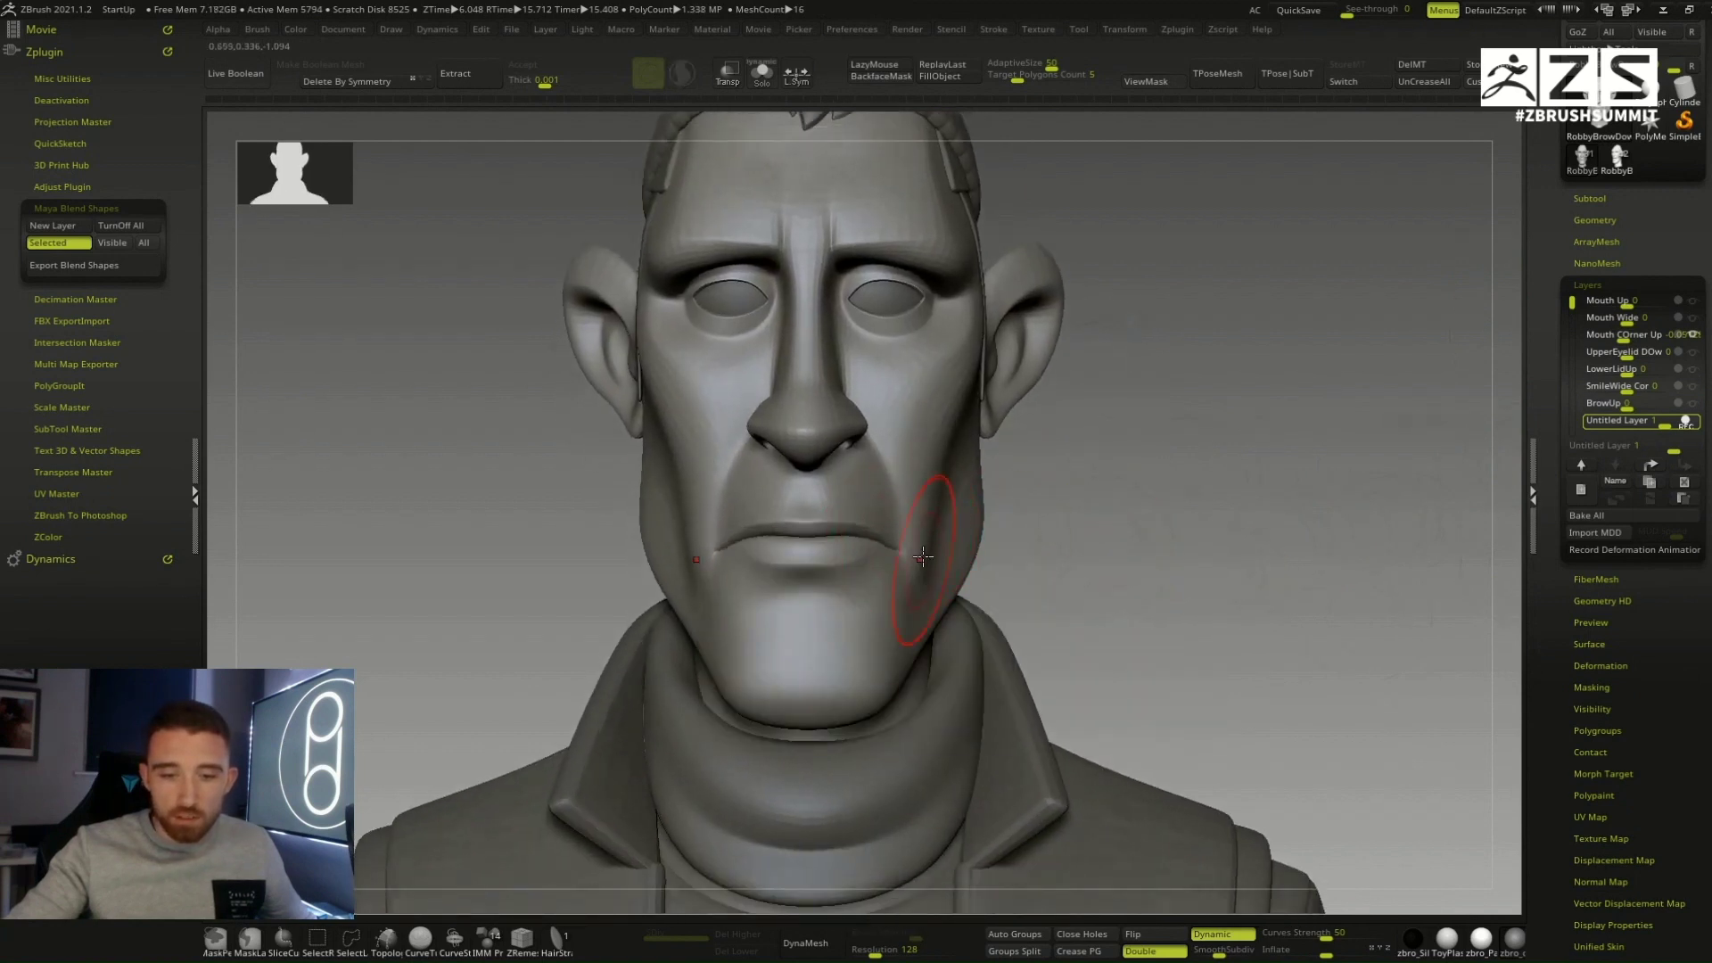
mouse_move(923, 557)
left_mouse_down()
mouse_move(924, 575)
mouse_move(892, 569)
mouse_move(923, 577)
left_mouse_up()
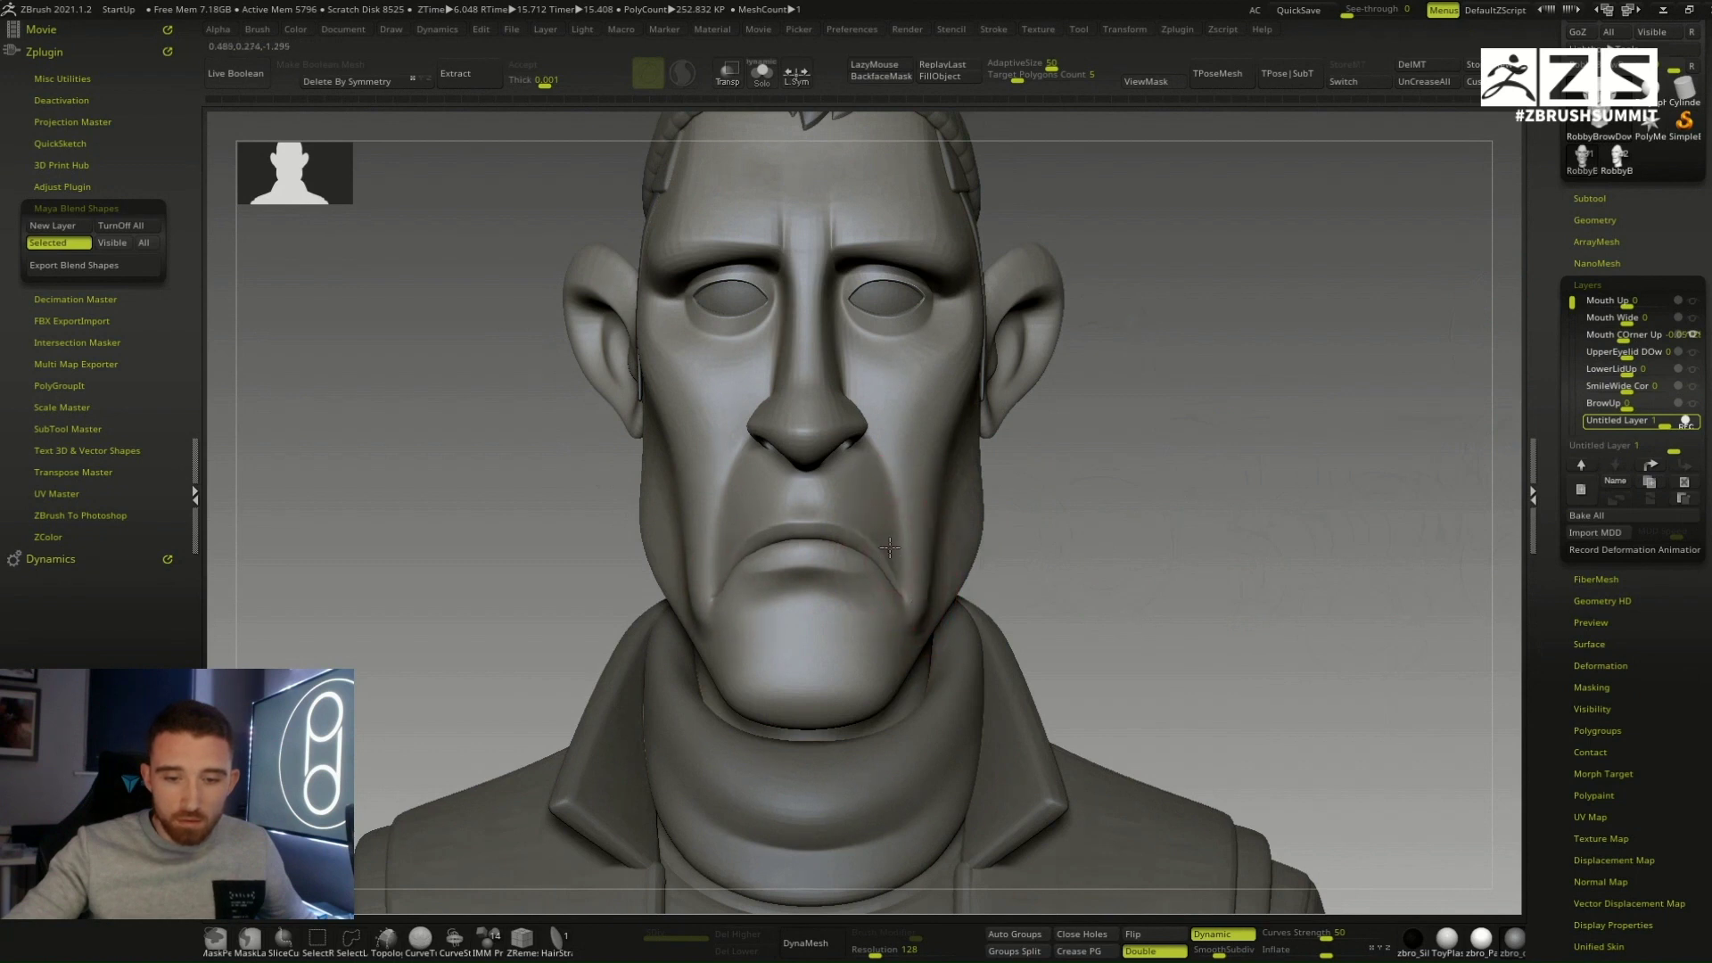
mouse_move(854, 535)
left_mouse_down()
mouse_move(928, 599)
mouse_move(981, 615)
mouse_move(1051, 592)
mouse_move(936, 573)
left_mouse_up()
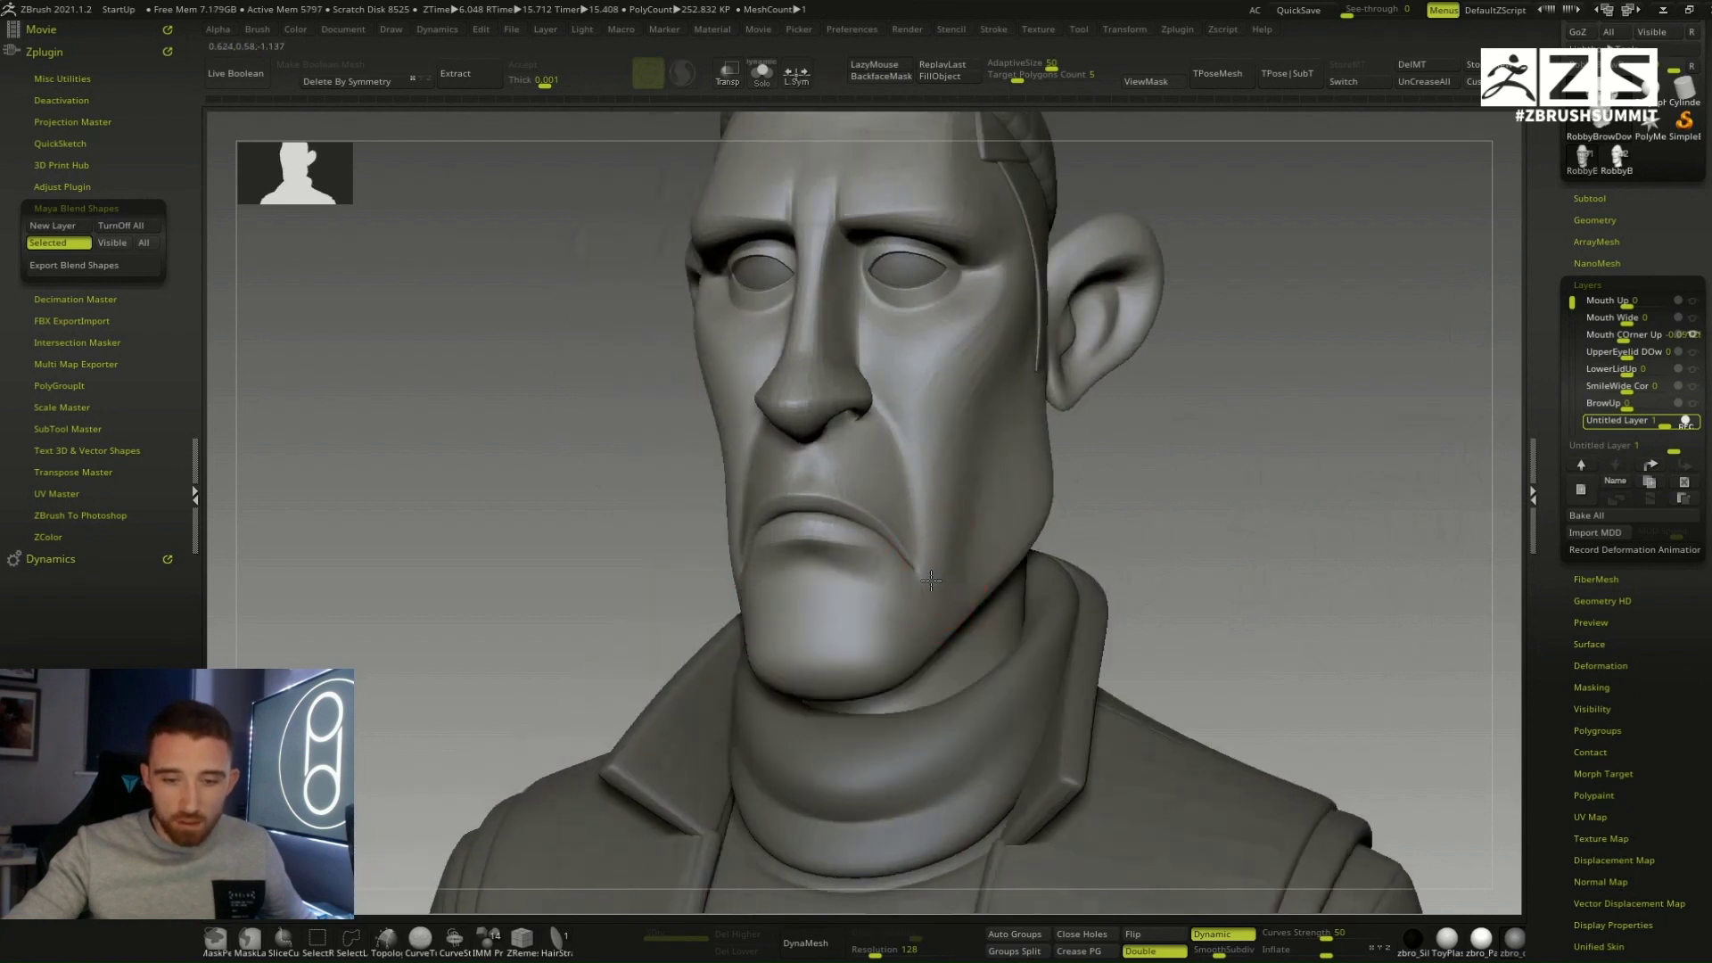
Step: Smooth the creases beside the mouth corners and refine the downturned lip line, adjusting the brush as needed
left_click_drag(894, 519, 883, 536, "shift")
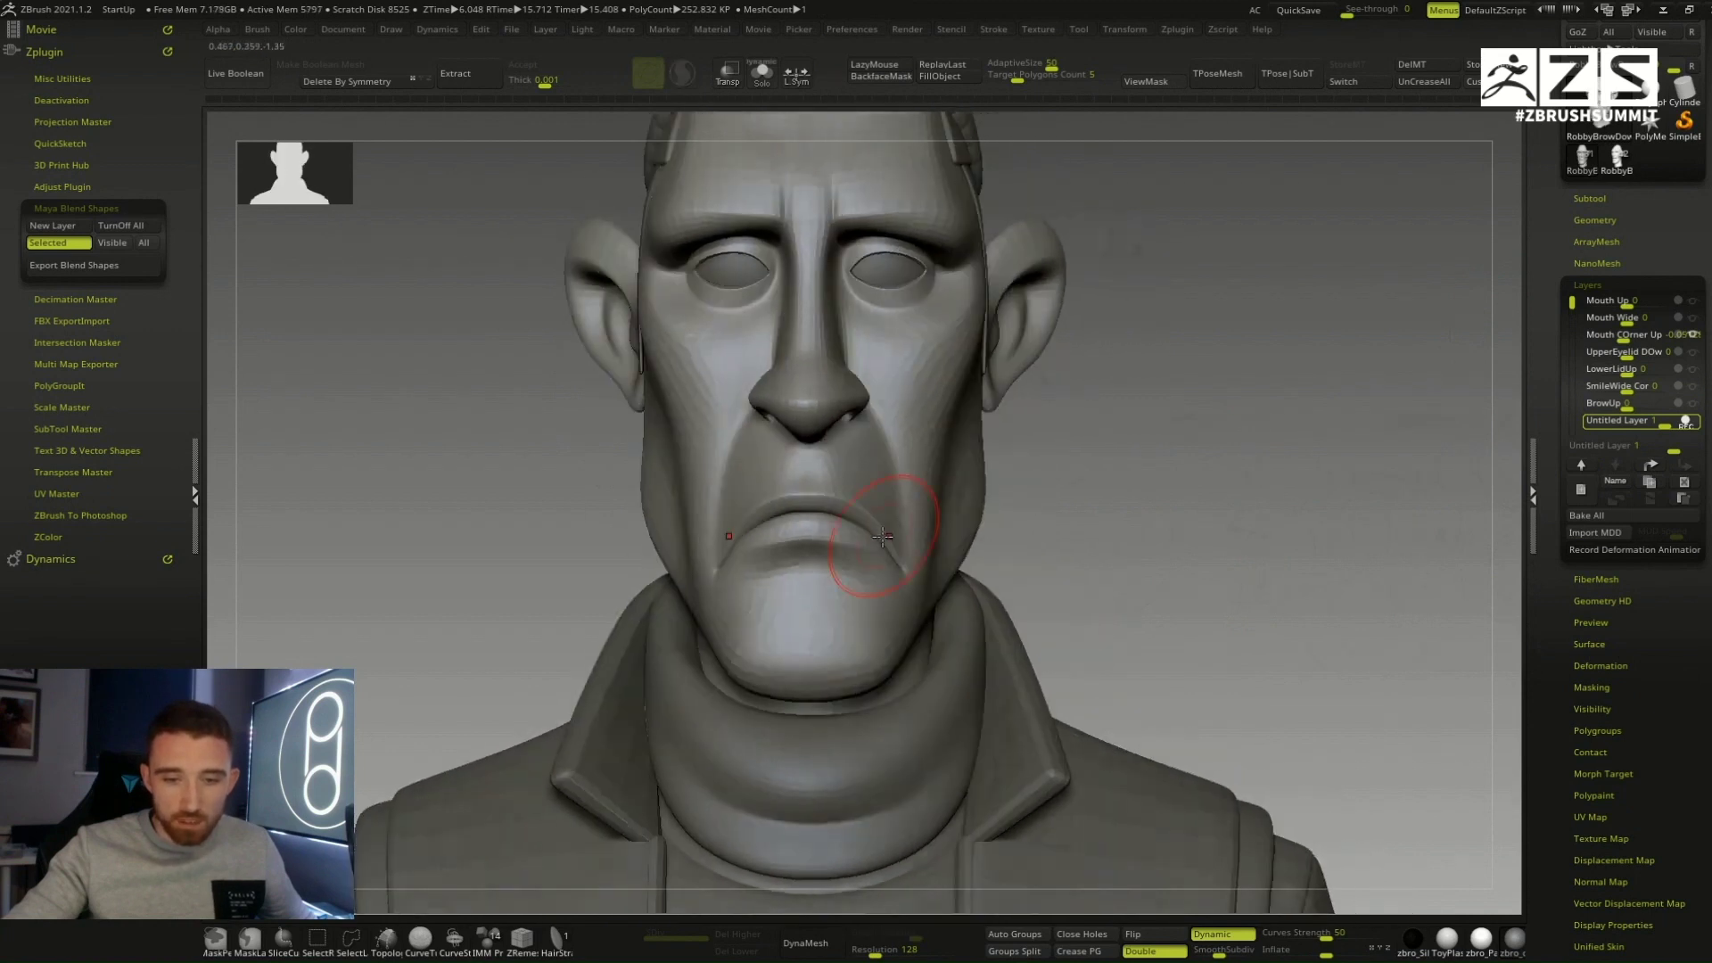
key("space")
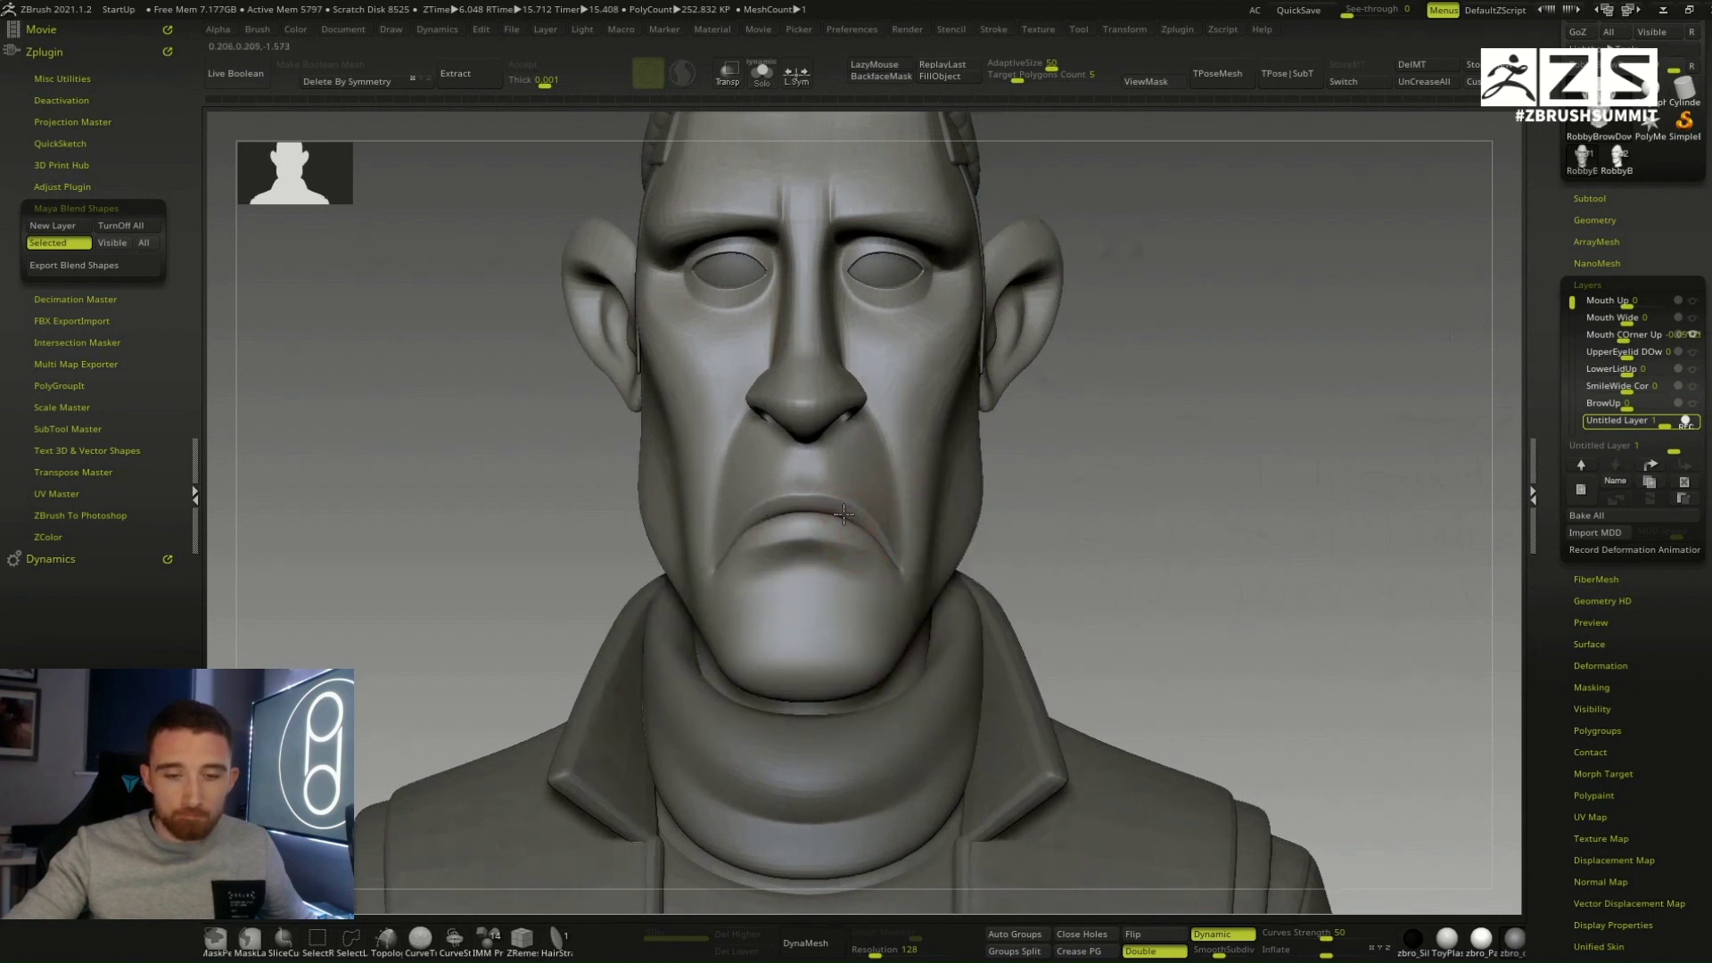
left_click_drag(844, 517, 850, 523)
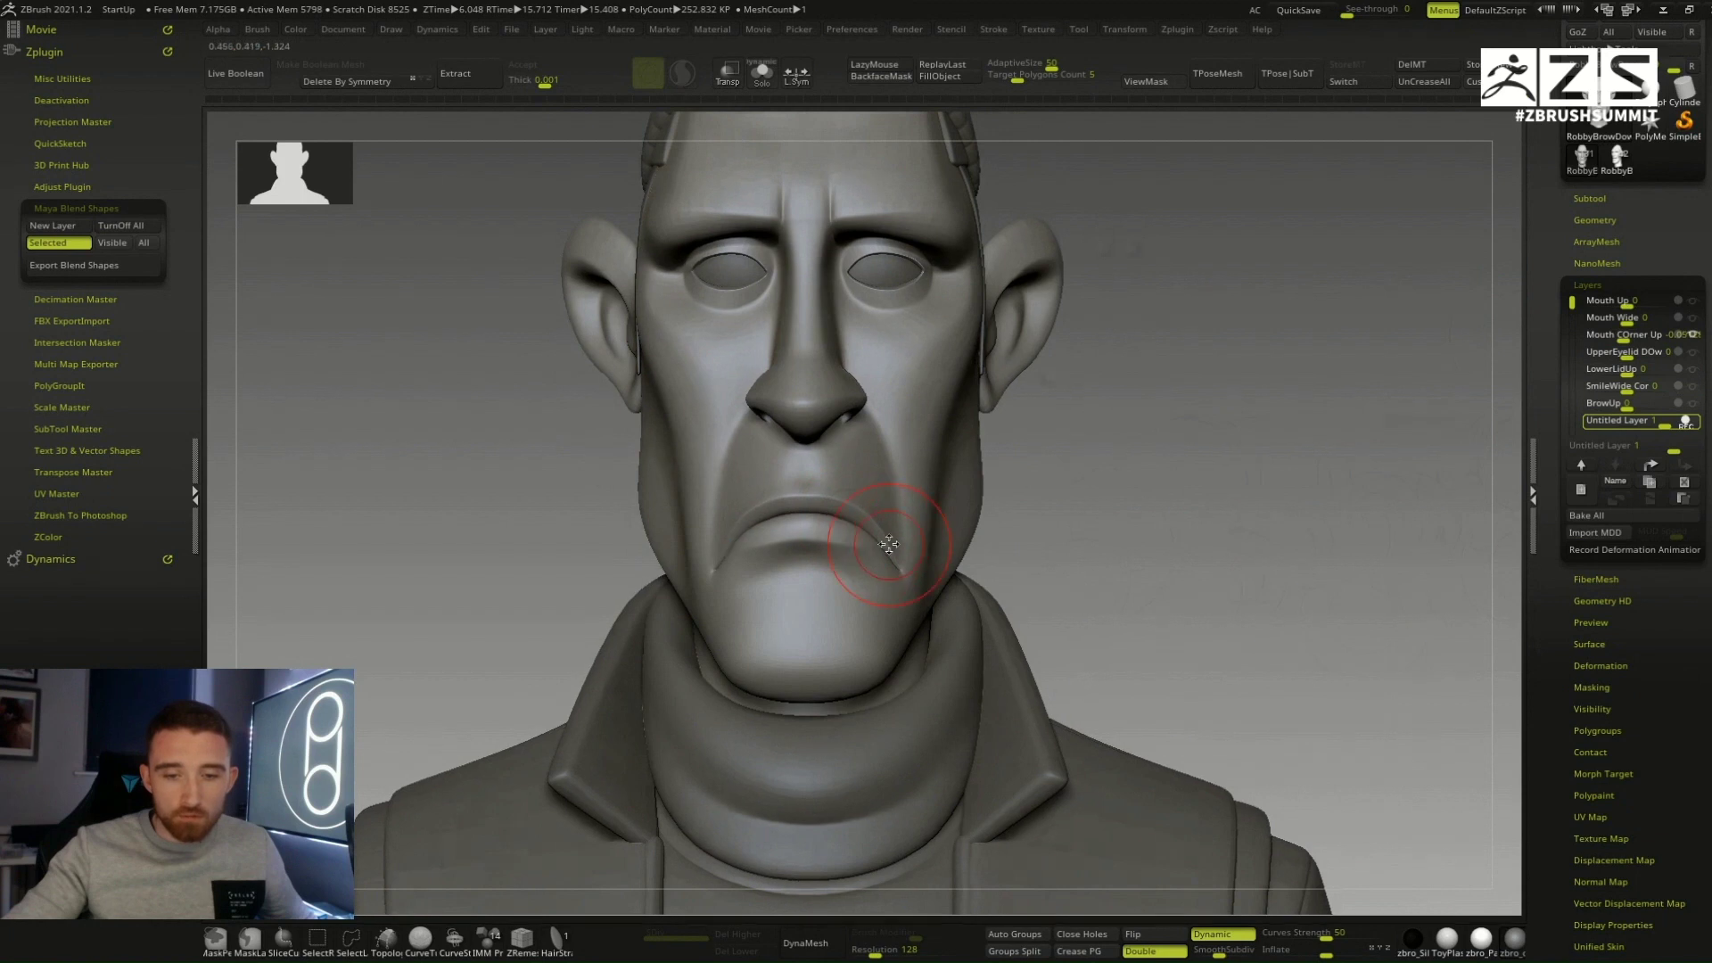
key("space")
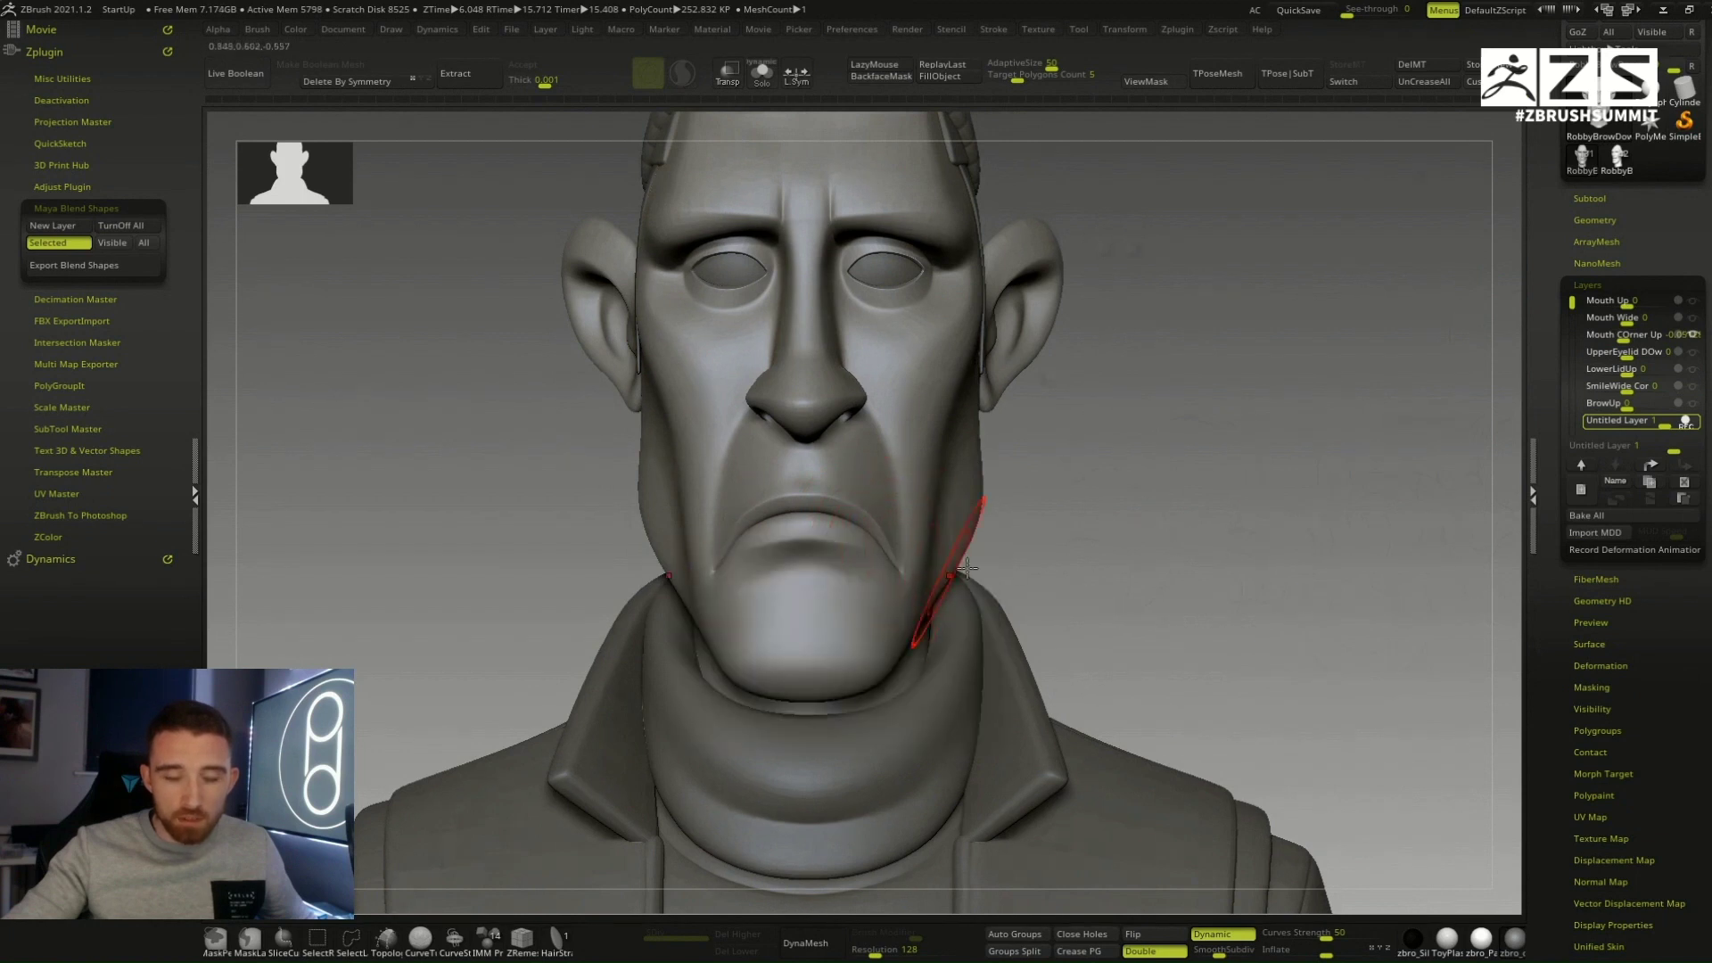
mouse_move(1069, 567)
left_mouse_down("alt")
mouse_move(1035, 500)
mouse_move(1074, 537)
left_mouse_up("alt")
key("space")
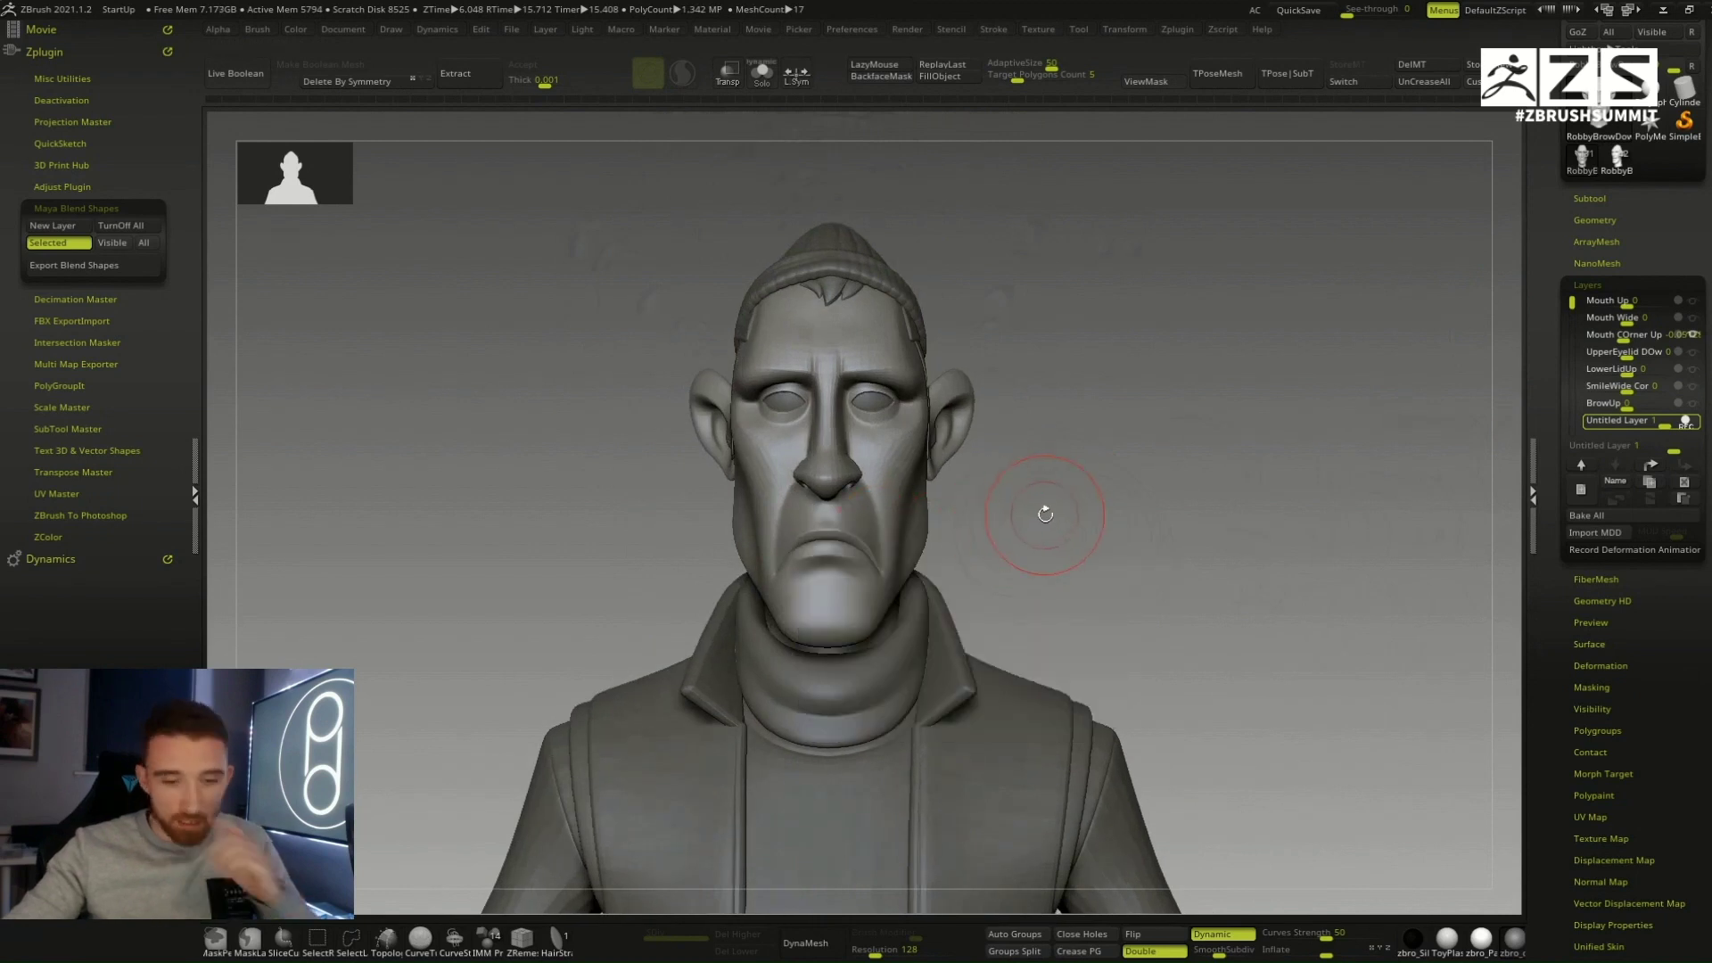
key("s")
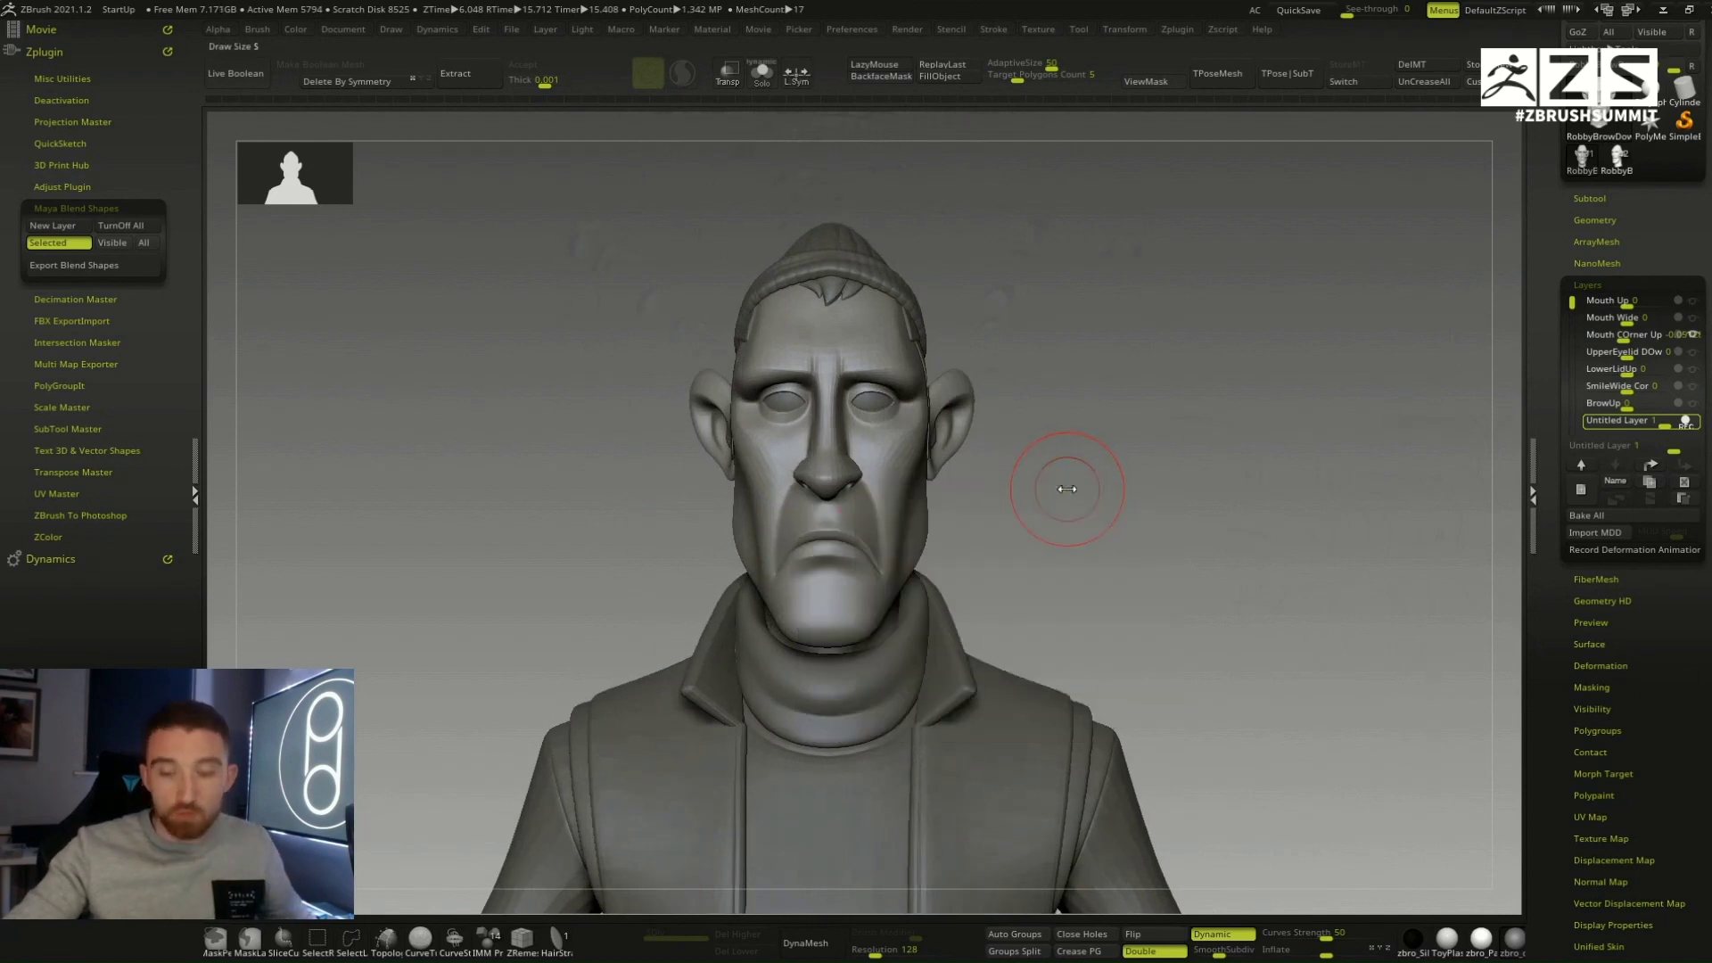
key("space")
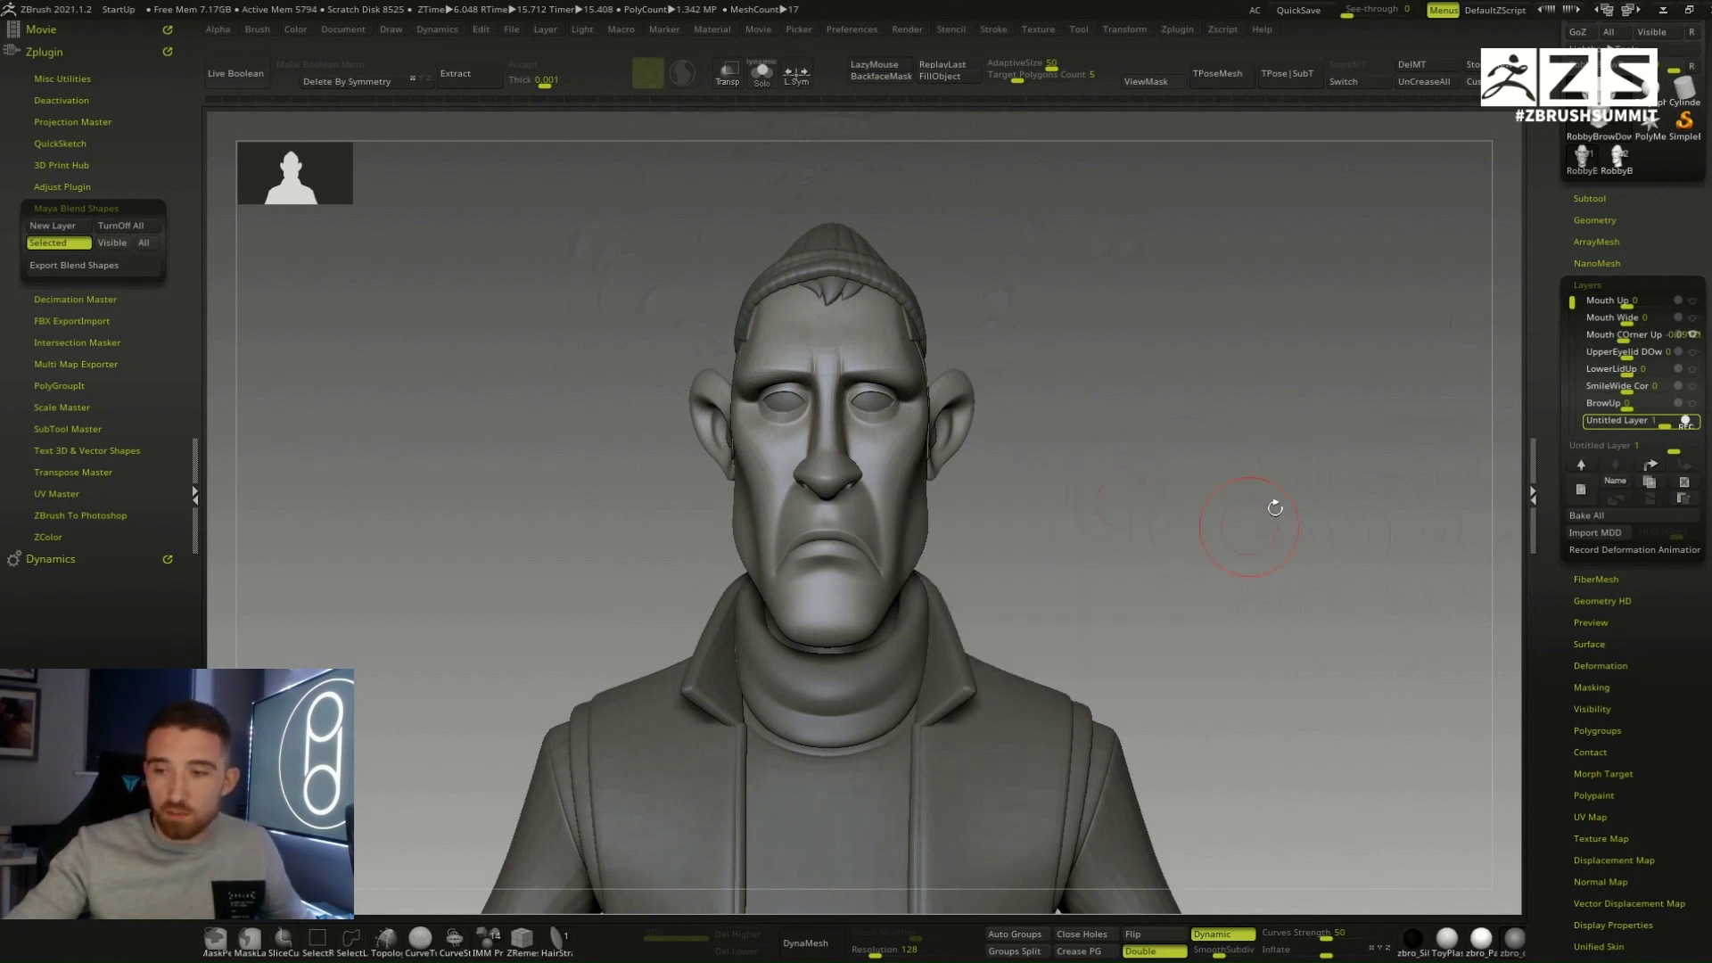
Step: Rename the new expression layer as MouthCornerDown
mouse_move(1592, 466)
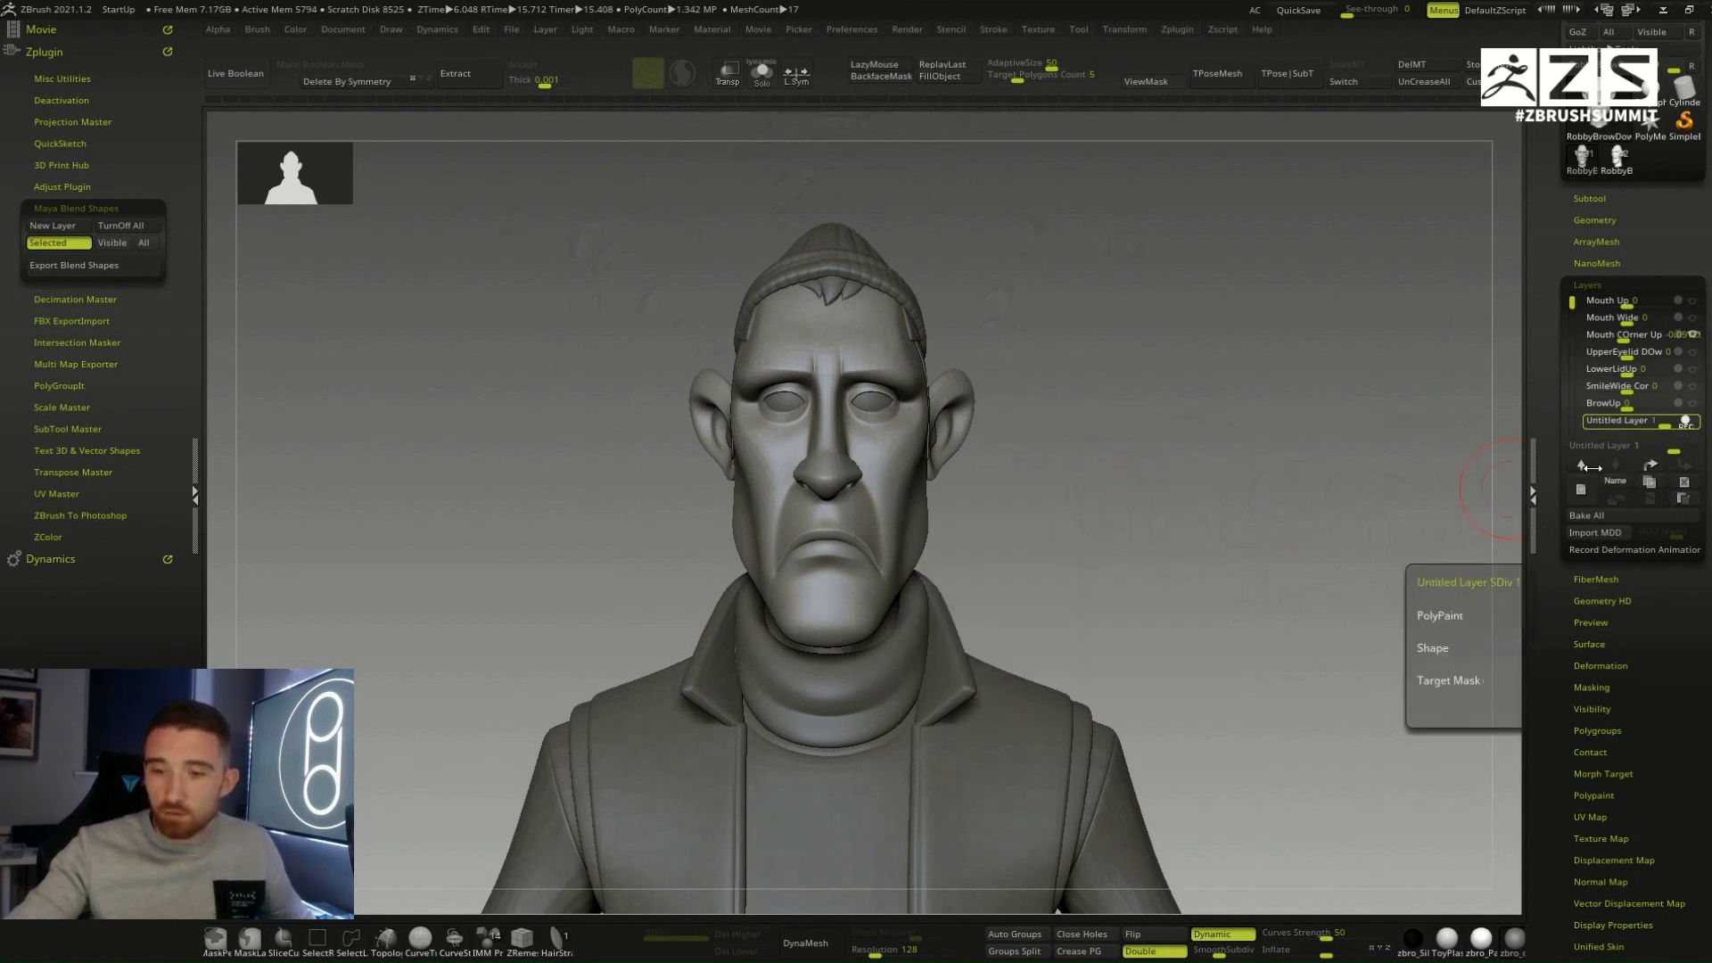
left_click(1612, 481)
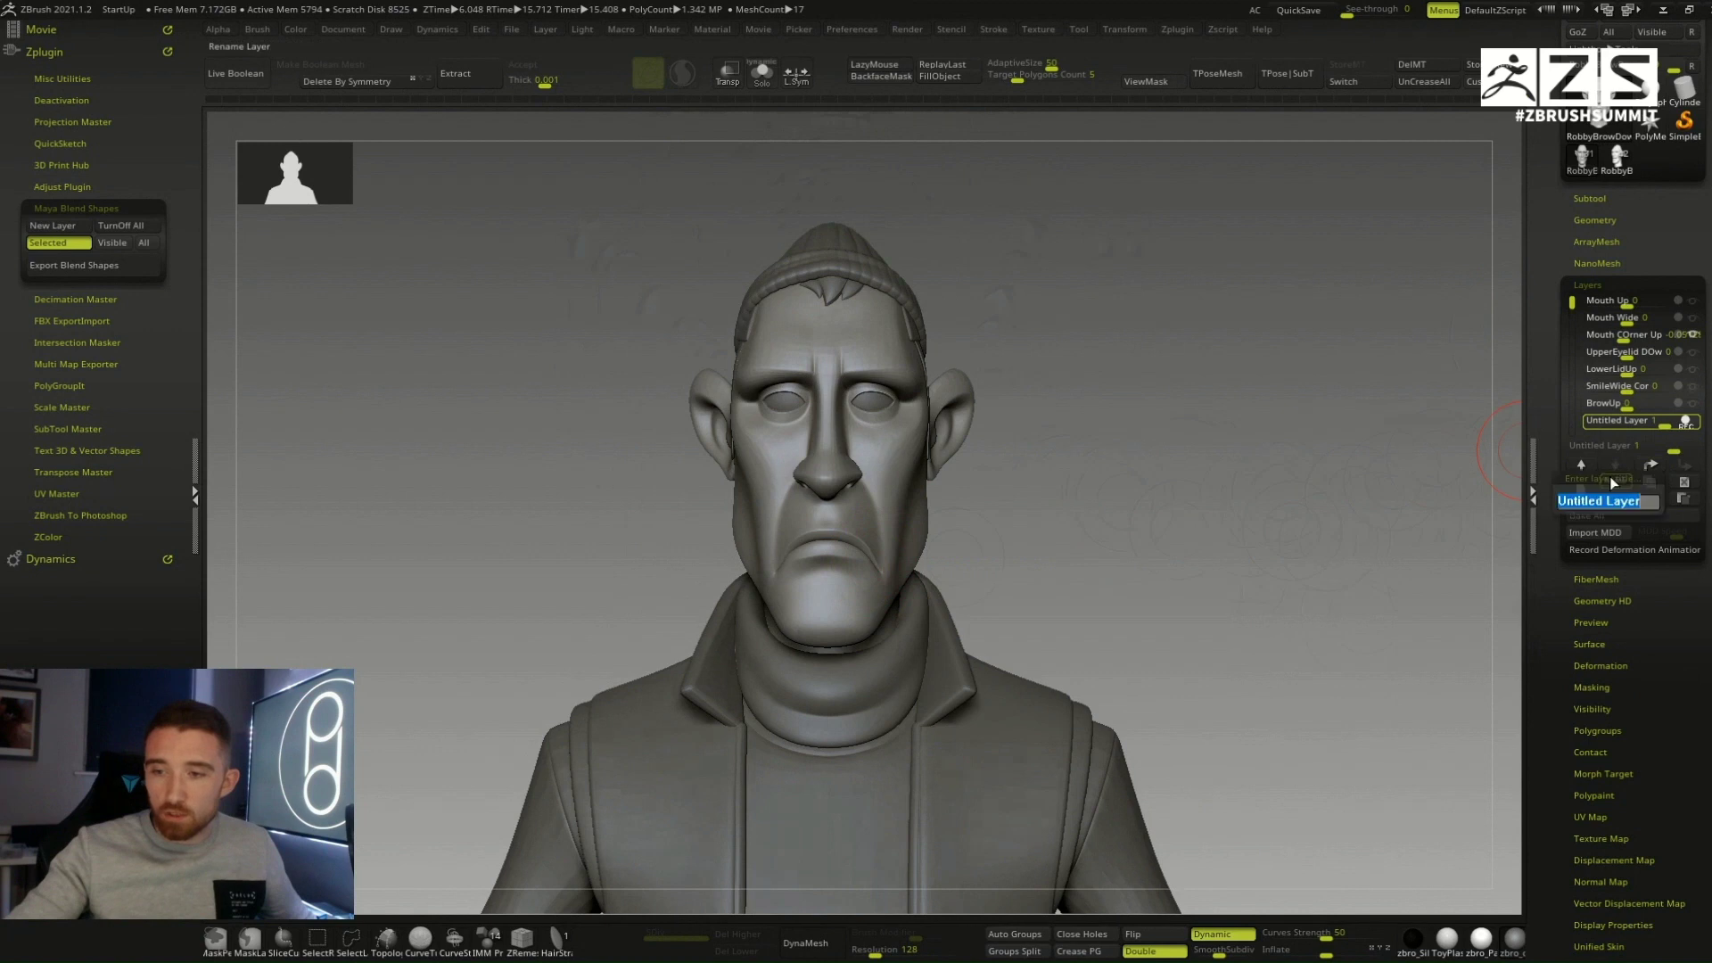
type("Mouth")
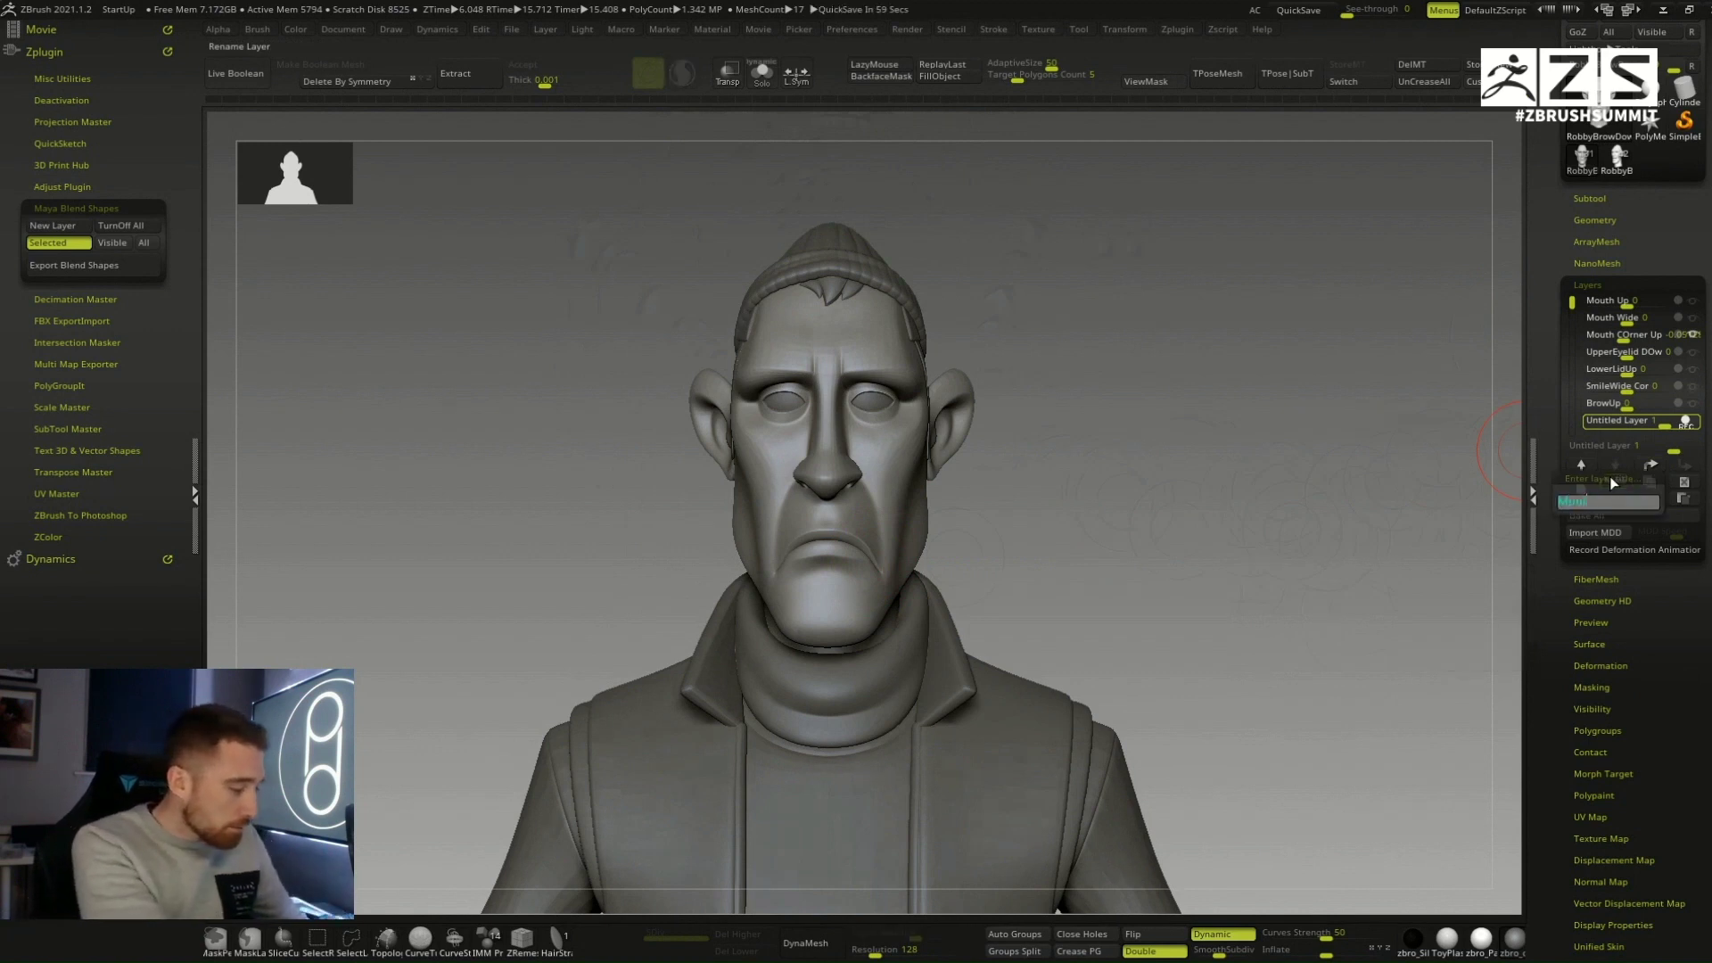
type("CornerDow")
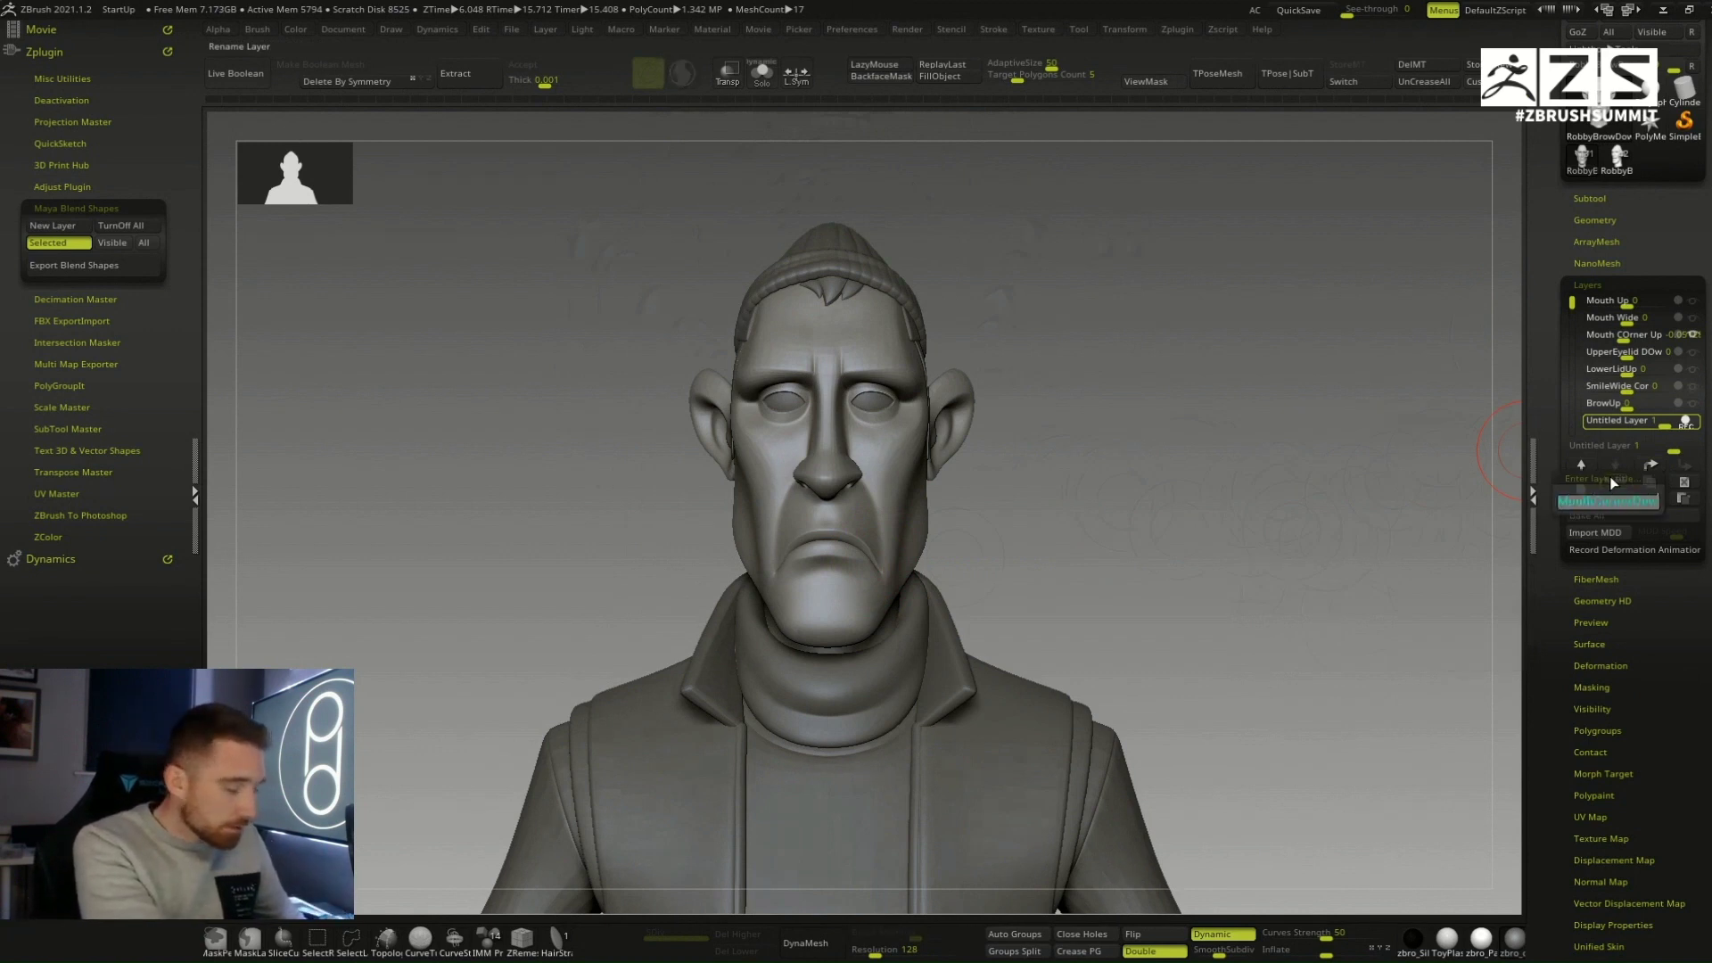
type("n")
key("Return")
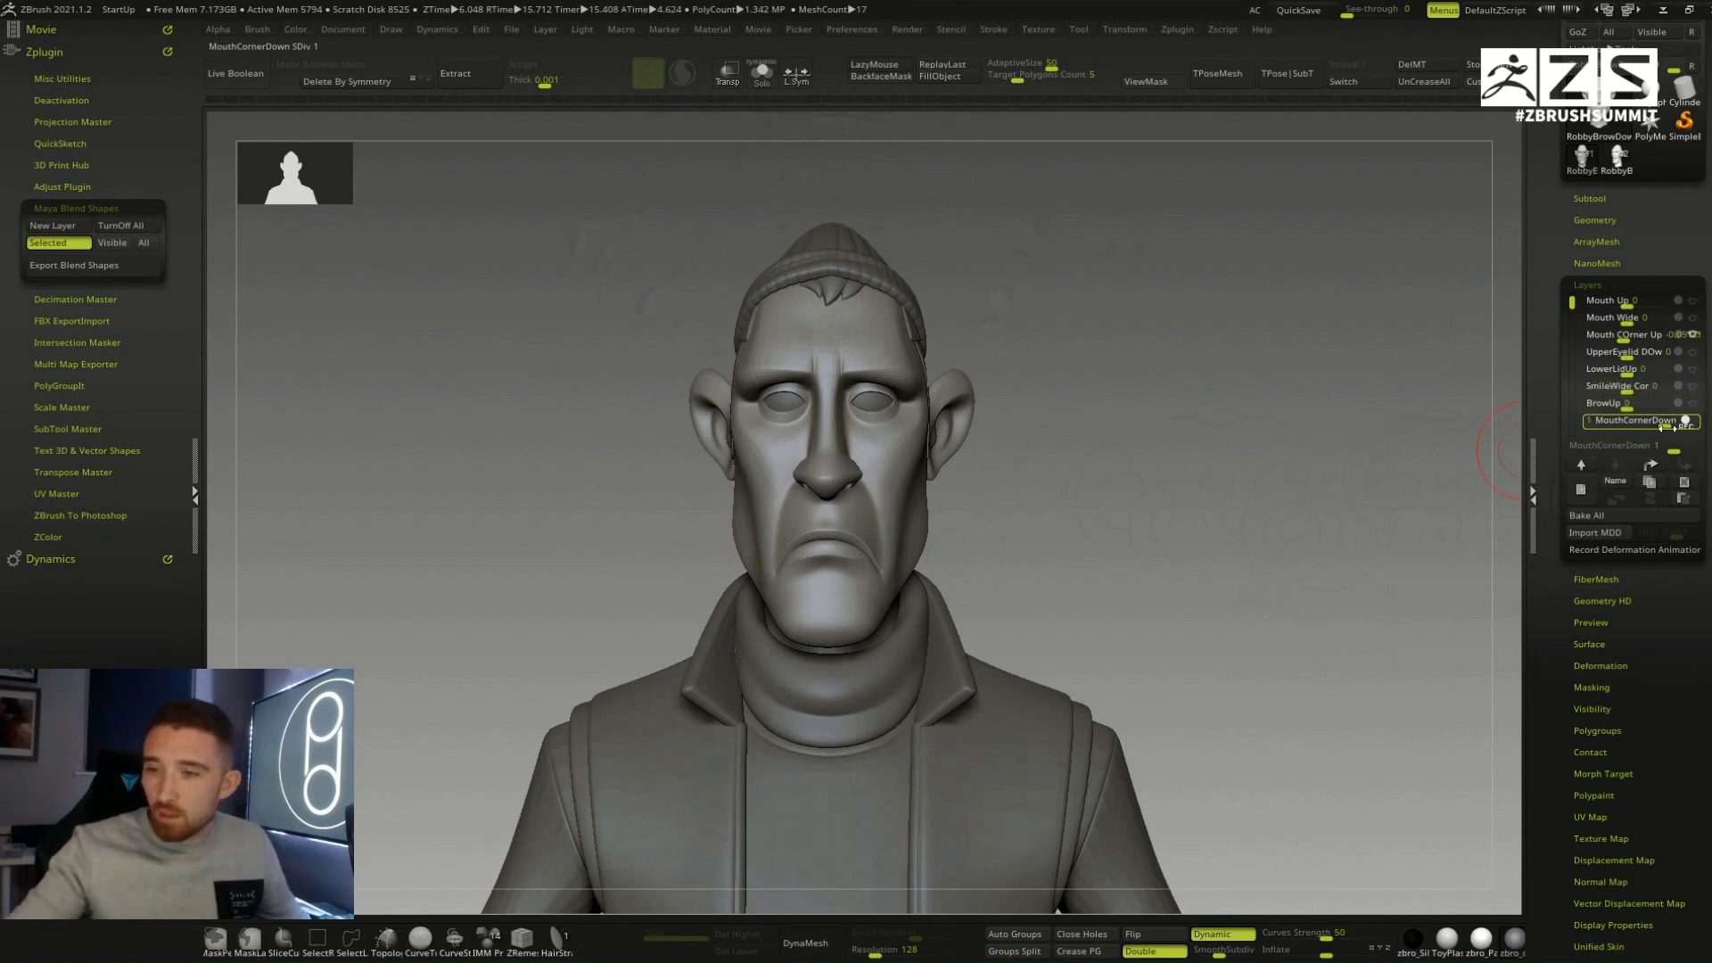
Step: Set the MouthCornerDown layer's intensity to 0 so the face returns to its neutral pose
left_click(1650, 426)
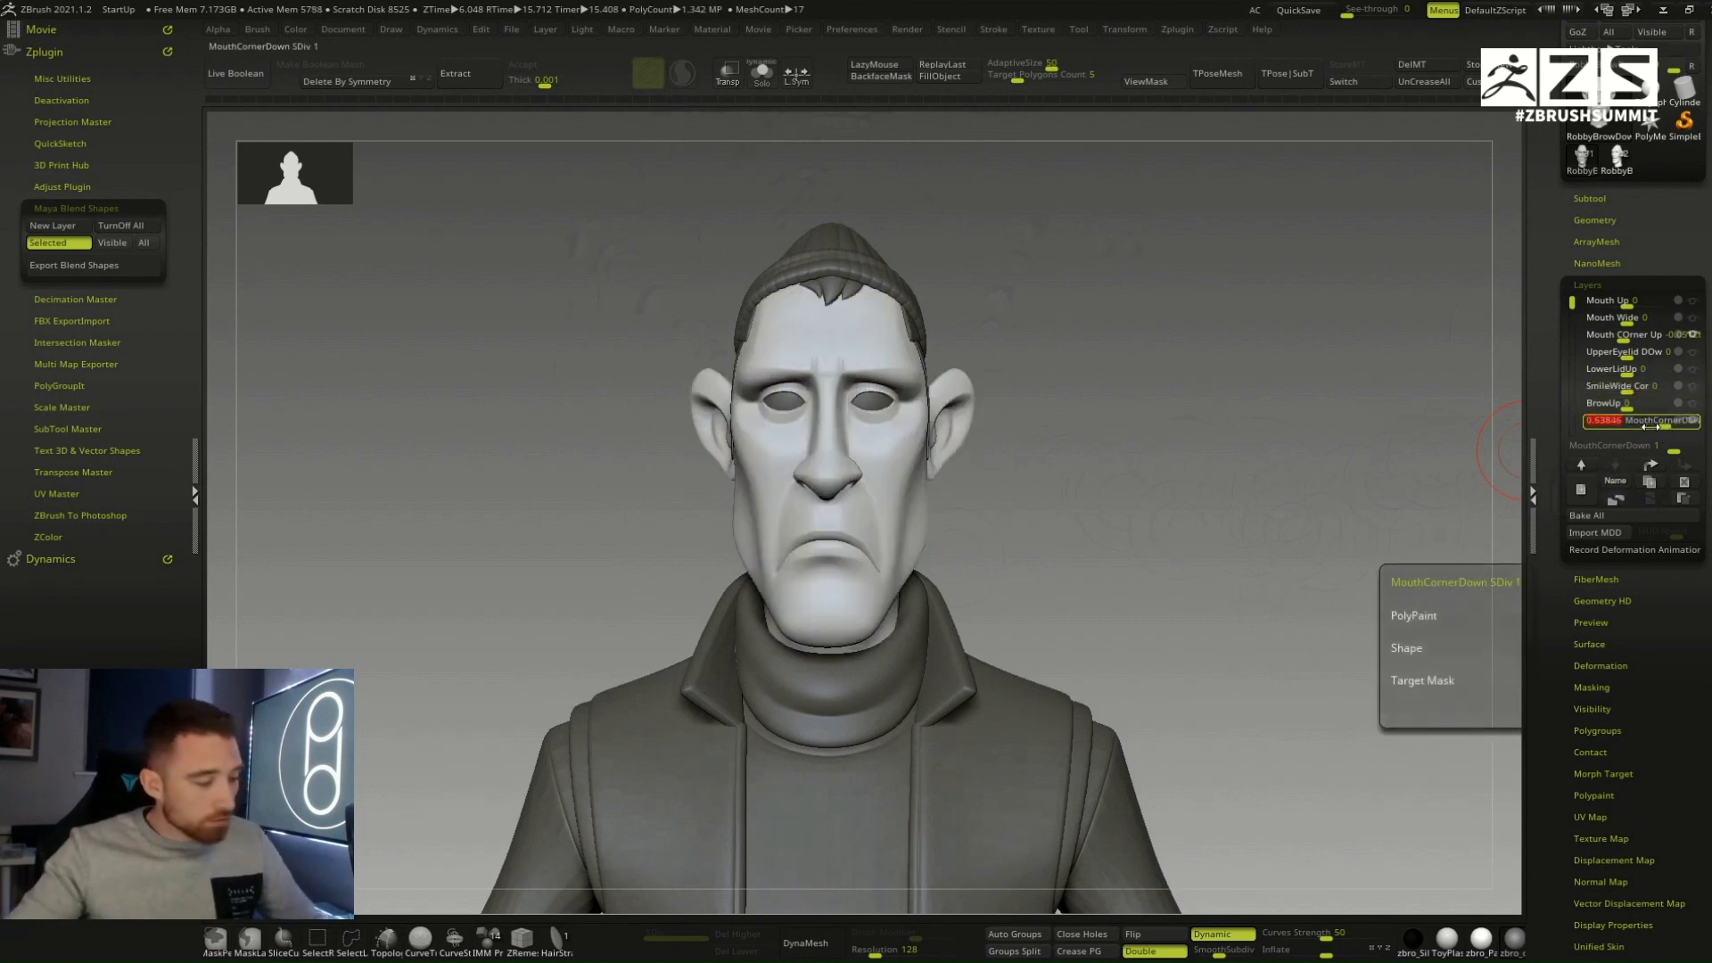
type("0")
key("Return")
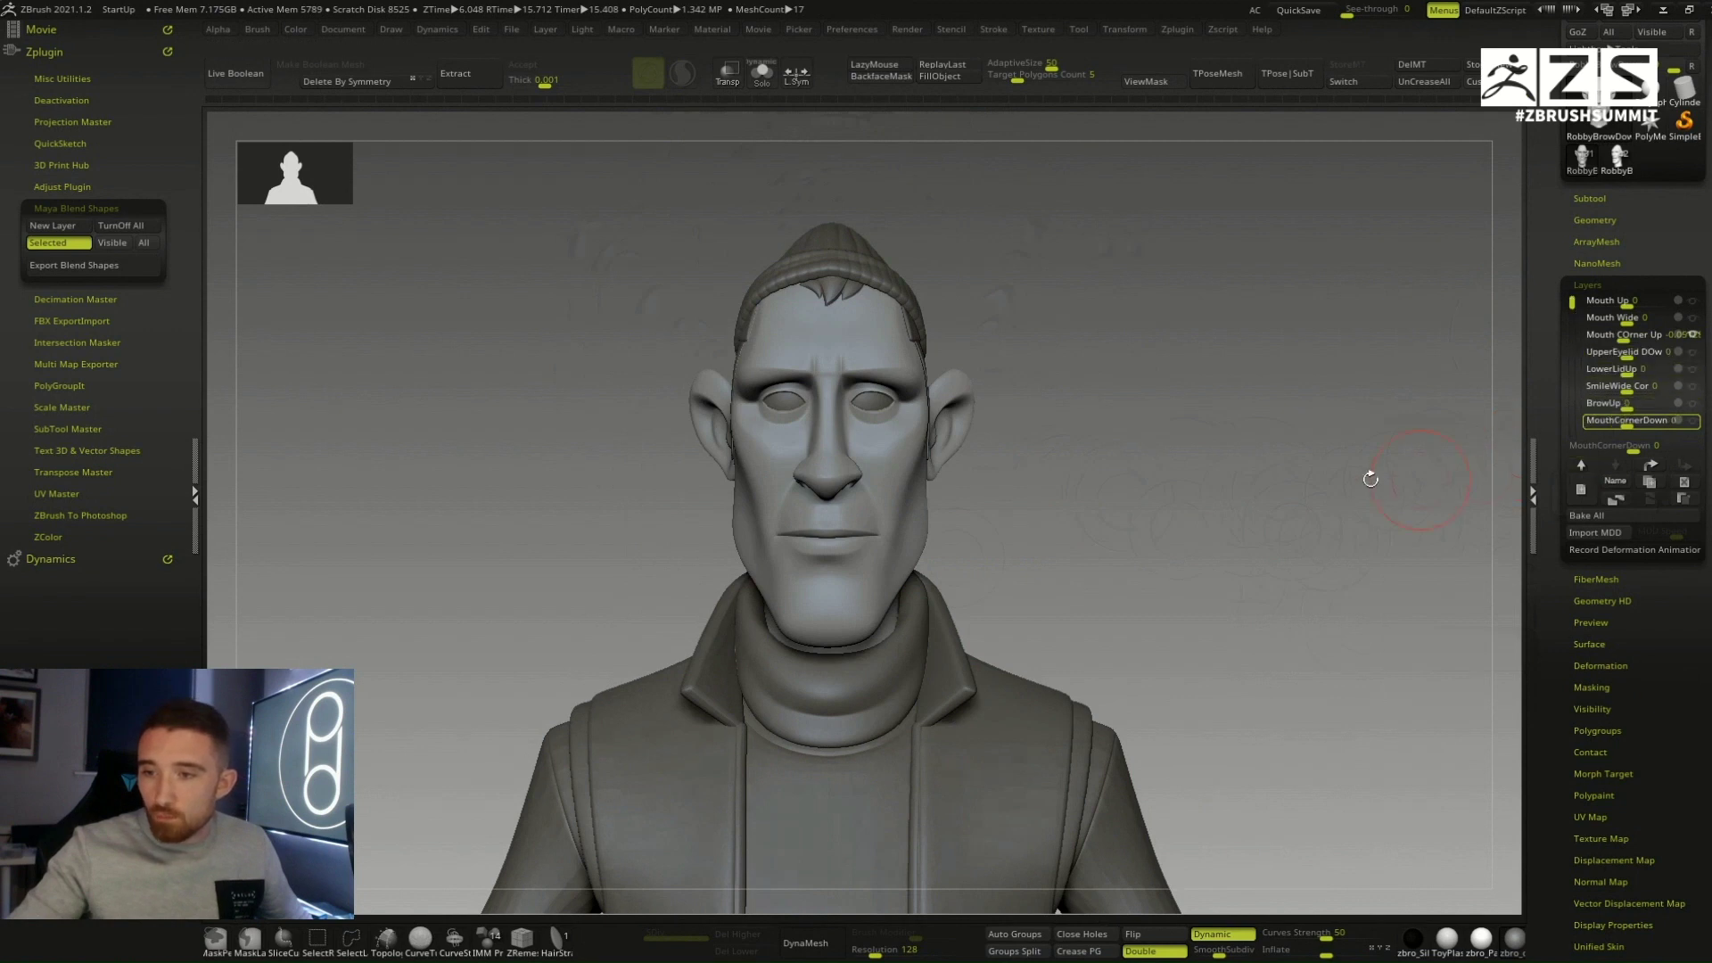
key("s")
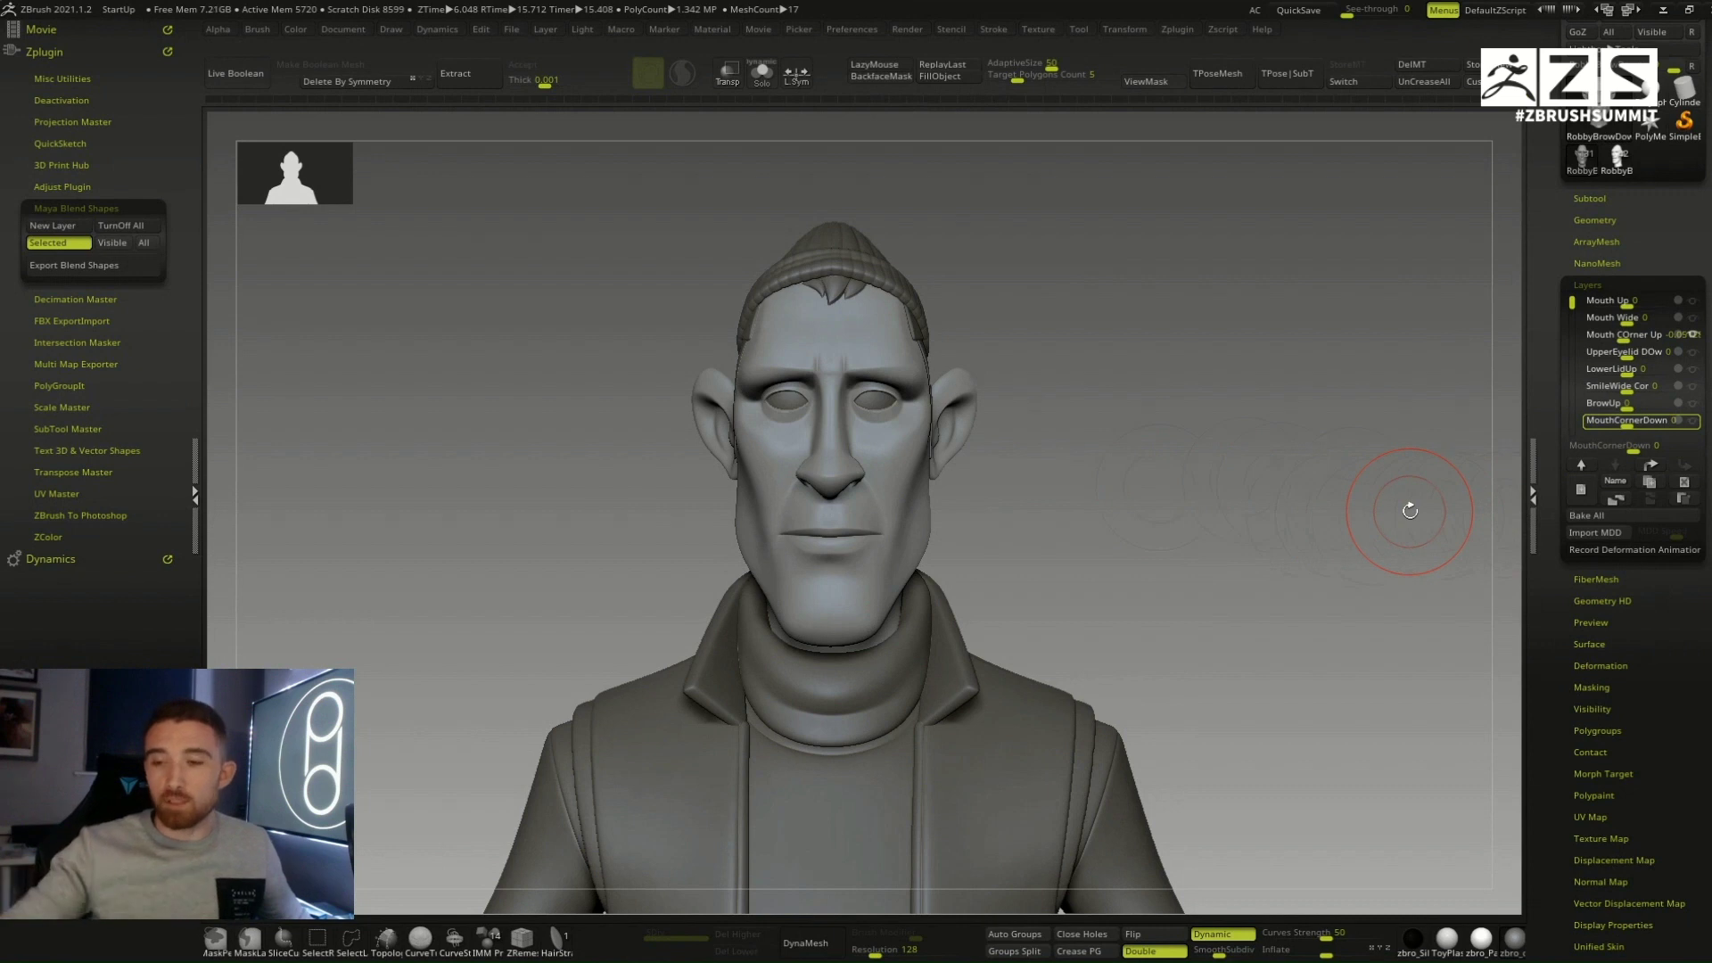
Step: Add a new sculpting layer and import RobbyBrowDown.obj into it
left_click(1581, 490)
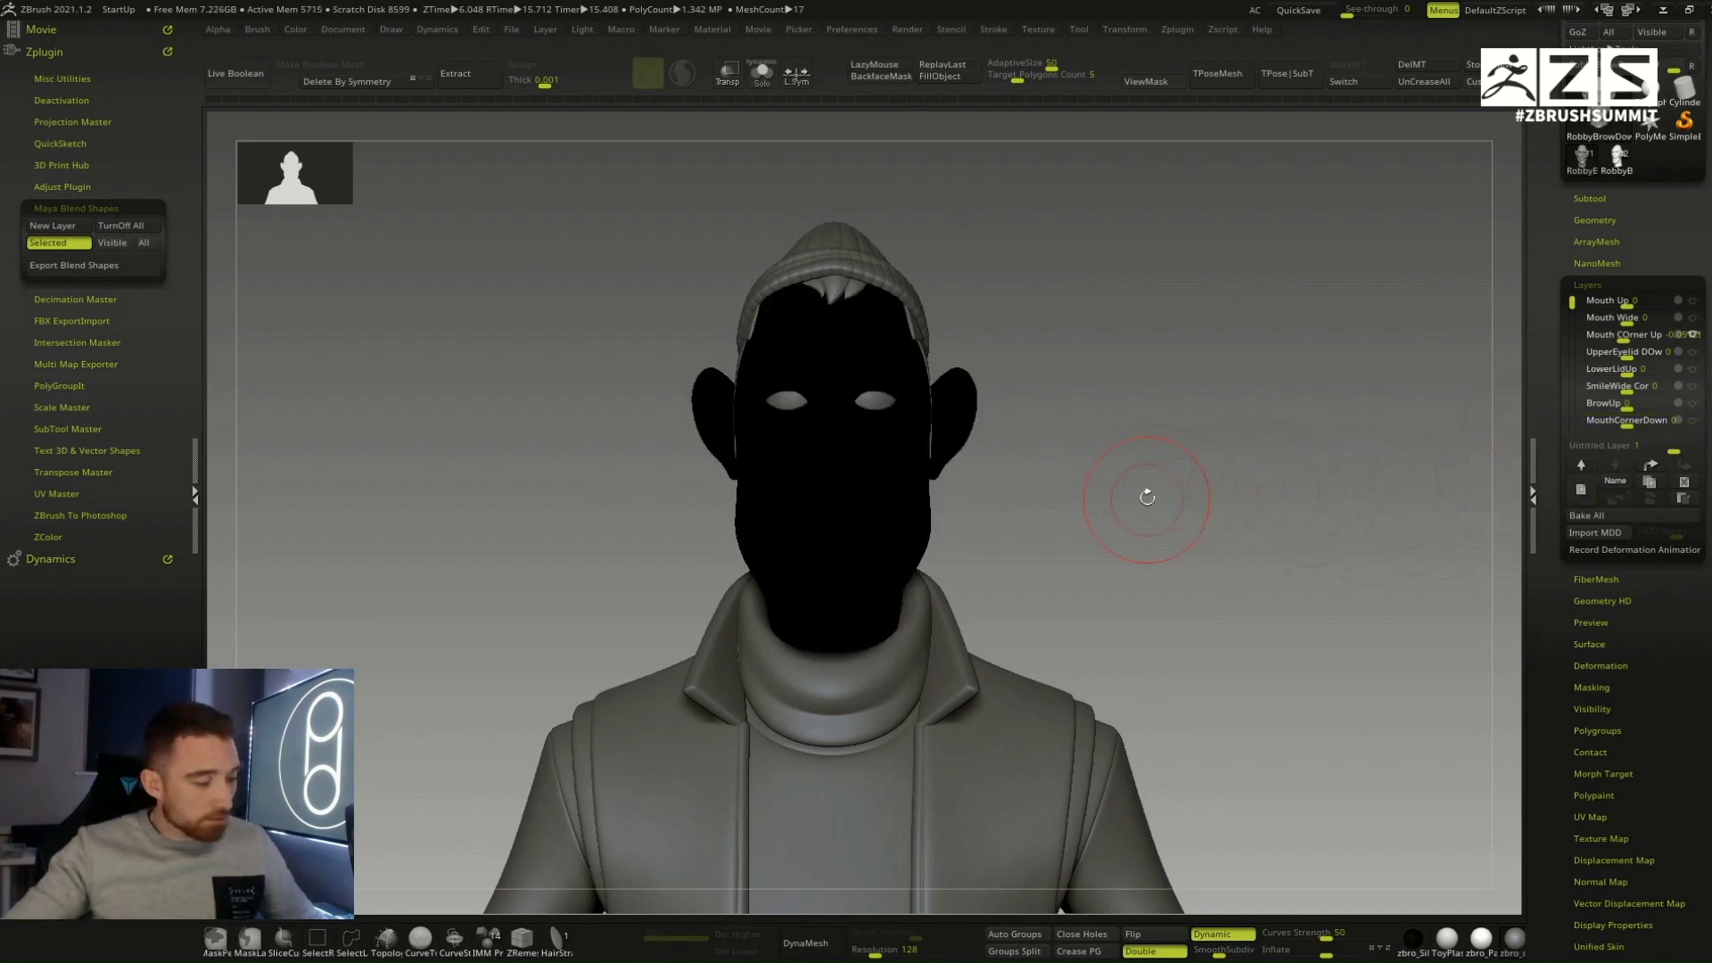
key("l")
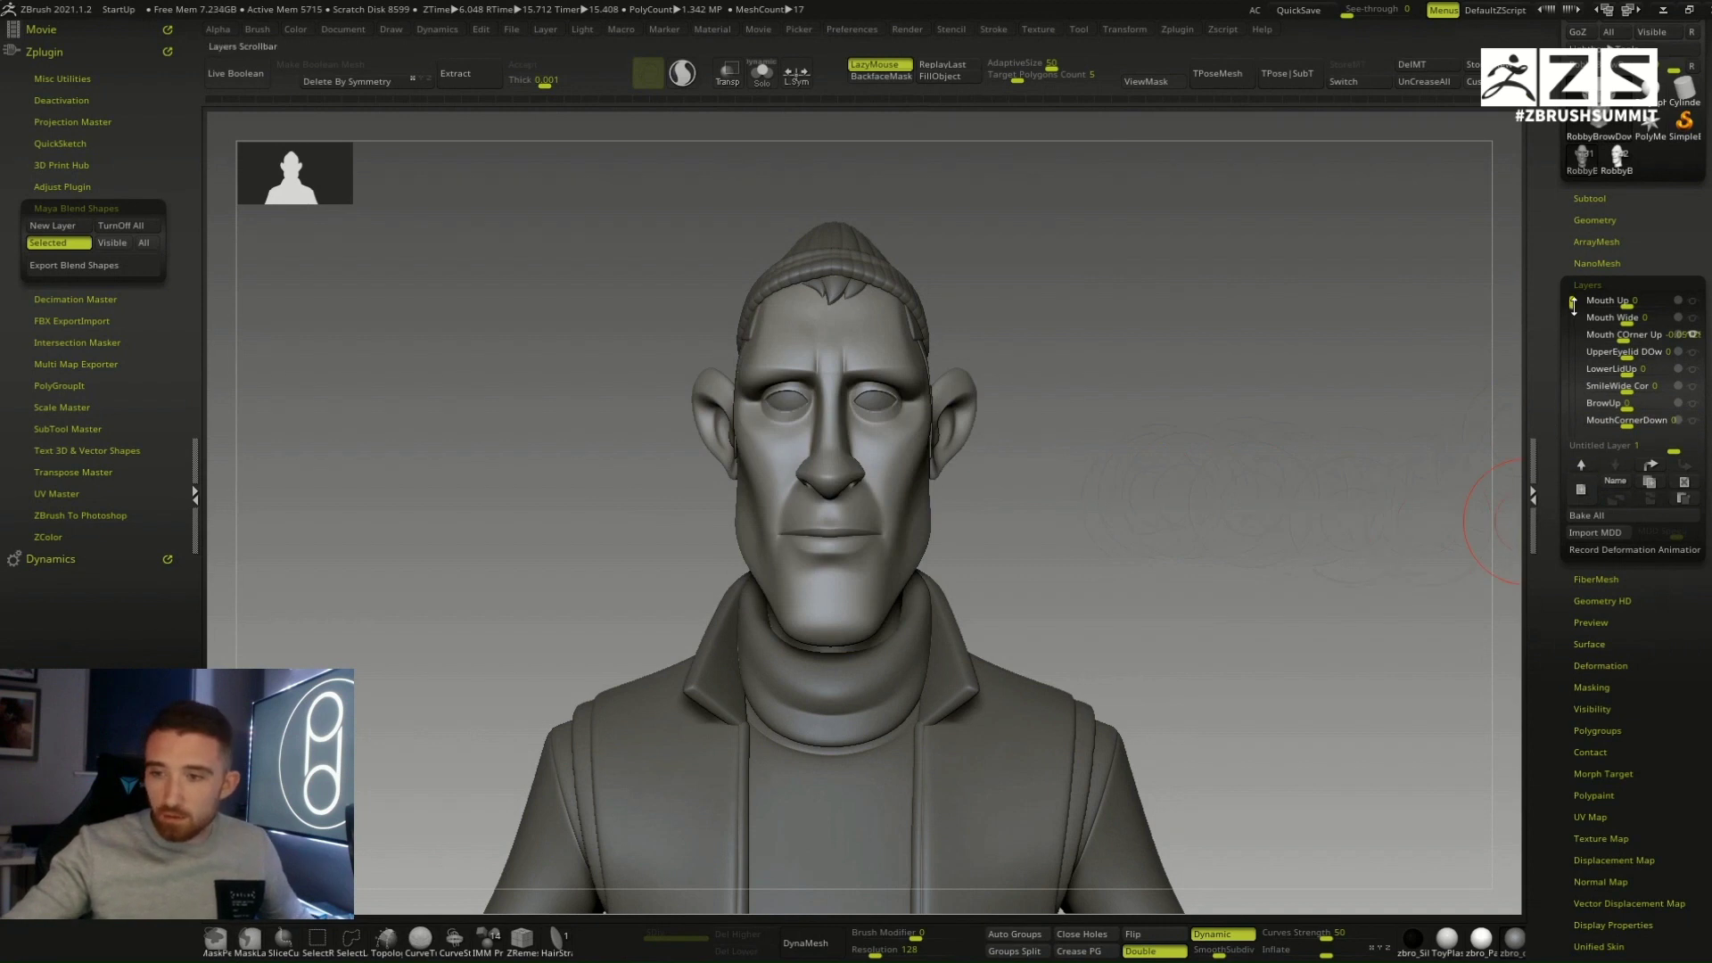
left_click_drag(1572, 306, 1635, 407)
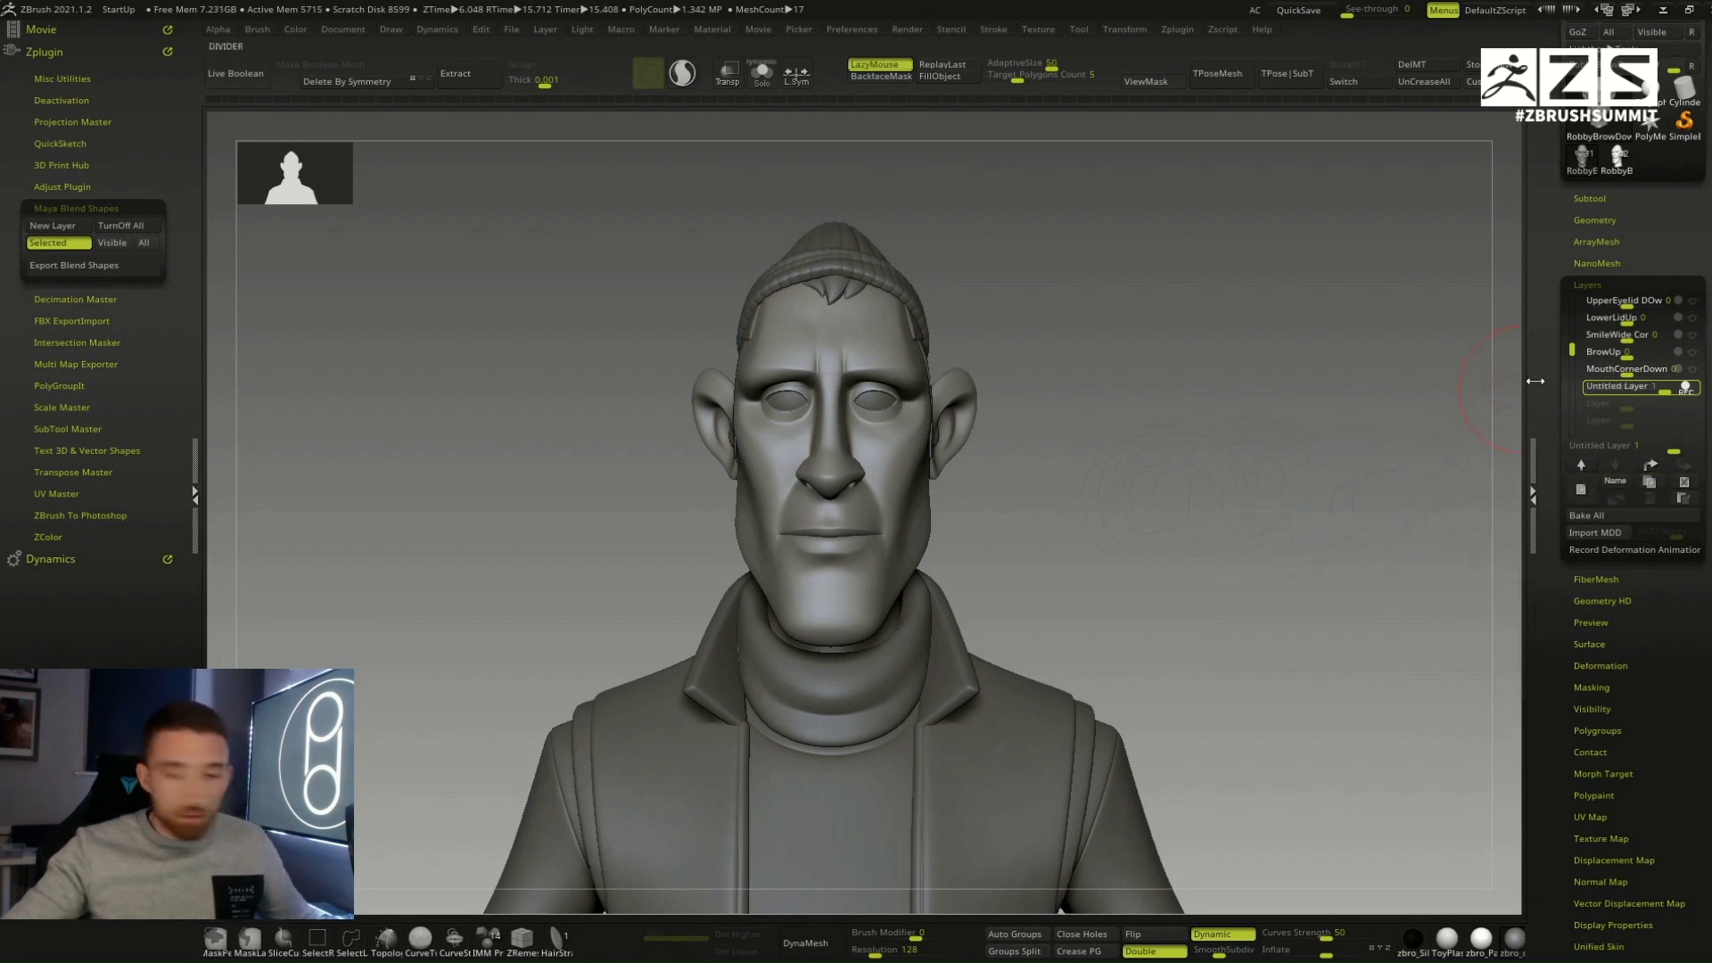
scroll(1631, 179, "up", 3)
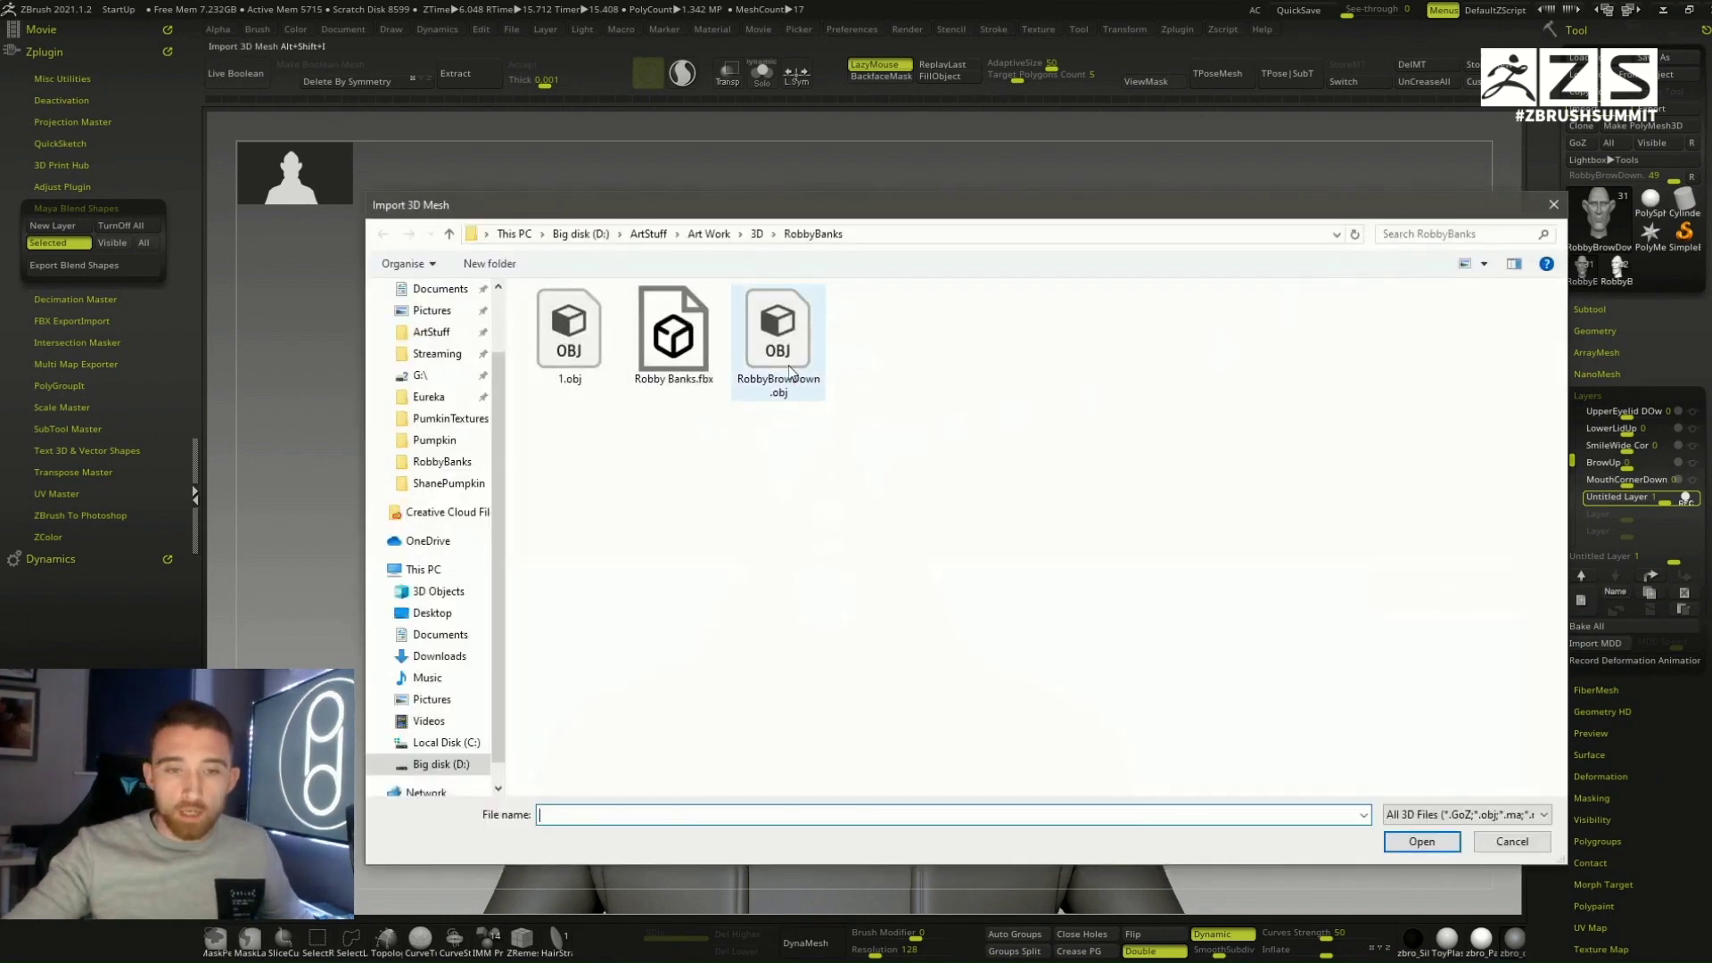
left_click(800, 371)
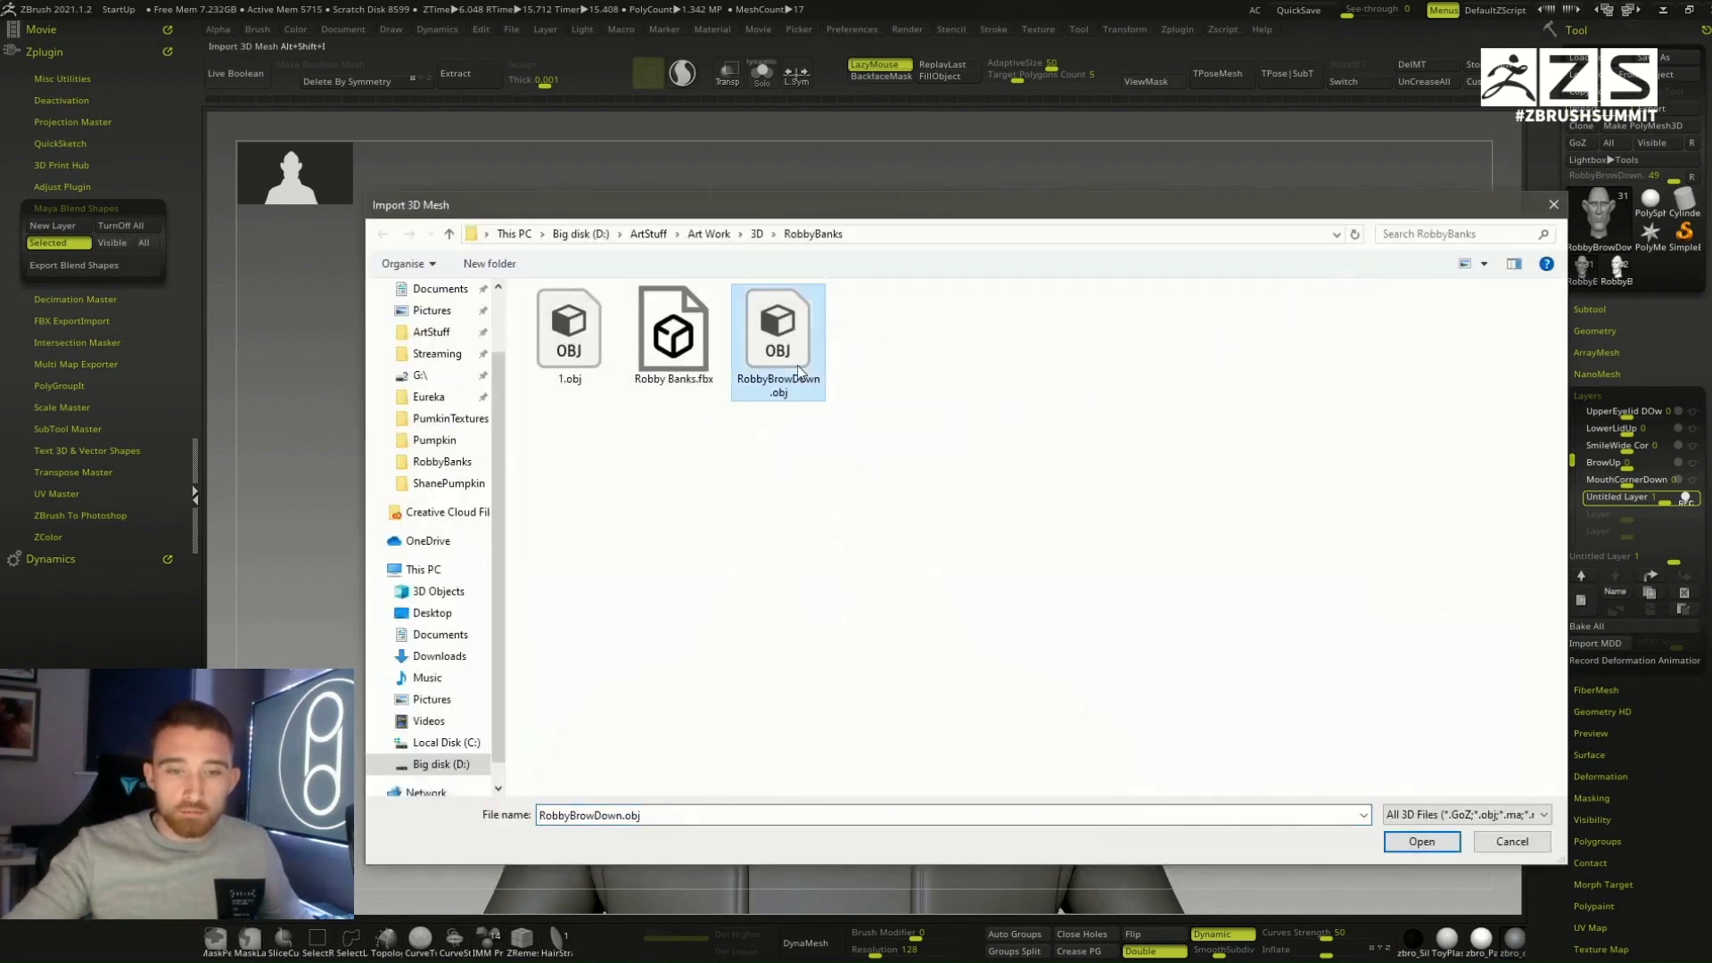
double_click(800, 370)
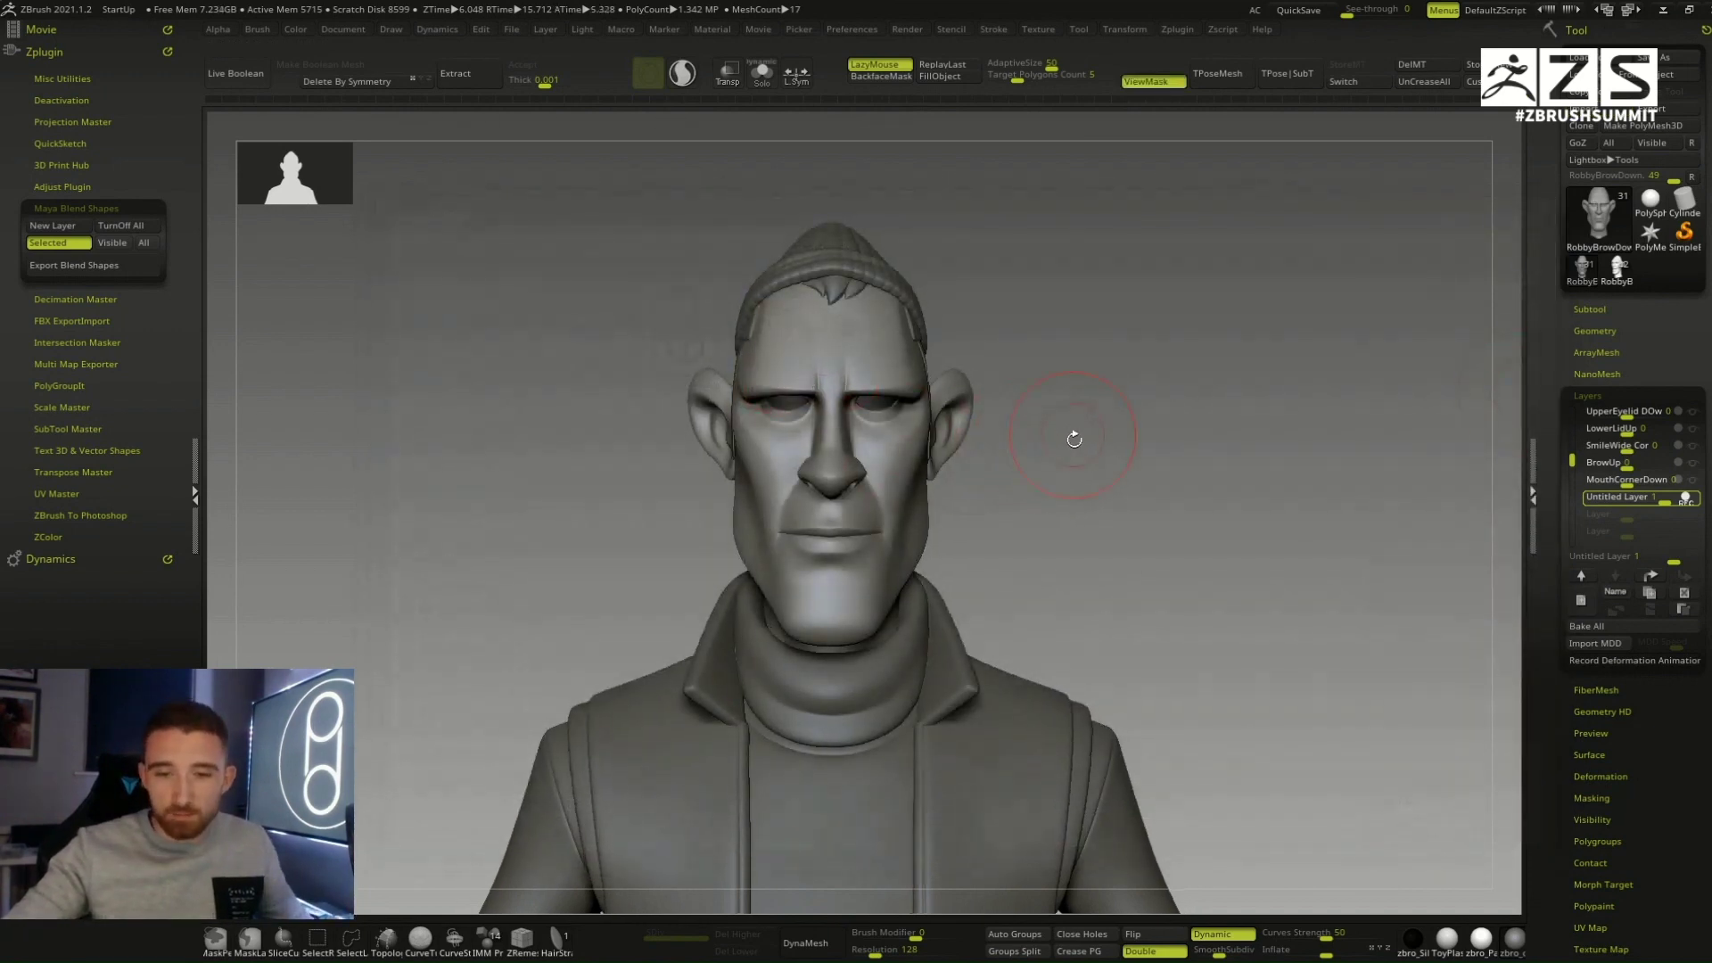
Step: Stop recording on the new untitled layer and lower its intensity to 0
key("l")
left_click_drag(1074, 443, 1039, 481)
right_click_drag(904, 435, 897, 537, "ctrl")
mouse_move(871, 414)
right_mouse_down()
mouse_move(926, 377)
mouse_move(838, 386)
mouse_move(795, 351)
mouse_move(786, 381)
mouse_move(772, 373)
right_mouse_up()
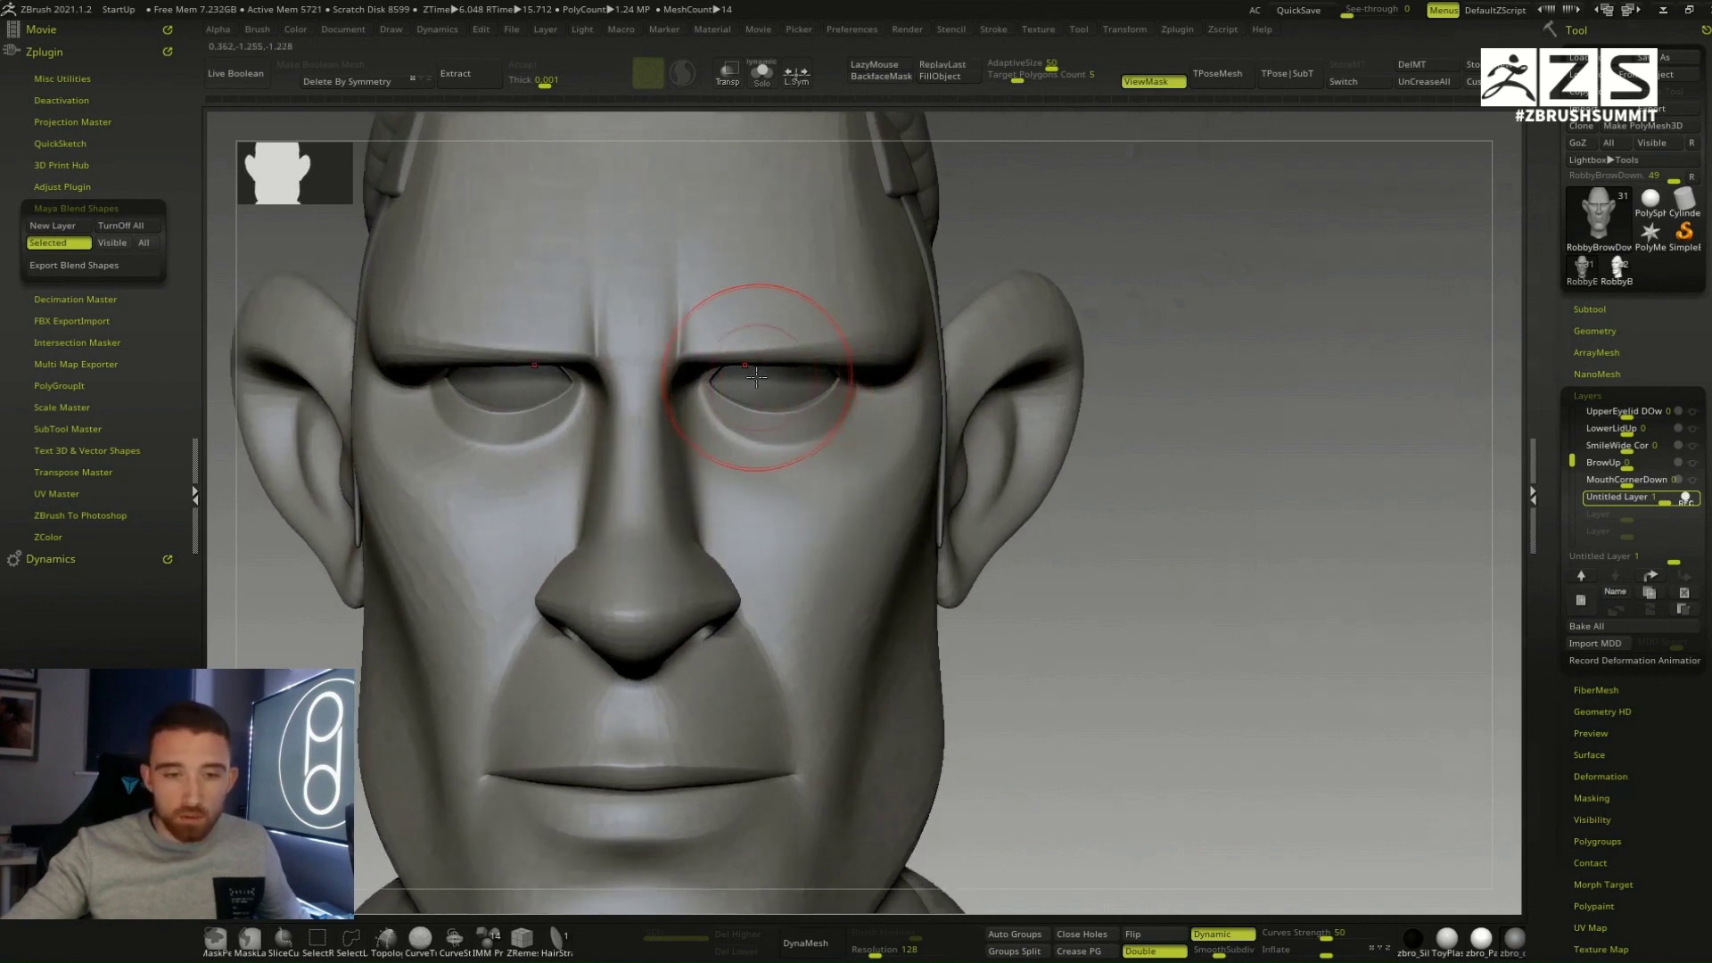
right_click(755, 378)
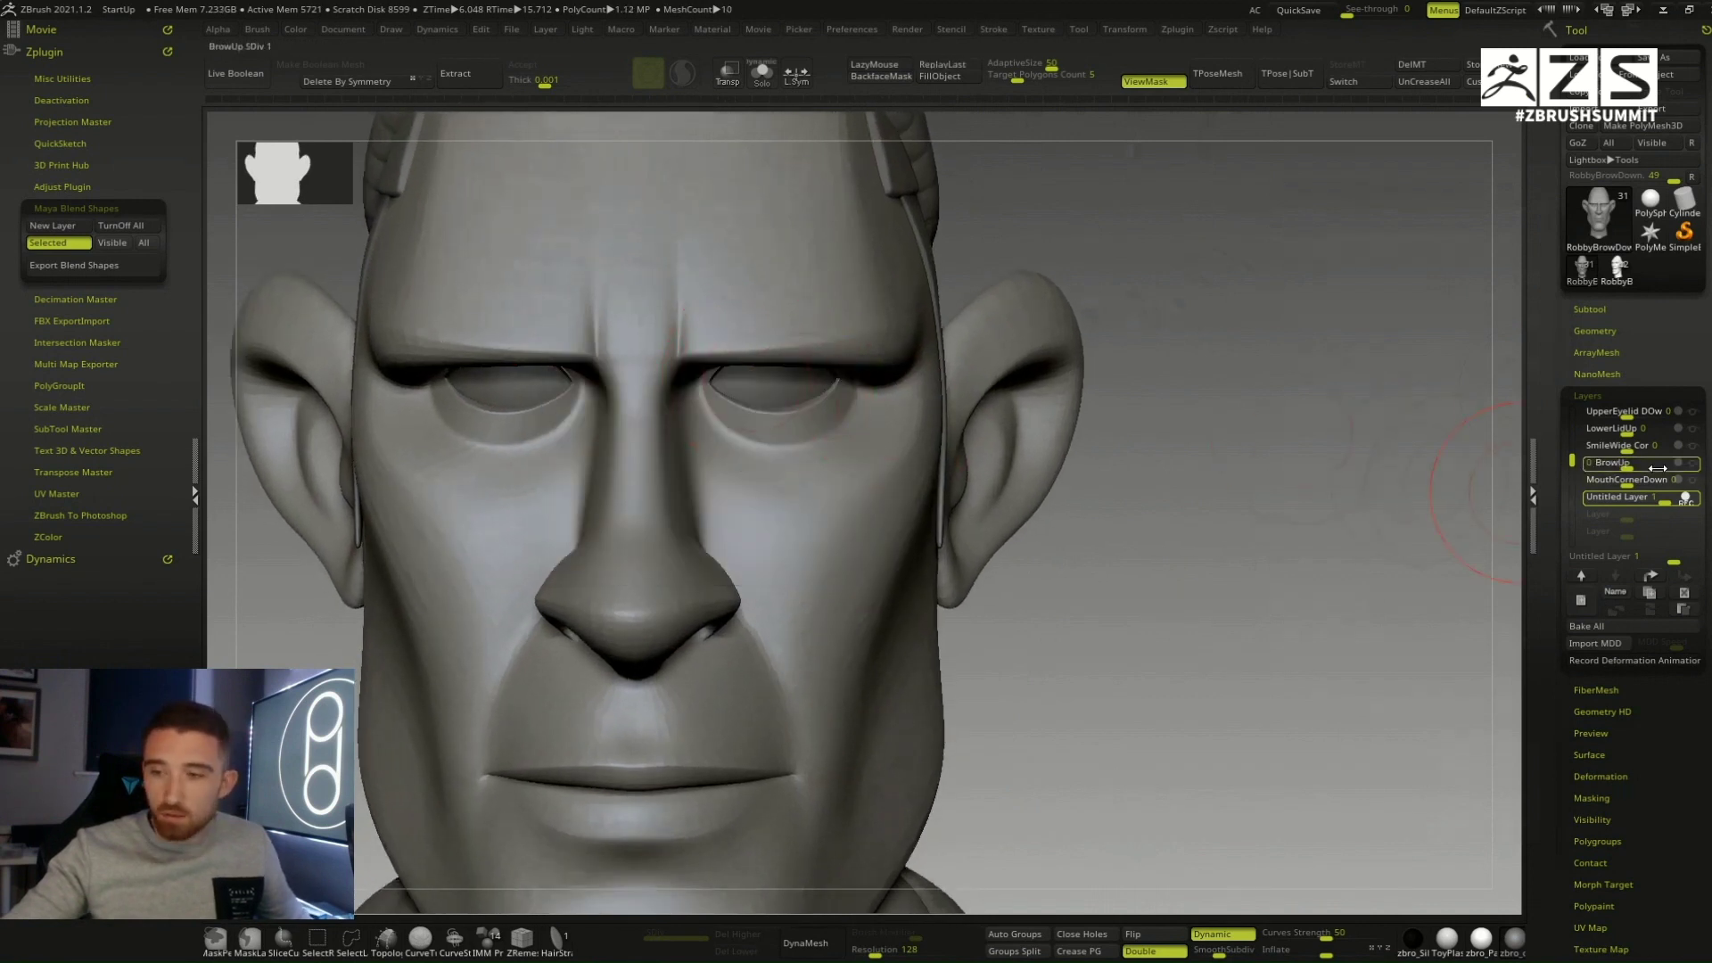
left_click_drag(1658, 503, 1619, 502)
left_click(1685, 498)
left_click_drag(1311, 561, 1081, 480)
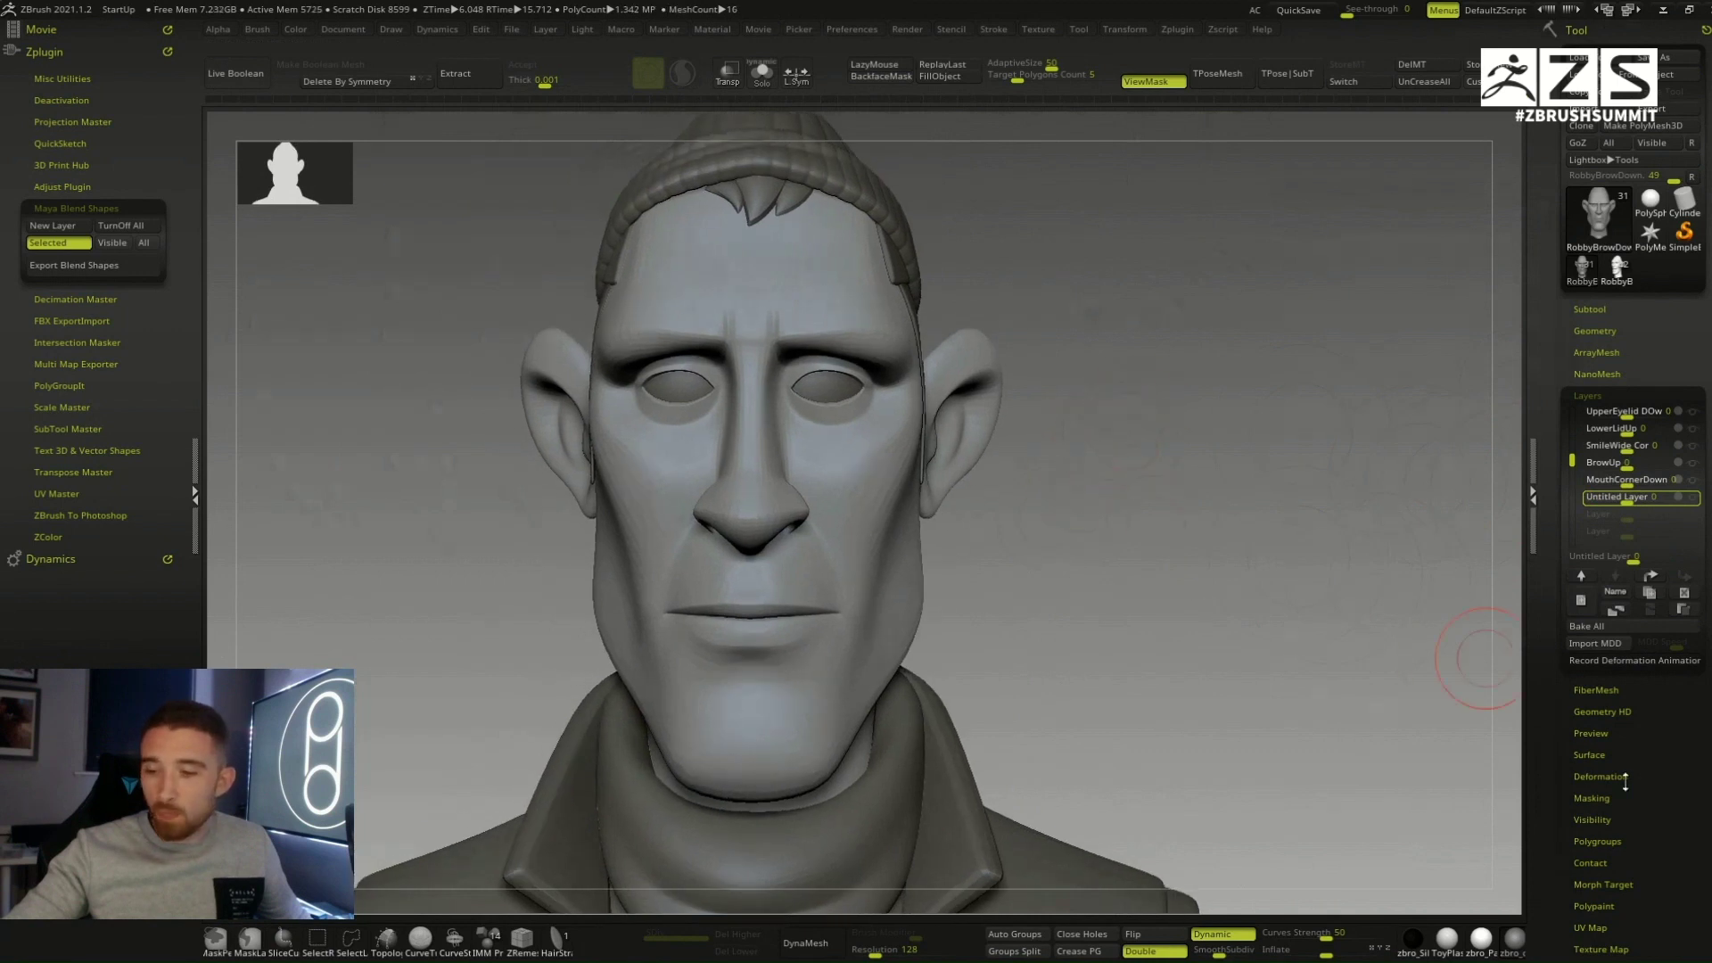
Step: Delete the existing morph target and store a new one from the neutral face
left_click_drag(1625, 780, 1615, 689)
left_click(1606, 706)
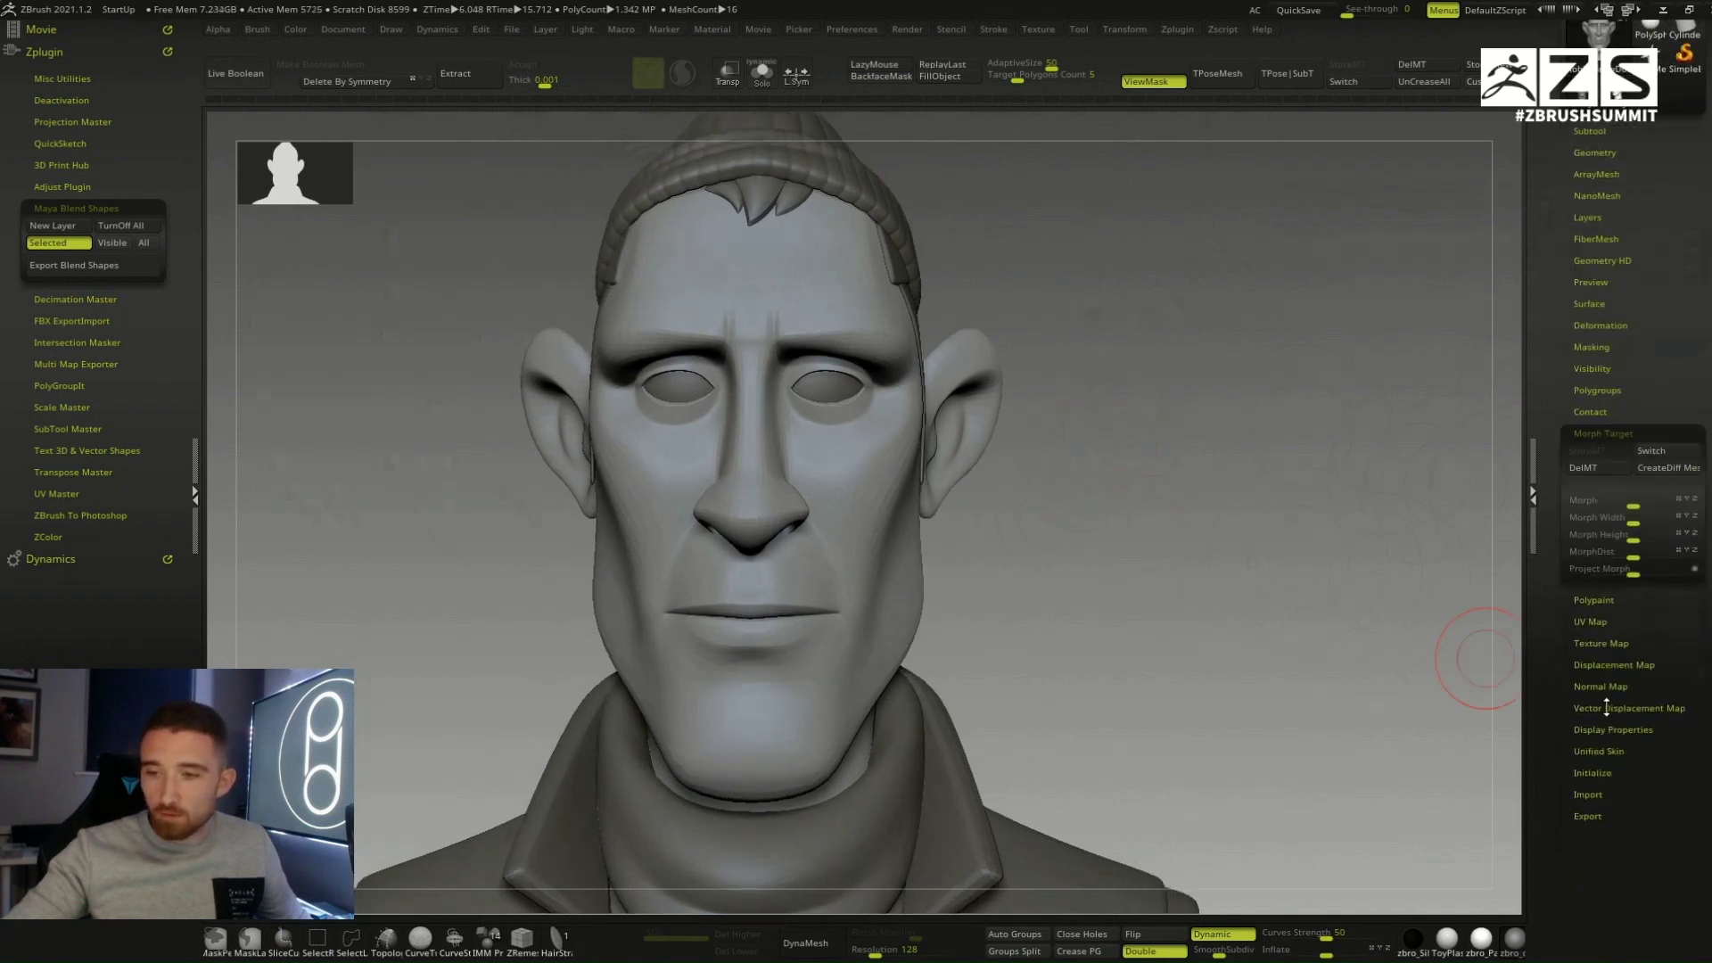
left_click(1613, 468)
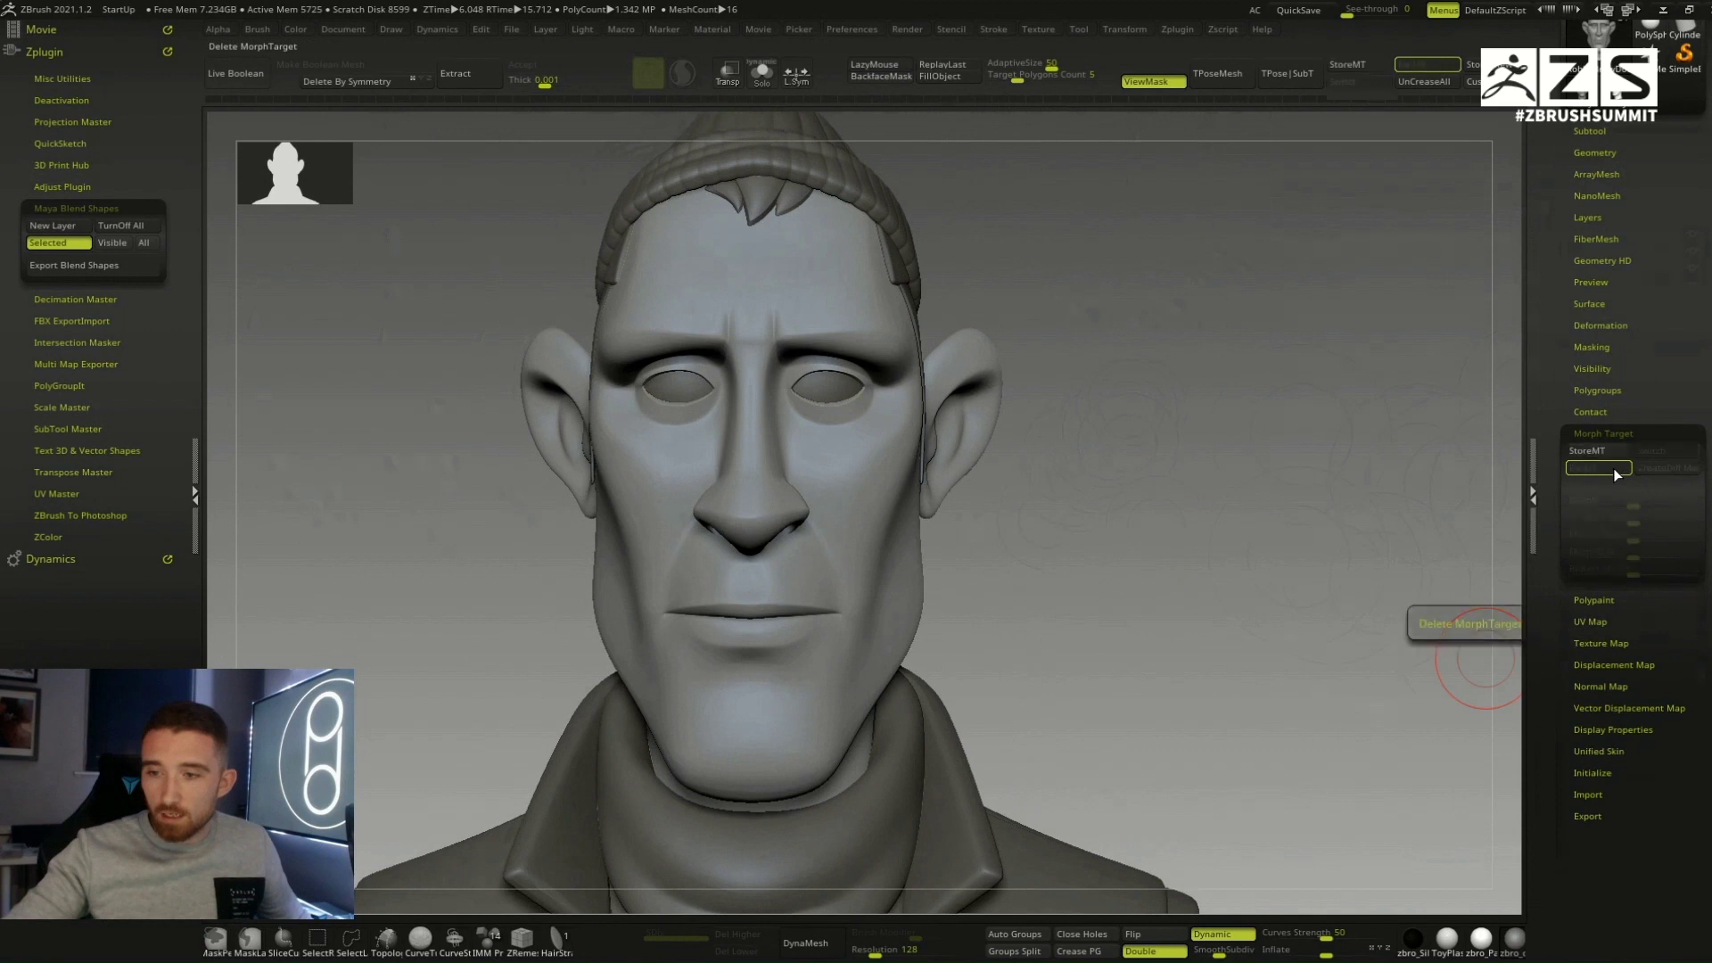
left_click(1595, 451)
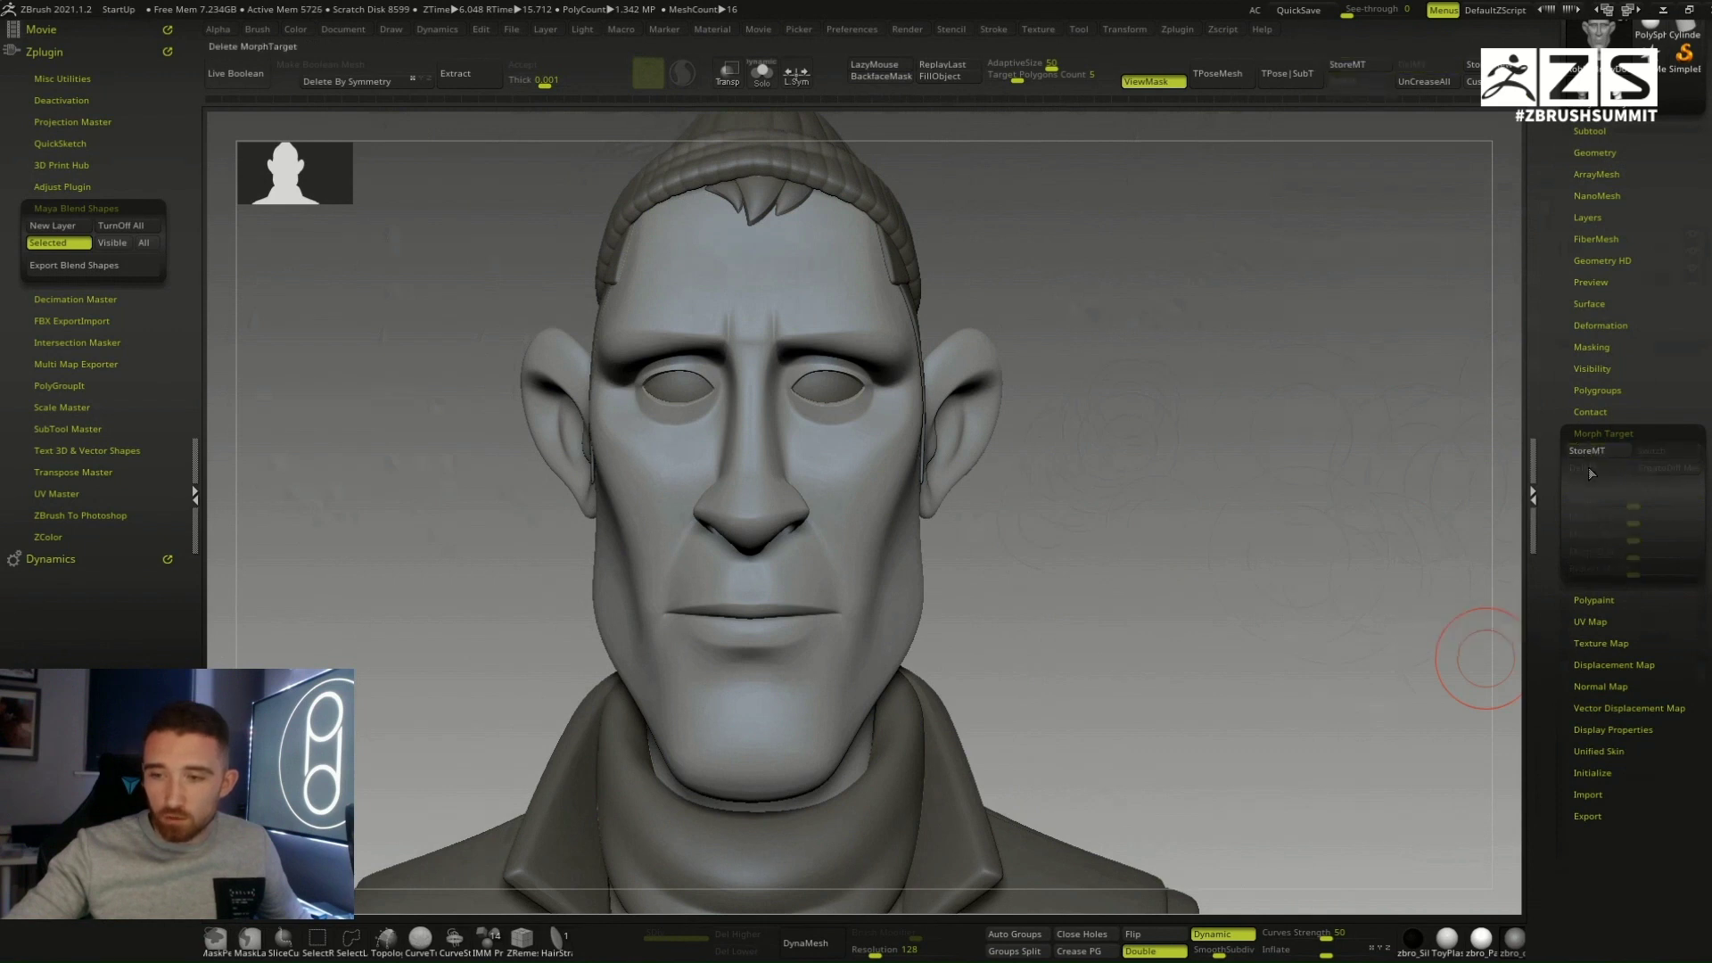
left_click(1597, 451)
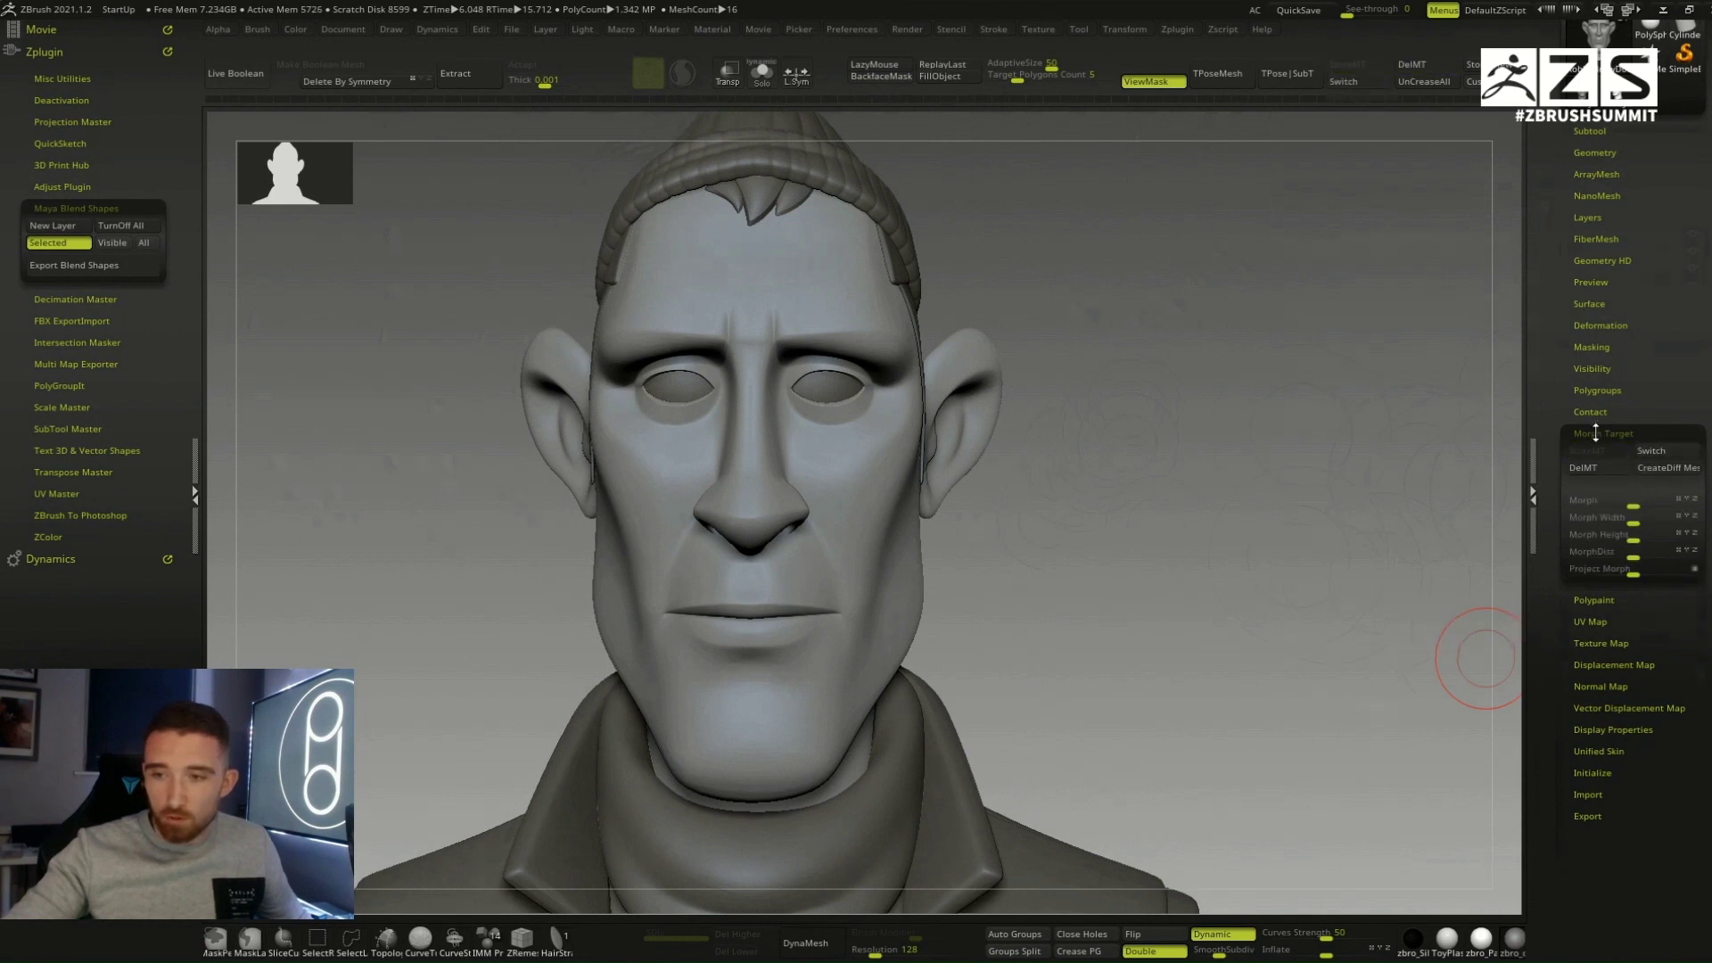
Step: Raise the untitled layer's intensity back to 1
left_click(1591, 249)
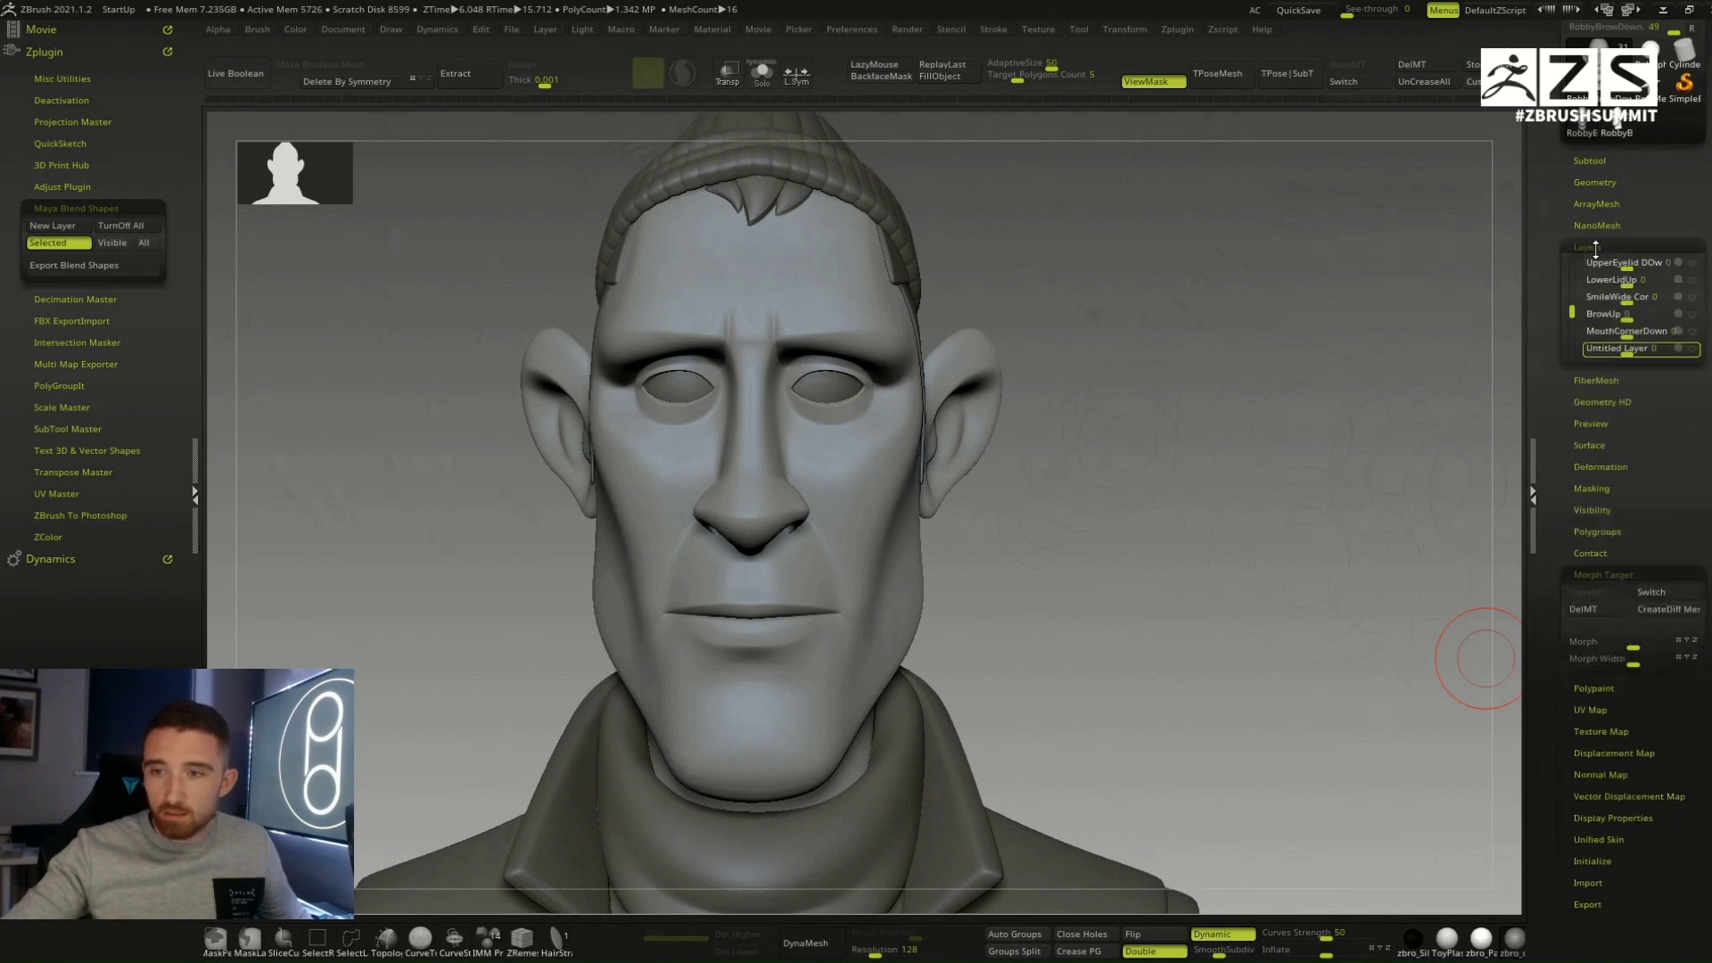
mouse_move(1625, 353)
left_click_drag(1625, 353, 1680, 362)
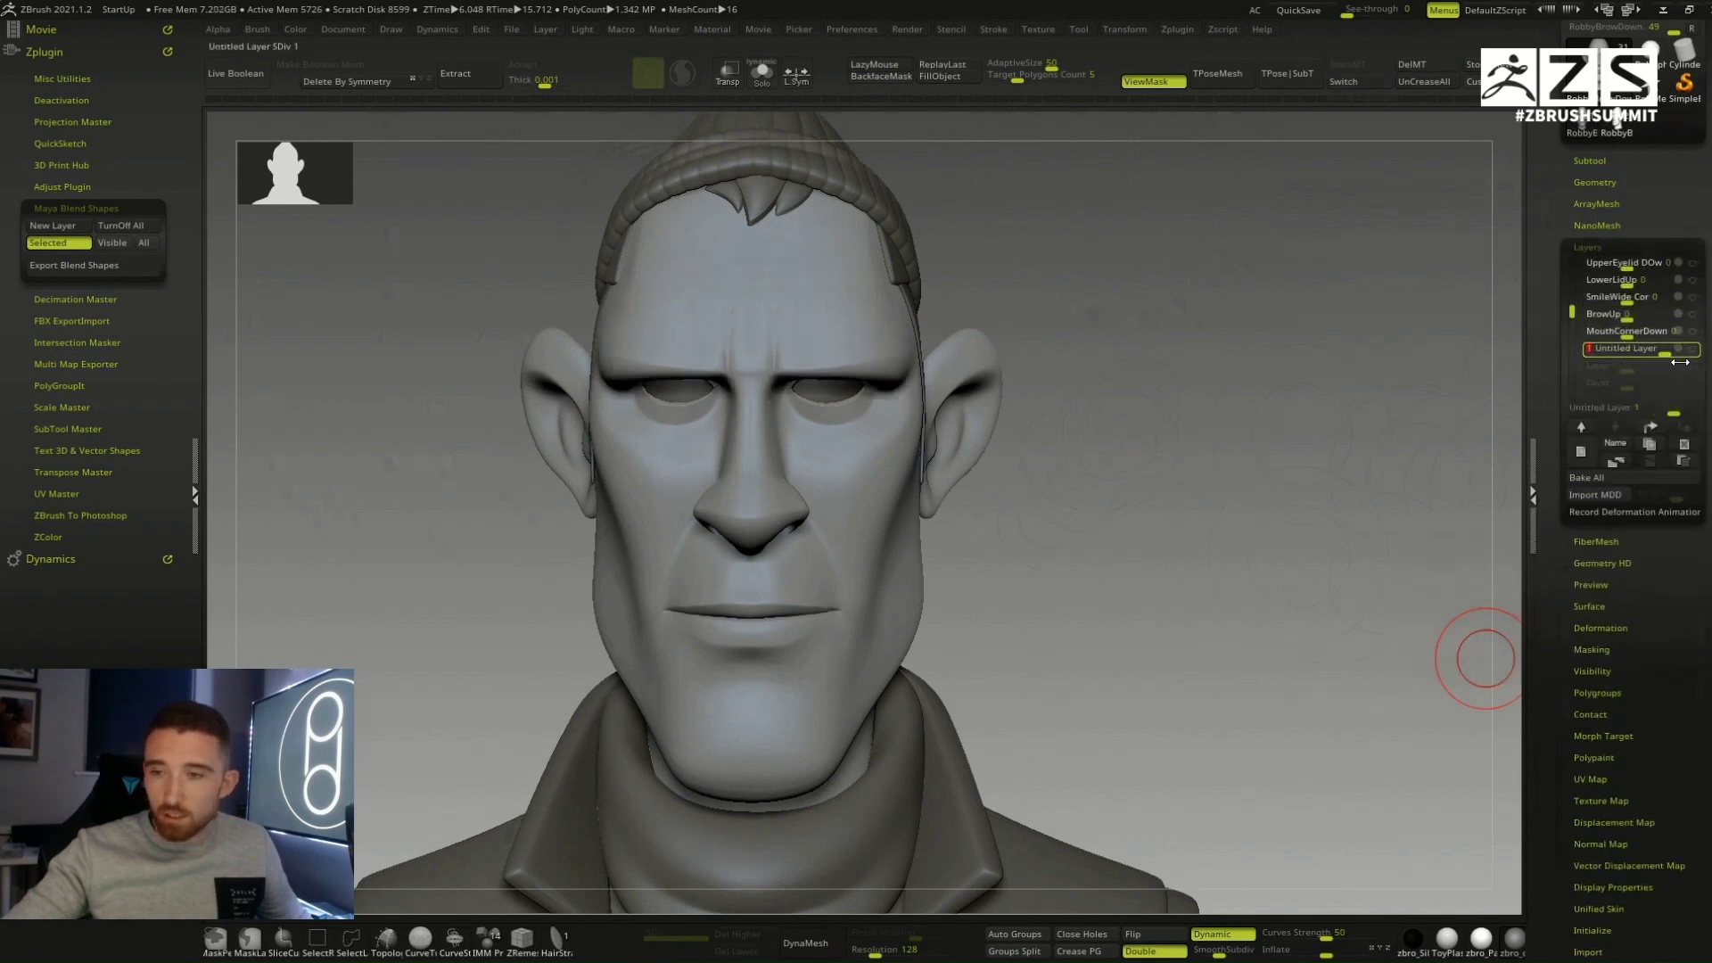
Step: Rename the untitled layer as BrownDown and switch it into record mode
left_click(1630, 441)
type("BrowDown")
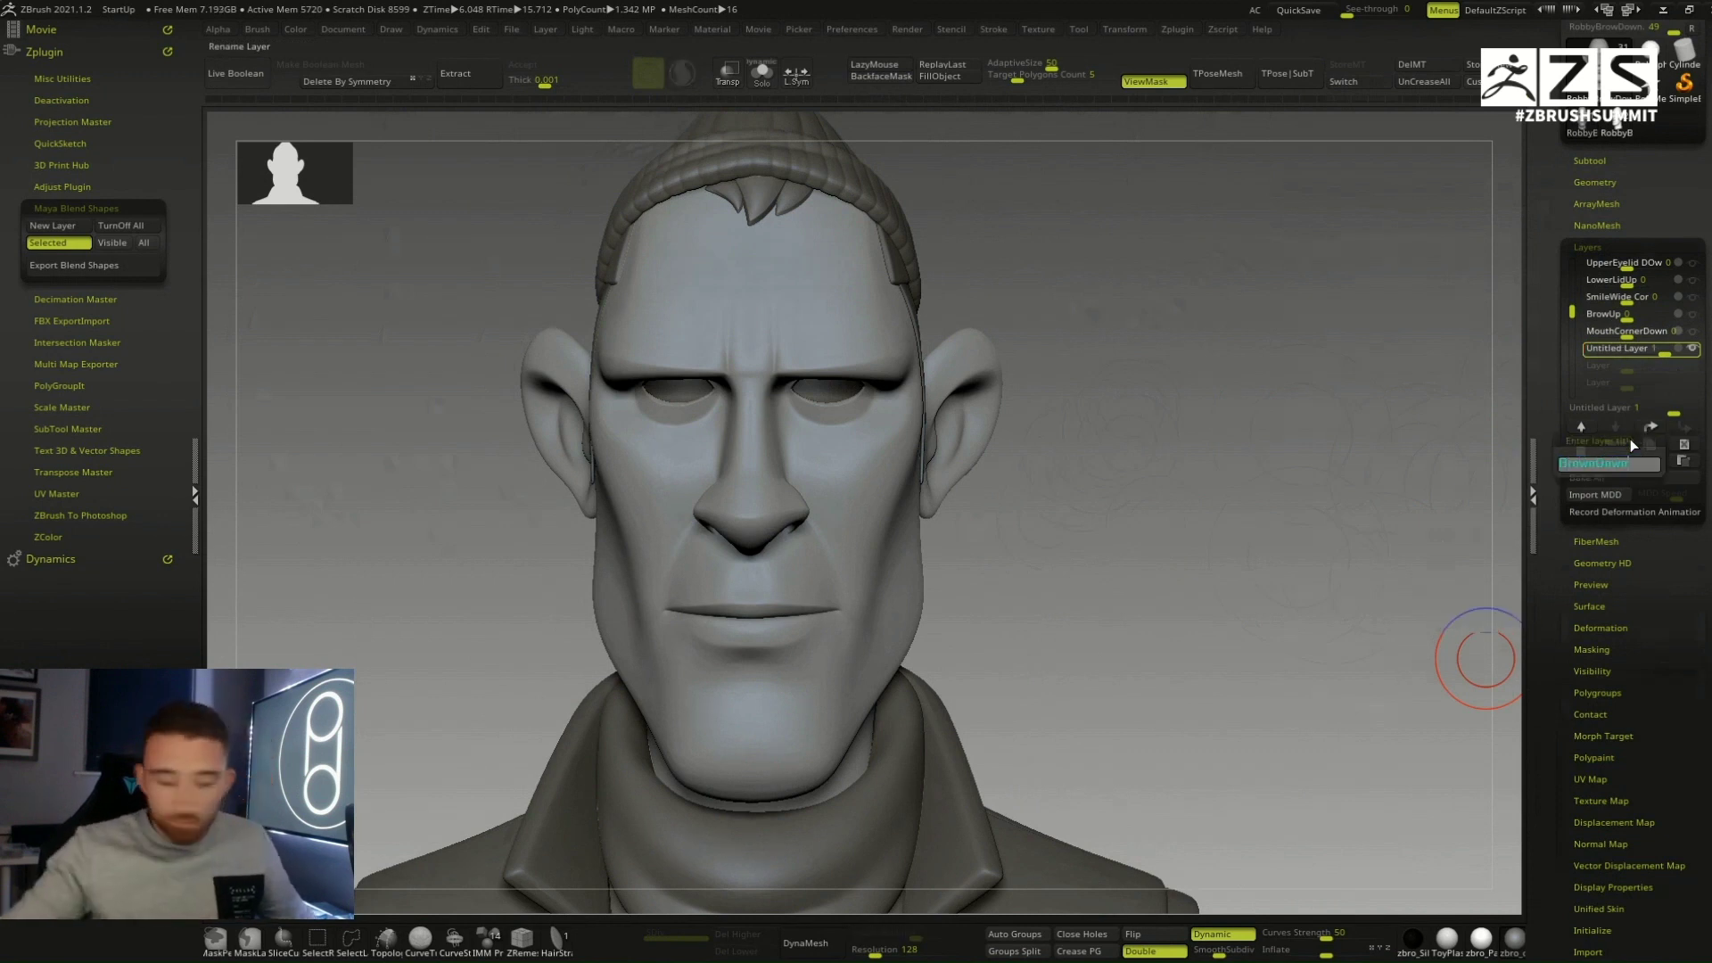
key("Return")
left_click(1678, 349)
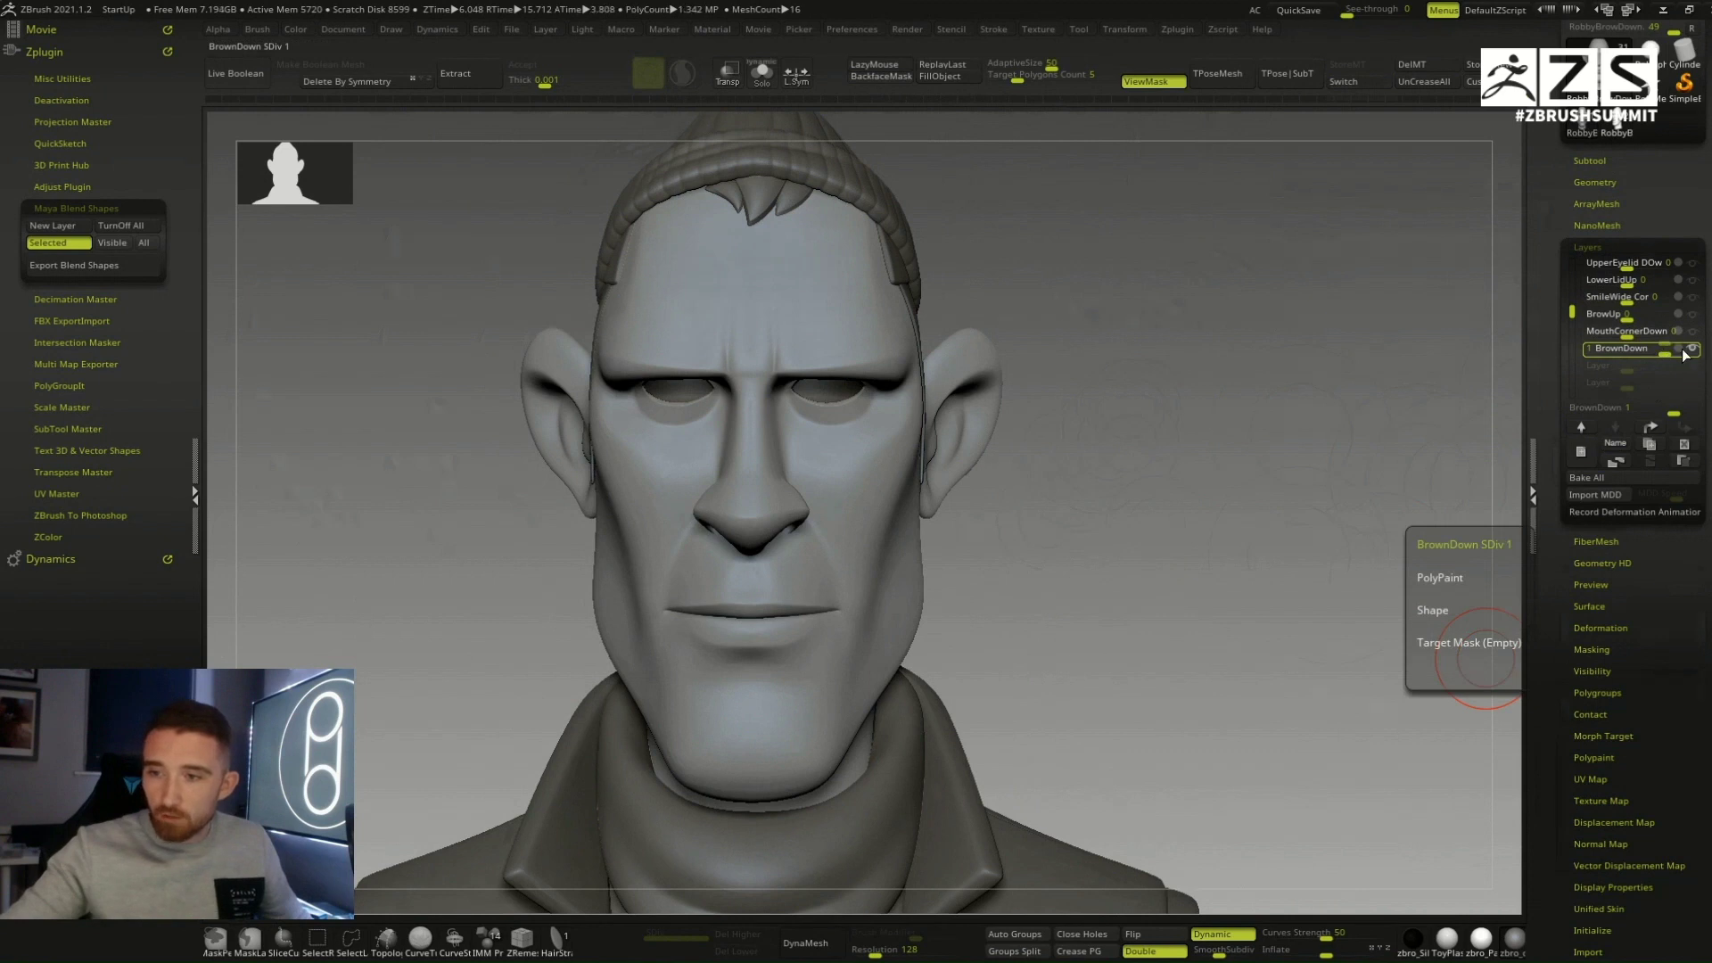
Step: Mask the face topologically from the eye corner, leaving only the eyelid areas of both eyes unmasked
mouse_move(986, 516)
left_mouse_down()
mouse_move(886, 443)
mouse_move(861, 393)
left_mouse_up()
key("space")
right_click_drag(862, 393, 909, 453, "ctrl")
key("space")
left_click_drag(865, 382, 835, 385)
key("space")
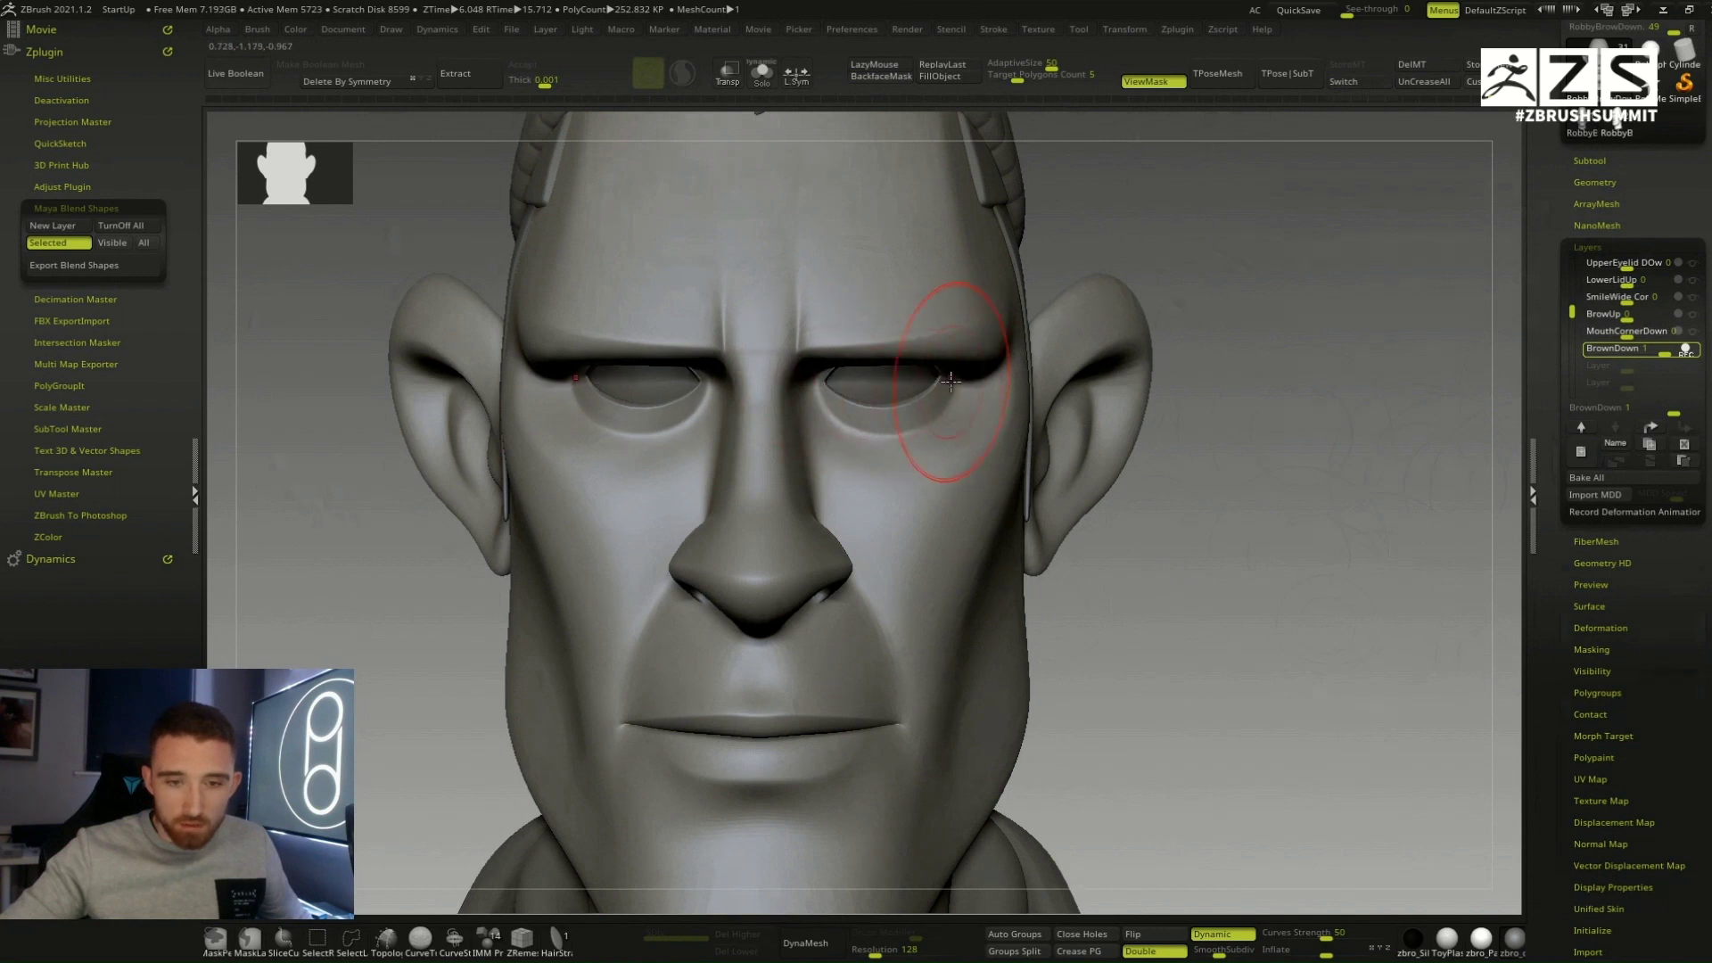
key("space")
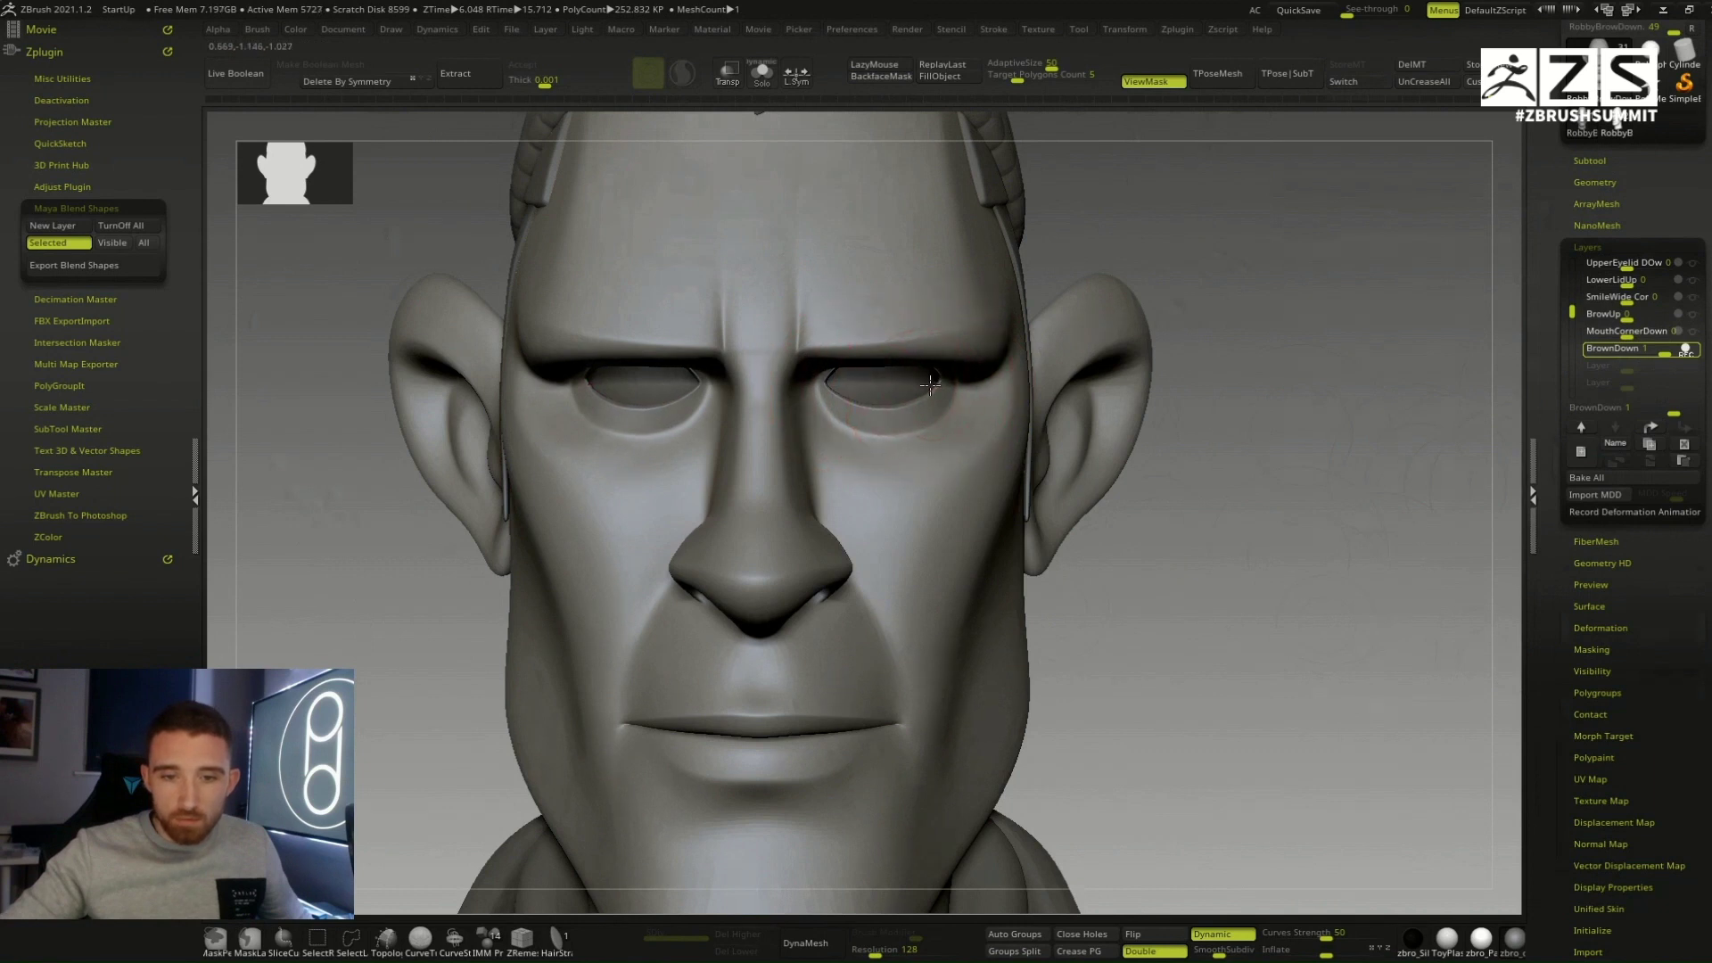
key("space")
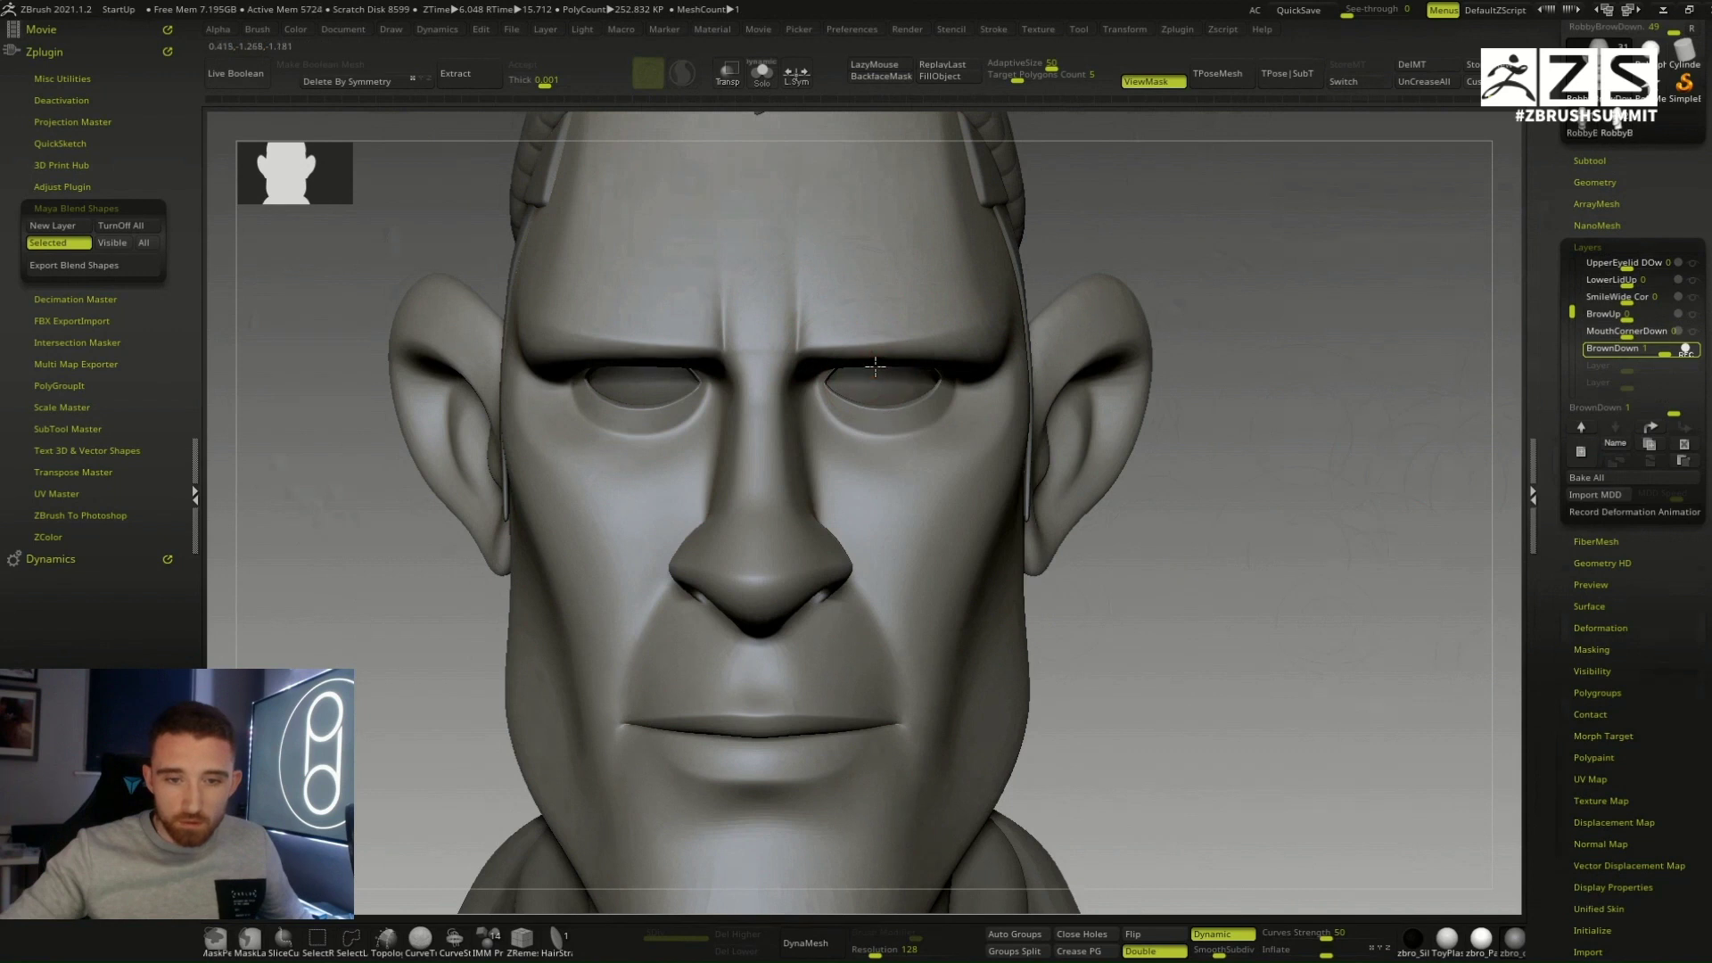
right_click_drag(941, 413, 950, 427, "ctrl")
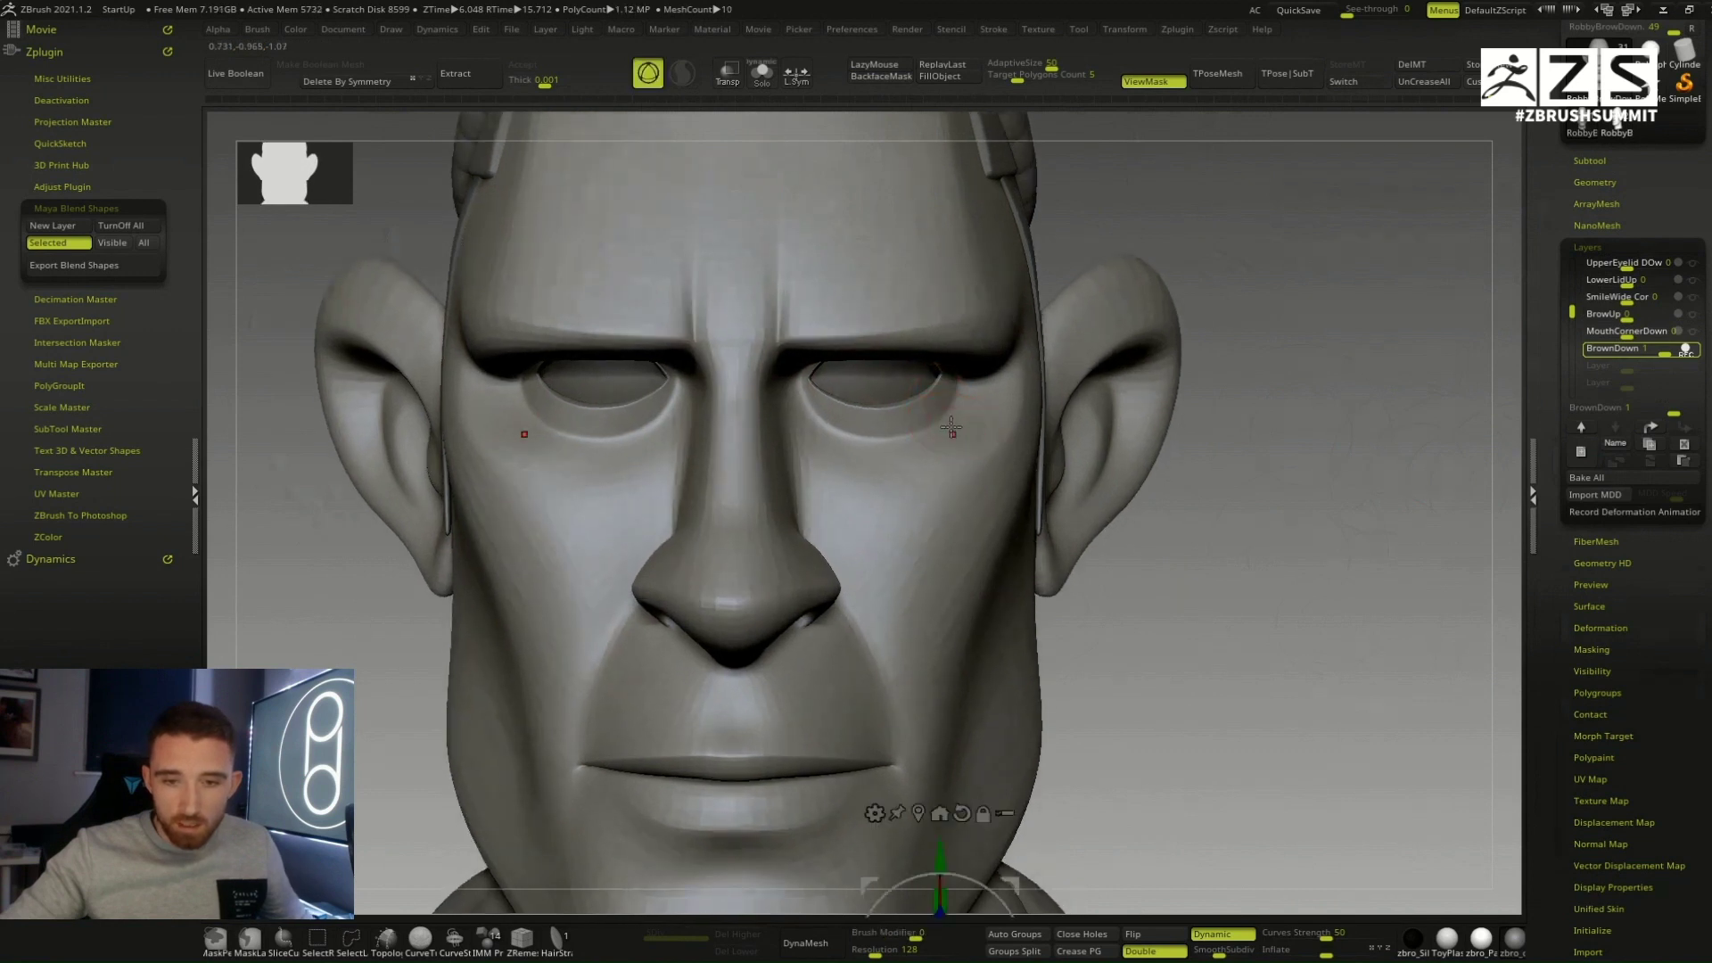
left_click_drag(942, 424, 928, 414, "ctrl")
left_click(980, 544, "ctrl")
left_click(980, 545, "ctrl")
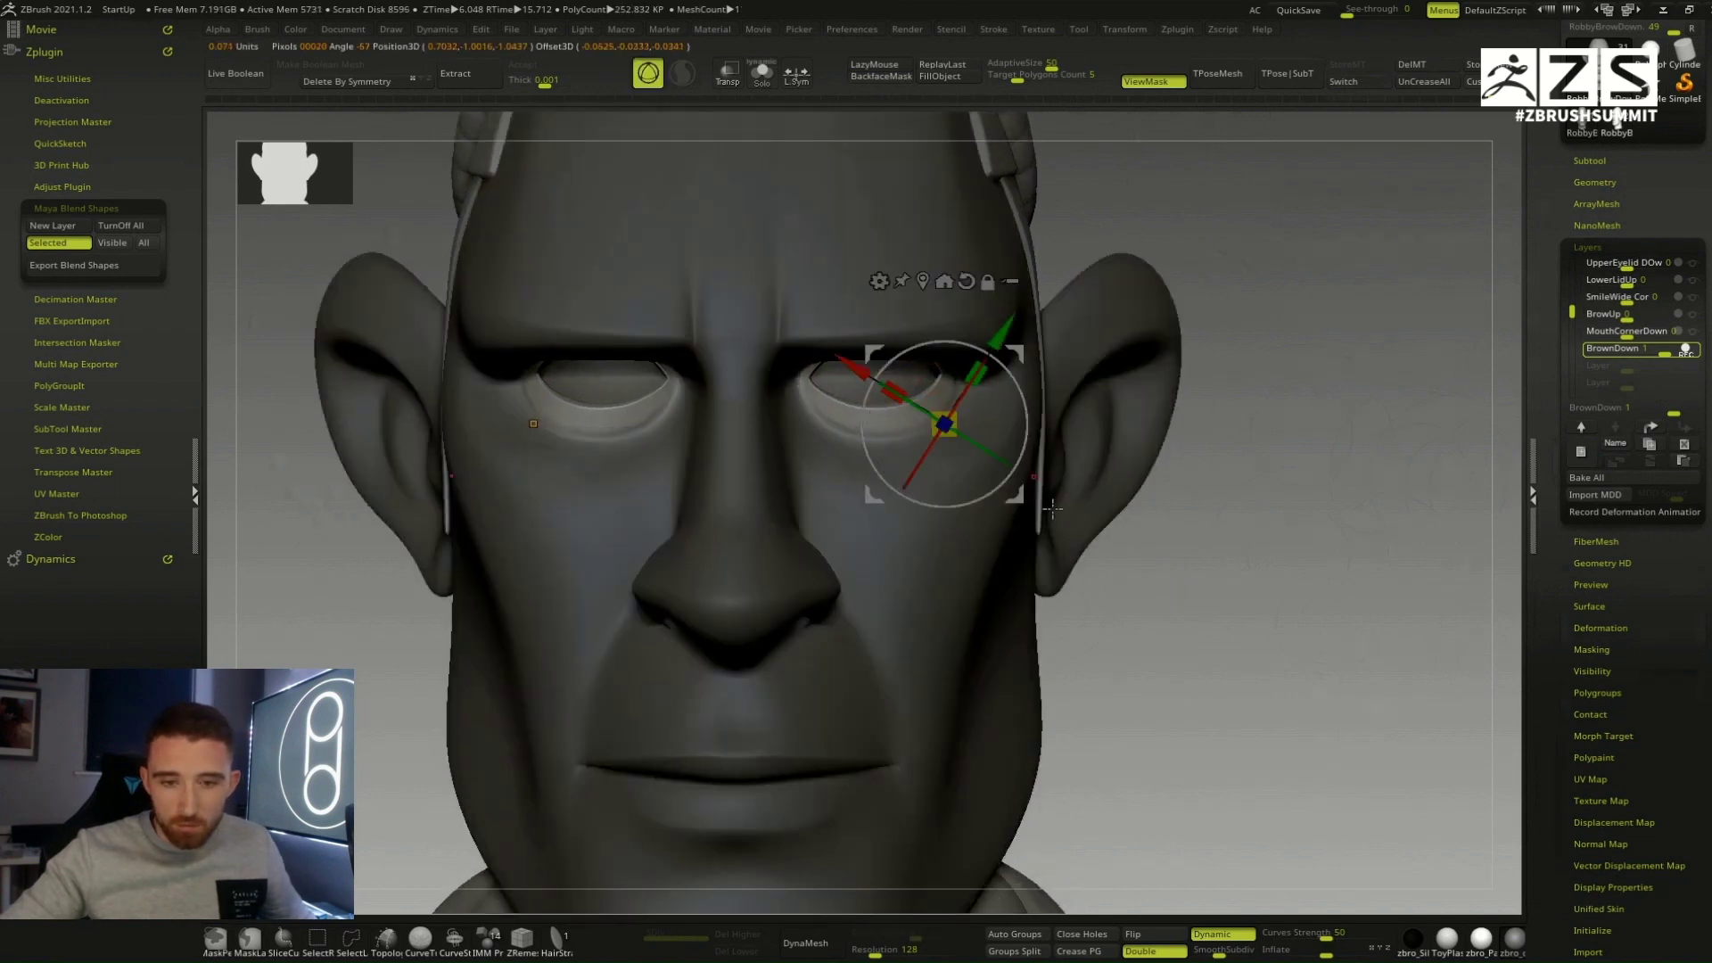
Step: Return to draw mode and blur the mask's edges around the eyelids
key("q")
left_click(929, 447, "ctrl")
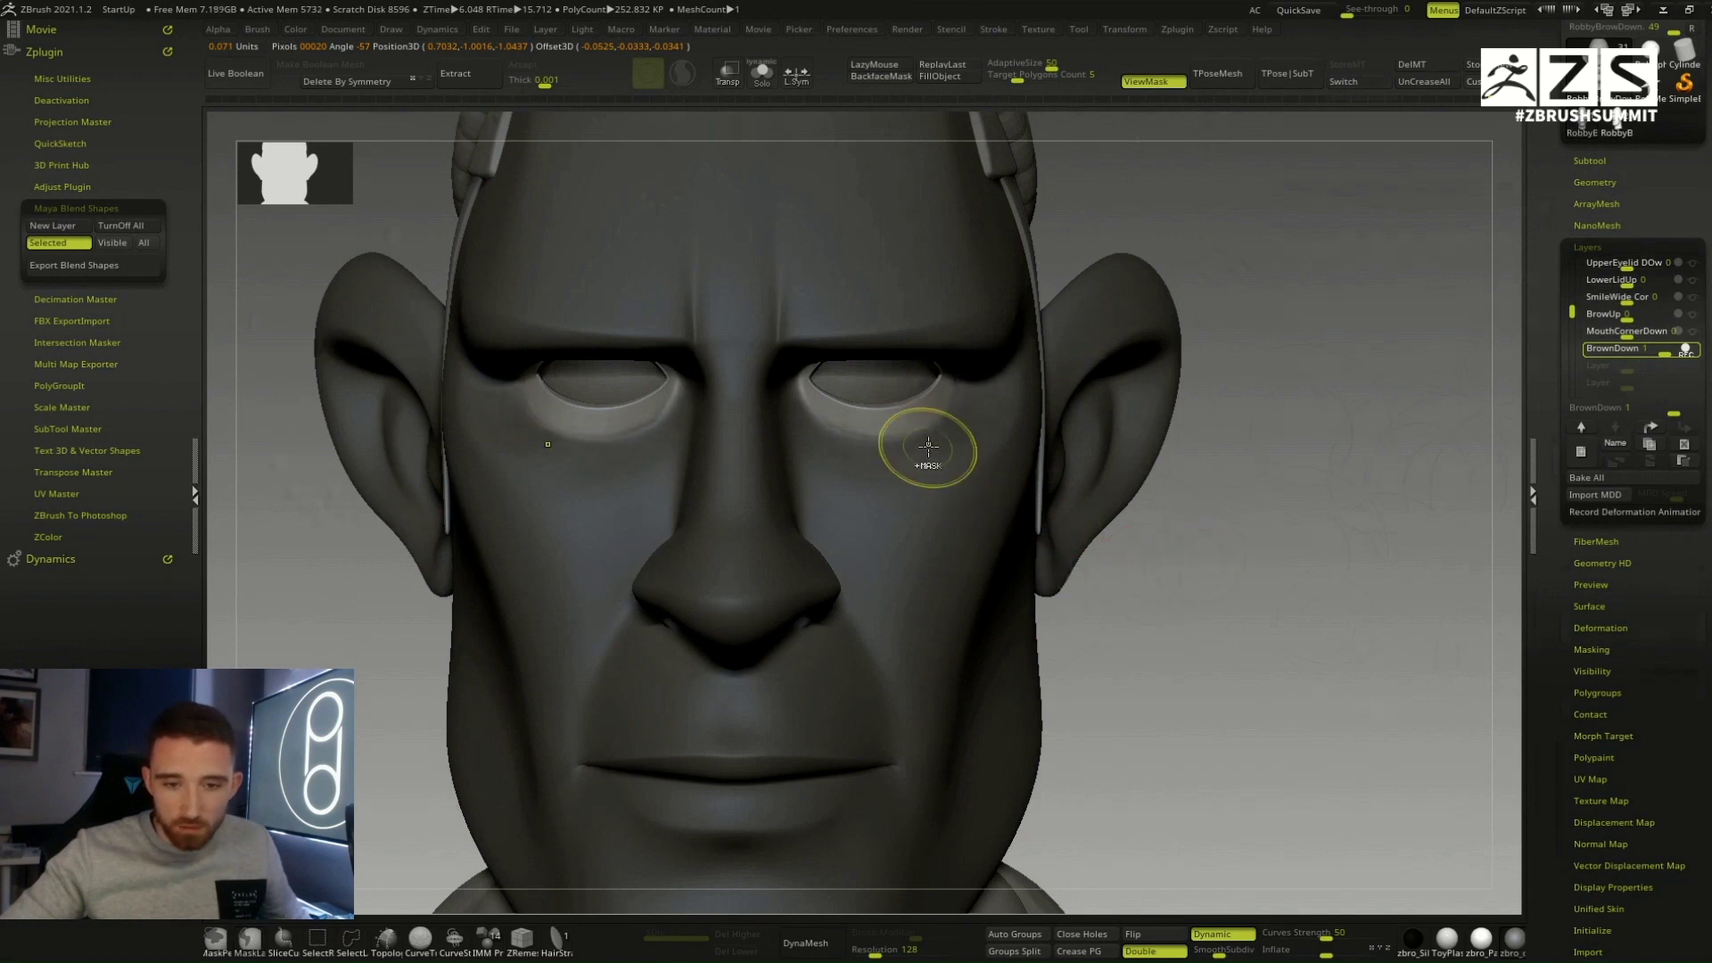
left_click(928, 447, "ctrl")
left_click(1220, 567, "ctrl")
left_click(1220, 567, "ctrl")
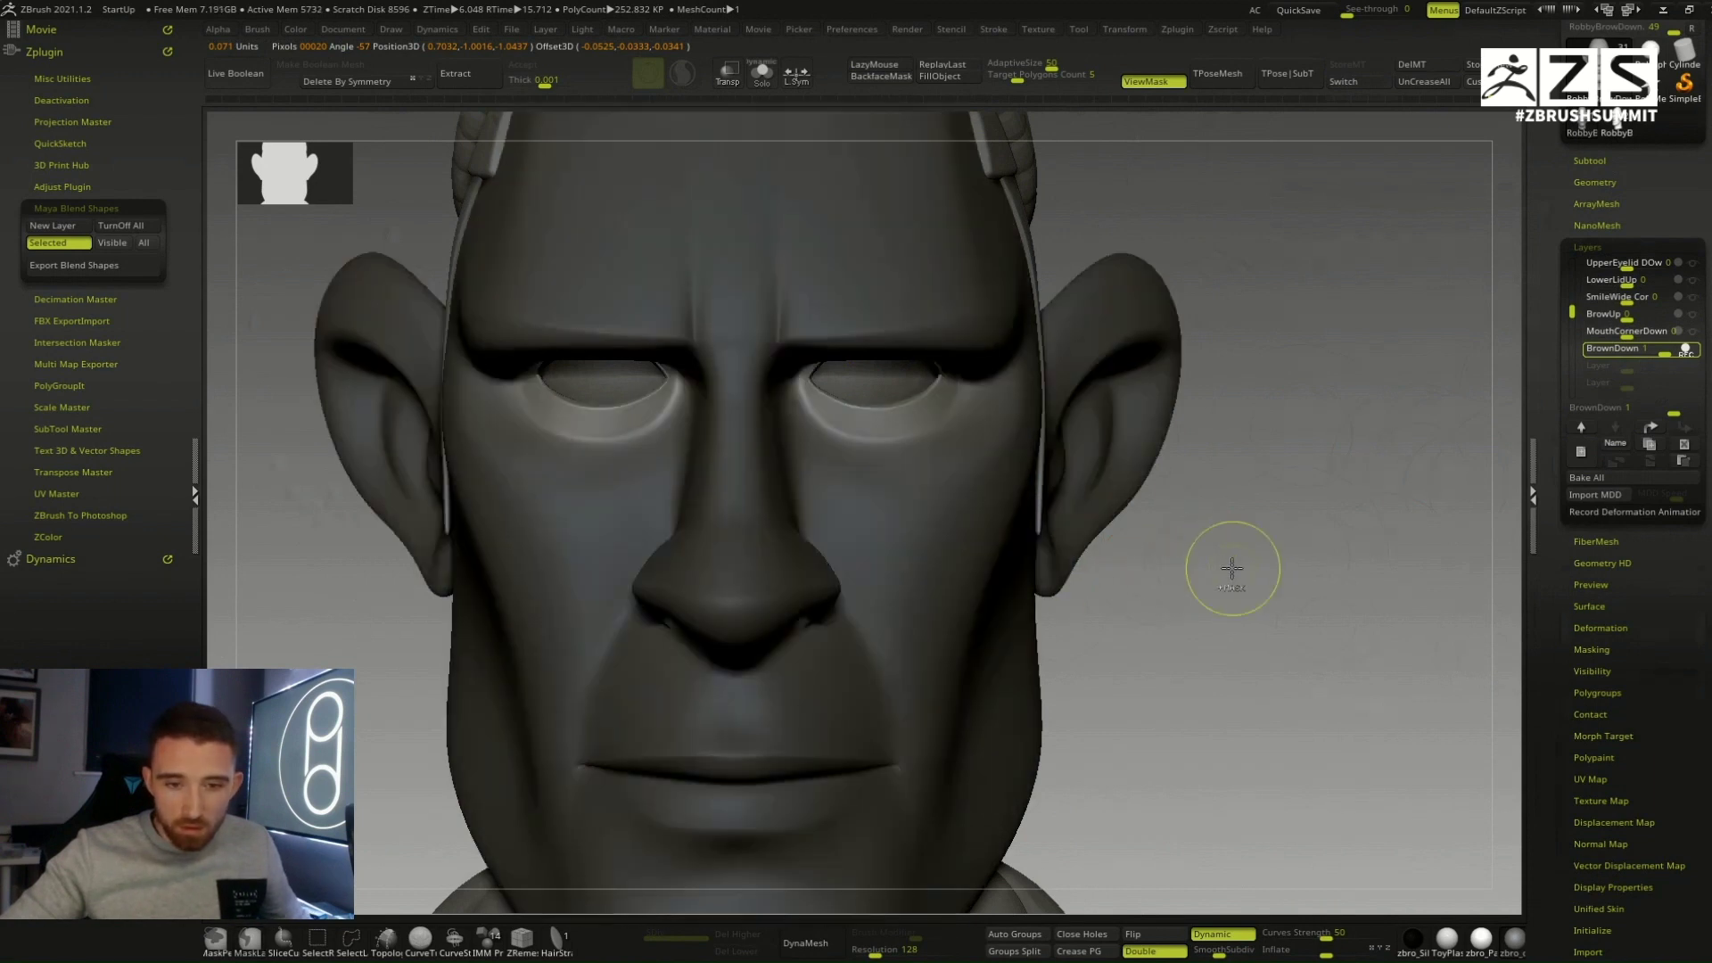
left_click(1249, 508, "ctrl")
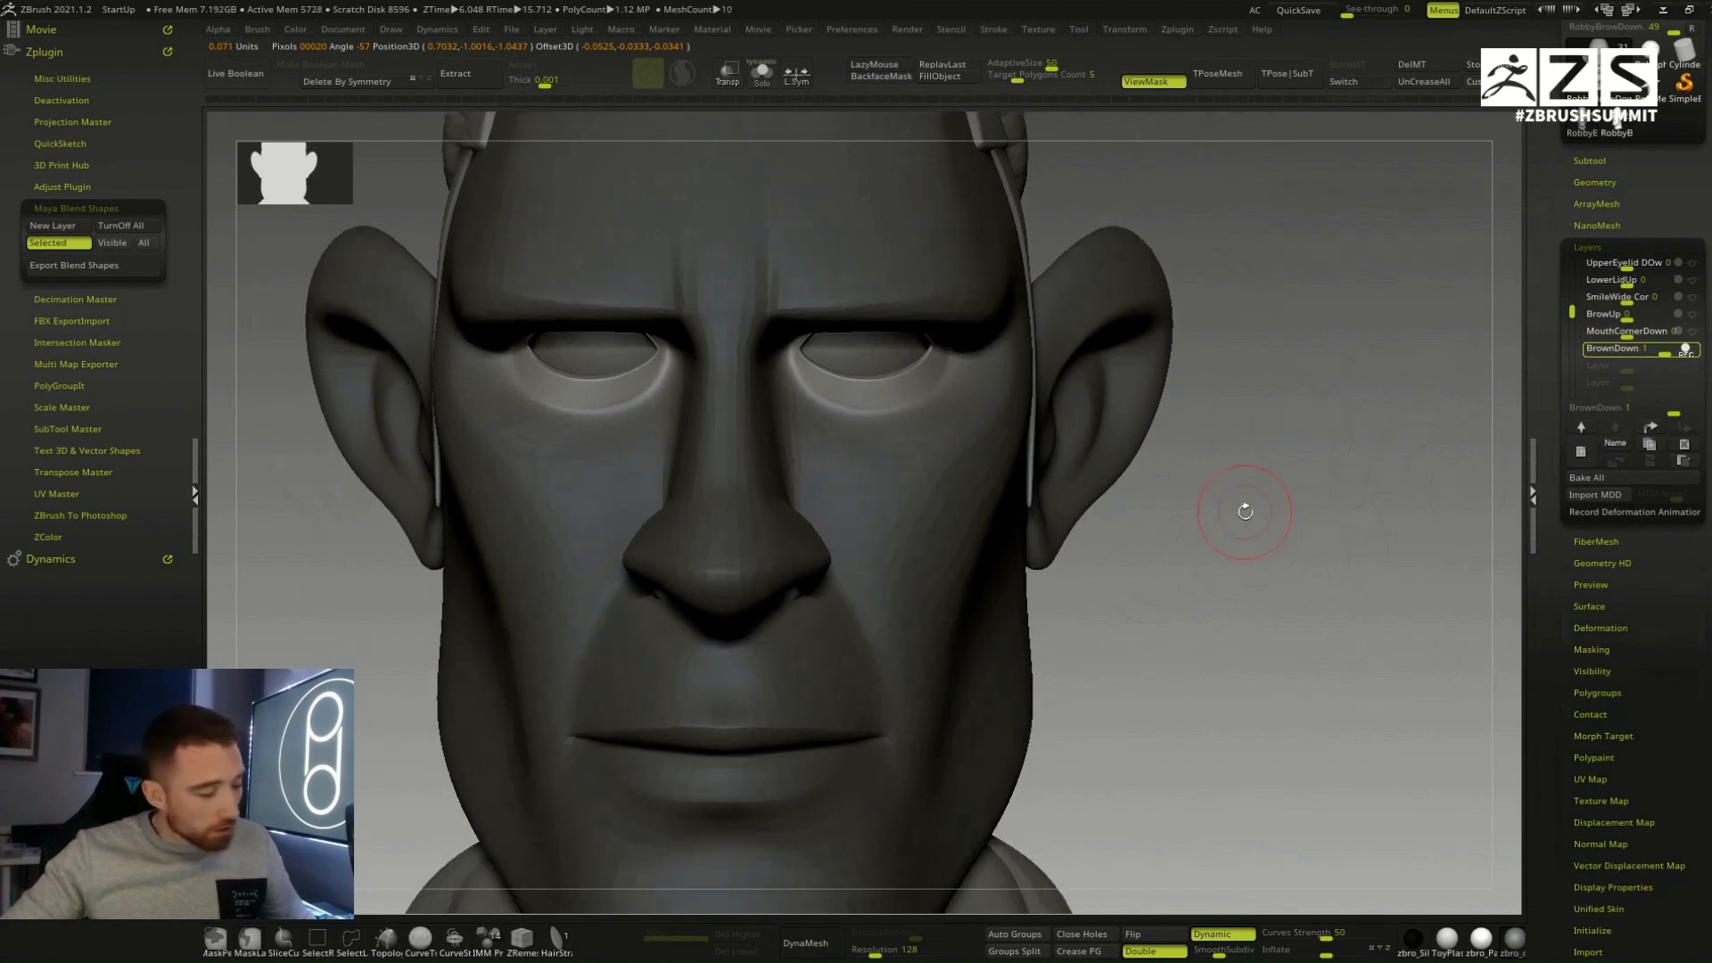
Step: With a large Morph brush, restore the unmasked eyelids toward the stored neutral shape
key("b")
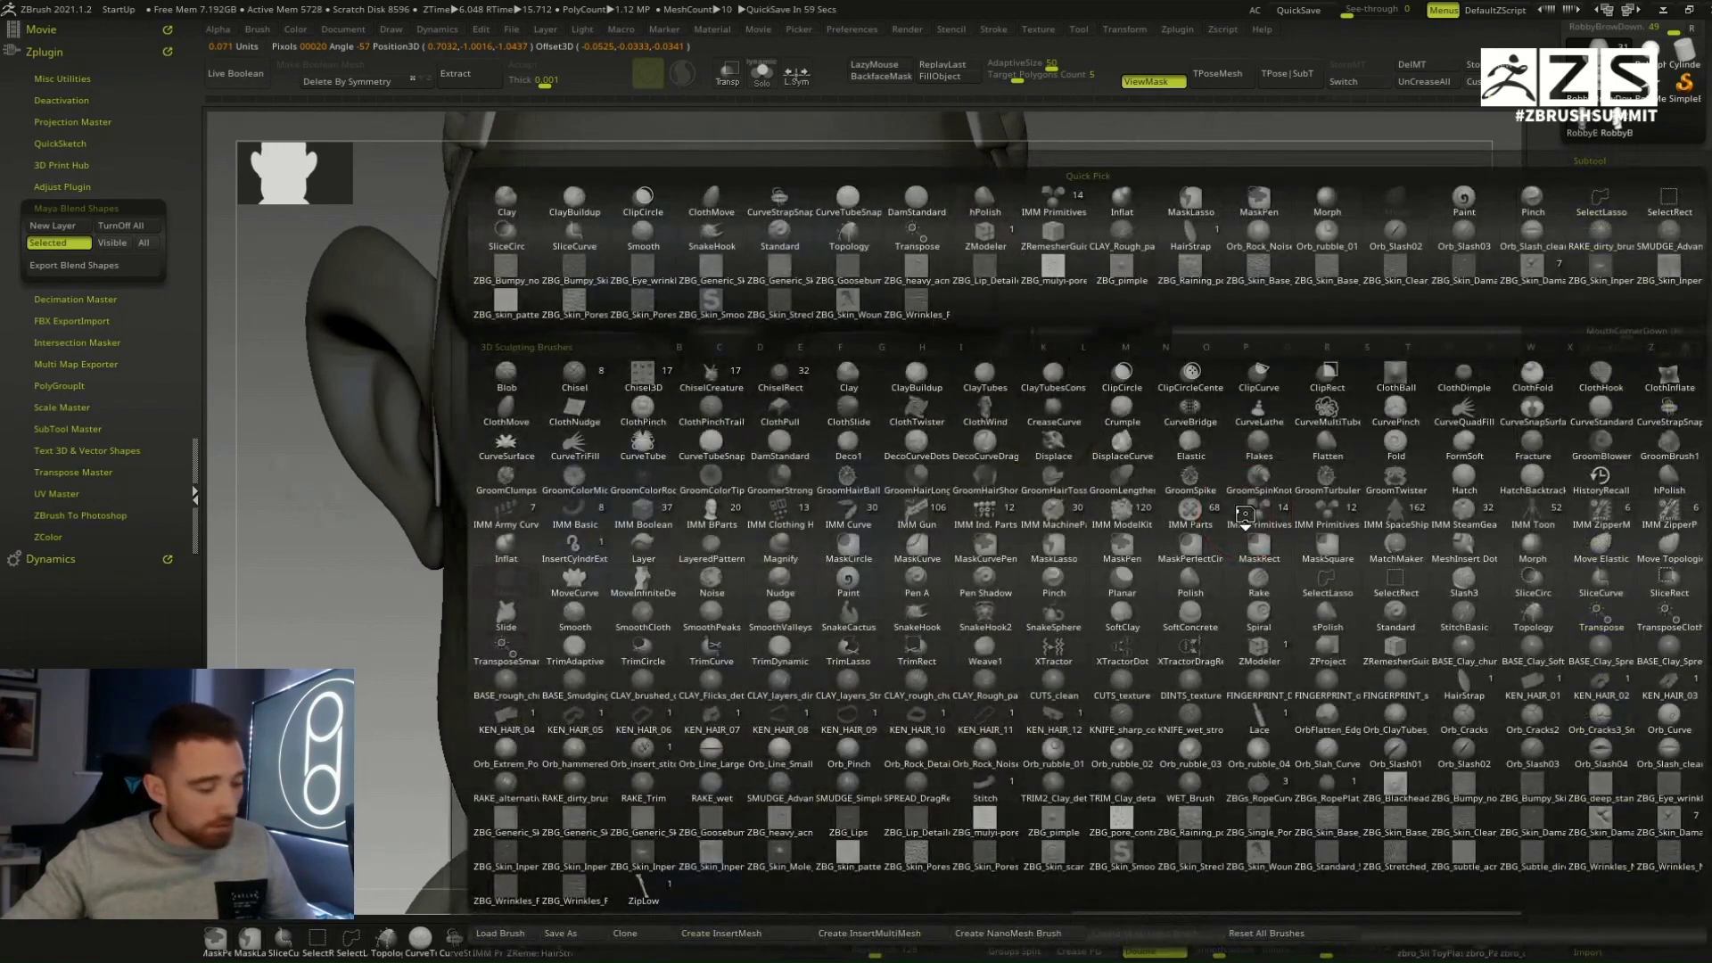
key("m")
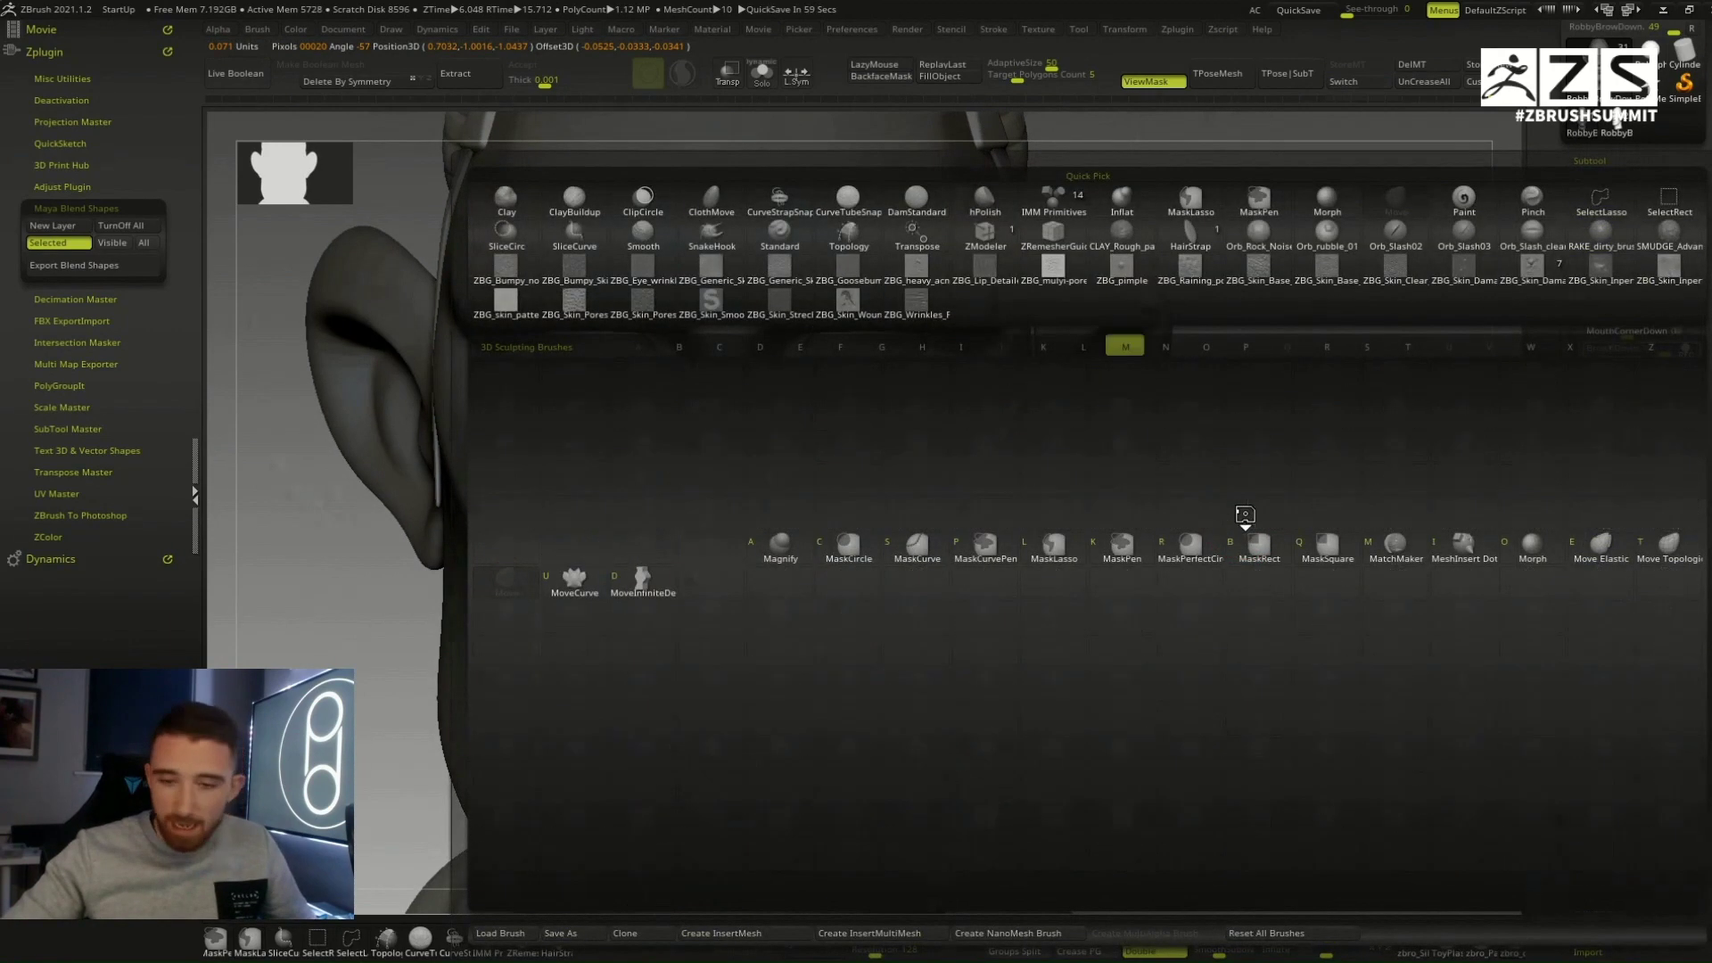
left_click(1531, 553)
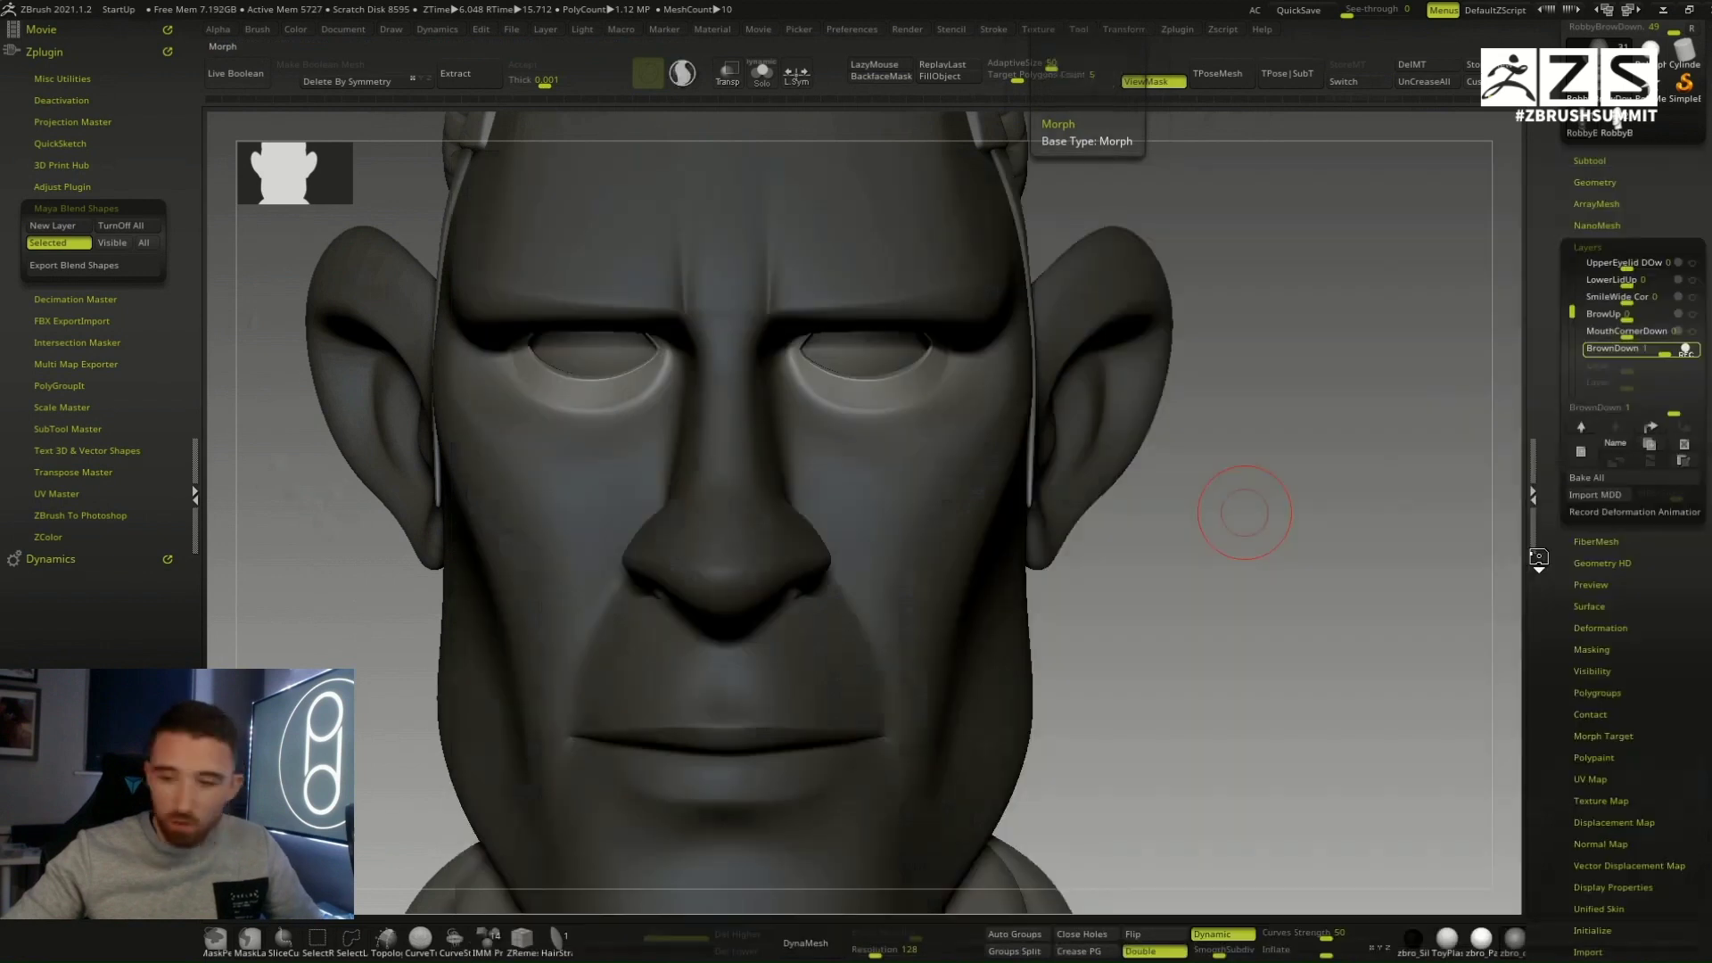
key("space")
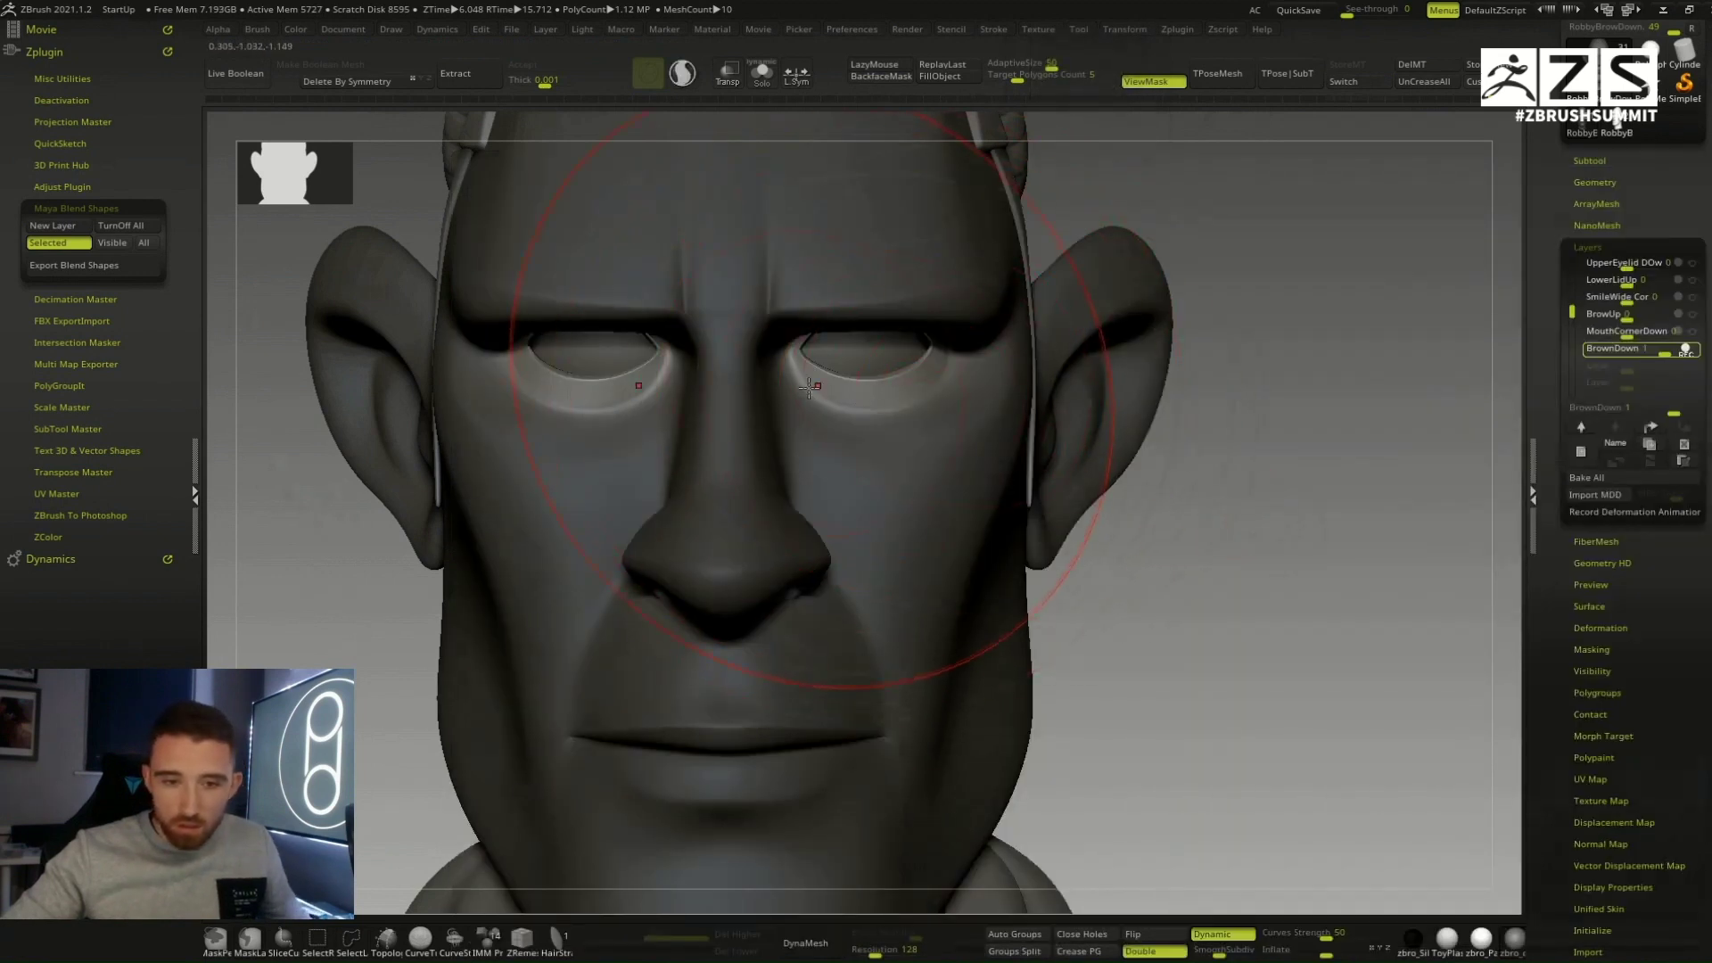
mouse_move(843, 446)
left_mouse_down()
mouse_move(885, 412)
mouse_move(879, 427)
left_mouse_up()
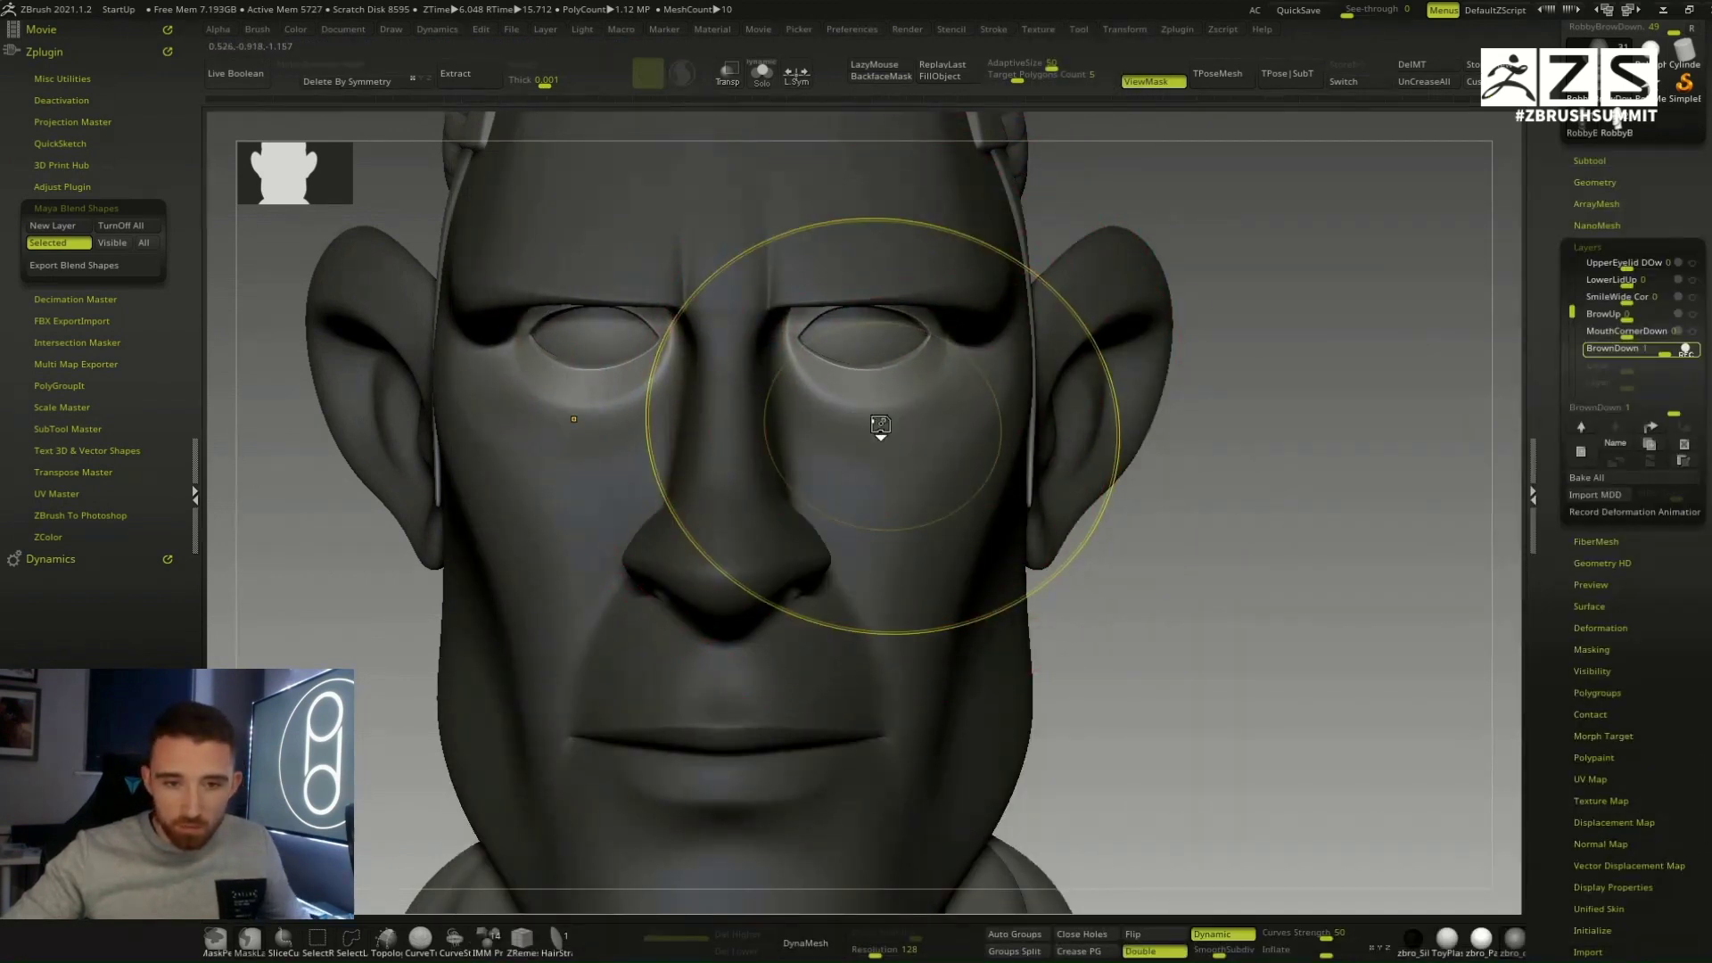
Step: Compare the eyelids before and after the morph stroke from a low angle, keeping the morphed version
key("ctrl+z")
key("ctrl+z")
right_click_drag(871, 398, 940, 374)
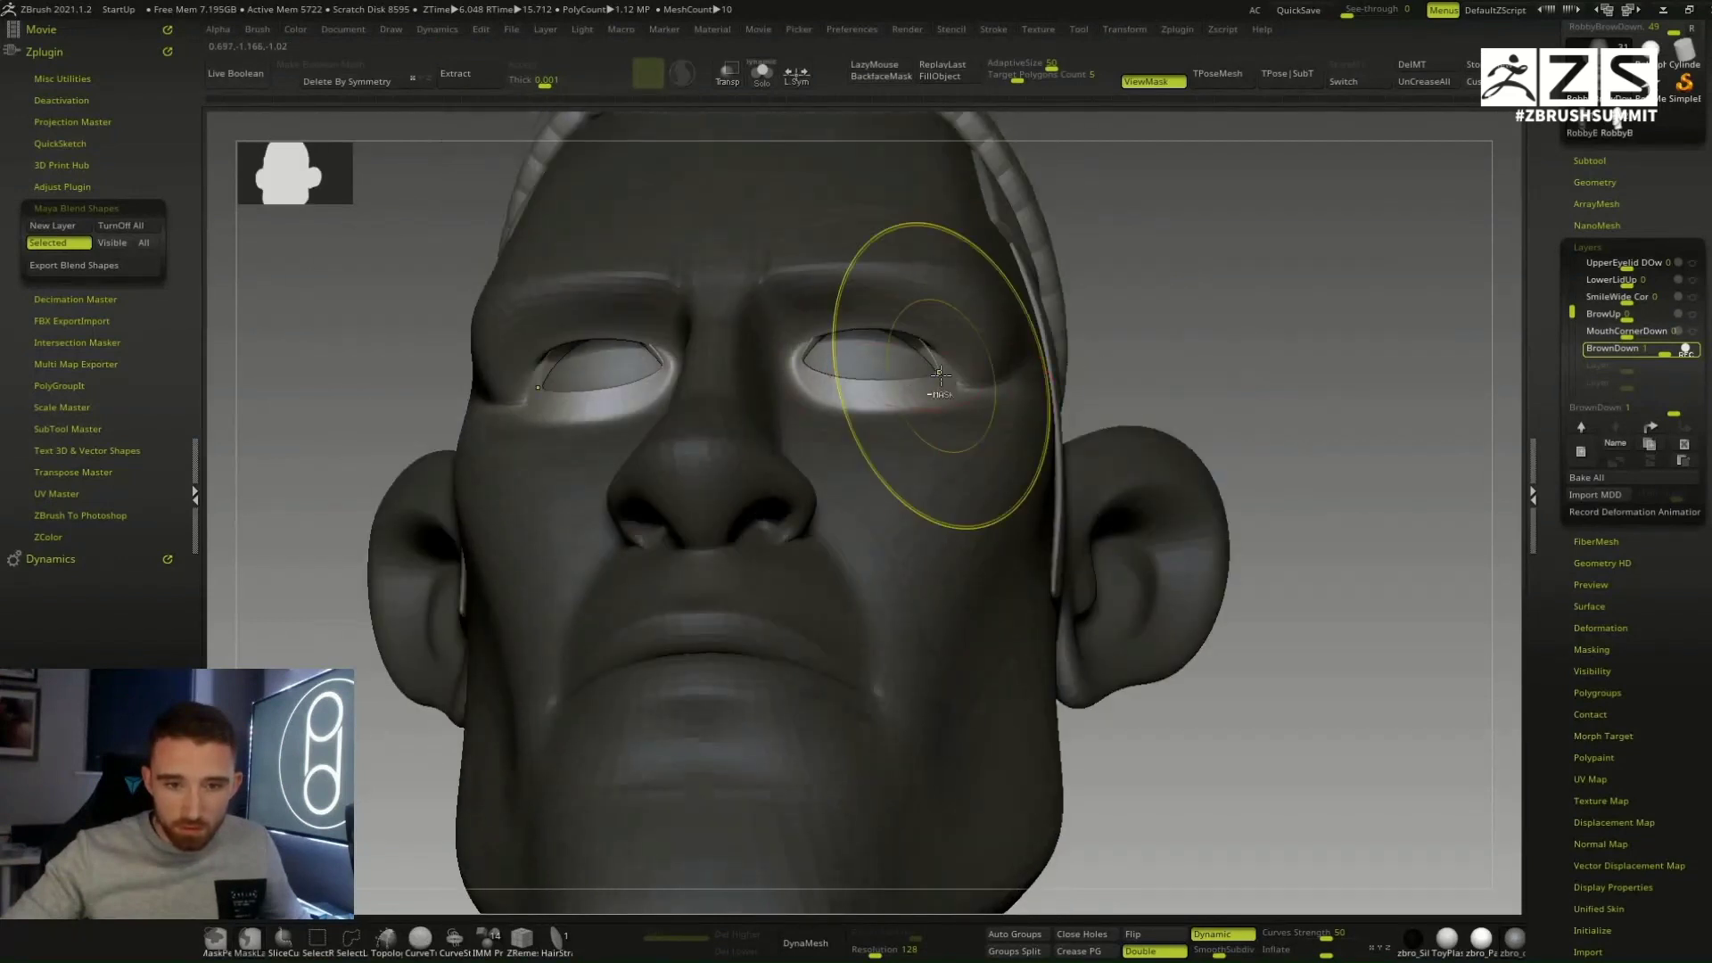
key("ctrl+shift+z")
key("ctrl+shift+z")
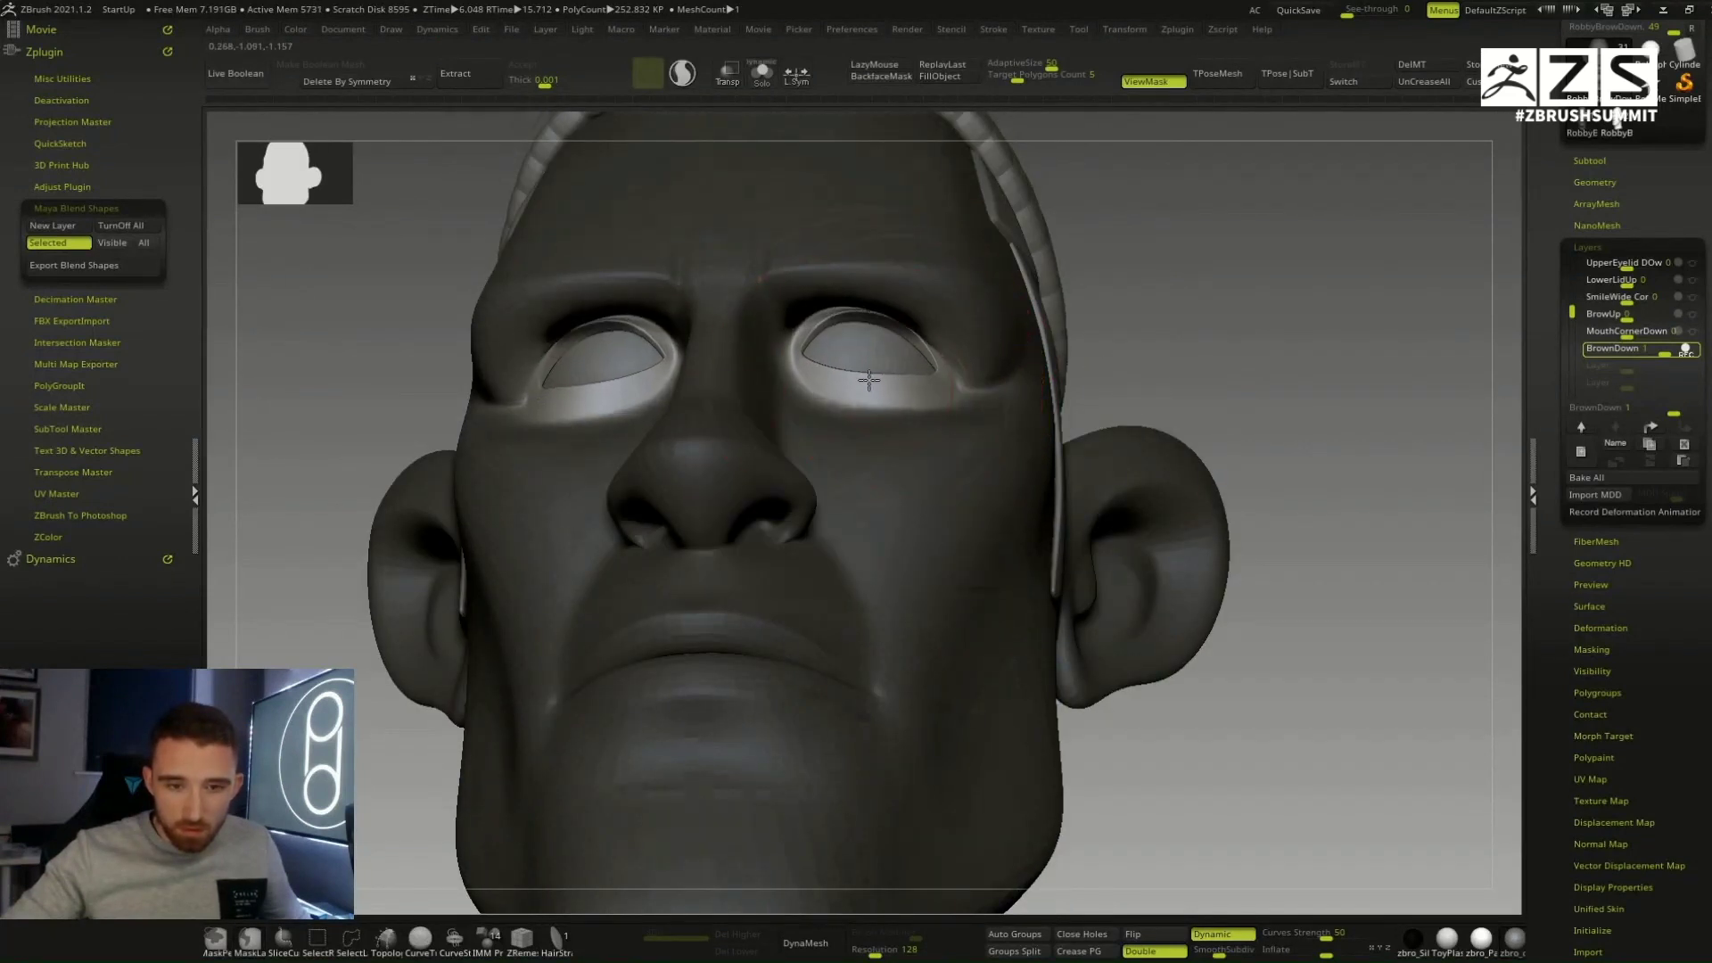
Step: Rework the unmasked eyelids with Morph brush strokes from the low angle, undoing unwanted strokes
left_click_drag(919, 379, 953, 385)
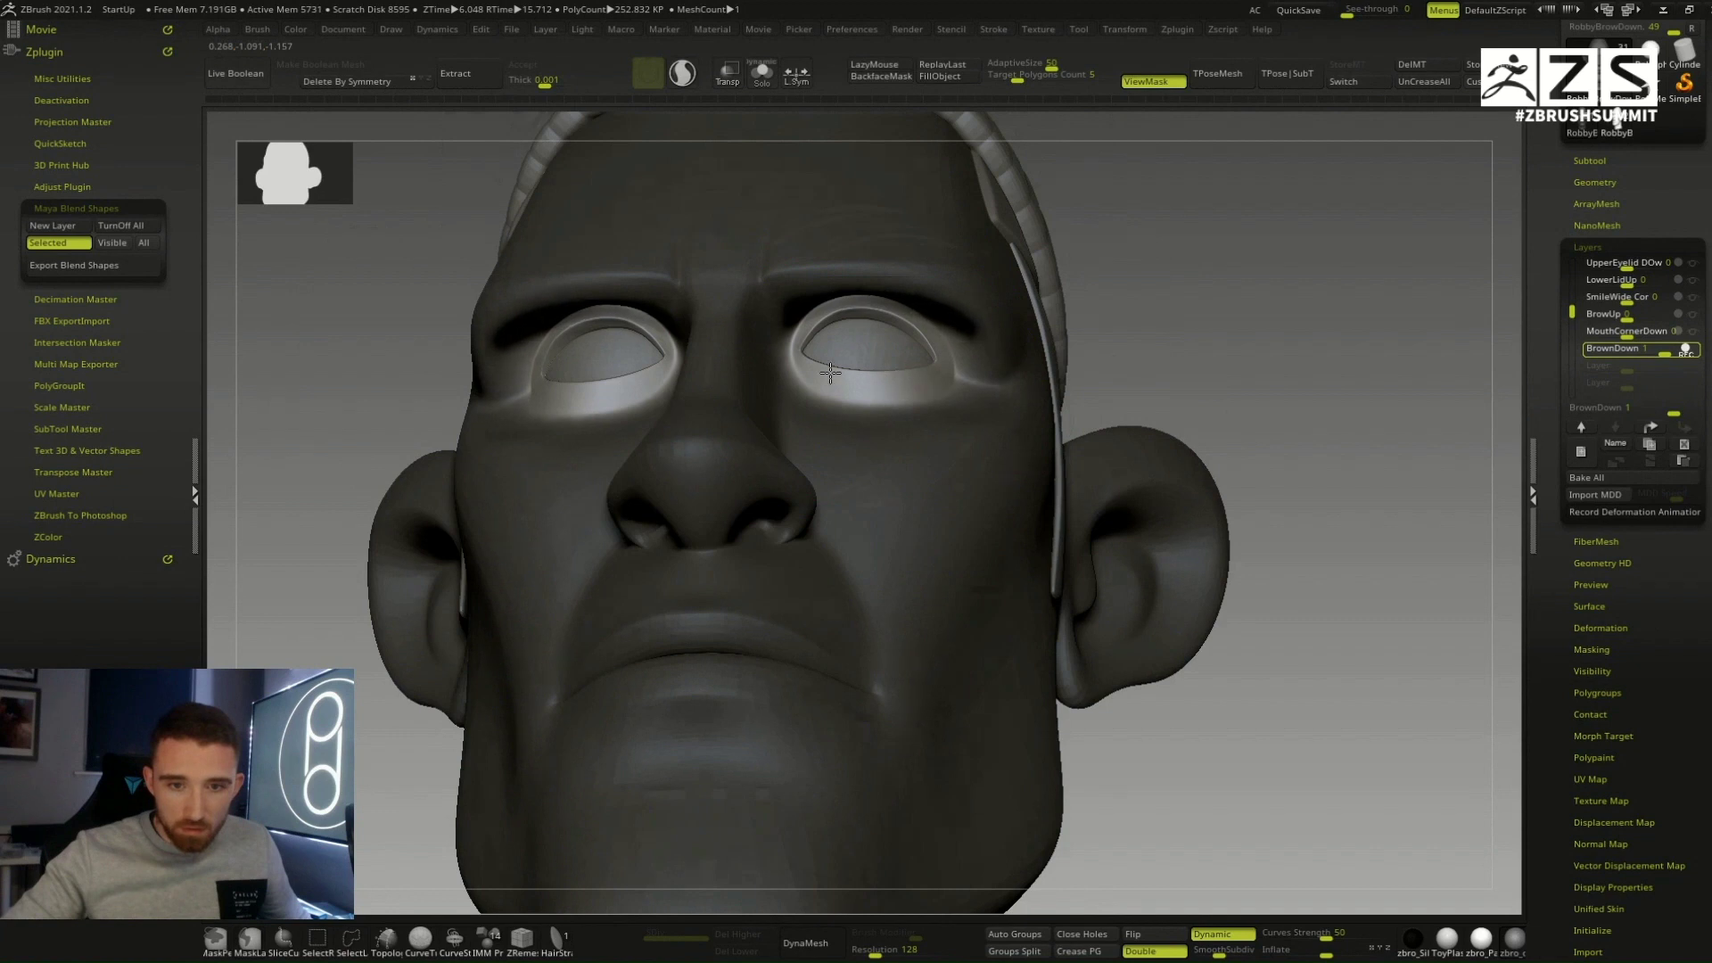
left_click_drag(830, 372, 760, 383)
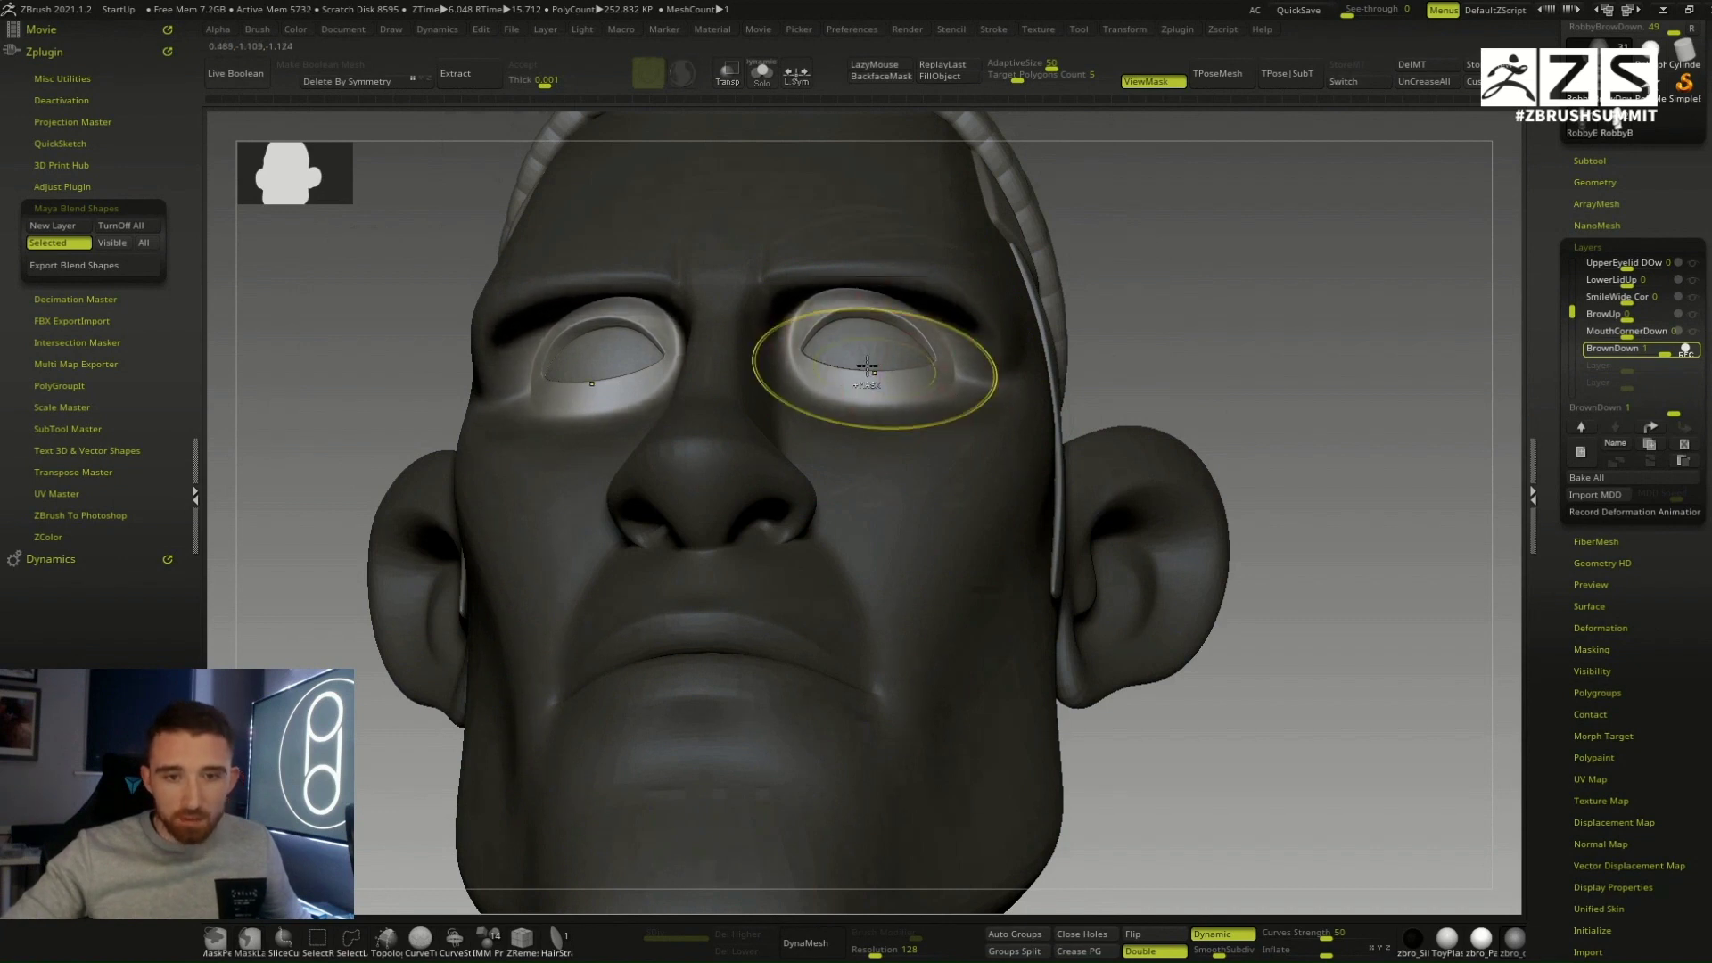
key("ctrl+z")
mouse_move(806, 374)
left_mouse_down()
mouse_move(875, 372)
mouse_move(861, 372)
left_mouse_up()
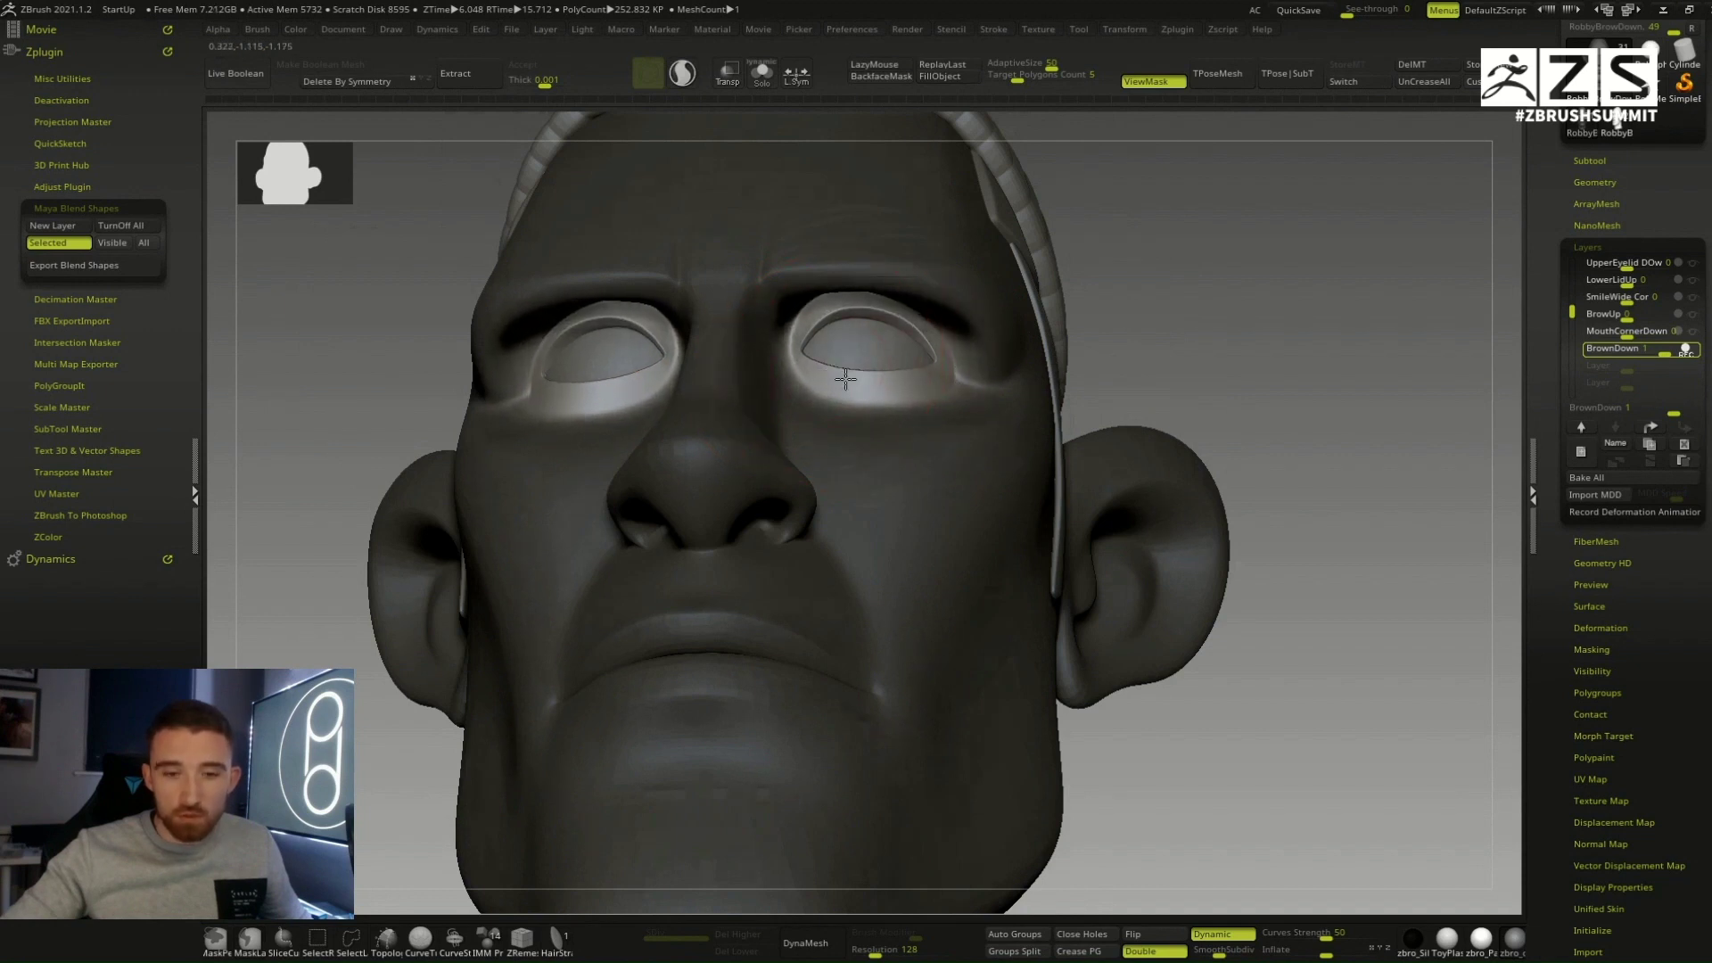
key("ctrl+z")
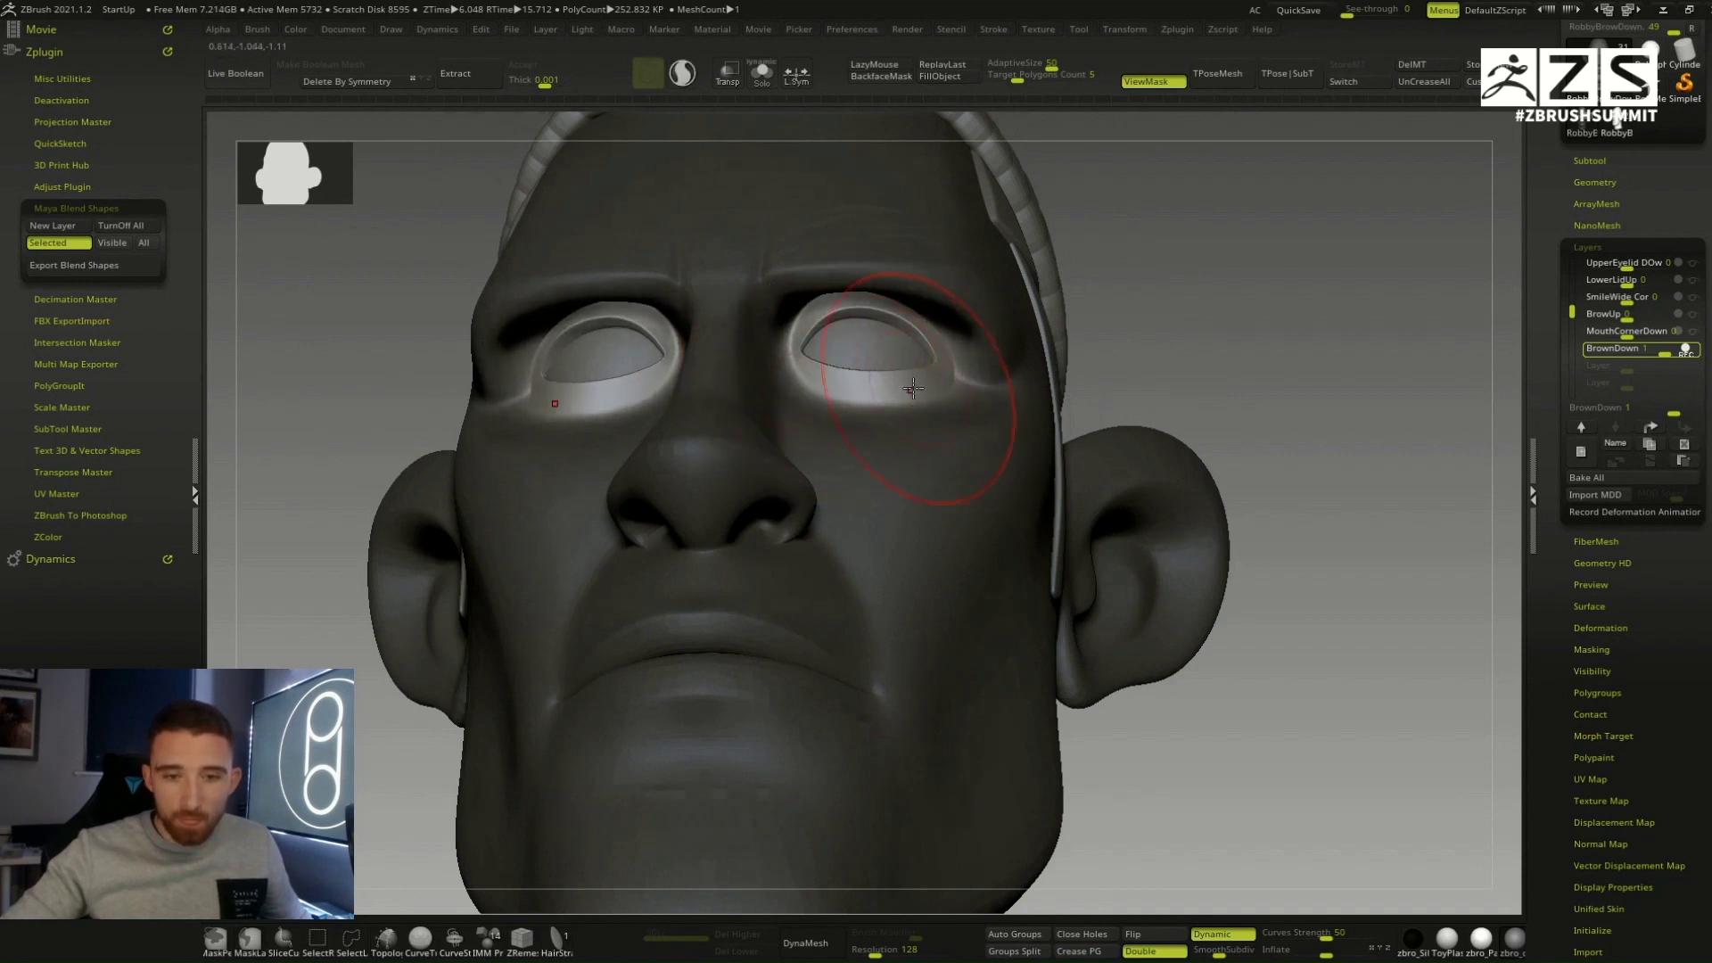
Step: With the eyelids masked, smooth the crease between the upper eyelid and the brow from below, and soften the mask's edge
mouse_move(969, 388)
right_mouse_down()
mouse_move(958, 410)
mouse_move(944, 384)
right_mouse_up()
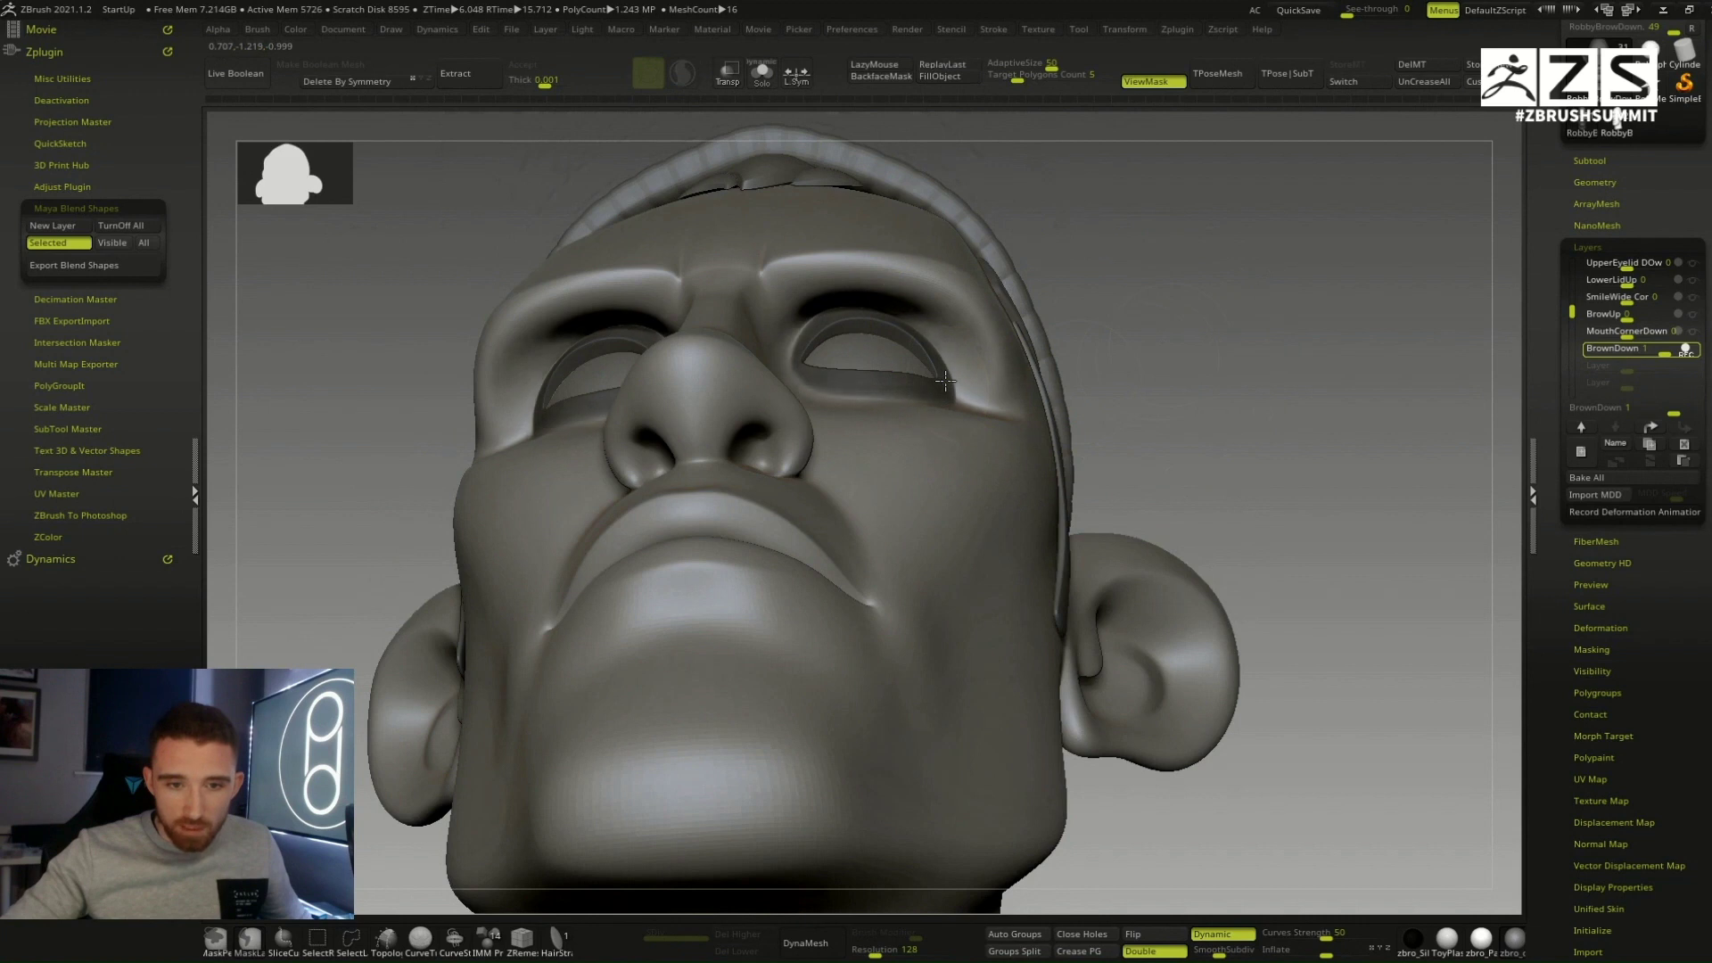
key("space")
right_click_drag(945, 381, 818, 303)
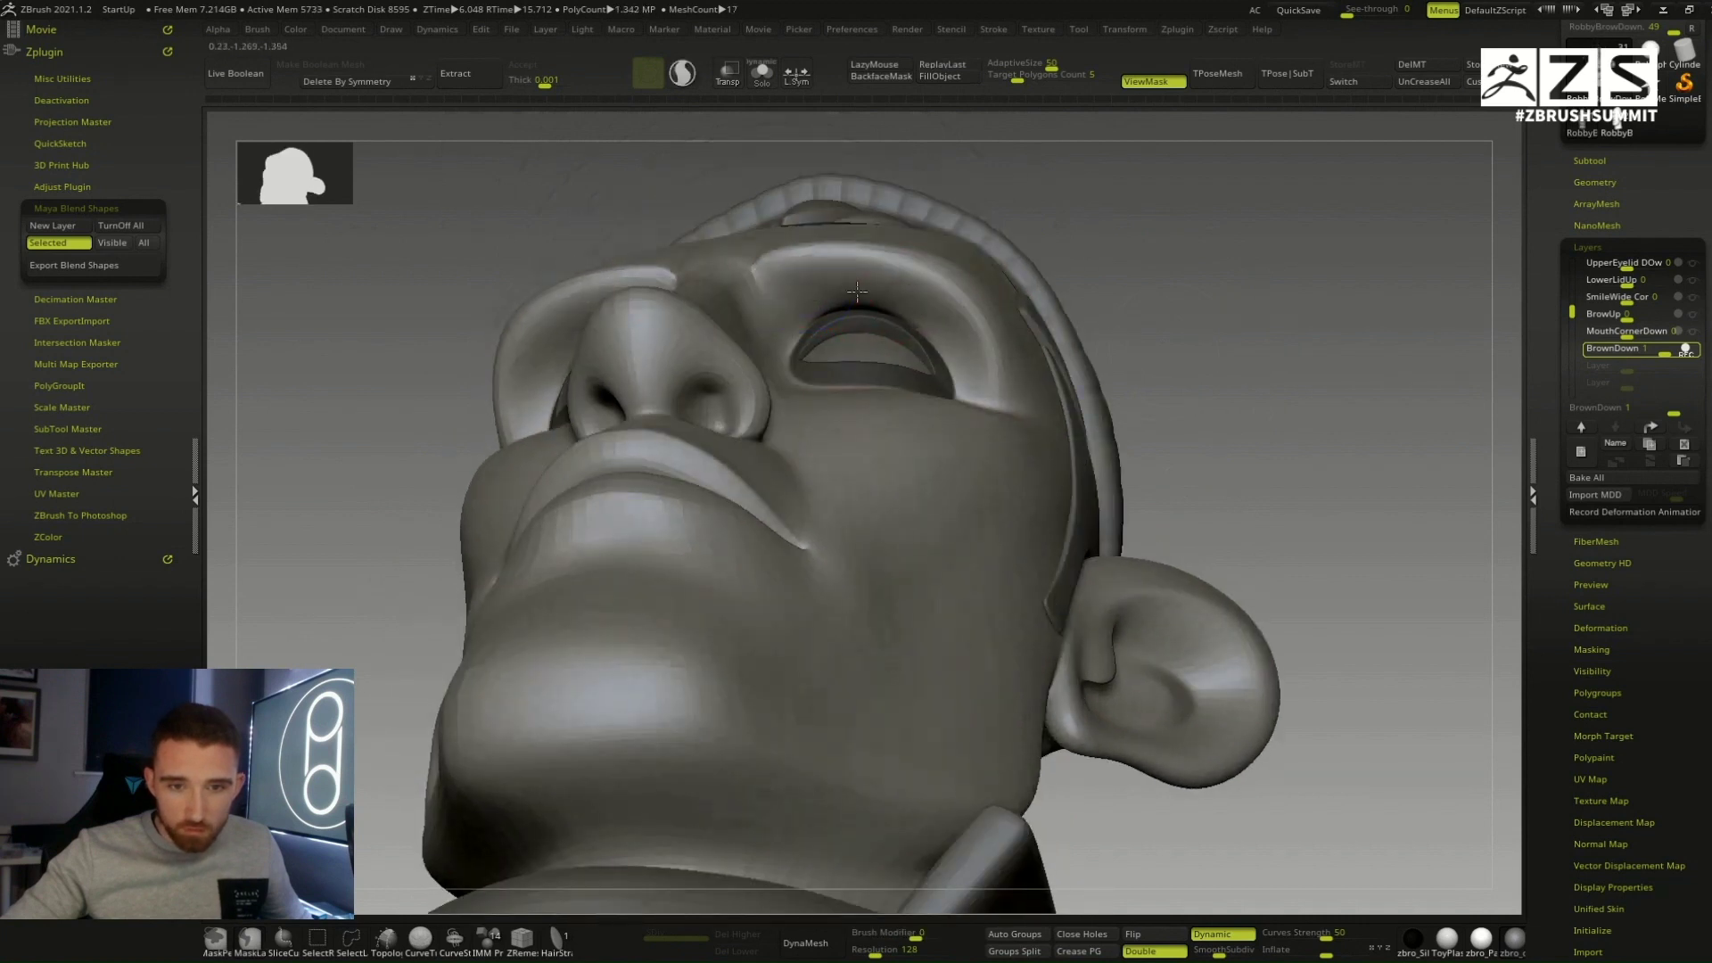
left_click_drag(857, 291, 840, 309, "shift")
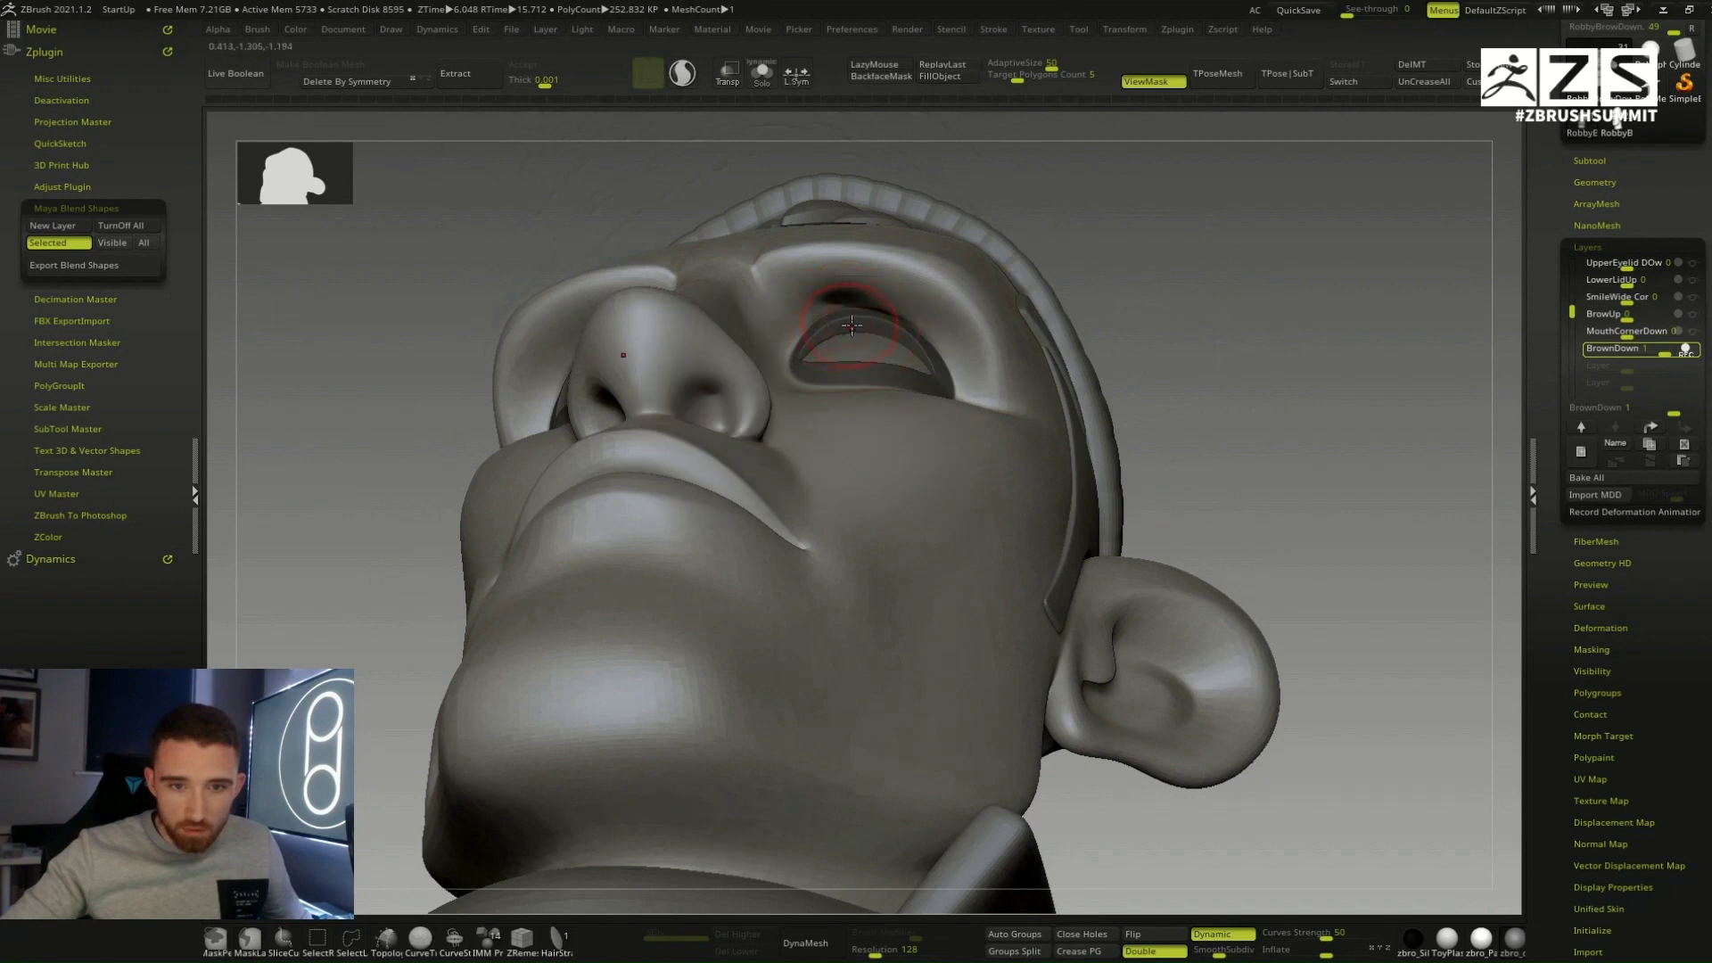
key("space")
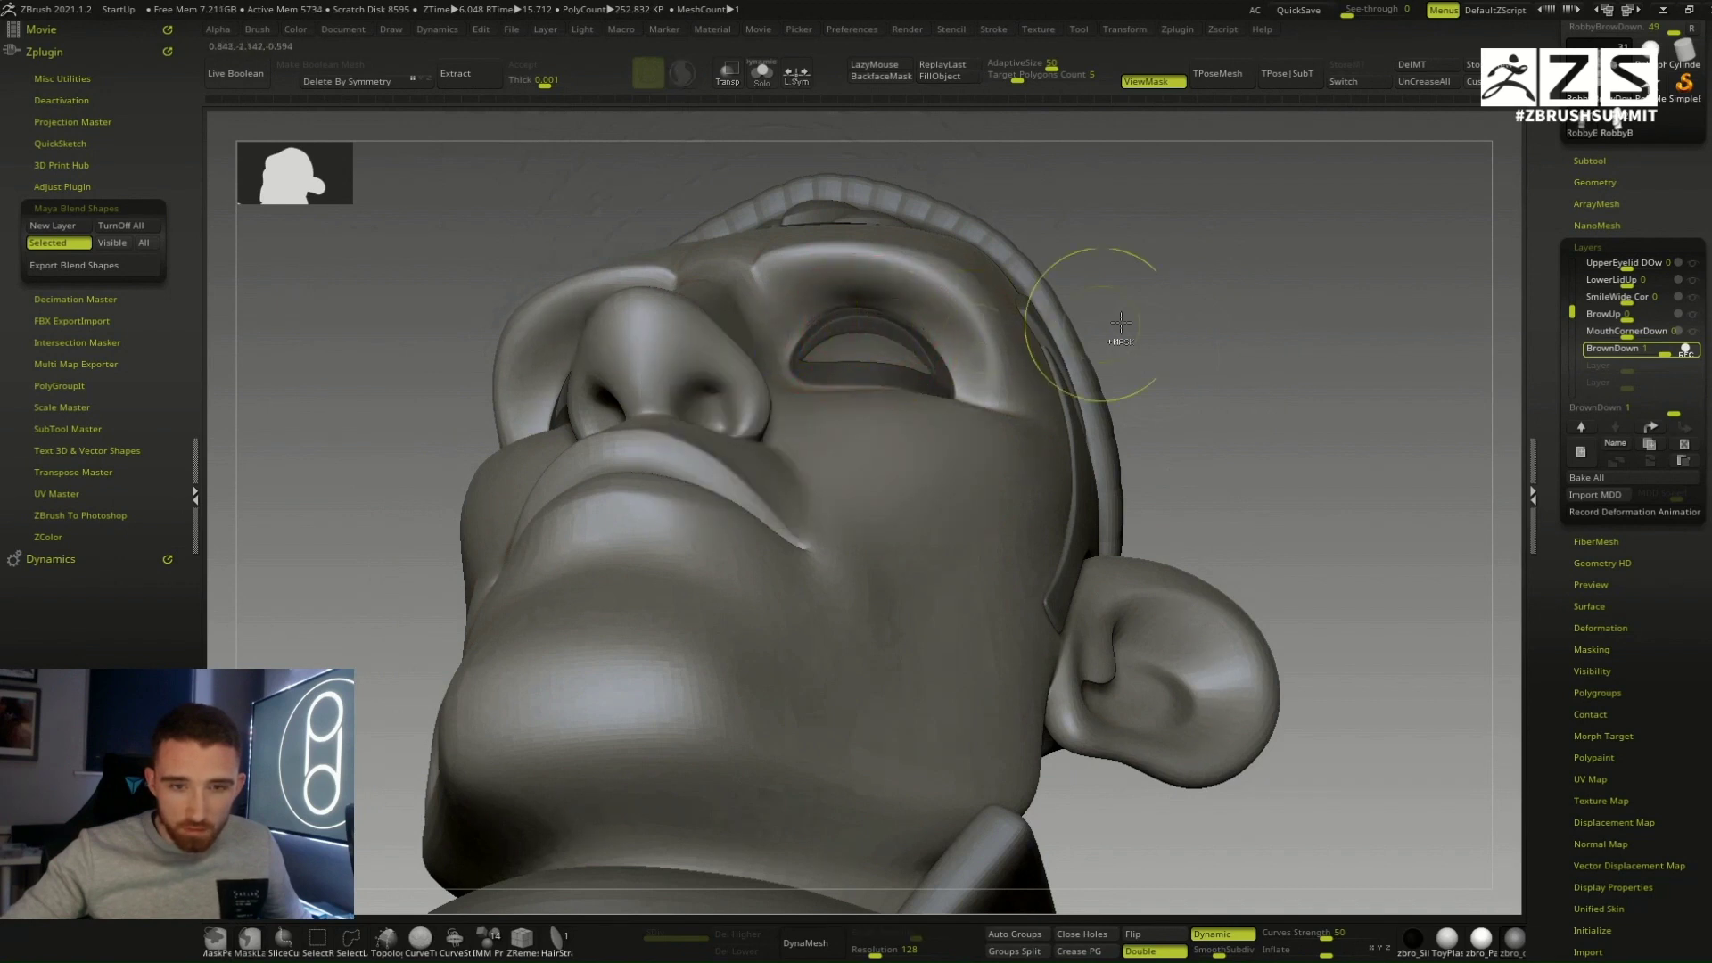
left_click(1204, 312, "ctrl")
left_click(1214, 339, "ctrl")
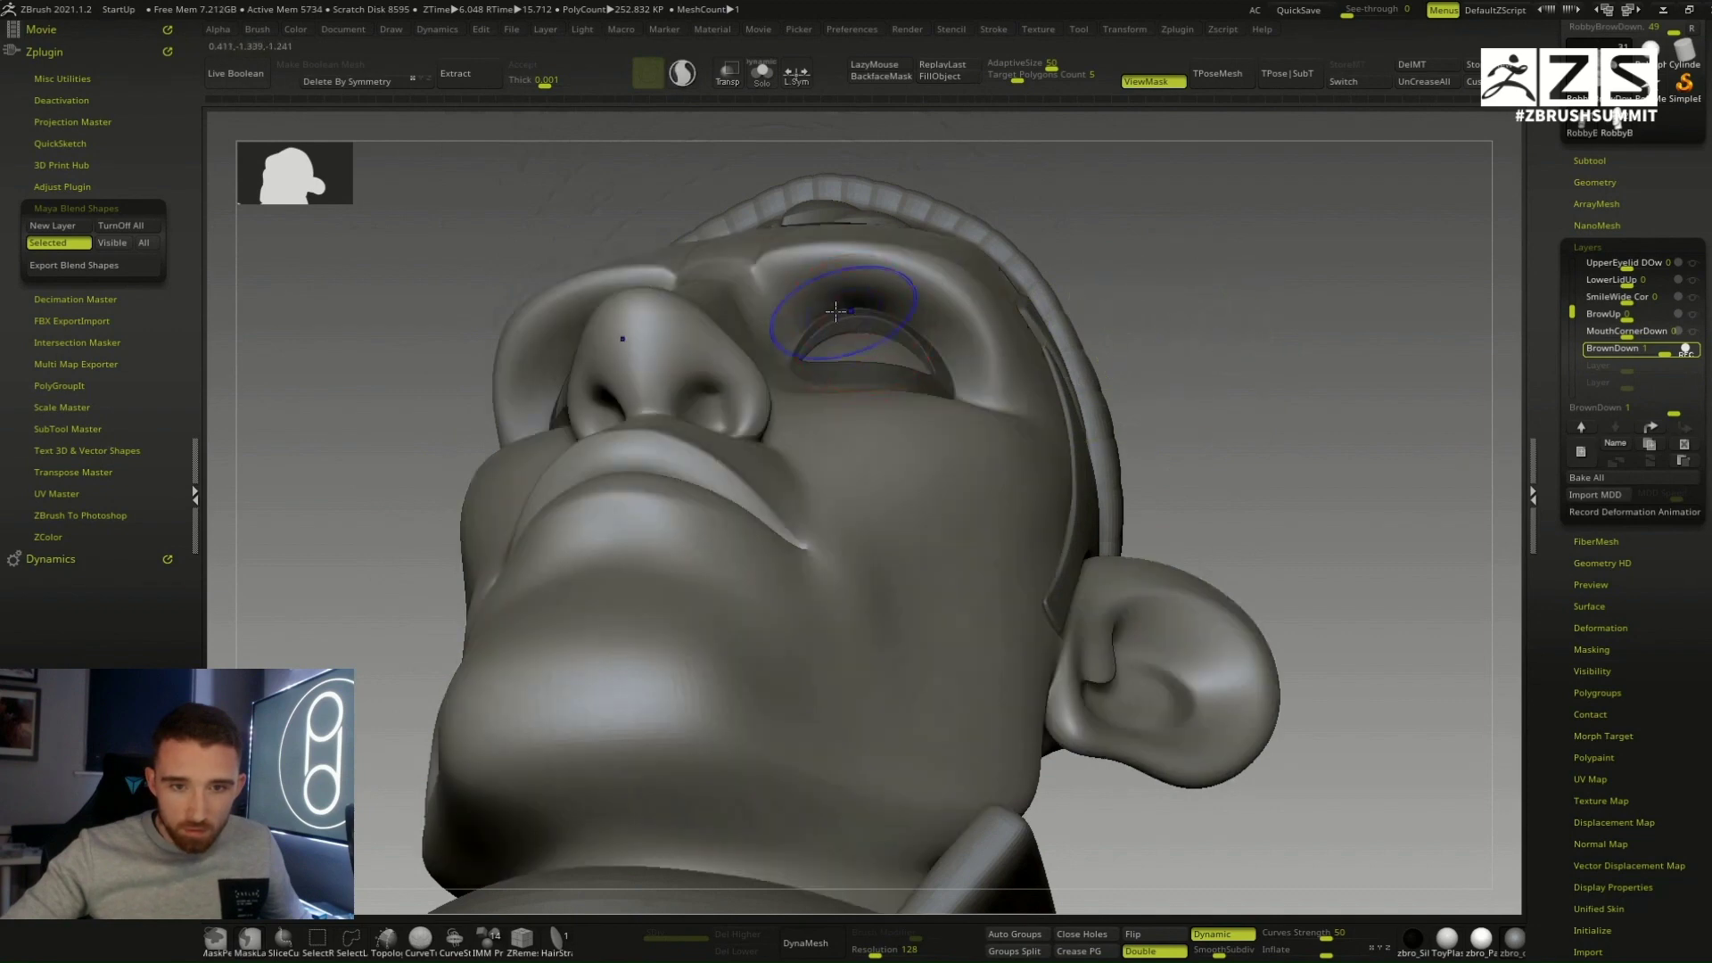
left_click_drag(1159, 356, 1261, 443, "shift")
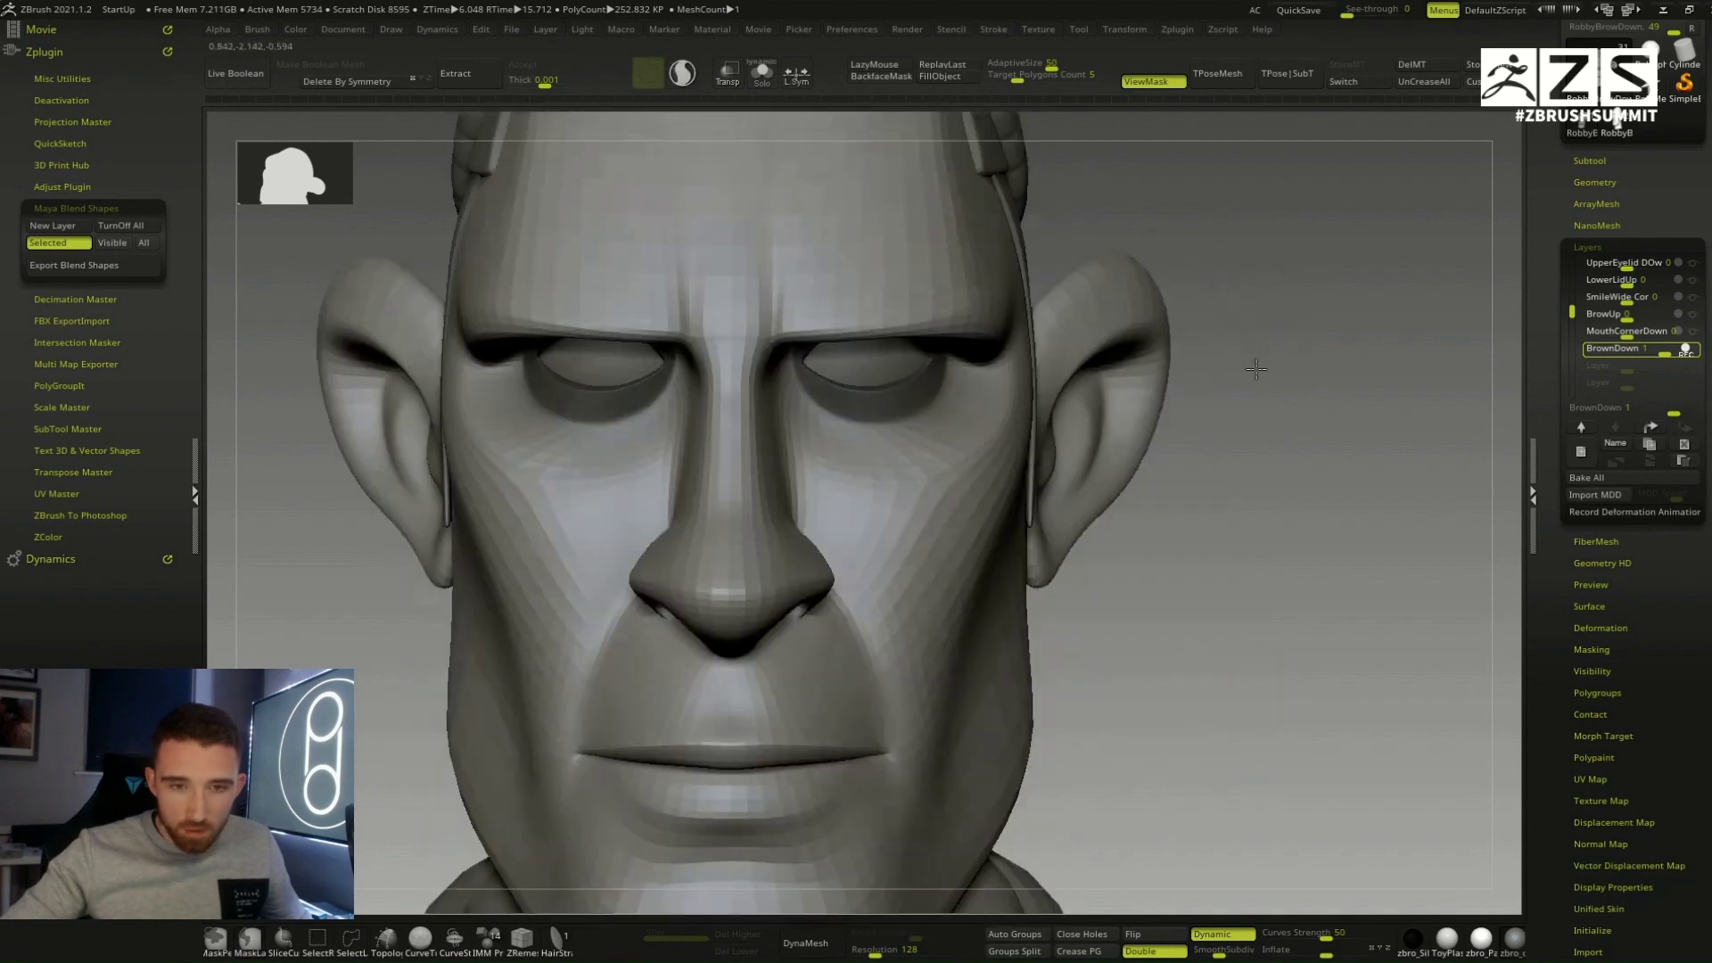
Step: Hide the mask display and set the UpperEyelid DOw layer's intensity to 1, inspecting the eyes up close
key("ctrl+h")
left_click_drag(1290, 545, 1192, 478, "alt")
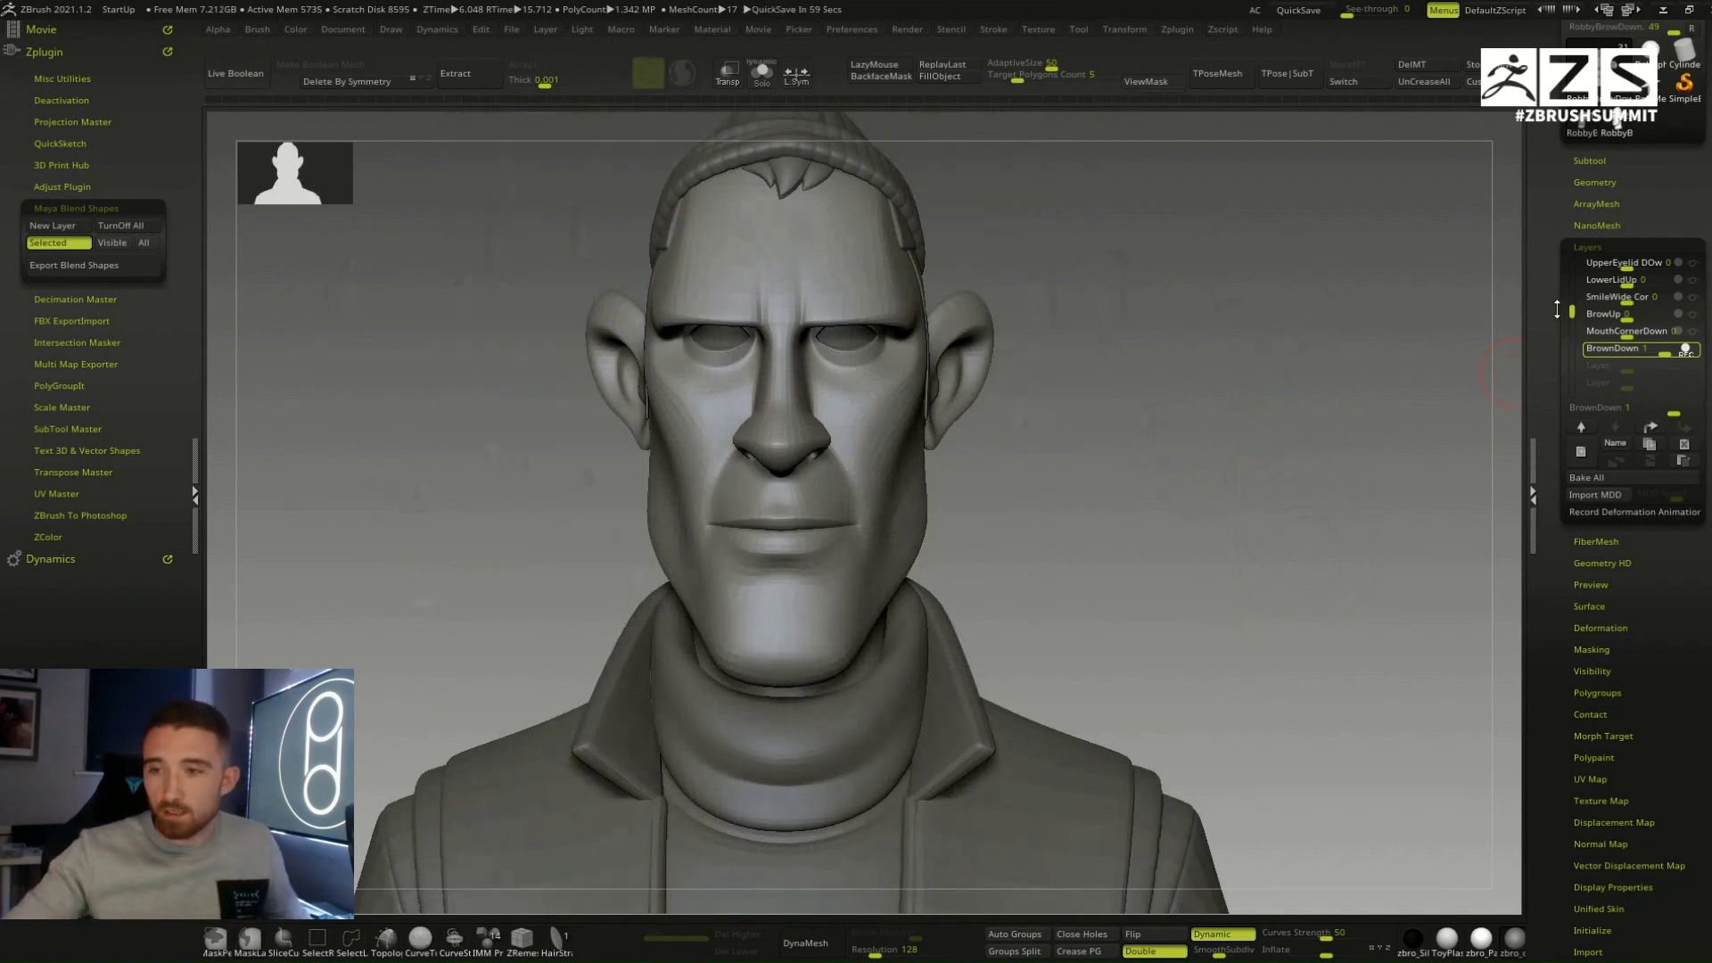
left_click_drag(1572, 312, 1572, 264)
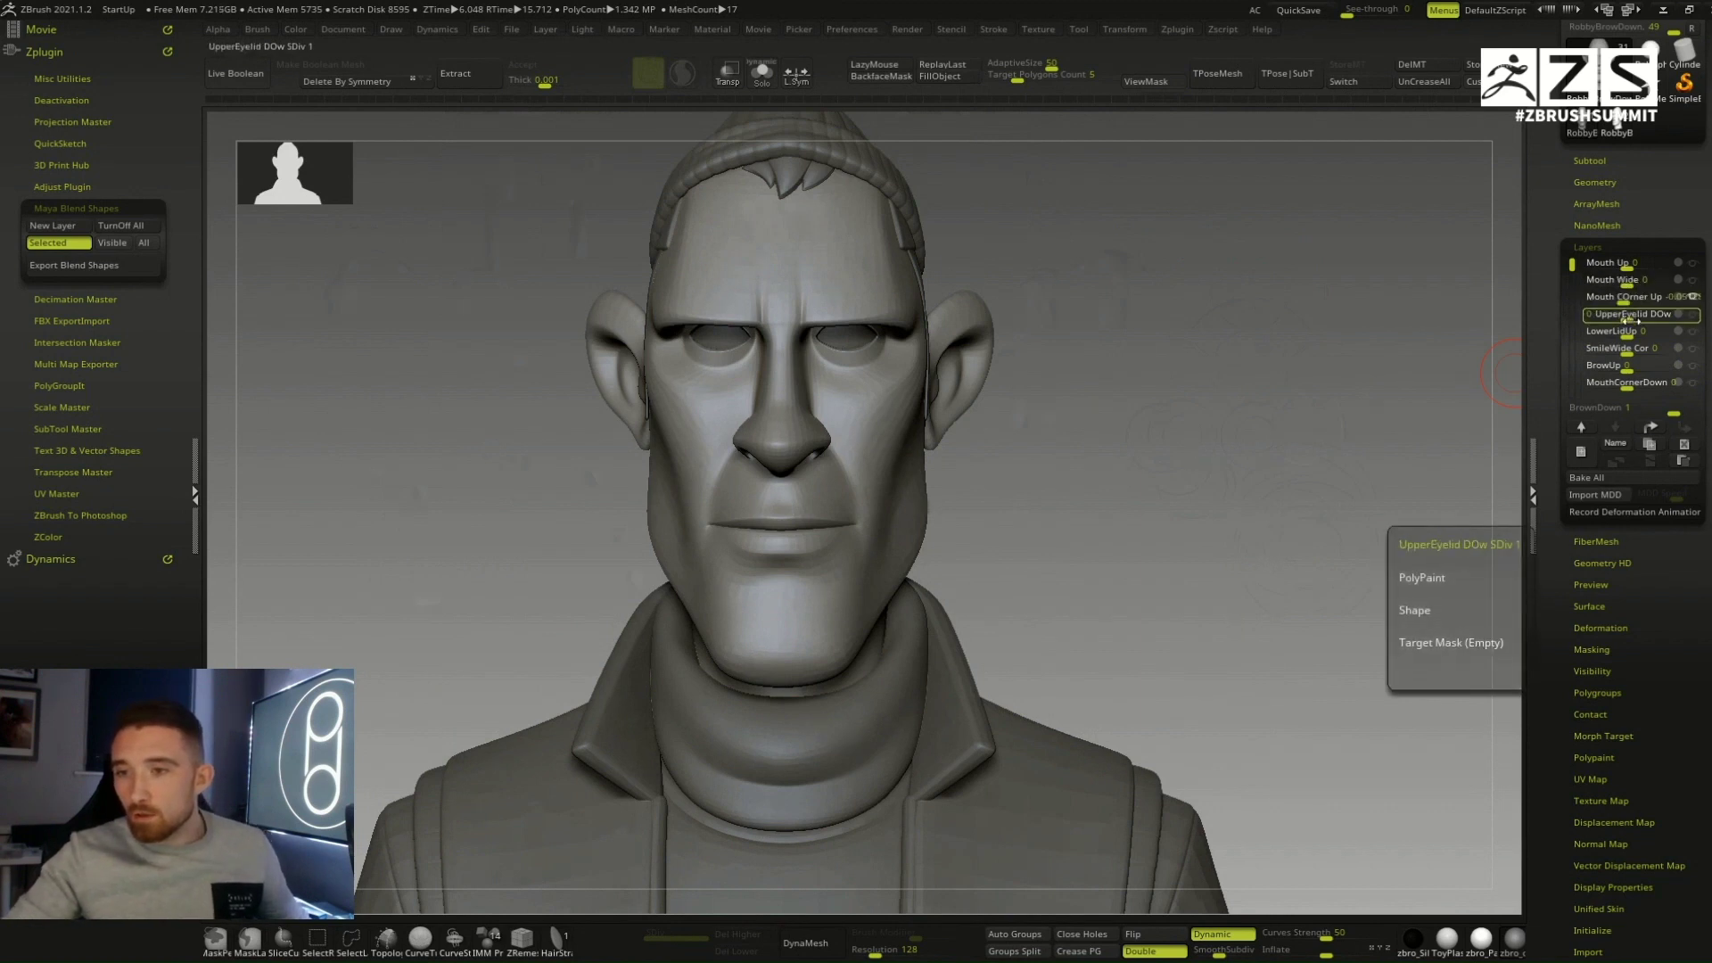
left_click_drag(1632, 319, 1663, 318)
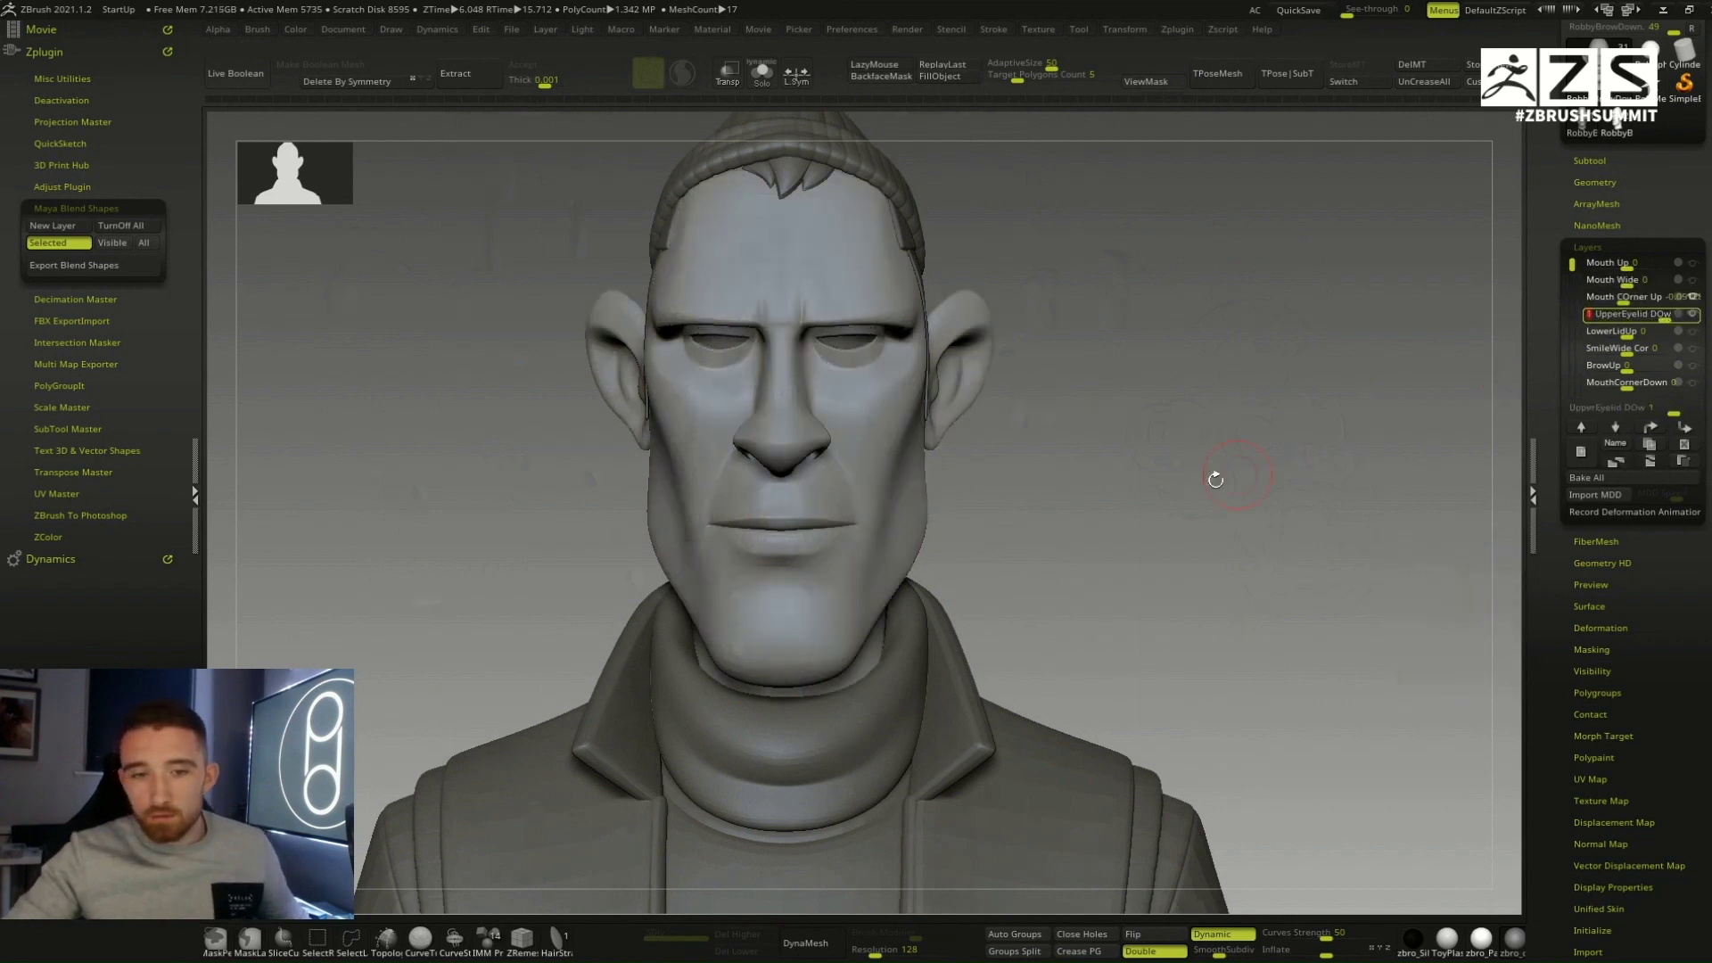
left_click_drag(1056, 462, 1162, 584, "alt")
Step: Put the BrownDown layer in record mode and topologically mask the face, leaving only the eyelids unmasked
left_click_drag(1582, 264, 1586, 323)
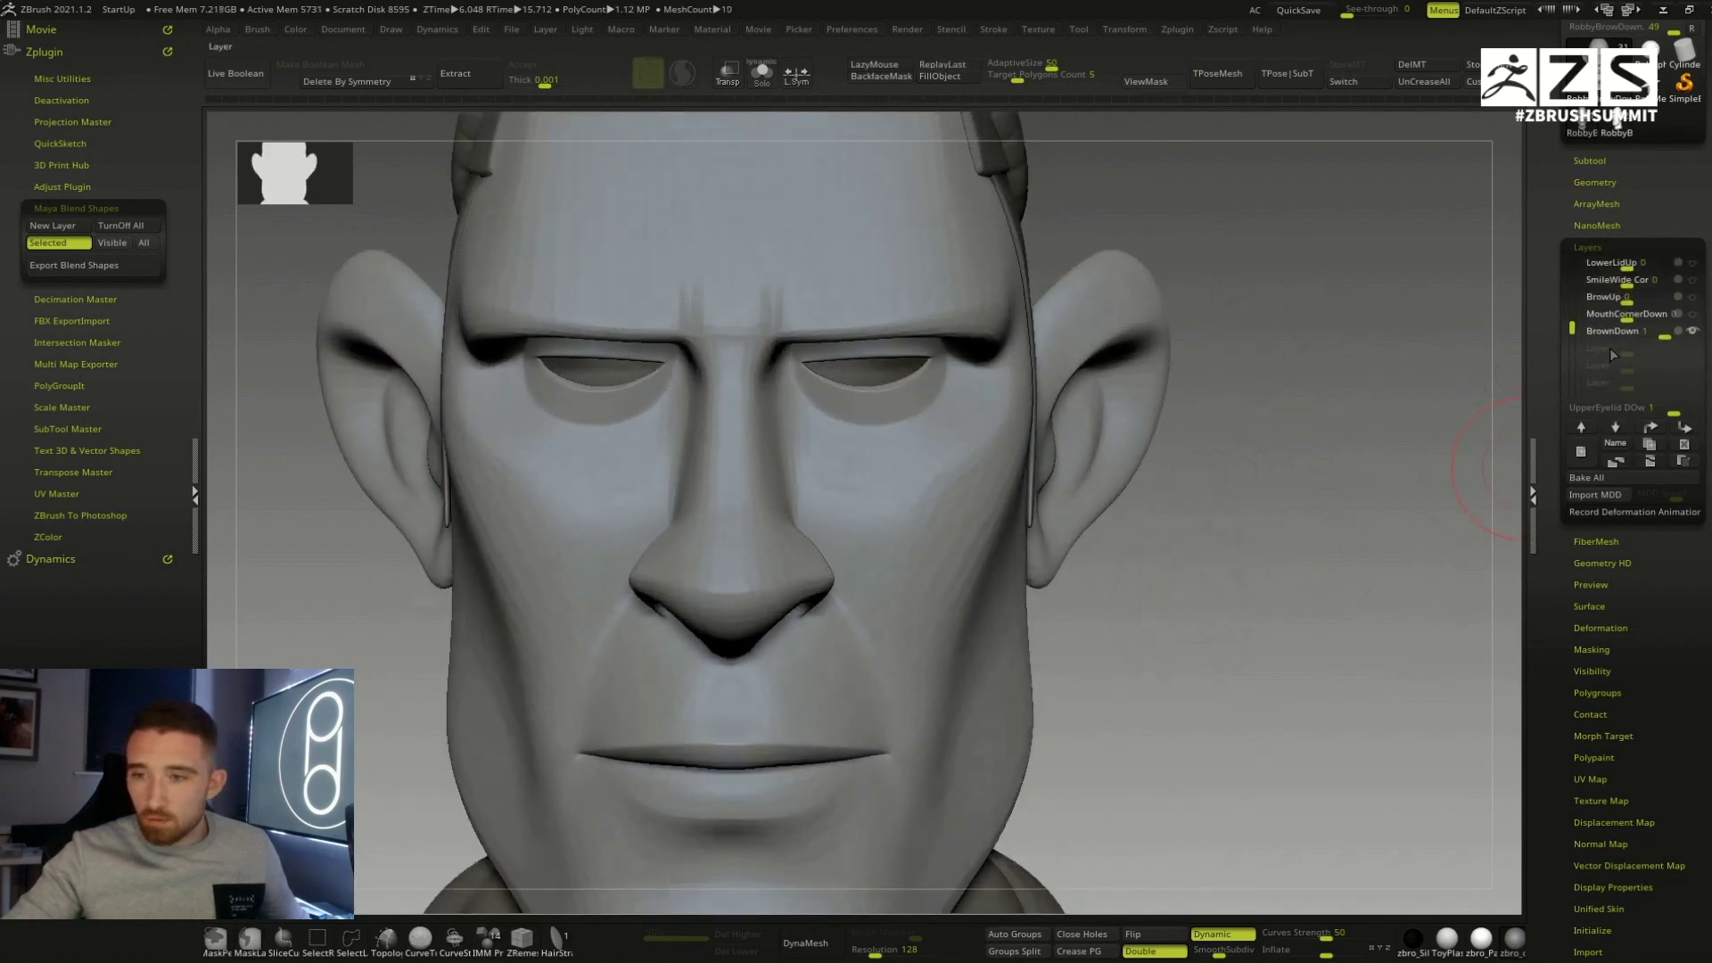
left_click(1684, 333)
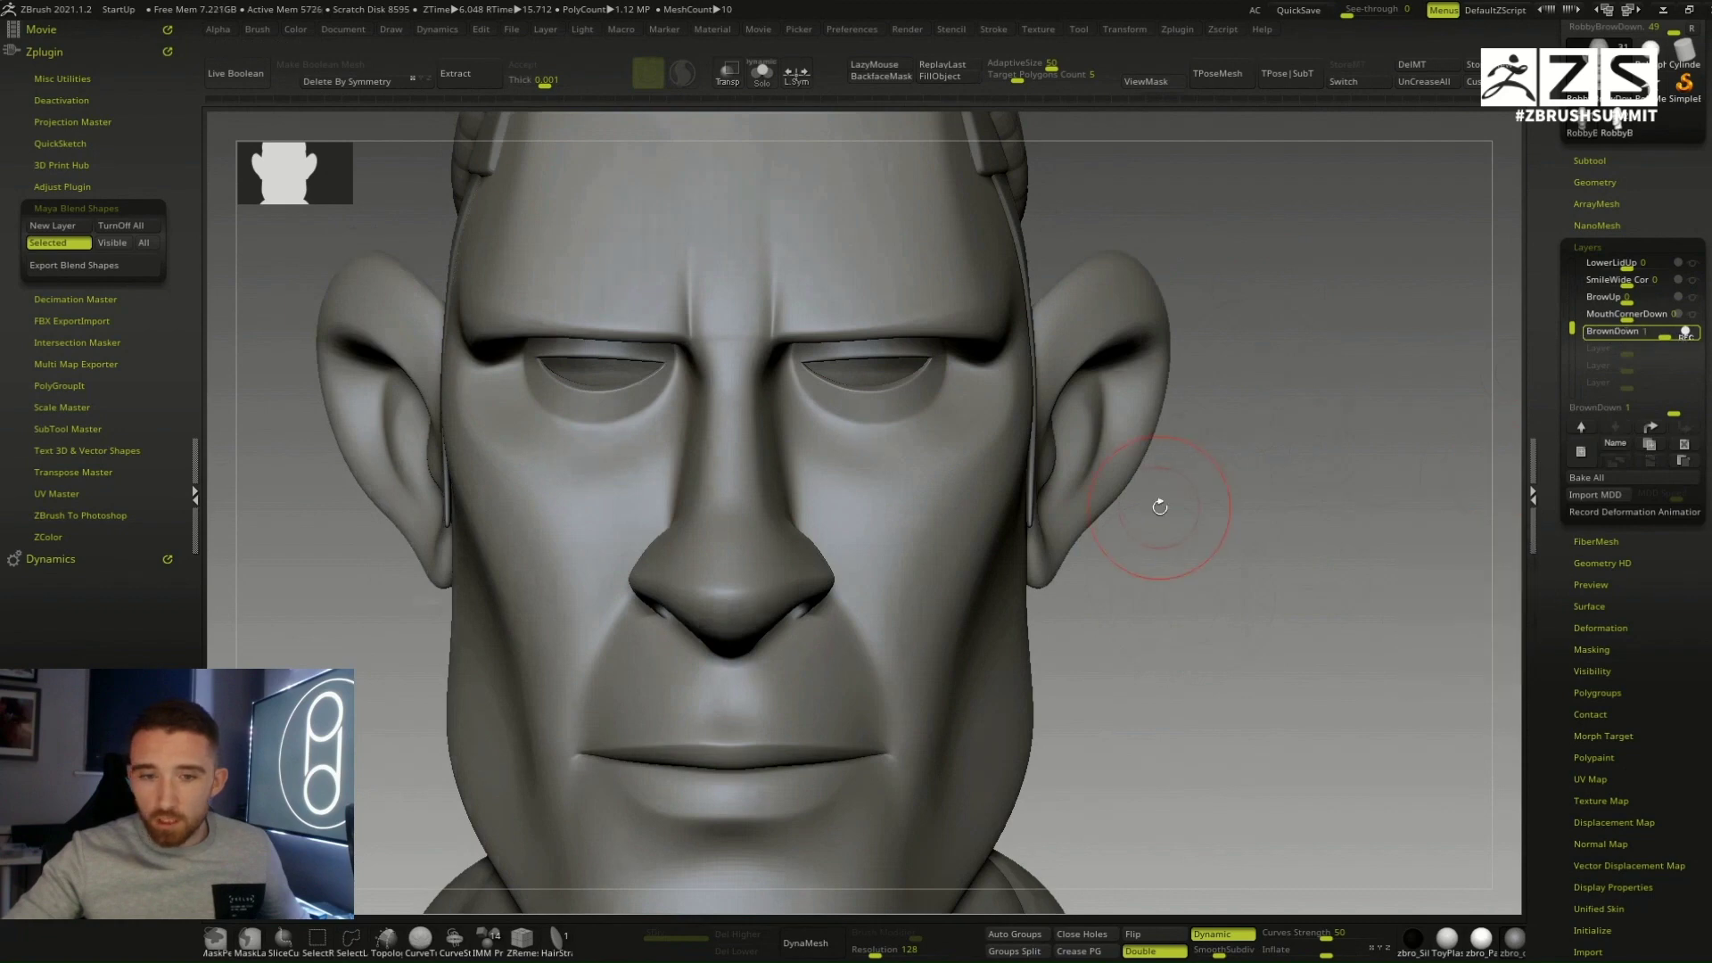
left_click_drag(1154, 497, 1190, 464)
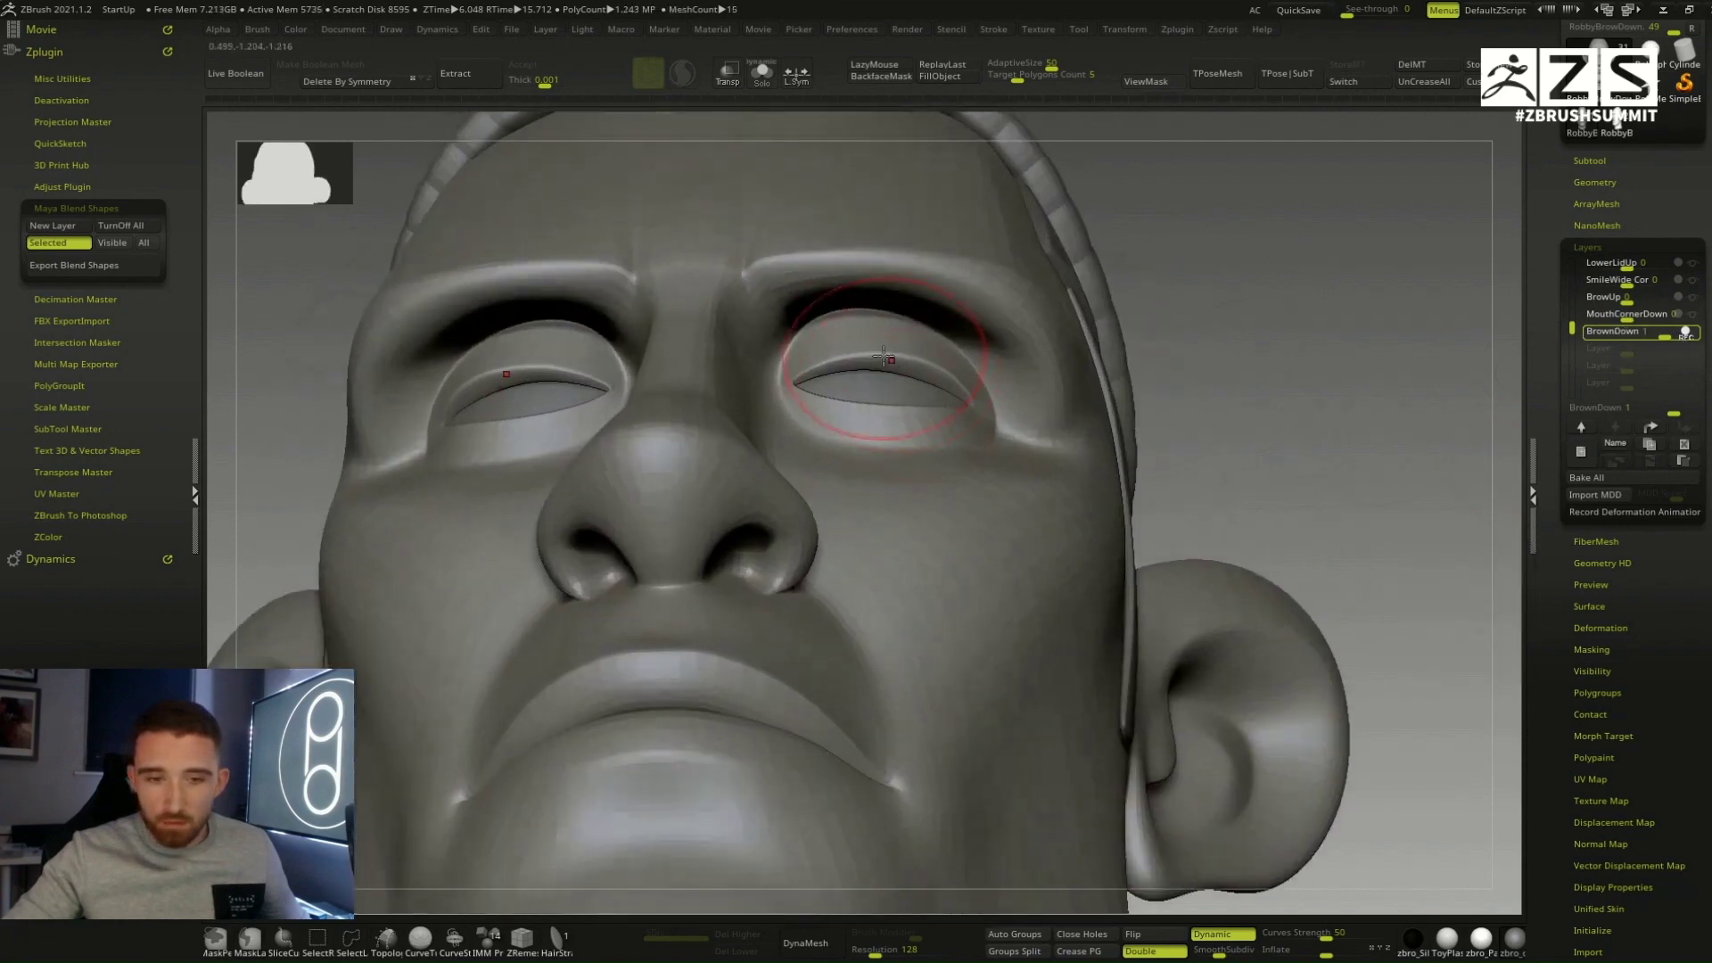
key("w")
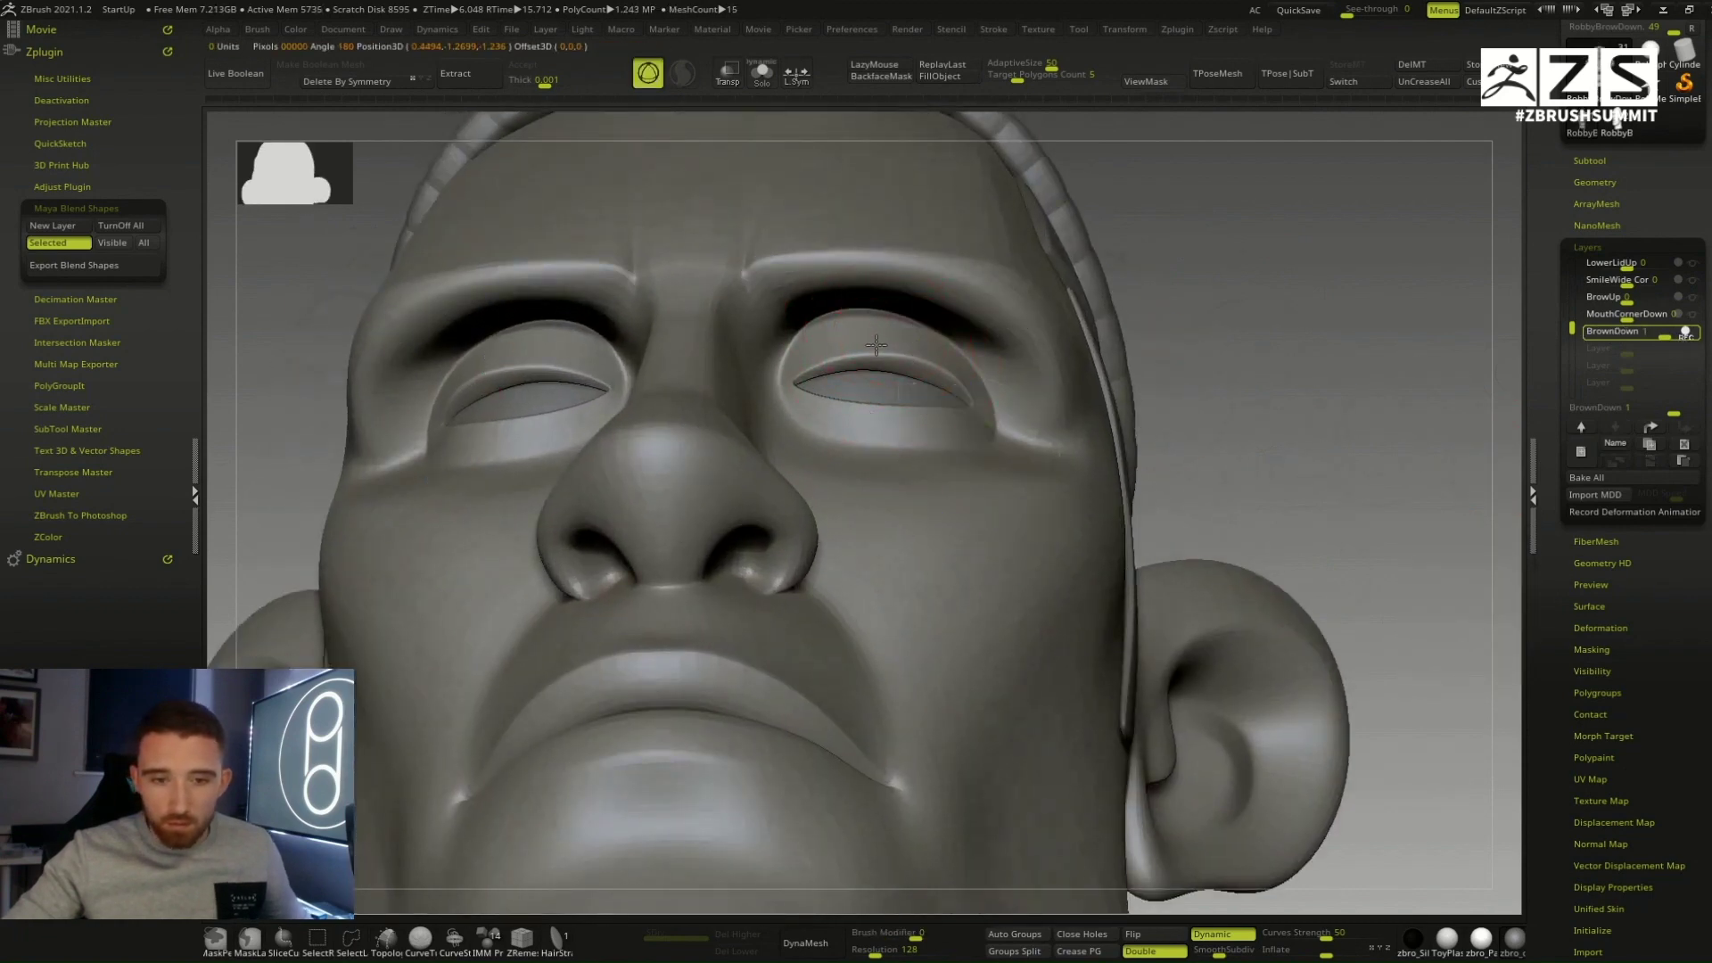
left_click(892, 340, "ctrl")
key("q")
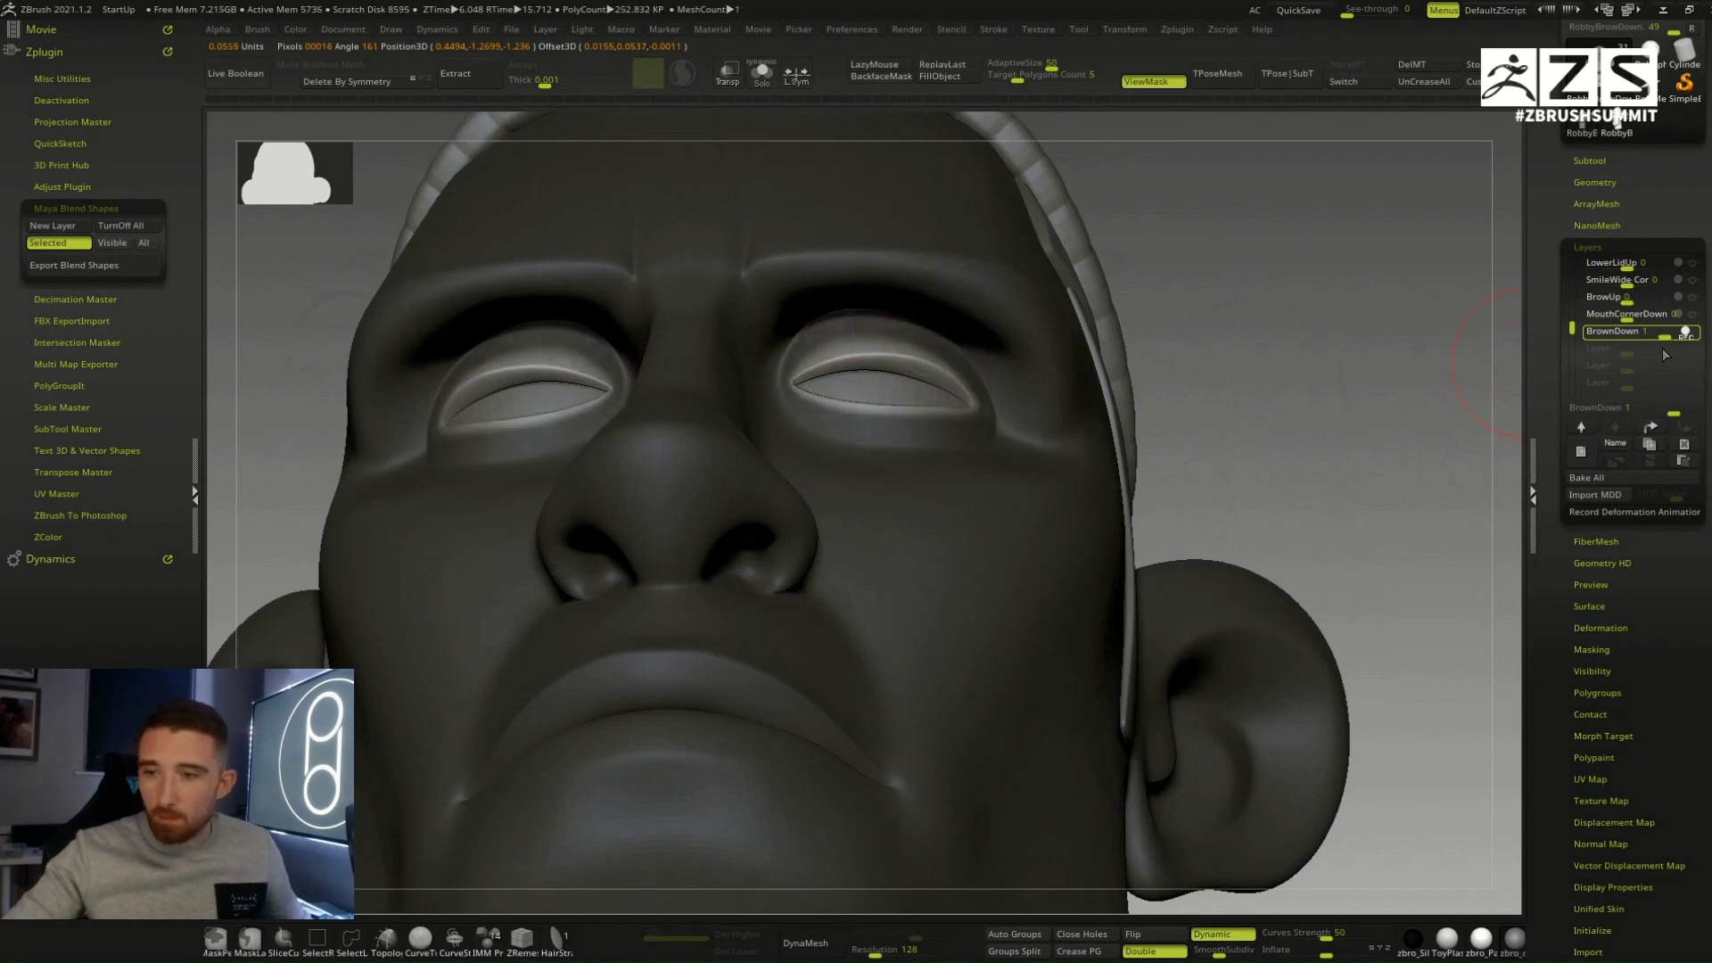
Step: Invert the mask to protect the eyelids, blur its edges, and smooth the area between the upper eyelids and brows
mouse_move(1688, 337)
left_click_drag(1195, 428, 1211, 421, "ctrl")
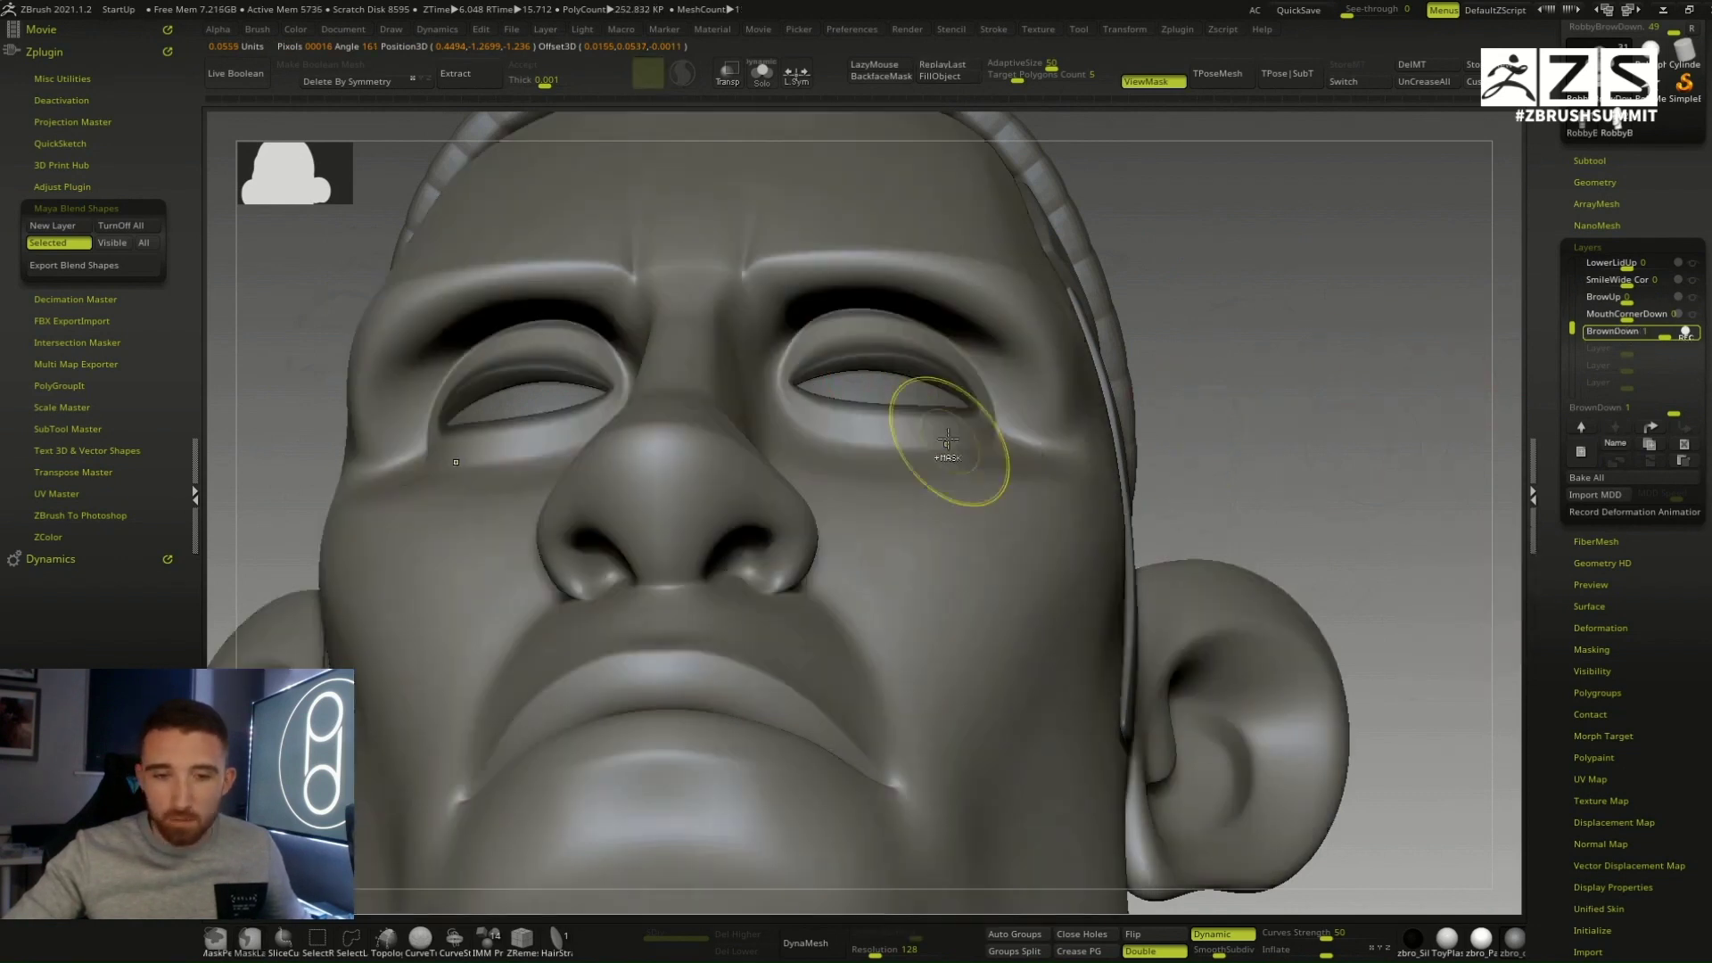
left_click(1195, 419, "ctrl")
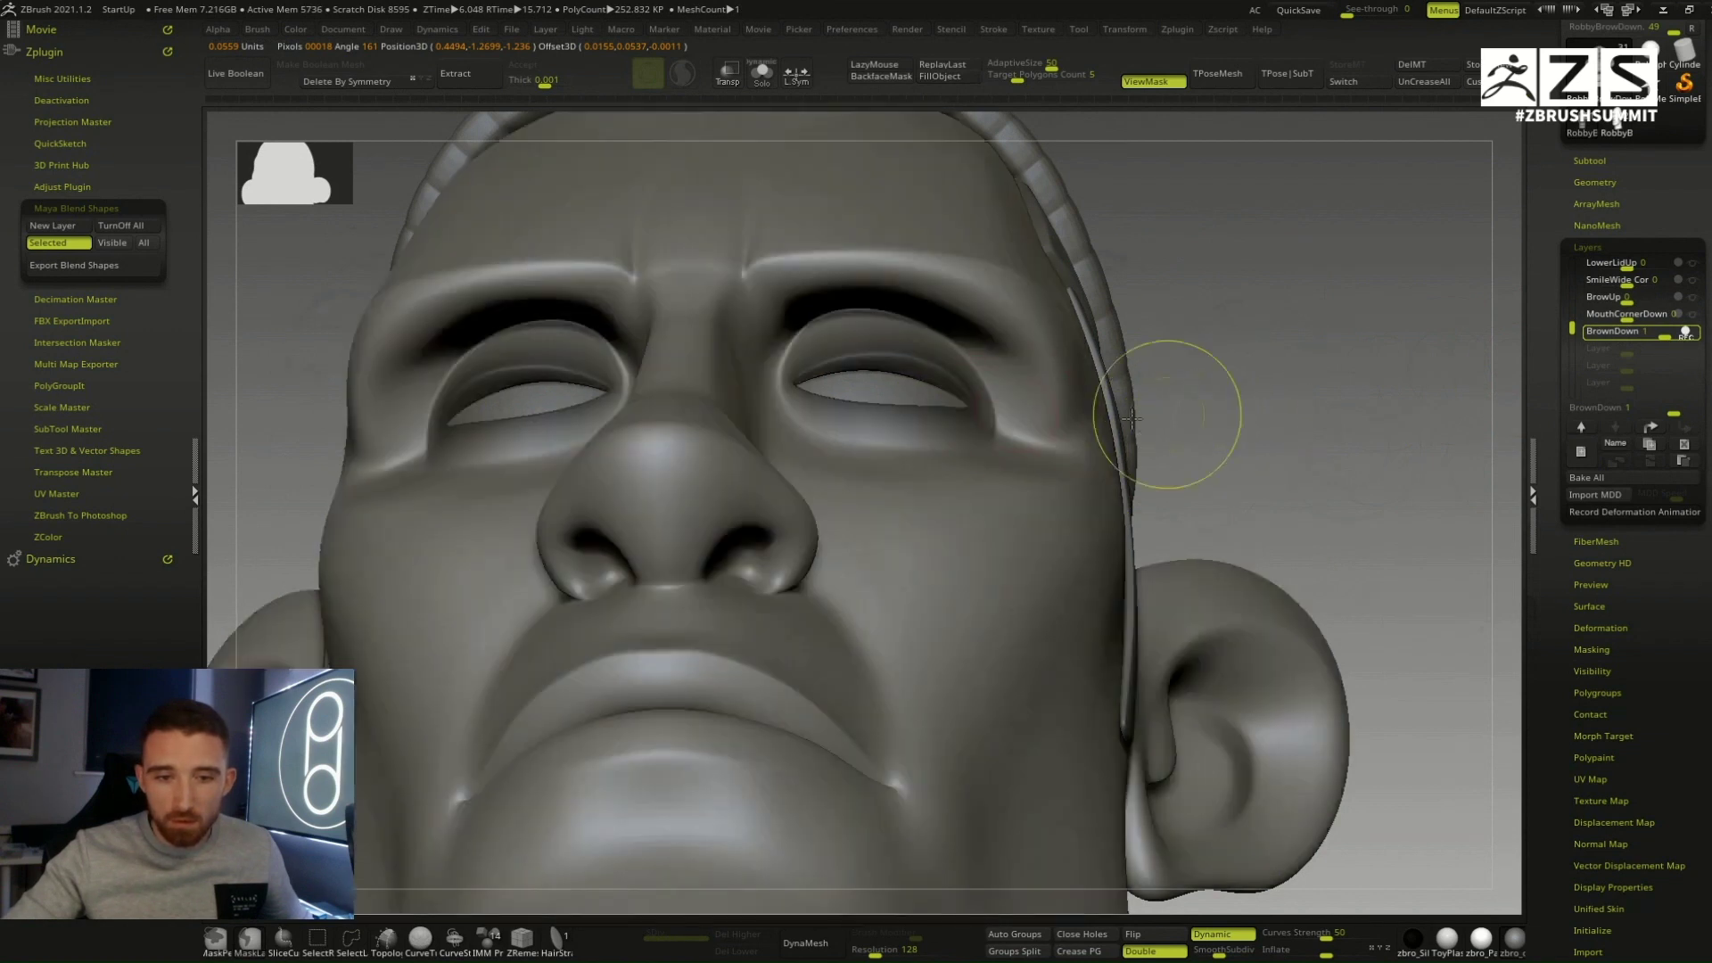
left_click(1195, 399, "ctrl")
mouse_move(807, 328)
left_mouse_down("shift")
mouse_move(915, 327)
mouse_move(831, 319)
mouse_move(873, 313)
mouse_move(824, 319)
mouse_move(936, 324)
mouse_move(975, 355)
left_mouse_up("shift")
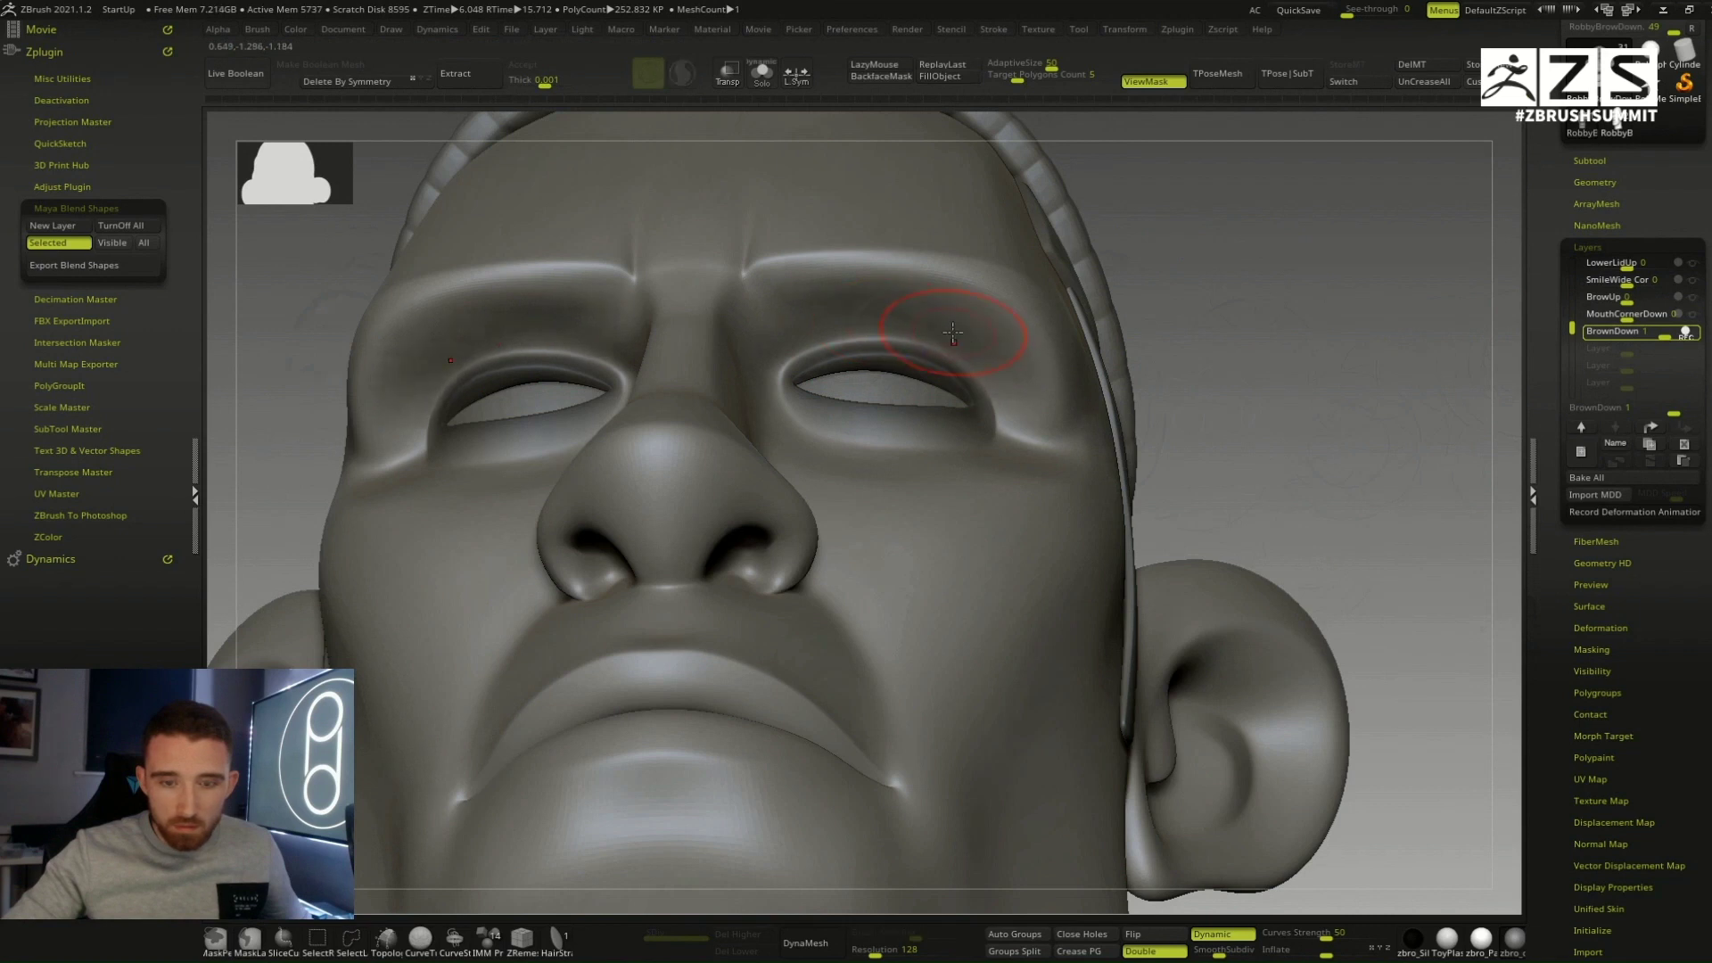
Step: Refine the lower edge of the brows above both eyes from the front, and hide the mask
right_click_drag(952, 333, 947, 361, "shift")
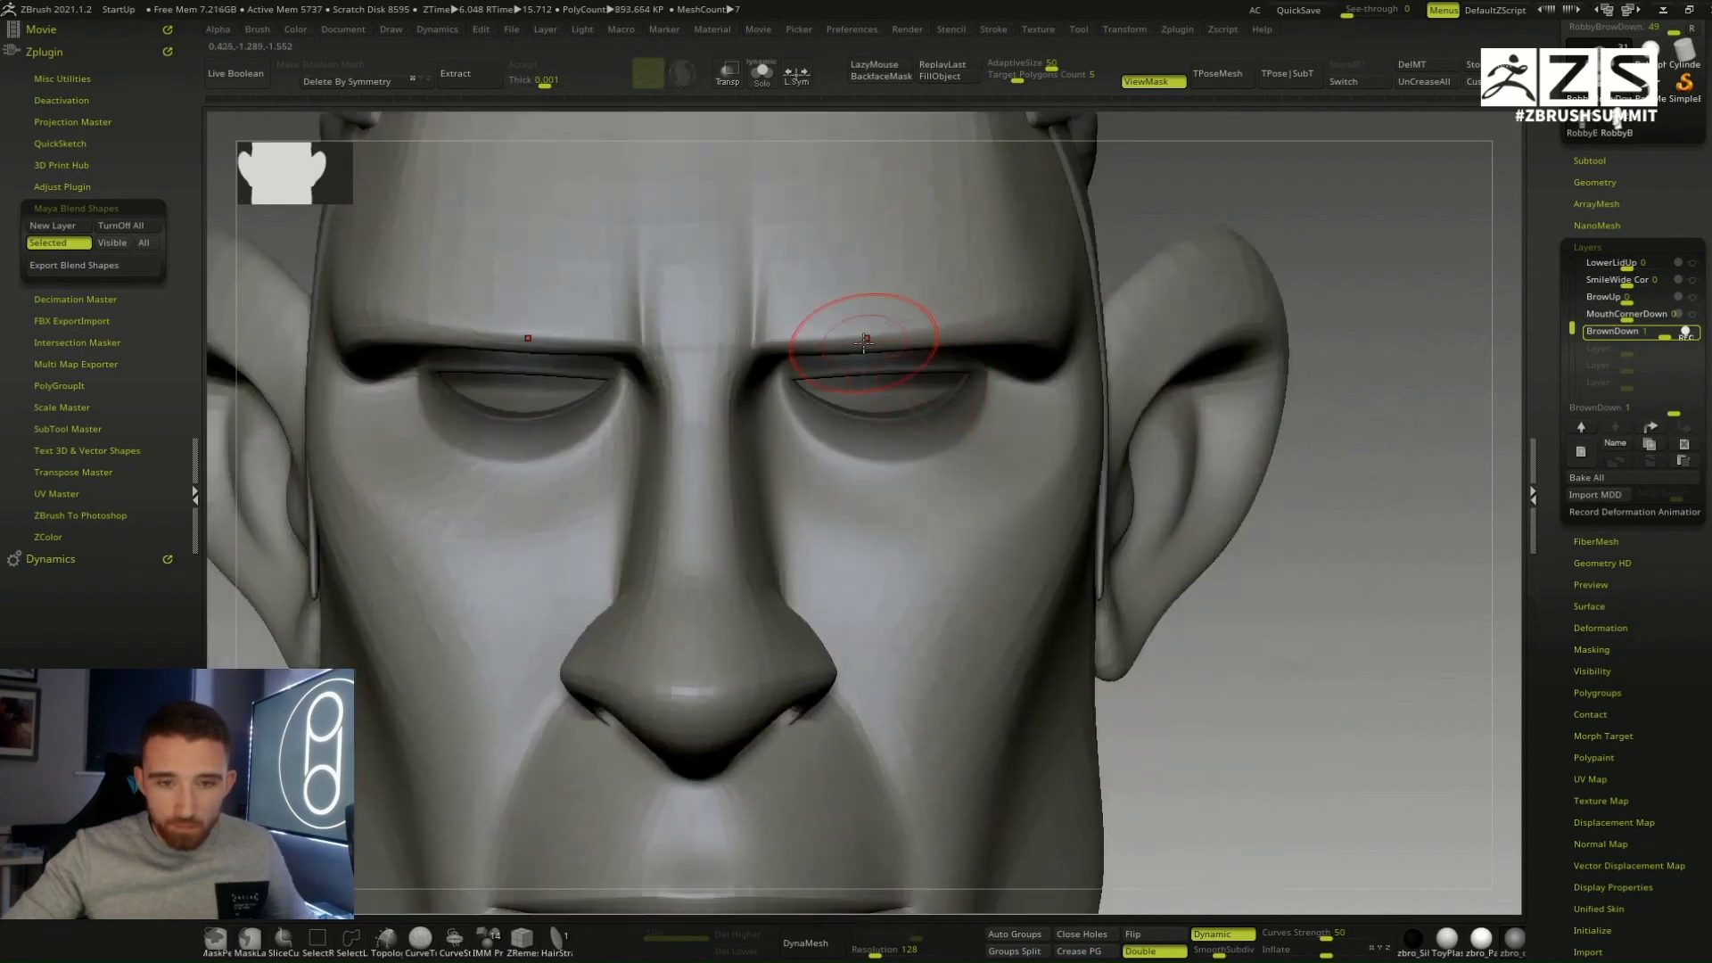
left_click_drag(867, 346, 966, 335)
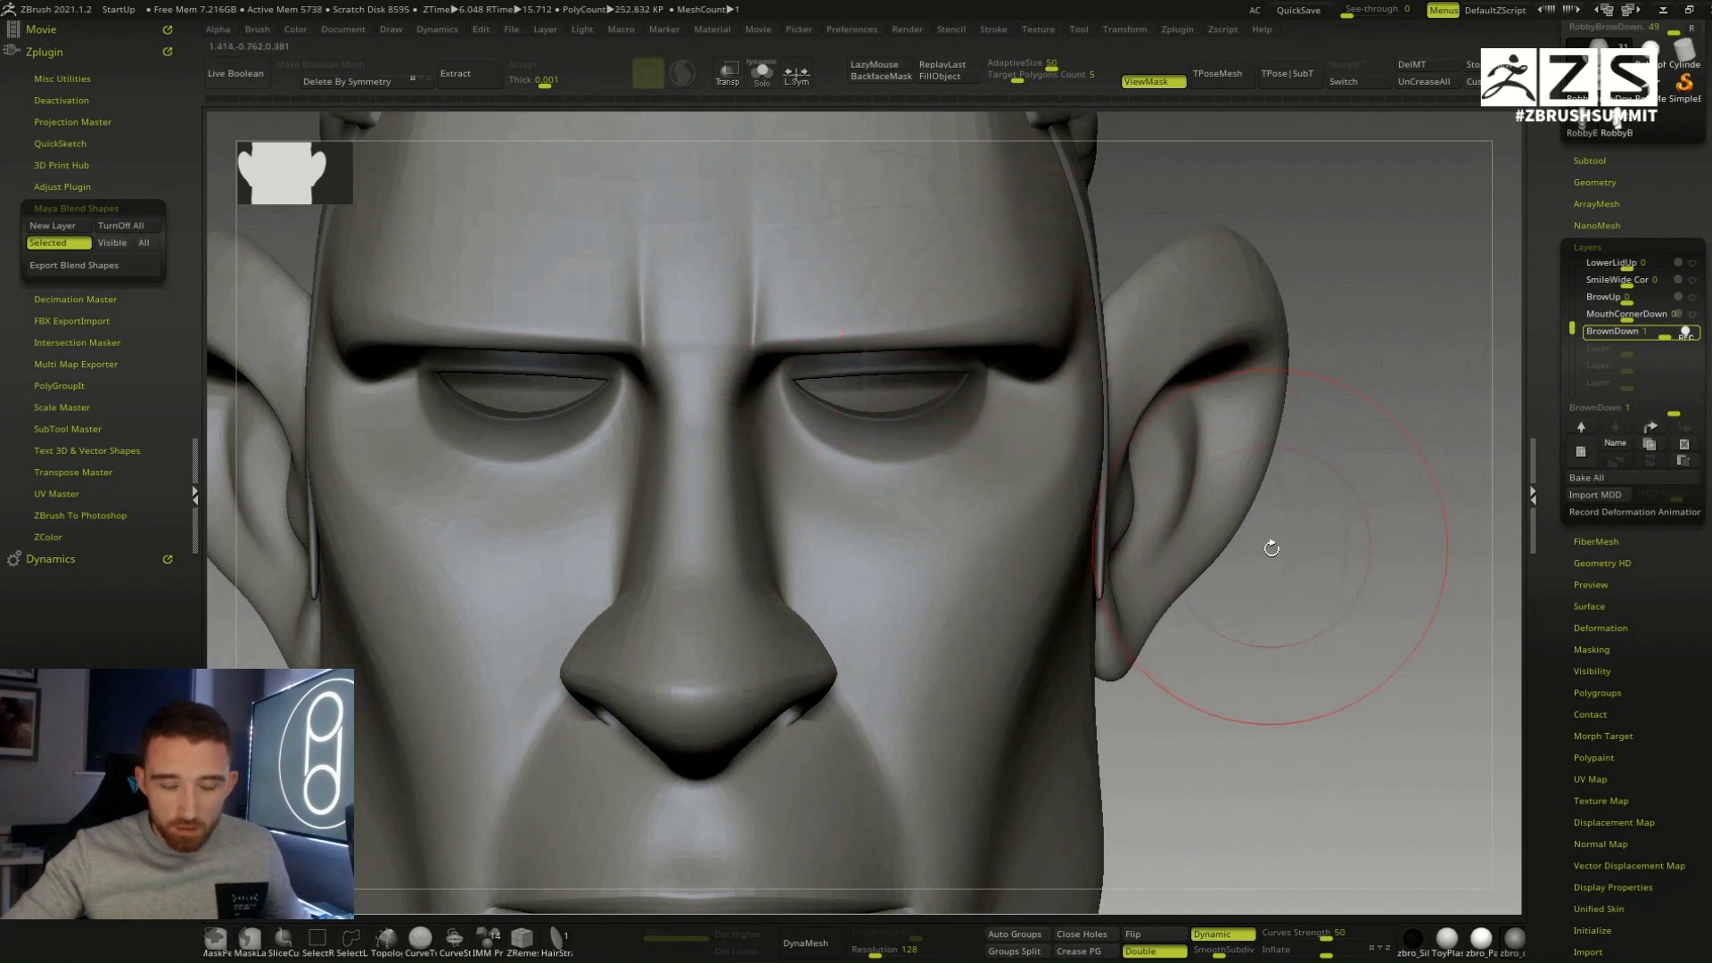
right_click_drag(1222, 535, 1127, 470, "ctrl")
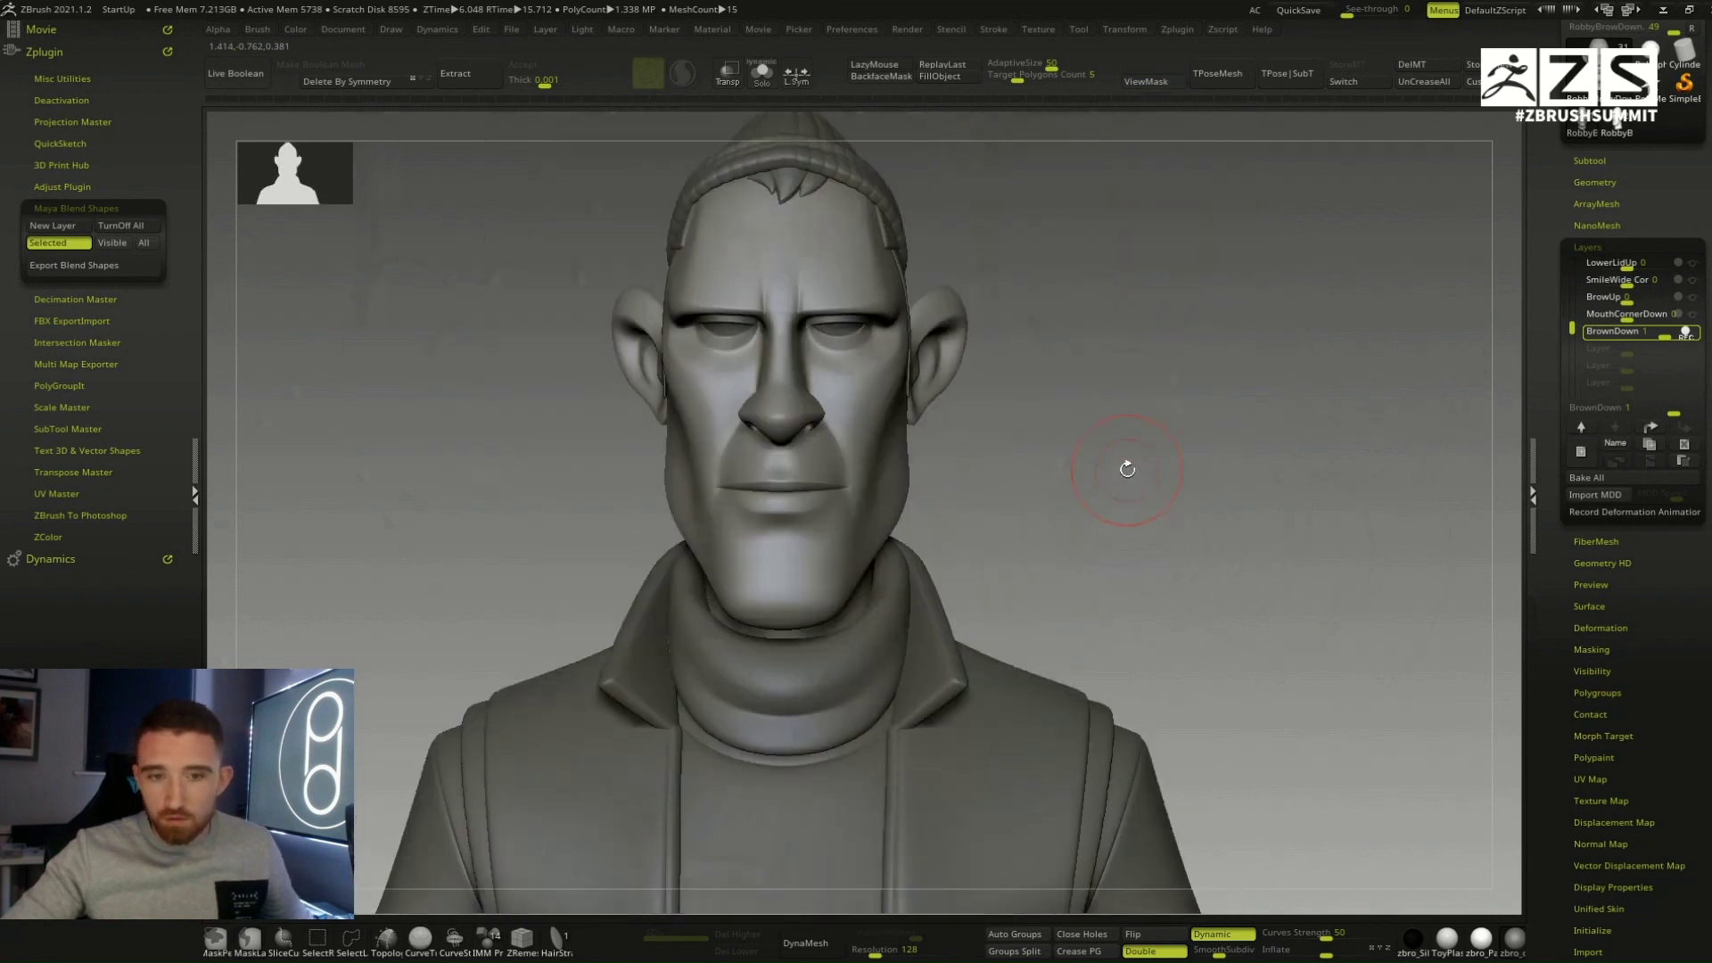
Step: Set the BrownDown and UpperEyelid DOw layers' intensities to 0
left_click_drag(1660, 333, 1619, 337)
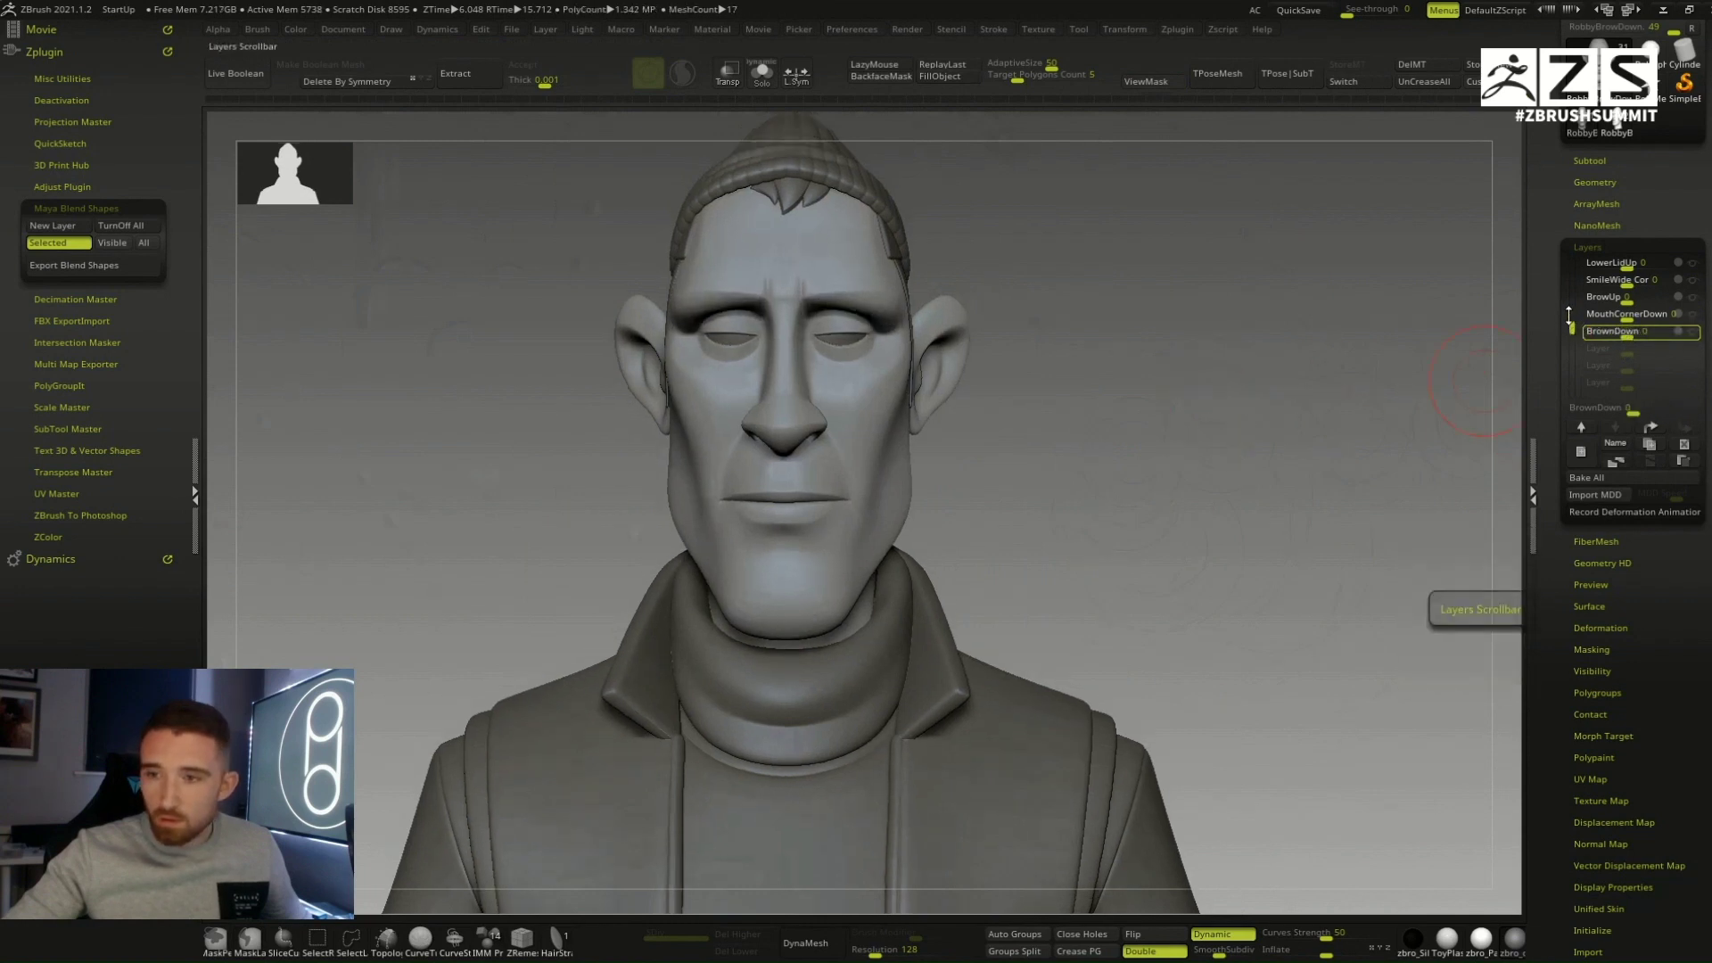
left_click_drag(1572, 326, 1562, 274)
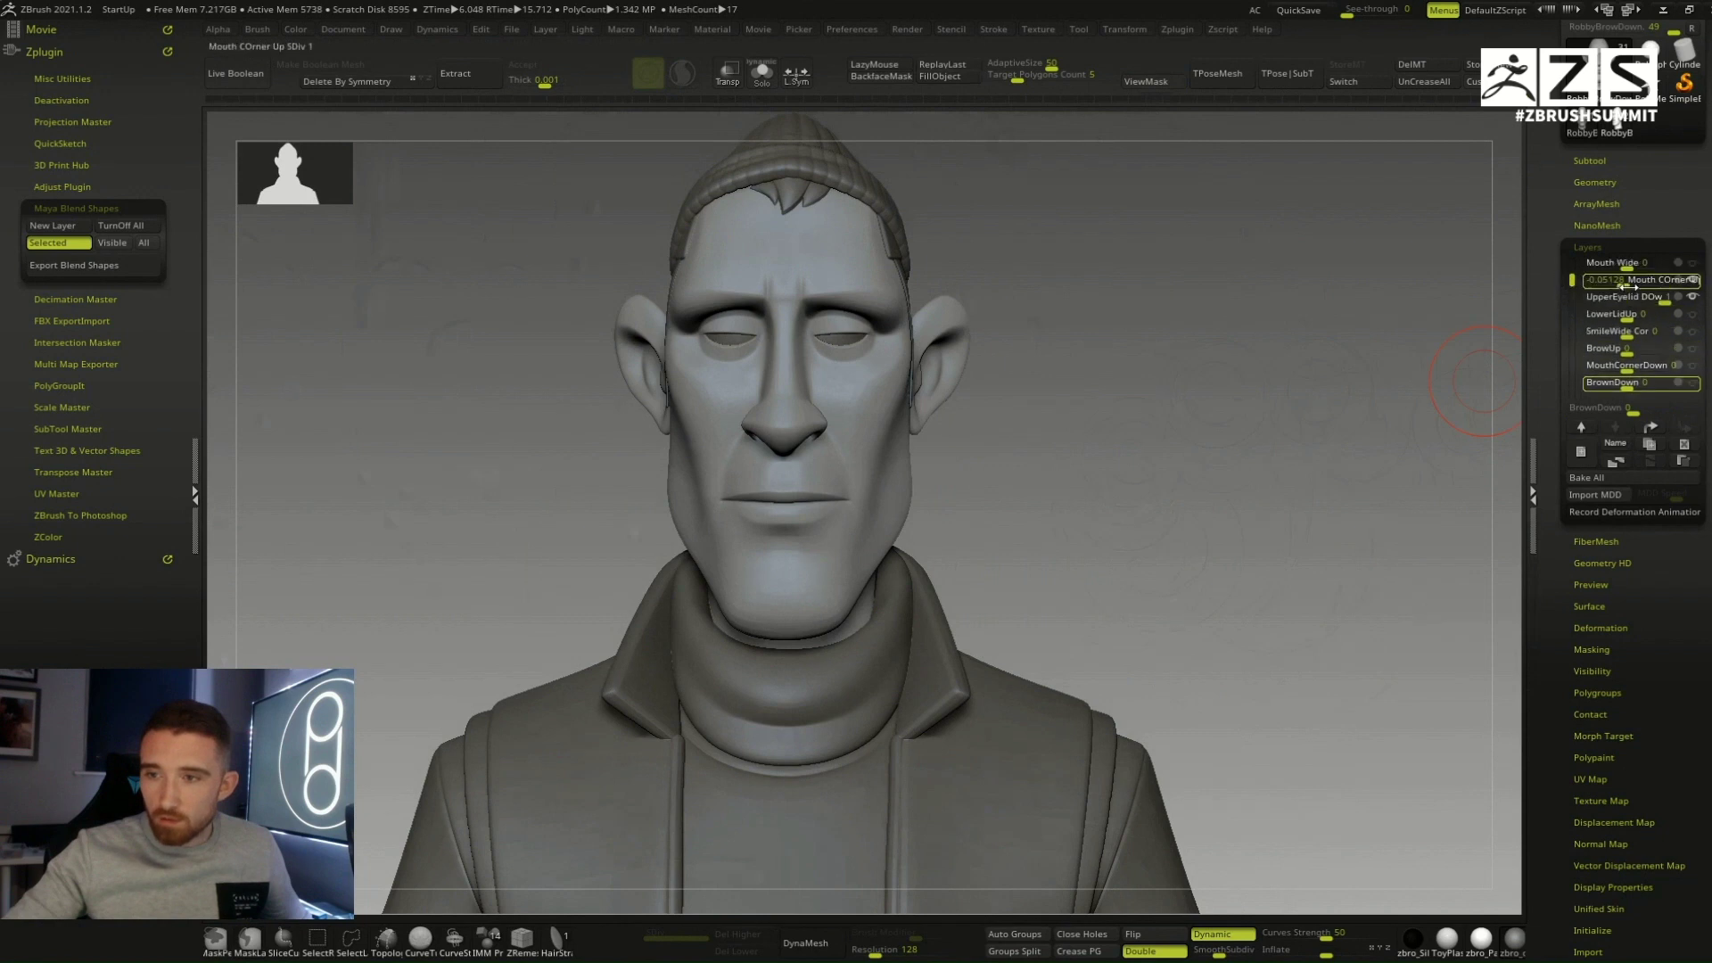
mouse_move(1654, 300)
left_click_drag(1655, 300, 1623, 300)
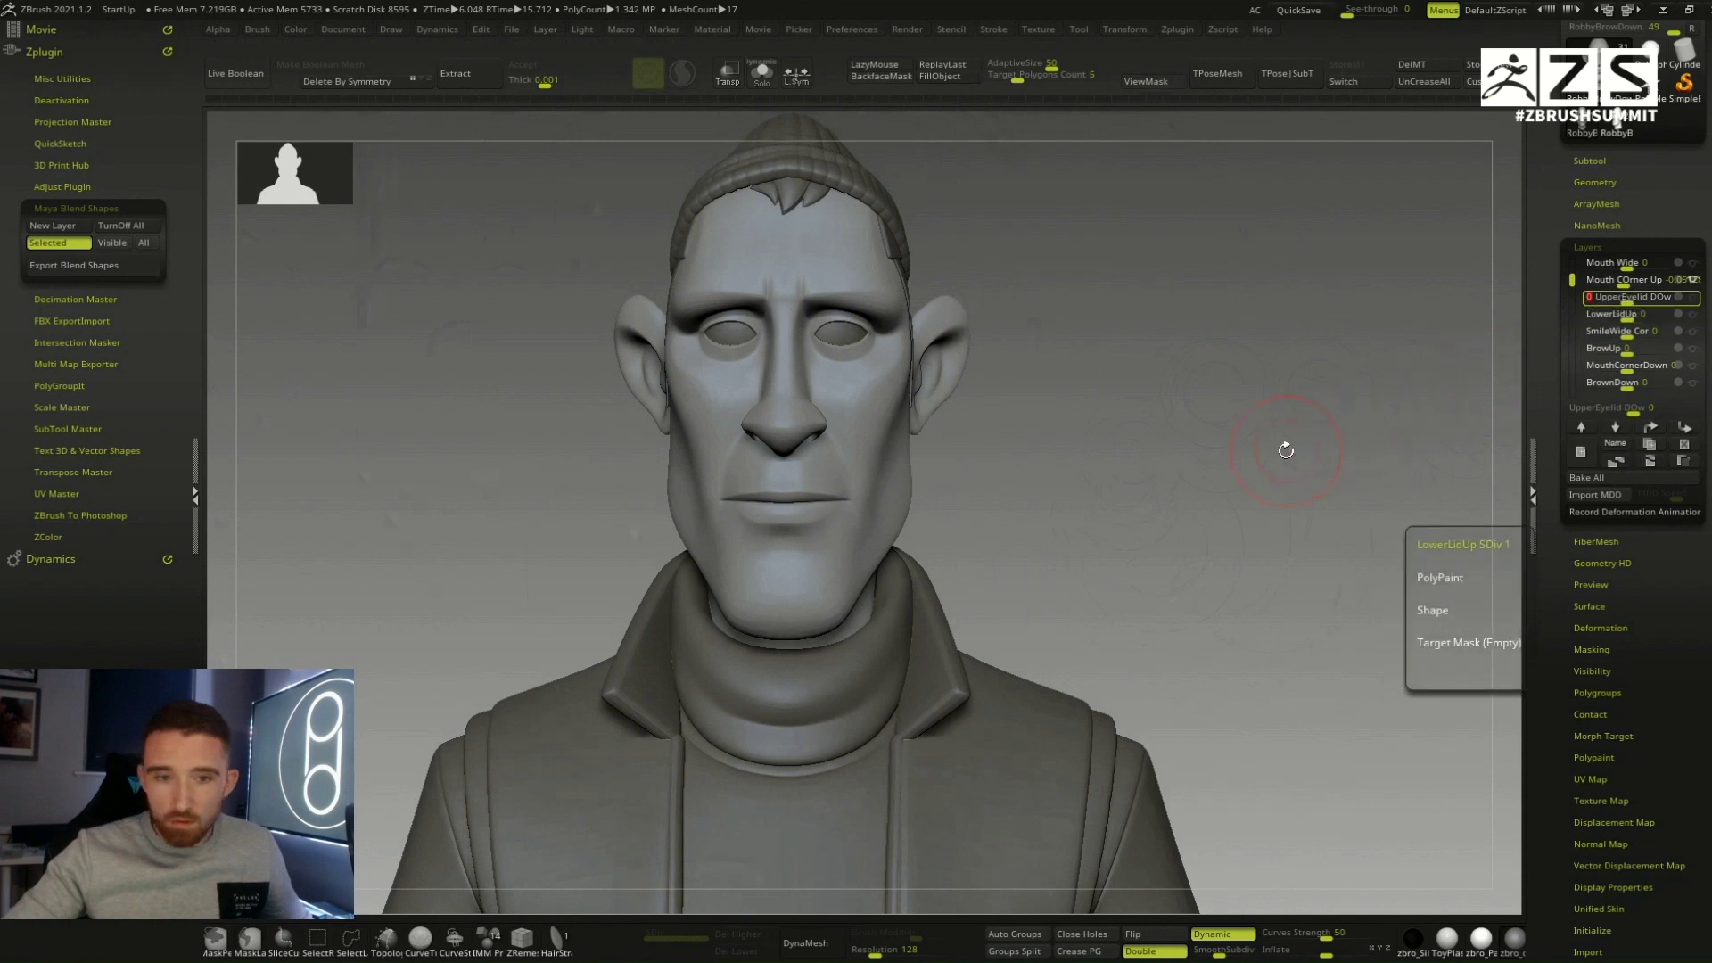
left_click(1621, 315)
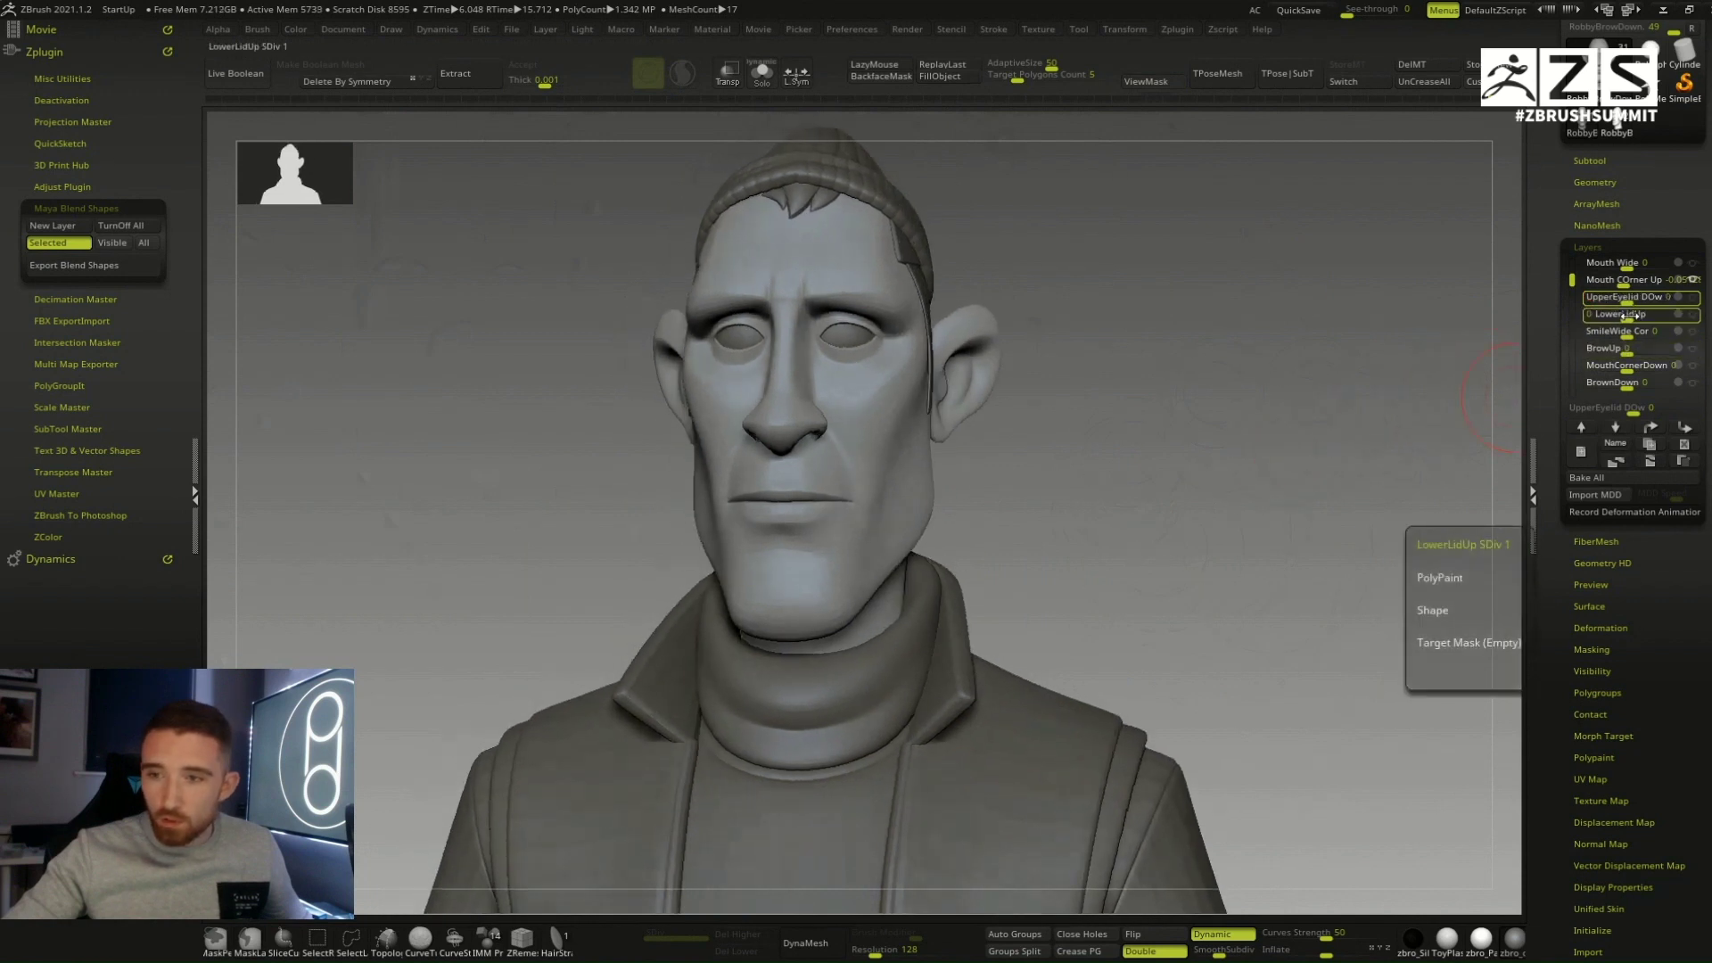
left_click_drag(1186, 477, 1238, 423)
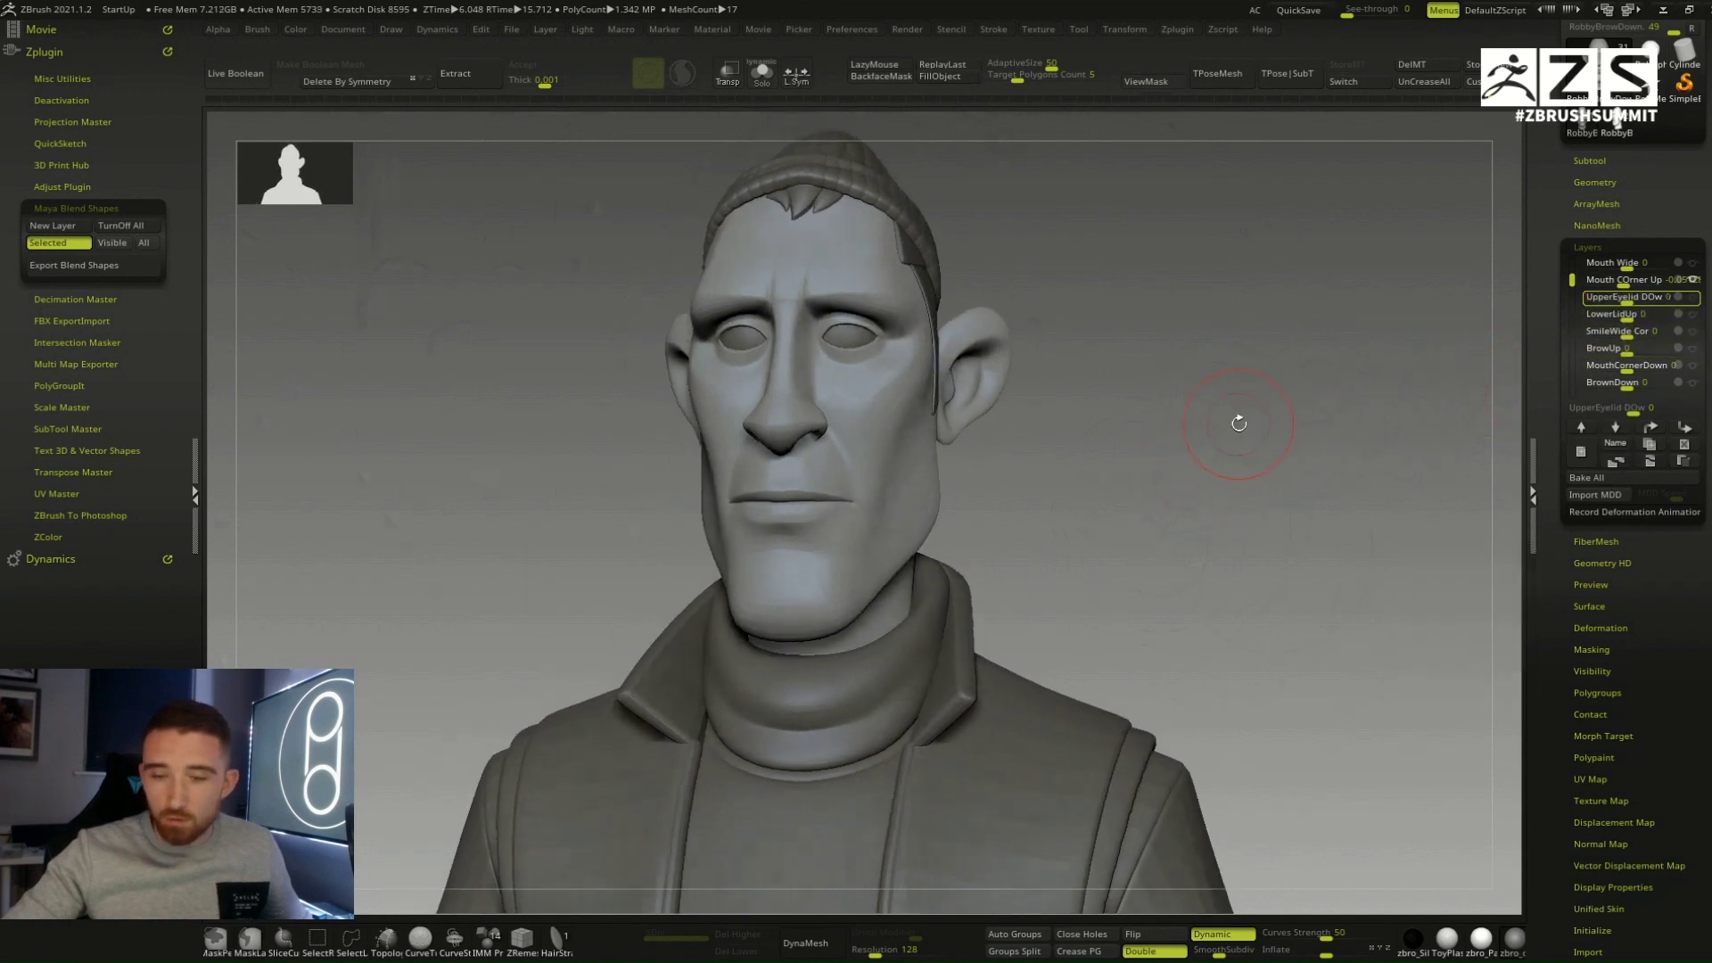
left_click(1628, 299)
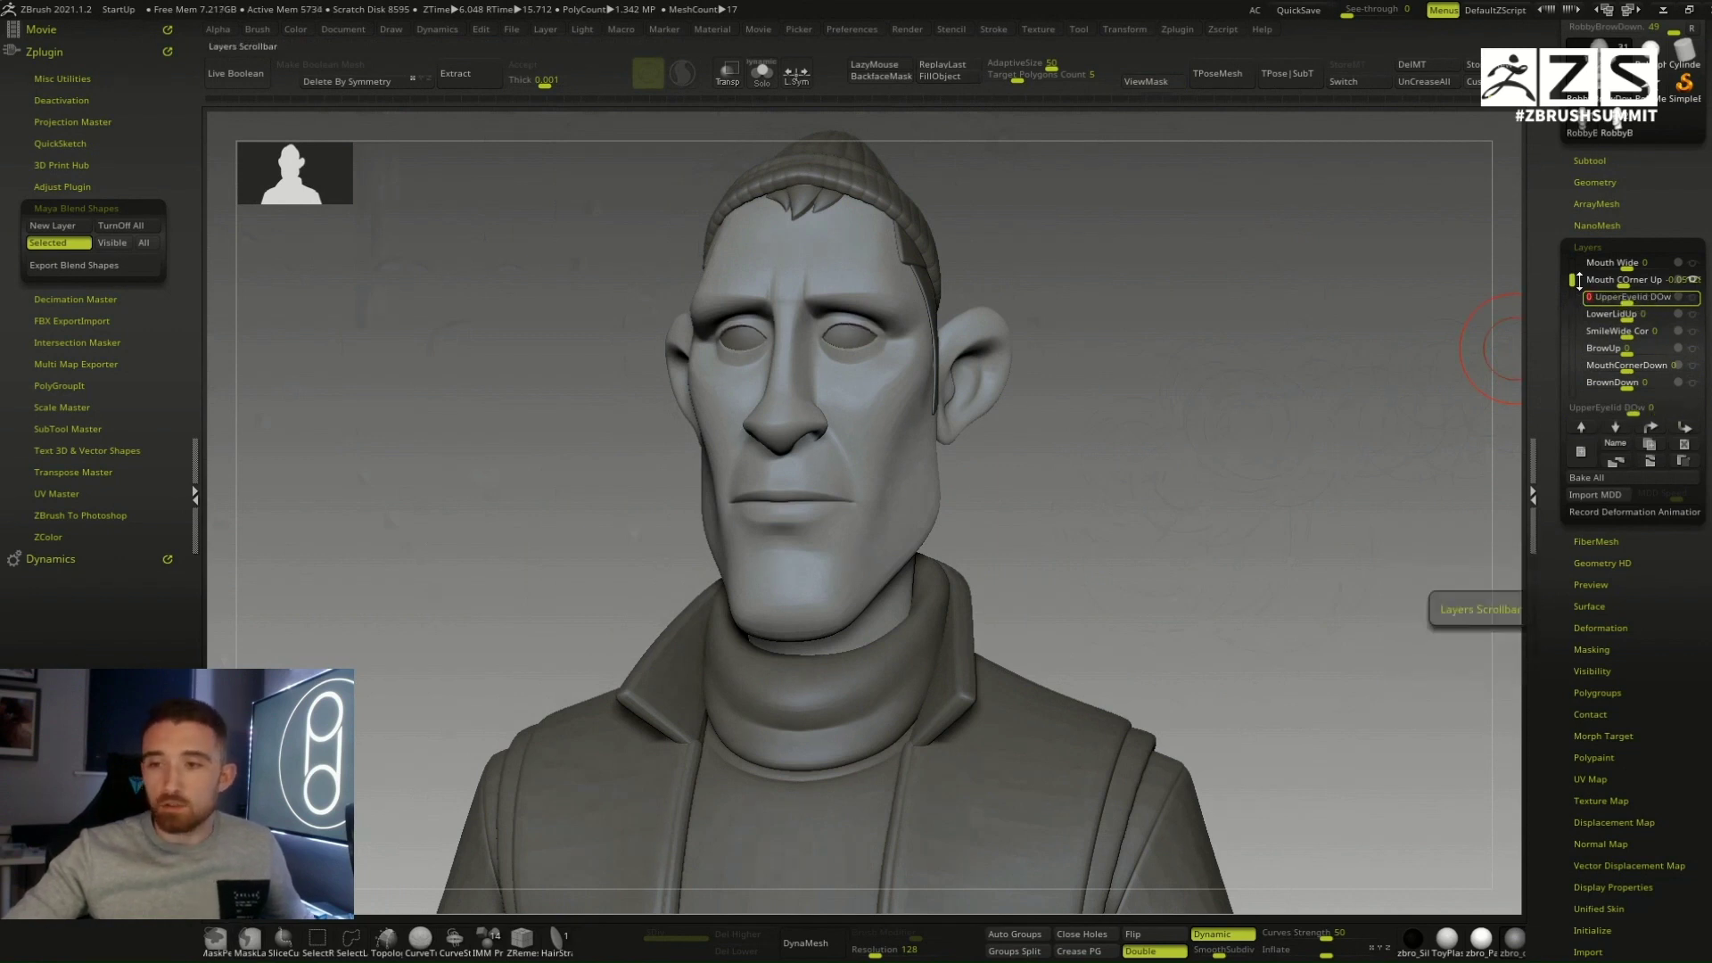
left_click_drag(1572, 281, 1572, 313)
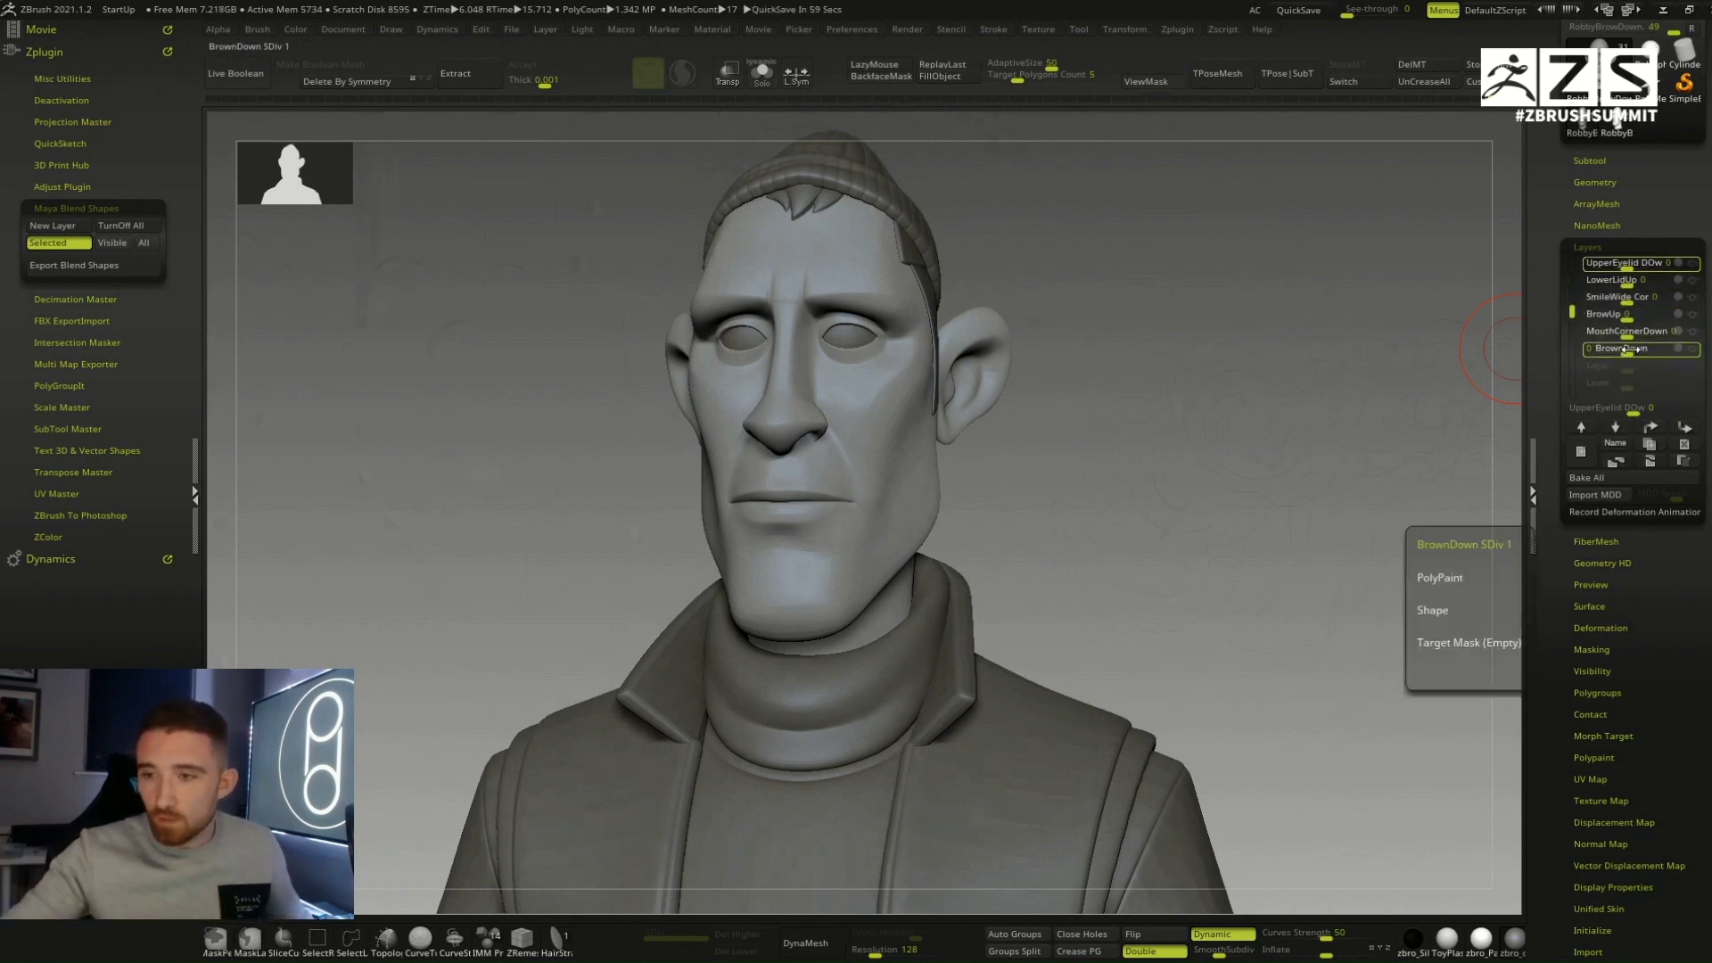
mouse_move(1572, 312)
left_mouse_down()
mouse_move(1561, 271)
mouse_move(1571, 282)
left_mouse_up()
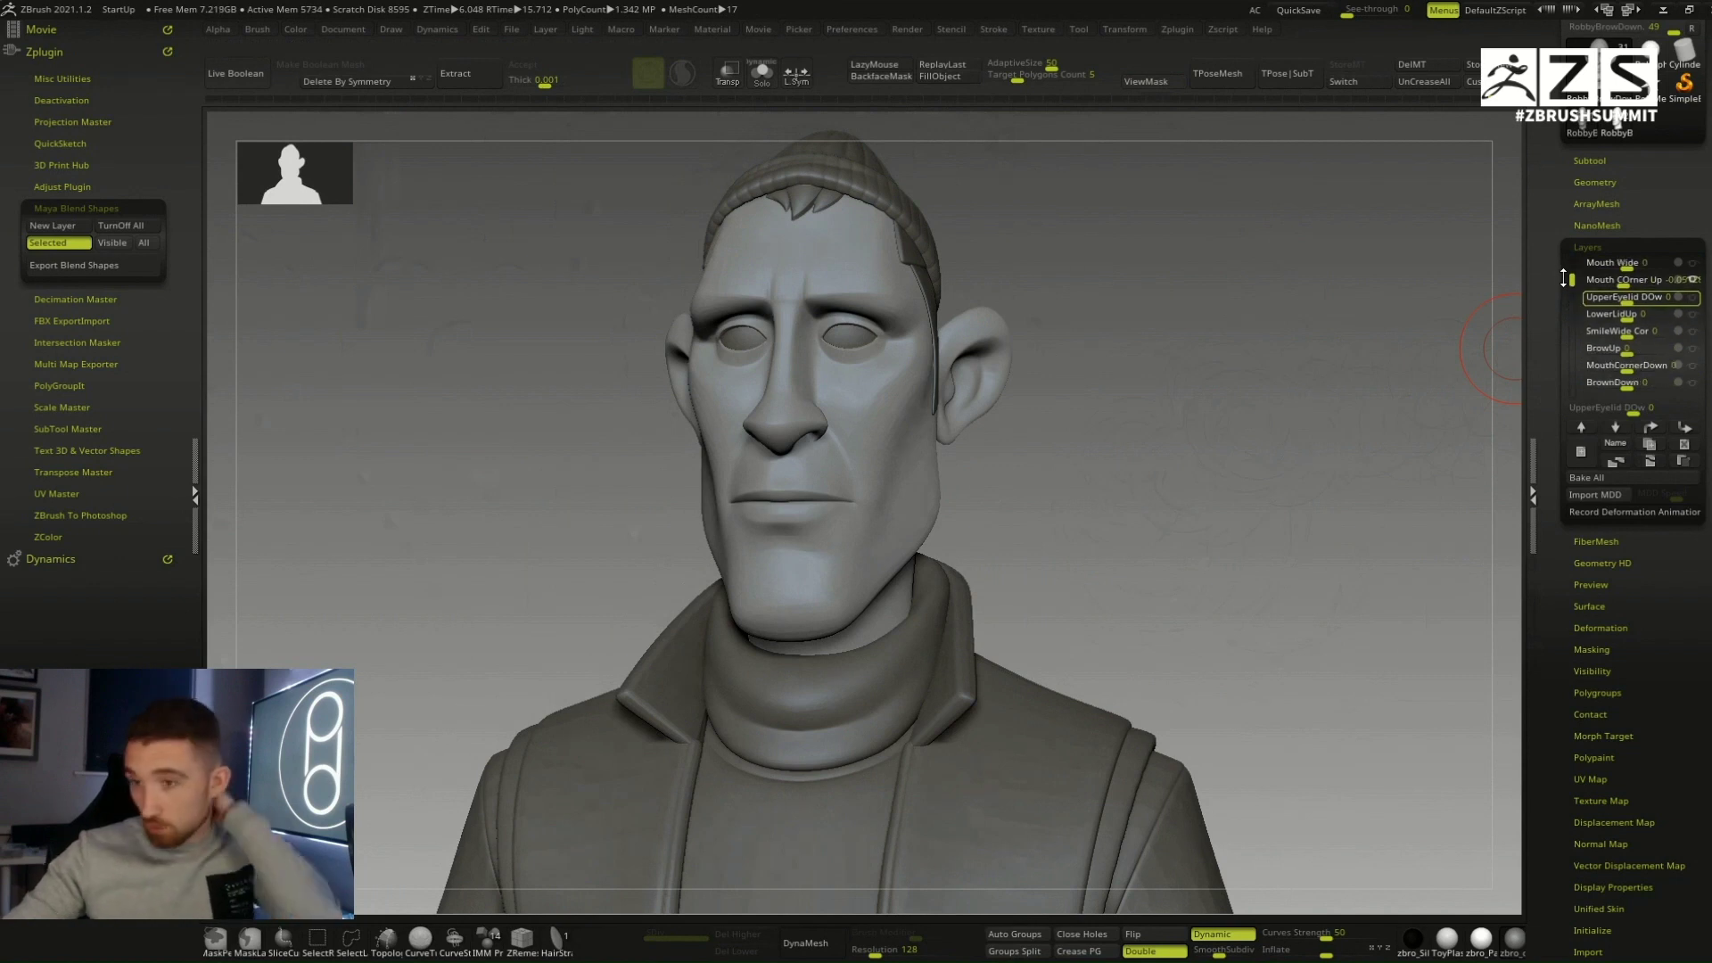
Step: Set the Mouth Wide and Mouth COrner Up layers' intensities to 1, and inspect the combined smile from the side
left_click_drag(1572, 282, 1665, 306)
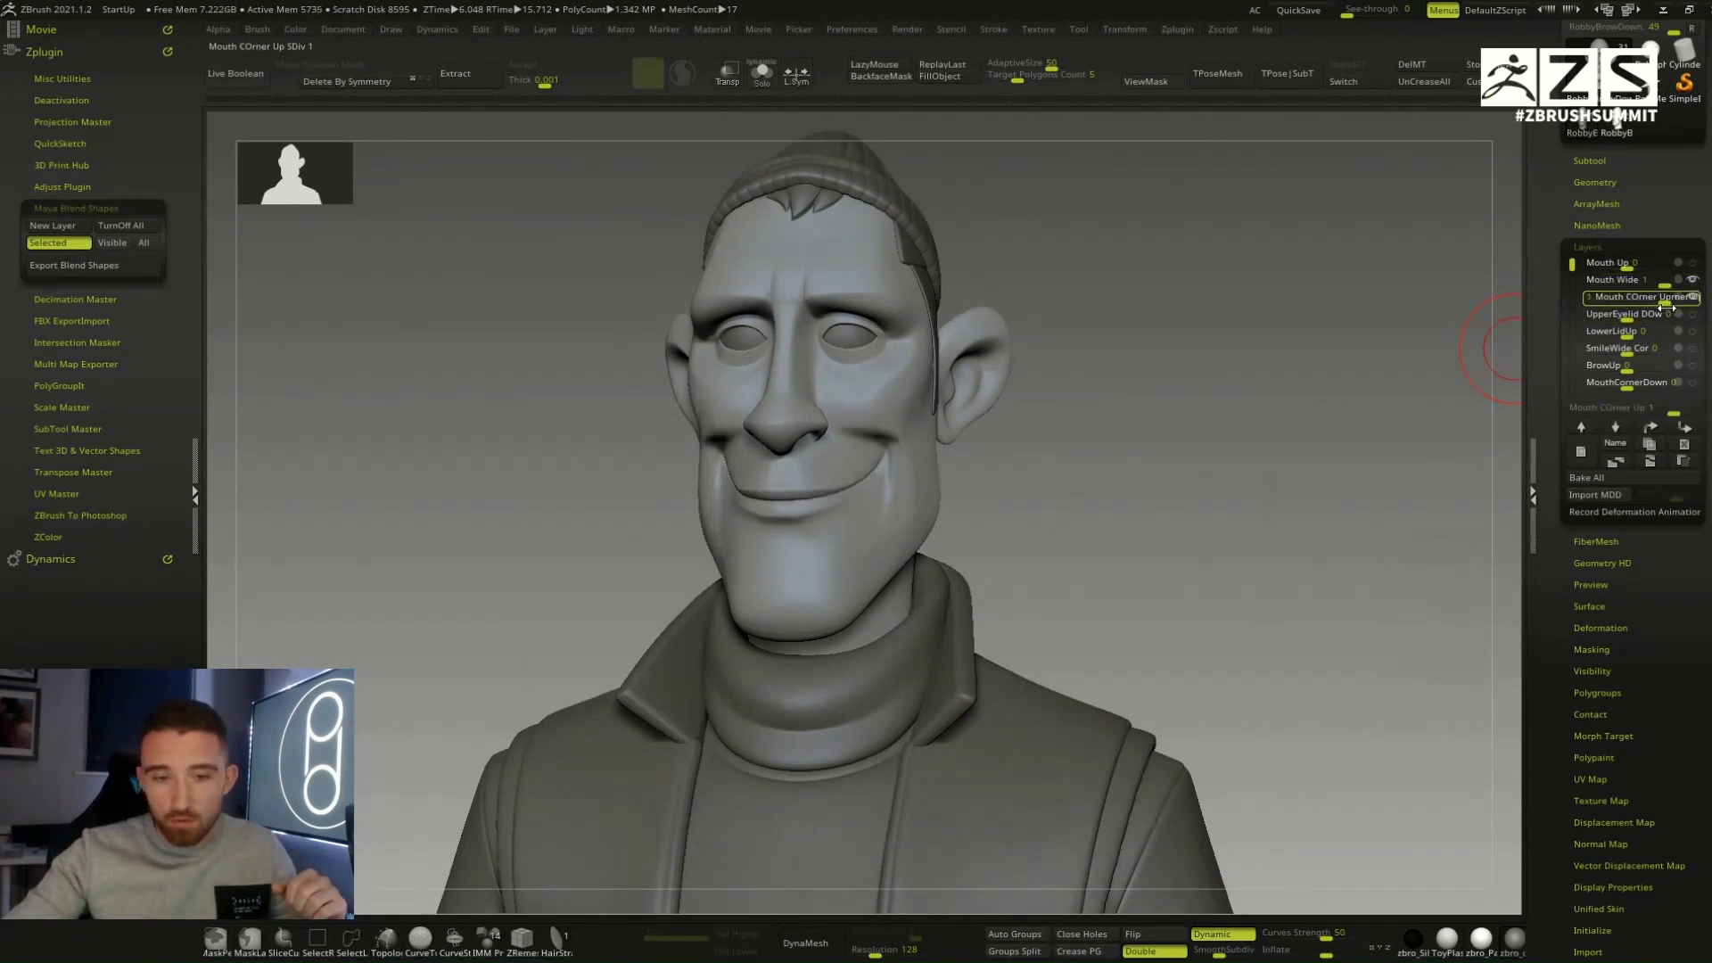
left_click_drag(1178, 476, 1185, 471)
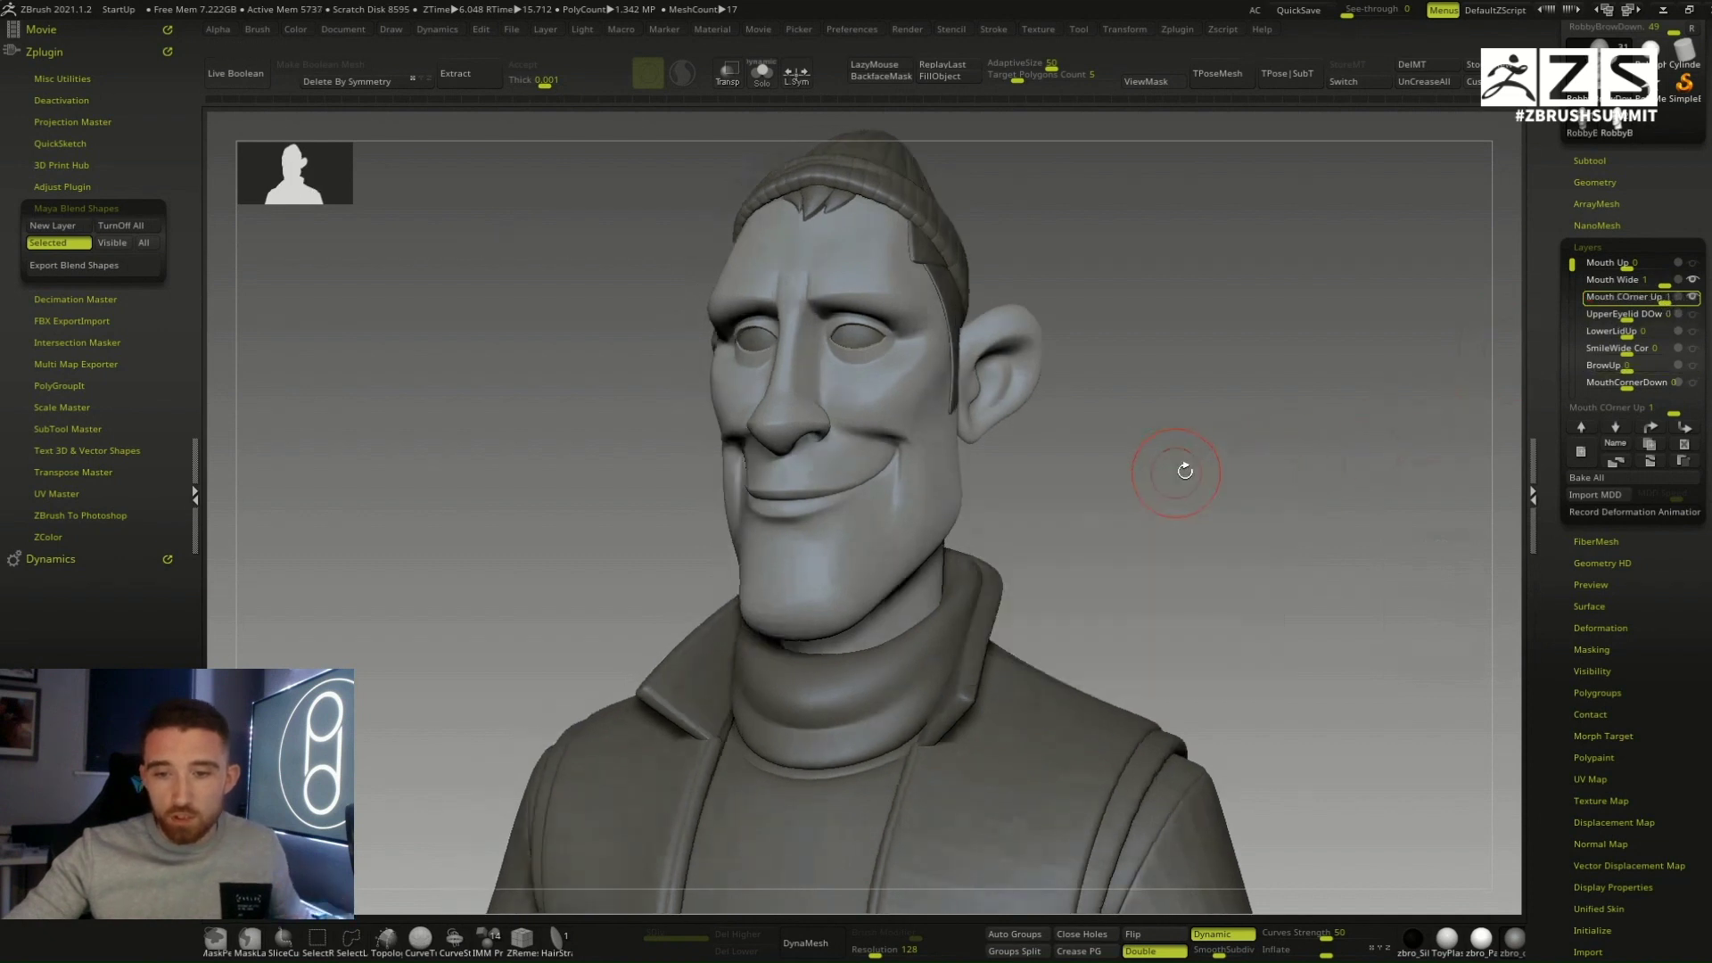
left_click_drag(1113, 515, 936, 452)
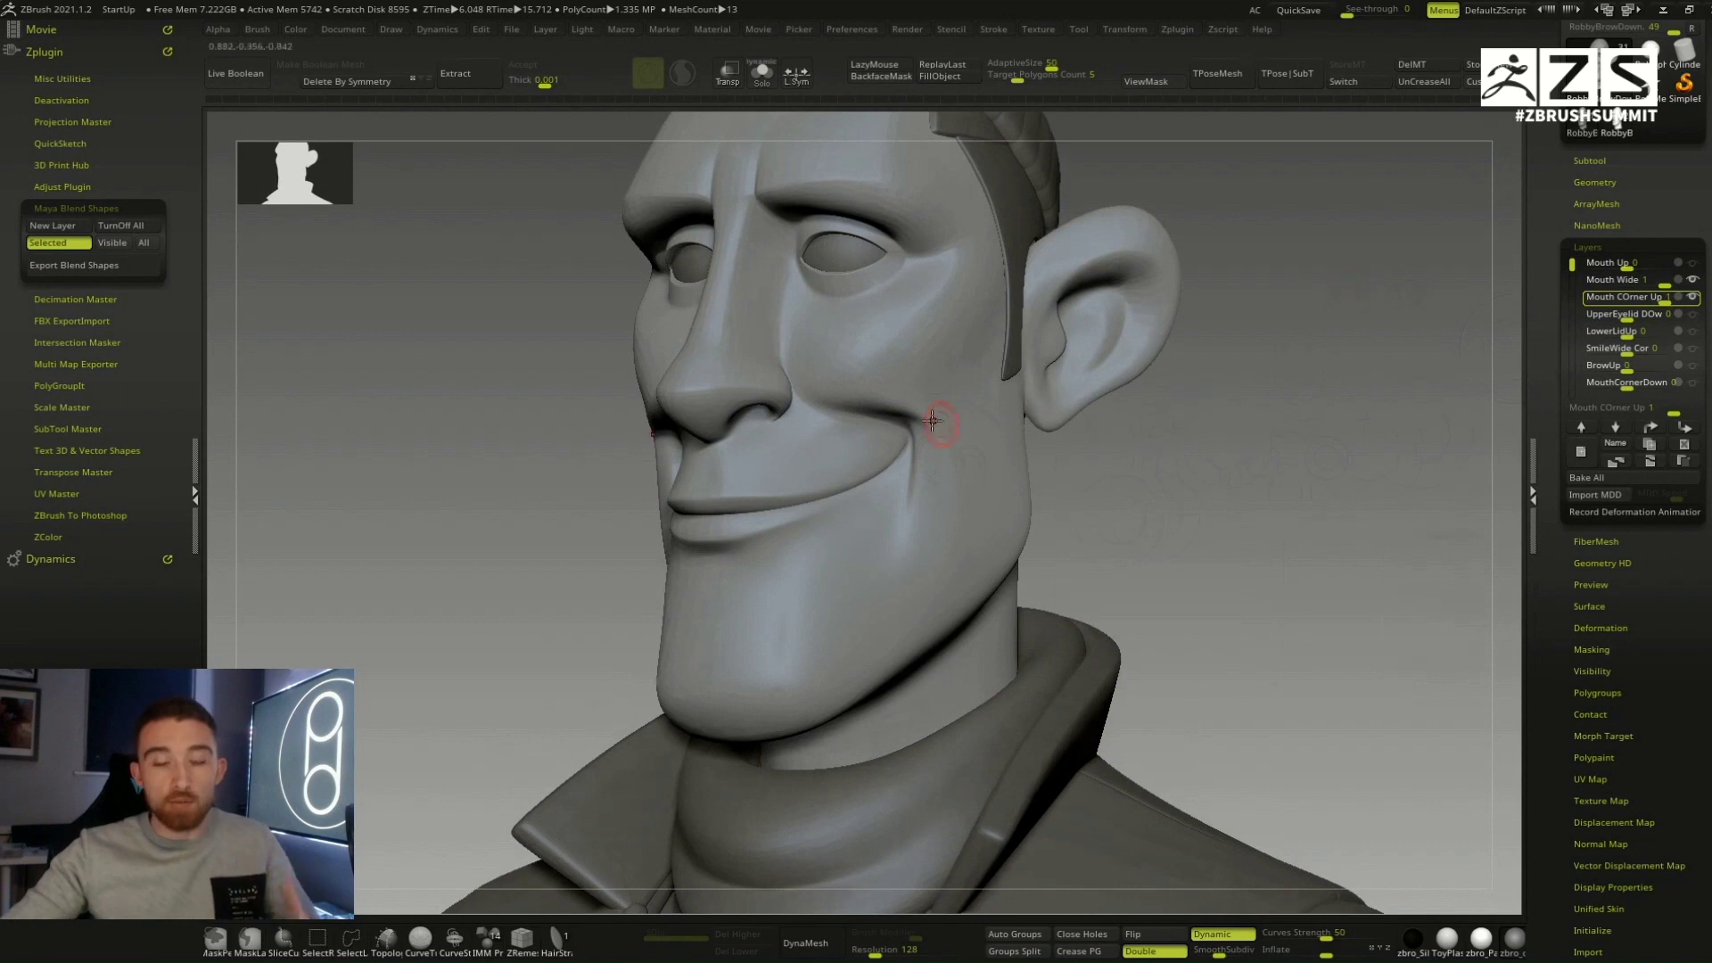
Step: Set the SmileWide Cor layer's intensity to 1 and inspect the corrected smile around the cheeks and jaw
left_click_drag(942, 439, 917, 431)
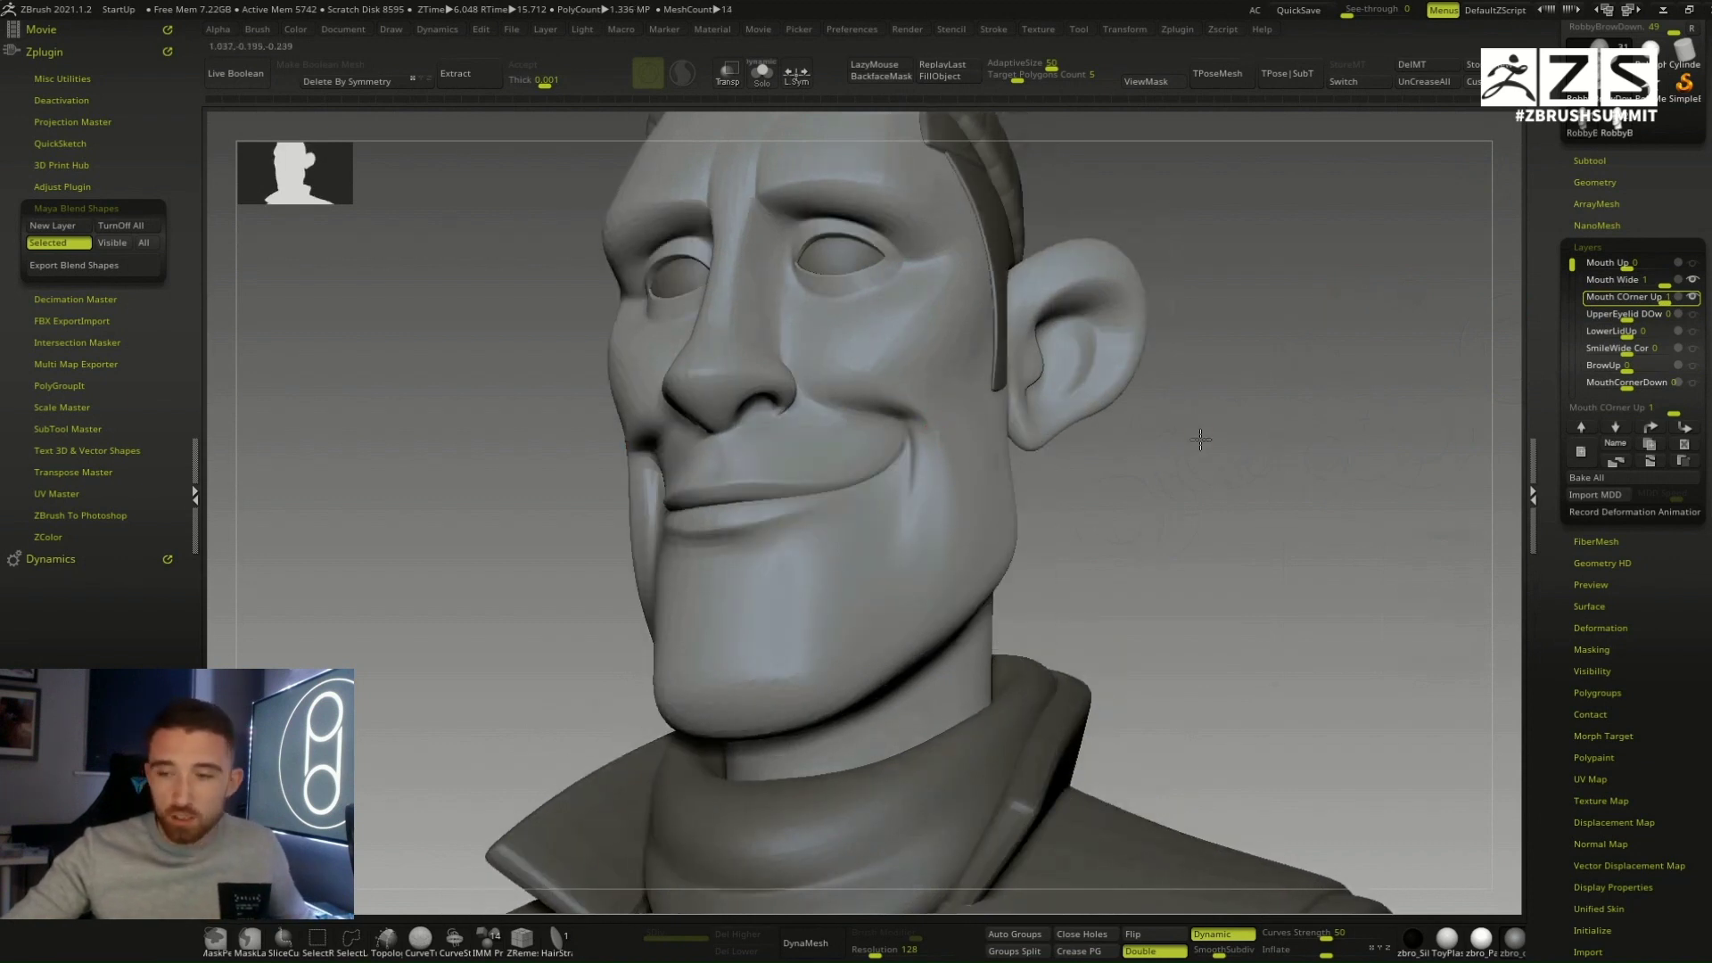
left_click_drag(1200, 440, 1209, 461)
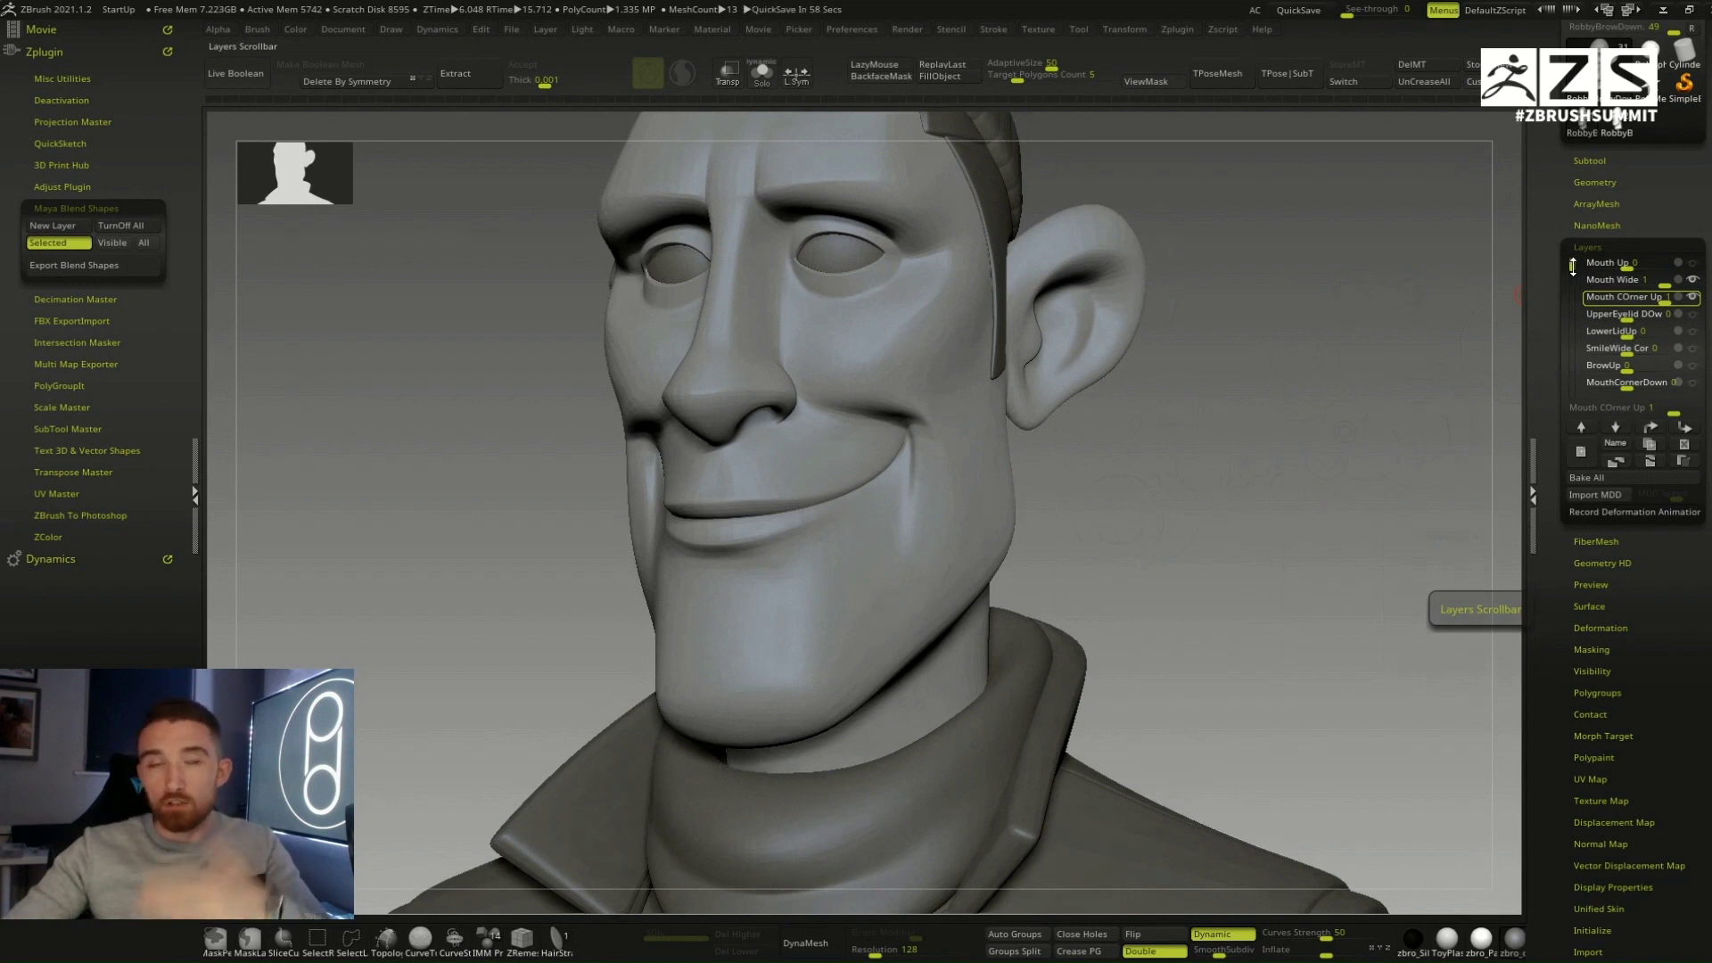
left_click_drag(1572, 265, 1574, 279)
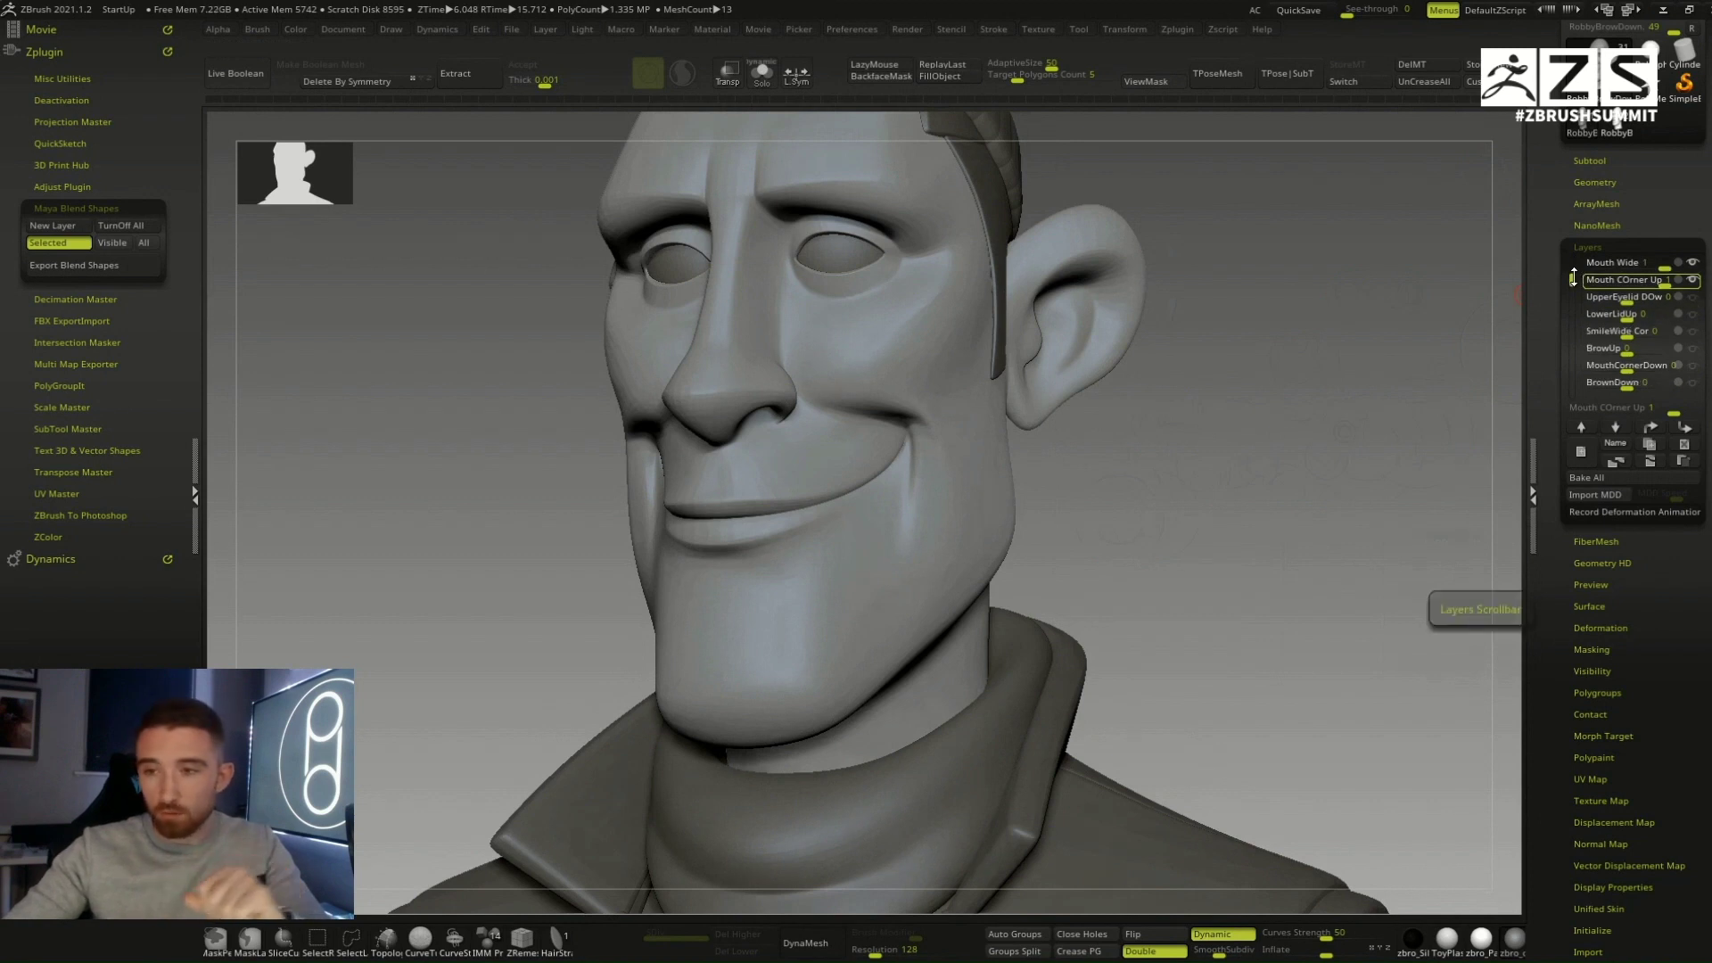
left_click_drag(1574, 283, 1573, 295)
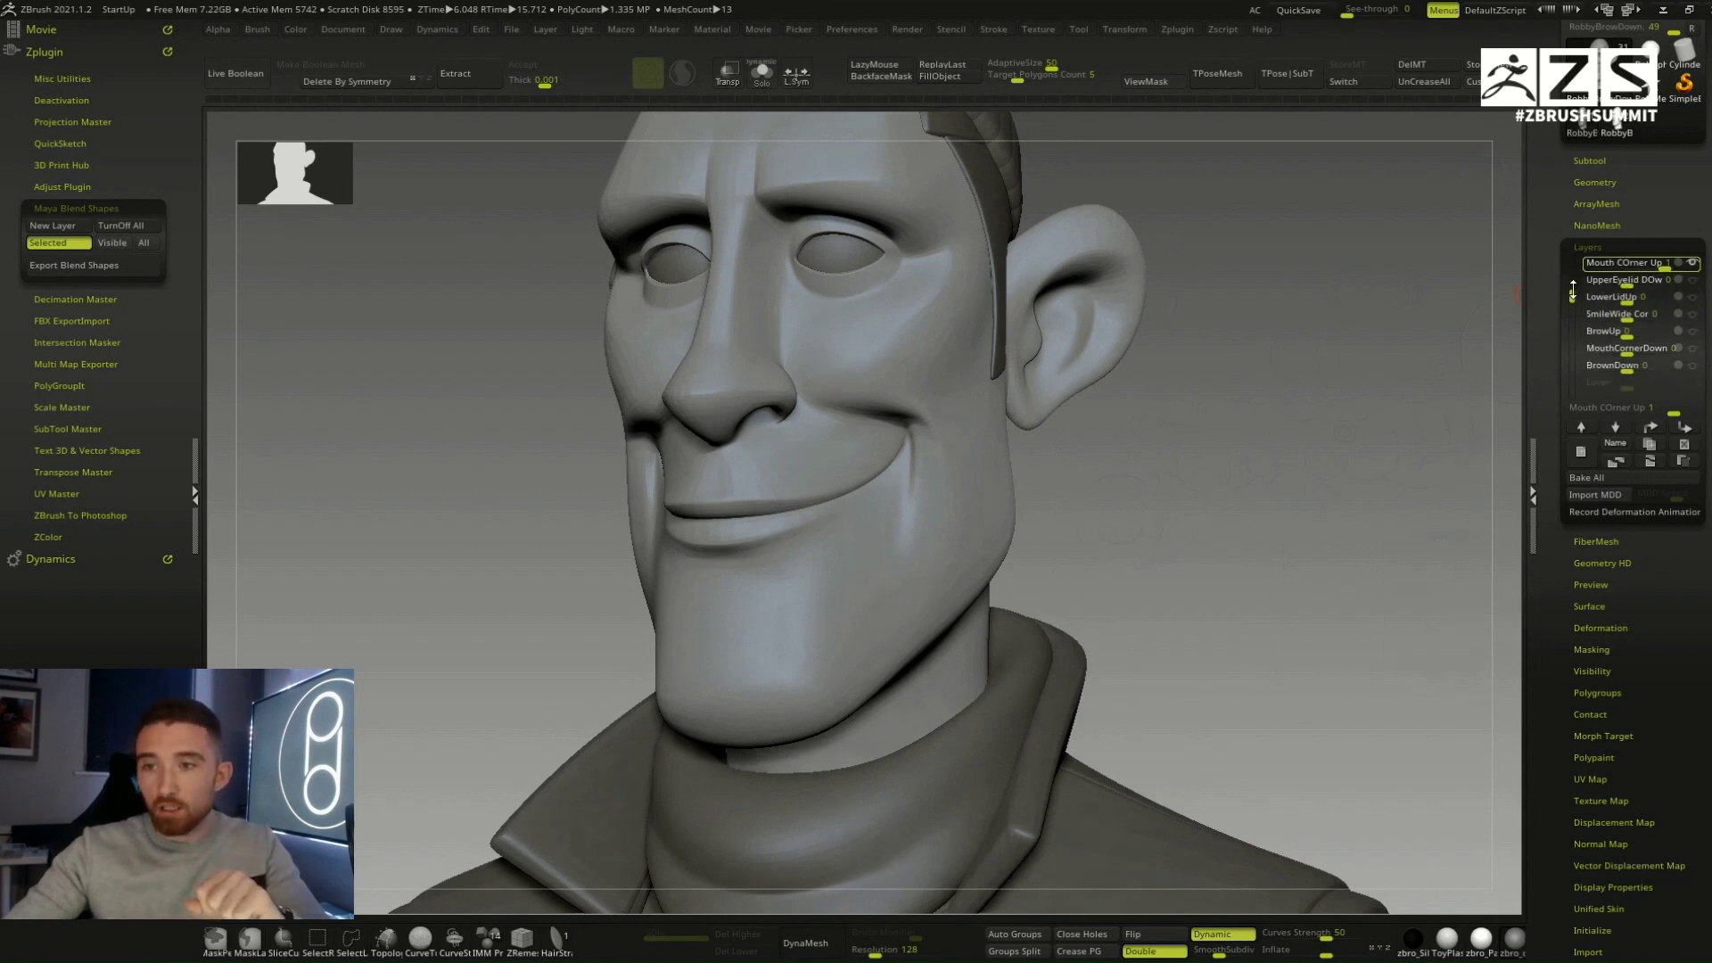
mouse_move(1622, 350)
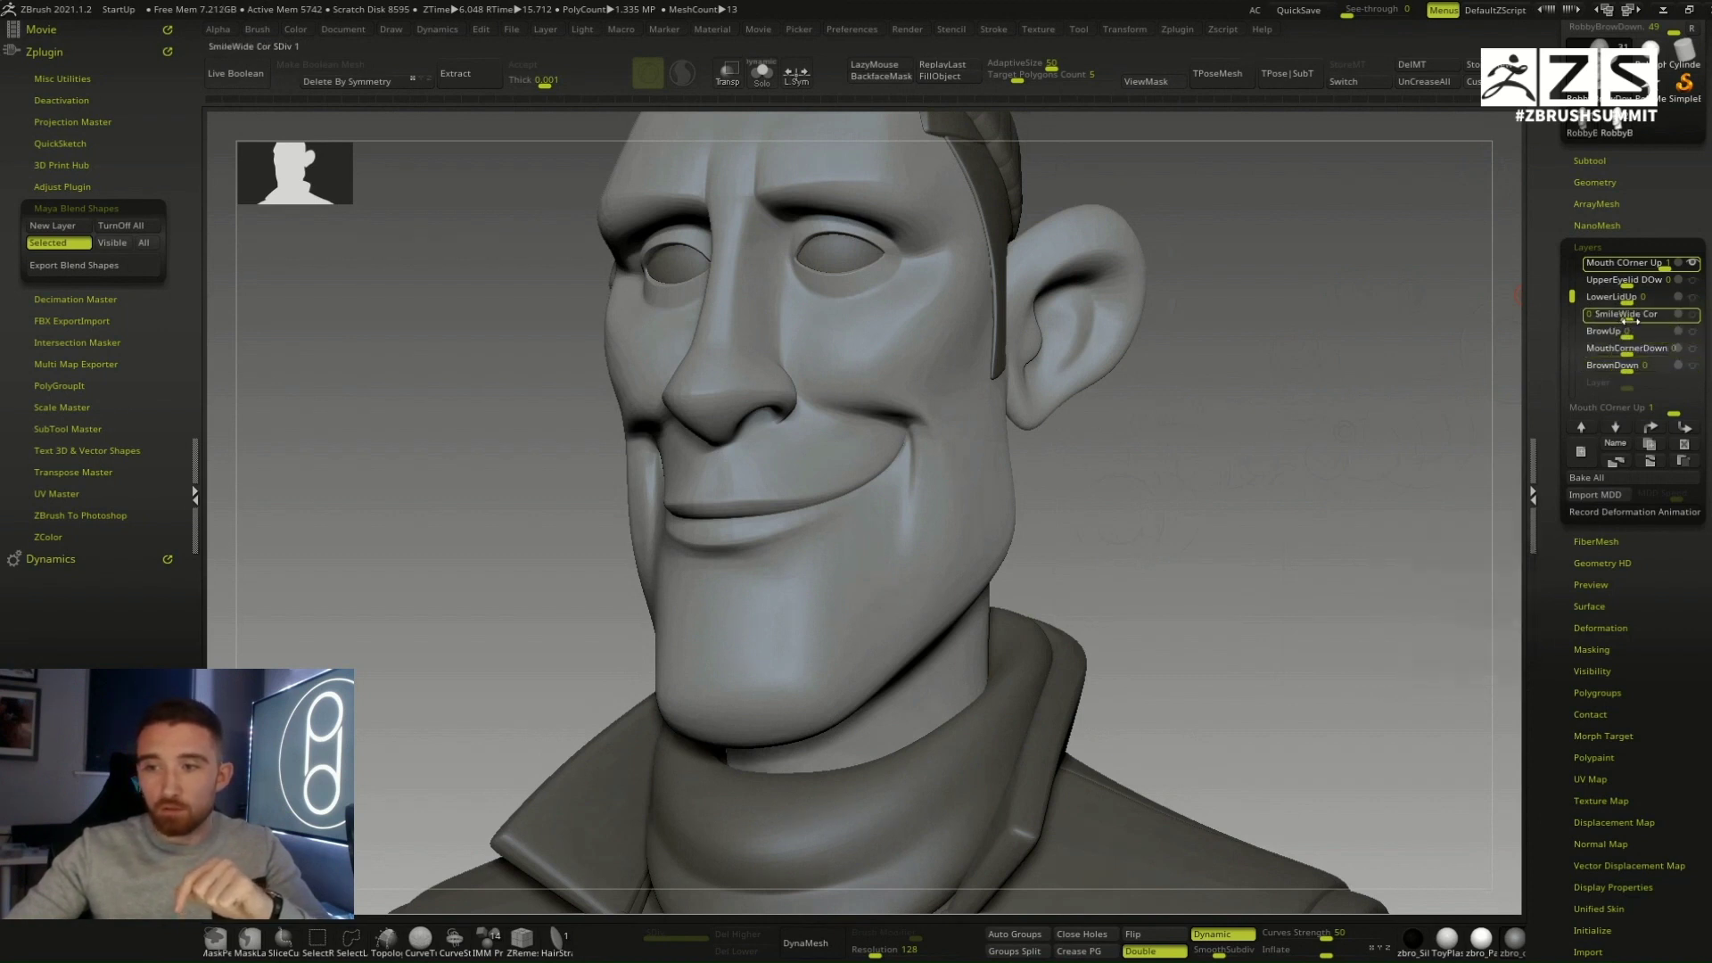
left_click_drag(1627, 320, 1671, 319)
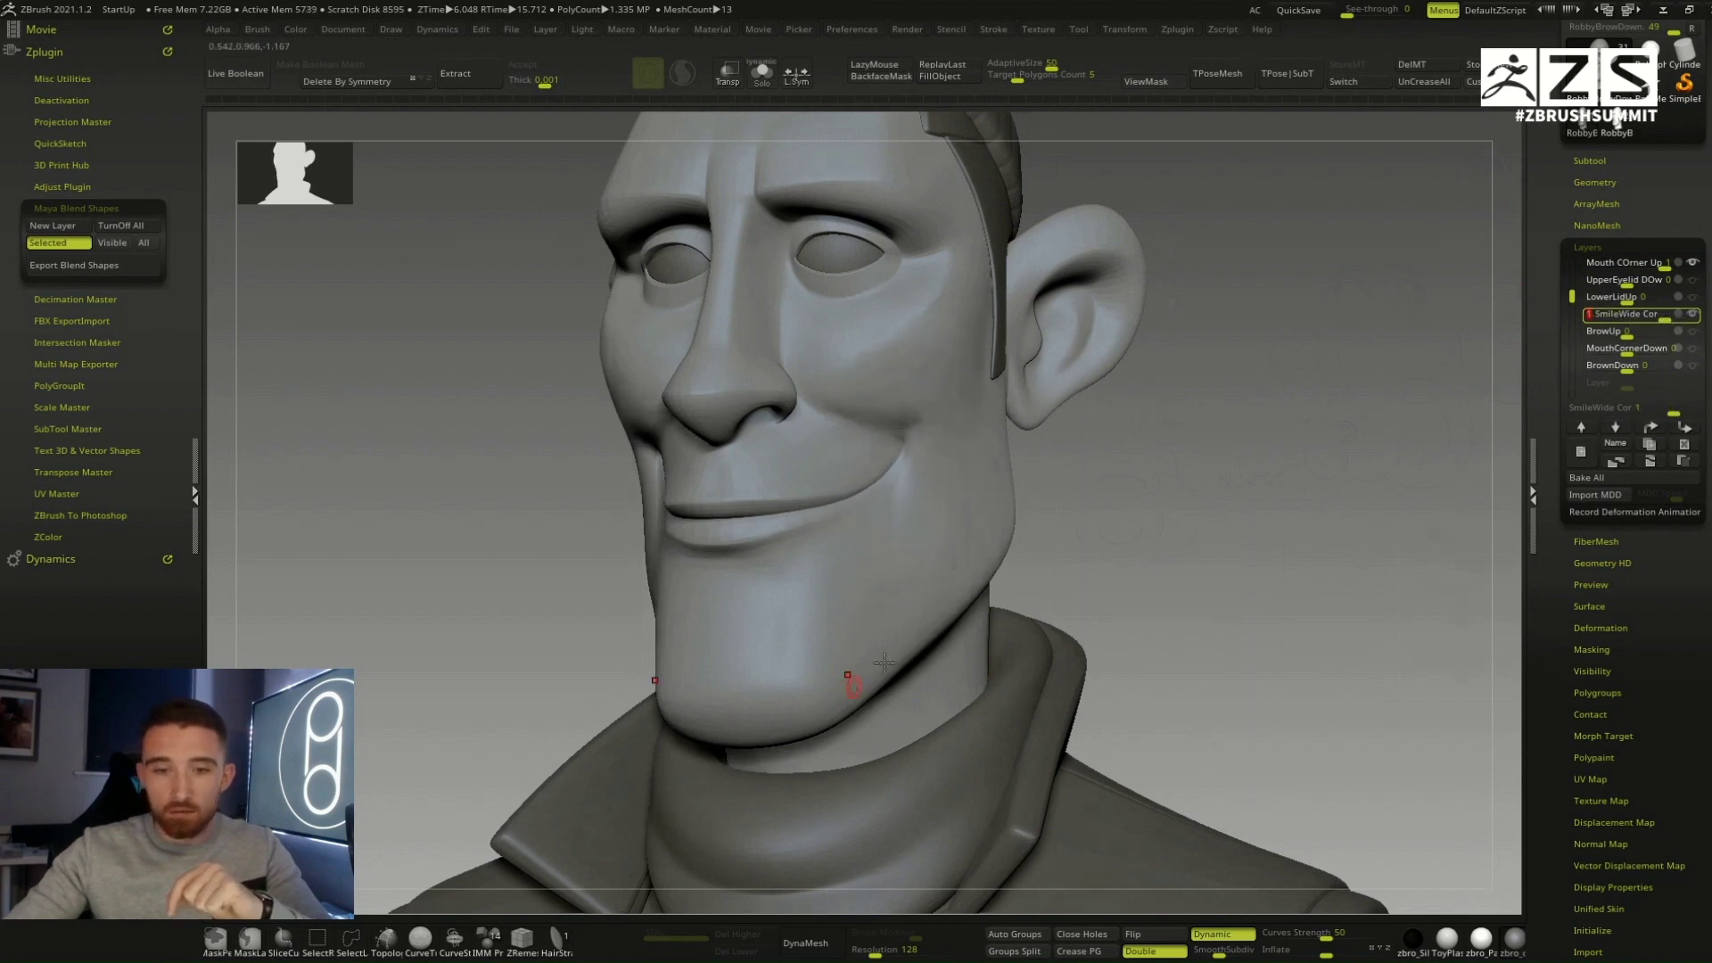
mouse_move(1142, 510)
left_mouse_down()
mouse_move(1200, 493)
mouse_move(1165, 487)
left_mouse_up()
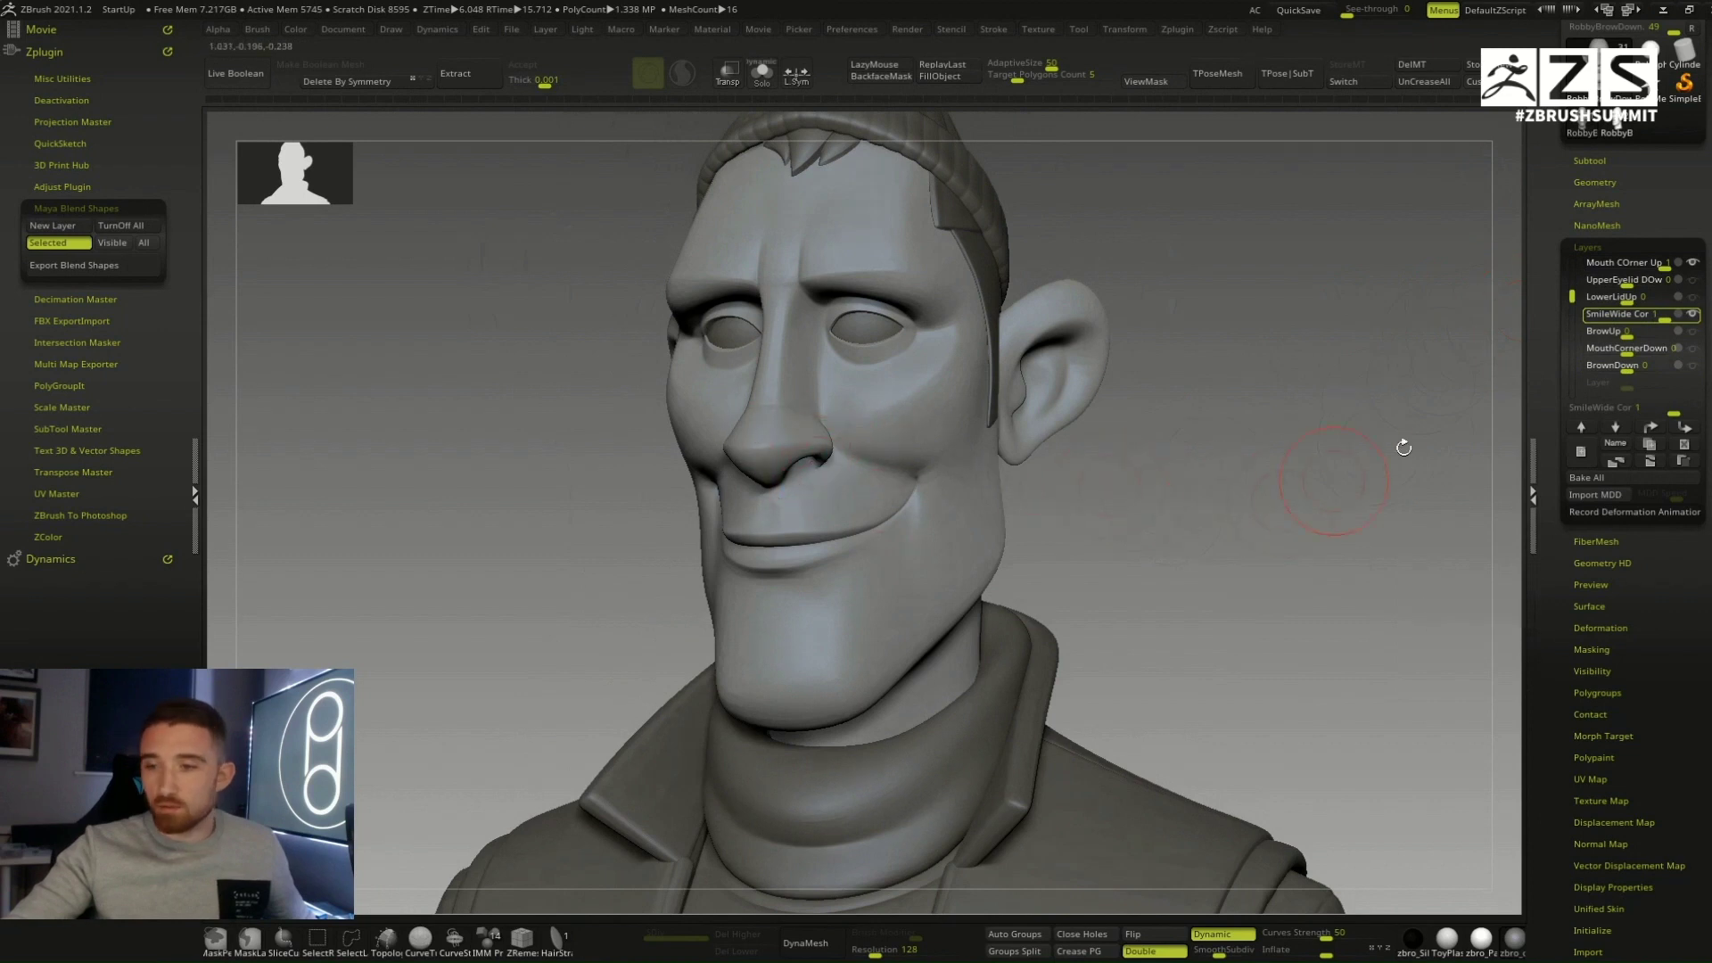
Step: Set the BrownDown and UpperEyelid DOw layers' intensities to 1, and inspect the combined expression closer to the front
mouse_move(1632, 334)
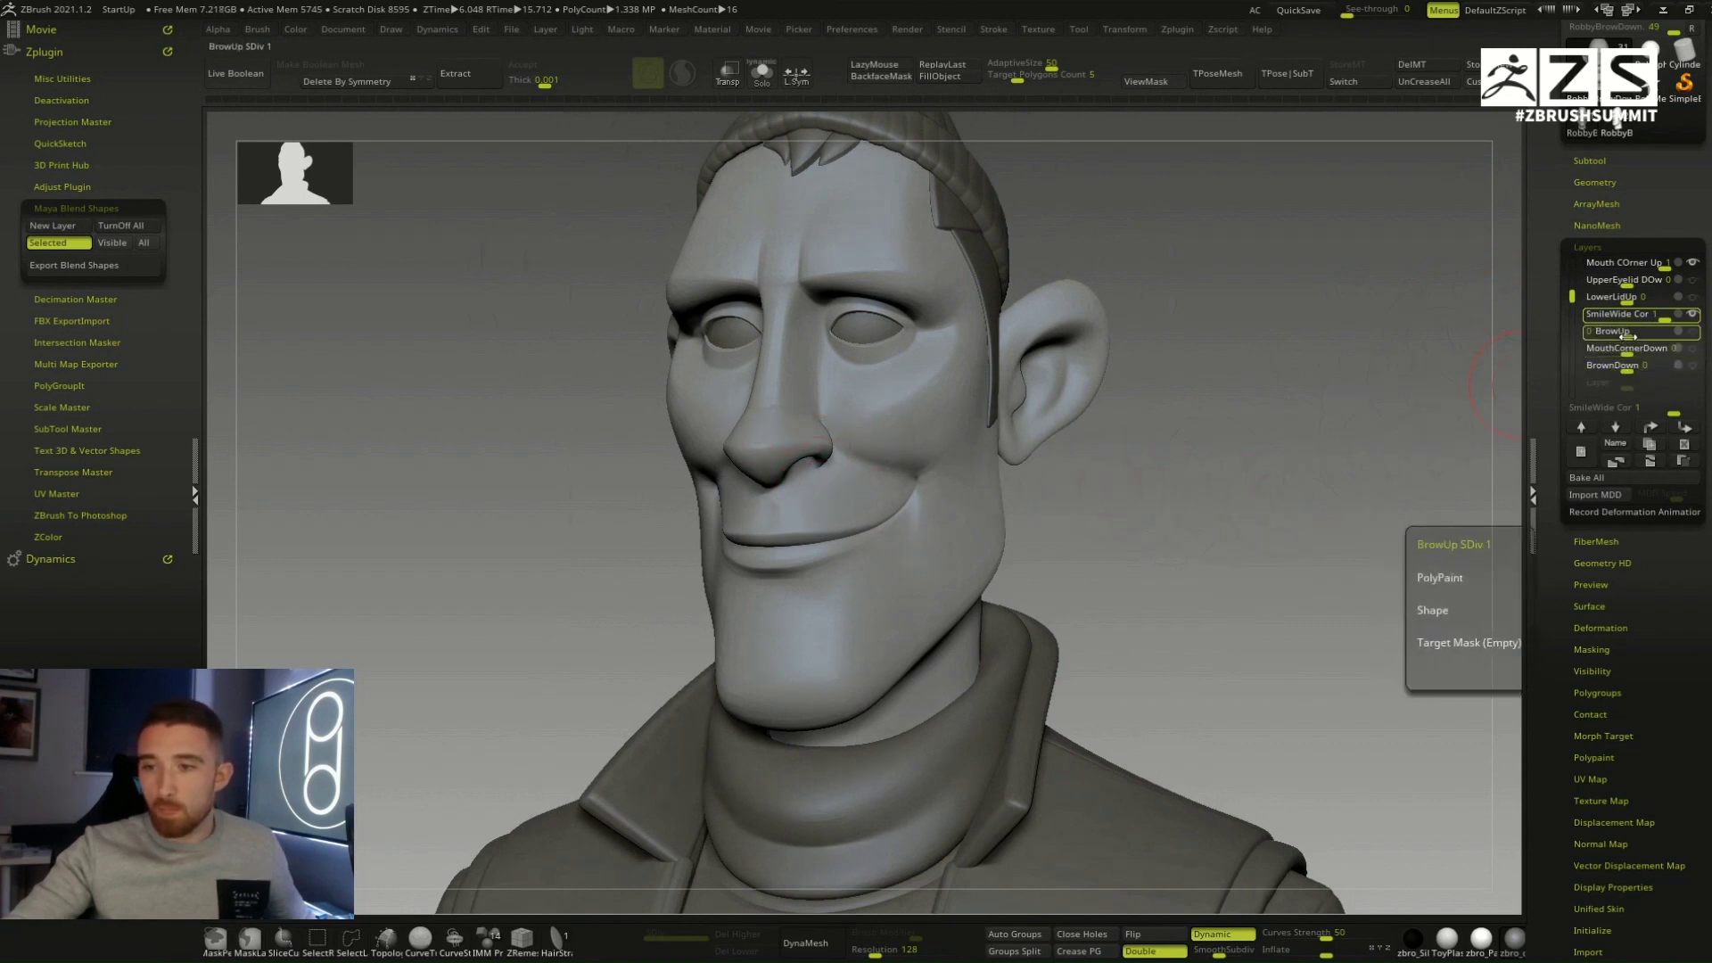
left_click_drag(1632, 335, 1674, 376)
left_click(1619, 365)
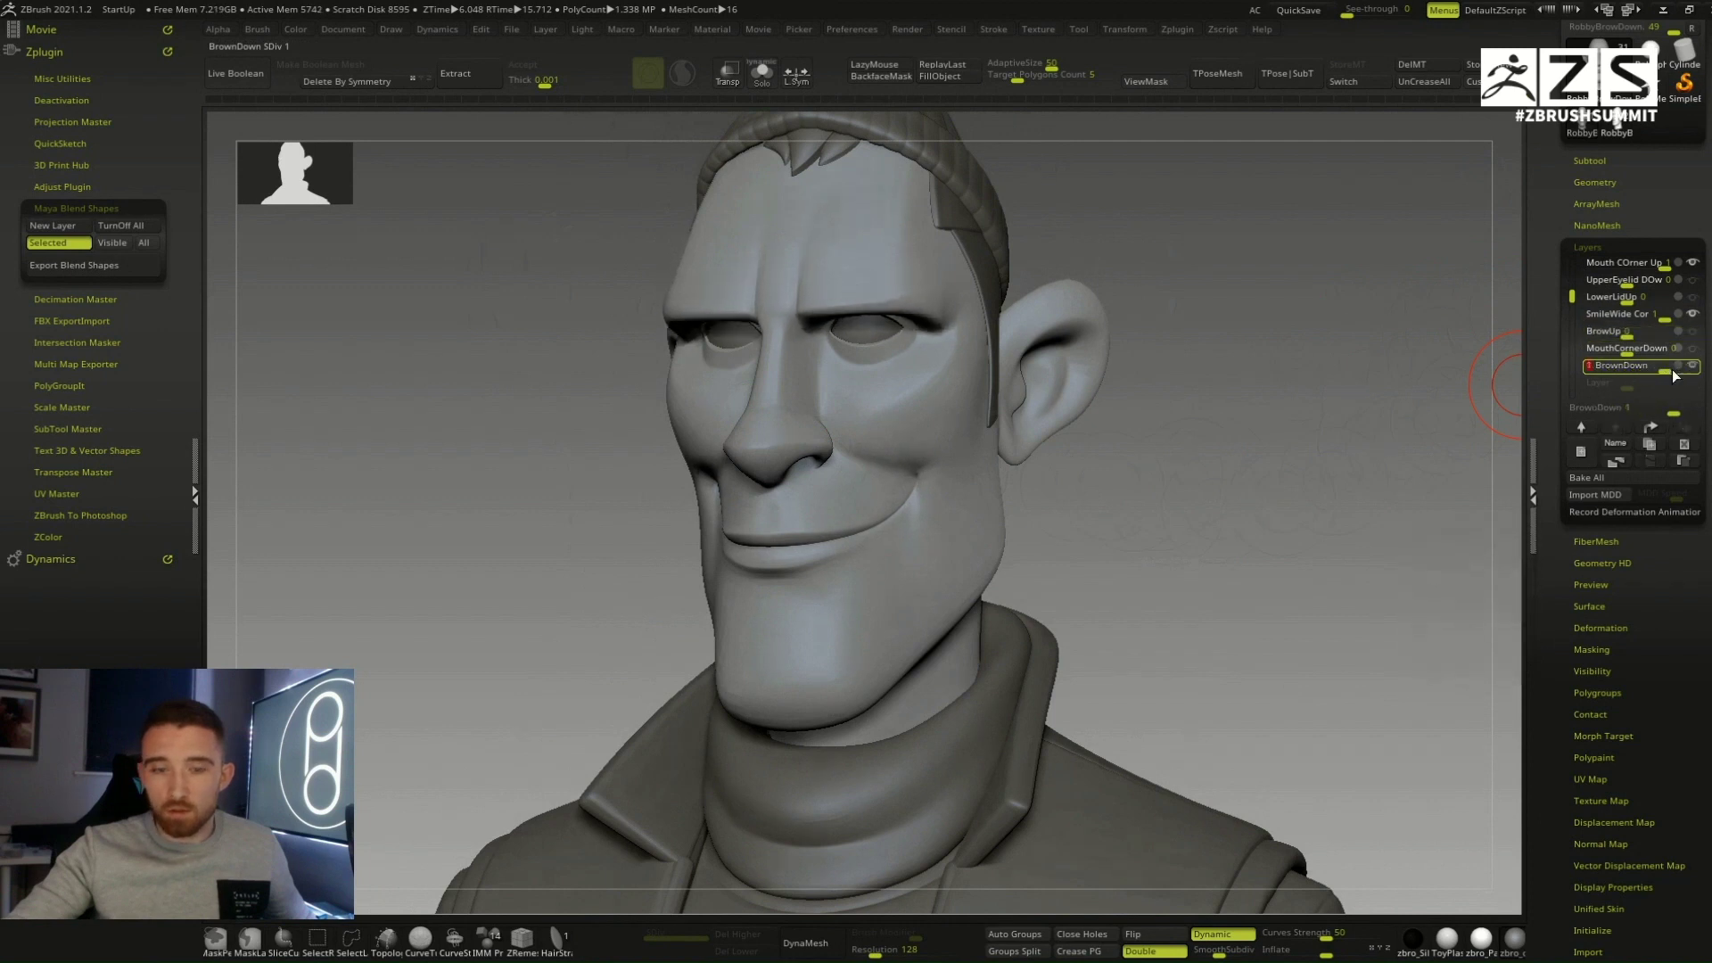
scroll(1613, 321, "up", 1)
left_click(1605, 298)
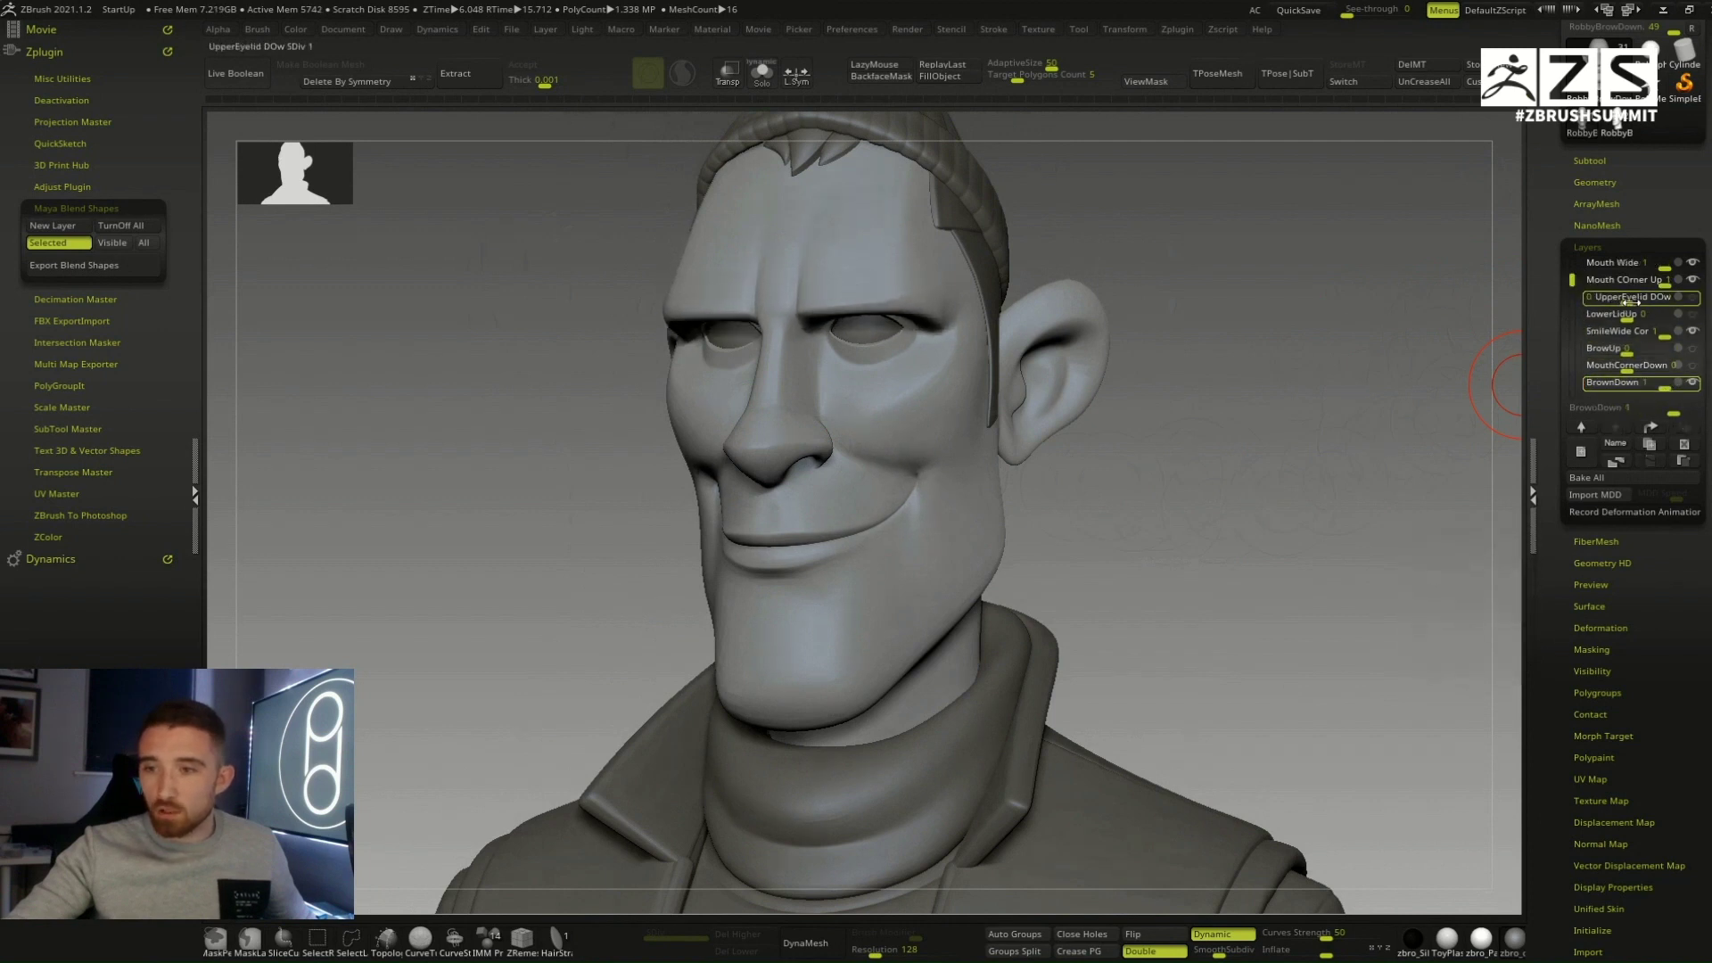
left_click_drag(1630, 303, 1683, 300)
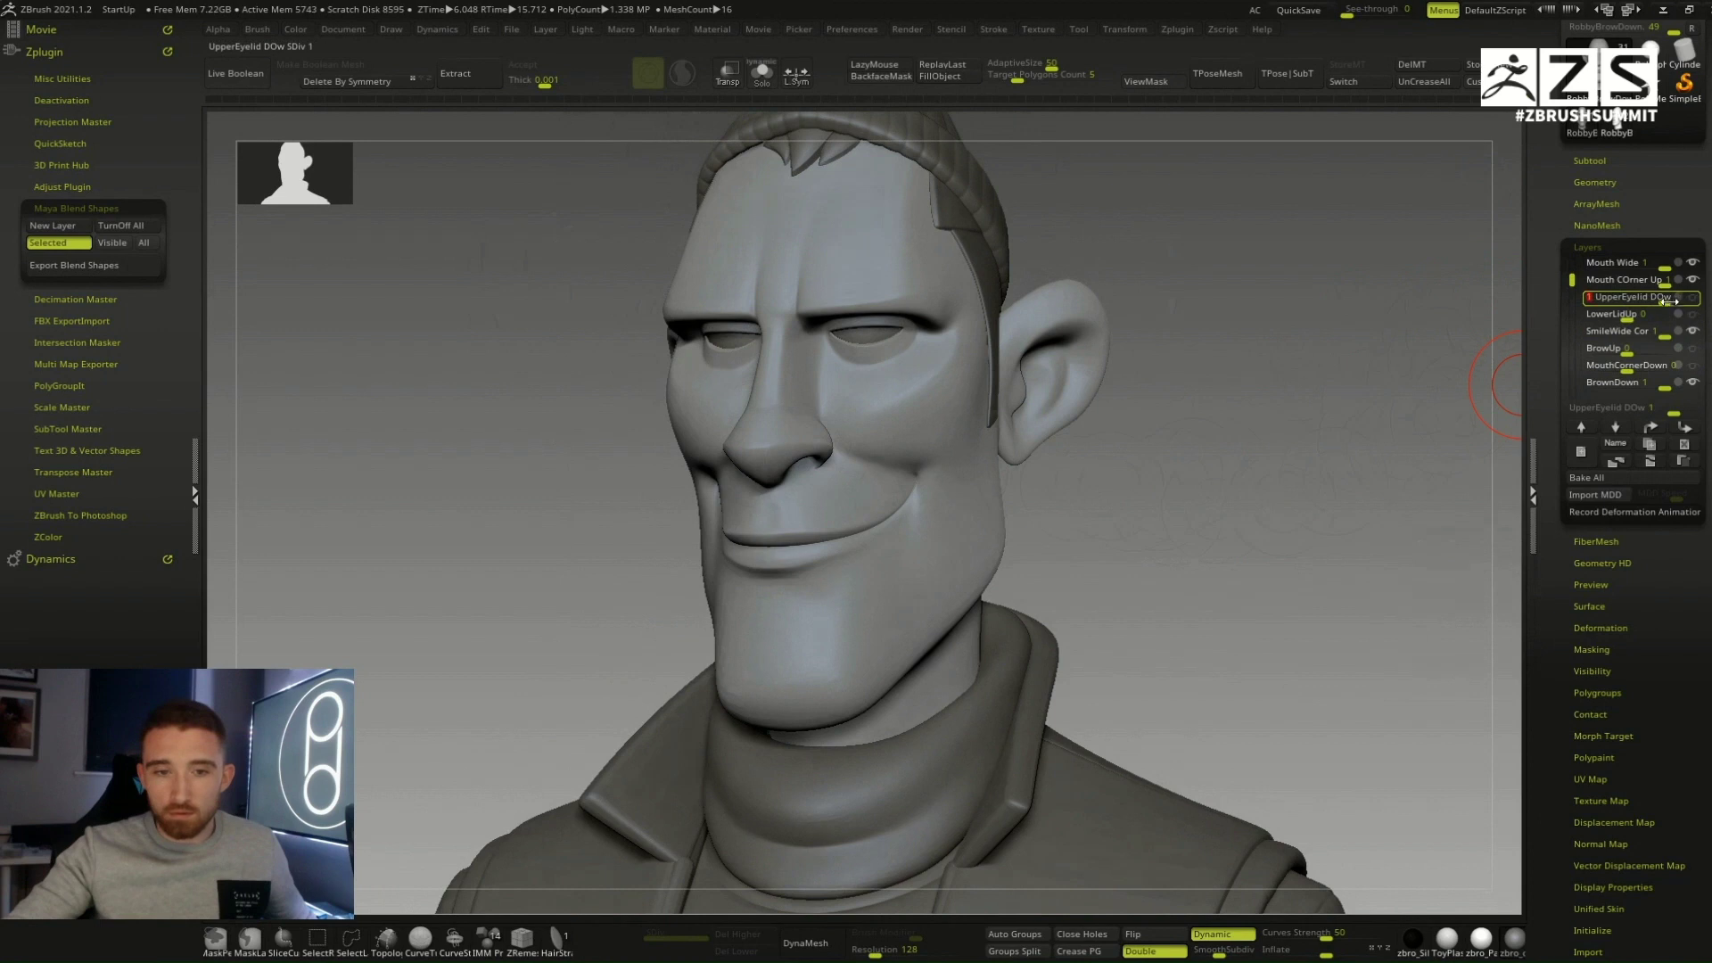
left_click_drag(1159, 464, 1230, 496)
Step: Test the Mouth Up layer at an intensity of 0.38461, and reset it to 0
left_click_drag(1573, 279, 1574, 266)
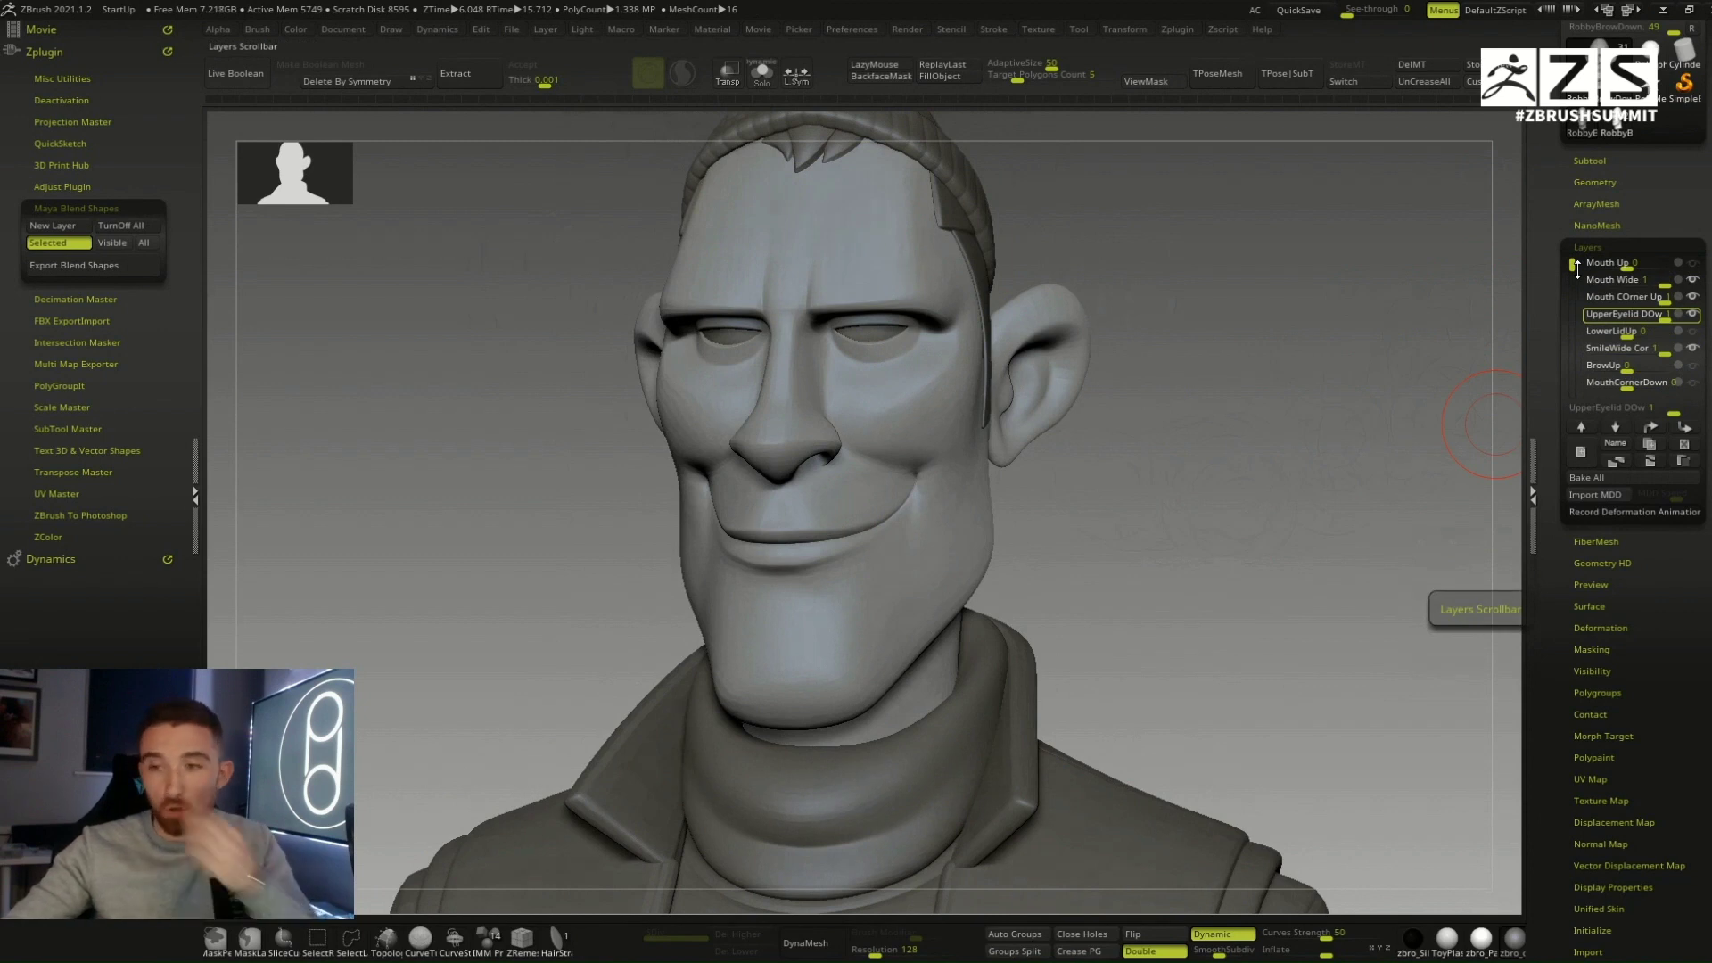
left_click_drag(1618, 265, 1644, 270)
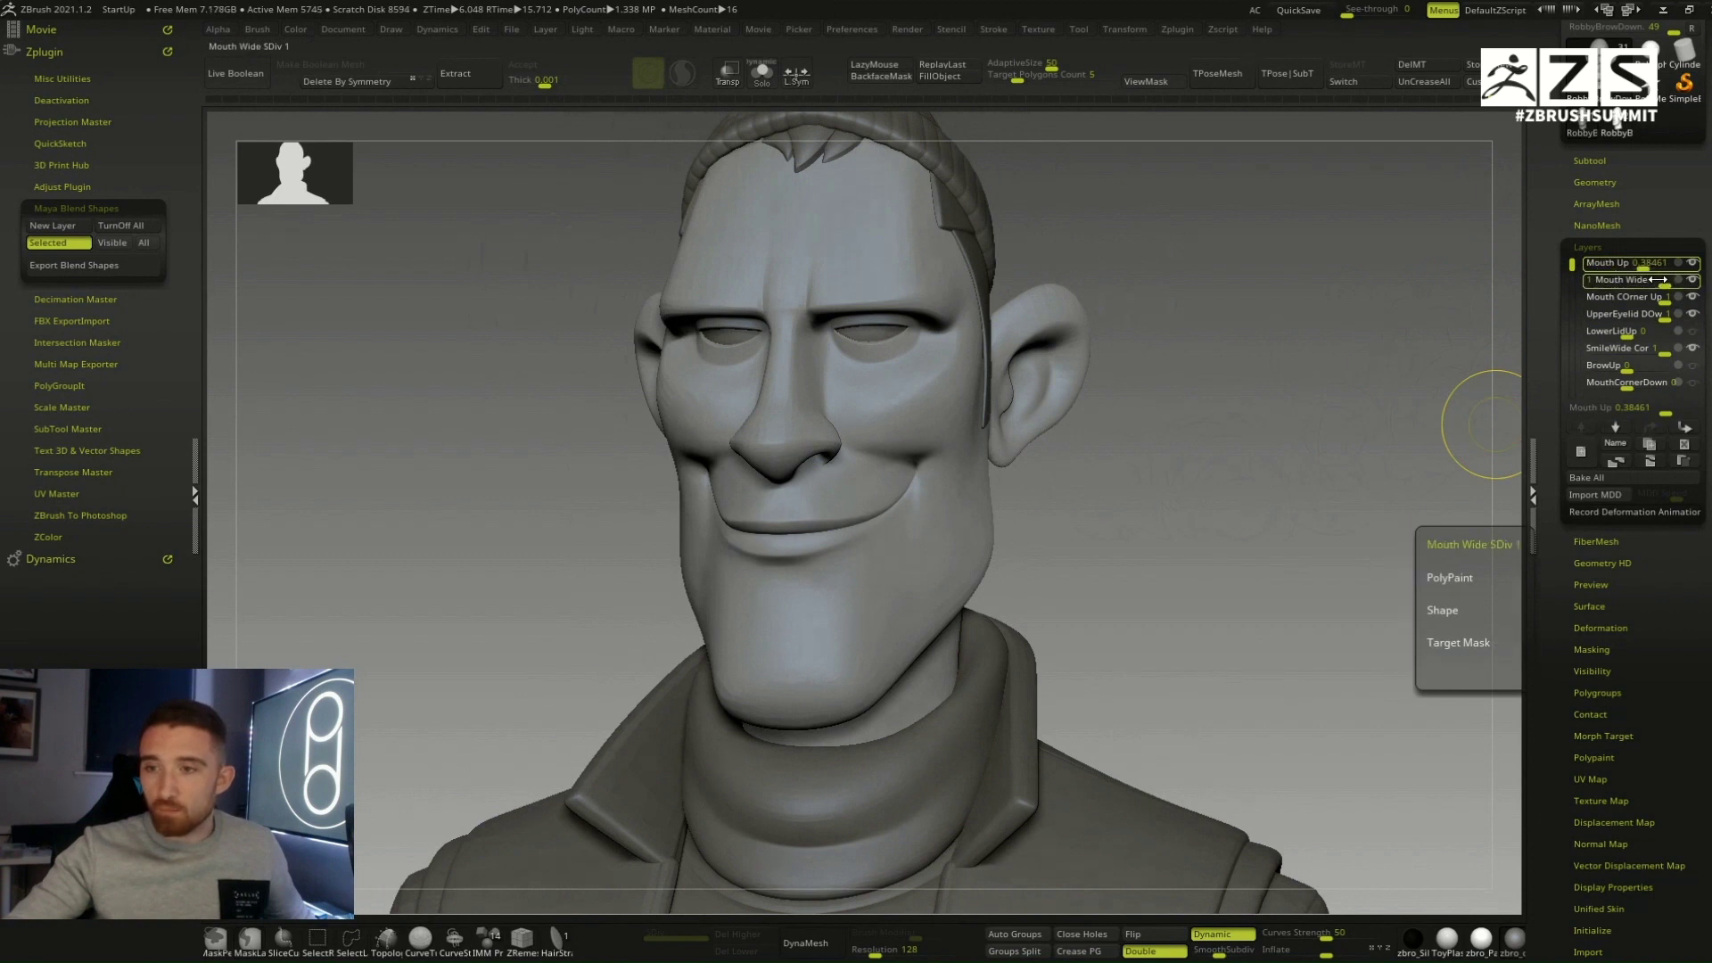
mouse_move(1639, 267)
left_mouse_down()
mouse_move(1607, 270)
mouse_move(1624, 269)
left_mouse_up()
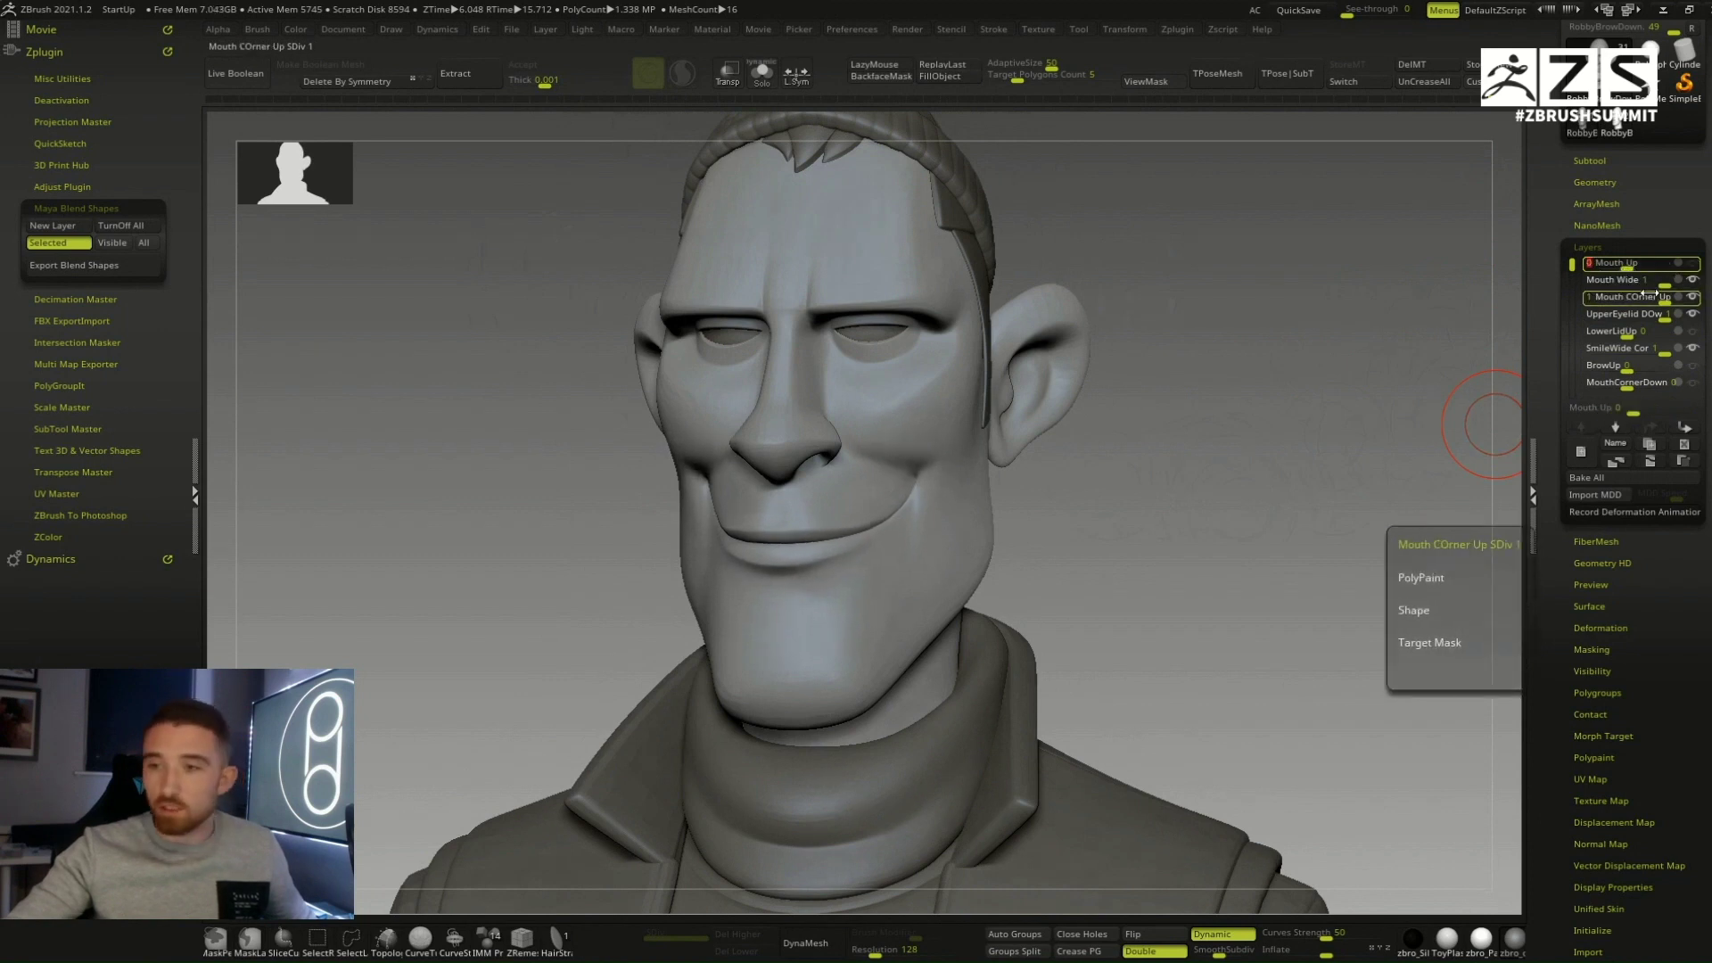
Step: Reduce the Mouth Wide and Mouth COrner Up layers' intensities to about 0.87
left_click(1664, 283)
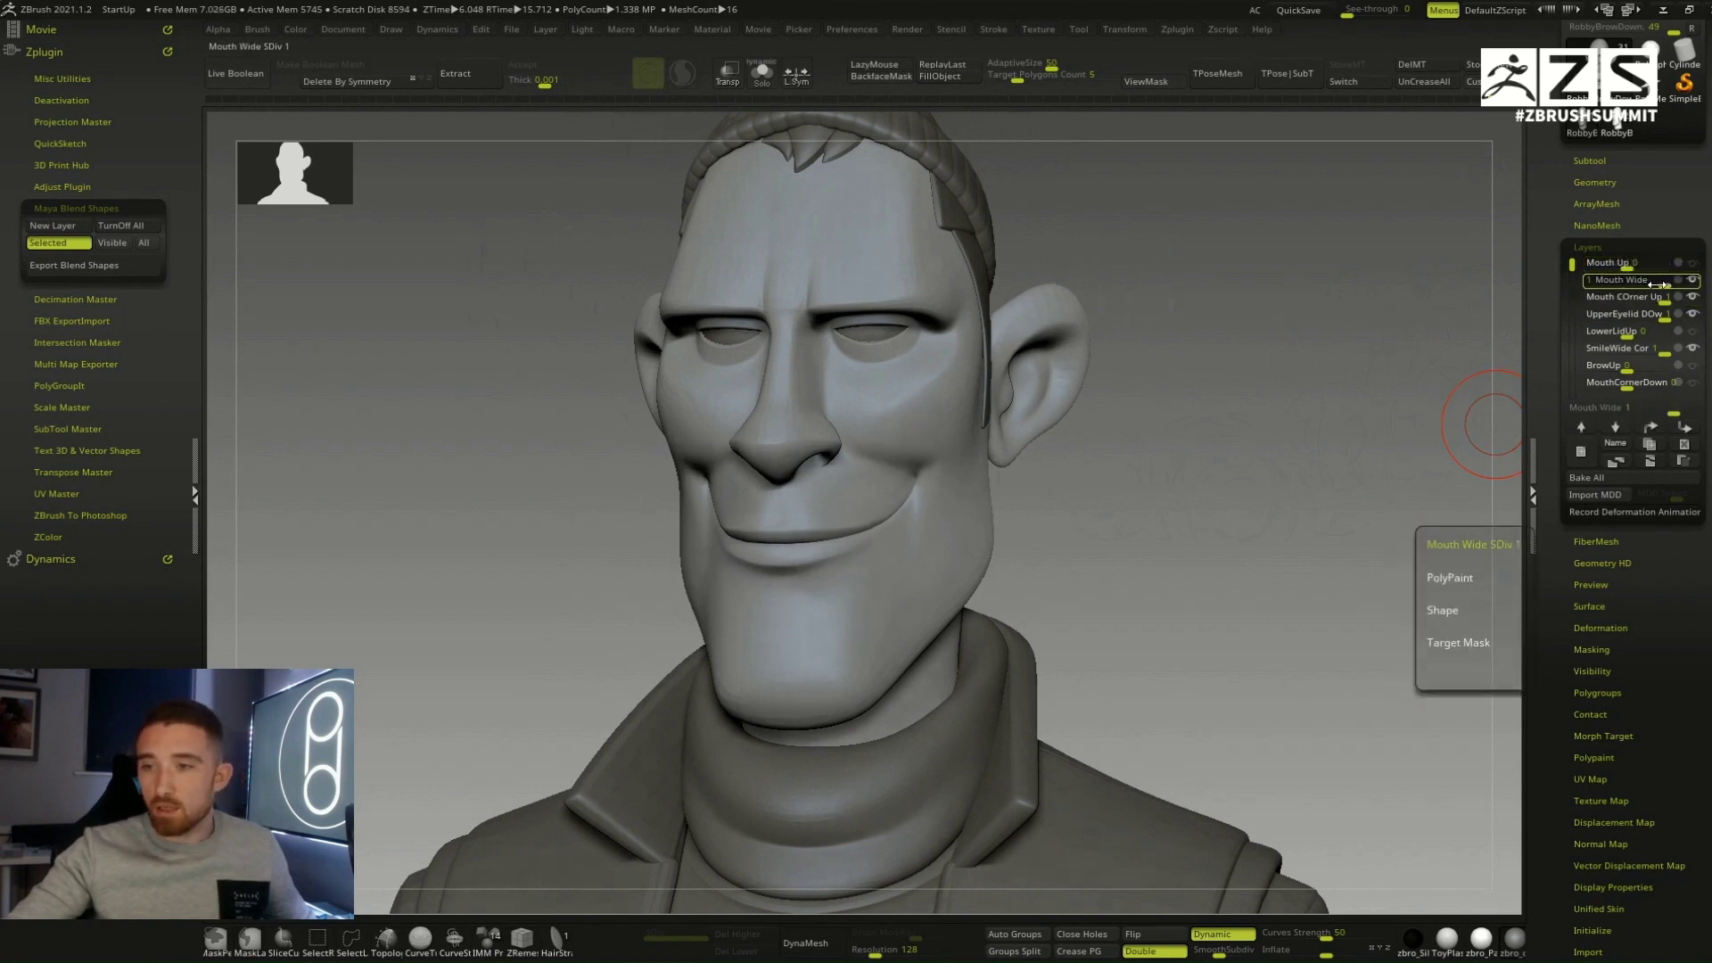
left_click_drag(1663, 284, 1574, 296)
left_click(1657, 301)
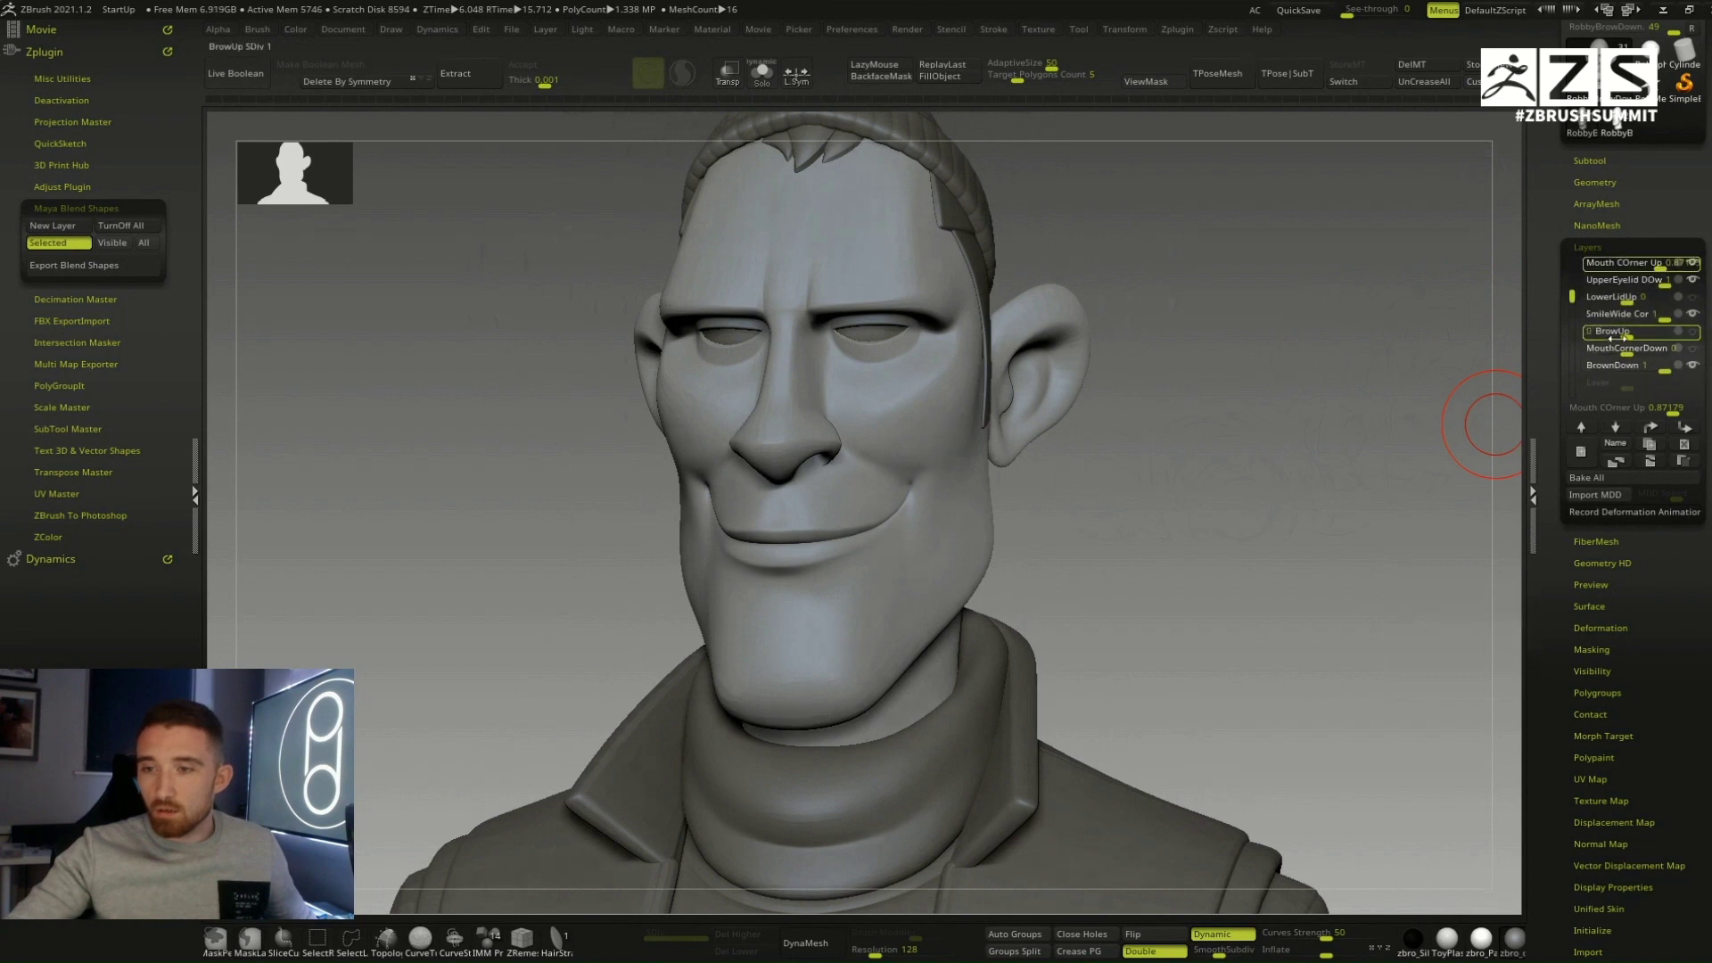
Step: Set the BrownDown, SmileWide Cor, UpperEyelid DOw and Mouth COrner Up layers' intensities to 0
mouse_move(1625, 355)
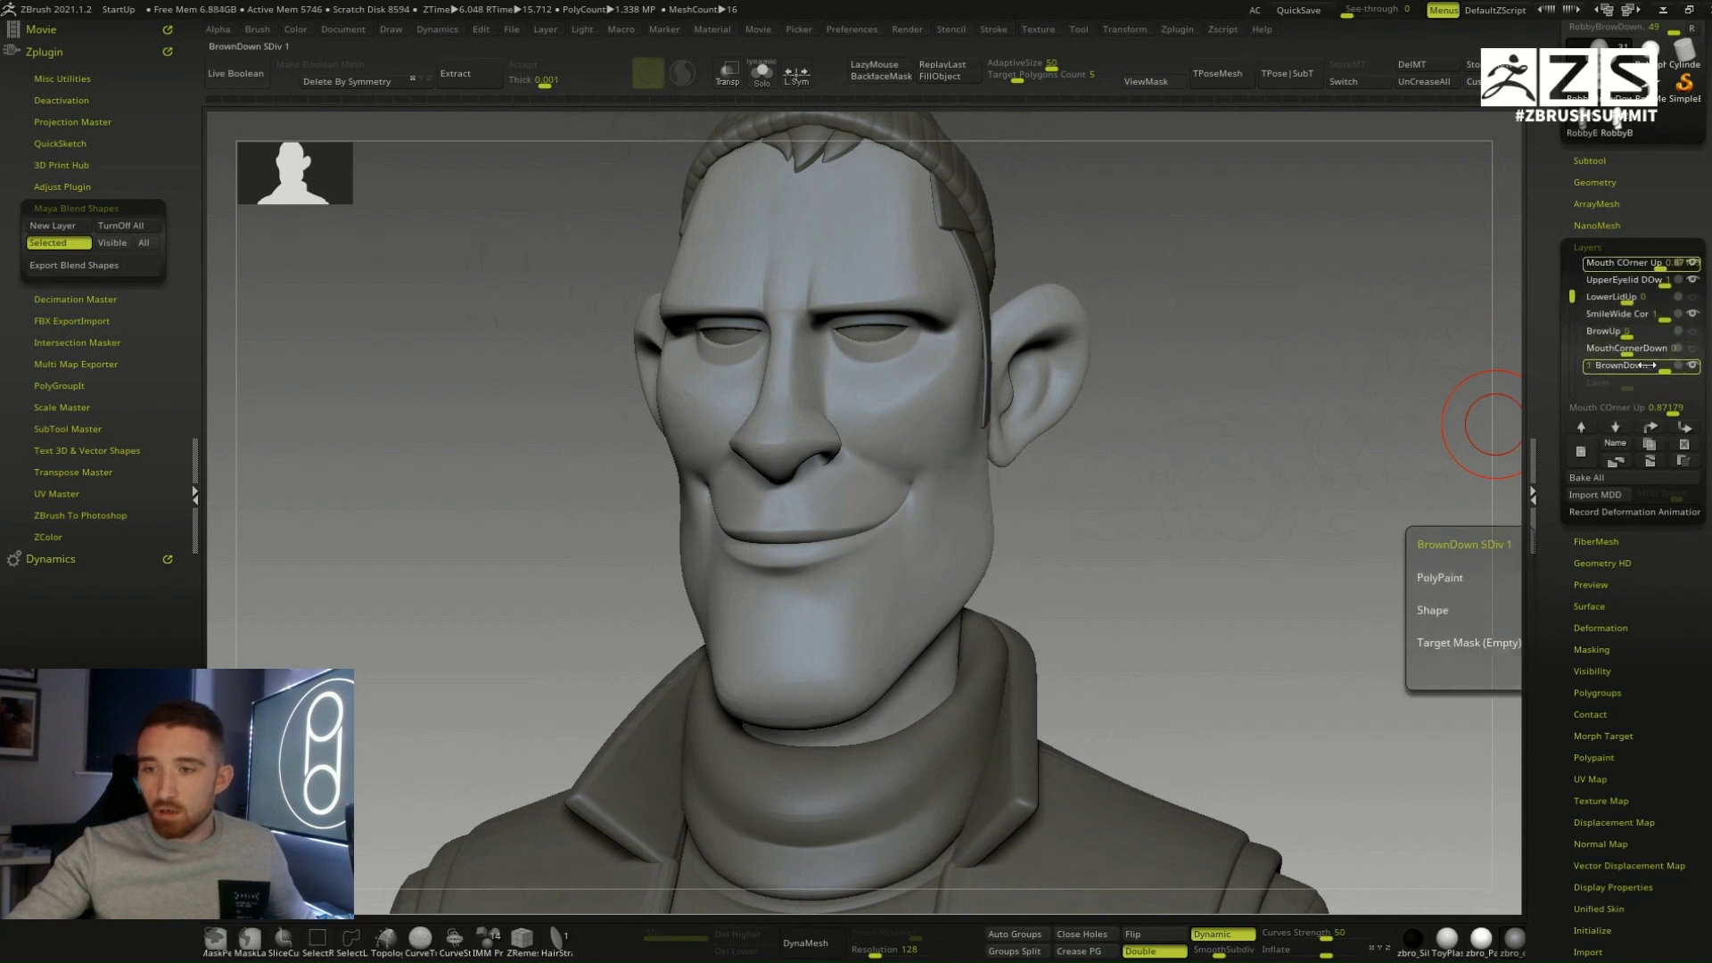
left_click_drag(1657, 369, 1629, 371)
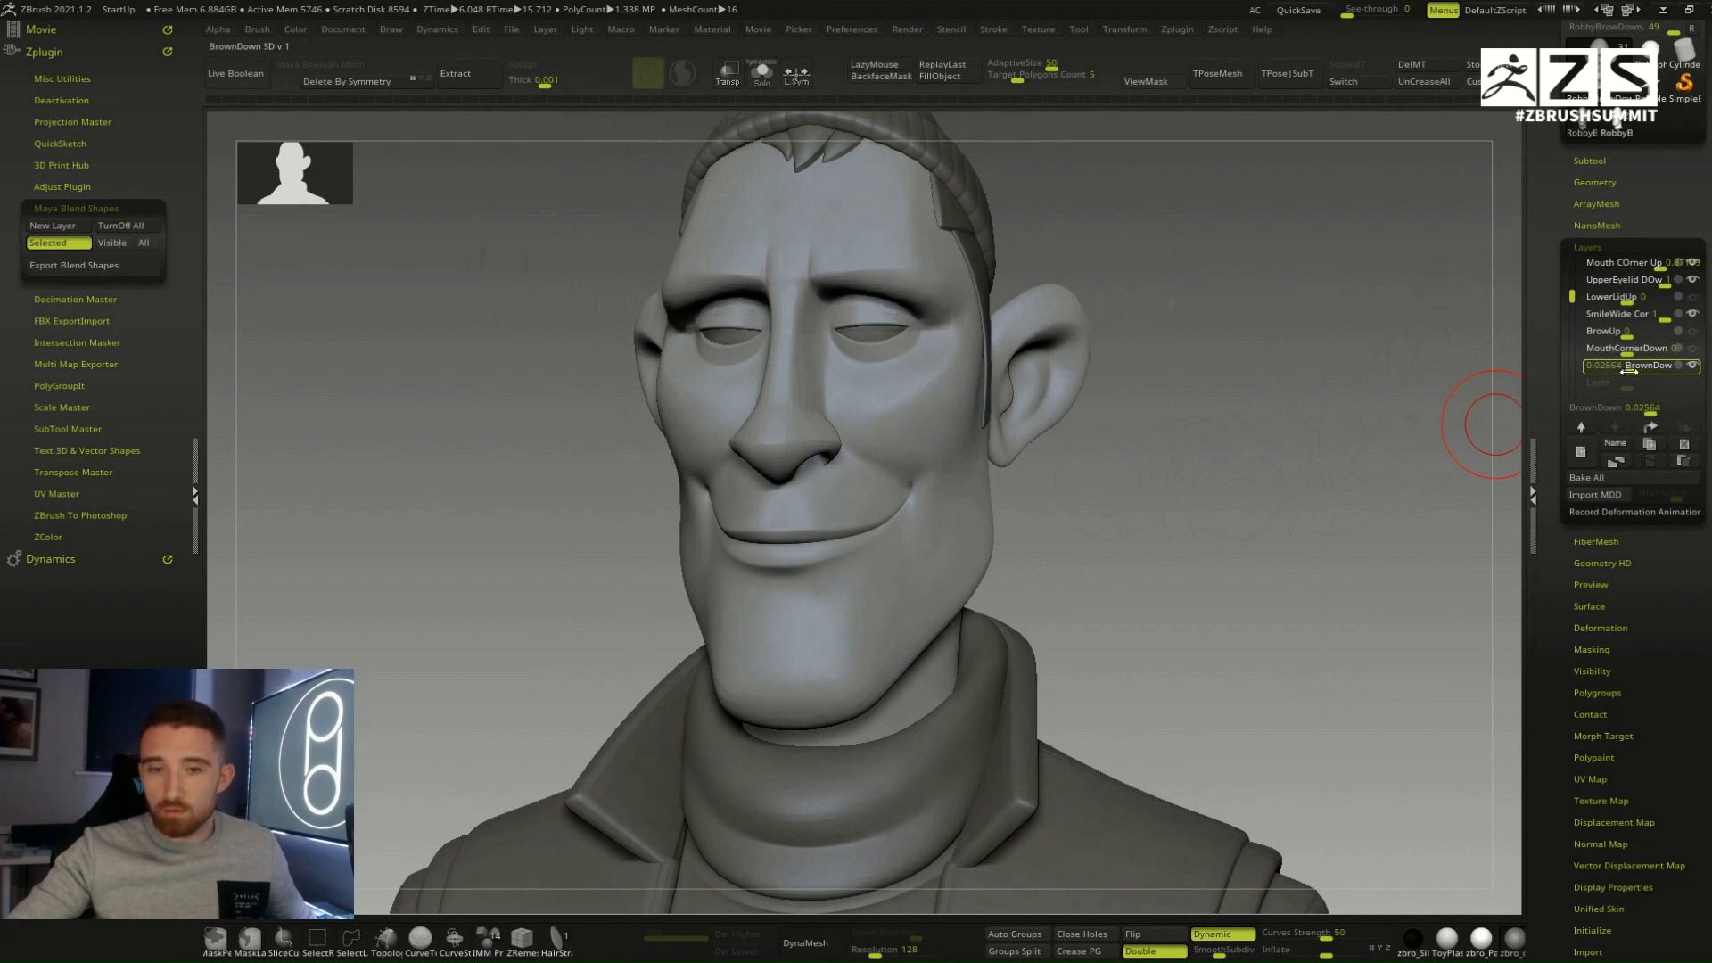
left_click(1634, 321)
left_click(1634, 282)
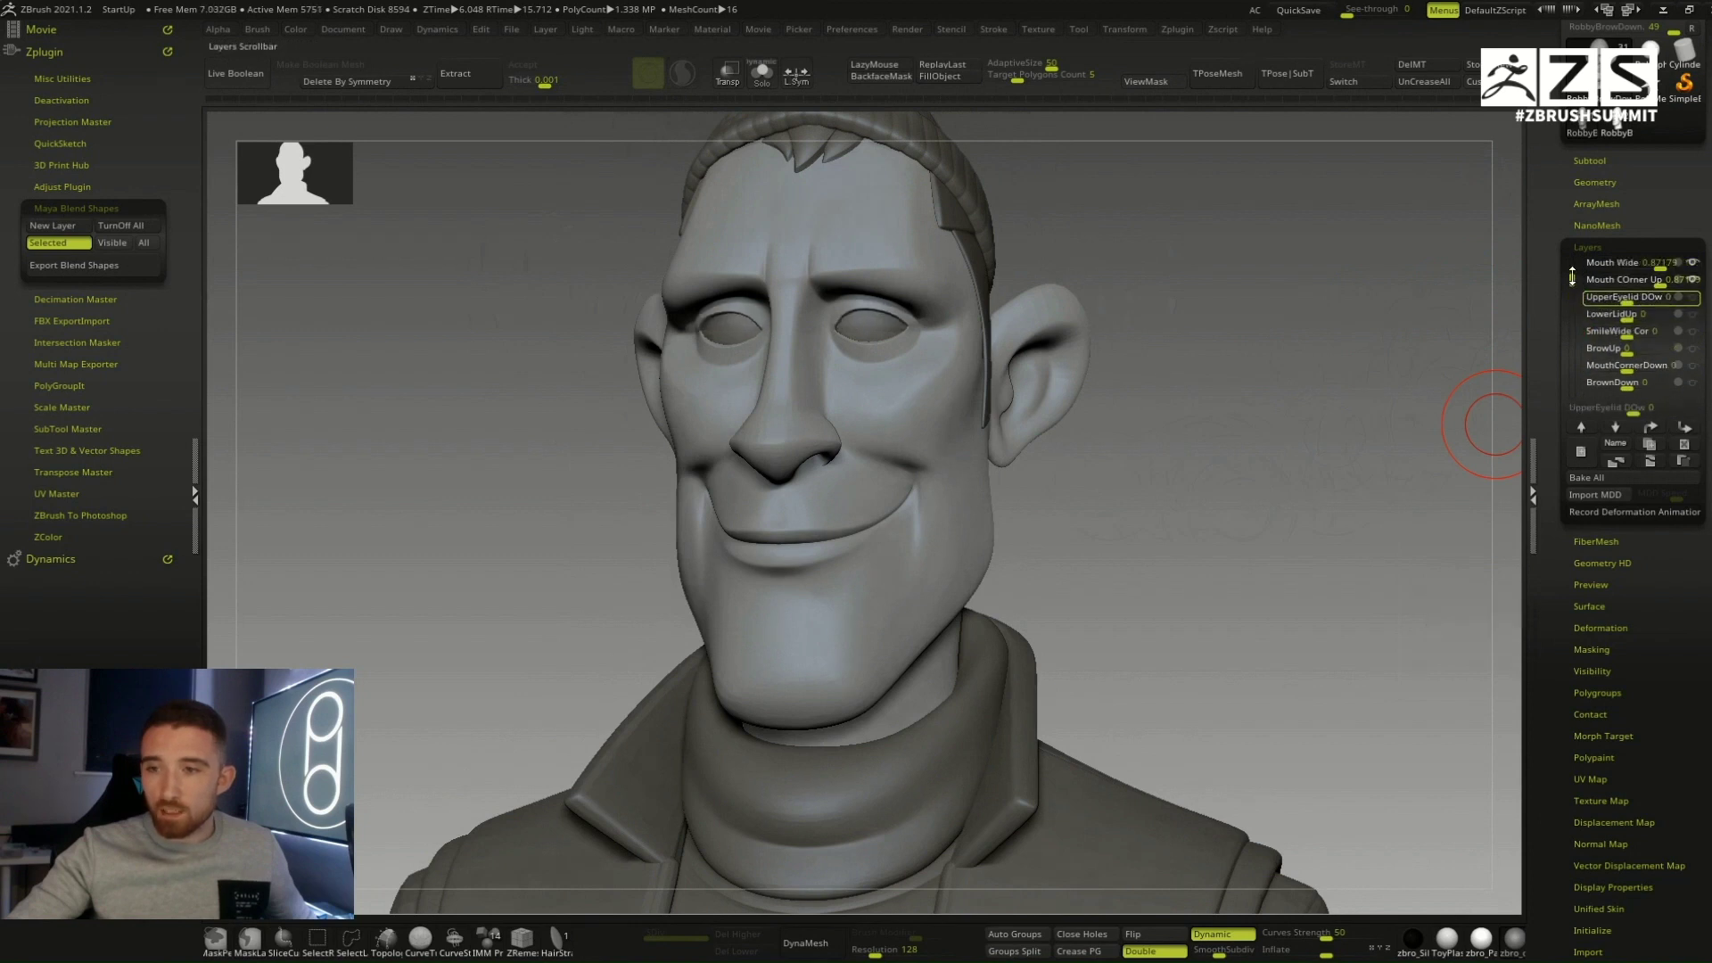
scroll(1628, 282, "up", 2)
mouse_move(1640, 298)
left_mouse_down()
mouse_move(1614, 299)
mouse_move(1664, 281)
mouse_move(1645, 281)
left_mouse_up()
left_click(1628, 299)
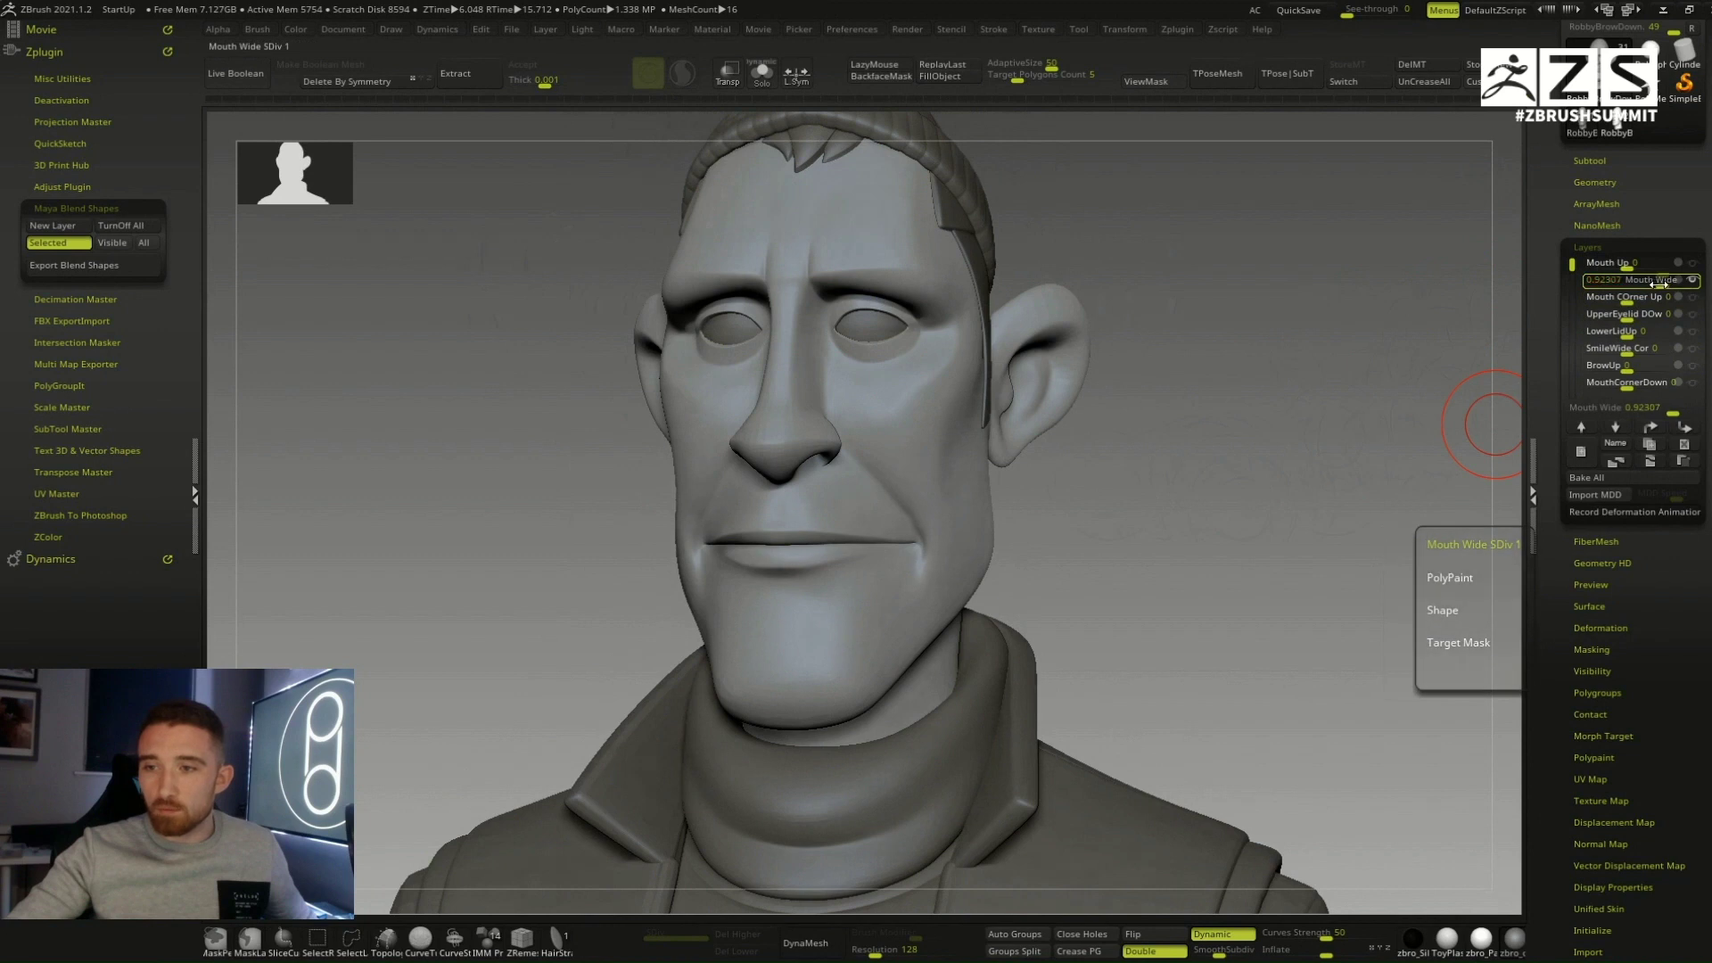
Step: Set the Mouth Wide layer's intensity to 0.66666 and MouthCornerDown to about 0.44 to form a frown
left_click(1591, 264)
scroll(1604, 294, "down", 2)
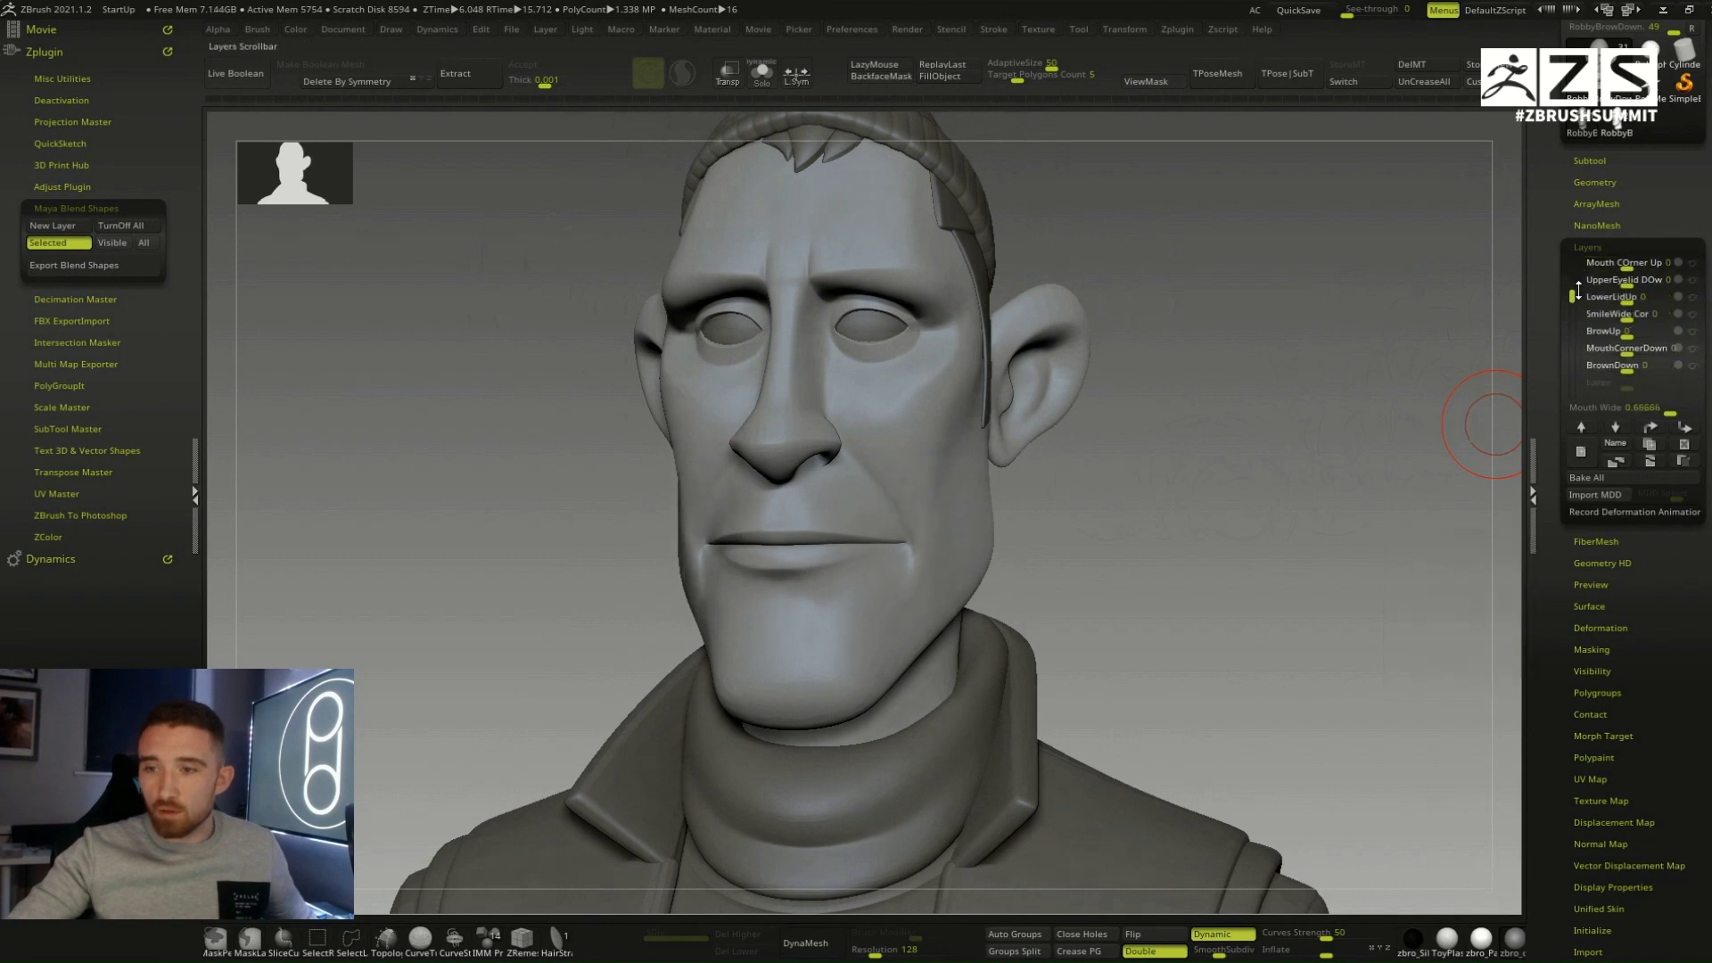
left_click(1626, 314)
left_click(1630, 332)
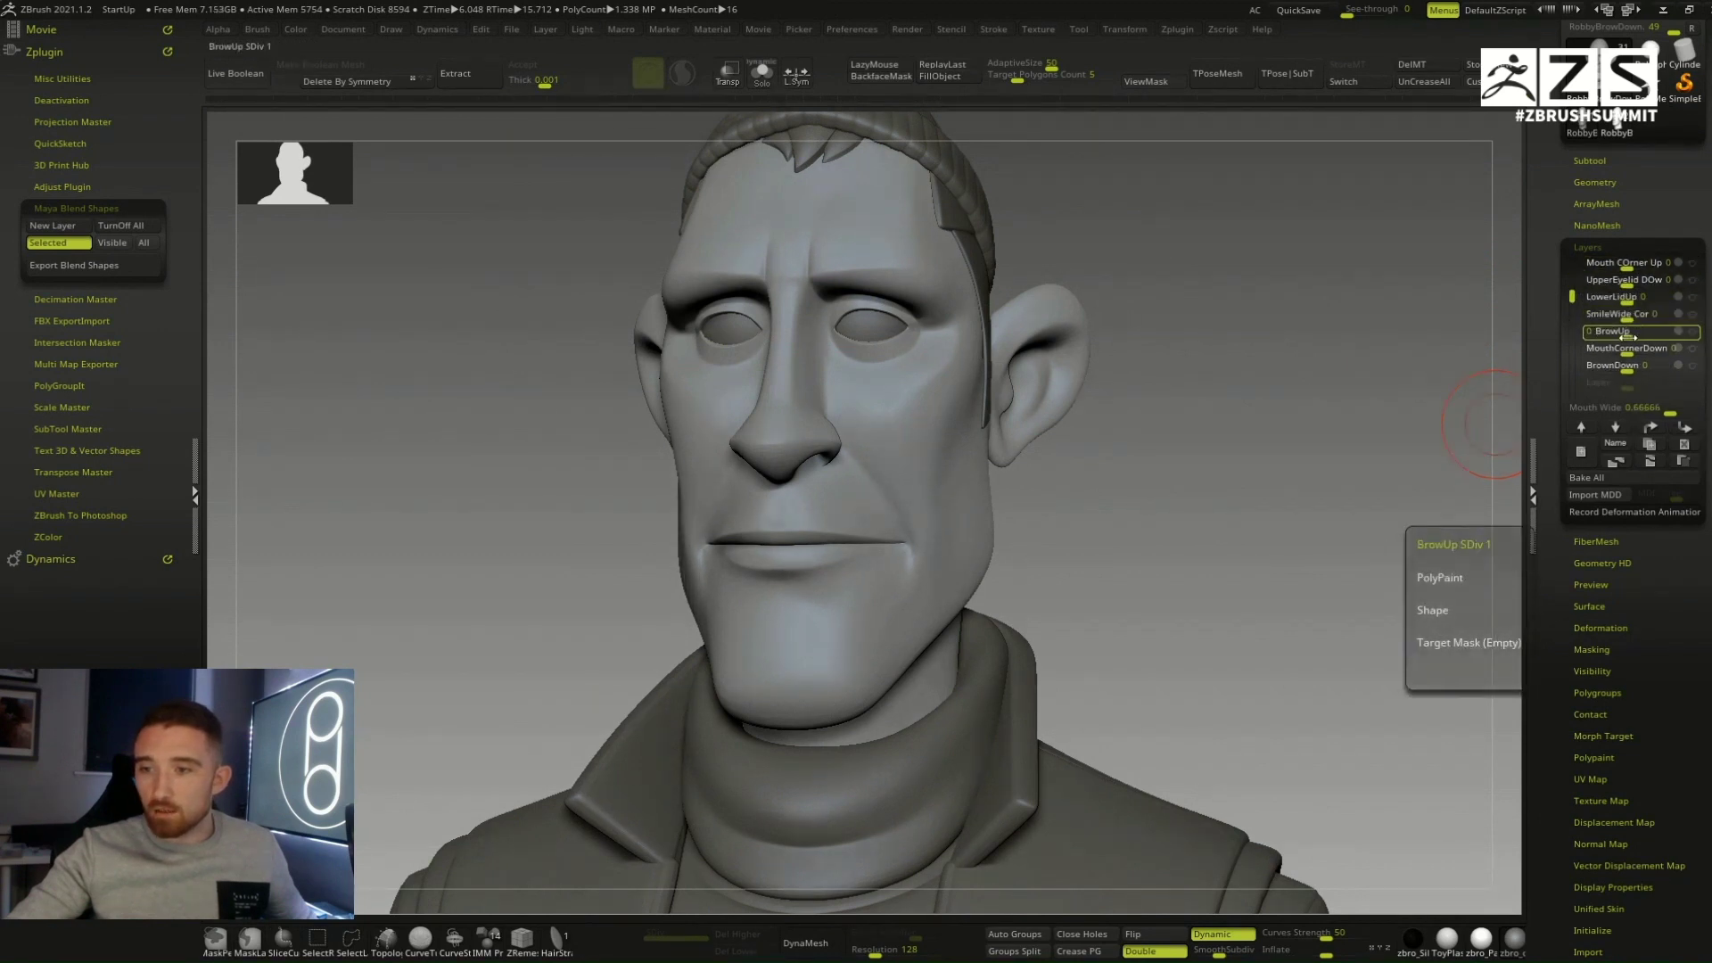
left_click(1631, 349)
left_click_drag(1632, 349, 1651, 351)
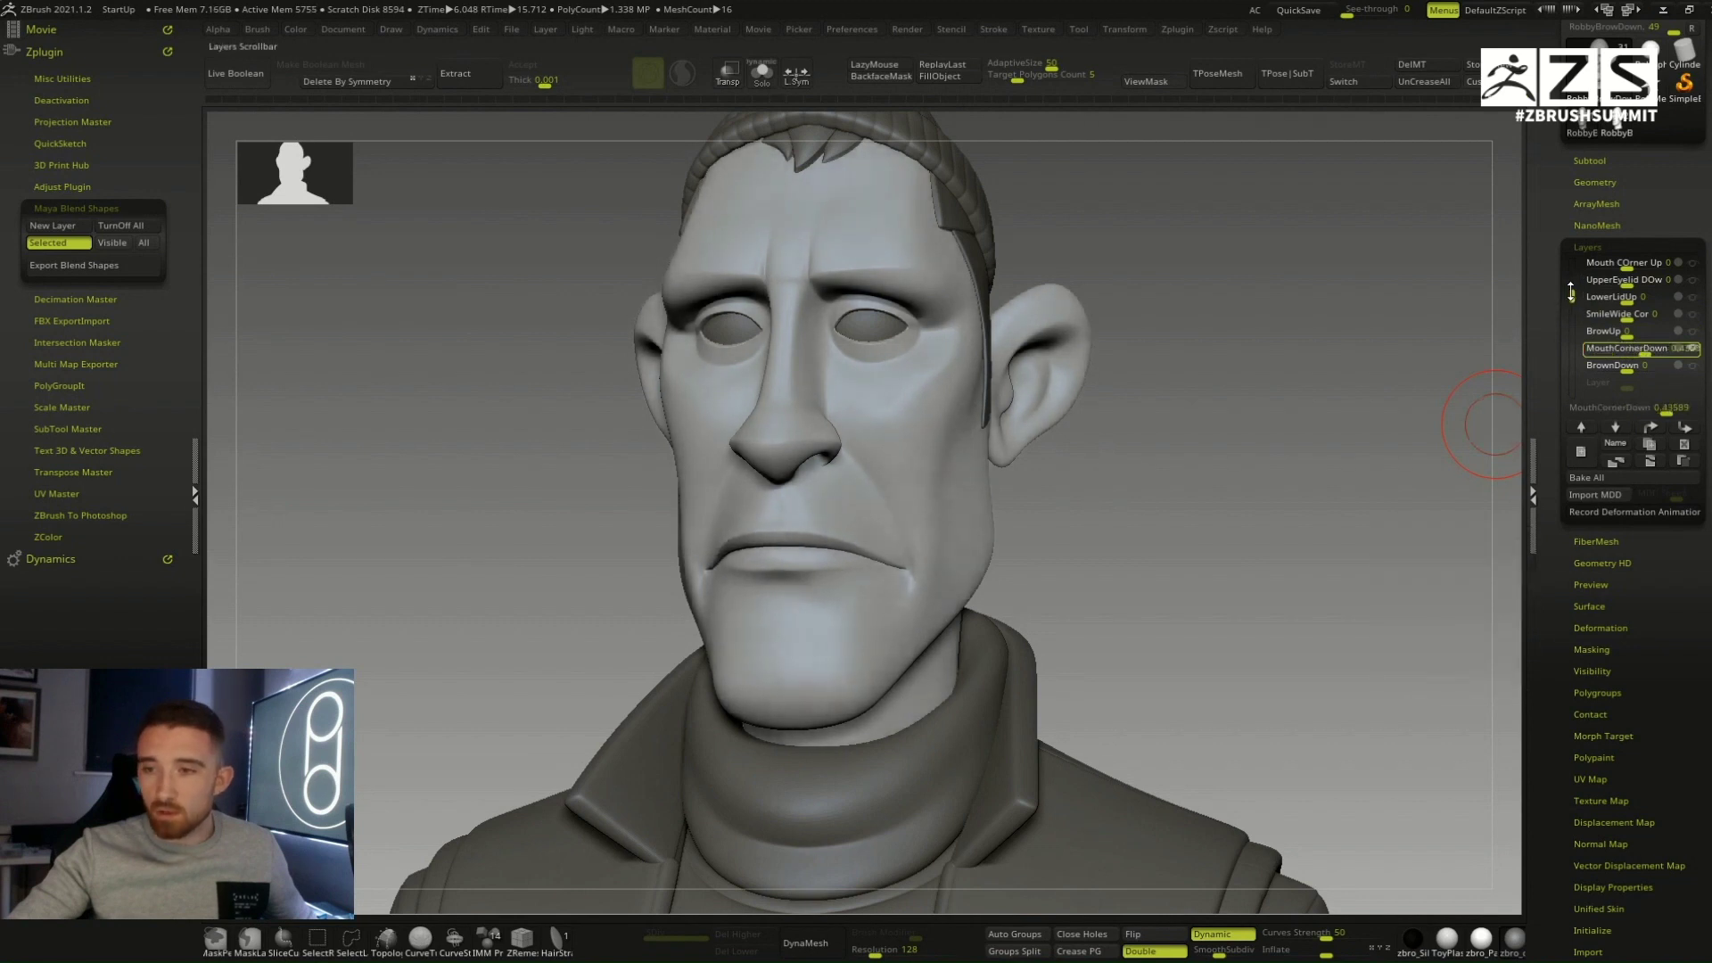
Step: Set BrowUp to 0.46153 and LowerLidUp to 0.33333, add a slight UpperEyelid DOw intensity, and inspect the whole bust
left_click_drag(1571, 291, 1570, 287)
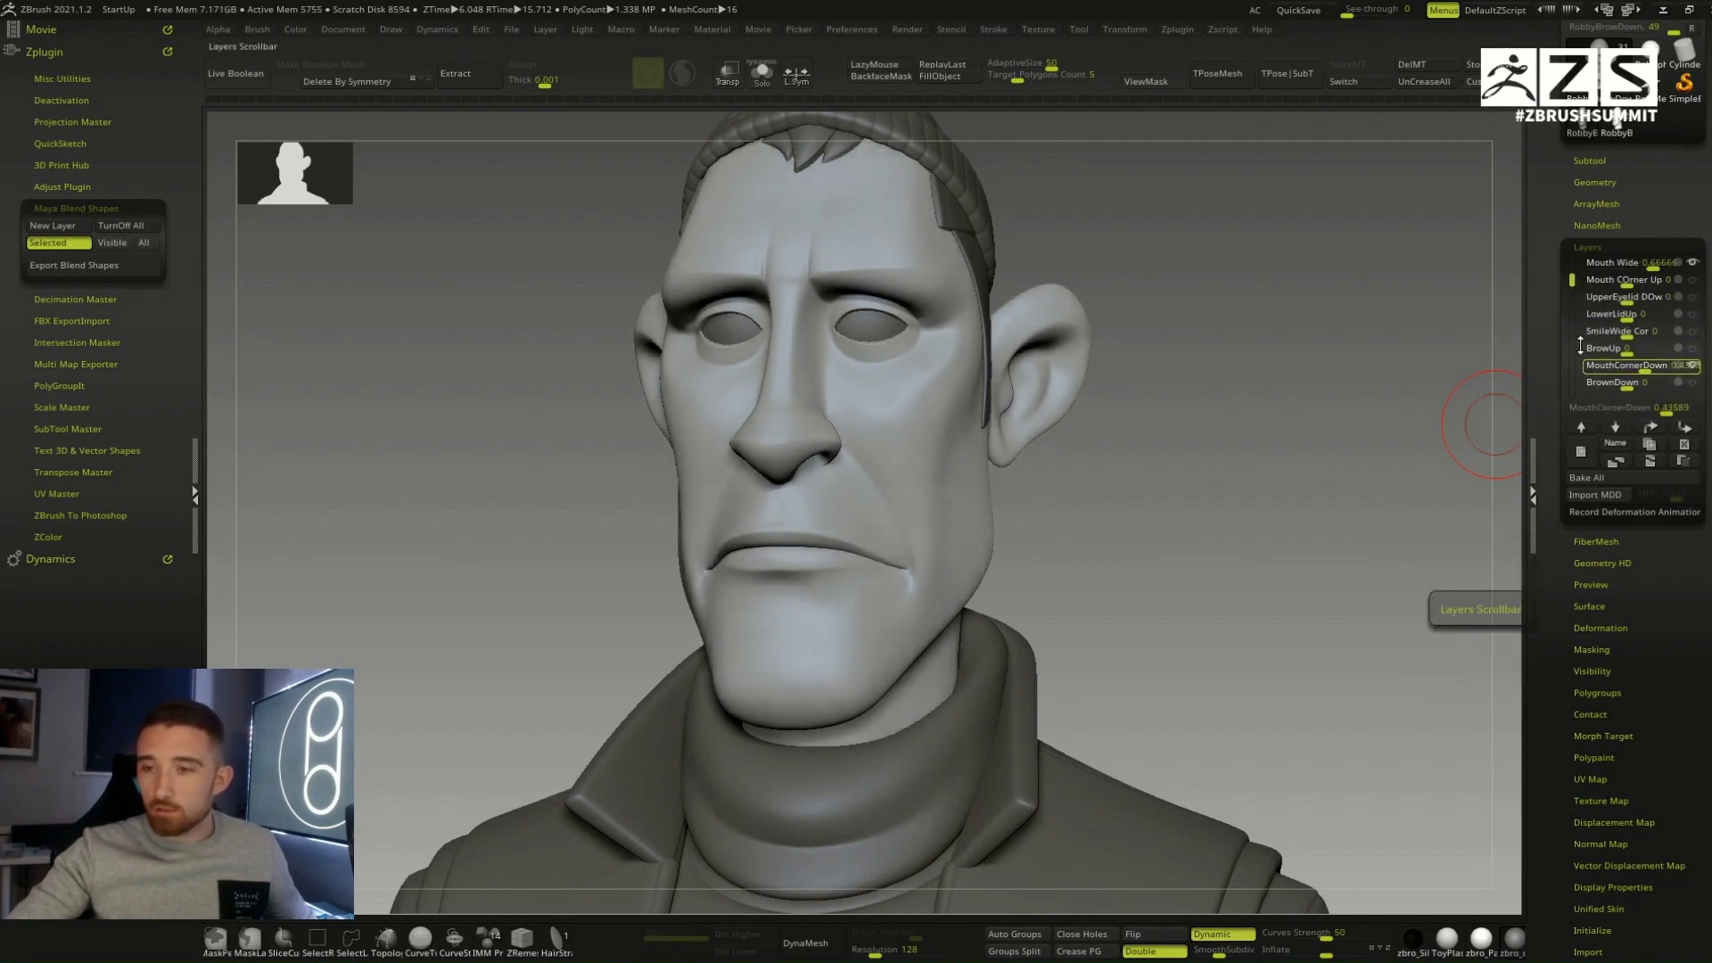
mouse_move(1625, 339)
left_click_drag(1628, 349, 1633, 302)
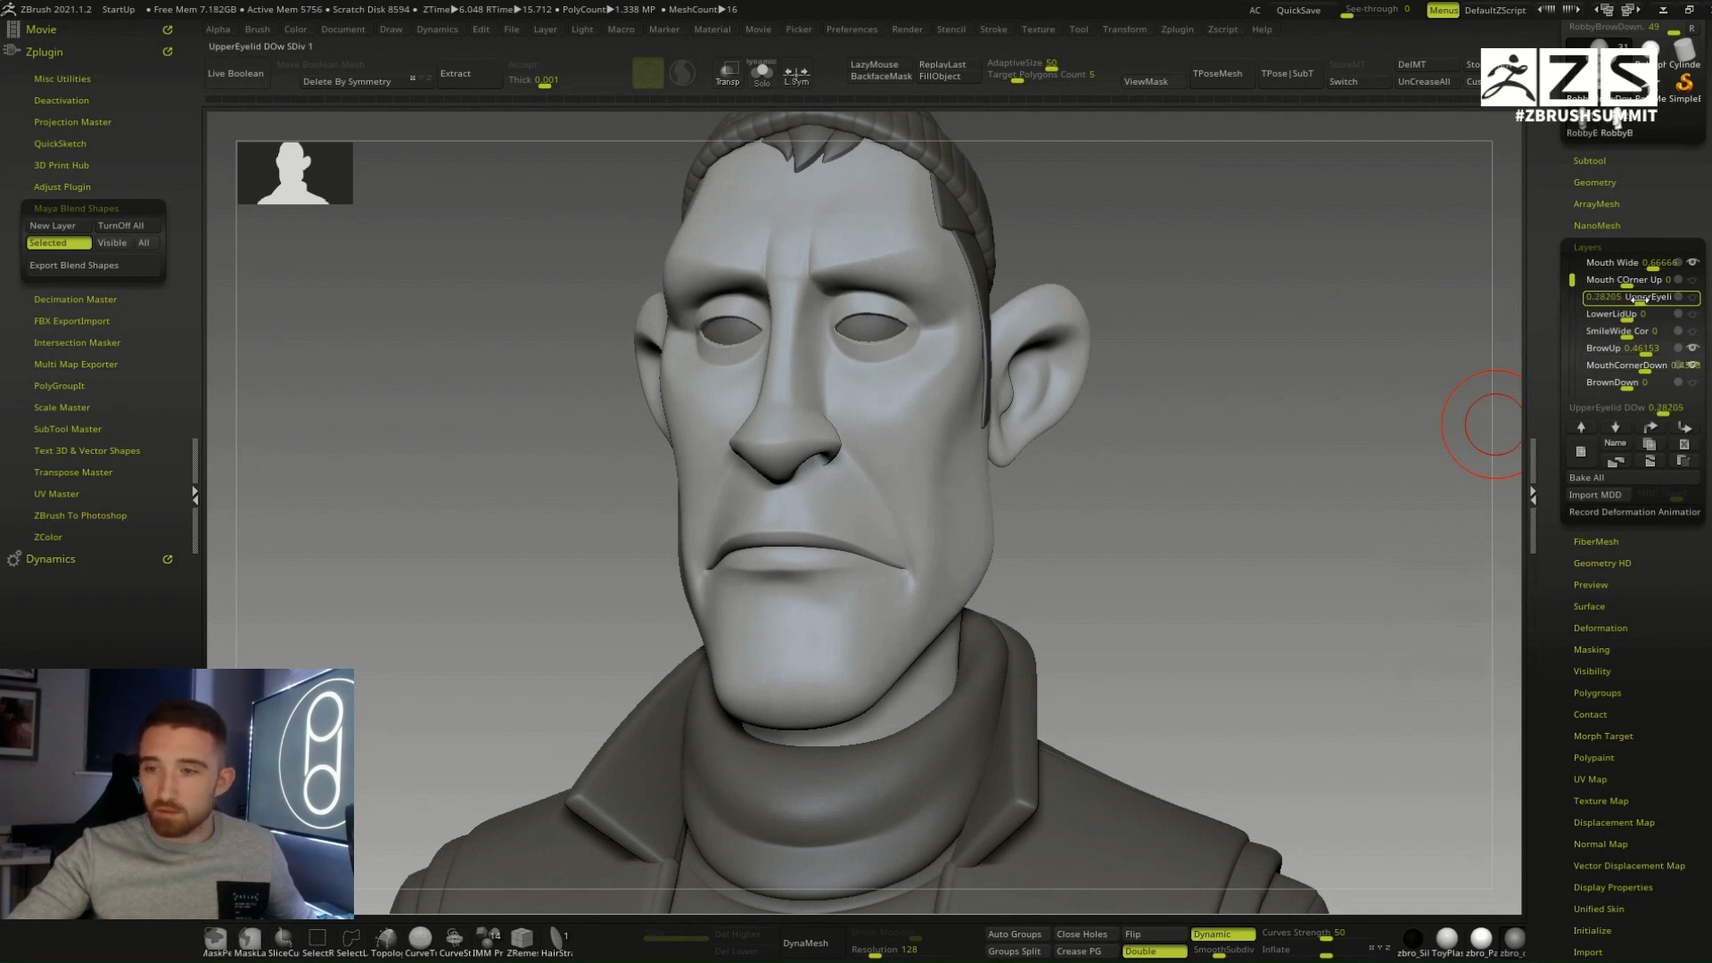
left_click_drag(1630, 315, 1646, 317)
left_click_drag(1362, 399, 1214, 407)
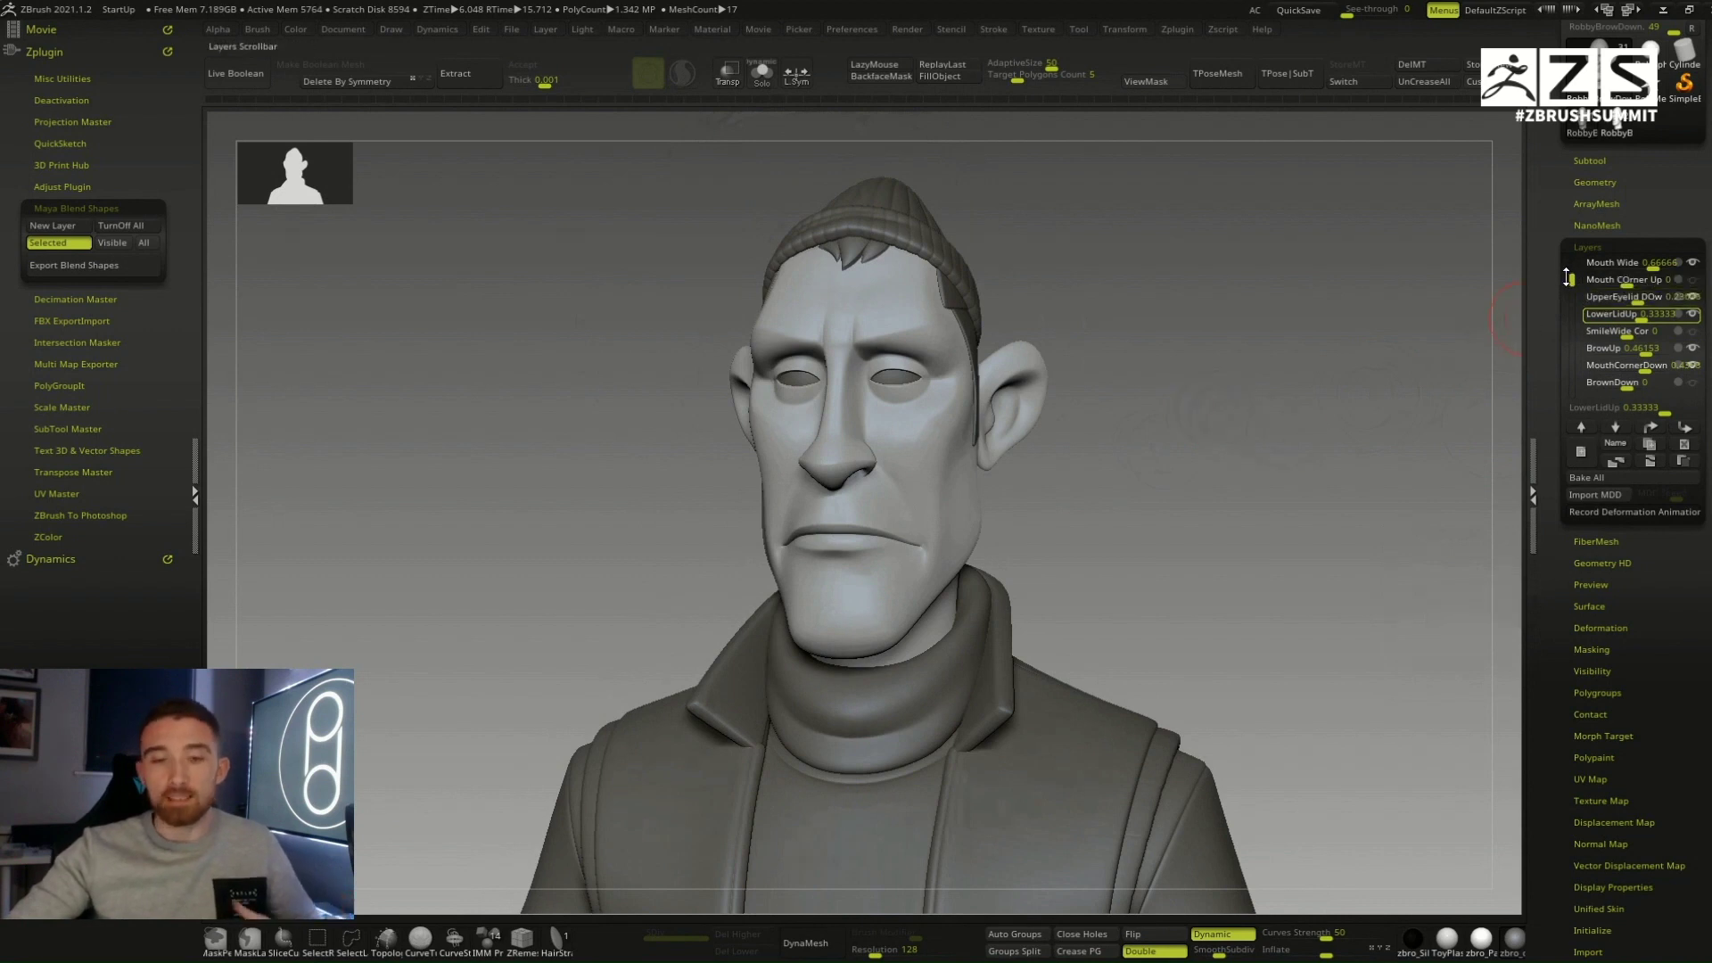
Step: Set the Mouth Wide, UpperEyelid DOw and LowerLidUp layers to 0, turn off all layers, and face the head forward
mouse_move(1647, 302)
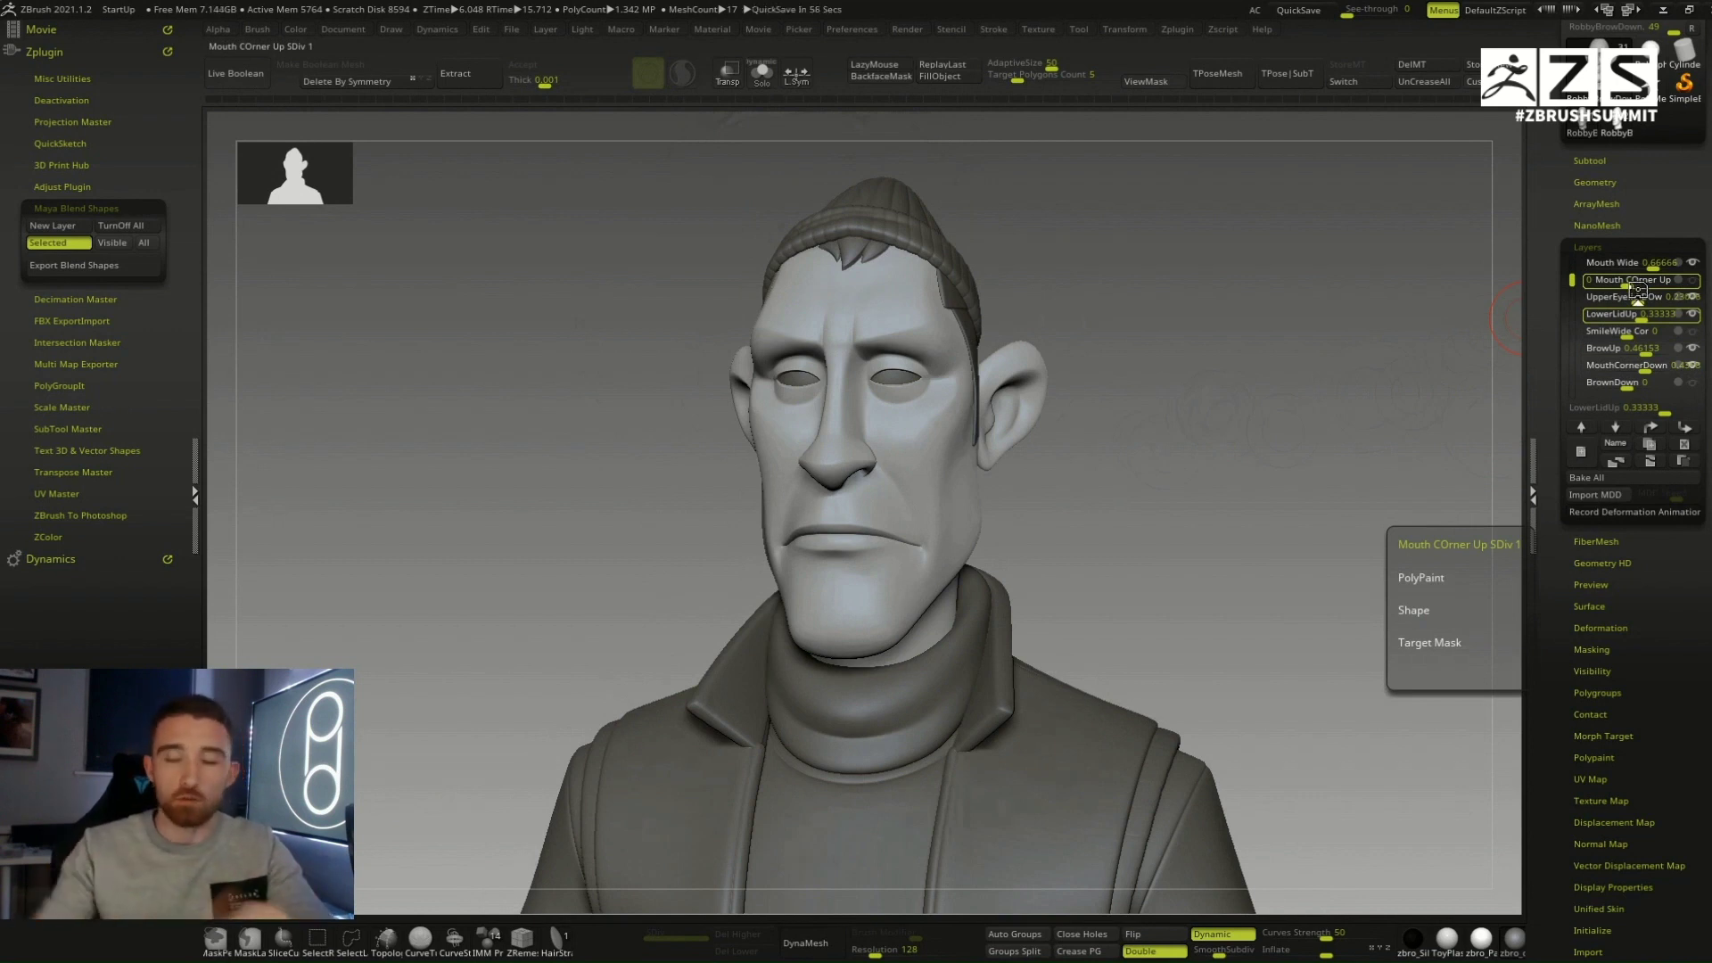
left_click_drag(1649, 268, 1639, 267)
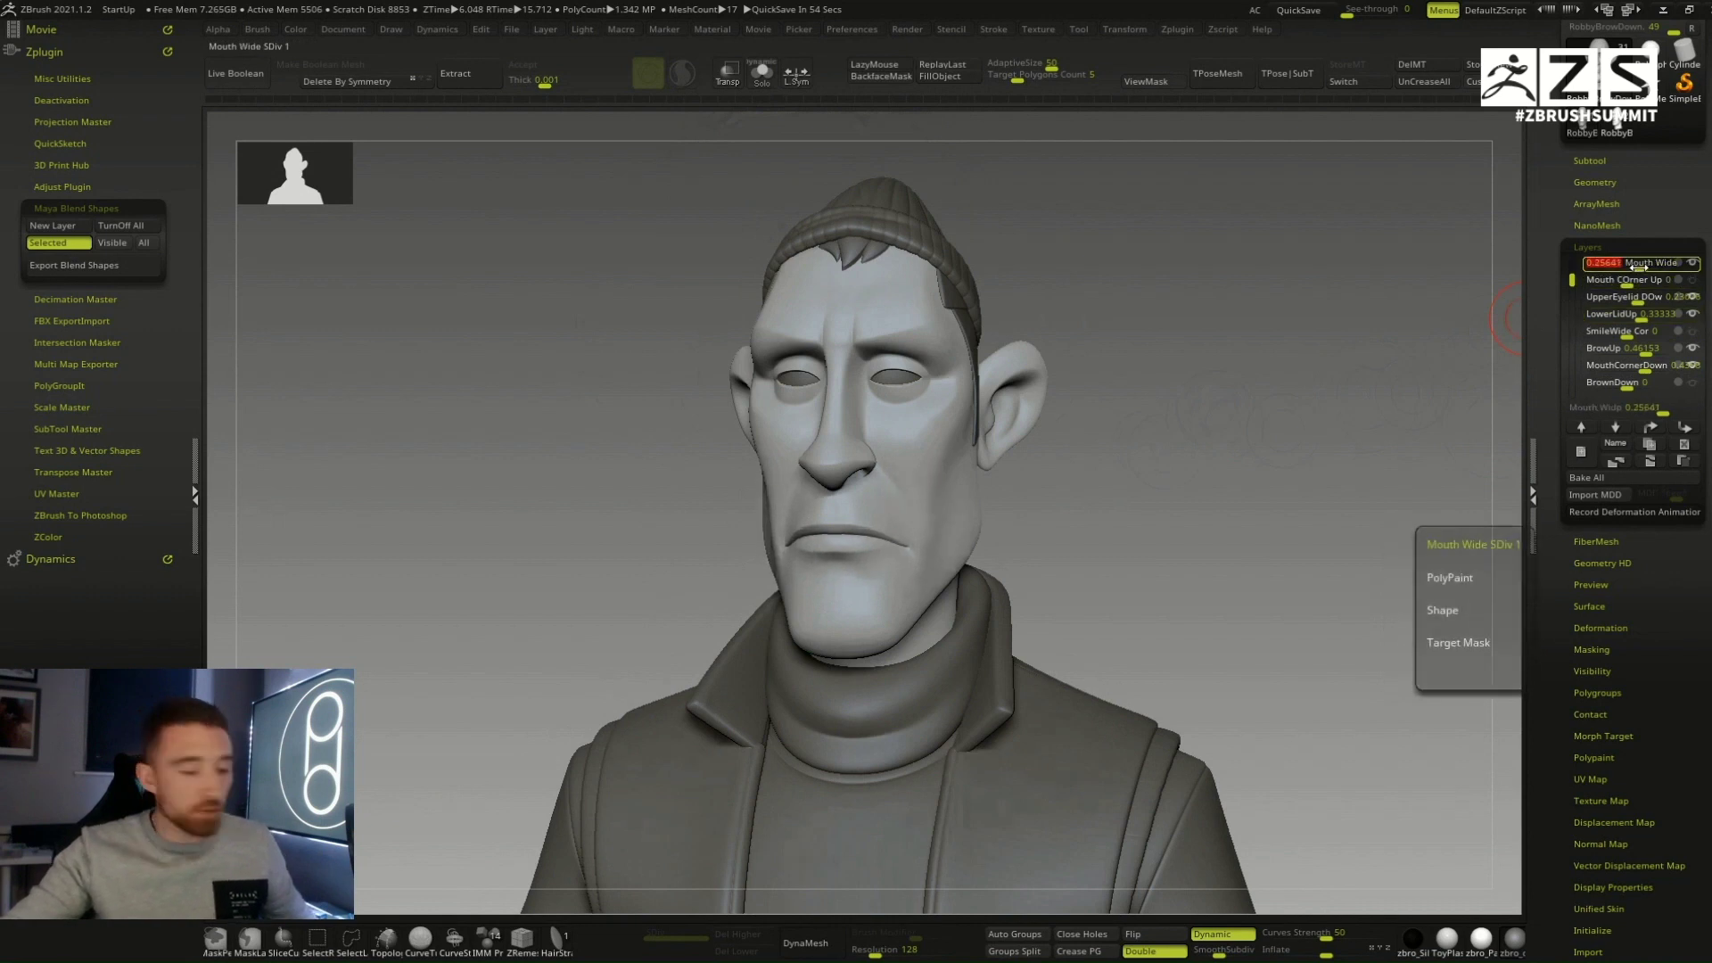
left_click(1643, 283)
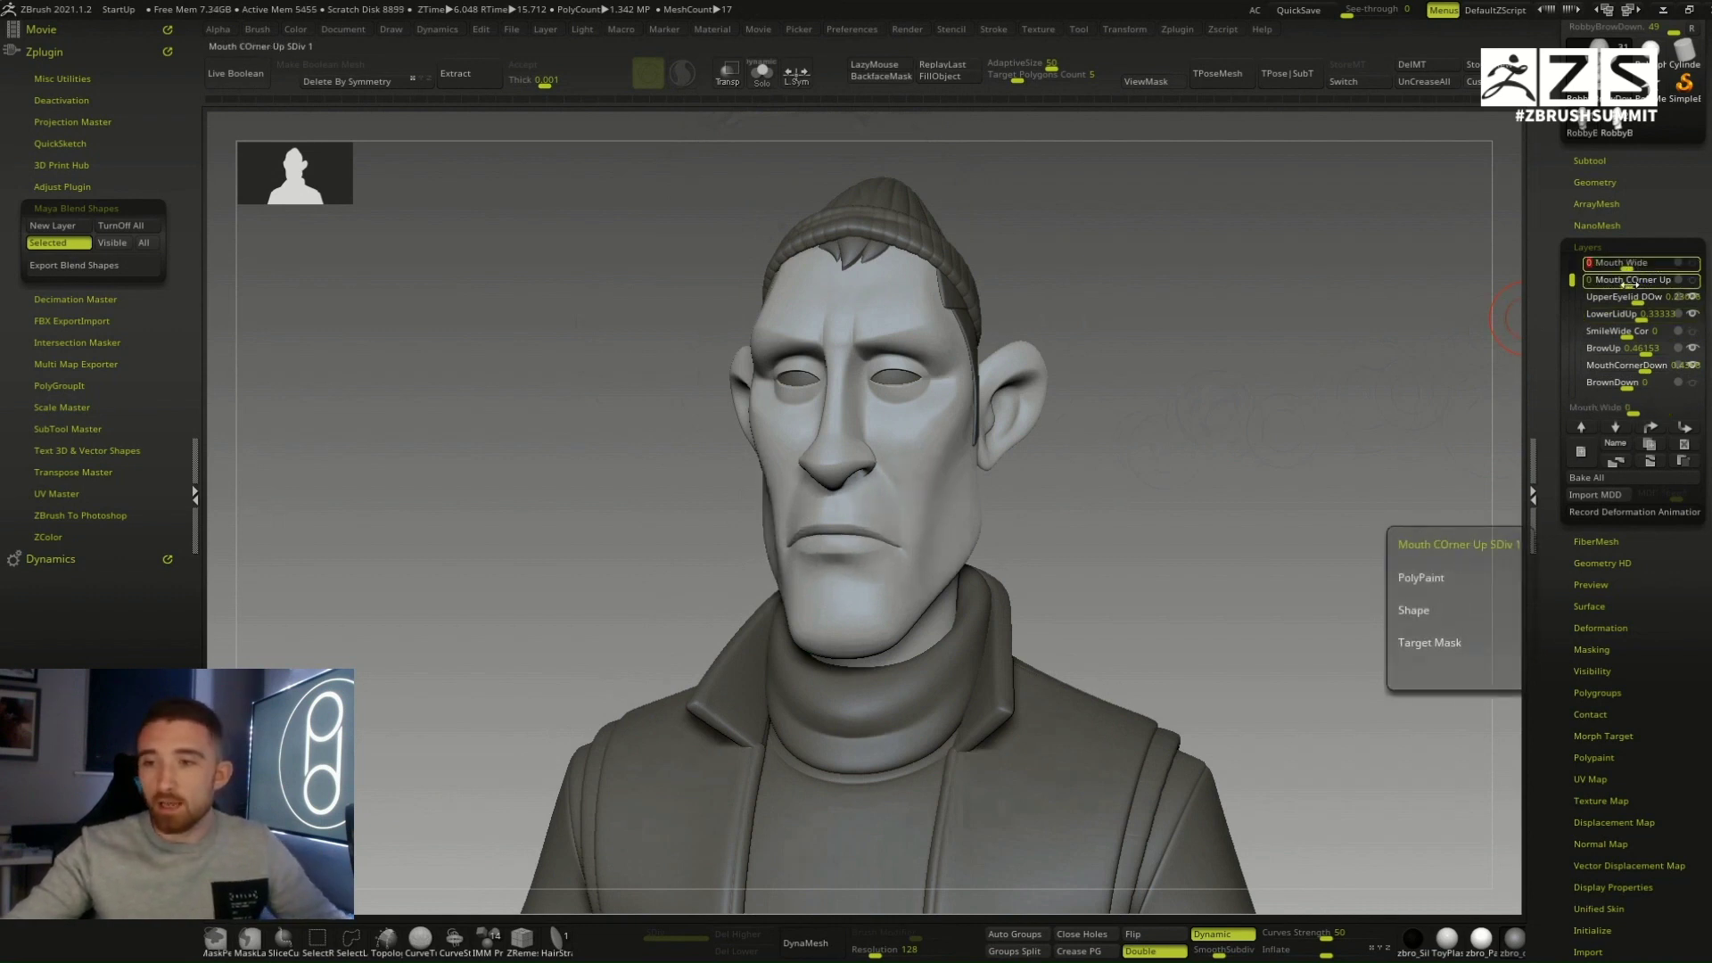
left_click_drag(1637, 297, 1621, 319)
left_click(1637, 315)
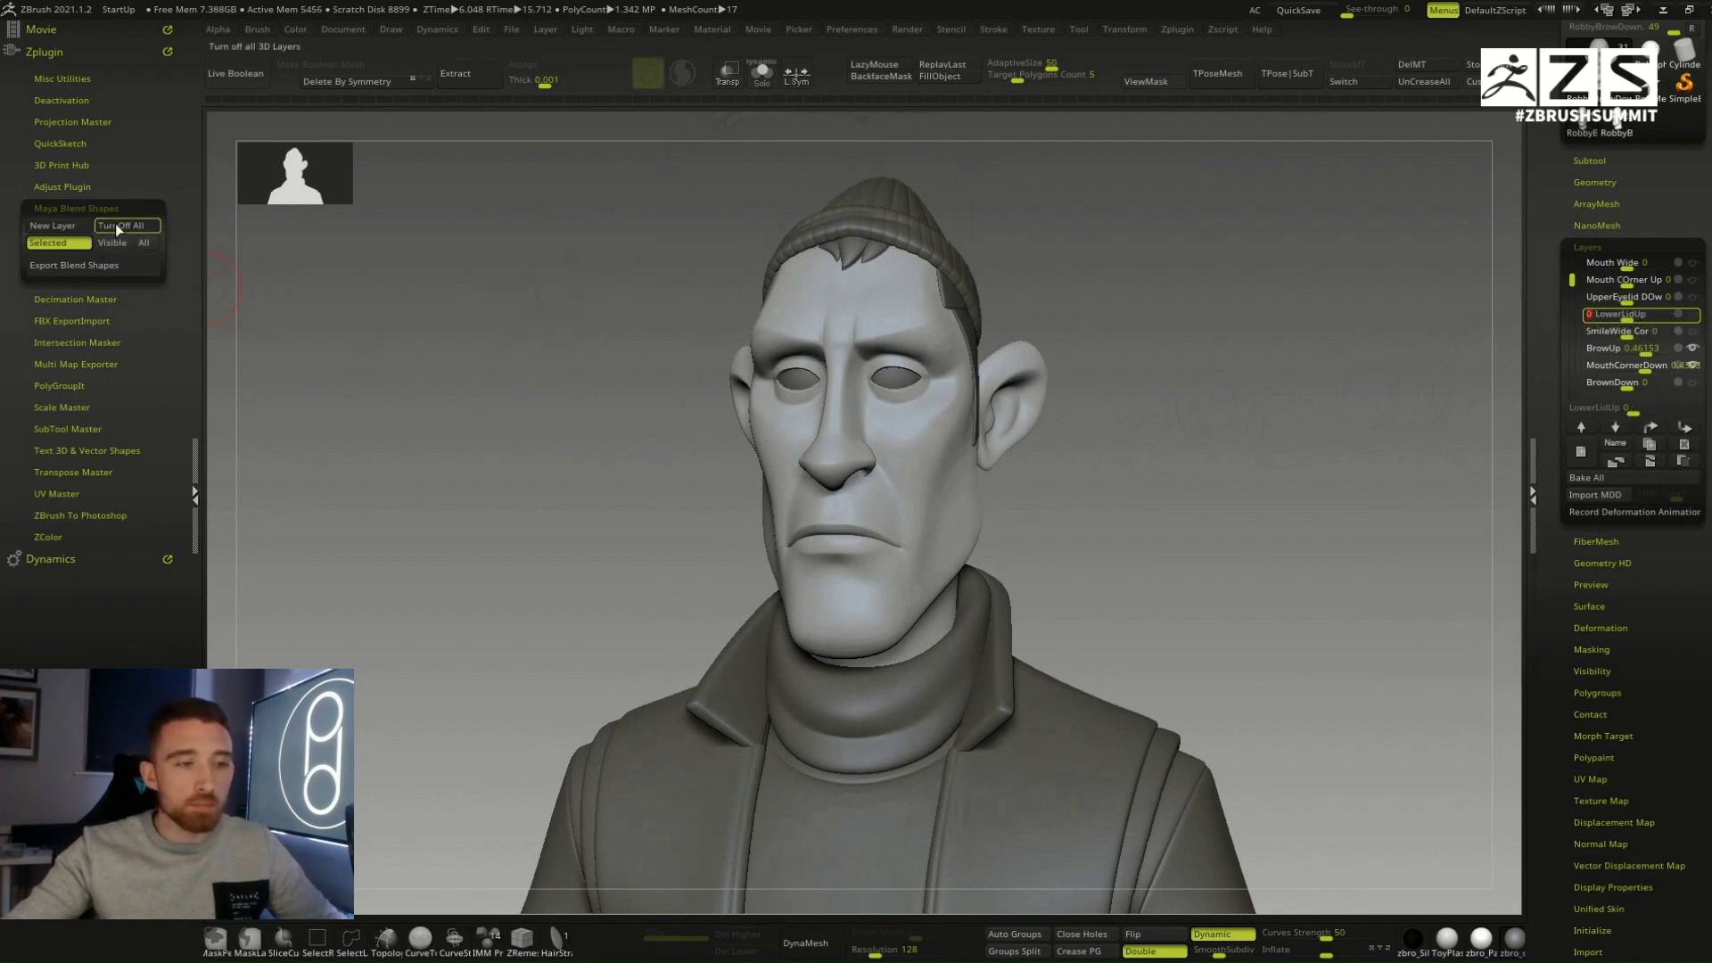
left_click(116, 223)
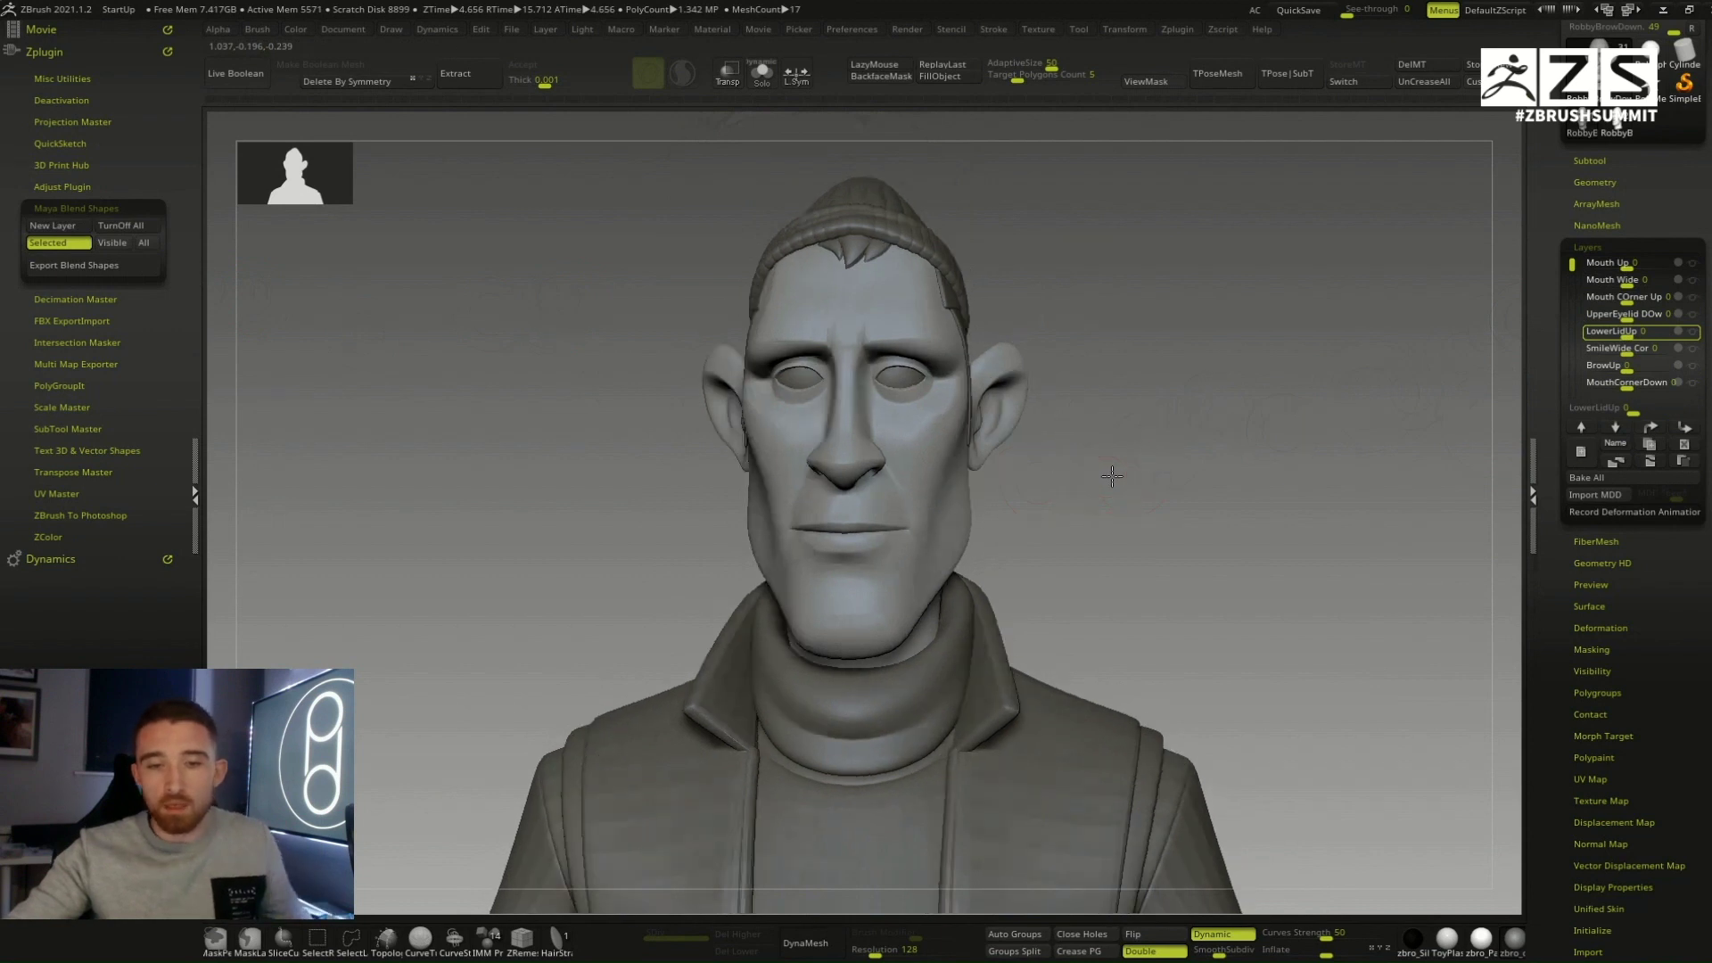
left_click_drag(1112, 474, 1120, 482)
key("space")
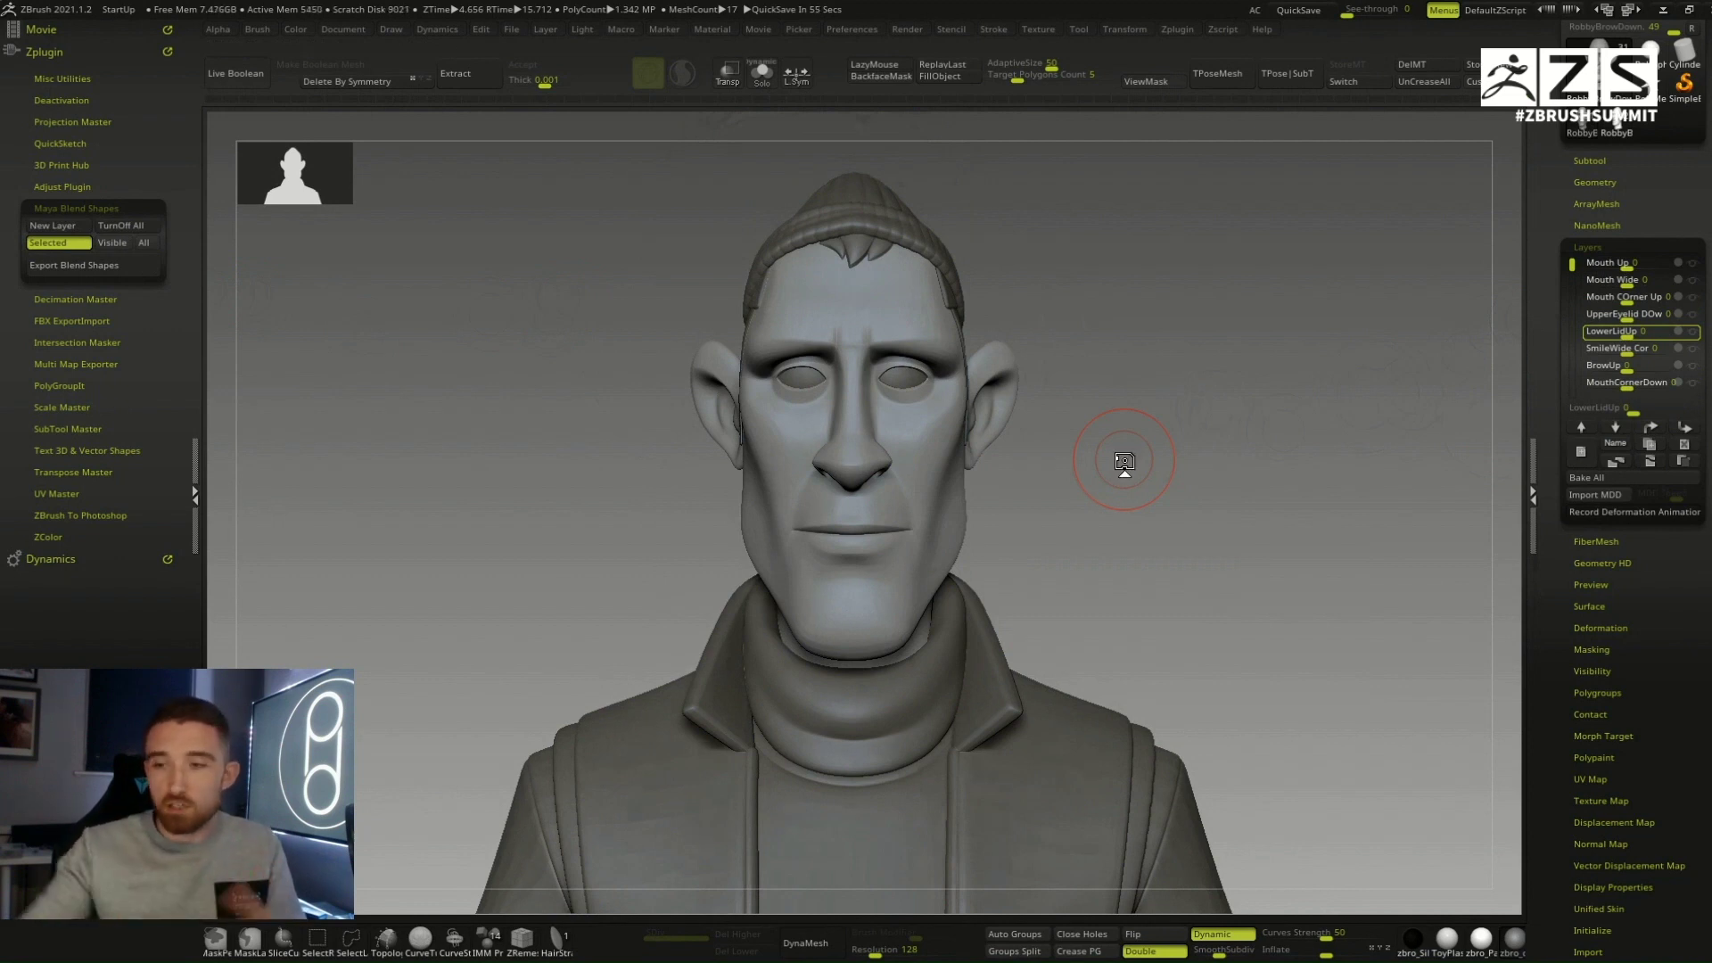
Step: Partly raise the Mouth COrner Up layer's intensity, and set the Mouth Wide and BrowUp layers to 0.71794
left_click_drag(1631, 297, 1573, 279)
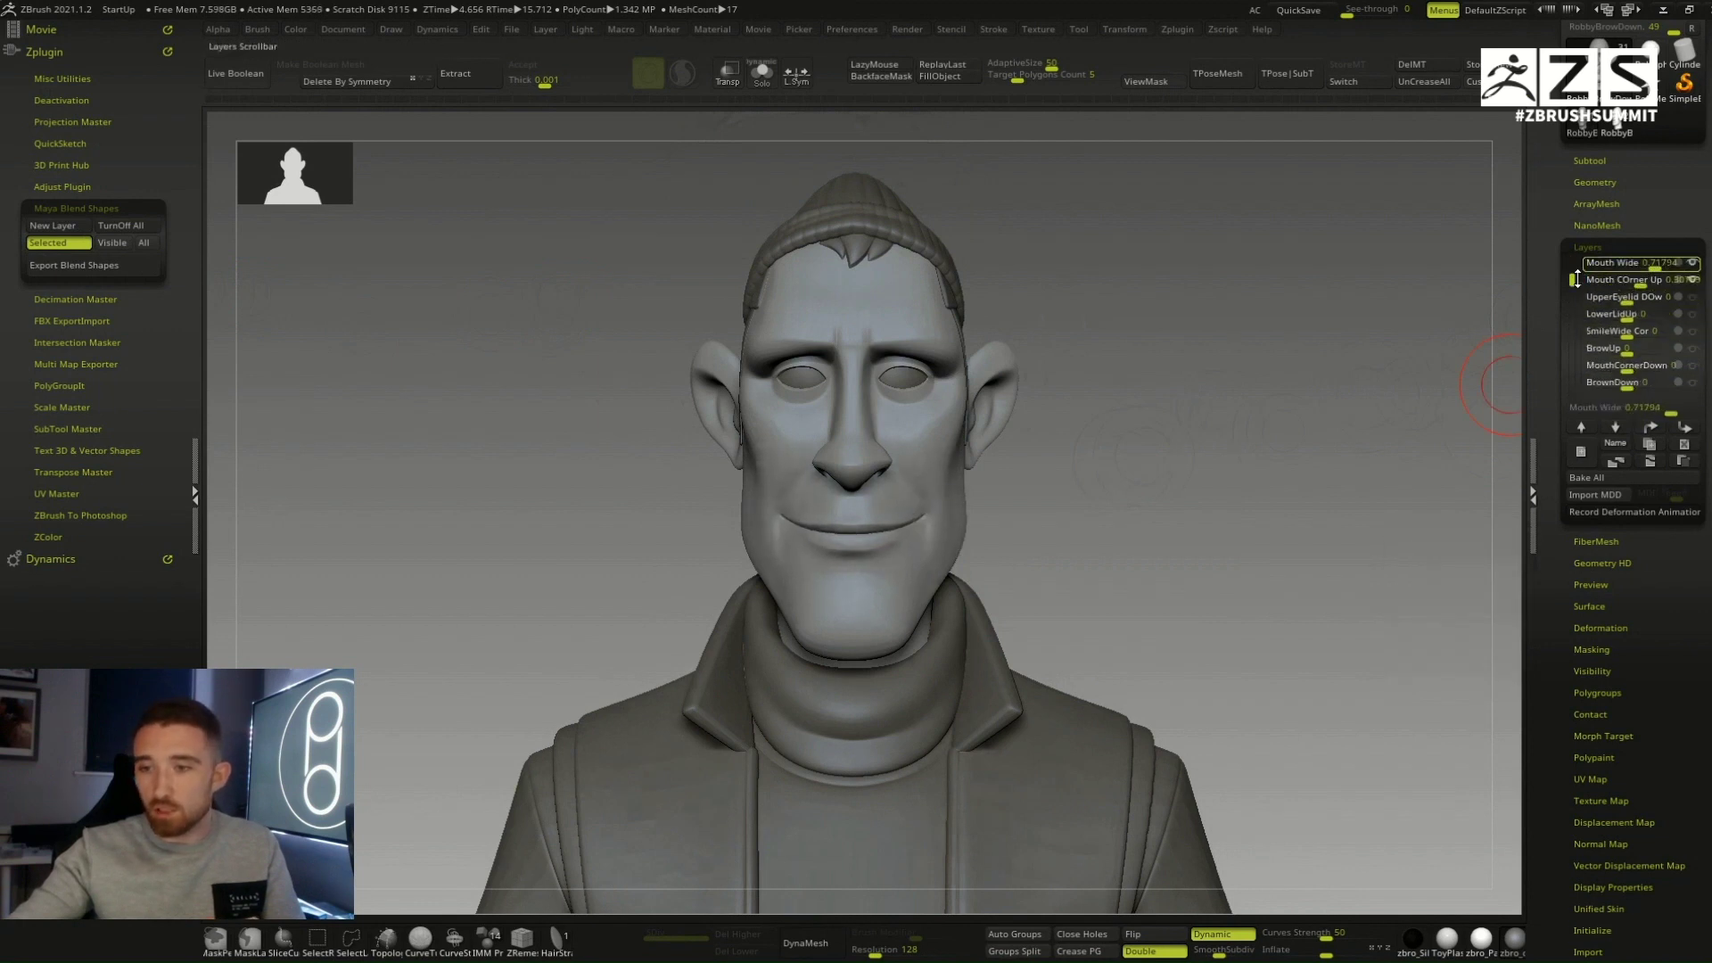
scroll(1632, 348, "down", 1)
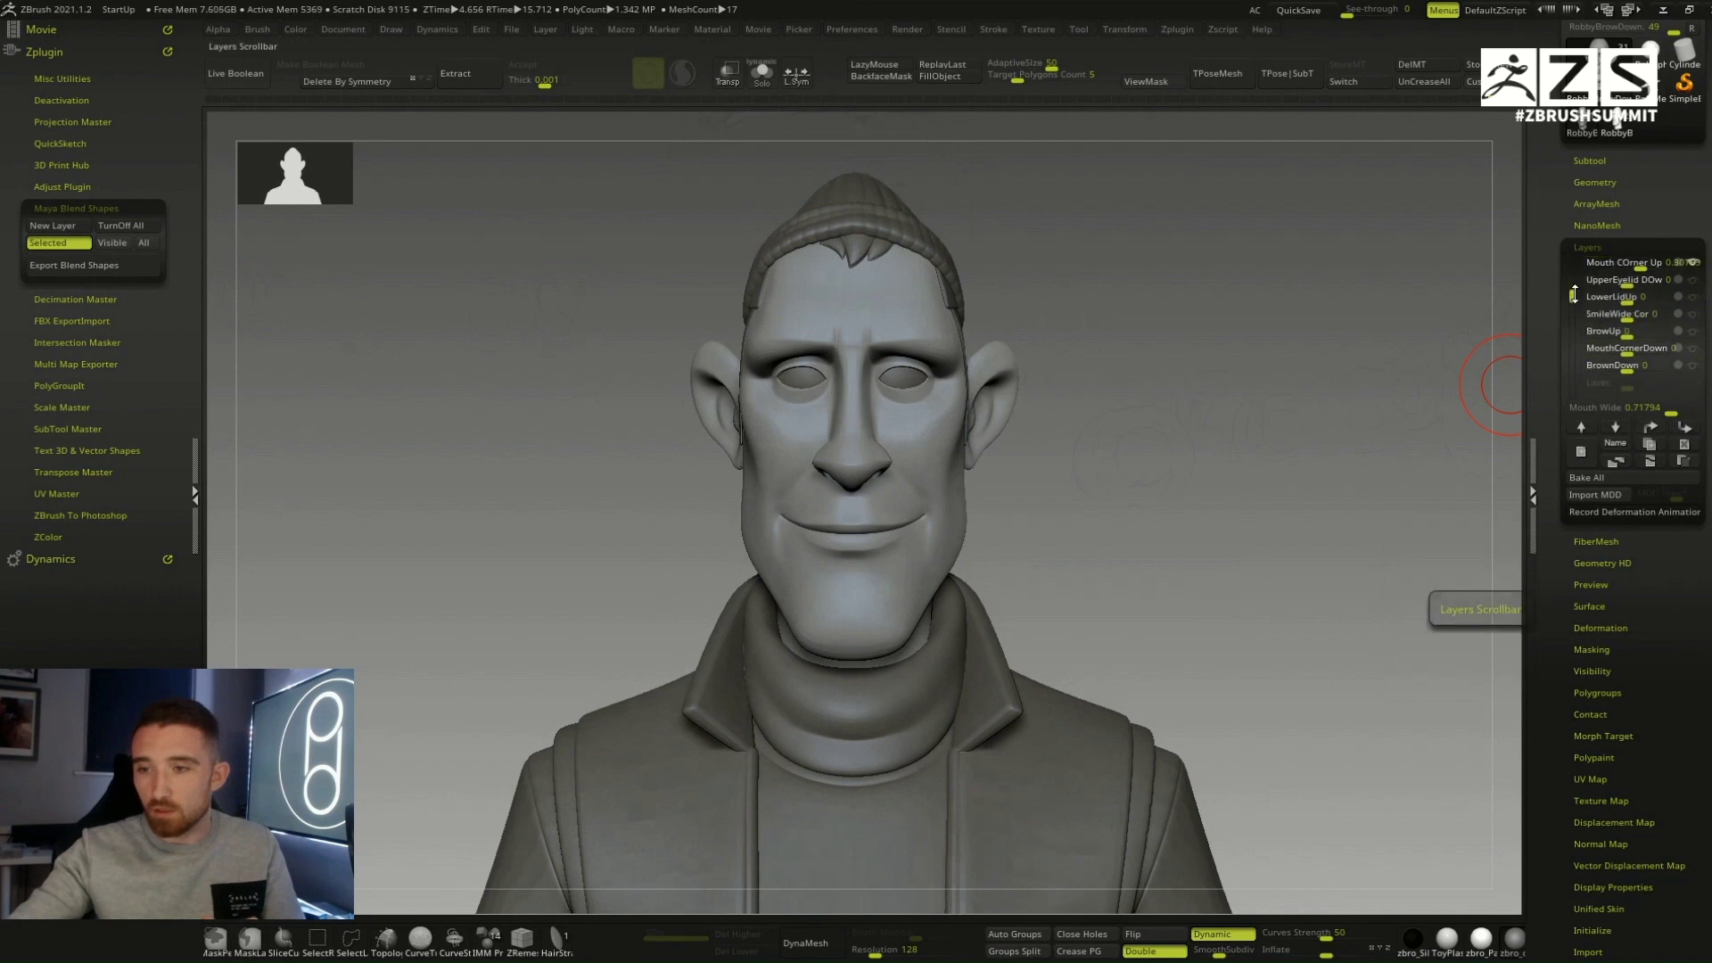
left_click(1630, 333)
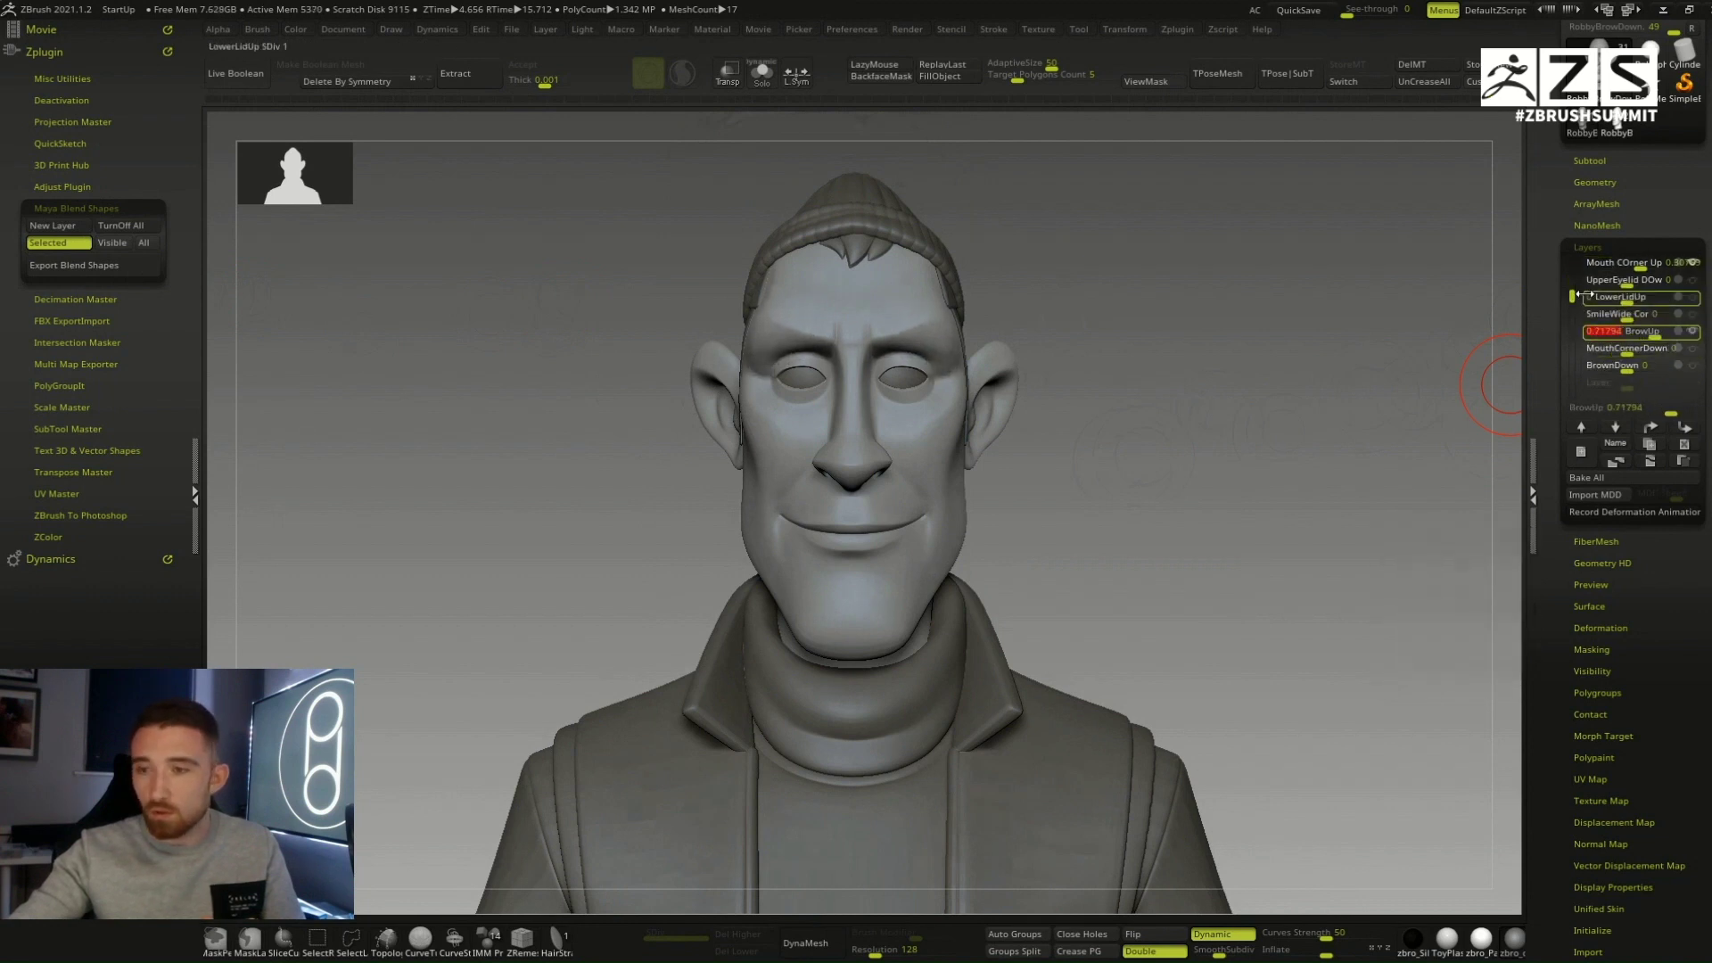
Step: Set the LowerLidUp layer's intensity to 0.43589 and inspect the smiling expression from a three-quarter angle
scroll(1575, 295, "up", 2)
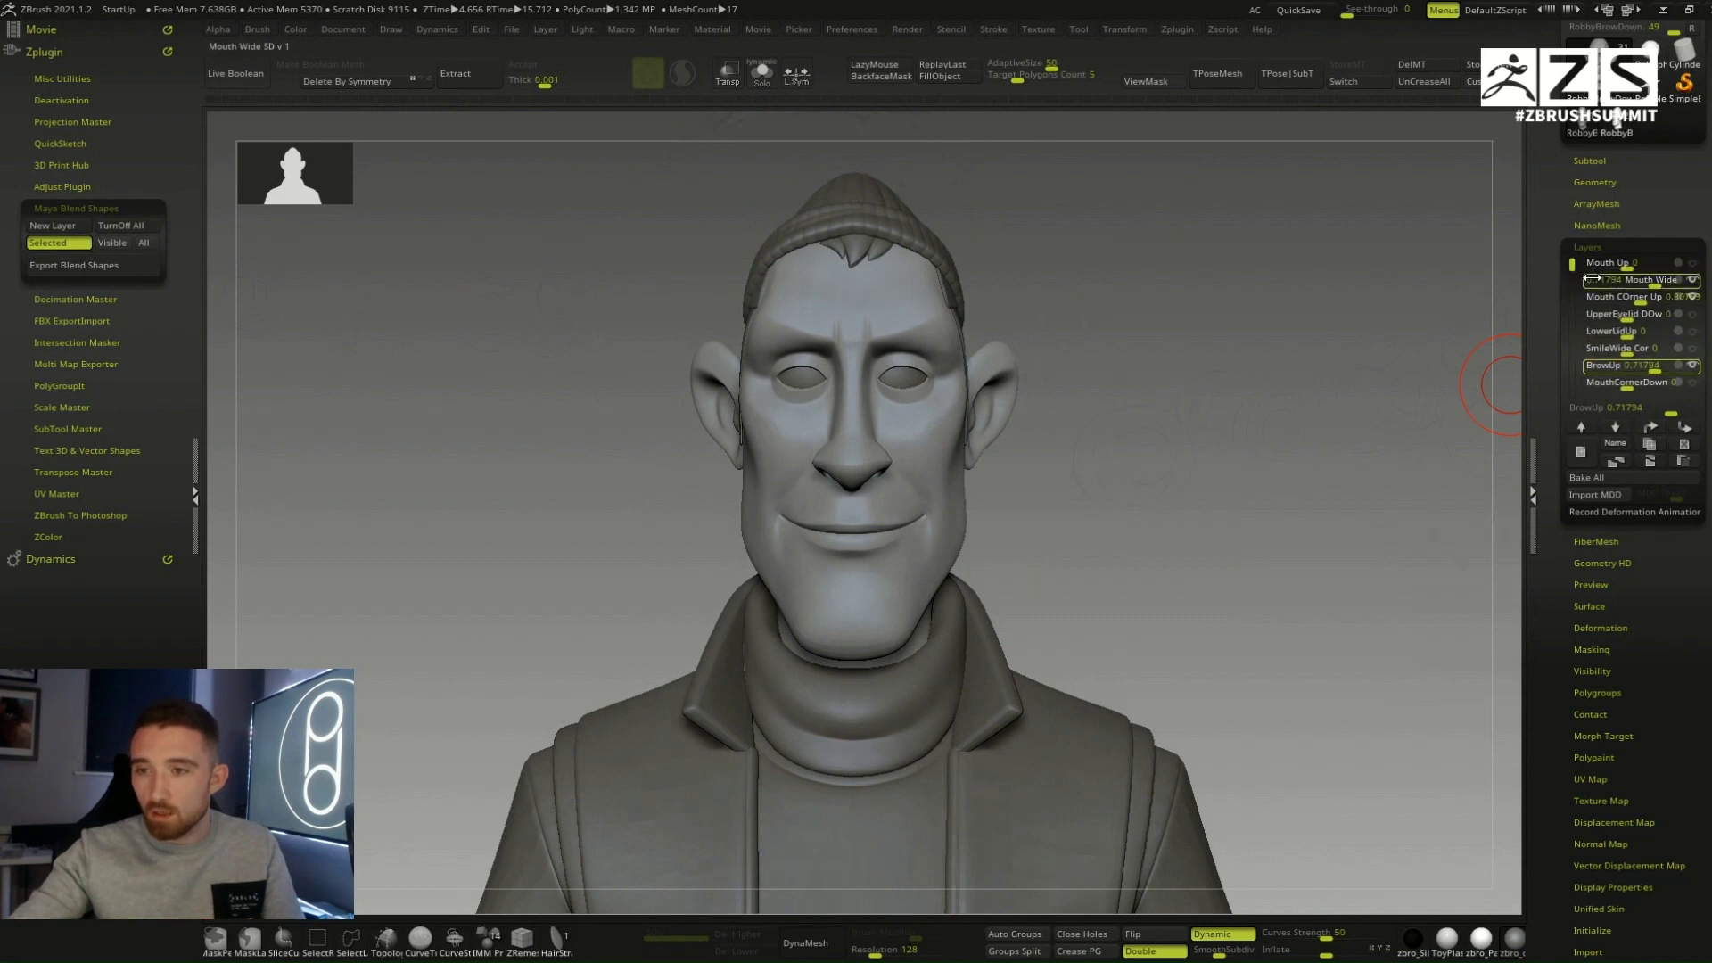
left_click_drag(1634, 317, 1646, 332)
left_click_drag(1284, 454, 1236, 461)
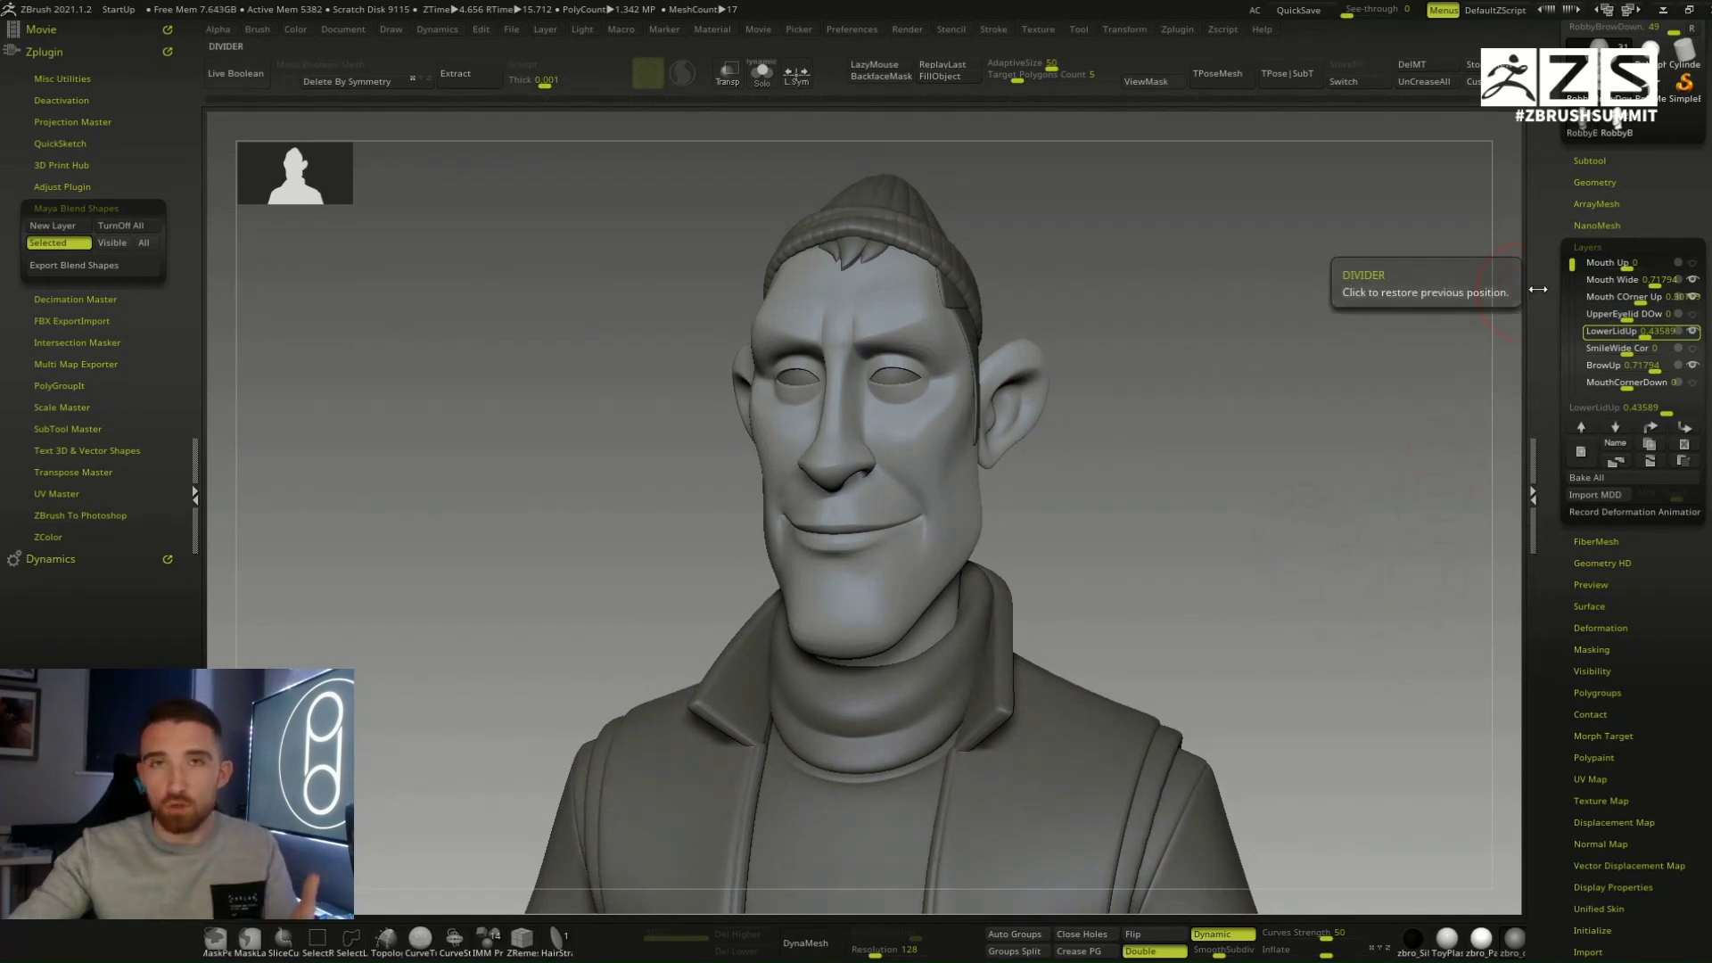
left_click_drag(1024, 497, 1115, 495)
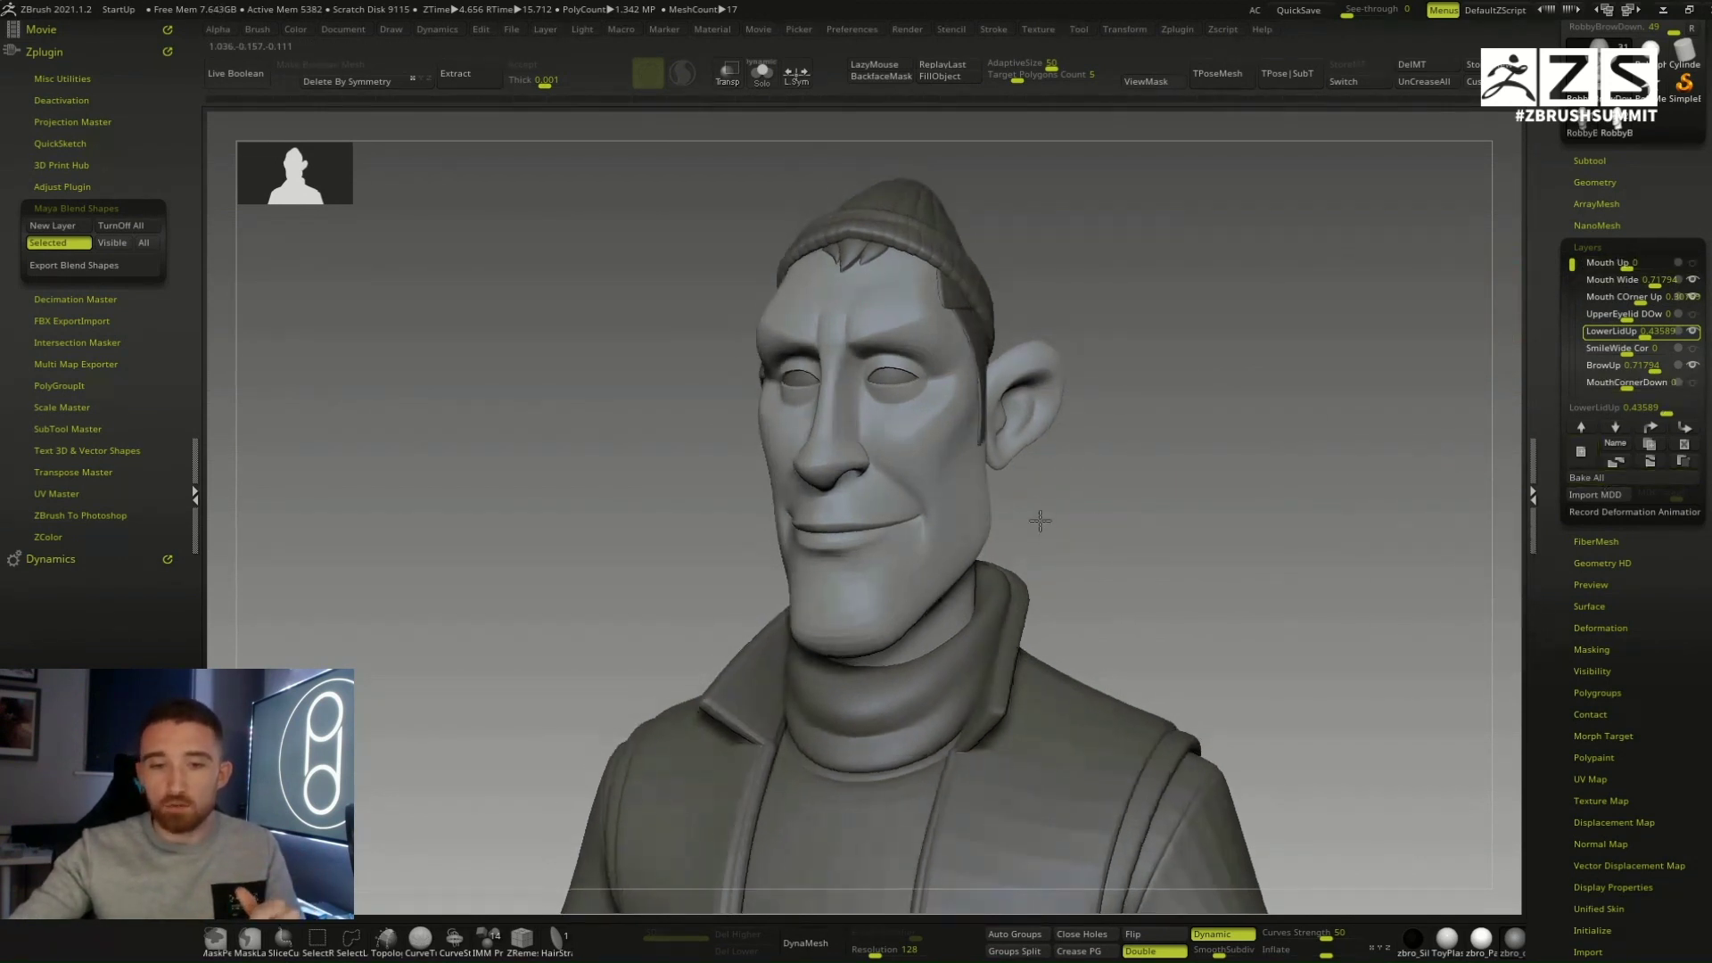
left_click_drag(1507, 496, 1273, 498)
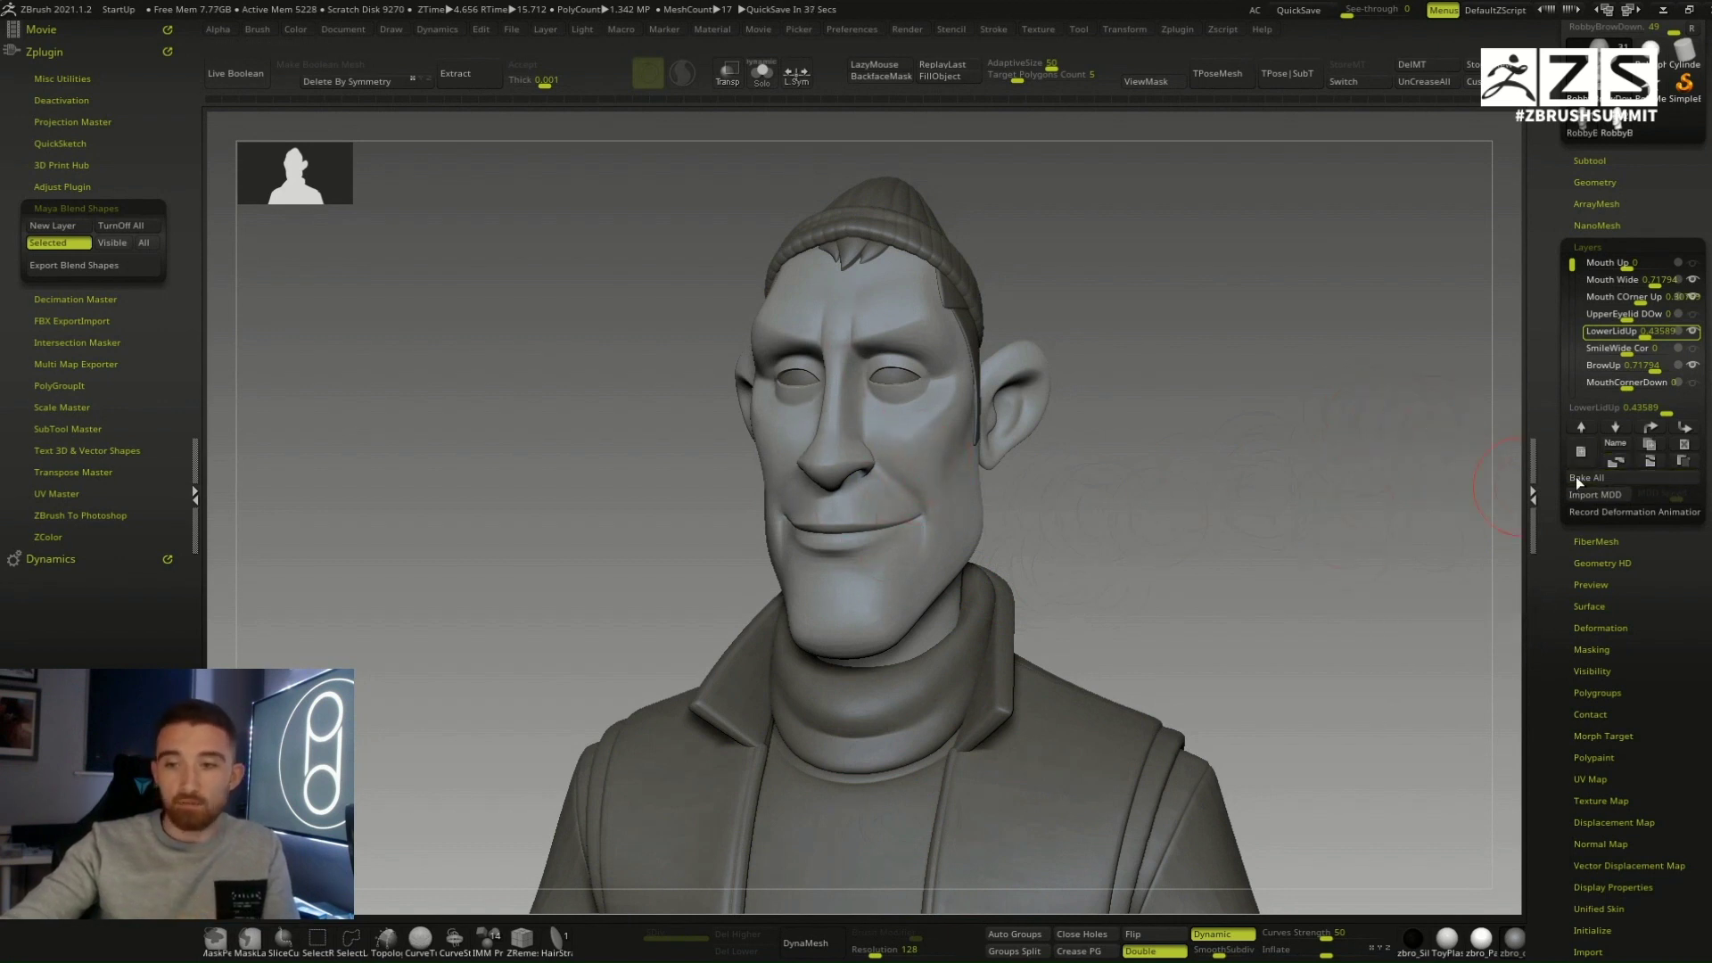
Step: Bake all layers into the head and raise the head to subdivision level 4
left_click(1598, 478)
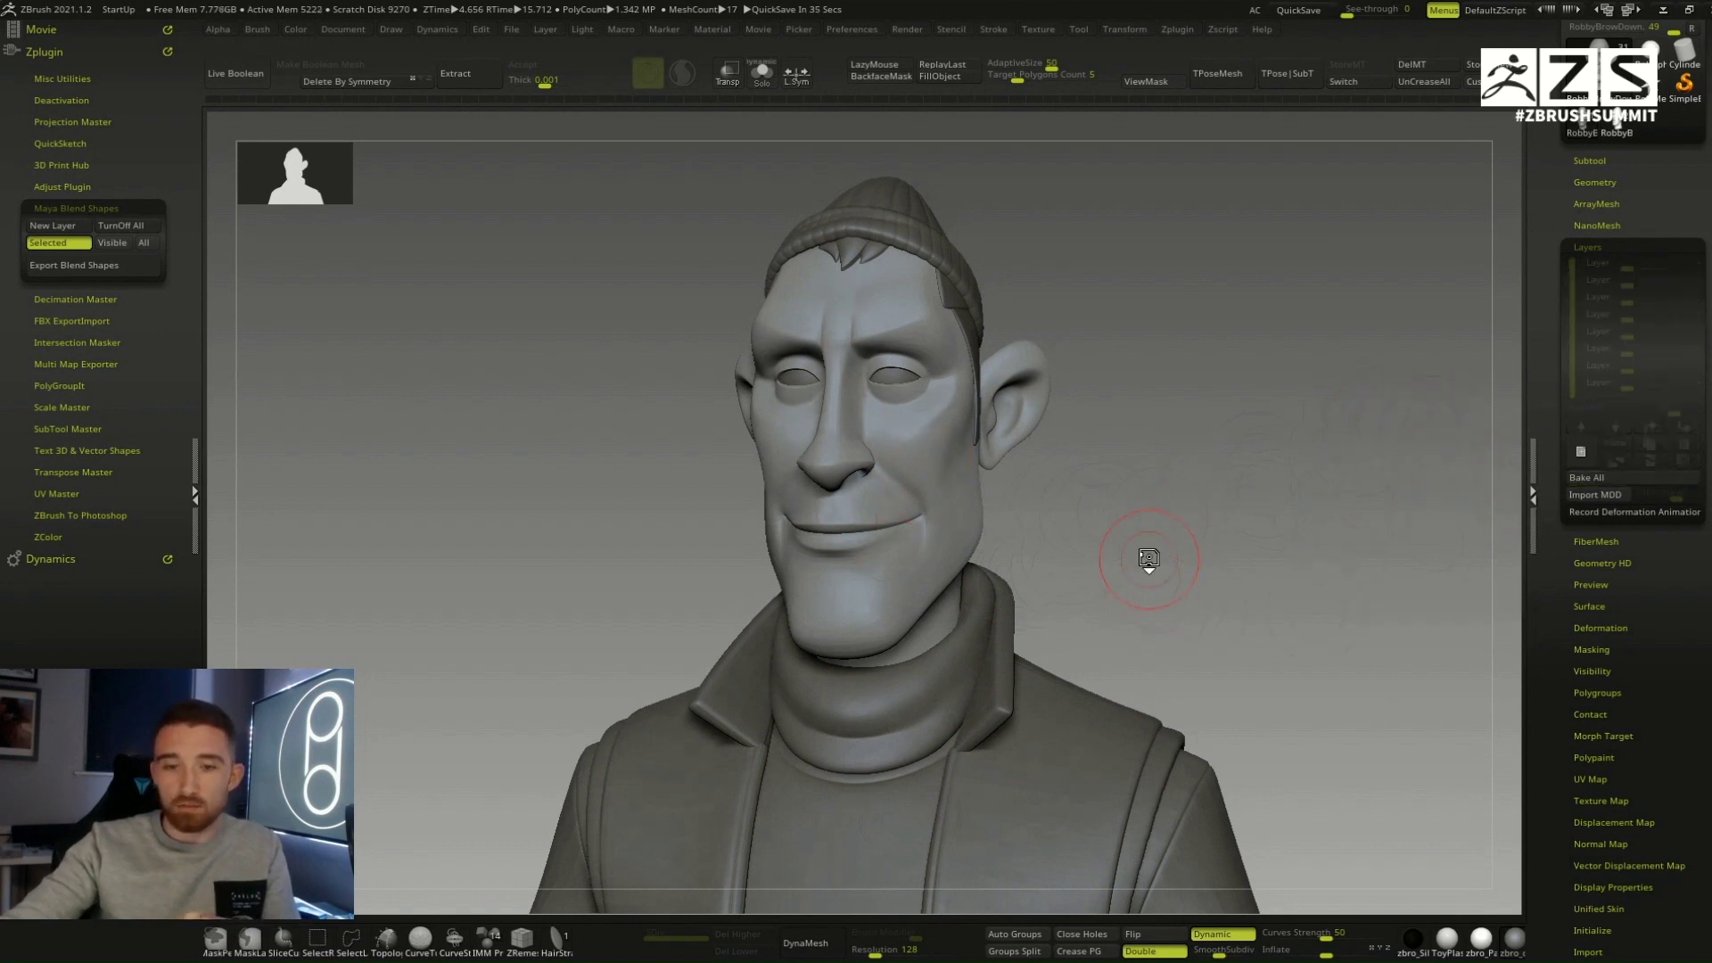
mouse_move(1148, 559)
left_mouse_down()
mouse_move(1119, 531)
mouse_move(1135, 527)
mouse_move(1114, 535)
left_mouse_up()
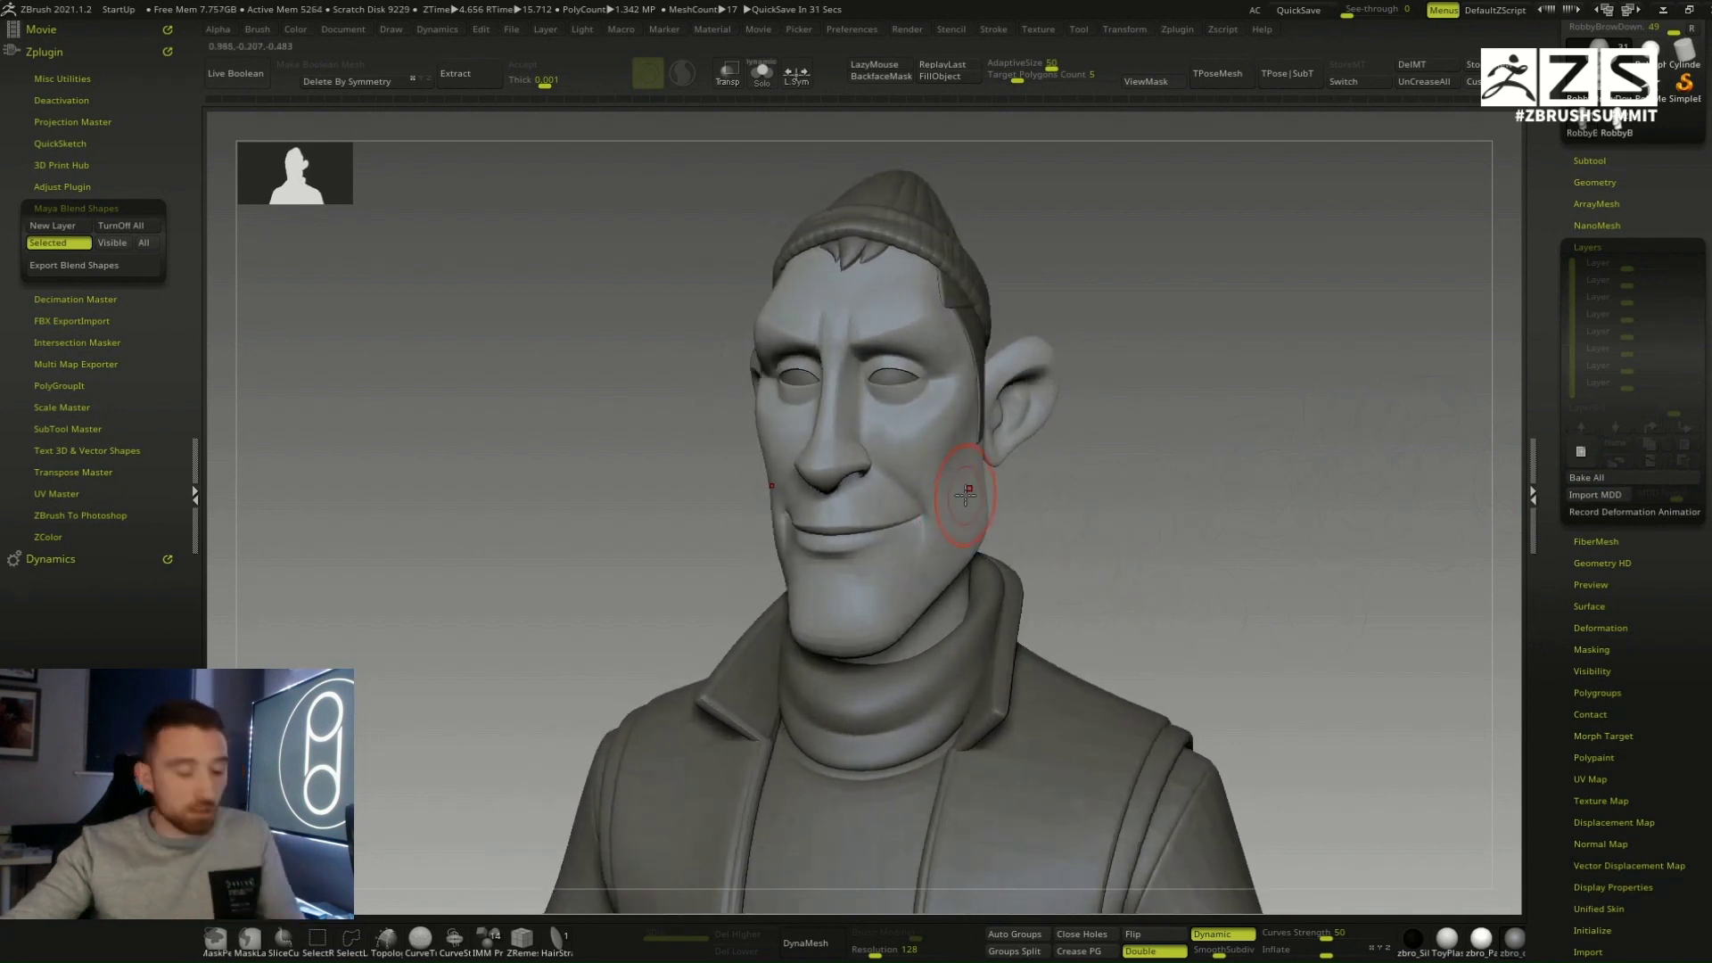
left_click(950, 472, "alt")
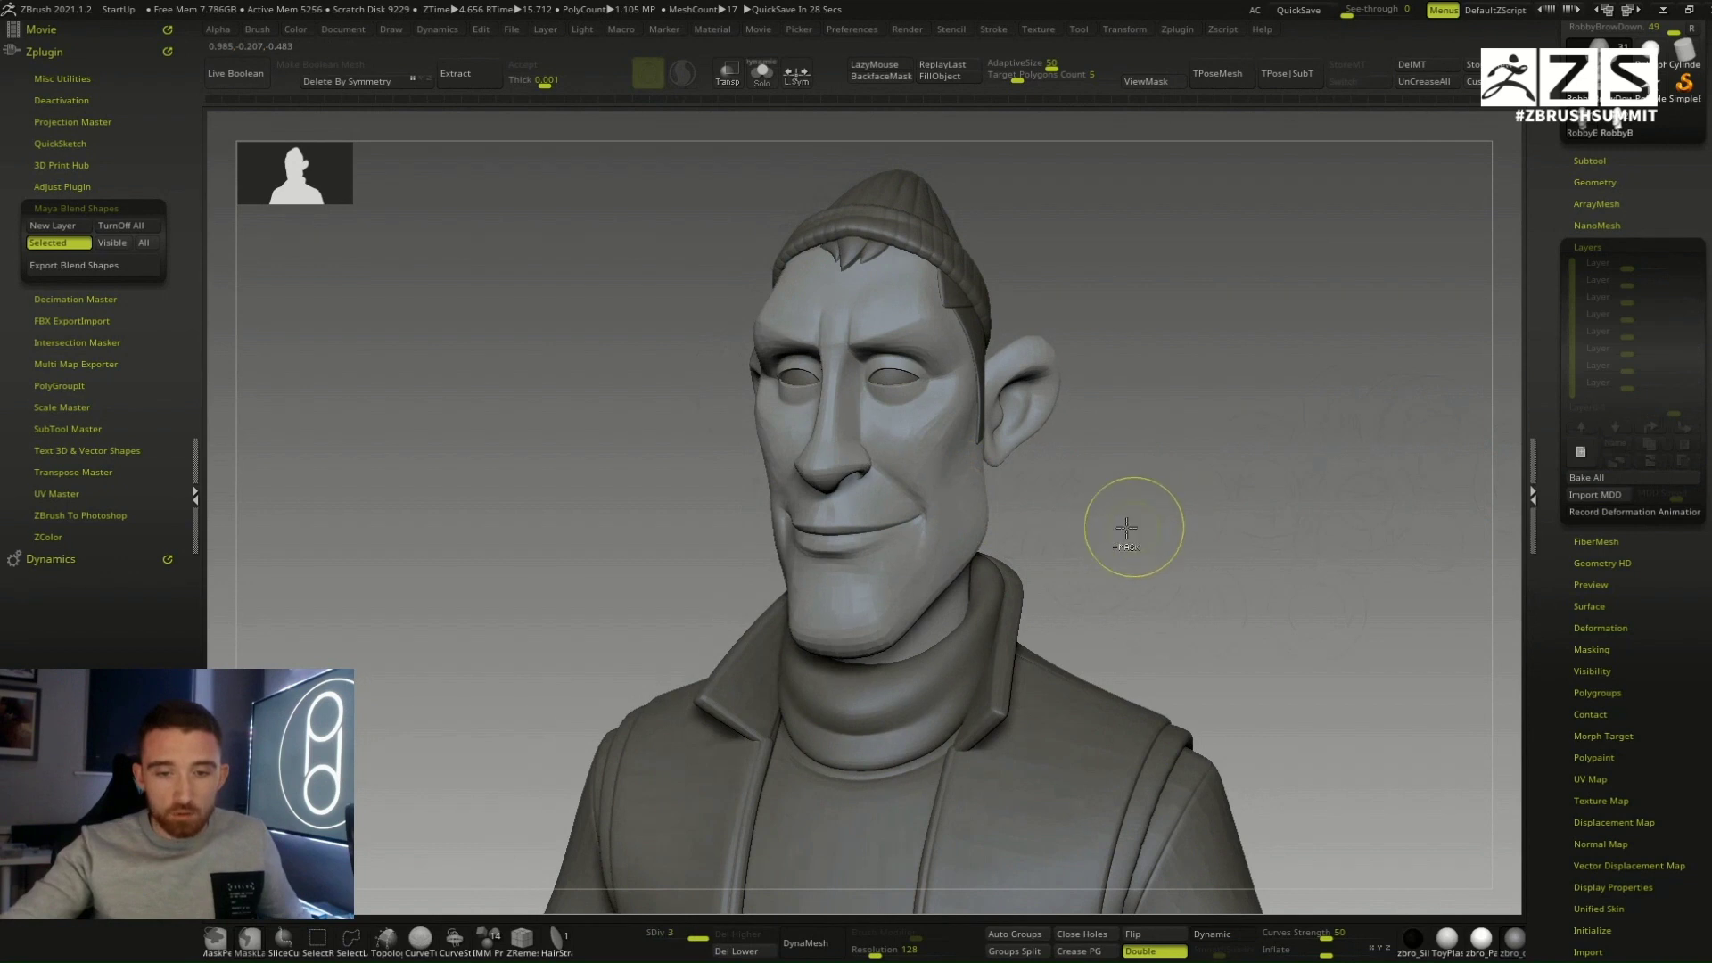
key("d")
key("d")
mouse_move(929, 511)
right_mouse_down()
mouse_move(955, 515)
mouse_move(914, 508)
mouse_move(915, 433)
right_mouse_up()
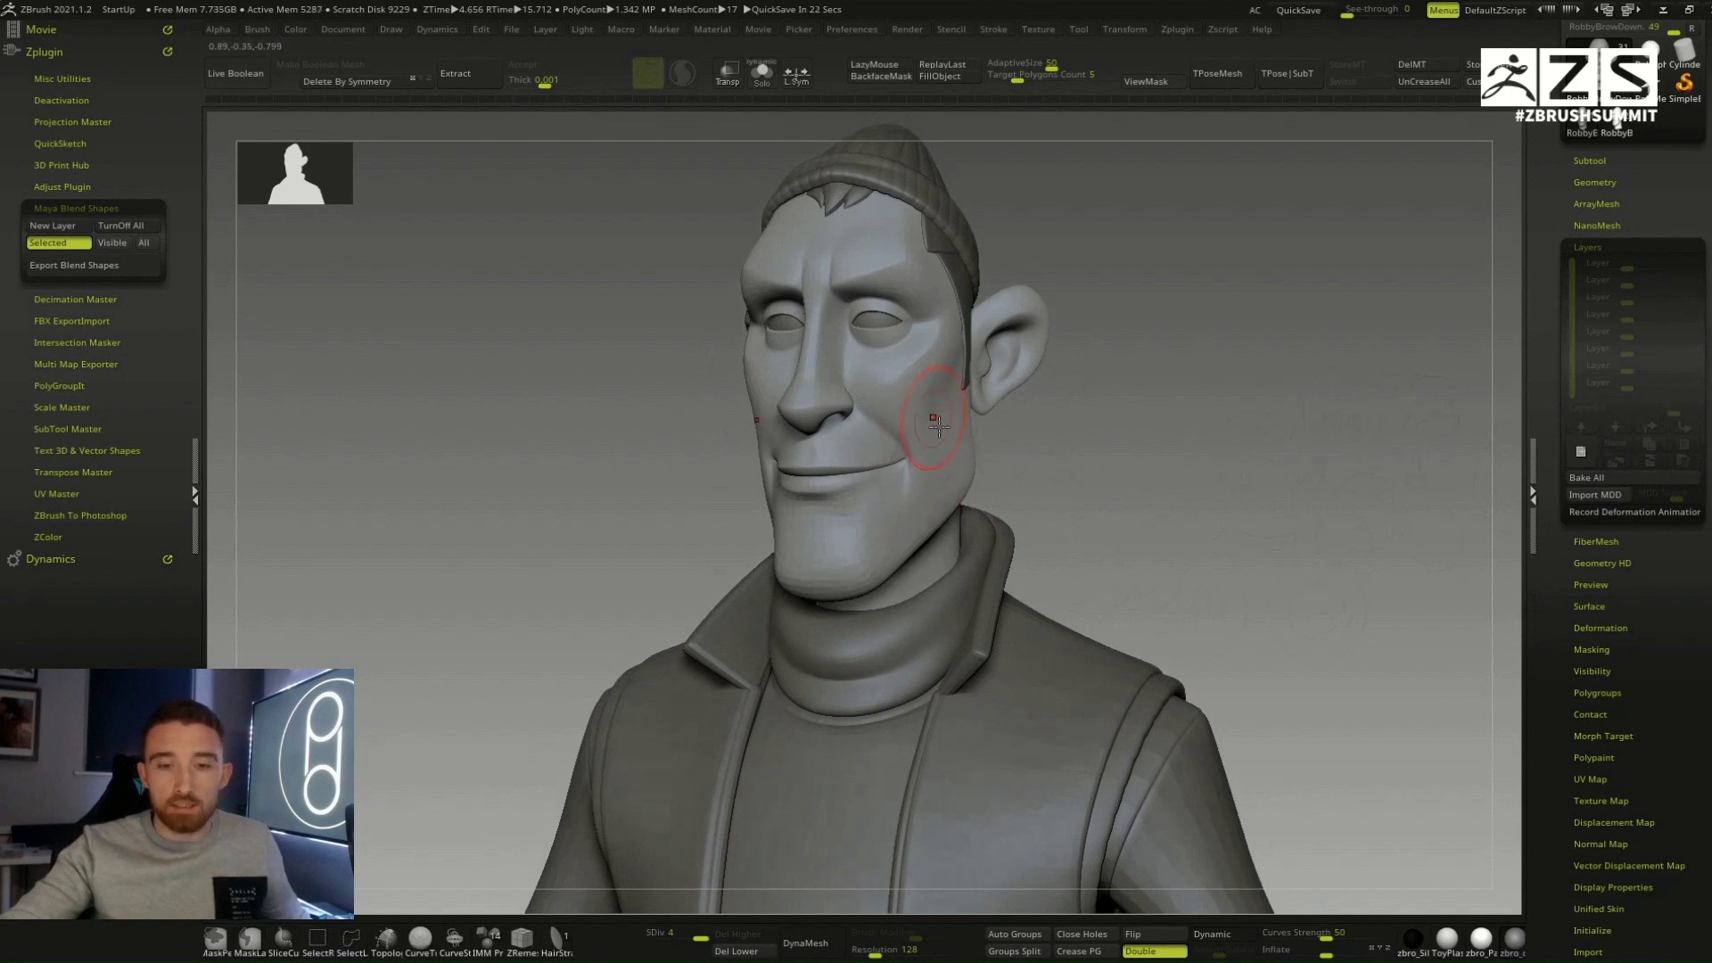
mouse_move(1062, 464)
right_mouse_down()
mouse_move(1065, 451)
mouse_move(1120, 470)
mouse_move(1096, 504)
mouse_move(1097, 490)
right_mouse_up()
key("space")
key("space")
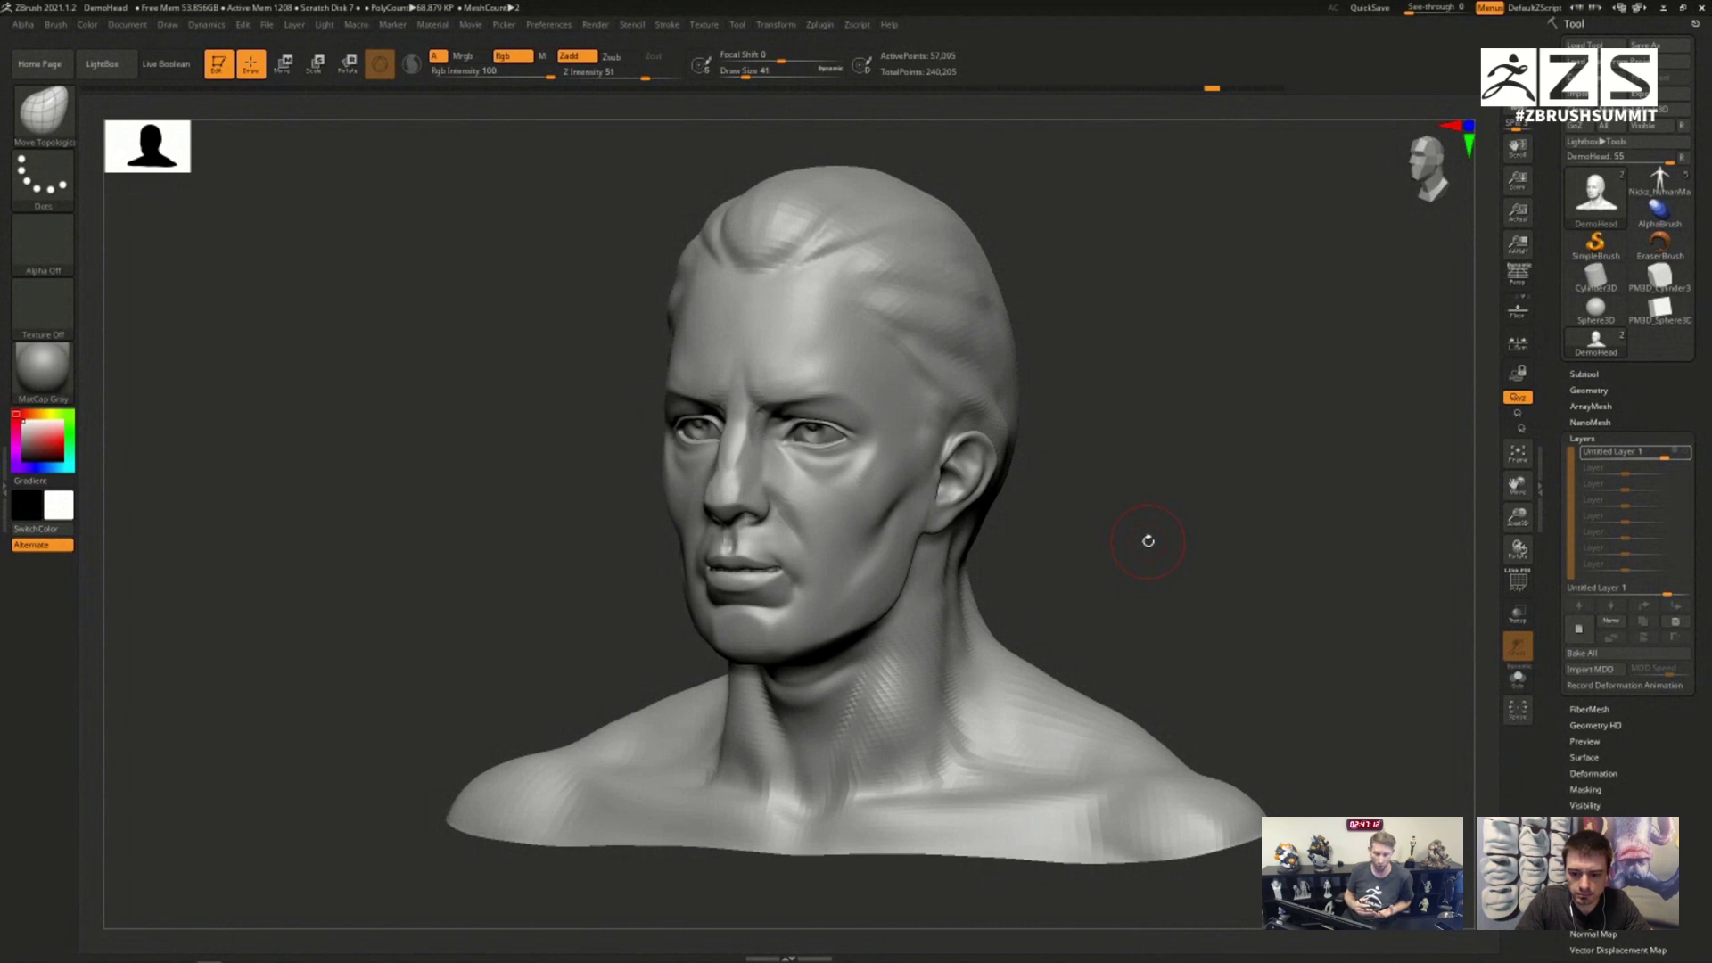
Step: Examine the Maya Blend Shapes export options and compare the demo head with its layer toggled on and off
left_click(821, 26)
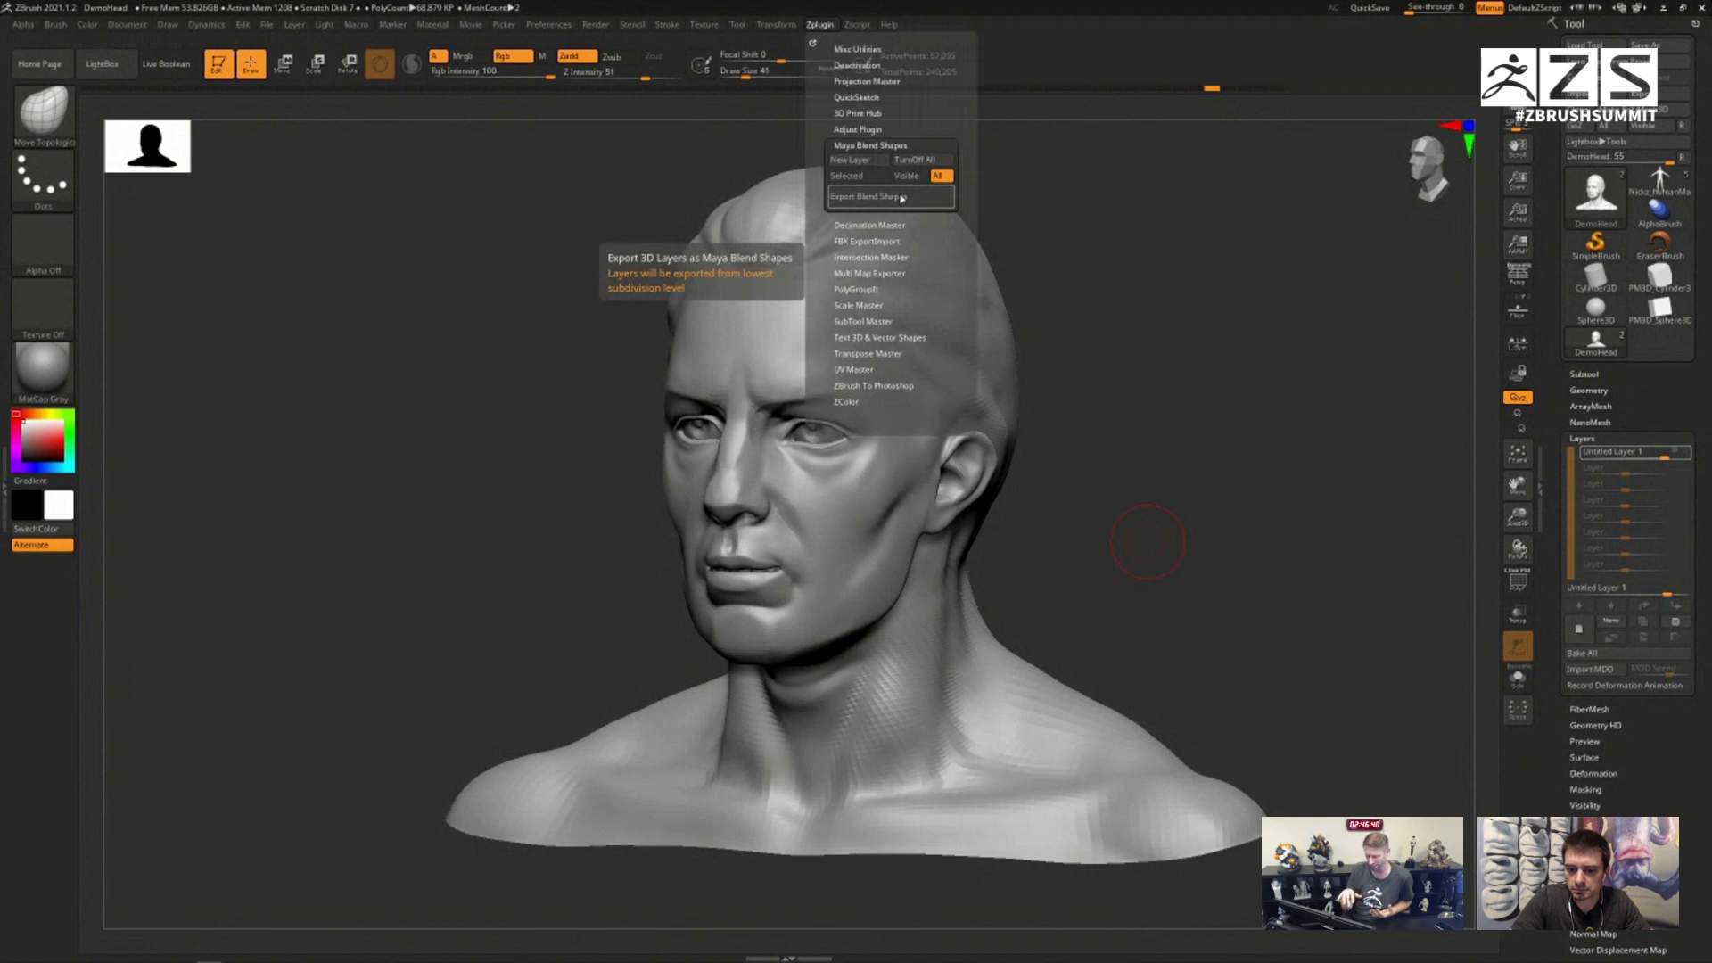
left_click(1686, 452)
left_click(1686, 453)
left_click(1686, 452)
left_click(1686, 452)
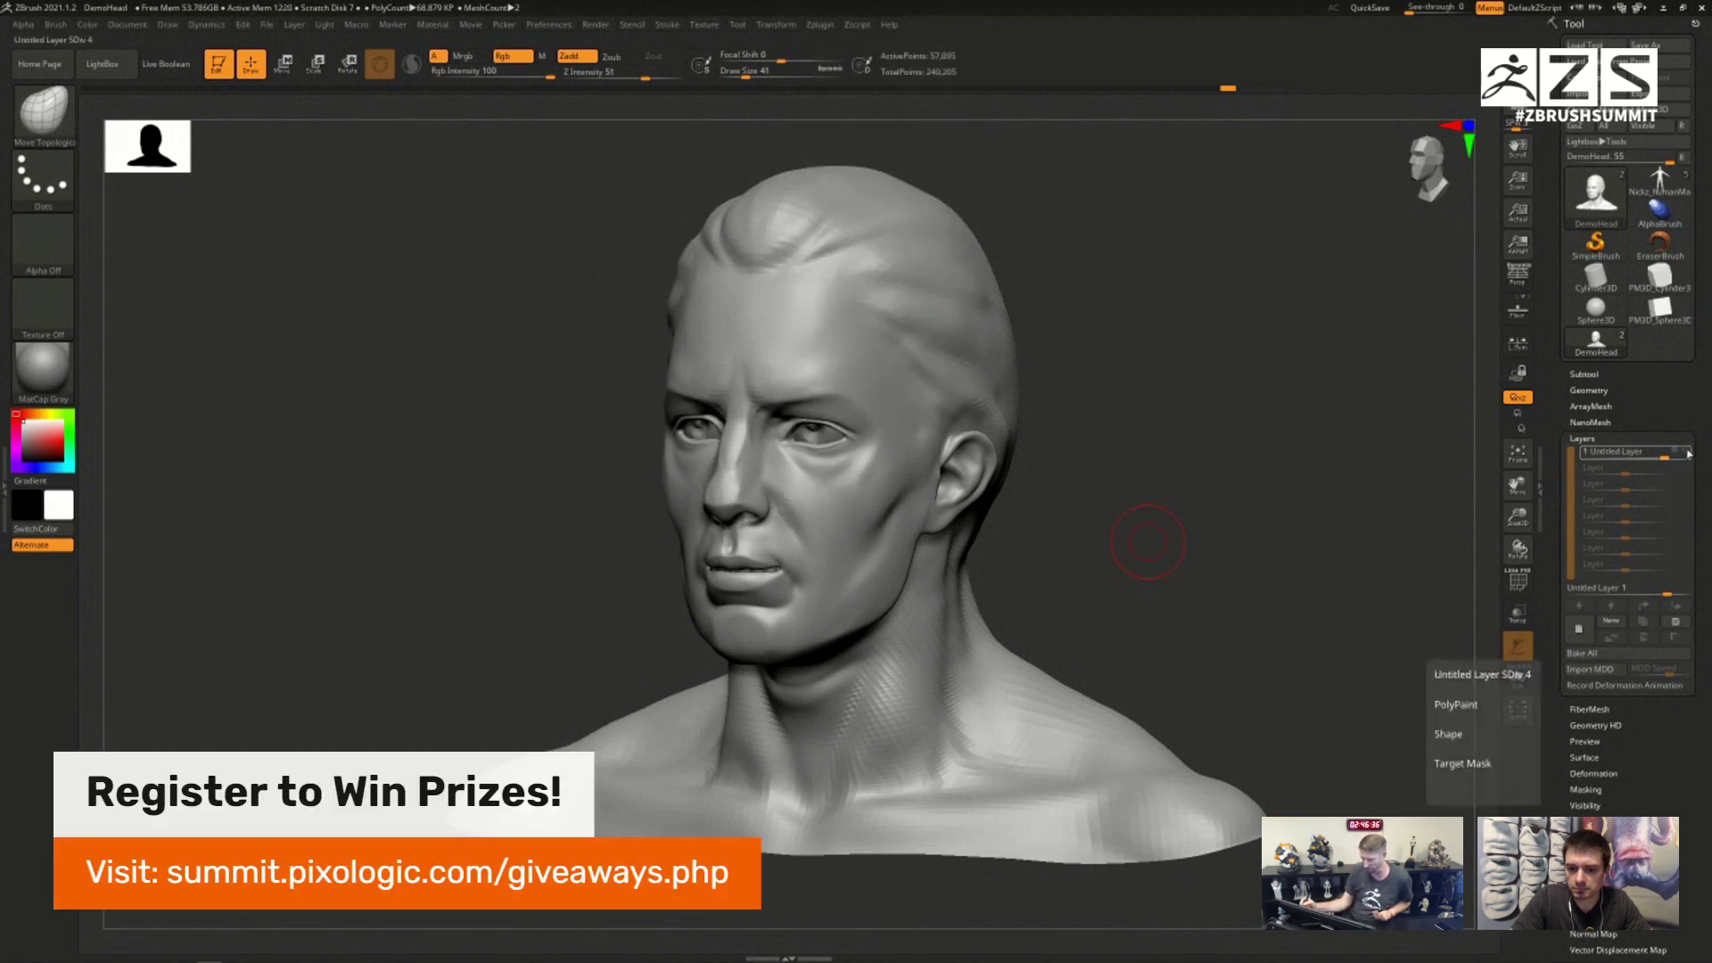
left_click(1686, 453)
left_click(1686, 453)
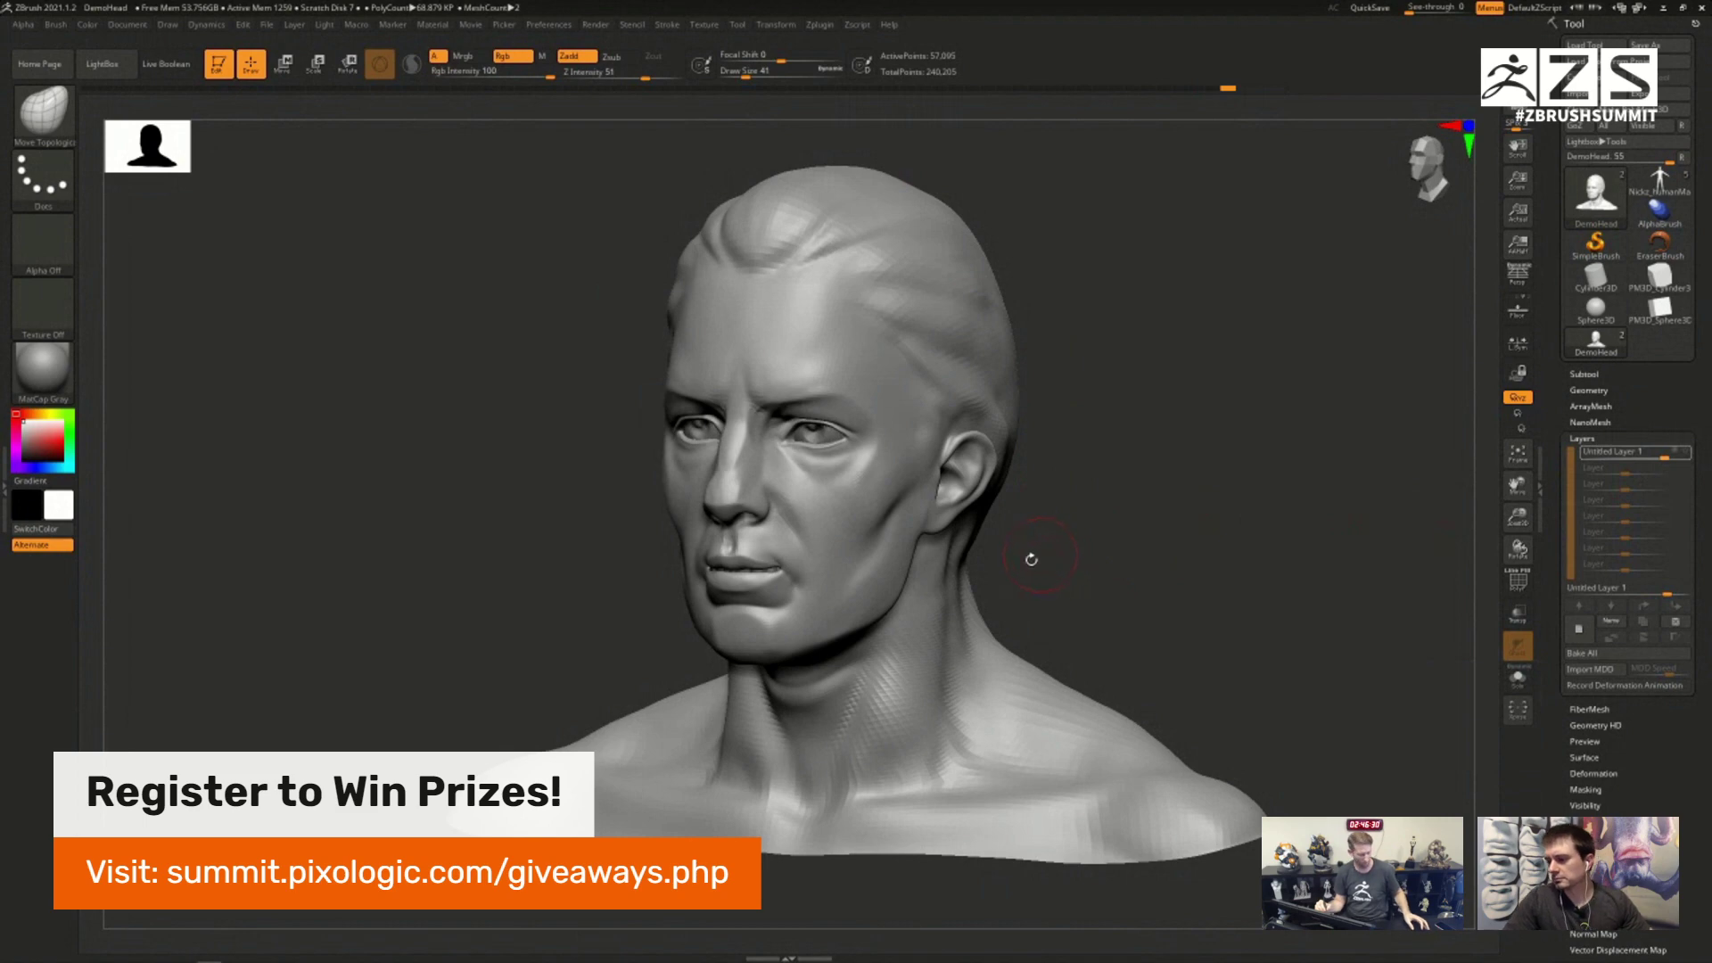
Step: Try pulling the cheek area beside the mouth with the Move brush on the demo head, and undo it
right_click_drag(1006, 593, 1061, 575, "alt")
mouse_move(906, 554)
right_mouse_down("ctrl")
mouse_move(937, 580)
mouse_move(906, 596)
right_mouse_up("ctrl")
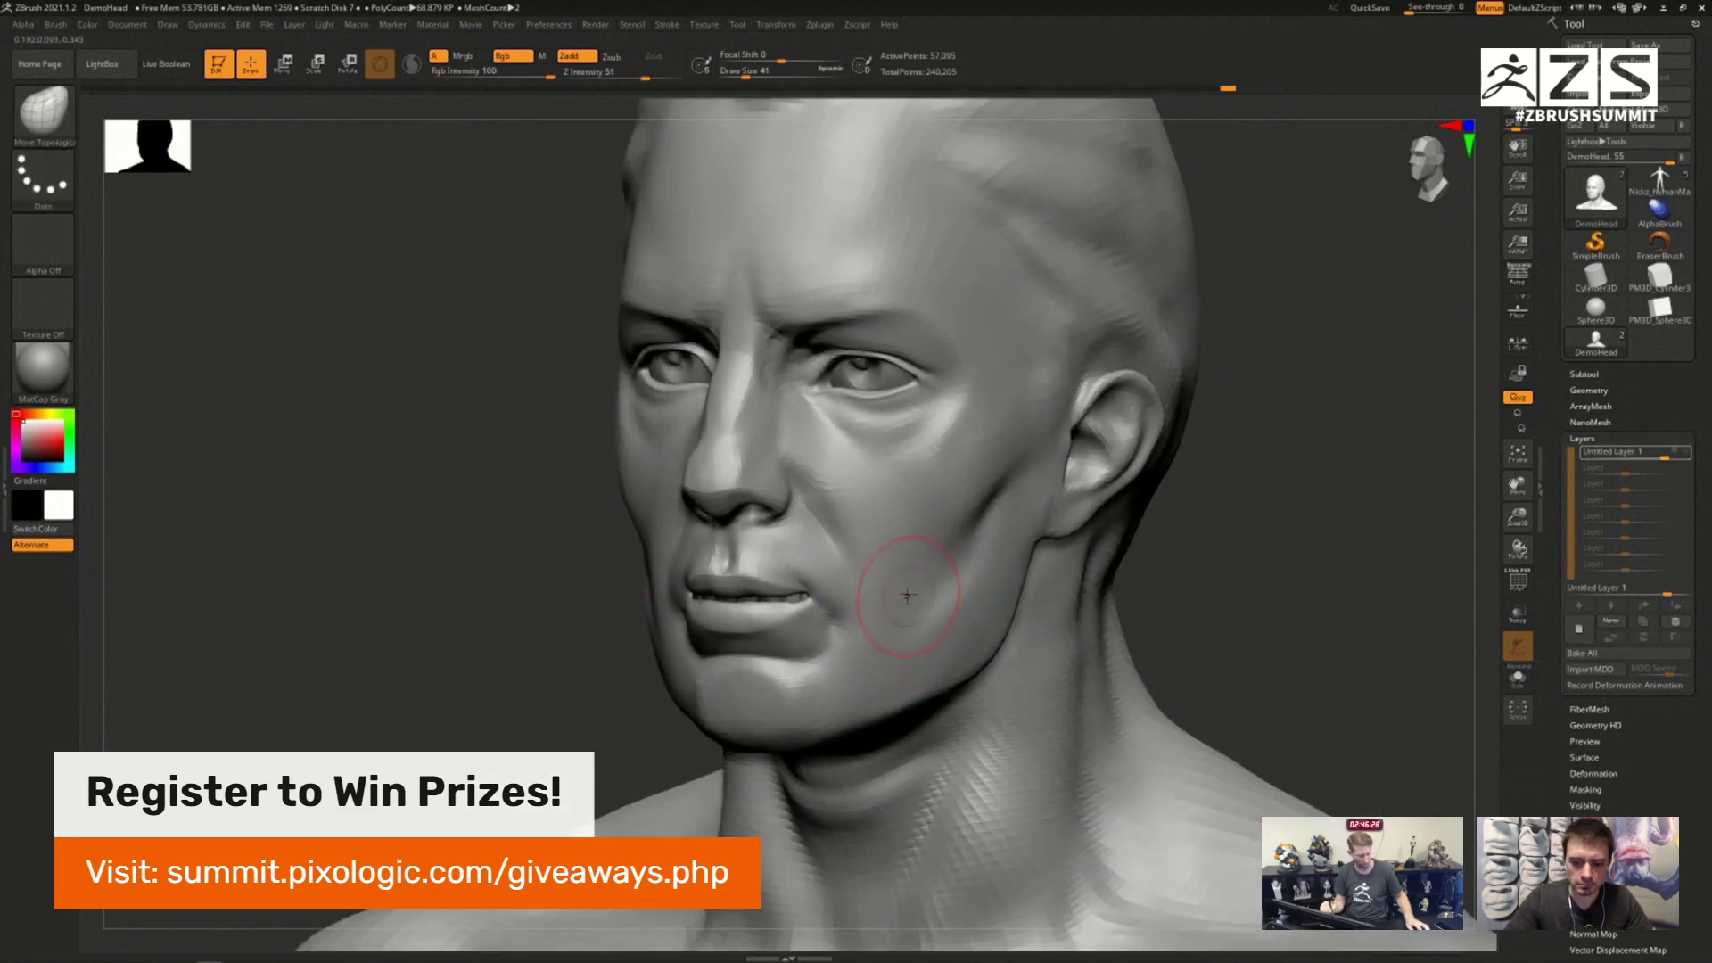
key("b")
key("m")
key("v")
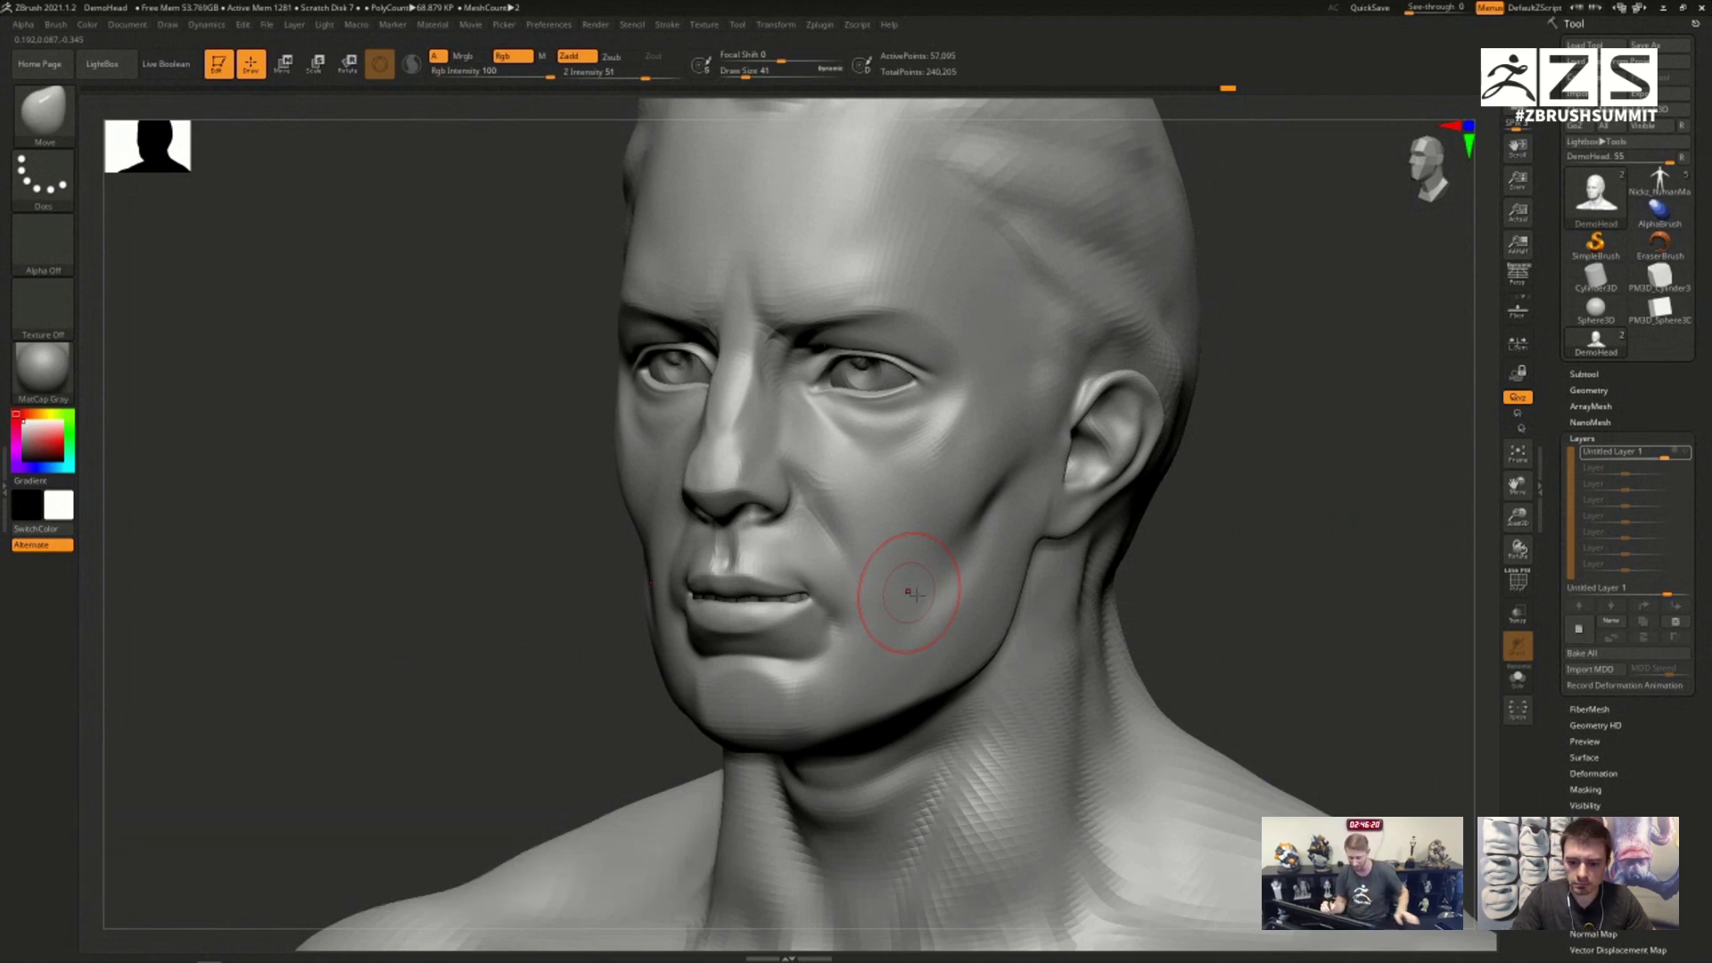
mouse_move(883, 586)
left_mouse_down()
mouse_move(900, 570)
mouse_move(817, 561)
left_mouse_up()
key("ctrl+z")
key("ctrl+z")
key("ctrl+z")
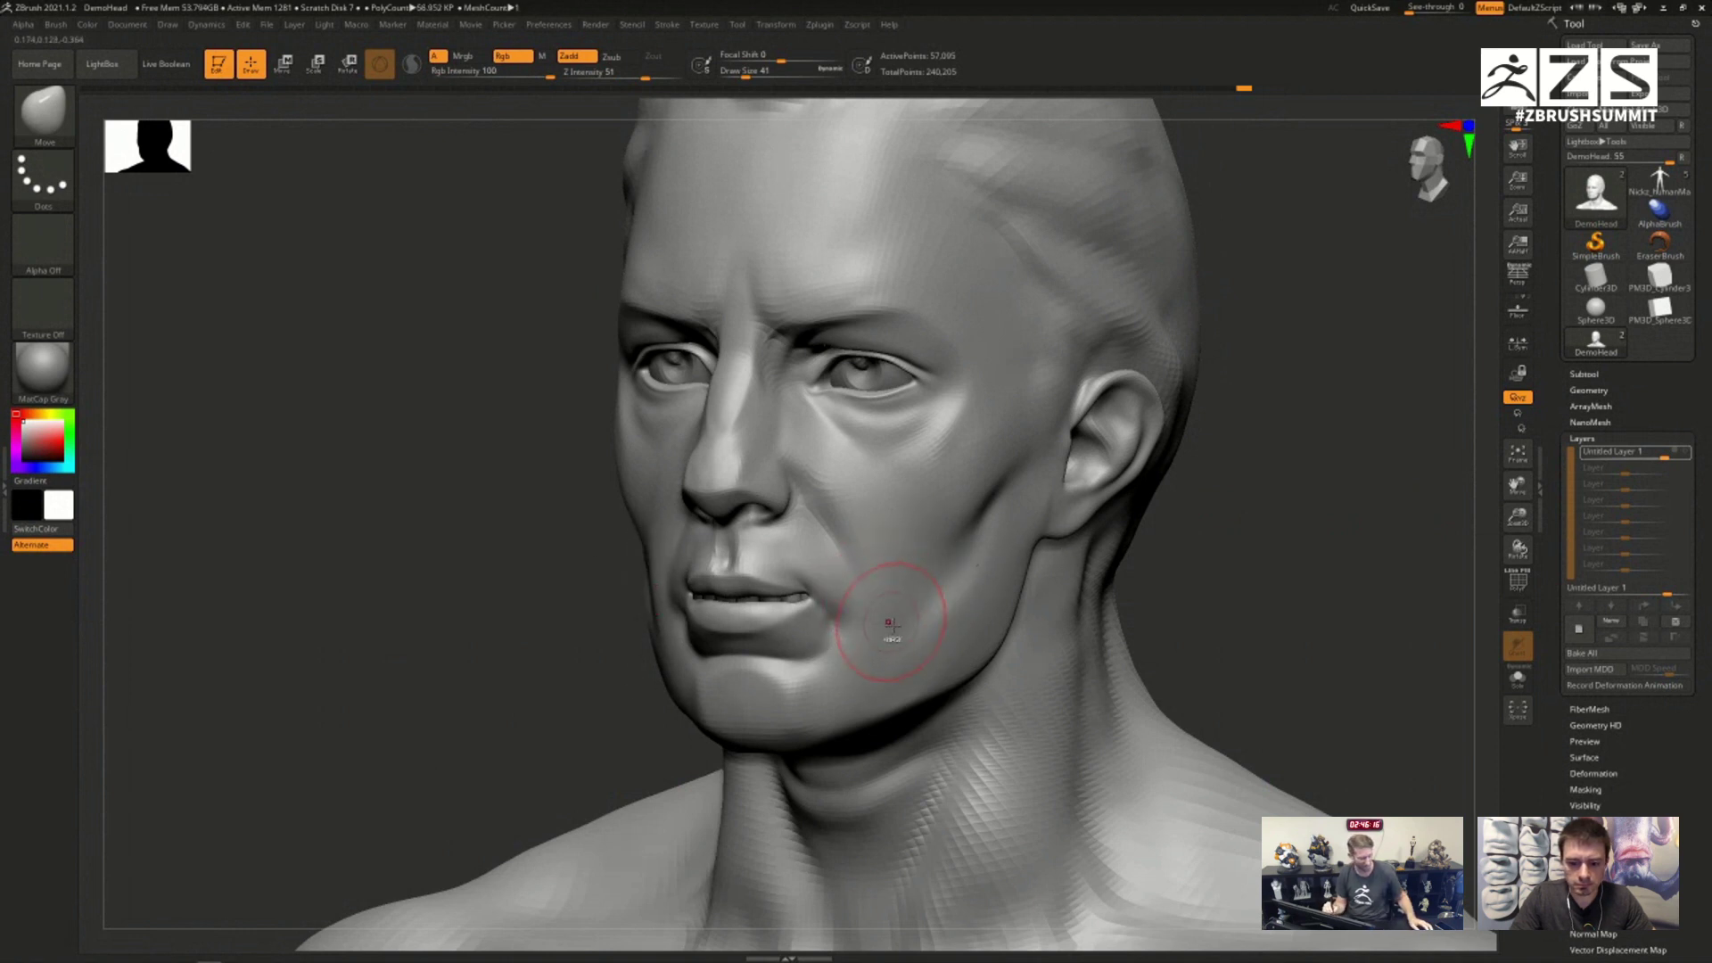
Step: Try exaggerated Move brush pulls on the demo head, flaring both cheeks outward, and undo them
right_click_drag(923, 585, 843, 516)
mouse_move(844, 515)
left_mouse_down()
mouse_move(963, 535)
mouse_move(856, 530)
mouse_move(699, 578)
mouse_move(820, 526)
mouse_move(928, 533)
mouse_move(847, 500)
left_mouse_up()
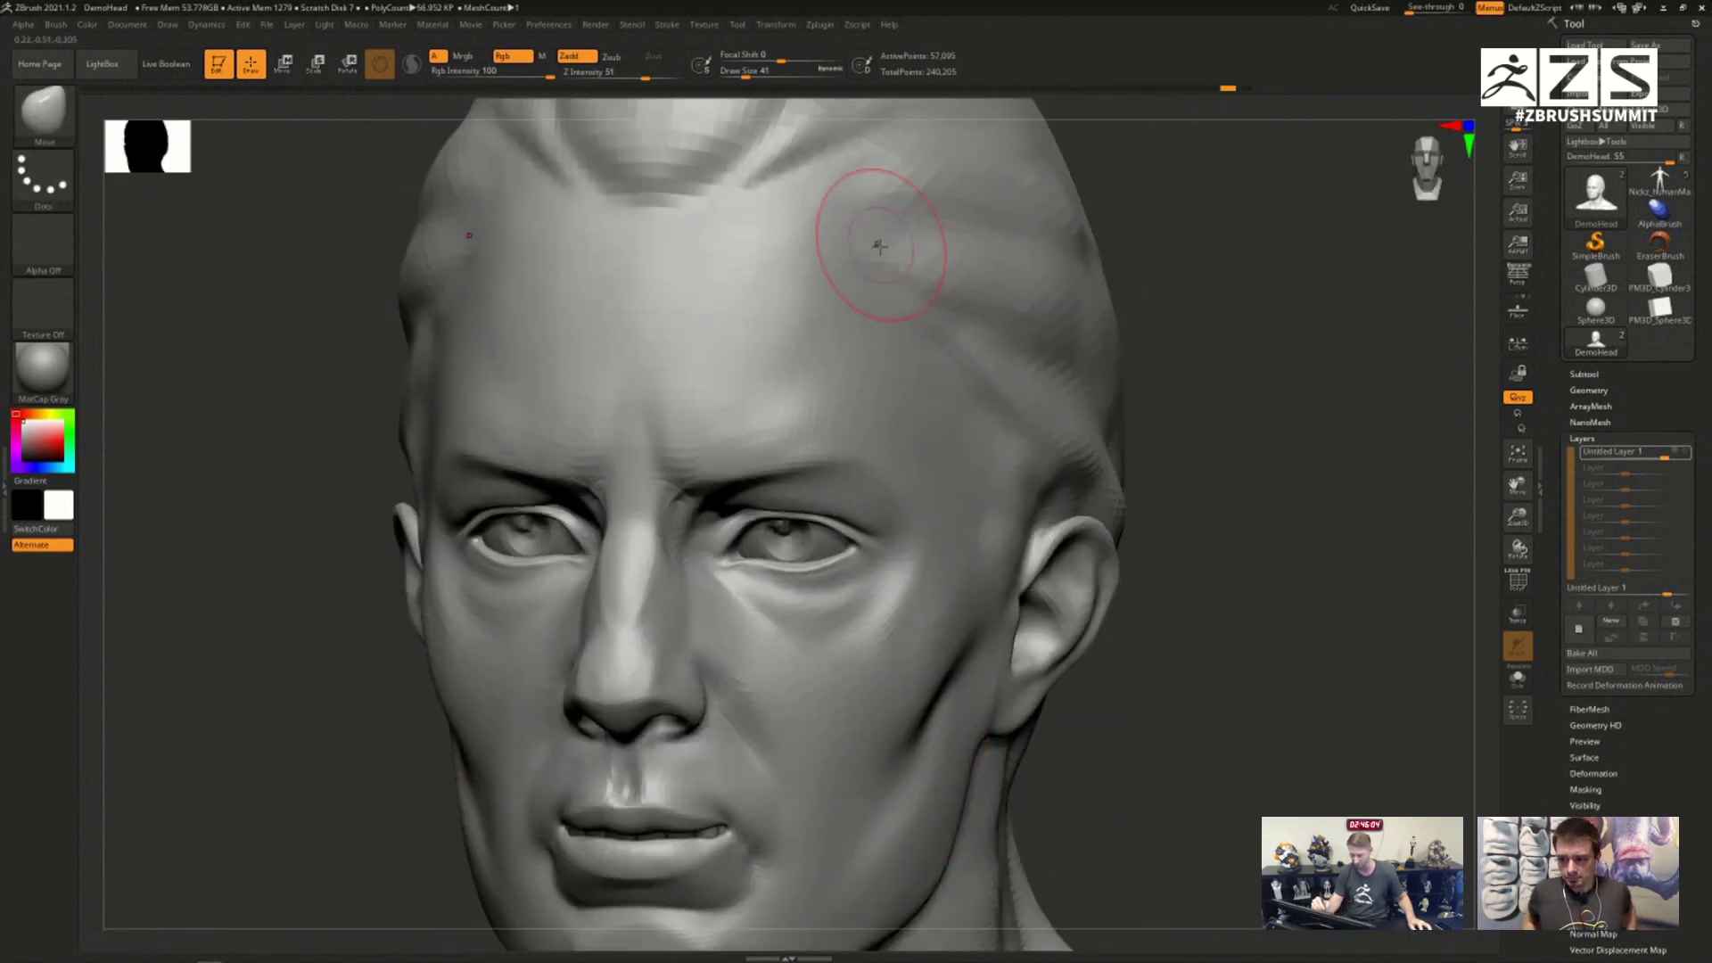
mouse_move(879, 245)
left_mouse_down("alt")
mouse_move(1106, 163)
mouse_move(1204, 179)
left_mouse_up("alt")
mouse_move(1212, 390)
right_mouse_down("ctrl")
mouse_move(1064, 513)
mouse_move(1062, 466)
mouse_move(1073, 518)
right_mouse_up("ctrl")
key("ctrl+z")
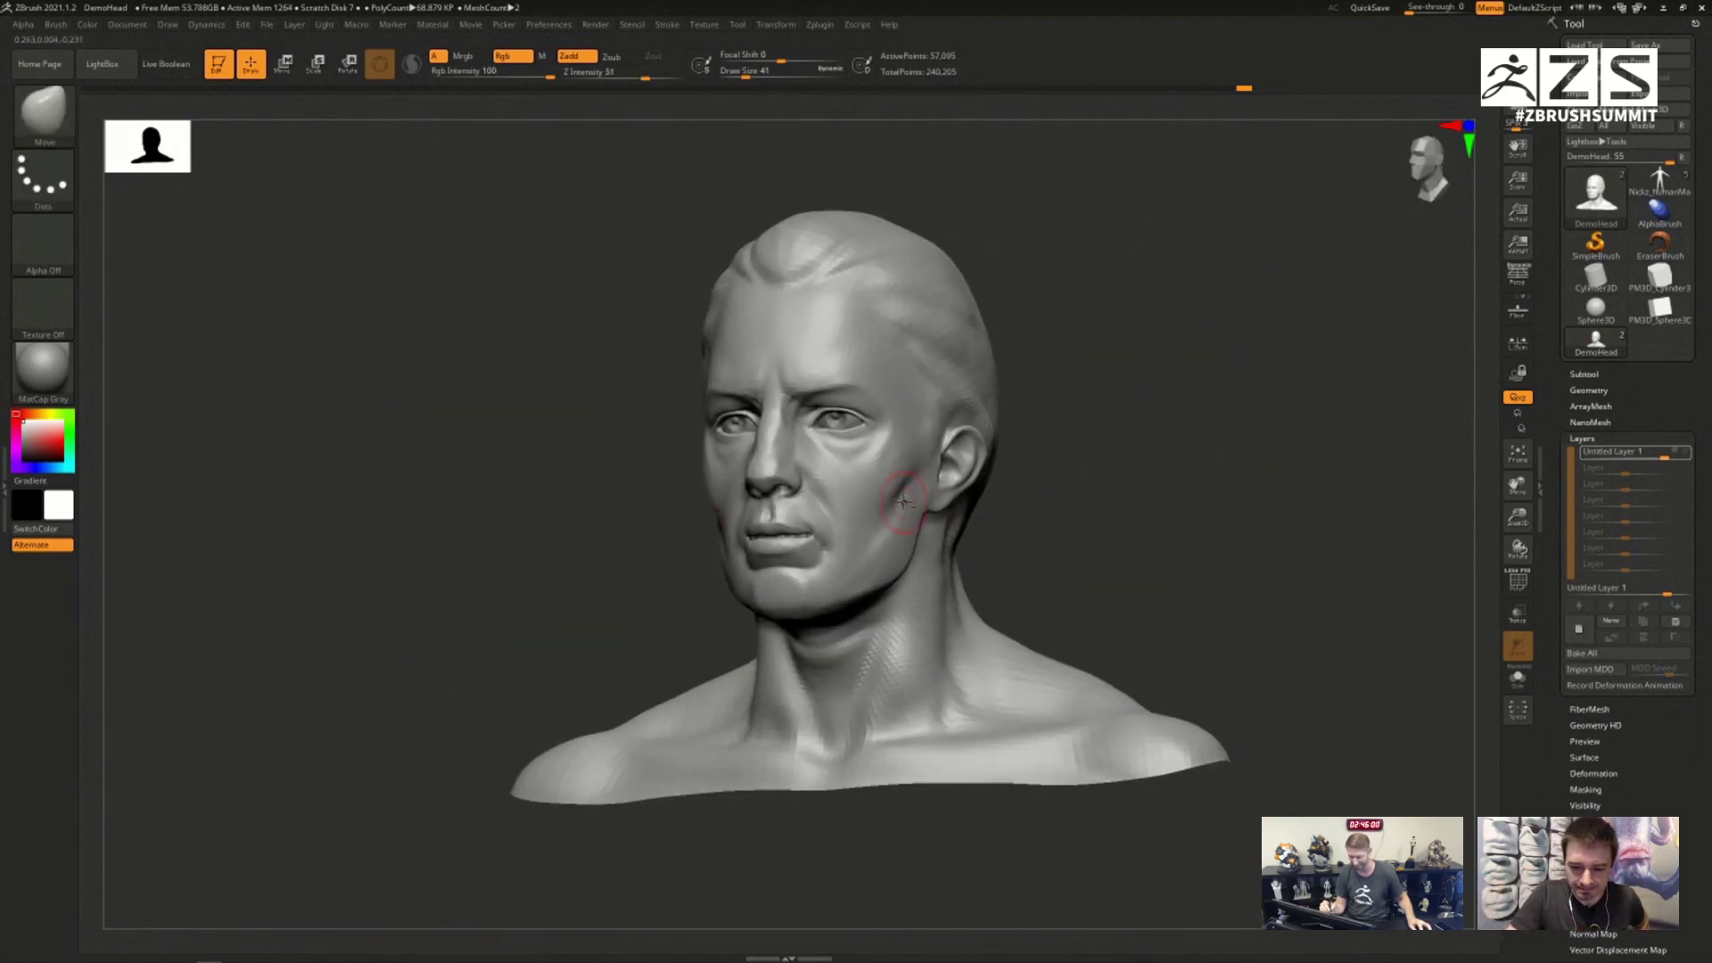
right_click_drag(909, 492, 858, 546, "alt")
mouse_move(856, 544)
left_mouse_down()
mouse_move(932, 551)
mouse_move(878, 548)
mouse_move(919, 546)
left_mouse_up()
key("ctrl+z")
key("ctrl+z")
key("ctrl+z")
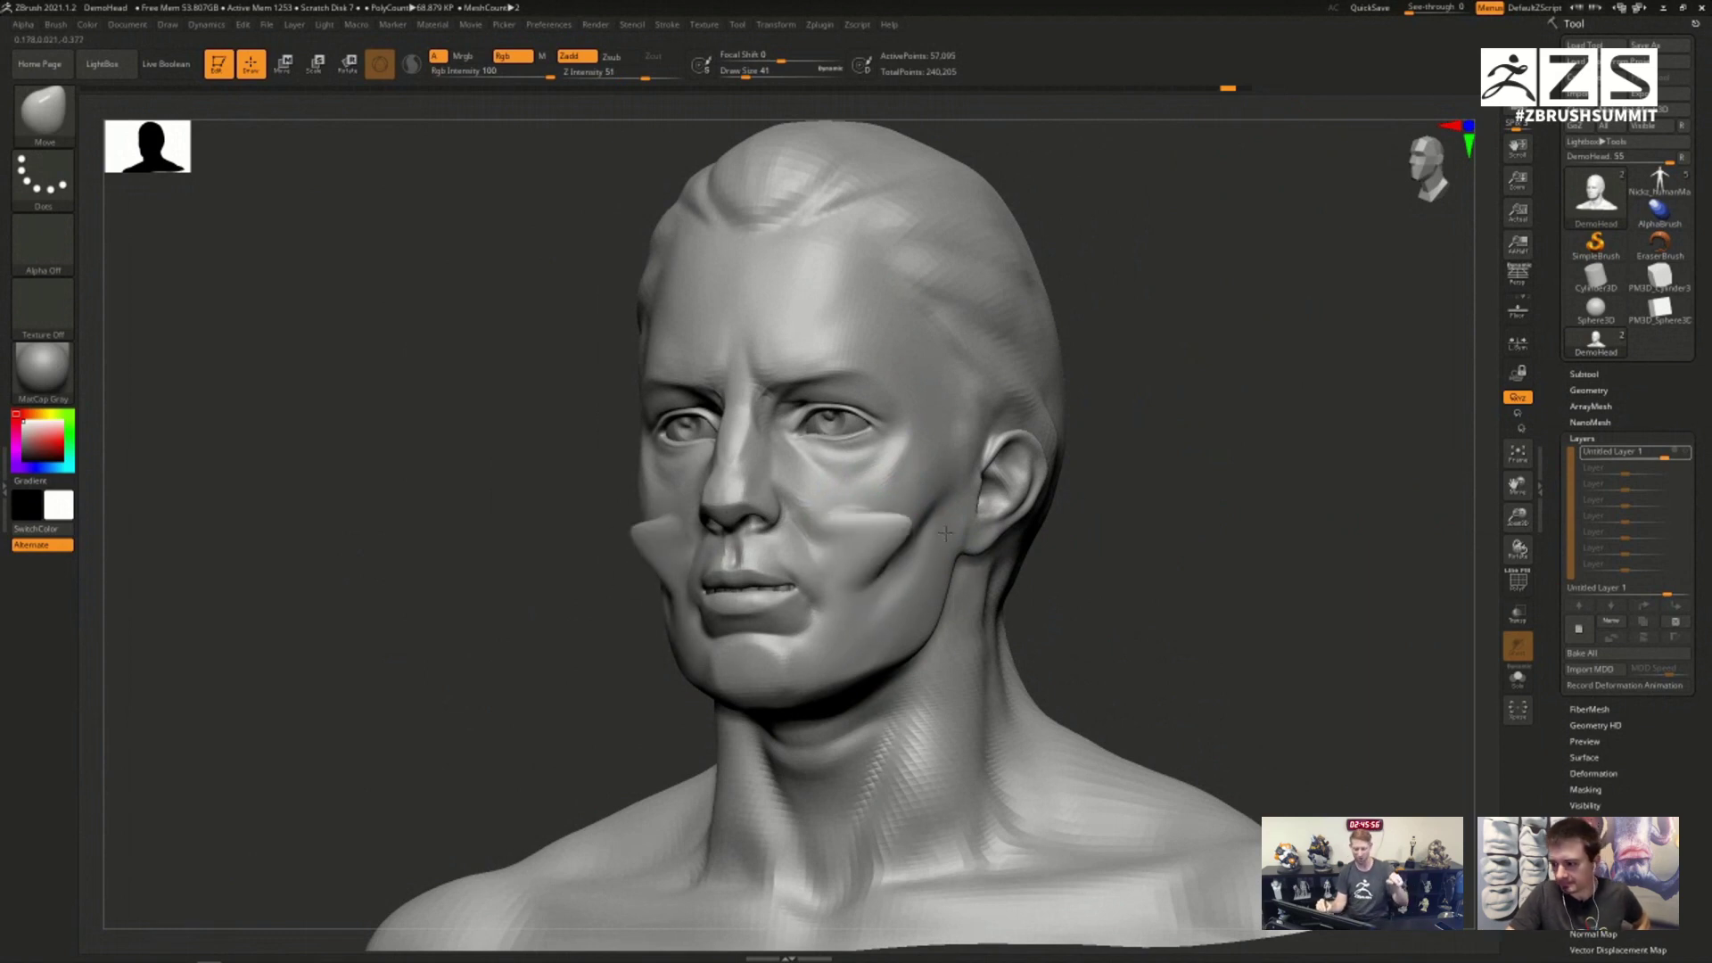
Step: Try pulling the mouth corners out and up into a smile with the Move brush, checking the face from below
mouse_move(845, 711)
right_mouse_down("ctrl")
mouse_move(918, 517)
mouse_move(882, 534)
right_mouse_up("ctrl")
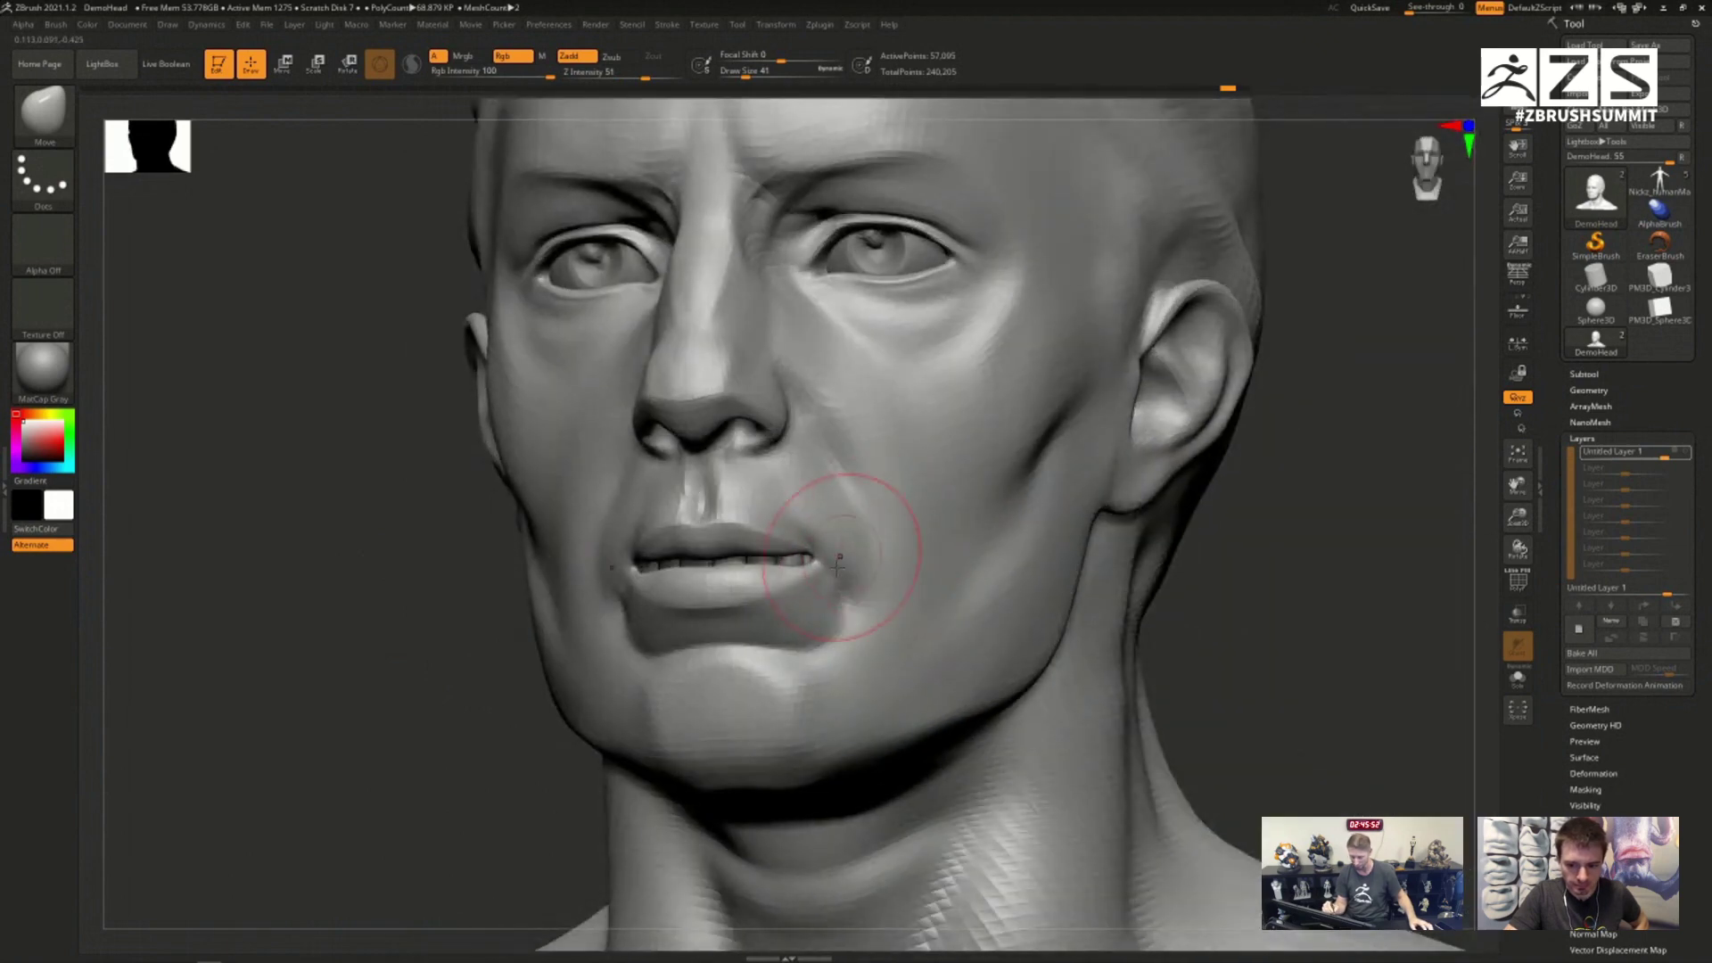
left_click_drag(869, 540, 888, 524)
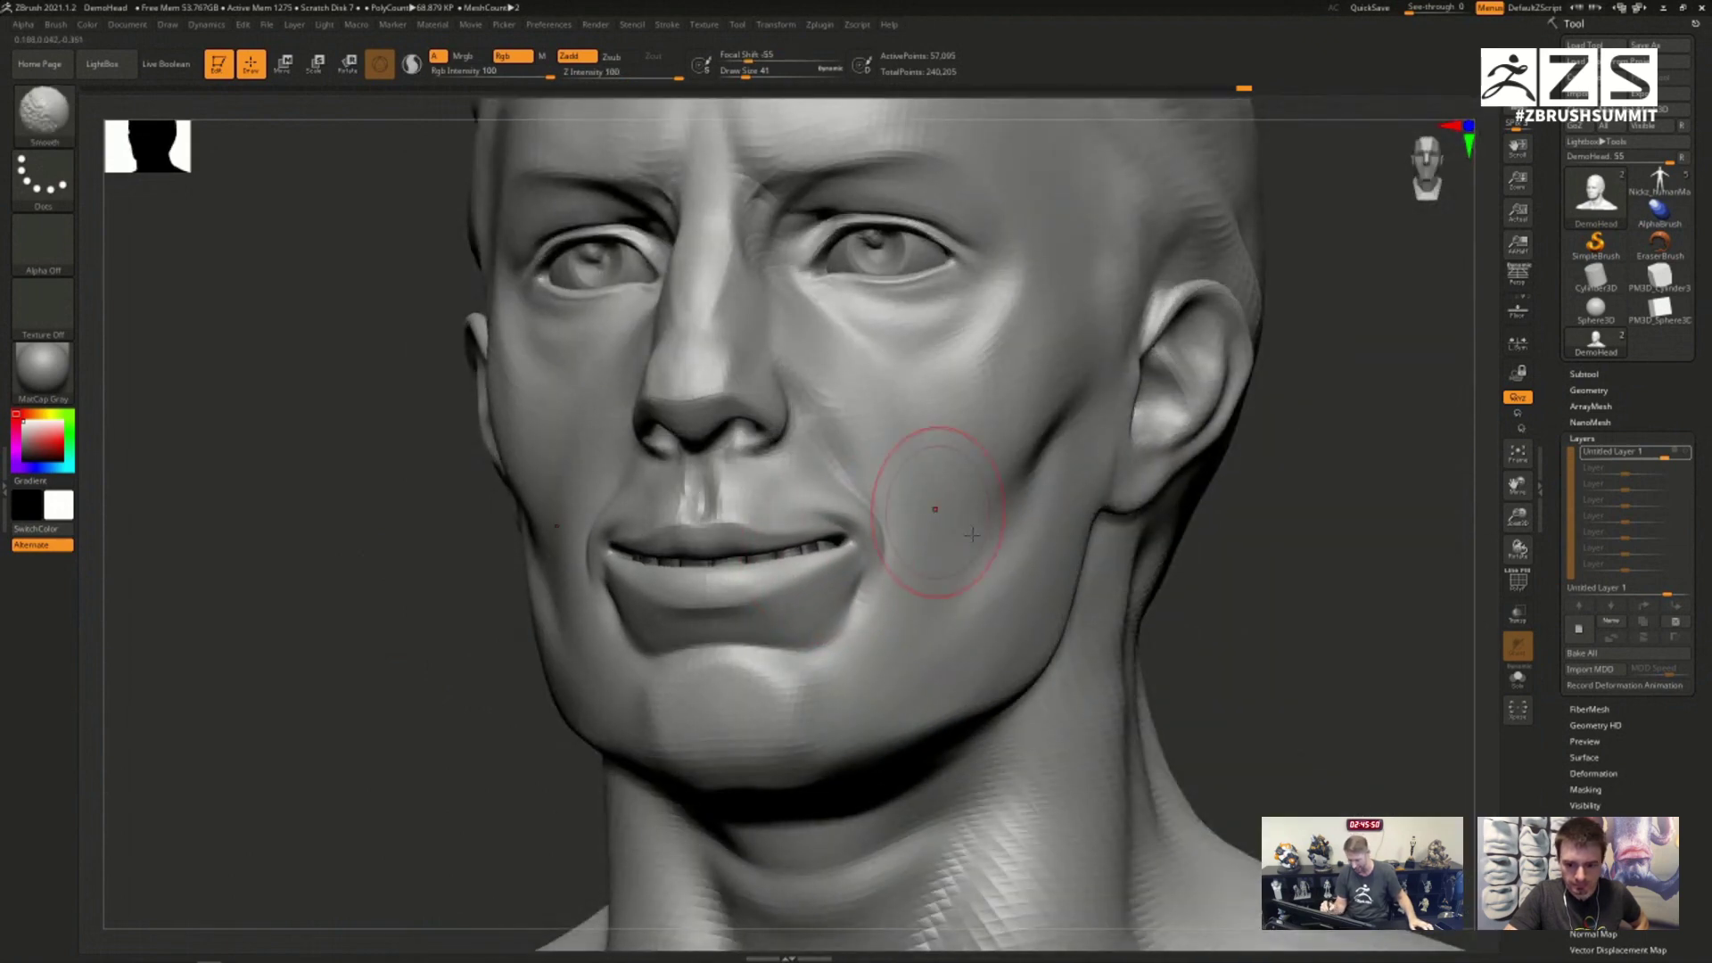
right_click_drag(932, 515, 909, 588, "ctrl")
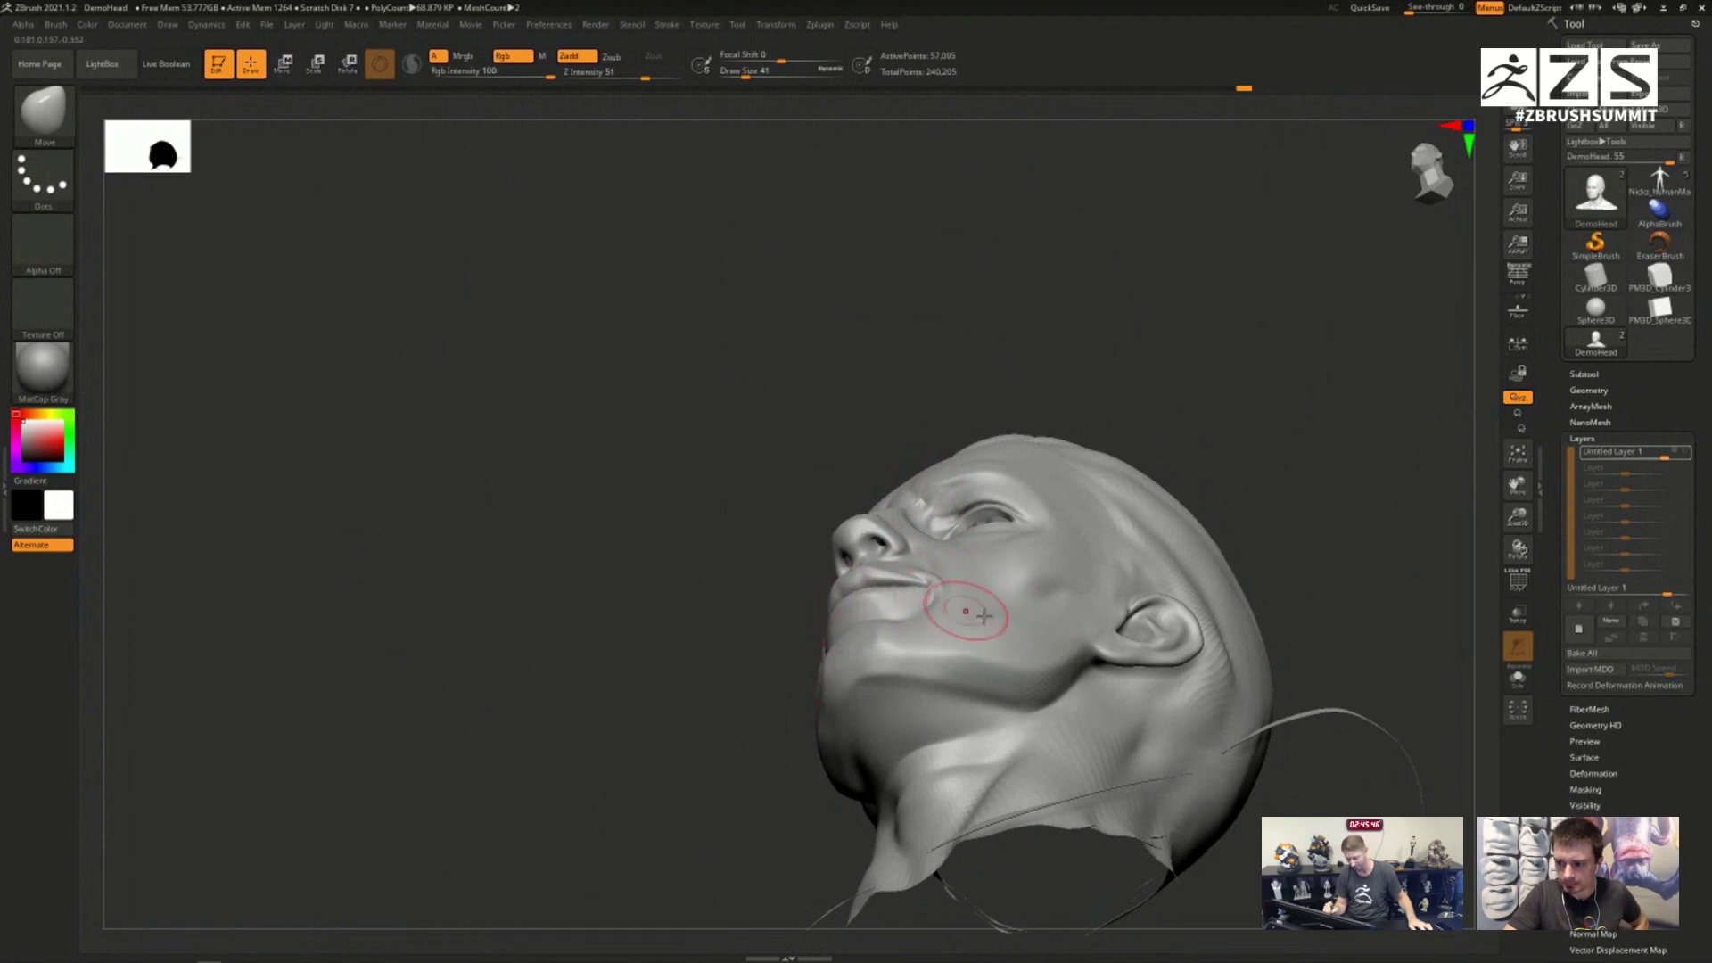
right_click_drag(986, 600, 923, 644)
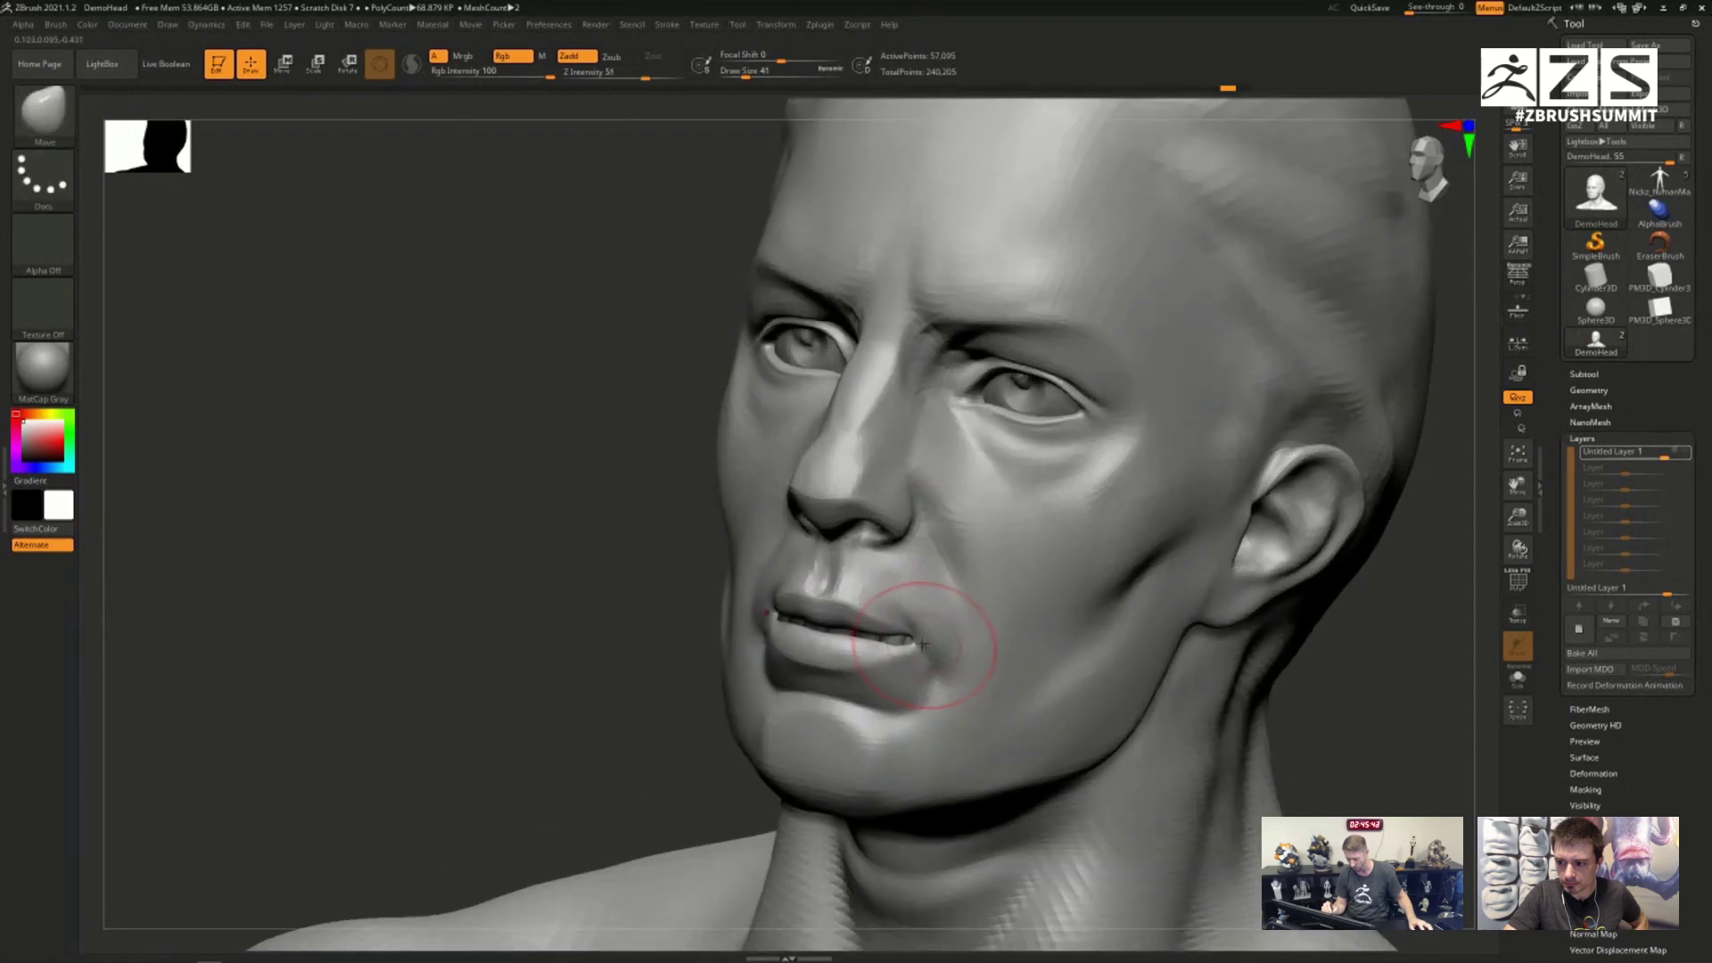
Step: Widen the mouth corners with further Move brush strokes and examine their curvature from beneath the chin
mouse_move(921, 639)
left_mouse_down()
mouse_move(952, 715)
mouse_move(963, 695)
left_mouse_up()
mouse_move(976, 615)
left_mouse_down()
mouse_move(967, 686)
mouse_move(910, 669)
left_mouse_up()
left_click_drag(1109, 573, 1188, 471)
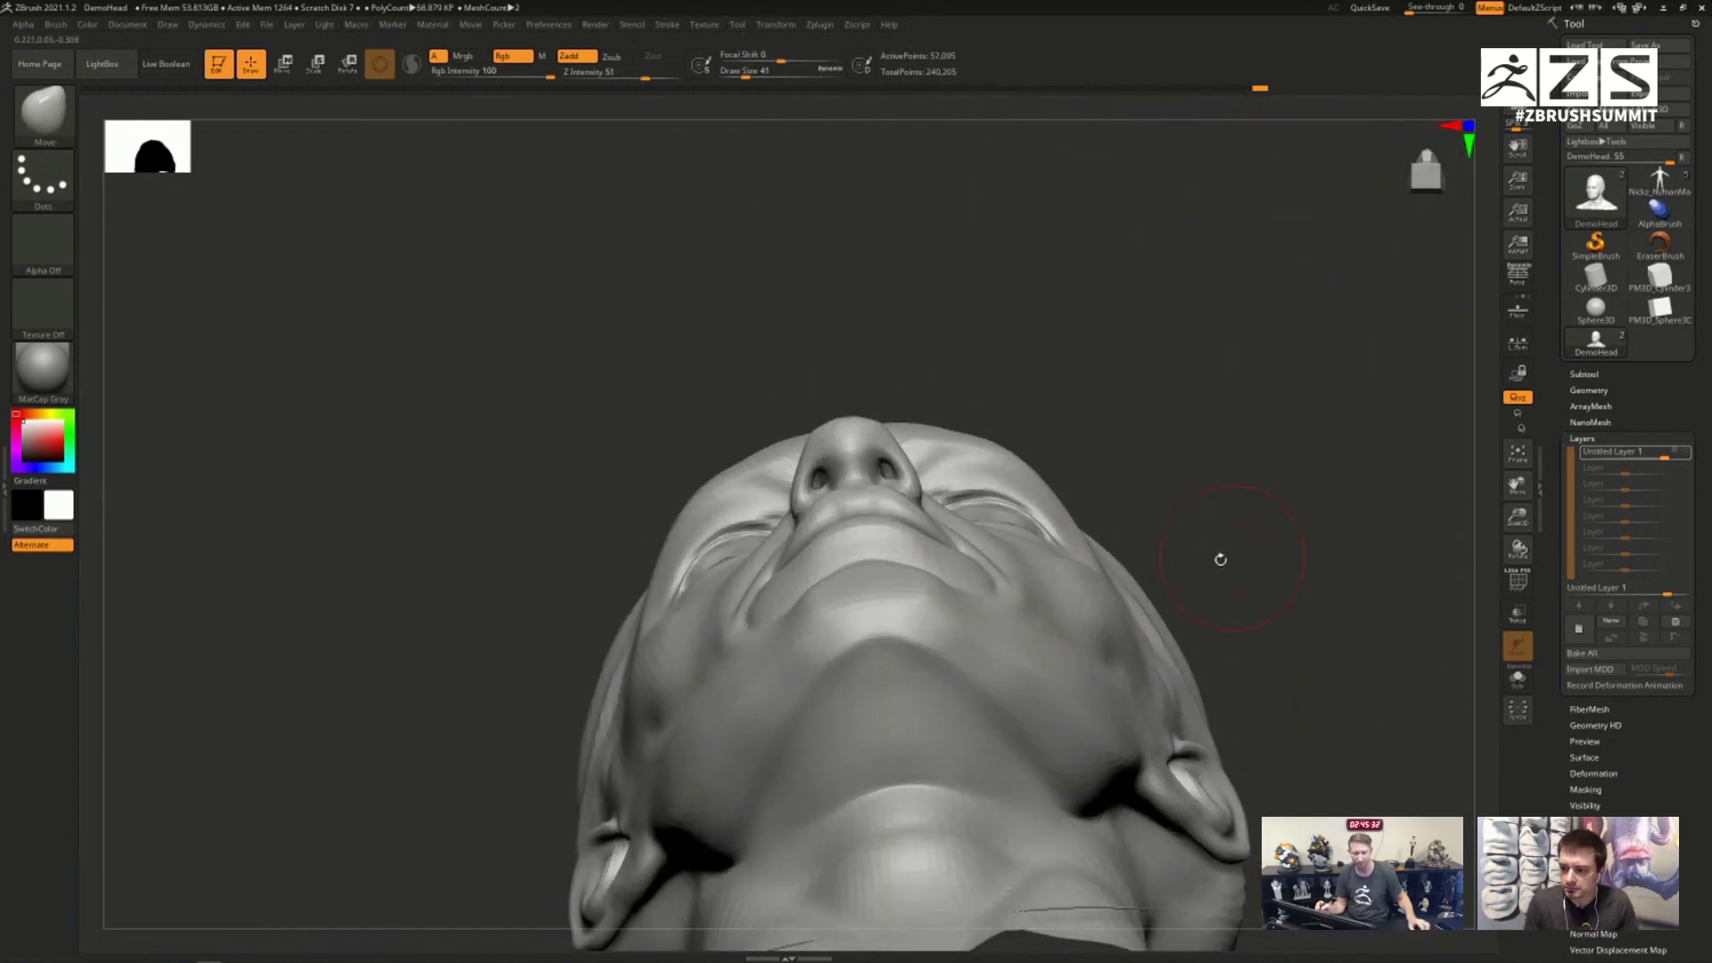
left_click_drag(1221, 559, 990, 454)
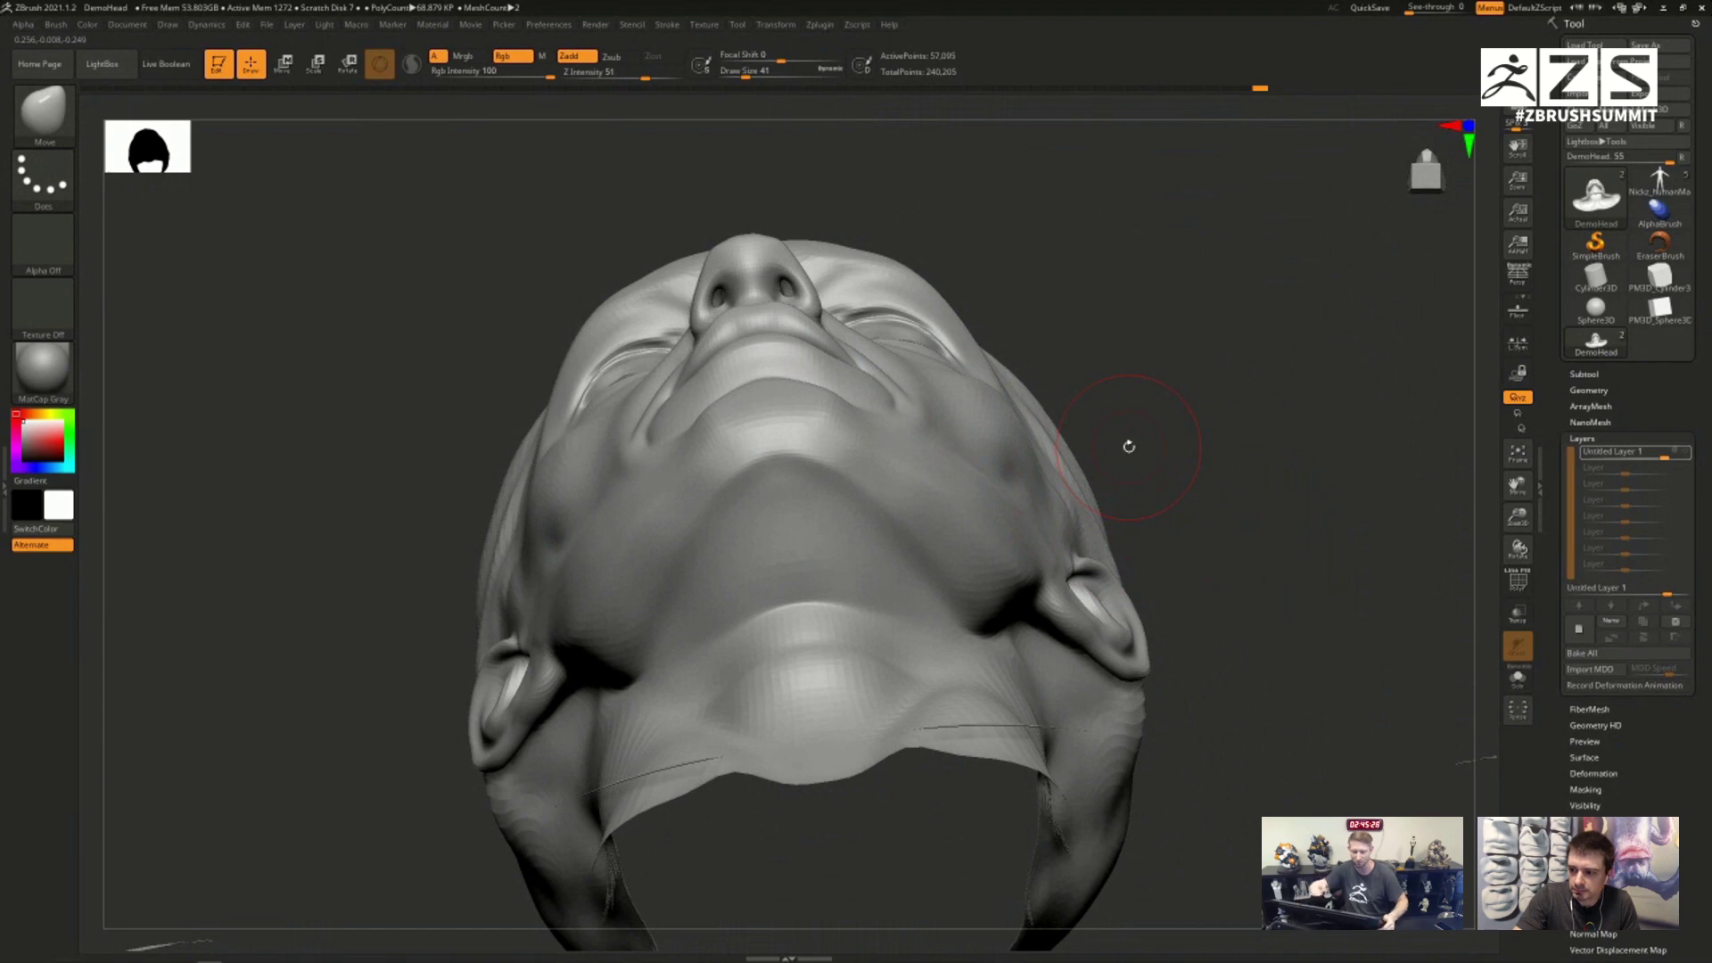
mouse_move(1073, 456)
left_mouse_down()
mouse_move(936, 432)
mouse_move(917, 374)
left_mouse_up()
Step: Undo the mouth corner strokes on the demo head
key("ctrl")
key("ctrl+z")
key("ctrl+z")
key("ctrl+z")
key("ctrl+z")
key("ctrl+z")
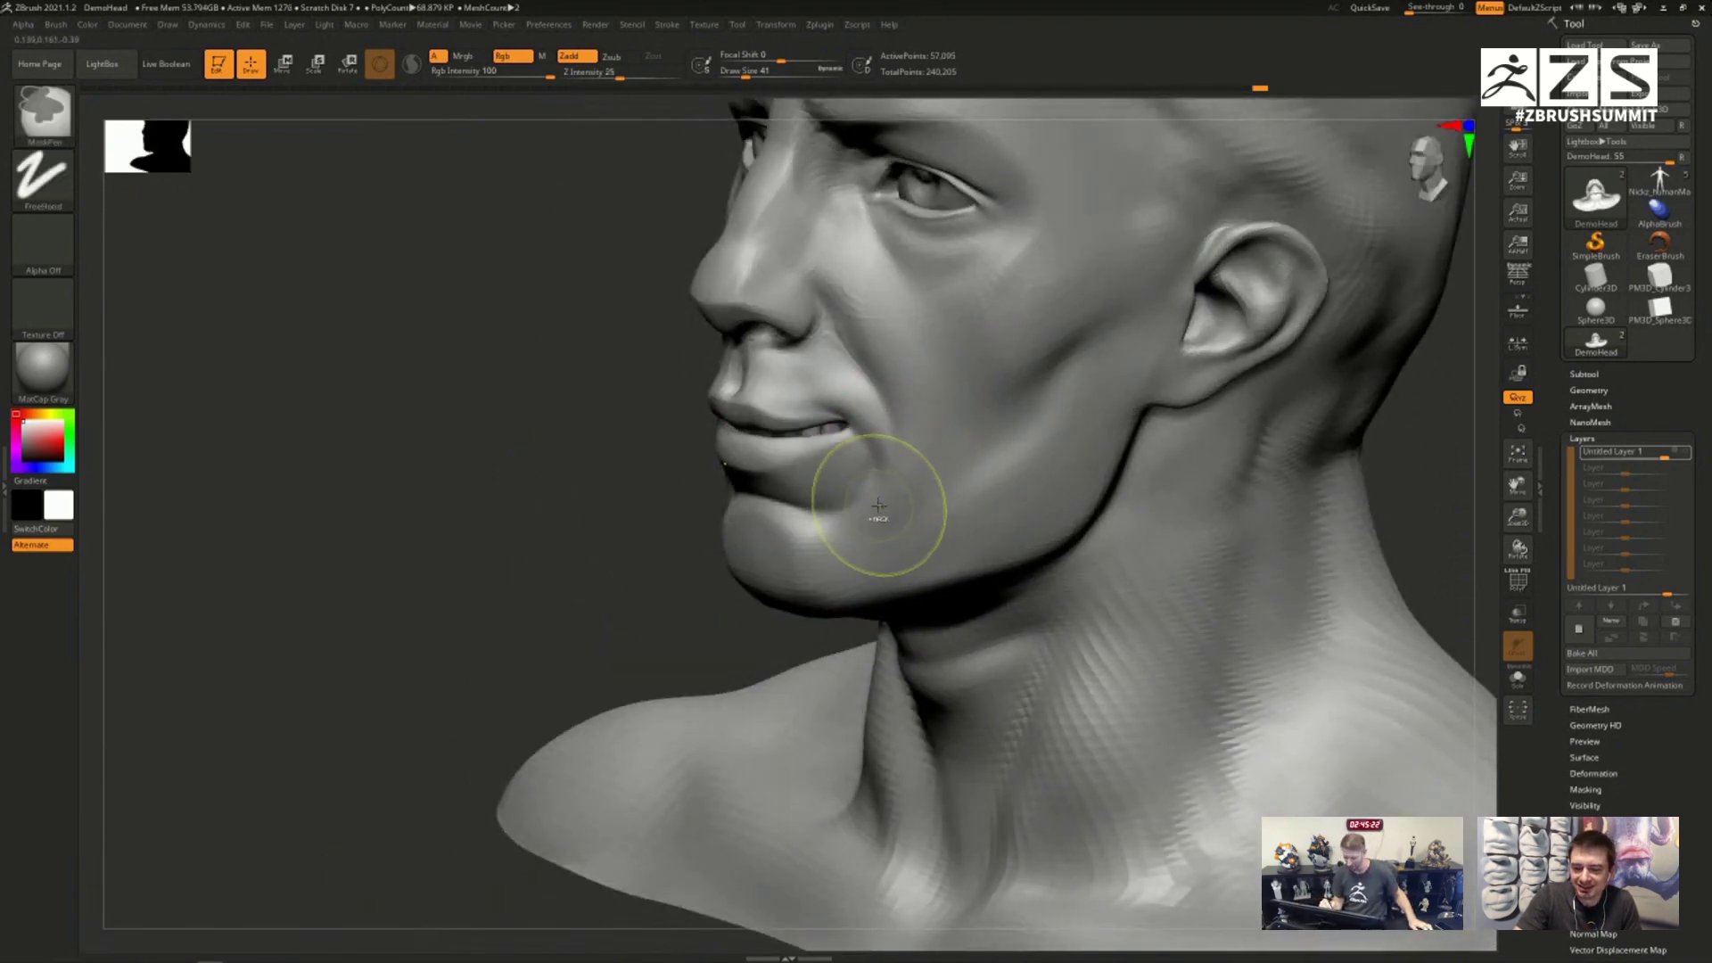
key("ctrl+z")
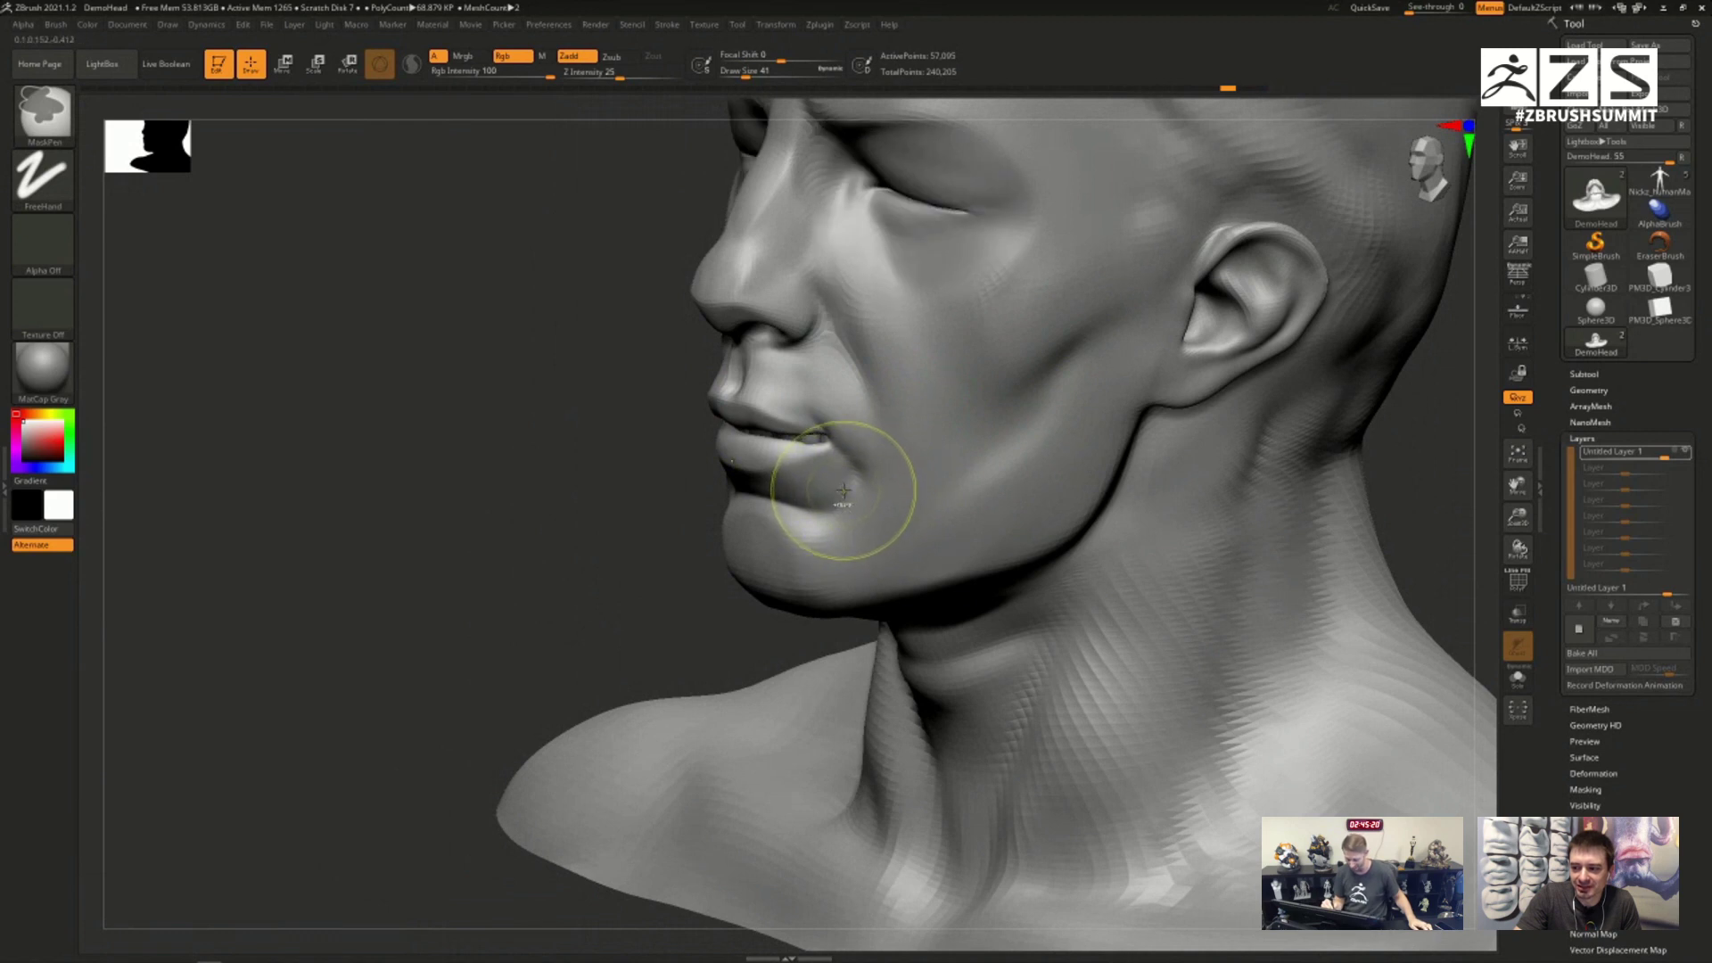
key("ctrl+z")
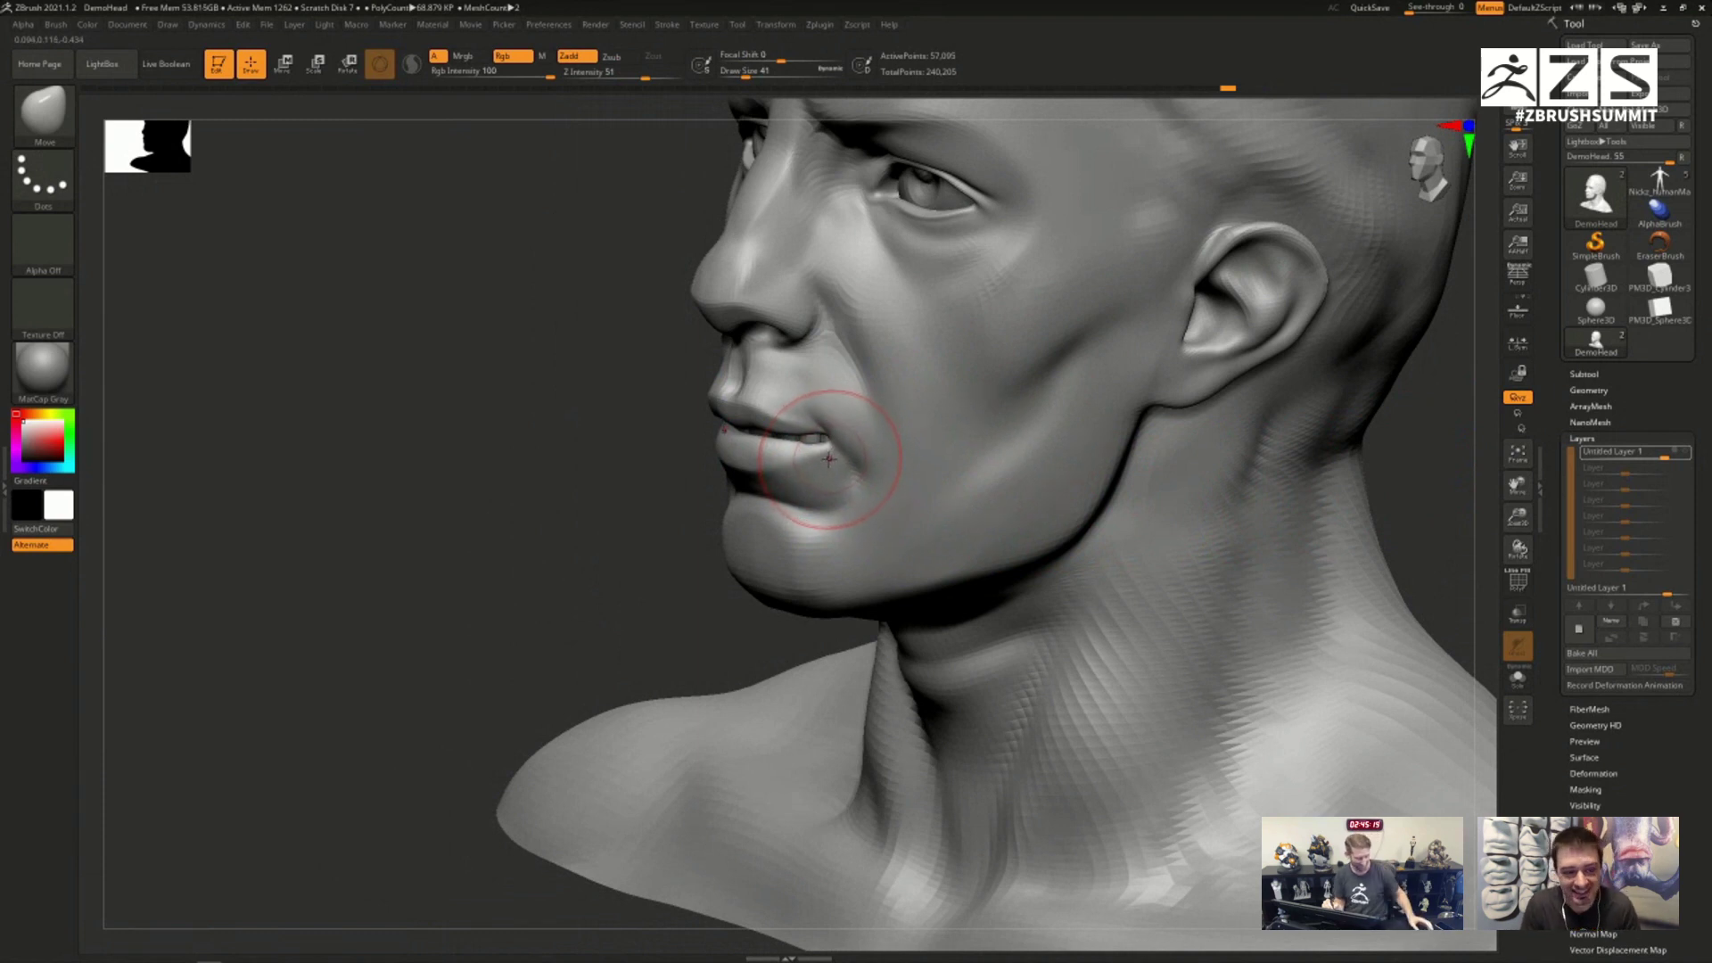
key("shift")
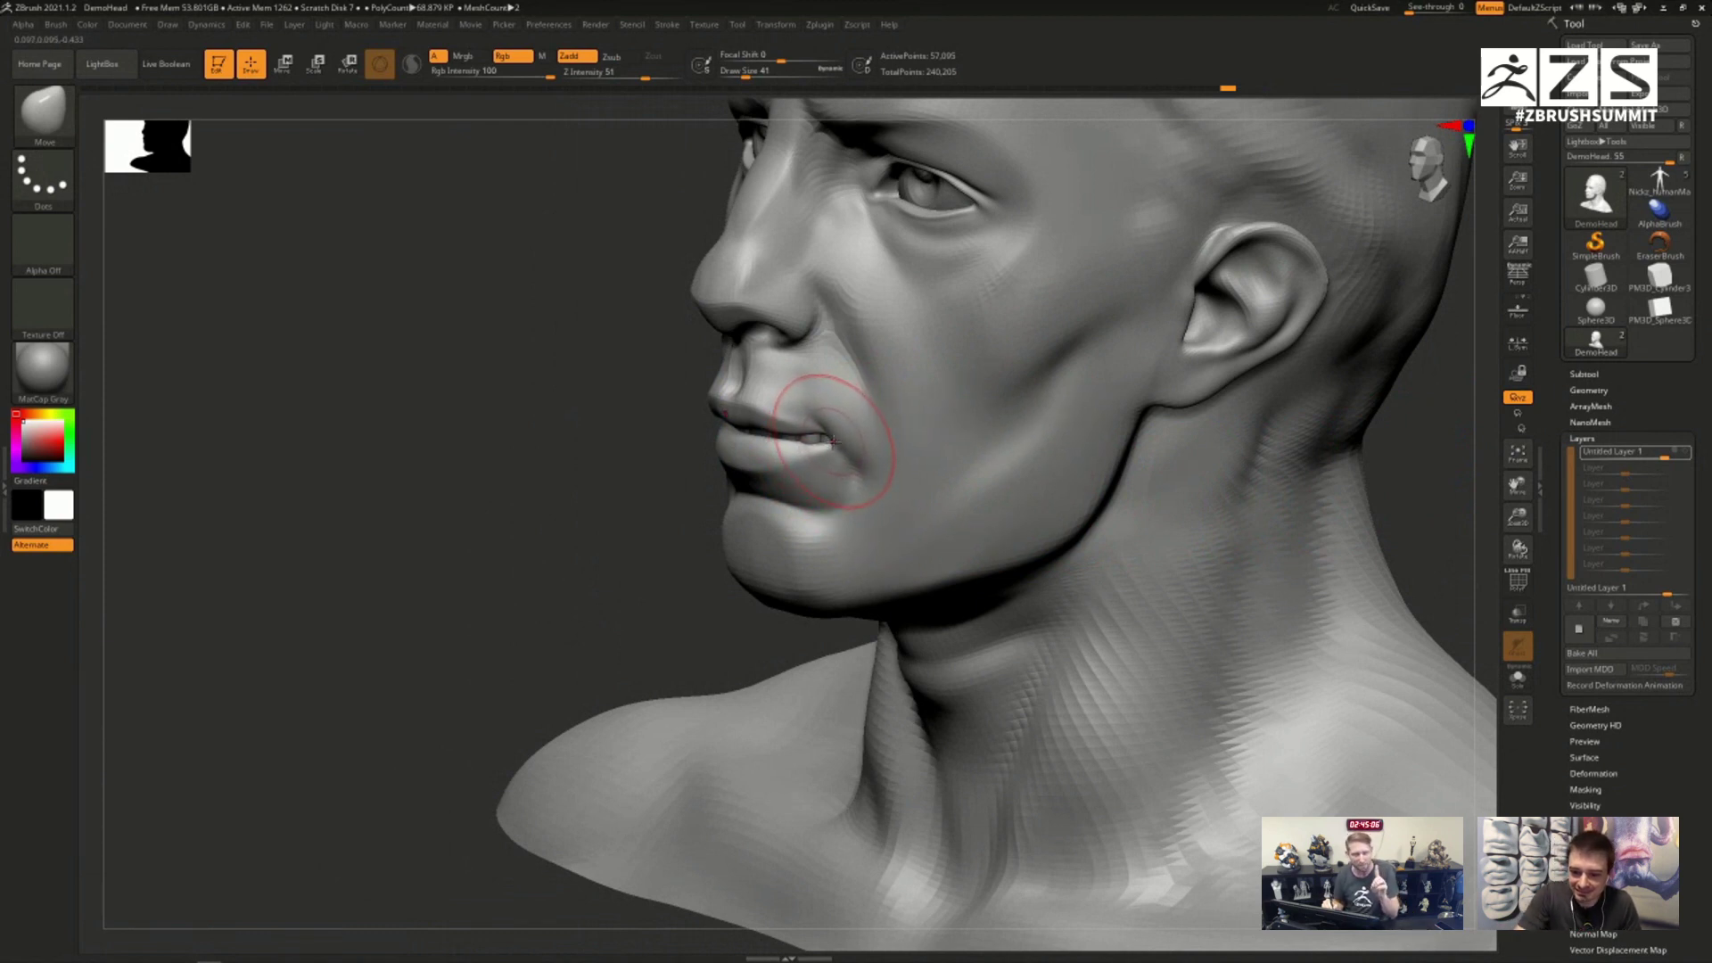
Step: Pull the mouth corners straight outward and upward, inspect them from below and the front, and undo the stroke
left_click_drag(834, 440, 881, 417)
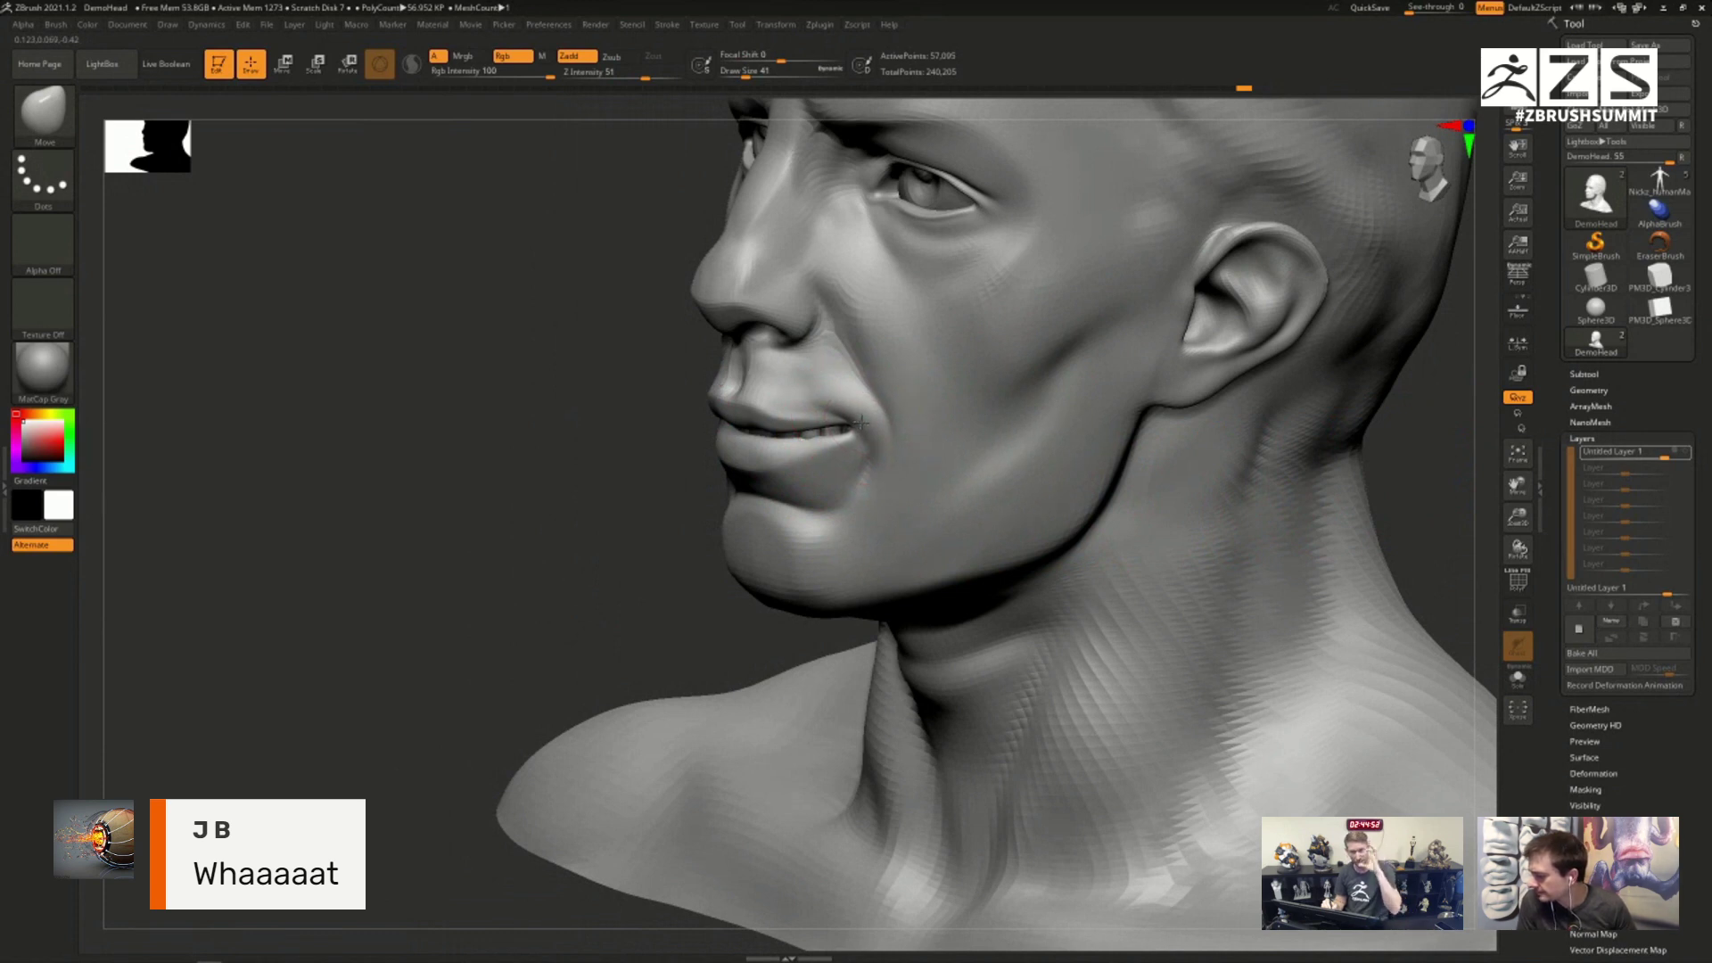
mouse_move(860, 419)
left_mouse_down()
mouse_move(898, 399)
mouse_move(1052, 459)
left_mouse_up()
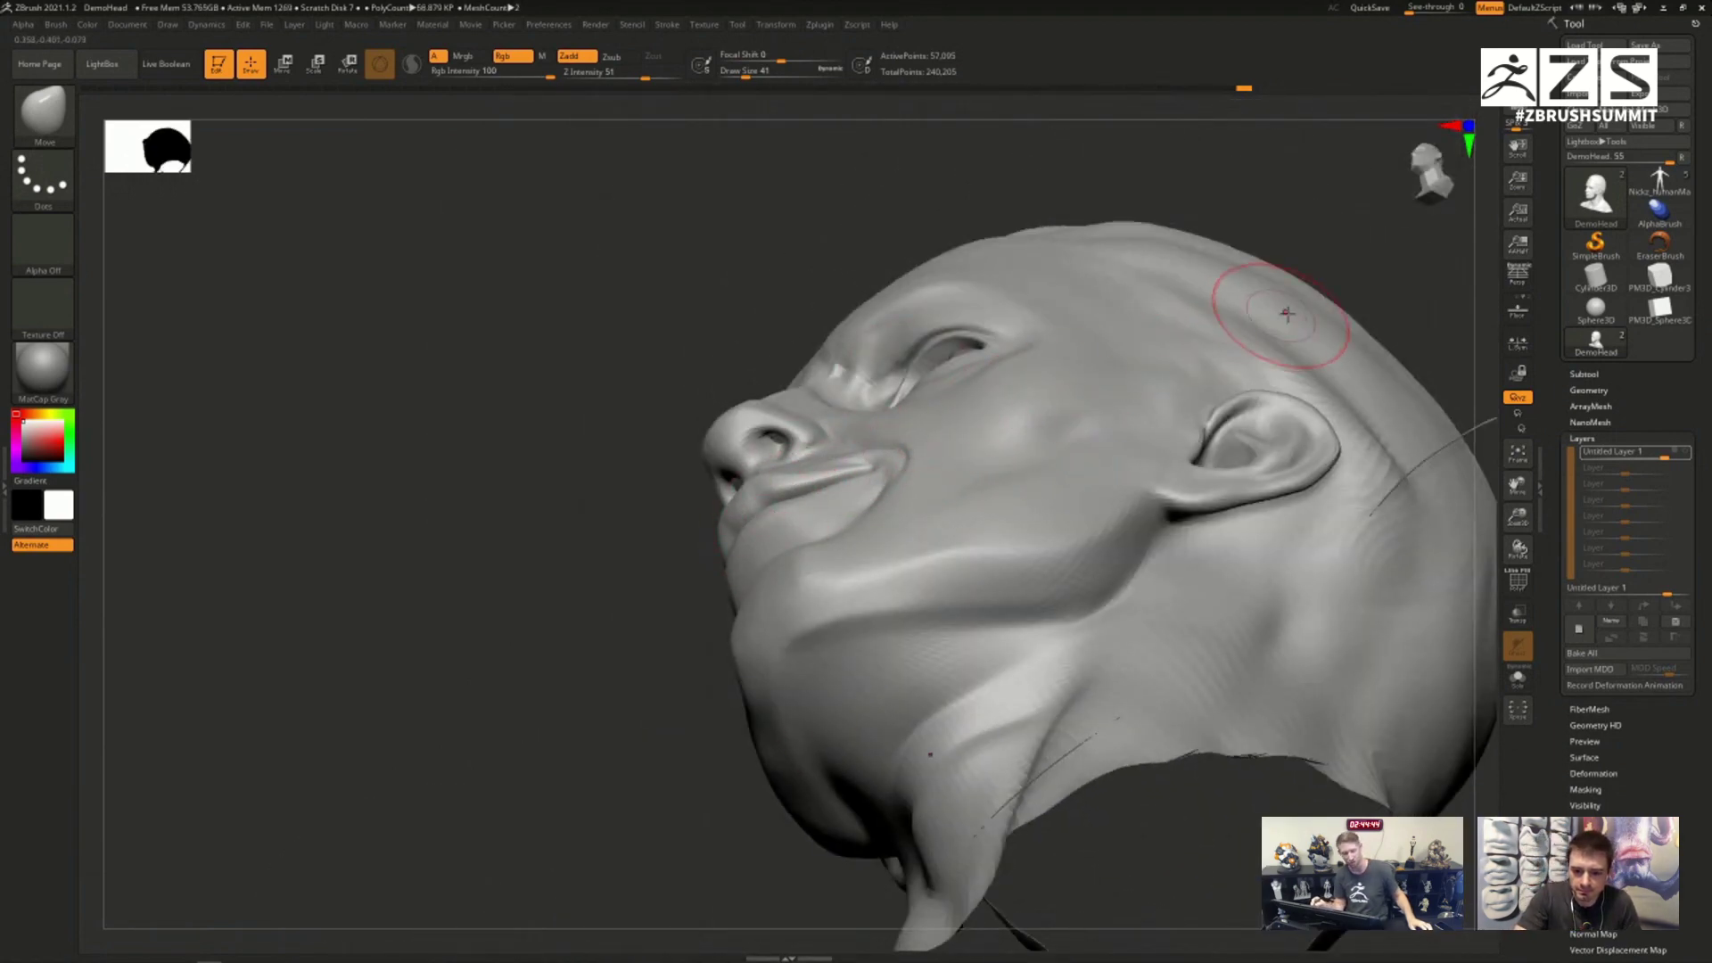
left_click_drag(1260, 286, 1028, 485)
right_click_drag(1028, 485, 1159, 477)
right_click_drag(1052, 535, 893, 486, "ctrl")
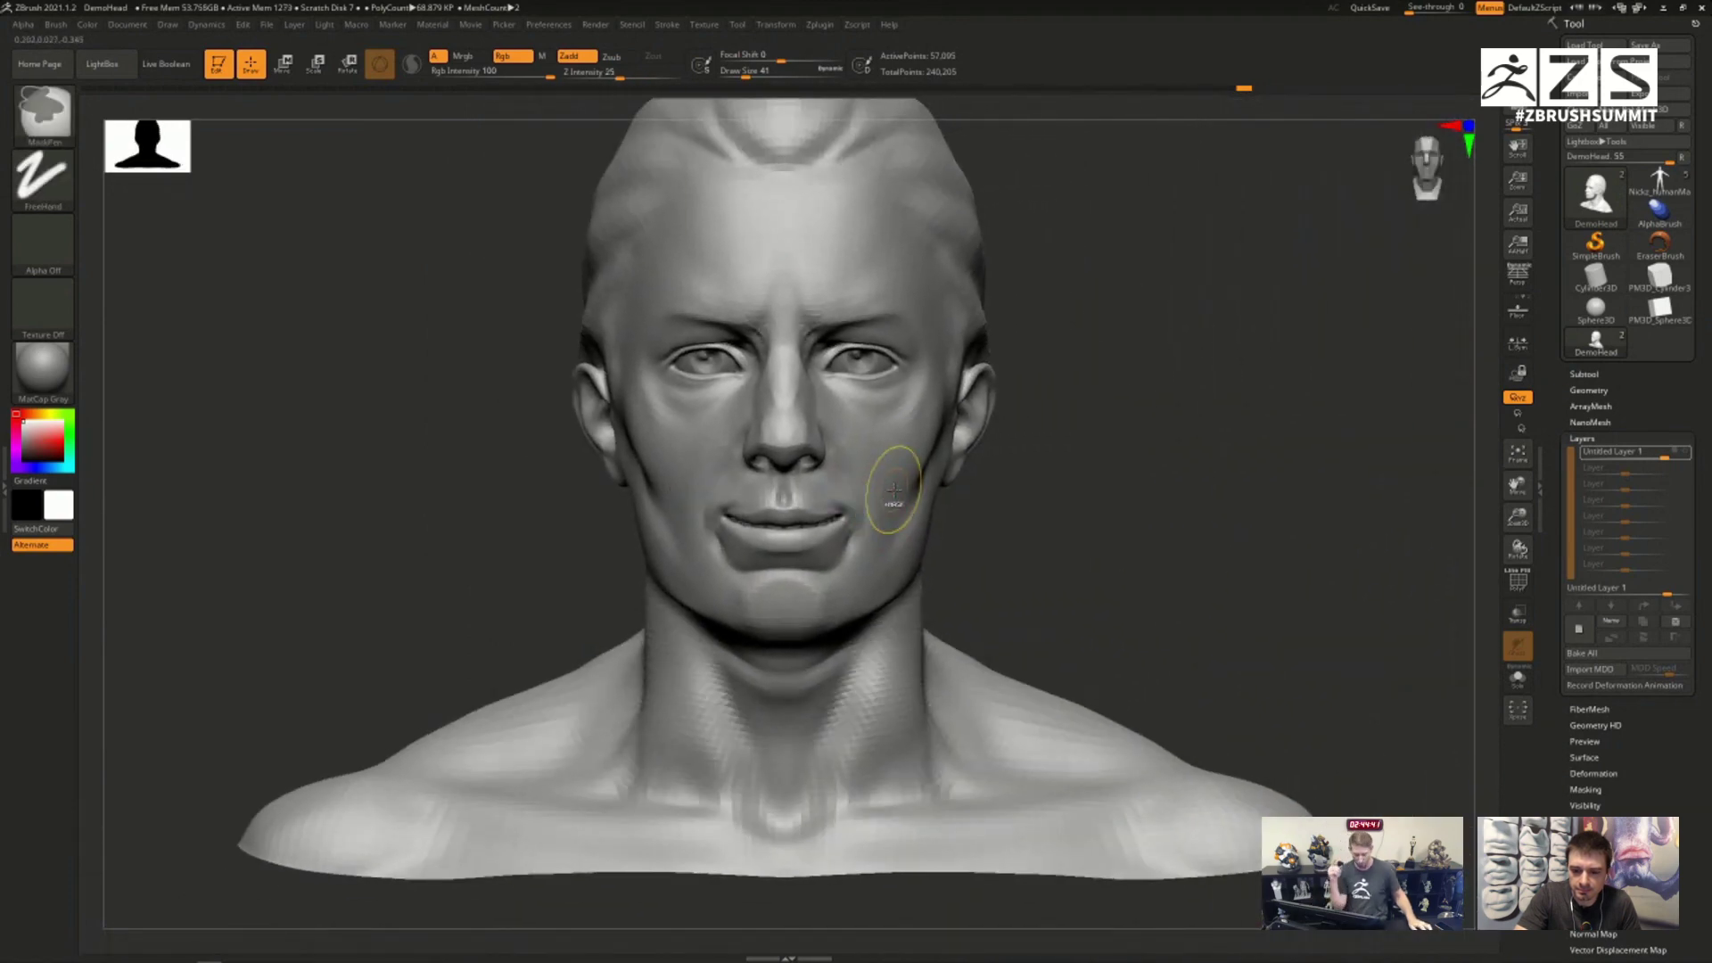
key("ctrl+z")
Step: Switch to the Move Topological brush, zoom in on the closed lips, and load the sample Dog.ZTL model
key("b")
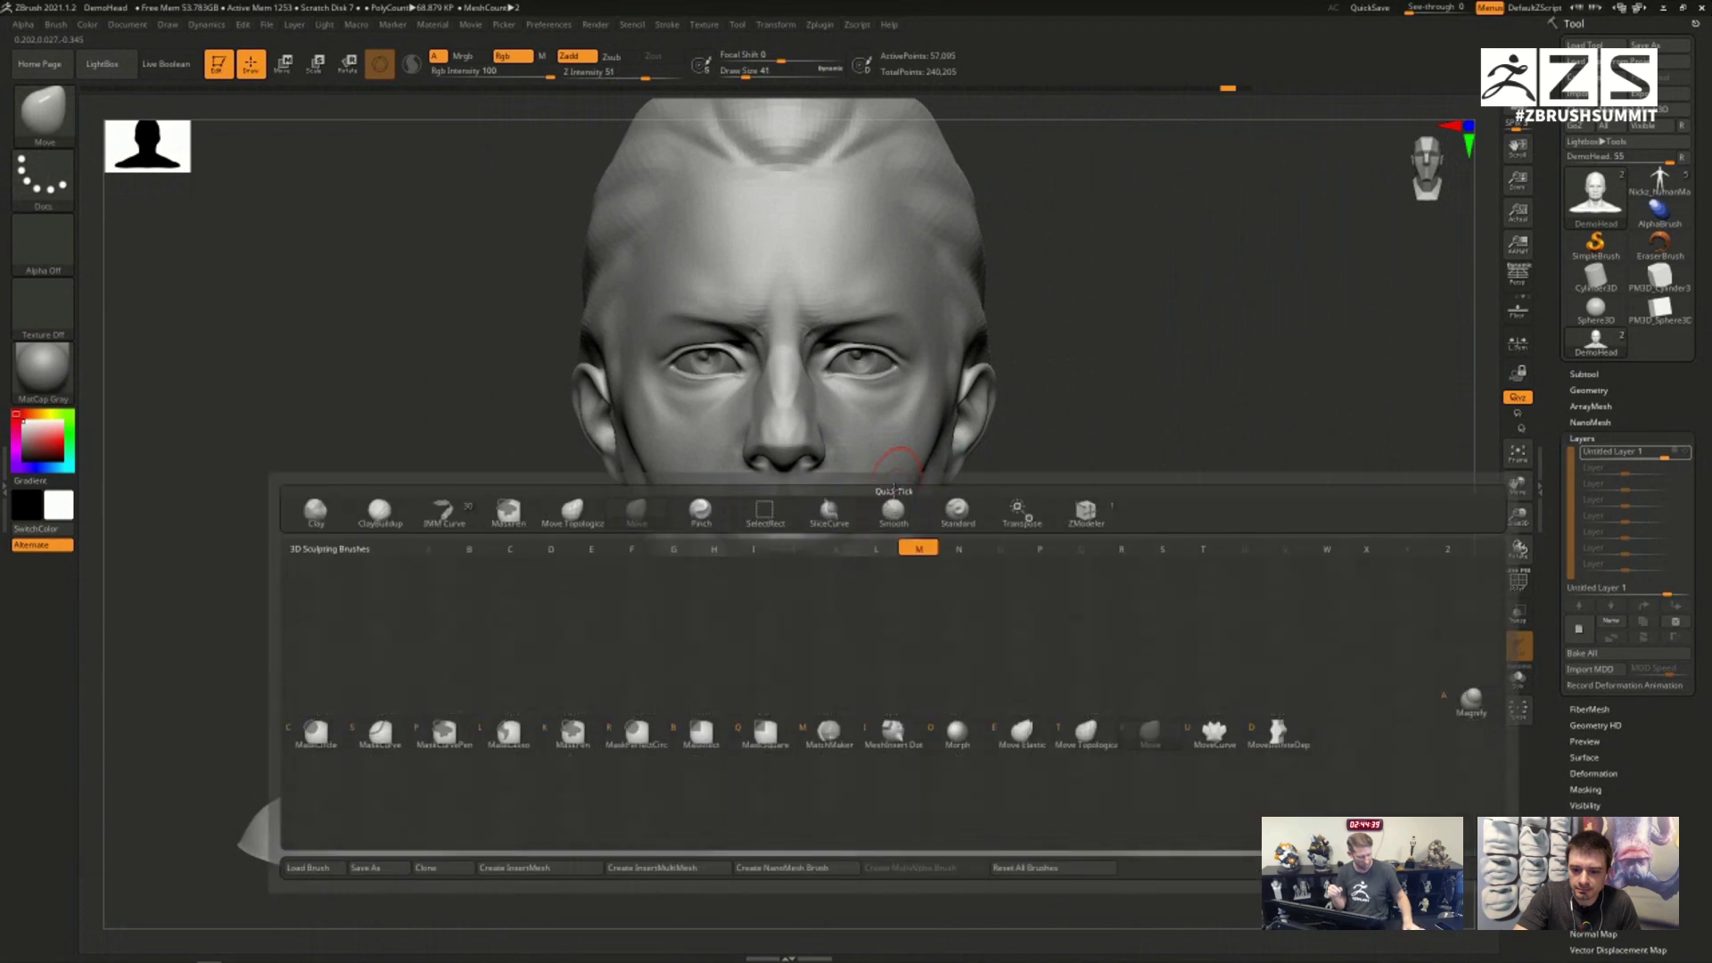
key("m")
key("t")
right_click_drag(894, 489, 815, 483, "ctrl")
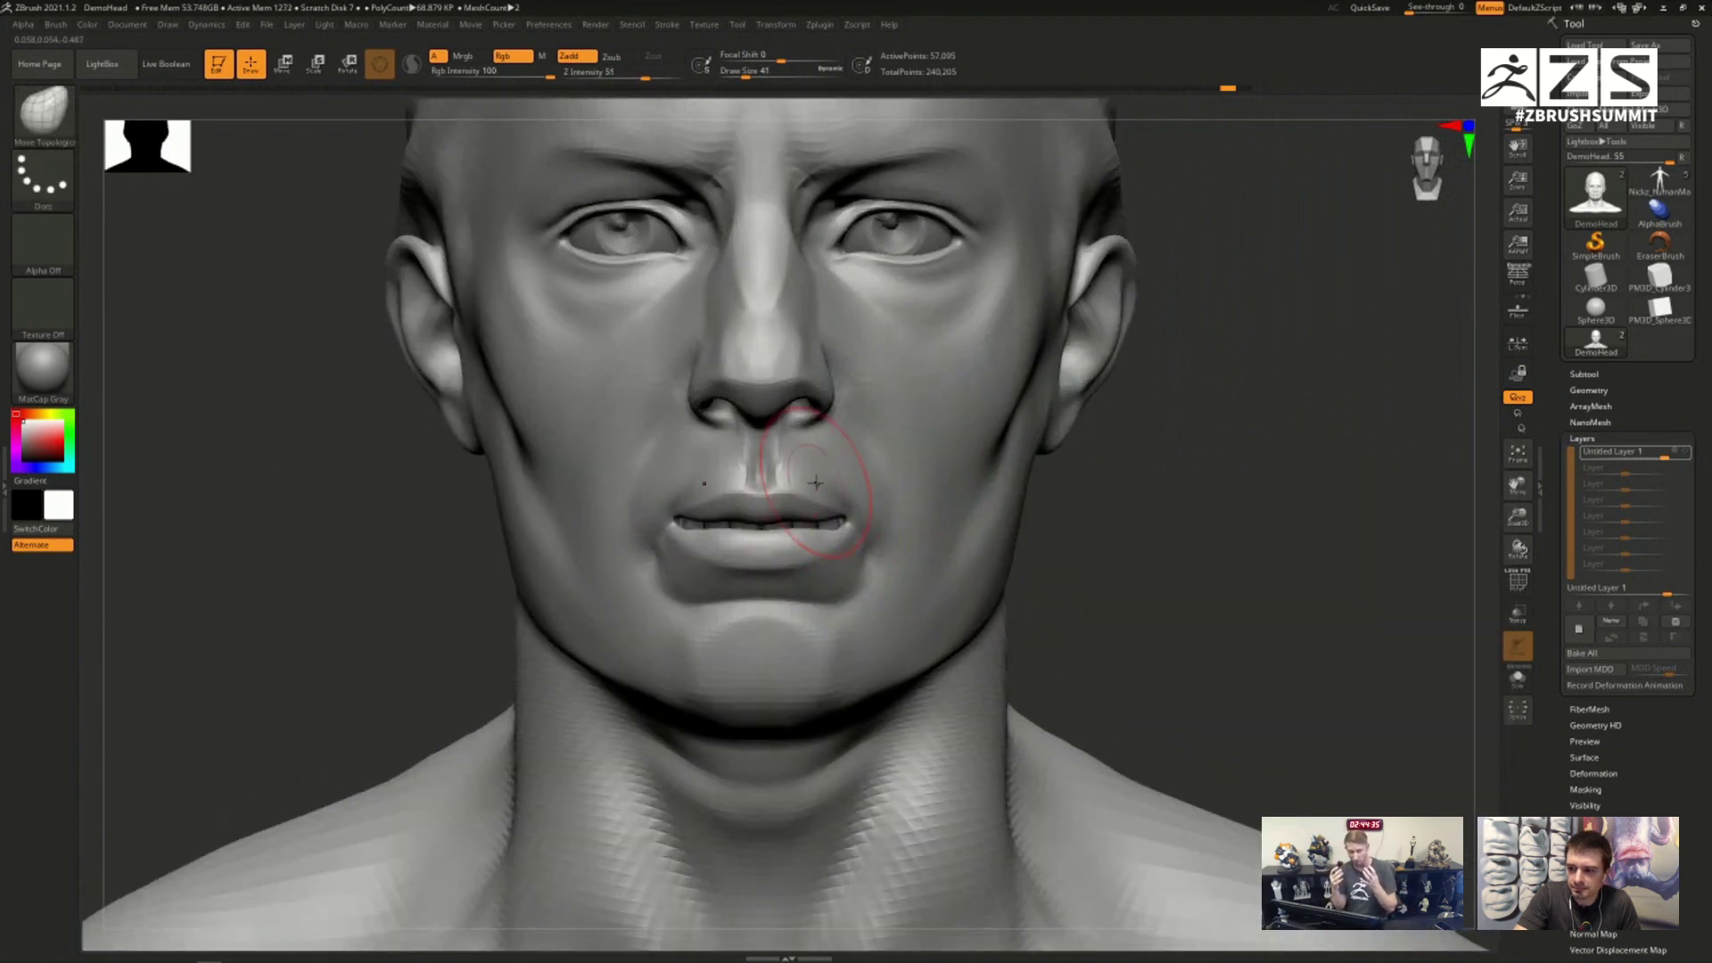
mouse_move(813, 480)
left_mouse_down()
mouse_move(823, 438)
mouse_move(813, 487)
left_mouse_up()
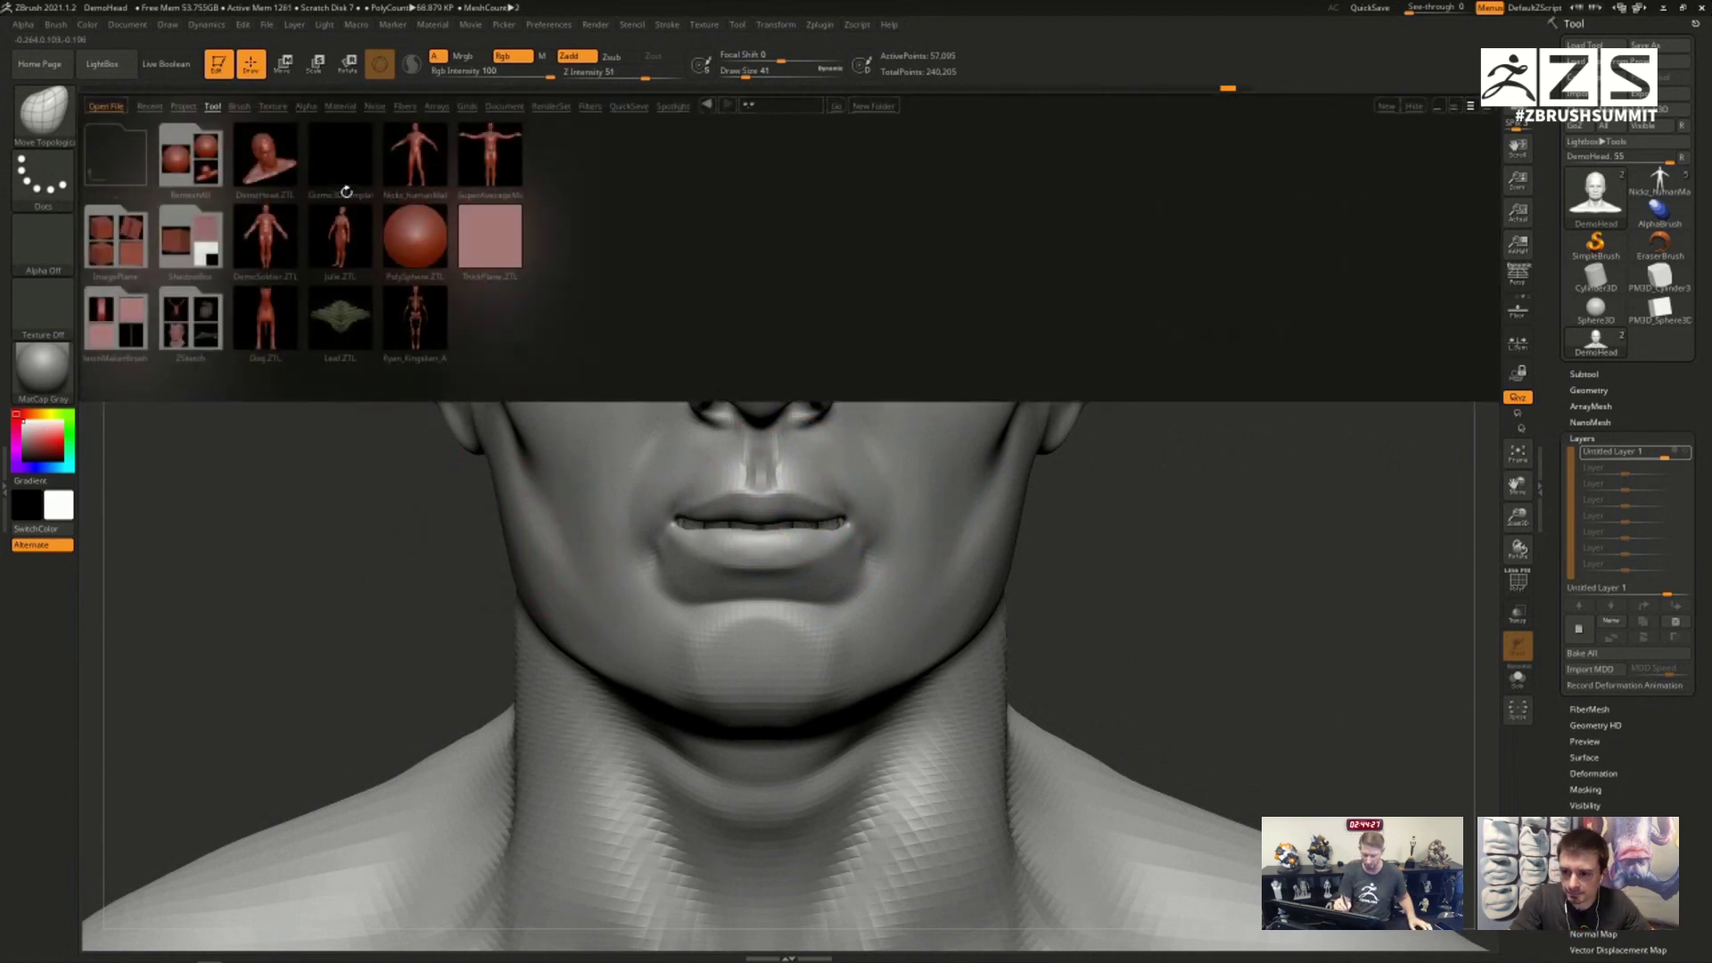
double_click(260, 336)
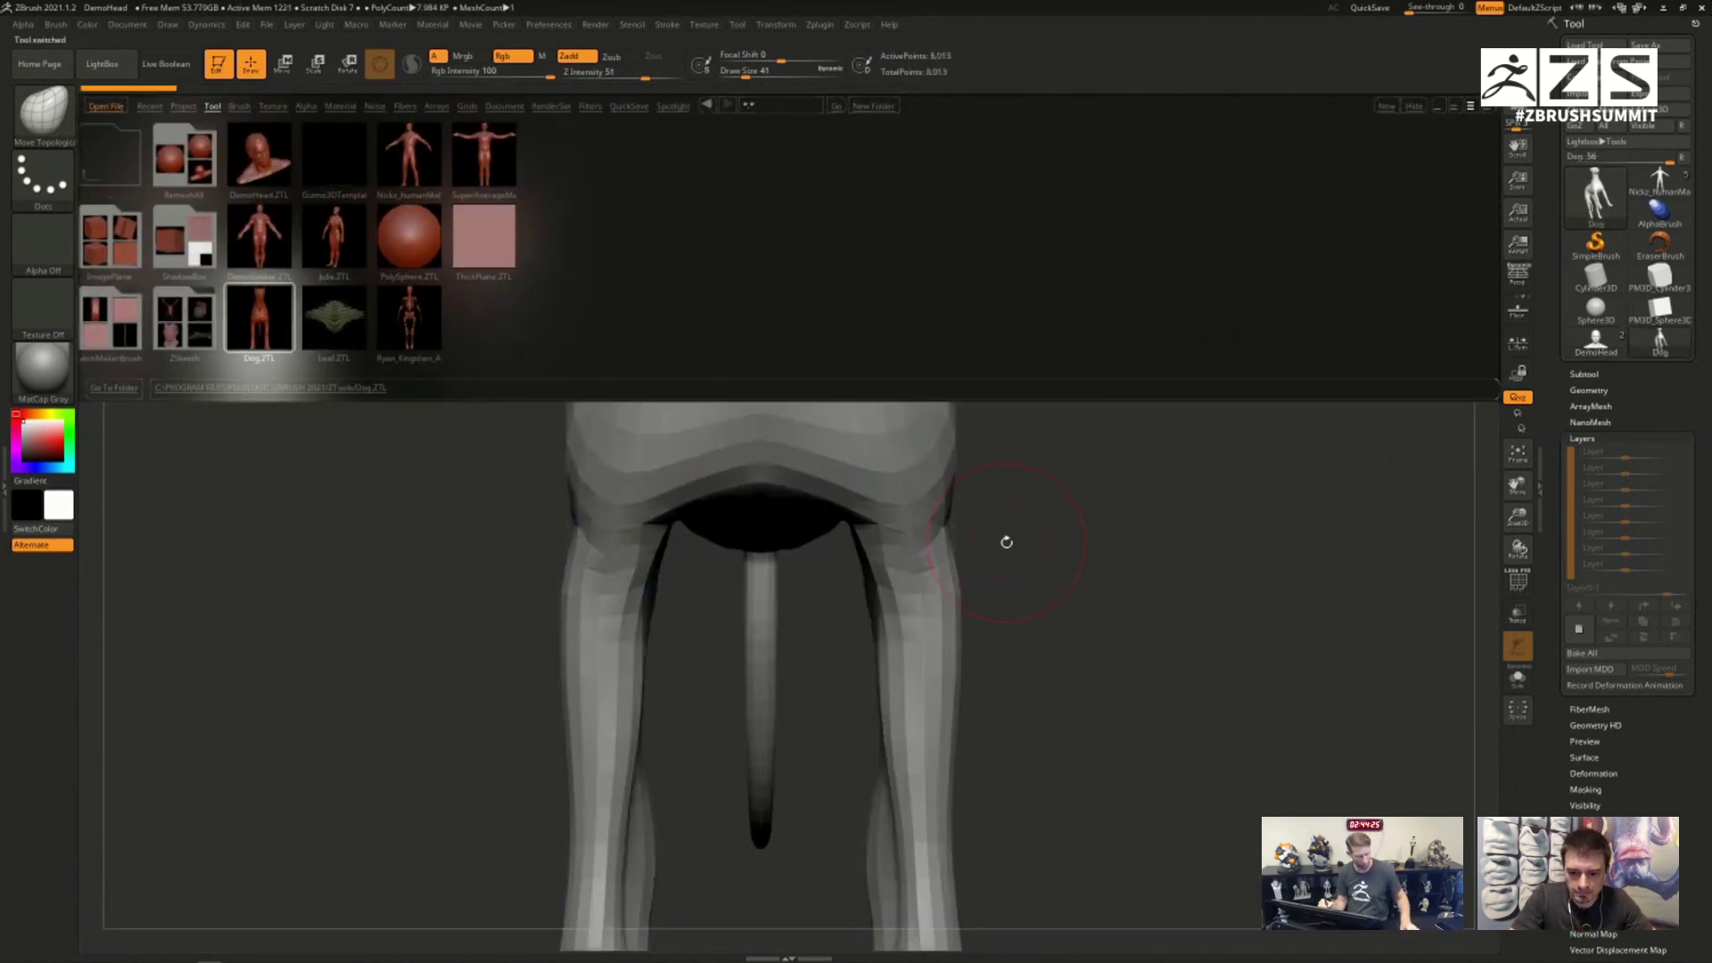
Step: Pull the dog's lower jaw downward from the side with the Move Topological brush, and undo the stroke
right_click_drag(854, 475, 535, 499, "ctrl")
right_click_drag(713, 446, 642, 570, "ctrl")
mouse_move(642, 570)
right_mouse_down()
mouse_move(663, 393)
mouse_move(499, 405)
right_mouse_up()
left_click_drag(506, 395, 555, 520)
key("ctrl+z")
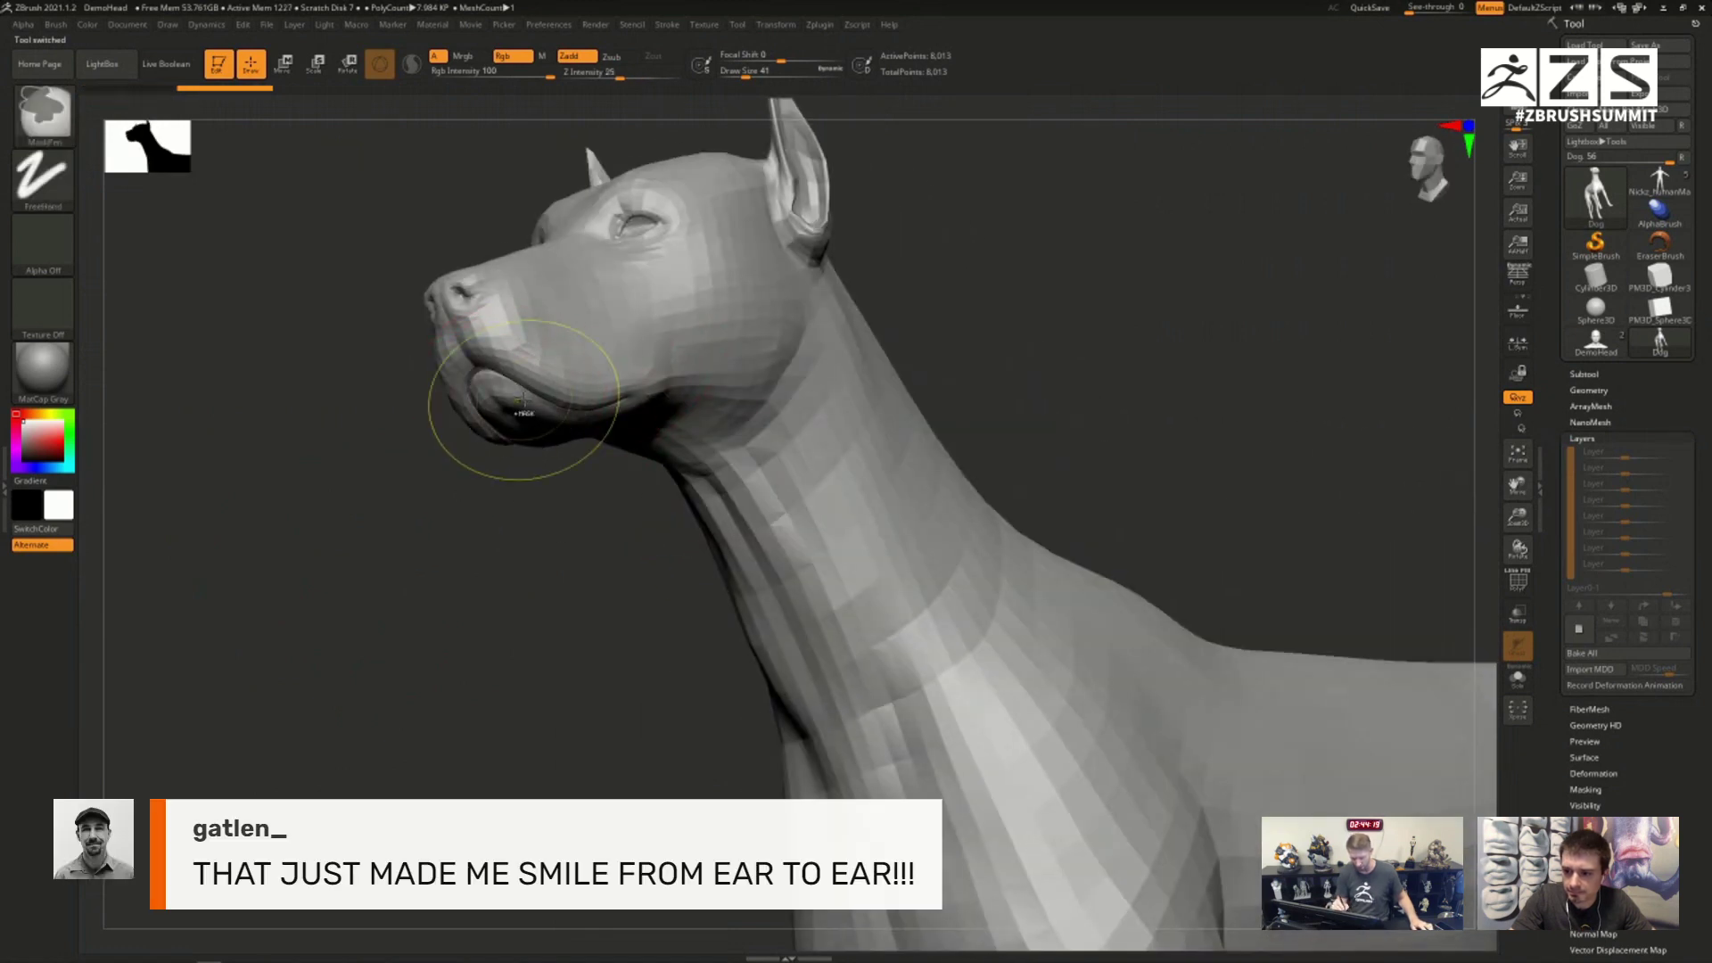
Step: Try further Move Topological strokes on the dog's lower lip and jaw to pull the mouth open
right_click_drag(428, 382, 526, 390)
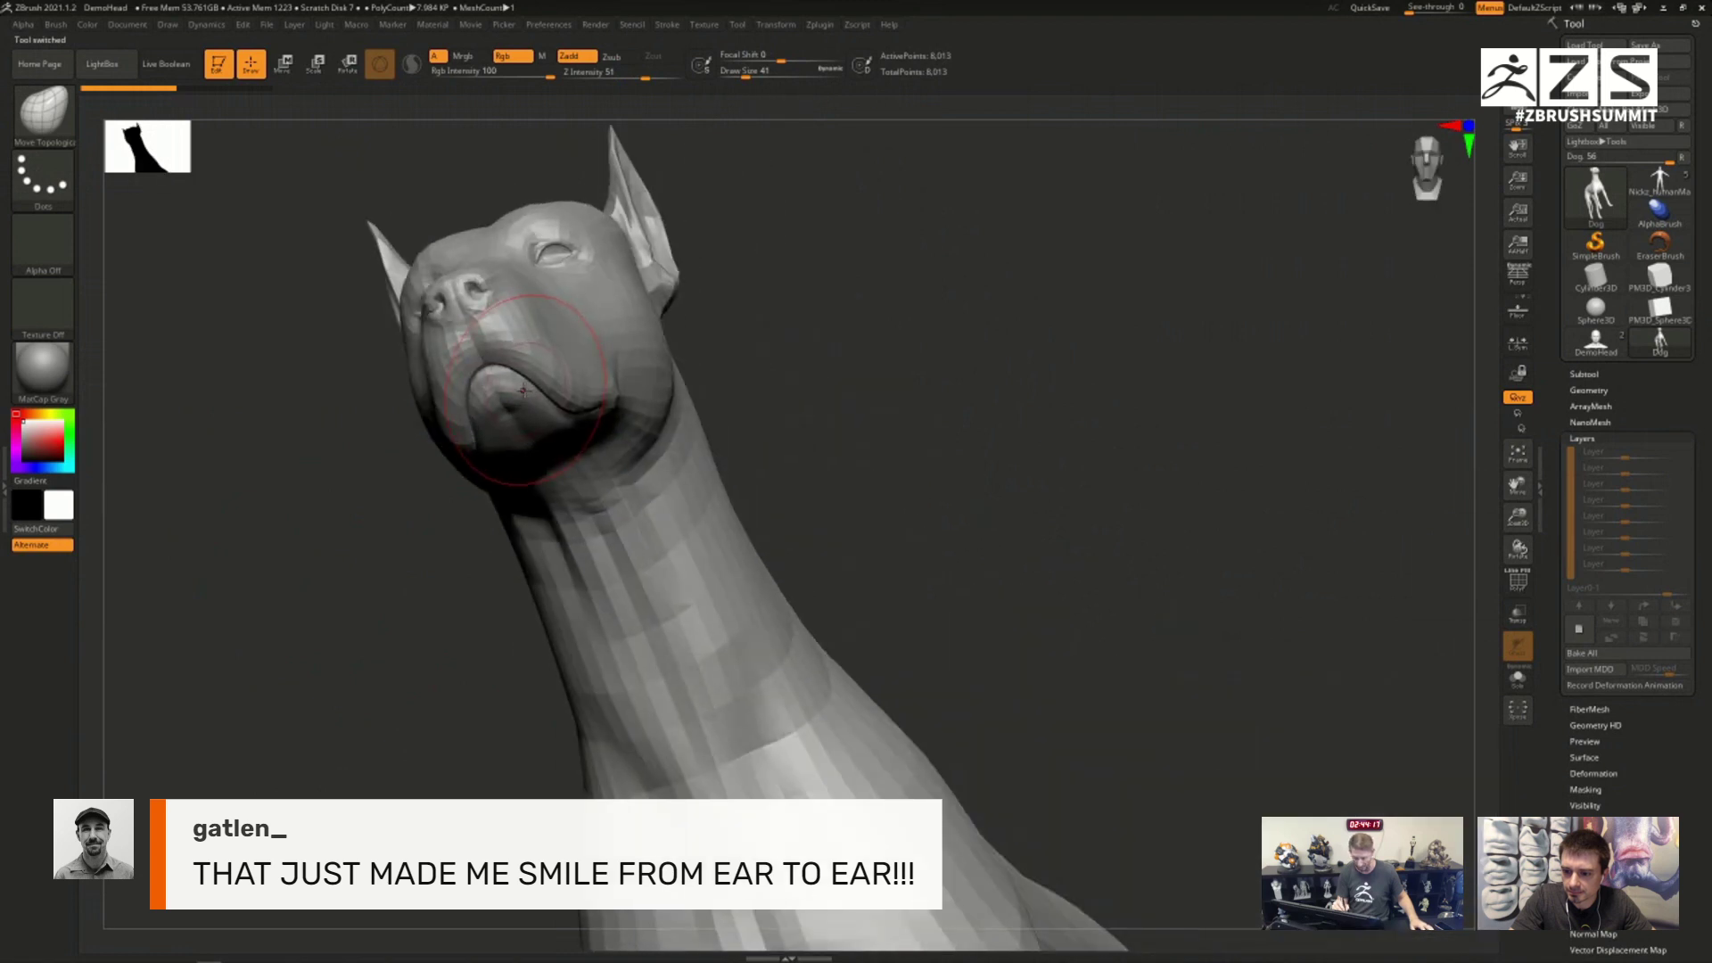
mouse_move(502, 391)
left_mouse_down()
mouse_move(517, 443)
mouse_move(500, 393)
left_mouse_up()
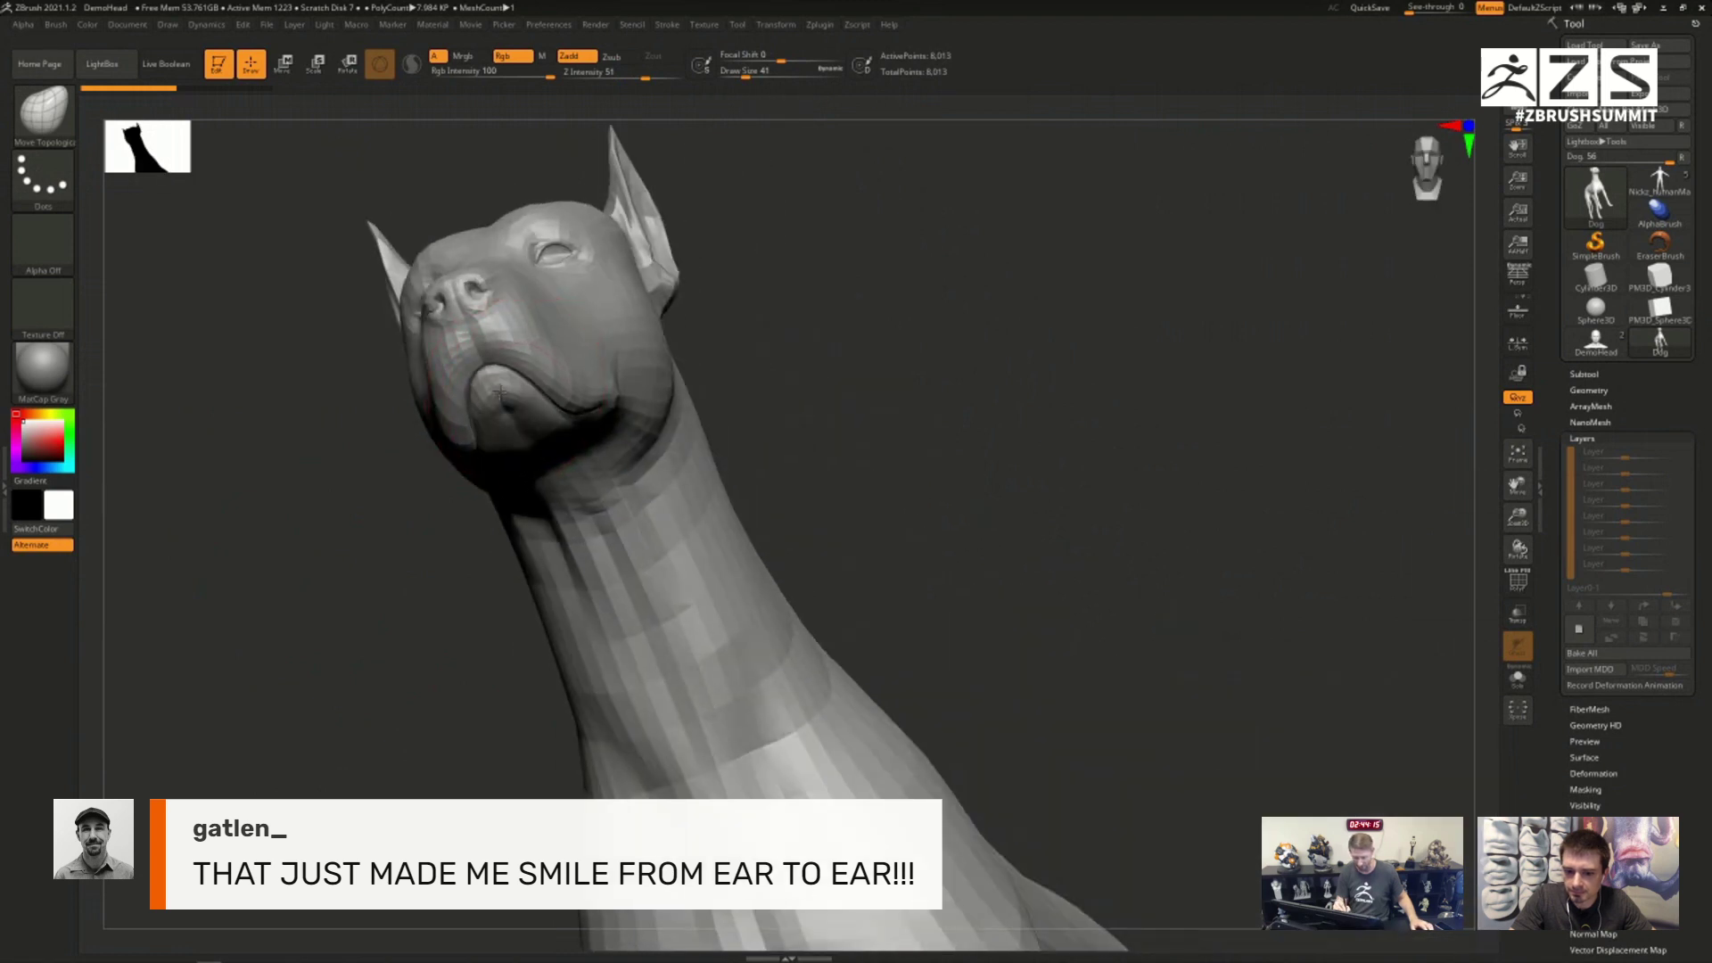
right_click_drag(499, 392, 419, 421)
mouse_move(419, 421)
left_mouse_down()
mouse_move(419, 455)
mouse_move(357, 477)
mouse_move(379, 575)
left_mouse_up()
key("ctrl+z")
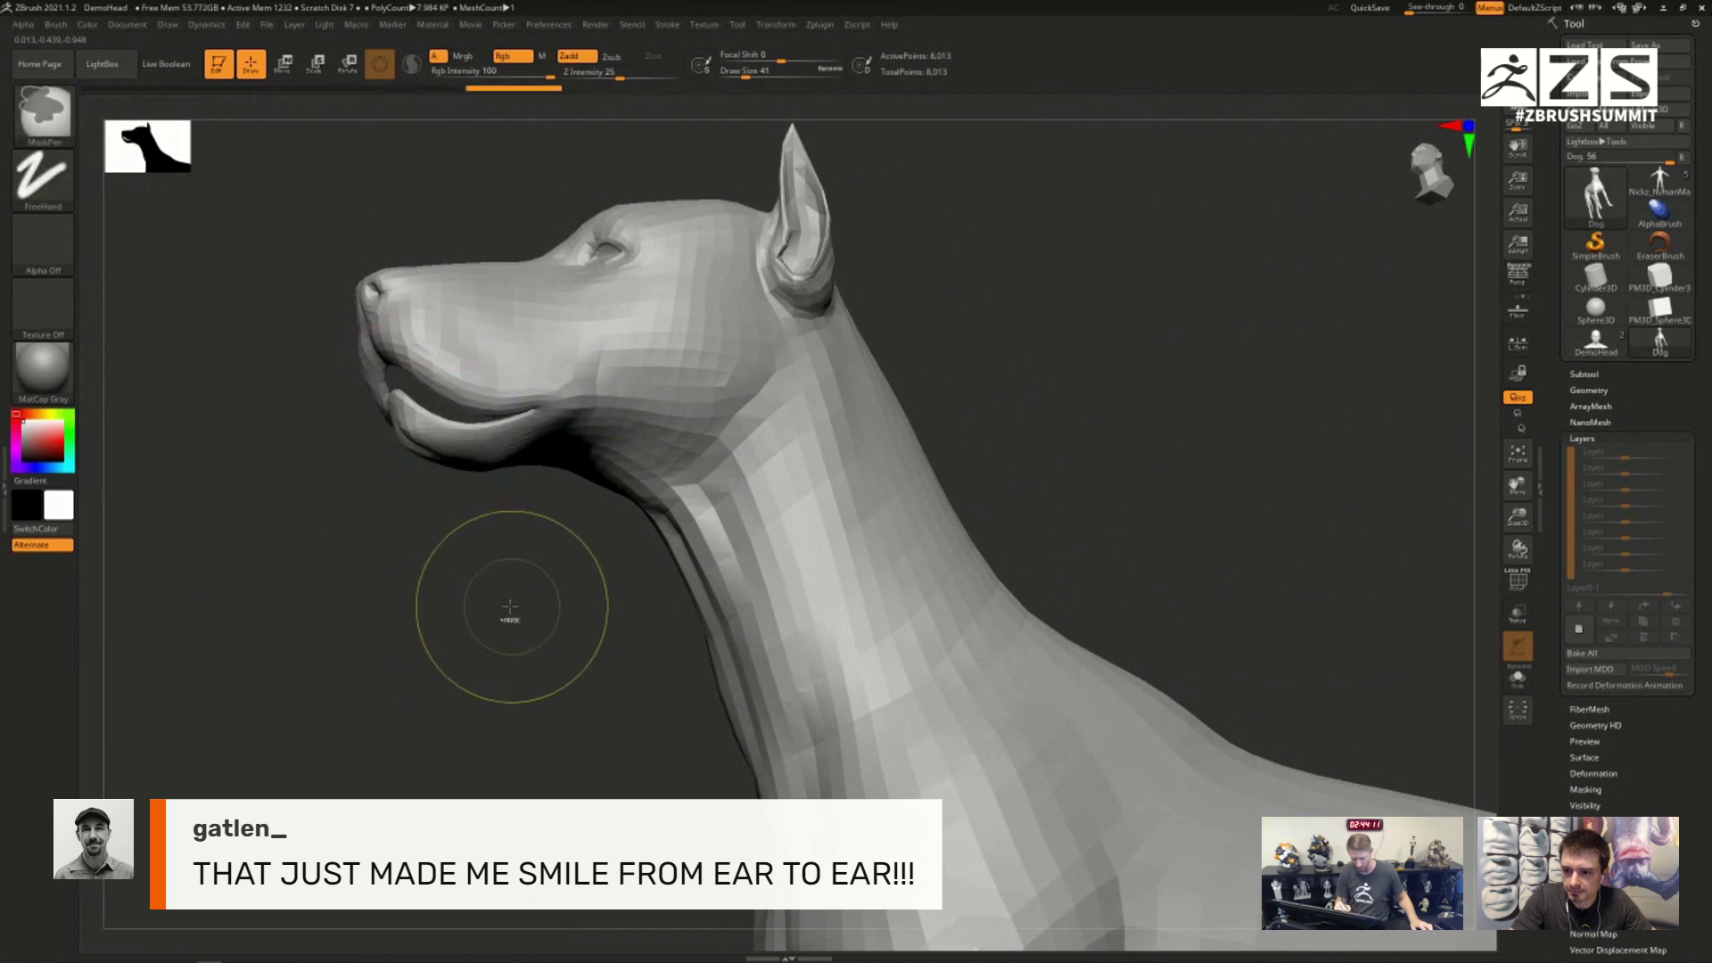
key("shift")
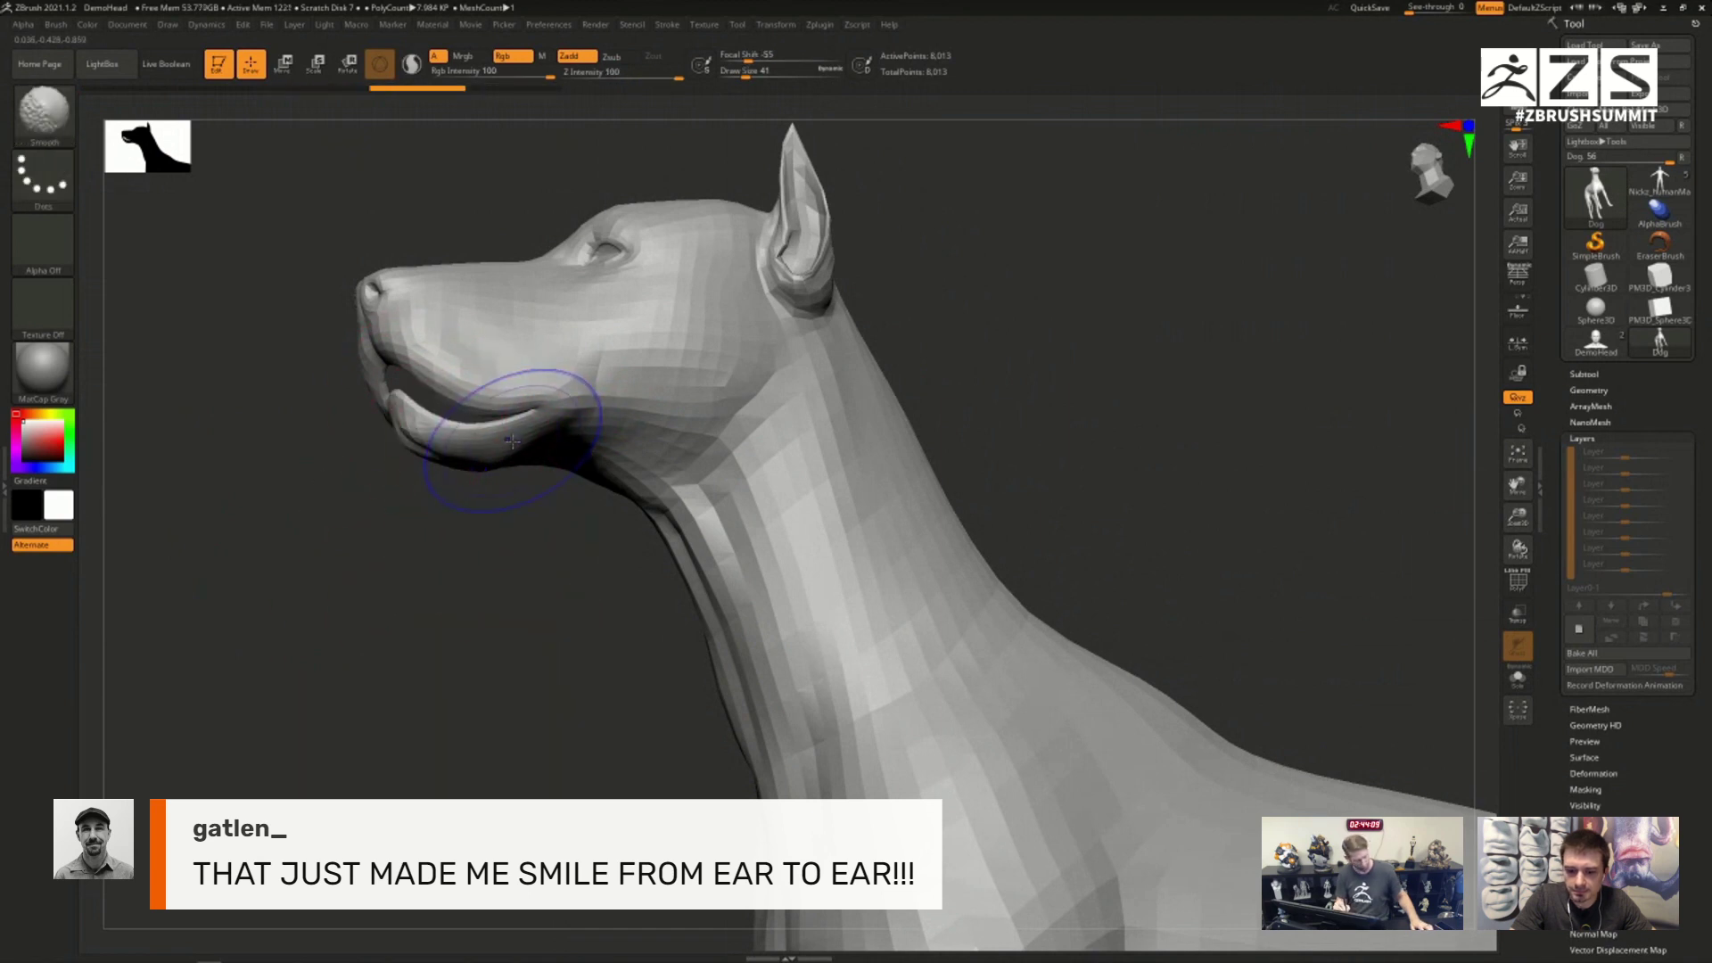
Step: Display the polyframe on the dog's mouth and undo the jaw strokes
key("shift+f")
right_click_drag(512, 440, 420, 473, "ctrl")
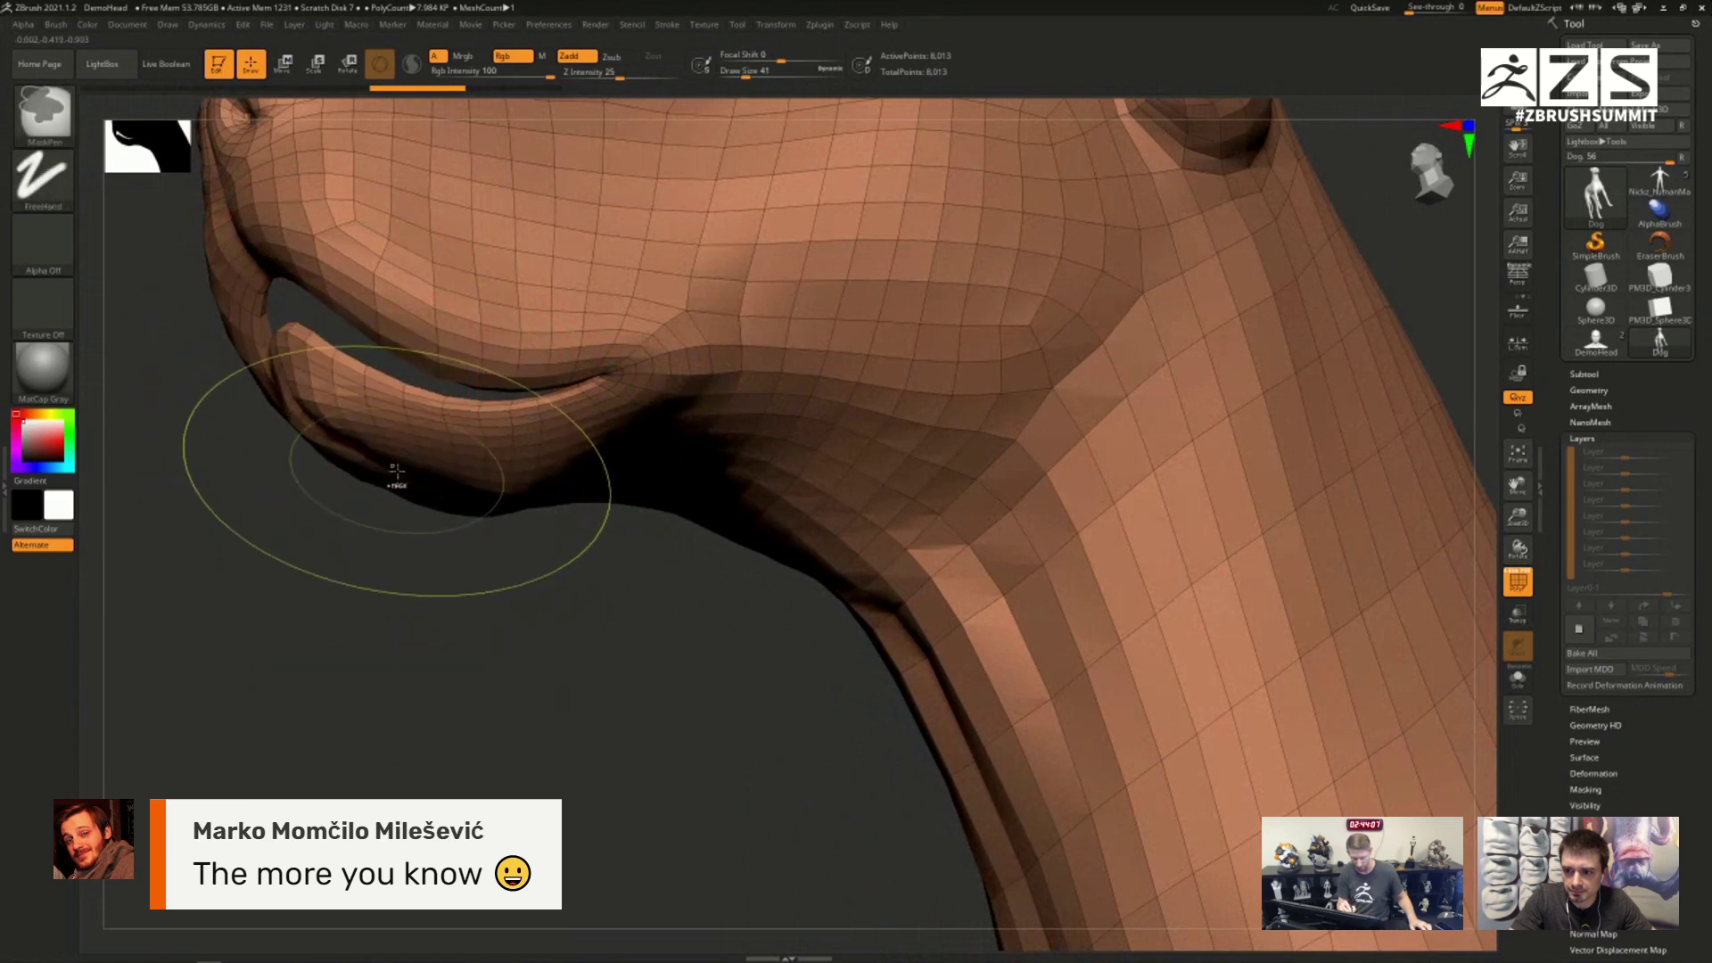
key("ctrl+z")
key("ctrl+z")
key("ctrl+z")
Step: Test the Move Topological brush on the dog's lower lip at draw size 7, and turn off the polyframe
key("s")
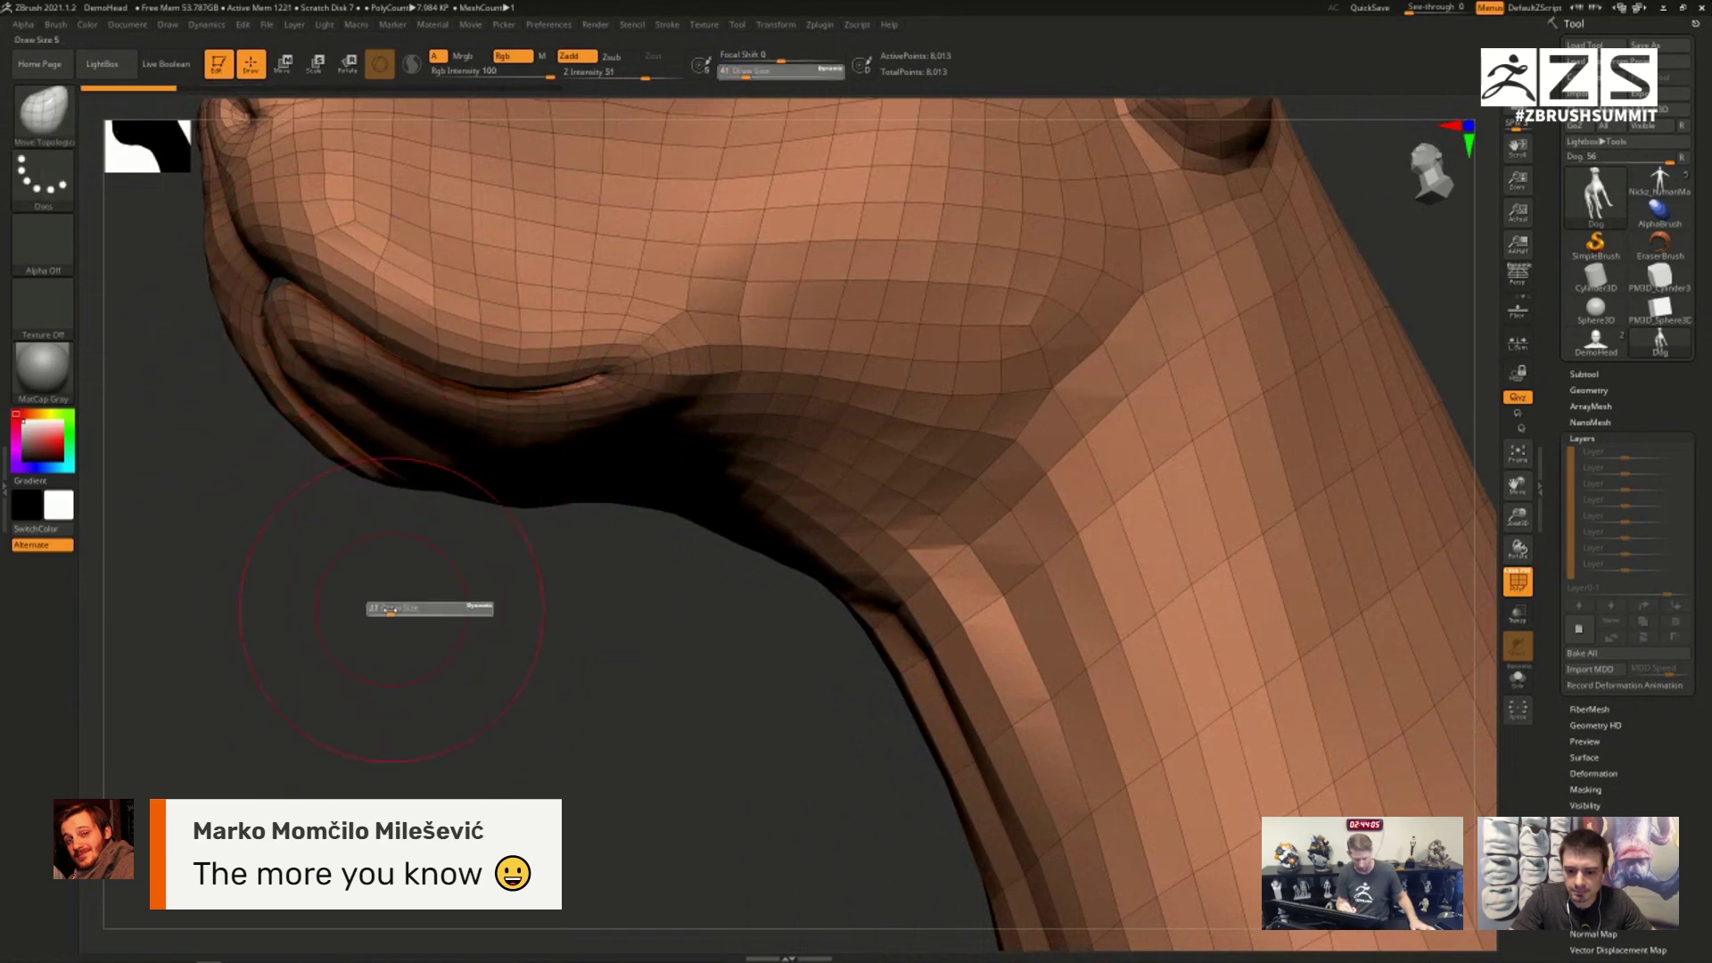
left_click_drag(391, 609, 373, 611)
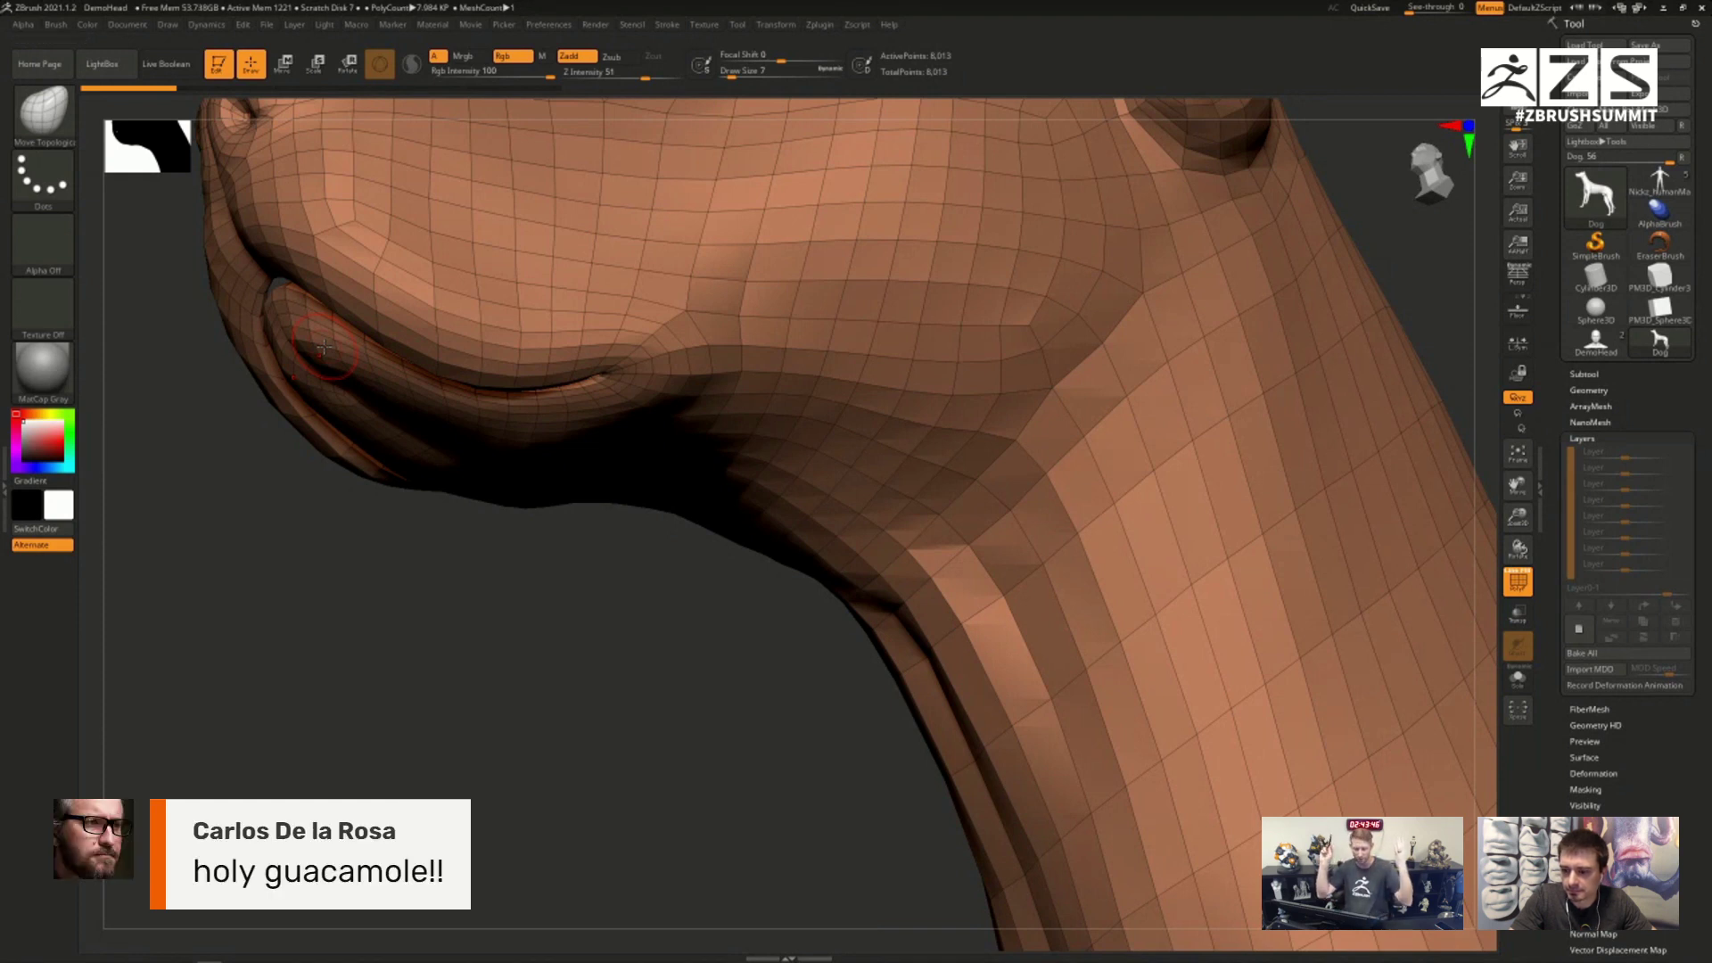
key("s")
mouse_move(325, 355)
left_mouse_down()
mouse_move(350, 358)
mouse_move(343, 451)
left_mouse_up()
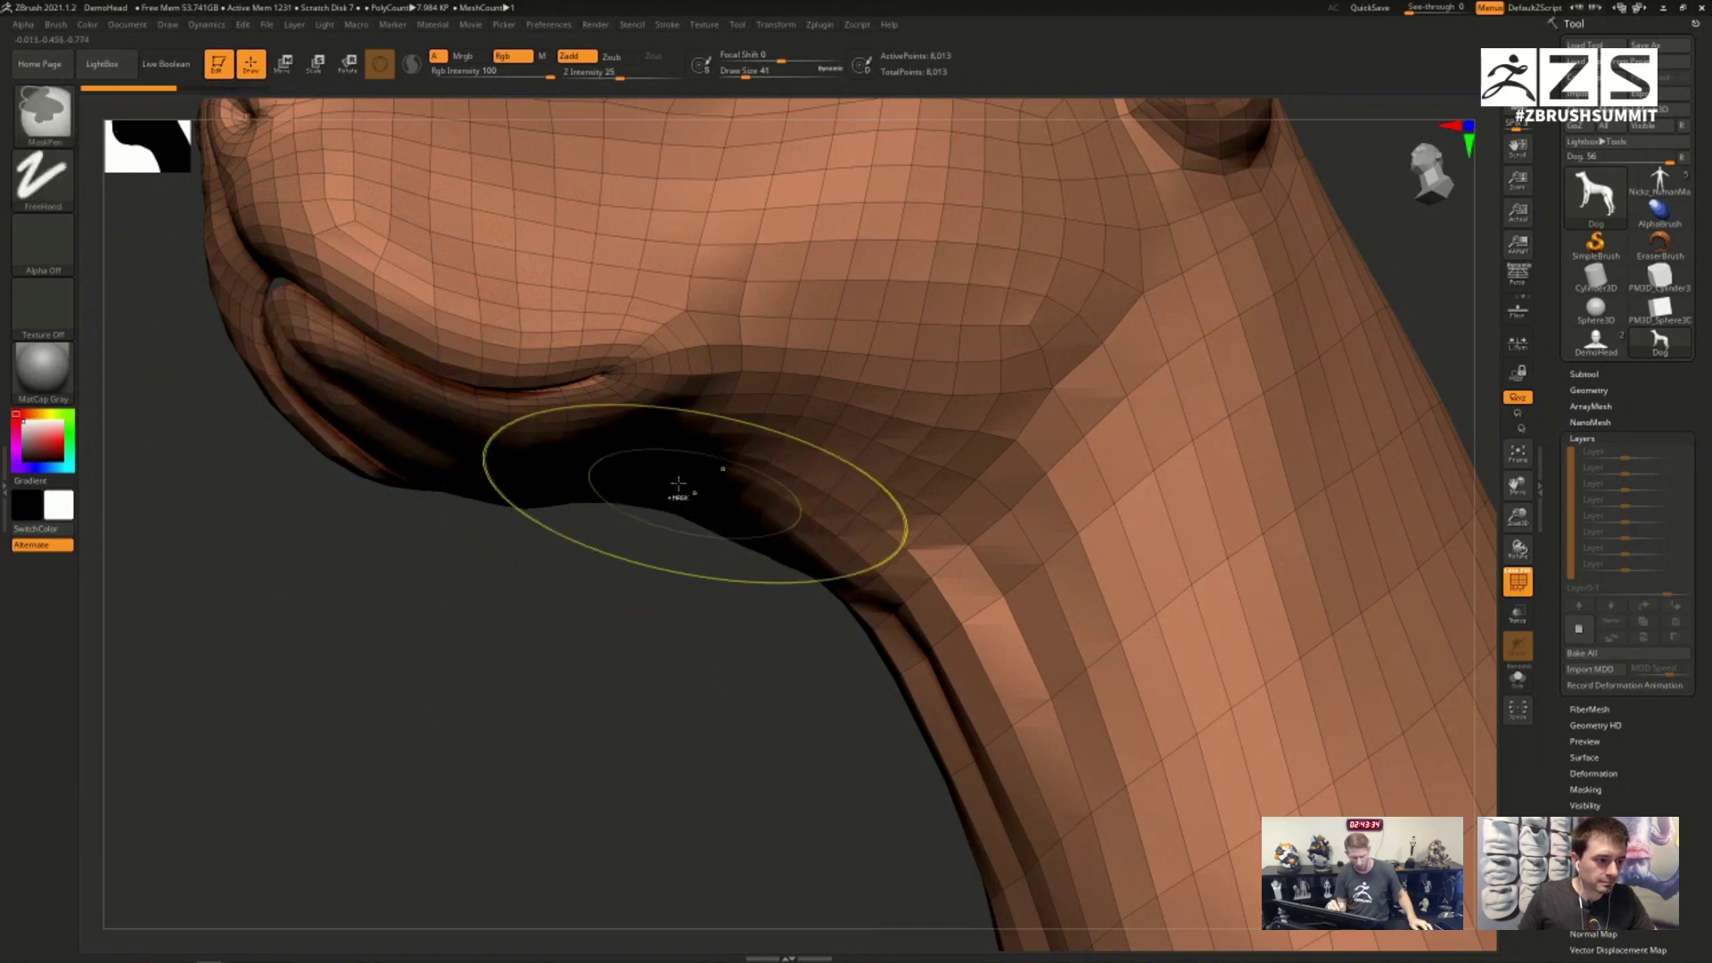
mouse_move(672, 485)
right_mouse_down("ctrl")
mouse_move(754, 488)
mouse_move(644, 464)
right_mouse_up("ctrl")
key("shift+f")
right_click_drag(615, 535, 625, 565, "ctrl")
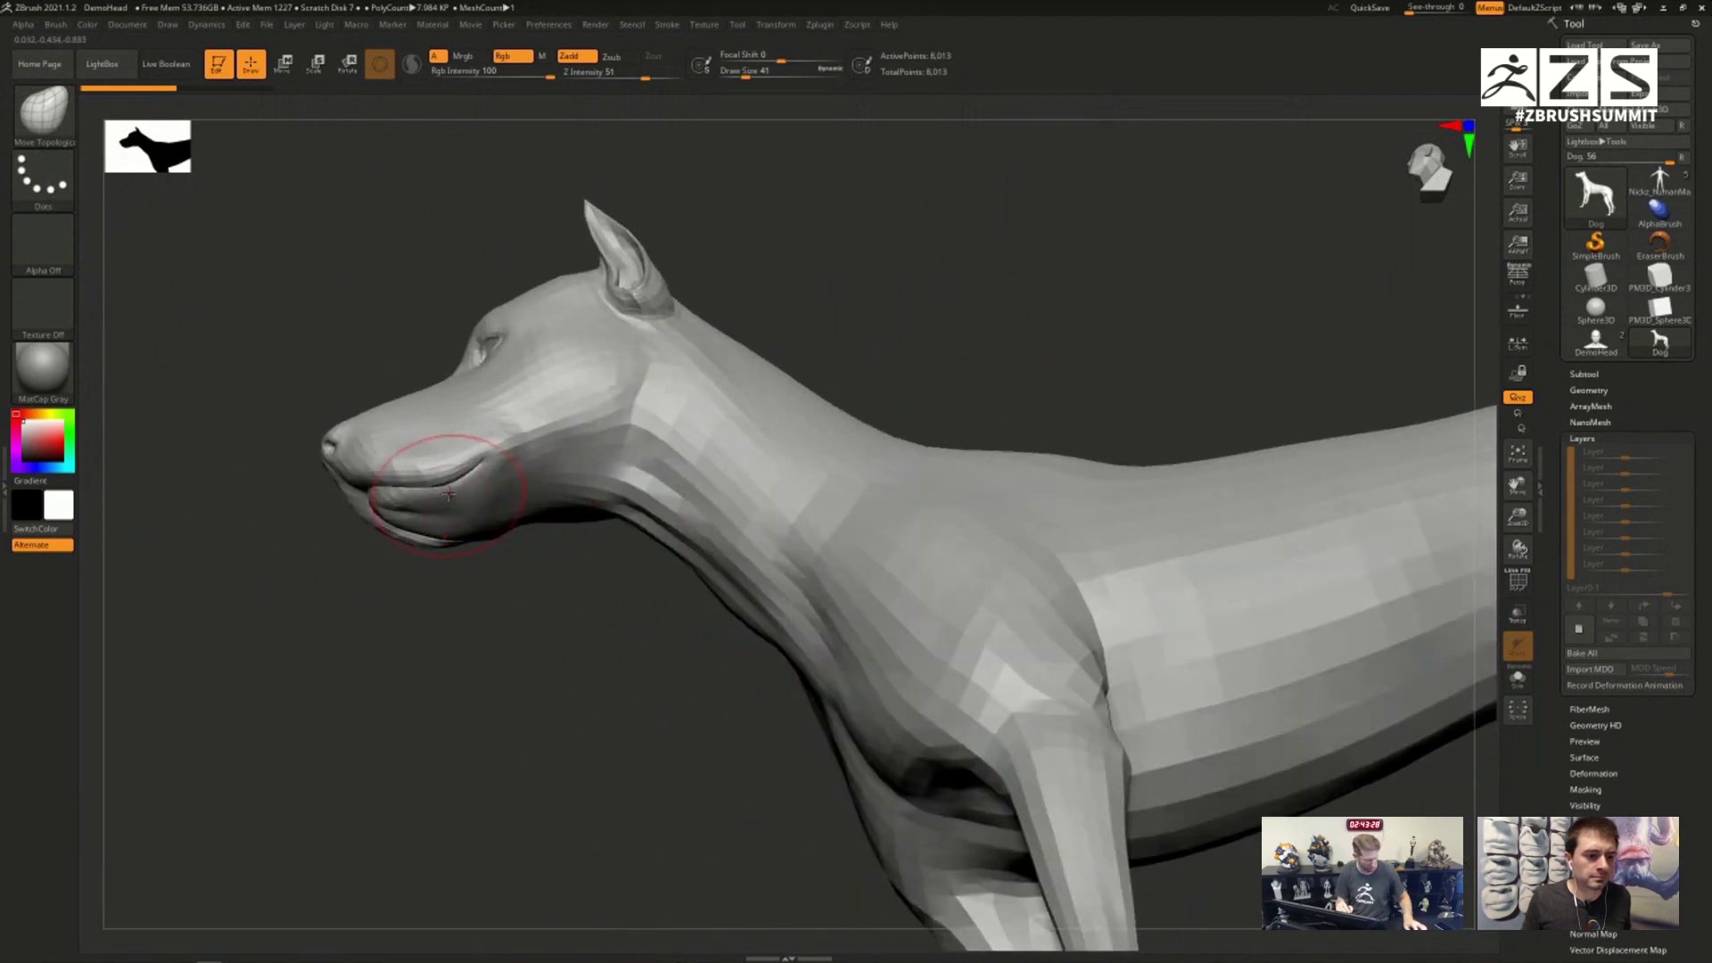
Step: Sculpt across both of the dog's lips with the ClayBuildup brush at draw size 17, and revert the stroke
key("b")
key("b")
right_click_drag(450, 498, 463, 500)
key("s")
left_click_drag(462, 502, 624, 381)
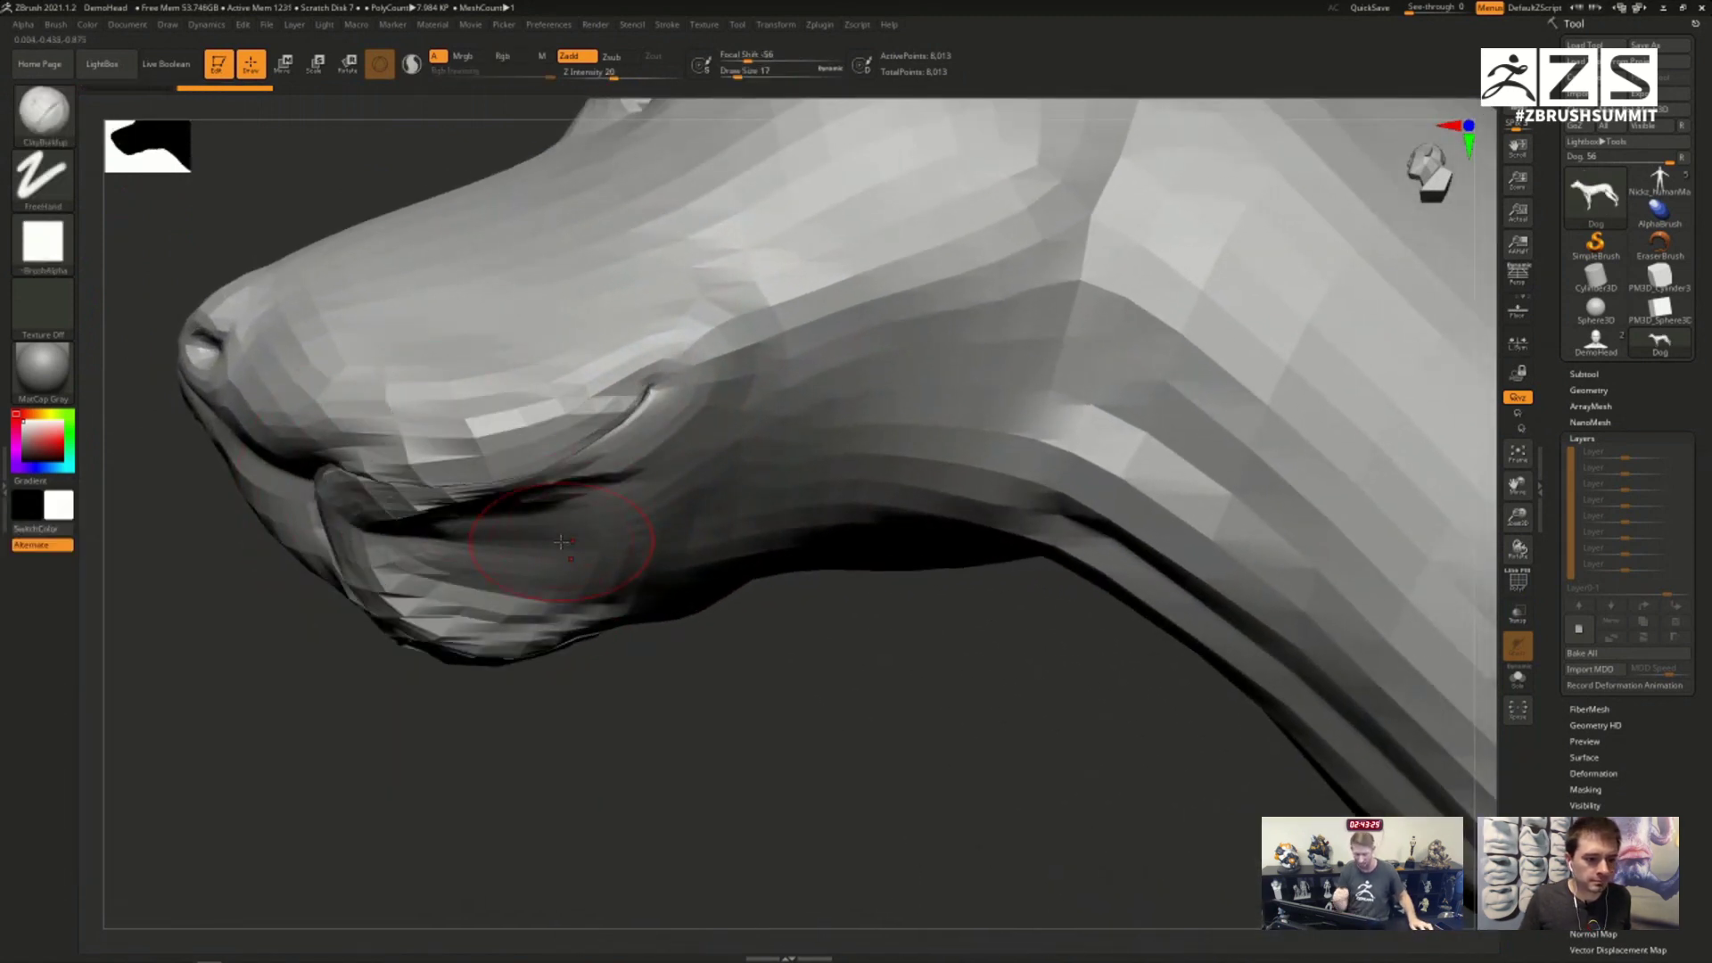
left_click_drag(562, 541, 466, 650, "shift")
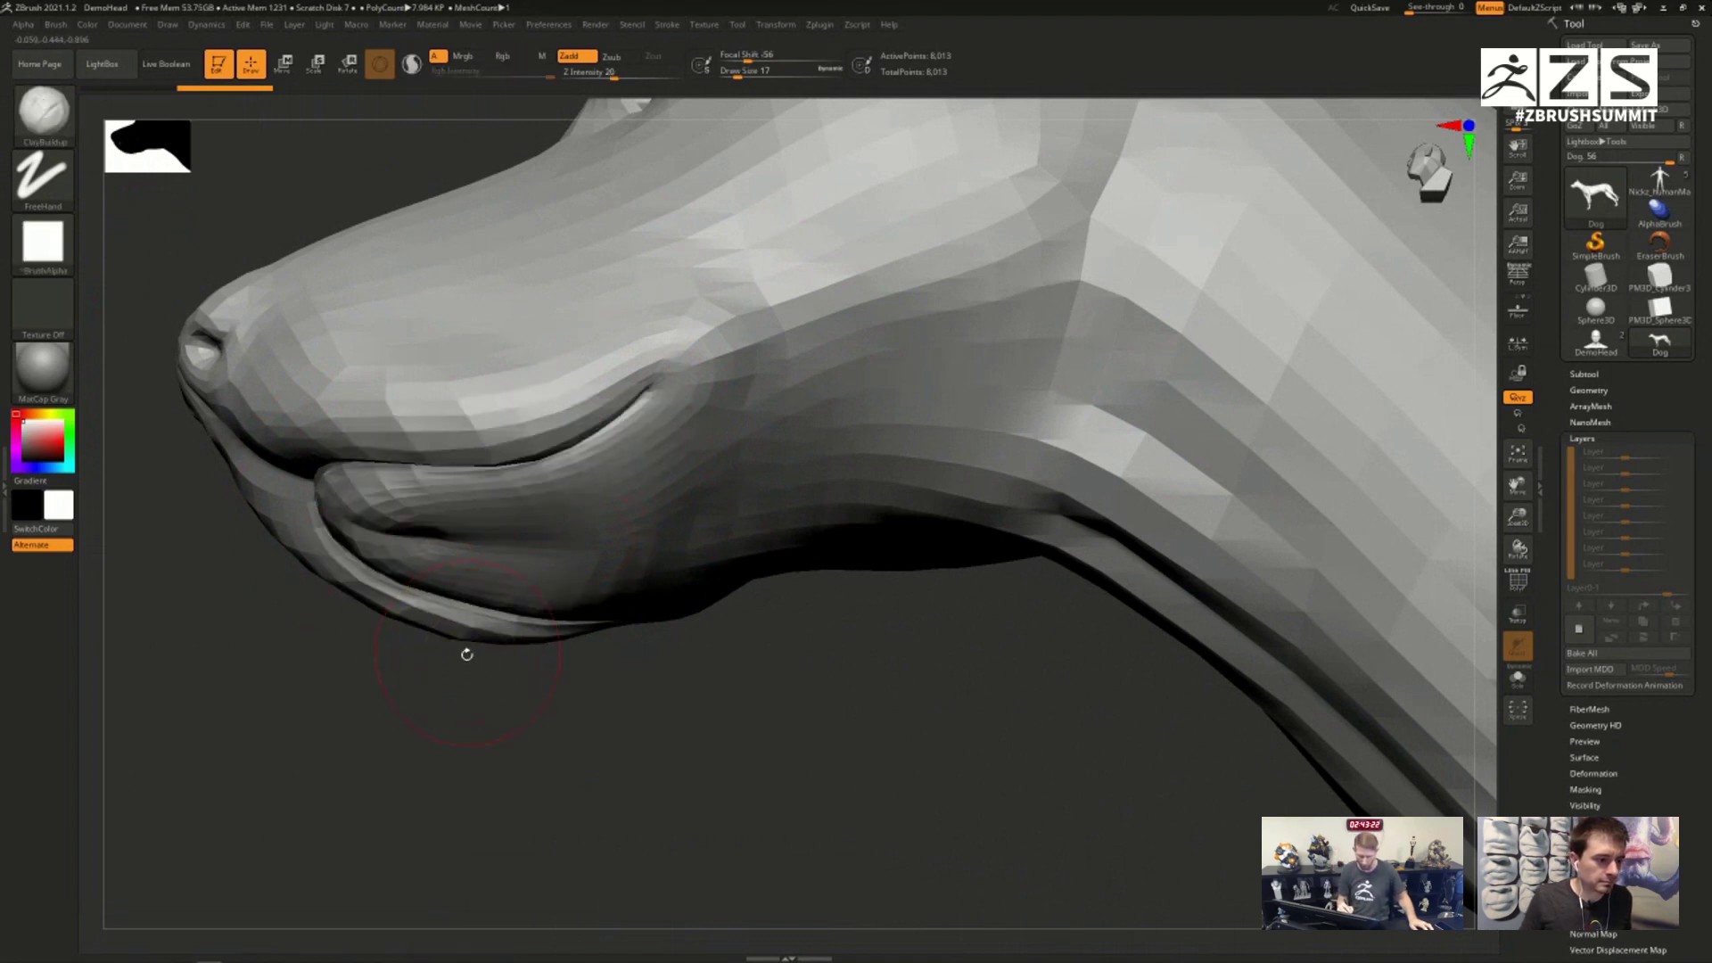
Step: Enable Topological auto masking for the ClayBuildup brush and stroke along the dog's lower lip
left_click(55, 24)
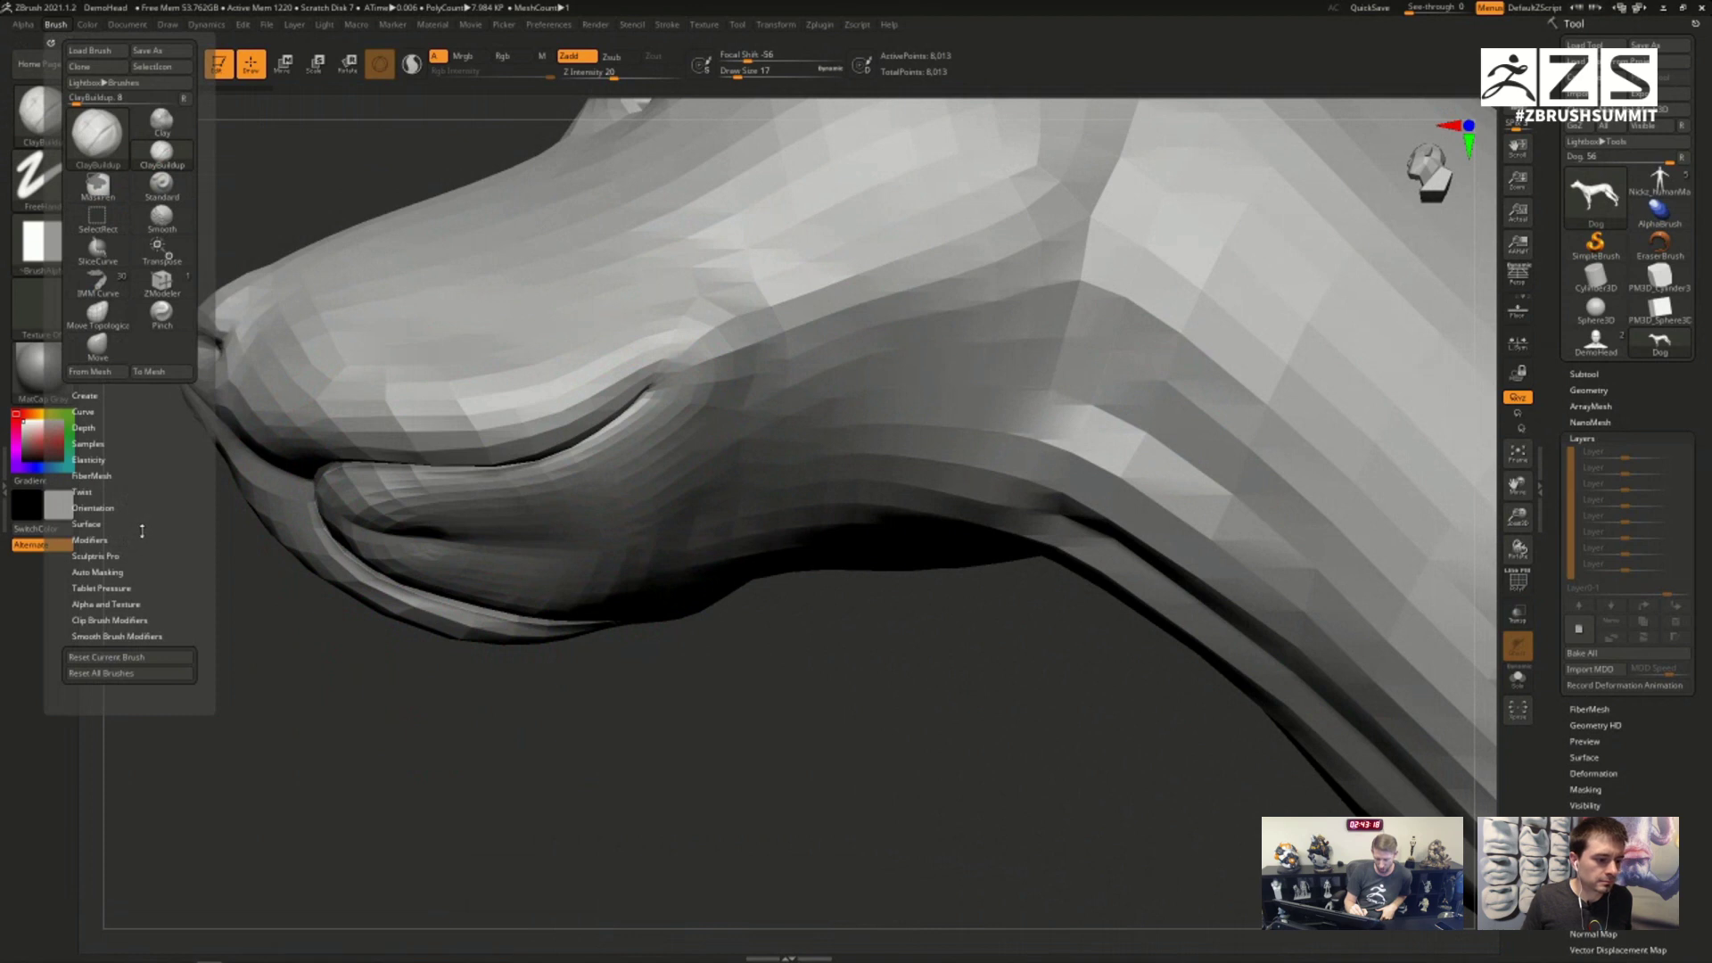
left_click(114, 571)
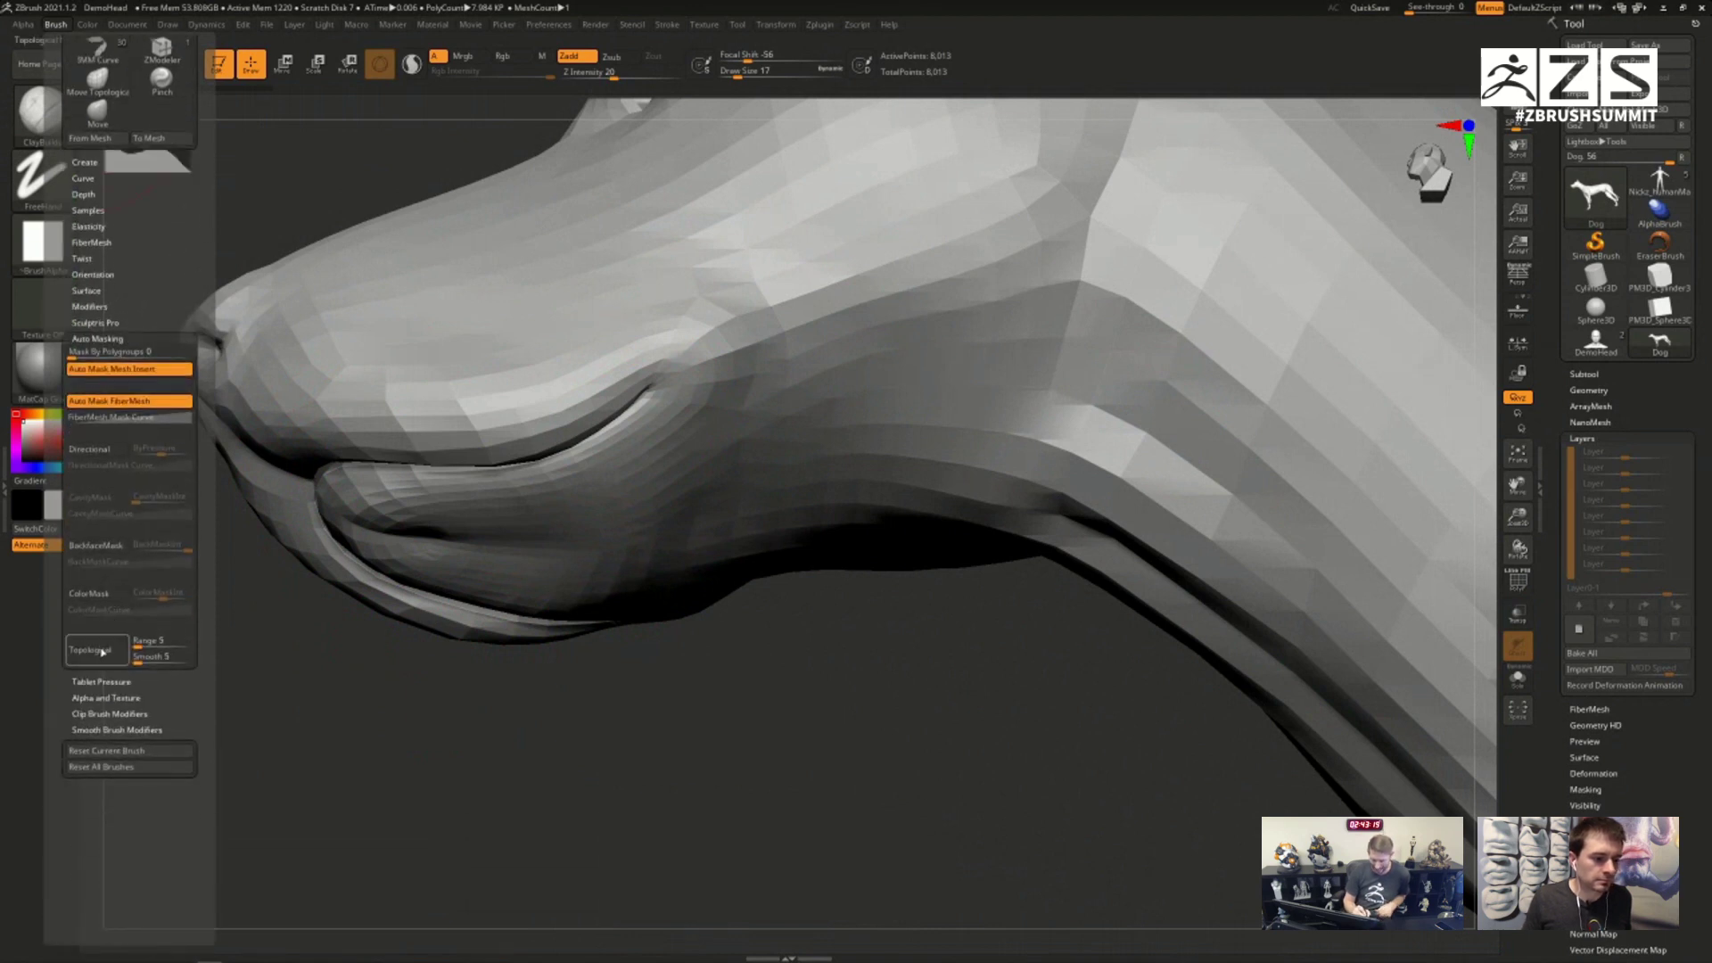
left_click(99, 651)
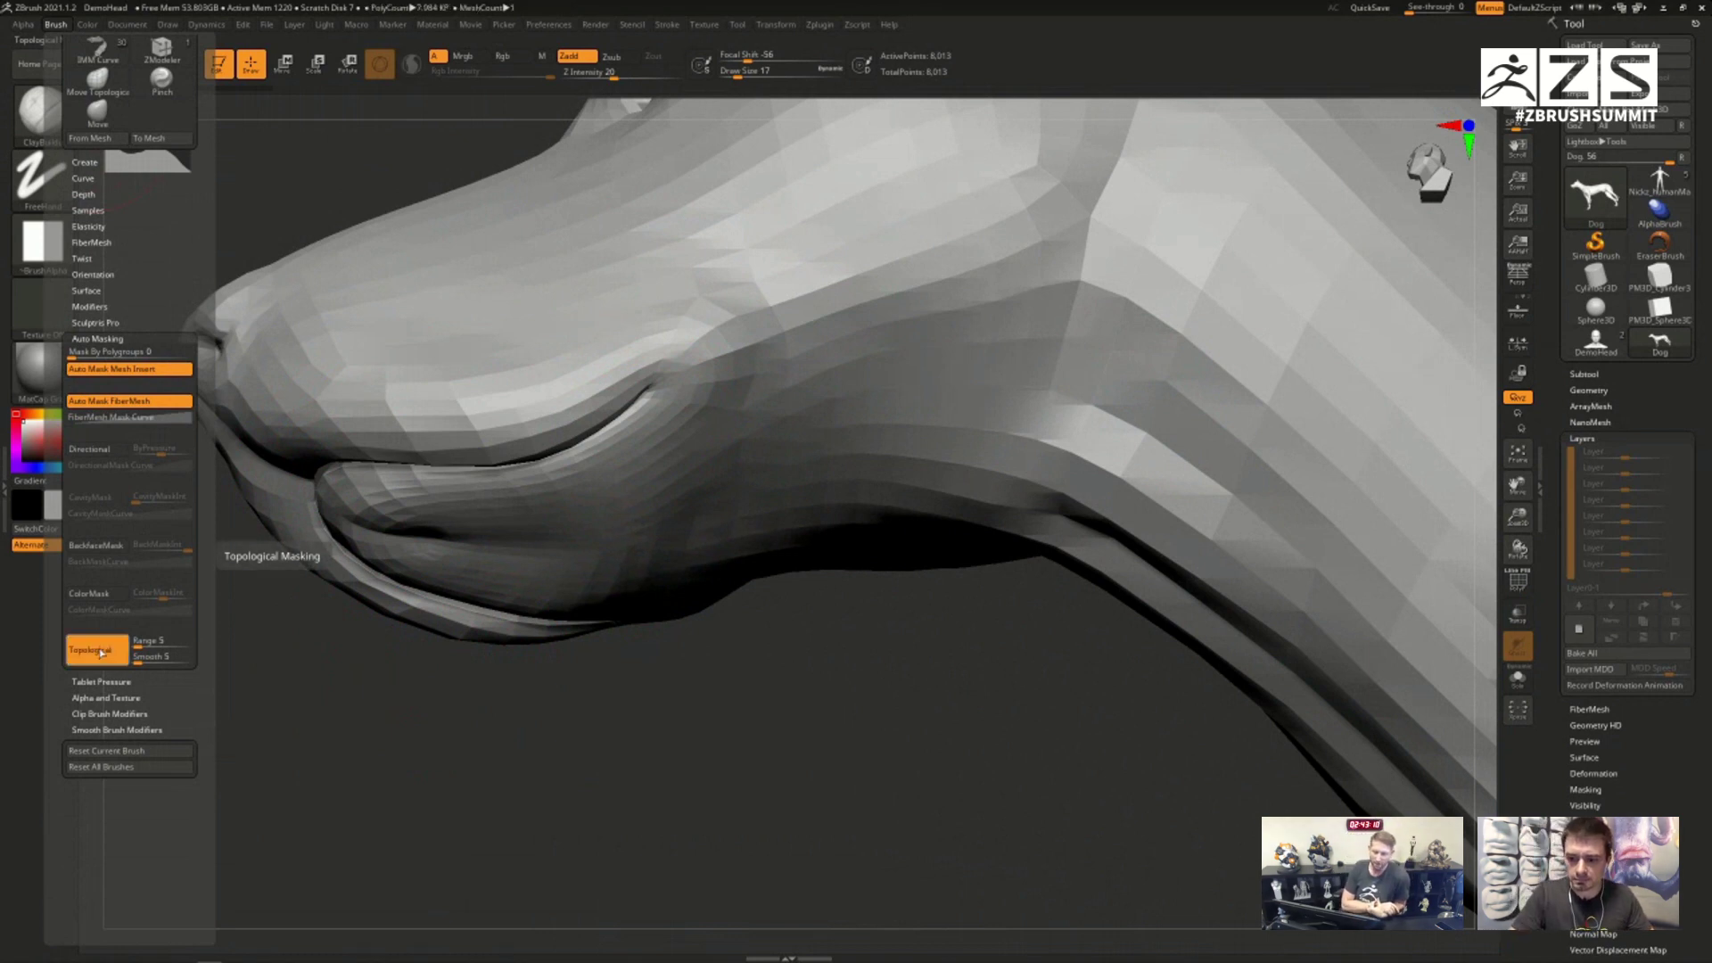
mouse_move(389, 499)
left_mouse_down()
mouse_move(361, 535)
mouse_move(419, 549)
mouse_move(348, 511)
mouse_move(481, 539)
mouse_move(383, 527)
mouse_move(454, 528)
left_mouse_up()
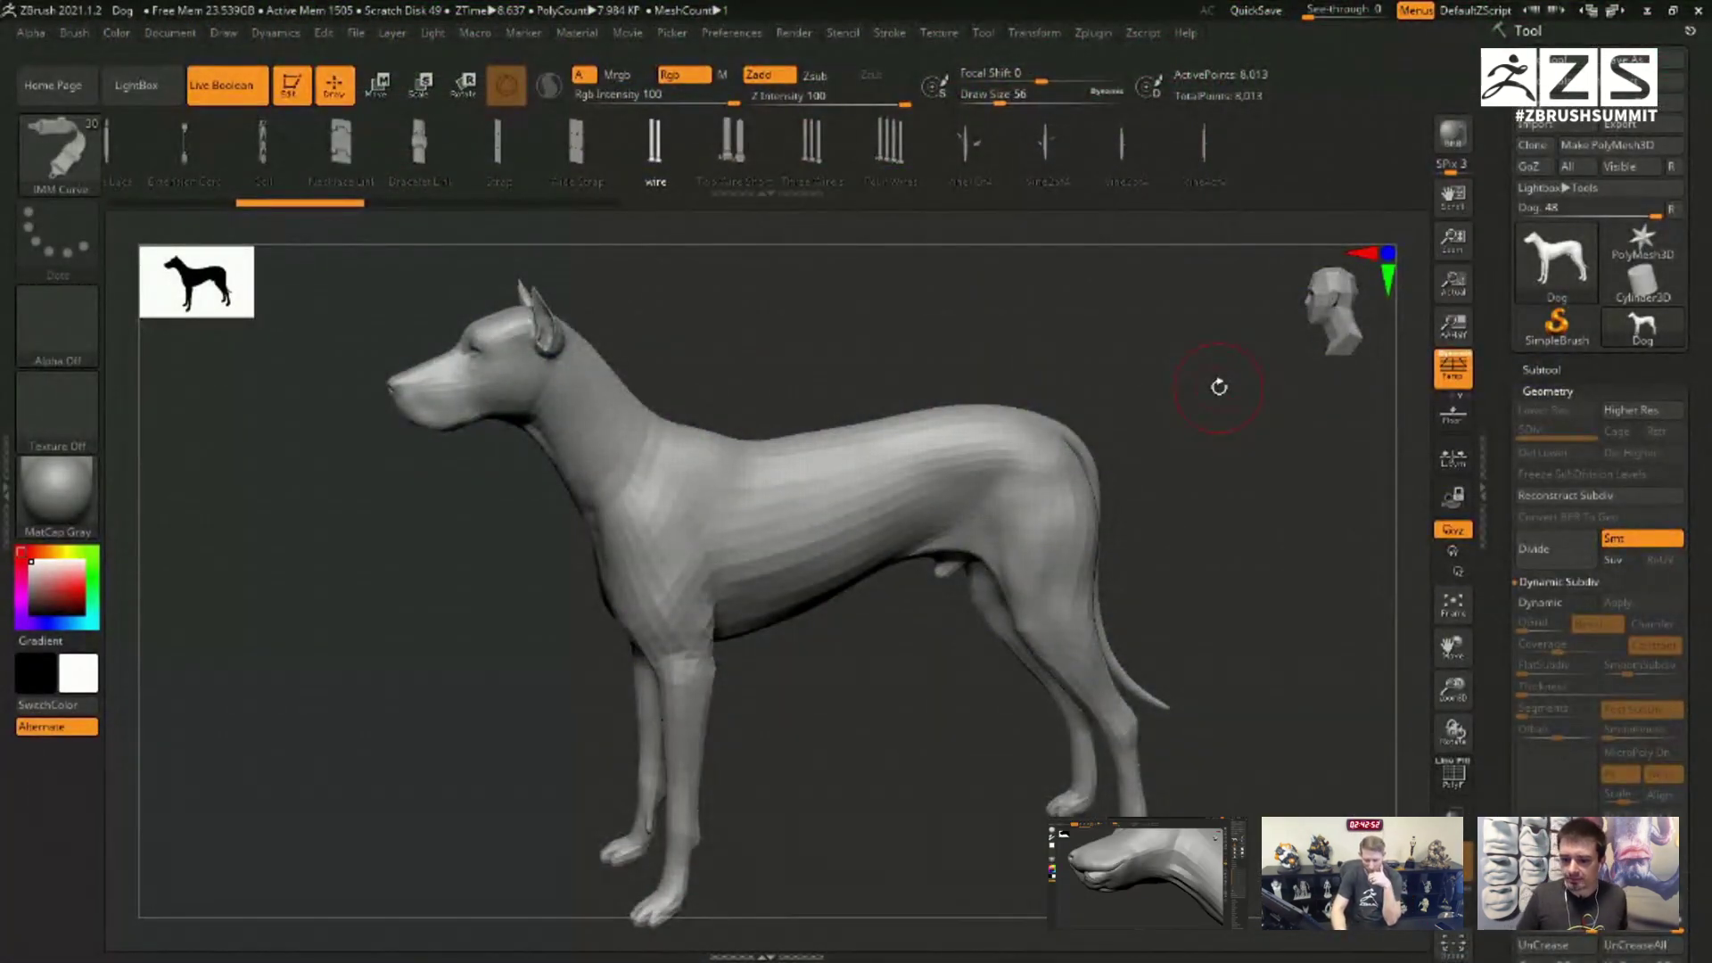
Step: Browse the insert mesh brushes and keep the IMM Curve brush active for the dog model
left_click_drag(1108, 428, 1161, 401)
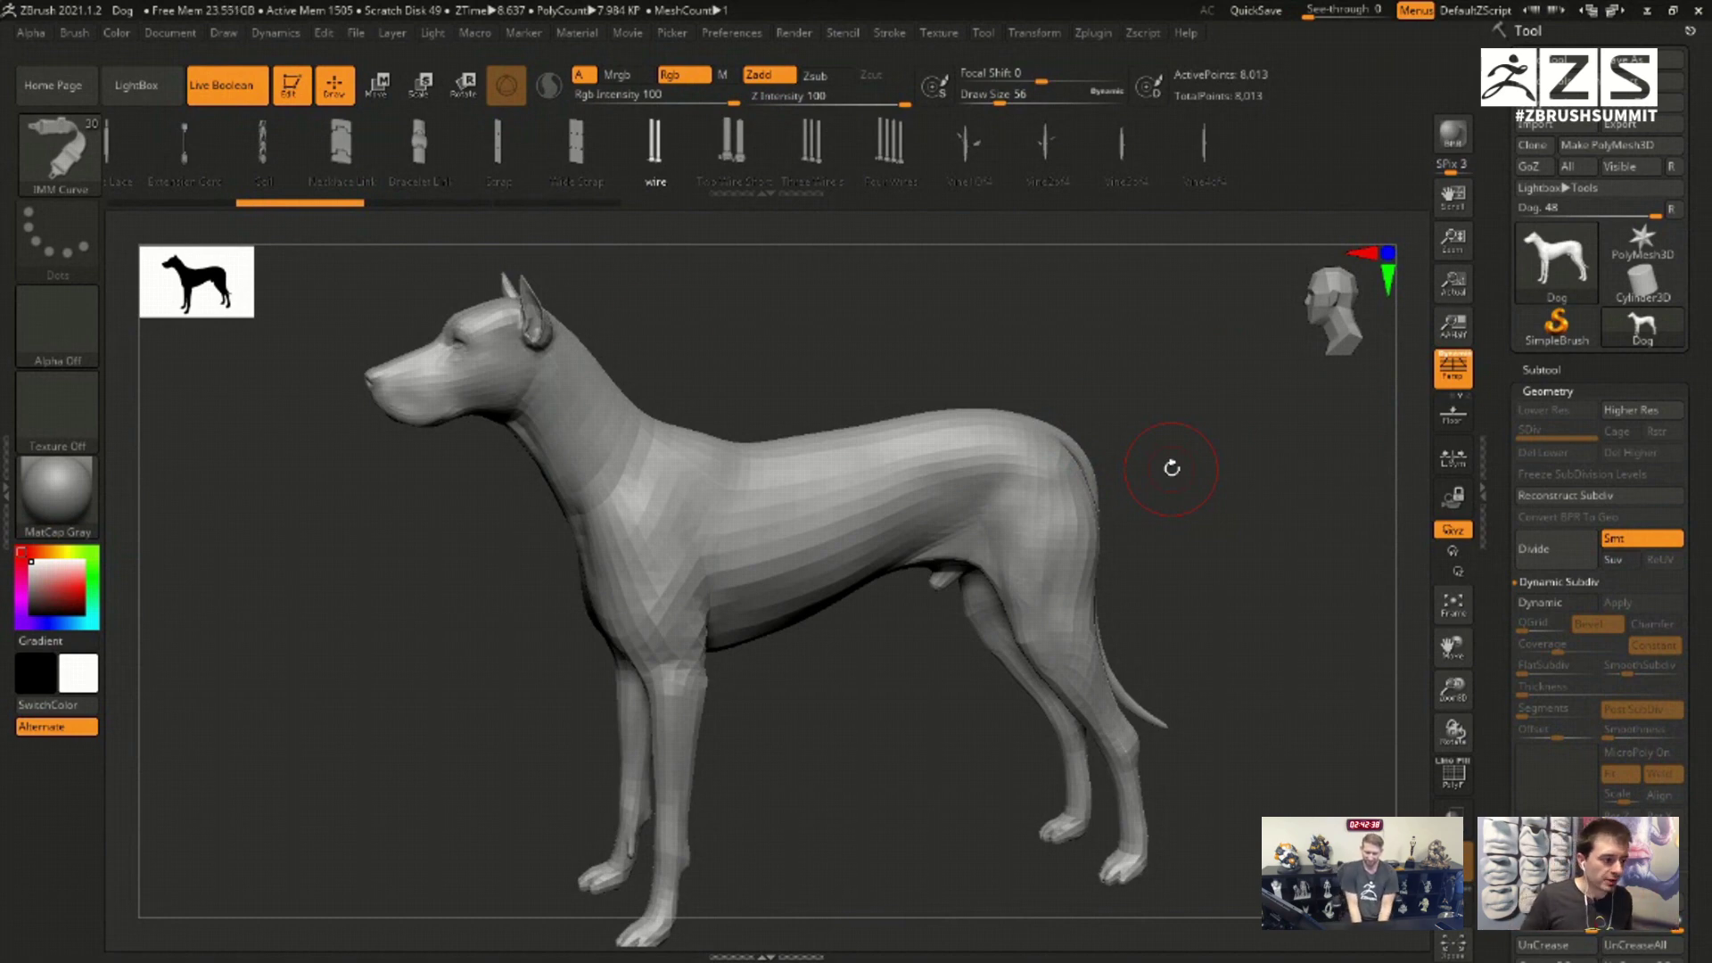
left_click(57, 149)
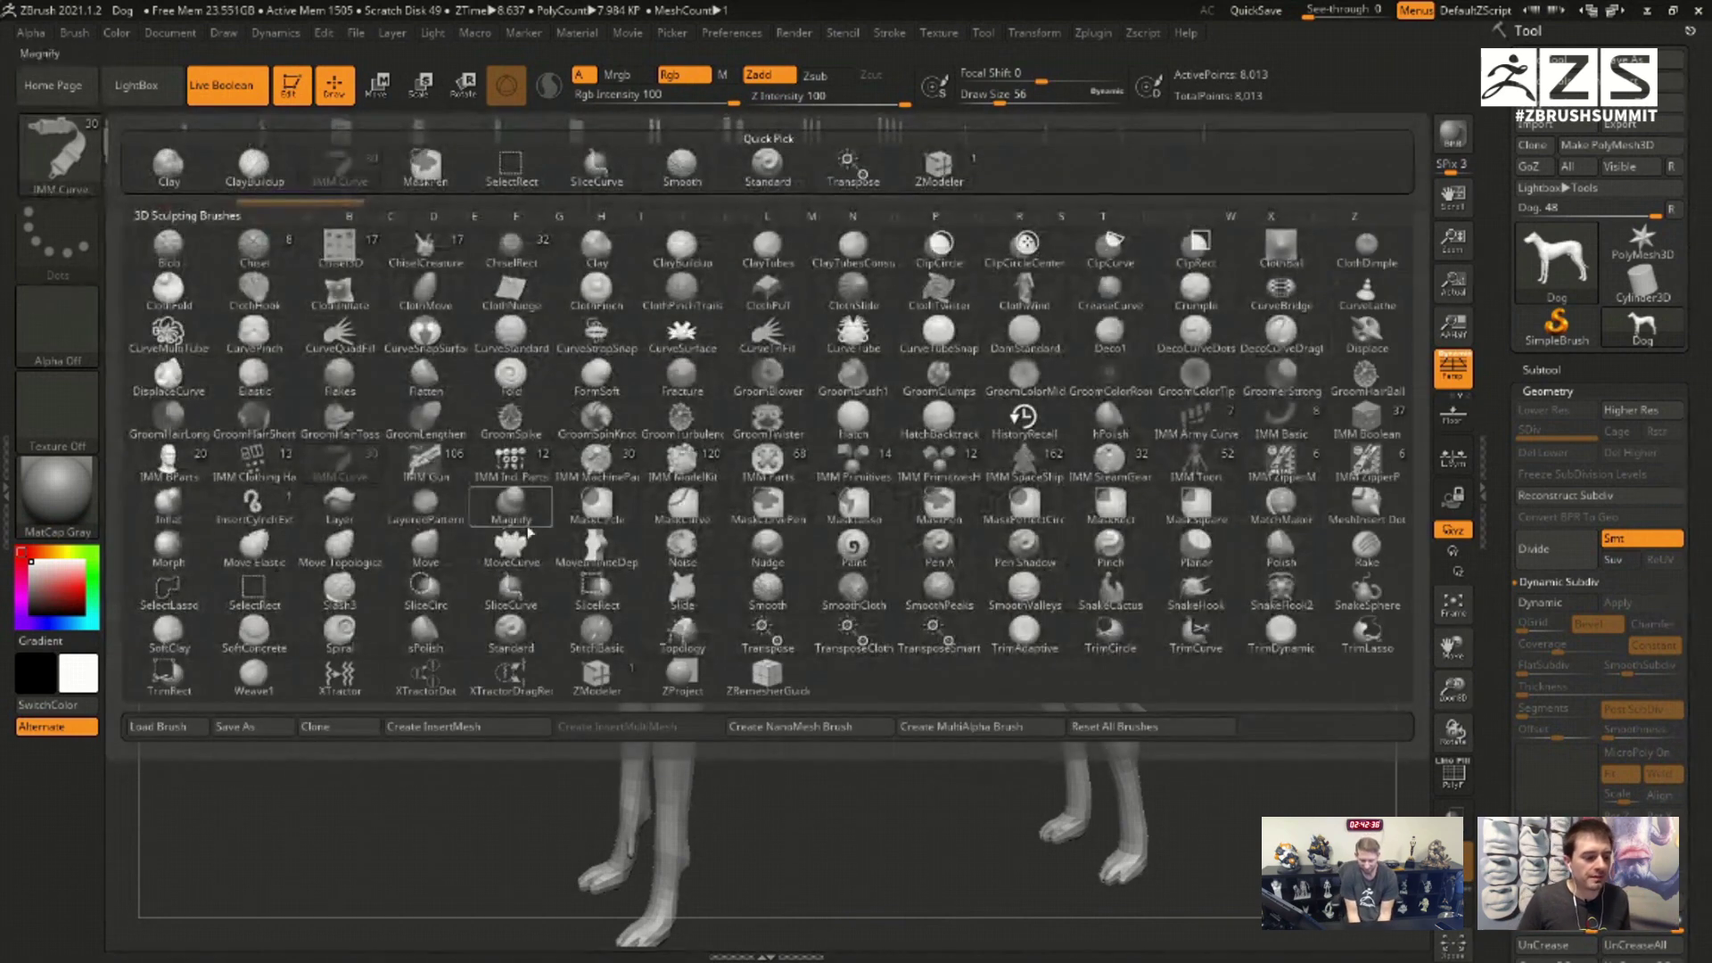
mouse_move(511, 479)
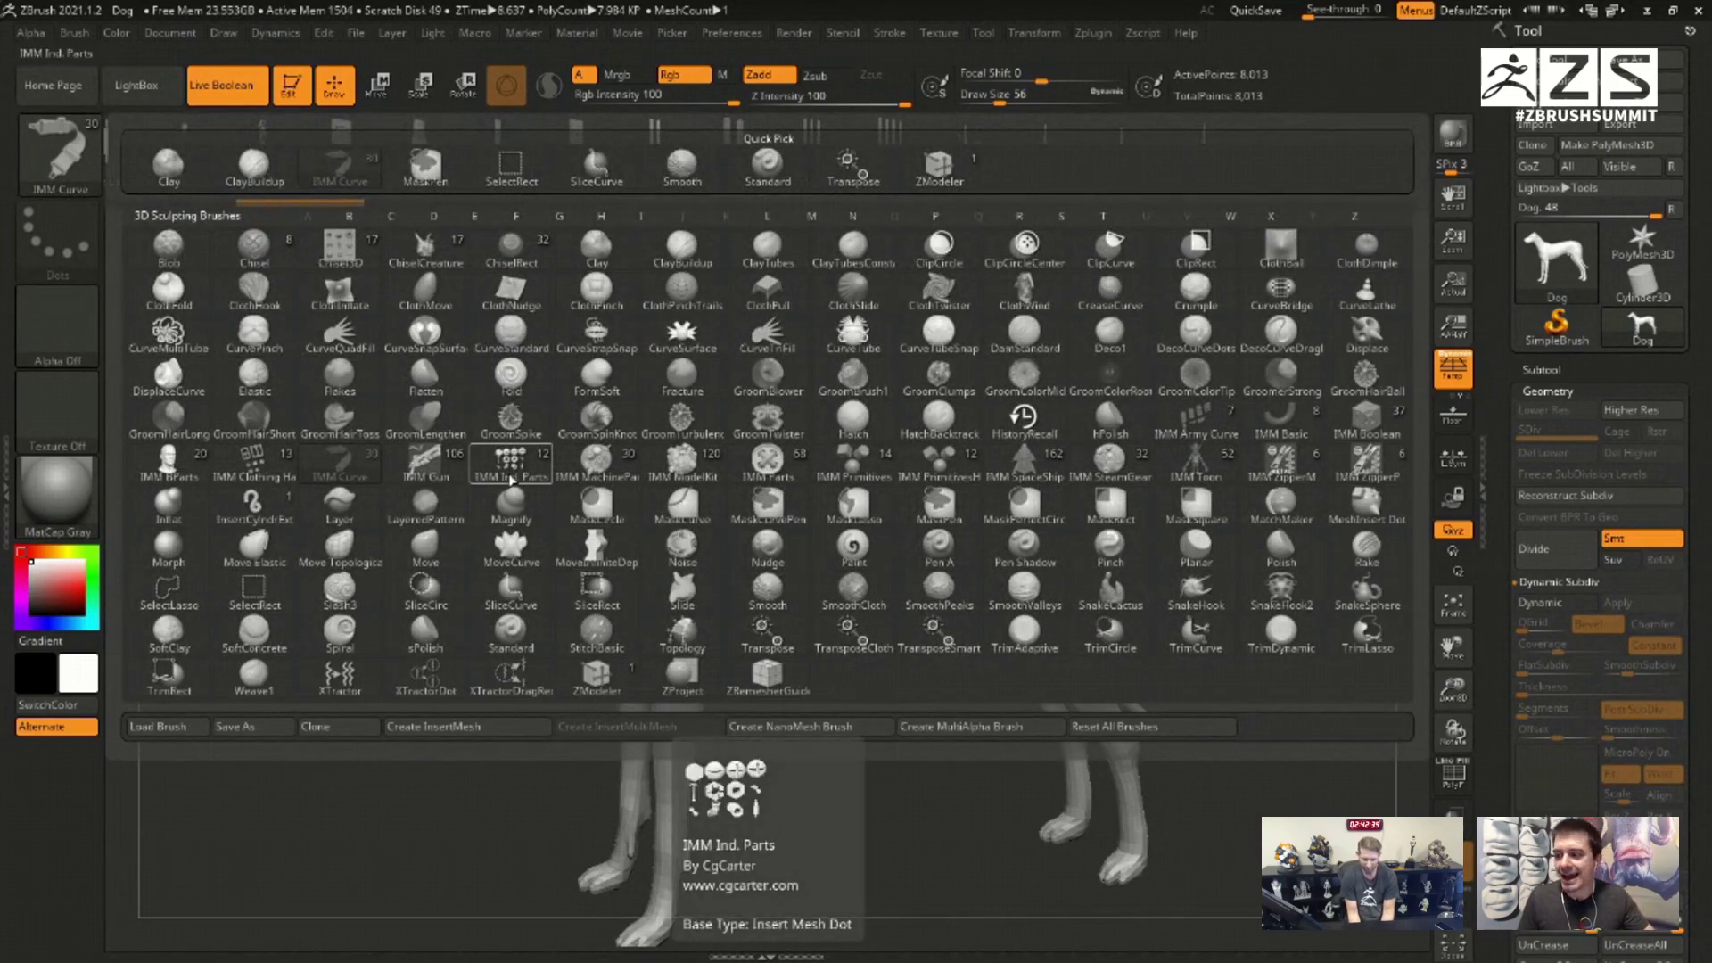
mouse_move(436, 479)
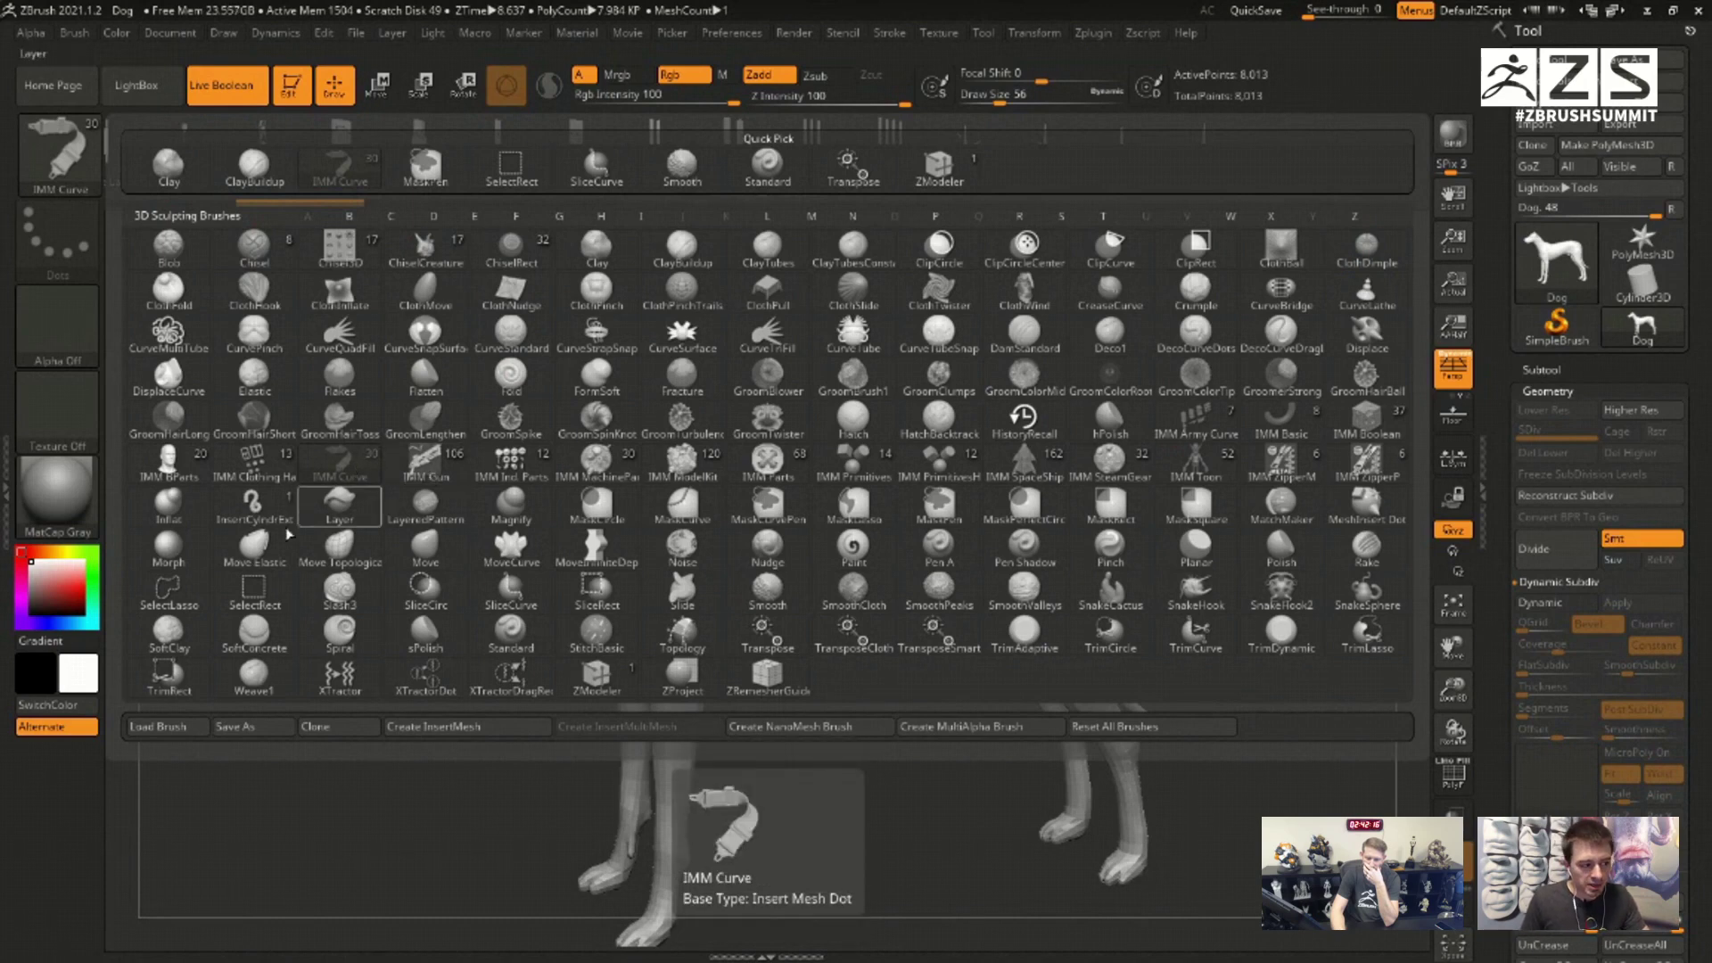
left_click(355, 471)
left_click_drag(1303, 503, 1249, 497, "shift")
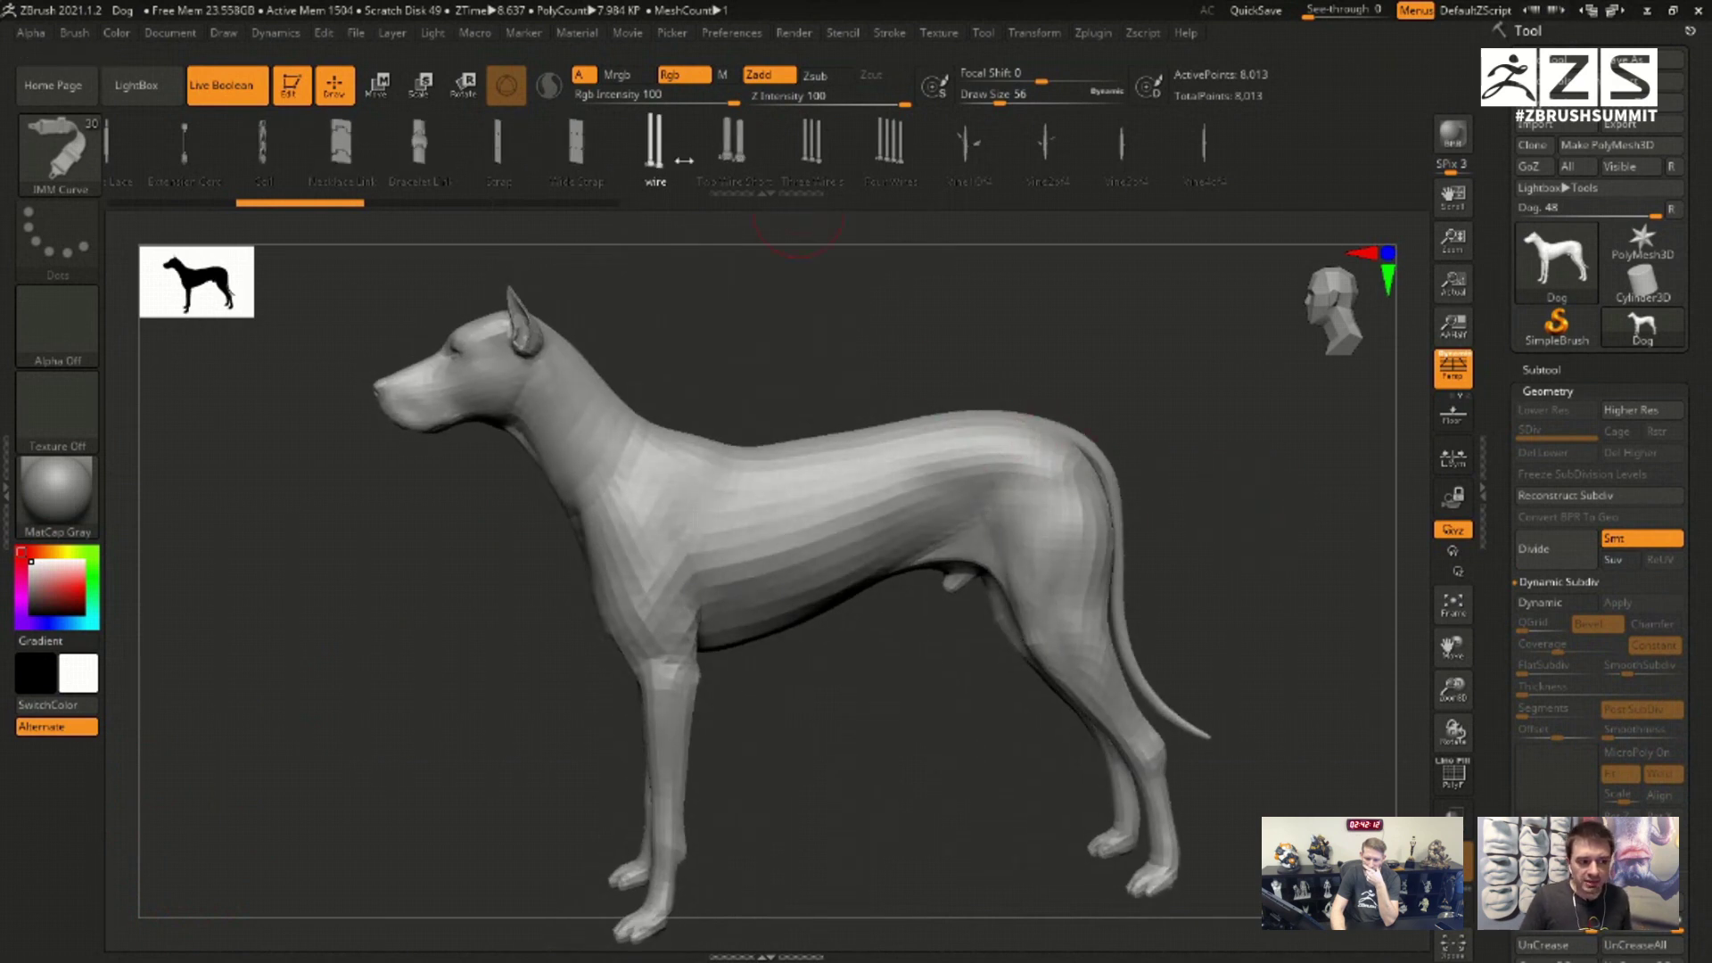
Step: Choose the wire mesh from the IMM Curve brush's set of inserts
left_click(635, 163)
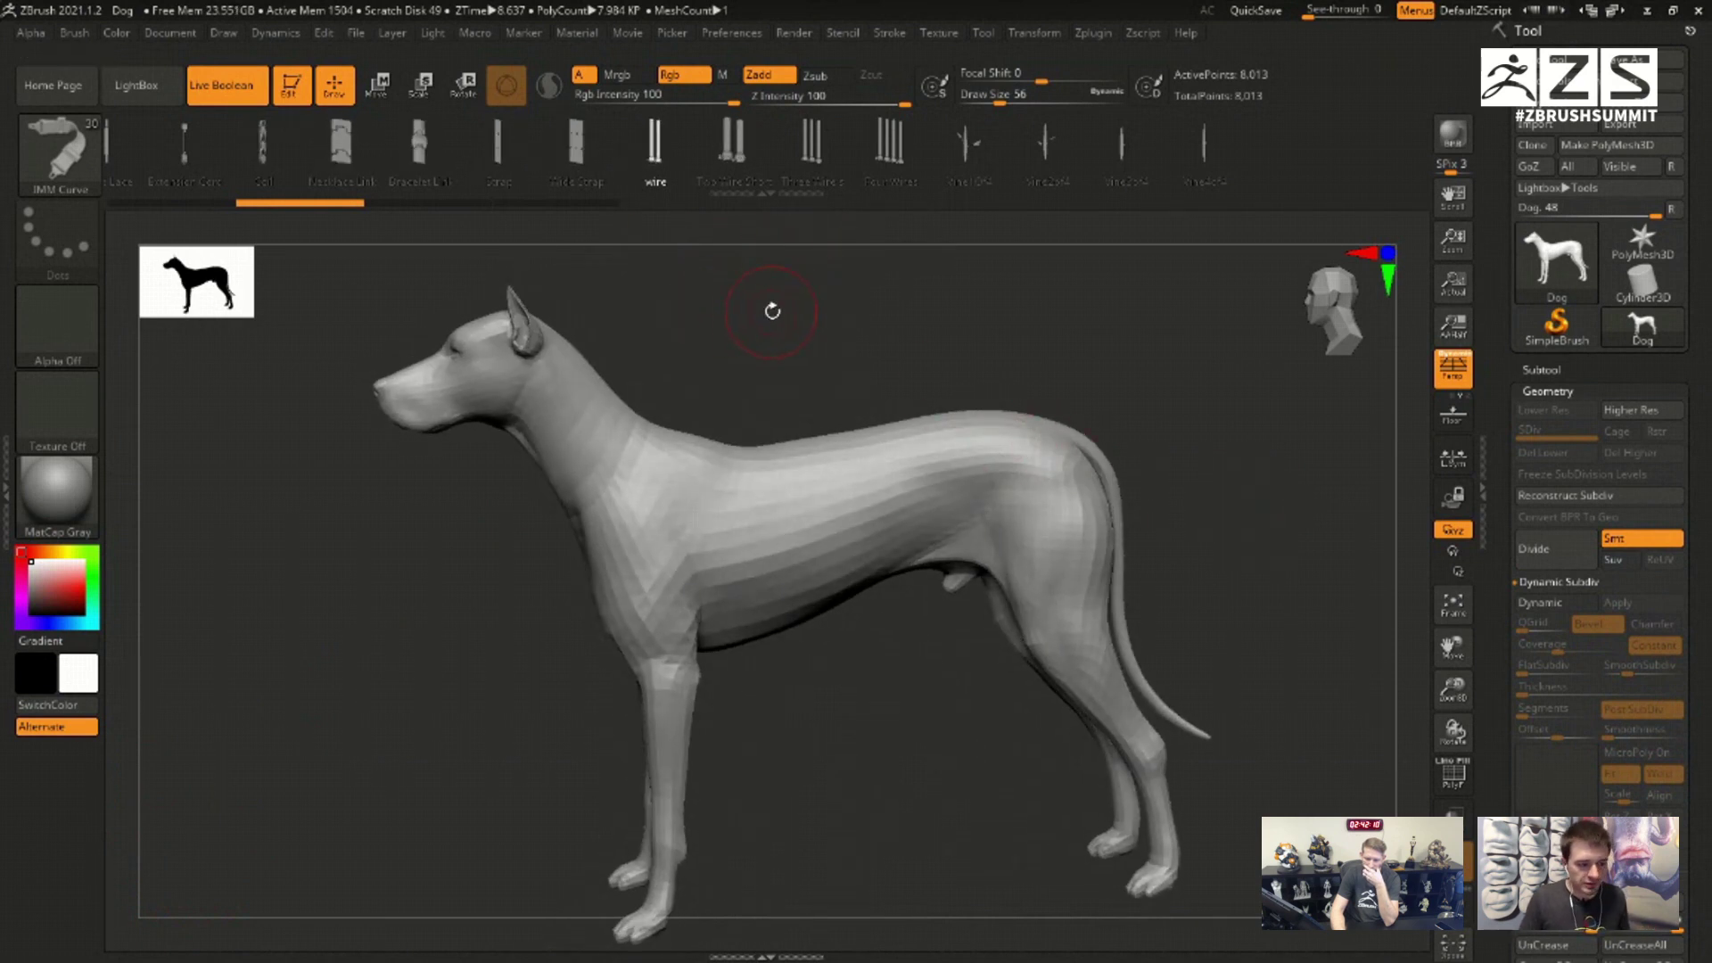
key("m")
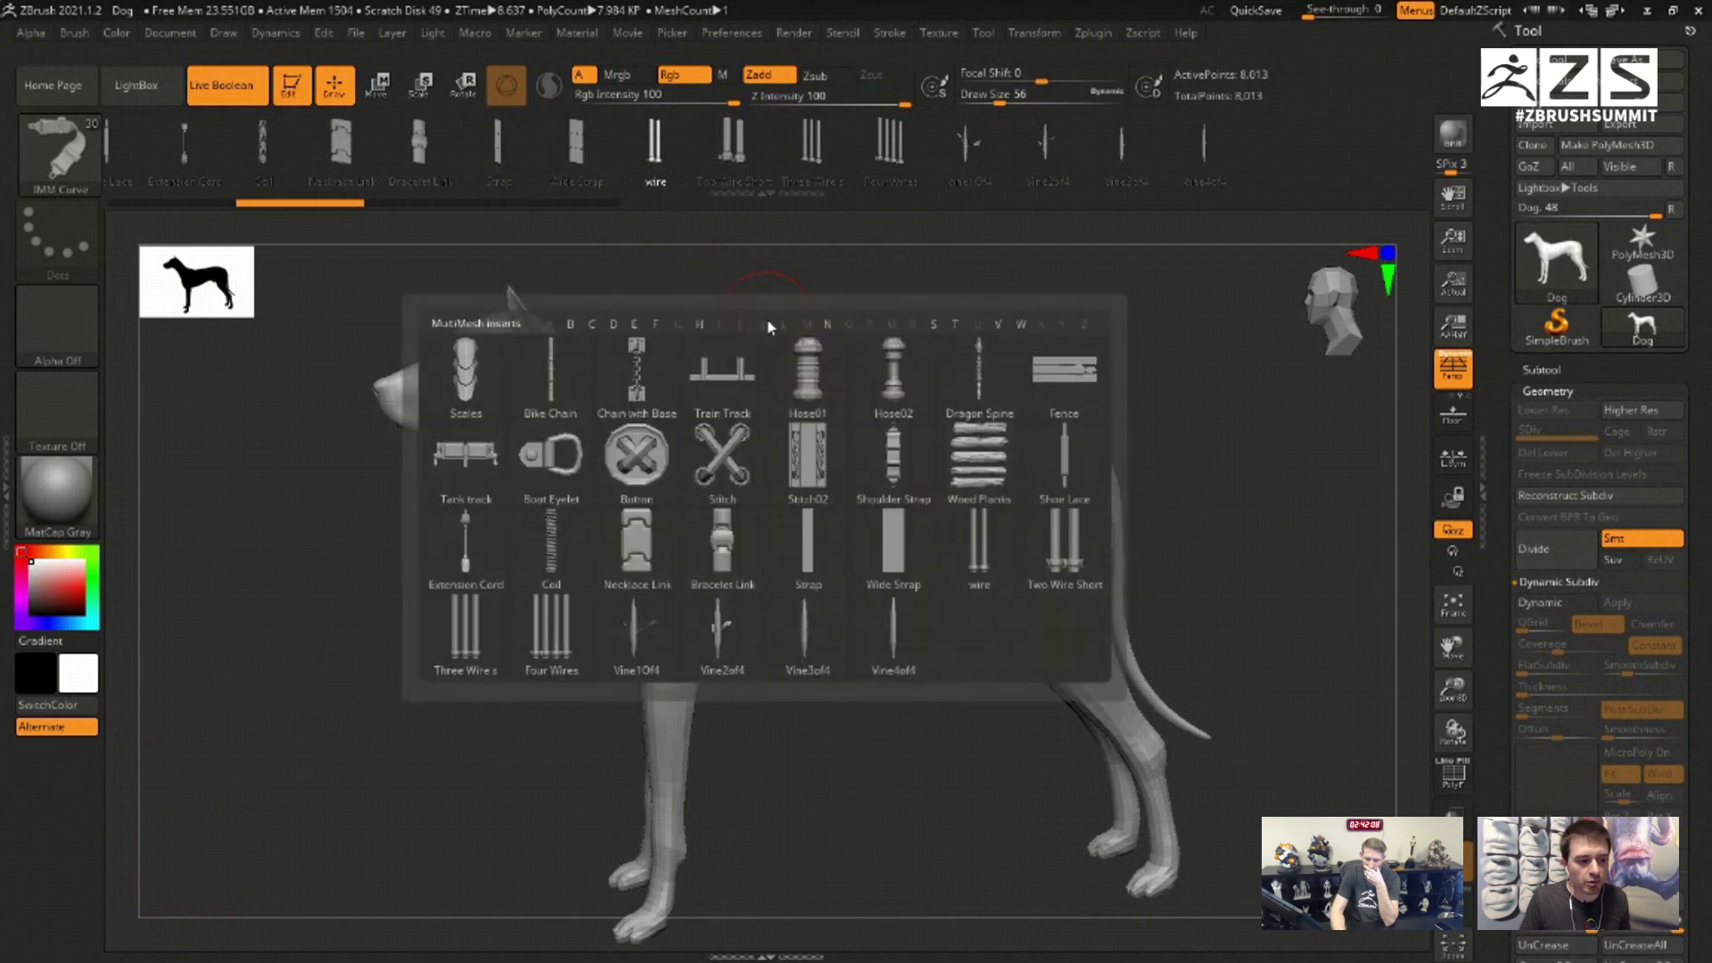
mouse_move(788, 584)
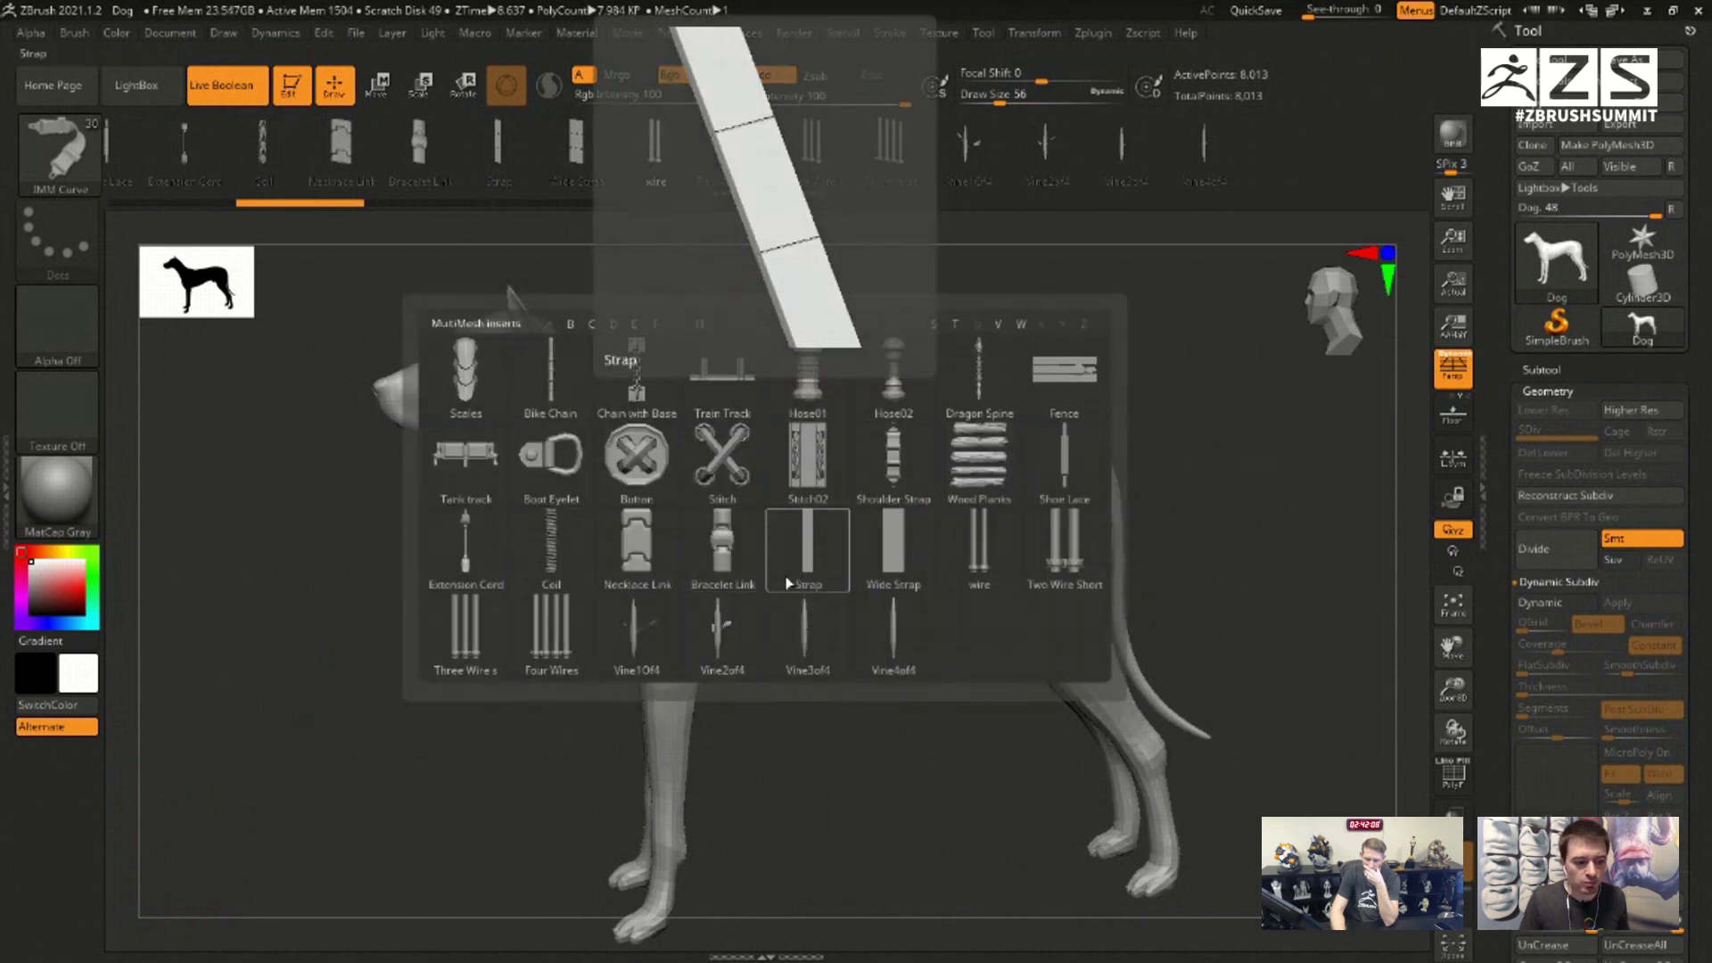
left_click(984, 563)
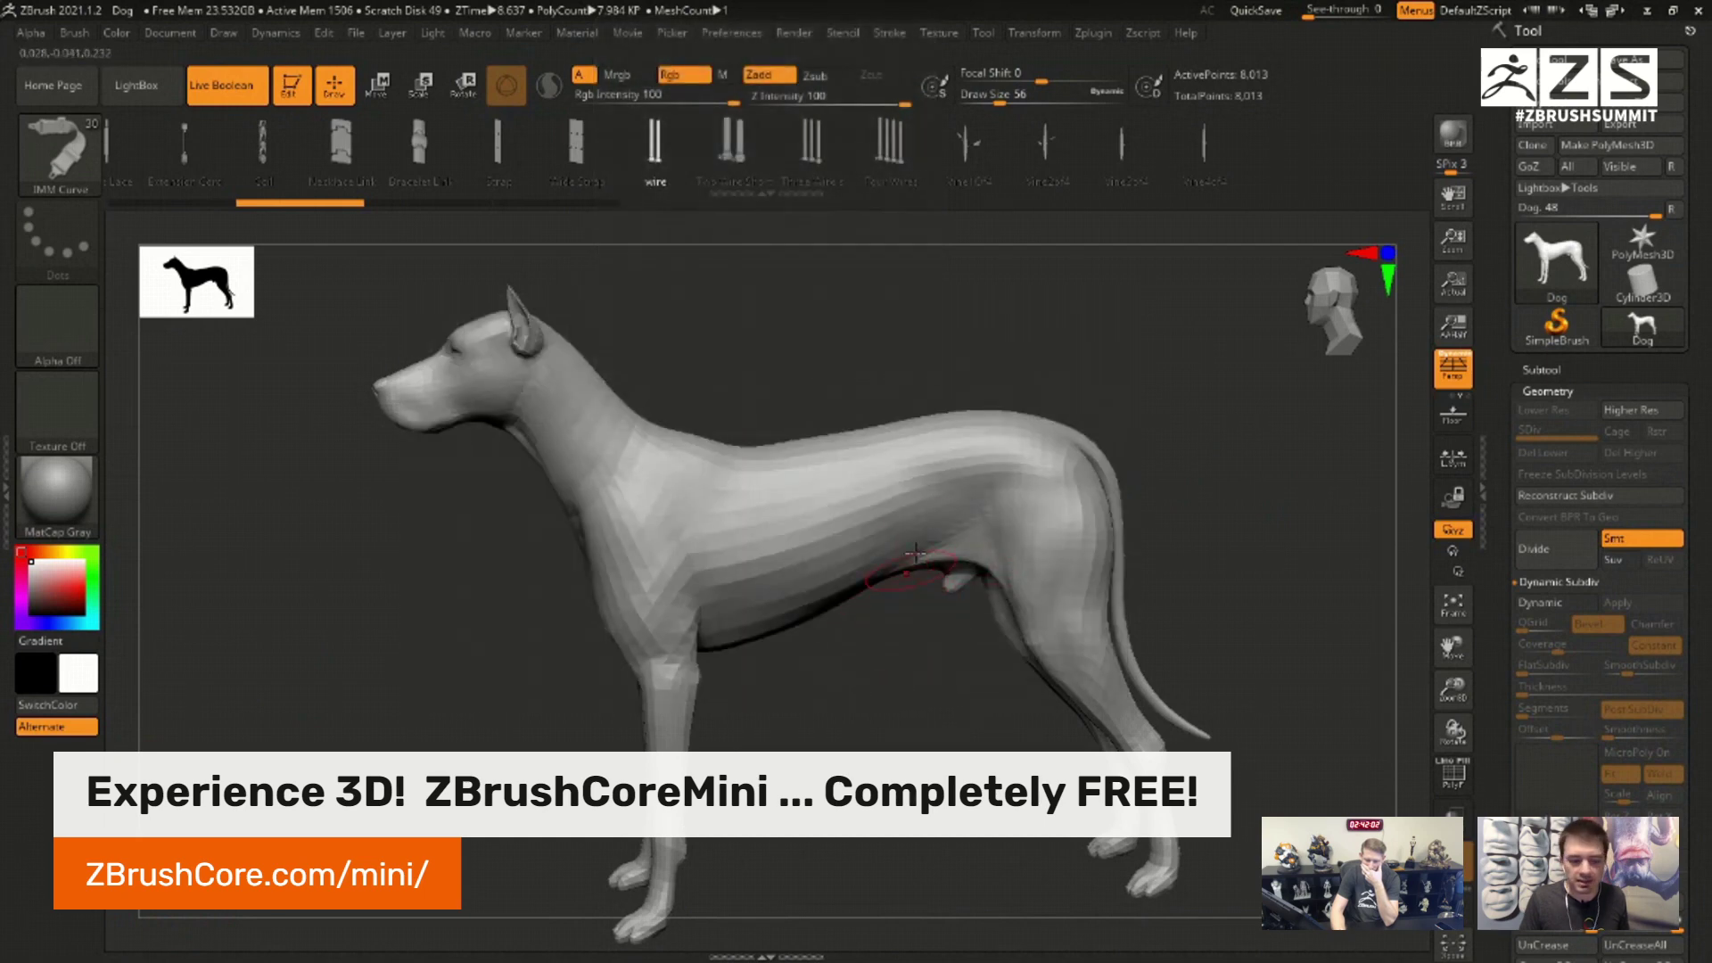
Step: Draw a wavy wire curve from the dog's shoulder, over its back, to beyond the tail
left_click_drag(1189, 452, 1108, 420)
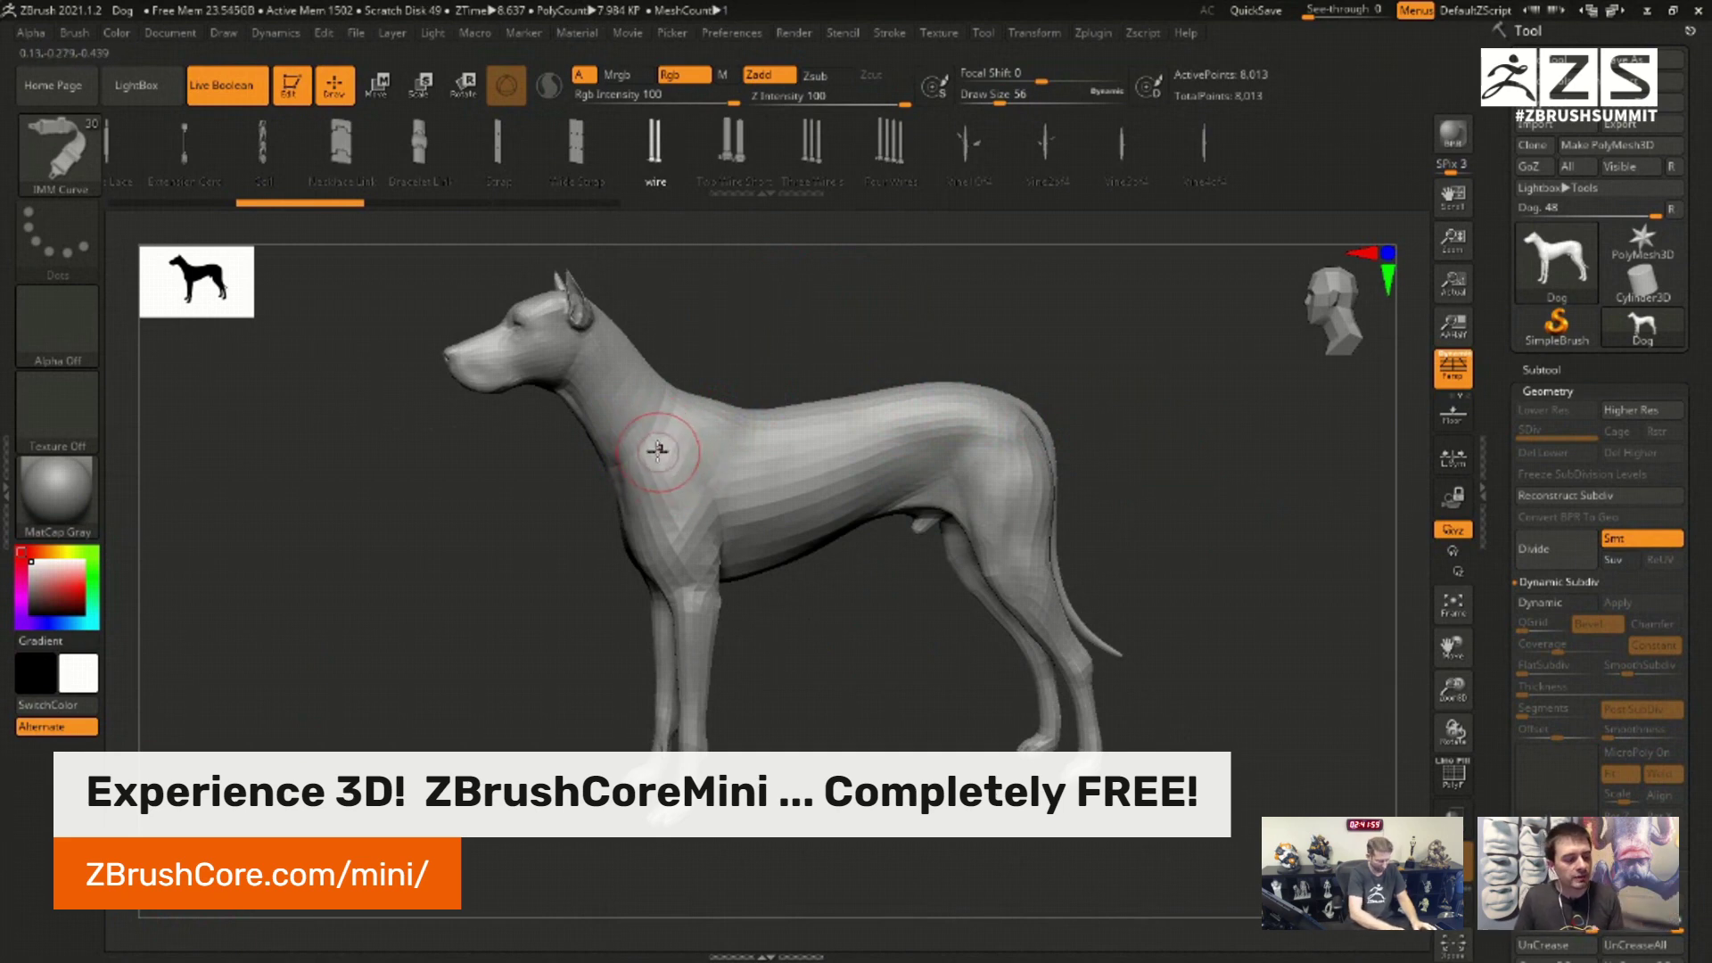
mouse_move(664, 444)
left_mouse_down()
mouse_move(744, 485)
mouse_move(908, 319)
mouse_move(1043, 350)
mouse_move(1140, 496)
mouse_move(1241, 420)
left_mouse_up()
left_click_drag(1250, 354, 1250, 357)
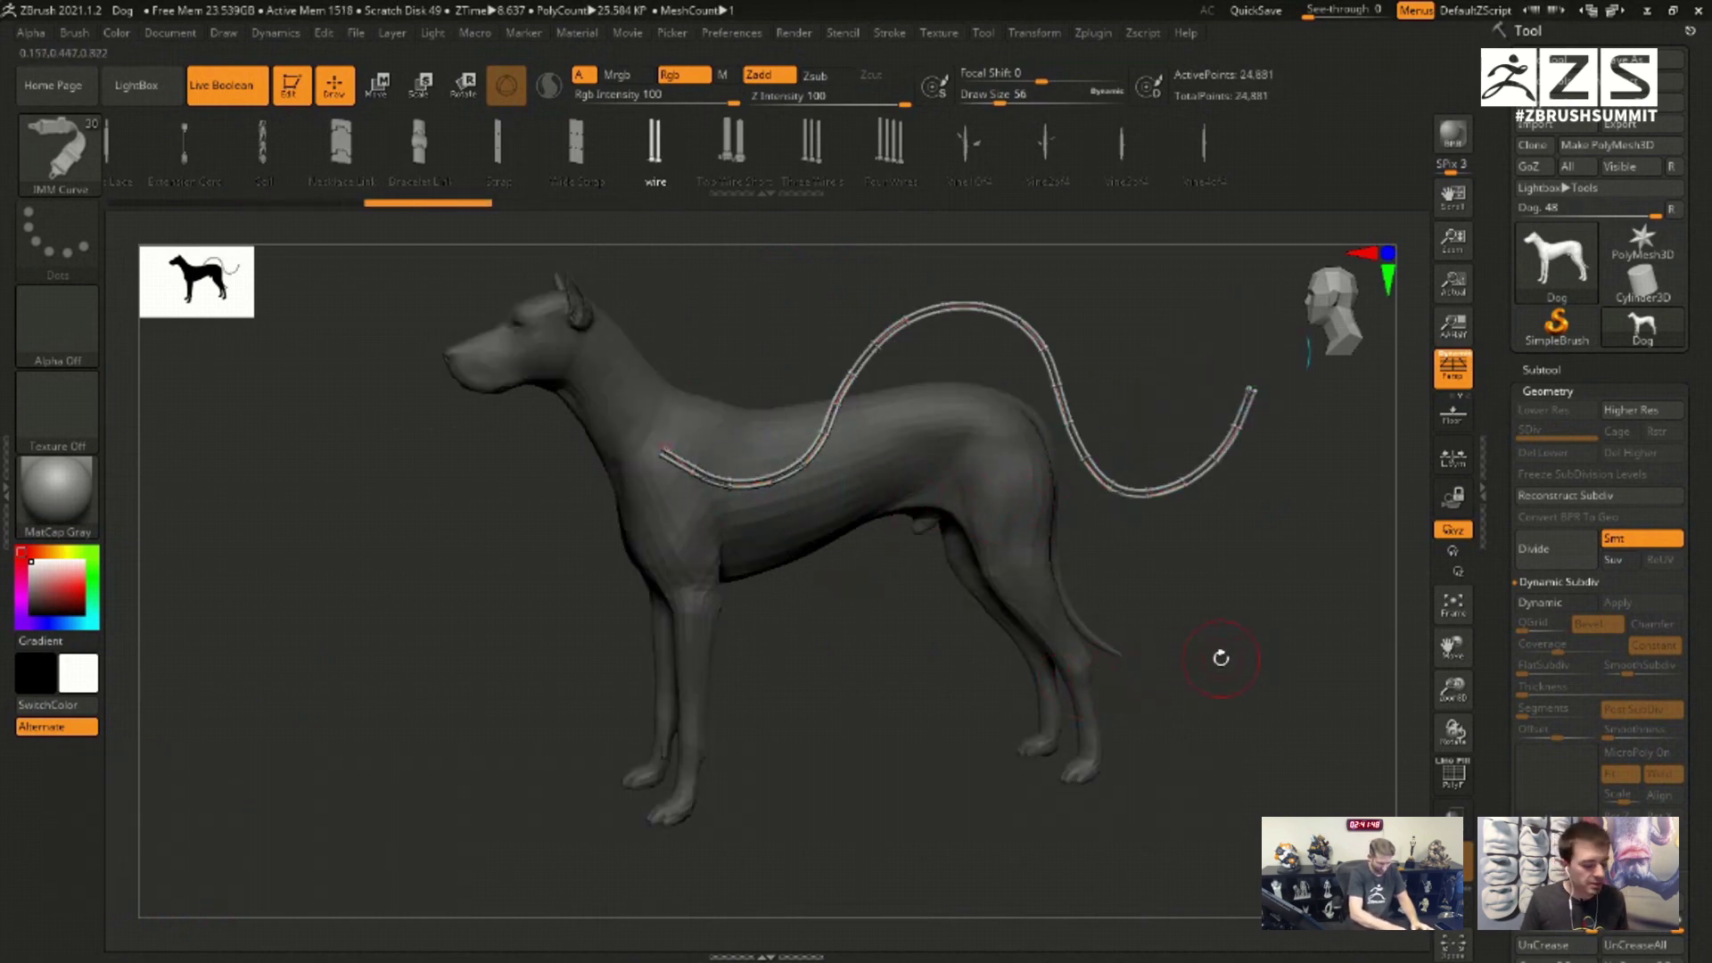
left_click_drag(1218, 657, 1185, 707, "alt")
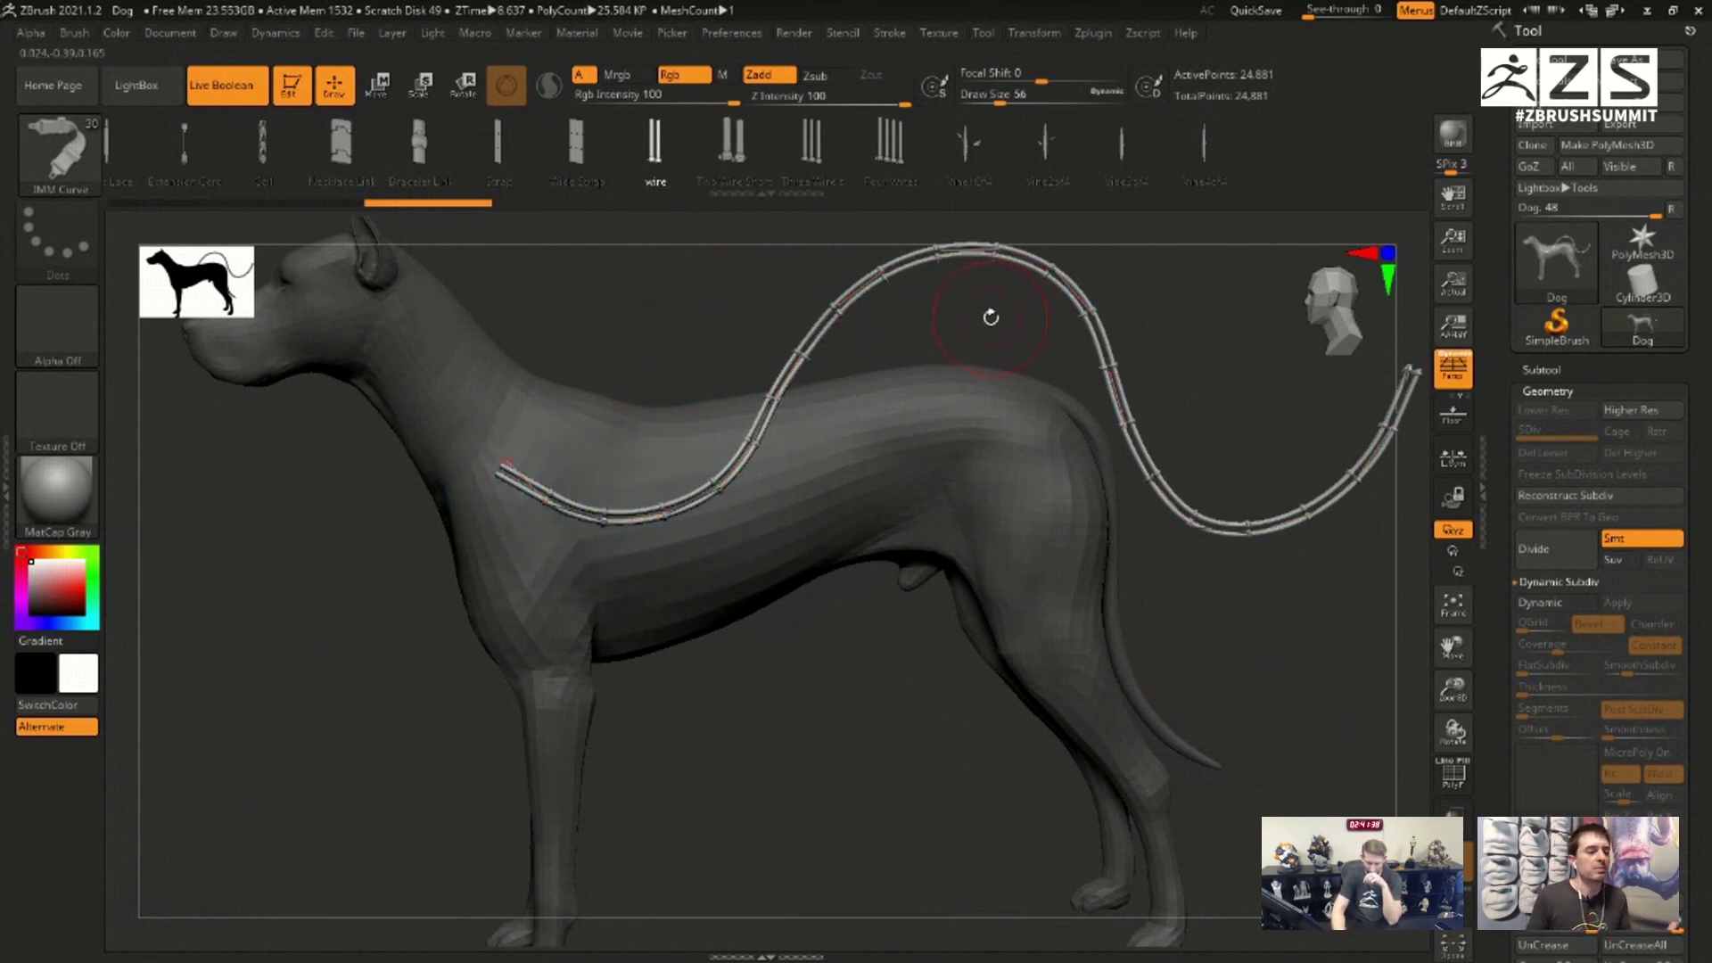
Step: Regenerate the wire along its curve at draw sizes 112, 182 and 20 to vary its thickness
left_click_drag(1000, 101, 1008, 100)
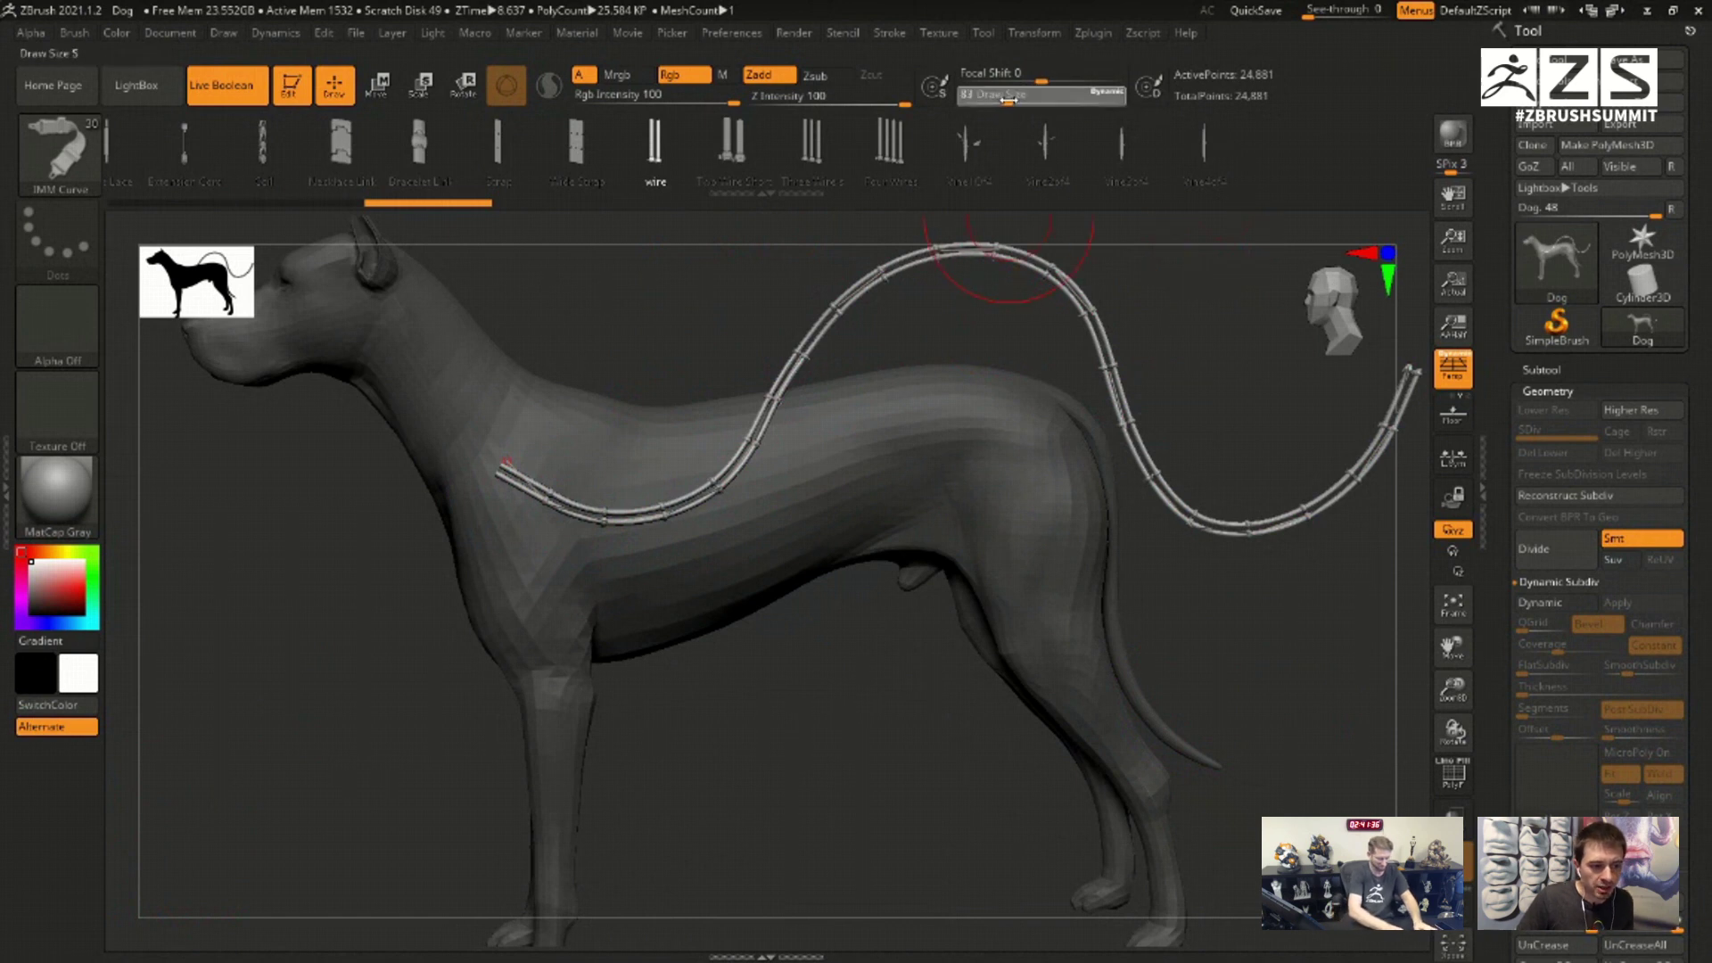
left_click(769, 385)
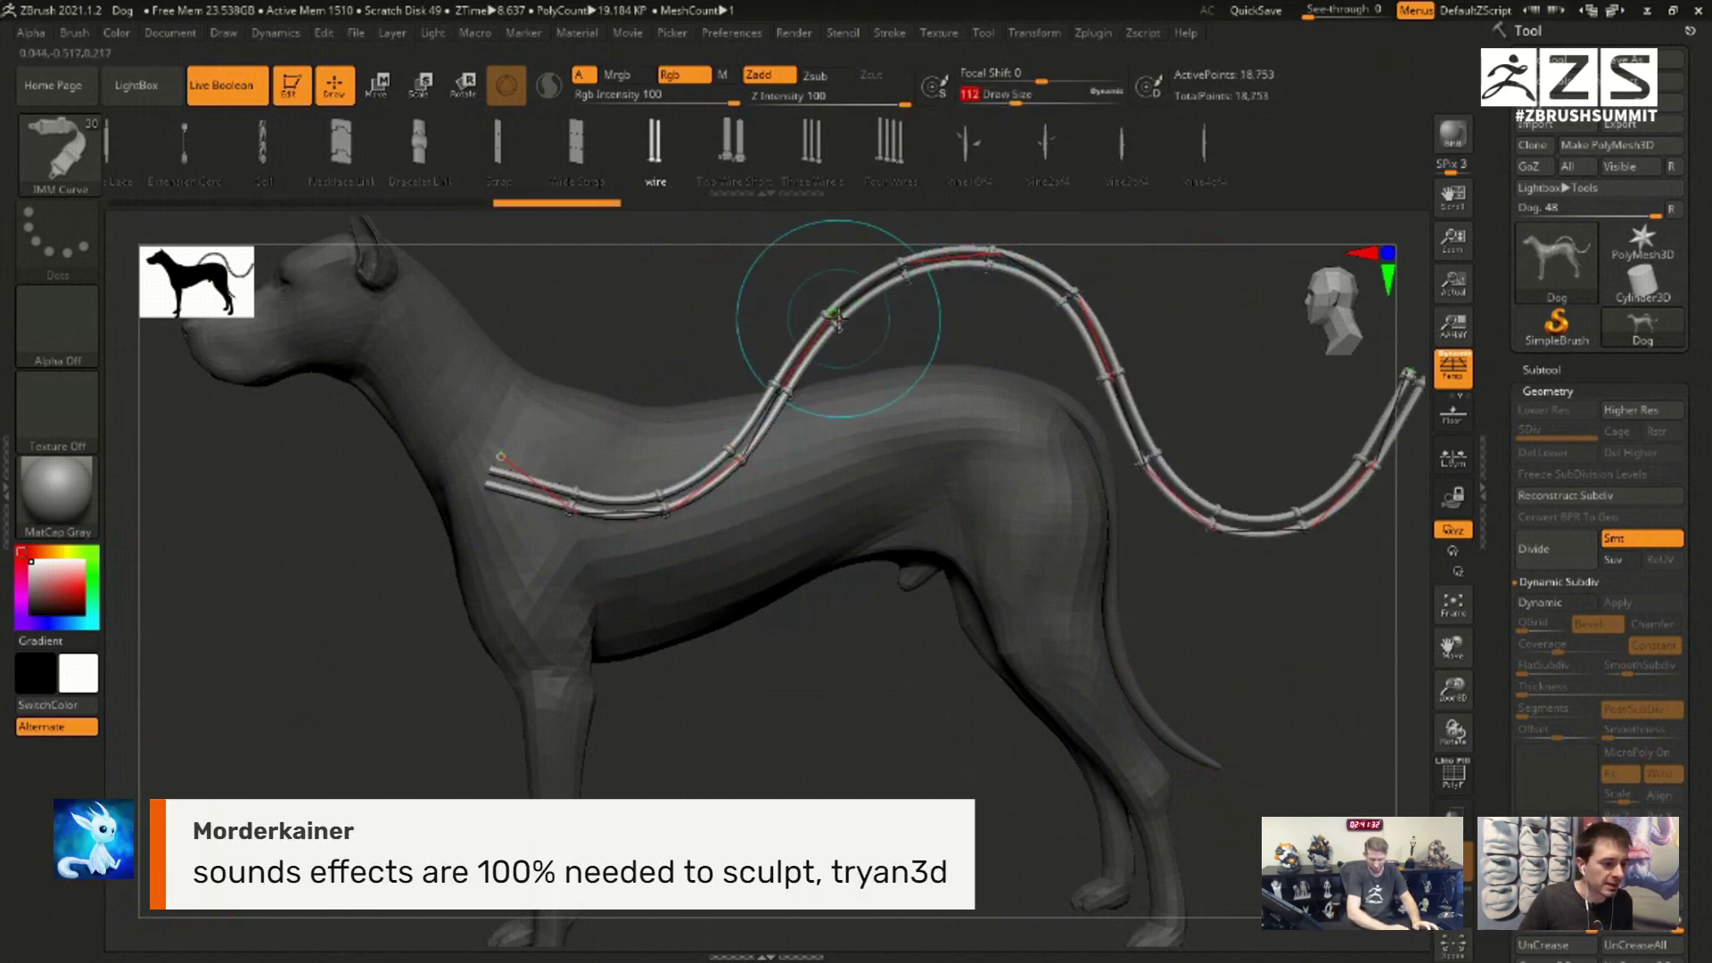
left_click_drag(1017, 100, 1010, 100)
left_click_drag(820, 735, 832, 667)
left_click_drag(1012, 100, 1025, 98)
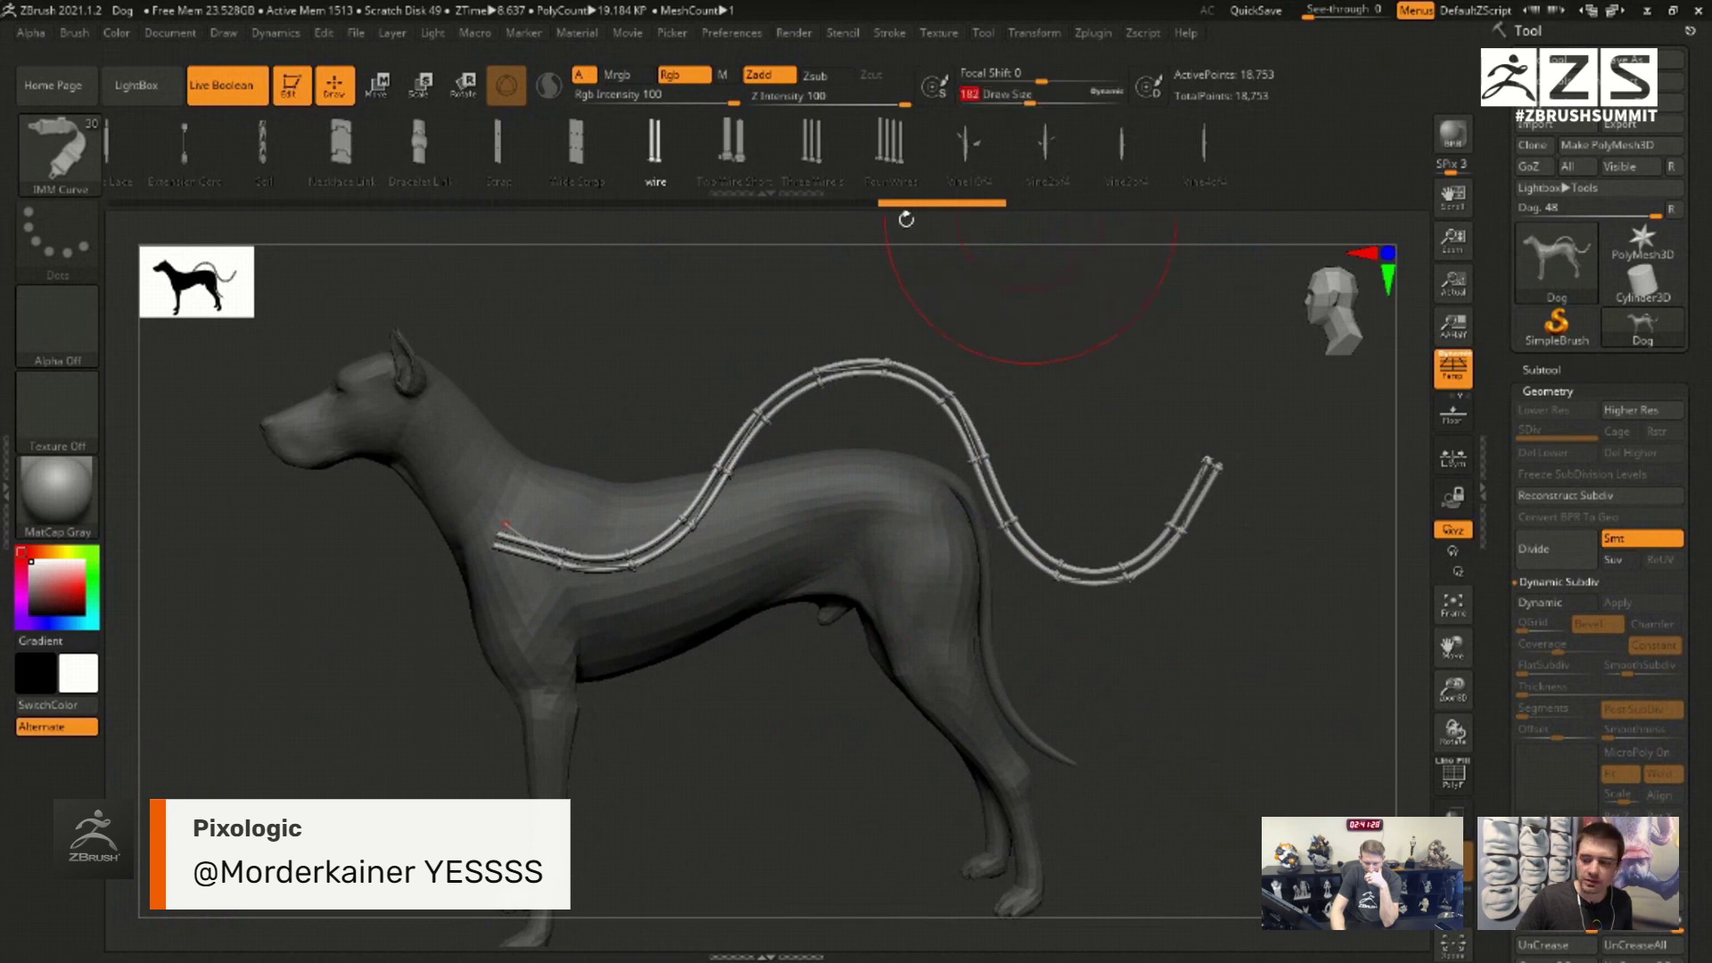
left_click(765, 402)
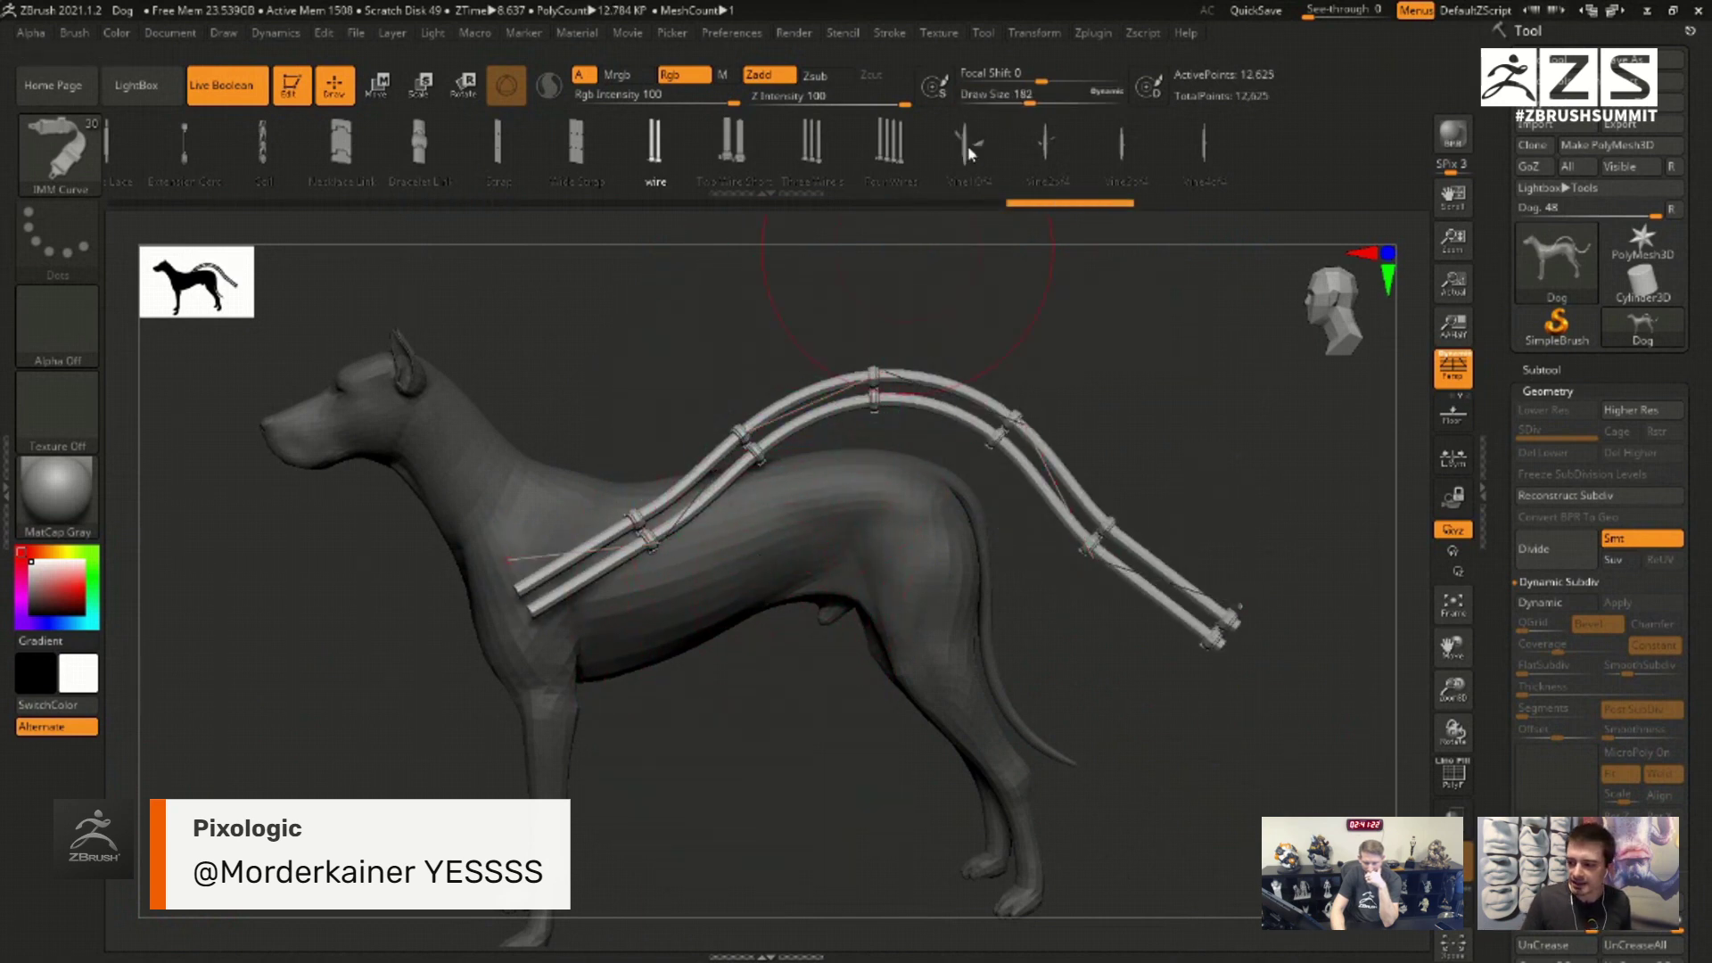
left_click_drag(1040, 93, 985, 95)
left_click(758, 424)
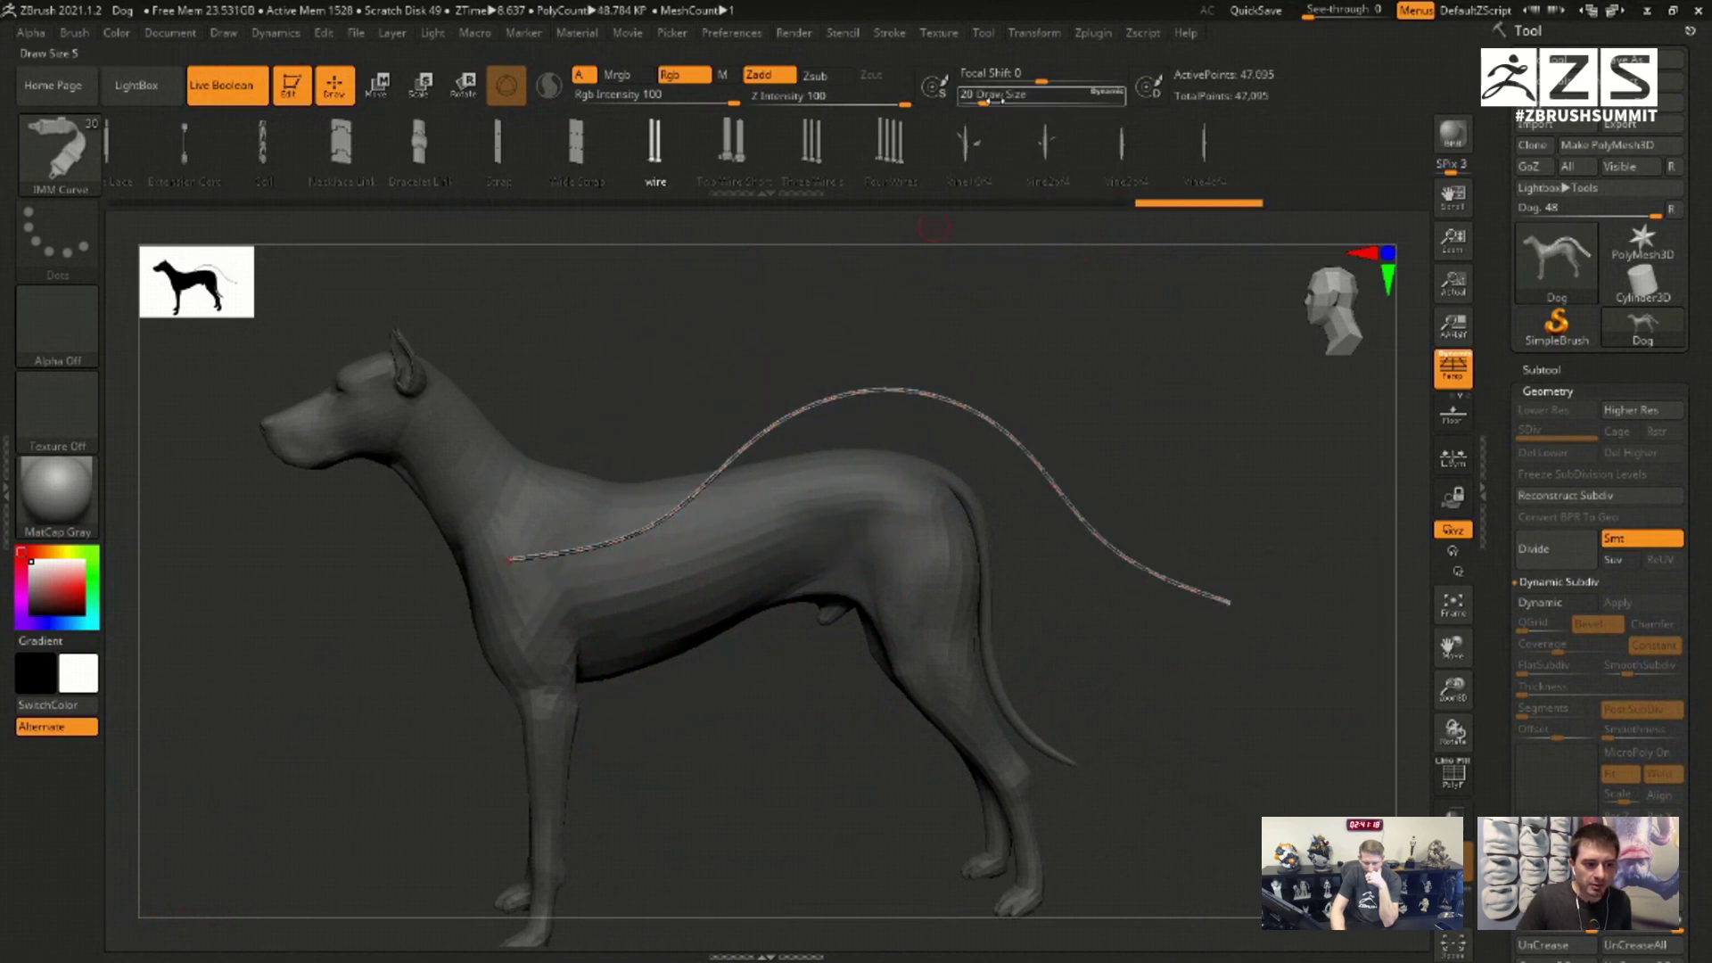
Step: Set the draw size to 158 and pull the wire curve so that it wraps around the dog's chest
left_click_drag(986, 96, 993, 100)
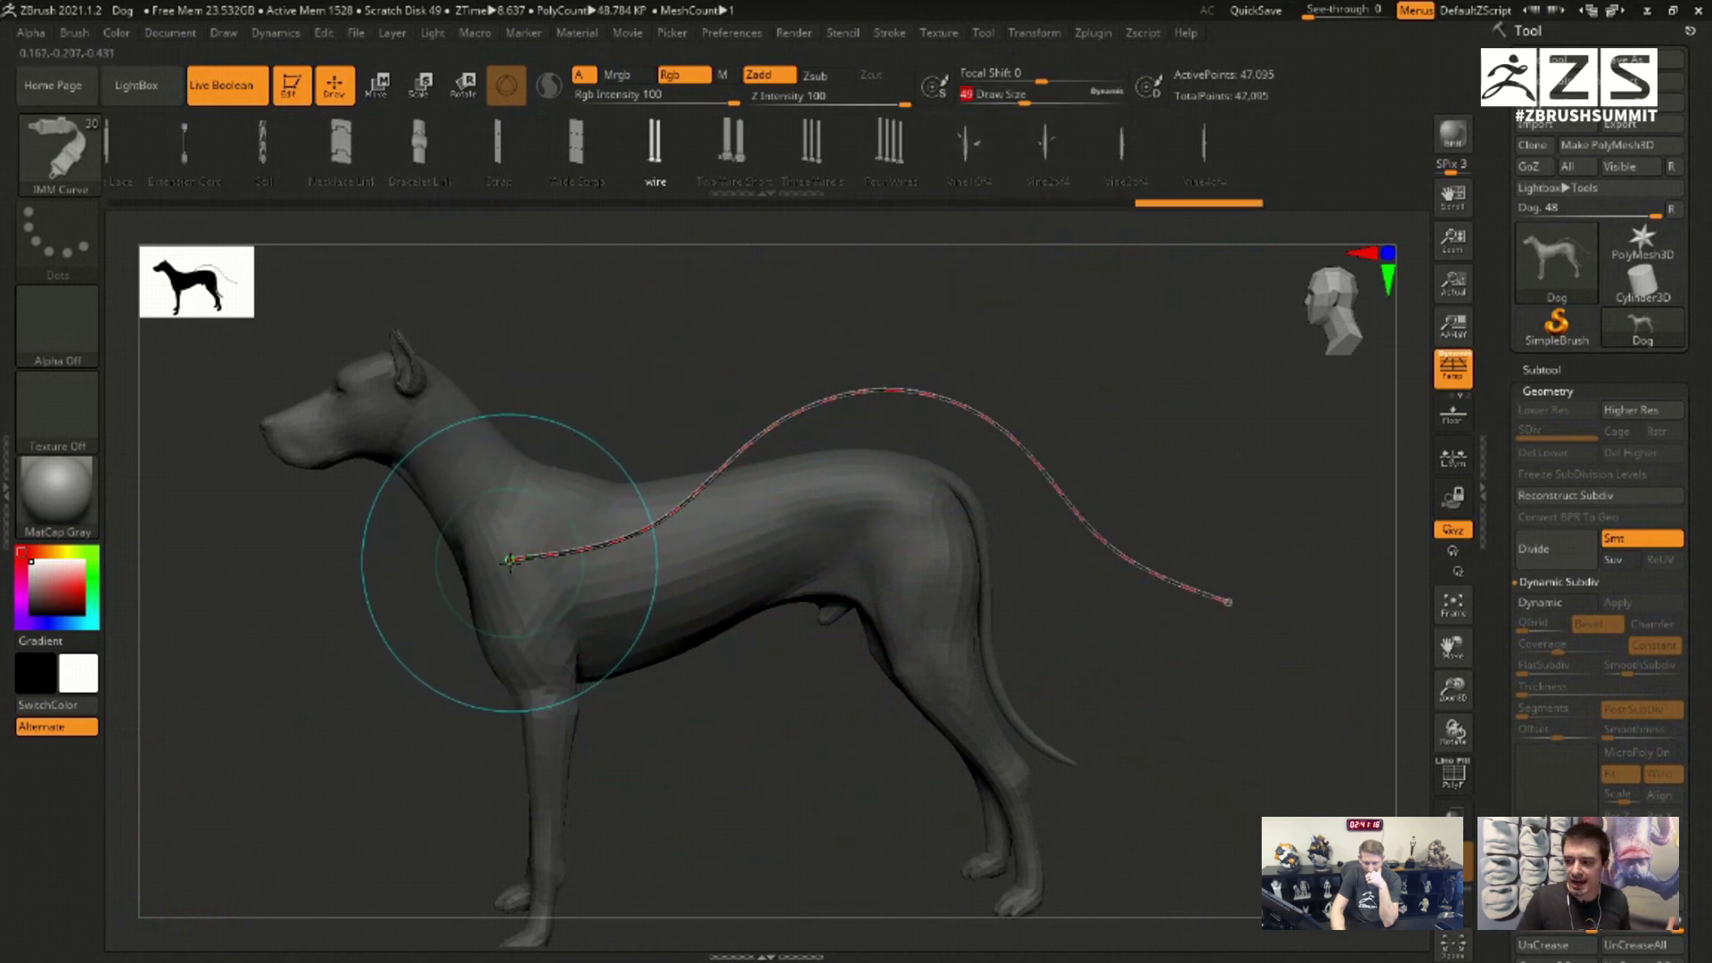
mouse_move(508, 560)
left_mouse_down()
mouse_move(496, 546)
mouse_move(688, 242)
mouse_move(383, 374)
mouse_move(417, 428)
left_mouse_up()
mouse_move(1074, 372)
left_mouse_down()
mouse_move(727, 503)
mouse_move(317, 590)
mouse_move(988, 388)
mouse_move(1019, 413)
left_mouse_up()
mouse_move(1132, 472)
left_mouse_down()
mouse_move(1108, 485)
mouse_move(627, 378)
left_mouse_up()
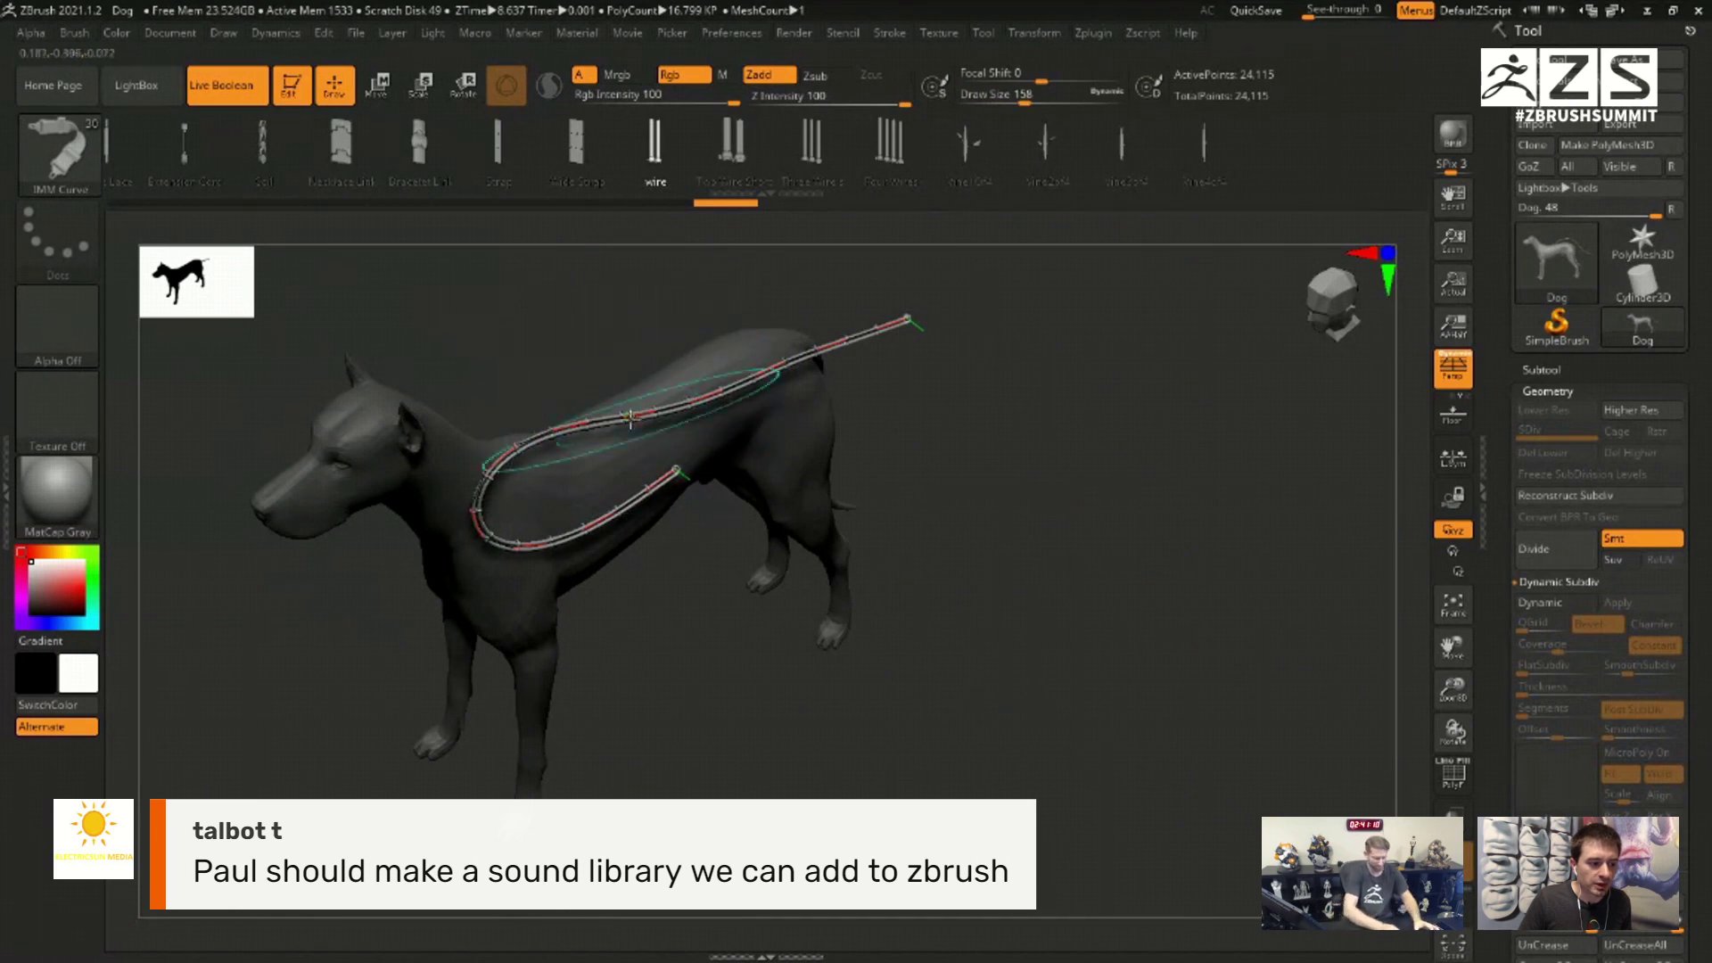
Step: Pull the ends and bends of the wire curve until it loops under the dog's chest and up behind the shoulder
left_click_drag(434, 387, 365, 435)
left_click_drag(459, 490, 398, 526)
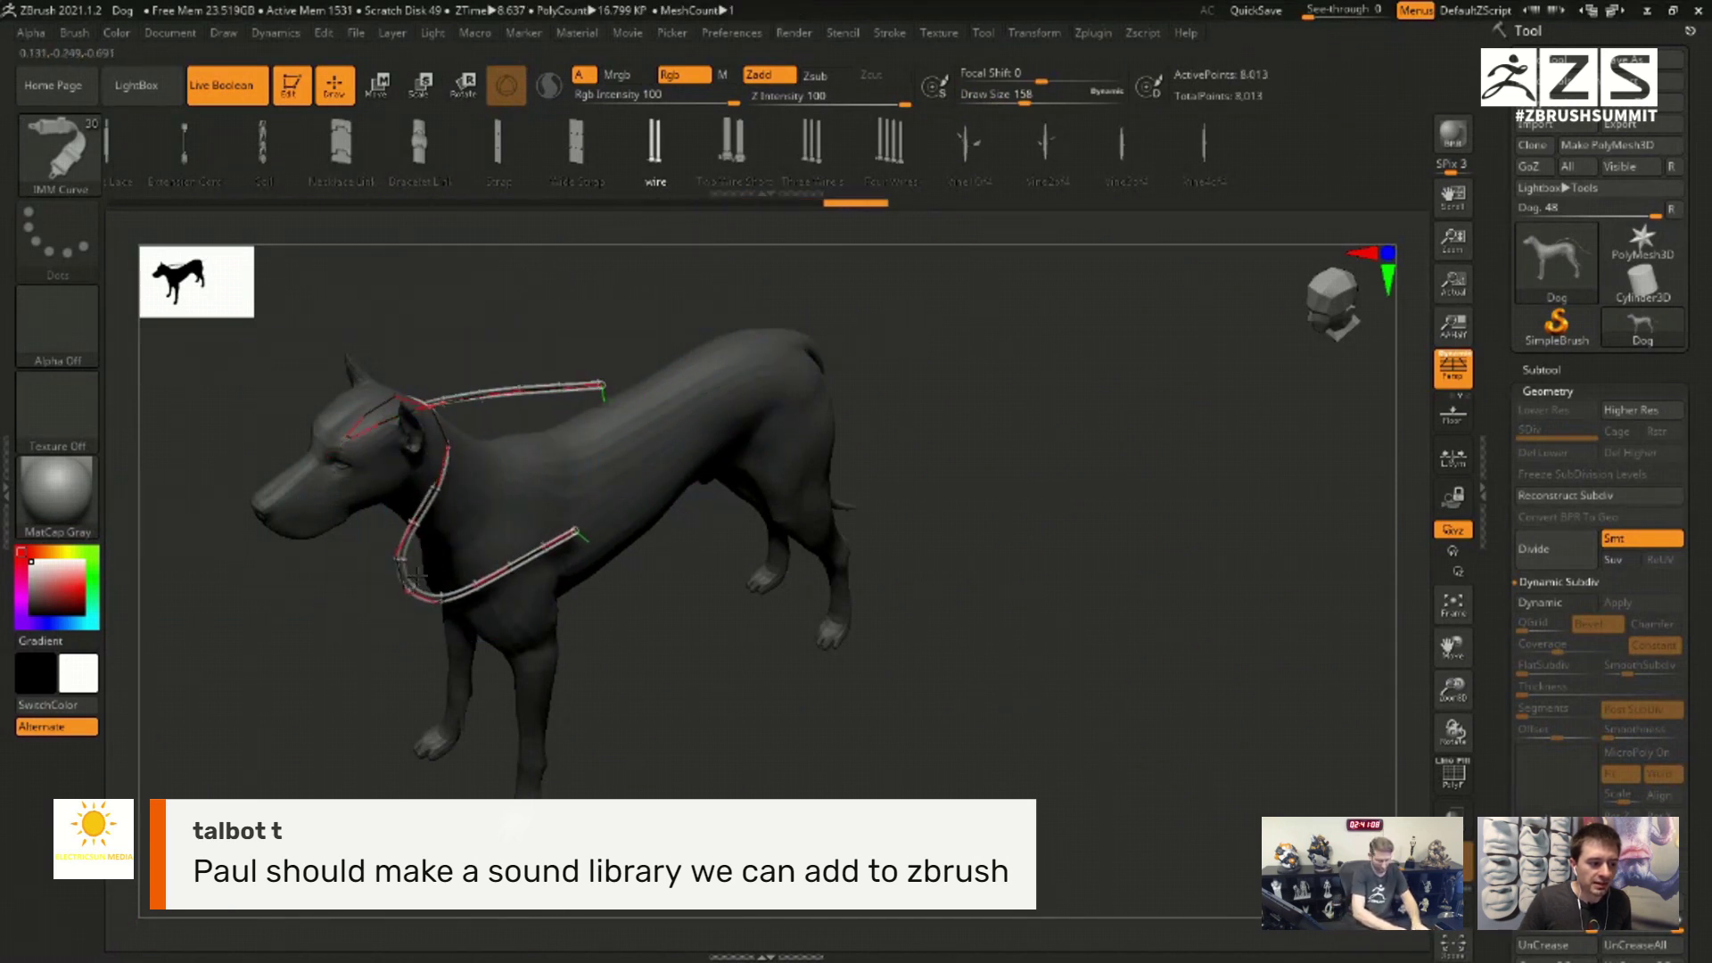
left_click_drag(642, 624, 846, 586)
mouse_move(579, 535)
left_mouse_down()
mouse_move(573, 573)
mouse_move(711, 776)
mouse_move(726, 490)
mouse_move(754, 395)
left_mouse_up()
mouse_move(554, 428)
left_mouse_down()
mouse_move(499, 464)
mouse_move(777, 398)
left_mouse_up()
left_click(1136, 493)
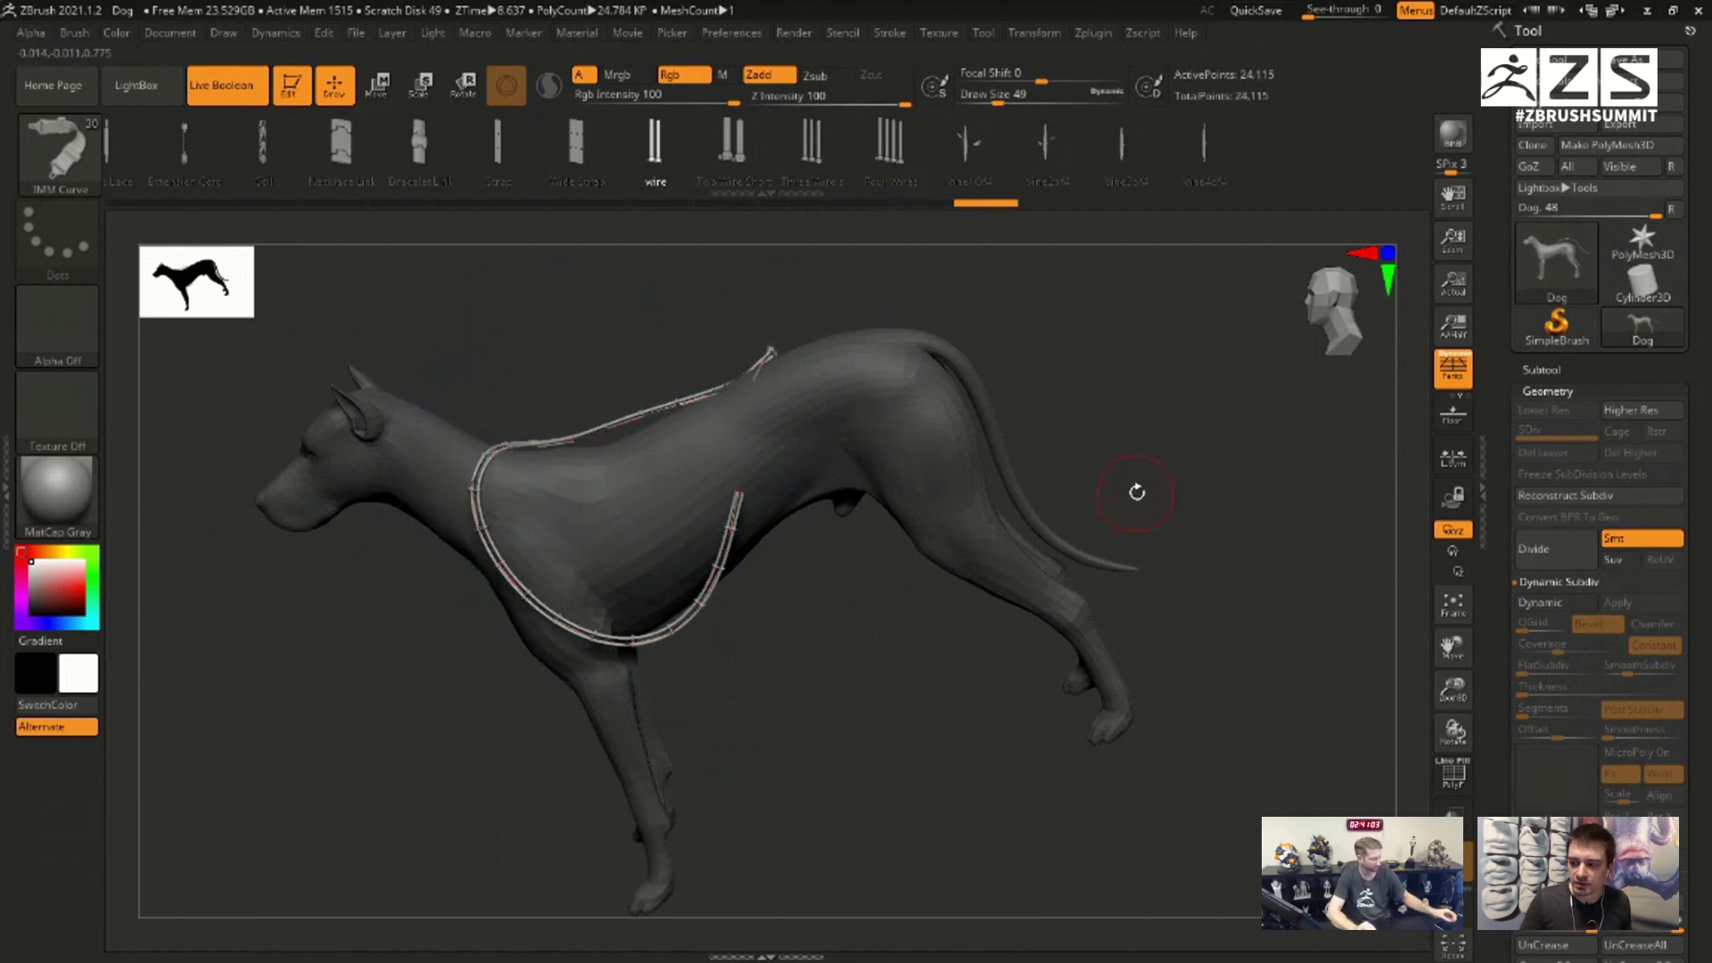
Step: Check the curve stroke options, extend the wire over the rump and below the belly past the front legs, and pull its other end above the back
left_click(892, 35)
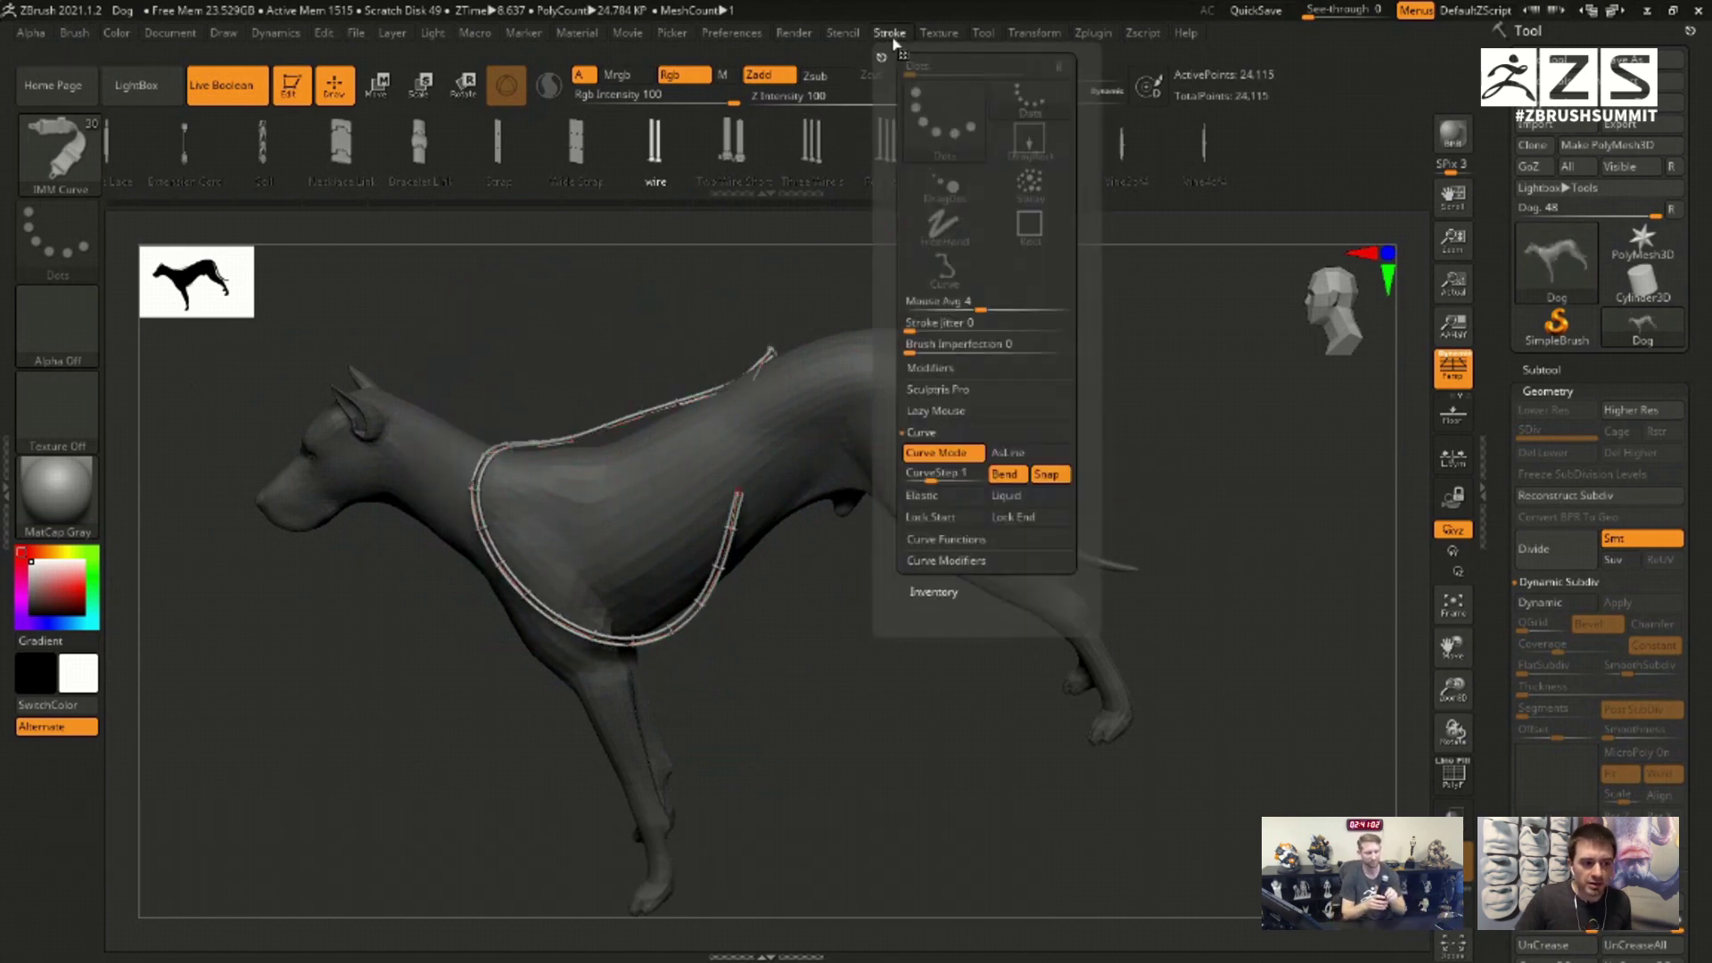
left_click(1023, 503)
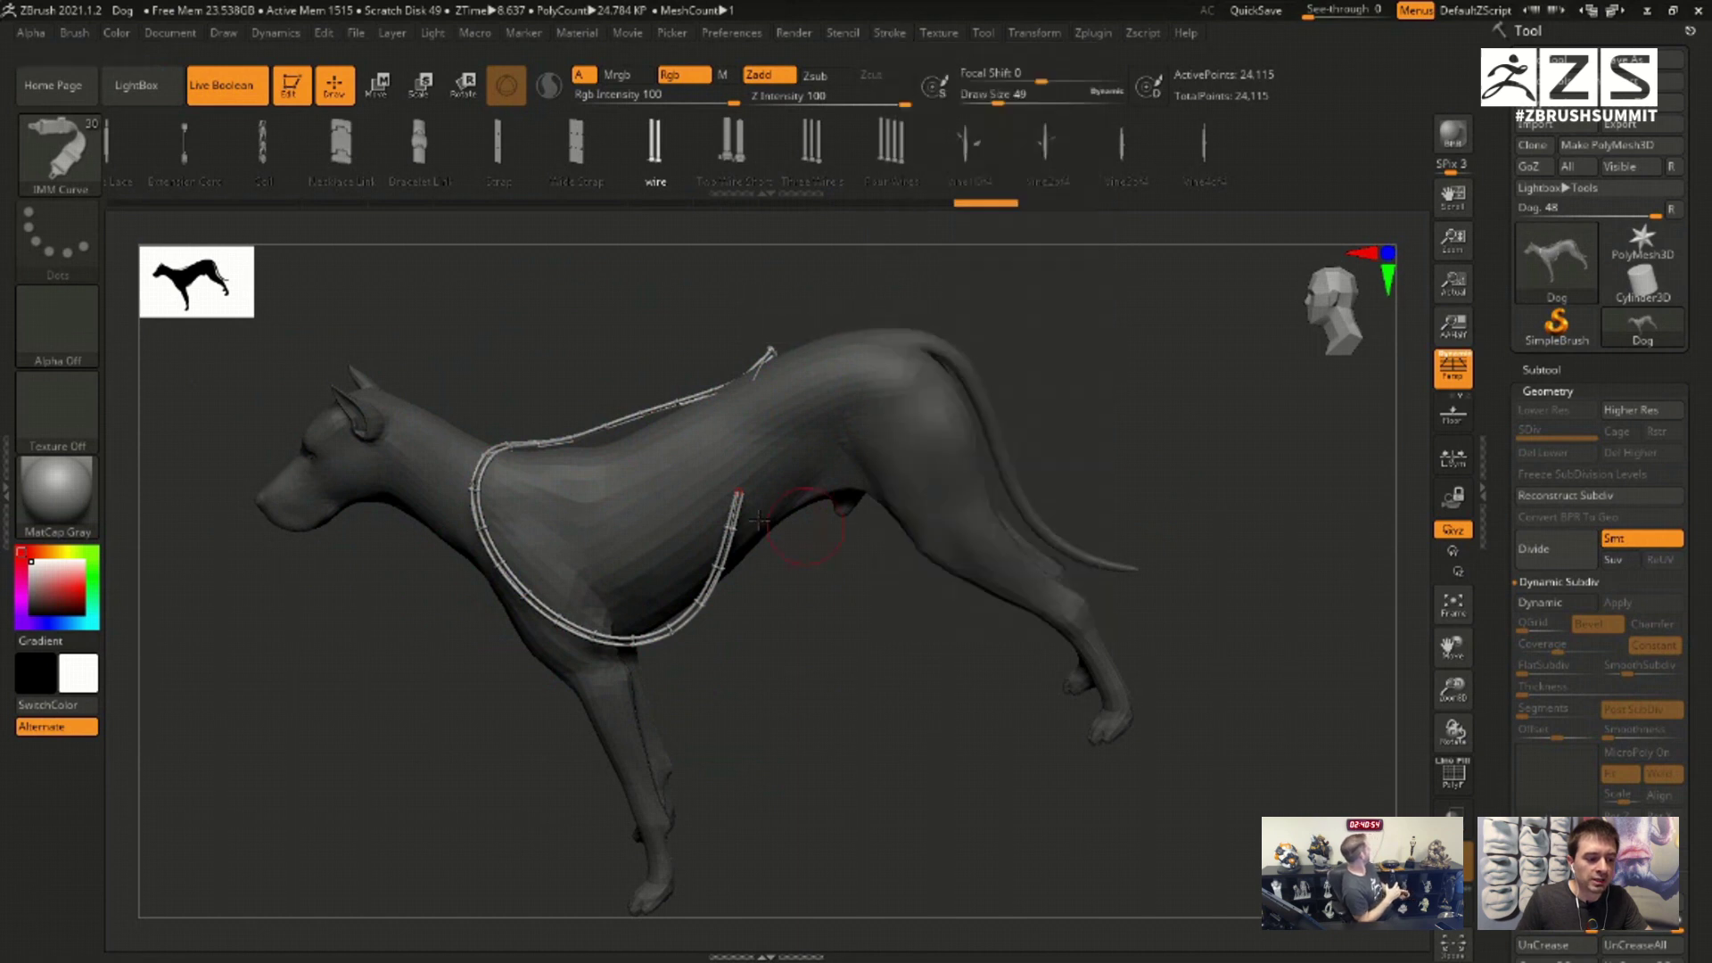
mouse_move(785, 326)
left_mouse_down()
mouse_move(1069, 307)
mouse_move(1038, 530)
mouse_move(860, 580)
mouse_move(798, 829)
mouse_move(472, 760)
mouse_move(337, 706)
left_mouse_up()
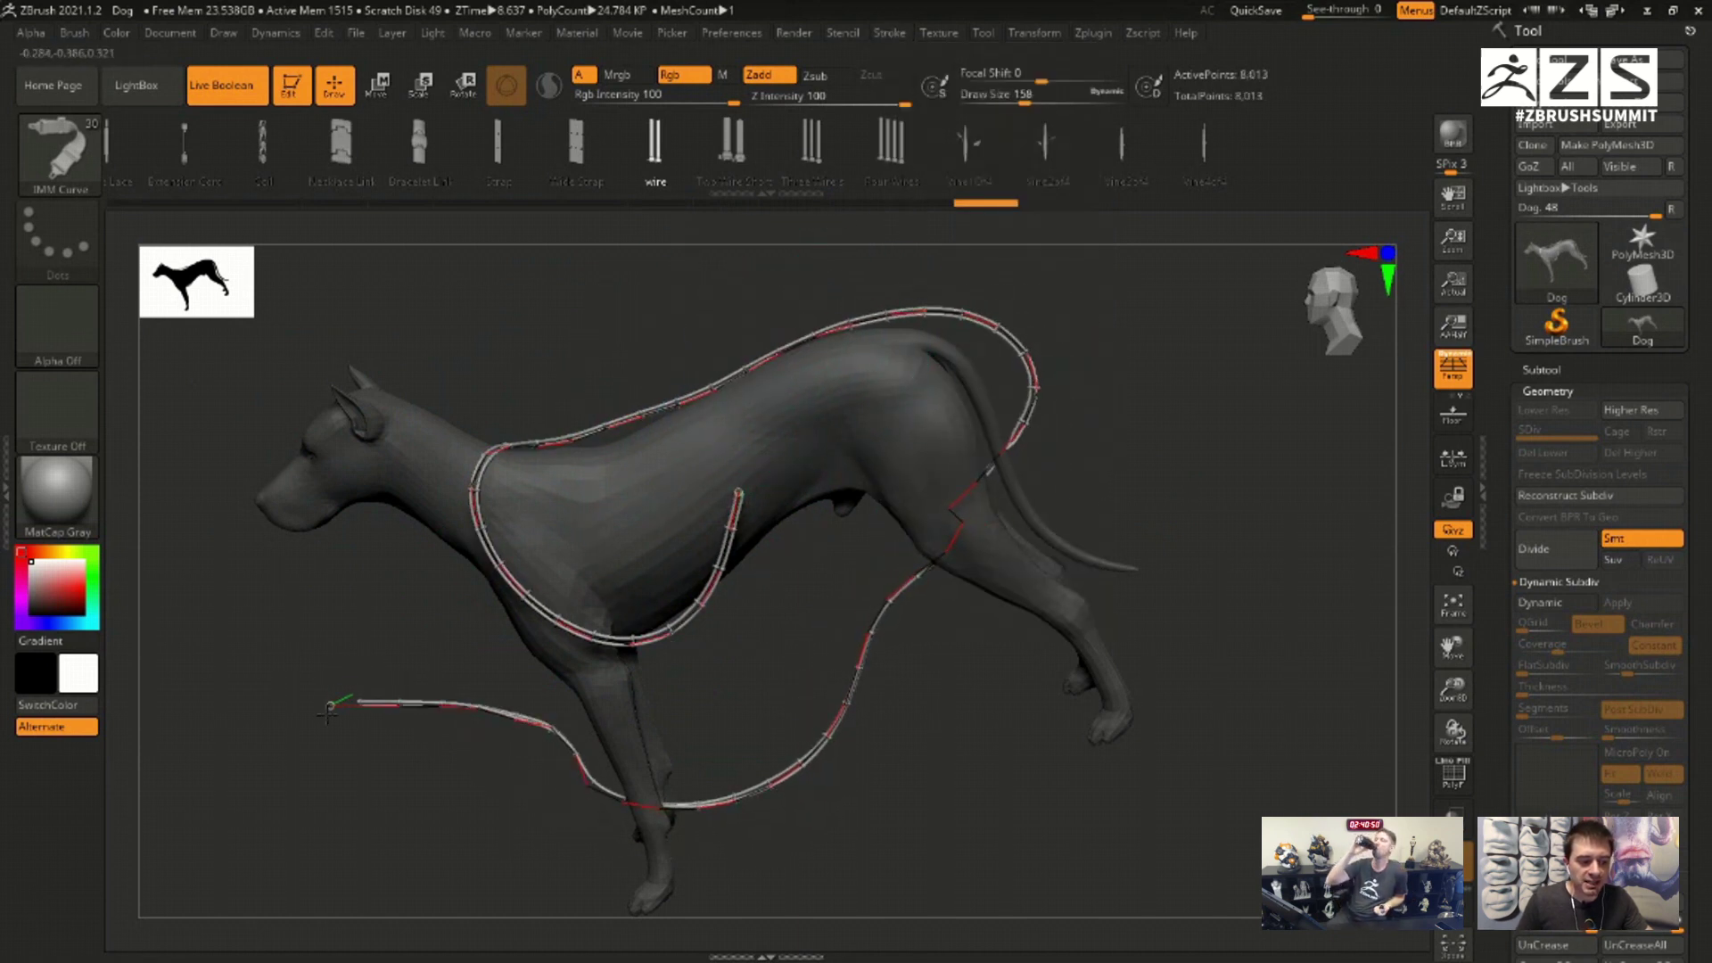
mouse_move(741, 492)
left_mouse_down()
mouse_move(853, 510)
mouse_move(722, 446)
mouse_move(696, 330)
mouse_move(718, 285)
left_mouse_up()
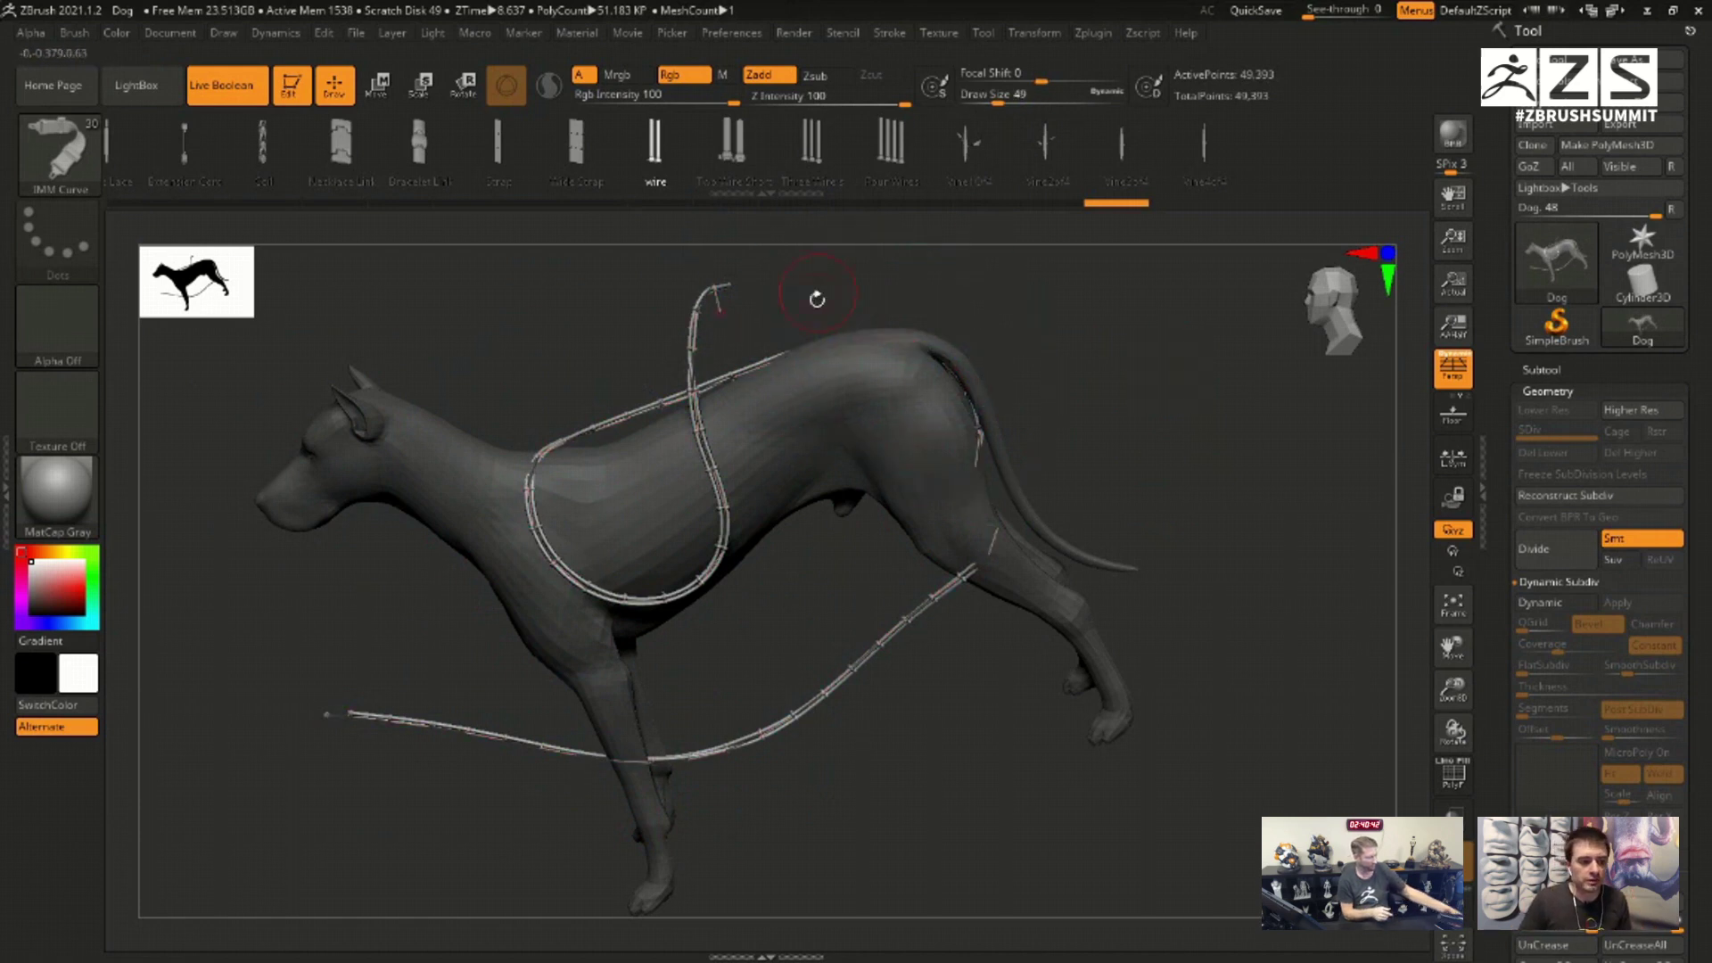
left_click_drag(1108, 390, 1135, 397)
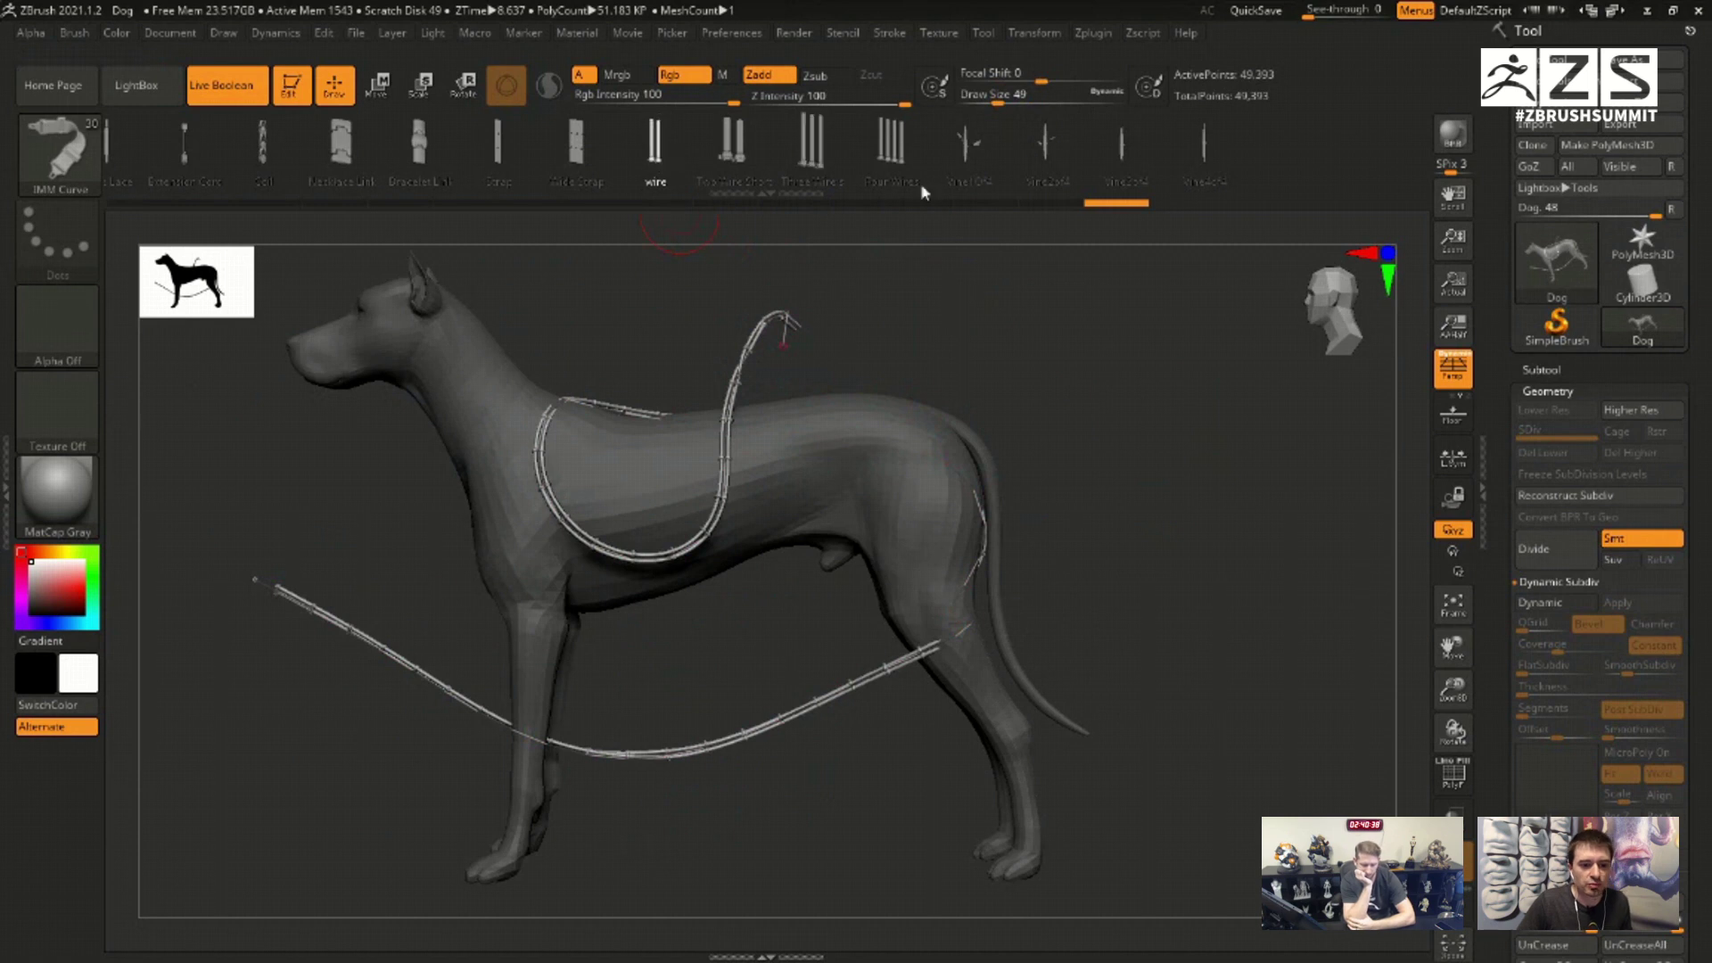
Step: Switch to the PolyMesh3D star and replace it with the IMM wire insert using MeshFromBrush
left_click(1641, 242)
left_click_drag(1492, 556, 1492, 461)
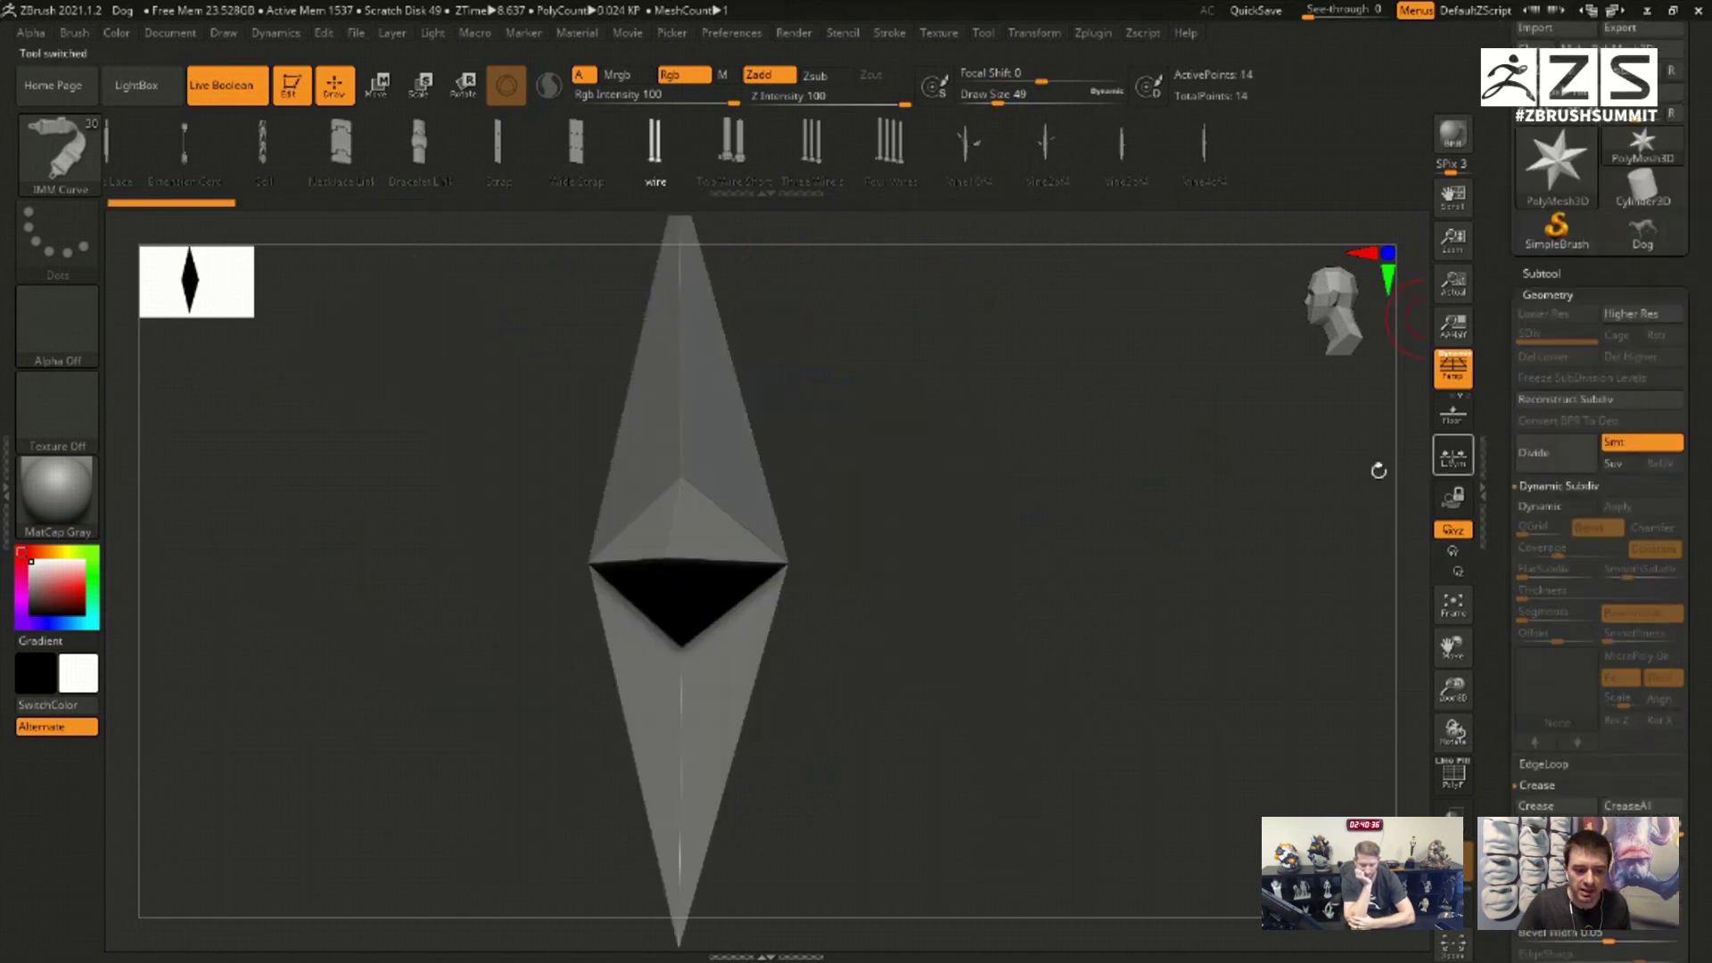
left_click_drag(1379, 470, 1355, 524, "shift")
left_click_drag(1500, 591, 1500, 584)
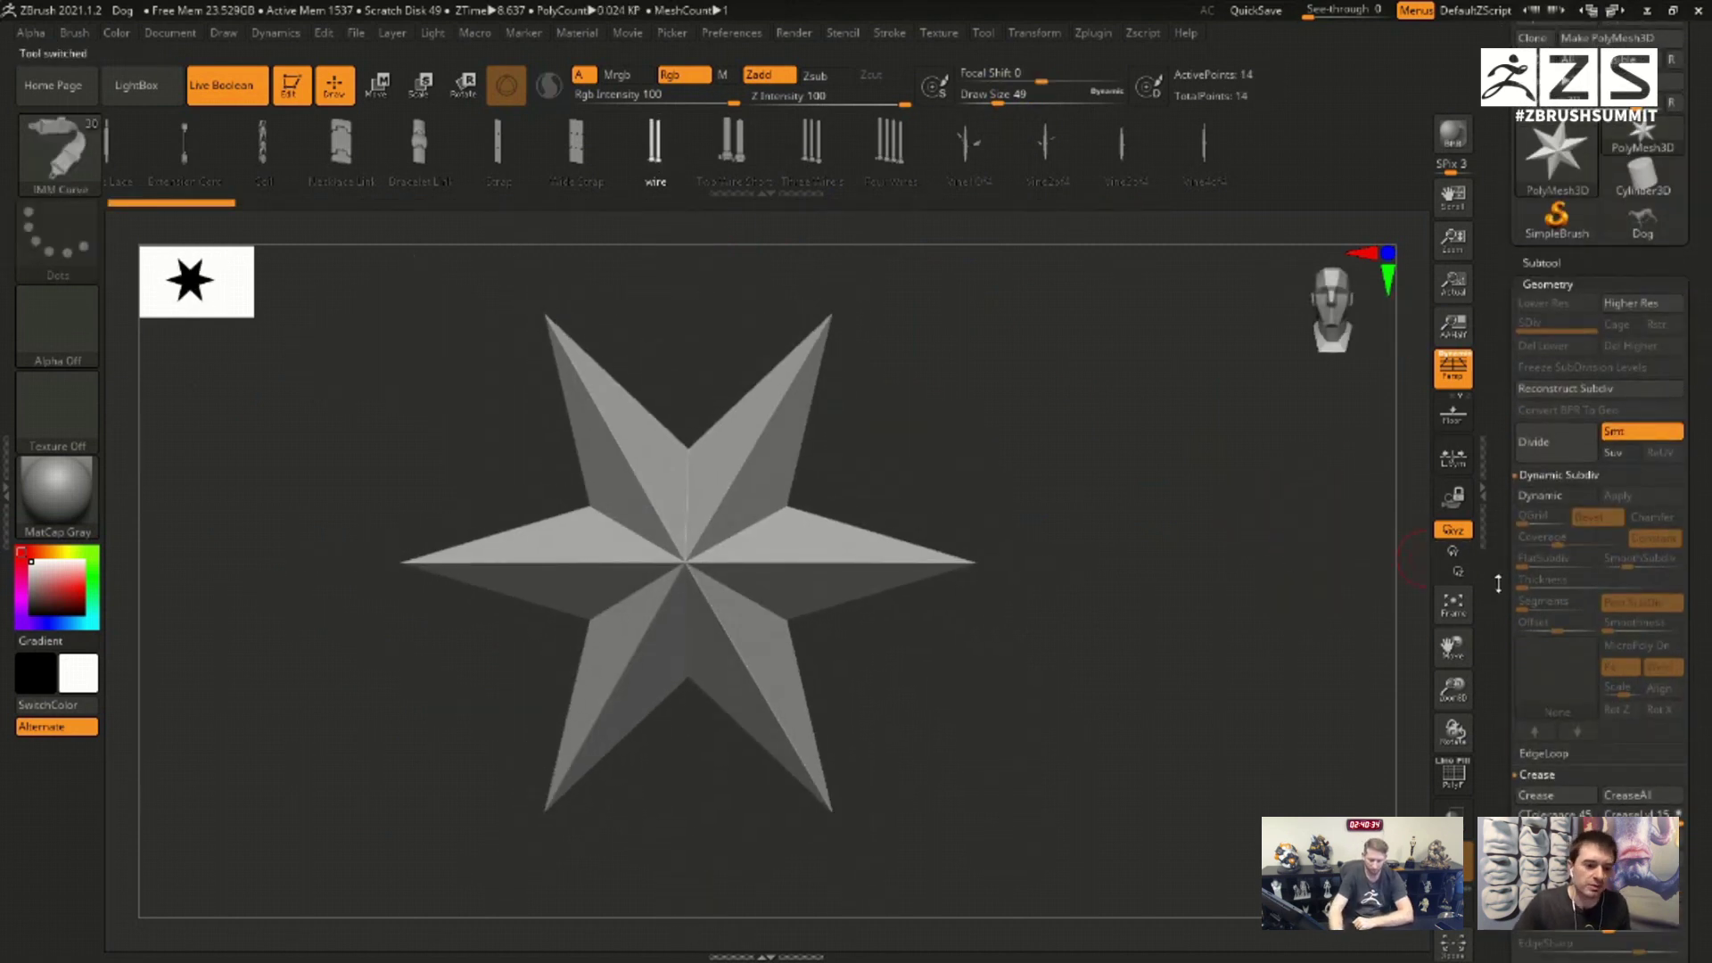
scroll(1507, 607, "down", 5)
scroll(1510, 622, "down", 3)
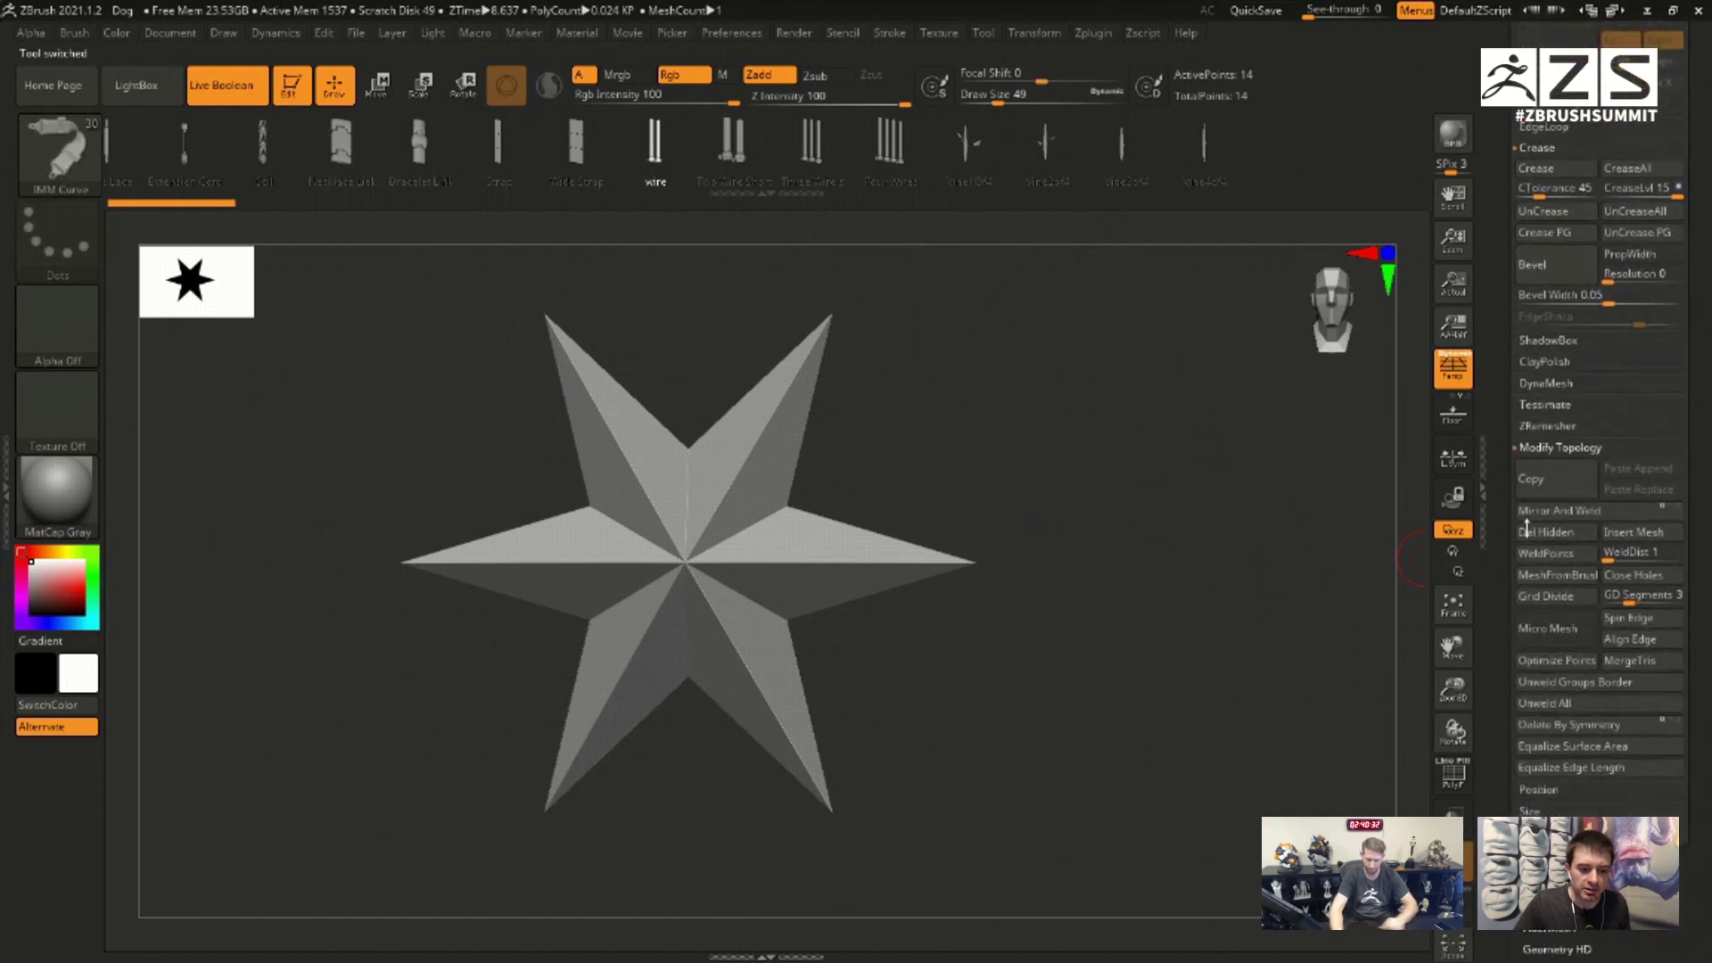
left_click(1556, 614)
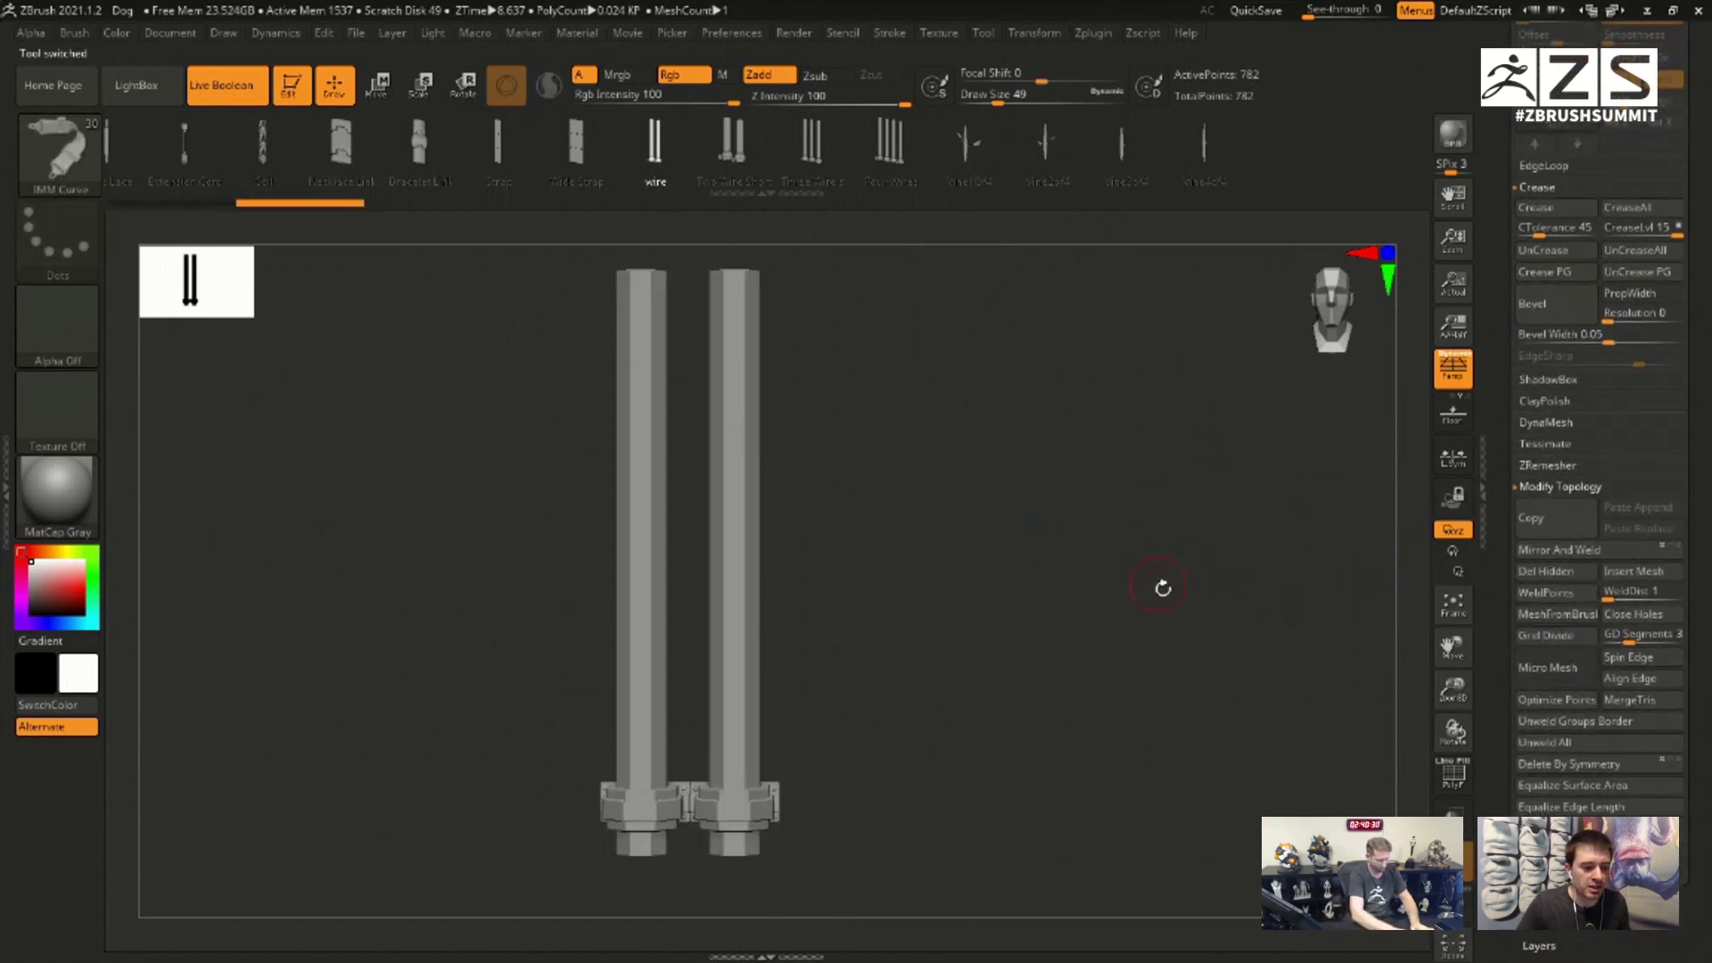
Step: Display the polyframe on the extracted wire mesh and examine its segments and connector ends
left_click_drag(1161, 585, 1226, 604, "alt")
left_click(1452, 774)
left_click_drag(1052, 534, 1137, 554, "alt")
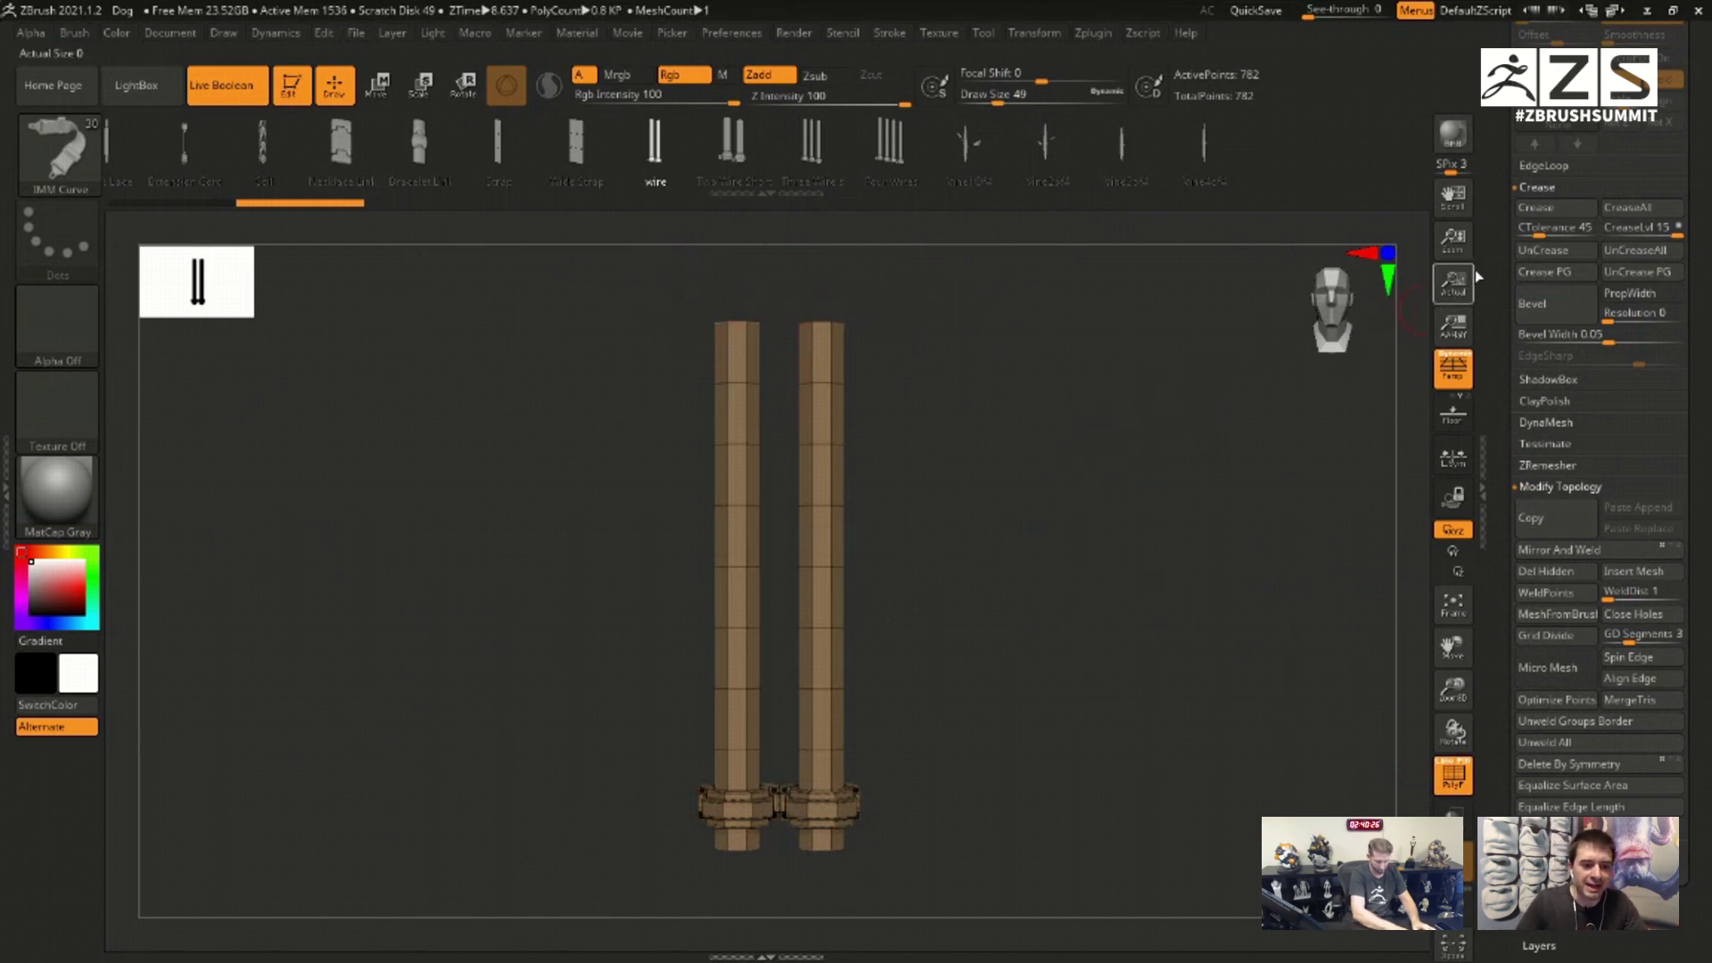
left_click_drag(1207, 612, 1168, 598)
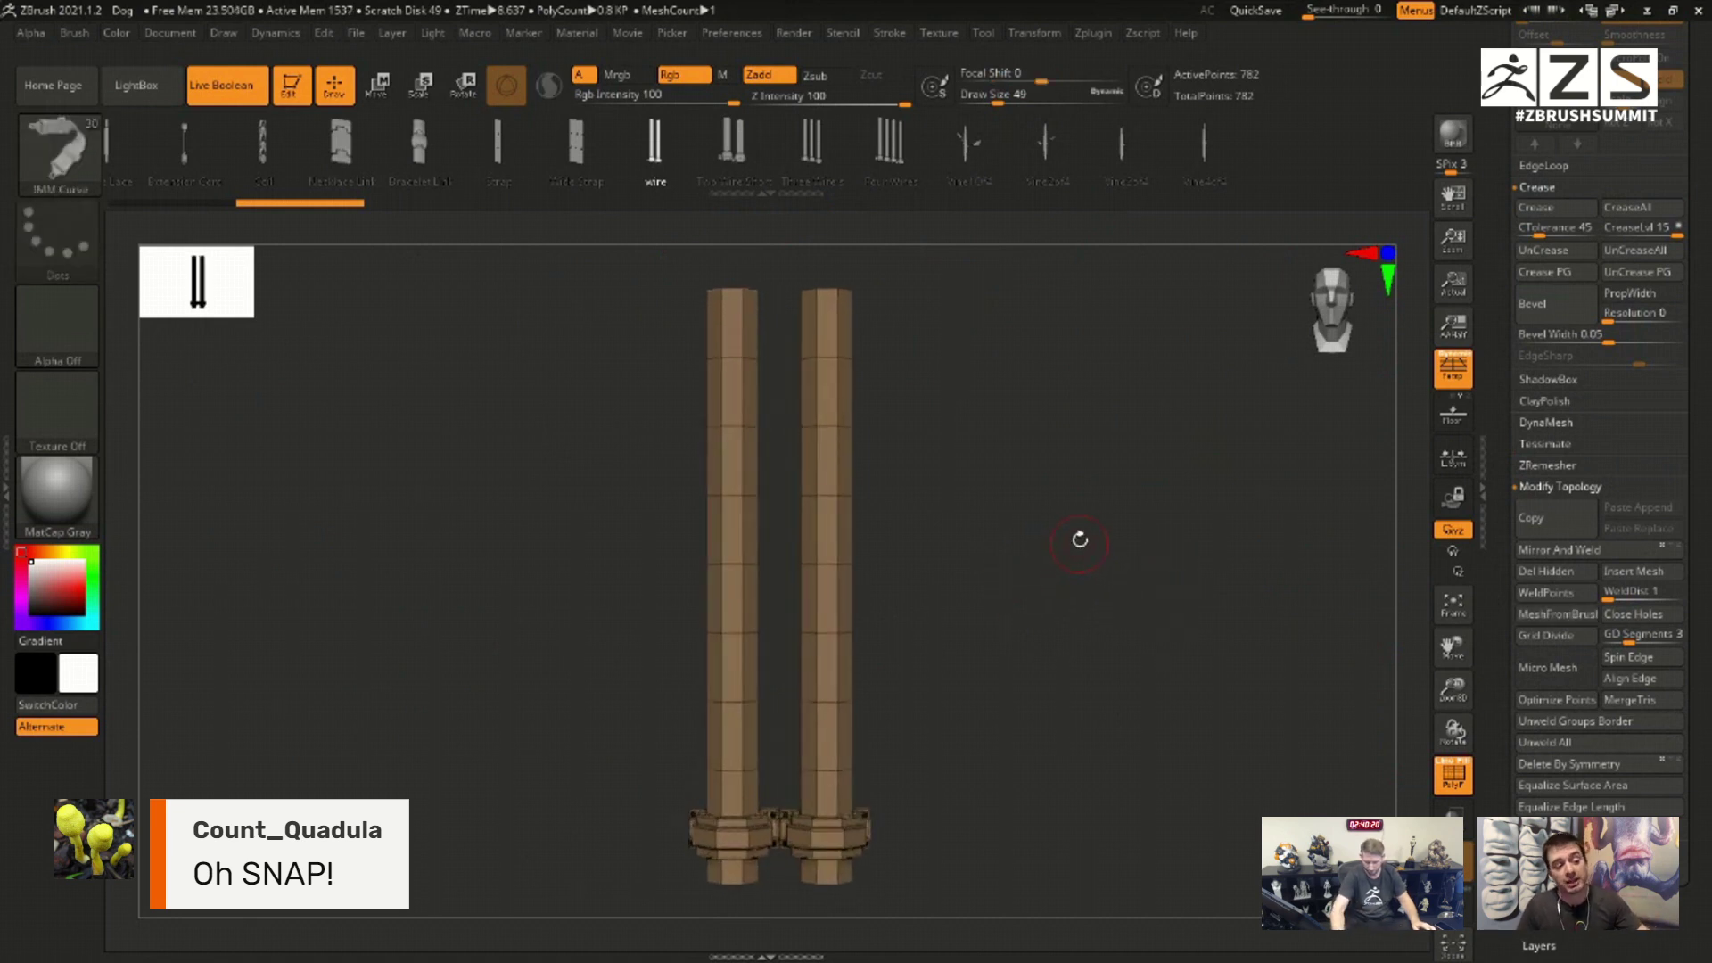
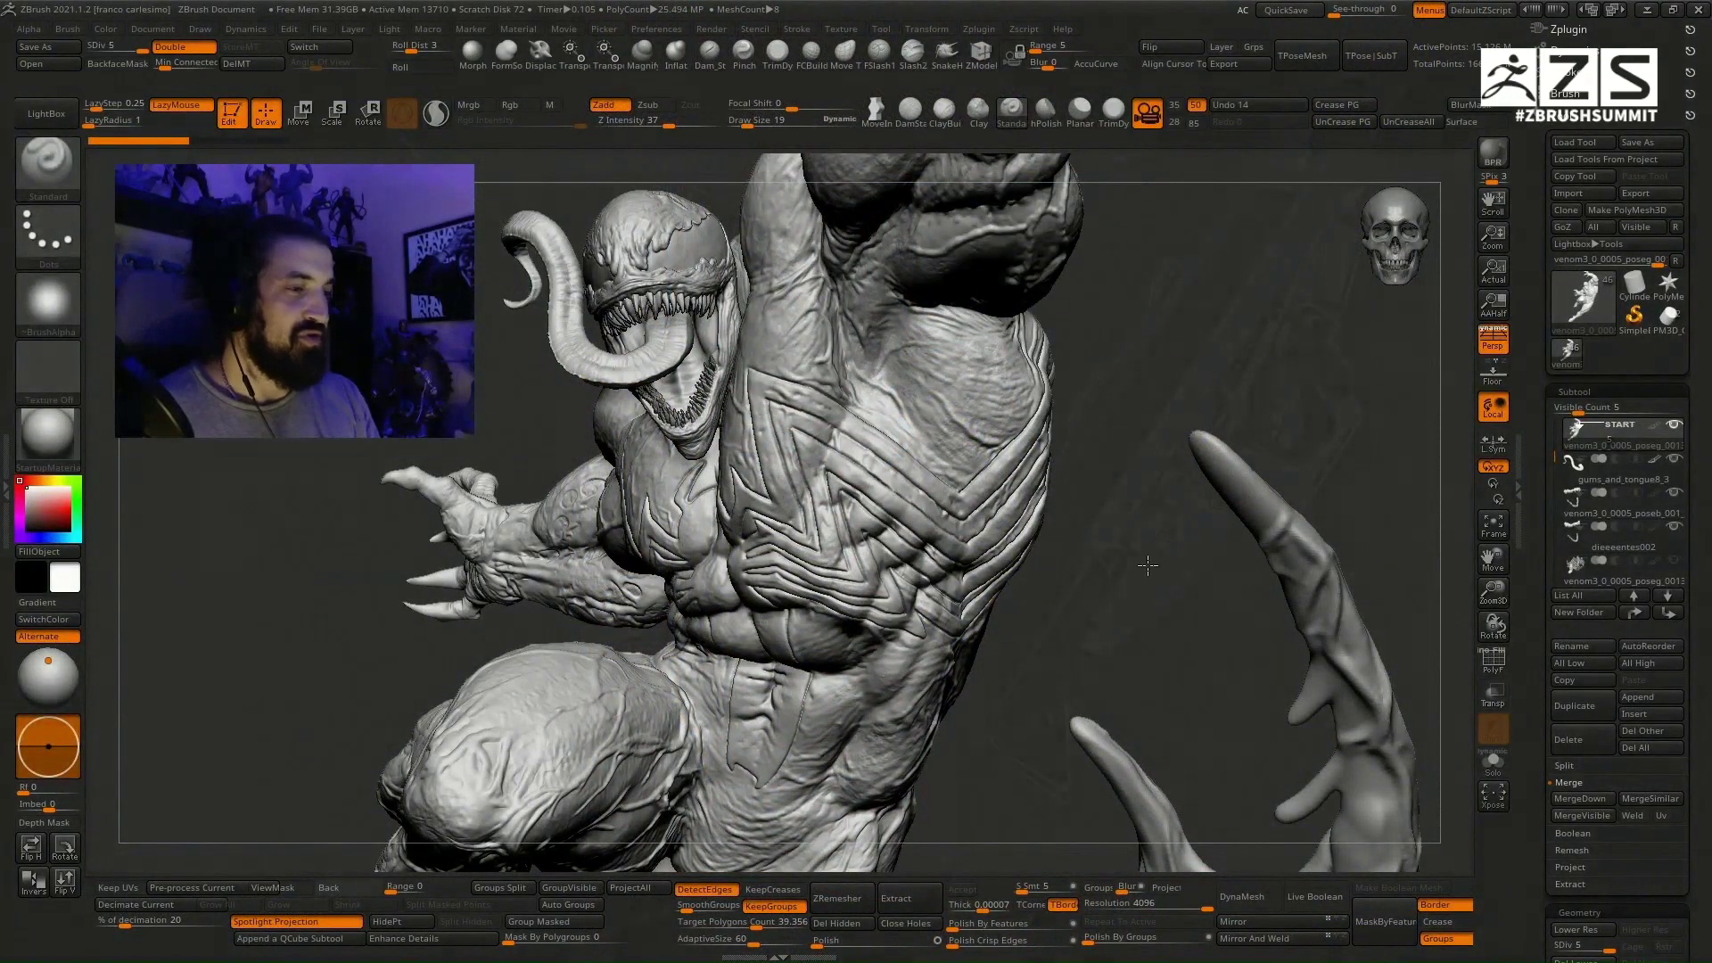
Step: Sculpt a trial ridge across the Venom figure's chest muscle with the Standard brush at draw size 10, and undo it
mouse_move(1127, 577)
left_mouse_down()
mouse_move(1169, 485)
mouse_move(1159, 571)
mouse_move(1176, 496)
mouse_move(988, 475)
left_mouse_up()
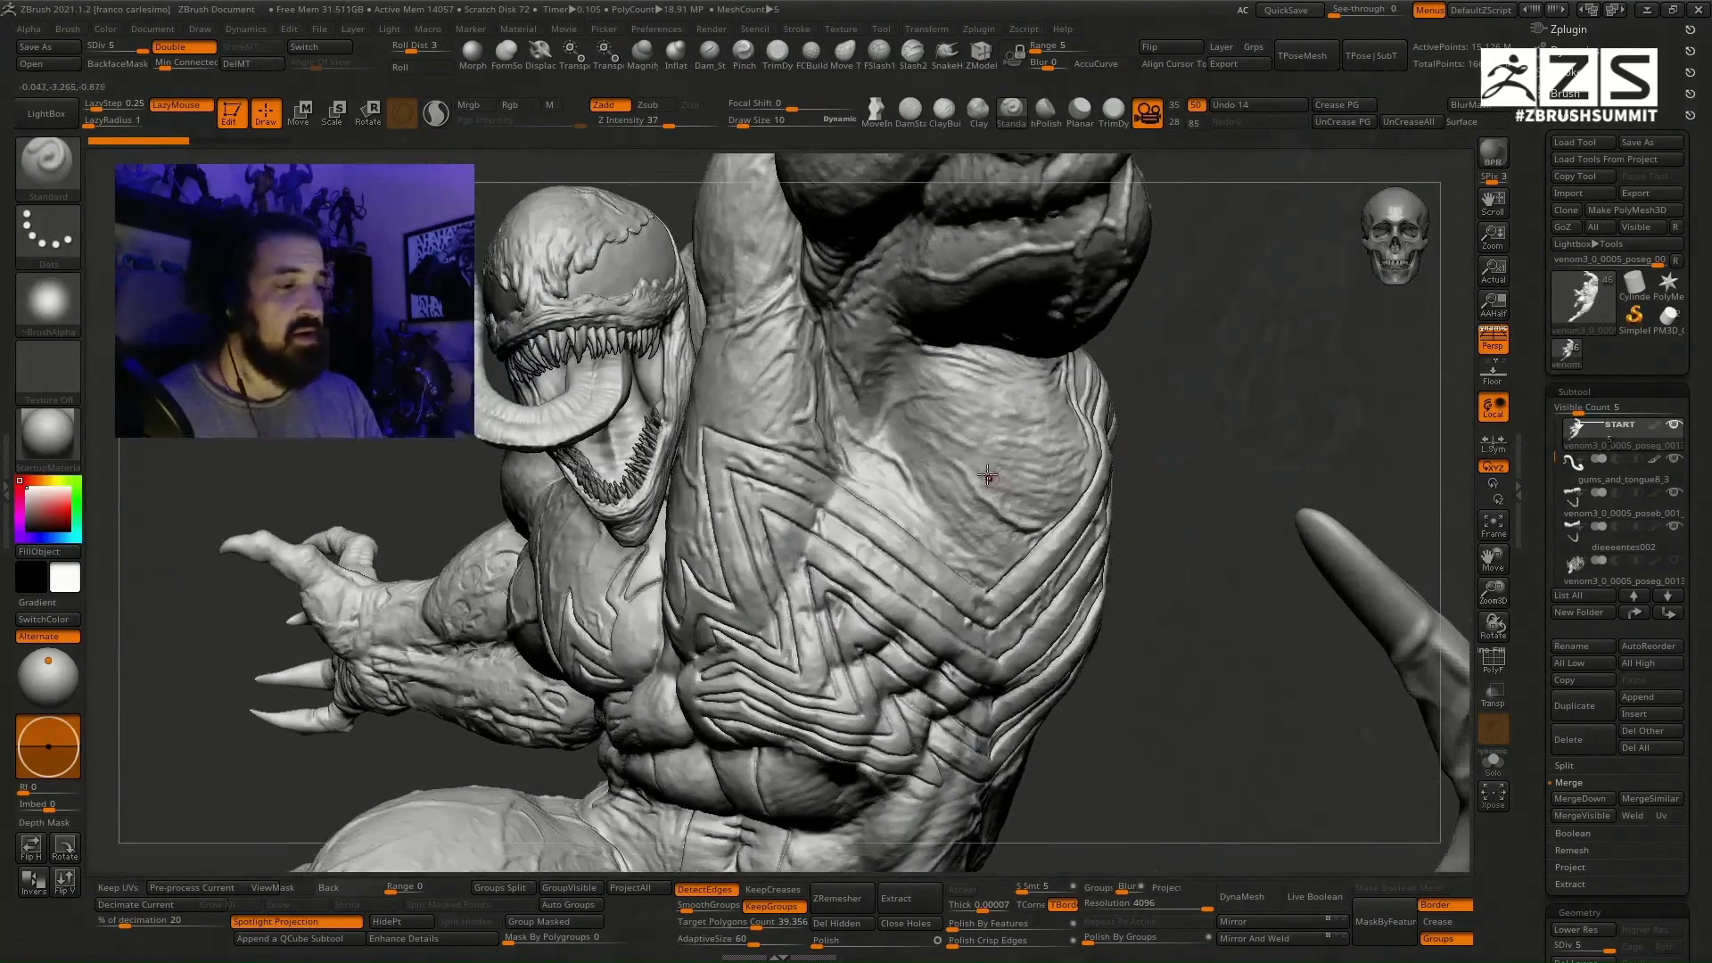
mouse_move(1002, 546)
left_mouse_down()
mouse_move(995, 458)
mouse_move(1025, 488)
left_mouse_up()
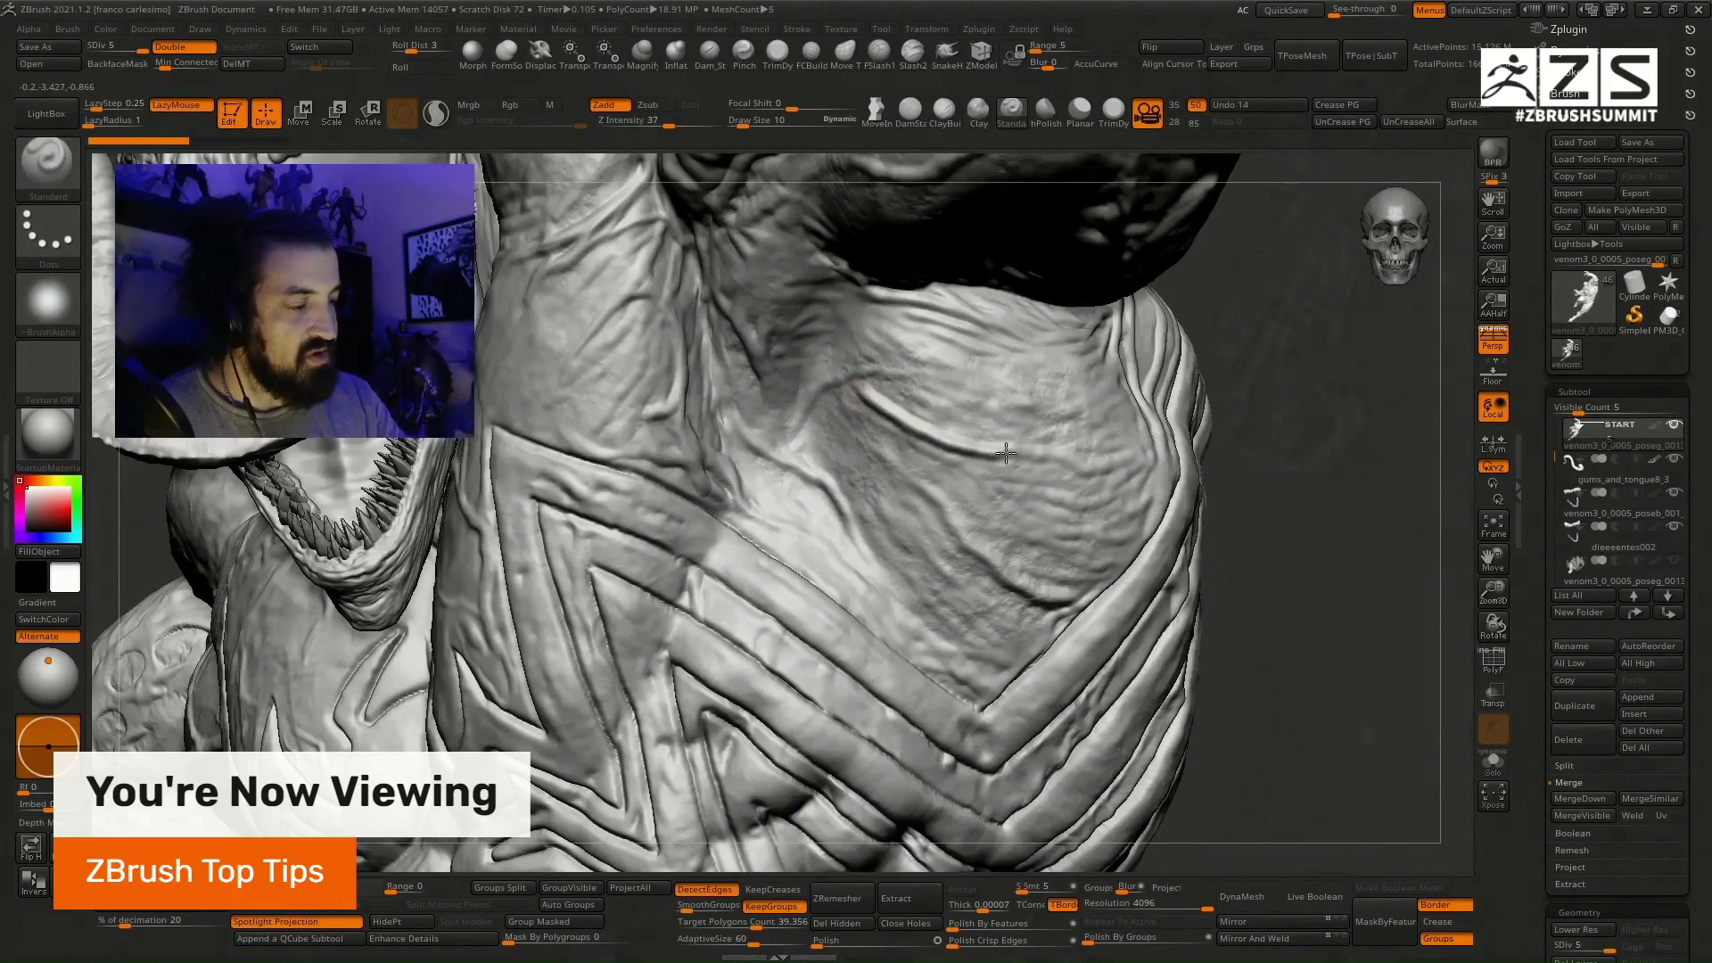
key("ctrl")
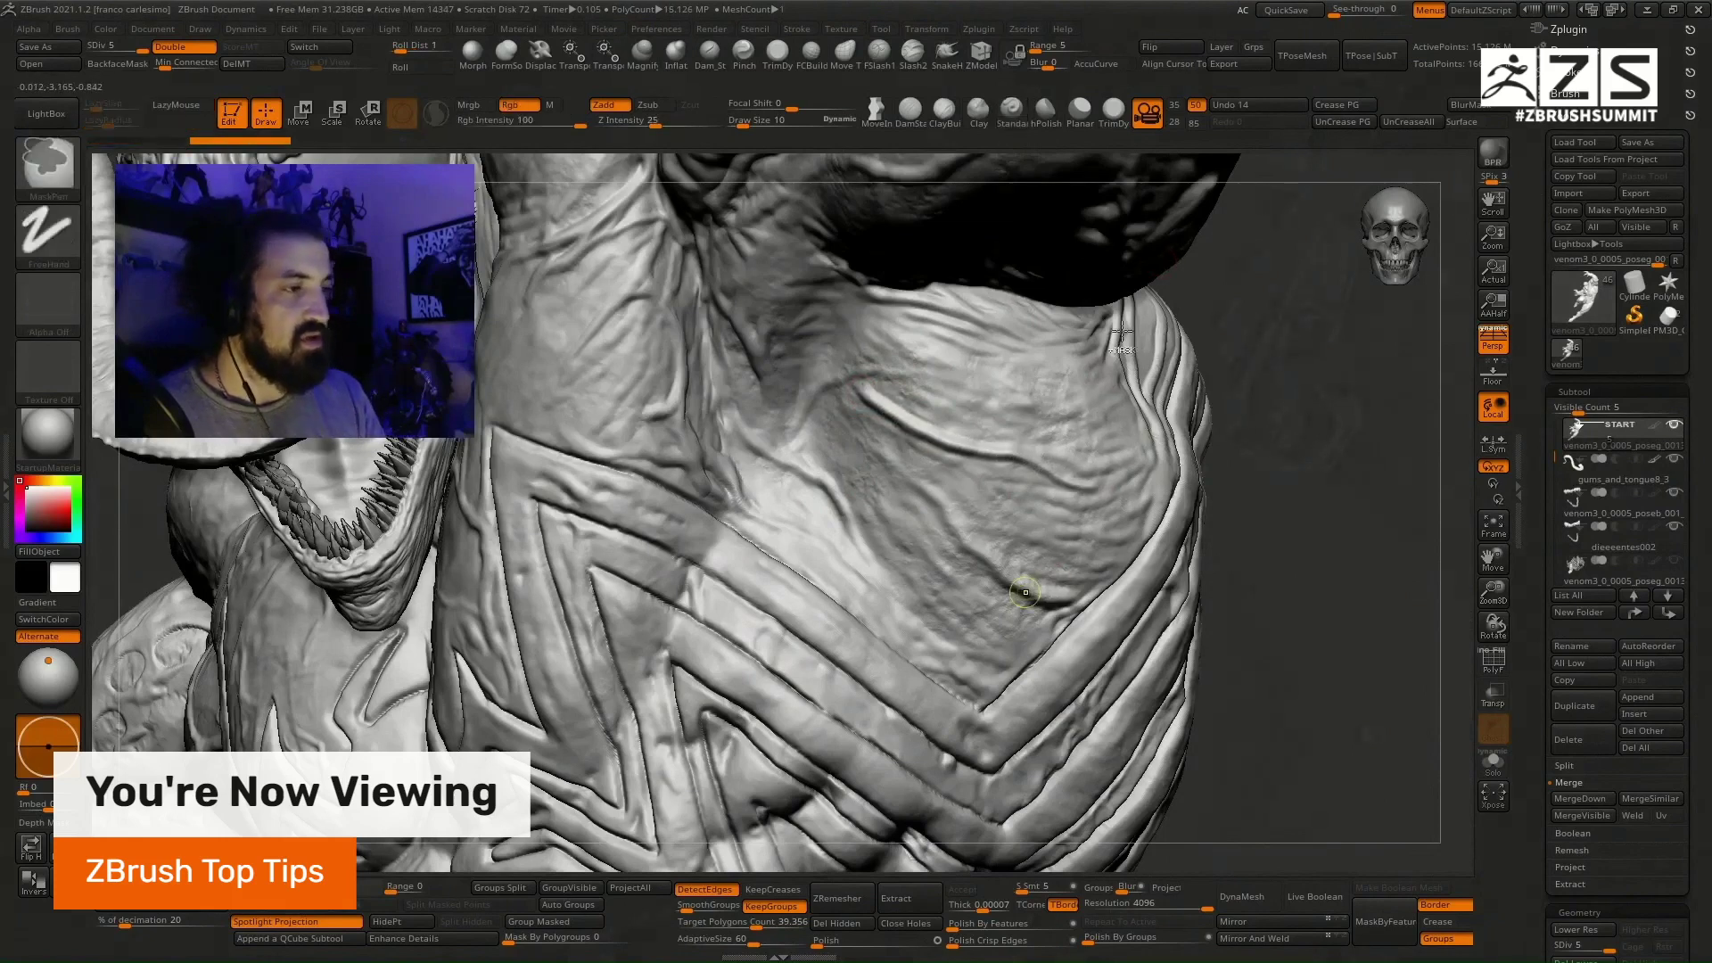
key("ctrl+z")
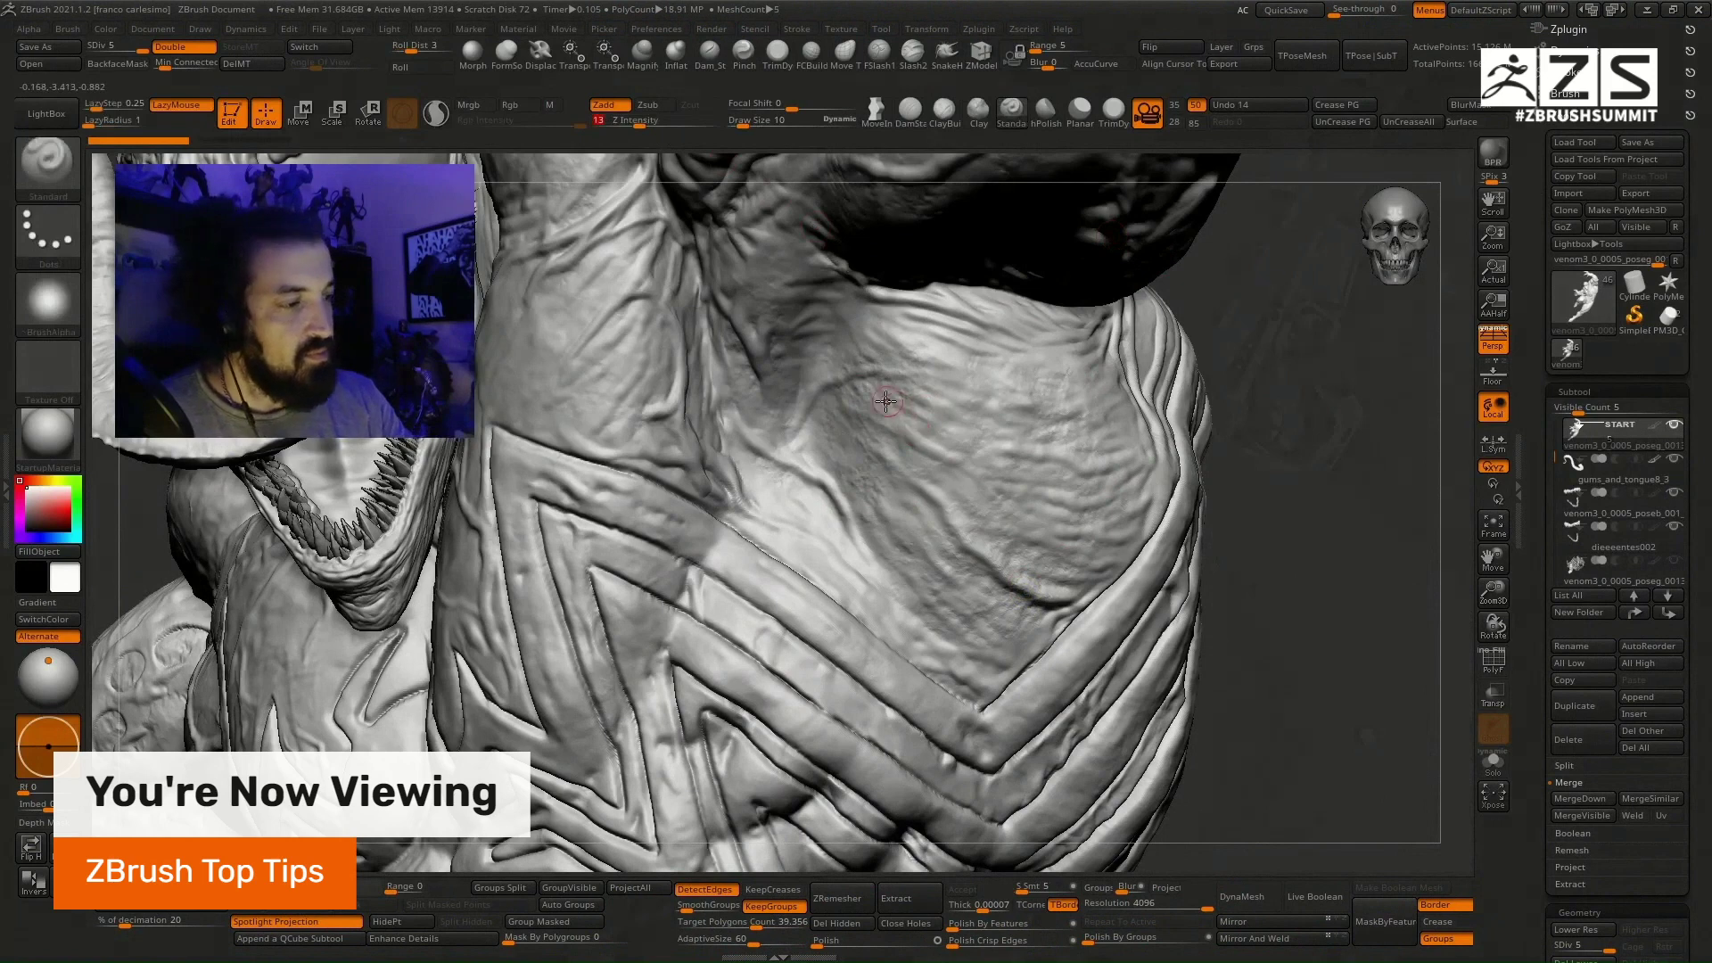
Step: Sculpt fine wrinkle strokes across the chest muscle with the Standard brush at Z Intensity 24
key("ctrl+shift+z")
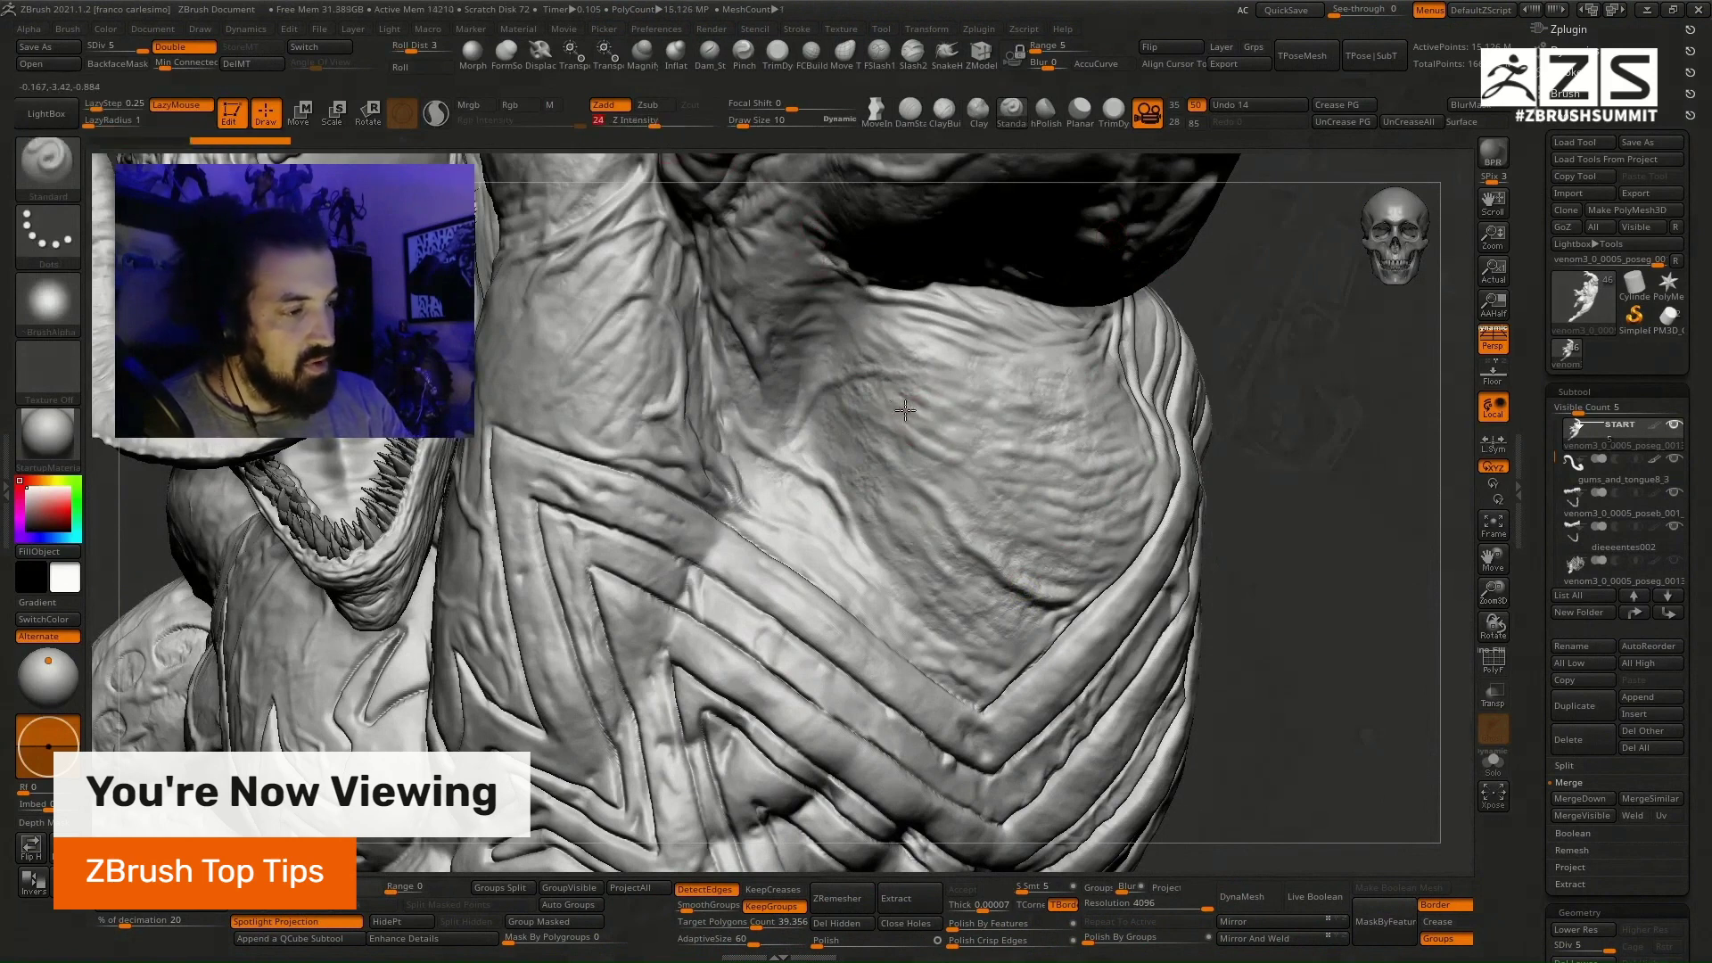
key("ctrl+shift+z")
key("ctrl+shift+z")
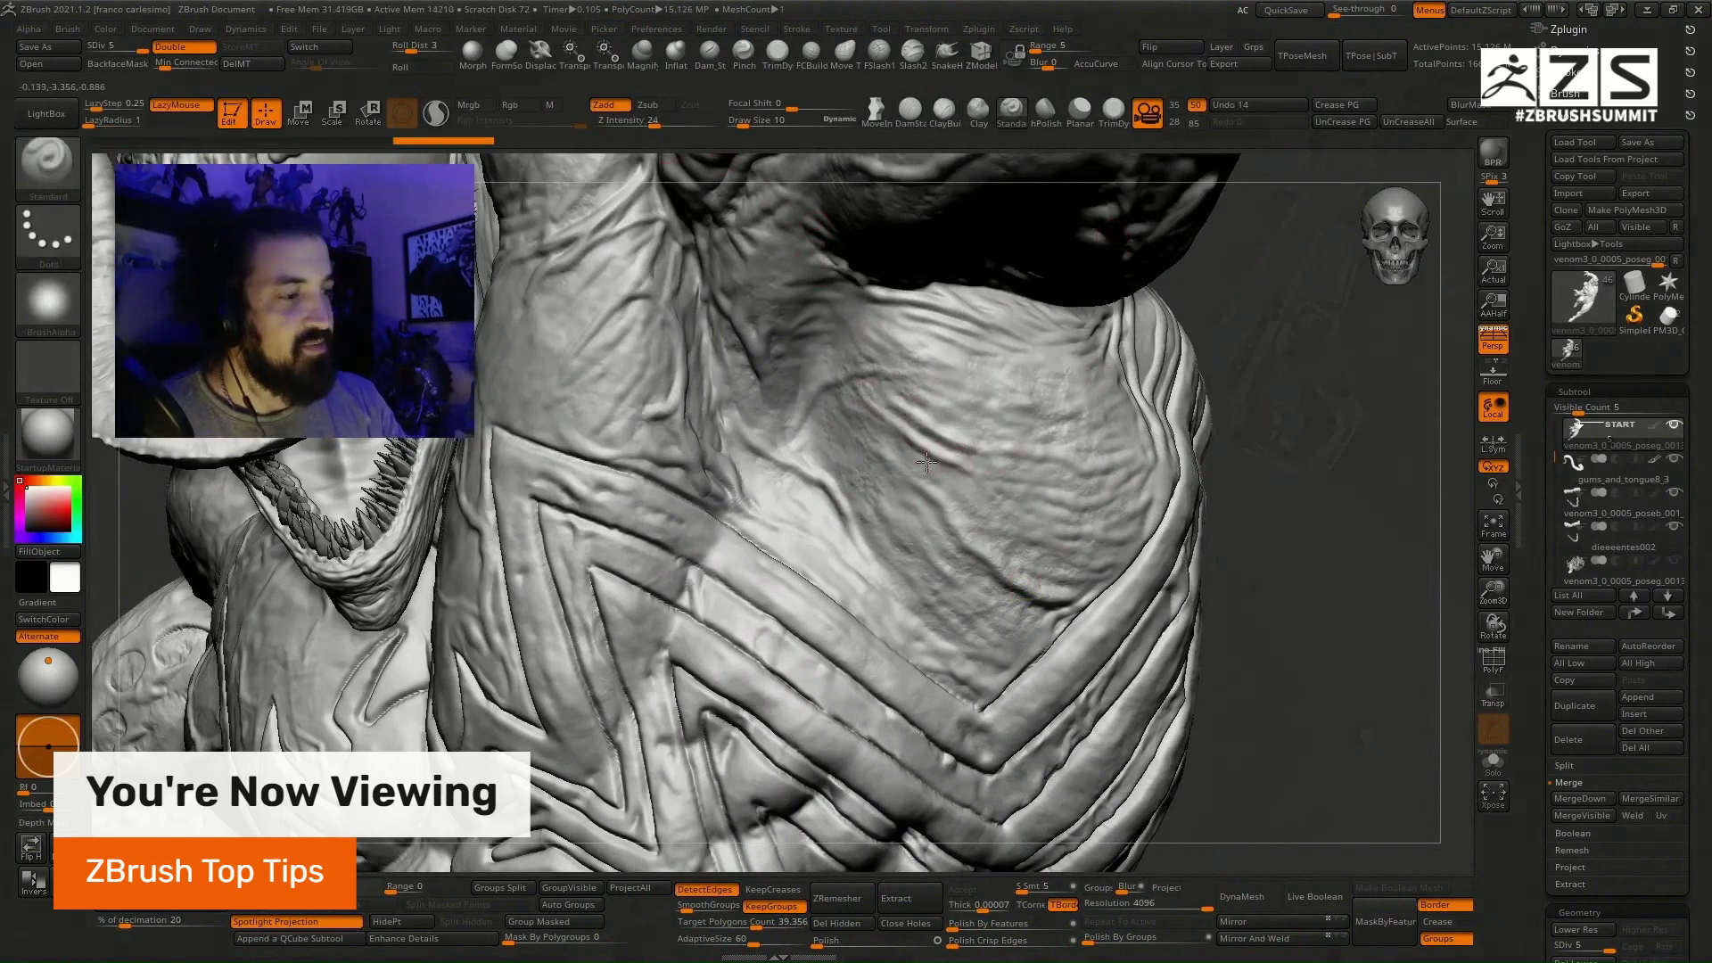
key("ctrl+shift+z")
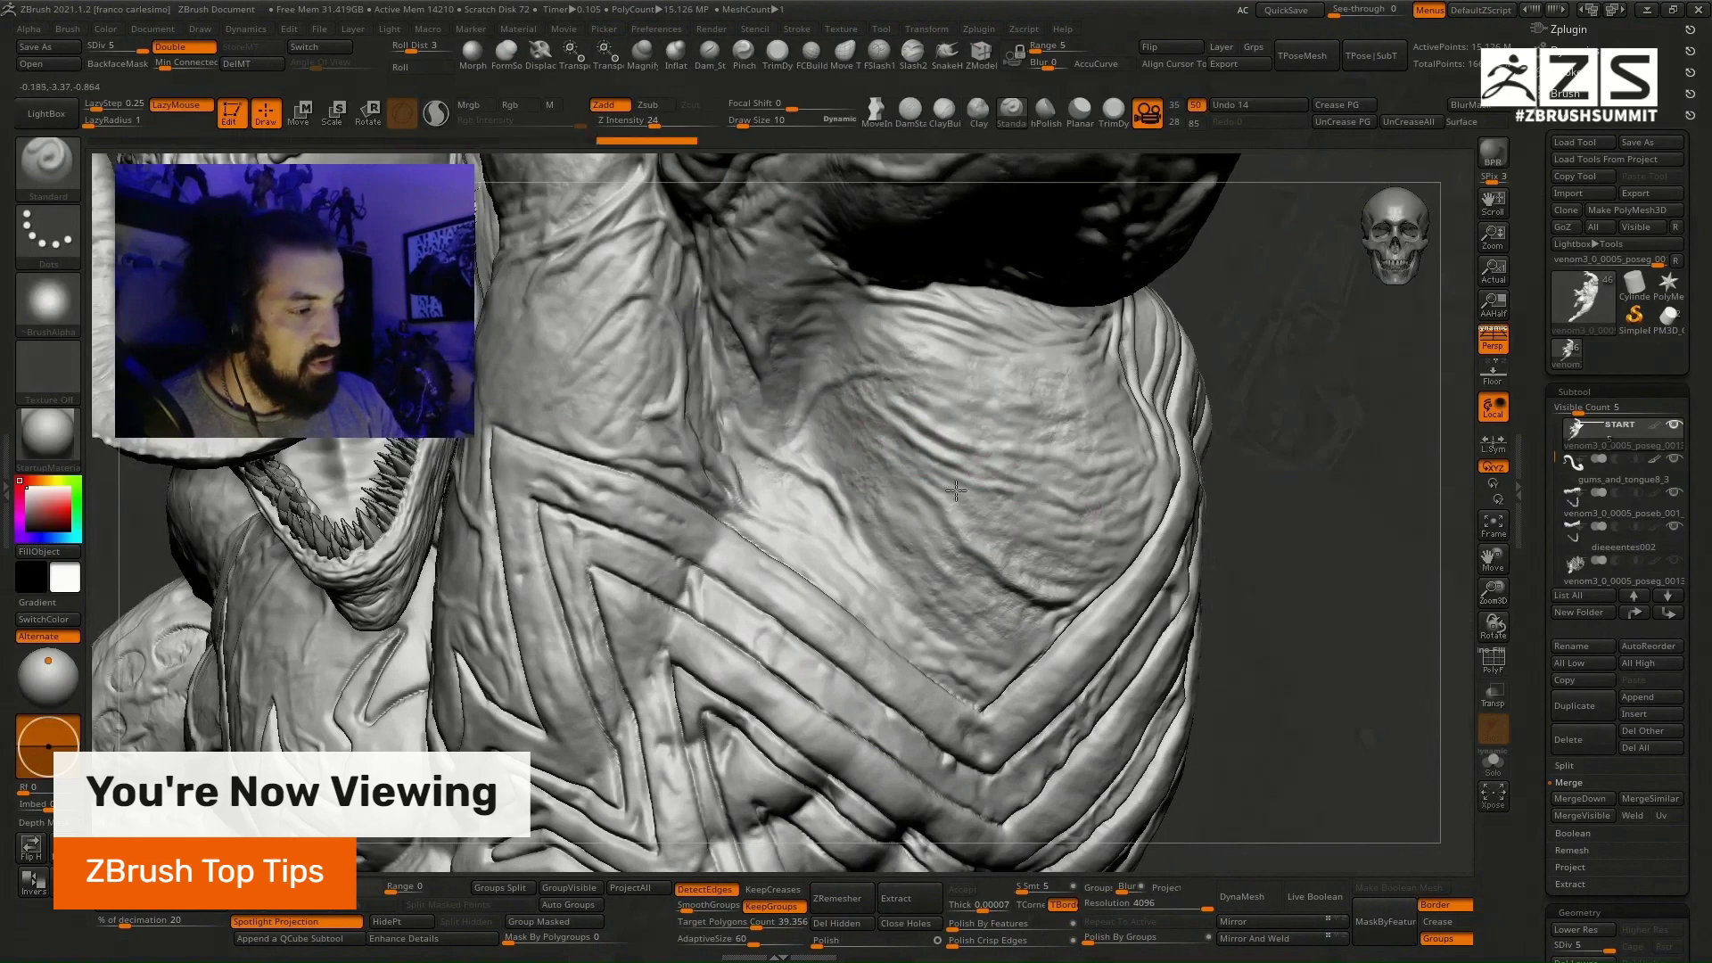
key("ctrl+shift+z")
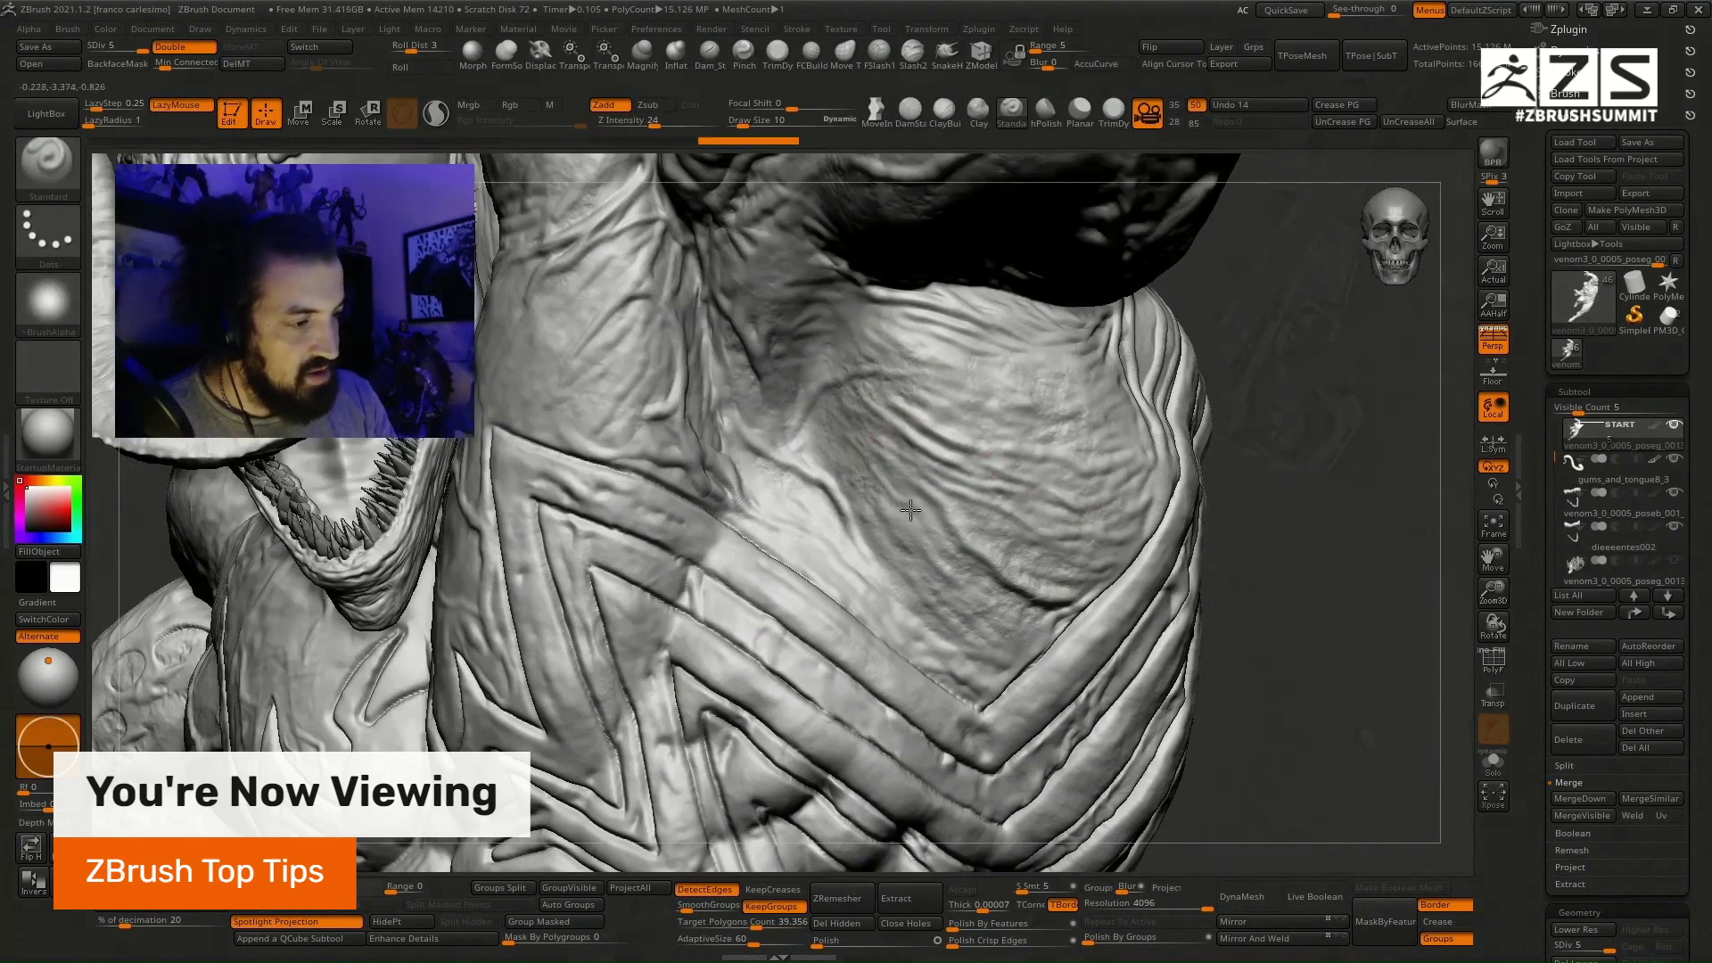
key("ctrl+shift+z")
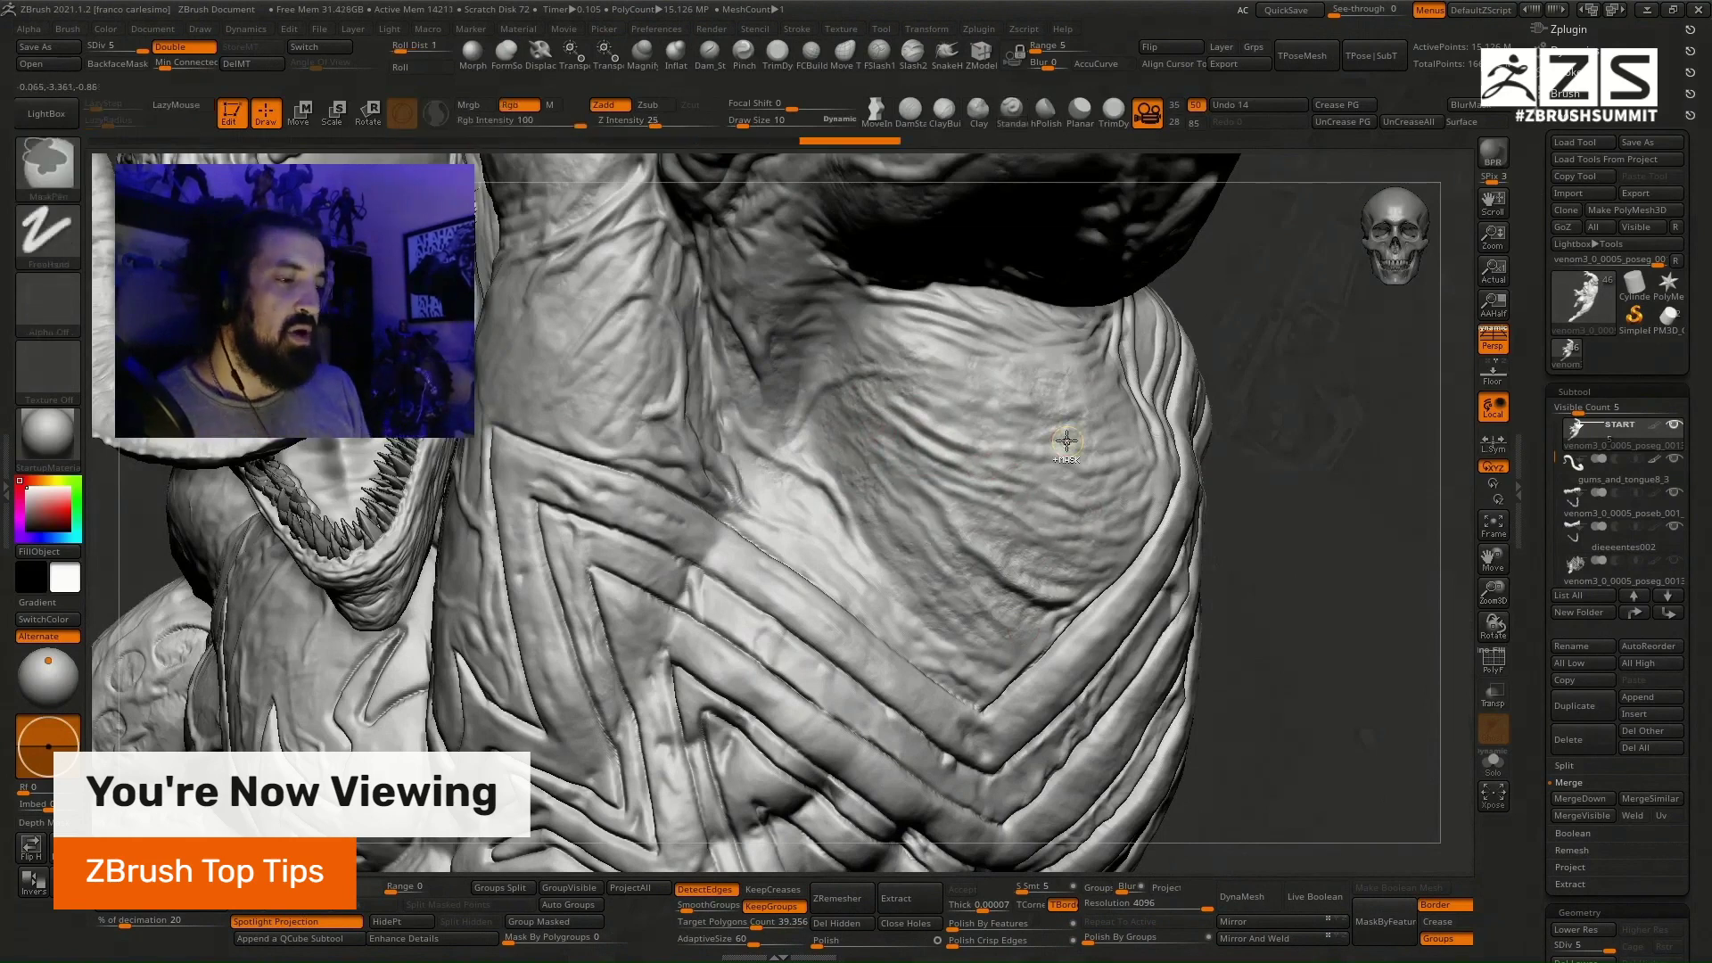
Step: Undo the series of fine wrinkle strokes on the chest muscle
key("ctrl+z")
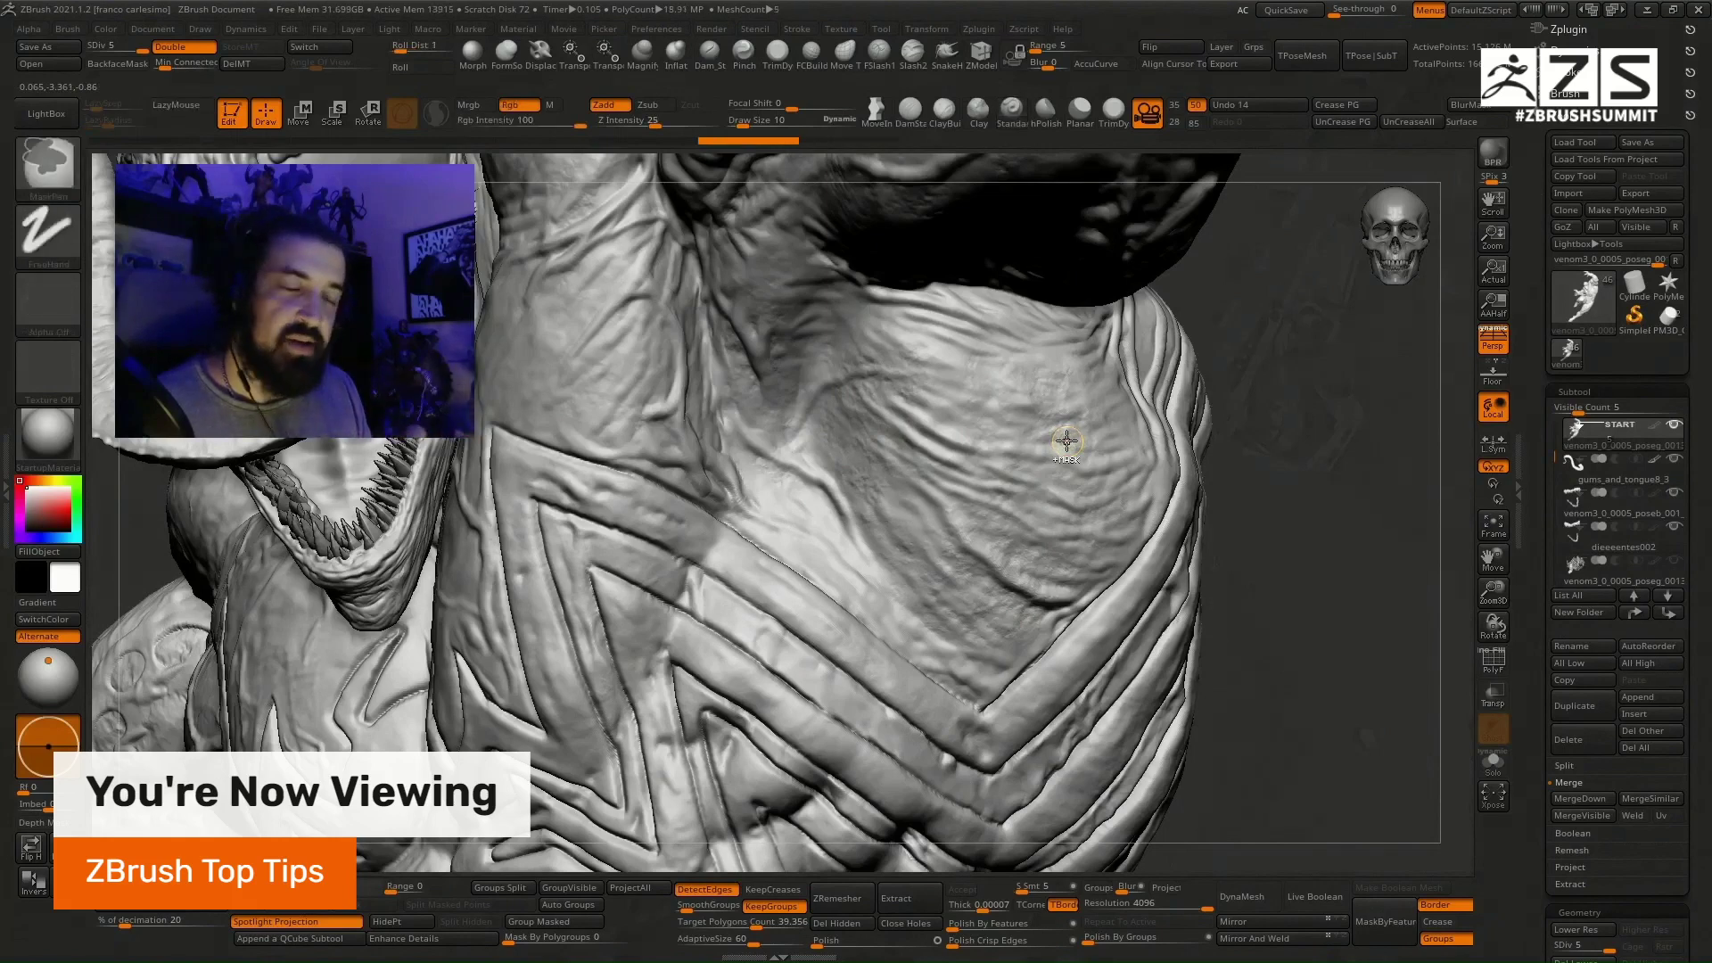
key("ctrl+z")
key("ctrl+z")
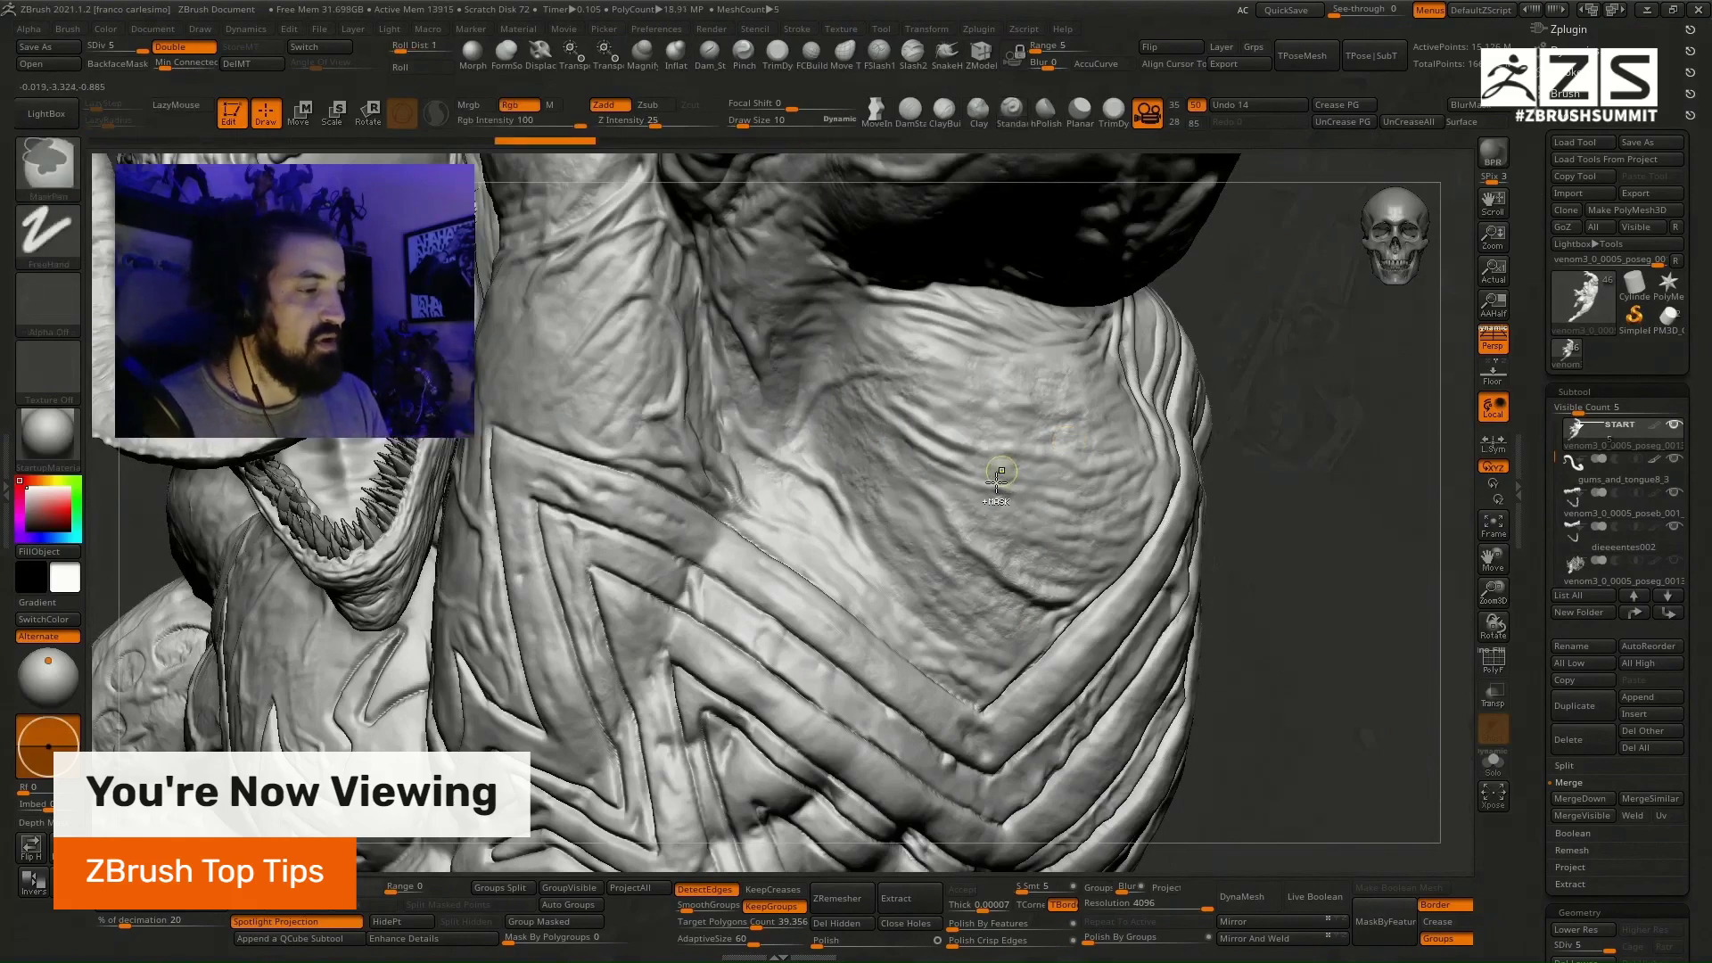
key("ctrl+z")
key("ctrl+z")
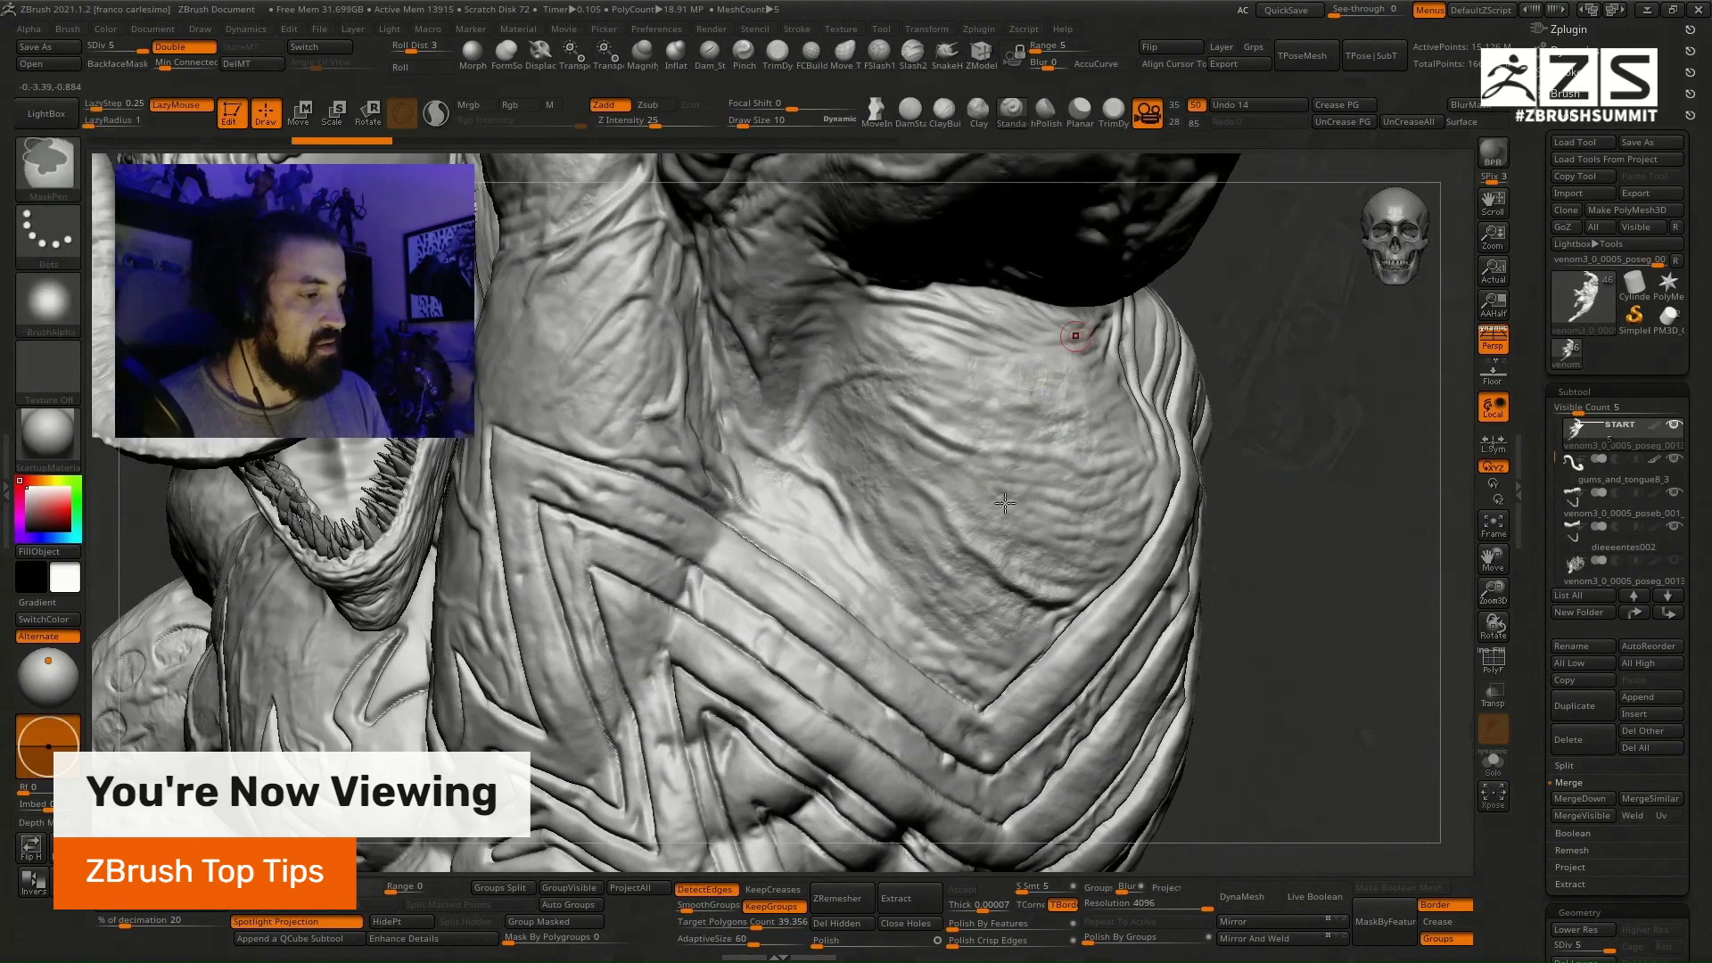
key("ctrl+z")
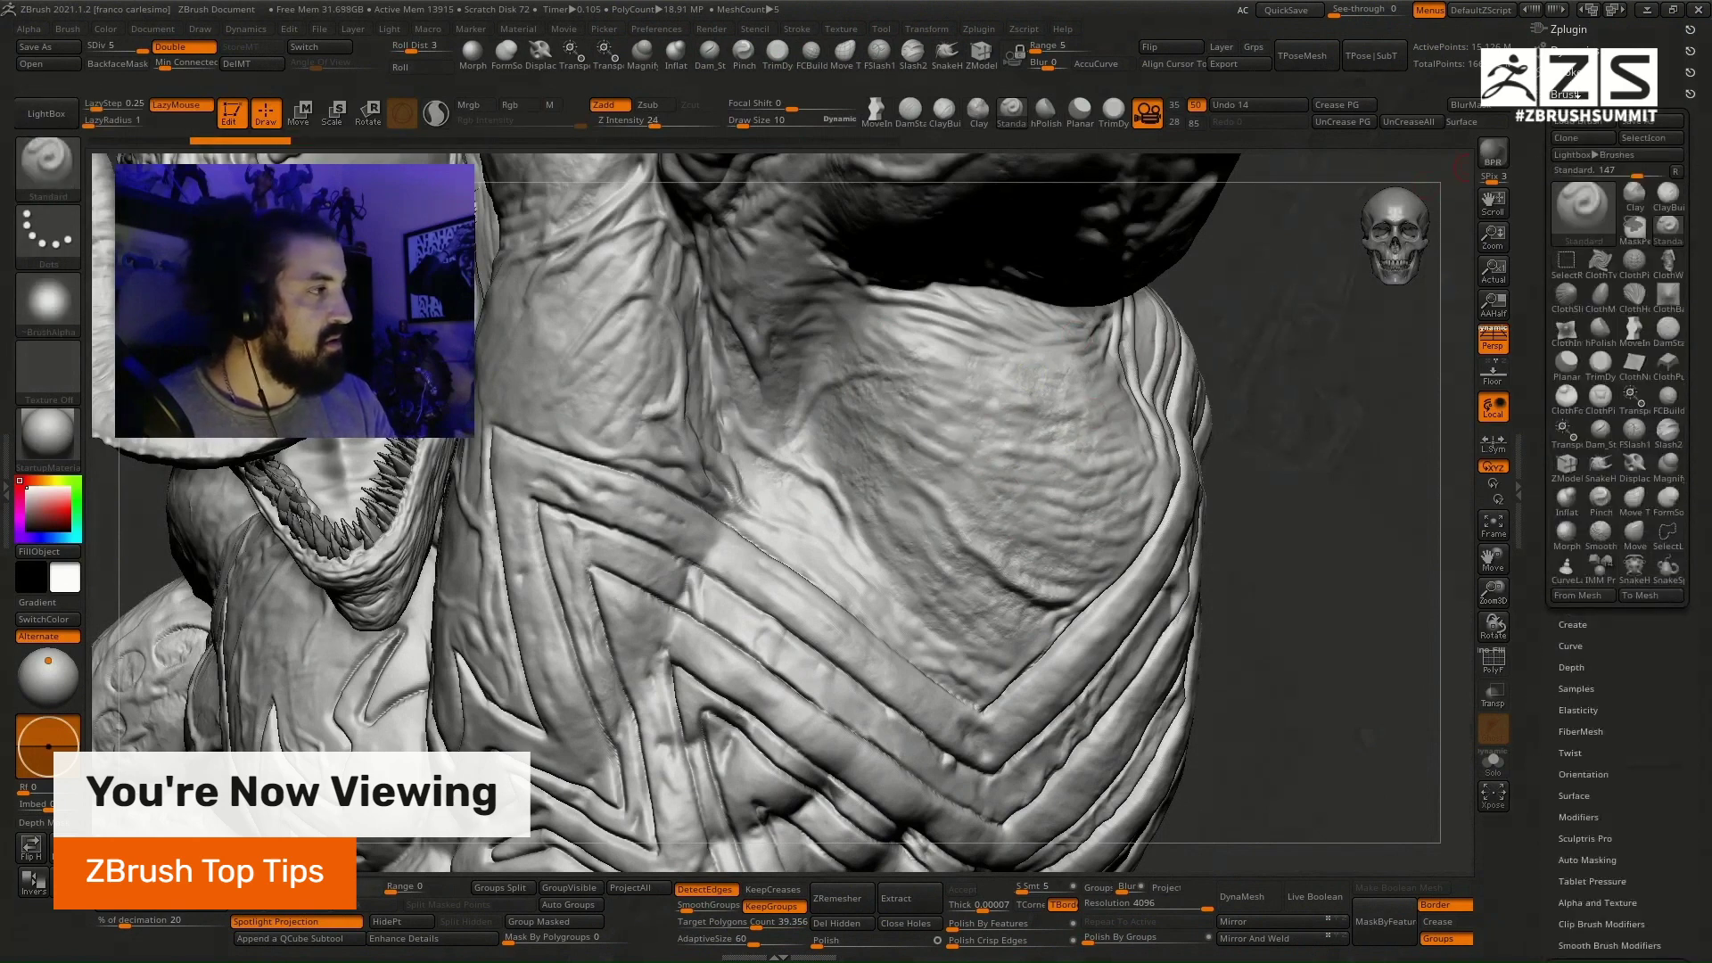
Step: Set the Standard brush's Stroke Jitter to 0.17164 and its Z Intensity to 17
left_click(1571, 71)
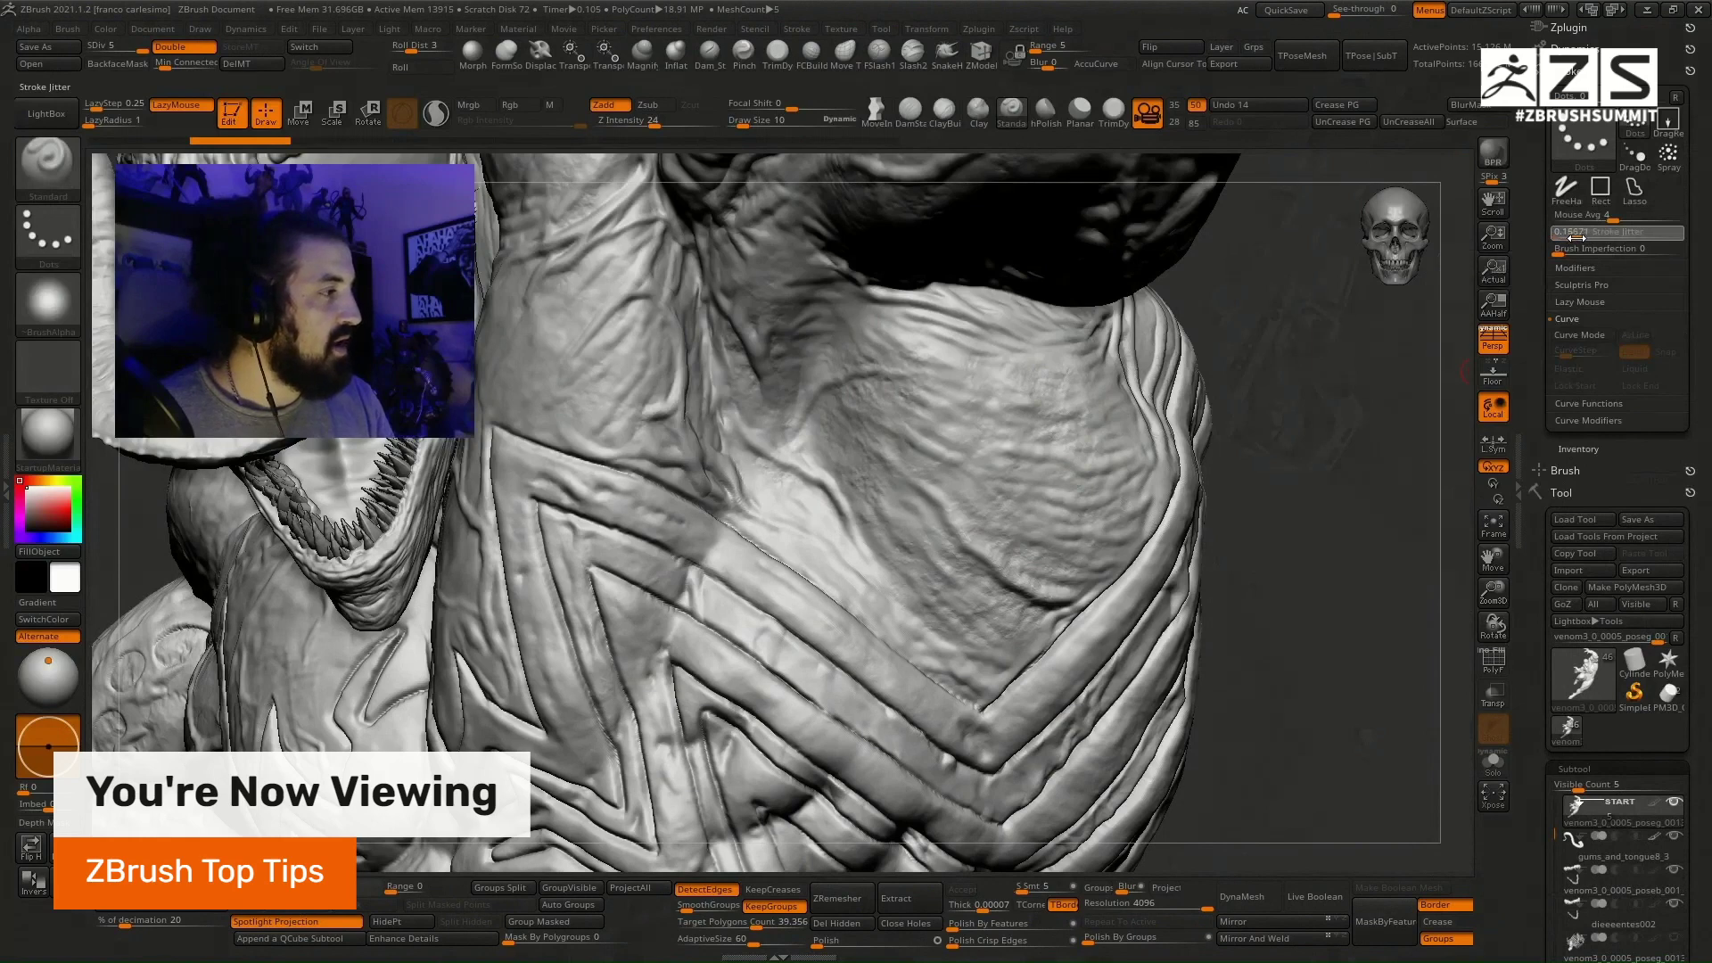
left_click_drag(1576, 238, 1578, 237)
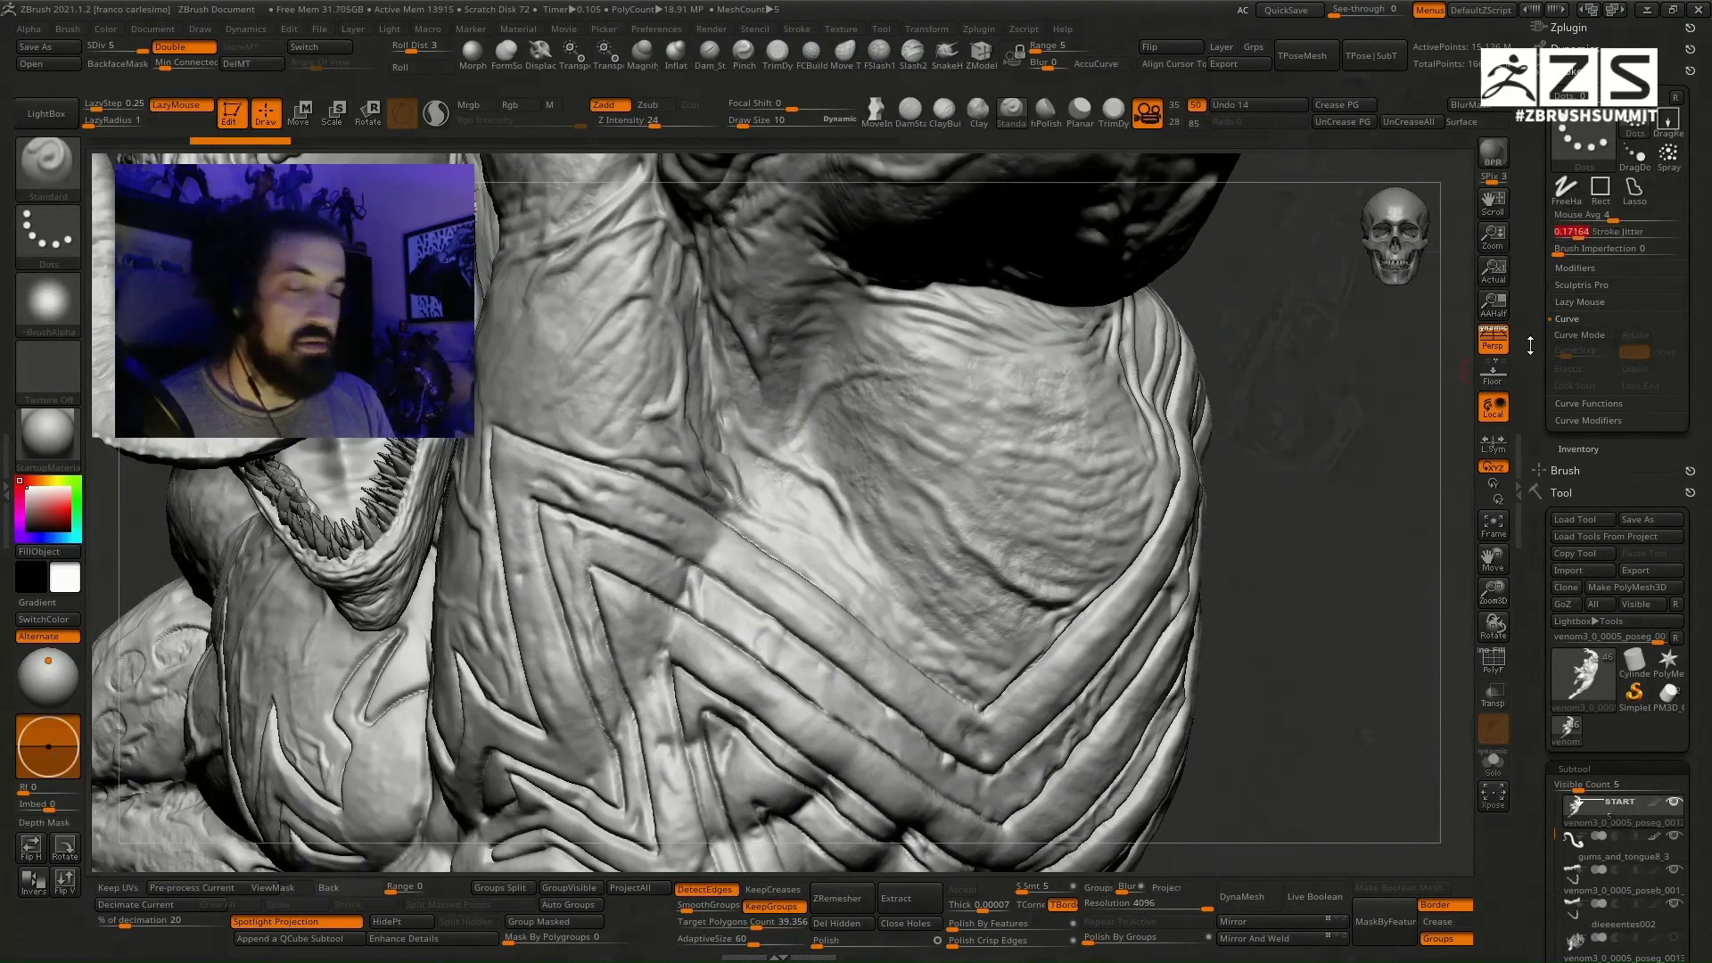
left_click(1573, 769)
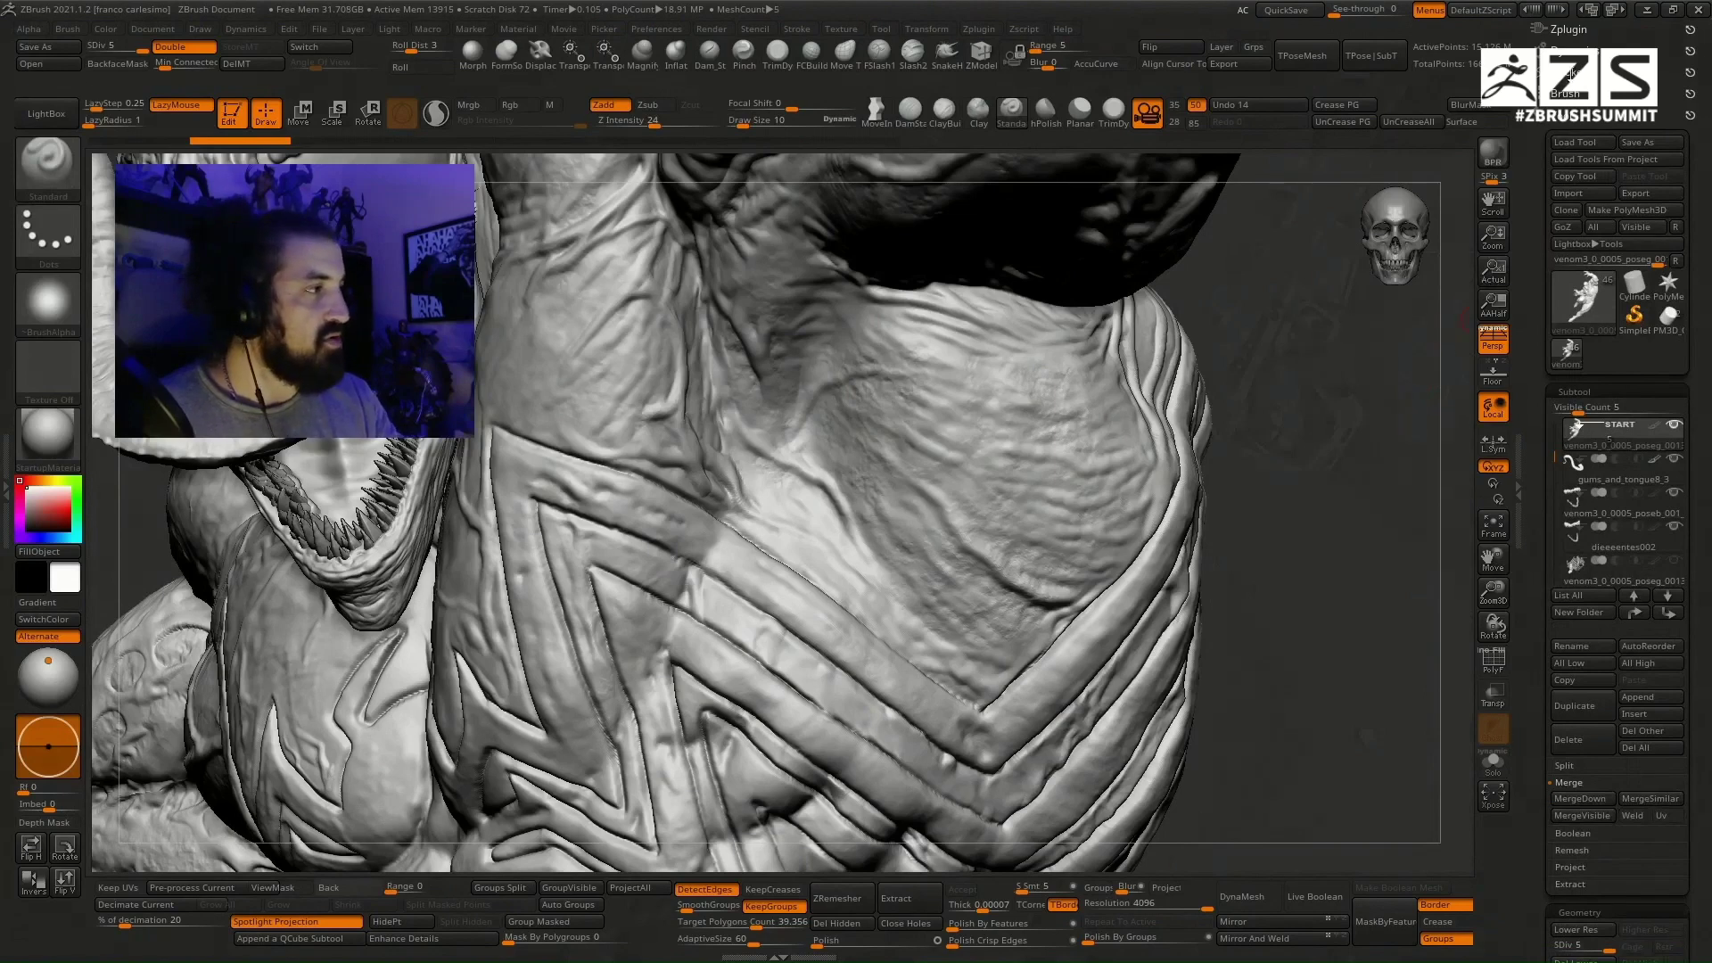
scroll(1569, 192, "up", 5)
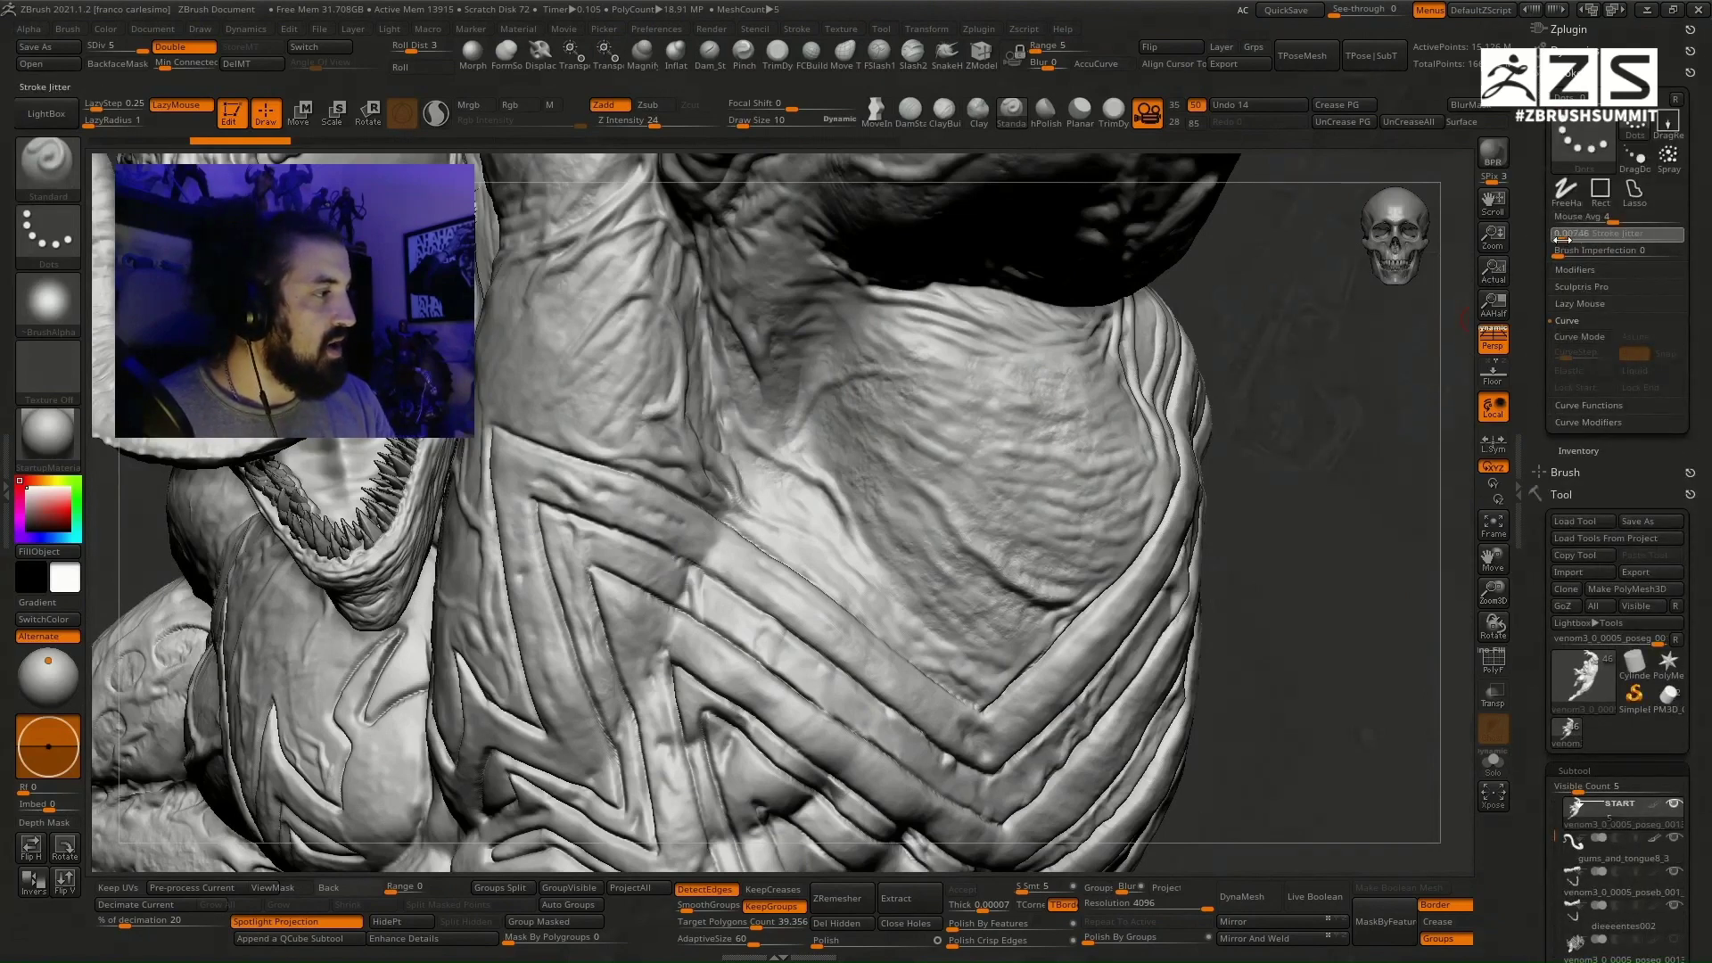
left_click_drag(1578, 238, 1632, 239)
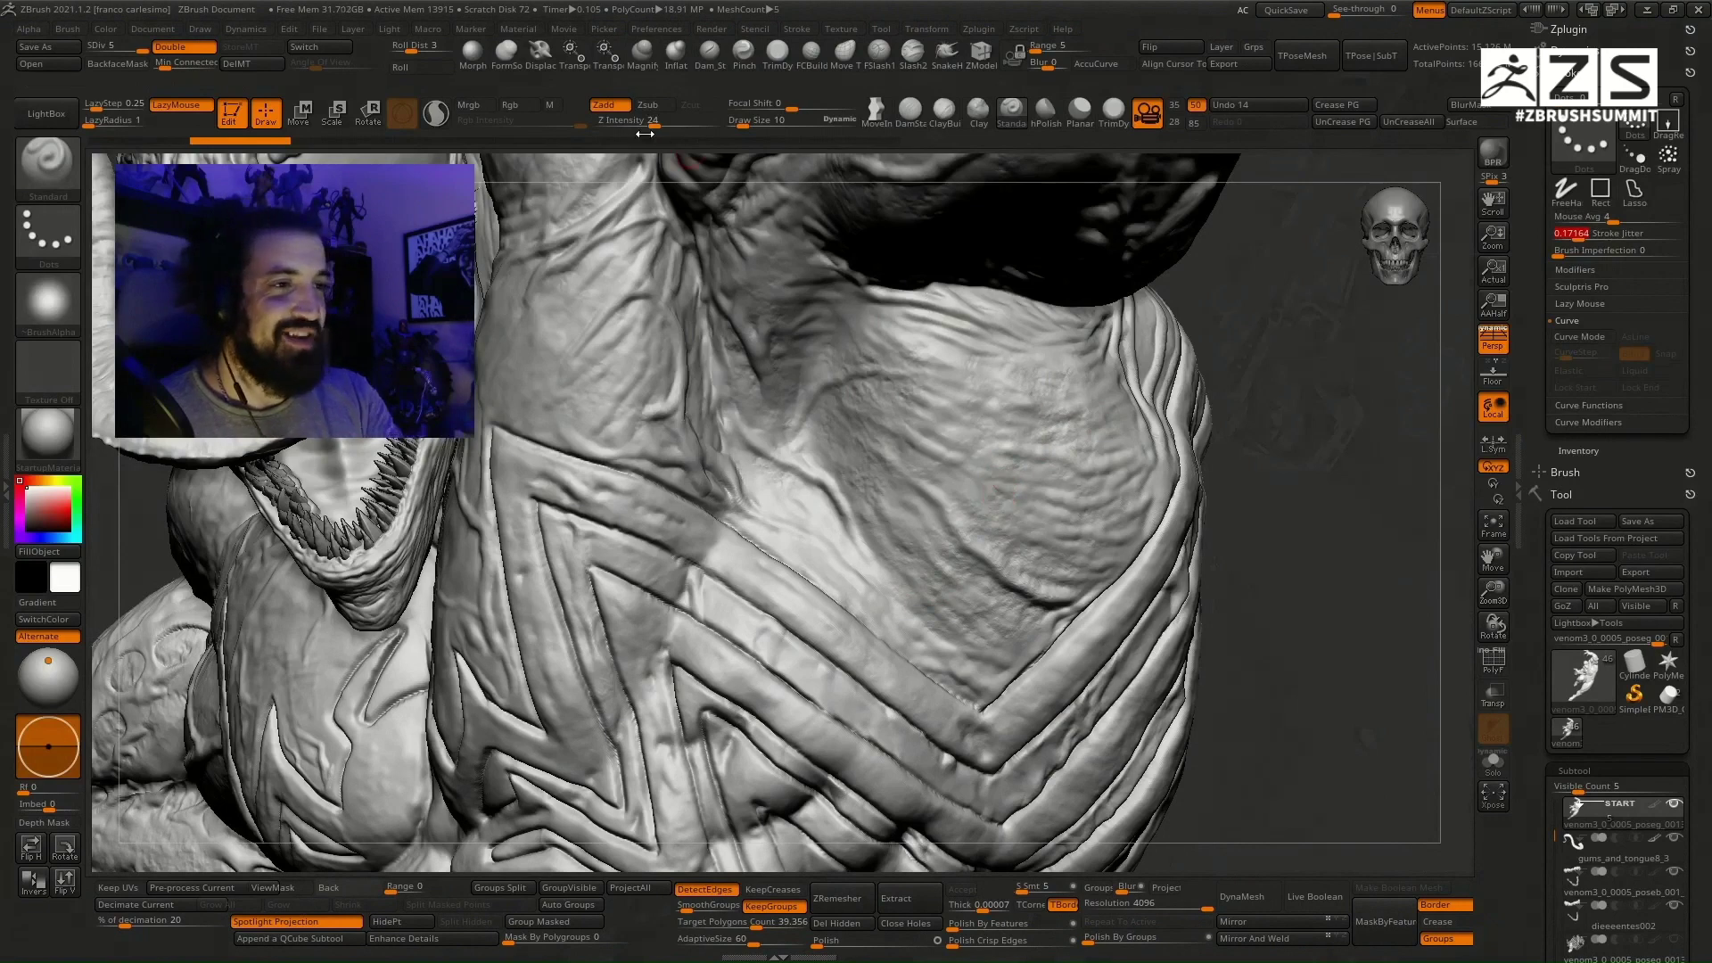
left_click_drag(653, 125, 645, 125)
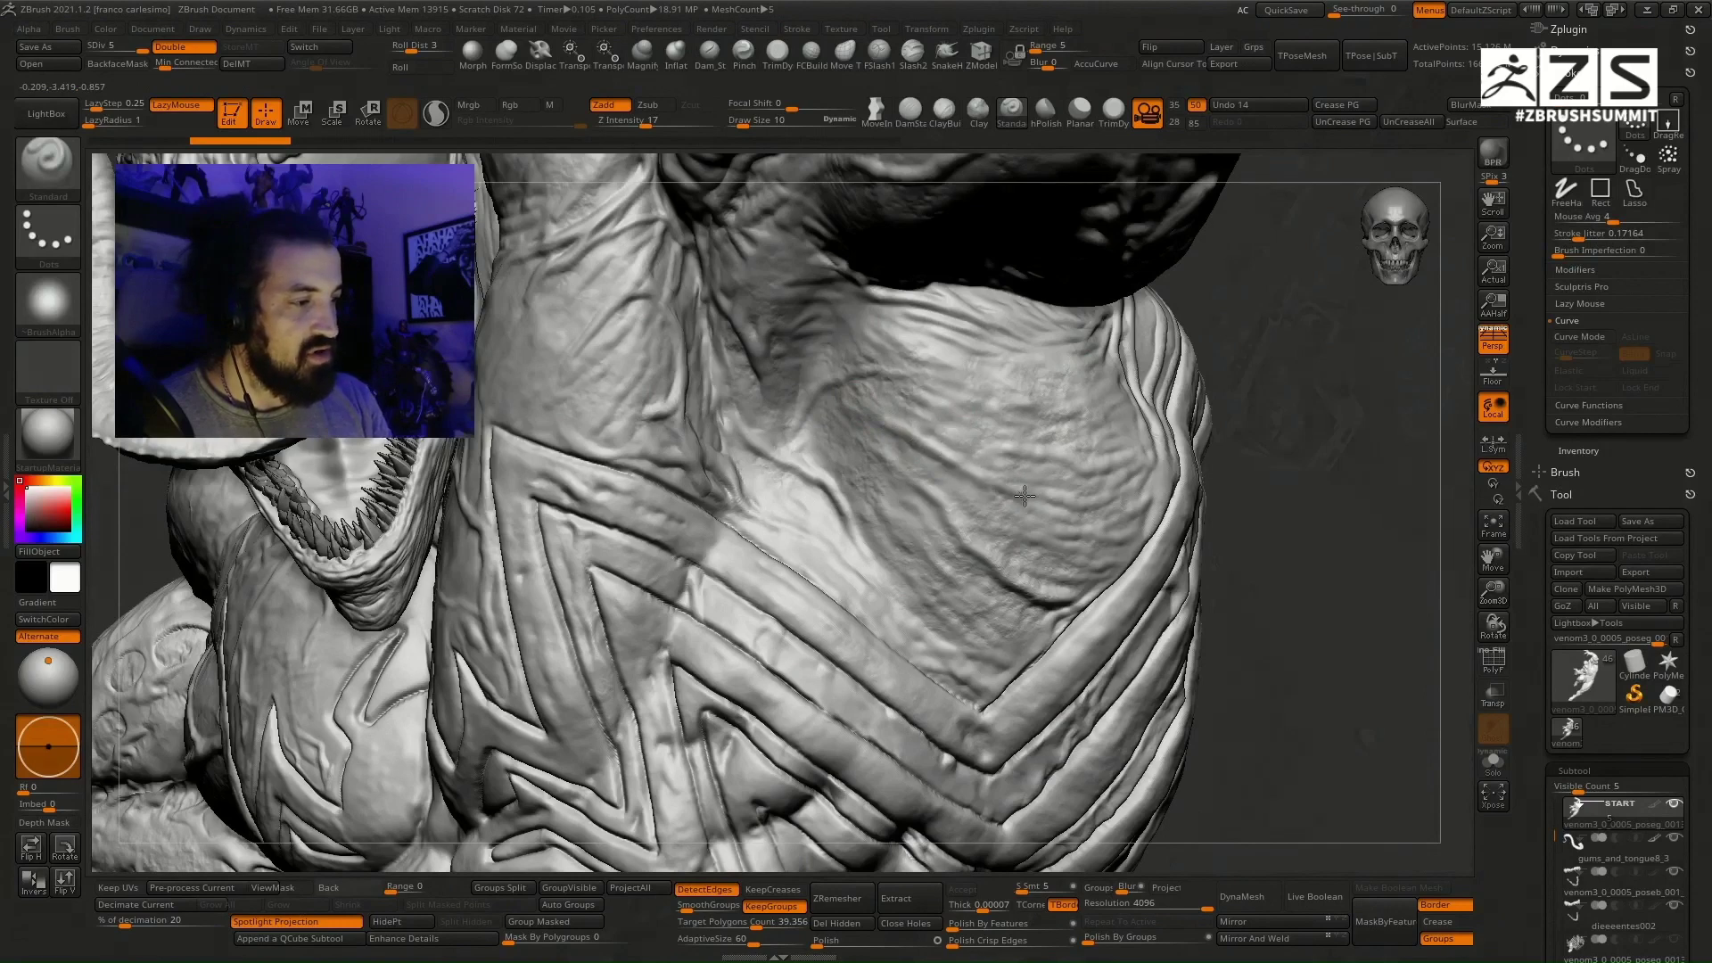
Step: Sculpt wrinkle strokes across the chest muscle with Z Intensity 25 and Stroke Jitter 0.72388
key("space")
left_click_drag(1128, 588, 1152, 588)
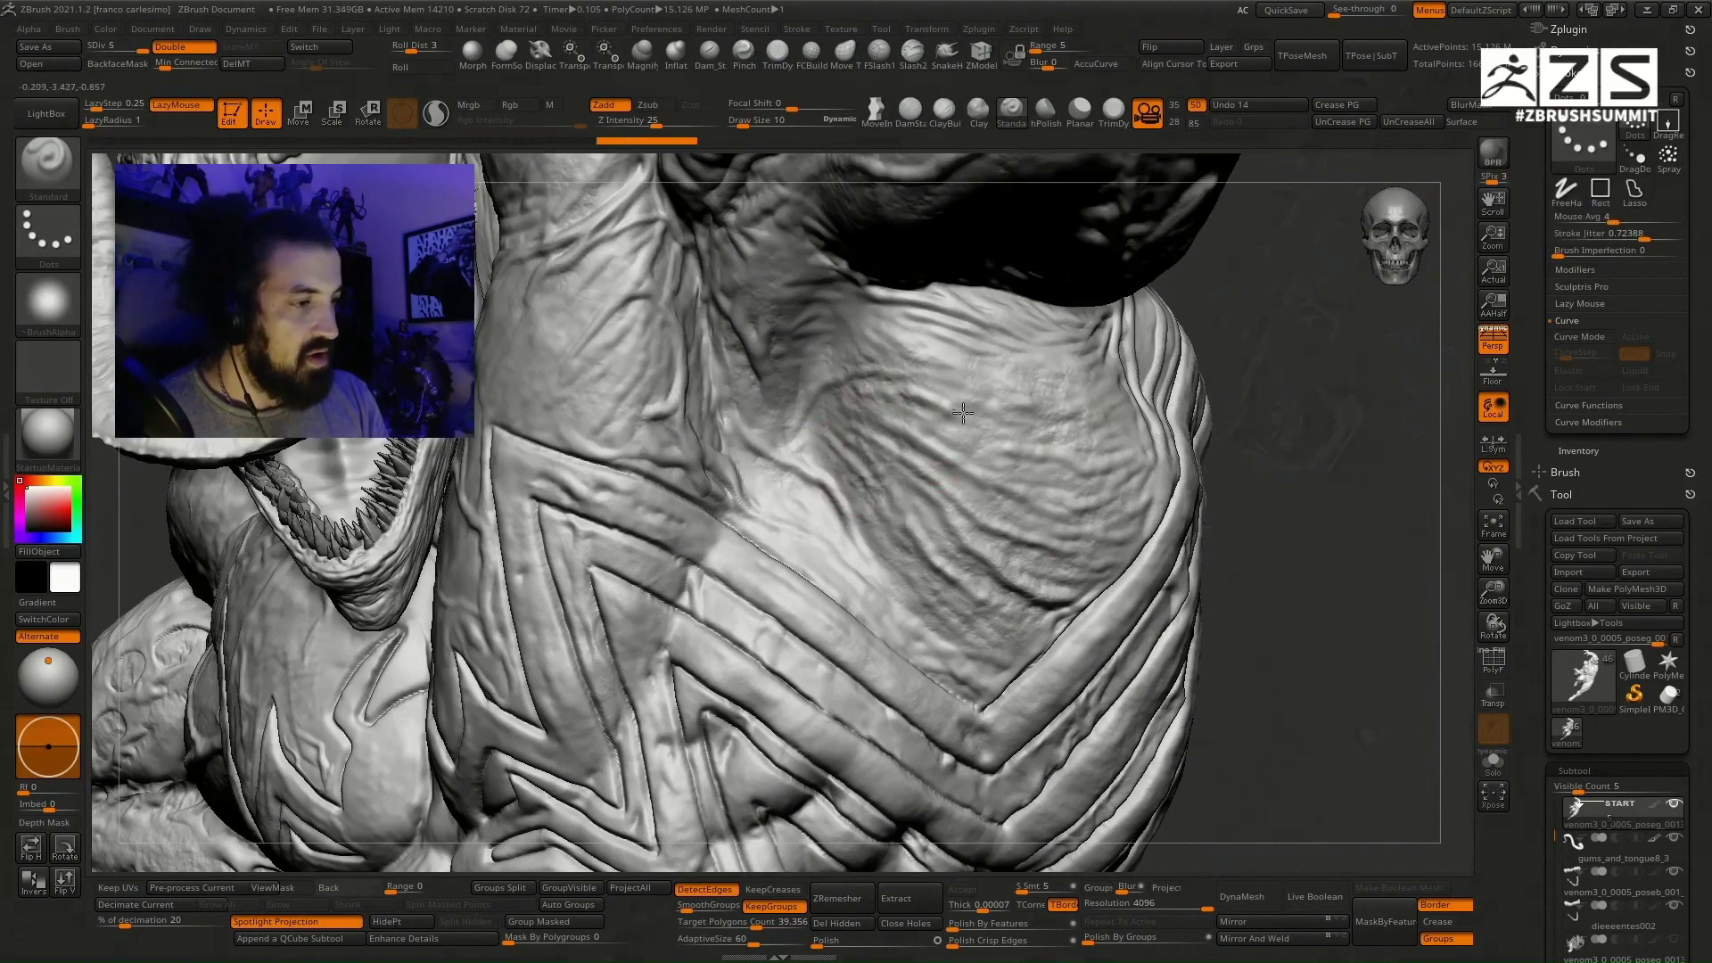
left_click_drag(1122, 435, 1114, 450)
right_click_drag(1114, 451, 1008, 445)
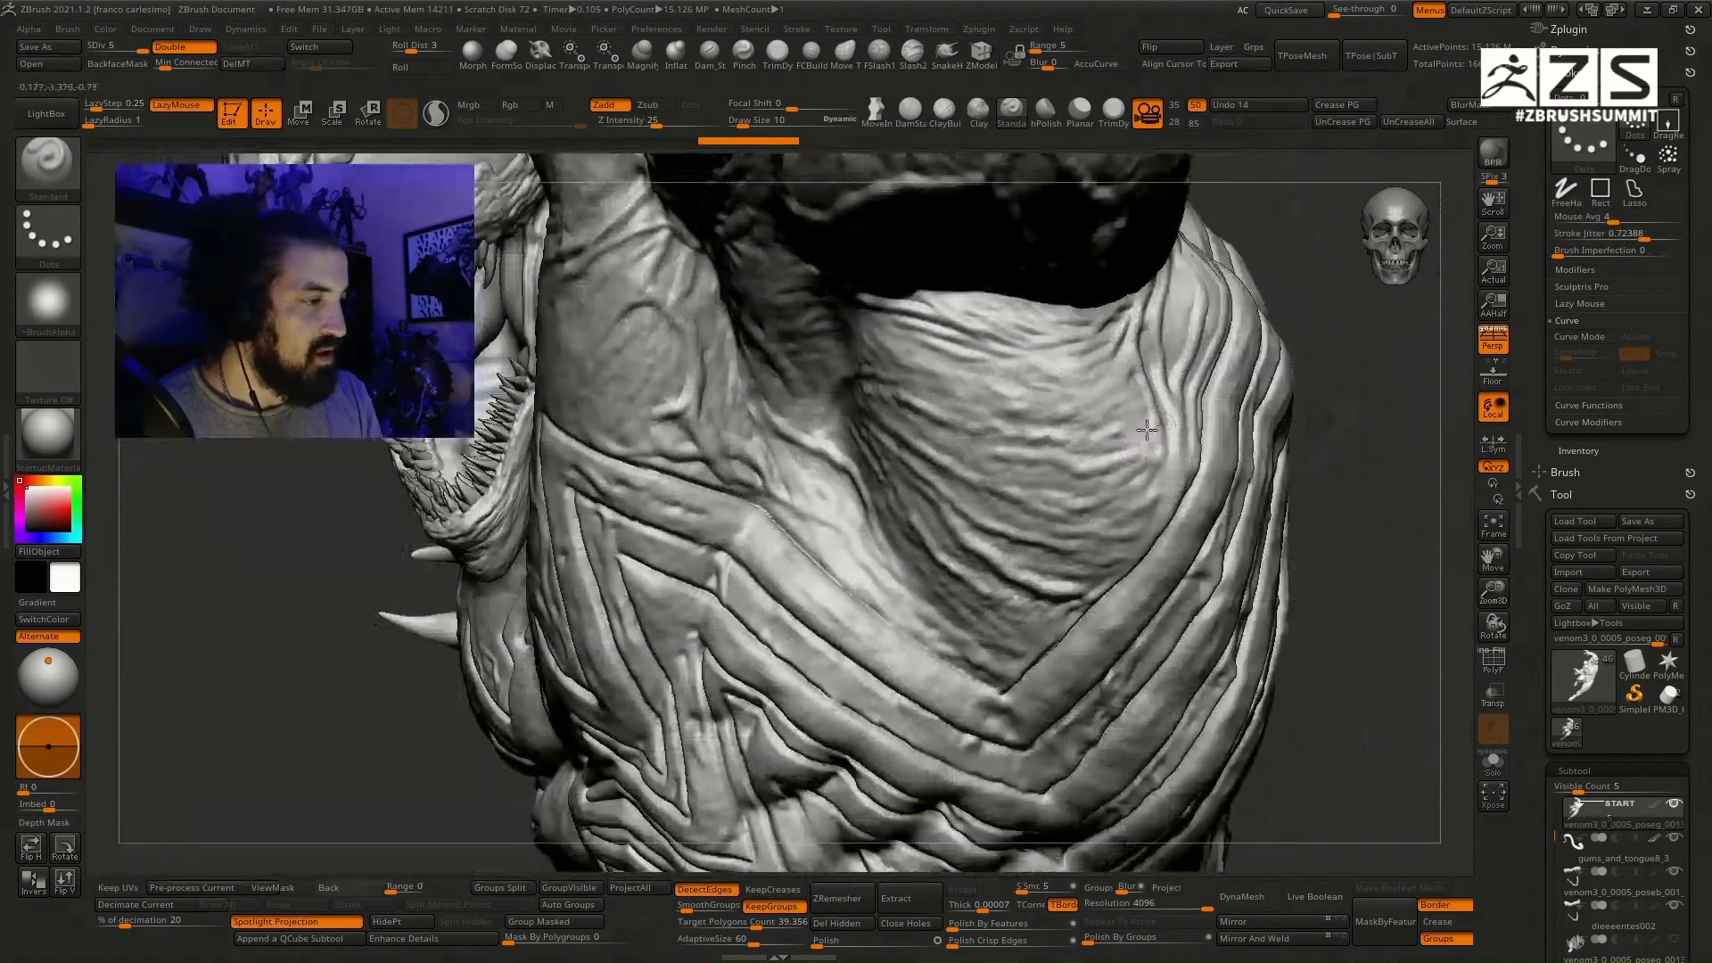
Step: Sculpt more wrinkle strokes across the chest muscle and set the Stroke Jitter to 0.5597
left_click_drag(1148, 428, 979, 456)
left_click_drag(1648, 234, 1626, 234)
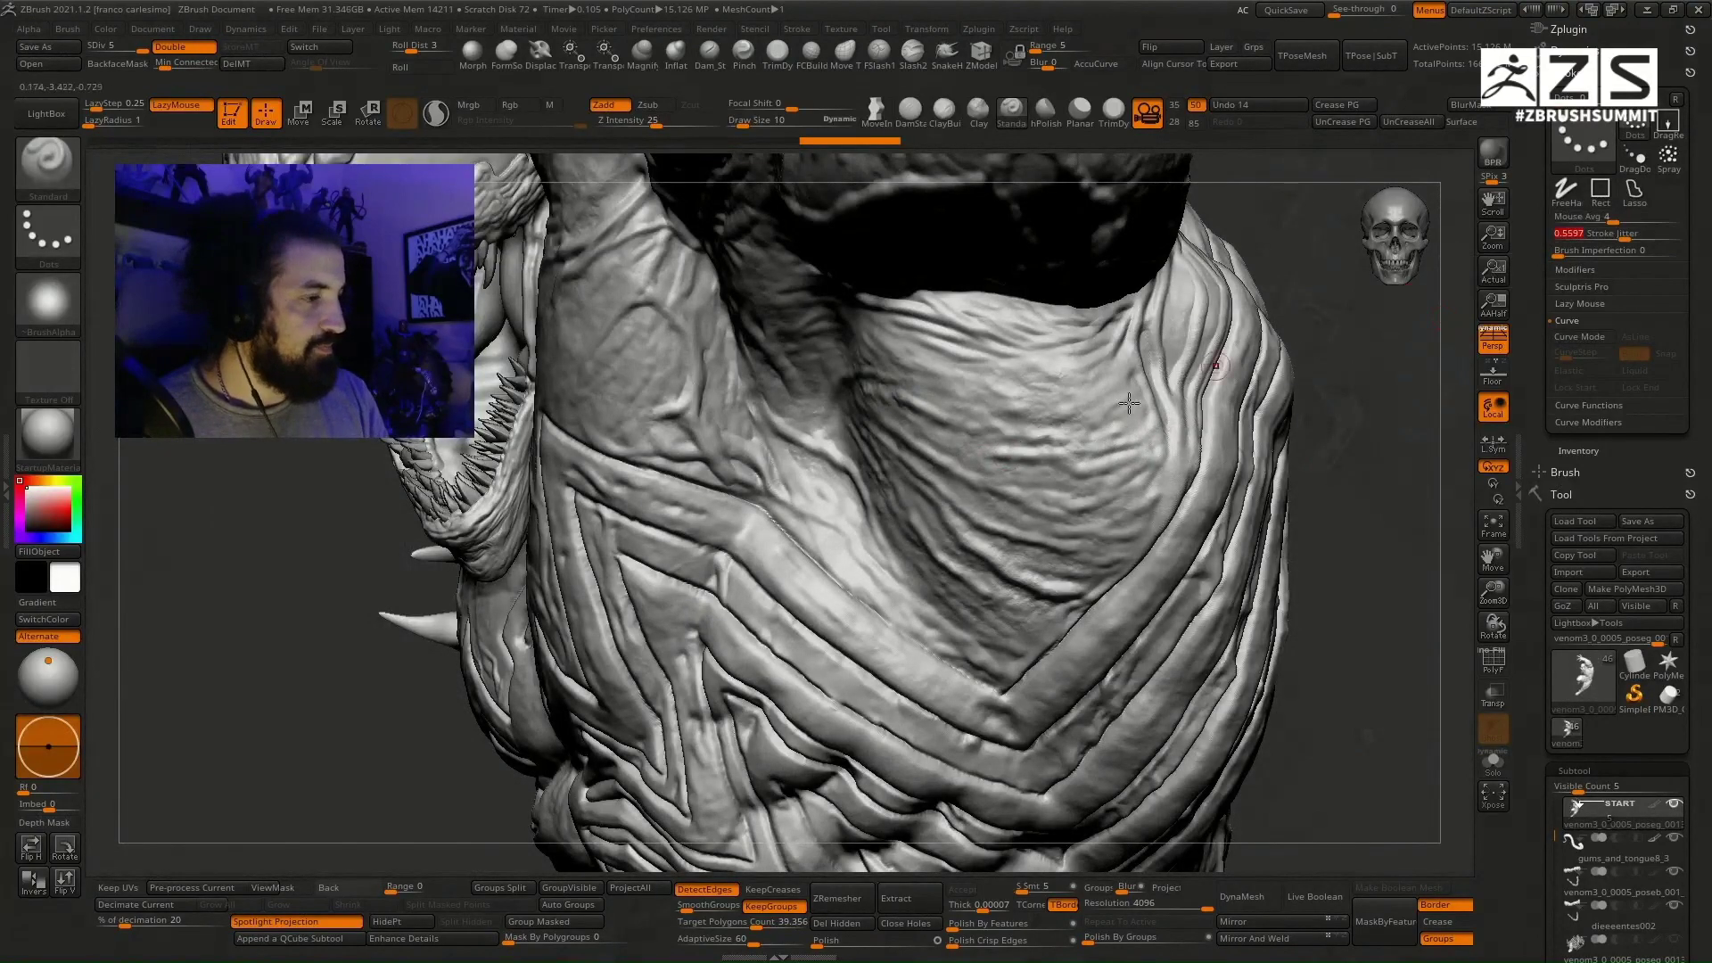
right_click_drag(1030, 470, 919, 388)
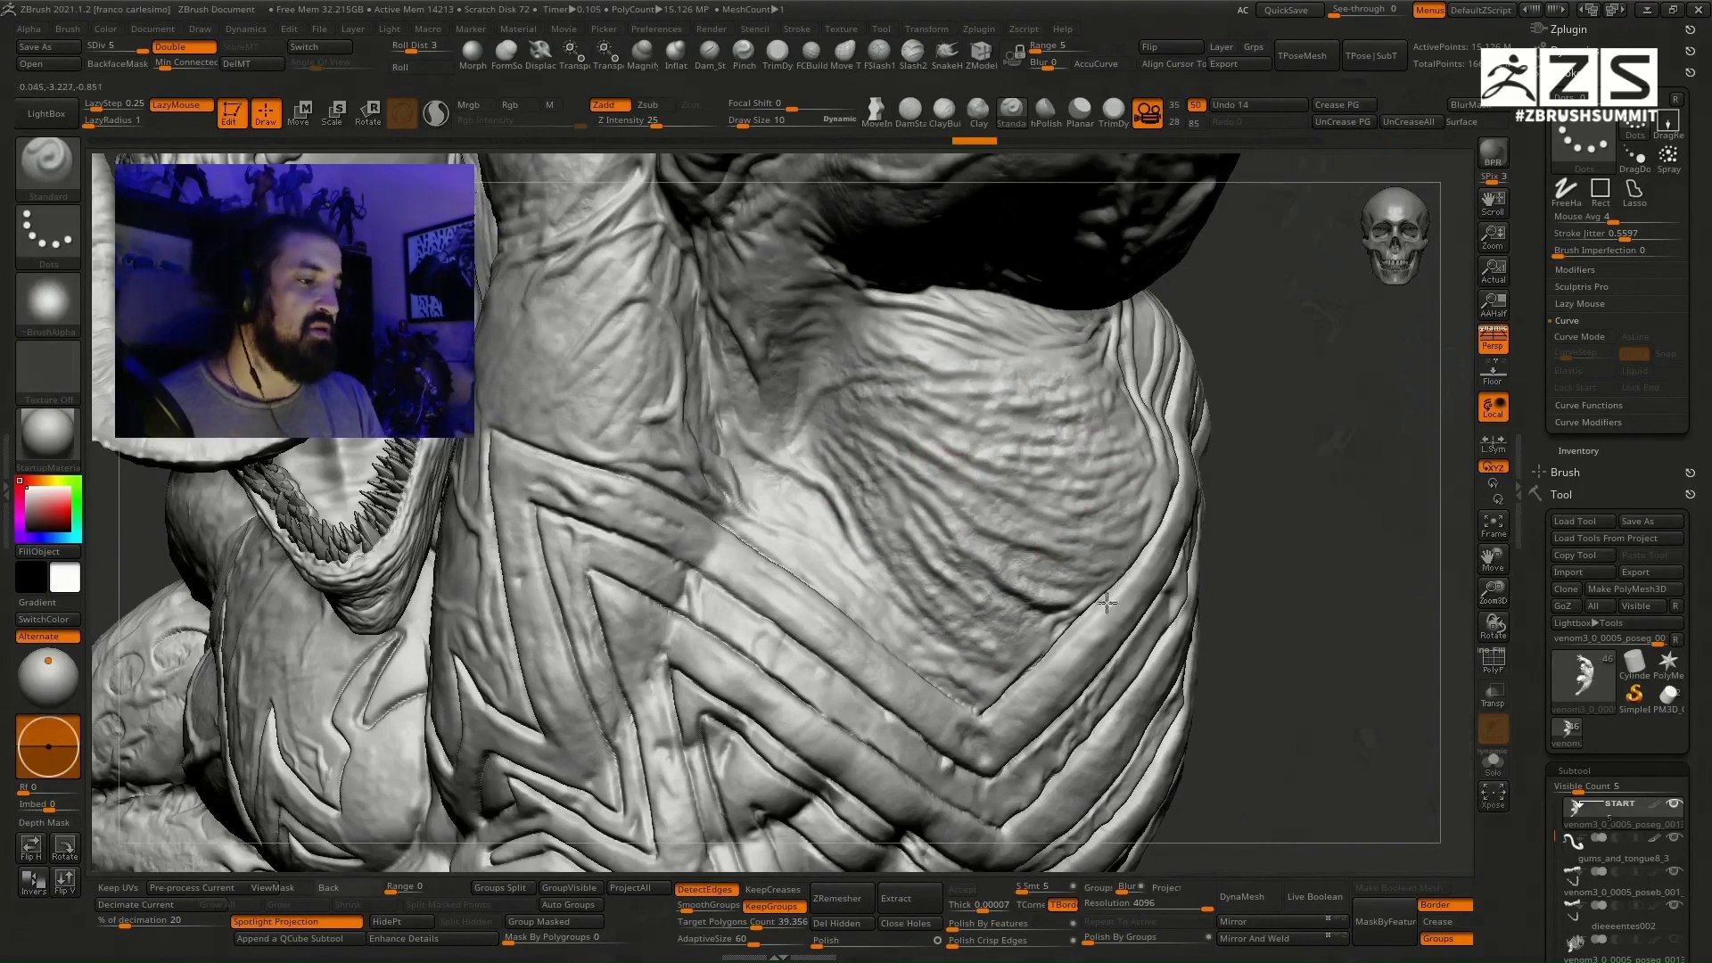
right_click_drag(1106, 603, 1134, 604, "ctrl")
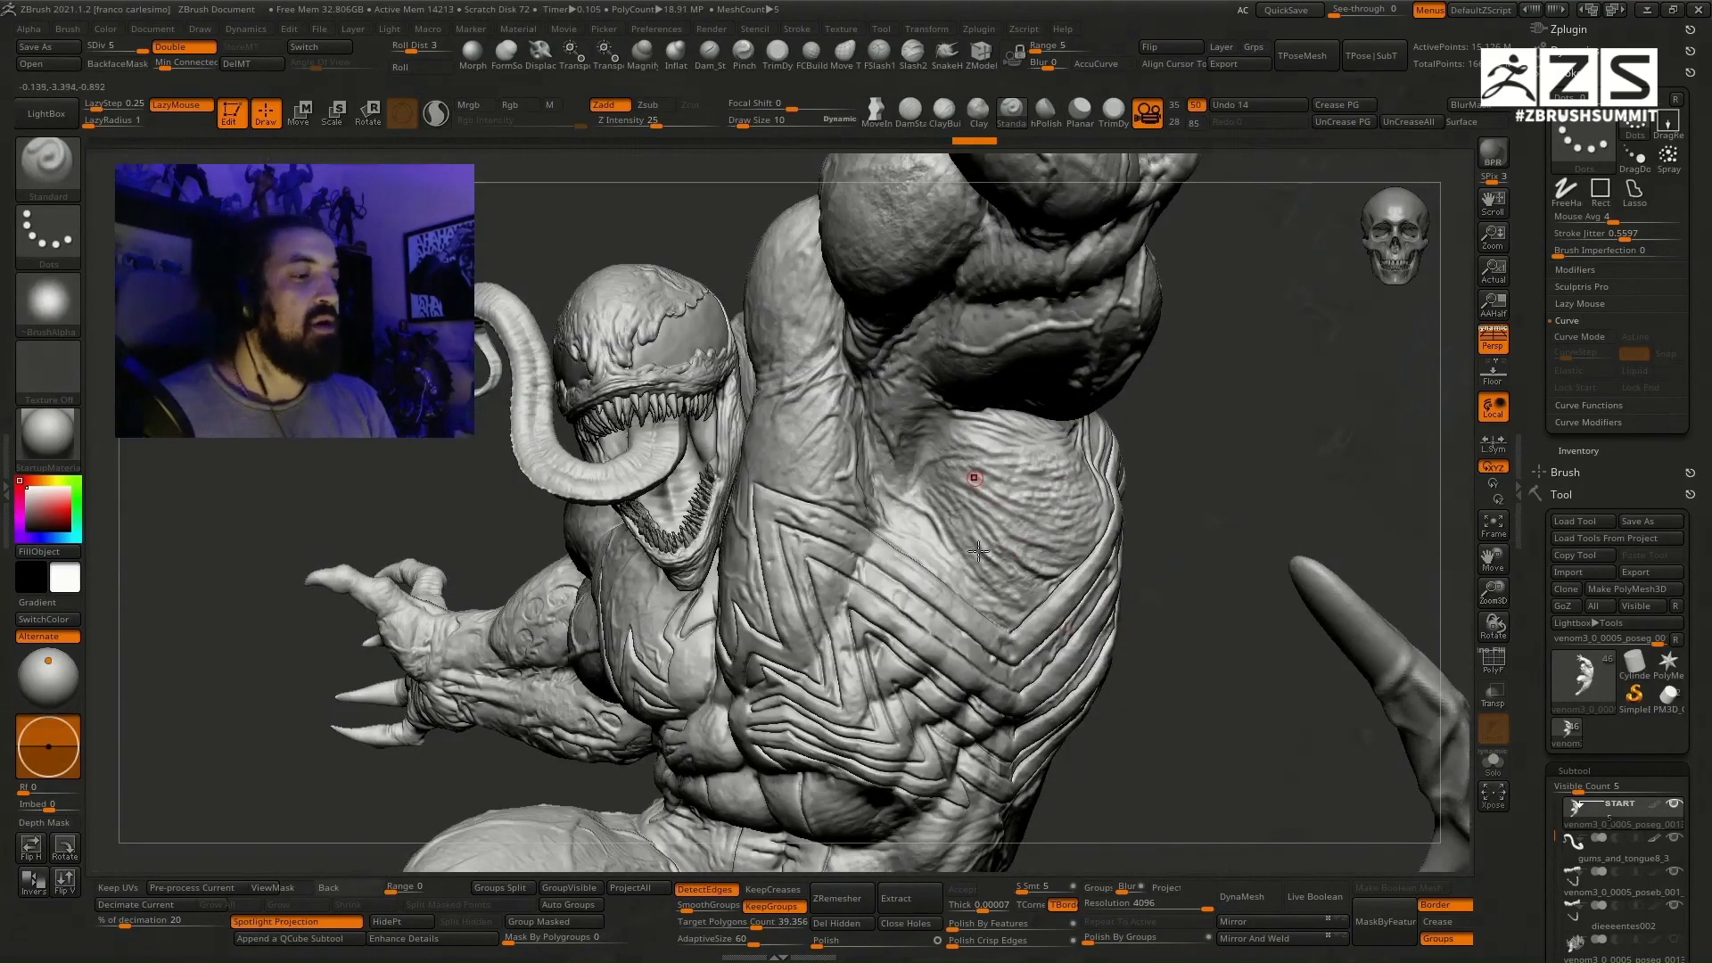
right_click_drag(978, 551, 935, 456, "ctrl")
mouse_move(968, 575)
right_mouse_down("ctrl")
mouse_move(999, 580)
mouse_move(990, 605)
mouse_move(981, 516)
mouse_move(1017, 593)
right_mouse_up("ctrl")
mouse_move(1103, 370)
right_mouse_down("alt")
mouse_move(1050, 511)
mouse_move(1049, 606)
right_mouse_up("alt")
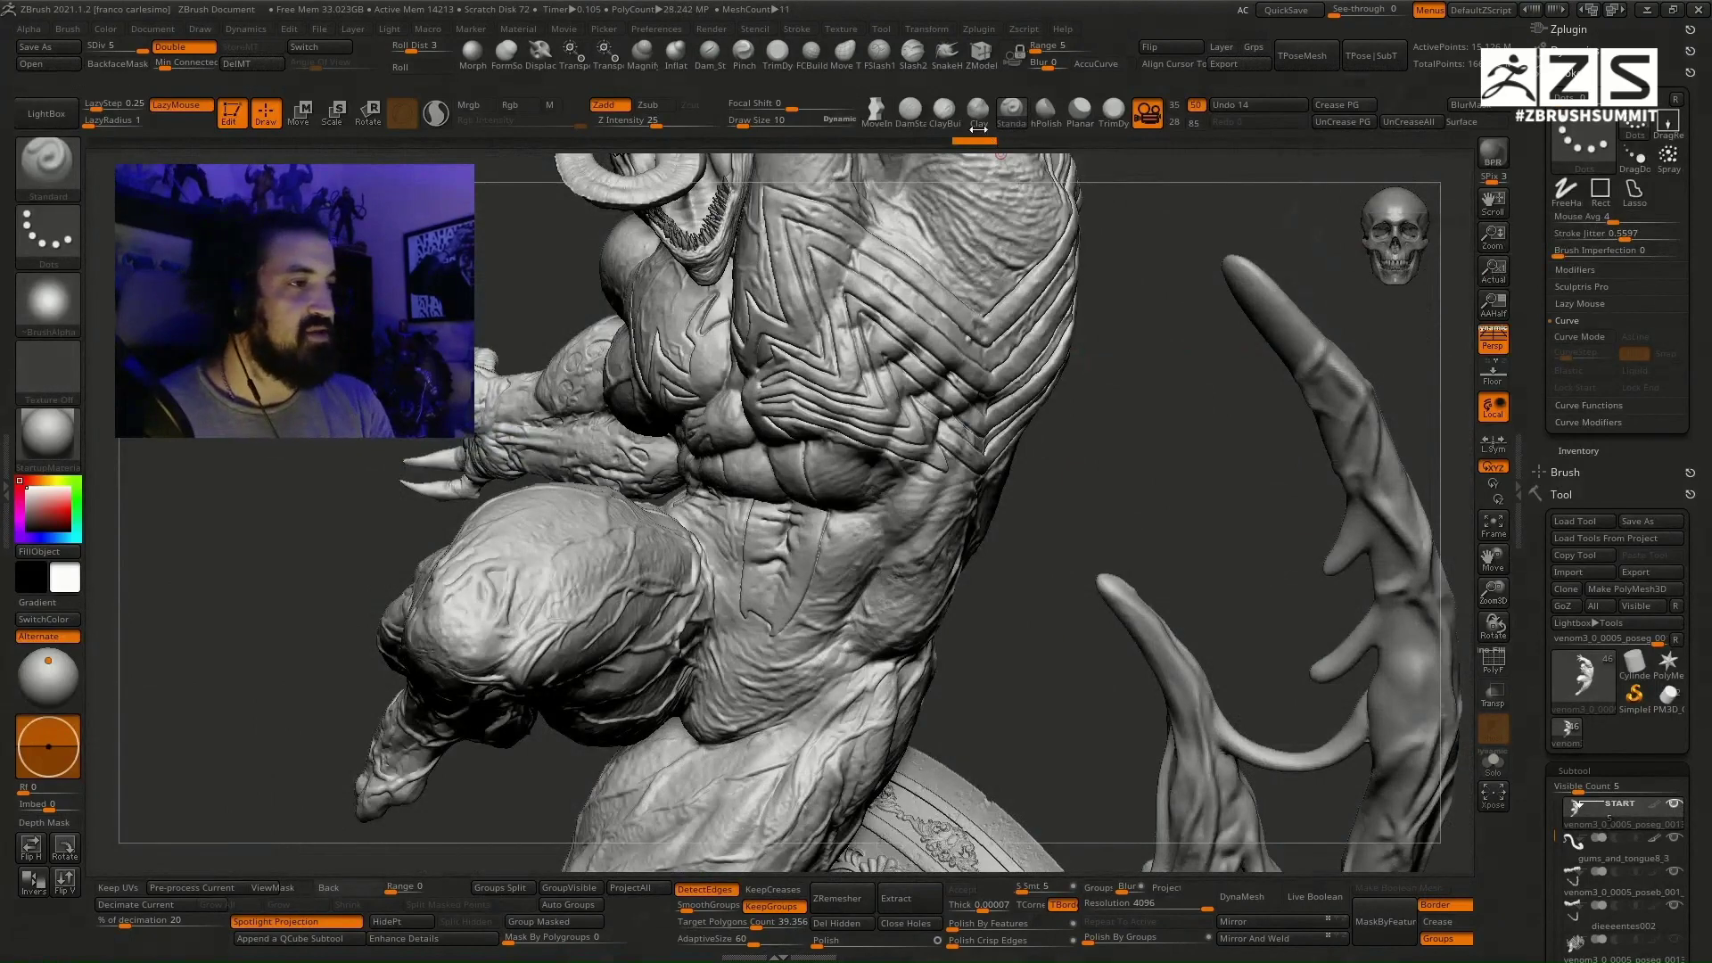
Step: Set the Standard brush's Stroke Jitter back to 0
left_click(1042, 119)
left_click(1009, 116)
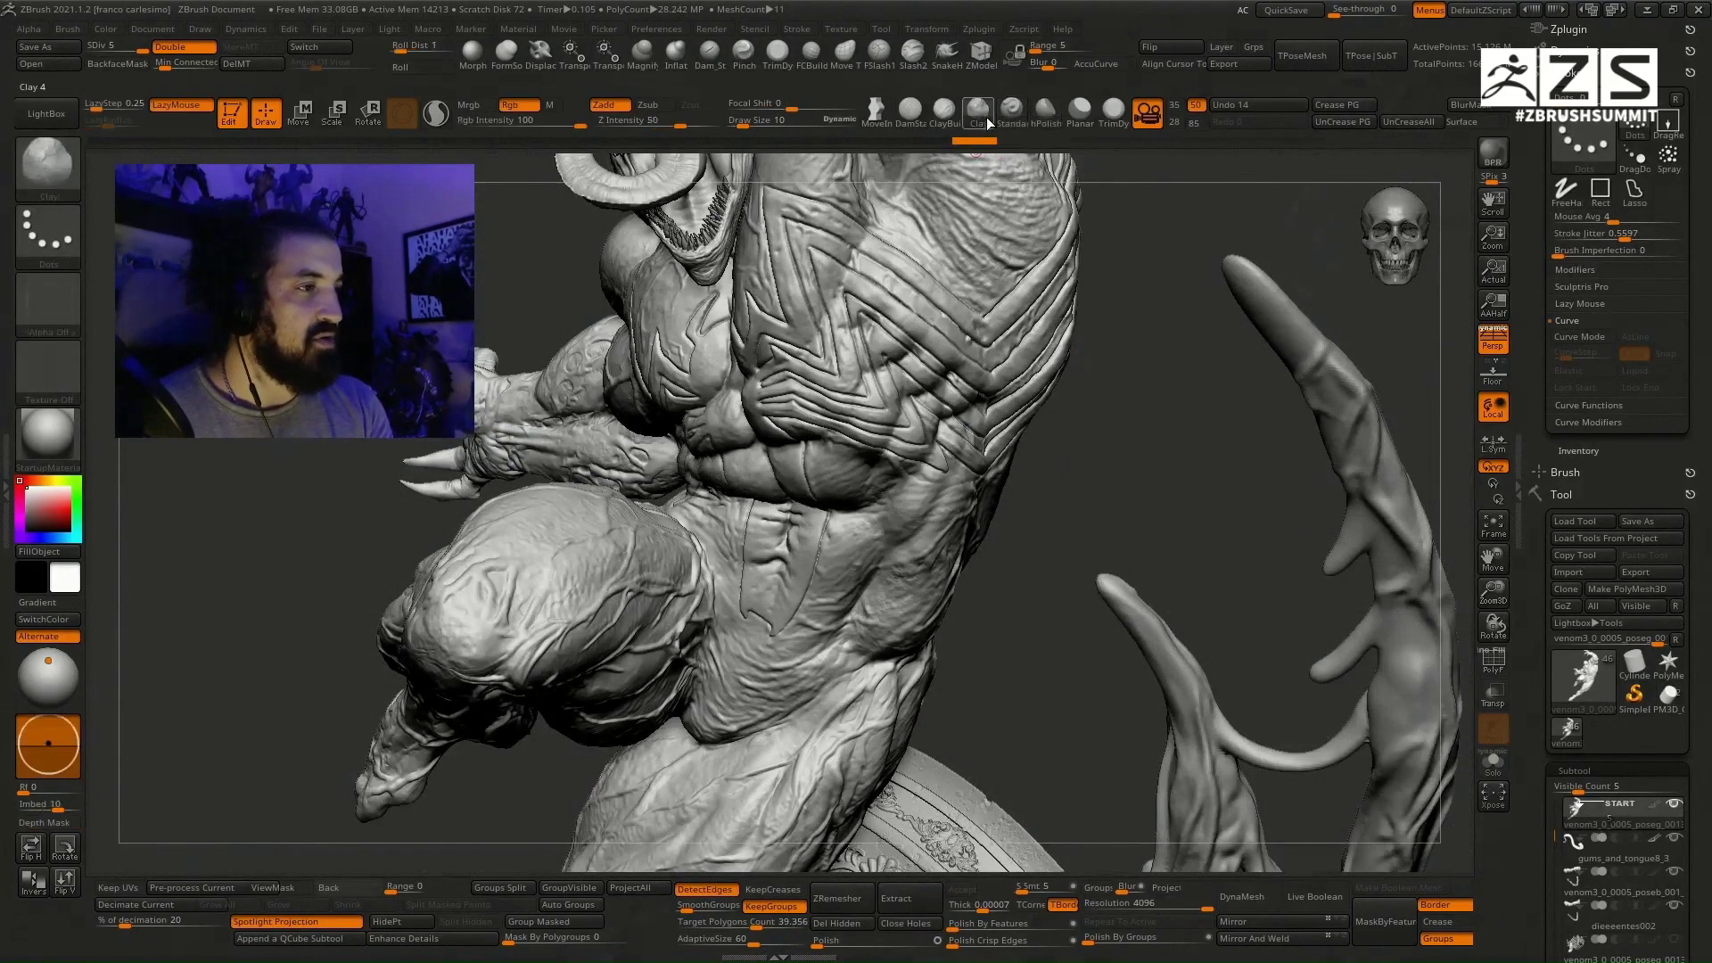
left_click_drag(1585, 235, 1555, 235)
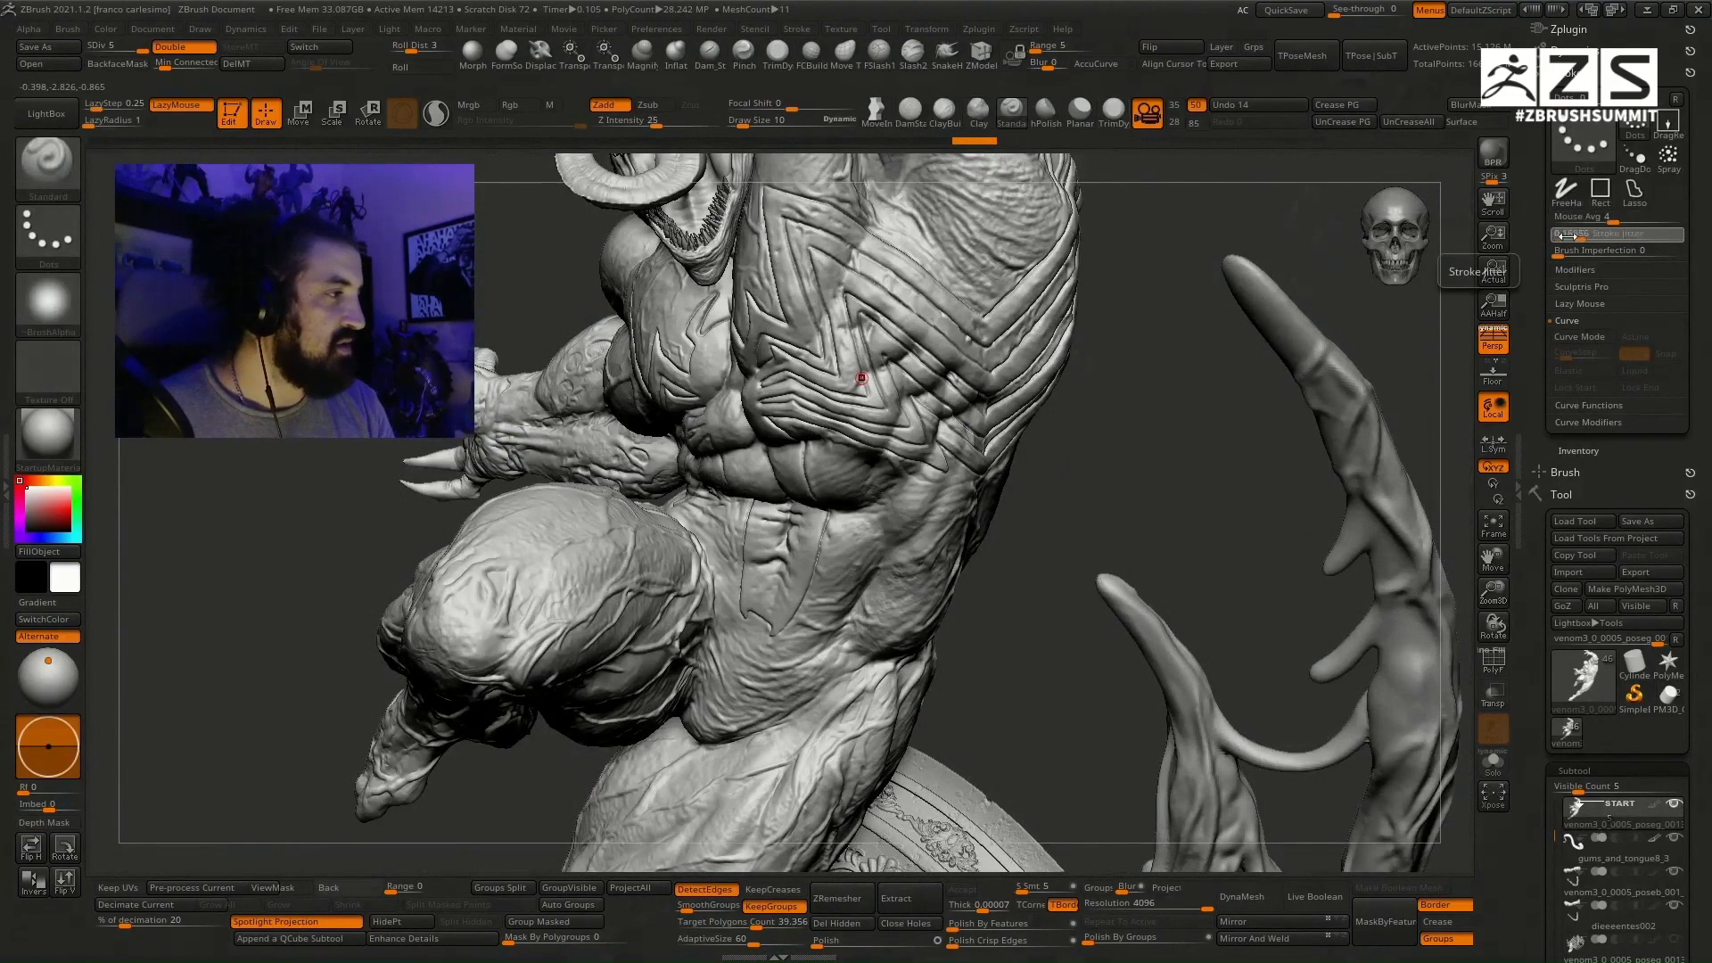
Step: Make the ornate barrel under the leg the active subtool for the Move brush
right_click_drag(1012, 413, 978, 640)
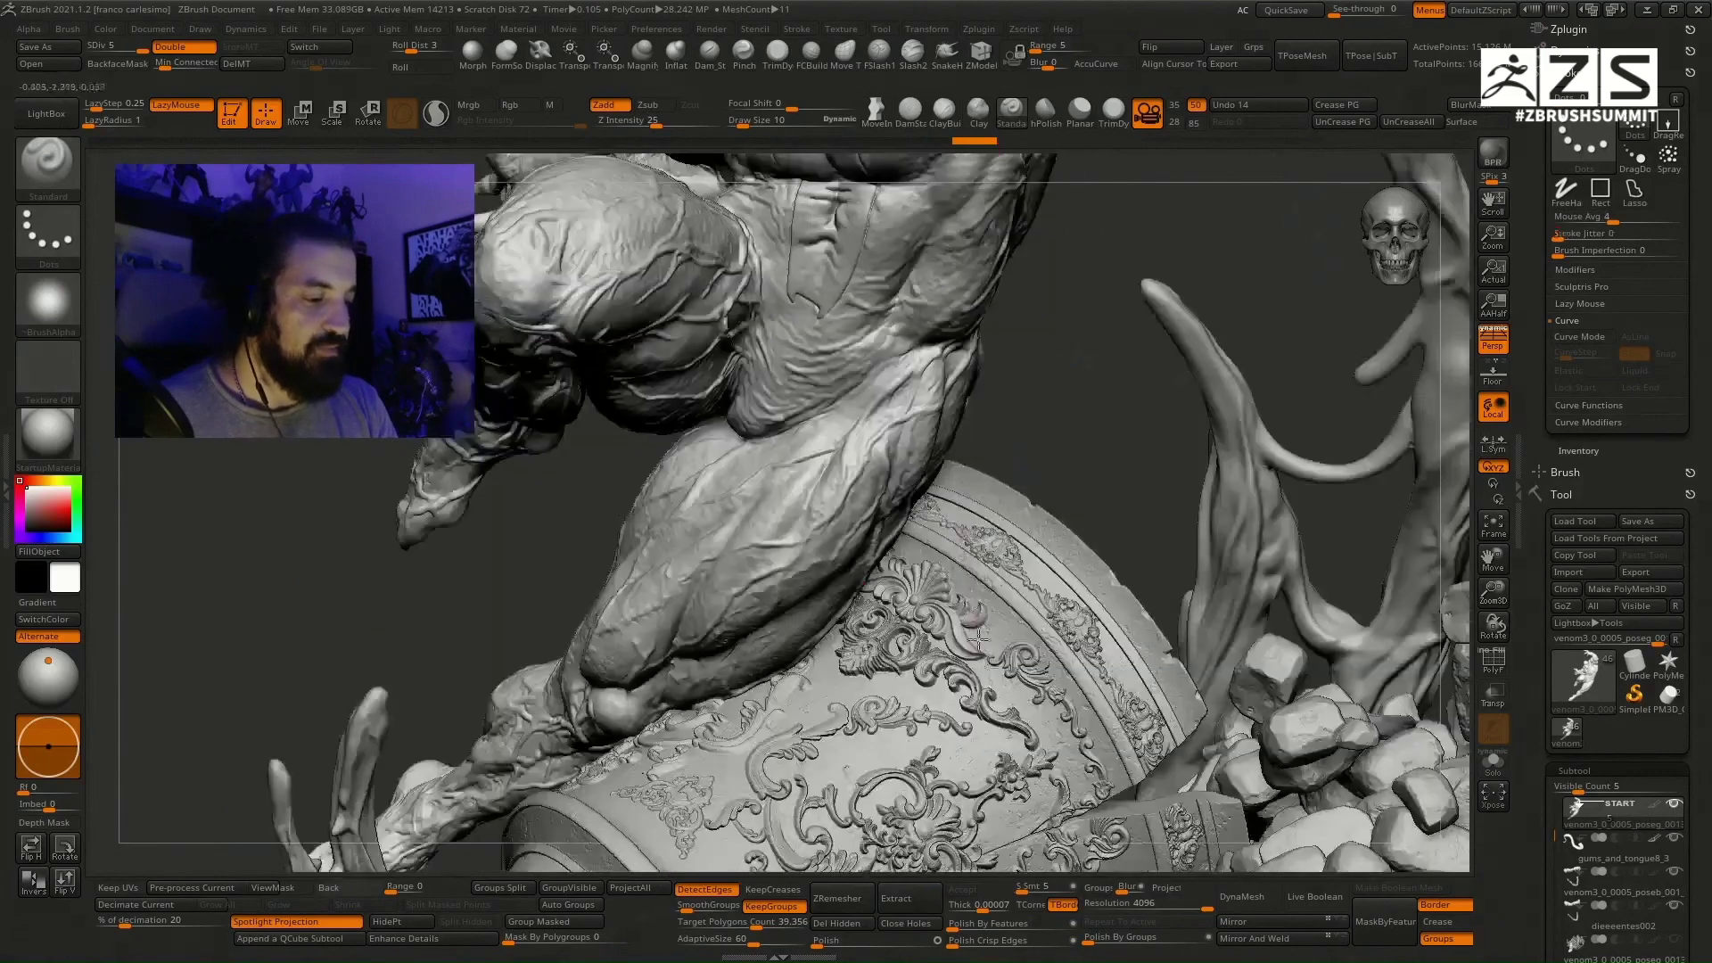
left_click_drag(995, 375, 874, 506)
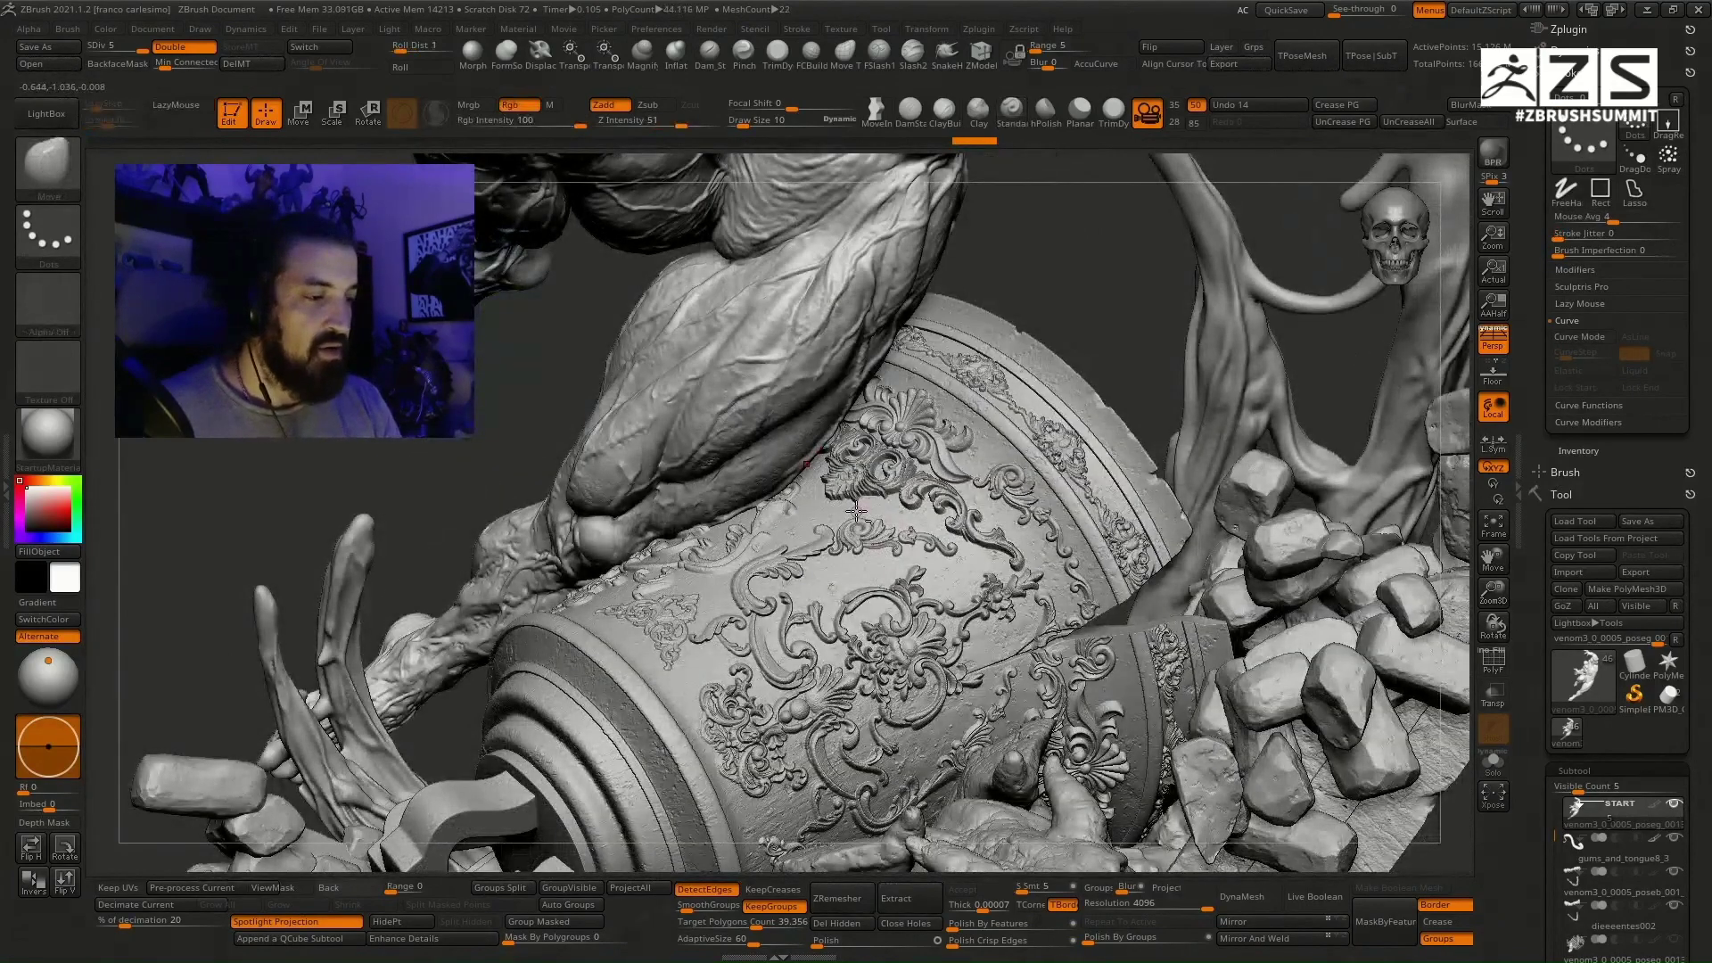
left_click(856, 511, "alt")
right_click_drag(856, 511, 864, 560, "ctrl")
key("space")
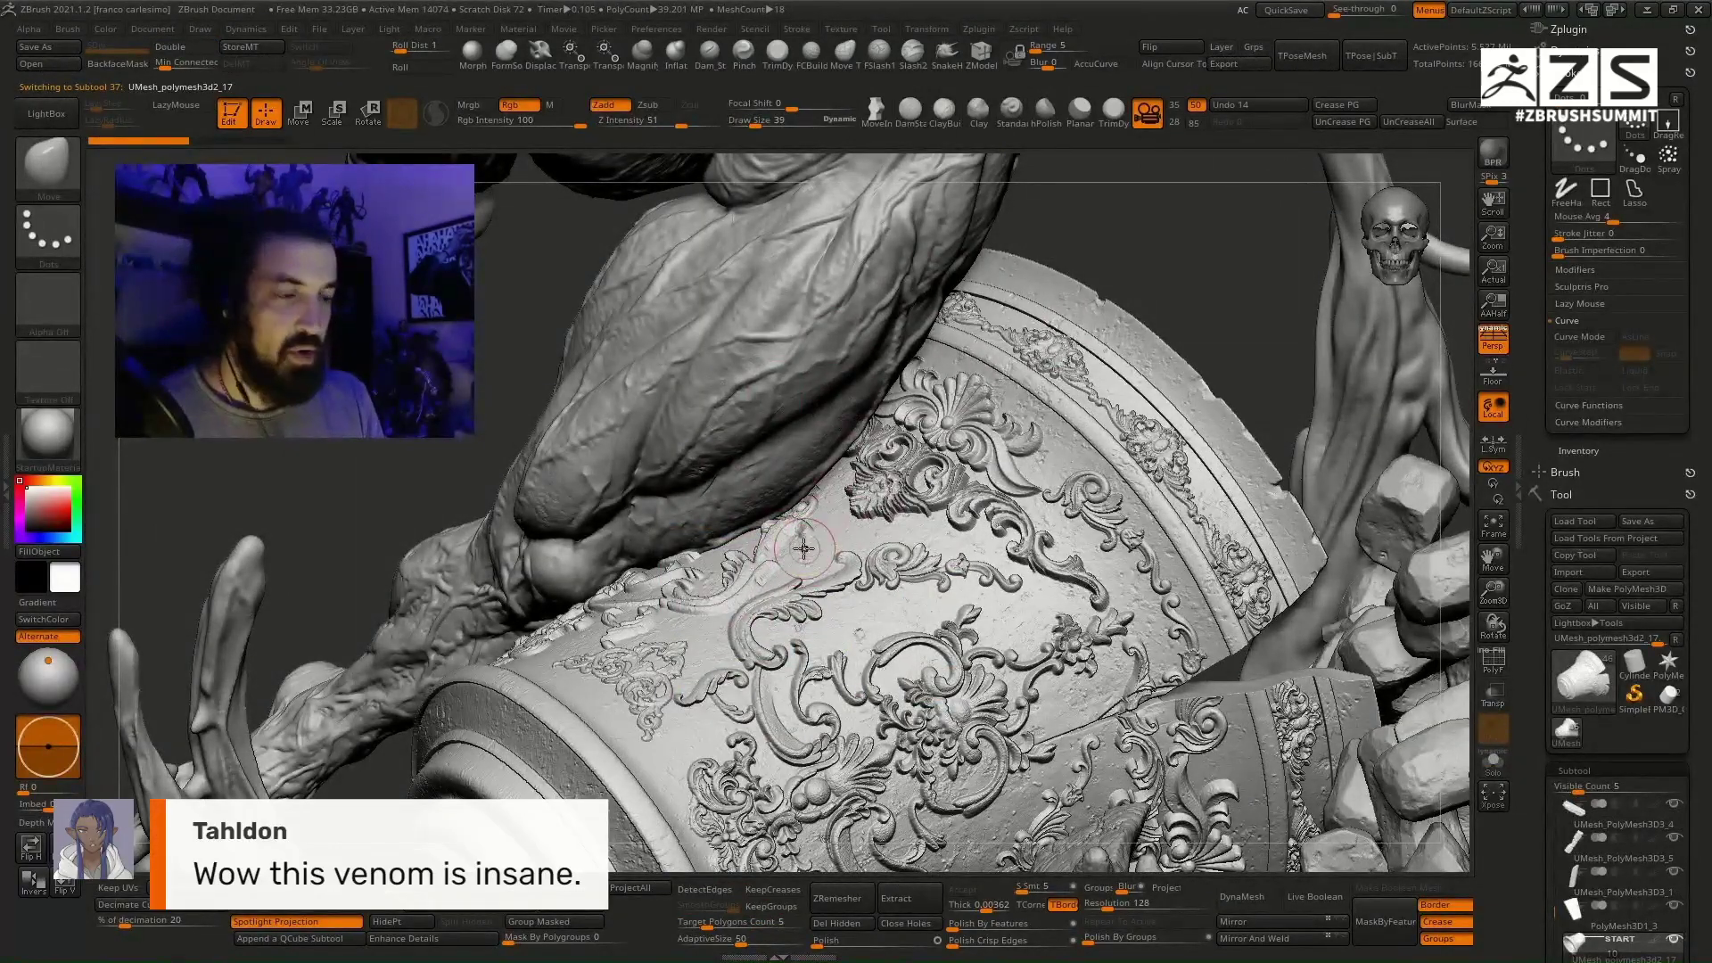
Step: Mask a small patch on the barrel beside the leg and extract it as a new subtool with 0.02 thickness
mouse_move(807, 545)
left_mouse_down("ctrl")
mouse_move(779, 550)
mouse_move(820, 522)
mouse_move(775, 549)
mouse_move(834, 546)
left_mouse_up("ctrl")
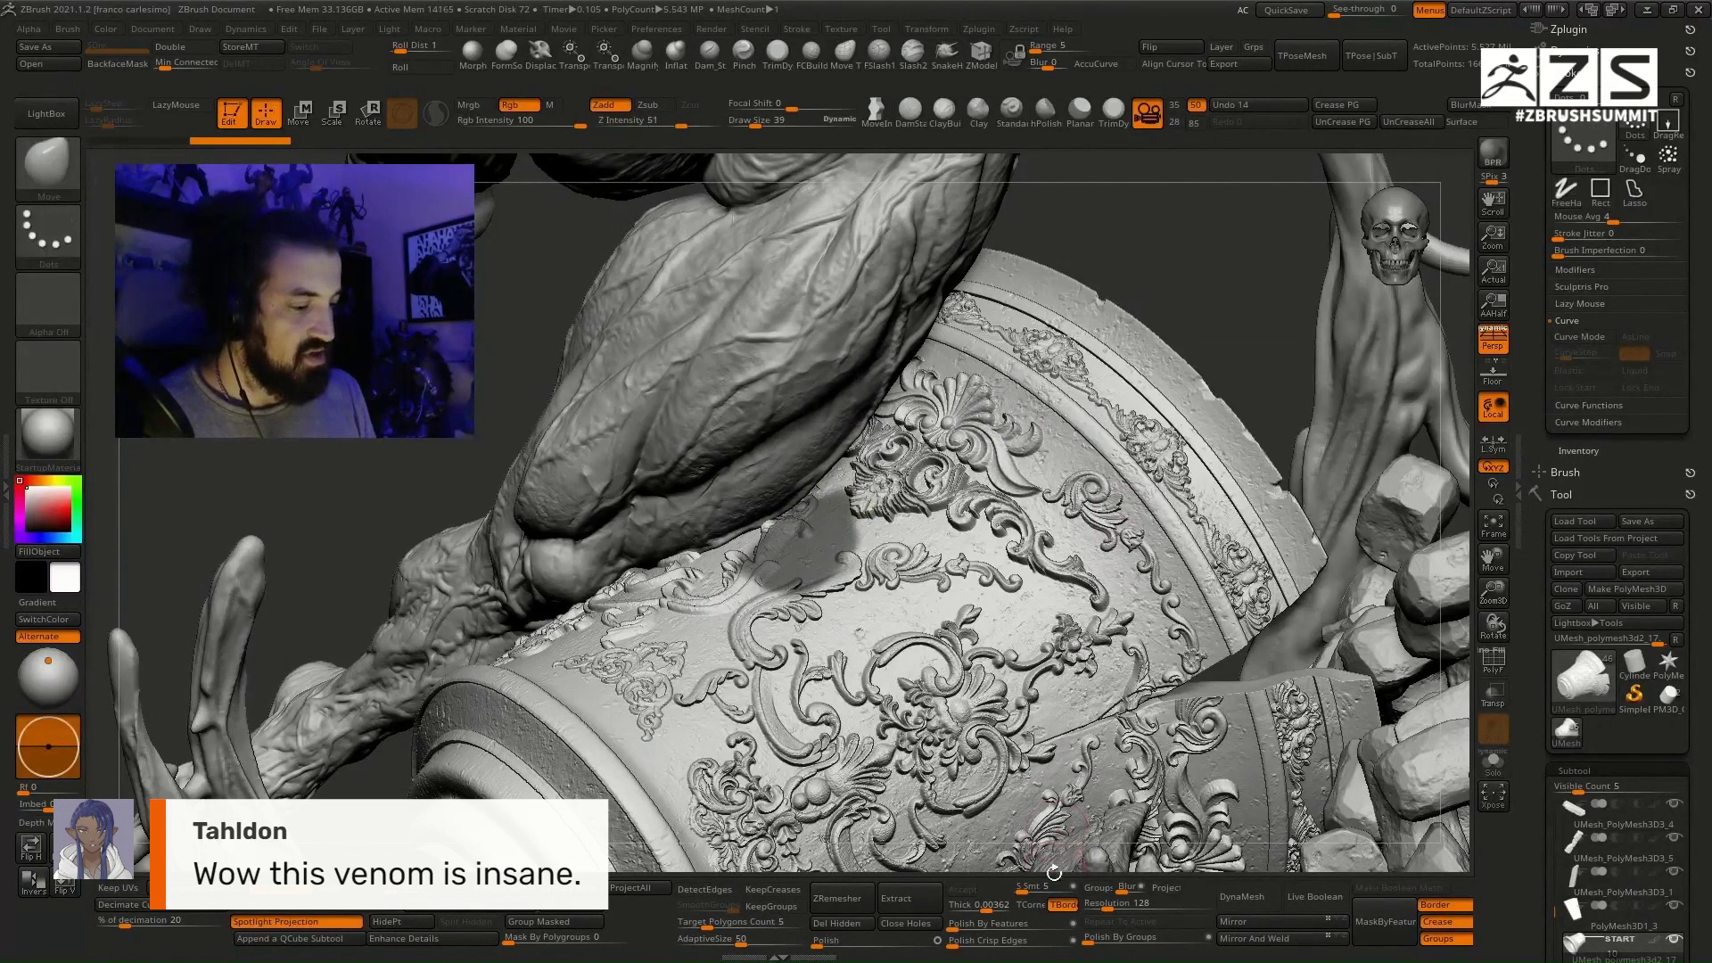
left_click(927, 909)
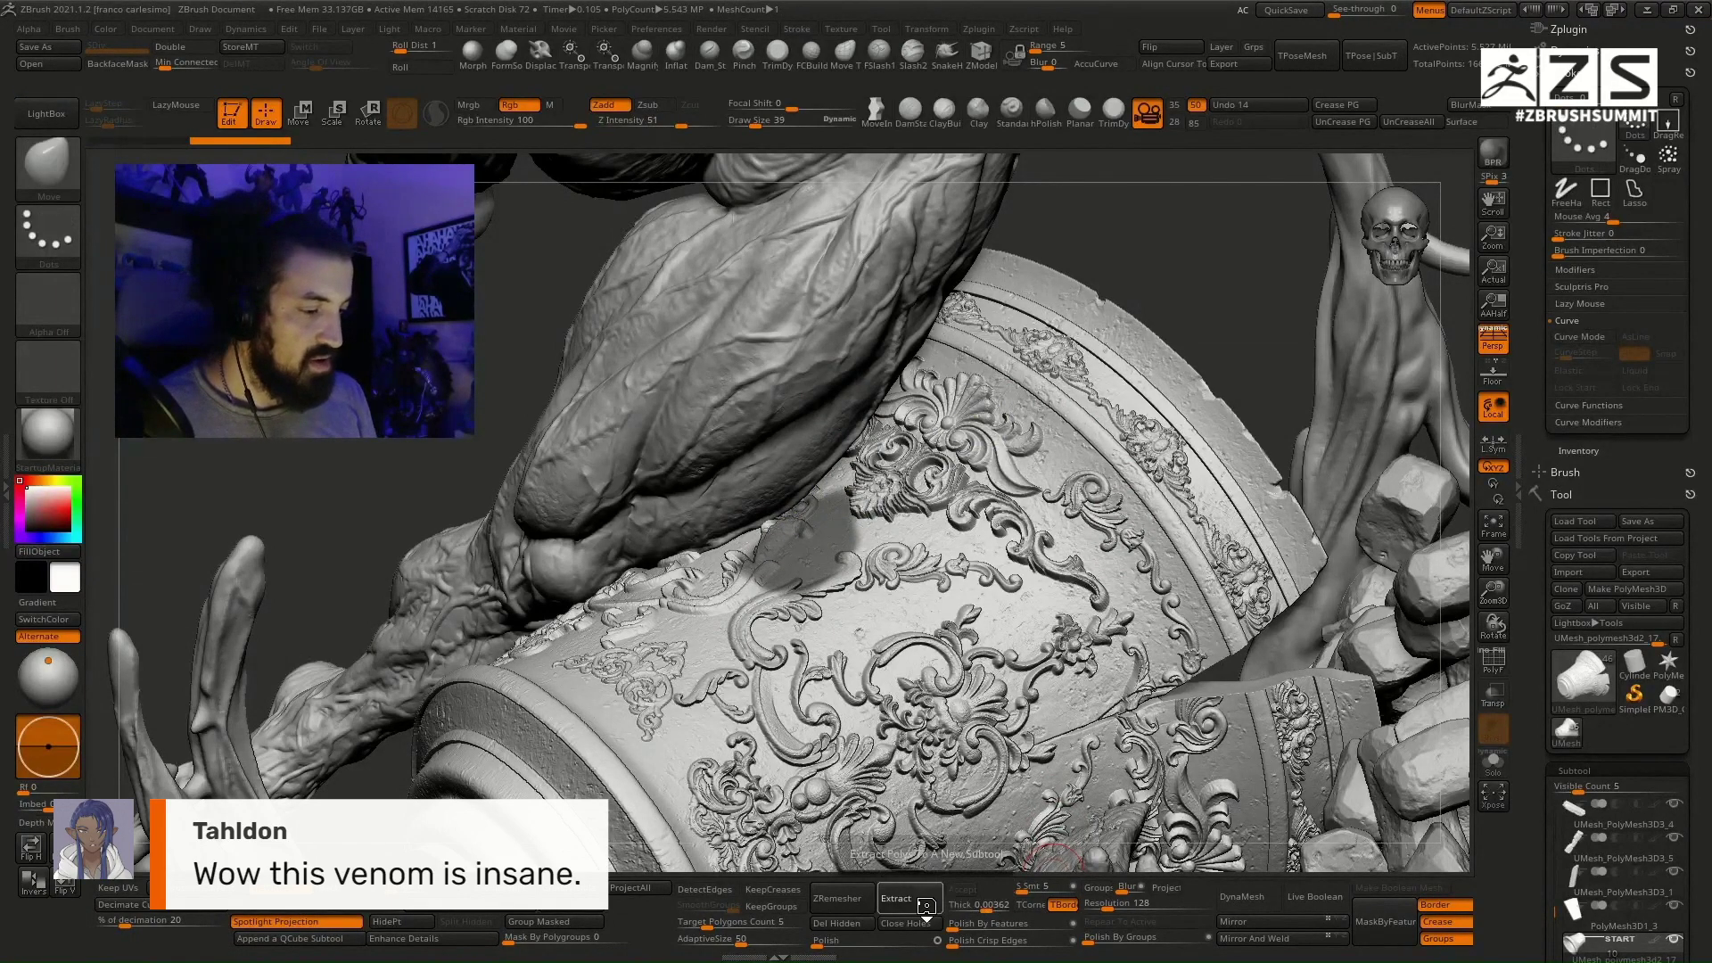
left_click(963, 890)
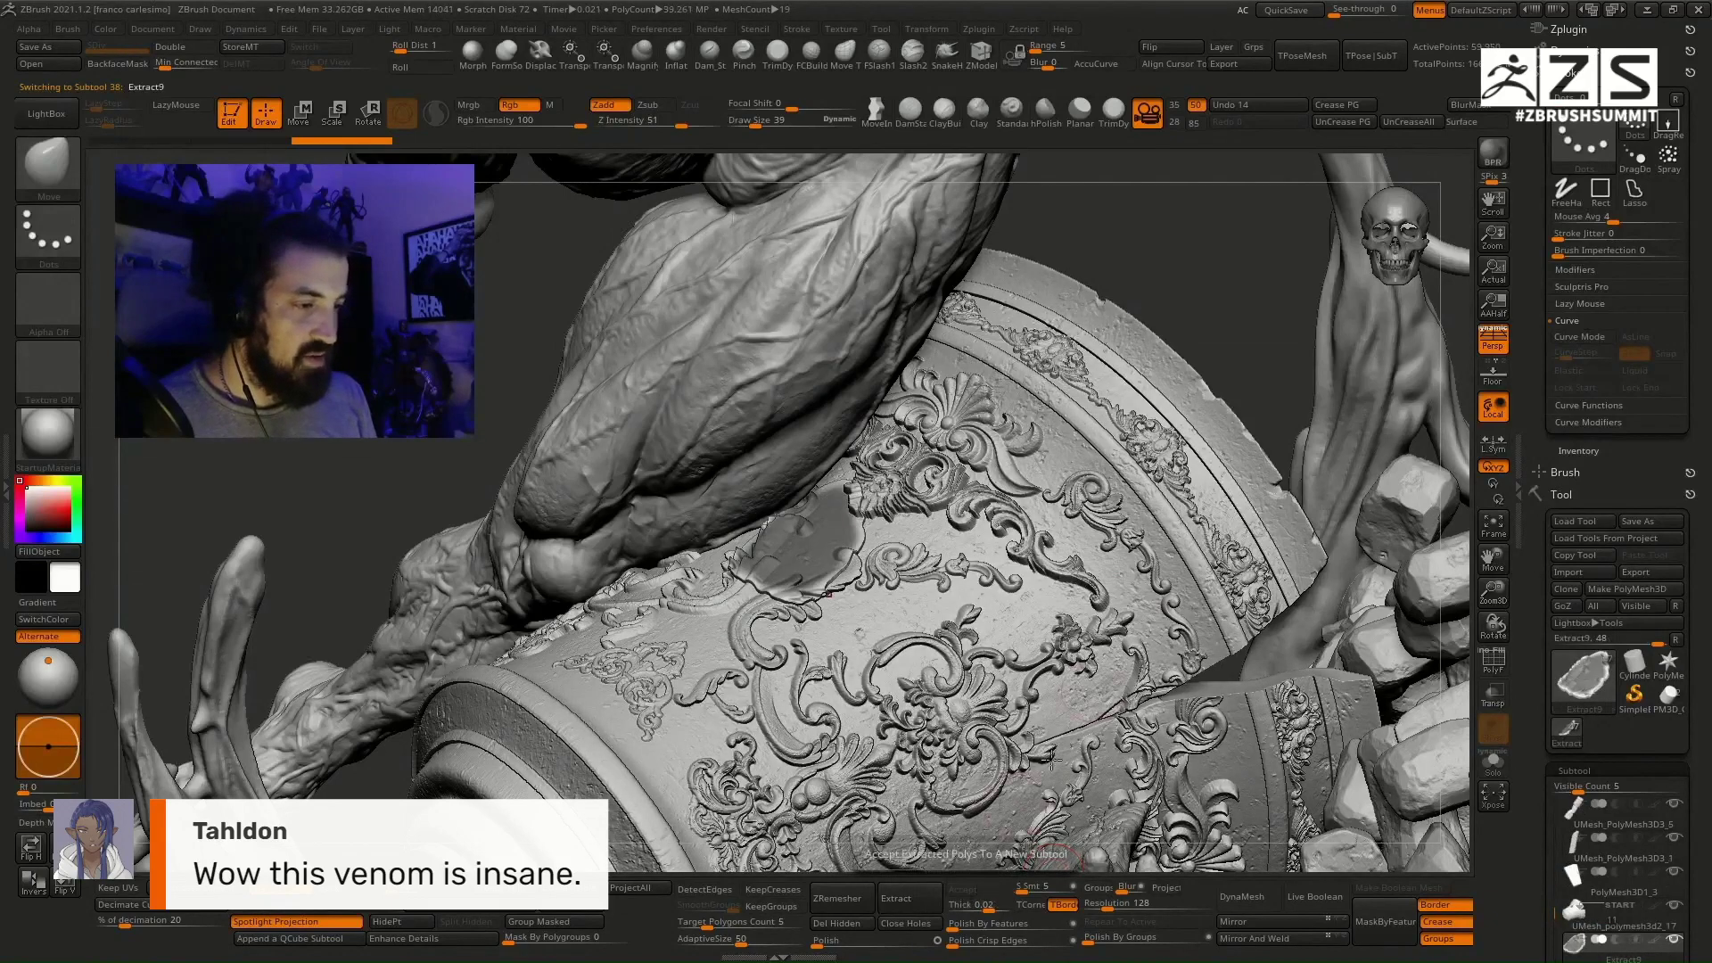
Step: Unmask and lightly smooth the extracted patch, then DynaMesh it at resolution 408
key("w")
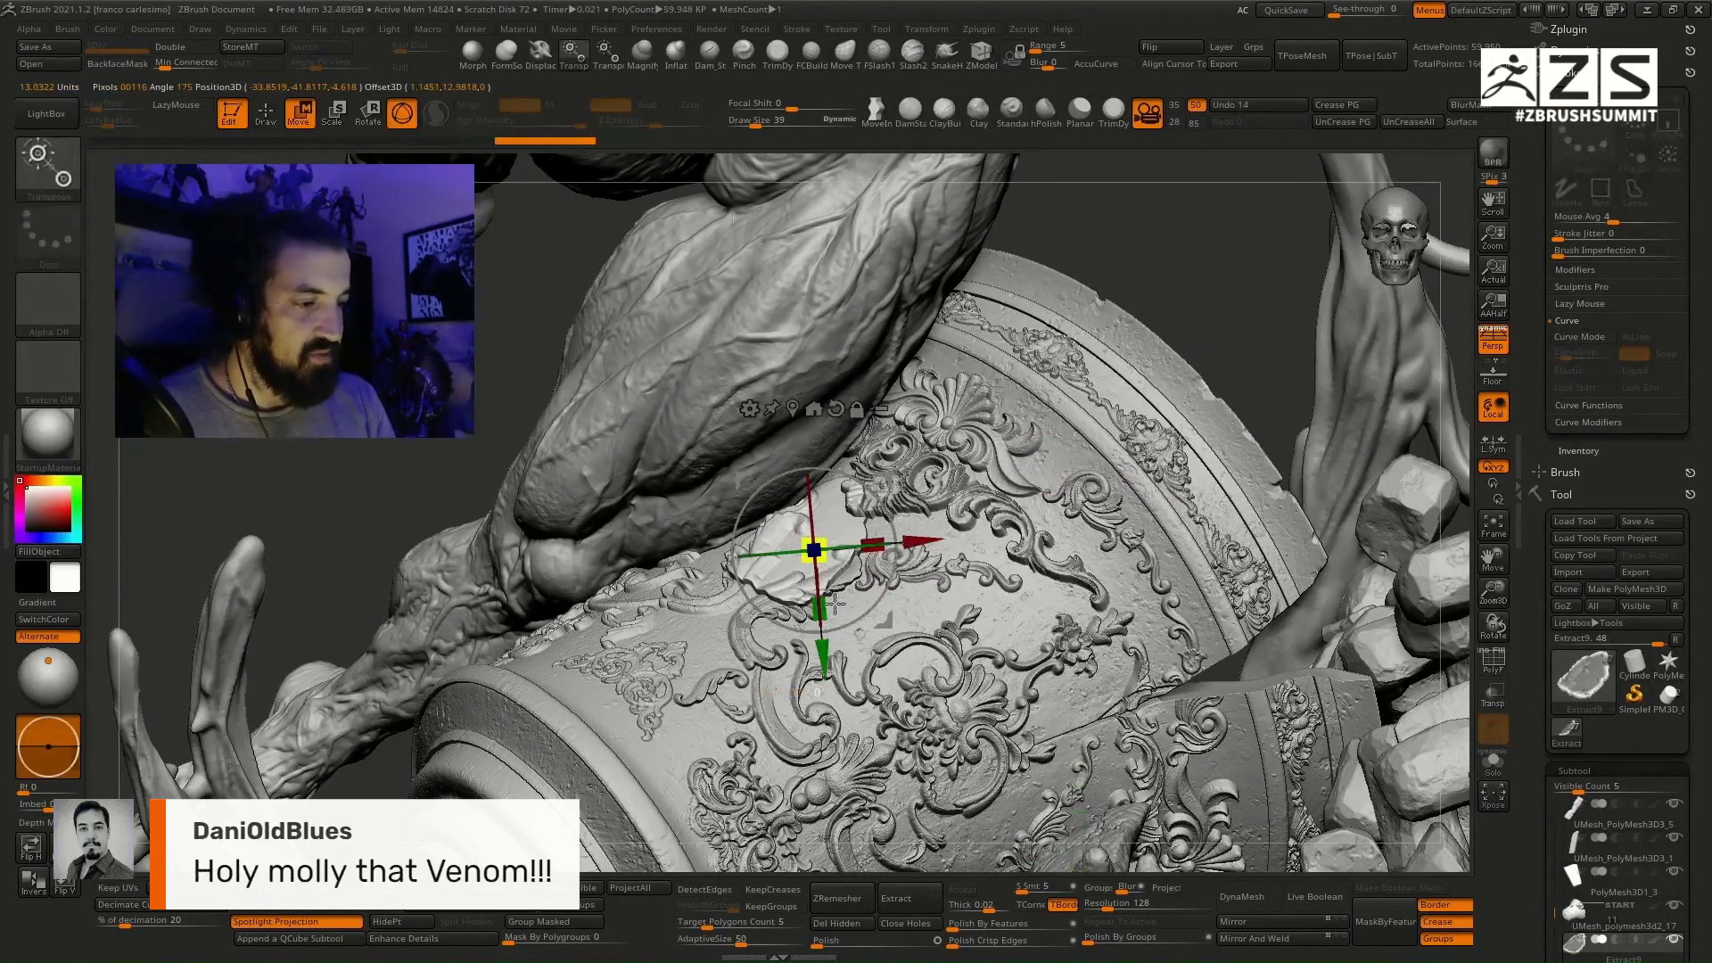
key("q")
left_click_drag(800, 537, 804, 541, "shift")
key("w")
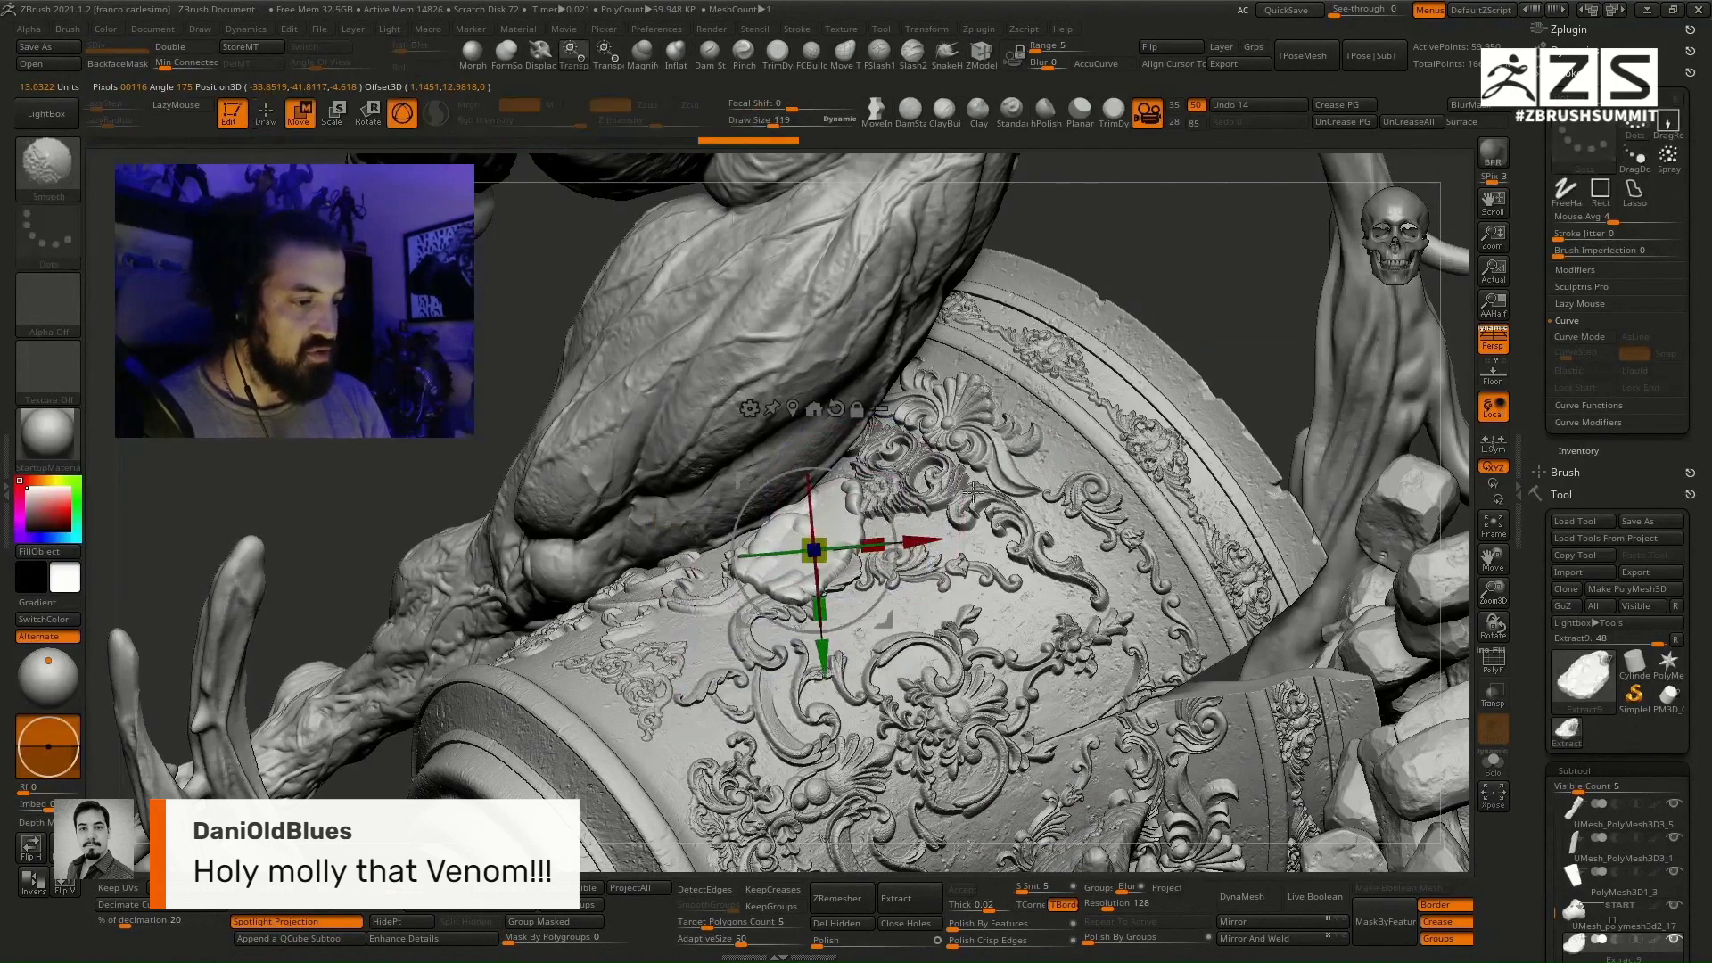
key("q")
left_click_drag(1104, 894, 1125, 902)
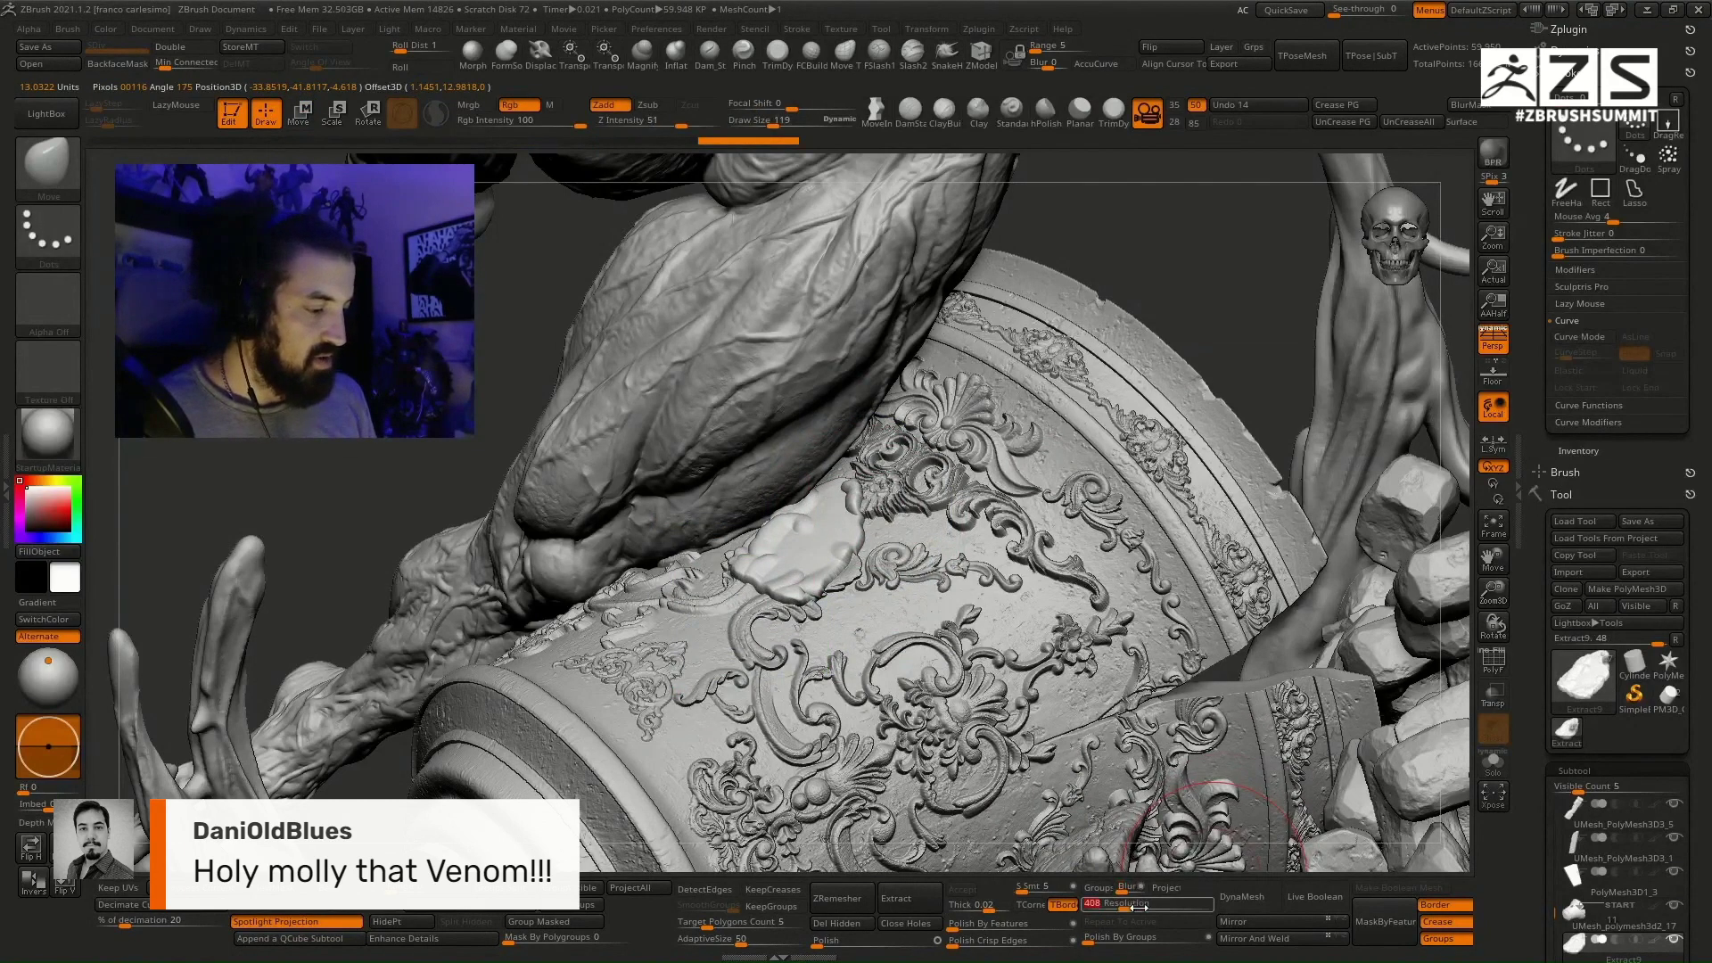
left_click(1234, 902)
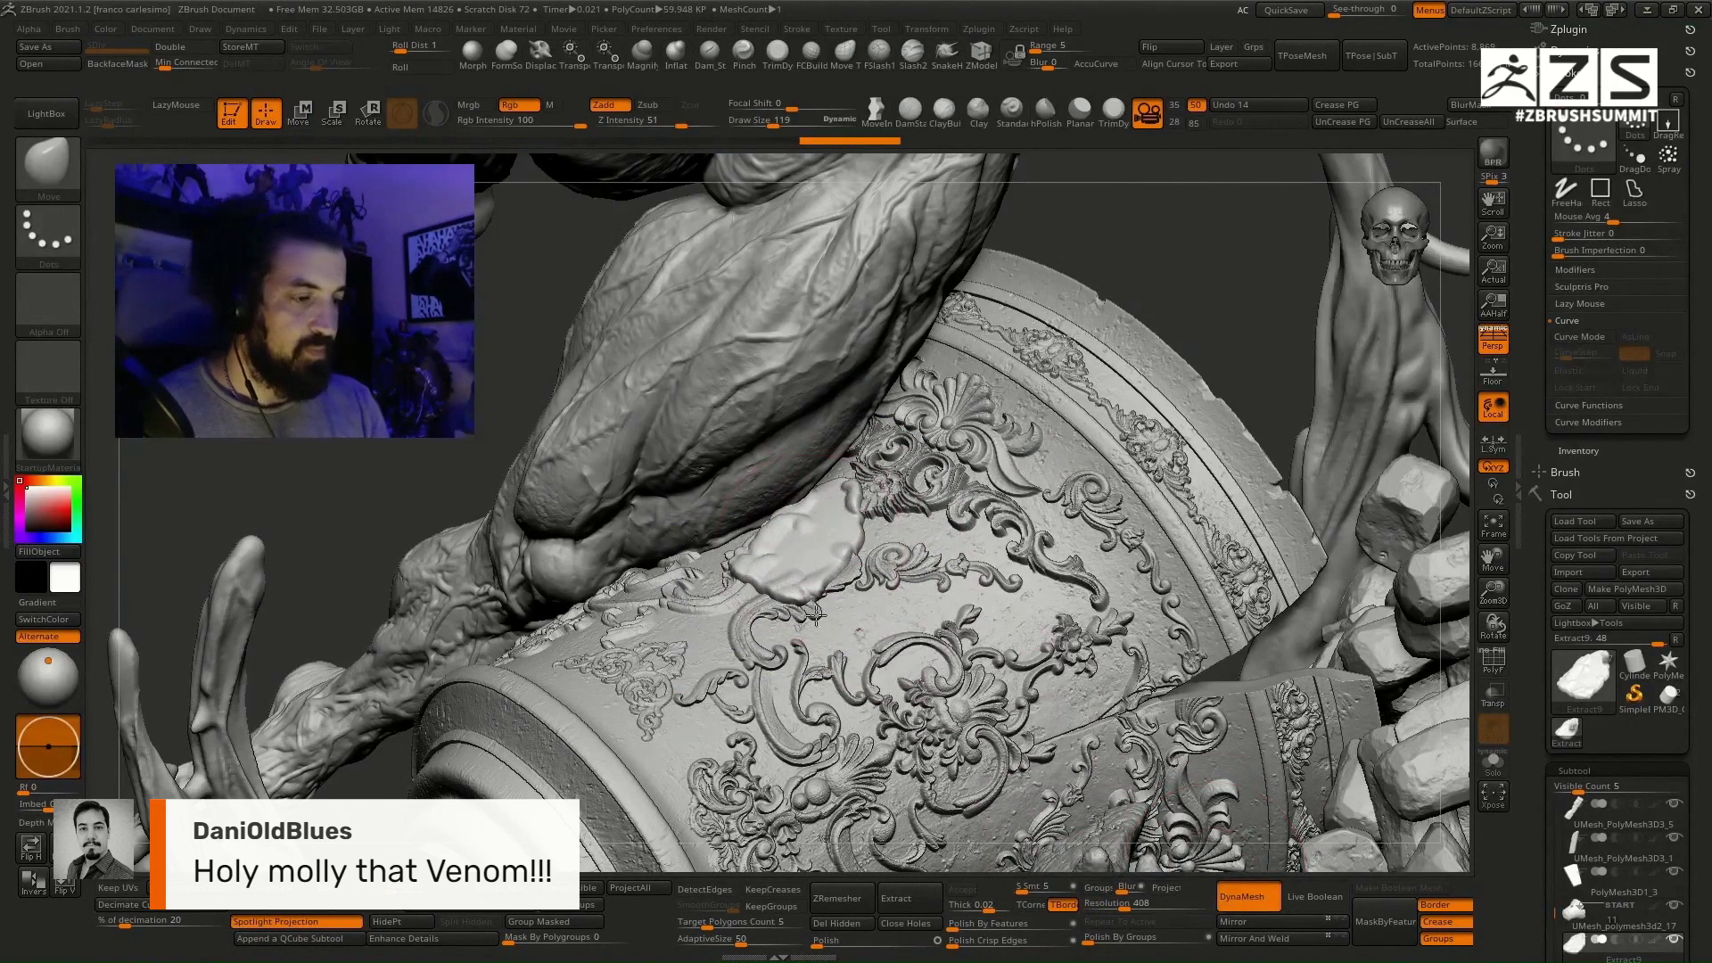
Step: Smooth the extracted patch into a soft blob and pull a strand from its edge with the Move brush
right_click_drag(816, 585, 825, 537, "ctrl")
key("shift+f")
key("shift+f")
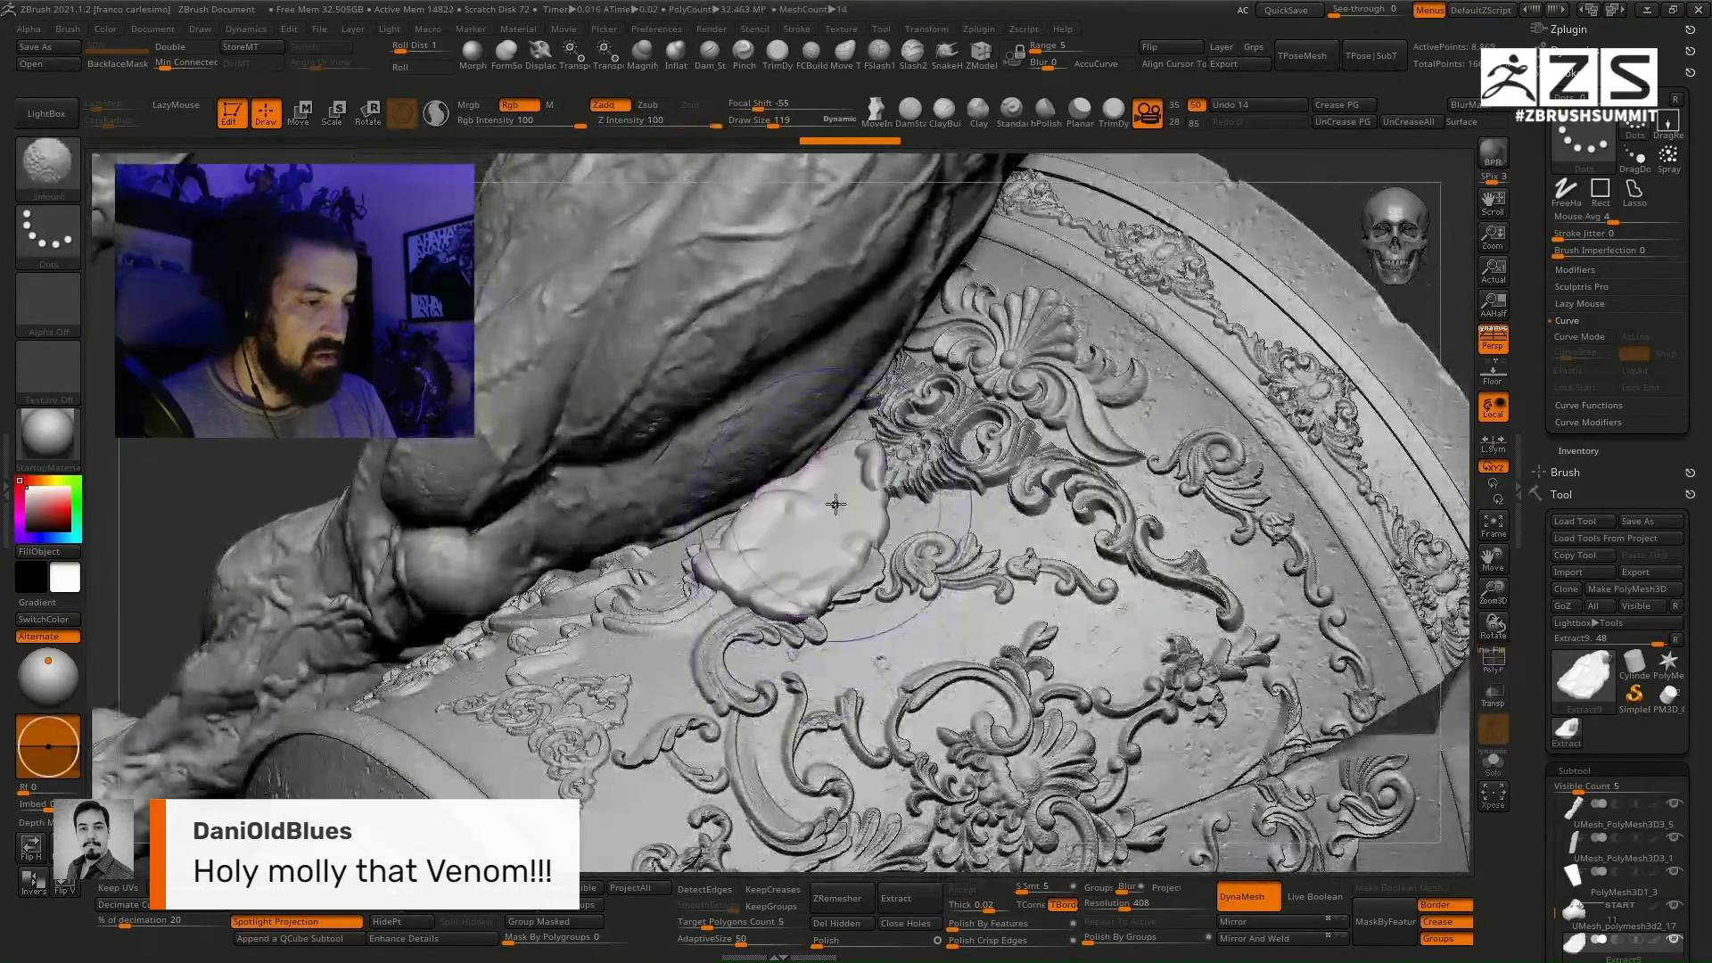
mouse_move(843, 486)
left_mouse_down("shift")
mouse_move(834, 535)
mouse_move(1026, 510)
left_mouse_up("shift")
key("space")
key("space")
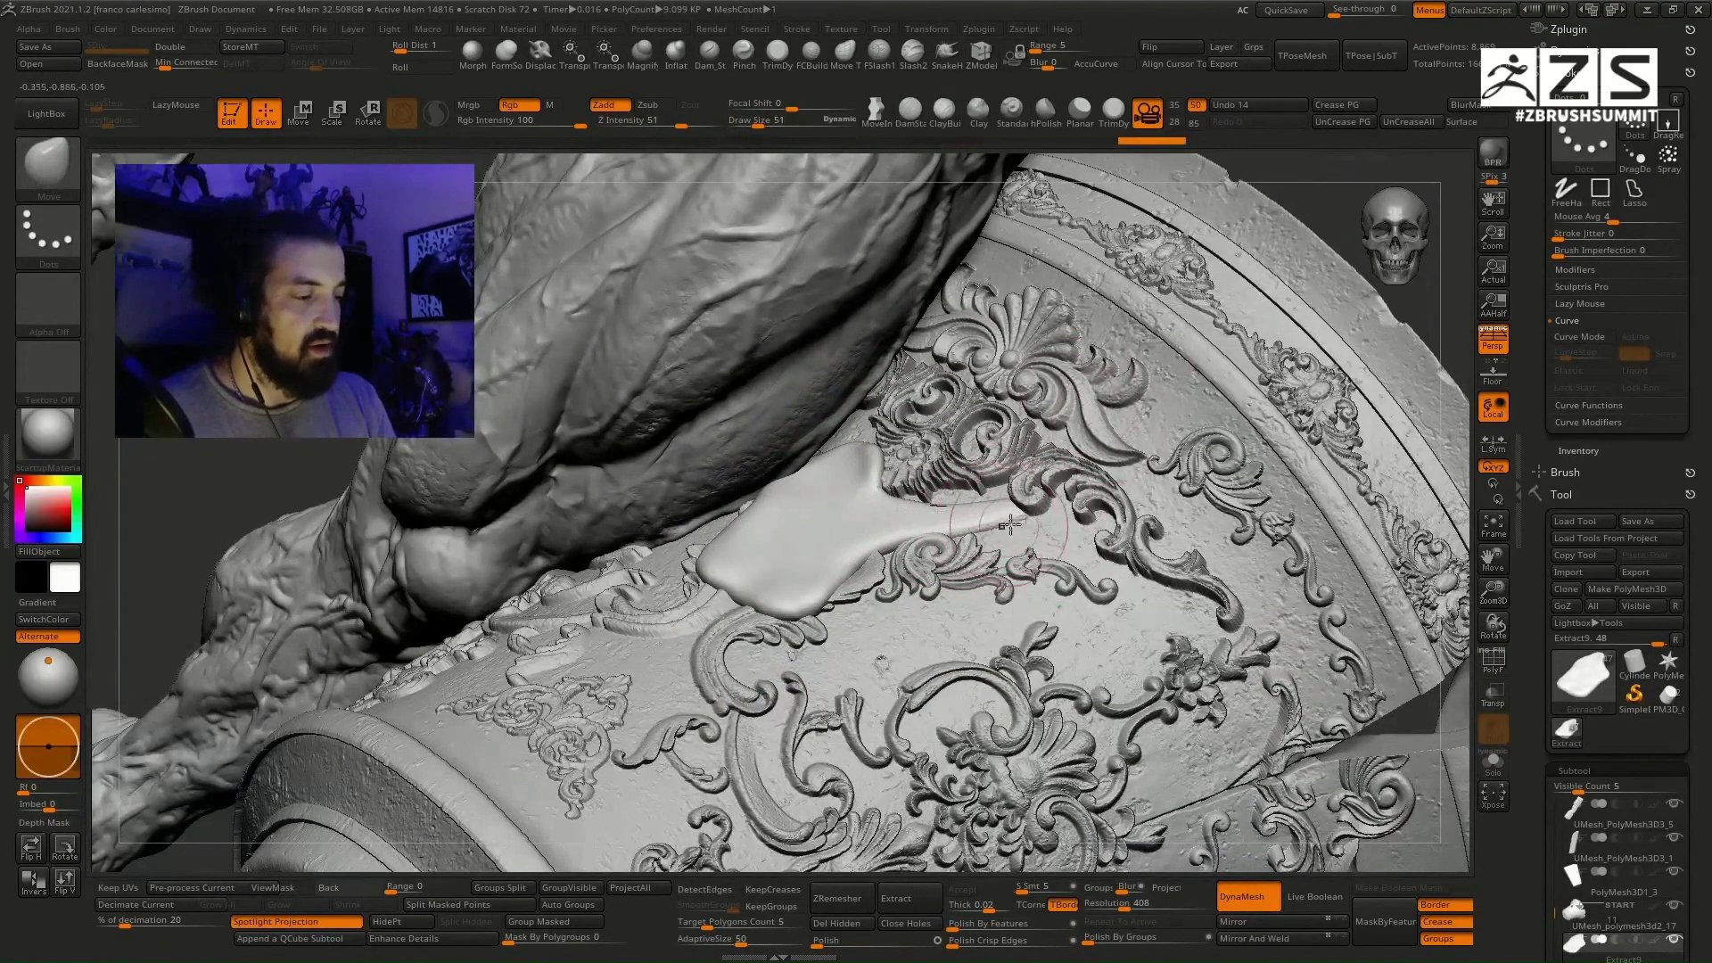
Step: Try to lengthen the strand across the barrel's ornament with the Move brush
right_click_drag(1054, 533, 1041, 523)
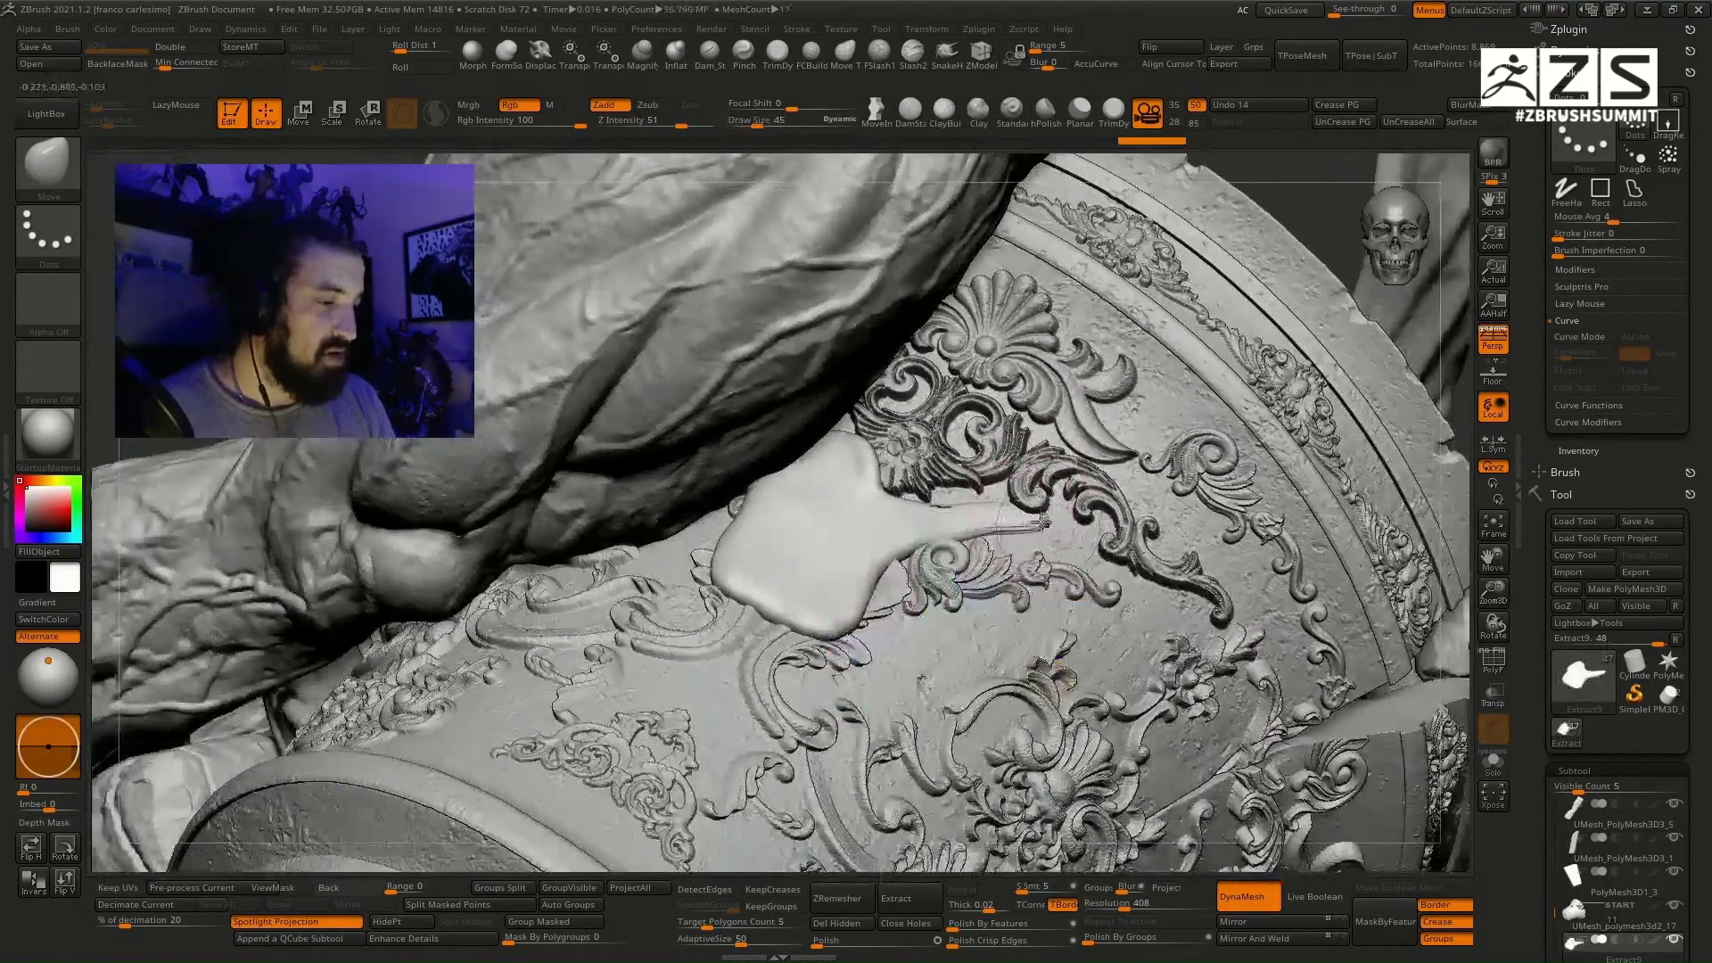
mouse_move(1066, 539)
left_mouse_down()
mouse_move(1008, 526)
mouse_move(1075, 547)
left_mouse_up()
key("space")
key("ctrl")
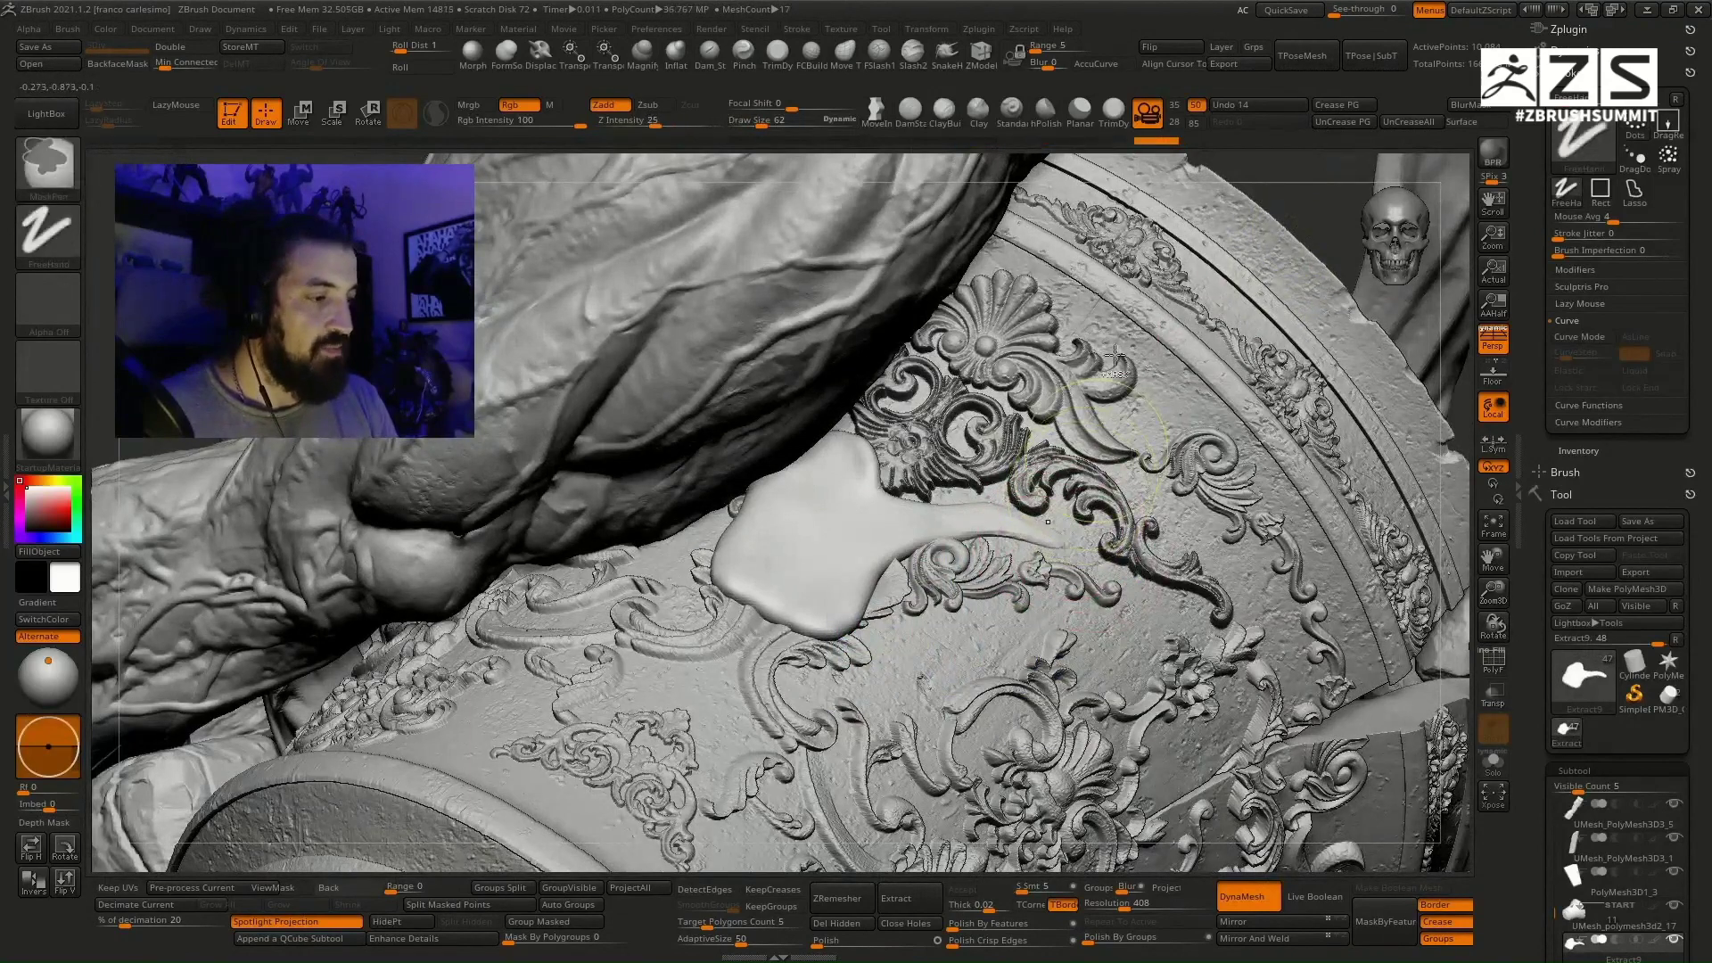
Step: Undo the strand pulled from the patch with the Move brush
key("ctrl+z")
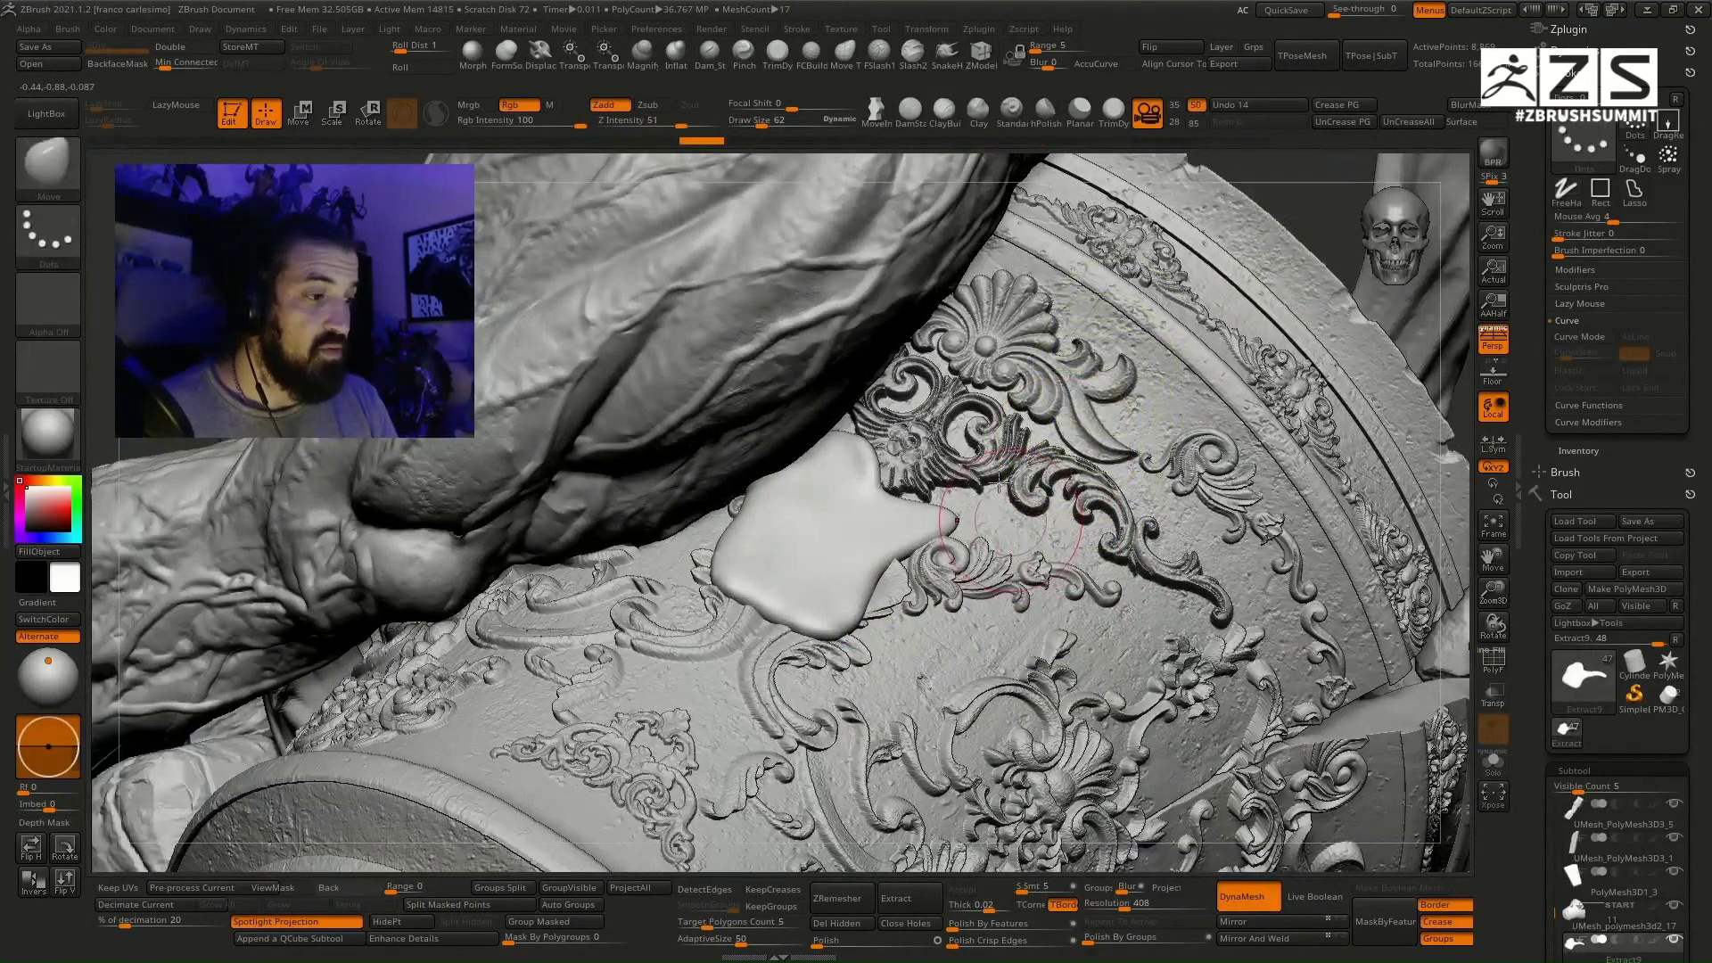
key("ctrl+z")
key("ctrl+z")
key("ctrl+z")
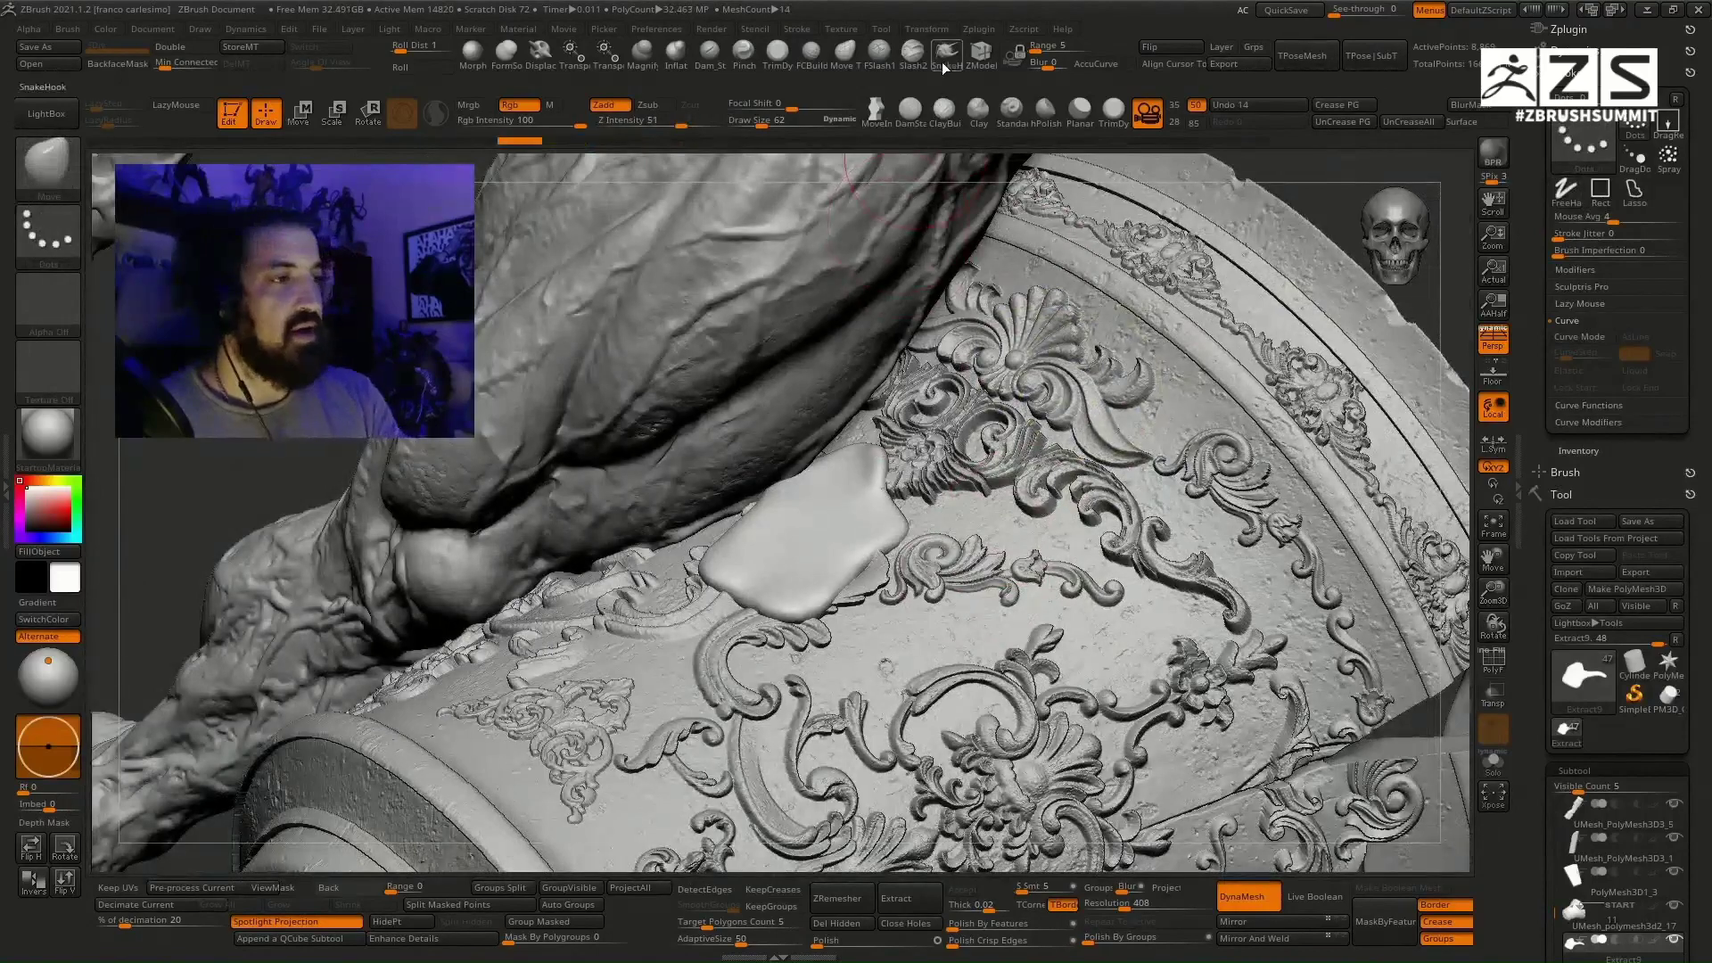
Step: Pull a long, thin, curving strand out of the patch's edge with the SnakeHook brush
left_click(941, 61)
key("space")
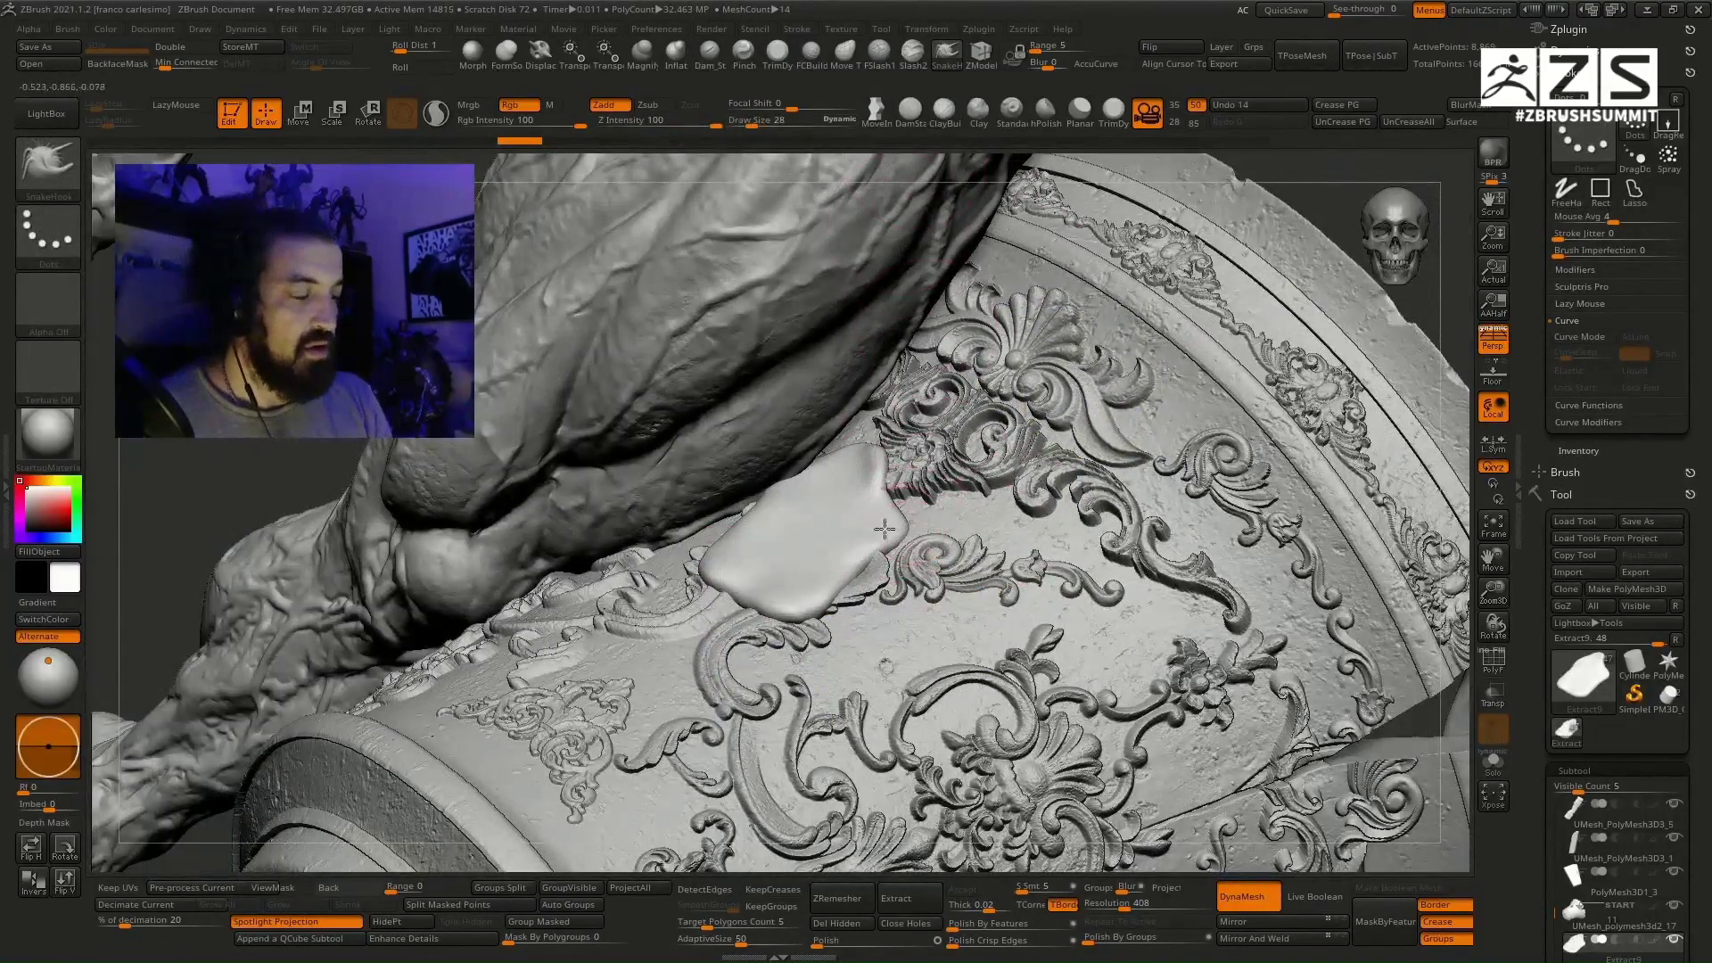
right_click_drag(885, 528, 836, 535)
key("space")
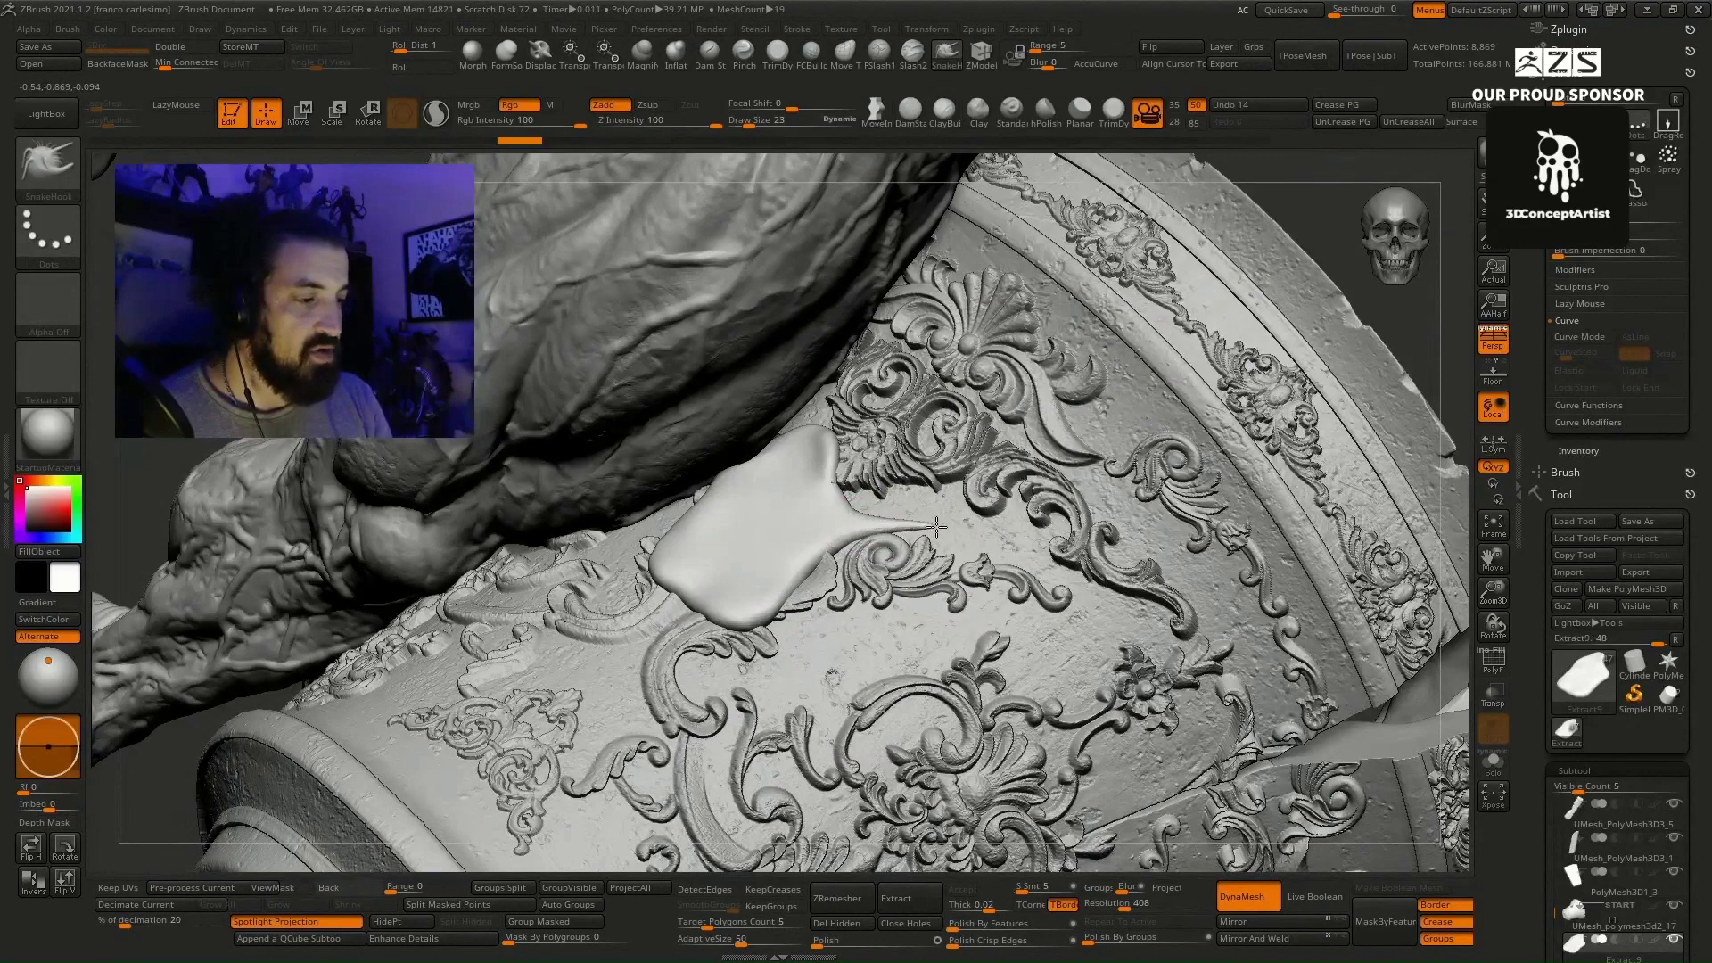
key("bracketright")
left_click_drag(970, 529, 993, 555)
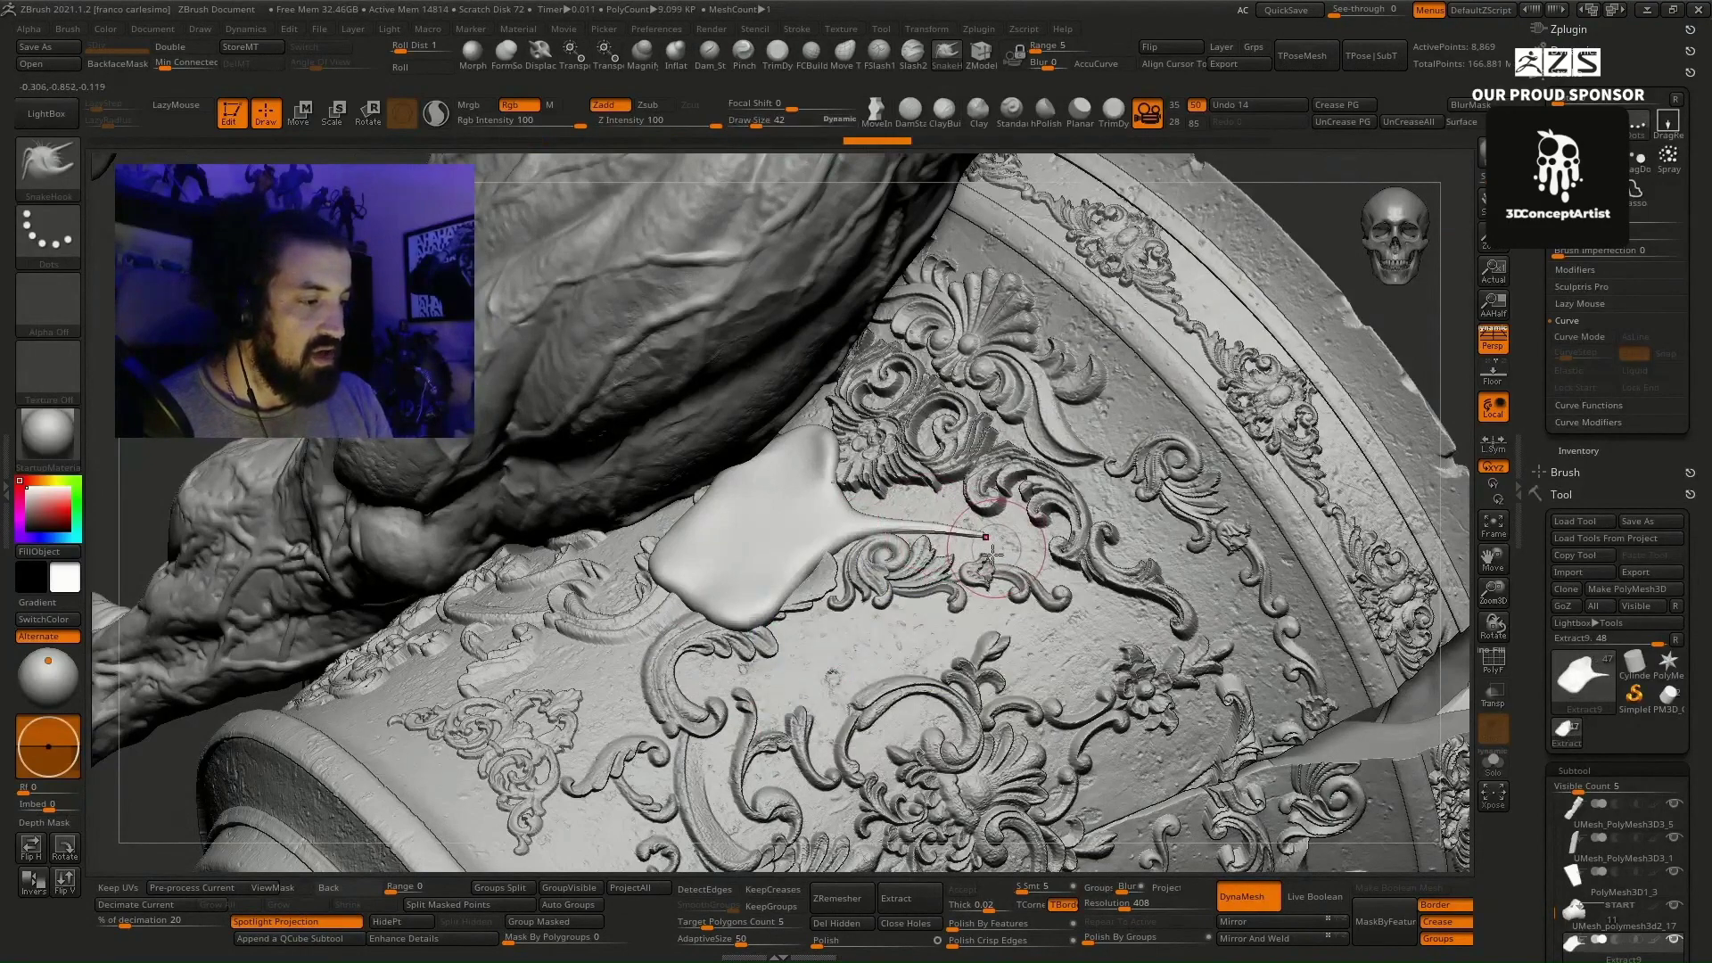
mouse_move(988, 545)
right_mouse_down()
mouse_move(1002, 593)
mouse_move(971, 635)
mouse_move(994, 532)
right_mouse_up()
right_click_drag(1254, 379, 883, 548)
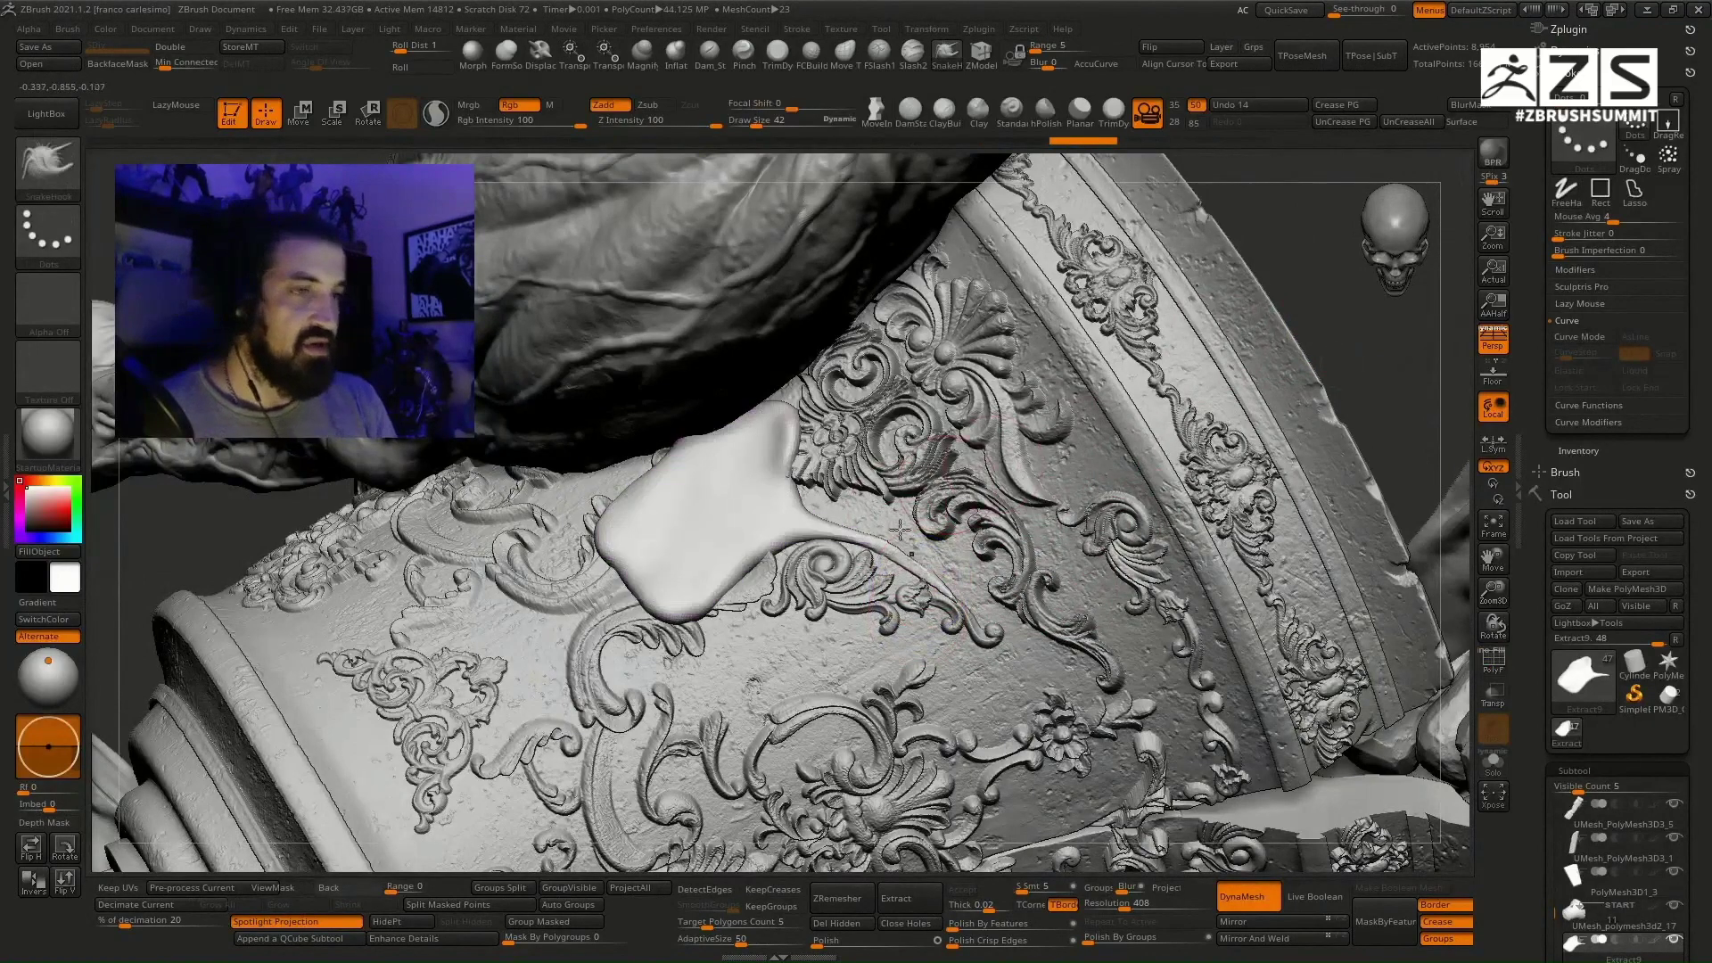
Step: Enable Sculptris Pro and pull two more strands from the patch's lower edge with the SnakeHook brush
key("backslash")
right_click_drag(721, 615, 770, 477, "alt")
left_click_drag(769, 477, 764, 595)
key("shift+f")
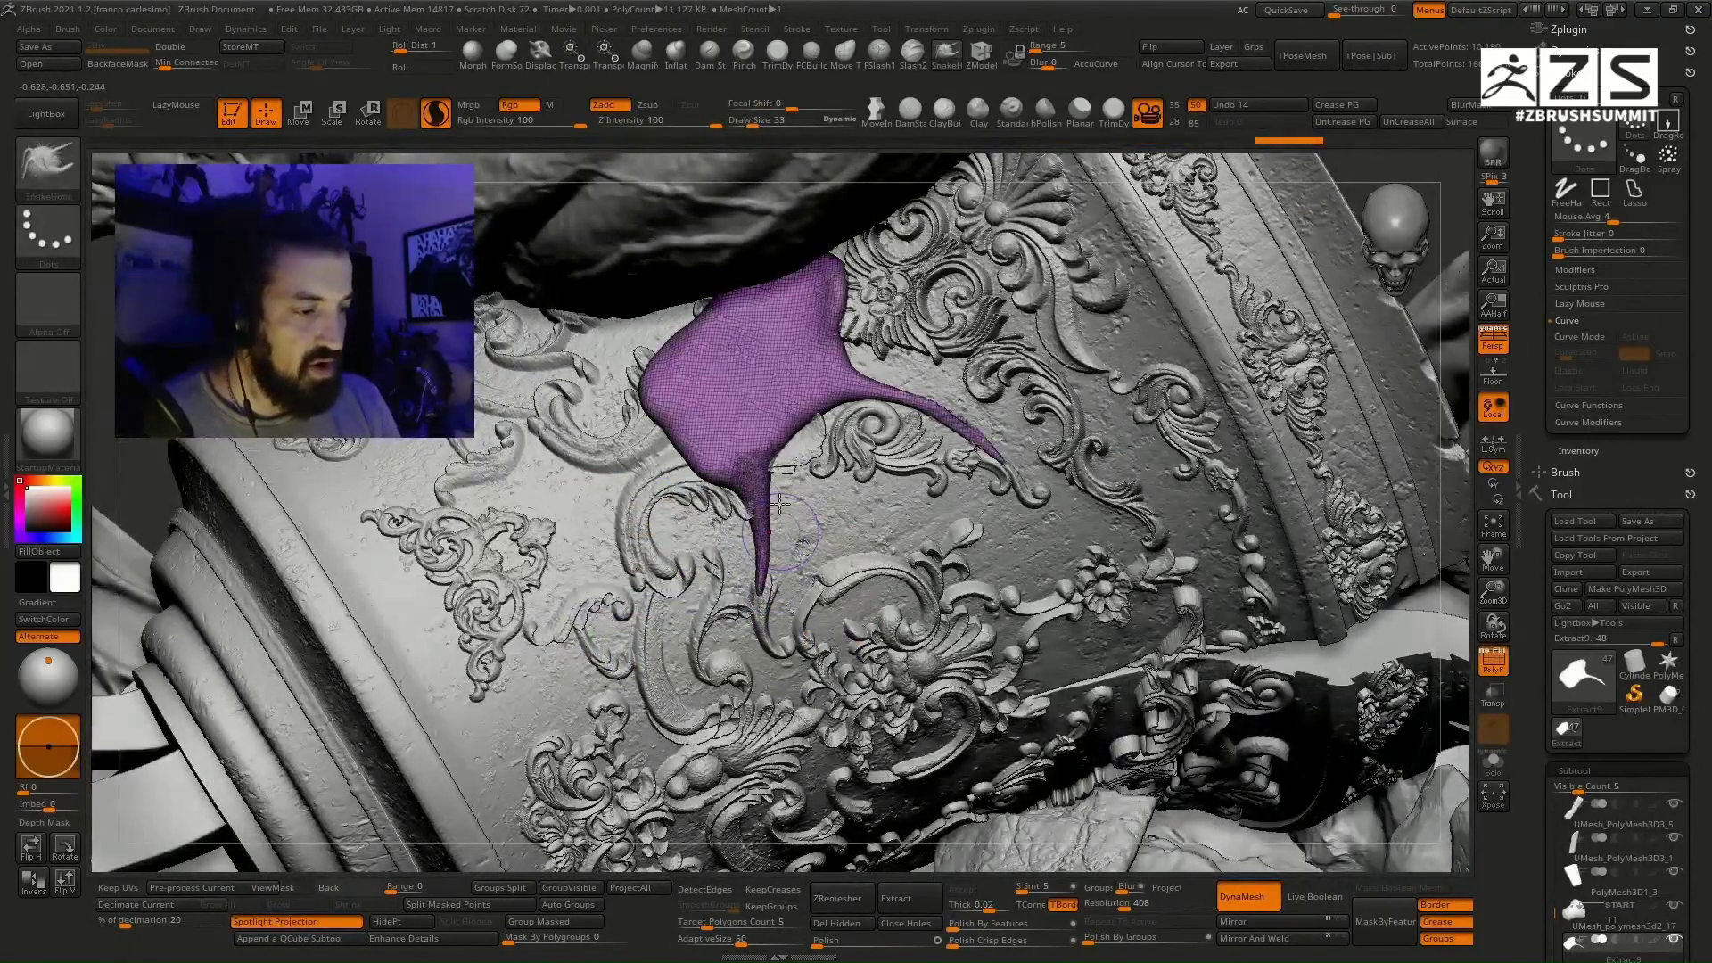
left_click_drag(788, 463, 861, 540)
key("shift+f")
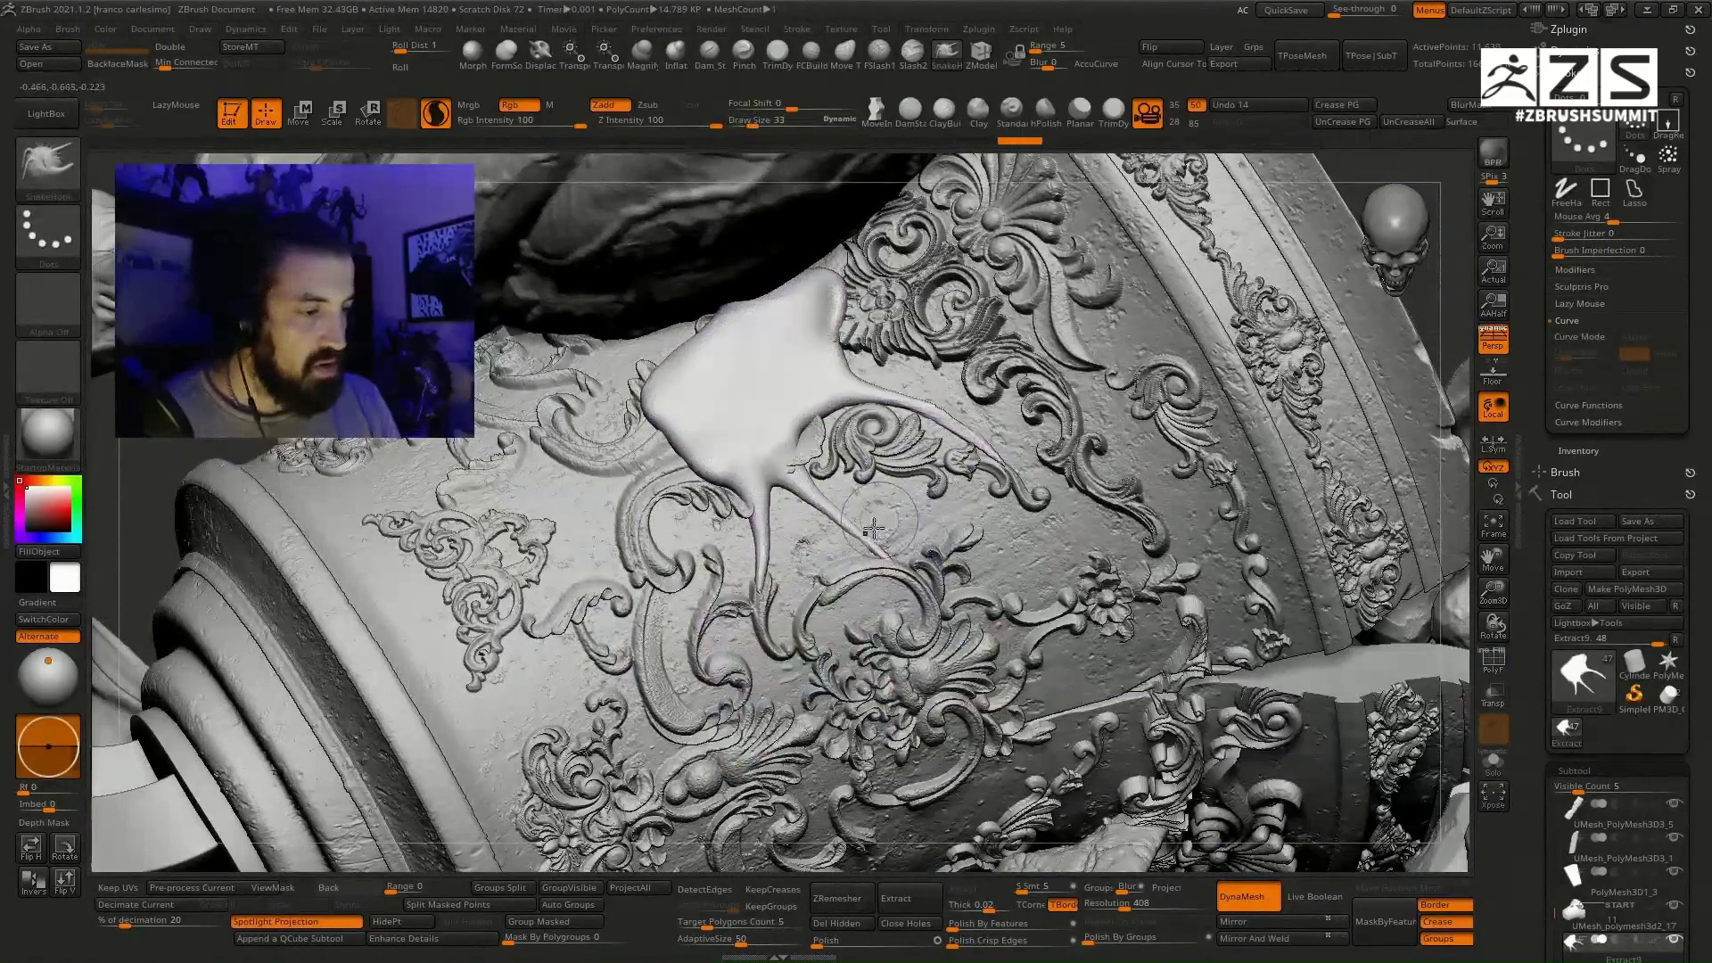
Step: Thicken the lower diagonal strand and swell its tip with the Inflat brush
left_click(676, 53)
key("space")
mouse_move(803, 482)
left_mouse_down()
mouse_move(901, 570)
mouse_move(954, 568)
left_mouse_up()
right_click_drag(968, 445, 821, 521, "alt")
left_click_drag(1272, 290, 1299, 333, "ctrl")
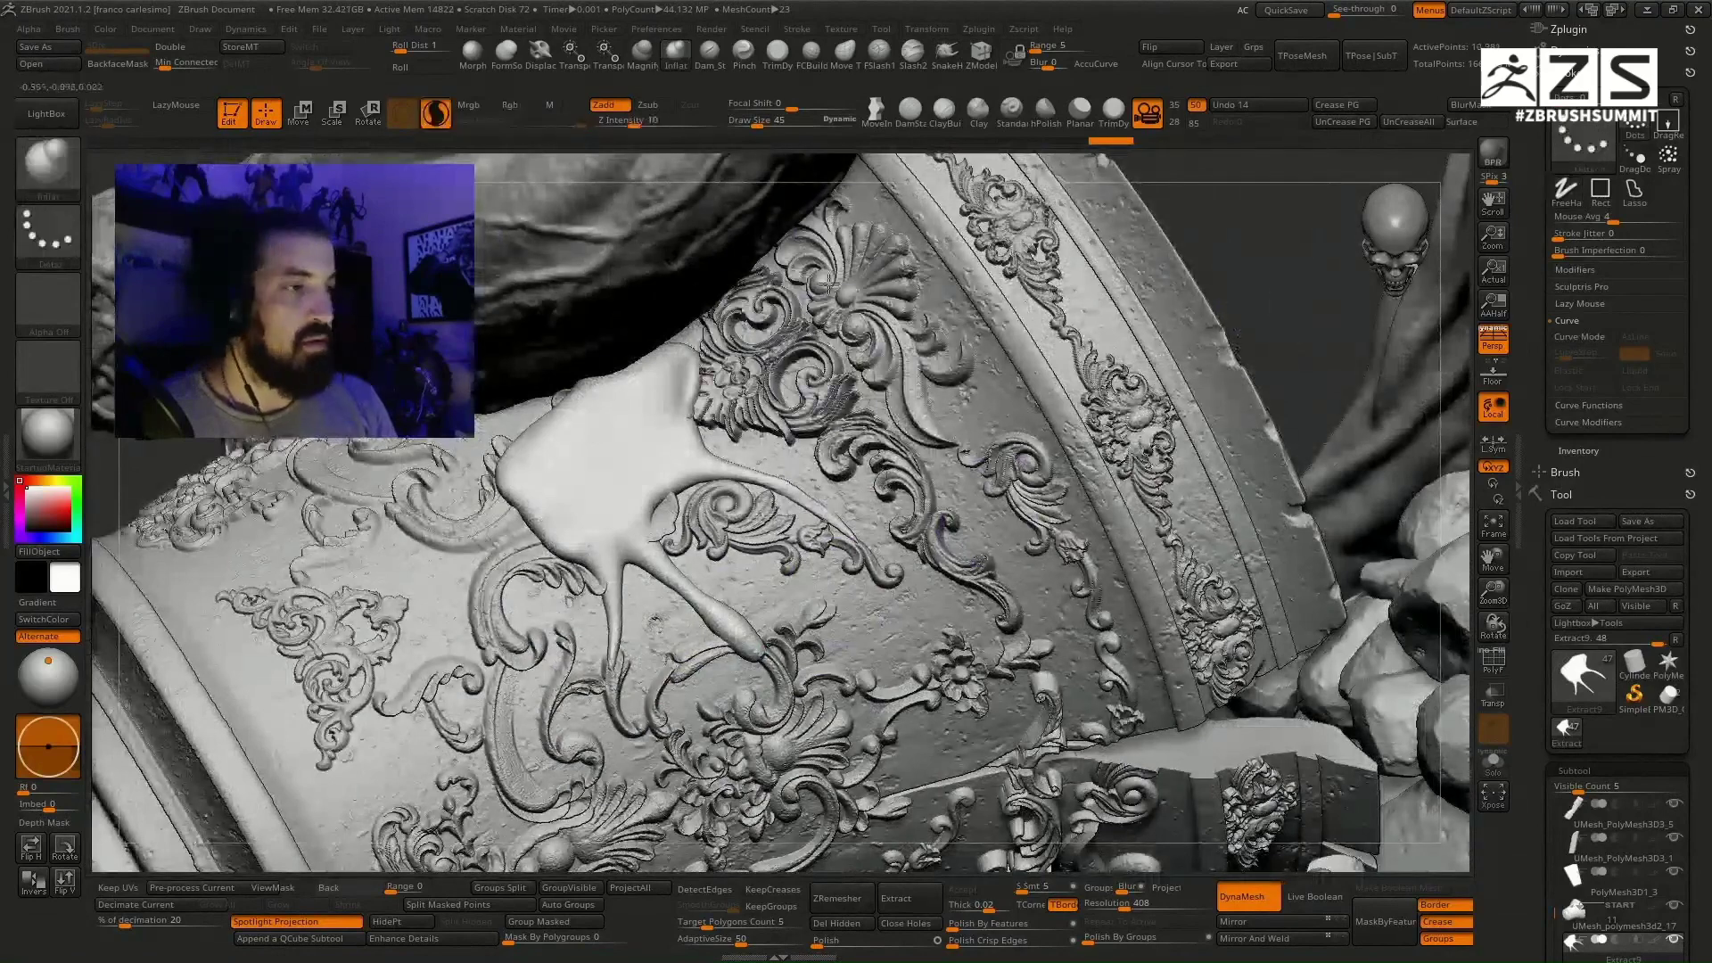
Step: Pull a new strand from the patch's upper edge across the barrel's scrollwork with the SnakeHook brush
left_click(947, 55)
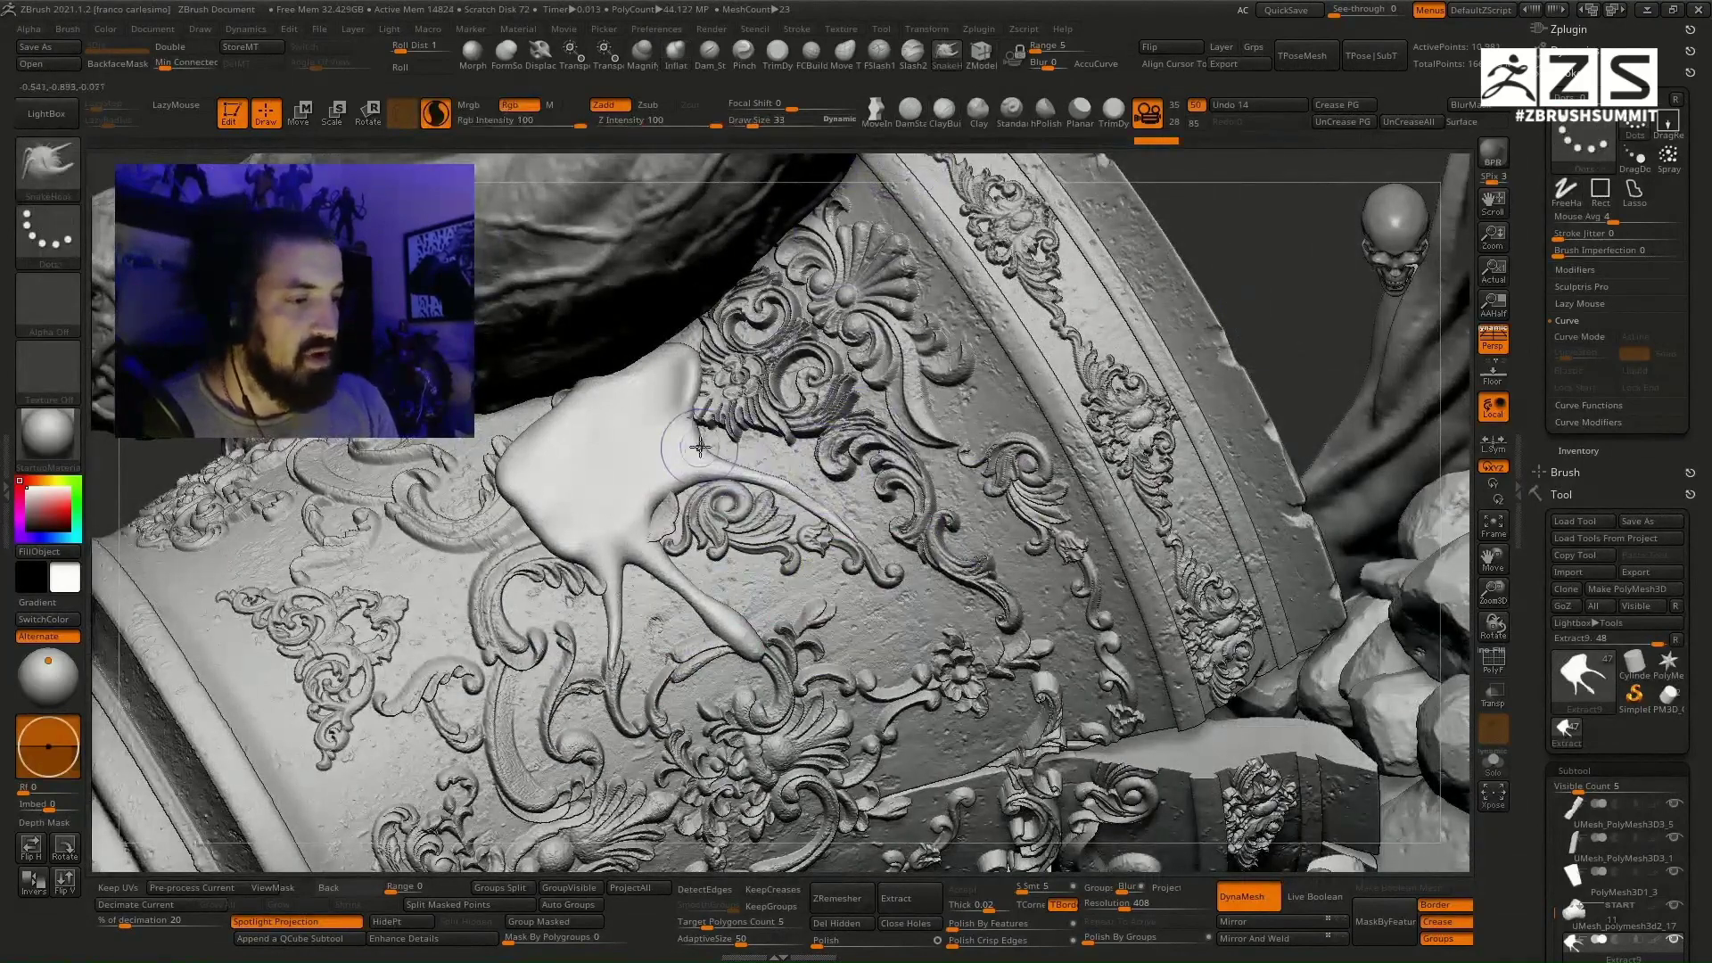
key("[")
left_click_drag(710, 444, 763, 440)
key("]")
key("]")
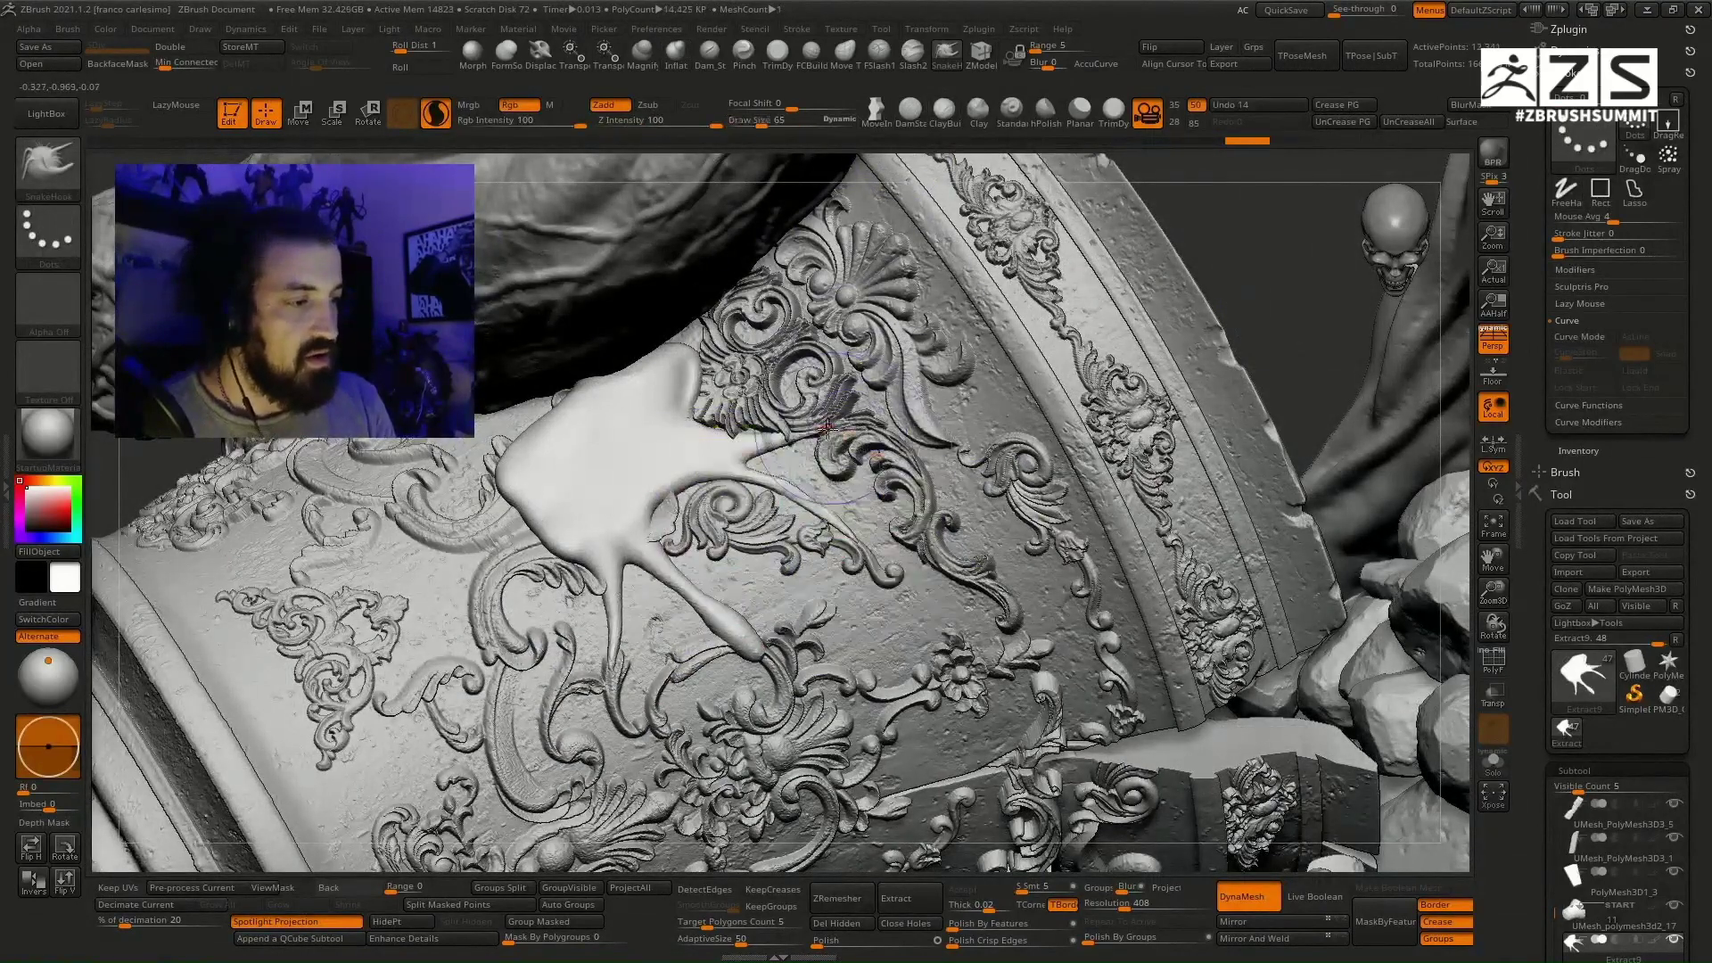
mouse_move(840, 427)
left_mouse_down()
mouse_move(856, 423)
mouse_move(821, 436)
mouse_move(899, 408)
left_mouse_up()
Step: Thicken the upper strand along its length and swell its tip with the Inflat brush
left_click(675, 55)
left_click(947, 55)
key("space")
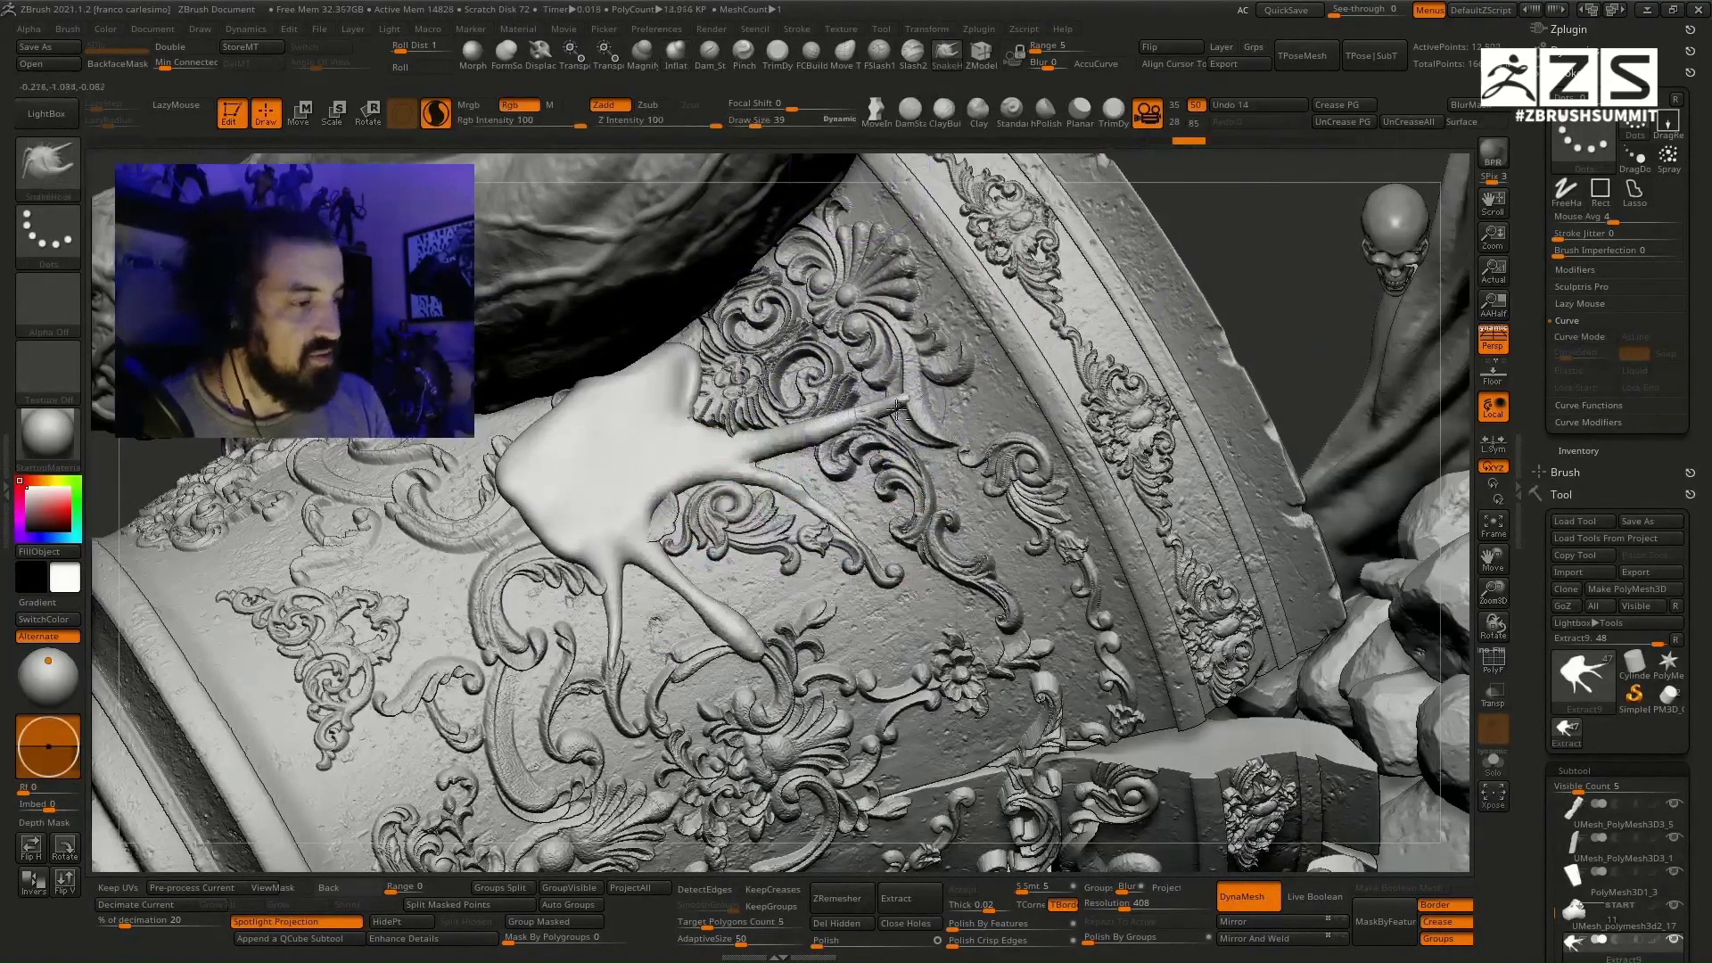
right_click_drag(950, 378, 907, 424, "alt")
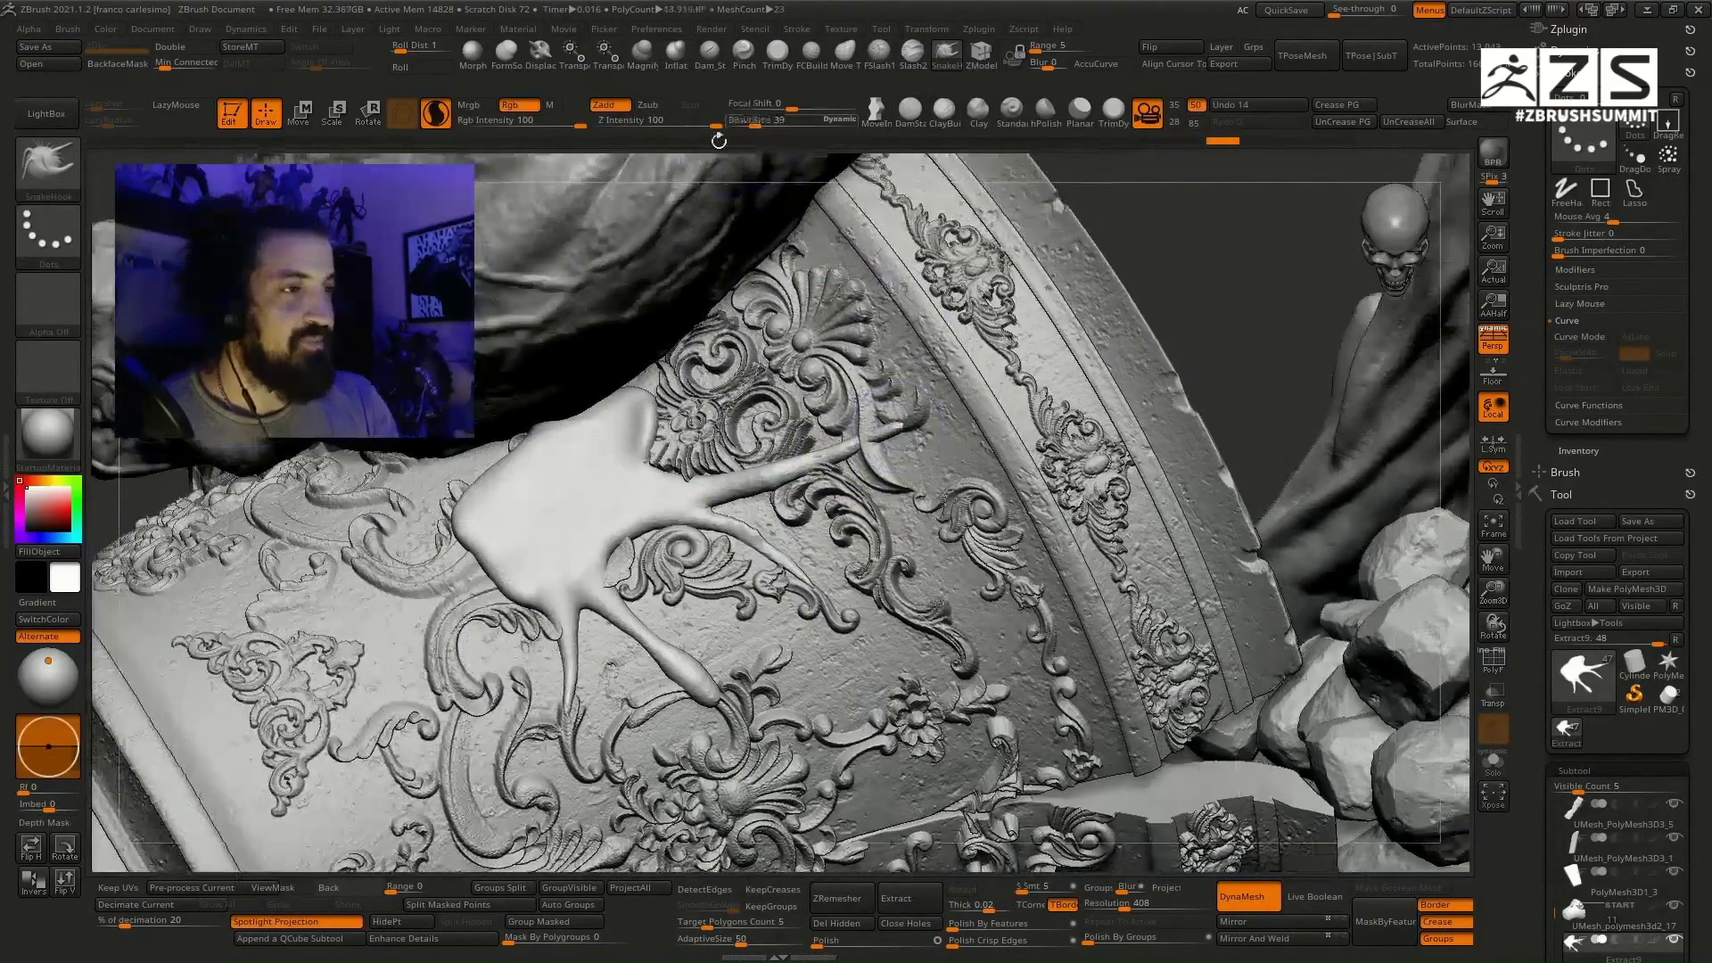
left_click(675, 55)
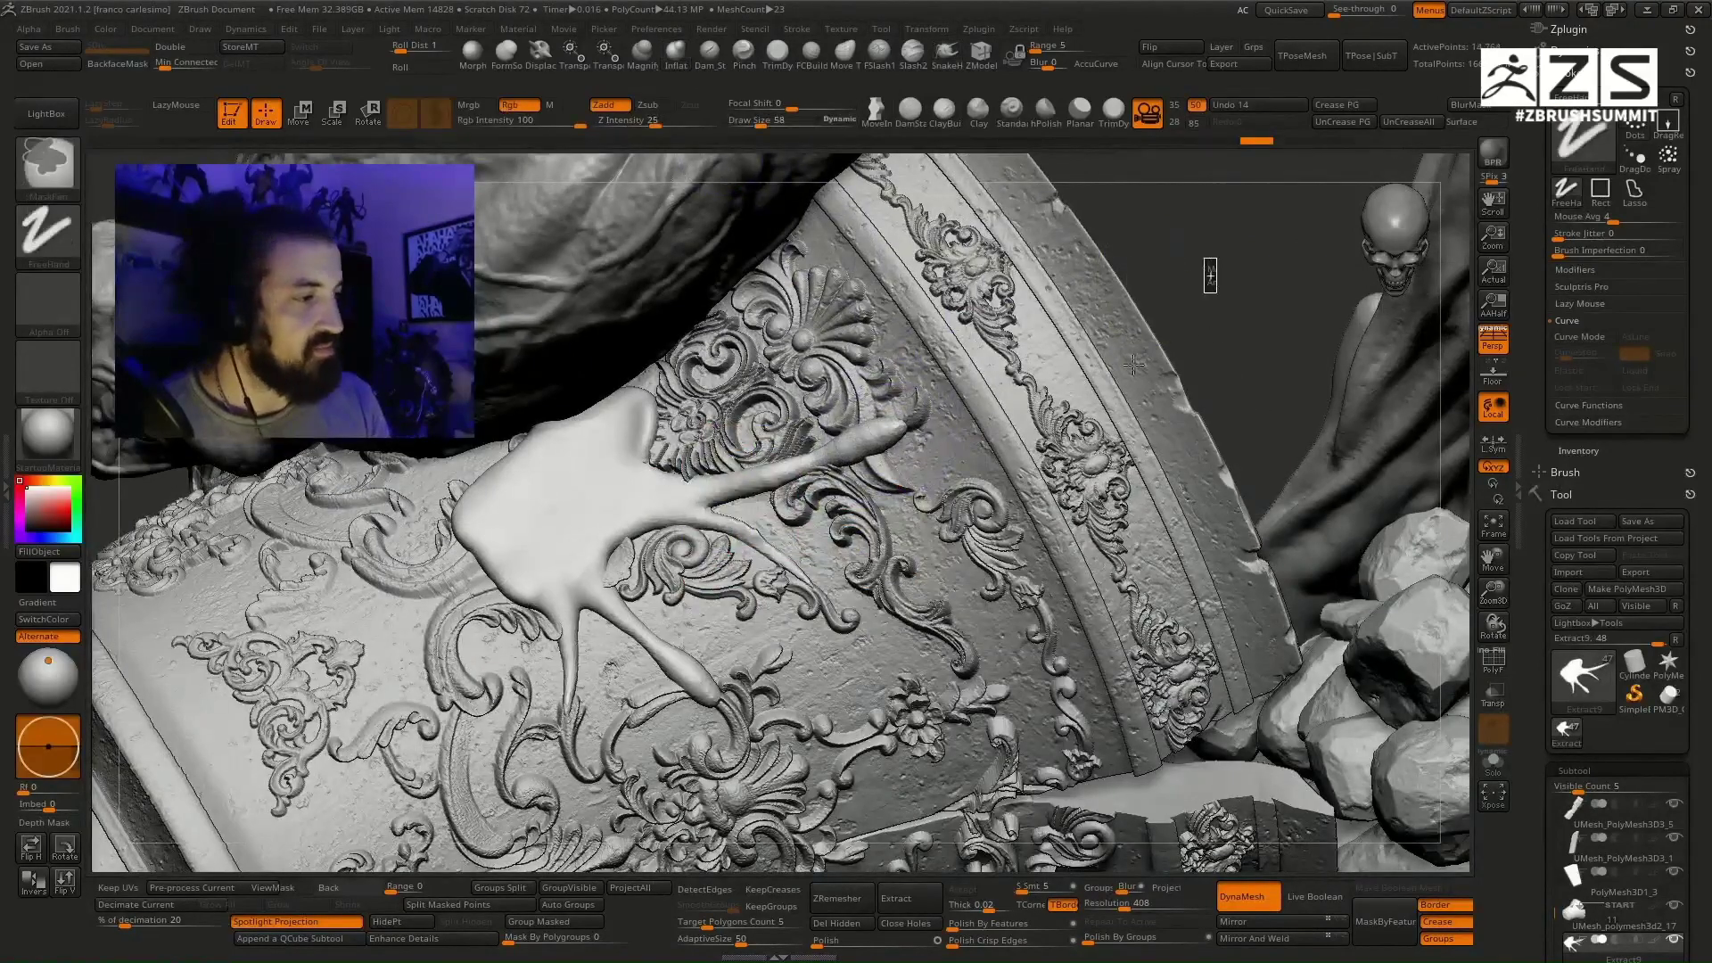
Step: Extend the upper strand's swollen tip to the barrel's raised rim band with the SnakeHook brush
left_click(947, 56)
key("space")
left_click_drag(903, 410, 951, 382)
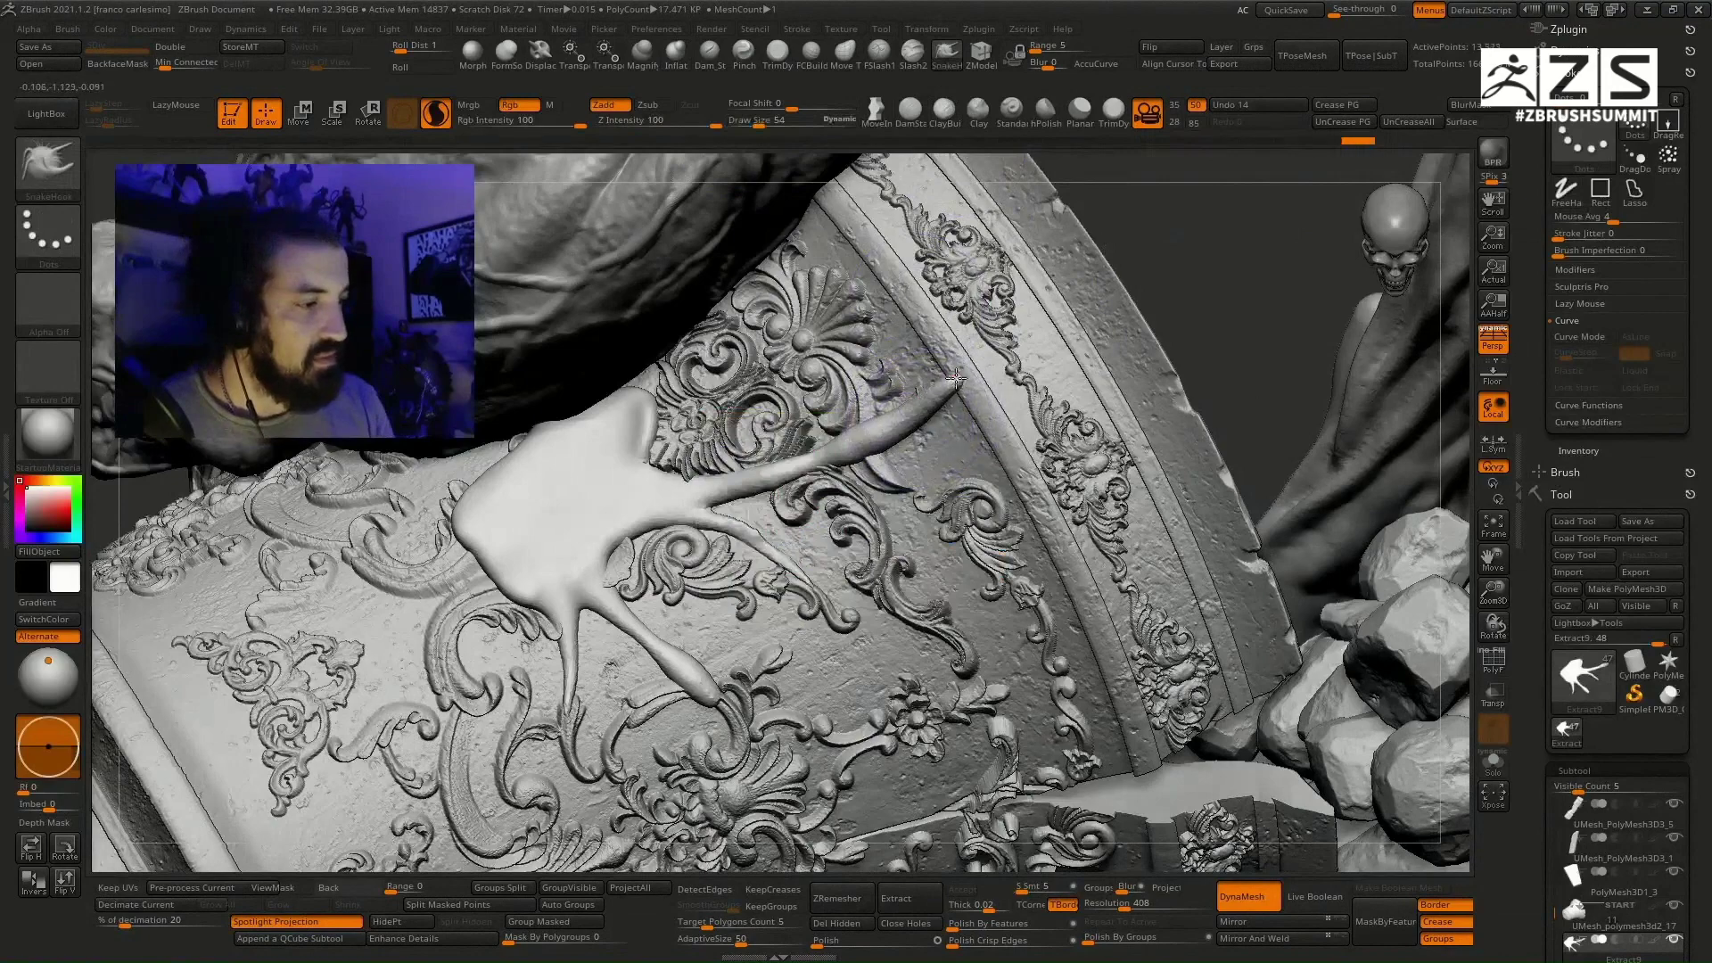
Step: Swell the upper strand's tip on the barrel's raised rim band with the Inflat brush
right_click_drag(879, 457, 882, 401, "ctrl")
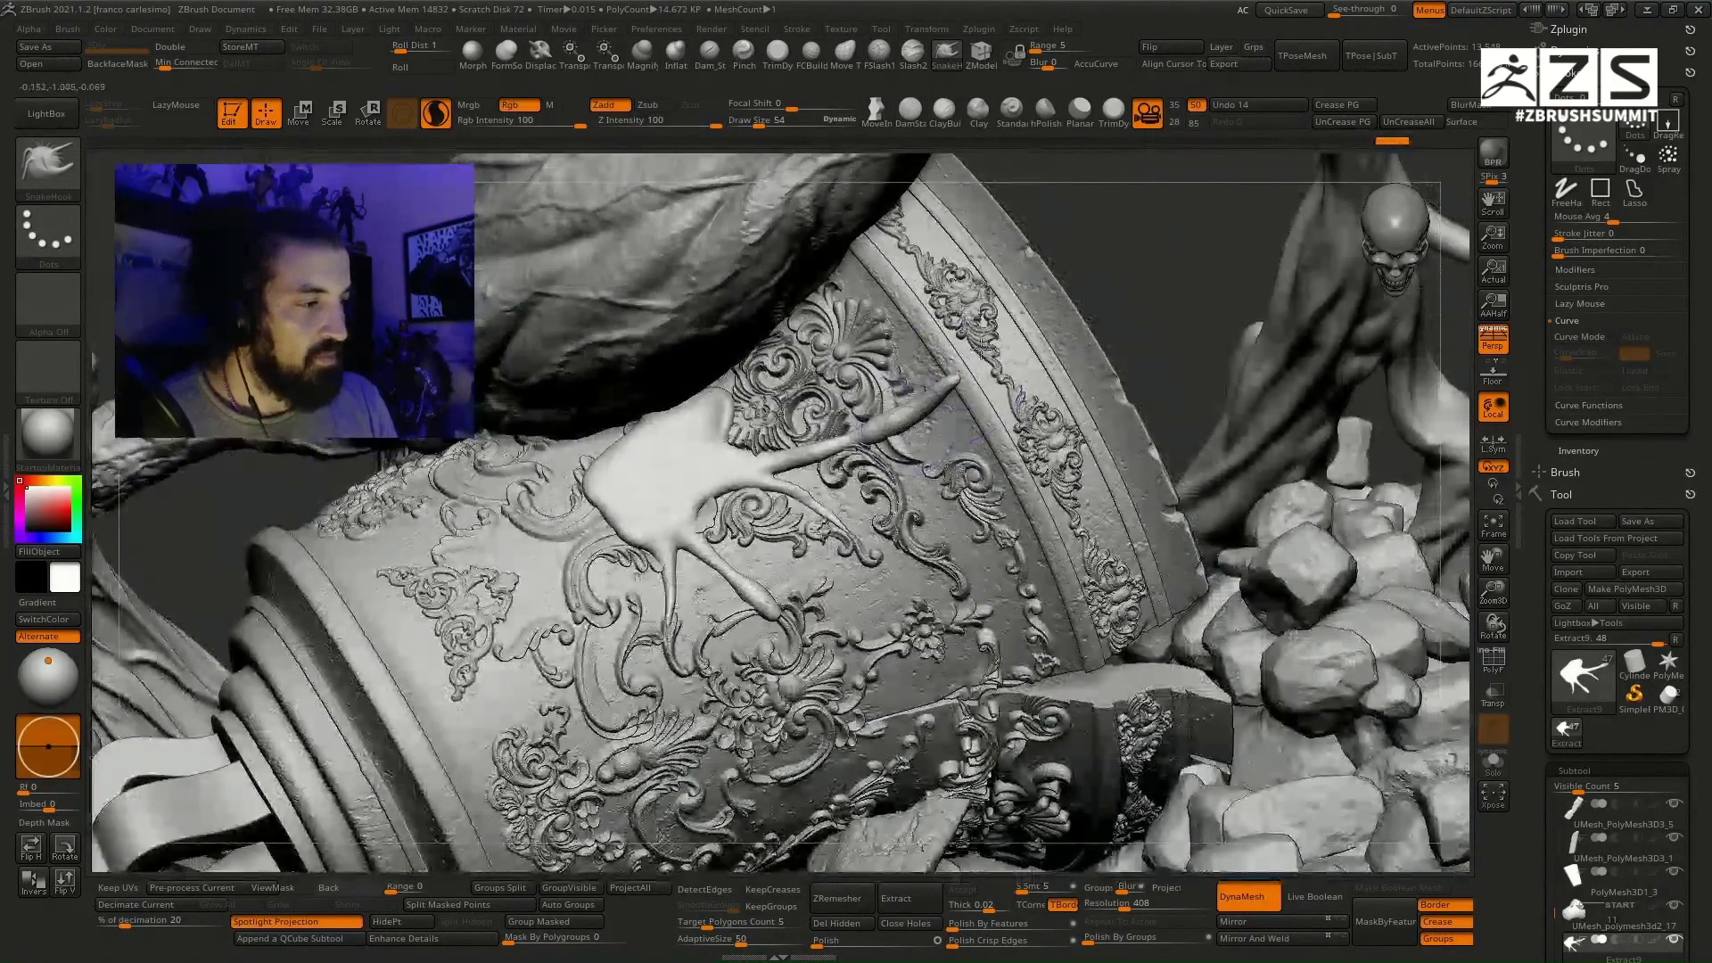
right_click_drag(887, 562, 900, 482)
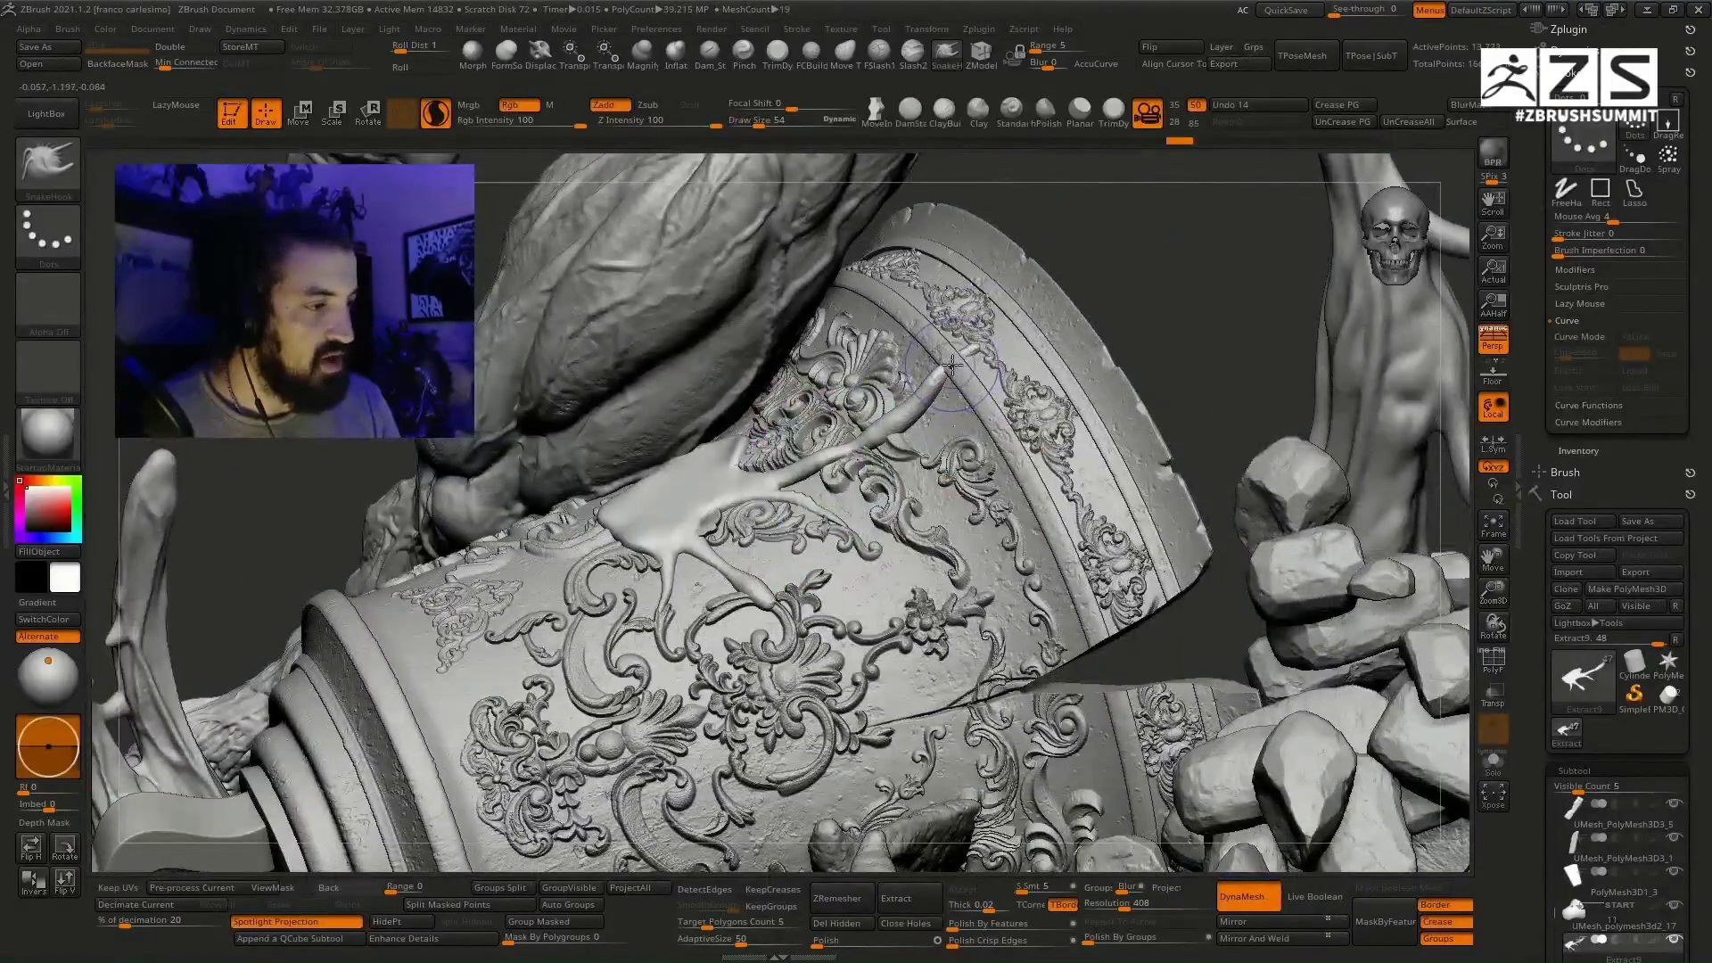
key("b")
key("i")
key("n")
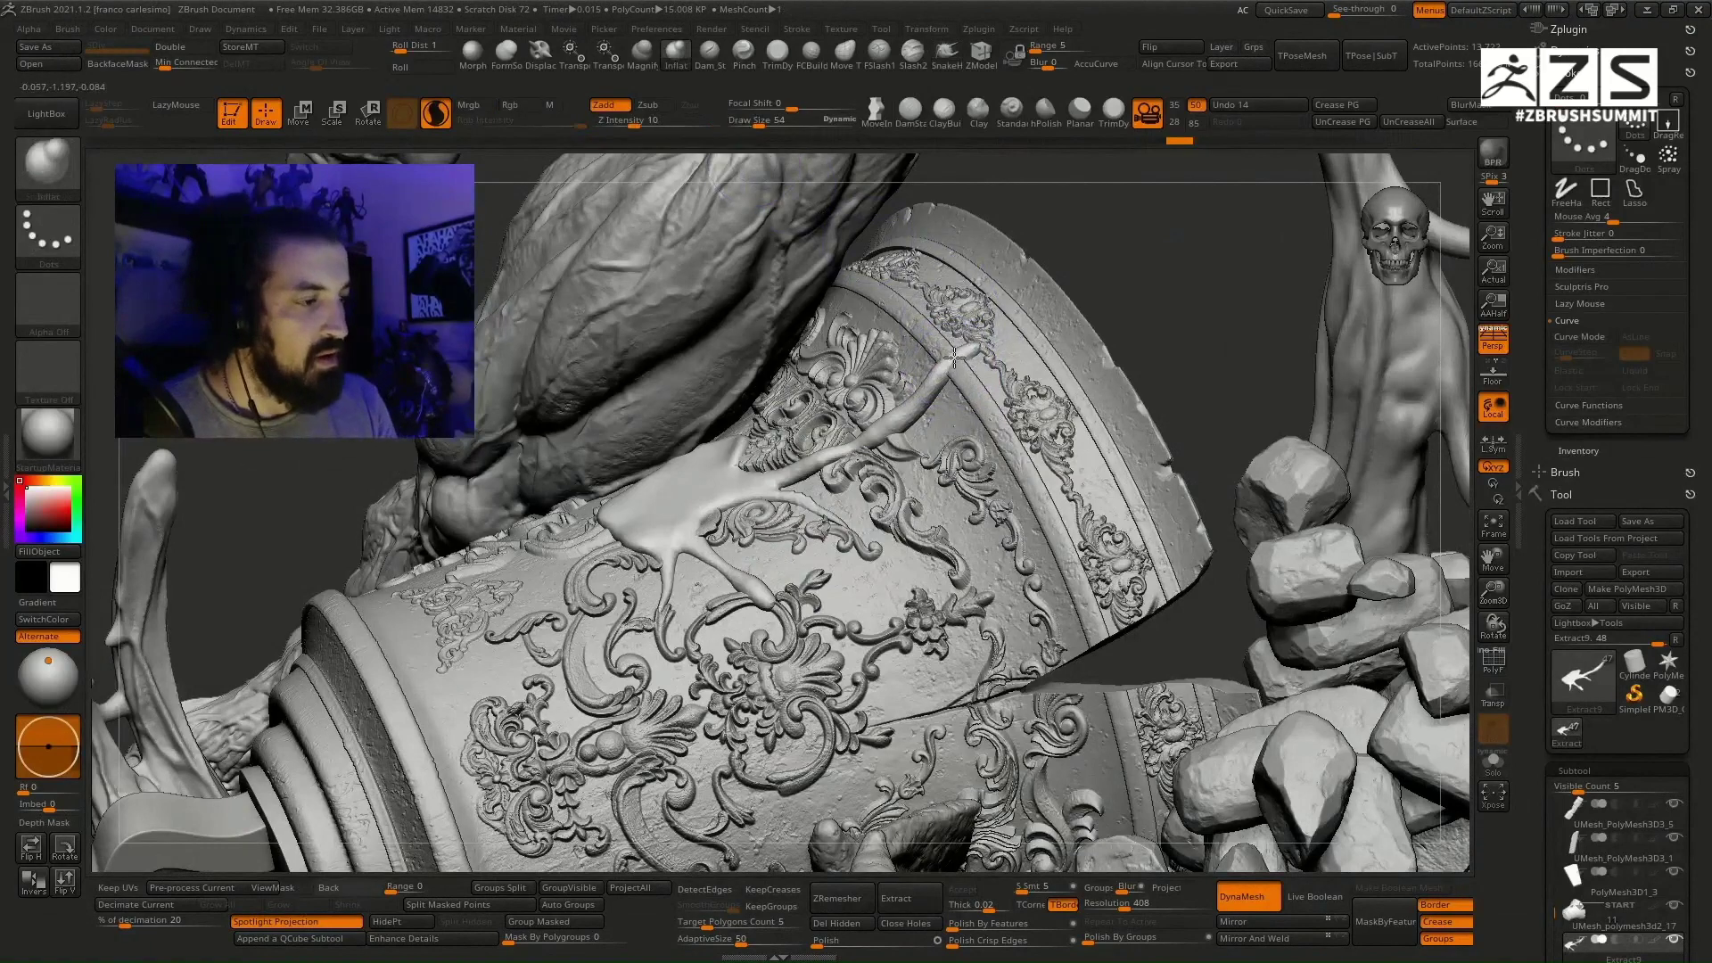
left_click_drag(954, 357, 963, 353)
Step: Extend the upper strand from its swollen tip across the ornamented rim band with the SnakeHook brush
key("b")
key("s")
key("h")
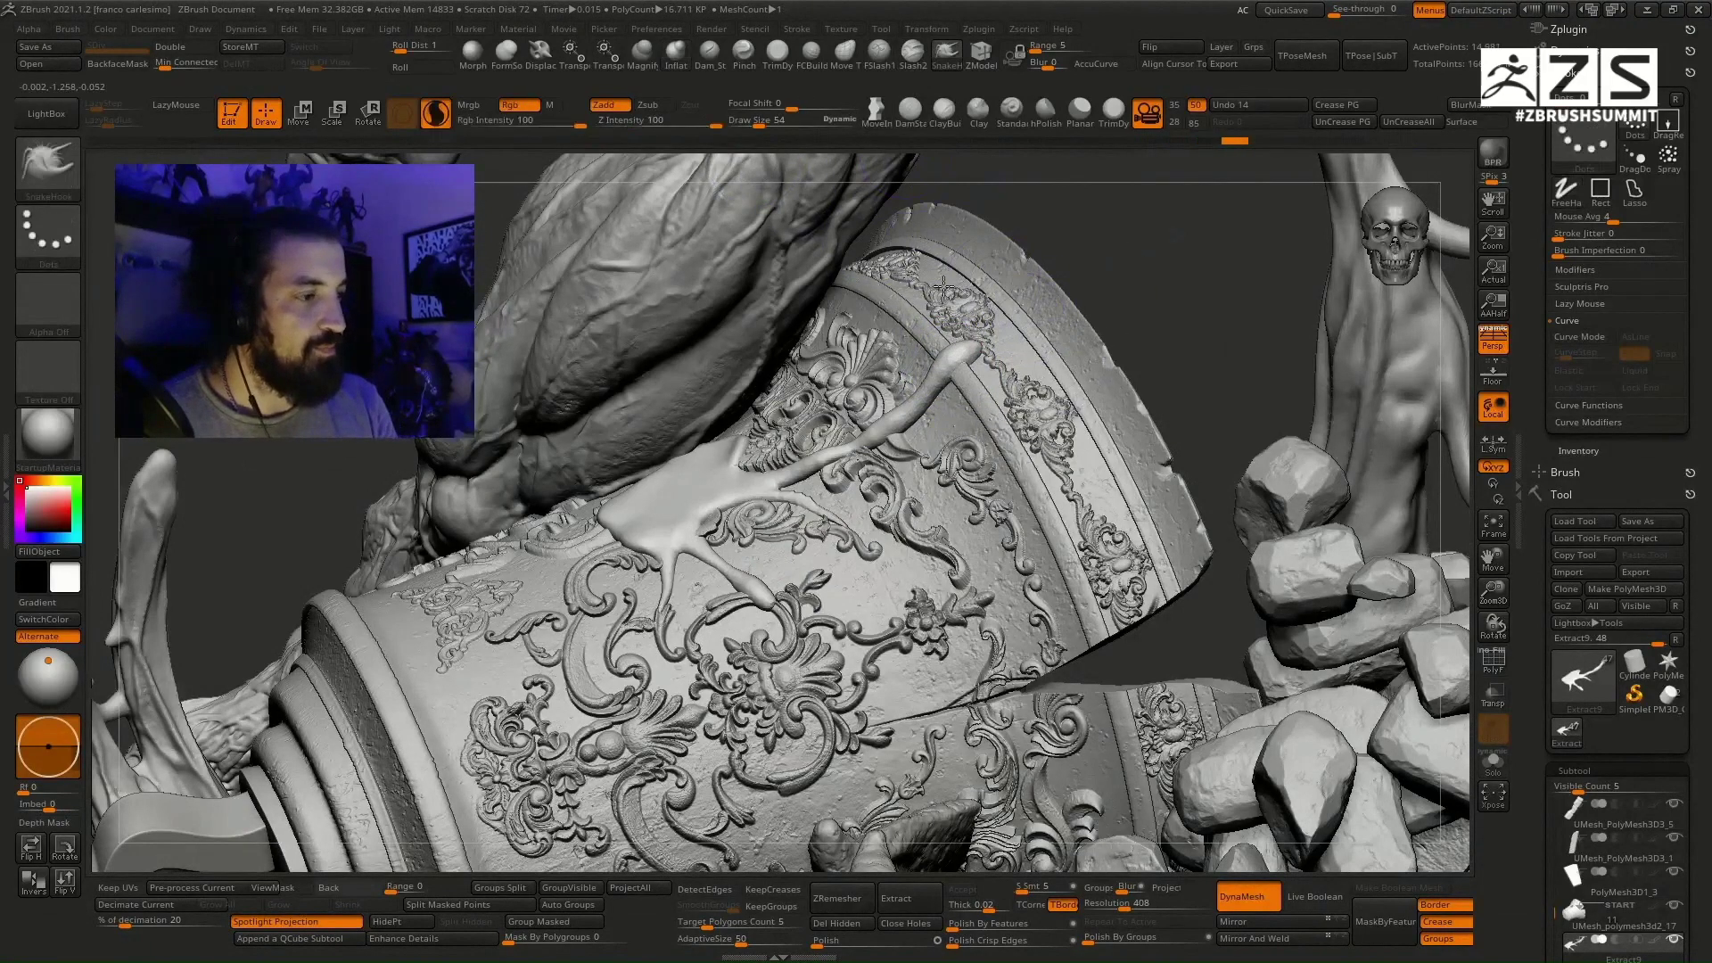
right_click_drag(904, 408, 948, 375)
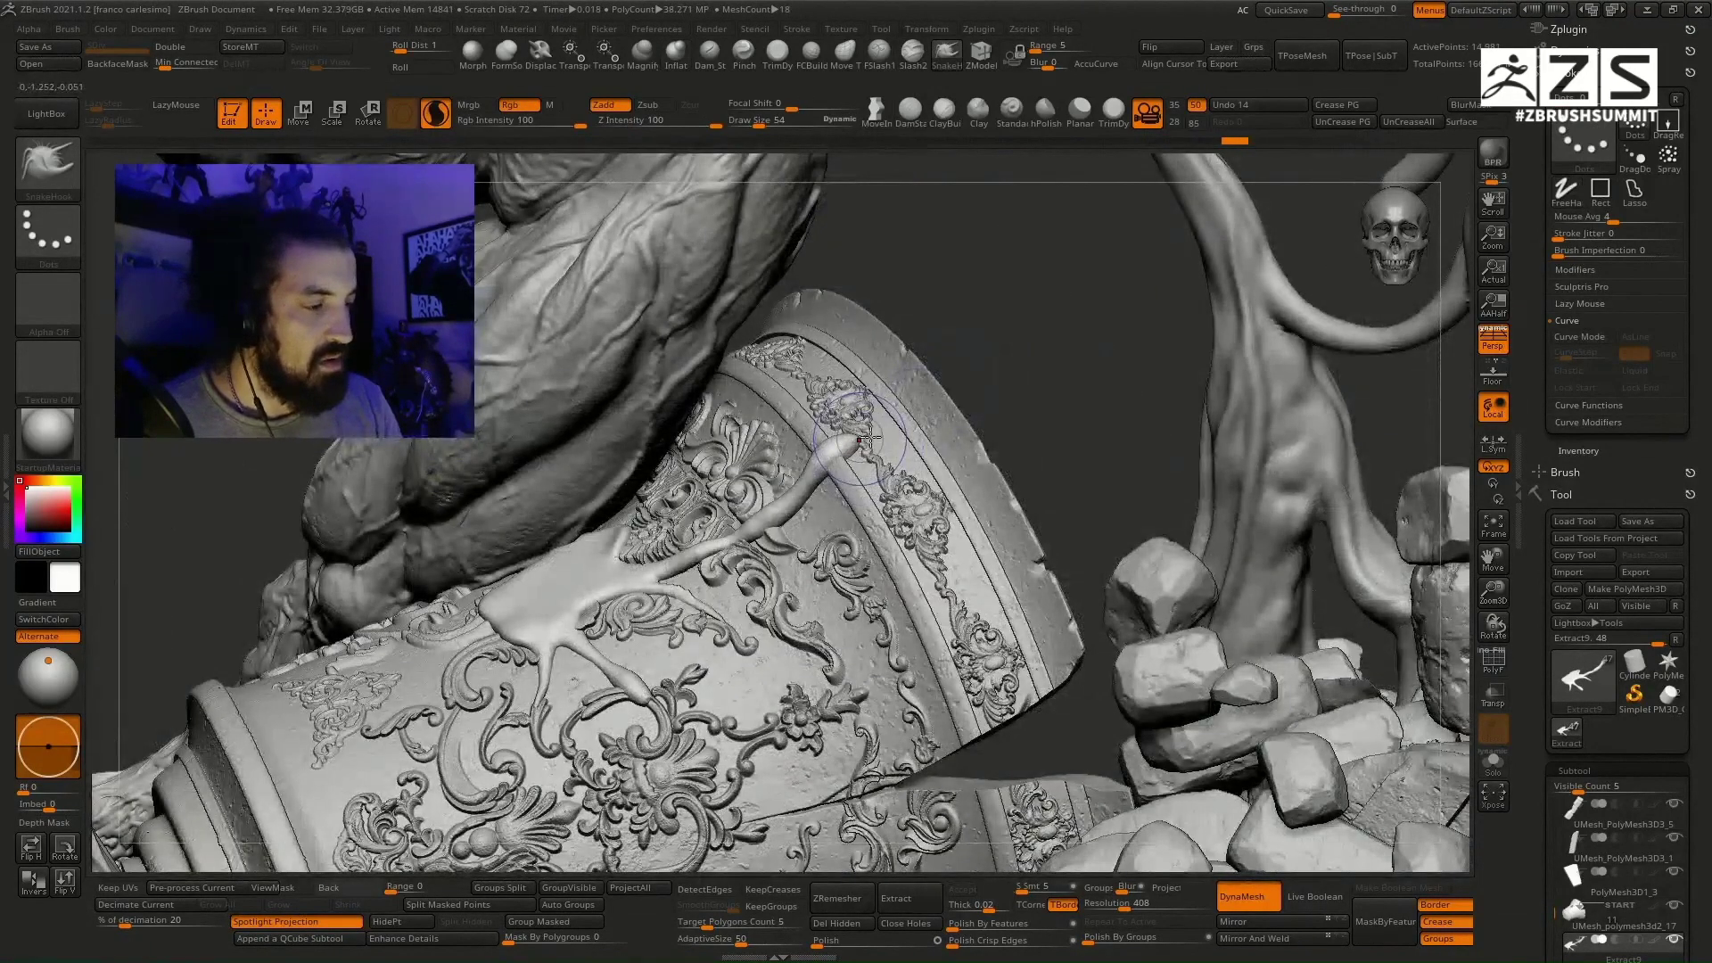
right_click_drag(870, 437, 876, 397, "ctrl")
key("[")
left_click_drag(852, 451, 969, 377)
Step: Thicken the new strand section crossing the ornamented rim band with the Inflat brush
left_click(675, 54)
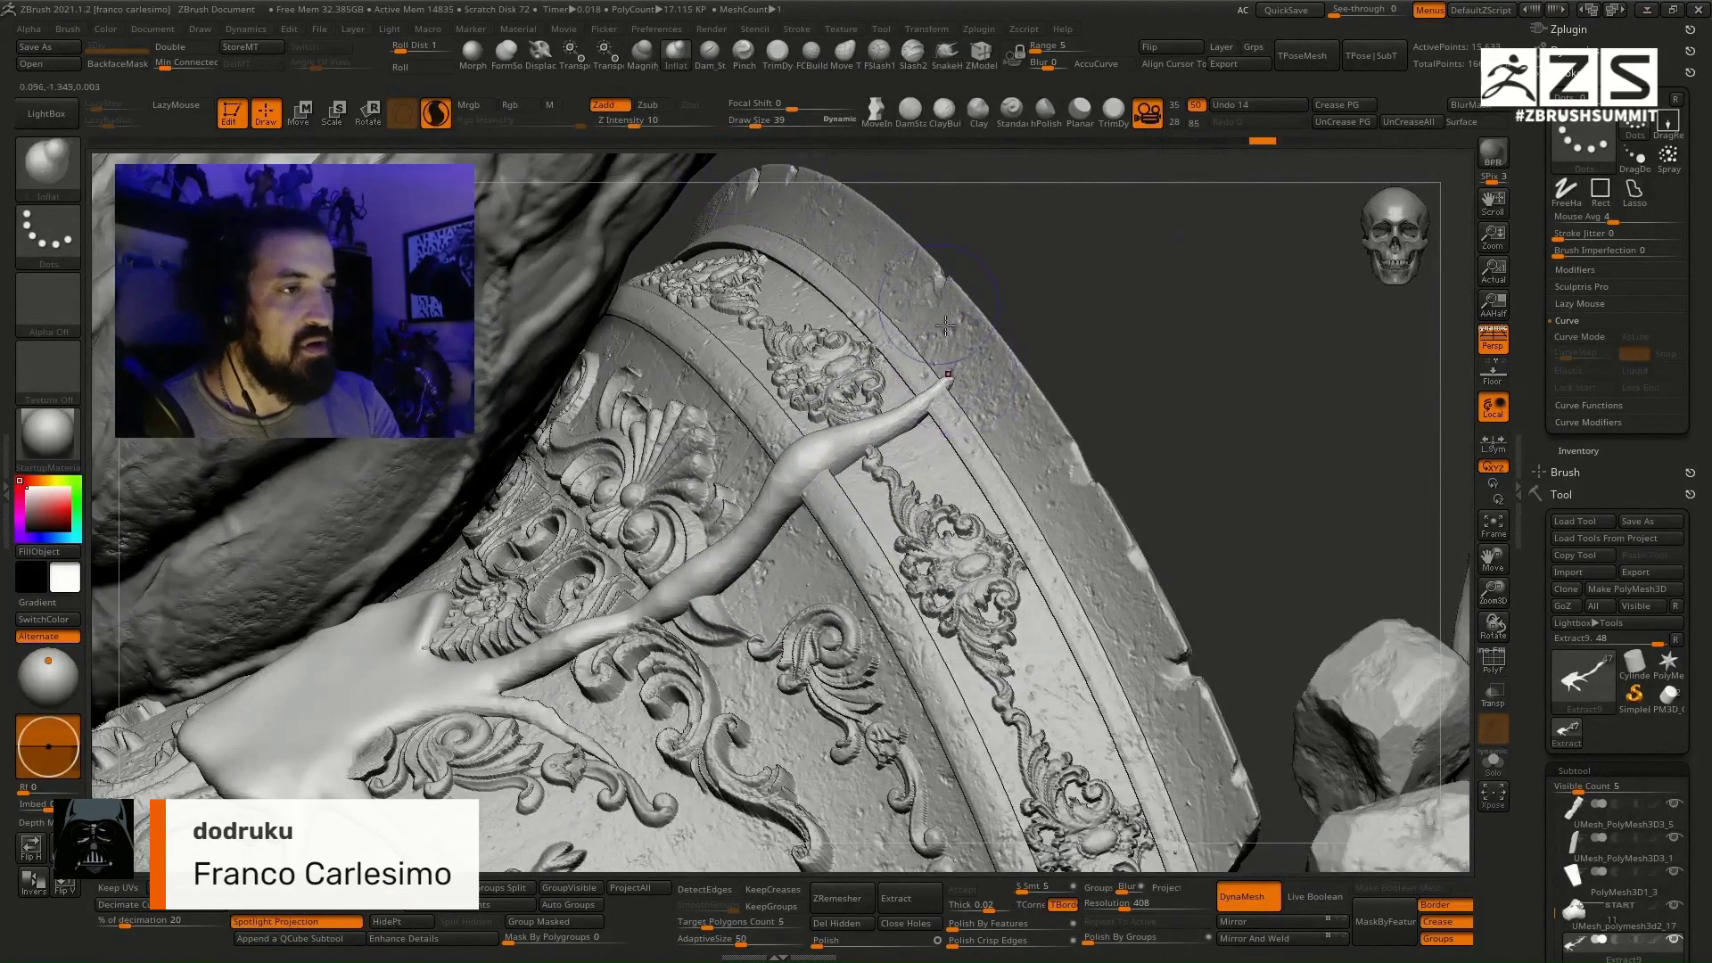
key("space")
left_click_drag(894, 505, 899, 506)
left_click_drag(948, 385, 908, 410)
Step: Pull the strand's tip up to the barrel's chipped outer edge with the SnakeHook brush at draw size 36
left_click(947, 54)
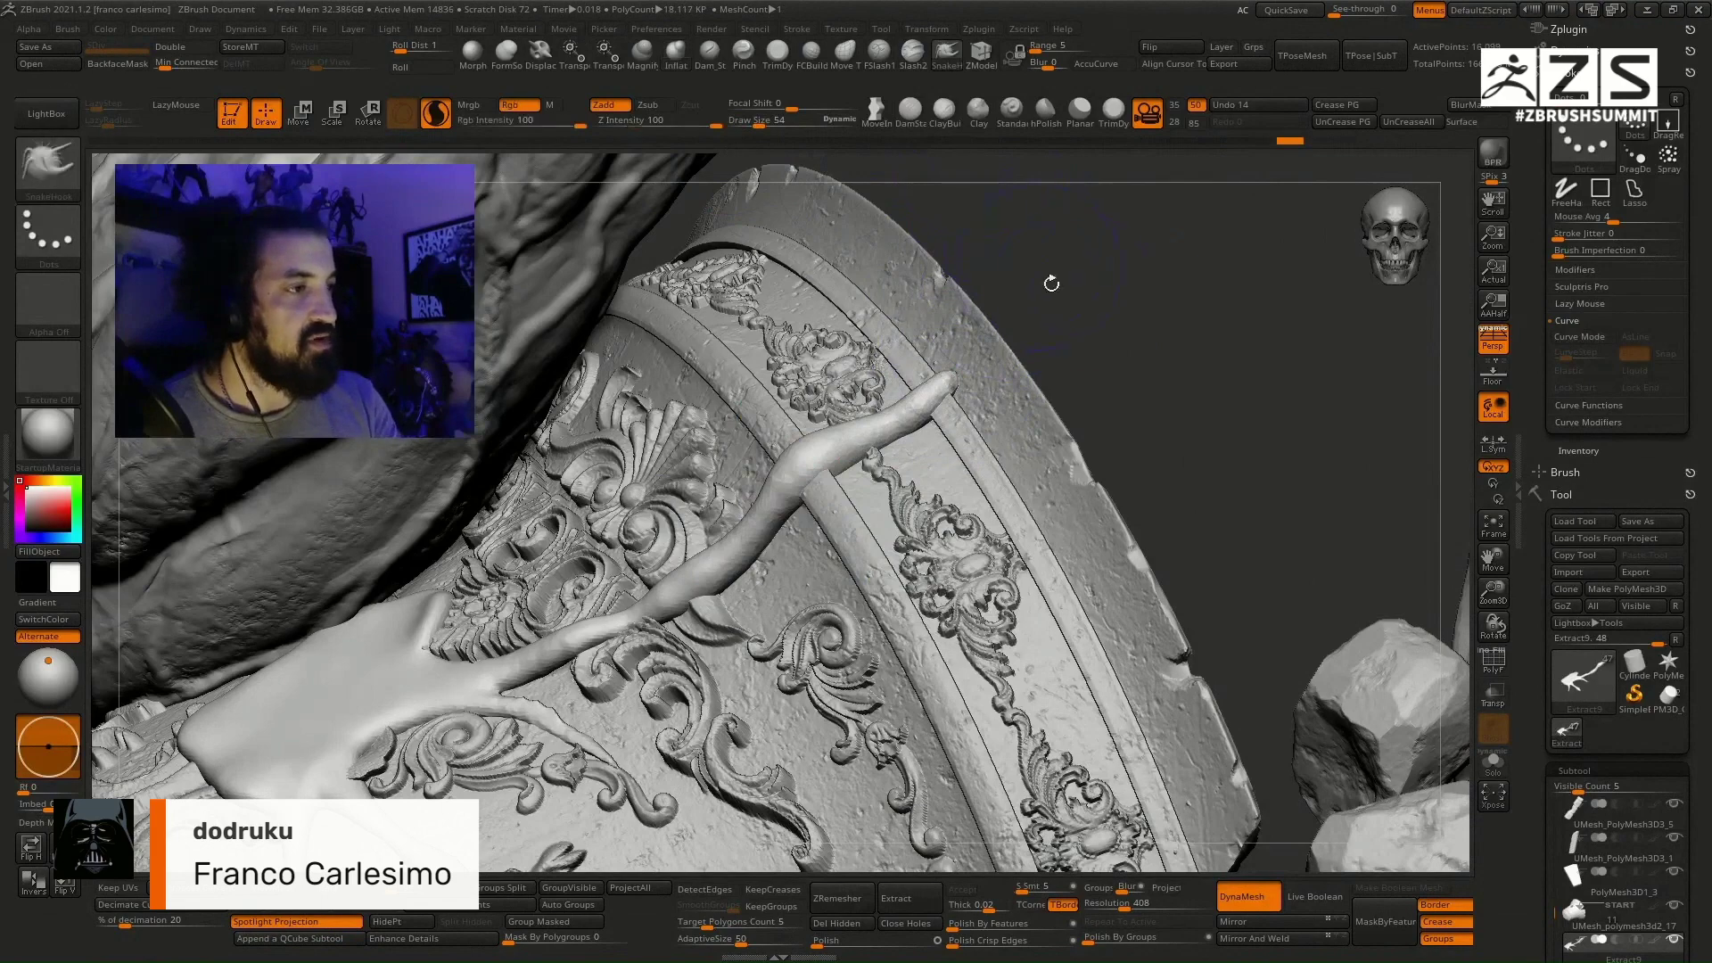
left_click_drag(1089, 301, 1119, 390, "ctrl")
key("space")
left_click_drag(902, 474, 896, 474)
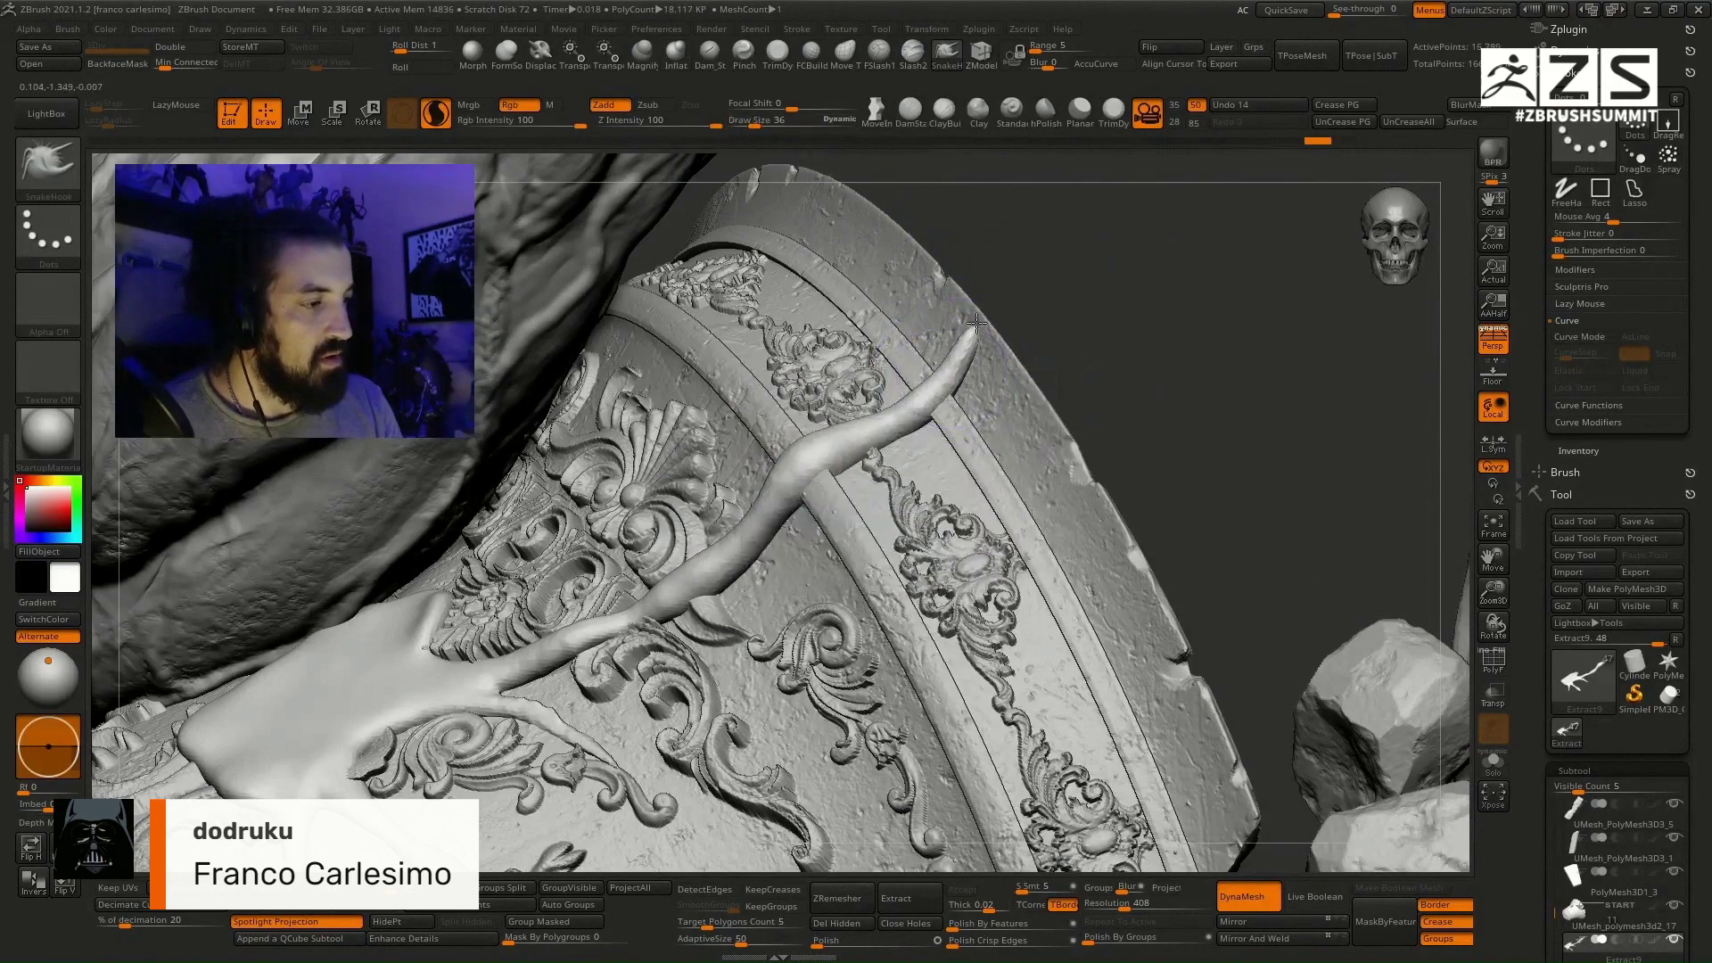
mouse_move(982, 308)
left_mouse_down()
mouse_move(954, 325)
mouse_move(829, 268)
mouse_move(697, 136)
left_mouse_up()
Step: Swell the strand's tip at the barrel's outer edge into a rounded blob with the Inflat brush
left_click(676, 55)
left_click_drag(983, 314, 981, 357)
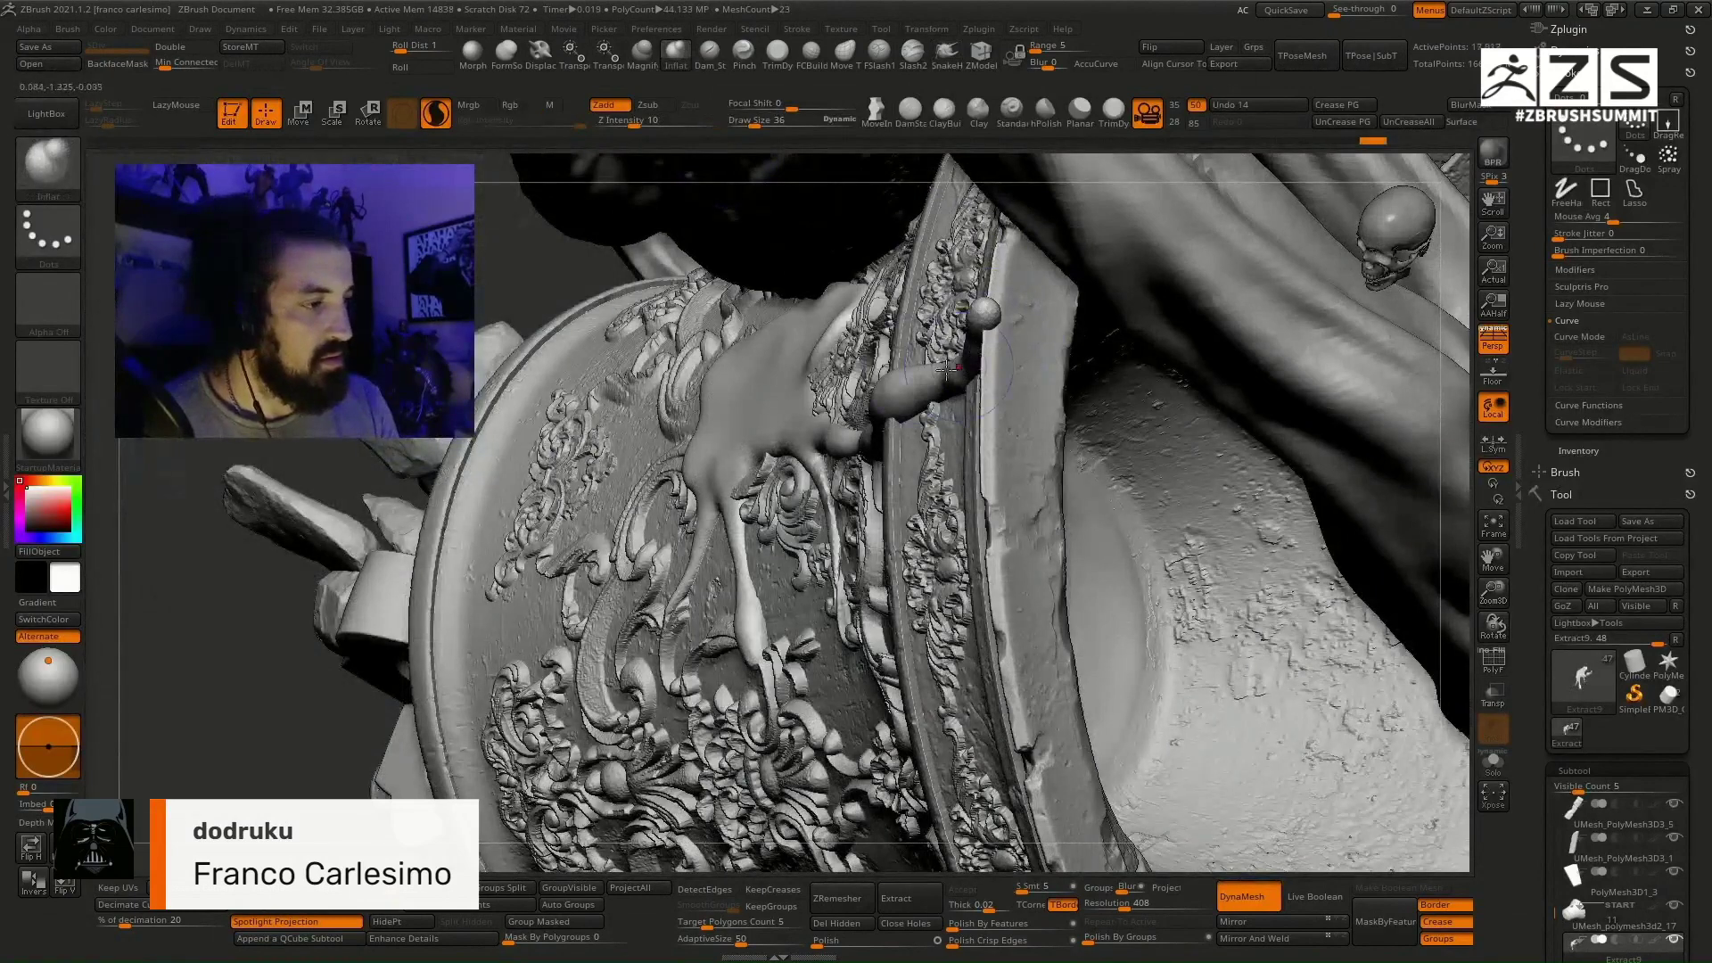
key("b")
key("s")
key("h")
key("shift+f")
key("shift+f")
key("b")
key("i")
key("n")
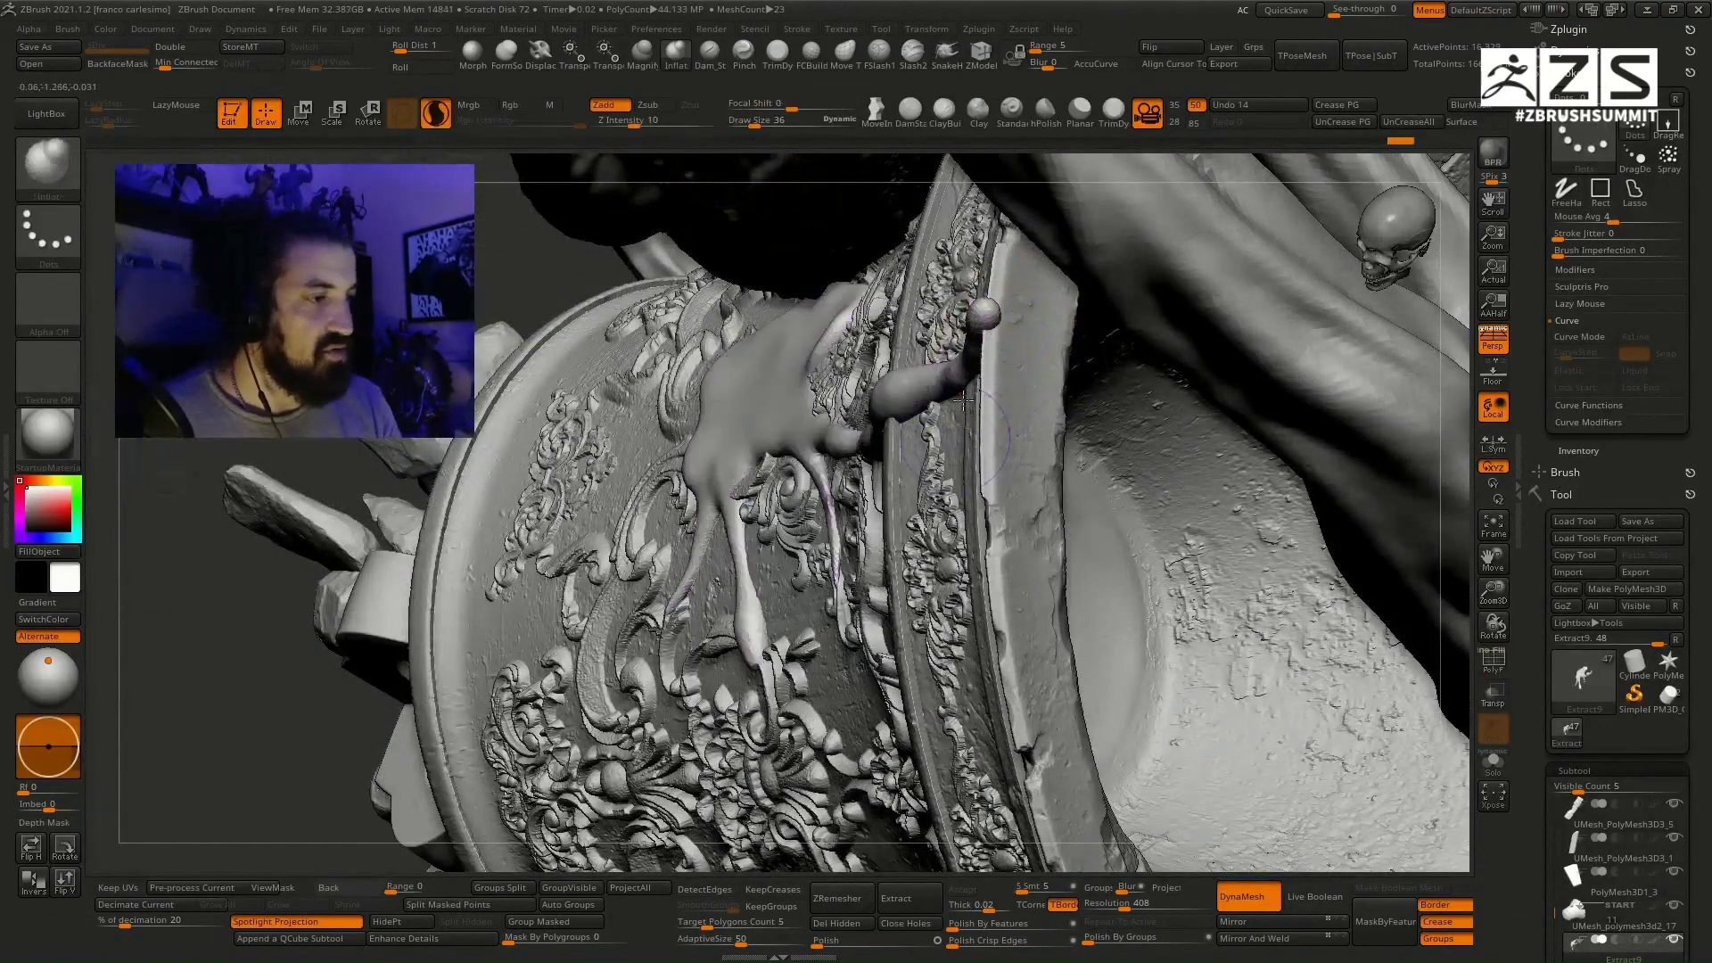
Step: Pull the rounded tip over the thickness of the barrel's rim with the SnakeHook brush at draw size 19
left_click(947, 54)
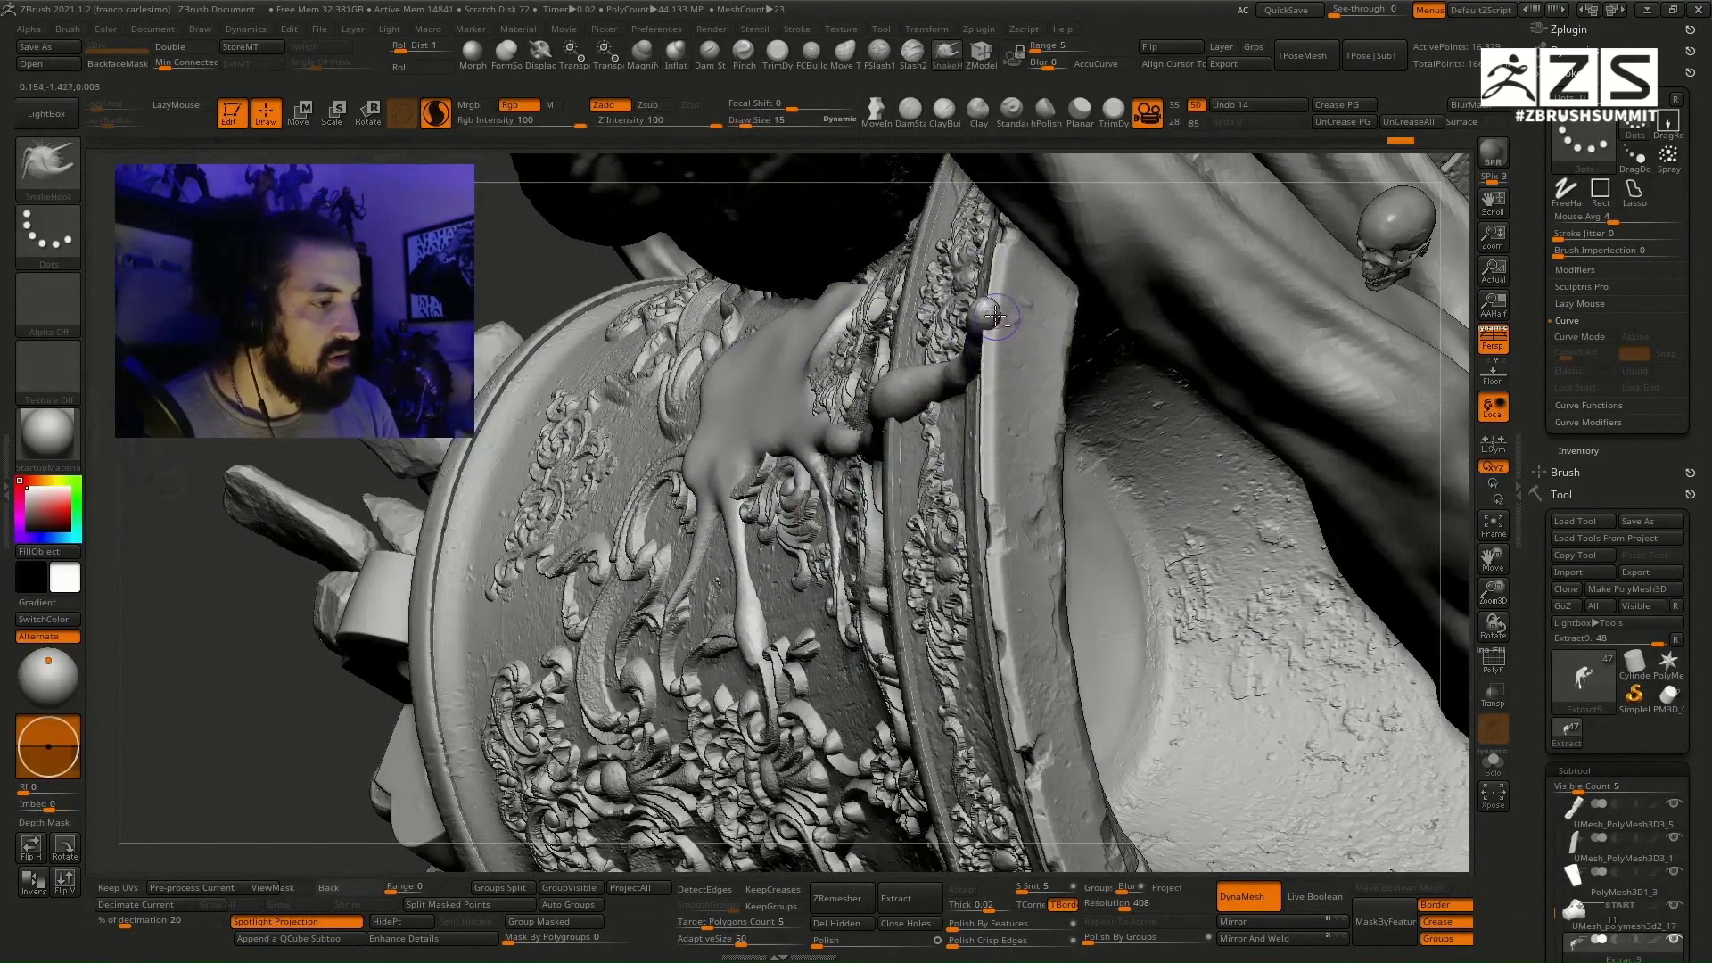
key("bracketright")
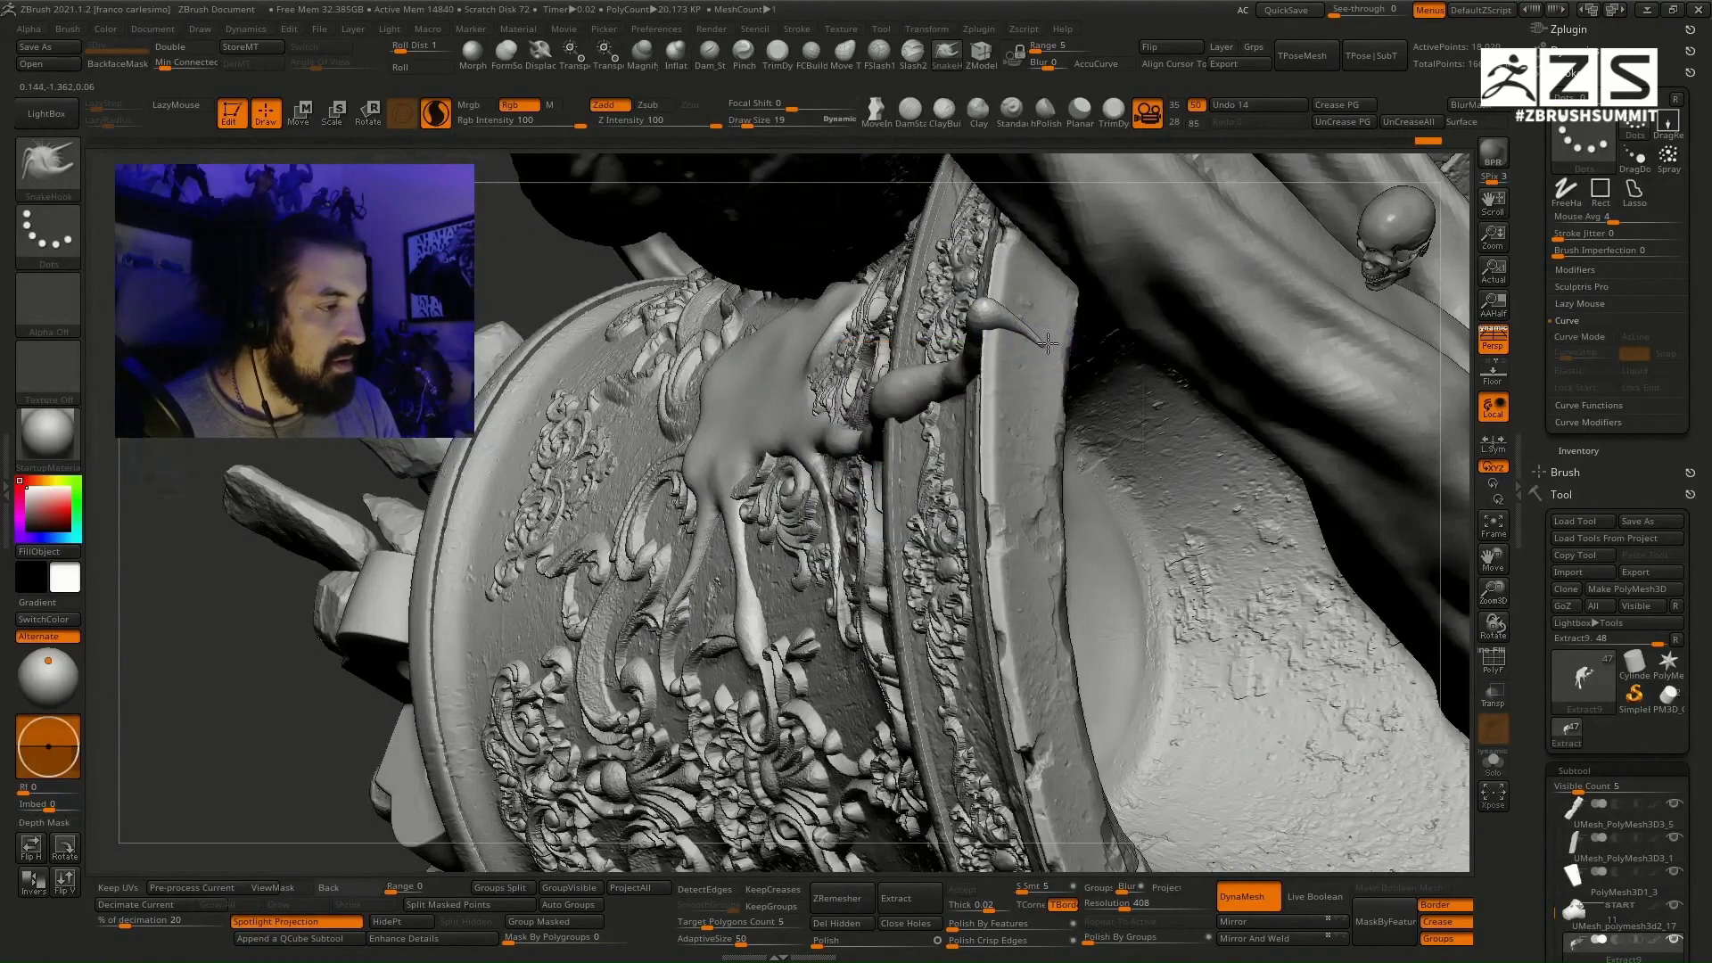
right_click_drag(994, 421, 1066, 358)
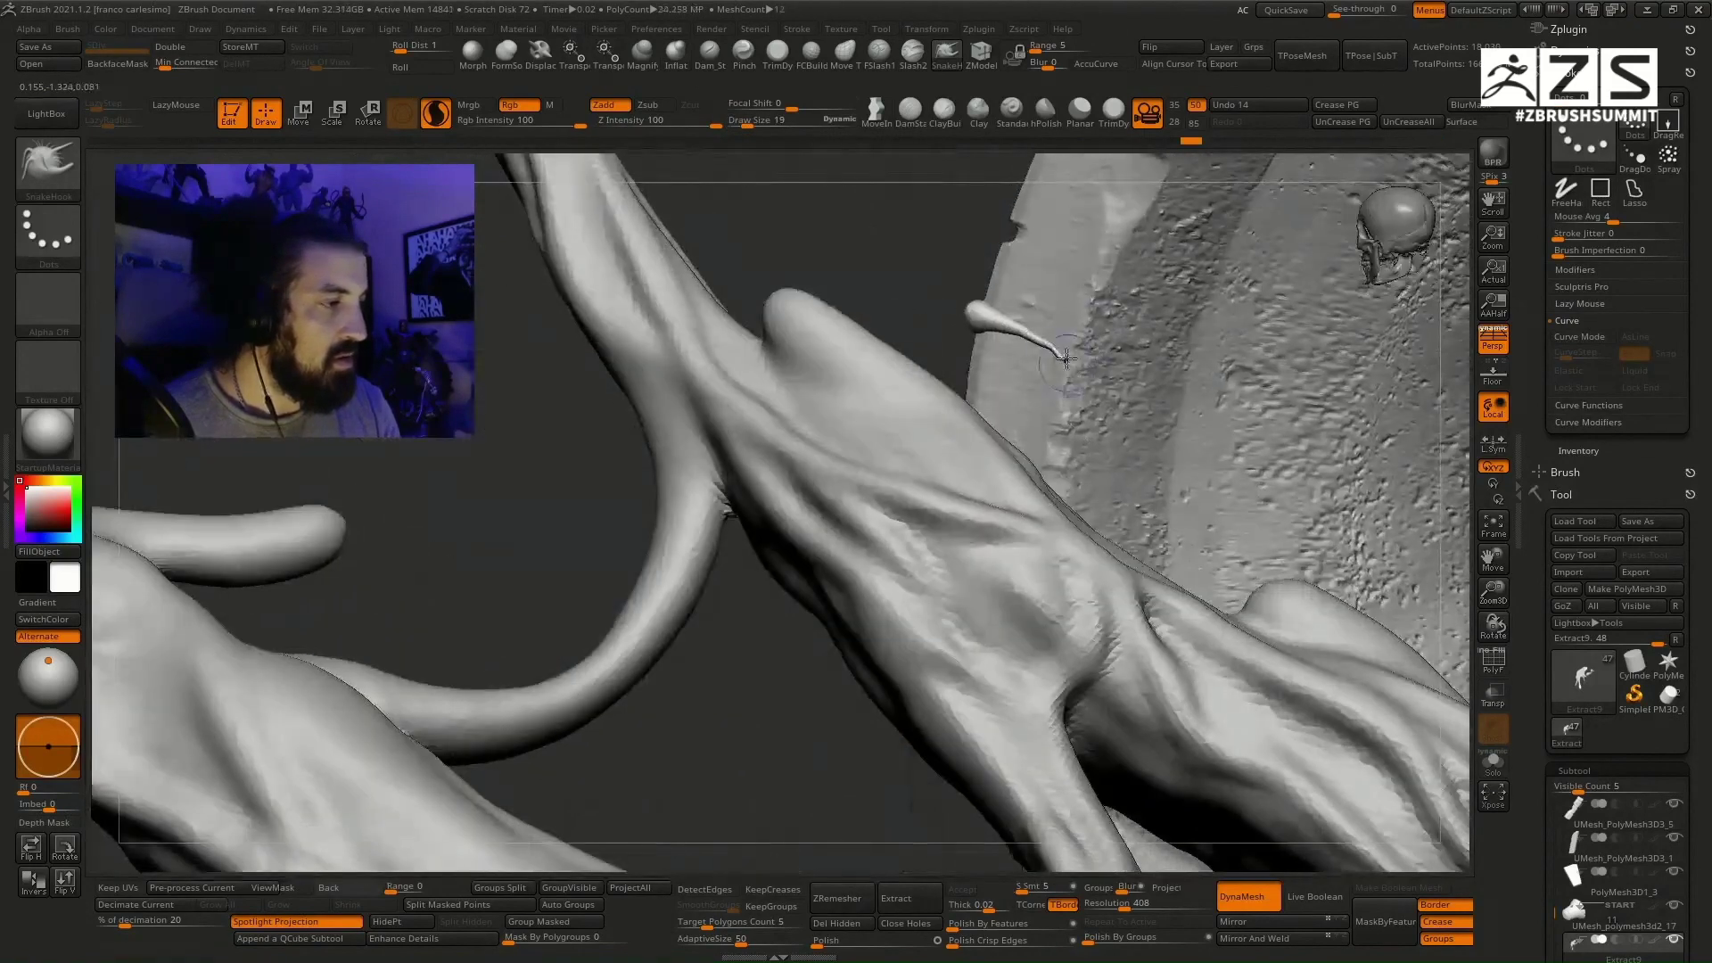
Step: Thicken the thin strand section lying across the rim's thickness with the Inflat brush
key("b")
key("i")
key("n")
left_click_drag(1025, 329, 1078, 359)
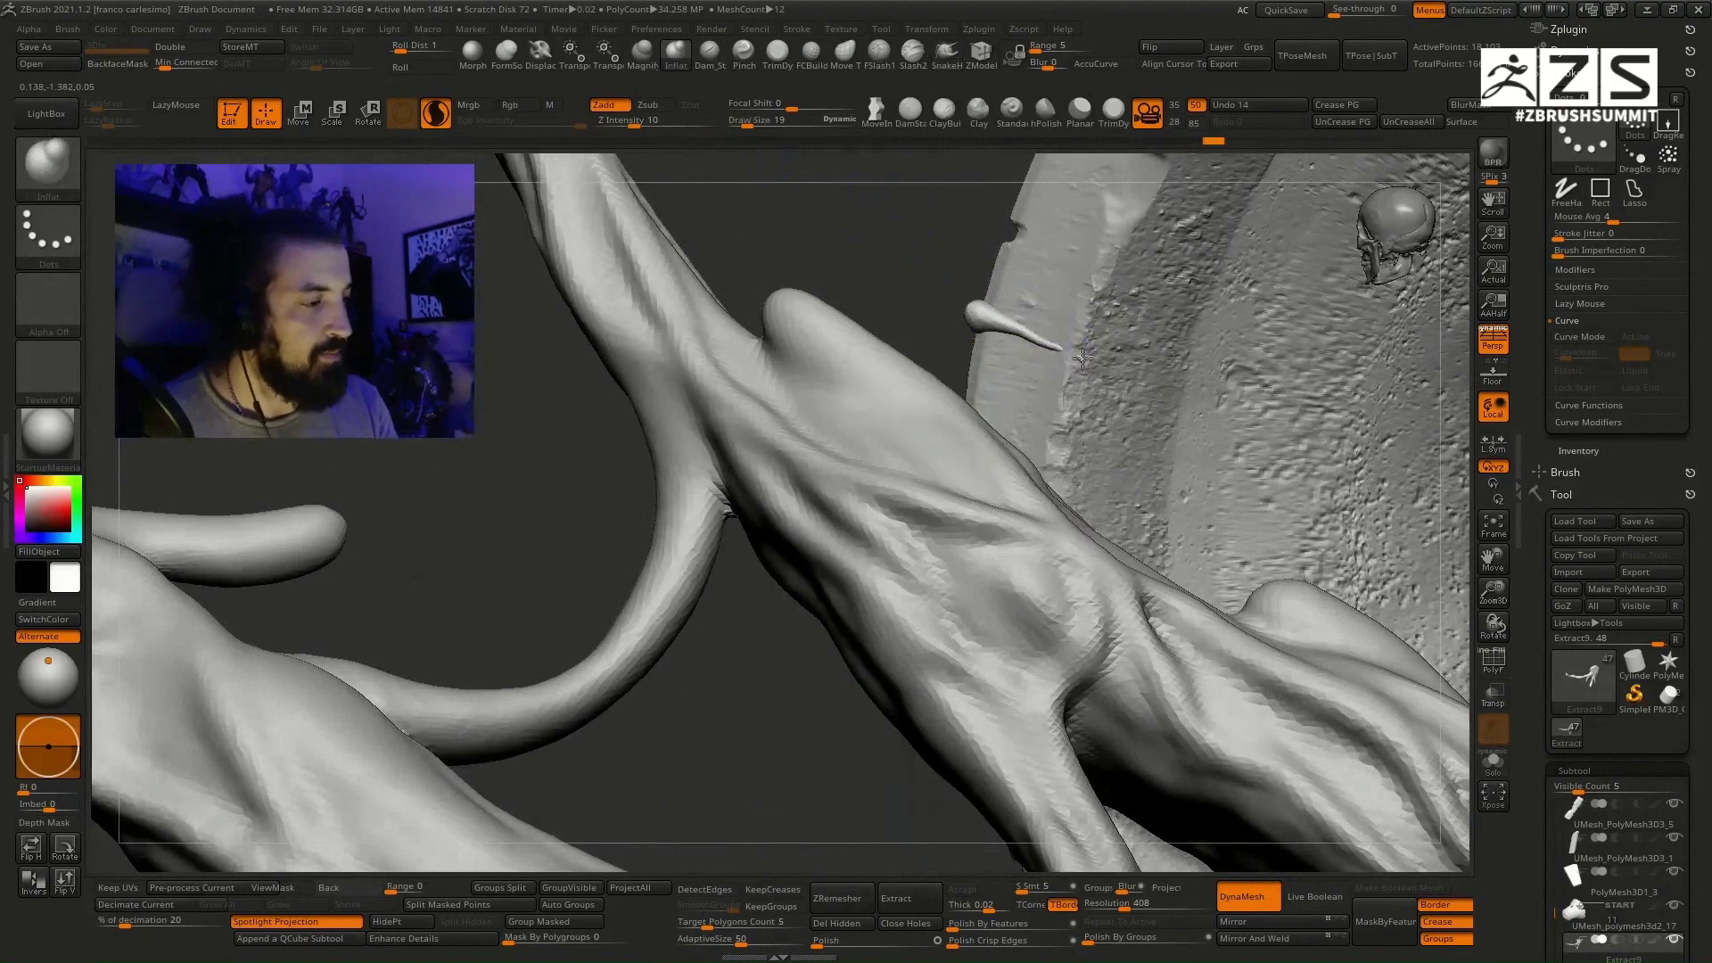
Step: Extend the strand from the rim onto the barrel's inner wall with the SnakeHook brush at draw size 14
left_click(950, 57)
key("space")
left_click_drag(1103, 368, 1151, 365)
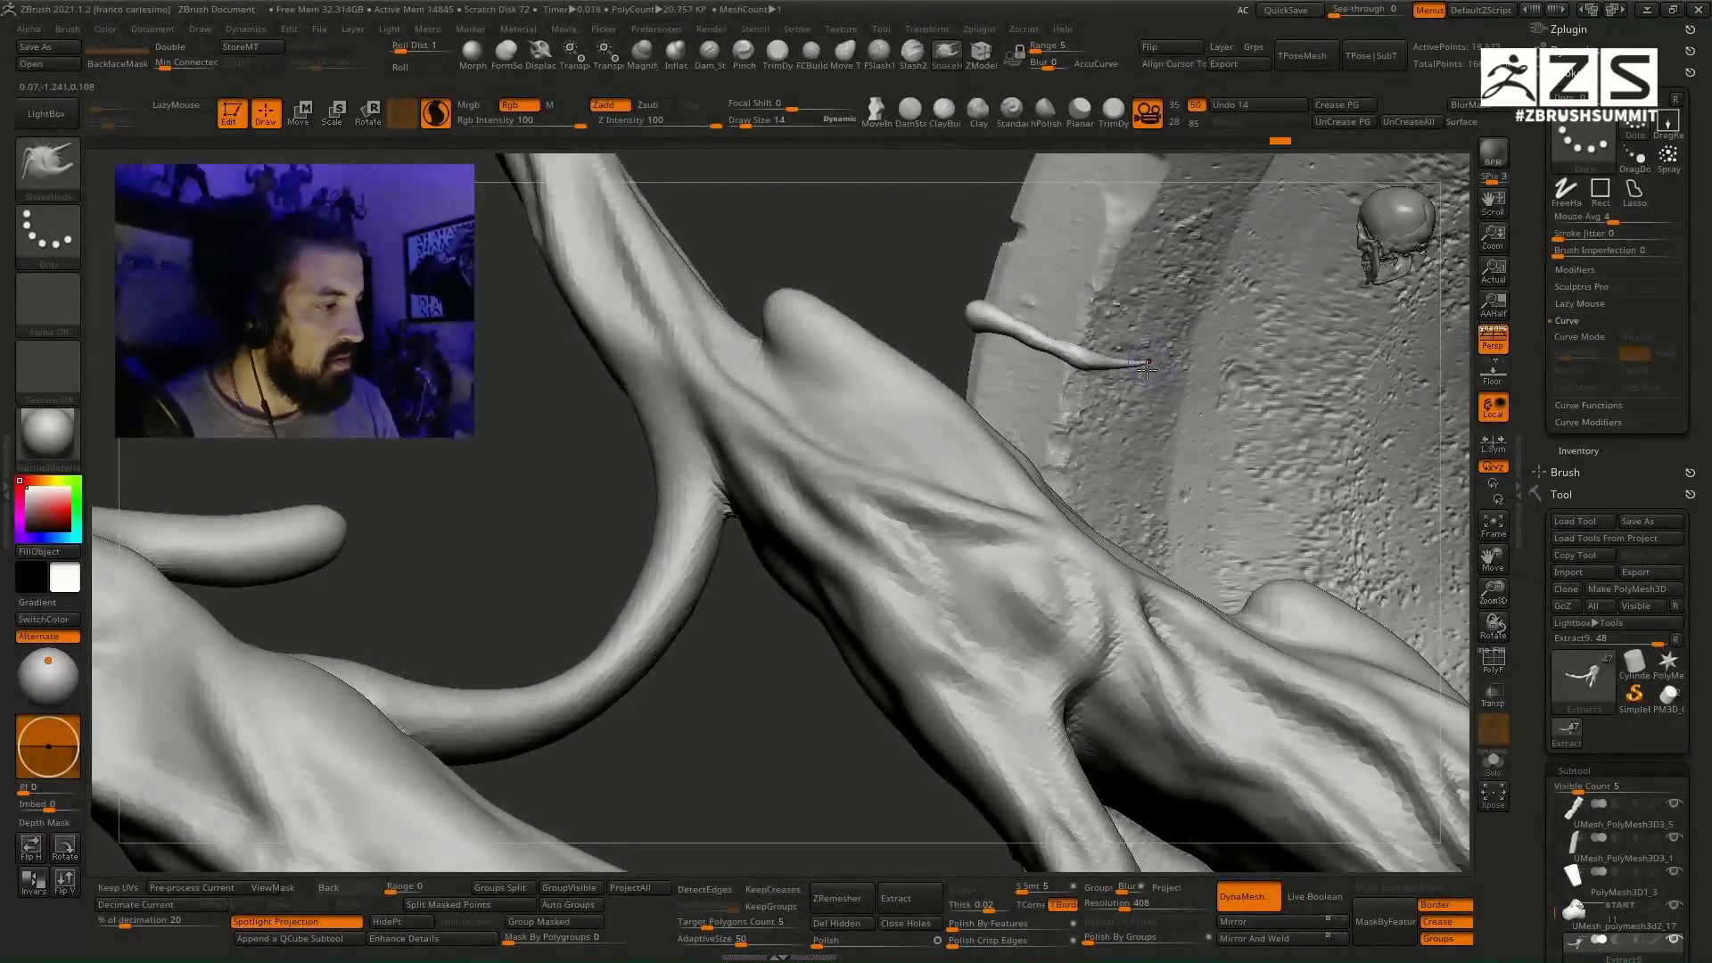
Step: Thicken the section on the barrel's inner wall and swell its tip with the Inflat brush at draw size 30
left_click_drag(1132, 433, 1102, 474)
key("space")
left_click_drag(1129, 372, 1140, 366)
left_click(676, 55)
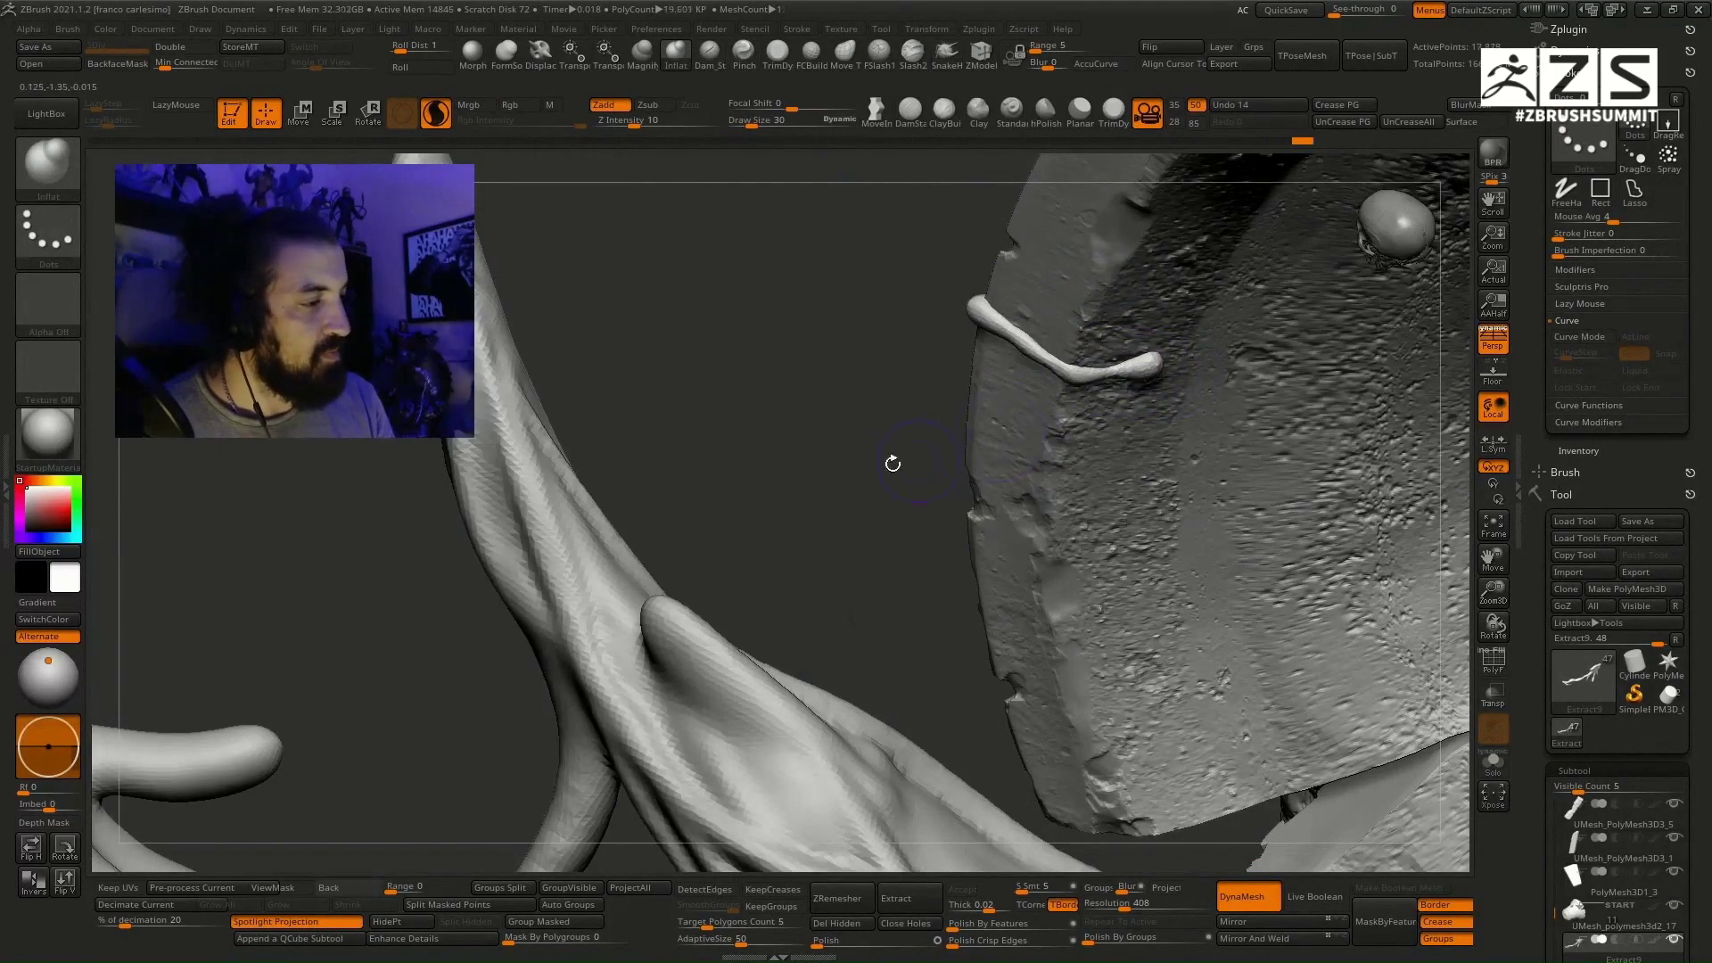
Step: Pull the swollen tip further along the barrel's inner wall with the SnakeHook brush at draw size 19
left_click(879, 54)
key("b")
key("s")
key("h")
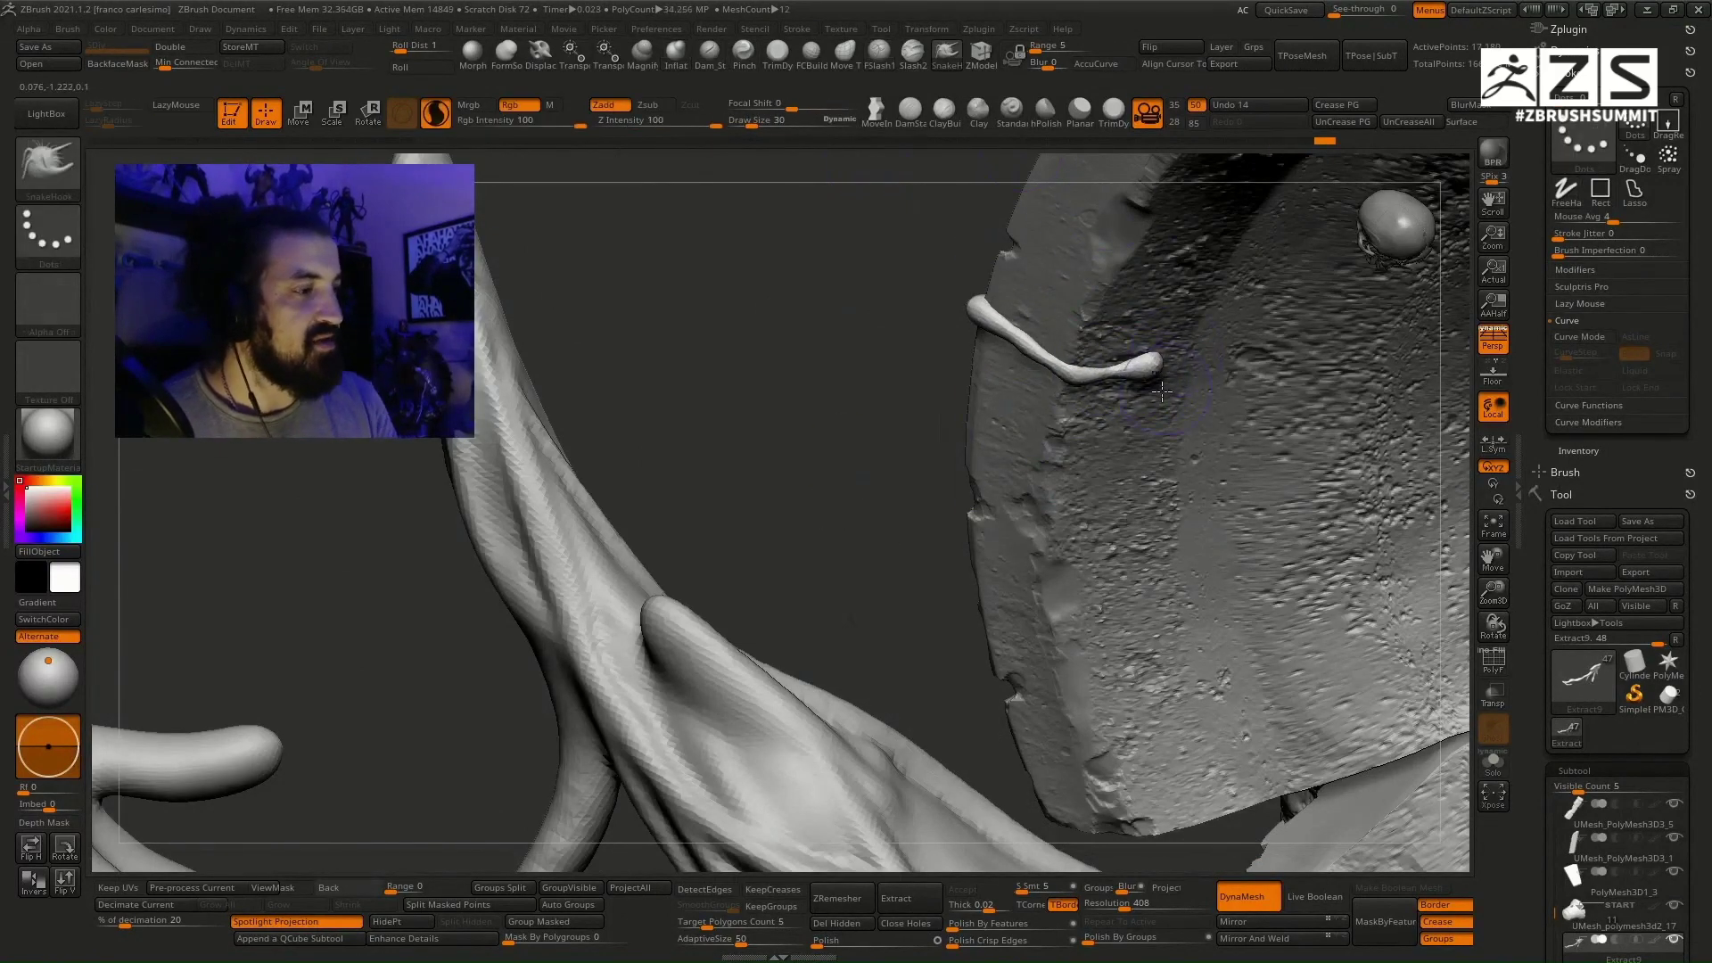
left_click_drag(1202, 354, 1211, 349)
right_click_drag(1211, 349, 1219, 363)
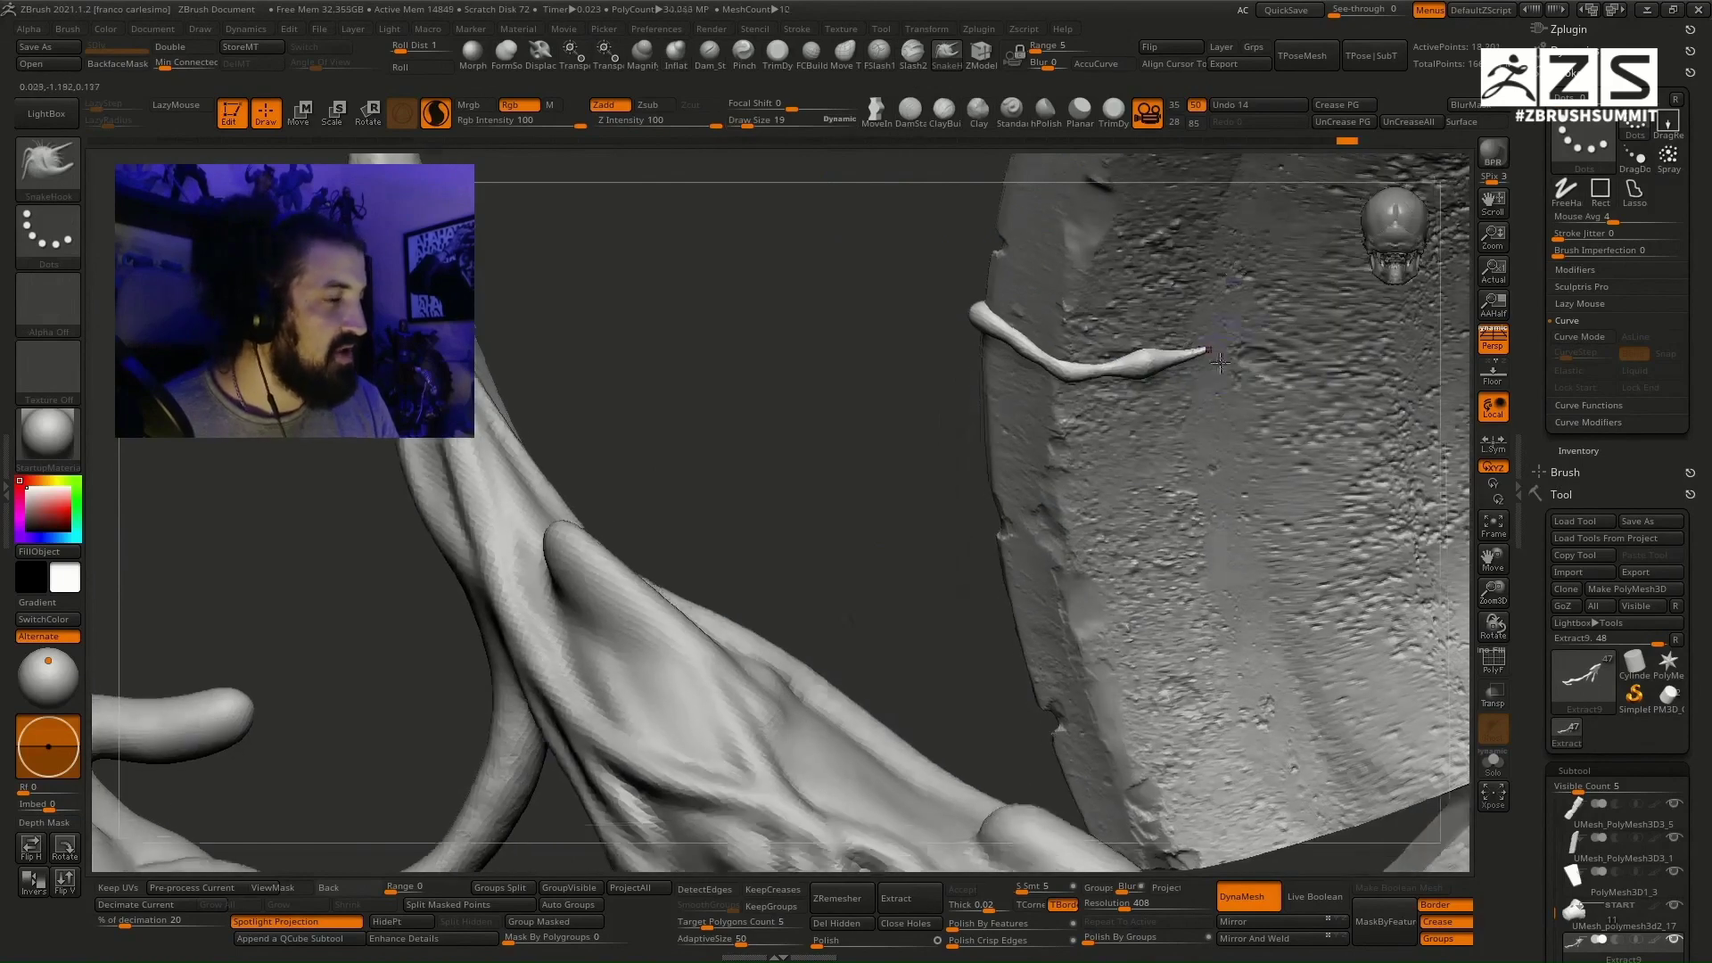
Step: Thicken the strand's end inside the barrel and round its tip with the Inflat brush at draw size 33
key("b")
key("i")
key("n")
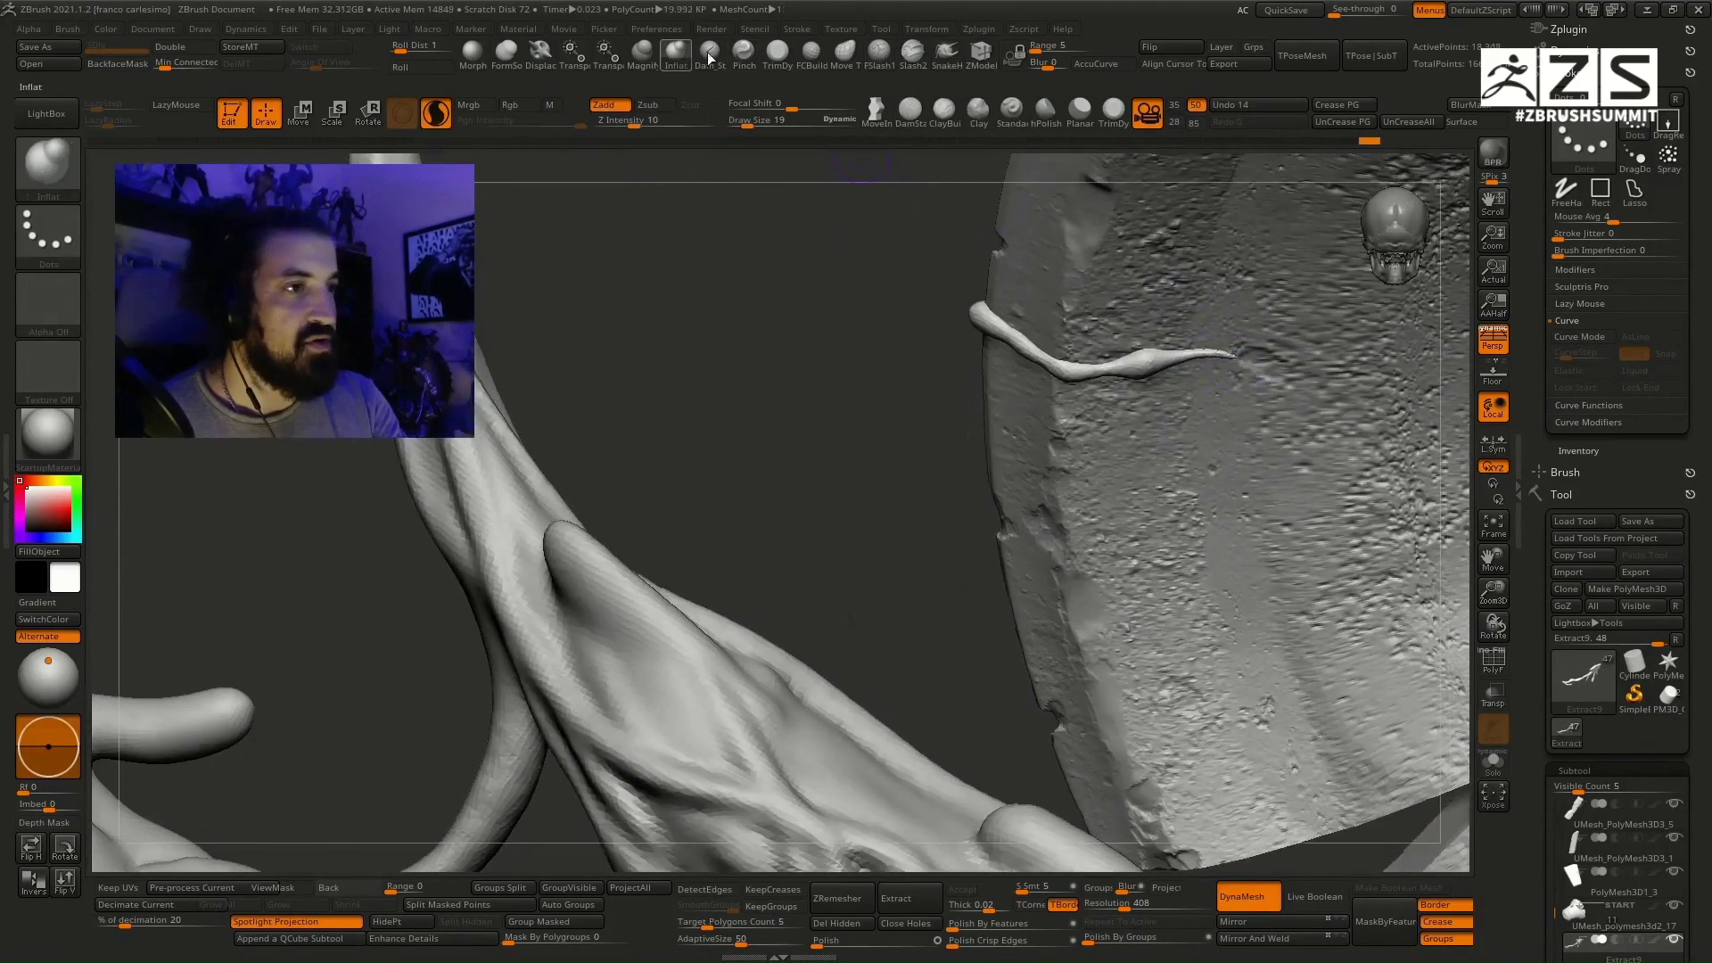
key("space")
left_click_drag(1235, 357, 1139, 369)
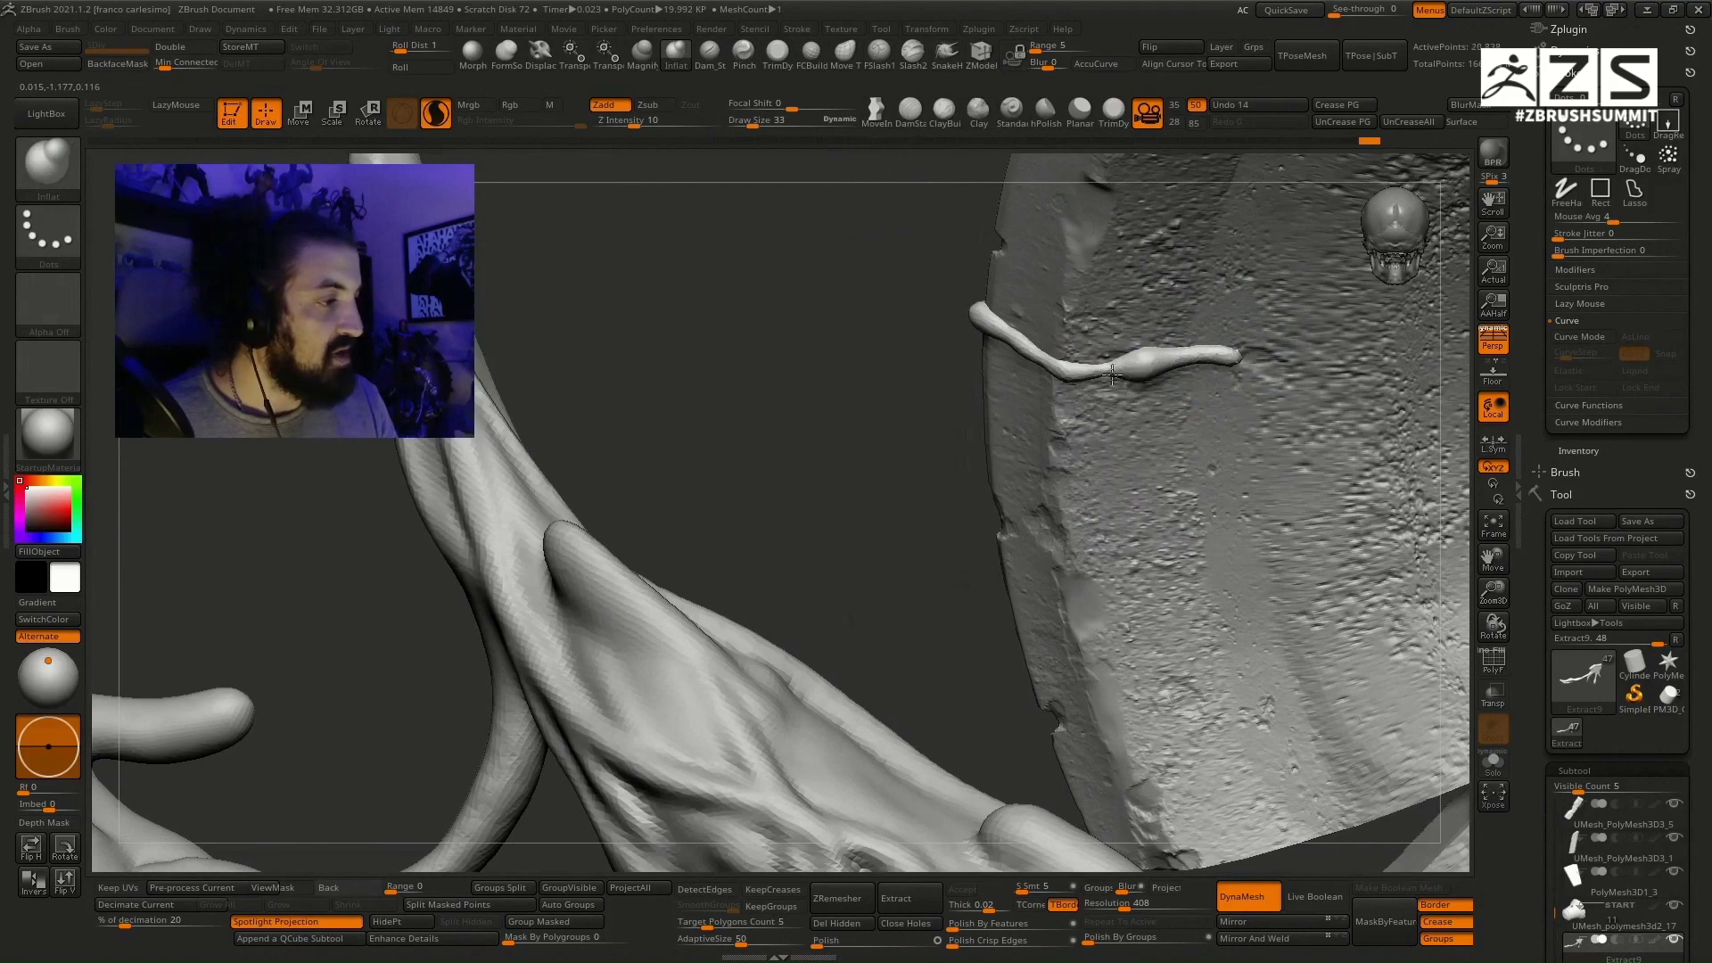
right_click_drag(1112, 374, 1044, 481)
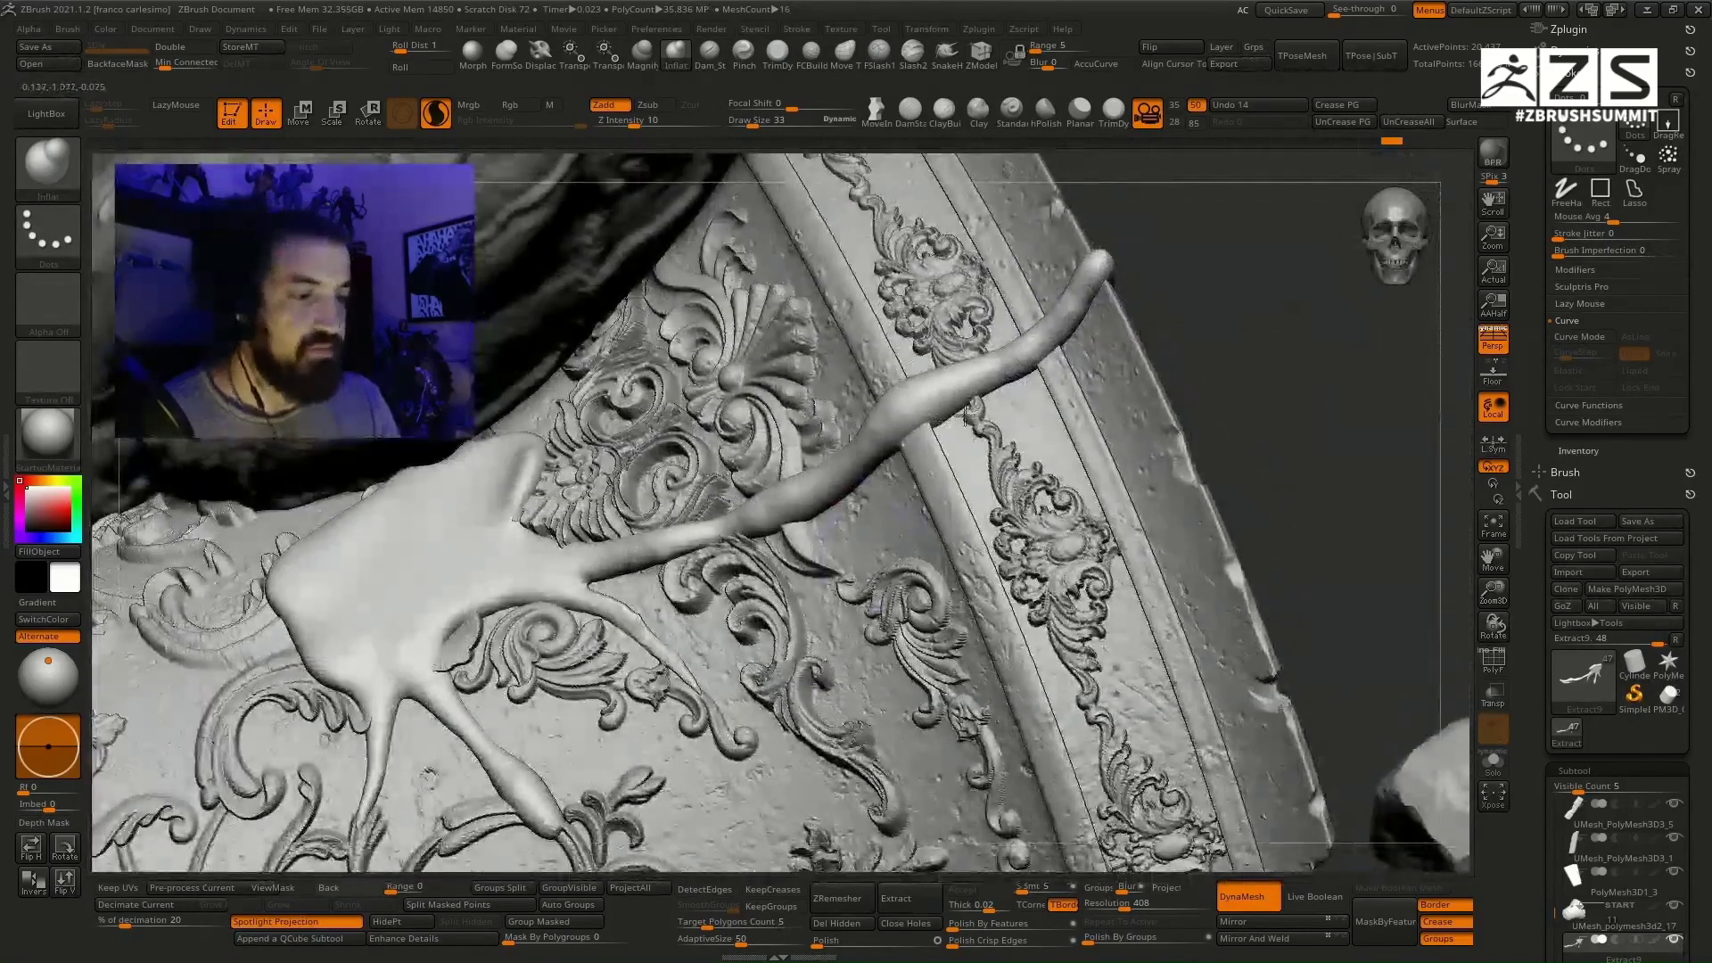
Step: Pull small side branches off the upper strand over the barrel's scrollwork with the SnakeHook brush
mouse_move(966, 415)
right_mouse_down()
mouse_move(961, 449)
mouse_move(891, 531)
mouse_move(936, 450)
mouse_move(944, 523)
right_mouse_up()
left_click(945, 59)
right_click_drag(949, 357, 967, 388)
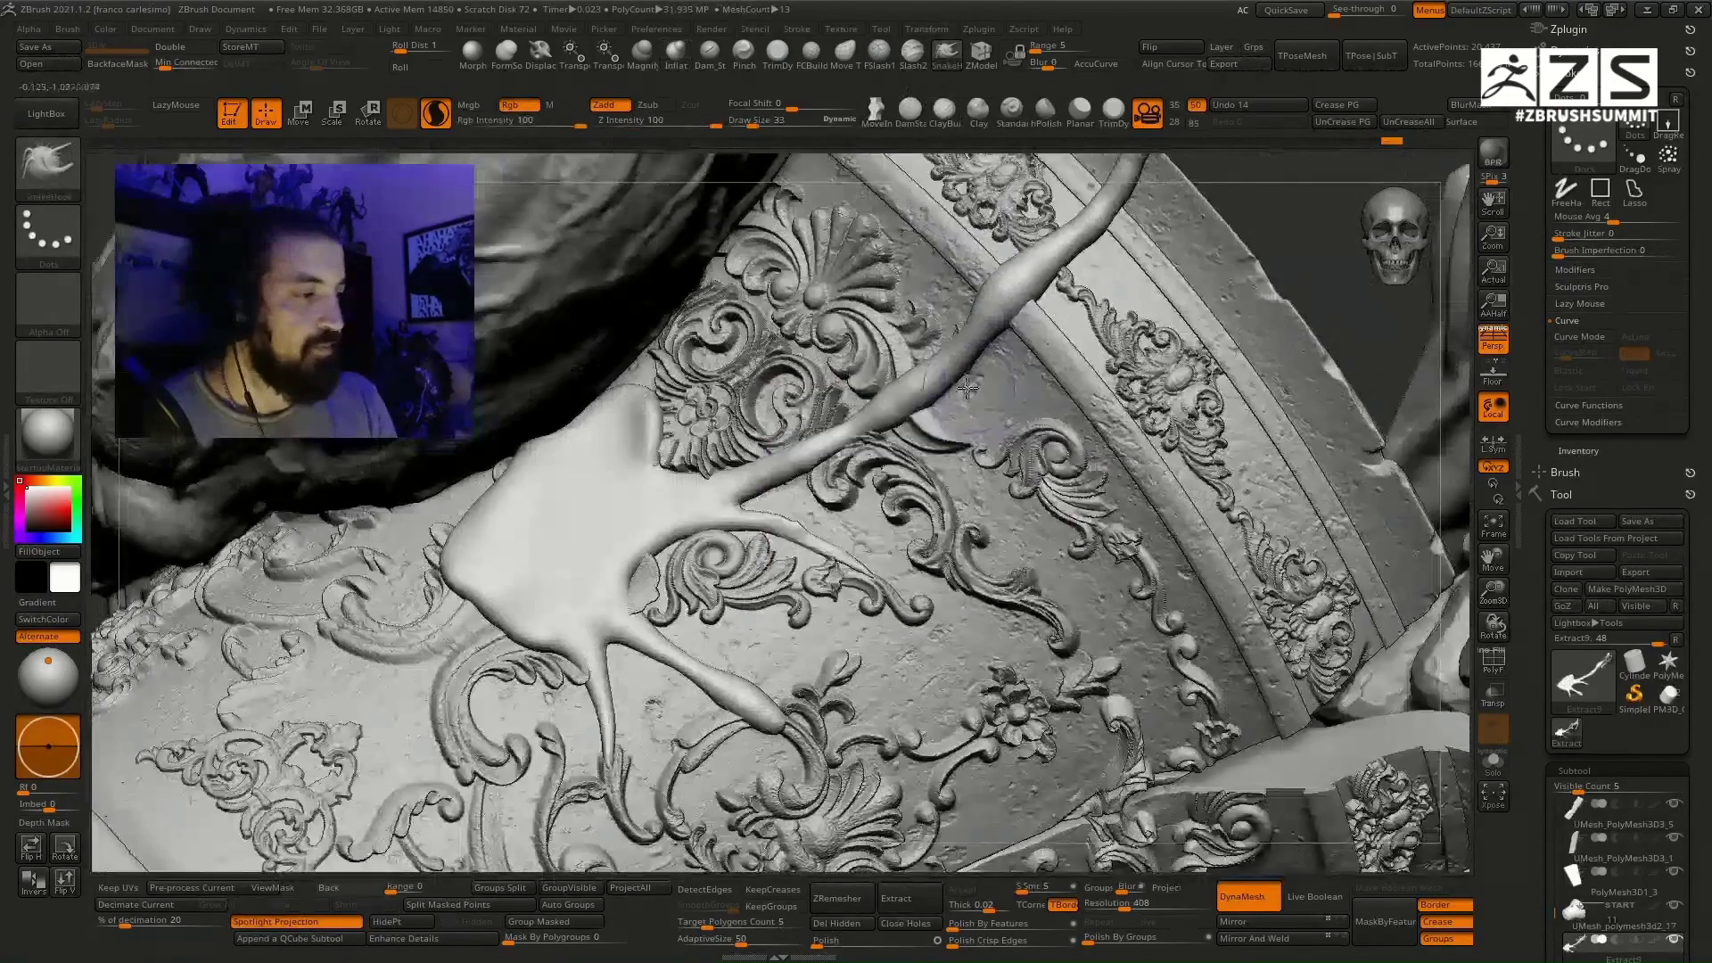
key("s")
left_click_drag(967, 388, 1056, 375)
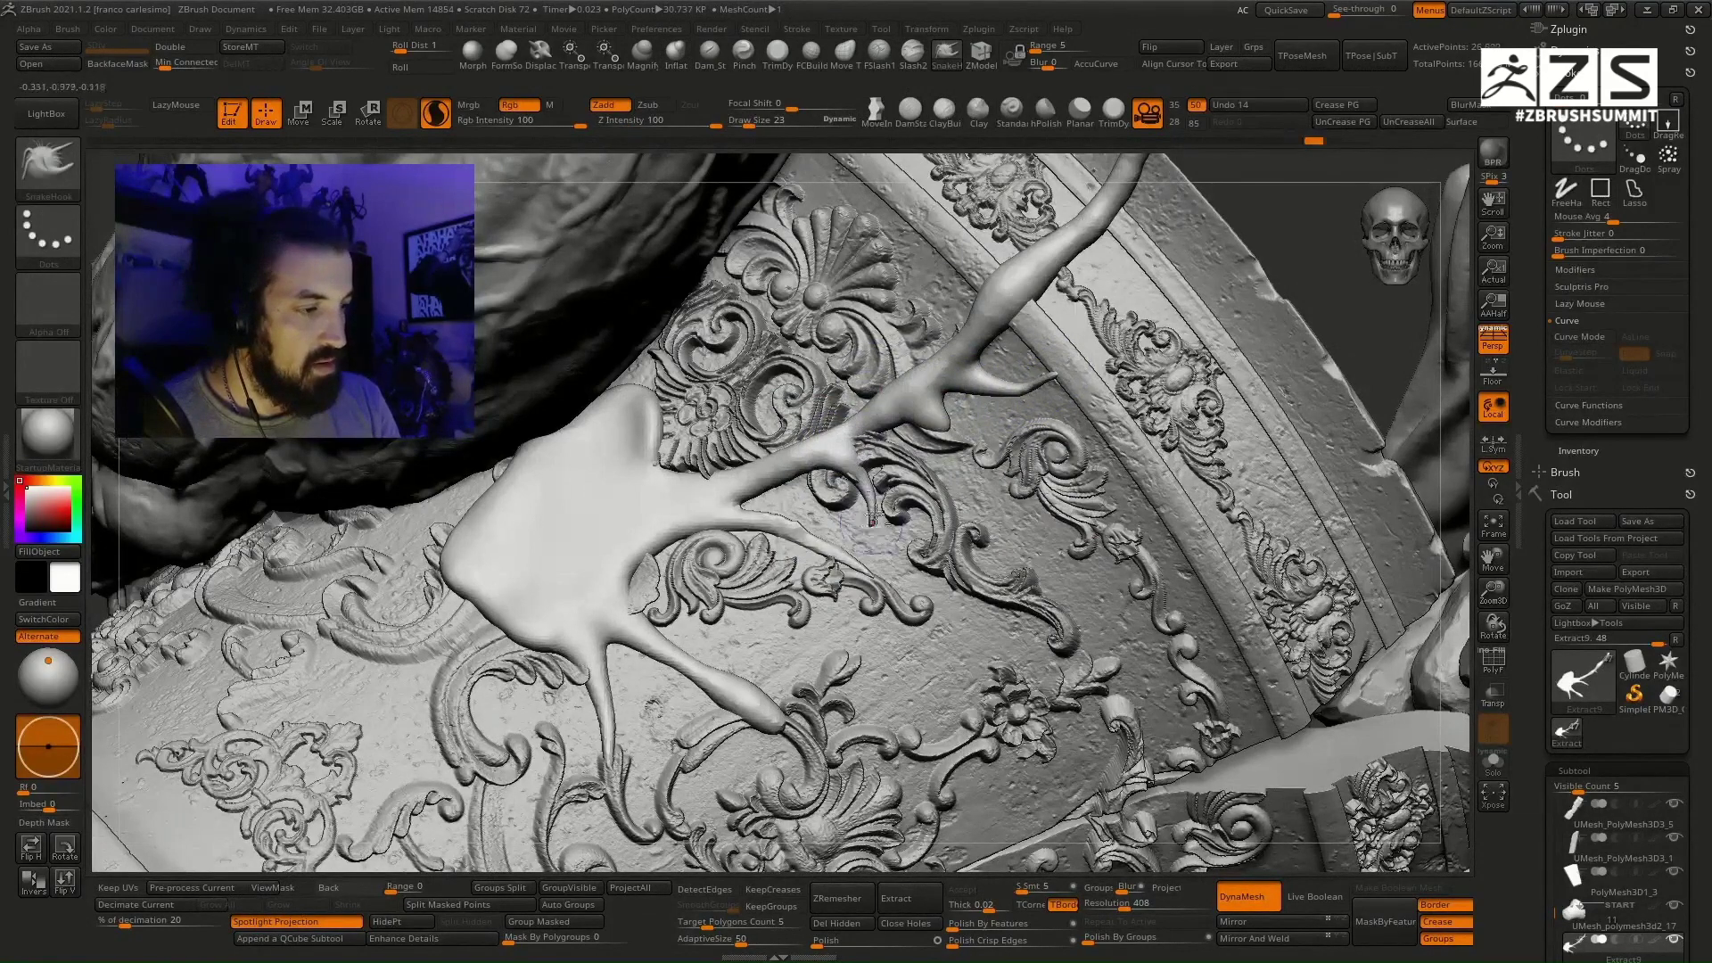
Step: Thicken the downward side branch and swell its end with the Inflat brush at draw size 39
key("b")
key("i")
key("n")
key("s")
left_click_drag(862, 539, 866, 529)
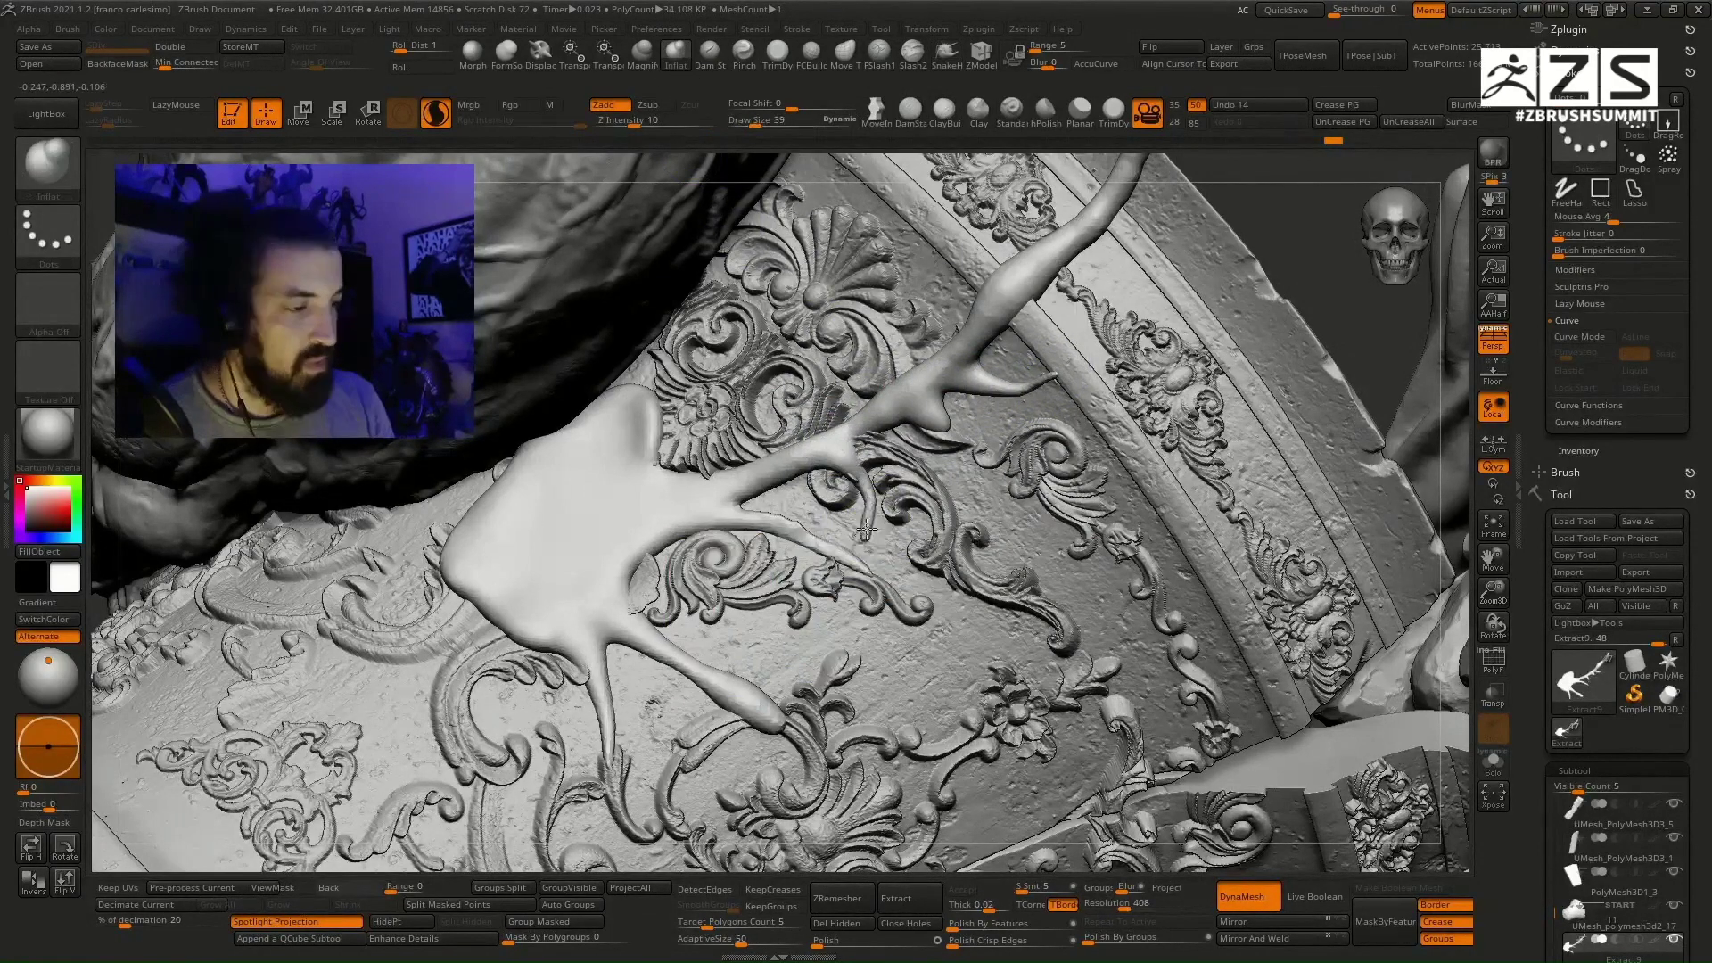
key("shift")
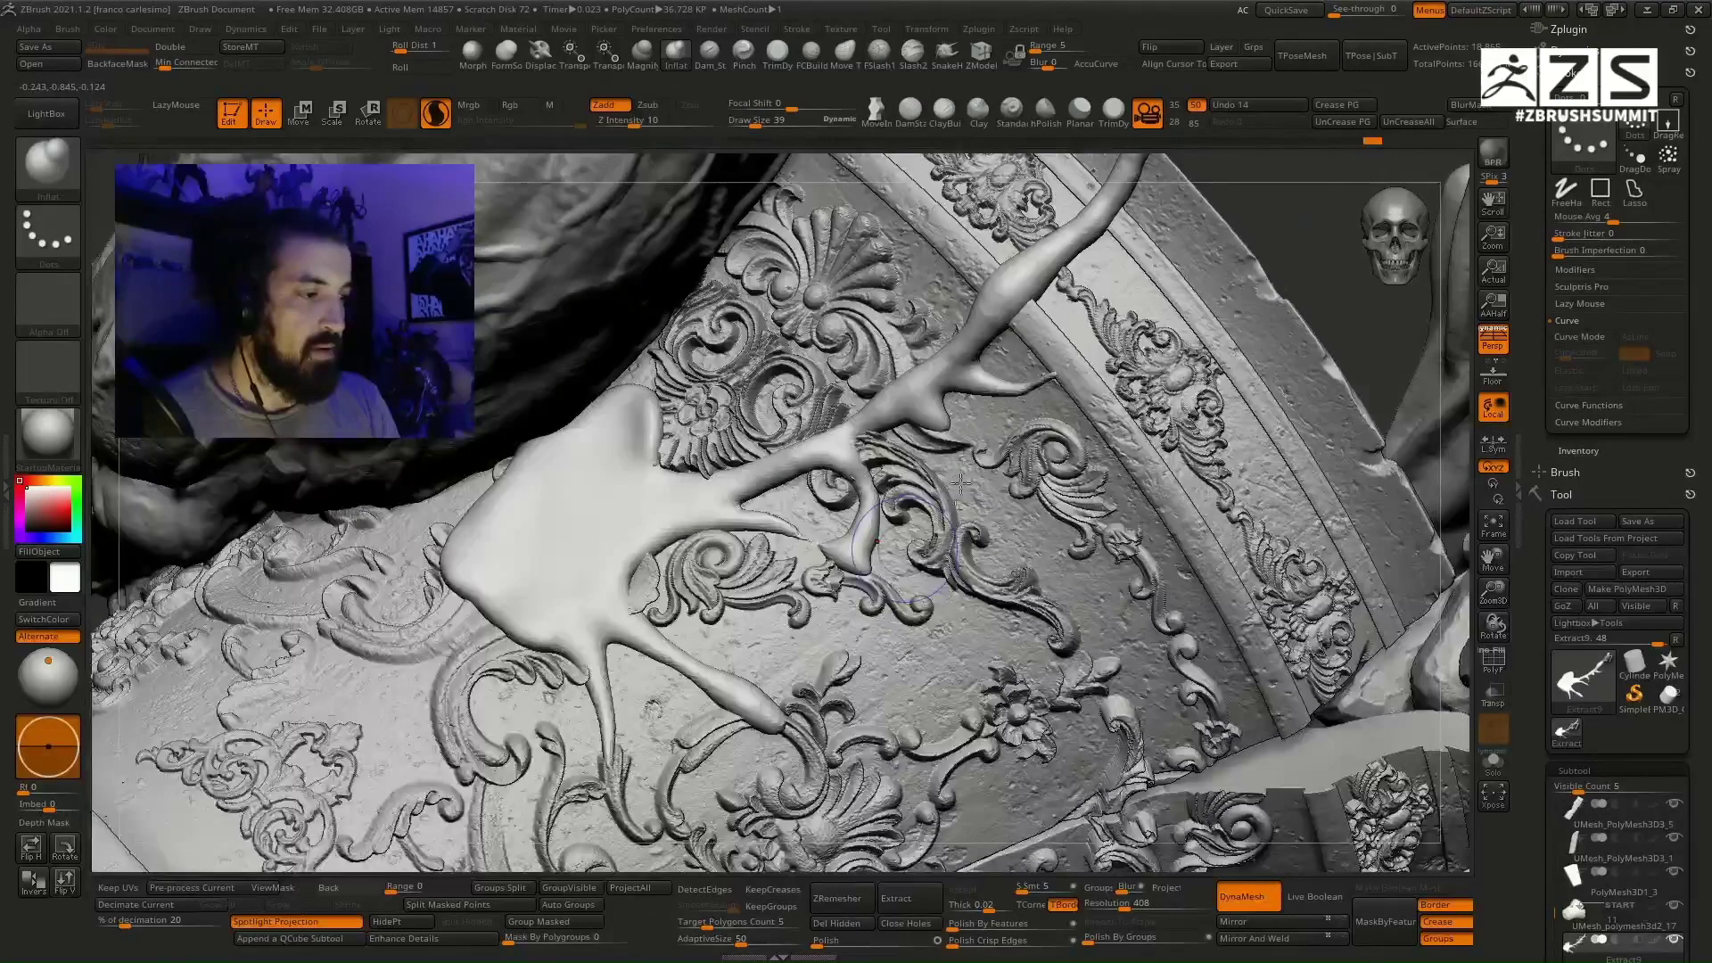
Step: Review the goo strands on the barrel in relation to the whole Venom figure
right_click_drag(960, 484, 1008, 505, "ctrl")
right_click_drag(1027, 411, 994, 344, "ctrl")
right_click_drag(986, 481, 1002, 554, "alt")
right_click_drag(1007, 521, 1001, 406, "ctrl")
right_click_drag(997, 470, 973, 555, "alt")
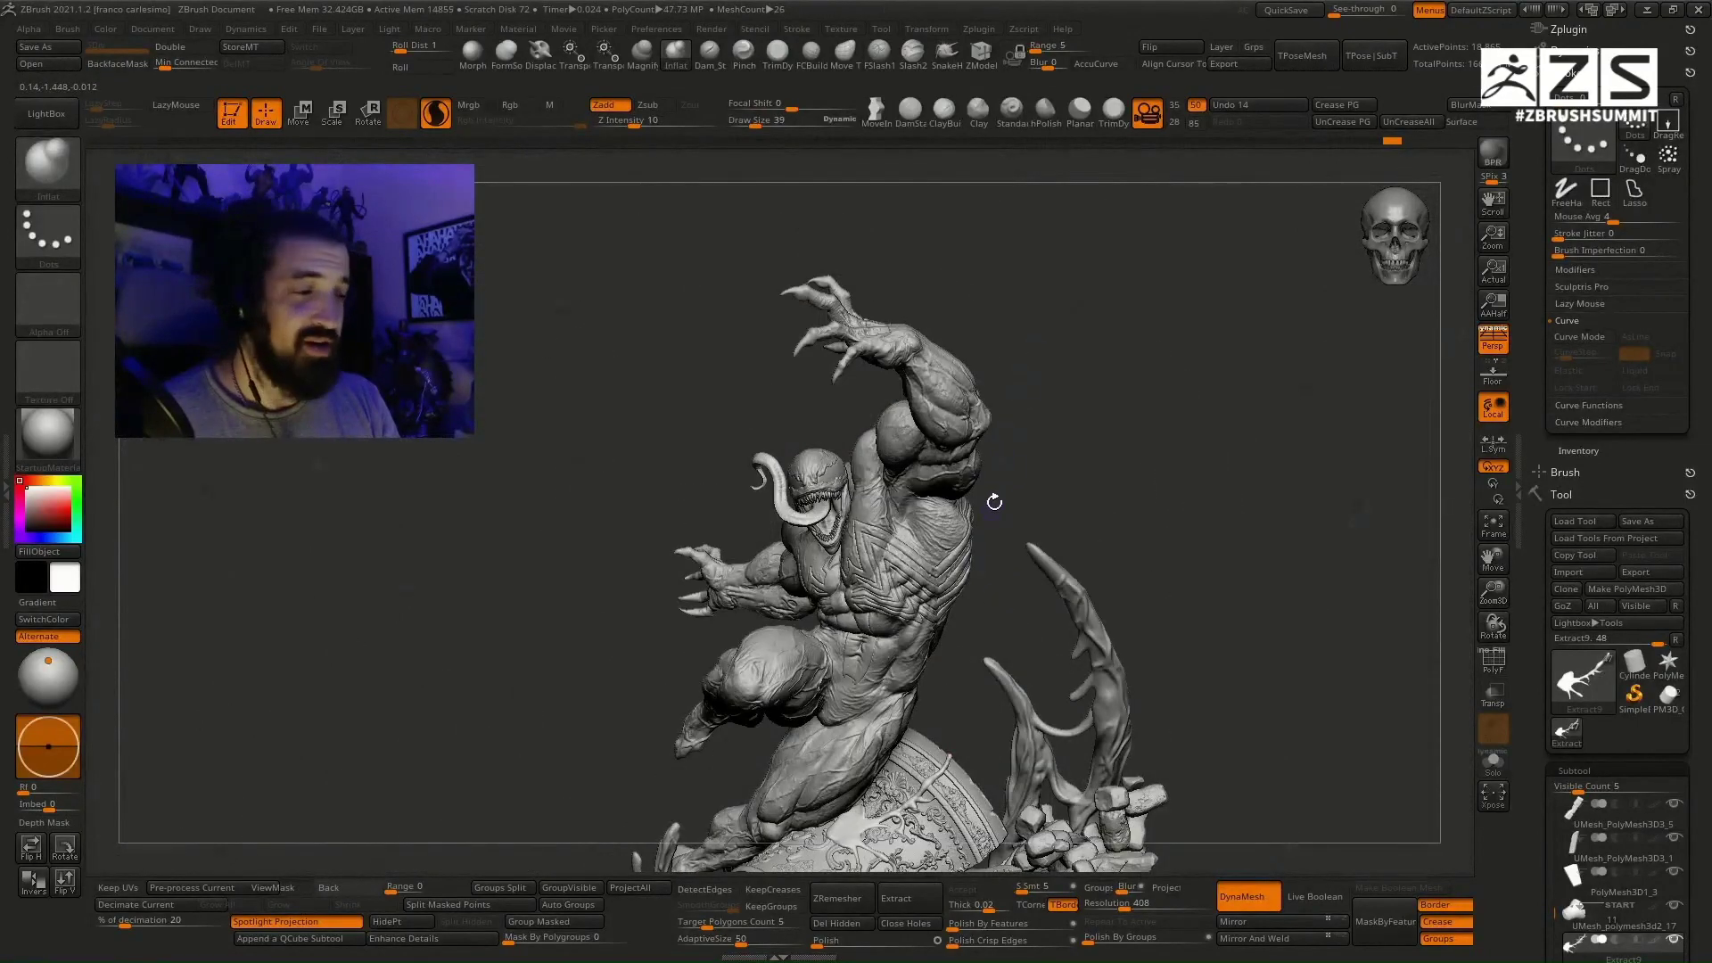
right_click_drag(1021, 431, 1005, 478, "alt")
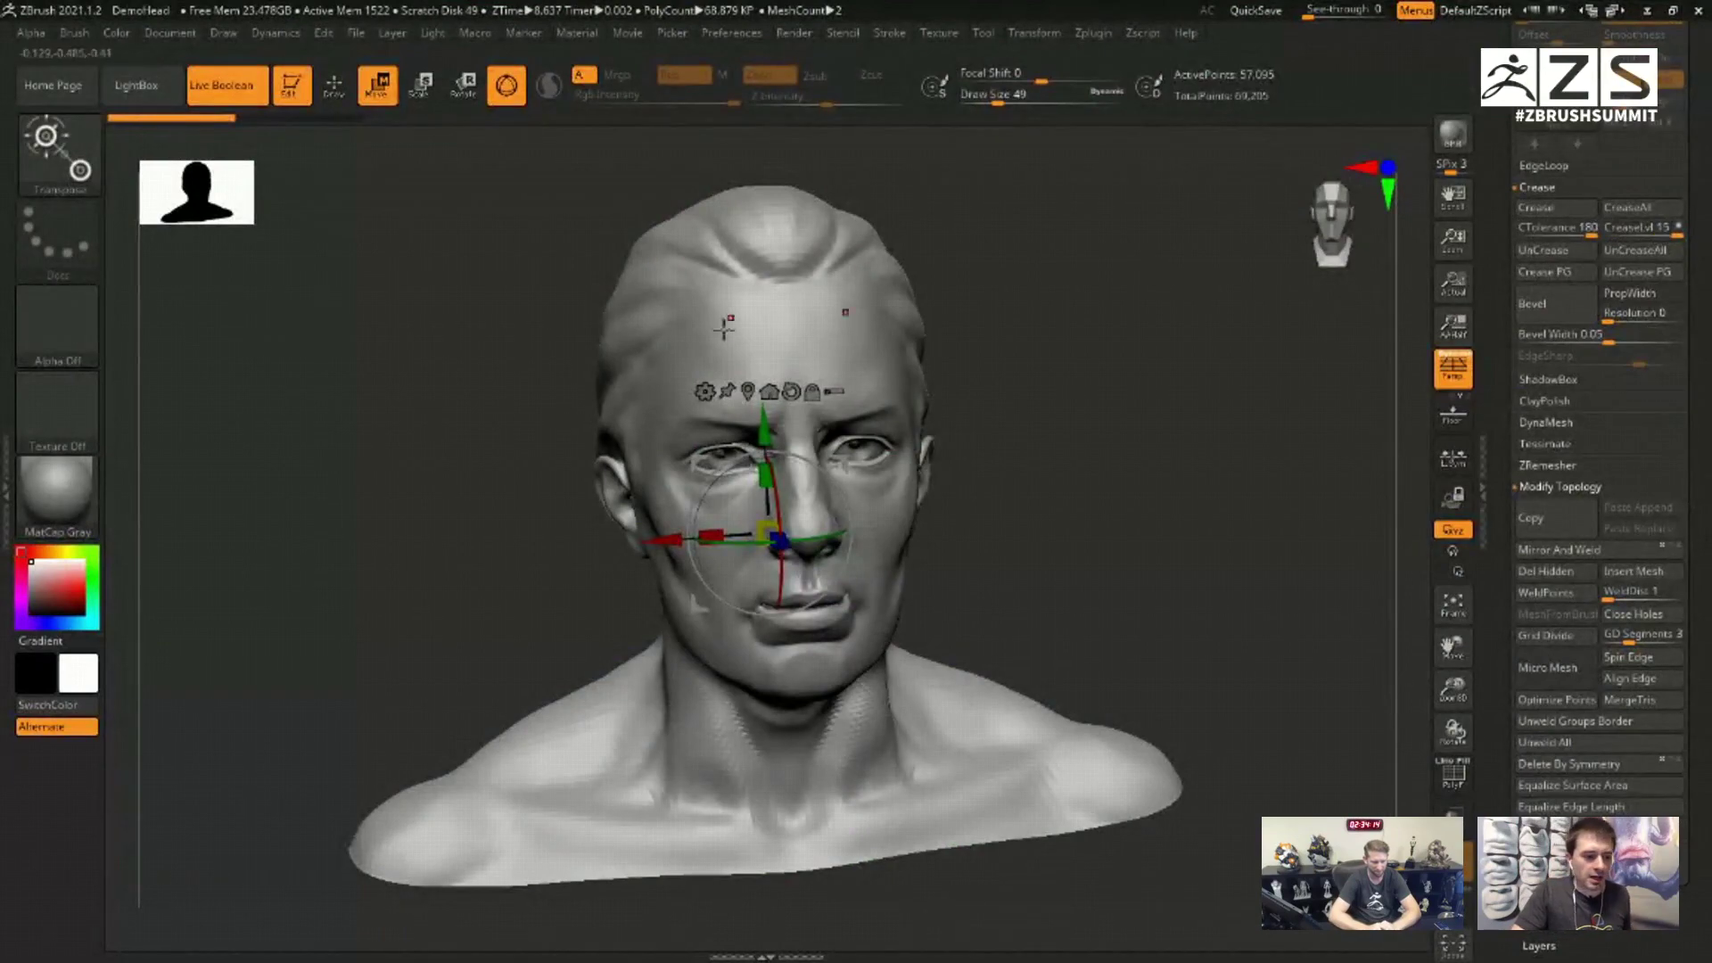
Step: Open the Deformation options for the demo head and reveal the full list down to Perspective
mouse_move(1150, 441)
left_mouse_down()
mouse_move(1211, 438)
mouse_move(1194, 441)
left_mouse_up()
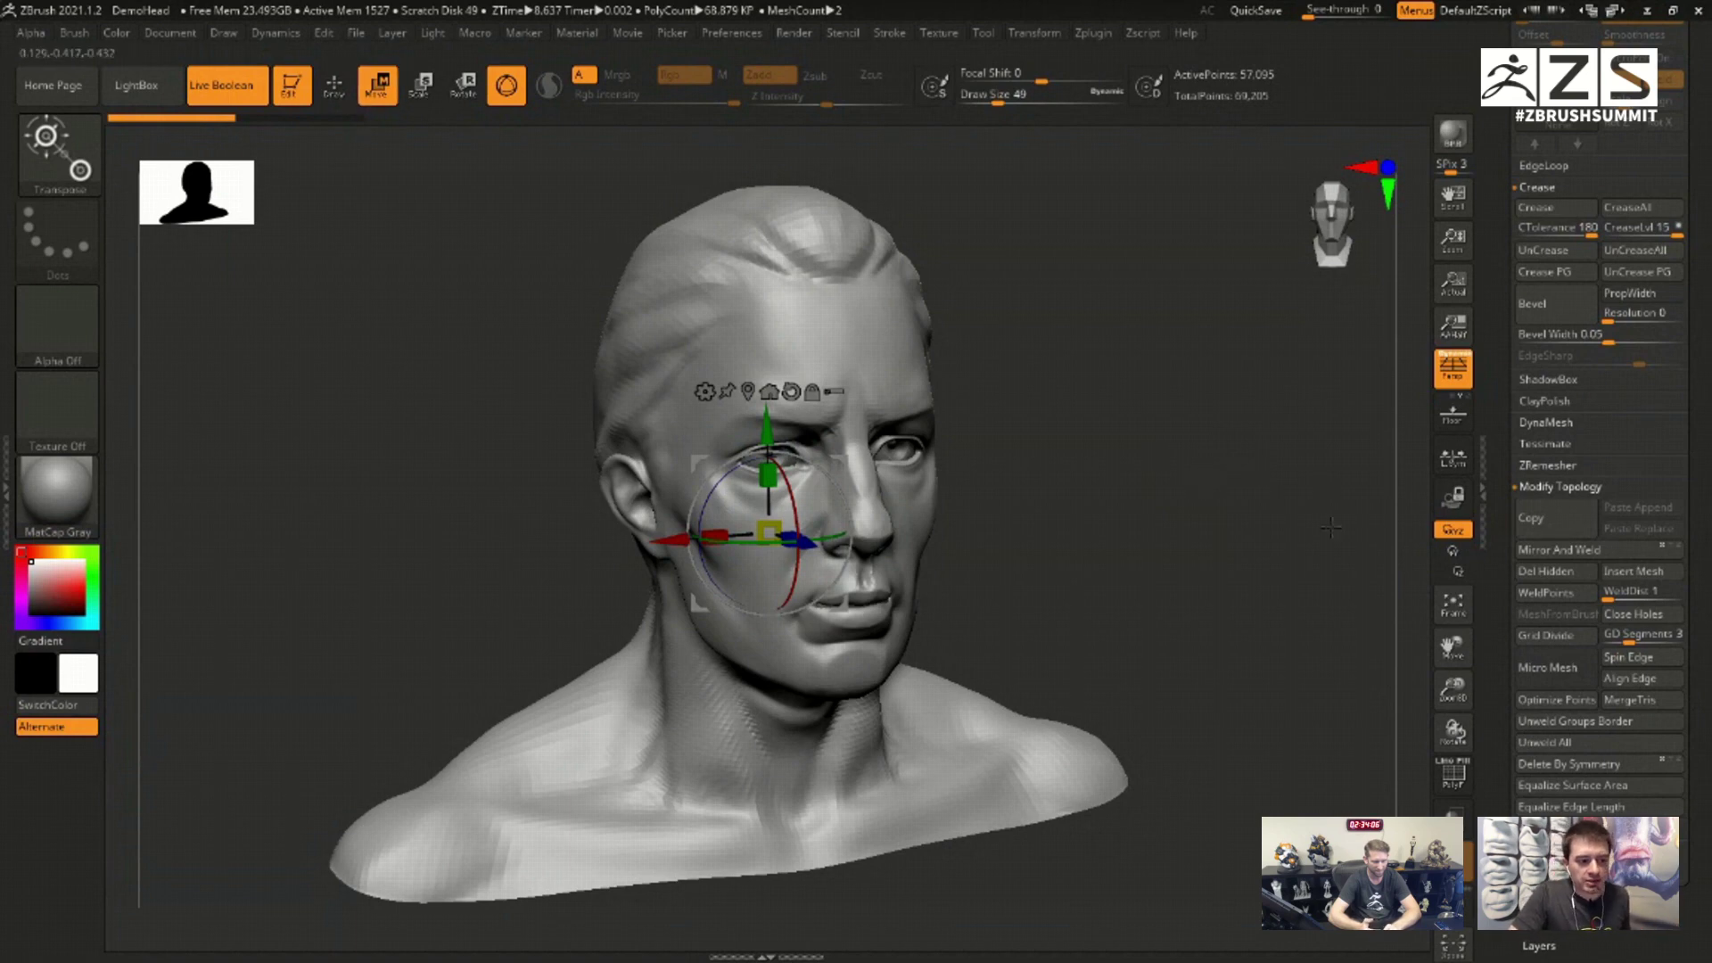
mouse_move(1155, 456)
left_mouse_down()
mouse_move(1328, 501)
mouse_move(1261, 489)
mouse_move(1280, 497)
left_mouse_up()
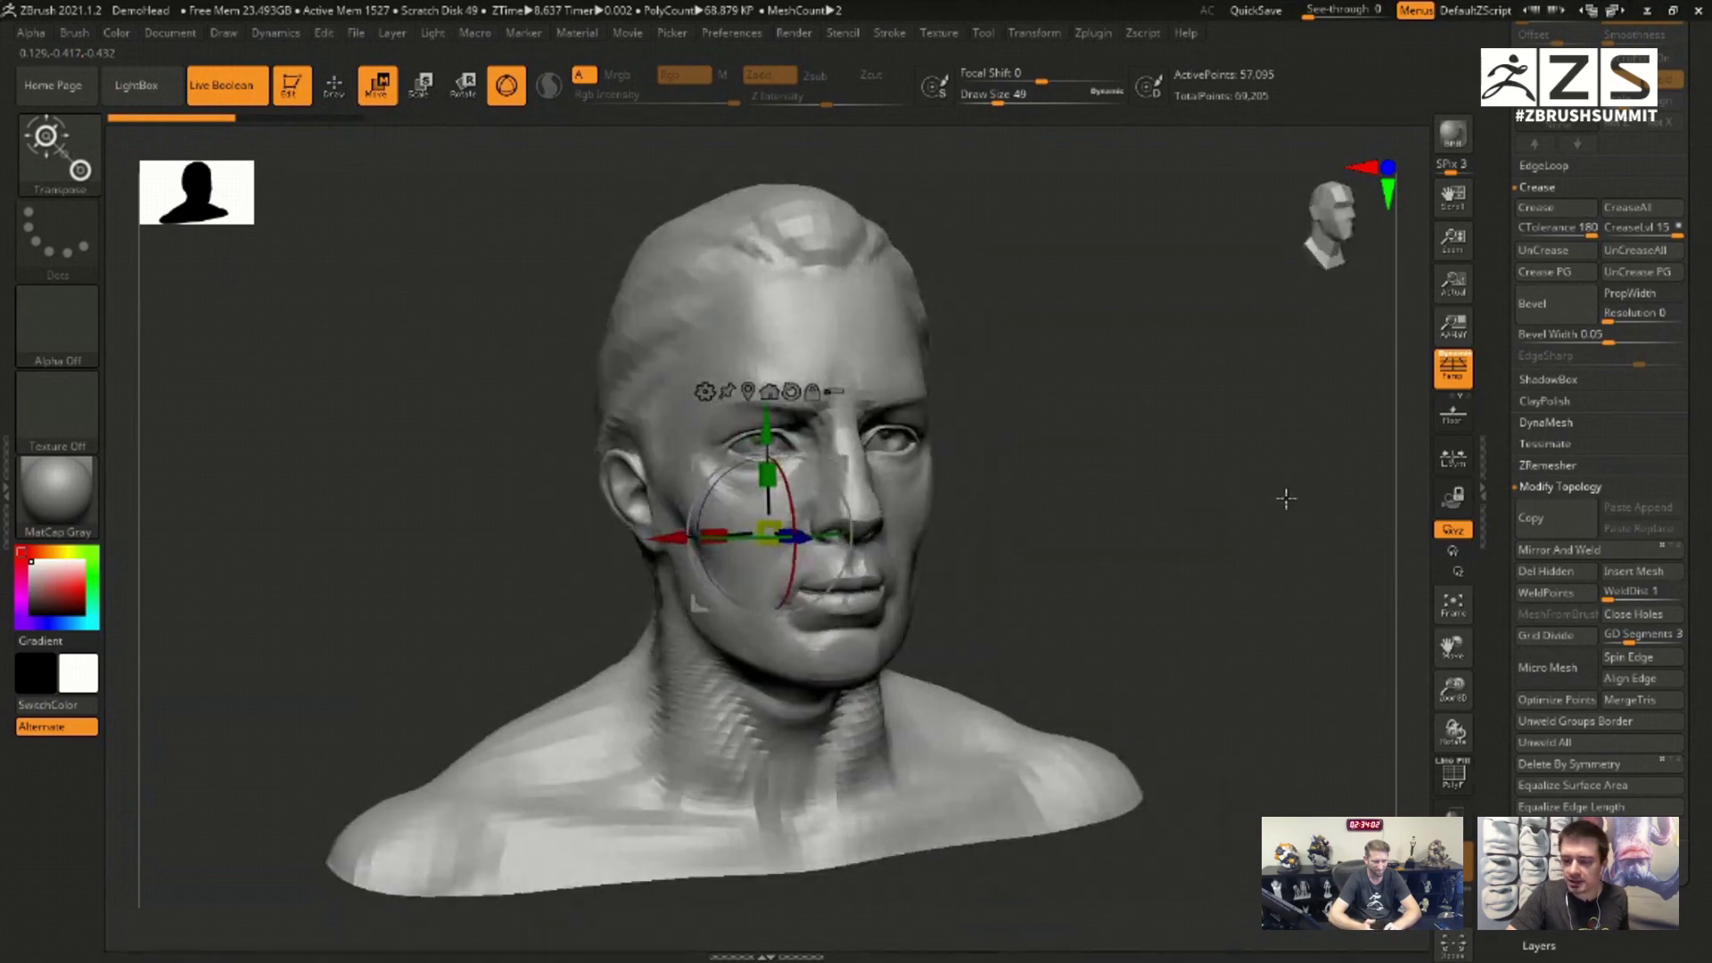
scroll(1569, 495, "down", 10)
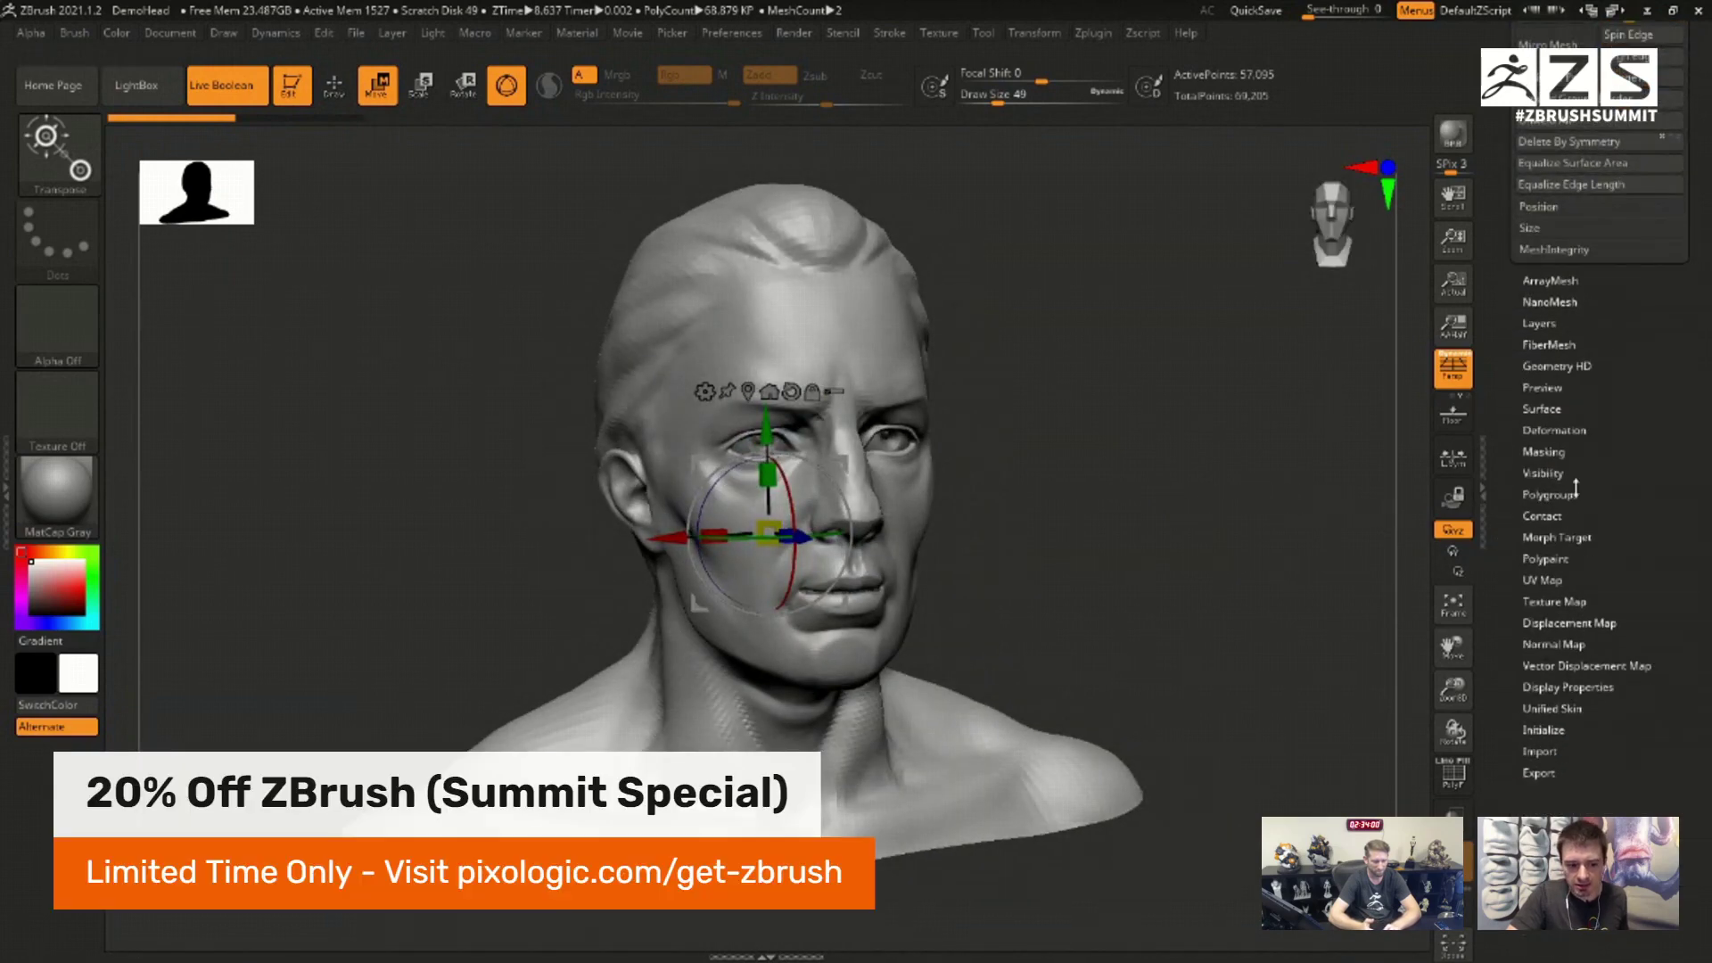
left_click(1571, 430)
left_click_drag(1512, 583, 1513, 446)
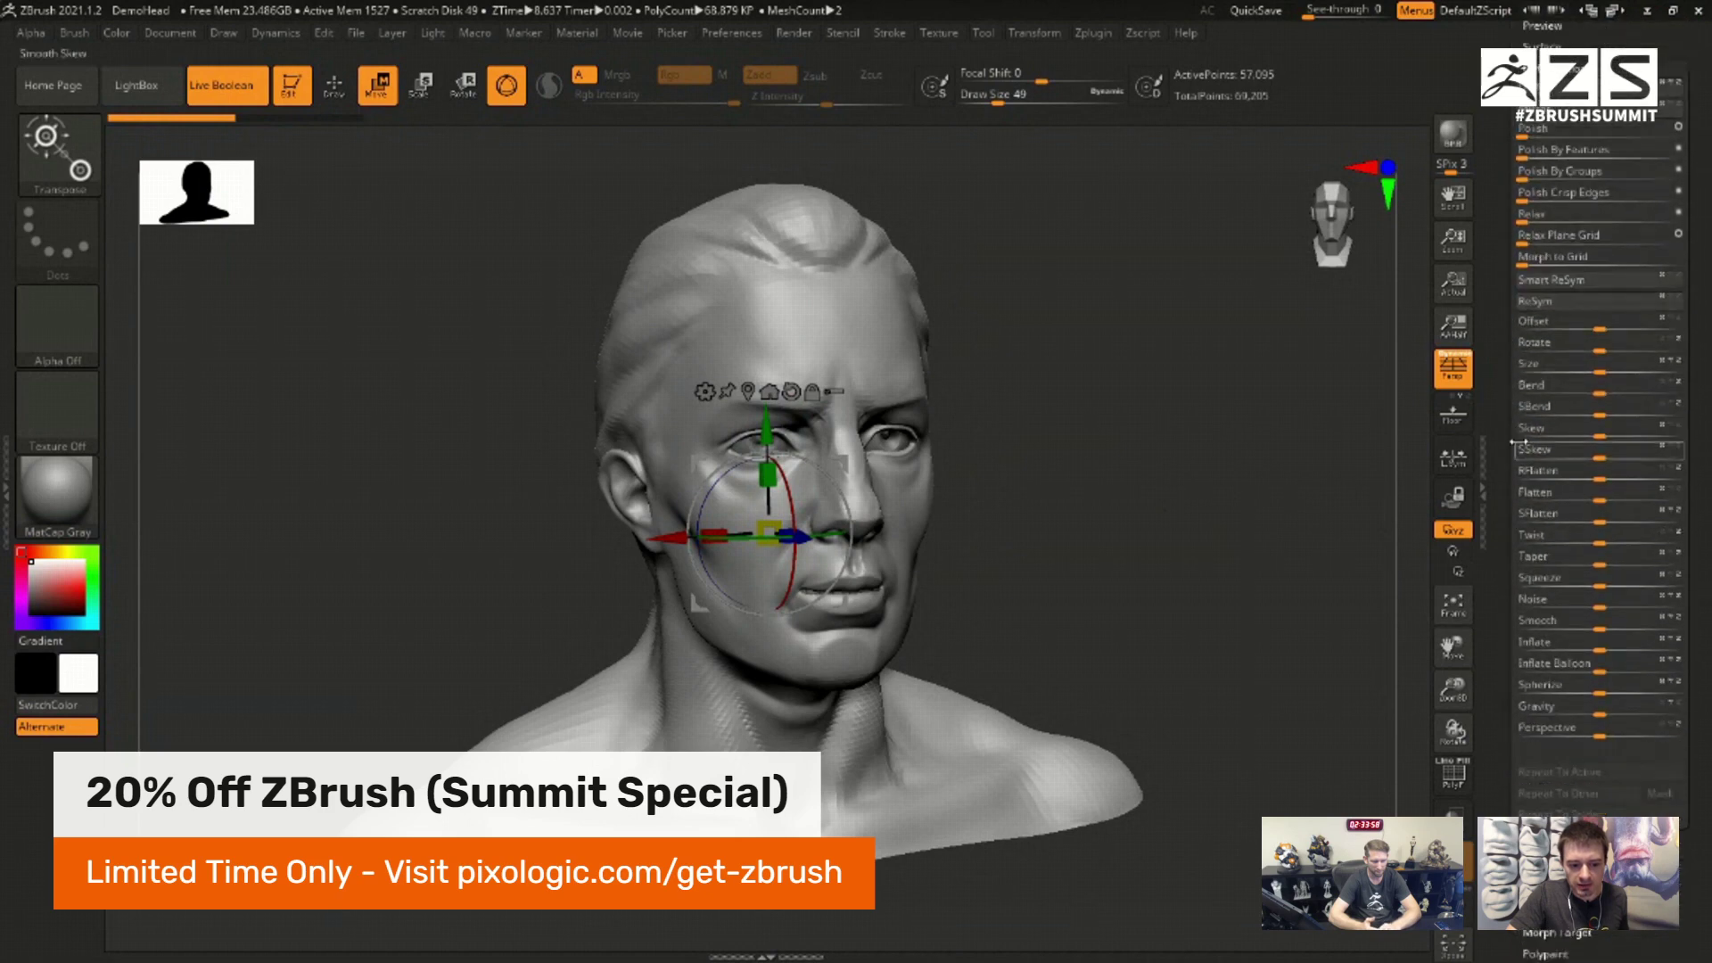
Step: Try the Inflate deformation on the demo head and undo it
left_click_drag(1598, 648, 1639, 649)
key("ctrl+z")
left_click_drag(960, 441, 910, 480)
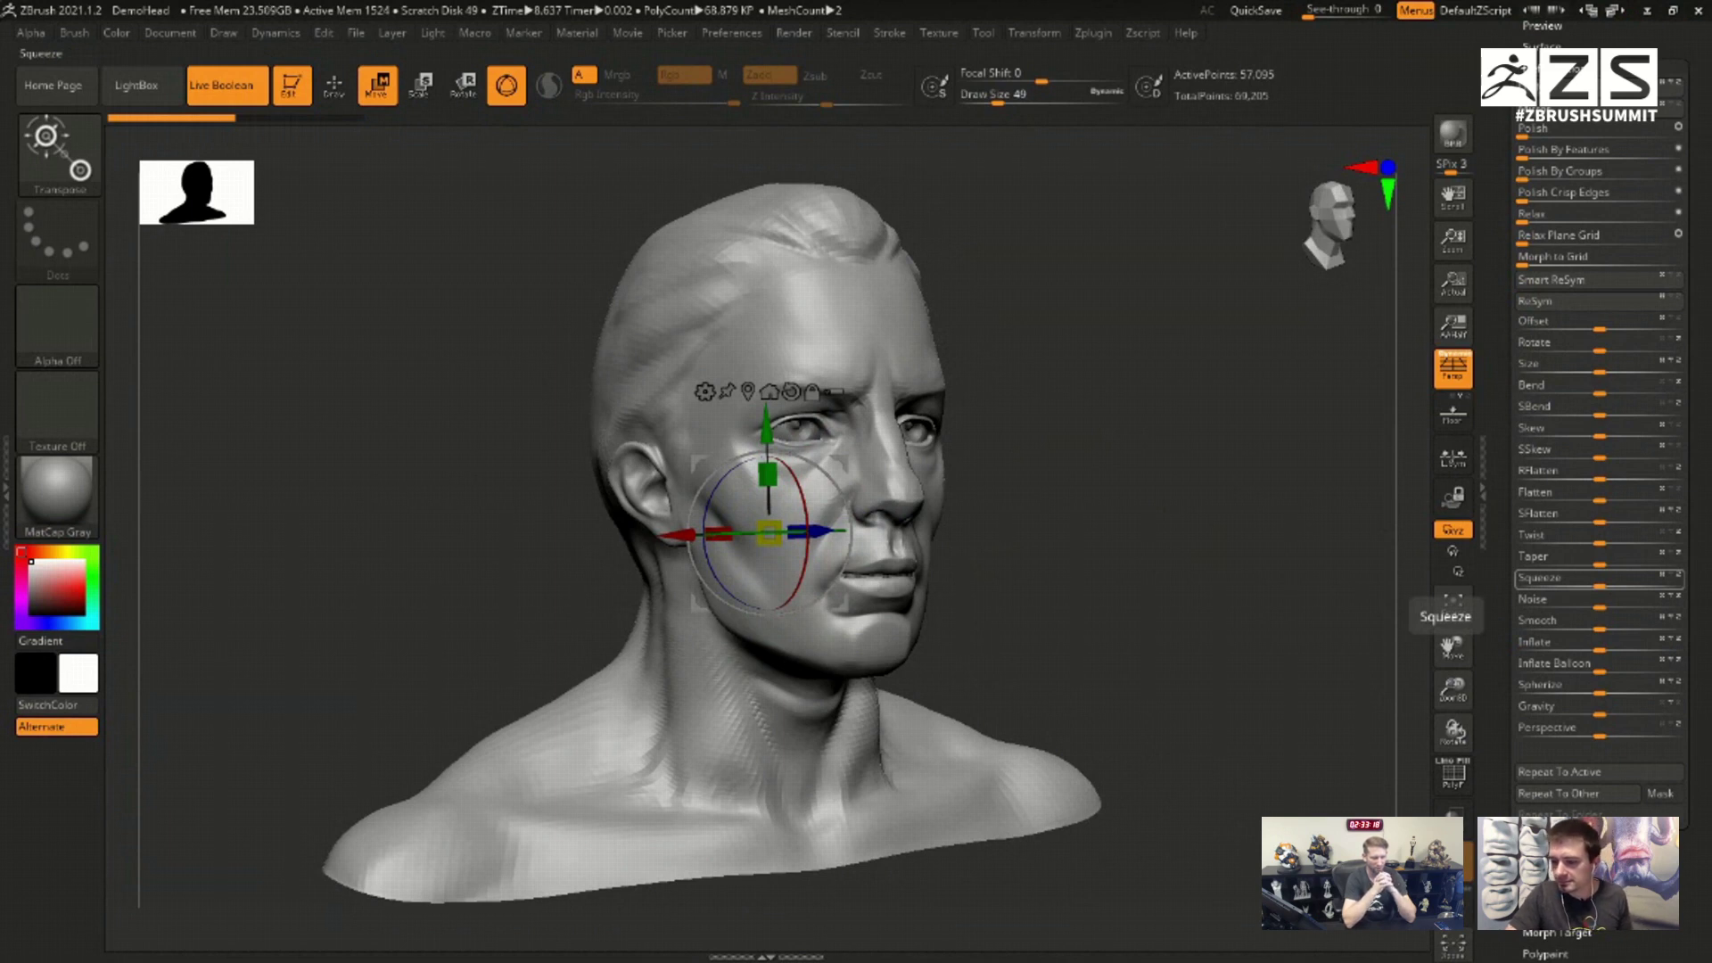
left_click_drag(1266, 383, 1177, 367)
left_click(351, 96)
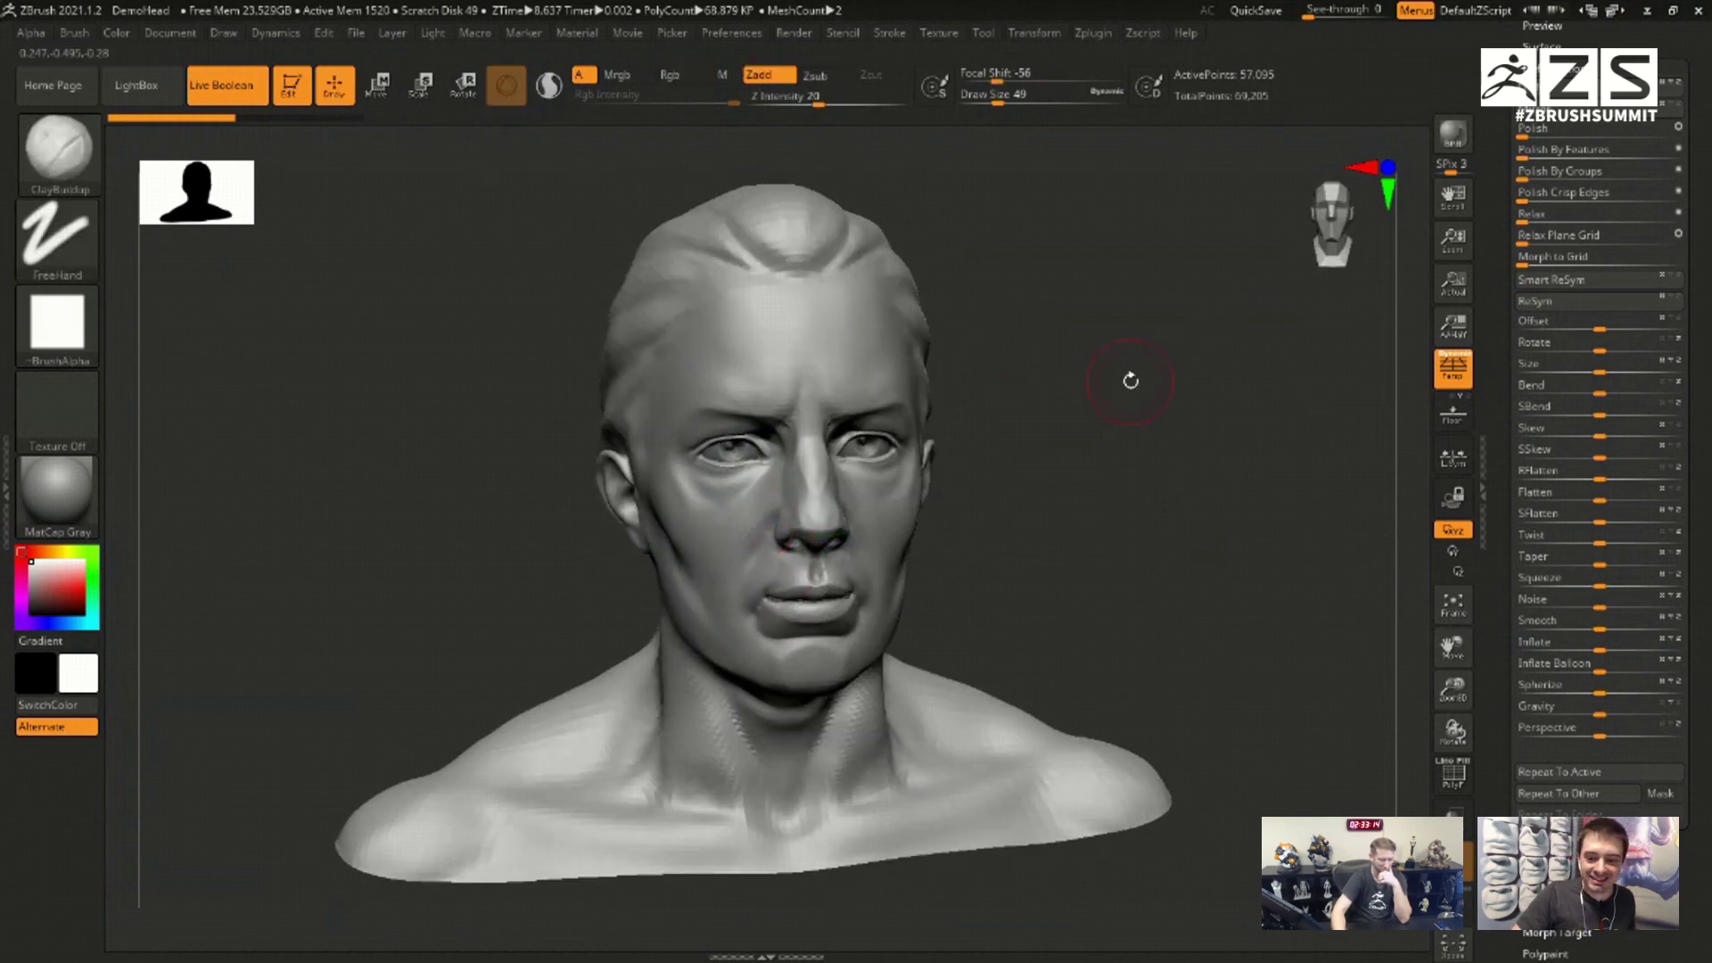
left_click_drag(1300, 458, 1409, 486)
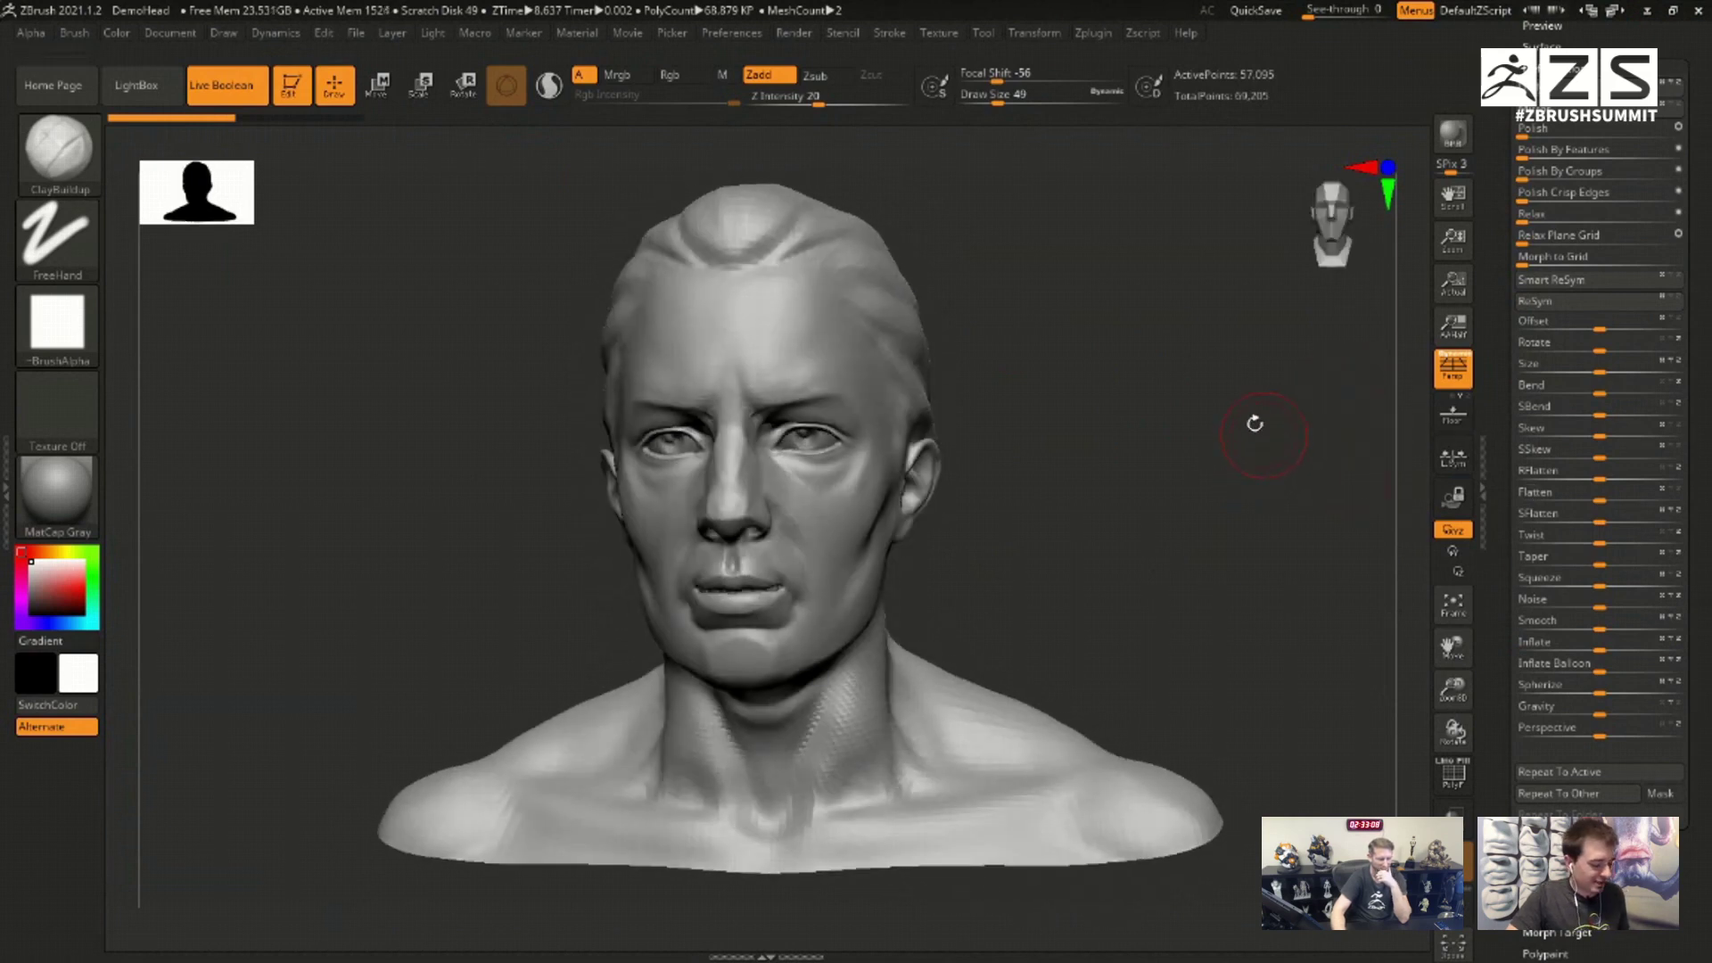
left_click(376, 85)
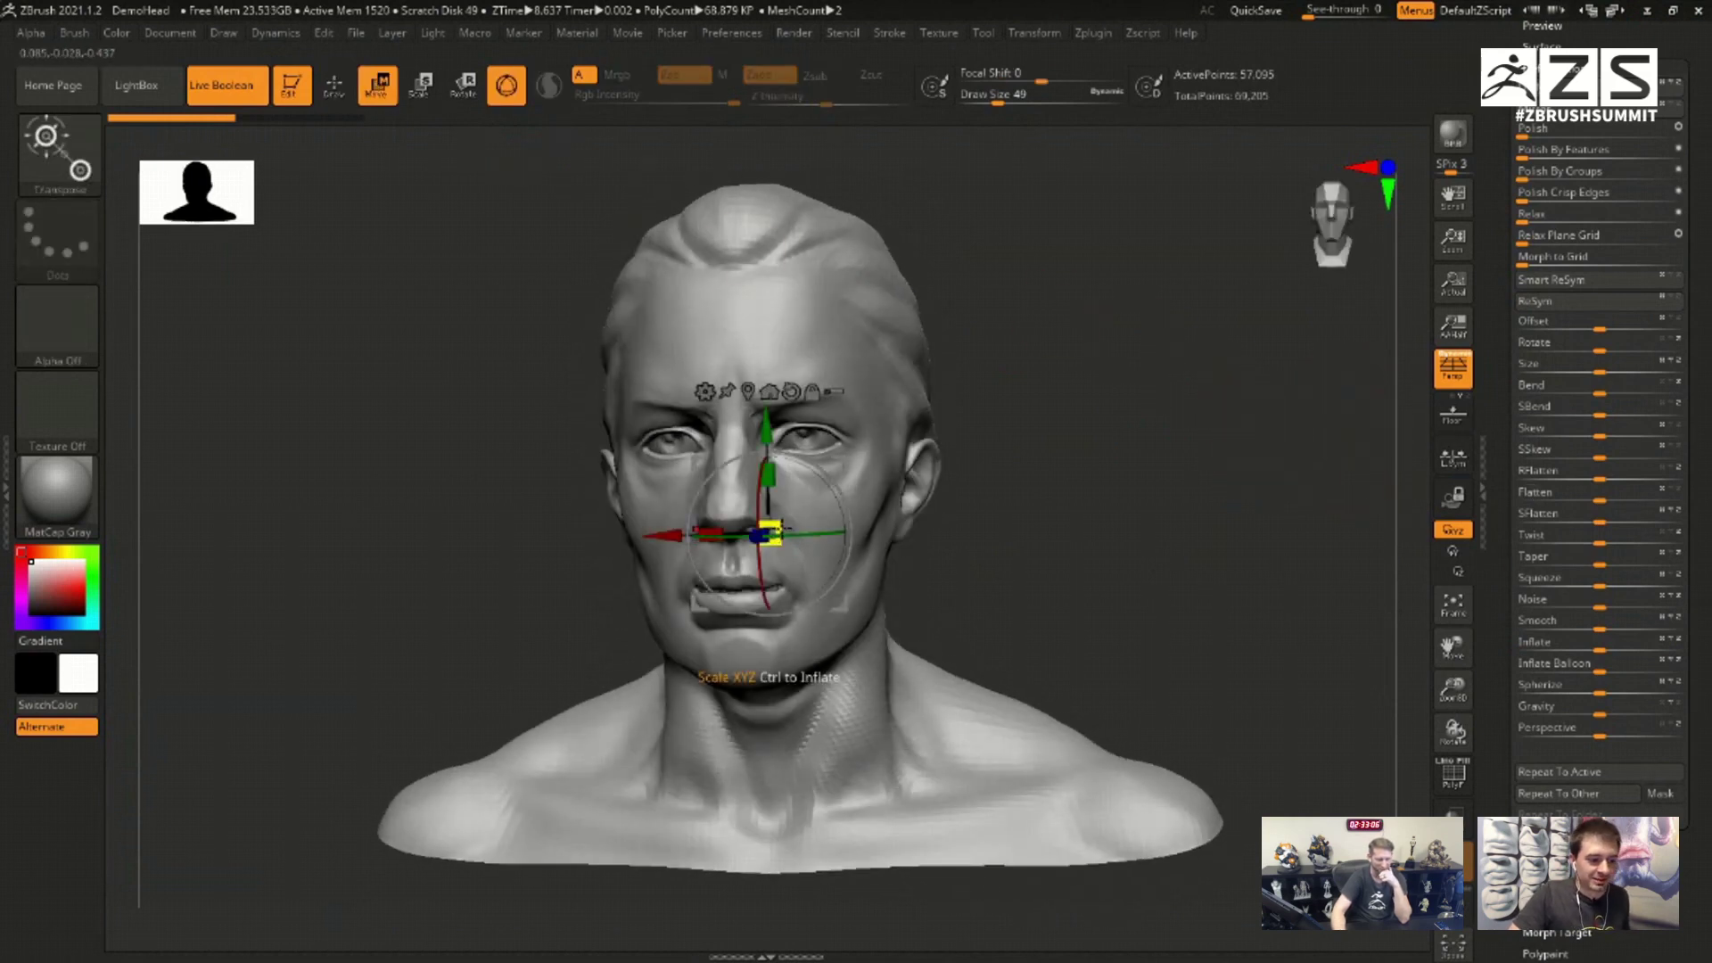
left_click_drag(1311, 447, 1373, 419)
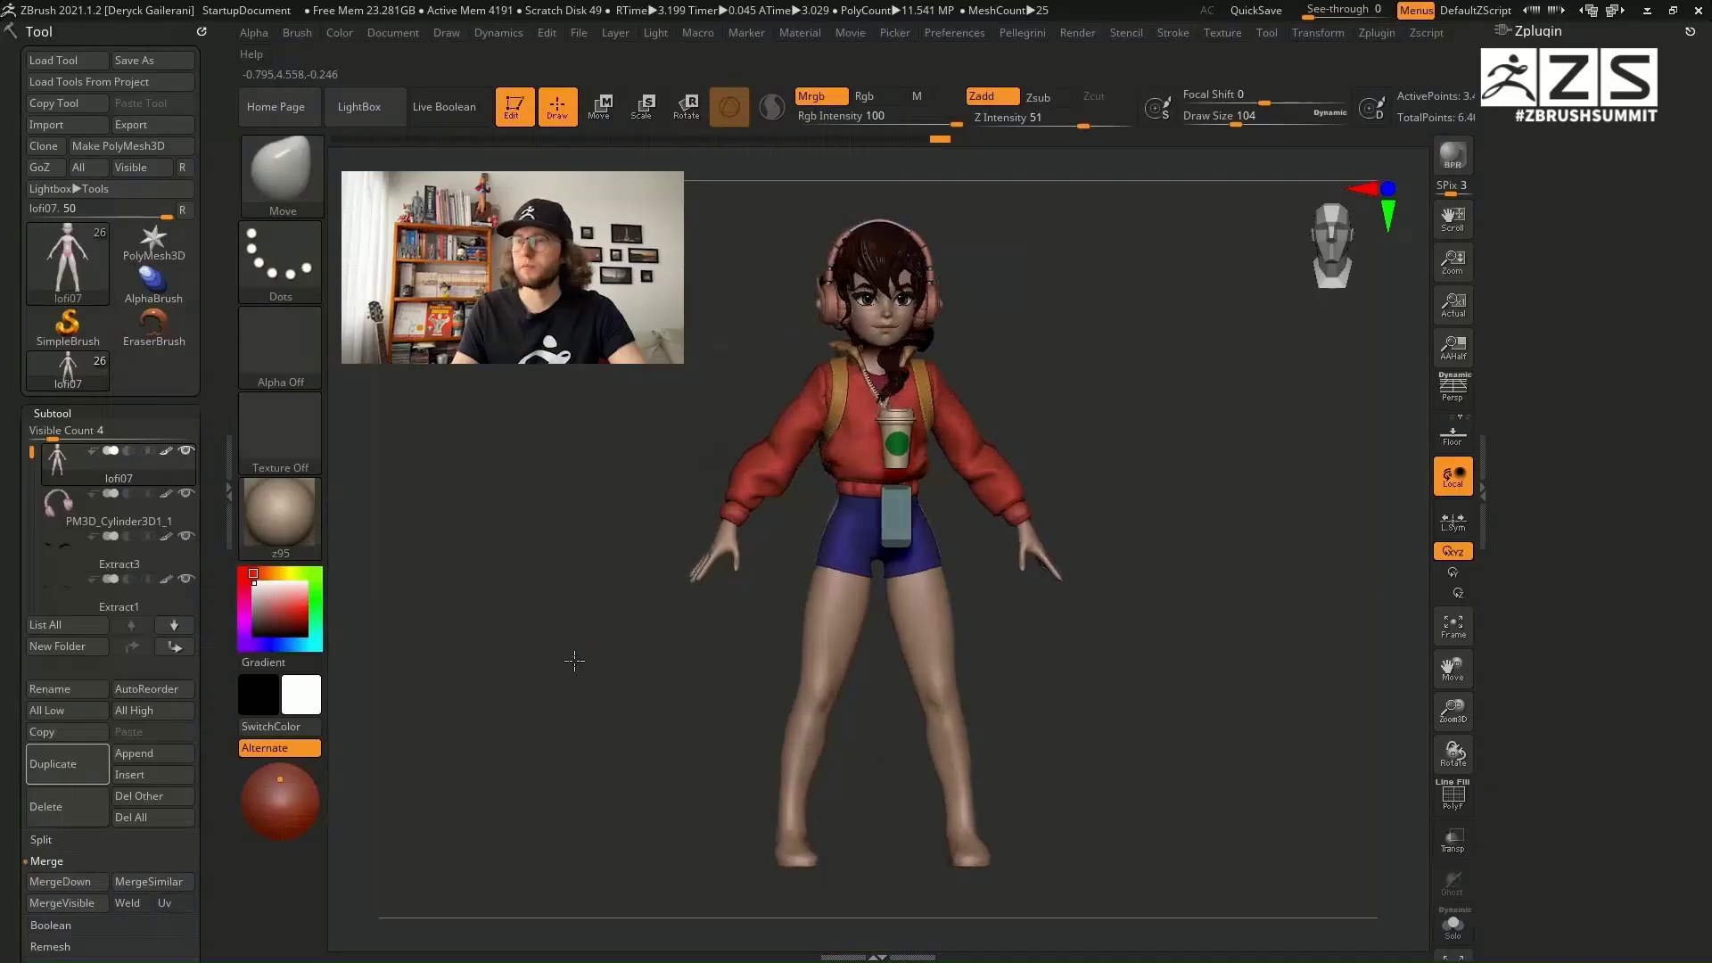
Step: Duplicate the character's body subtool and isolate one foot of the copy, cut off above the ankle
left_click_drag(575, 660, 553, 638)
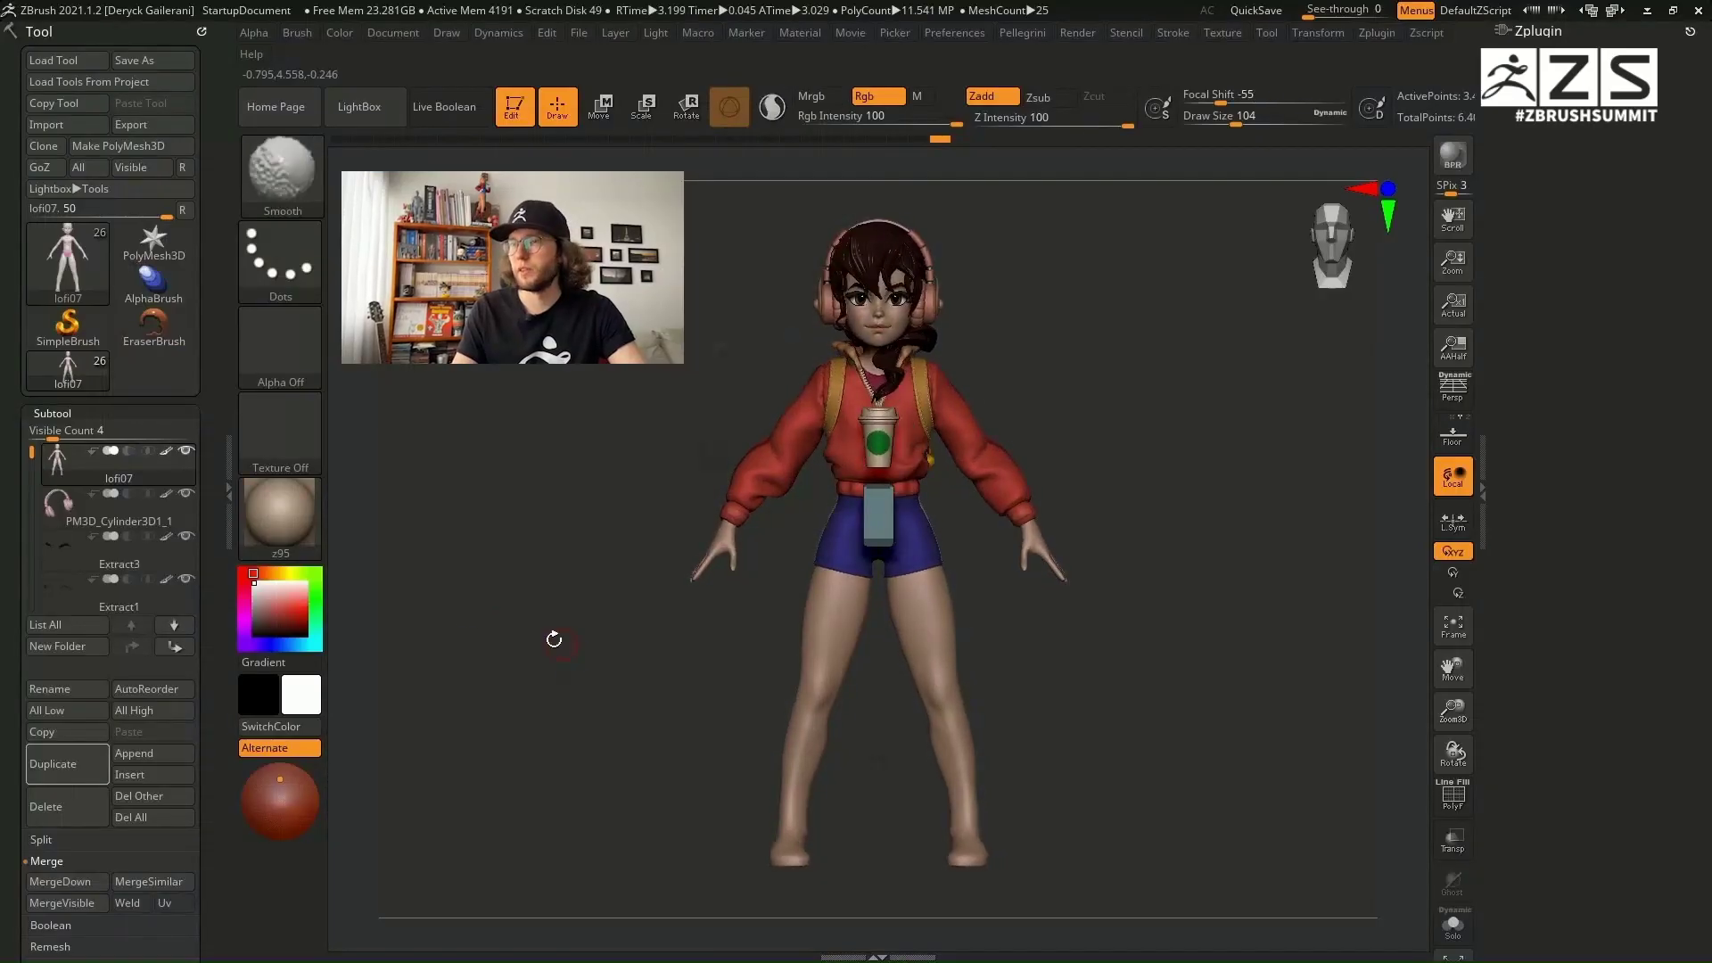
left_click(55, 771)
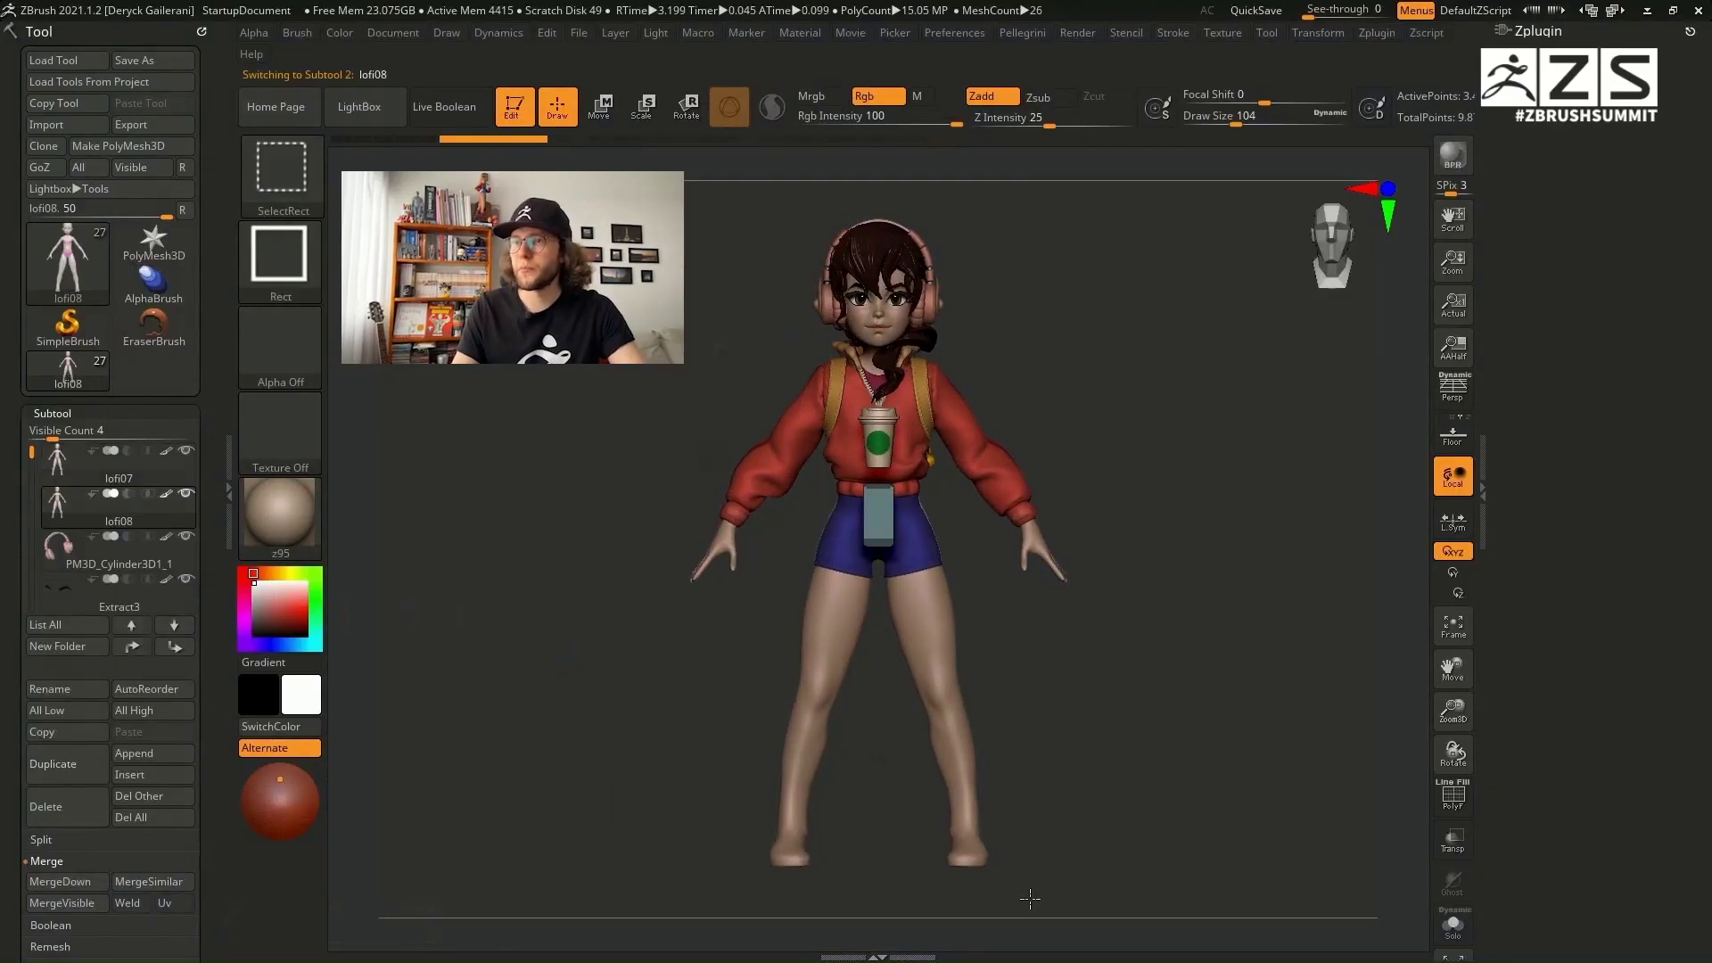
left_click_drag(1033, 899, 897, 807, "ctrl+shift")
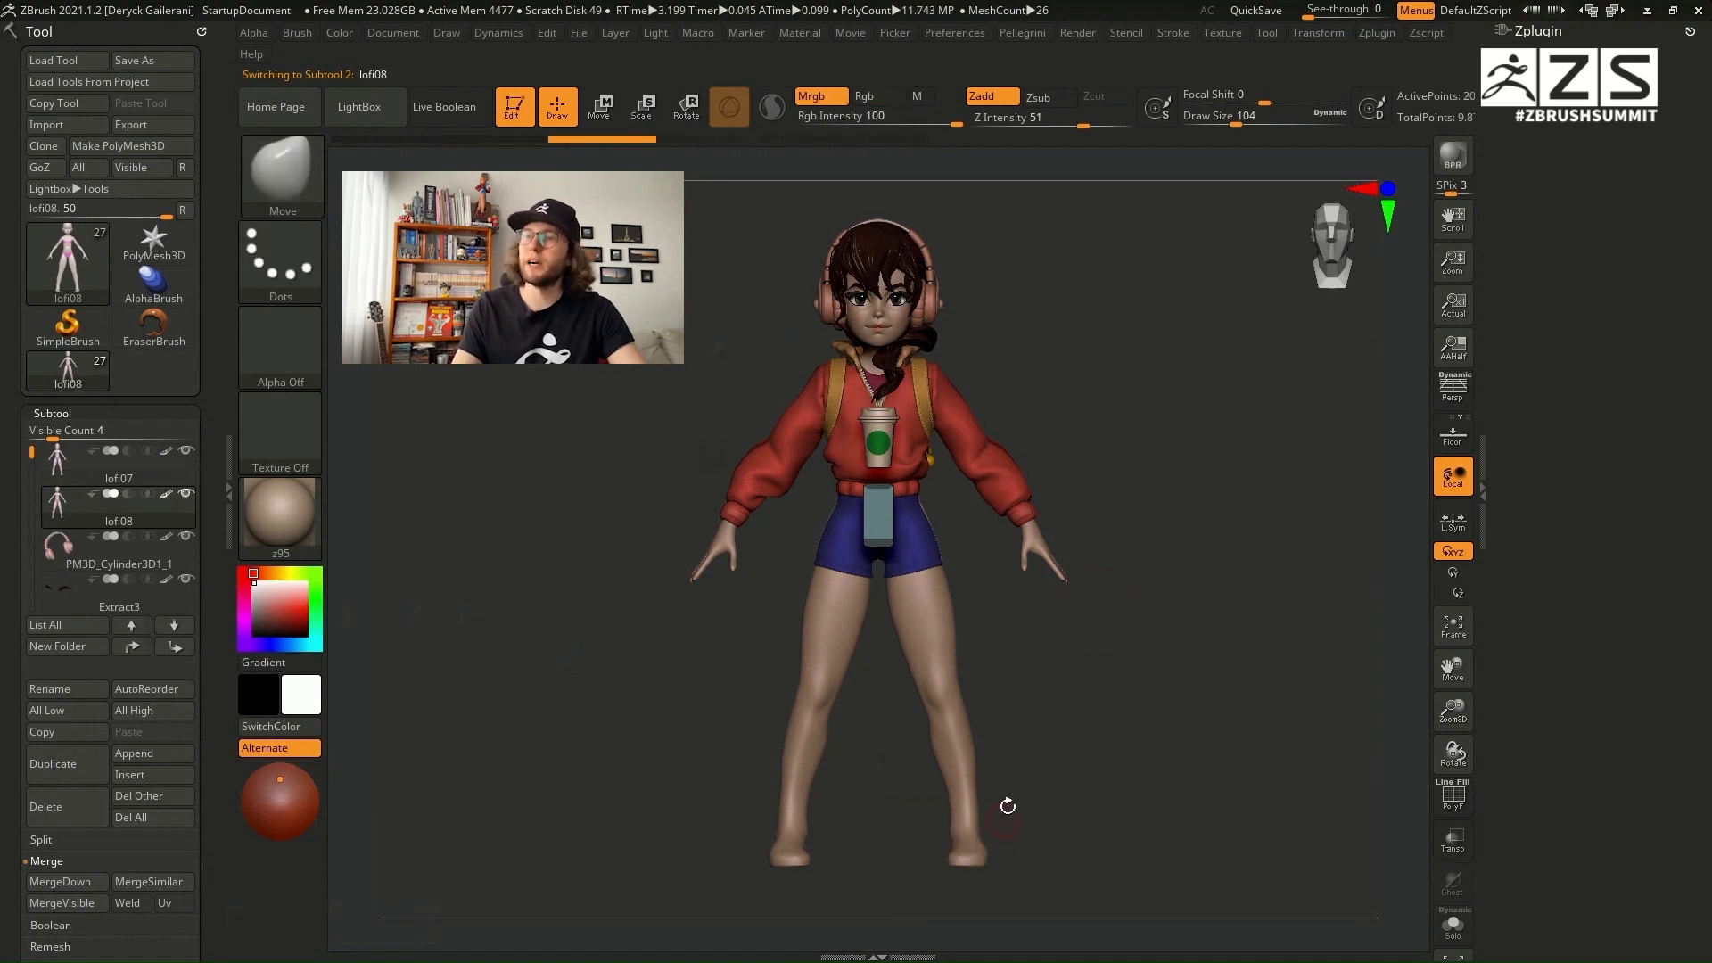
Step: Solo the copied foot, delete its hidden body geometry and close the hole above the ankle
key("shift+s")
key("f")
left_click_drag(1005, 722, 1052, 535)
key("space")
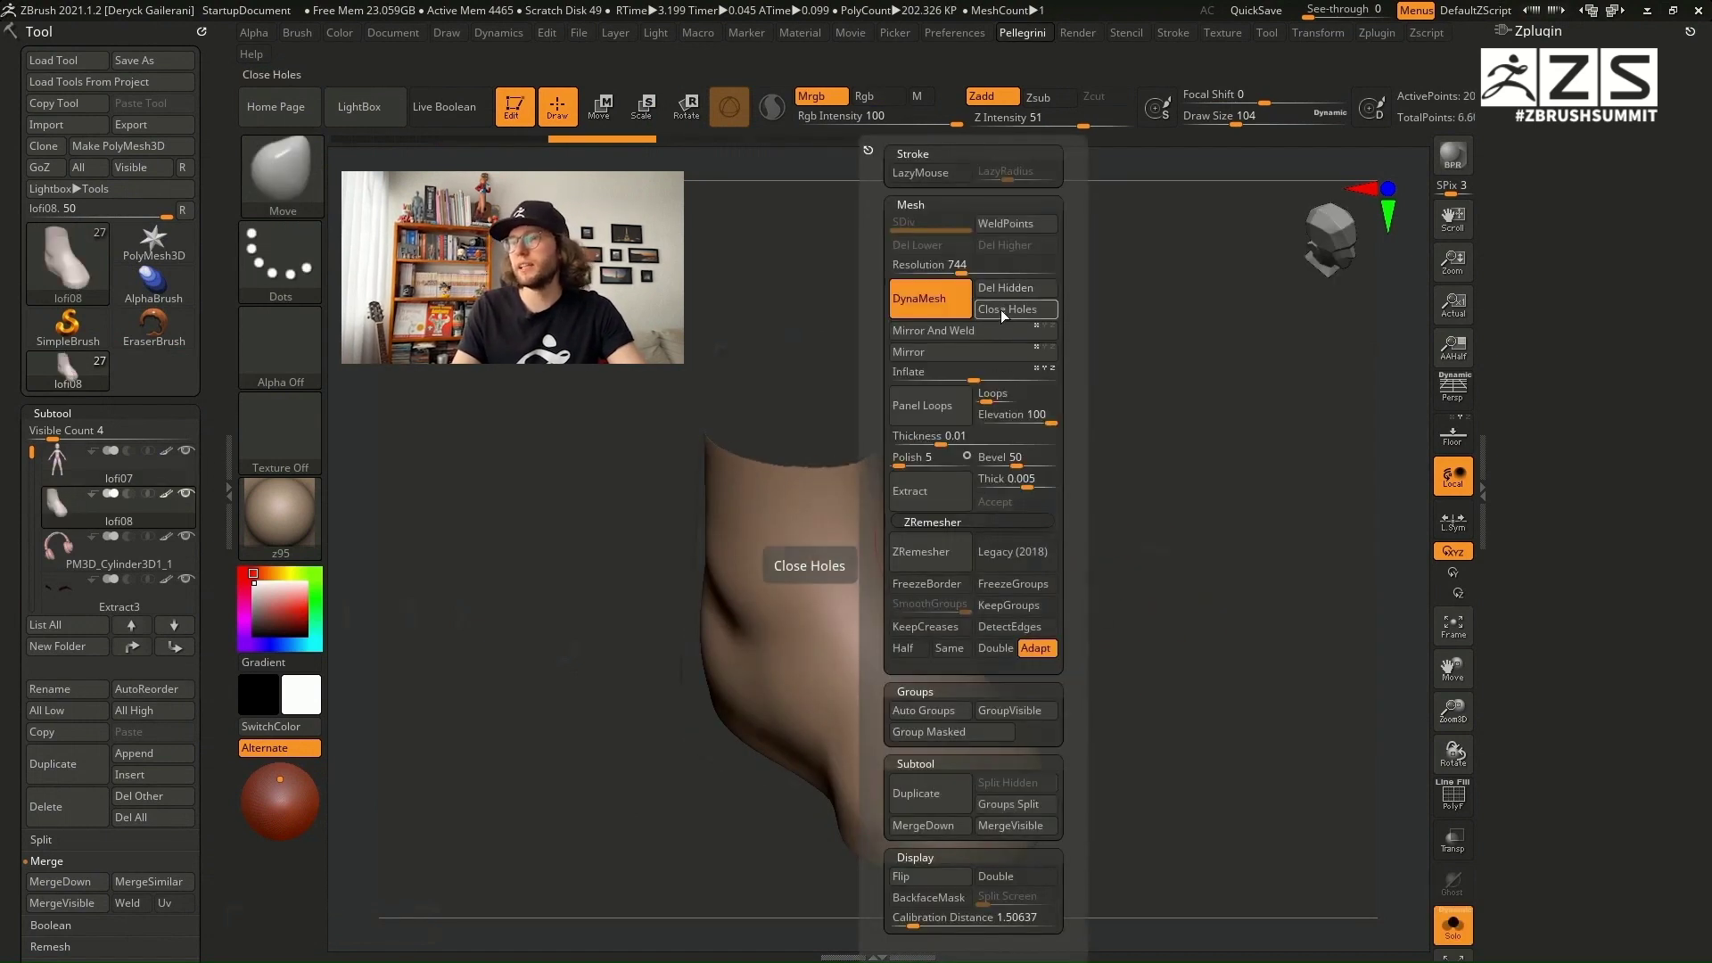
left_click(1002, 306)
left_click_drag(1173, 603, 597, 546)
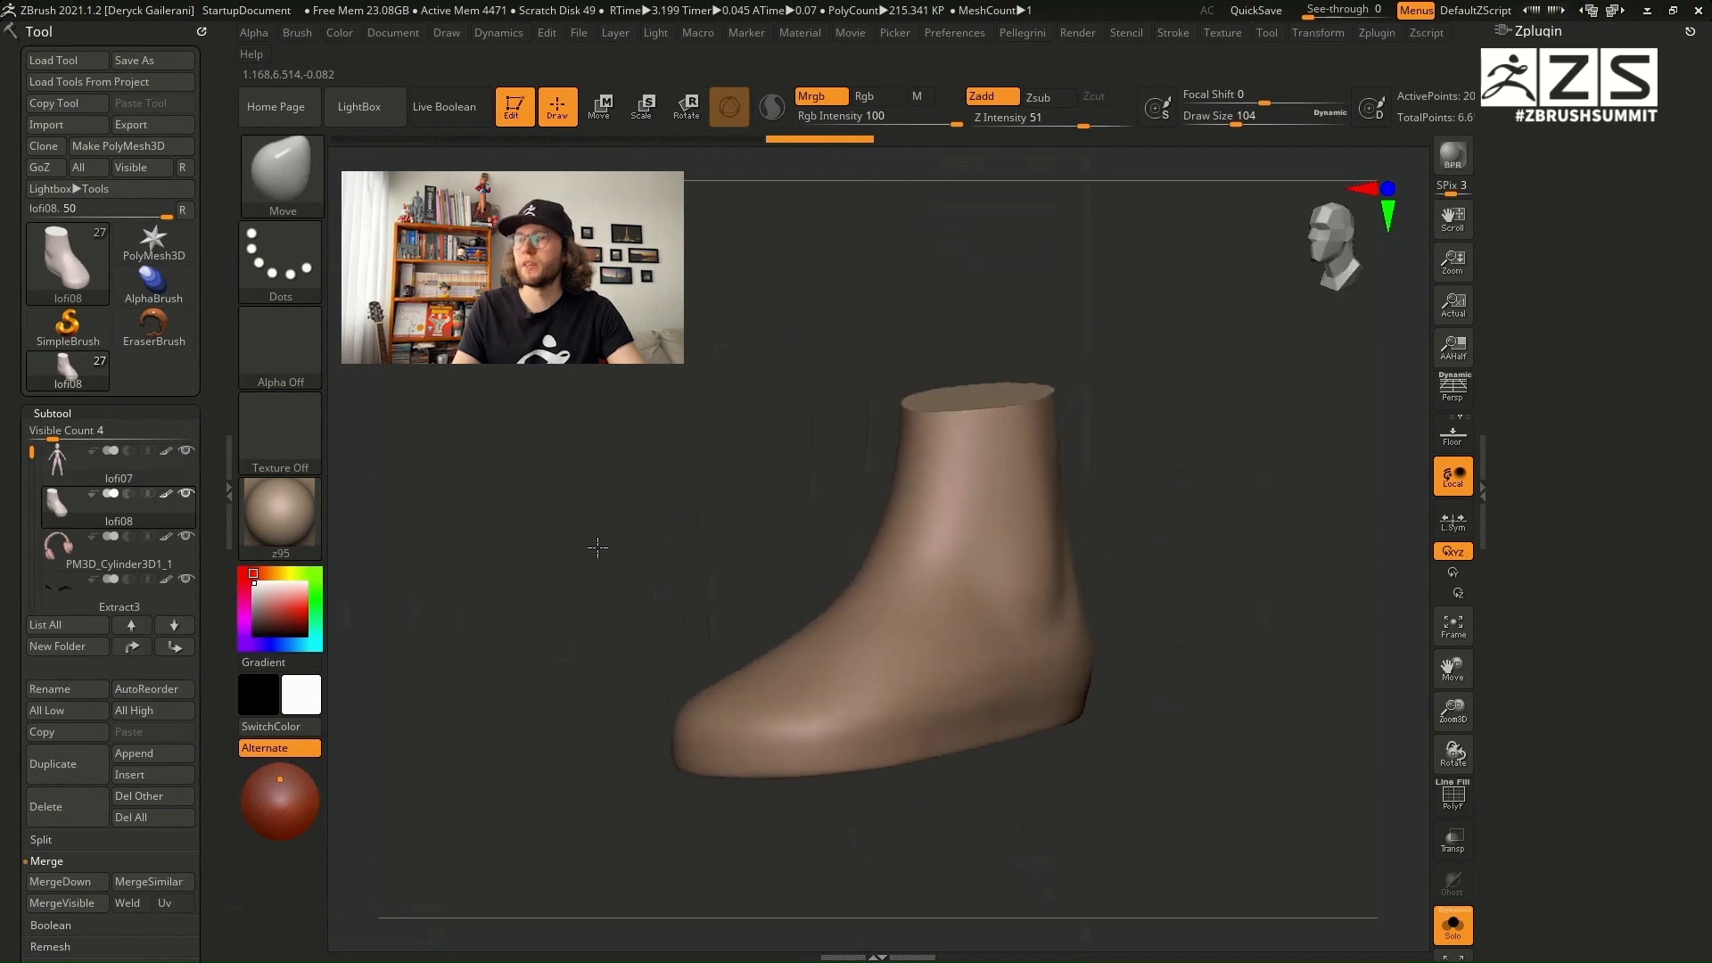
left_click_drag(598, 546, 584, 547)
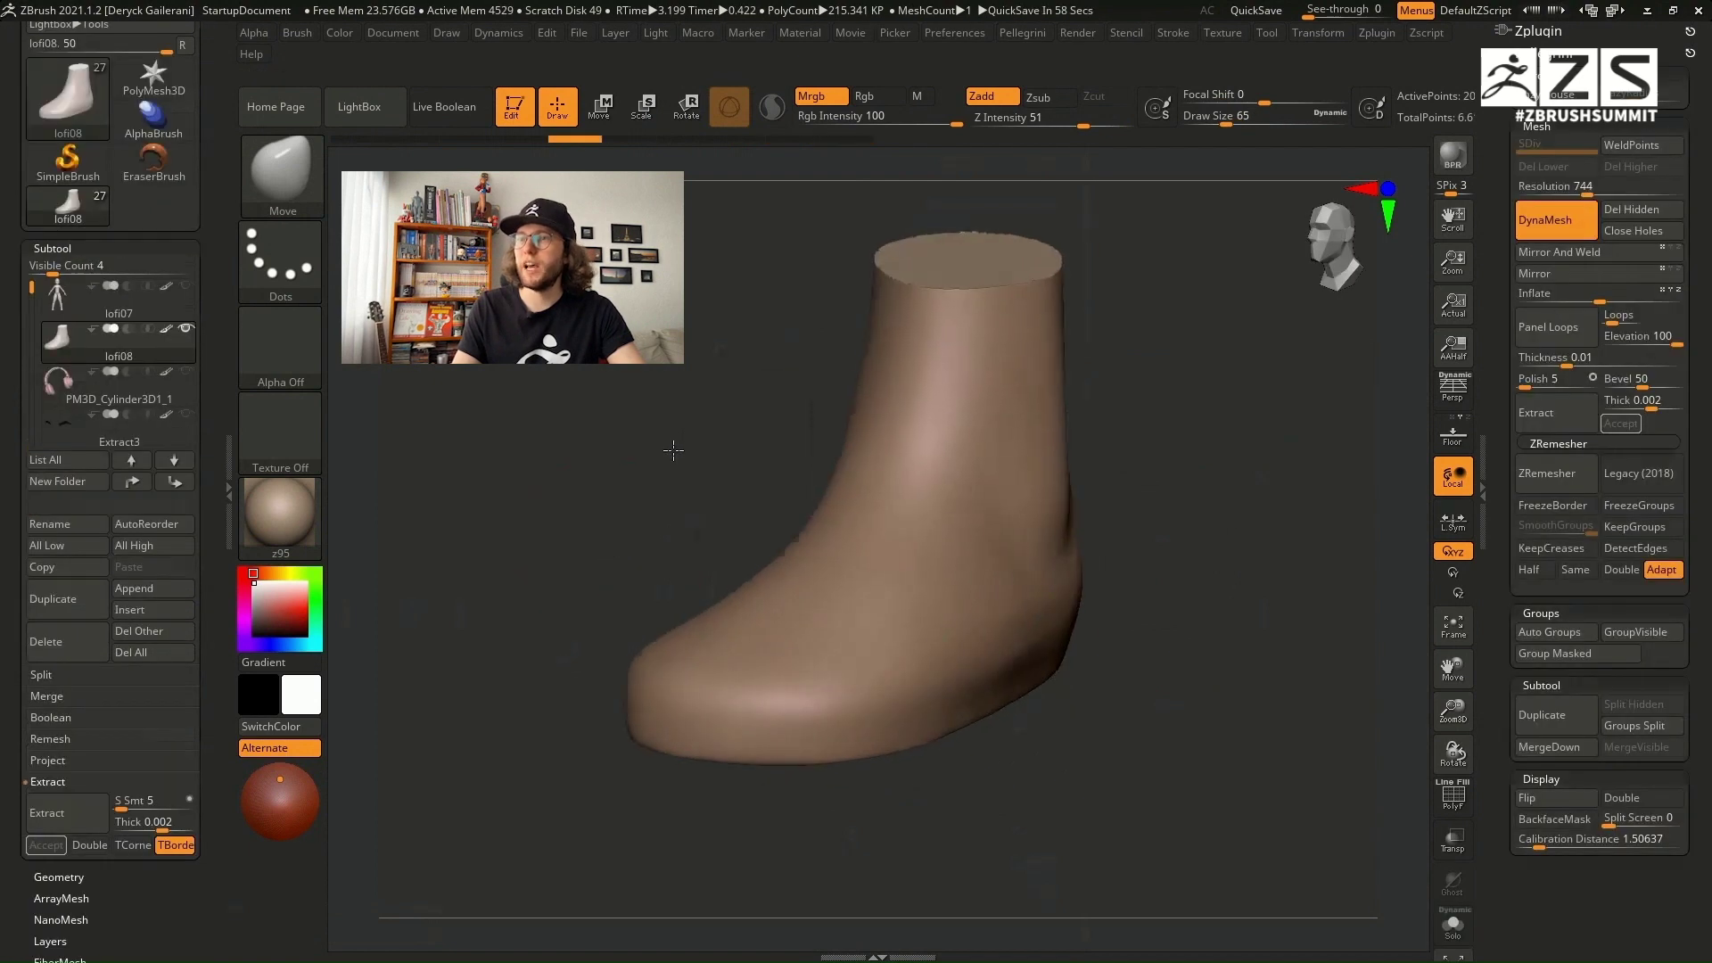
Step: Mask a straight band along the bottom of the foot and extract it as a new sole subtool with thickness 0.002
mouse_move(673, 451)
left_mouse_down()
mouse_move(630, 420)
mouse_move(592, 419)
mouse_move(607, 432)
left_mouse_up()
mouse_move(1225, 838)
left_mouse_down("ctrl")
mouse_move(546, 680)
mouse_move(482, 639)
left_mouse_up("ctrl")
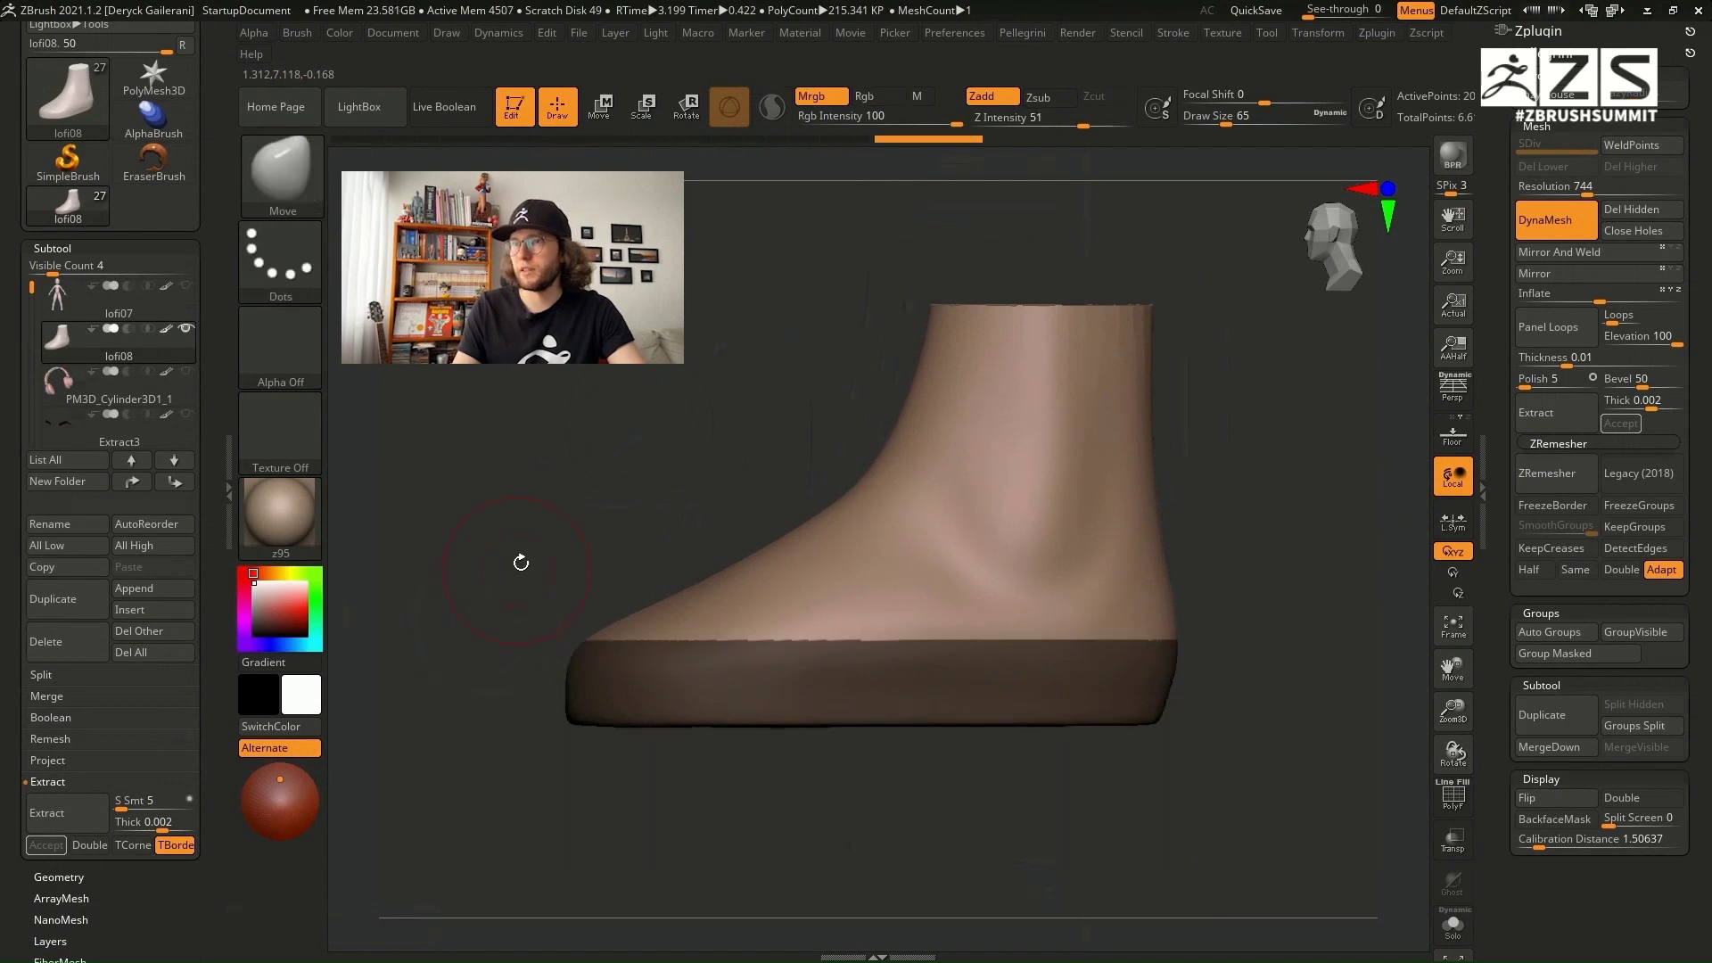
left_click_drag(517, 562, 649, 453)
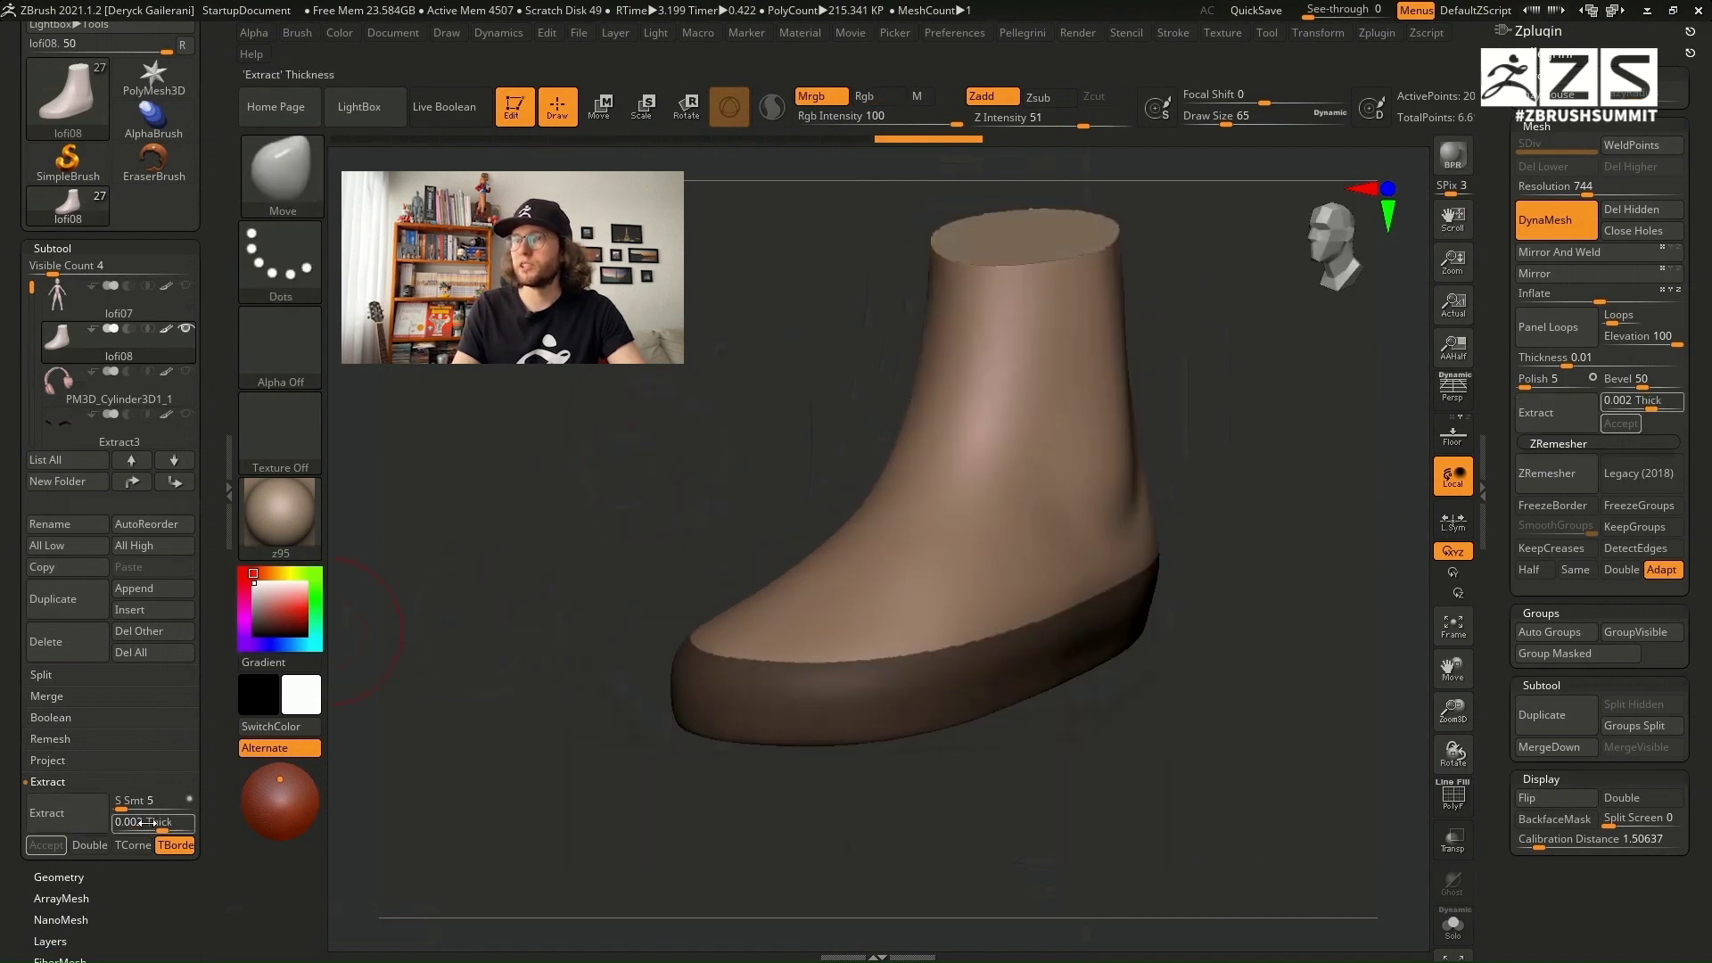
left_click(59, 819)
left_click(46, 844)
Step: Clear the mask on the extracted sole and keep only its outer surface, displayed double-sided
key("alt+shift+s")
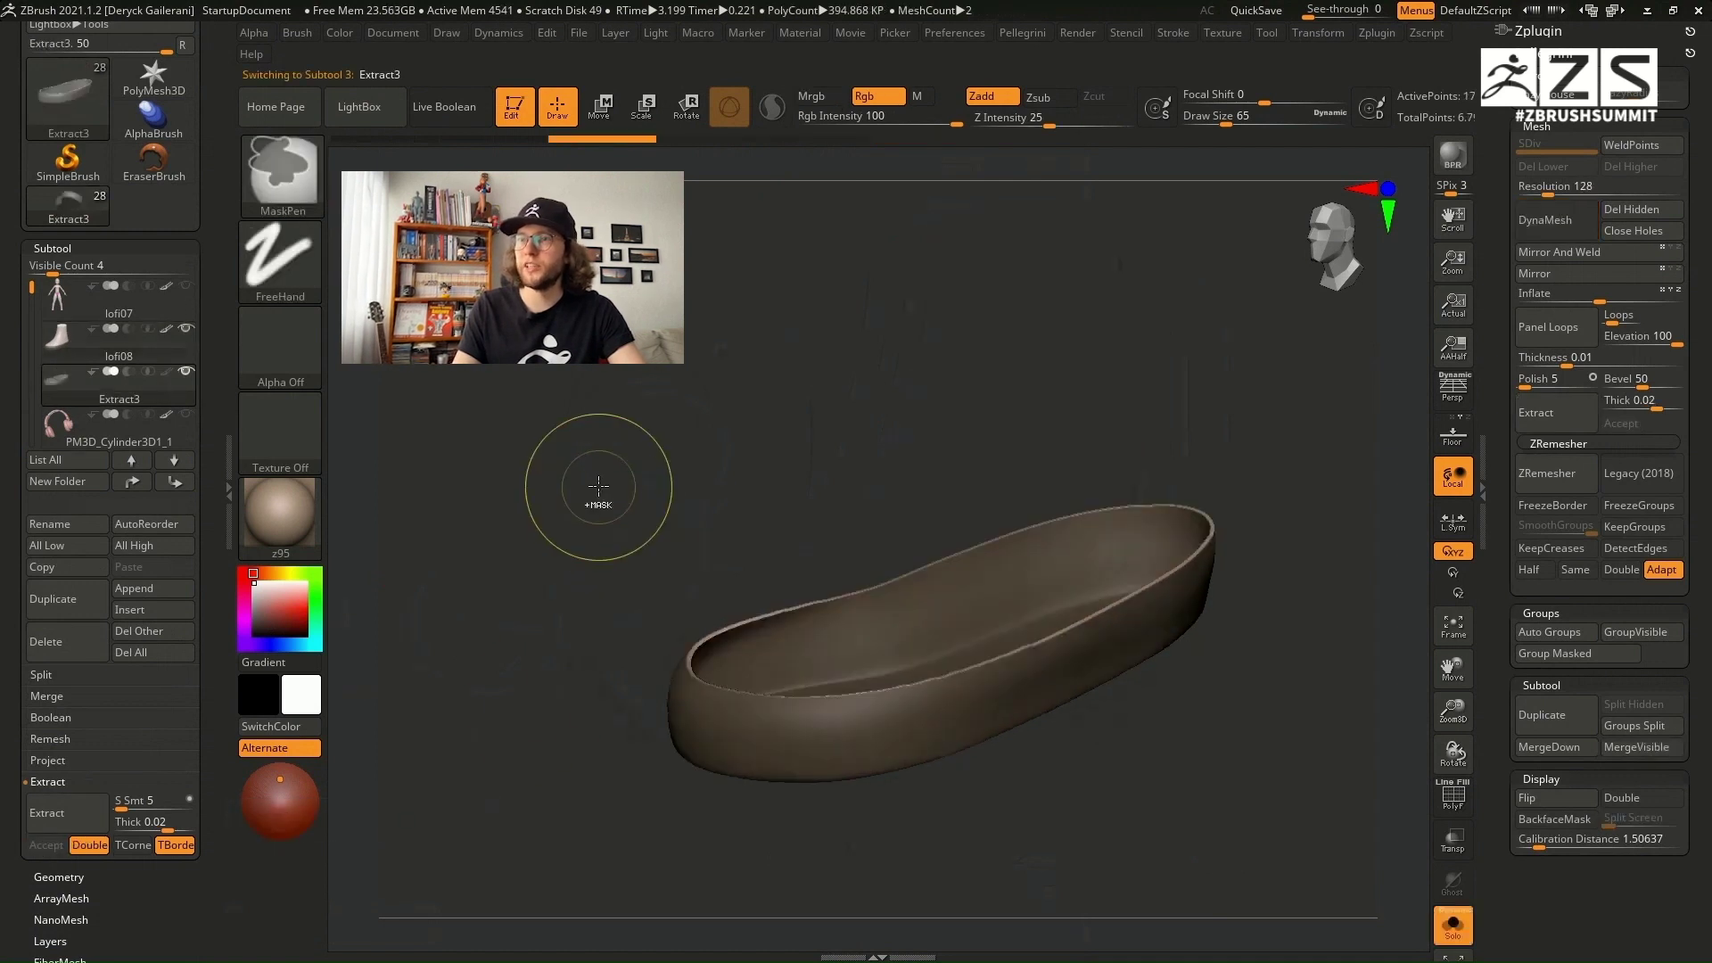
left_click_drag(599, 499, 617, 570, "ctrl")
left_click(689, 716, "ctrl+shift")
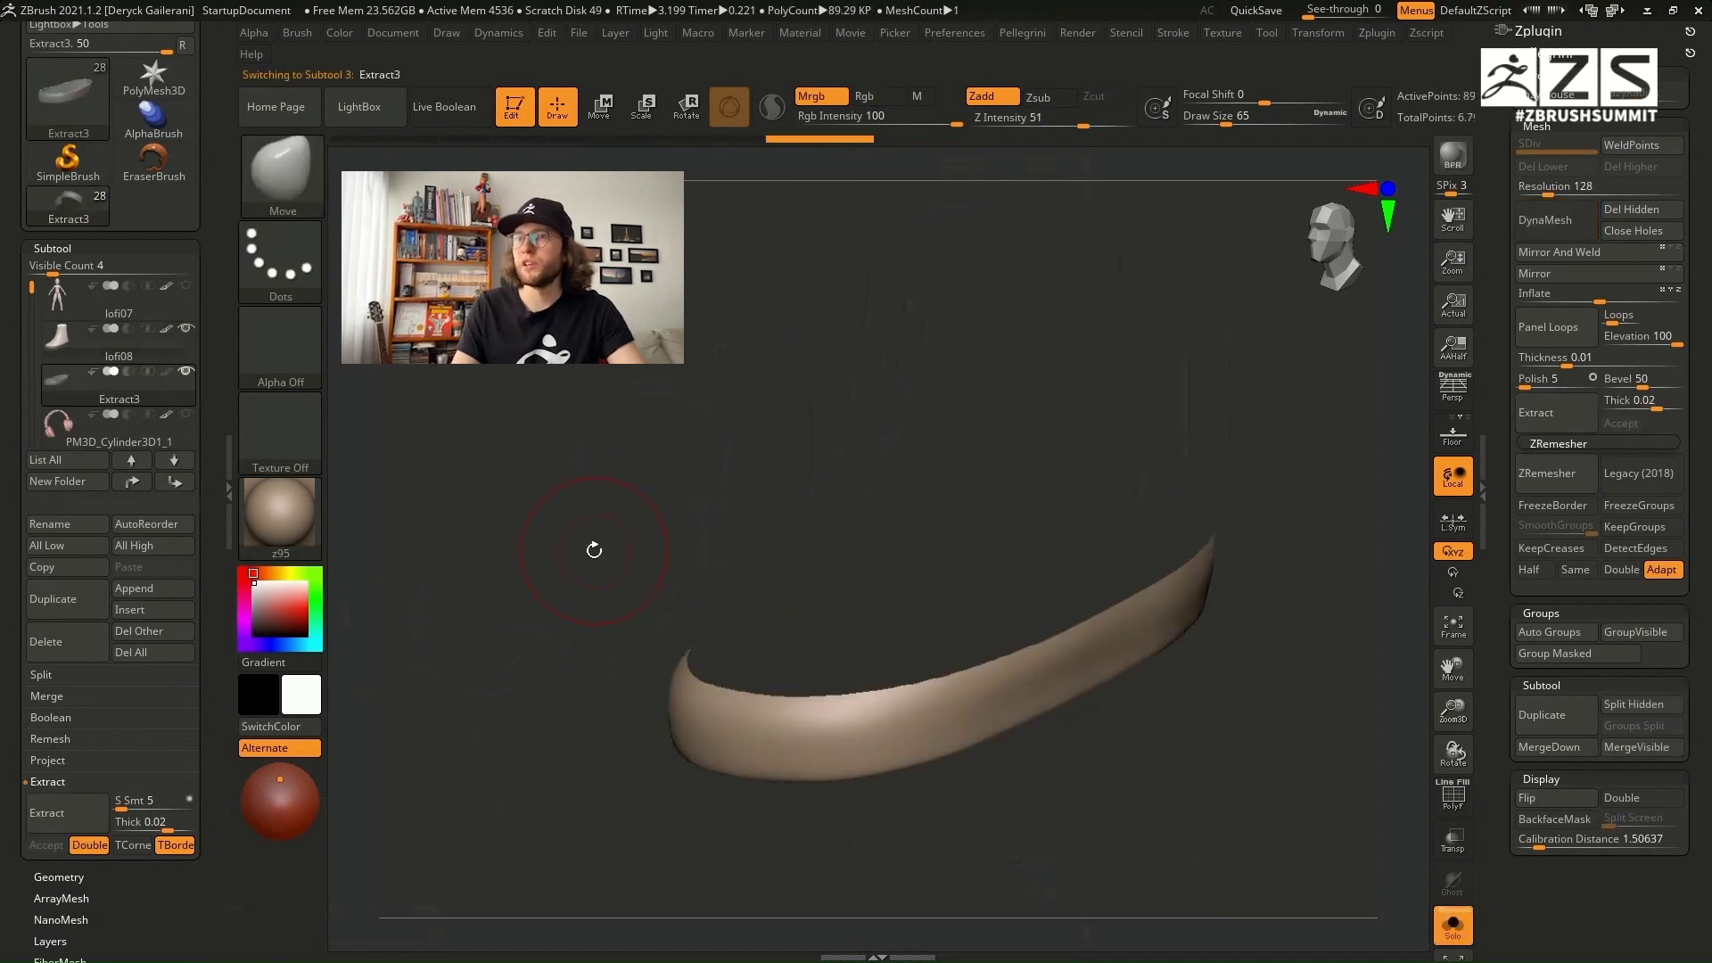
key("m")
left_click(641, 875)
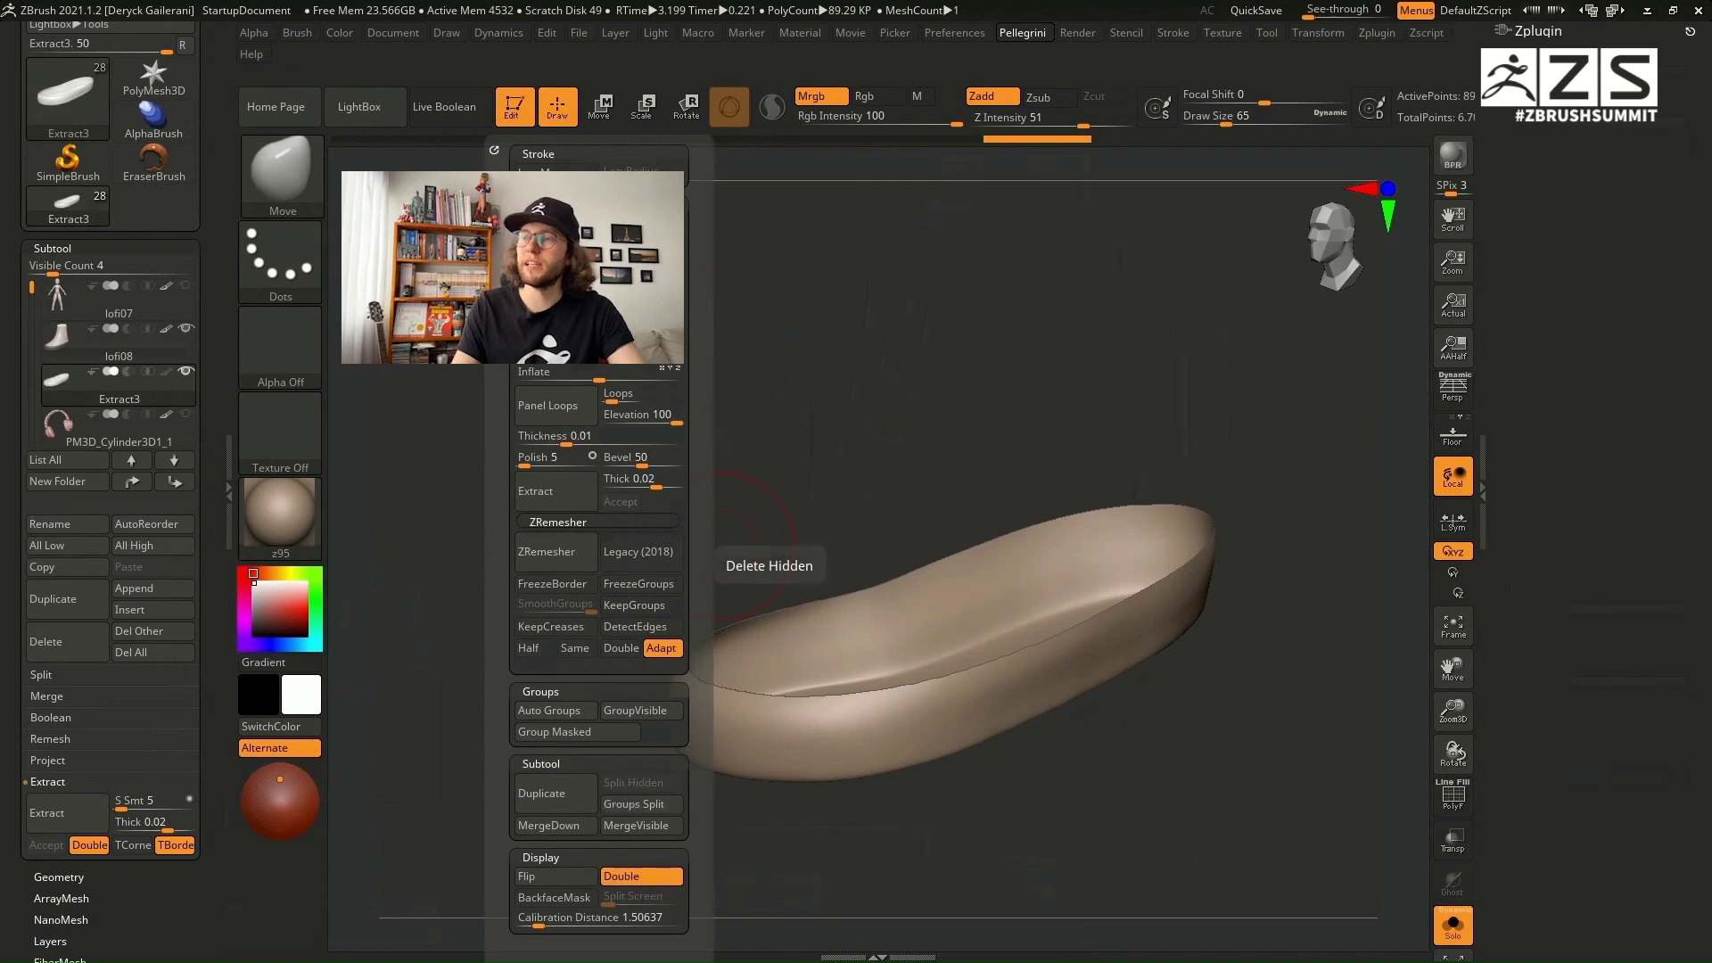
Step: Remesh the sole repeatedly with ZRemesher, using Half and Legacy (2018) with Adapt off
key("shift+f")
left_click_drag(758, 549, 795, 380)
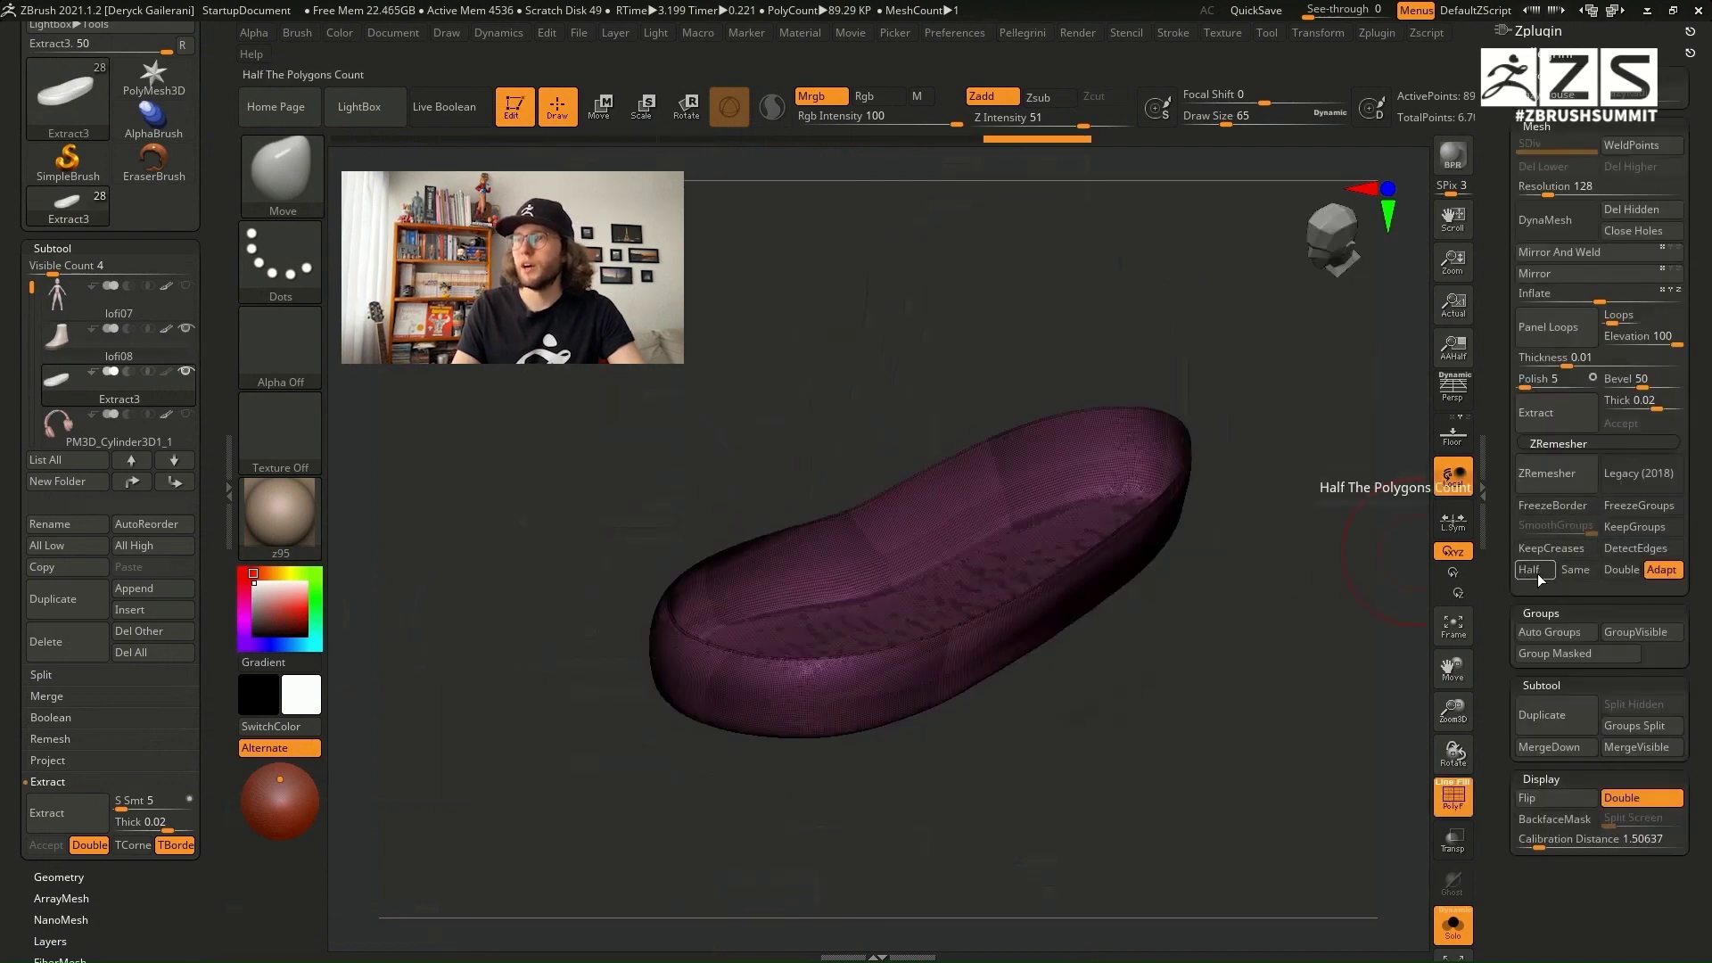
left_click(1537, 575)
left_click(1661, 570)
left_click(1641, 474)
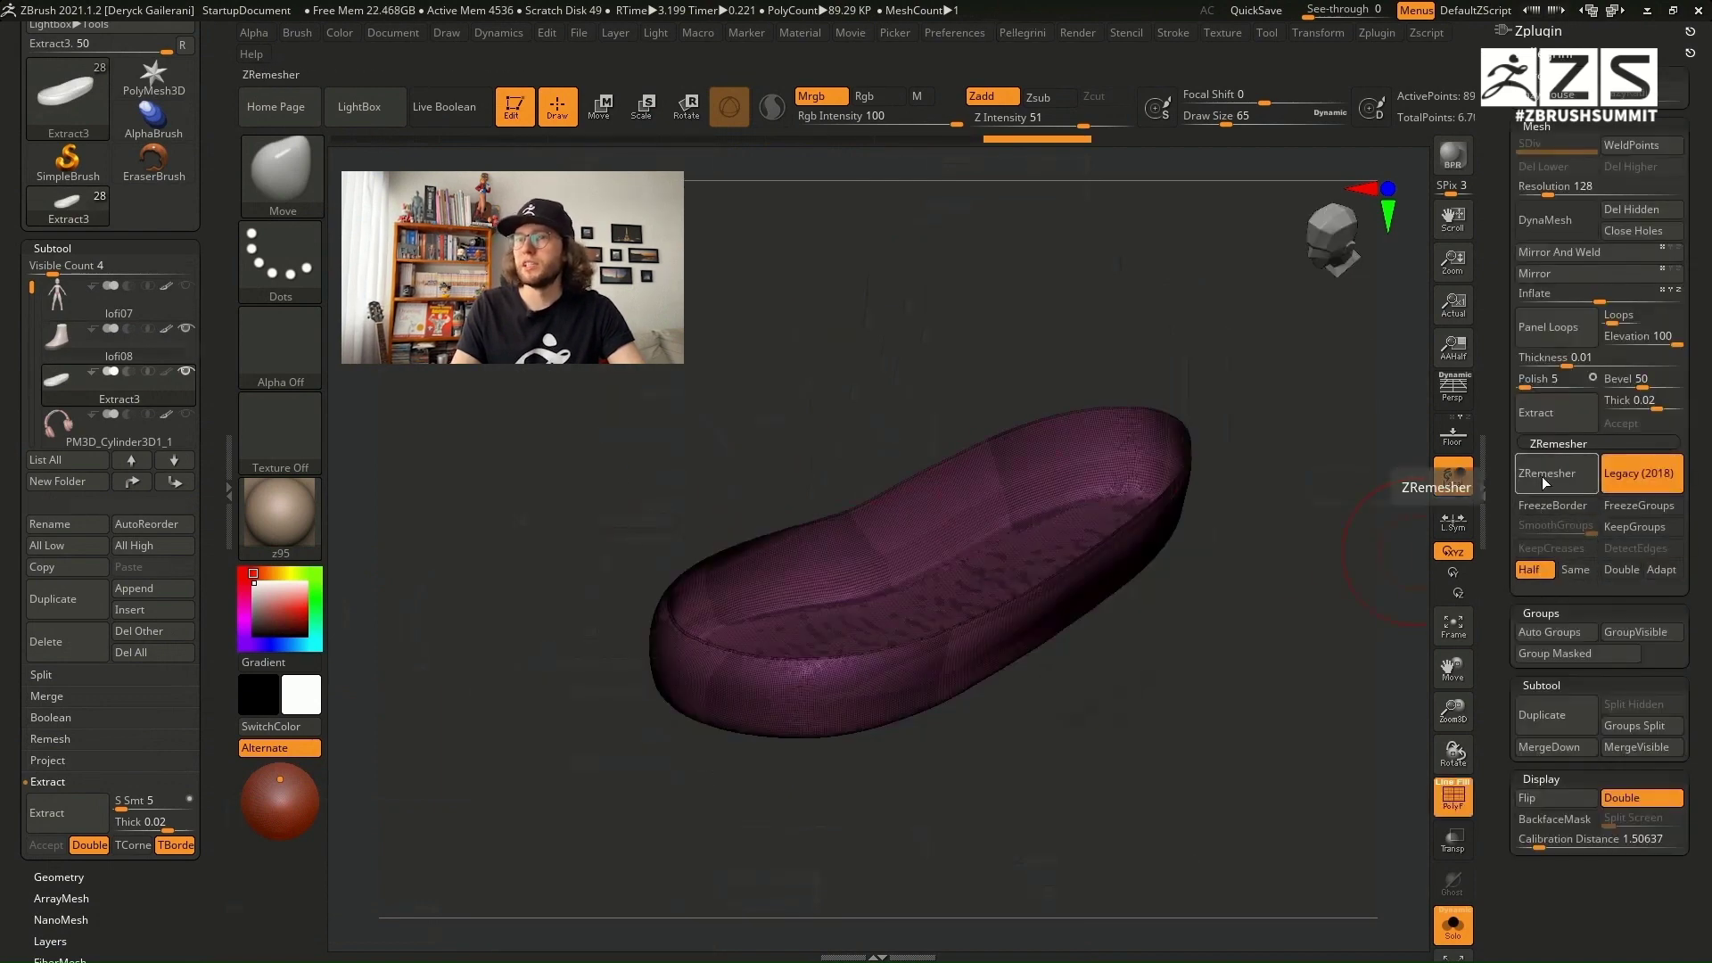
left_click(1545, 482)
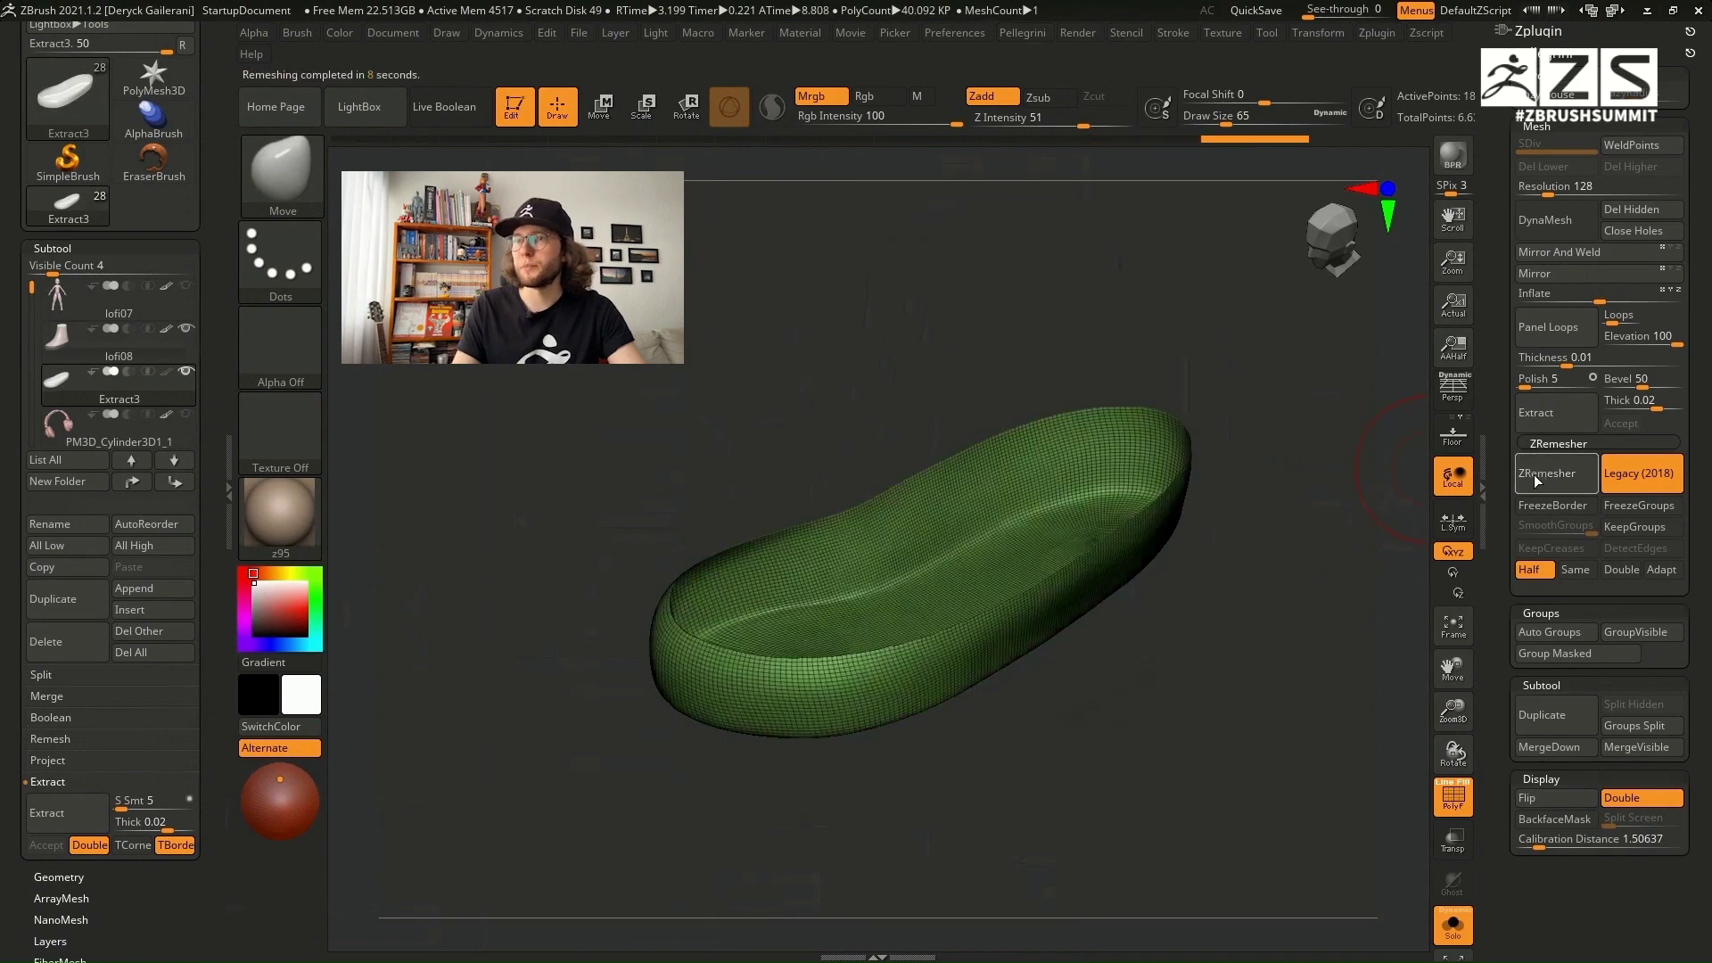
left_click(1537, 477)
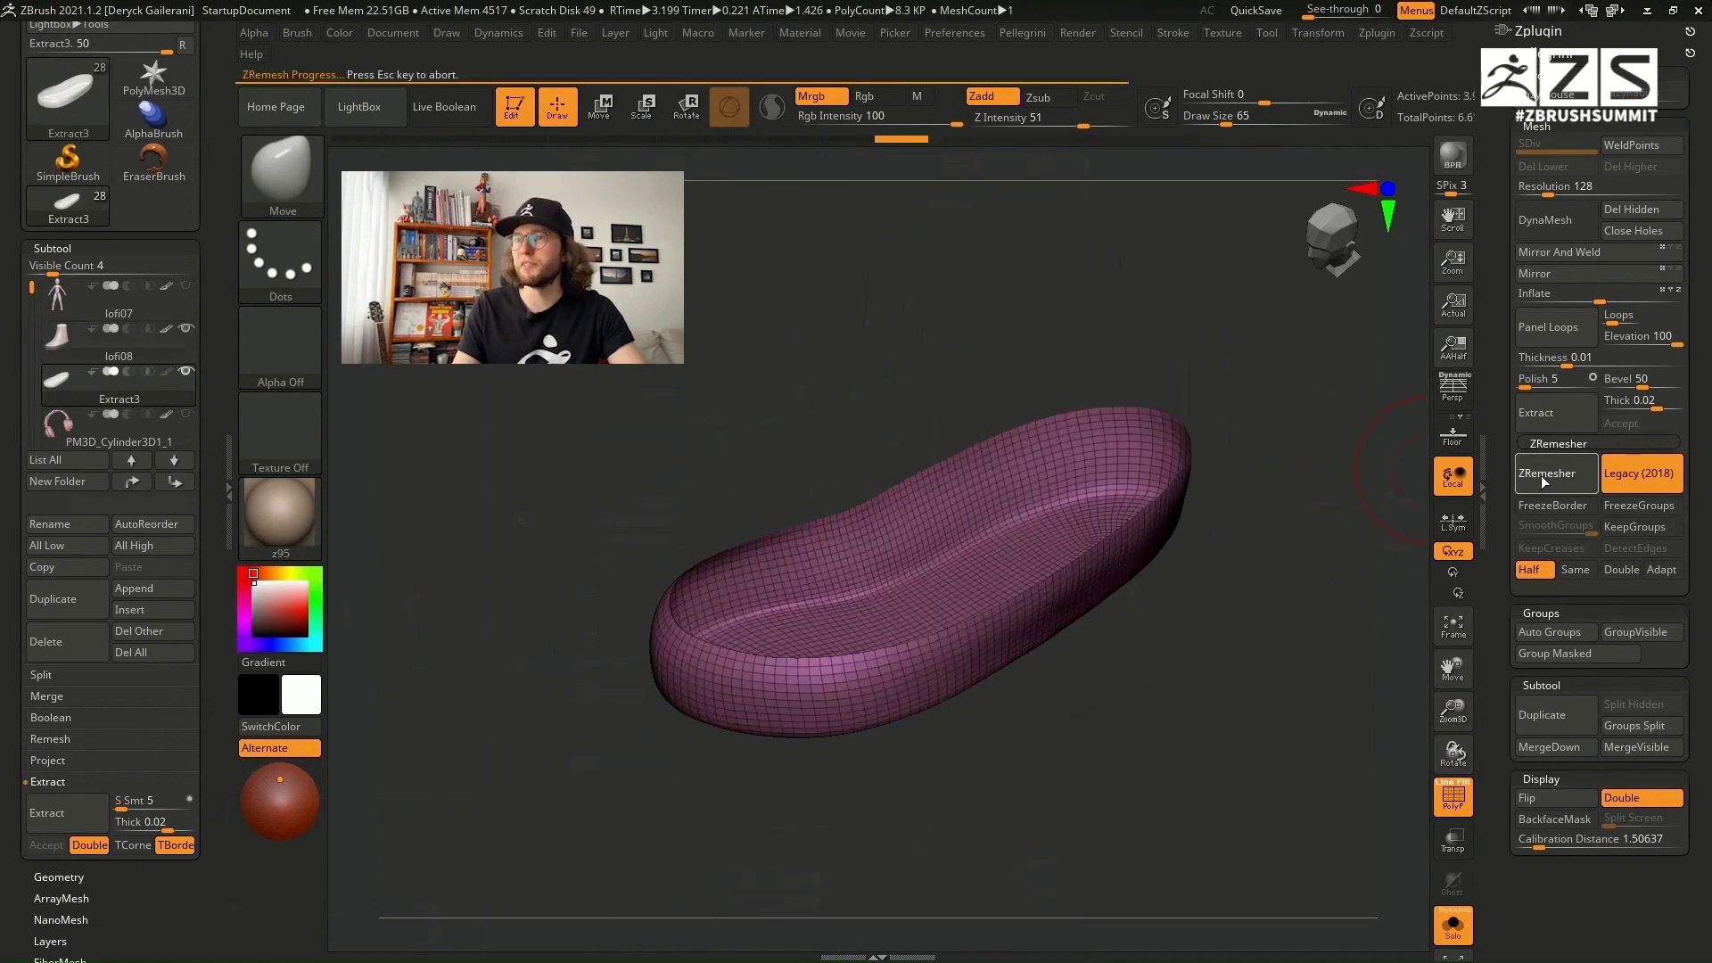
Step: Mask the shoe upper's side profile on the foot subtool with a lasso mask, leaving the instep and ankle unmasked
left_click(60, 351)
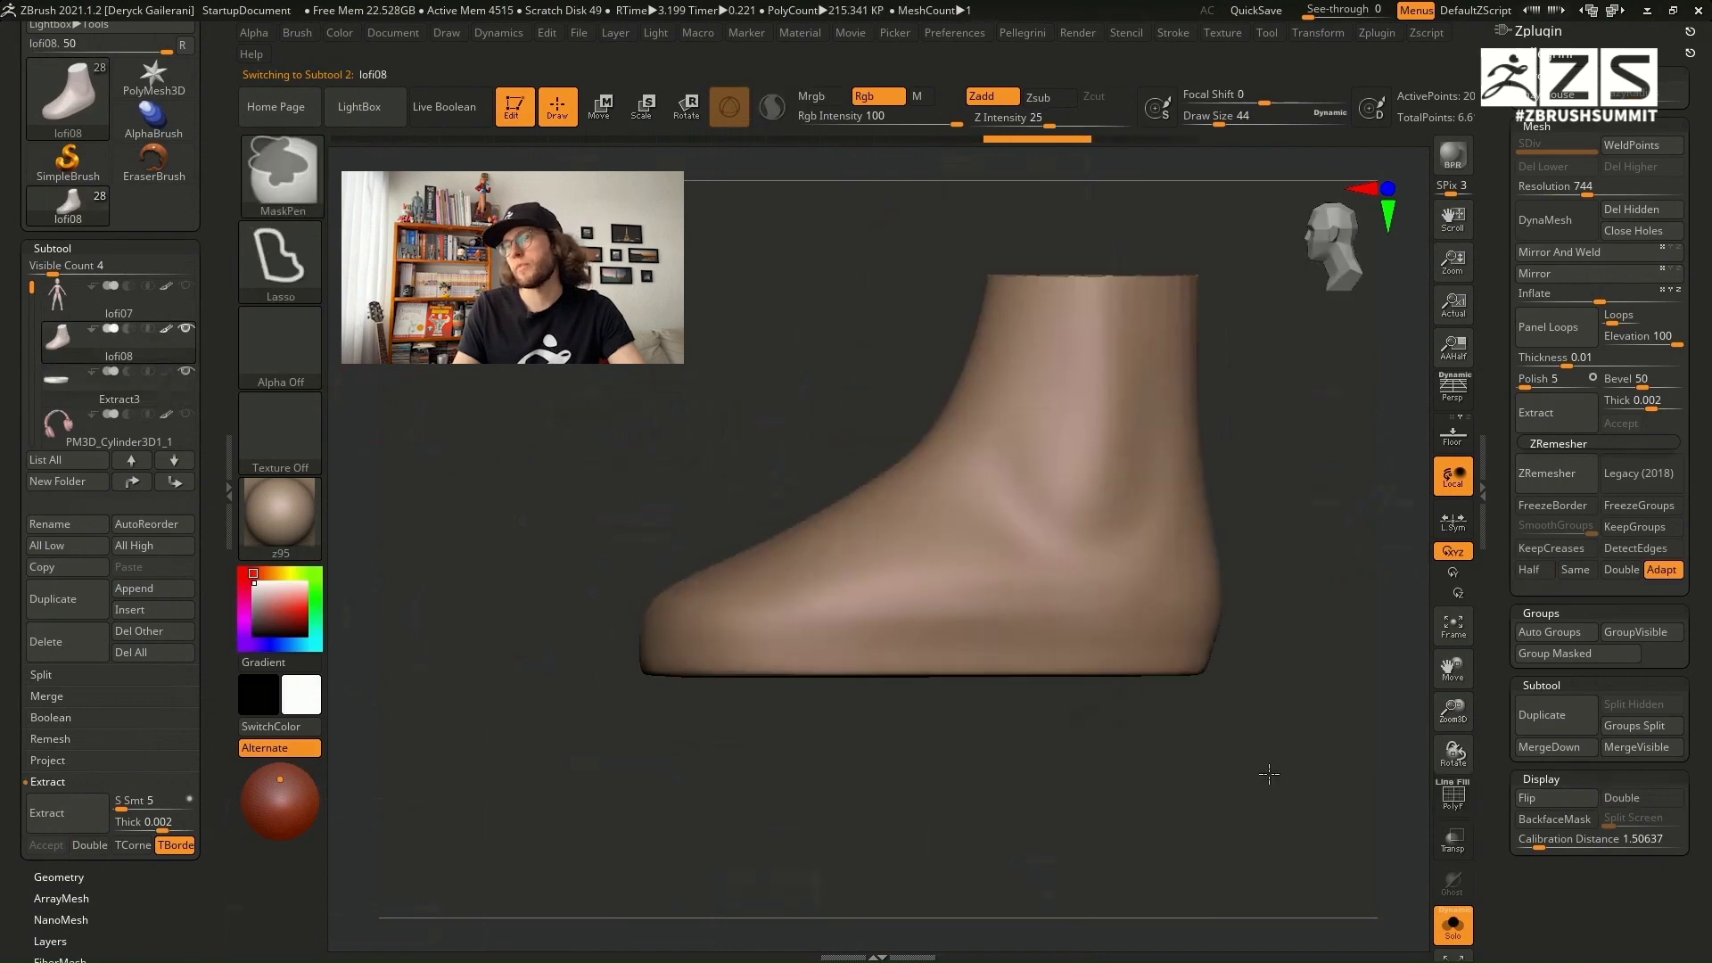
mouse_move(1266, 774)
left_mouse_down("ctrl")
mouse_move(571, 615)
mouse_move(1264, 473)
left_mouse_up("ctrl")
mouse_move(624, 500)
left_mouse_down()
mouse_move(767, 535)
mouse_move(963, 509)
mouse_move(1014, 667)
left_mouse_up()
left_click_drag(1142, 600, 909, 660)
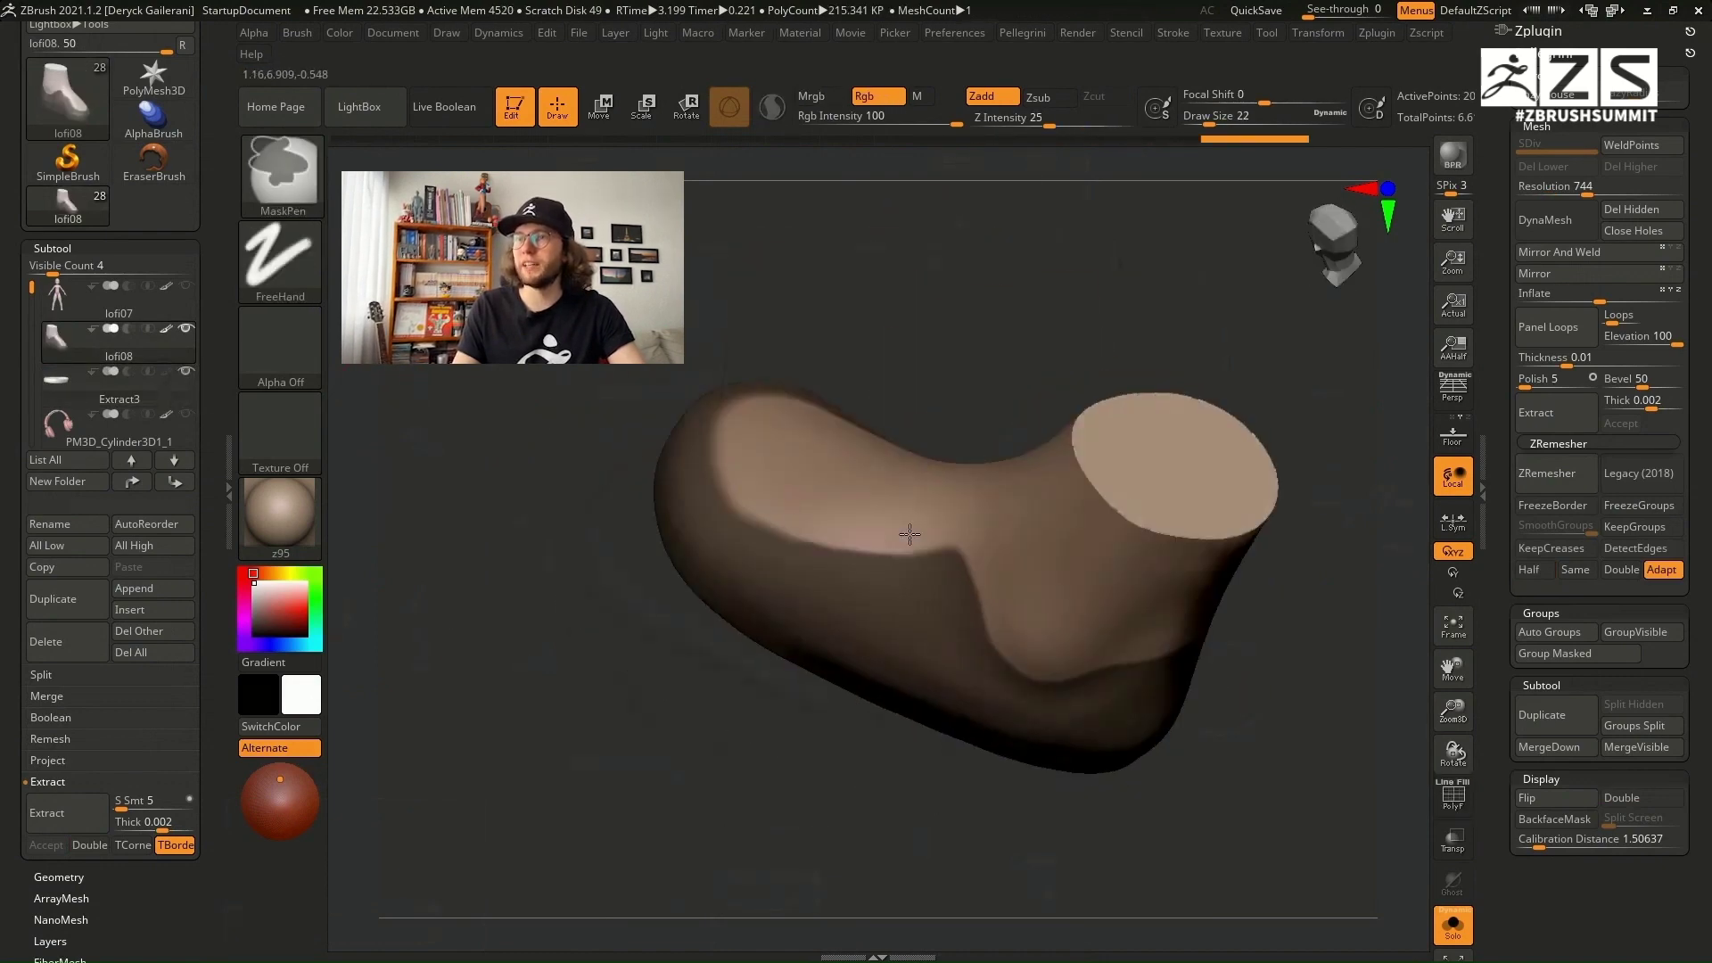
Step: Refine the shoe-upper mask with MaskPen, shaping an even opening over the instep and around the ankle
left_click_drag(909, 533, 875, 363)
left_click_drag(796, 634, 861, 396, "ctrl+alt")
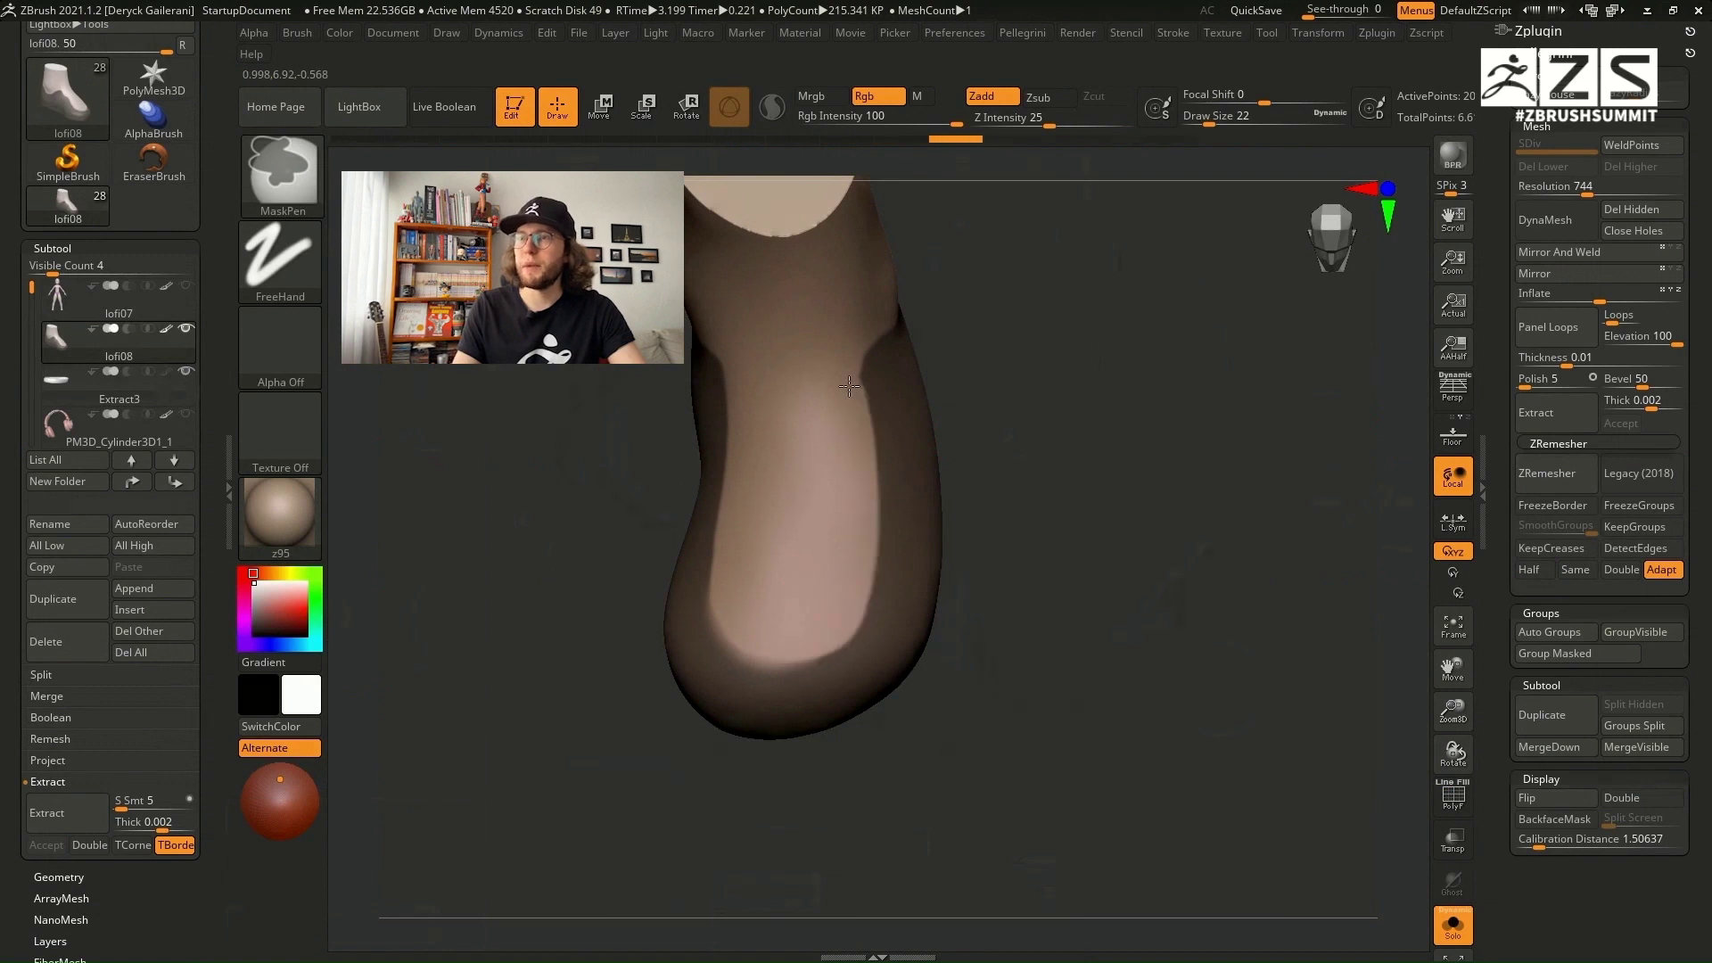
left_click_drag(1034, 571, 1115, 526)
left_click_drag(807, 589, 909, 615, "ctrl")
left_click_drag(814, 516, 843, 589, "ctrl+alt")
mouse_move(1128, 497)
left_mouse_down()
mouse_move(879, 504)
mouse_move(1109, 485)
mouse_move(1016, 490)
mouse_move(1088, 486)
left_mouse_up()
mouse_move(1155, 493)
left_mouse_down()
mouse_move(1008, 496)
mouse_move(1166, 504)
mouse_move(1008, 539)
mouse_move(1052, 487)
left_mouse_up()
left_click_drag(817, 436, 1079, 445)
left_click_drag(873, 475, 971, 484, "ctrl")
left_click_drag(1106, 481, 829, 482)
mouse_move(960, 447)
left_mouse_down()
mouse_move(844, 397)
mouse_move(132, 726)
left_mouse_up()
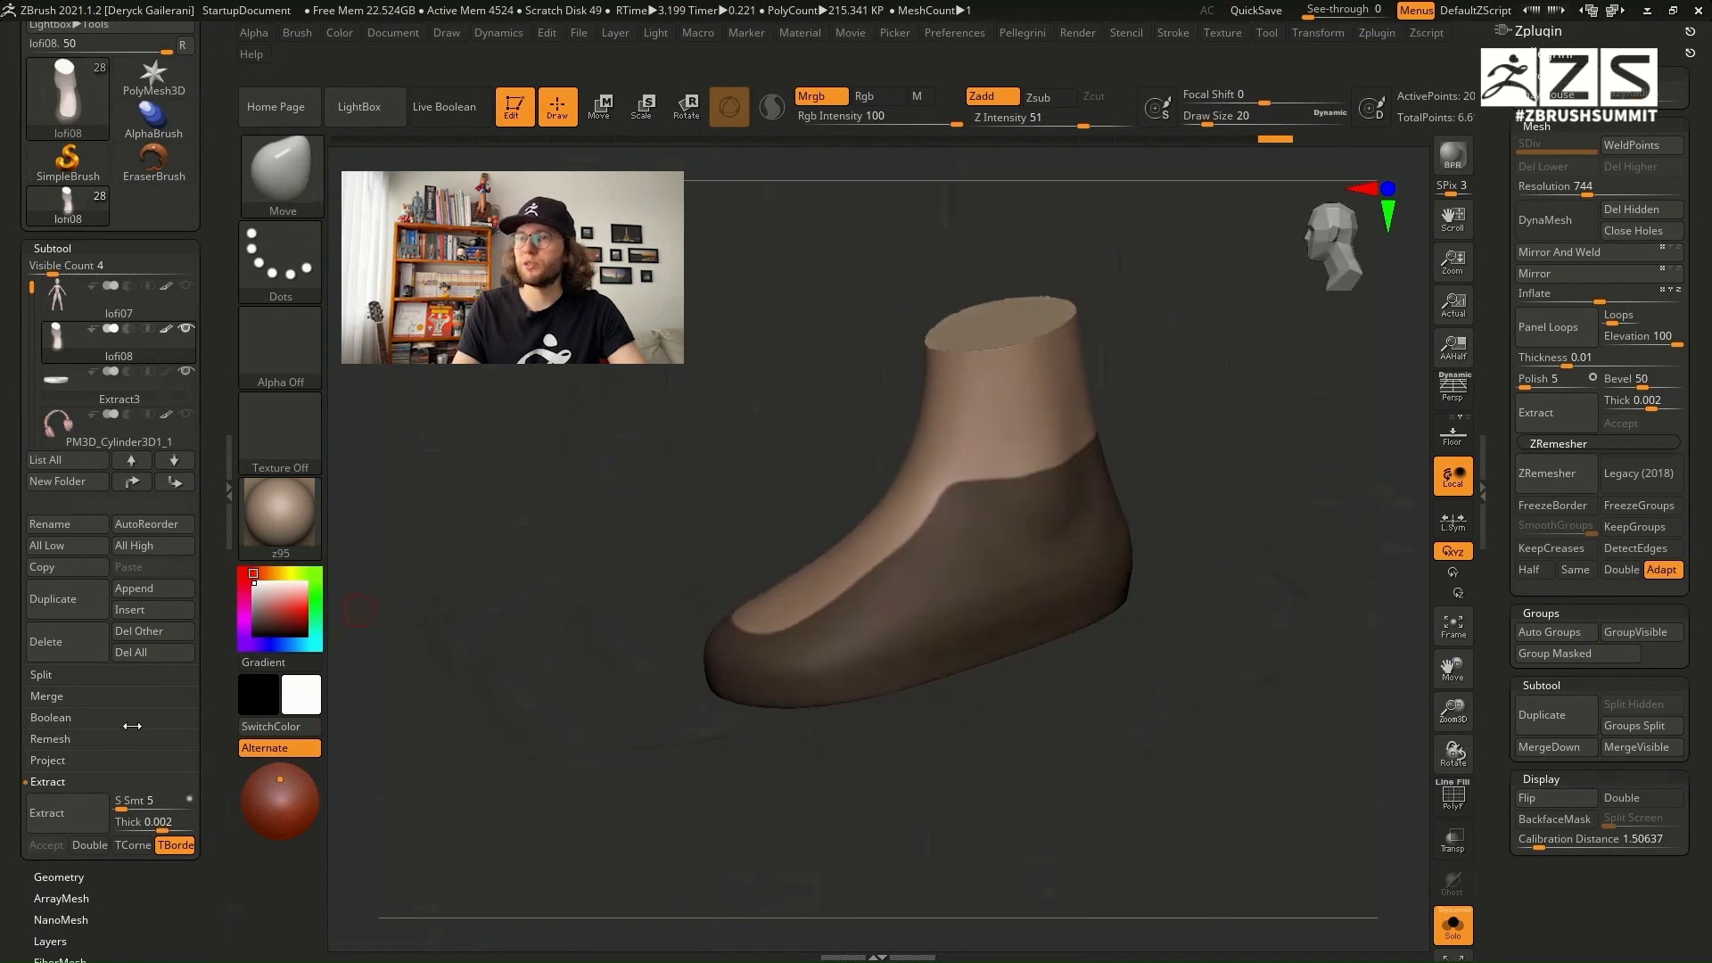
Step: Extract the masked shoe upper with thickness 0.002 as a new subtool and isolate its outer surface
left_click(62, 813)
left_click(47, 845)
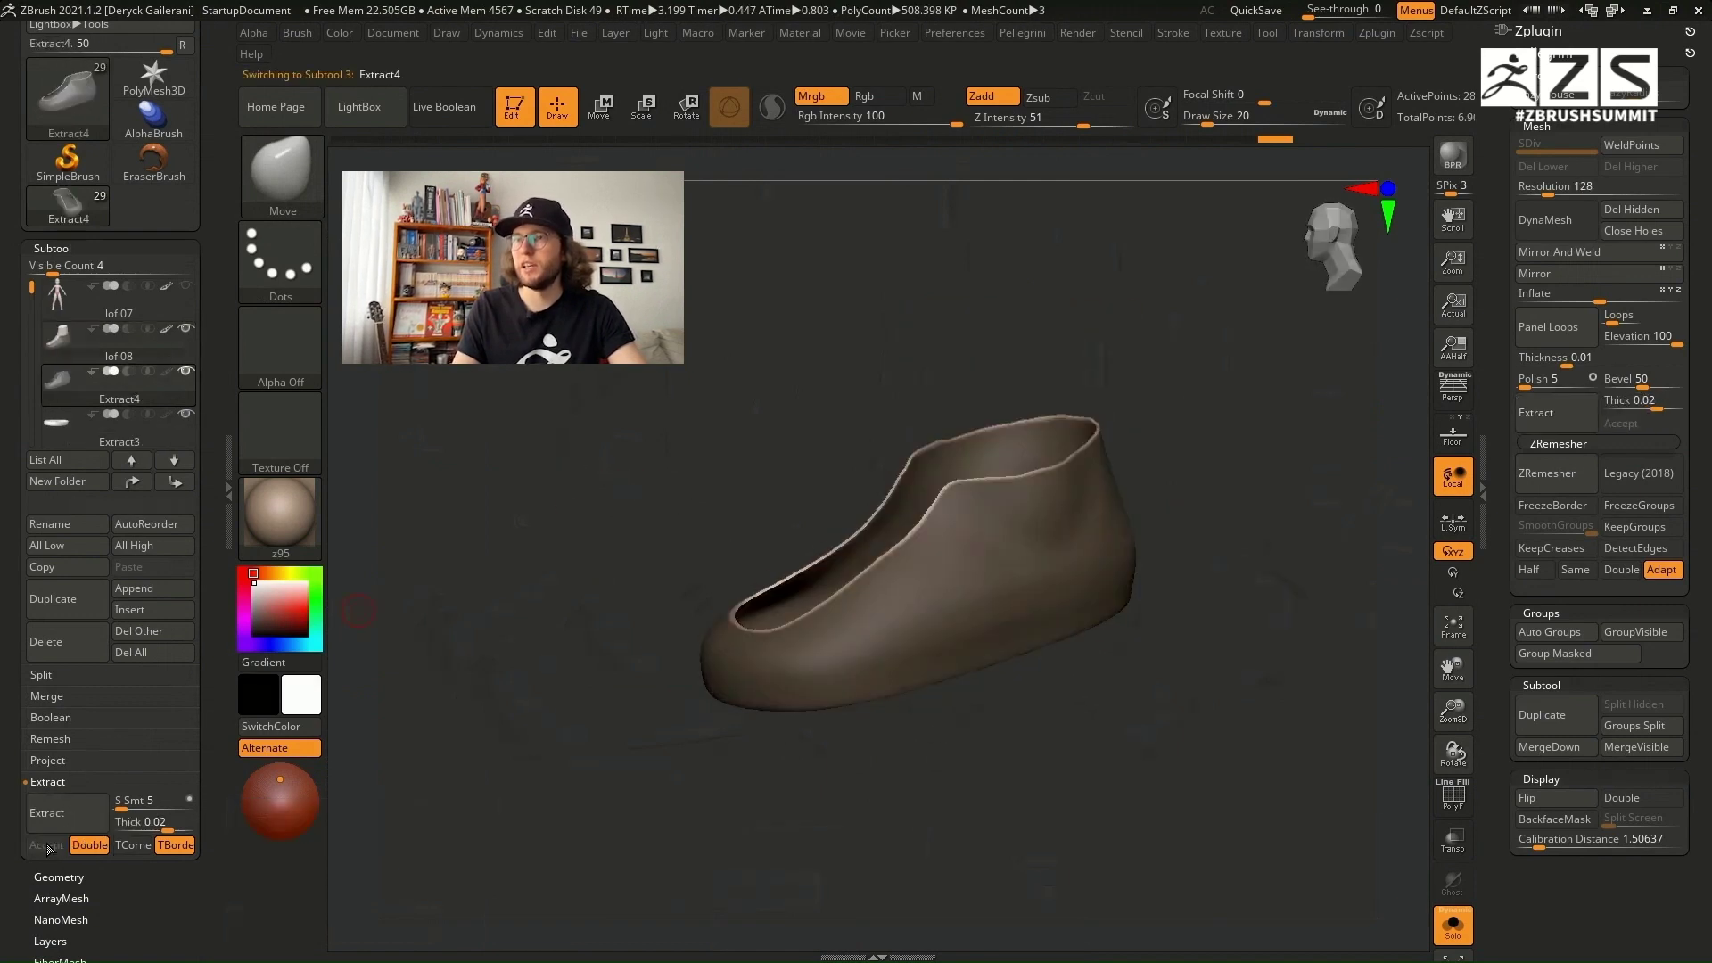
left_click(708, 671, "ctrl+shift")
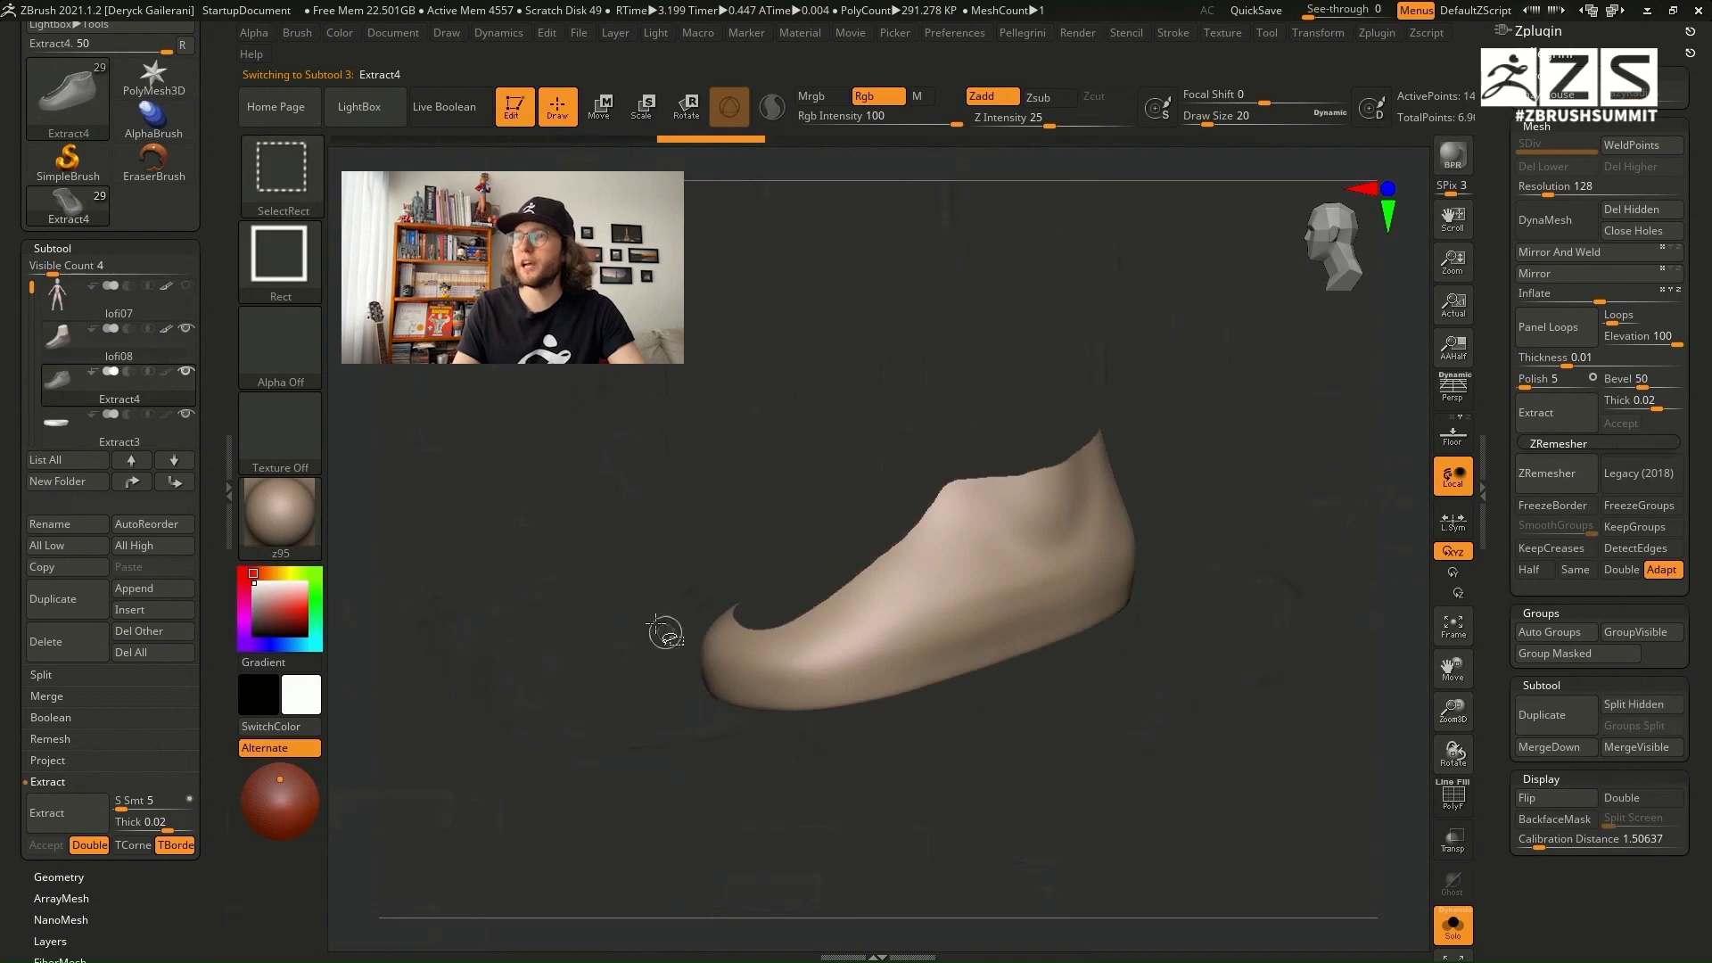
Step: Keep only the shoe upper's outer faces, displayed double-sided, and remesh them with ZRemesher using Half and Legacy (2018) with Adapt off
key("space")
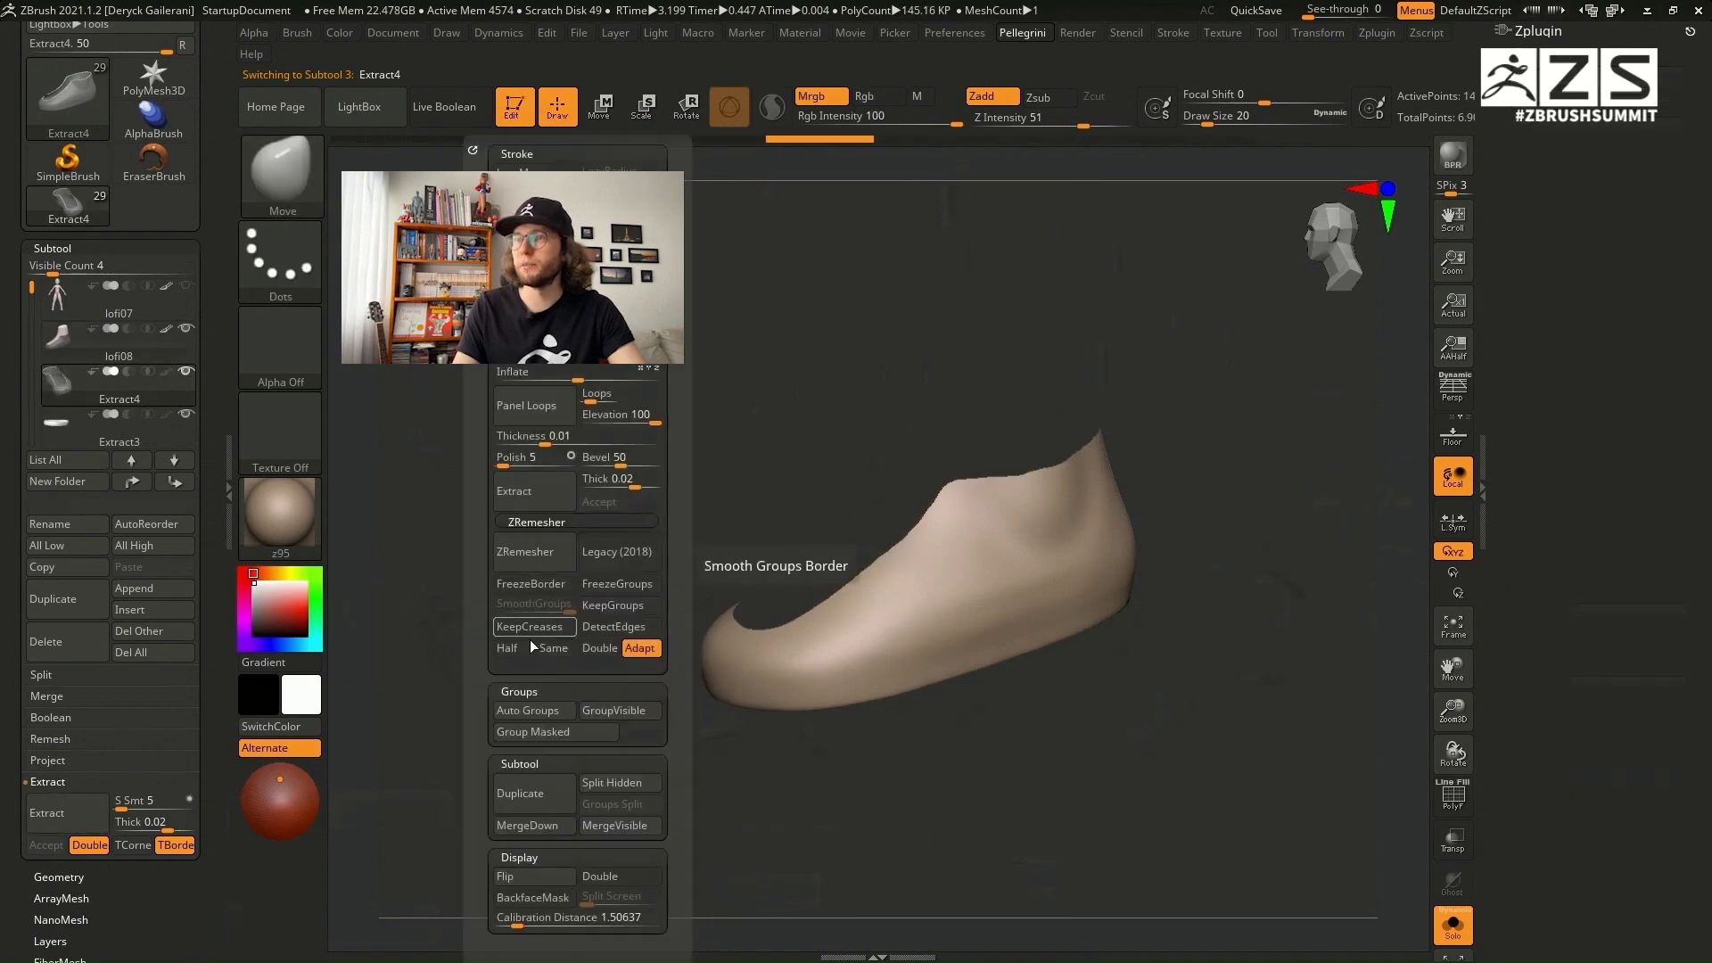
left_click(624, 878)
left_click_drag(767, 519, 654, 514)
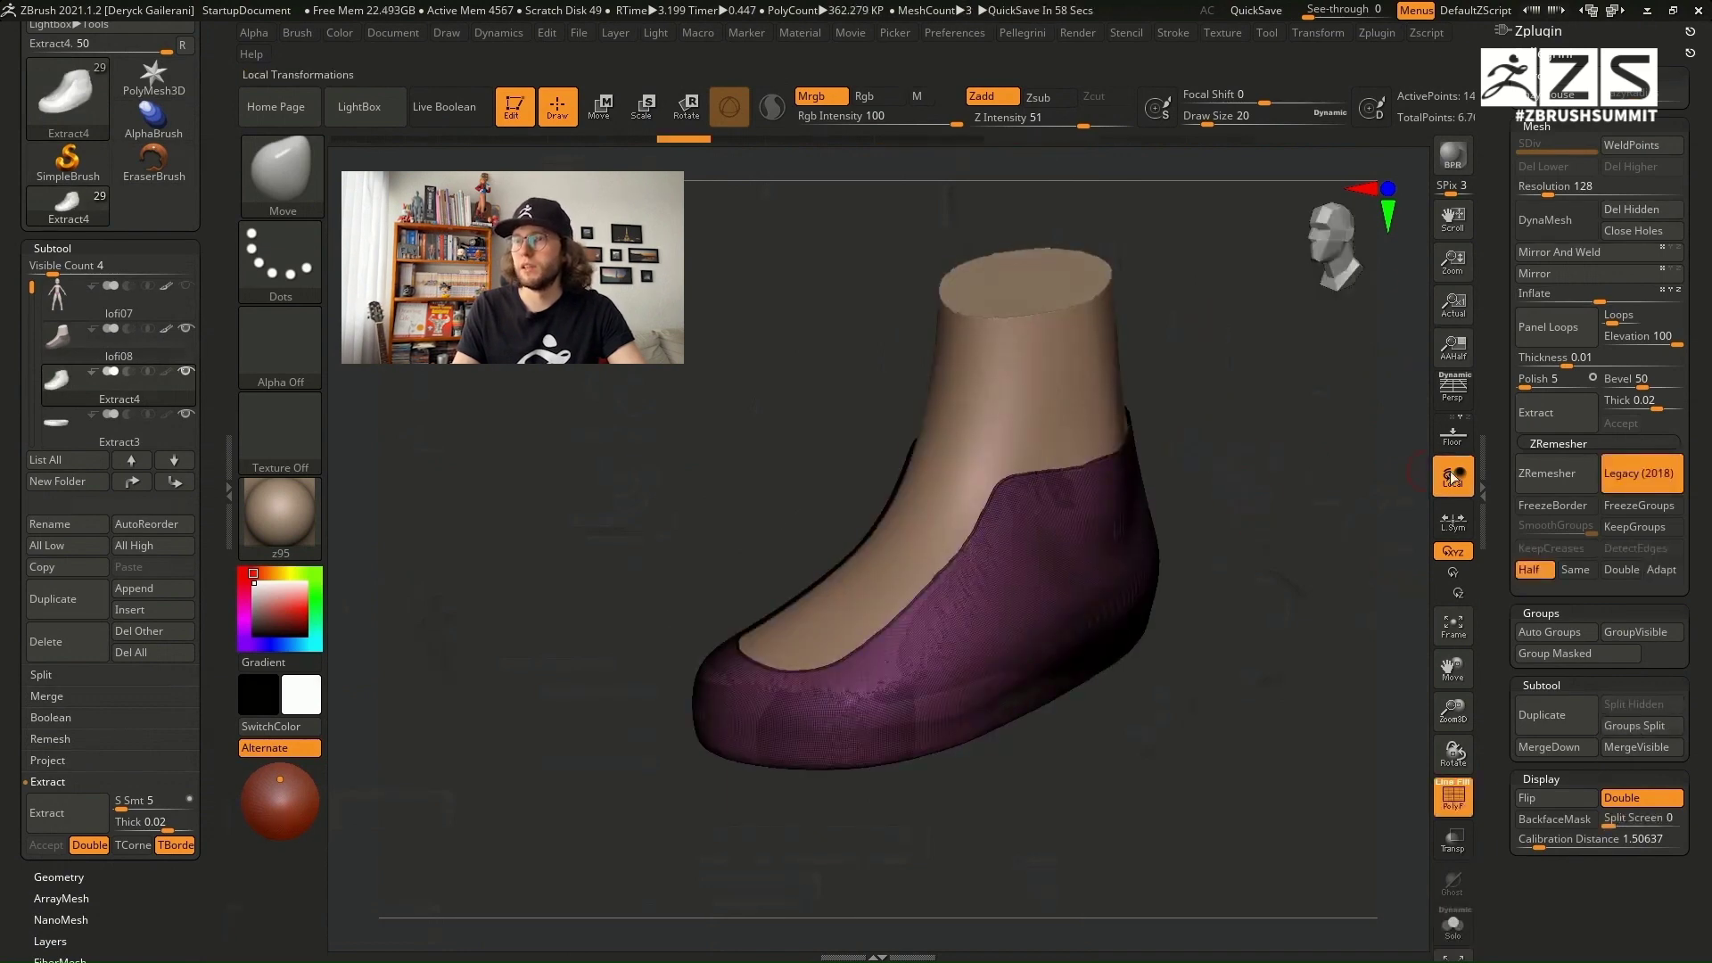
left_click(1542, 476)
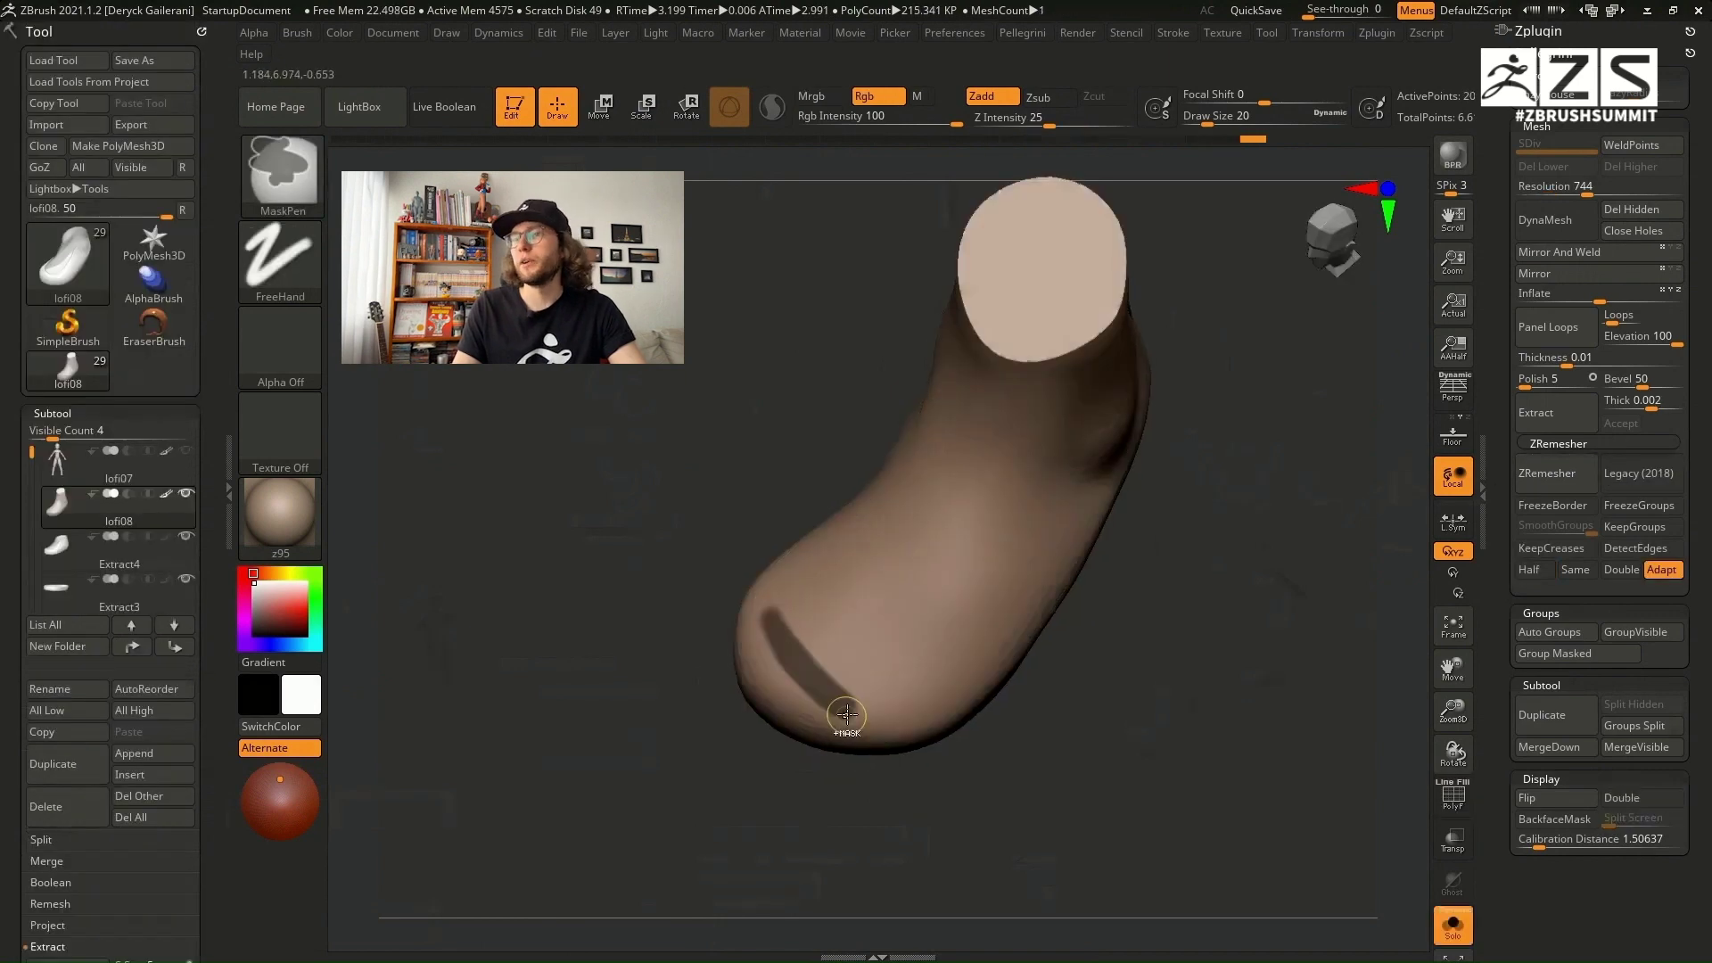
Step: Outline a four-sided patch over the toes of the foot with MaskPen and fill it in for the shoe's tongue area
left_click_drag(845, 710, 906, 623, "ctrl")
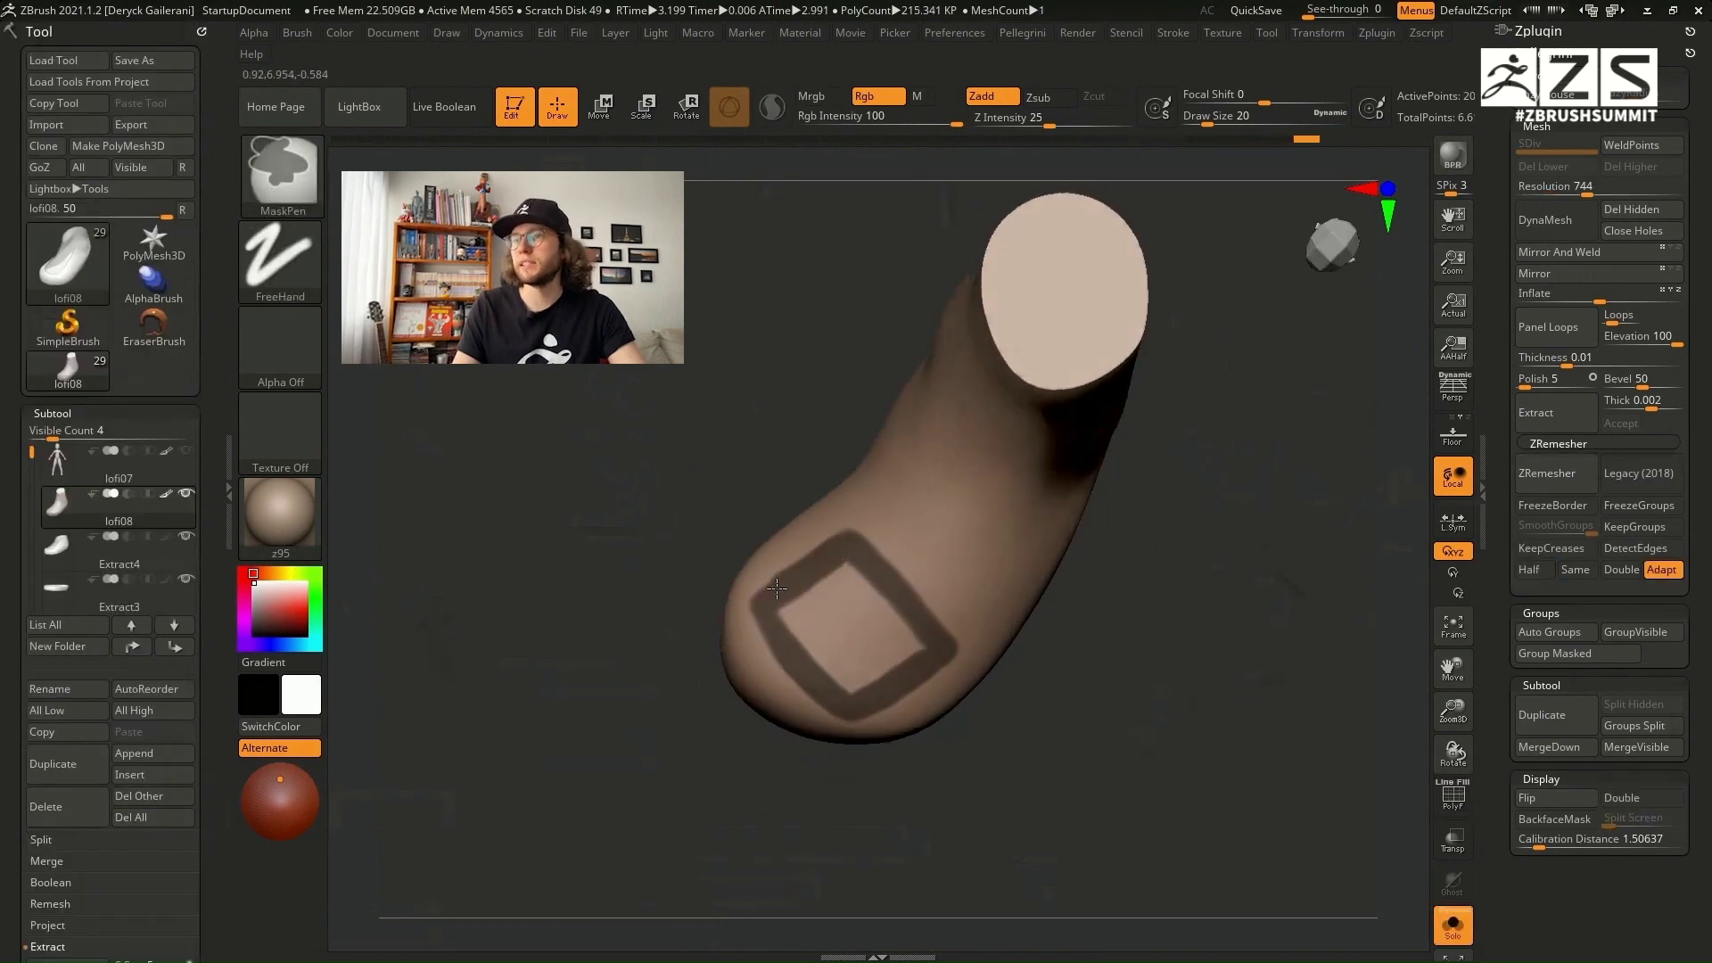
left_click_drag(802, 624, 892, 646, "ctrl")
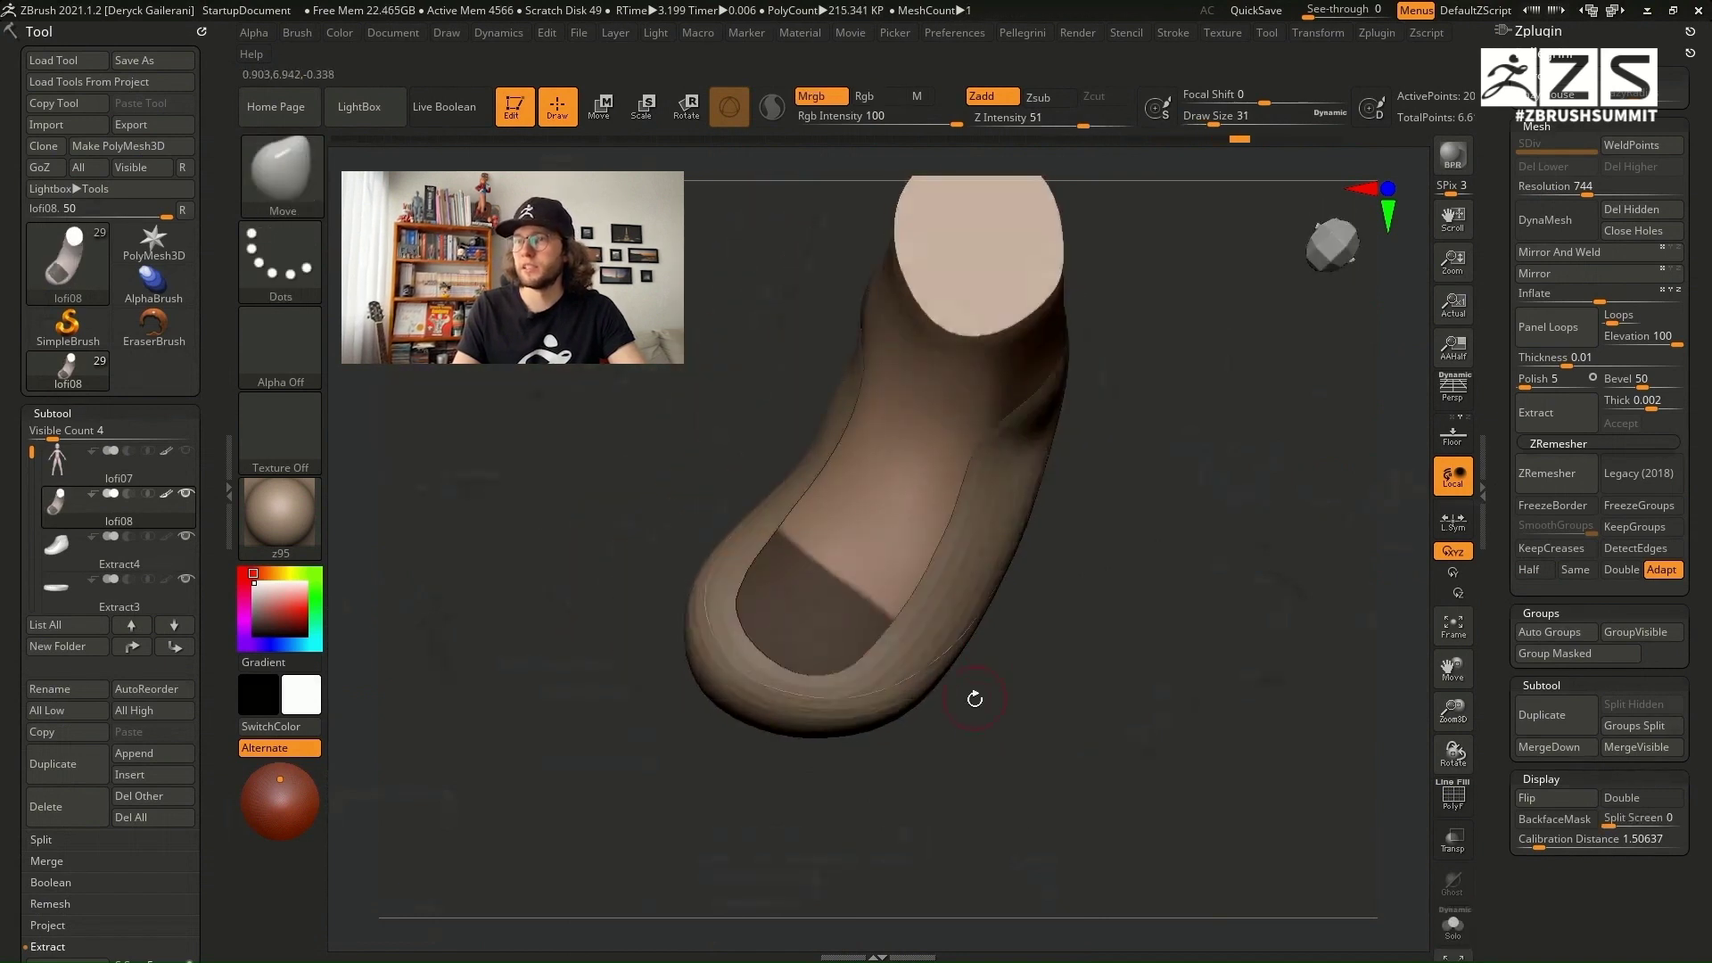
left_click_drag(971, 699, 843, 671)
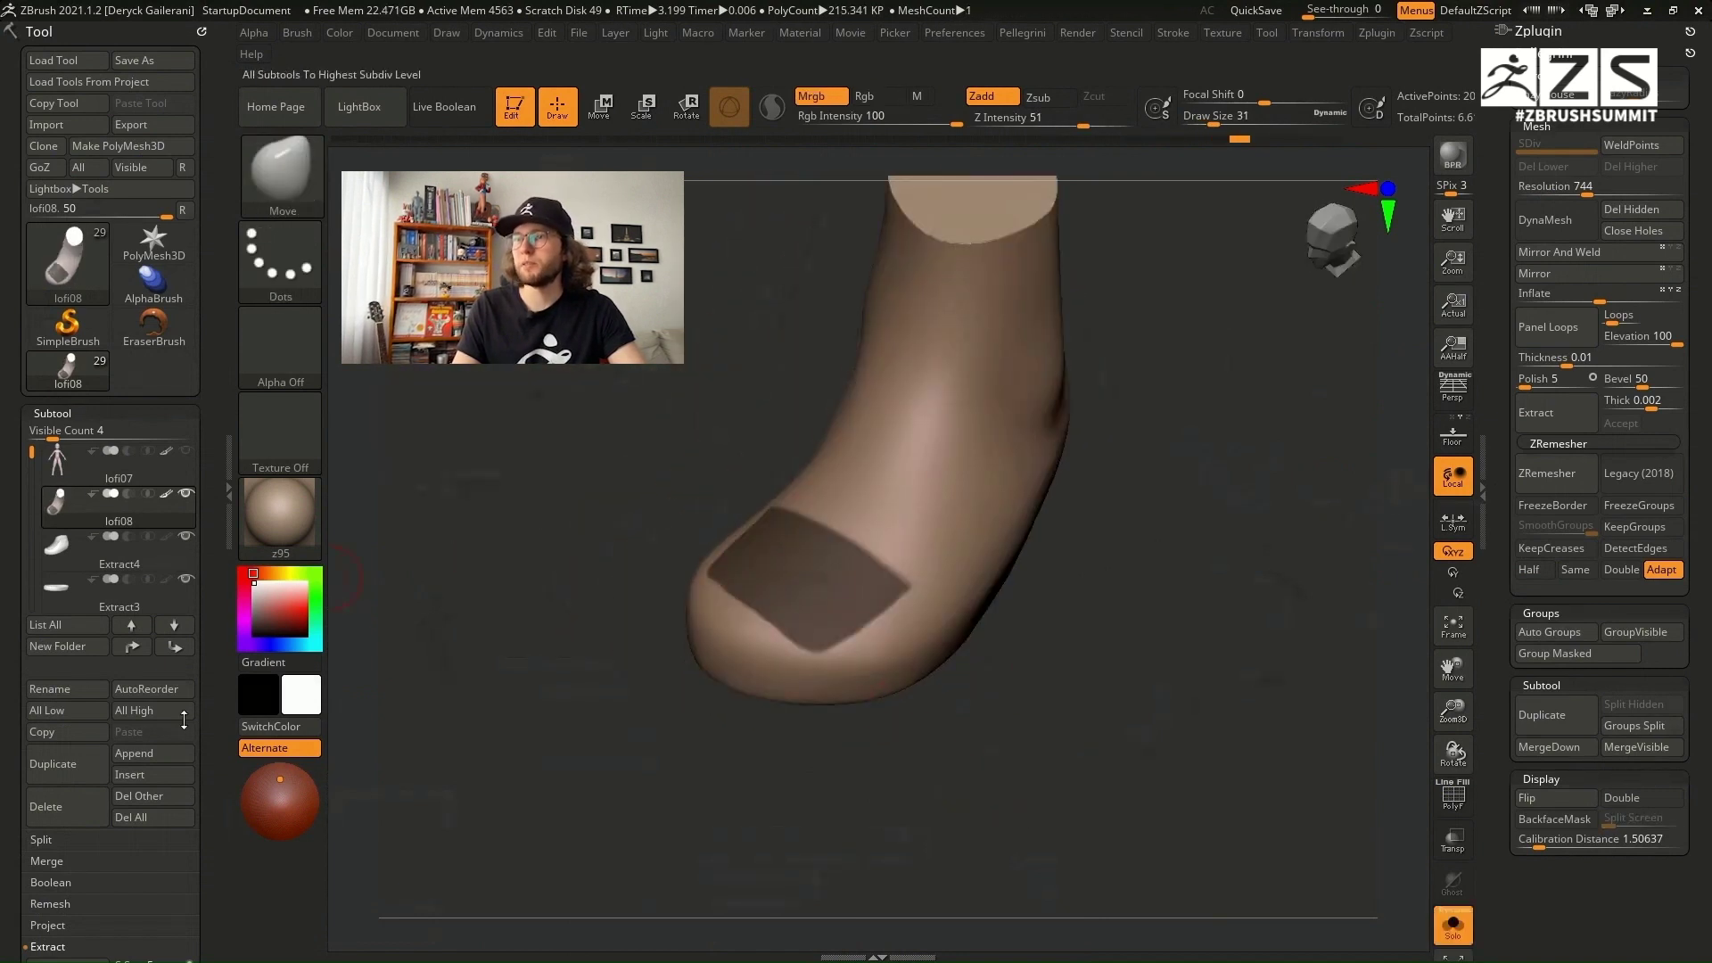
scroll(51, 425, "down", 6)
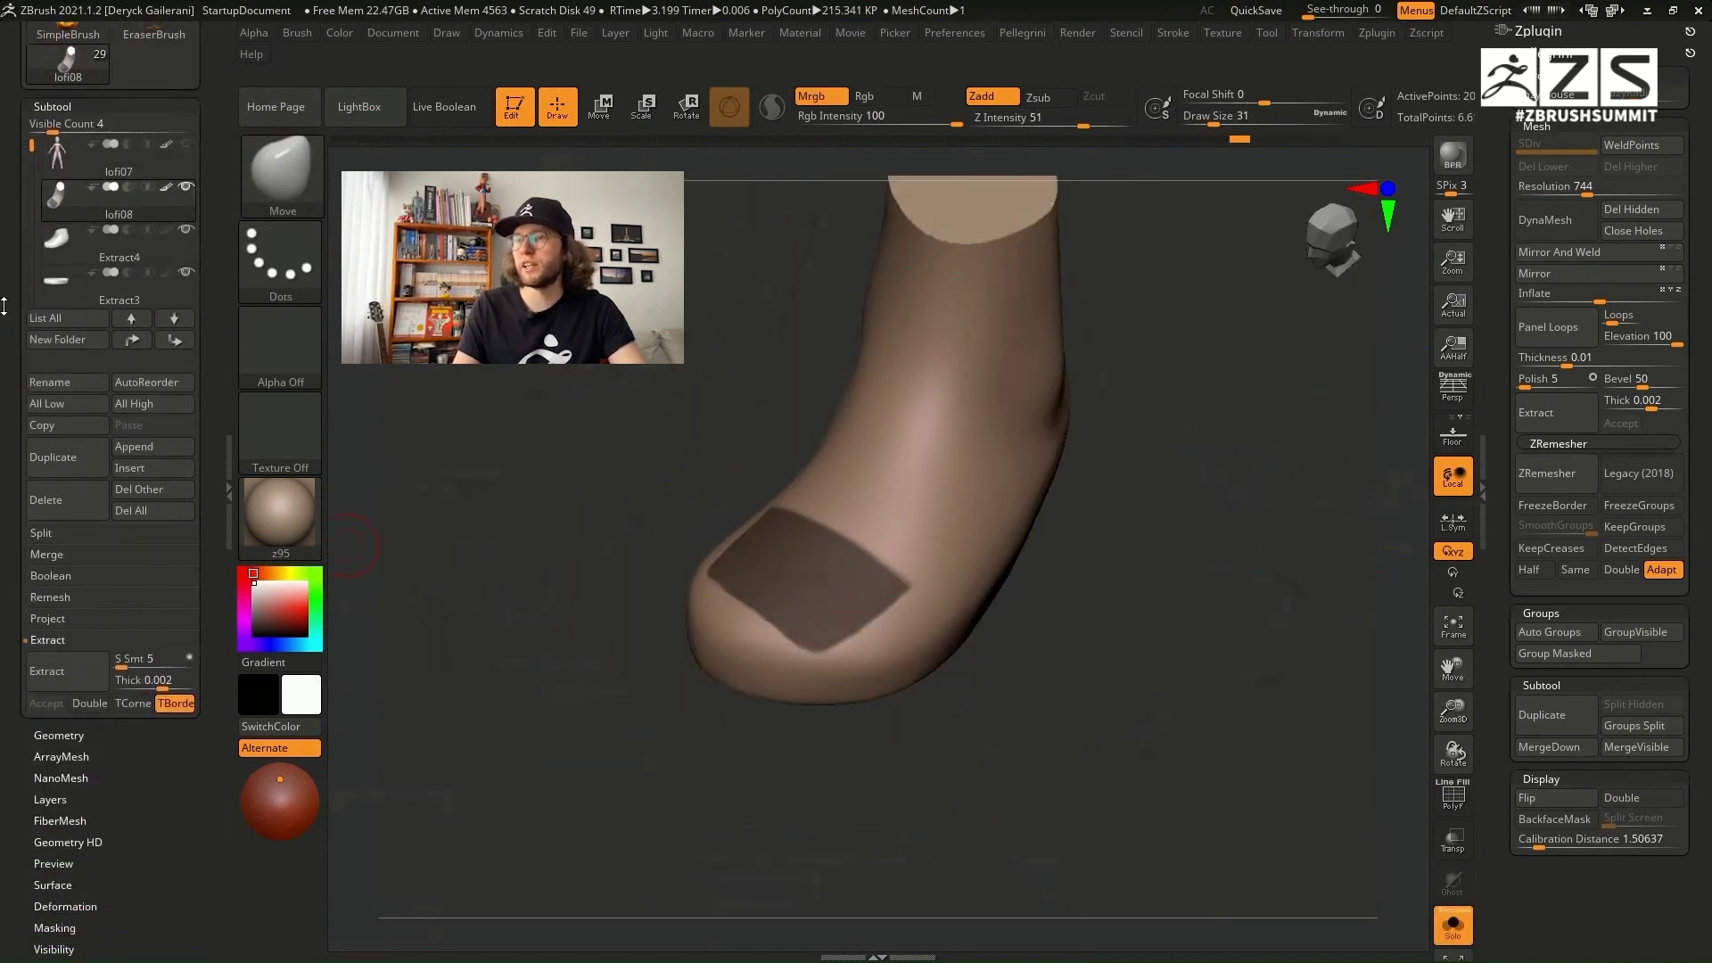
Step: Extract the masked toe patch with thickness 0.002 as a new subtool and isolate its outer surface
left_click(66, 668)
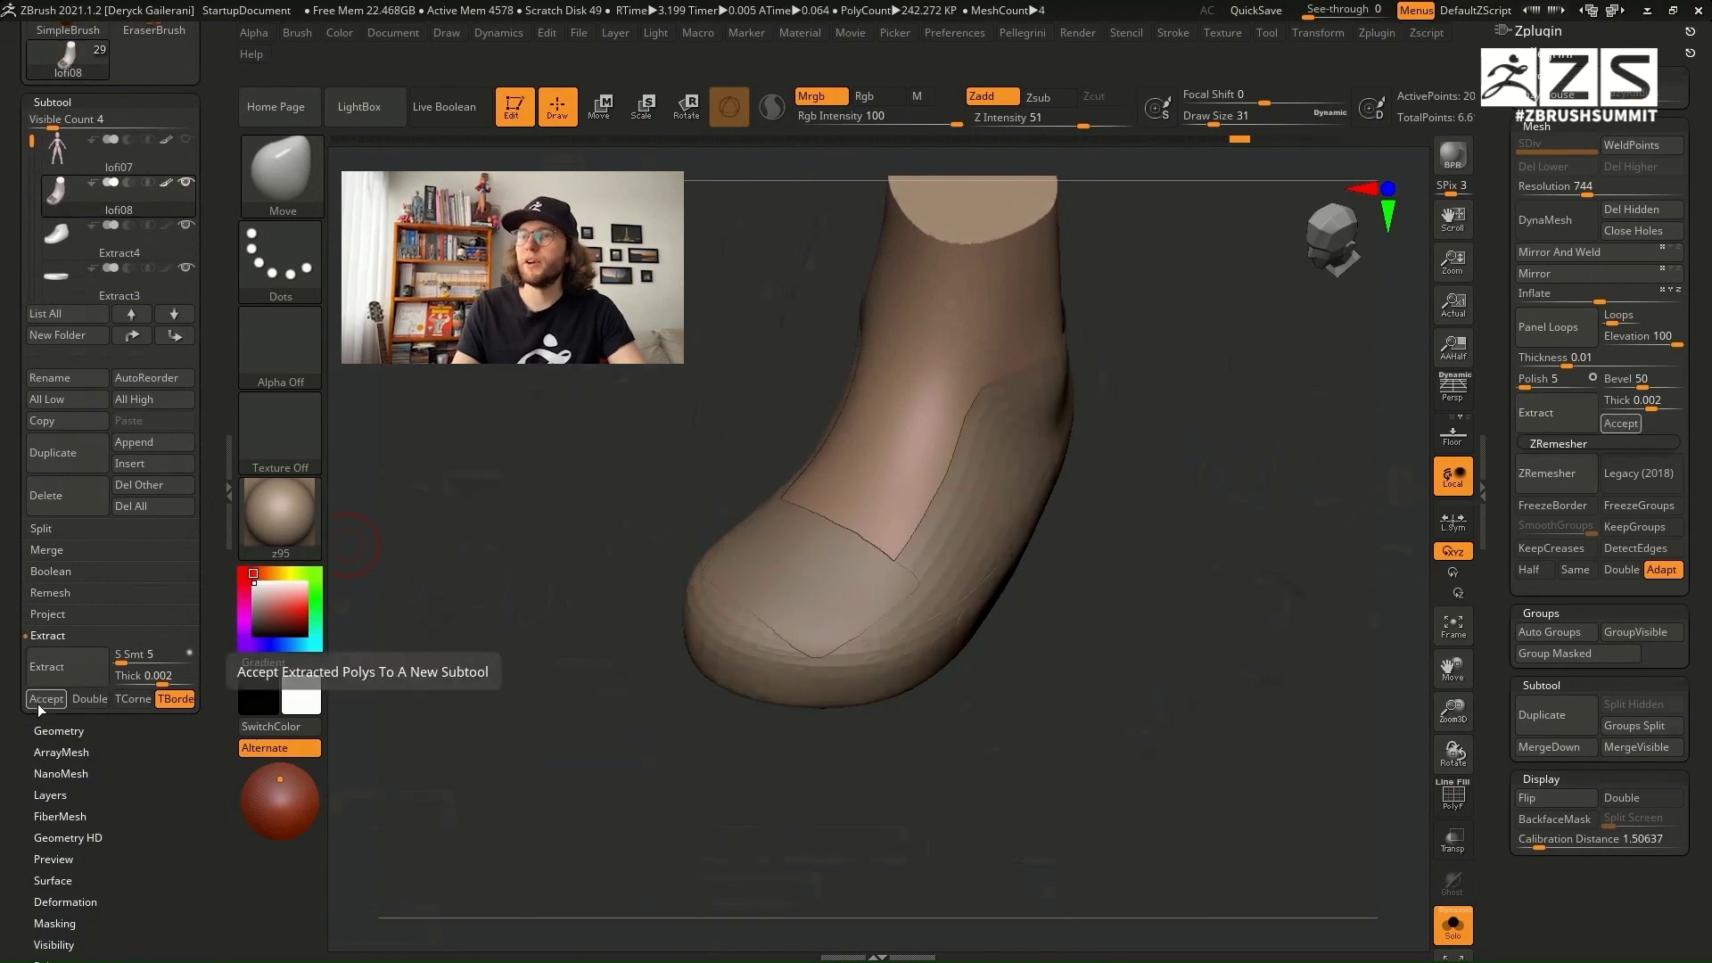
left_click(46, 698)
left_click_drag(621, 704, 591, 723)
left_click_drag(573, 451, 784, 738, "ctrl+shift")
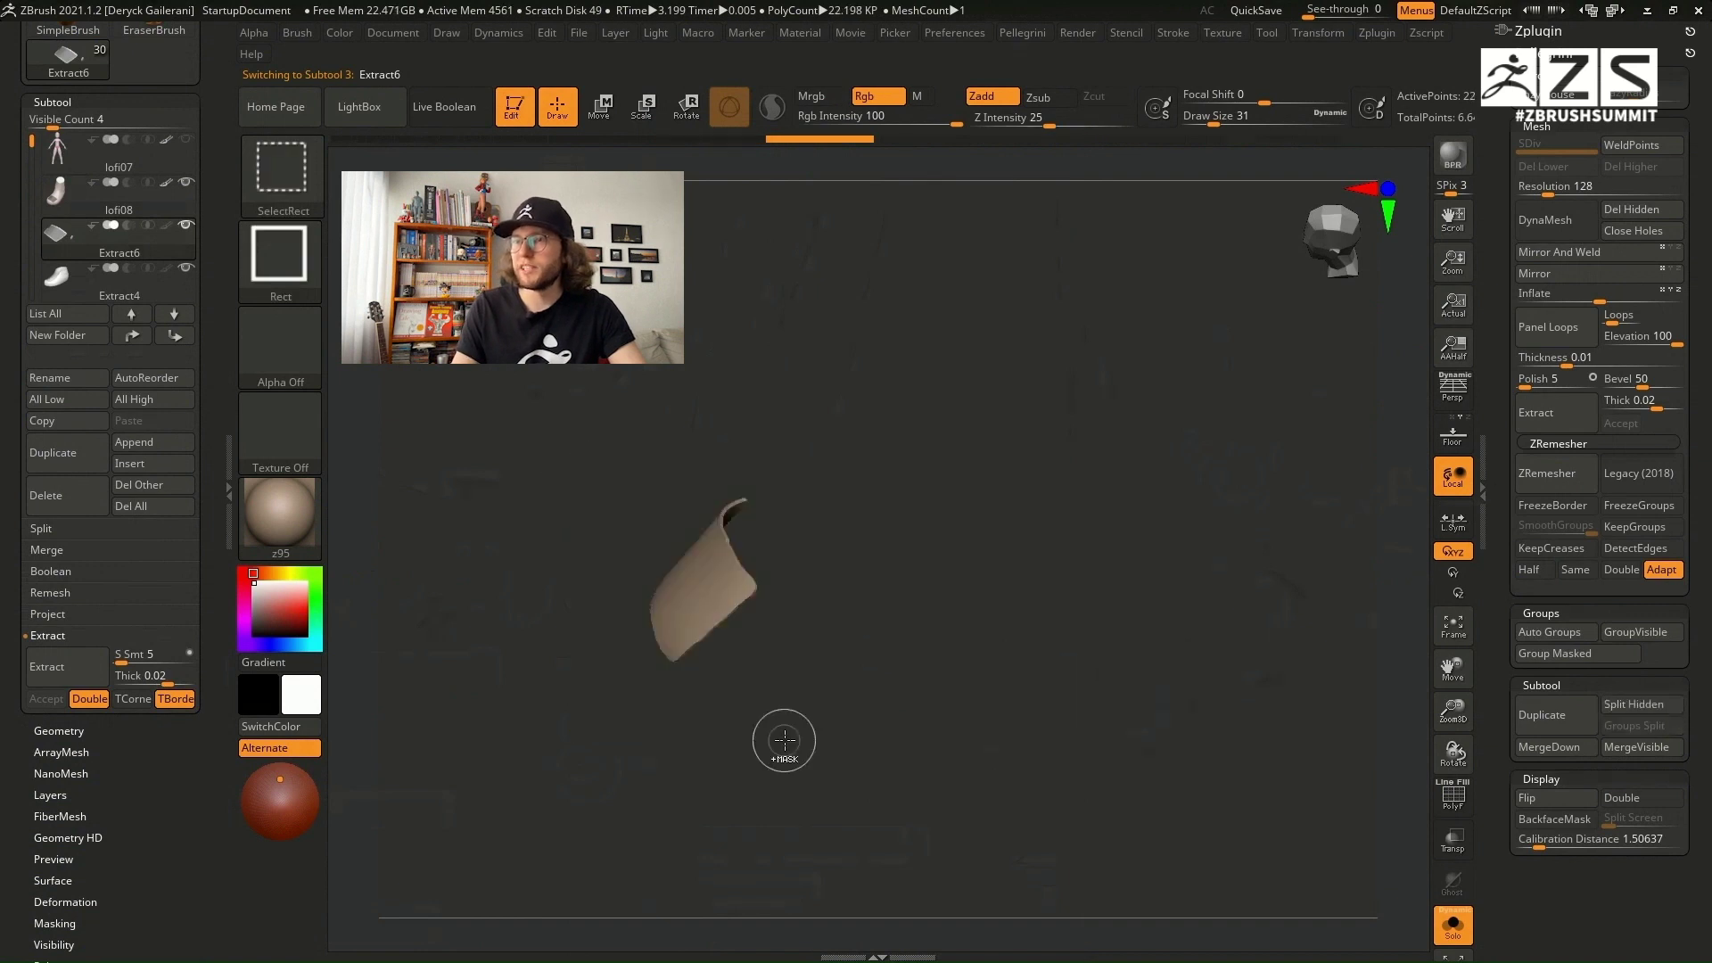
left_click(1643, 233)
key("shift+f")
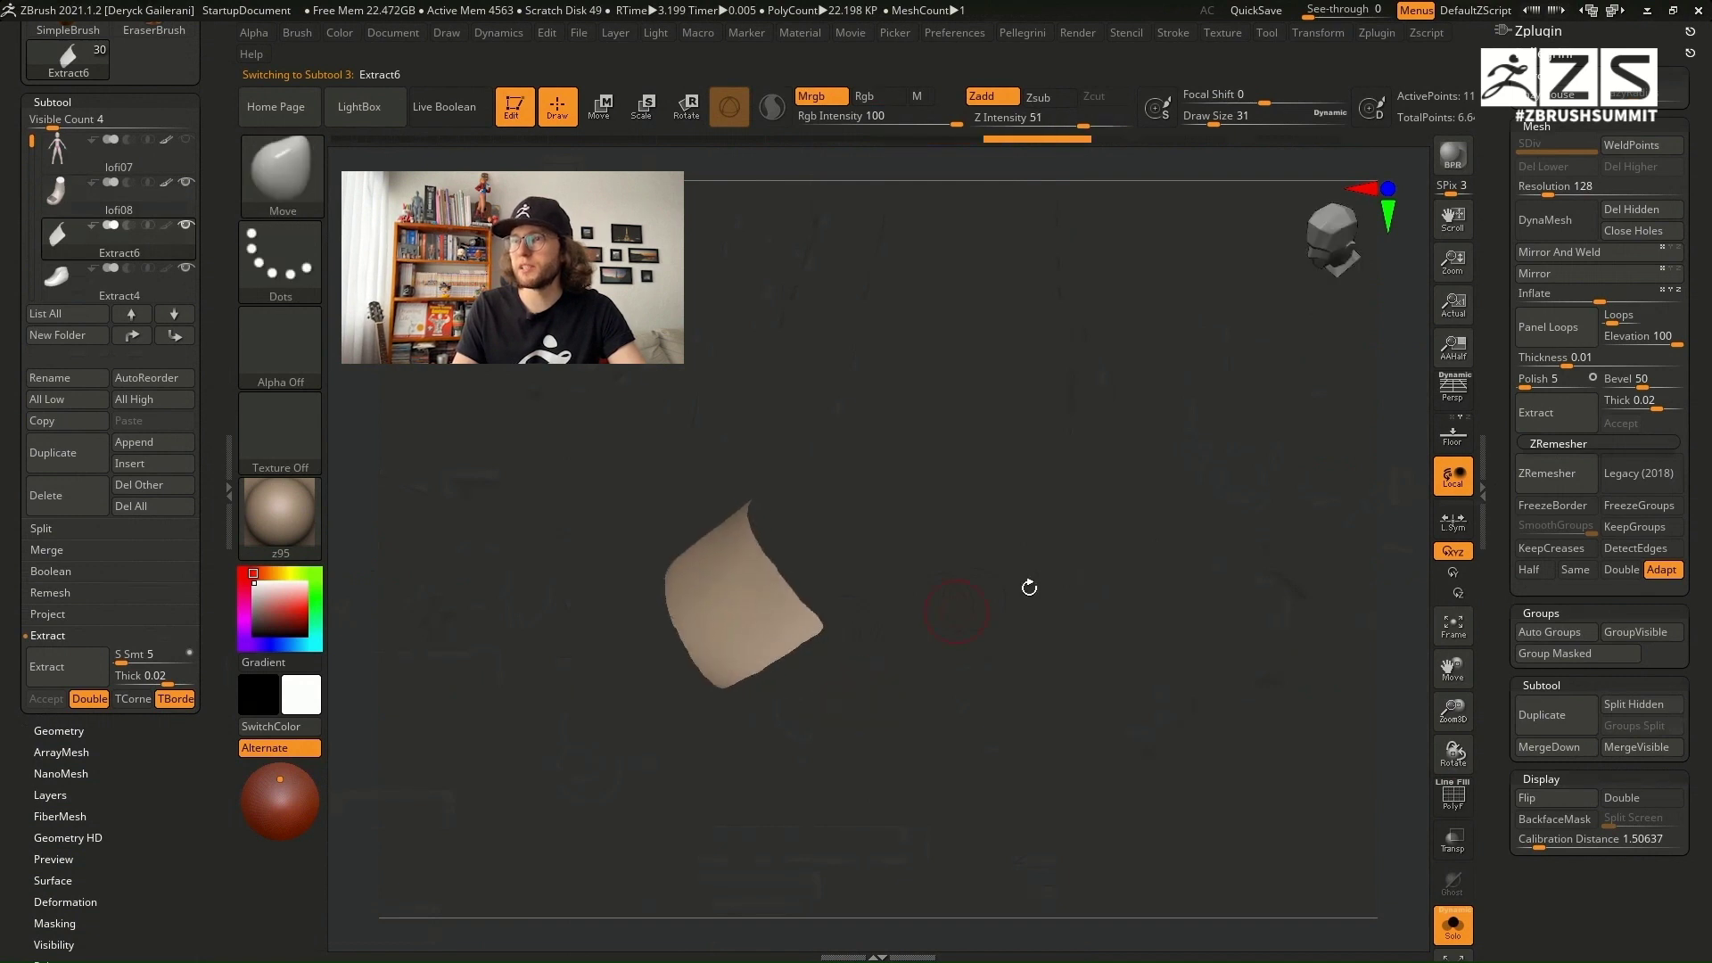
Step: Delete the toe patch's hidden faces and remesh it repeatedly with ZRemesher using Half with Adapt off
left_click(1619, 211)
left_click_drag(1055, 642, 1418, 624)
left_click(1052, 604, "ctrl+shift")
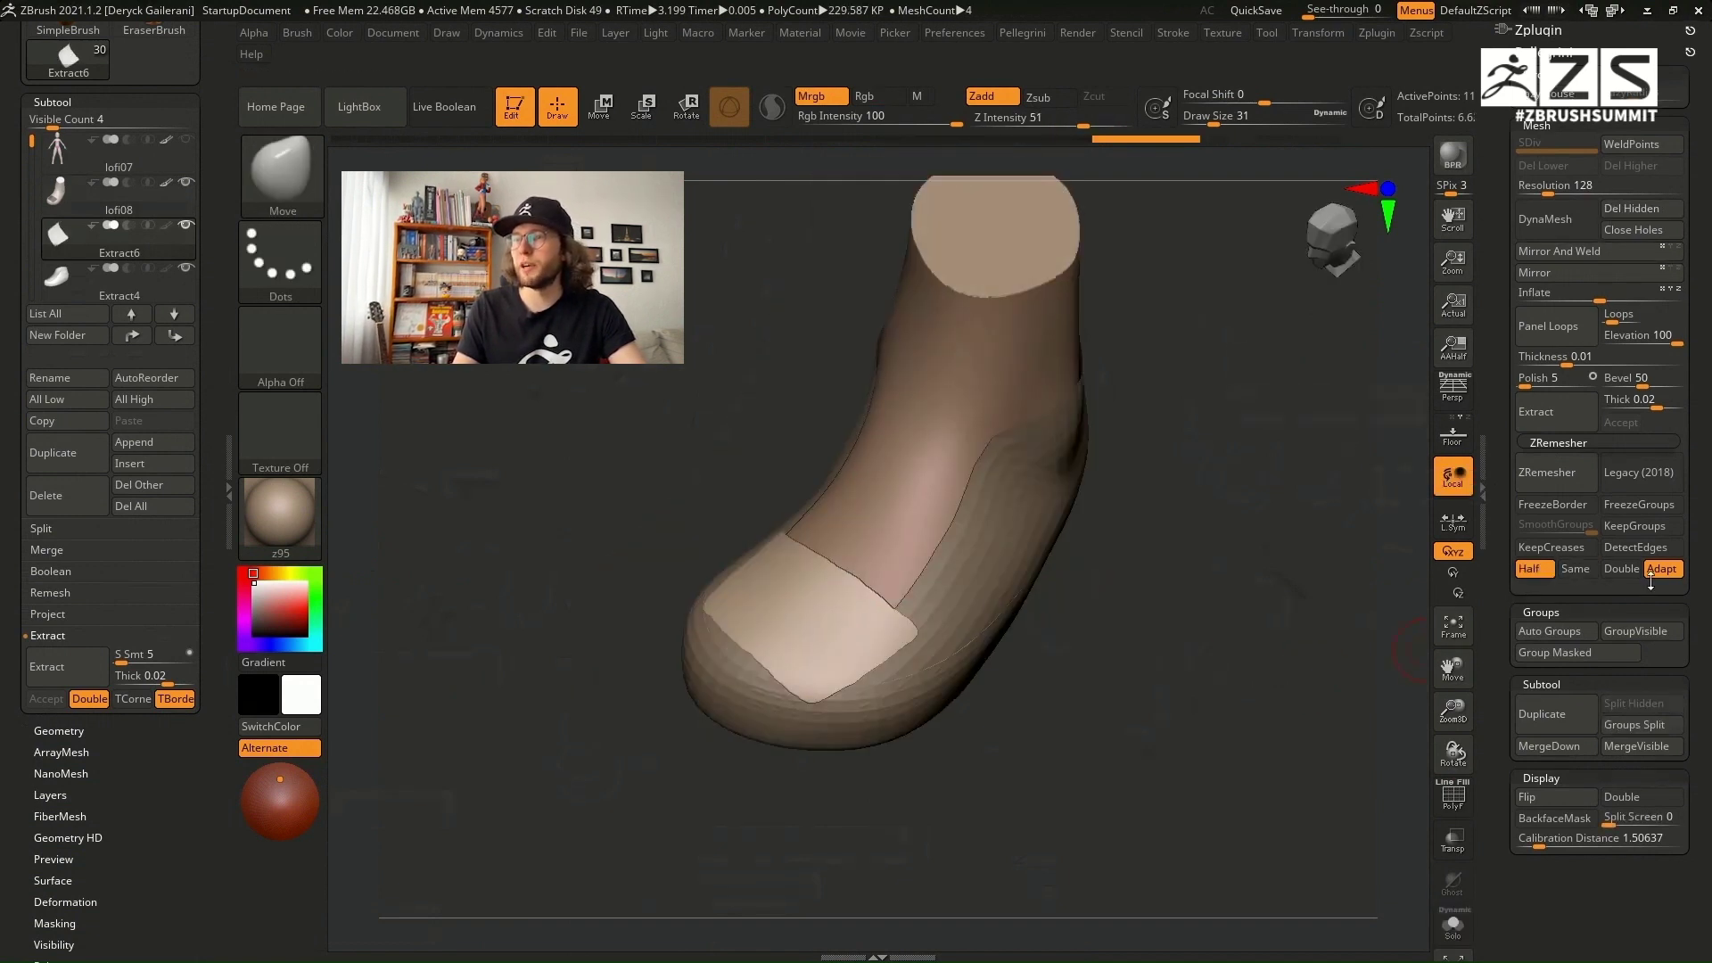
left_click(1660, 569)
left_click(1531, 481)
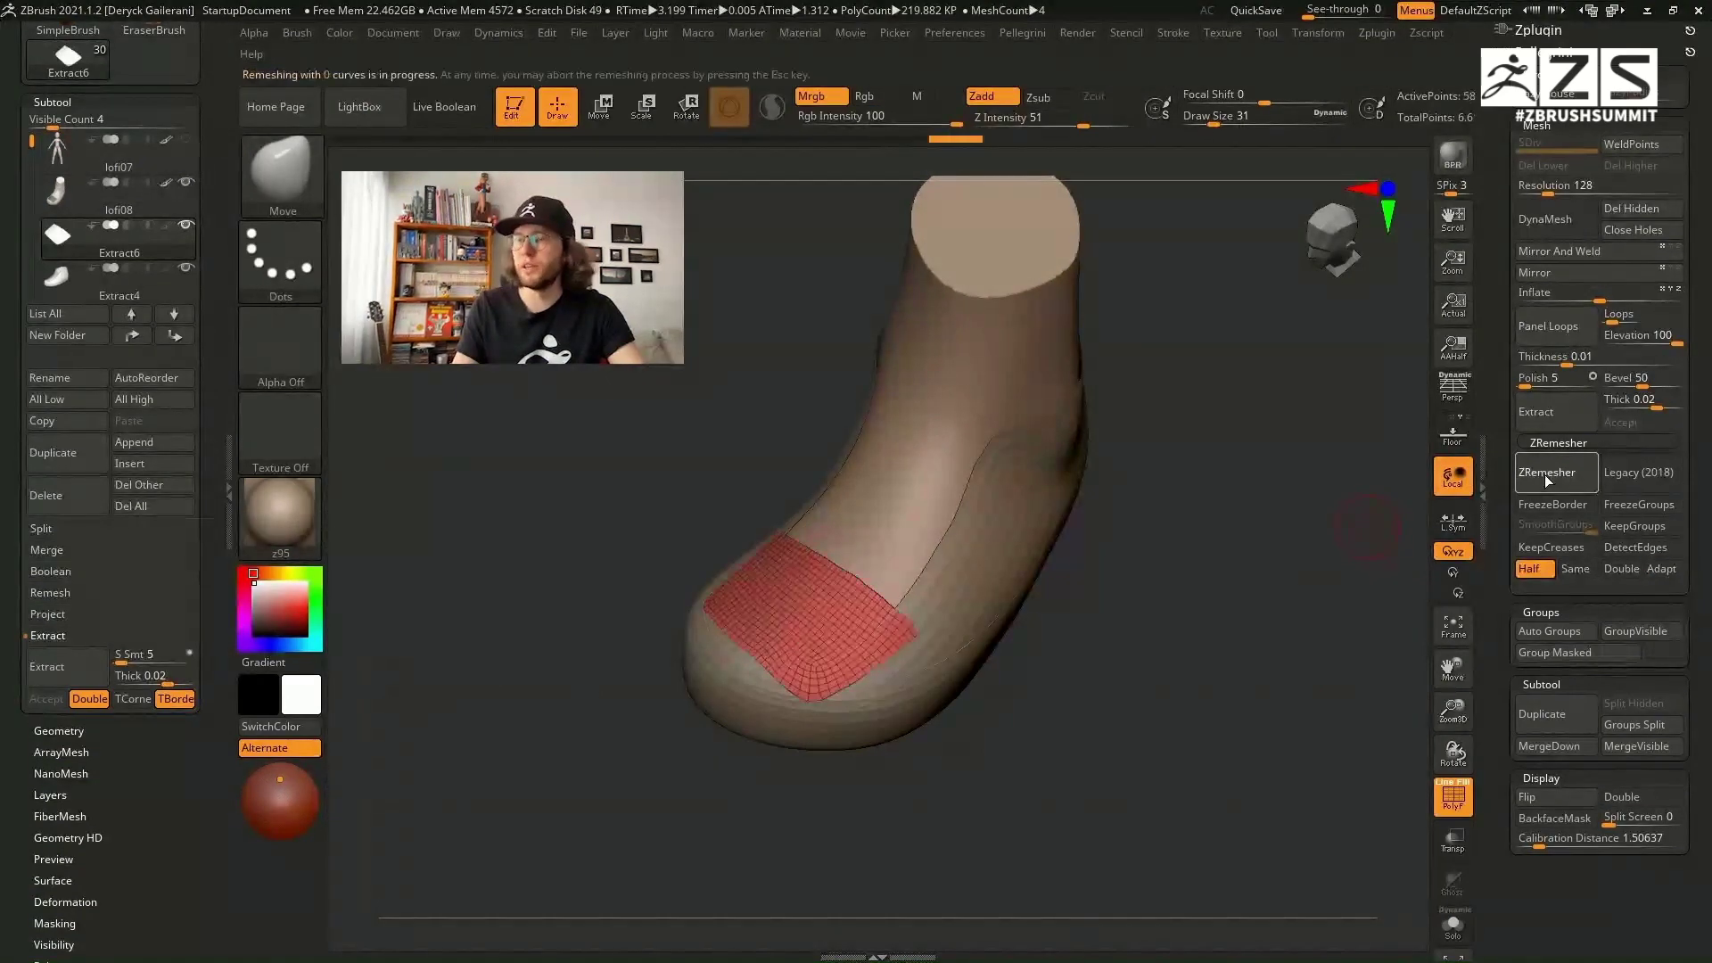
left_click(1546, 474)
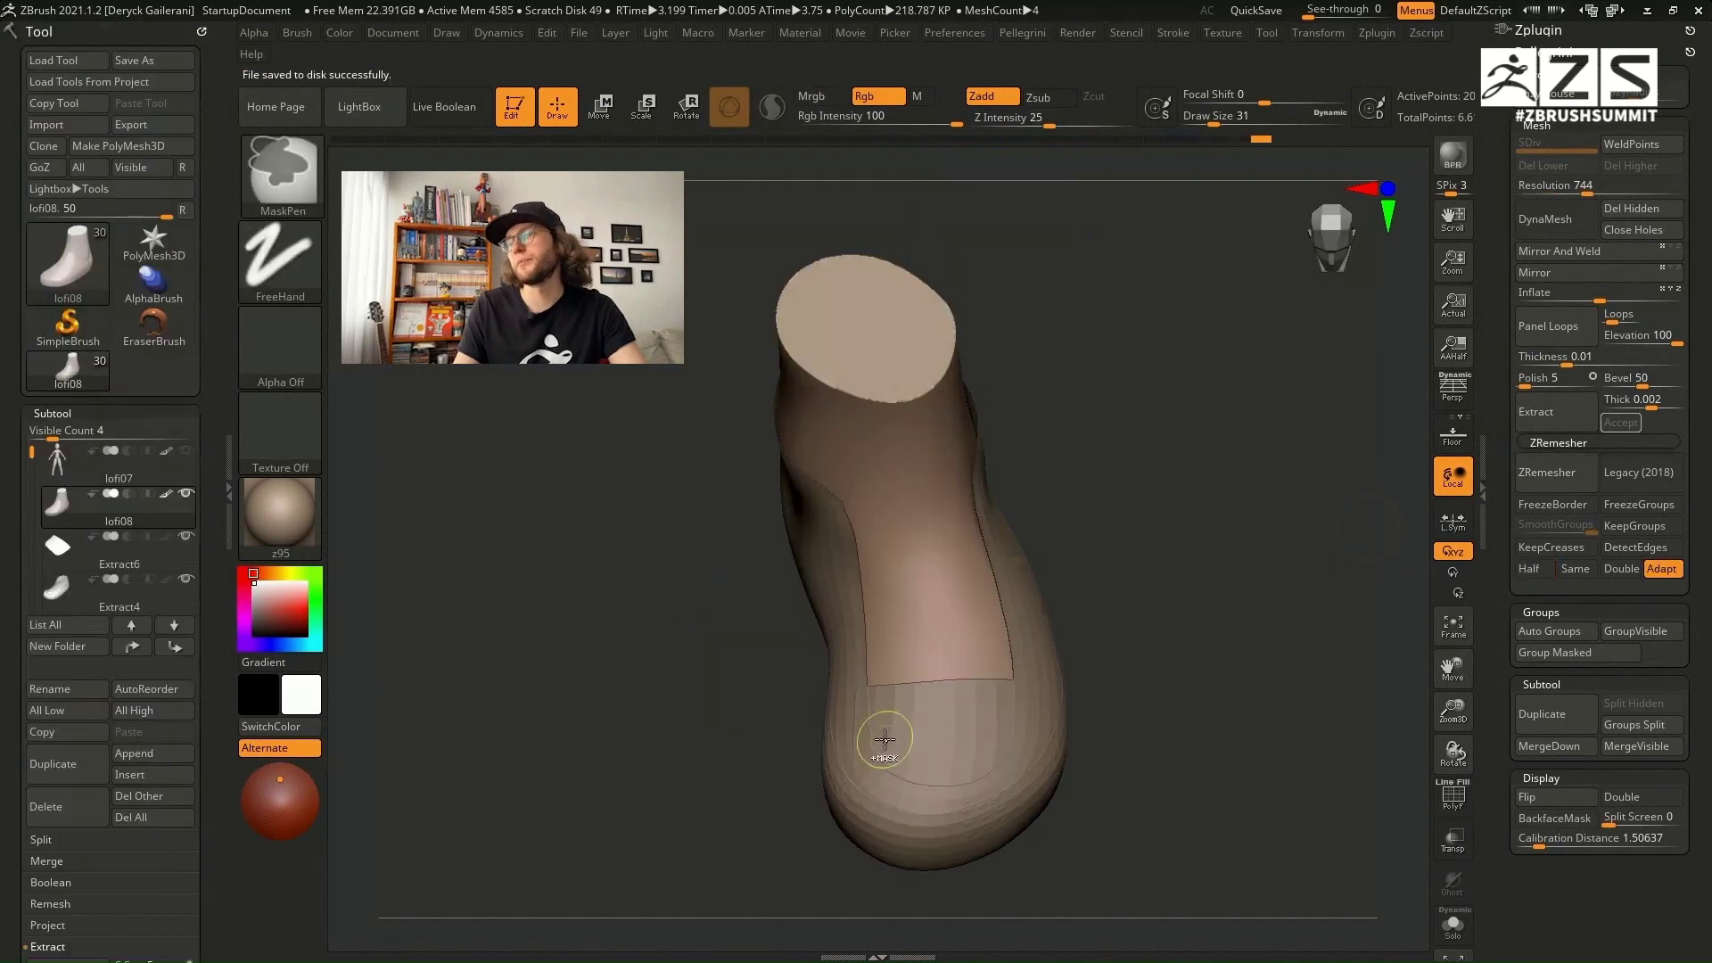
Step: Mask the tongue area along the foot's instep up to the ankle and extract it with thickness 0.002 as a new subtool
mouse_move(884, 739)
left_mouse_down("ctrl")
mouse_move(870, 475)
mouse_move(990, 678)
mouse_move(892, 731)
mouse_move(902, 493)
left_mouse_up("ctrl")
key("ctrl+shift+s")
mouse_move(903, 493)
right_mouse_down()
mouse_move(921, 526)
mouse_move(773, 473)
mouse_move(677, 496)
right_mouse_up()
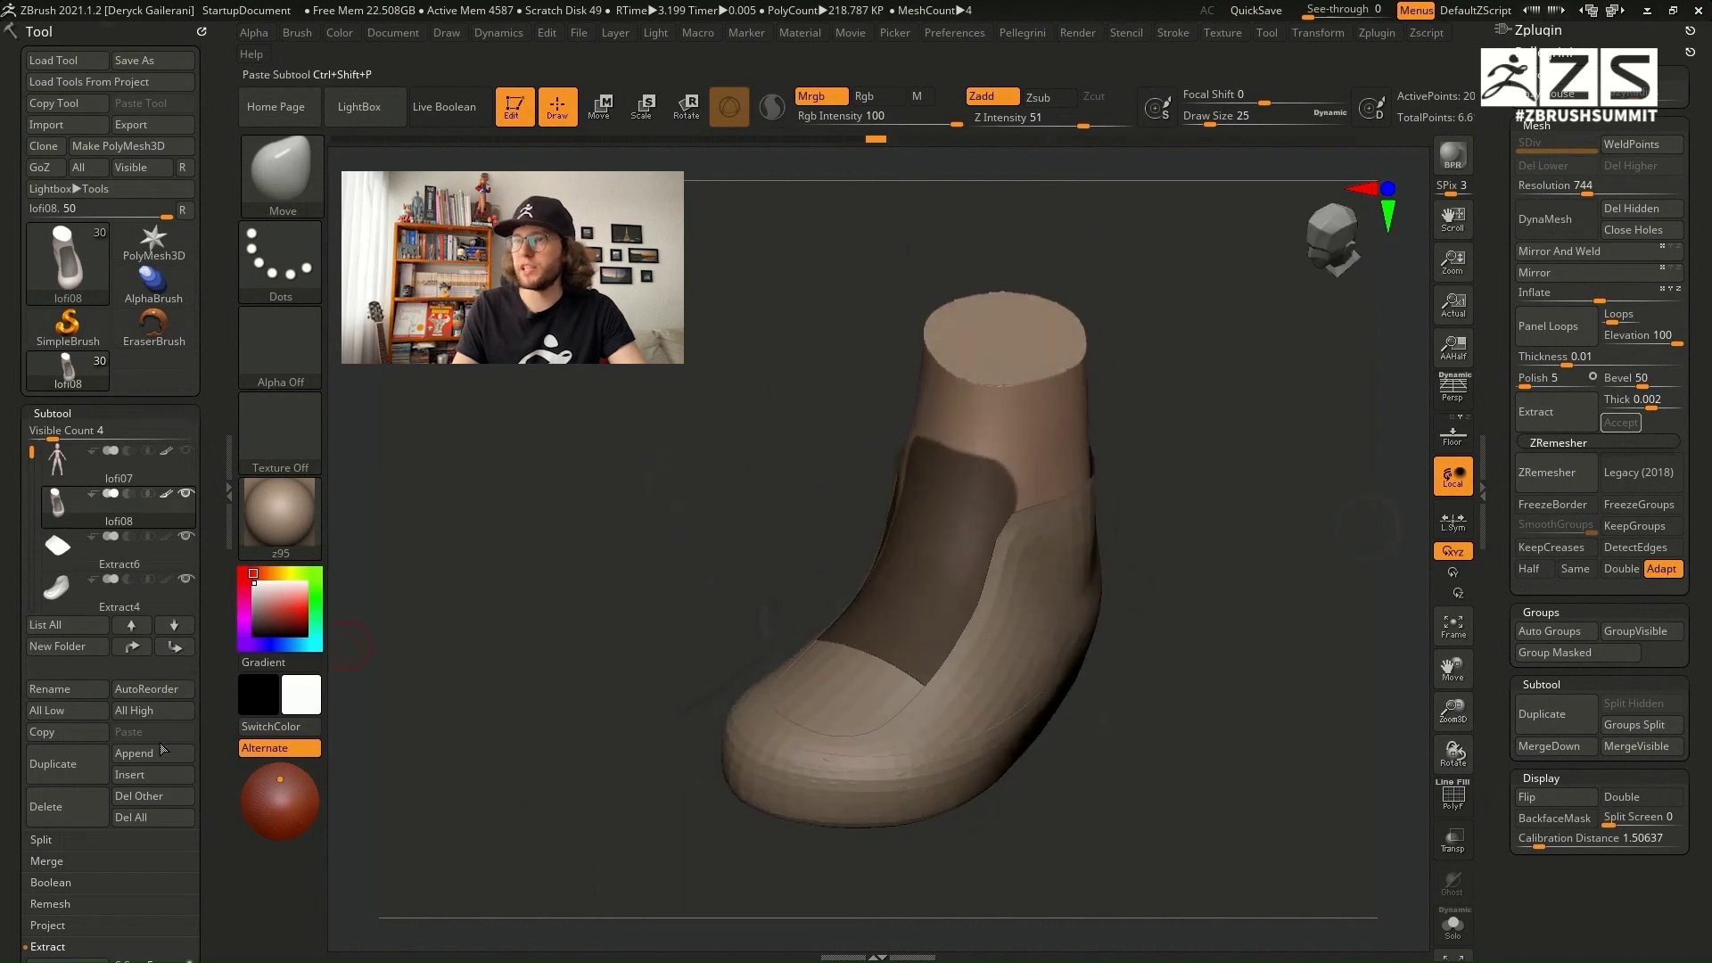
left_click_drag(3, 845, 3, 596)
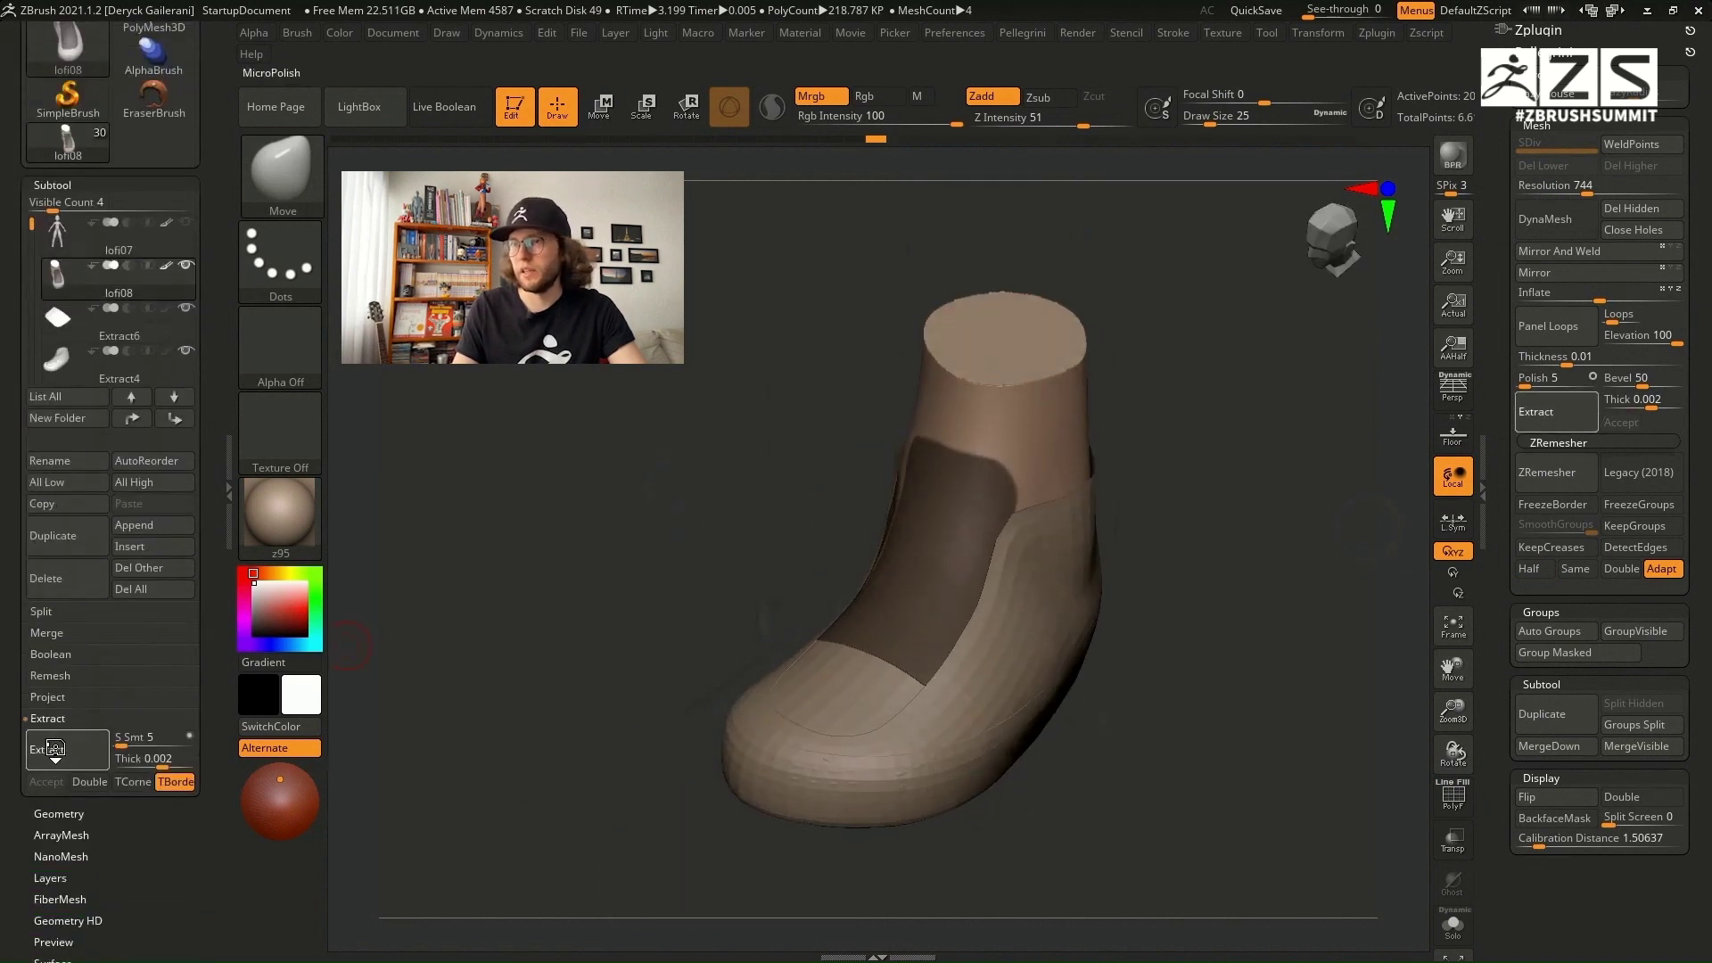
left_click(54, 749)
left_click(46, 782)
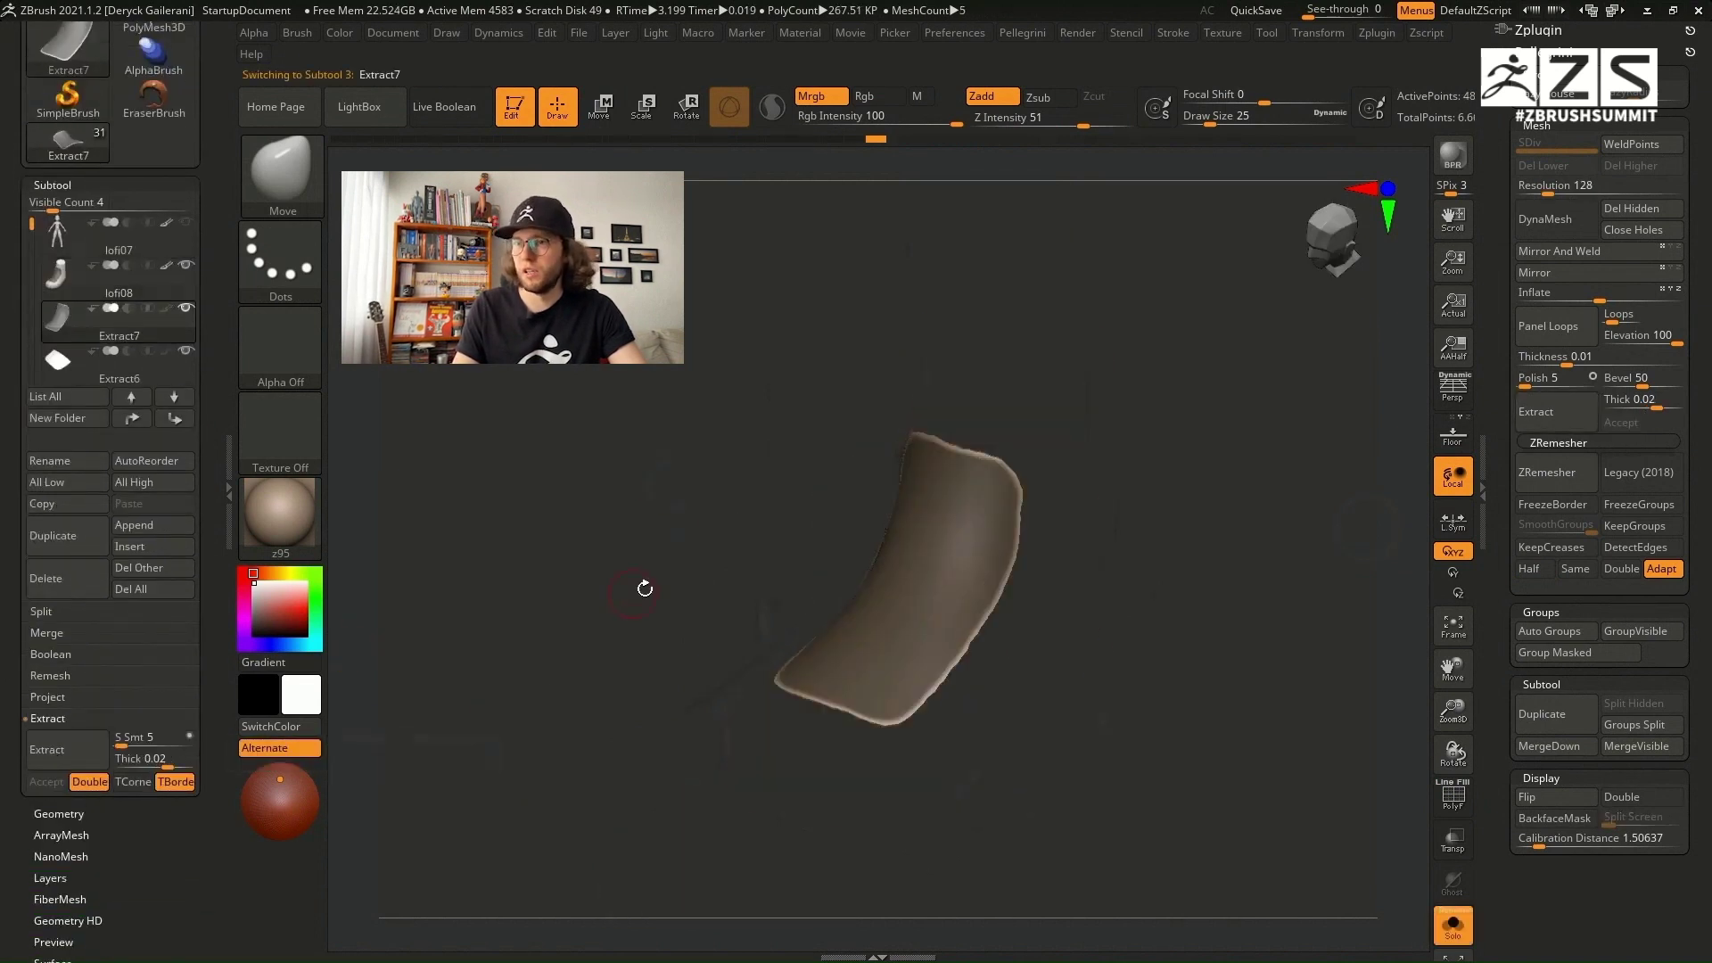
Step: Isolate the outer surface of the extracted tongue piece and delete its hidden faces
mouse_move(793, 542)
left_mouse_down()
mouse_move(722, 511)
mouse_move(757, 579)
mouse_move(770, 434)
left_mouse_up()
key("shift+f")
left_click(898, 562, "ctrl+shift")
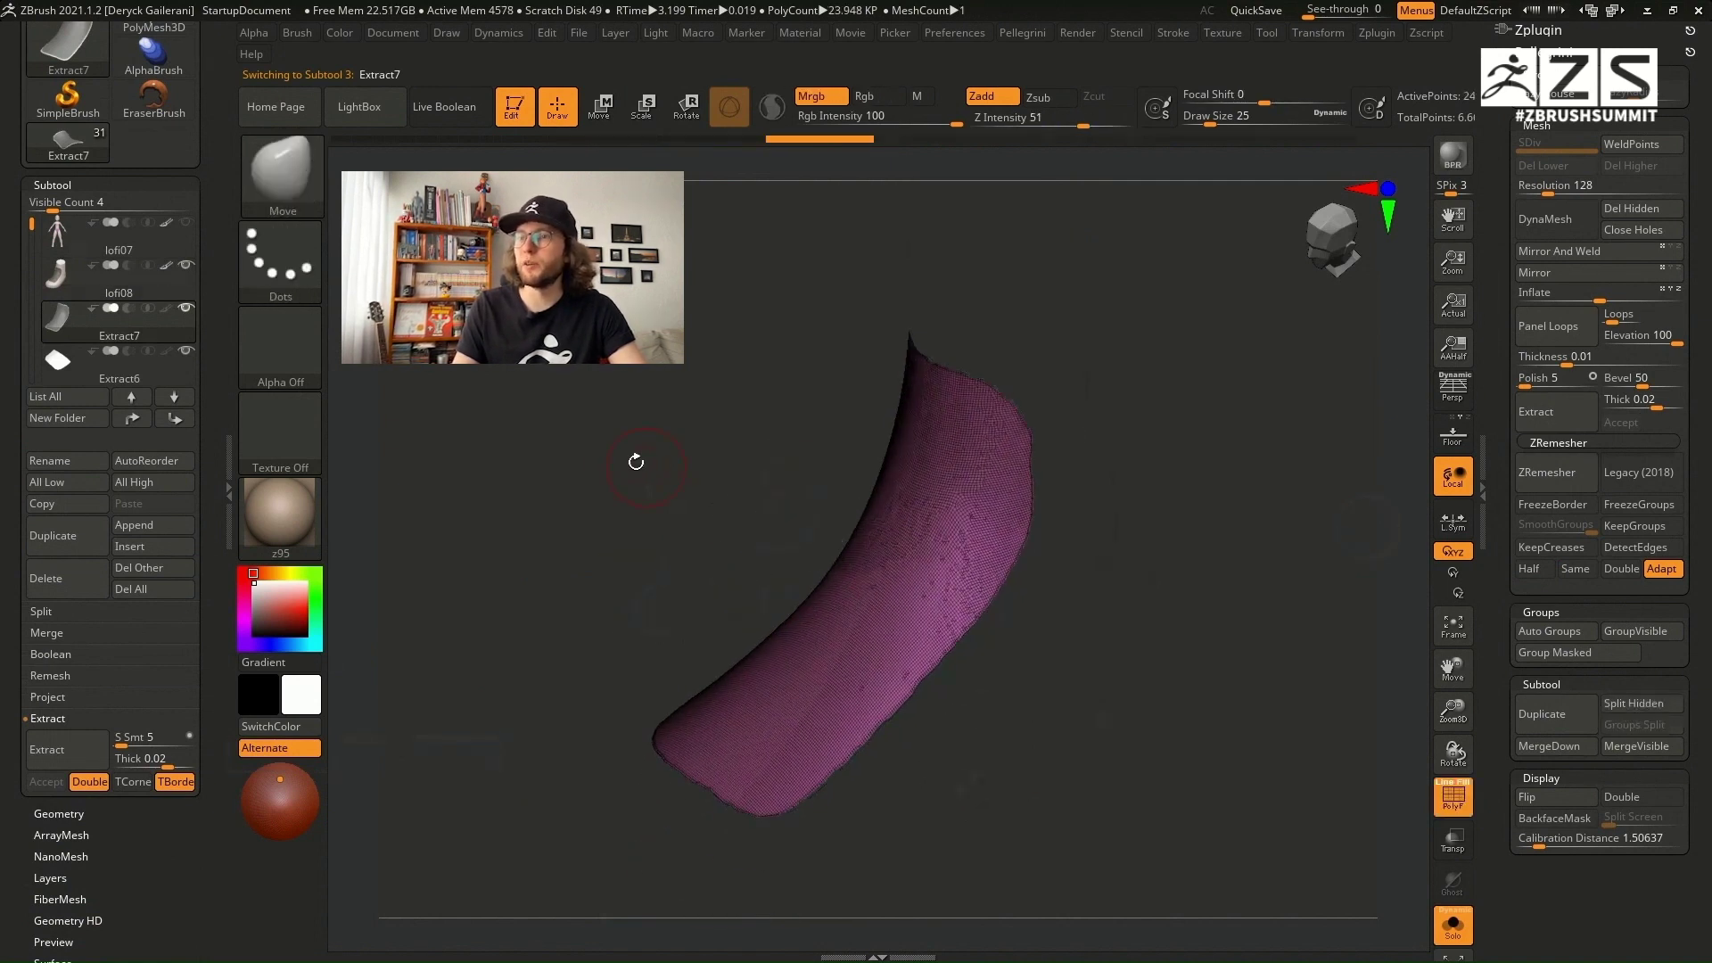
left_click_drag(636, 460, 670, 428, "alt")
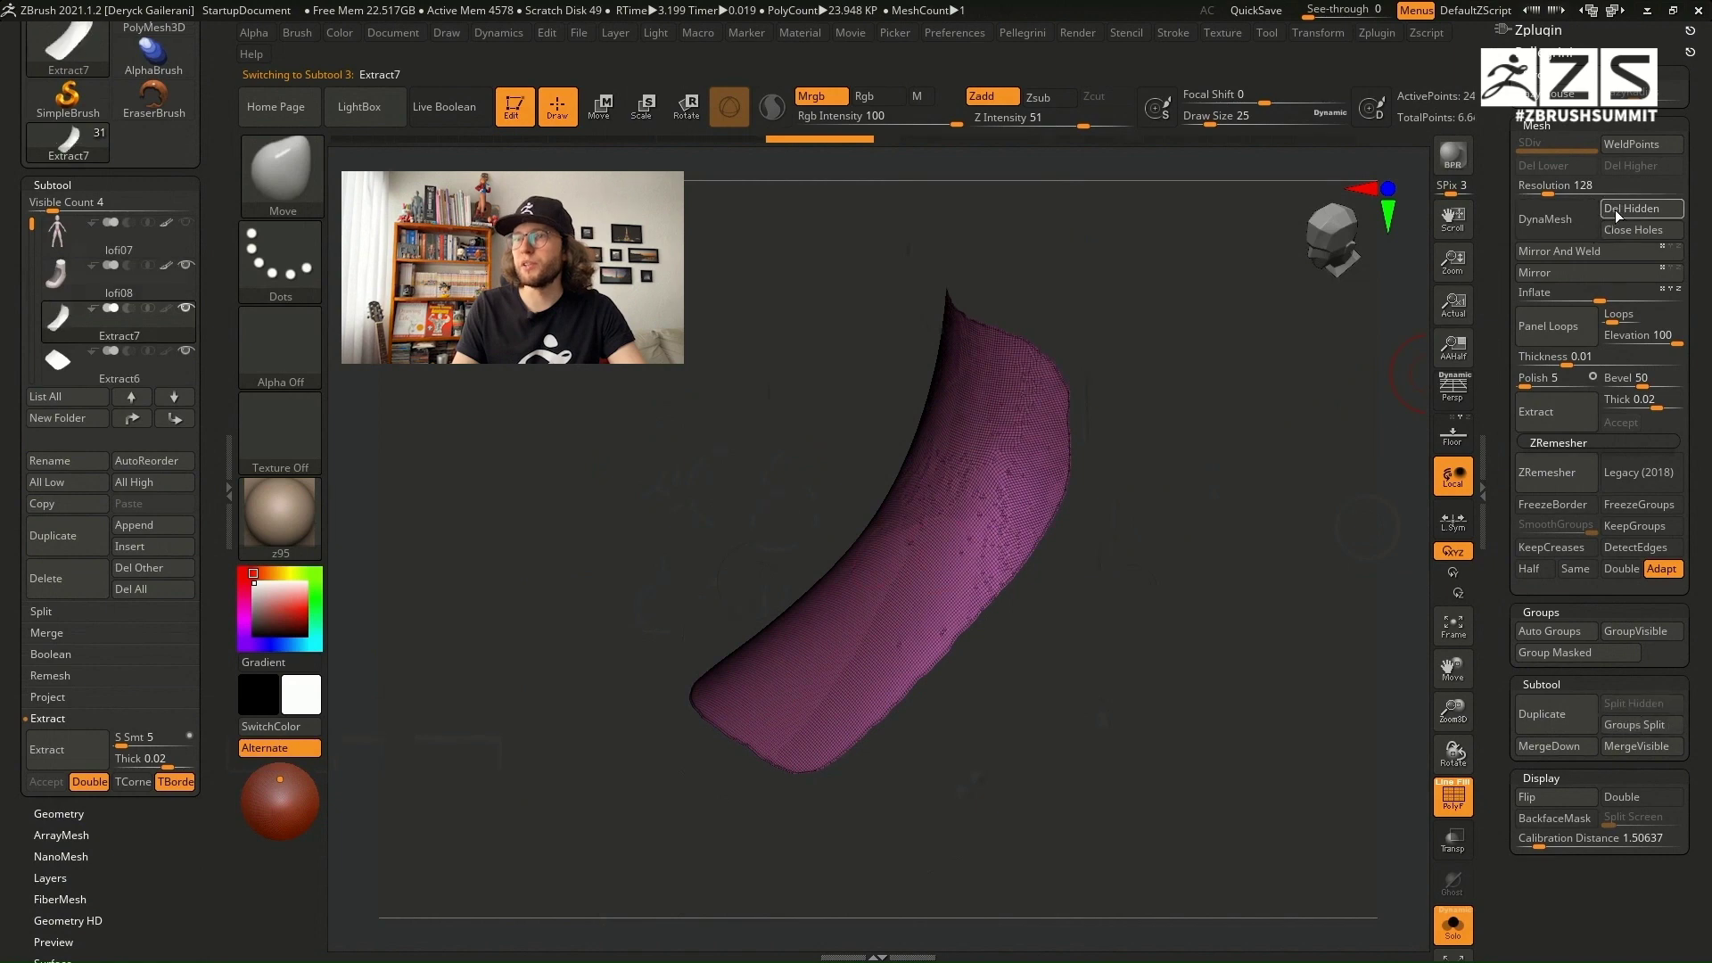
left_click(664, 434)
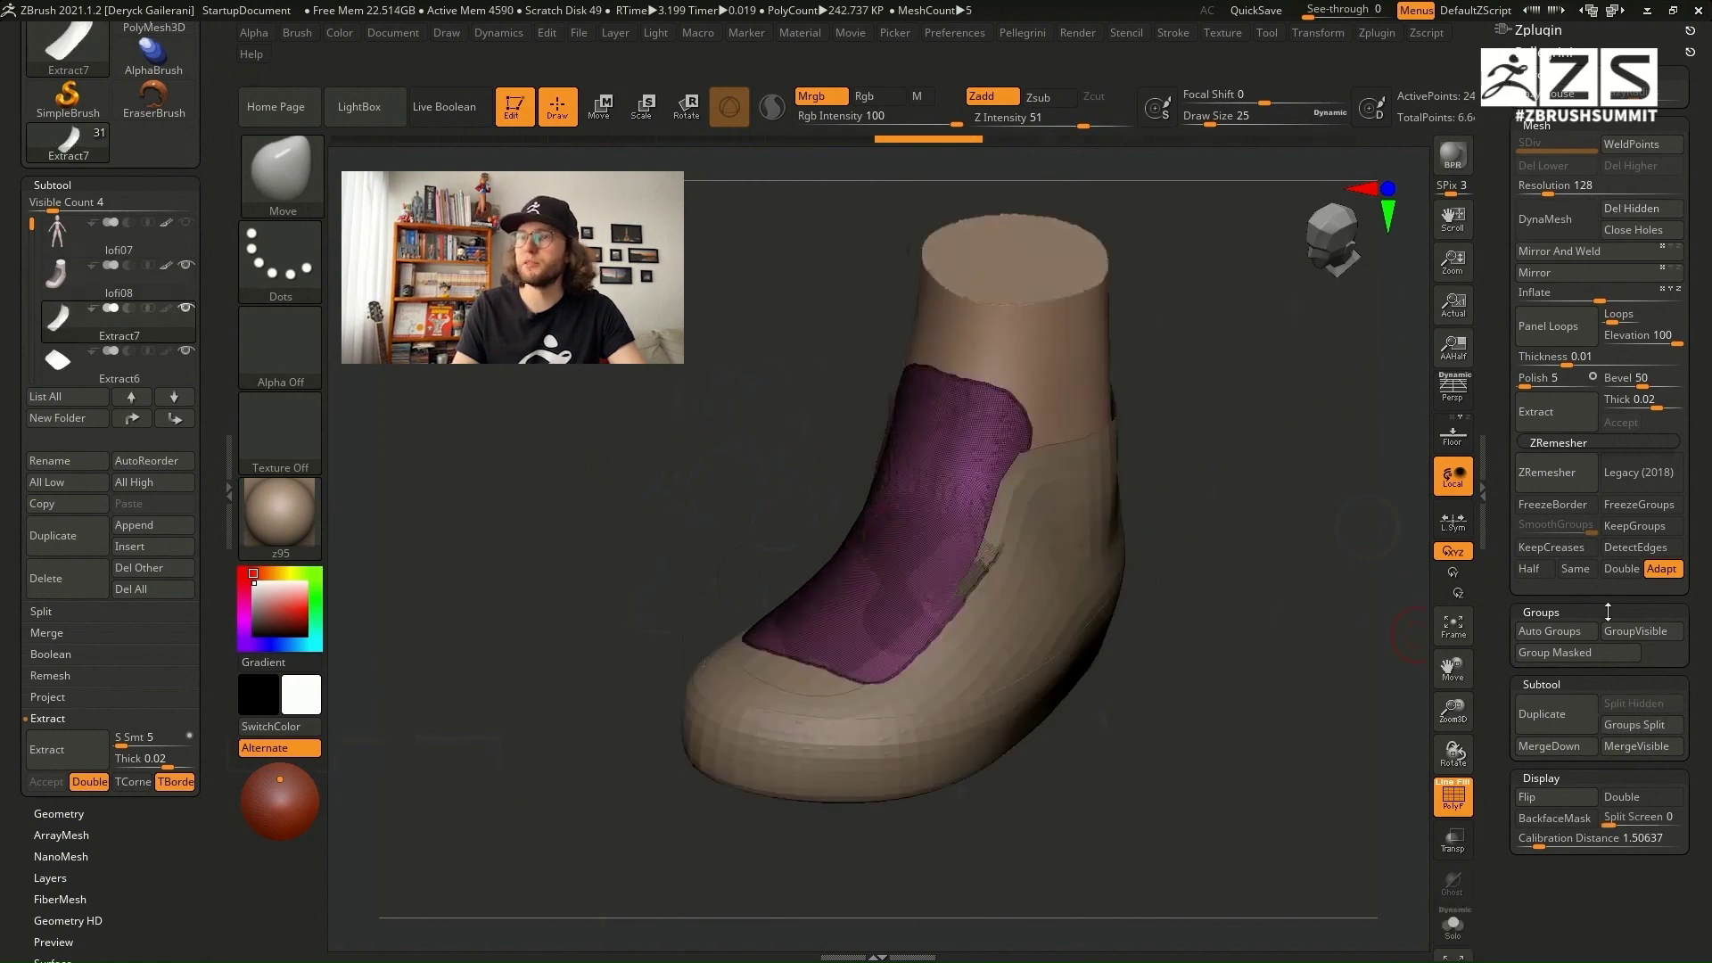
Step: Remesh the tongue piece repeatedly with ZRemesher using Half with Adapt off, and smooth it with dynamic subdivision
left_click(1555, 477)
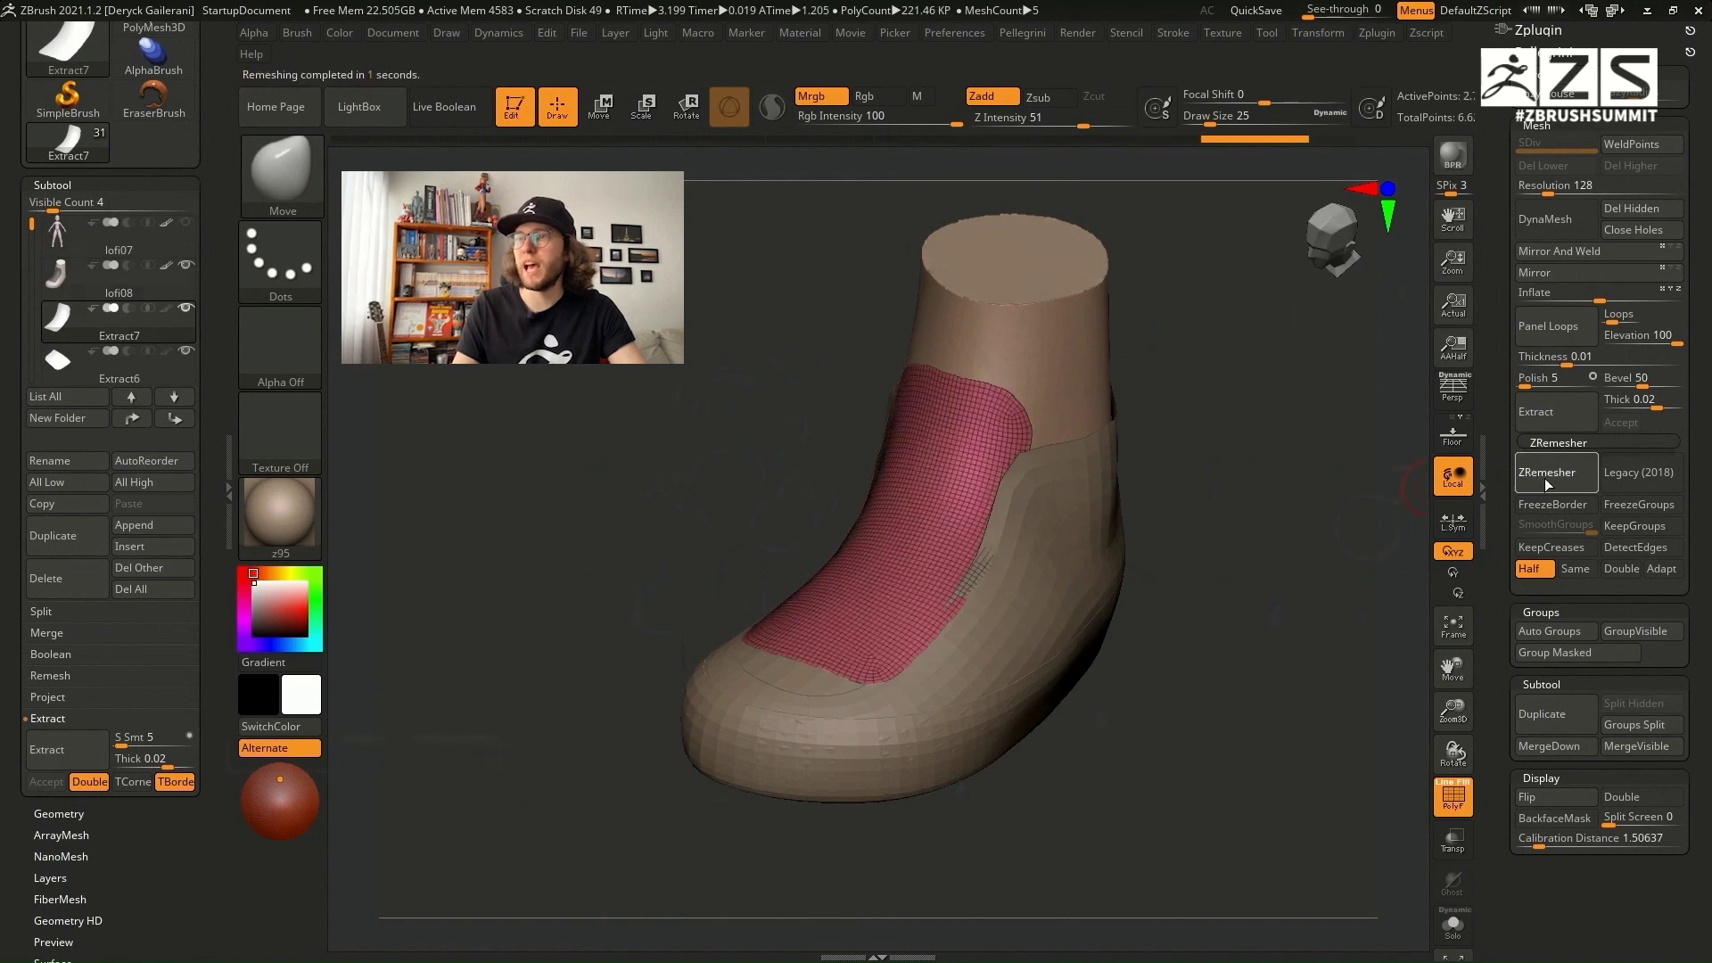
left_click(1544, 472)
left_click(1542, 473)
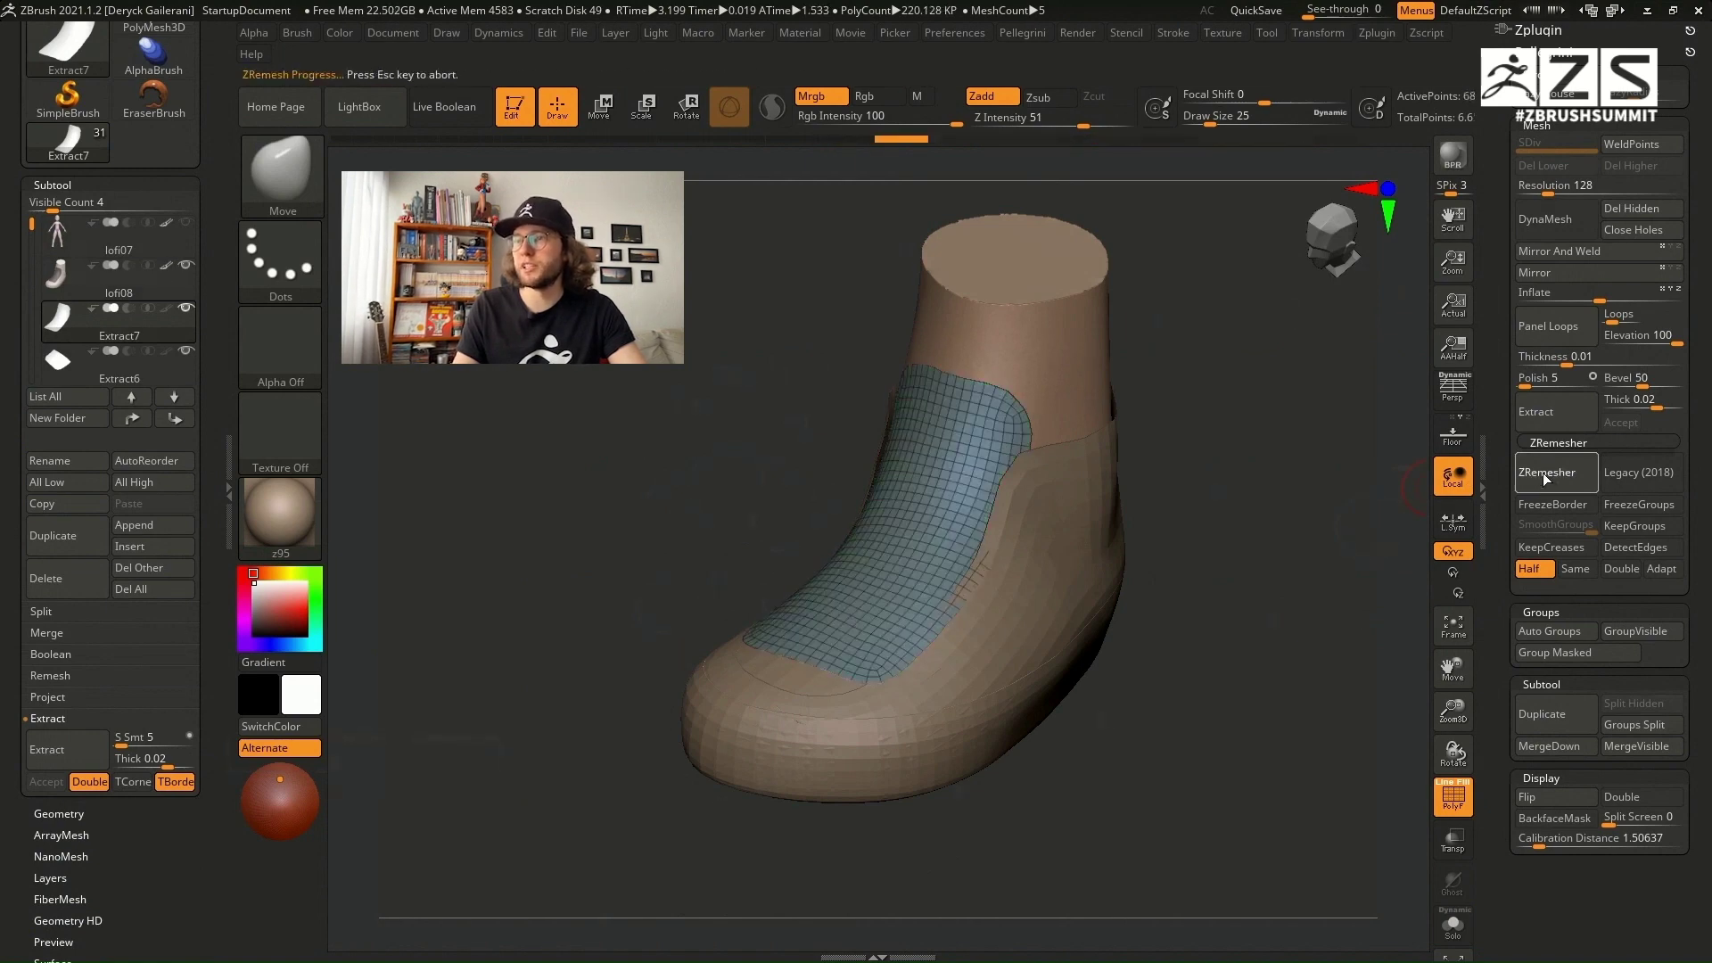
mouse_move(1223, 623)
left_mouse_down()
mouse_move(1249, 623)
mouse_move(1234, 634)
left_mouse_up()
key("d")
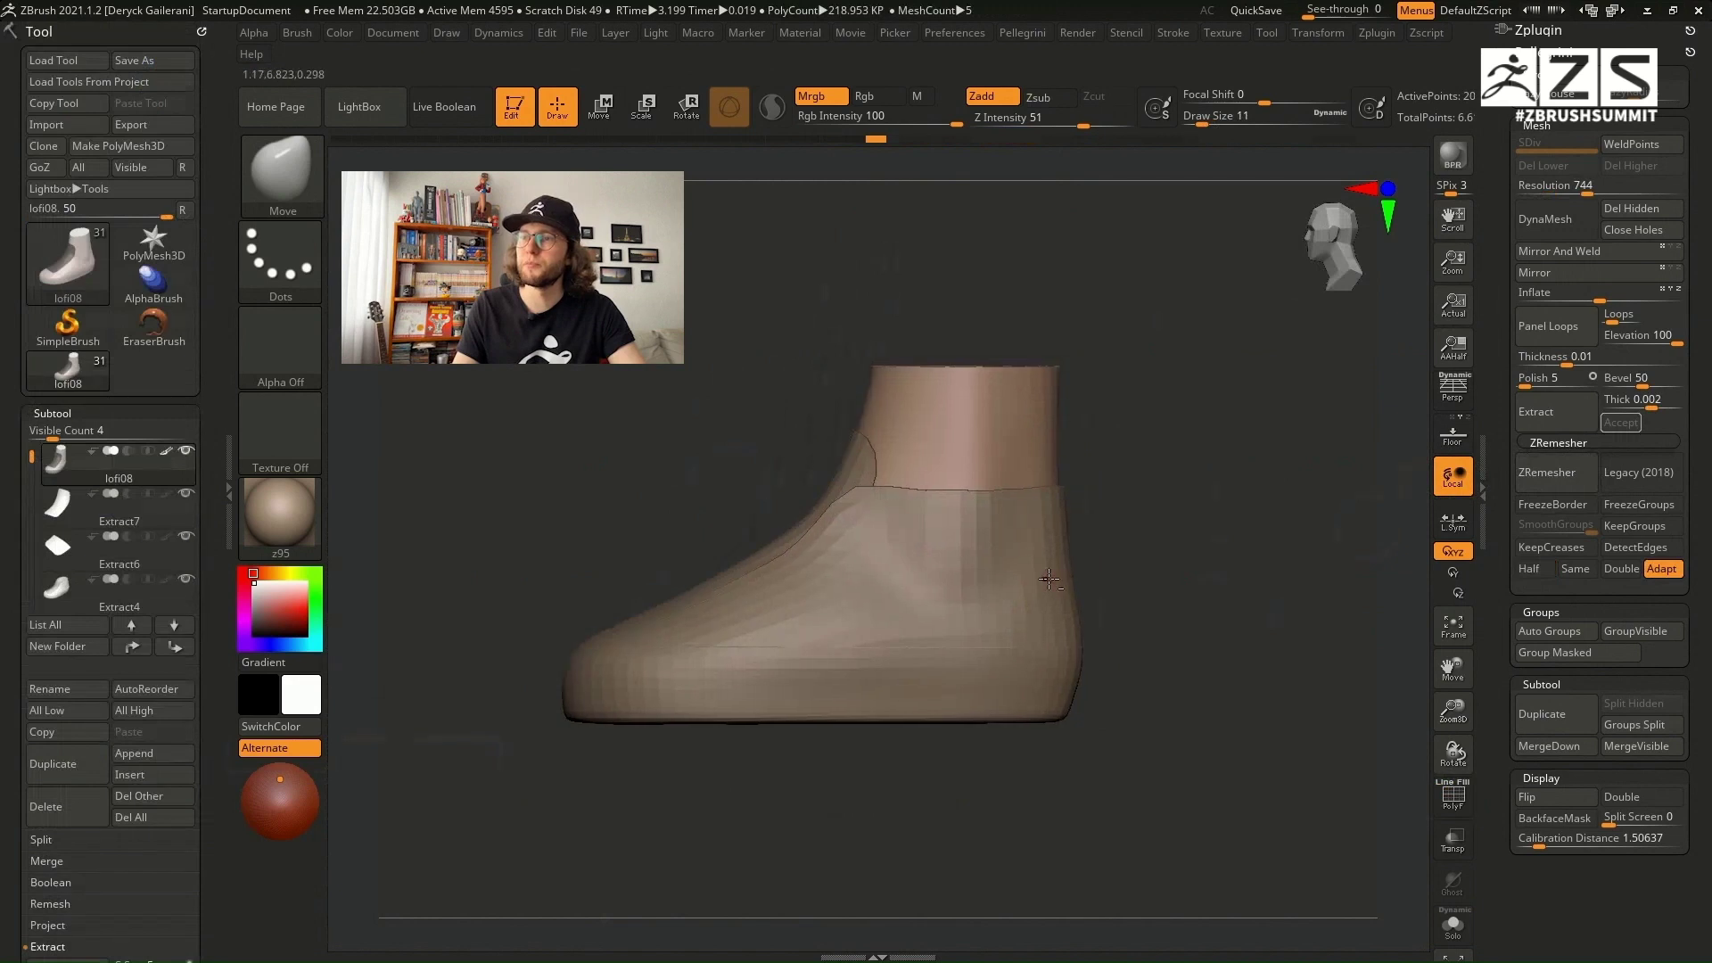
Step: Duplicate the shoe upper subtool and display the mesh with its polygon wireframe
left_click(1047, 581, "alt")
left_click_drag(1248, 610, 359, 452)
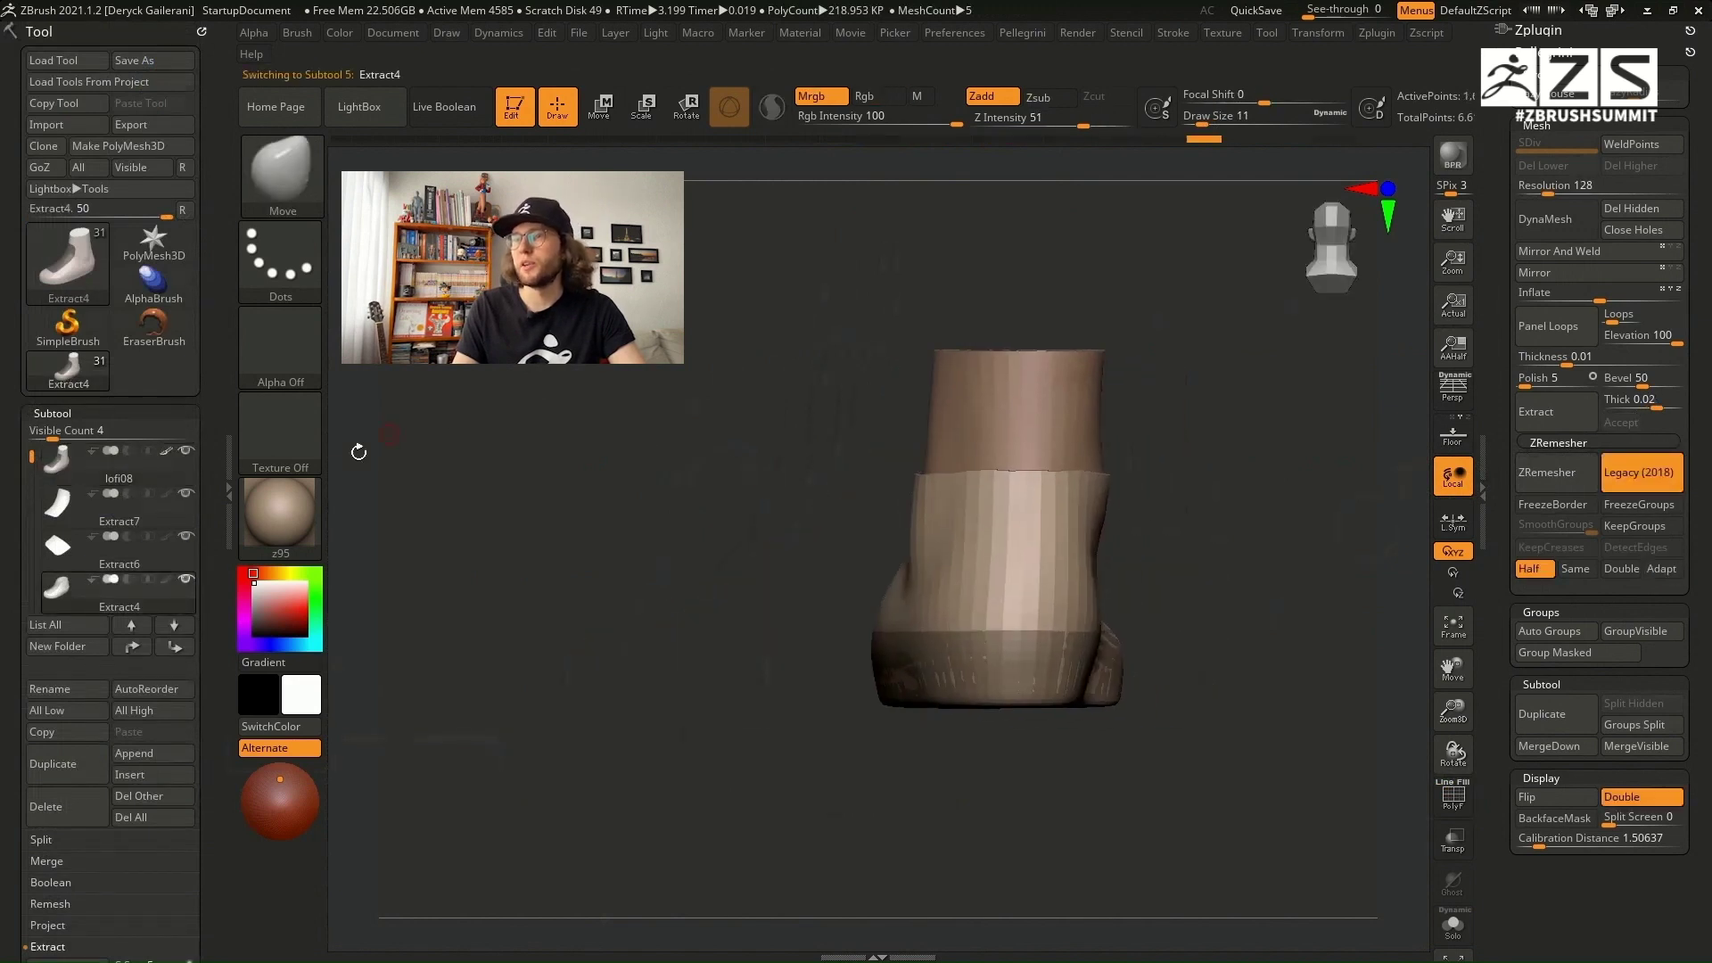
left_click(61, 772)
left_click_drag(818, 495, 814, 537, "alt")
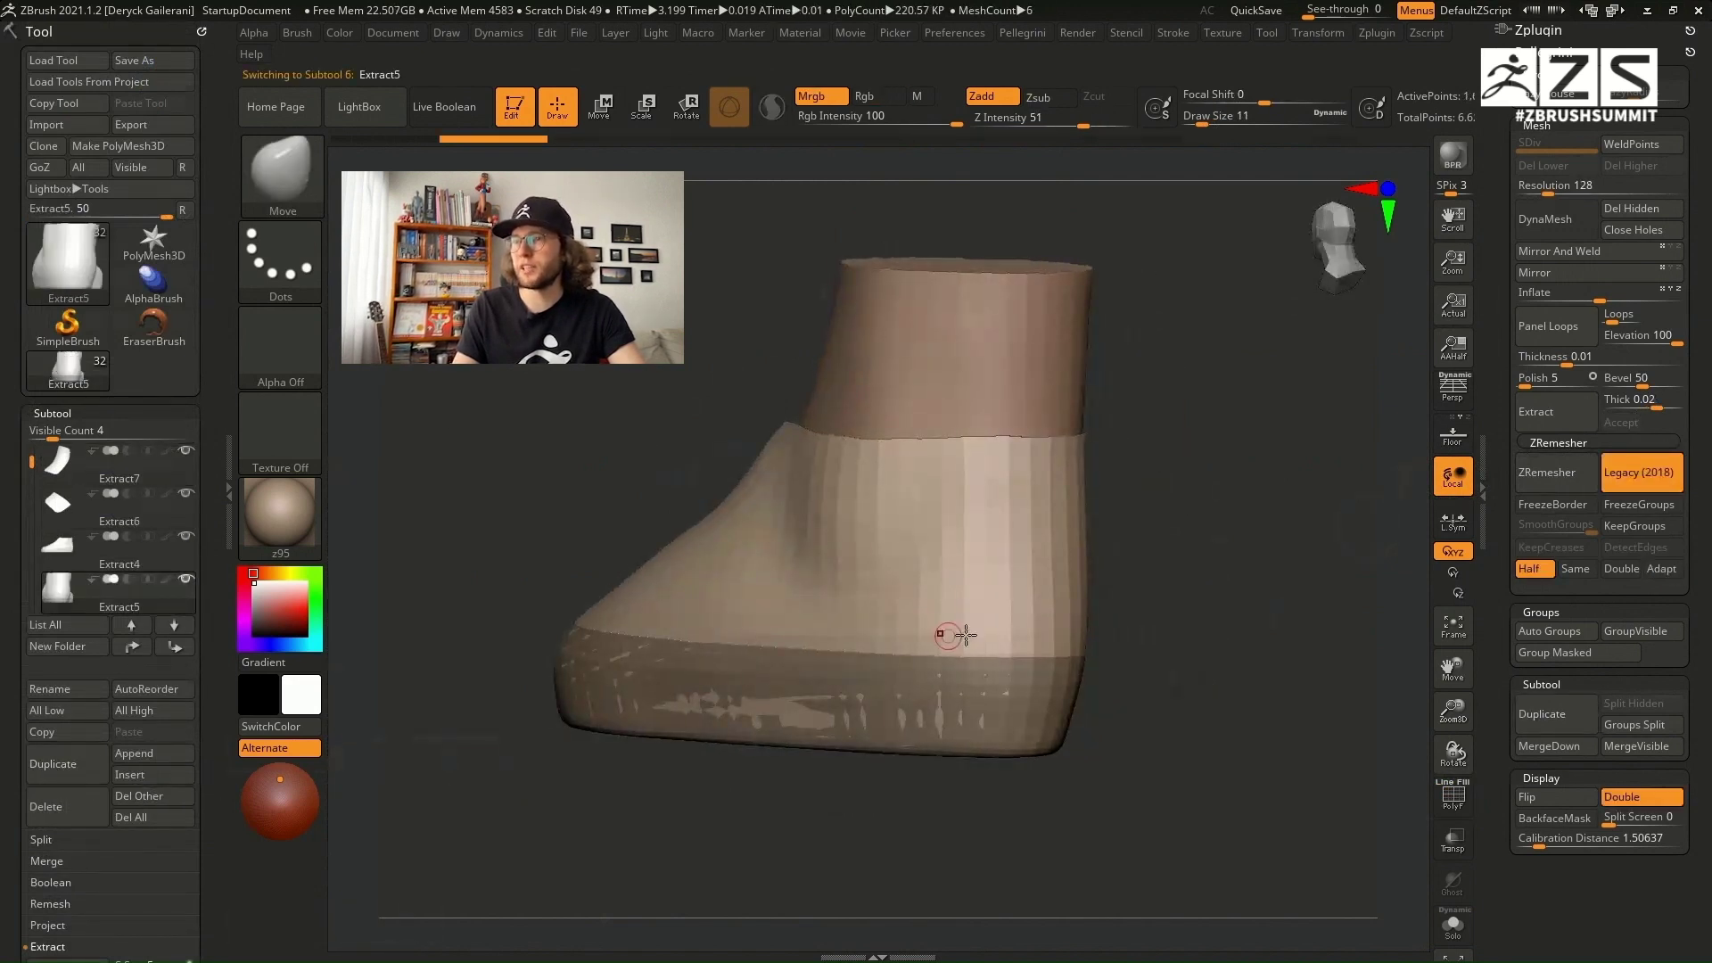
key("shift+f")
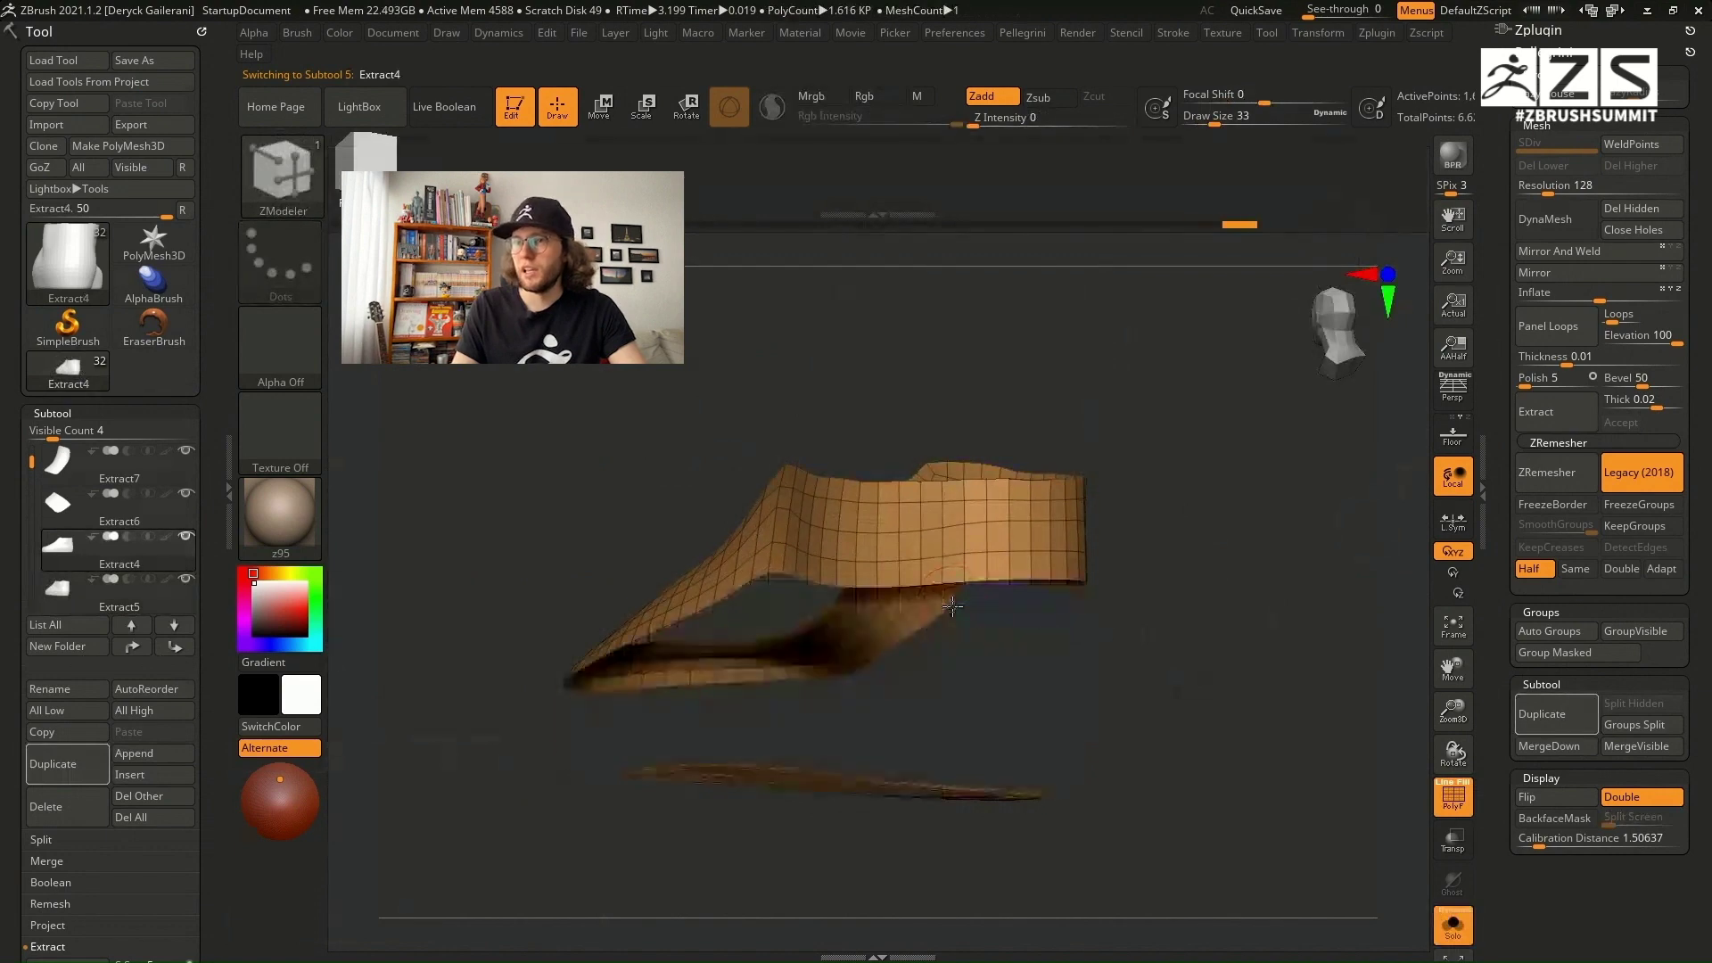
Step: Mark the vertical polygon columns wrapping around the heel of the shoe upper with ZModeler, stopping above the bottom rows
key("b")
key("z")
key("m")
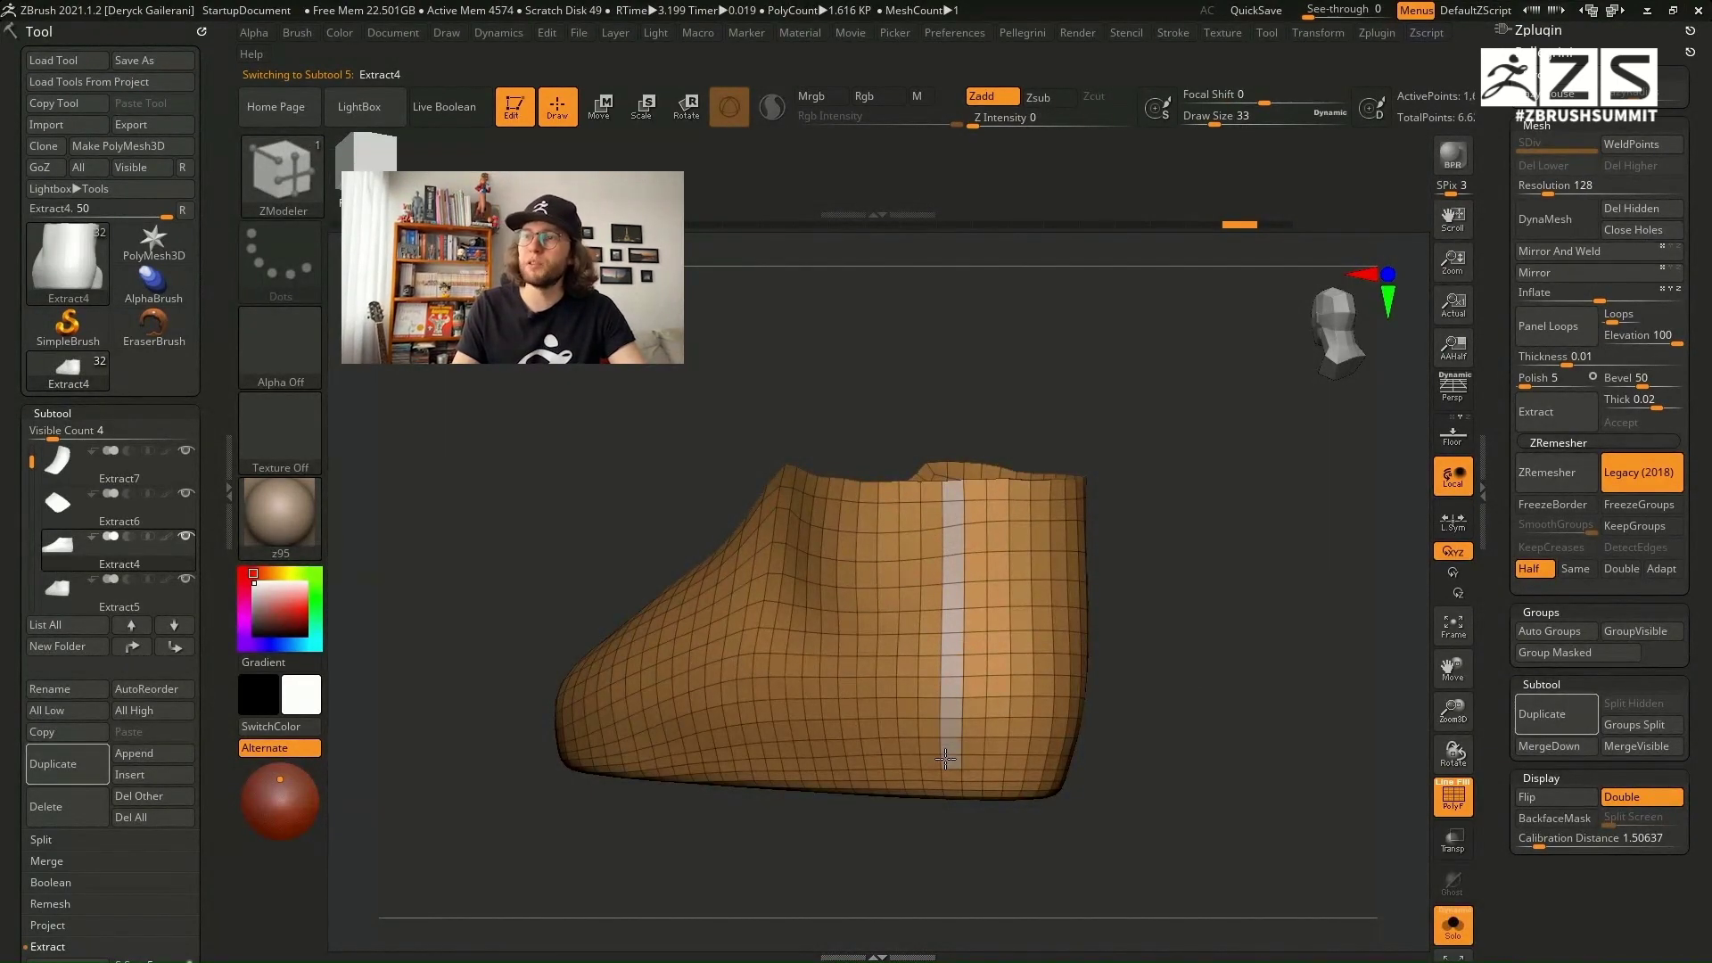
right_click_drag(1083, 758, 994, 749)
mouse_move(994, 745)
left_mouse_down("alt")
mouse_move(1035, 592)
mouse_move(1037, 490)
left_mouse_up("alt")
right_click_drag(1106, 535, 1021, 535)
mouse_move(1021, 758)
left_mouse_down("alt")
mouse_move(1040, 619)
mouse_move(1093, 758)
left_mouse_up("alt")
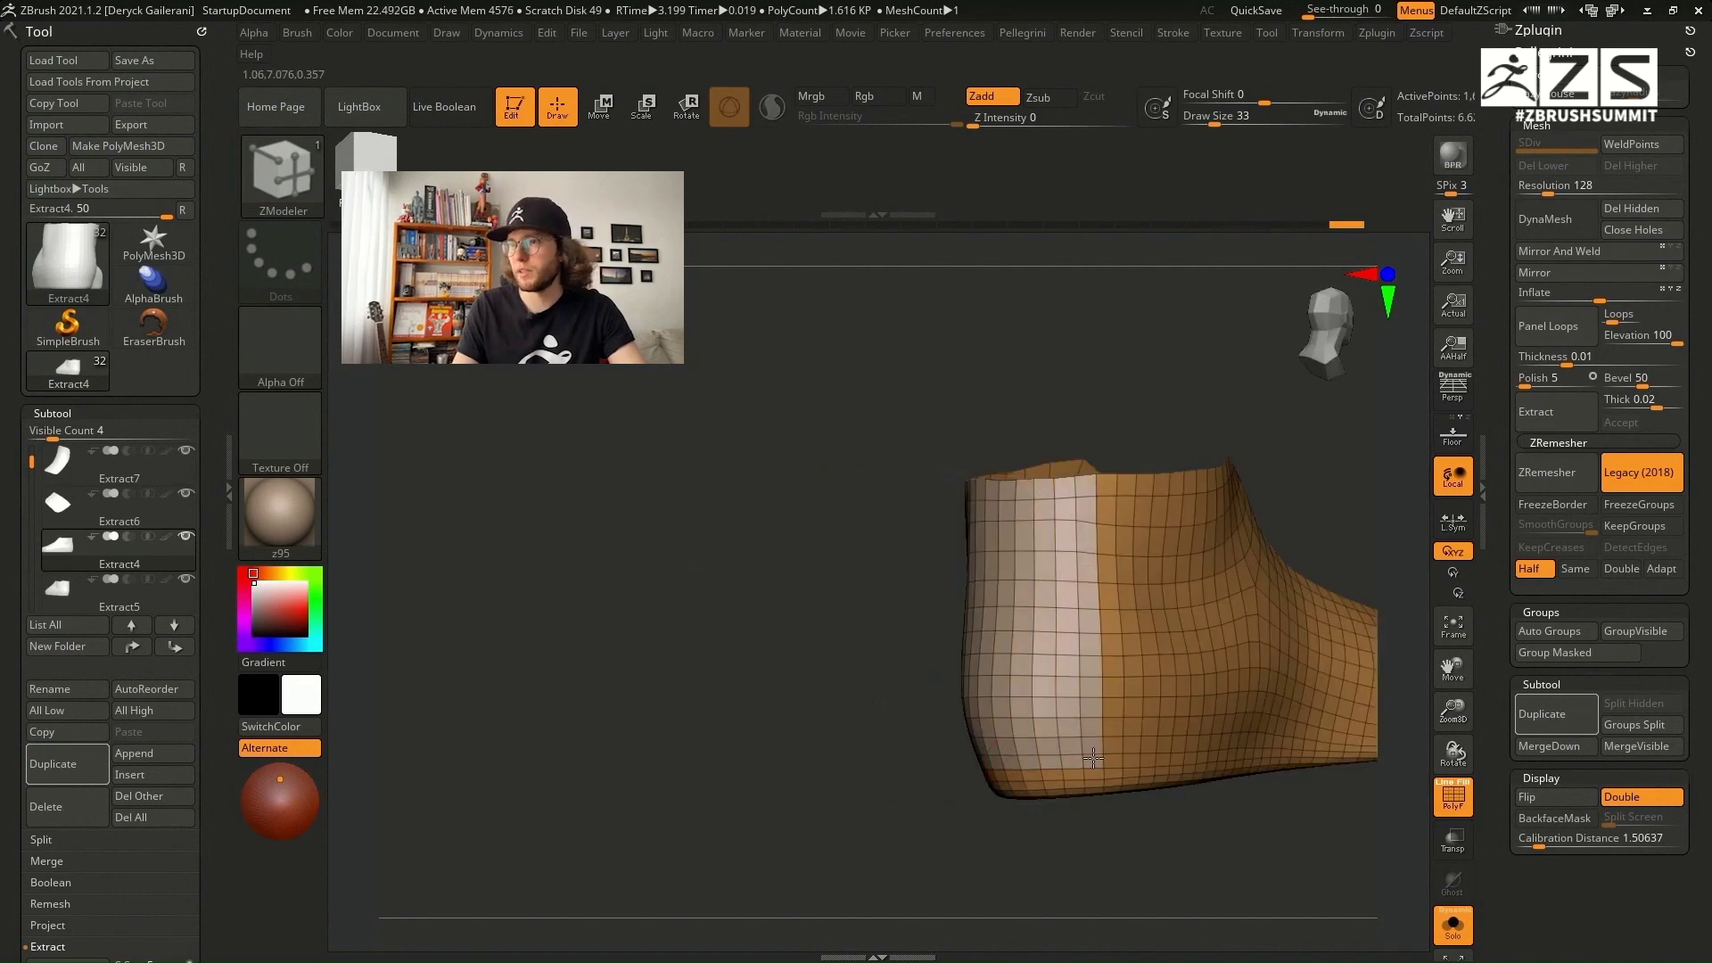
right_click_drag(1093, 758, 990, 713)
Step: Isolate the marked heel polygons and delete the rest of that upper to leave a heel panel
left_click(989, 678, "ctrl+shift")
key("space")
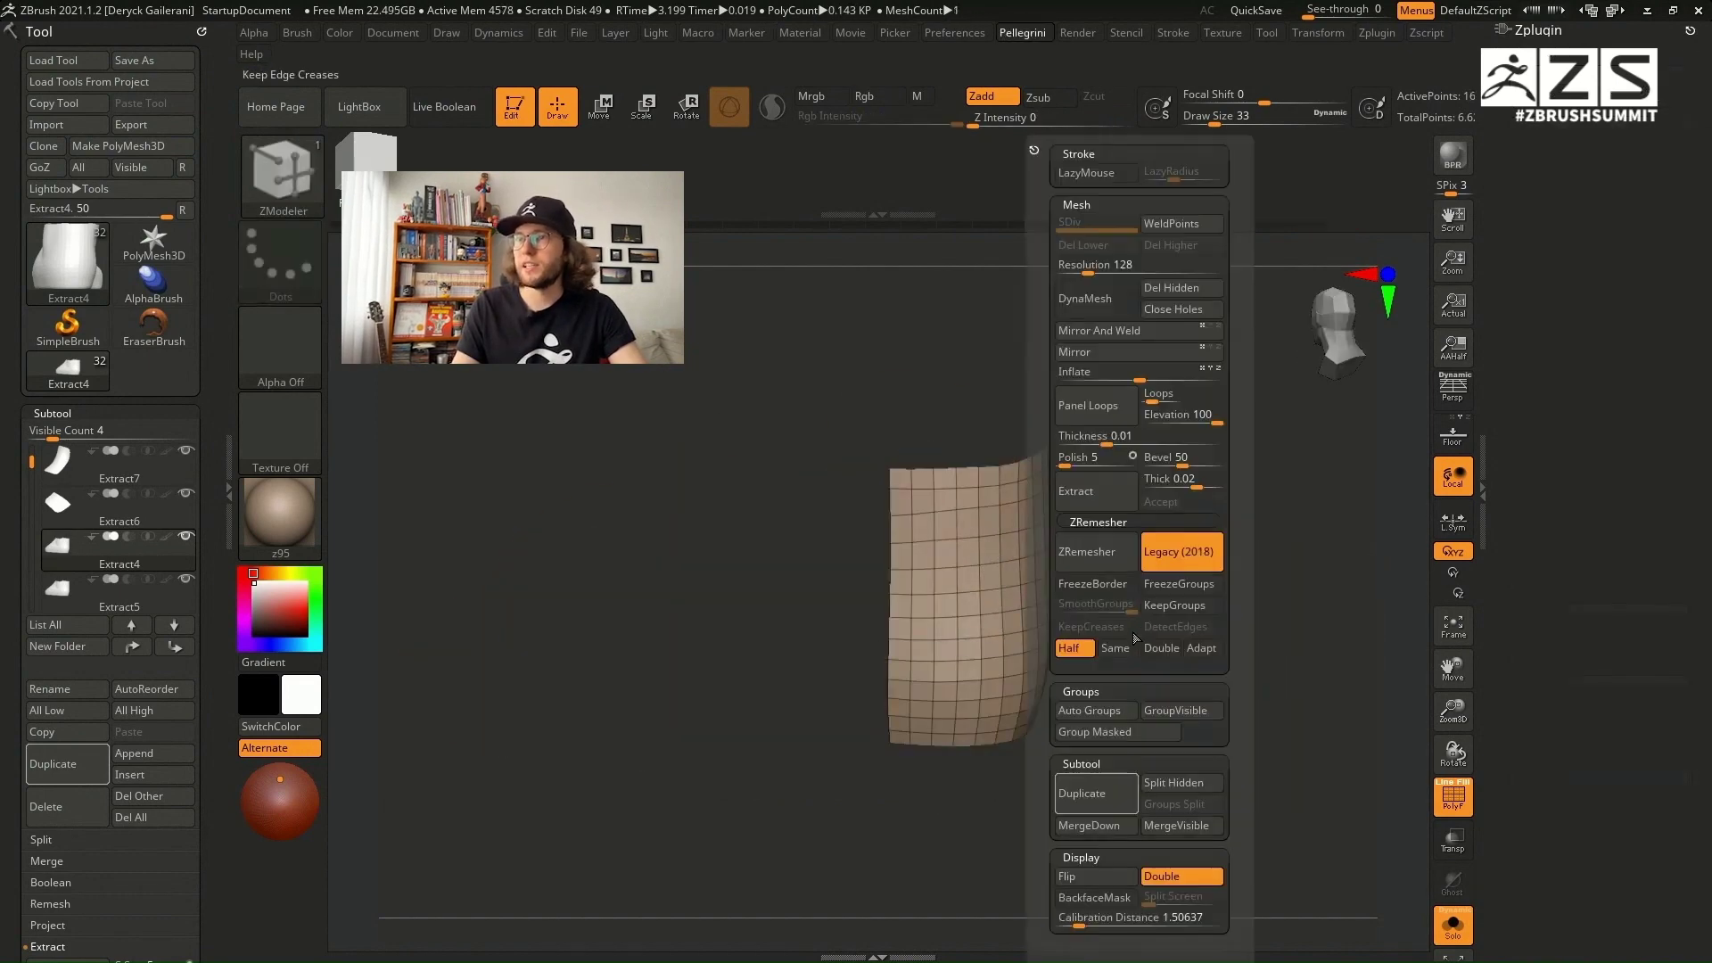
left_click(1188, 309)
left_click(1211, 654, "ctrl+shift")
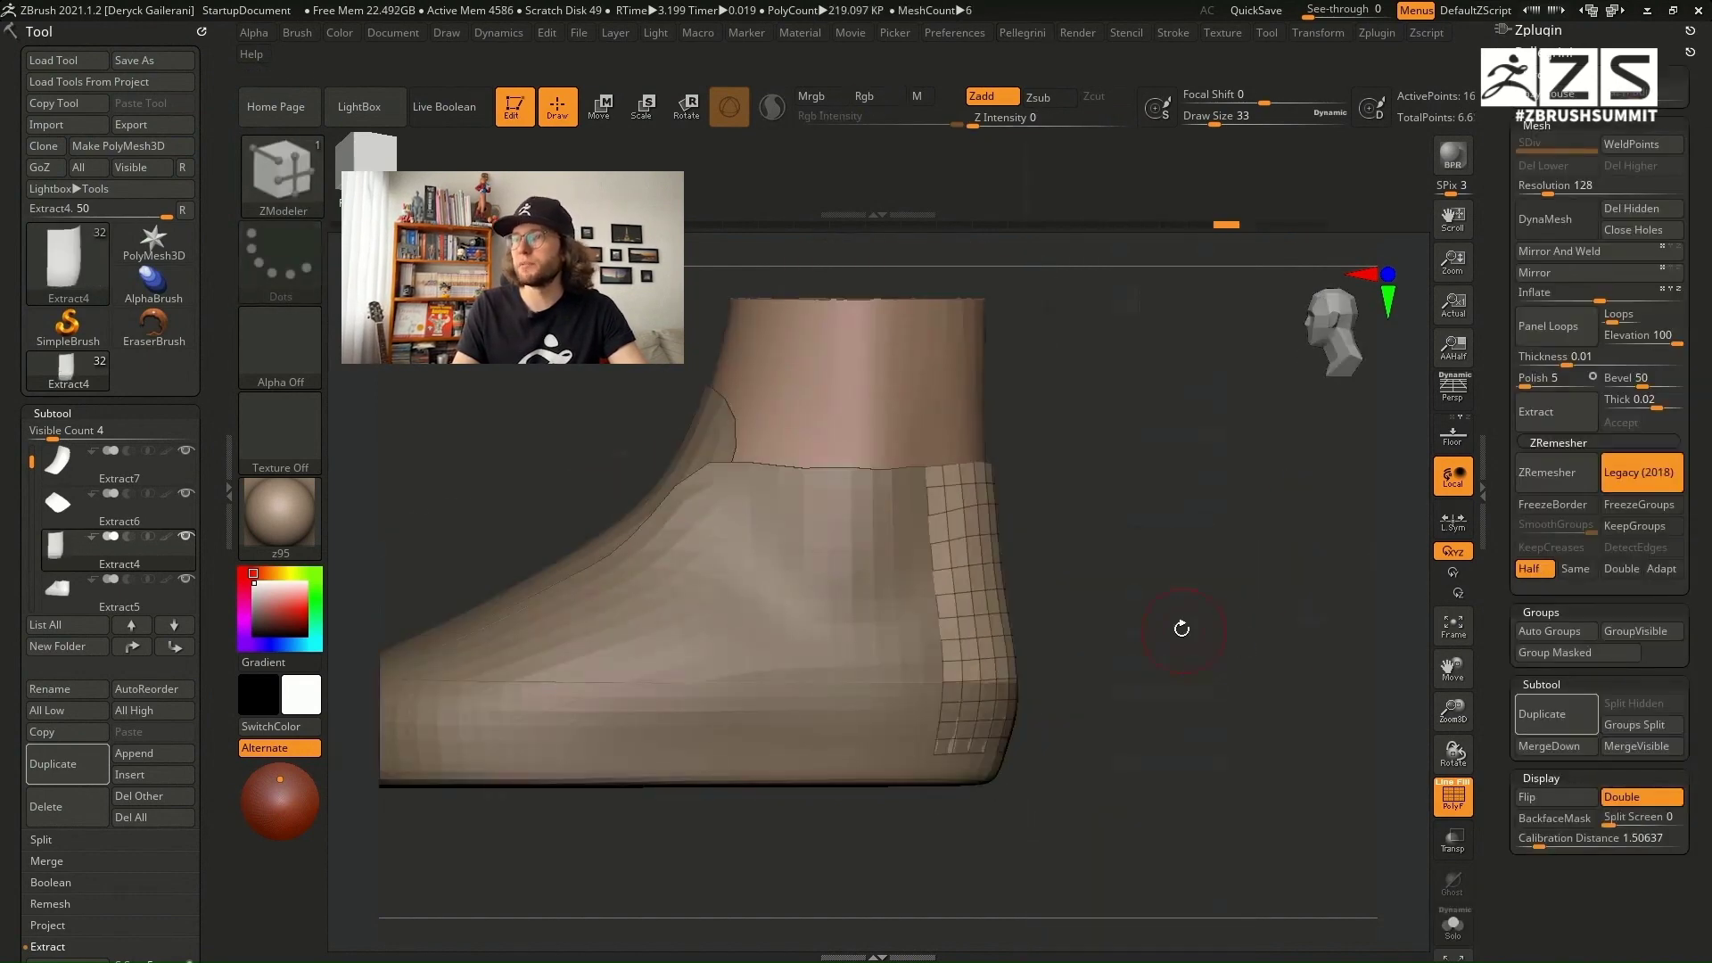
Step: Move the heel panel backward by about 0.004 so it sits slightly outside the shoe upper
key("w")
left_click(634, 608)
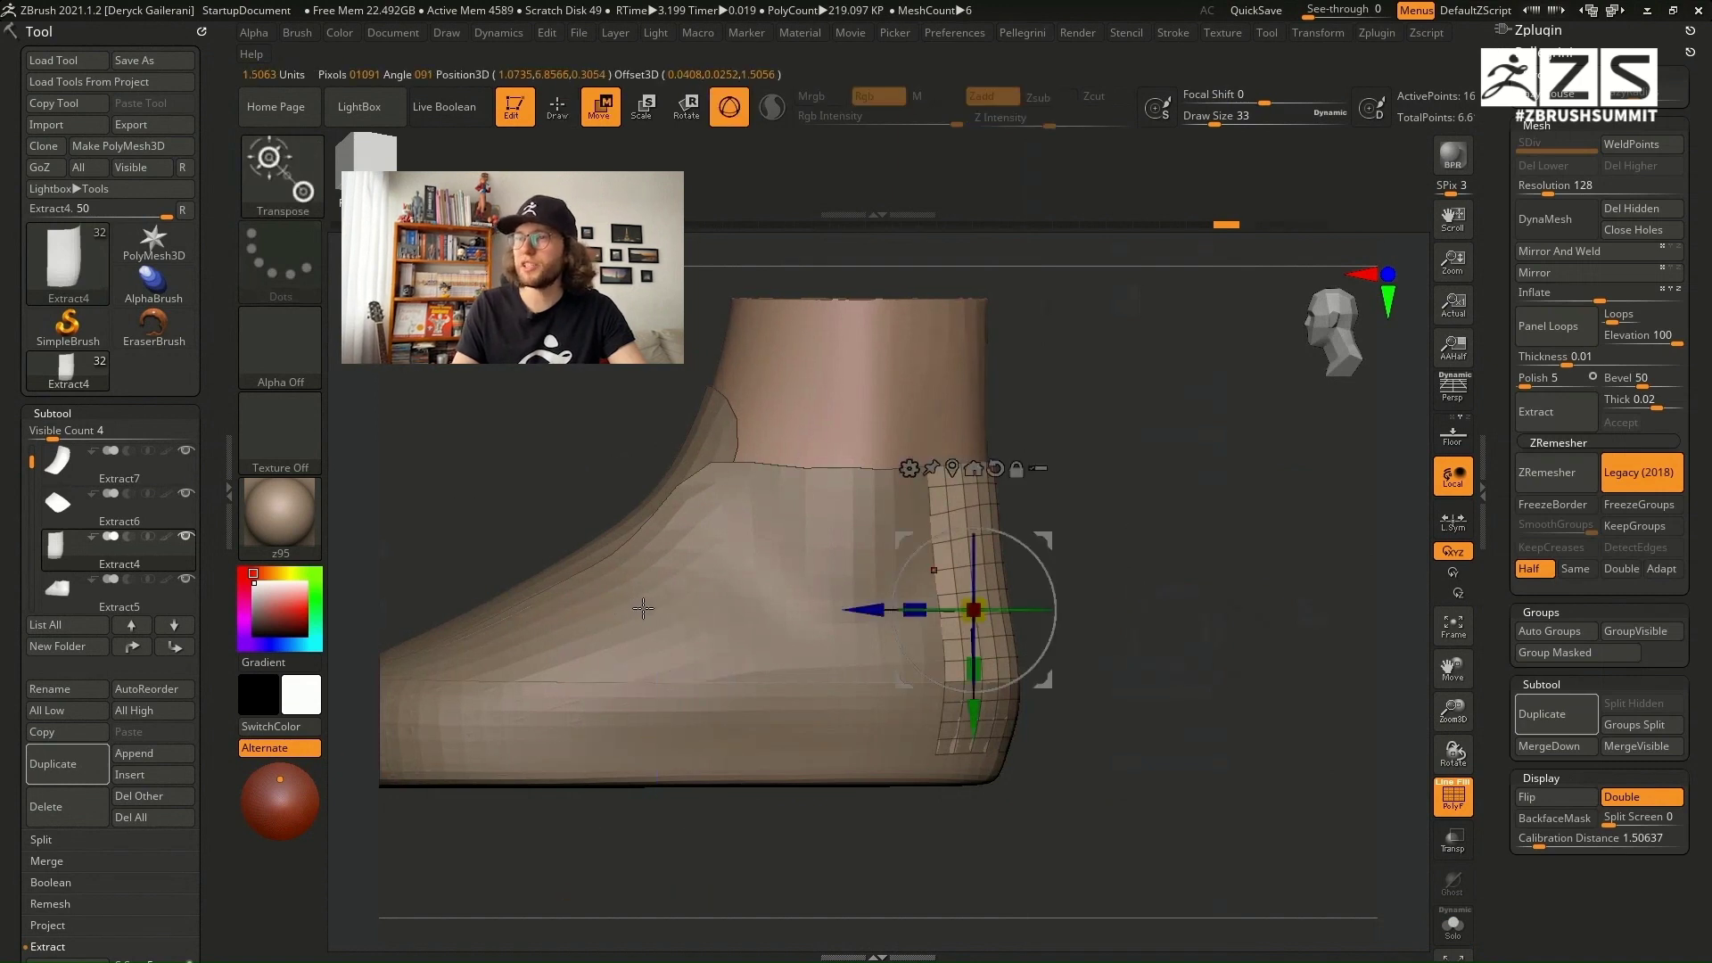
left_click_drag(869, 609, 874, 609)
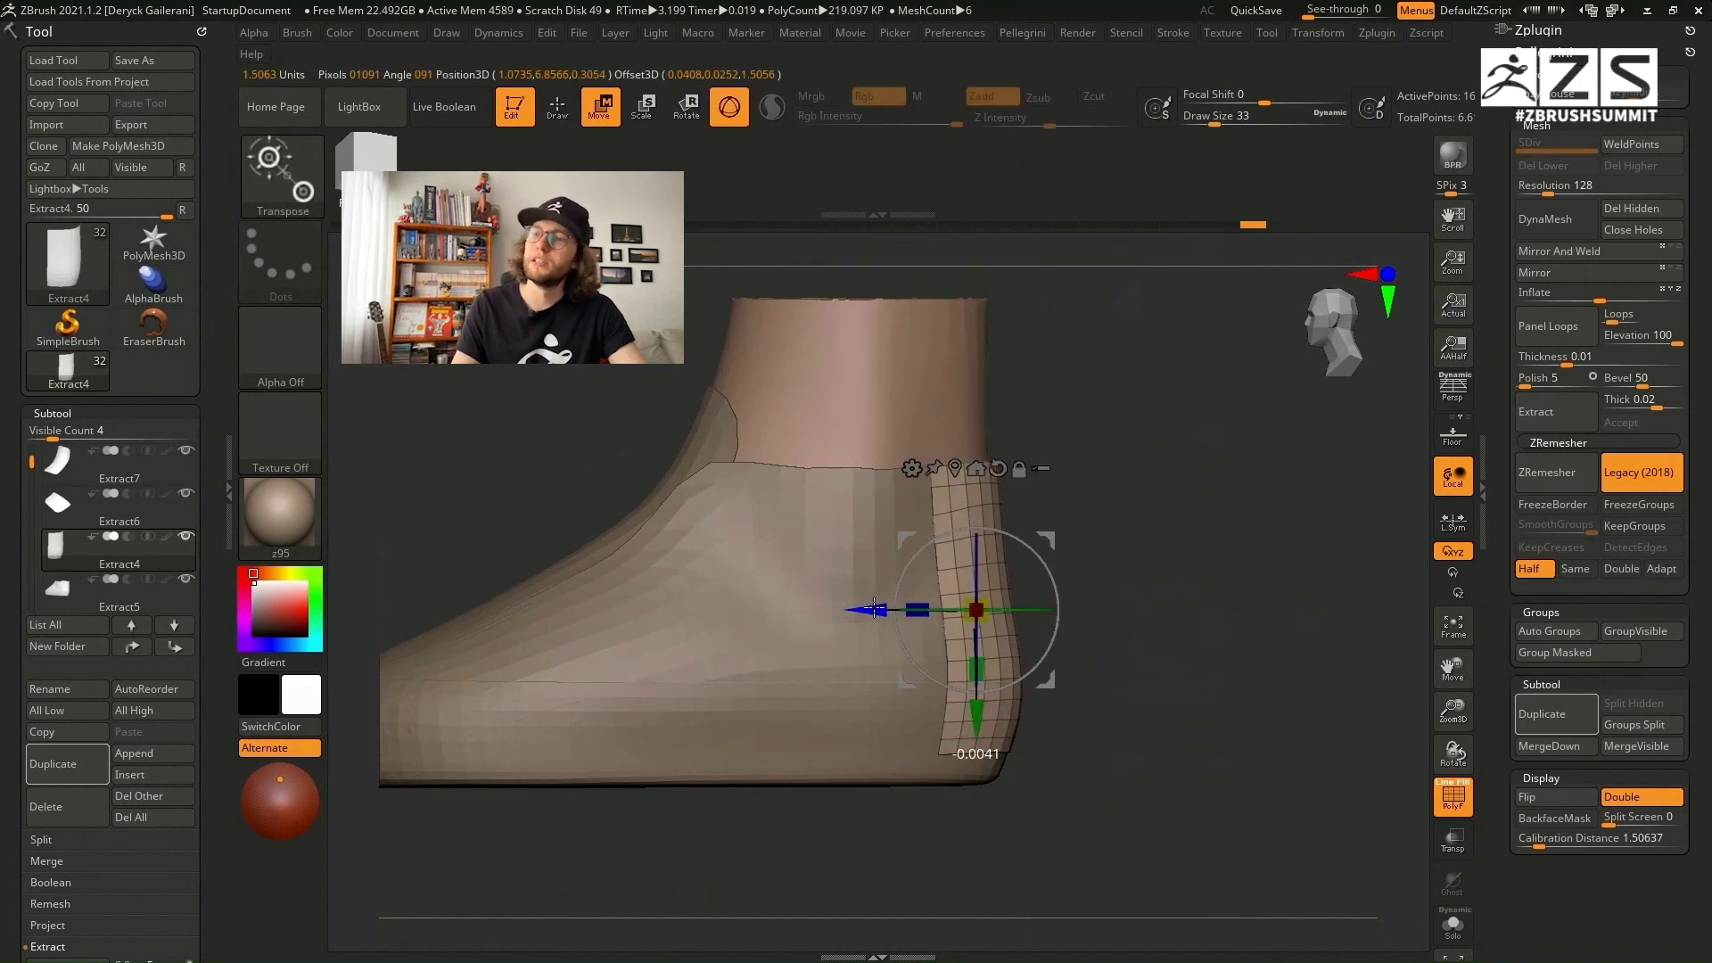
key("q")
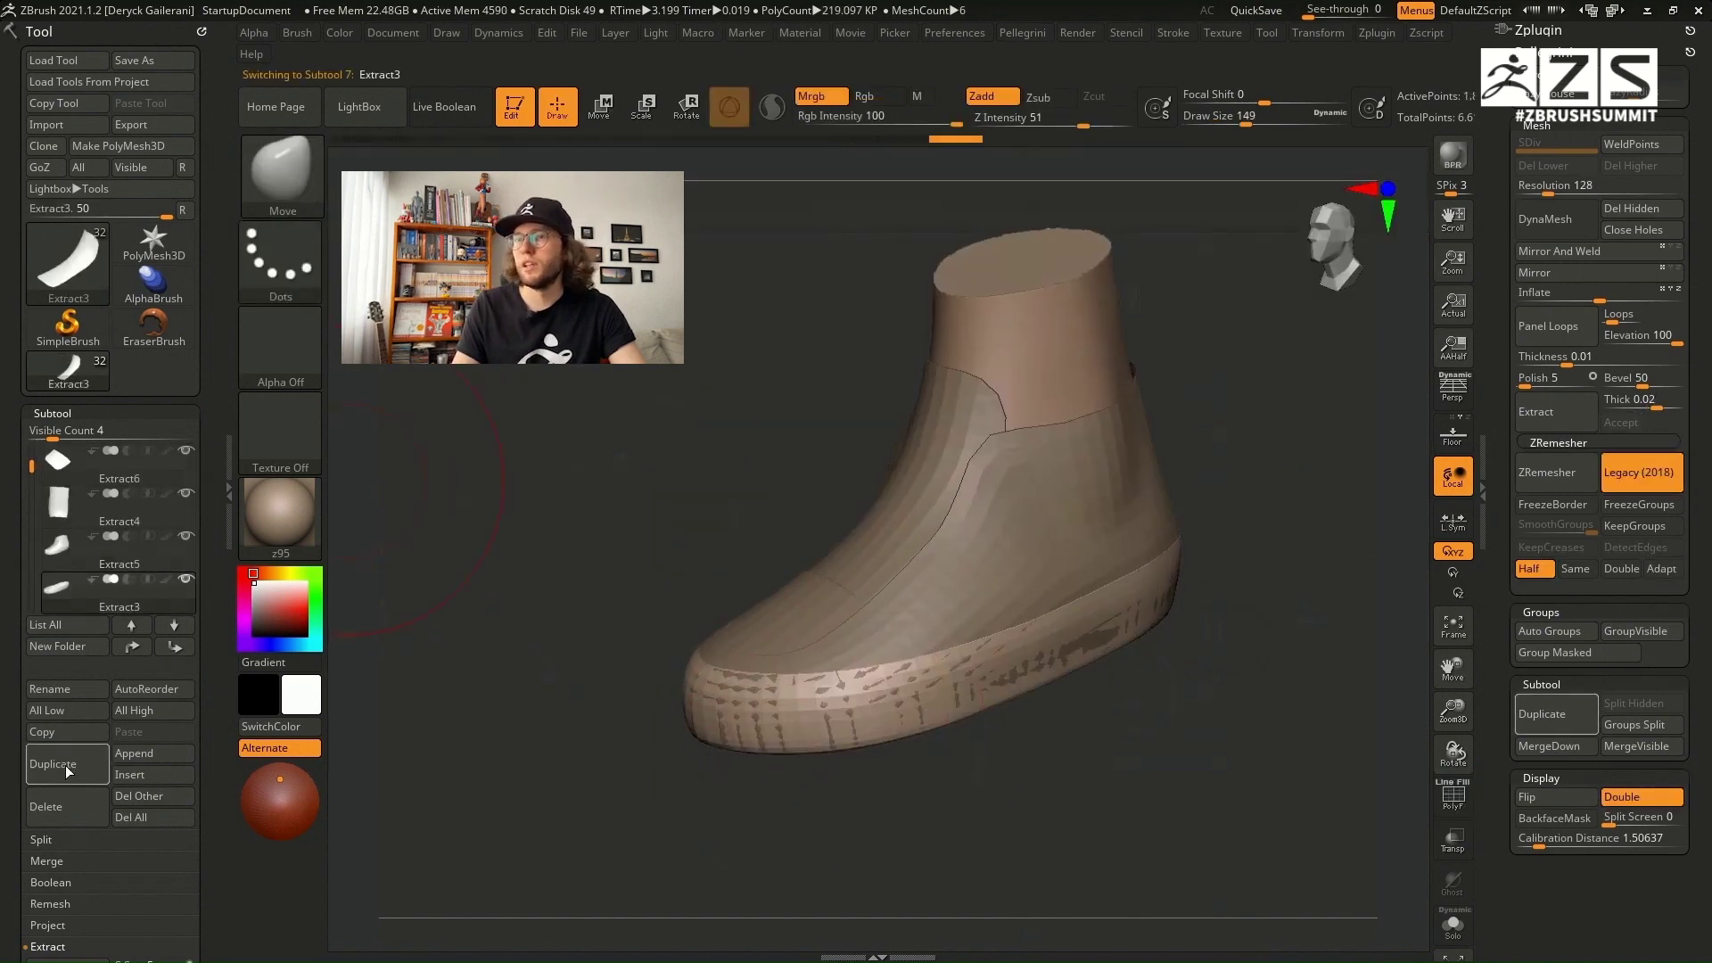
Step: Duplicate the sole piece and assign its two uppermost polygon rows to a separate polygroup with ZModeler's PolyGroup Polyloop
left_click(69, 766)
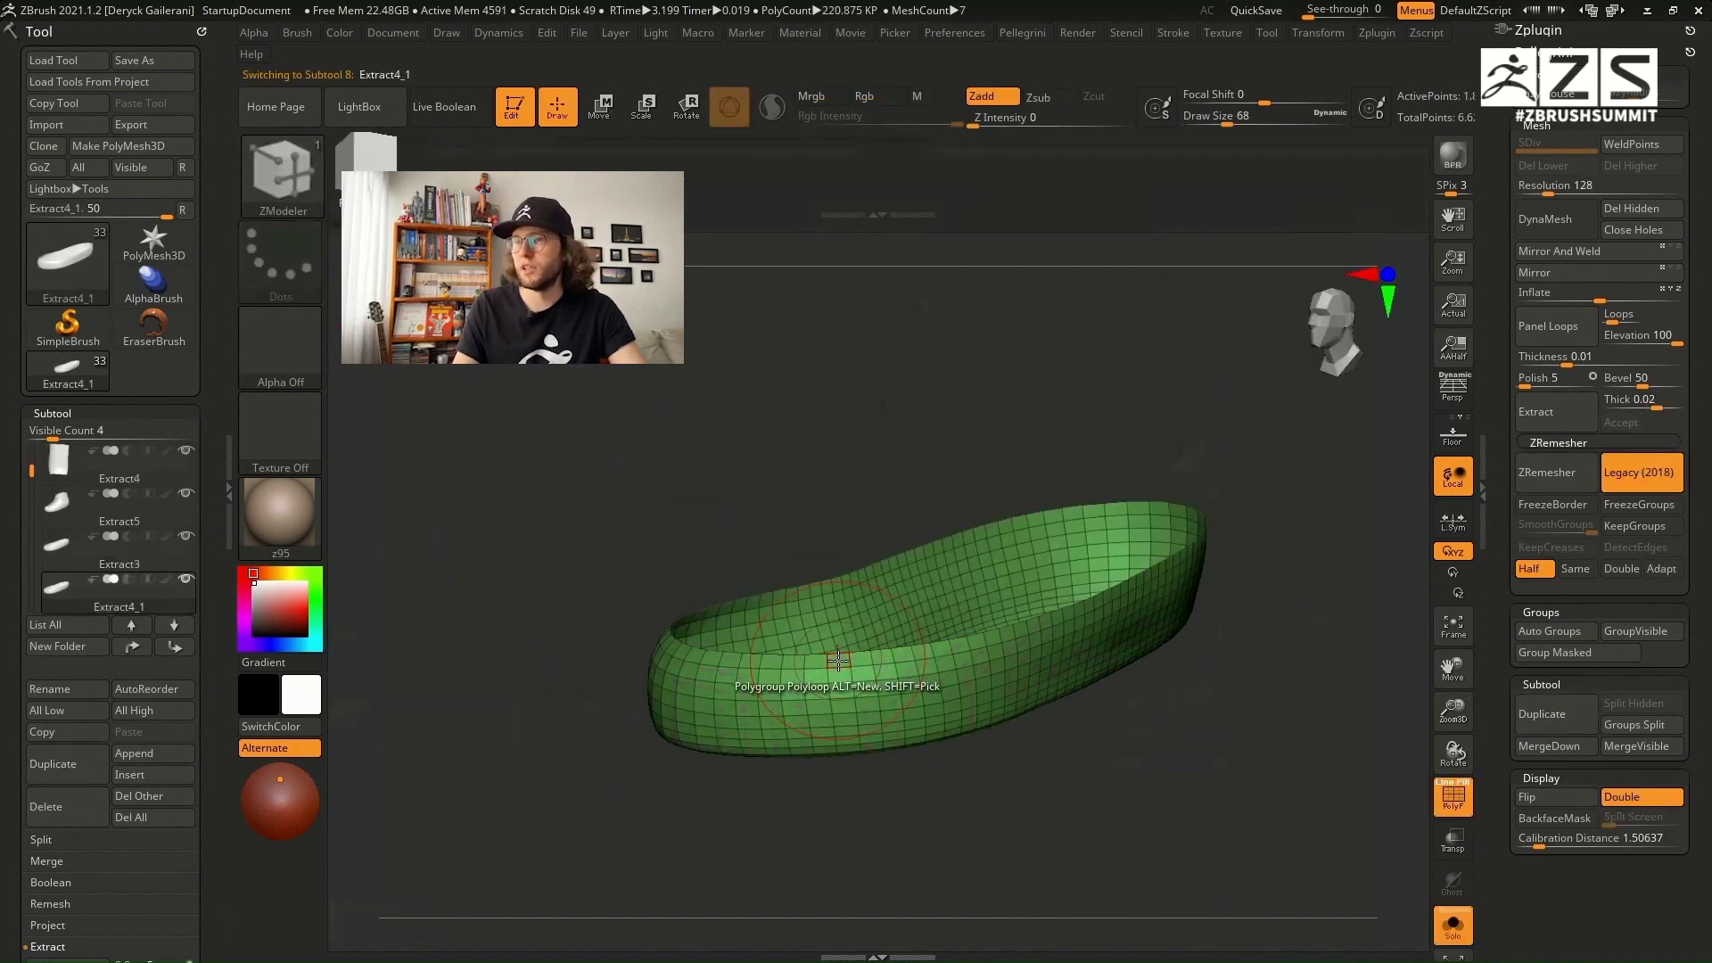
right_click(842, 659)
left_click(838, 659)
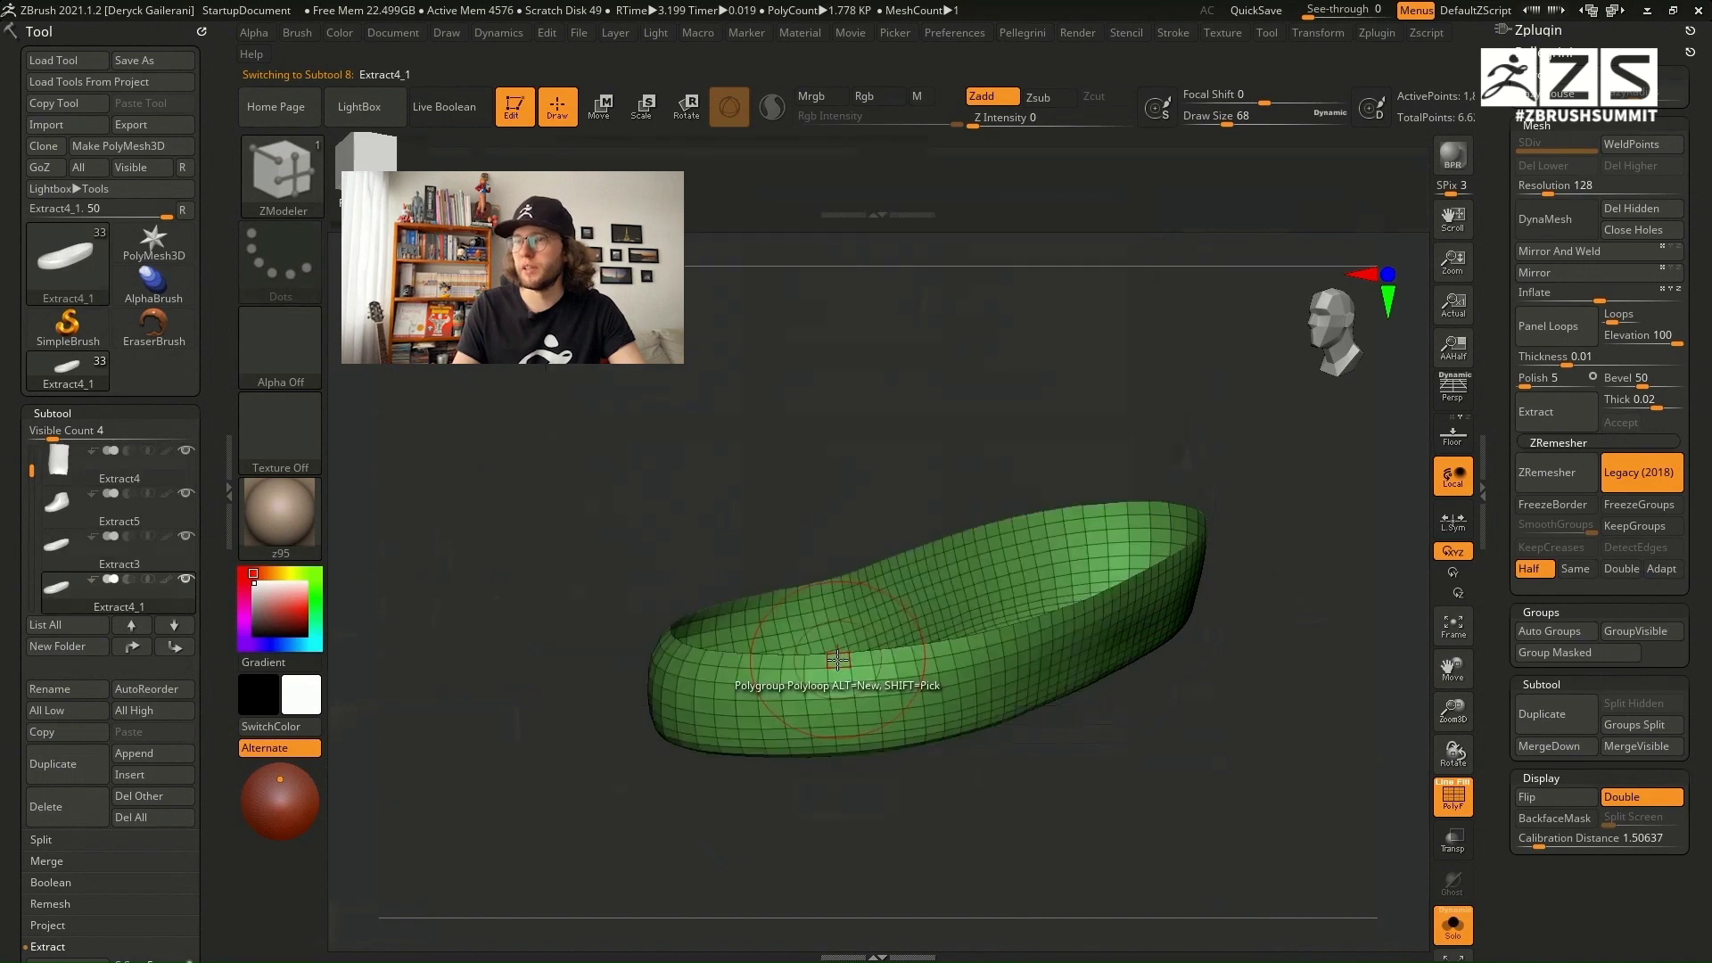
right_click(838, 660)
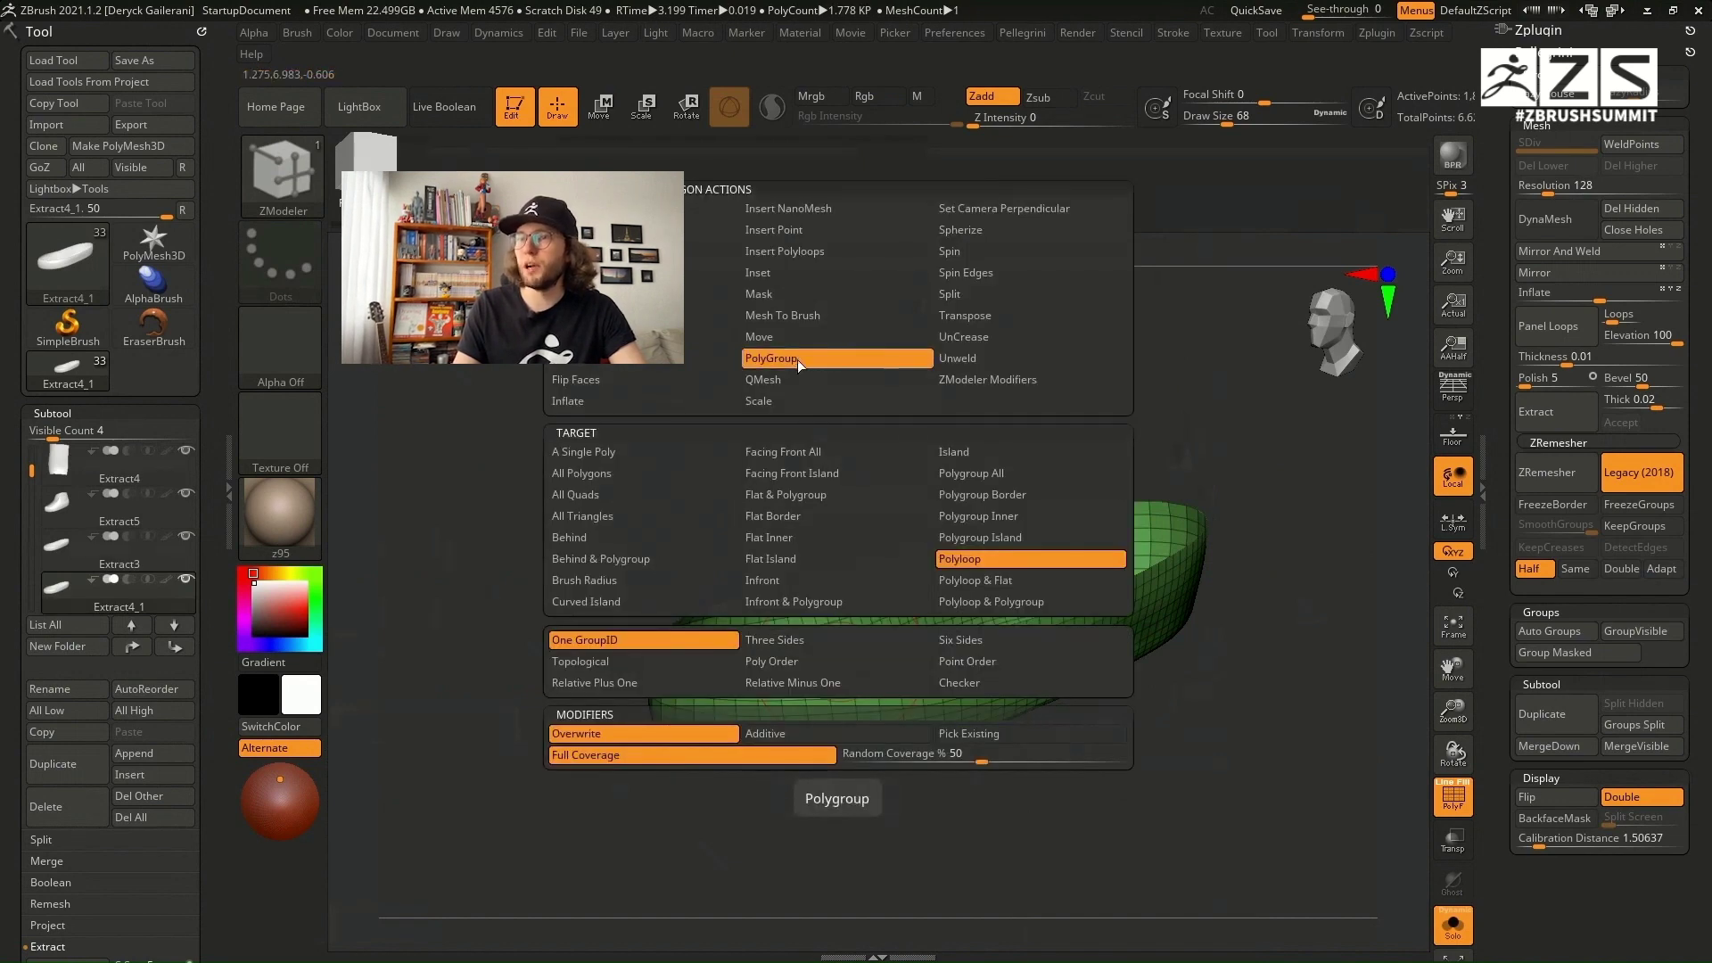
left_click(1026, 558)
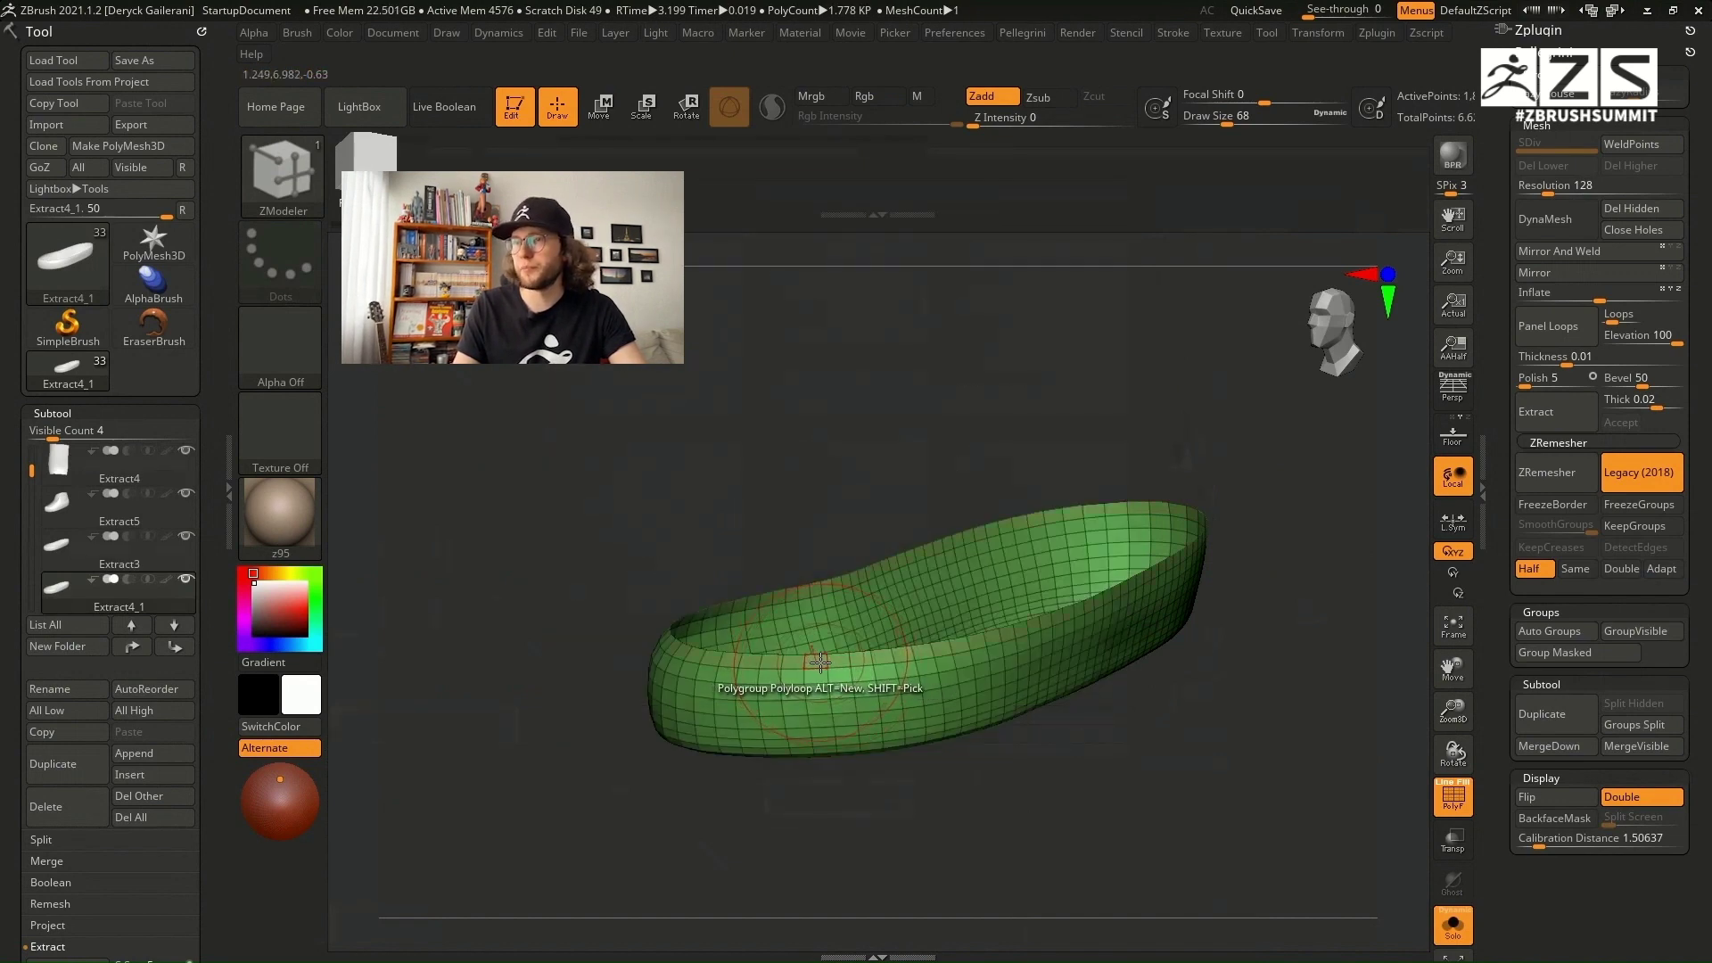
left_click(817, 662)
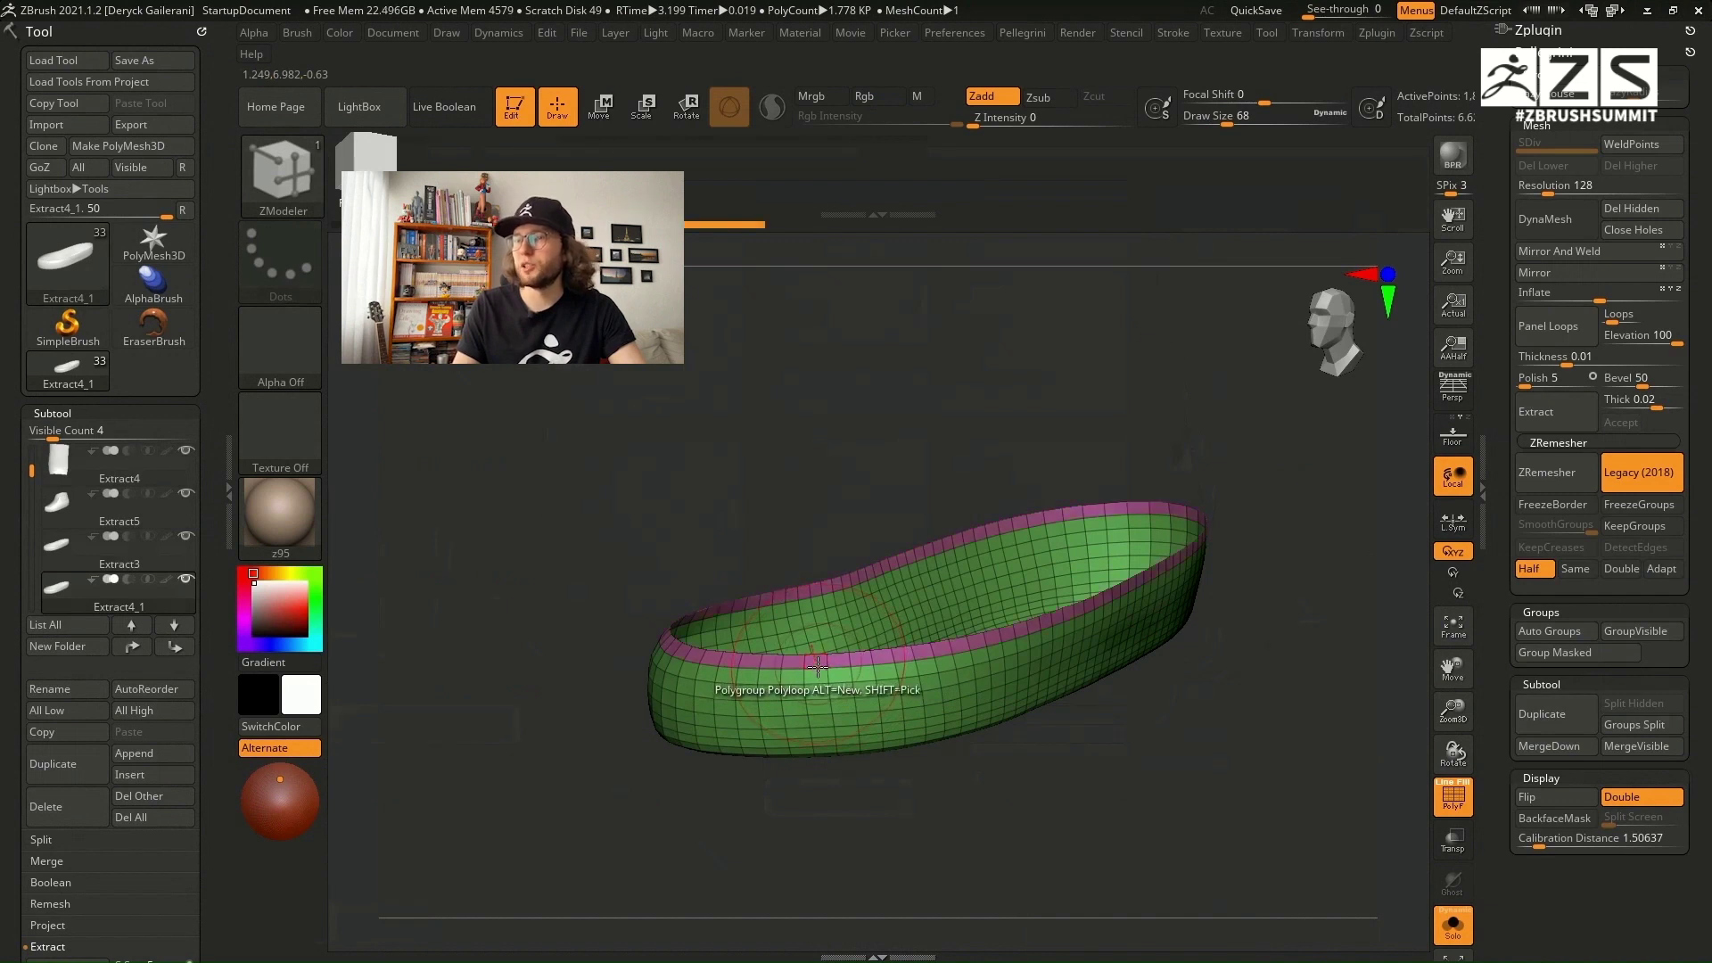
left_click(820, 677)
Step: Keep only the lower polygroup of the duplicated sole, delete its two upper rows, and show it with the other shoe pieces
key("alt+s")
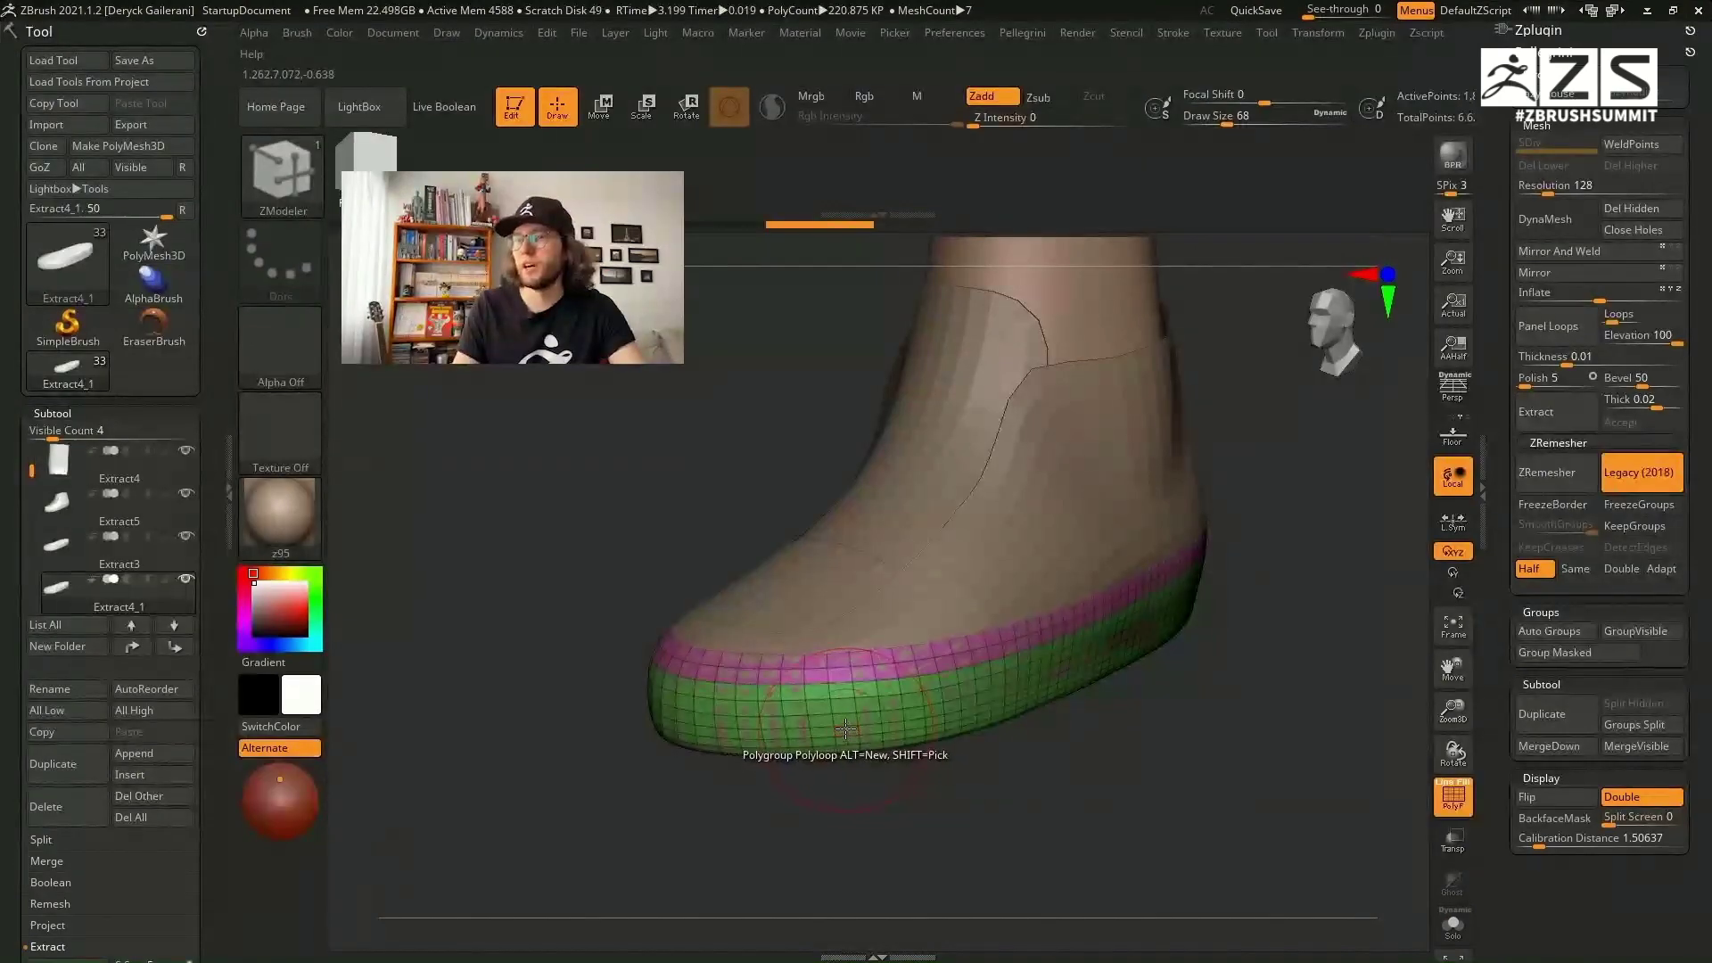
key("alt+s")
left_click_drag(887, 740, 897, 795)
left_click(848, 725, "ctrl+shift")
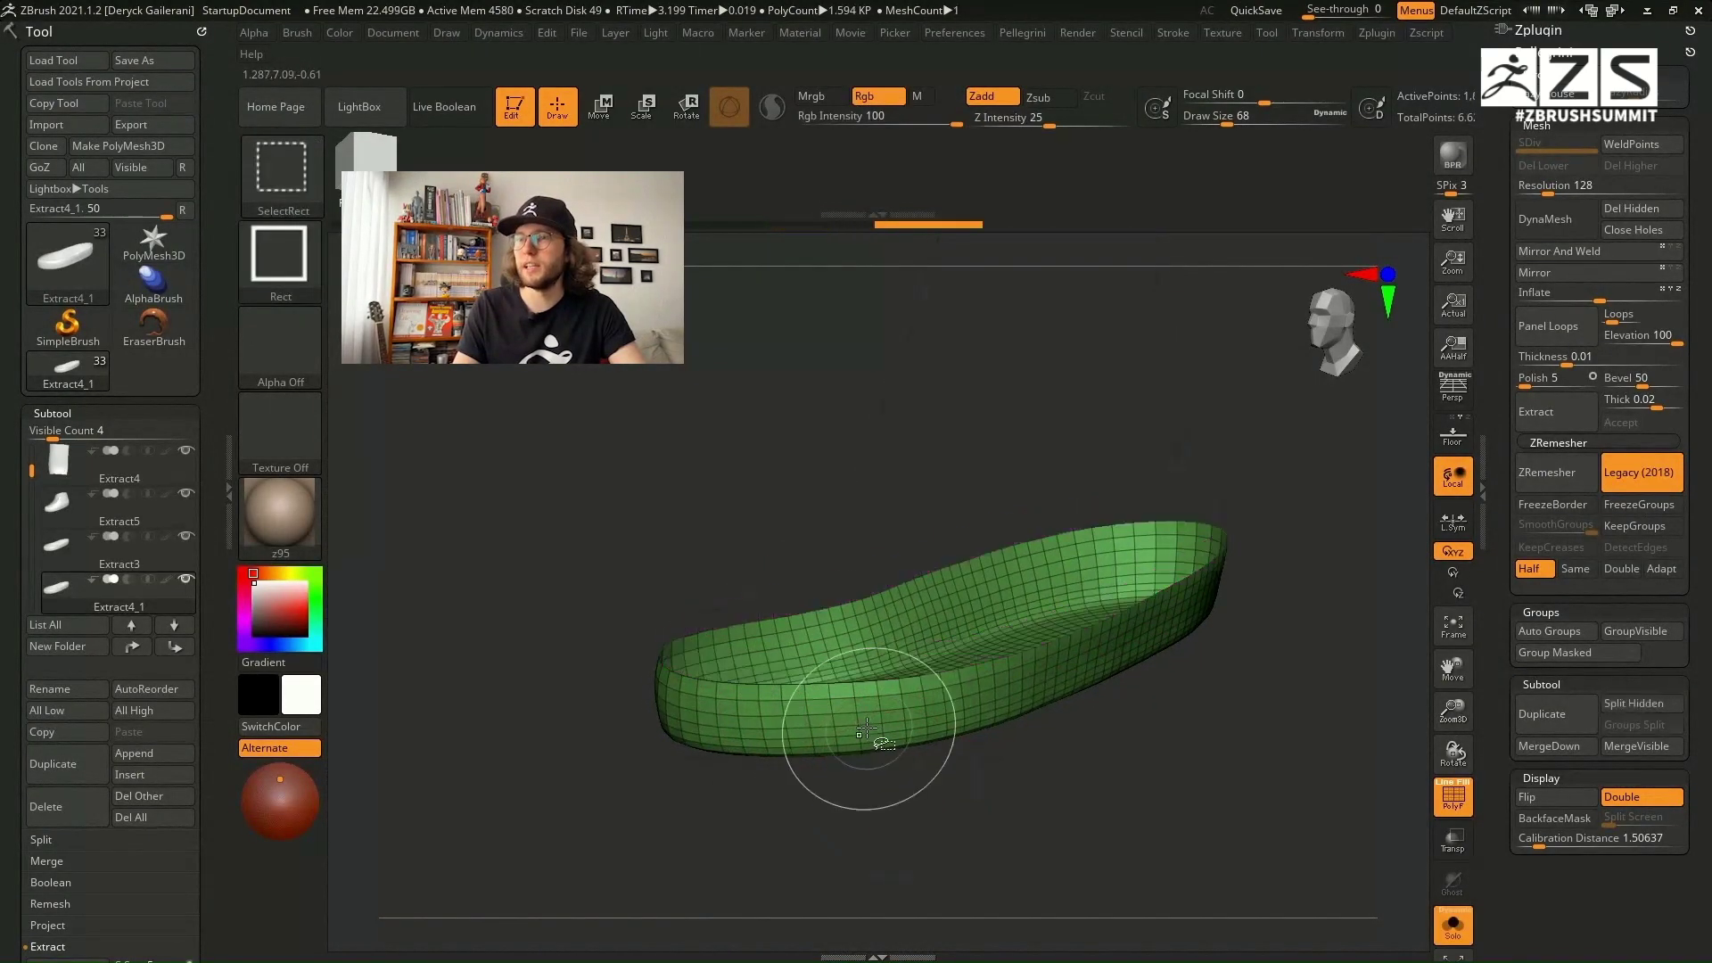
key("space")
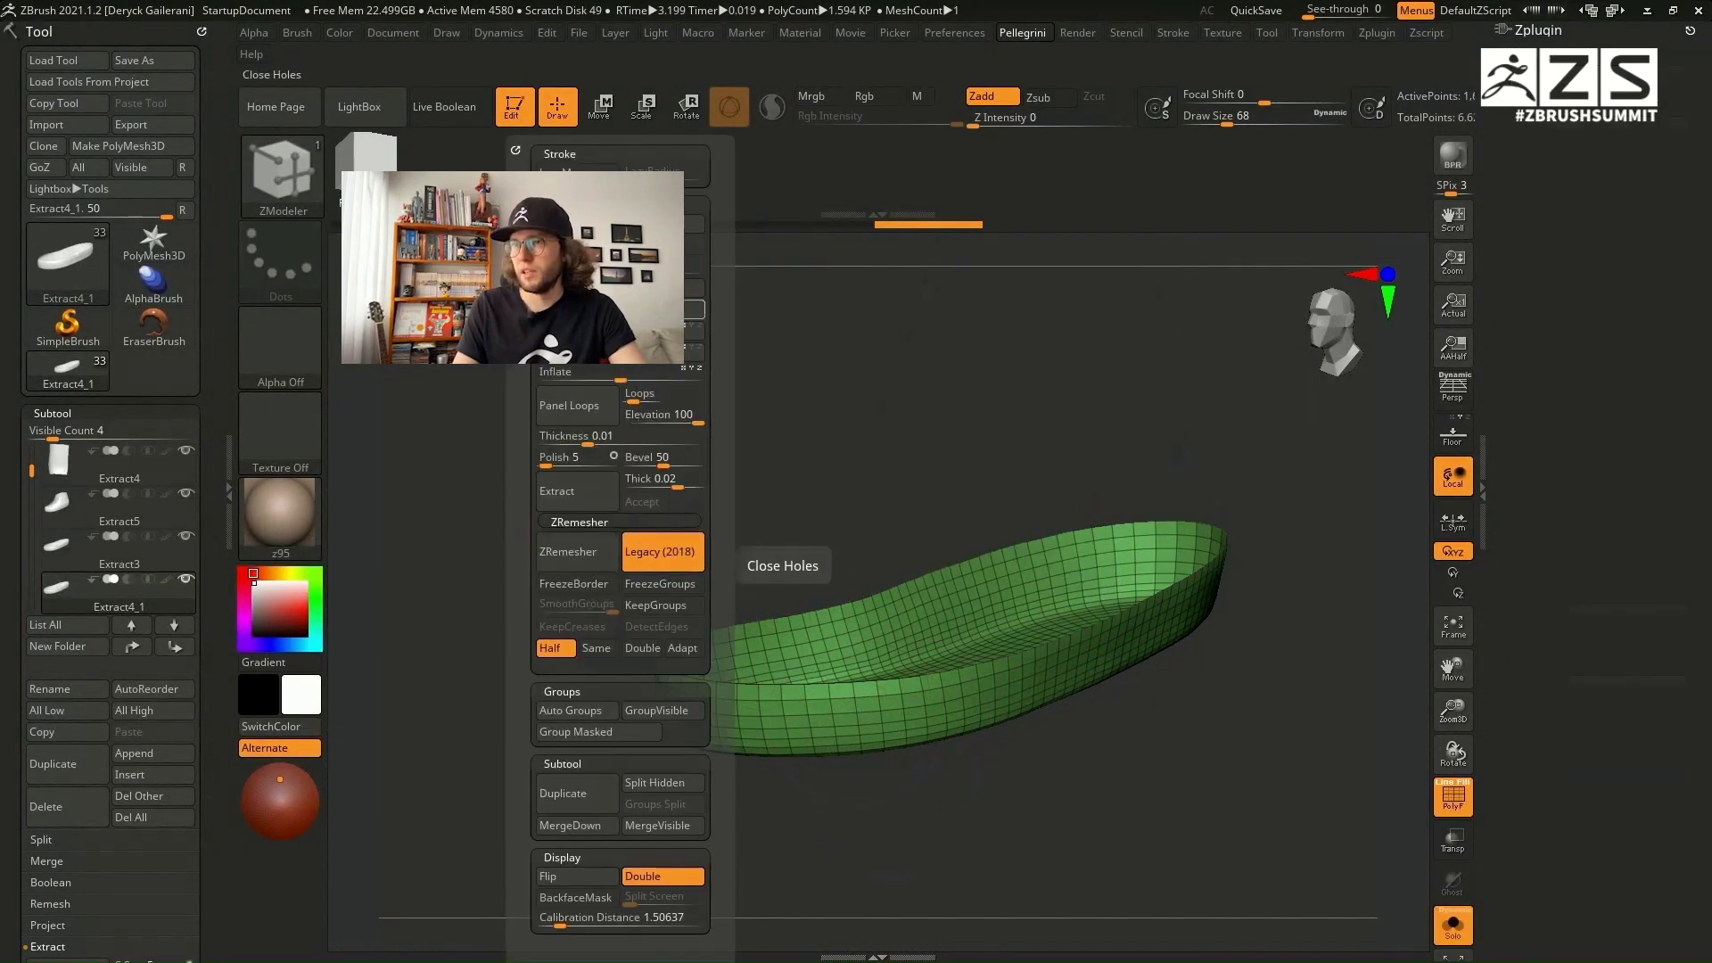
left_click(656, 286)
key("alt+s")
left_click_drag(573, 462, 597, 453)
key("space")
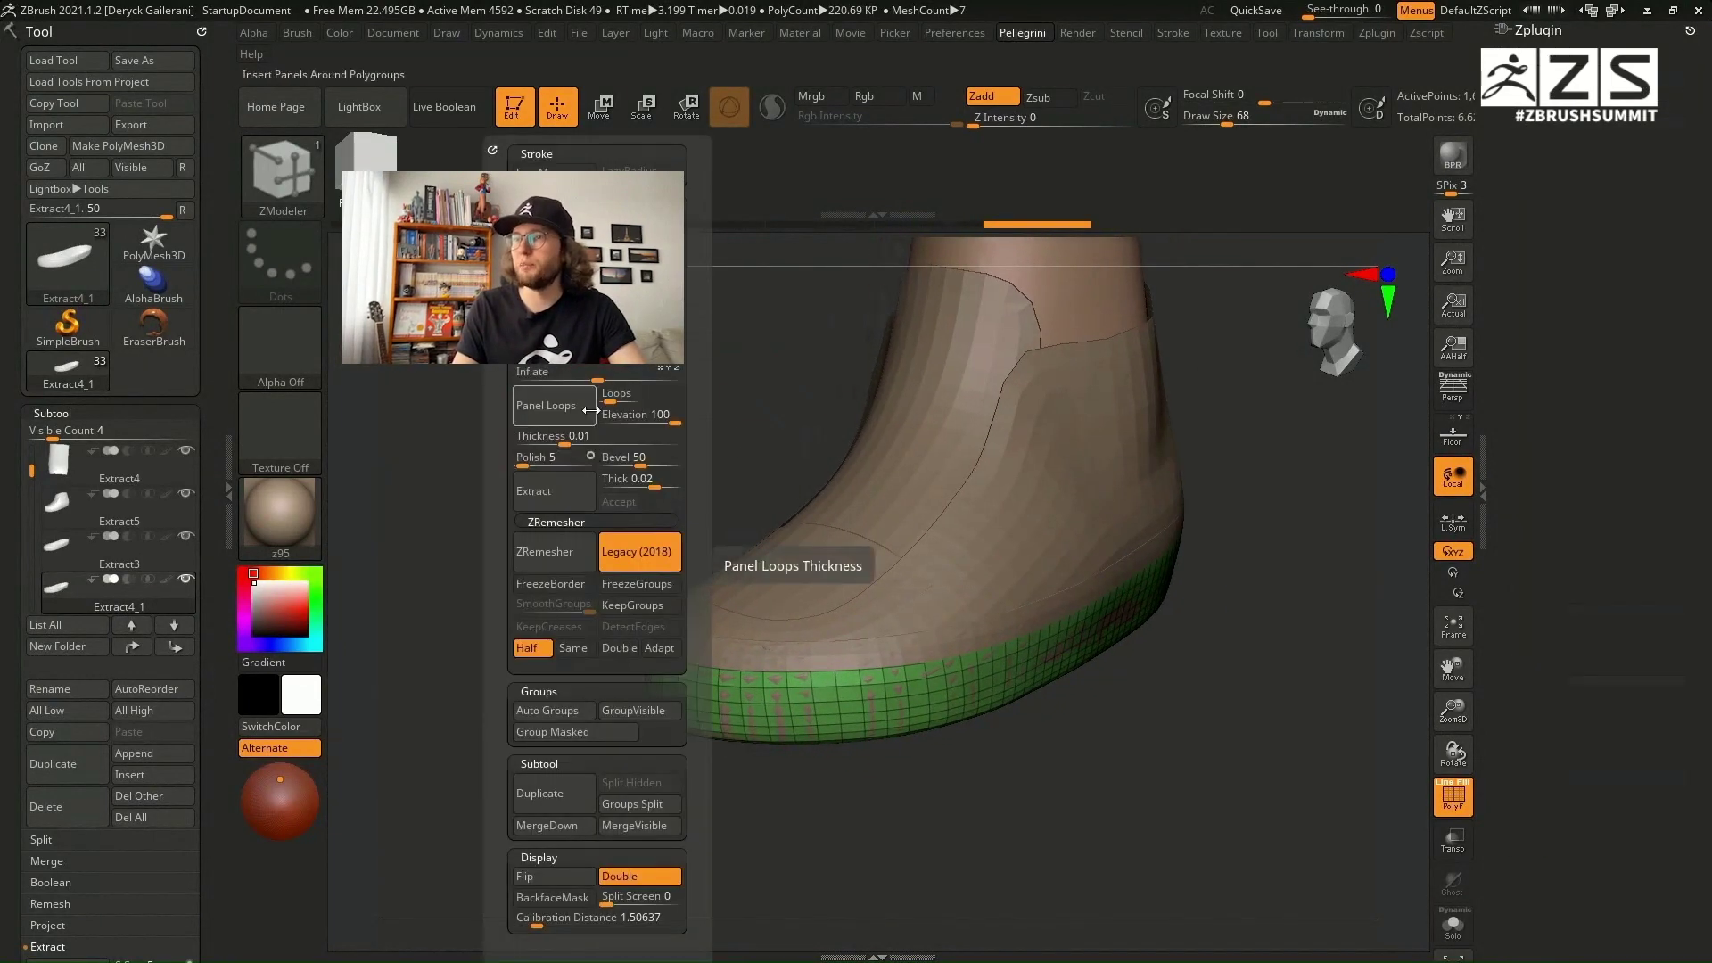
key("Return")
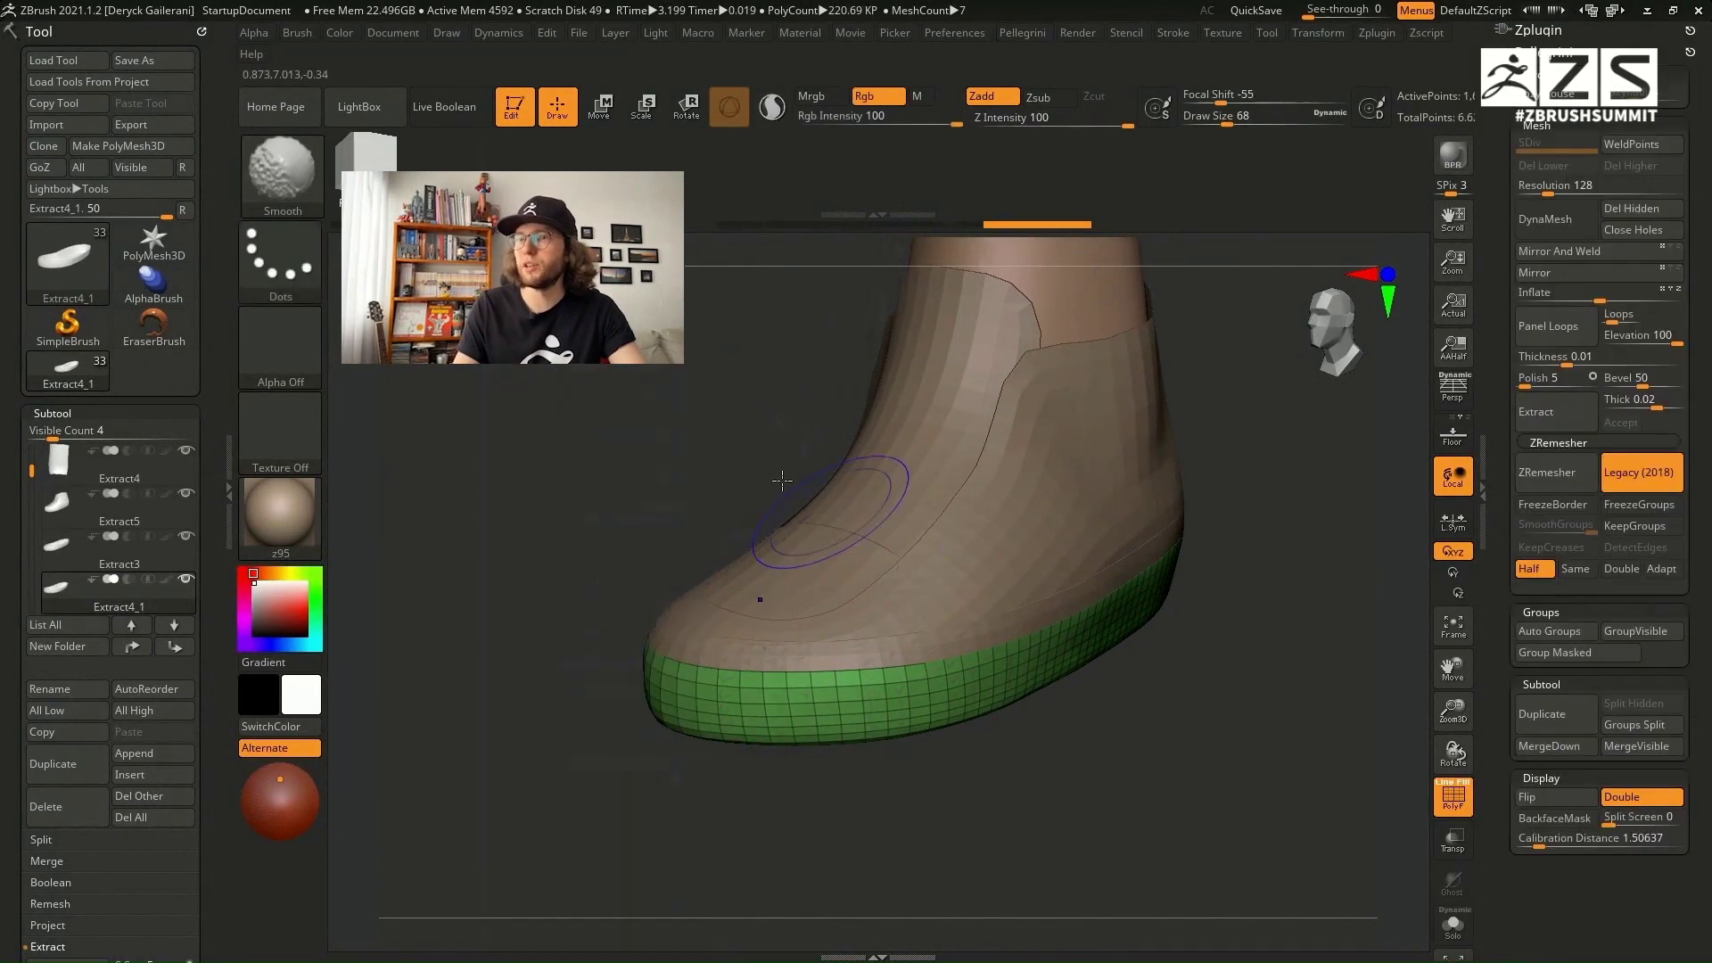
Step: Duplicate the trimmed sole piece and show the new copy alone from the side
key("shift+f")
left_click(619, 600, "alt")
key("shift+f")
left_click_drag(600, 593, 704, 637)
left_click(70, 763)
key("ctrl+shift+s")
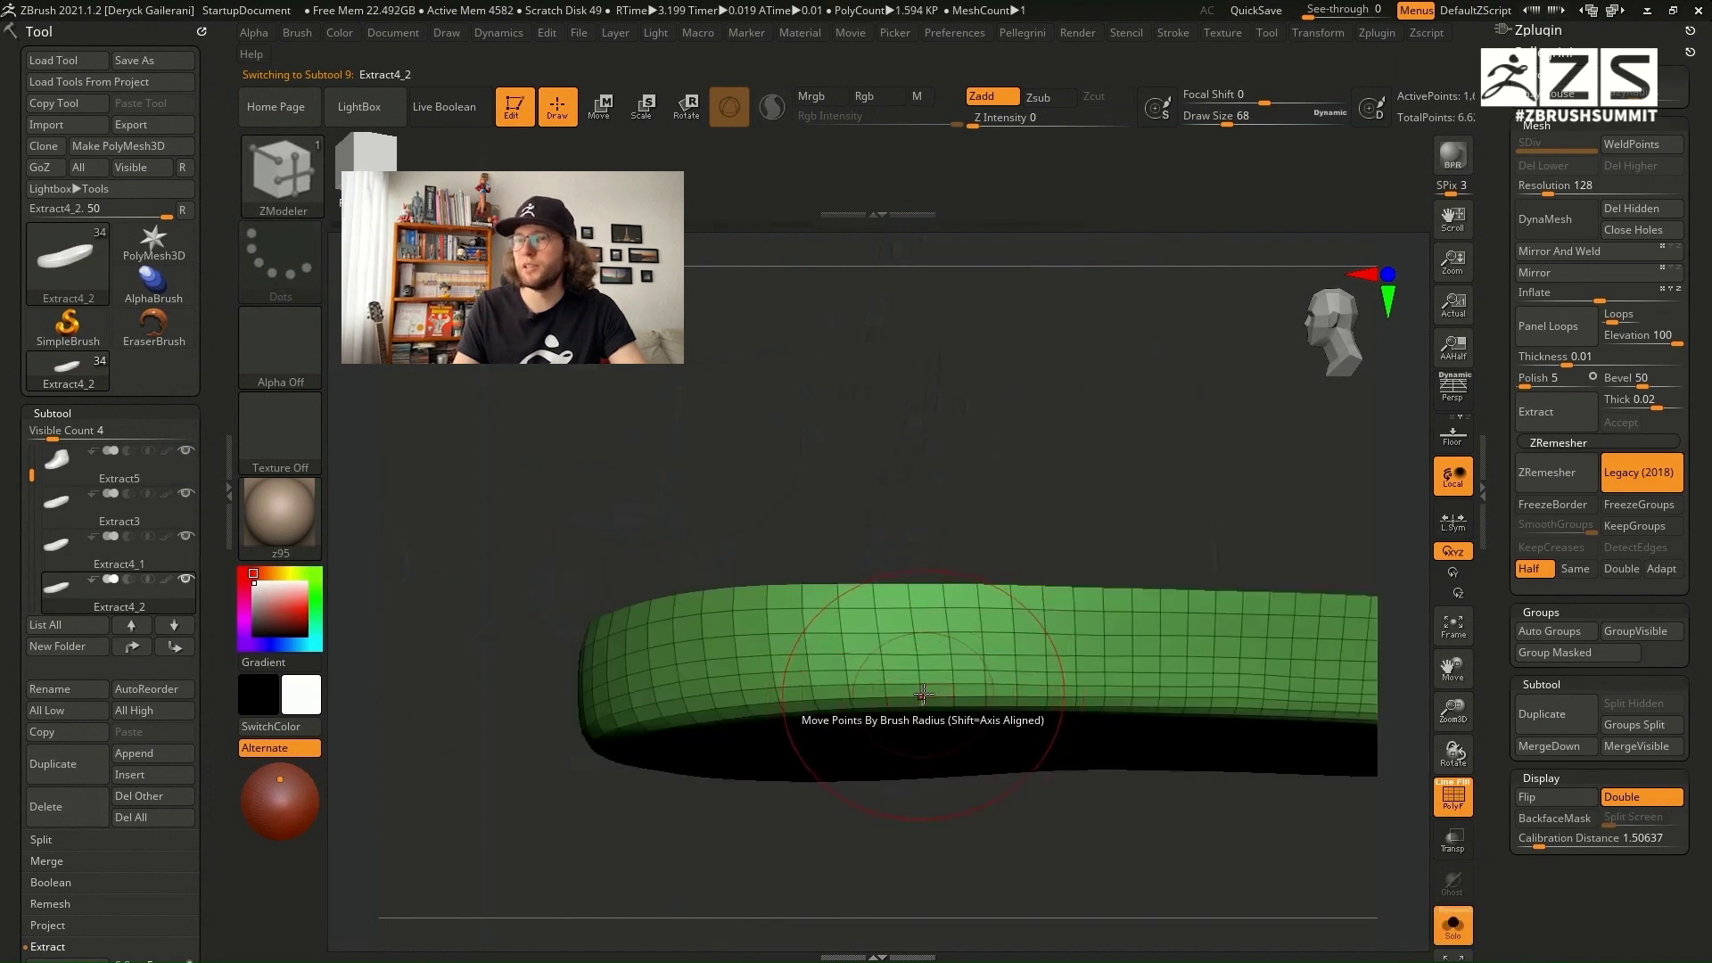
Step: Detach the sole copy's side band by hiding a polyloop near its lower edge and auto-grouping, keep only the band, and delete the rest
left_click(934, 689)
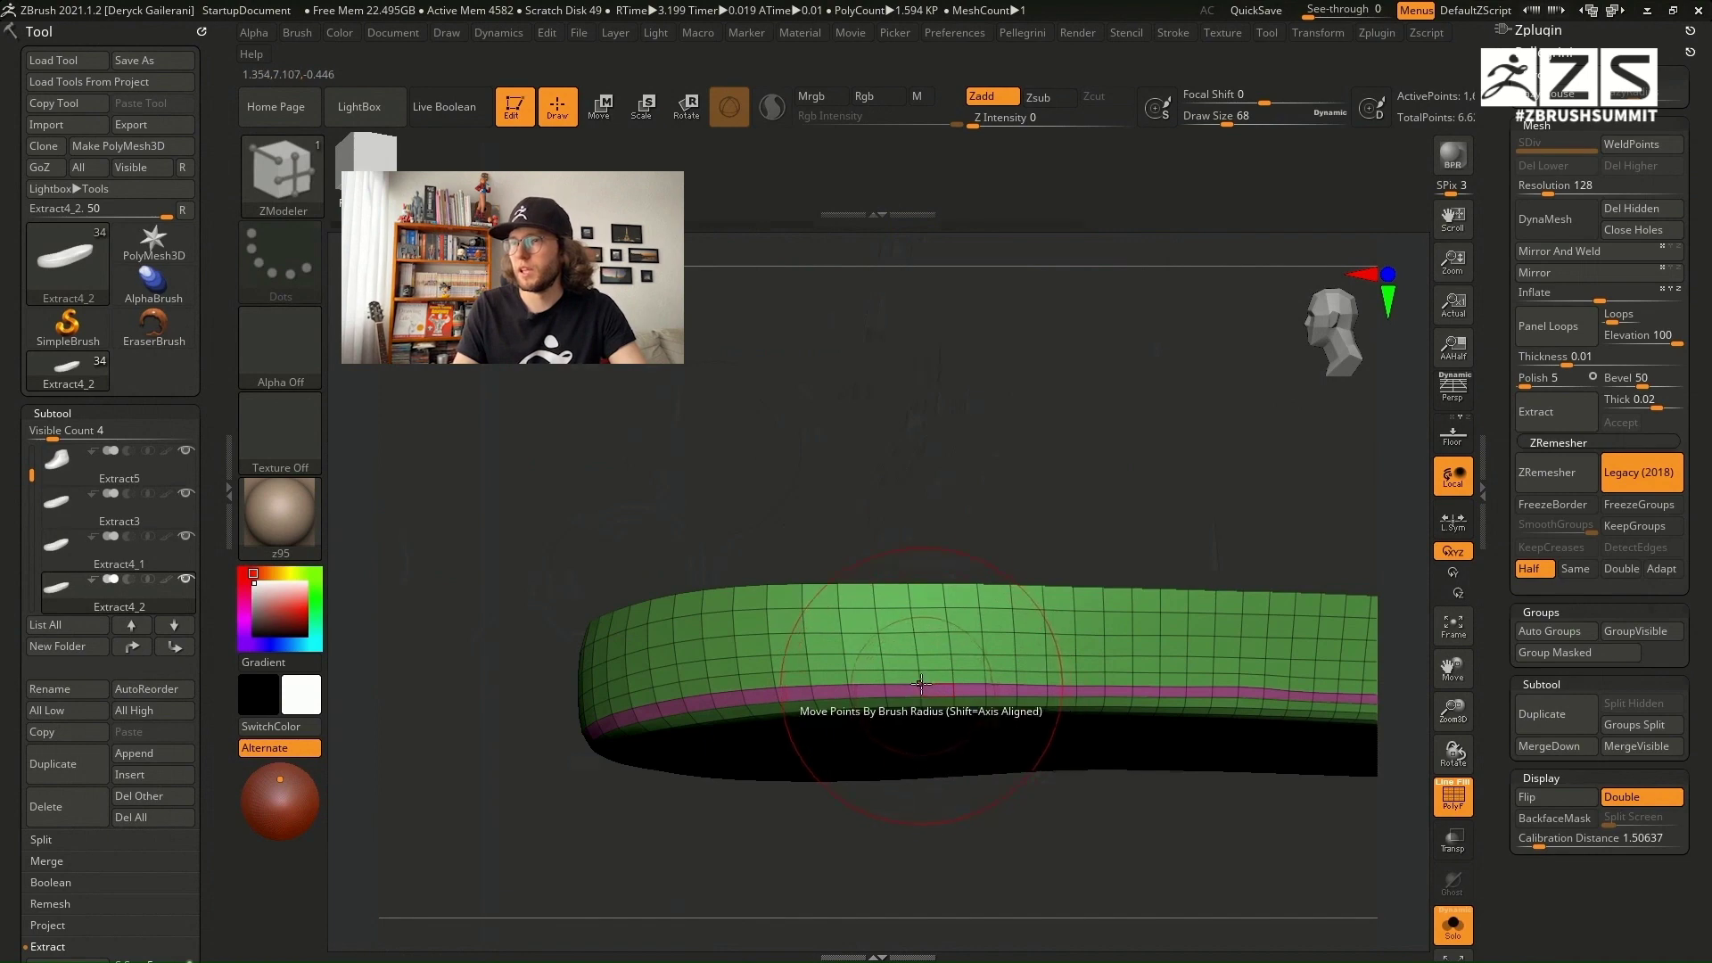
key("ctrl+z")
left_click_drag(814, 466, 834, 519)
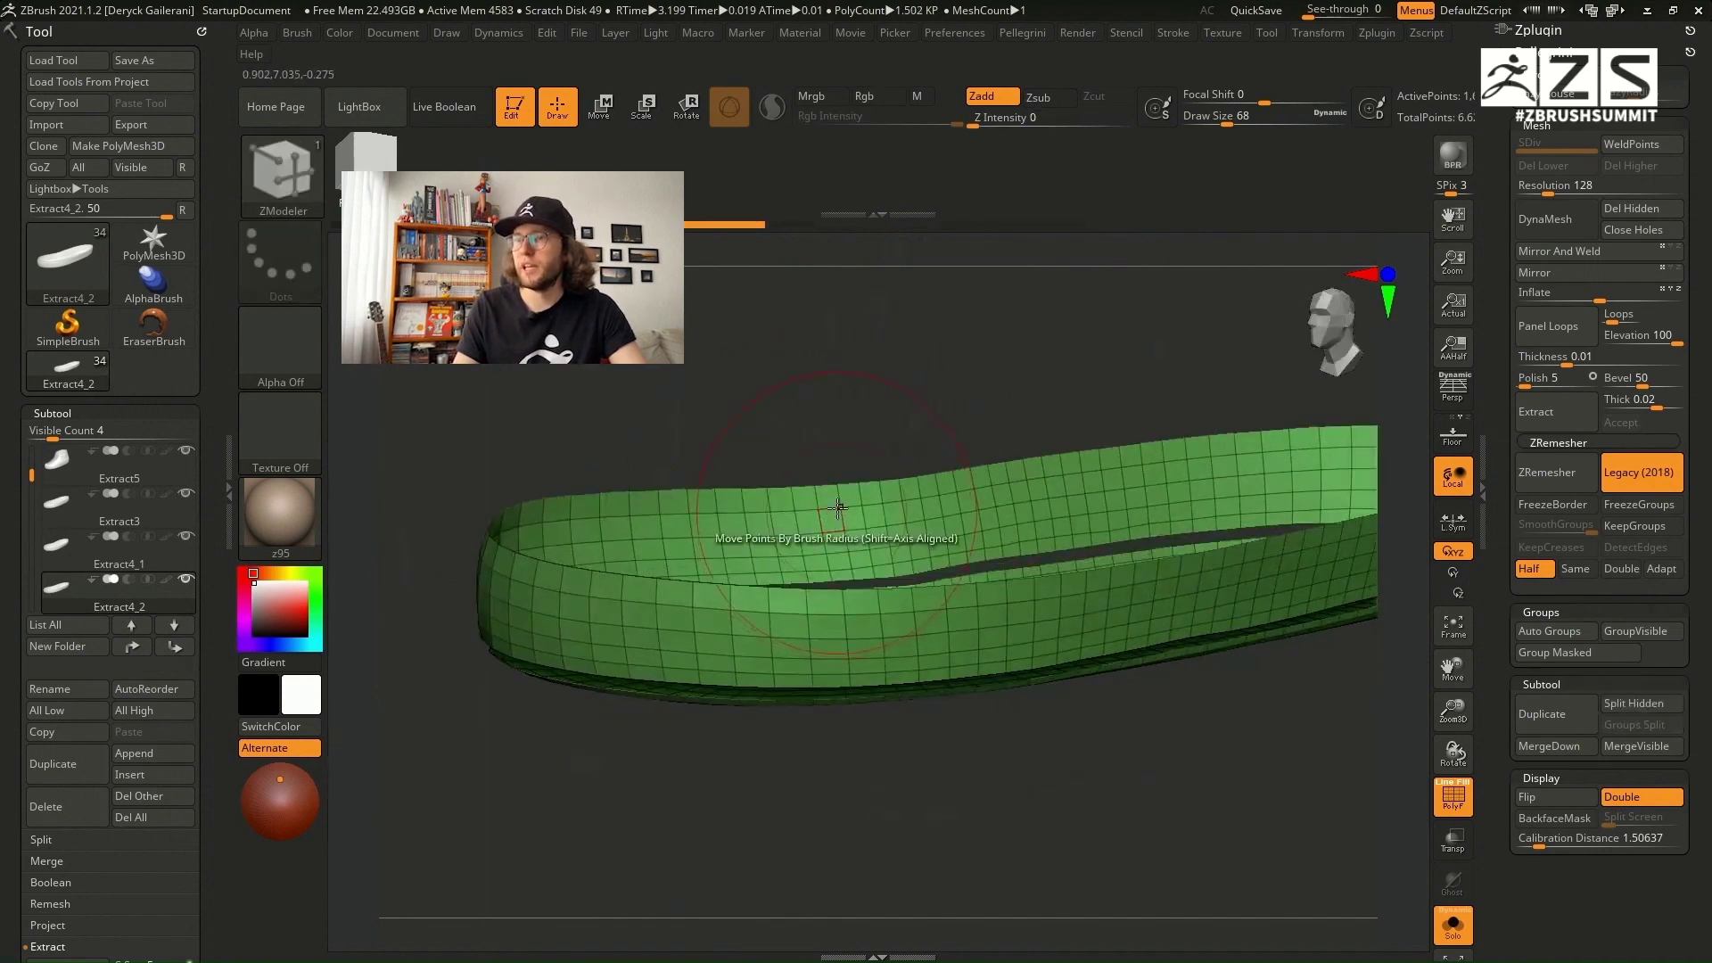
left_click(1540, 632)
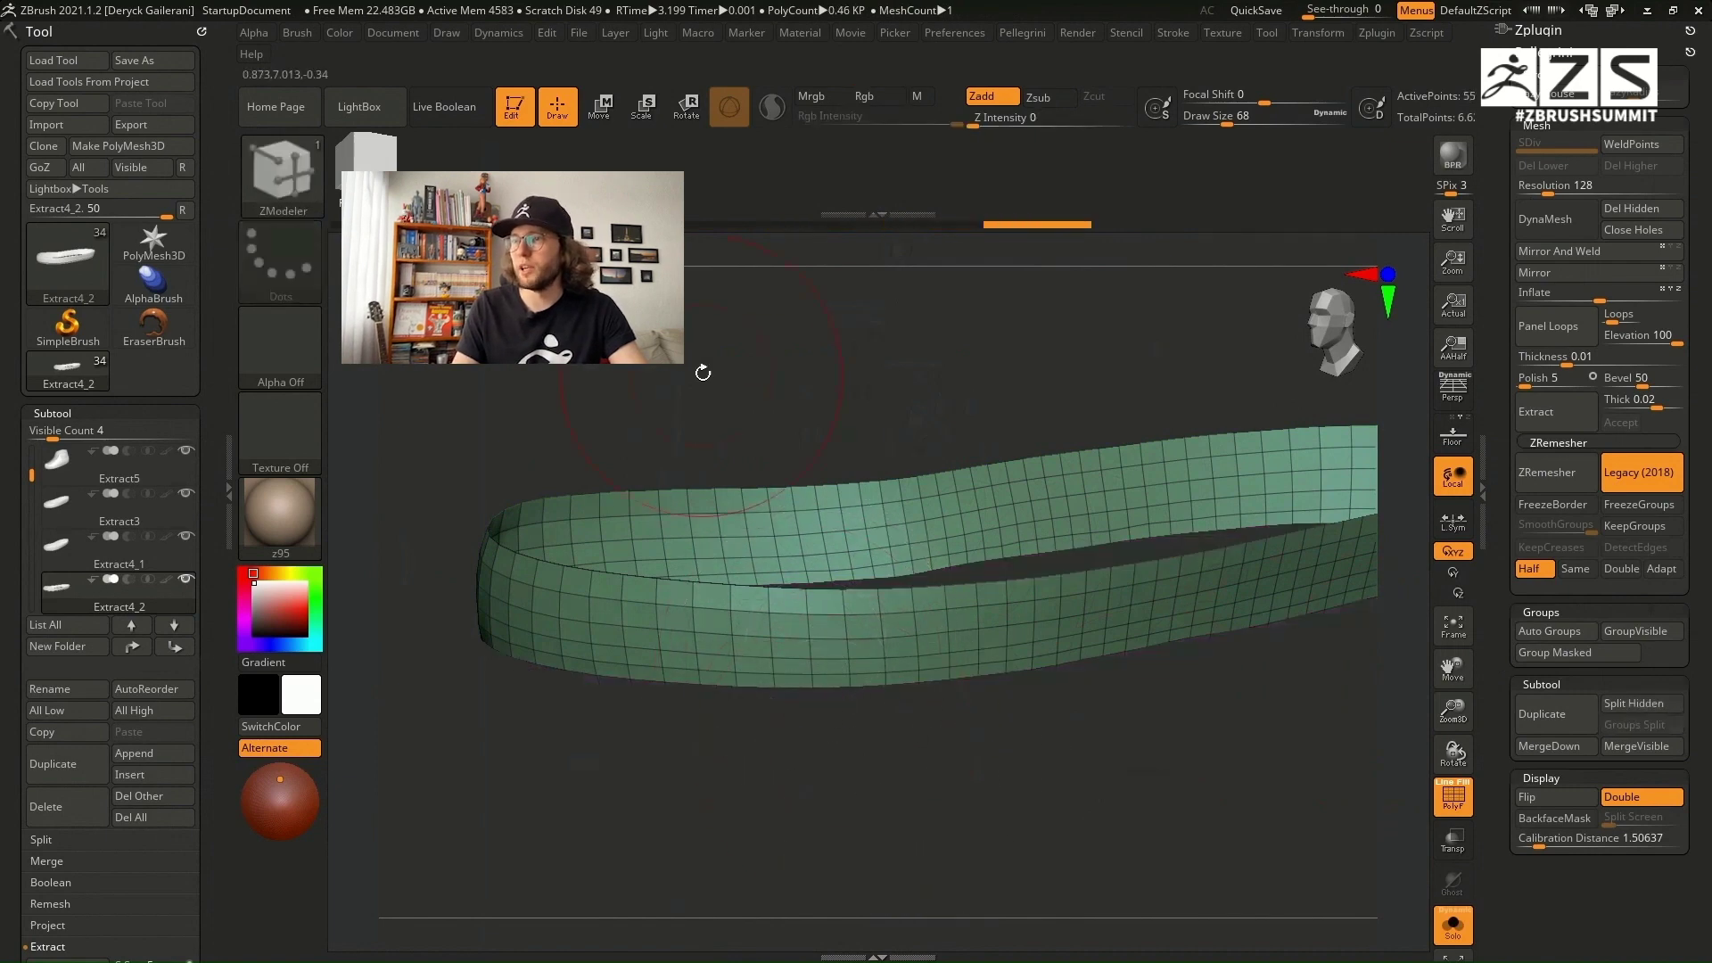
key("1")
left_click(747, 286)
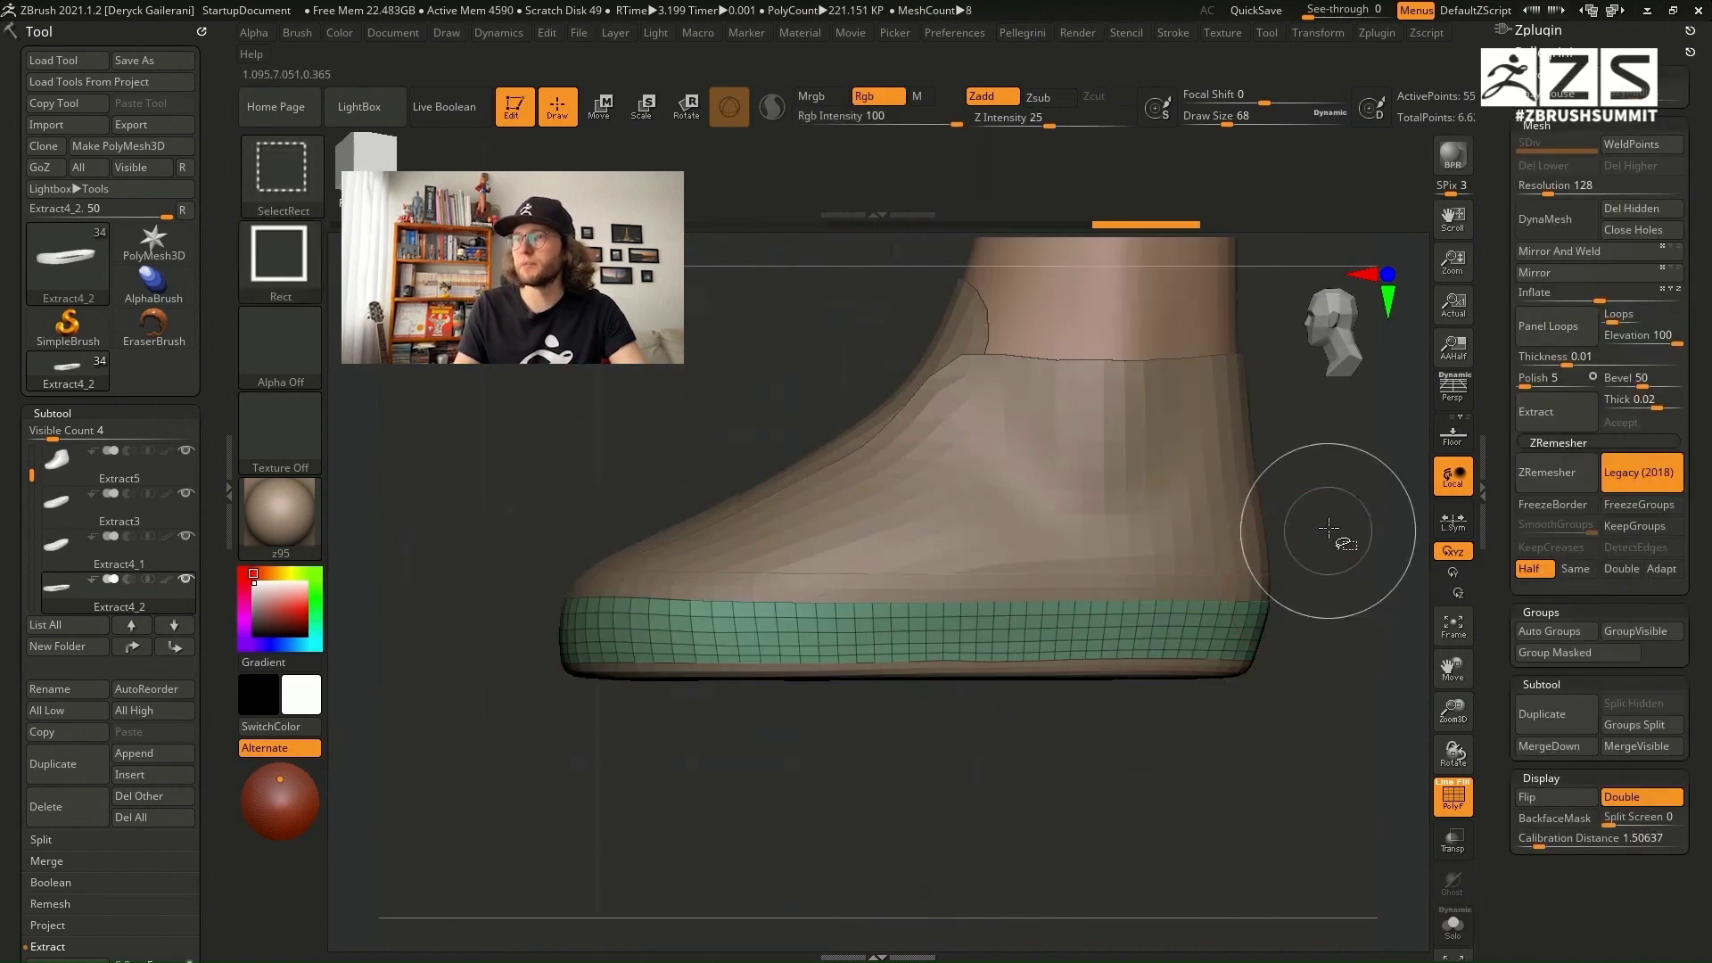
Step: Trim the side band to its toe section, delete the hidden rear part, and inflate the remaining toe band by about 3
mouse_move(1335, 516)
left_mouse_down("ctrl+shift")
mouse_move(1034, 822)
mouse_move(810, 804)
mouse_move(784, 765)
mouse_move(891, 779)
mouse_move(825, 806)
mouse_move(936, 791)
mouse_move(886, 833)
mouse_move(804, 833)
mouse_move(896, 829)
mouse_move(794, 814)
left_mouse_up("ctrl+shift")
left_click(822, 812, "ctrl+shift")
key("ctrl+shift+s")
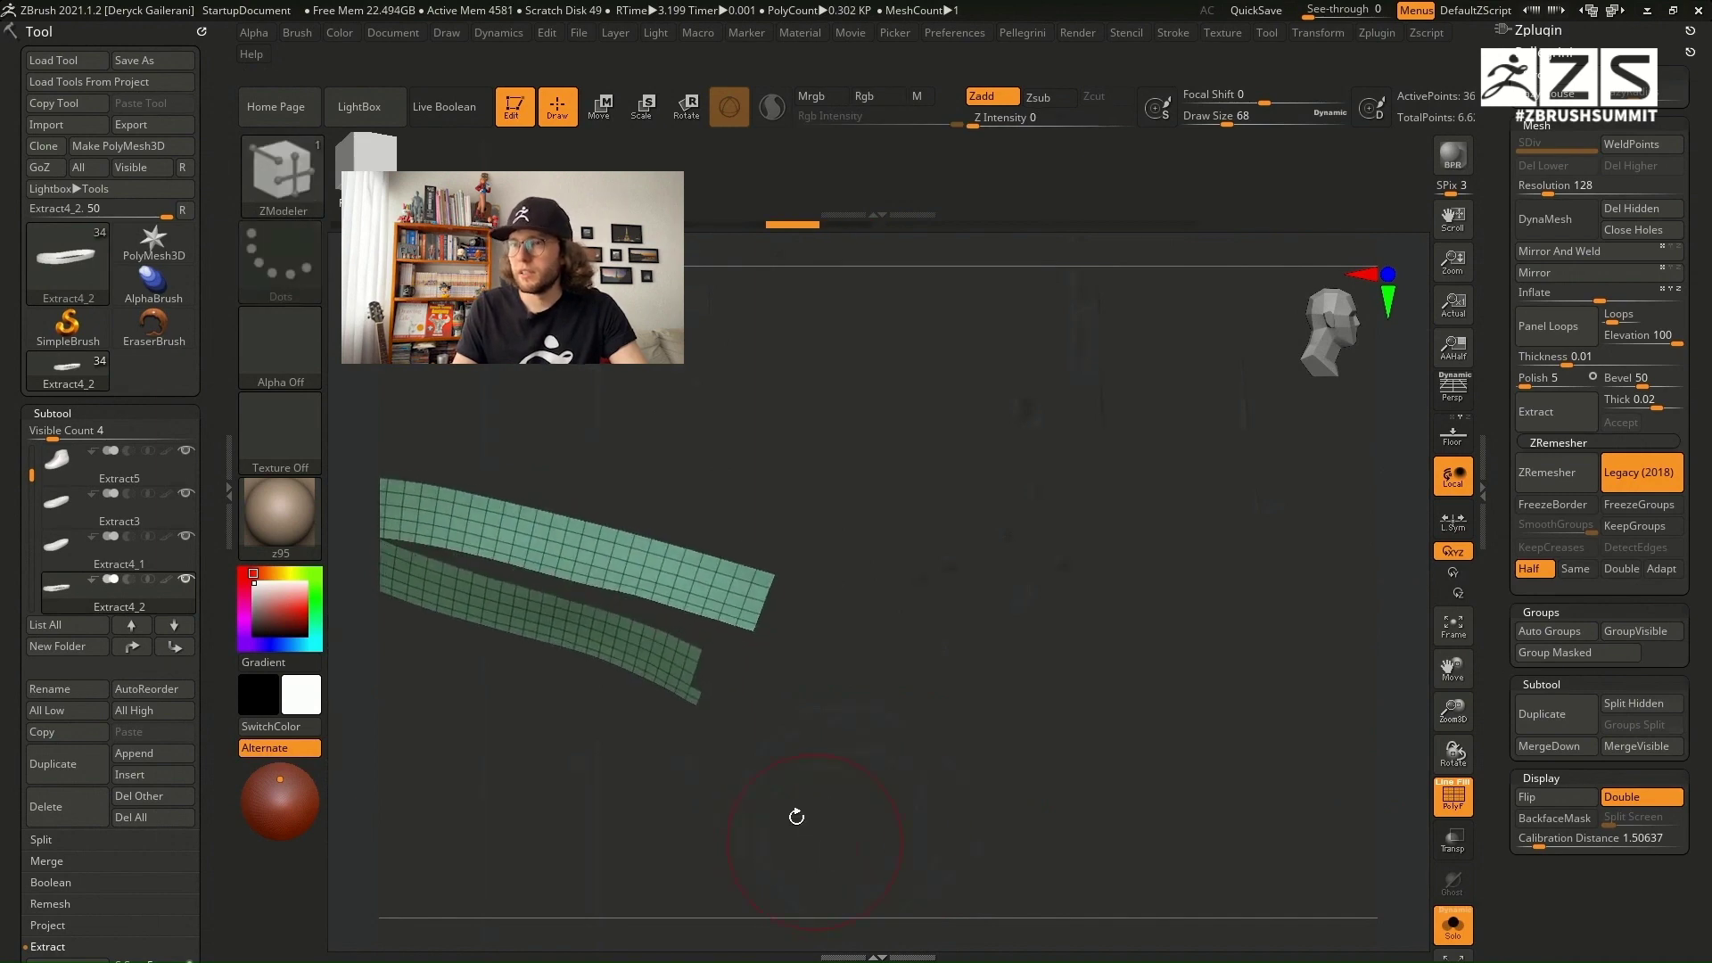
mouse_move(701, 719)
left_mouse_down("ctrl+shift")
mouse_move(699, 734)
mouse_move(697, 704)
left_mouse_up("ctrl+shift")
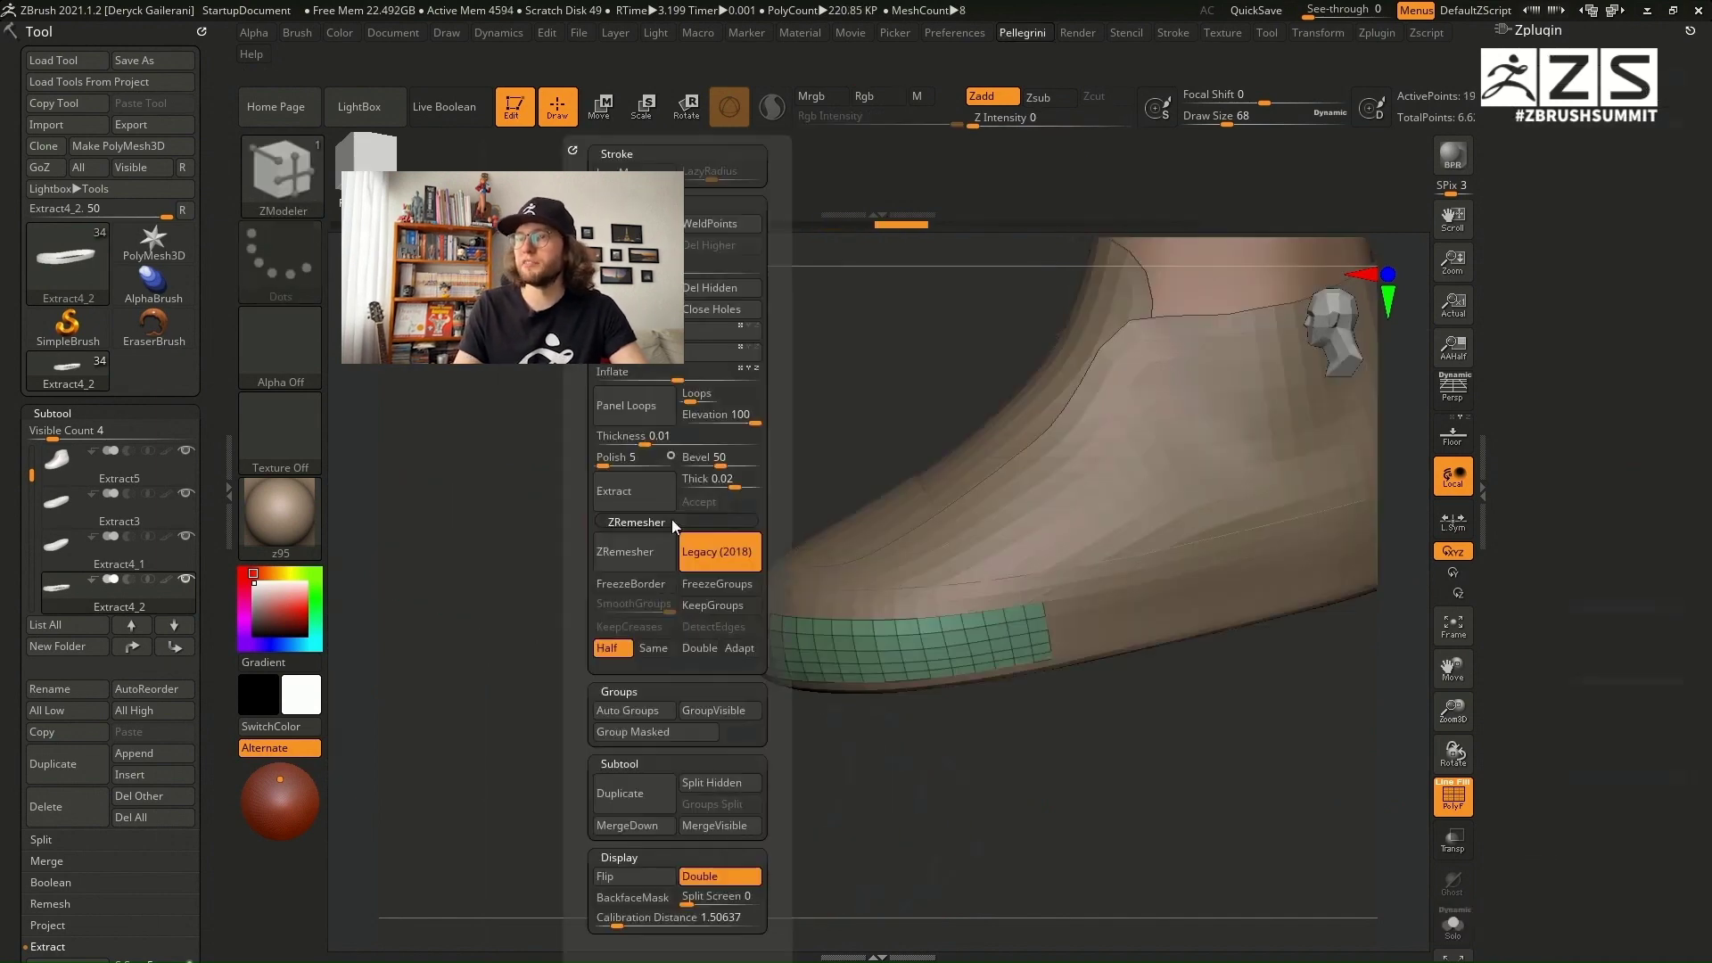
left_click(702, 287)
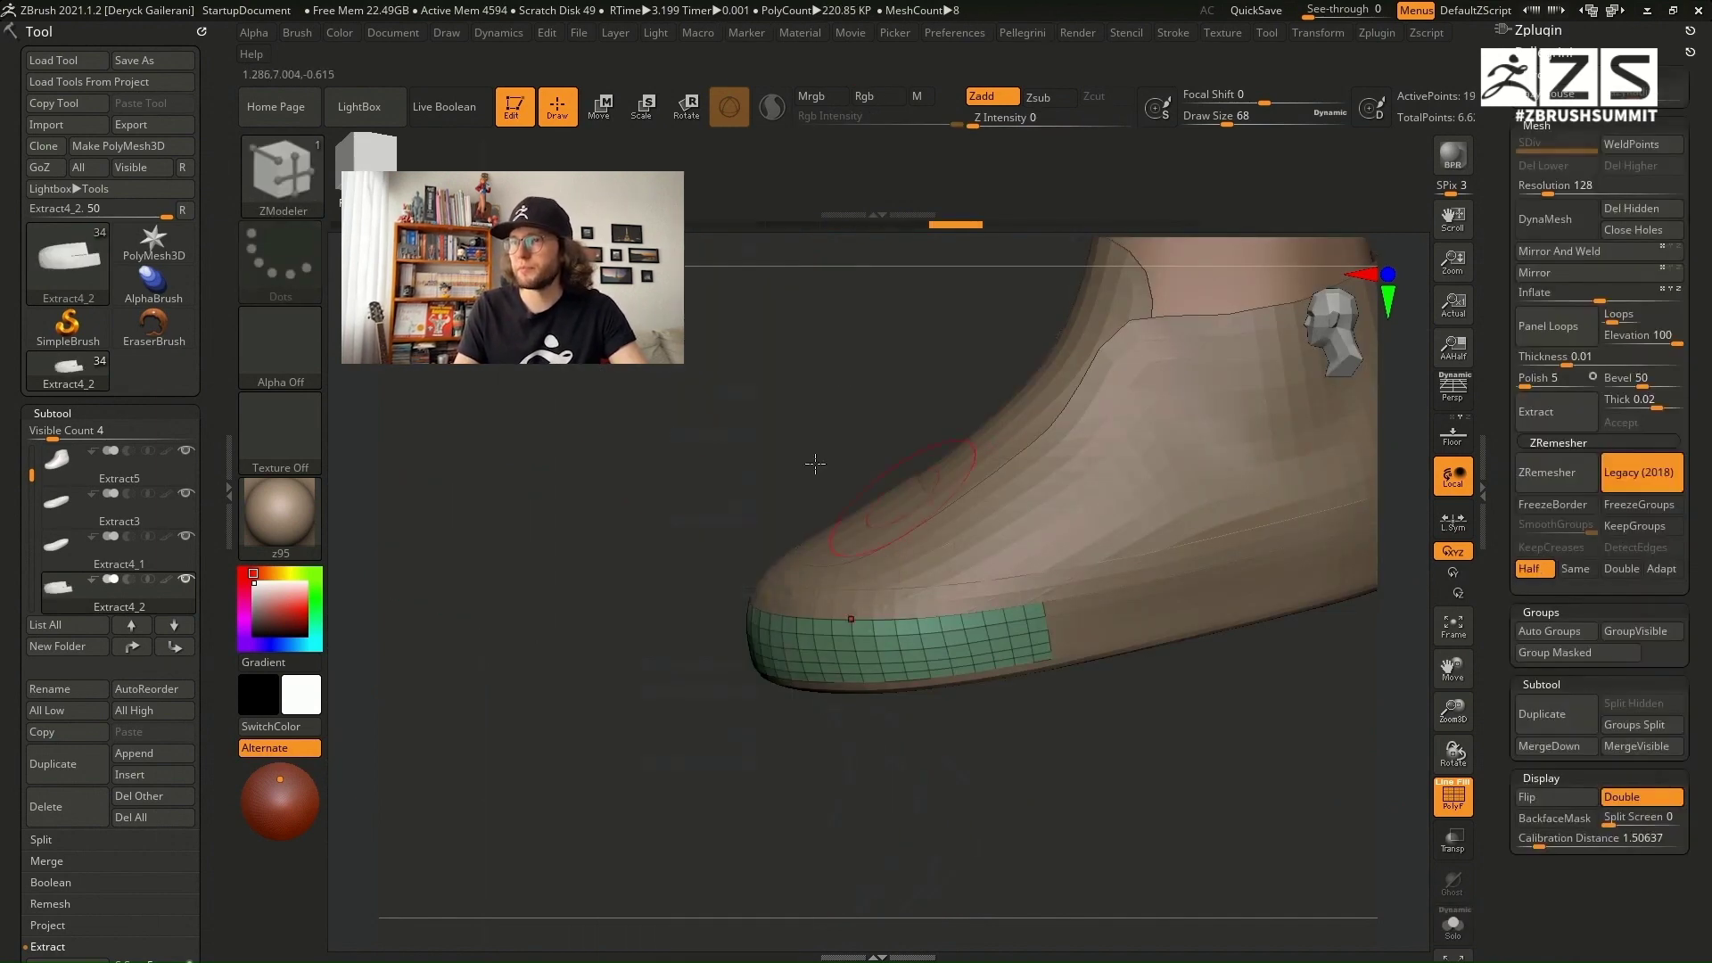
left_click_drag(677, 464, 568, 459)
key("space")
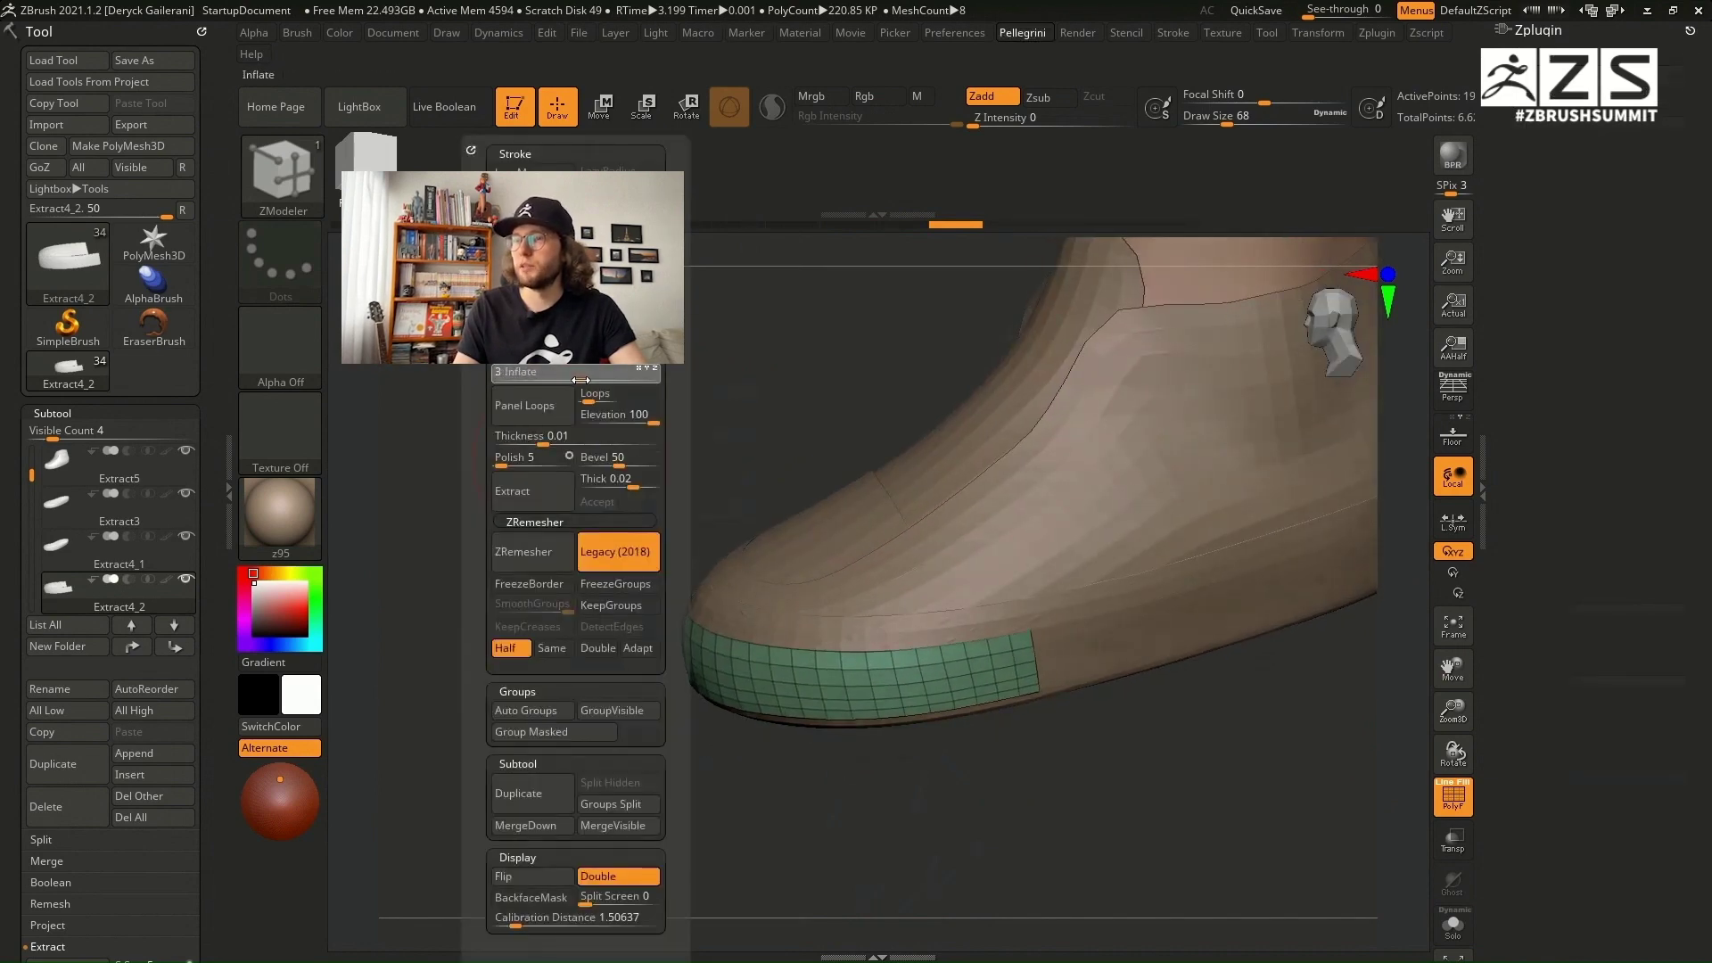
Step: Duplicate the trimmed main sole piece and show the new copy alone
left_click(1071, 778, "alt")
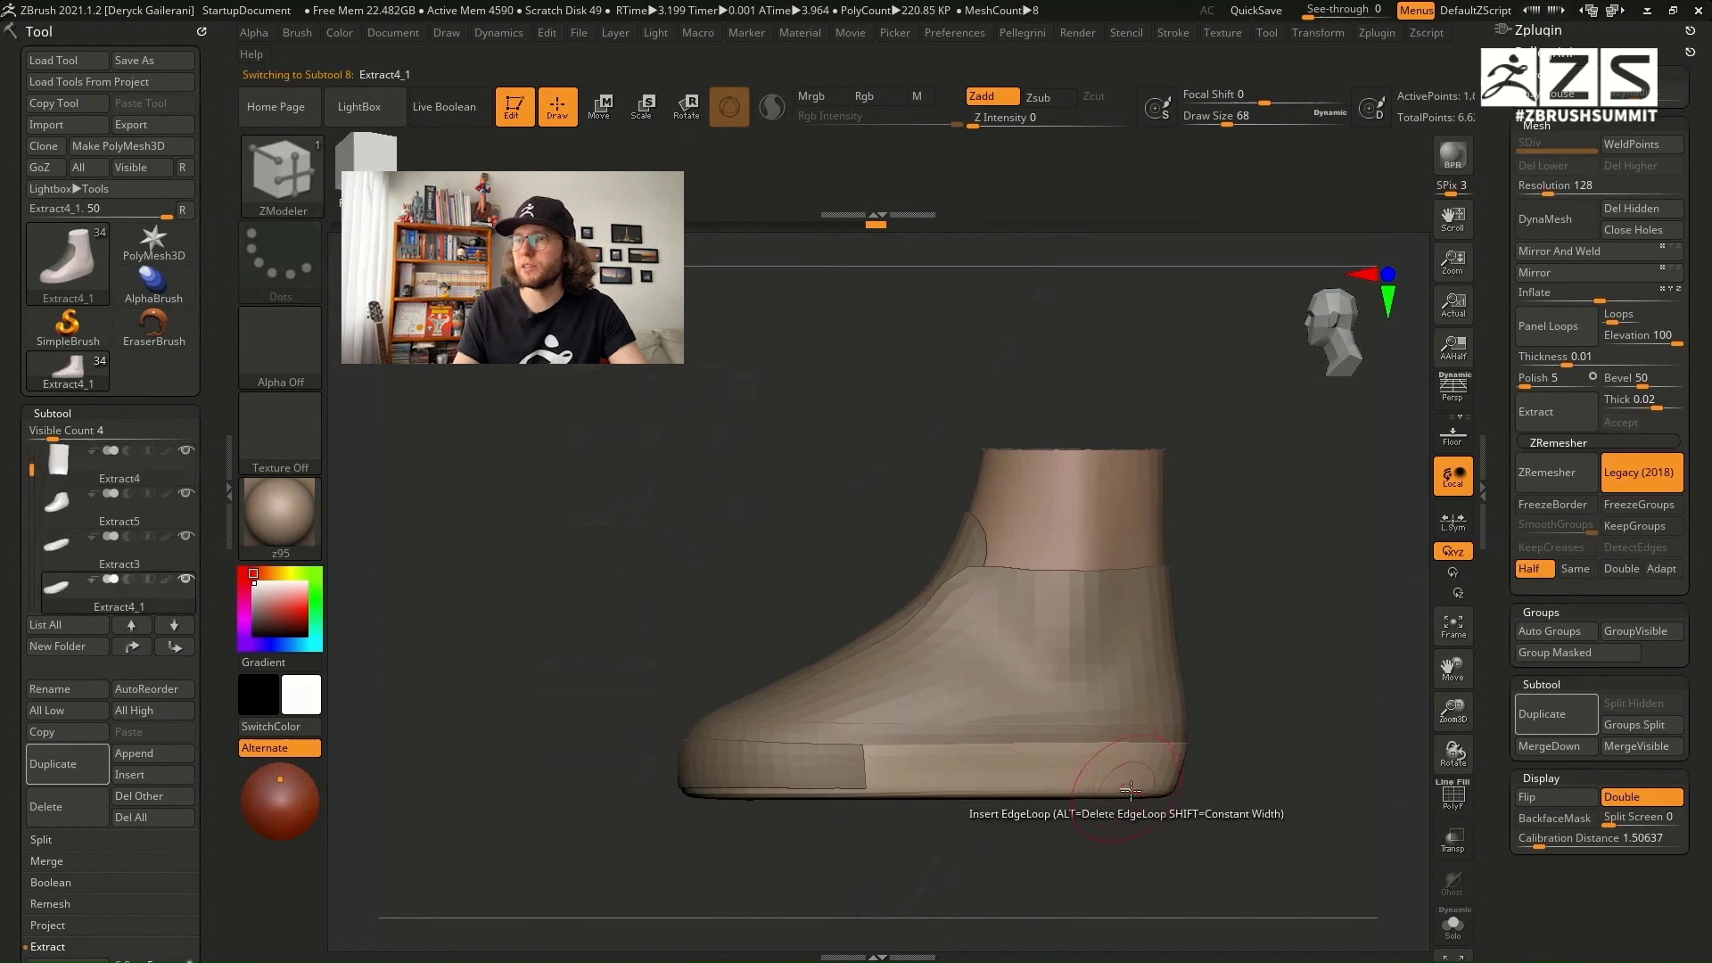
left_click_drag(535, 497, 486, 497)
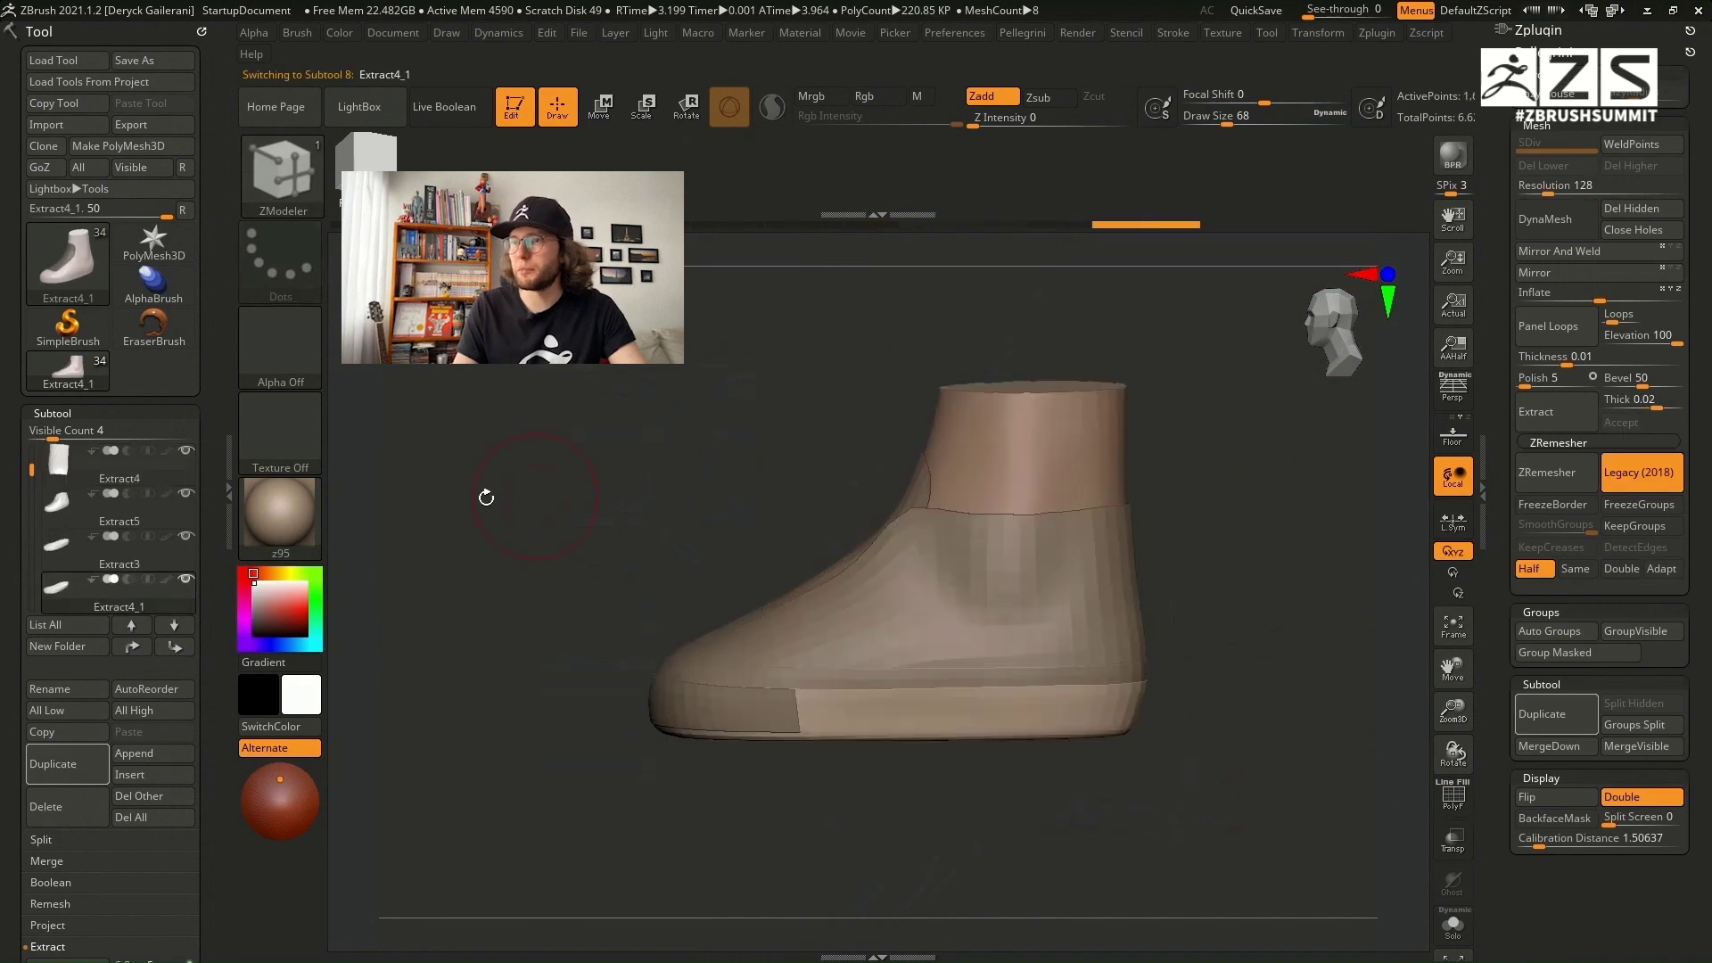
left_click(64, 772)
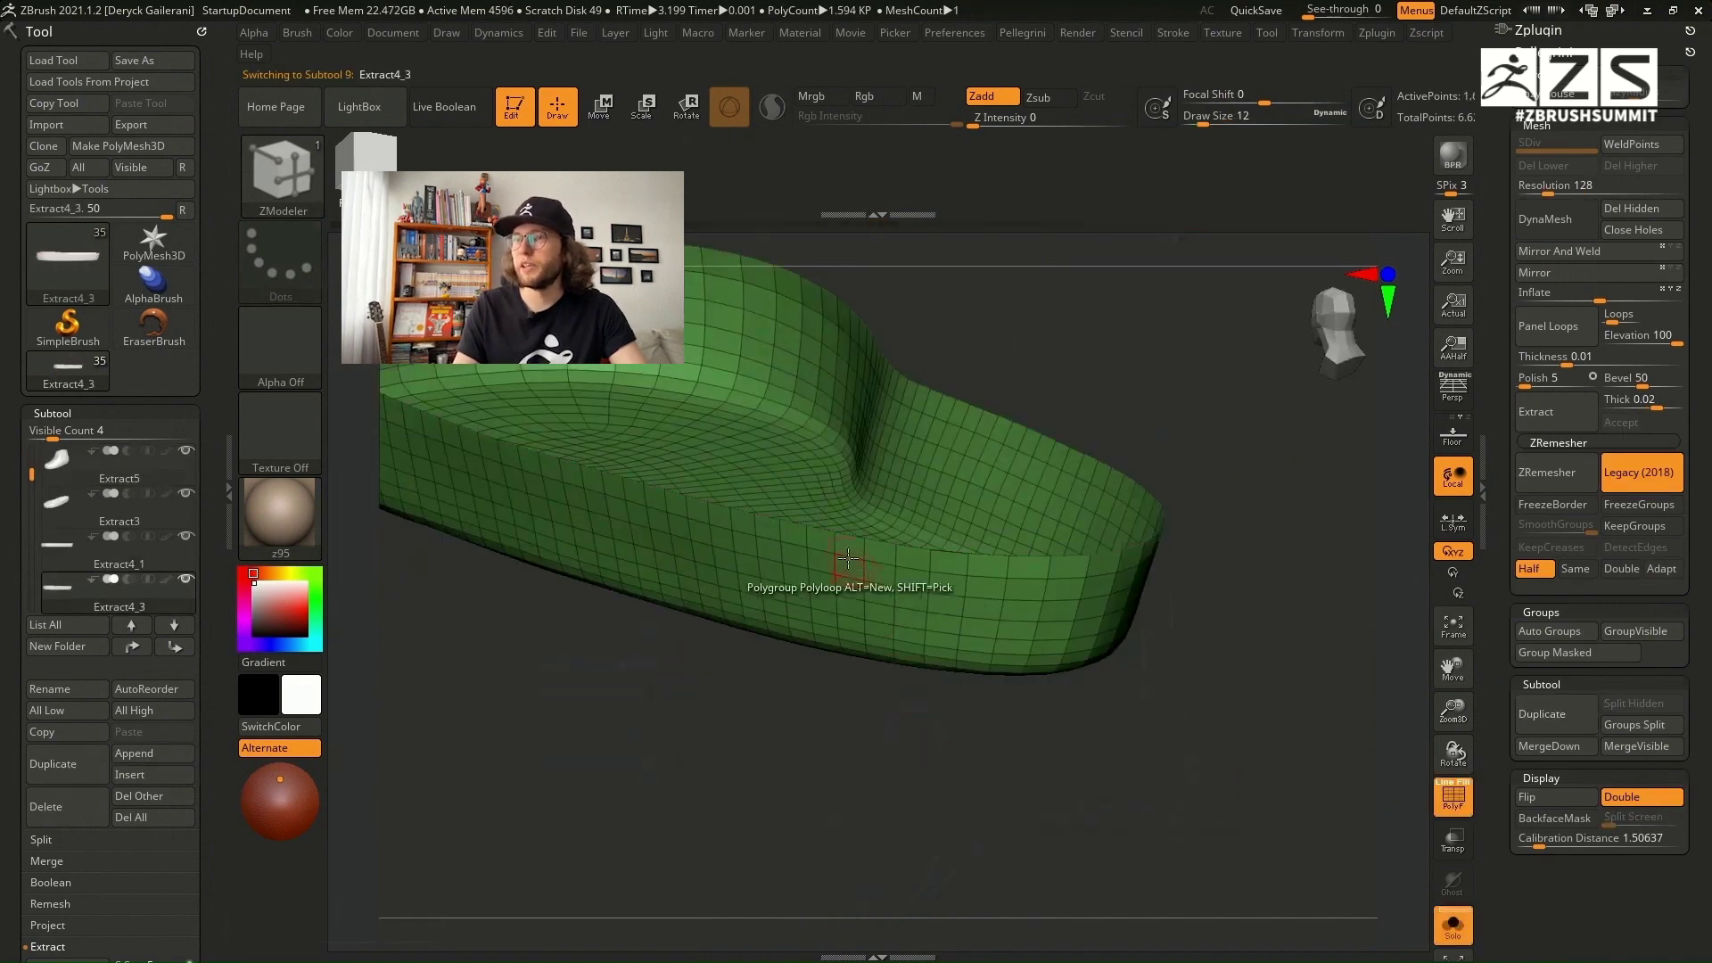
Step: Assign the upper side faces around the heel of the sole copy to a separate polygroup and isolate that heel patch
left_click_drag(867, 626, 1066, 576, "alt")
left_click_drag(1123, 749, 1007, 731)
left_click_drag(1043, 624, 1155, 553, "alt")
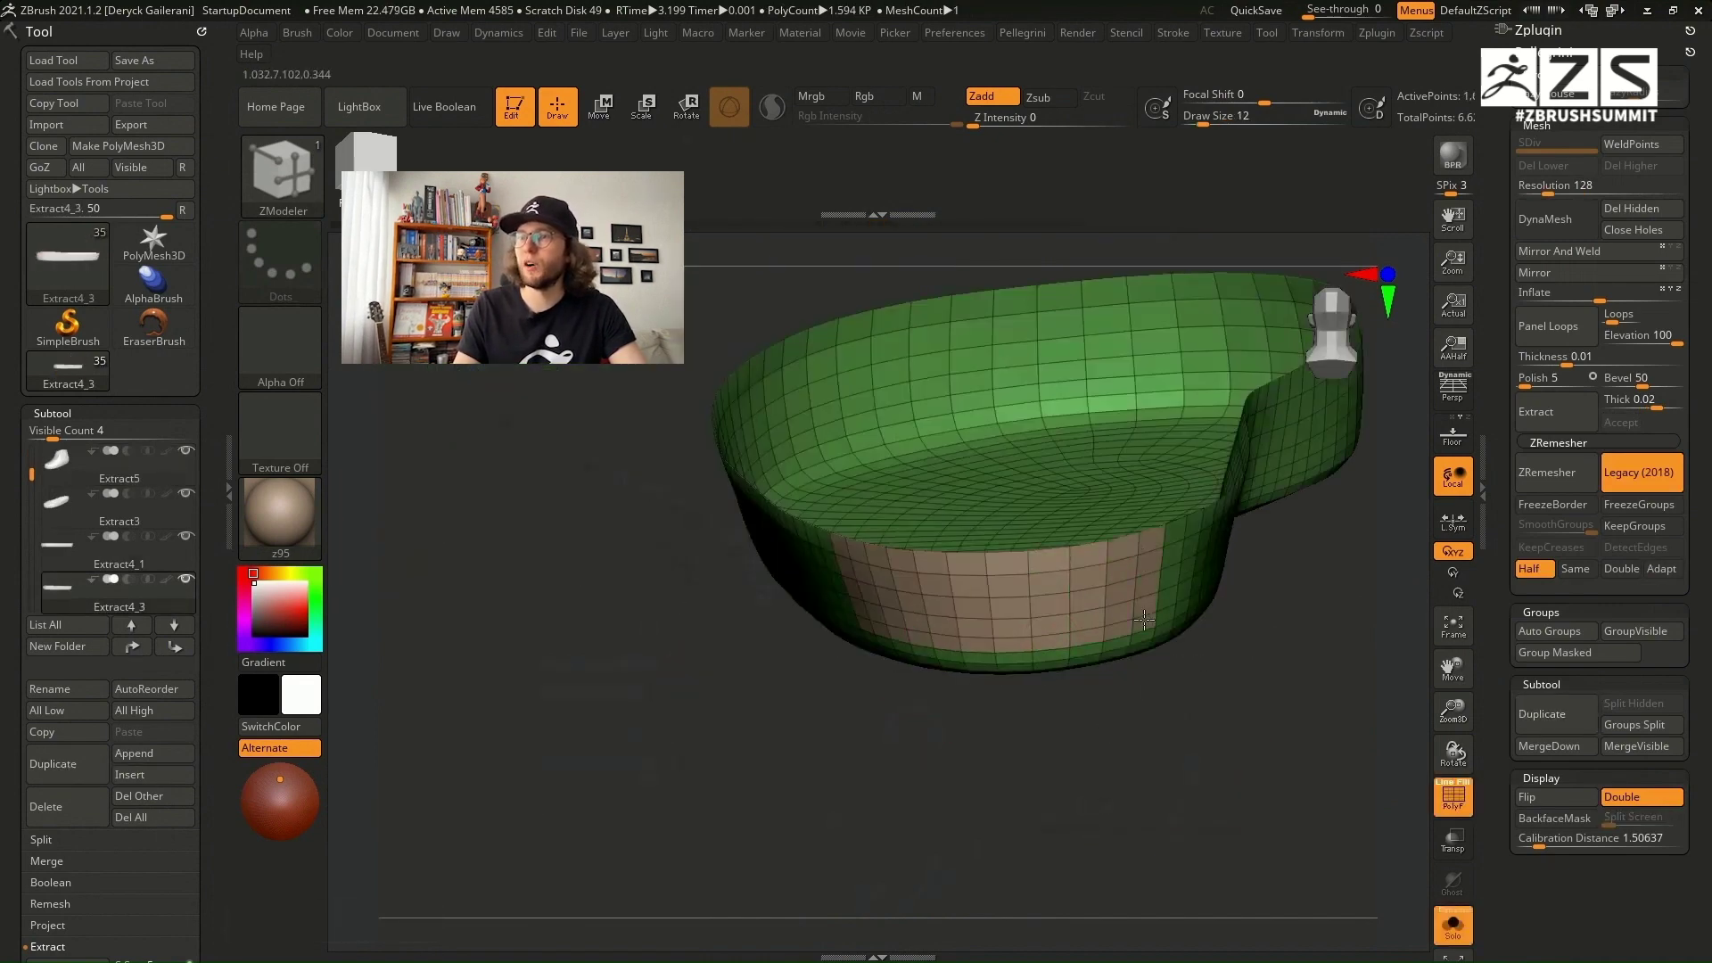
left_click_drag(1159, 758, 1008, 749)
left_click_drag(1088, 597, 1191, 544, "alt")
right_click_drag(1052, 758, 1052, 704, "ctrl")
mouse_move(963, 767)
left_mouse_down()
mouse_move(1149, 800)
mouse_move(983, 808)
left_mouse_up()
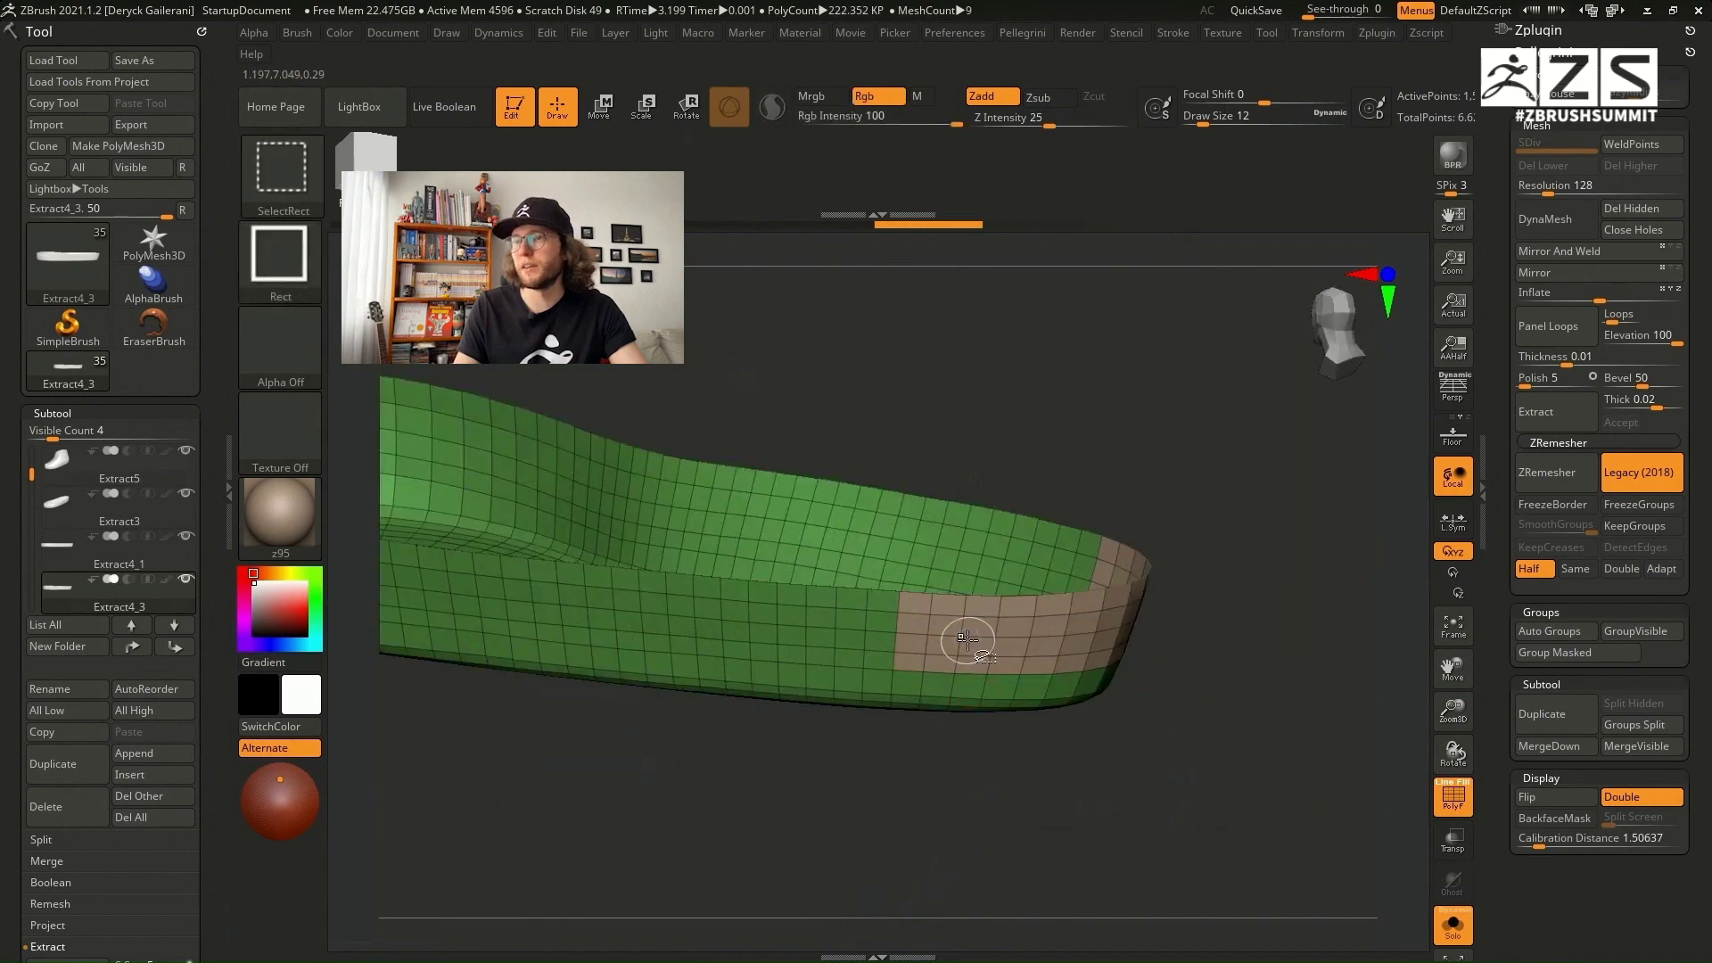
left_click(963, 642, "ctrl+shift")
left_click(905, 640)
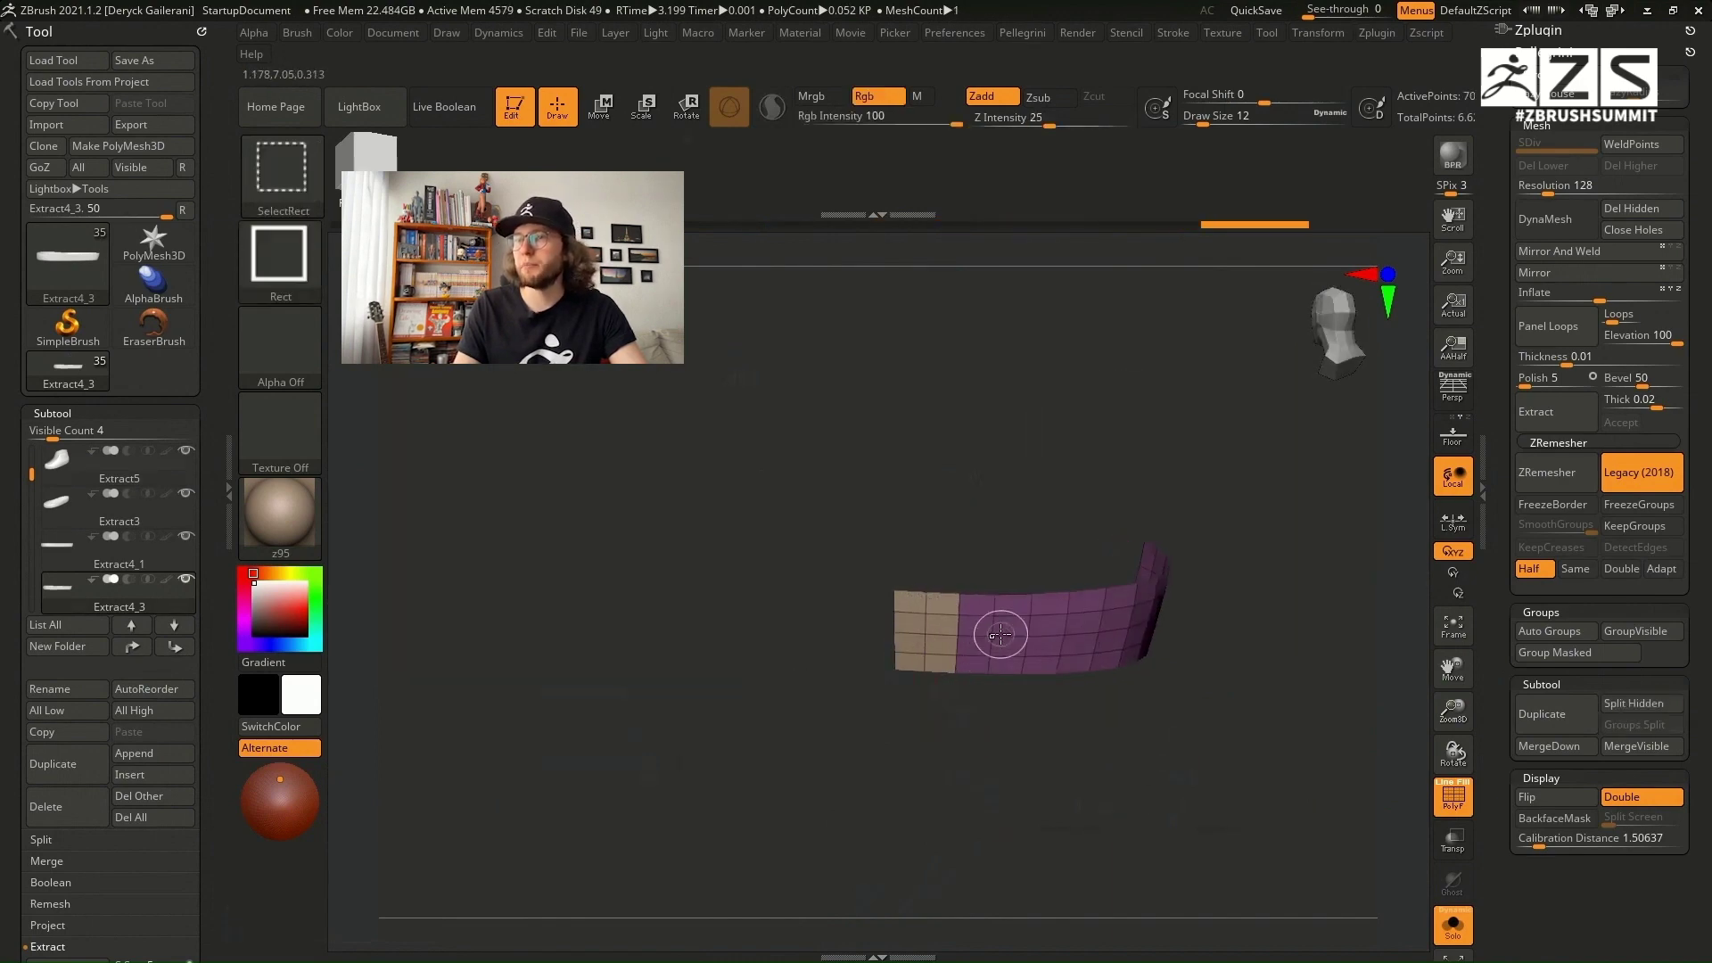
Step: Isolate the purple heel section of the strip, delete the hidden polygons, and inflate the remaining piece slightly
left_click_drag(999, 686, 963, 737)
left_click(984, 779, "ctrl+shift")
left_click(1005, 631, "ctrl+shift")
key("shift+space")
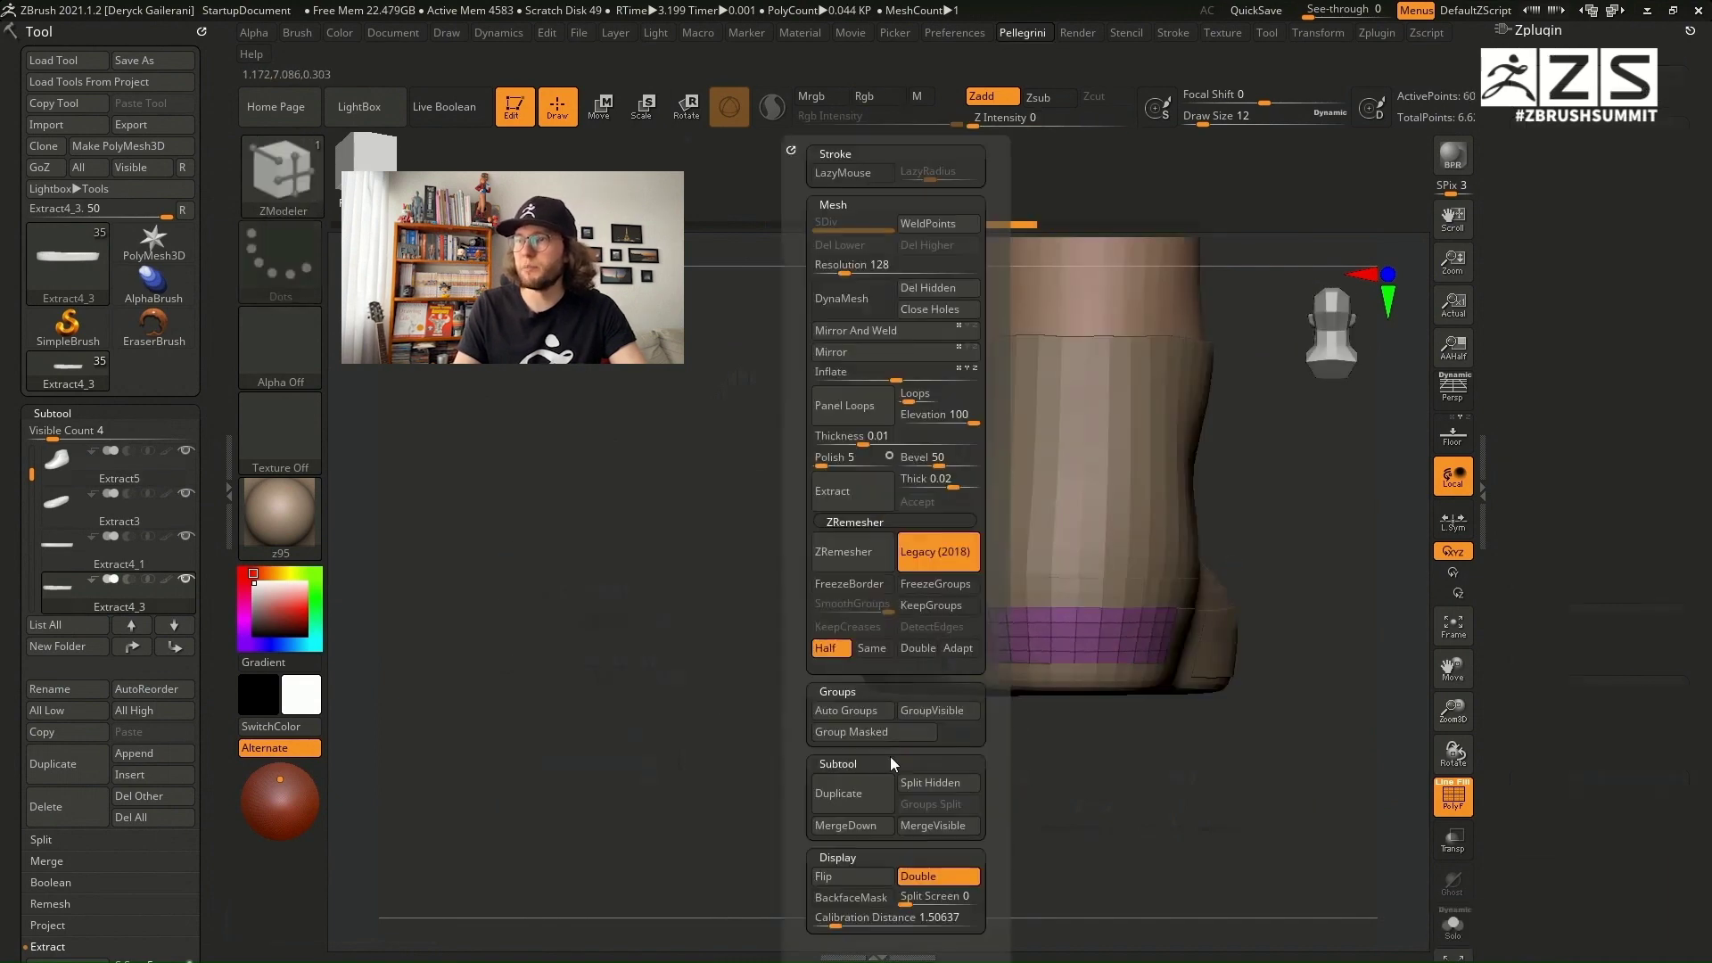
left_click(909, 296)
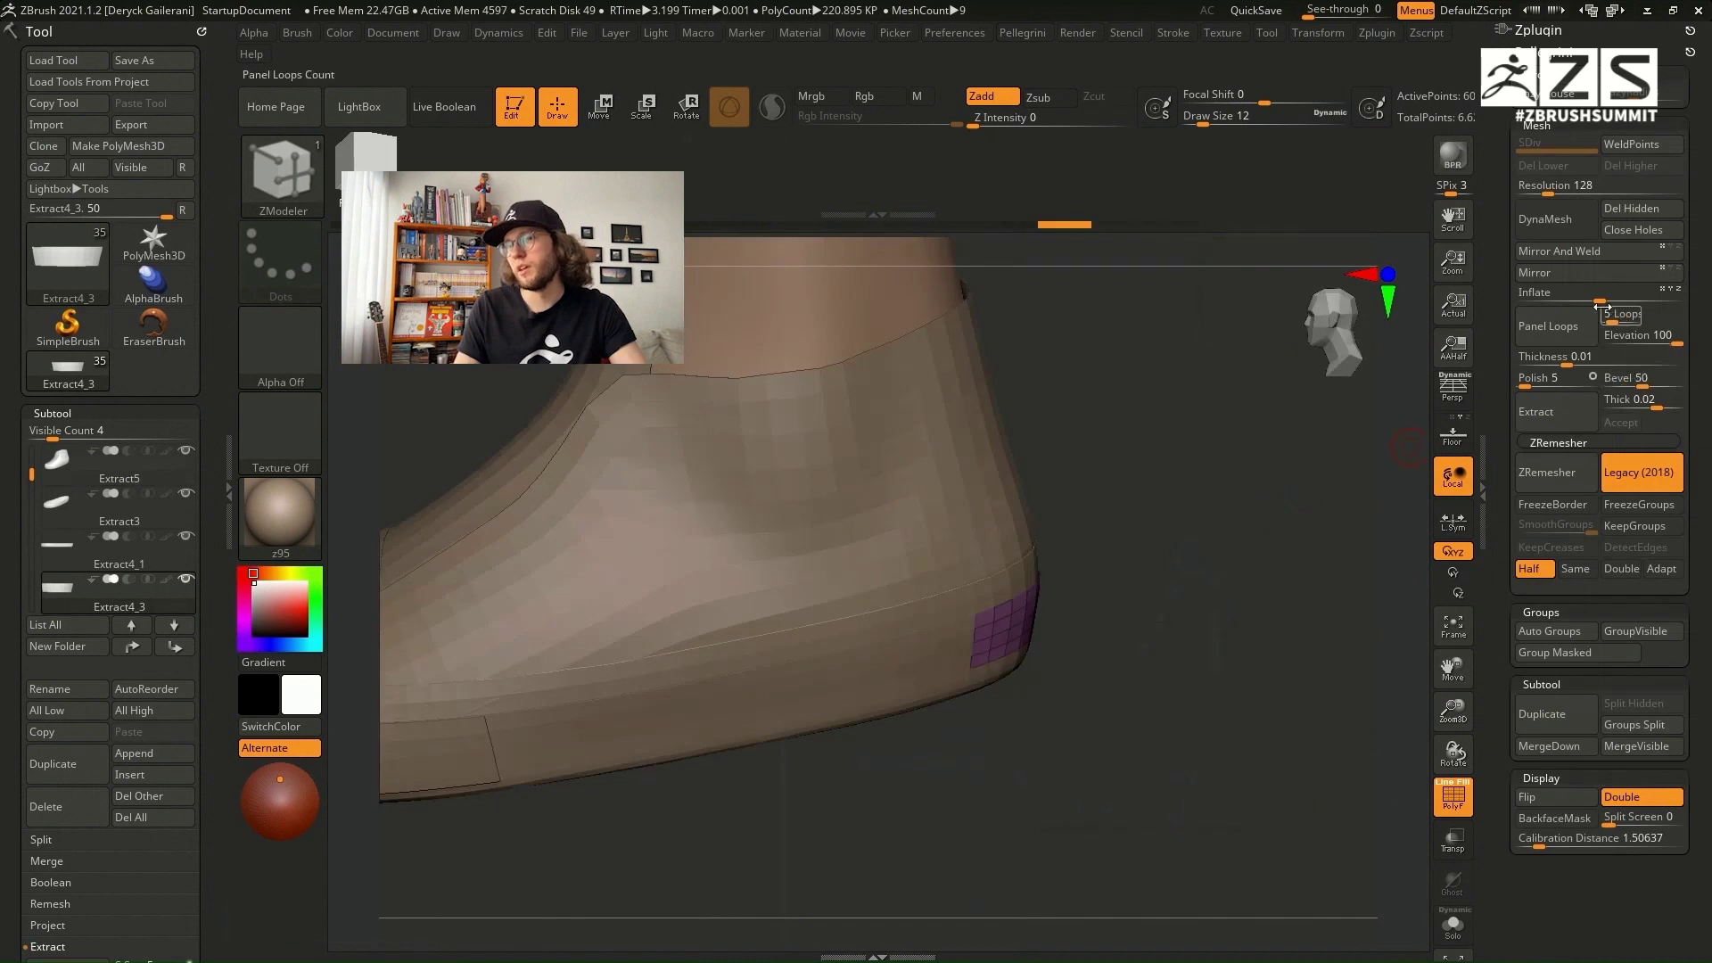
left_click_drag(1605, 297, 1606, 298)
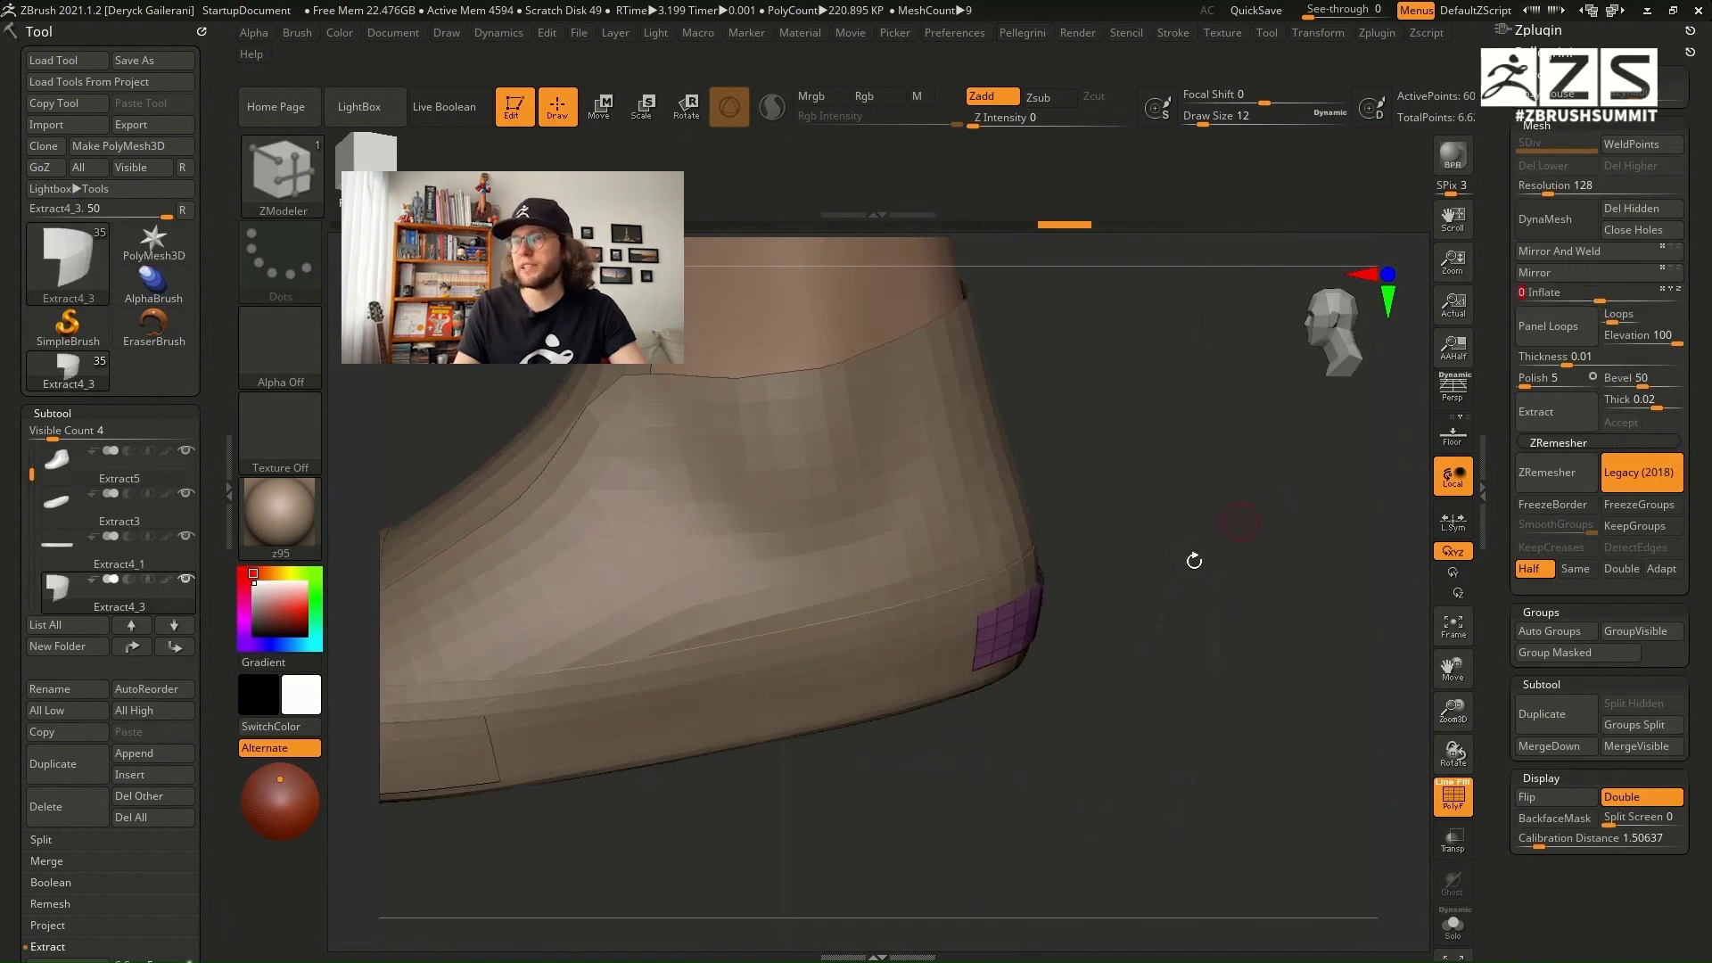
Step: Duplicate the shoe upper and prepare the copy for ZModeler editing with its polyframe shown
left_click(972, 548, "alt")
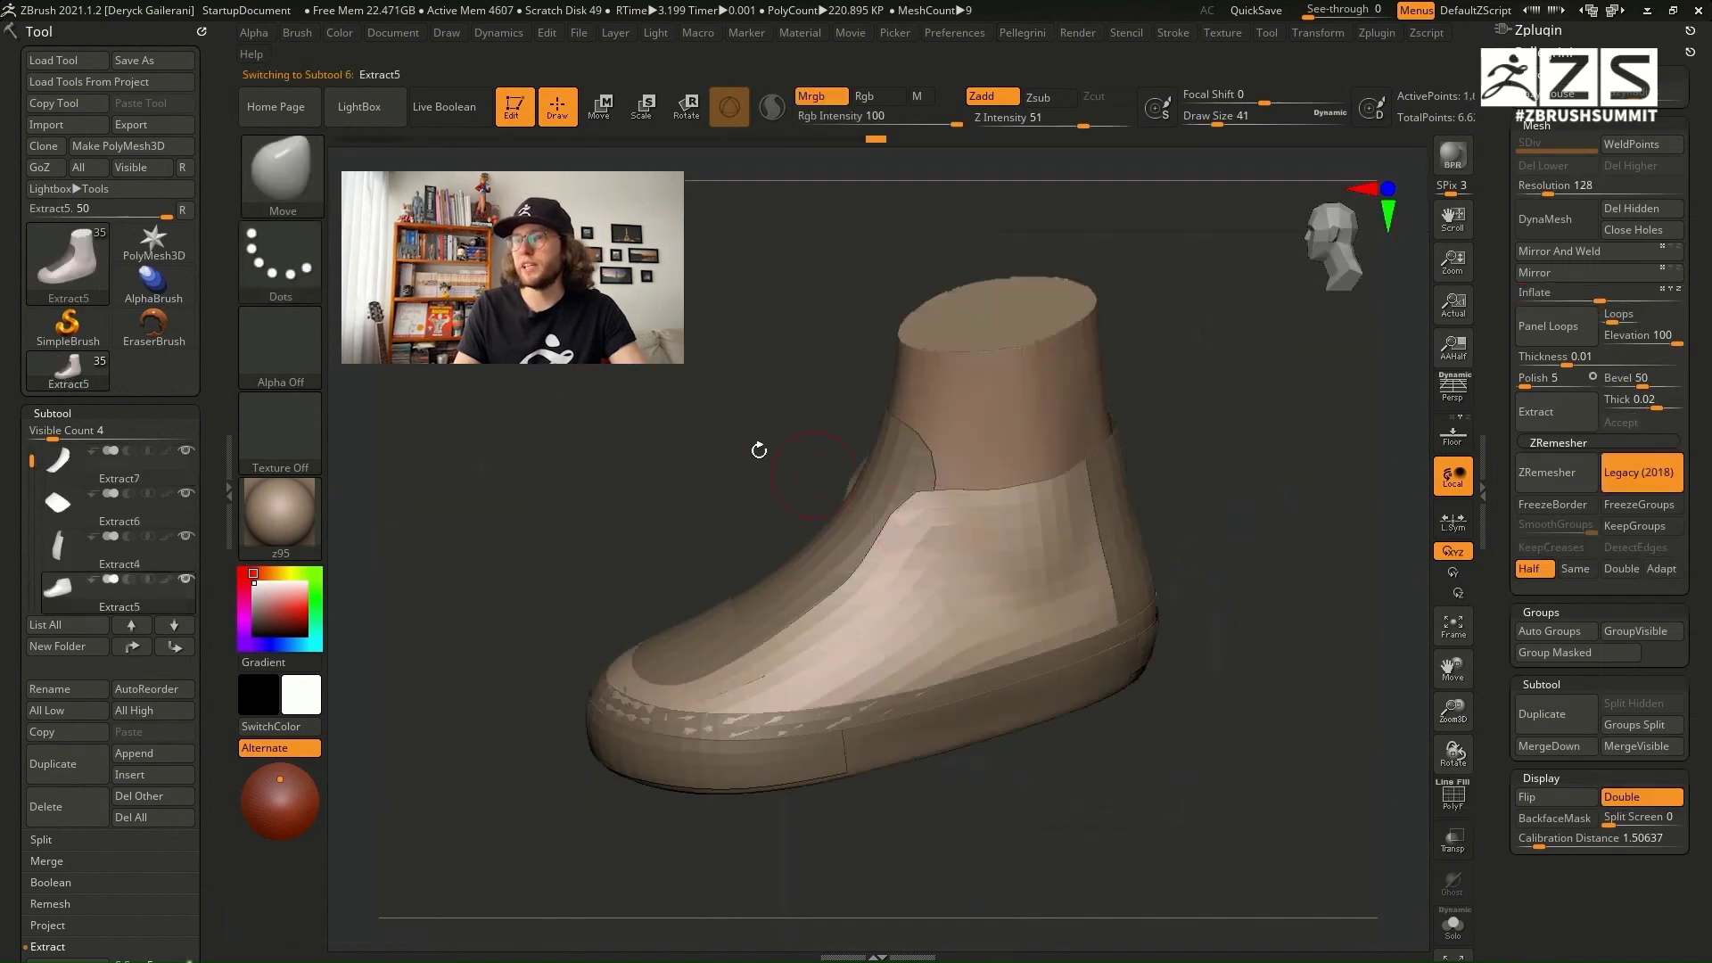
left_click(78, 771)
key("shift+f")
key("b")
key("z")
key("m")
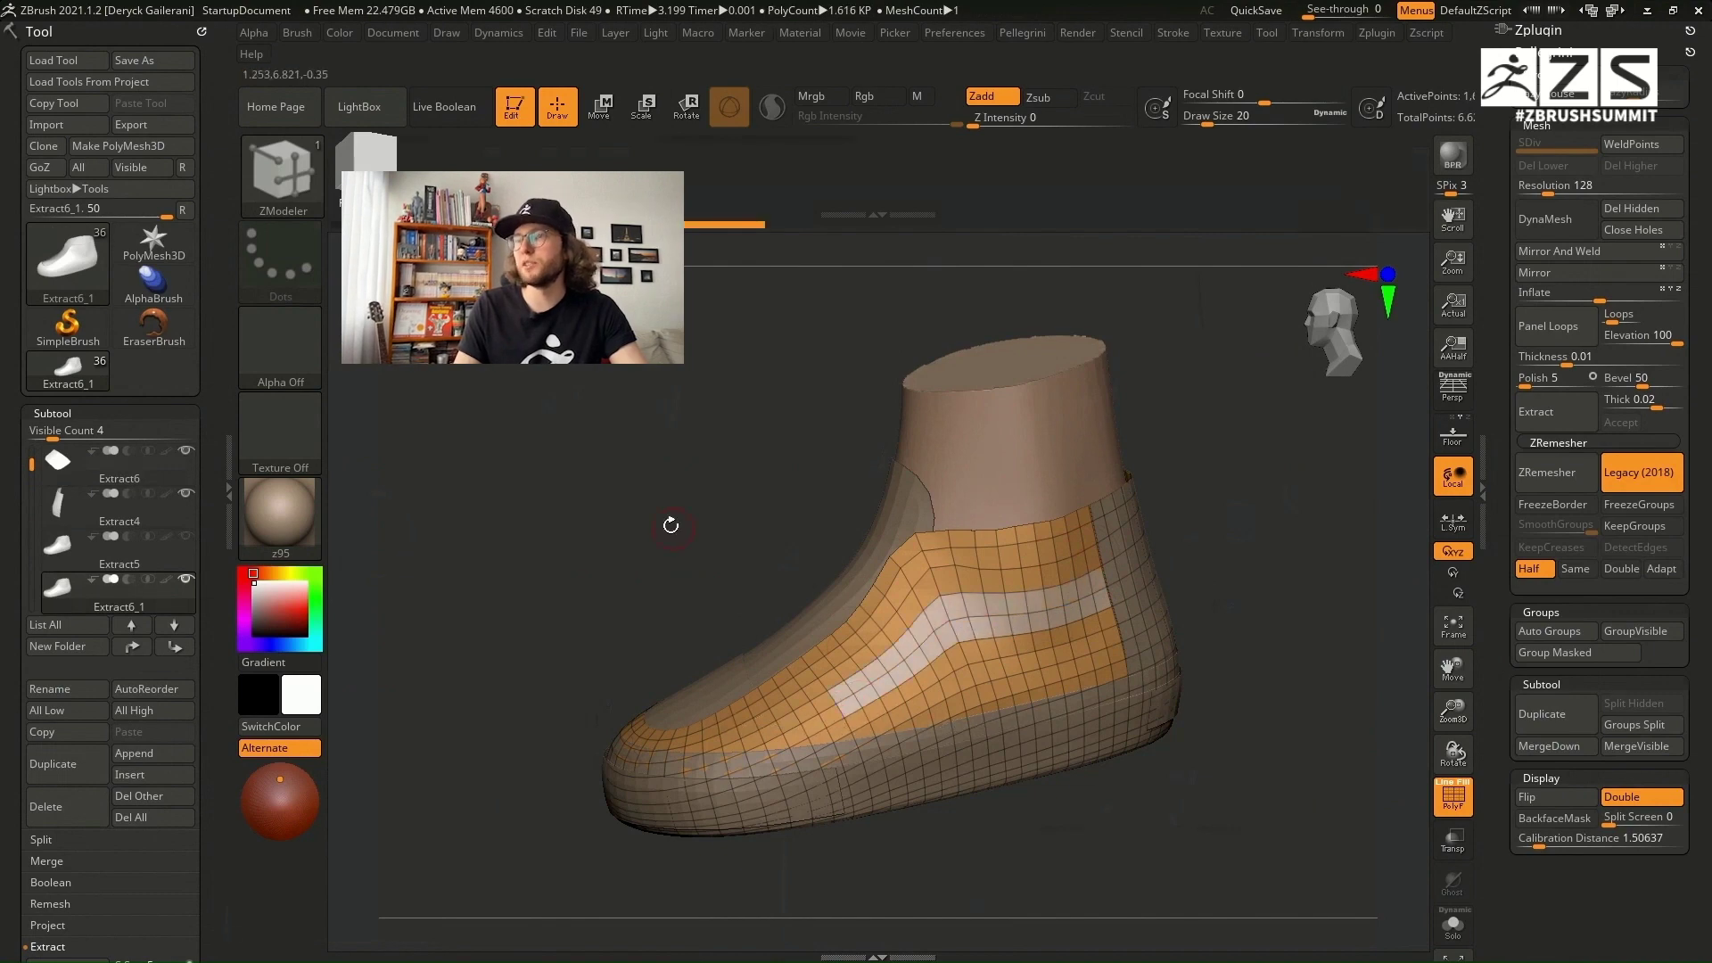
Step: Isolate the angled side-stripe polygroup on the duplicated upper and delete the hidden polygons
left_click_drag(669, 523, 1000, 649, "shift")
left_click(1000, 649, "ctrl+shift")
left_click_drag(704, 486, 714, 496)
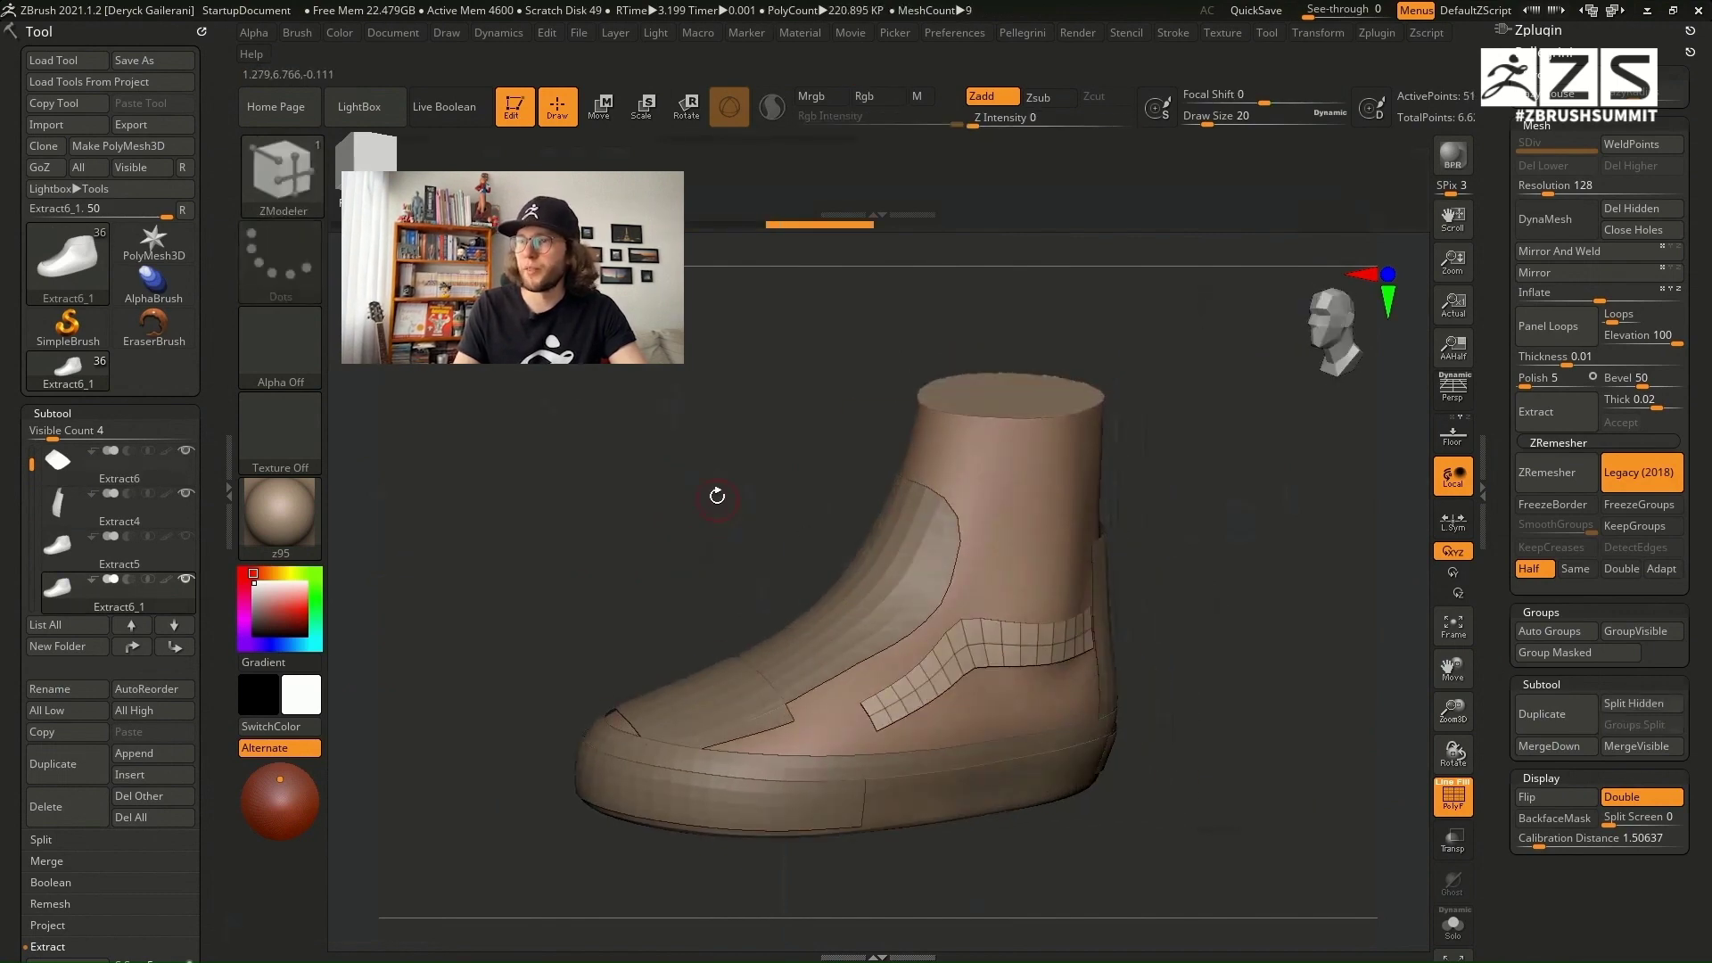
key("space")
left_click(738, 297)
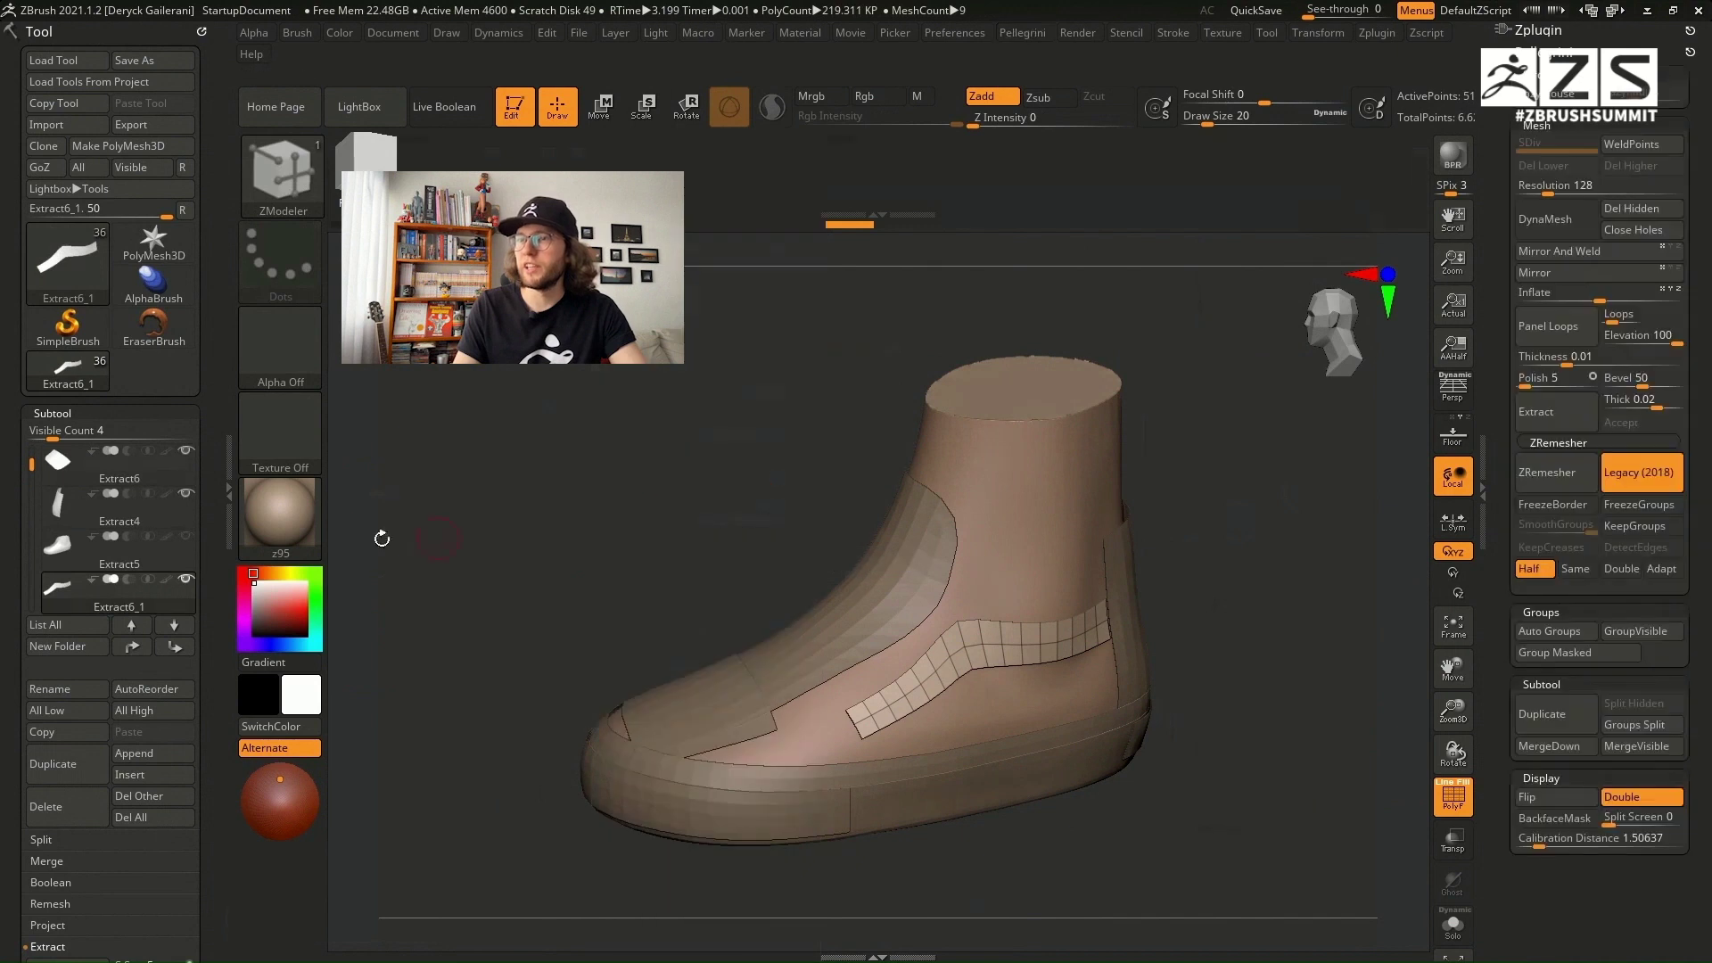
Step: Inflate the side stripe slightly and shift it a little downward on the shoe
left_click_drag(1365, 504, 1391, 481)
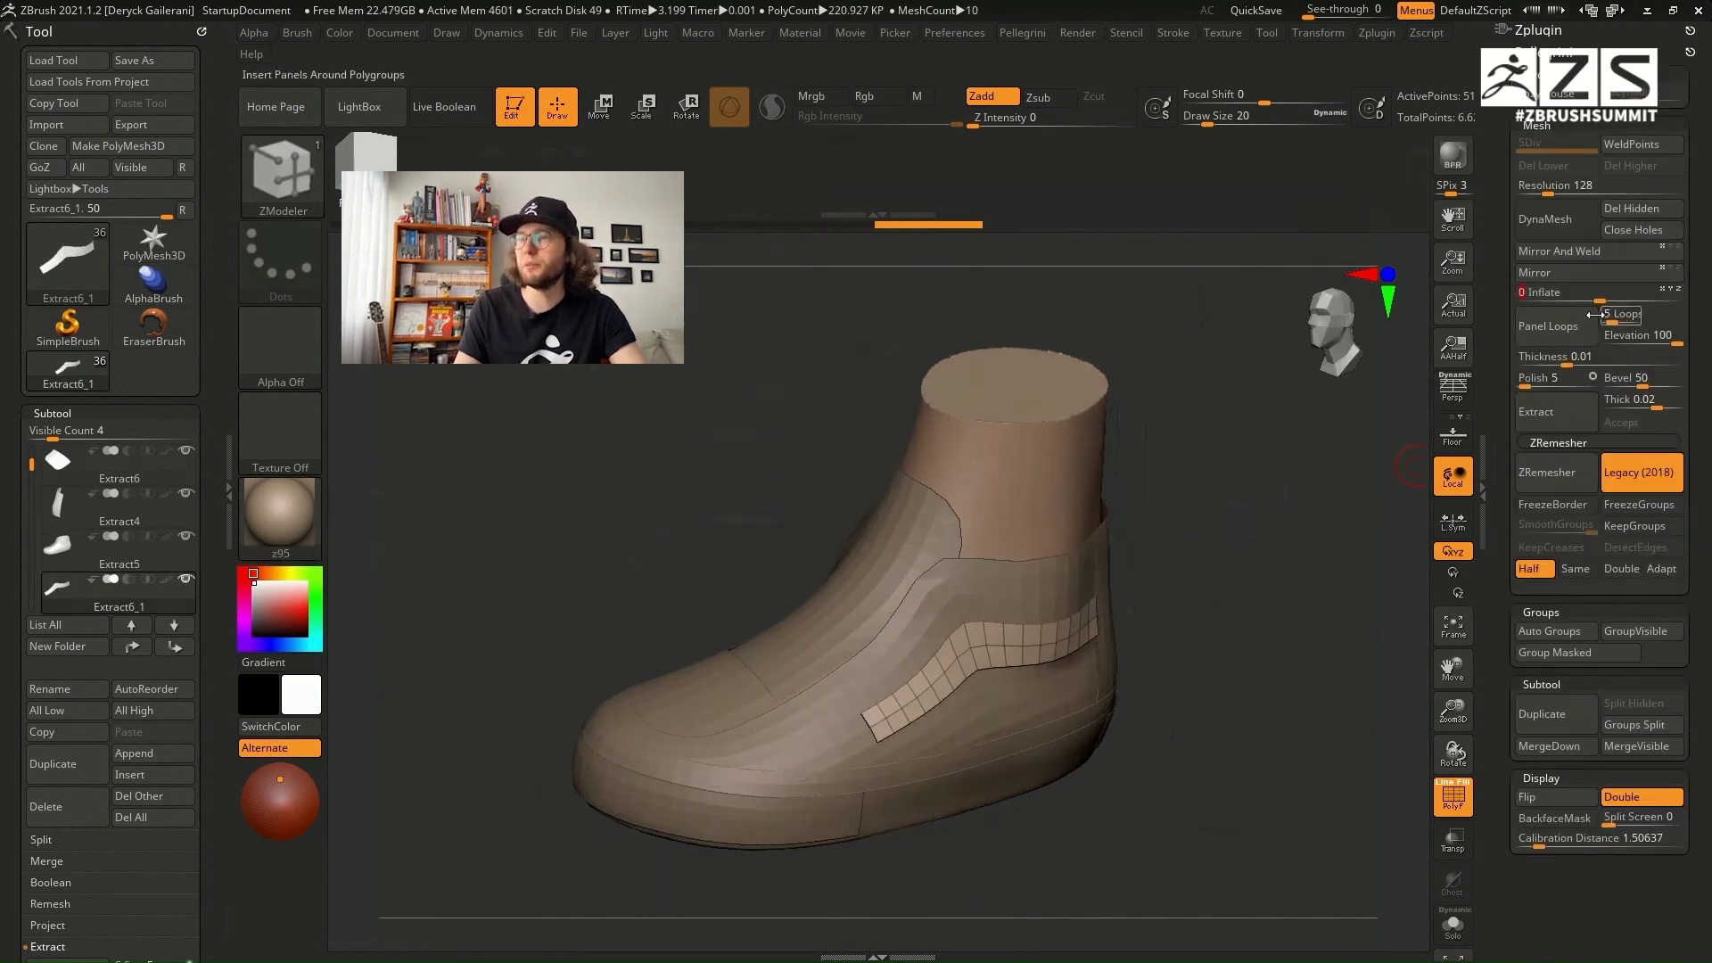
mouse_move(1297, 535)
left_mouse_down("shift")
mouse_move(1114, 526)
mouse_move(886, 612)
left_mouse_up("shift")
key("b")
key("m")
key("v")
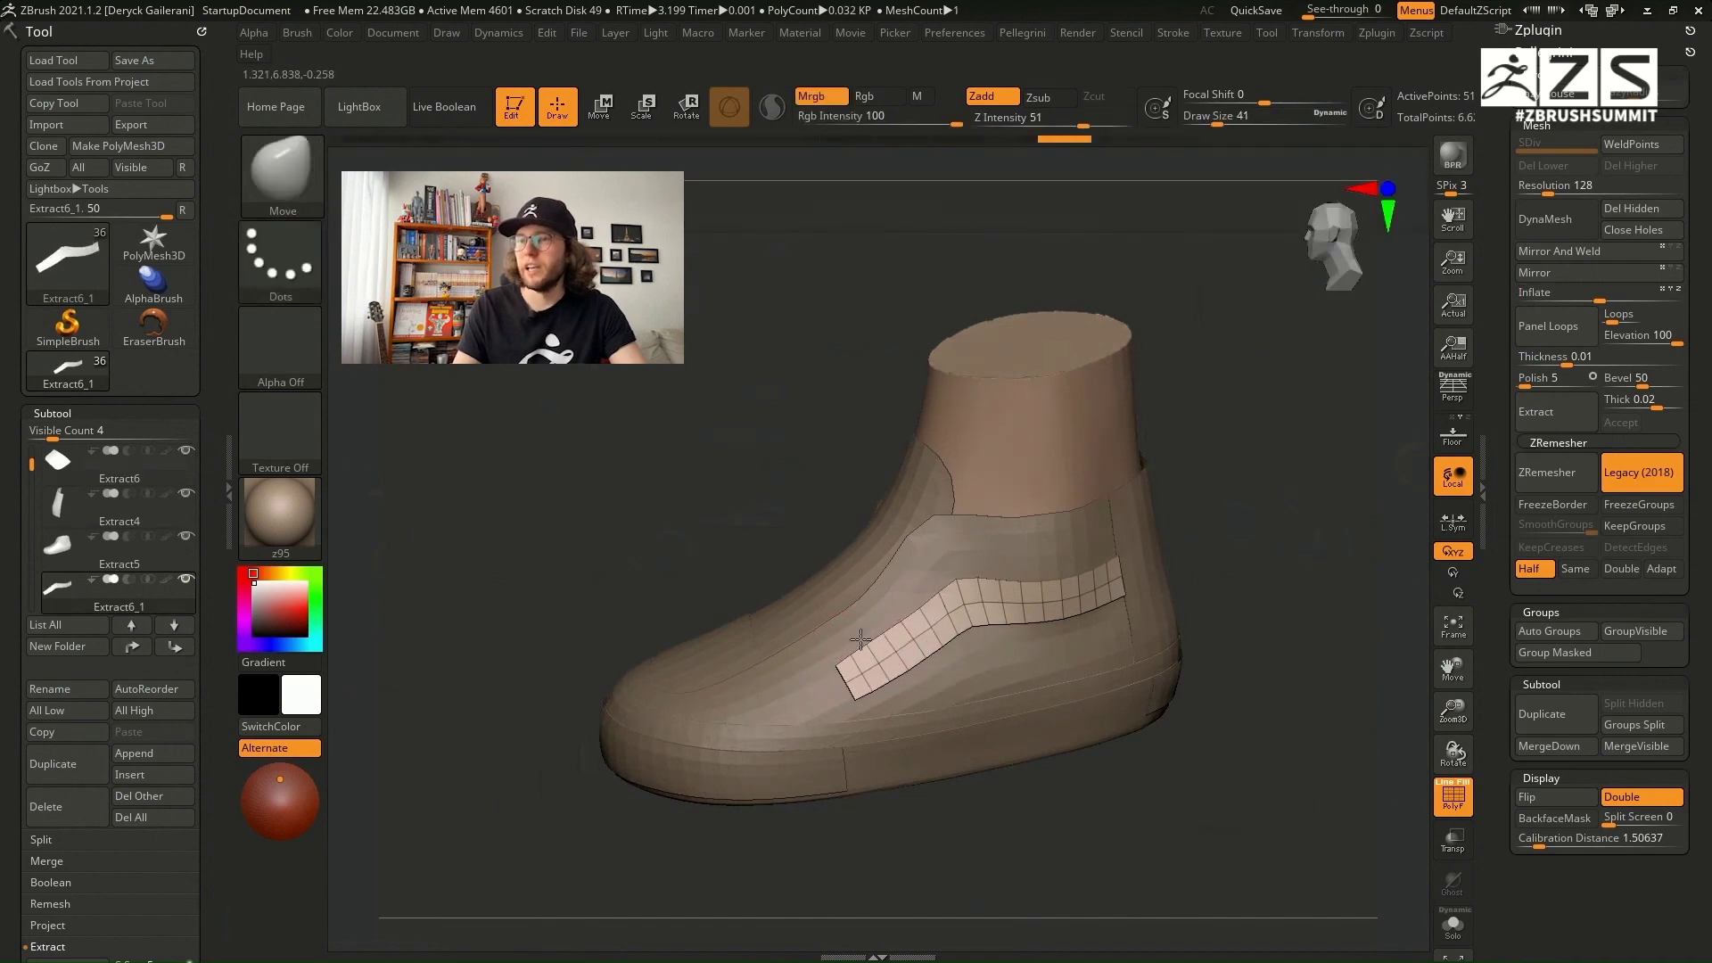
left_click_drag(710, 497, 749, 505)
key("w")
left_click_drag(981, 658, 981, 685)
key("q")
Step: Duplicate the tongue panel for ZModeler editing and hide the original panel
key("b")
key("z")
key("m")
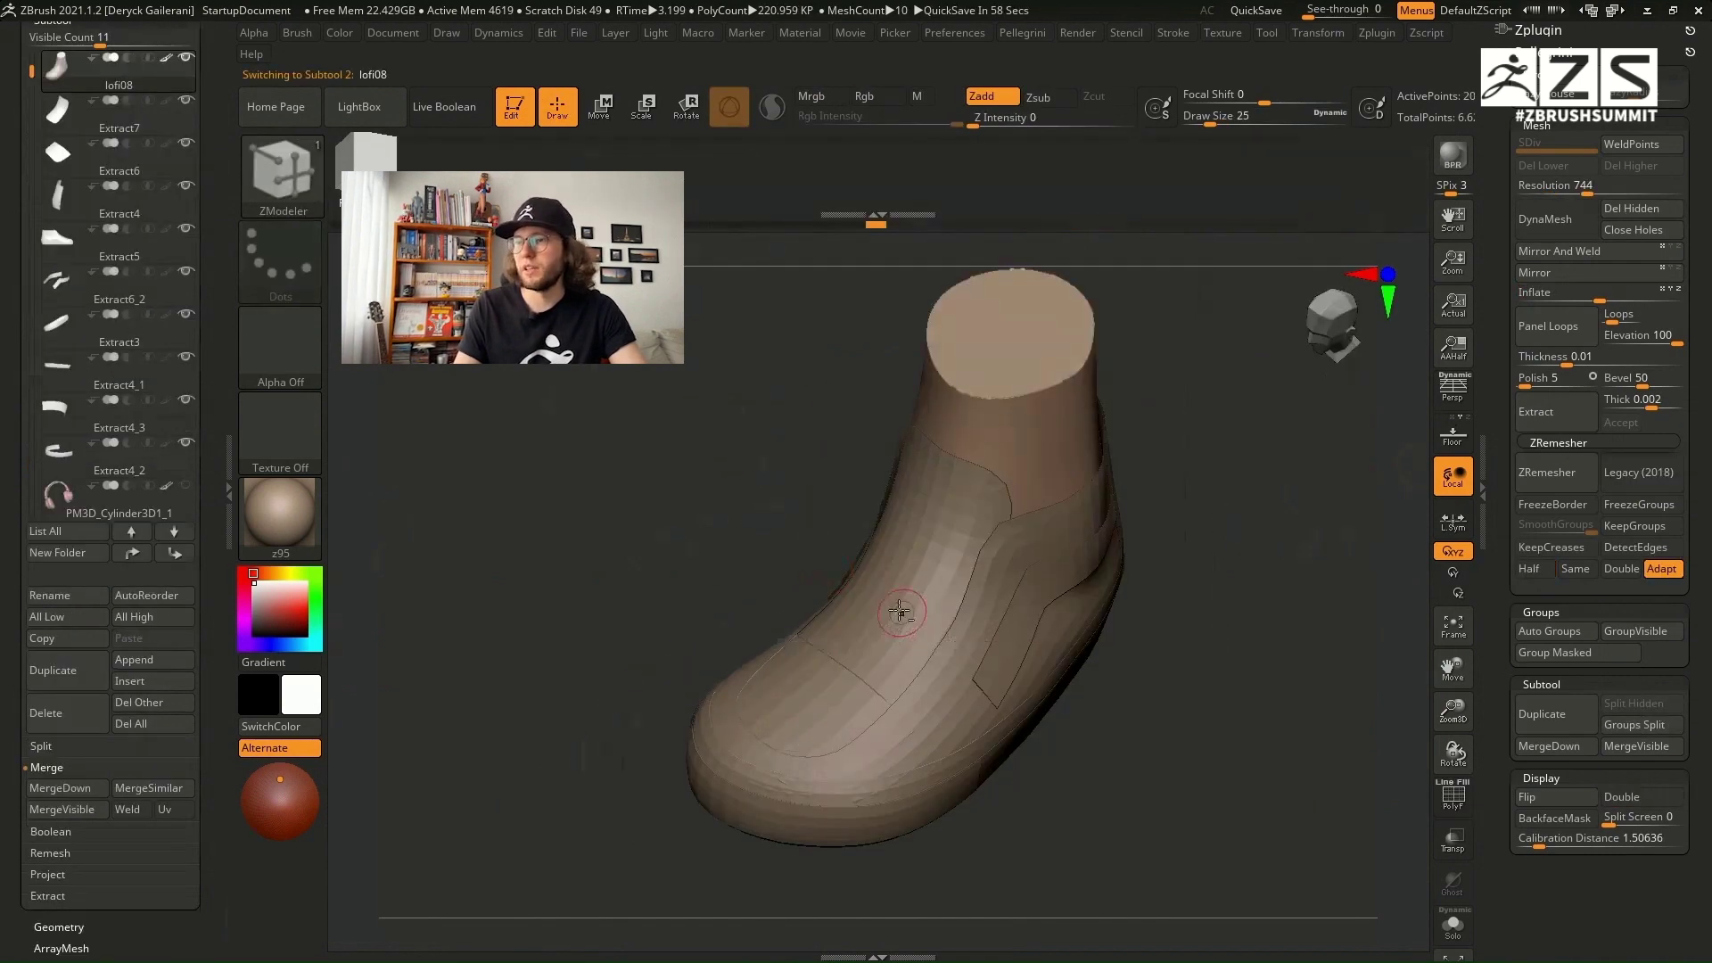
left_click(51, 671)
left_click_drag(740, 573, 631, 477)
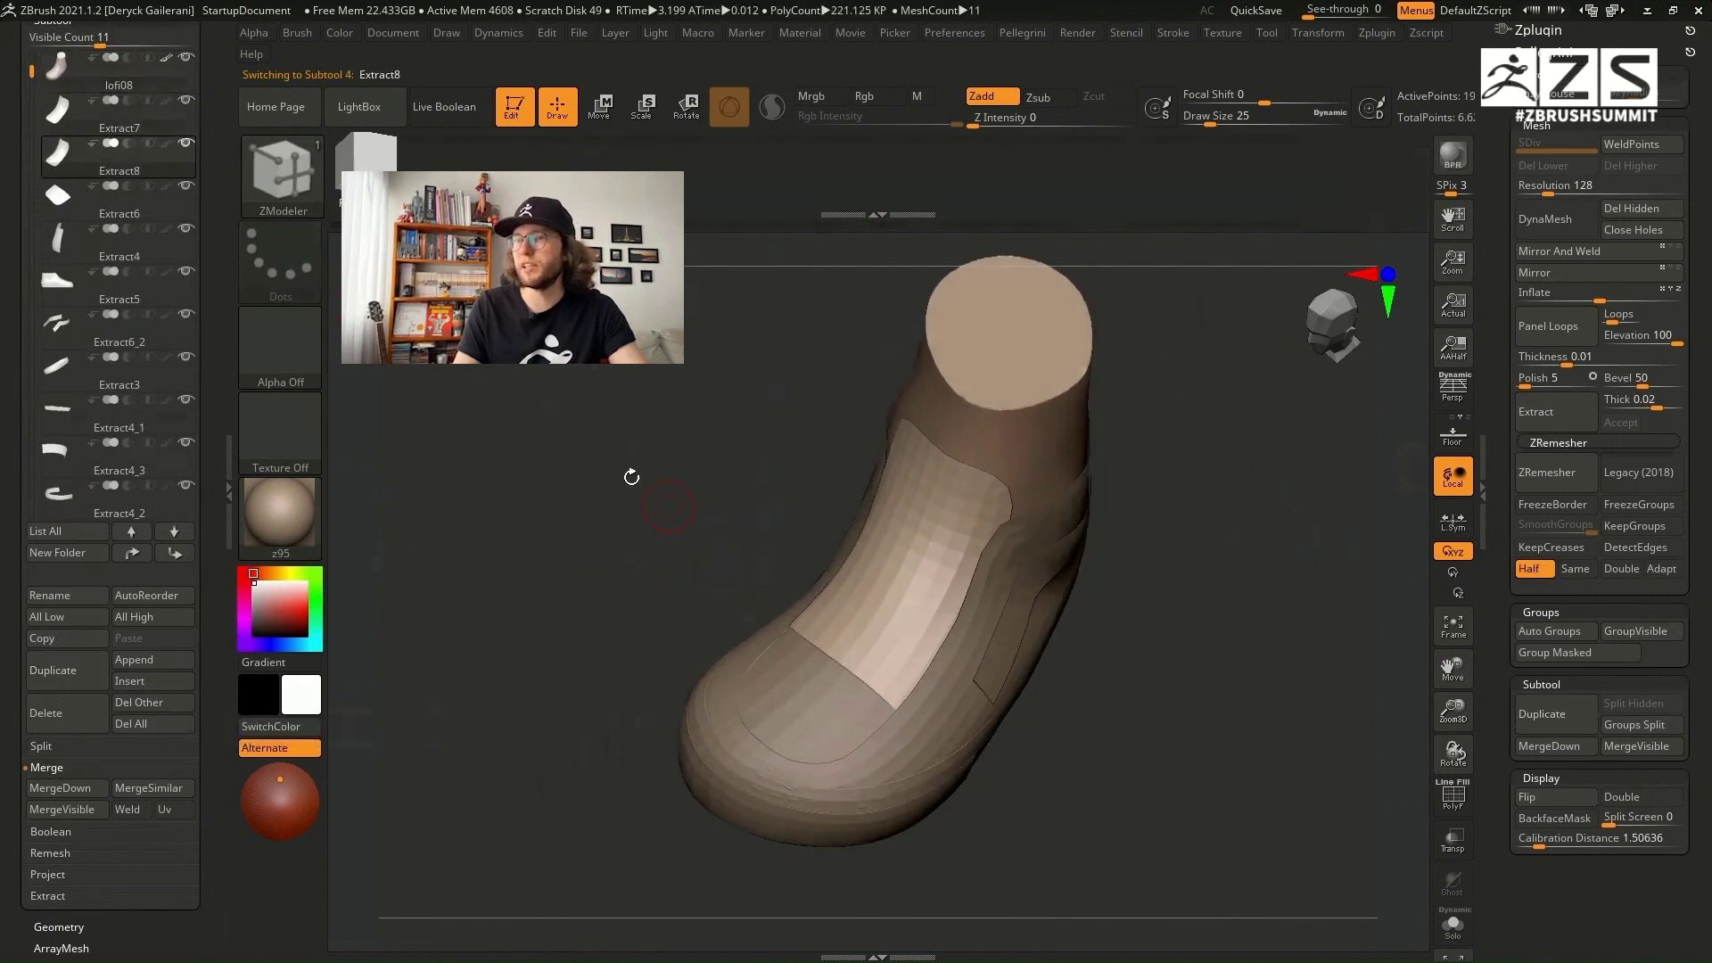
left_click(187, 100)
right_click_drag(645, 524, 675, 573, "ctrl")
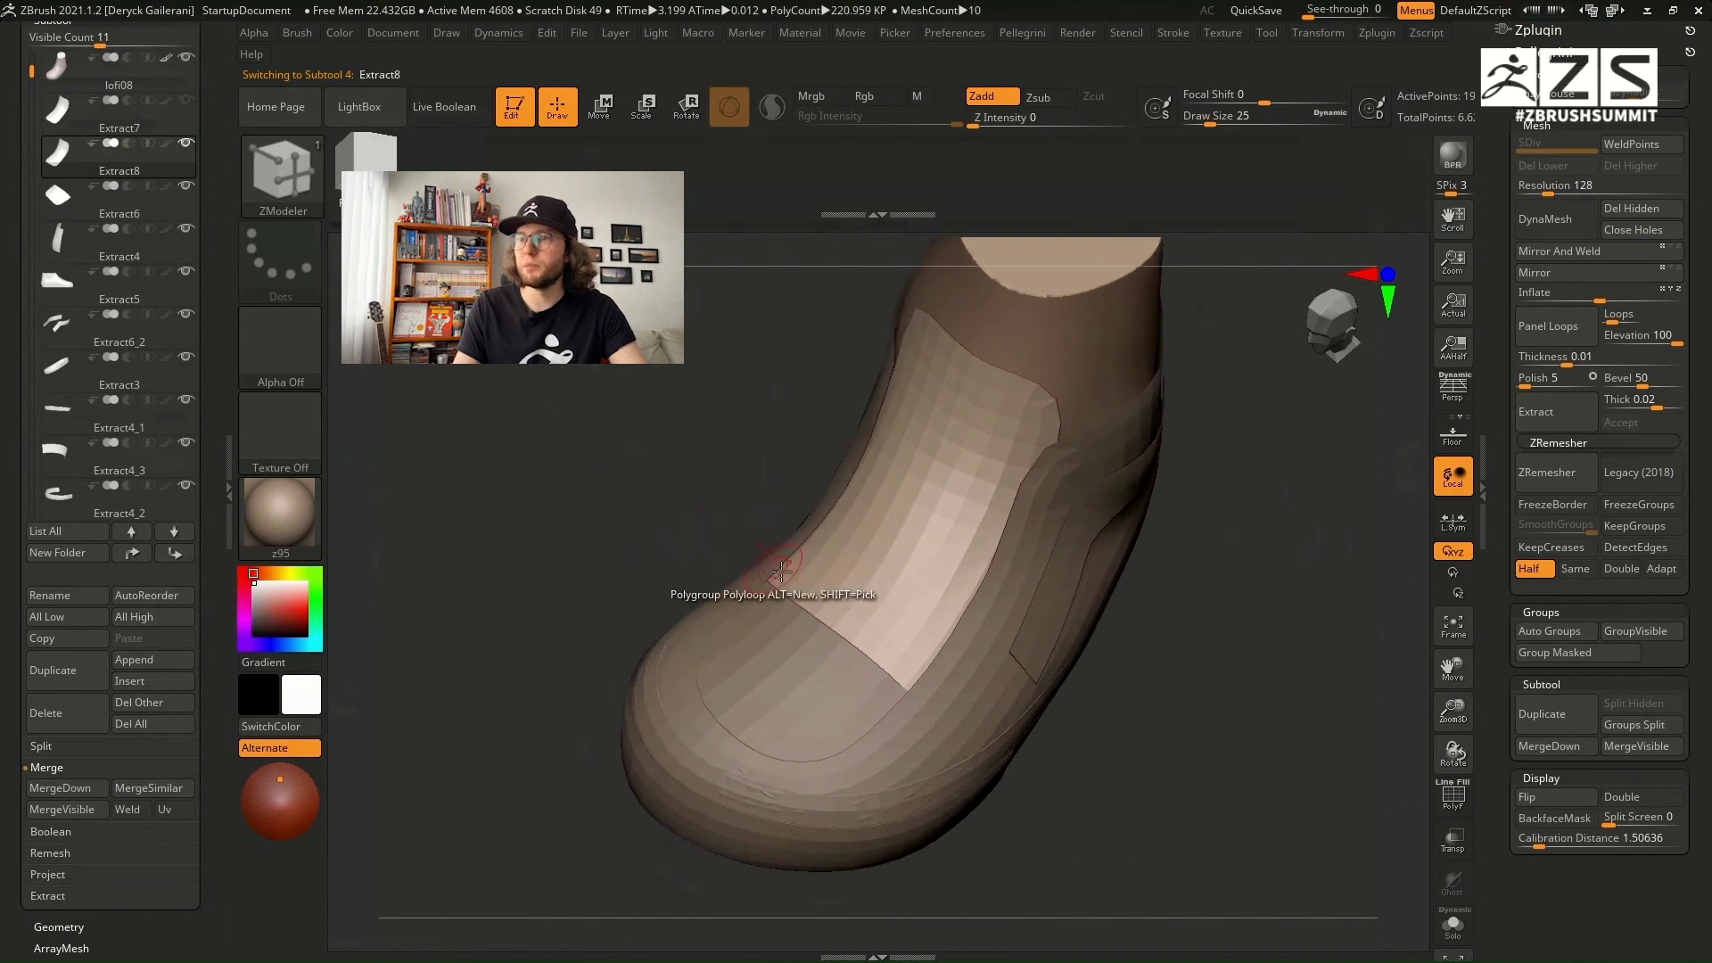
Step: Assign new polyloop polygroups on the duplicated tongue to form five two-row bands running across it
key("shift+f")
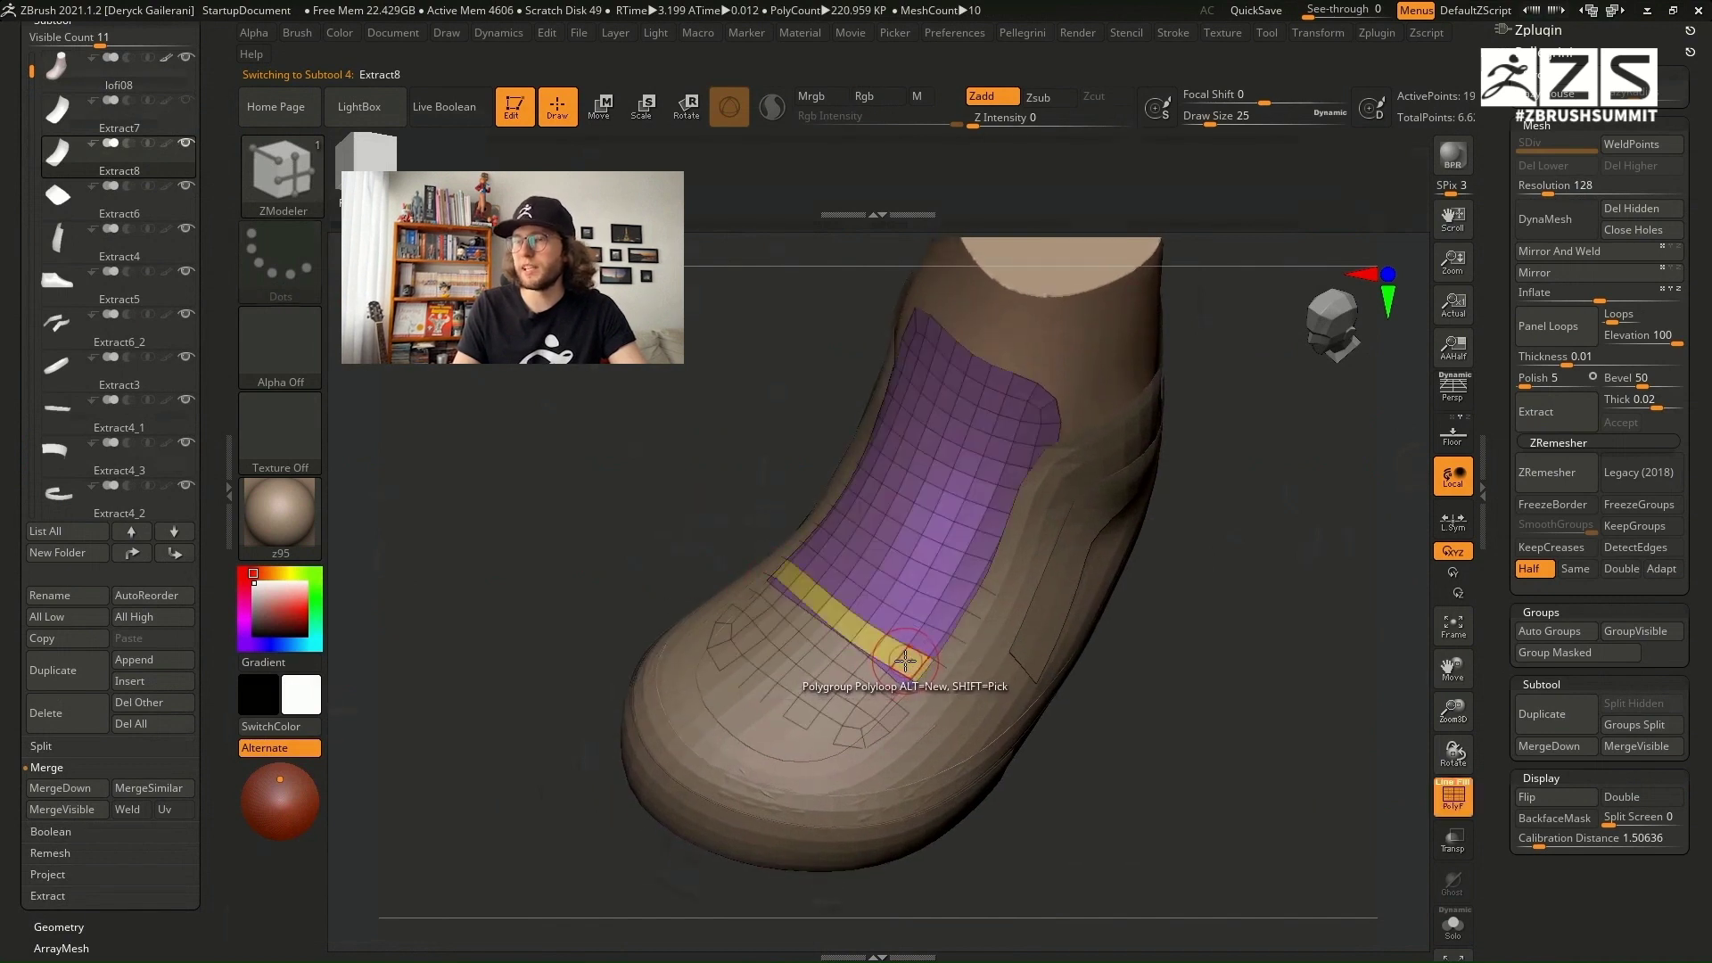
left_click(908, 652)
left_click(959, 577)
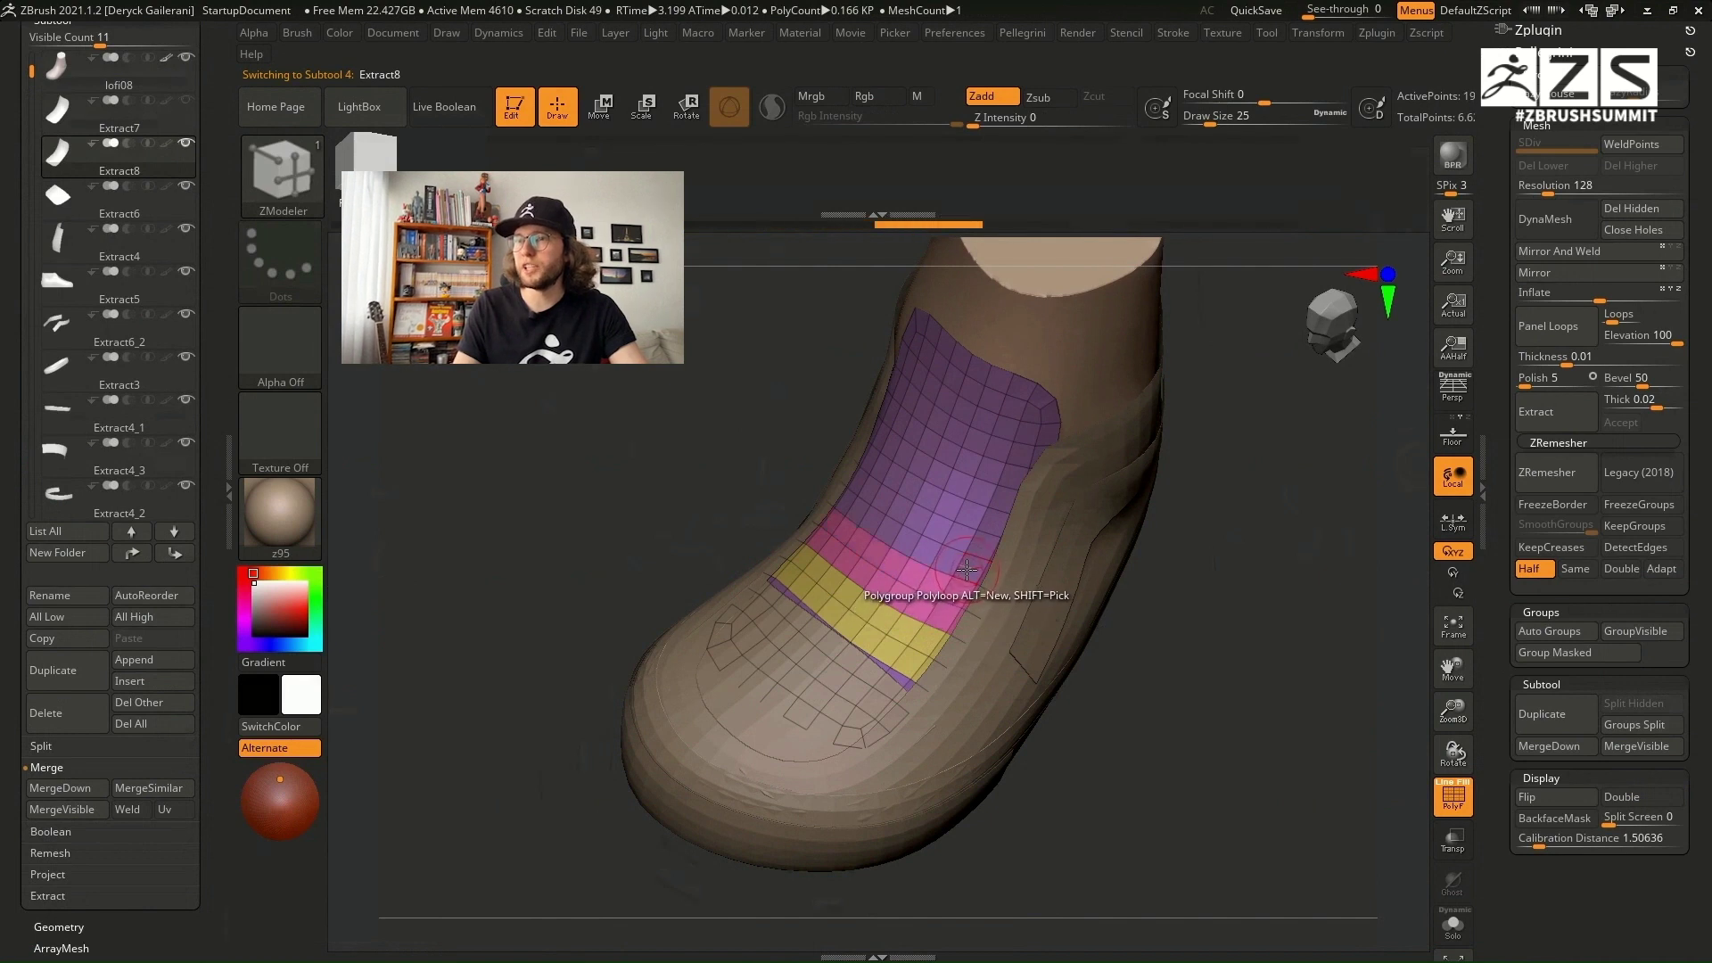
left_click(979, 544)
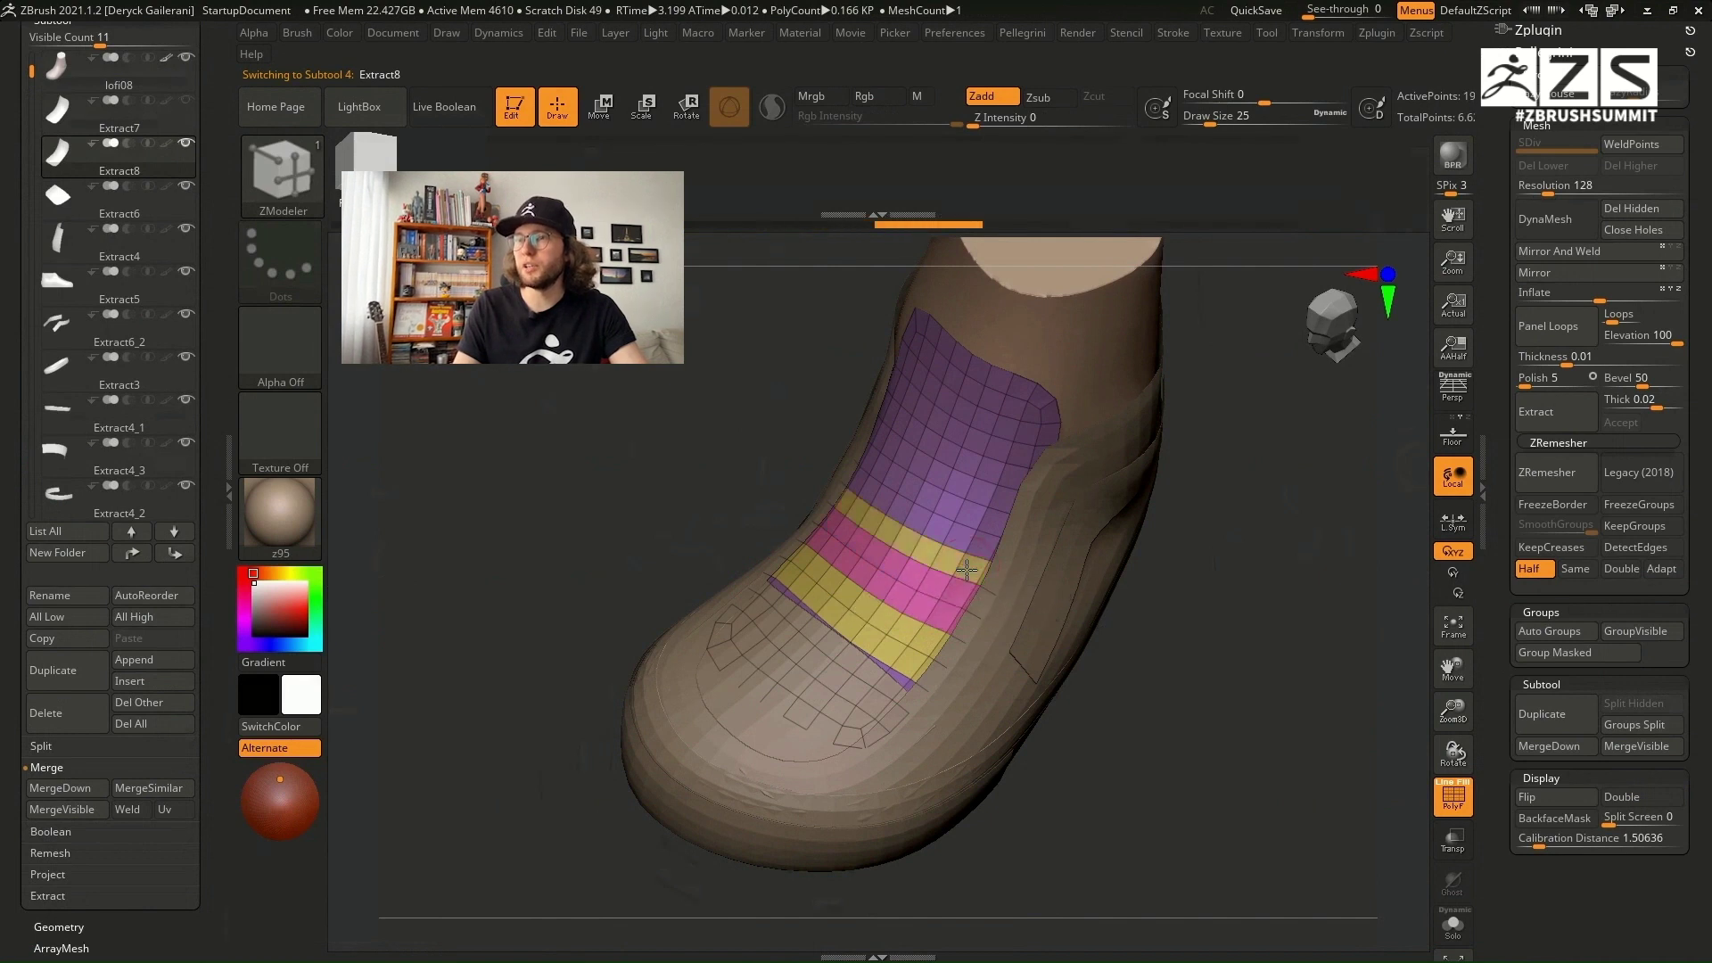
left_click(967, 515)
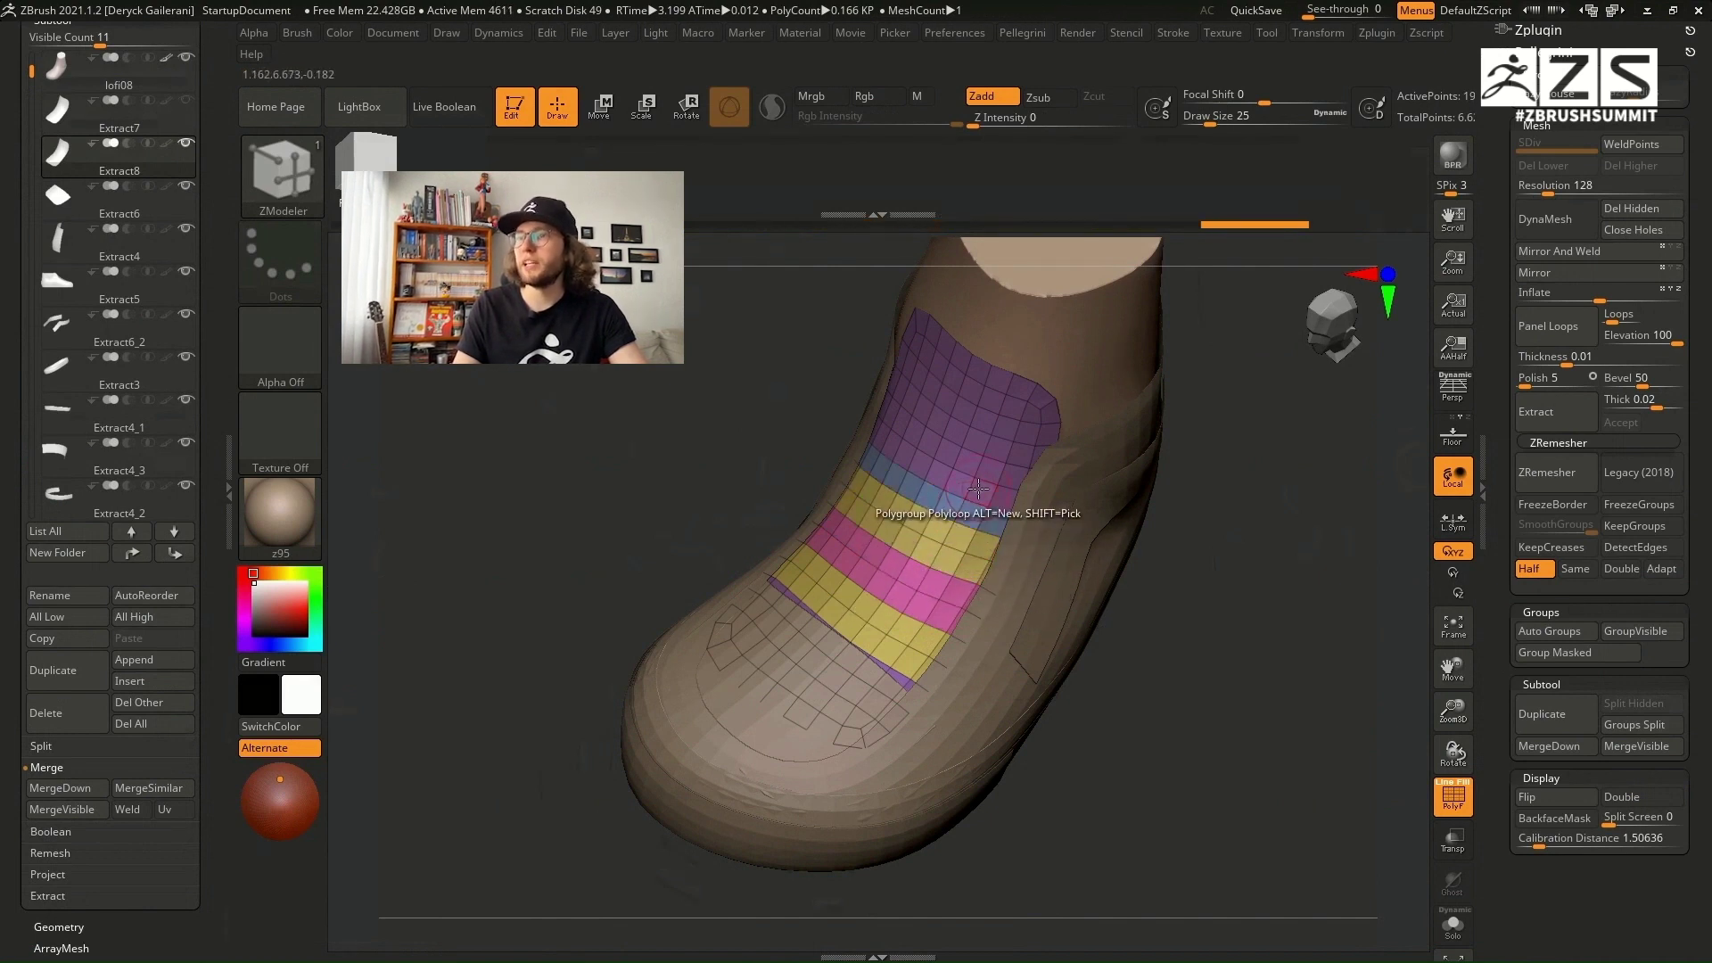
left_click(992, 445)
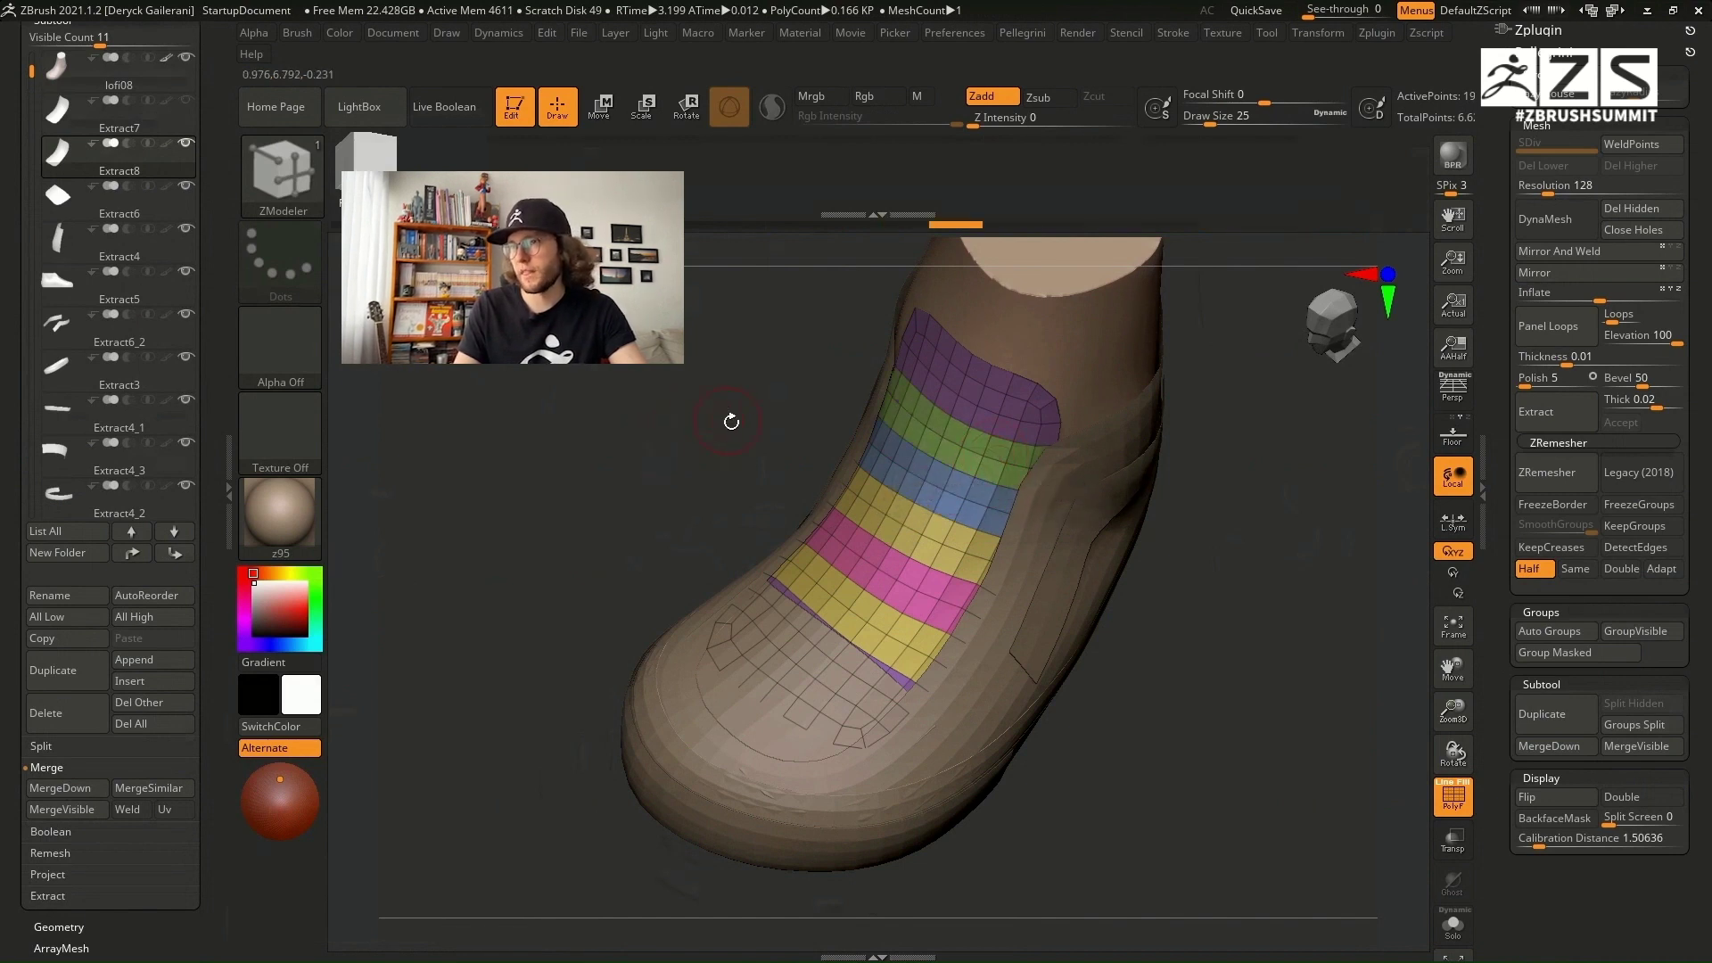
Step: Isolate the duplicated tongue and delete the leftover purple sections beyond the five bands
key("alt+s")
left_click(987, 387, "ctrl+shift")
left_click_drag(642, 412, 678, 535, "ctrl+shift")
key("1")
left_click(703, 290)
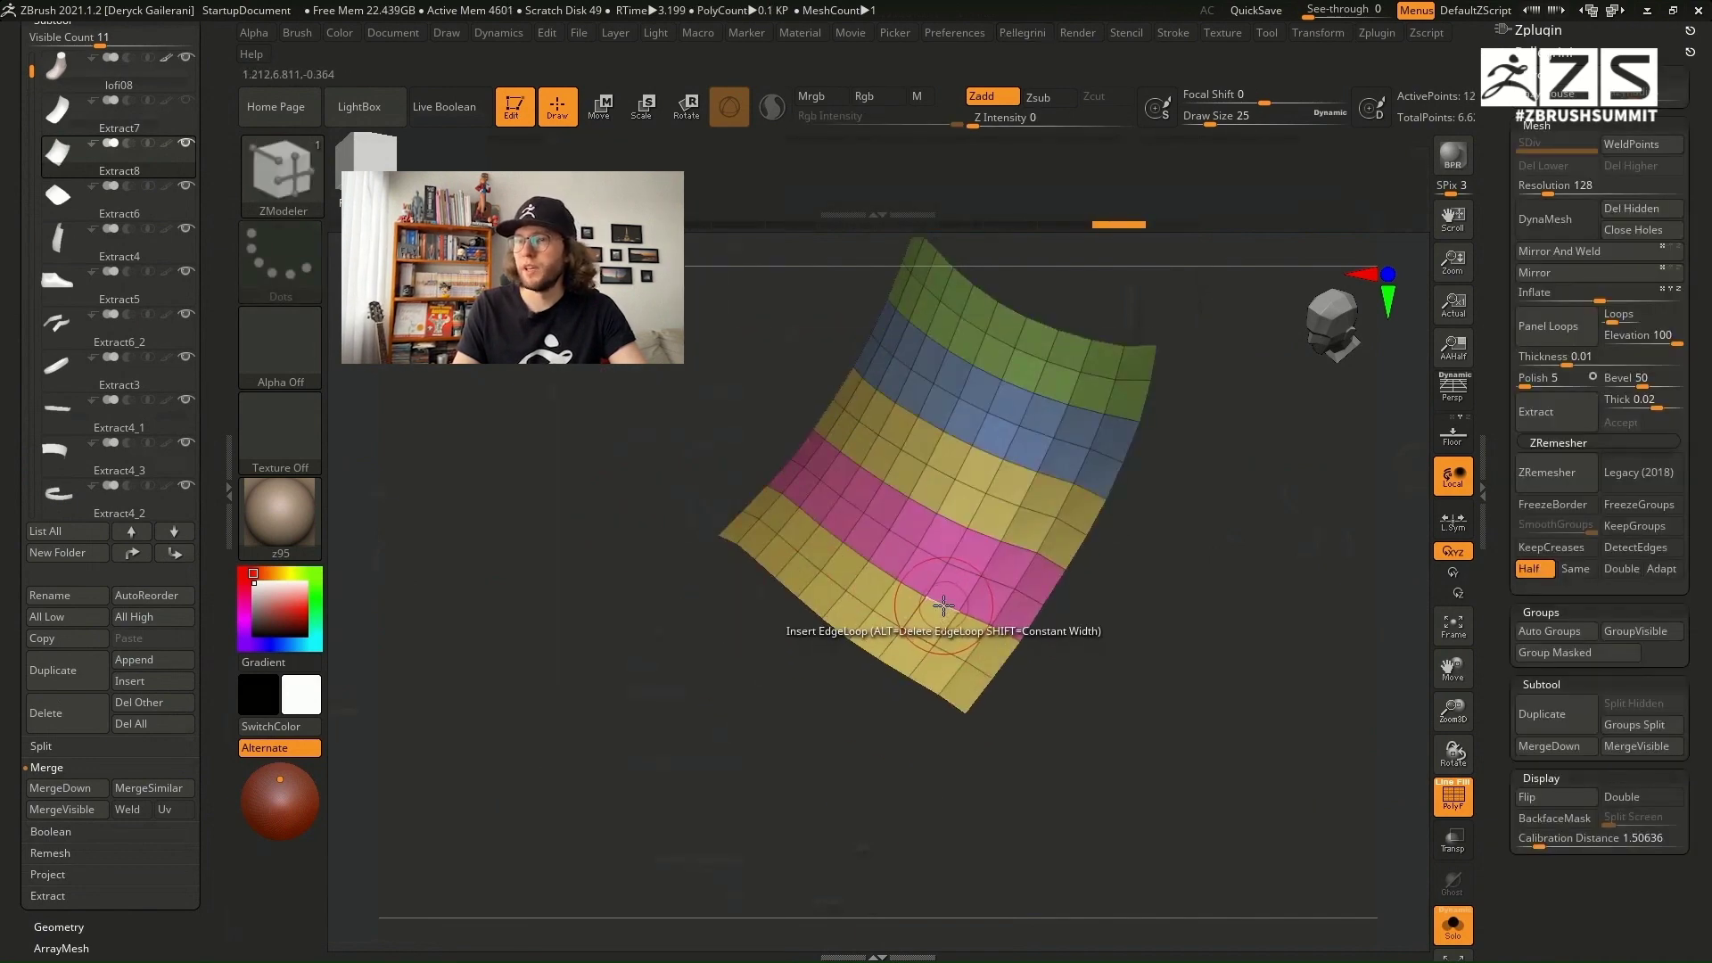
Step: Bevel the four complete edge loops between the coloured bands using the Two Rows modifier
key("space")
left_click(730, 398)
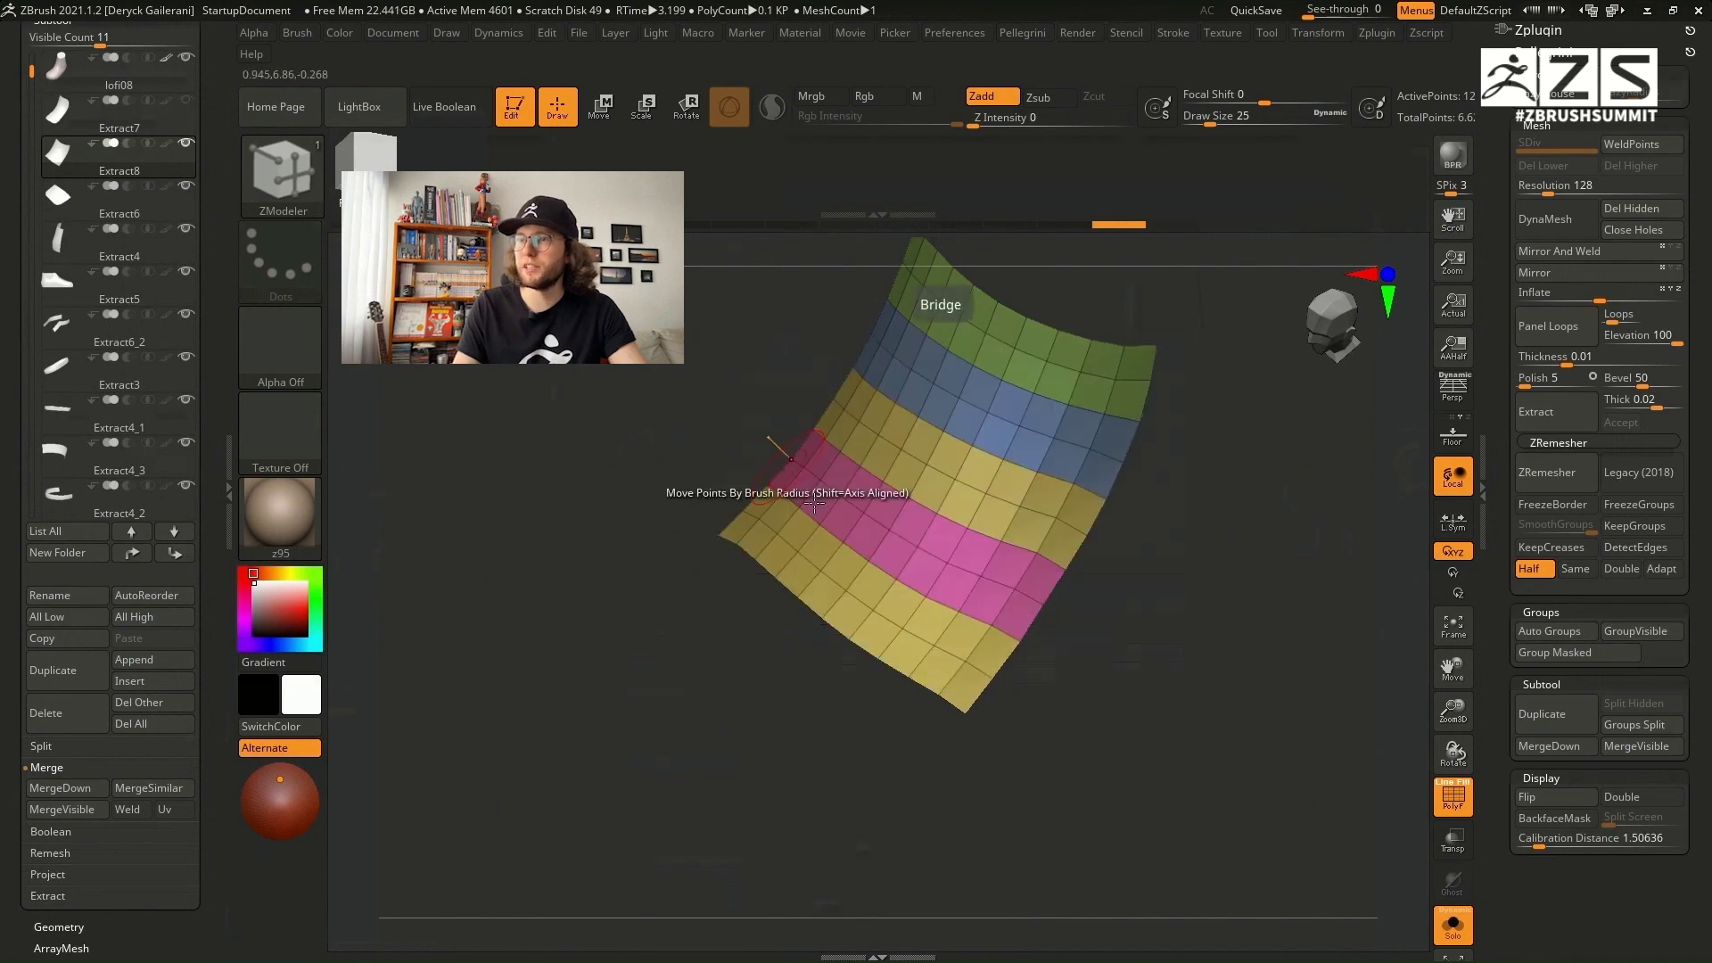
key("space")
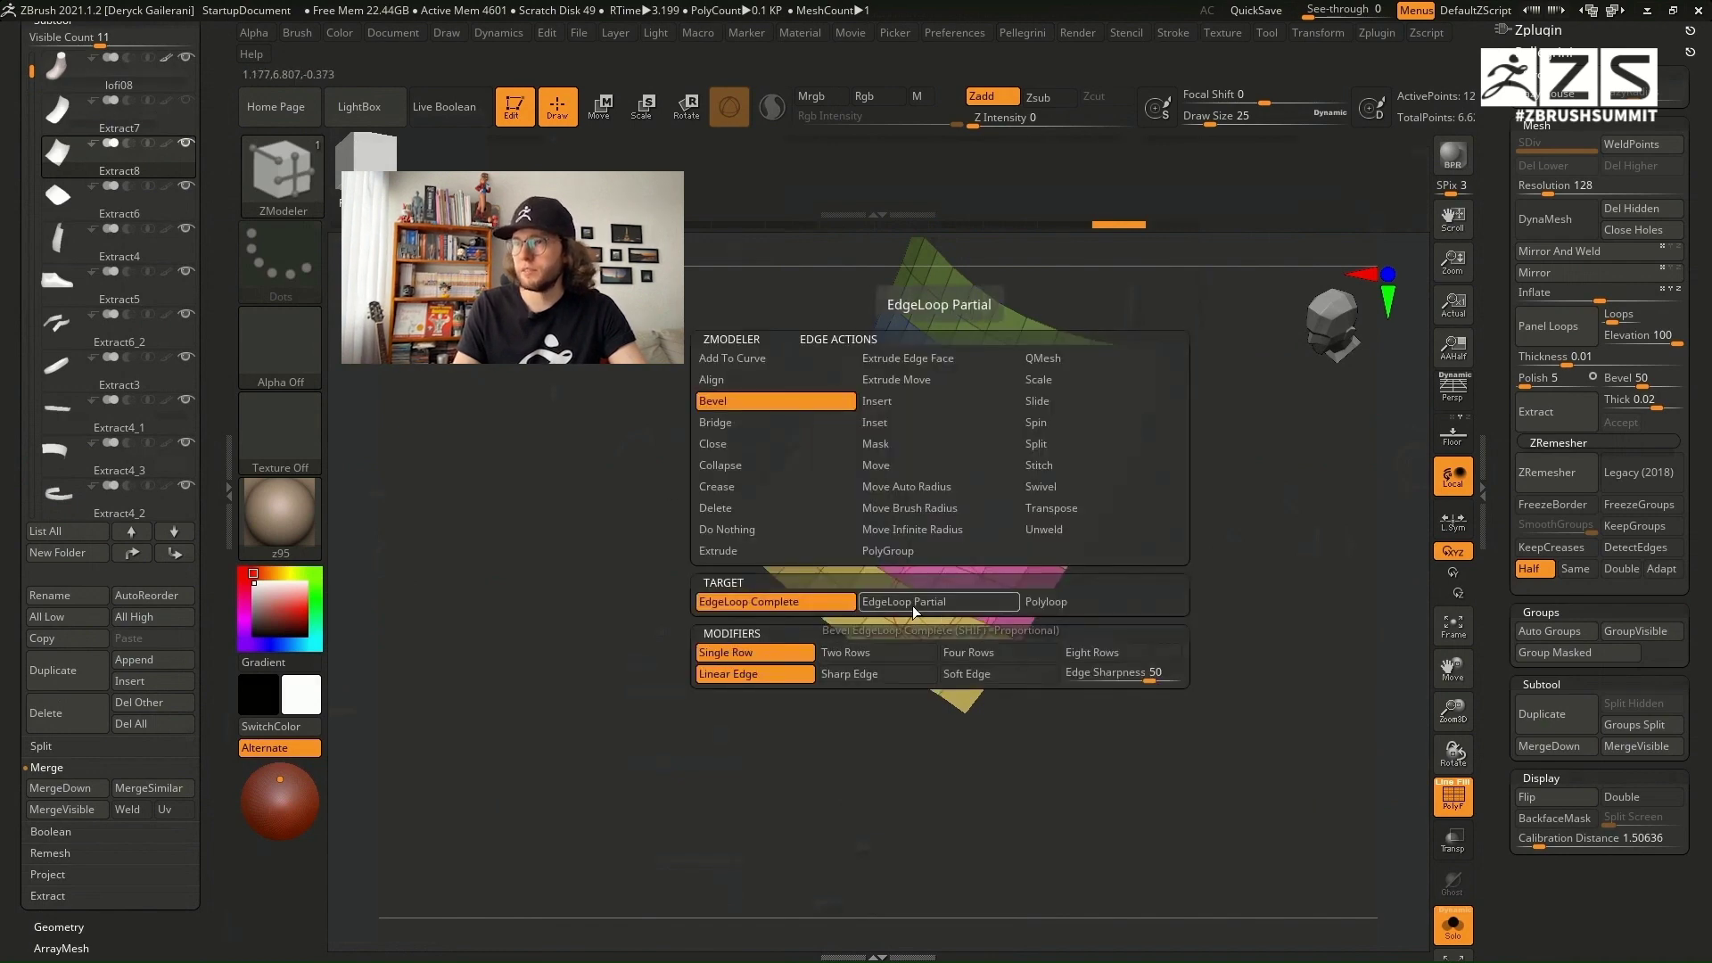
left_click(895, 652)
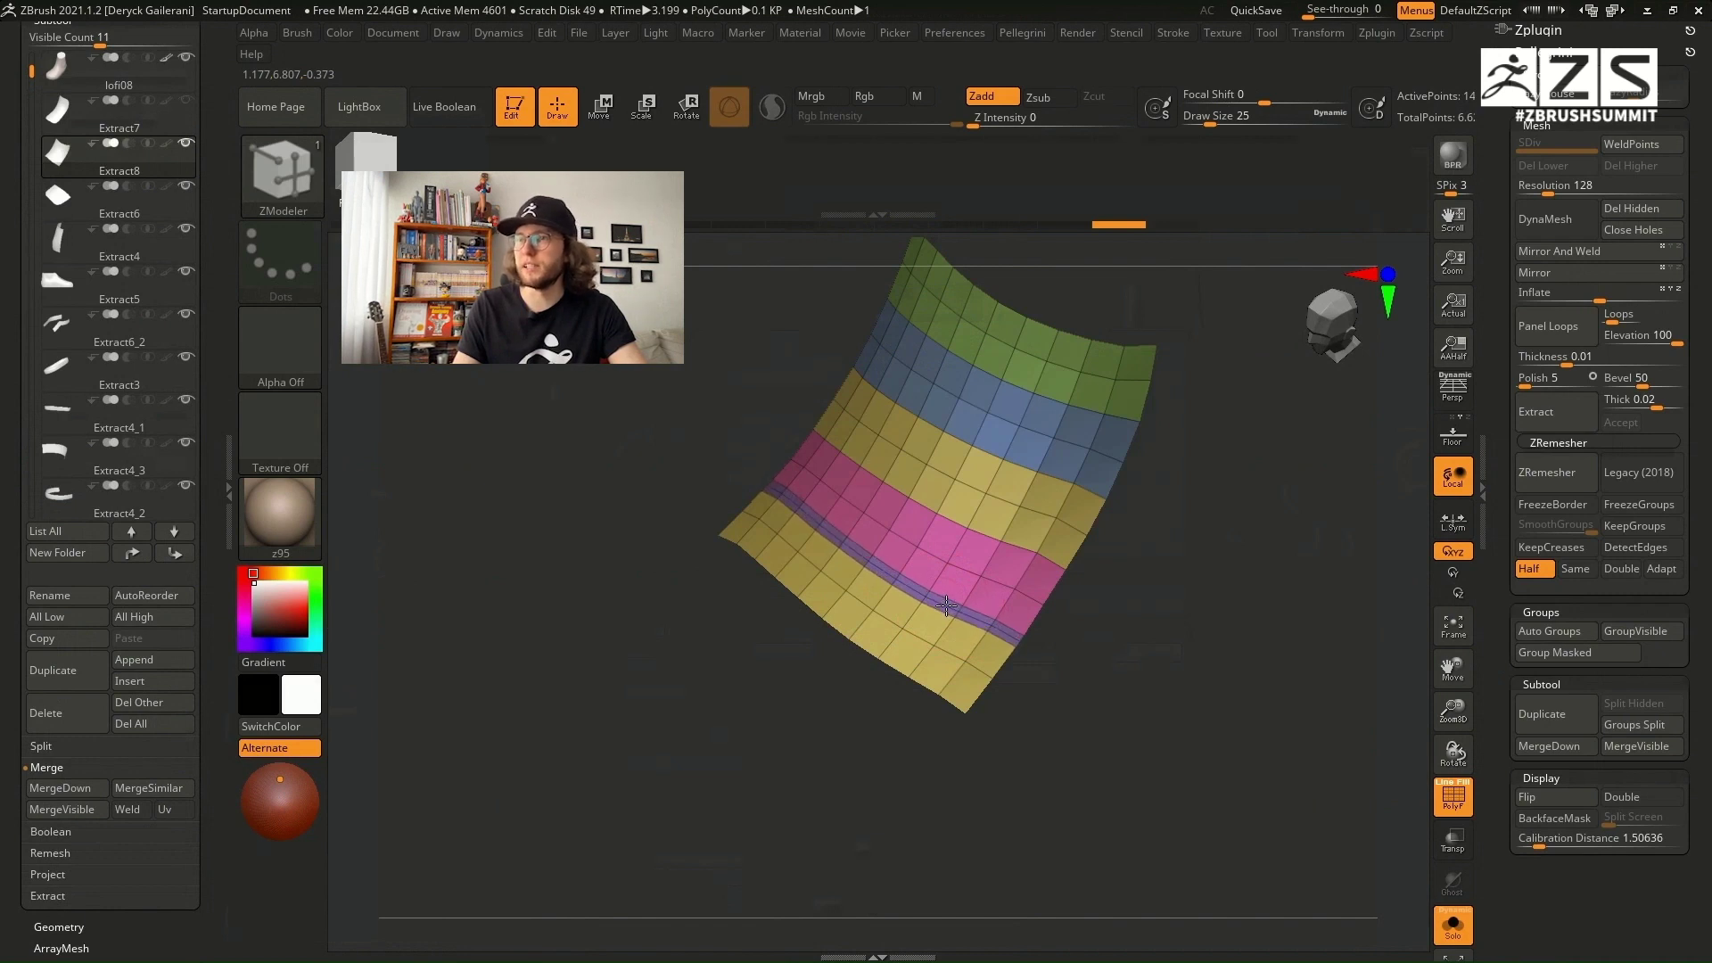
left_click(968, 515)
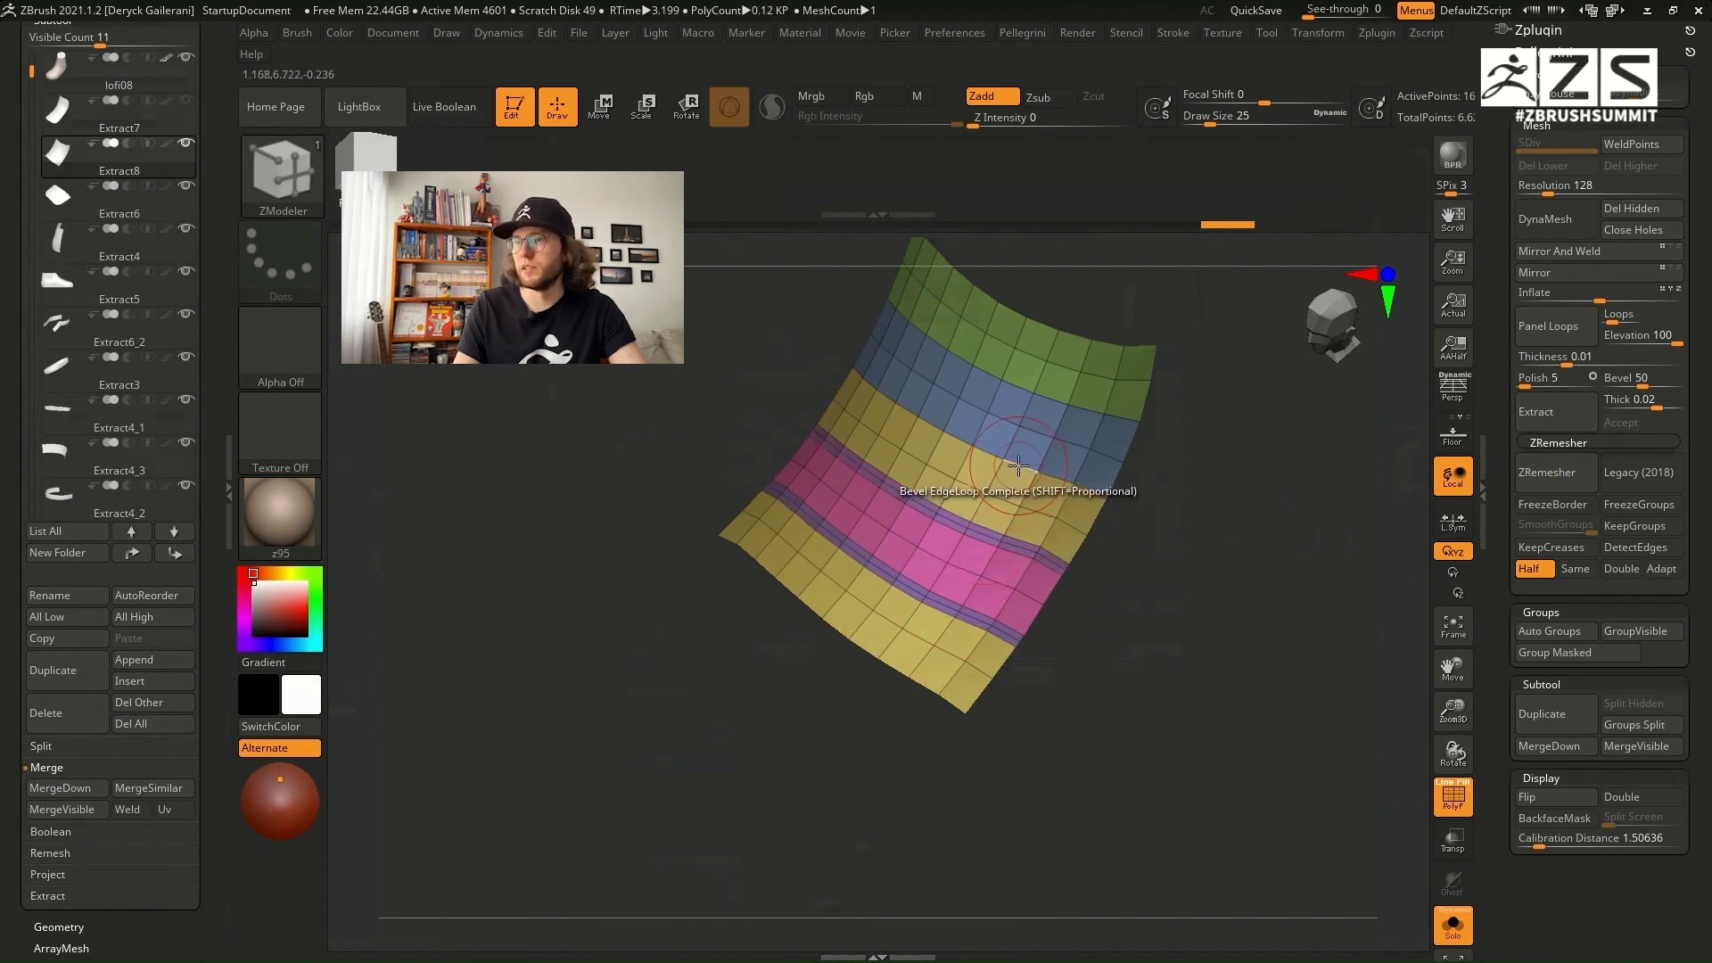
left_click(1041, 378)
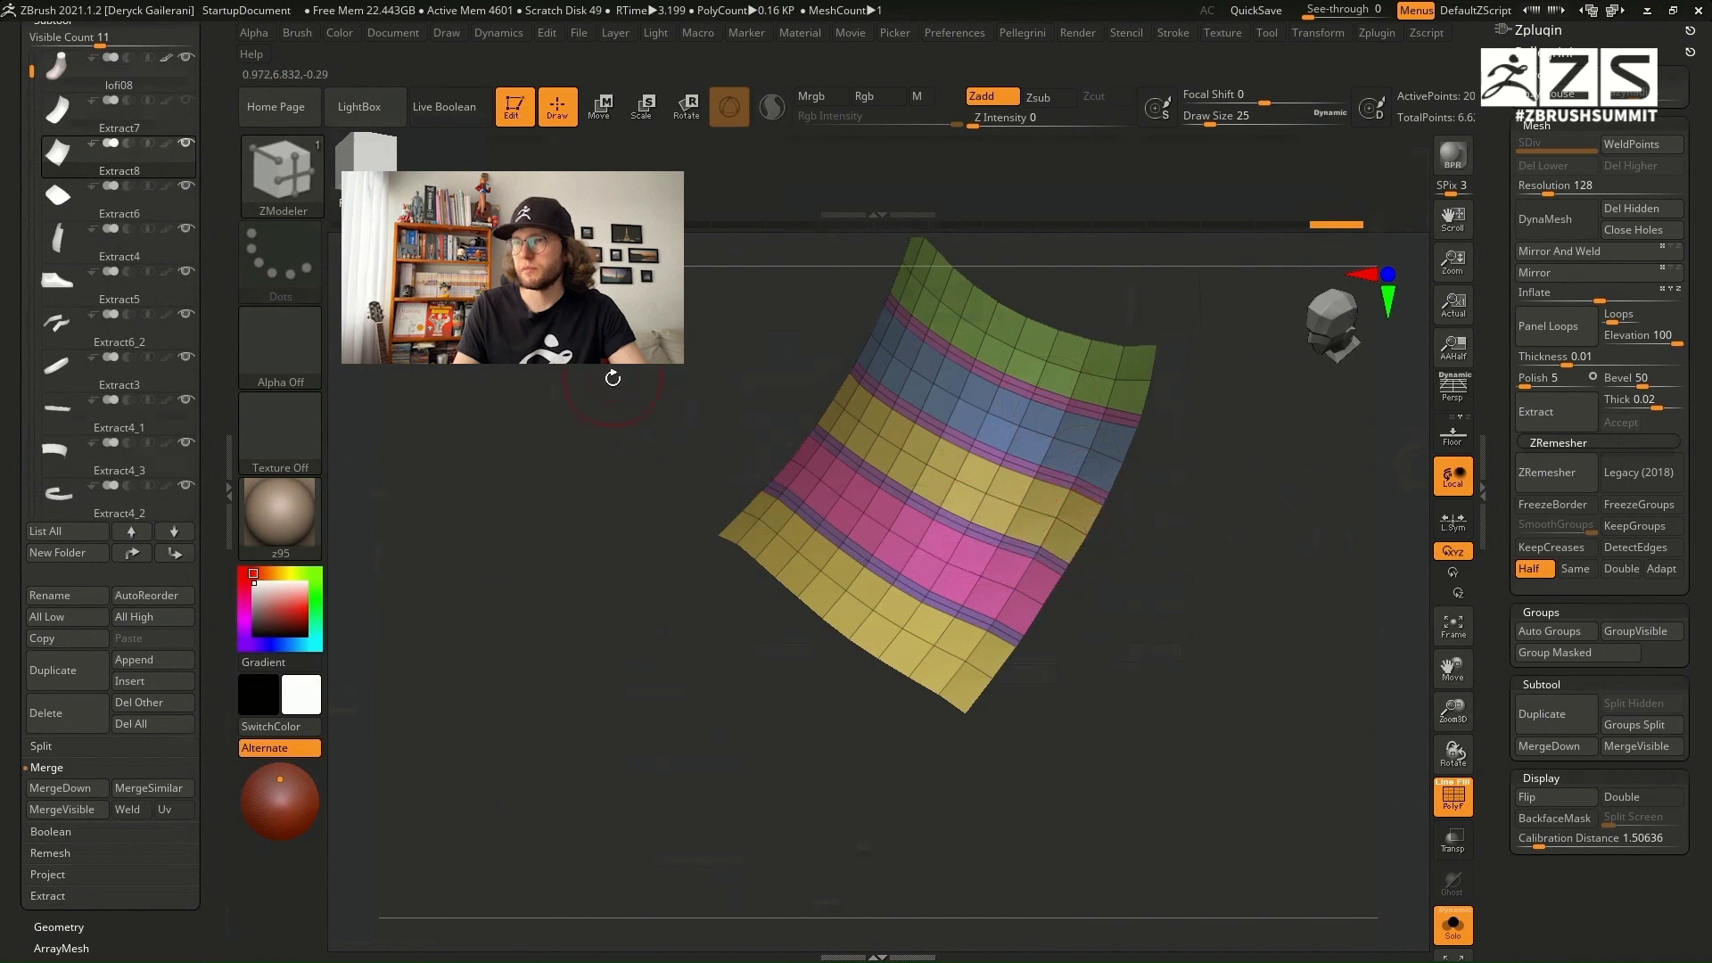
Step: Isolate the narrow bevelled strips between the bands and delete them, leaving five separate straps
left_click(898, 632, "ctrl+shift")
left_click_drag(858, 707, 870, 715, "ctrl+shift")
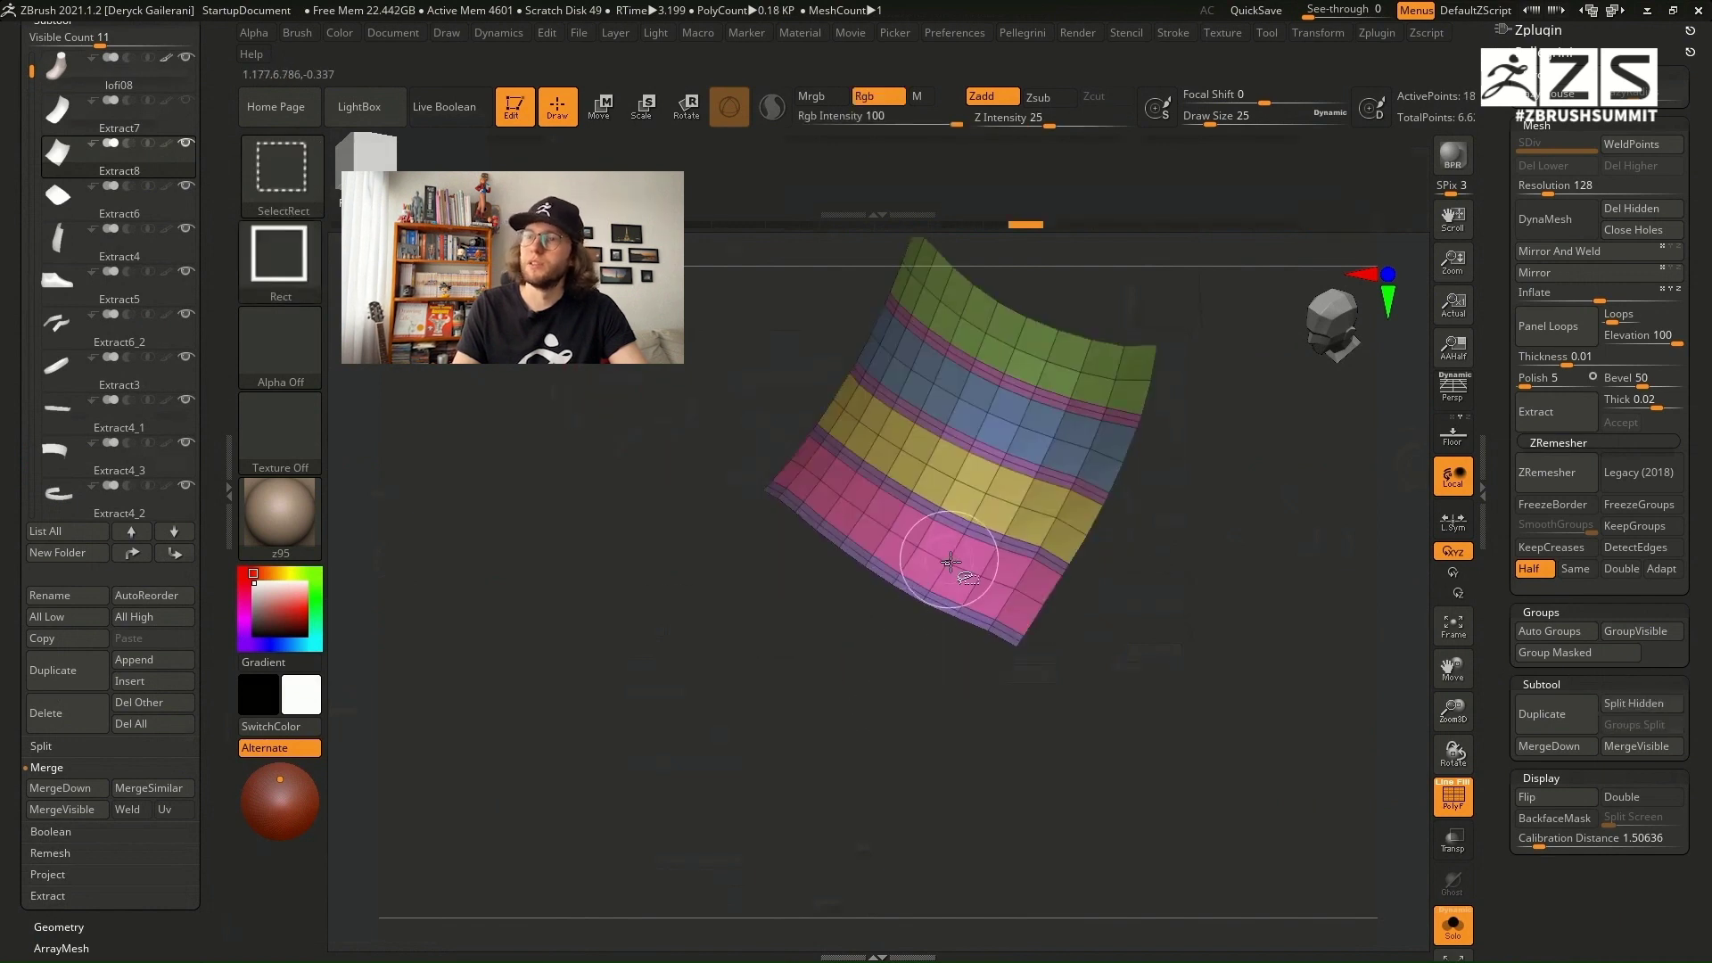
left_click(951, 560, "ctrl+shift")
left_click(996, 502, "ctrl+shift")
left_click(1008, 412, "ctrl+shift")
left_click(1034, 357, "ctrl+shift")
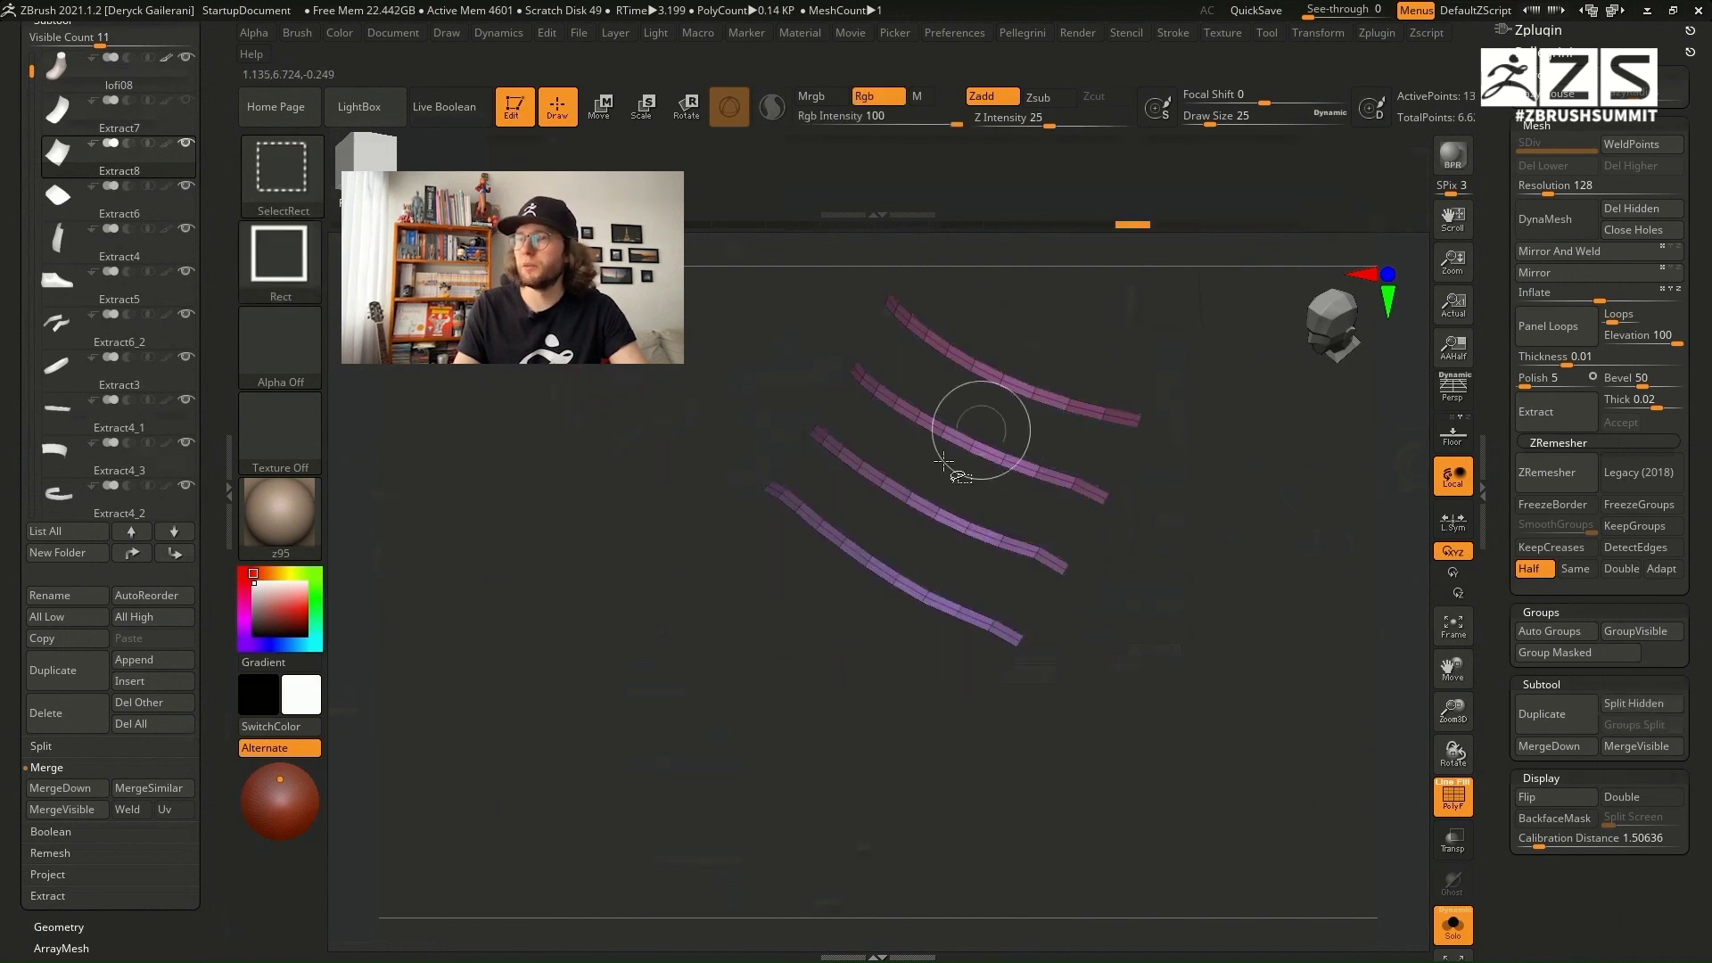
left_click(667, 471, "ctrl+shift")
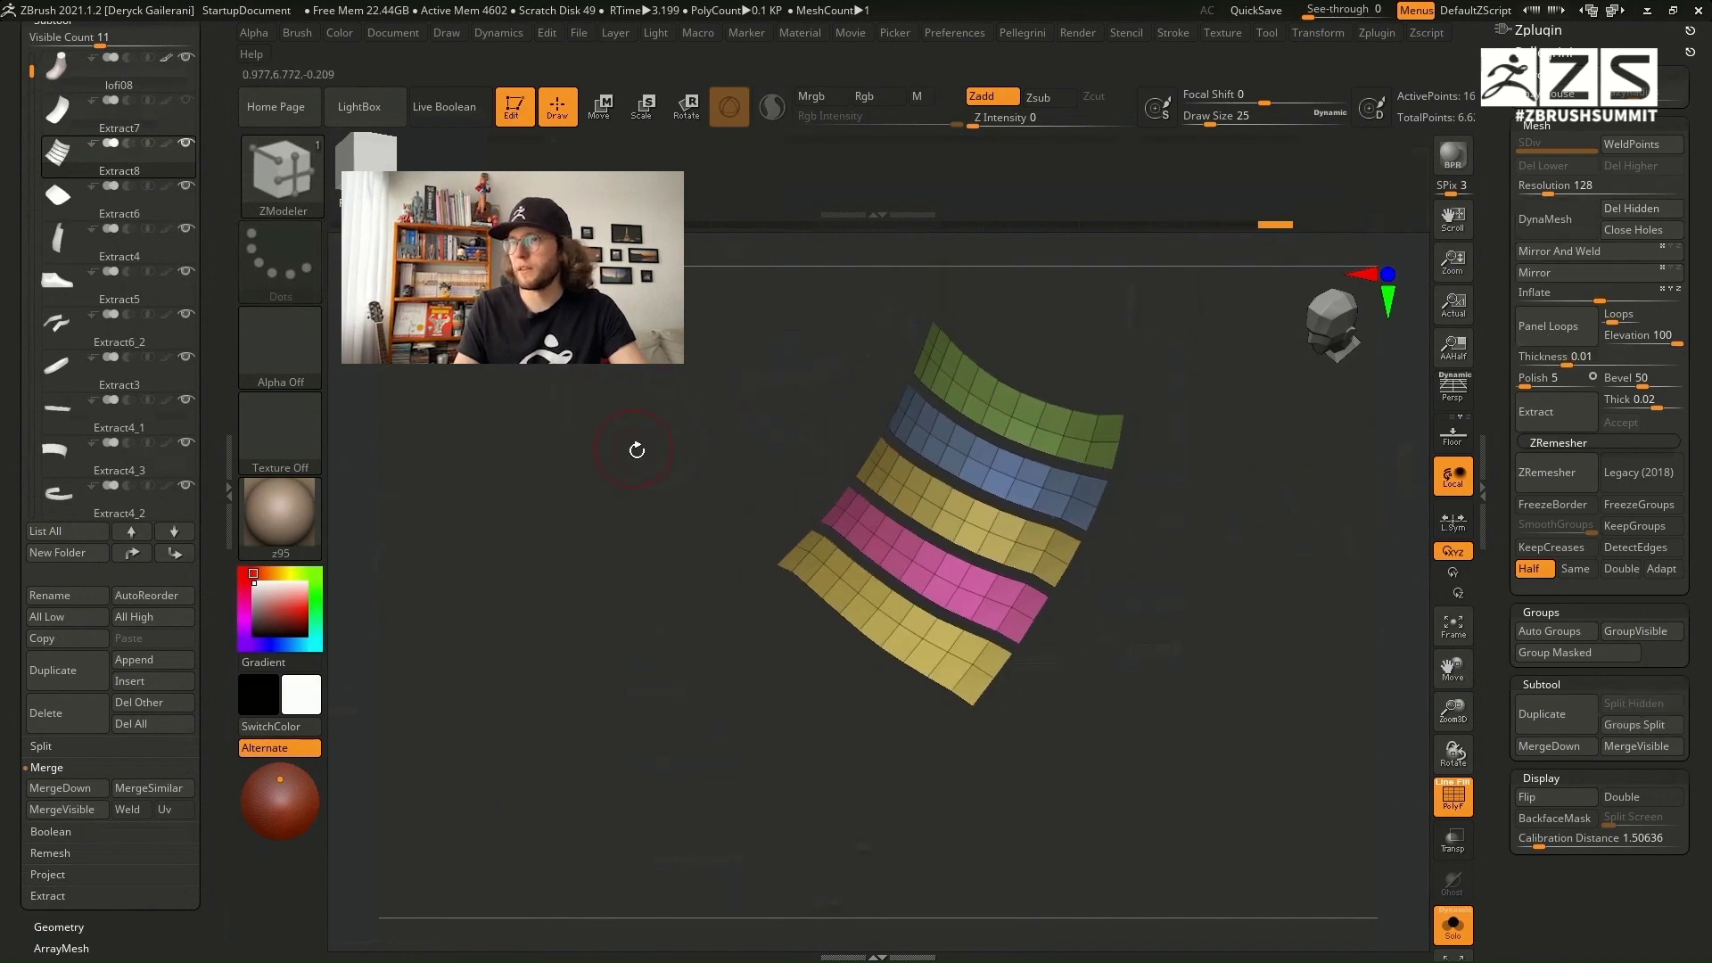
left_click(639, 439, "ctrl+shift")
left_click_drag(656, 432, 663, 437)
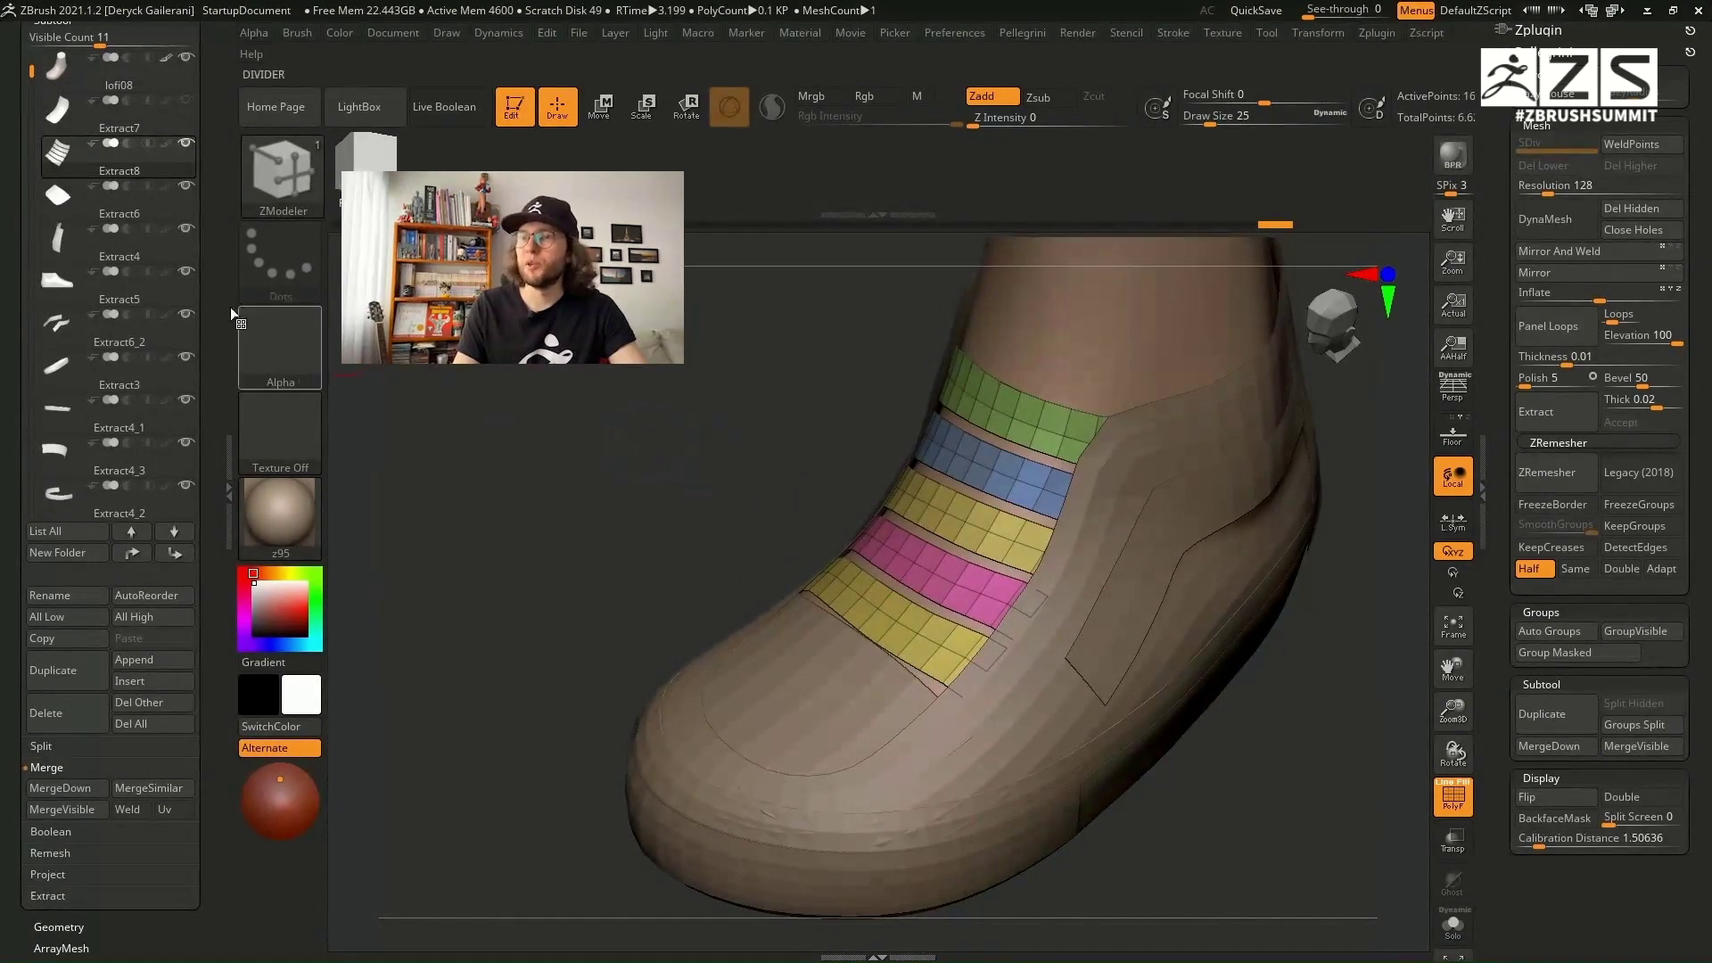
Step: Show the original tongue panel again and inflate the five straps by 4 so they sit above it
left_click(186, 100)
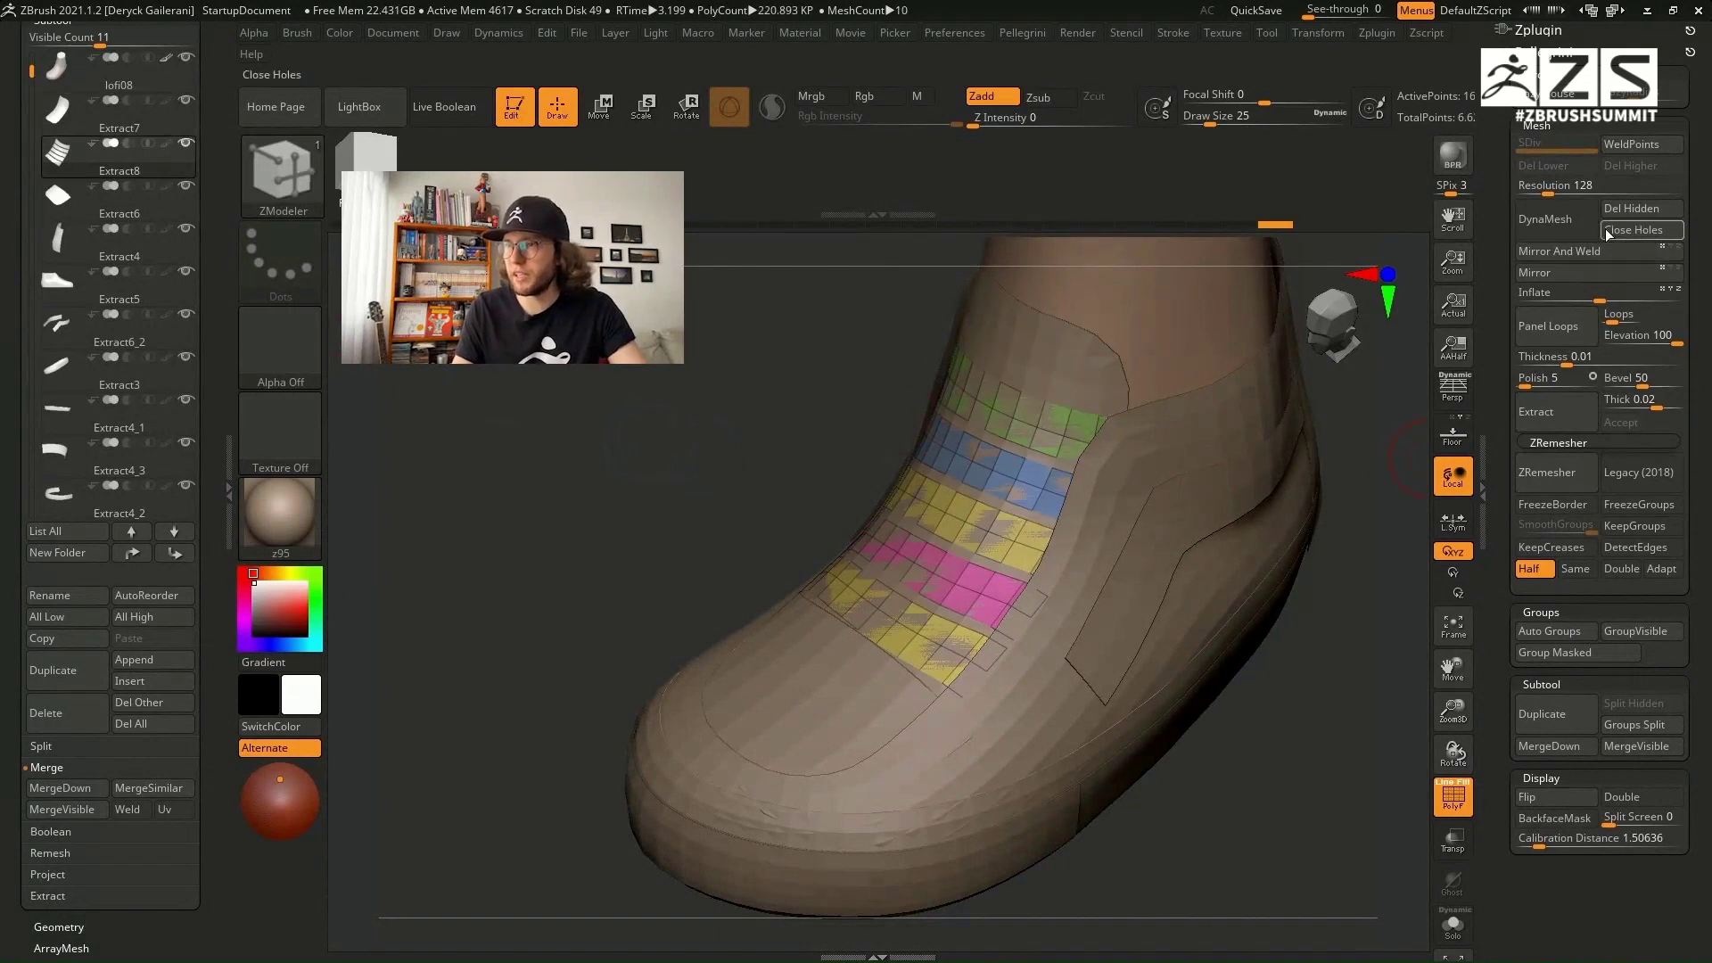
left_click_drag(1602, 300, 1605, 298)
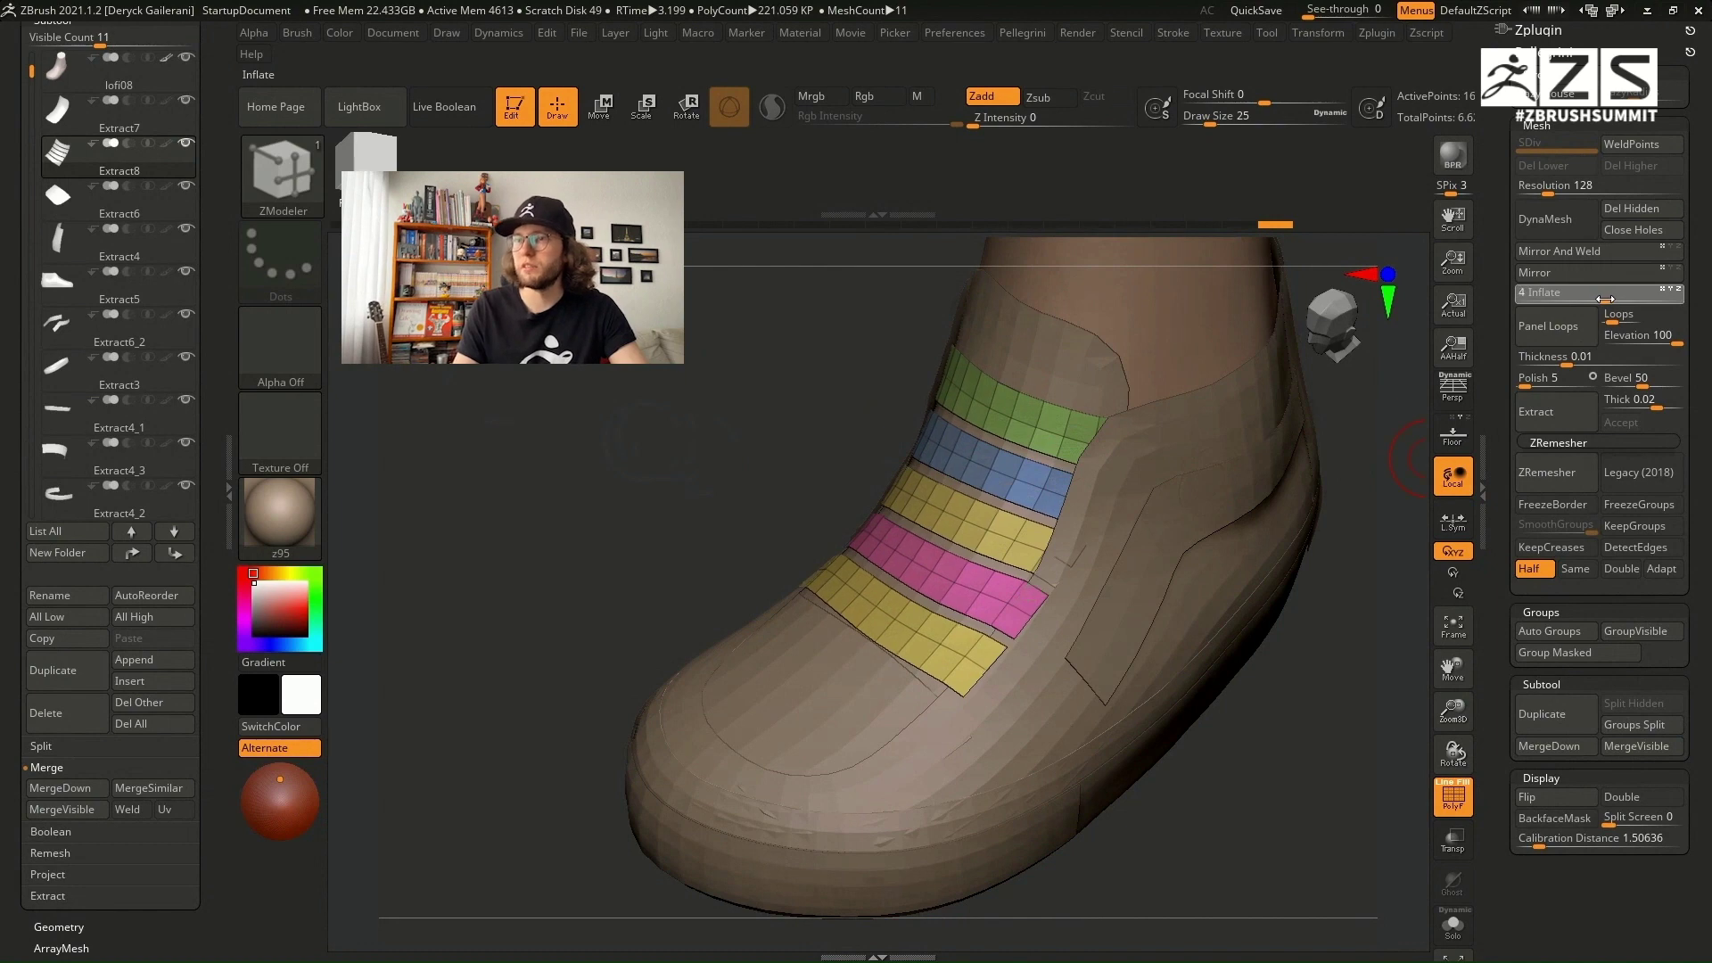
key("shift+f")
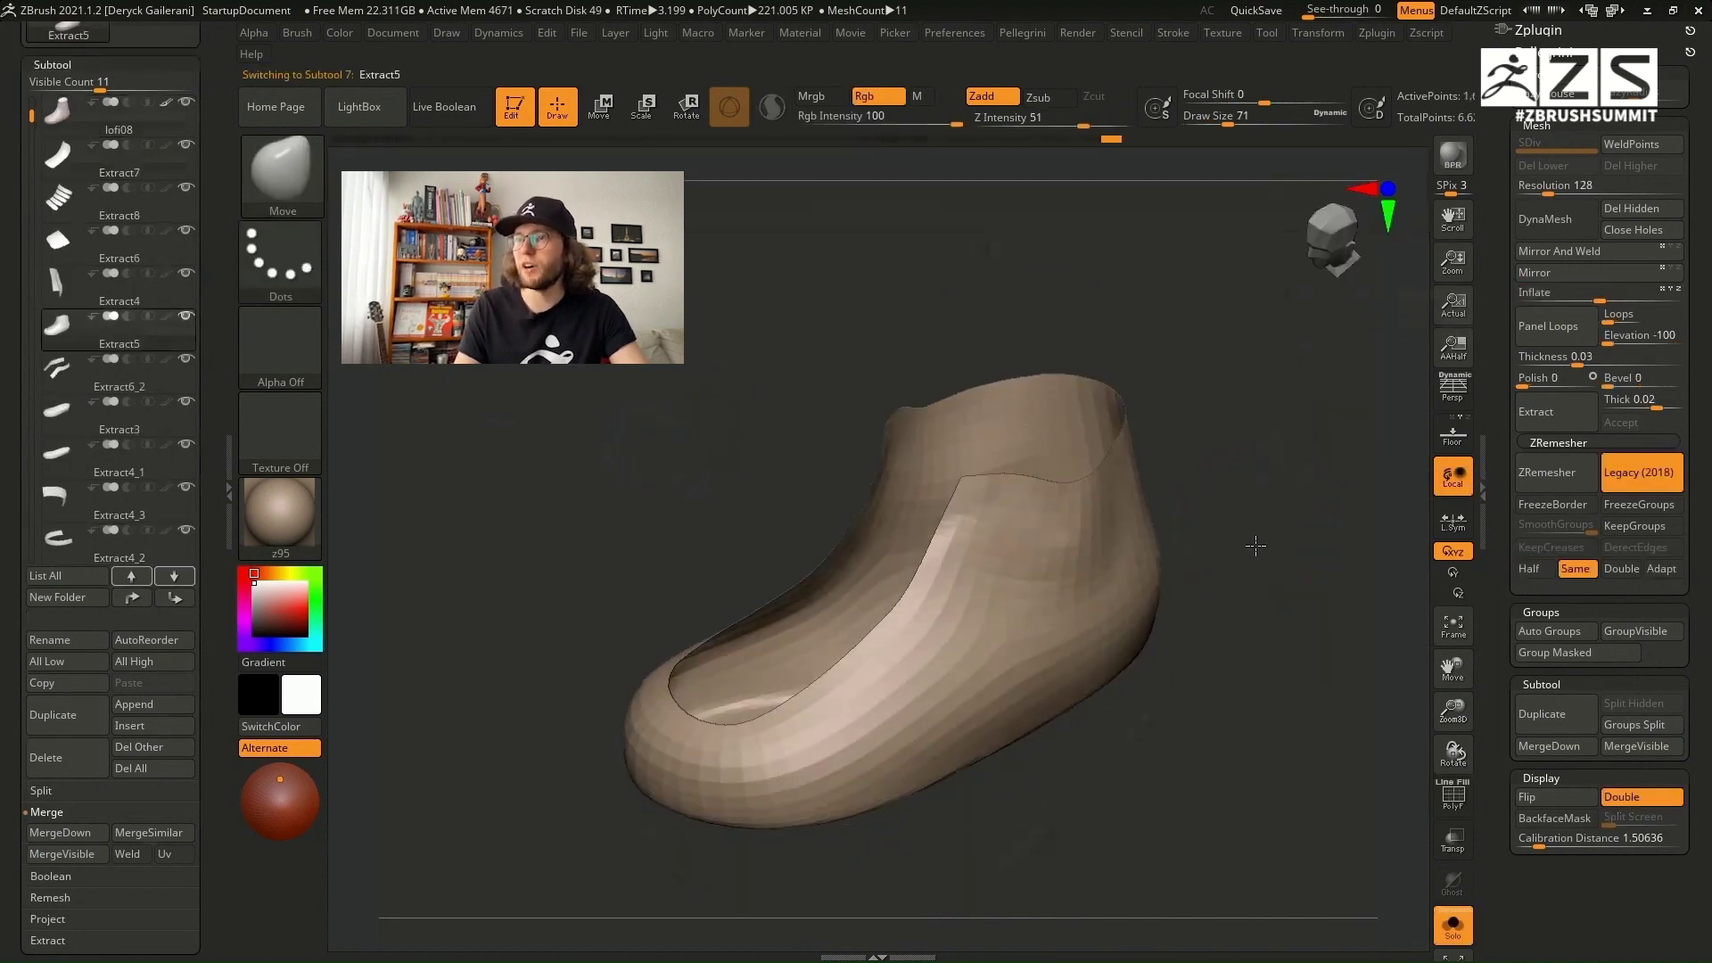
Step: Apply Panel Loops to the shoe upper and the tongue panel to give both meshes thickness
key("shift+f")
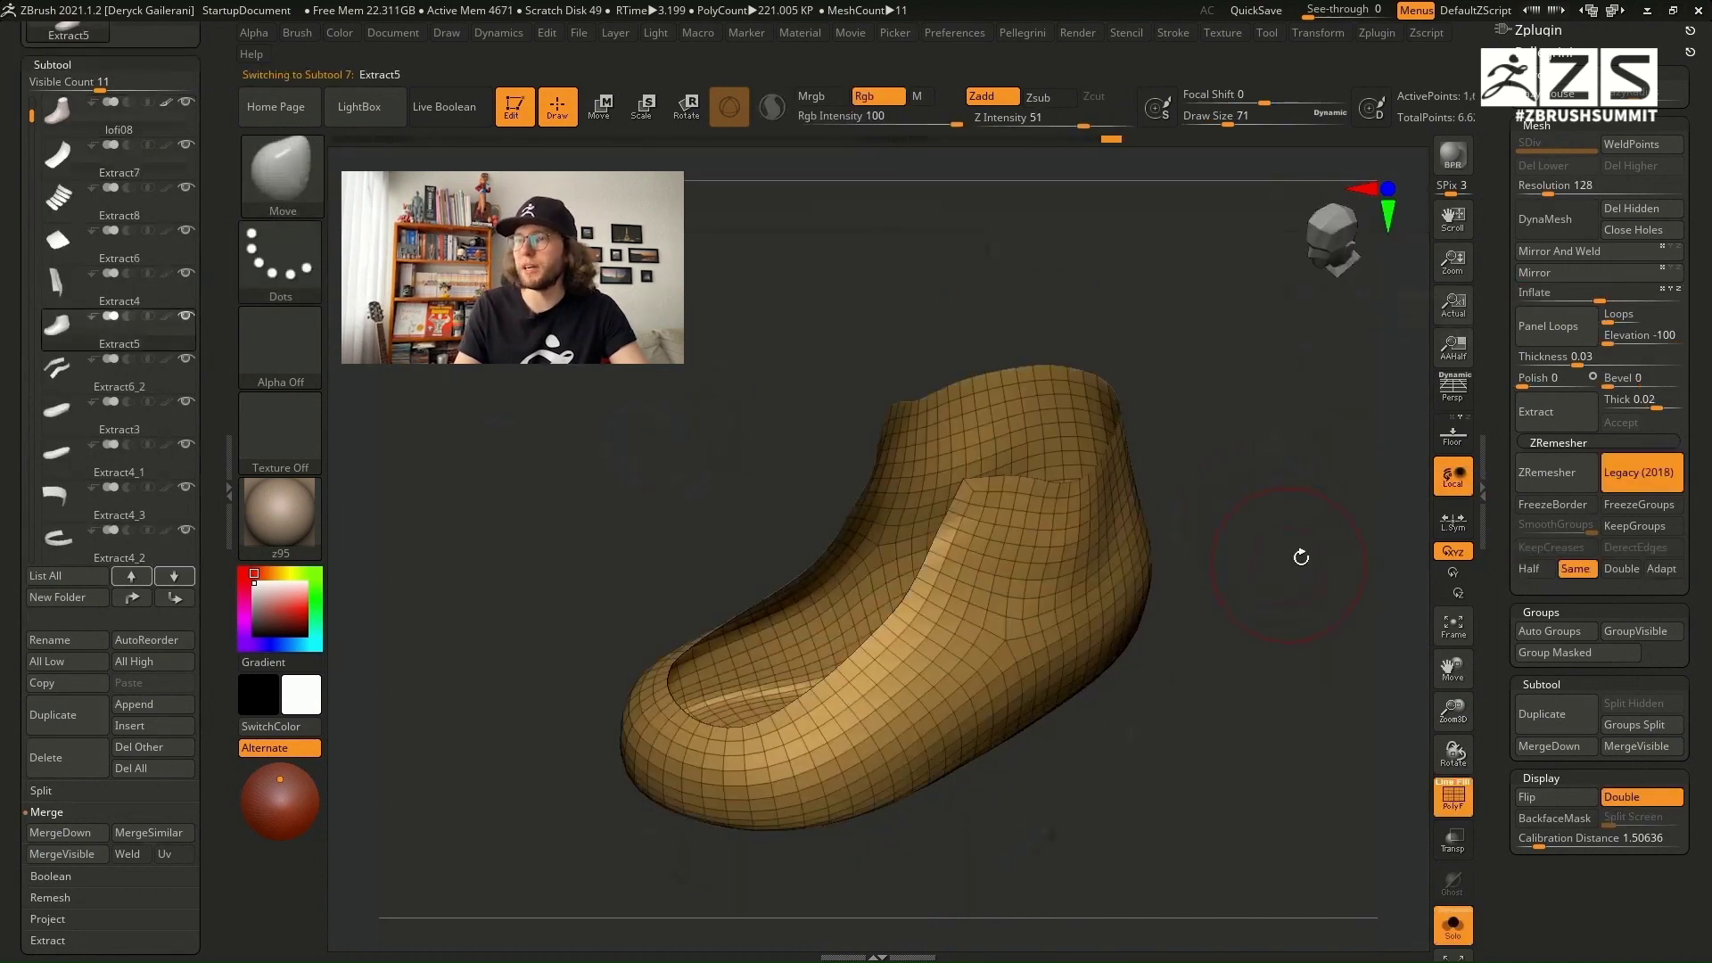
left_click(1542, 328)
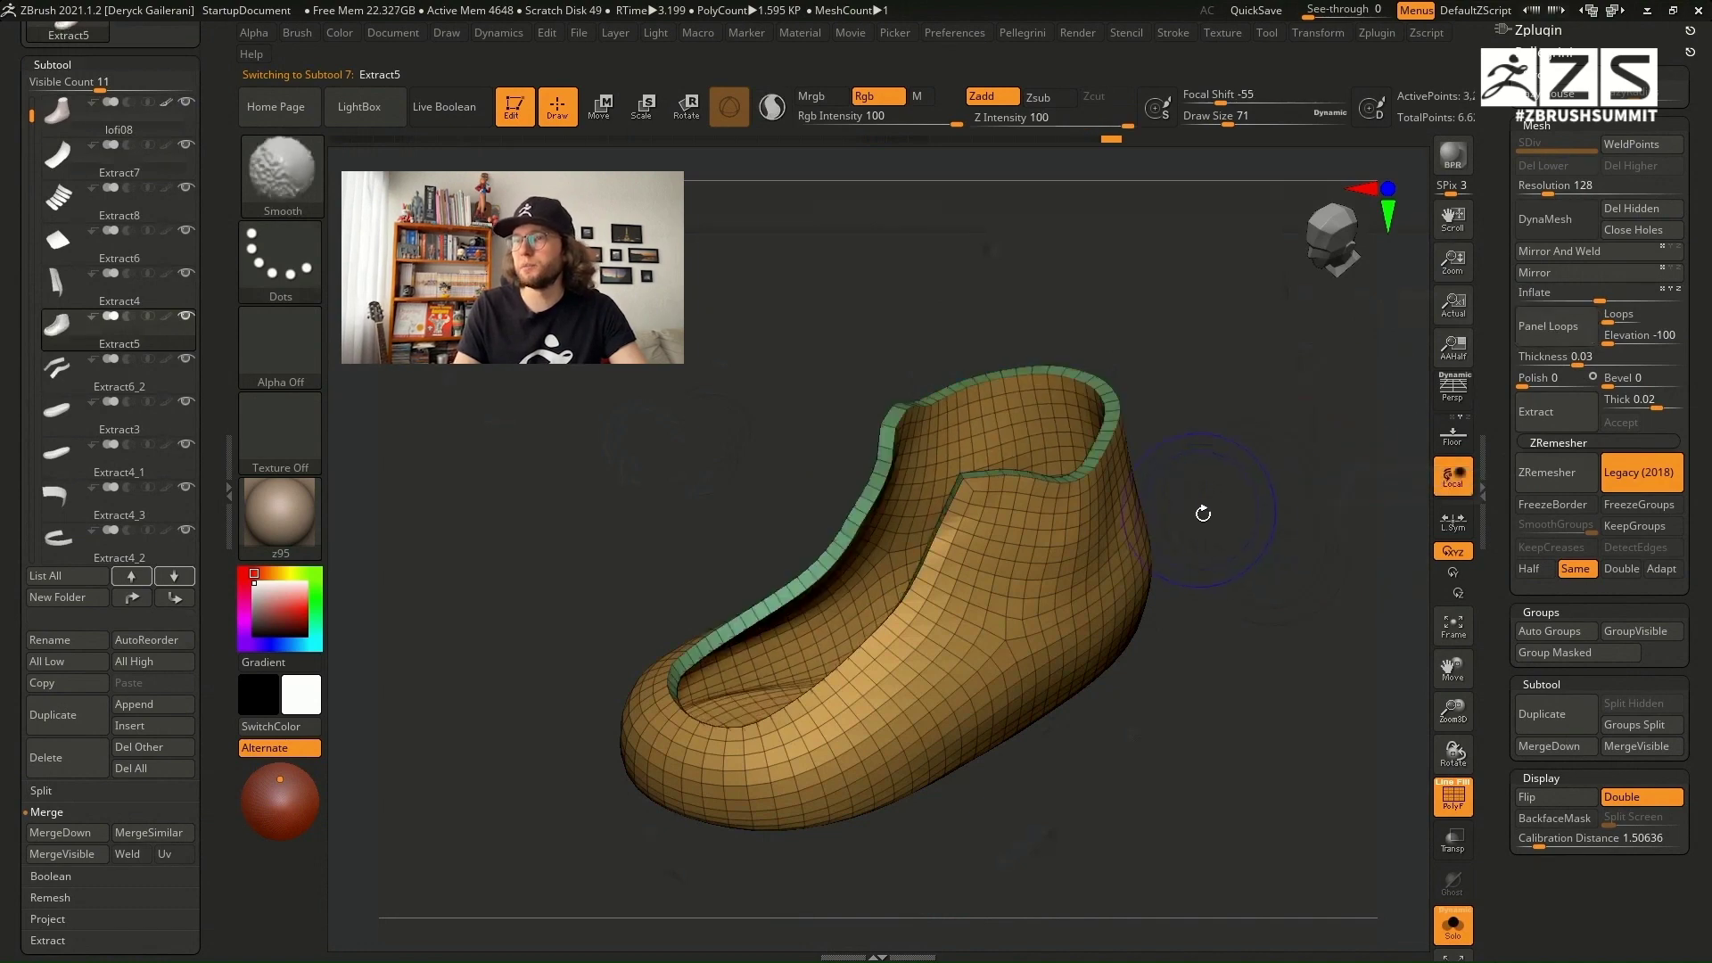
left_click(917, 482, "alt")
key("shift+s")
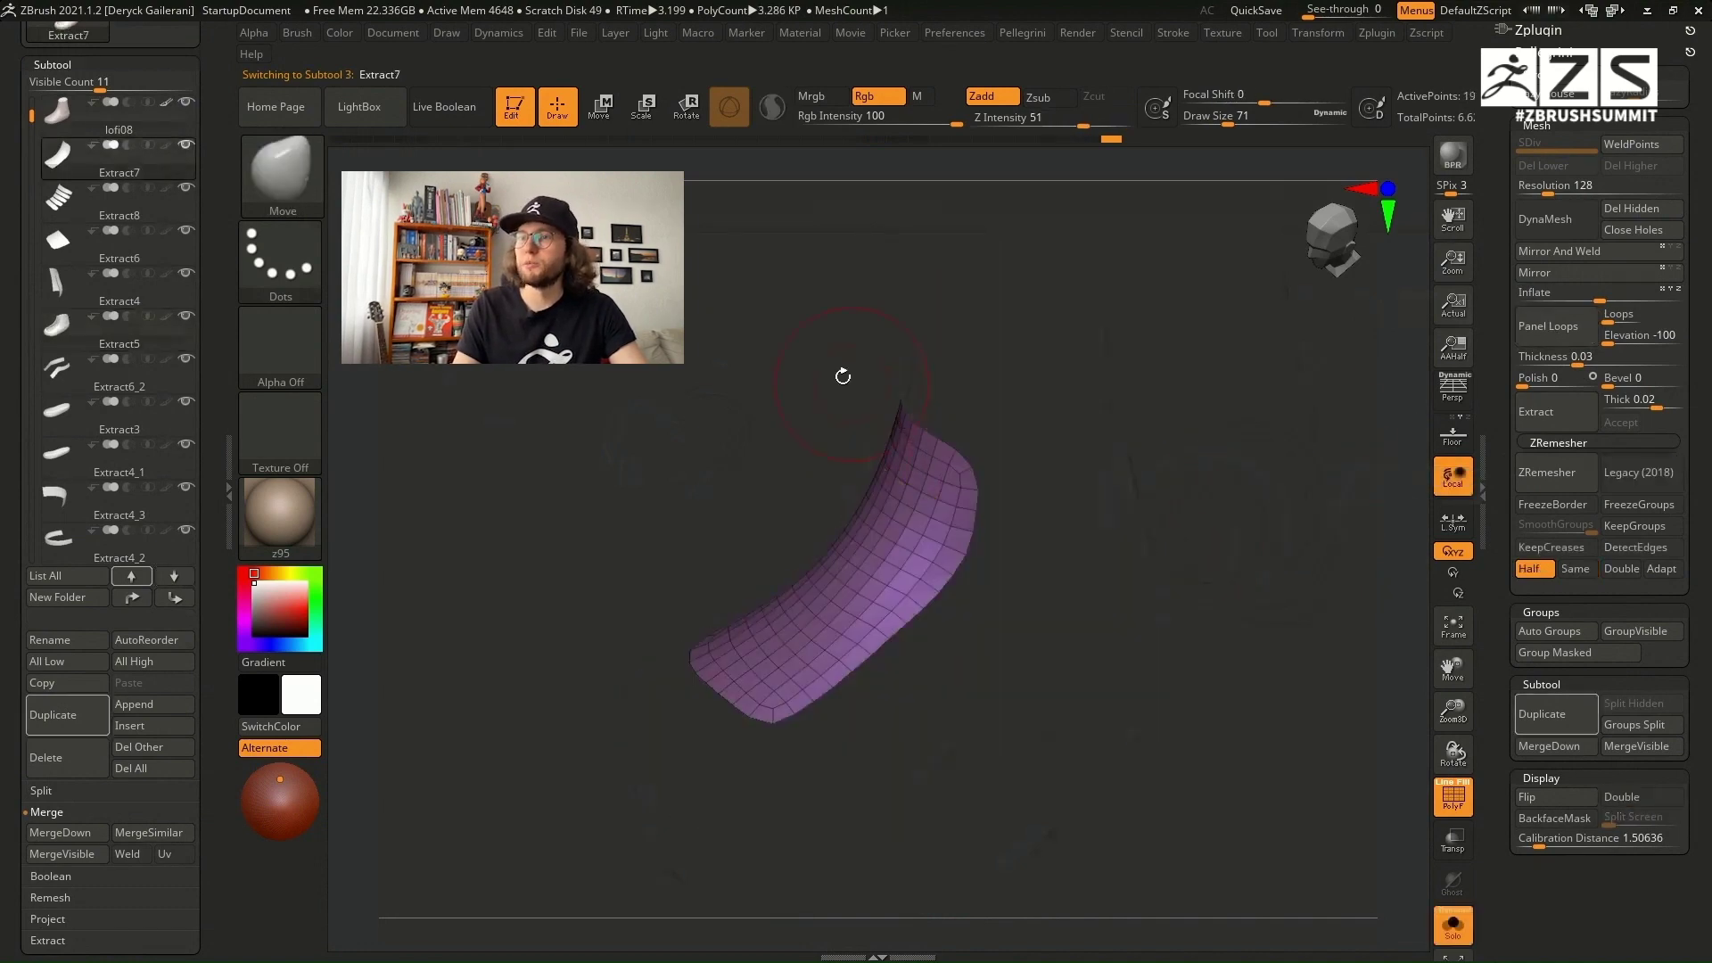
left_click_drag(841, 374, 809, 378)
left_click(1513, 328)
key("shift+s")
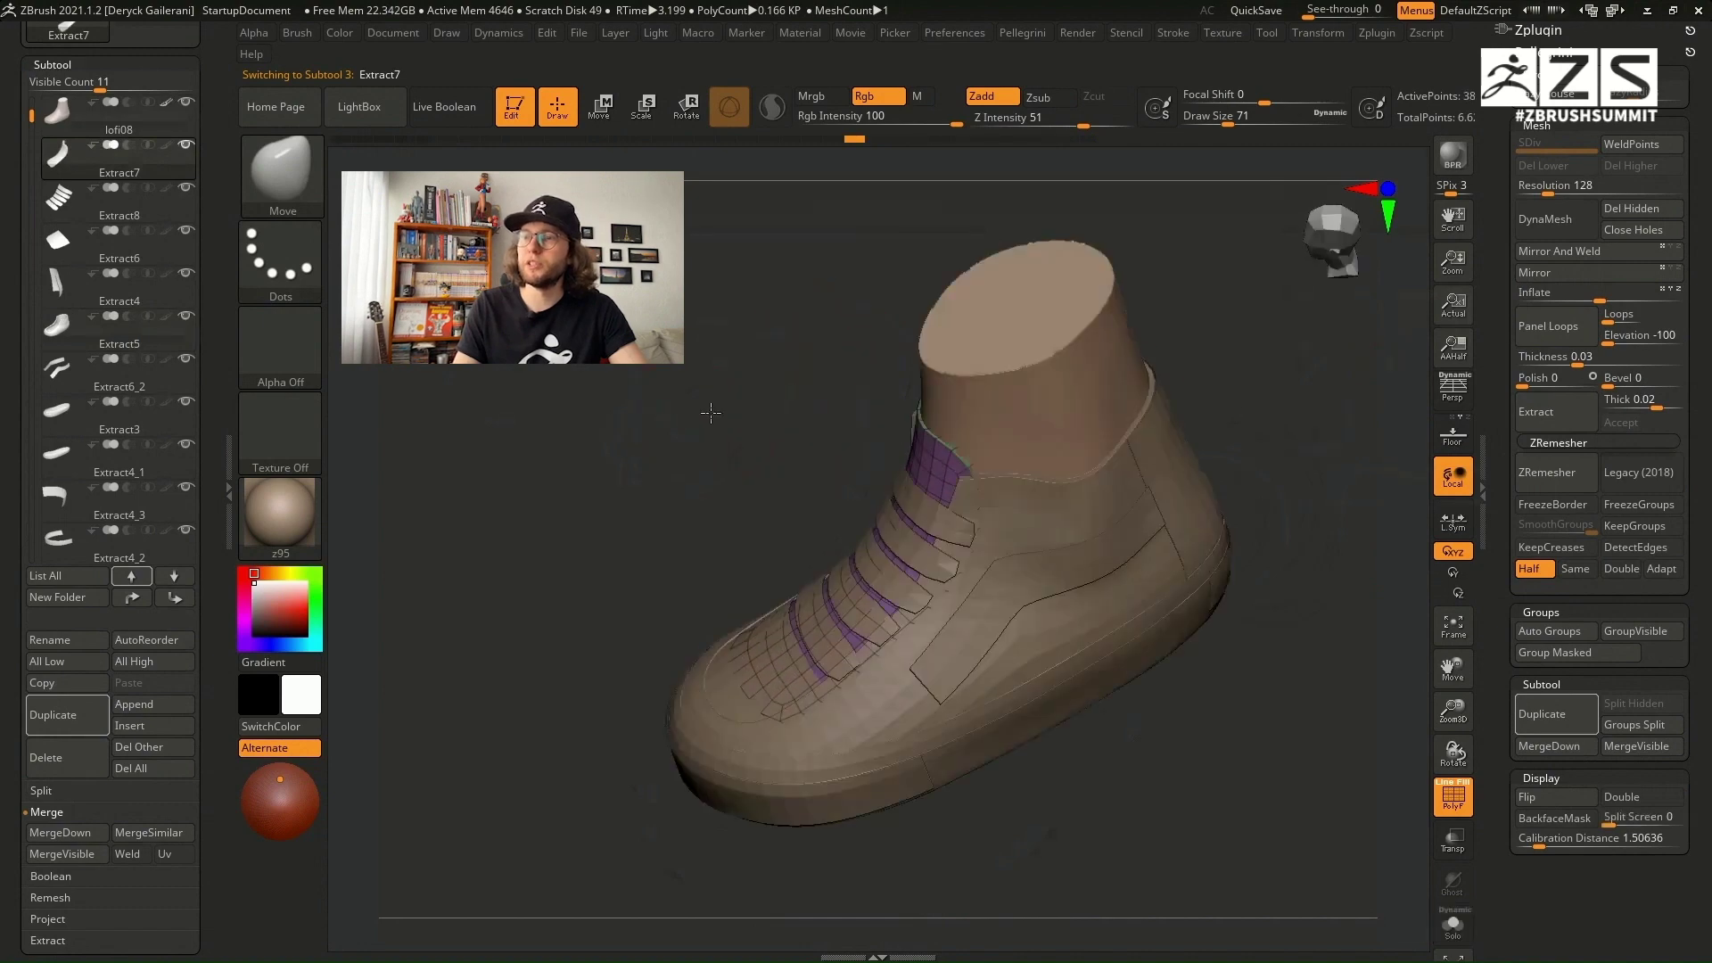
Step: Apply Panel Loops to the five straps and the toe cap panel to give them thickness
left_click_drag(711, 413, 806, 426)
left_click(838, 571, "alt")
key("shift+s")
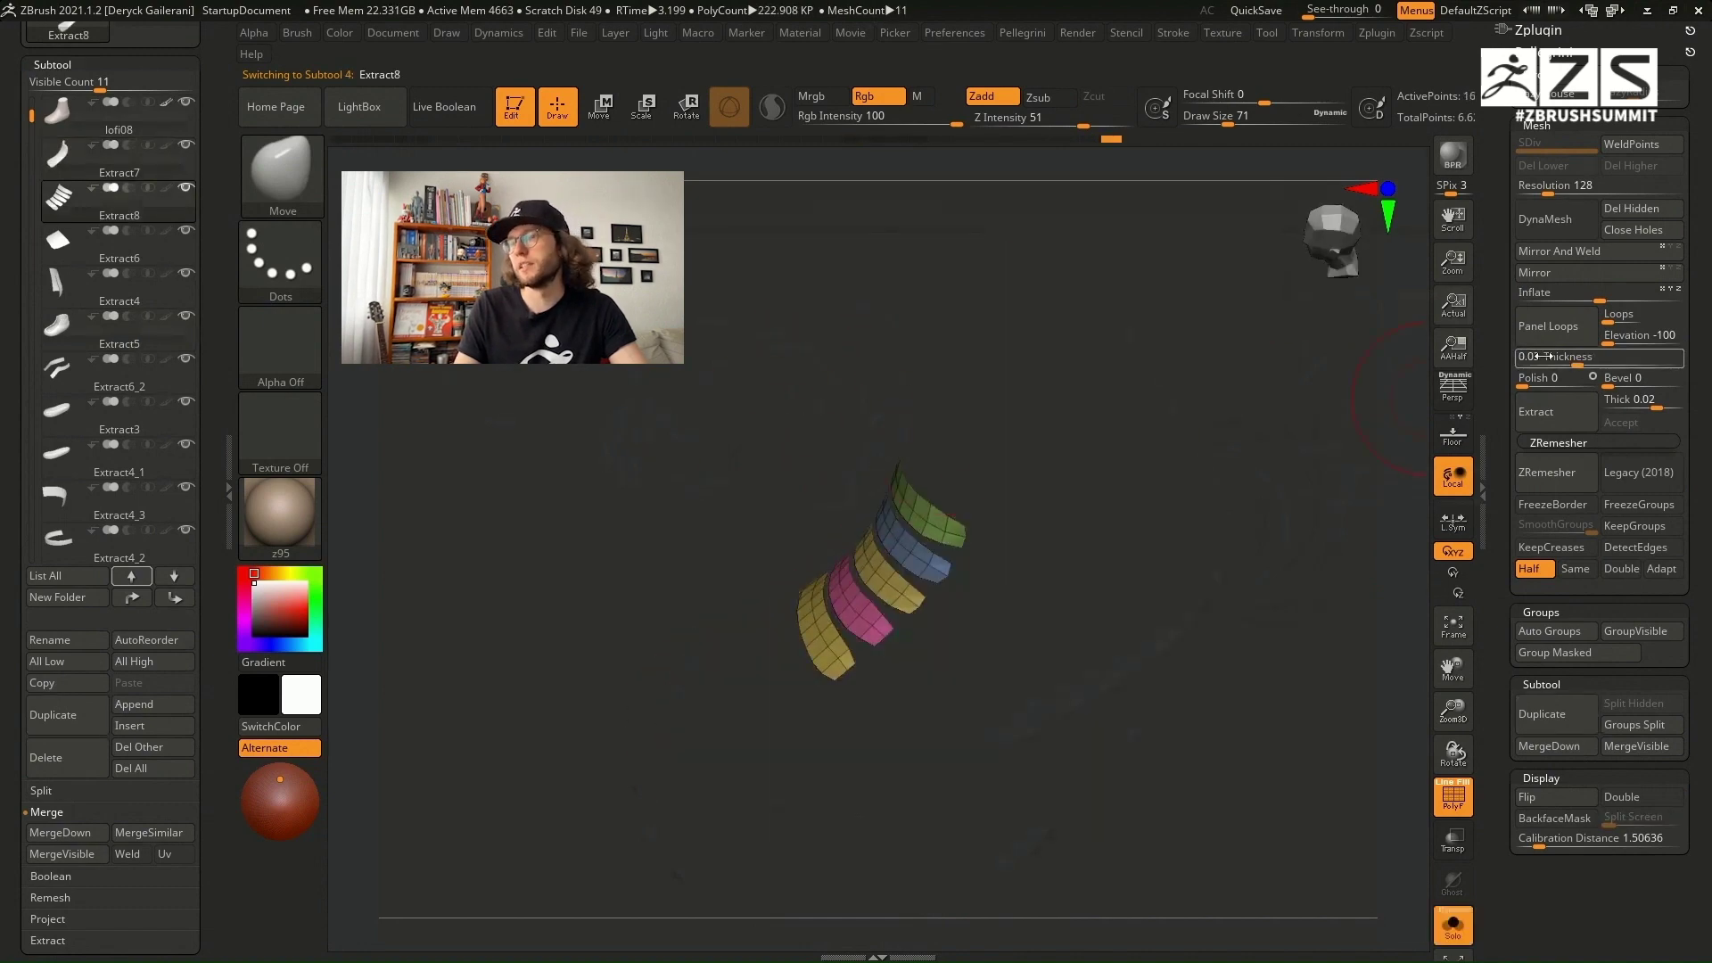
key("shift+s")
left_click(782, 669, "alt")
key("shift+s")
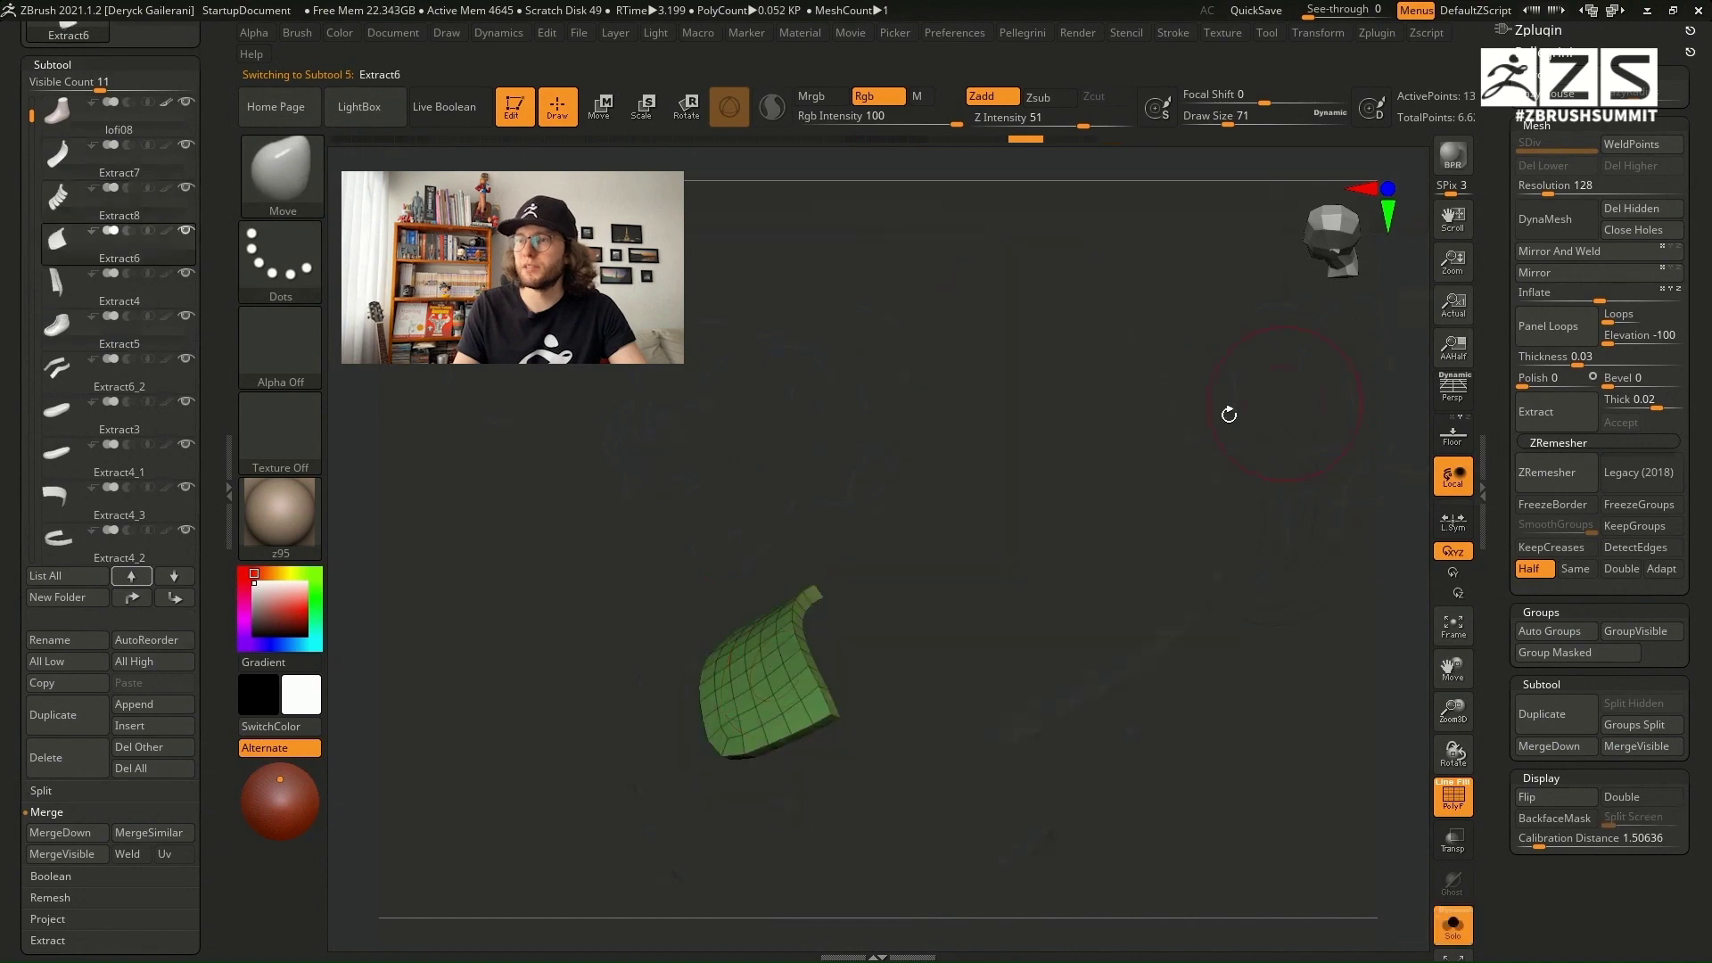
left_click(1548, 326)
Step: Thicken the side stripes and the sole pieces with Panel Loops, working on each one in isolation
left_click(1026, 580, "alt")
key("shift+s")
left_click(1547, 326)
key("shift+s")
left_click(881, 768, "alt")
key("shift+s")
key("shift+s")
left_click(834, 794, "alt")
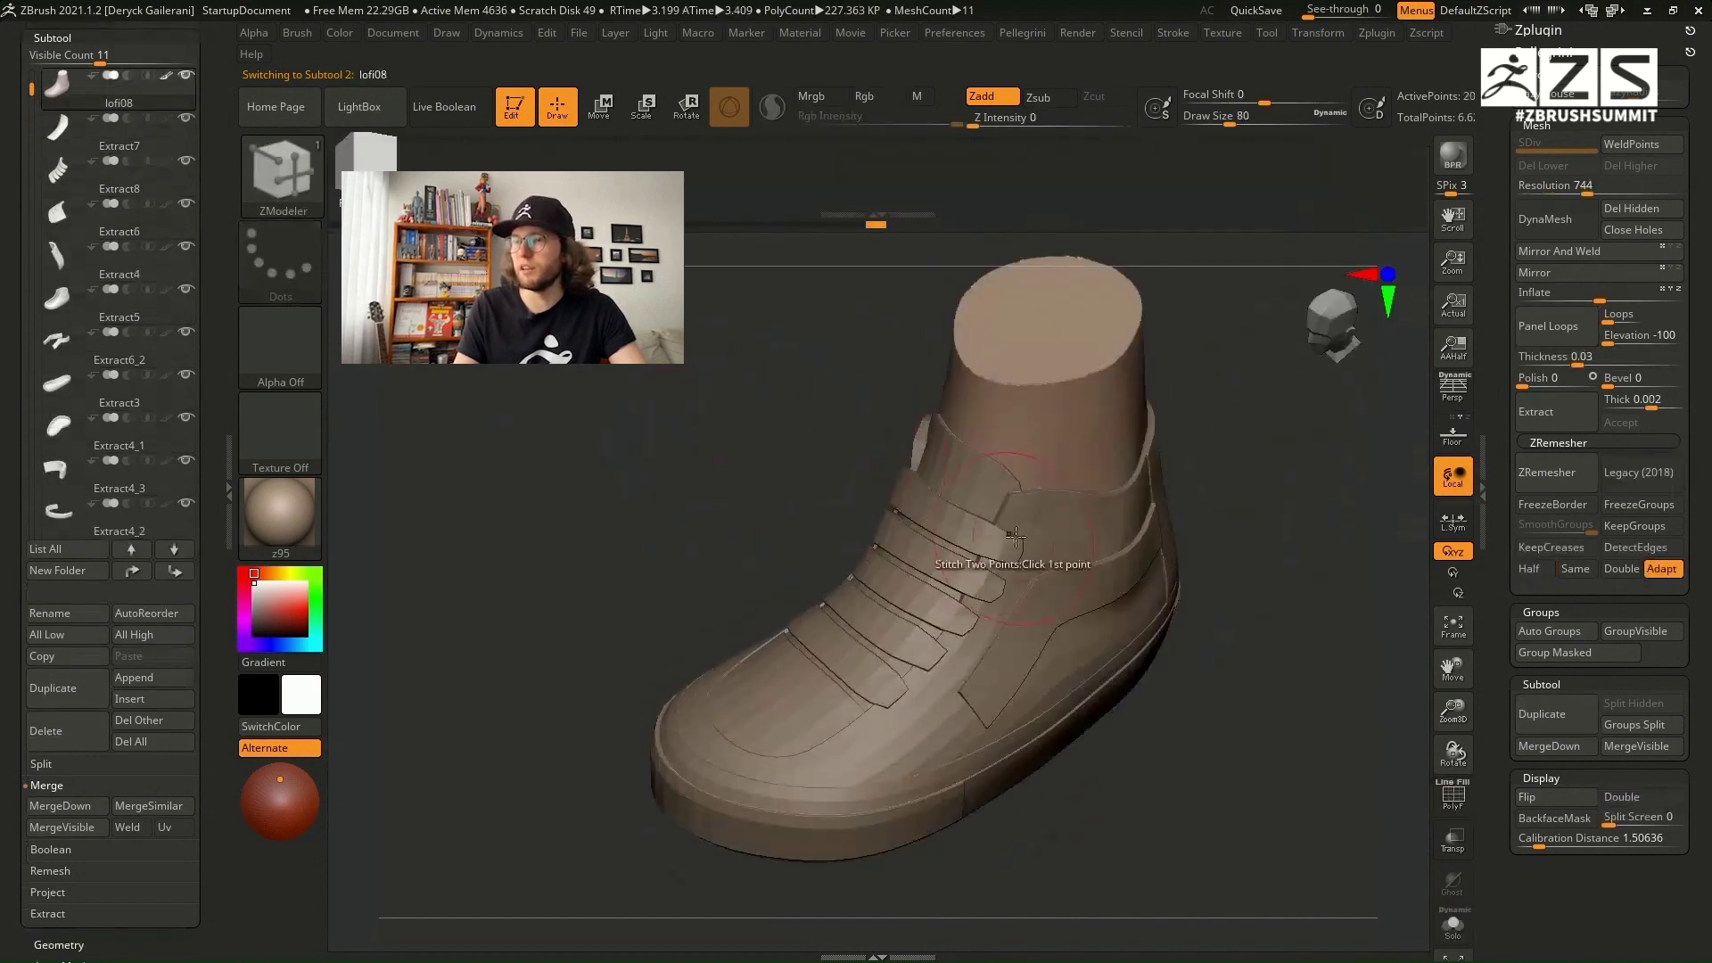
Step: Set the draw size to 11 and insert an edge loop along the middle of the isolated upper's rim
left_click(936, 556, "alt")
key("shift+s")
right_click_drag(749, 390, 832, 481)
key("shift+f")
type("s11")
key("Return")
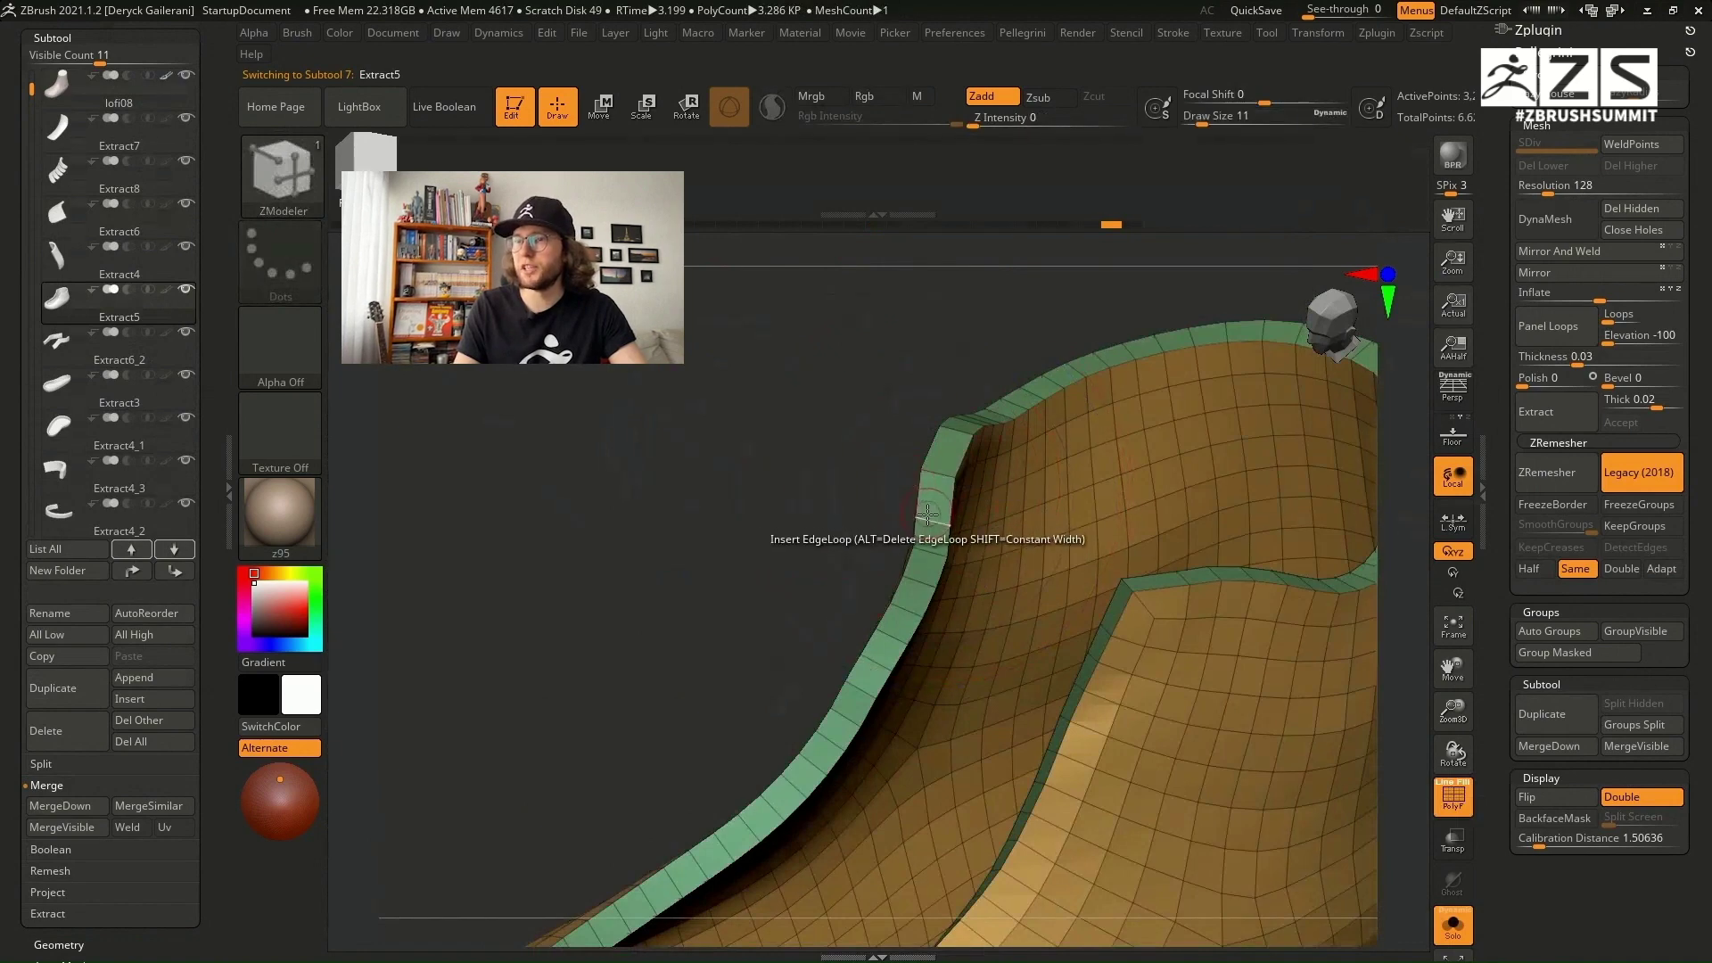
left_click(942, 522)
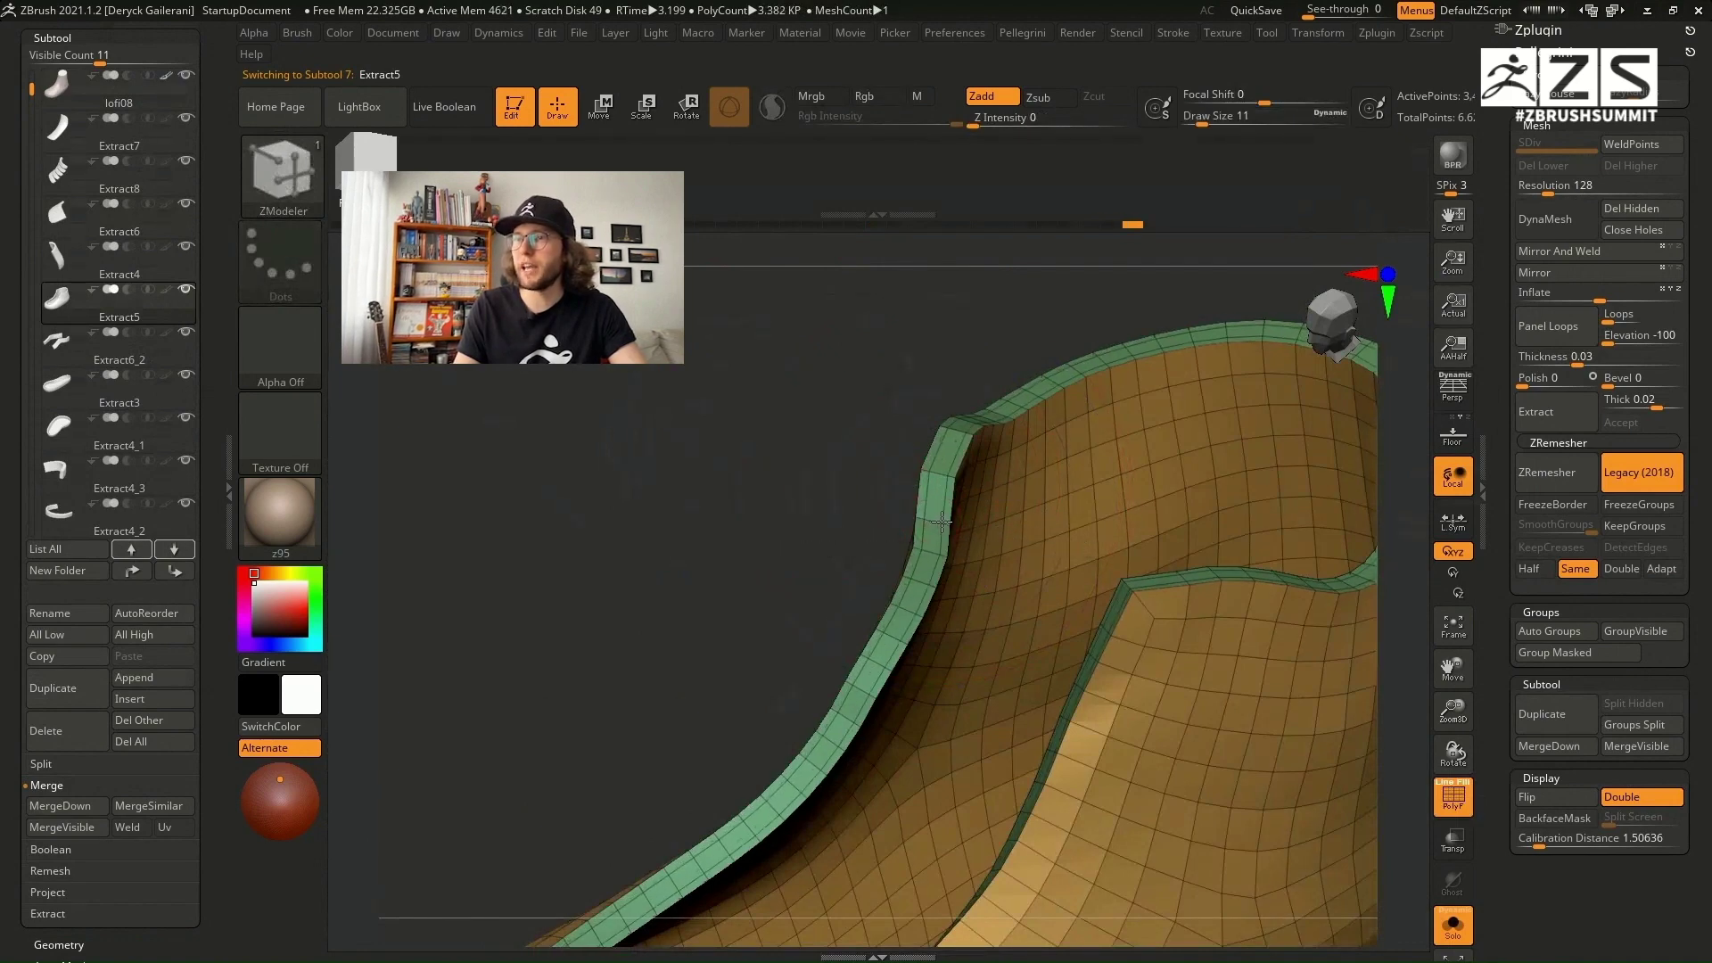
key("f")
left_click_drag(725, 370, 745, 423)
key("alt+s")
key("shift+f")
Step: Insert an edge loop along the middle of the isolated side stripes' rims with ZModeler
left_click(1115, 568, "alt")
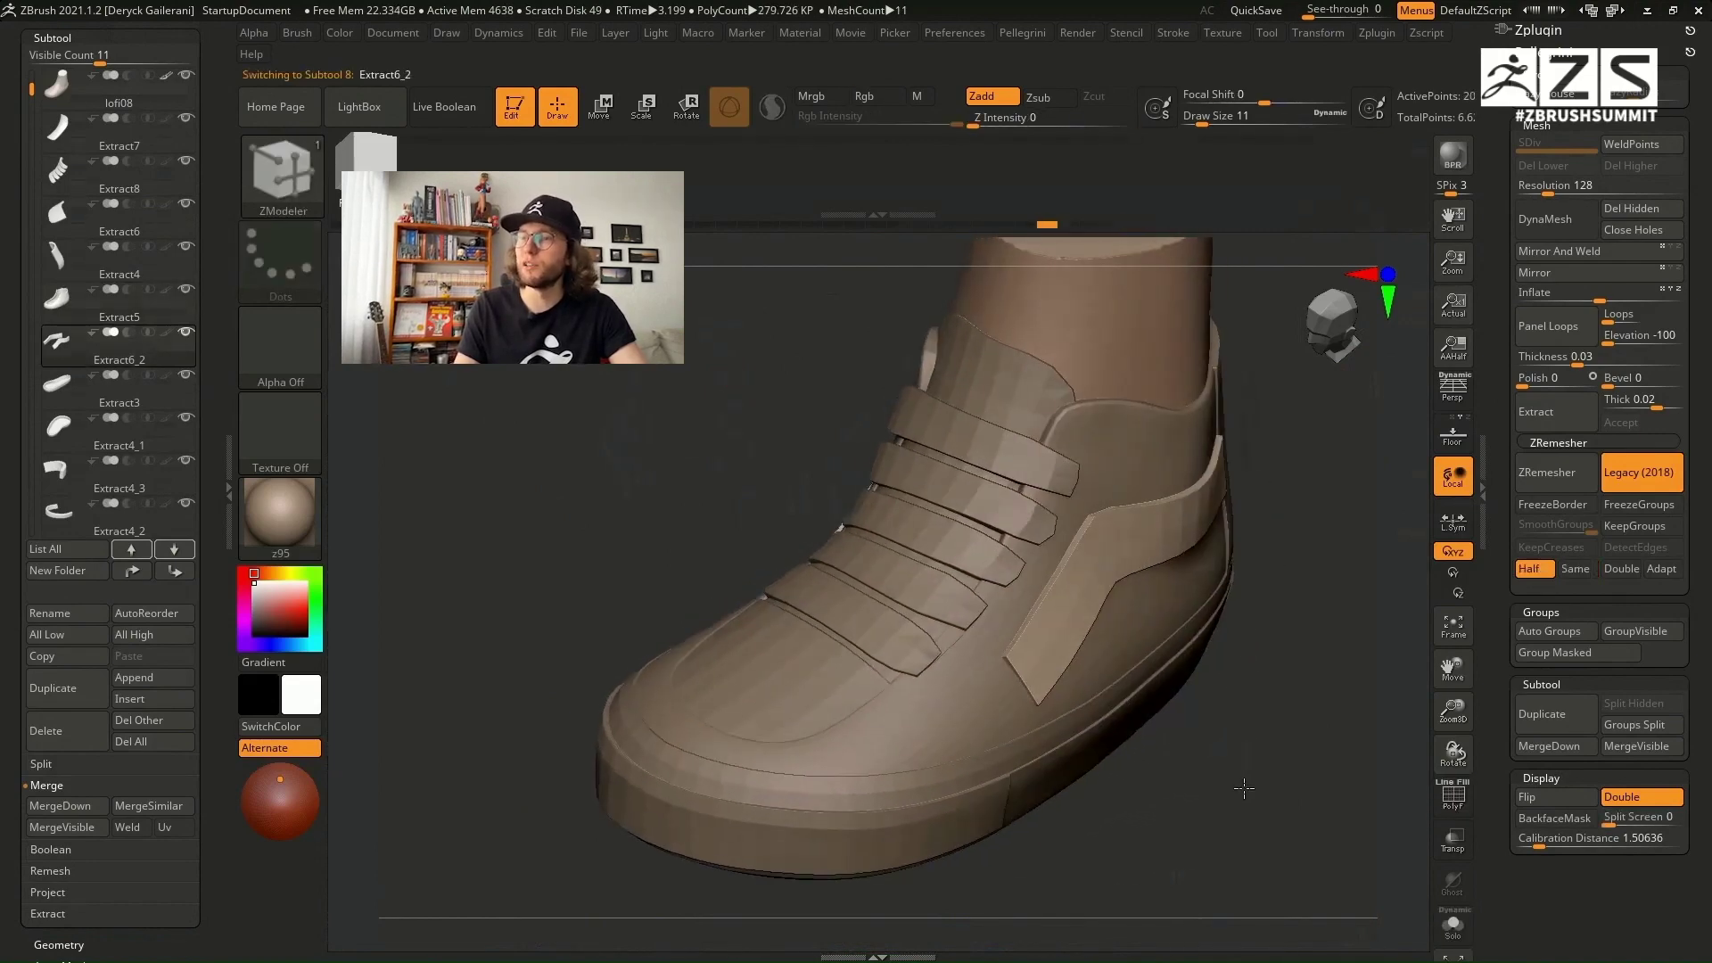
key("alt+s")
key("shift+f")
key("b")
key("z")
key("m")
left_click_drag(1048, 563, 1064, 528)
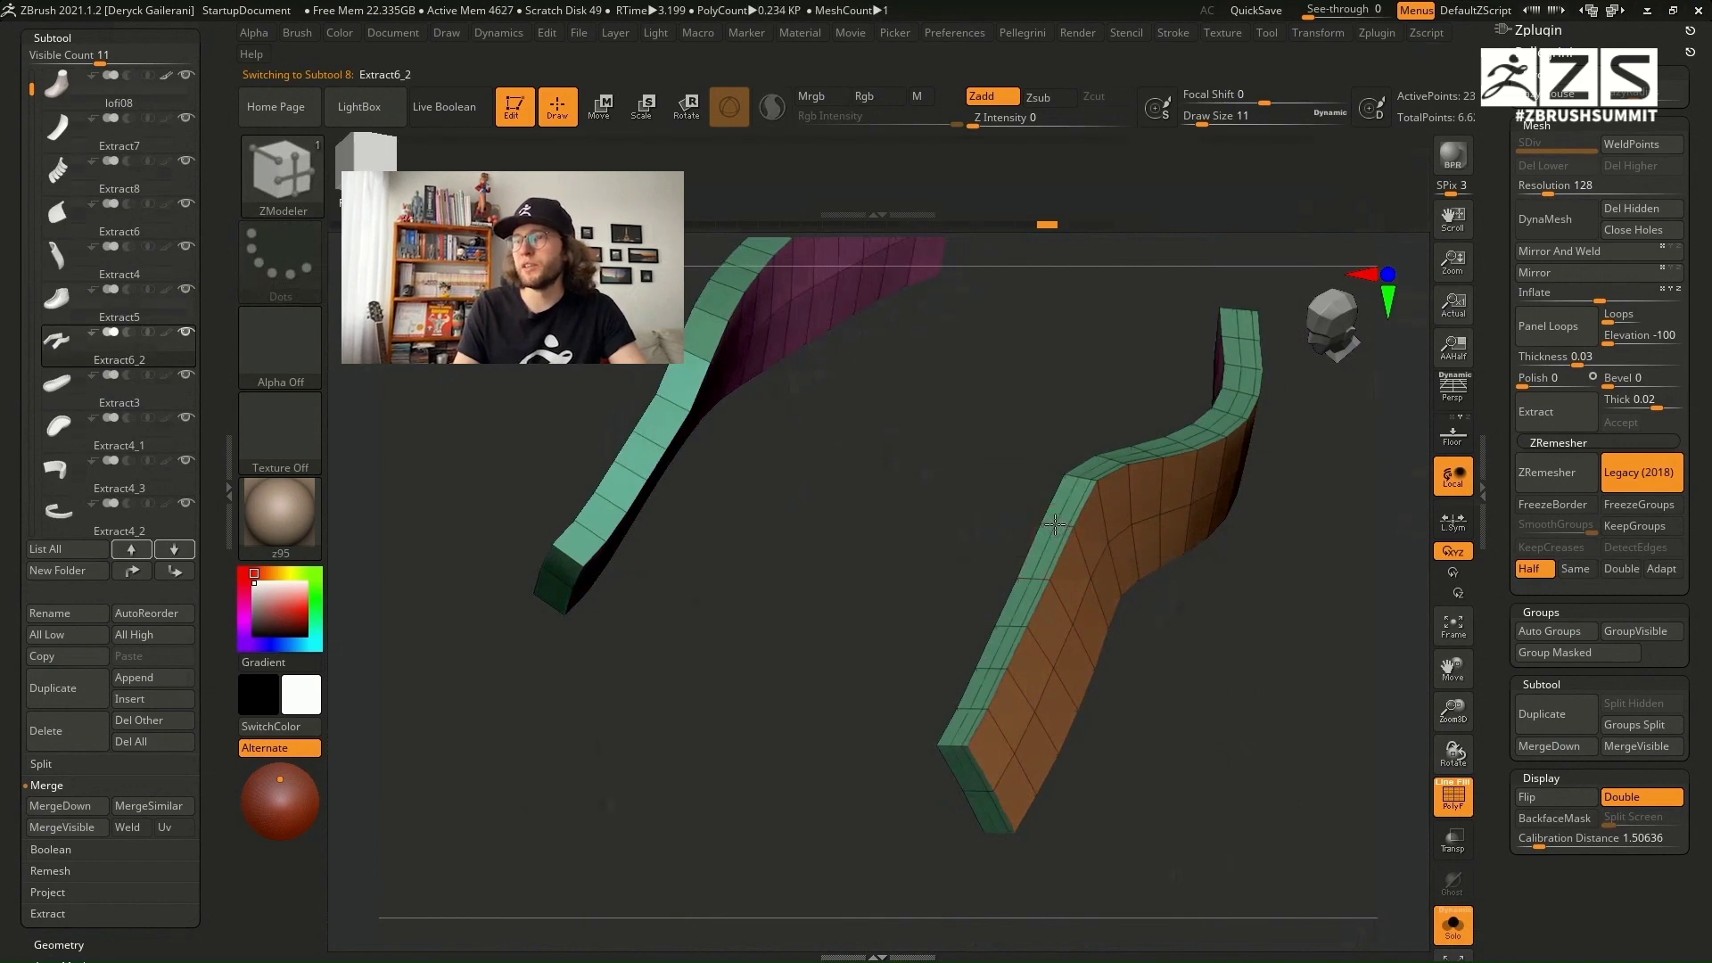
left_click_drag(1045, 524, 767, 460)
key("alt+s")
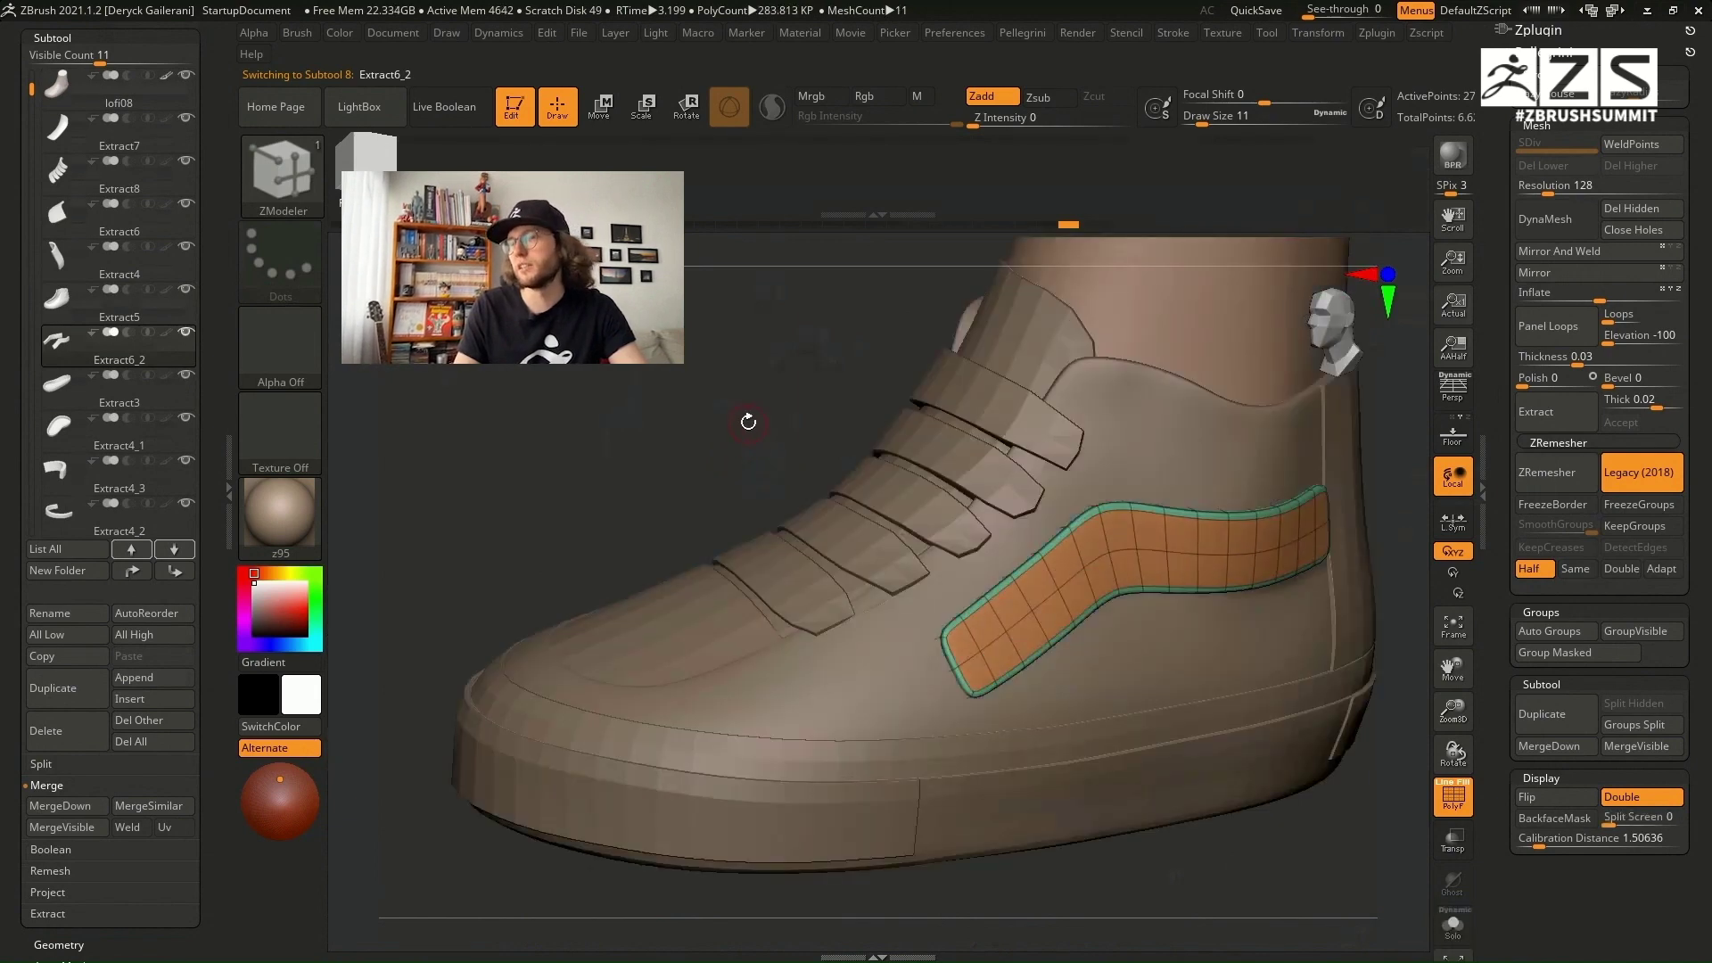
Step: Add supporting edge loops near the ends and edges of the side stripes to hold their corners
key("shift+f")
key("f")
mouse_move(755, 383)
left_mouse_down("alt")
mouse_move(710, 409)
mouse_move(756, 417)
left_mouse_up("alt")
key("shift+d")
key("shift+f")
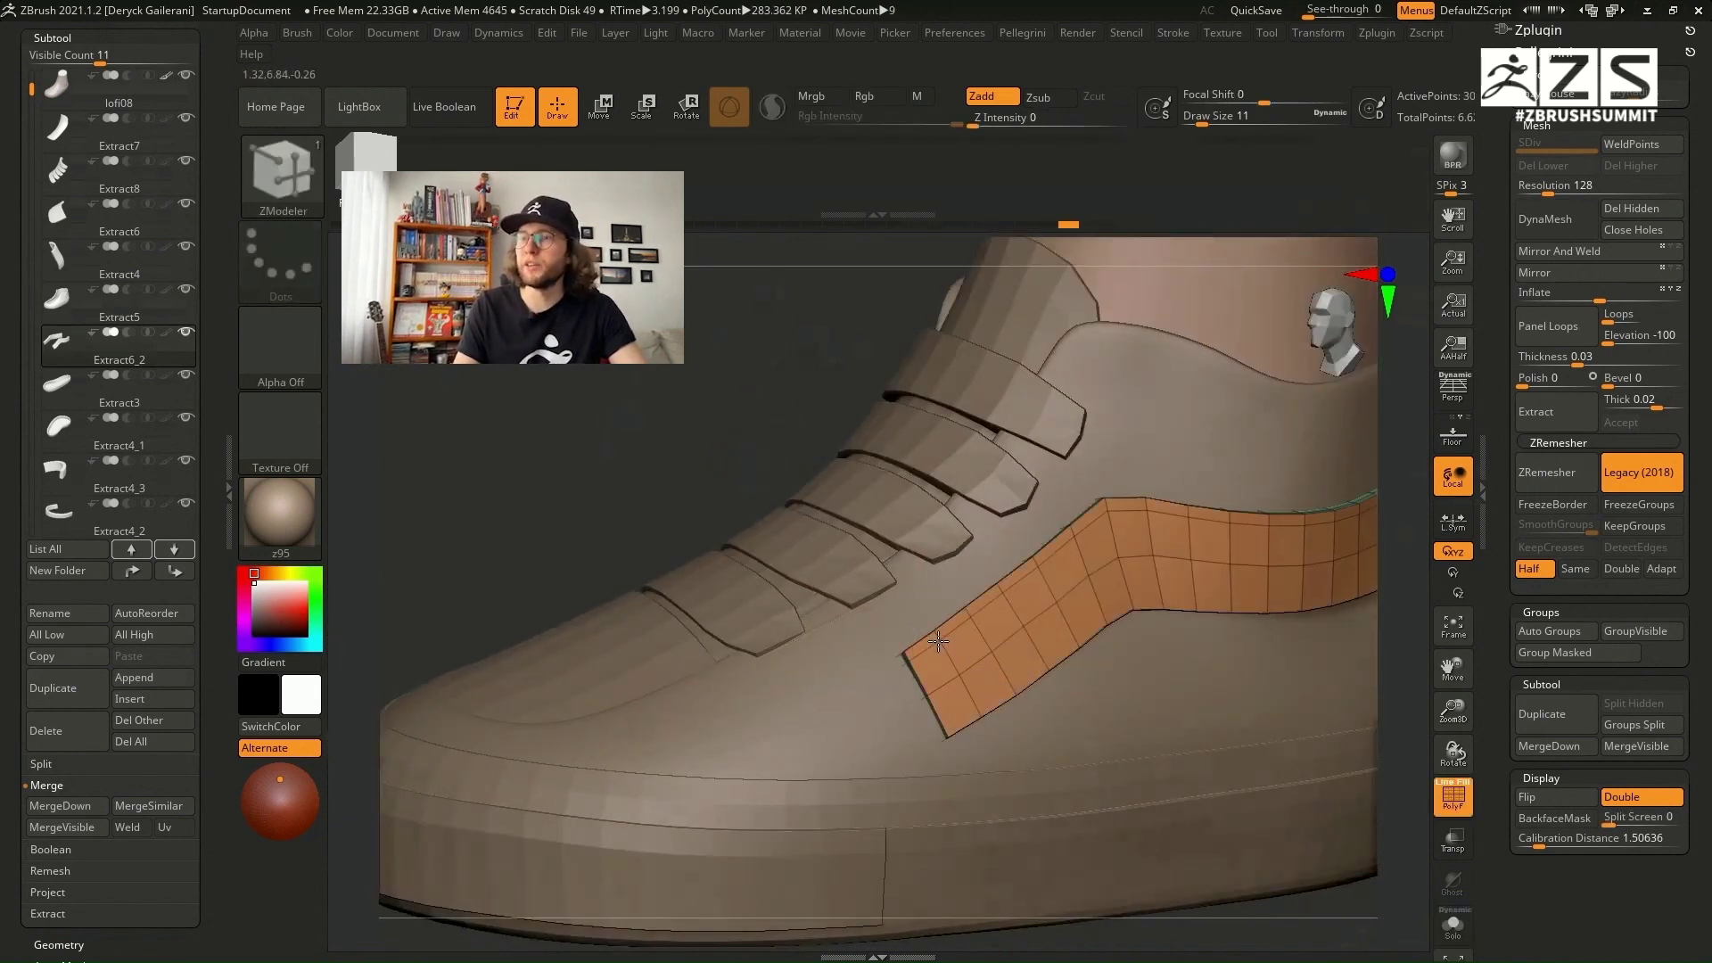
key("f")
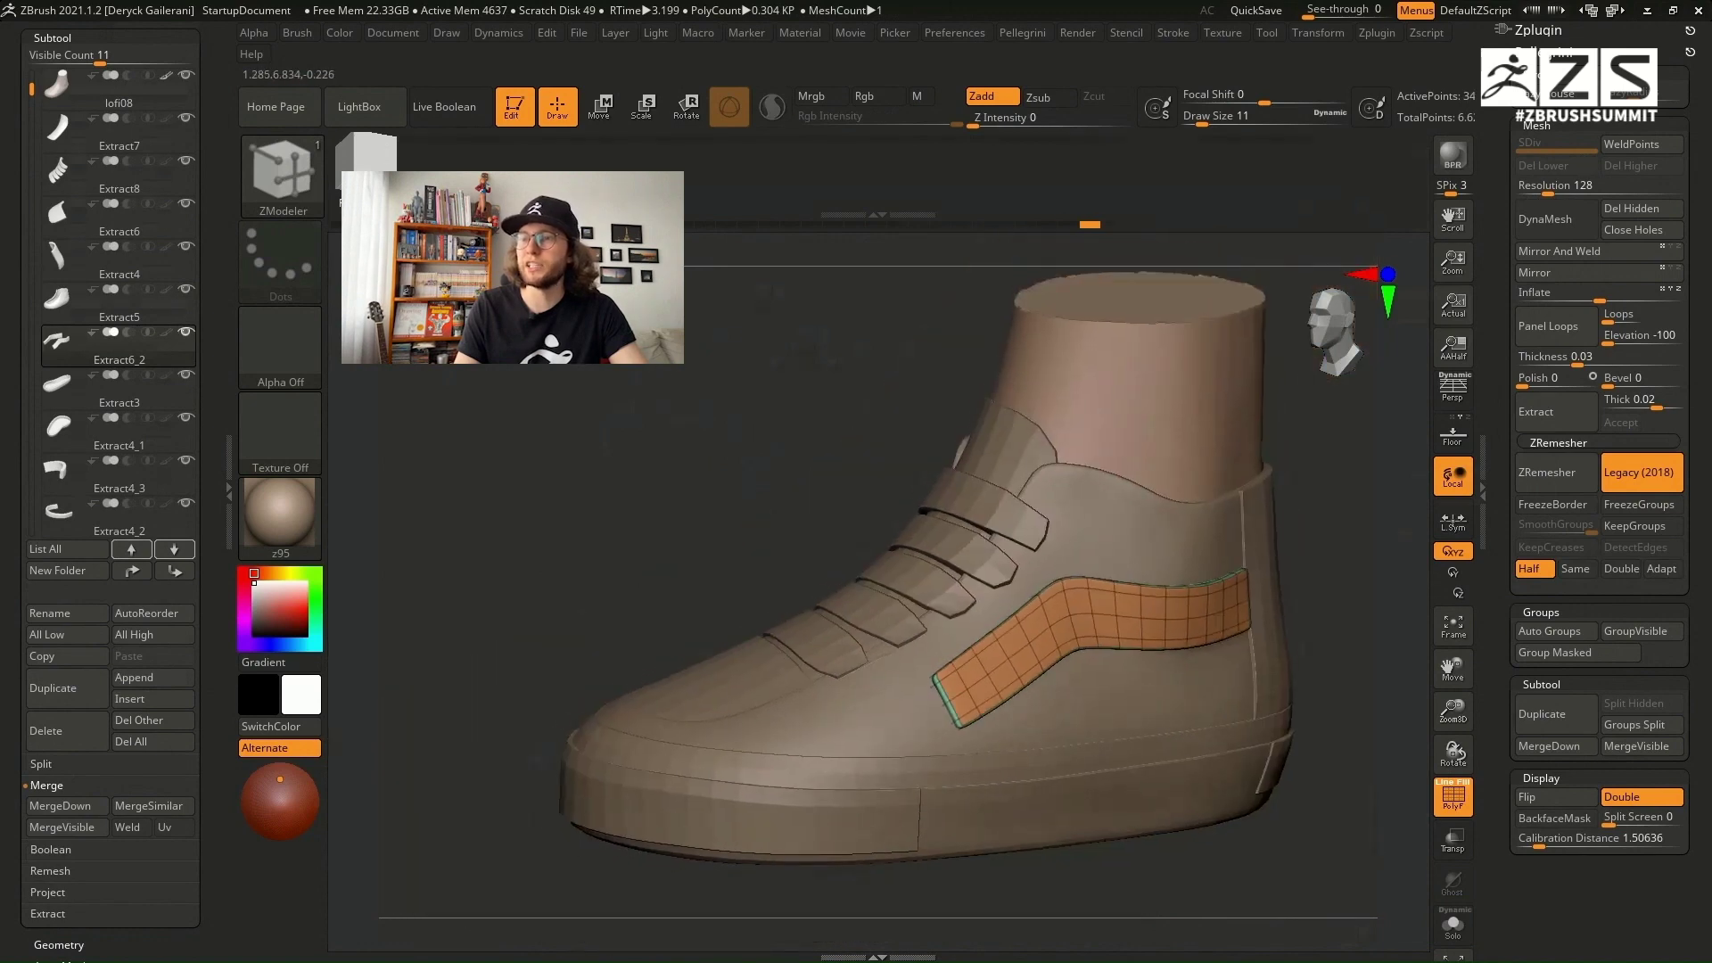
key("shift+f")
left_click_drag(741, 404, 681, 371)
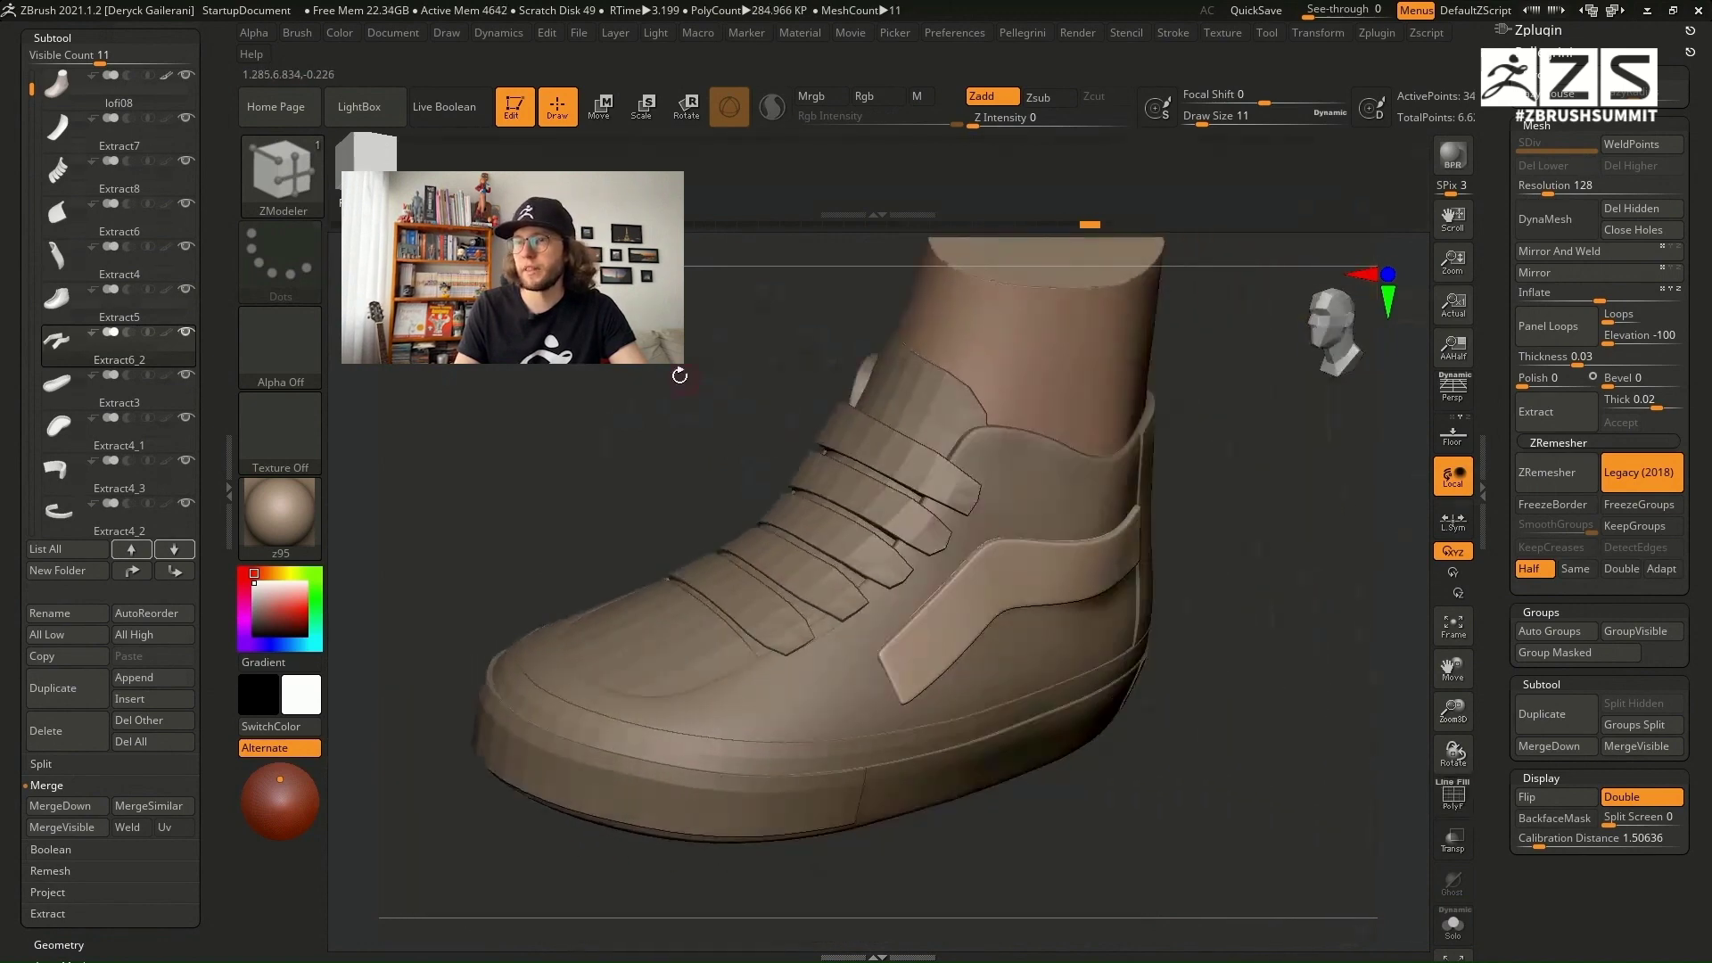
Step: Isolate the heel panel and insert an edge loop along its rim
left_click(680, 371, "alt")
key("alt+s")
key("f")
key("shift+f")
key("alt+s")
key("f")
key("shift+f")
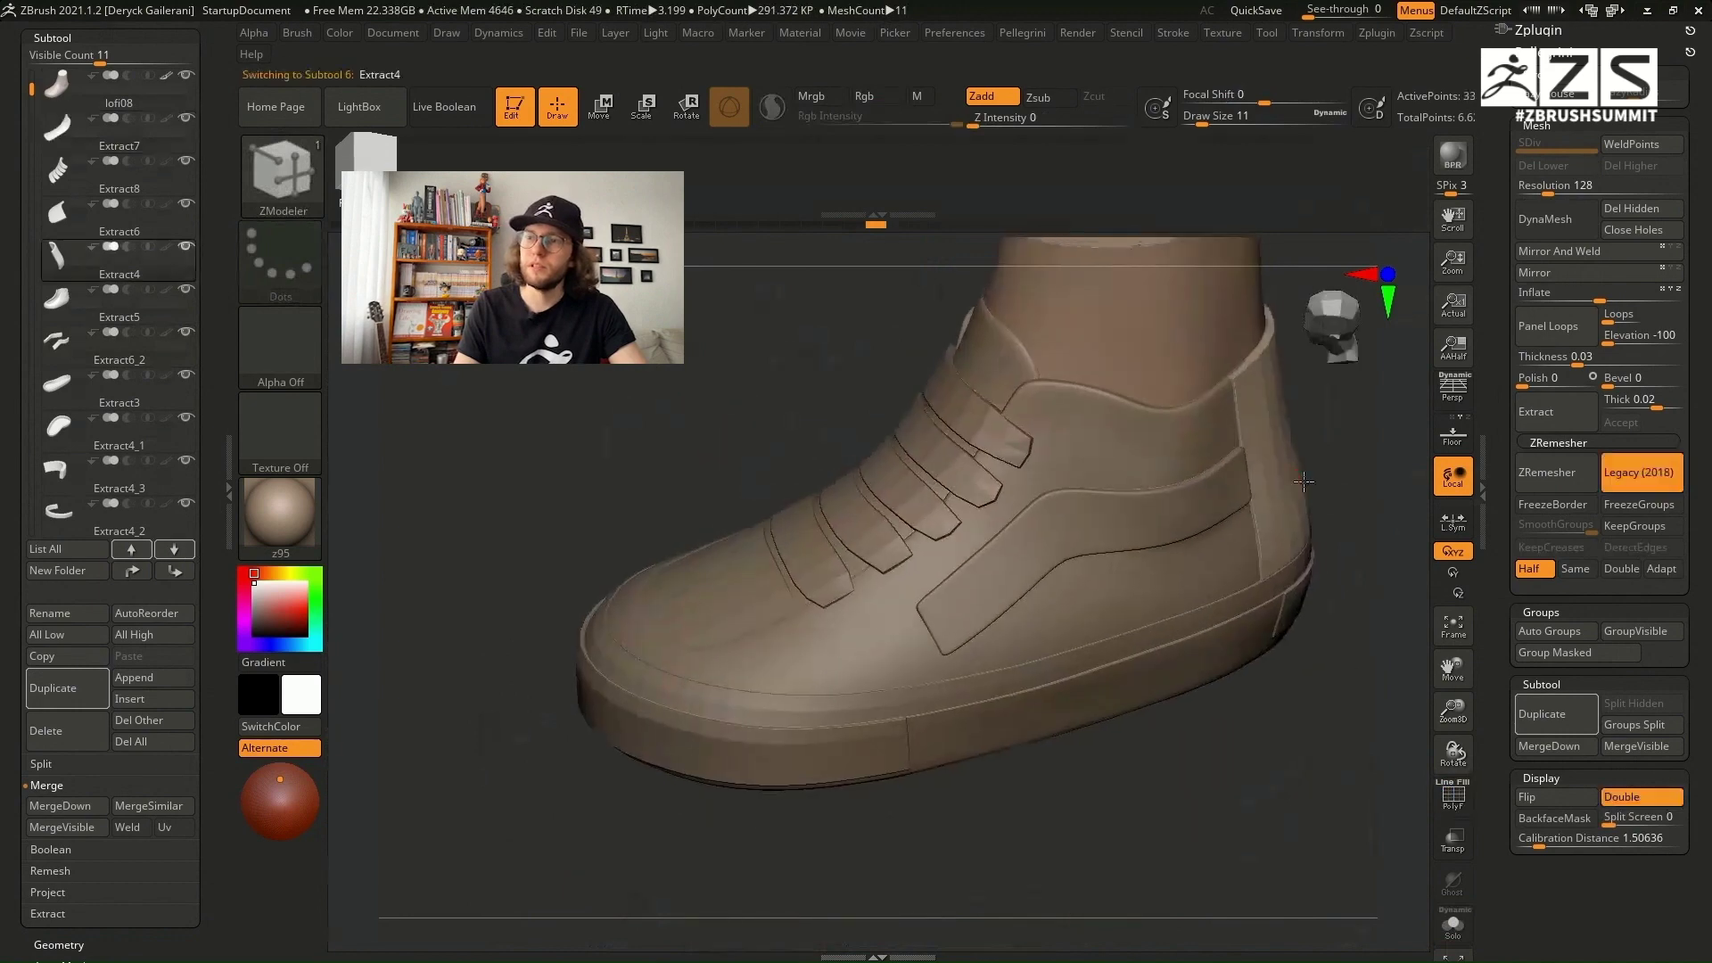
left_click(1128, 493, "alt")
key("alt+s")
key("f")
key("shift+f")
key("alt+s")
key("shift+f")
Step: Isolate the main sole shell and insert an edge loop around its rim
left_click_drag(1129, 493, 1219, 699)
left_click(1165, 668, "alt")
key("alt+s")
key("shift+f")
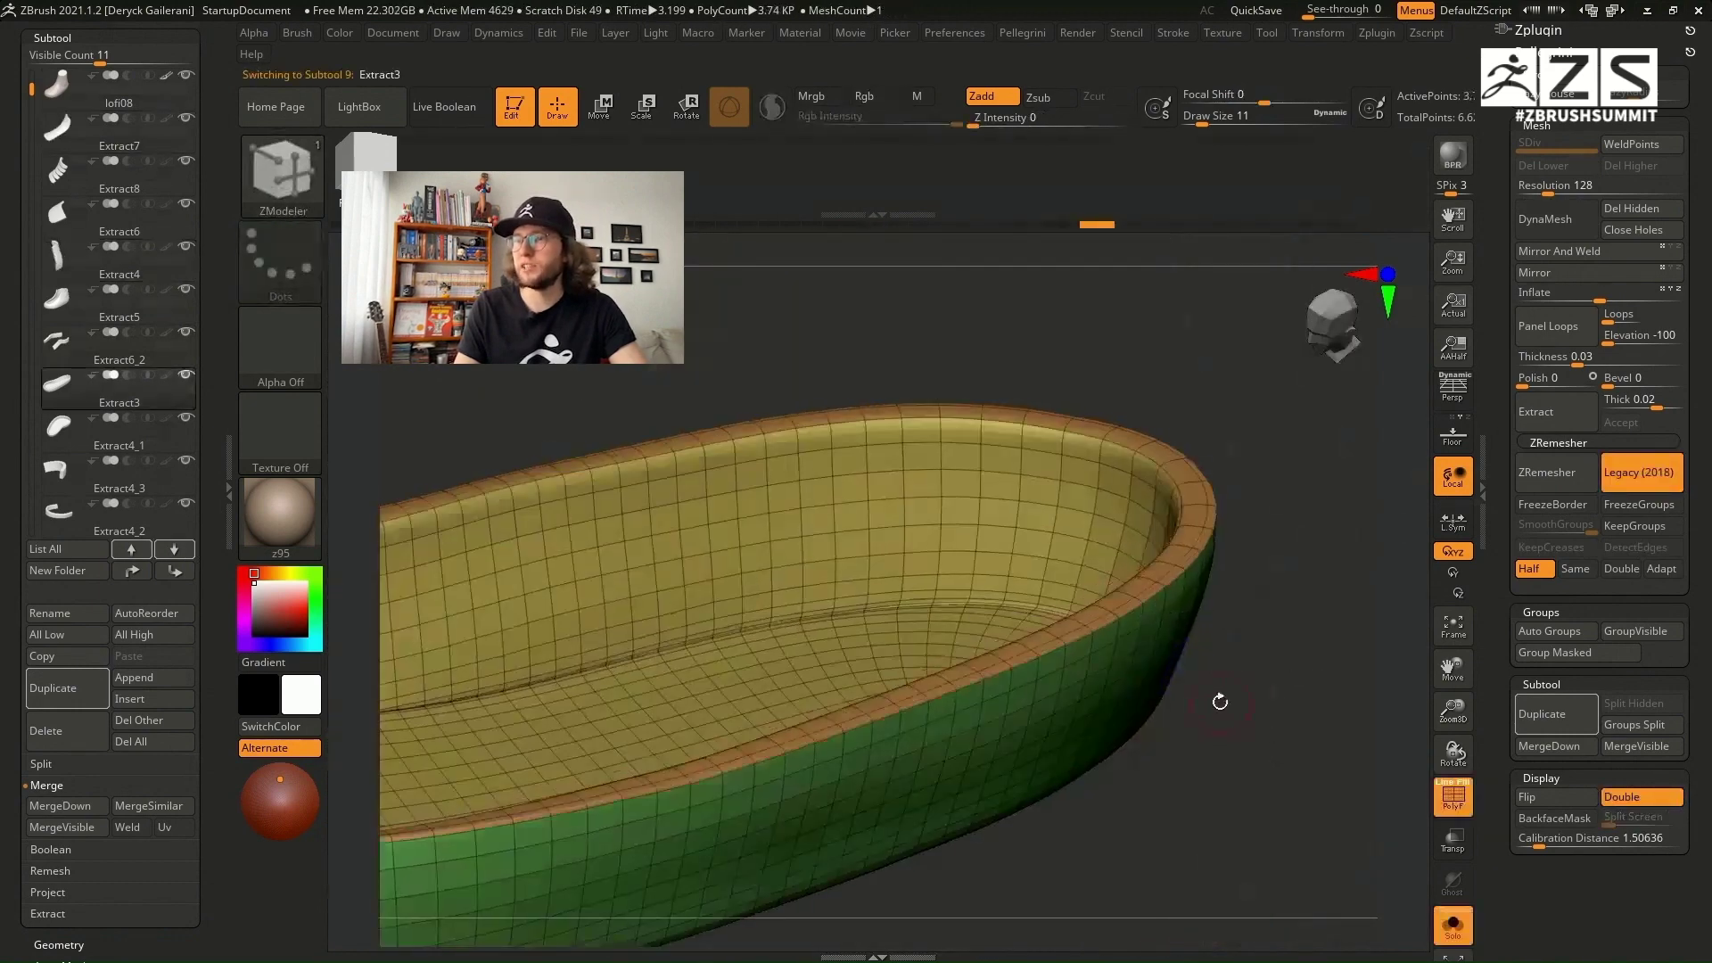
key("alt+s")
key("shift+f")
Step: Isolate the next sole layer and add an edge loop around its rim
left_click(1098, 558, "alt")
key("alt+s")
key("shift+f")
left_click_drag(1208, 776, 980, 790)
key("alt+s")
key("shift+f")
Step: Isolate the heel and toe bumper strips on the sole and insert edge loops along their rims
left_click(1199, 651, "alt")
key("alt+s")
key("shift+f")
key("alt+s")
left_click(1219, 764, "alt")
key("alt+s")
key("shift+f")
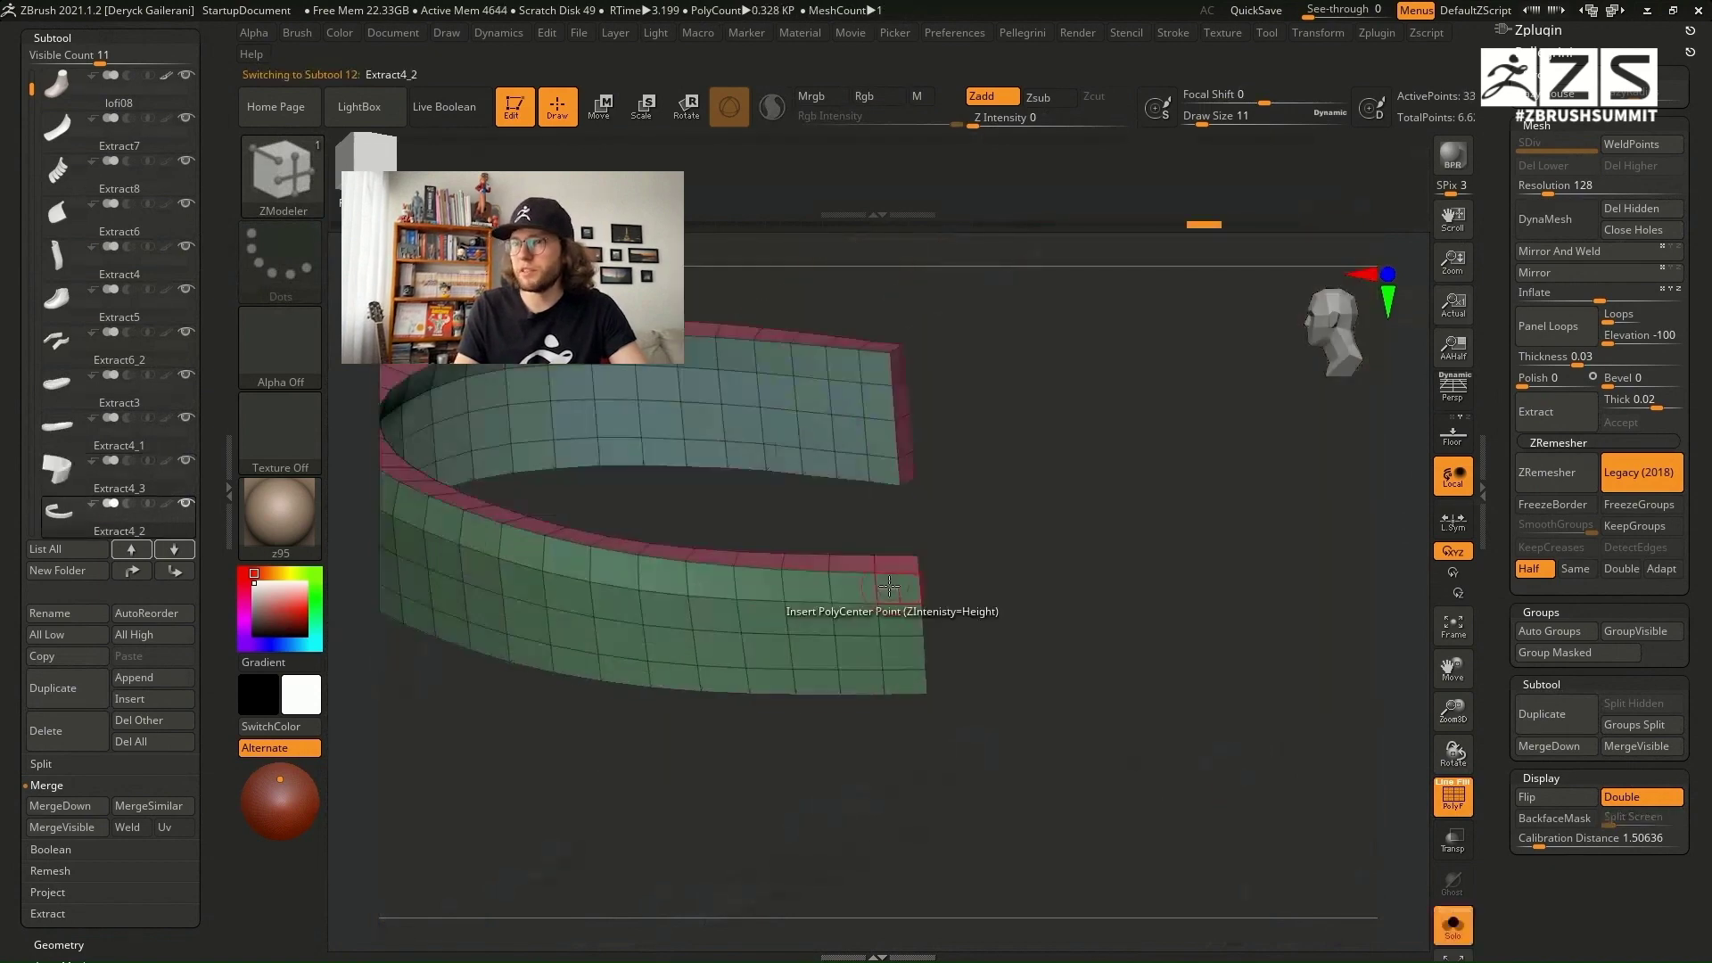
key("alt+s")
key("shift+f")
Step: Isolate the toe cap panel and insert an edge loop along the middle of its rim
left_click(811, 512, "alt")
key("alt+s")
left_click_drag(692, 356, 757, 428)
key("shift+f")
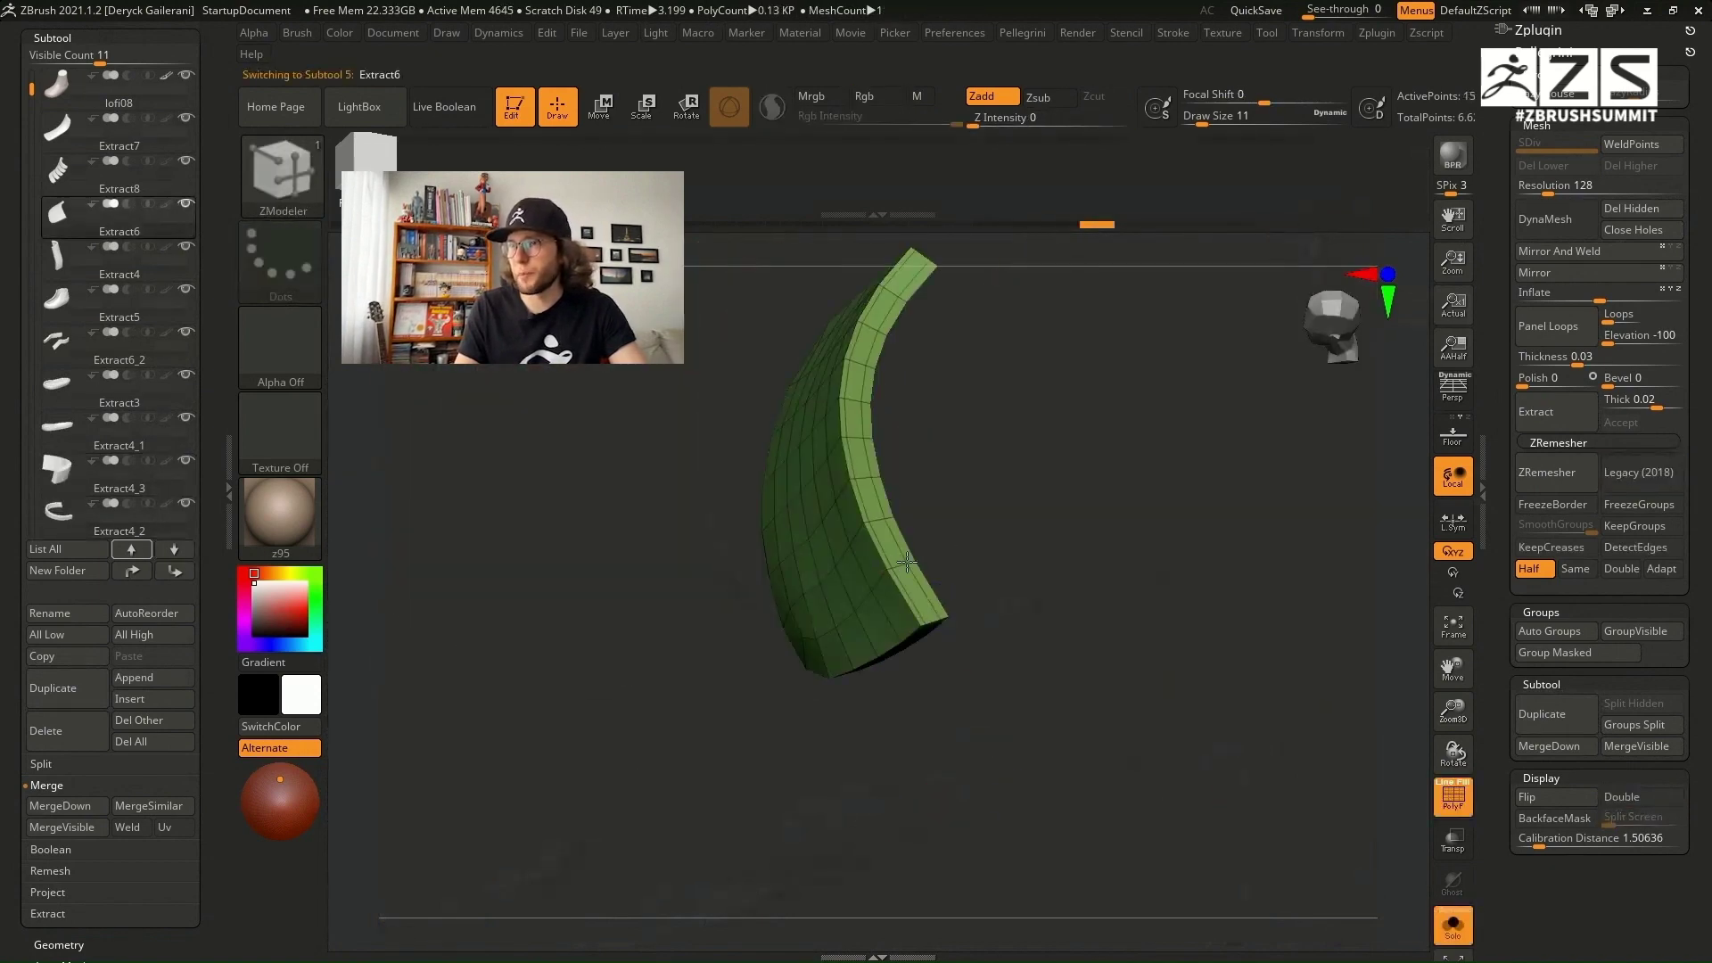
key("alt+s")
key("shift+f")
Step: Go through the remaining upper panels and inspect the edge flow of the isolated side stripes
left_click_drag(1120, 711, 1043, 758)
left_click(902, 624, "alt")
left_click_drag(784, 468, 990, 450)
left_click(818, 378, "alt")
left_click(881, 571, "alt")
key("alt+s")
key("shift+f")
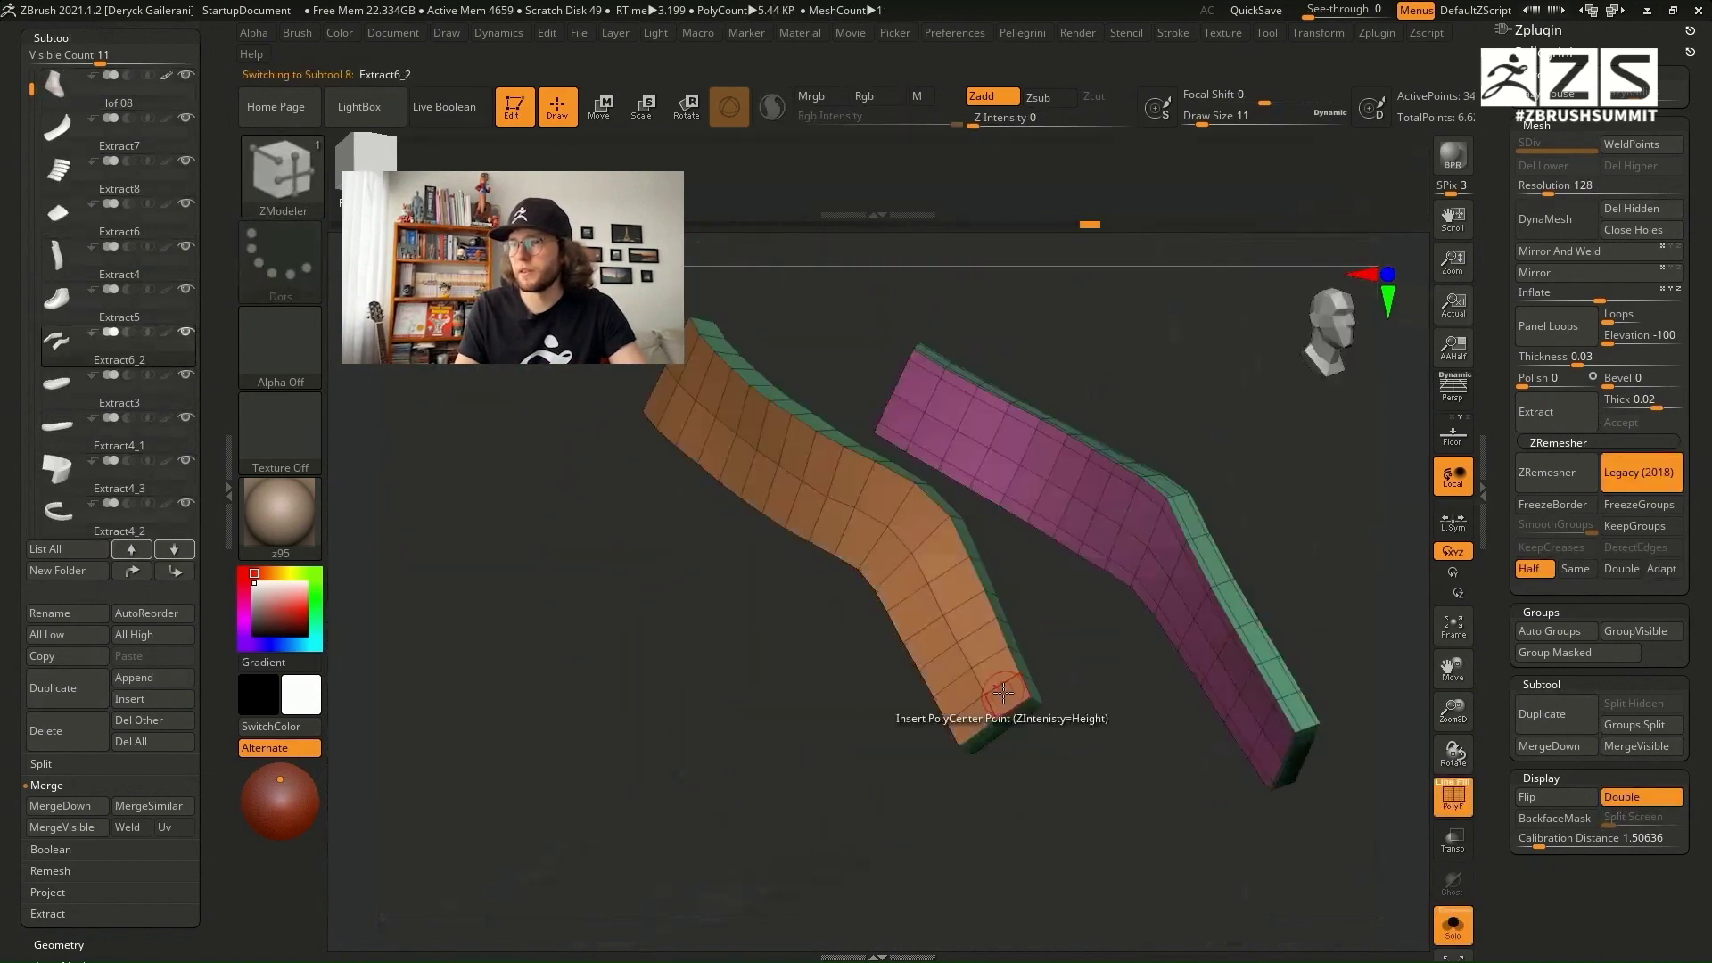
left_click_drag(1002, 699, 667, 664)
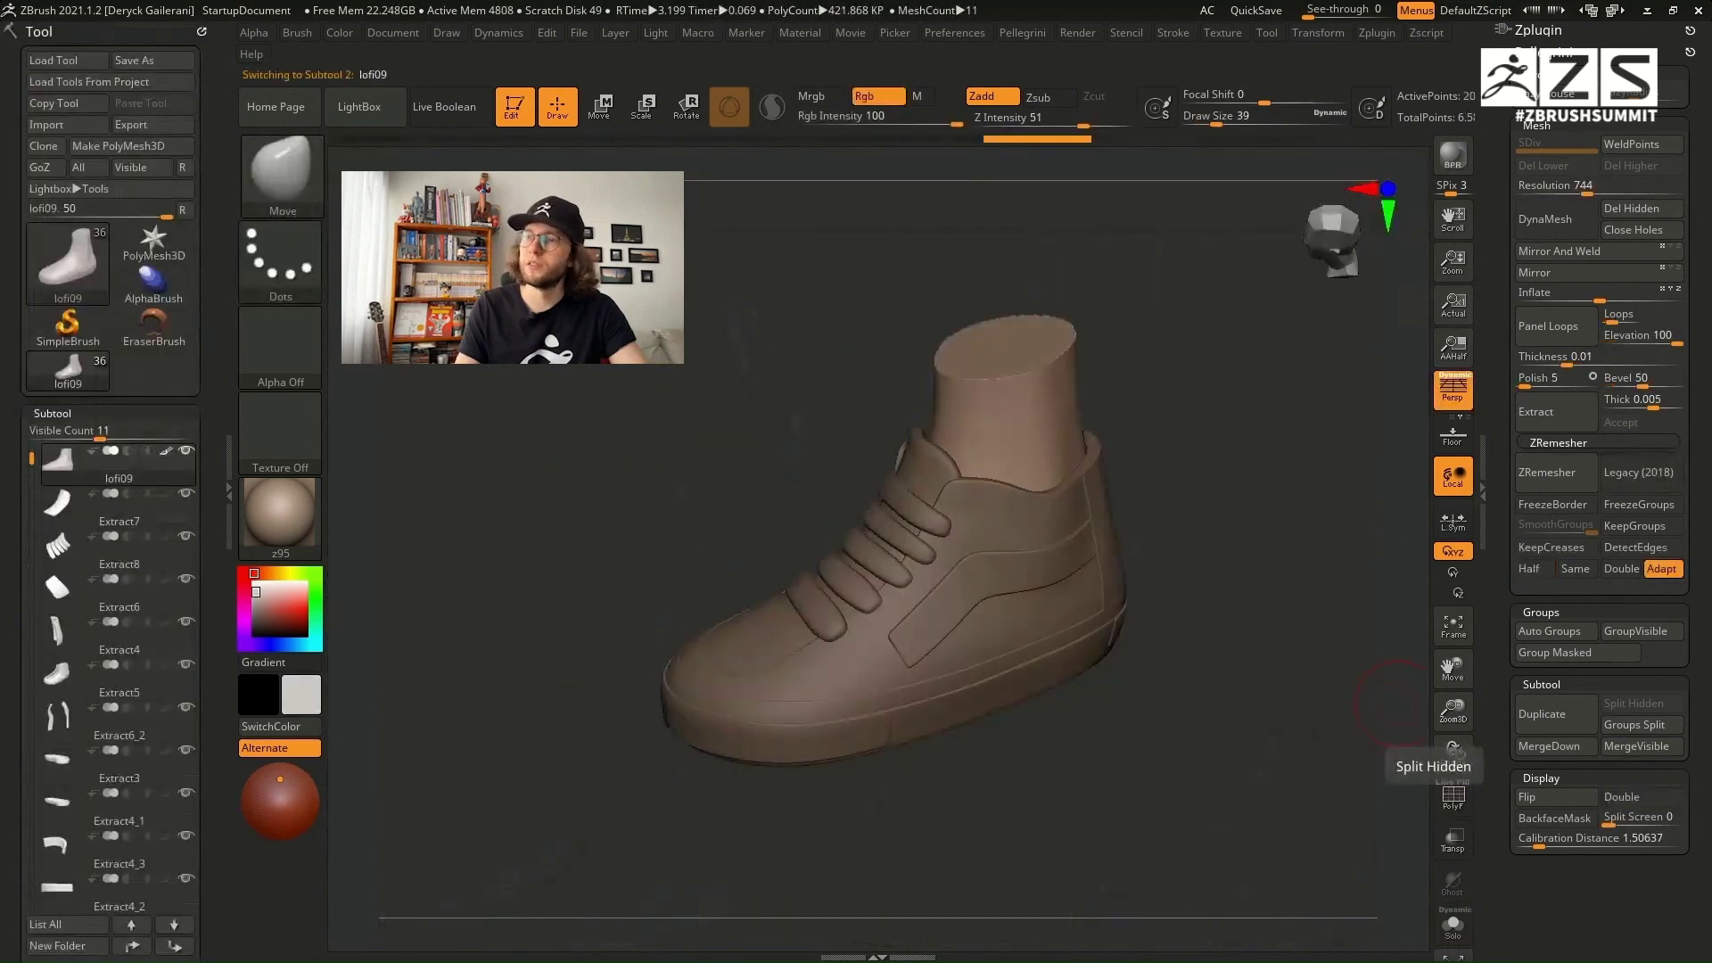
Step: Puff up the upper's collar around the ankle opening and the tongue with the Inflat brush
left_click_drag(688, 401, 924, 515)
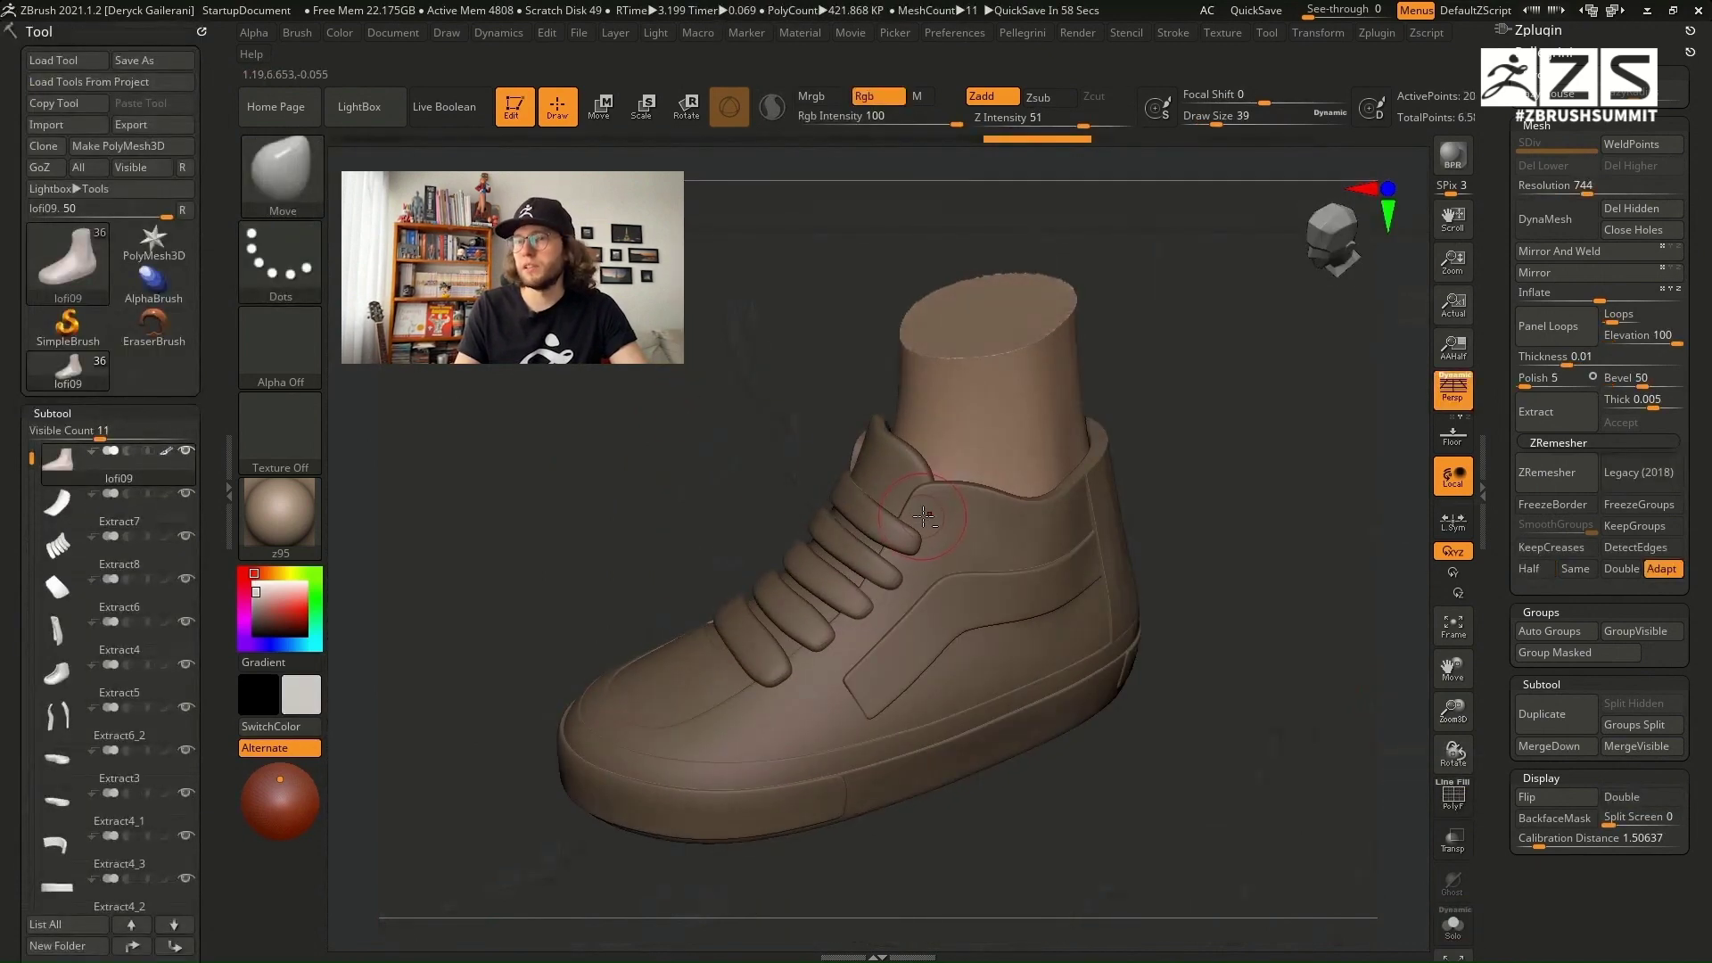
left_click(979, 480, "alt")
key("b")
key("i")
key("n")
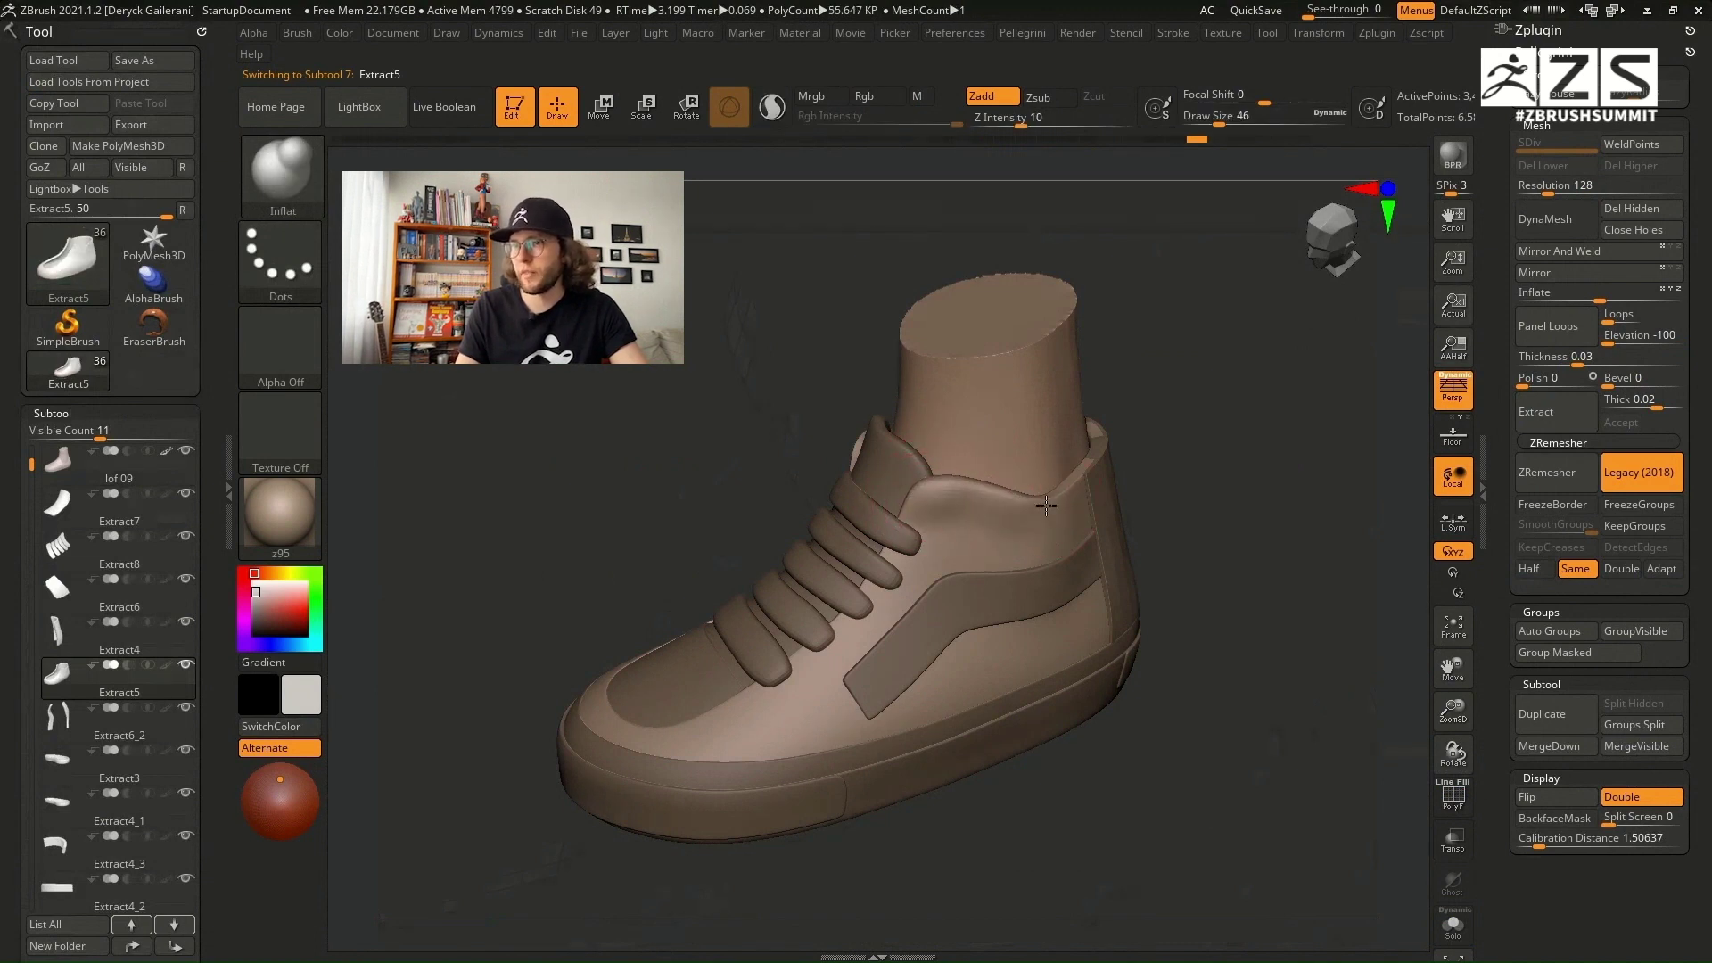
mouse_move(1097, 487)
right_mouse_down()
mouse_move(1168, 460)
mouse_move(1092, 486)
right_mouse_up()
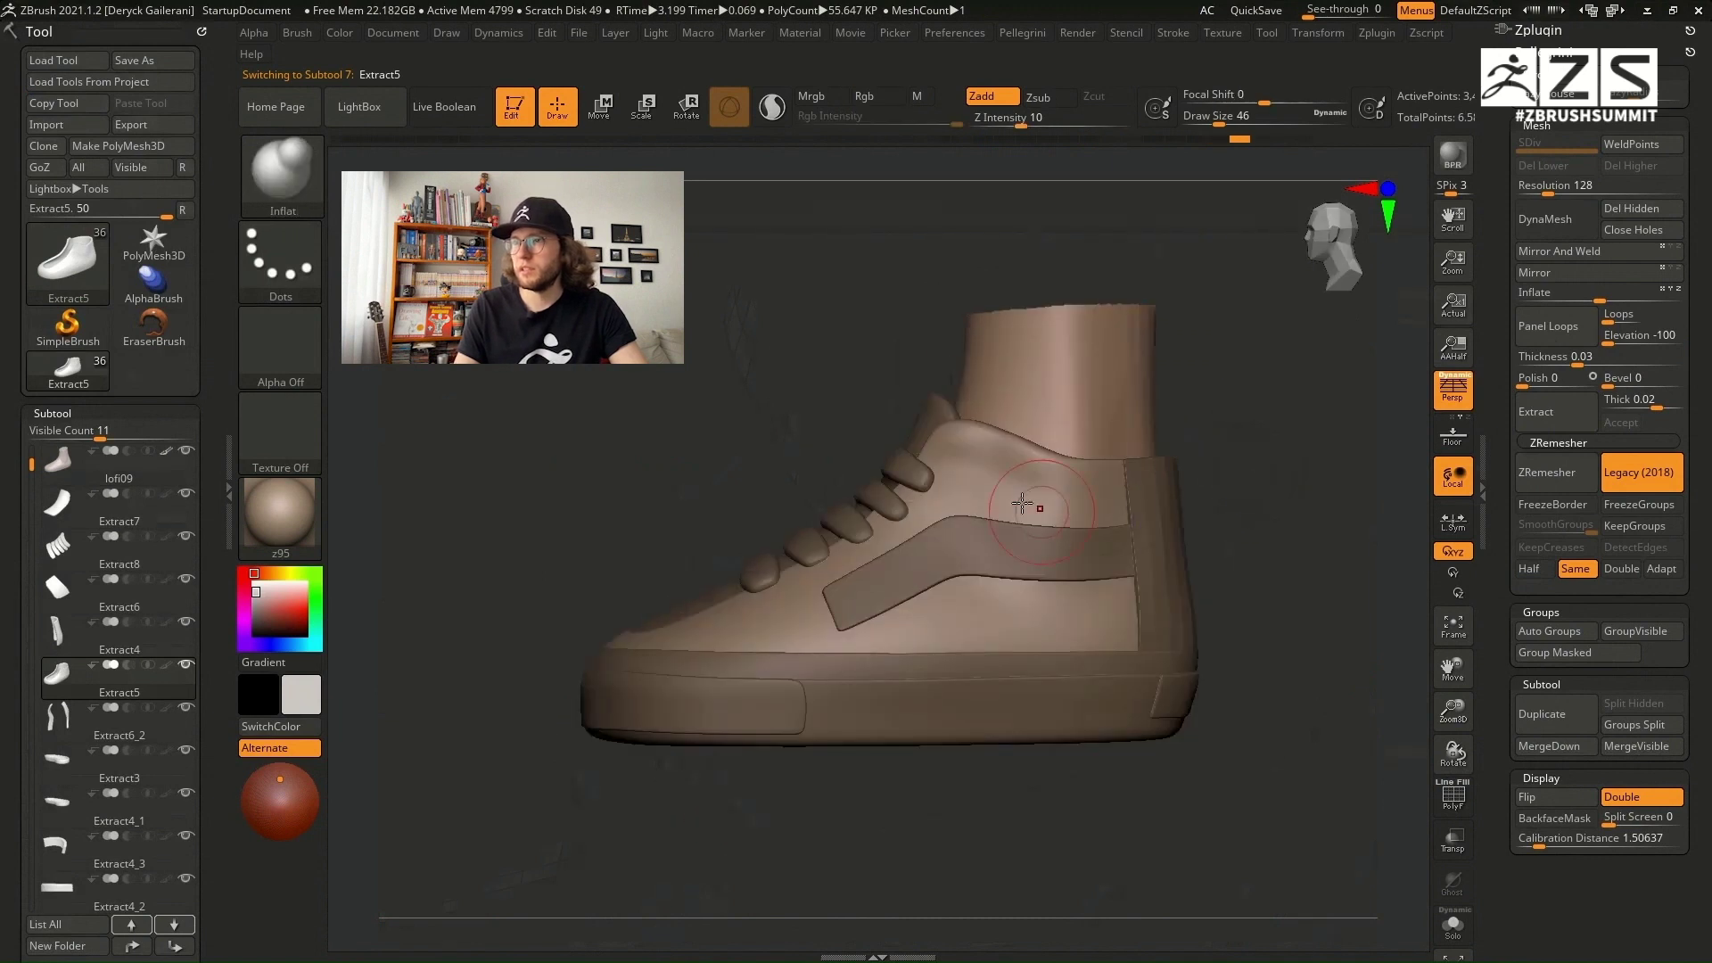
right_click_drag(1205, 454, 1180, 497)
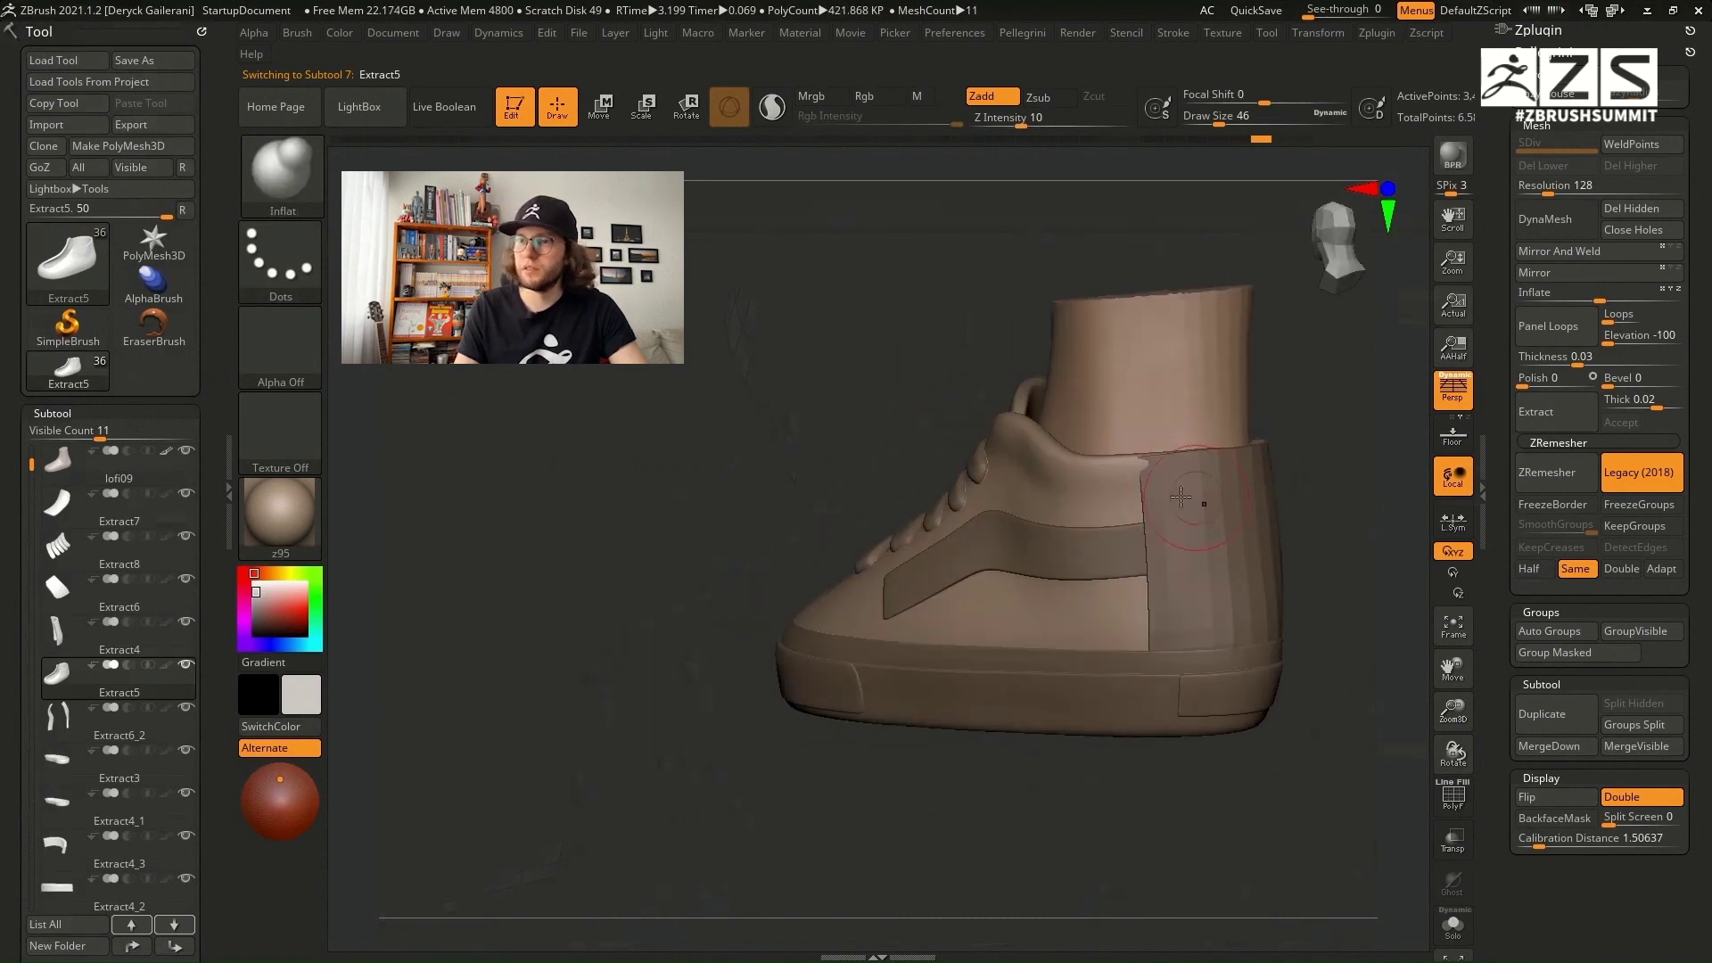
right_click_drag(1301, 452, 945, 469)
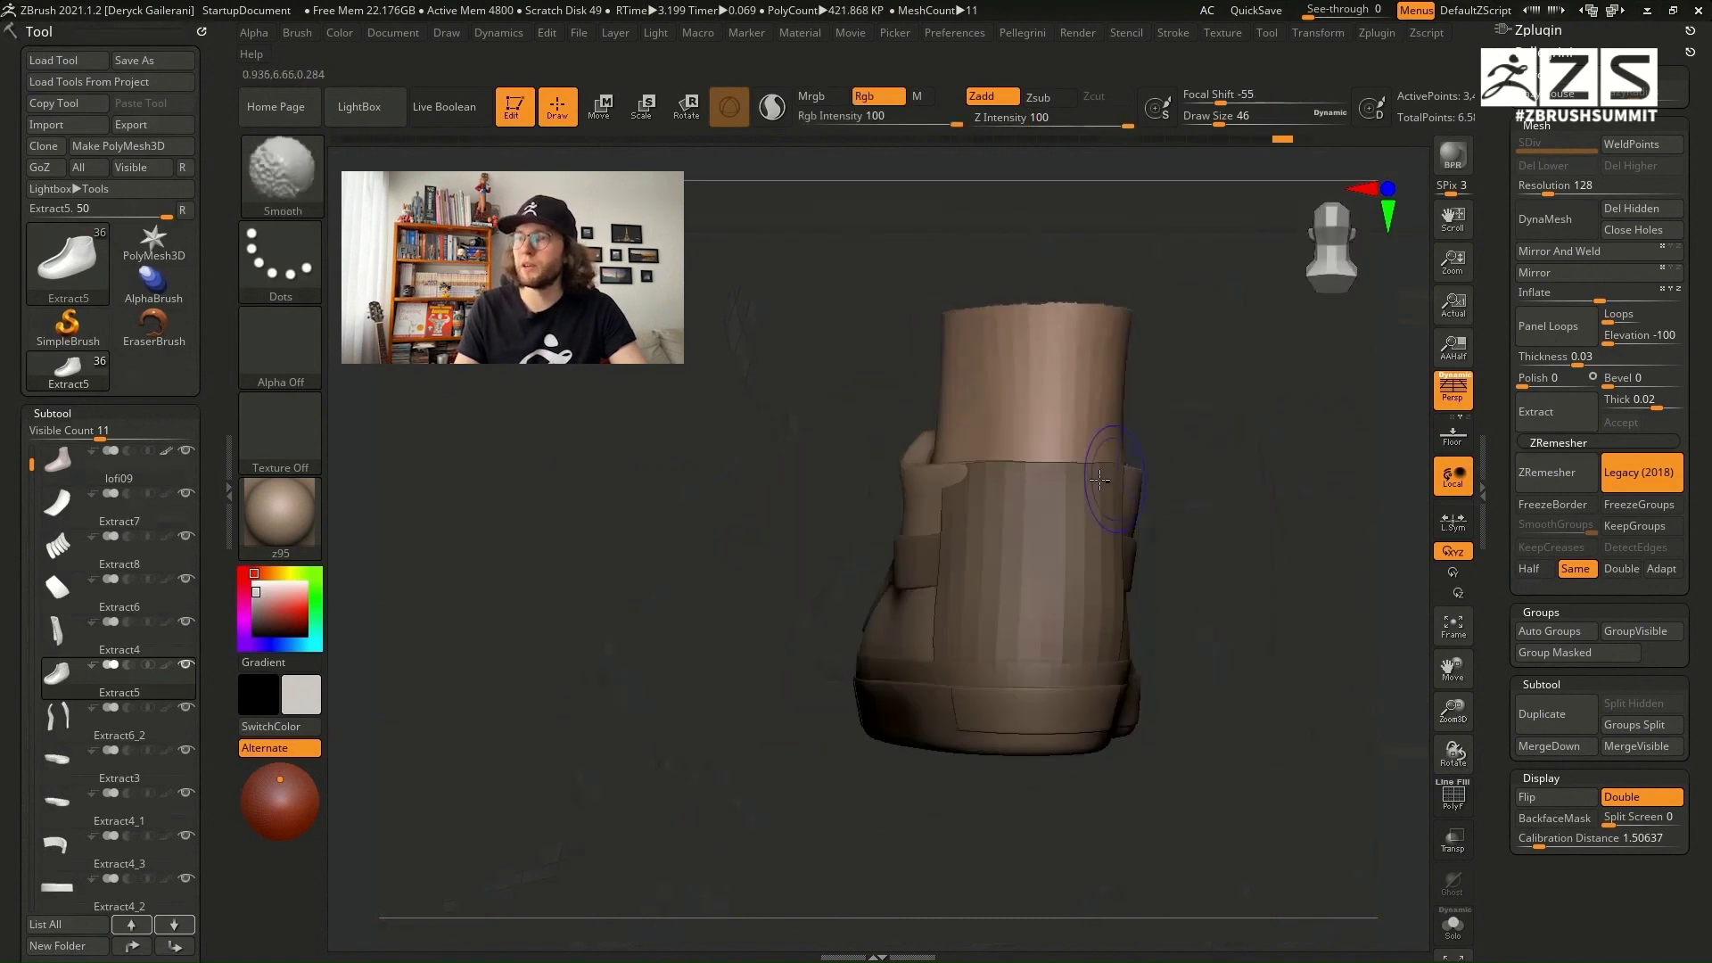
right_click_drag(1250, 506, 998, 476)
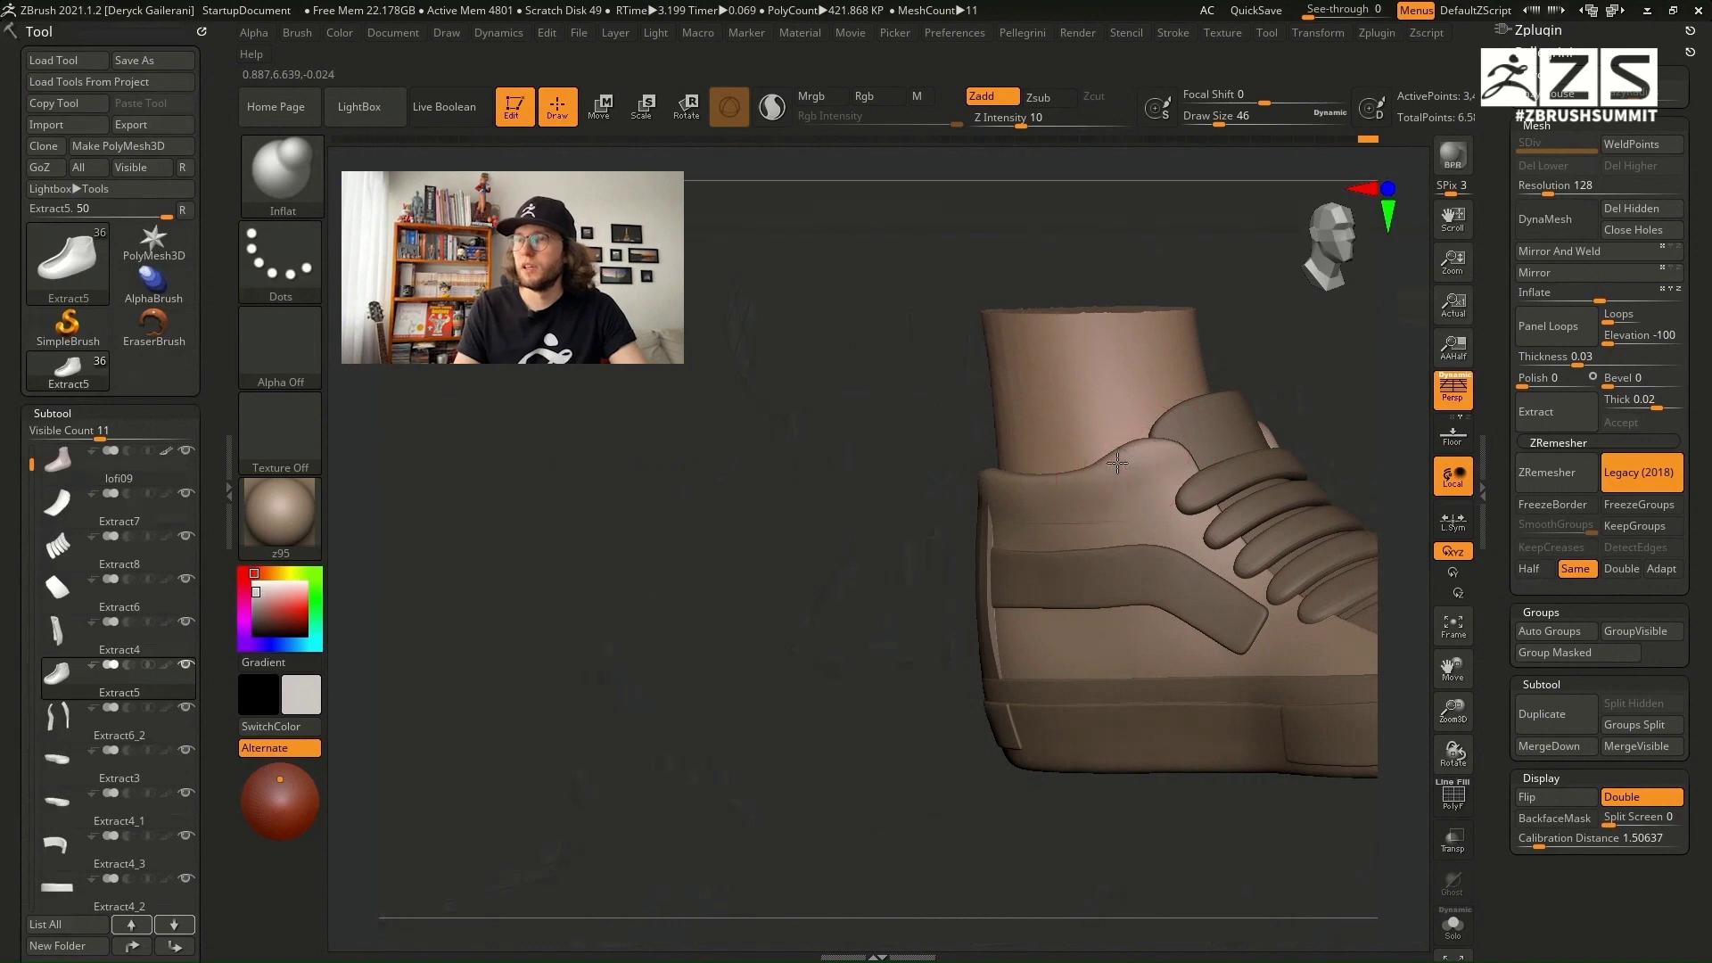
left_click_drag(1146, 443, 1197, 484)
right_click_drag(1132, 450, 1074, 539)
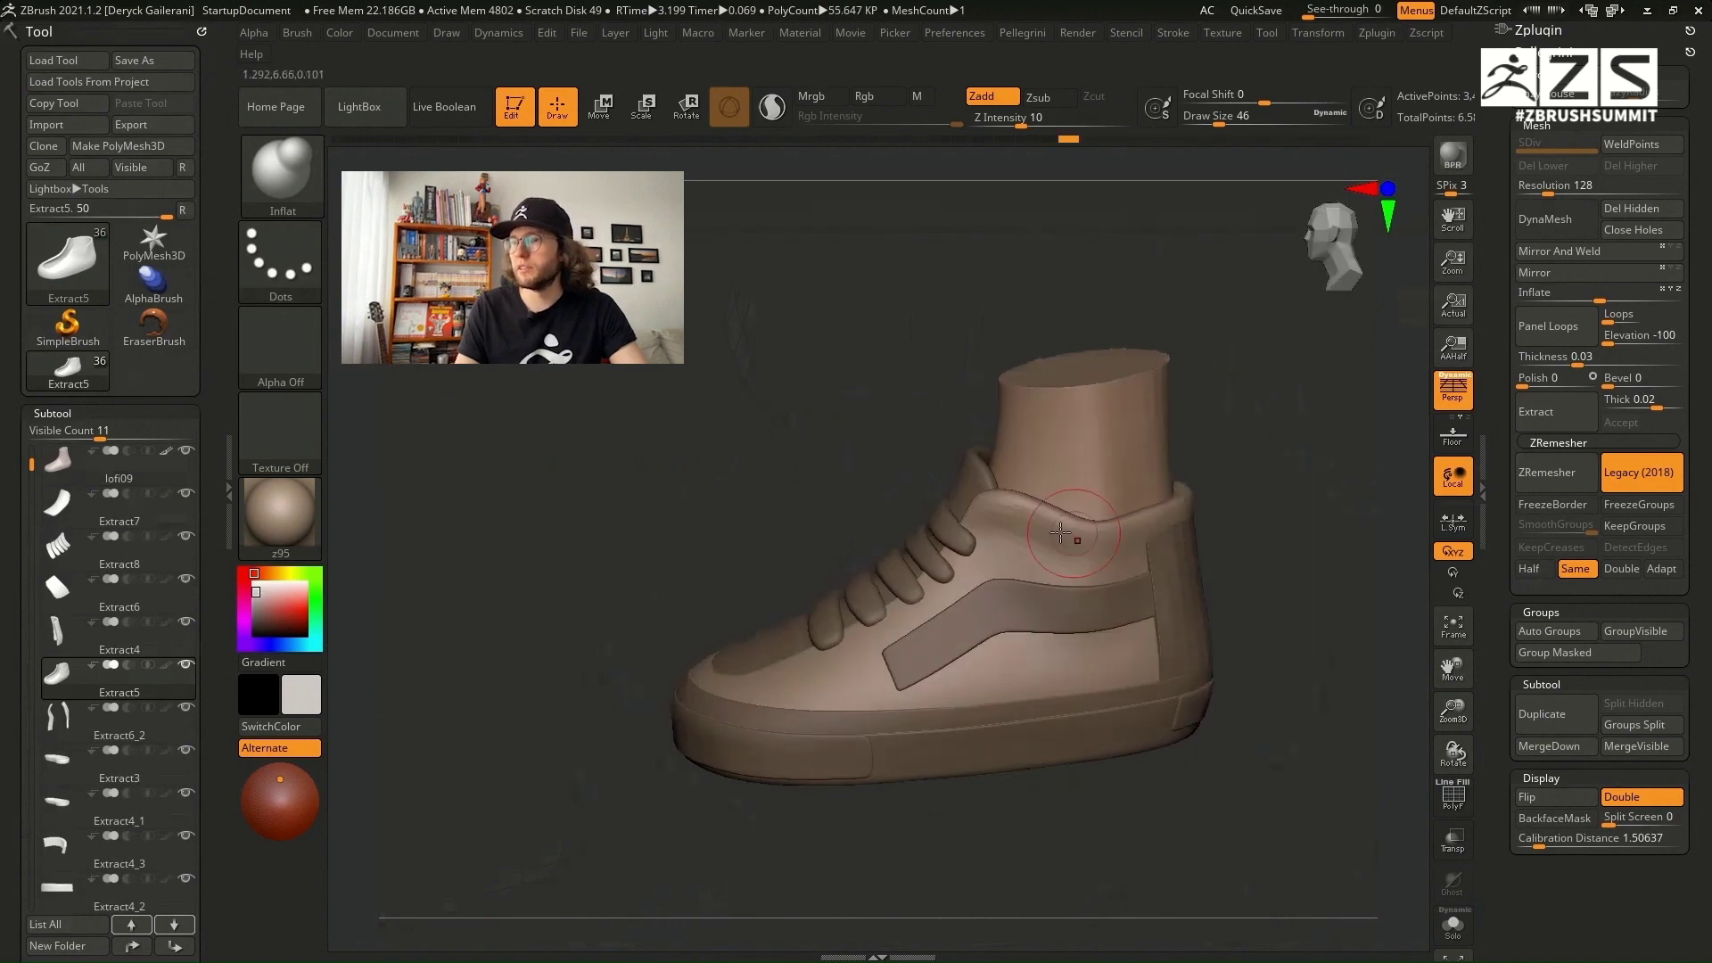
mouse_move(624, 402)
right_mouse_down()
mouse_move(787, 398)
mouse_move(879, 499)
mouse_move(838, 503)
mouse_move(795, 473)
mouse_move(971, 584)
mouse_move(1193, 631)
right_mouse_up()
left_click(918, 522, "alt")
Step: Reshape the heel panel with the Move brush so it wraps over the puffed collar
left_click(972, 584, "alt")
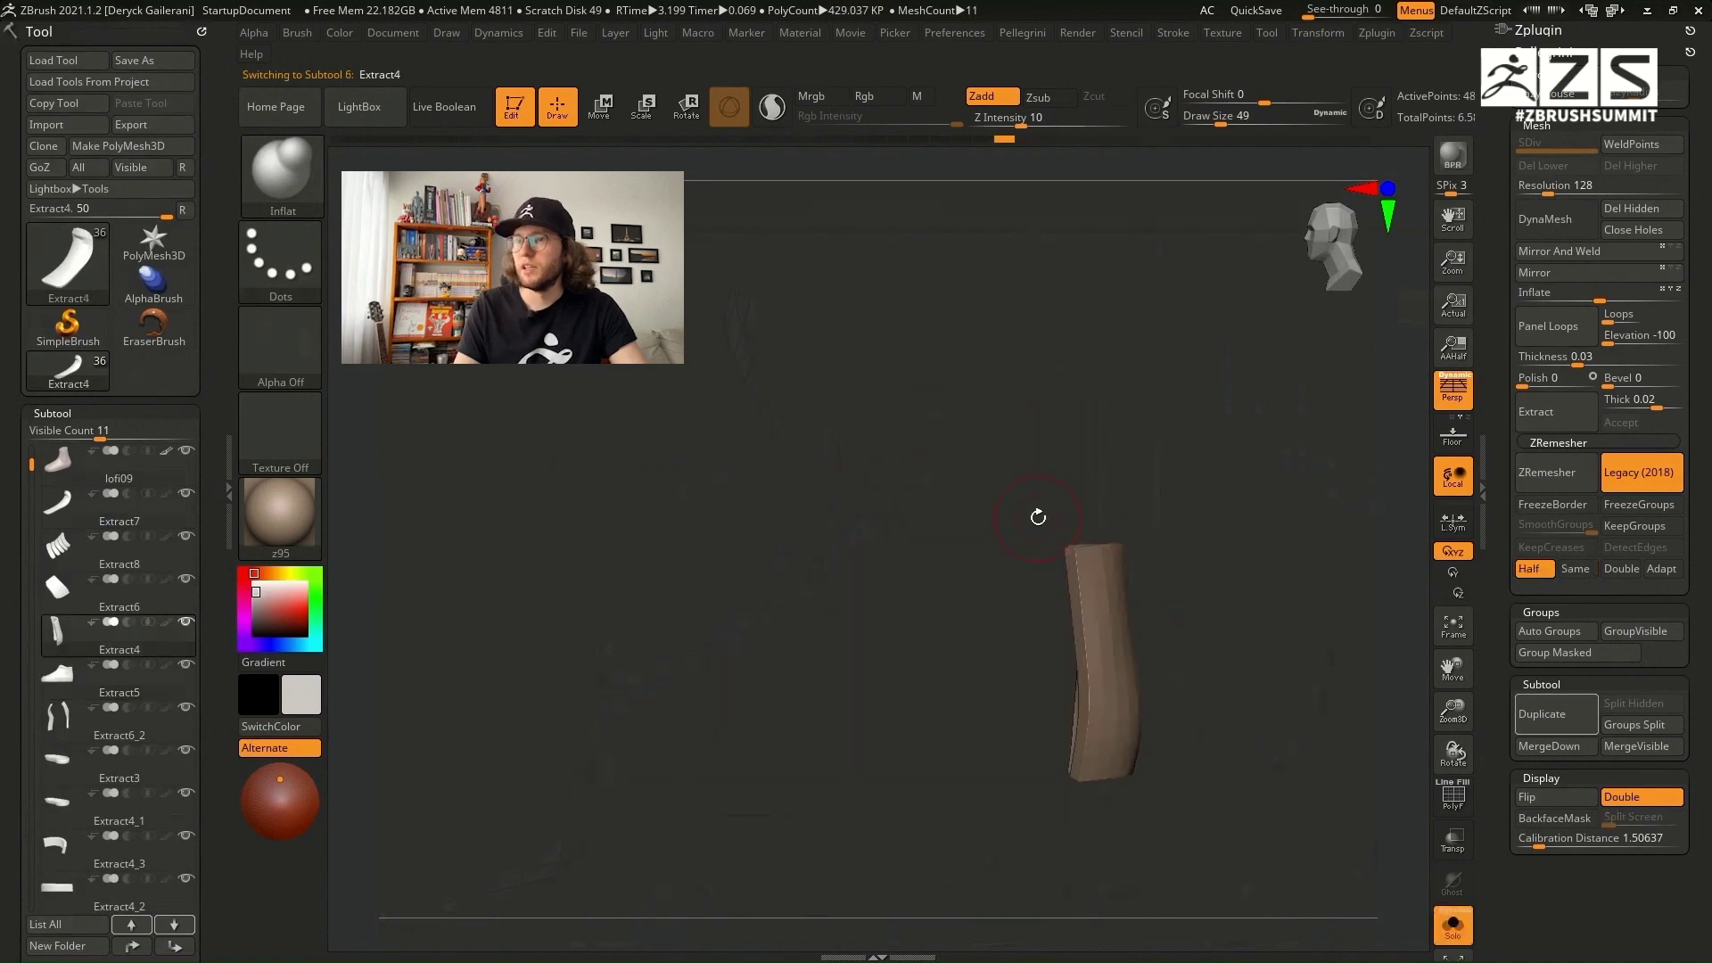
key("shift+f")
key("w")
key("q")
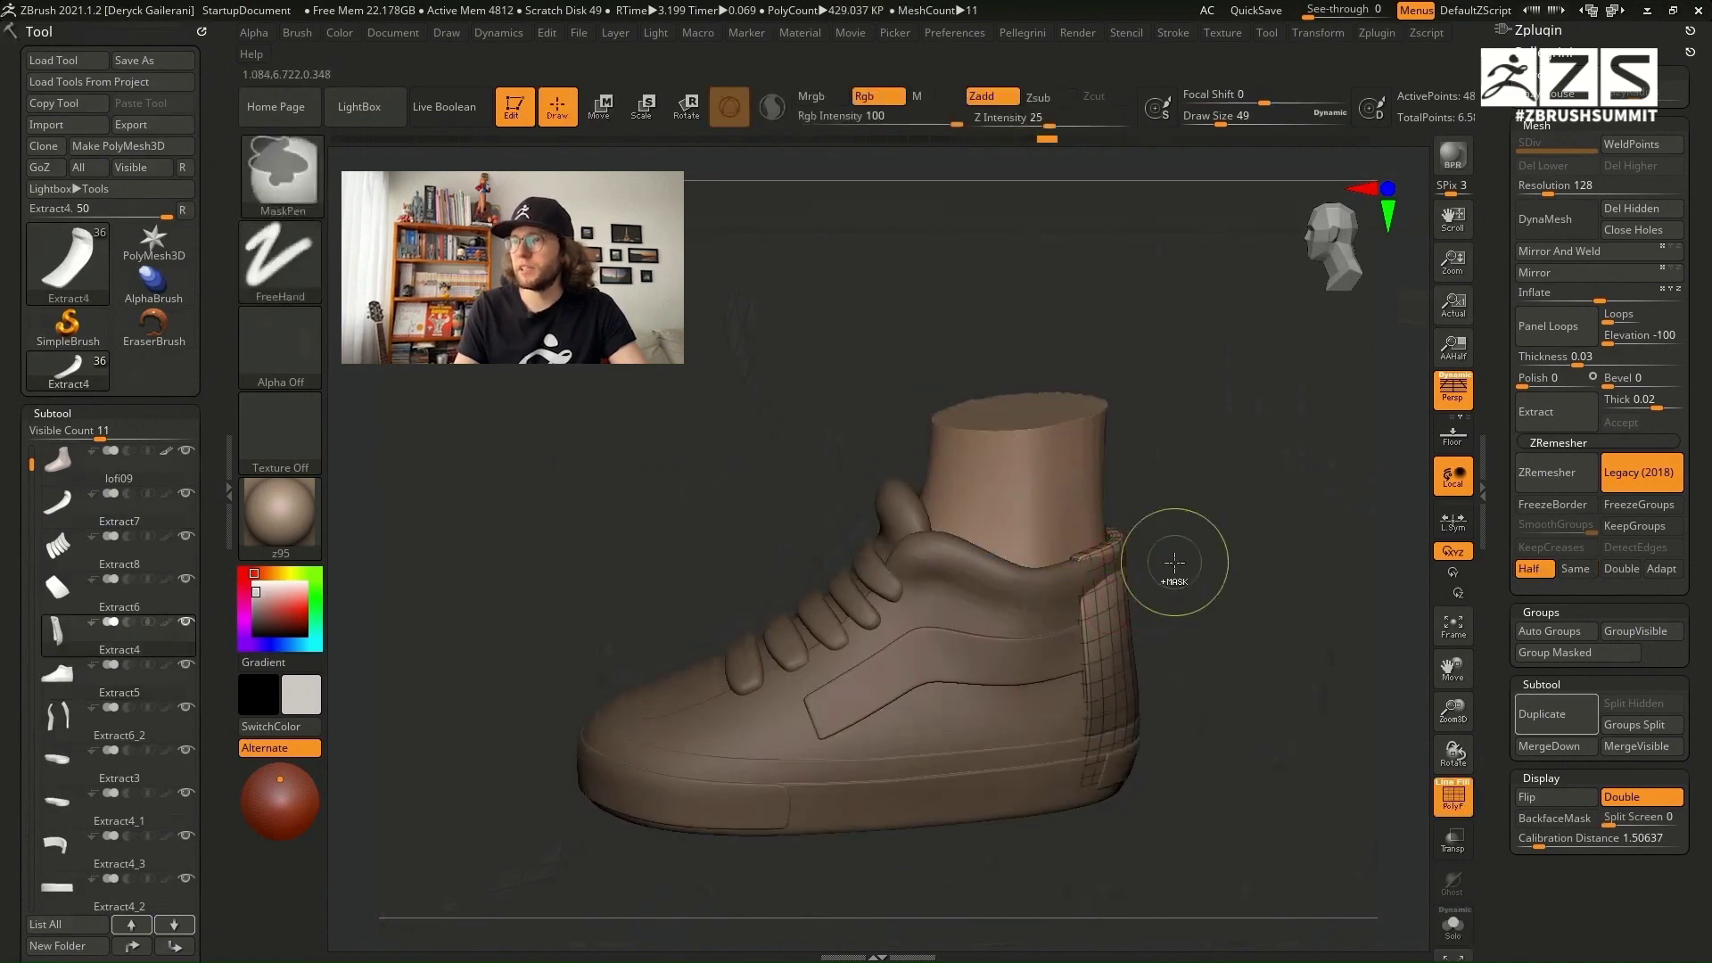
key("b")
key("m")
key("v")
mouse_move(1177, 561)
right_mouse_down()
mouse_move(1114, 500)
mouse_move(1195, 608)
right_mouse_up()
key("s")
left_click_drag(1199, 606, 1197, 606)
mouse_move(1196, 607)
right_mouse_down()
mouse_move(1007, 564)
mouse_move(860, 615)
right_mouse_up()
key("shift+f")
Step: Adjust the shape of the toe bumper on the sole with the Move brush
left_click(852, 646, "alt")
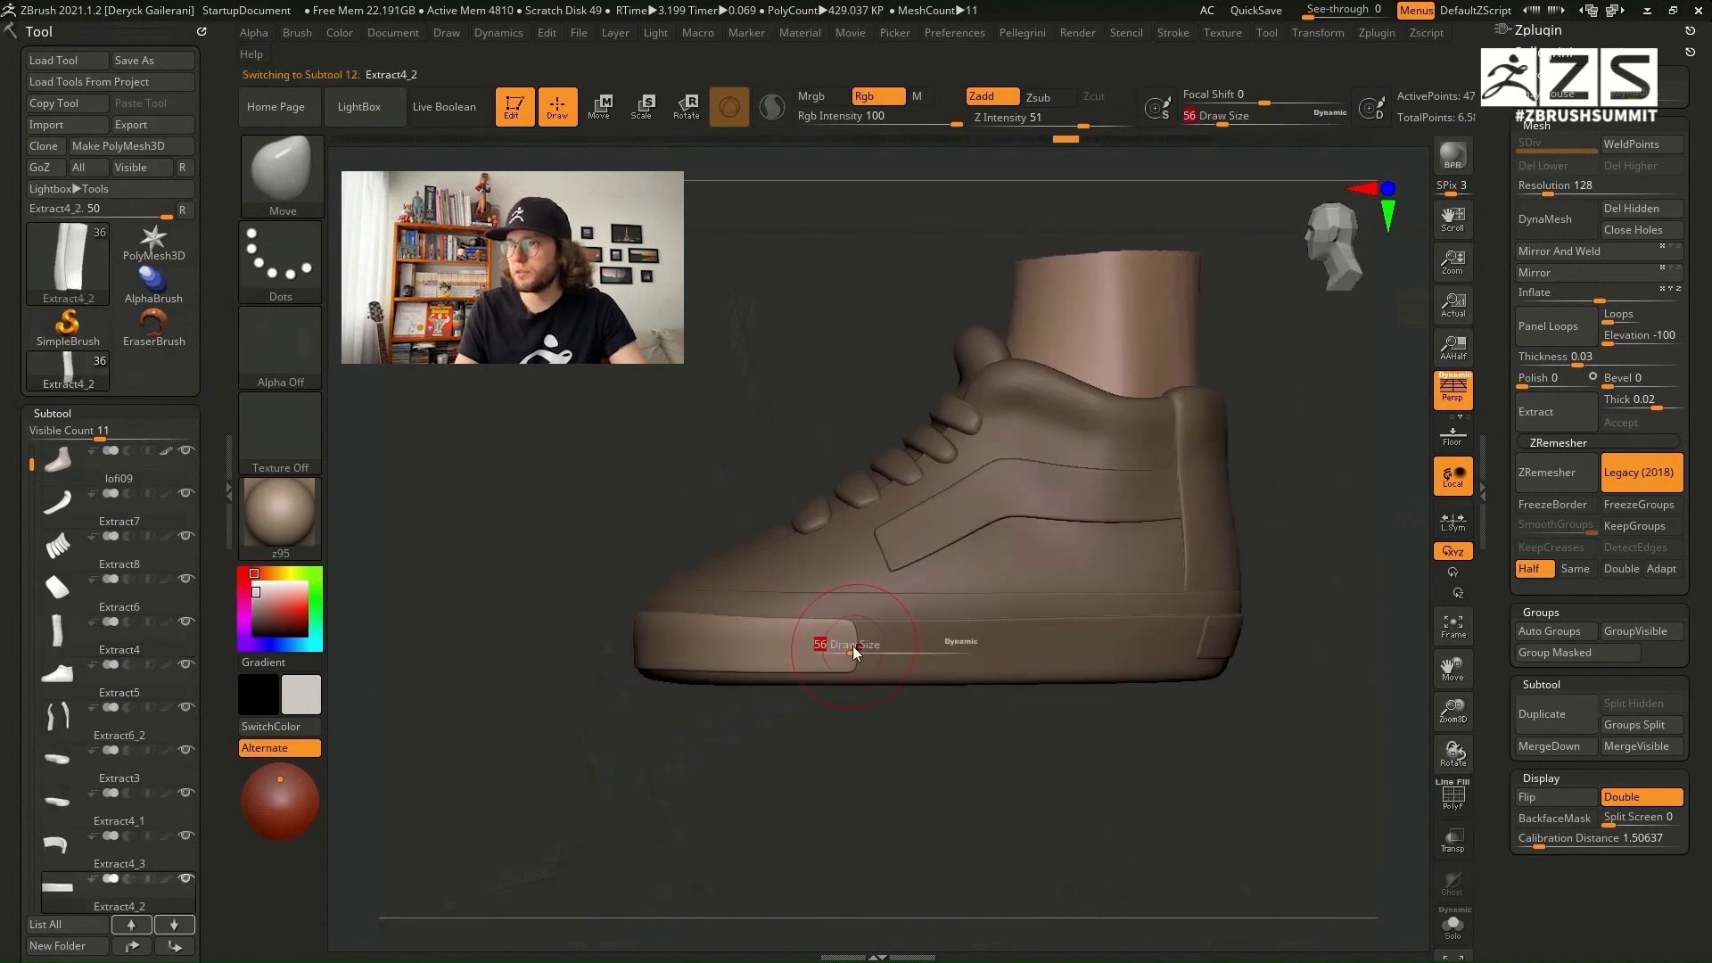
left_click_drag(853, 651, 858, 654)
key("s")
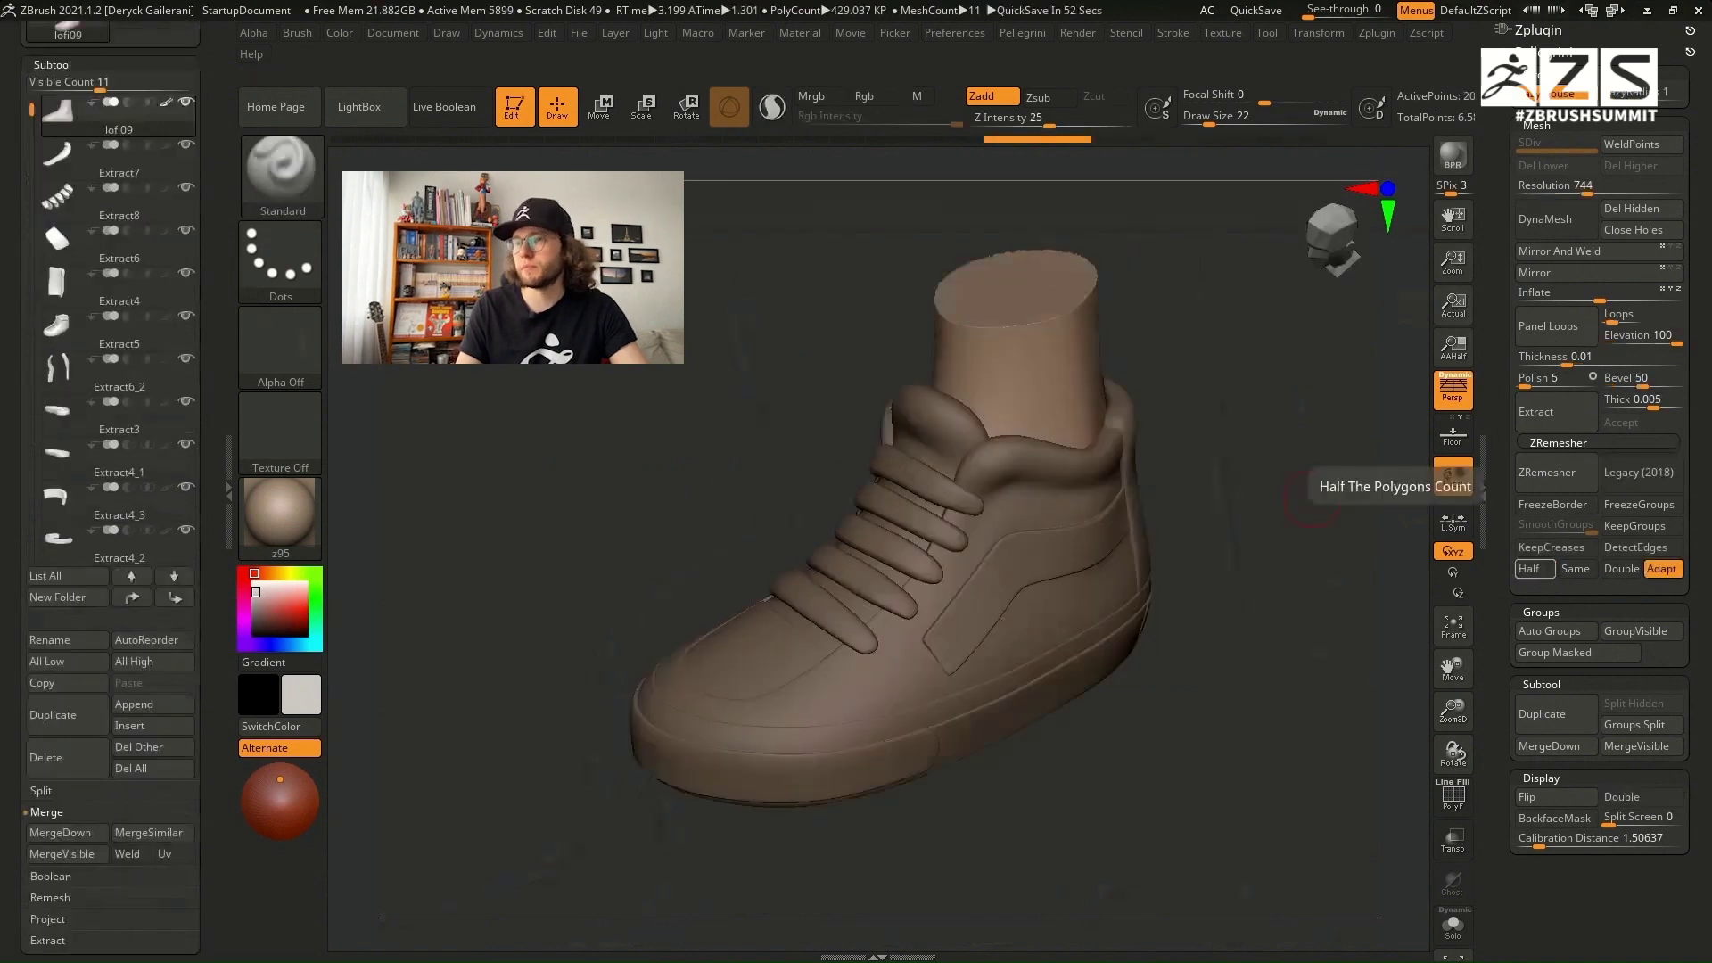
Step: Choose the IMM ModelKit brush with the Pipes_8 ring as the insert mesh
left_click(302, 184)
left_click(909, 491)
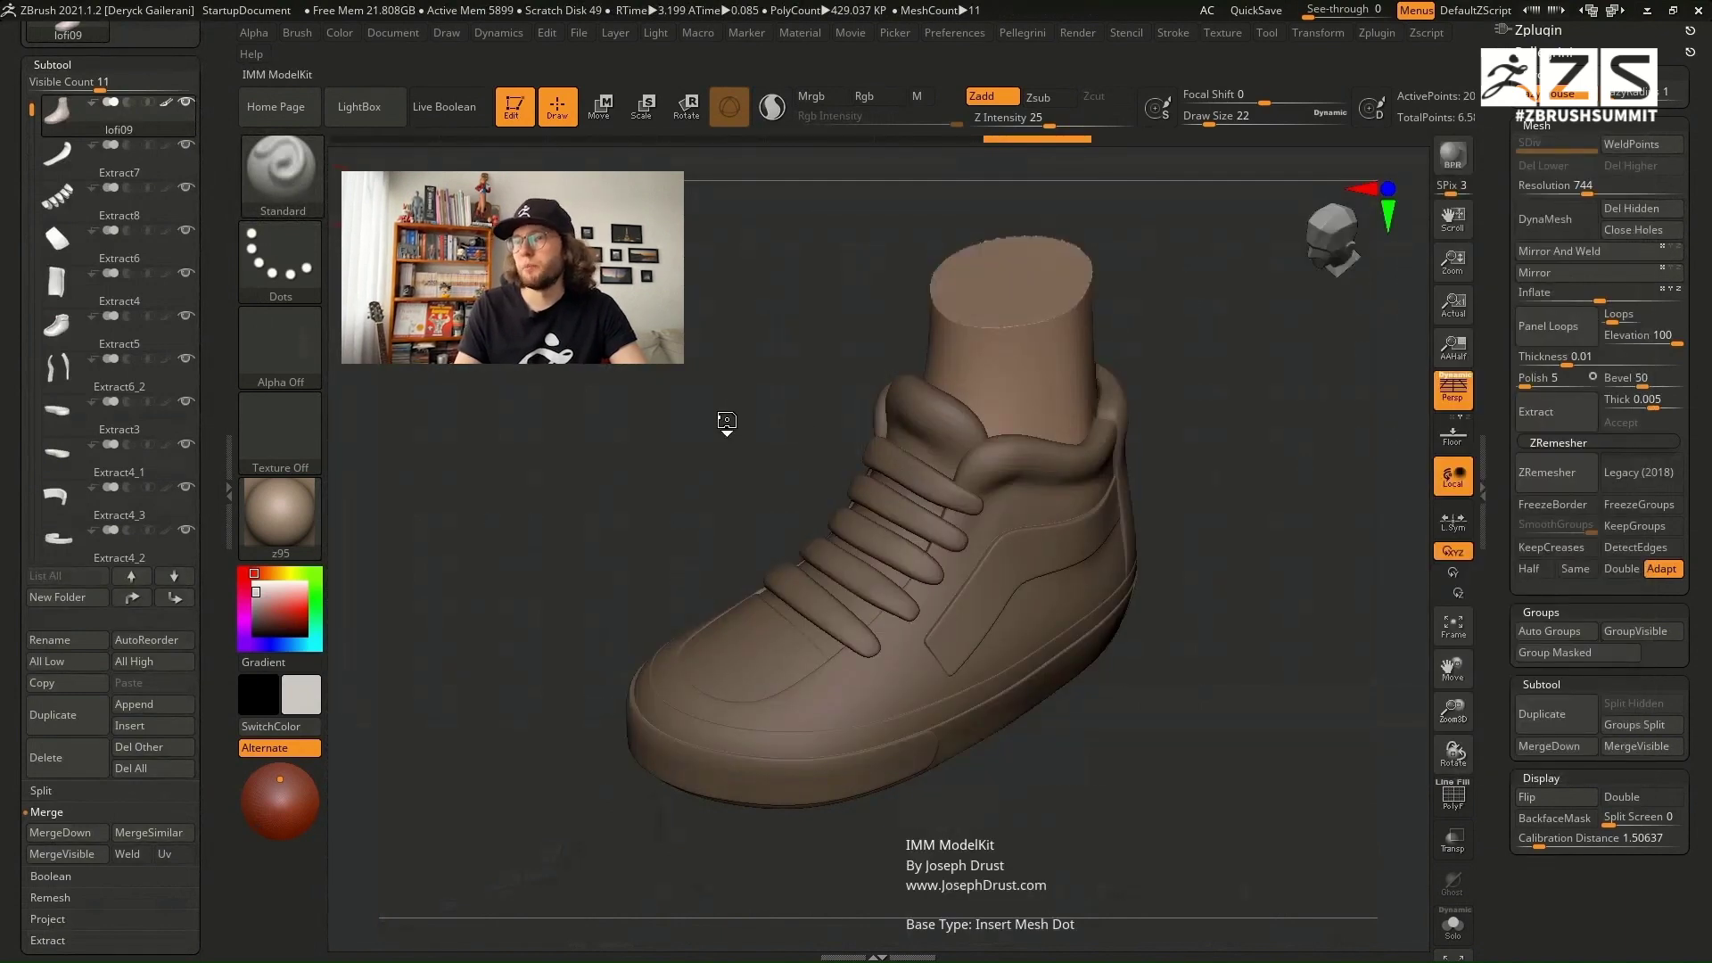
key("m")
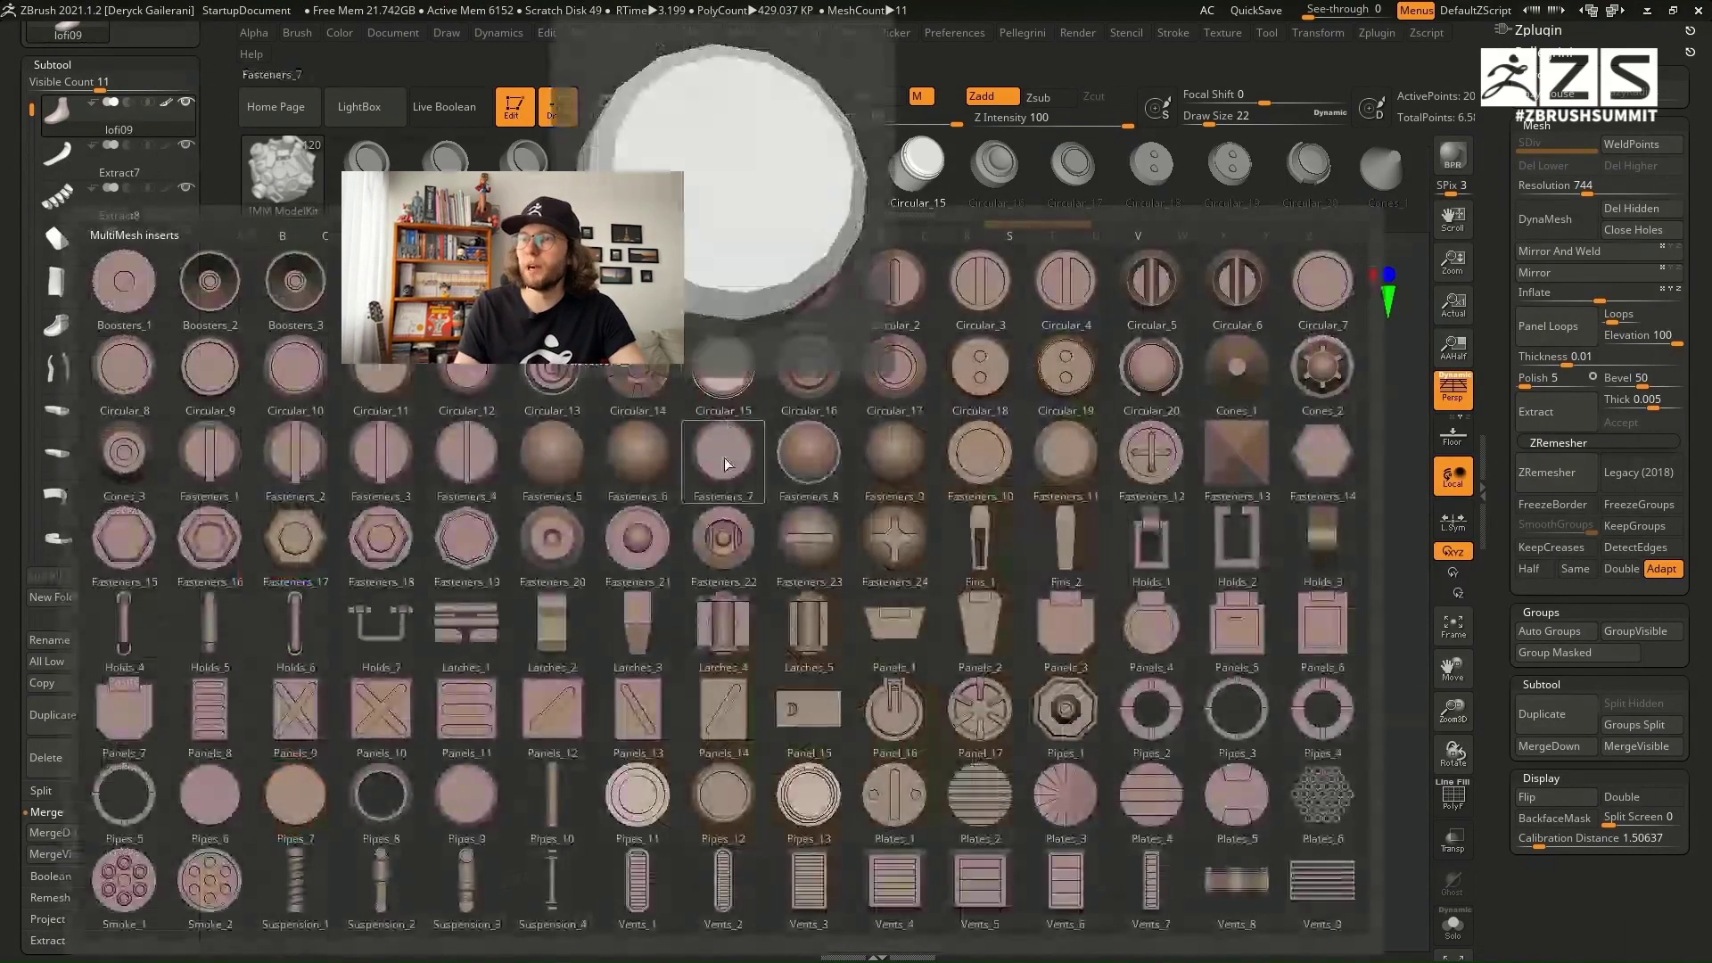
left_click(386, 816)
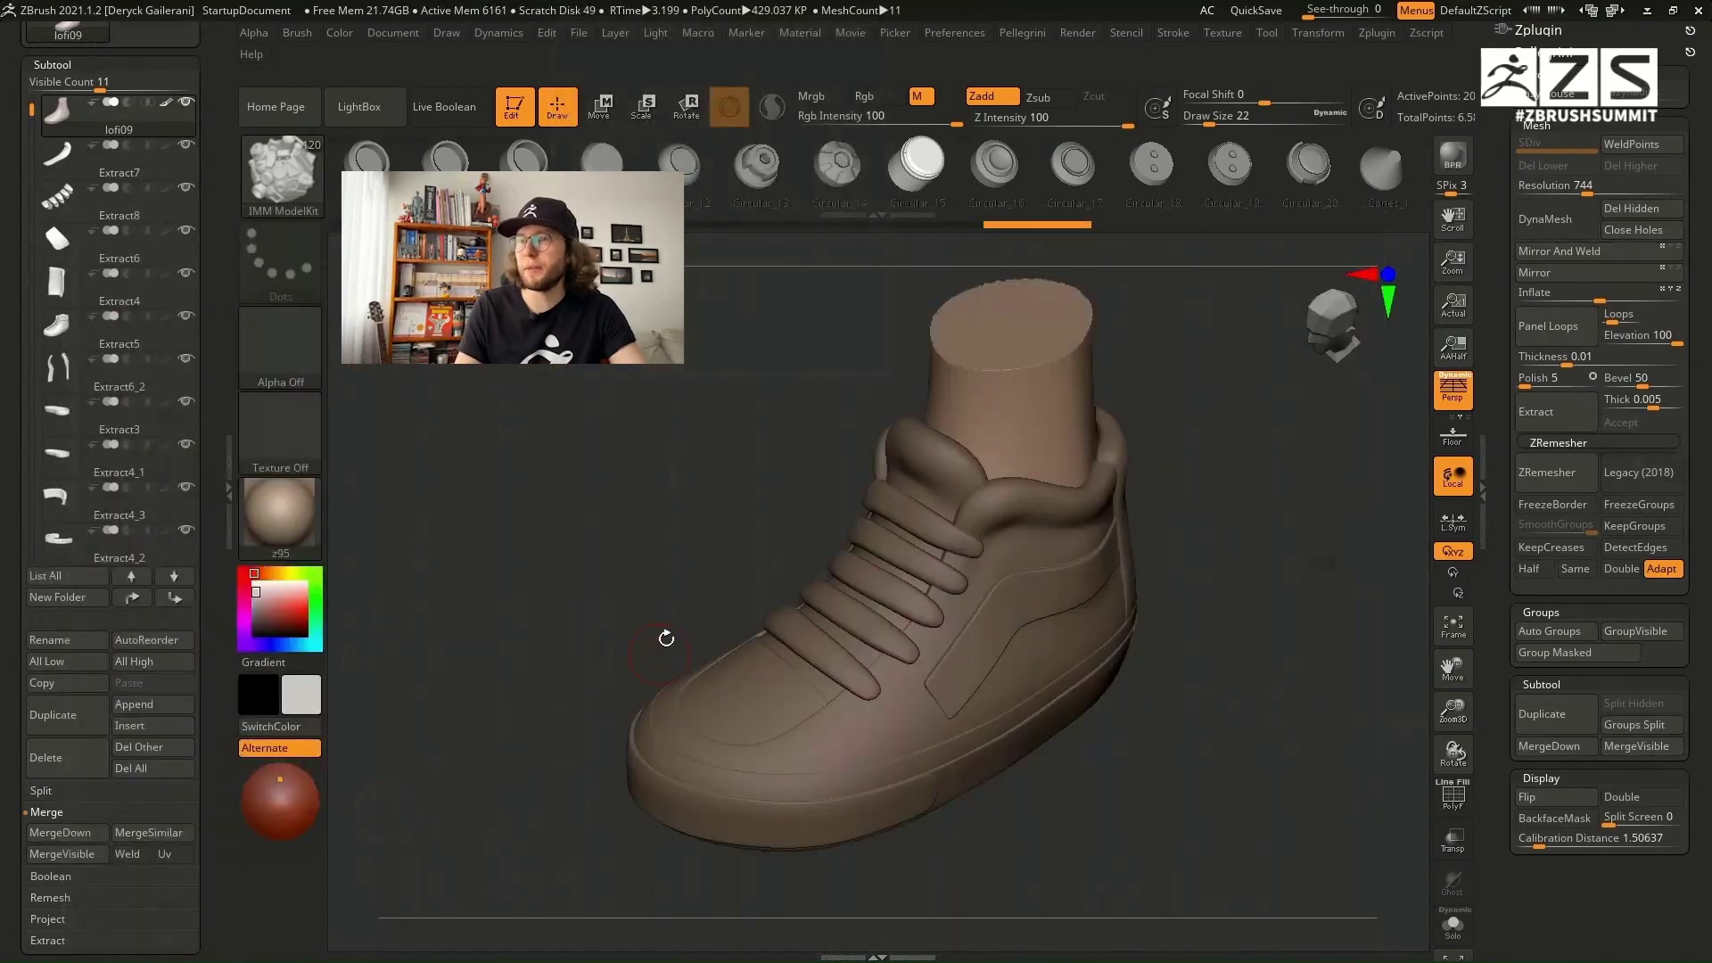
Step: Isolate the upper and insert a small ring as an eyelet beside the lace opening
left_click(829, 731, "alt")
scroll(653, 550, "up", 3)
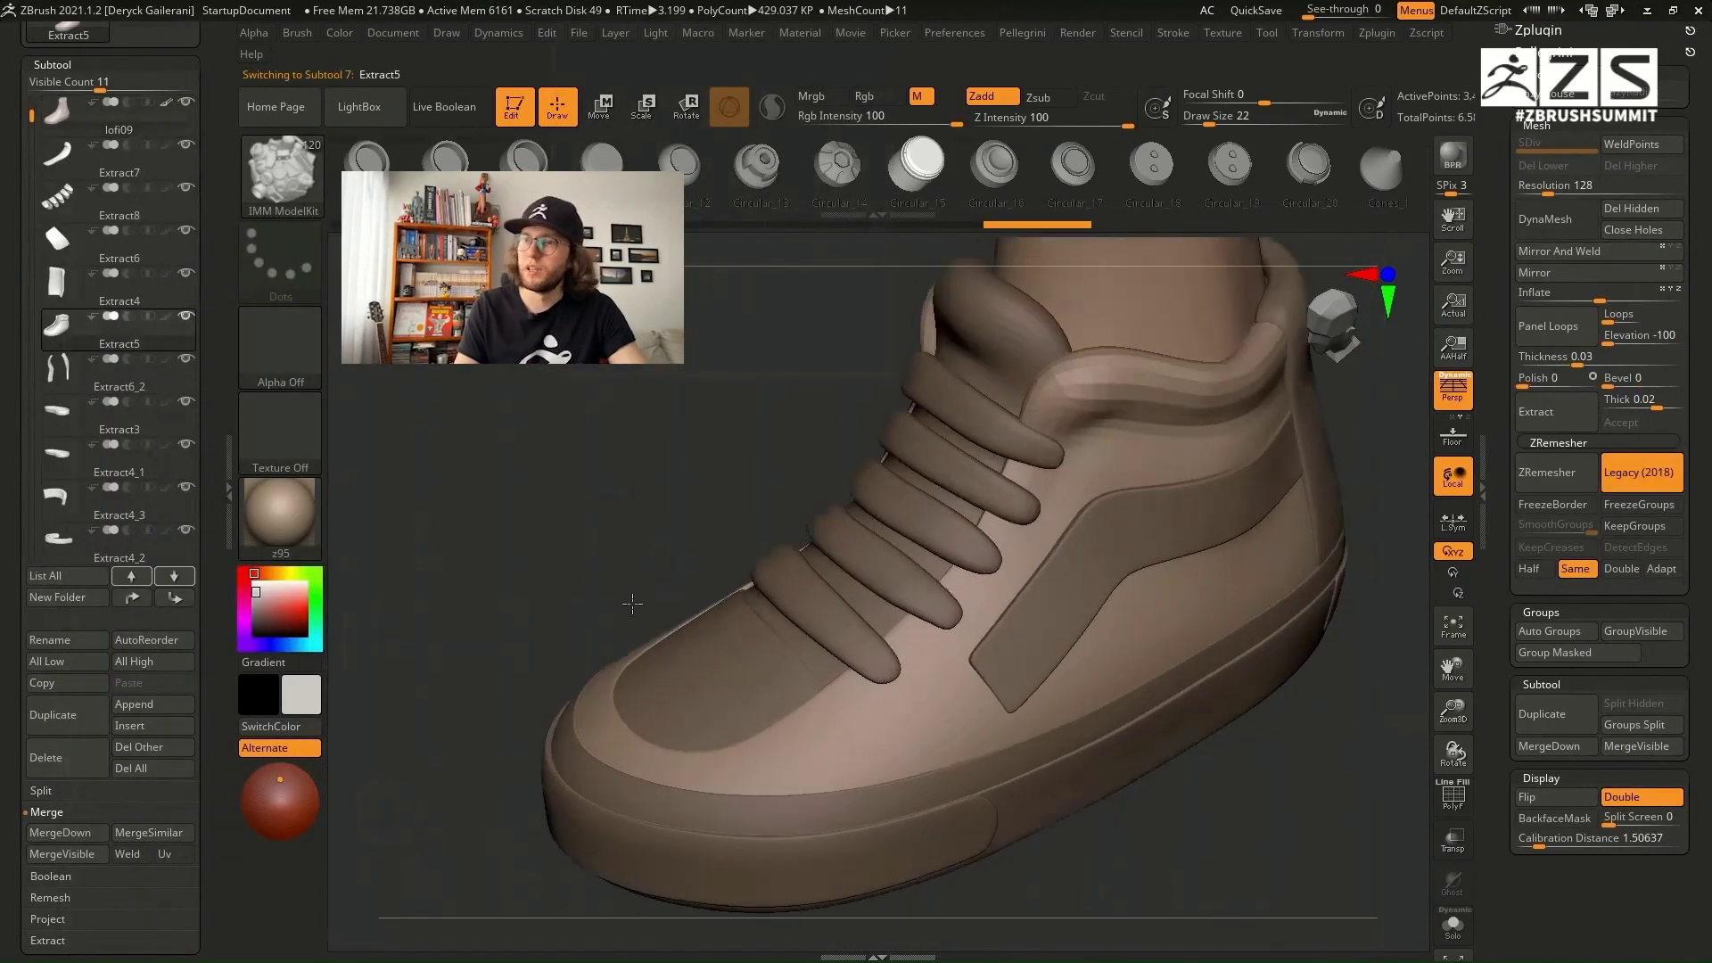
key("alt+s")
left_click_drag(689, 406, 593, 477, "alt")
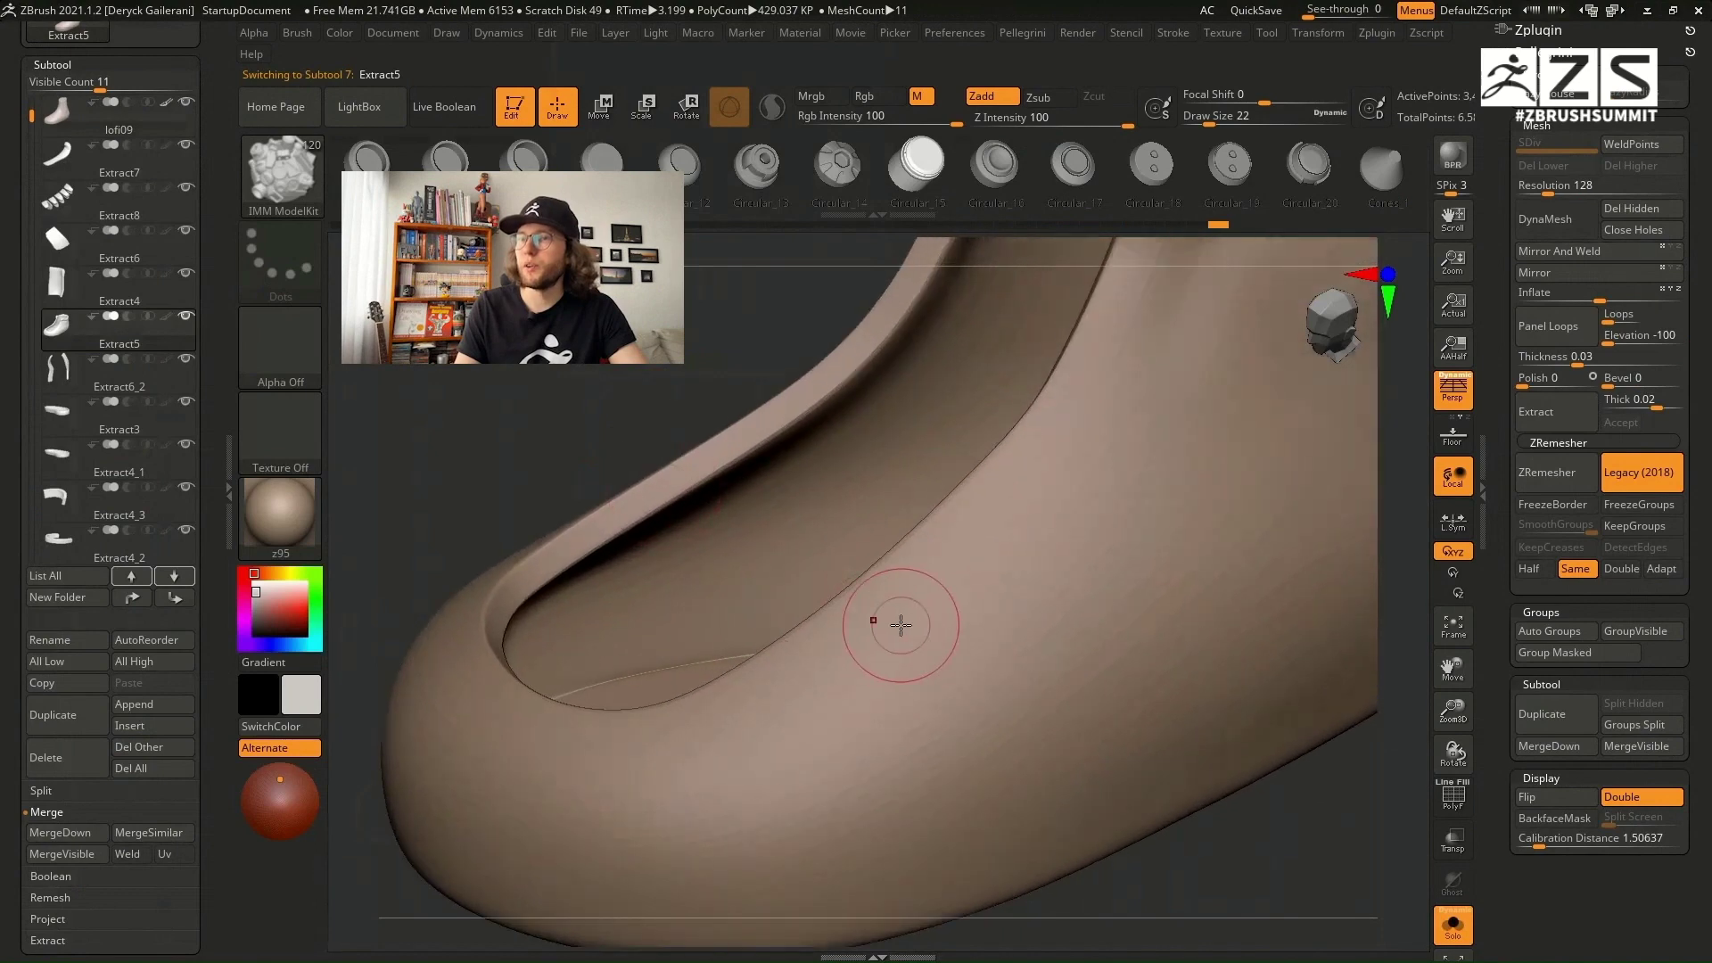
key("alt+s")
key("alt+s")
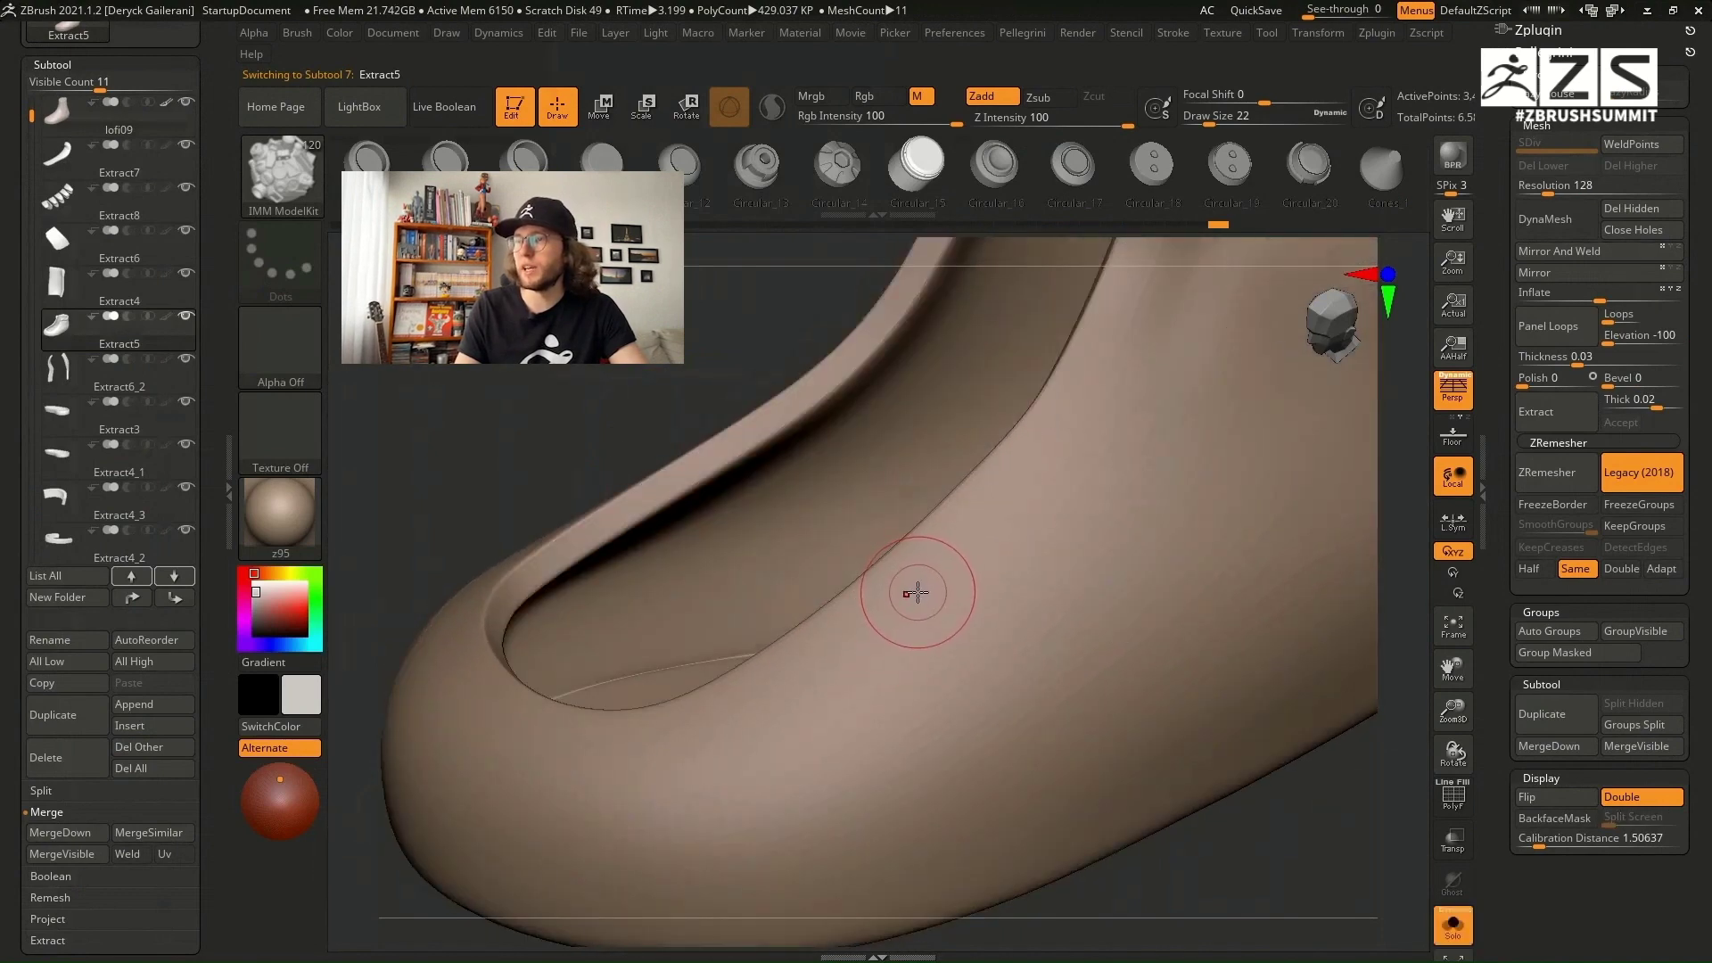
right_click_drag(917, 592, 919, 601)
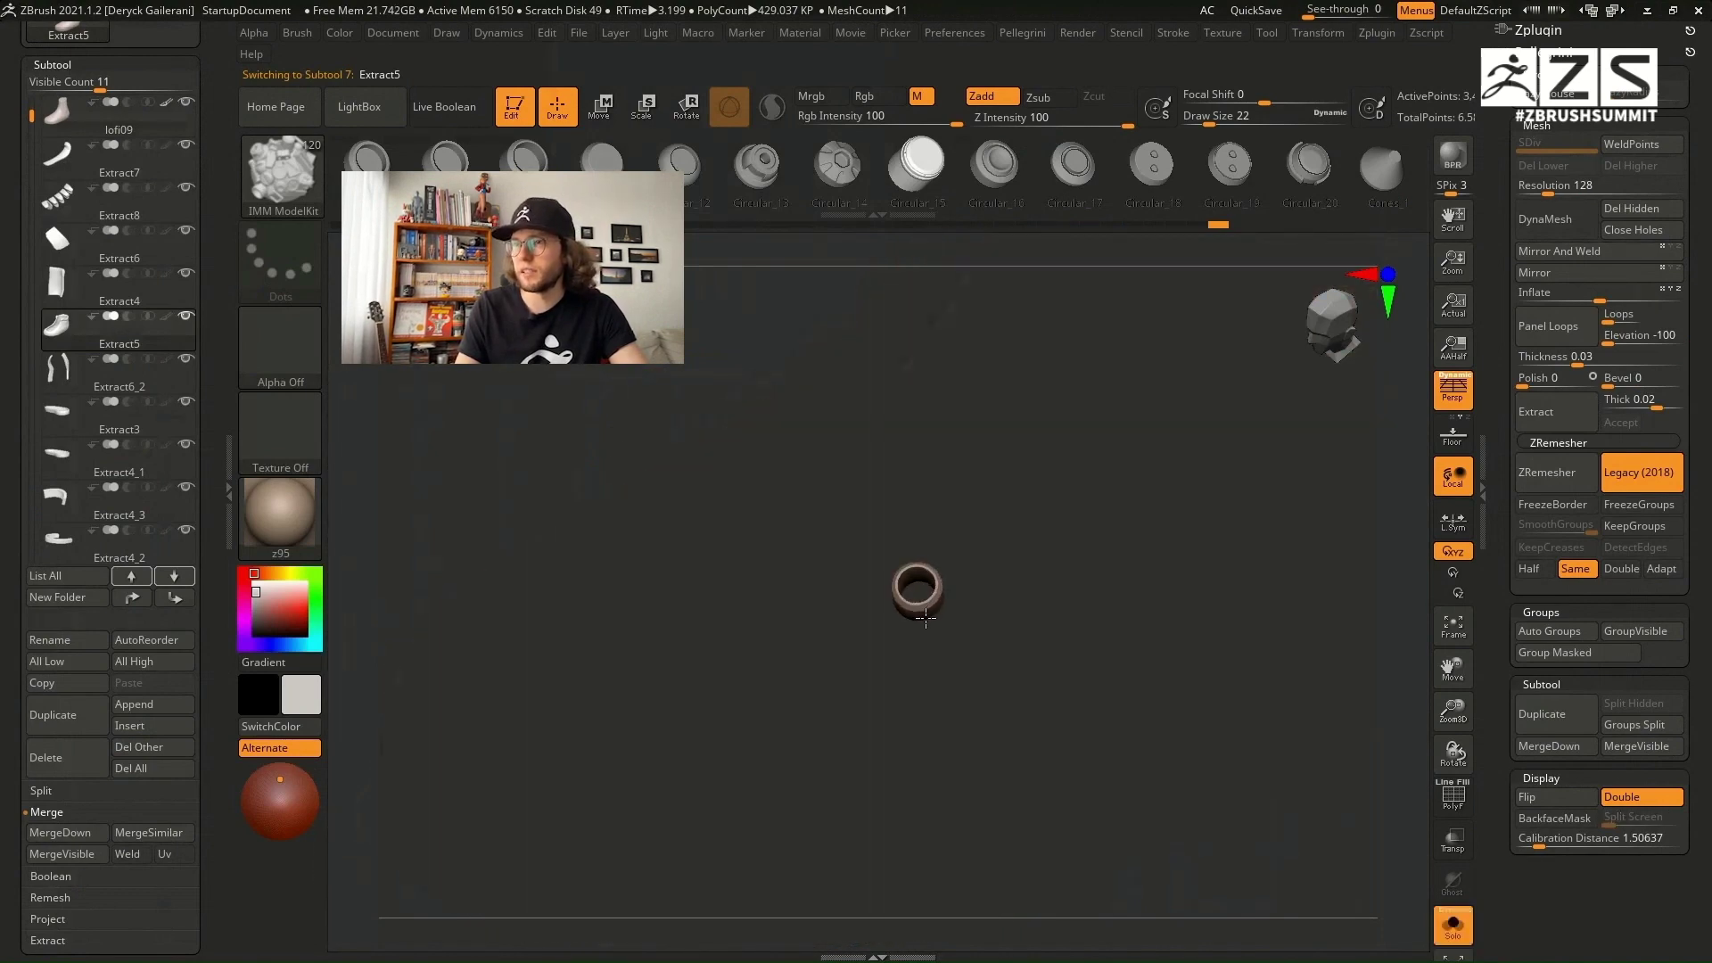
Step: Position the eyelet with the Move gizmo so it sits on the upper under the end of the first lace strap
left_click(742, 501, "ctrl+shift")
key("alt+s")
key("w")
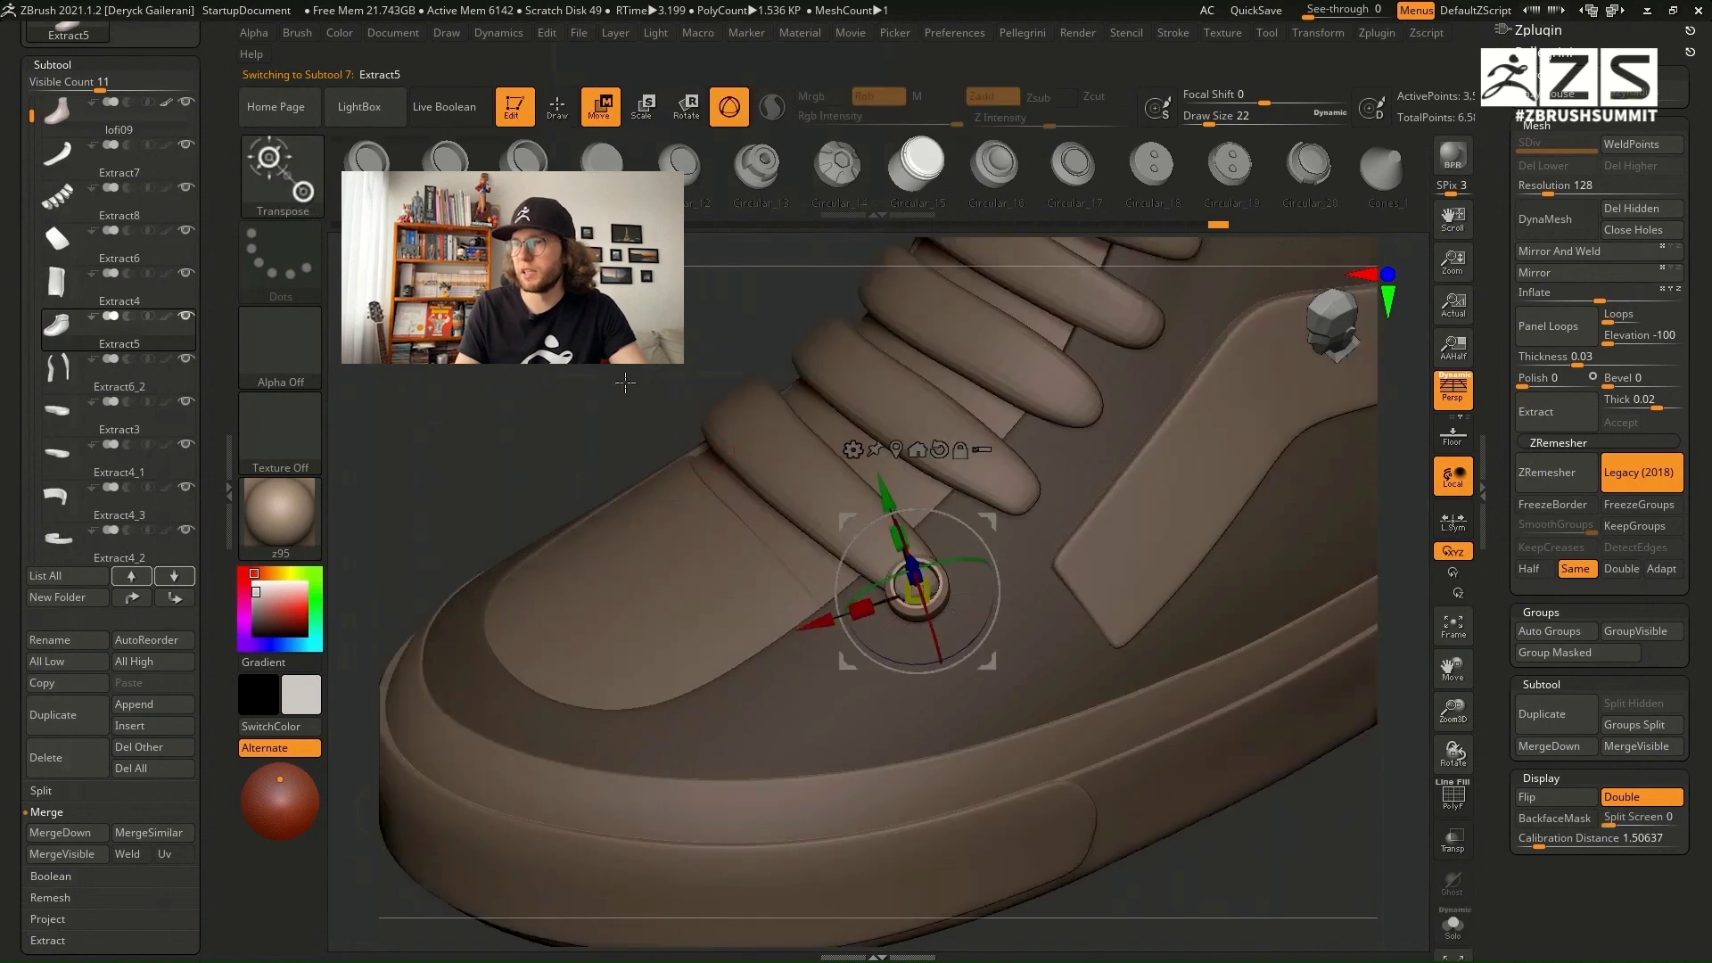
right_click_drag(891, 491, 1007, 460)
left_click_drag(981, 554, 967, 565)
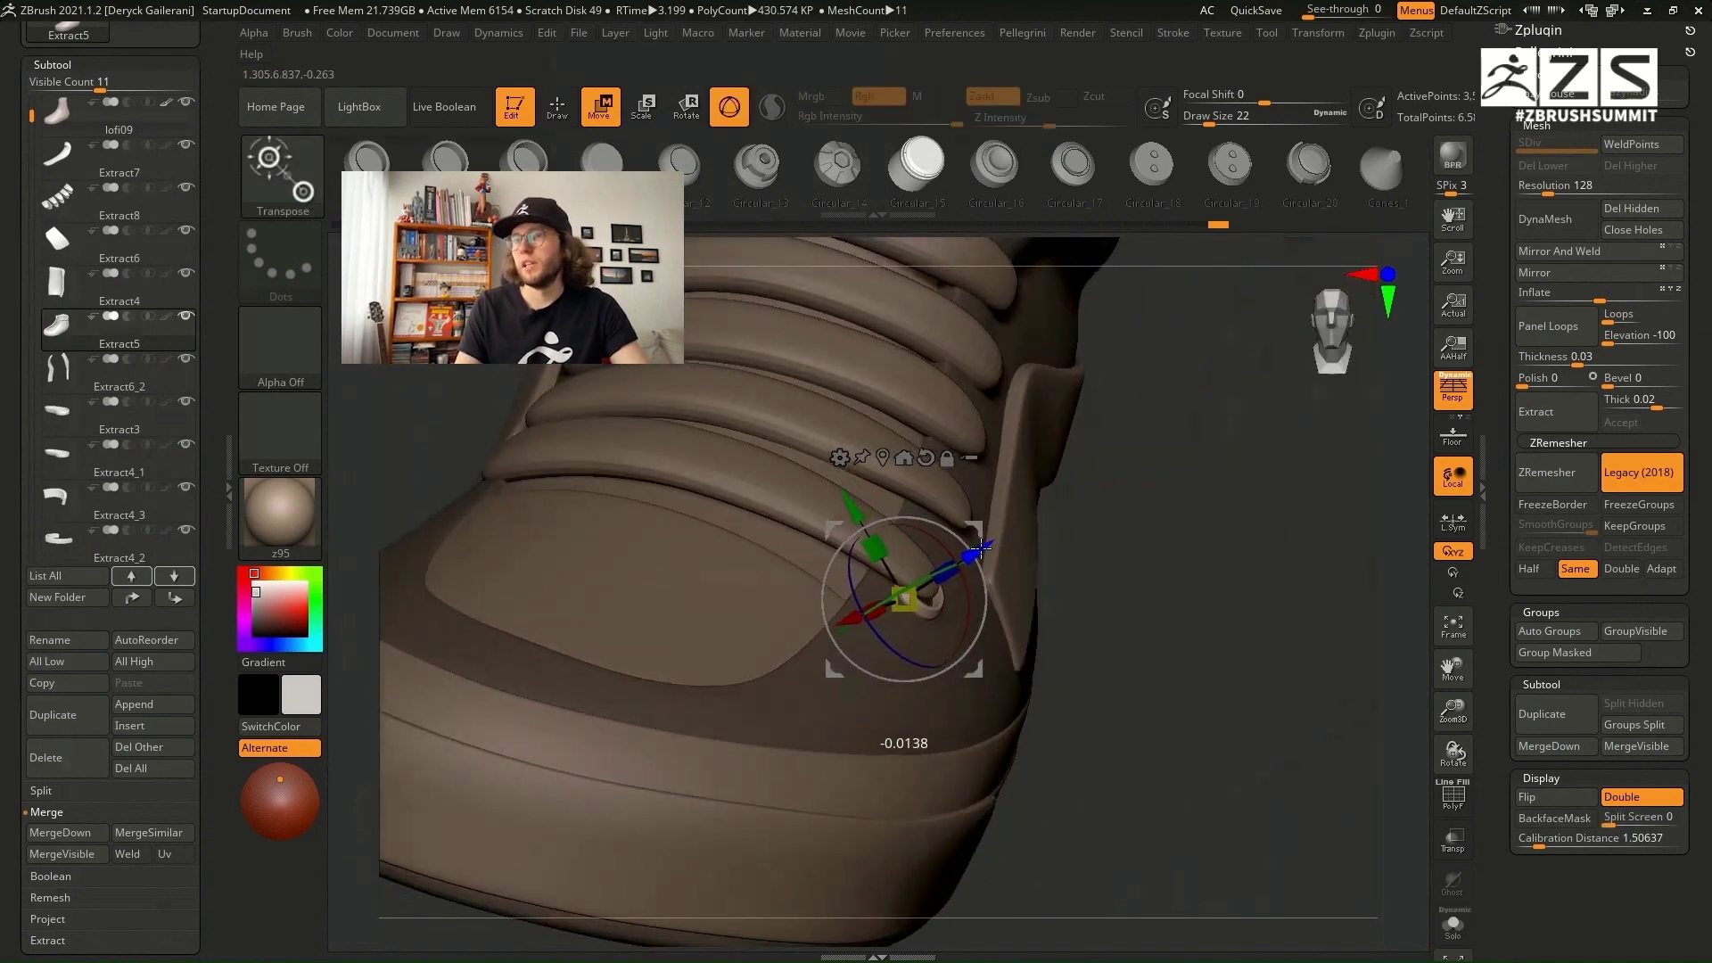
right_click_drag(1225, 700, 845, 550)
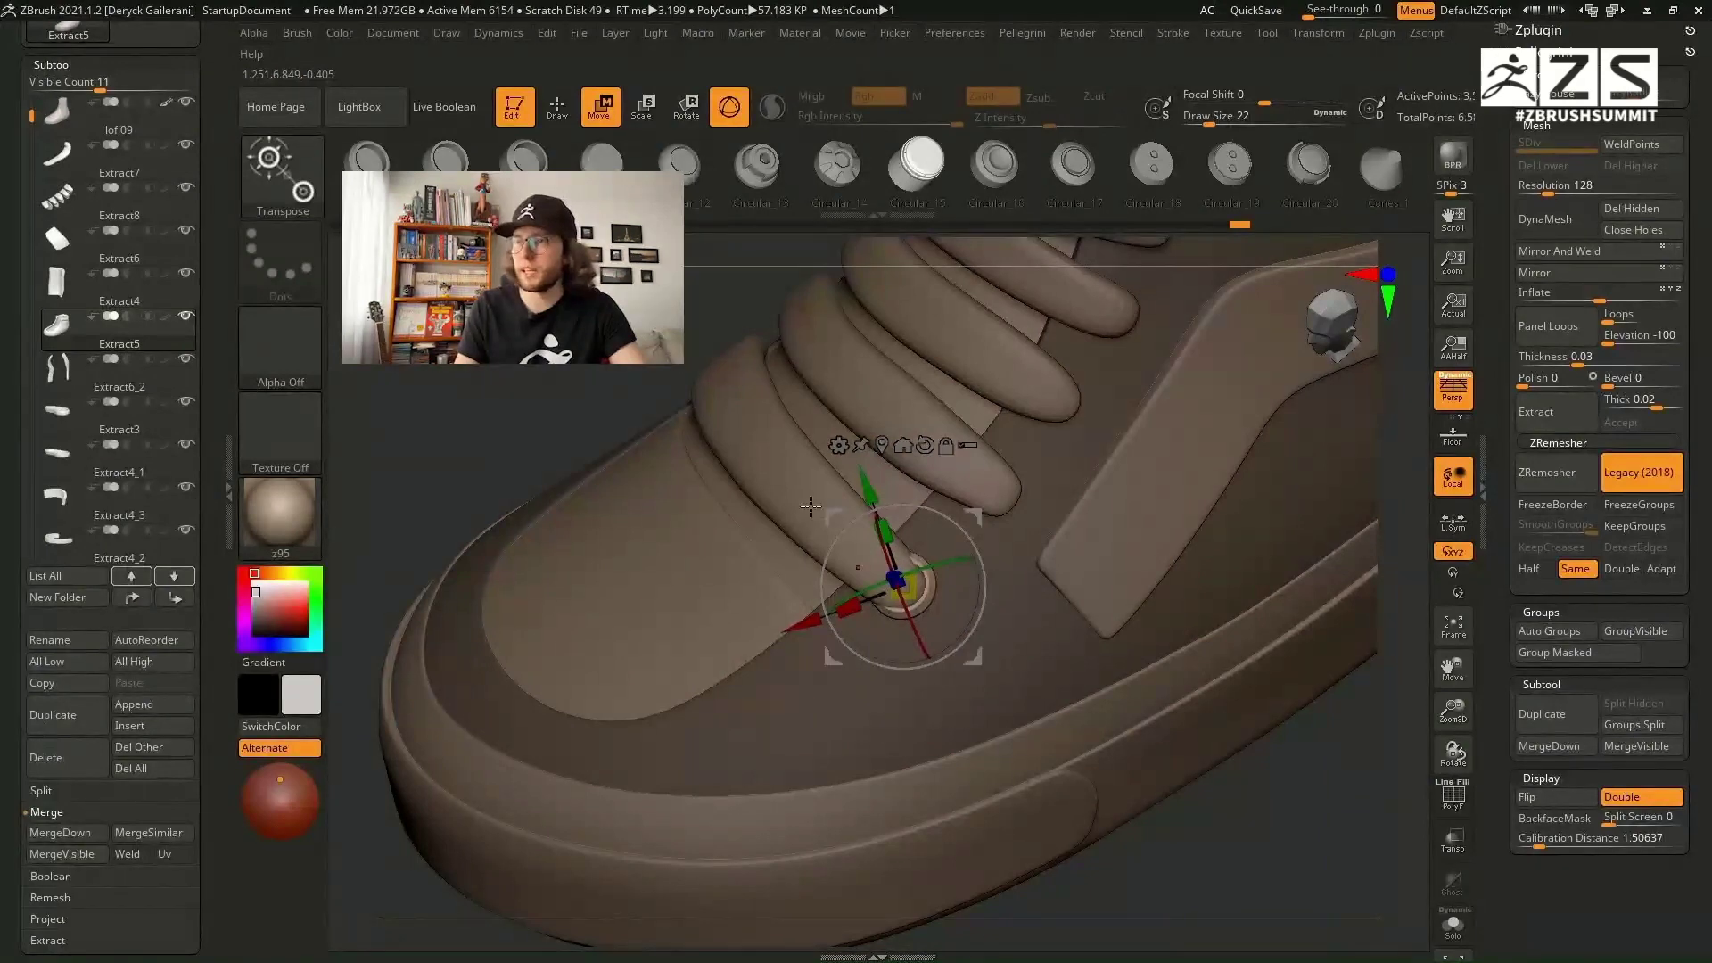
mouse_move(810, 507)
right_mouse_down()
mouse_move(573, 405)
mouse_move(830, 526)
right_mouse_up()
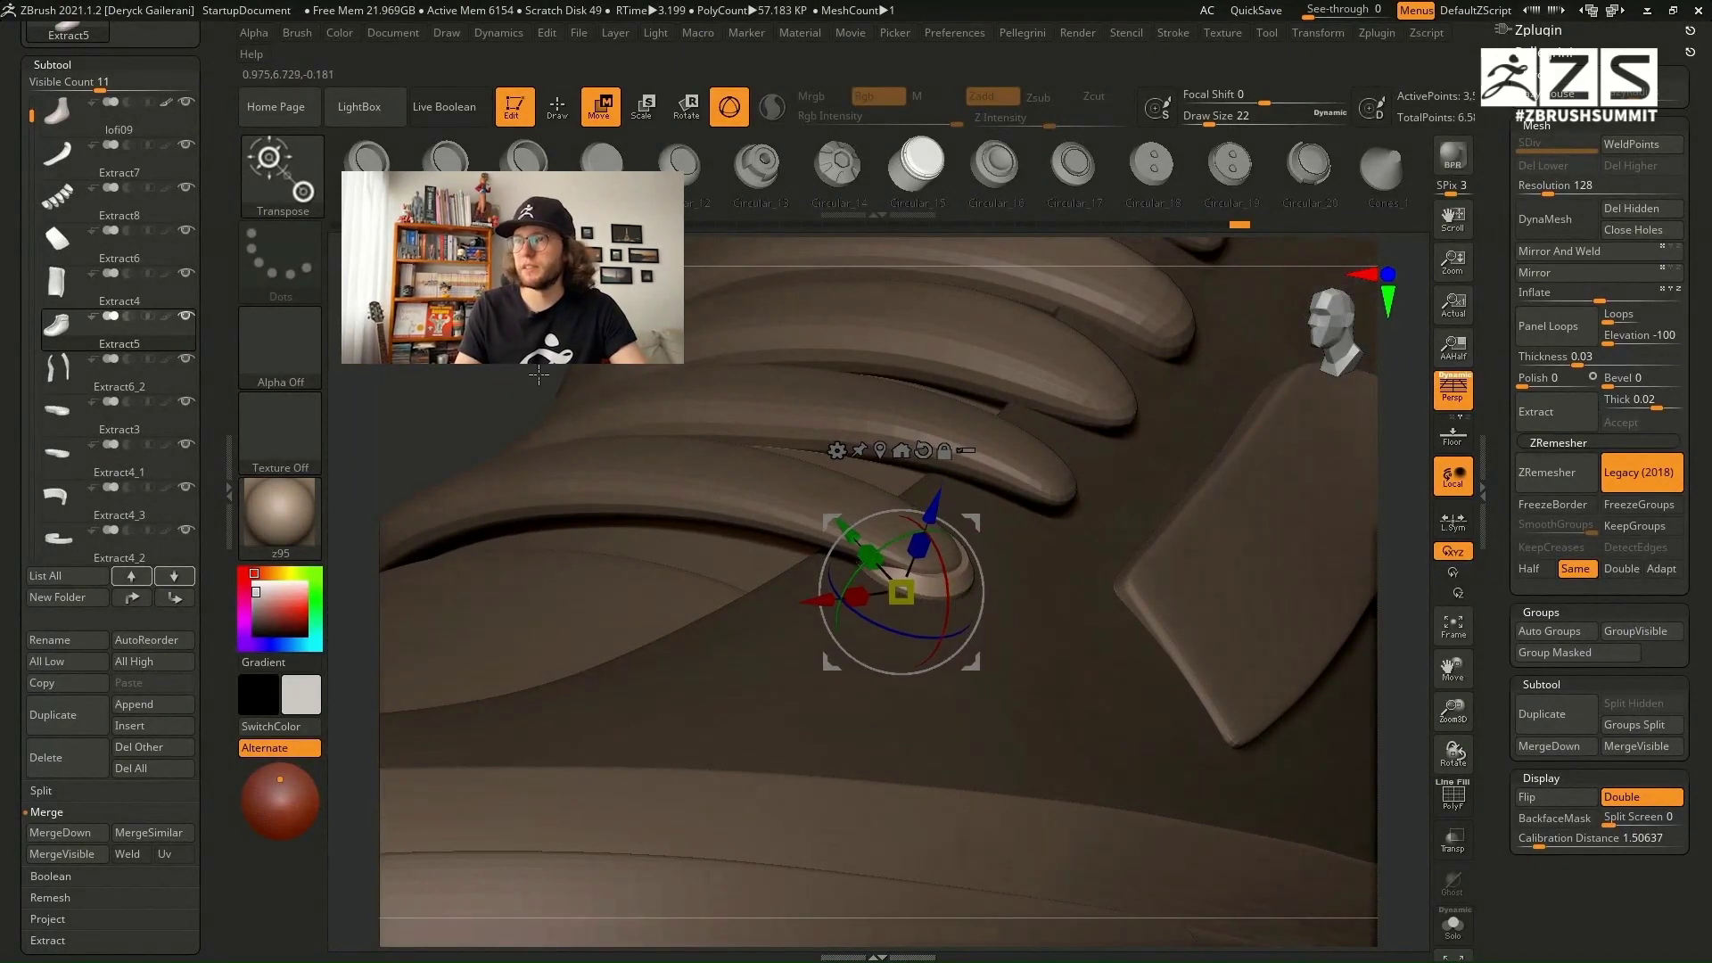
right_click_drag(538, 375, 784, 597)
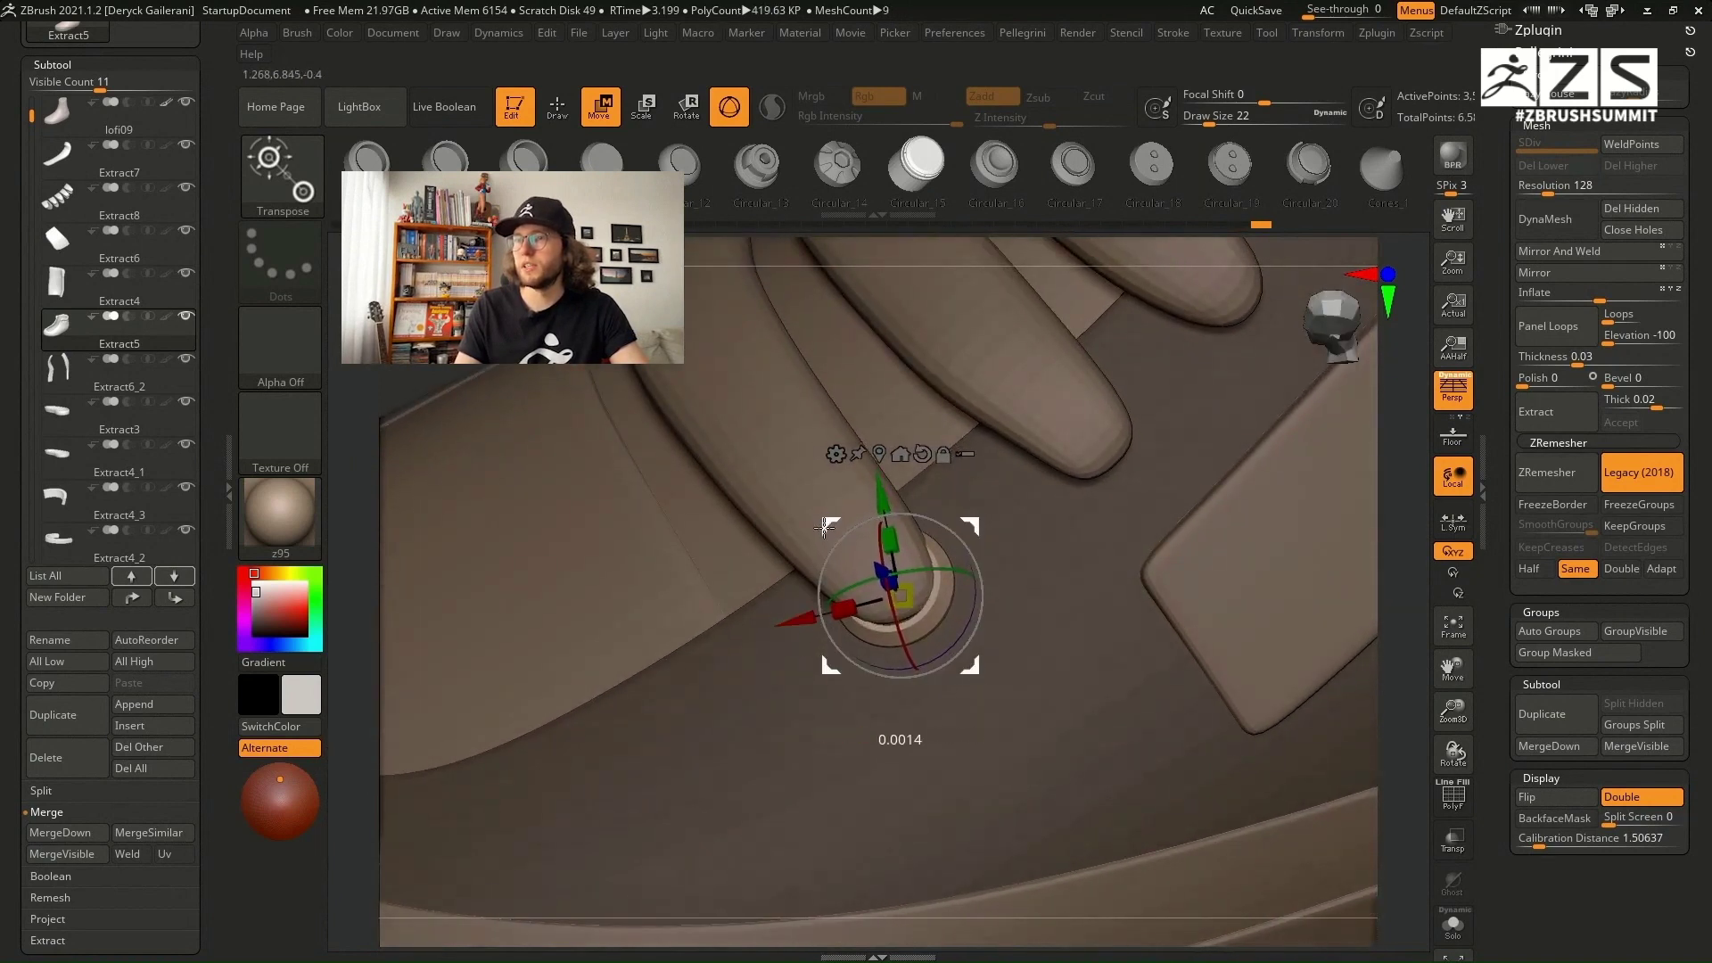
Step: Switch to the lace straps subtool and reshape the first strap's end over its eyelet with the Move brush
key("q")
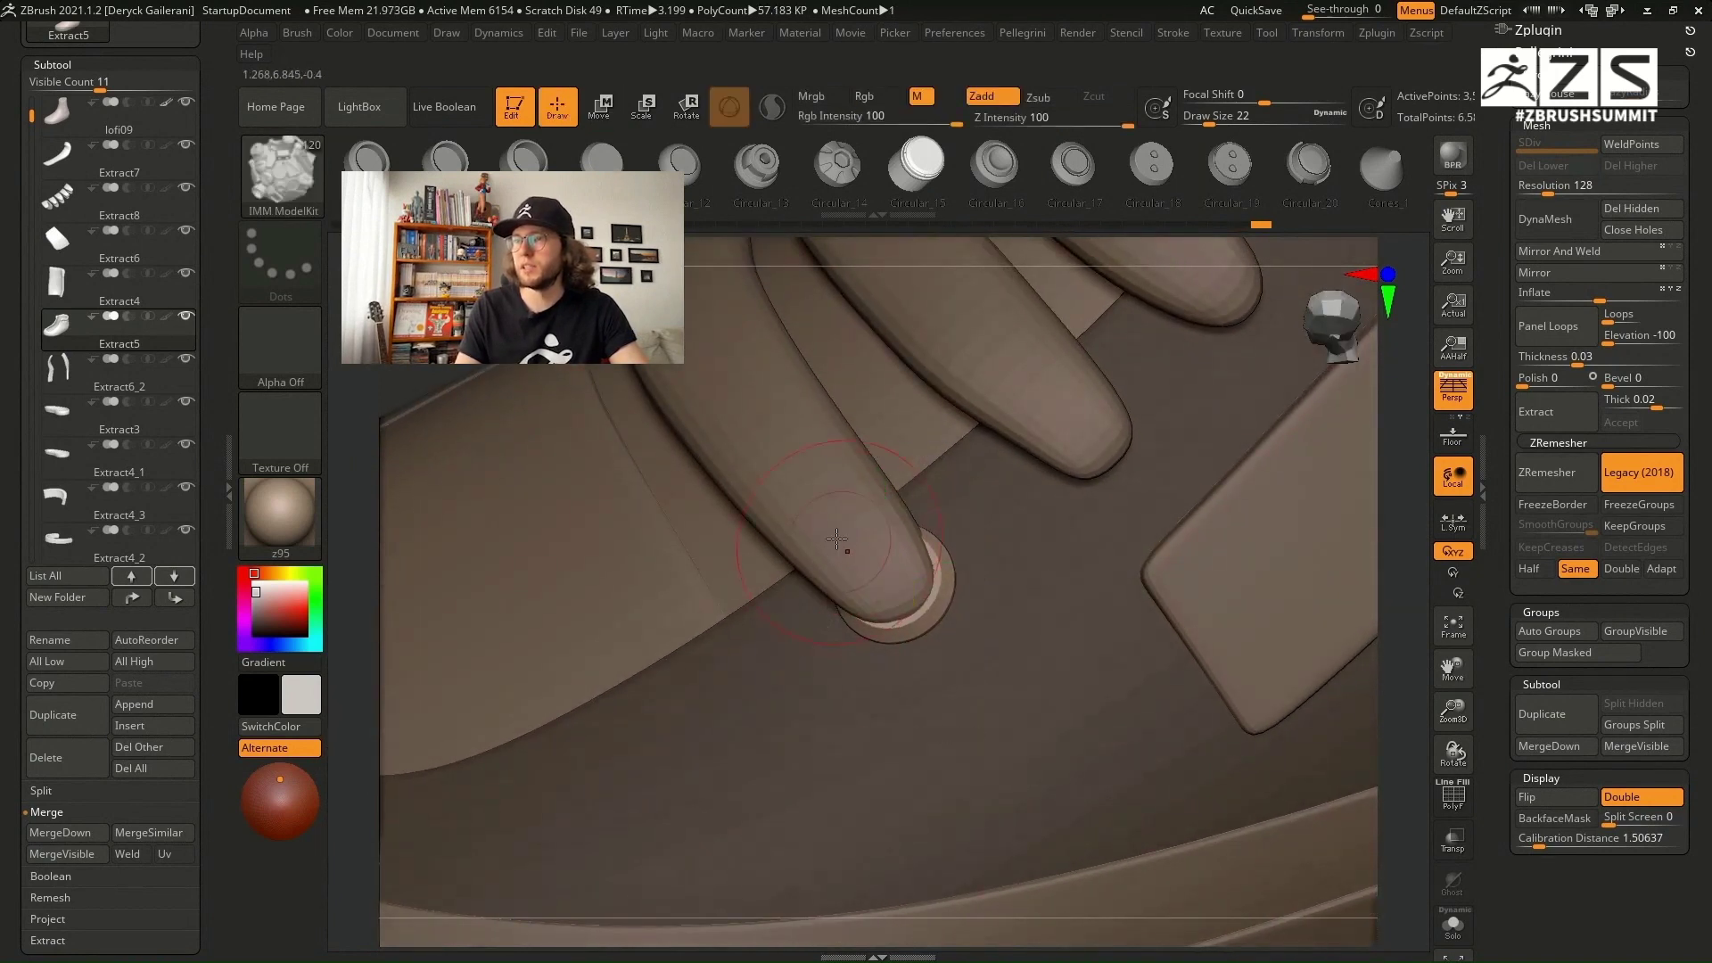
left_click(607, 395, "alt")
right_click_drag(1025, 499, 883, 530)
key("b")
key("m")
key("v")
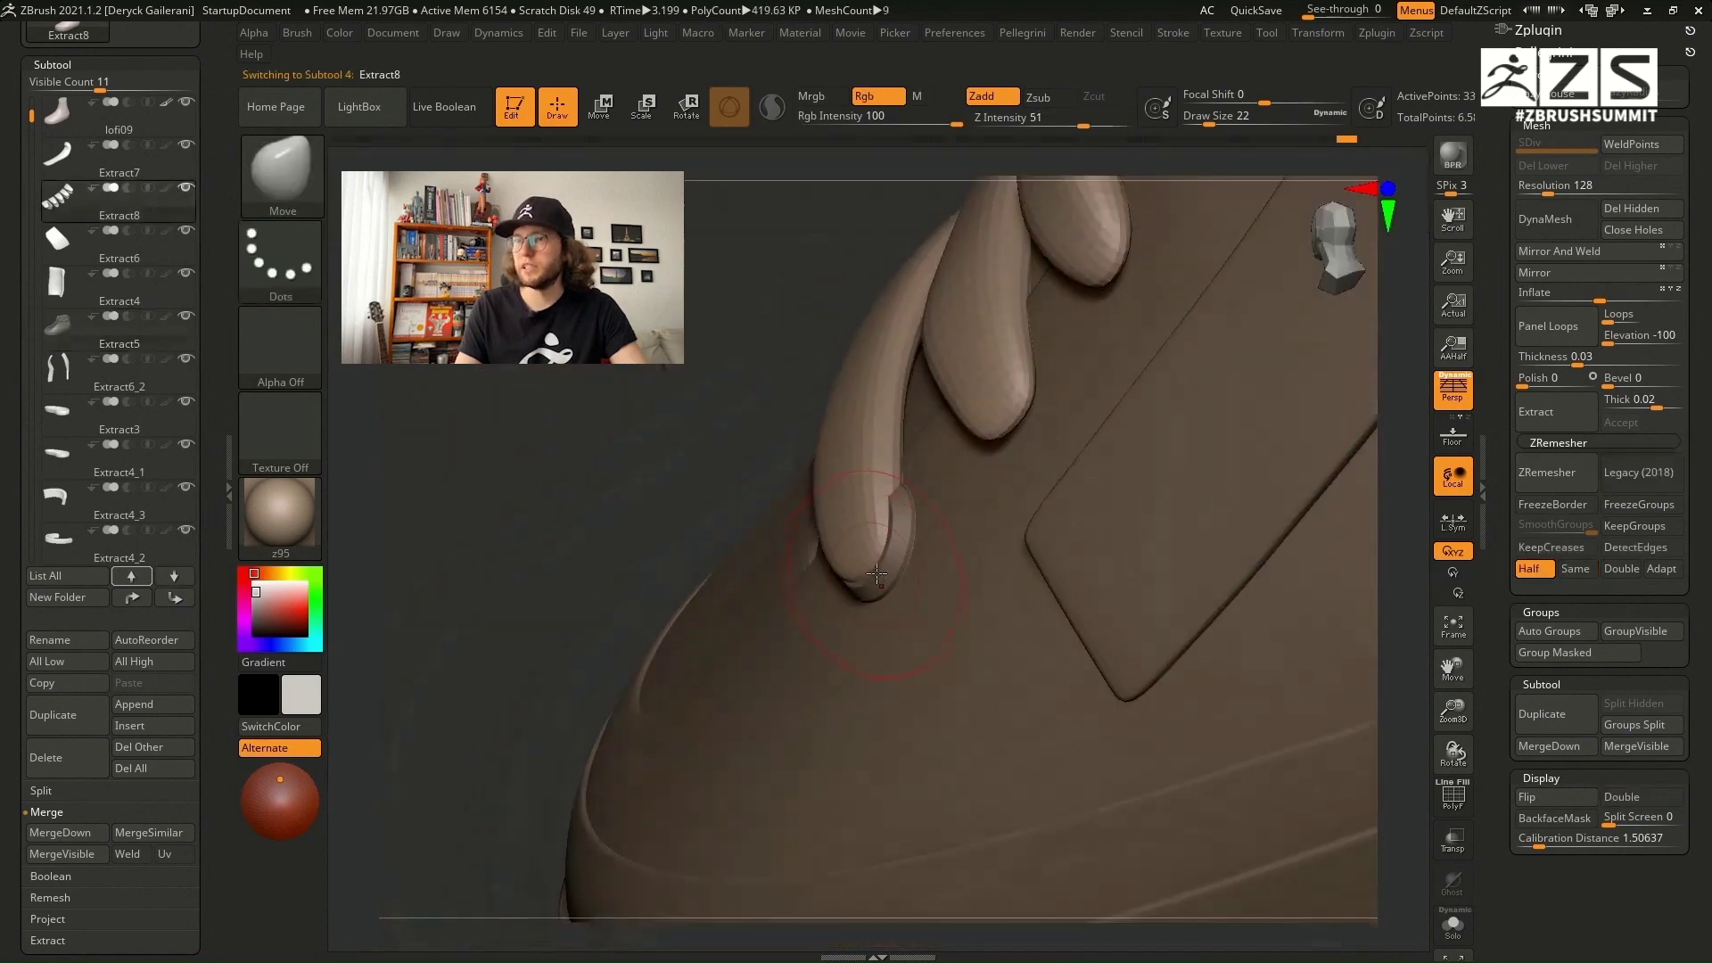
right_click_drag(849, 470, 914, 584)
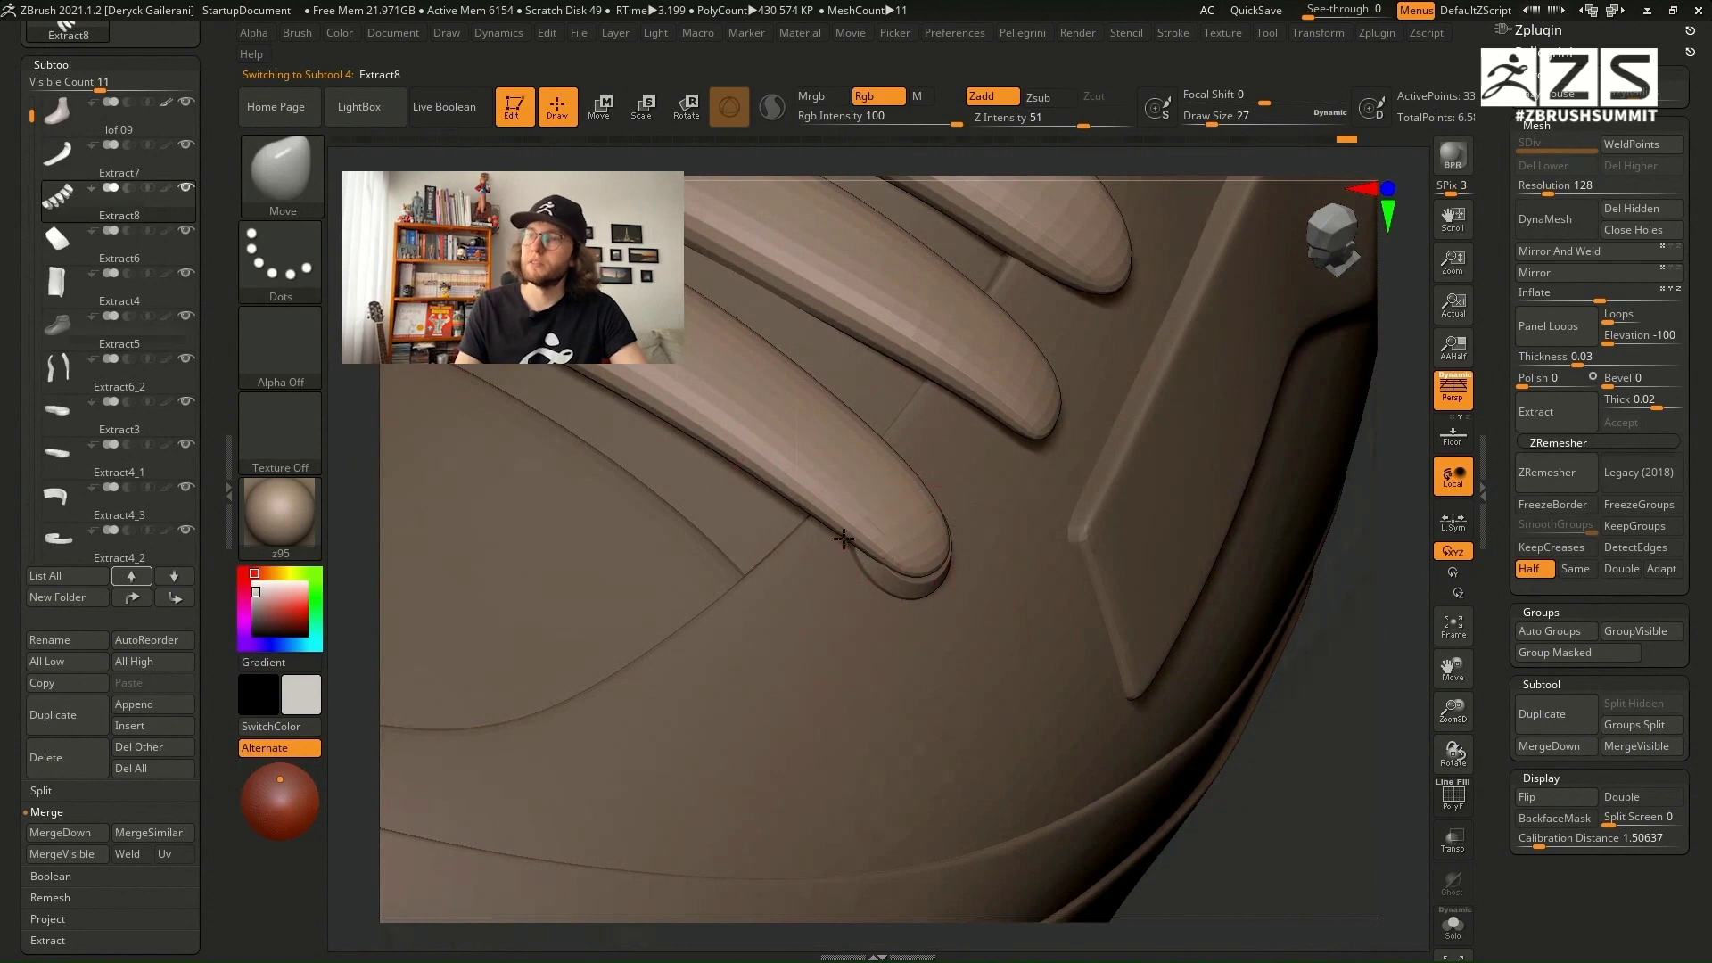
Step: Copy the first eyelet to the end of the second lace strap and align it with the upper's surface
right_click_drag(1336, 840, 1249, 764, "ctrl")
left_click(892, 534, "alt")
key("w")
right_click_drag(882, 508, 972, 589)
left_click_drag(1039, 432, 1046, 420)
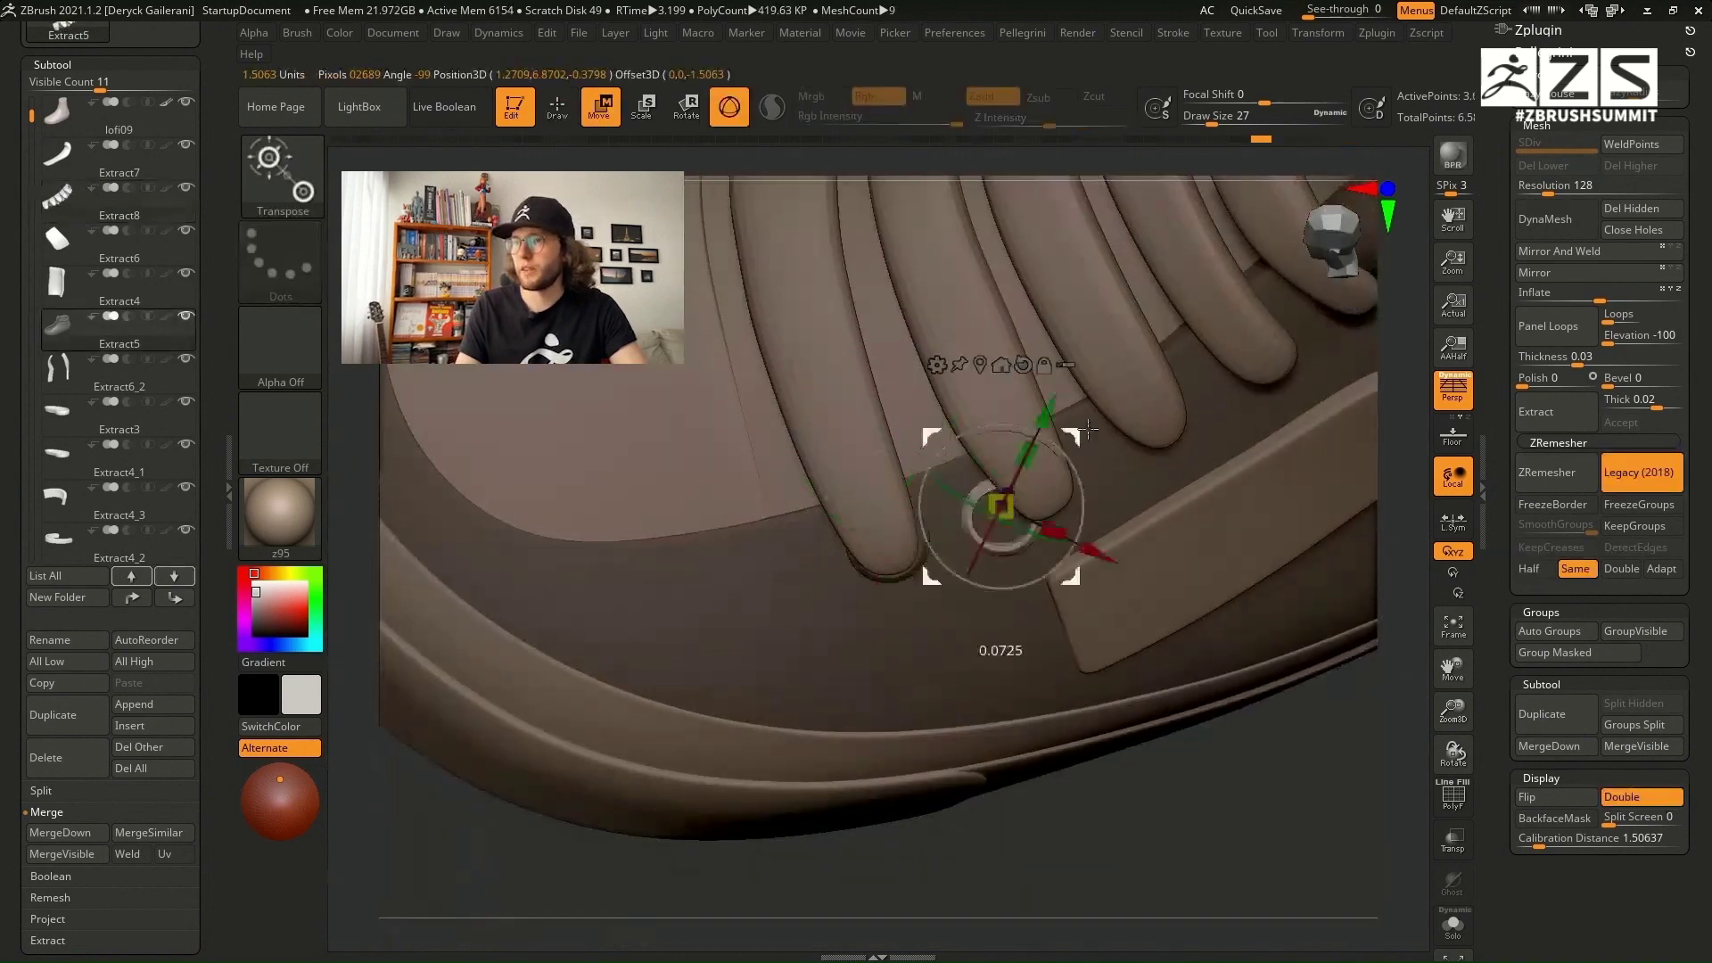
right_click_drag(1047, 499, 980, 410)
left_click_drag(1004, 598, 1007, 604)
left_click_drag(963, 462, 957, 460)
mouse_move(958, 460)
right_mouse_down()
mouse_move(927, 419)
mouse_move(963, 514)
mouse_move(692, 260)
mouse_move(838, 499)
mouse_move(972, 455)
right_mouse_up()
key("q")
left_click(947, 504, "alt")
Step: Copy the eyelet to the end of the third lace strap and adjust its position on the upper
left_click(865, 522, "alt")
key("w")
left_click(869, 524, "ctrl")
left_click_drag(947, 504, 953, 506)
right_click_drag(952, 506, 968, 495)
left_click_drag(967, 495, 972, 500)
key("q")
mouse_move(971, 500)
right_mouse_down()
mouse_move(928, 432)
mouse_move(998, 464)
right_mouse_up()
left_click(928, 431, "alt")
Step: Copy the eyelet to the end of the fourth lace strap and fit it against the upper
mouse_move(1248, 713)
right_mouse_down("ctrl")
mouse_move(1317, 577)
mouse_move(764, 390)
right_mouse_up("ctrl")
left_click(764, 390, "alt")
key("w")
left_click(1035, 488, "ctrl")
left_click_drag(1049, 450, 1052, 437)
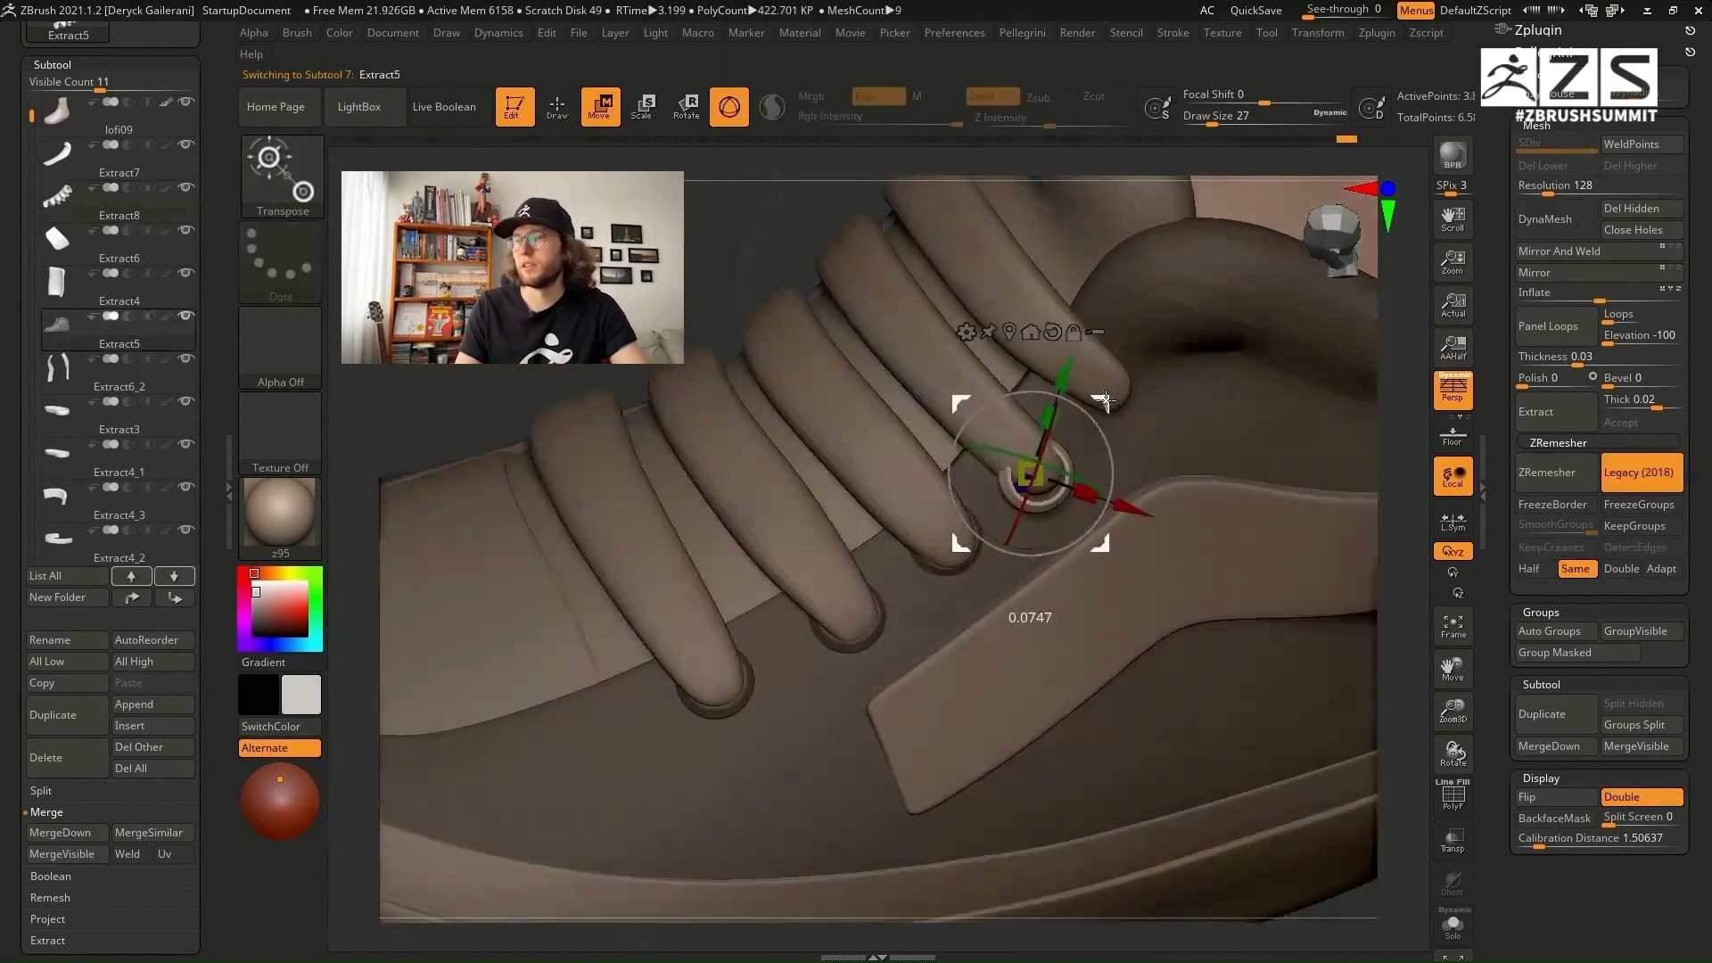
mouse_move(1052, 437)
right_mouse_down()
mouse_move(1017, 508)
mouse_move(1045, 428)
right_mouse_up()
left_click_drag(1045, 421, 1043, 423)
mouse_move(1043, 424)
right_mouse_down()
mouse_move(1037, 584)
mouse_move(788, 408)
mouse_move(972, 446)
mouse_move(1023, 433)
right_mouse_up()
left_click_drag(1023, 432, 1021, 438)
key("q")
left_click(830, 371, "alt")
Step: Copy the eyelet to the fifth lace strap and place one more on the upper just below the puffed collar
mouse_move(1021, 438)
right_mouse_down()
mouse_move(830, 372)
mouse_move(948, 558)
right_mouse_up()
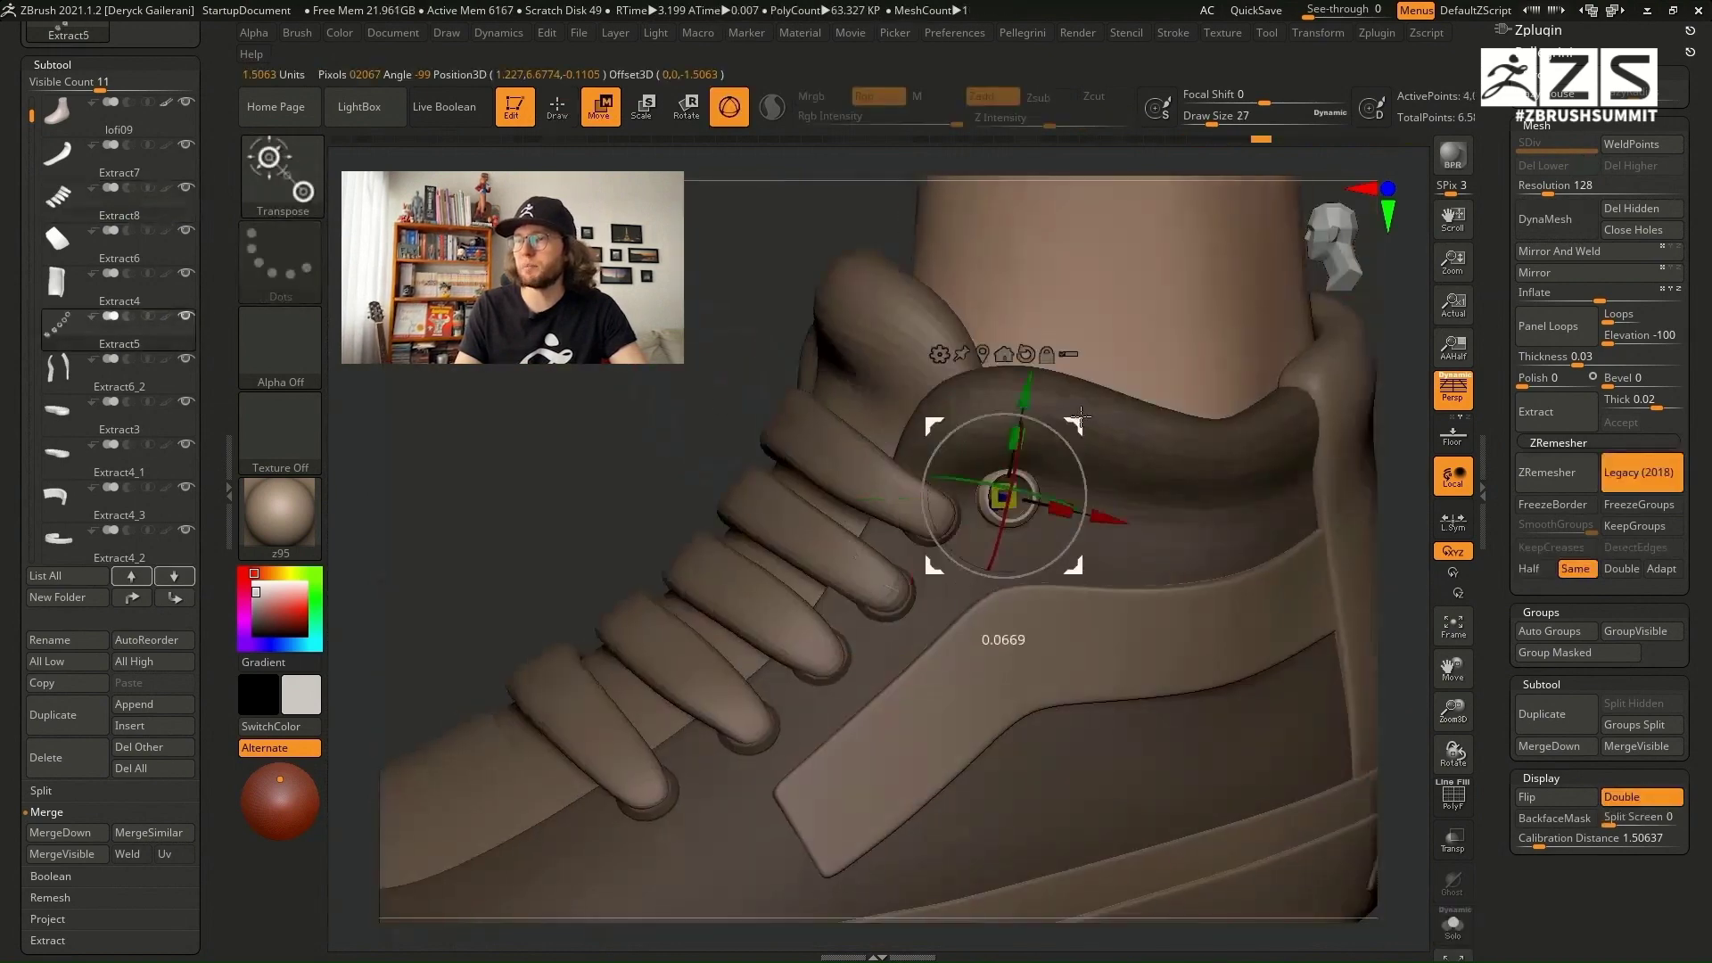
right_click_drag(1009, 496, 741, 343)
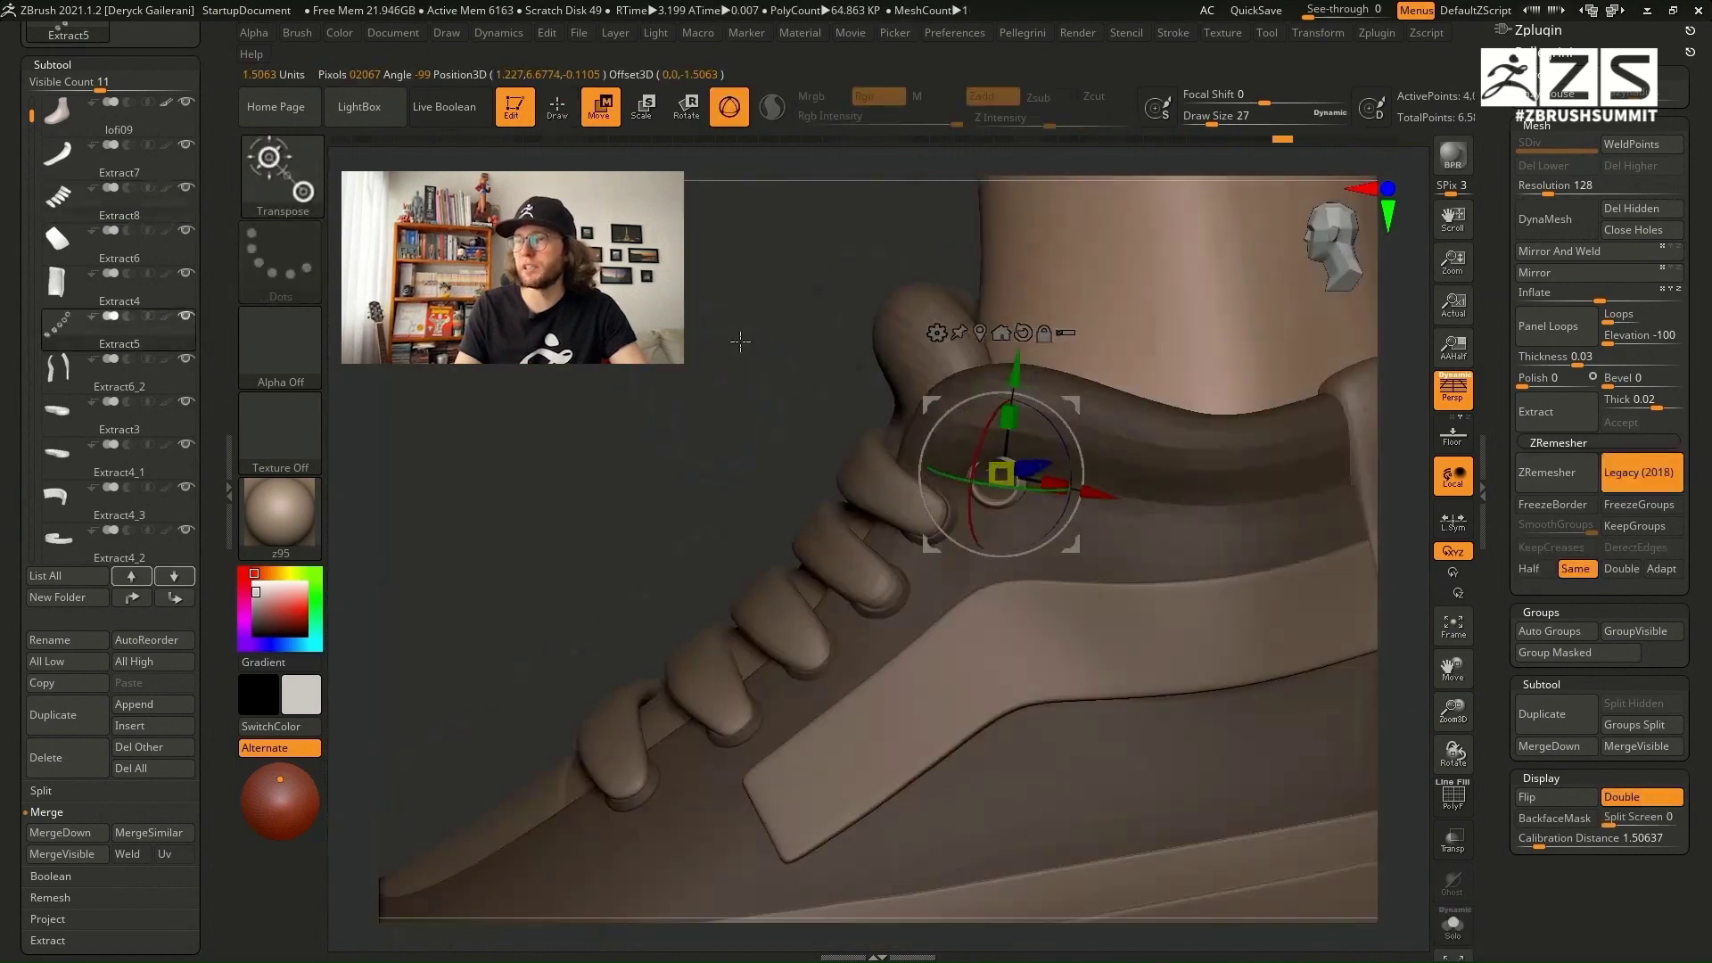
key("q")
left_click(740, 380, "ctrl")
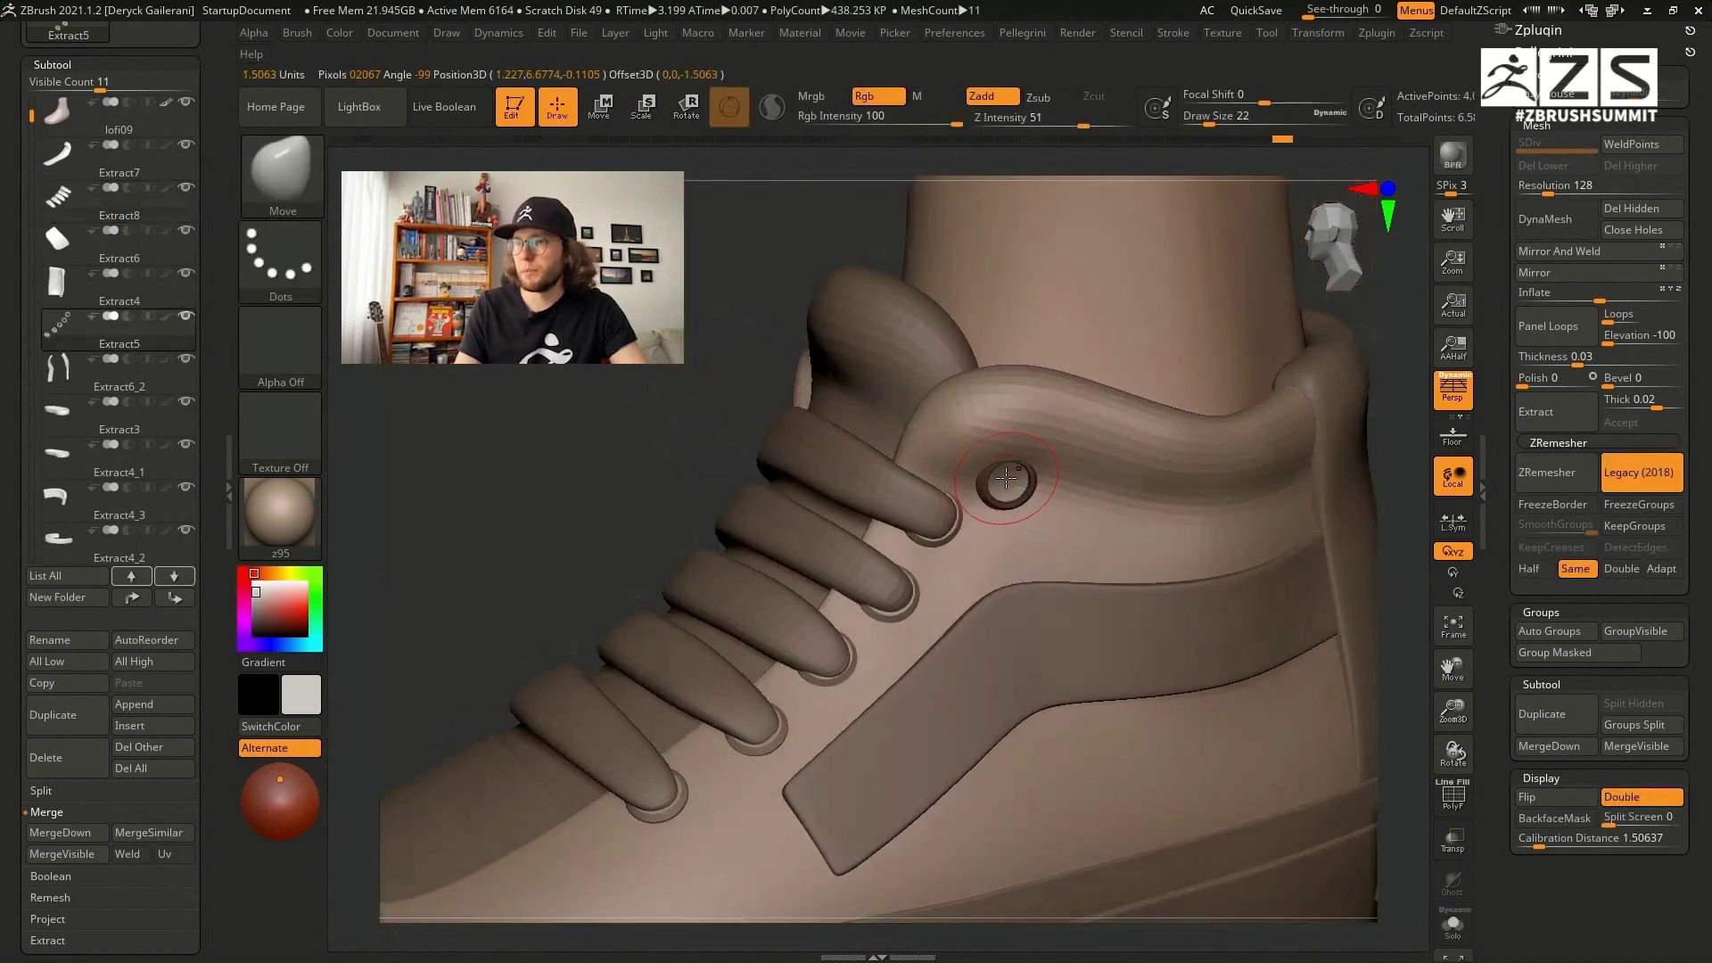
Step: Inflate the free eyelet below the collar into a thicker ring with a smaller hole
right_click_drag(995, 457, 1000, 496)
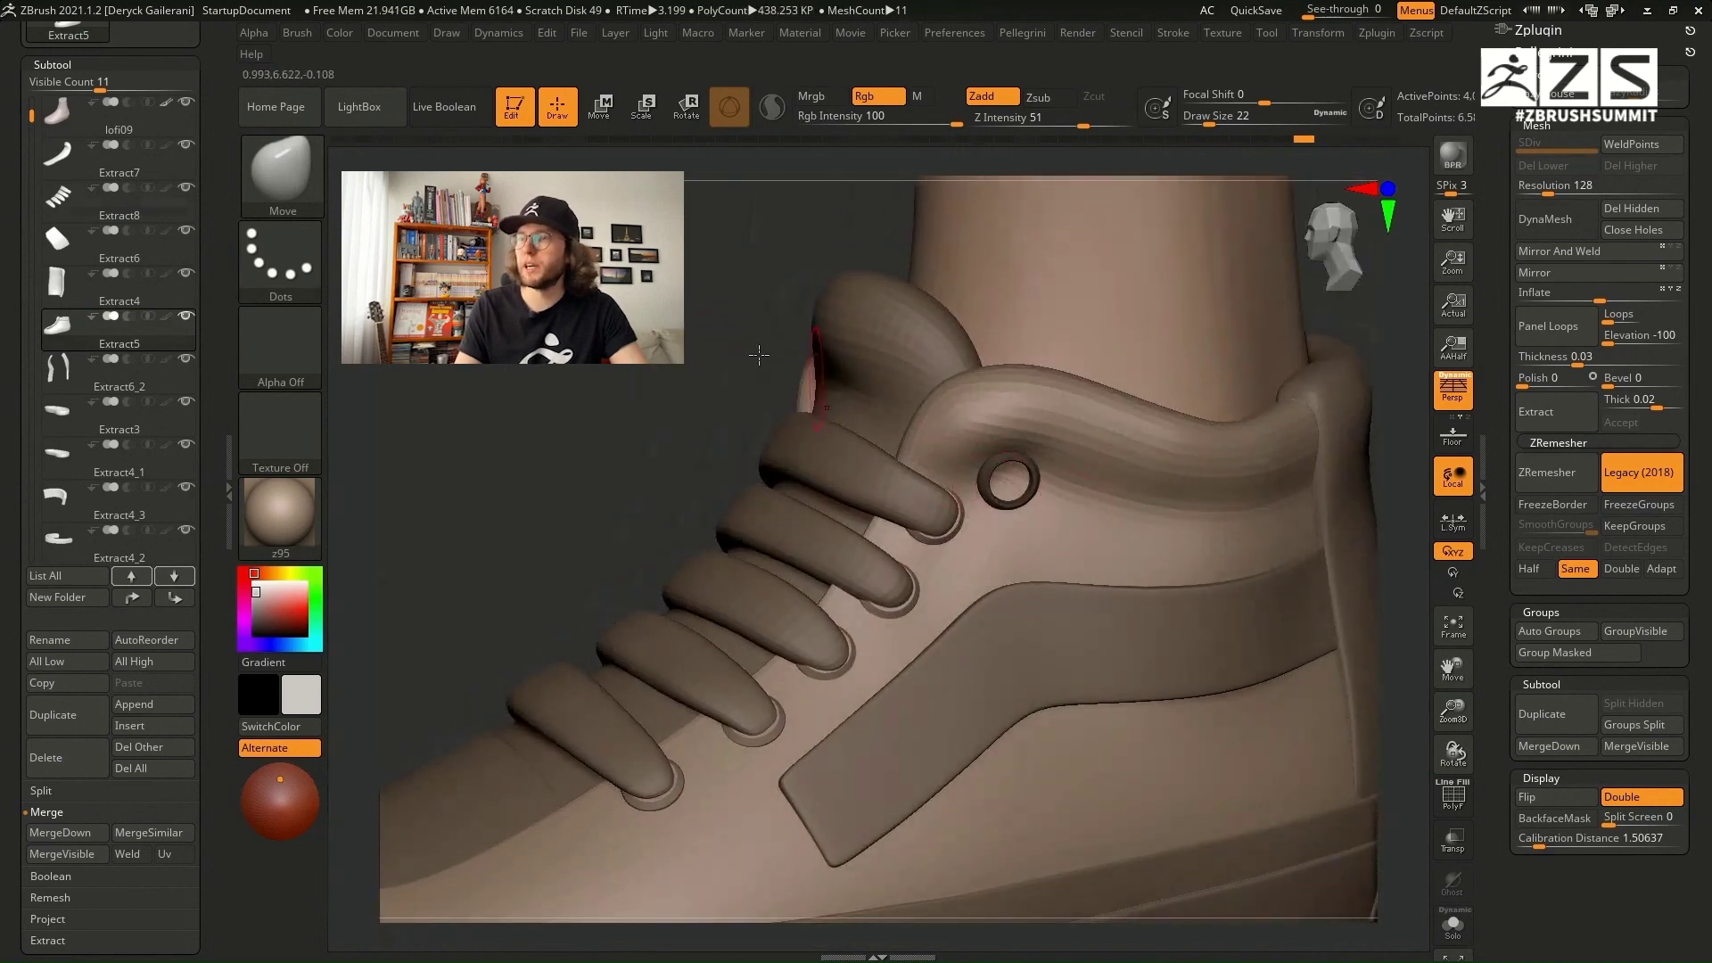
right_click_drag(758, 355, 1010, 479)
key("w")
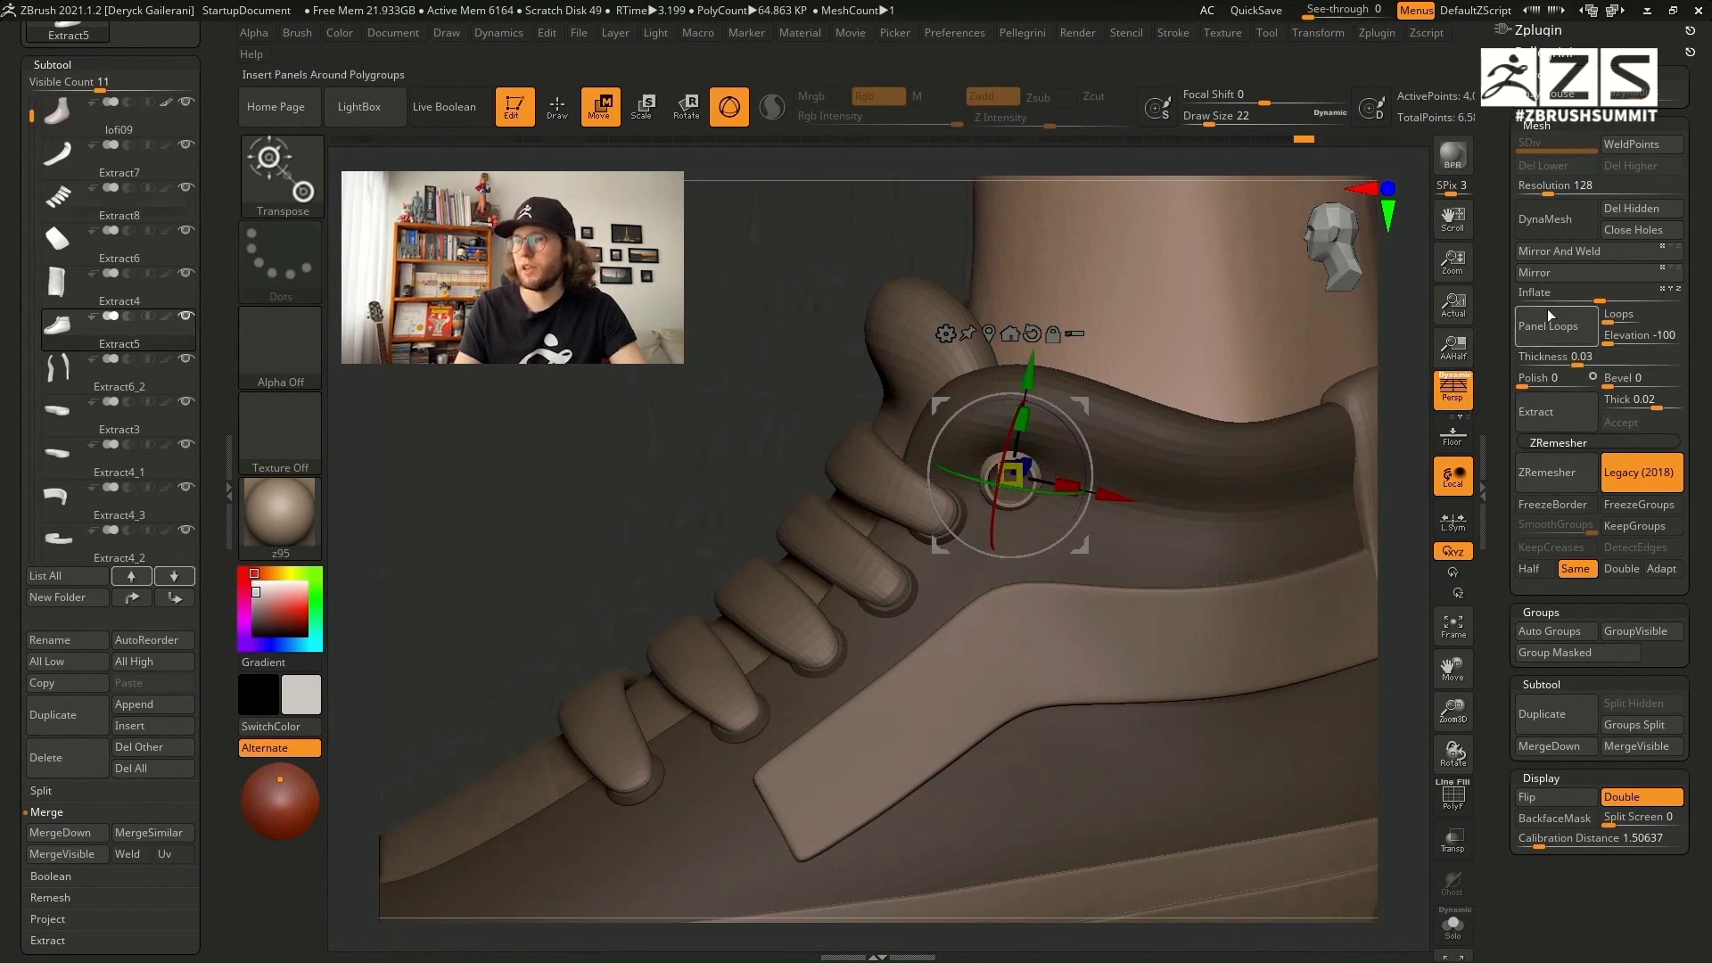
left_click_drag(1599, 298, 1609, 298)
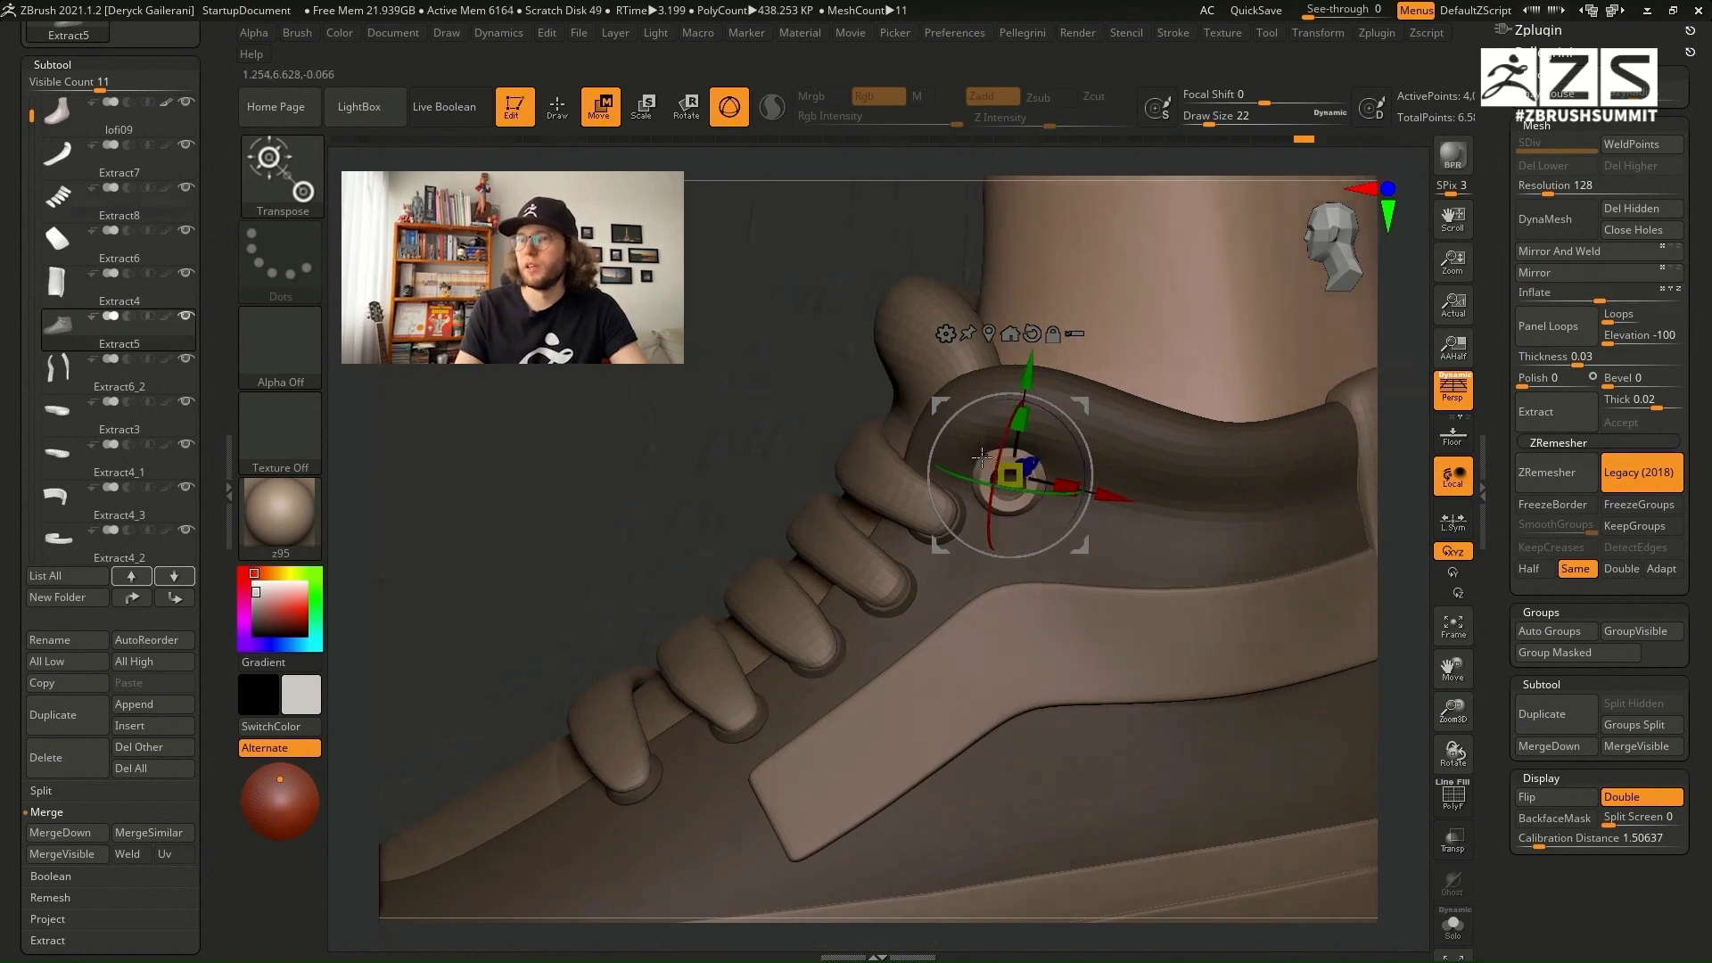
key("q")
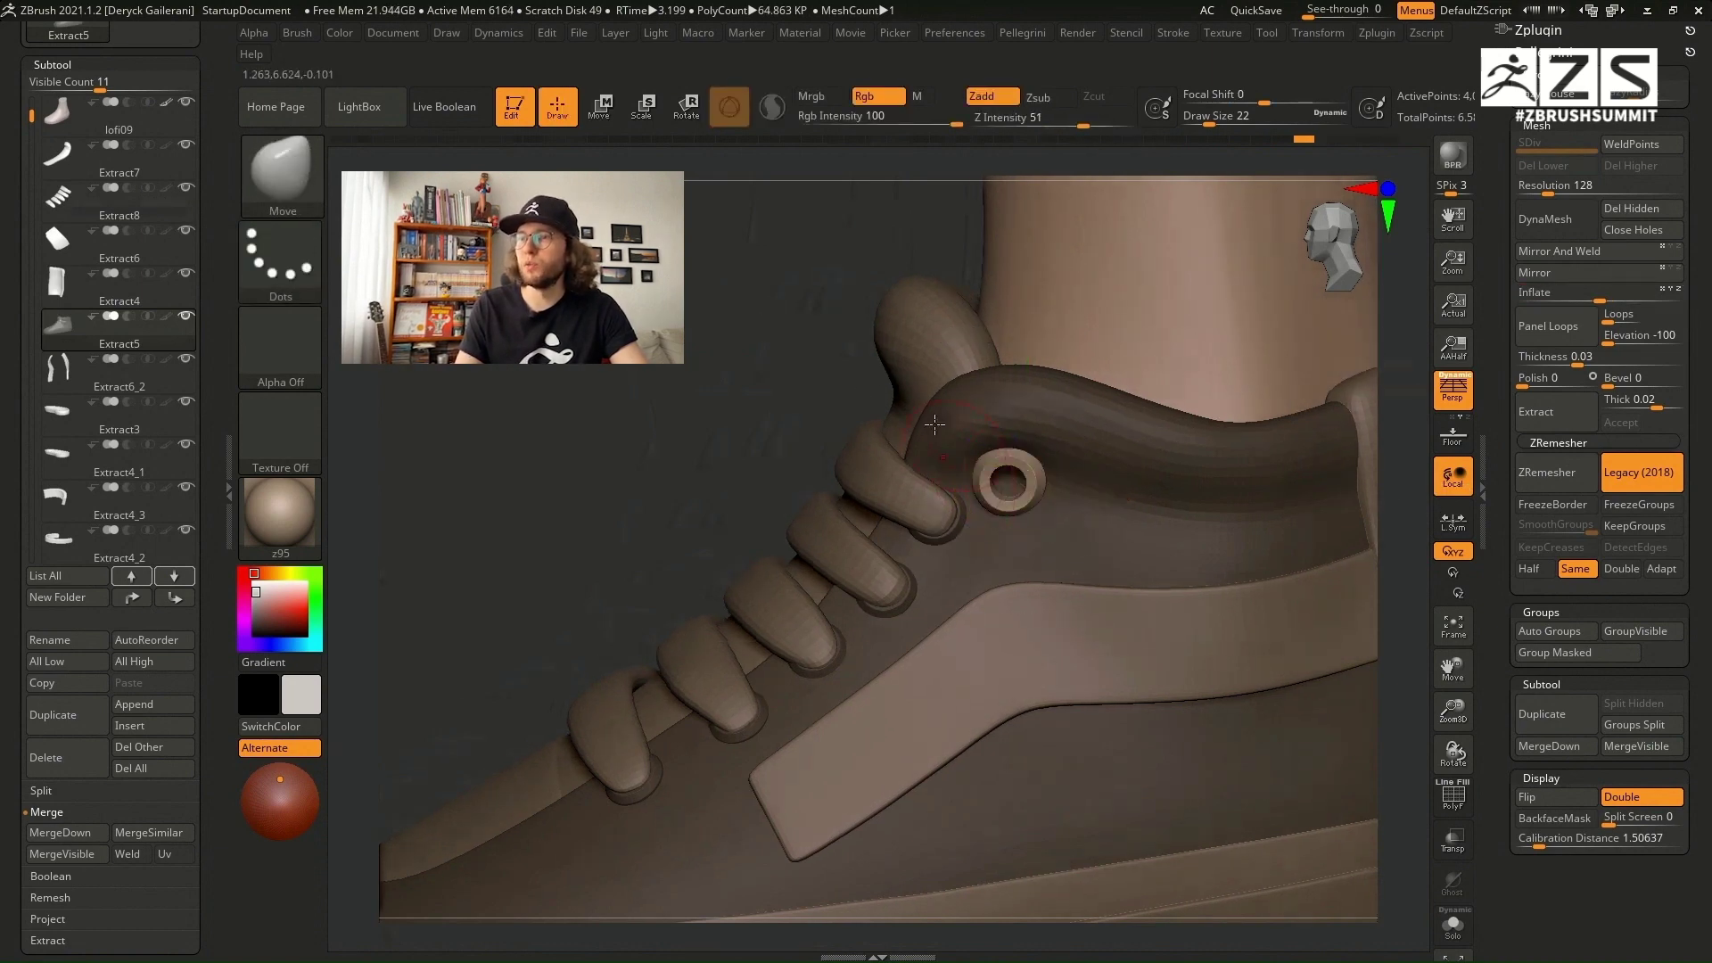
left_click_drag(841, 373, 918, 374)
Step: Rotate the thickened eyelet below the collar to follow the surface of the upper
key("r")
left_click_drag(1007, 477, 1005, 467)
key("q")
mouse_move(754, 353)
left_mouse_down()
mouse_move(692, 352)
mouse_move(686, 311)
left_mouse_up()
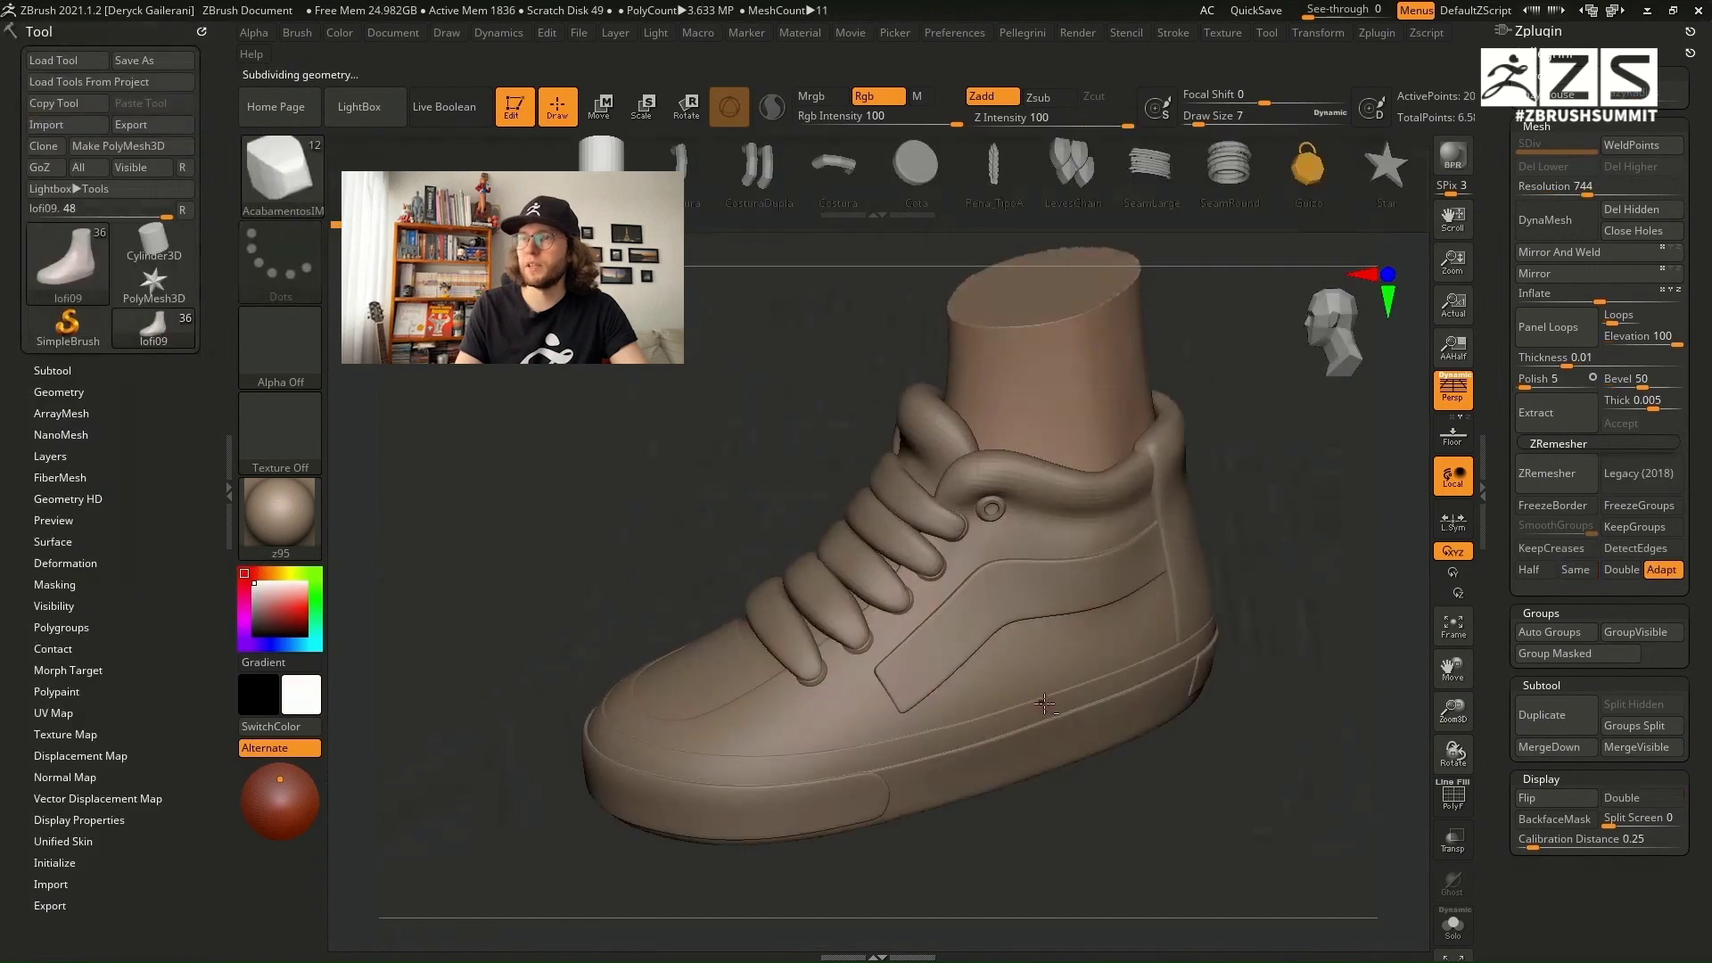
Step: Duplicate the sole subtool Extract3 and isolate the copy with its polyframe shown
left_click(940, 633, "alt")
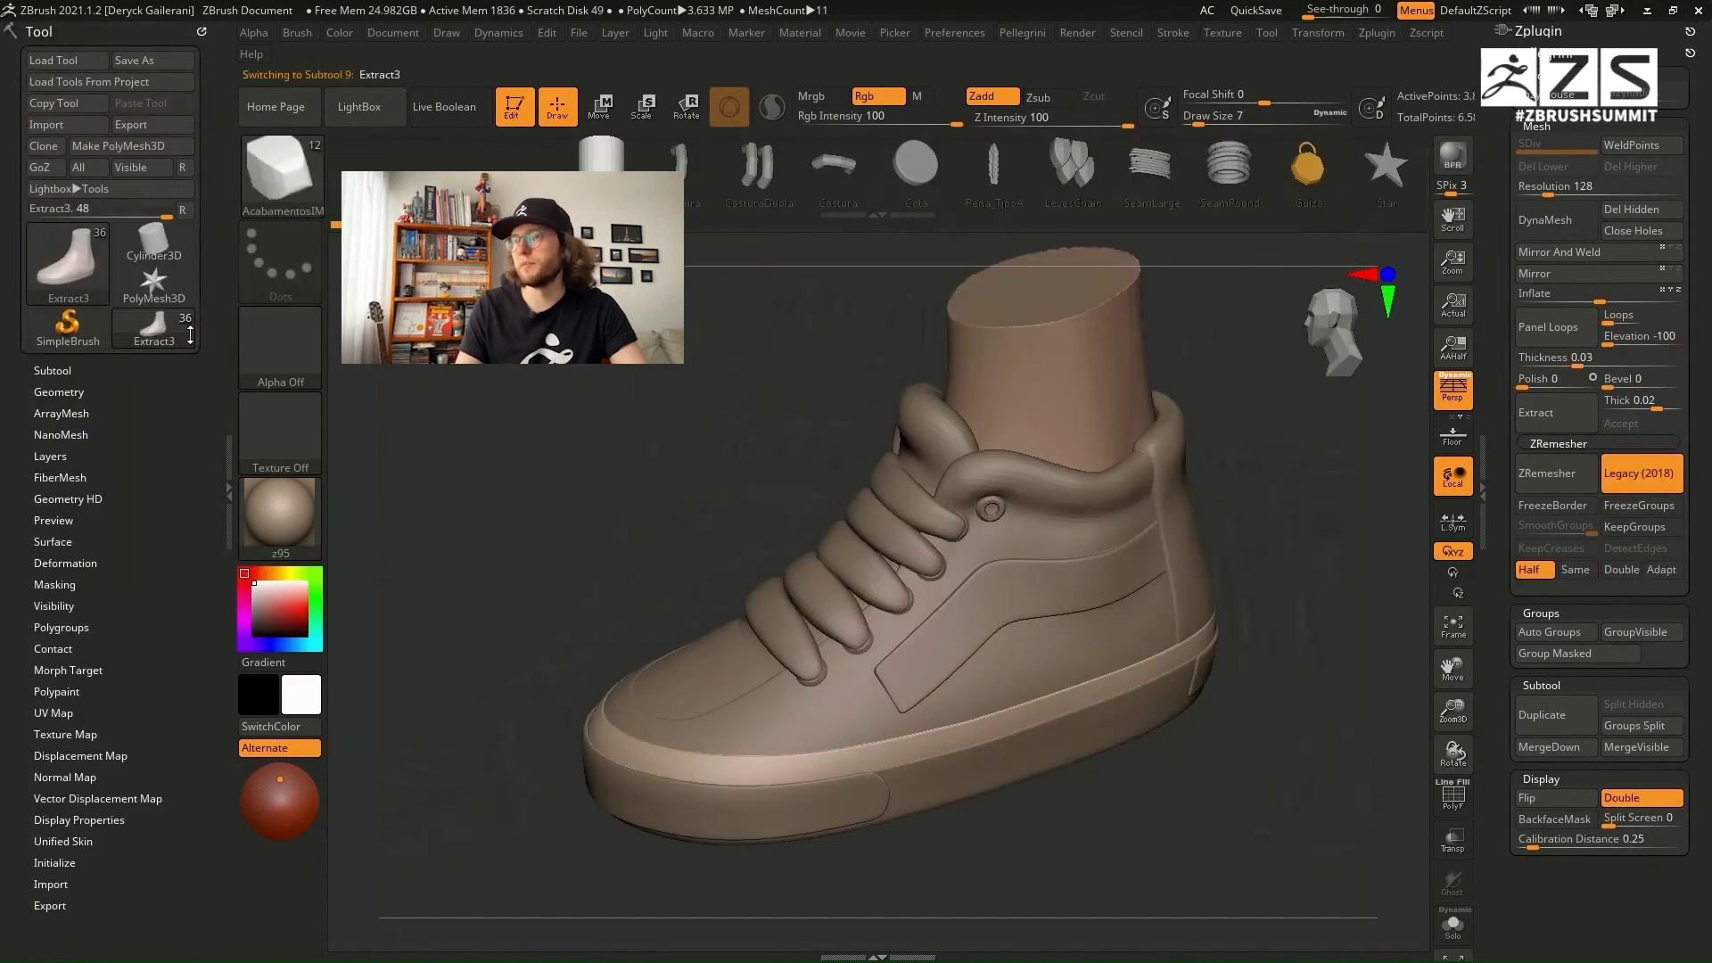
left_click(52, 370)
left_click_drag(7, 419, 7, 333)
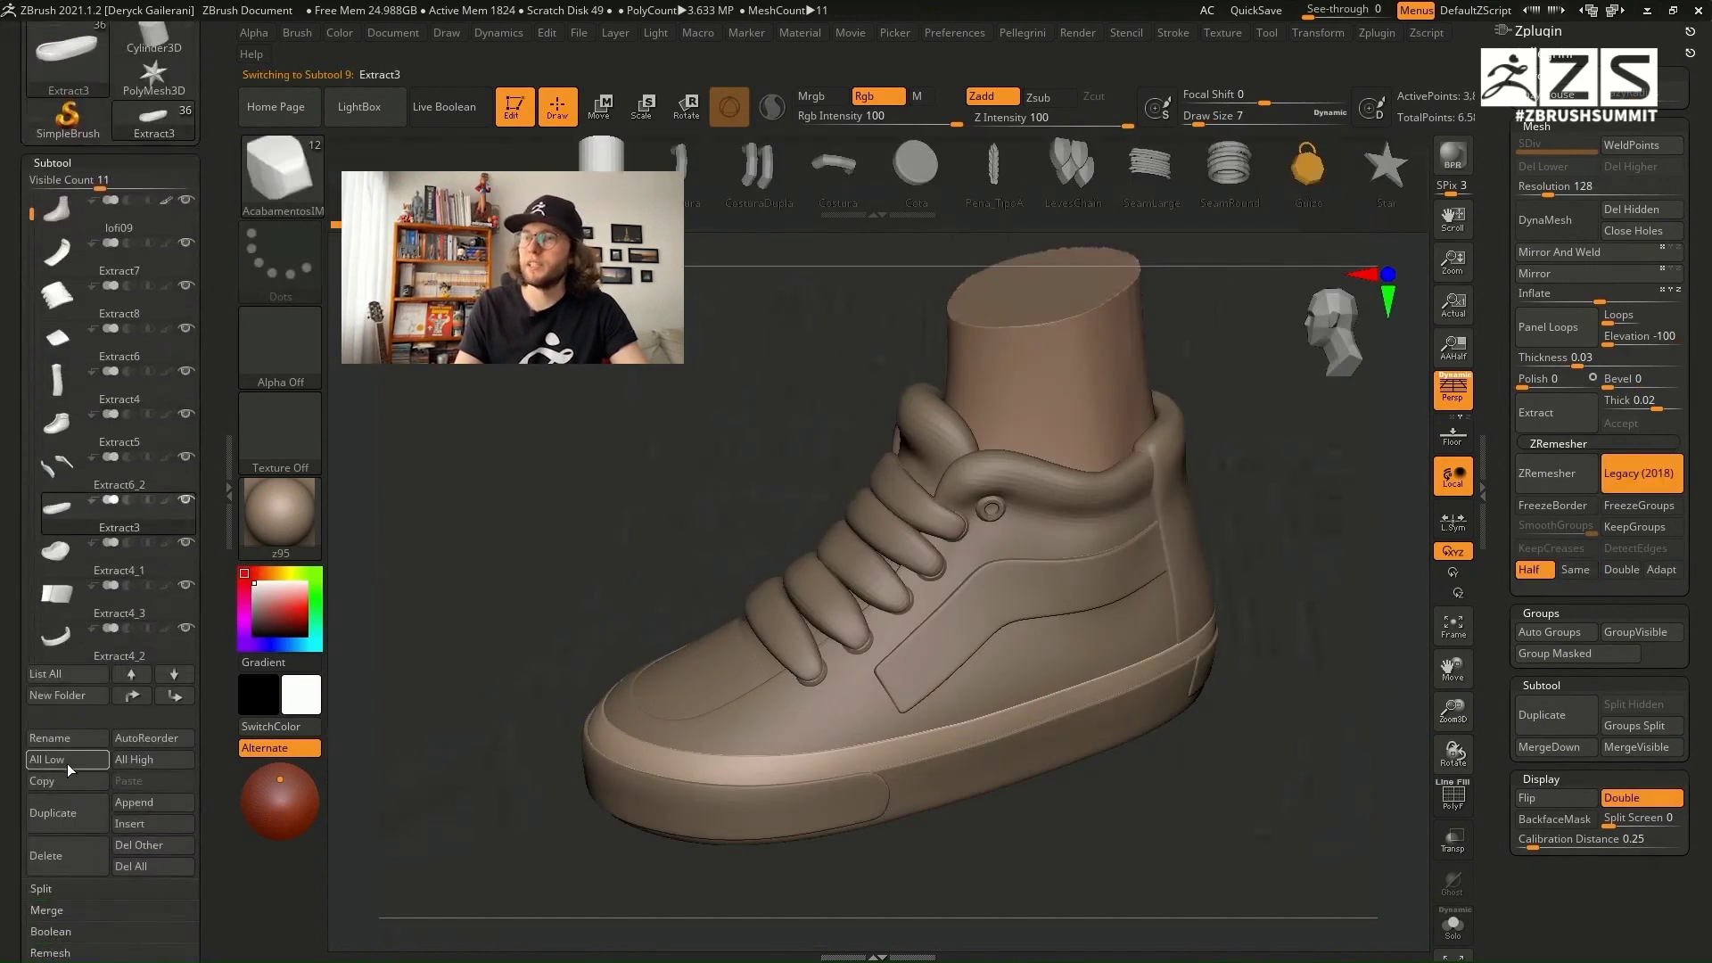
key("shift+f")
key("alt+s")
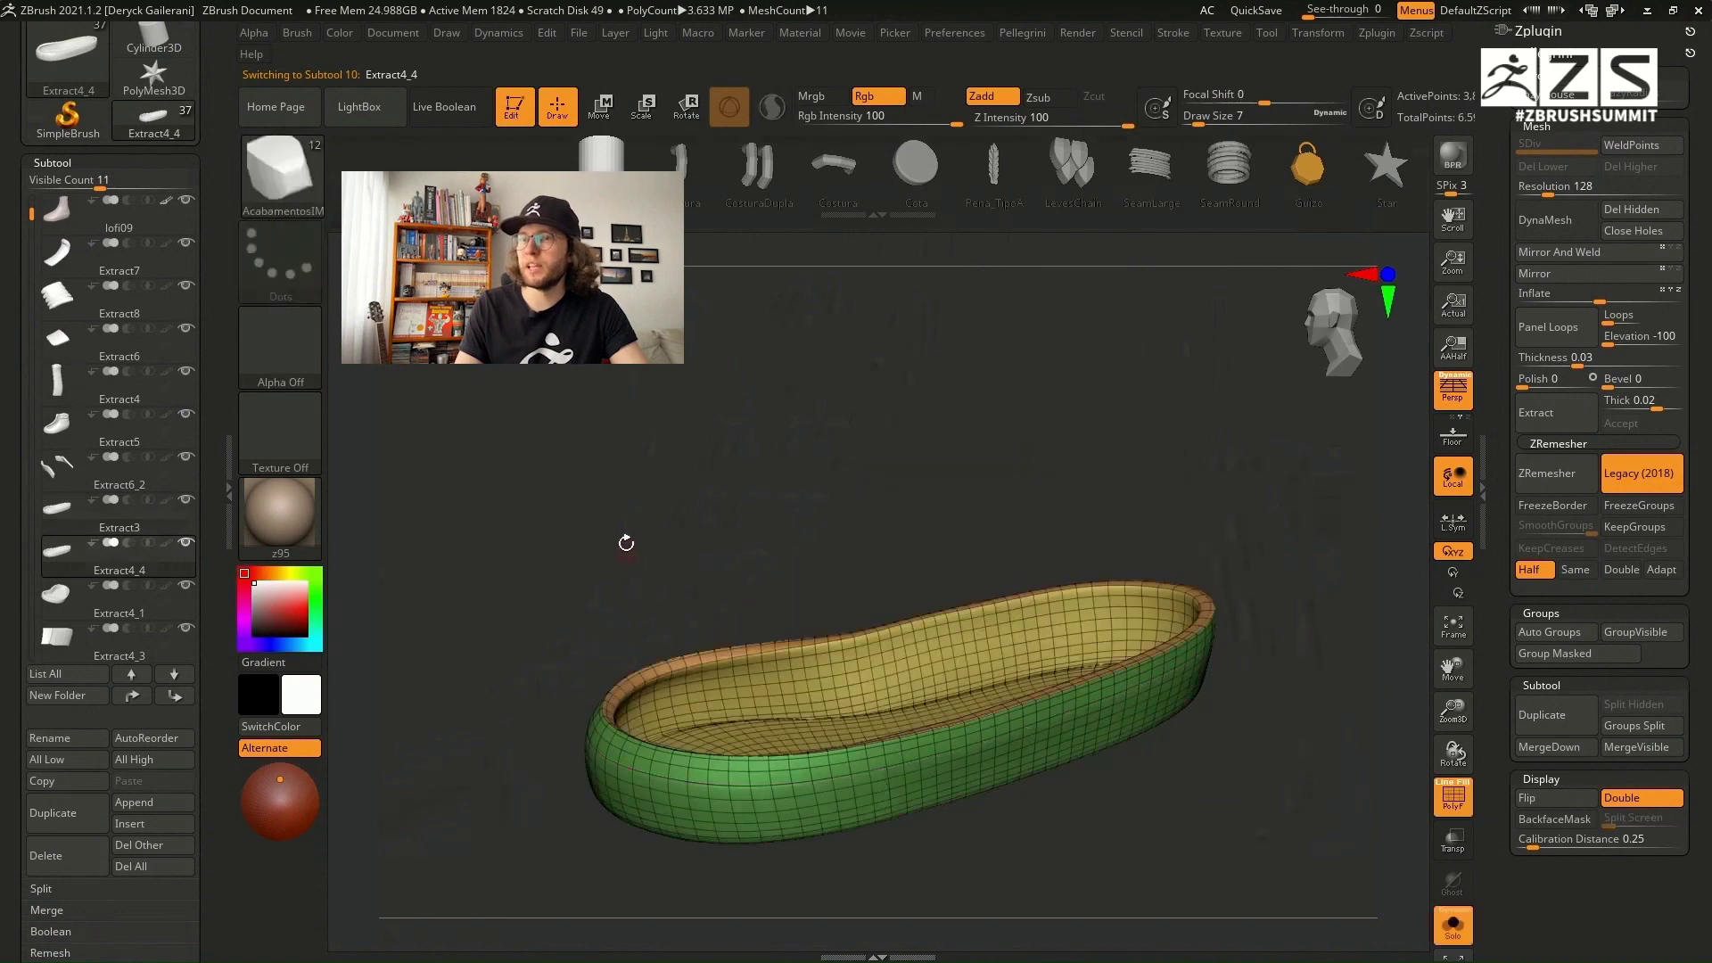
left_click_drag(630, 532, 651, 624, "alt")
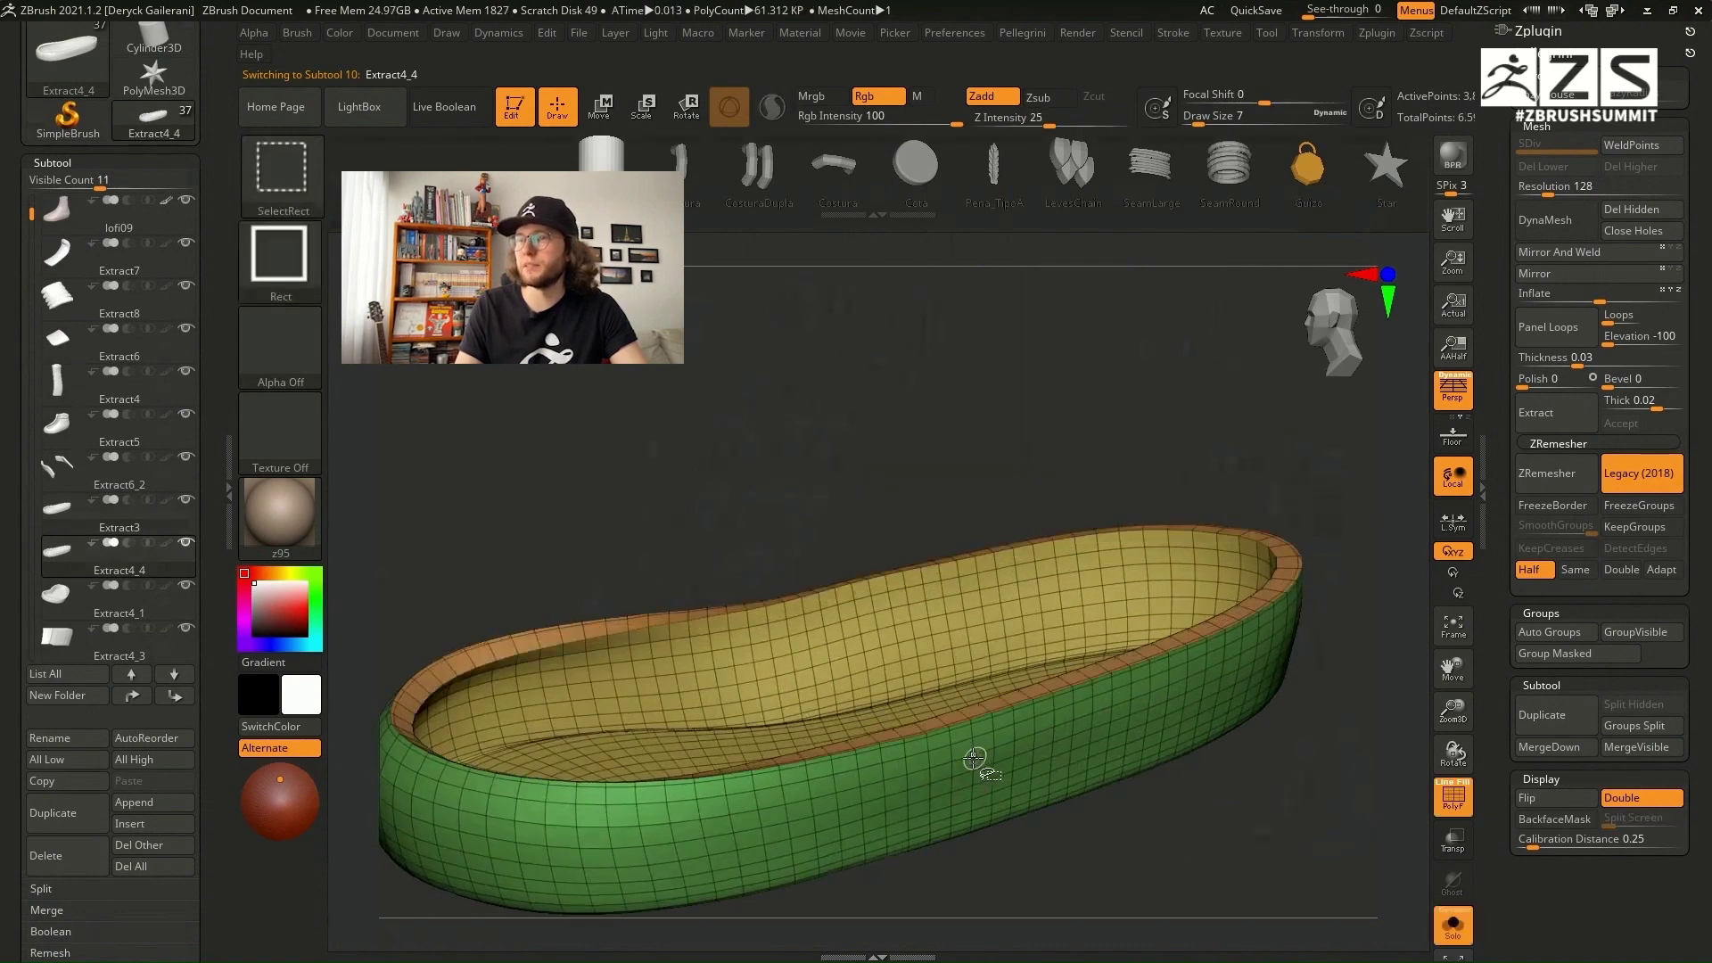
Step: Keep only the green outer wall polygroup of the duplicated sole and delete its other polygroups
left_click(972, 768, "ctrl+shift")
left_click_drag(788, 499, 792, 448)
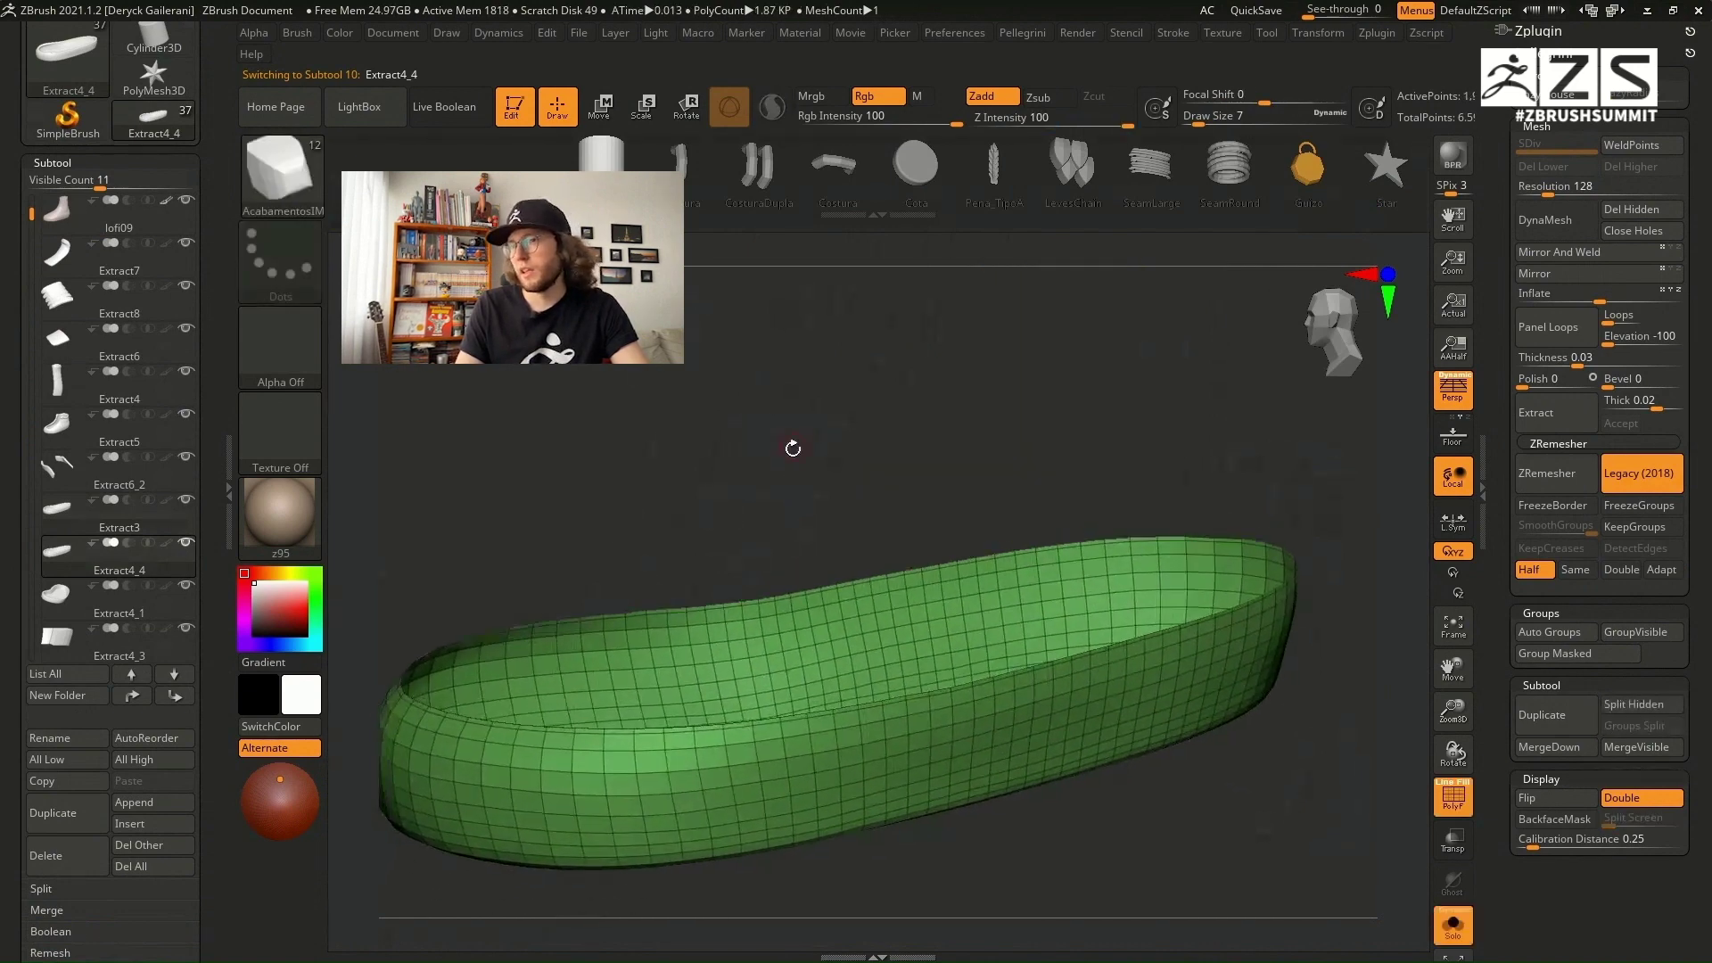
key("a")
left_click(835, 292)
key("alt+s")
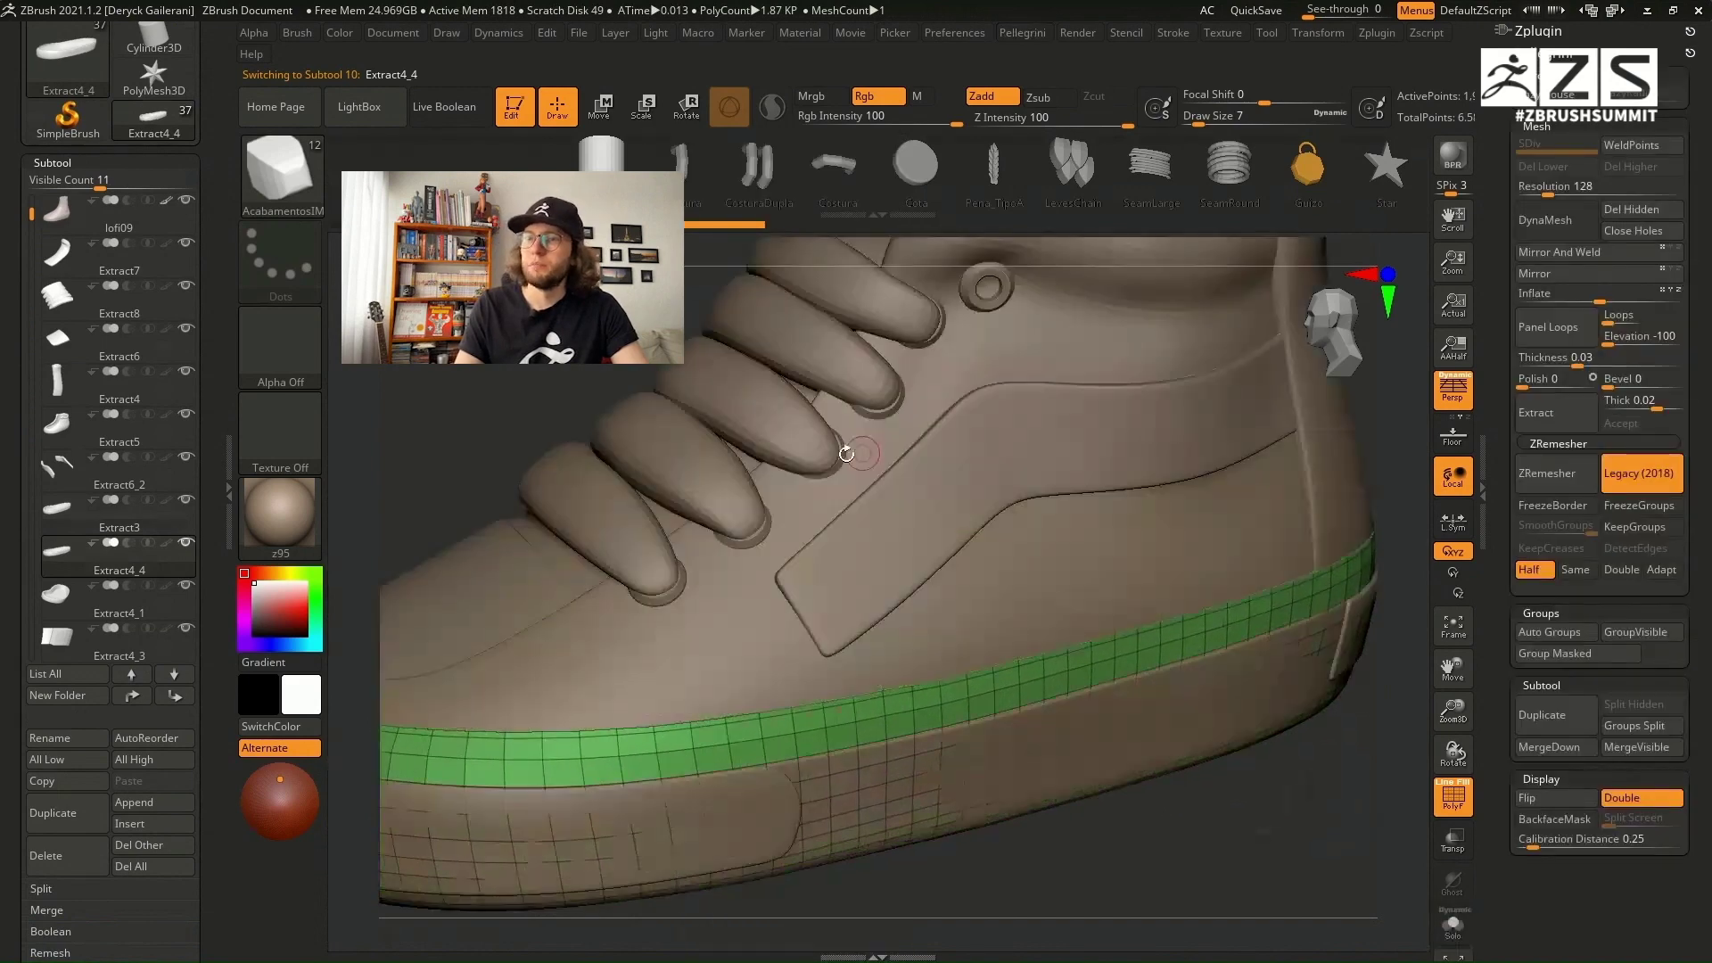
left_click_drag(1079, 830, 1075, 794)
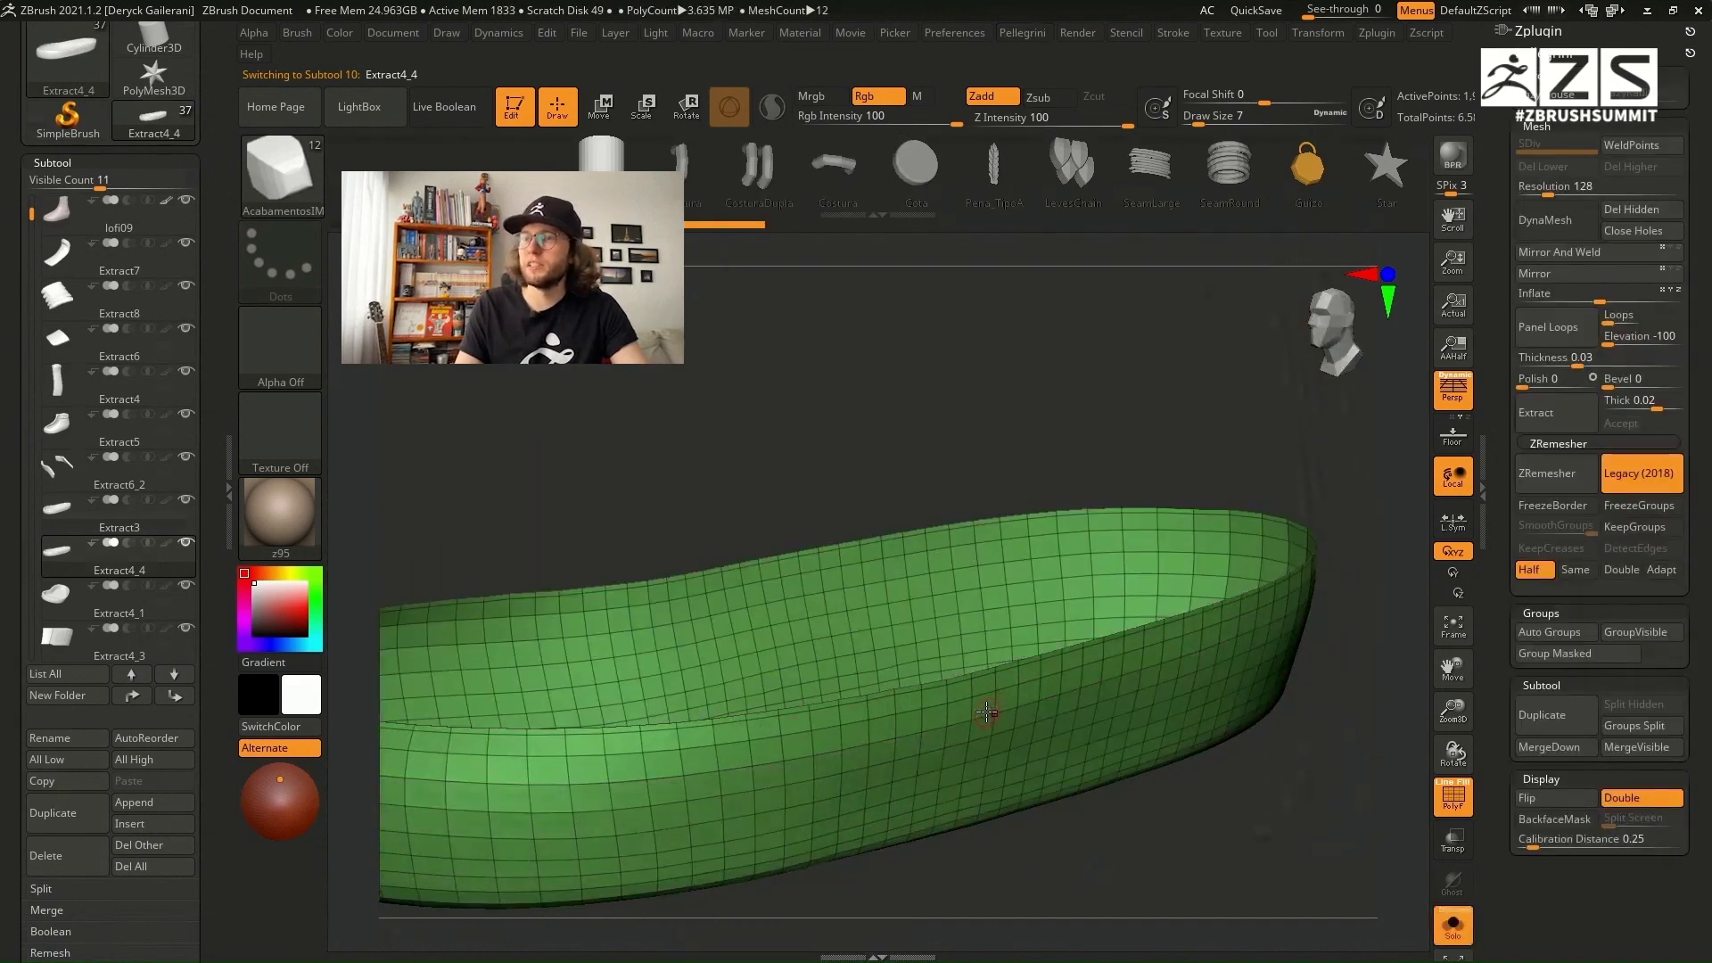
Step: Assign a new polygroup to the upper polyloops of the sole wall using the ZModeler PolyGroup action with the Polyloop target
key("b")
key("z")
key("m")
key("space")
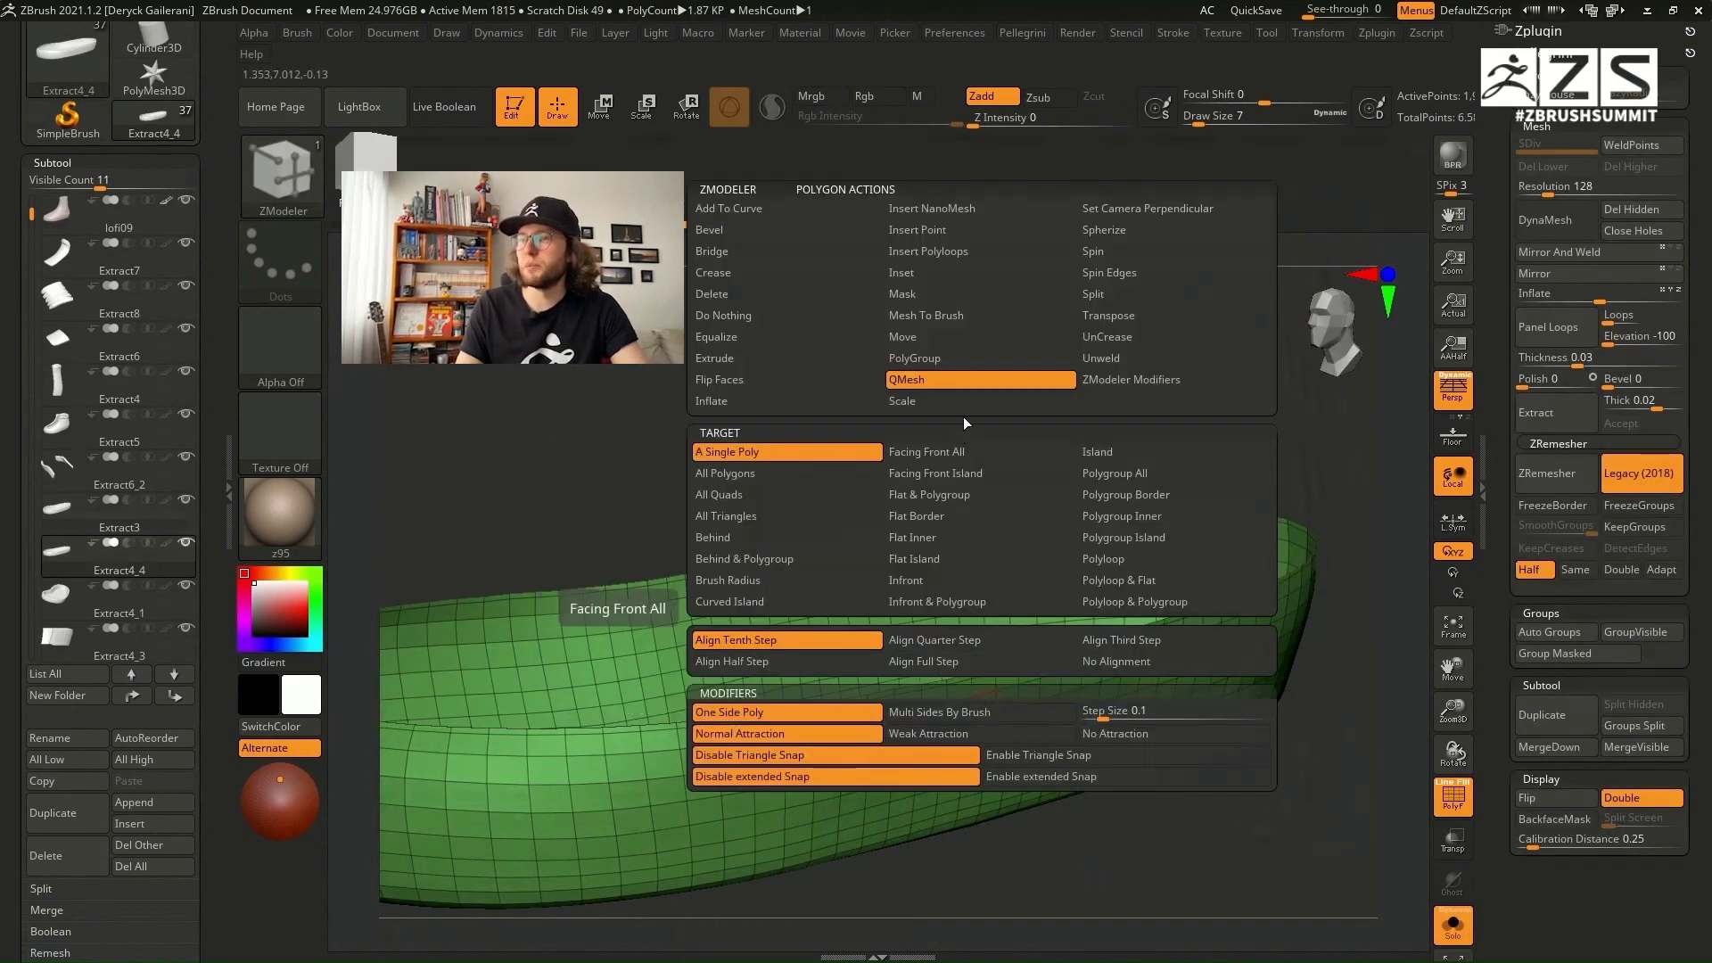
left_click(937, 360)
left_click(1104, 559)
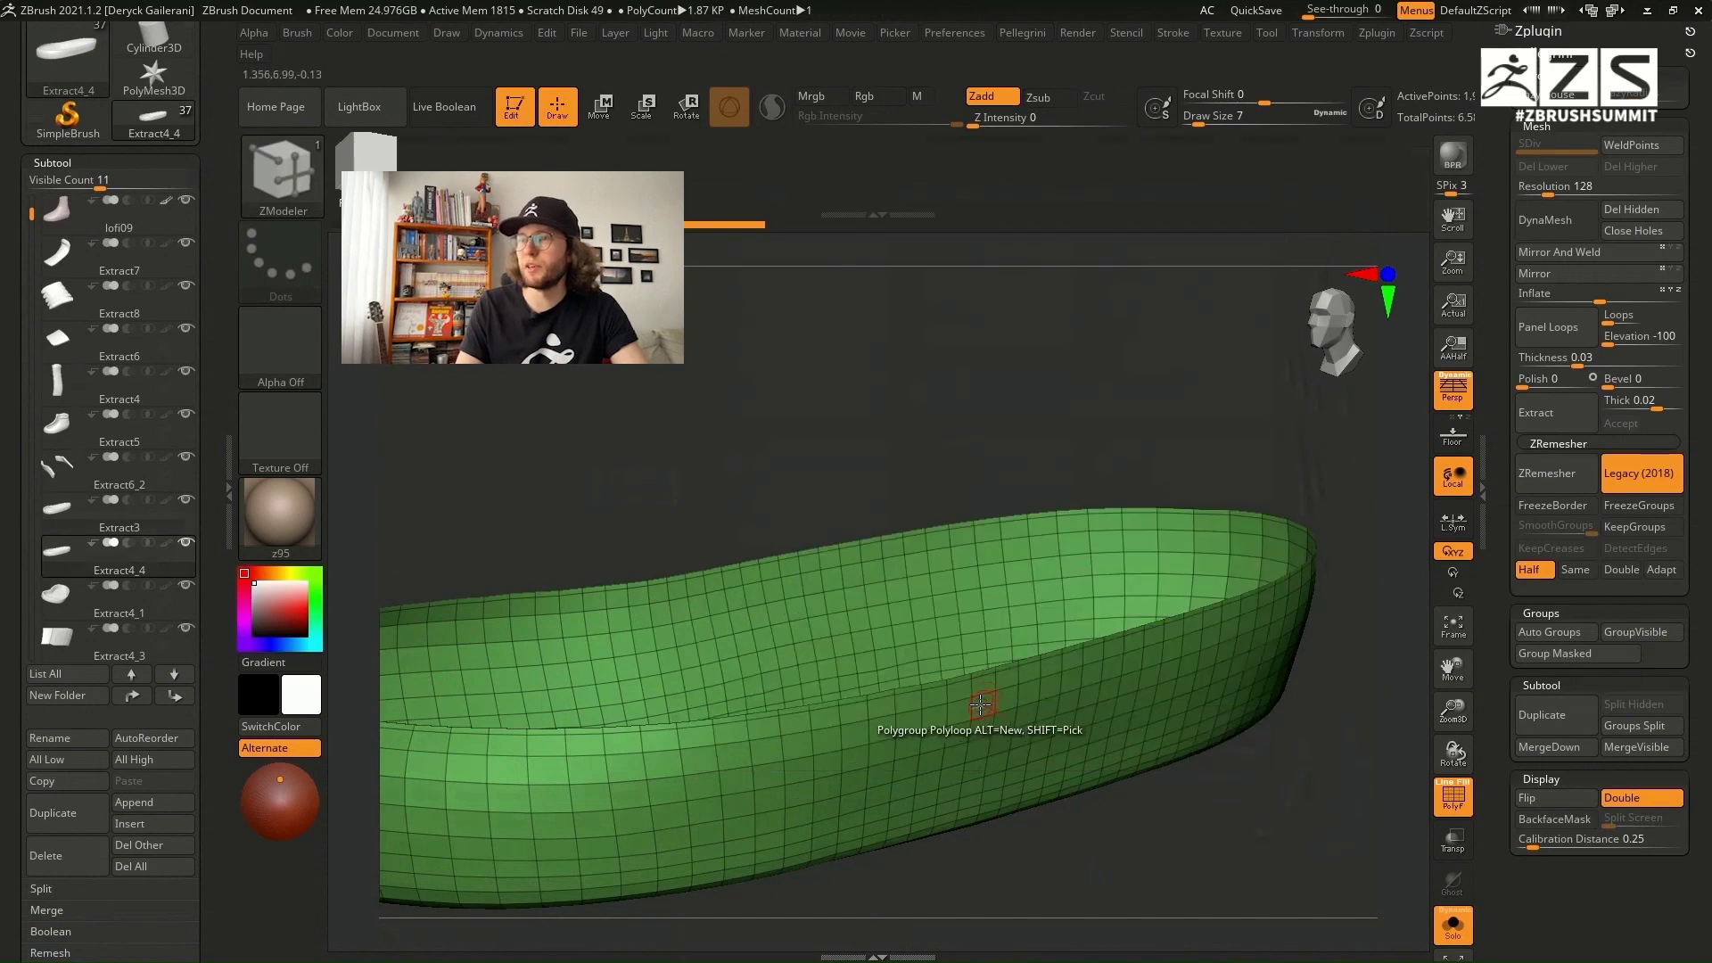
left_click(980, 704)
left_click(990, 697)
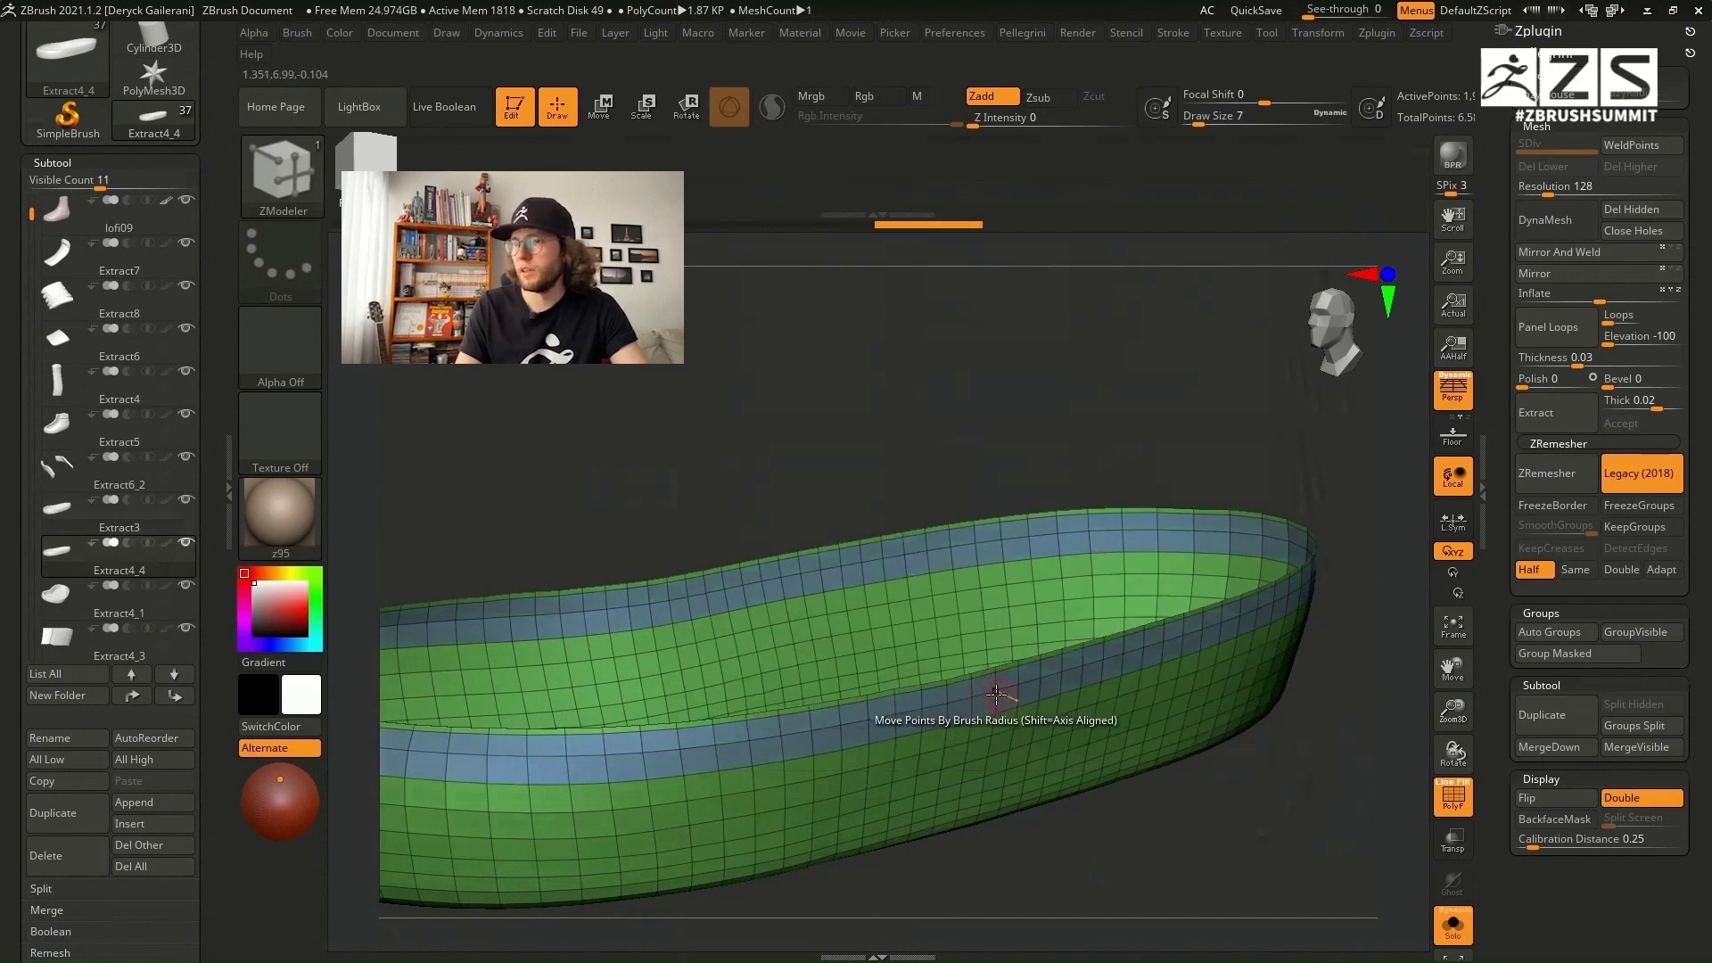
Step: Isolate the newly grouped band along the sole's upper rim and delete the hidden remainder of the wall
left_click(994, 692, "ctrl+shift")
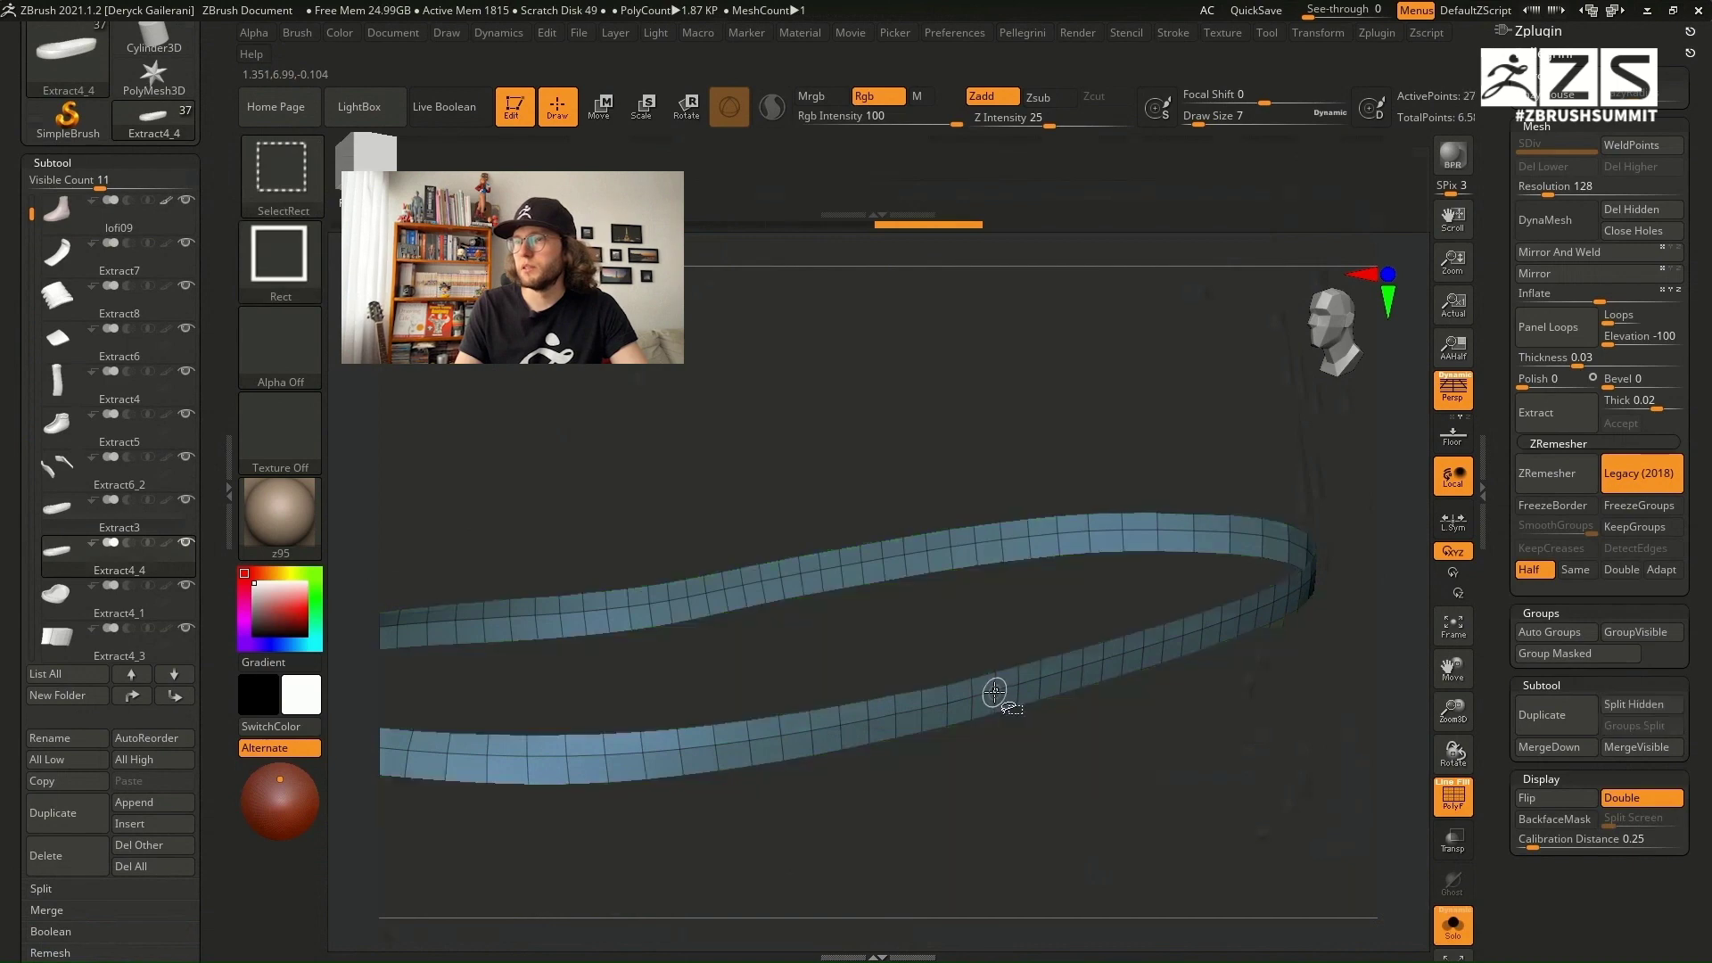
key("space")
left_click(997, 287)
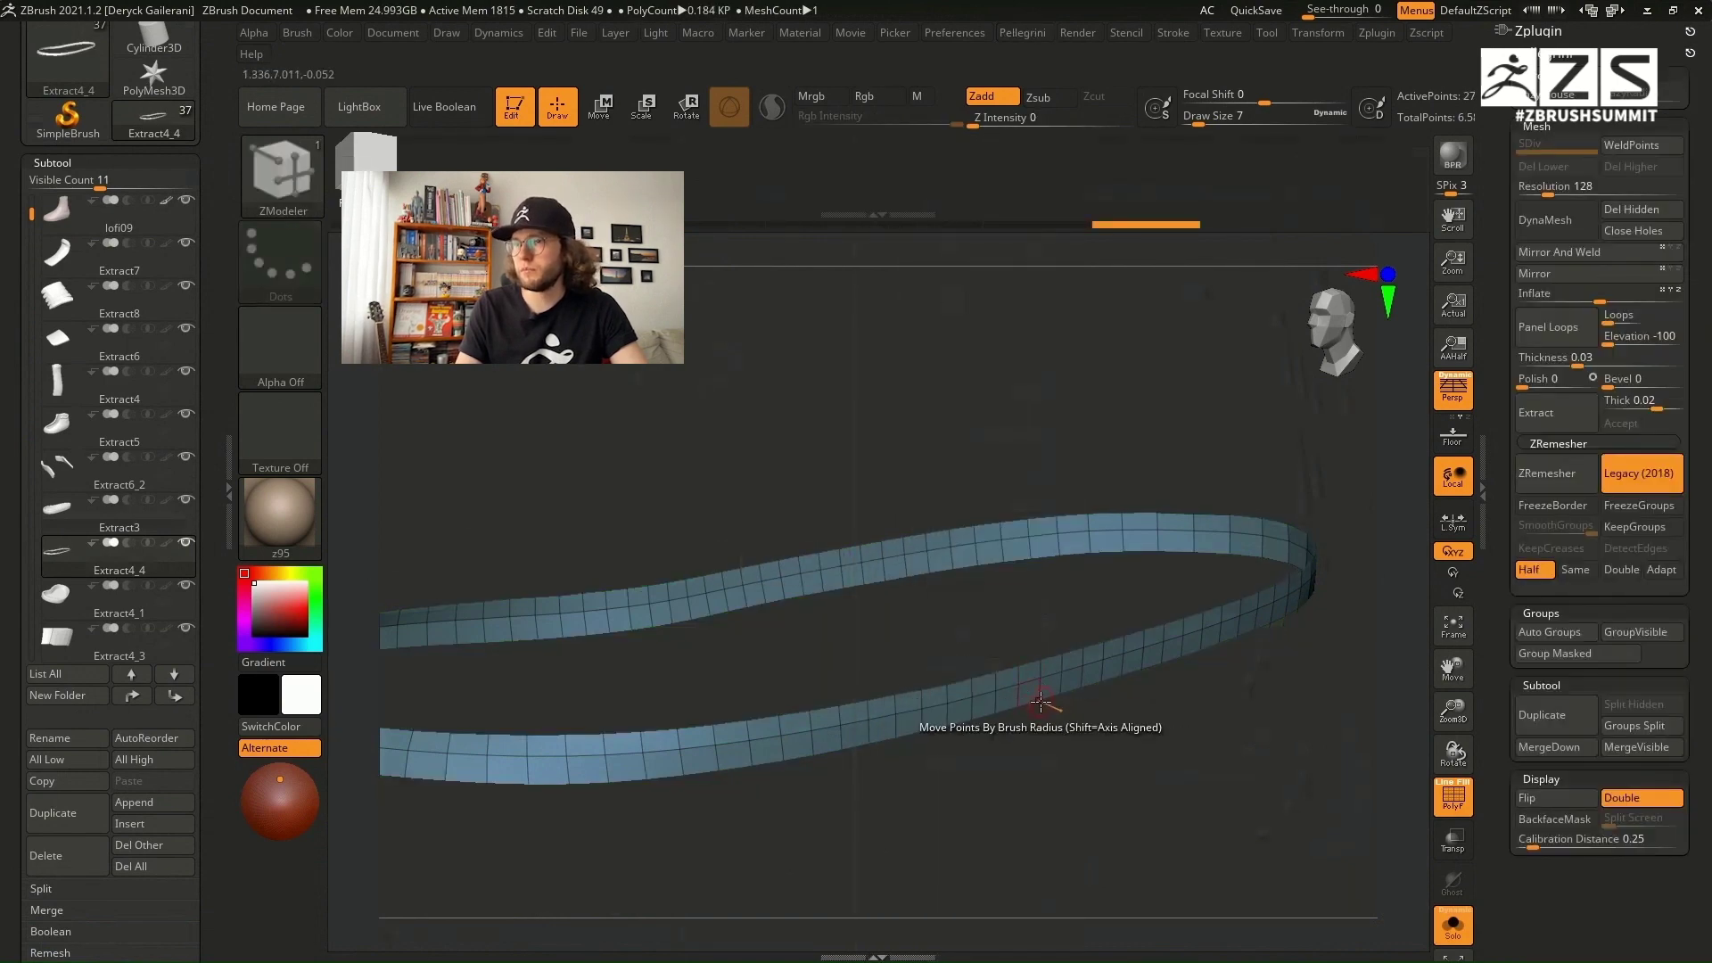
Step: Frame the band's border with a curve and insert a thin trim along its lower edge using the AcabamentosIM brush at draw size 3
left_click(307, 180)
left_click(383, 225)
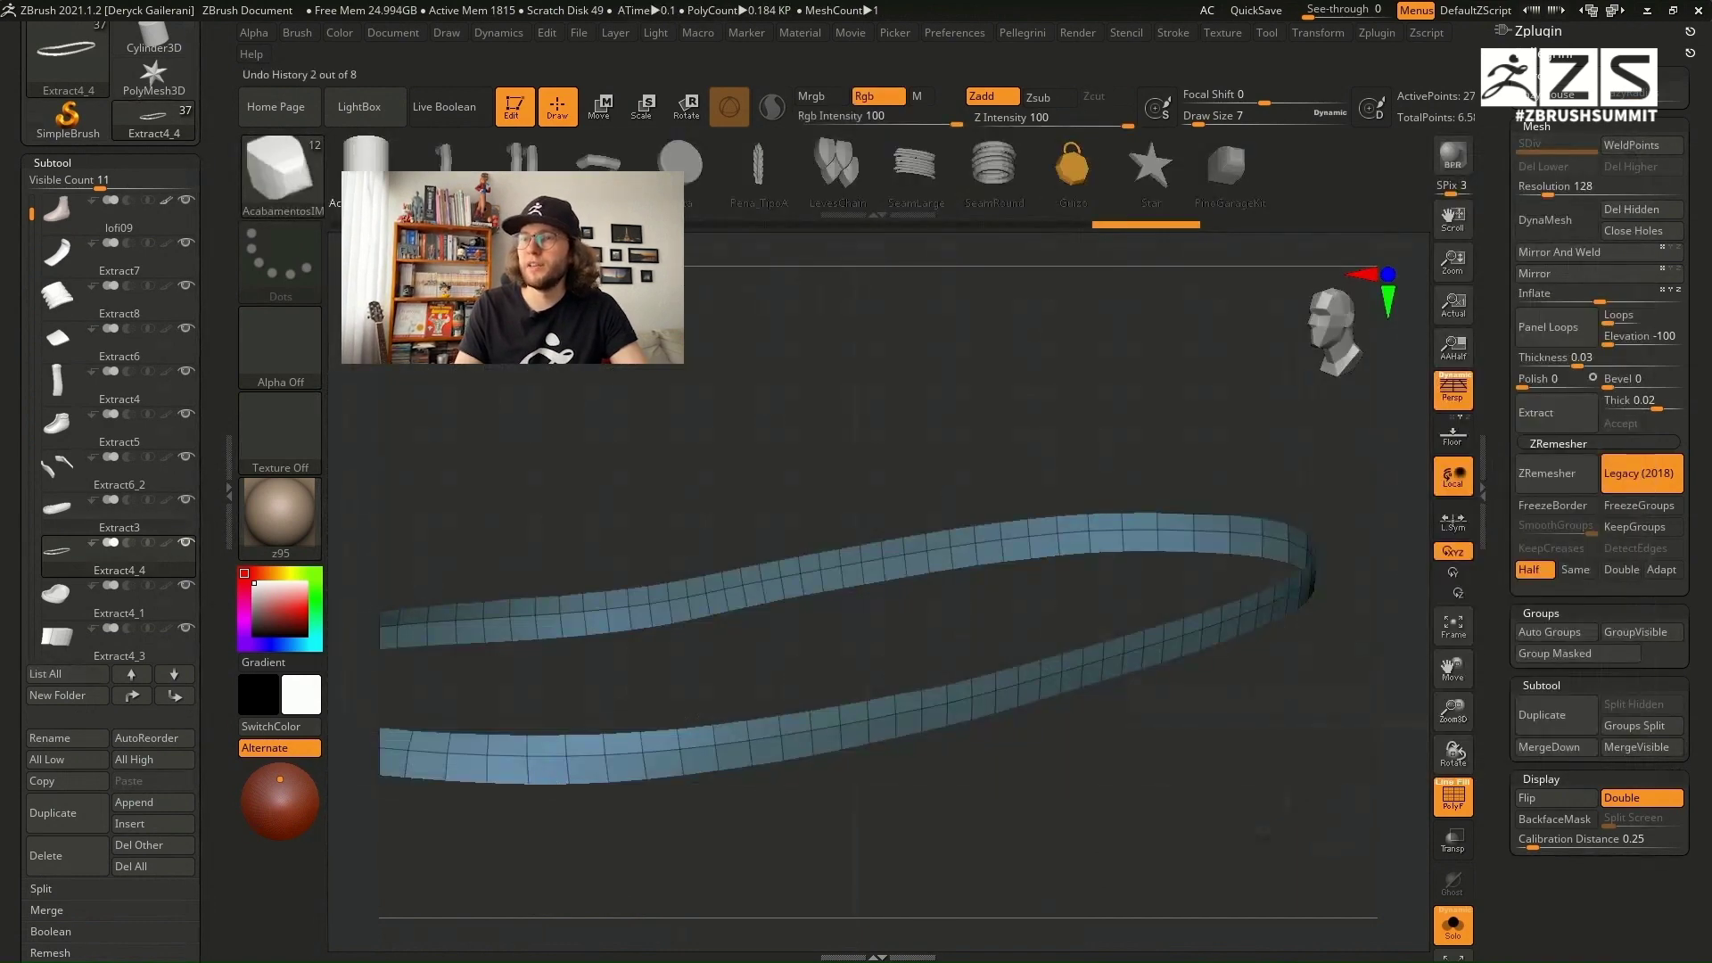
left_click(1173, 33)
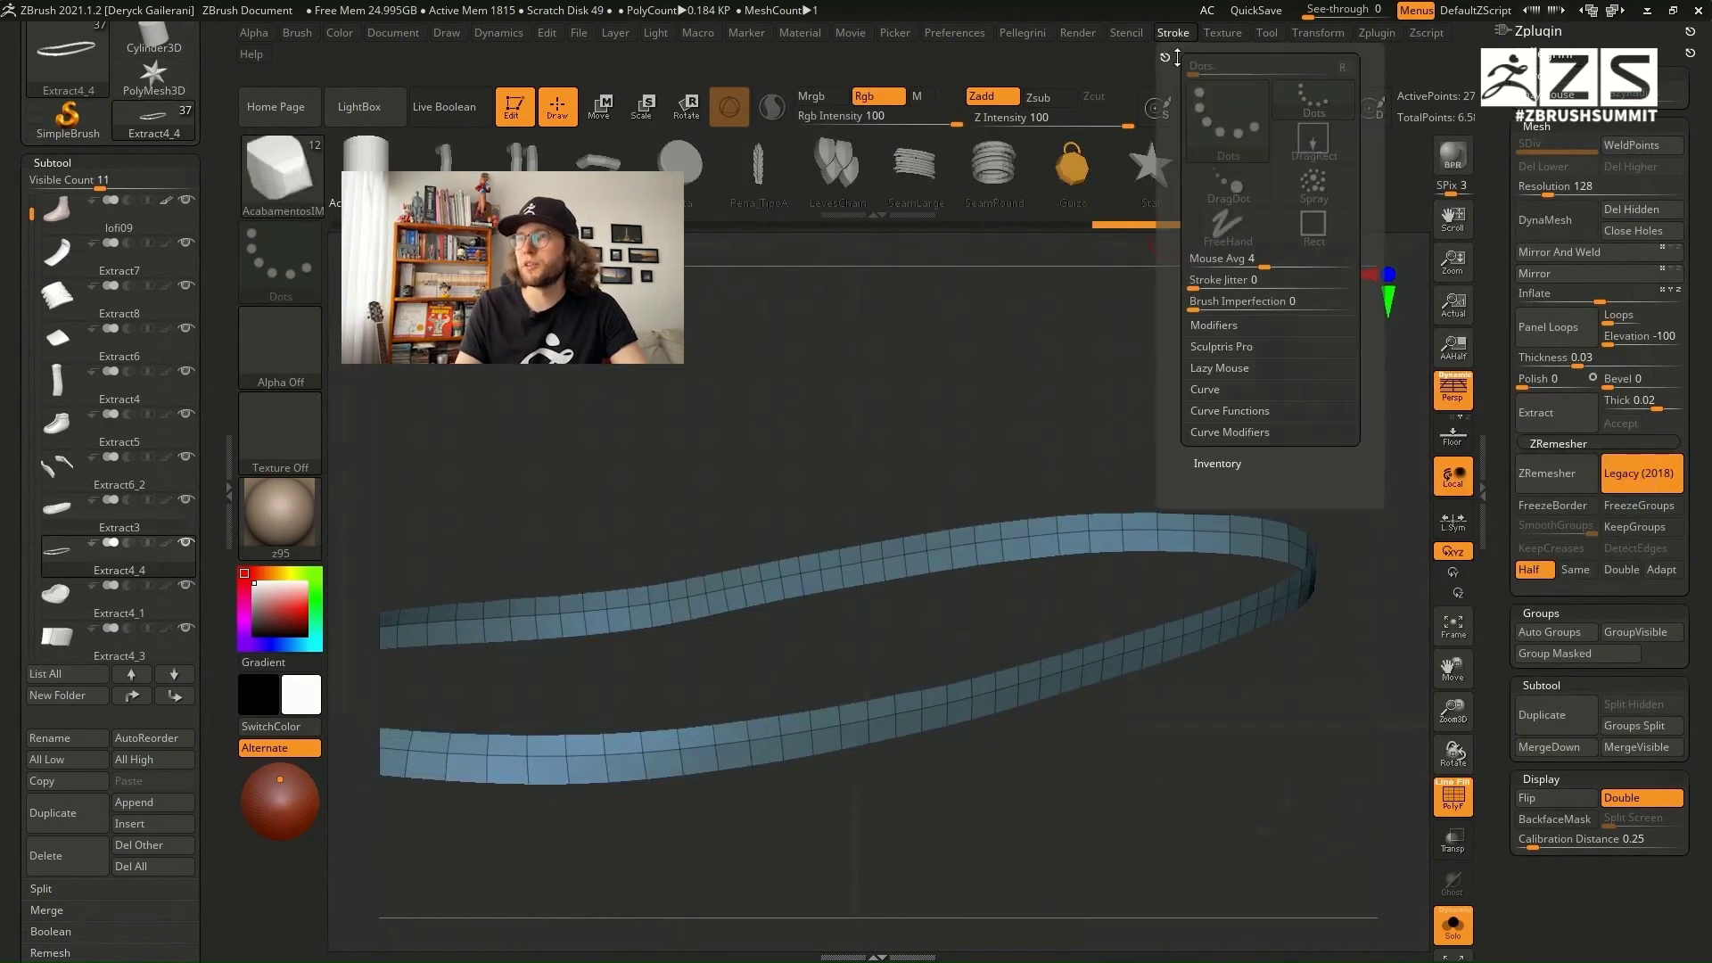
left_click(1204, 389)
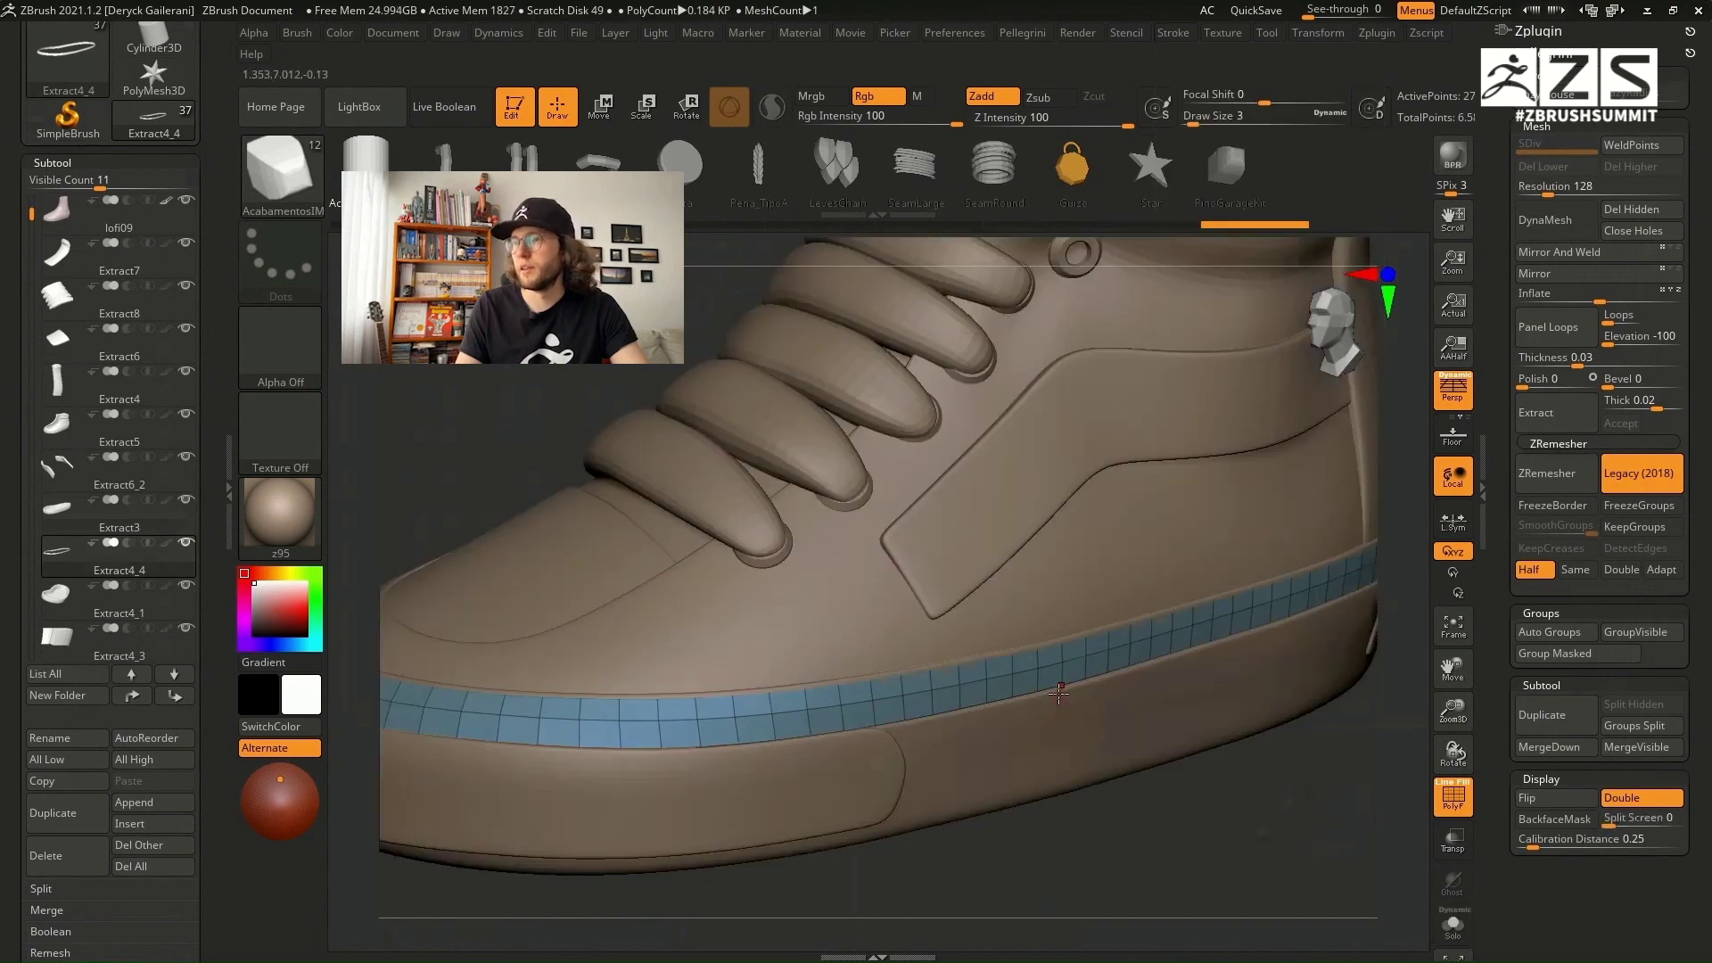
left_click(1061, 691)
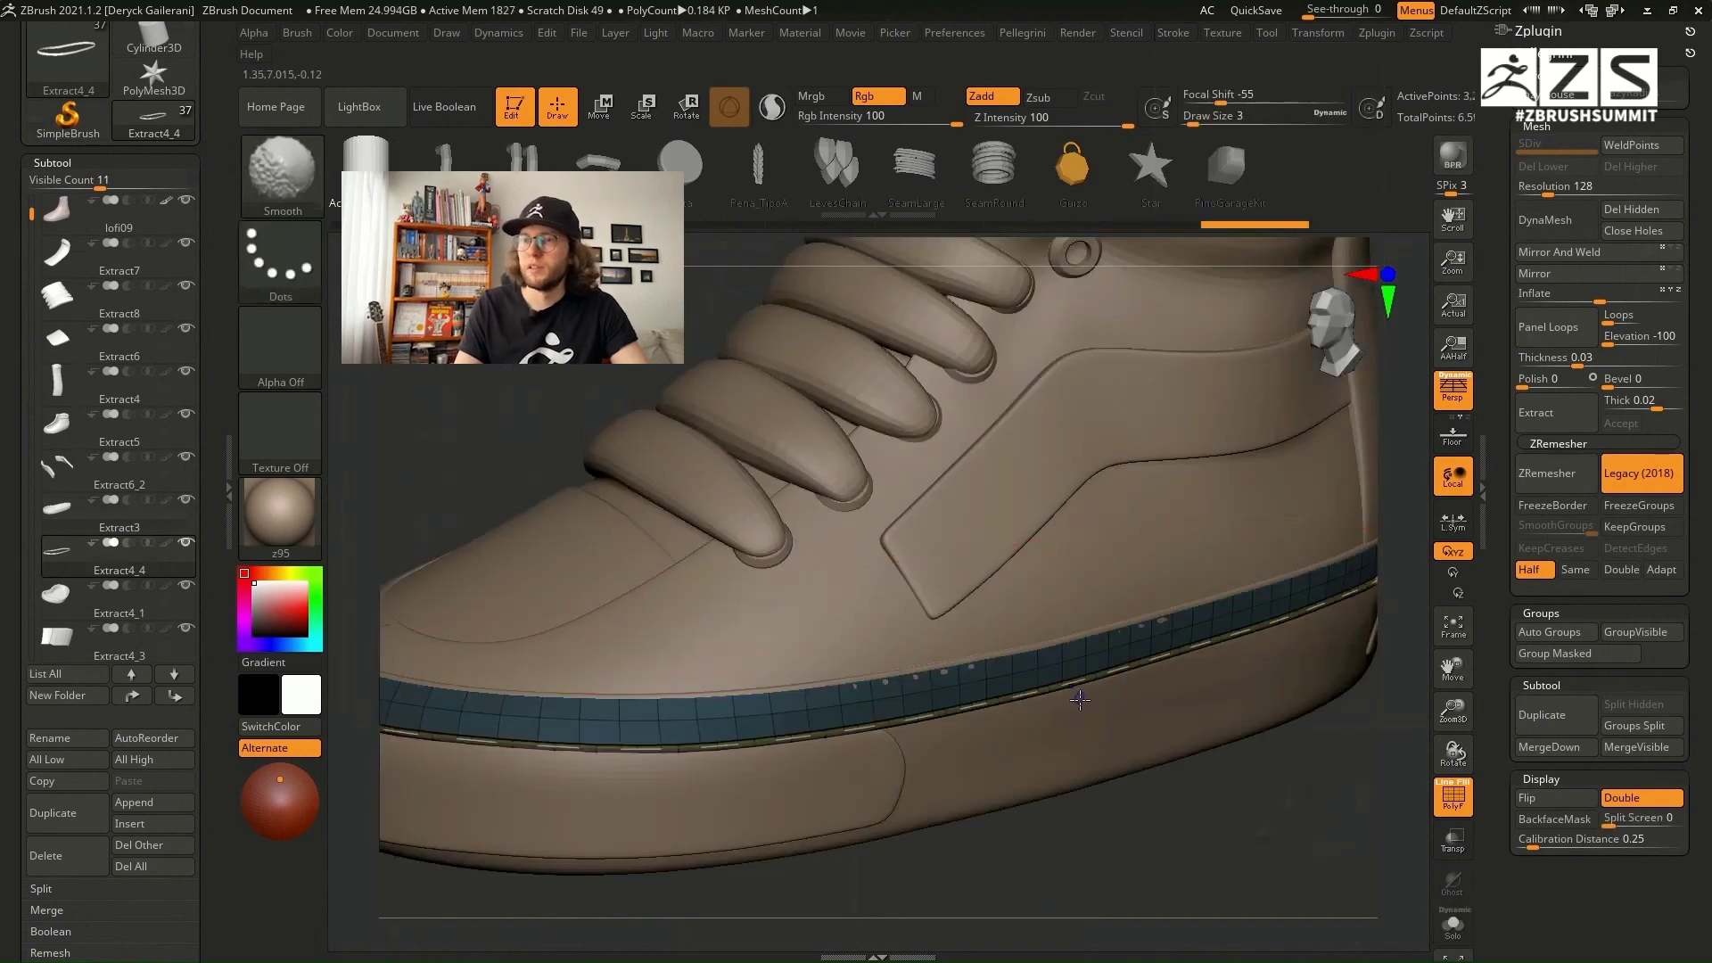
left_click_drag(1196, 837, 1233, 810)
key("shift+s")
left_click(1018, 643)
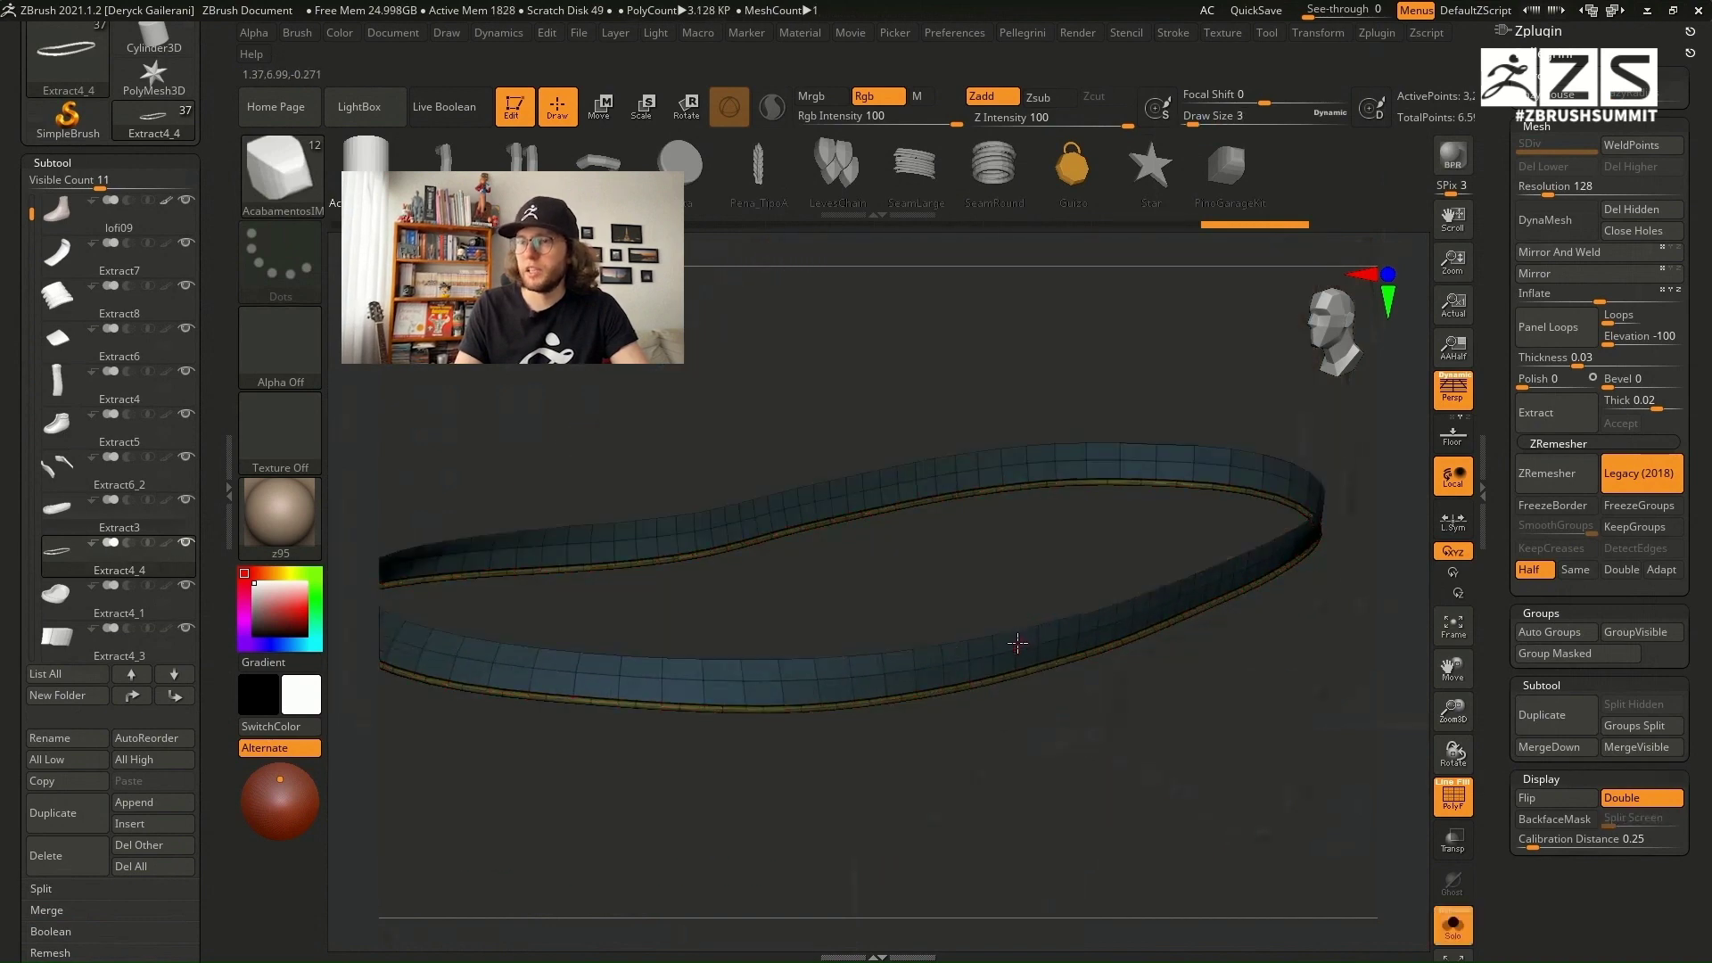
Step: Hide the guide band so only the thin trim stays visible, then delete the hidden band geometry and show the whole shoe
left_click(1025, 650, "ctrl+shift")
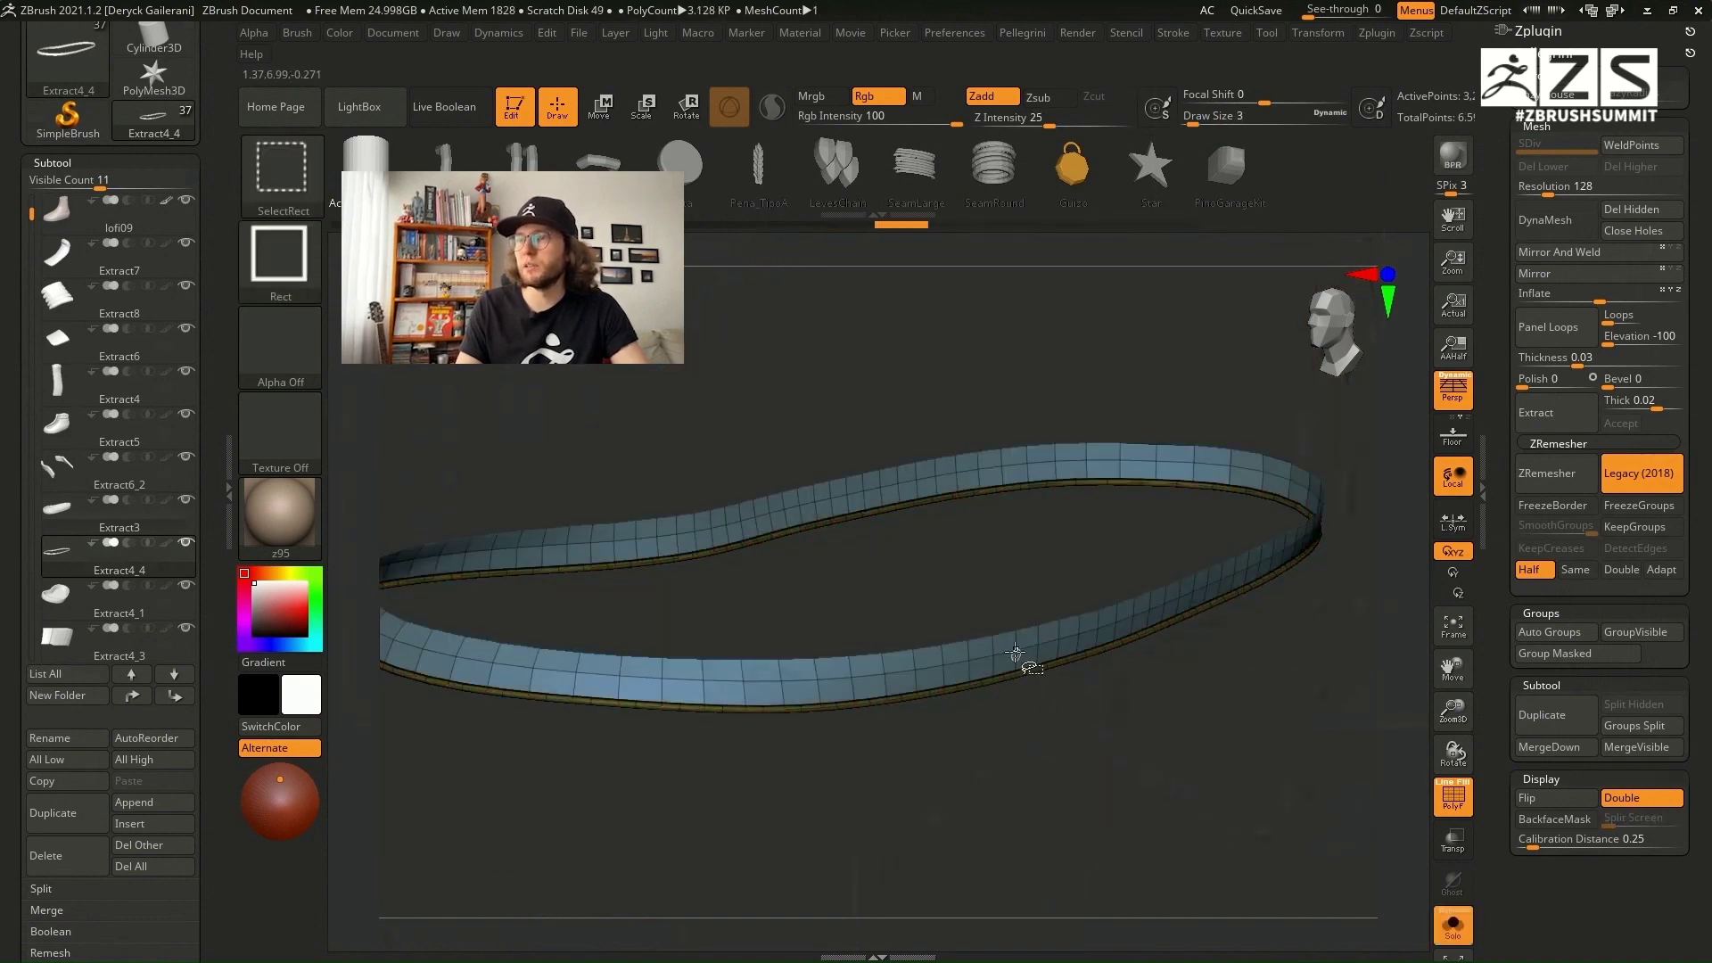
left_click(1020, 657, "ctrl+shift")
left_click(1096, 739, "ctrl+shift")
key("shift+s")
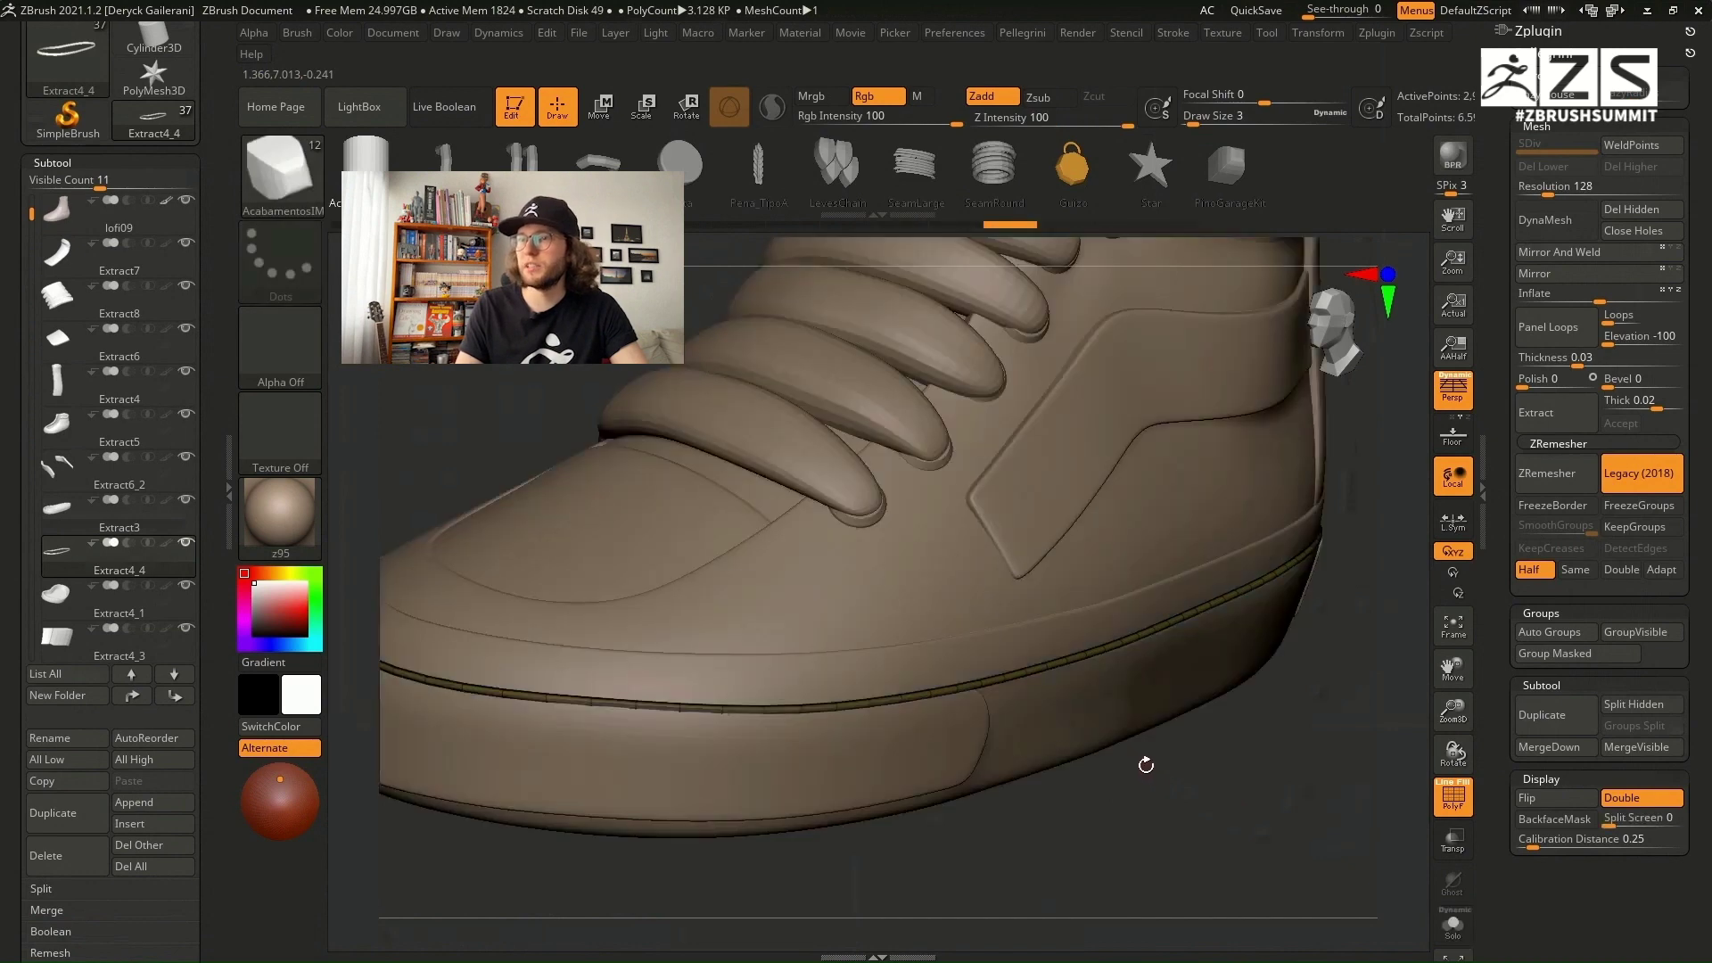
key("p")
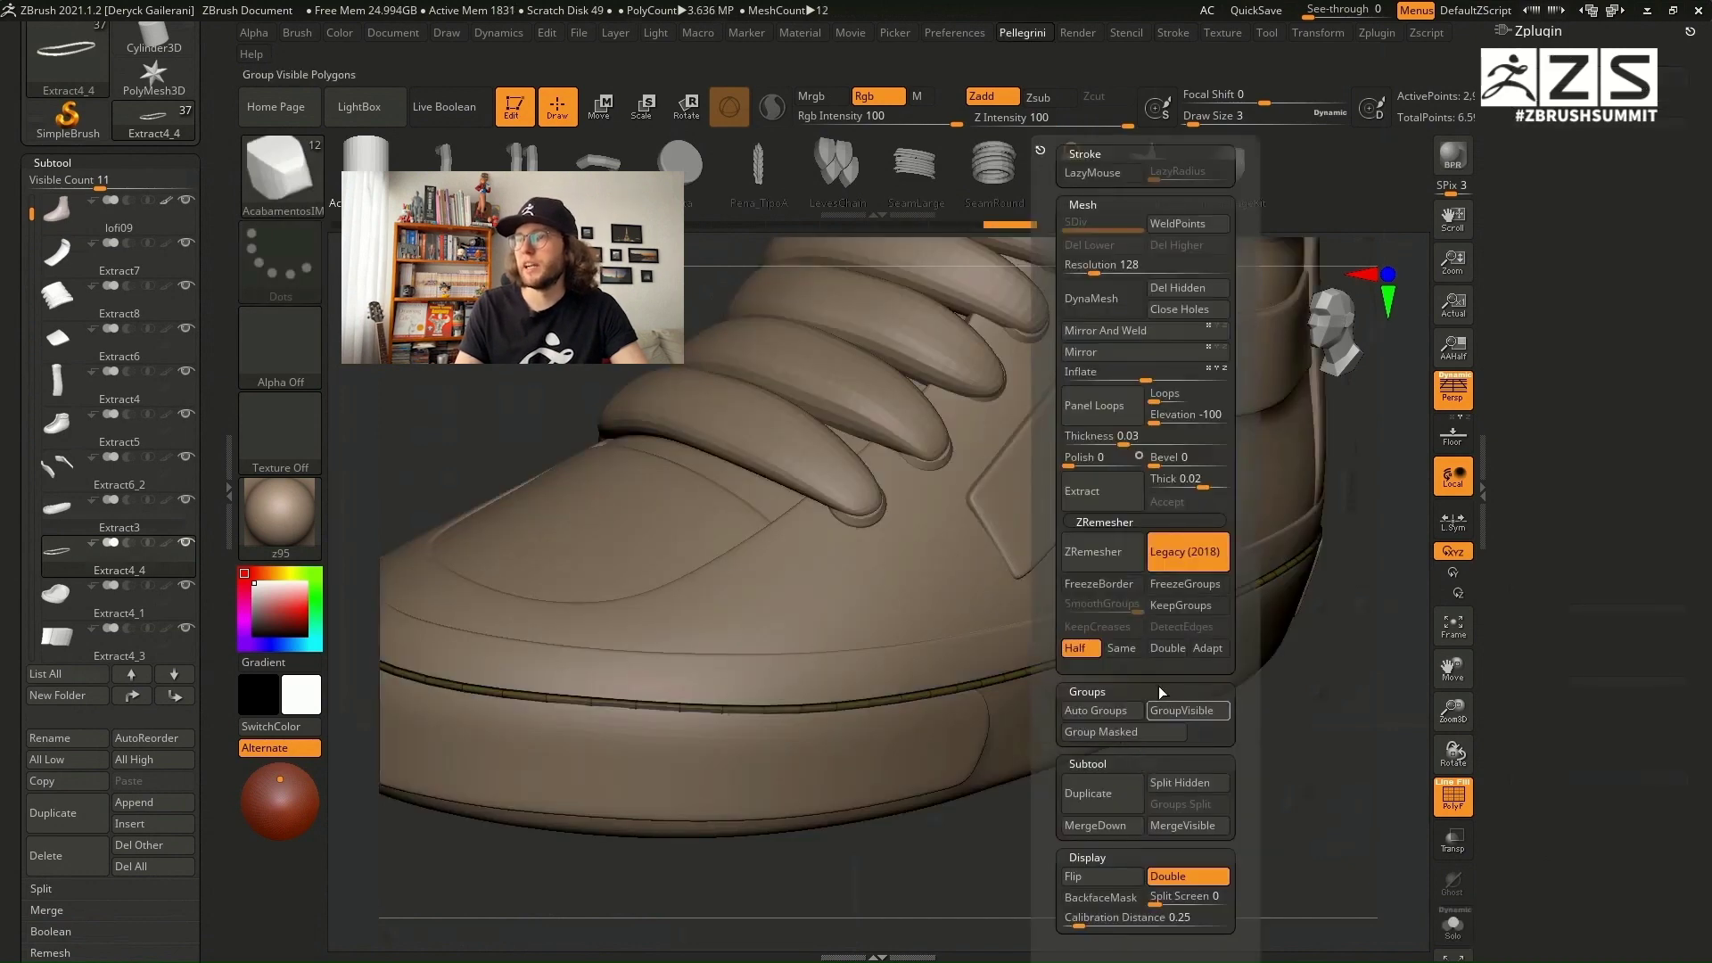
left_click(1175, 289)
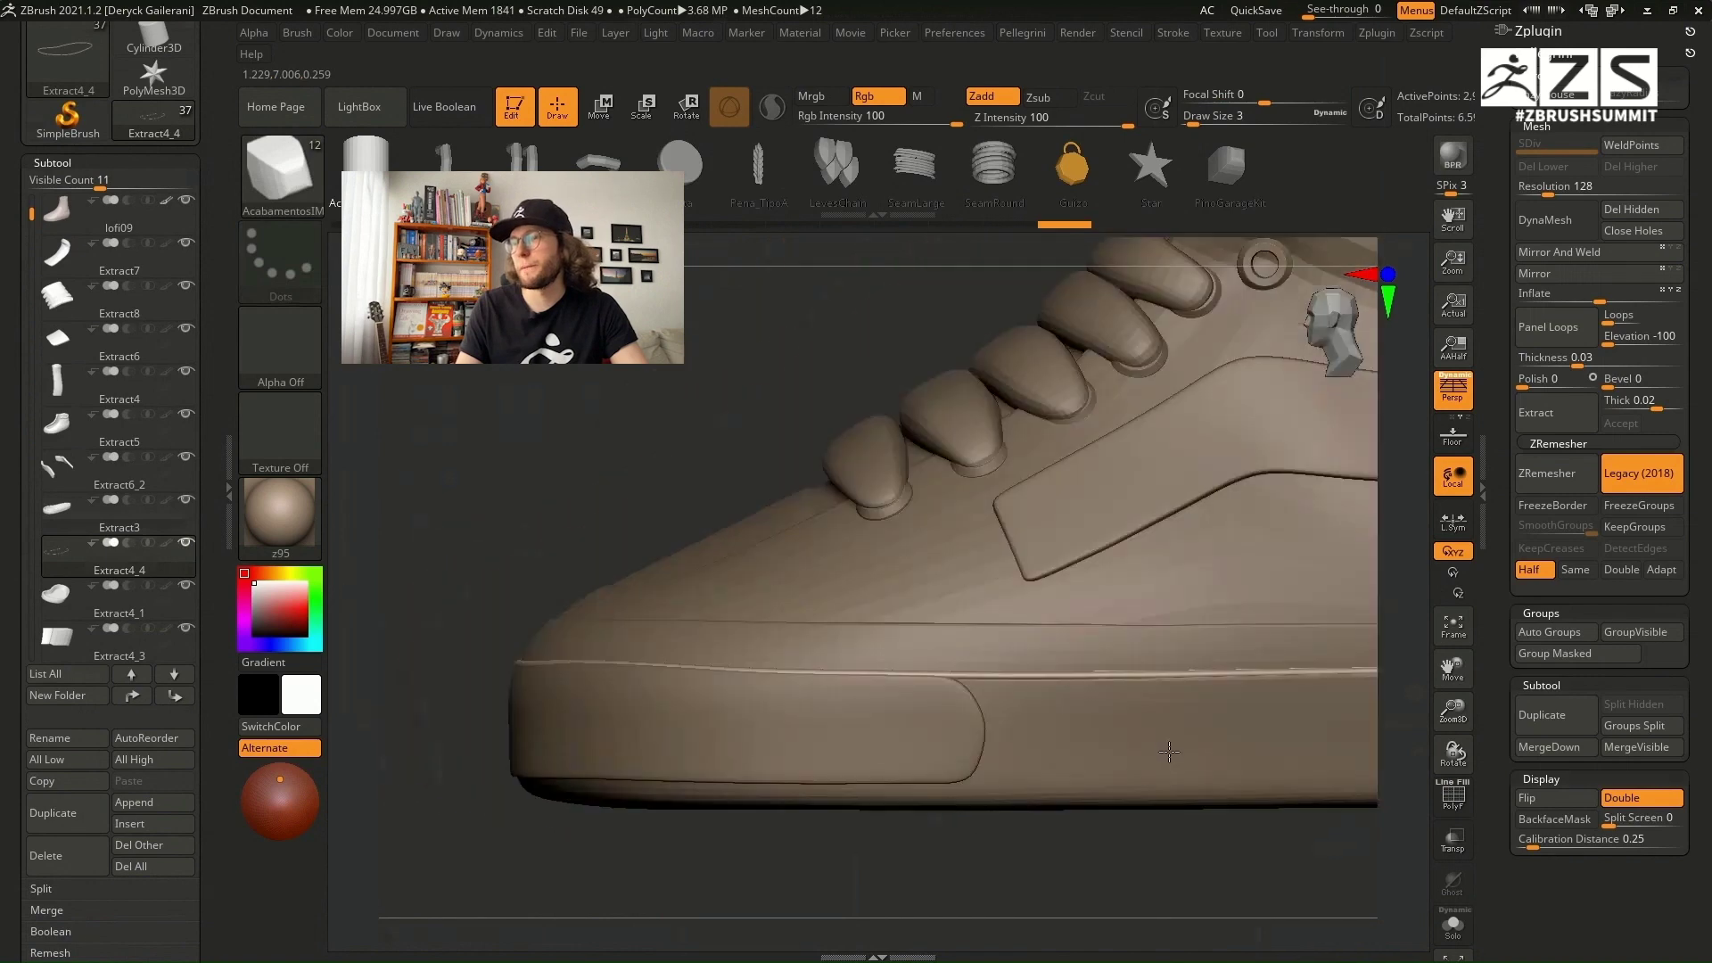
key("f")
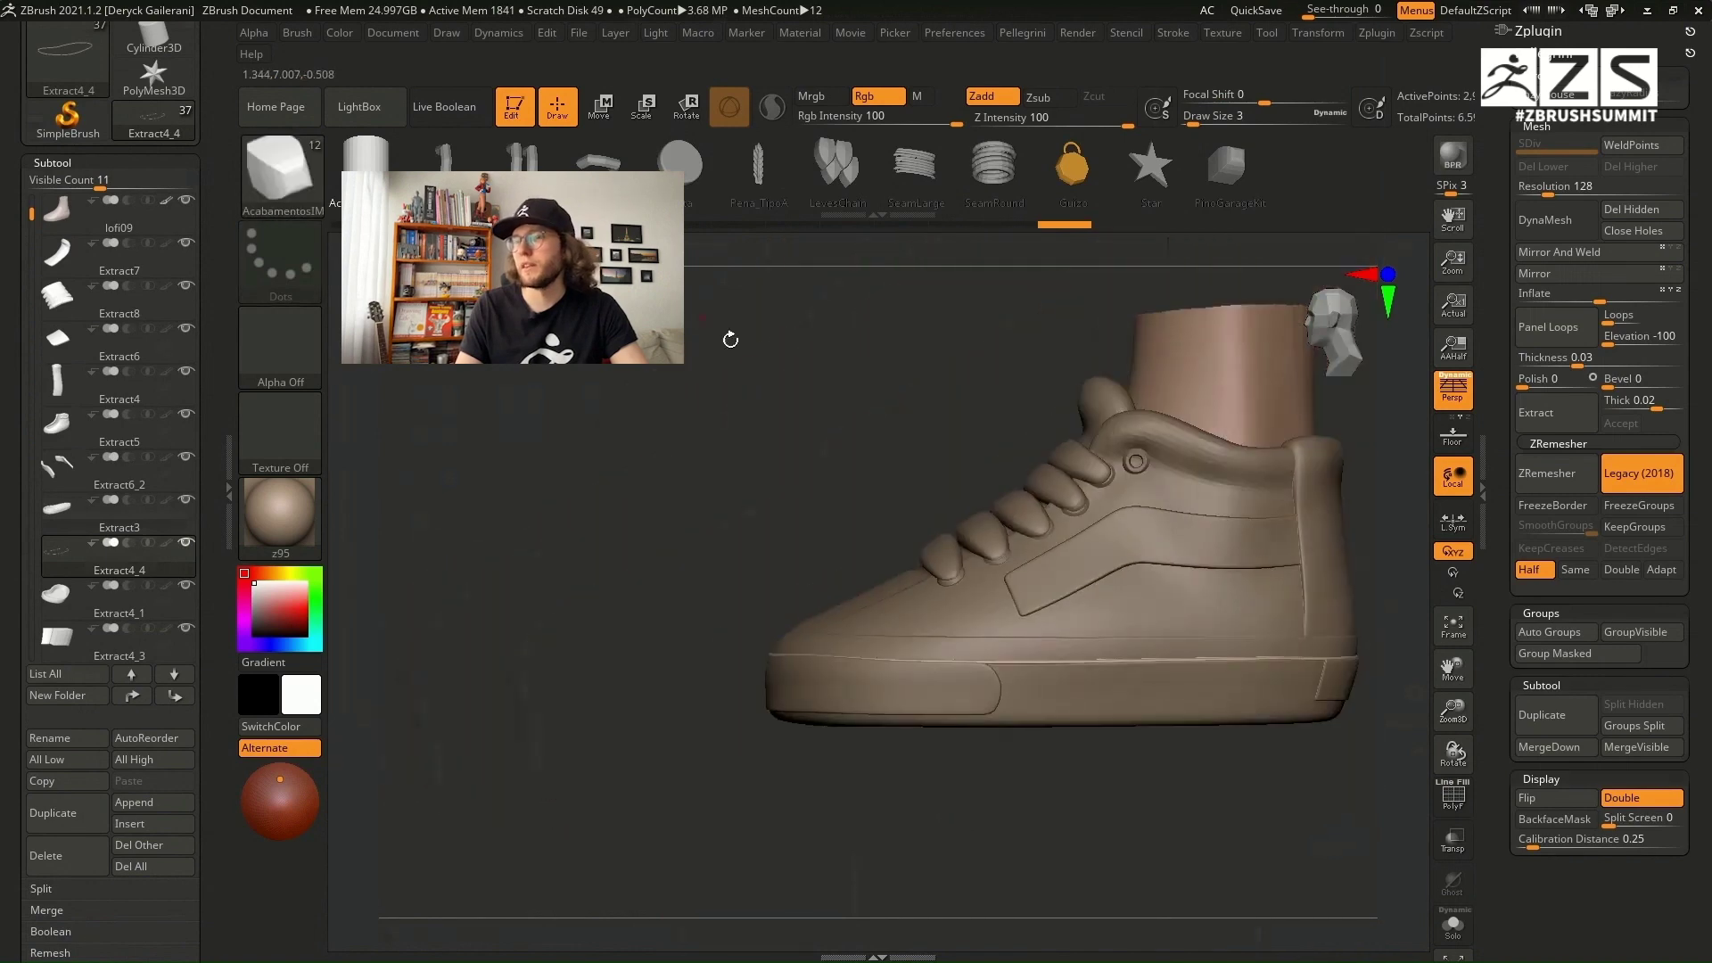
left_click_drag(726, 336, 664, 426)
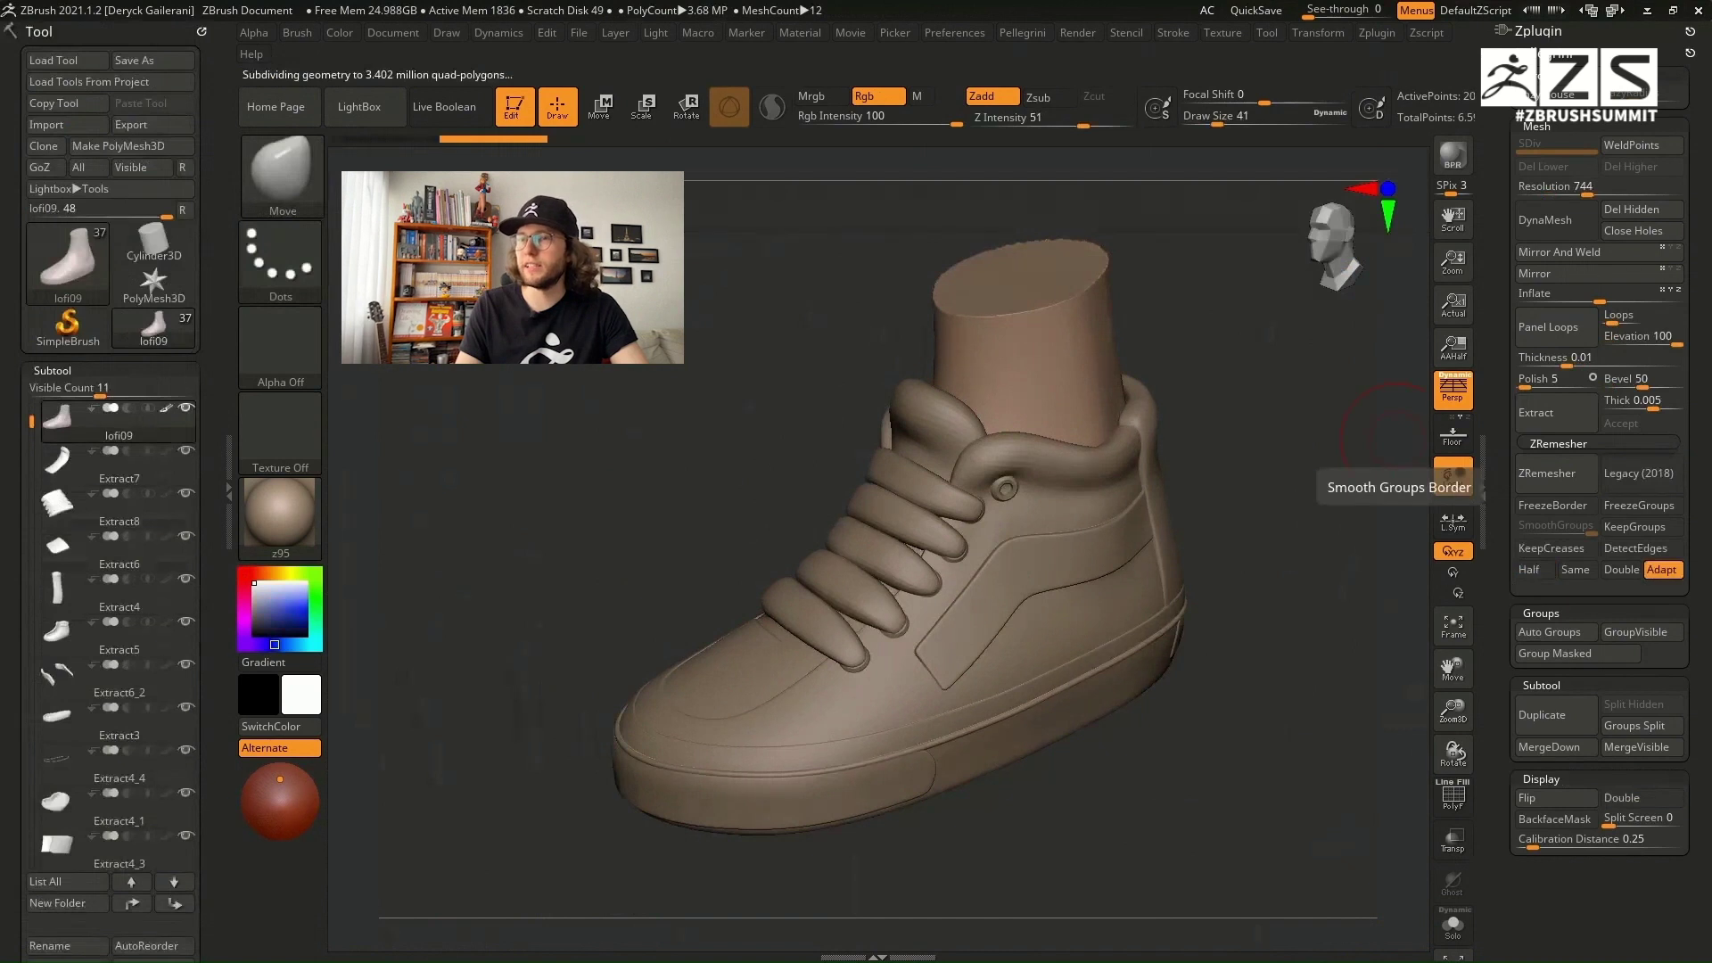
Step: Fill the shoe's tongue with dark blue-grey (R 67, G 70, B 87) and reset the active colour to white
left_click(932, 424, "alt")
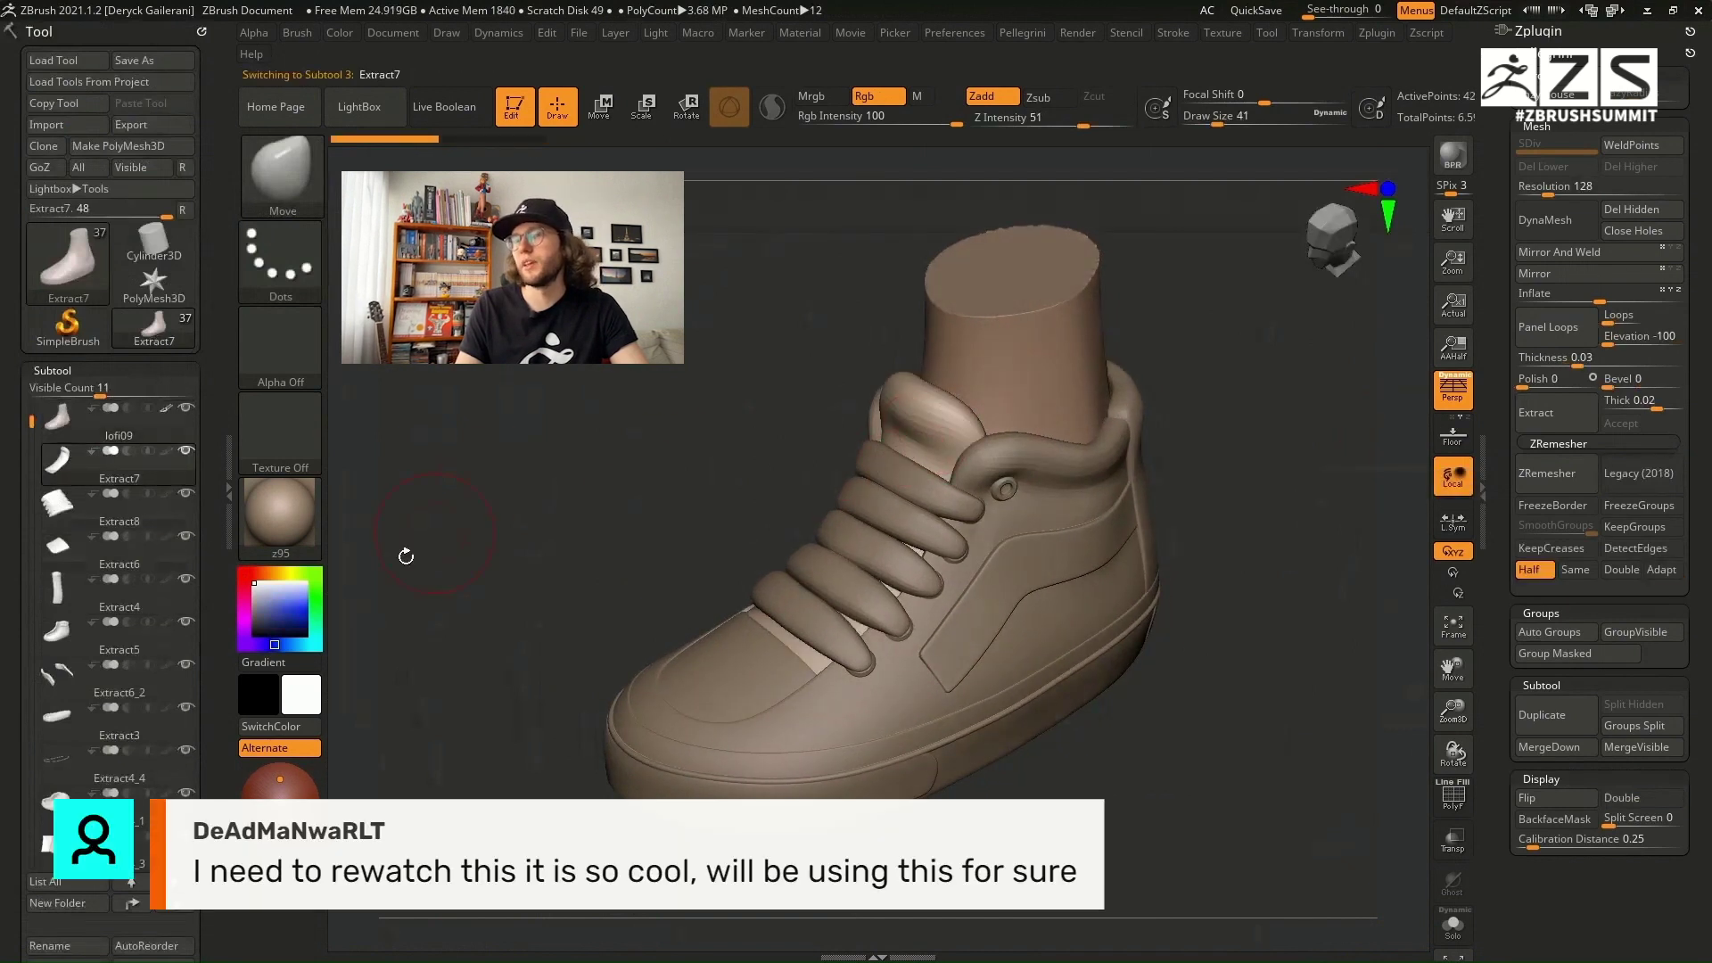
left_click_drag(272, 616, 259, 620)
left_click(336, 34)
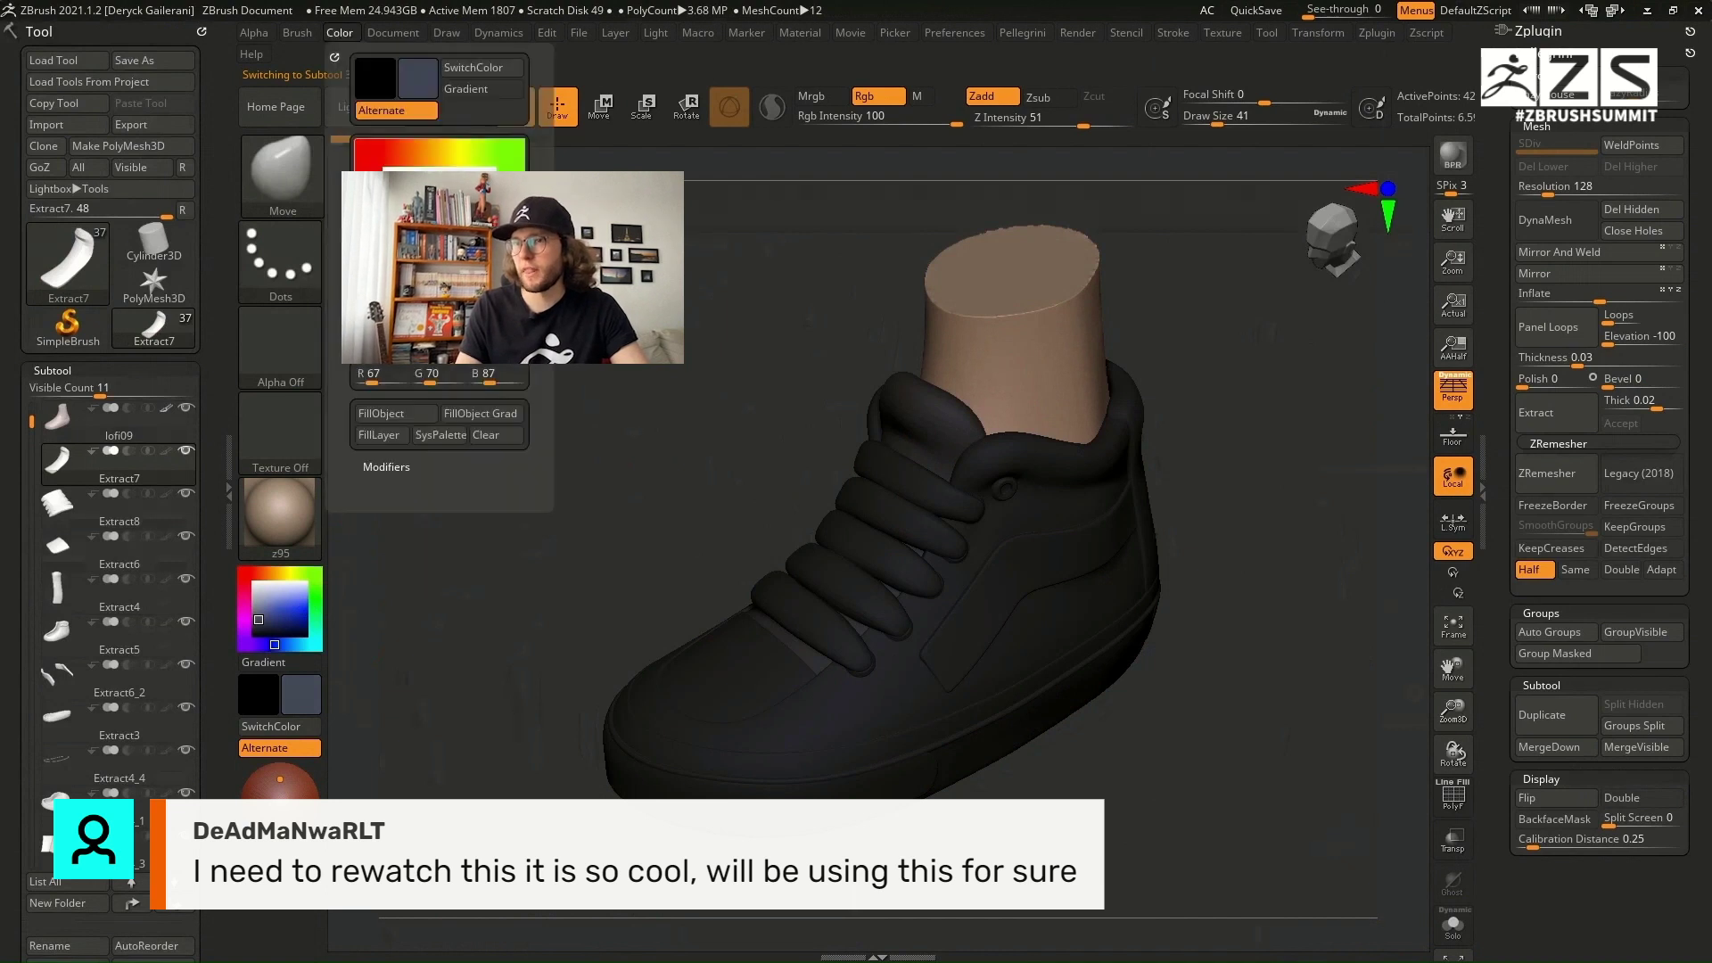
left_click_drag(262, 599, 255, 583)
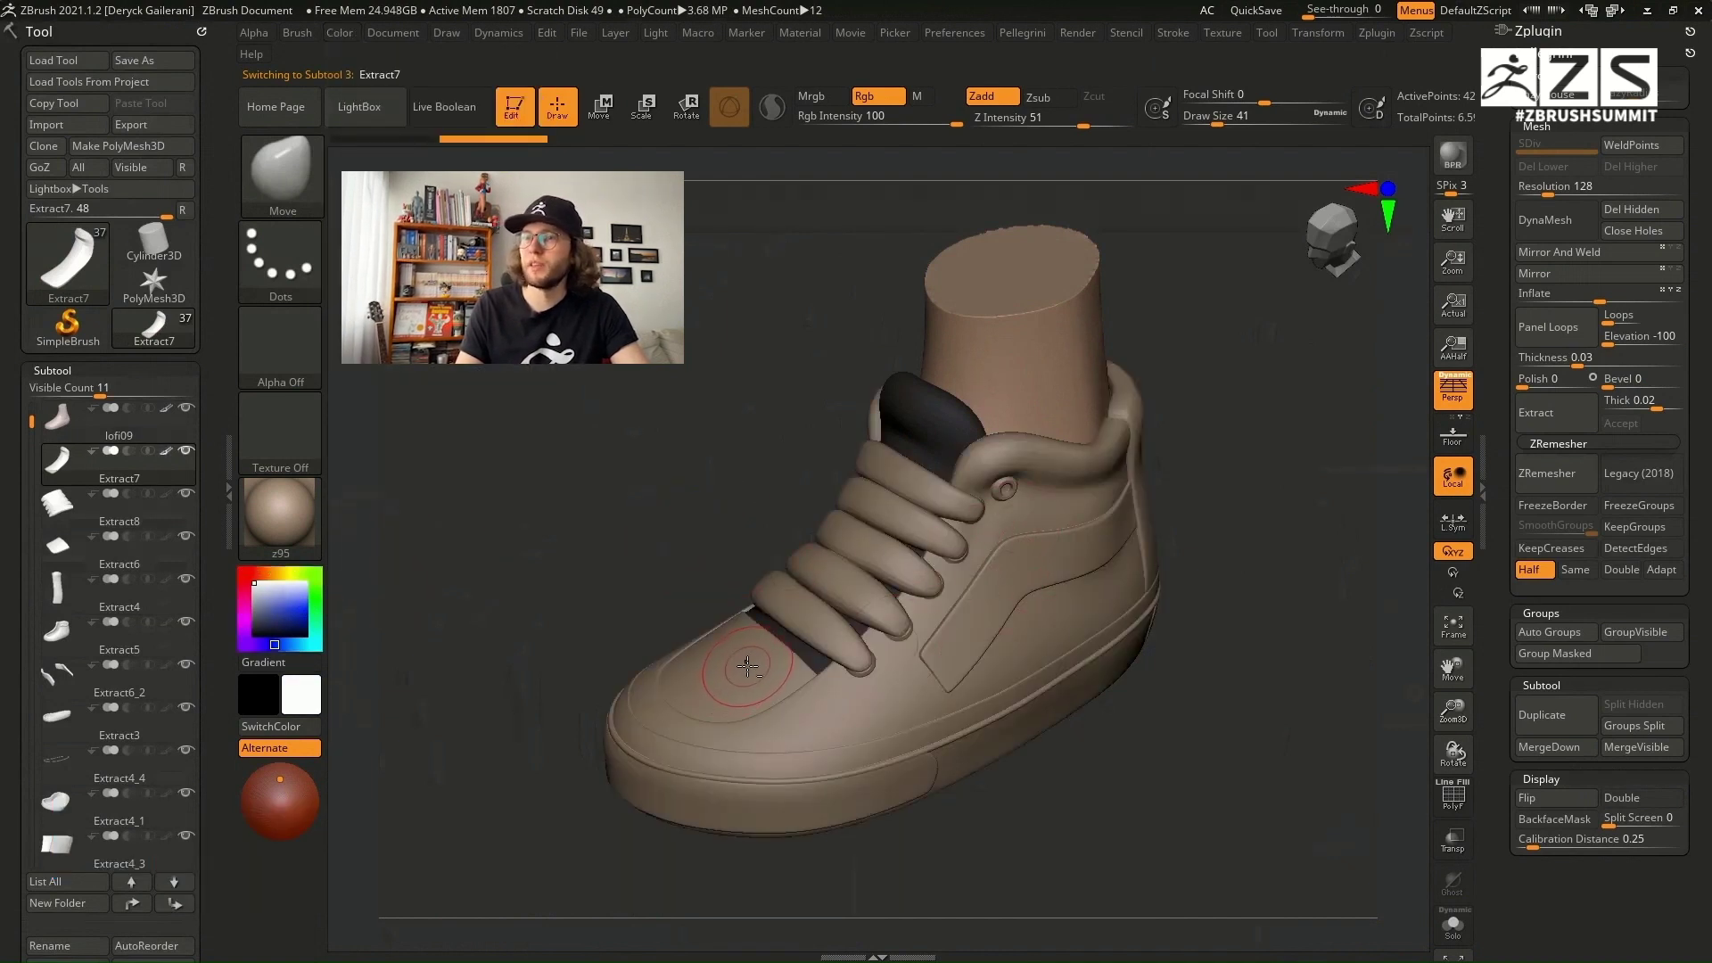
Step: Fill the toe panel in front of the laces with a dark blue-grey and reset the active colour to white
left_click(747, 665, "alt")
left_click(255, 624)
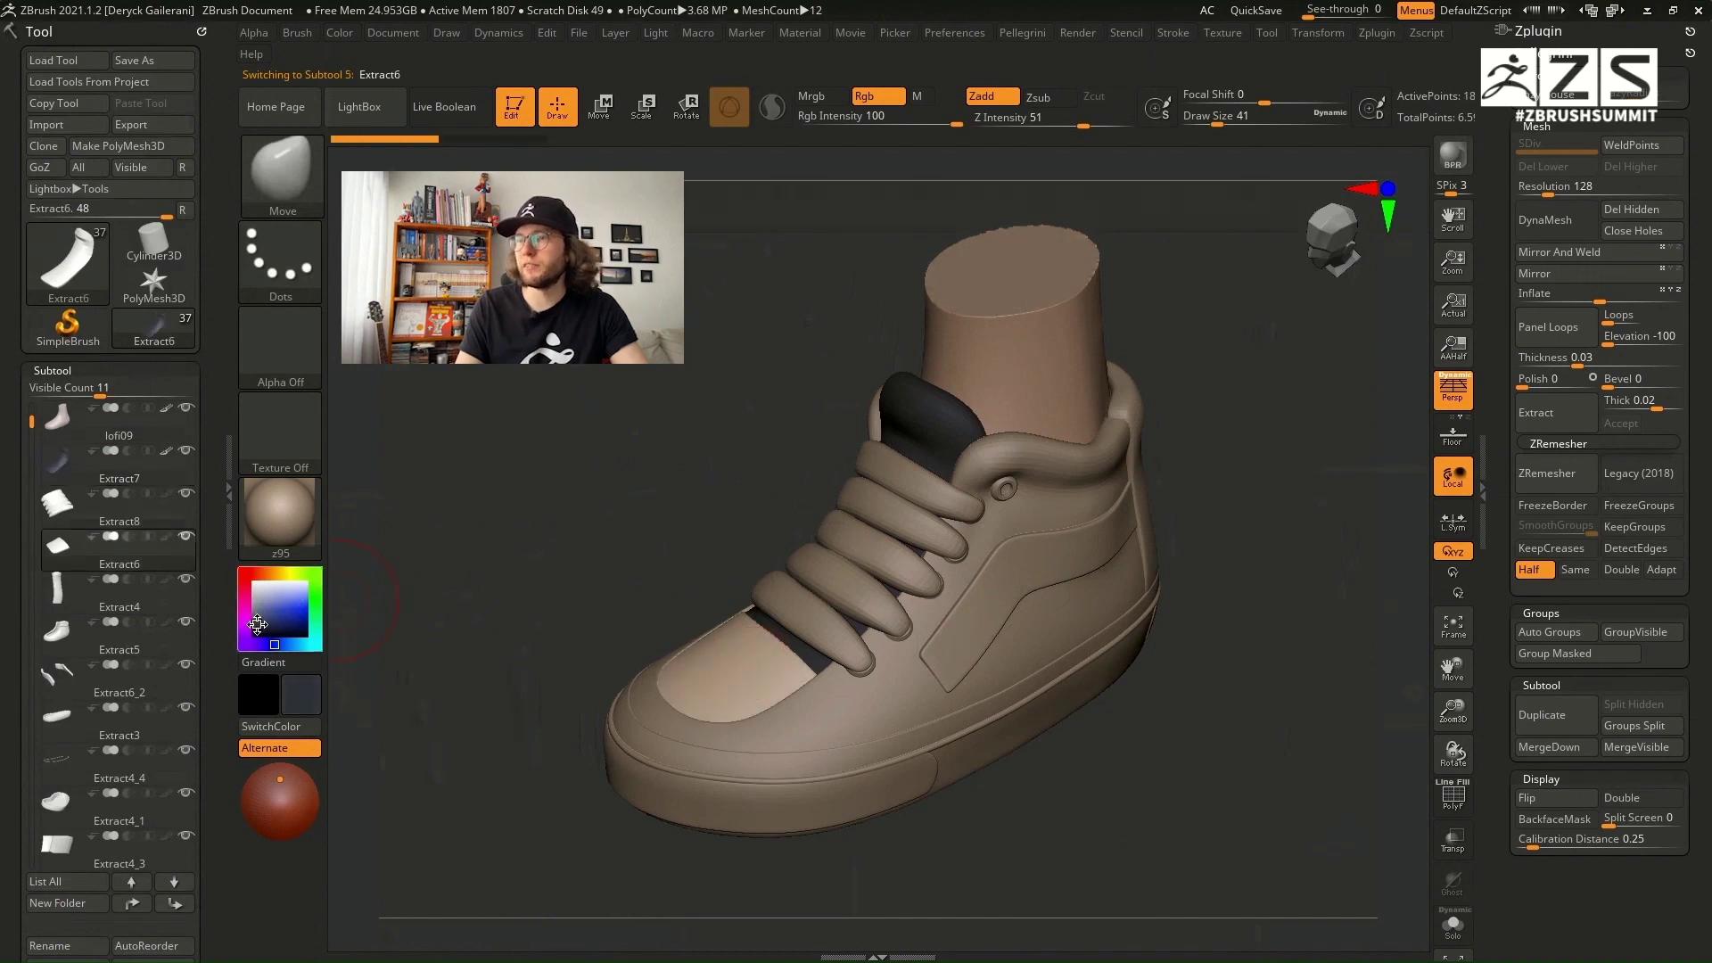
left_click(339, 33)
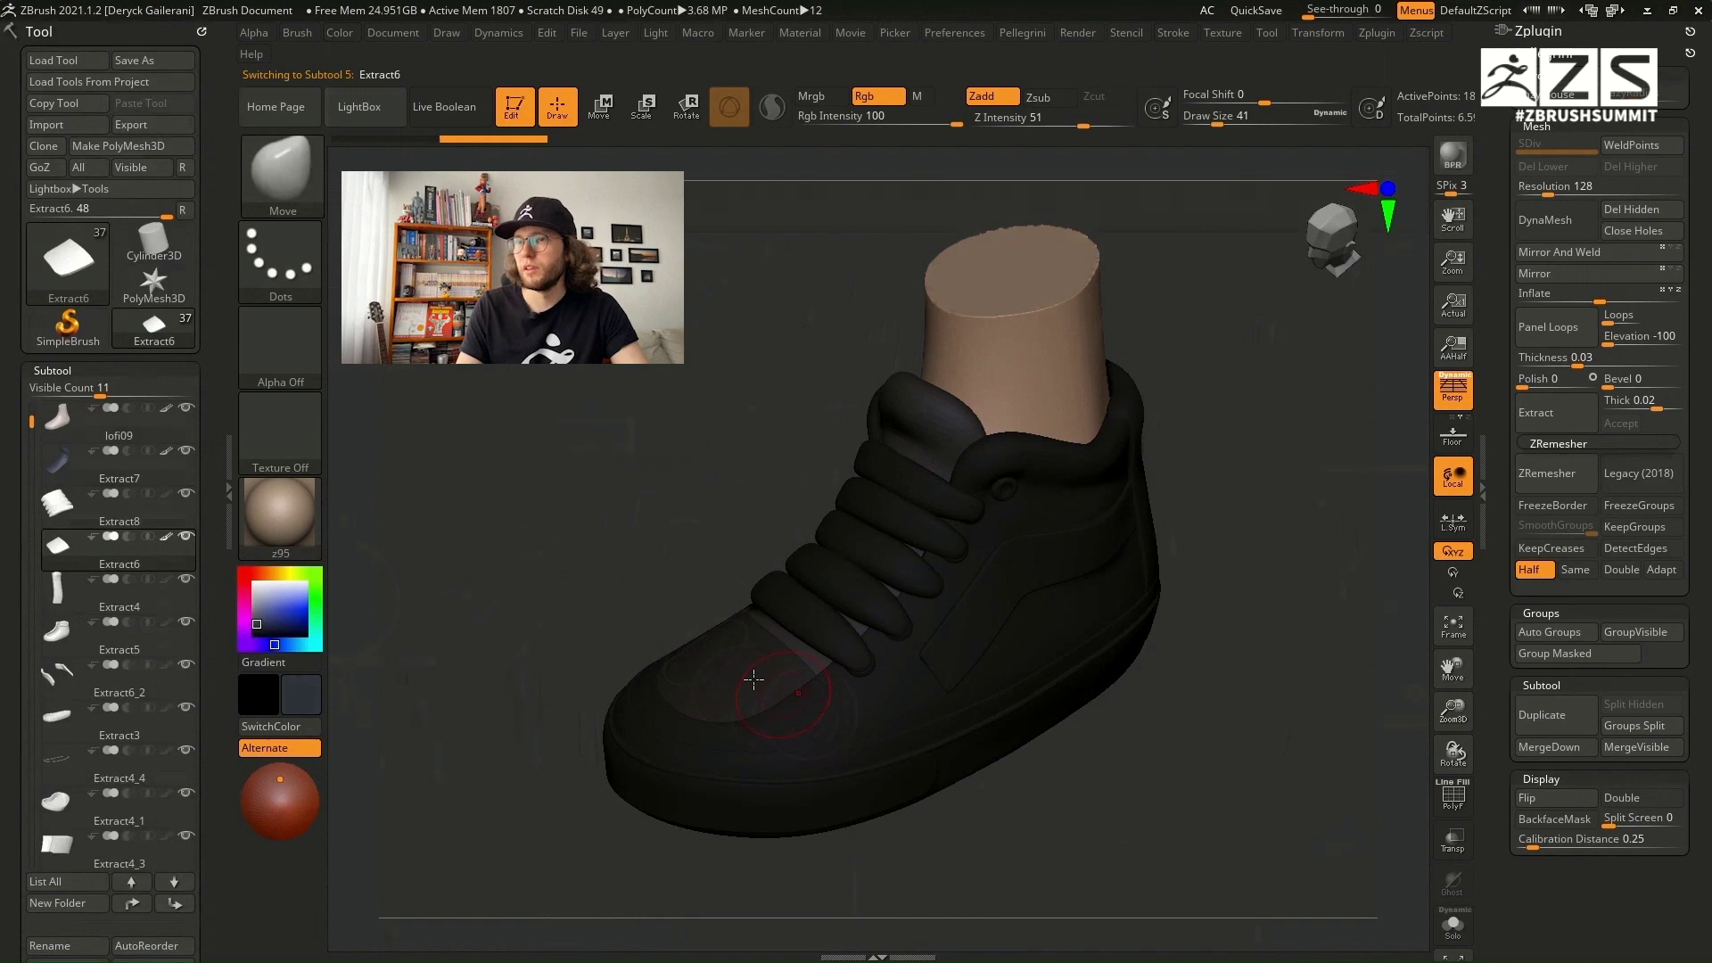
left_click(255, 584)
Step: Fill the main upper with near-black (R 29, G 30, B 36) and reset the active colour to white
left_click(777, 694, "alt")
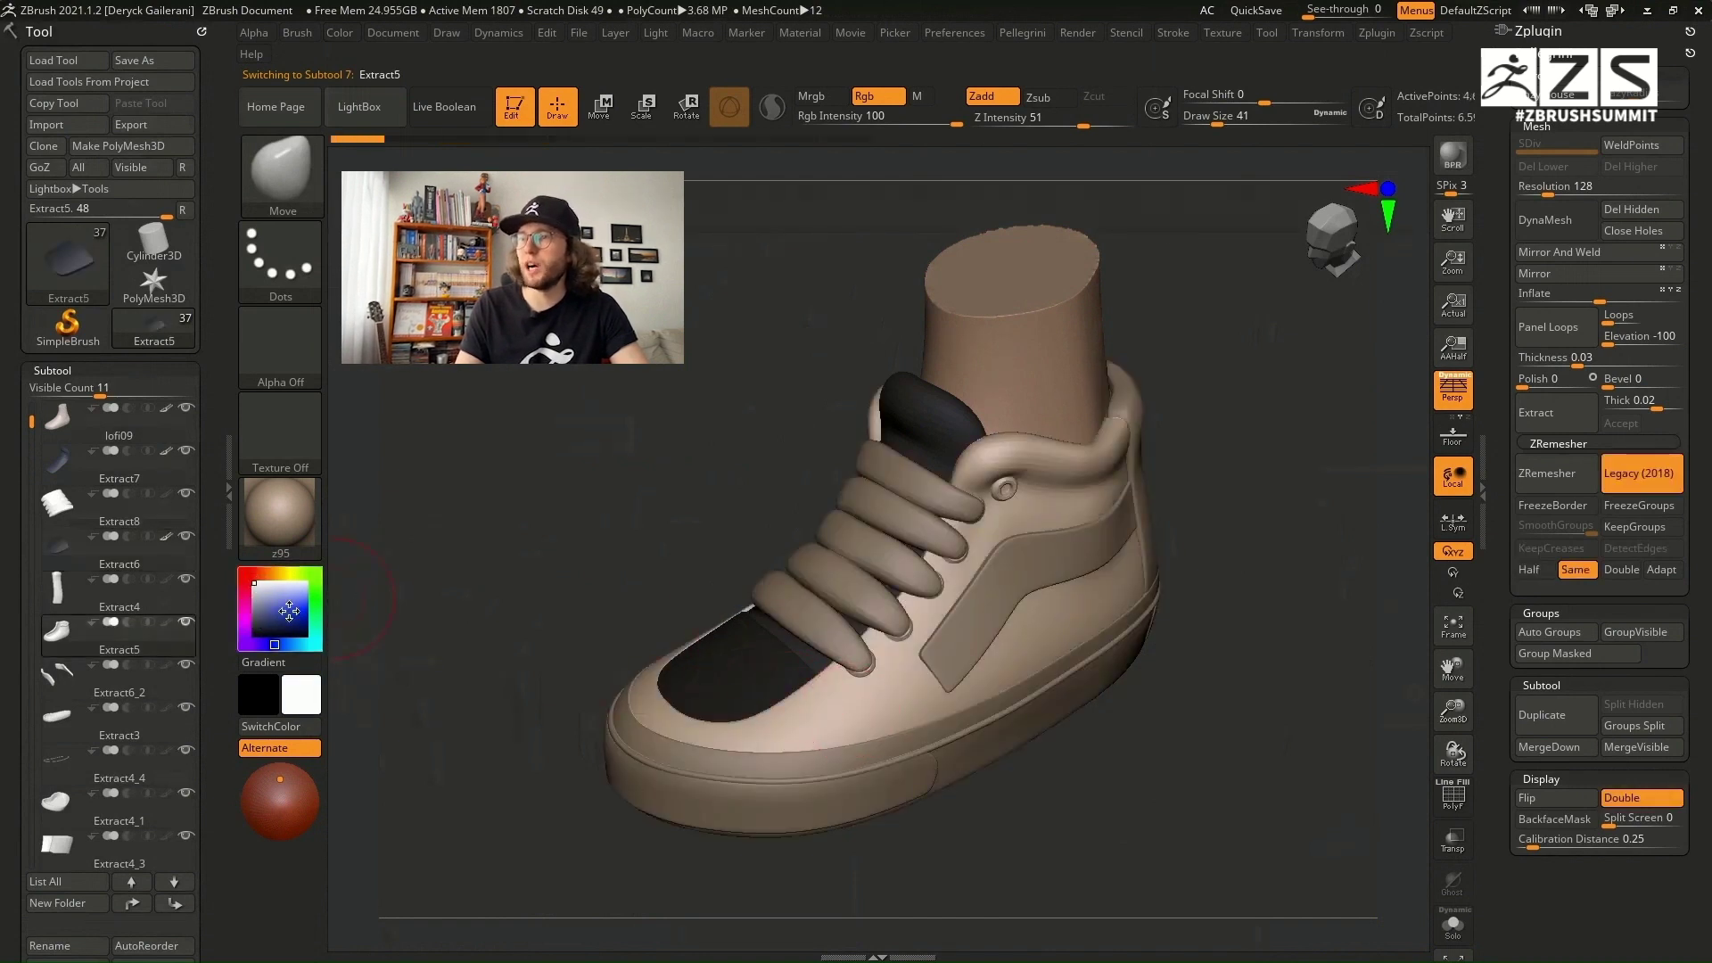
left_click(259, 625)
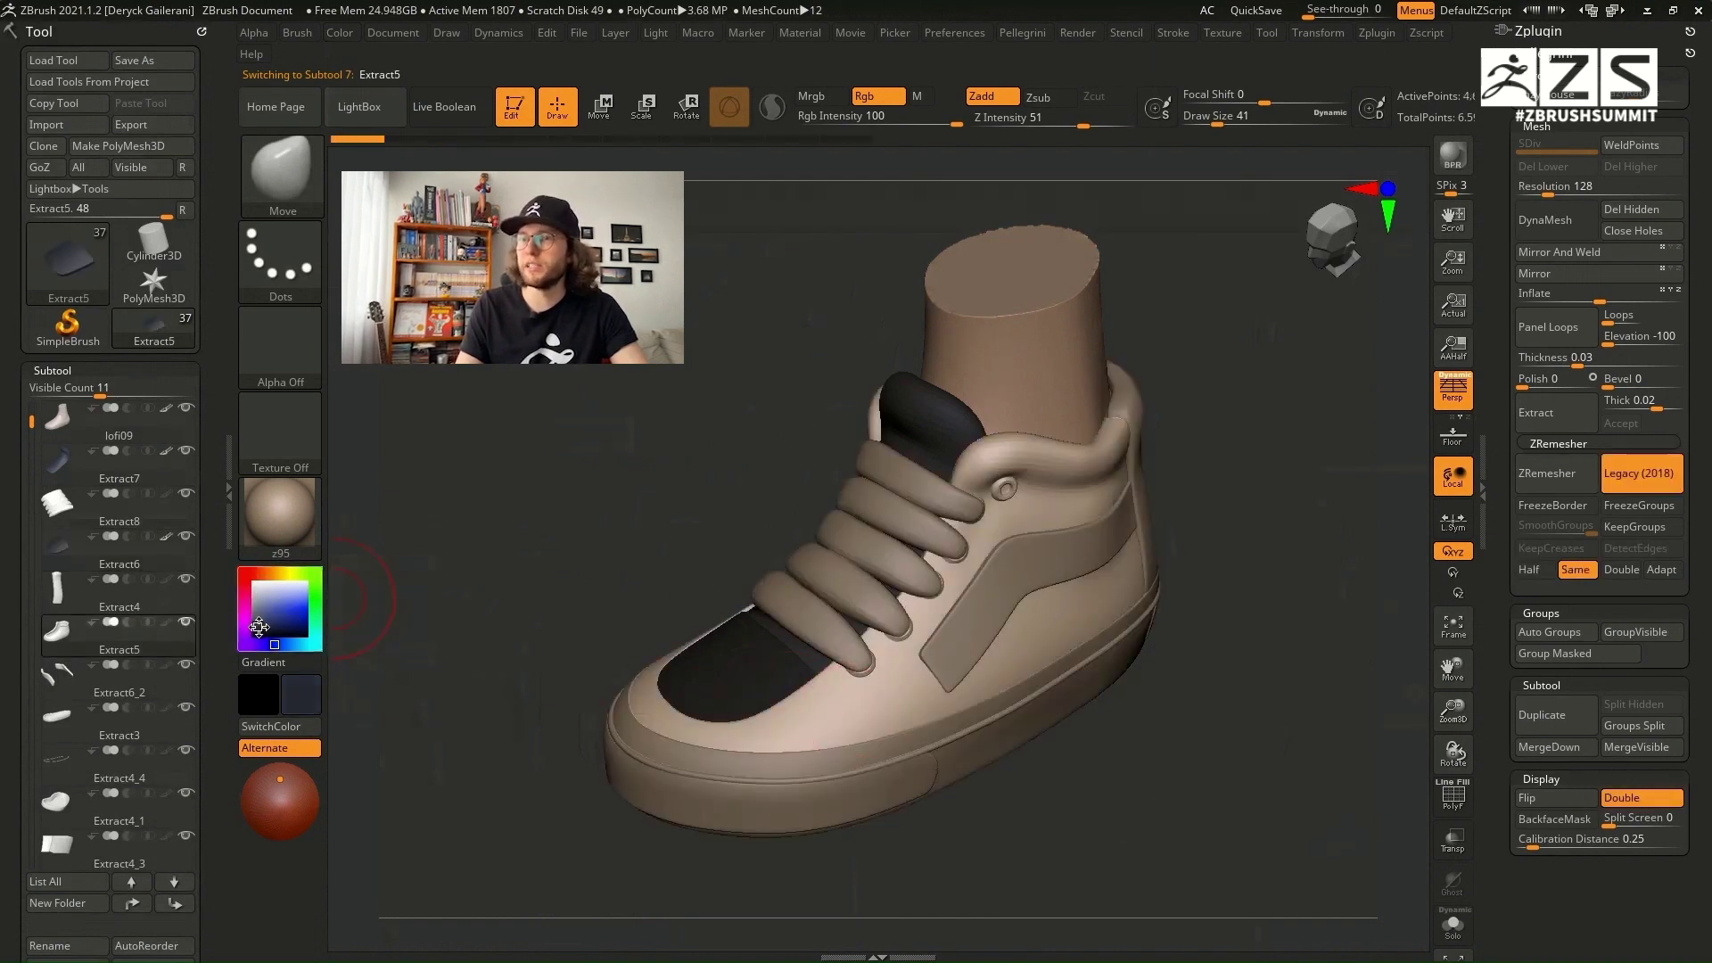
left_click_drag(258, 629, 253, 635)
left_click(340, 33)
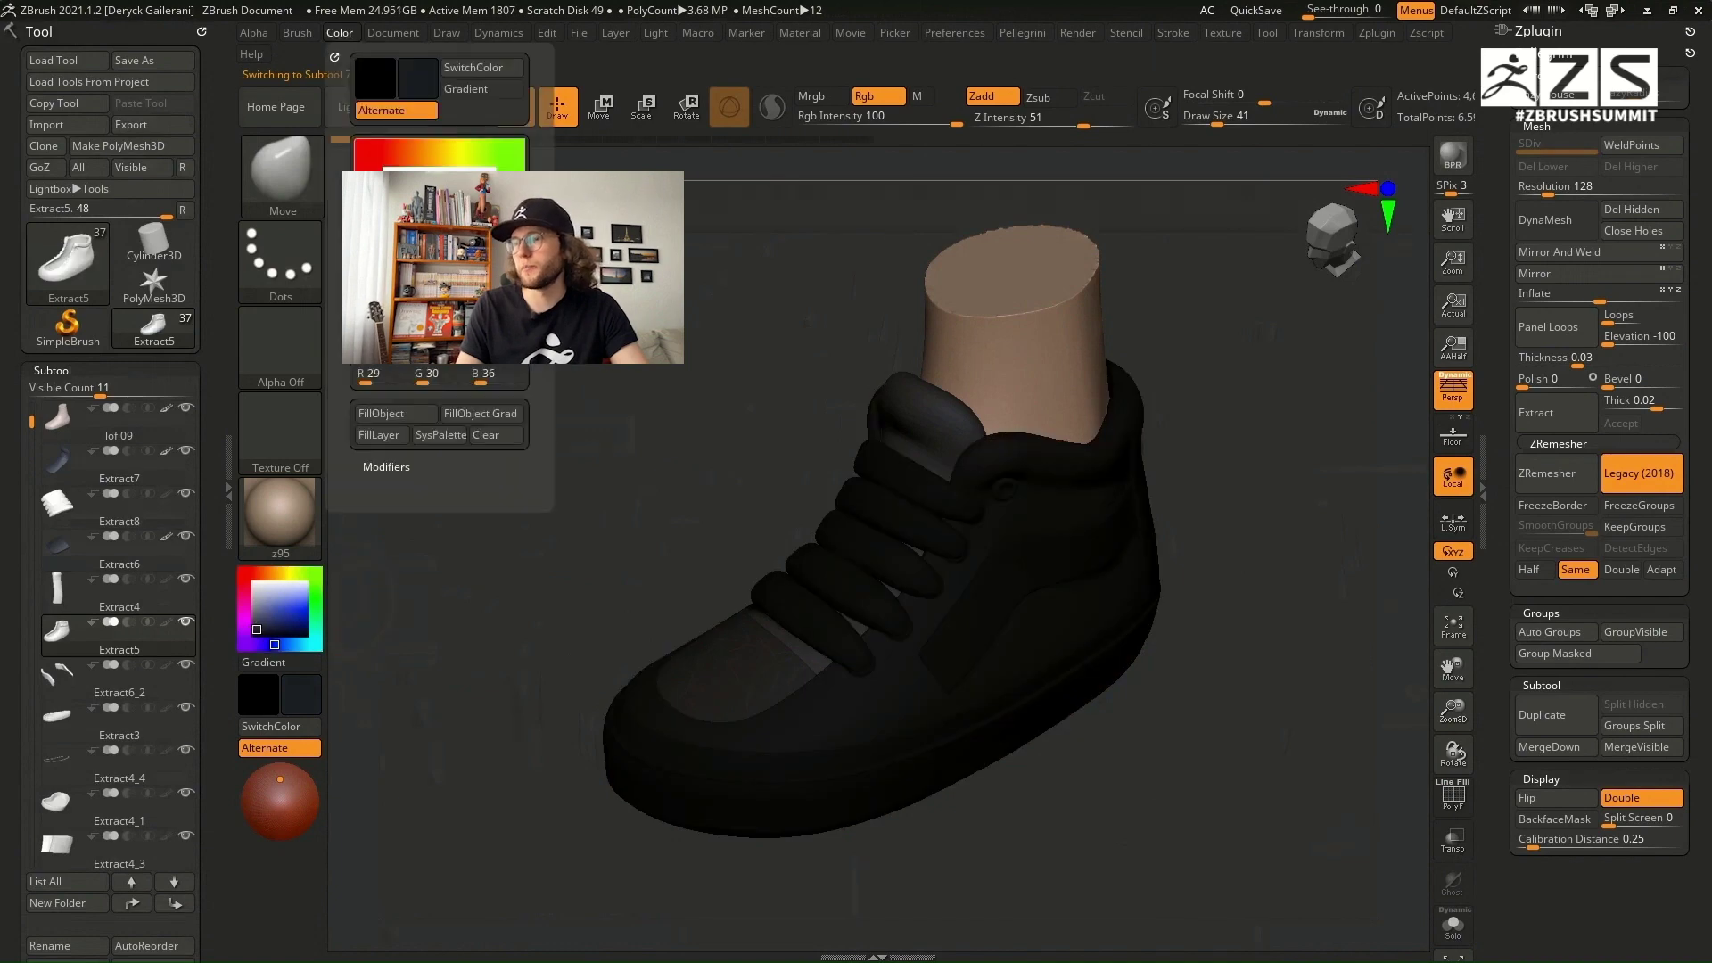
left_click(397, 413)
left_click(254, 584)
Step: Fill the vertical heel strip with the same near-black colour and reset the active colour to white
left_click_drag(1293, 503, 1269, 501)
left_click(1144, 403, "alt")
left_click(253, 635)
left_click(340, 33)
left_click(397, 413)
left_click(254, 584)
Step: Isolate the upper to recolour its eyelets white, and fill the small tab at the back of the sole with red
left_click(1453, 926)
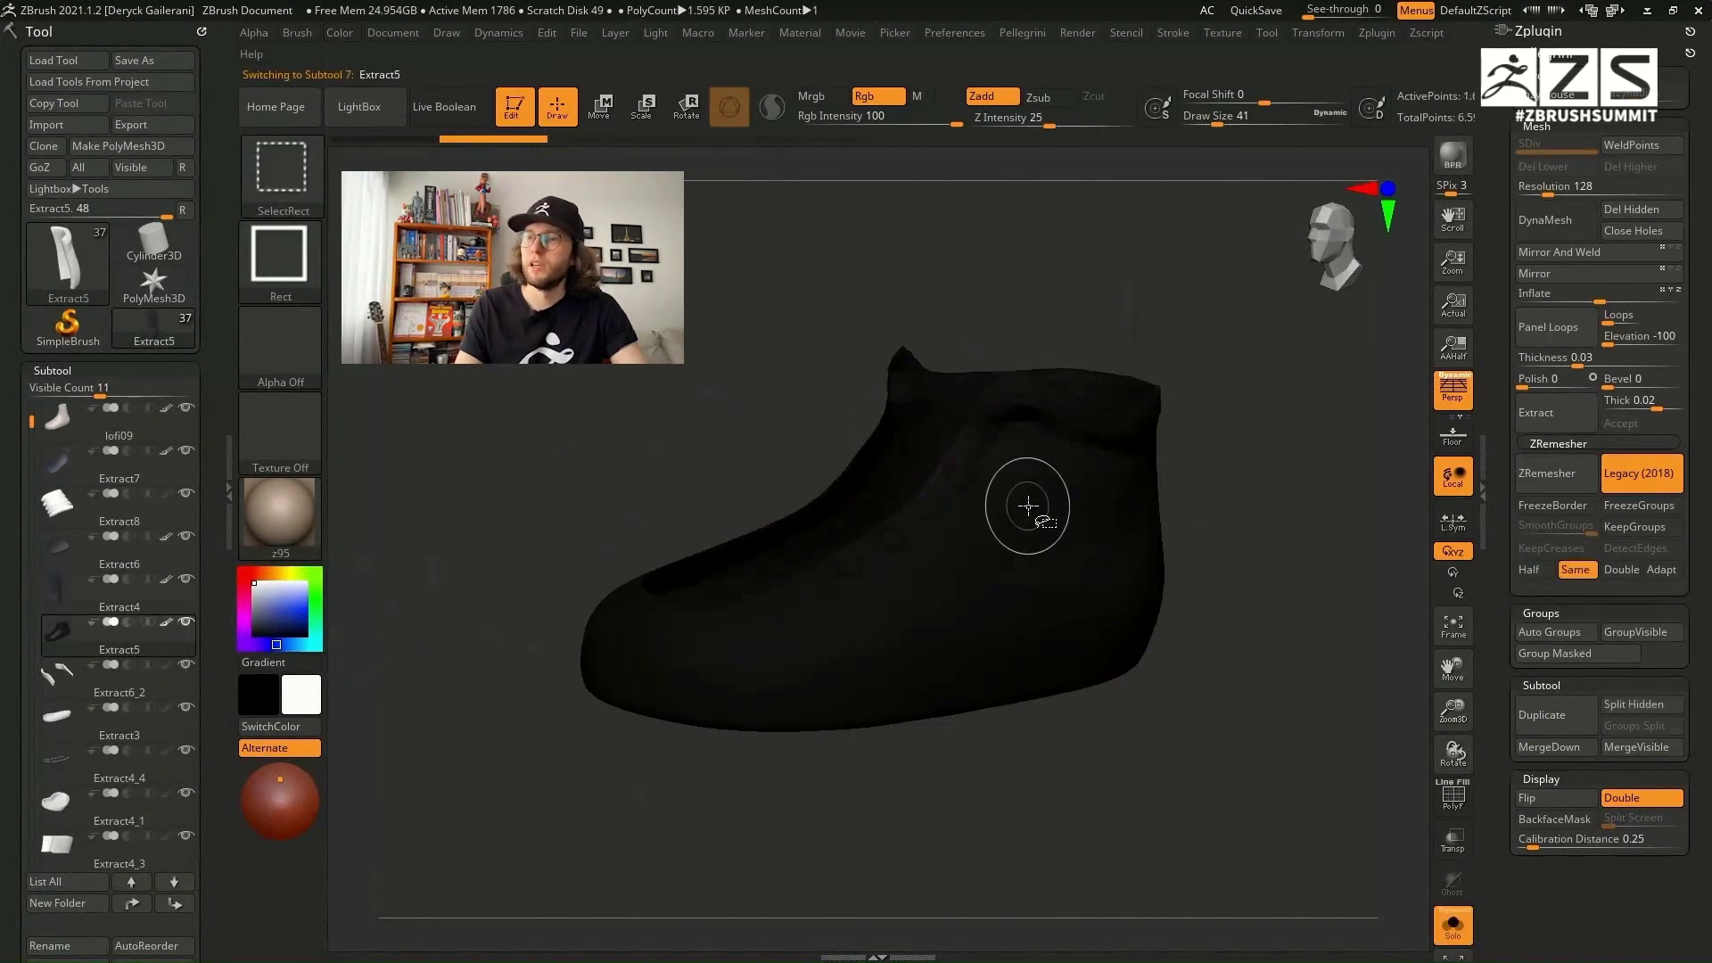
left_click(1028, 501, "ctrl+shift")
left_click(339, 33)
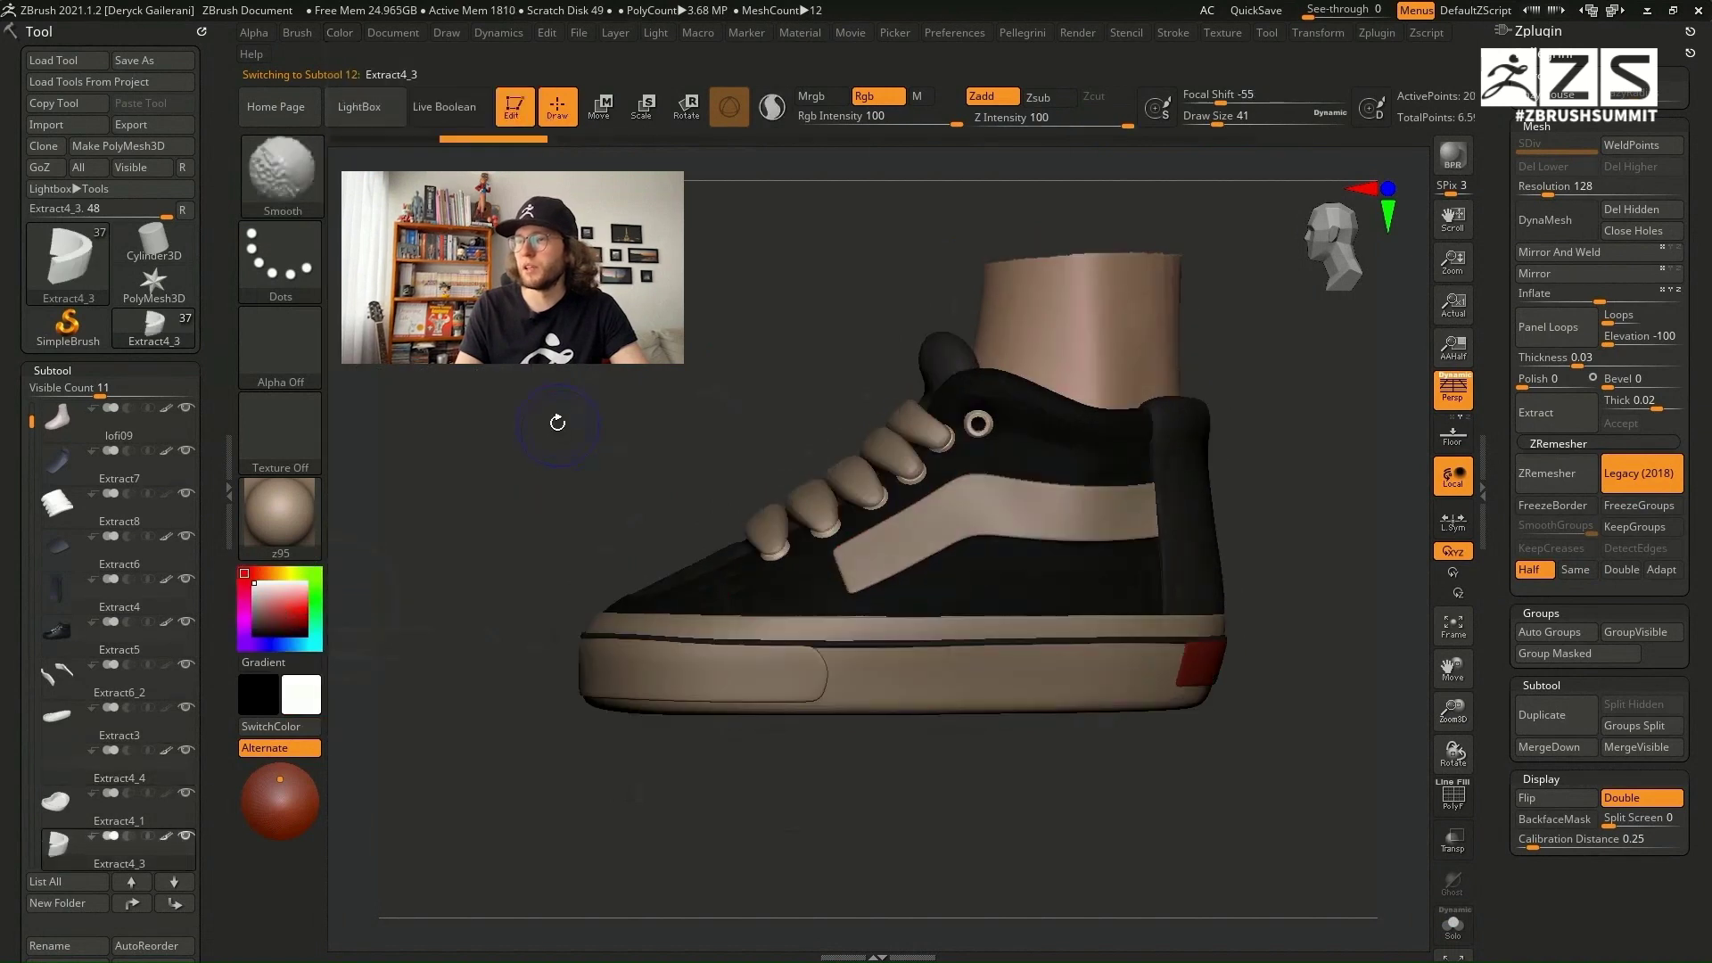
left_click_drag(554, 420, 1167, 739)
left_click_drag(638, 485, 595, 432)
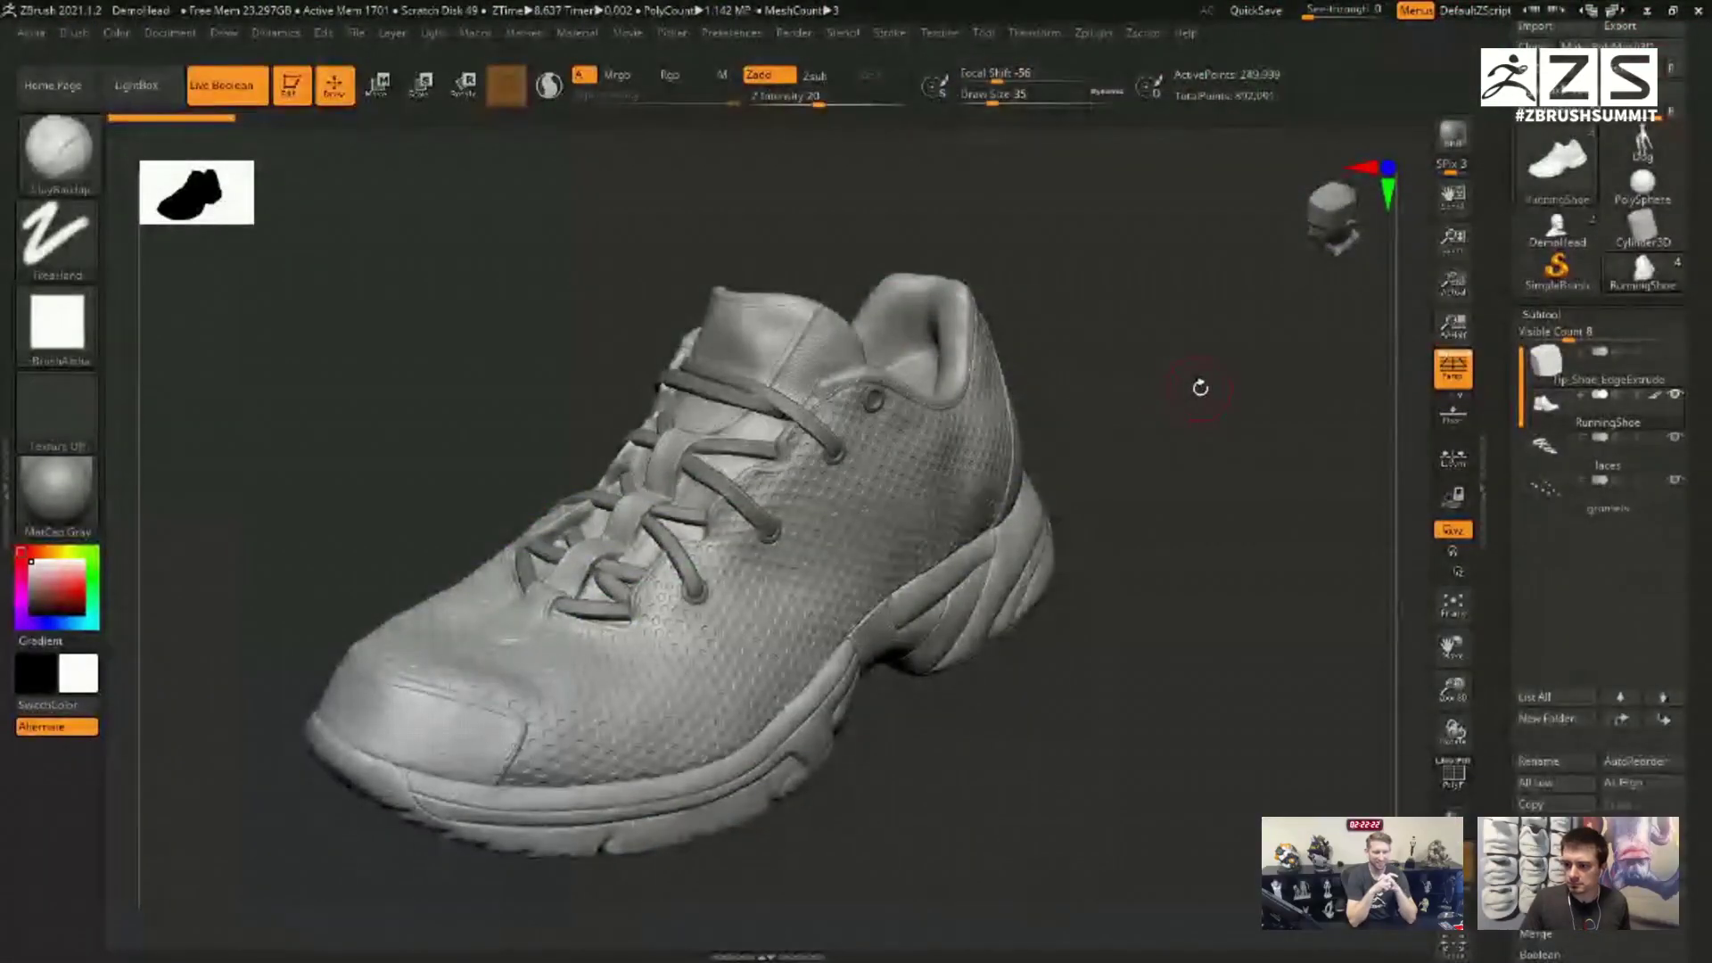
left_click_drag(1210, 435, 1206, 448)
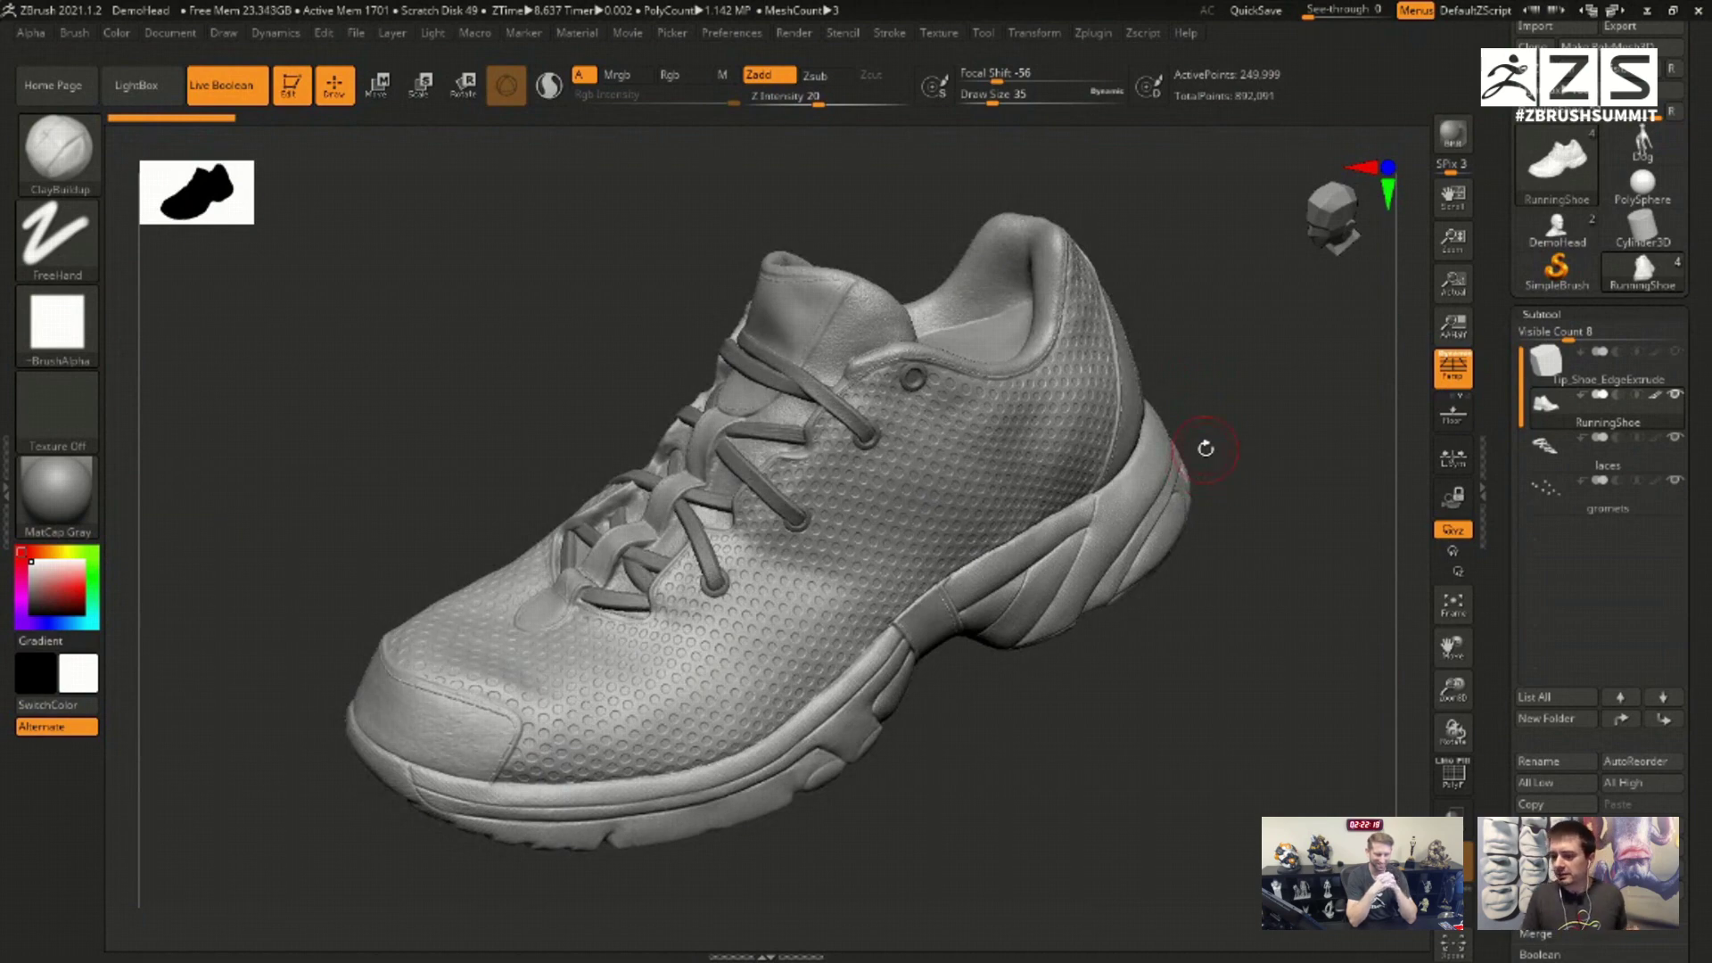
mouse_move(1605, 451)
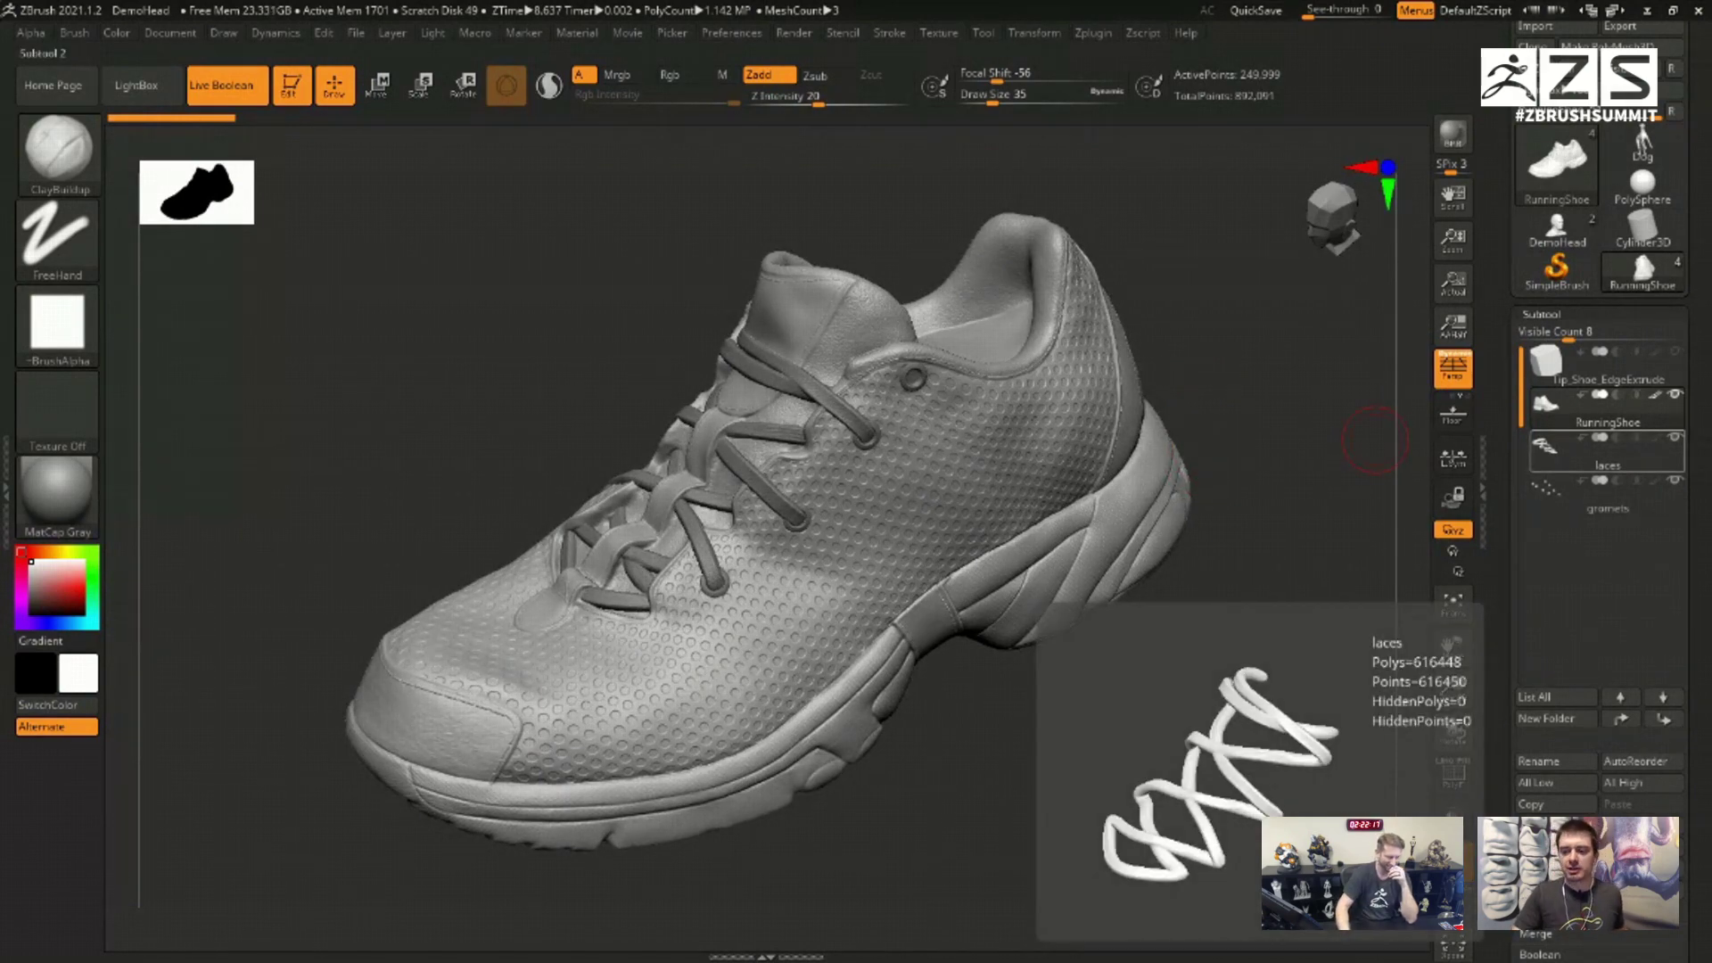
left_click_drag(1215, 317, 1231, 296)
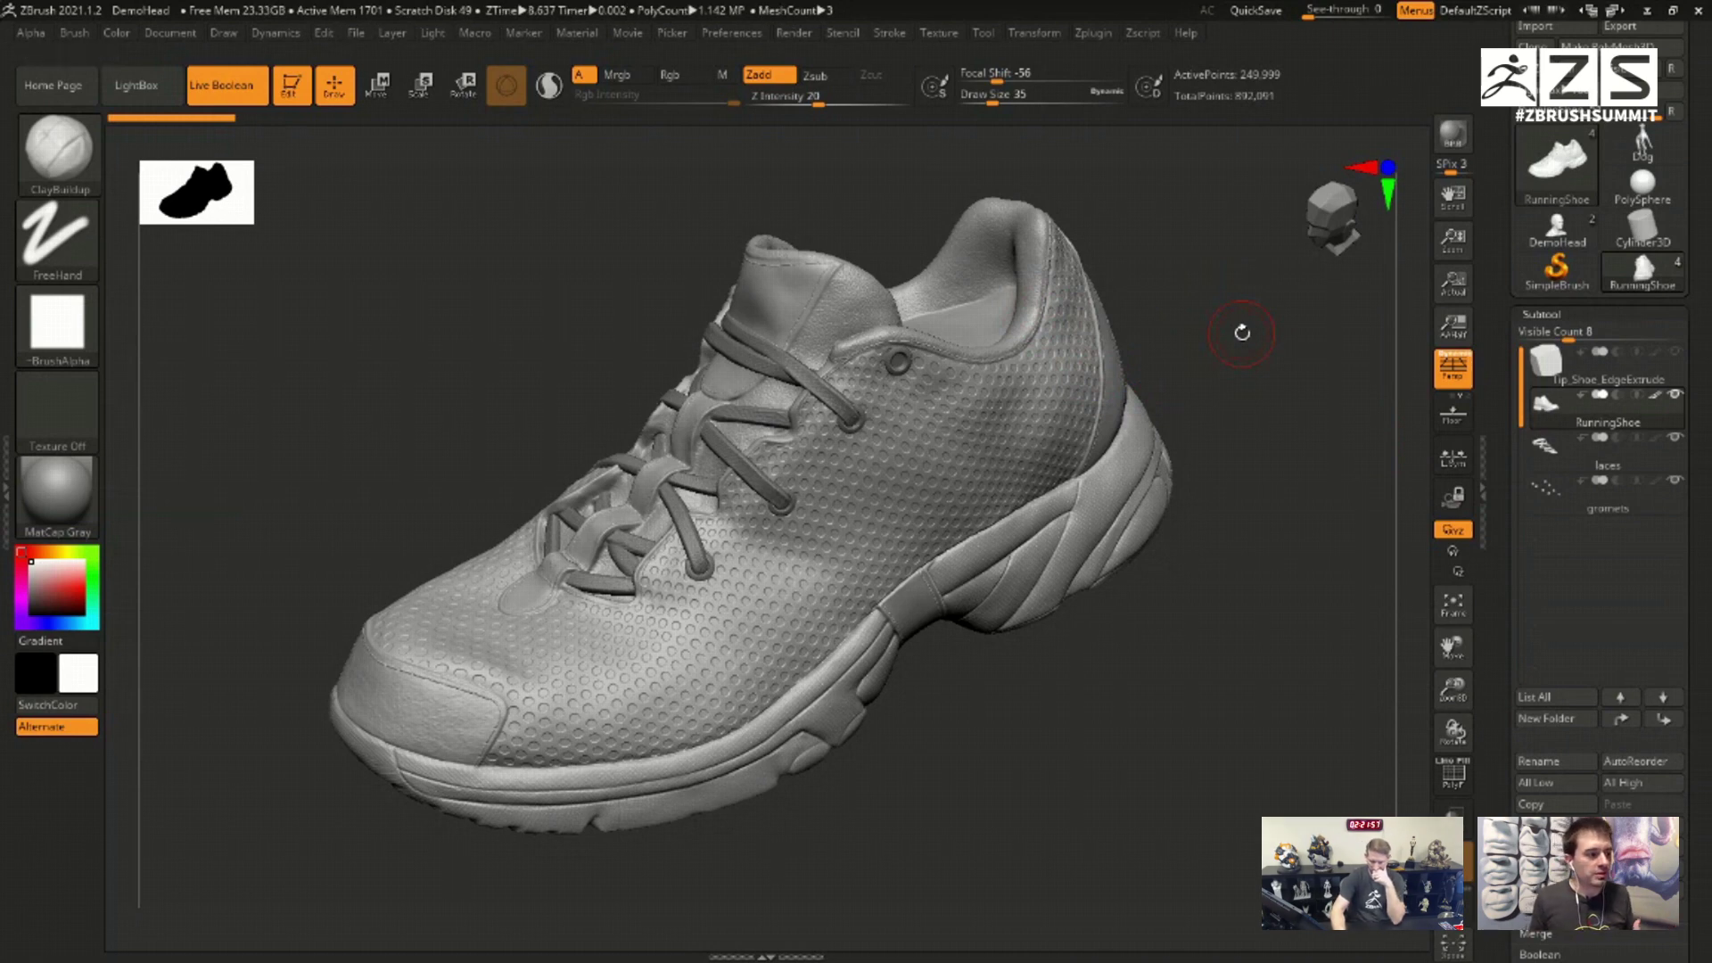
mouse_move(1158, 383)
left_mouse_down()
mouse_move(1317, 403)
mouse_move(1268, 378)
left_mouse_up()
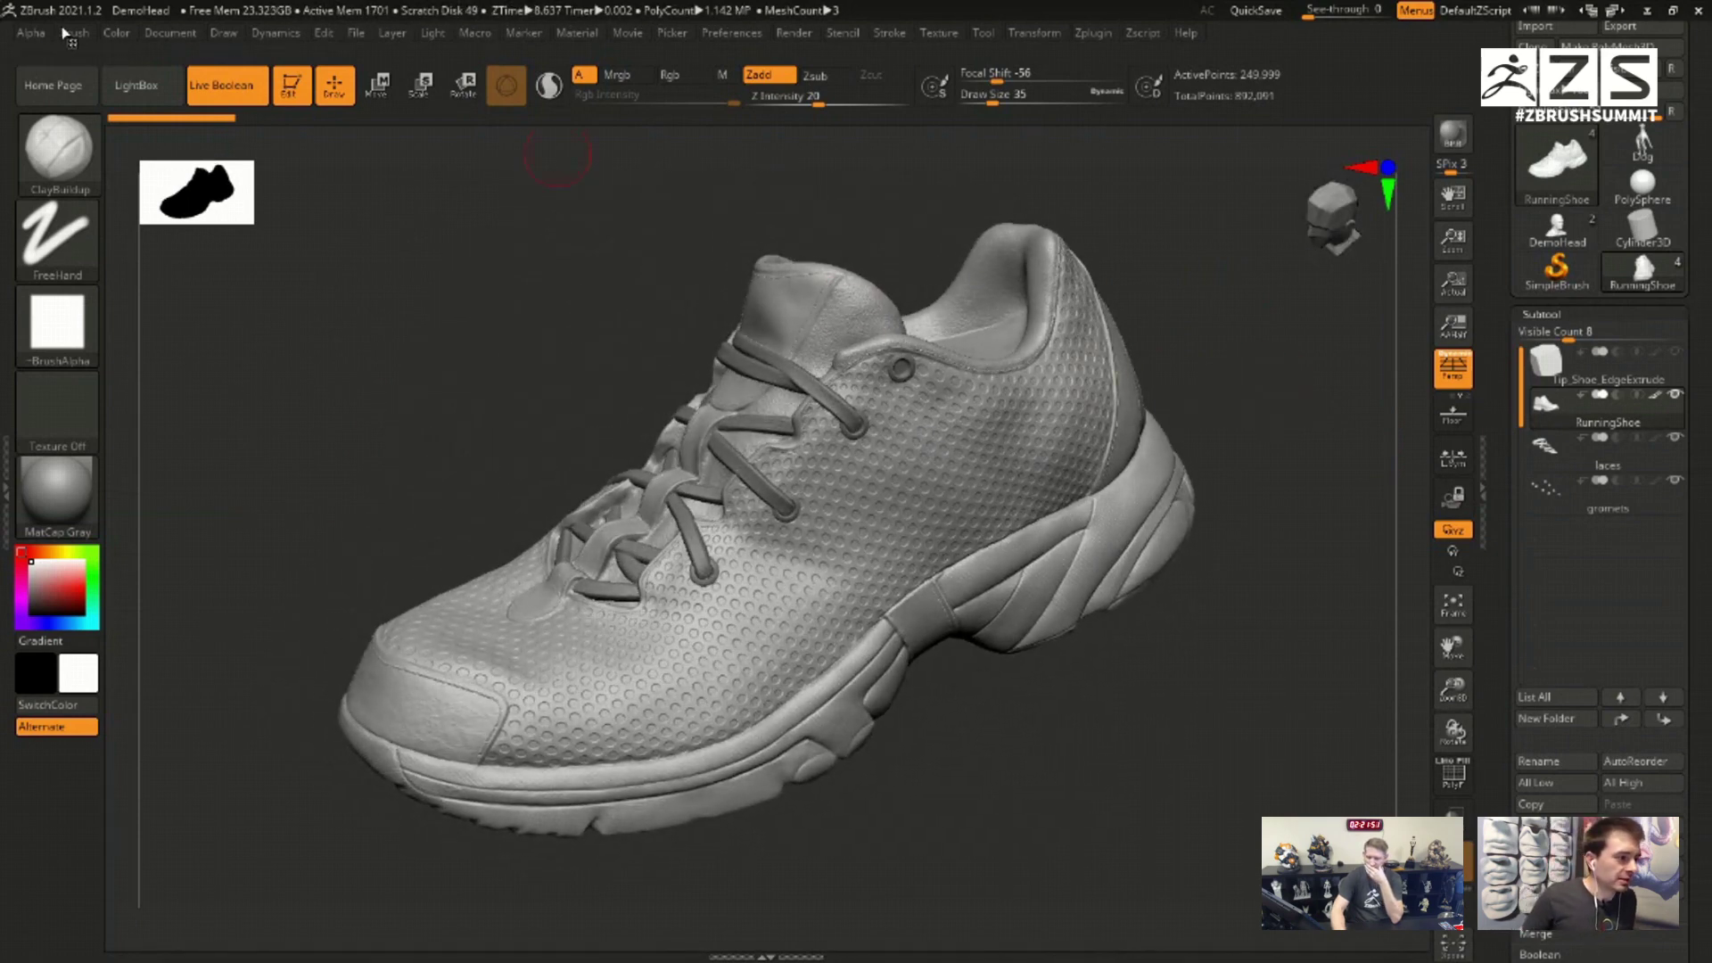
Step: Insert a Single Poly plane on the outer forefoot of the running shoe using the IMM PrimitivesH brush
left_click(62, 147)
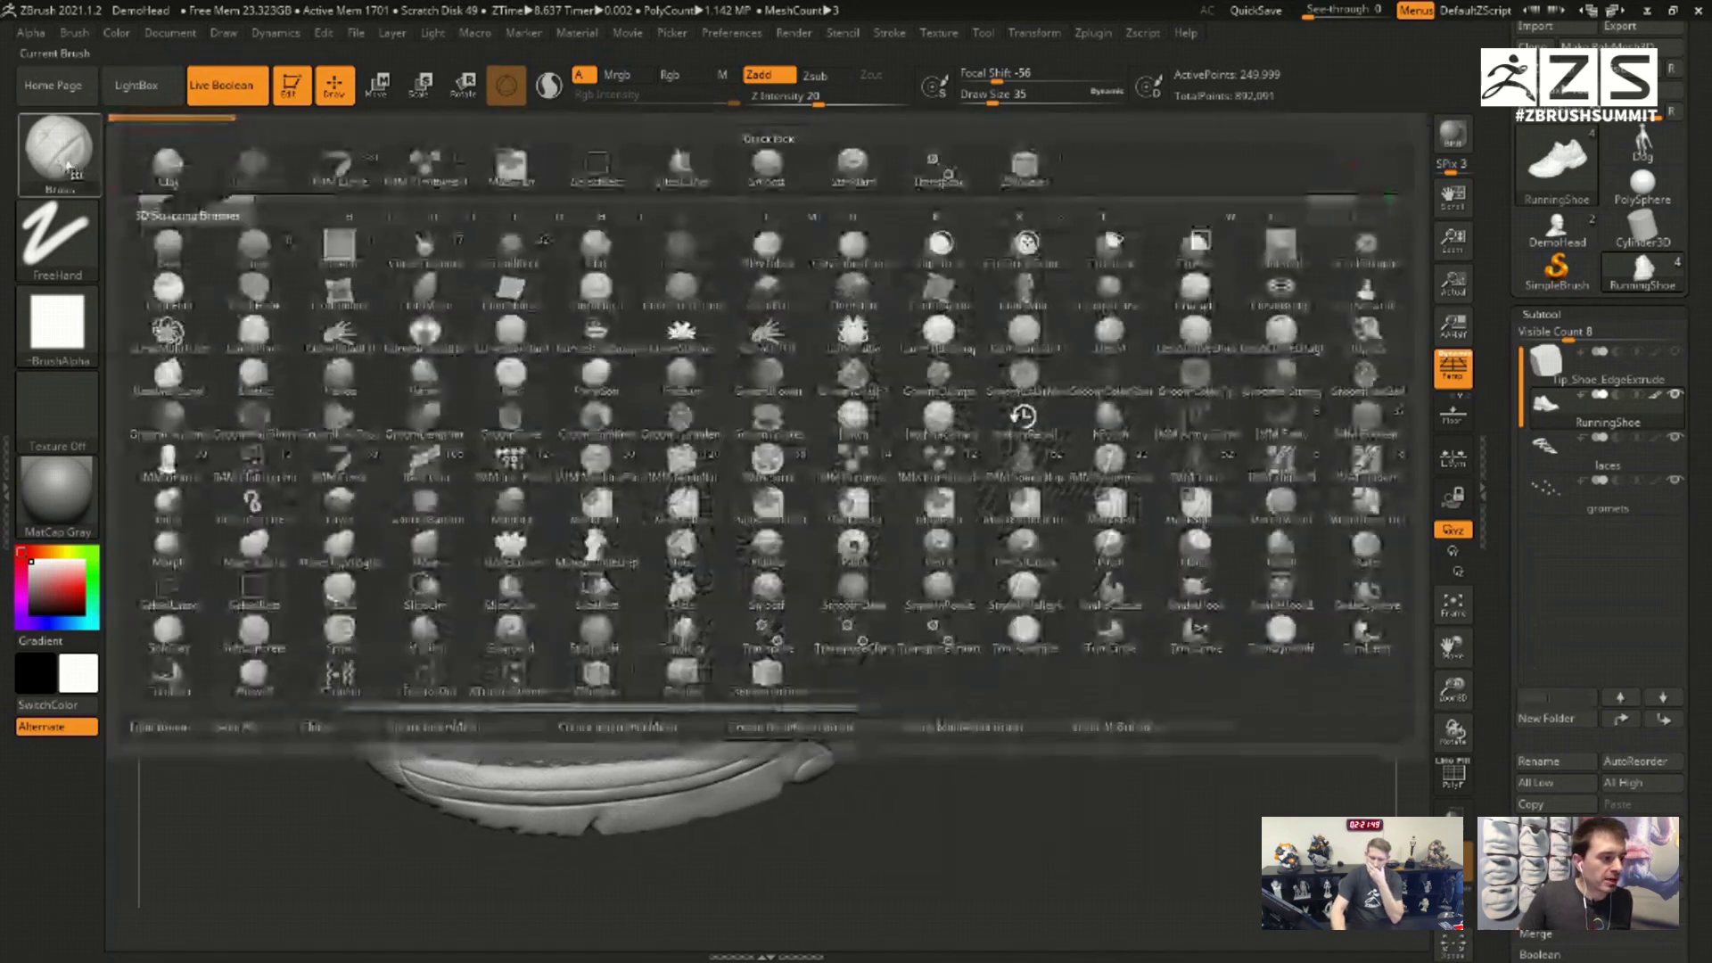
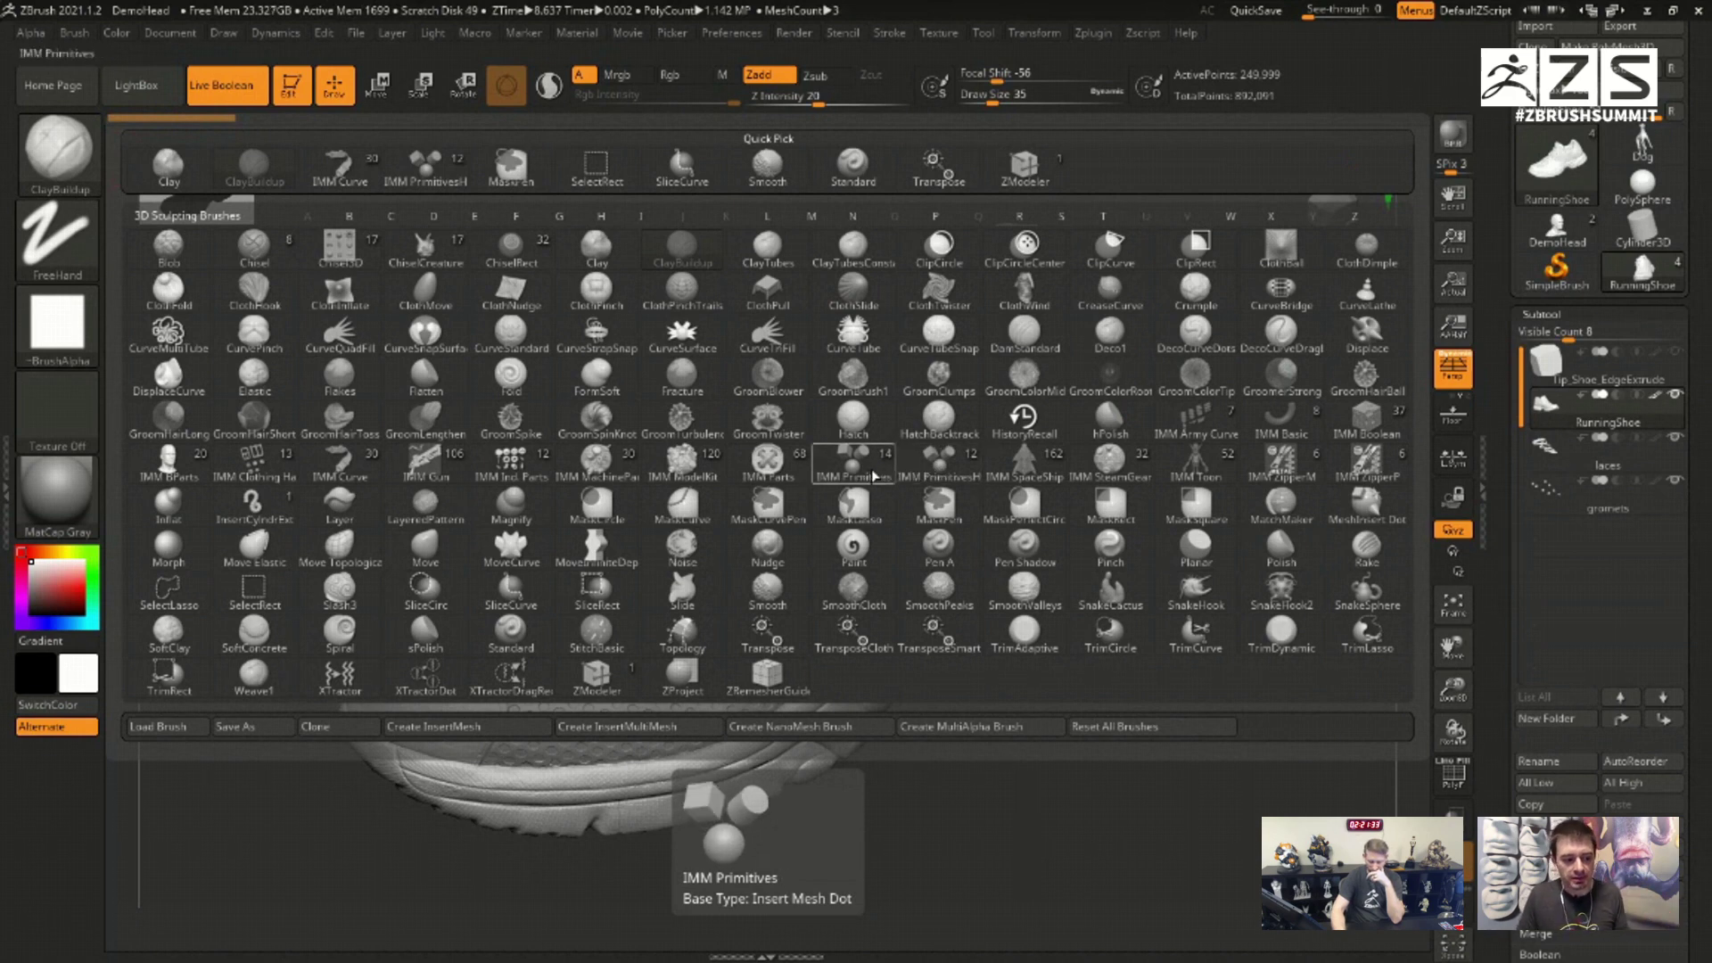
left_click(935, 470)
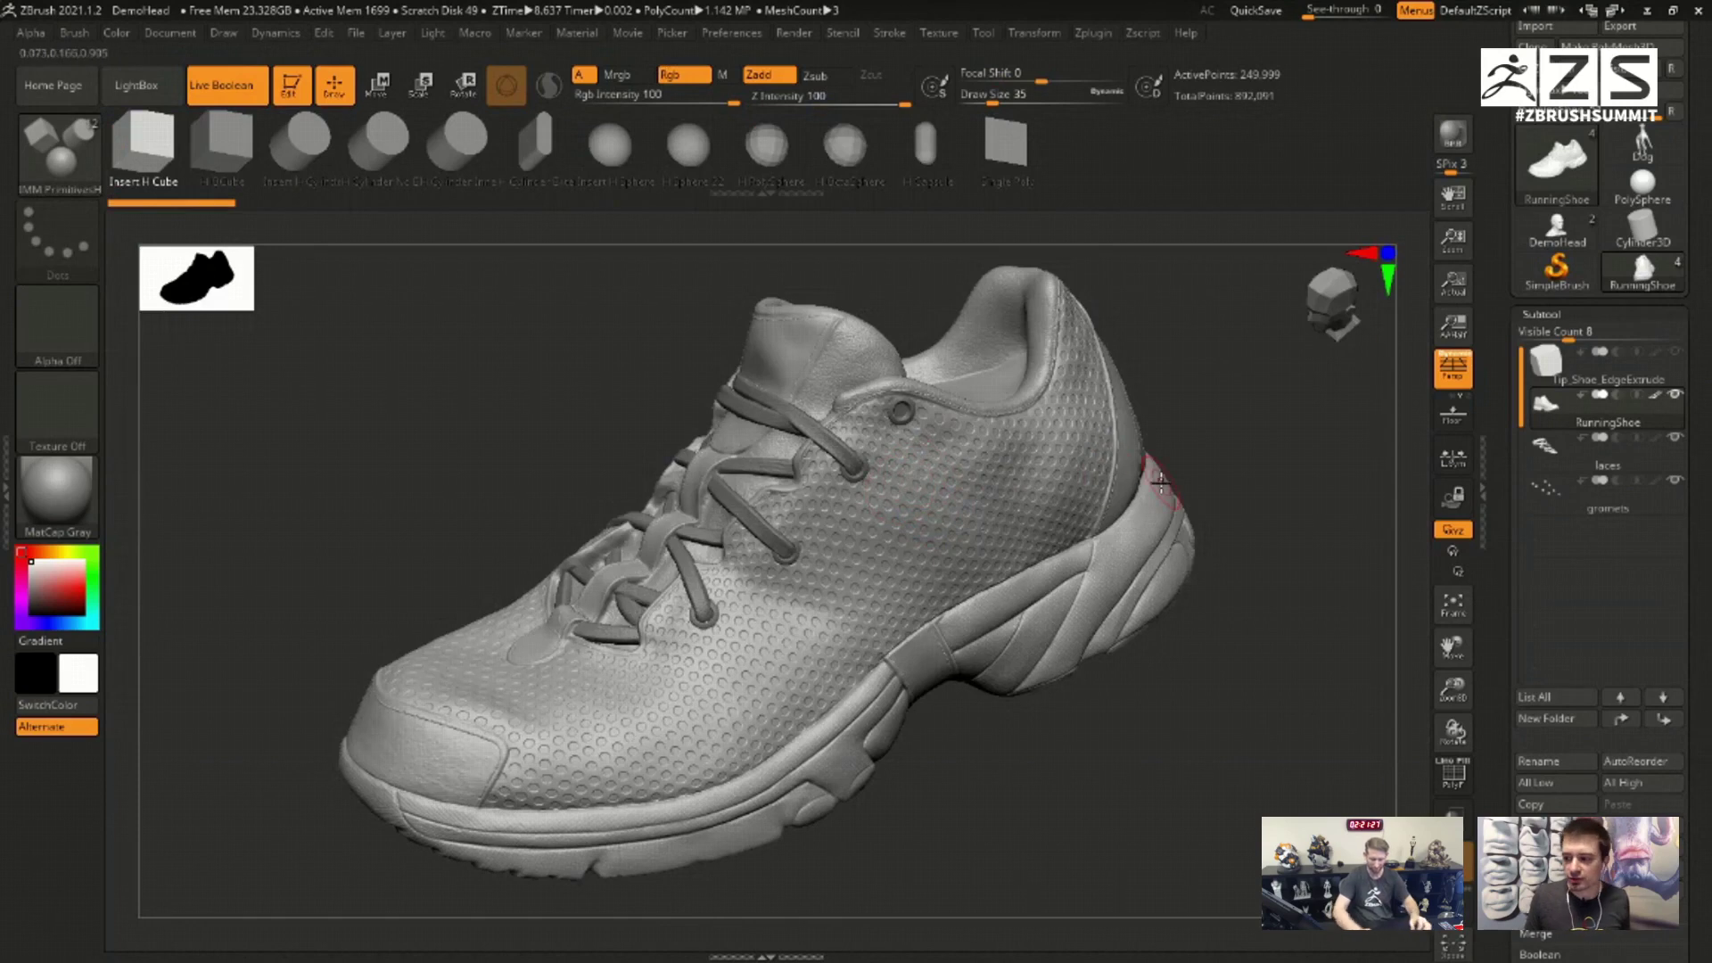
left_click_drag(1254, 389, 1261, 431)
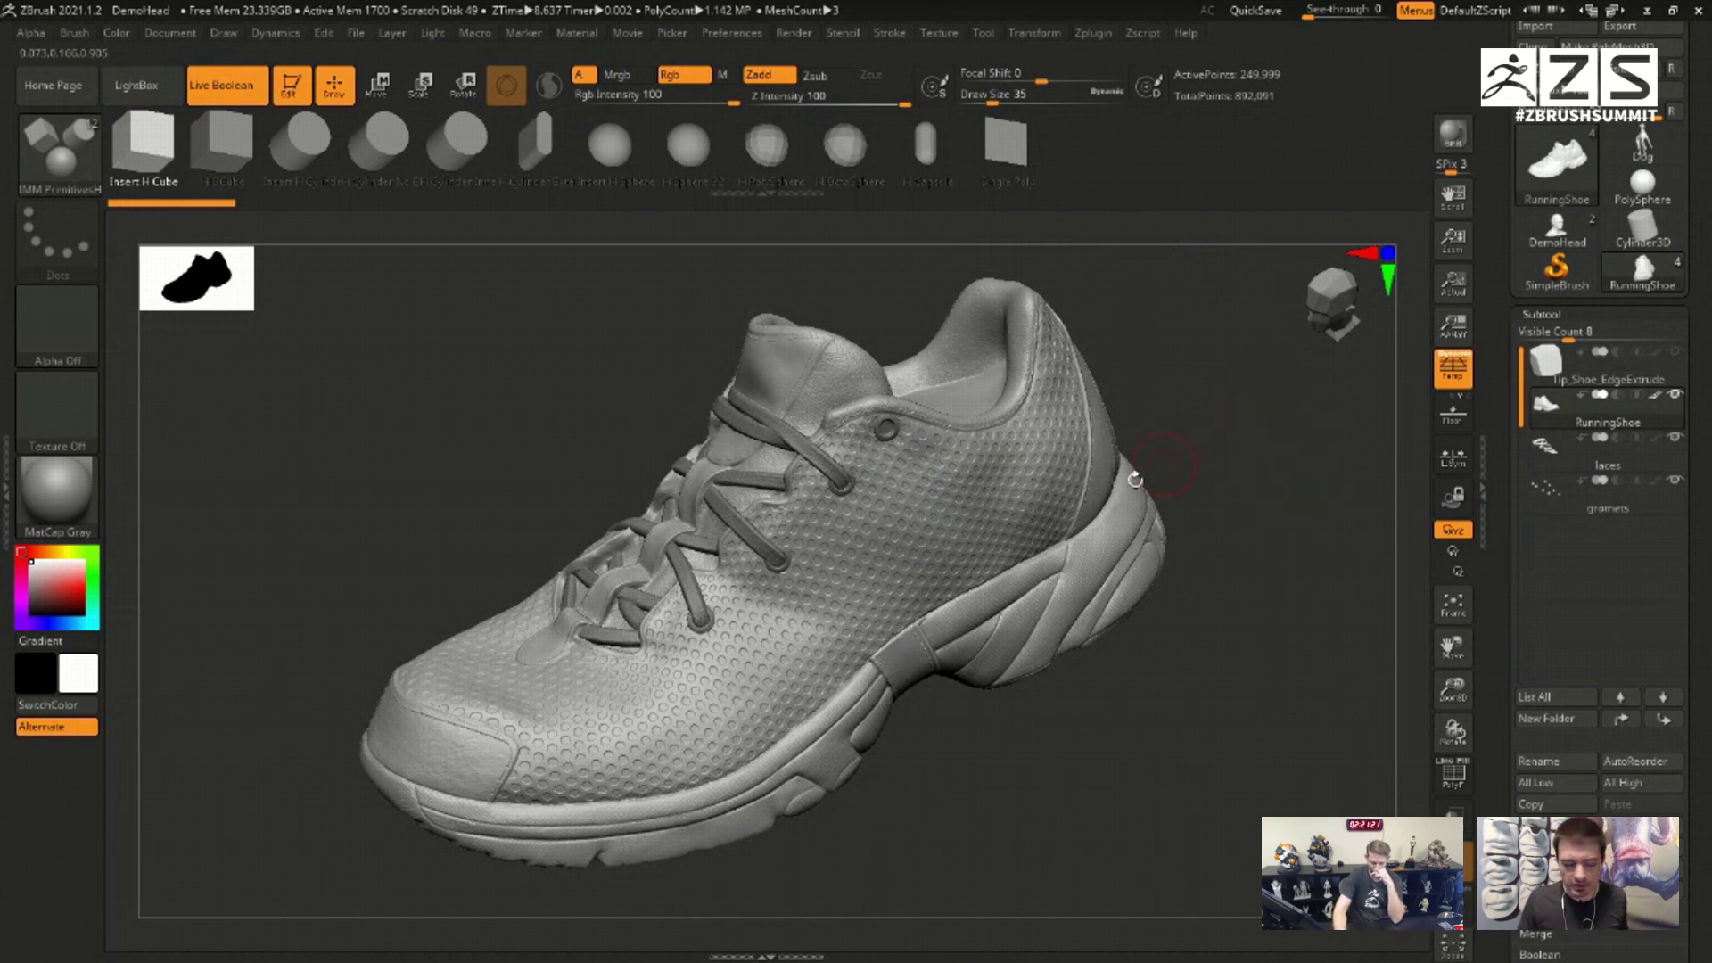
left_click_drag(1243, 560, 1199, 570)
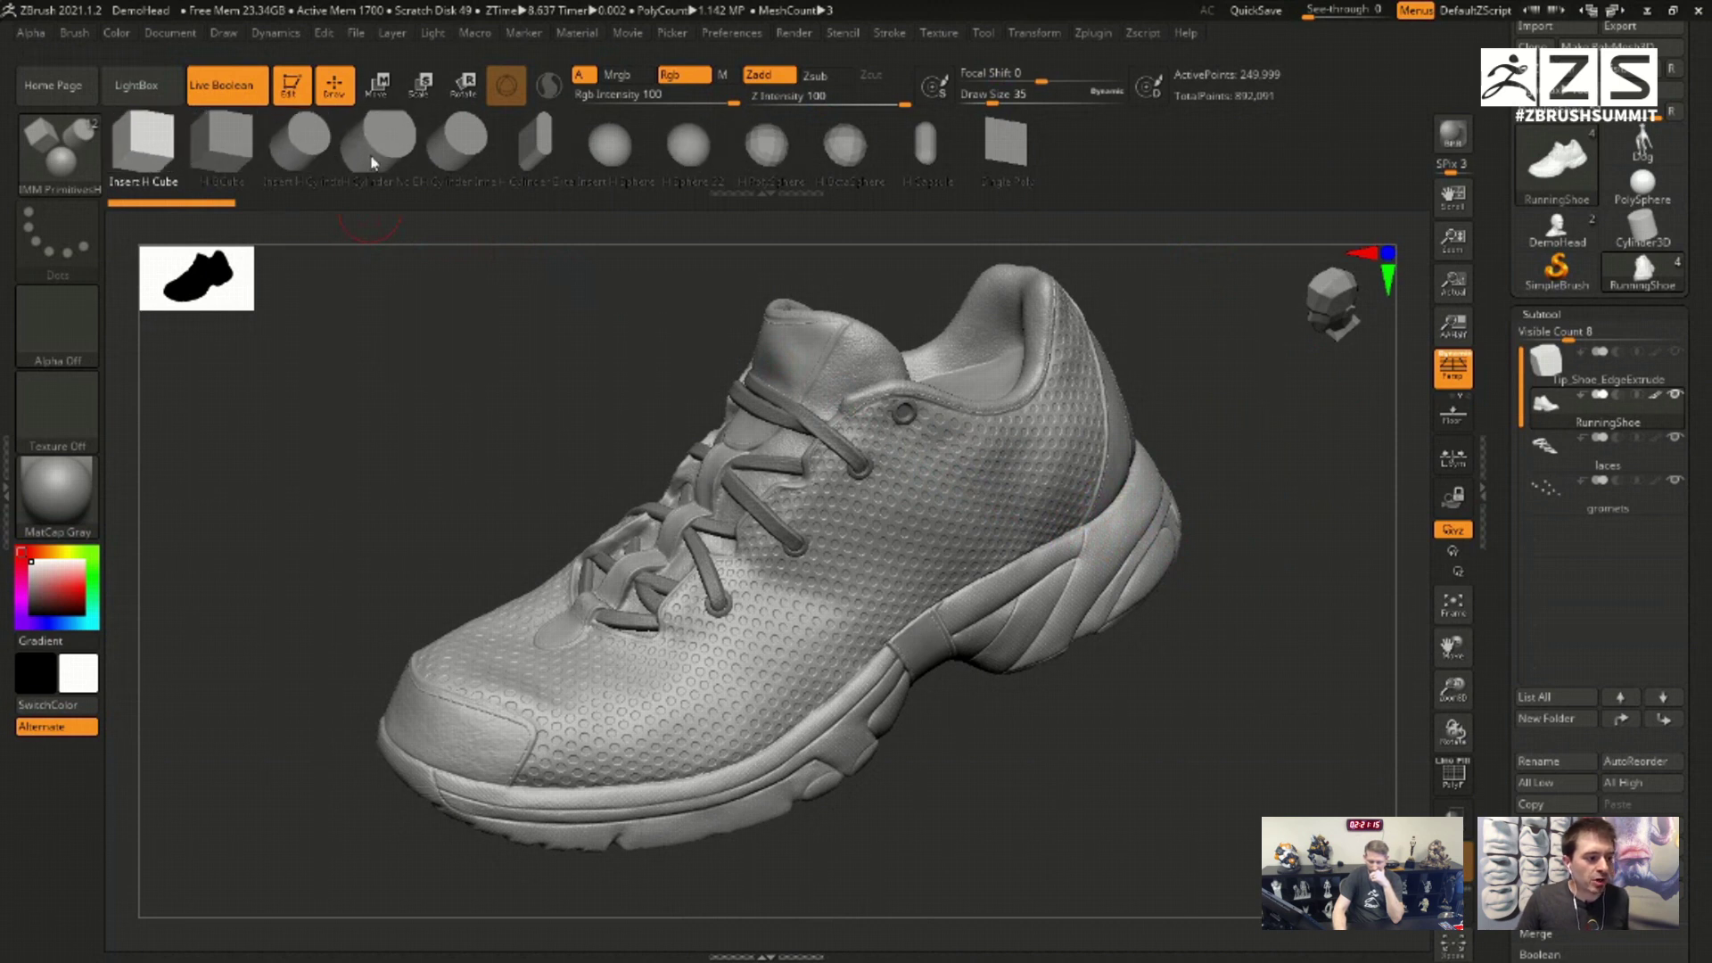
left_click(1009, 154)
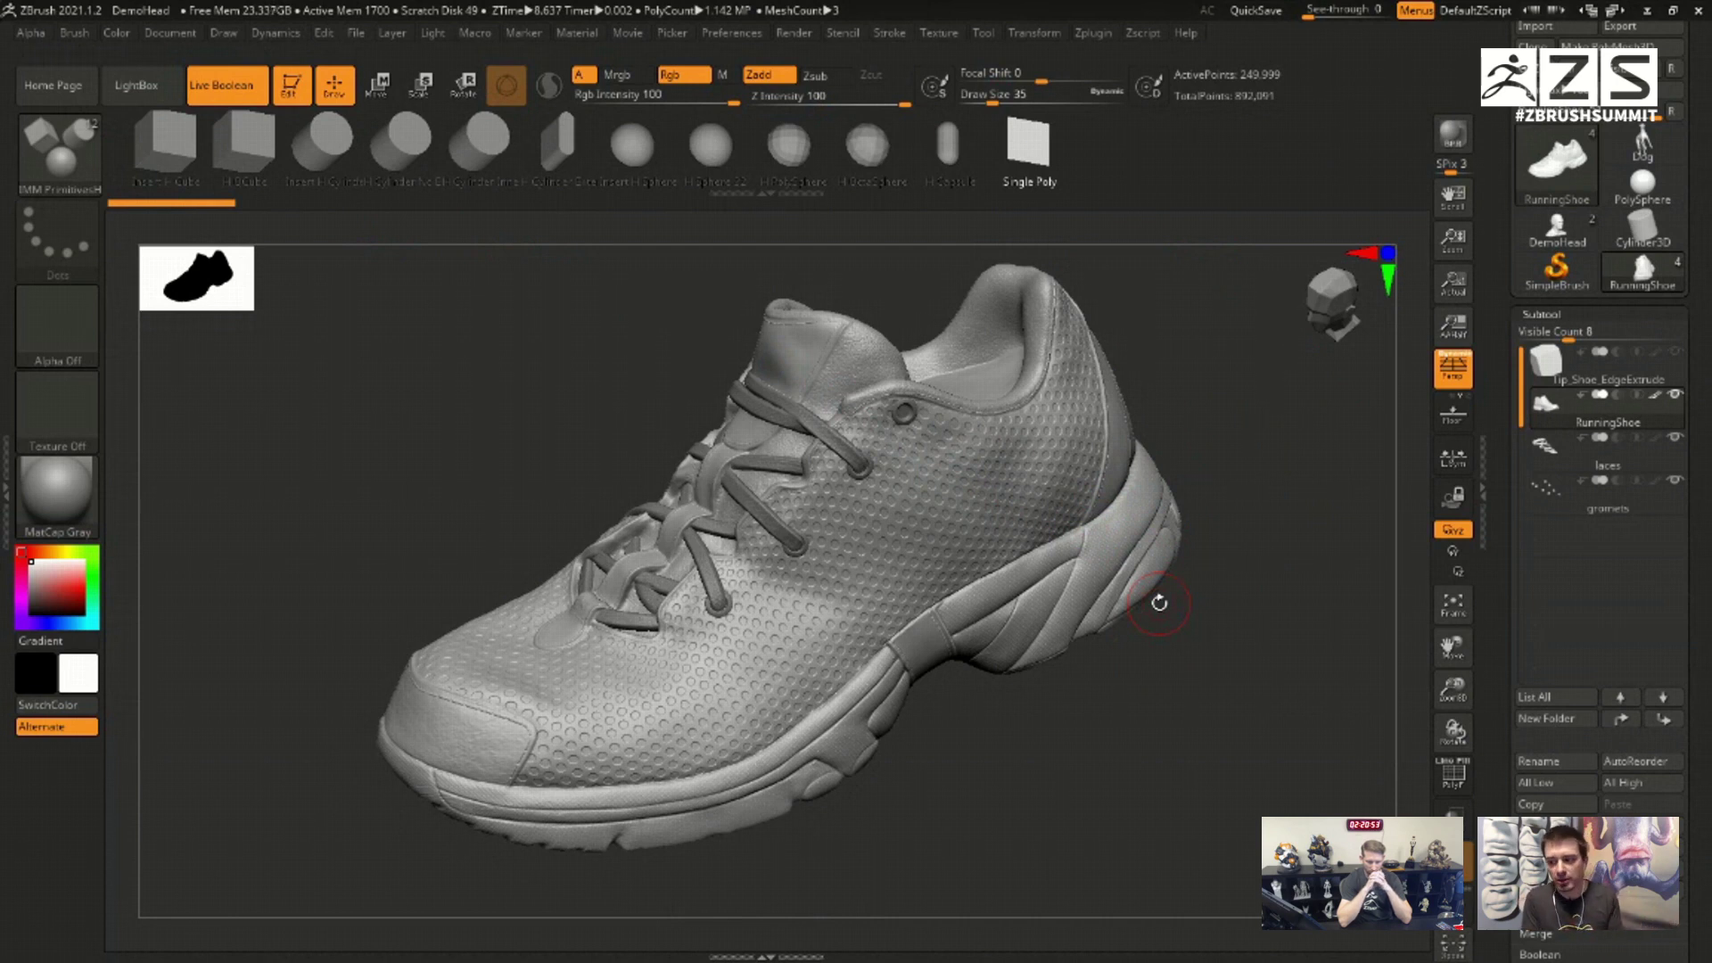
left_click_drag(769, 655, 805, 687)
left_click_drag(1223, 755, 1074, 650)
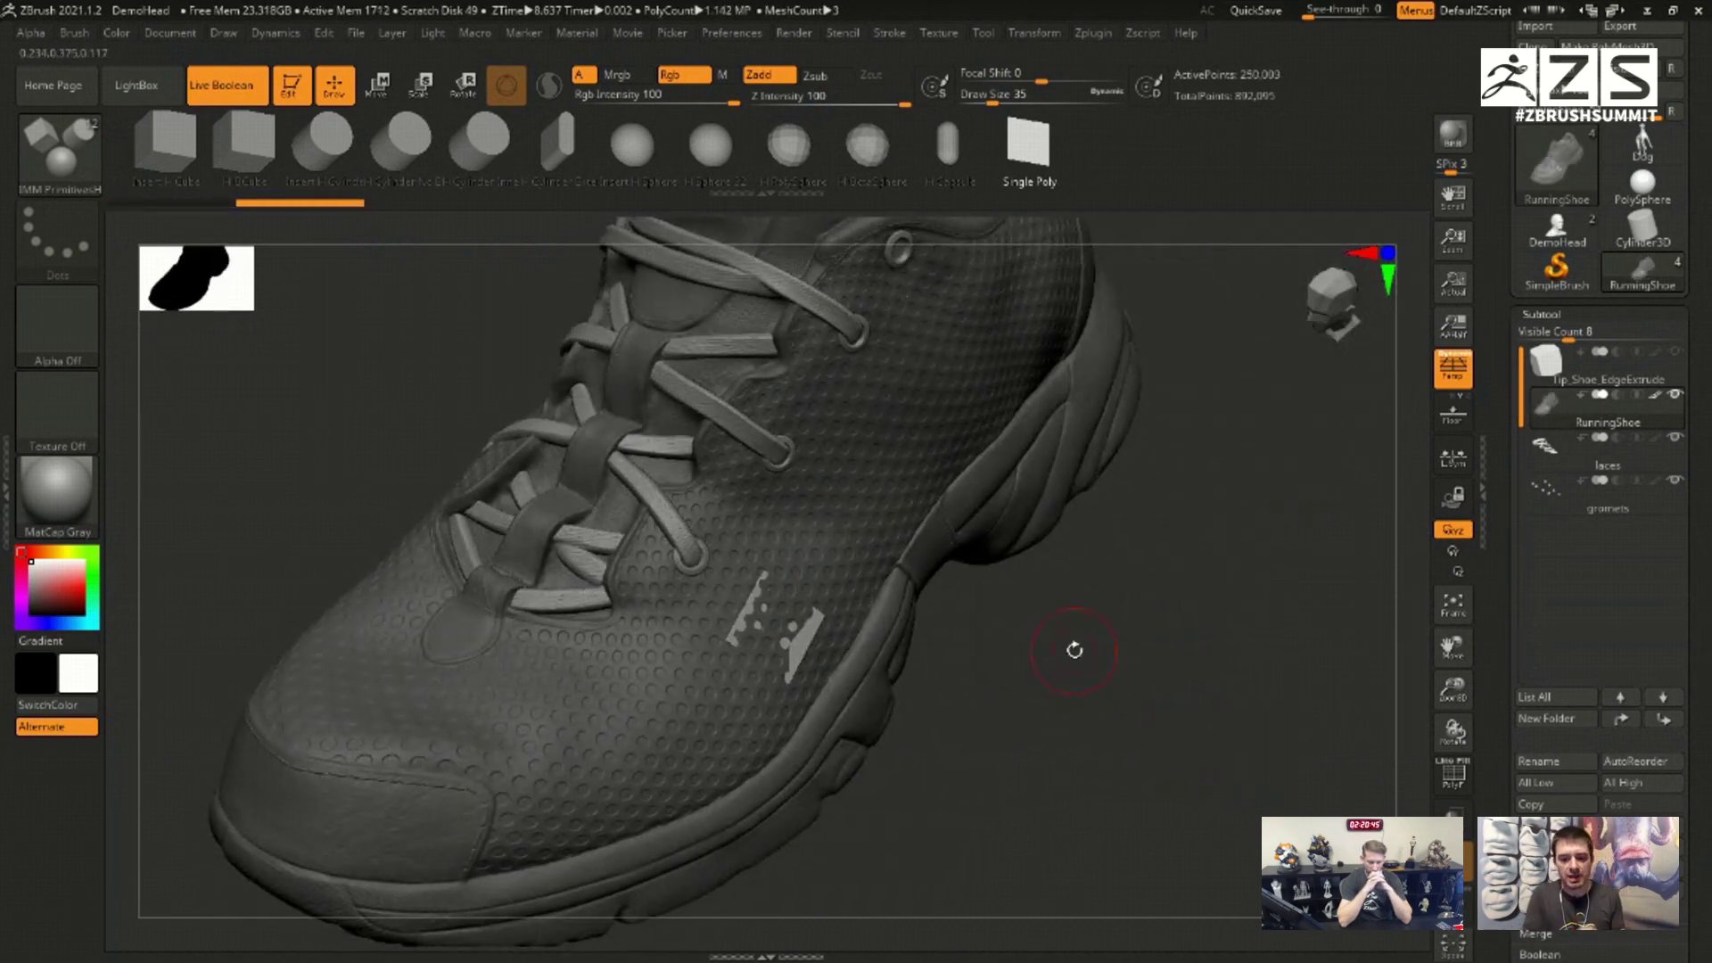
Step: Split the unmasked plane from the running shoe into its own subtool and make that subtool active
scroll(1482, 549, "up", 2)
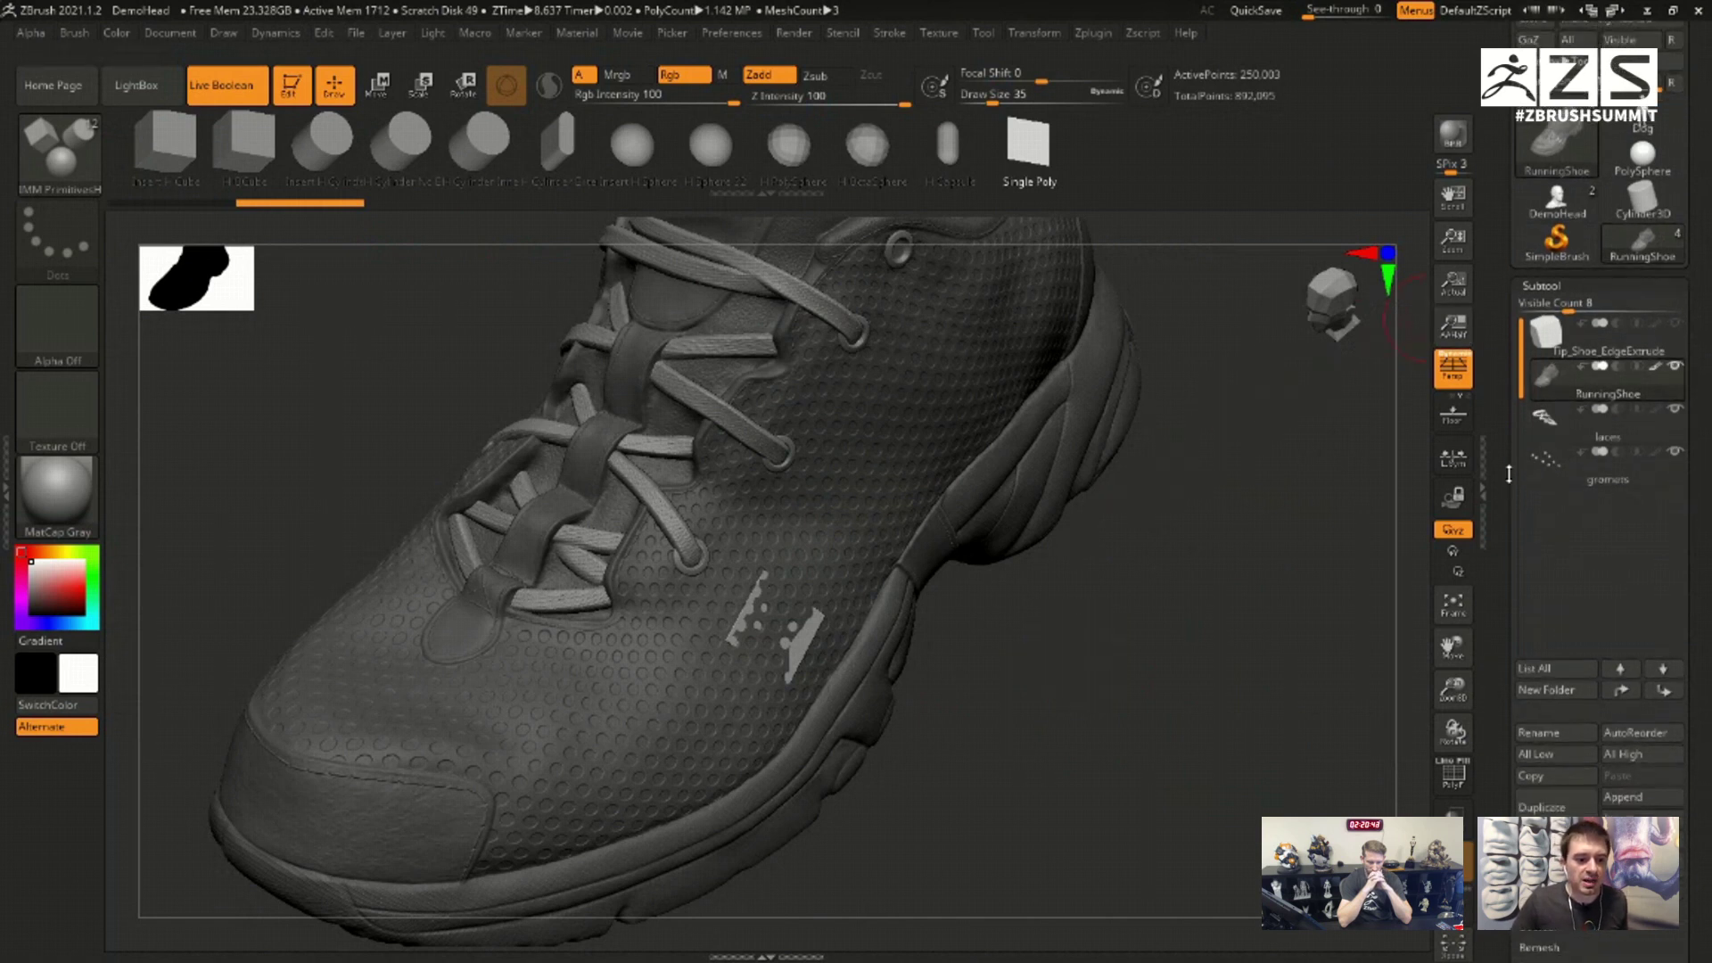
scroll(1482, 549, "down", 10)
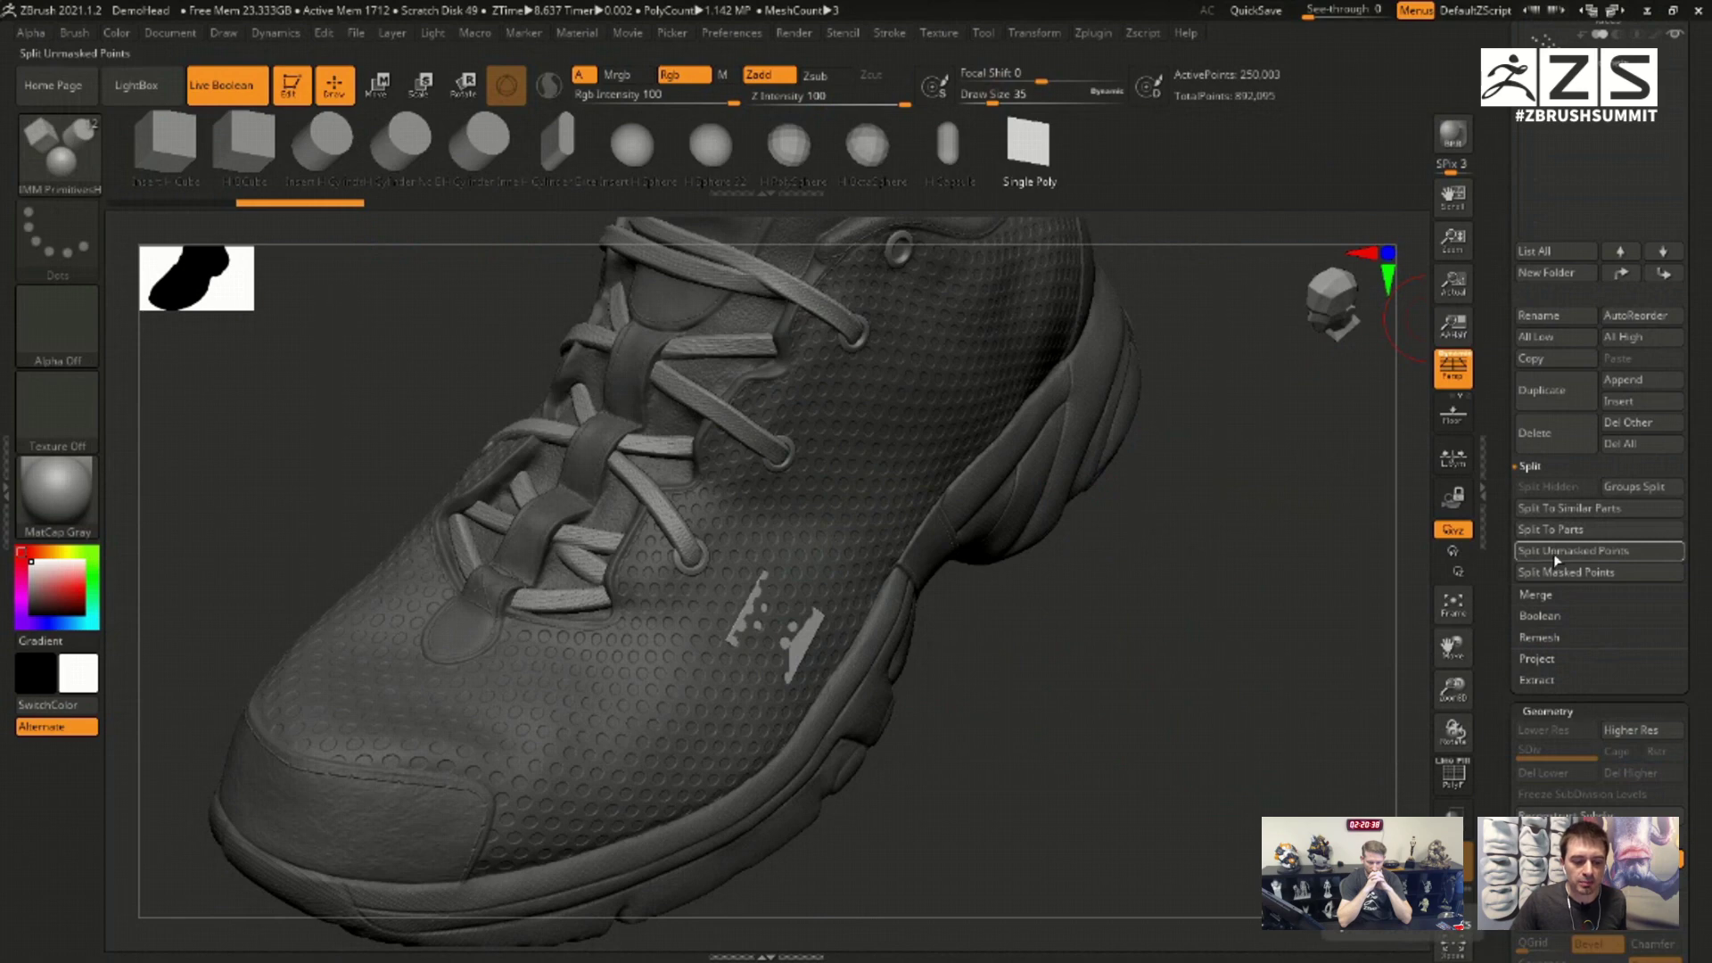
left_click(1556, 558)
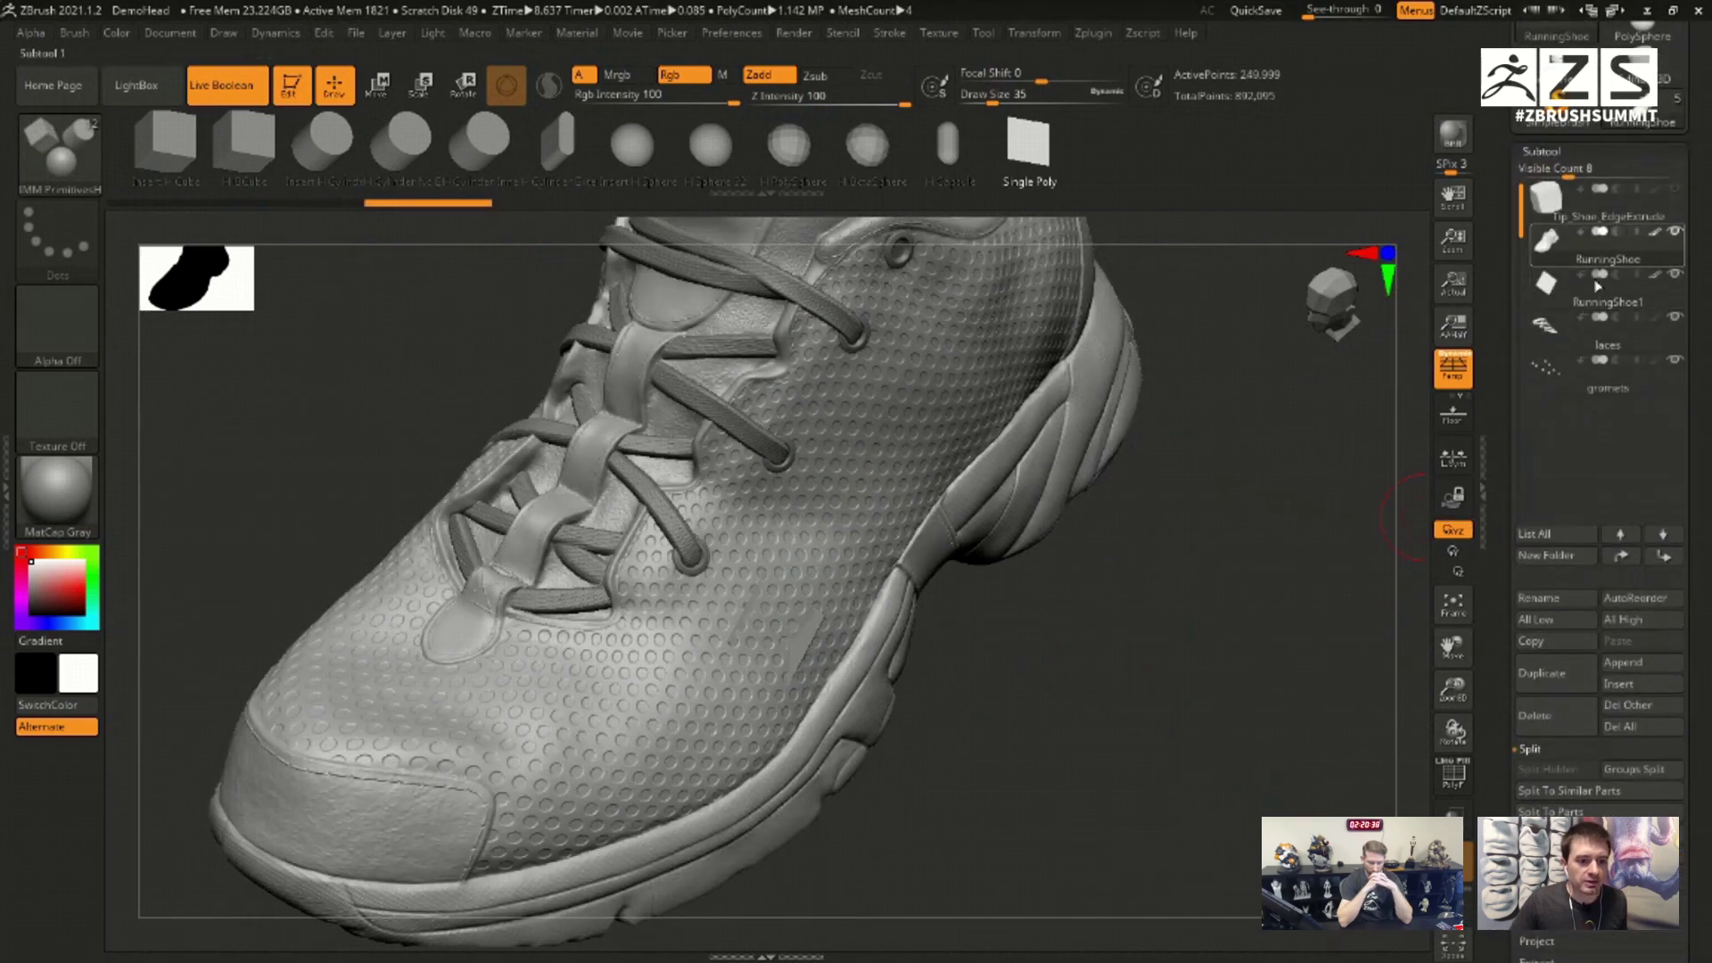
left_click(1212, 610, "alt")
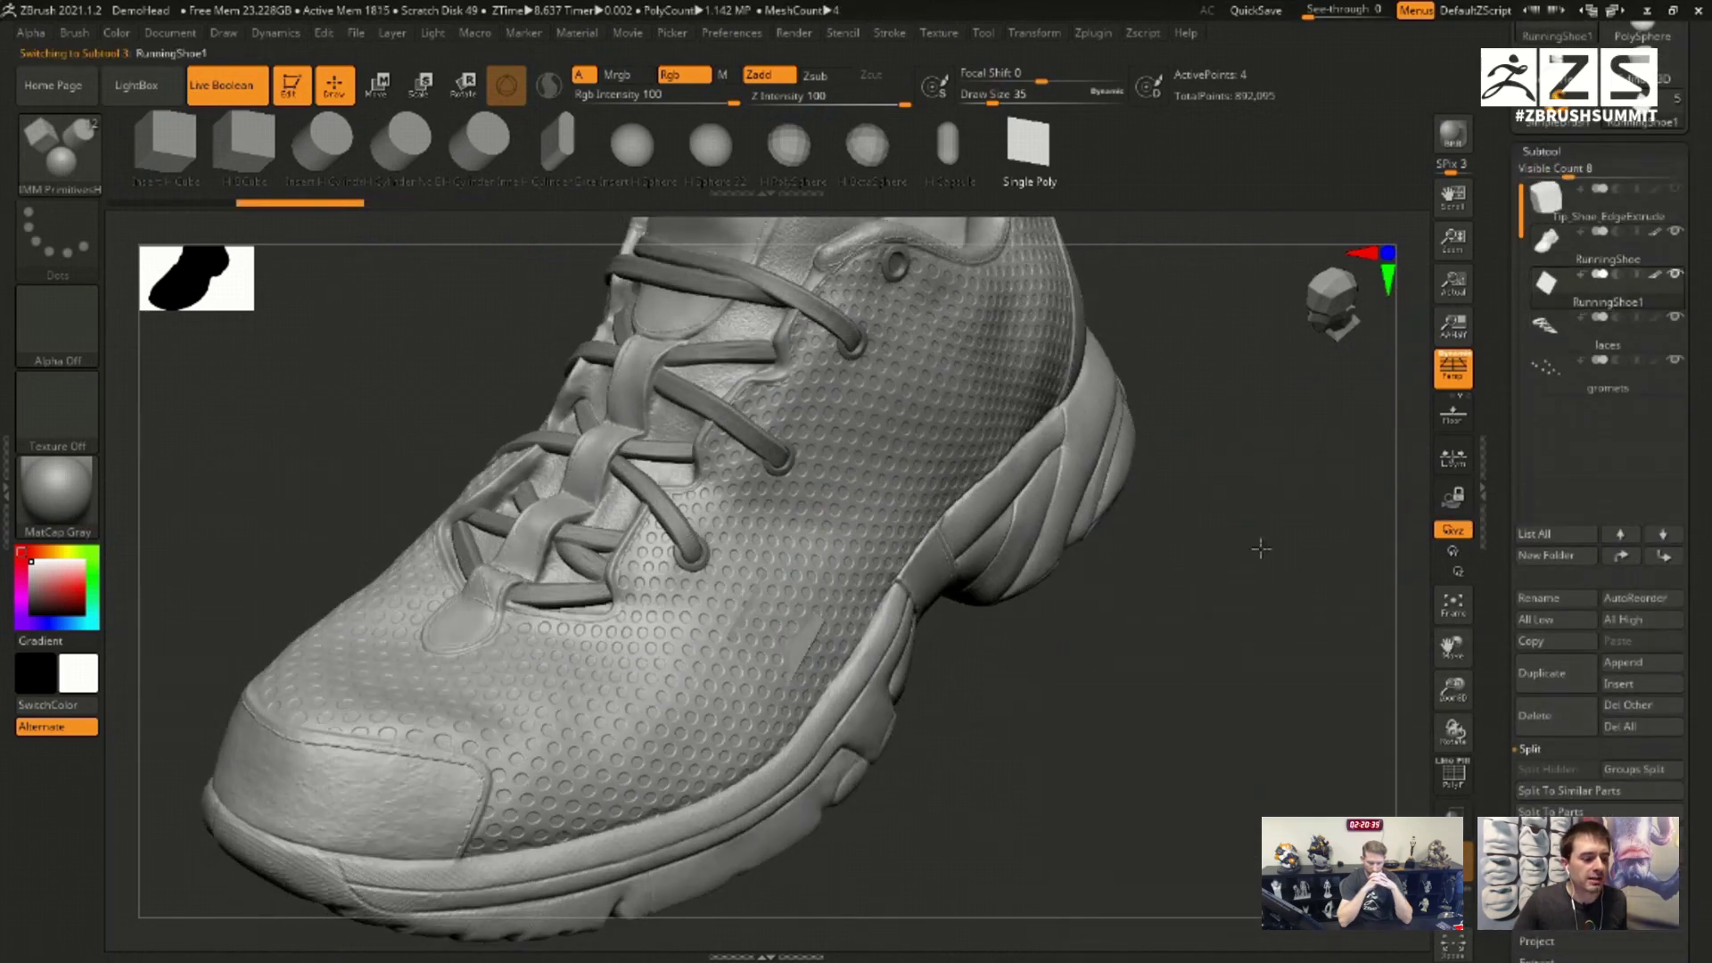
Step: Enable Dynamic Subdiv on the single-polygon plane and give it a dynamic thickness of 0.00488
left_click_drag(1260, 548, 871, 588)
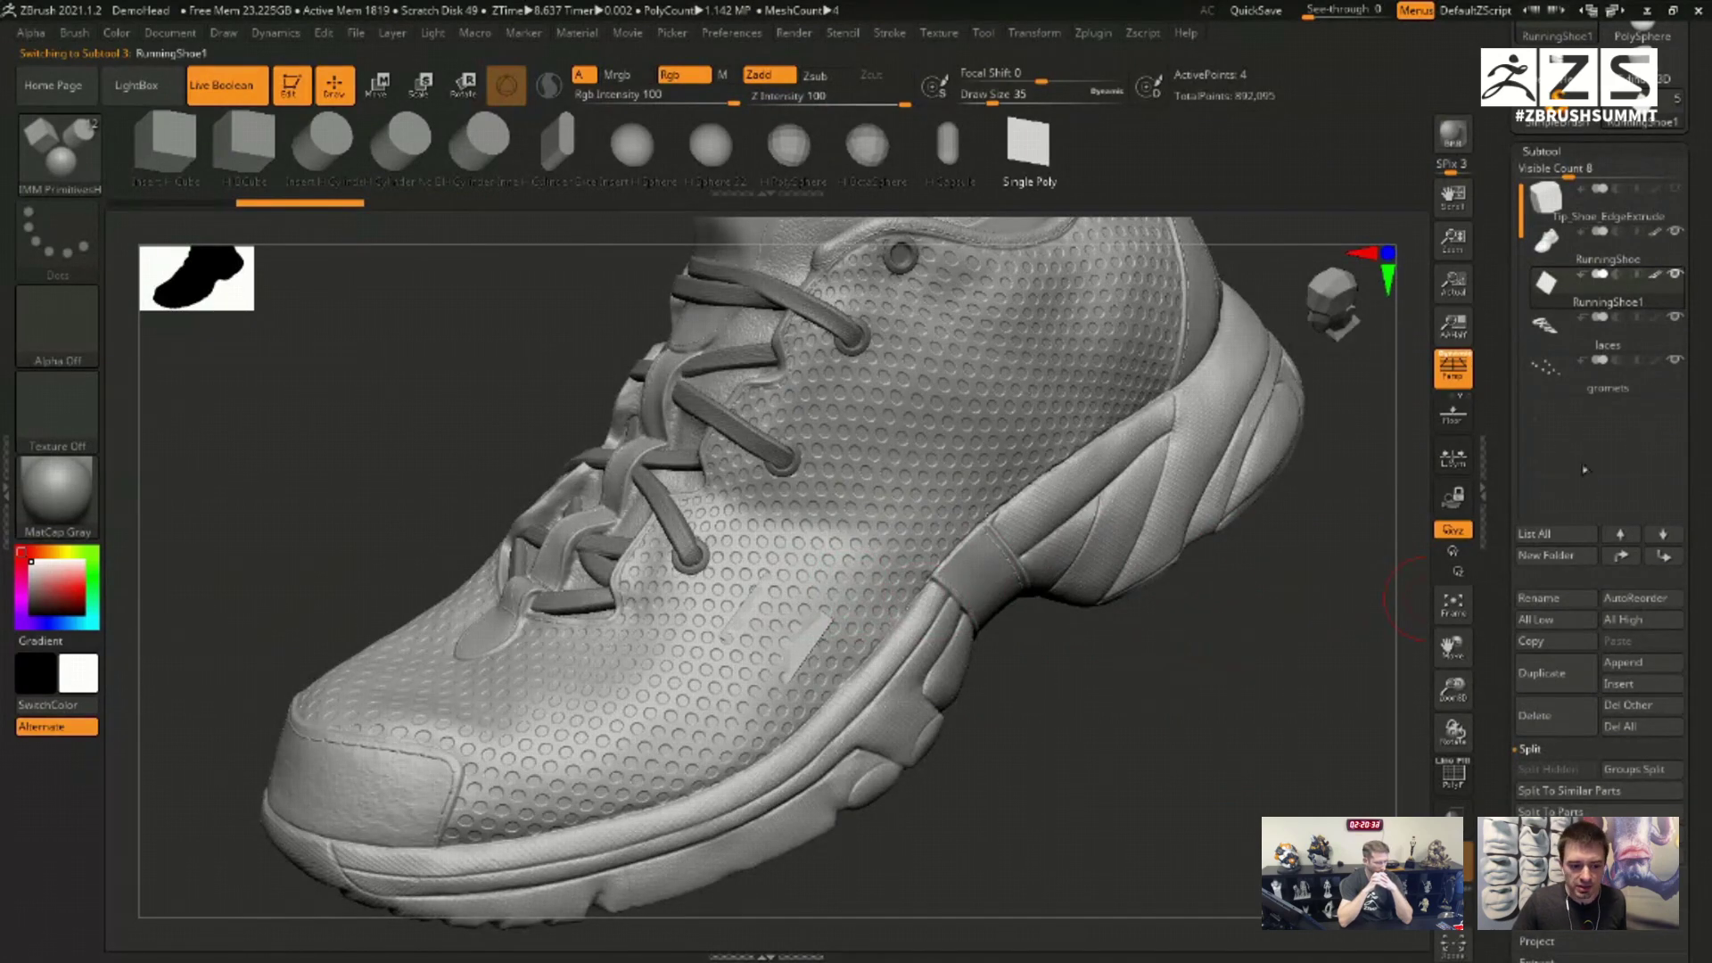
scroll(1492, 529, "down", 3)
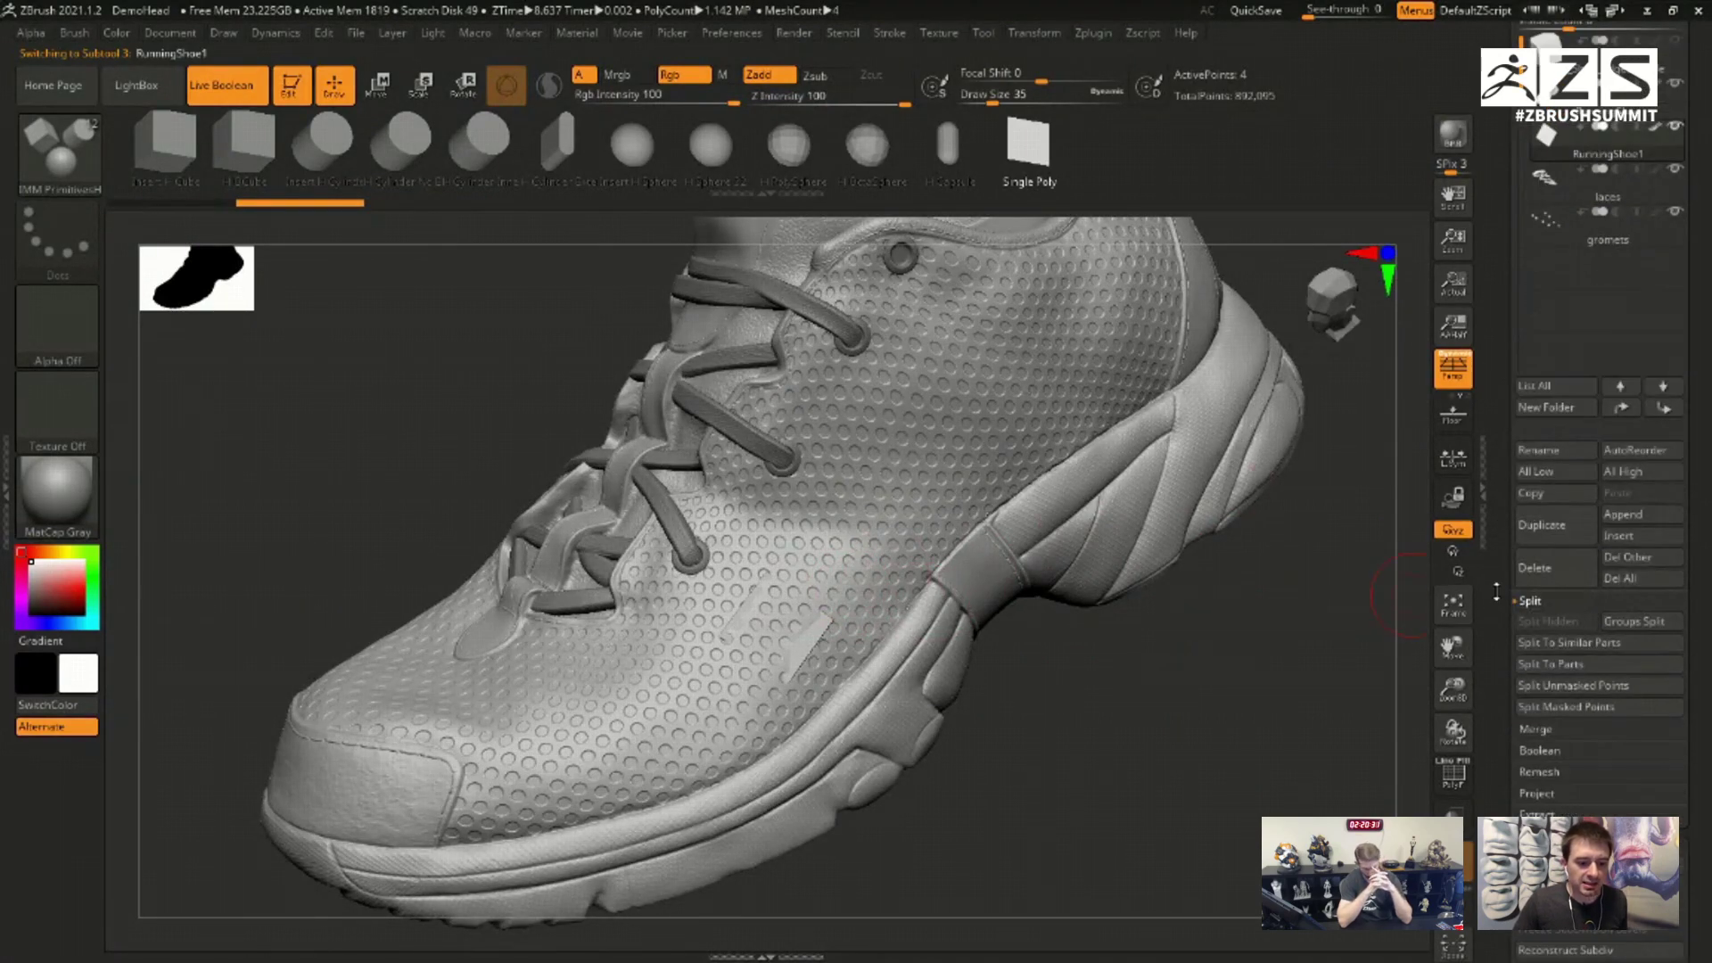
scroll(1496, 592, "down", 10)
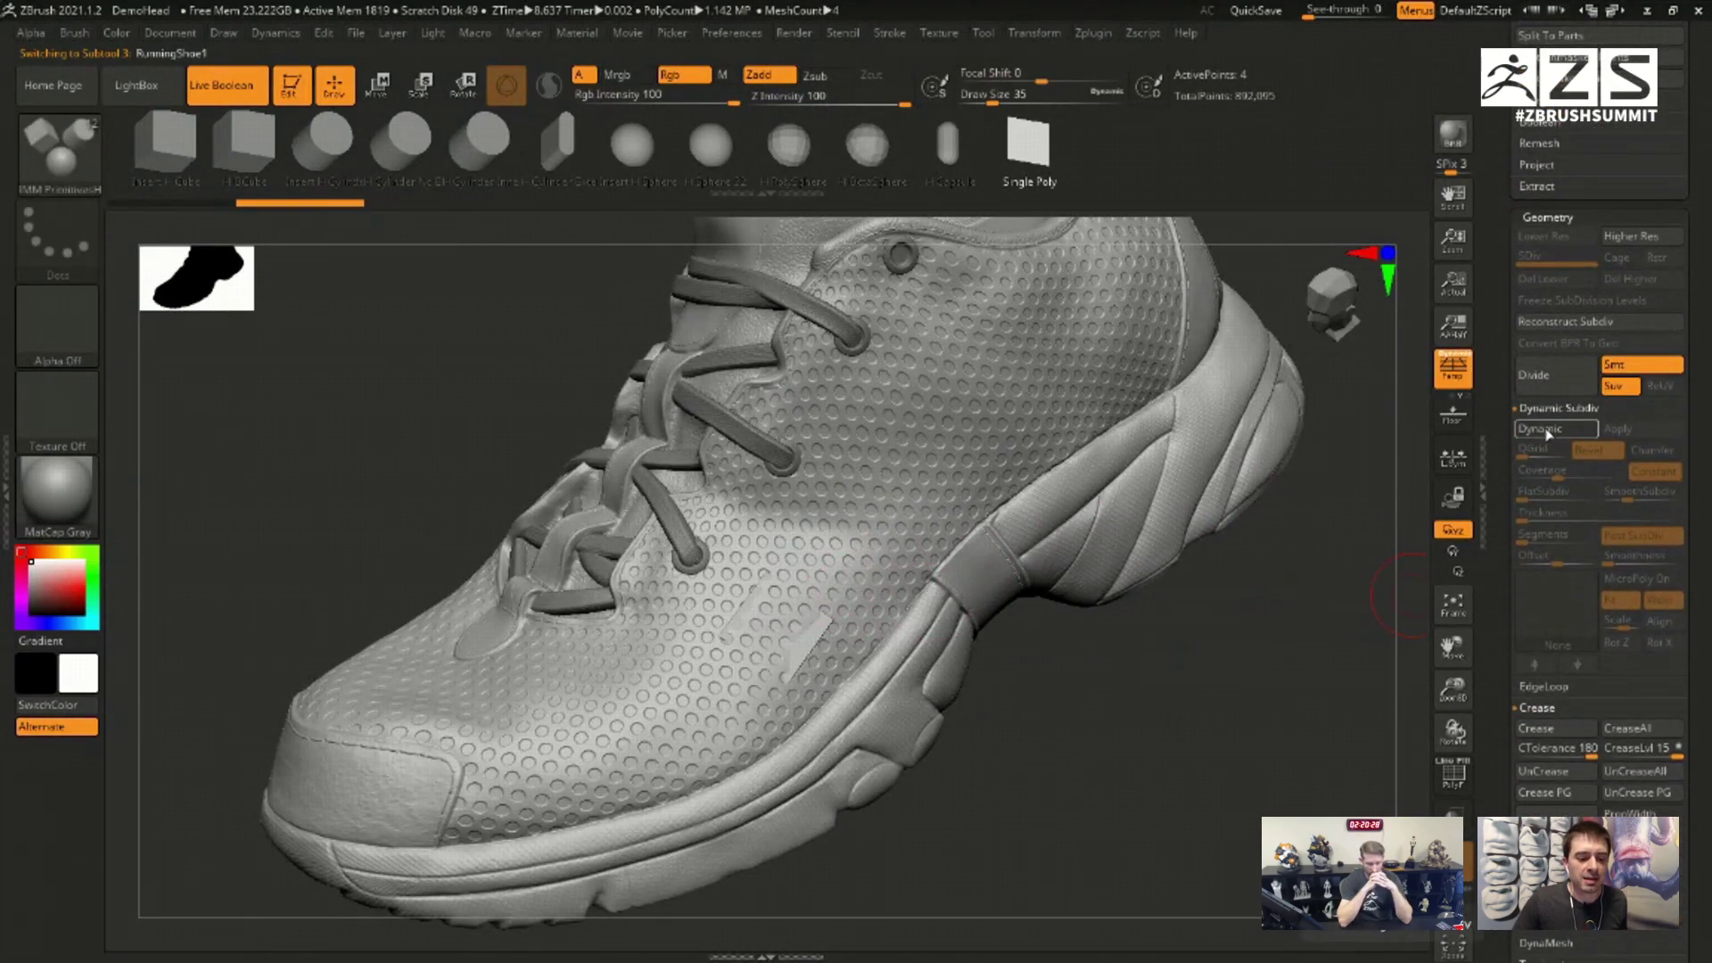
left_click(1547, 430)
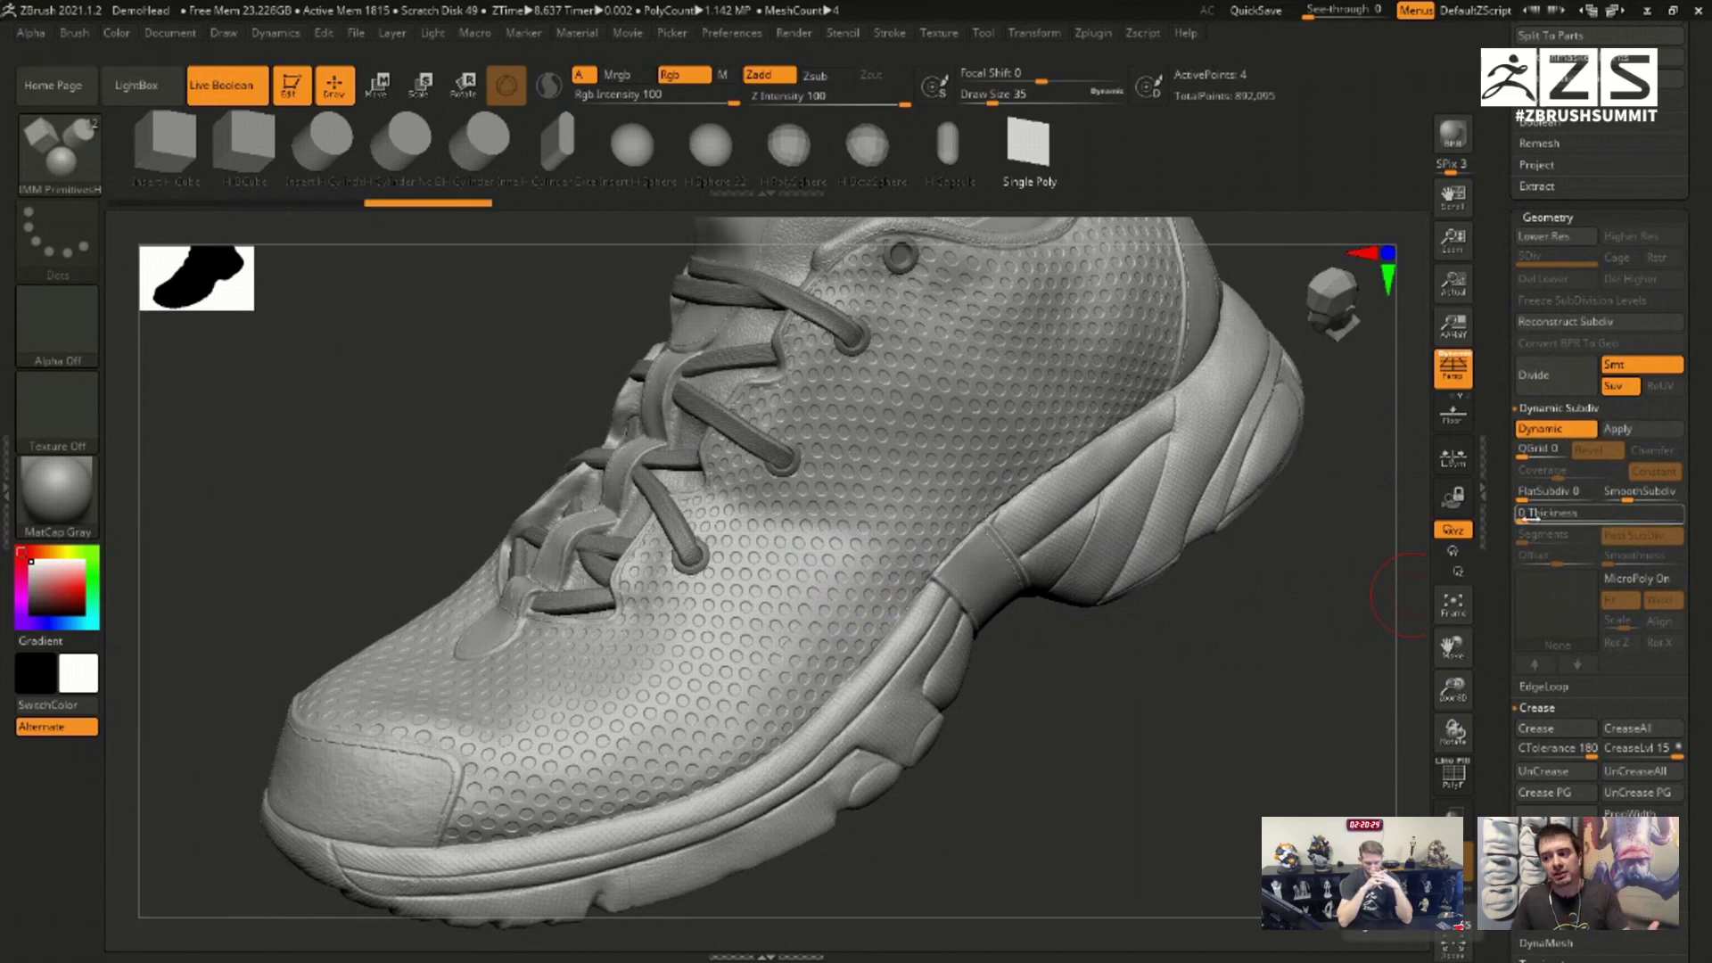
left_click_drag(1532, 518, 1566, 516)
mouse_move(1337, 577)
left_mouse_down("alt")
mouse_move(1178, 735)
mouse_move(861, 521)
left_mouse_up("alt")
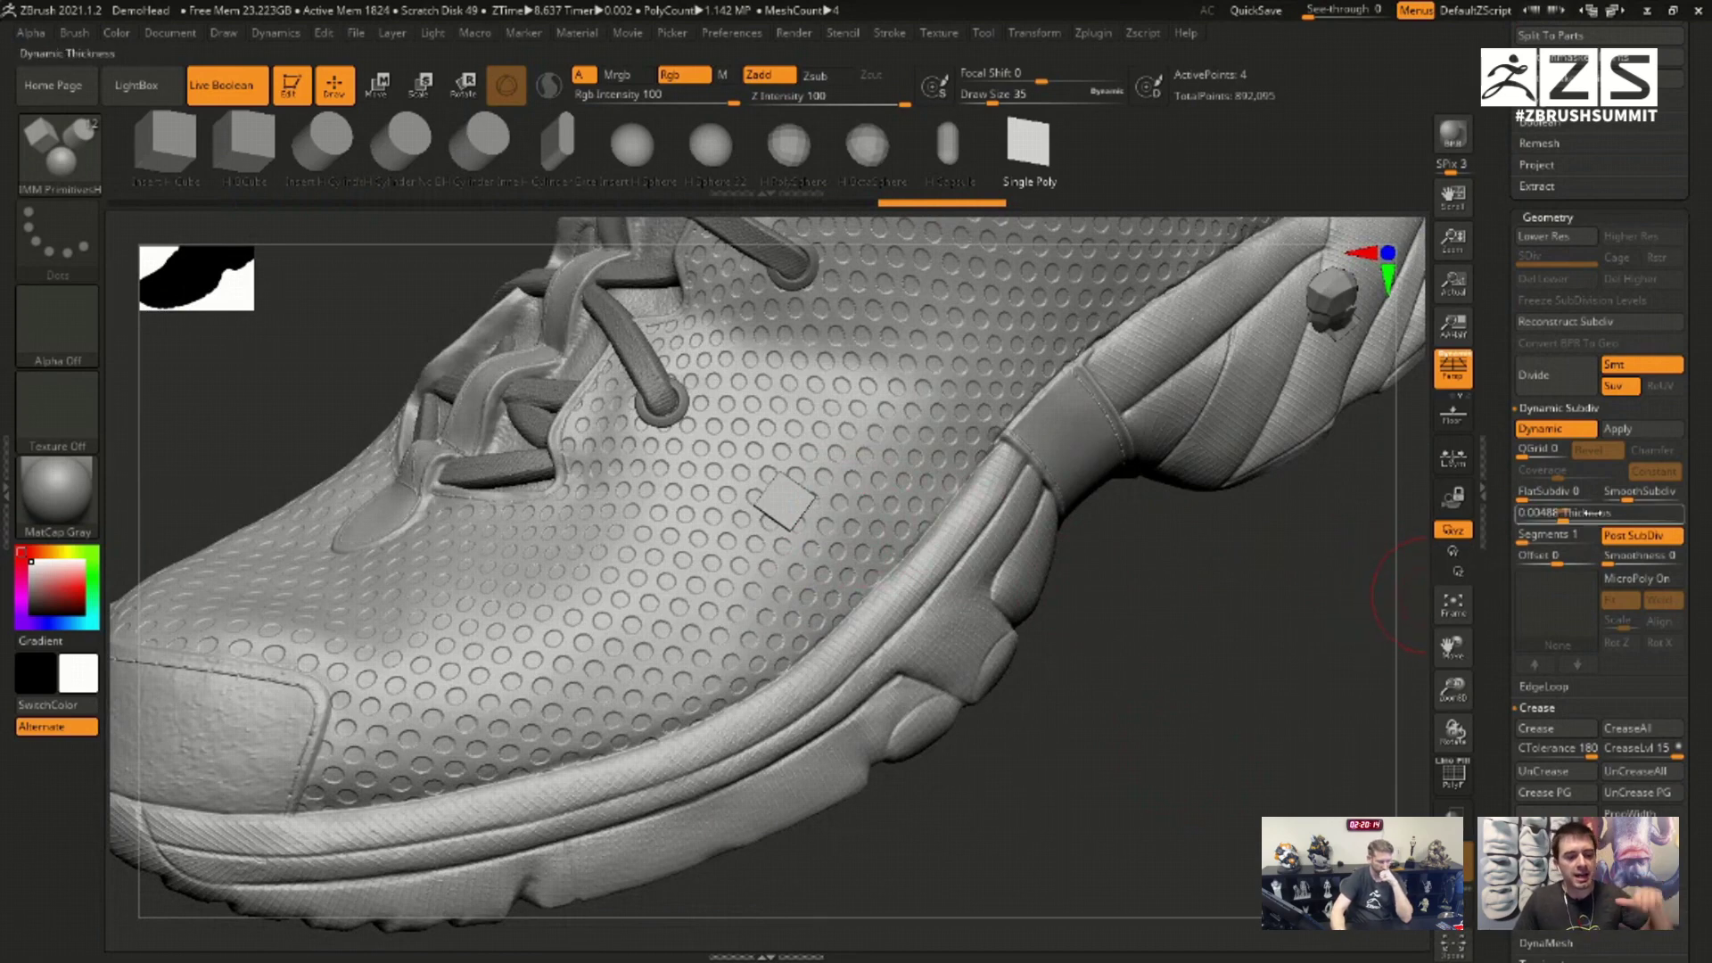
Step: Set the plane's SmoothSubdiv to 0 so it keeps square corners, and raise its dynamic thickness to 0.00998
left_click(1633, 492)
type("2")
key("Tab")
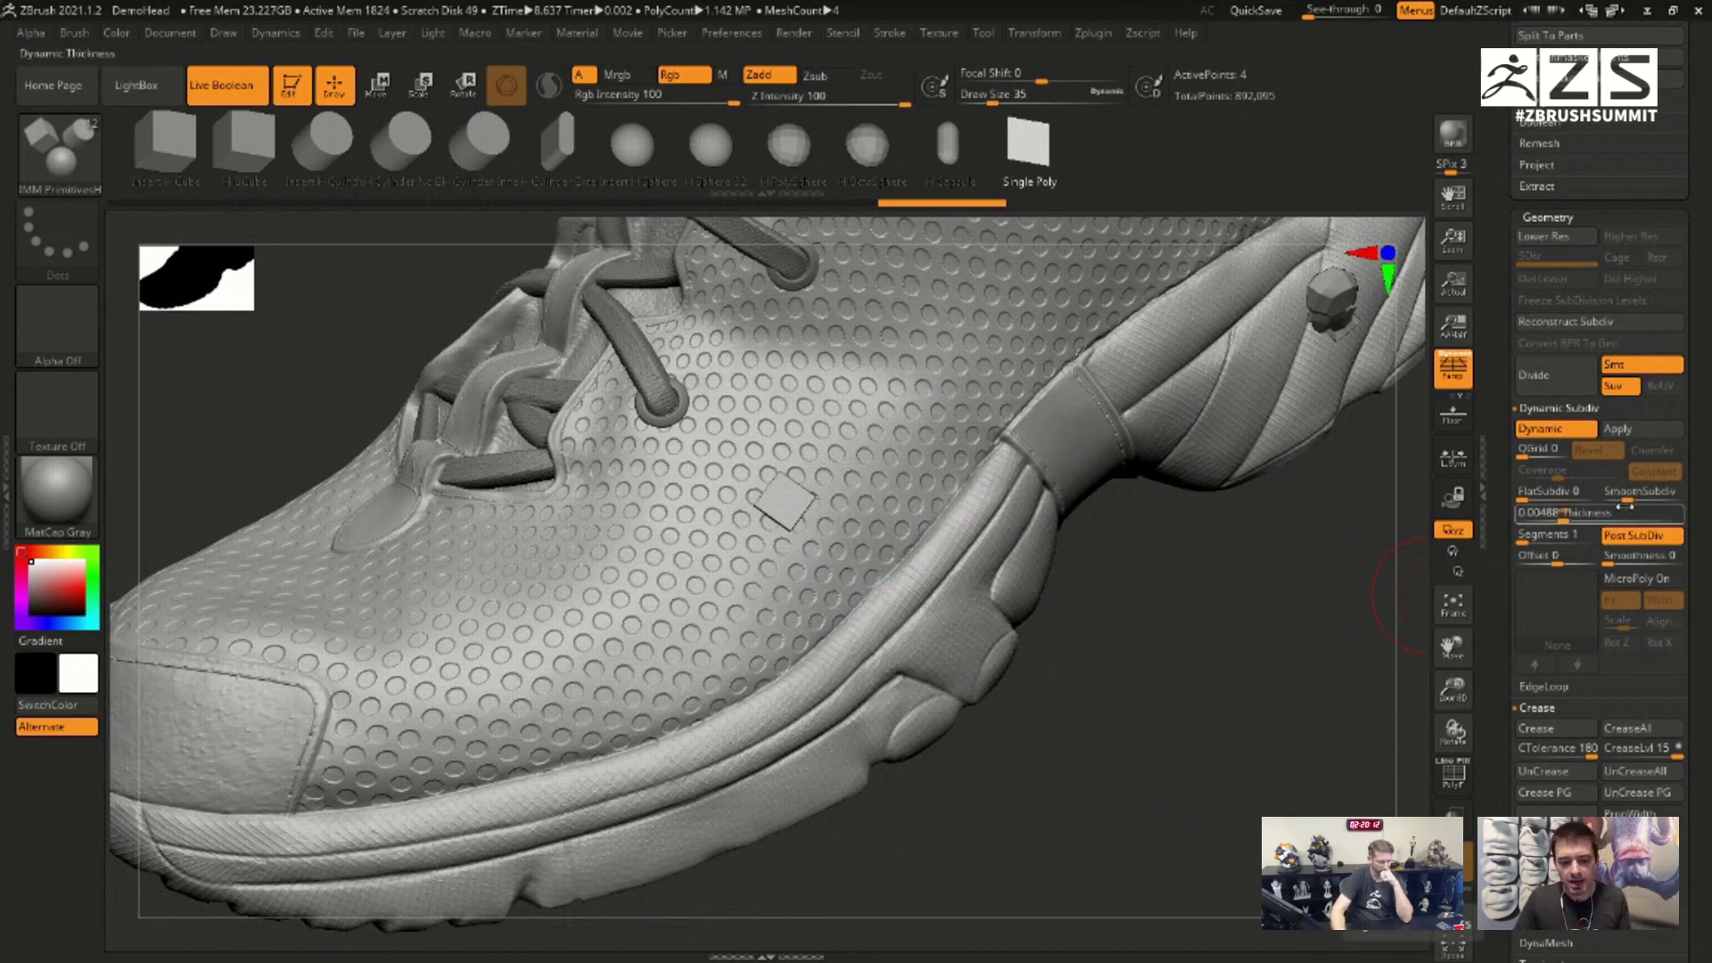
left_click(1625, 502)
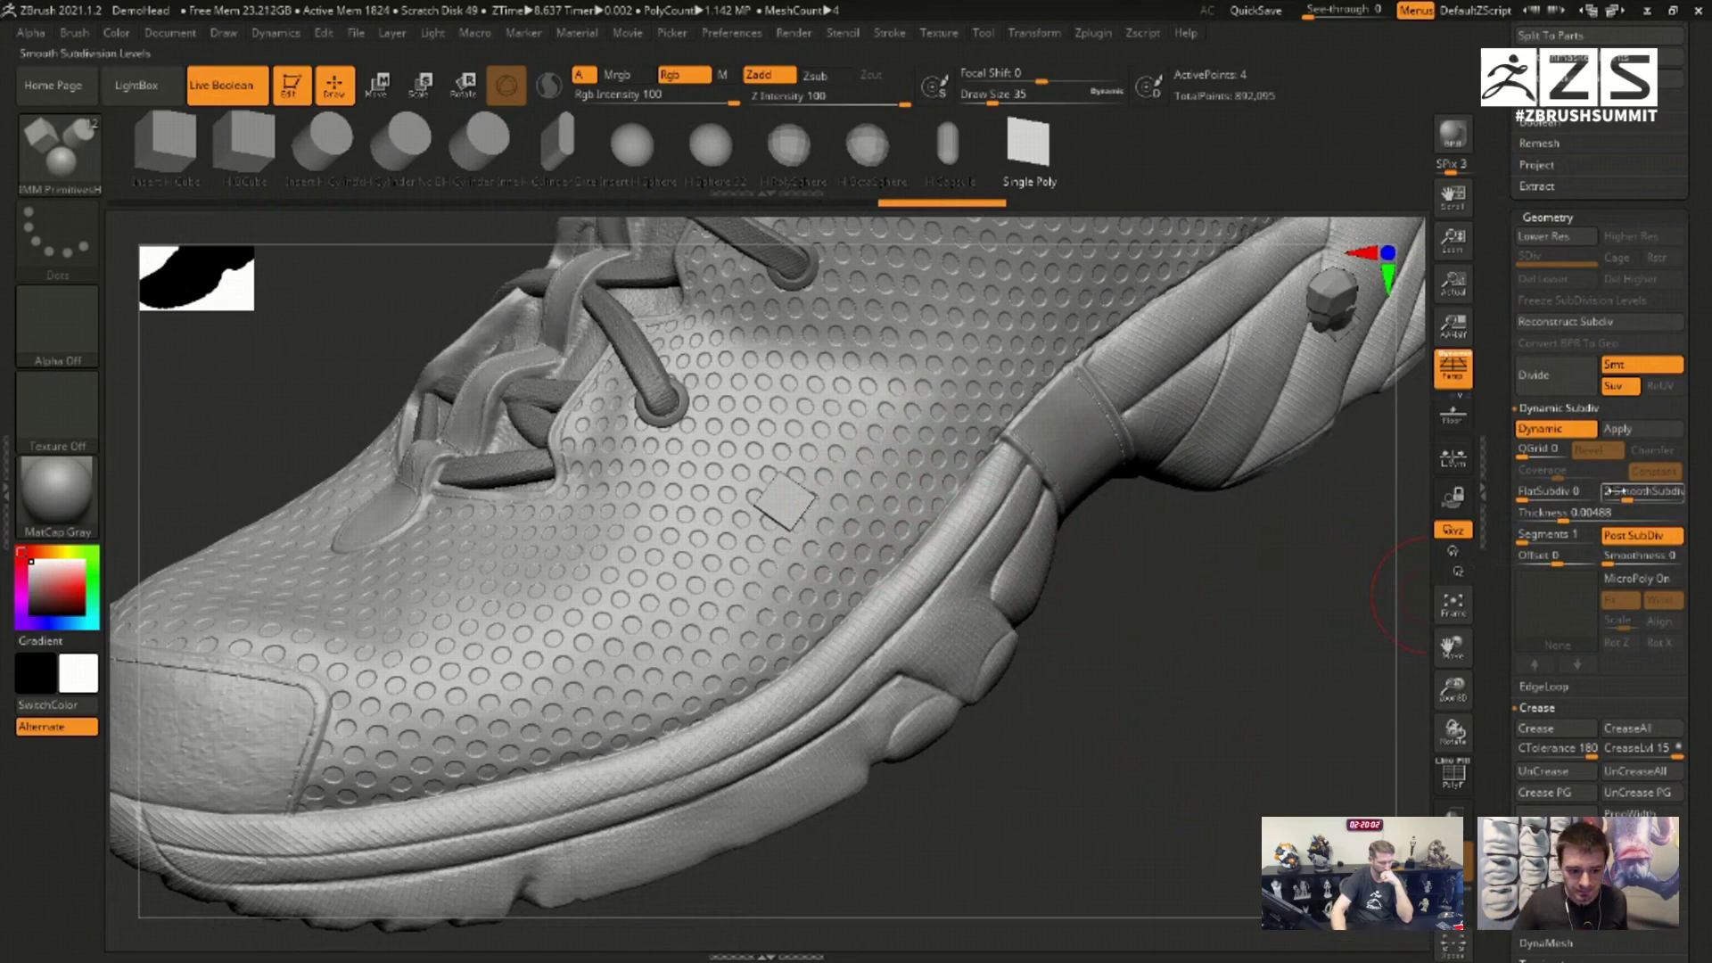
left_click_drag(1615, 495, 1102, 647)
mouse_move(1262, 627)
left_mouse_down()
mouse_move(1222, 629)
mouse_move(1284, 625)
left_mouse_up()
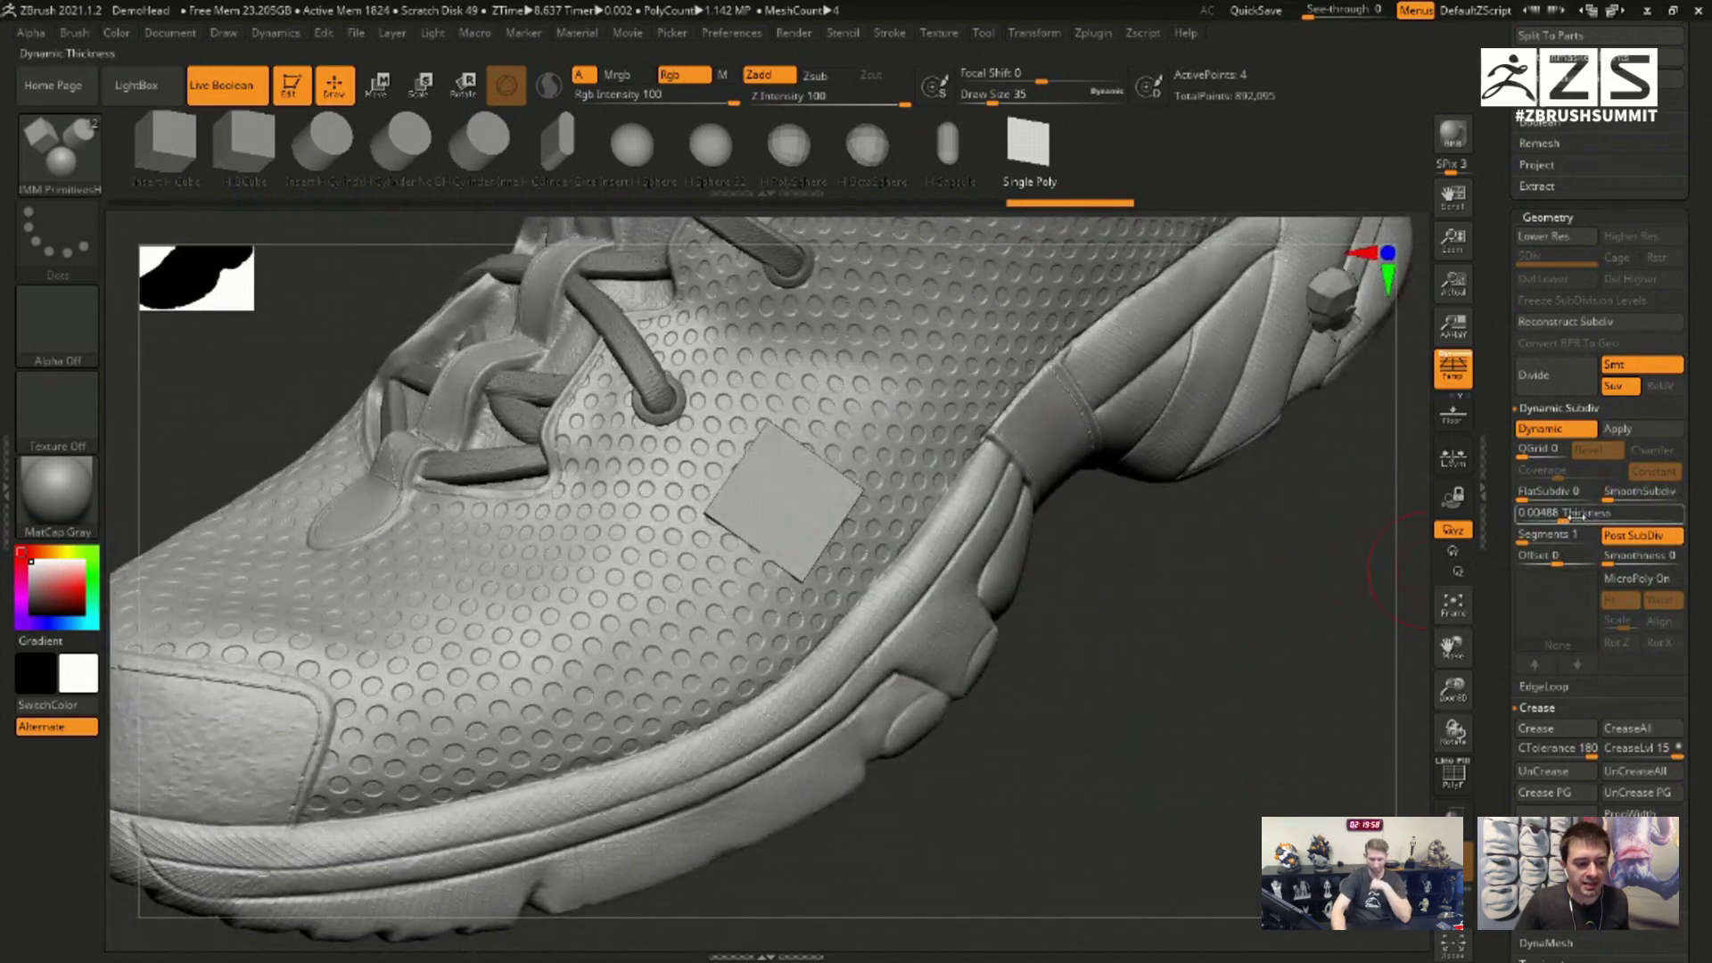
left_click_drag(1565, 519, 1572, 519)
left_click_drag(1205, 641, 1248, 622)
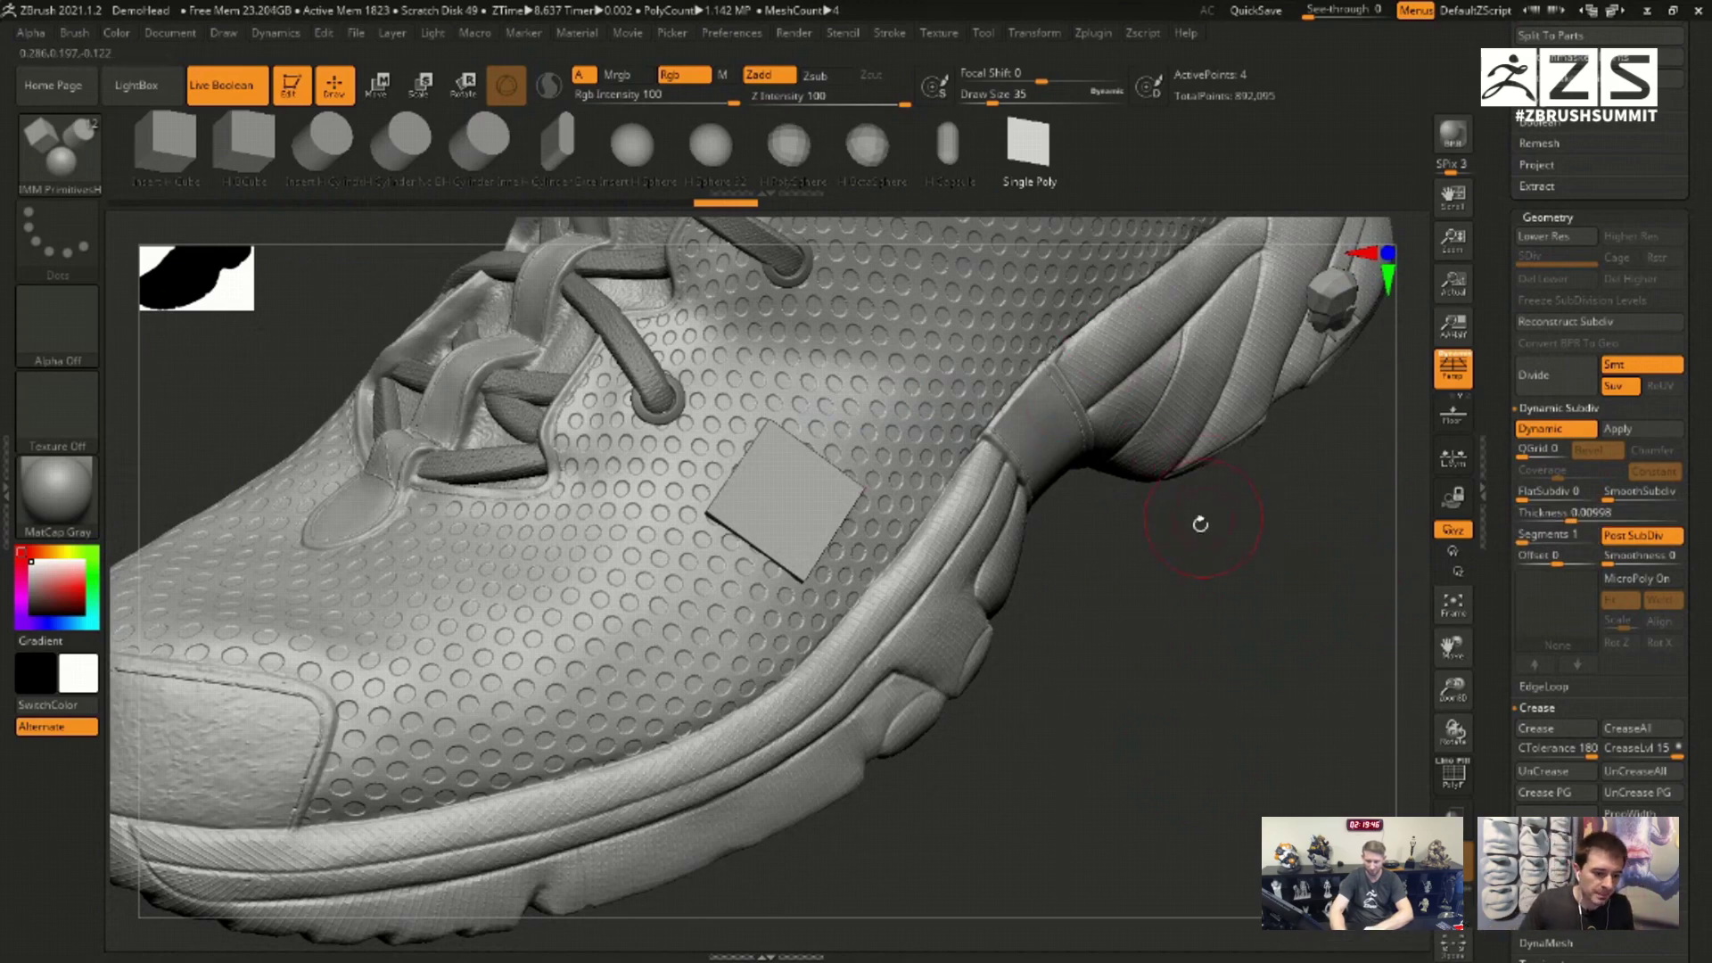
Step: Switch to the ZModeler brush and set its polygon action to Do Nothing
left_click_drag(1200, 525, 1331, 614)
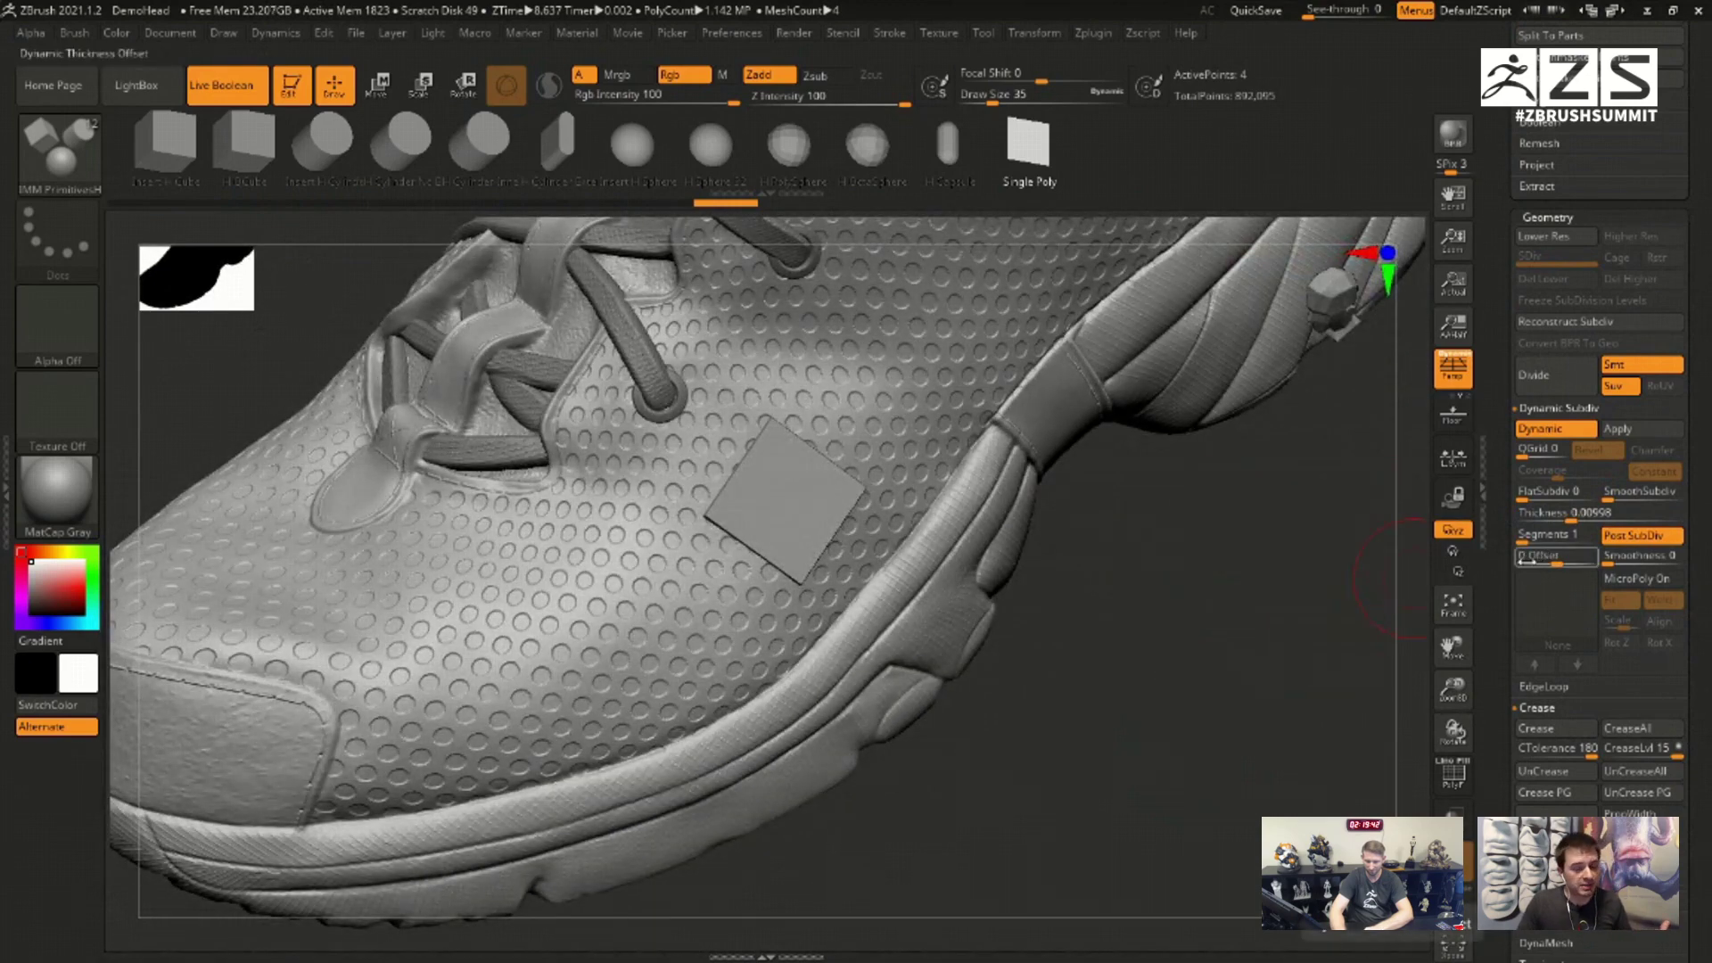
left_click_drag(1234, 630, 1168, 760)
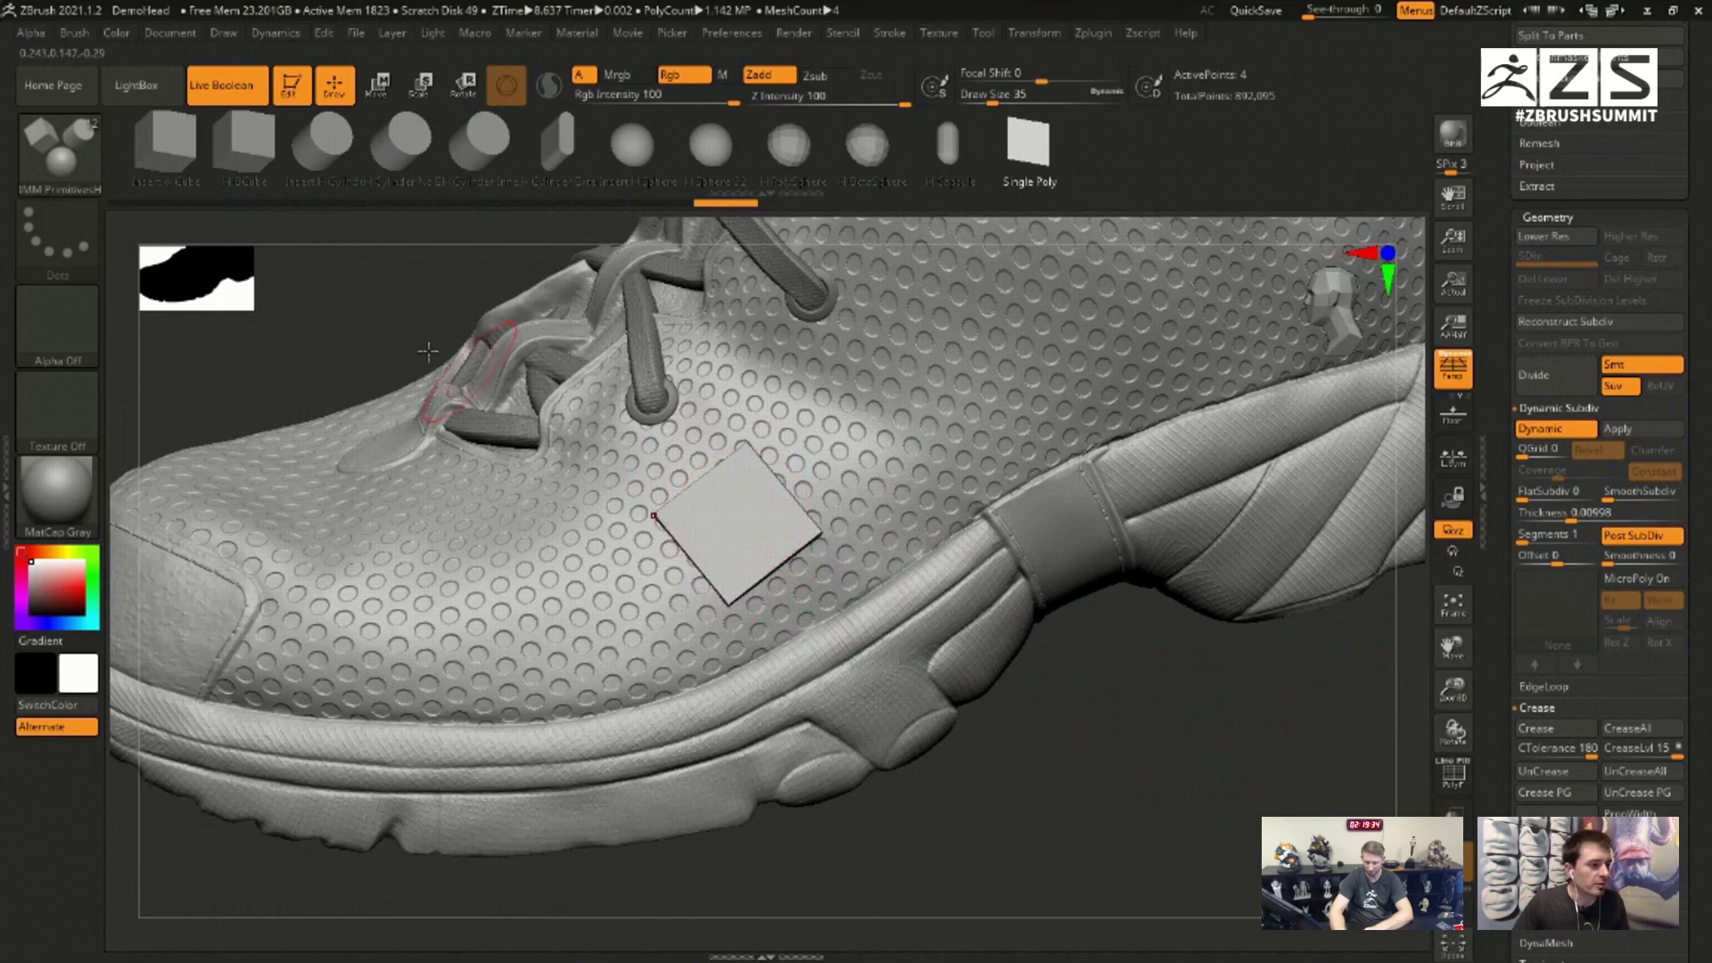
left_click(58, 150)
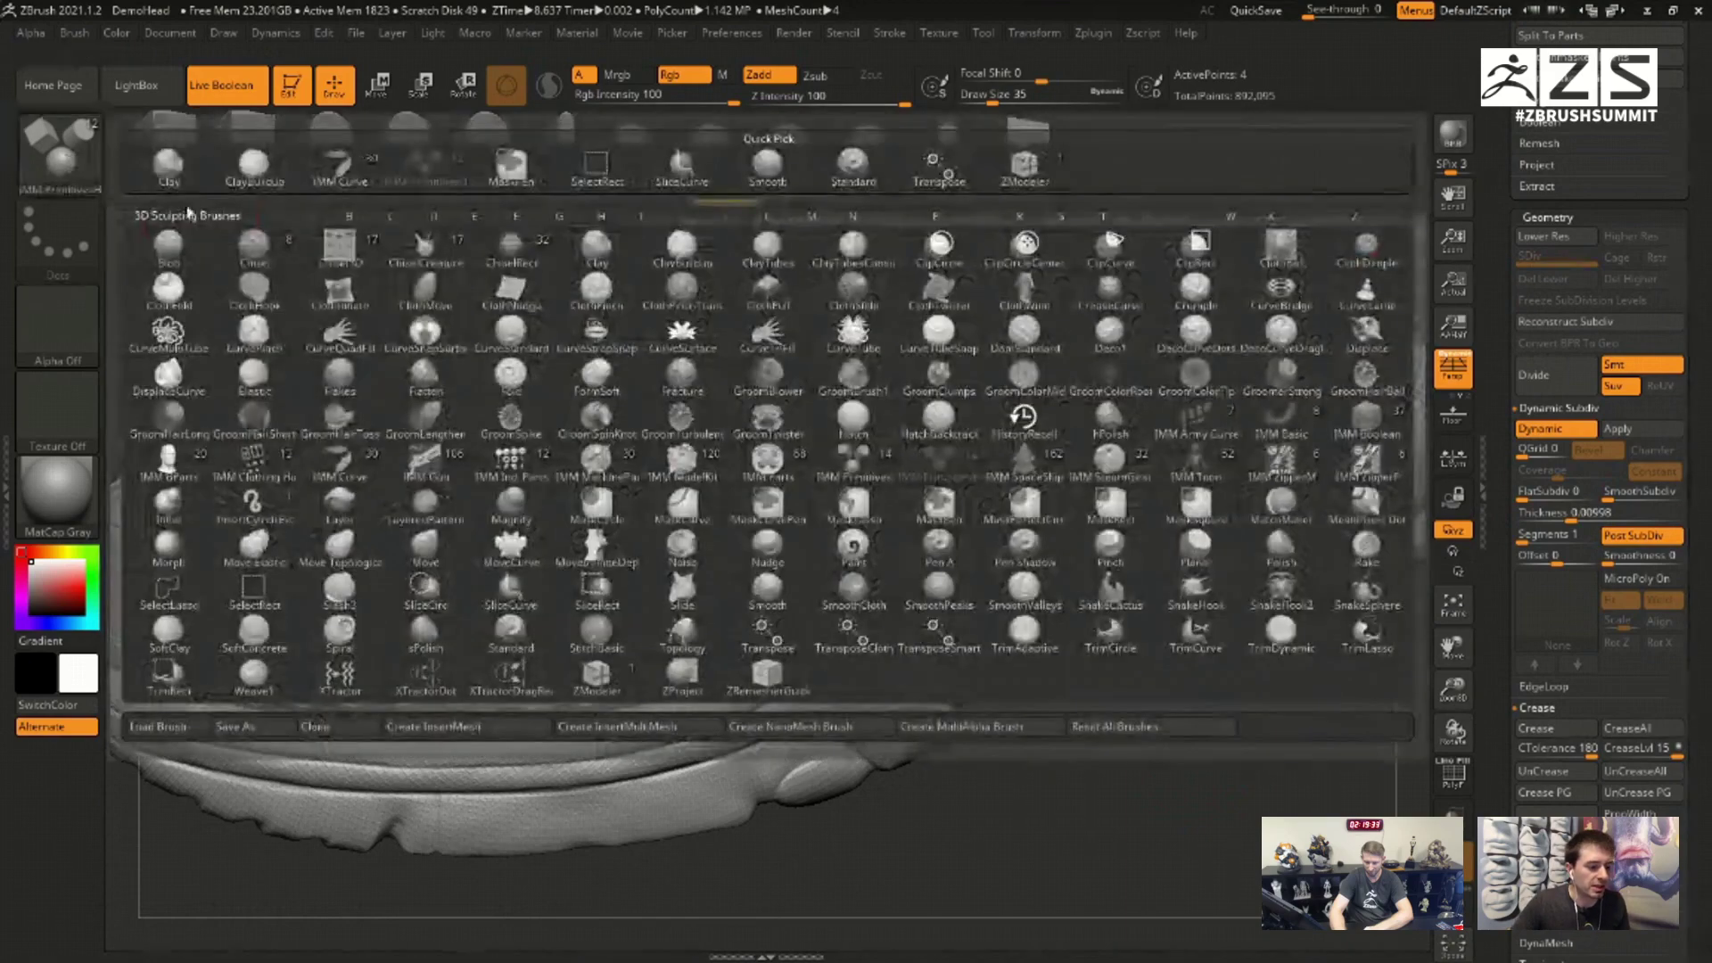
left_click(603, 684)
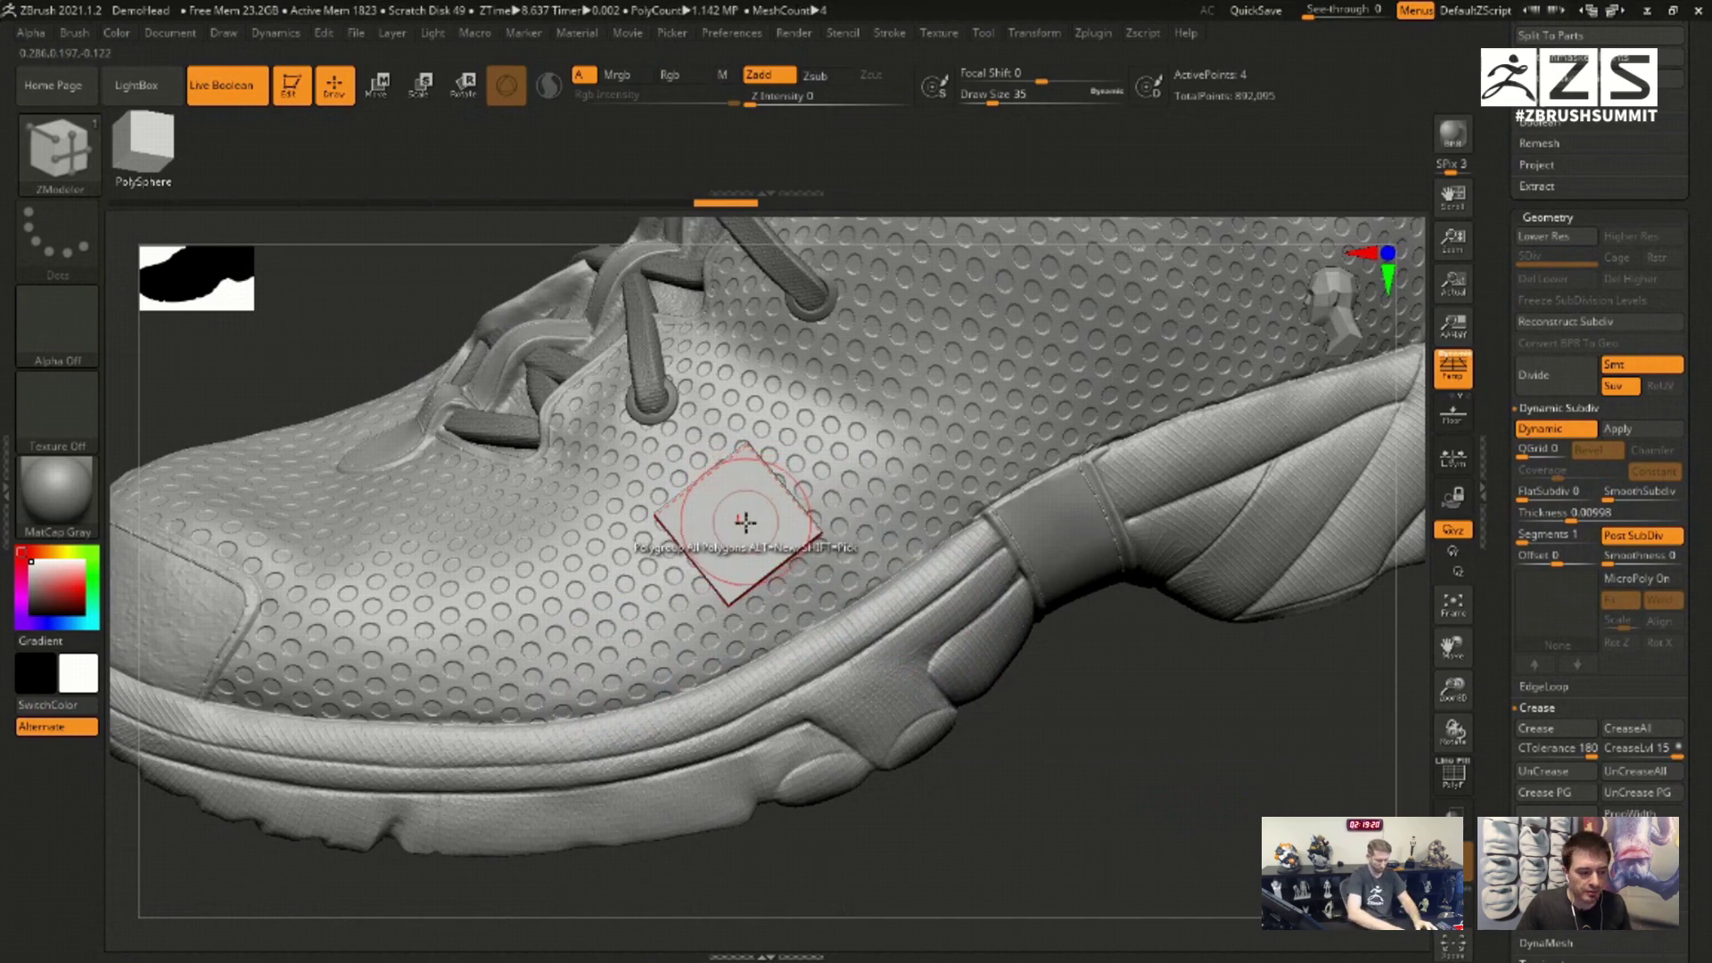
key("space")
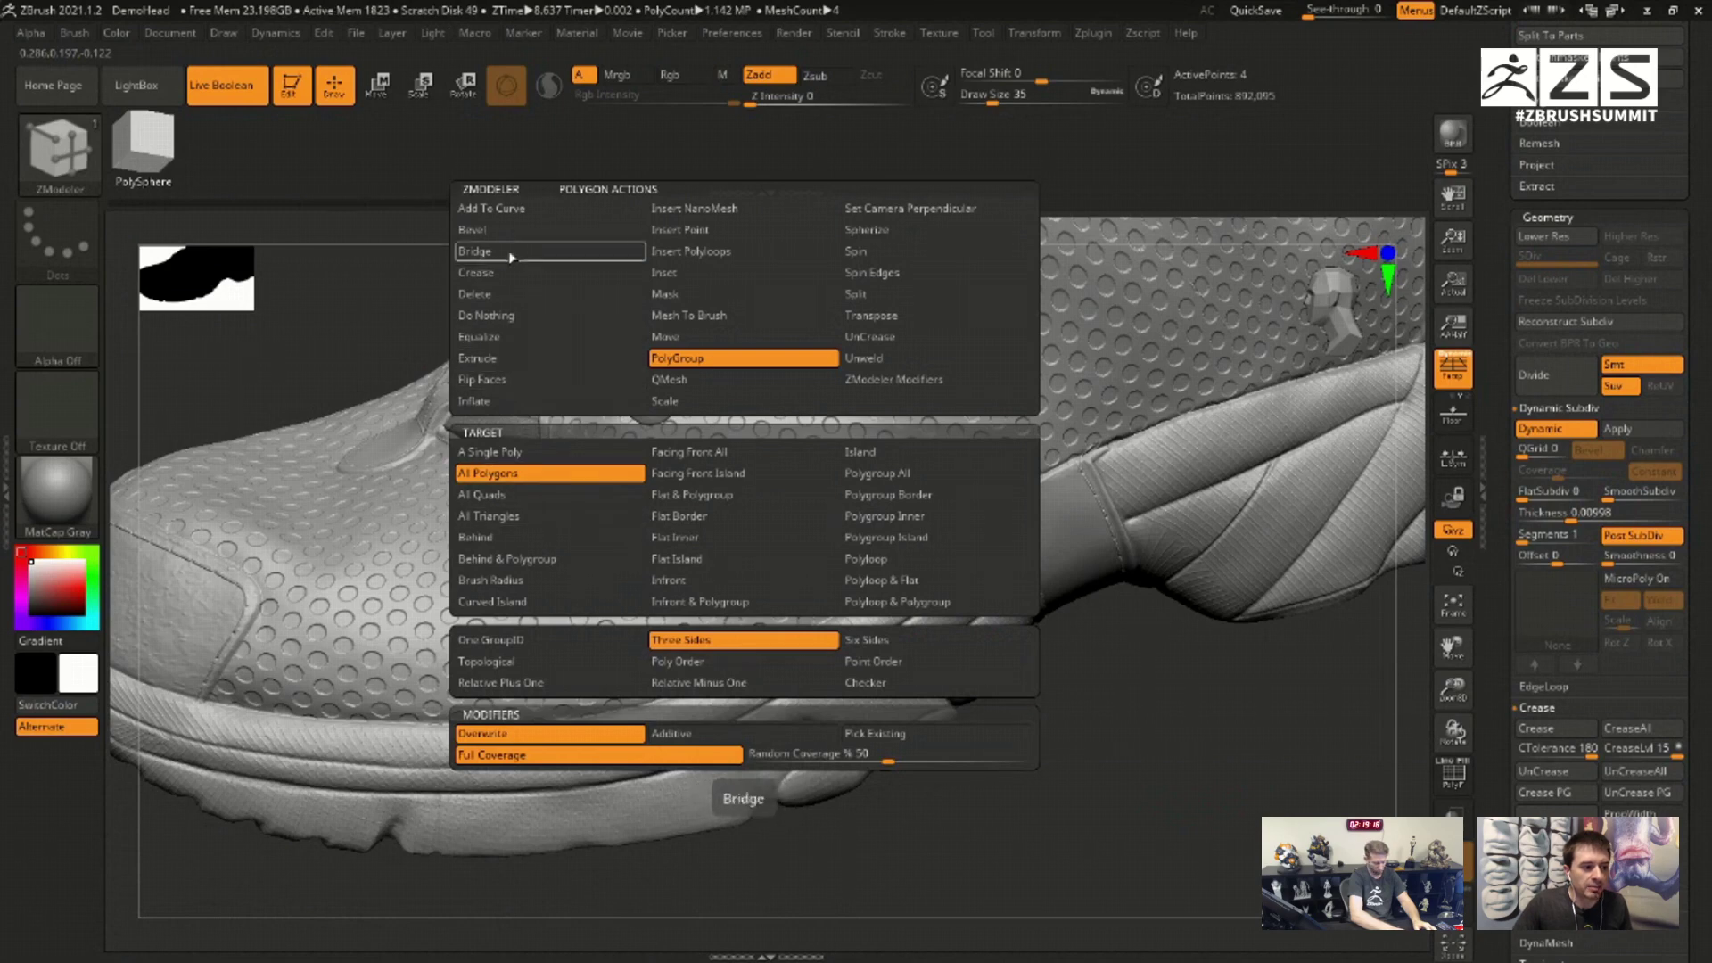
left_click(511, 321)
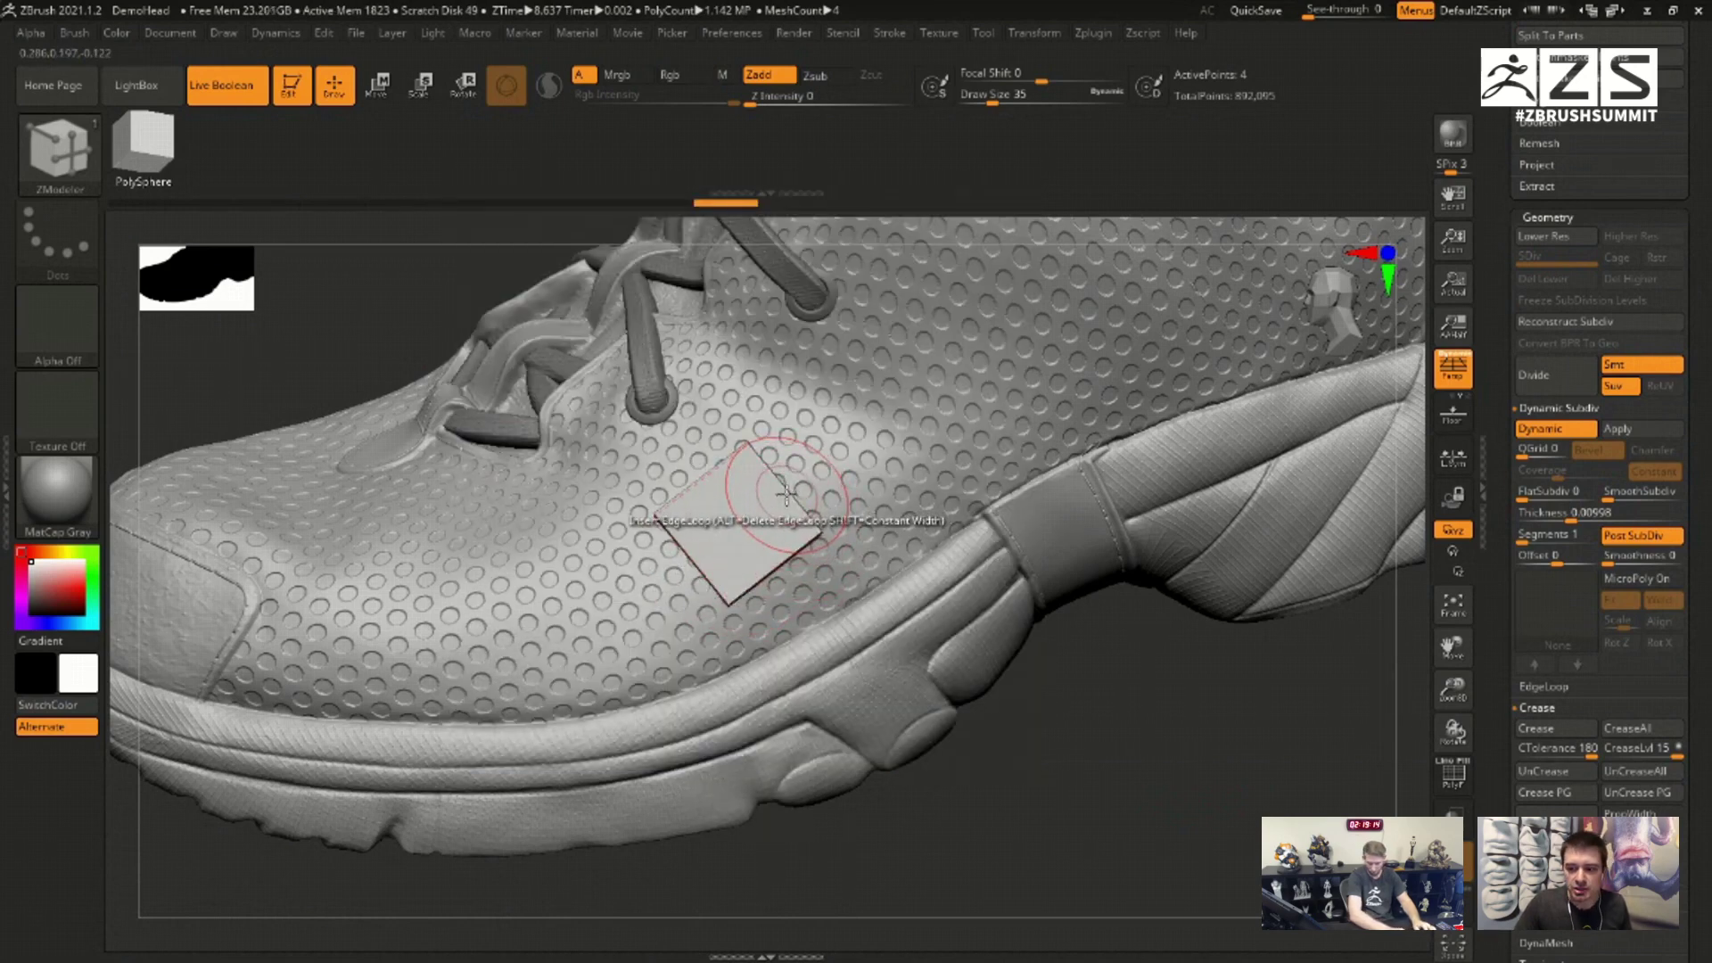
Step: Set the ZModeler edge action to Extrude on Edge/EdgeLoop with the Snap To Surface modifier
key("space")
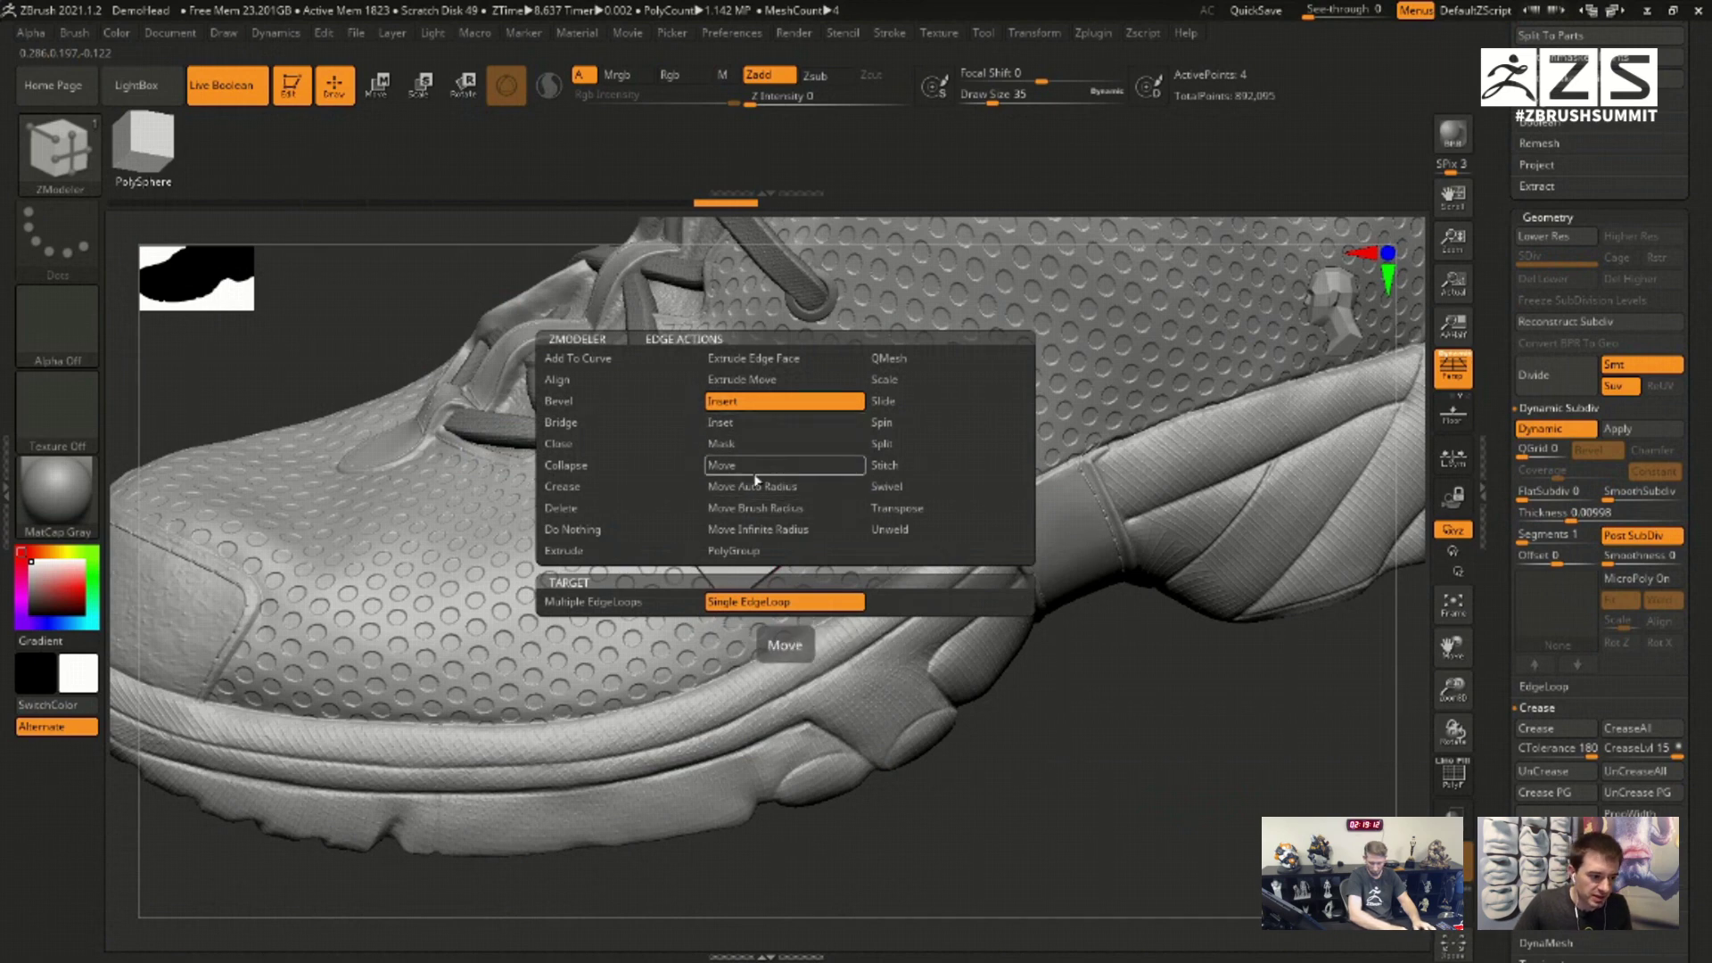
left_click(587, 554)
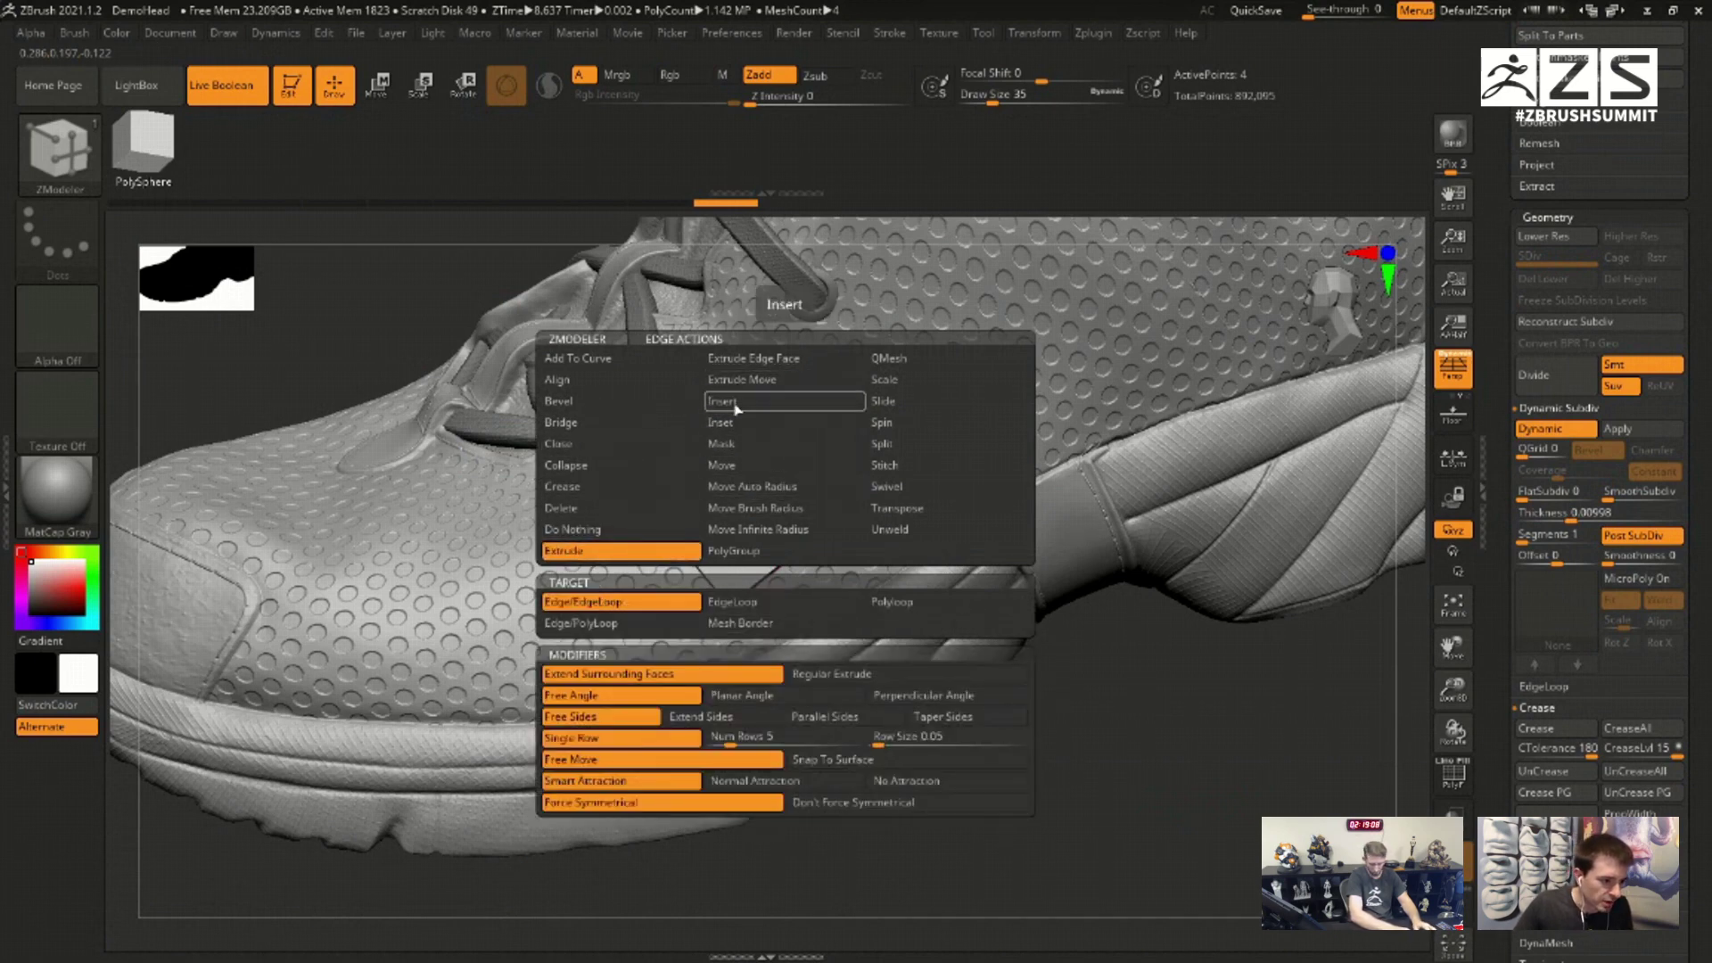
left_click(744, 360)
left_click(737, 380)
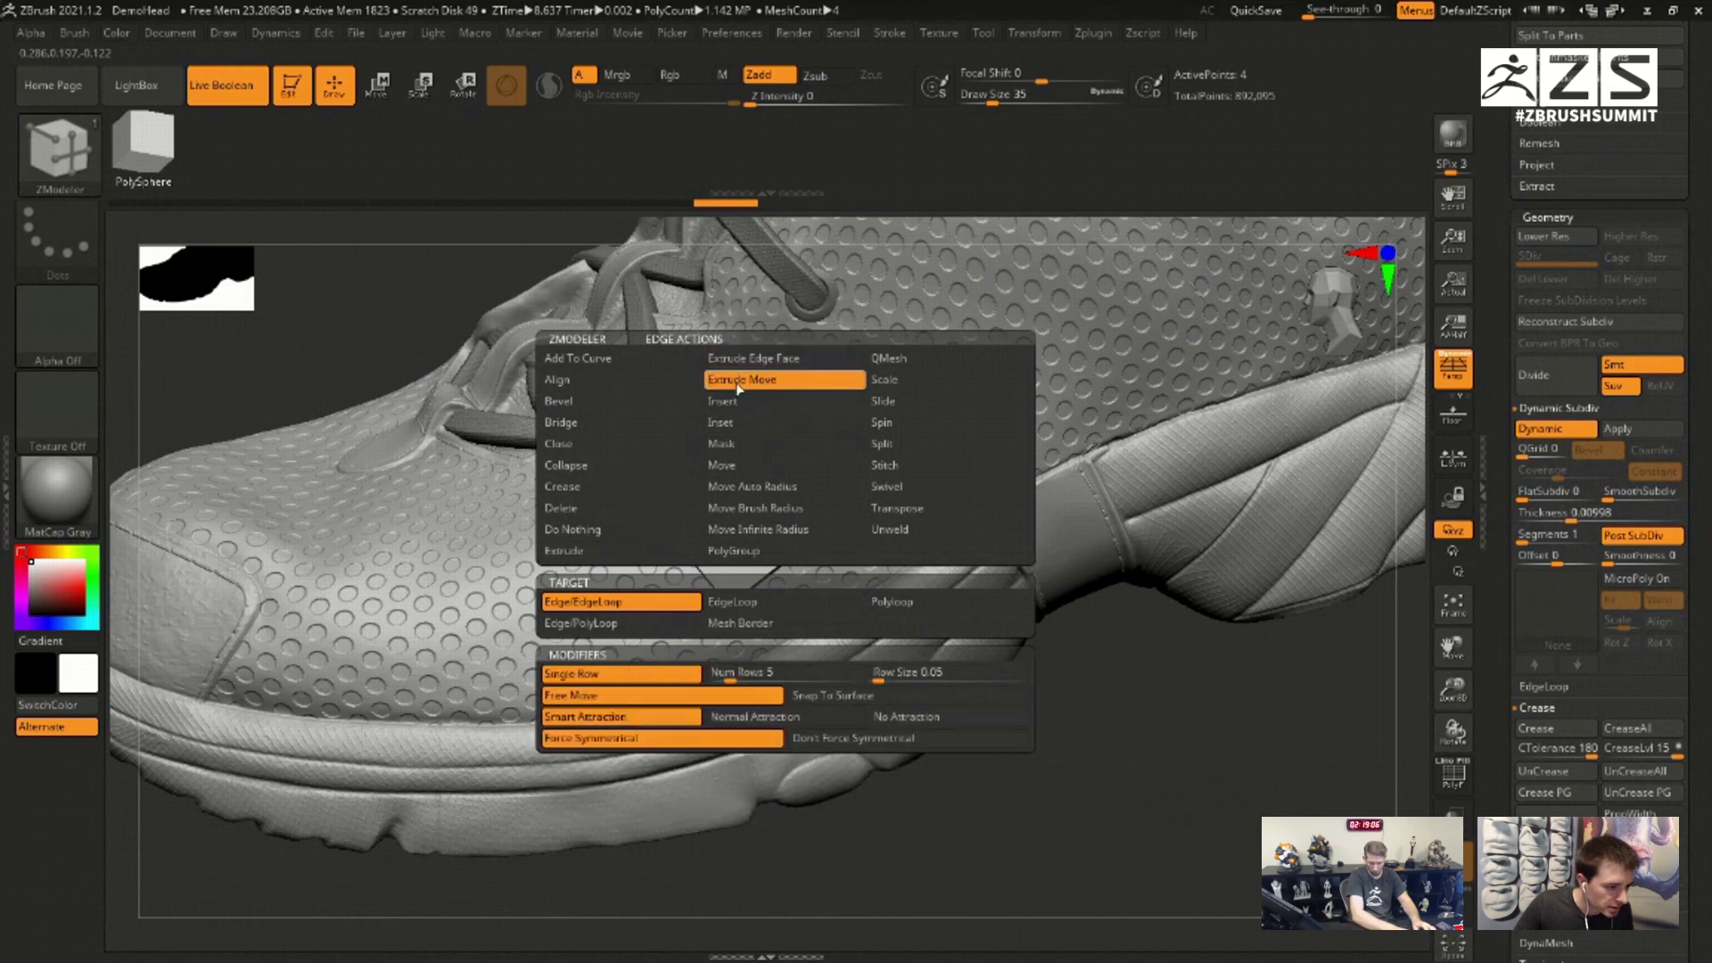
left_click(588, 551)
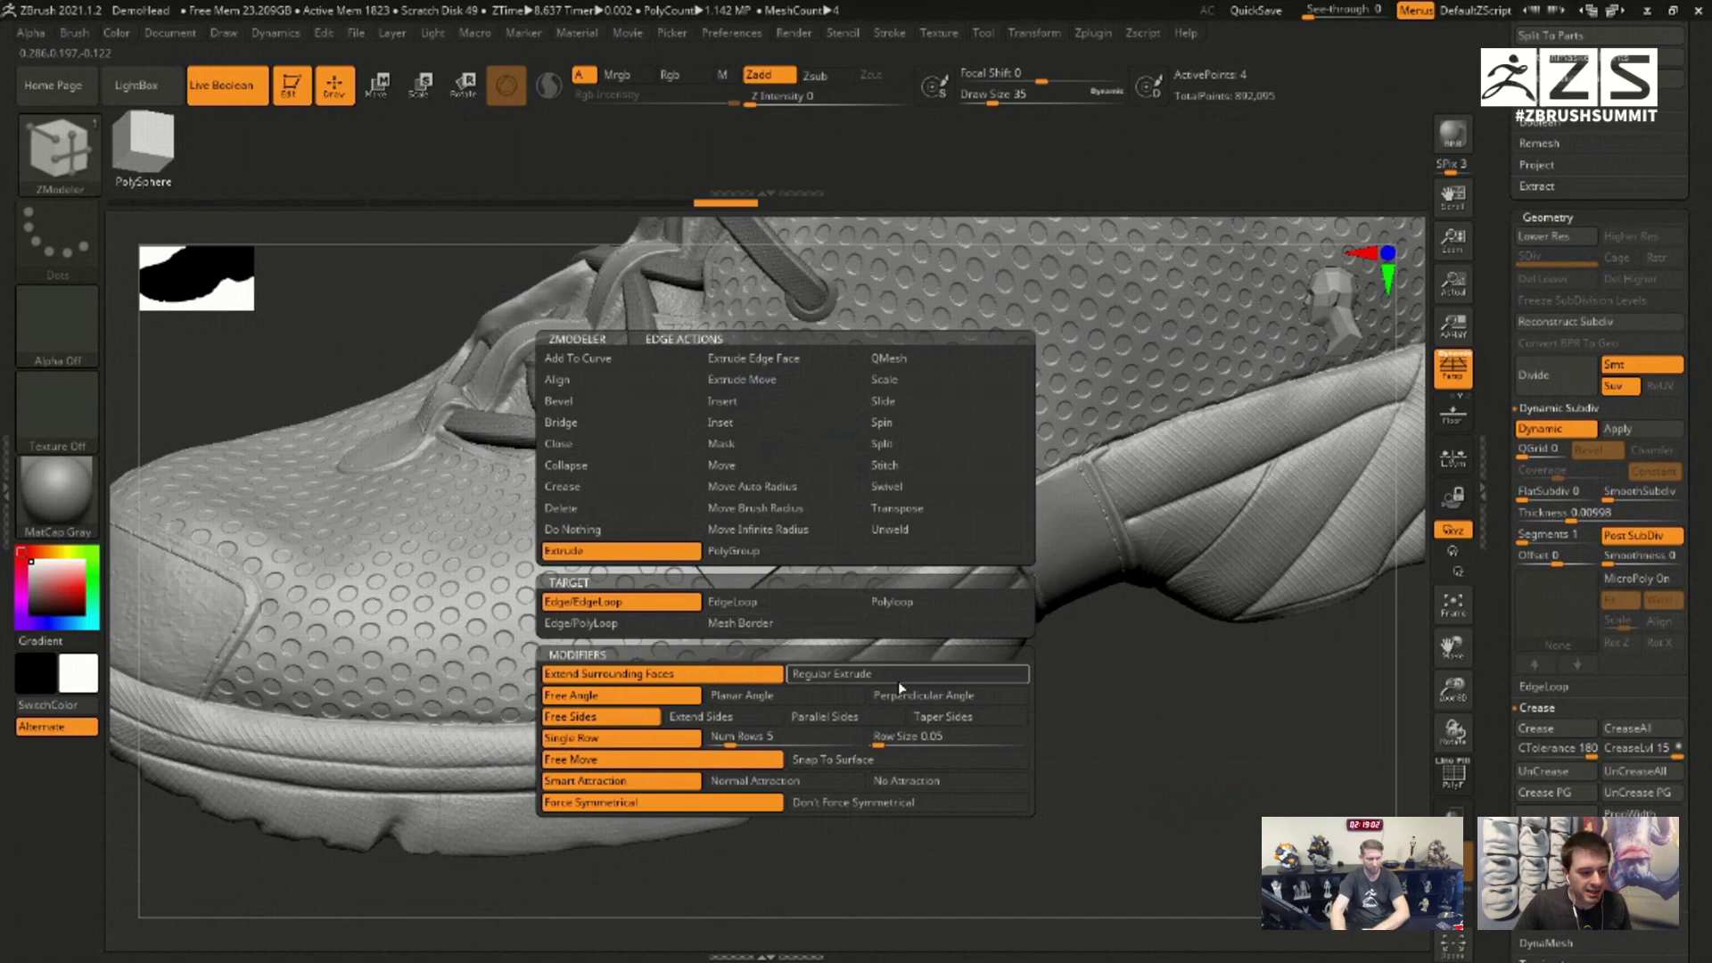
left_click(863, 761)
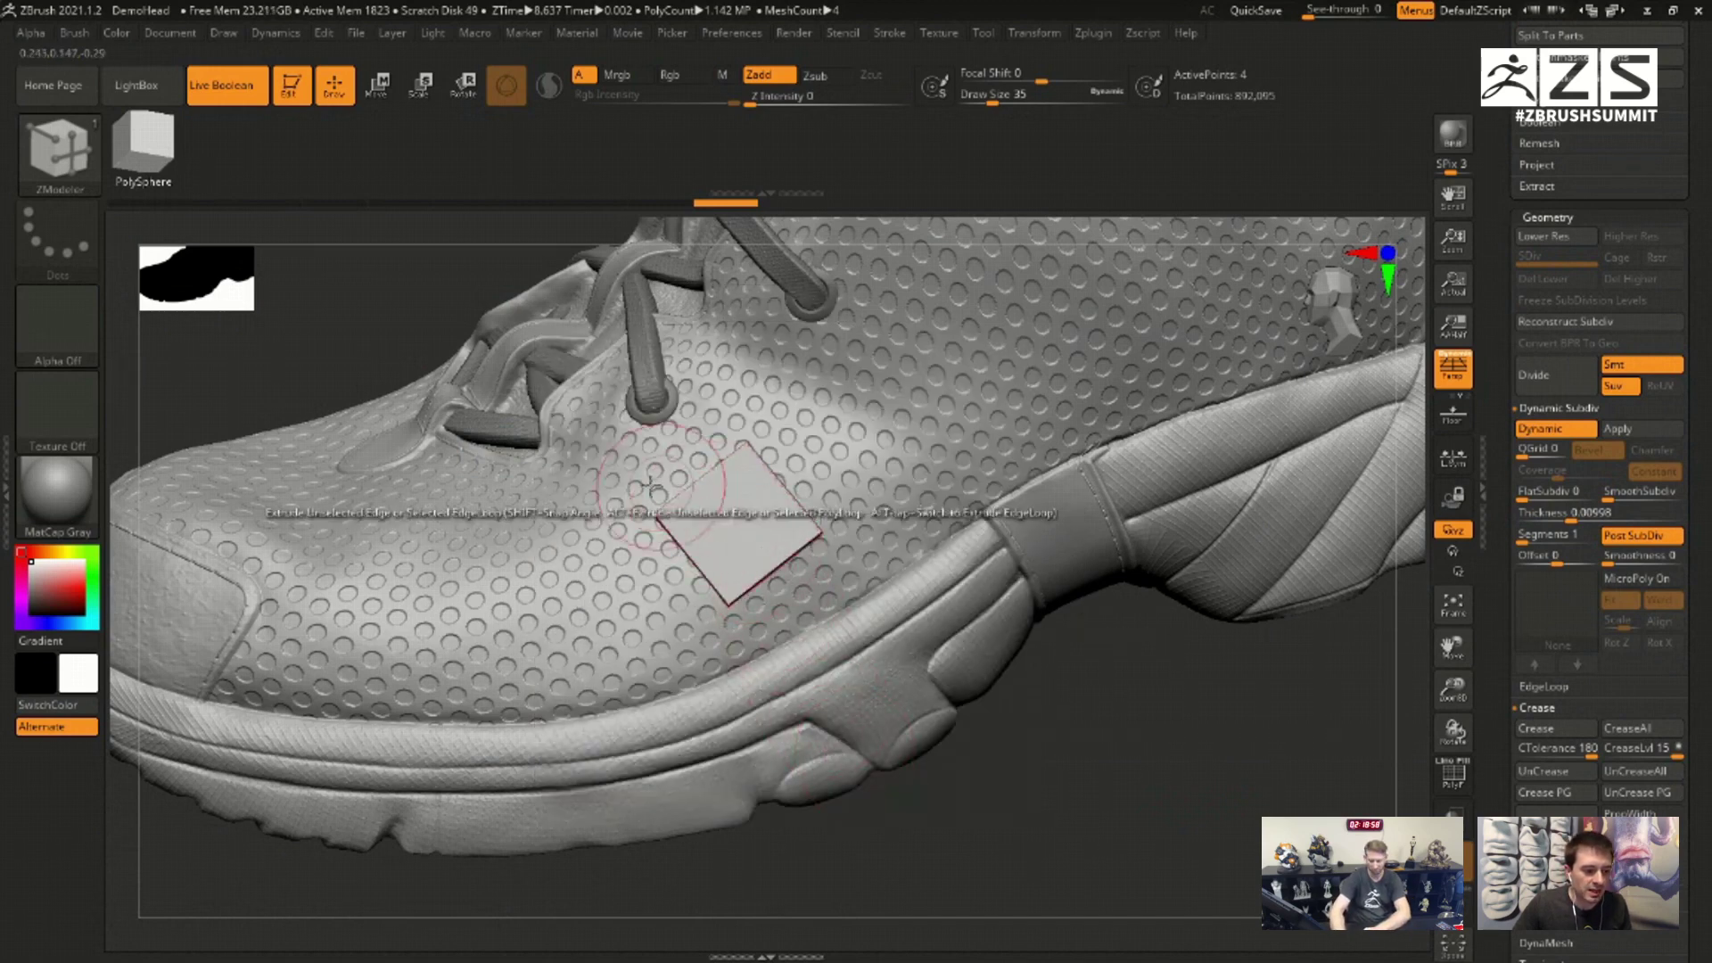
Step: Give the ZModeler point action Move the Snap To Surface modifier
key("space")
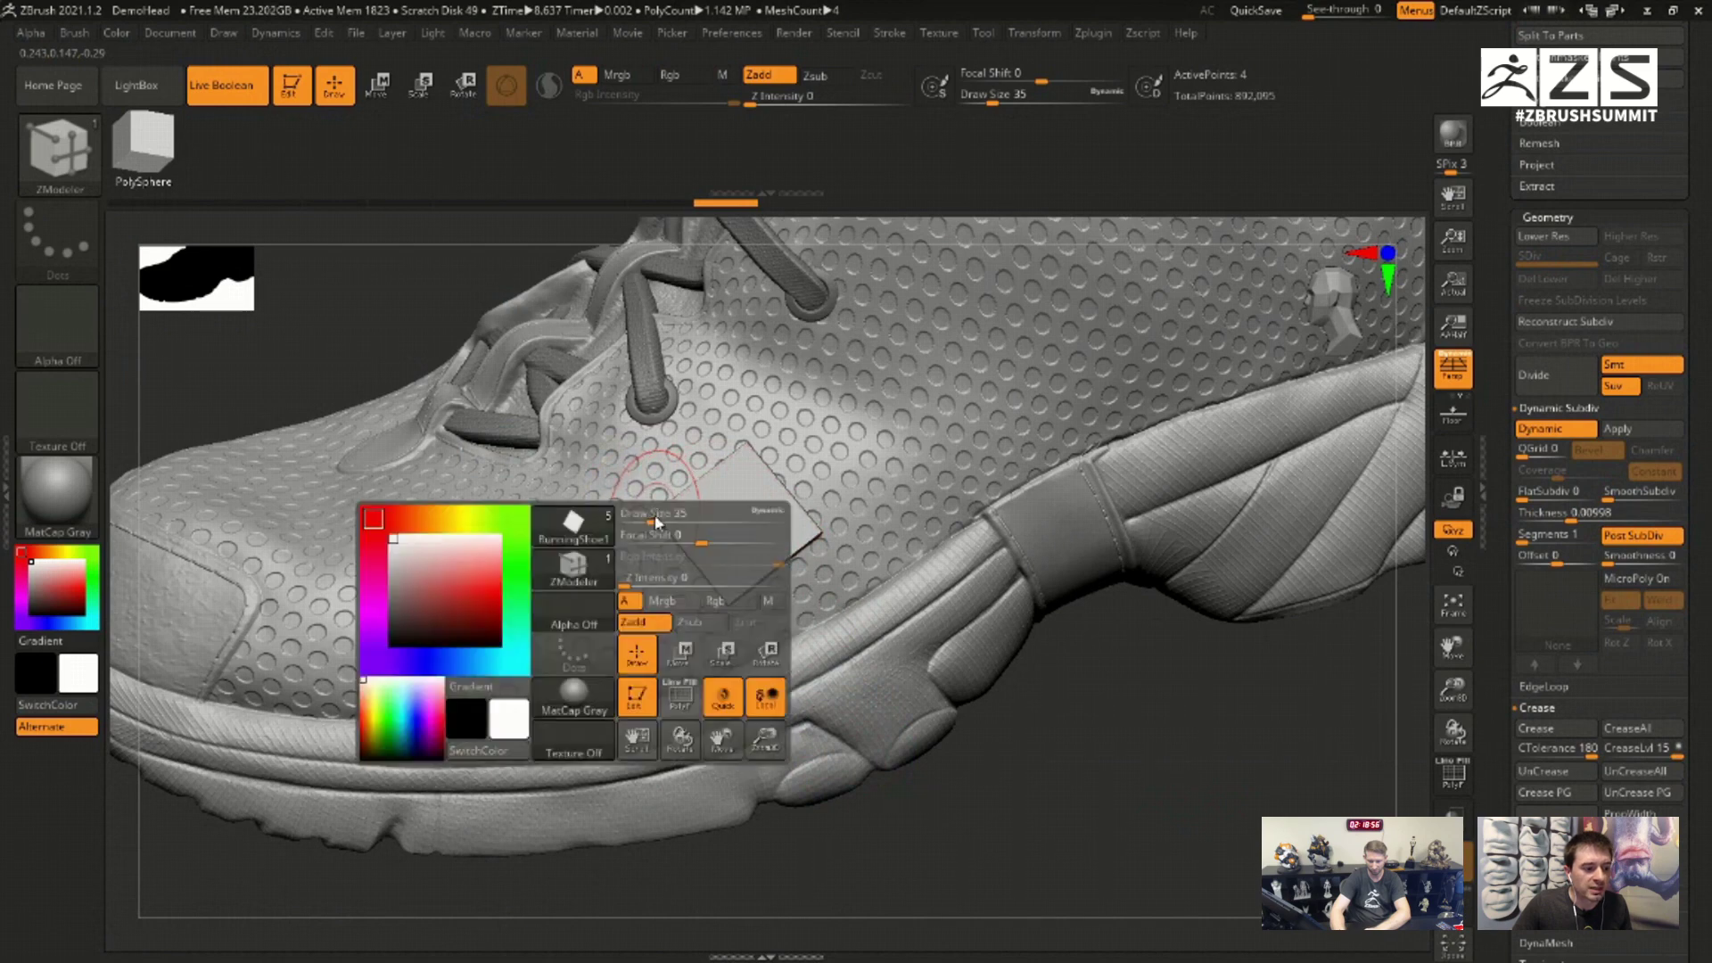
key("space")
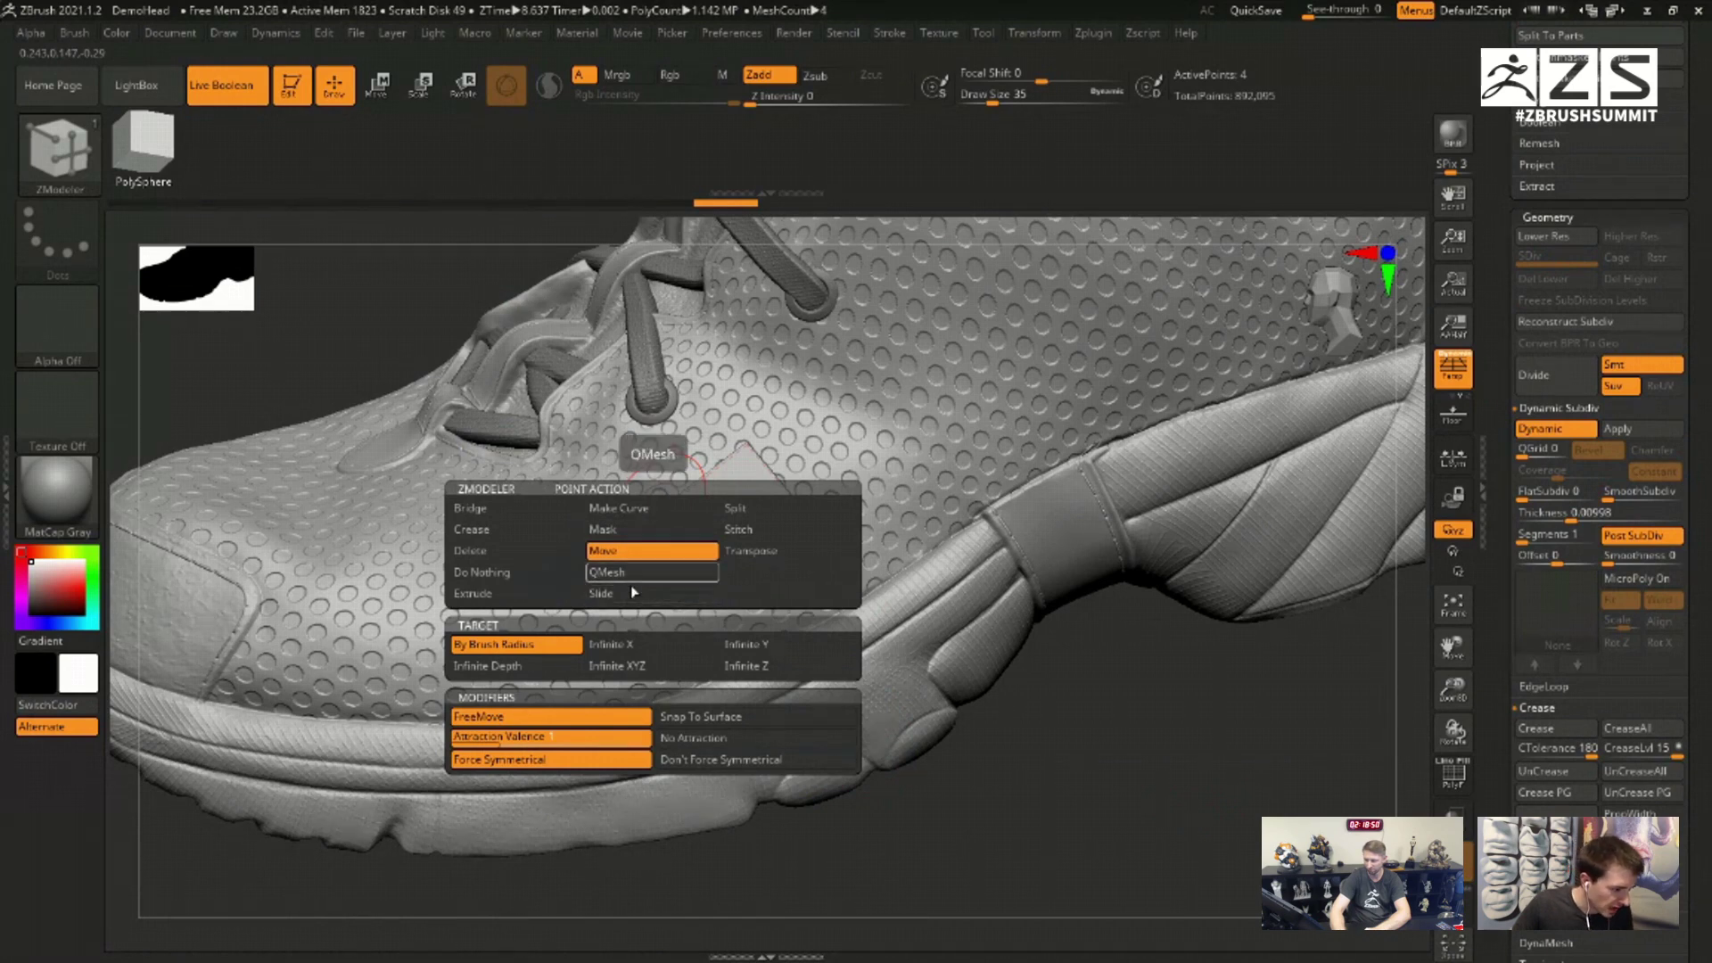
left_click(700, 717)
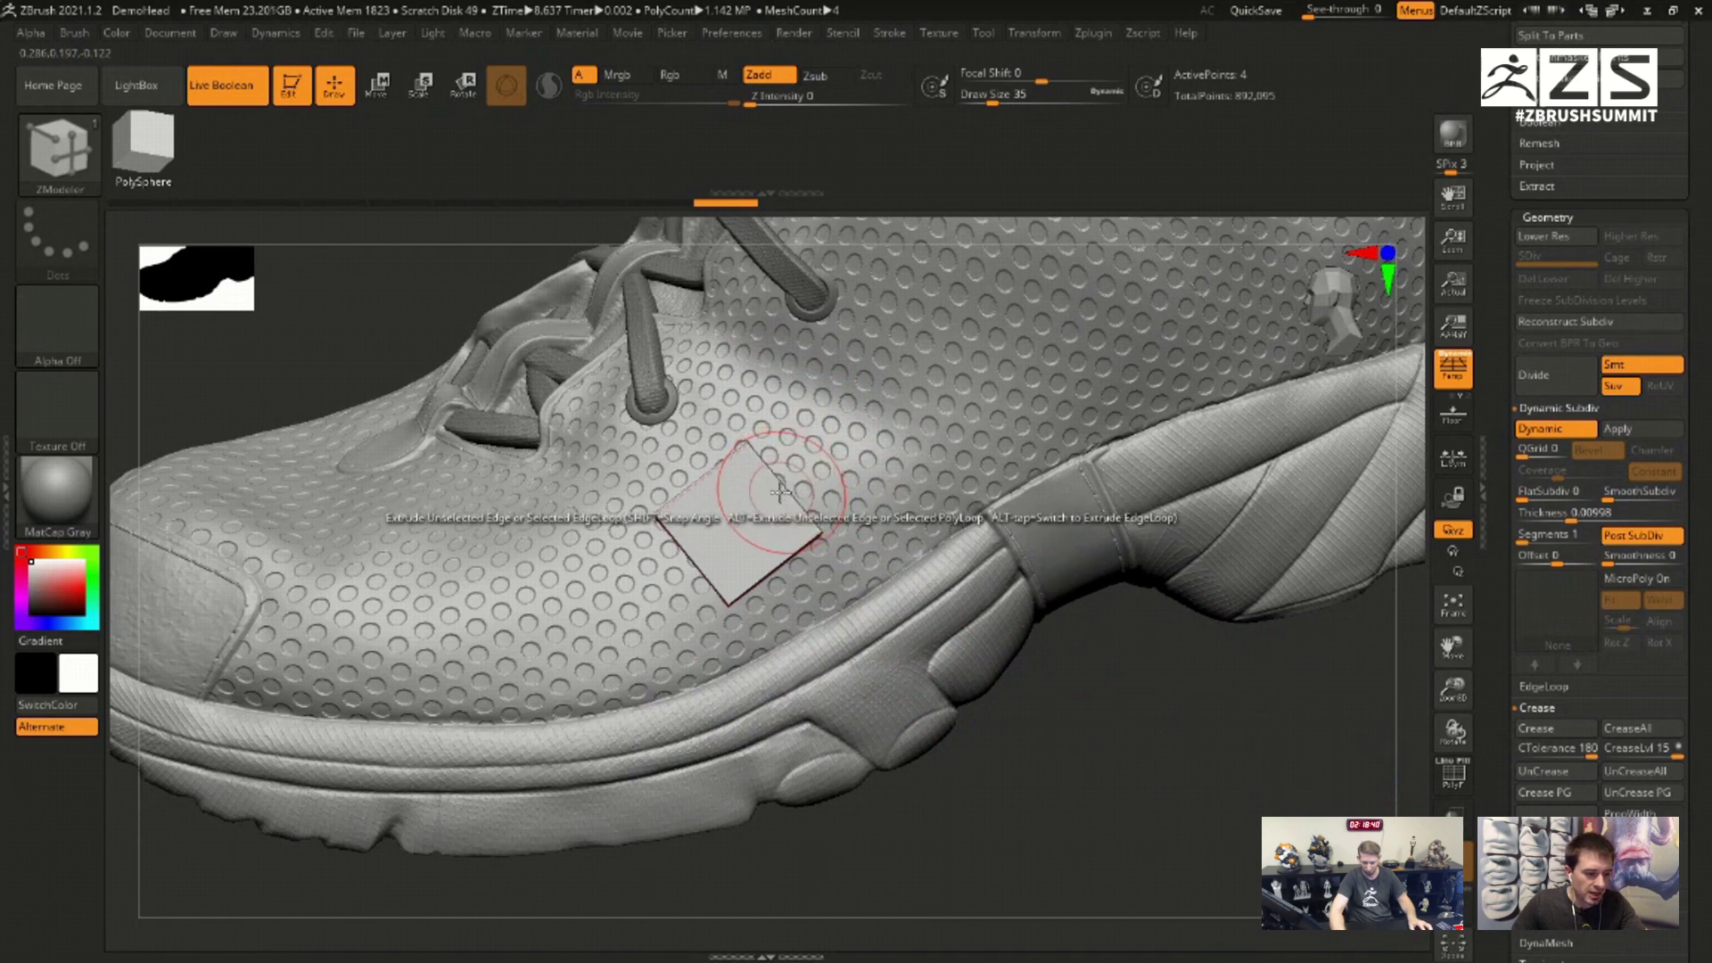
Step: Extrude the plane's edges along the shoe surface towards the heel, down to the sole and towards the toe
left_click_drag(782, 488, 993, 373)
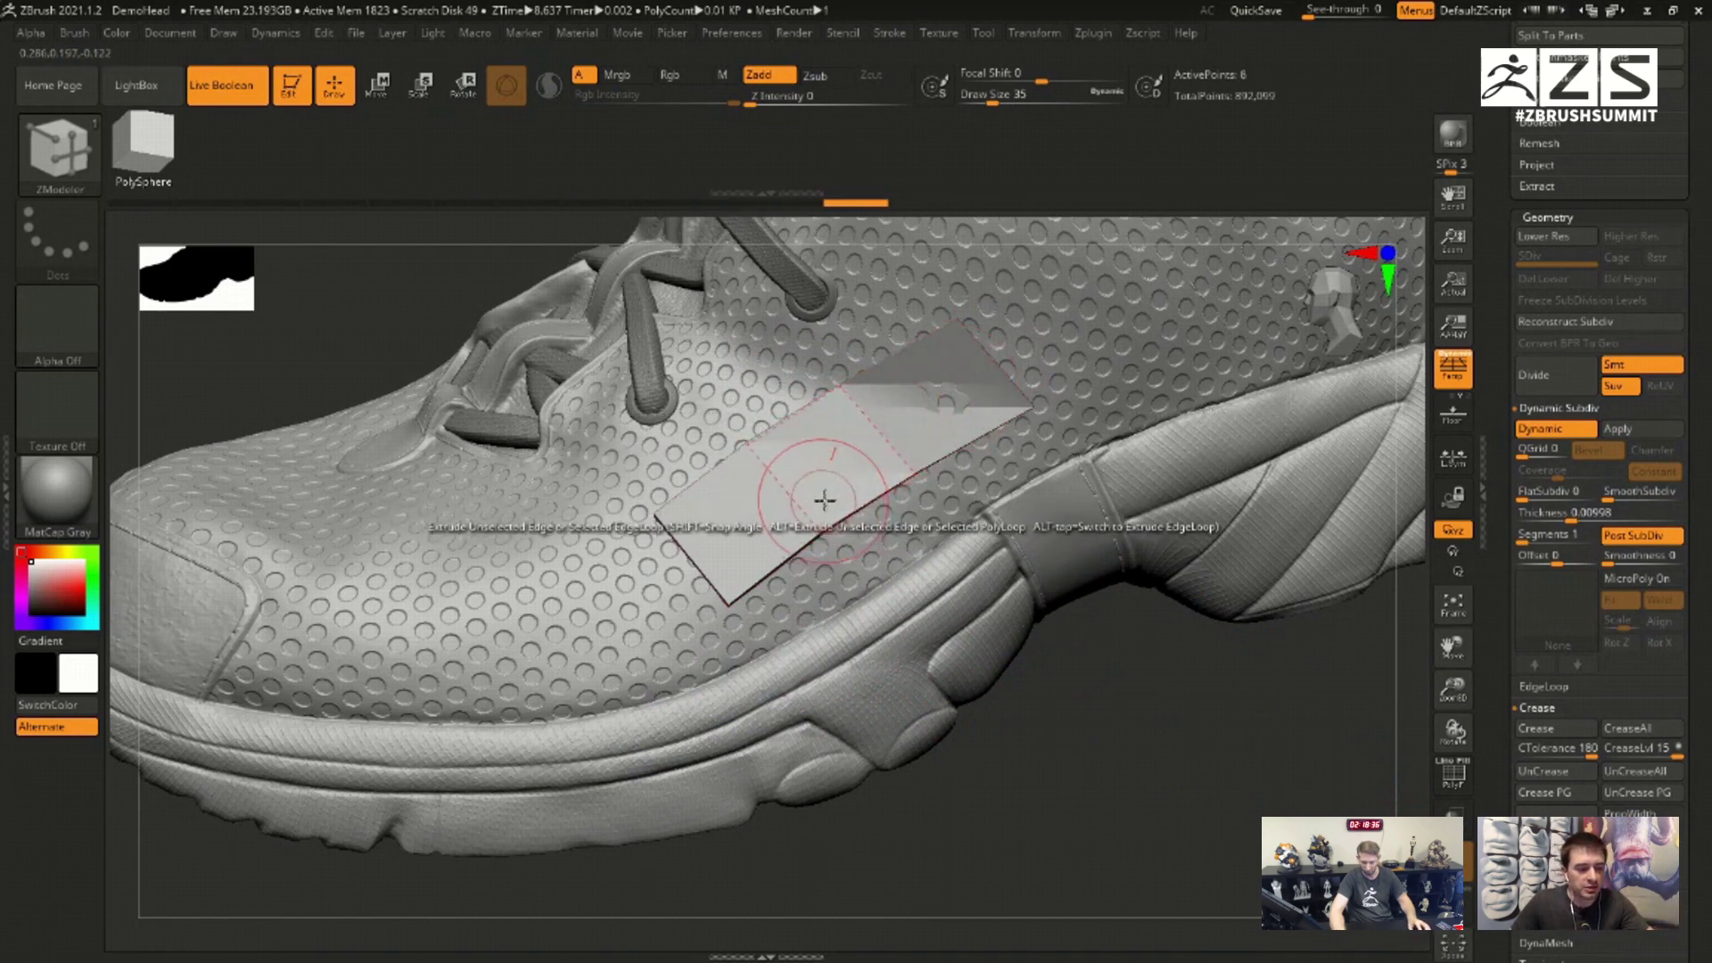
left_click_drag(826, 499, 756, 624)
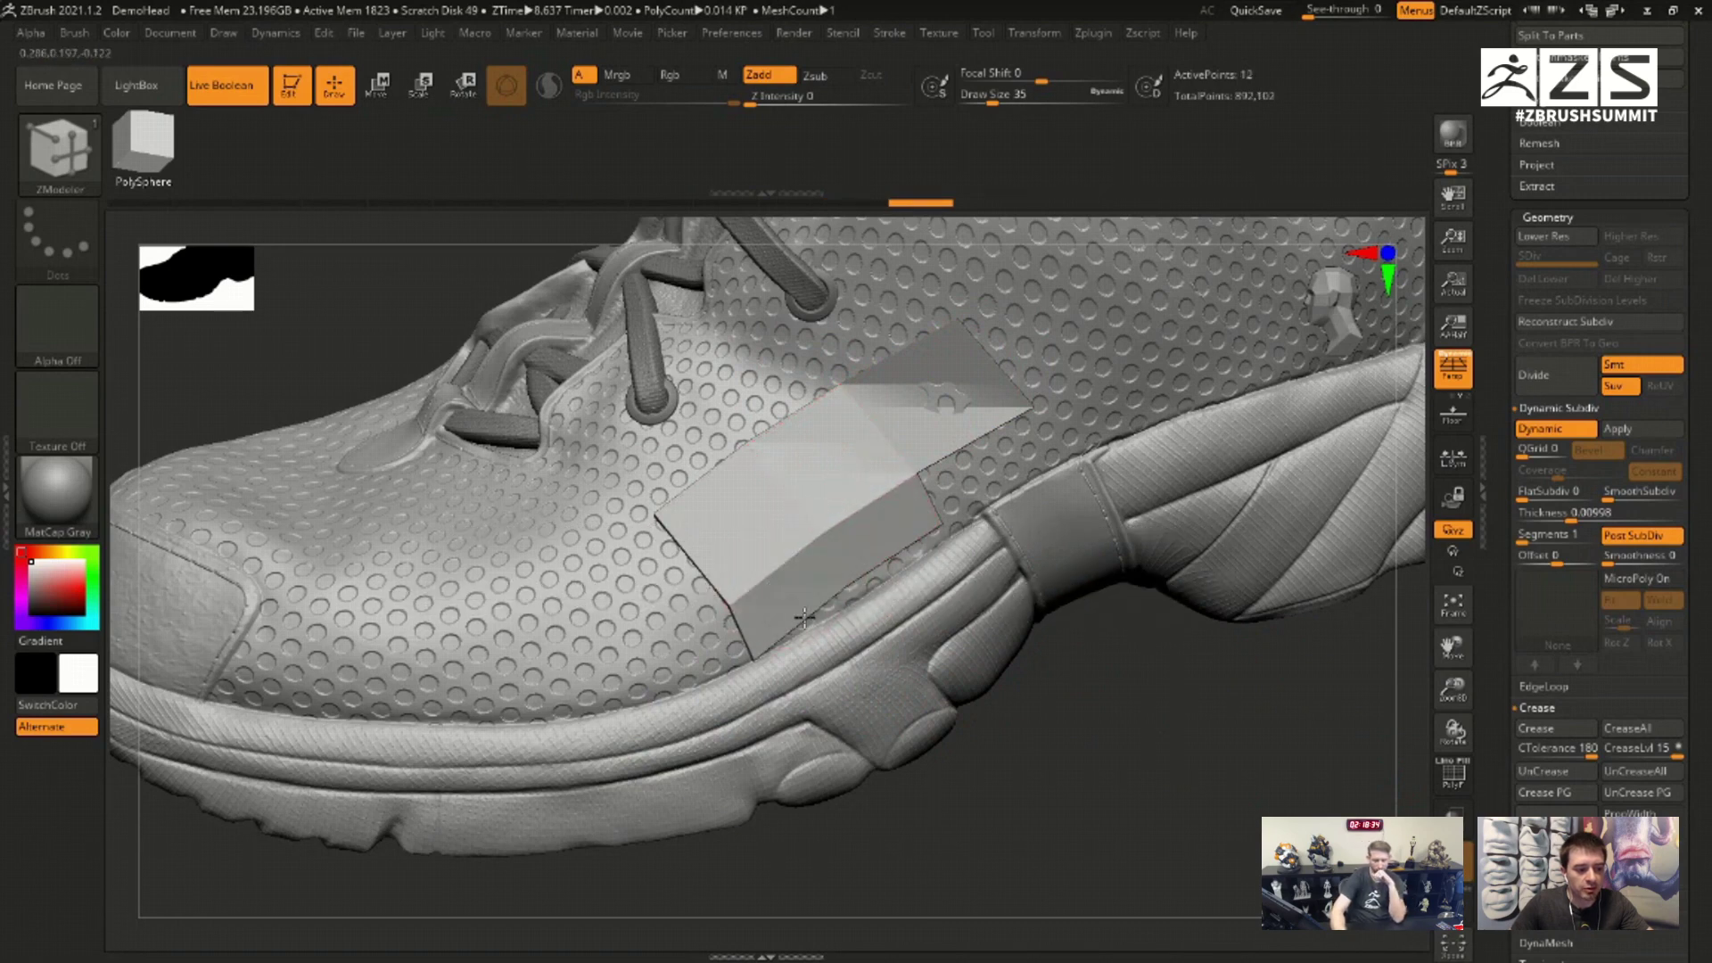
left_click_drag(693, 571, 729, 660)
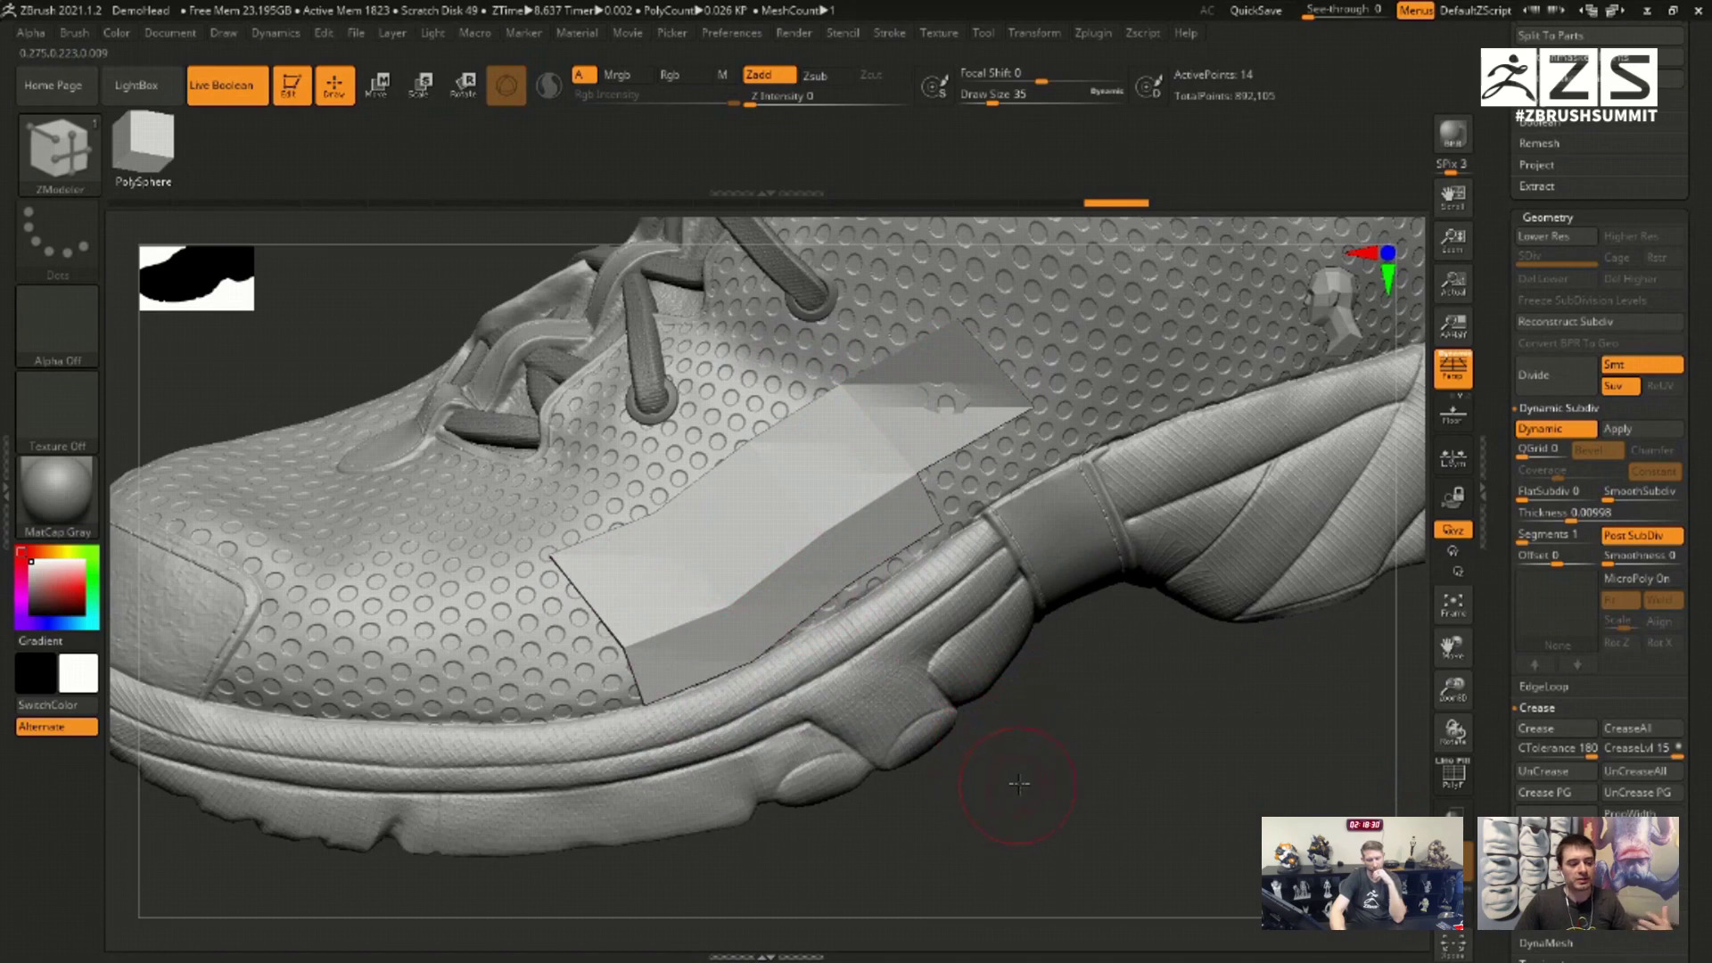
Step: Fill the gap beneath the panel's rear section by edge extrusion, and extend its front edge another section towards the toe cap
left_click_drag(1019, 784, 1014, 783)
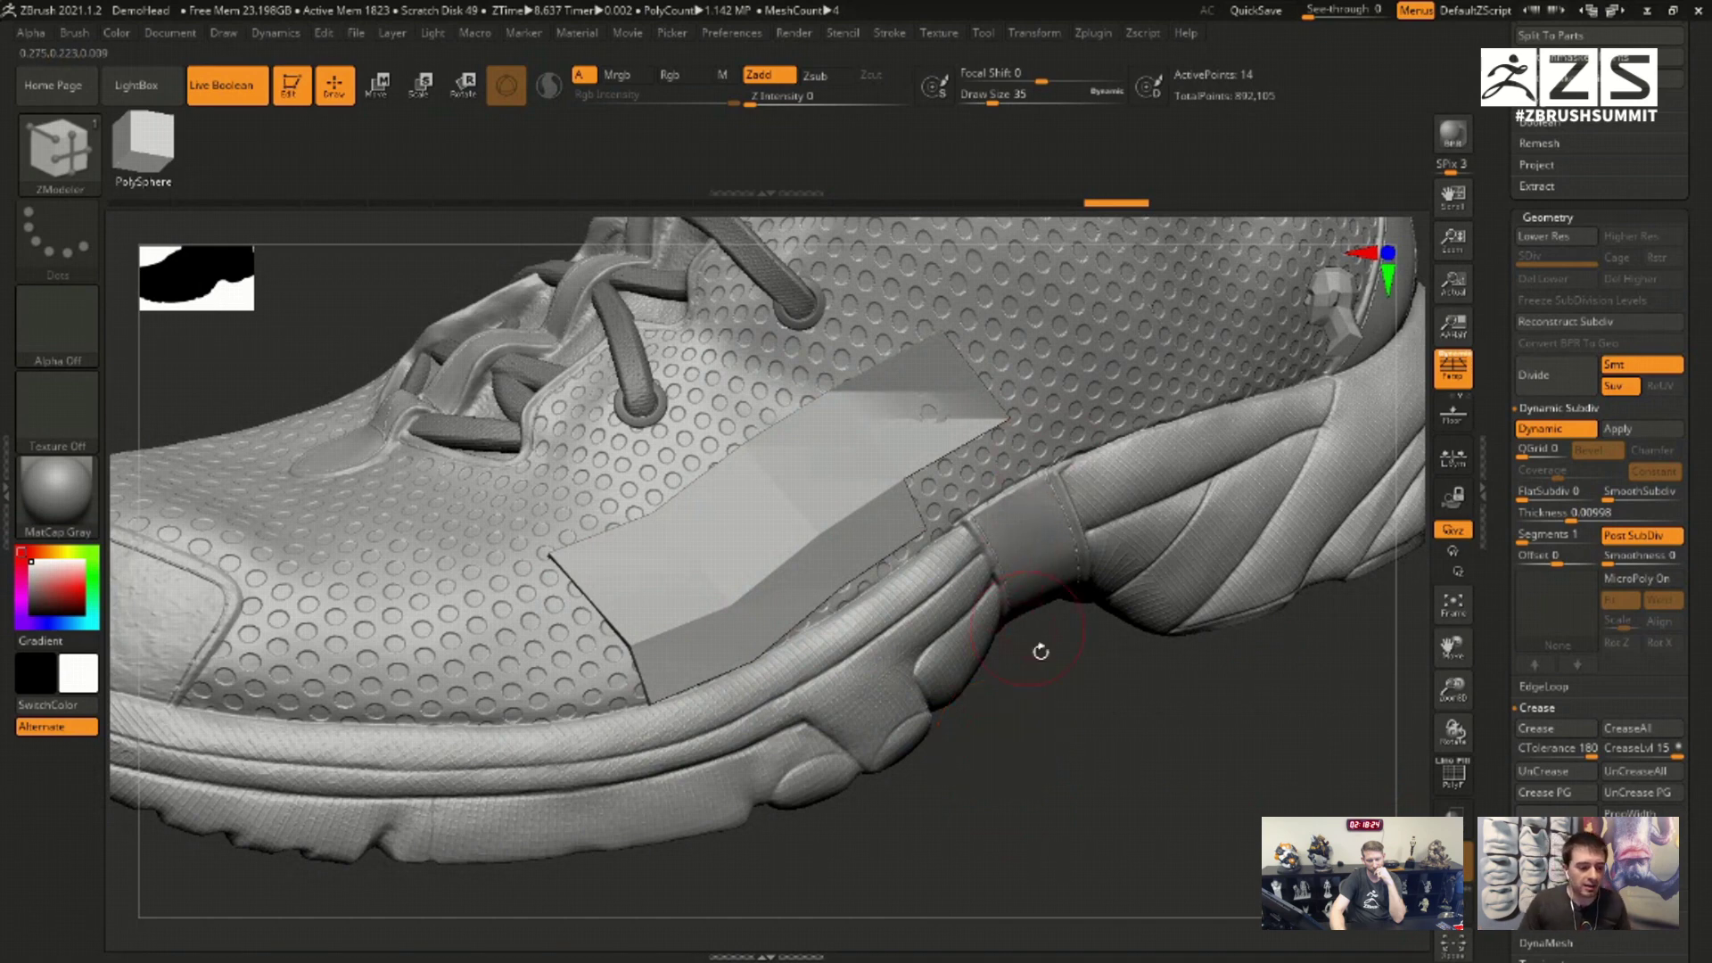
left_click_drag(1065, 695, 1044, 691)
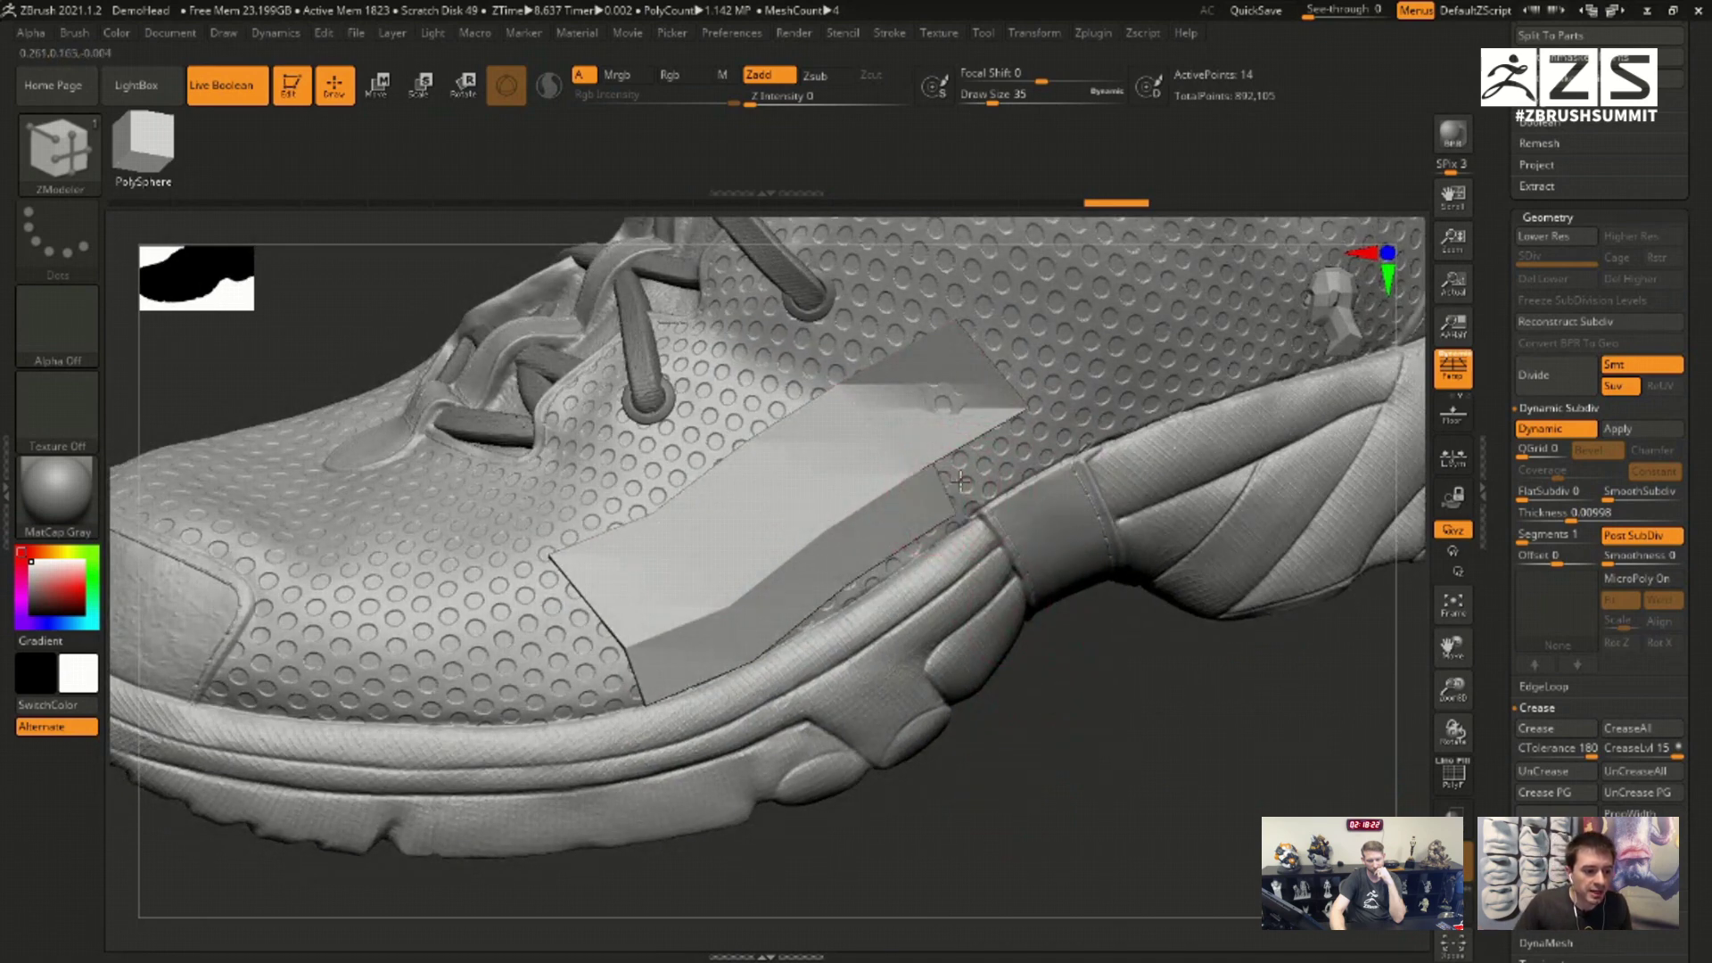
left_click_drag(959, 482, 1044, 432)
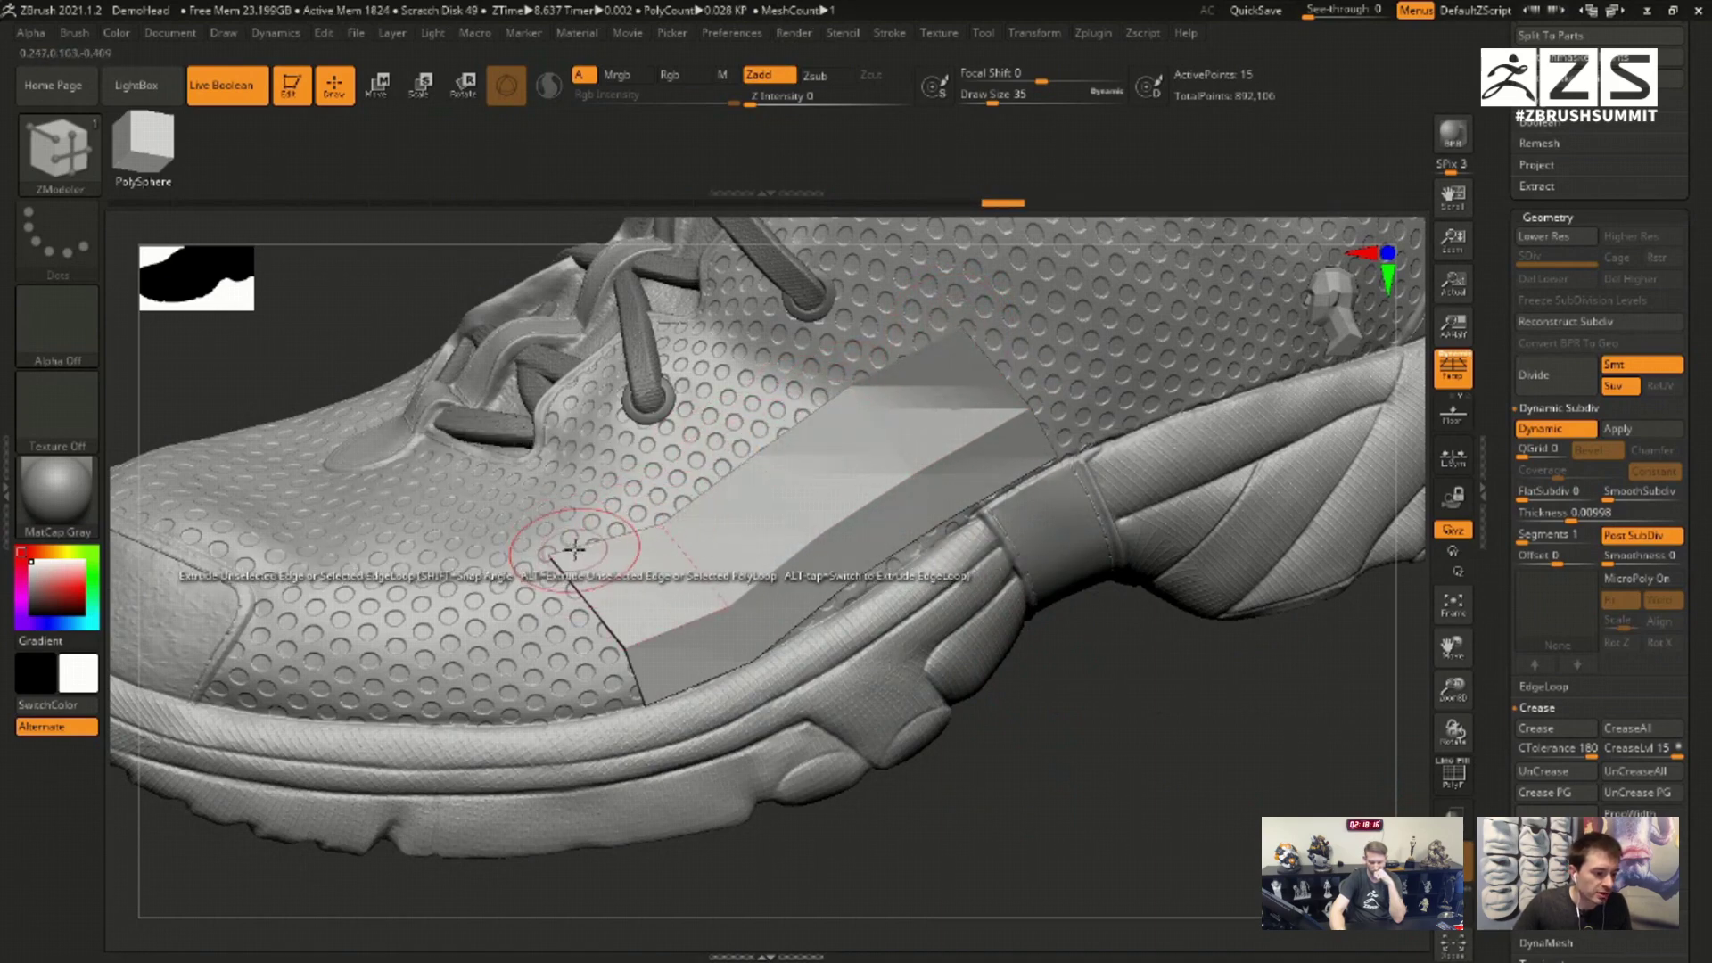
left_click_drag(551, 560, 573, 578)
left_click_drag(633, 688, 505, 708)
left_click_drag(595, 612, 470, 628)
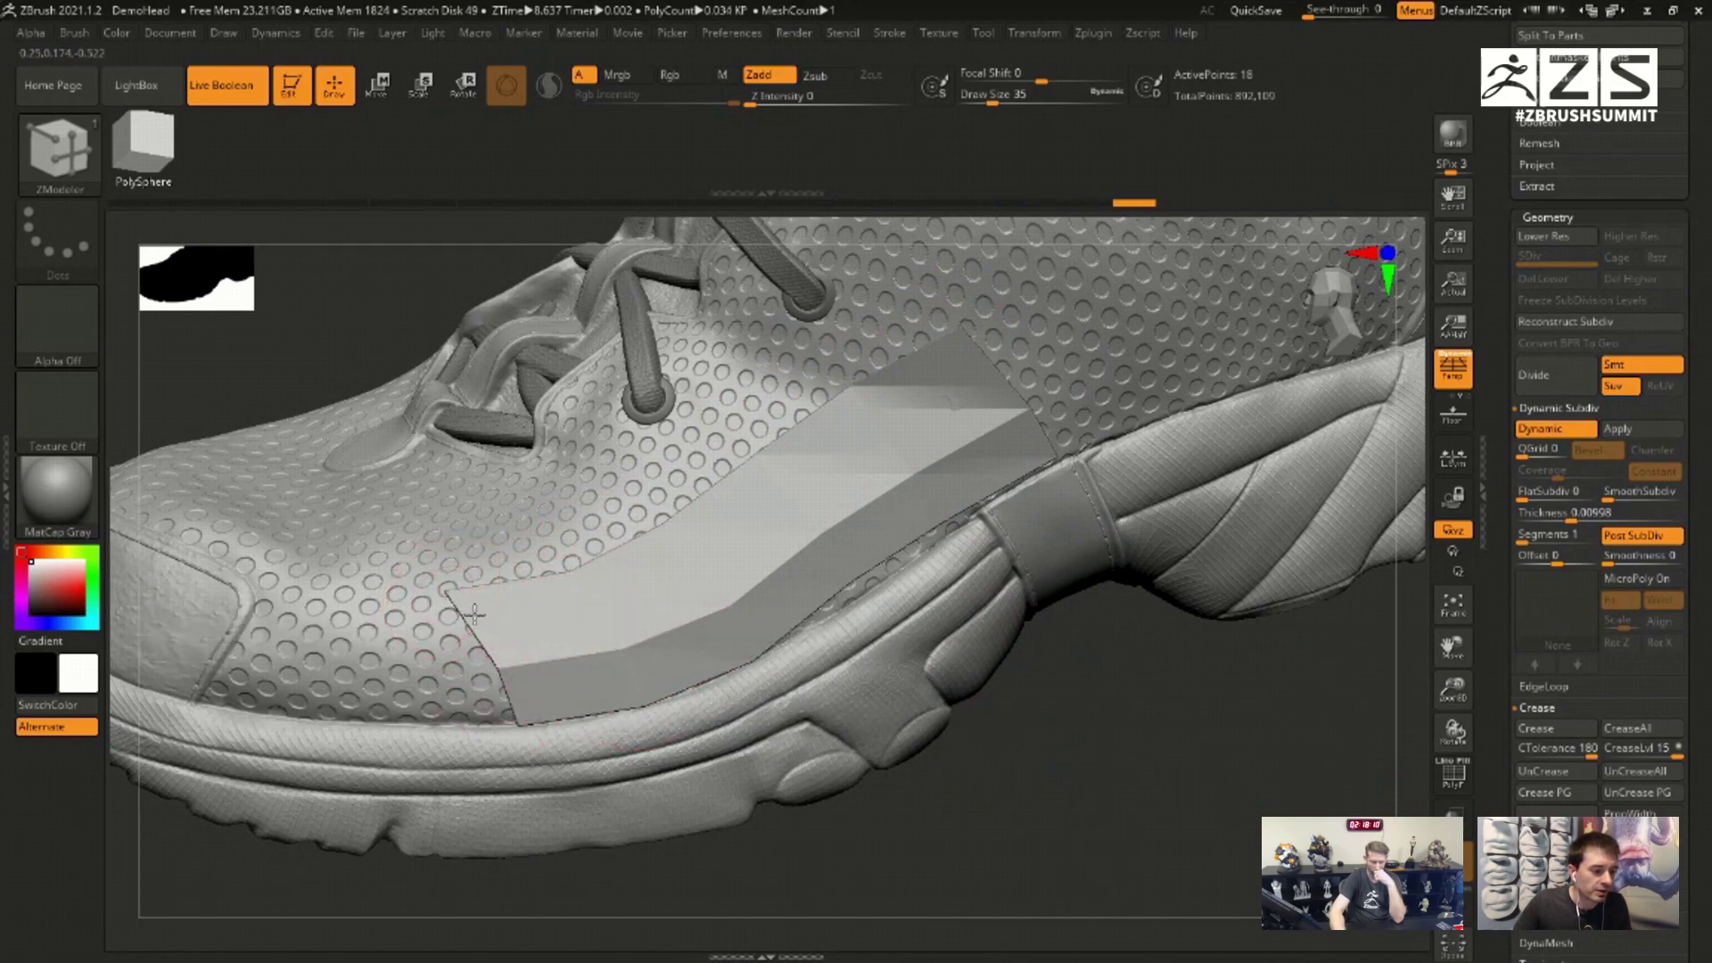
Step: Set the panel's thickness to 0.01413, turn off Post SubDiv and raise SmoothSubdiv to round the panel smoothly
left_click_drag(1120, 803, 1329, 768)
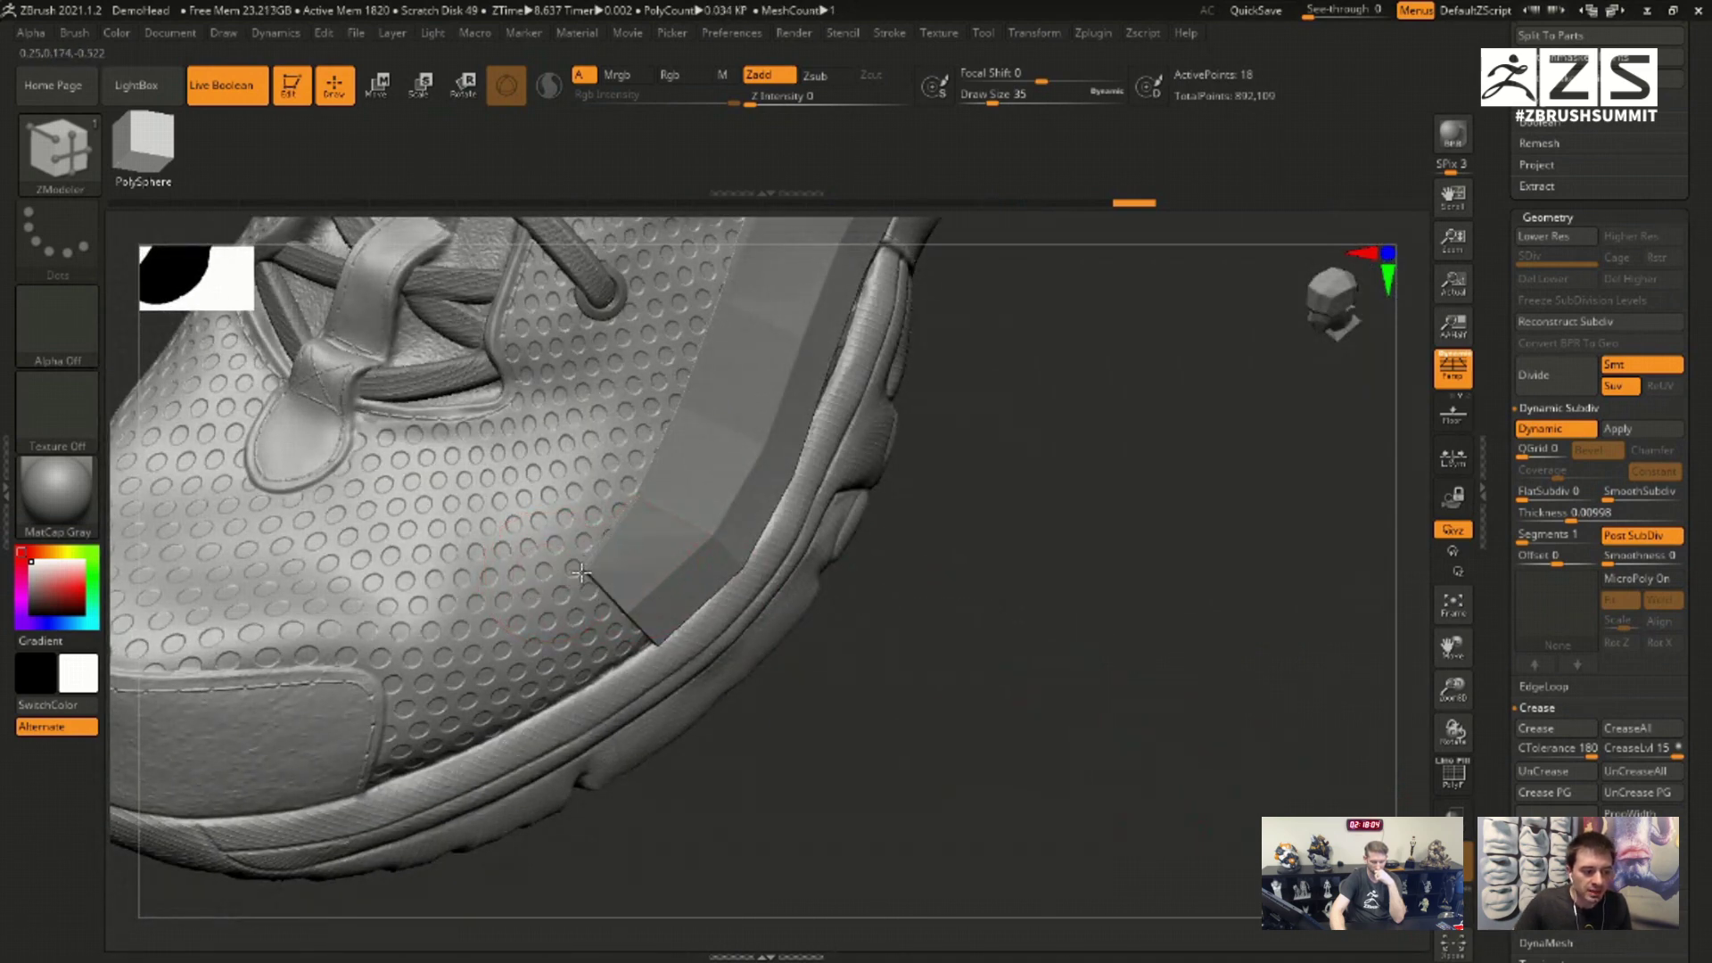
left_click_drag(963, 610, 1246, 565)
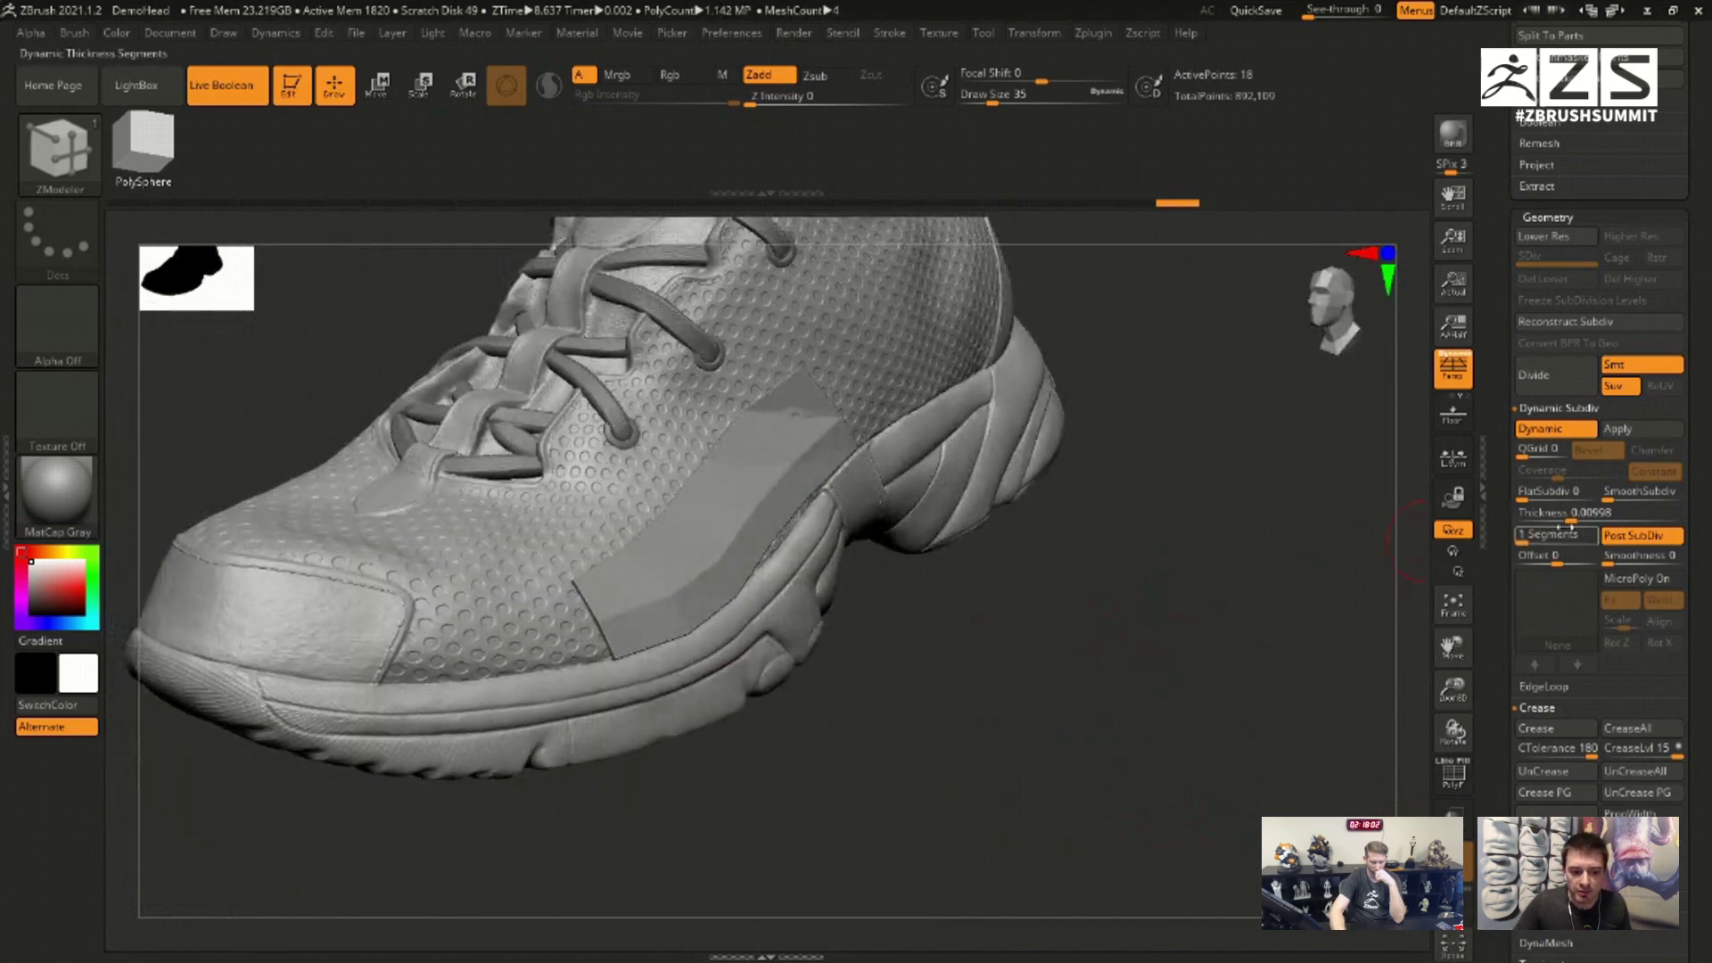
left_click_drag(1569, 513, 1605, 497)
left_click(1618, 498)
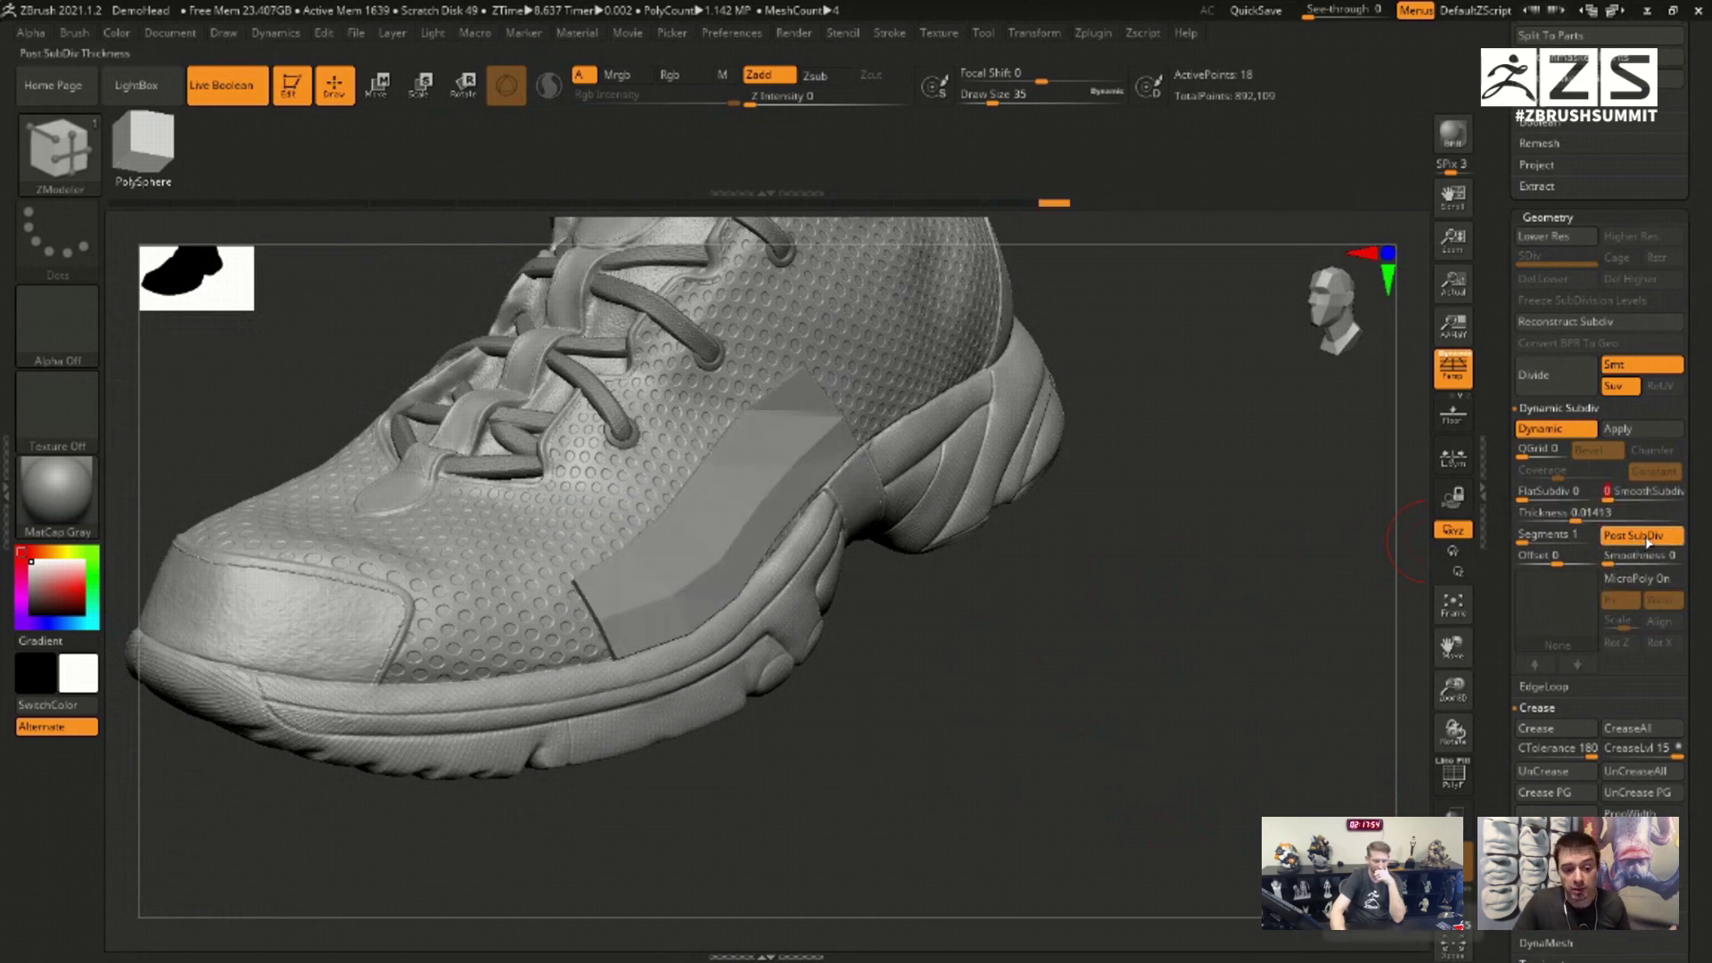
left_click(1645, 538)
left_click(1632, 499)
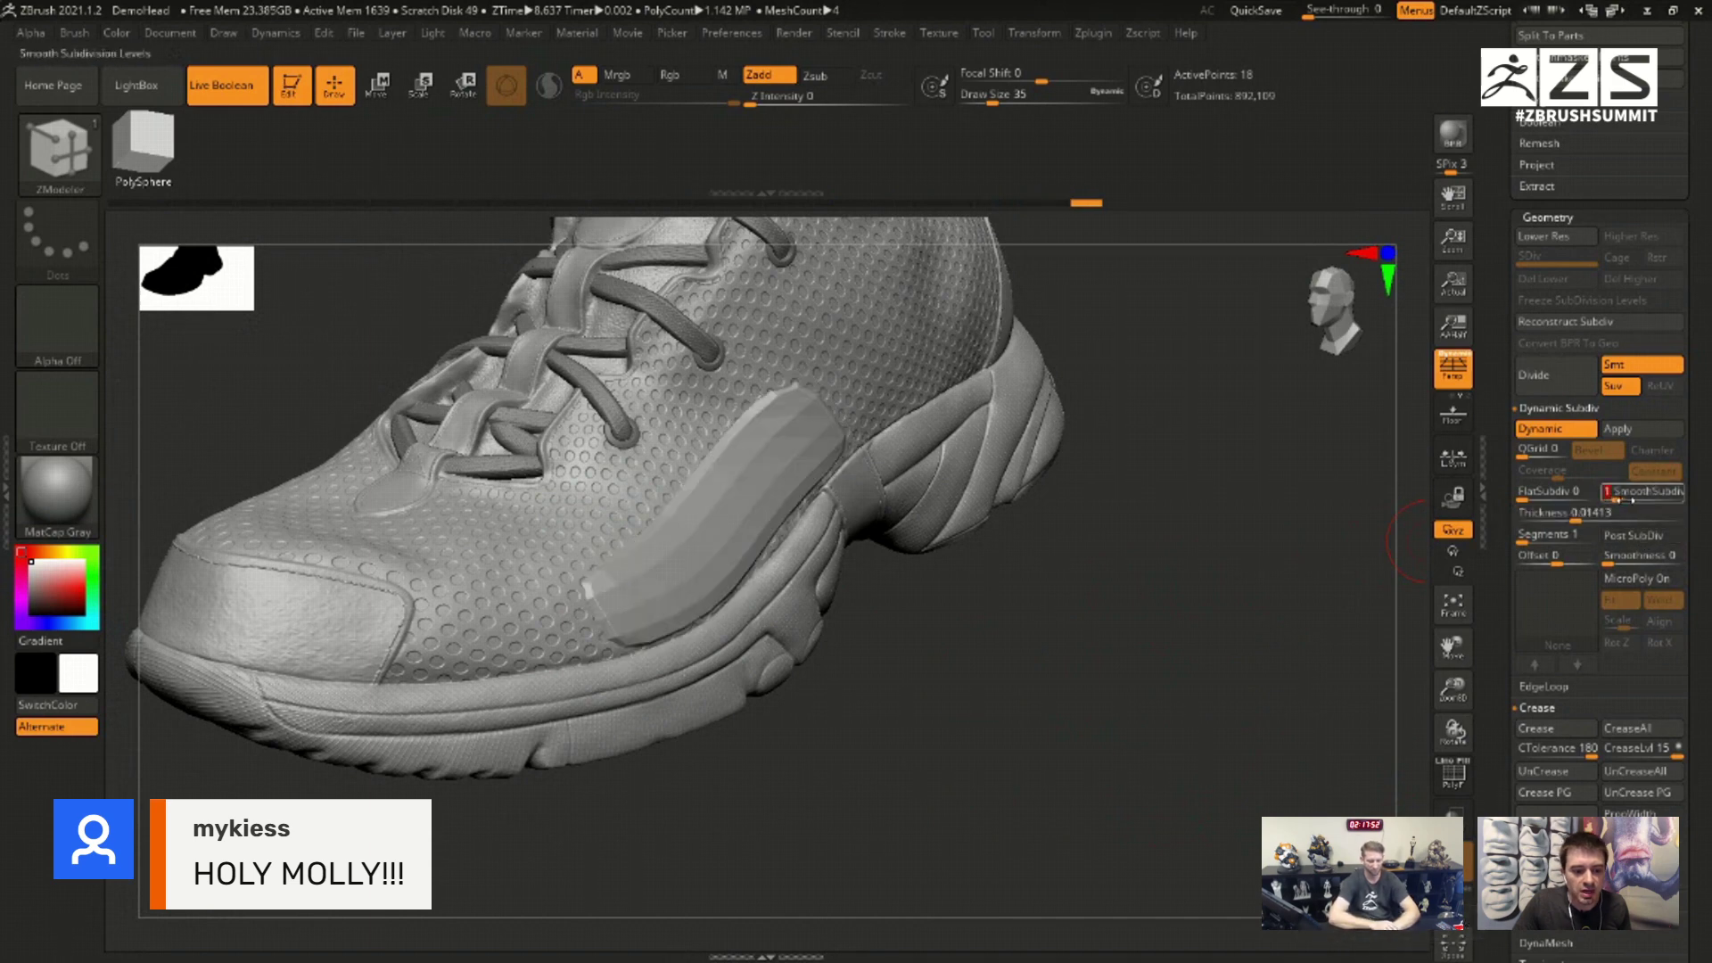
left_click_drag(1632, 499, 1636, 496)
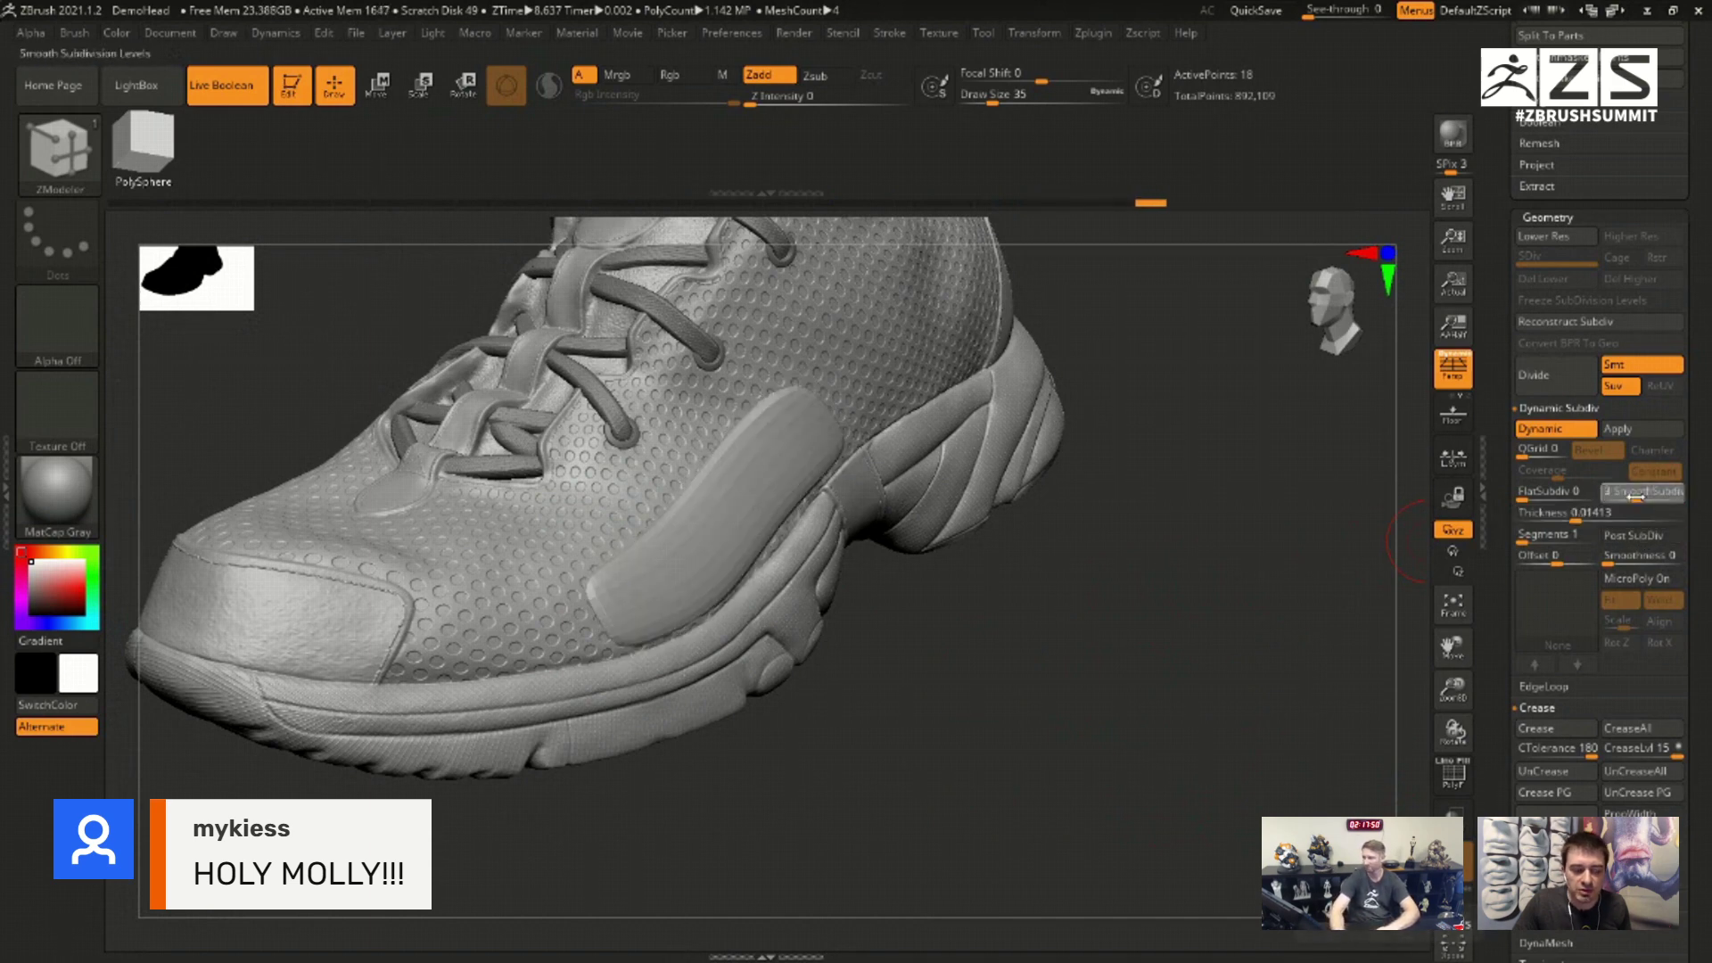
Step: Inspect the finished shoe panel and the geometry tools, including the EdgeLoop options and the Panel Loops bevel profile
left_click_drag(1280, 600, 1131, 642)
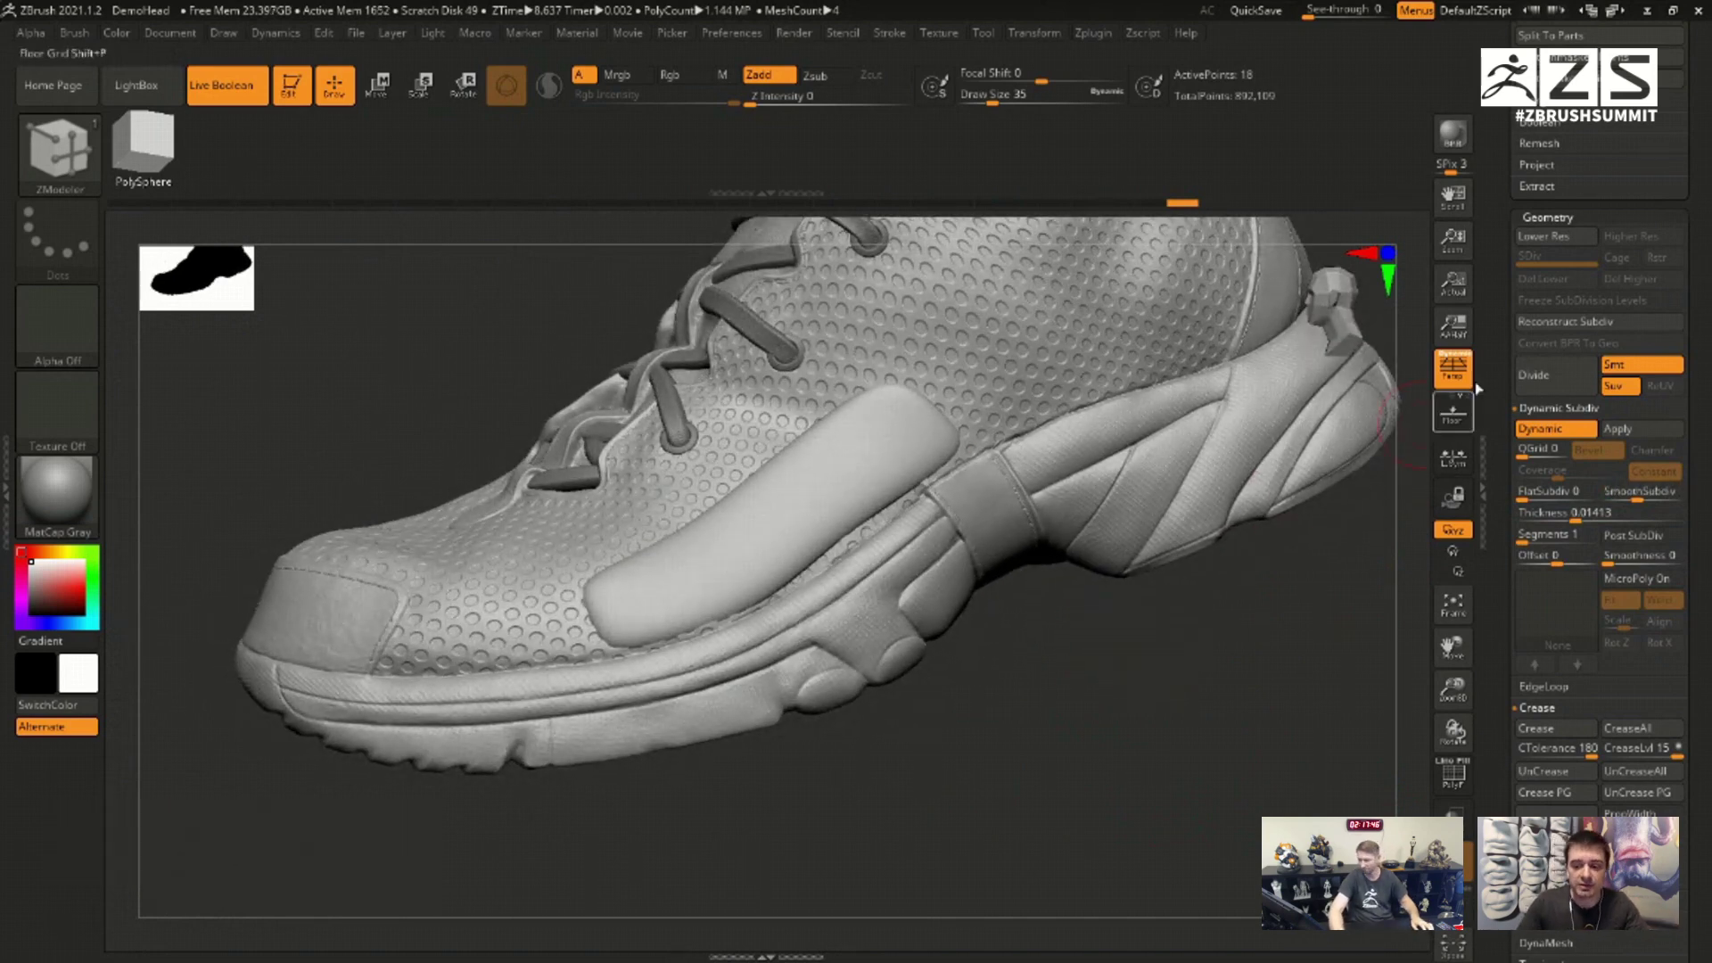
left_click_drag(1279, 640, 1248, 571)
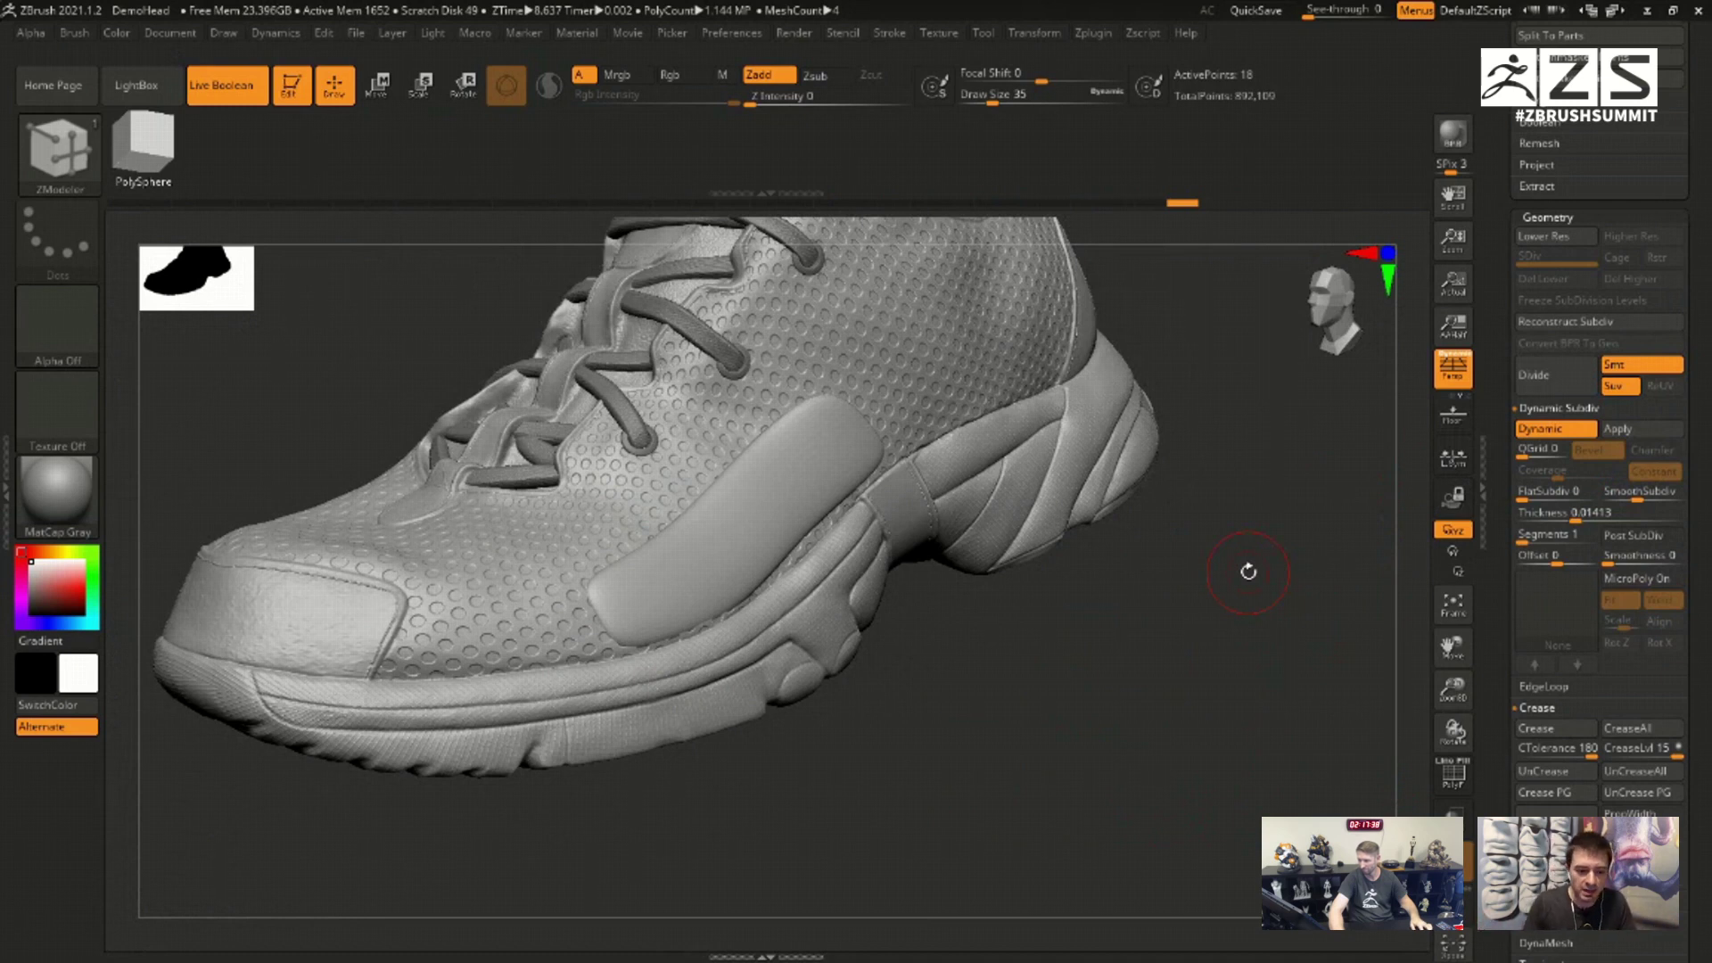
left_click_drag(1500, 631, 1508, 510)
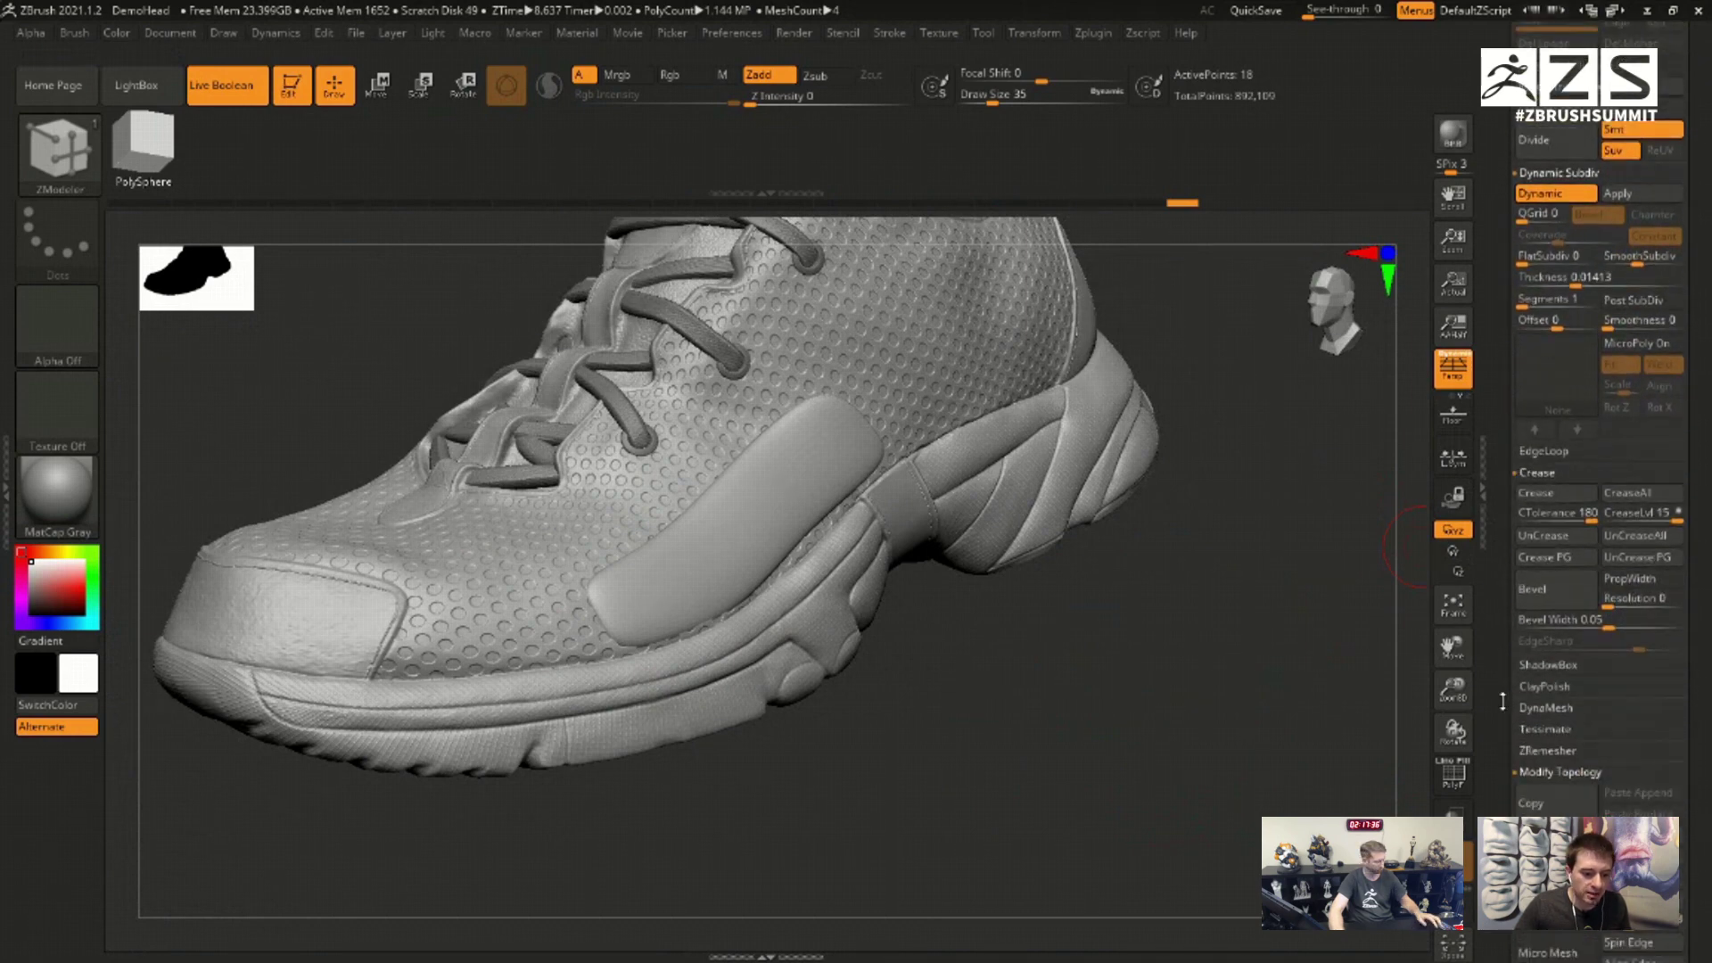
left_click_drag(1502, 701, 1513, 530)
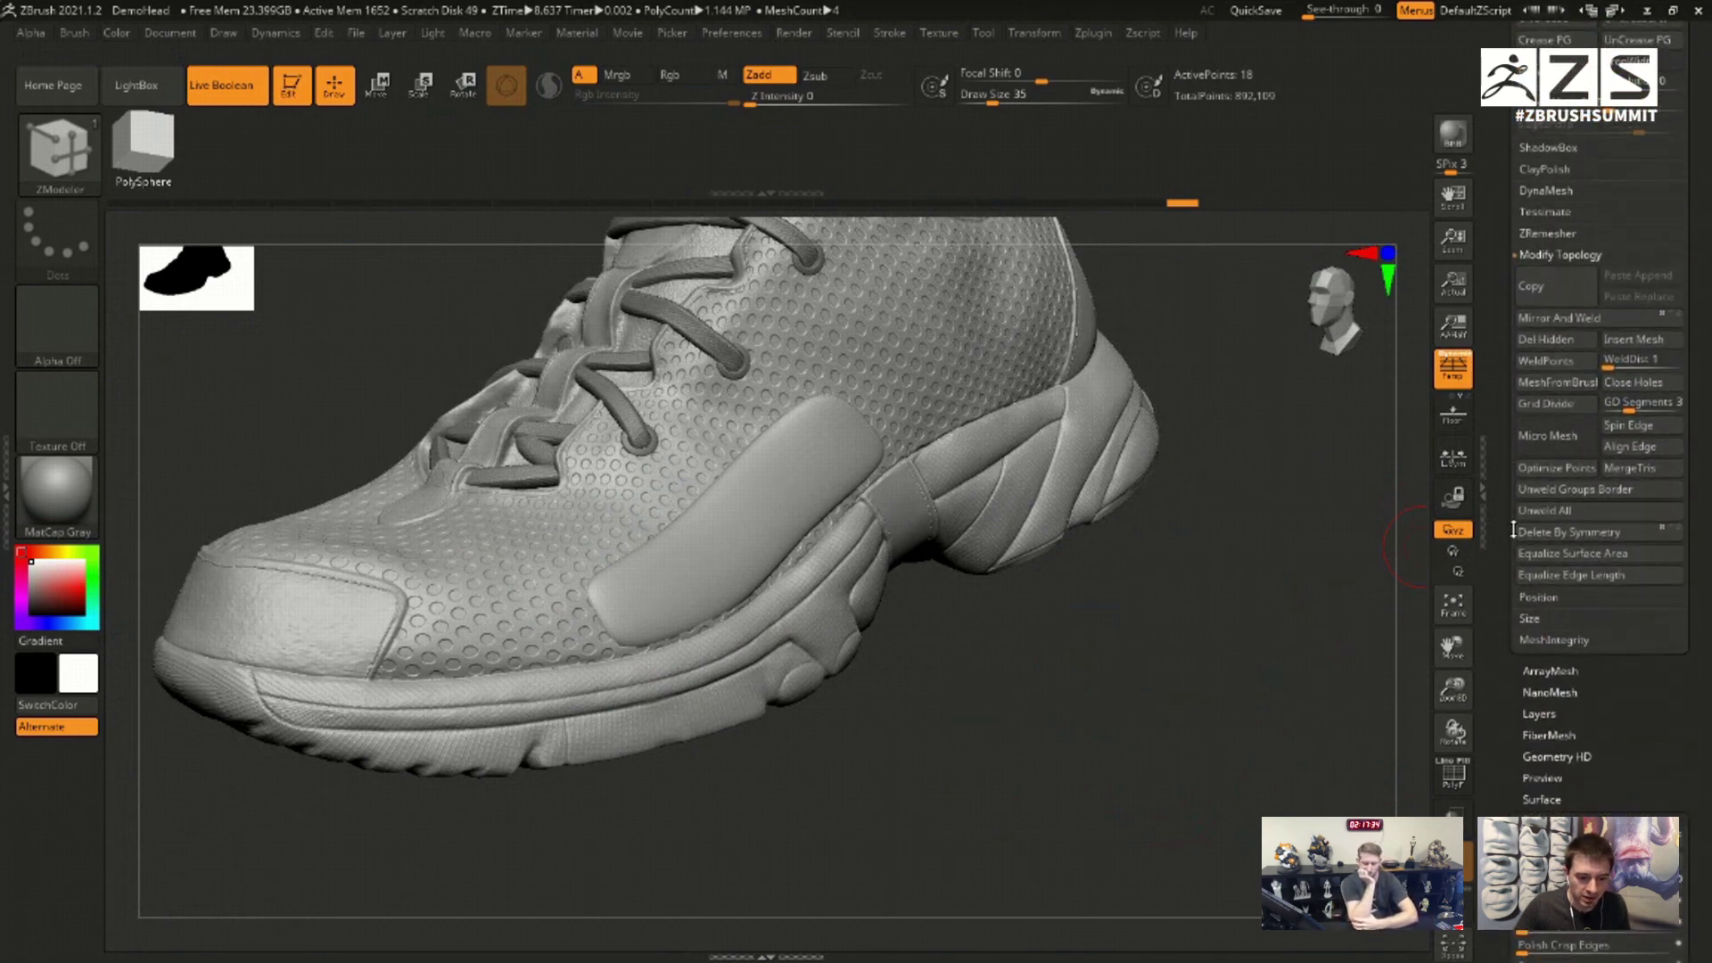
left_click_drag(1500, 707, 1494, 840)
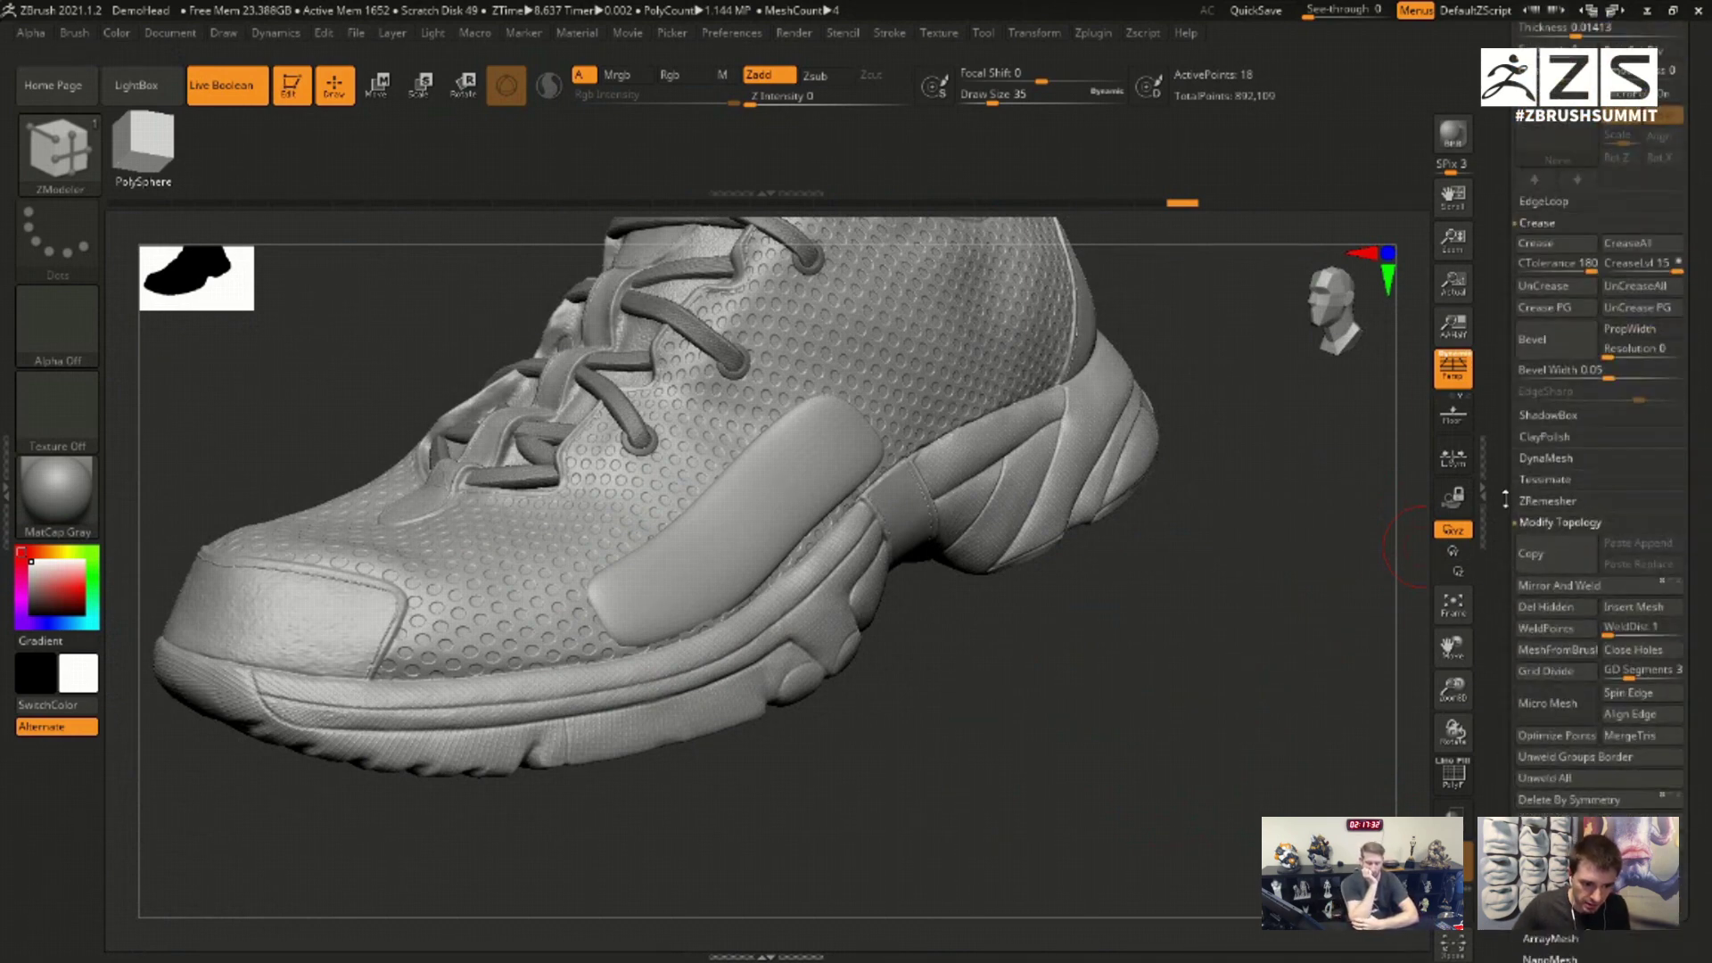
left_click_drag(1505, 499, 1504, 566)
key("shift")
key("shift")
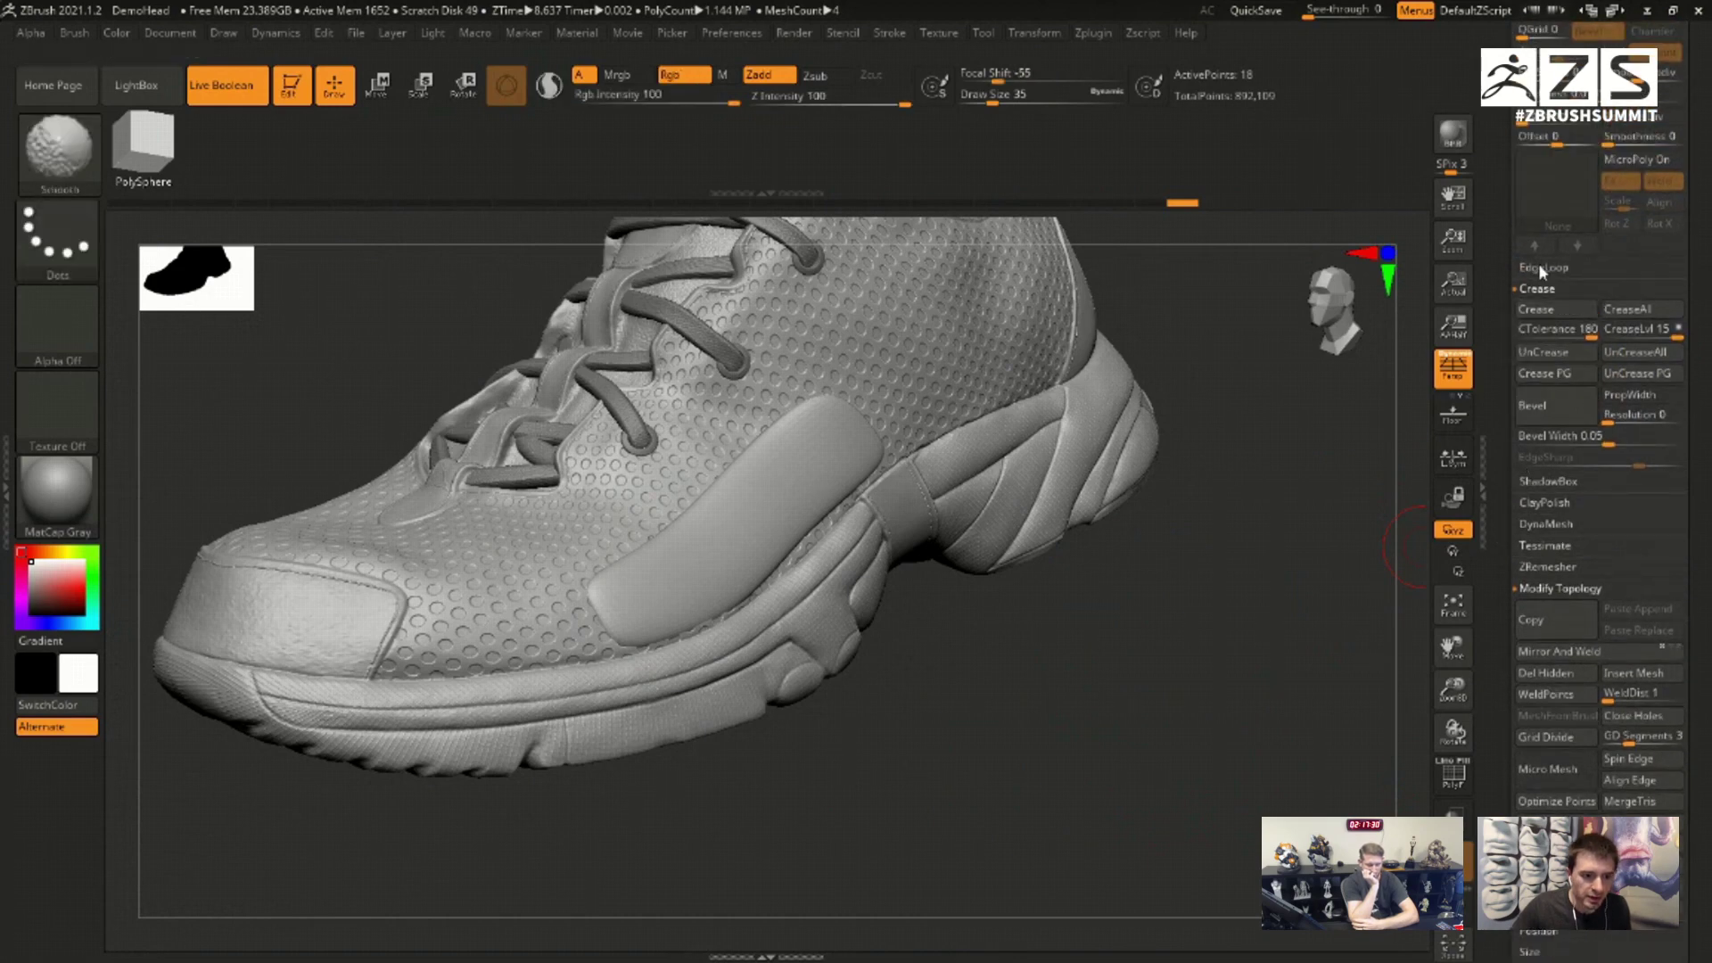
left_click(1541, 267)
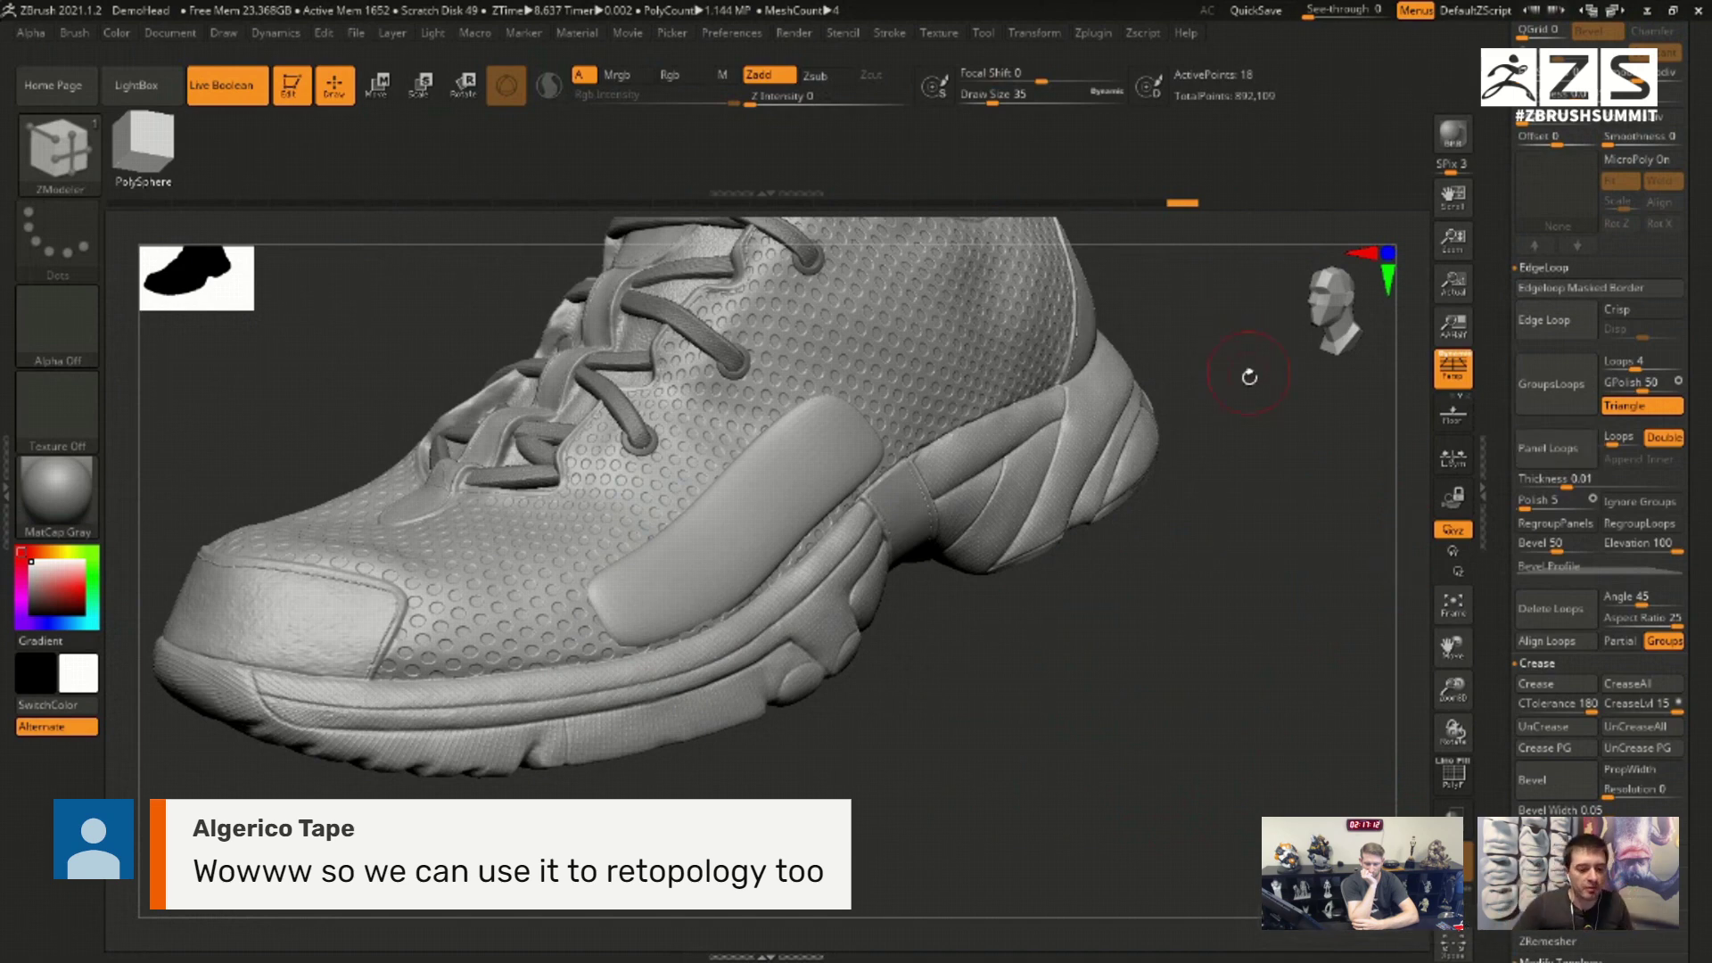
left_click(1589, 567)
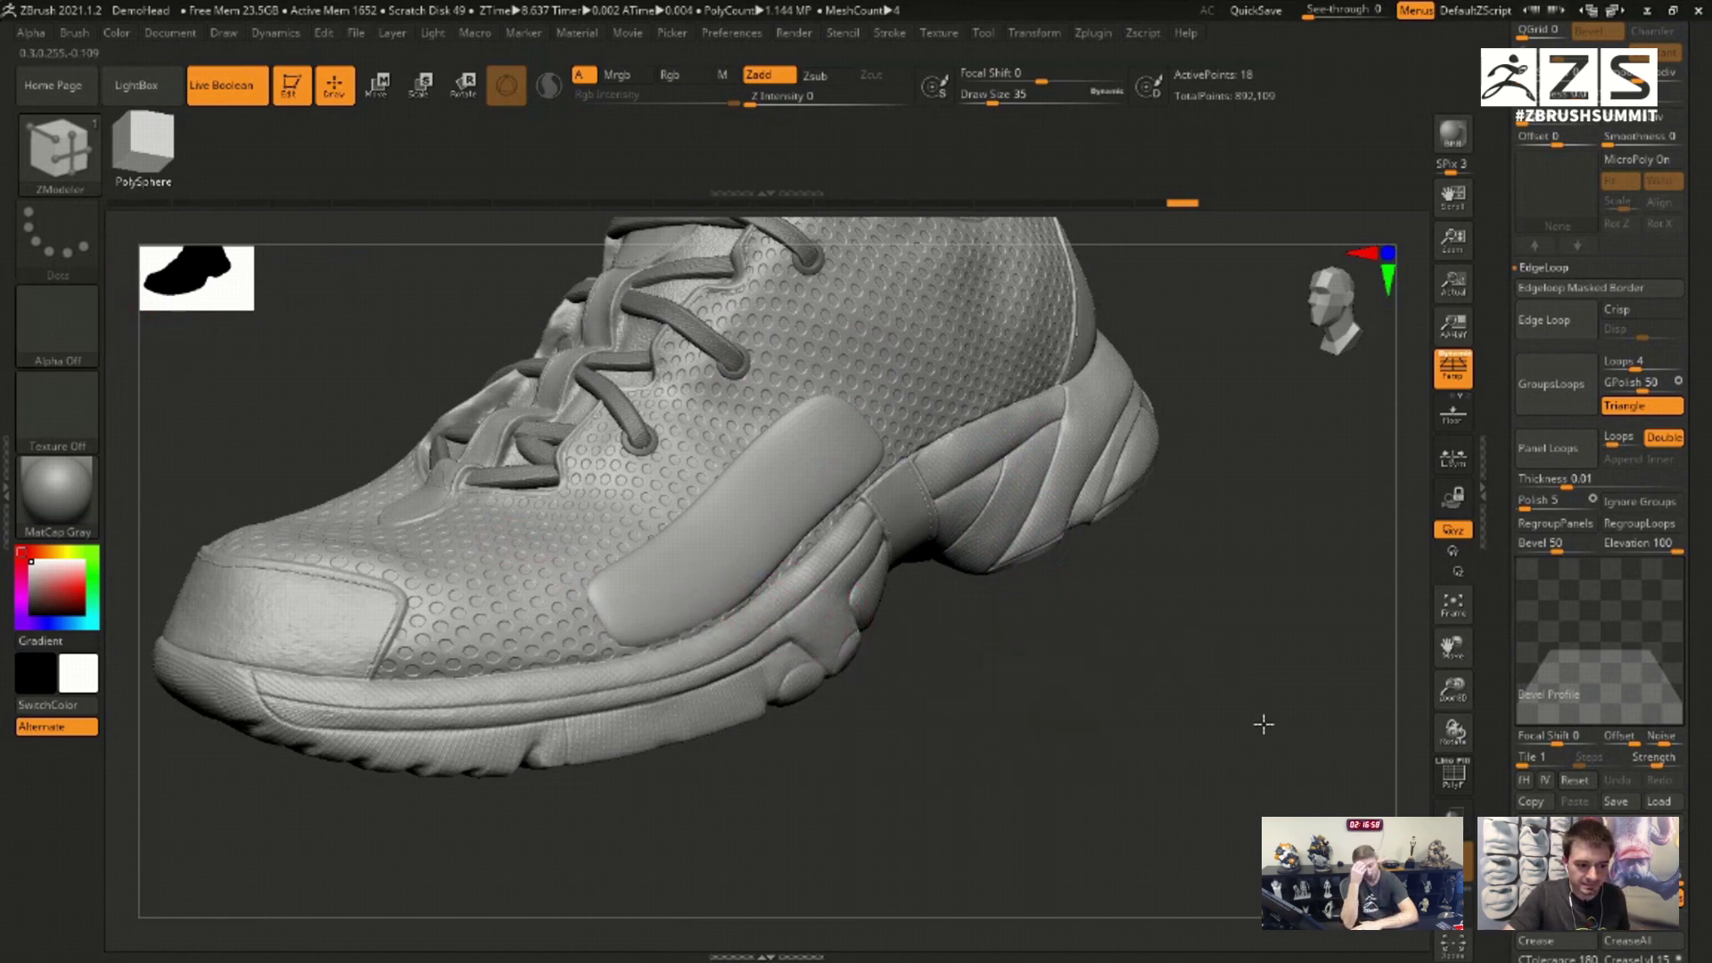
left_click_drag(1240, 688, 1239, 688)
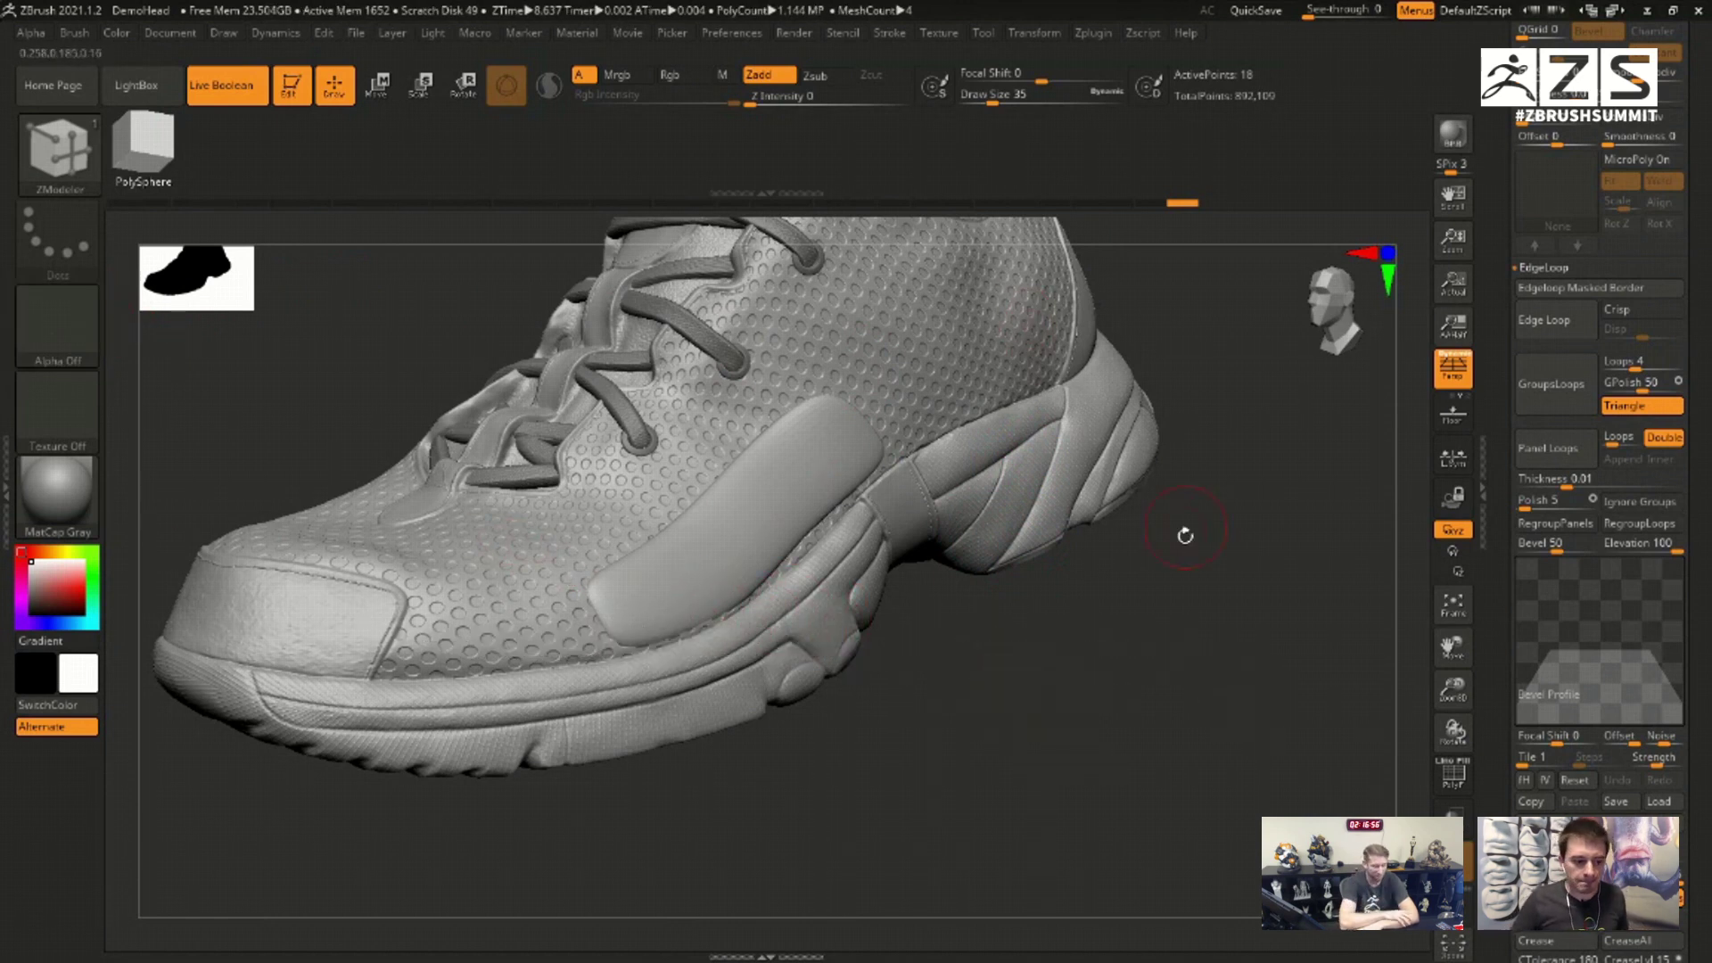
left_click_drag(1185, 535, 1227, 642)
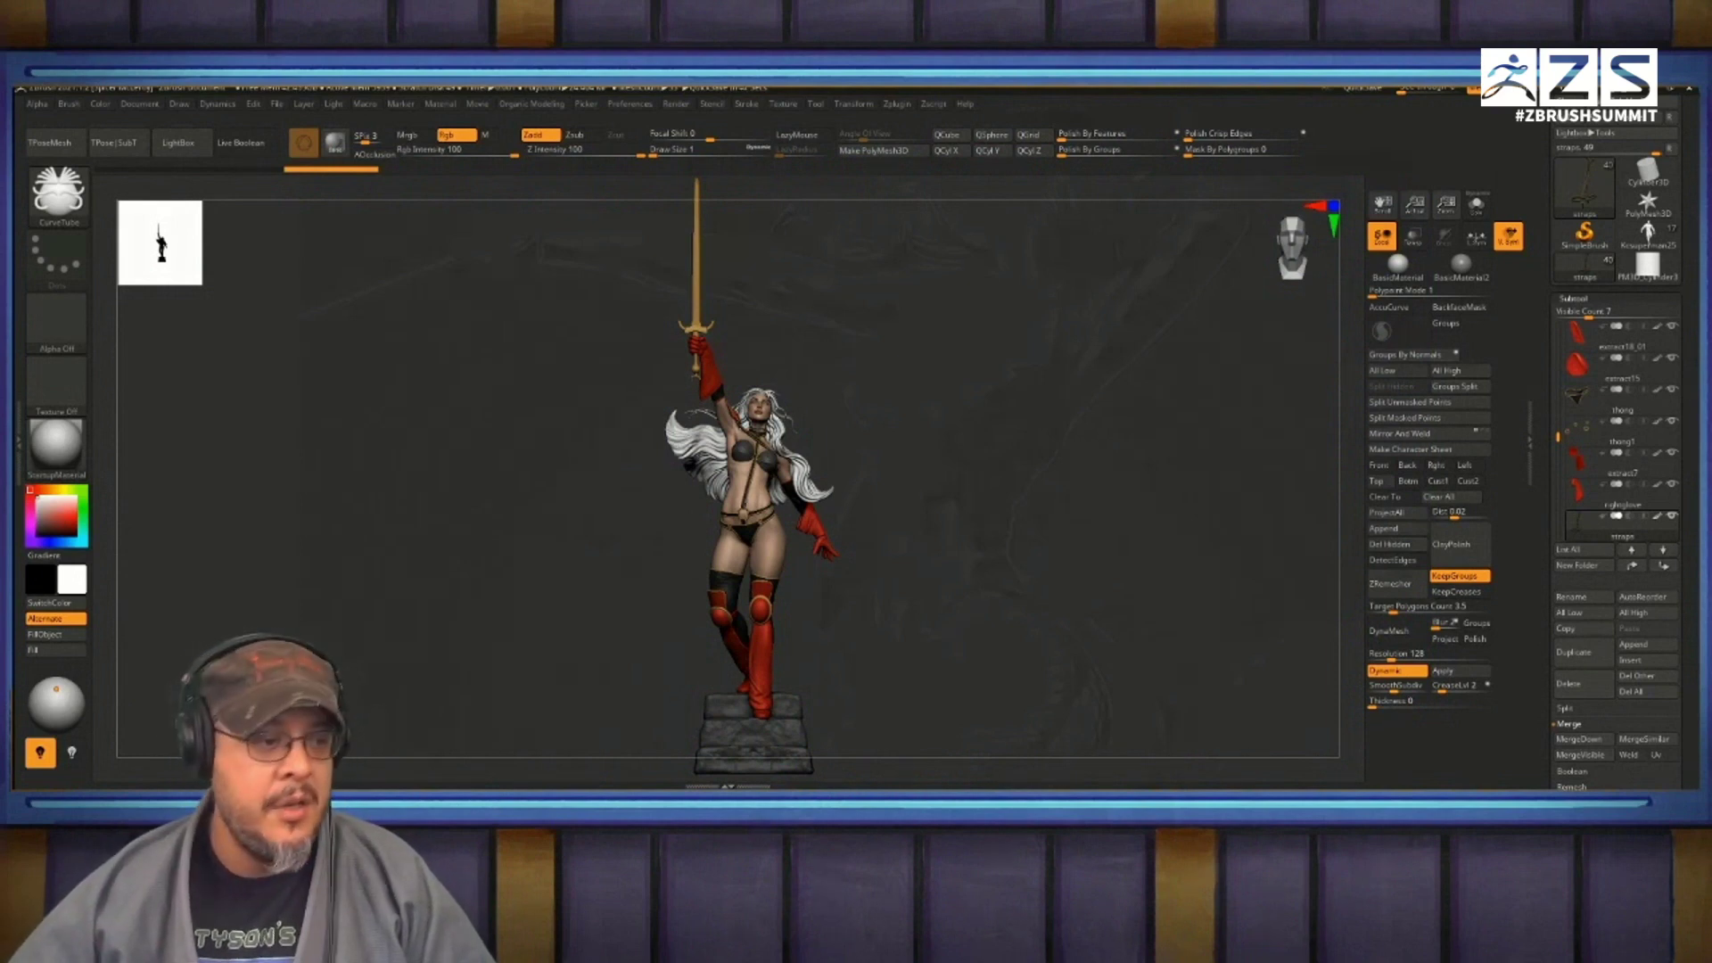
Step: Isolate the straps subtool in Solo mode and examine the neck loop with its edge piping up close
left_click_drag(1026, 375, 1027, 736, "alt")
left_click_drag(1160, 402, 1249, 406)
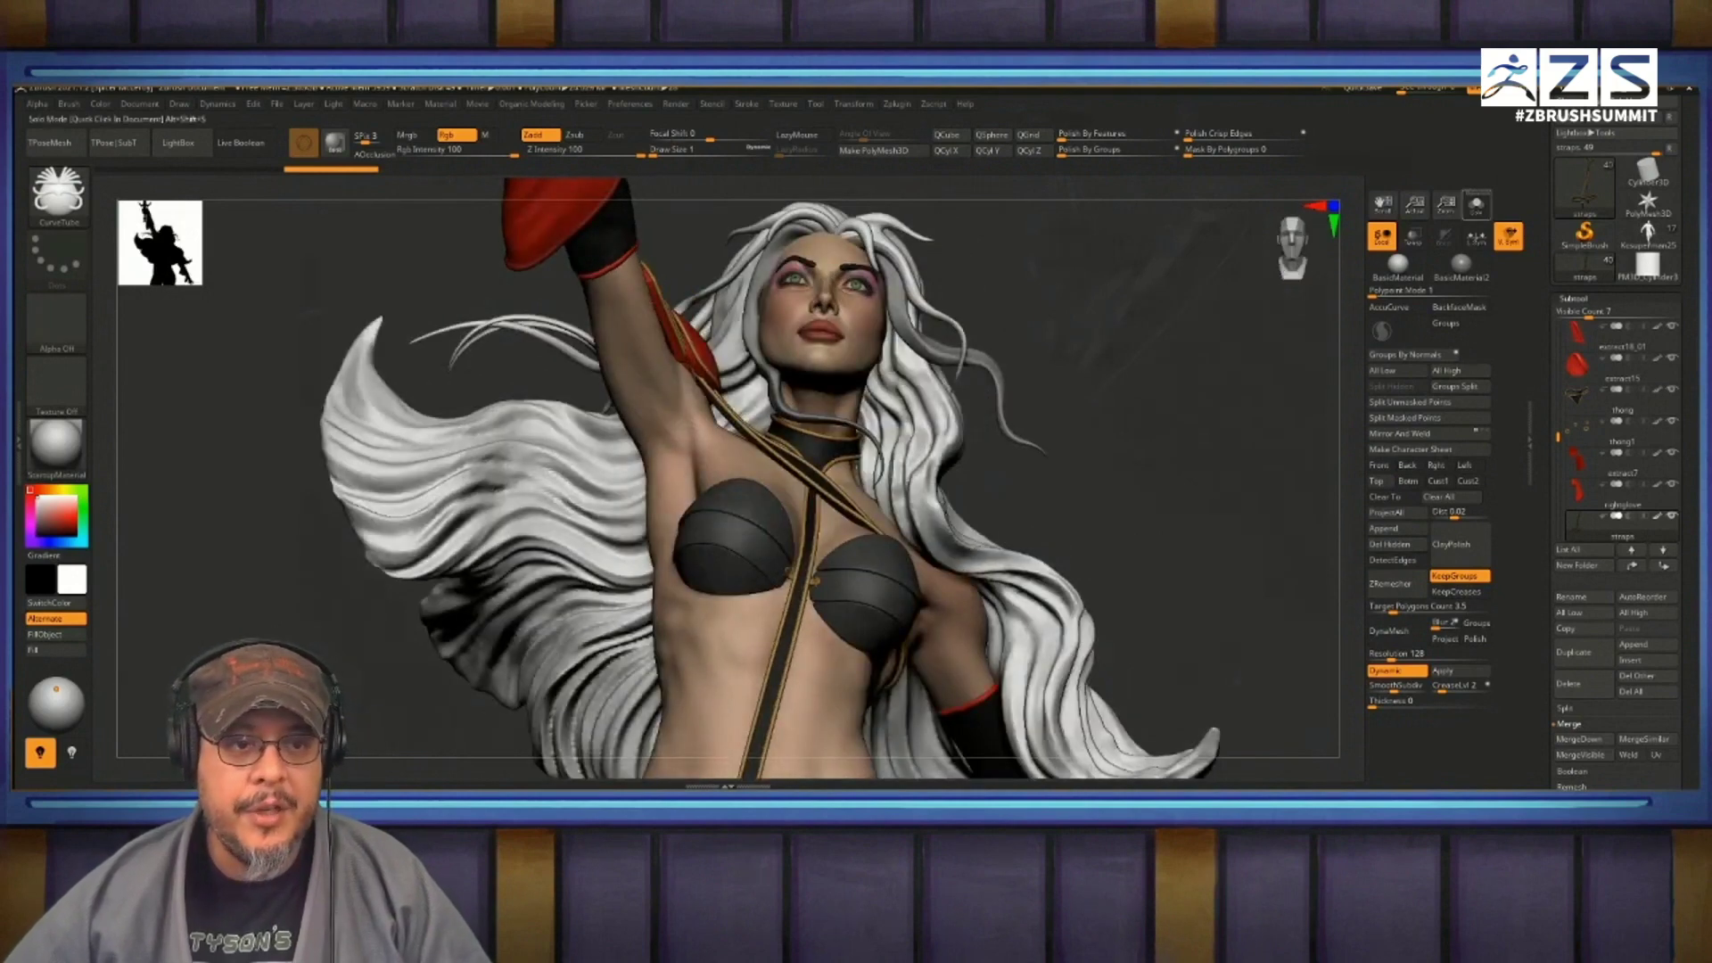
left_click(1476, 205)
mouse_move(1159, 366)
left_mouse_down()
mouse_move(1150, 397)
mouse_move(1144, 356)
left_mouse_up()
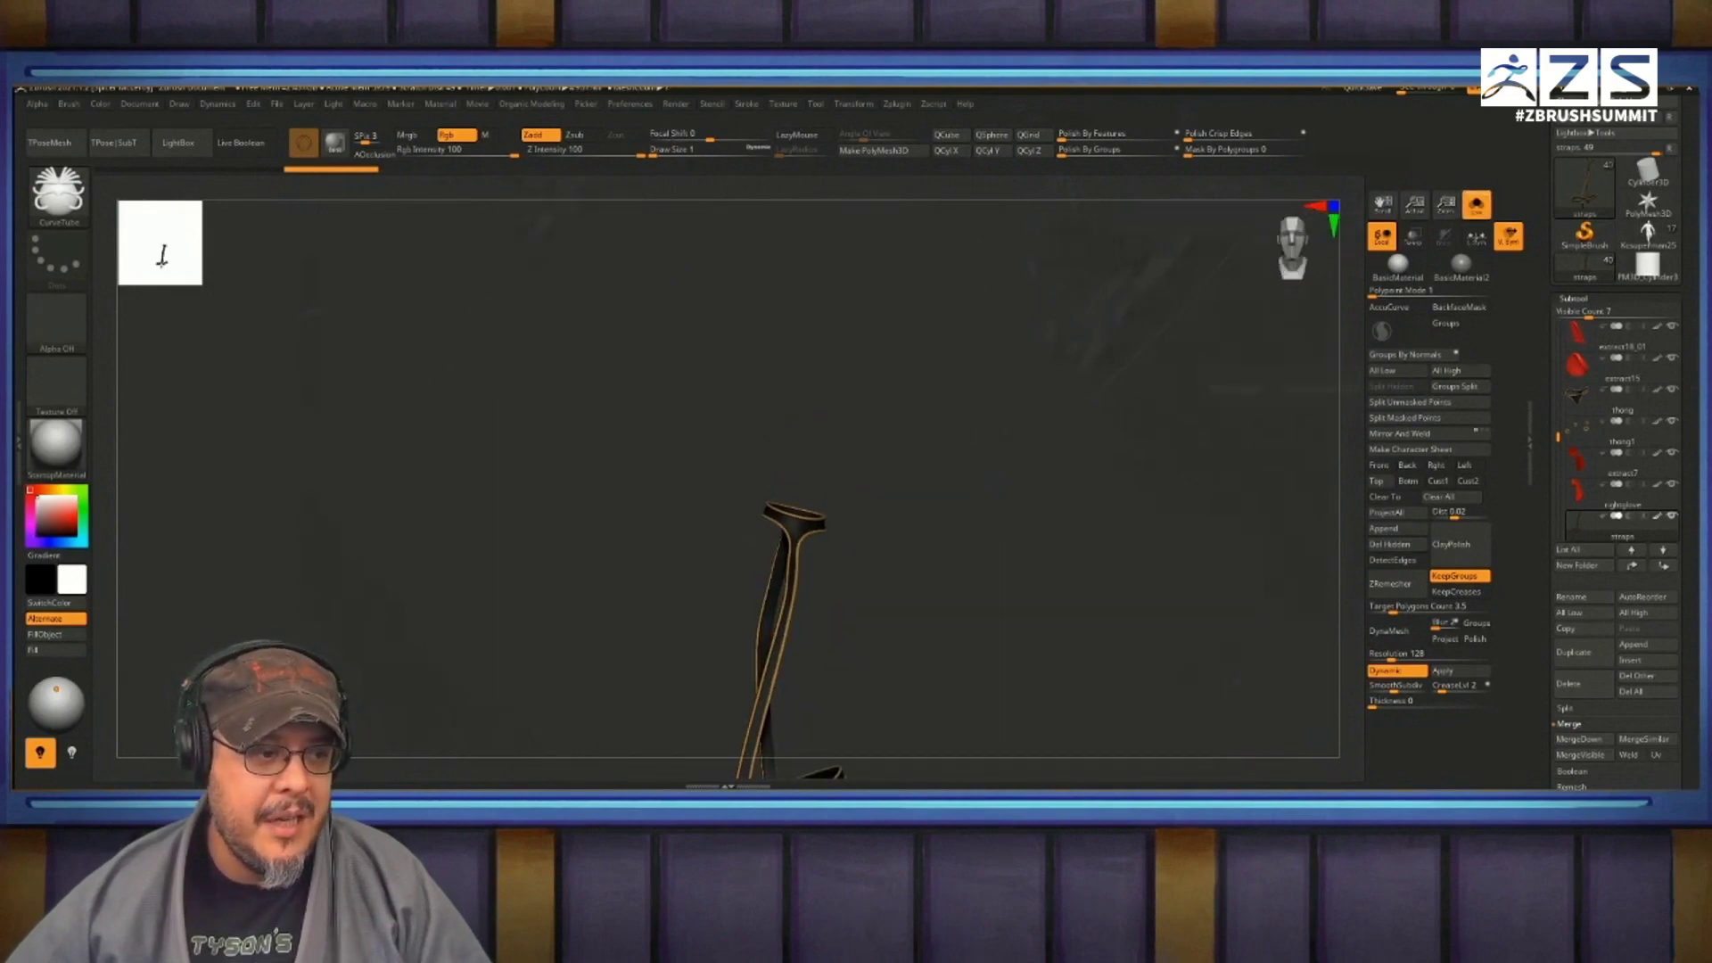
mouse_move(1115, 553)
left_mouse_down("alt")
mouse_move(1182, 337)
mouse_move(1194, 486)
mouse_move(1196, 446)
mouse_move(928, 455)
mouse_move(910, 624)
mouse_move(829, 620)
left_mouse_up("alt")
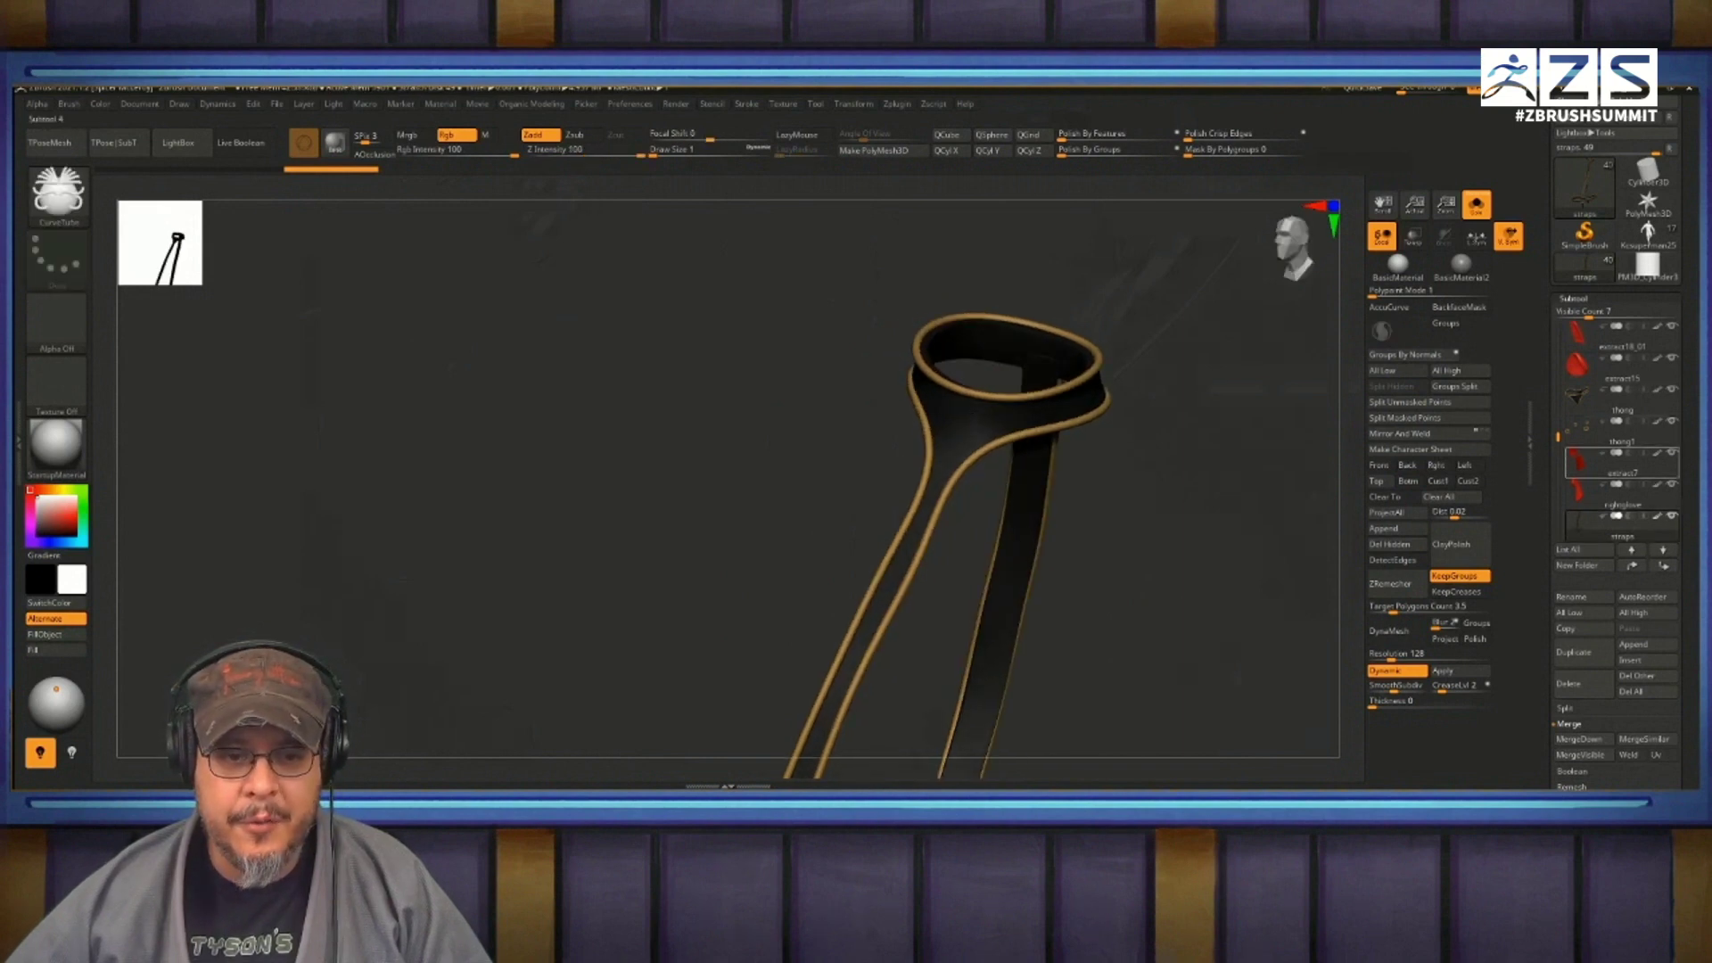
mouse_move(1605, 461)
mouse_move(1605, 524)
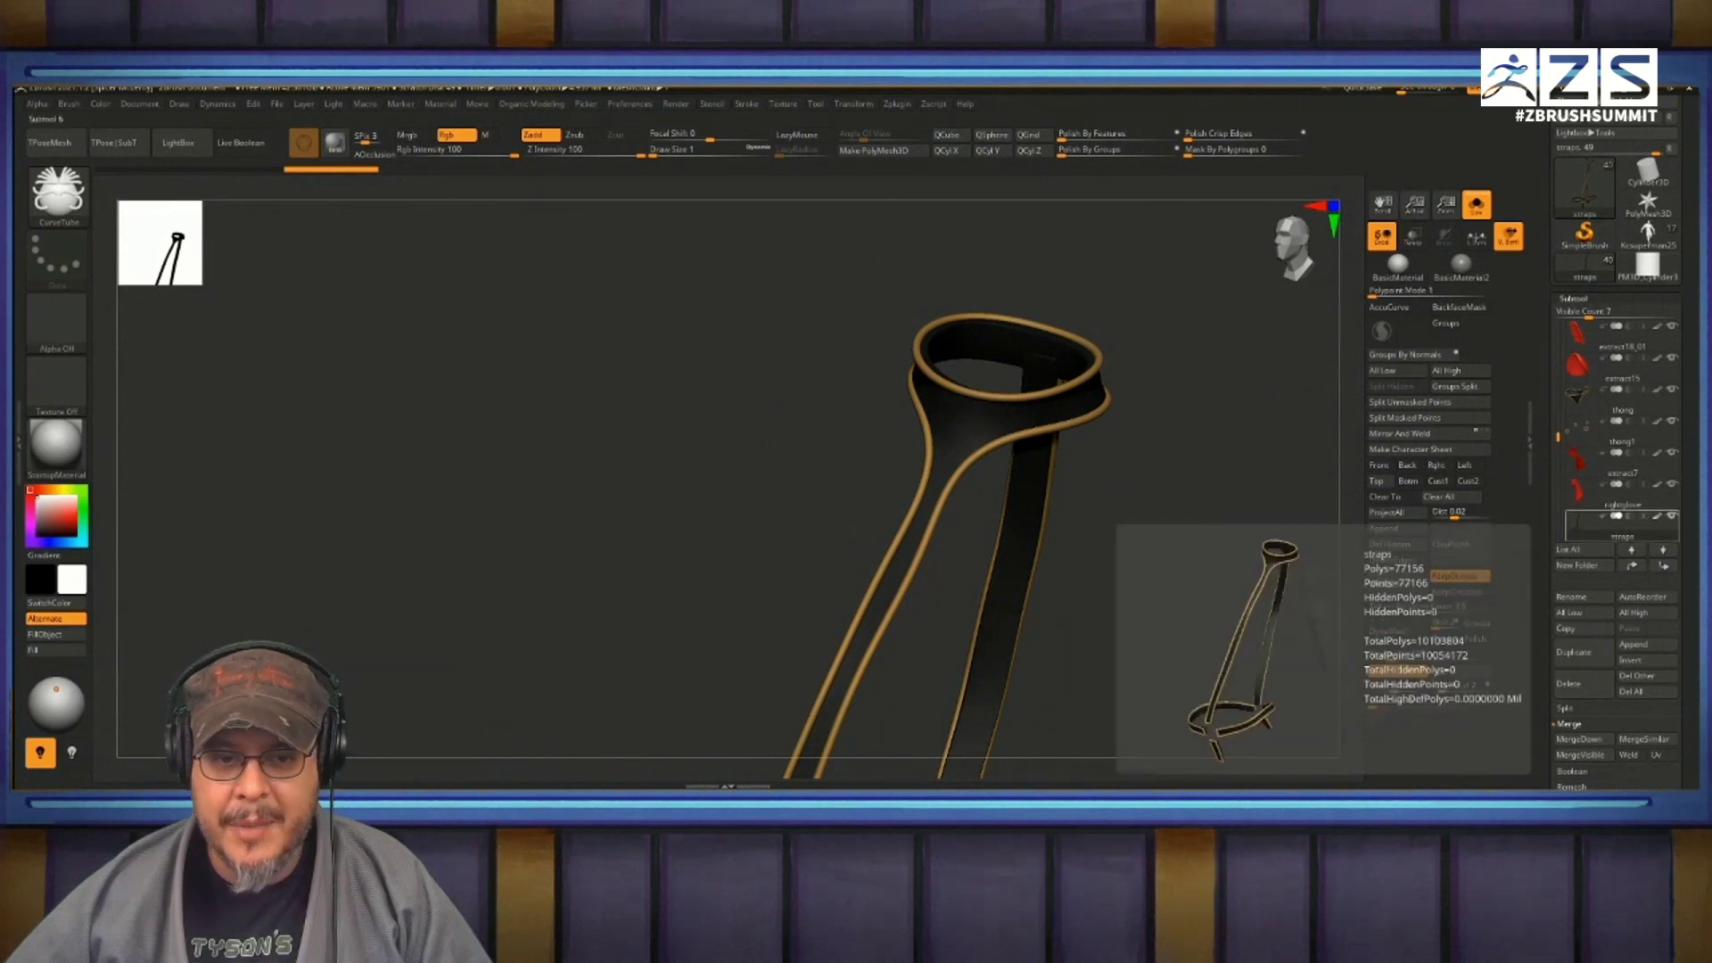
left_click(1605, 525)
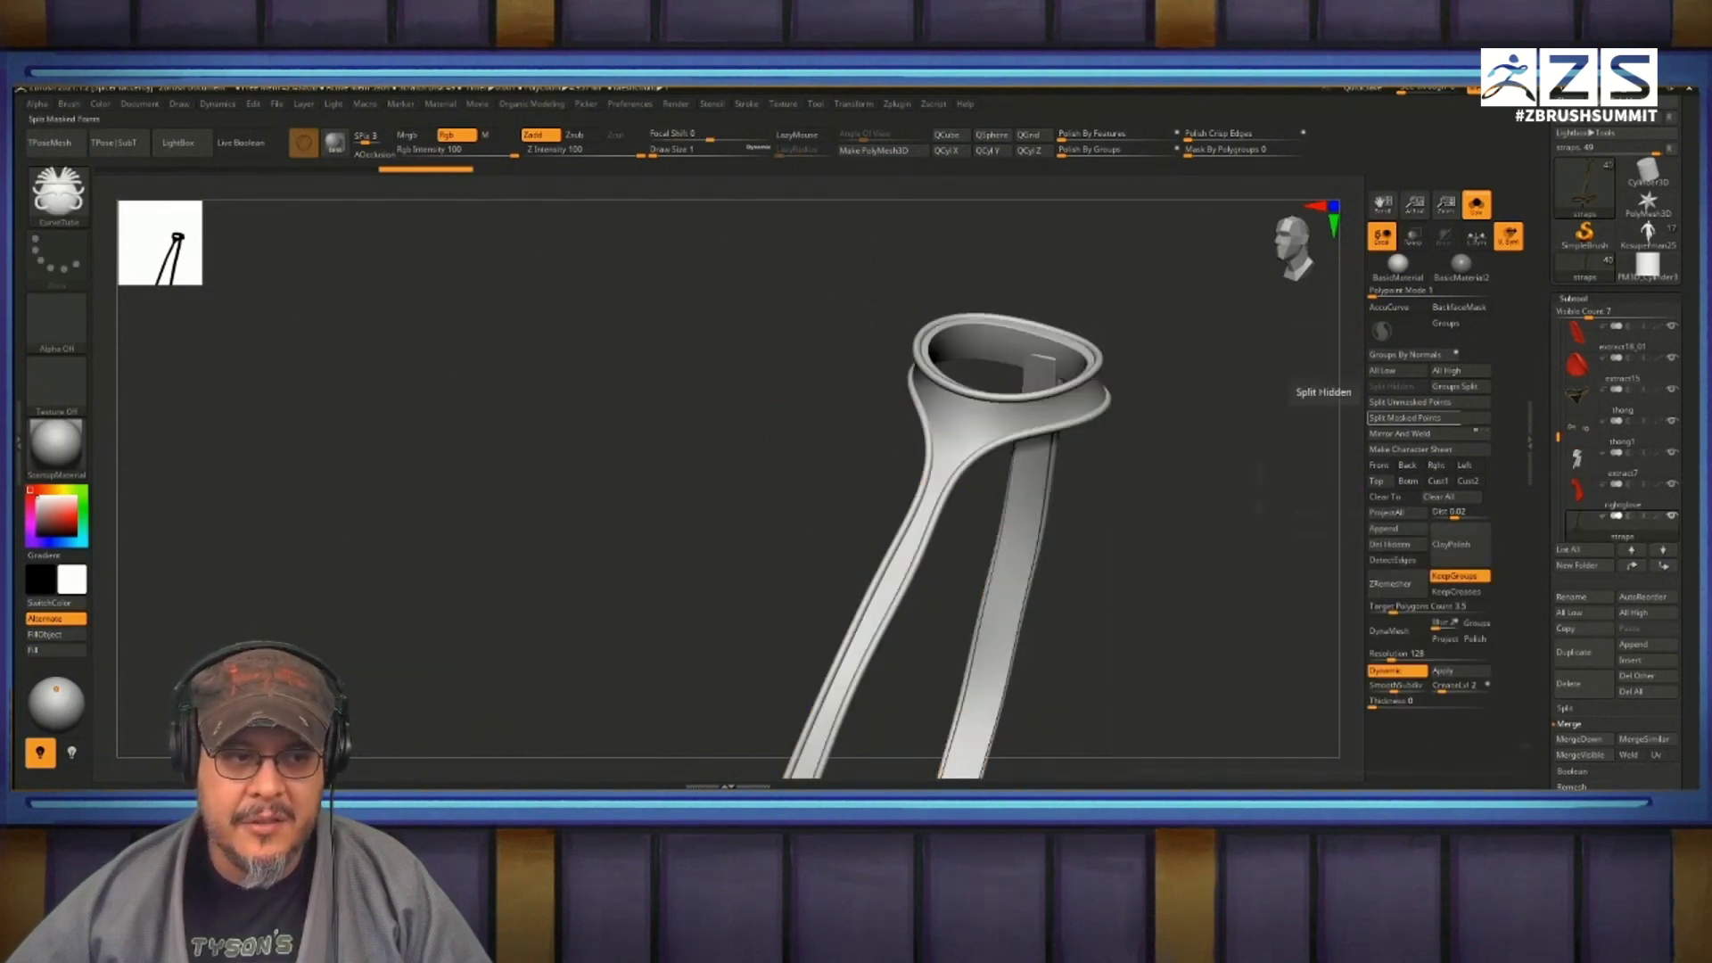
Step: Subdivide the straps mesh, isolate the front neck strap's polygroup and show its polyframe
key("ctrl+d")
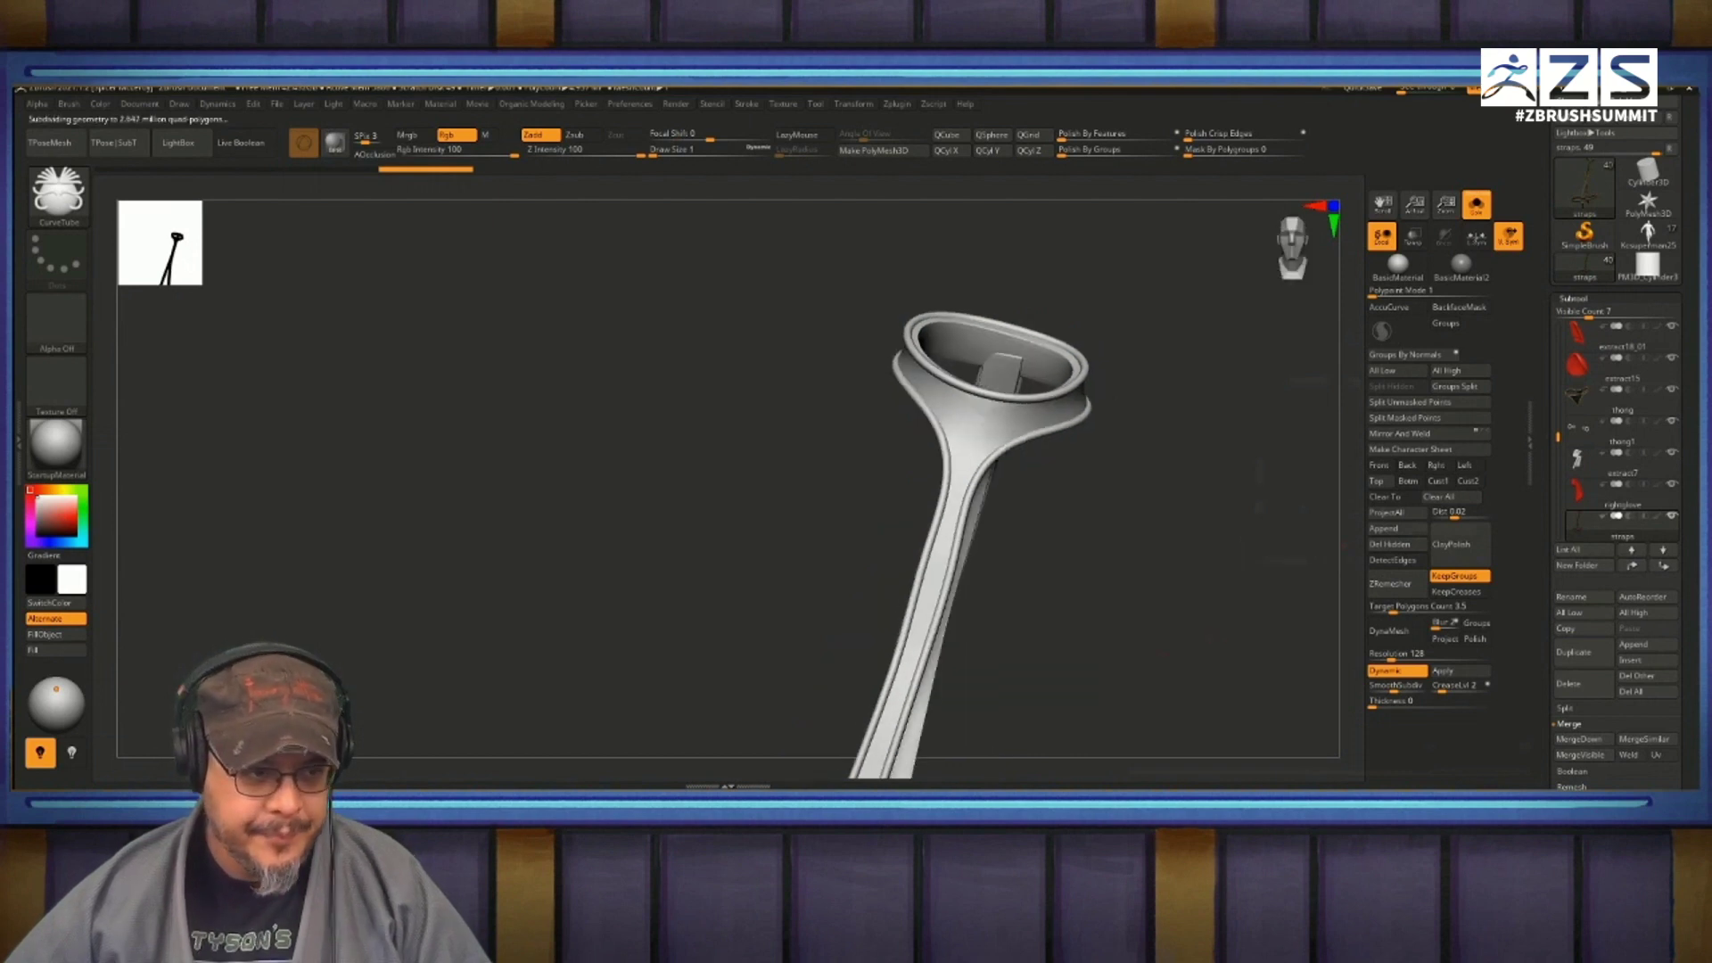
left_click_drag(1193, 401, 993, 432)
key("ctrl+shift")
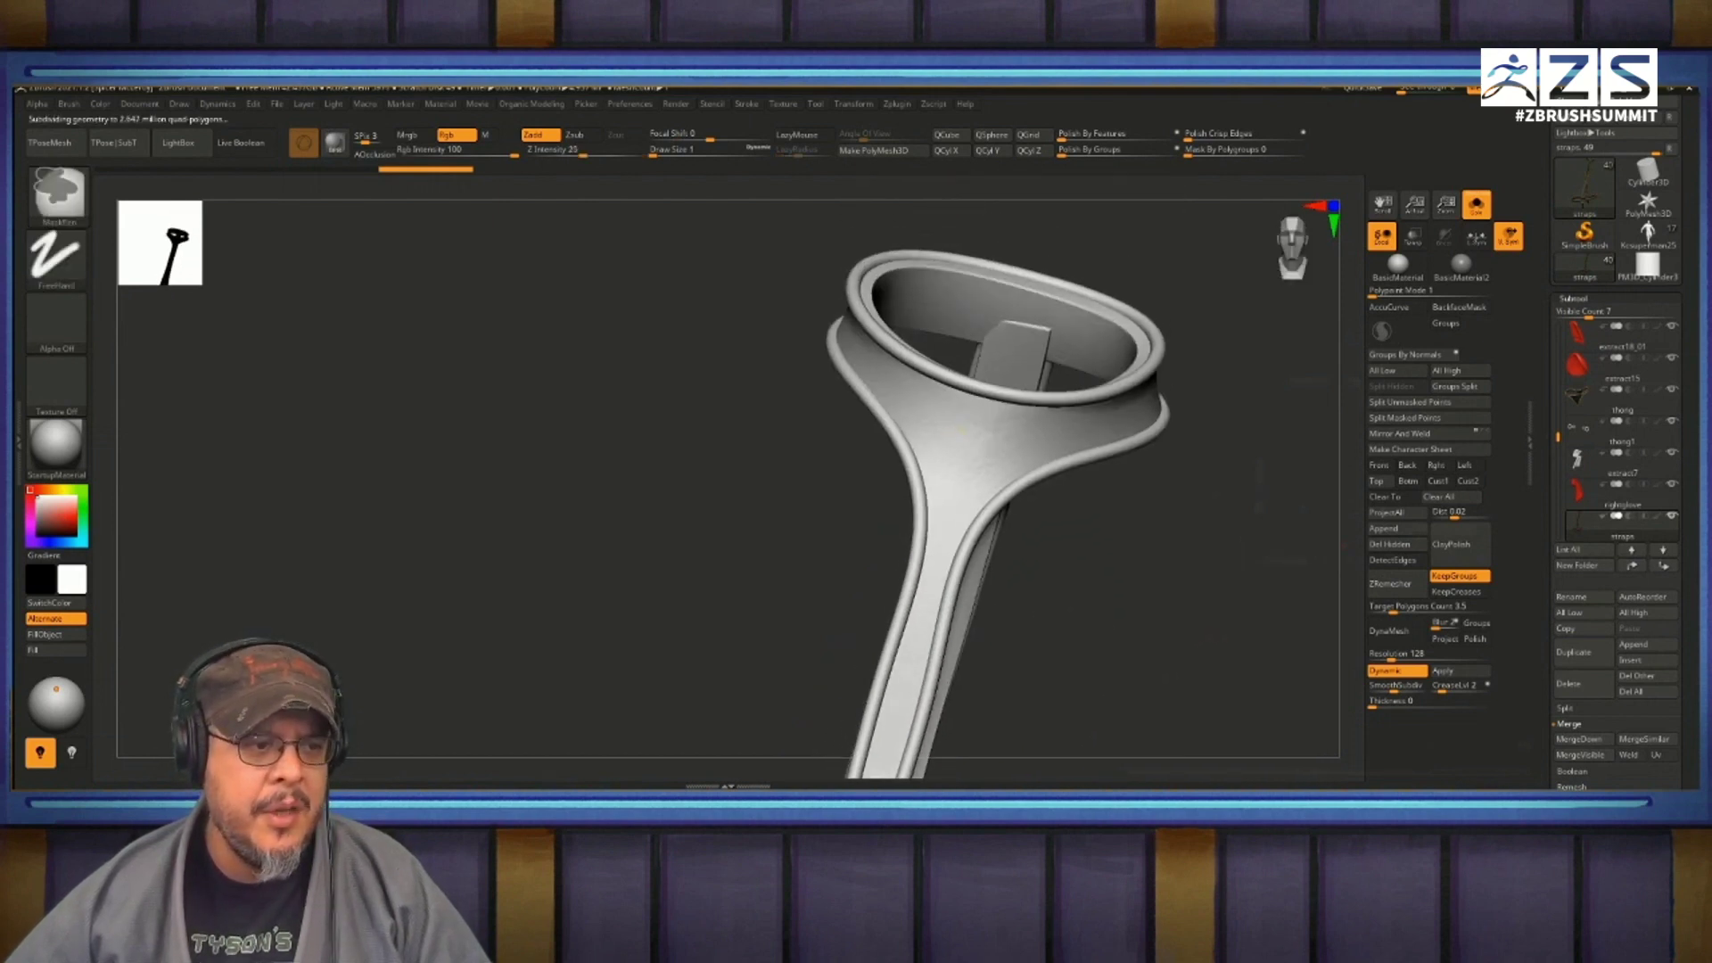
left_click(958, 449, "ctrl+shift")
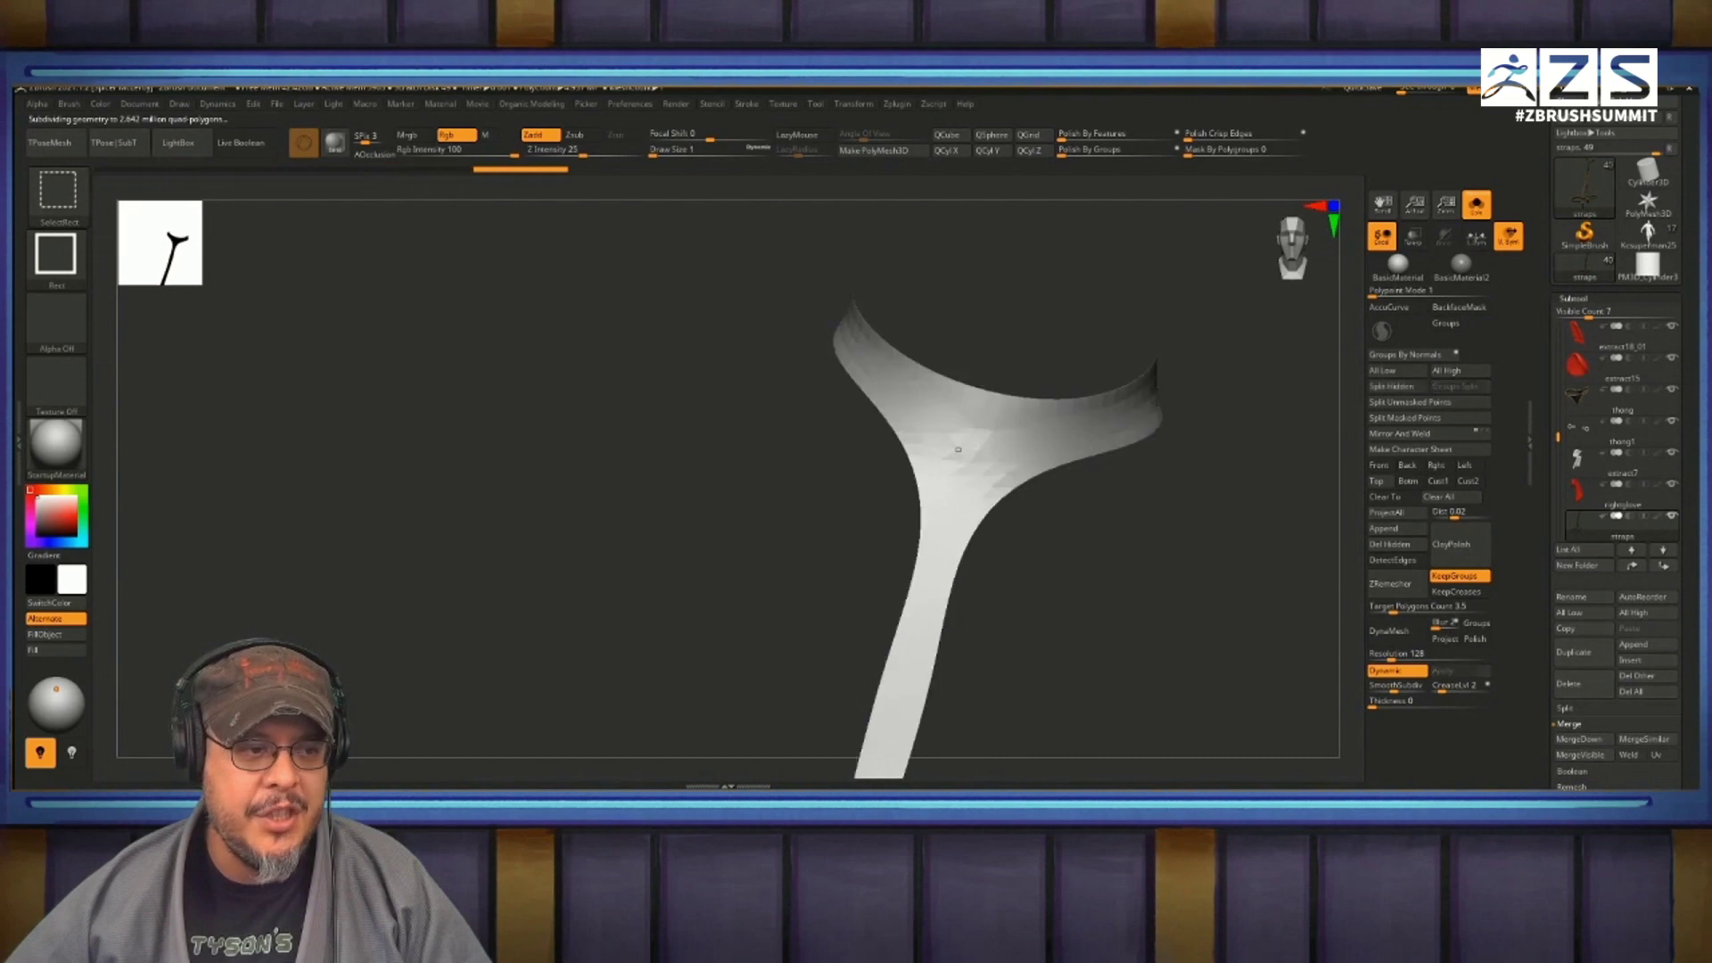
mouse_move(1172, 575)
left_mouse_down()
mouse_move(1206, 601)
mouse_move(1152, 575)
left_mouse_up()
key("shift+f")
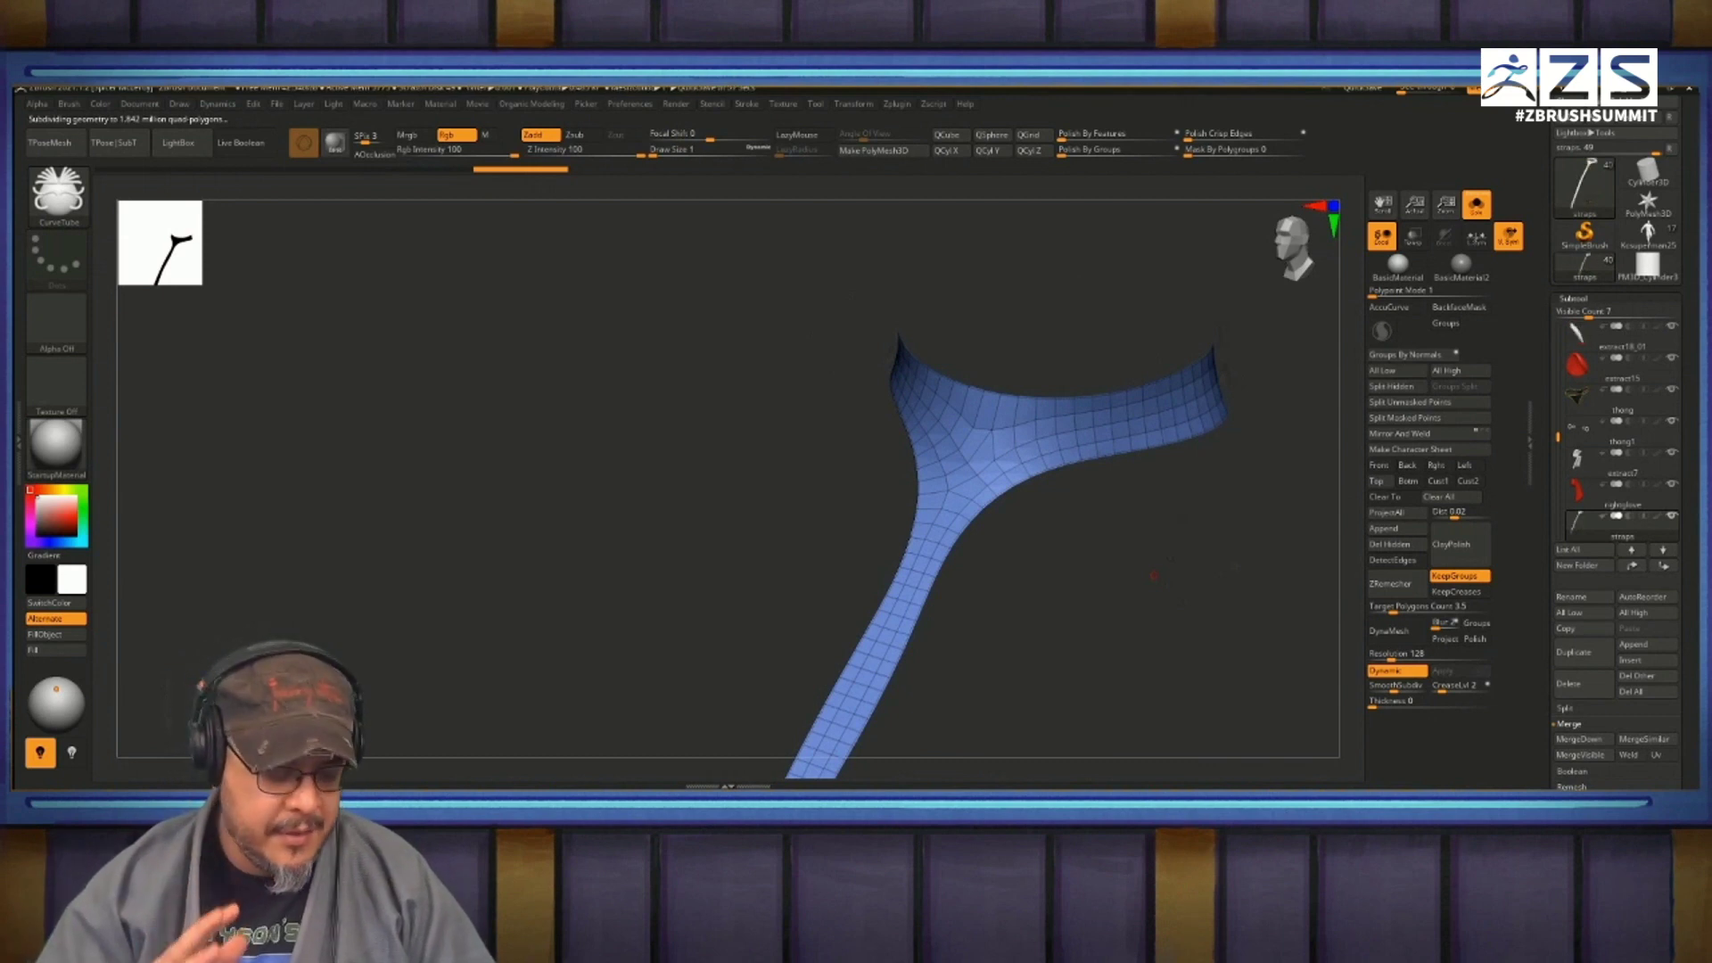
Step: Hide the piping and the unneeded strap pieces by polygroup, and delete the hidden geometry
key("ctrl+shift")
left_click(1154, 575, "ctrl+shift")
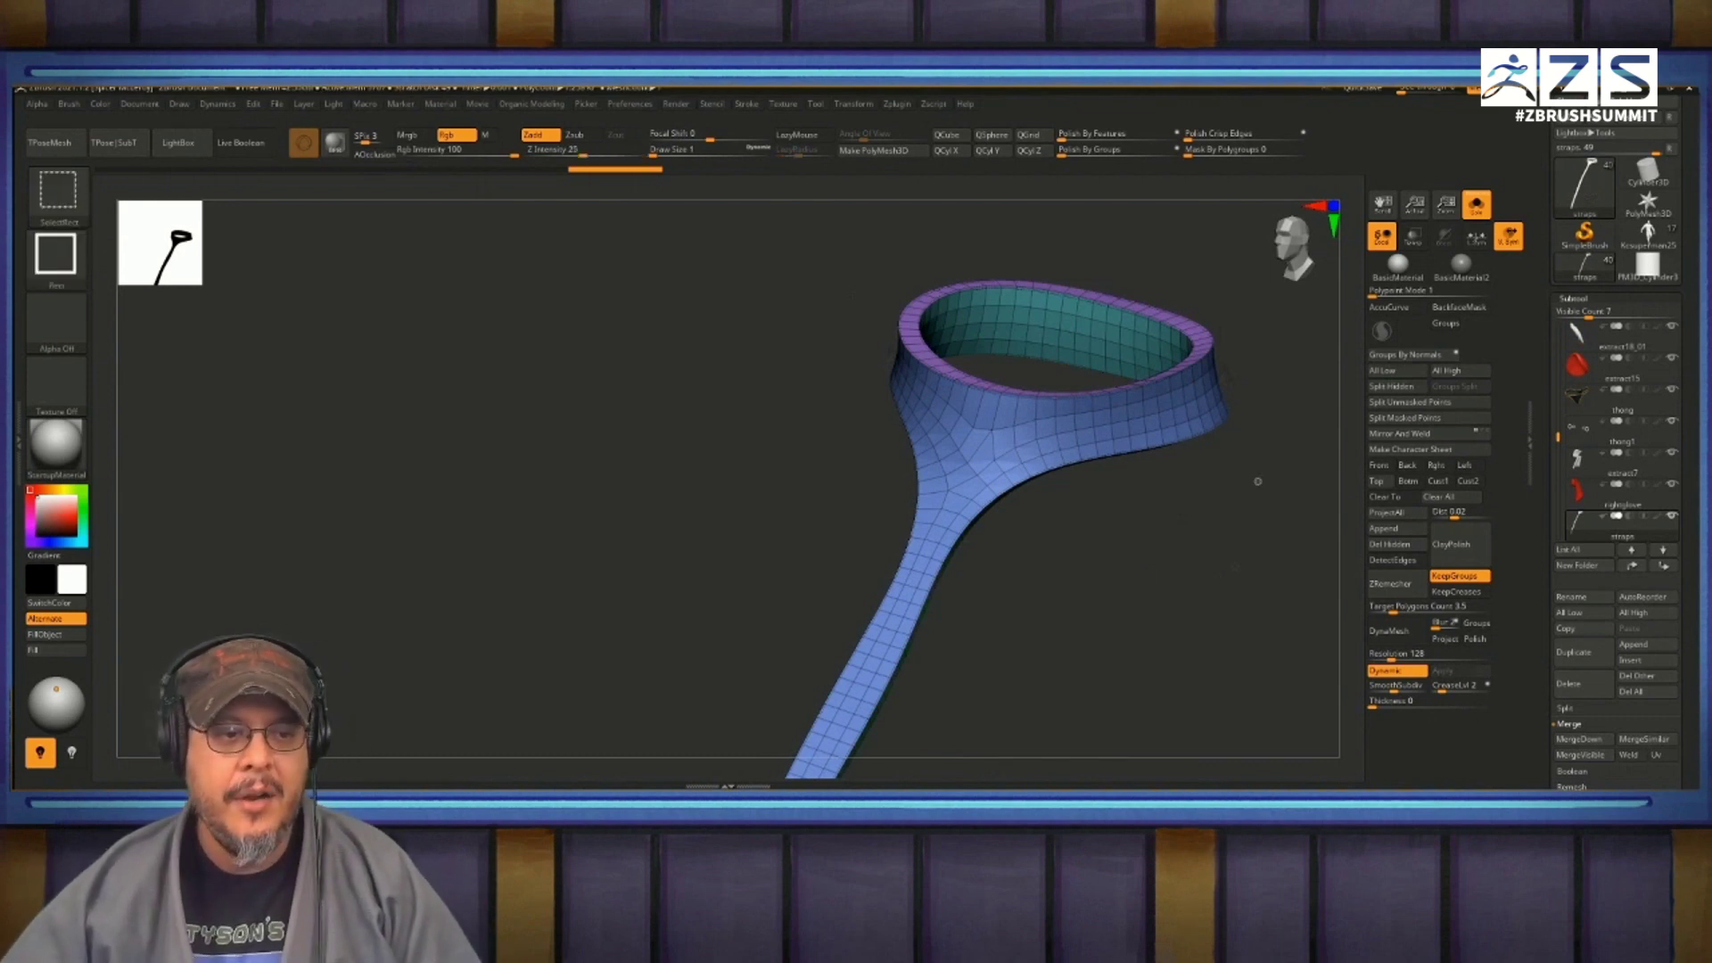
mouse_move(1254, 481)
left_mouse_down("ctrl+shift")
mouse_move(1259, 583)
mouse_move(1333, 441)
mouse_move(1329, 544)
mouse_move(1329, 352)
mouse_move(1271, 359)
left_mouse_up("ctrl+shift")
key("f")
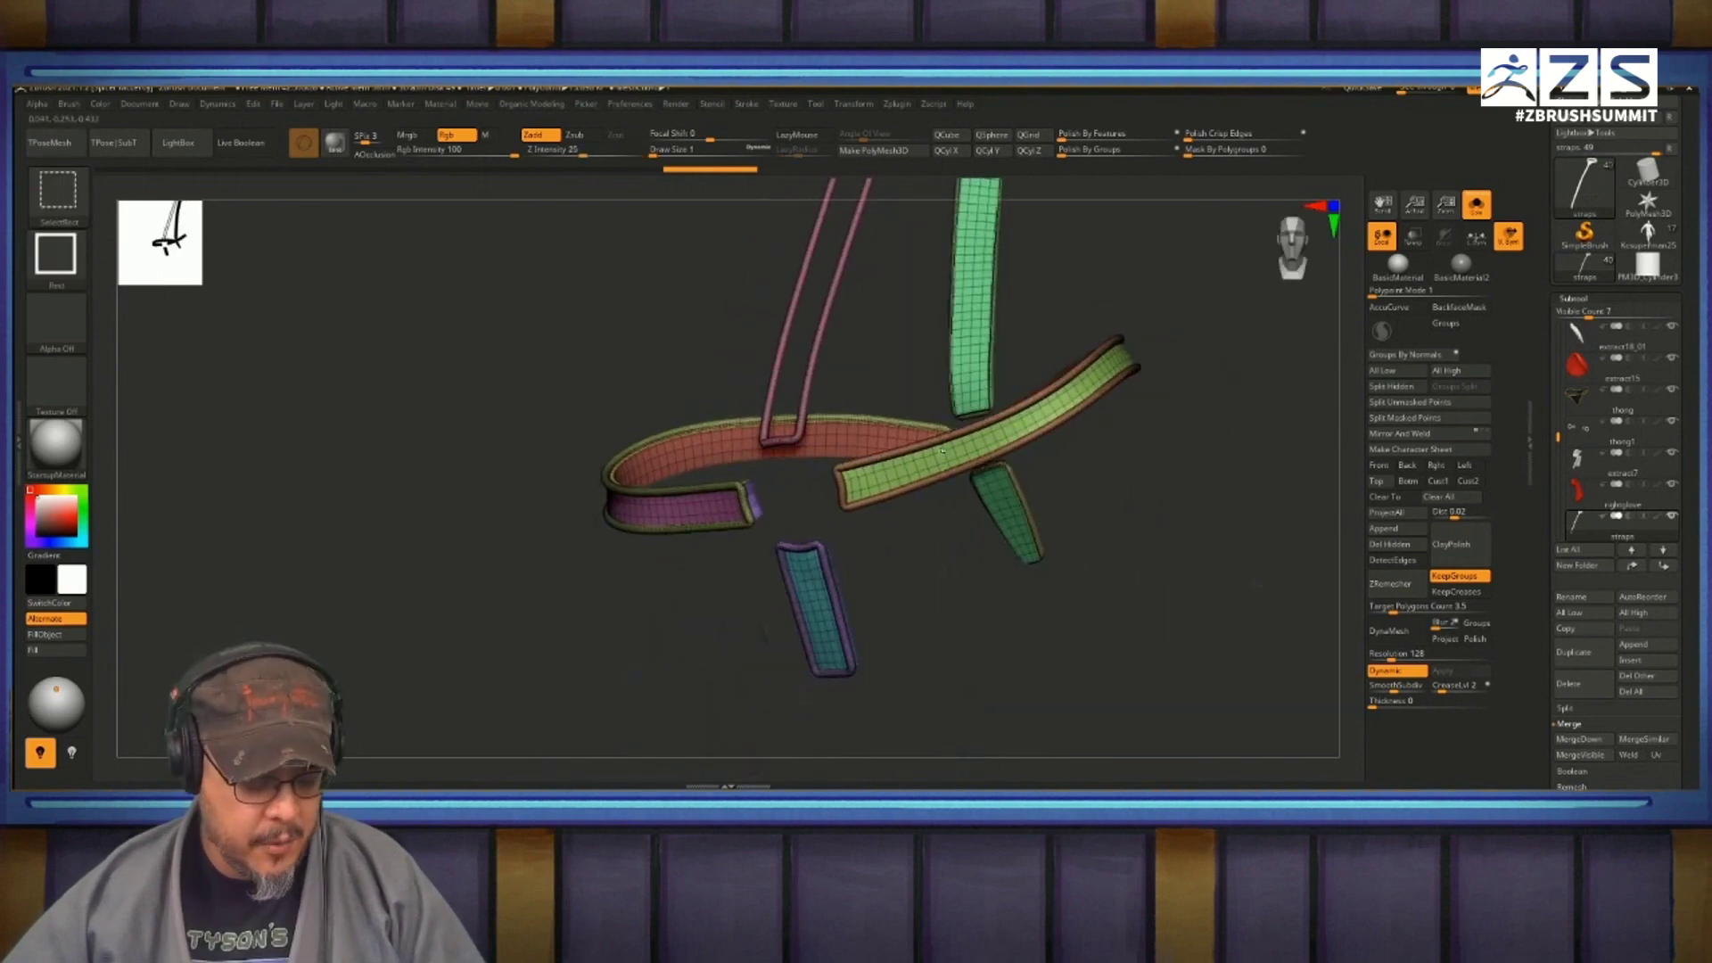
left_click(943, 450, "ctrl+alt+shift")
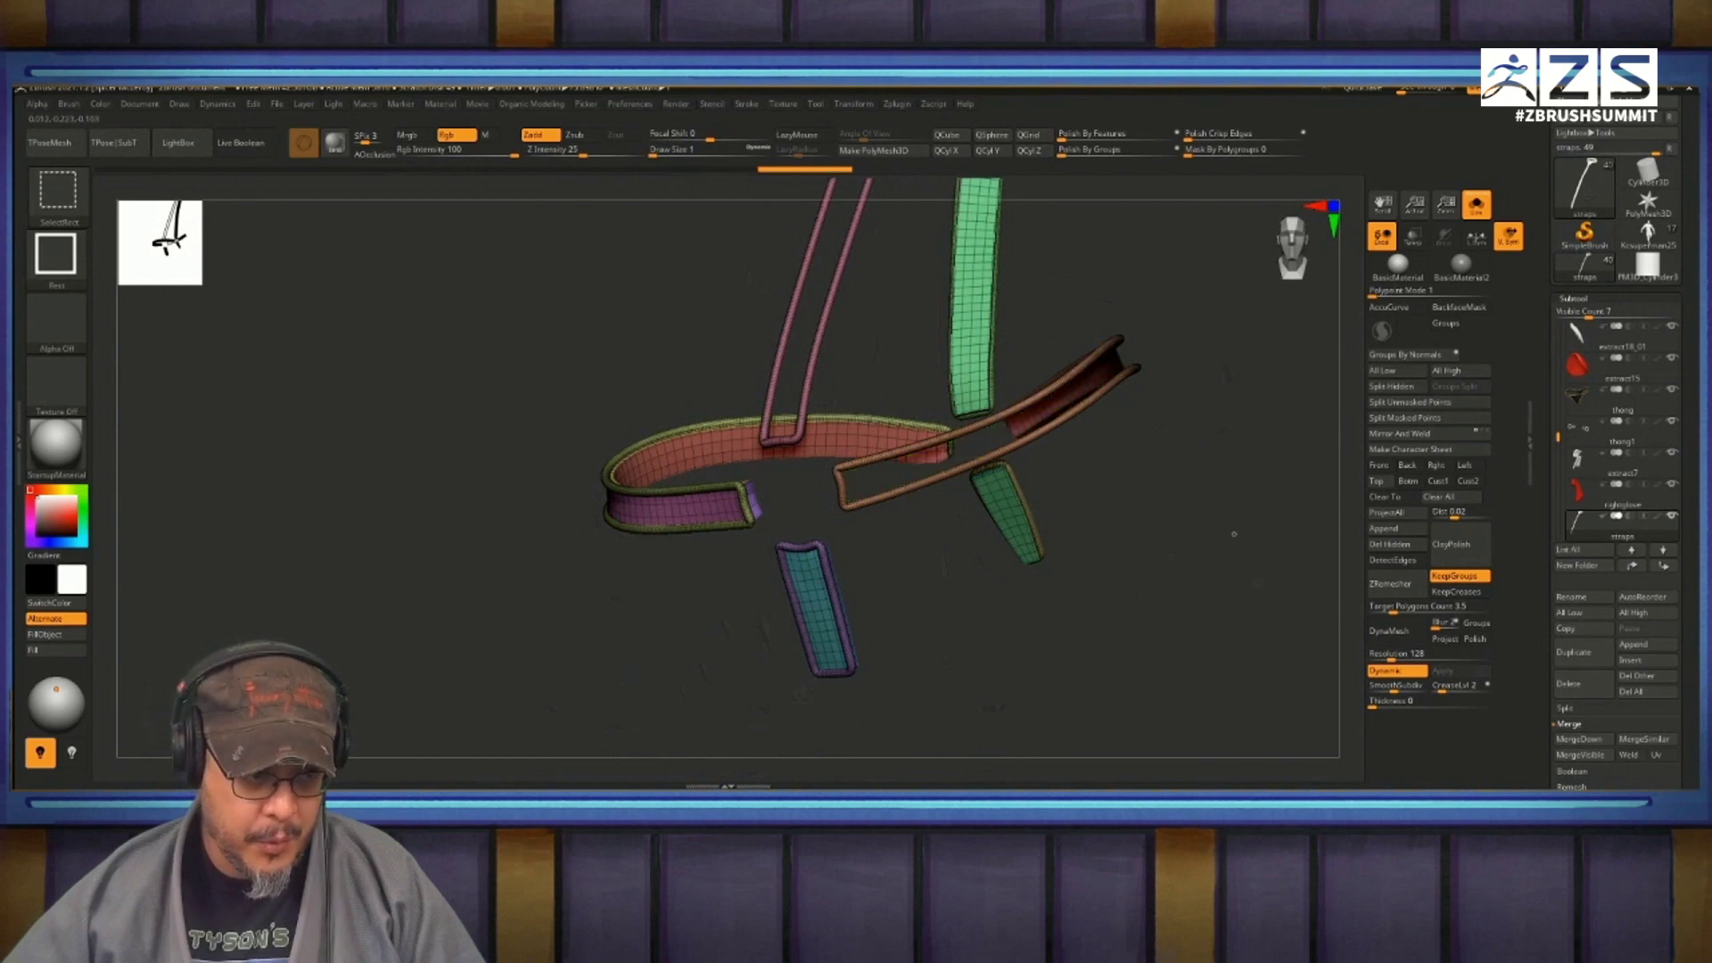
mouse_move(1248, 437)
left_mouse_down("ctrl+shift")
mouse_move(1291, 544)
mouse_move(1296, 705)
left_mouse_up("ctrl+shift")
left_click_drag(1258, 499, 1243, 593)
left_click_drag(1092, 459, 878, 402)
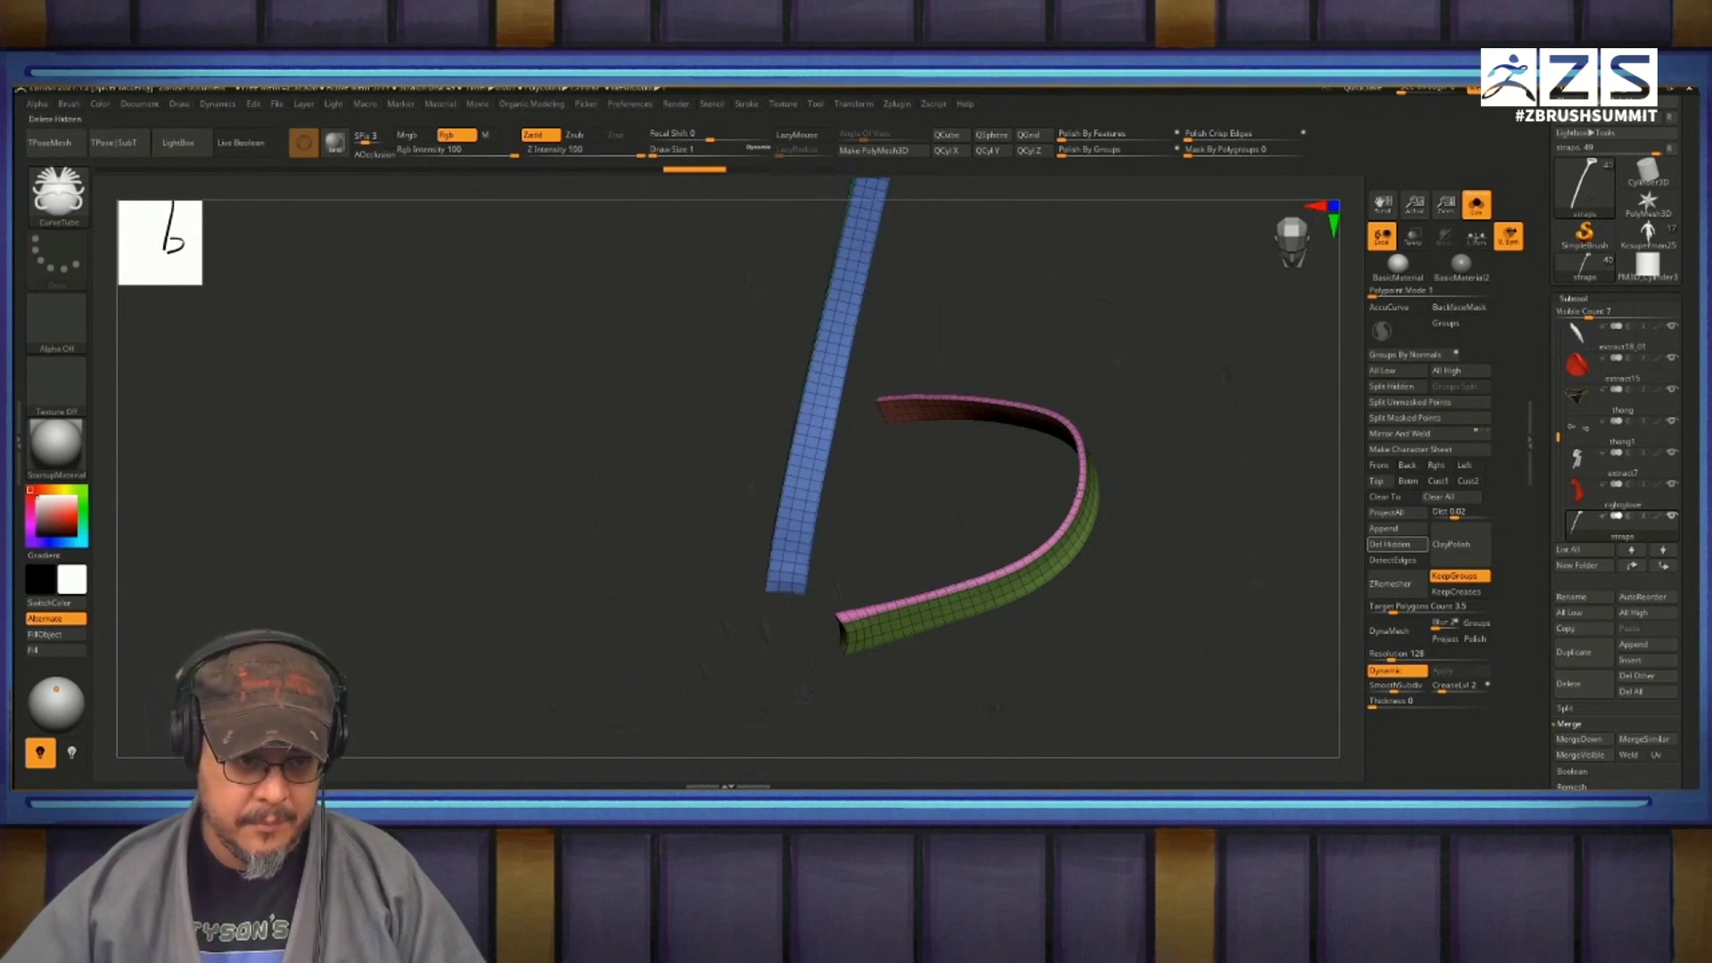
Step: Frame the strap mesh with curves along its polygroup borders only, leaving Border and Creased edges off
left_click(1573, 299)
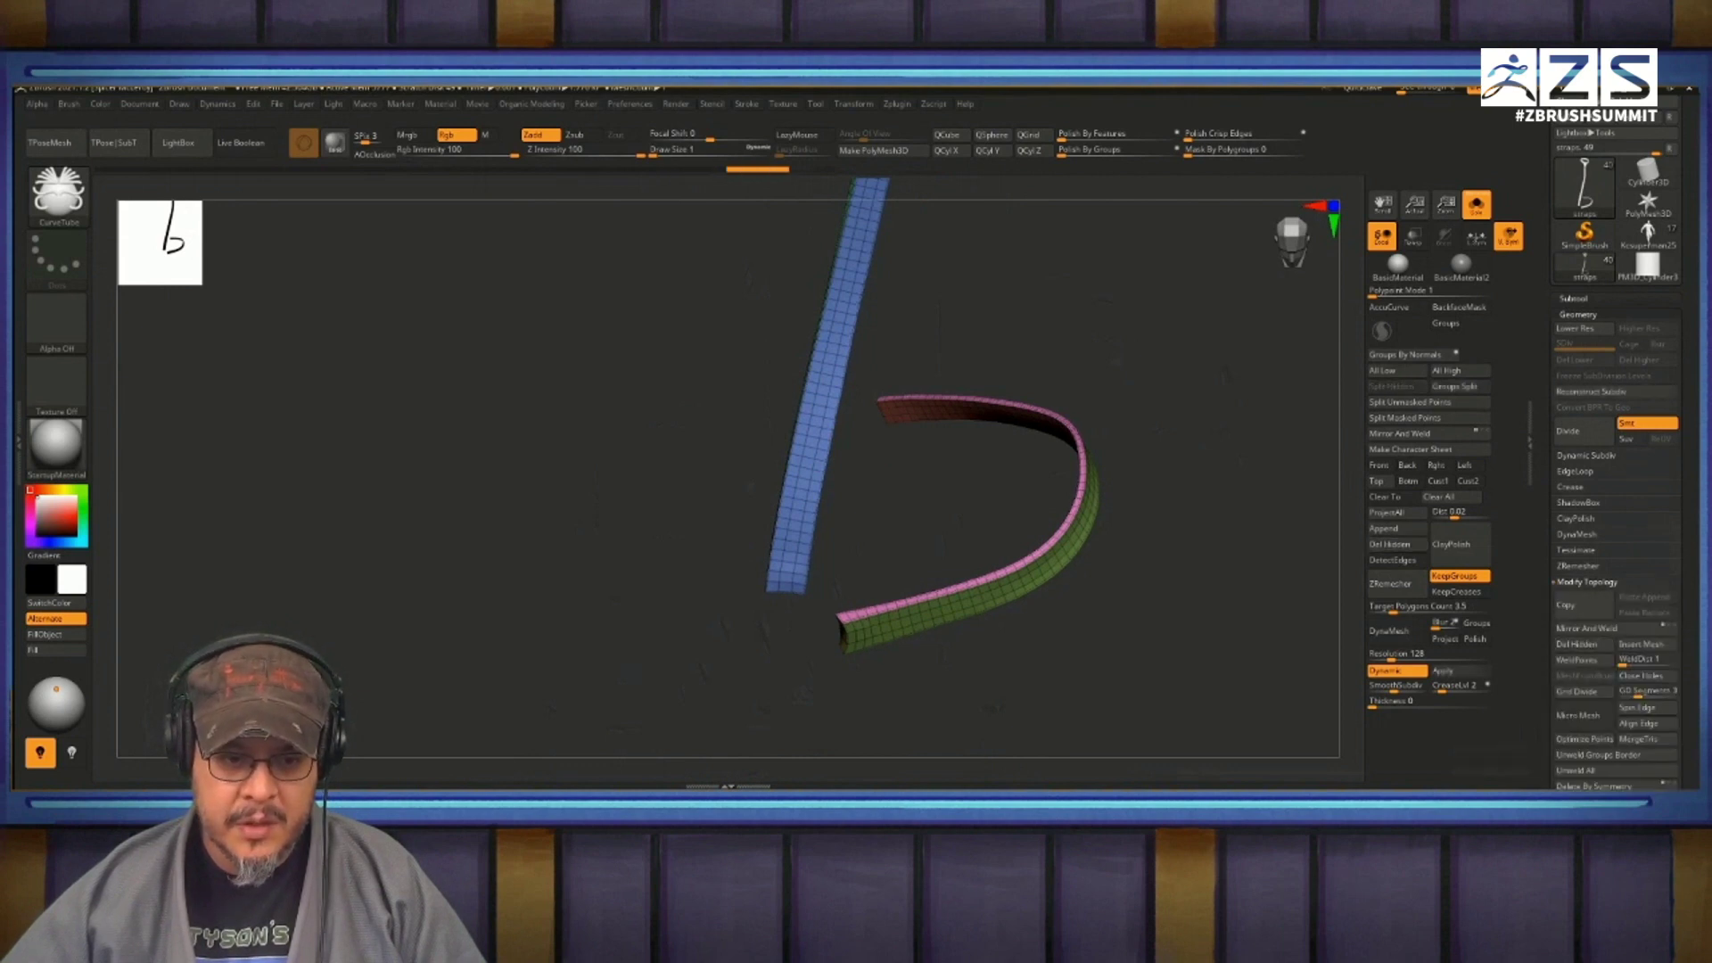
left_click_drag(1116, 362, 1101, 548, "alt")
left_click_drag(1102, 205, 1128, 677, "alt")
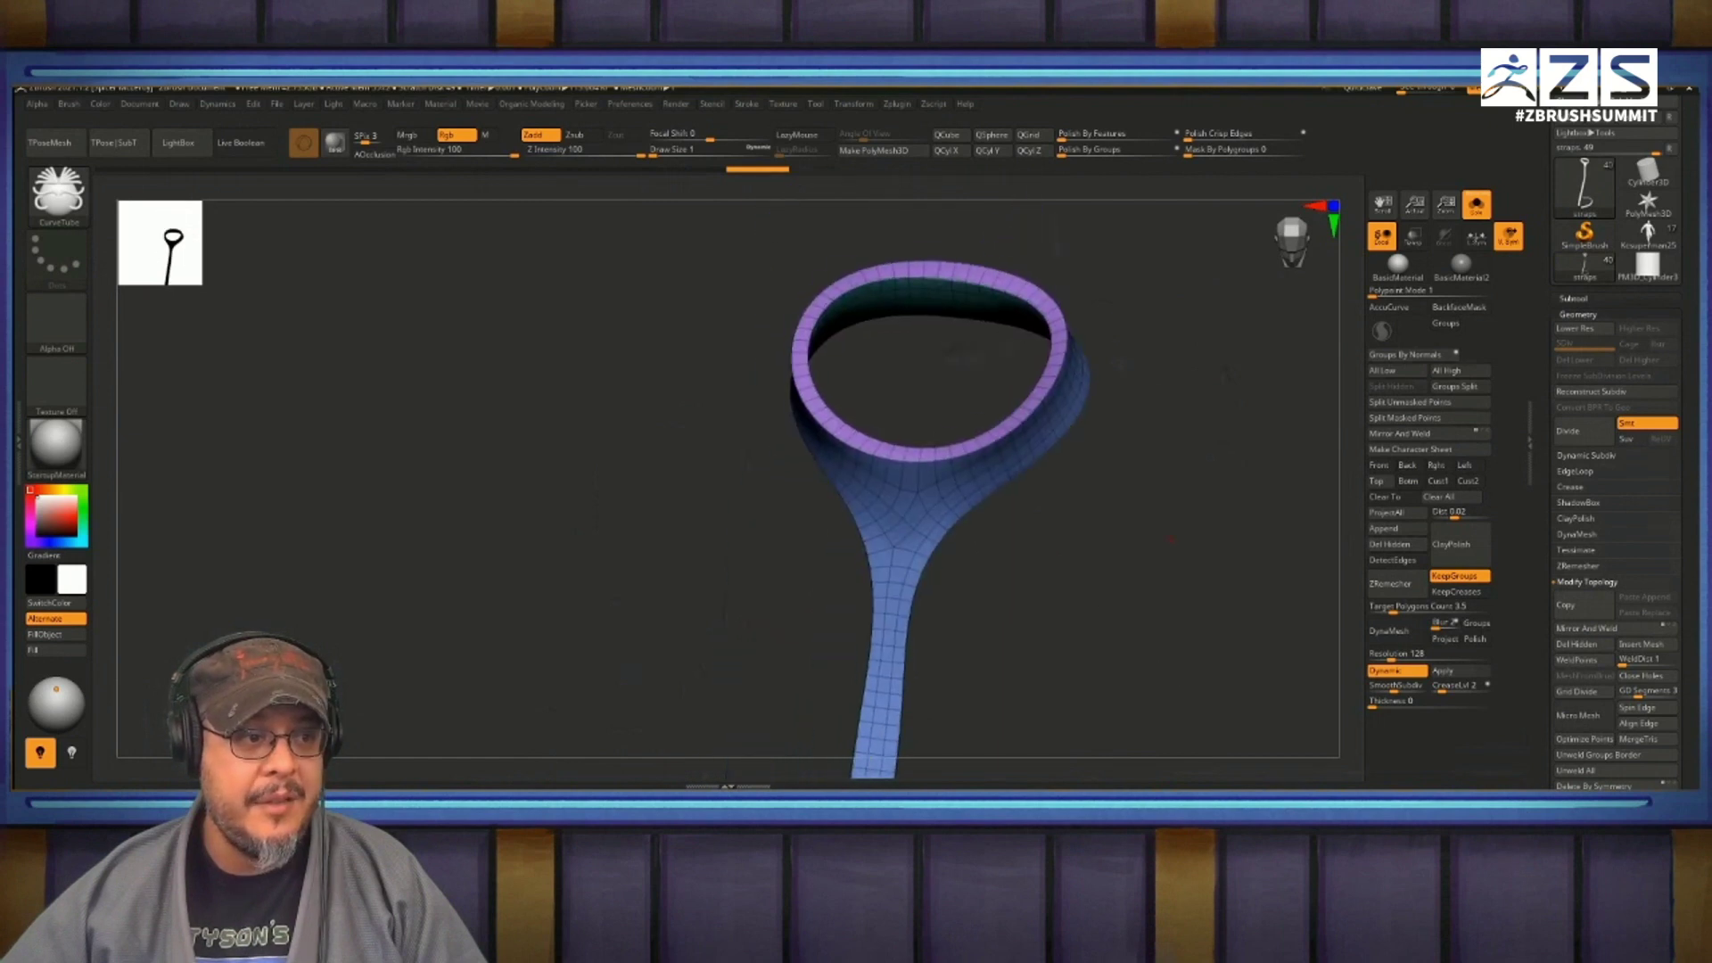
left_click_drag(1106, 356, 1147, 607)
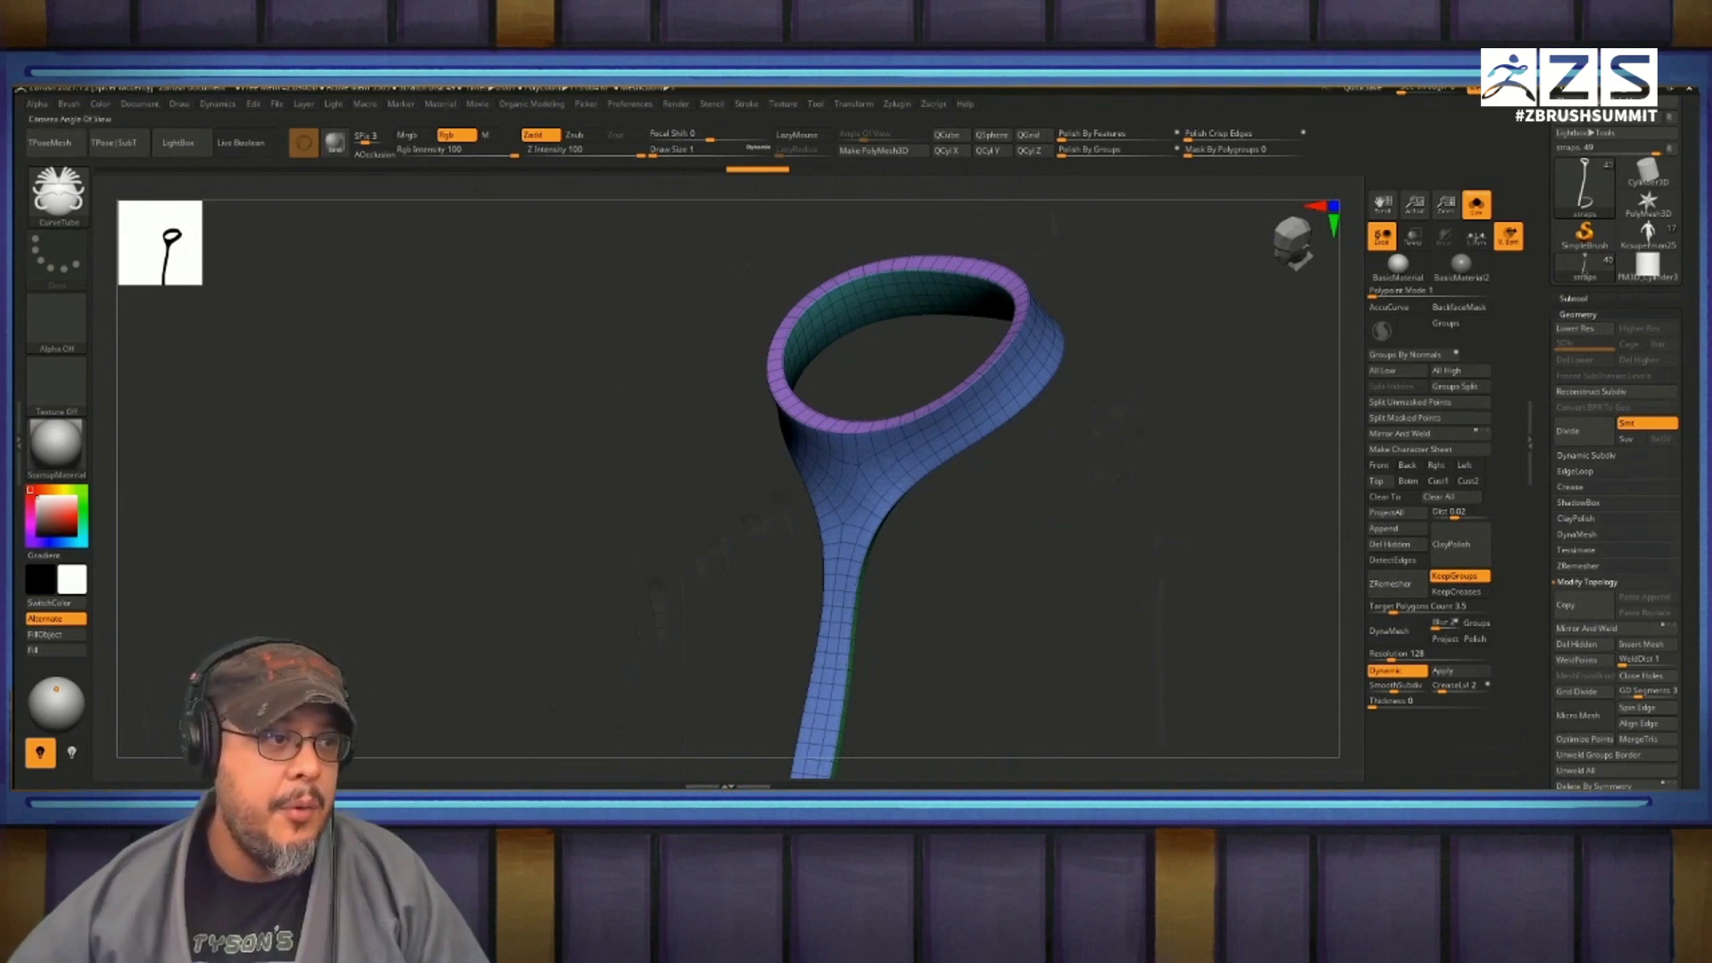
left_click(746, 103)
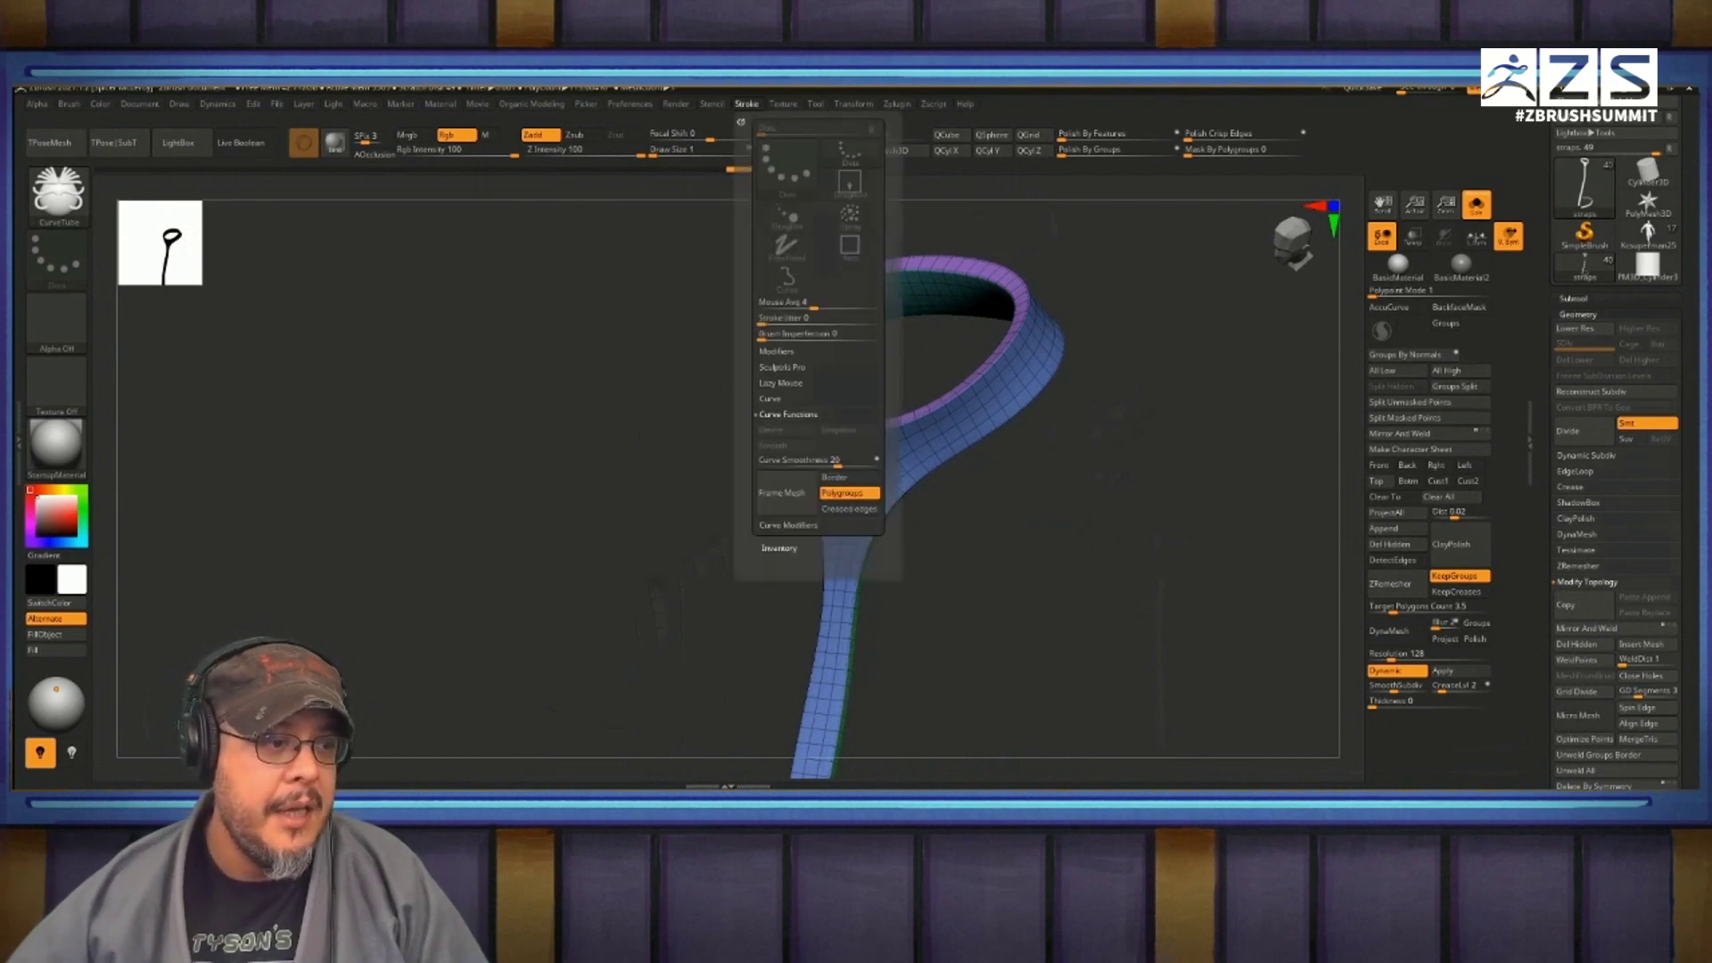
left_click(788, 415)
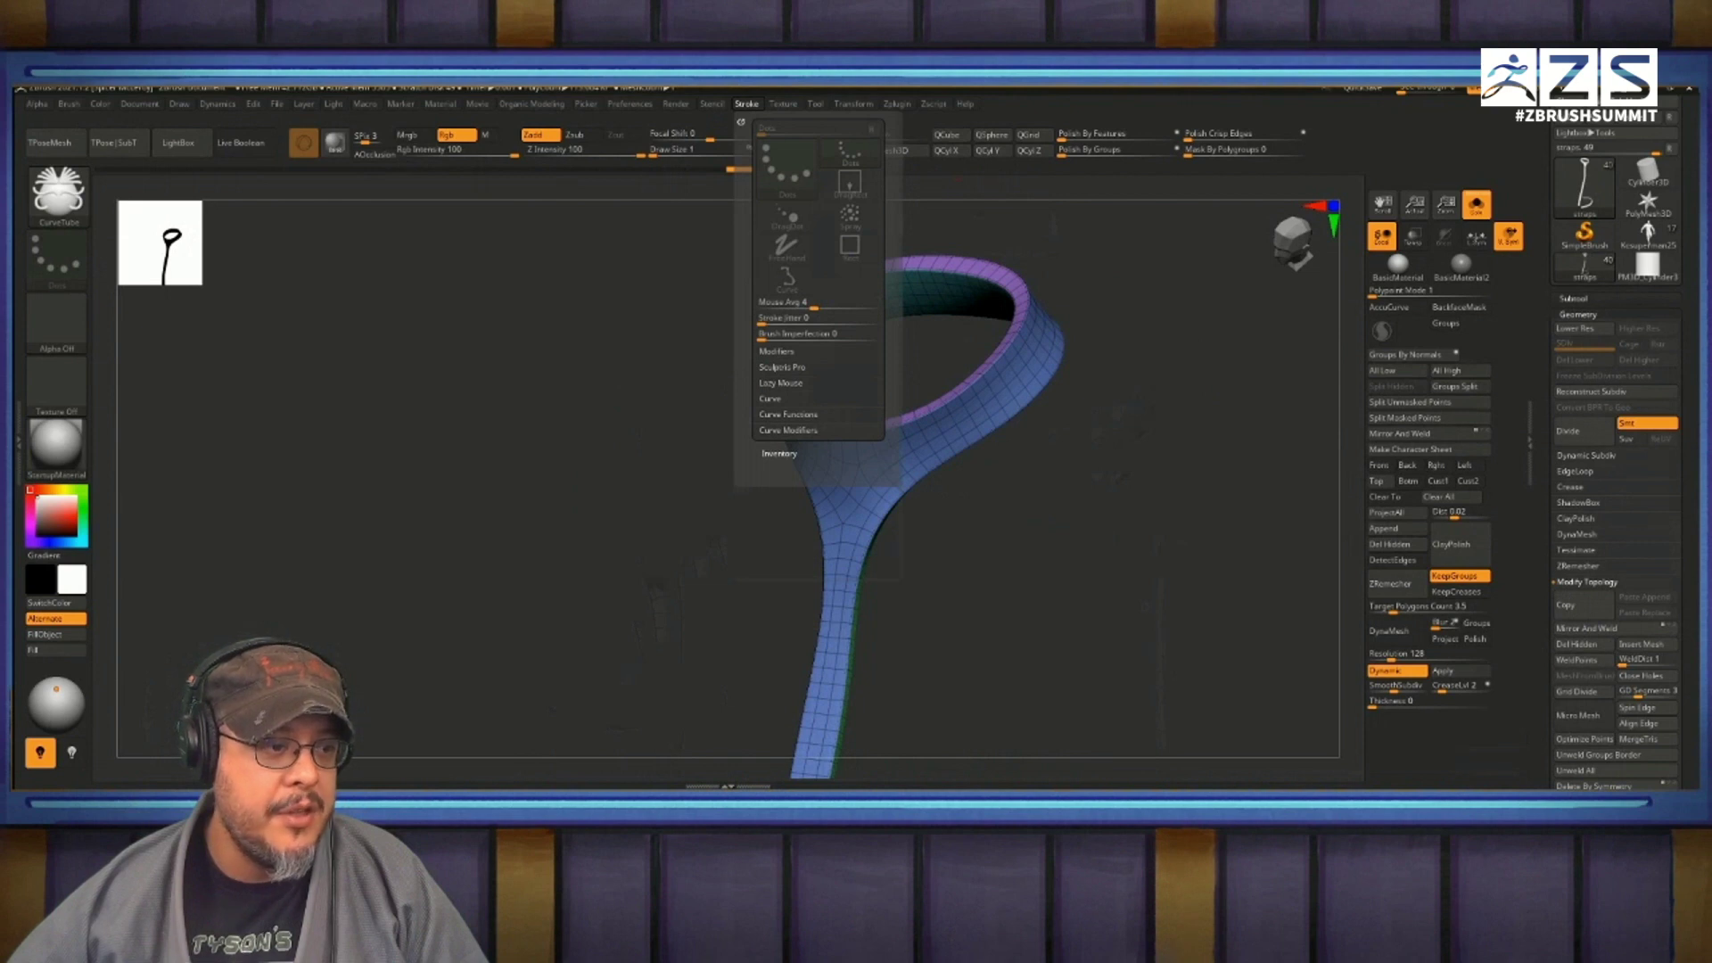
left_click(789, 415)
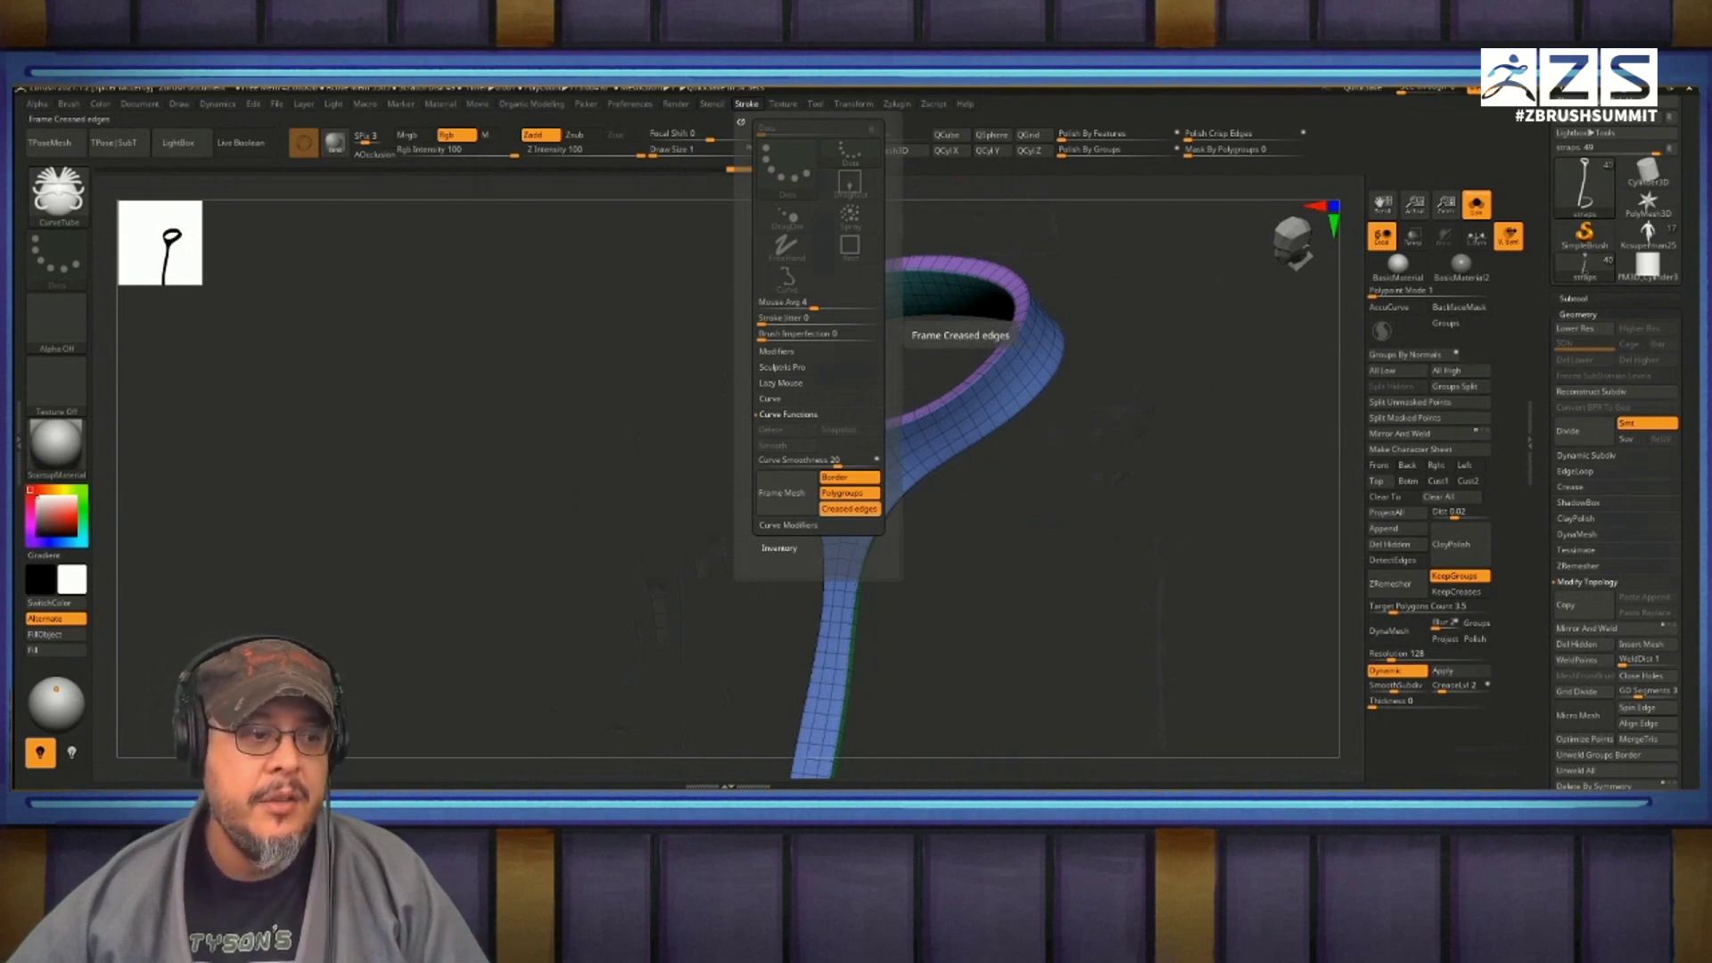
left_click(850, 508)
left_click(850, 477)
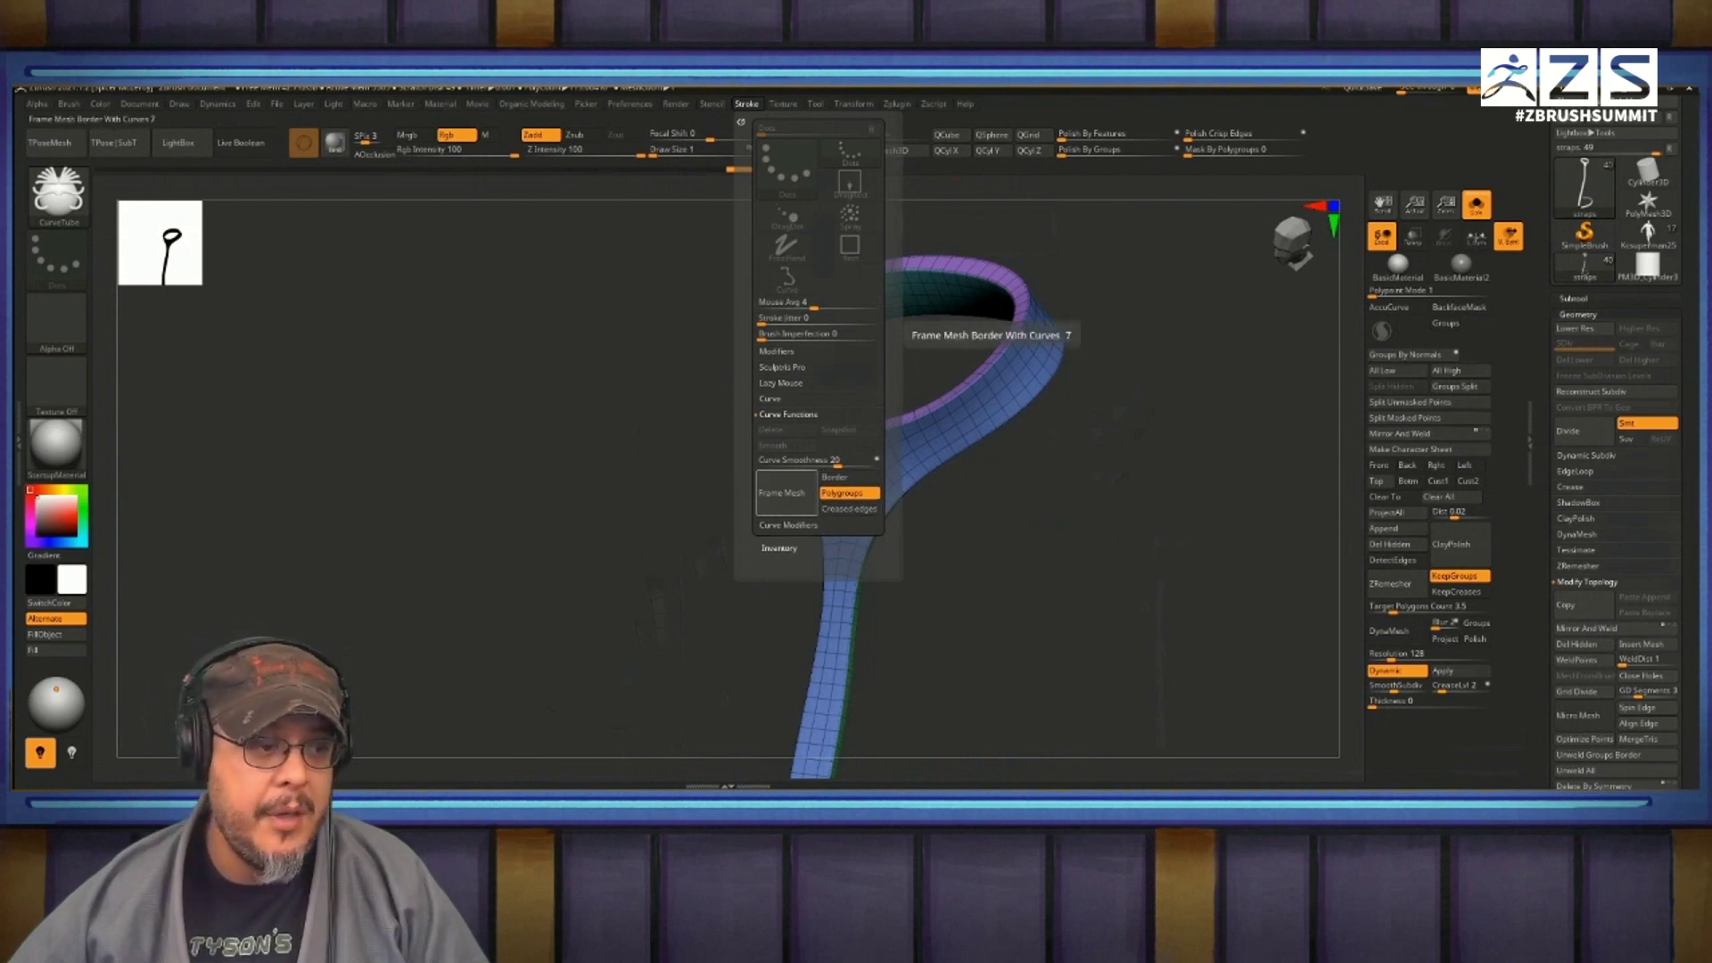
left_click(781, 492)
Step: Apply the CurveTube brush to the frame curve around the neck loop's outer rim and turn off the polyframe
left_click_drag(1025, 606, 1021, 246)
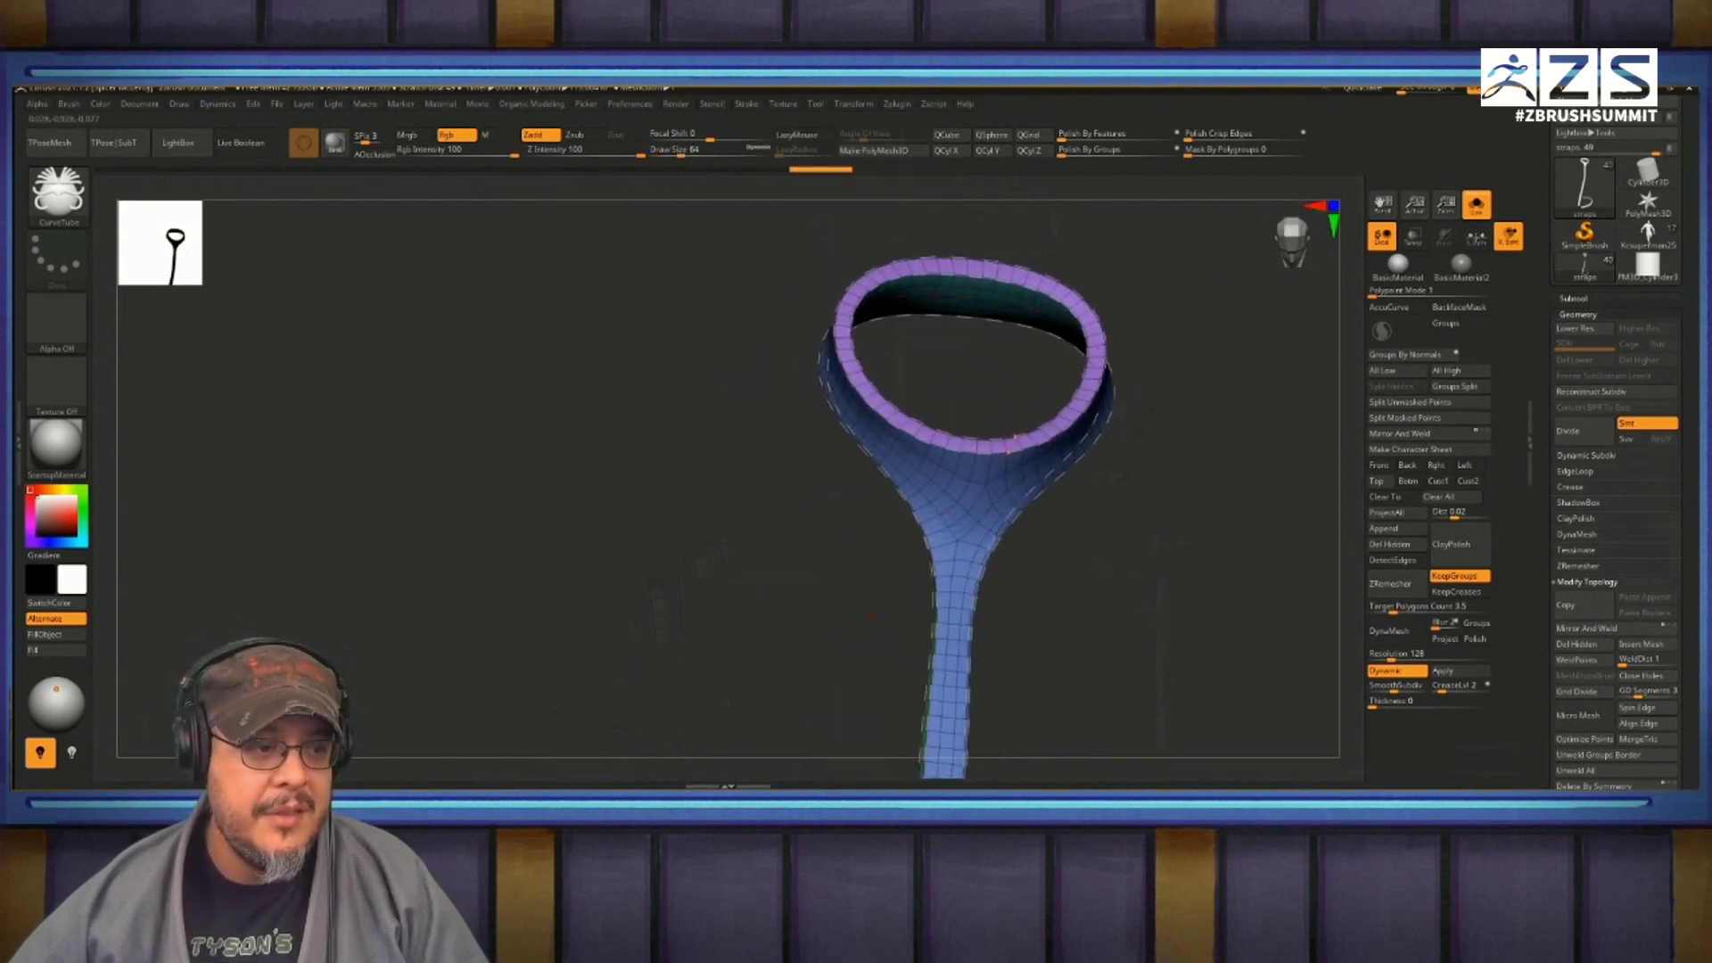
left_click_drag(681, 151, 652, 151)
mouse_move(732, 321)
left_mouse_down()
mouse_move(598, 308)
mouse_move(624, 543)
mouse_move(682, 334)
mouse_move(615, 231)
mouse_move(624, 535)
left_mouse_up()
mouse_move(588, 294)
left_mouse_down("alt")
mouse_move(682, 642)
mouse_move(637, 633)
mouse_move(635, 604)
left_mouse_up("alt")
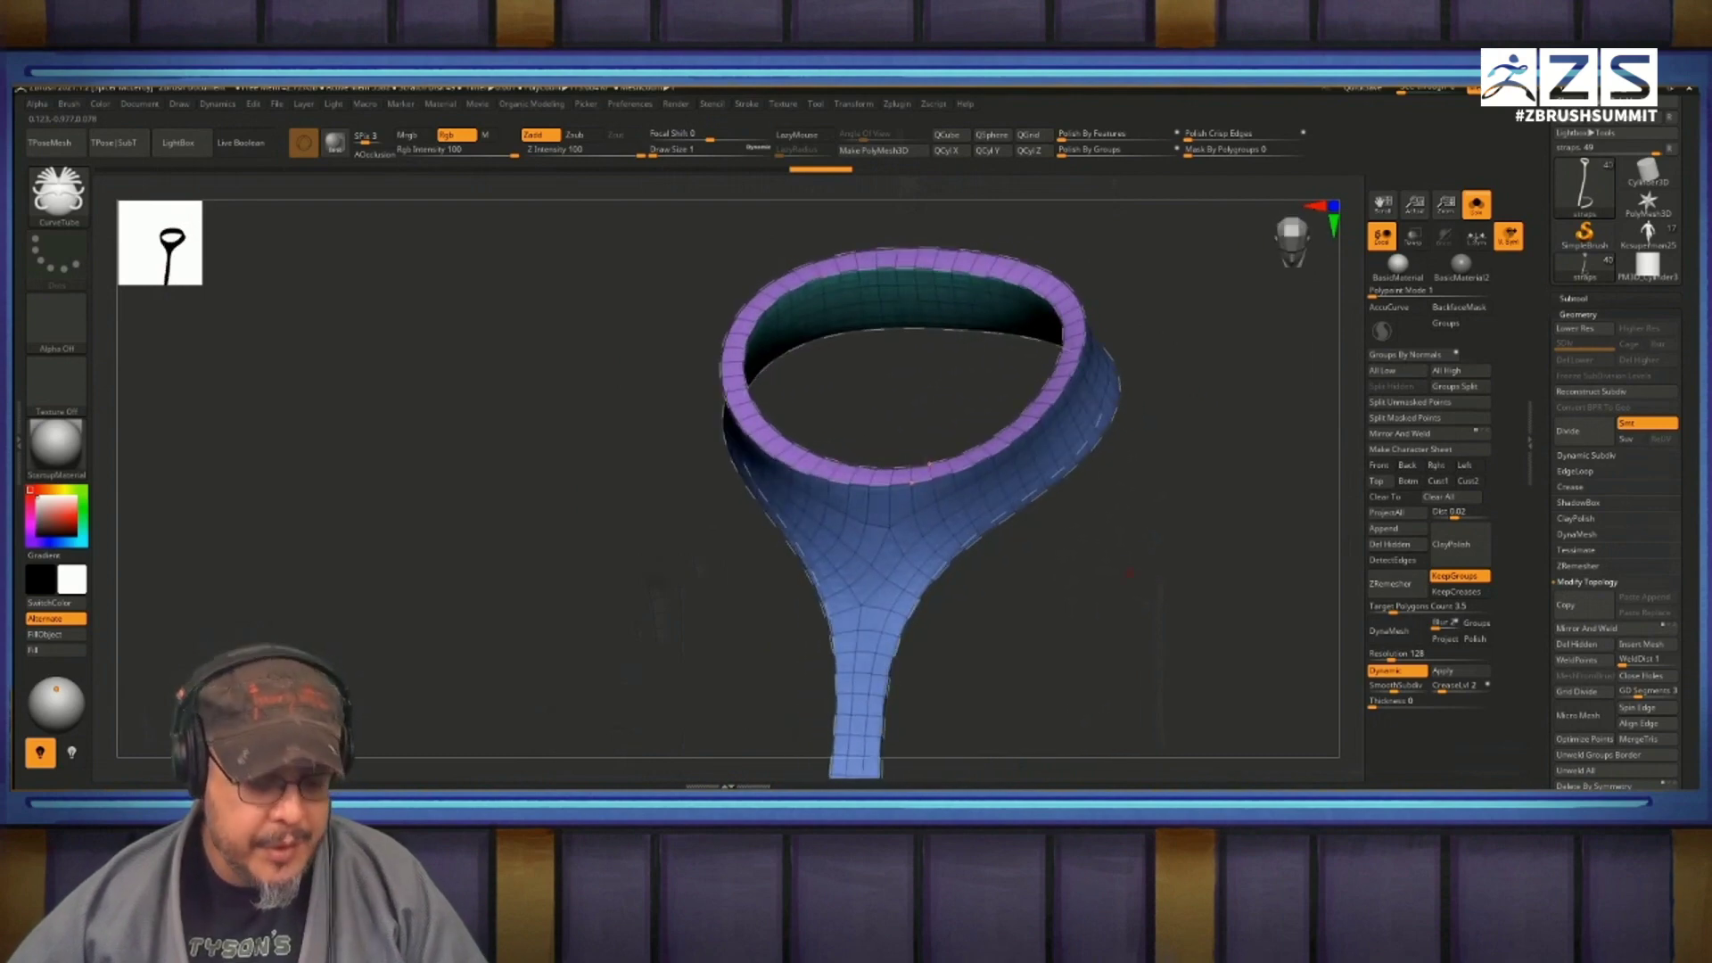
key("b")
left_click(1128, 253)
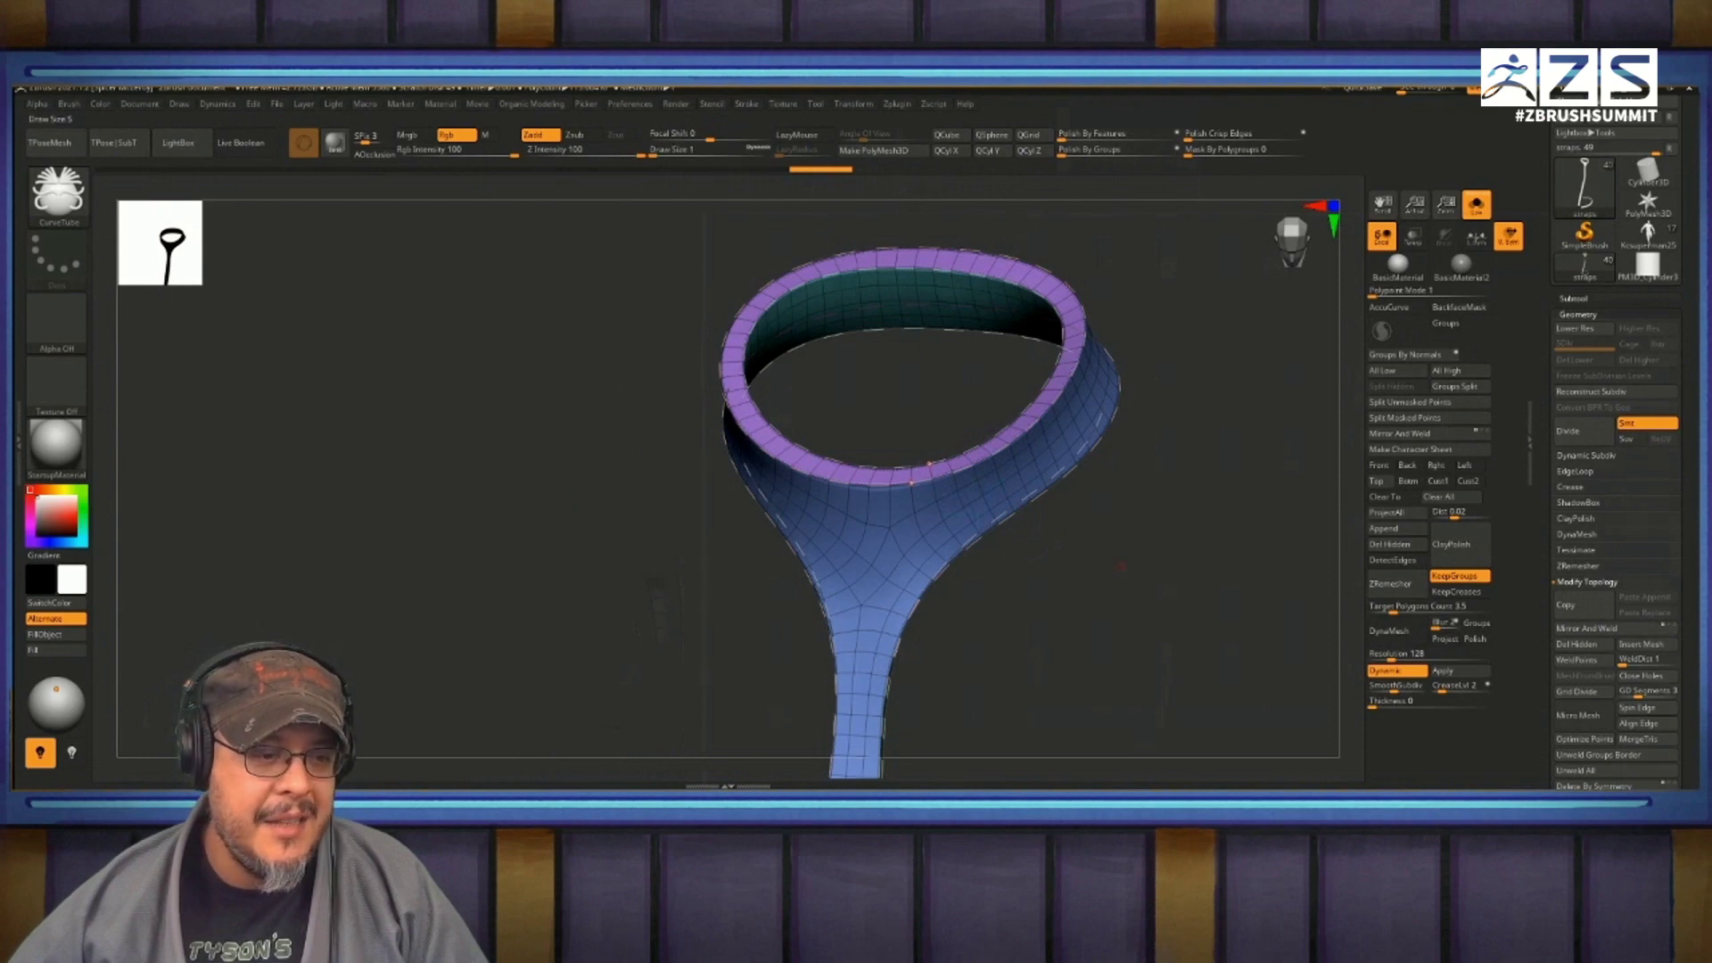
left_click(927, 479)
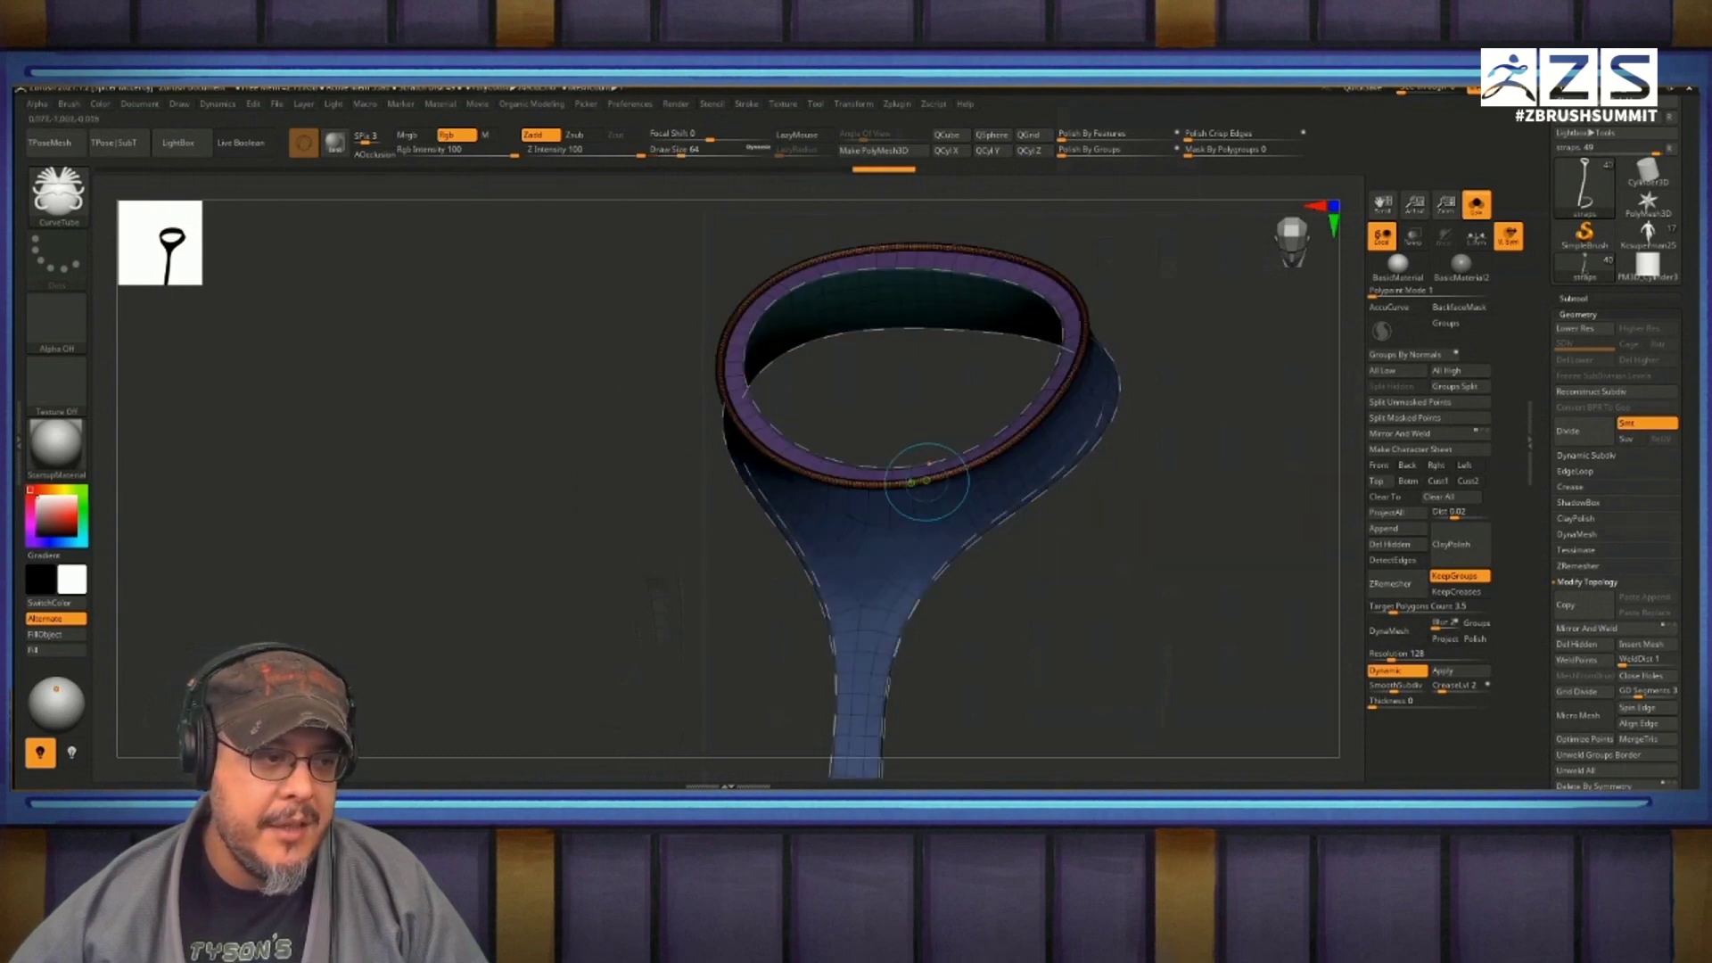
key("shift+f")
left_click_drag(1127, 592, 1284, 548)
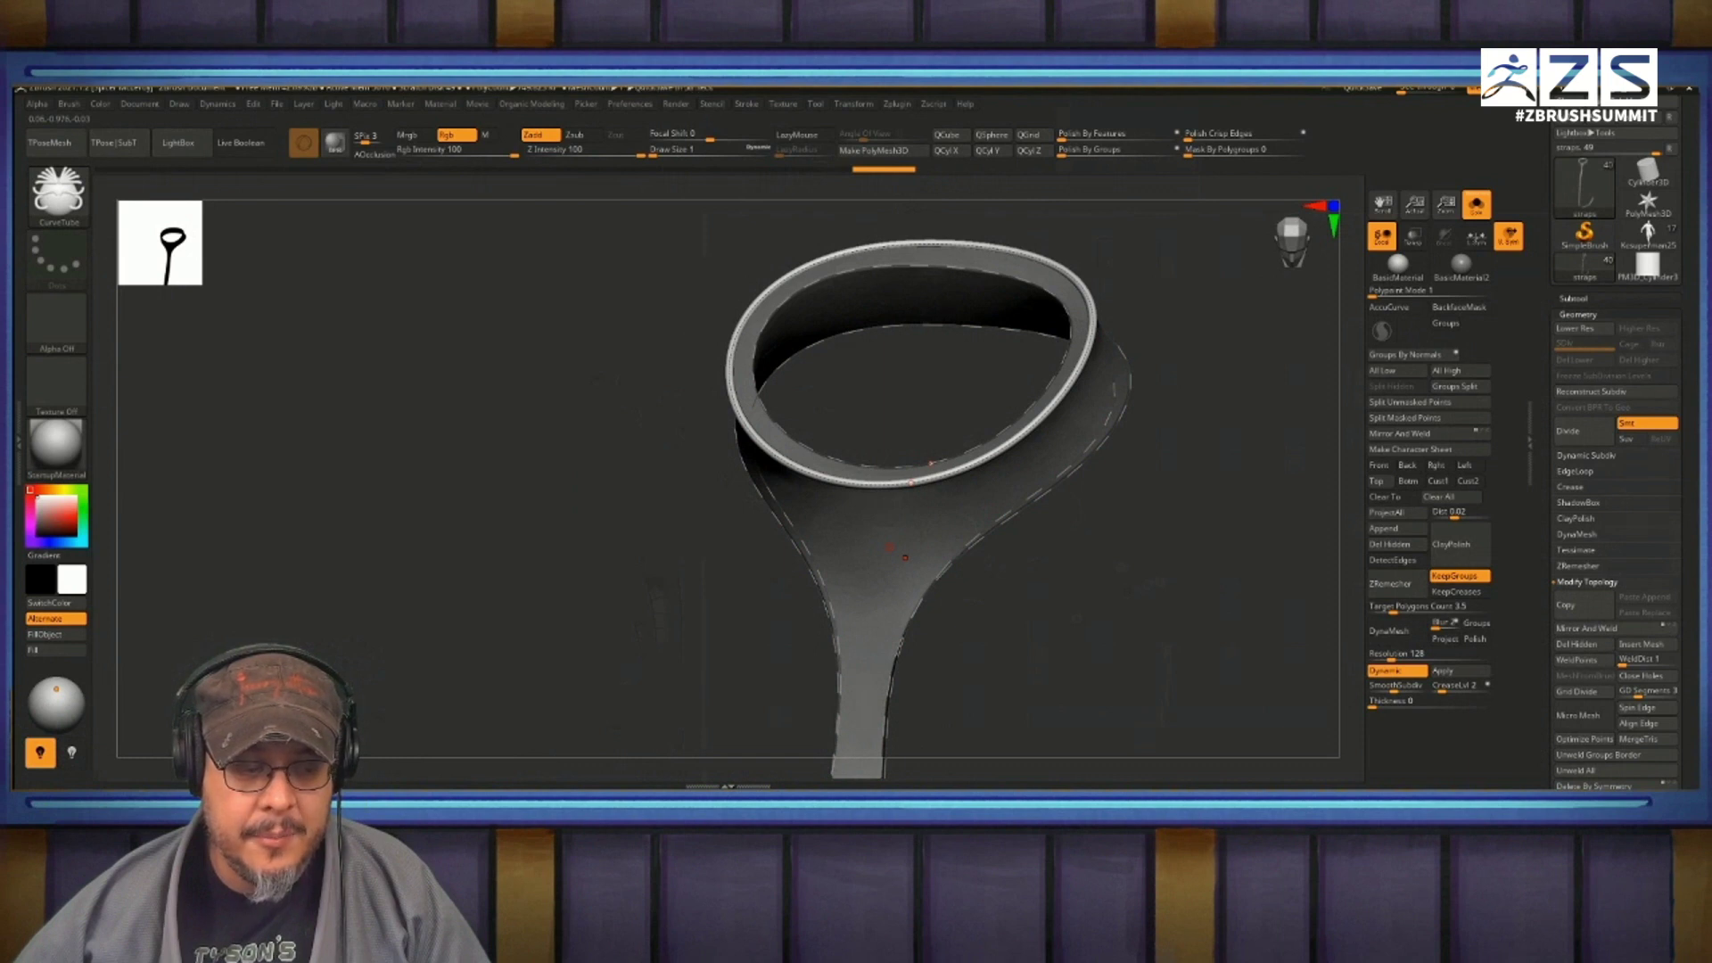
Step: Clear the leftover frame curves from the strap, keeping the tube around the neck loop's rim
left_click(905, 557)
right_click_drag(905, 560, 907, 624, "ctrl")
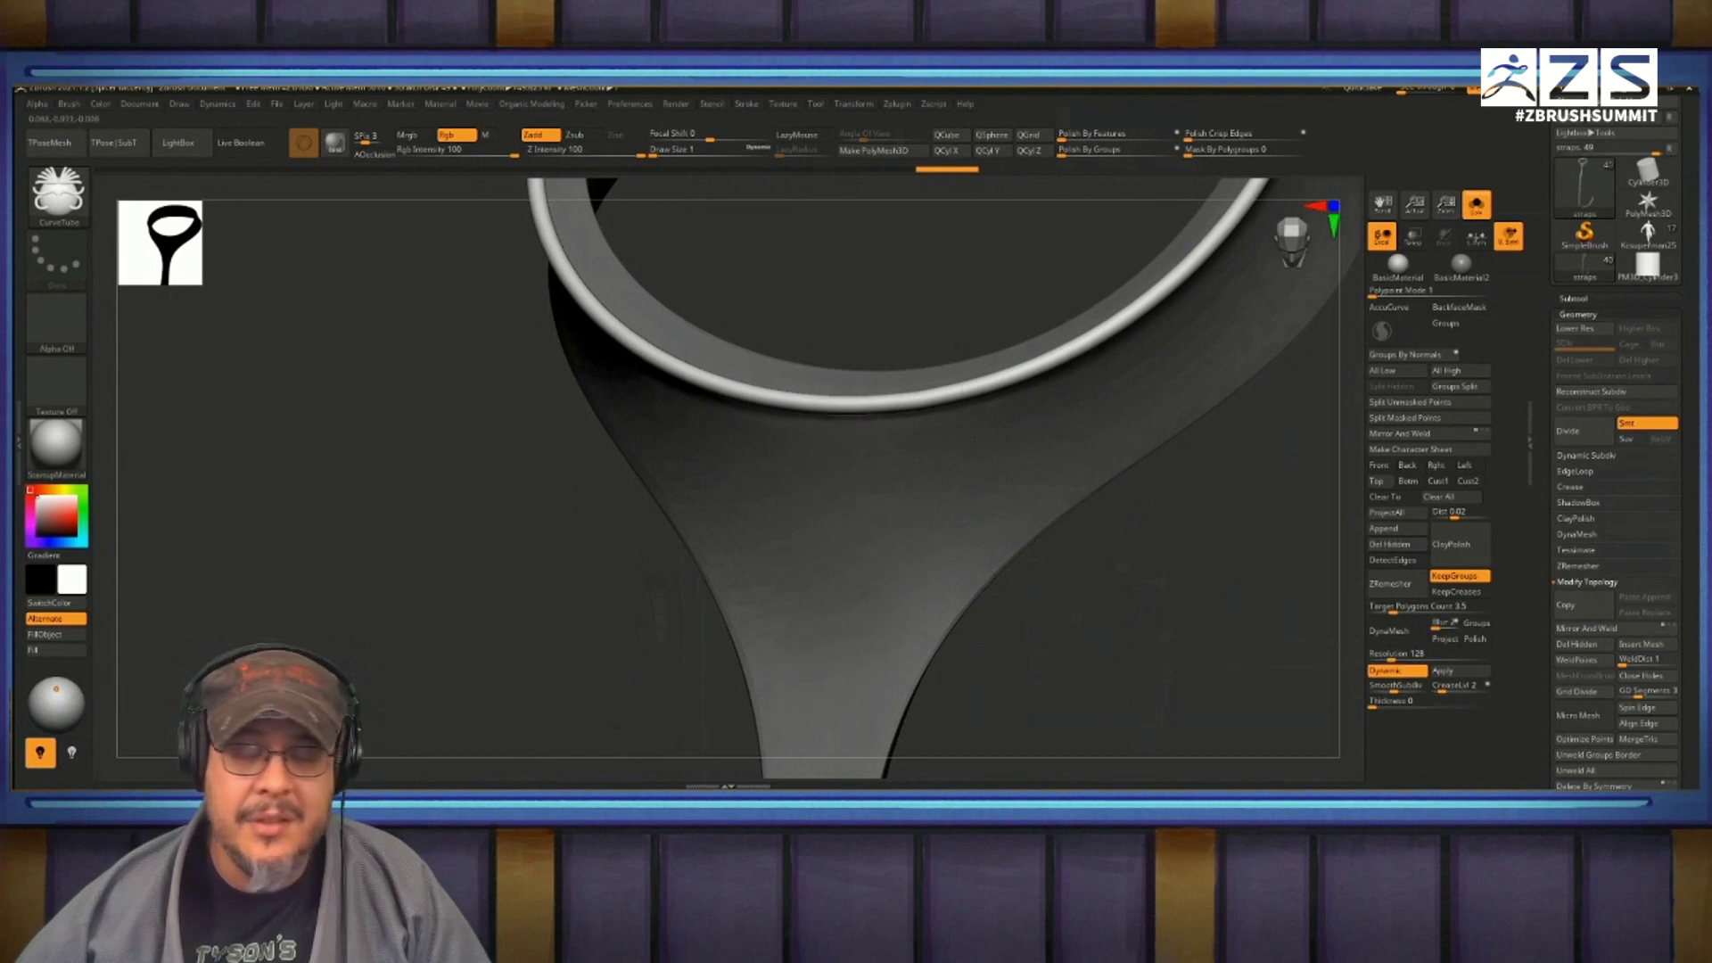
right_click_drag(1229, 661, 1221, 598, "ctrl")
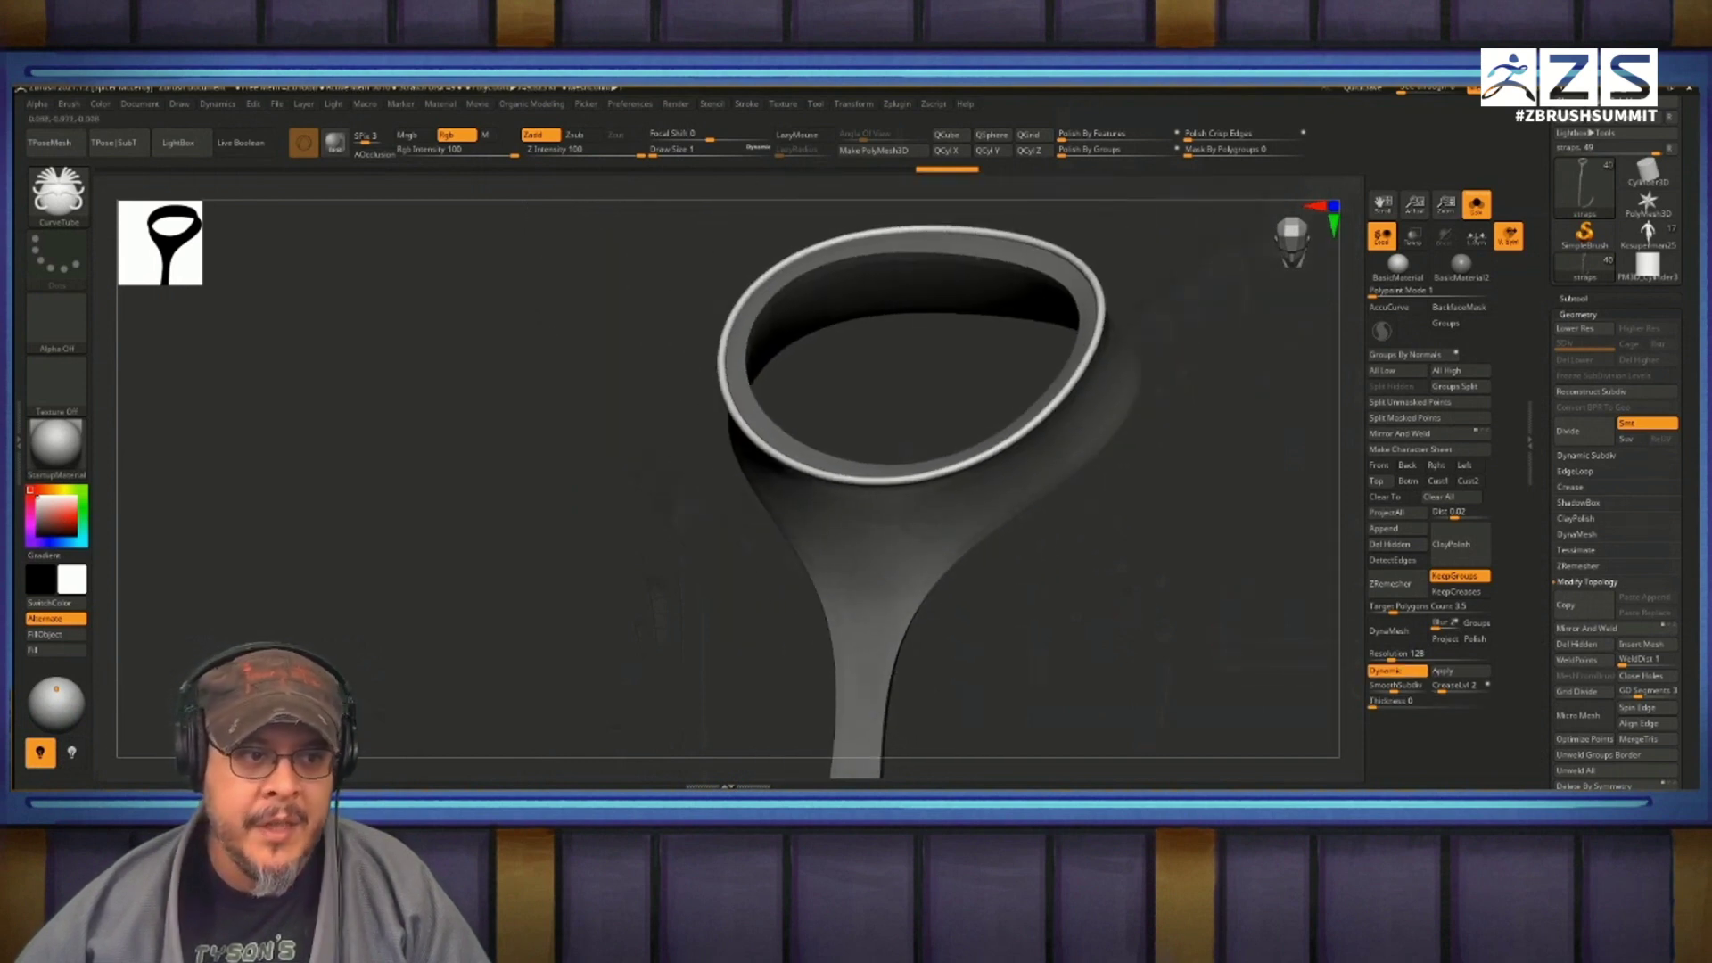
right_click_drag(1107, 716, 1134, 656, "alt")
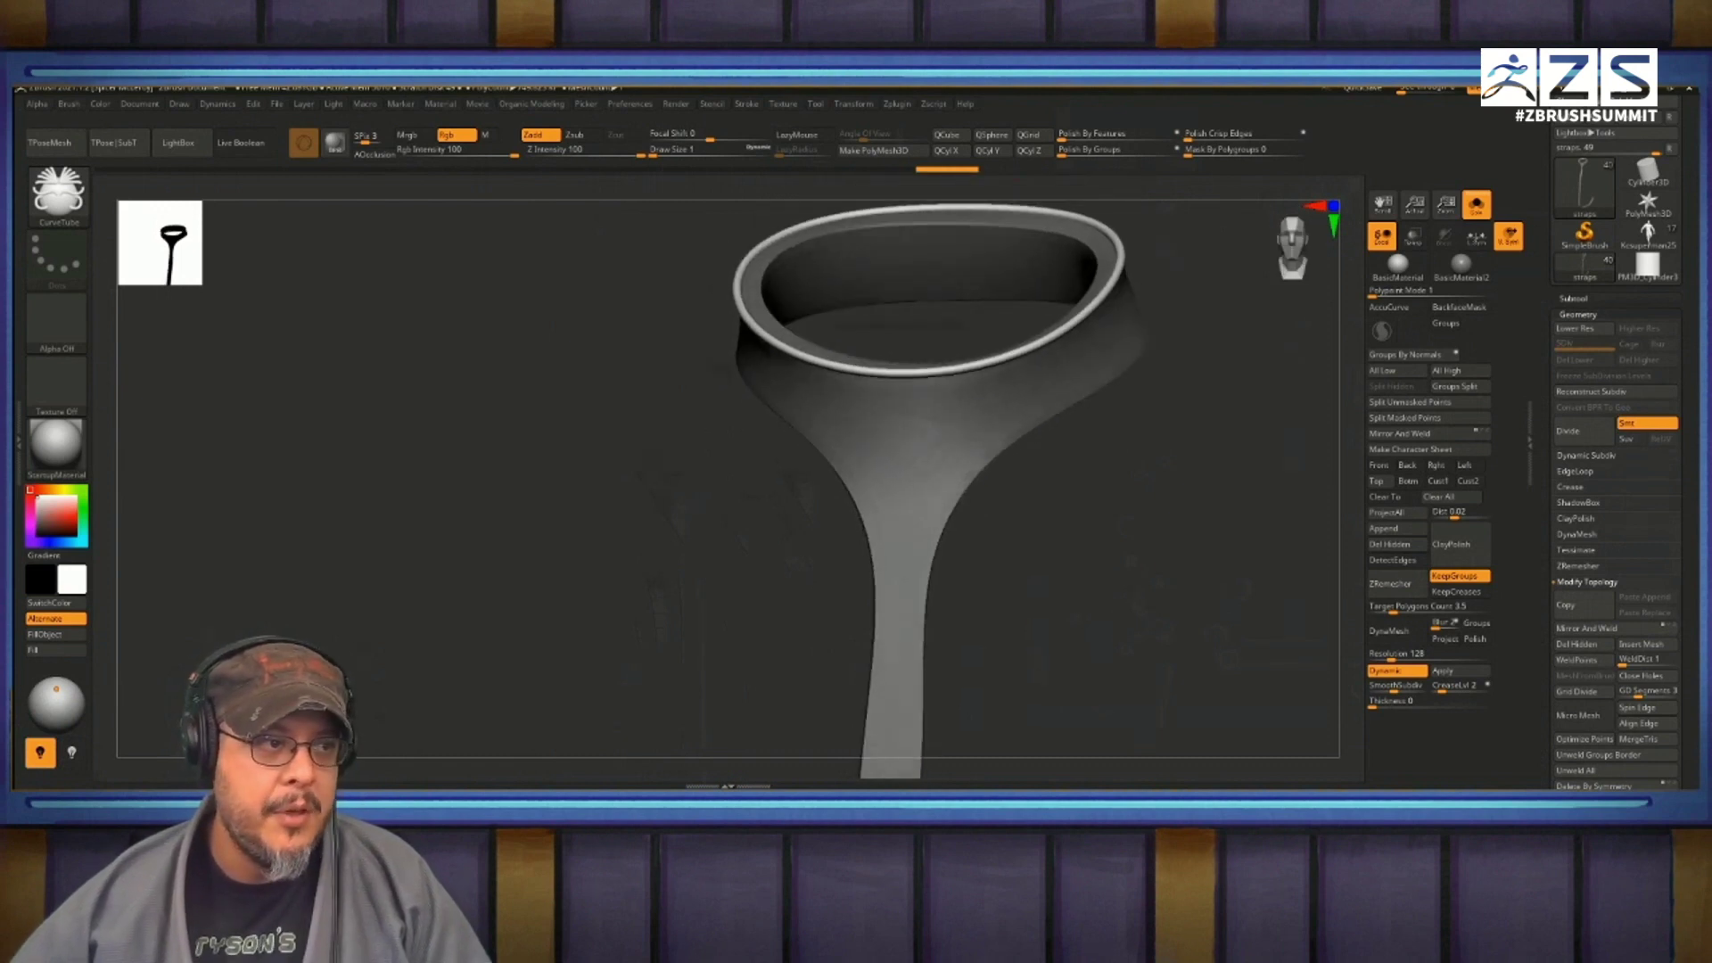
Step: Frame the strap mesh with curves along its polygroup borders again and apply the CurveTube to the neck strap's outer side edges
left_click(746, 103)
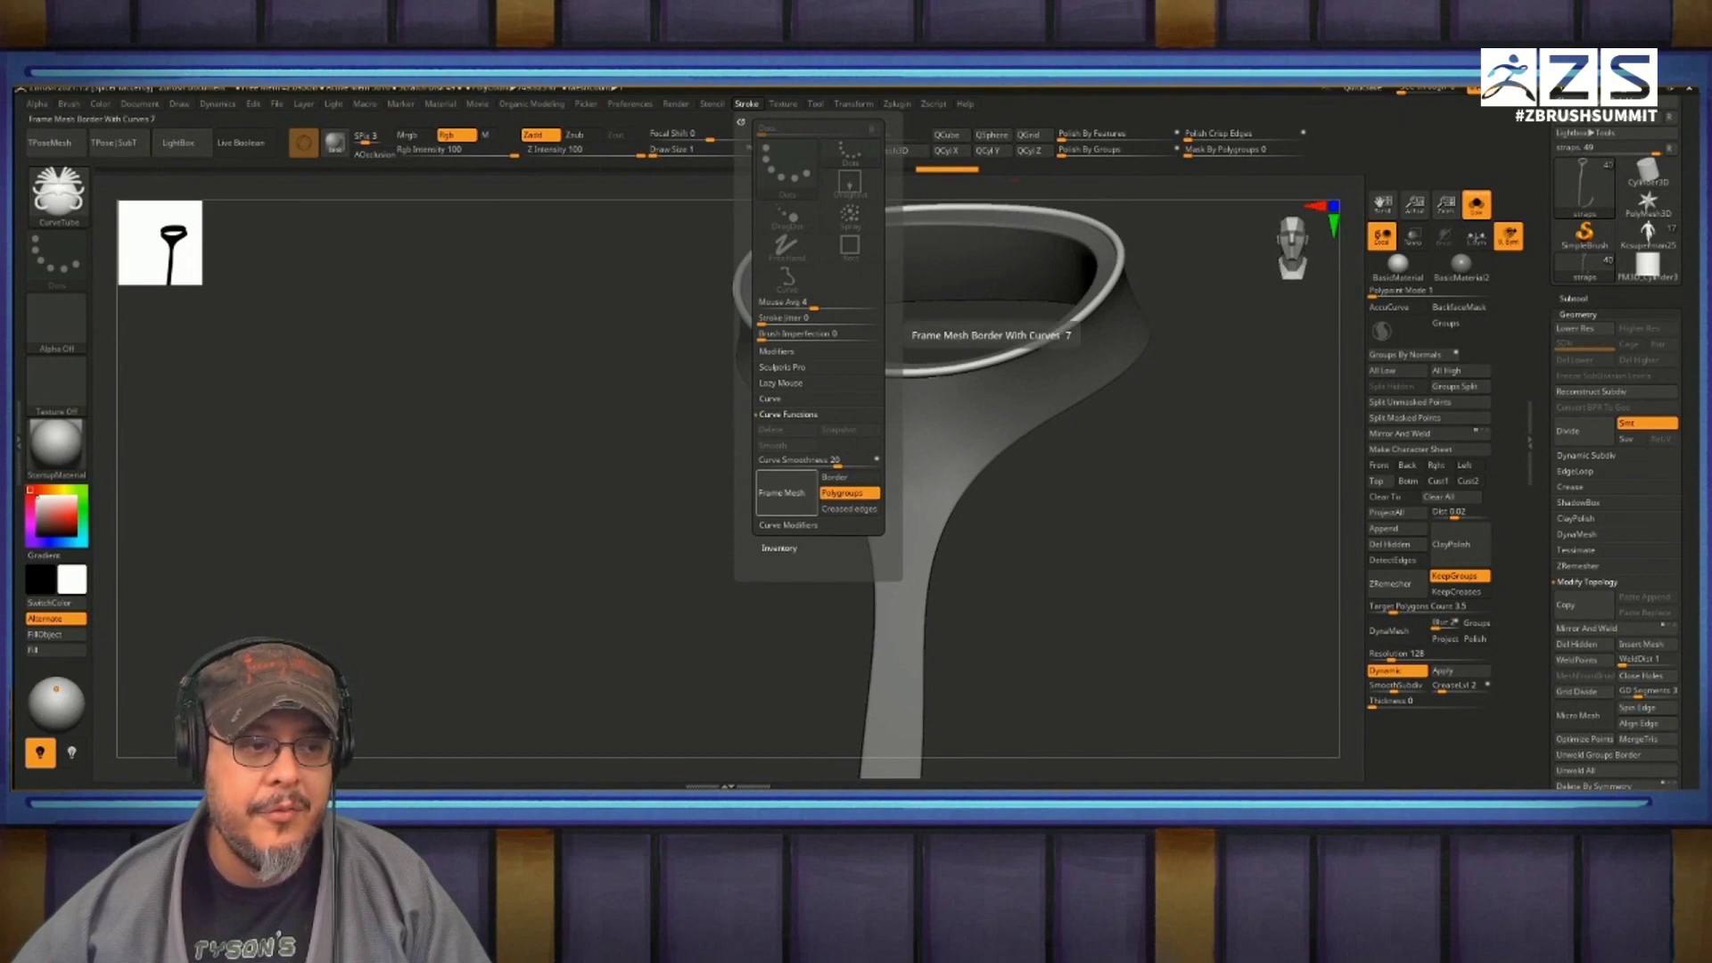
left_click(781, 492)
left_click_drag(677, 553, 785, 445)
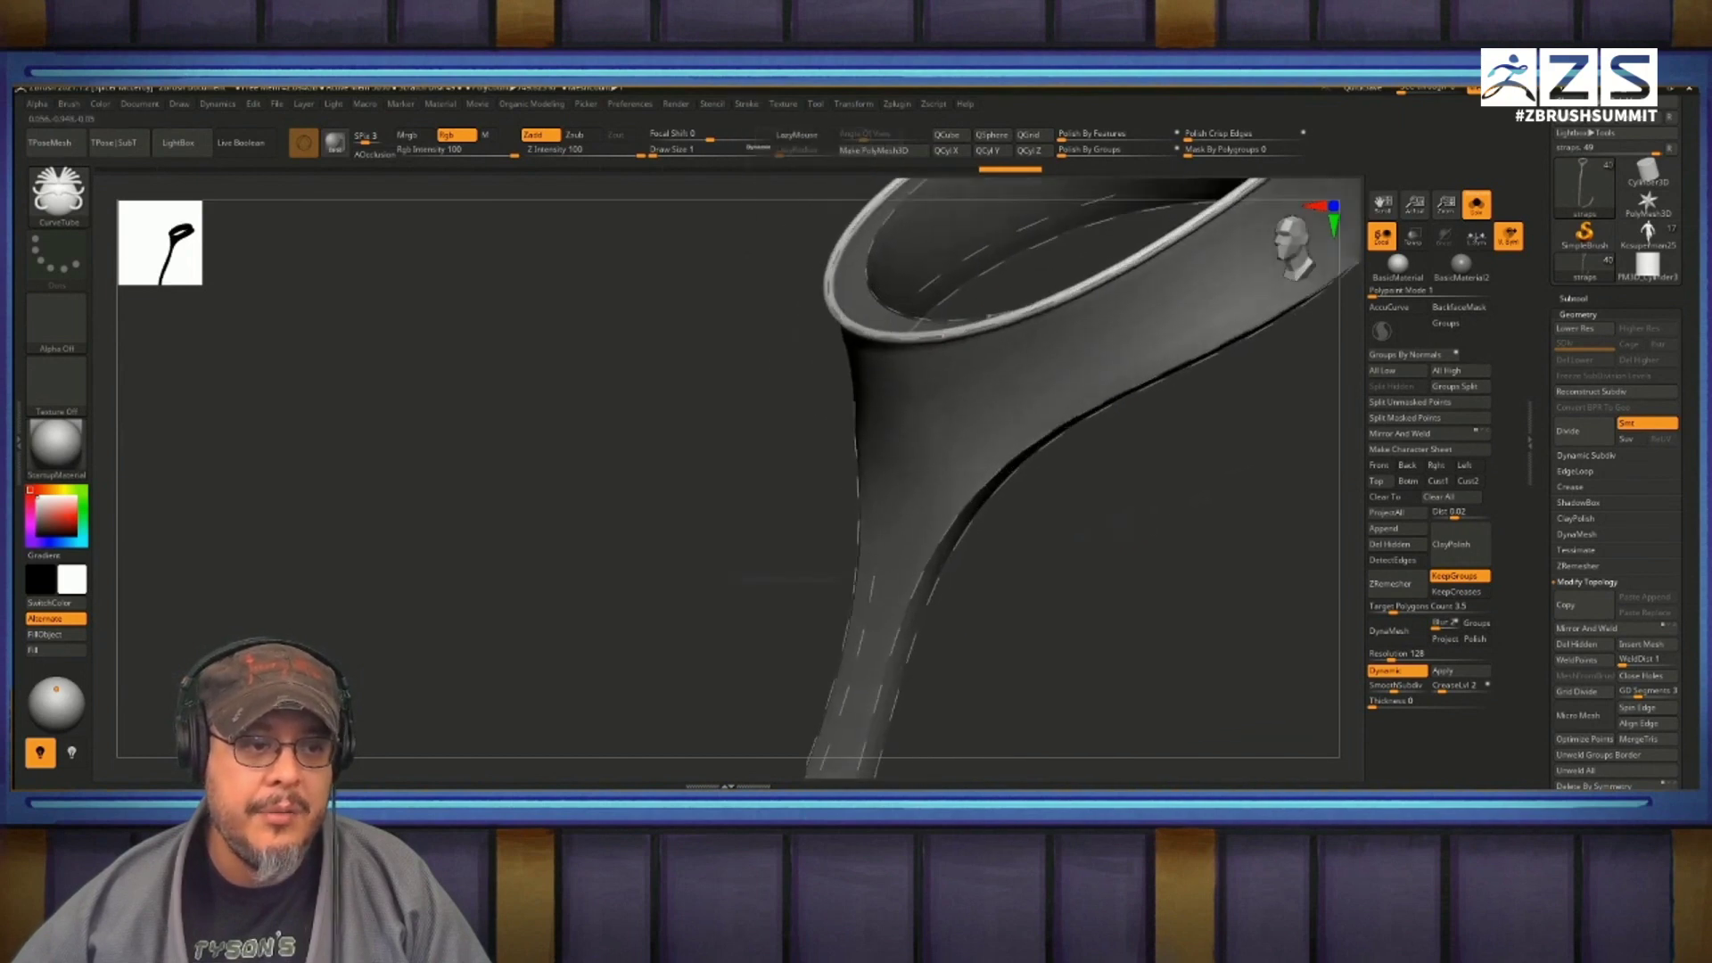
left_click_drag(1120, 519, 1047, 536)
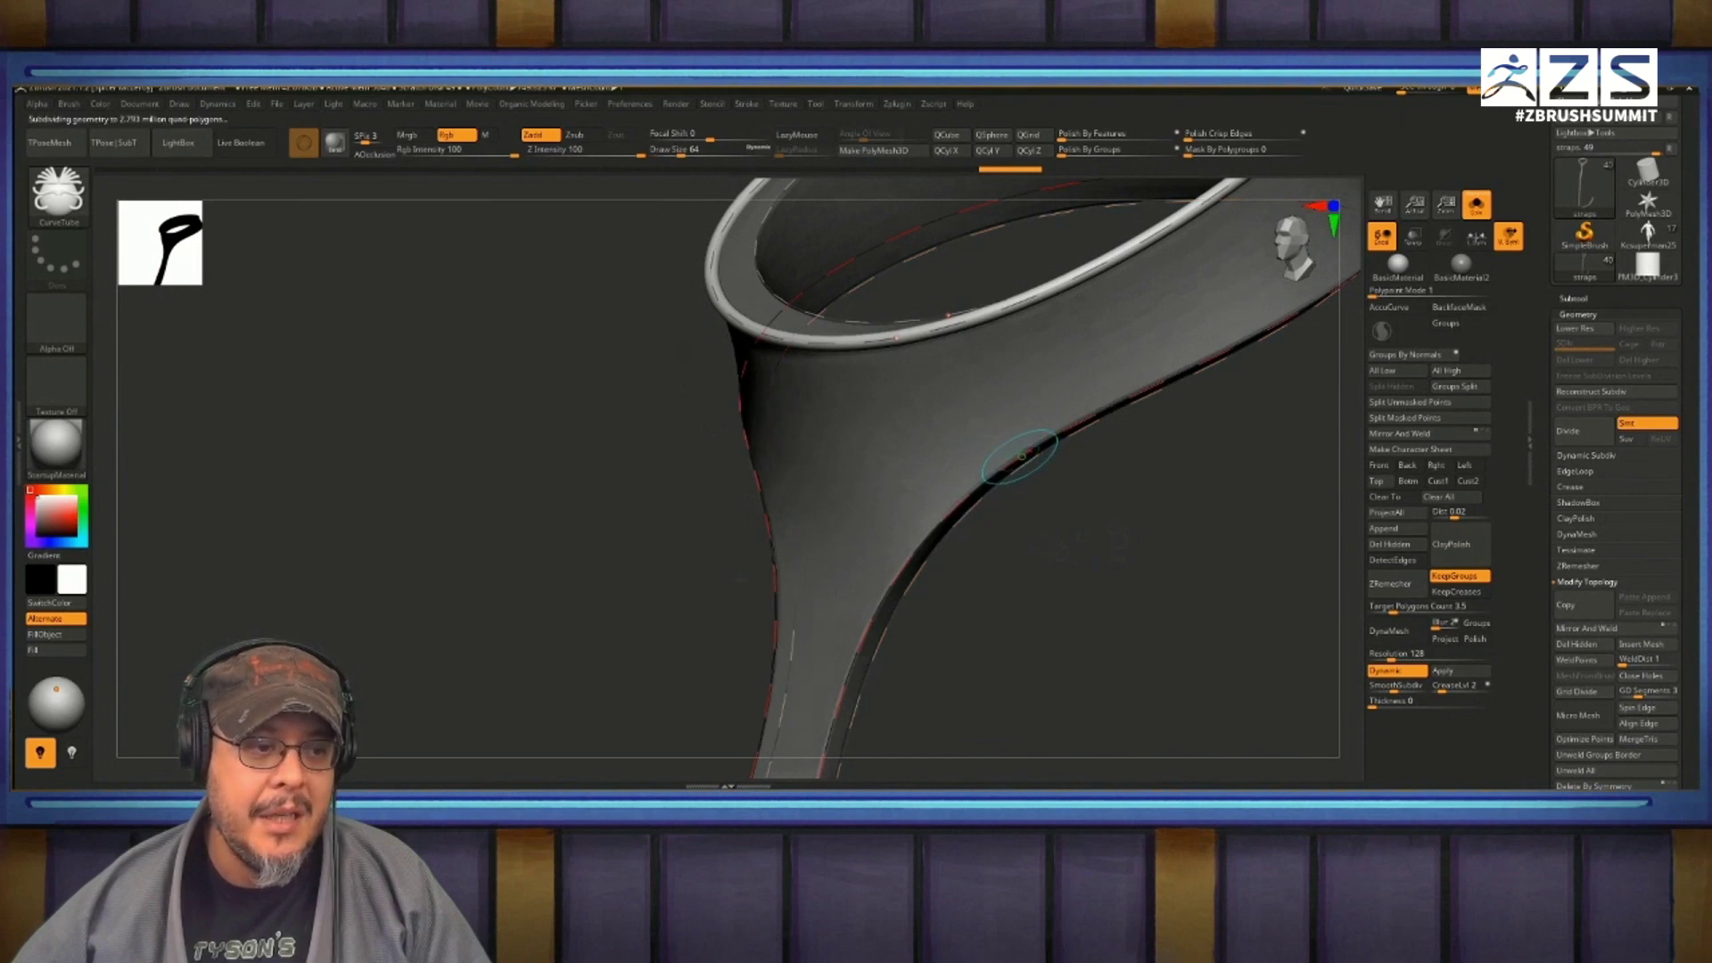
left_click(1020, 455)
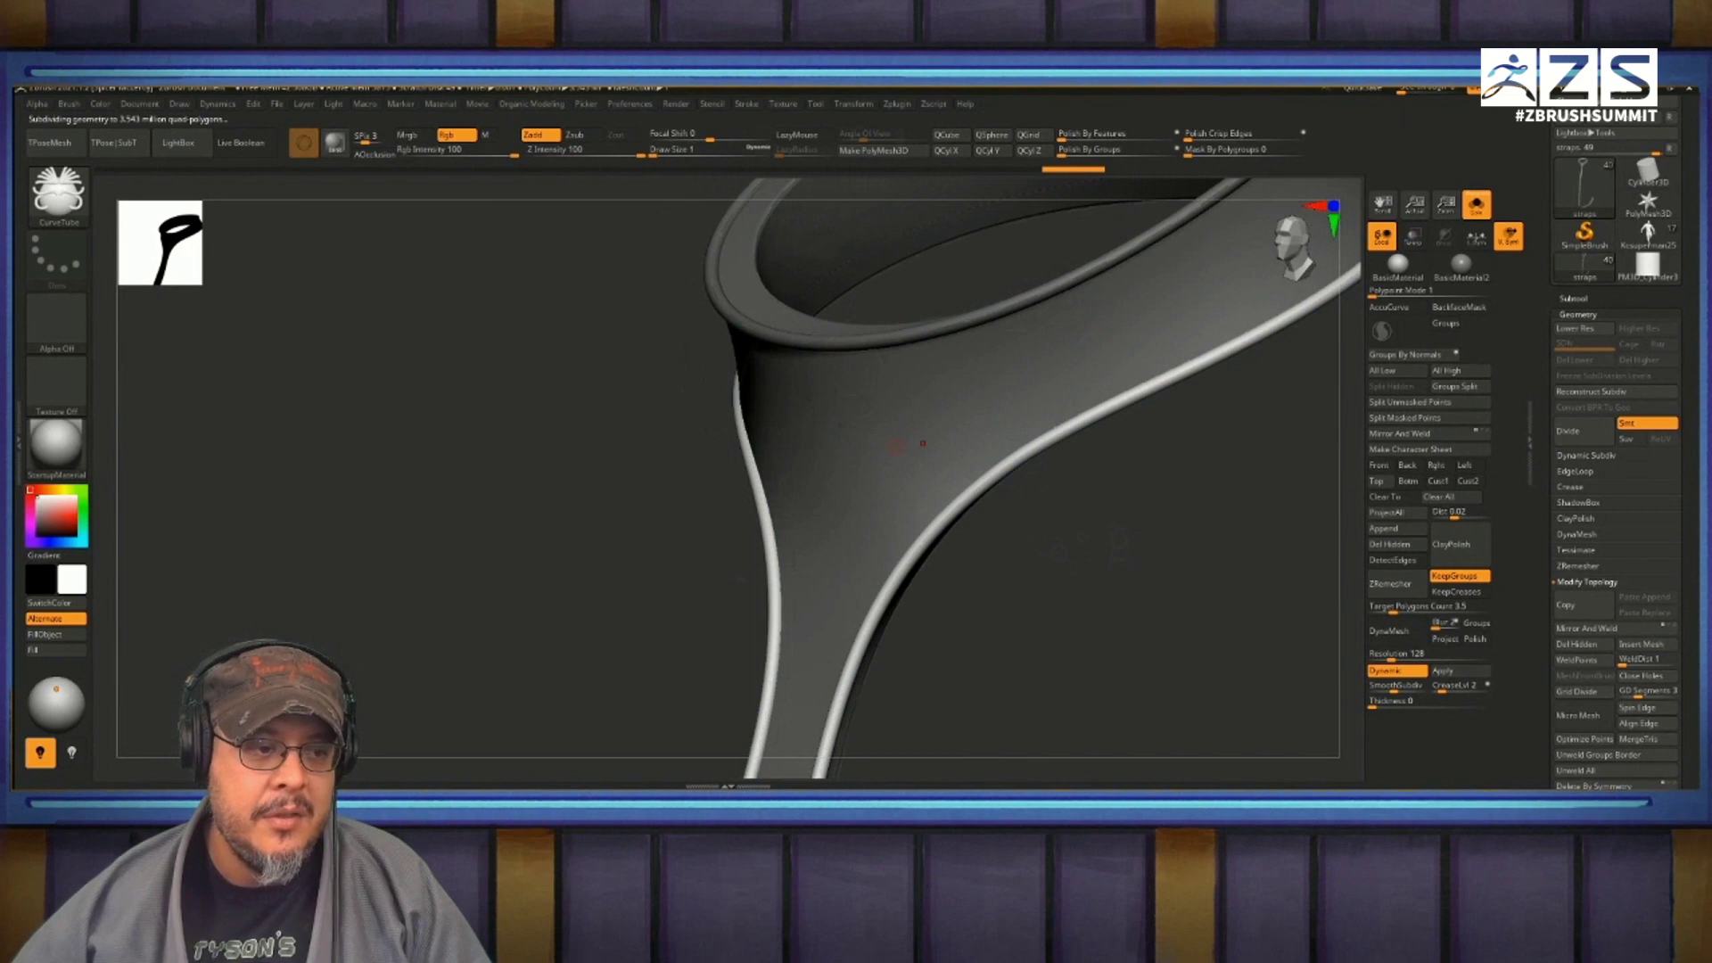
Step: Turn on the polyframe to show the polygroups of the curved lower strap
left_click_drag(984, 536, 1061, 428)
left_click_drag(1025, 713, 1023, 250, "alt")
left_click_drag(963, 642, 1034, 371, "alt")
left_click_drag(1025, 535, 1018, 554)
left_click_drag(980, 624, 1084, 464, "alt")
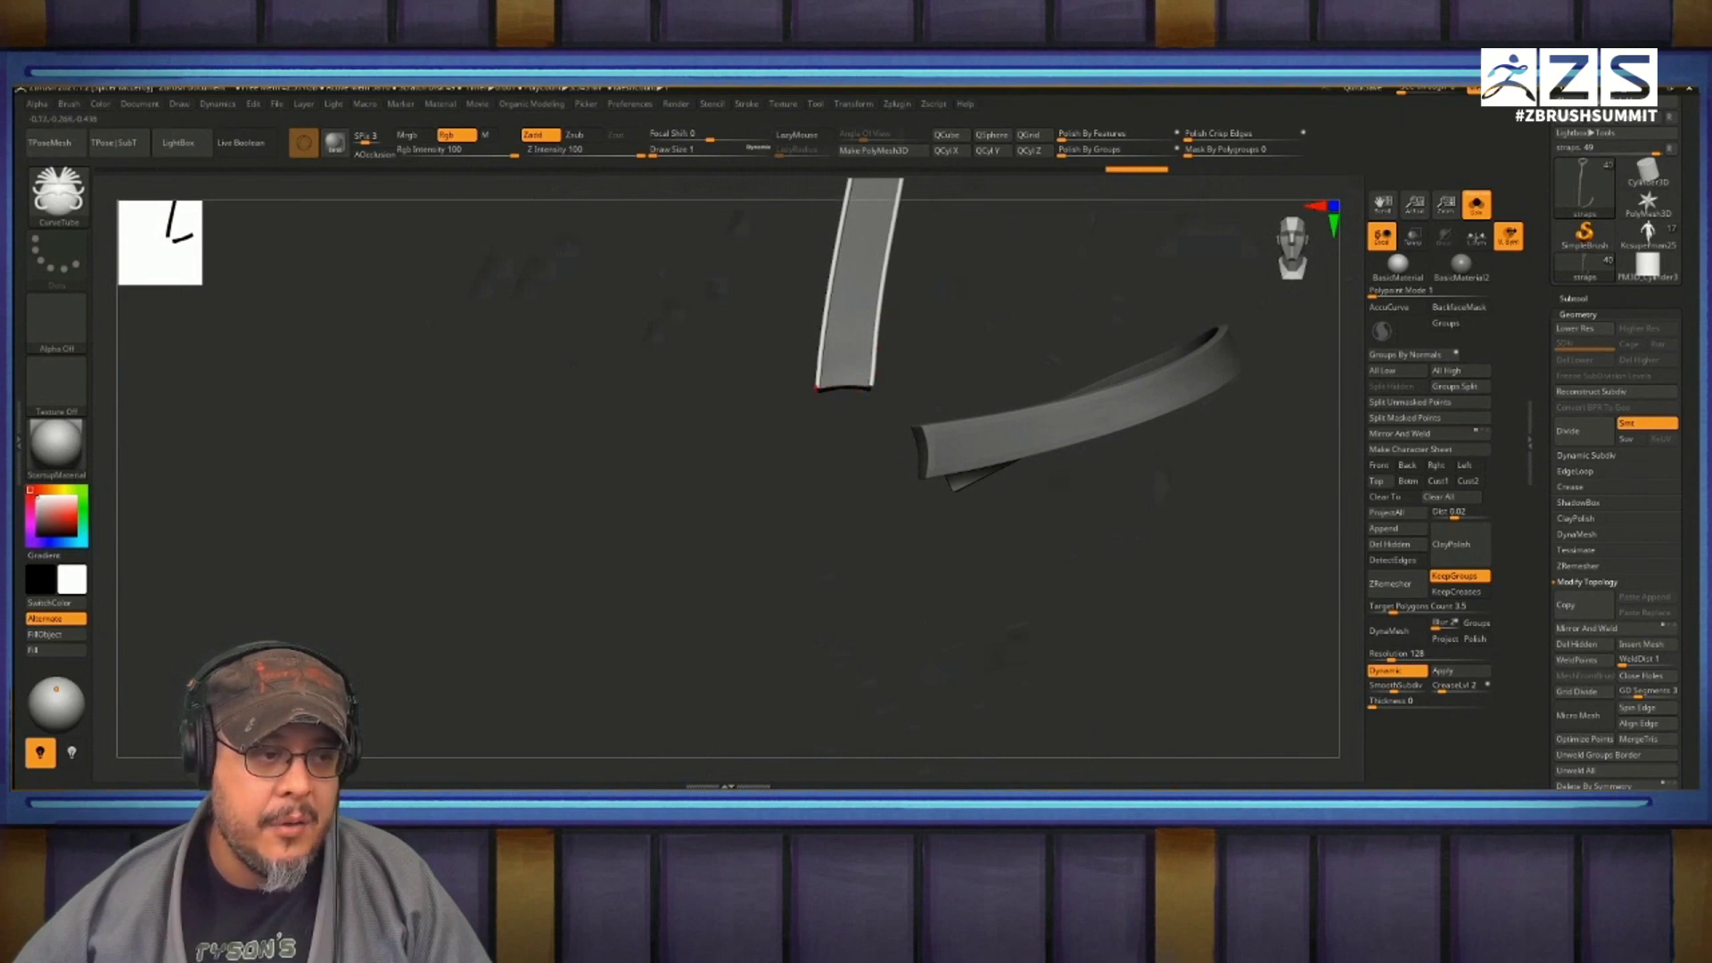
left_click_drag(892, 499, 891, 606, "alt")
left_click_drag(981, 704, 972, 357, "alt")
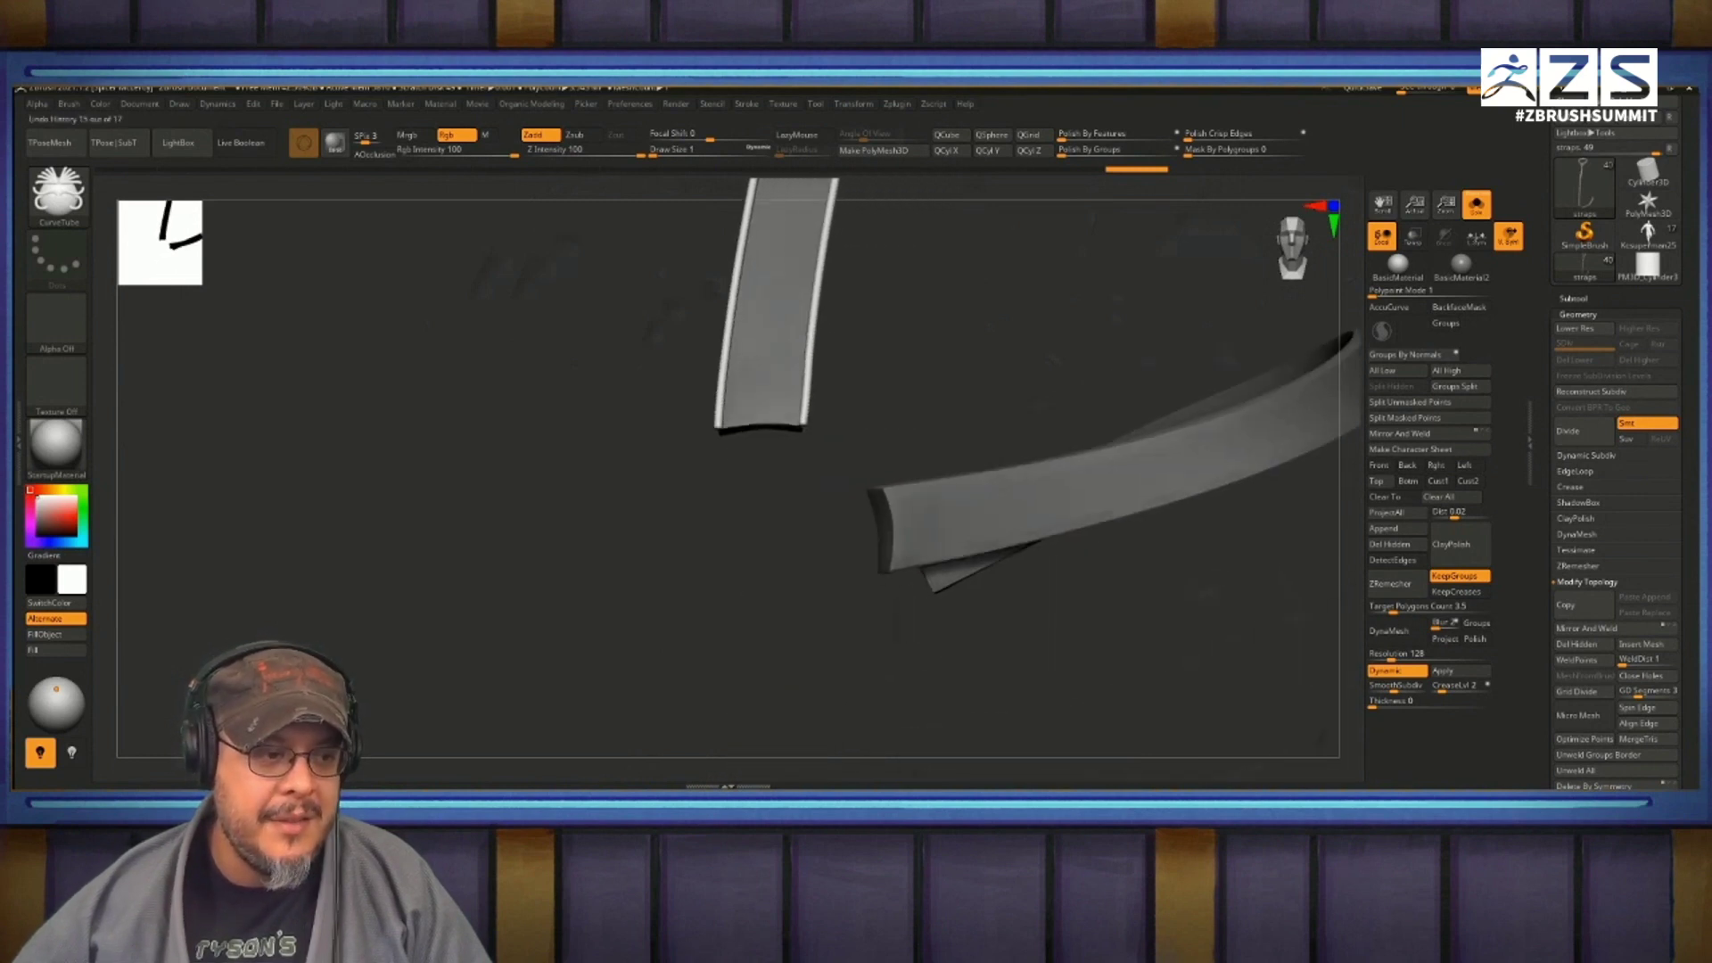
left_click_drag(892, 624, 627, 691)
key("shift+f")
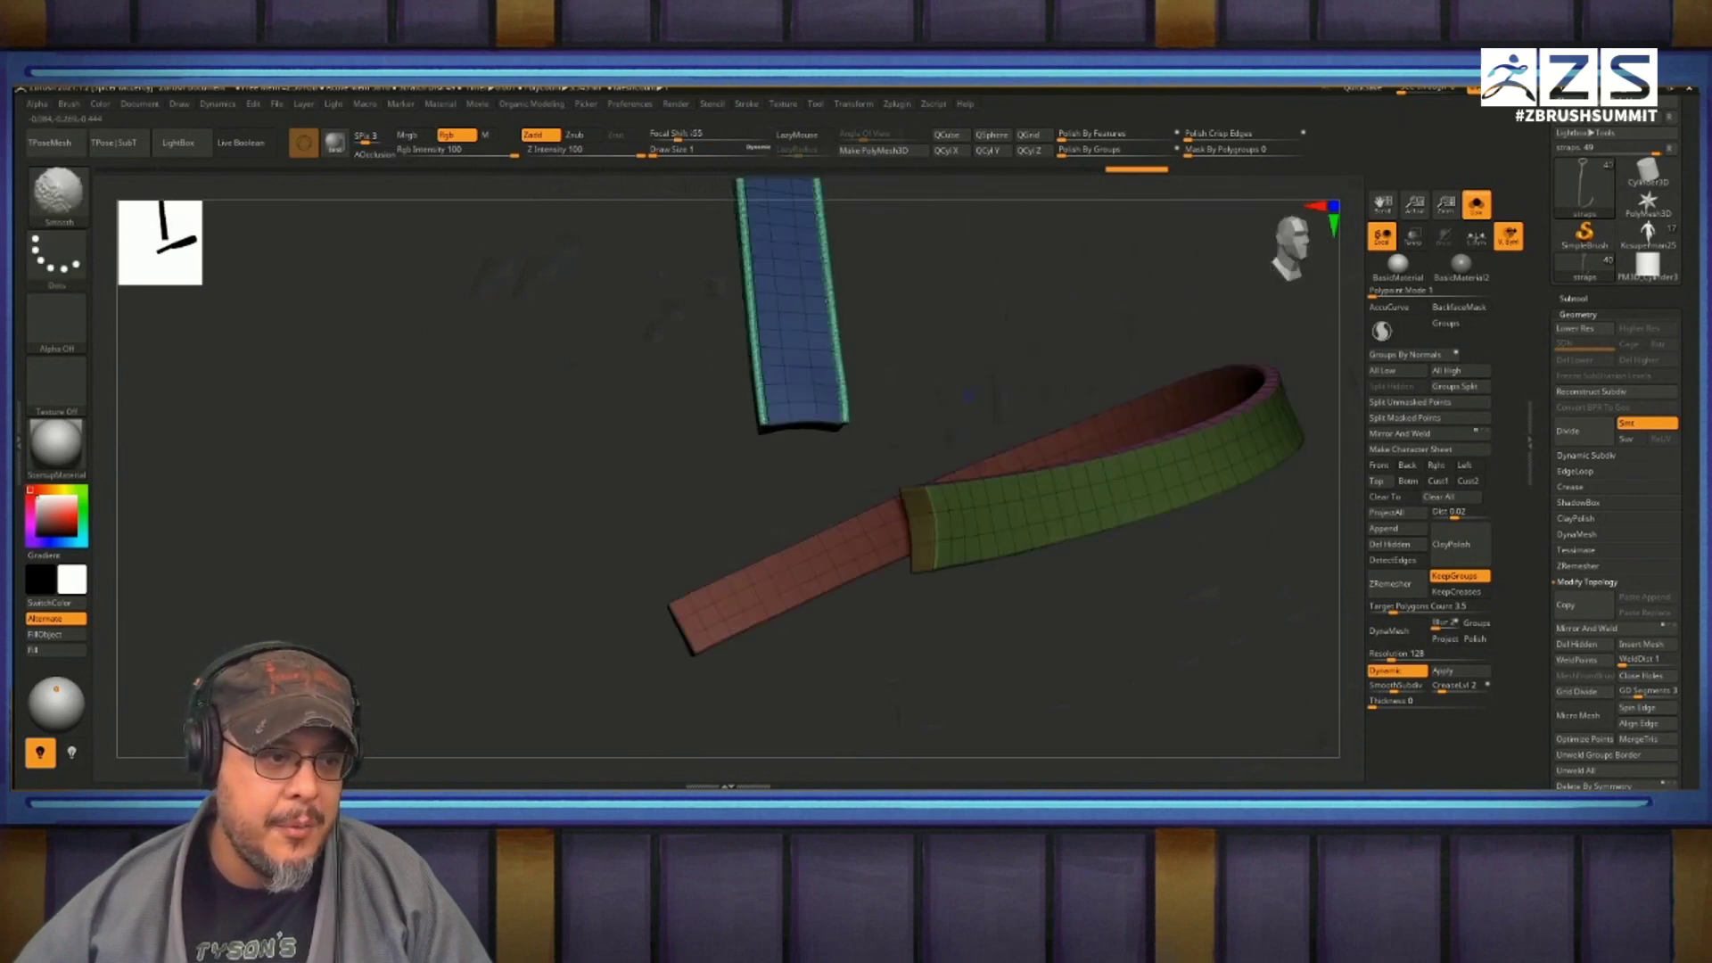
left_click_drag(936, 660, 914, 602)
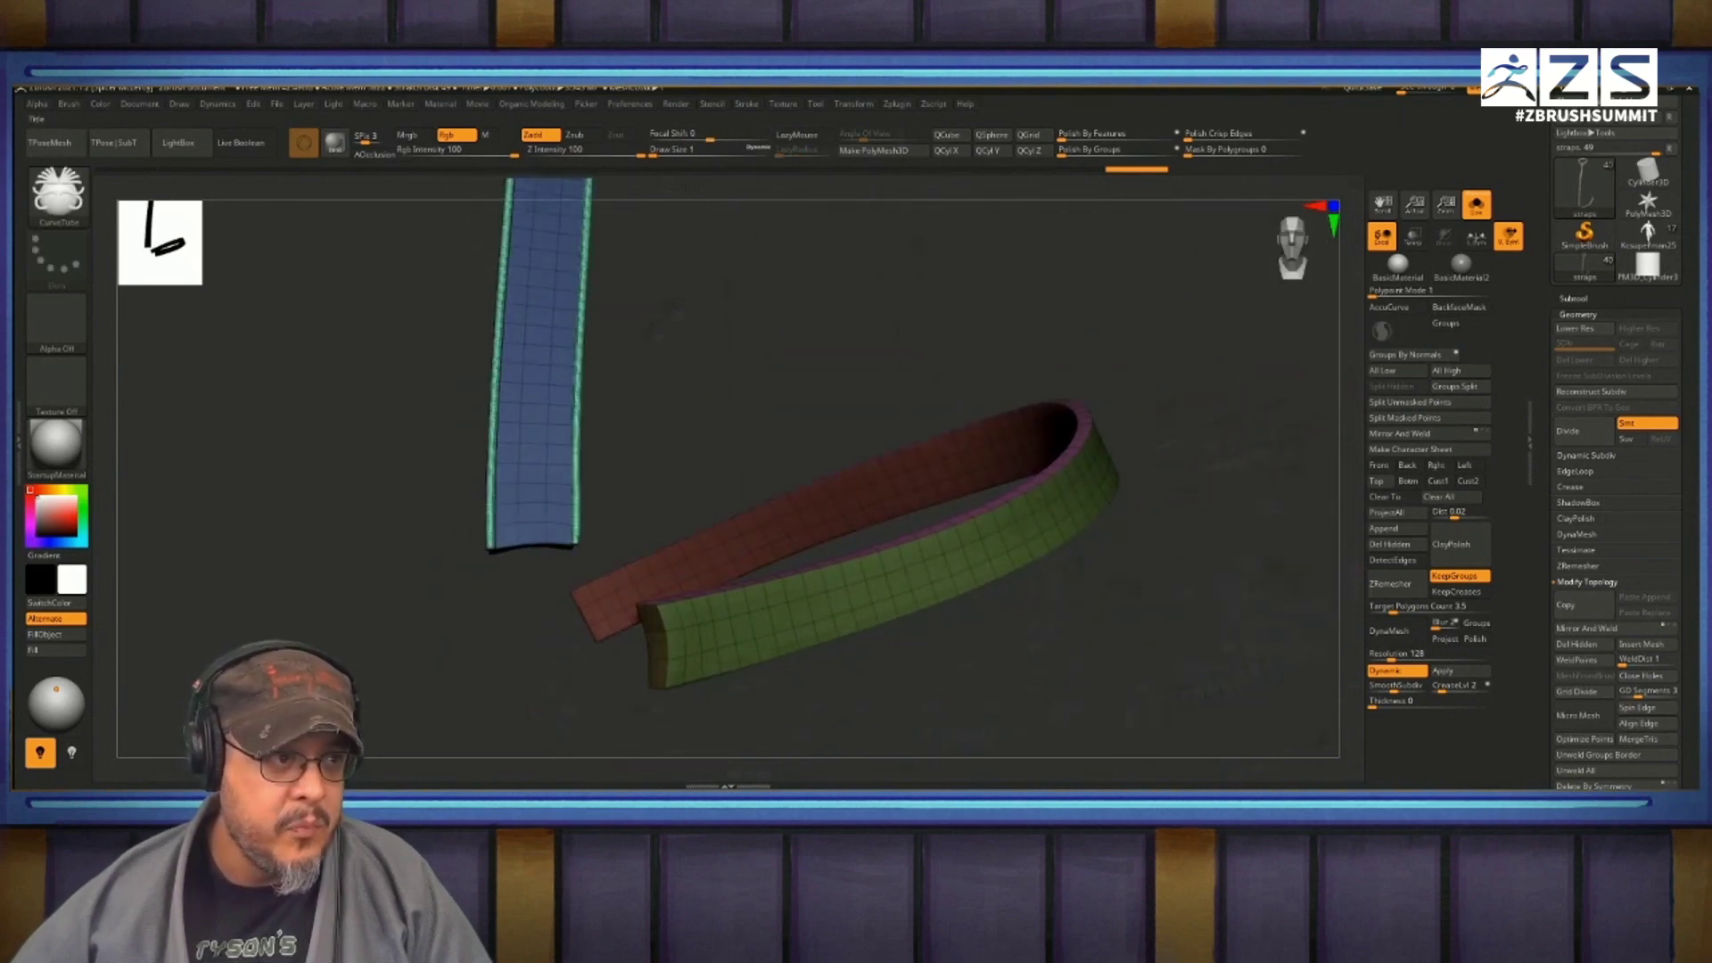
Step: Try to frame the mesh with polygroup curves and apply the CurveTube along the curved lower strap's upper edge
left_click(746, 103)
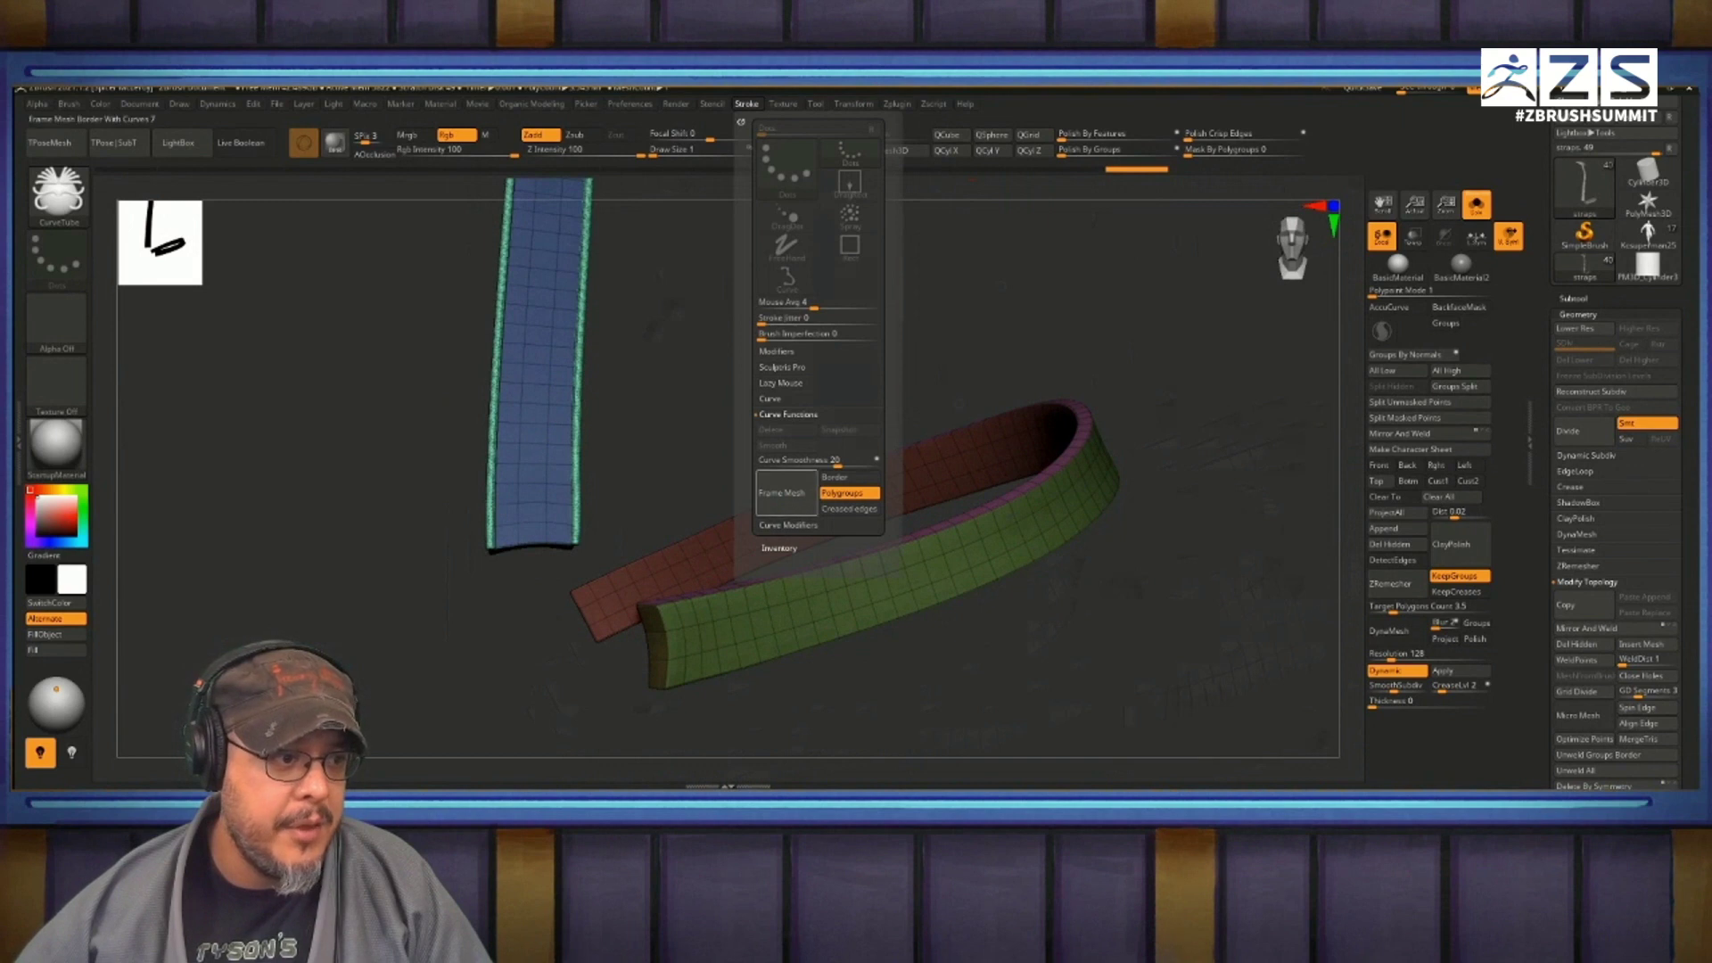
left_click(816, 335)
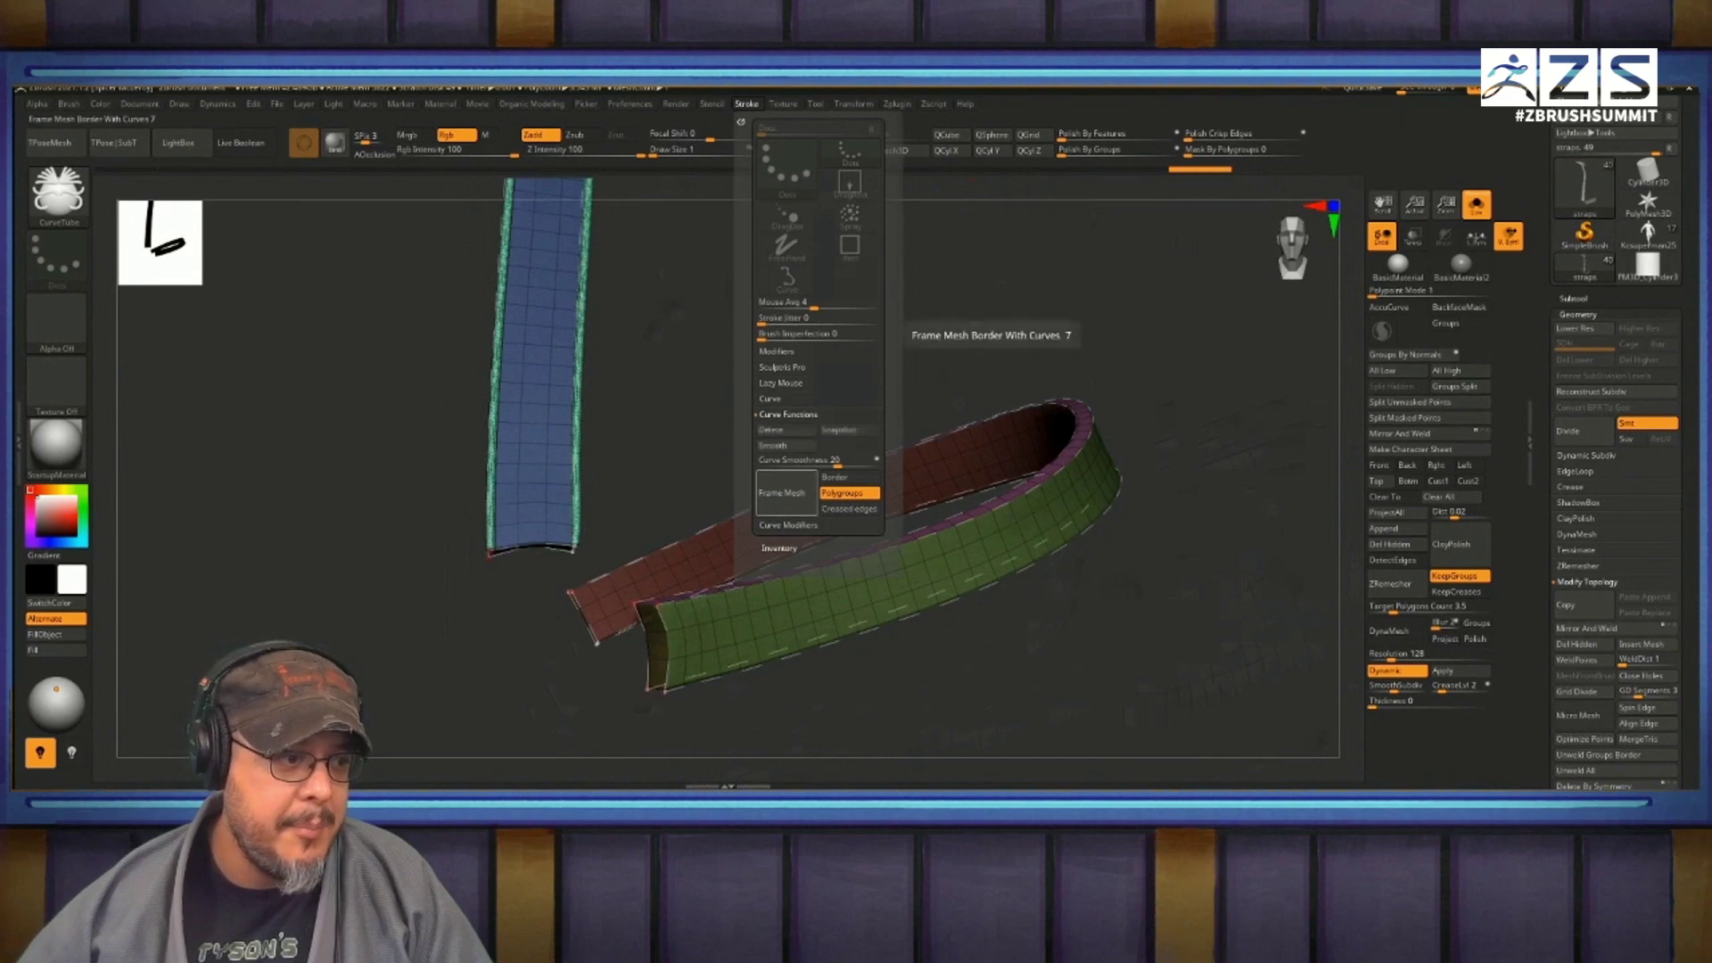
left_click(699, 604)
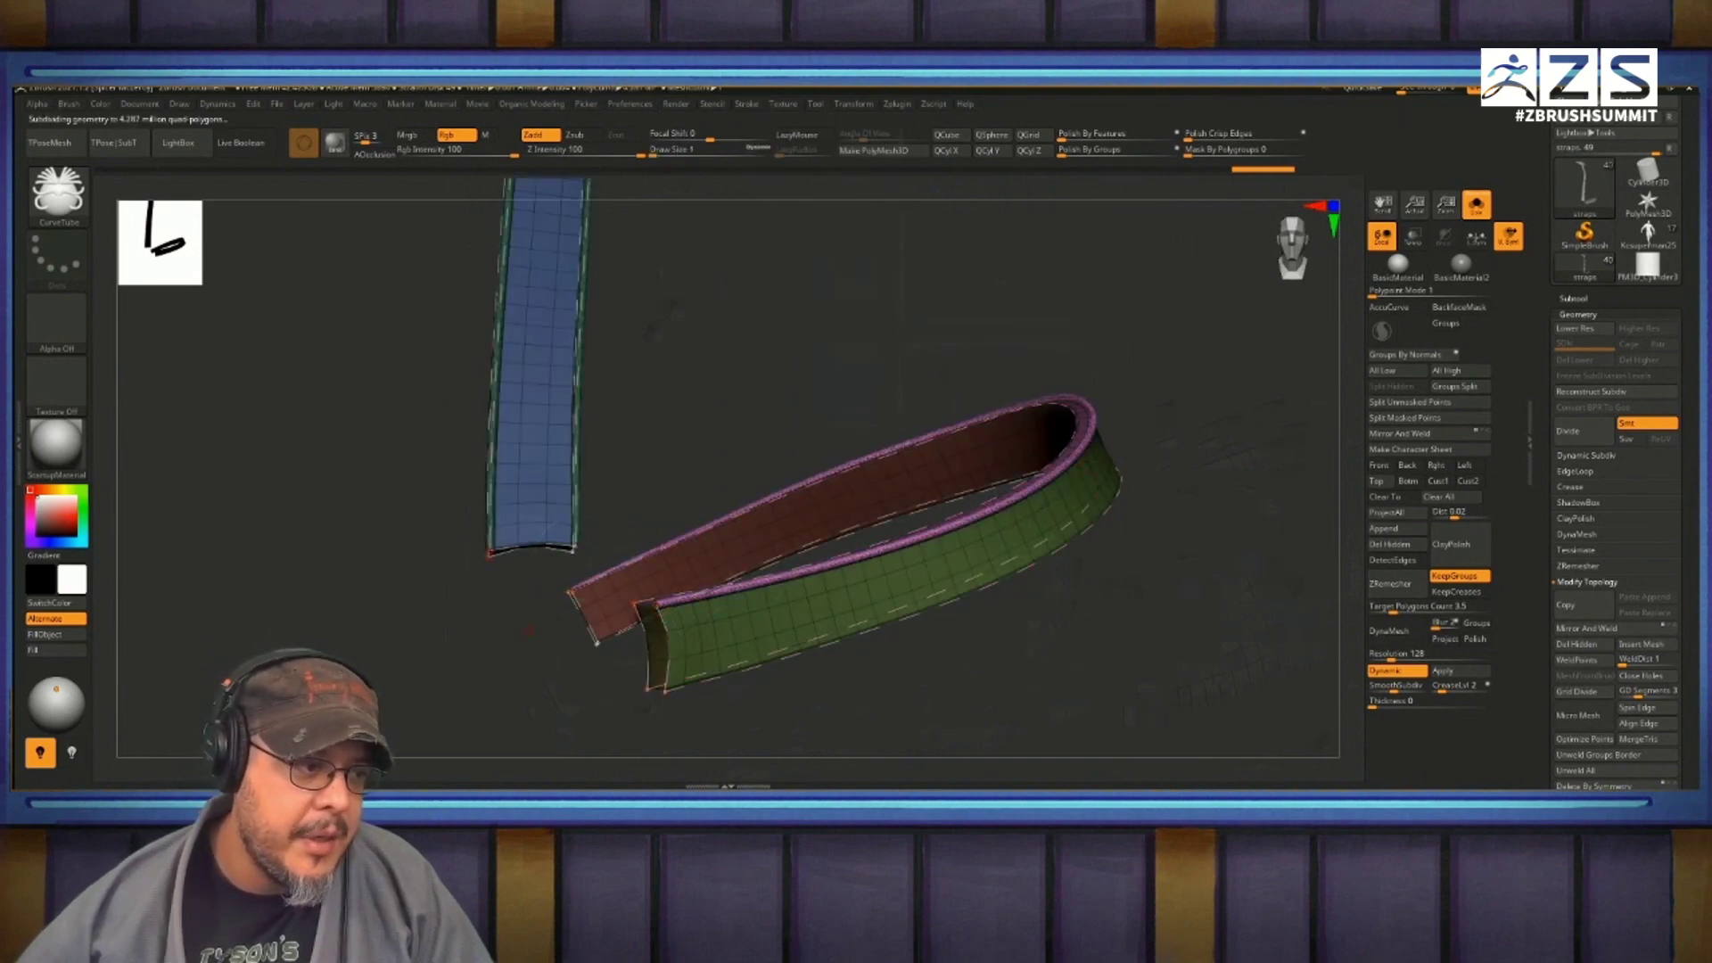
left_click_drag(714, 624, 660, 571)
left_click_drag(812, 542, 951, 706)
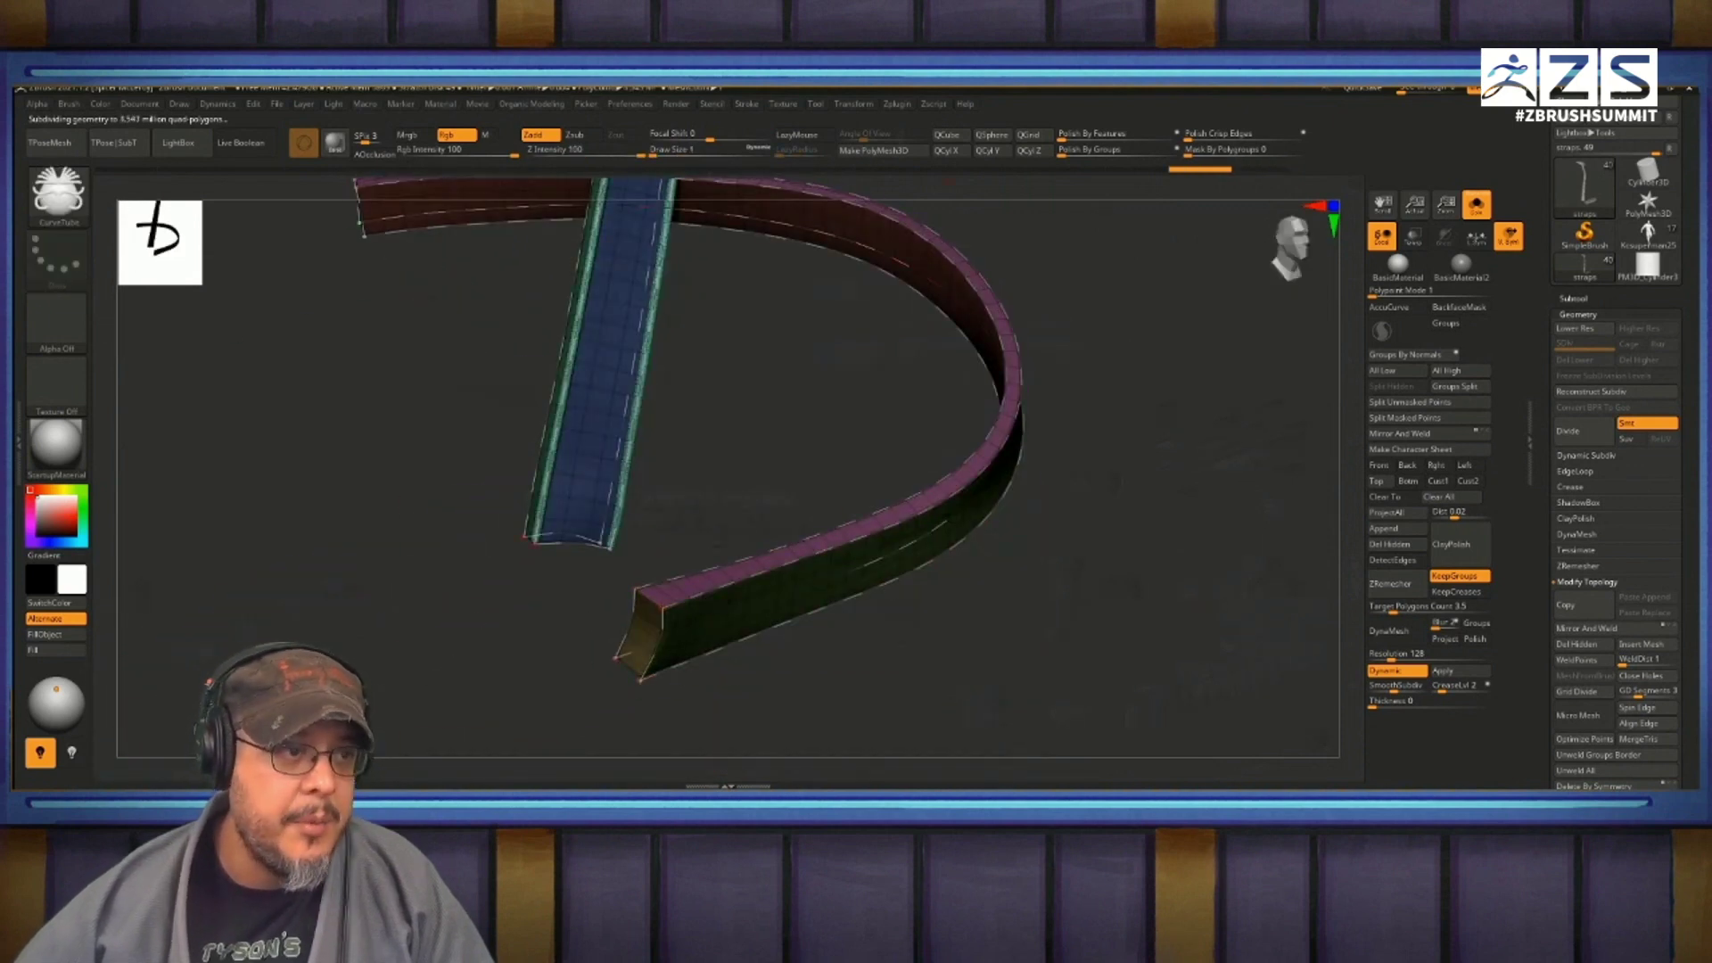
mouse_move(1113, 533)
left_mouse_down()
mouse_move(892, 624)
mouse_move(835, 613)
left_mouse_up()
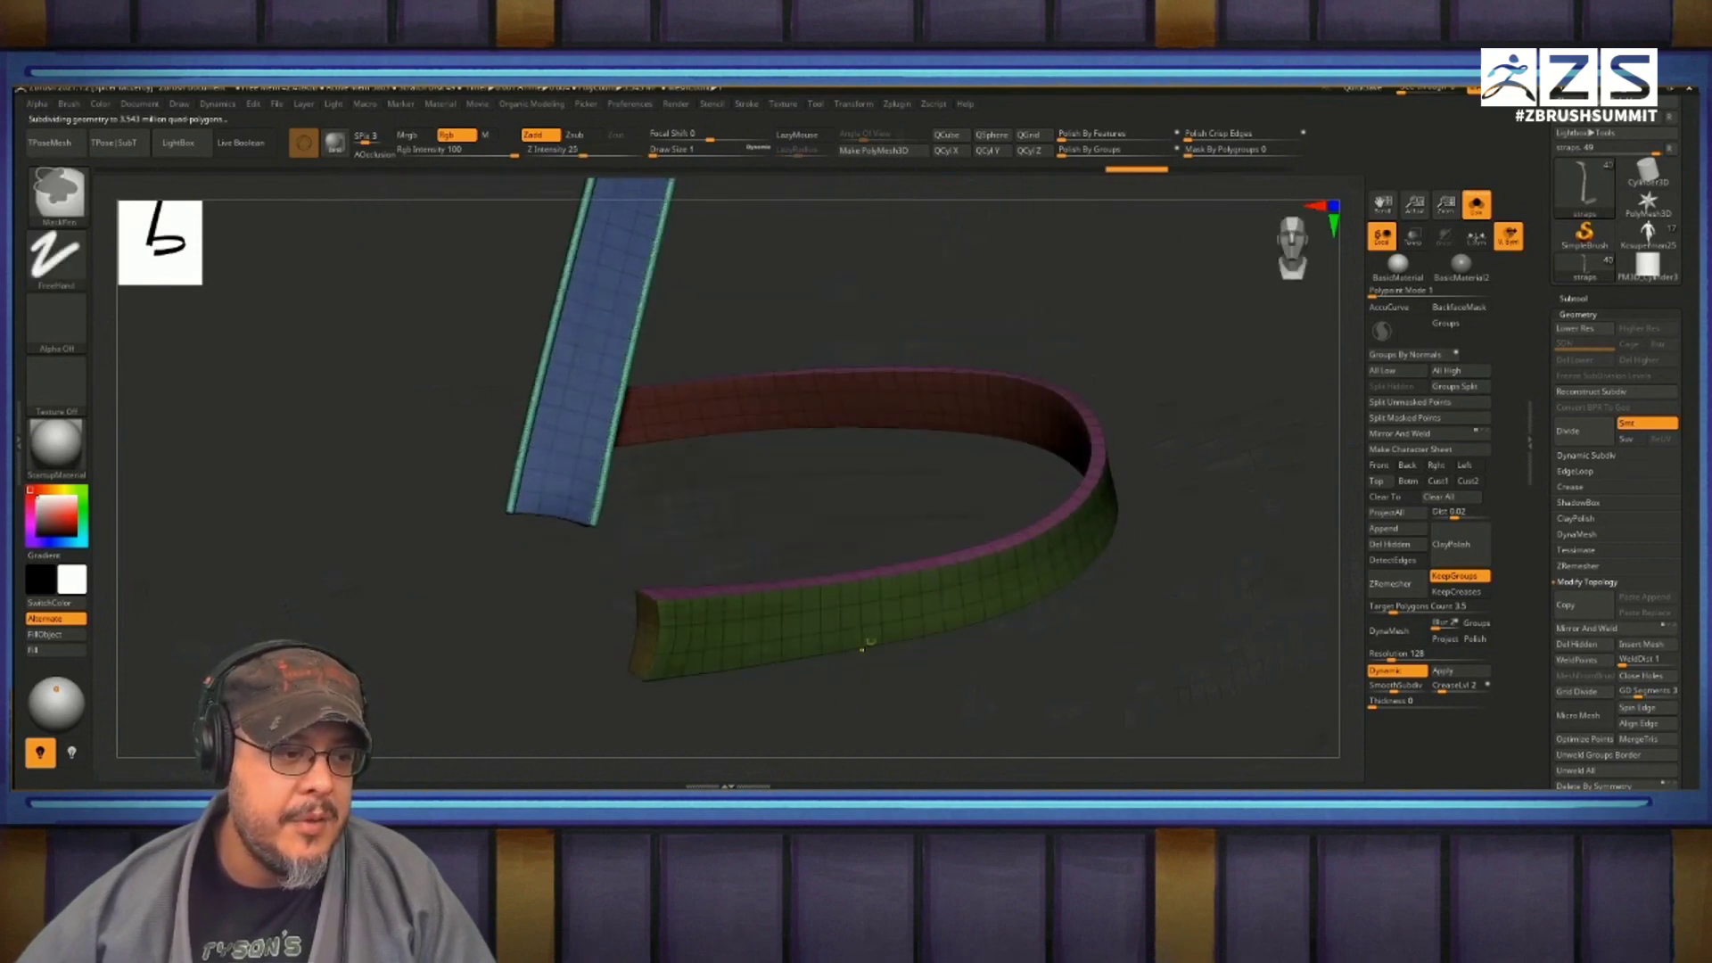
Step: Merge all faces of the curved lower strap except its green outer face into one polygroup, and unhide the whole mesh
key("ctrl+shift")
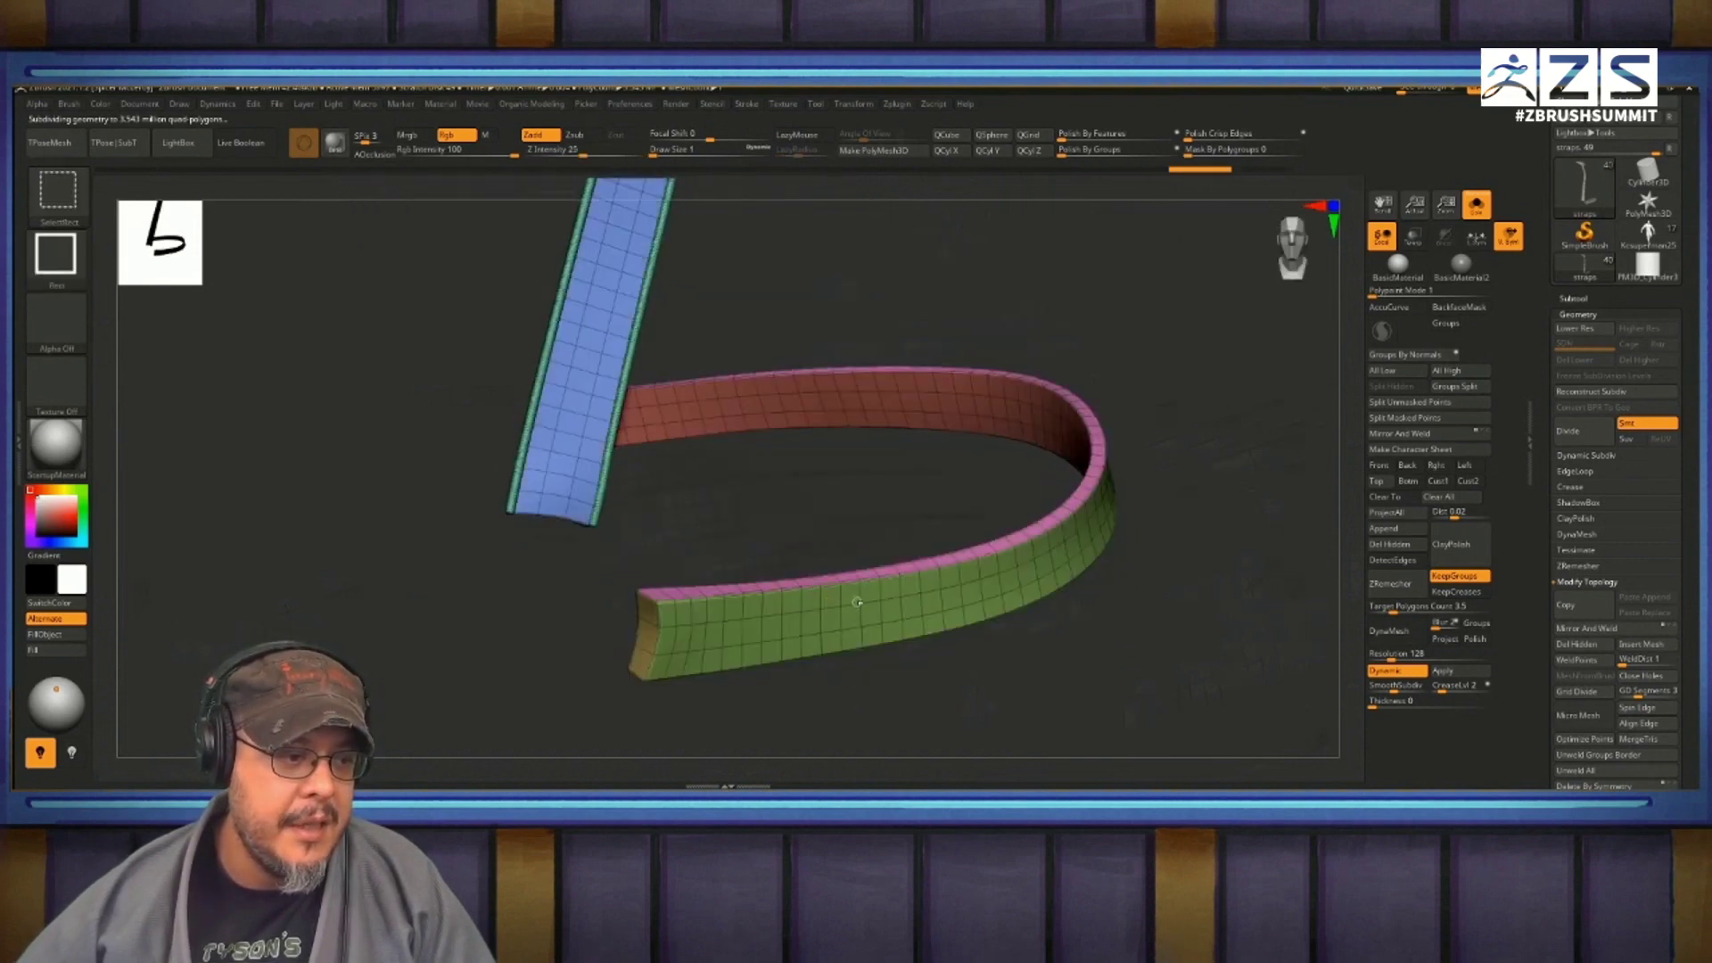
left_click(838, 609, "ctrl+shift")
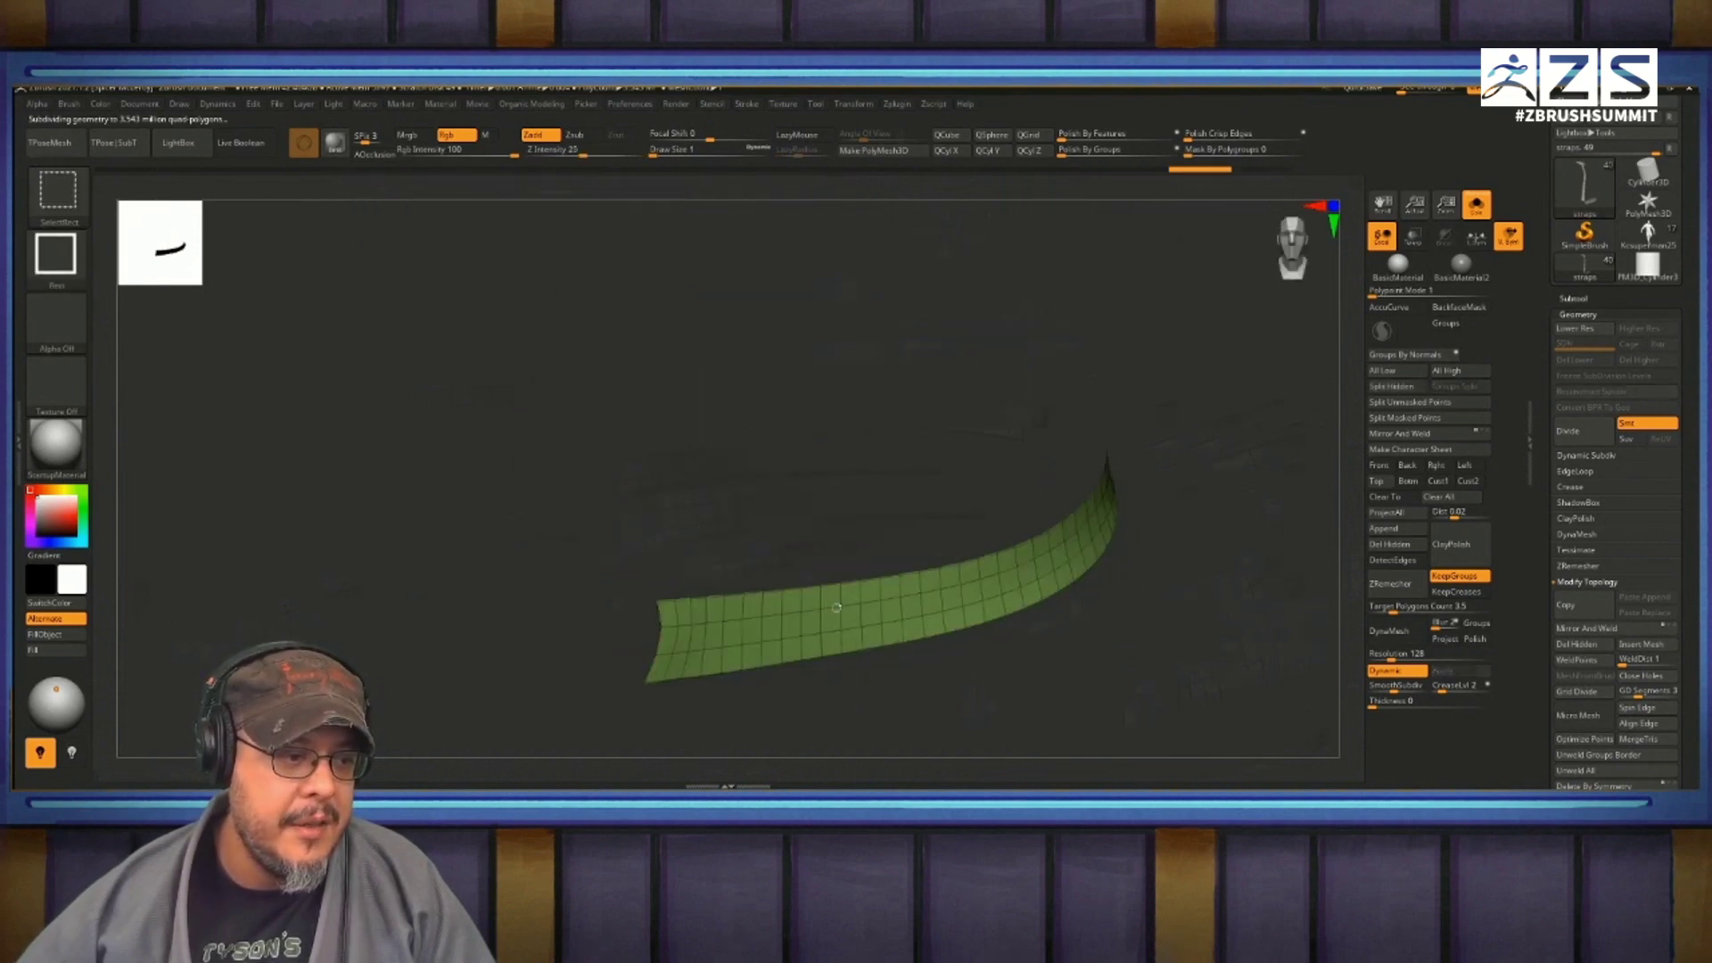
left_click(1130, 660, "ctrl+shift")
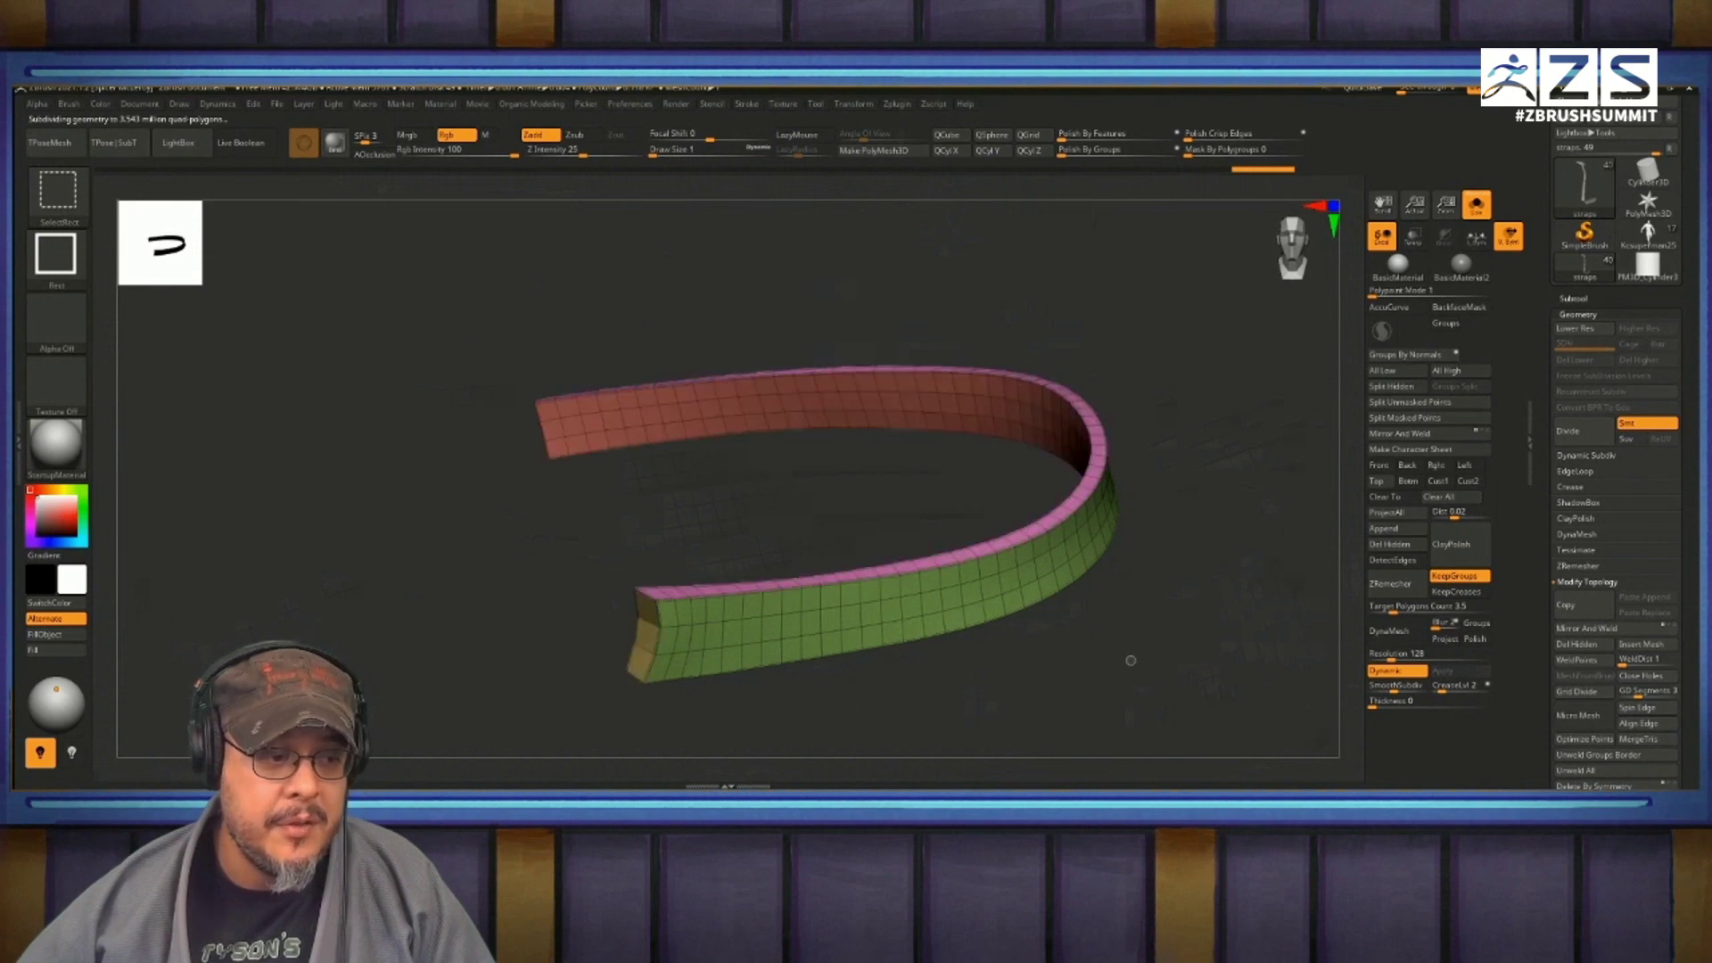
left_click(899, 597, "ctrl+alt+shift")
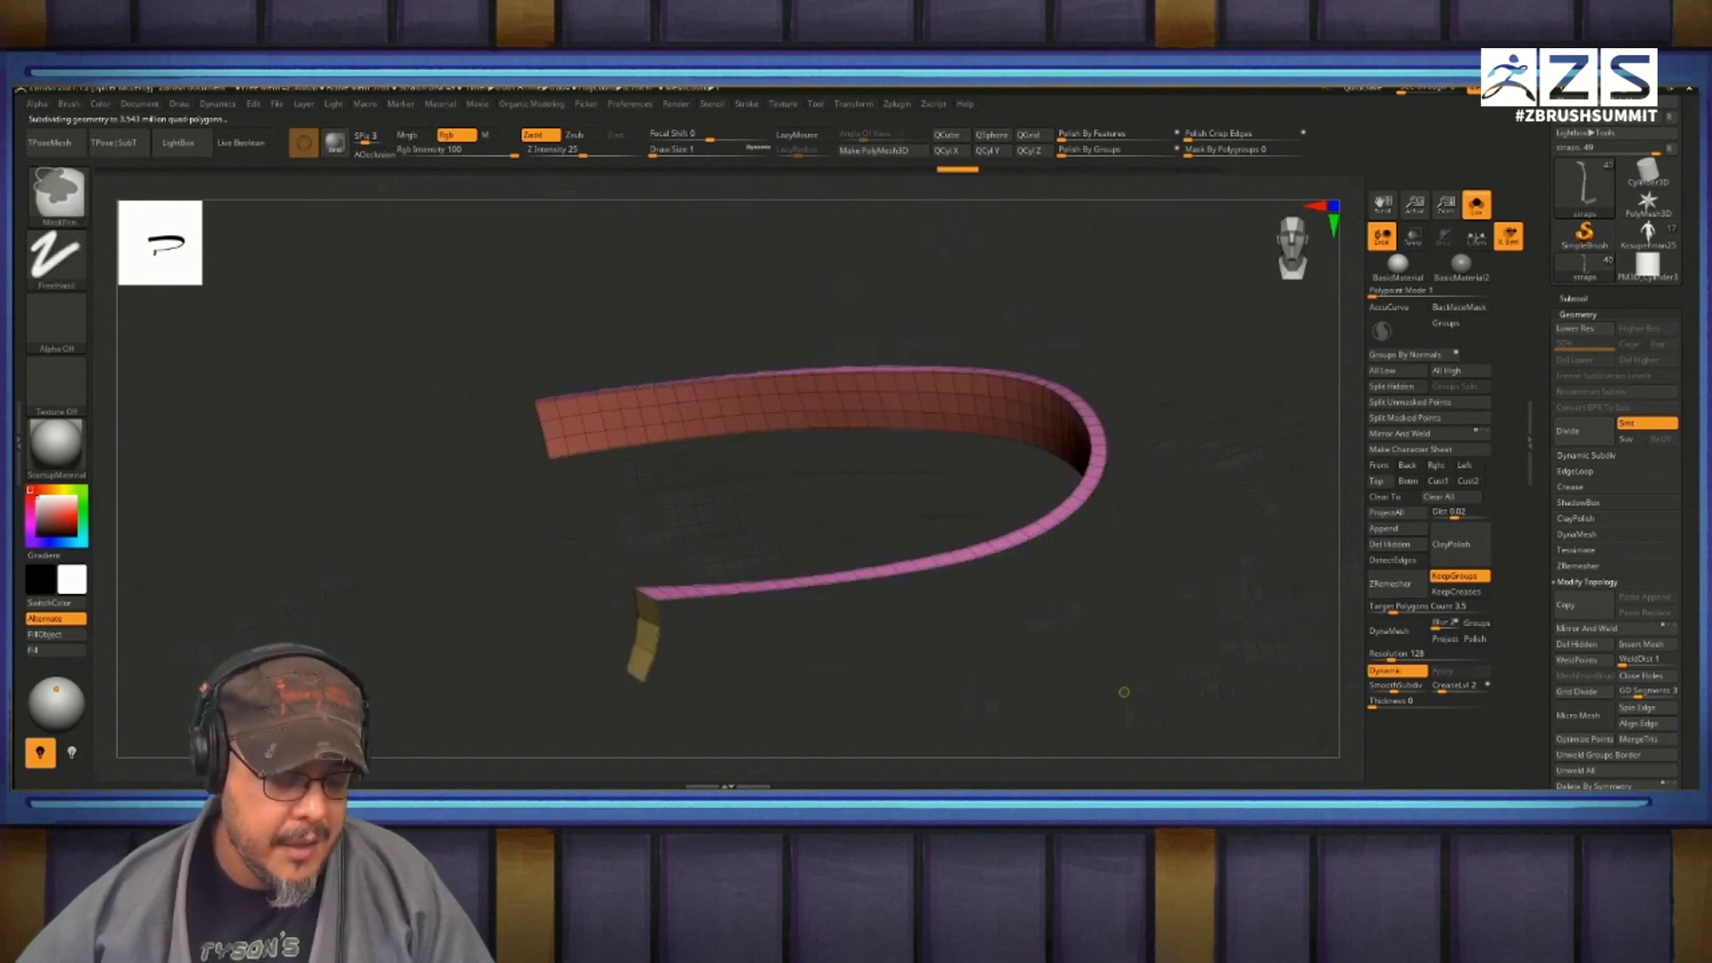
key("ctrl+w")
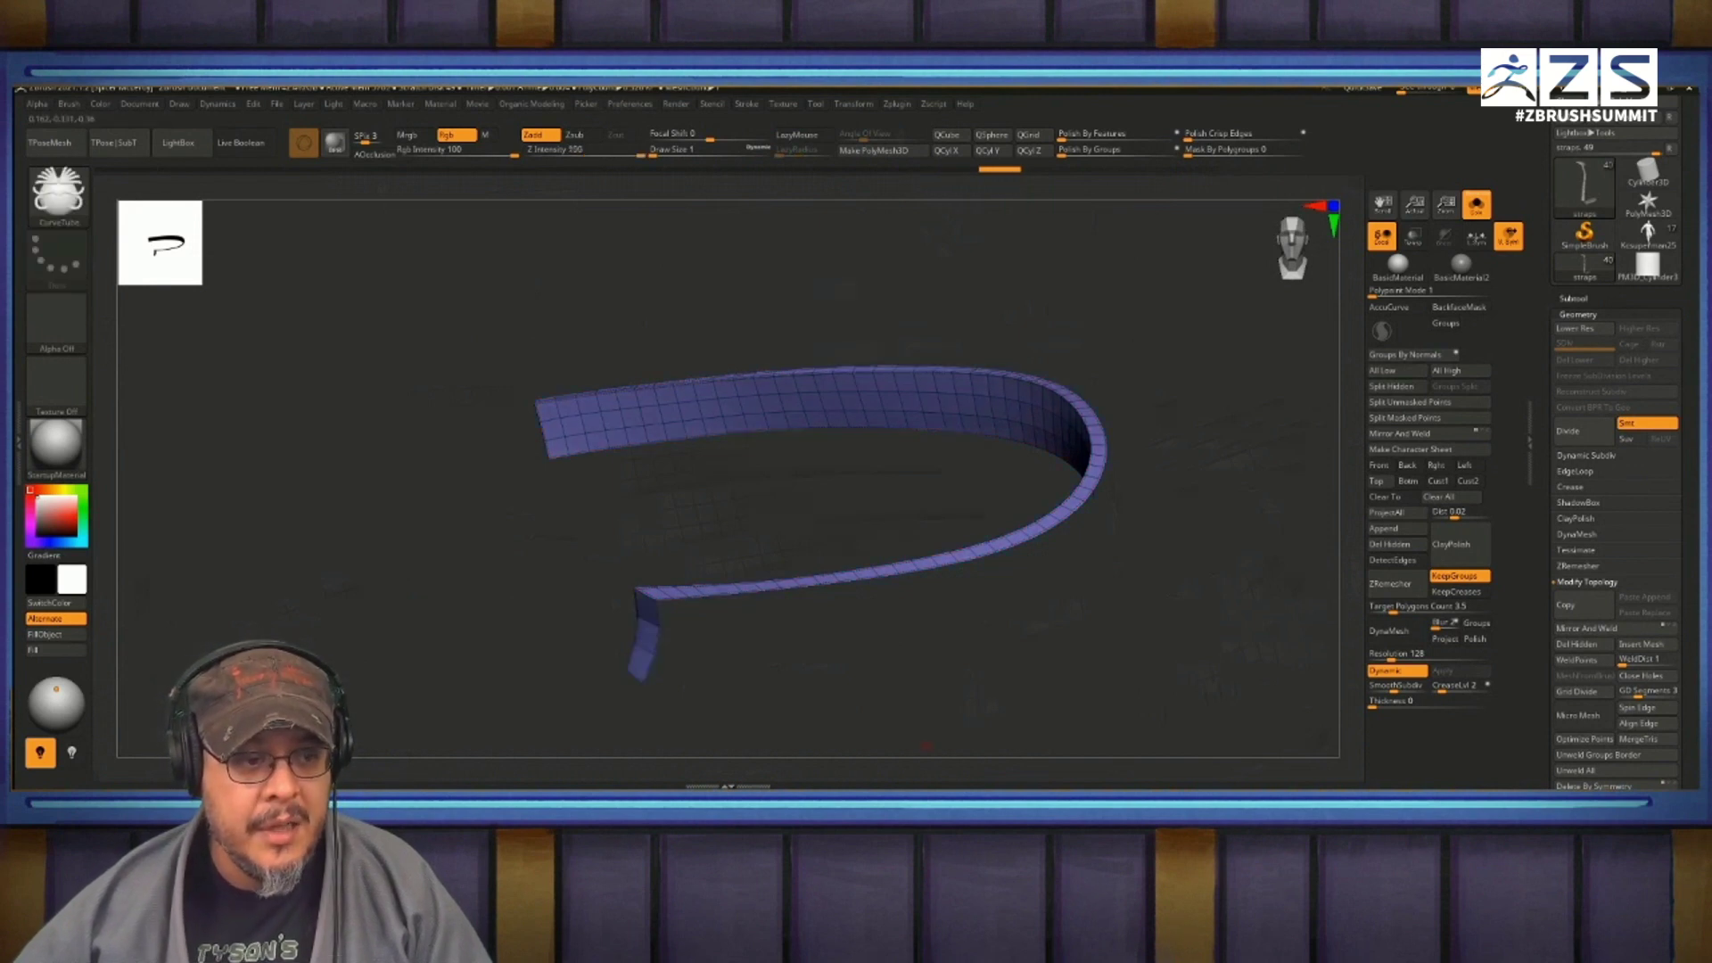
key("ctrl+shift")
left_click(1230, 584, "ctrl+shift")
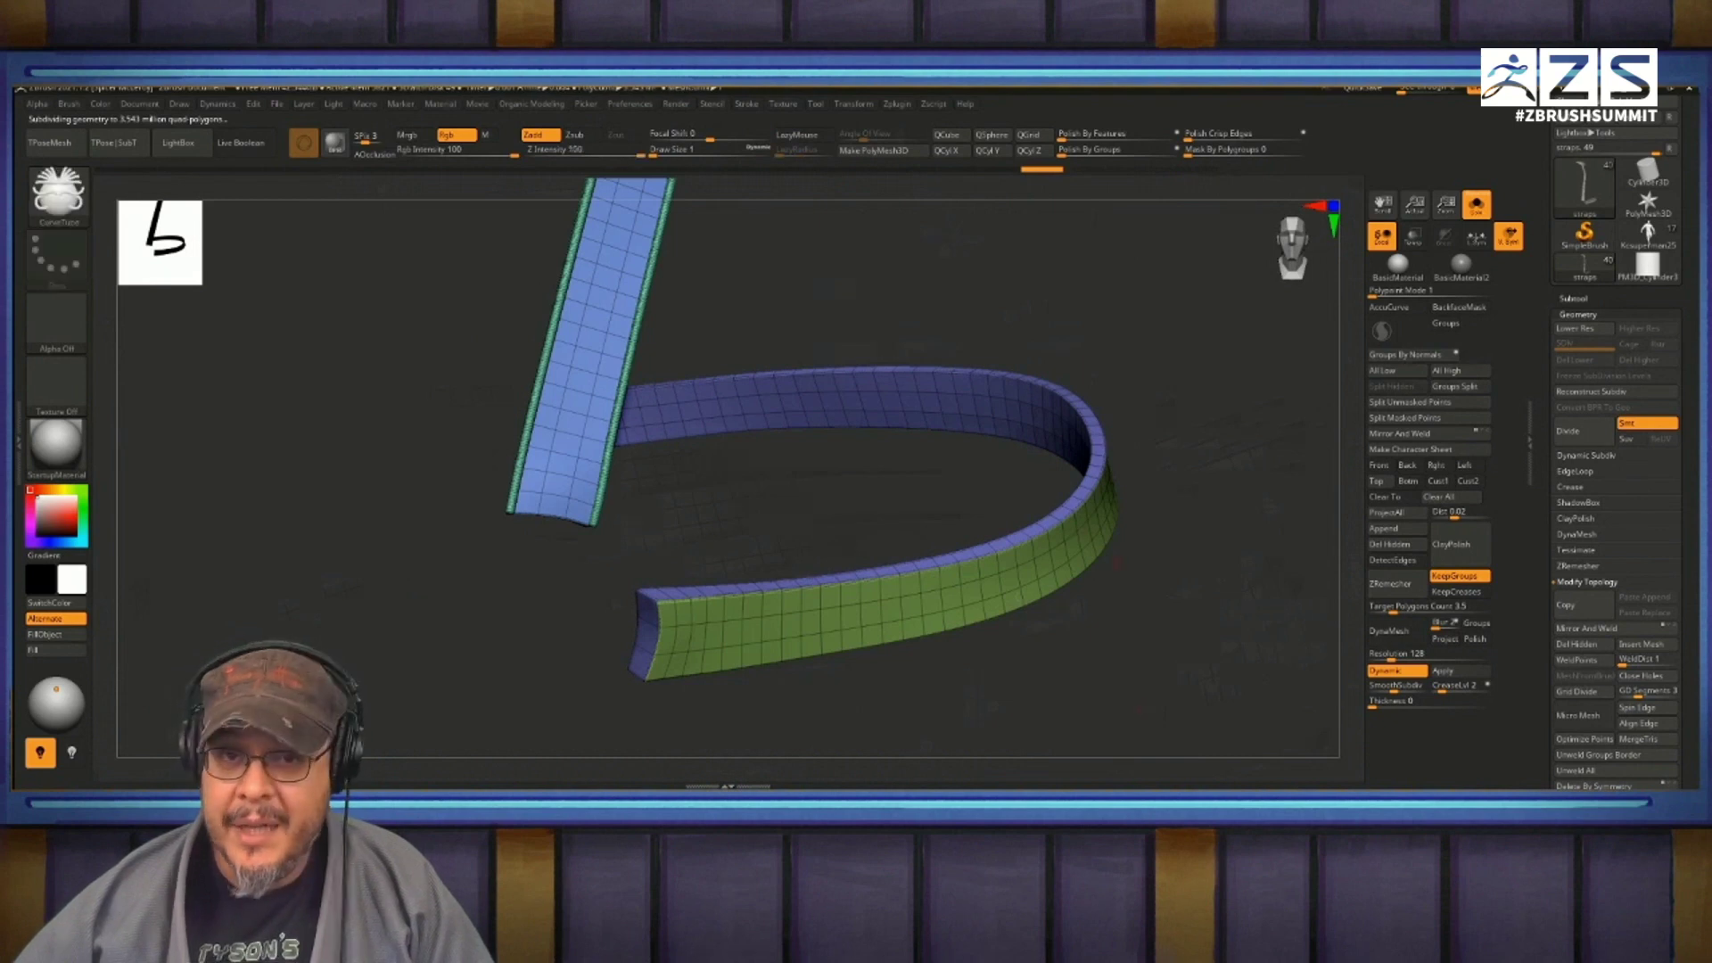
left_click_drag(1088, 702, 1139, 710)
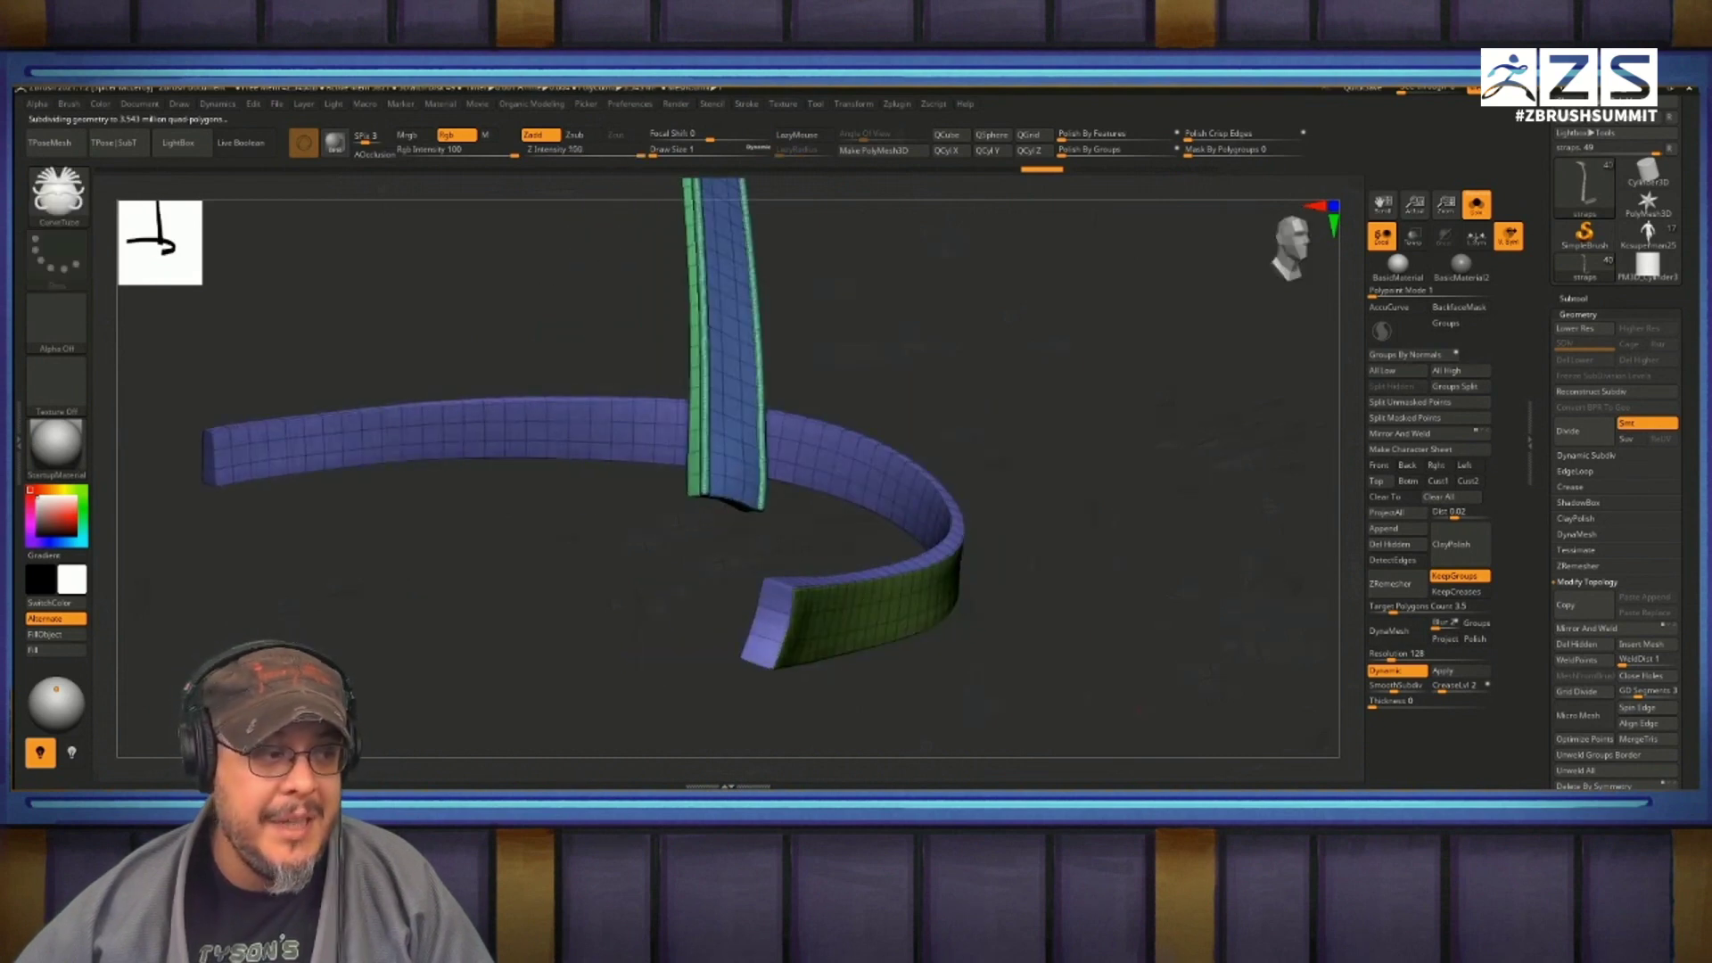
left_click_drag(1182, 606, 978, 182)
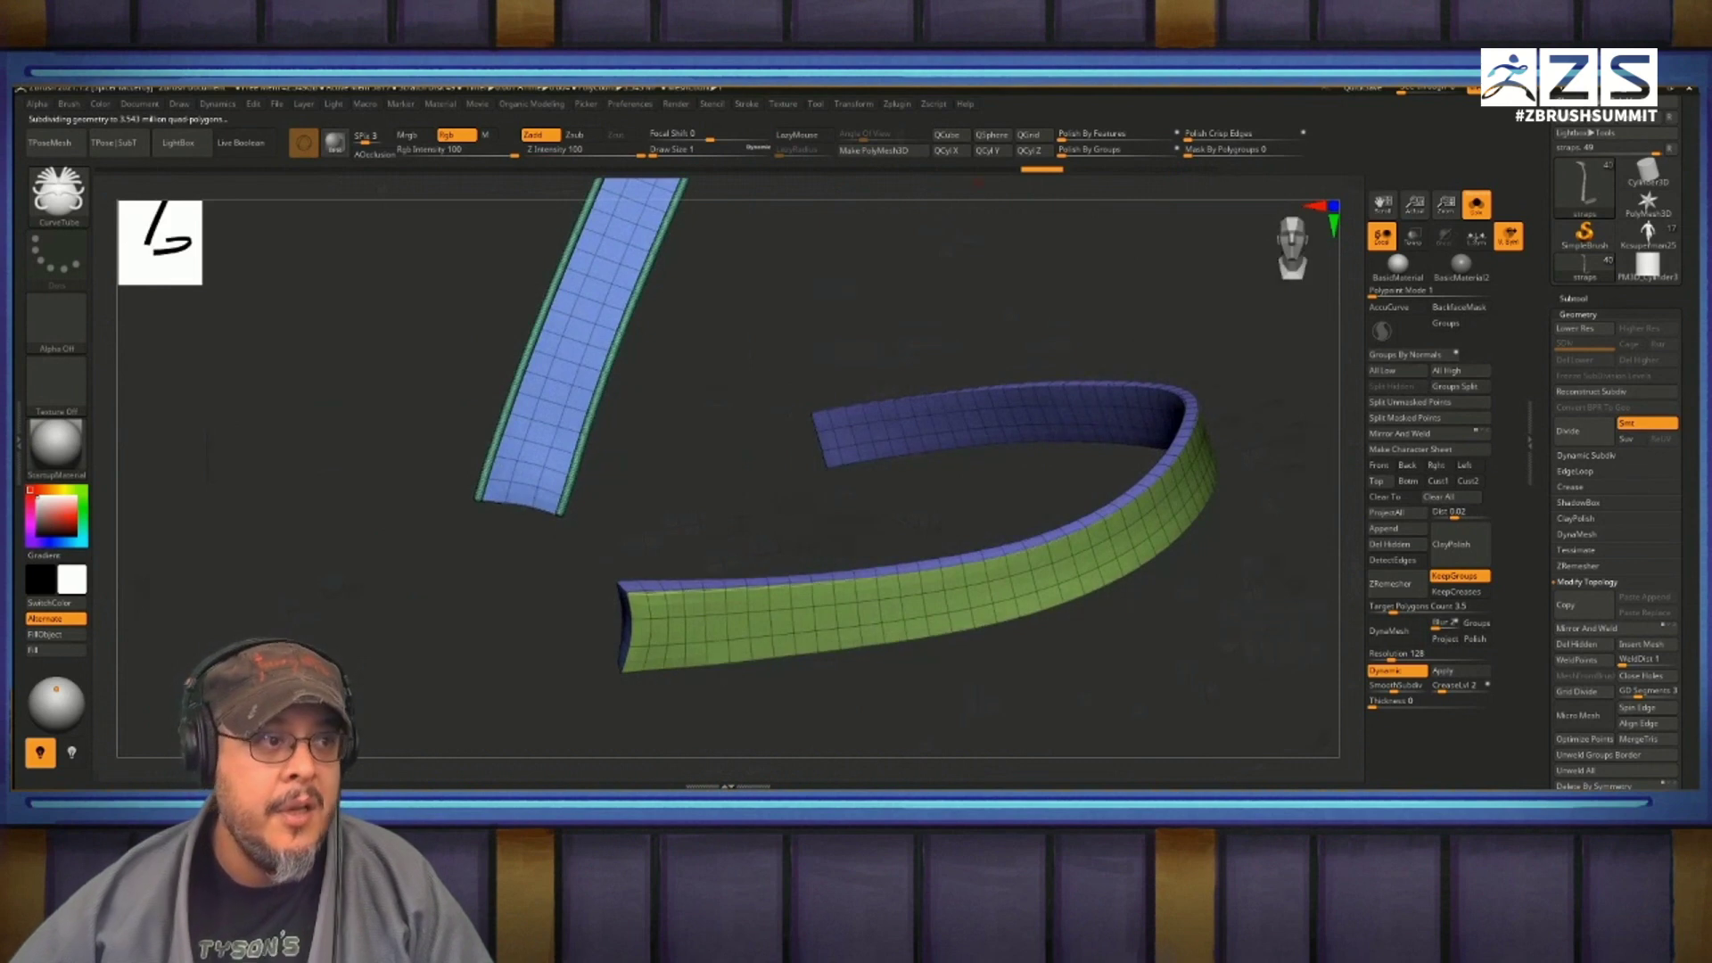
Step: Frame the mesh along its polygroup borders and apply the CurveTube around the border of the lower strap's green outer face
left_click(746, 104)
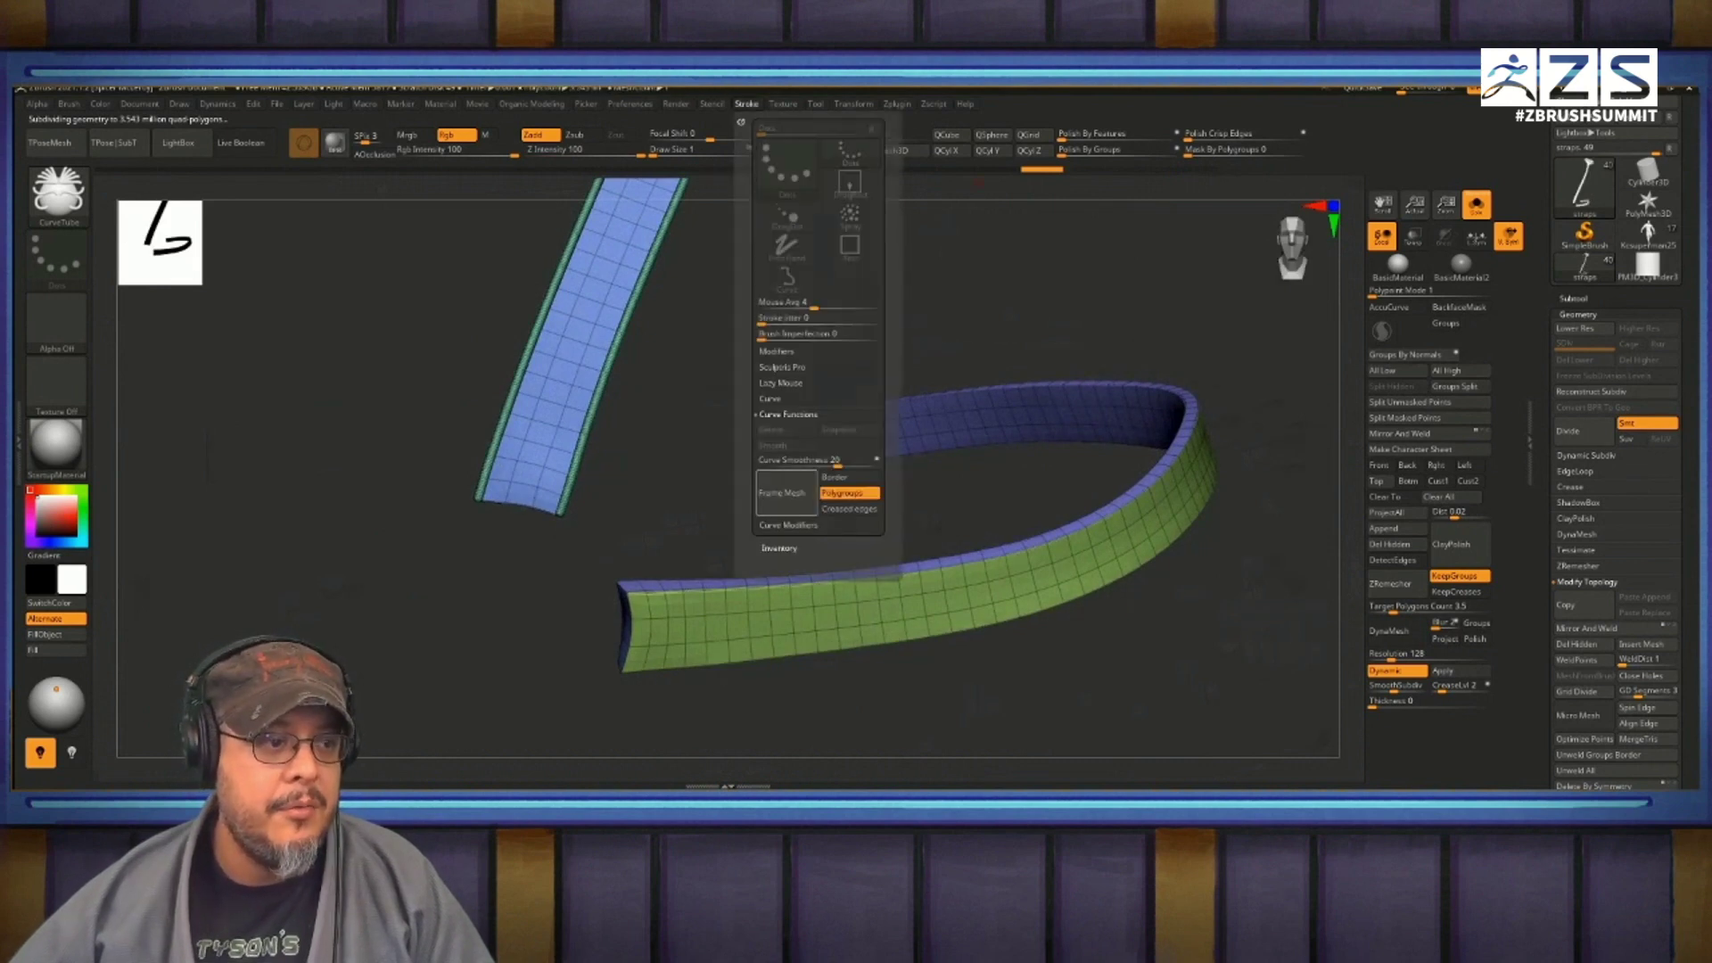
left_click(782, 492)
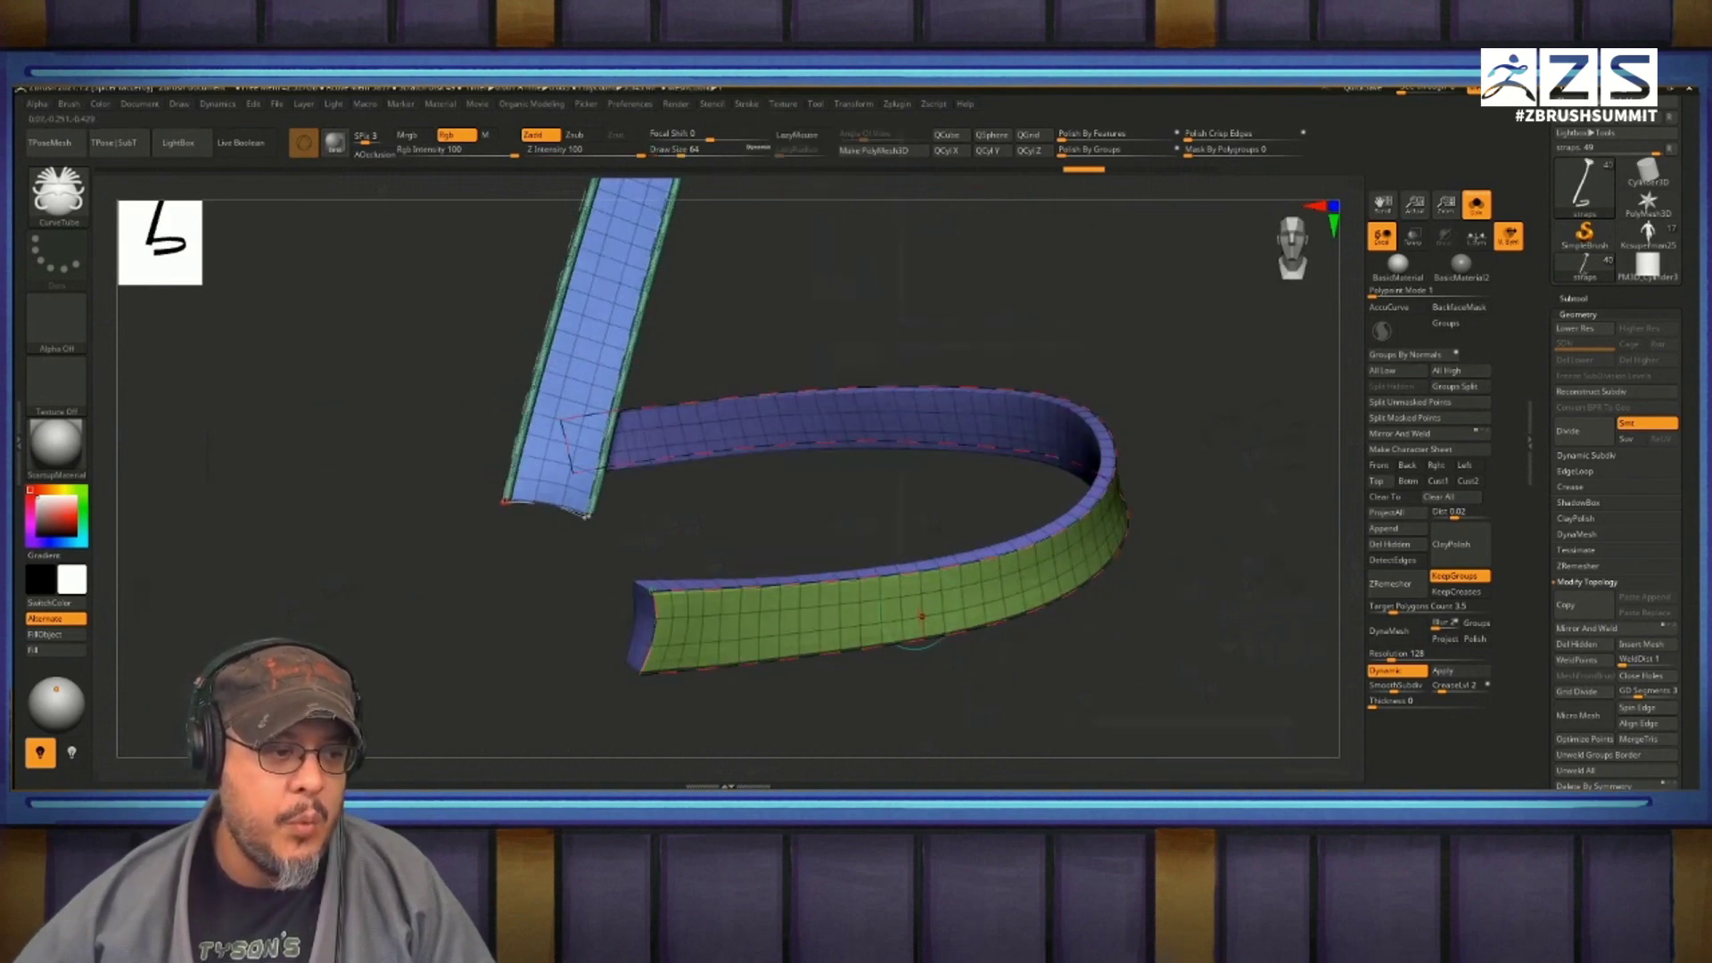
left_click(917, 573)
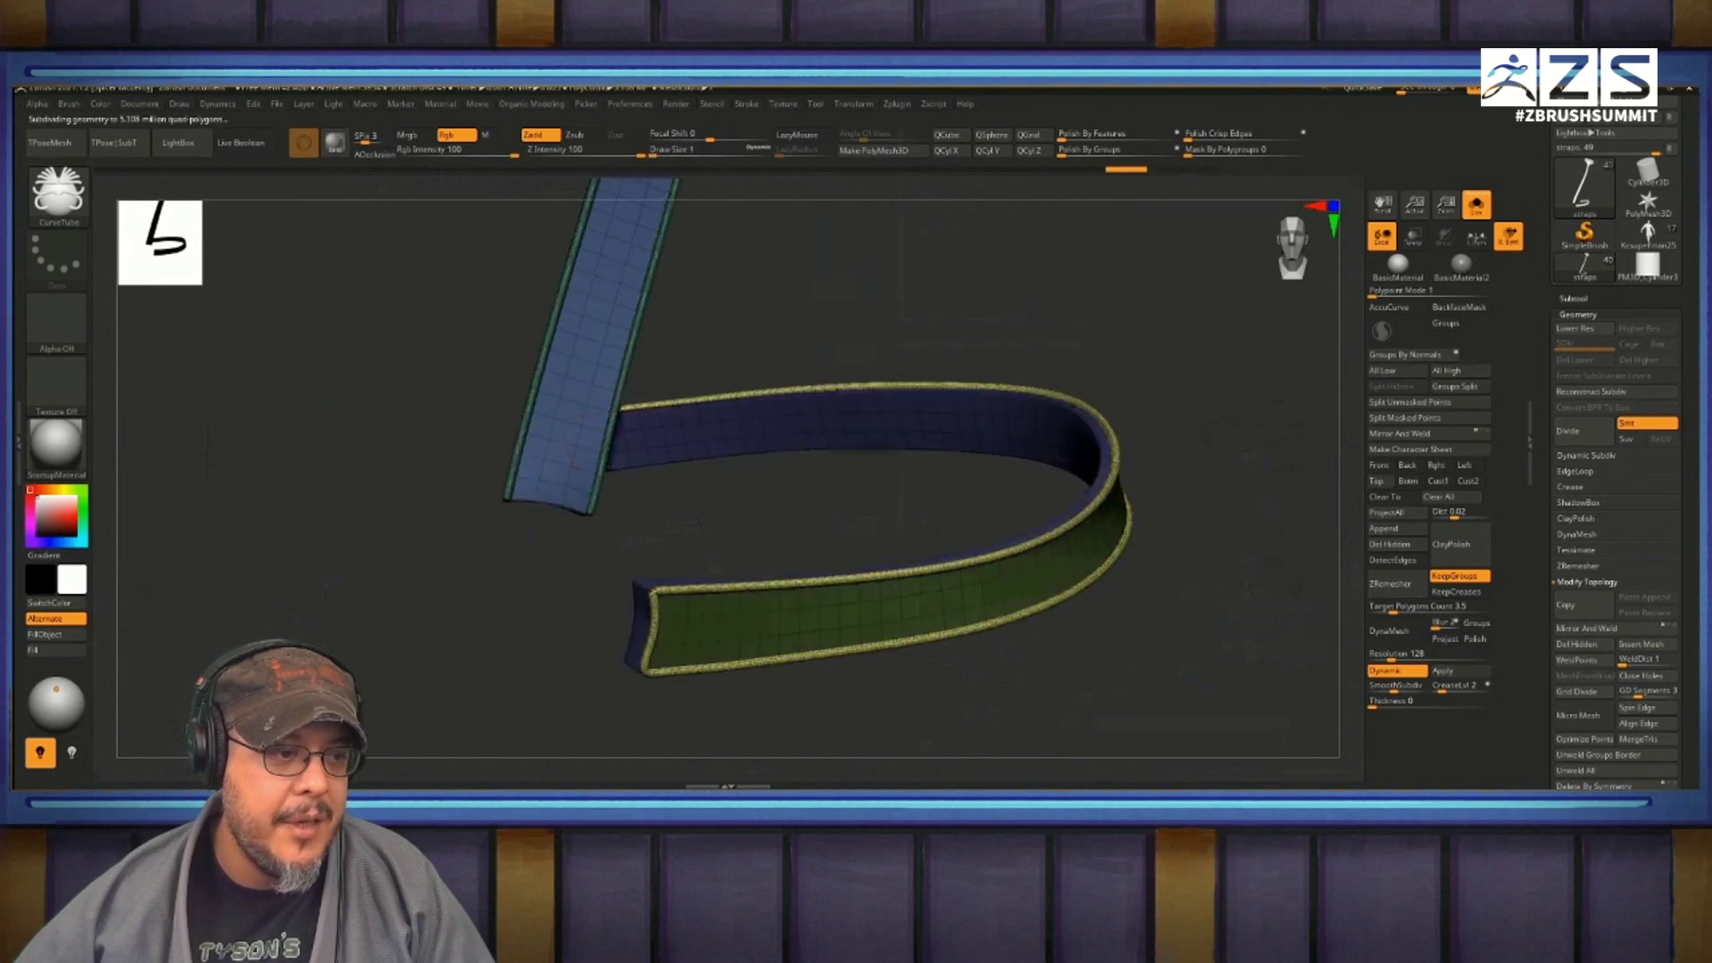
left_click_drag(847, 691, 758, 688)
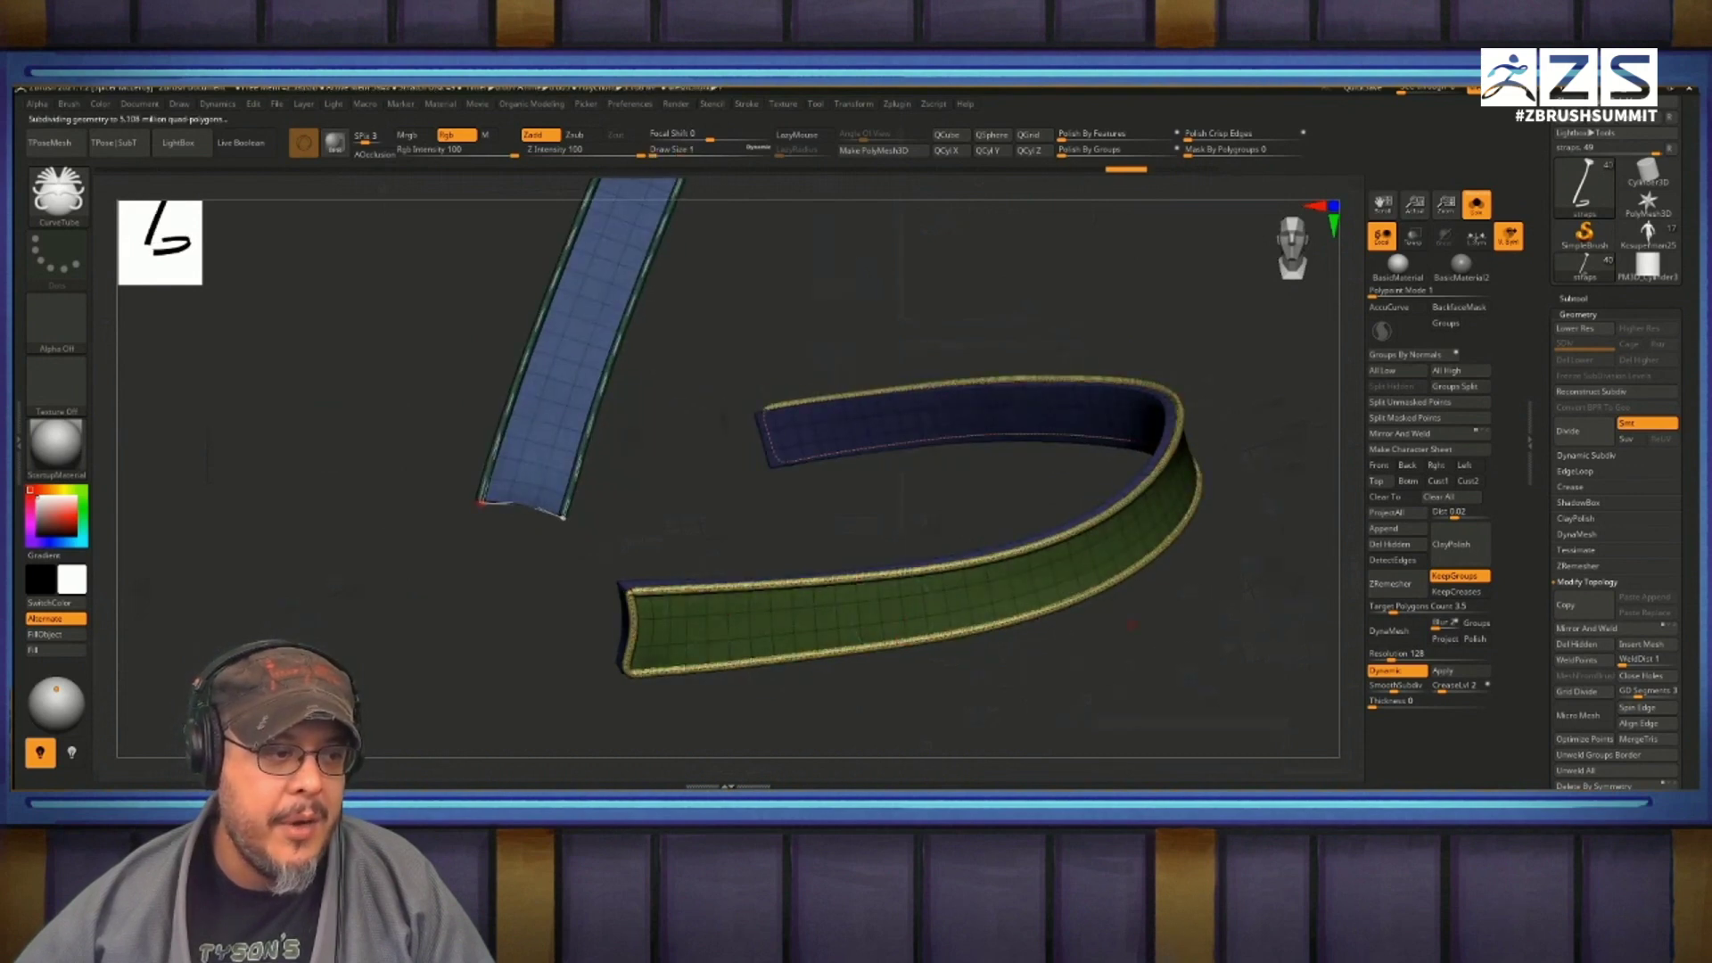
left_click(858, 602)
key("ctrl+z")
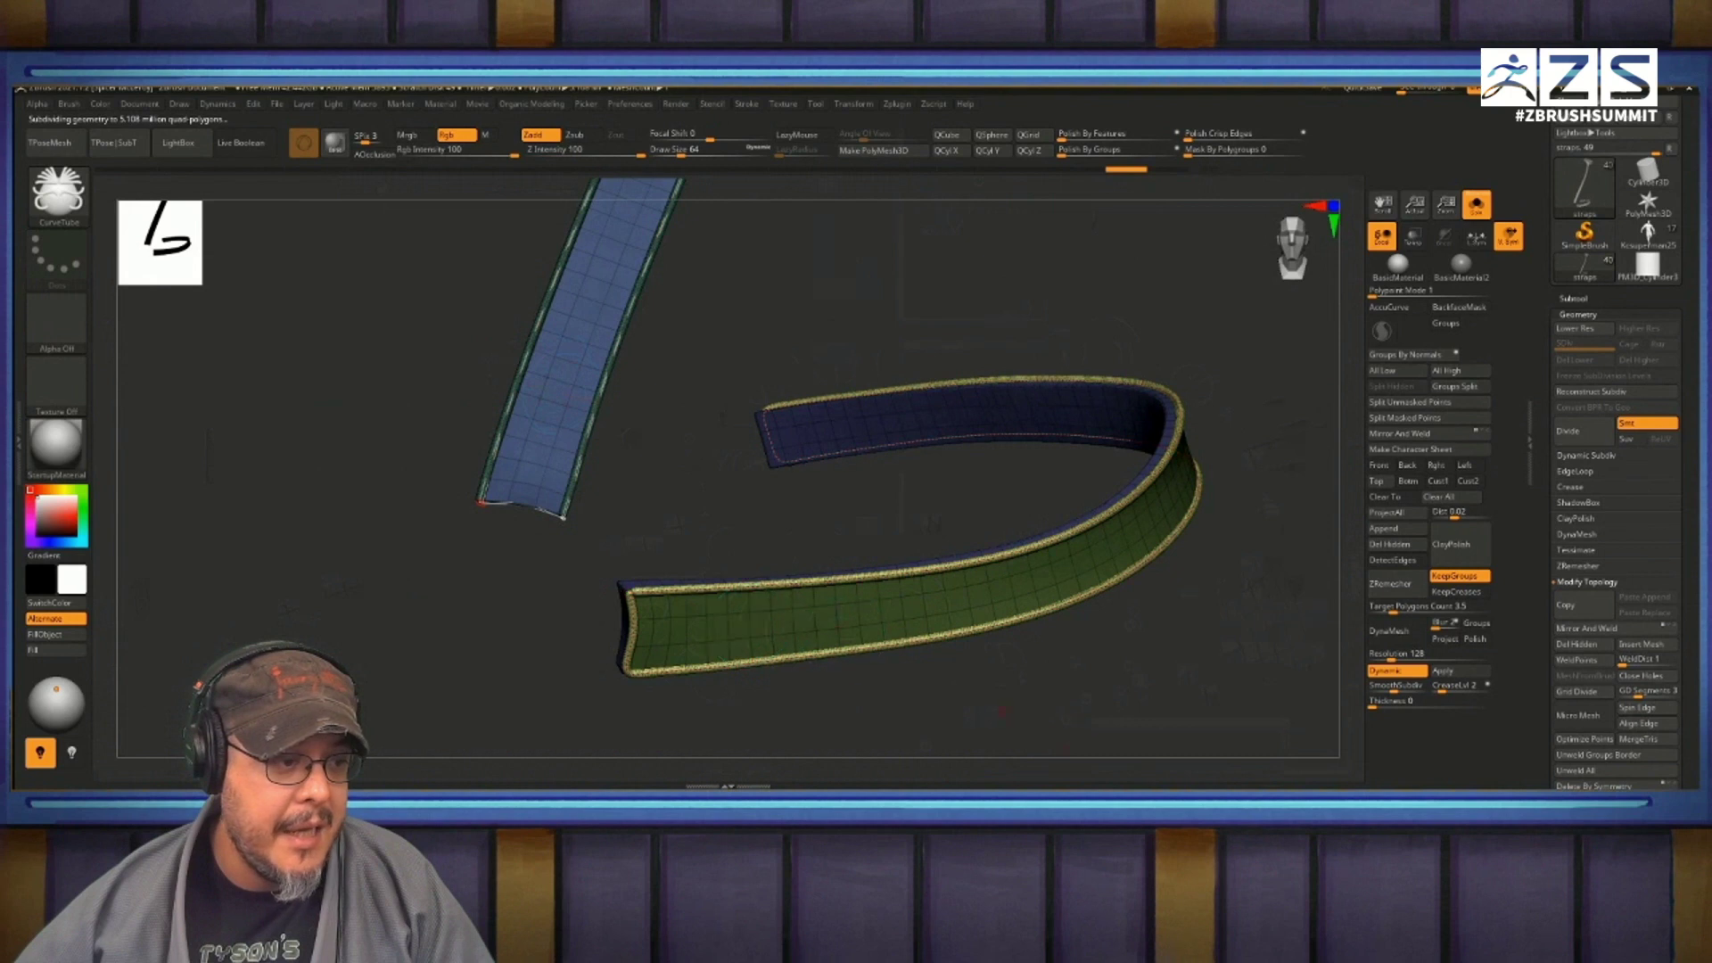
Step: Inspect the new piping up close, turn off the polyframe and view the complete straps
right_click_drag(871, 596, 947, 591, "ctrl")
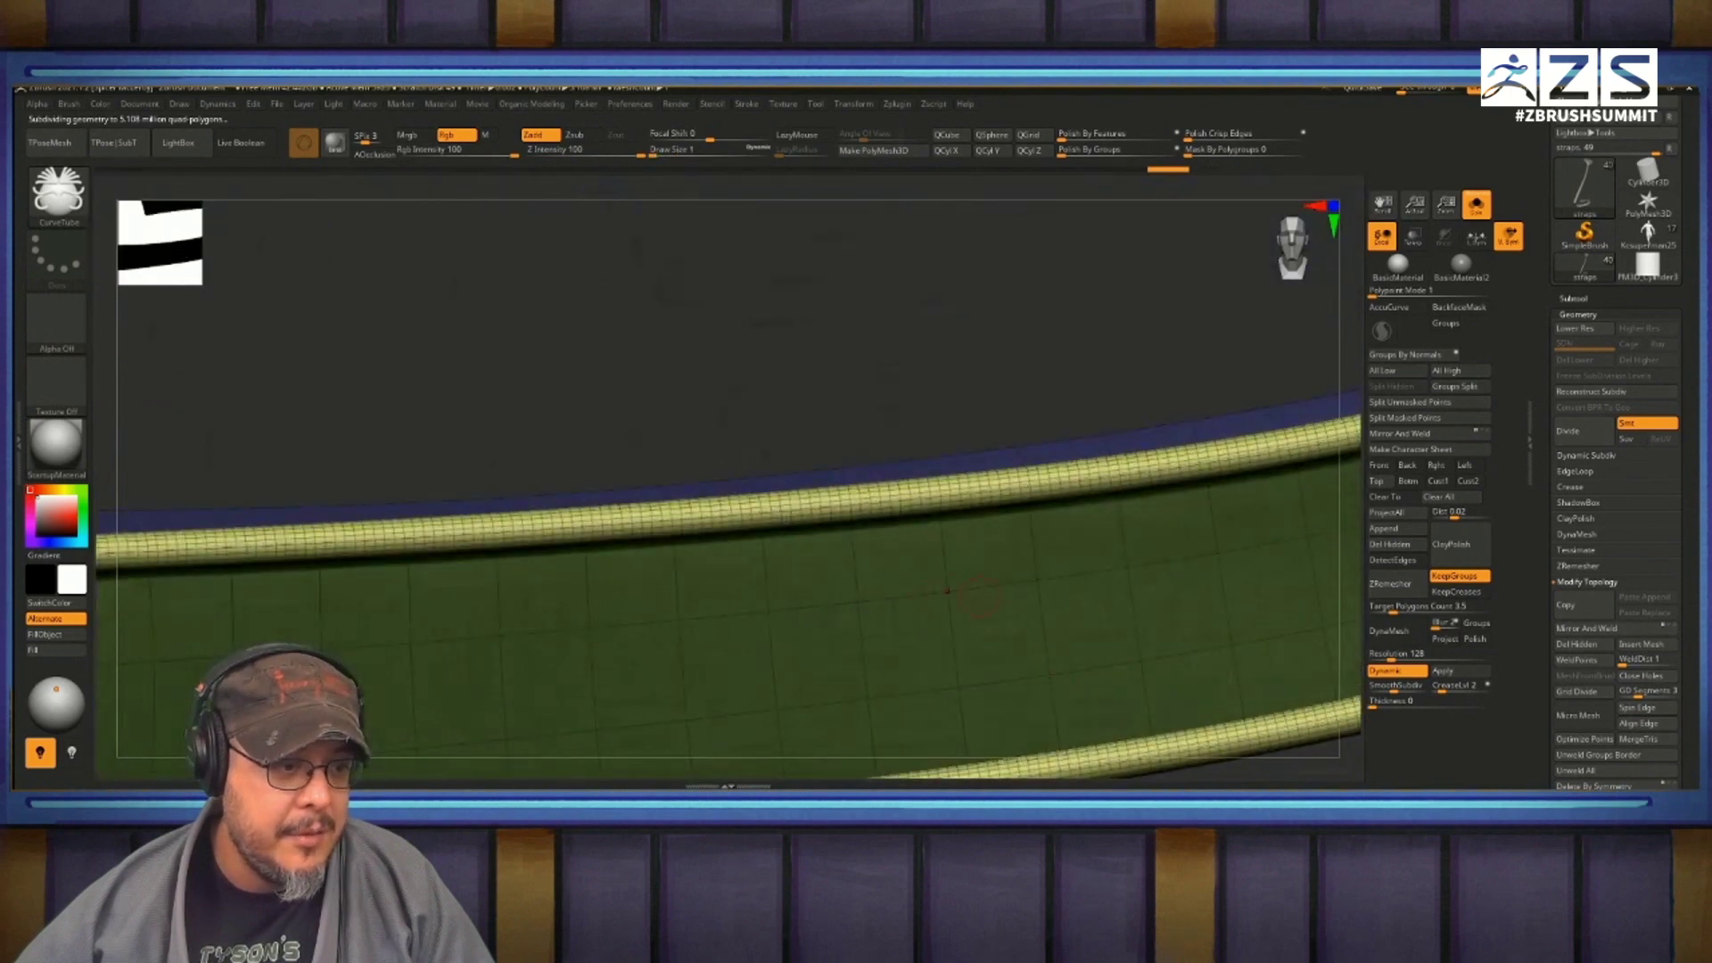
key("f")
key("shift+f")
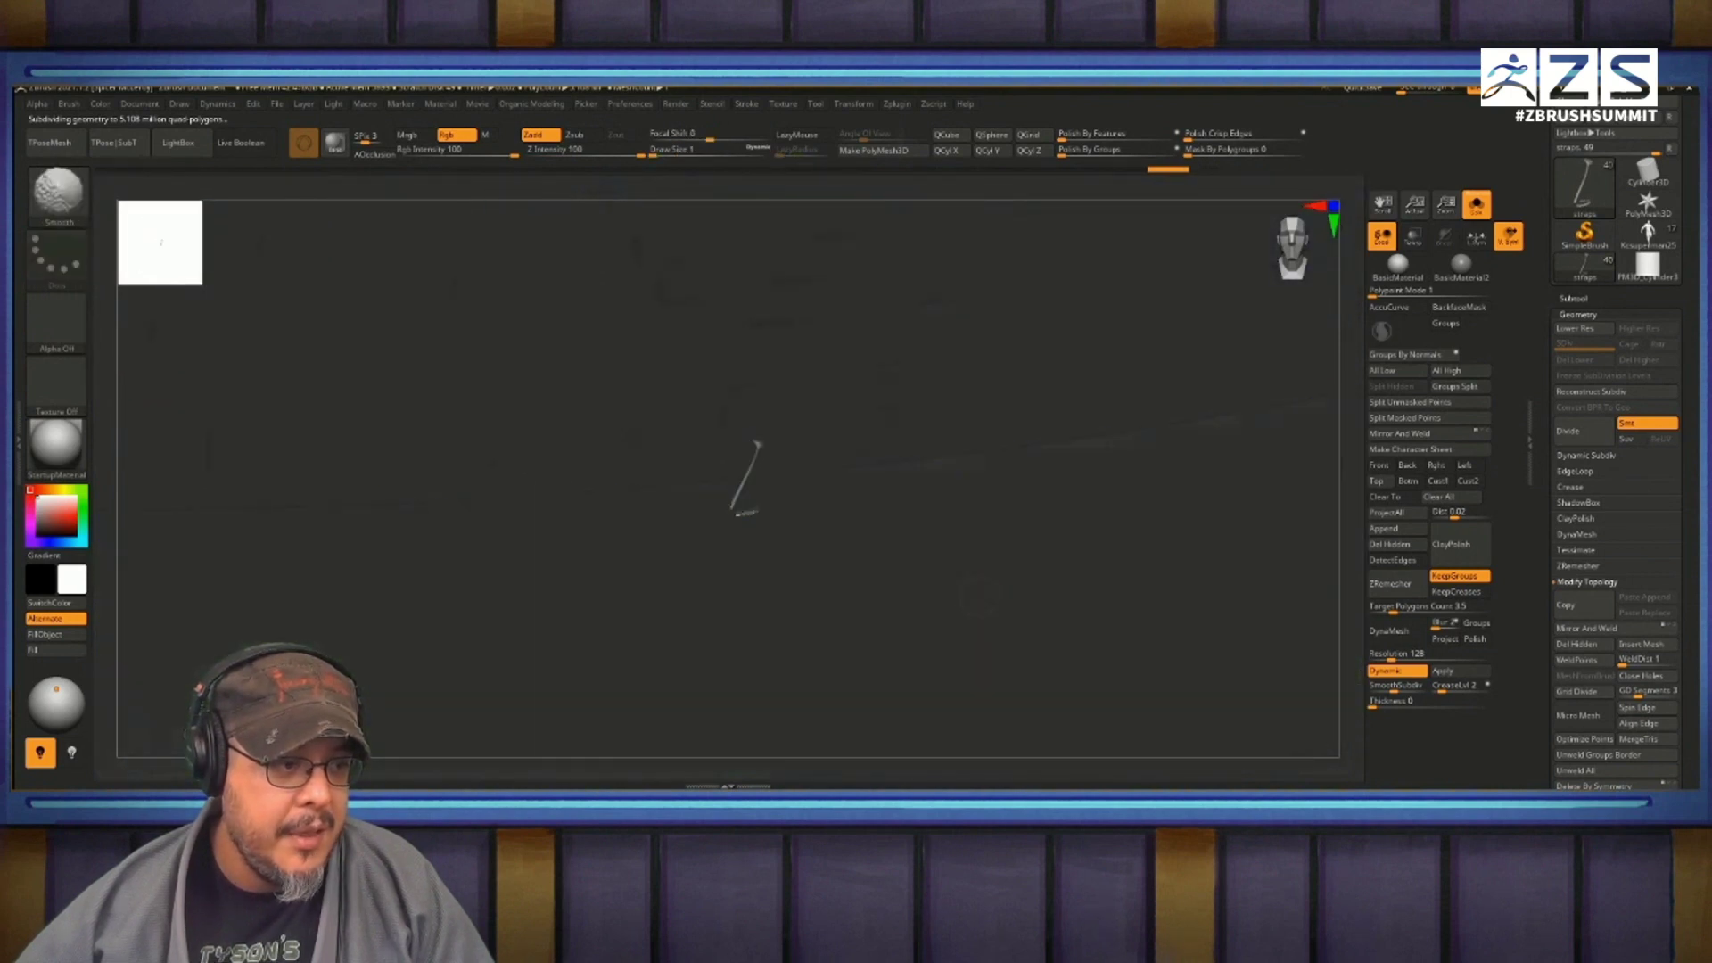
mouse_move(979, 596)
right_mouse_down("ctrl")
mouse_move(916, 440)
mouse_move(978, 596)
right_mouse_up("ctrl")
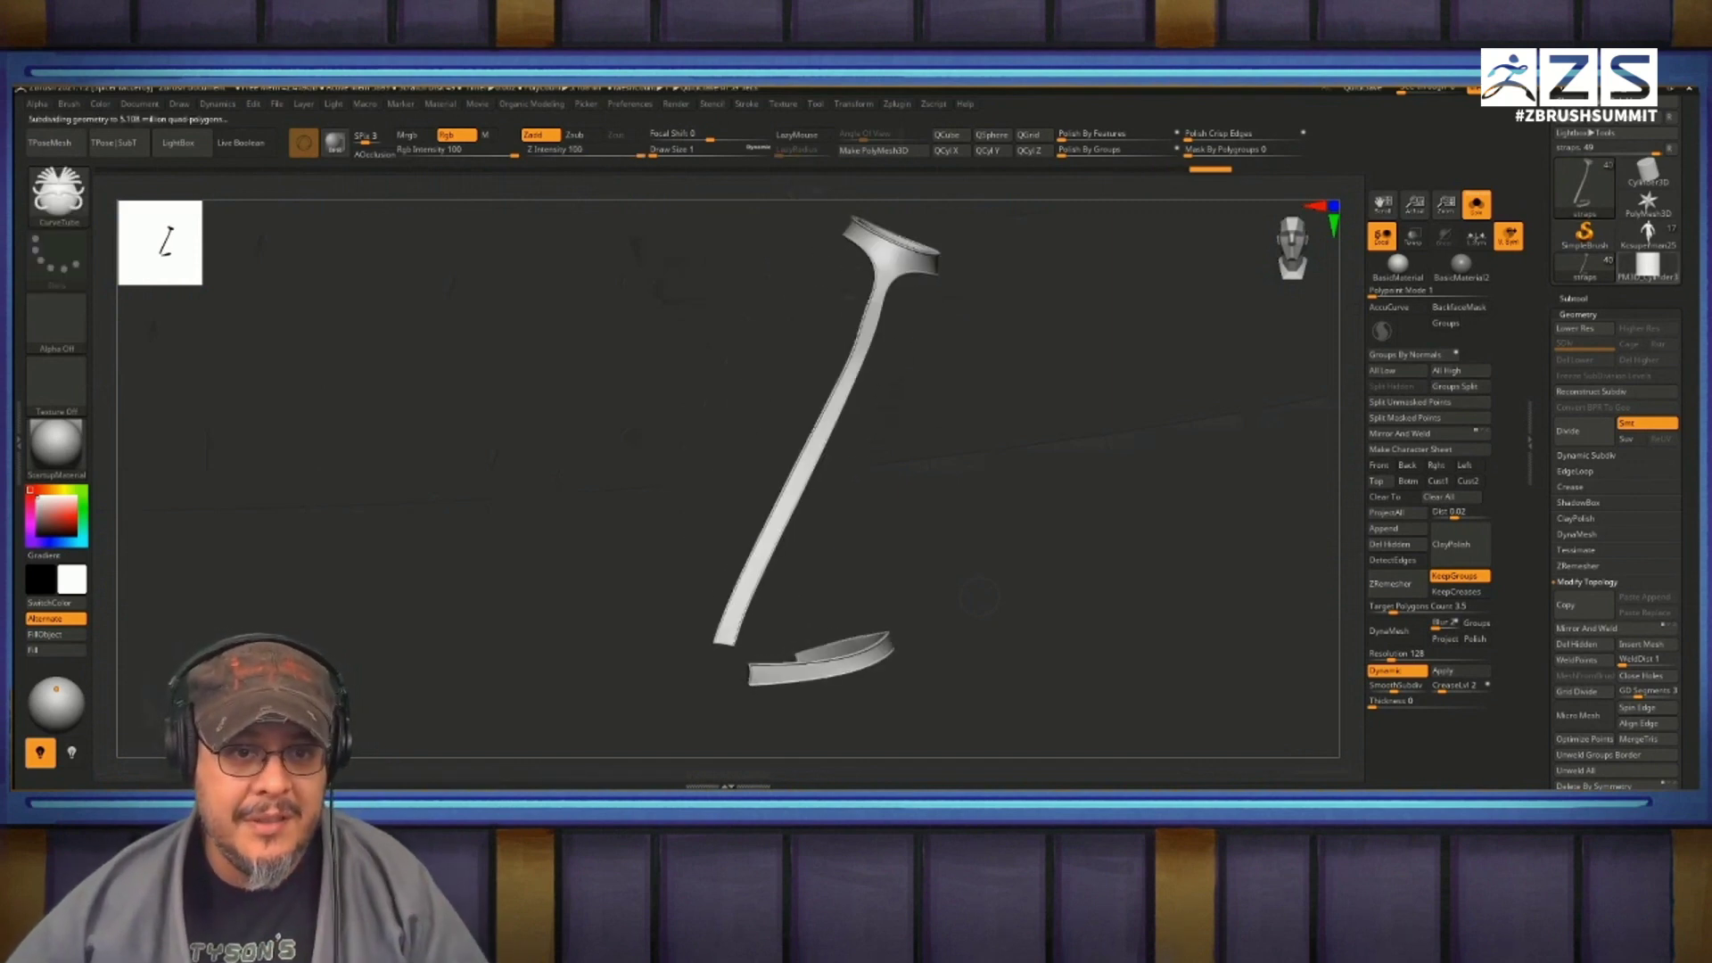
Step: Switch to the PM3D cylinder, show its polyframe and convert it to a DynaMesh at resolution 128
left_click(1648, 266)
key("f")
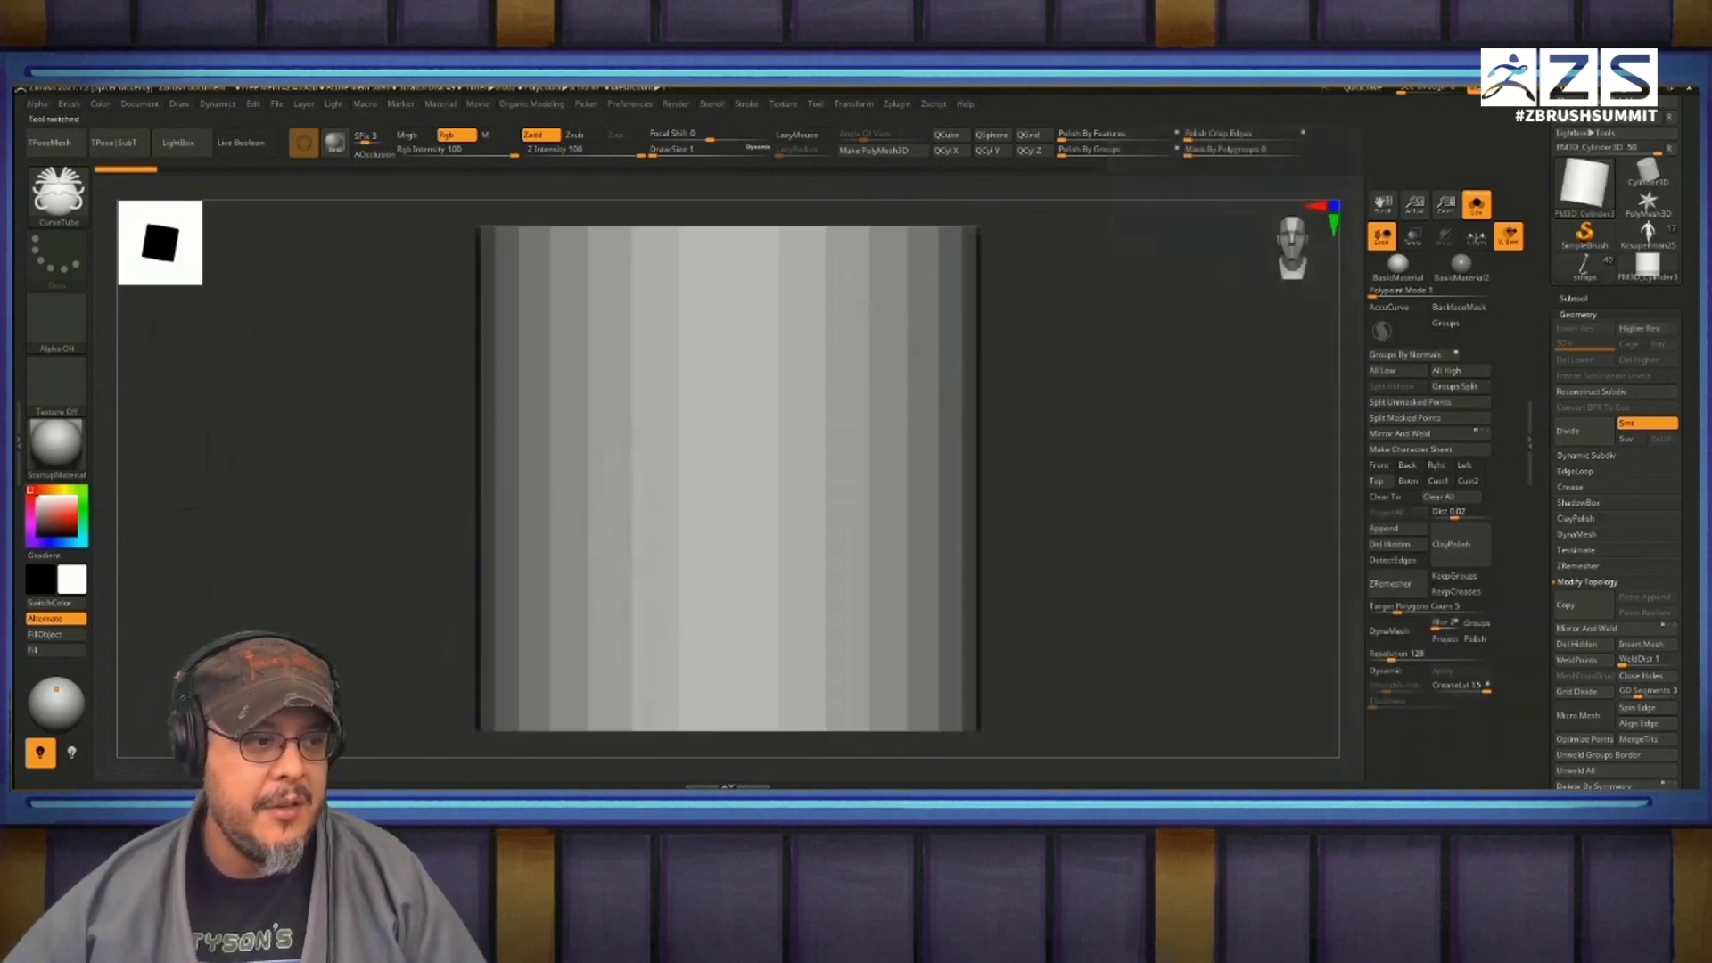
key("shift+f")
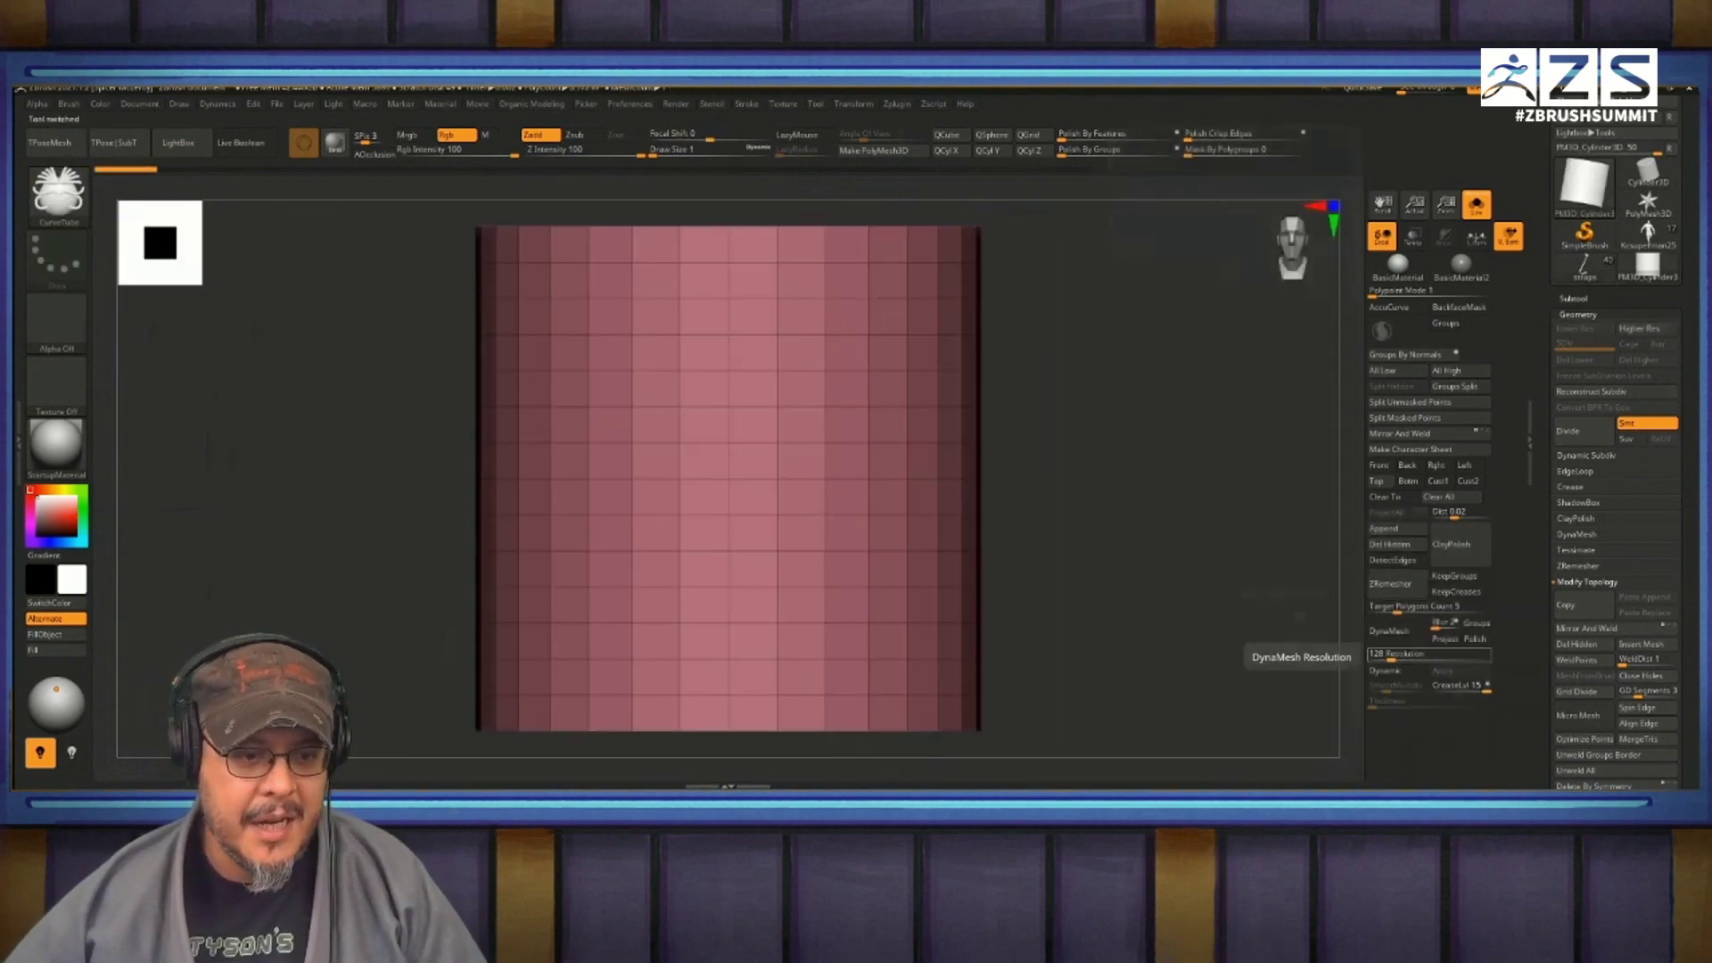
left_click(1389, 630)
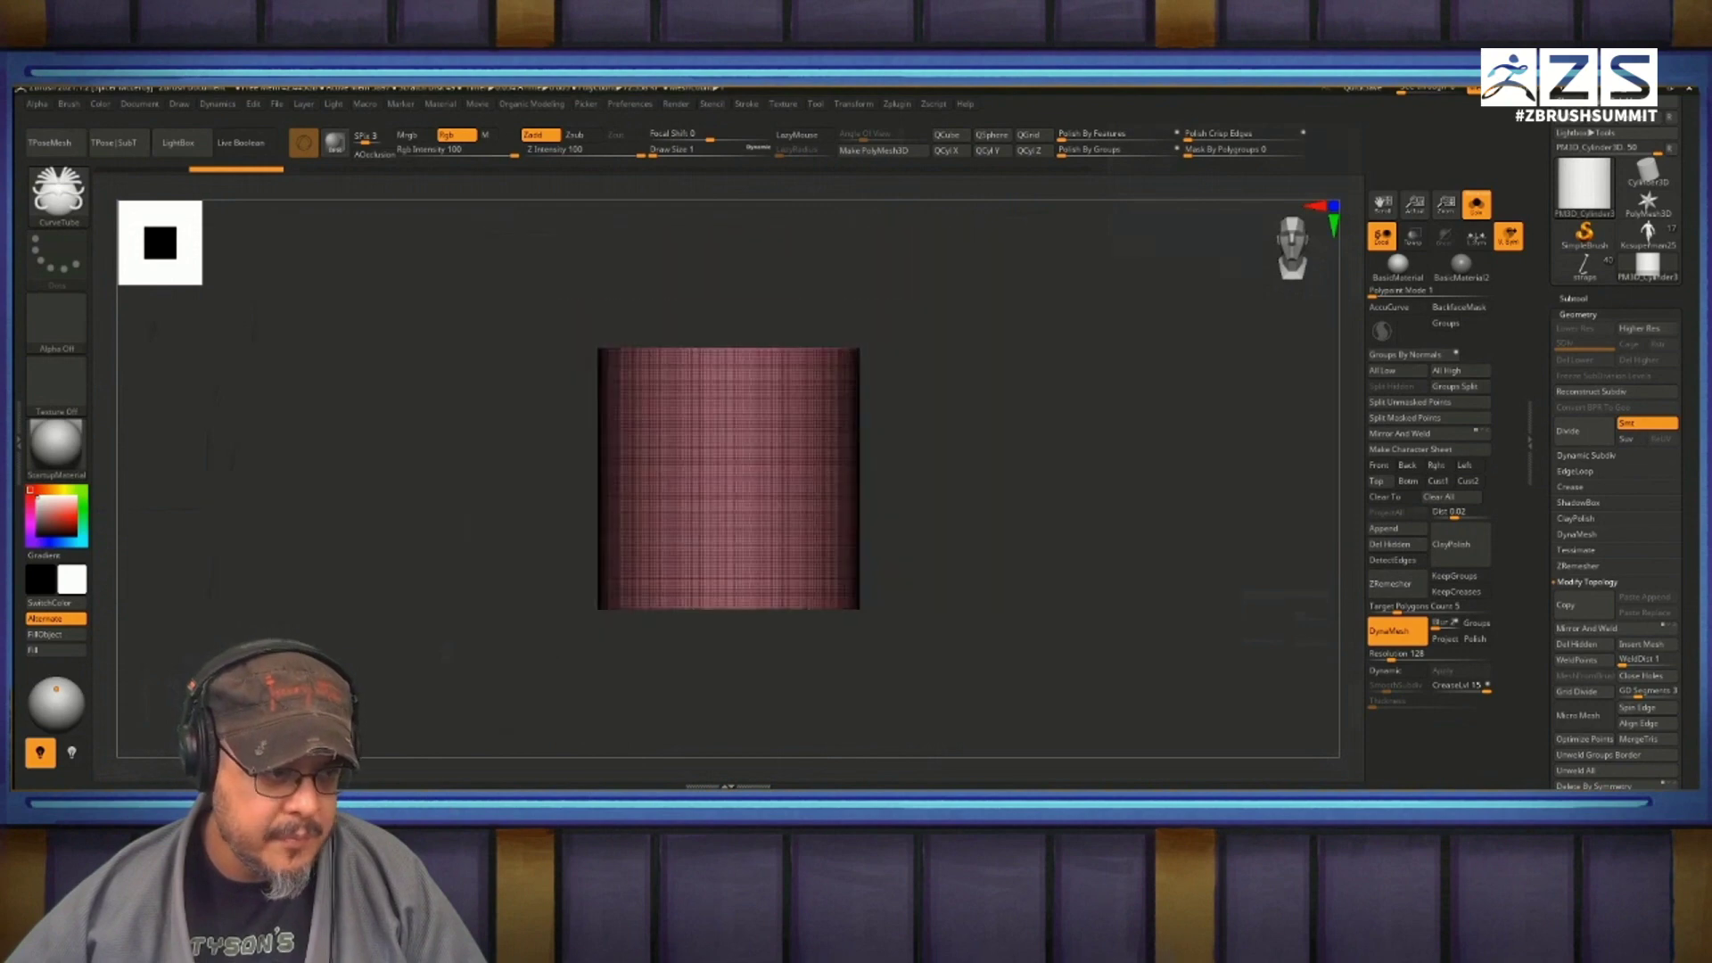
Step: Slice the cylinder diagonally across its middle with the SliceCurve brush to split it into two polygroups
mouse_move(1097, 535)
left_mouse_down()
mouse_move(1092, 508)
mouse_move(1056, 575)
mouse_move(1061, 544)
left_mouse_up()
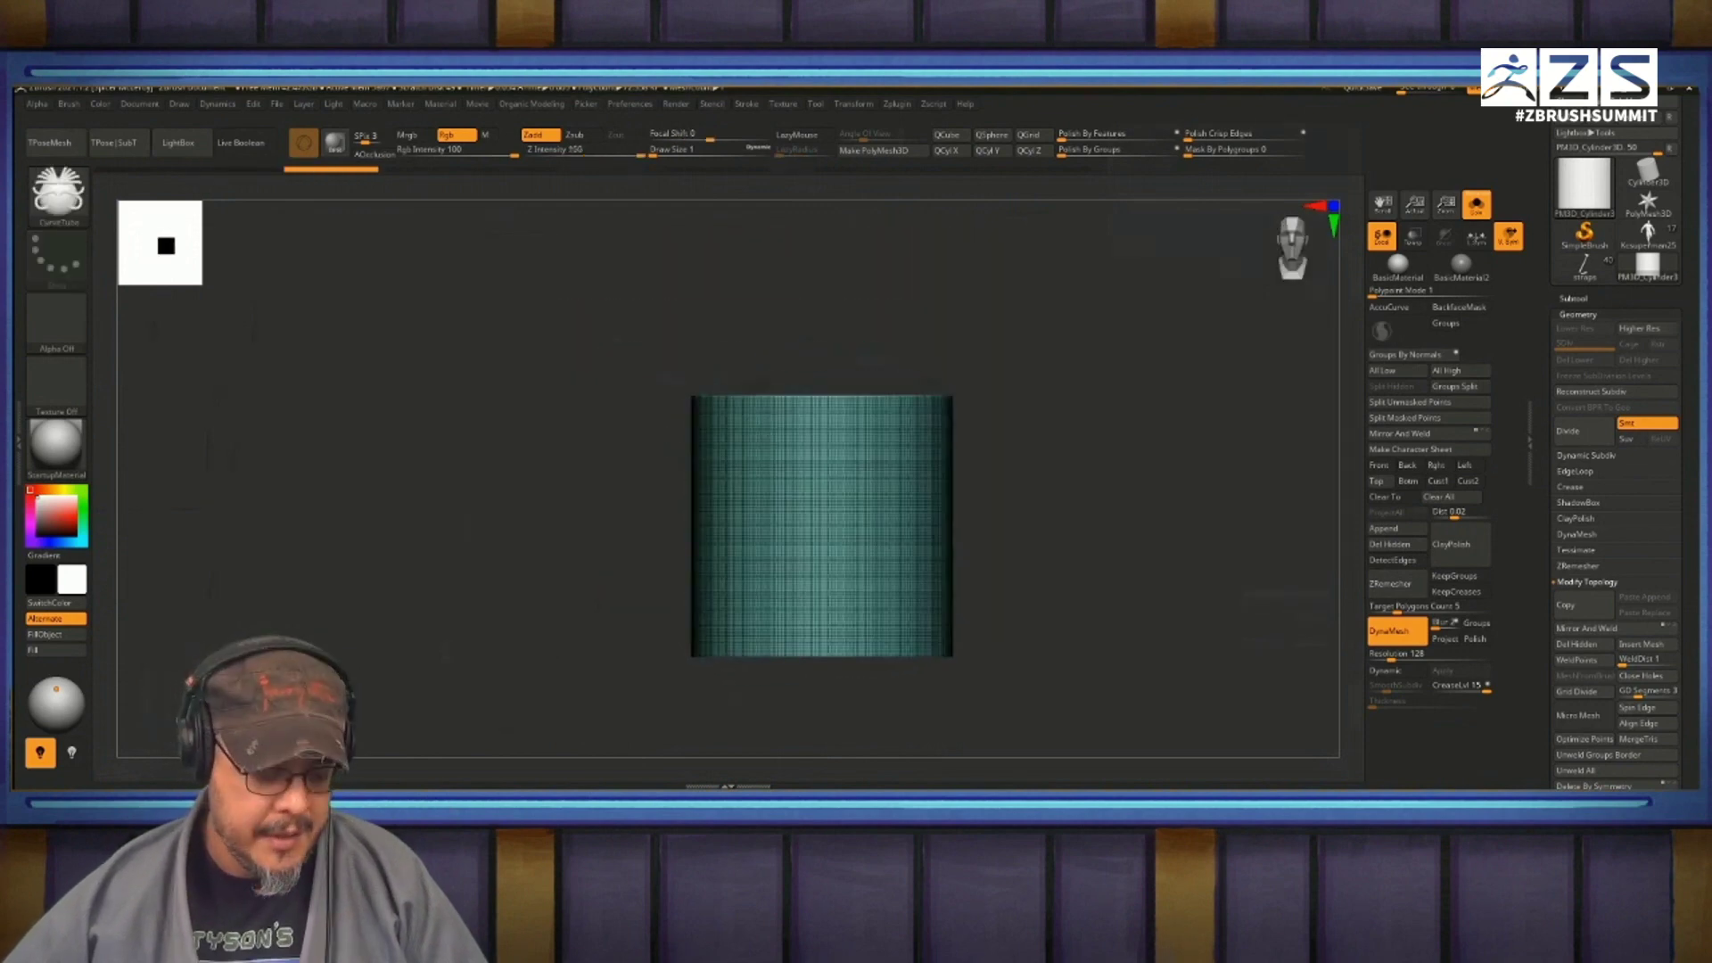
key("b")
key("s")
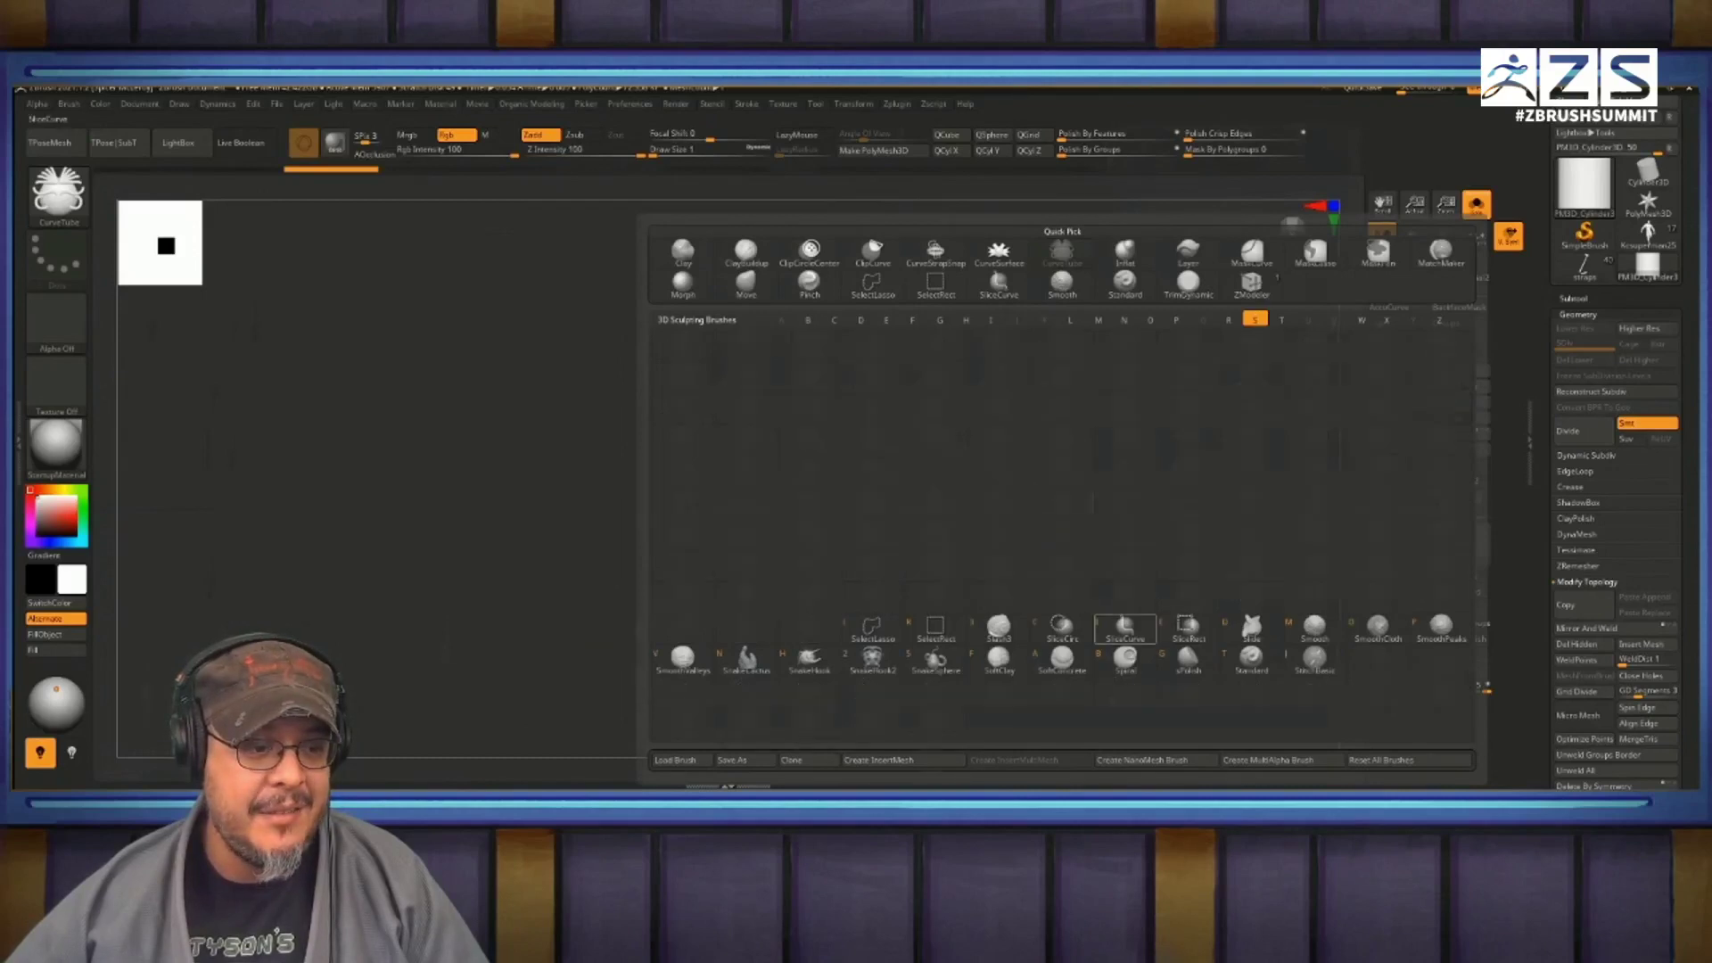
key("c")
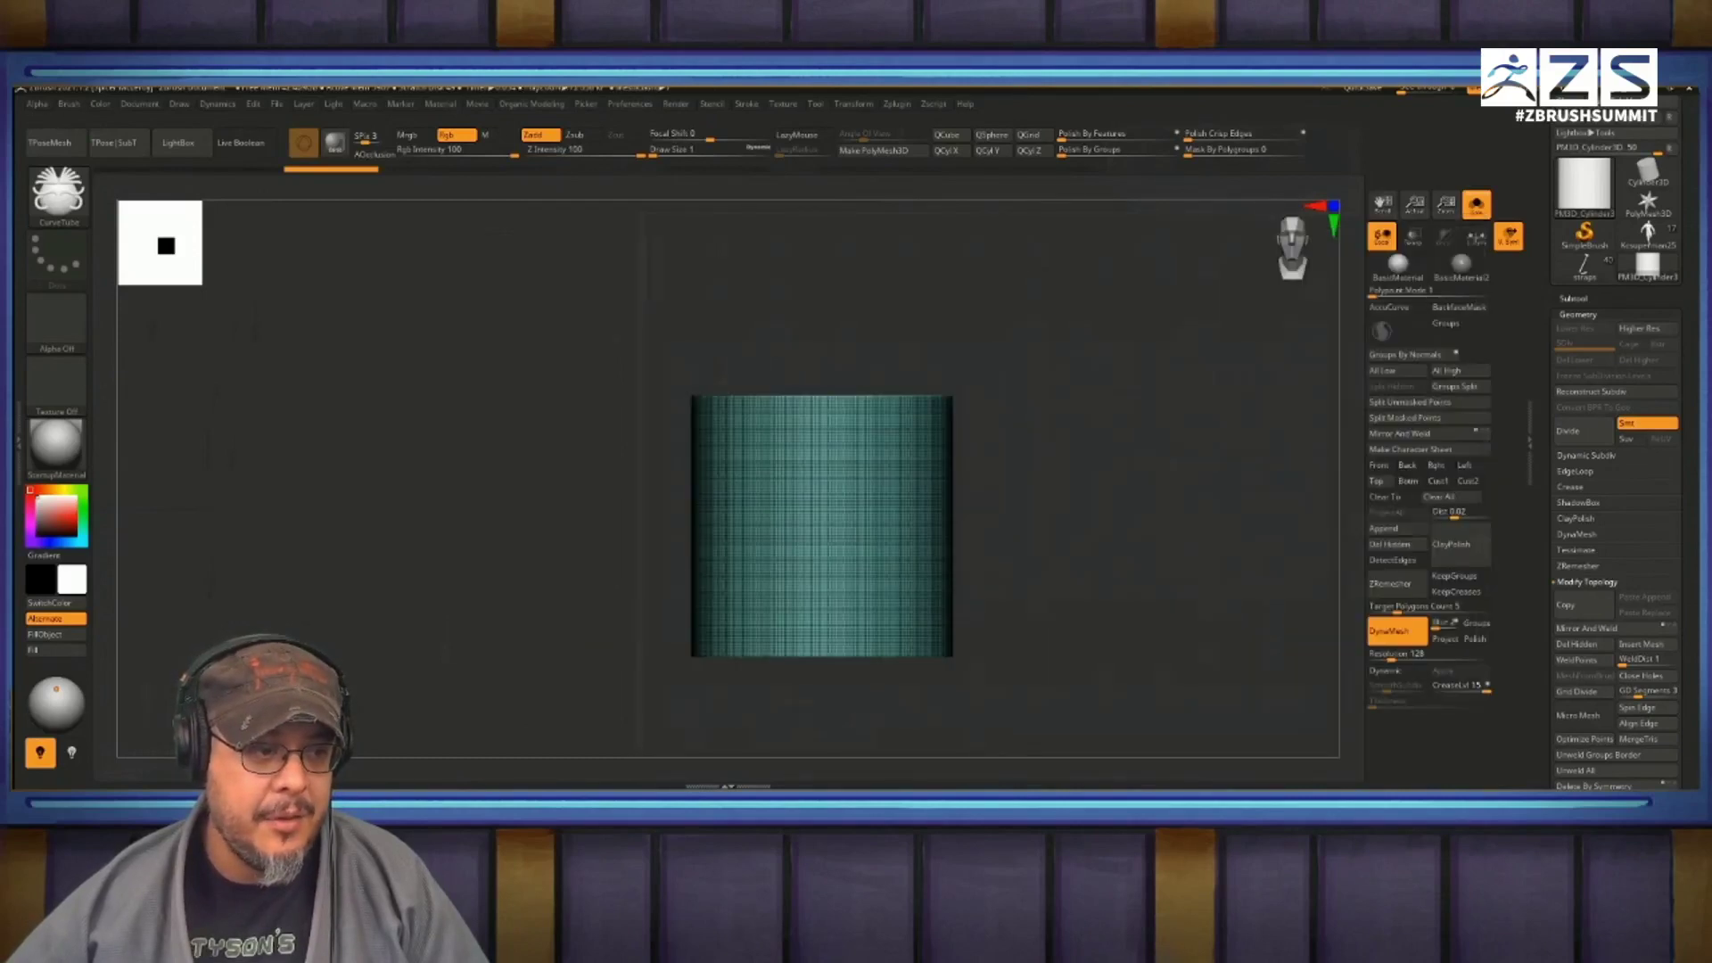
mouse_move(1057, 571)
left_mouse_down("alt")
mouse_move(1056, 606)
mouse_move(1100, 582)
left_mouse_up("alt")
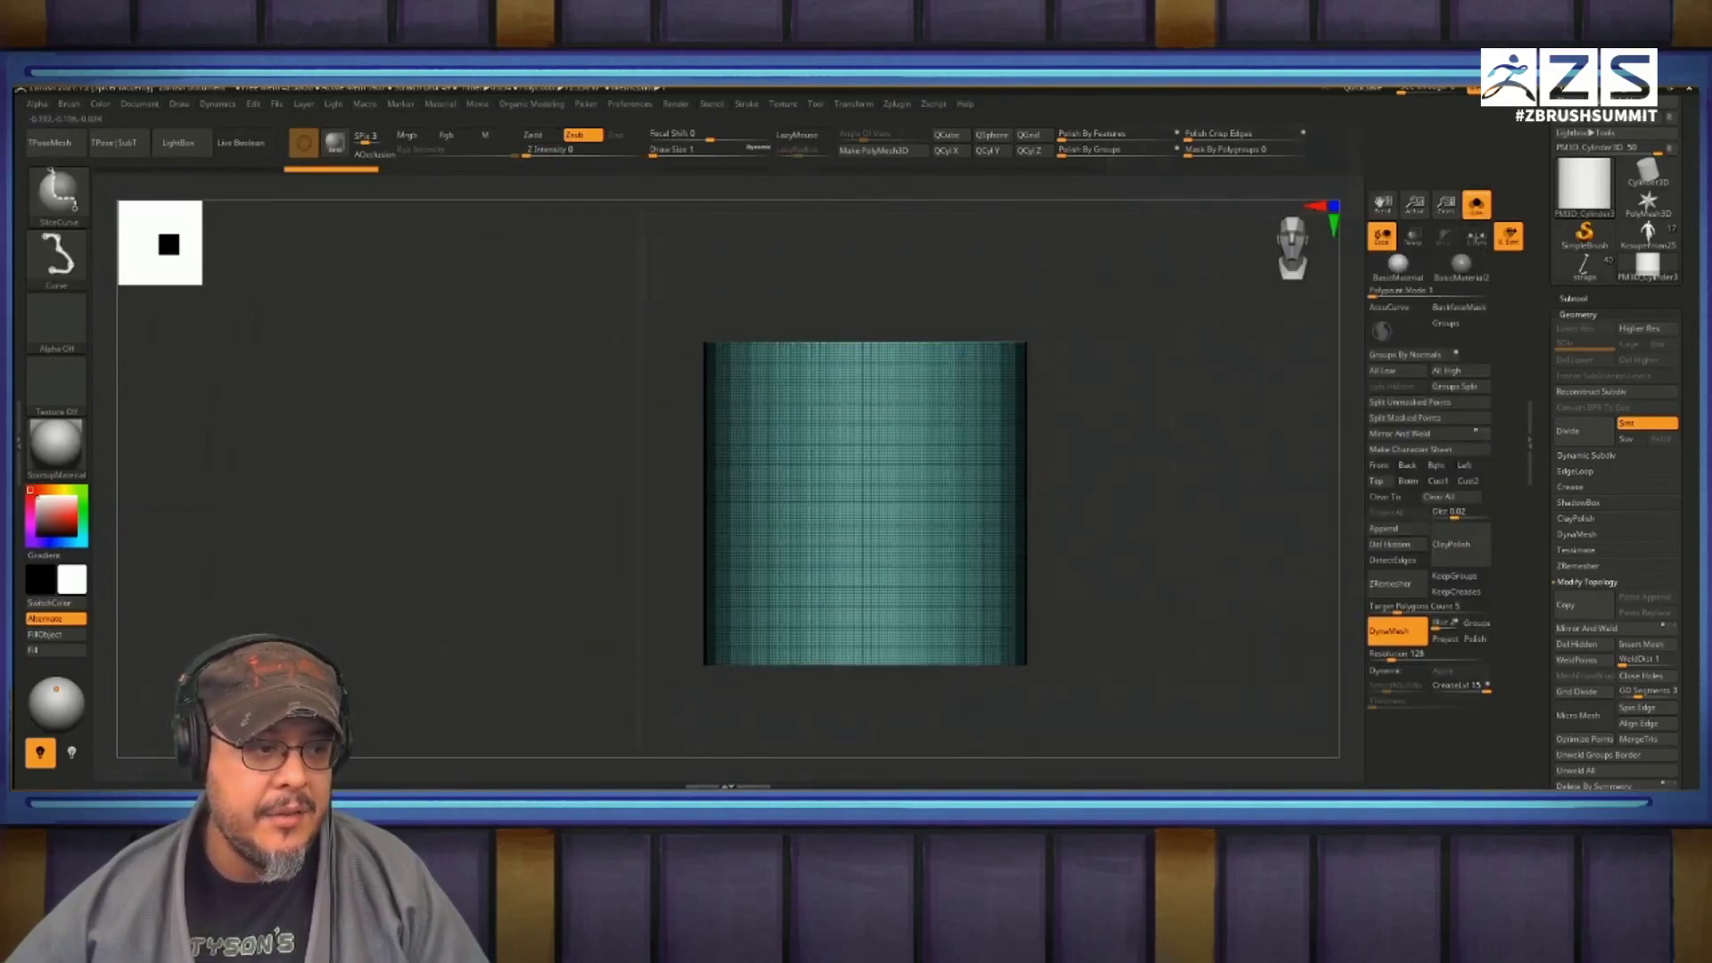
mouse_move(581, 478)
left_mouse_down("ctrl+shift")
mouse_move(1108, 428)
mouse_move(1132, 504)
mouse_move(1155, 442)
mouse_move(1139, 432)
mouse_move(1154, 459)
mouse_move(1163, 410)
left_mouse_up("ctrl+shift")
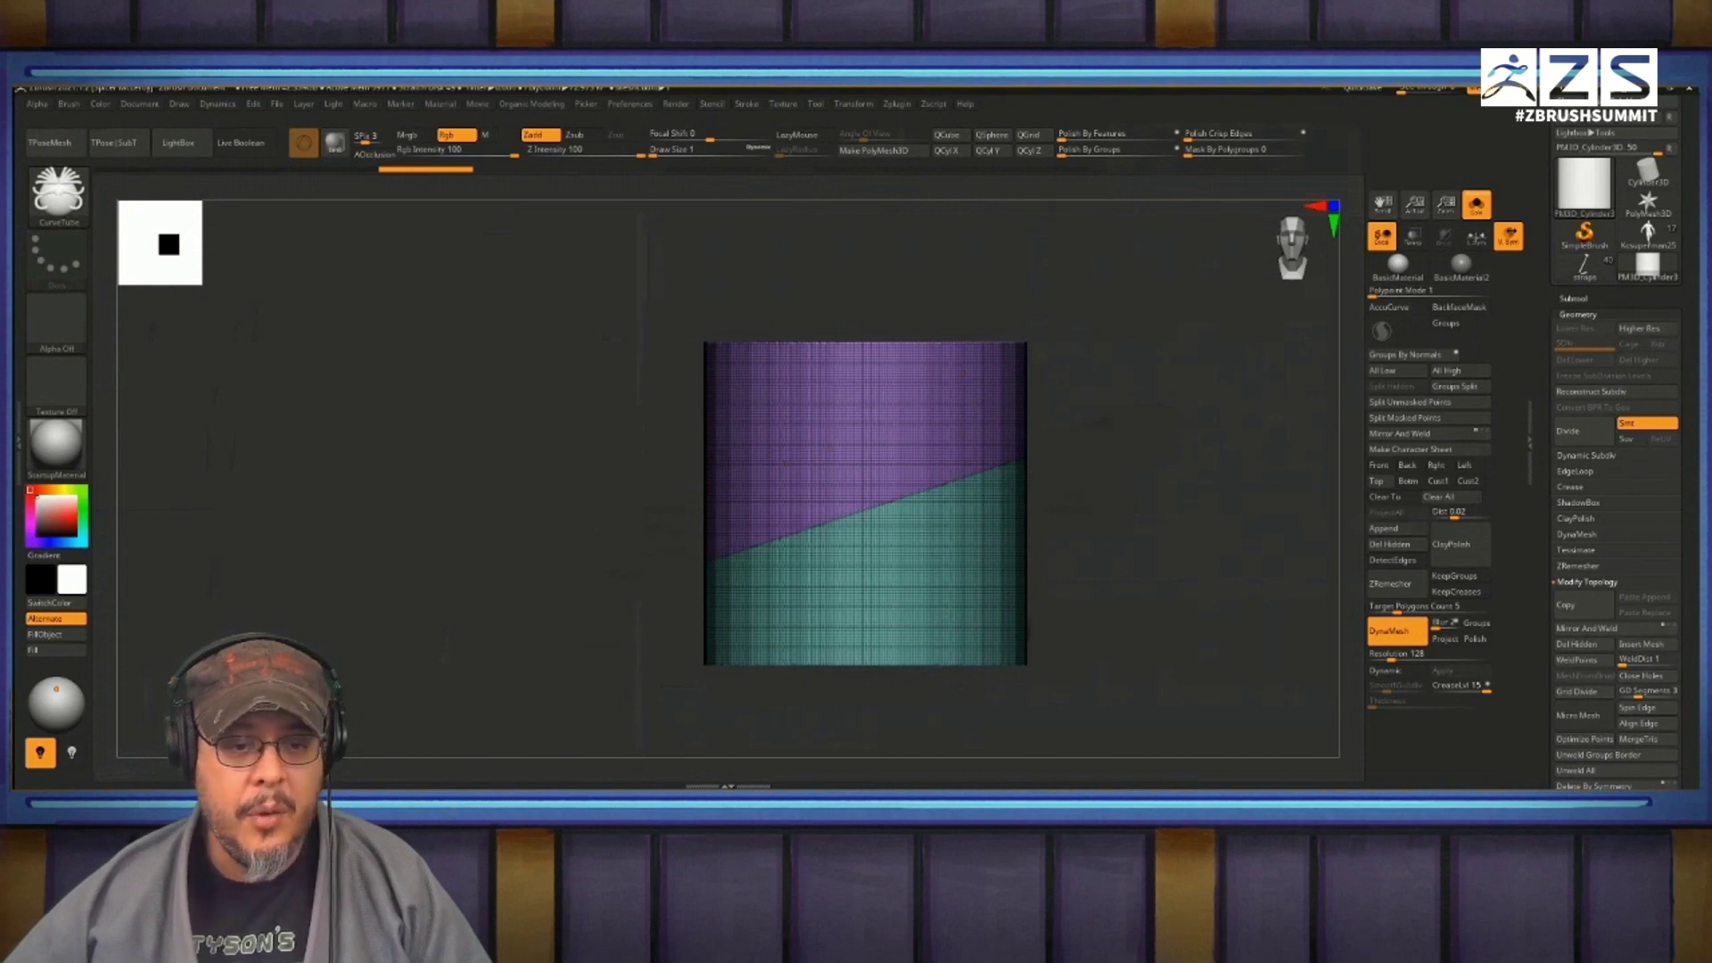
Step: Crease the cylinder's polygroup border along the diagonal slice
left_click(1587, 581)
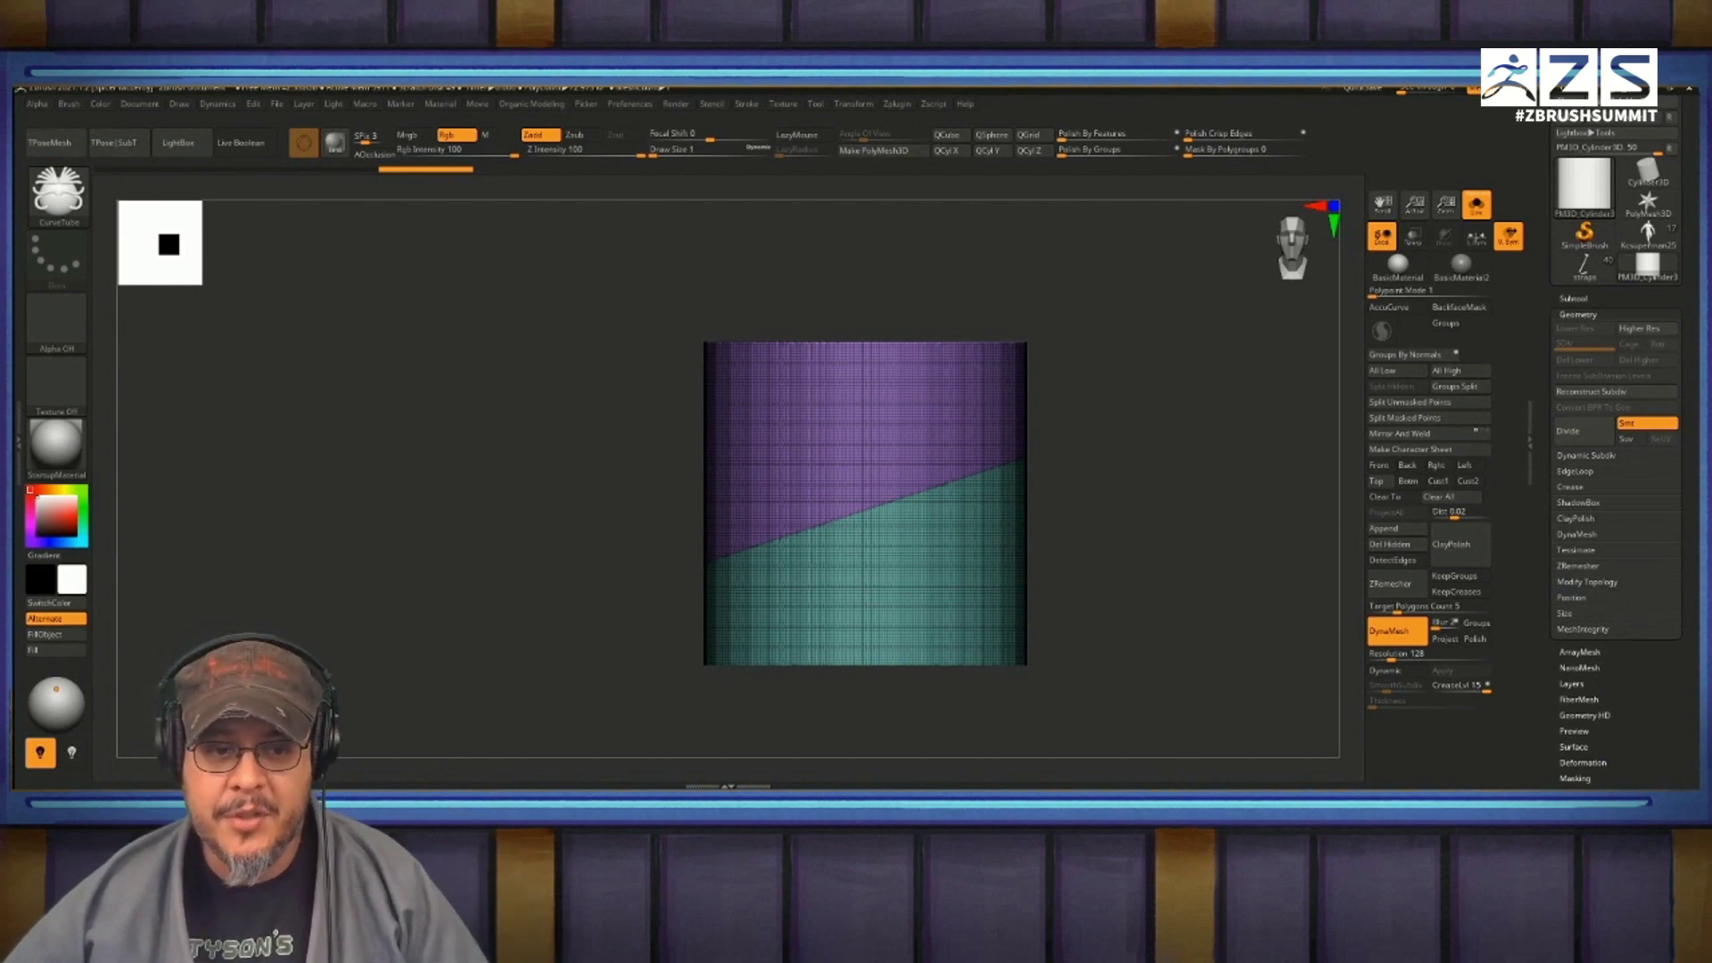
left_click(1571, 486)
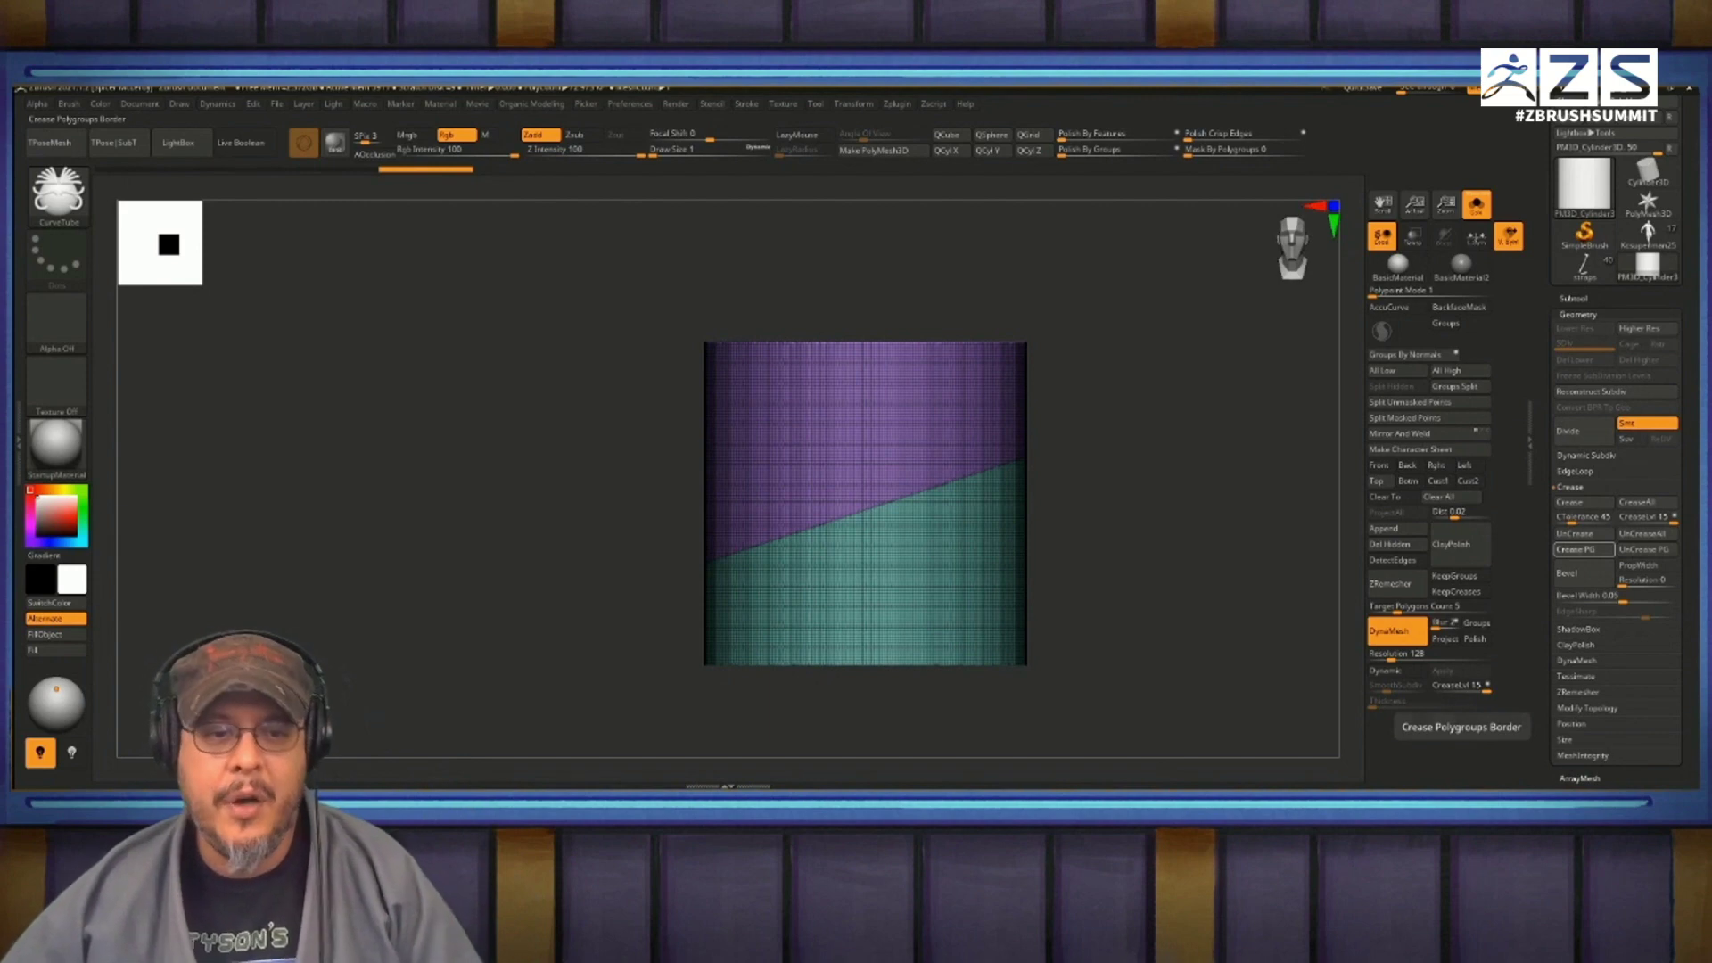
right_click_drag(932, 241, 933, 356, "ctrl")
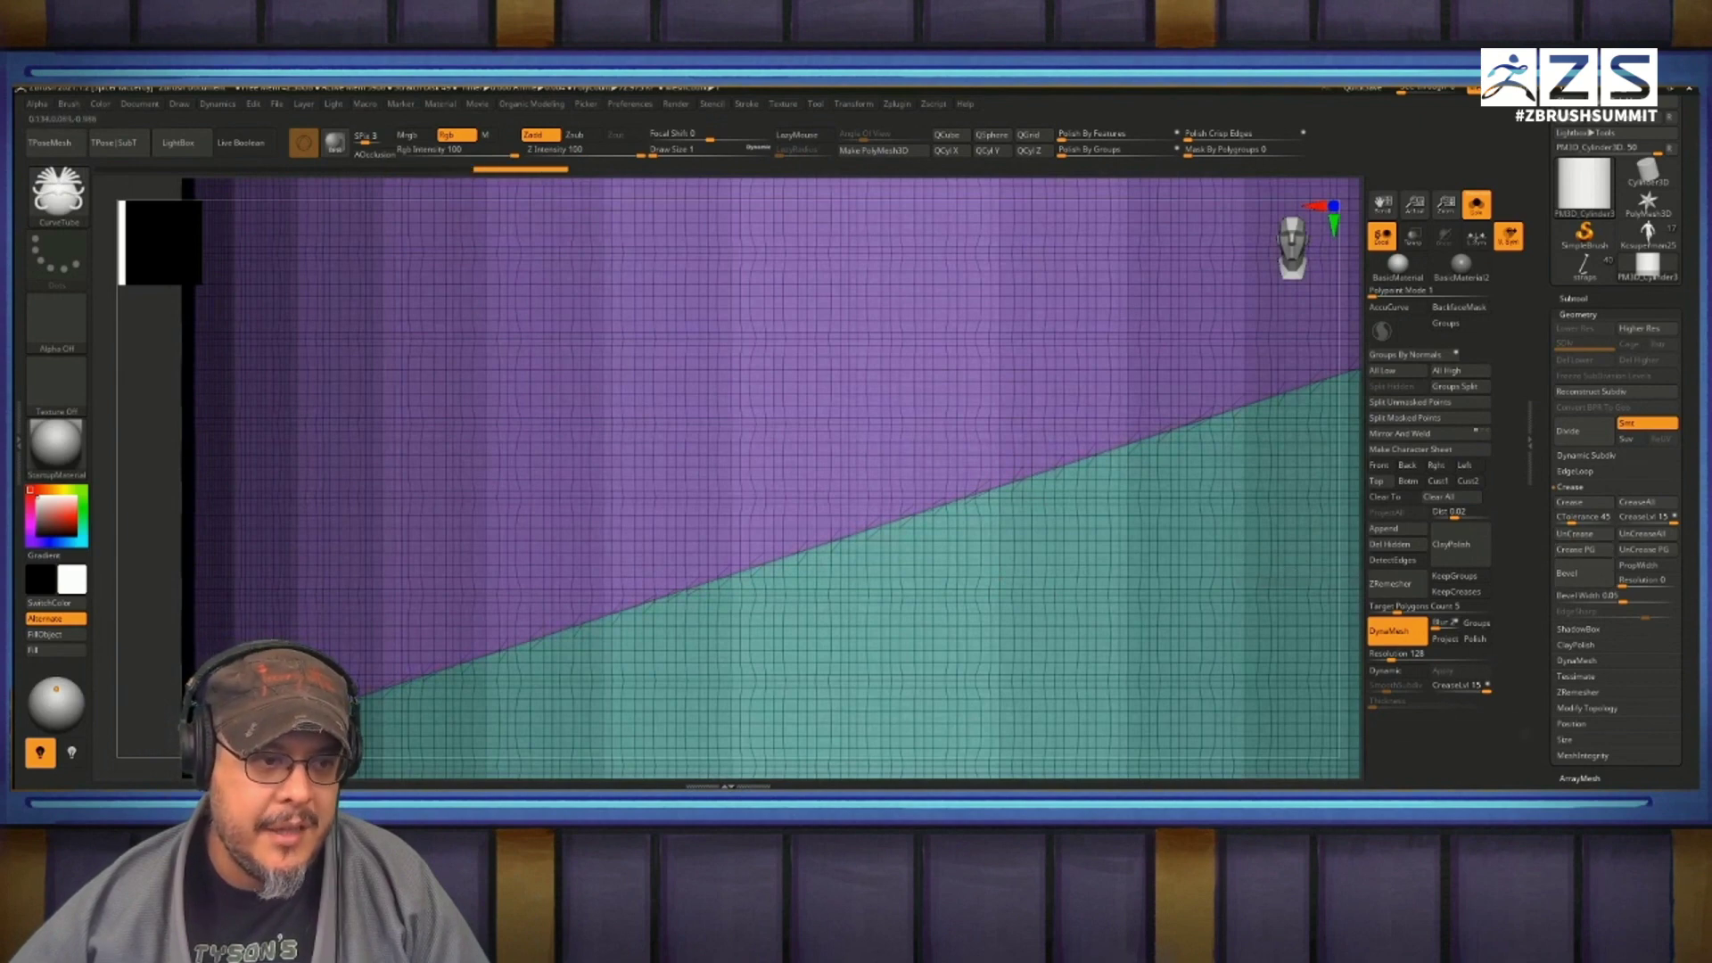
key("f")
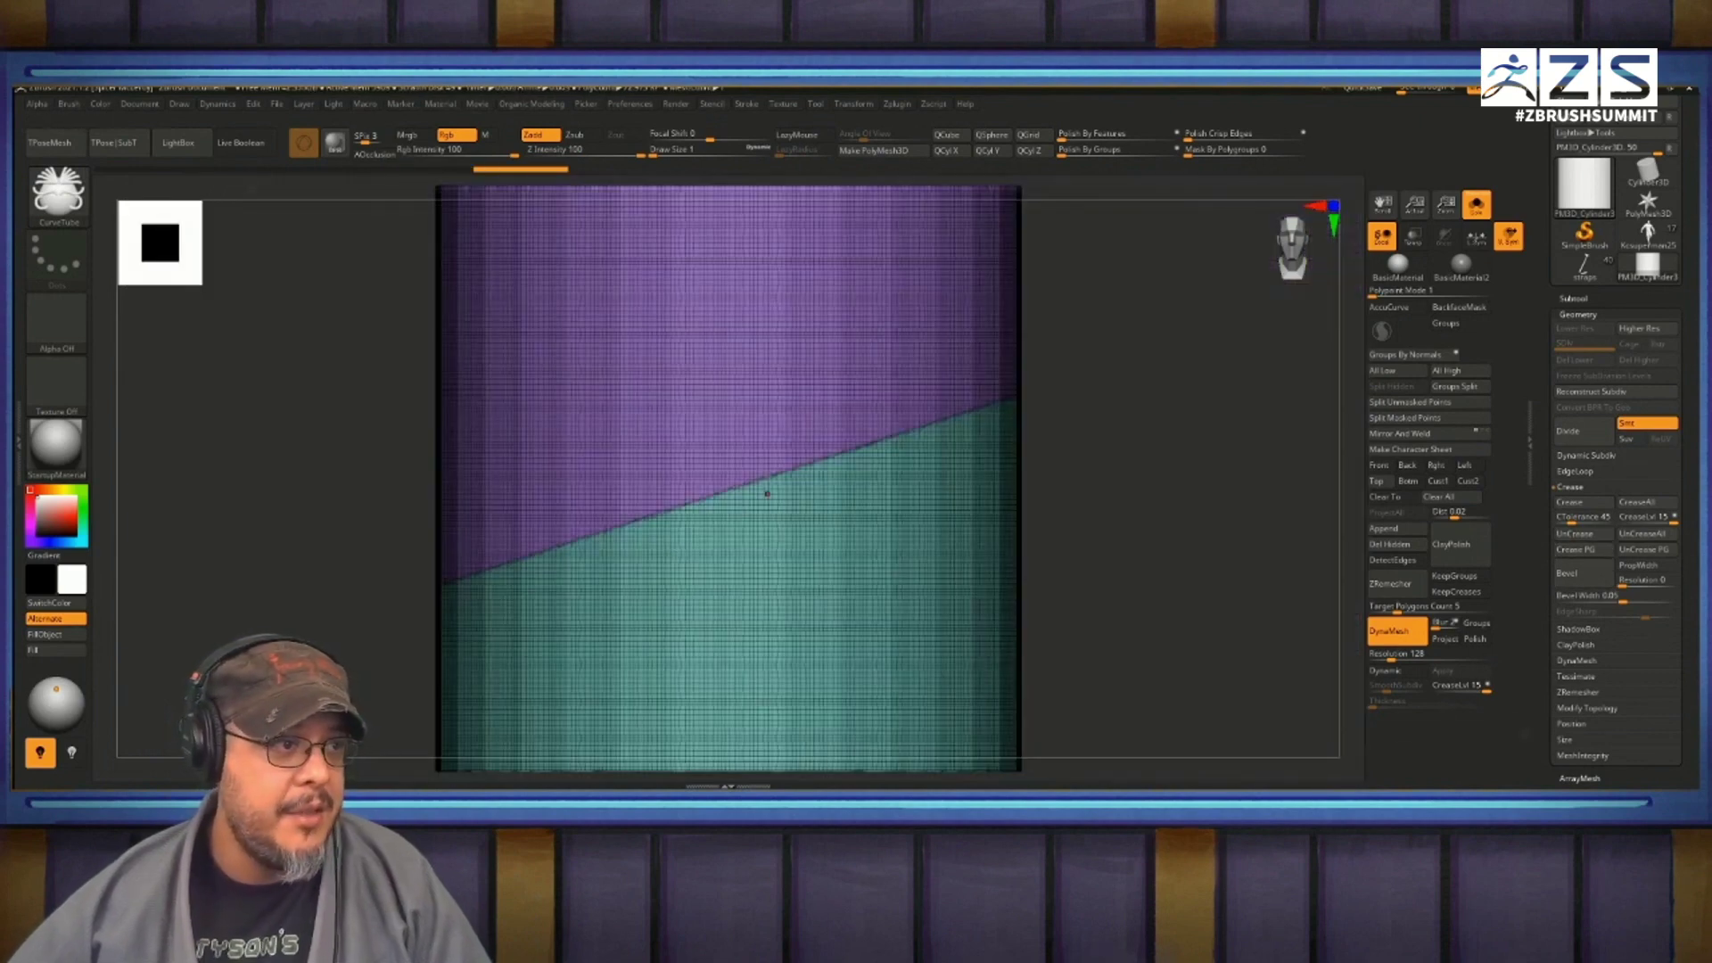
Step: Frame the mesh's creased edges with a curve and apply CurveStrapSnap along the diagonal at draw size 44
left_click(746, 104)
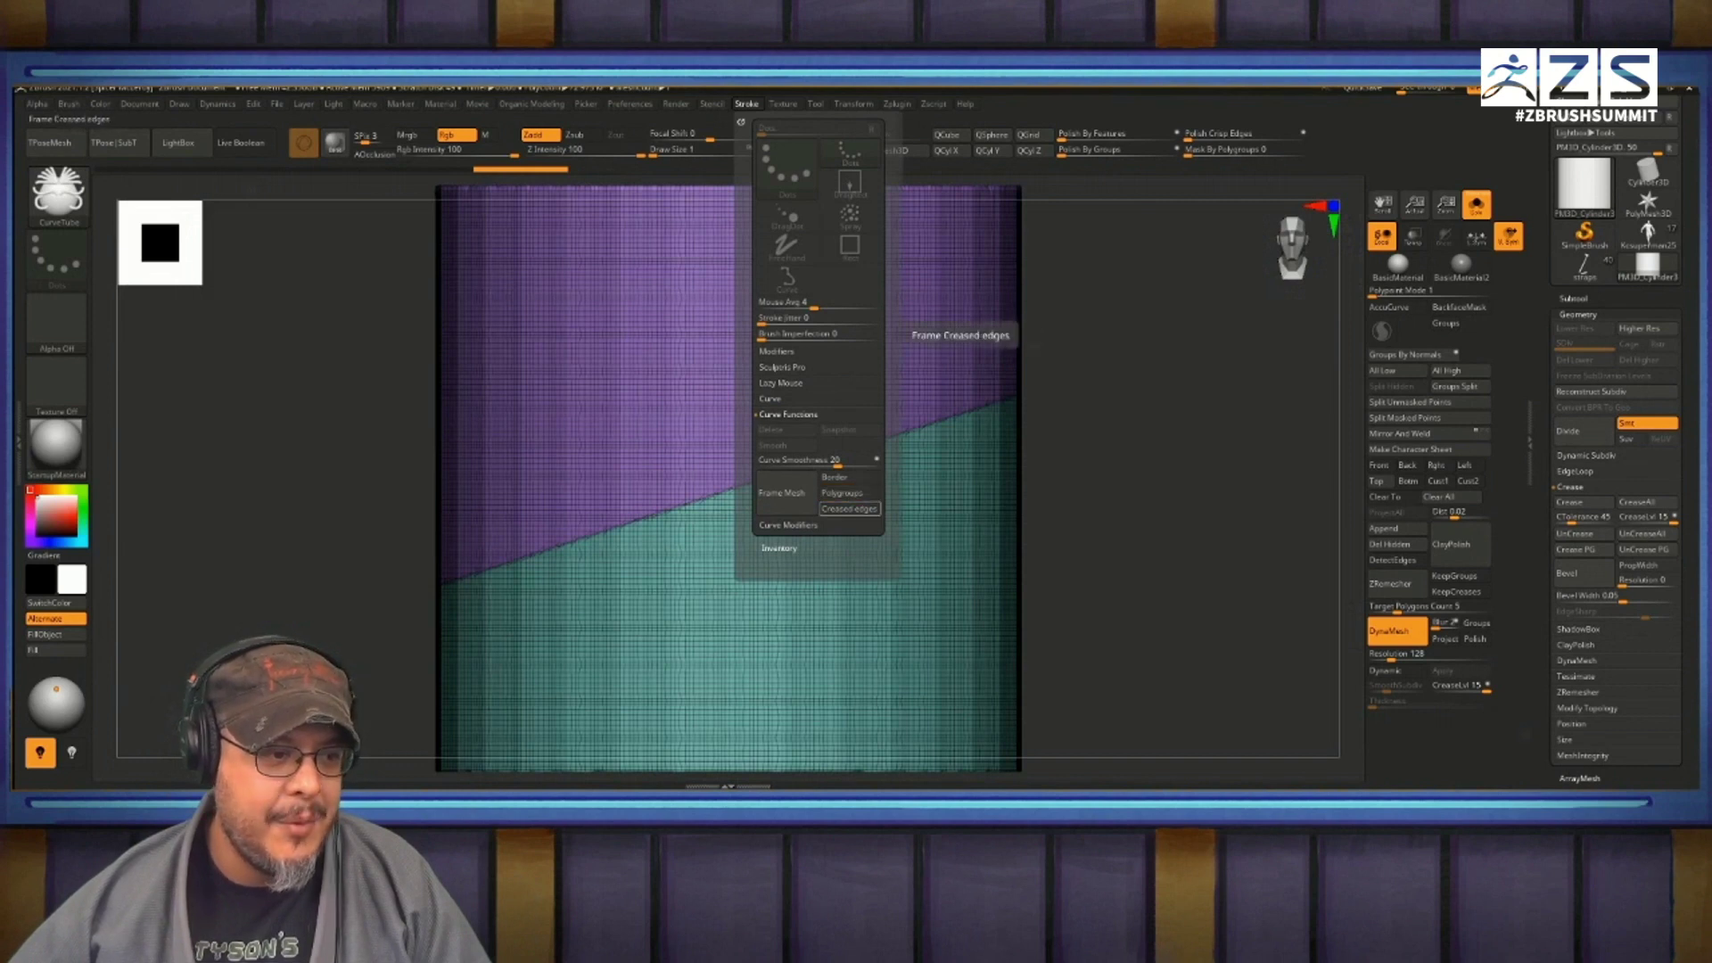
left_click(849, 508)
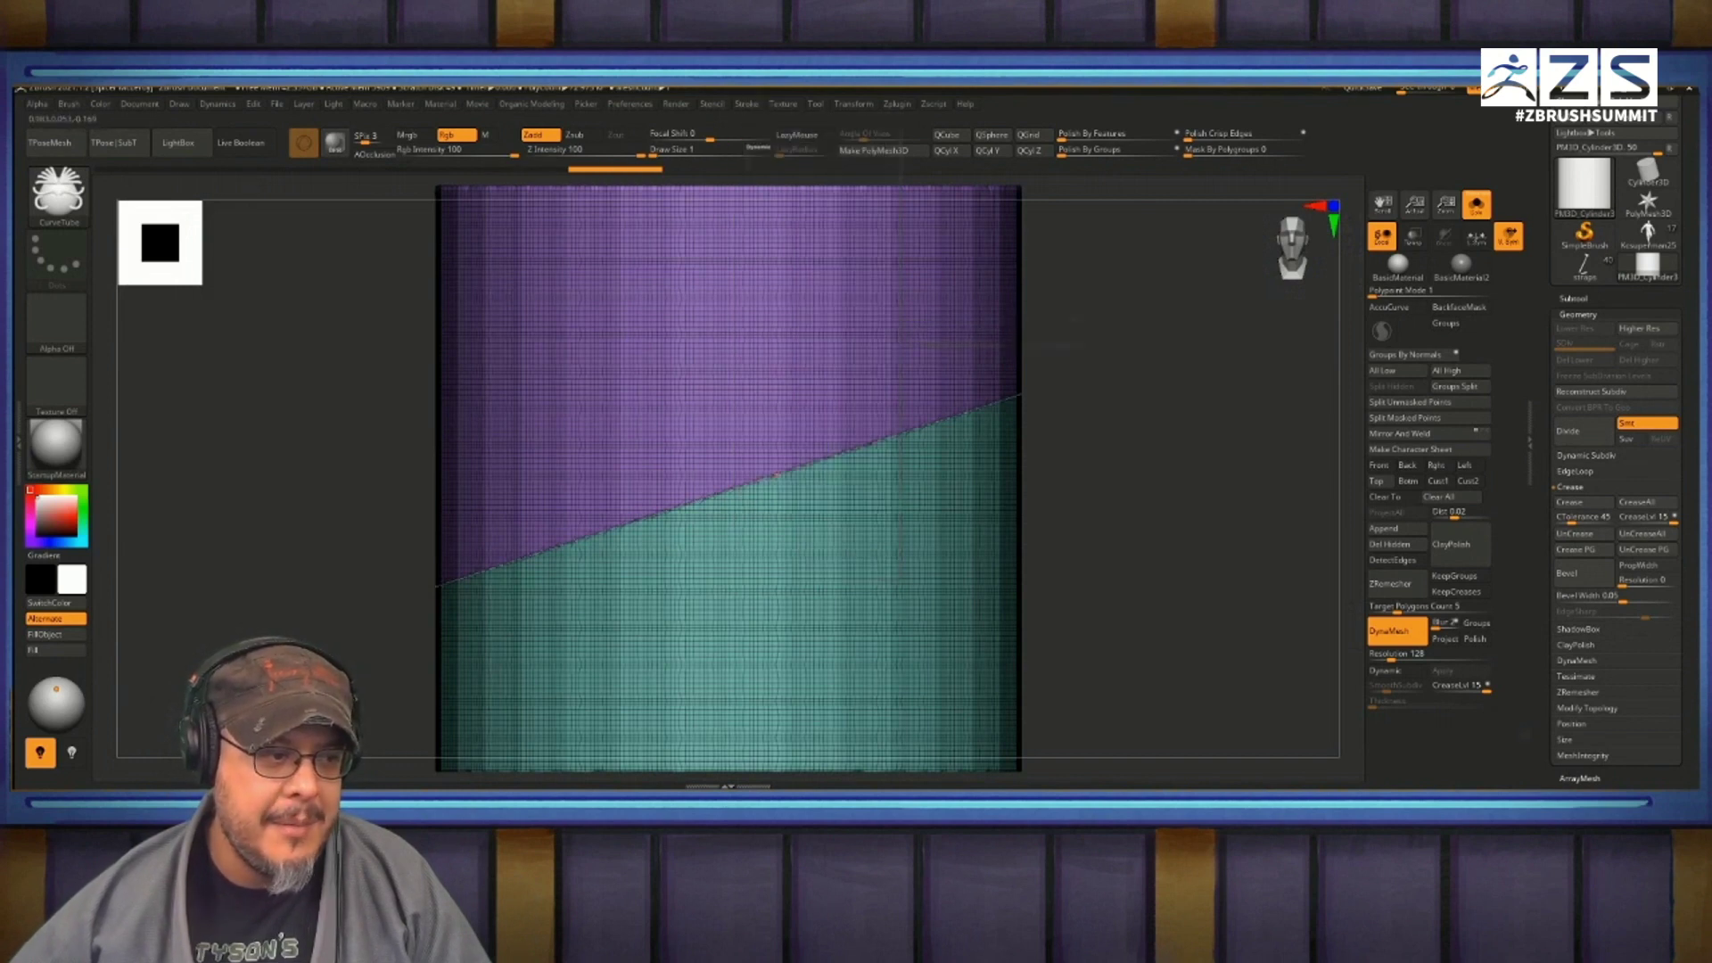
key("b")
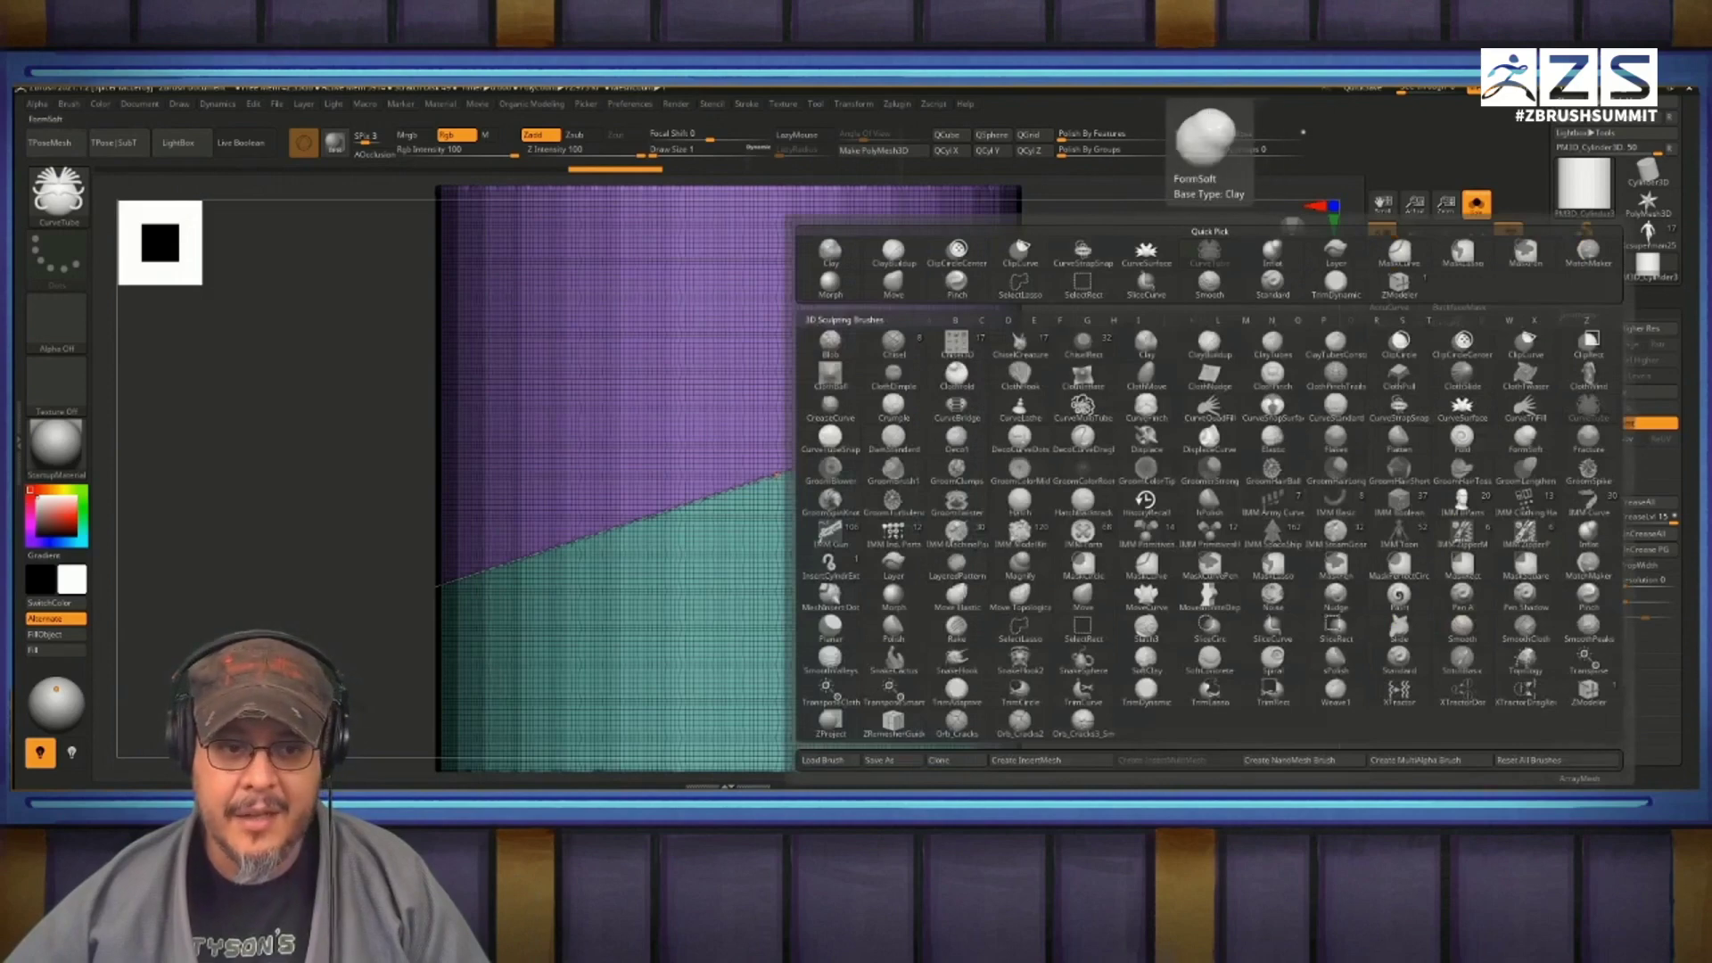
key("c")
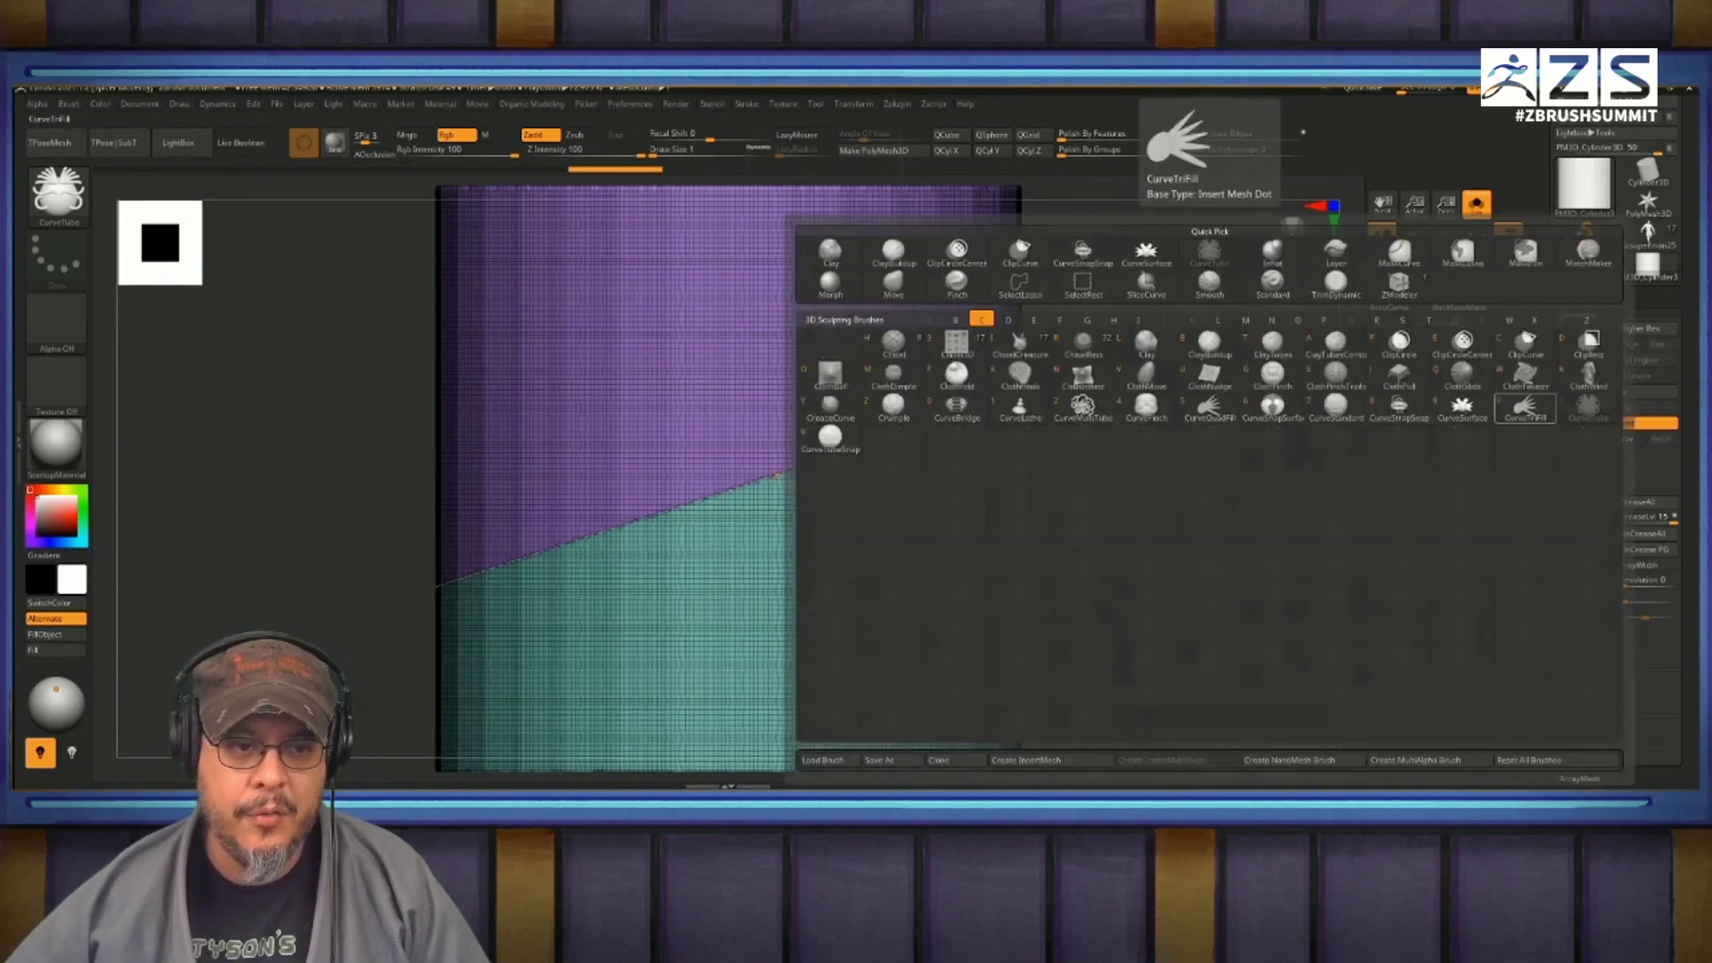
left_click(1399, 408)
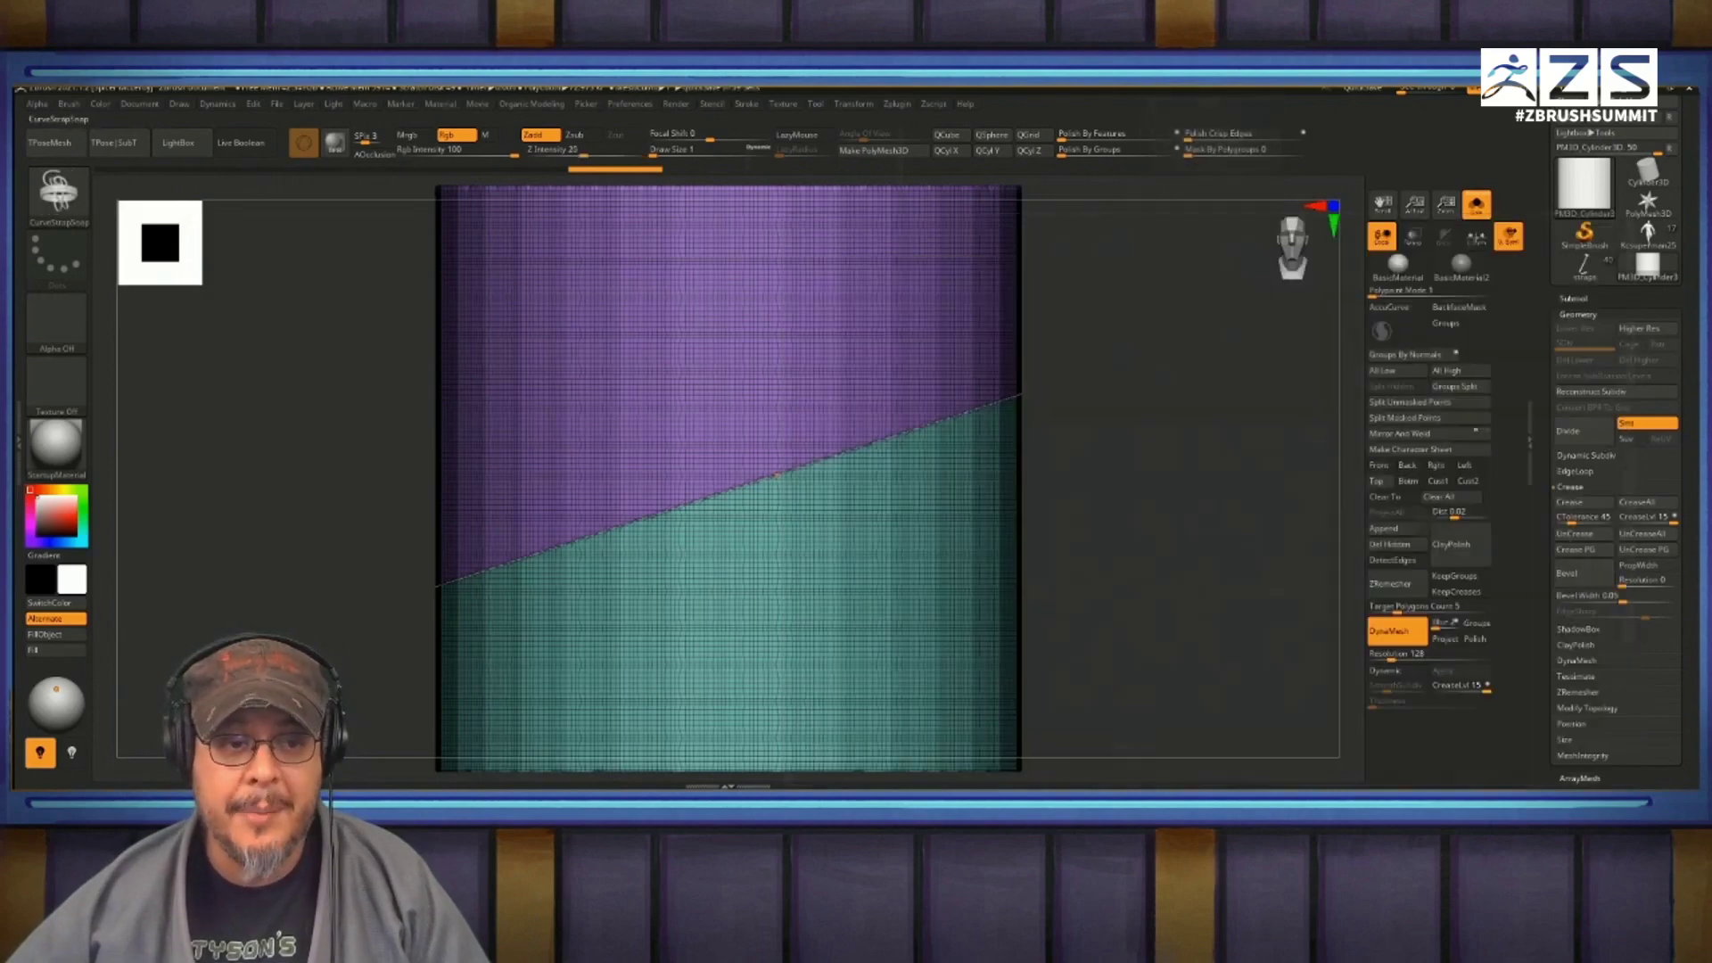
key("s")
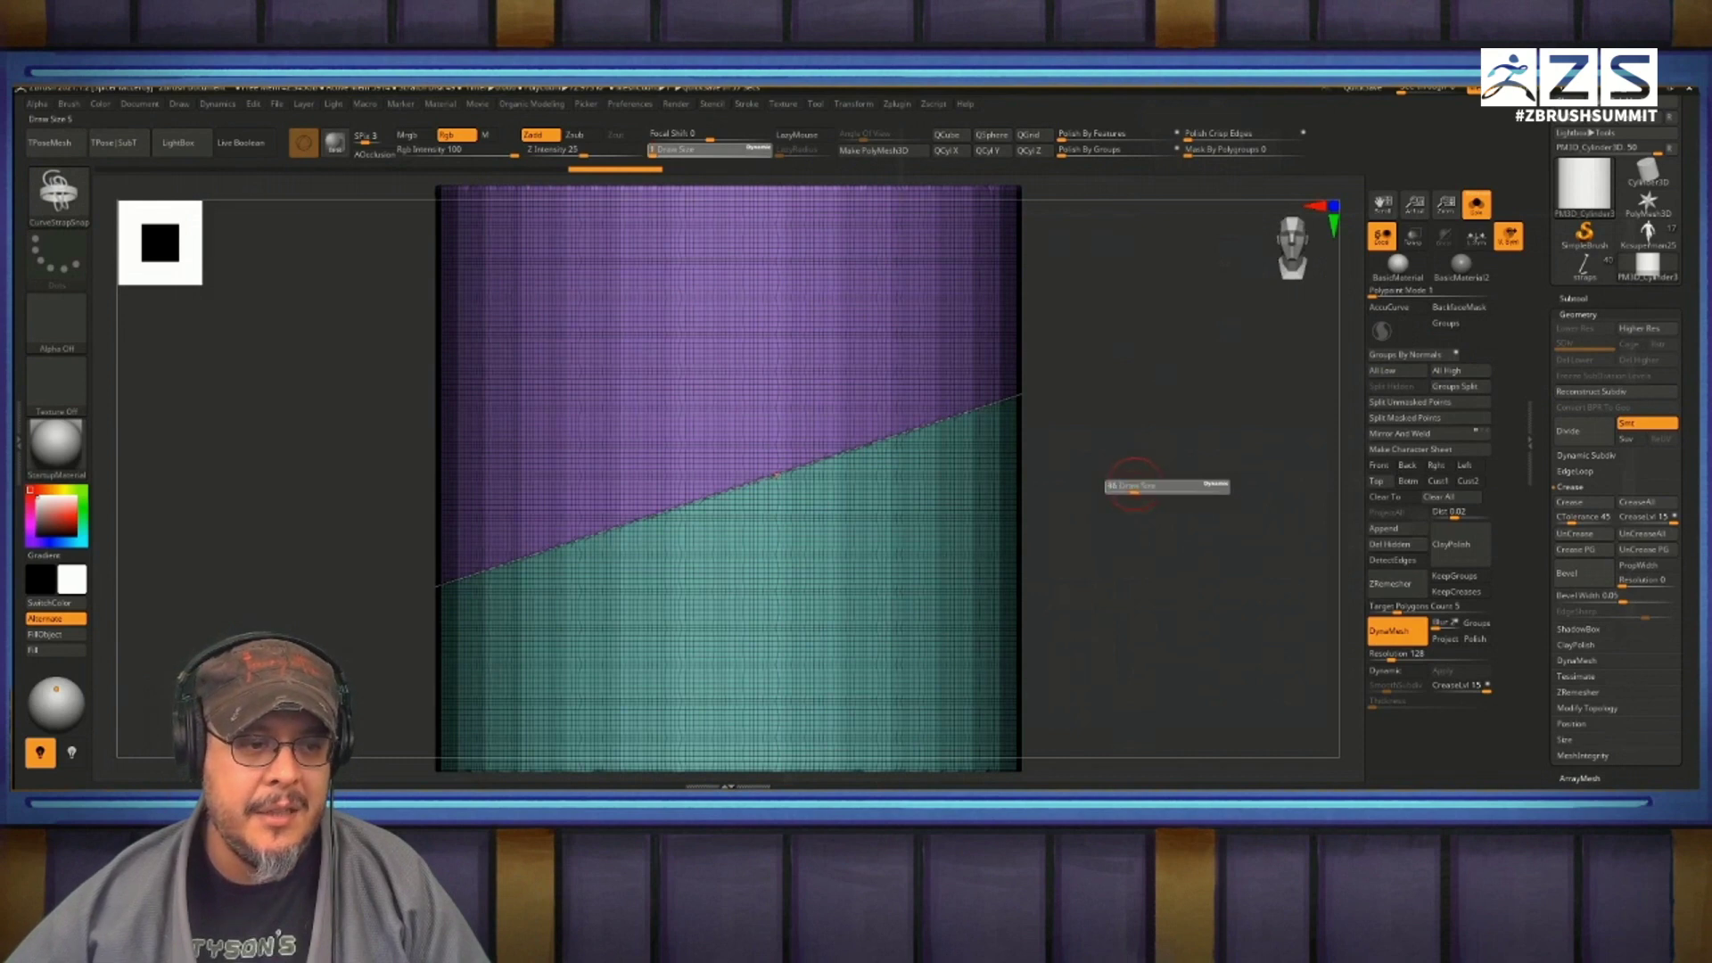
left_click(874, 437)
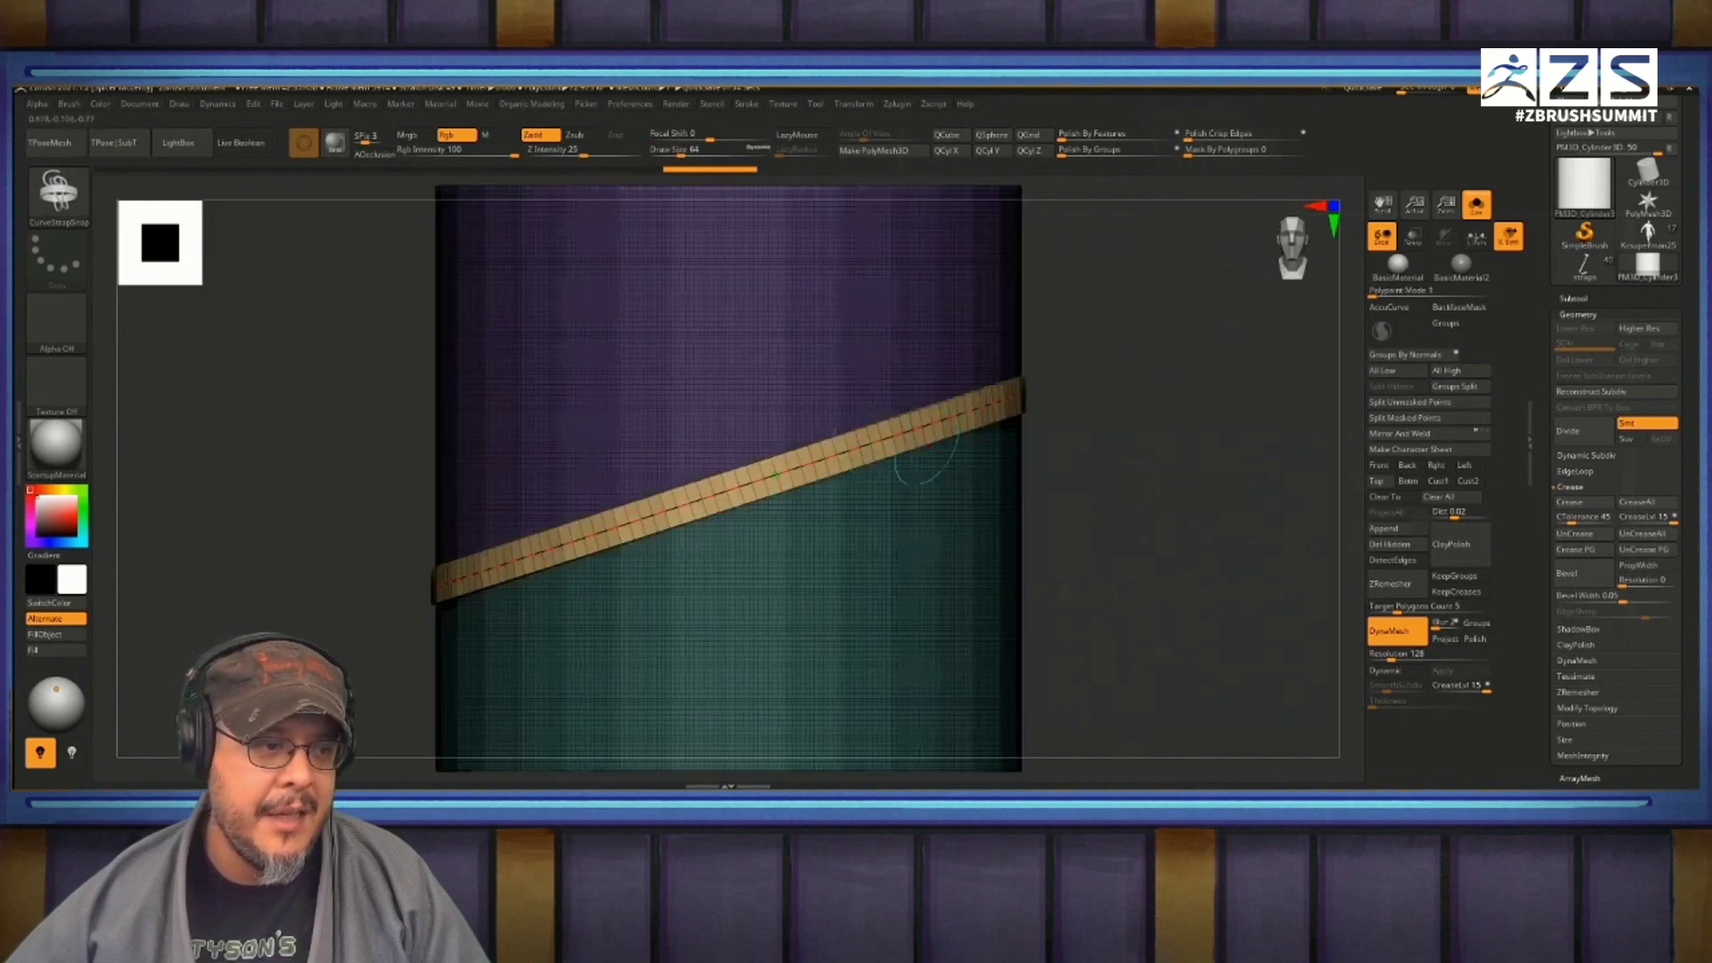
left_click_drag(873, 437, 833, 306)
left_click(846, 453)
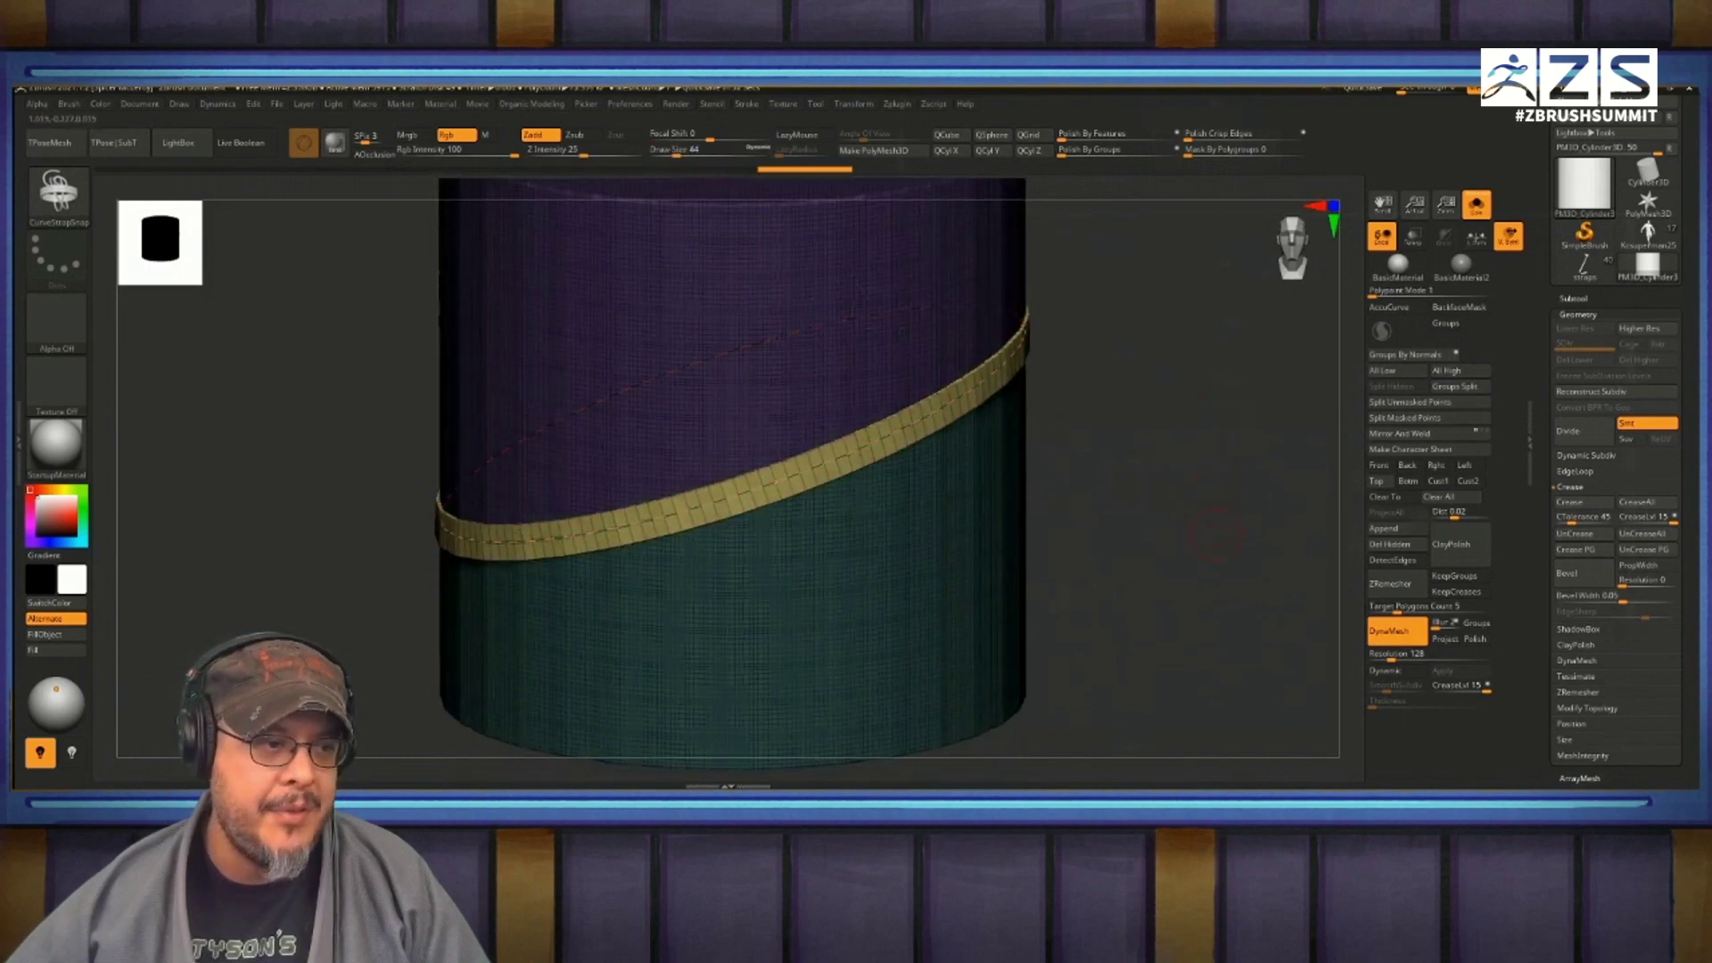
right_click_drag(846, 452, 824, 357)
right_click_drag(1150, 552, 1160, 585, "shift")
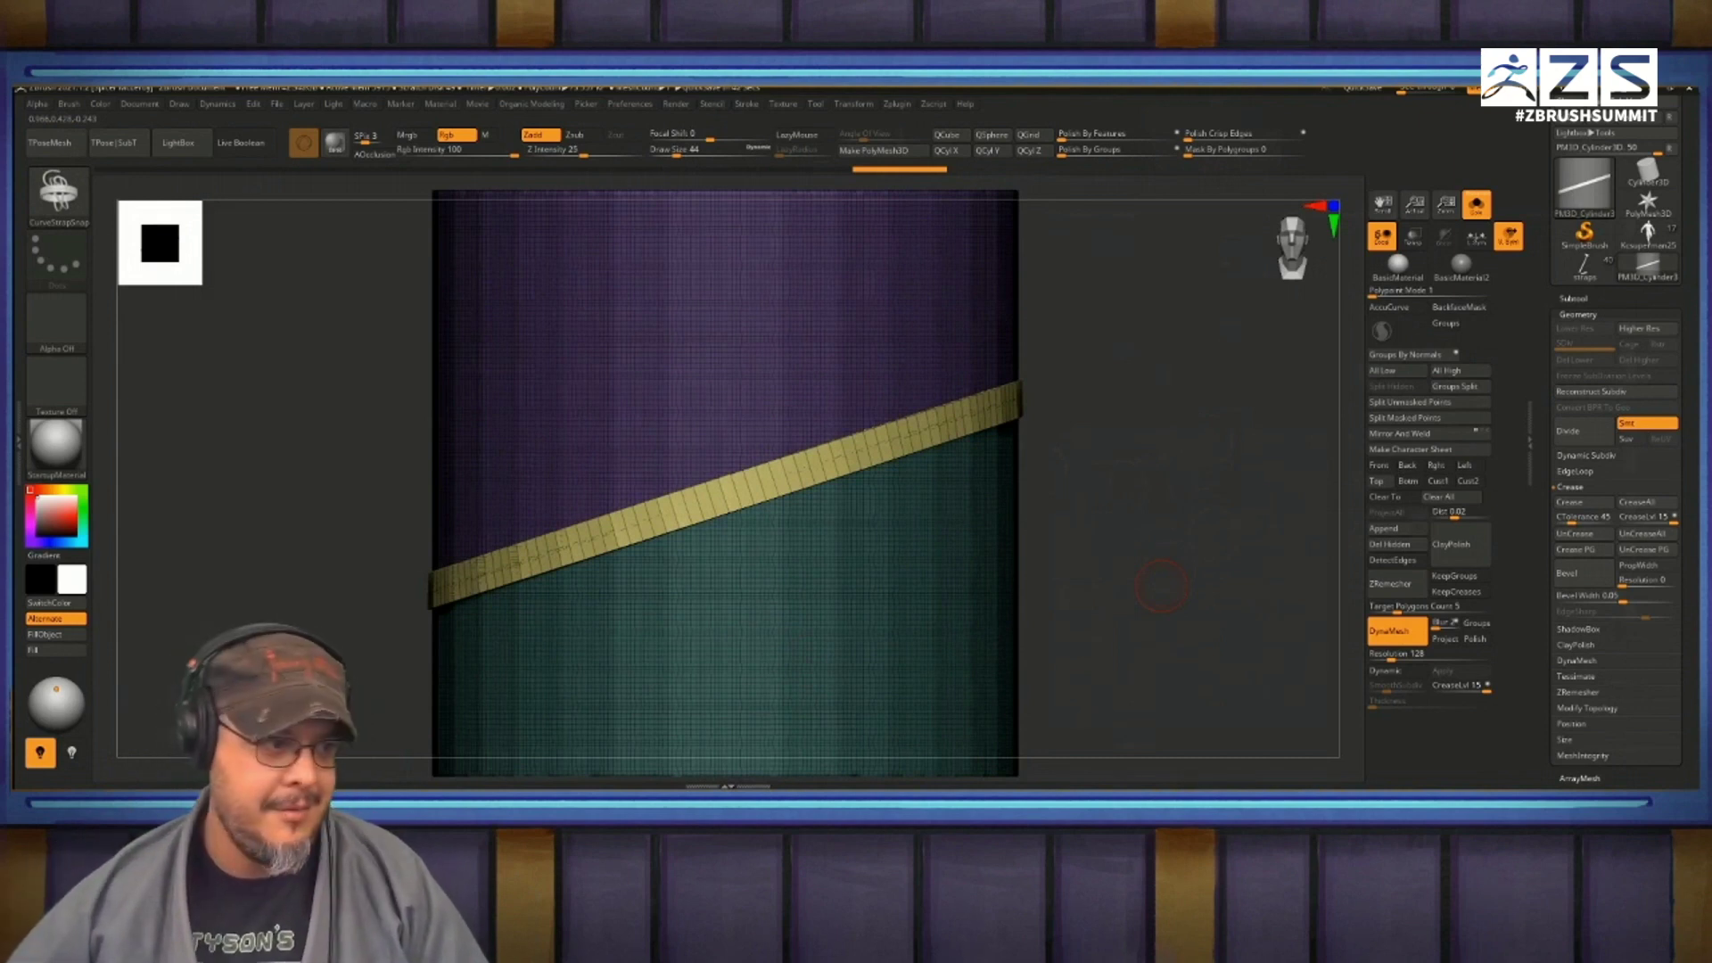
Step: Inspect the diagonal strap around the cylinder with dynamic subdivision toggled, and undo the strap and its curve
left_click_drag(1162, 586, 1230, 491, "alt")
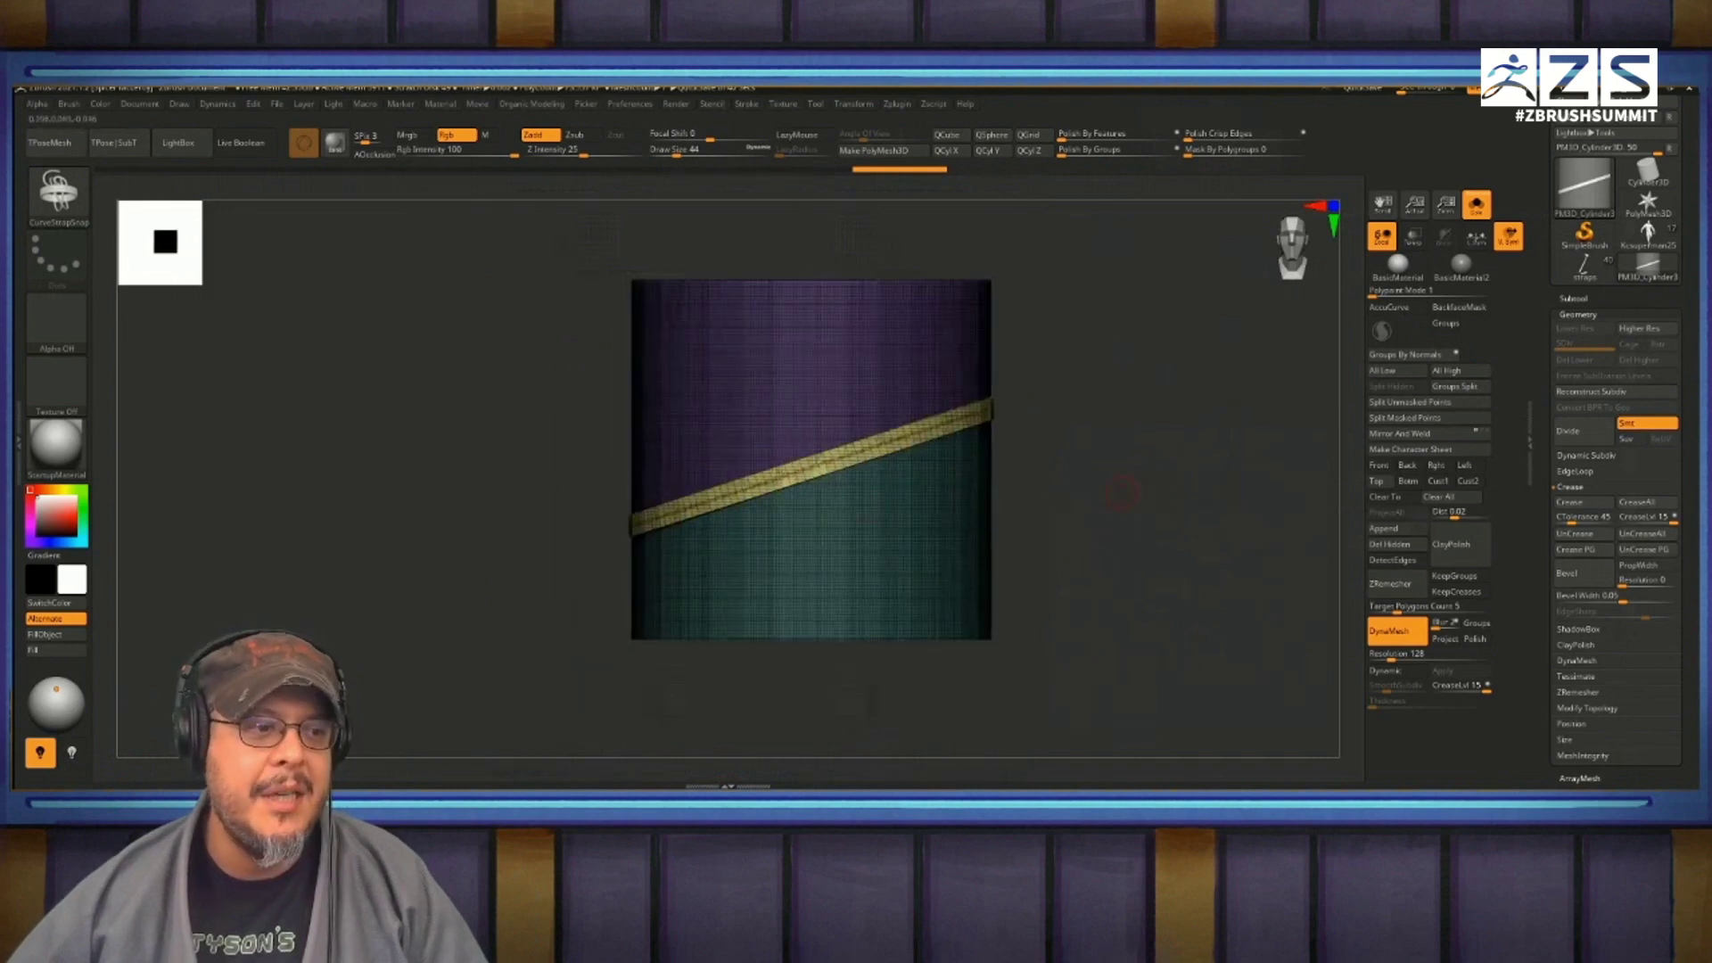
left_click_drag(1121, 491, 544, 683, "alt")
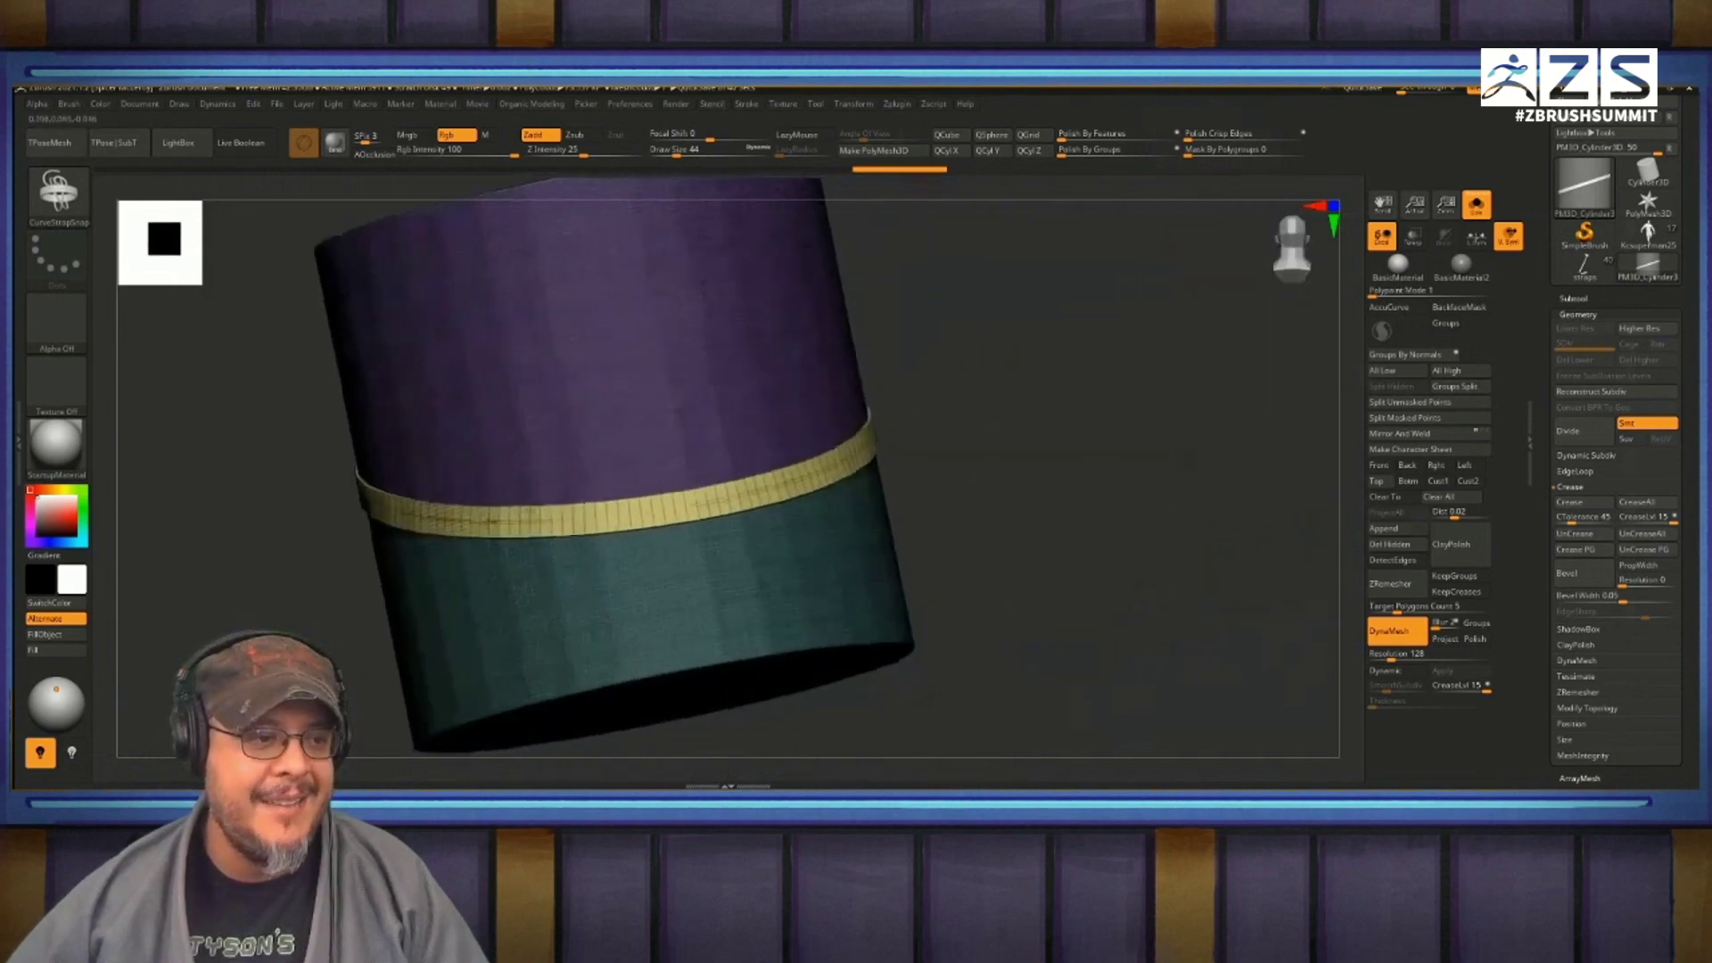
left_click_drag(1105, 552, 1307, 517)
key("d")
left_click_drag(624, 535, 428, 571)
left_click_drag(1329, 535, 1210, 564, "alt")
key("shift+d")
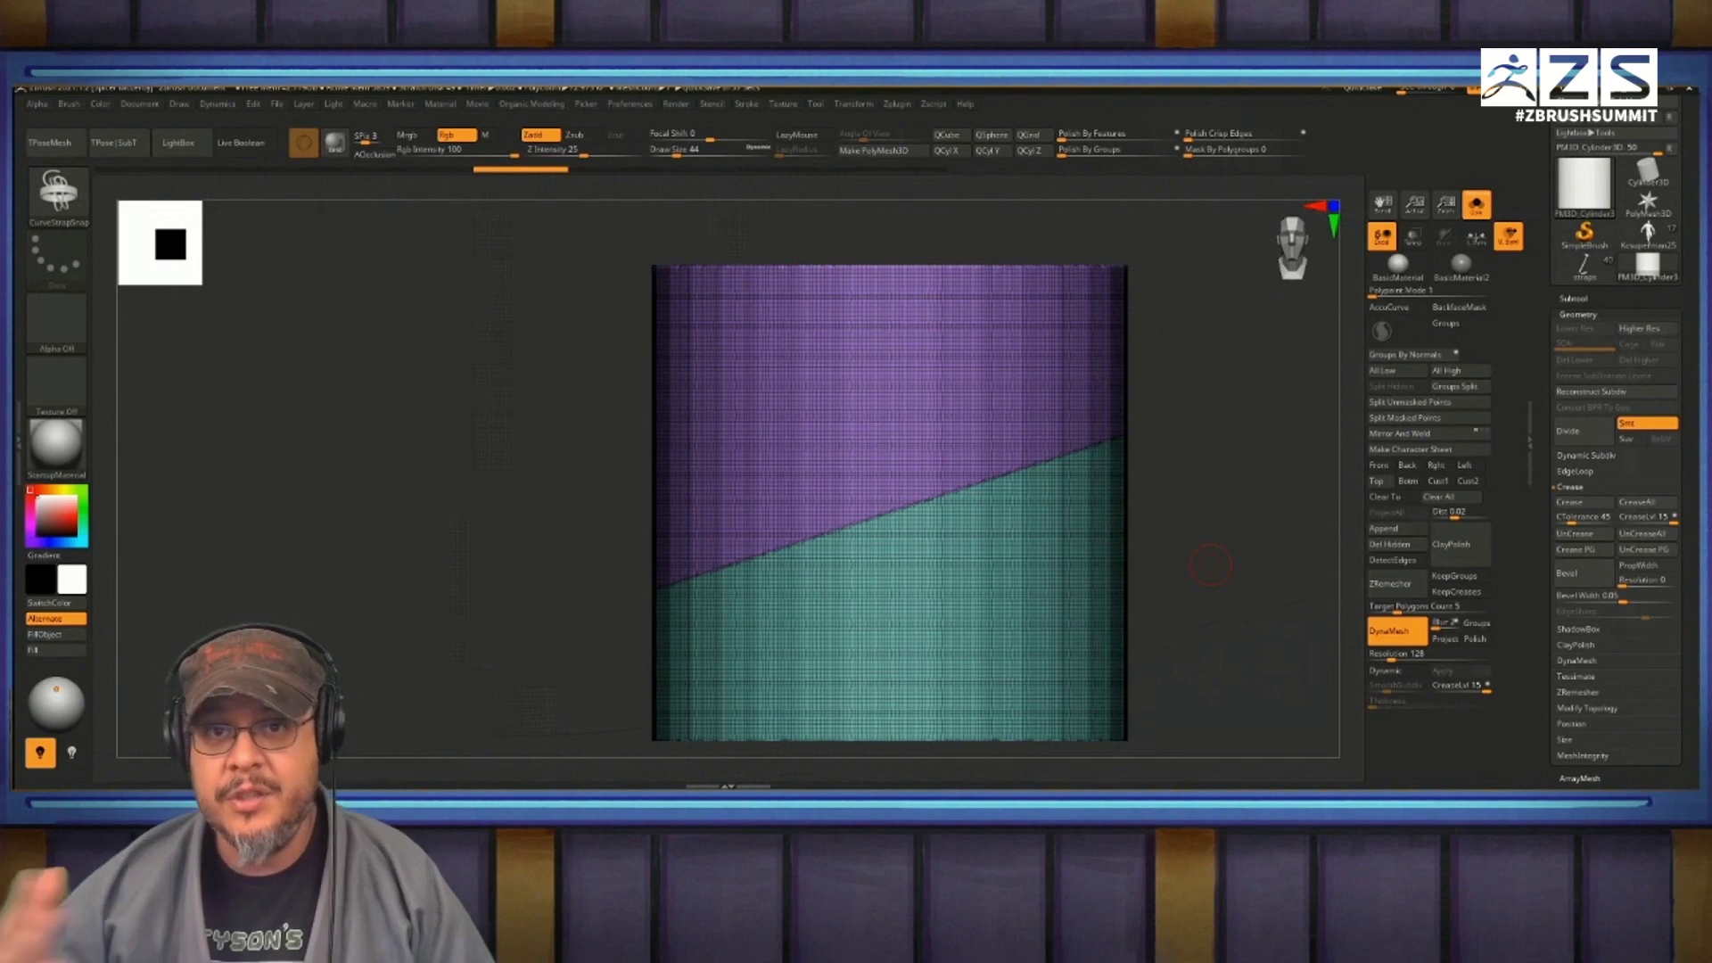
Step: Isolate the purple upper polygroup of the cylinder and delete the hidden lower part
left_click_drag(1210, 564, 1209, 544, "alt")
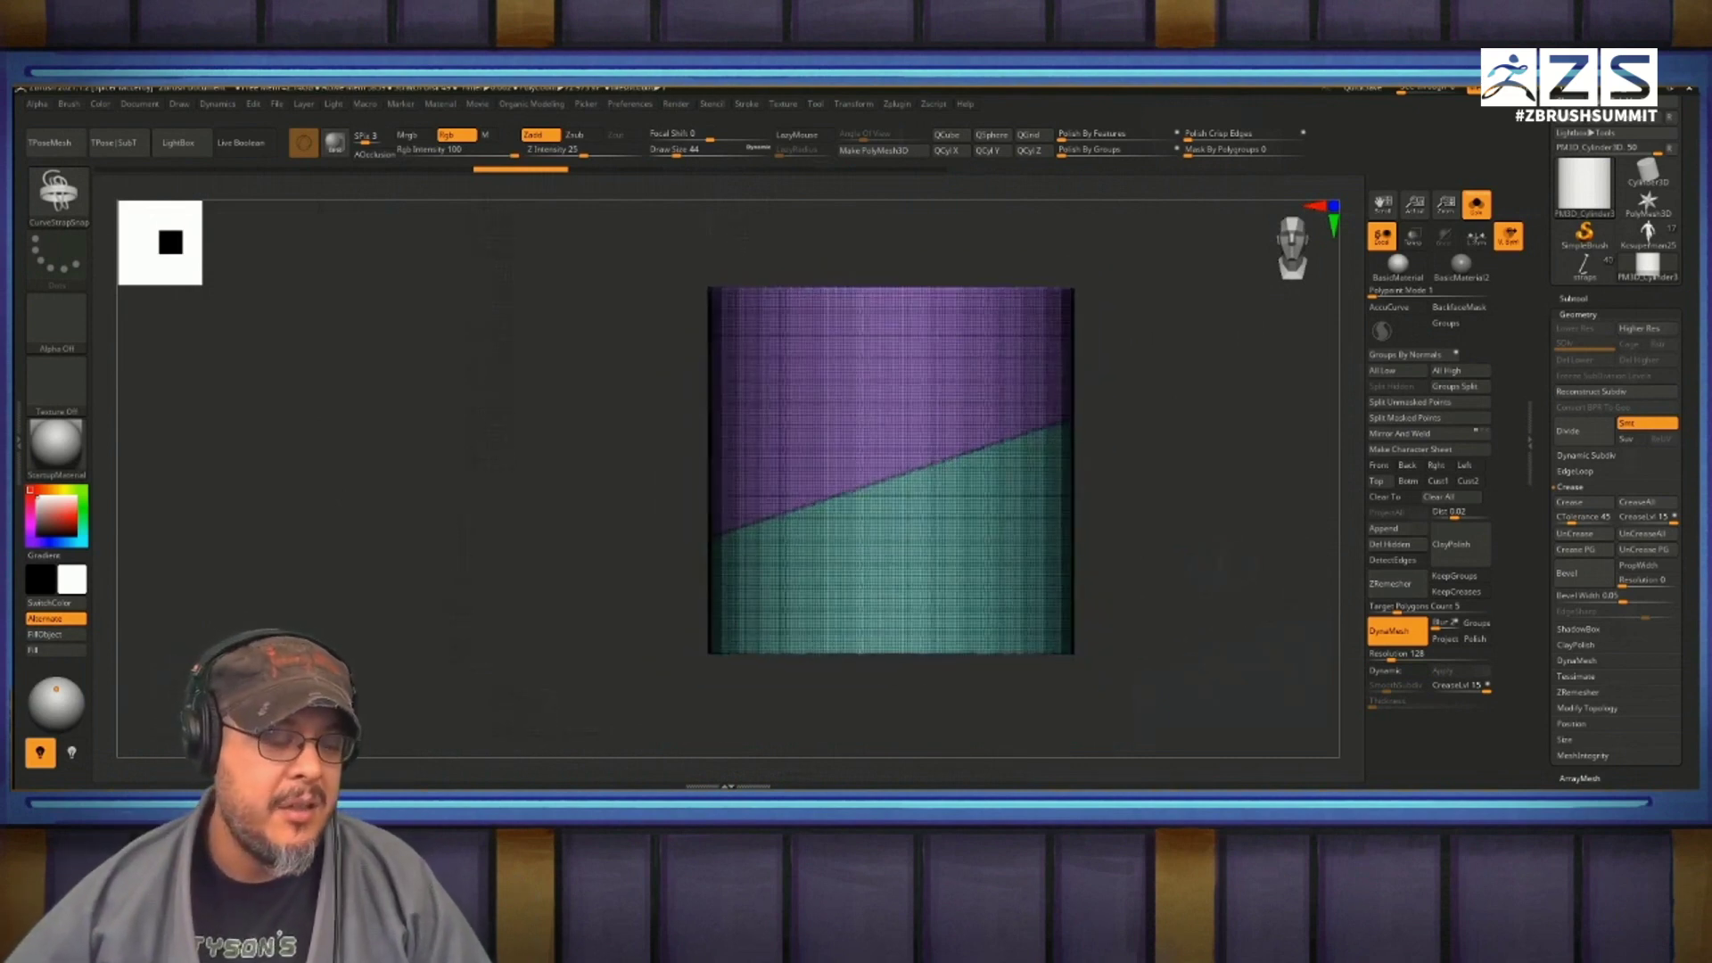
left_click(898, 378, "ctrl+shift")
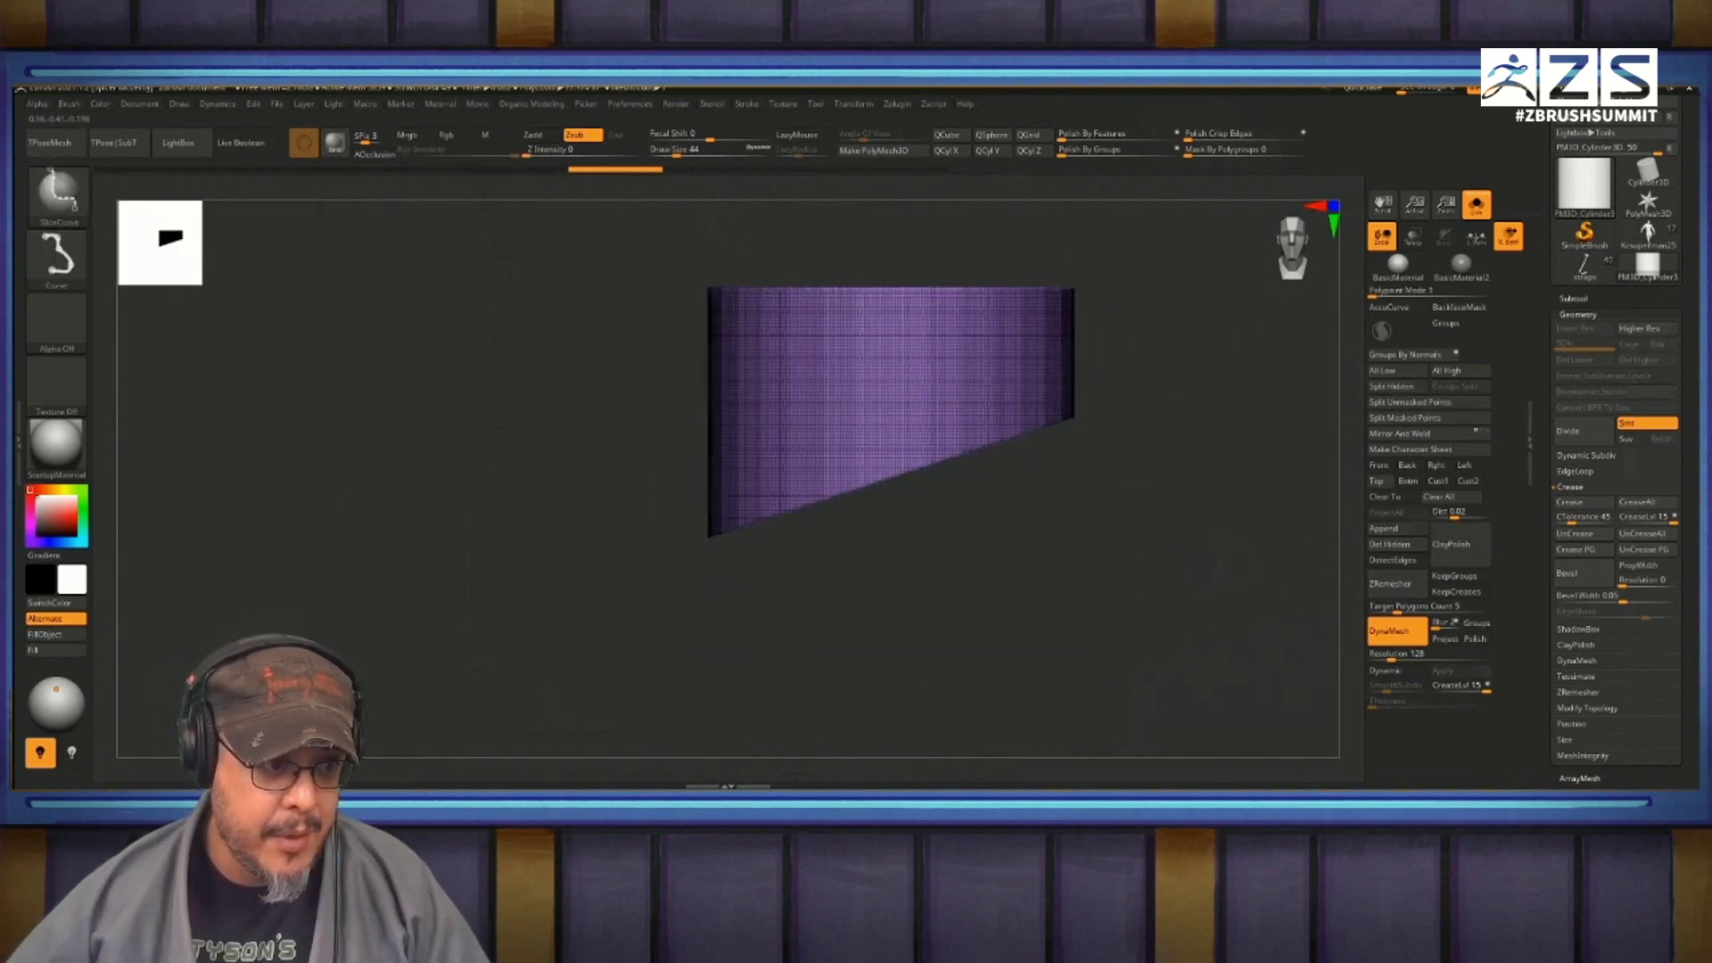
left_click(1392, 547)
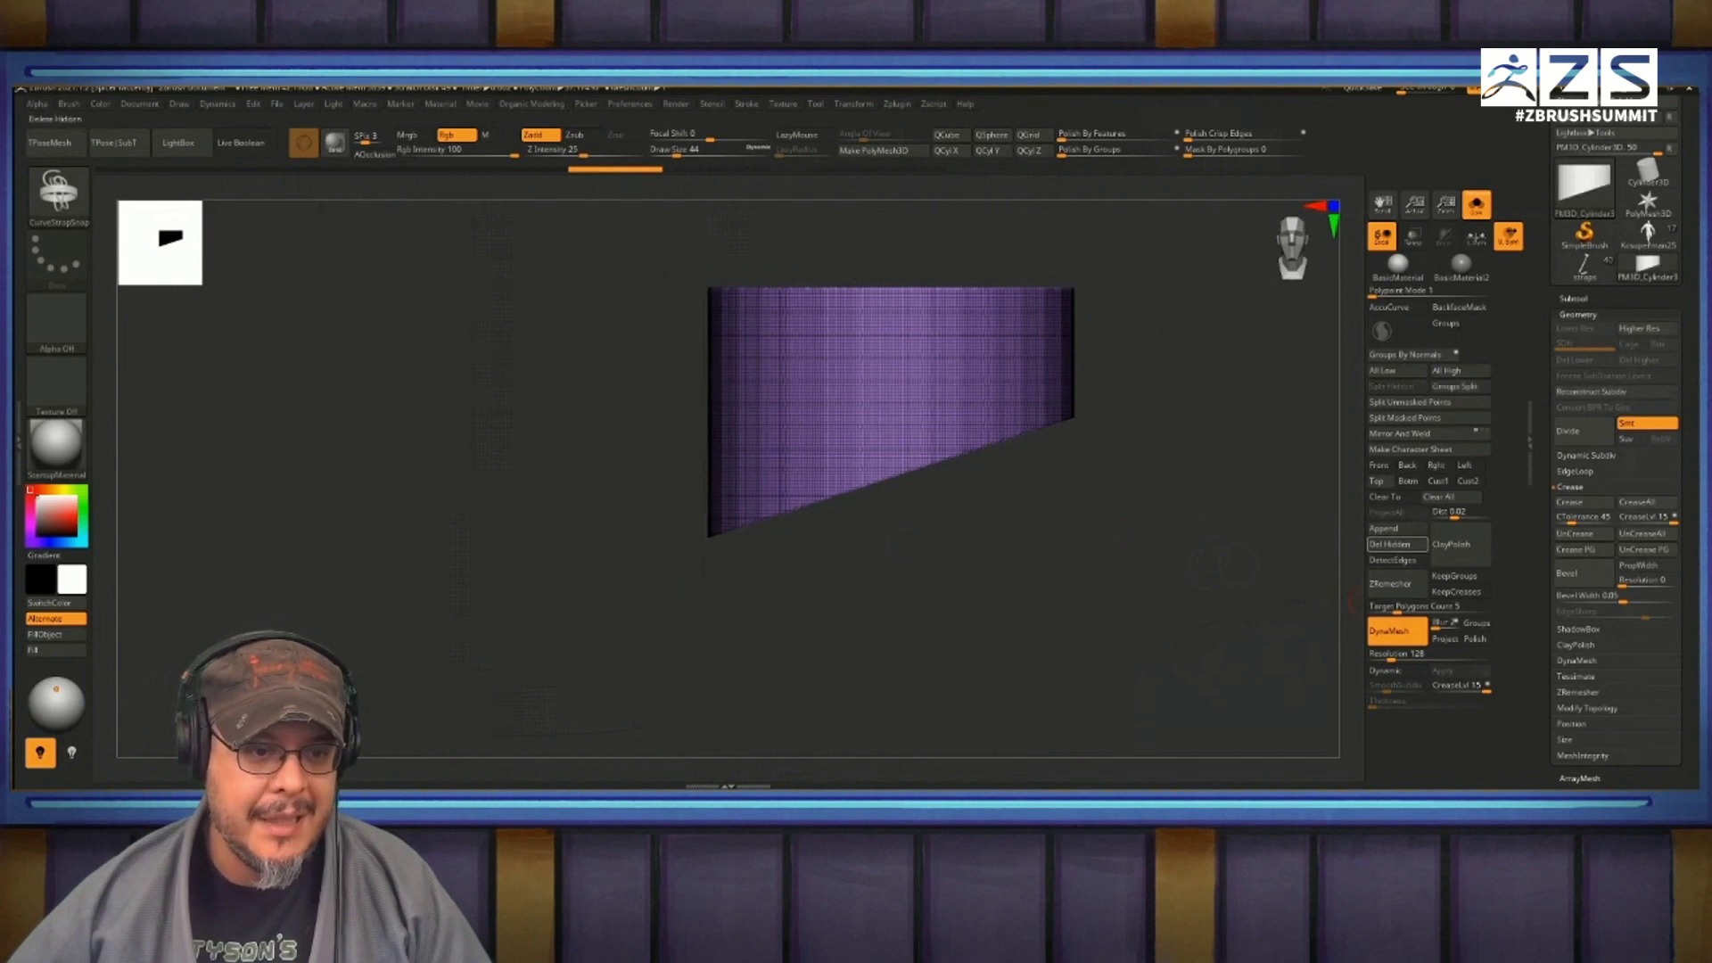
mouse_move(1206, 499)
left_mouse_down("alt")
mouse_move(1221, 580)
mouse_move(1214, 490)
left_mouse_up("alt")
mouse_move(508, 428)
left_mouse_down()
mouse_move(553, 499)
mouse_move(615, 544)
left_mouse_up()
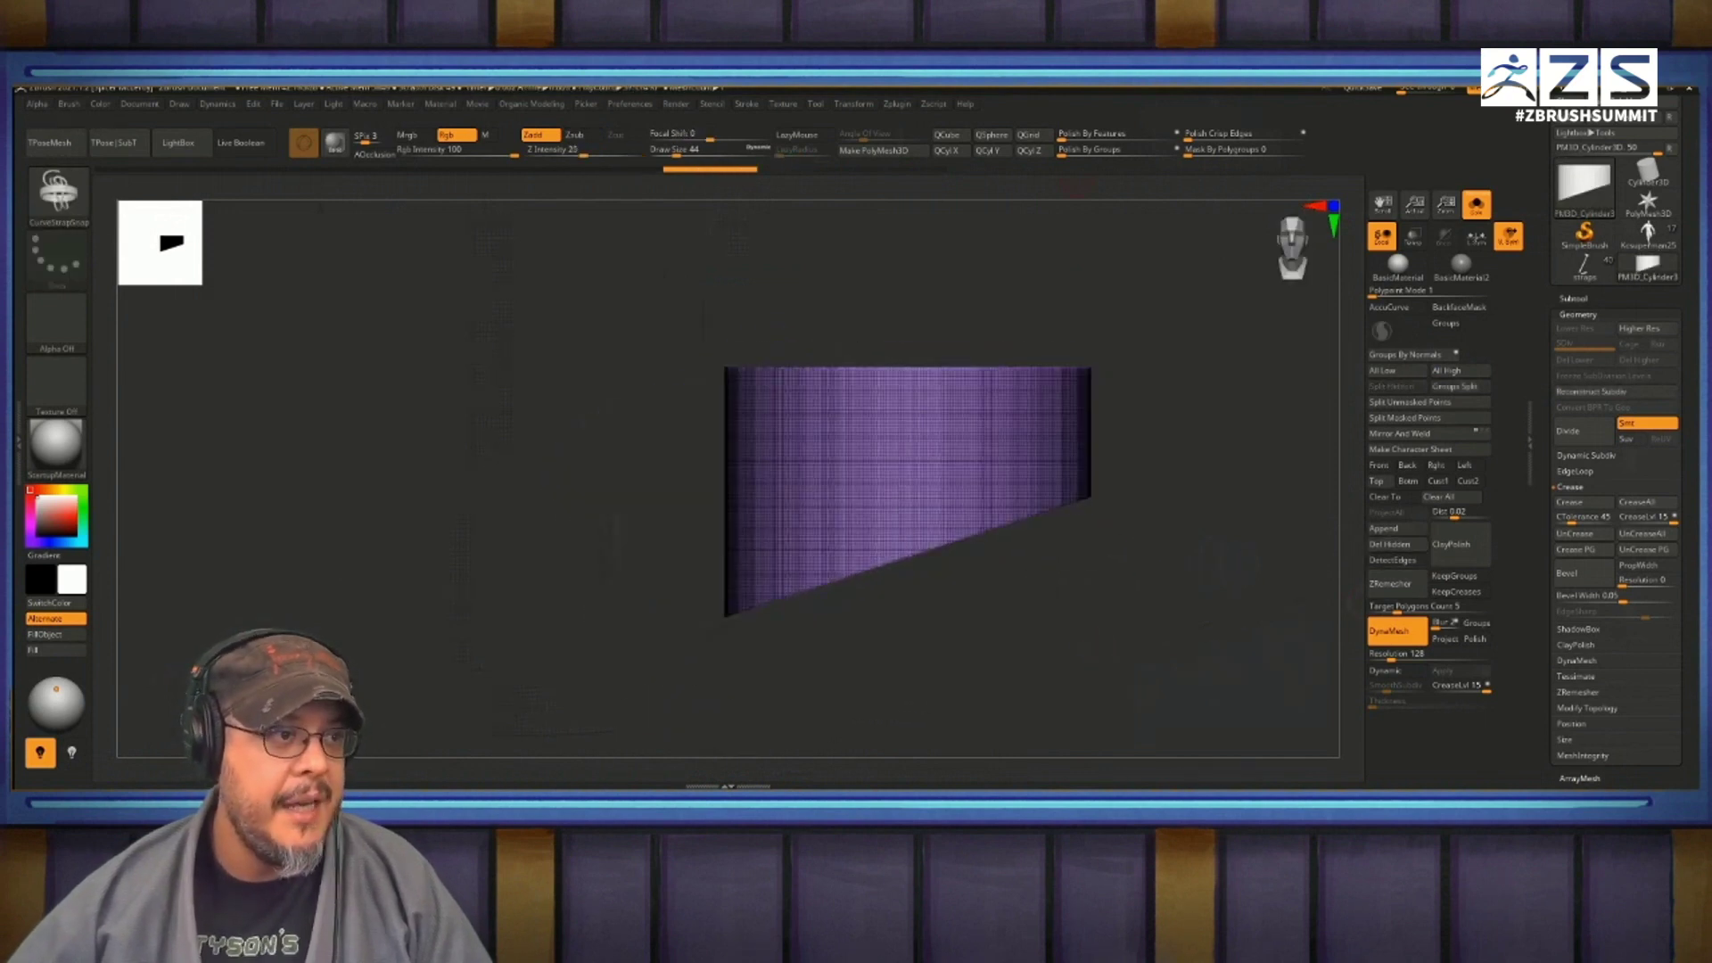
Step: Frame the open border of the cut cylinder with a curve and apply the CurveStrapSnap strap along it
left_click(746, 104)
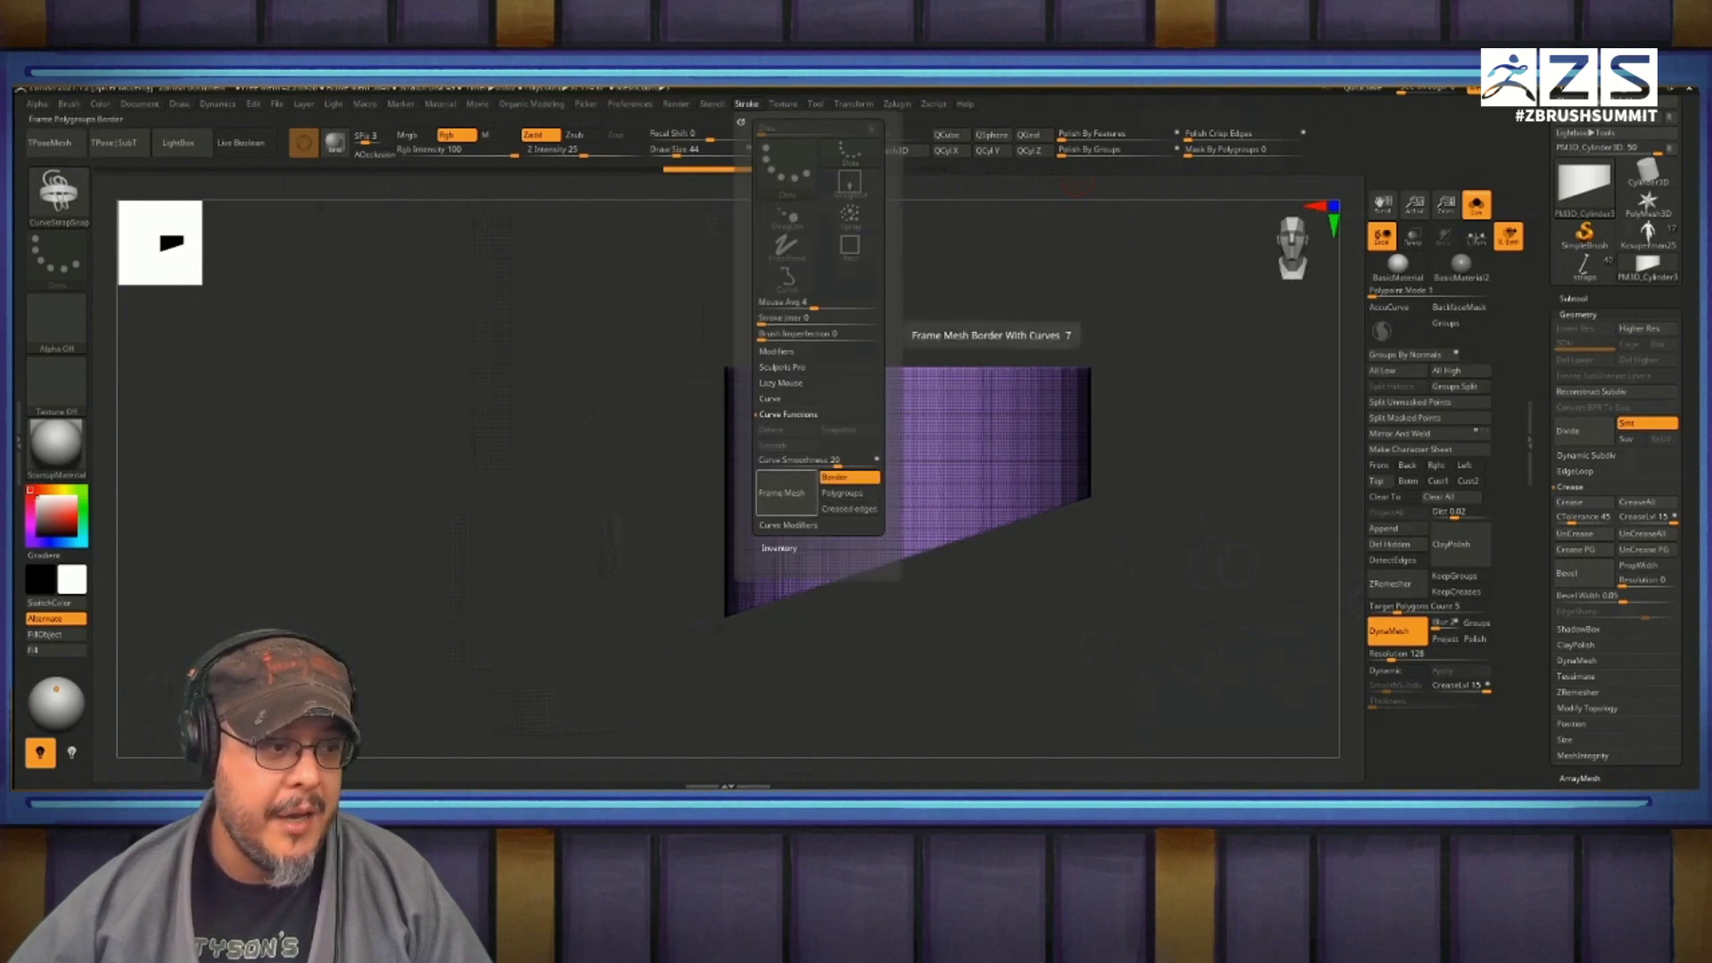
left_click(786, 493)
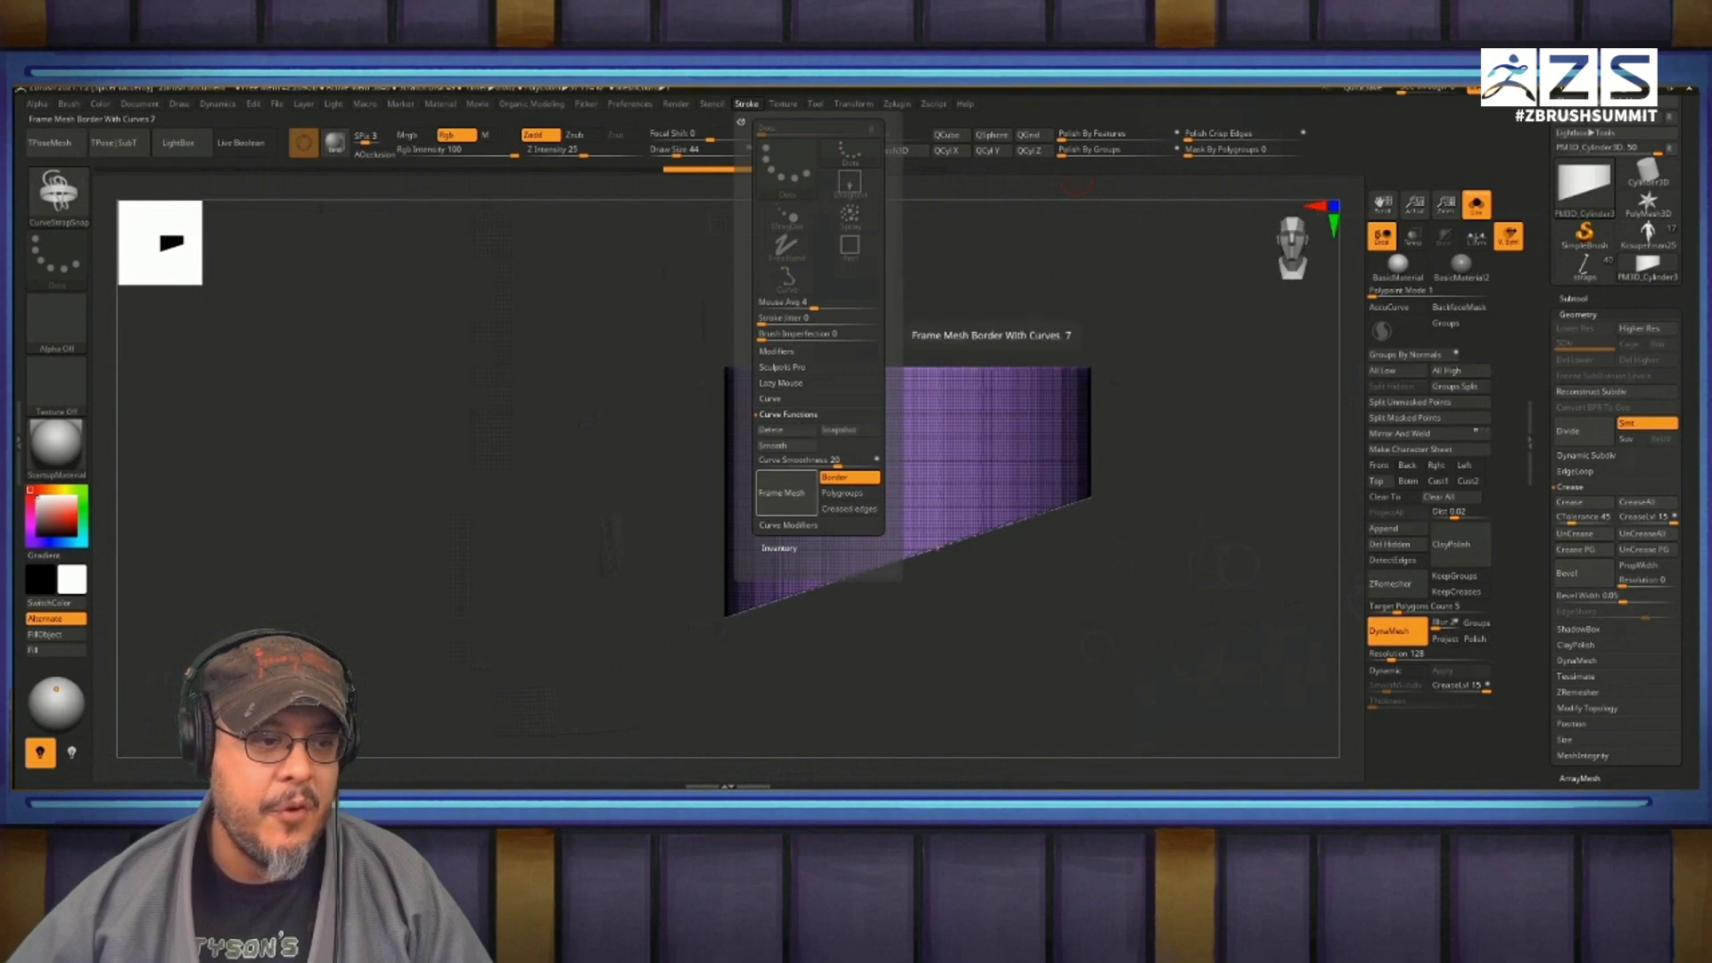
mouse_move(1248, 499)
left_mouse_down("alt")
mouse_move(1248, 579)
mouse_move(1230, 446)
mouse_move(1159, 500)
mouse_move(1124, 588)
left_mouse_up("alt")
left_click_drag(535, 625, 1025, 677, "alt")
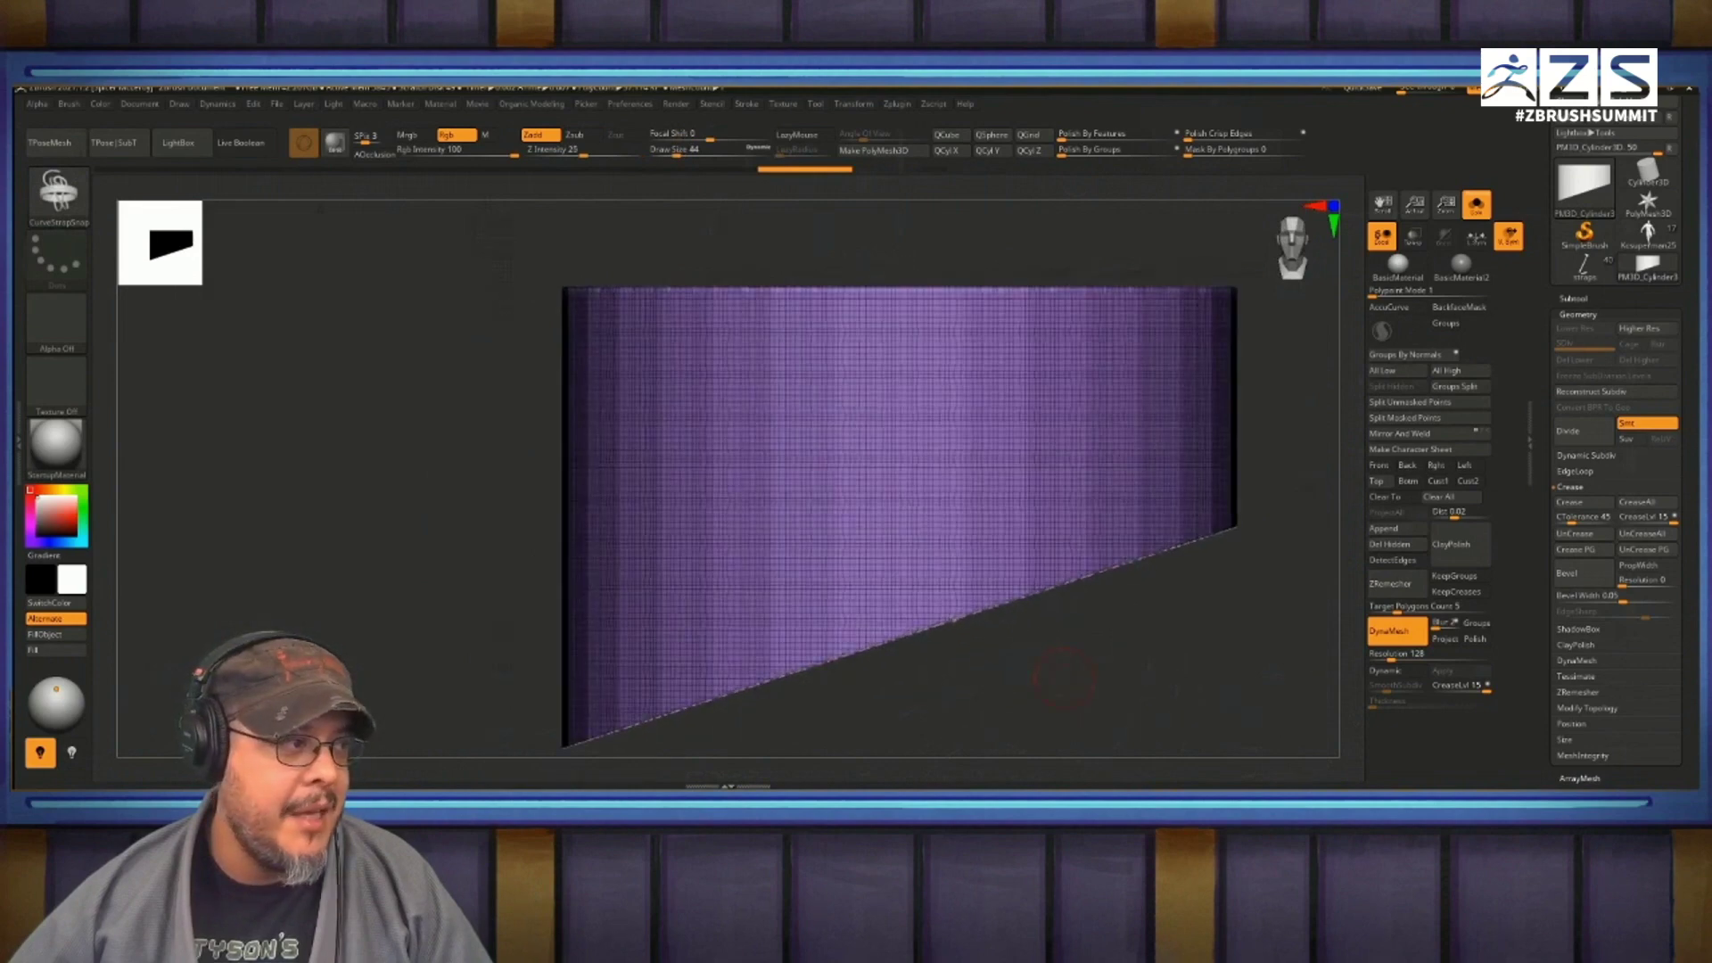
left_click(1051, 600, "alt")
left_click_drag(1186, 660, 1210, 664)
Step: Replace the strap on the cylinder's slanted border with a CurveTube at draw size 18
key("b")
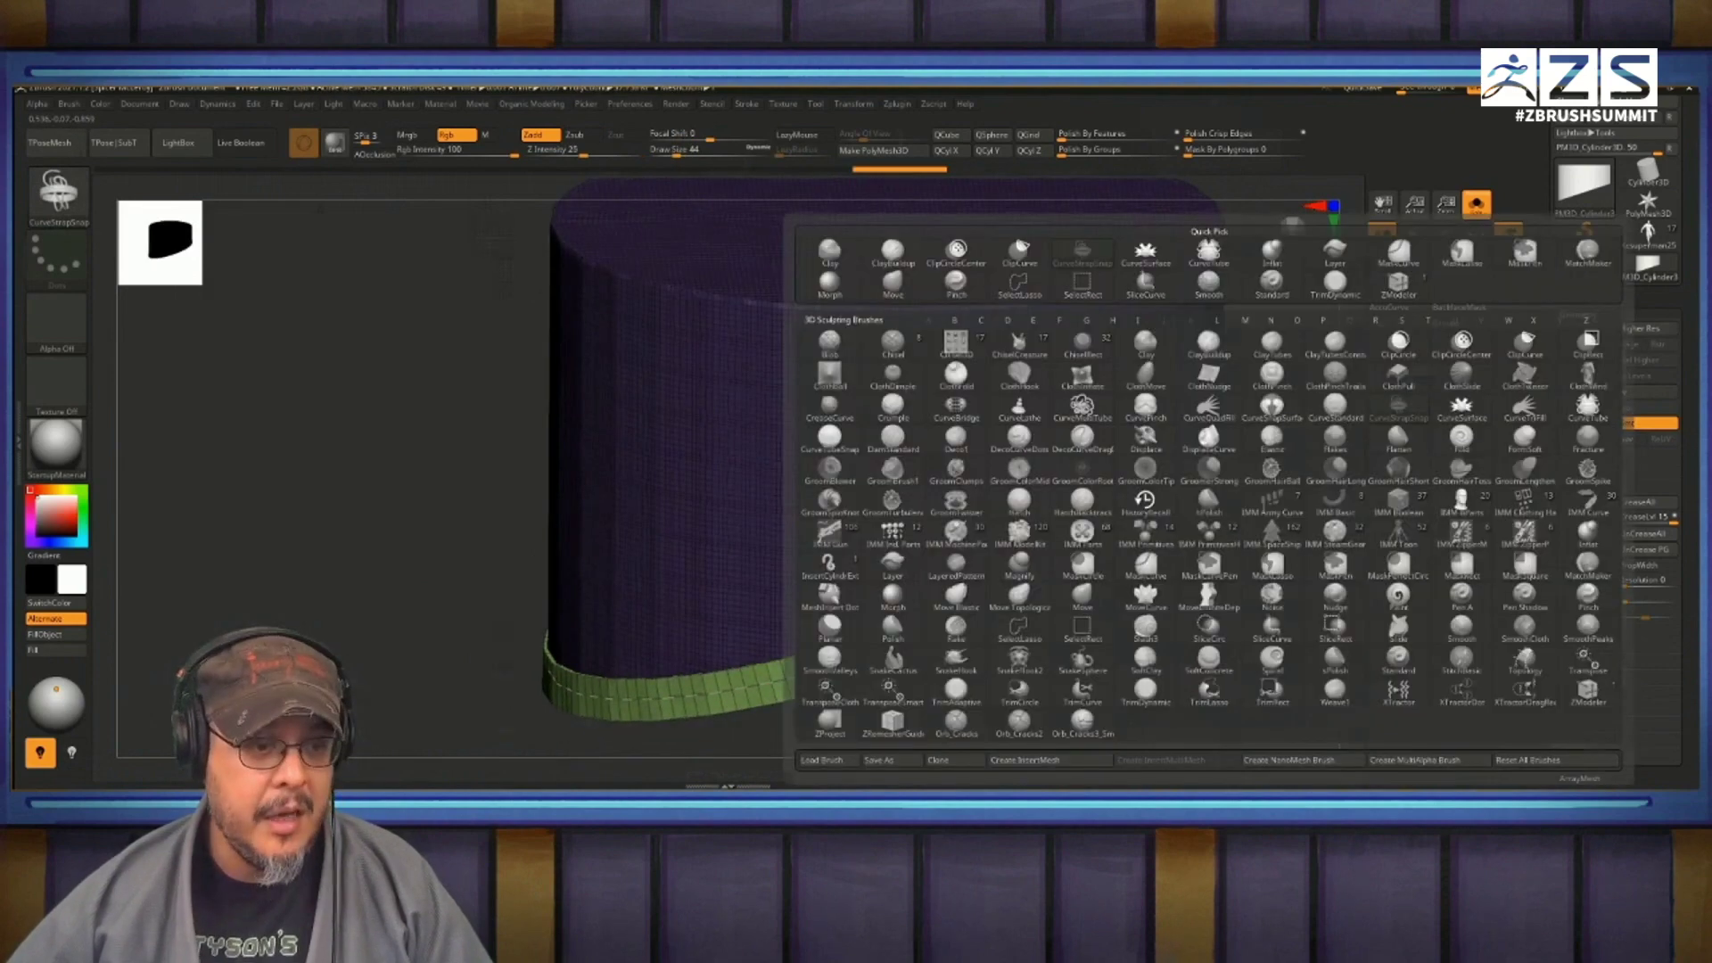
left_click(1588, 408)
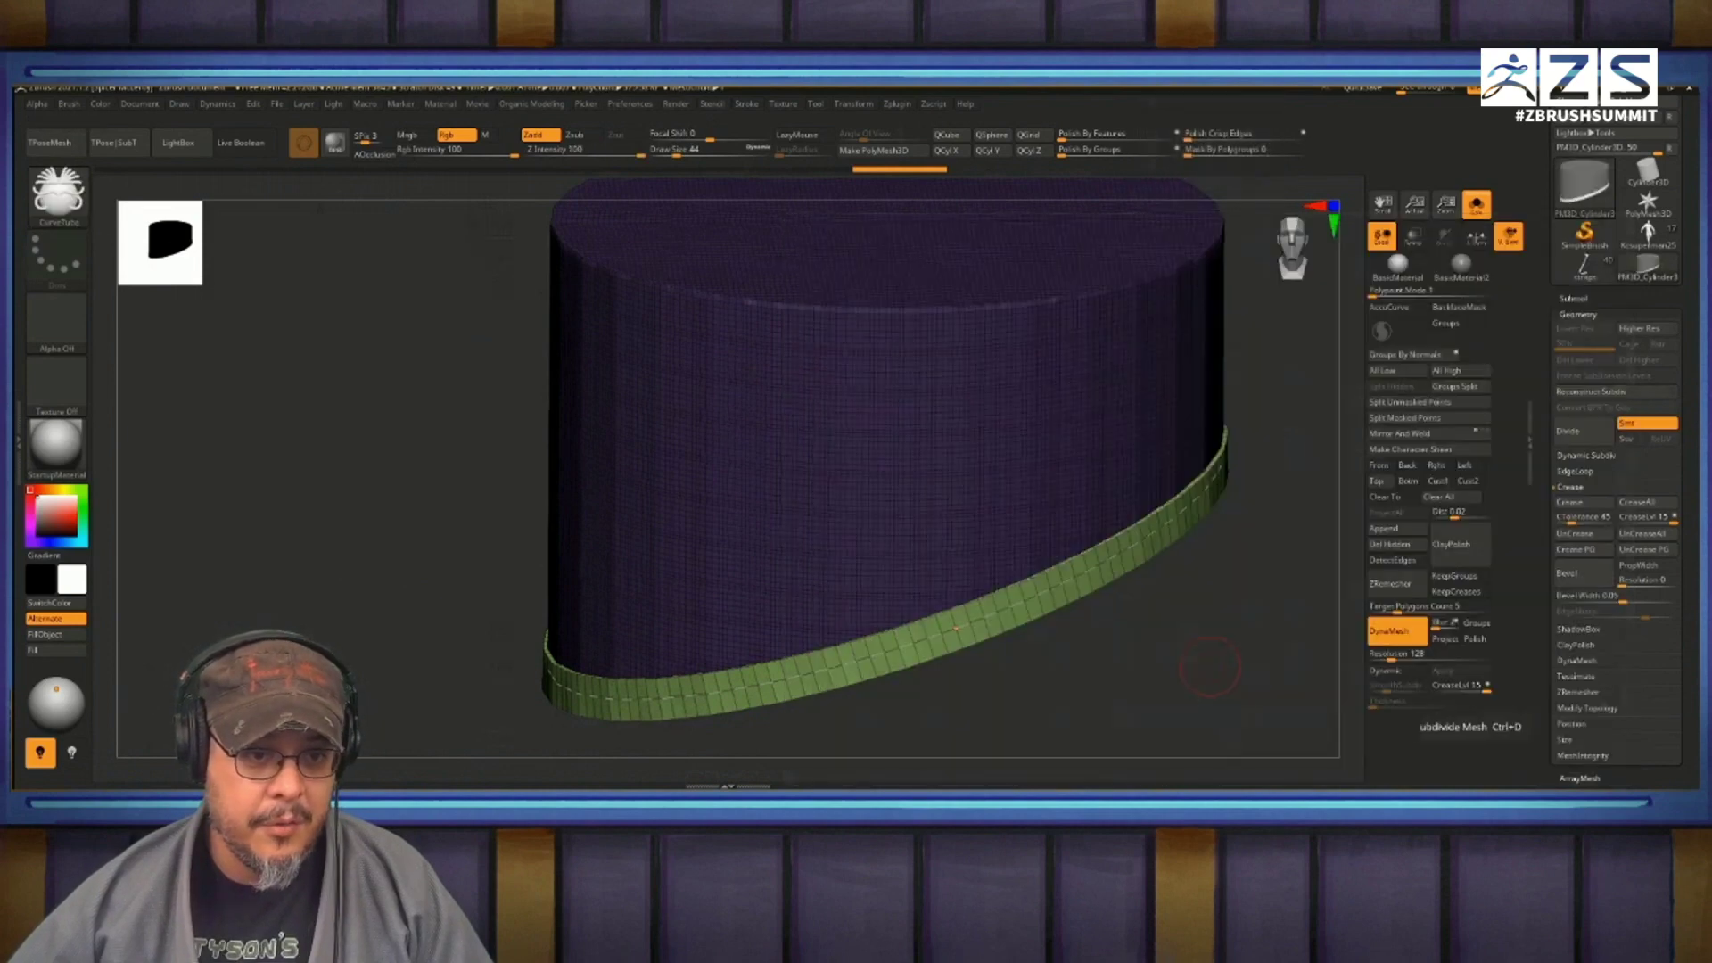
left_click(954, 624)
mouse_move(1210, 678)
left_mouse_down("shift")
mouse_move(1230, 627)
mouse_move(1252, 677)
mouse_move(1197, 709)
mouse_move(1191, 689)
left_mouse_up("shift")
key("s")
left_click(1068, 584)
key("s")
left_click(1058, 585)
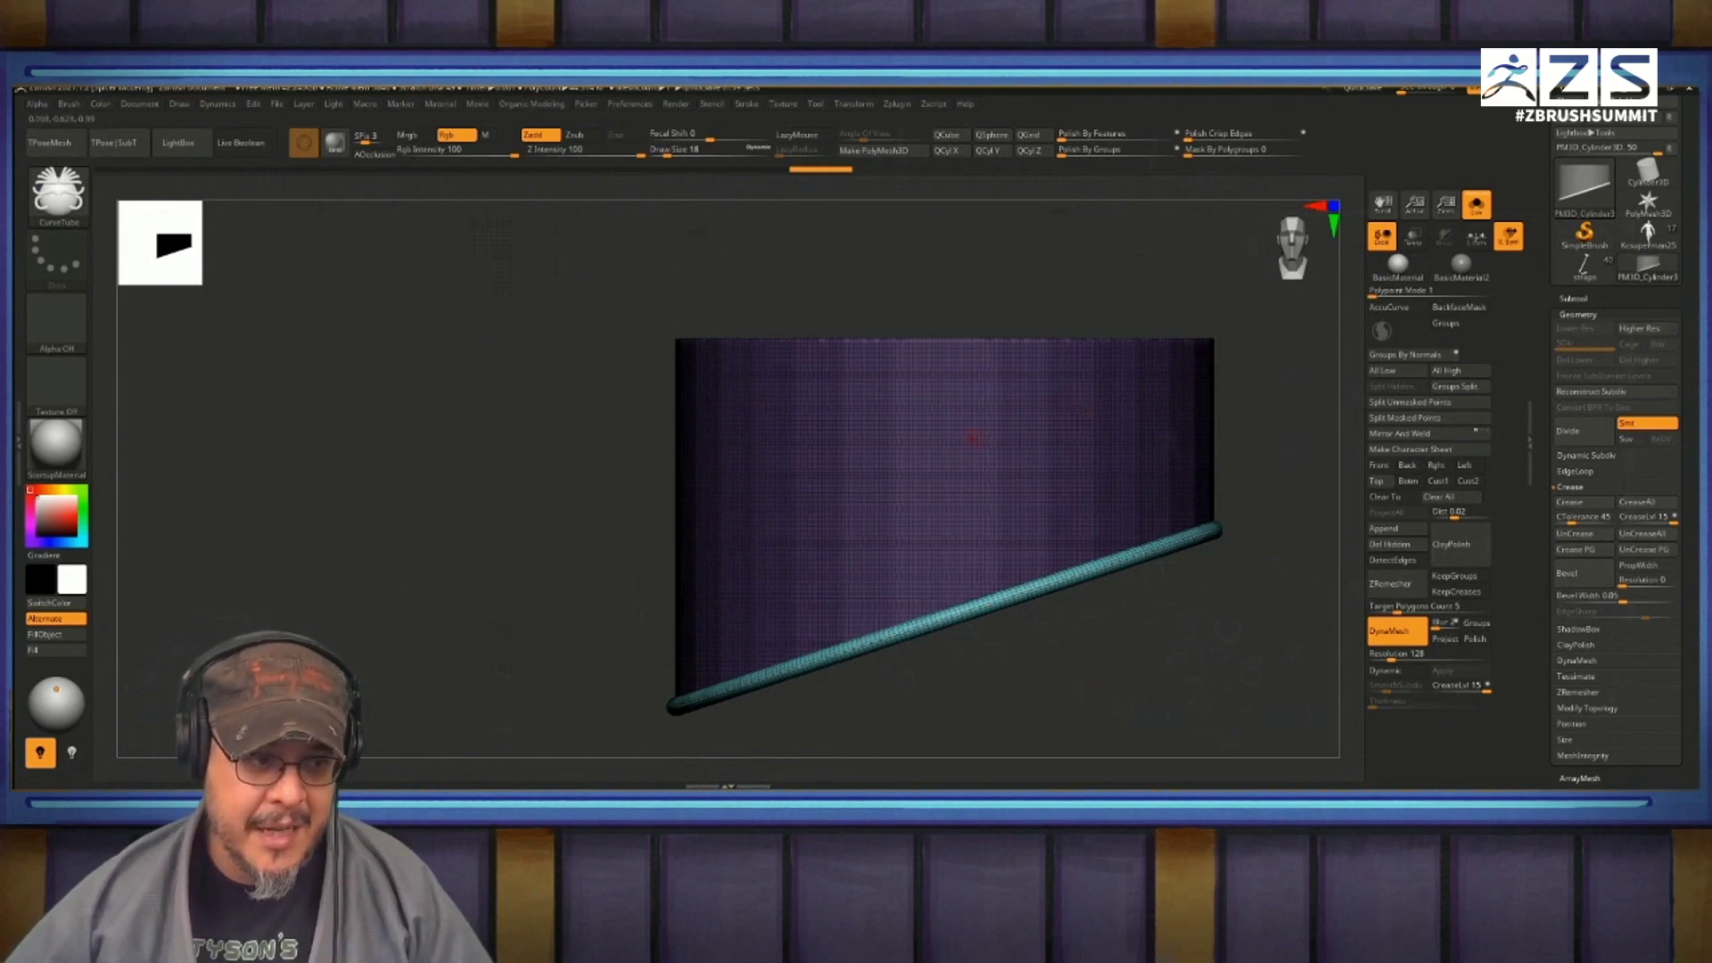
Step: Turn off the polyframe and view the cut cylinder with its tube piping
key("shift+f")
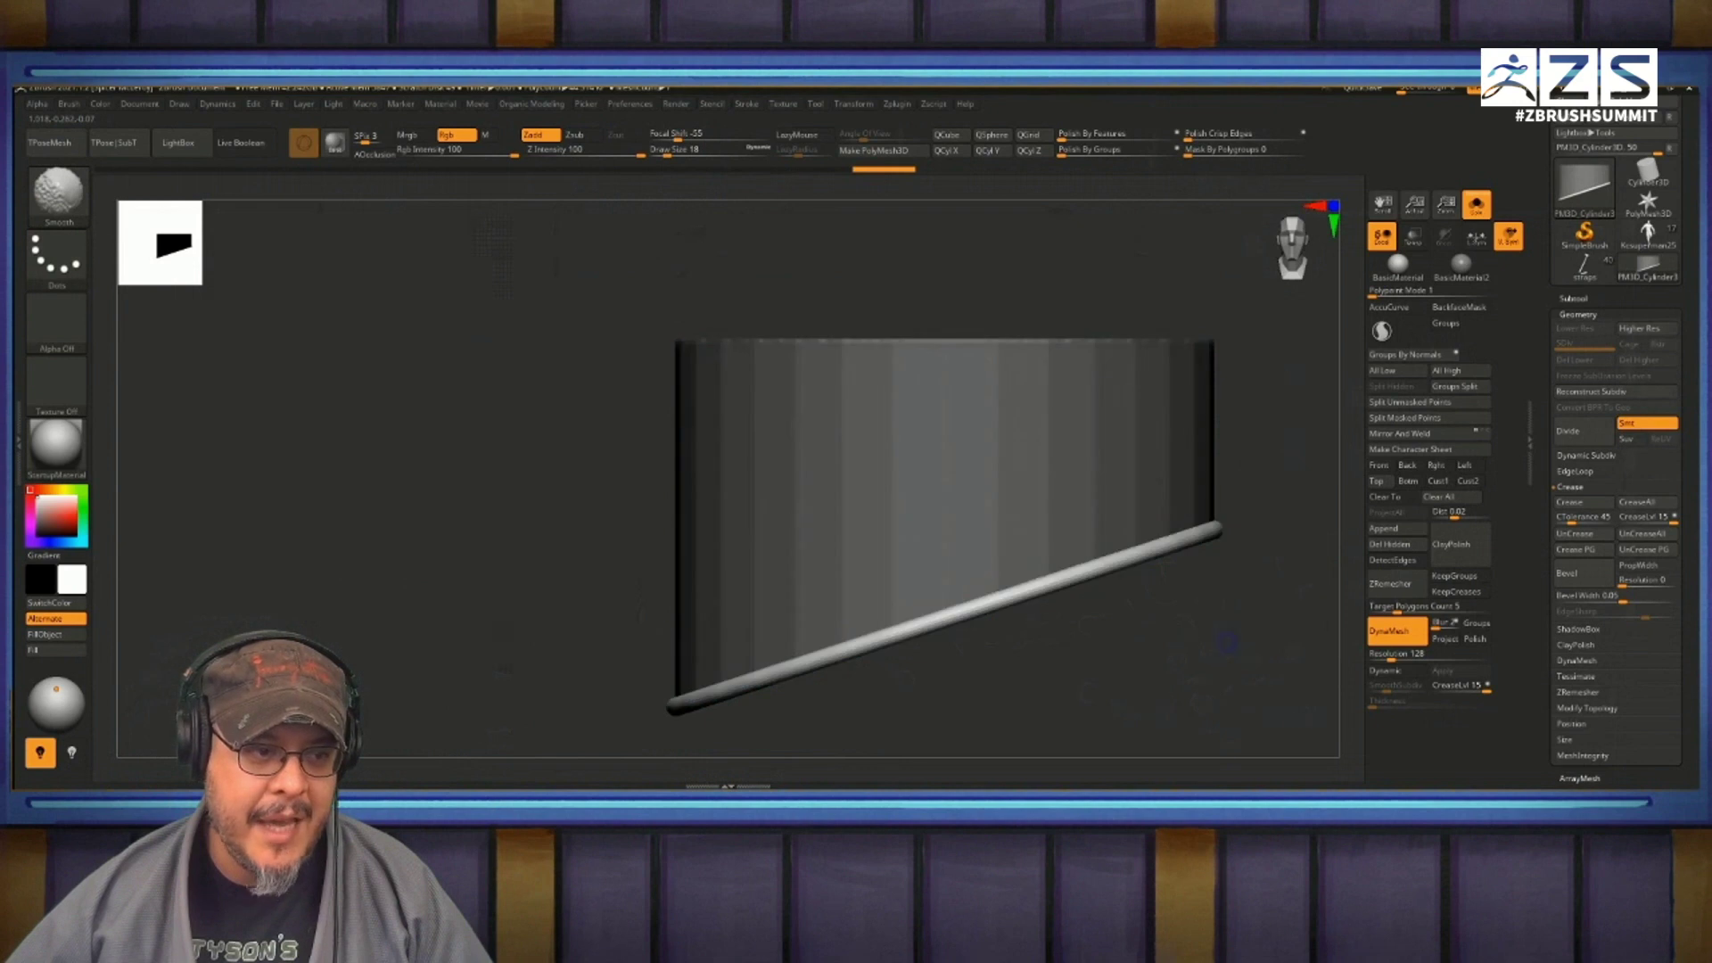
left_click_drag(1212, 696, 1178, 657, "alt")
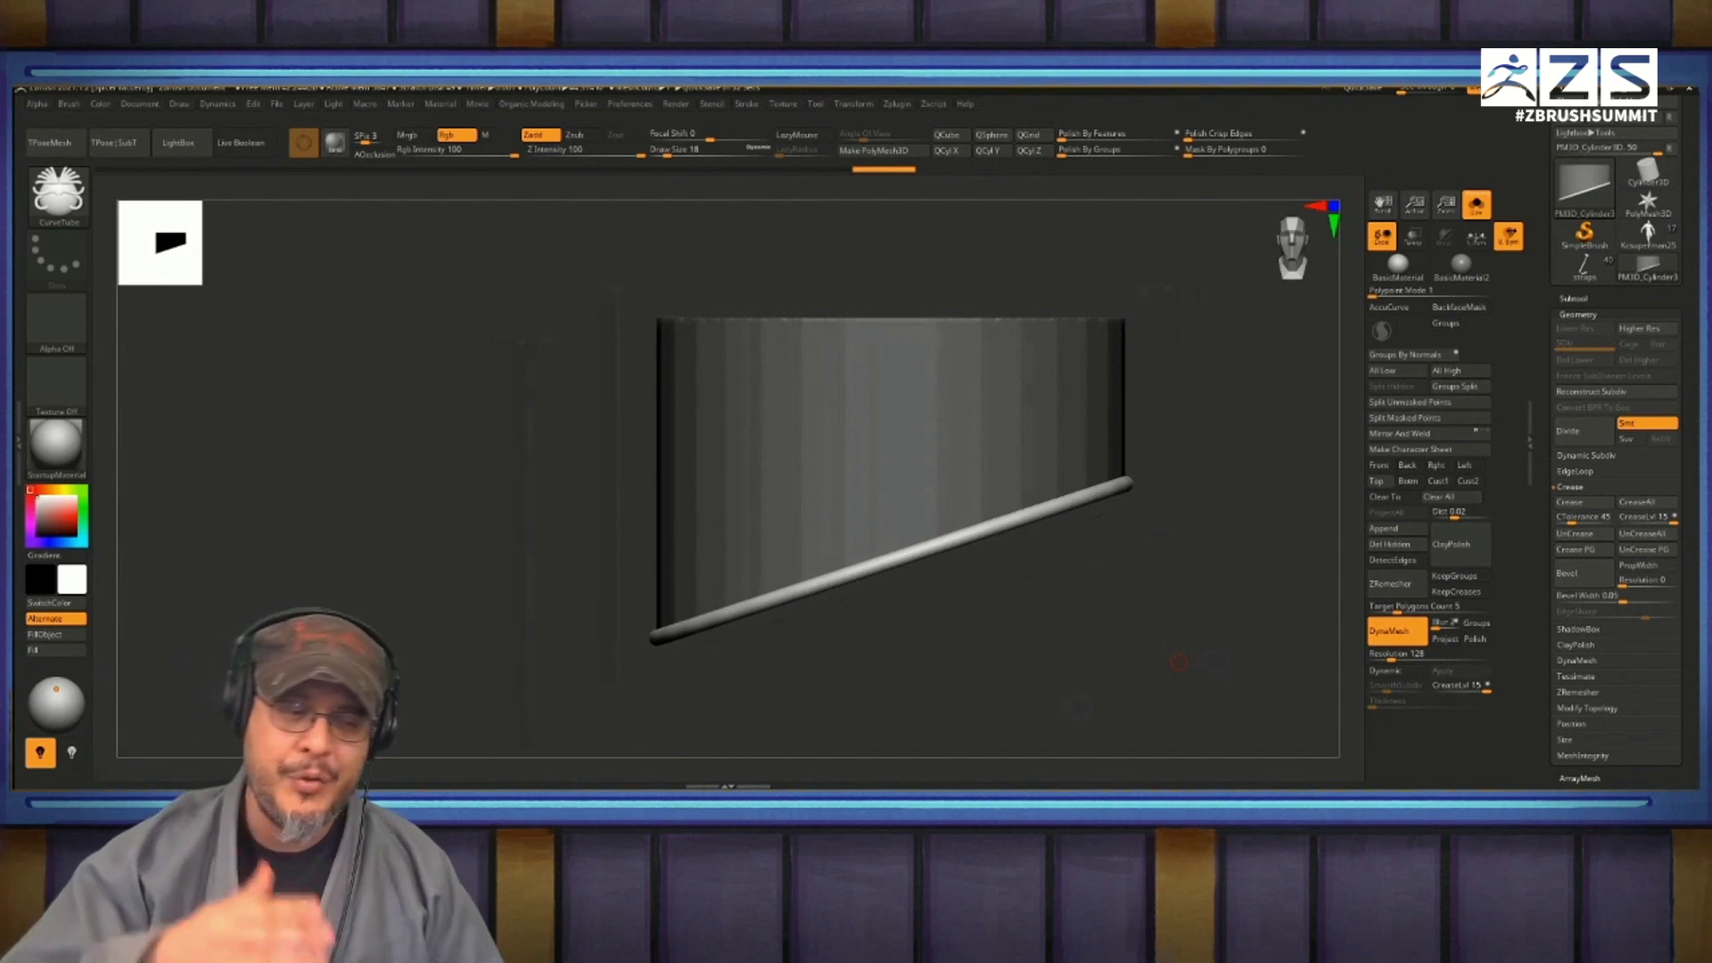
key("ctrl+z")
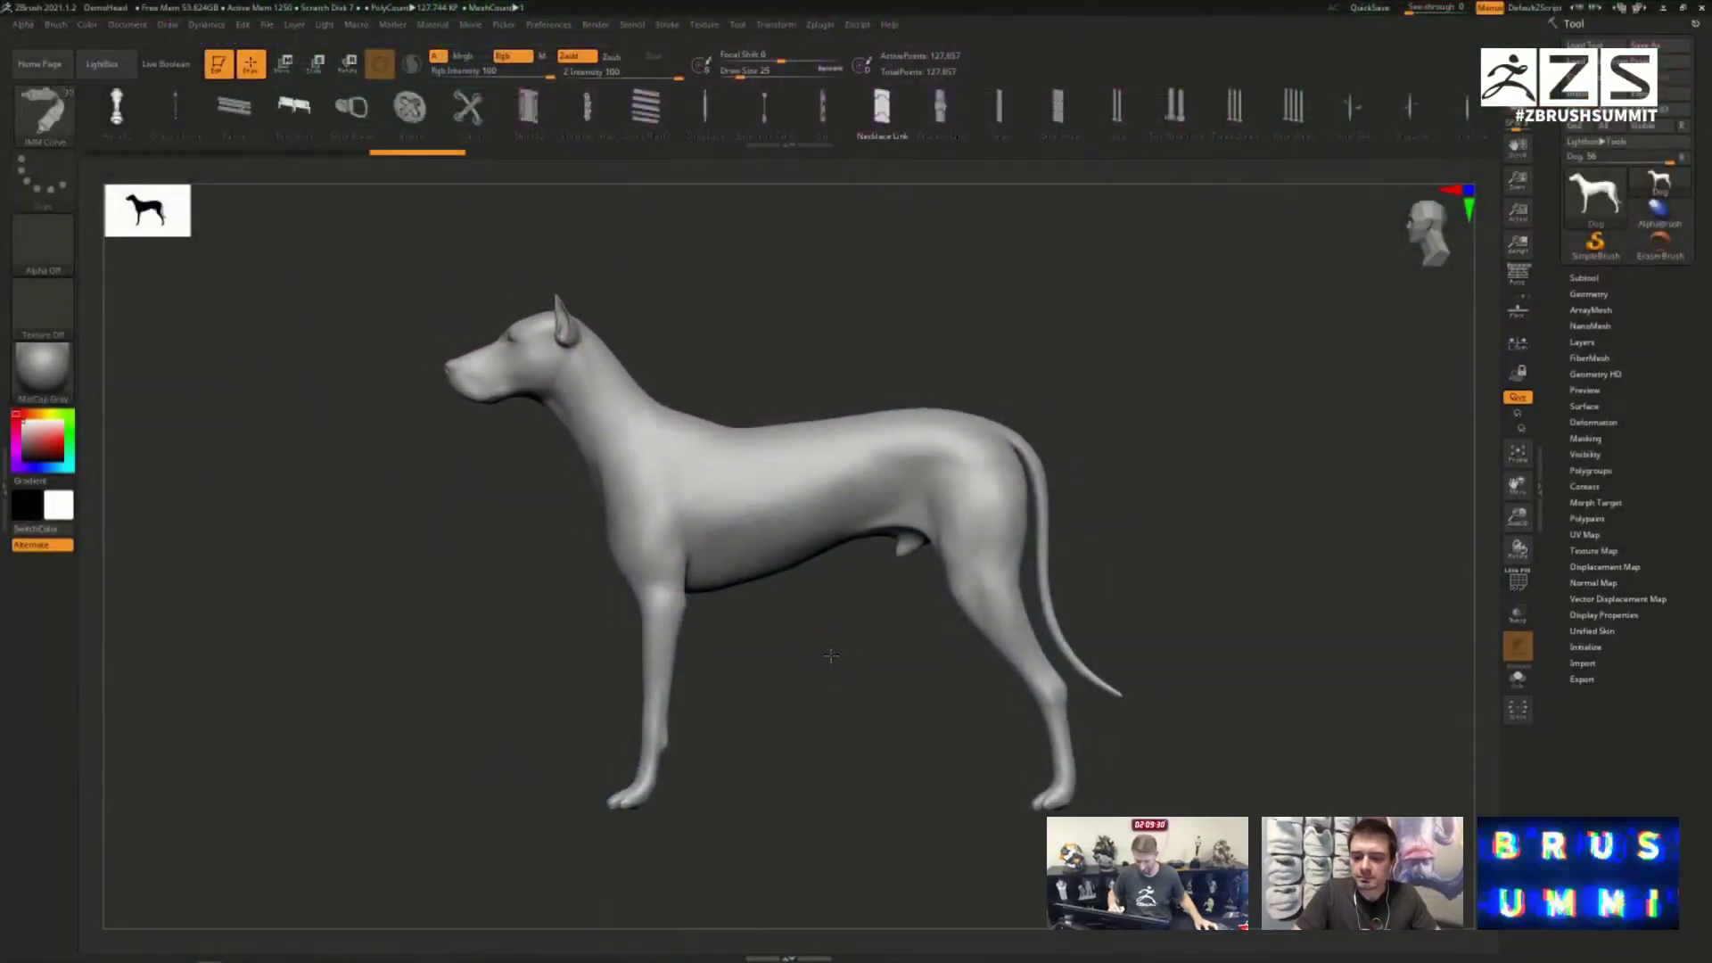
left_click_drag(856, 705, 821, 680)
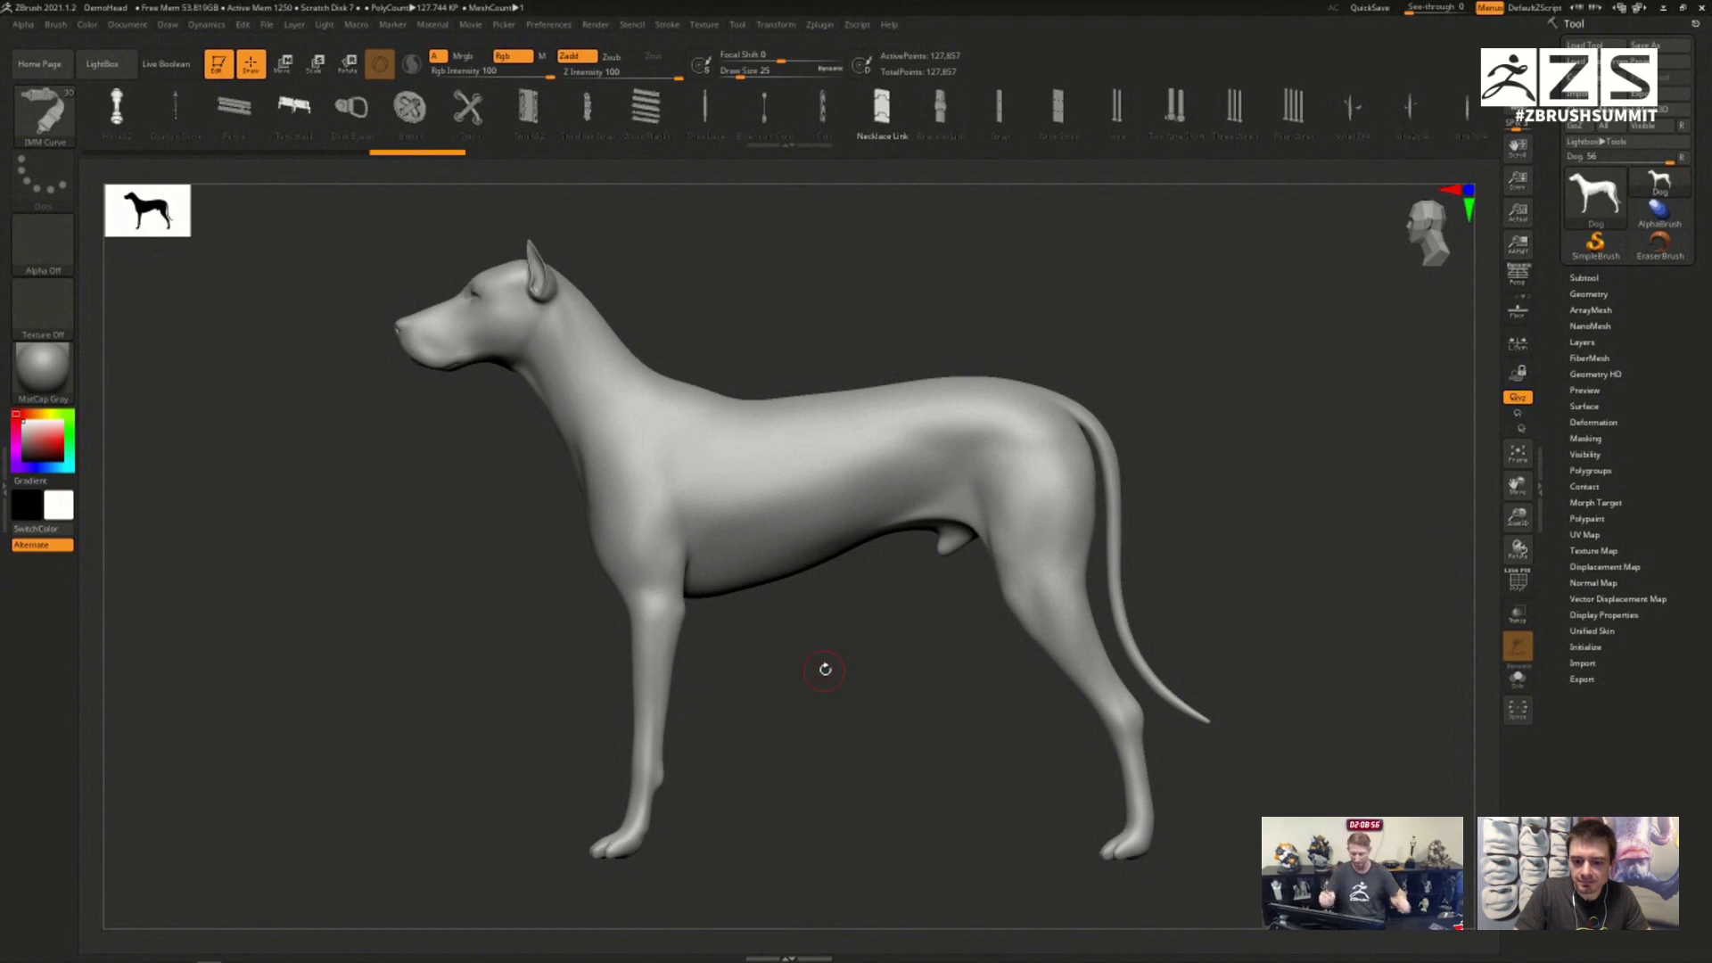
Step: Draw a wavy Necklace Link chain with the IMM Curve brush from the dog's shoulder up into the space above its back
key("s")
left_click_drag(776, 633, 793, 633)
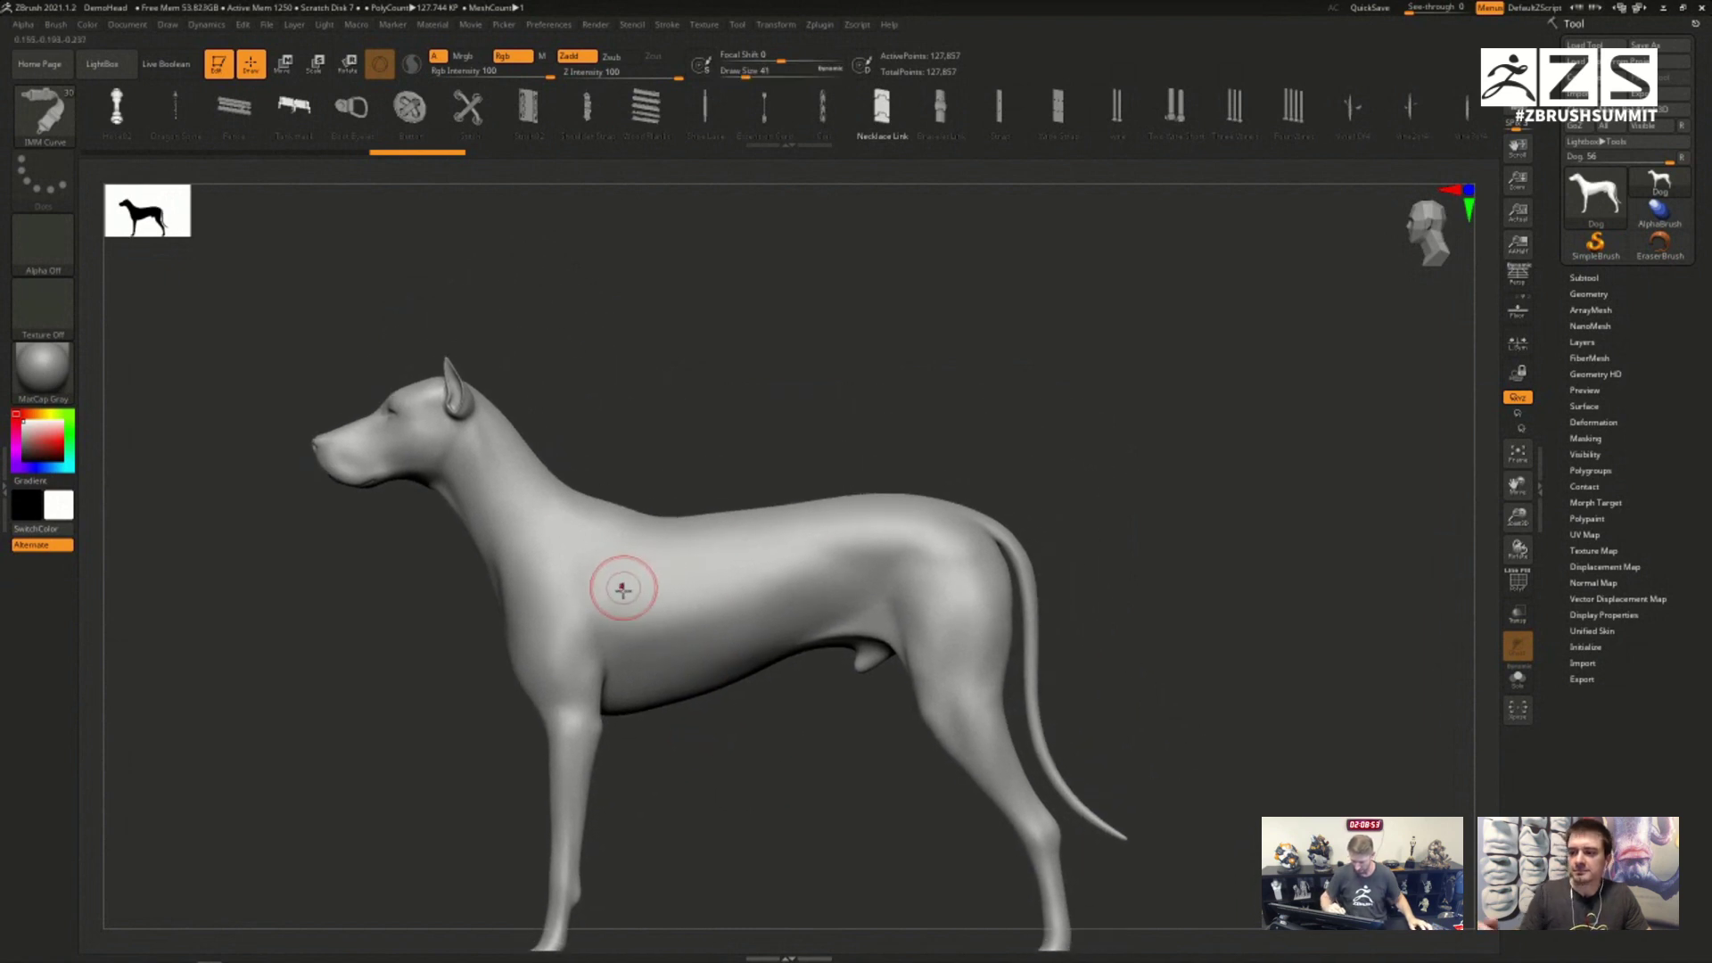
mouse_move(621, 586)
left_mouse_down()
mouse_move(892, 374)
mouse_move(1074, 306)
left_mouse_up()
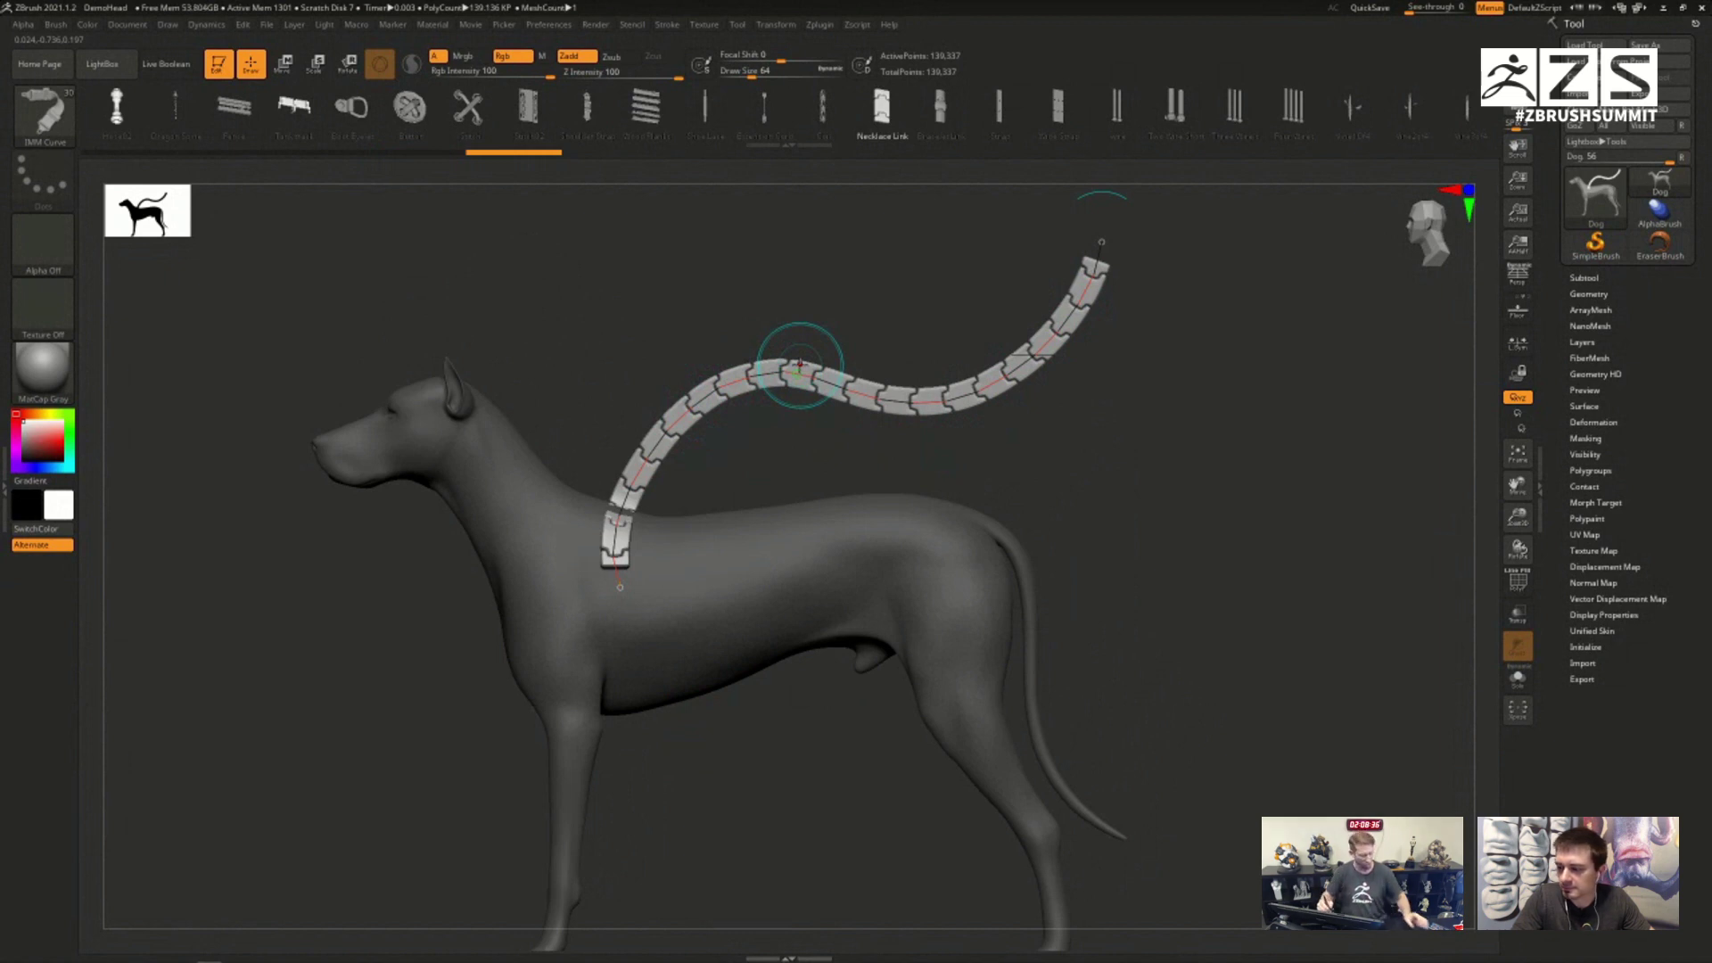
Step: Try twisting the links in the middle of the chain by editing its curve, and undo the twist
key("s")
left_click(796, 373)
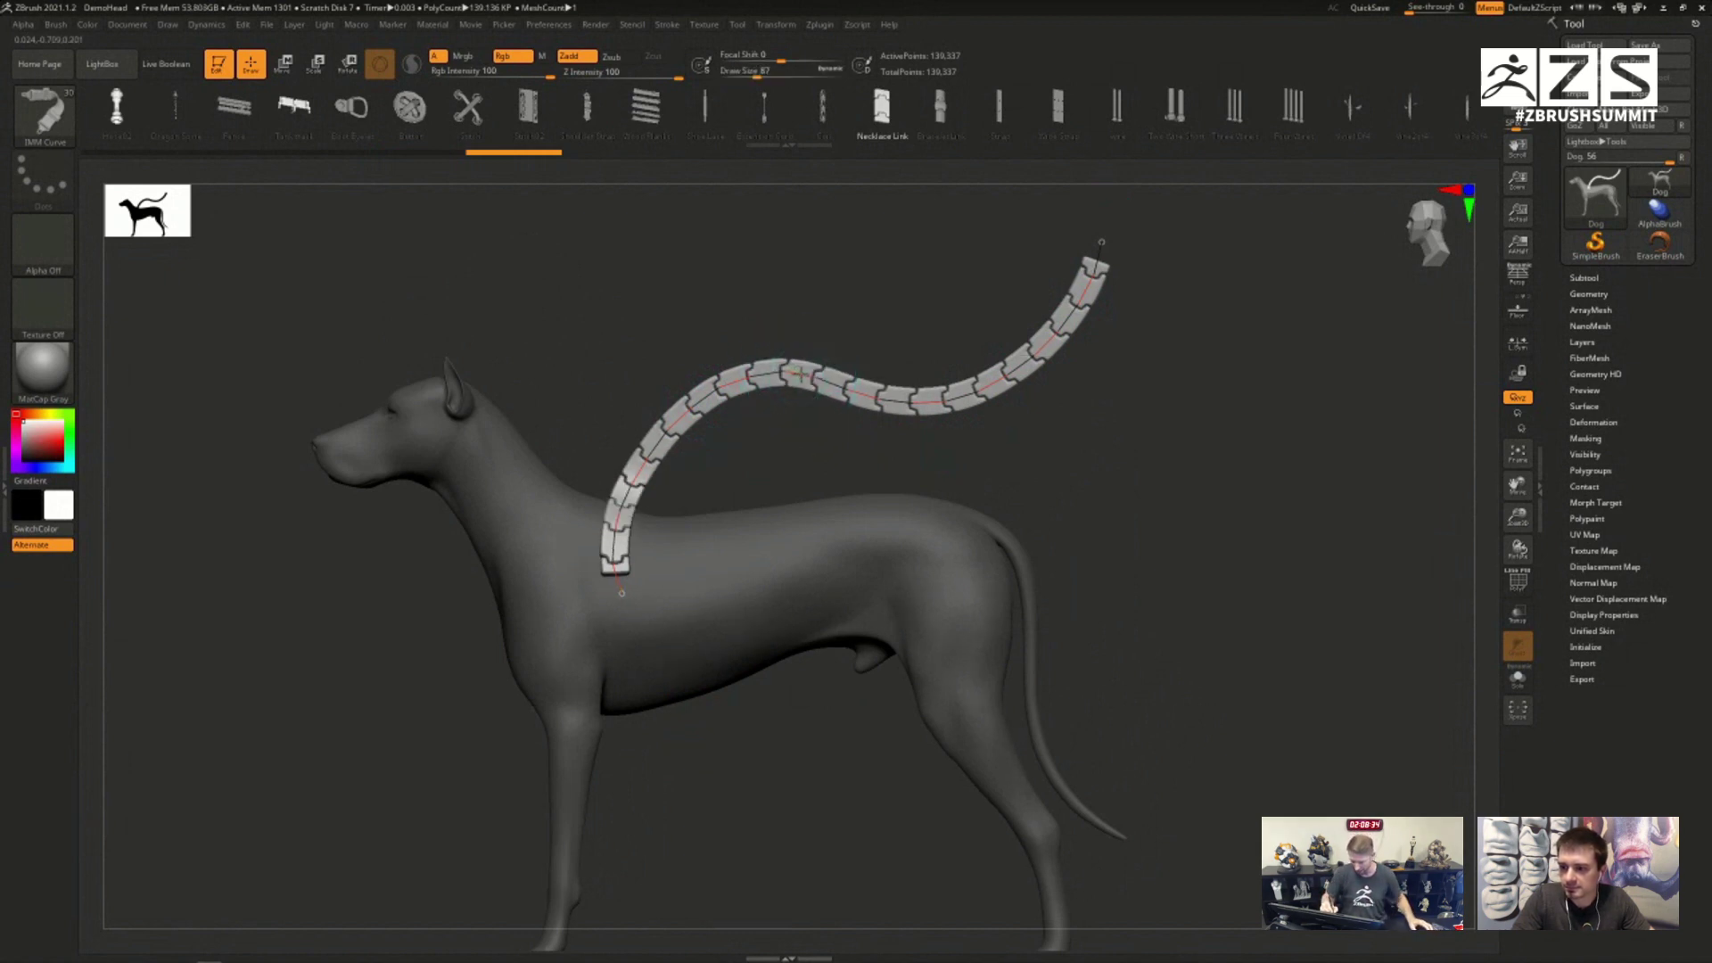
mouse_move(858, 391)
left_mouse_down()
mouse_move(776, 374)
mouse_move(784, 411)
mouse_move(871, 420)
mouse_move(757, 409)
left_mouse_up()
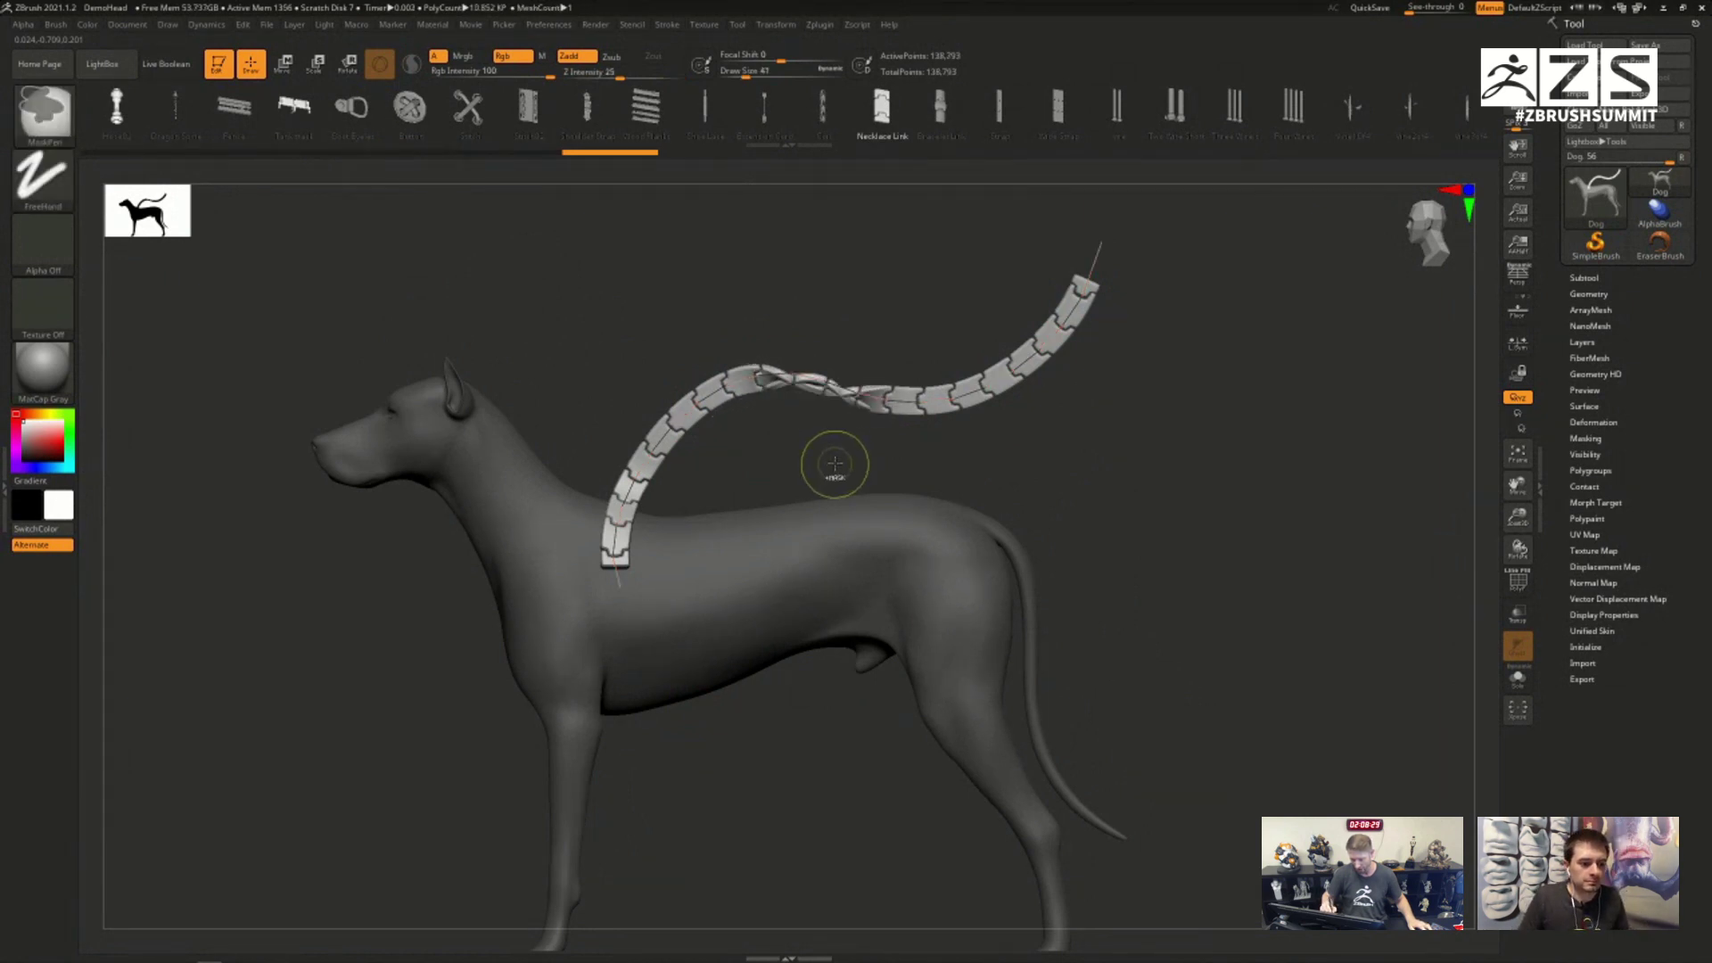
mouse_move(834, 466)
left_mouse_down("shift")
mouse_move(700, 383)
mouse_move(683, 406)
left_mouse_up("shift")
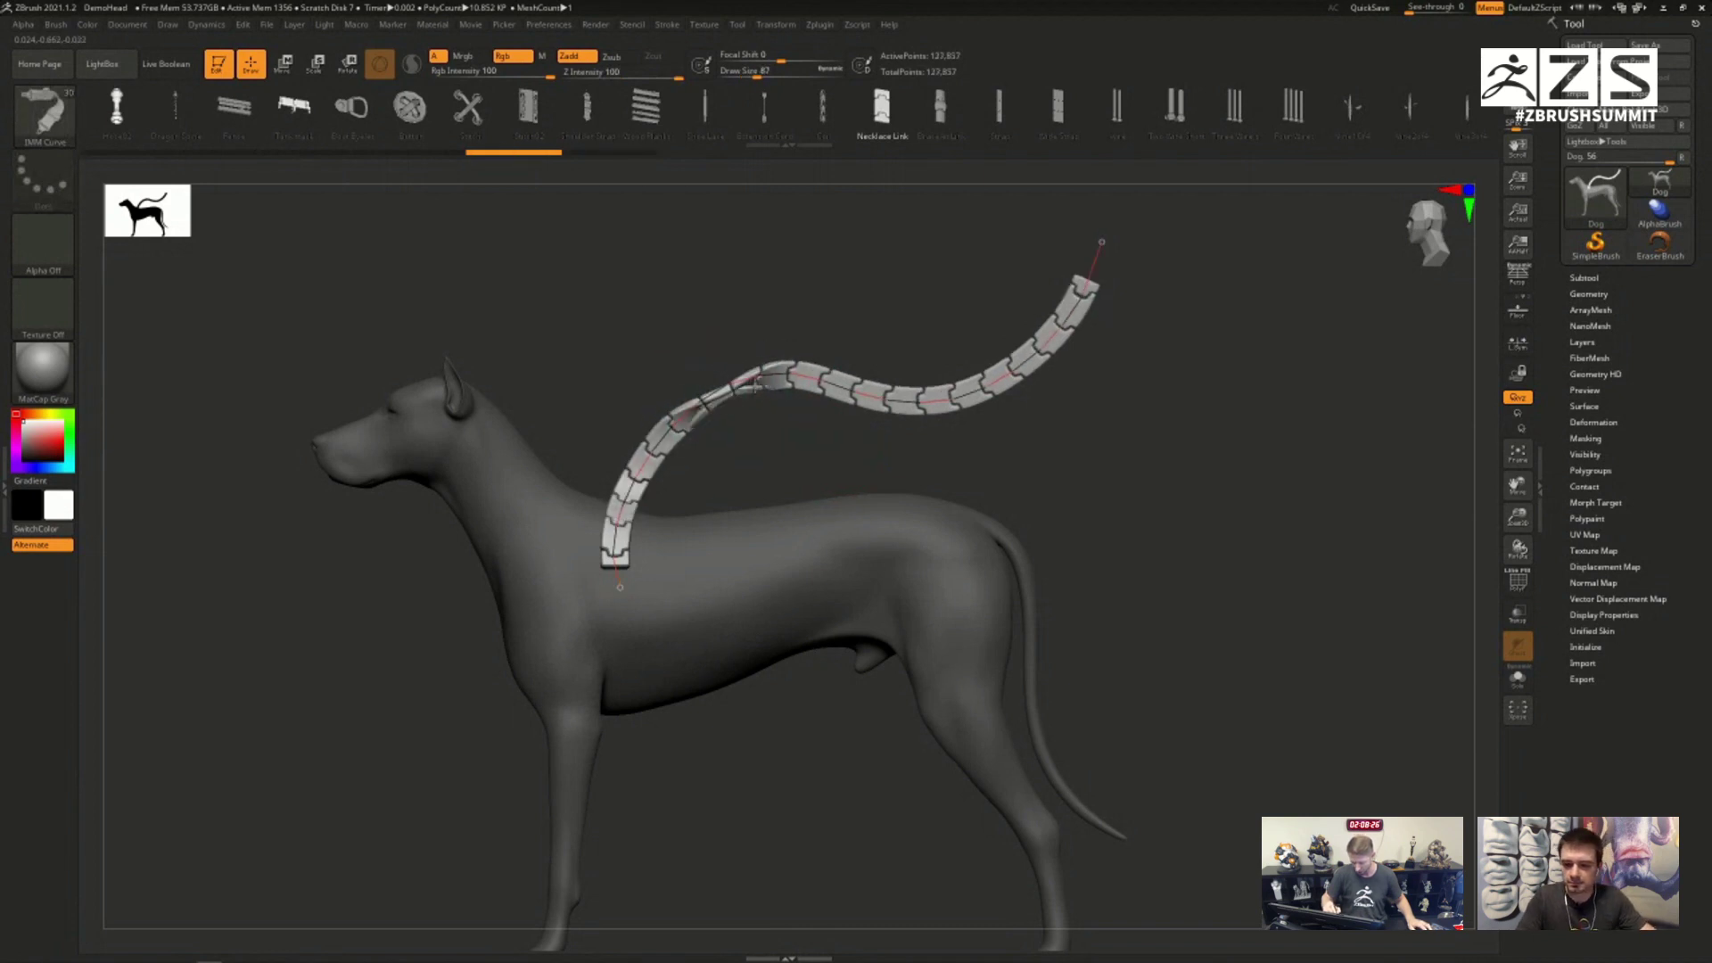
key("ctrl+z")
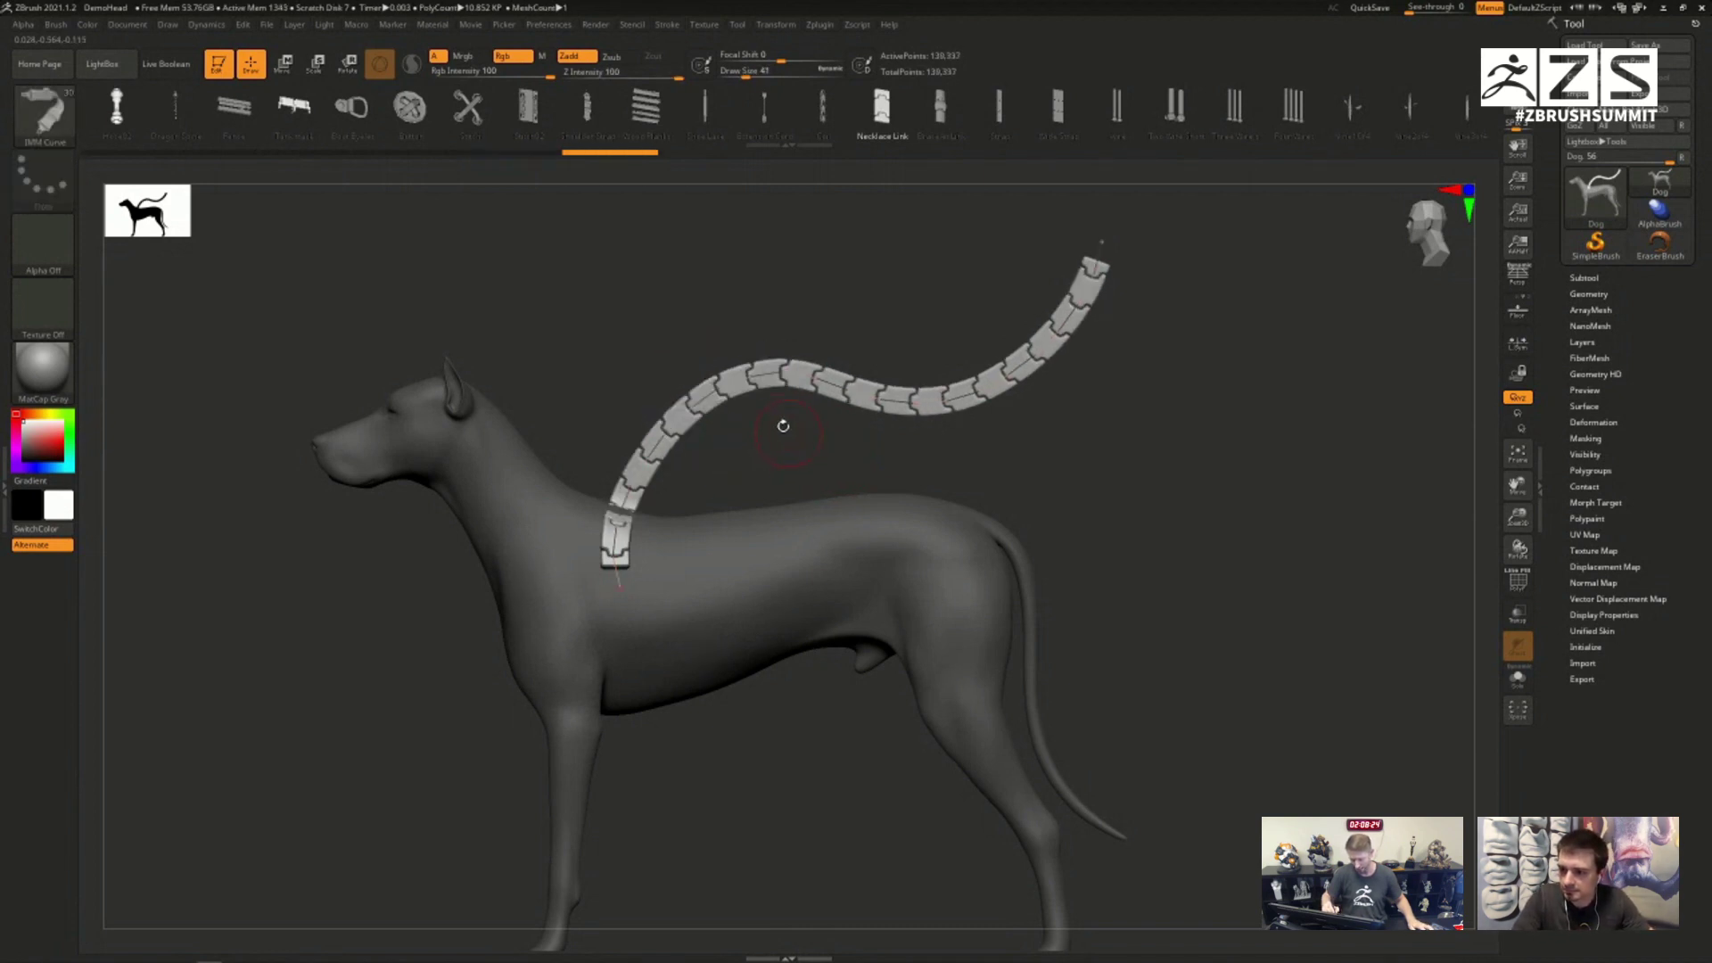
Step: Set the curve editing radius on the chain to draw size 217, and reduce it to 94
key("s")
mouse_move(754, 378)
left_mouse_down()
mouse_move(868, 391)
mouse_move(774, 384)
left_mouse_up()
key("ctrl+z")
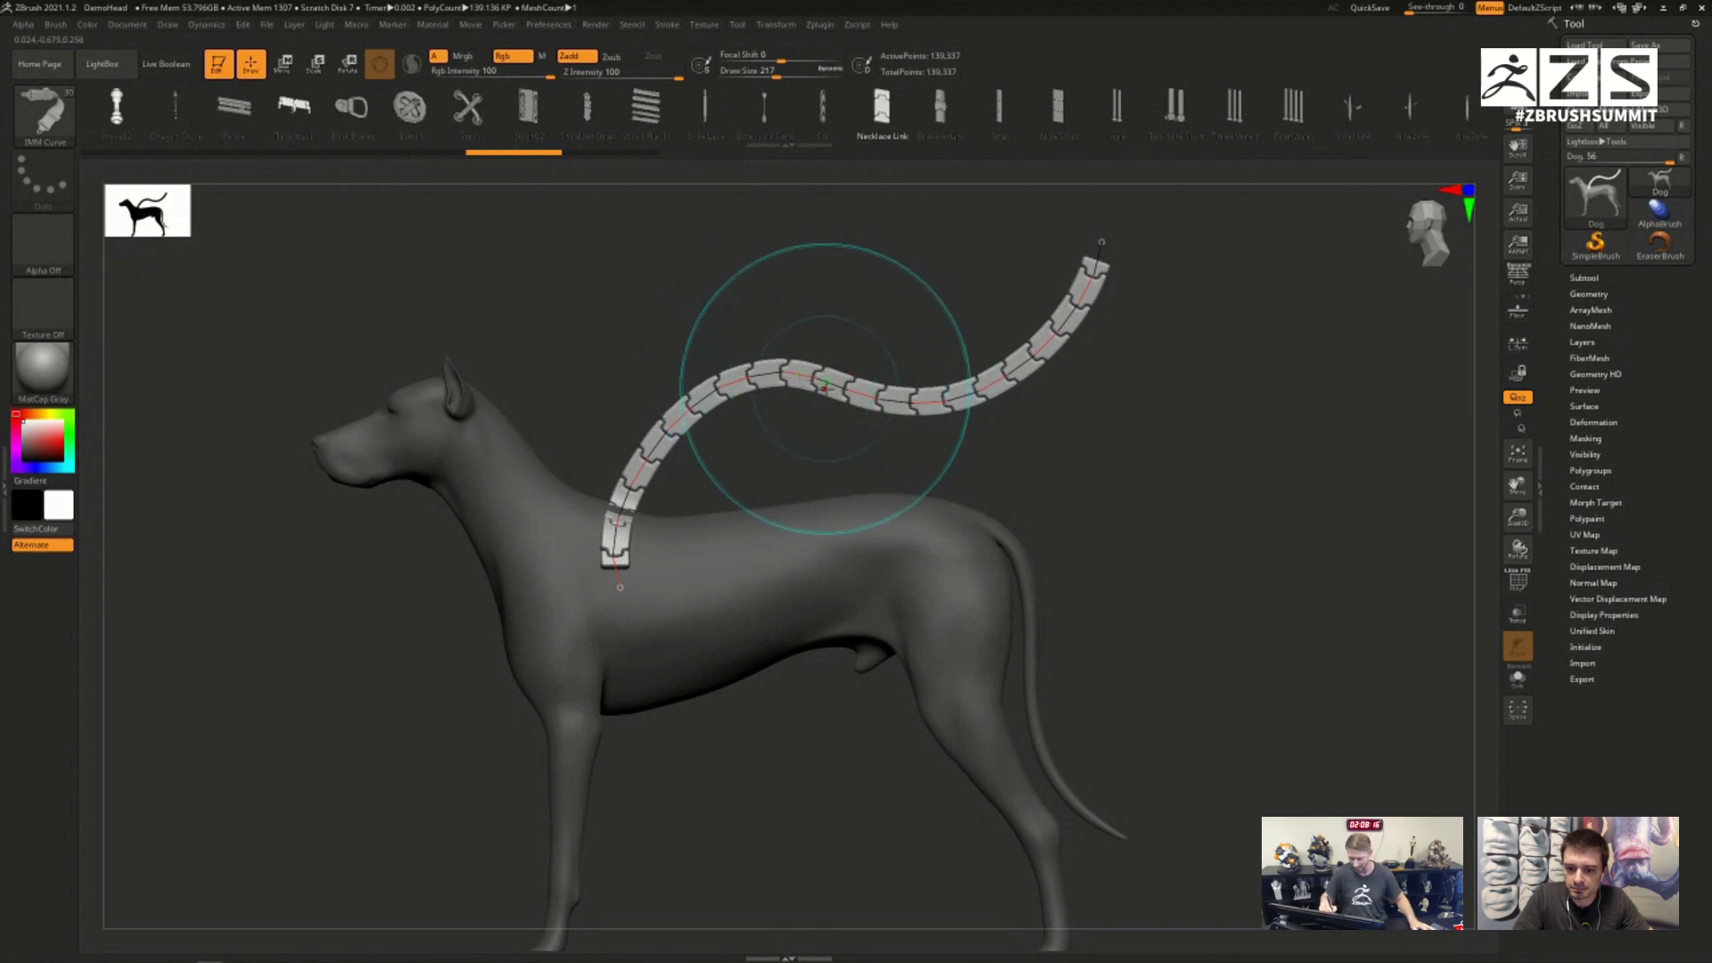
key("s")
left_click_drag(828, 386, 813, 386)
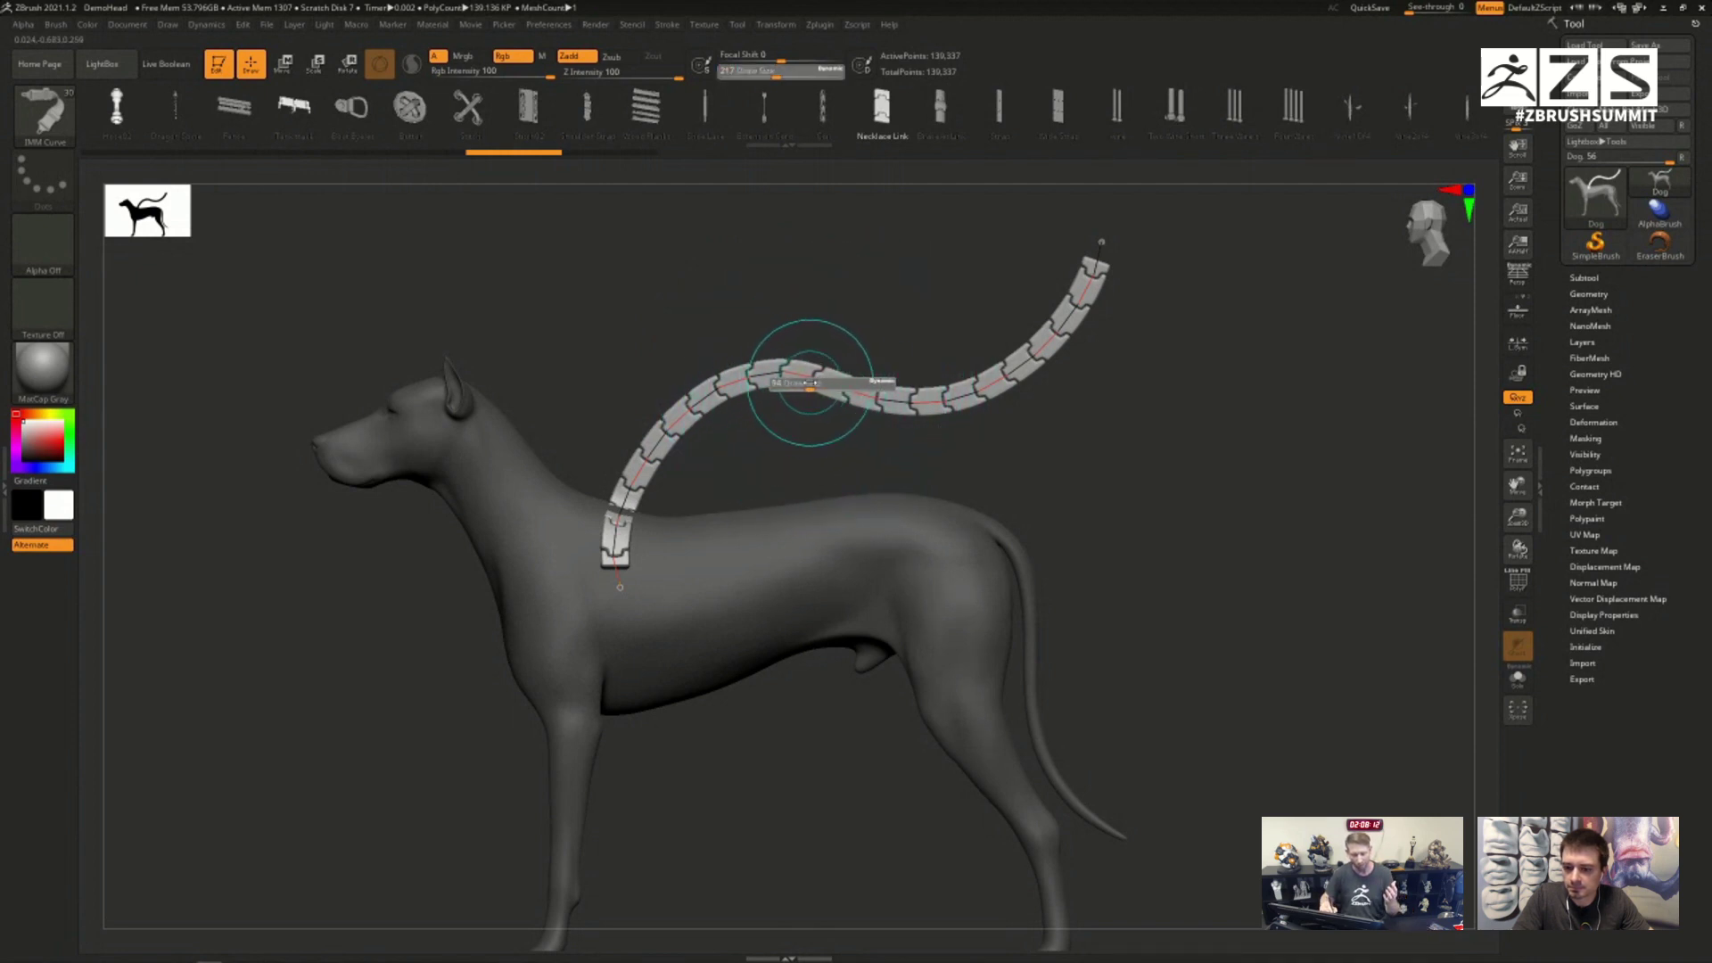
left_click_drag(809, 384, 805, 383)
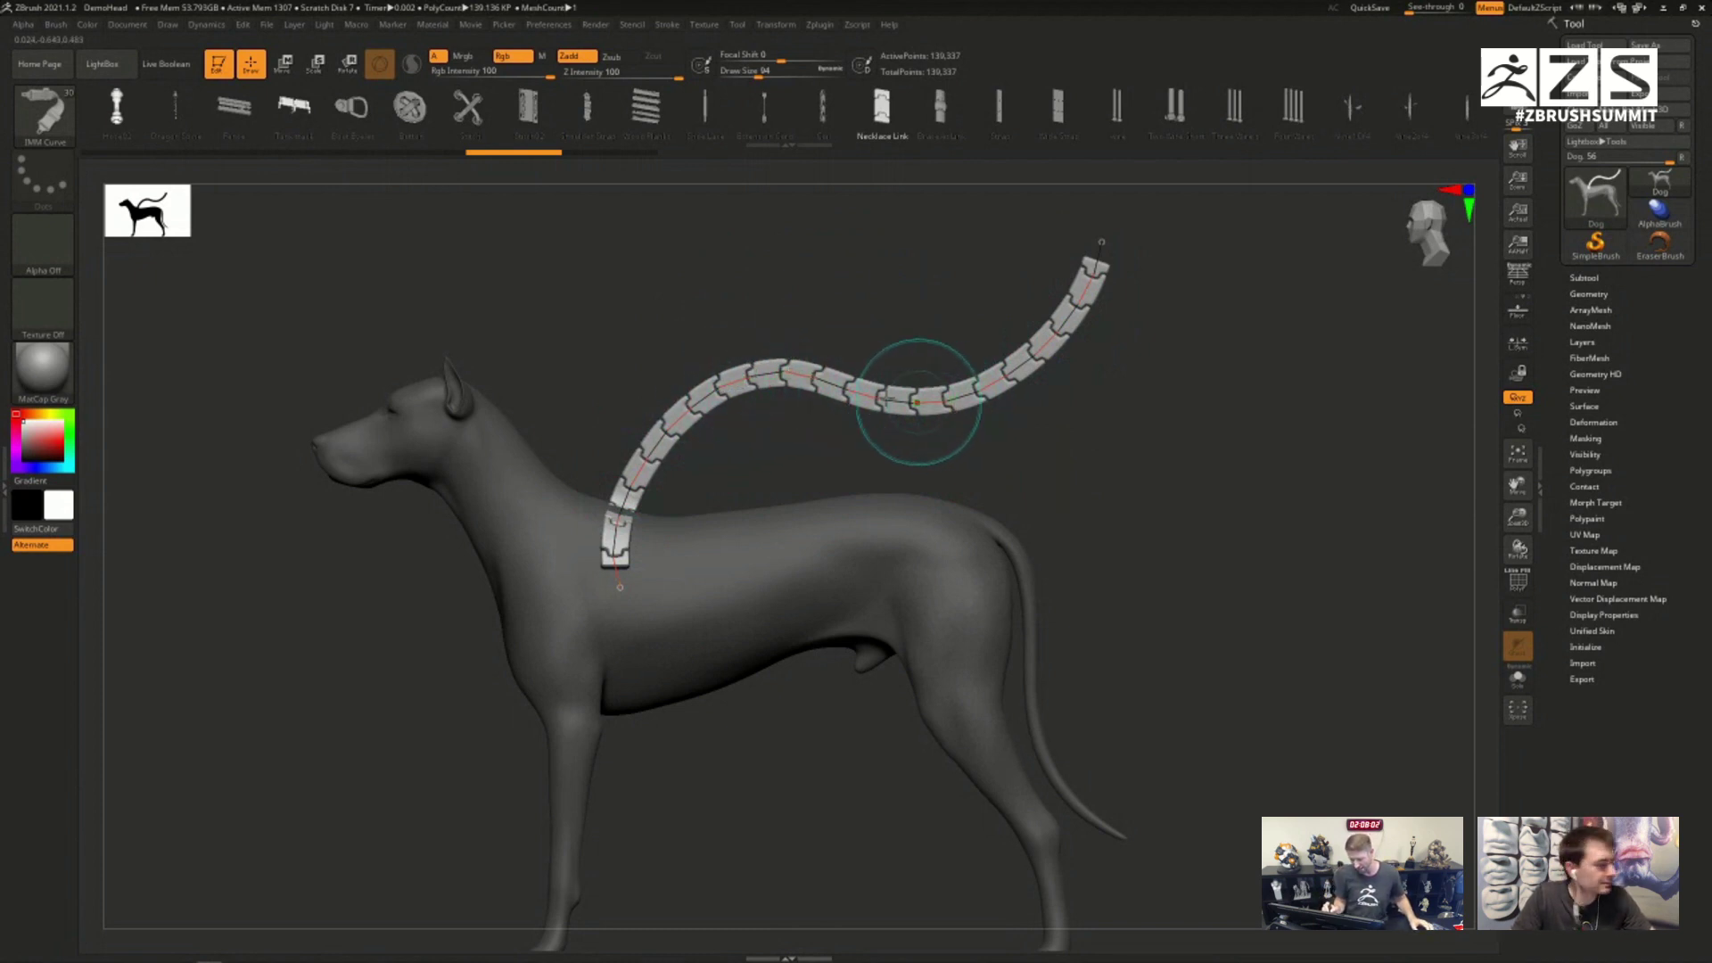
Step: Pull the middle of the chain toward the dog's back with the plain curve mode, and undo the pulls
left_click(740, 383)
left_click_drag(740, 383, 692, 495)
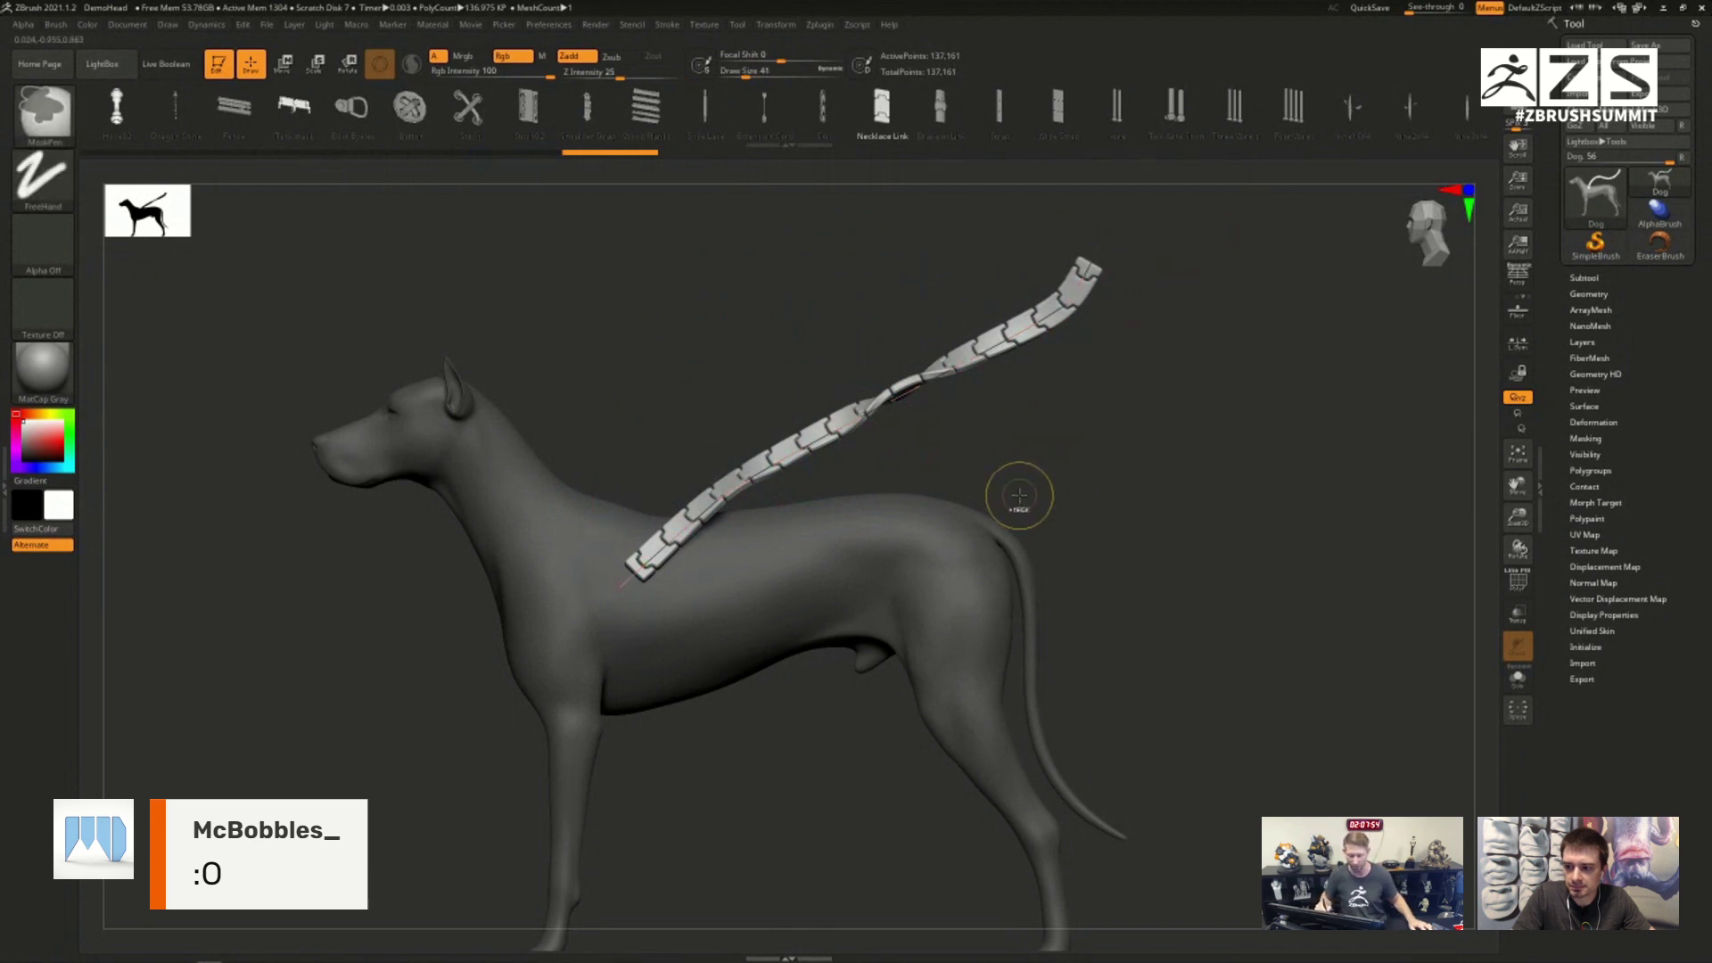
key("ctrl+z")
right_click_drag(1112, 446, 1025, 402, "ctrl")
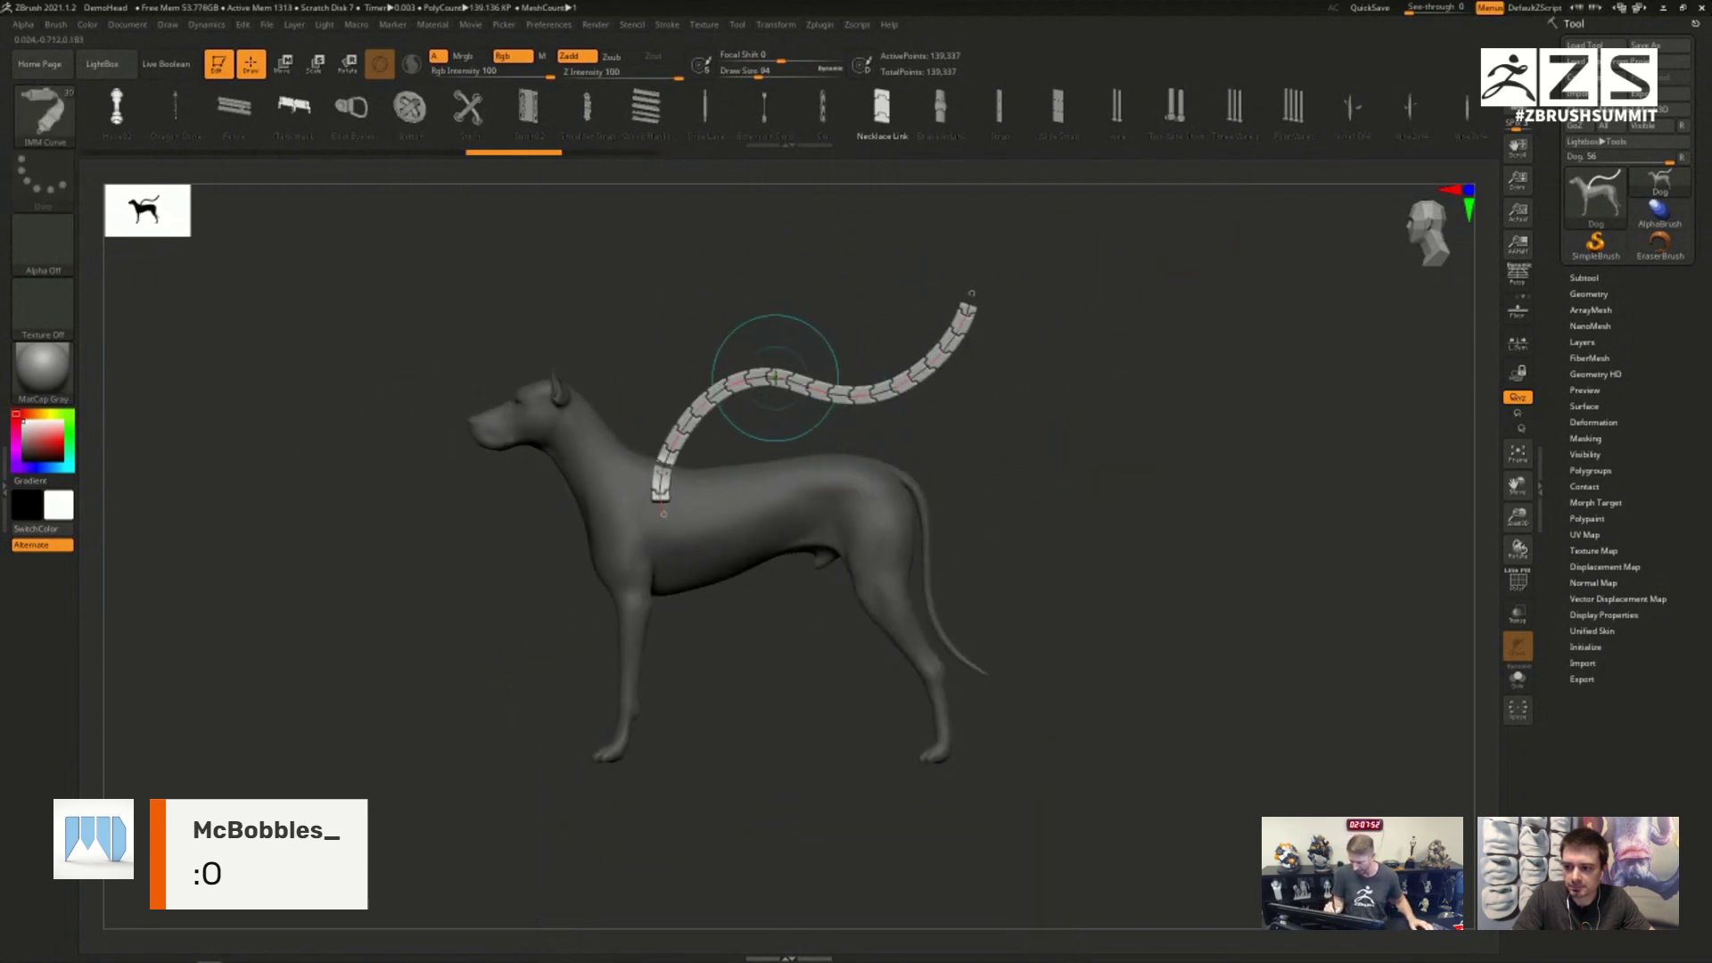
left_click_drag(775, 378, 702, 408)
key("Right")
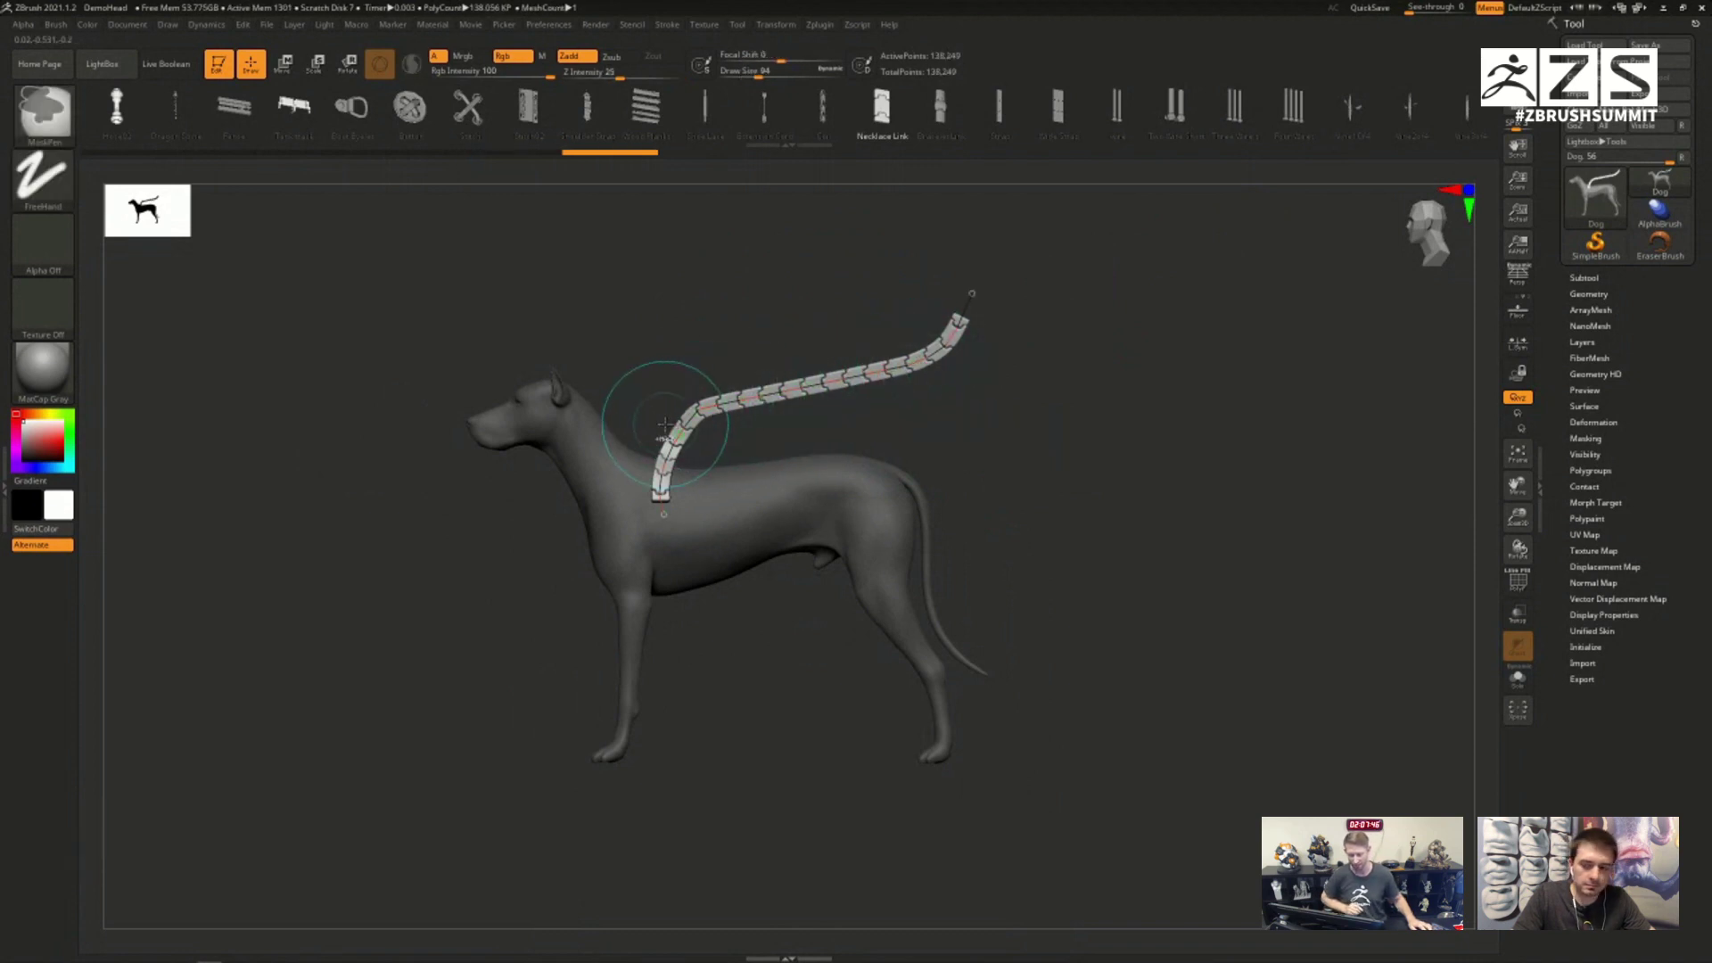
key("Left")
left_click_drag(1067, 401, 918, 455, "alt")
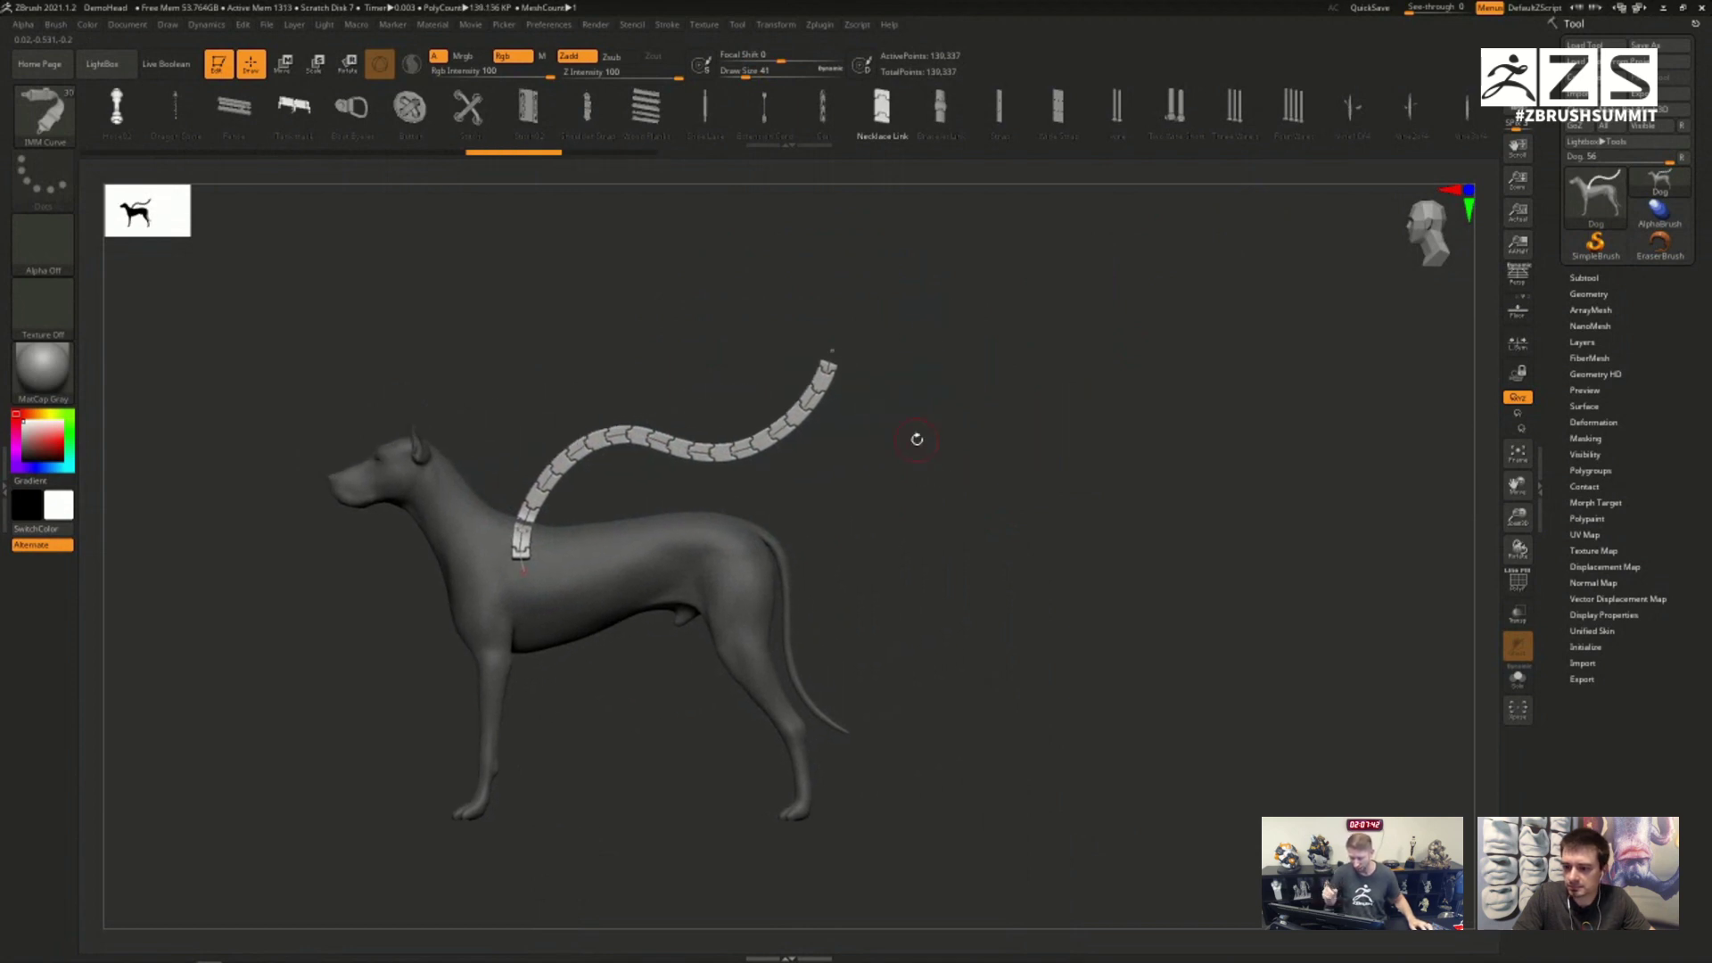
Step: Turn on Elastic for the curve and stretch the chain high above the dog and out behind its tail
left_click(667, 24)
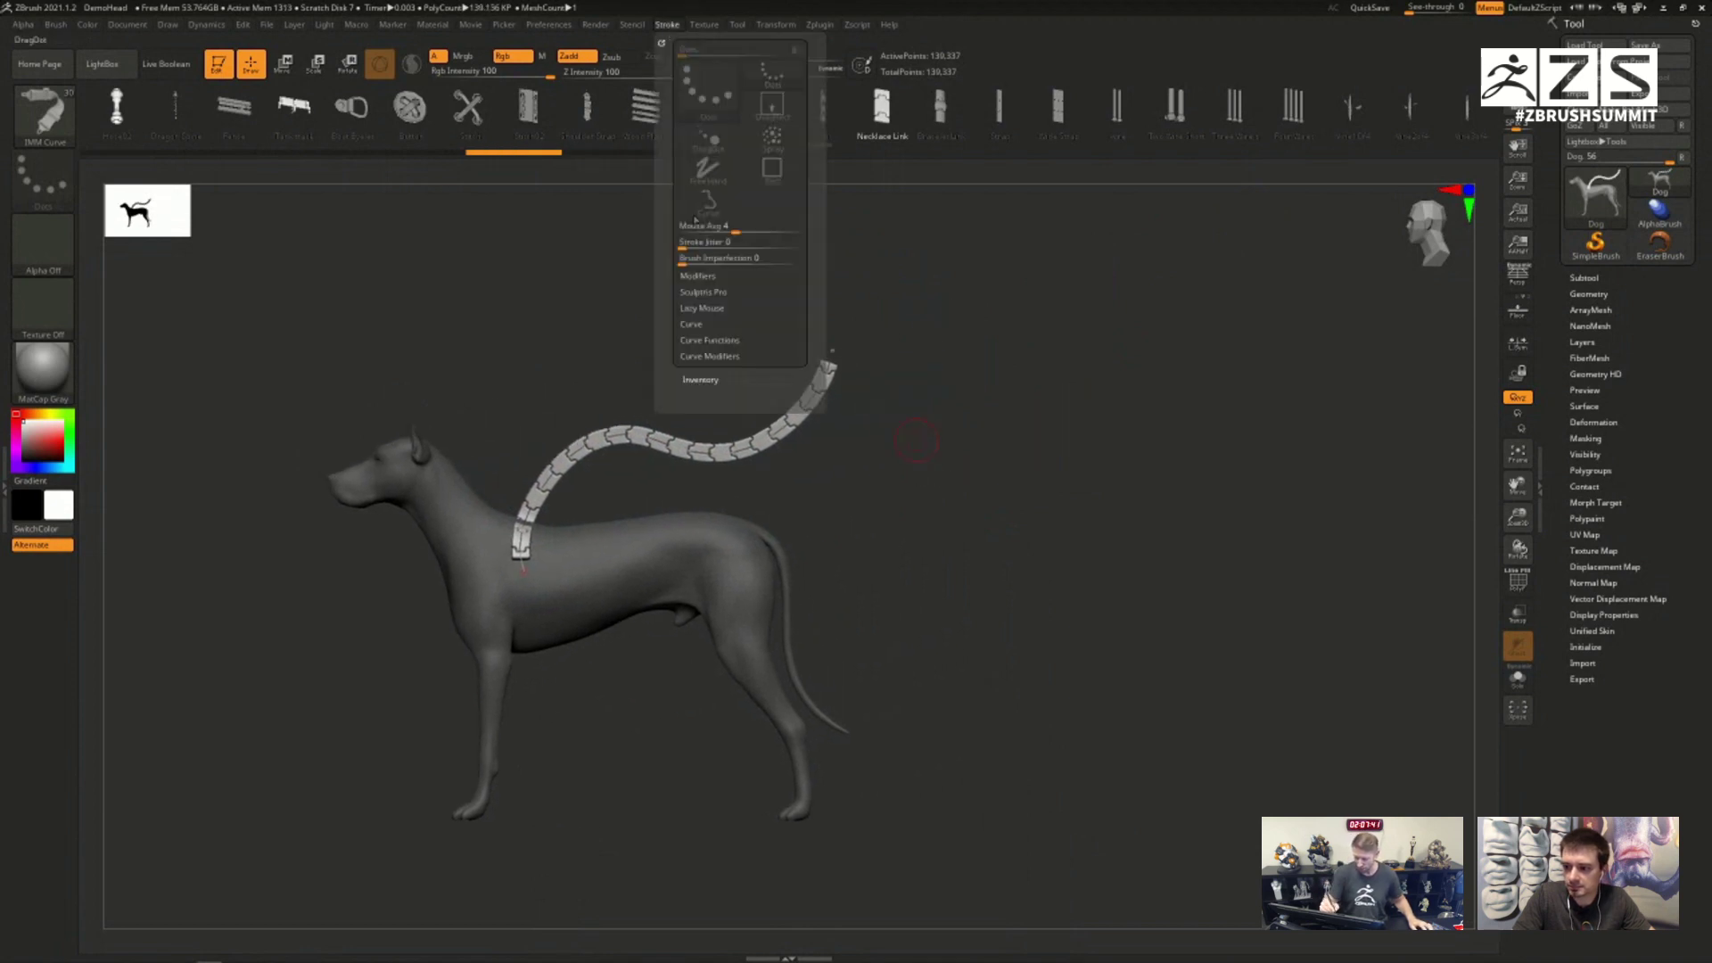
left_click(705, 326)
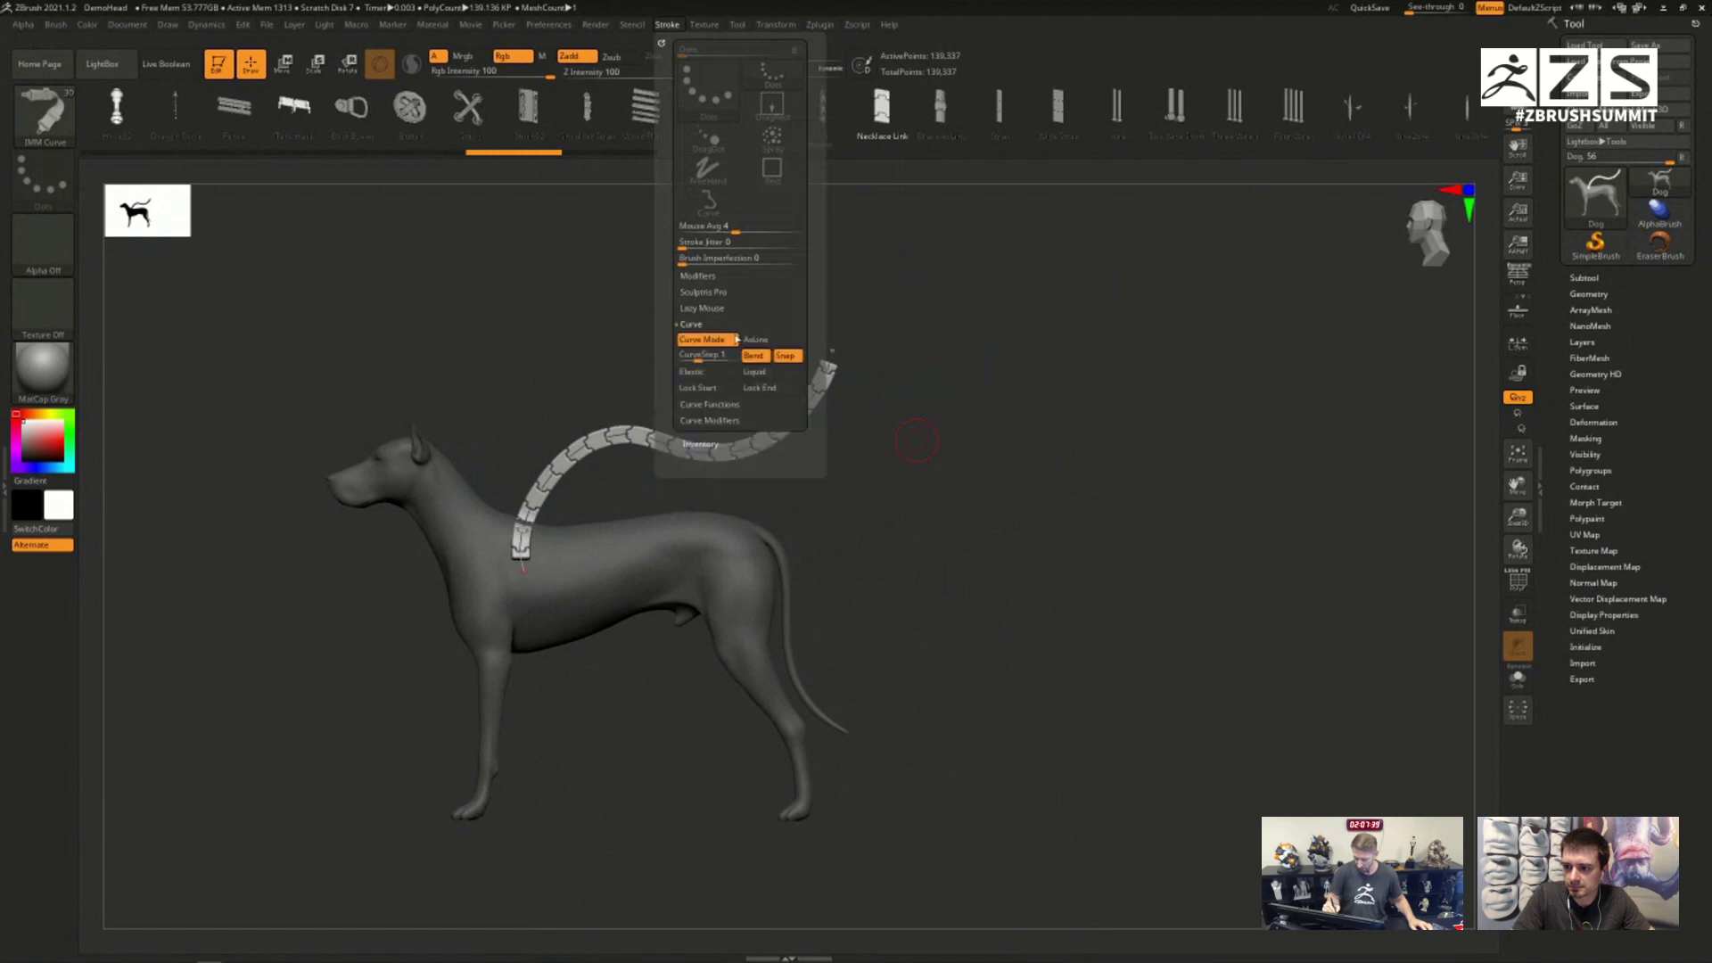
left_click(710, 377)
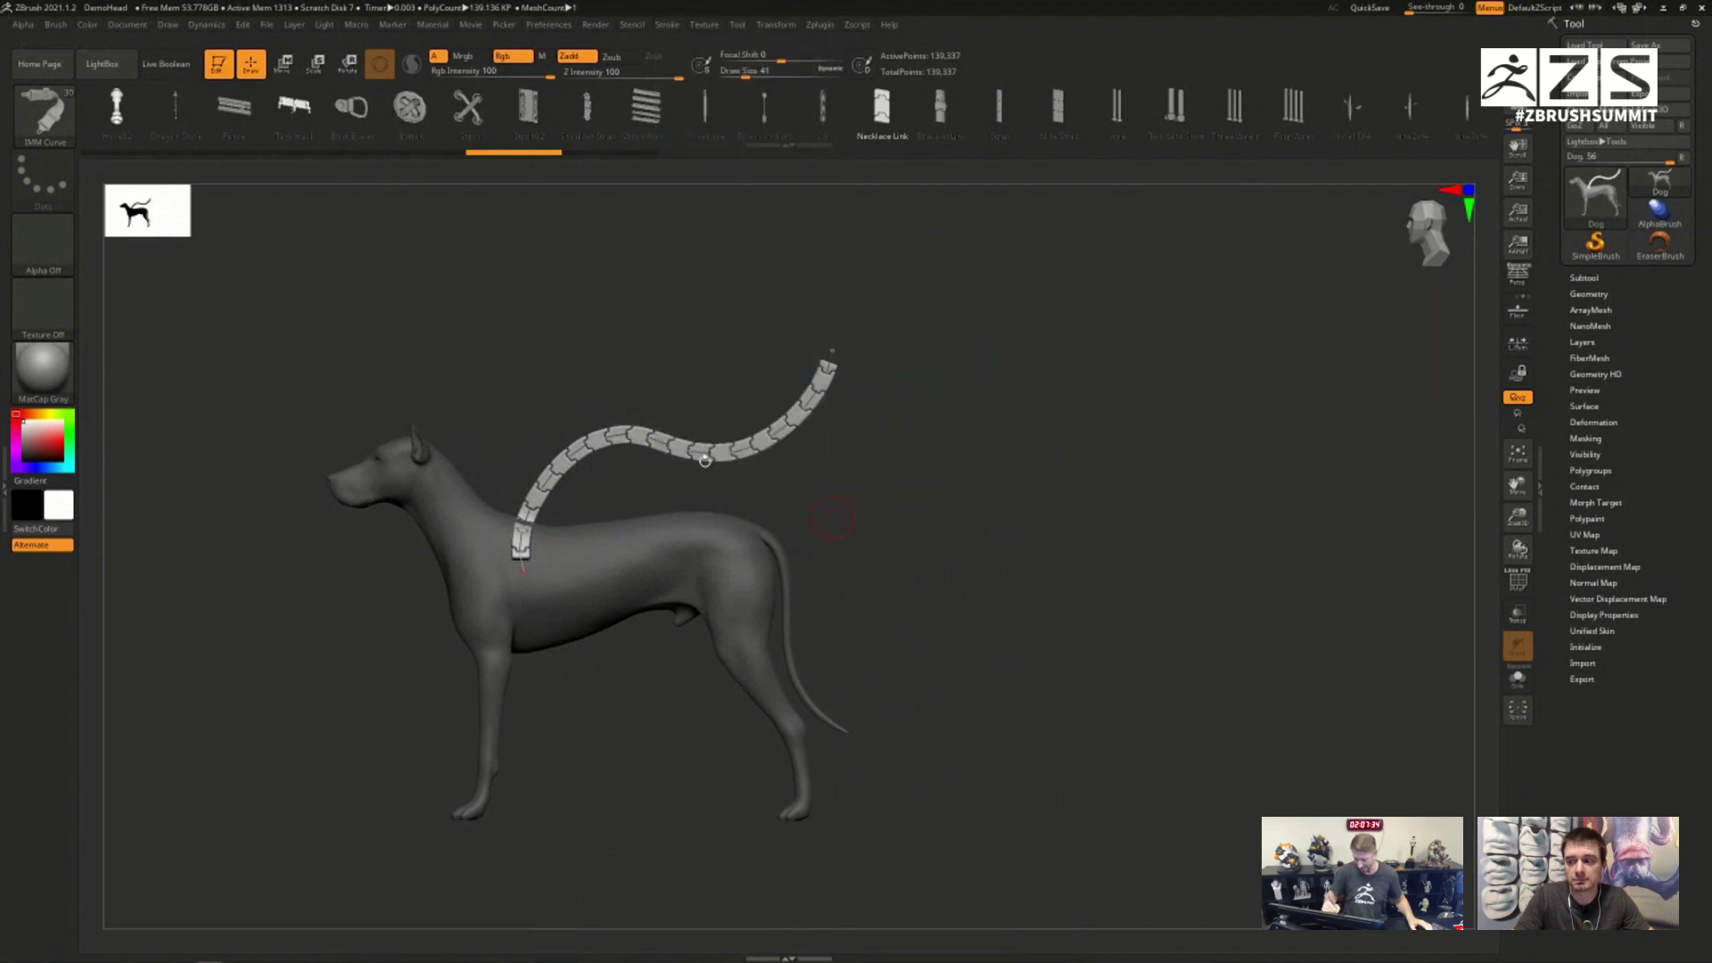
left_click_drag(664, 441, 604, 204)
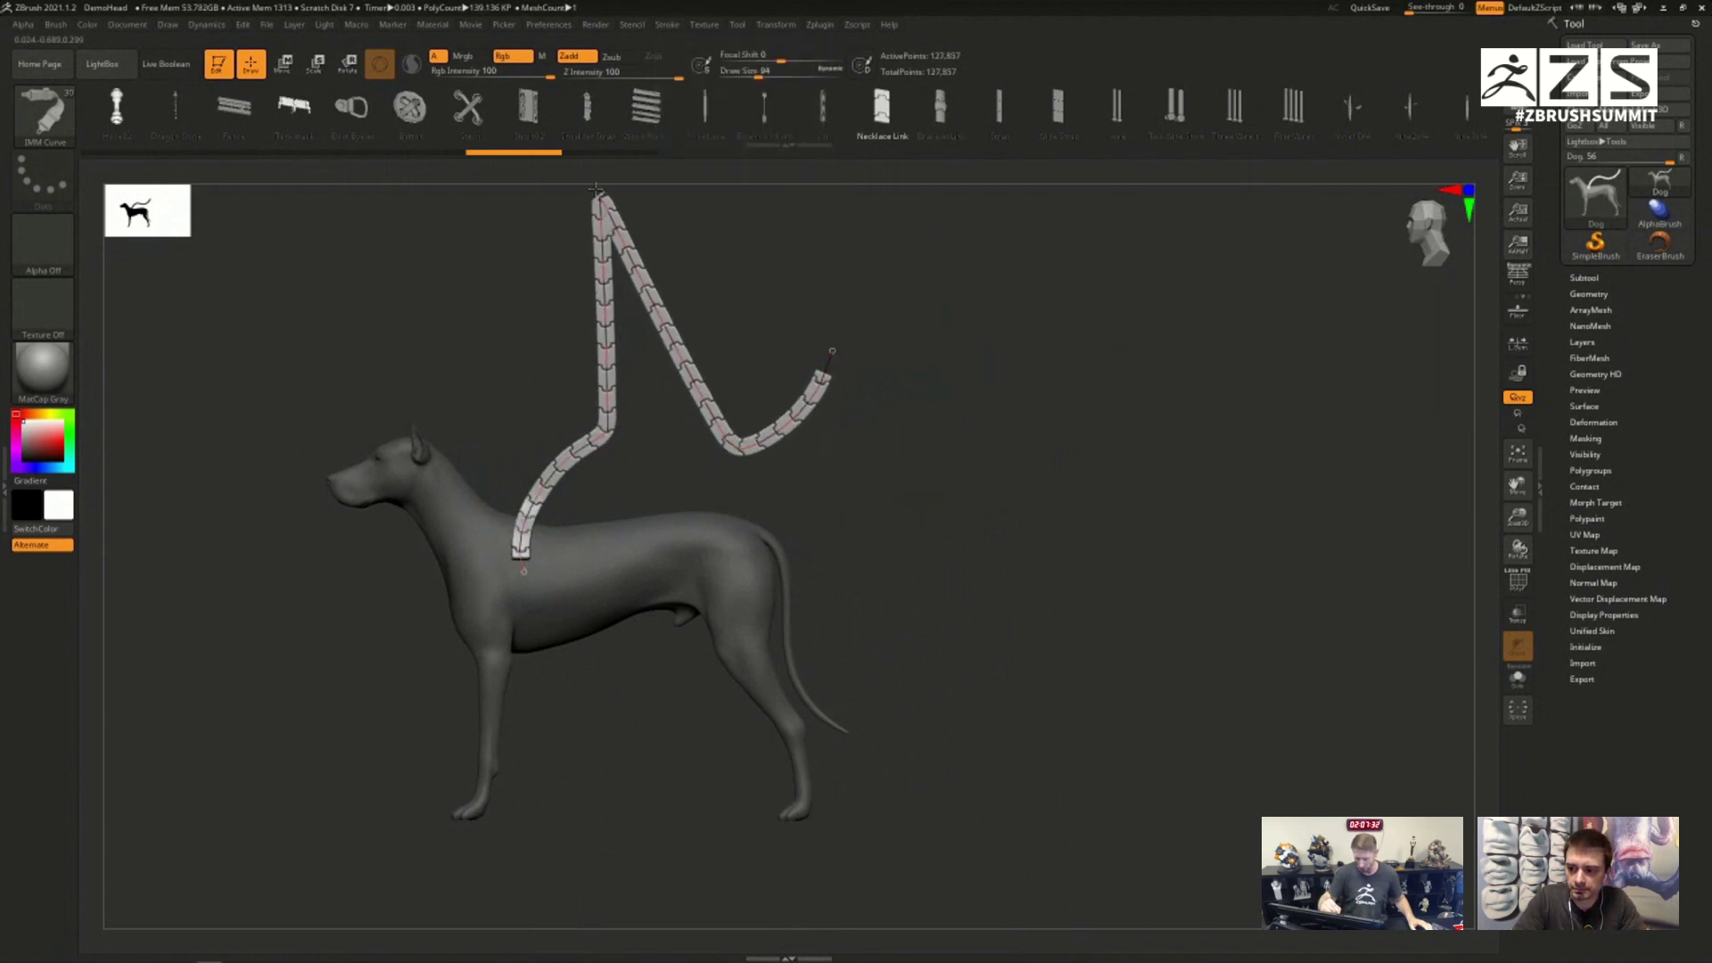
left_click_drag(840, 473, 1015, 577)
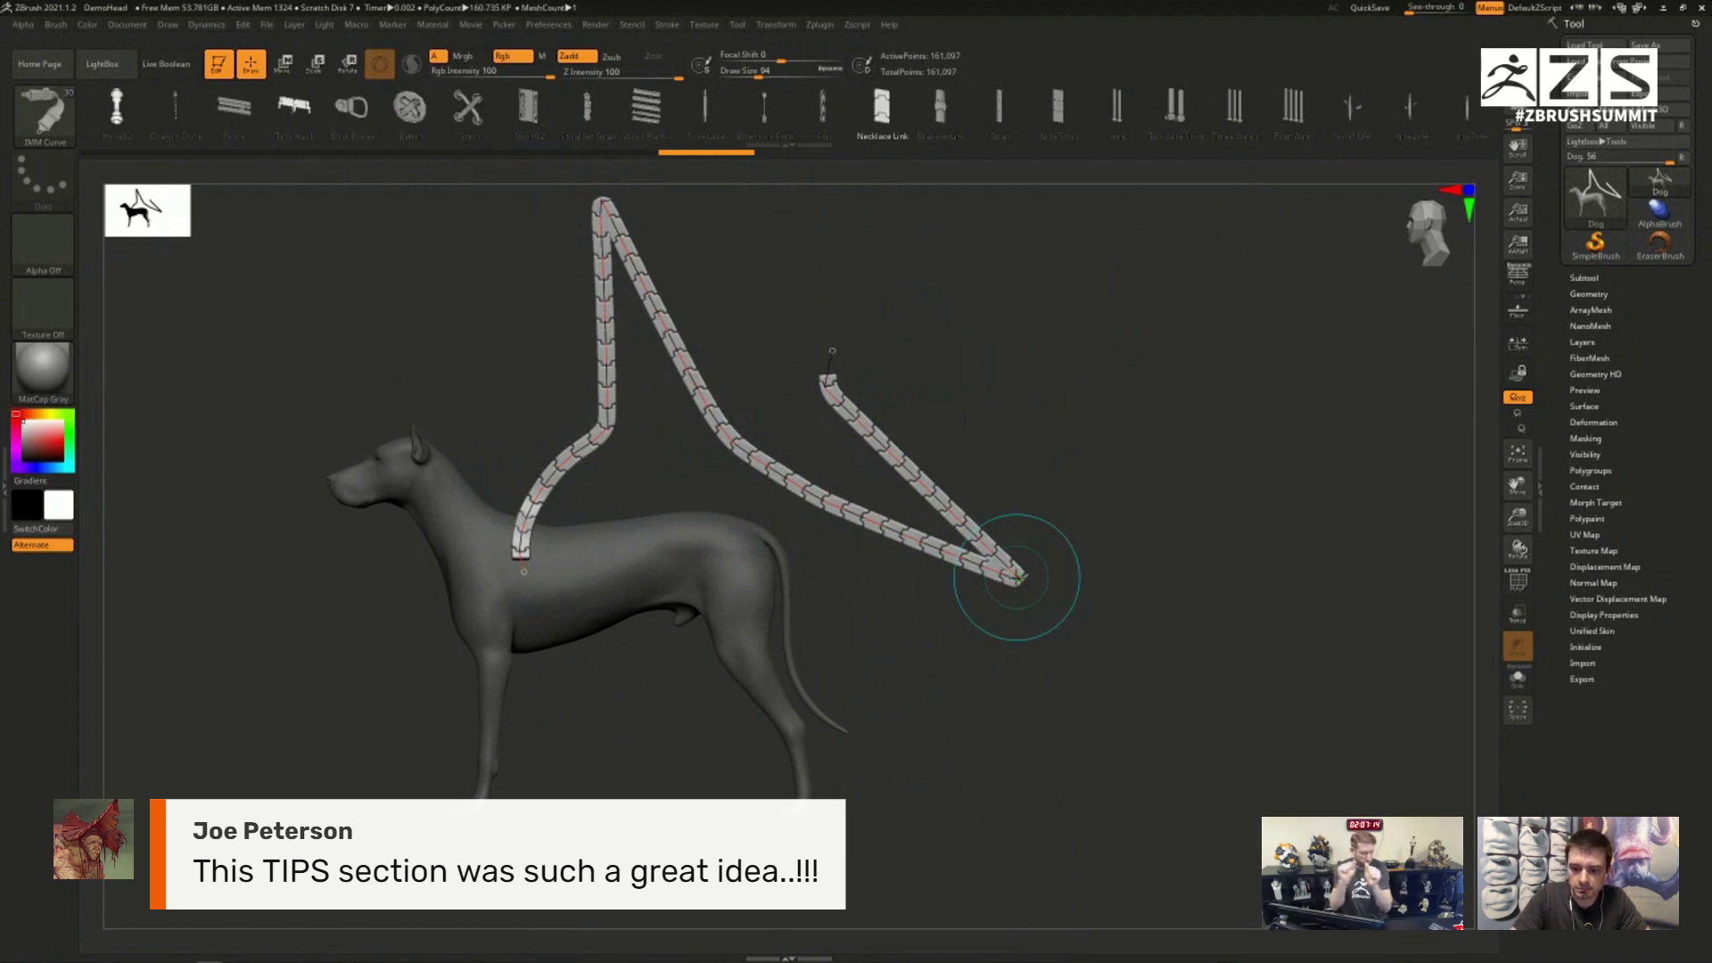
Step: Undo the elastic pulls and switch the chain's curve to Liquid mode
key("ctrl+z")
key("ctrl+z")
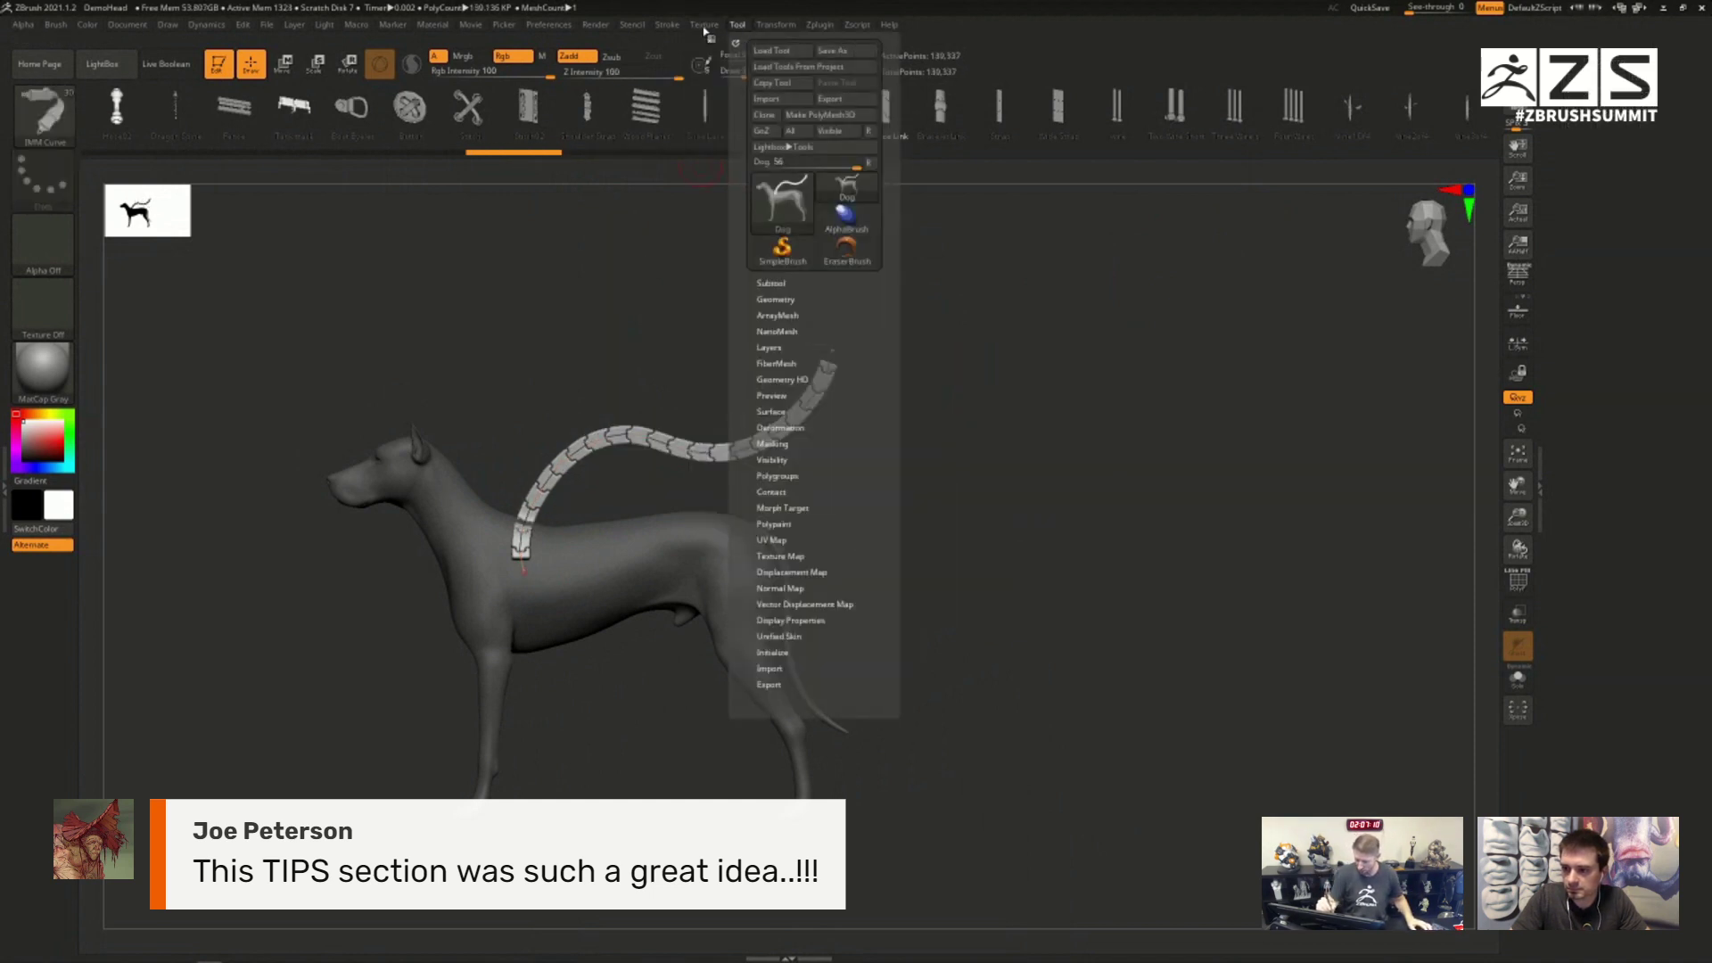
left_click(668, 25)
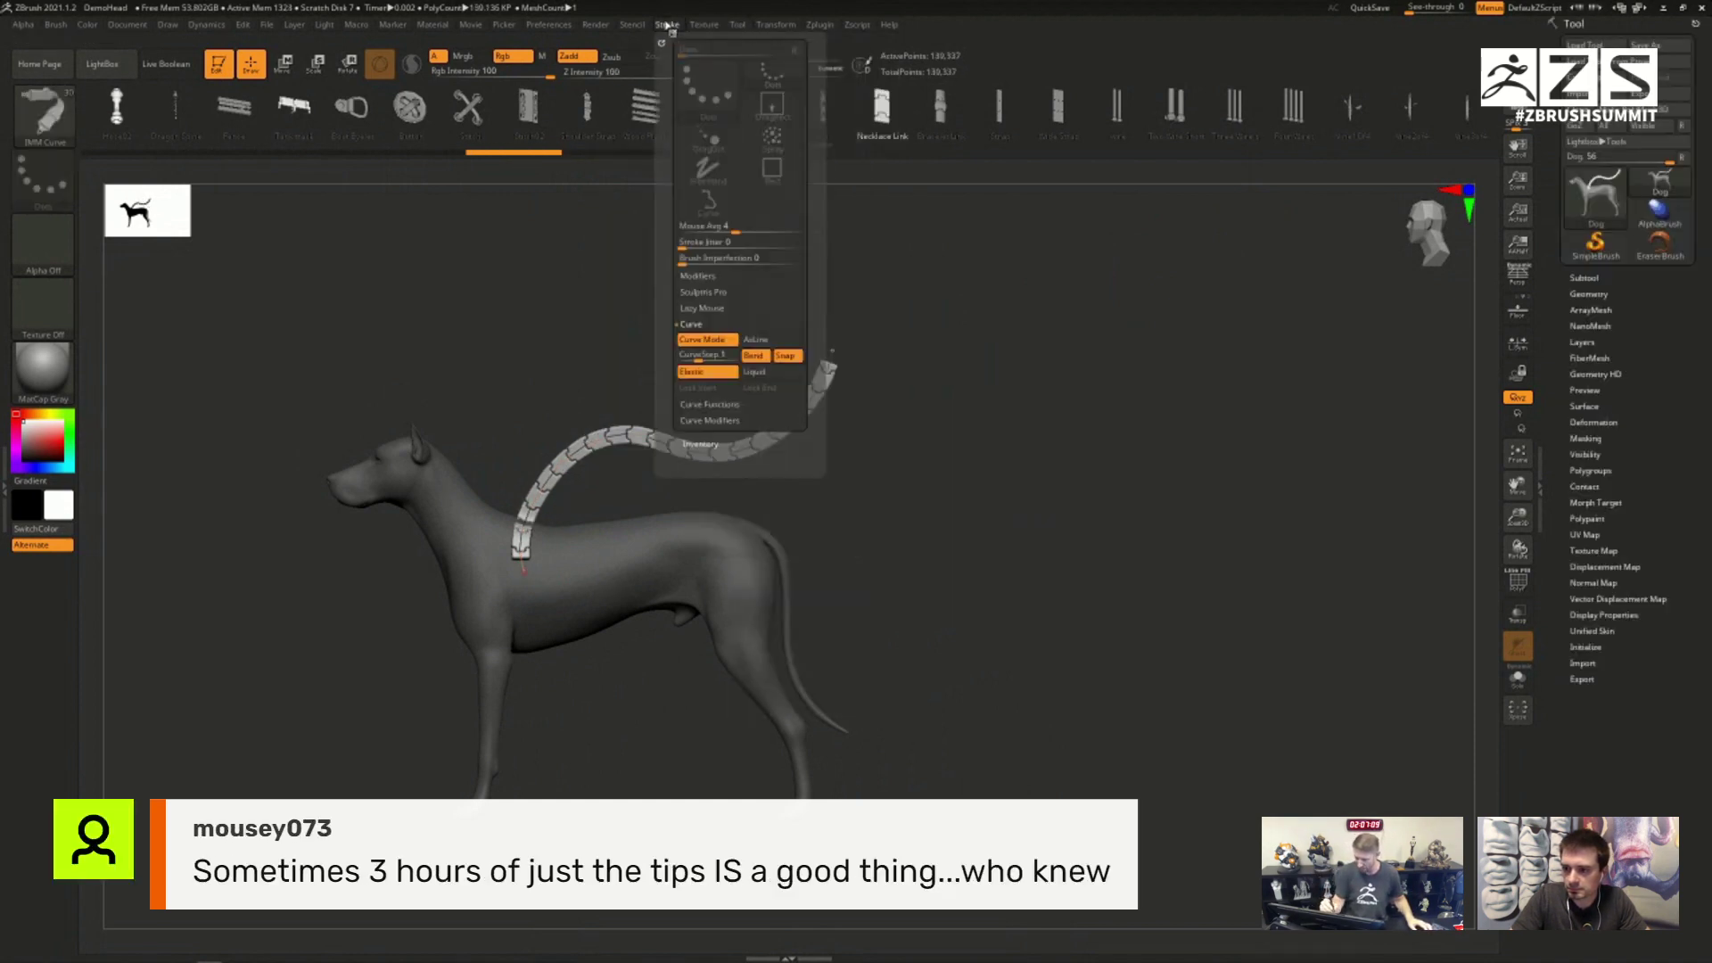
left_click(773, 373)
Step: Pull the chain into long flowing loops above and behind the dog with the Liquid curve
mouse_move(680, 409)
left_mouse_down()
mouse_move(624, 393)
mouse_move(660, 348)
mouse_move(613, 368)
mouse_move(474, 345)
mouse_move(397, 367)
left_mouse_up()
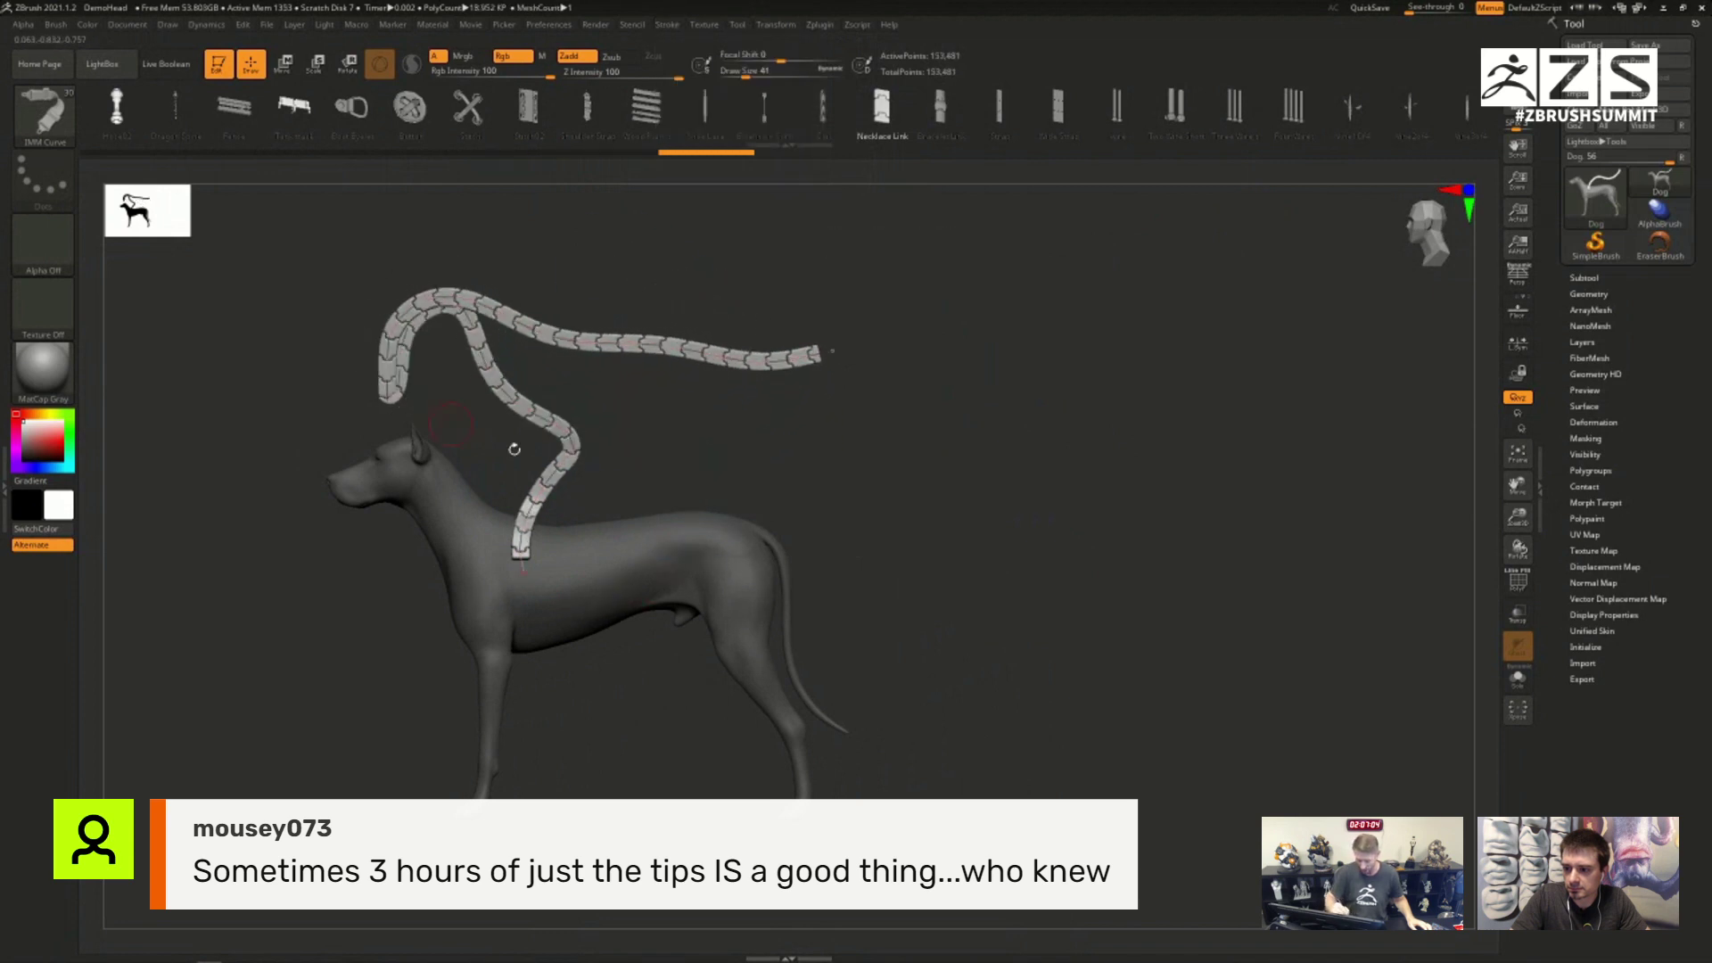
left_click_drag(741, 355, 765, 272)
mouse_move(848, 348)
left_mouse_down()
mouse_move(838, 374)
mouse_move(1090, 481)
mouse_move(1059, 631)
mouse_move(1119, 753)
mouse_move(1151, 460)
mouse_move(1229, 283)
left_mouse_up()
left_click_drag(959, 407, 914, 696)
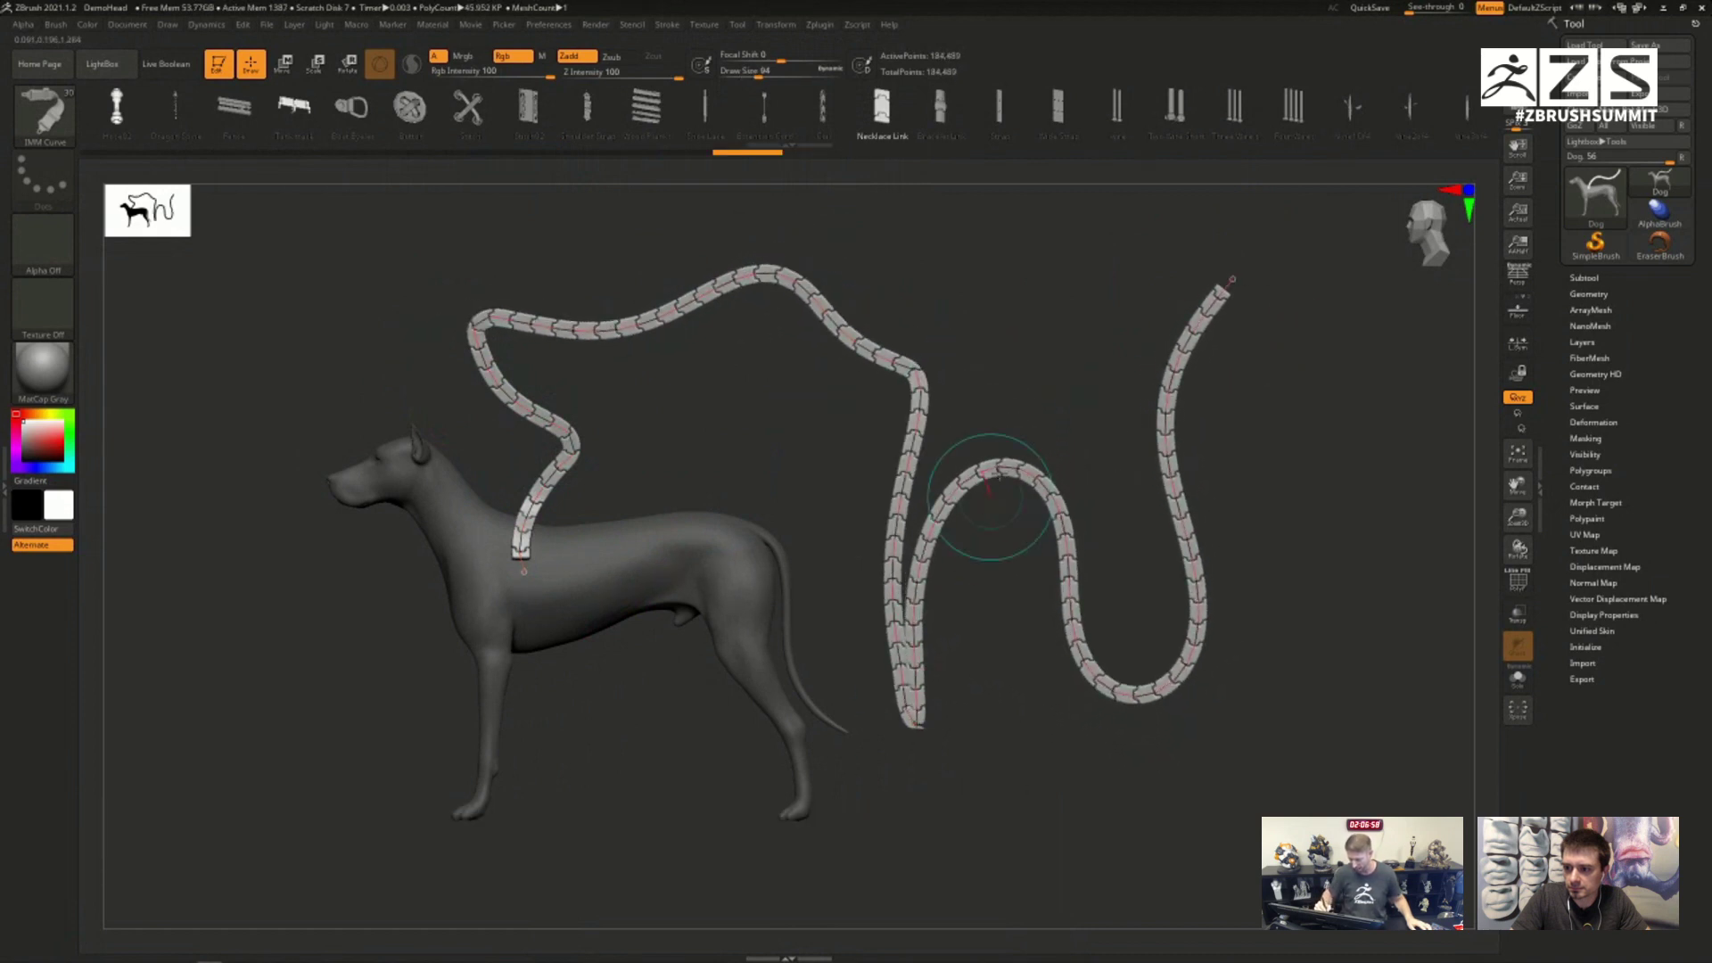
left_click_drag(986, 508, 1040, 284)
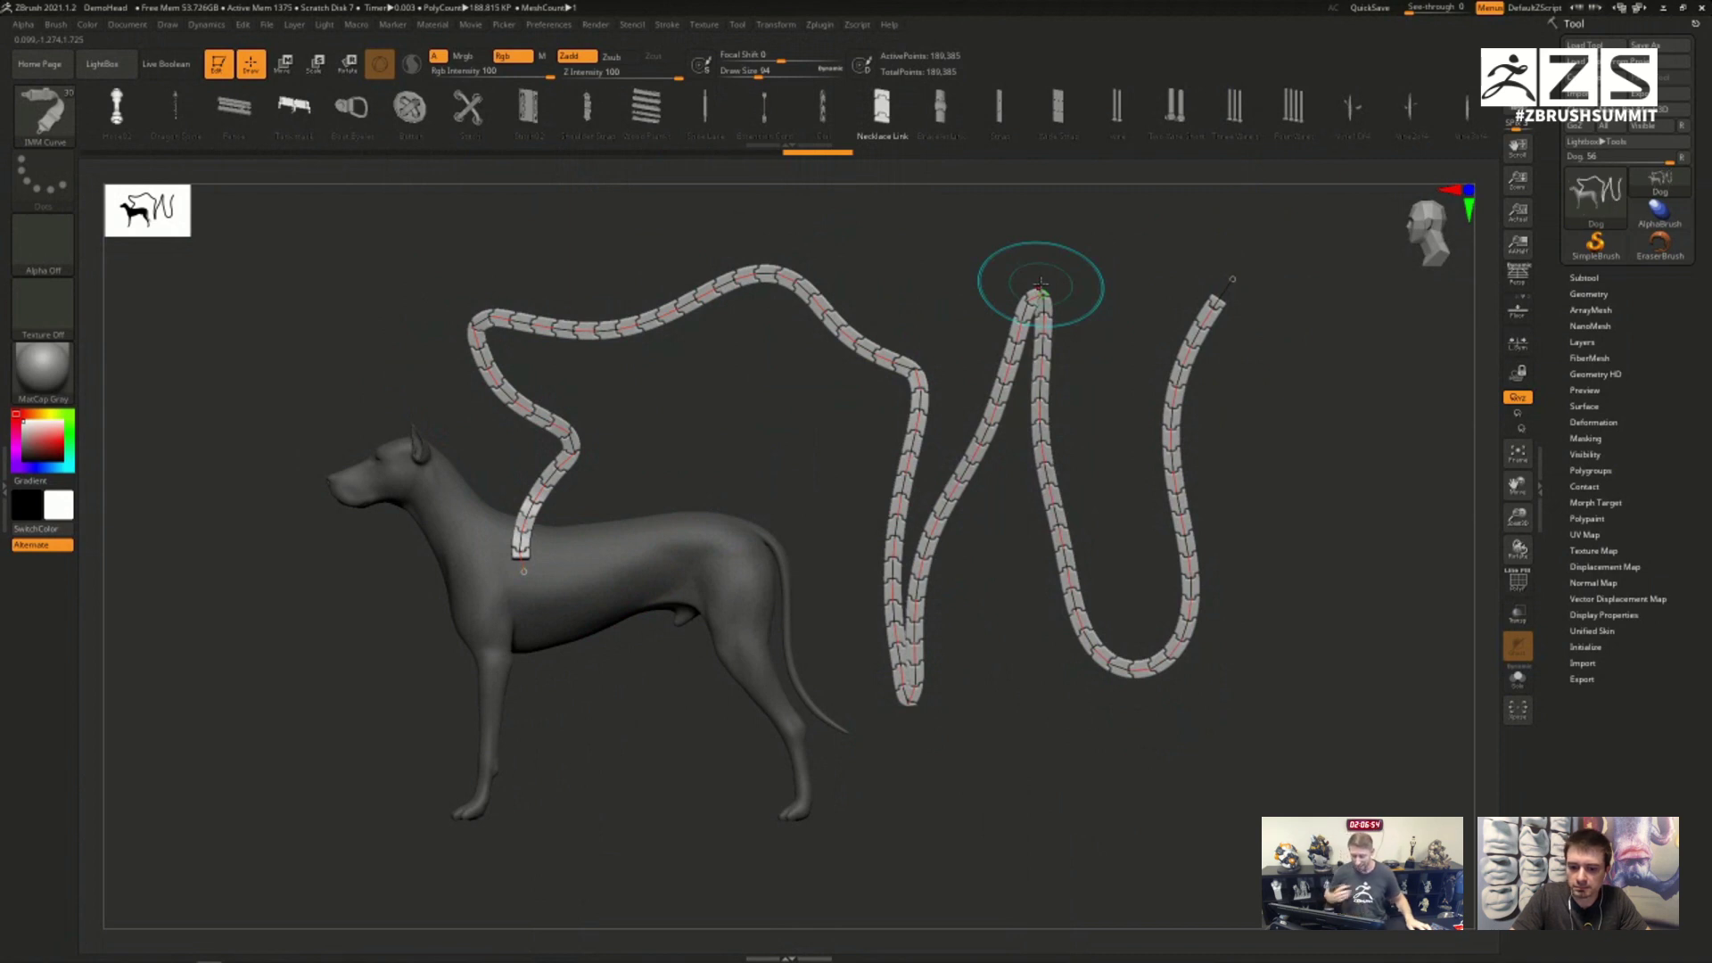
Step: Undo the liquid pulls and the chain so only the dog remains
key("ctrl+z")
key("ctrl+z")
key("ctrl+z")
key("ctrl+z")
key("ctrl+z")
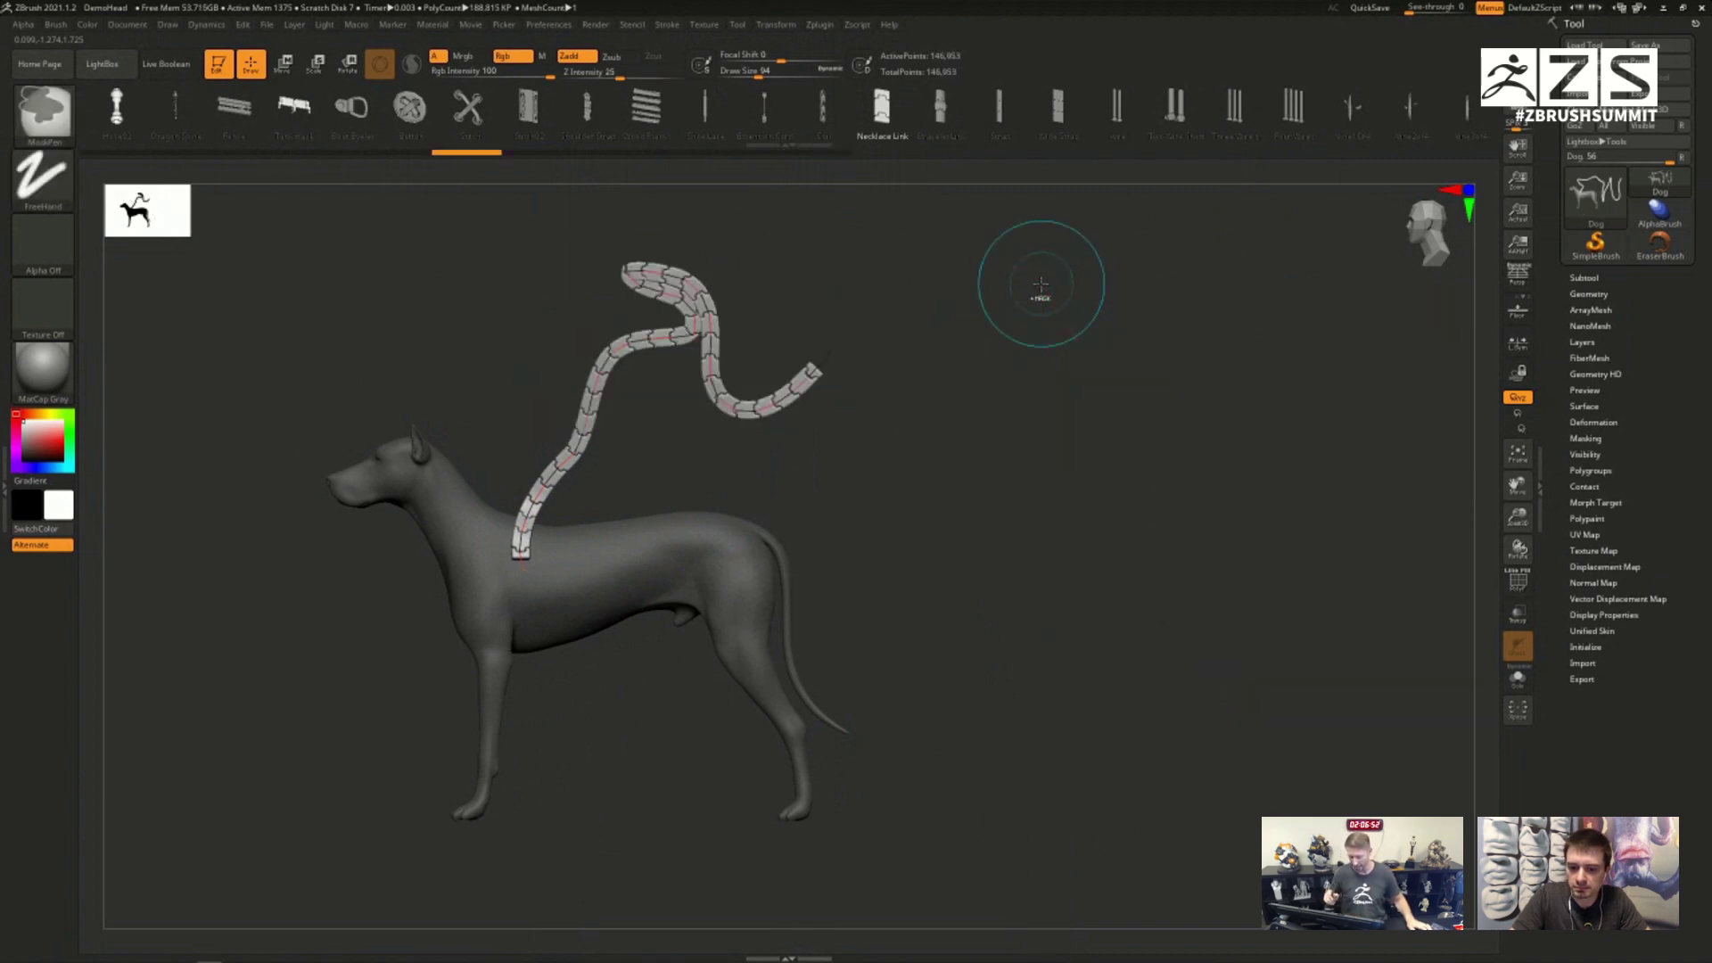
right_click_drag(849, 544, 885, 399, "alt")
mouse_move(886, 400)
right_mouse_down("ctrl")
mouse_move(892, 473)
mouse_move(968, 500)
right_mouse_up("ctrl")
right_click_drag(680, 461, 734, 539, "alt")
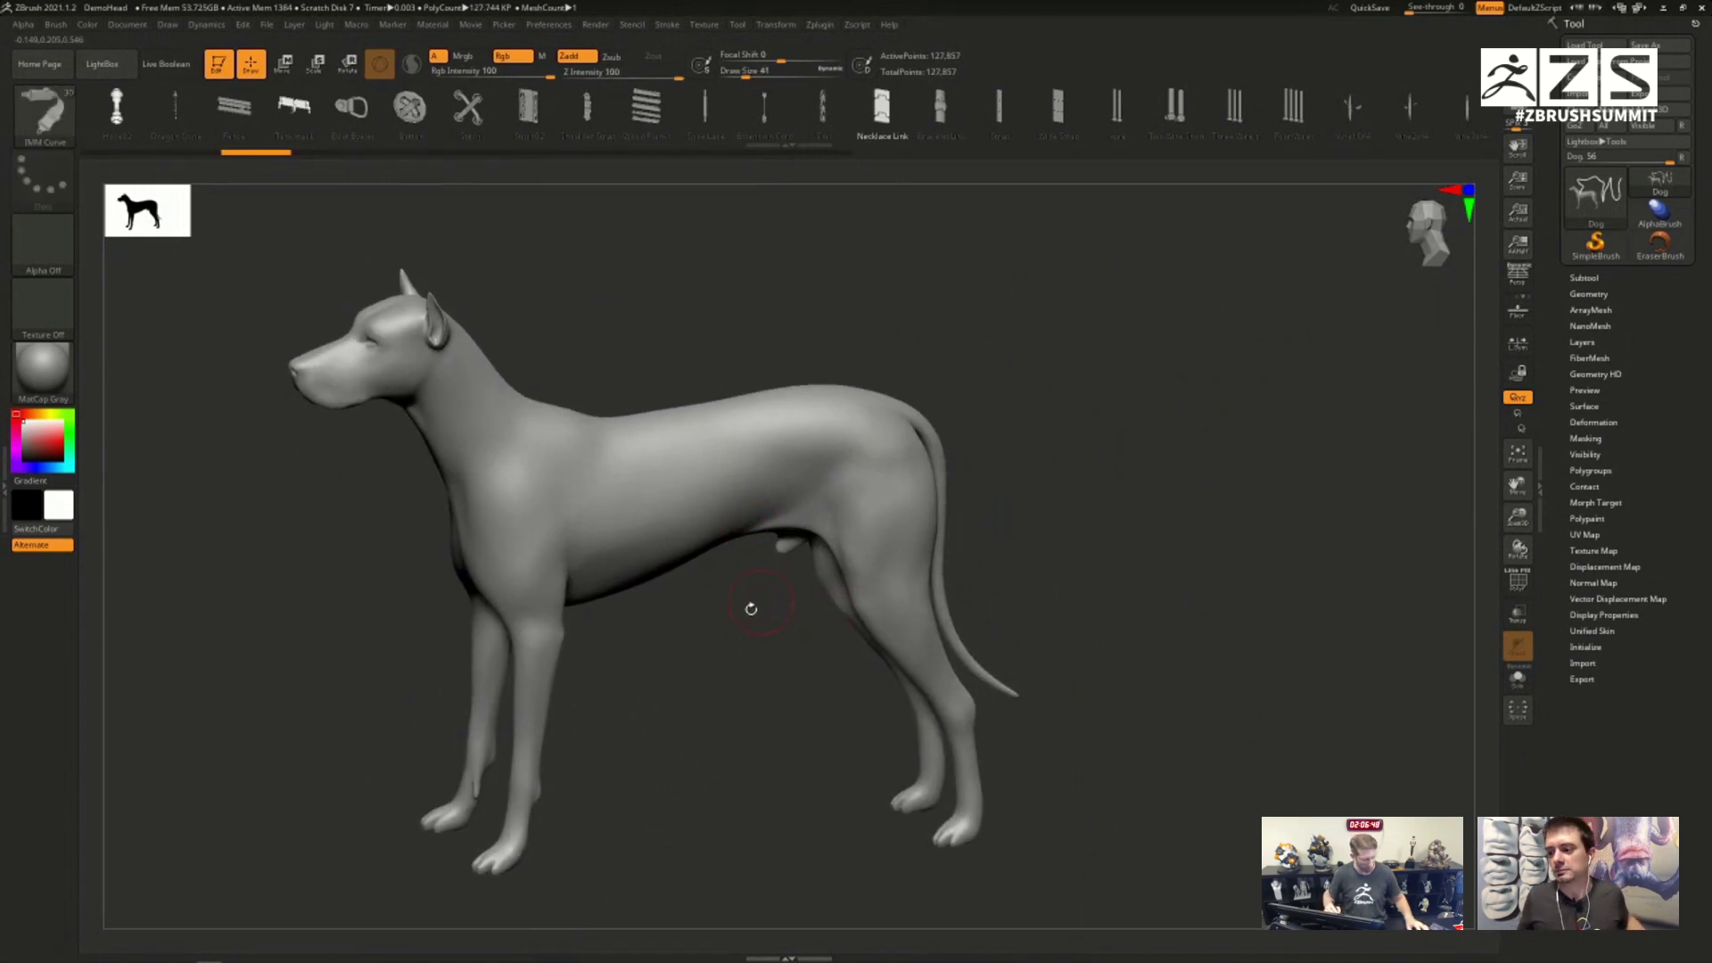
Step: Select the CurveQuadFill brush for working on the dog
key("b")
key("c")
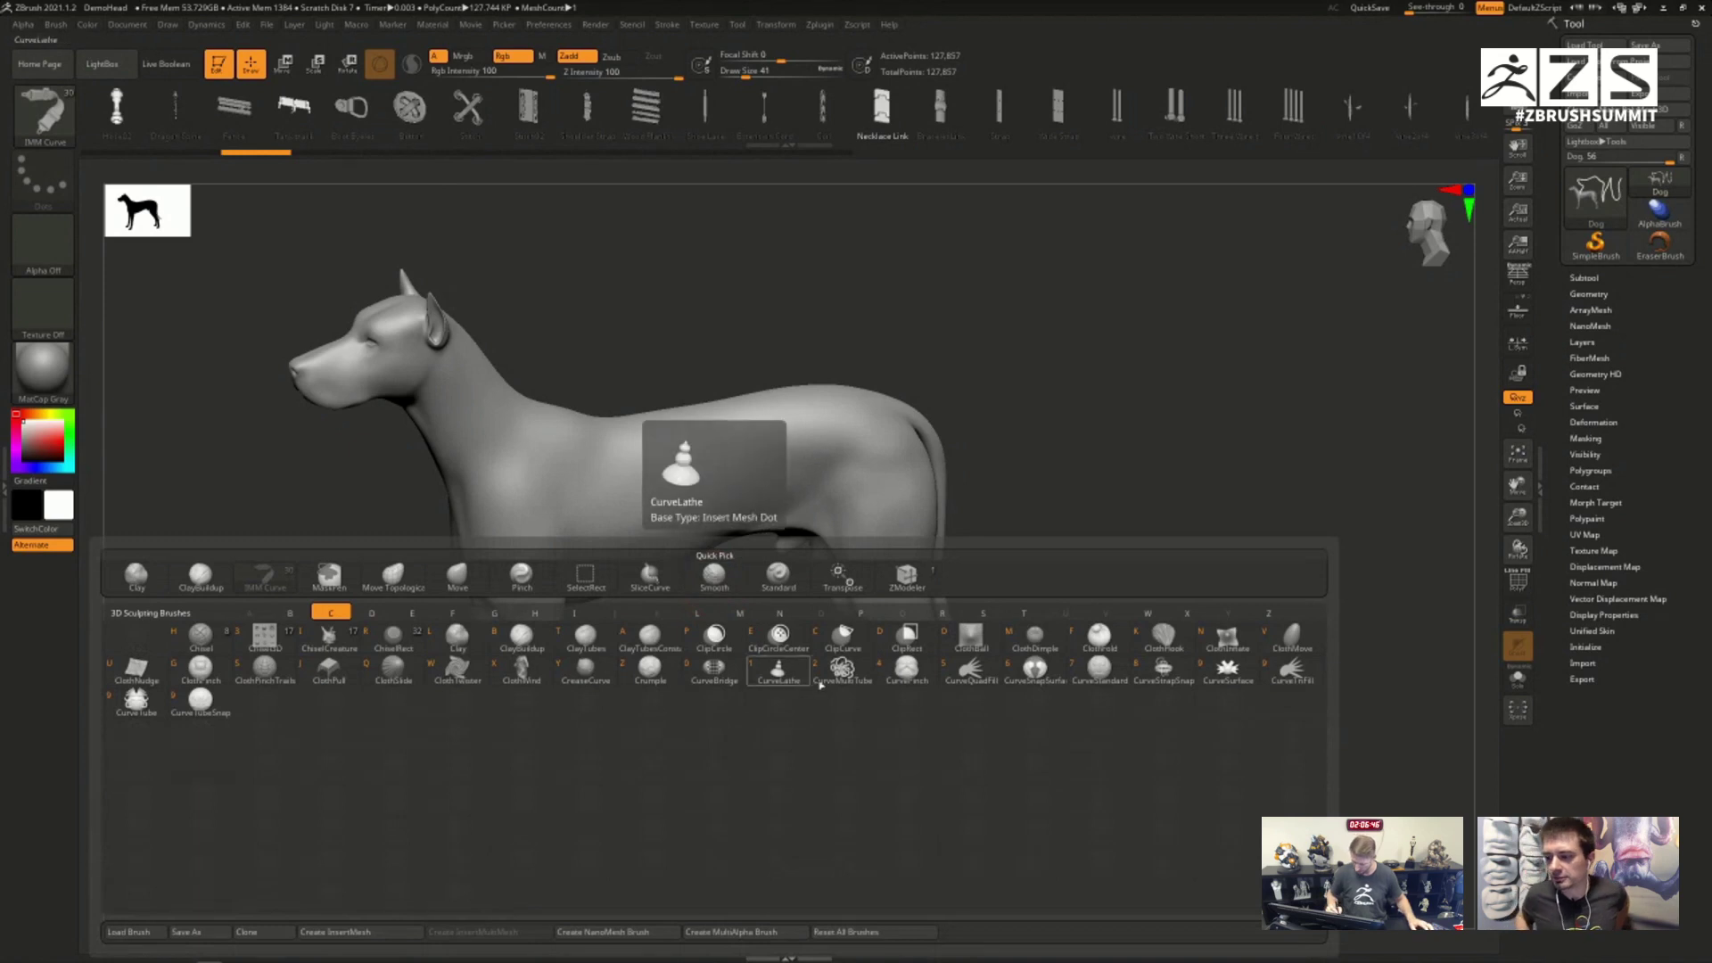
left_click(971, 669)
right_click_drag(571, 445, 663, 418)
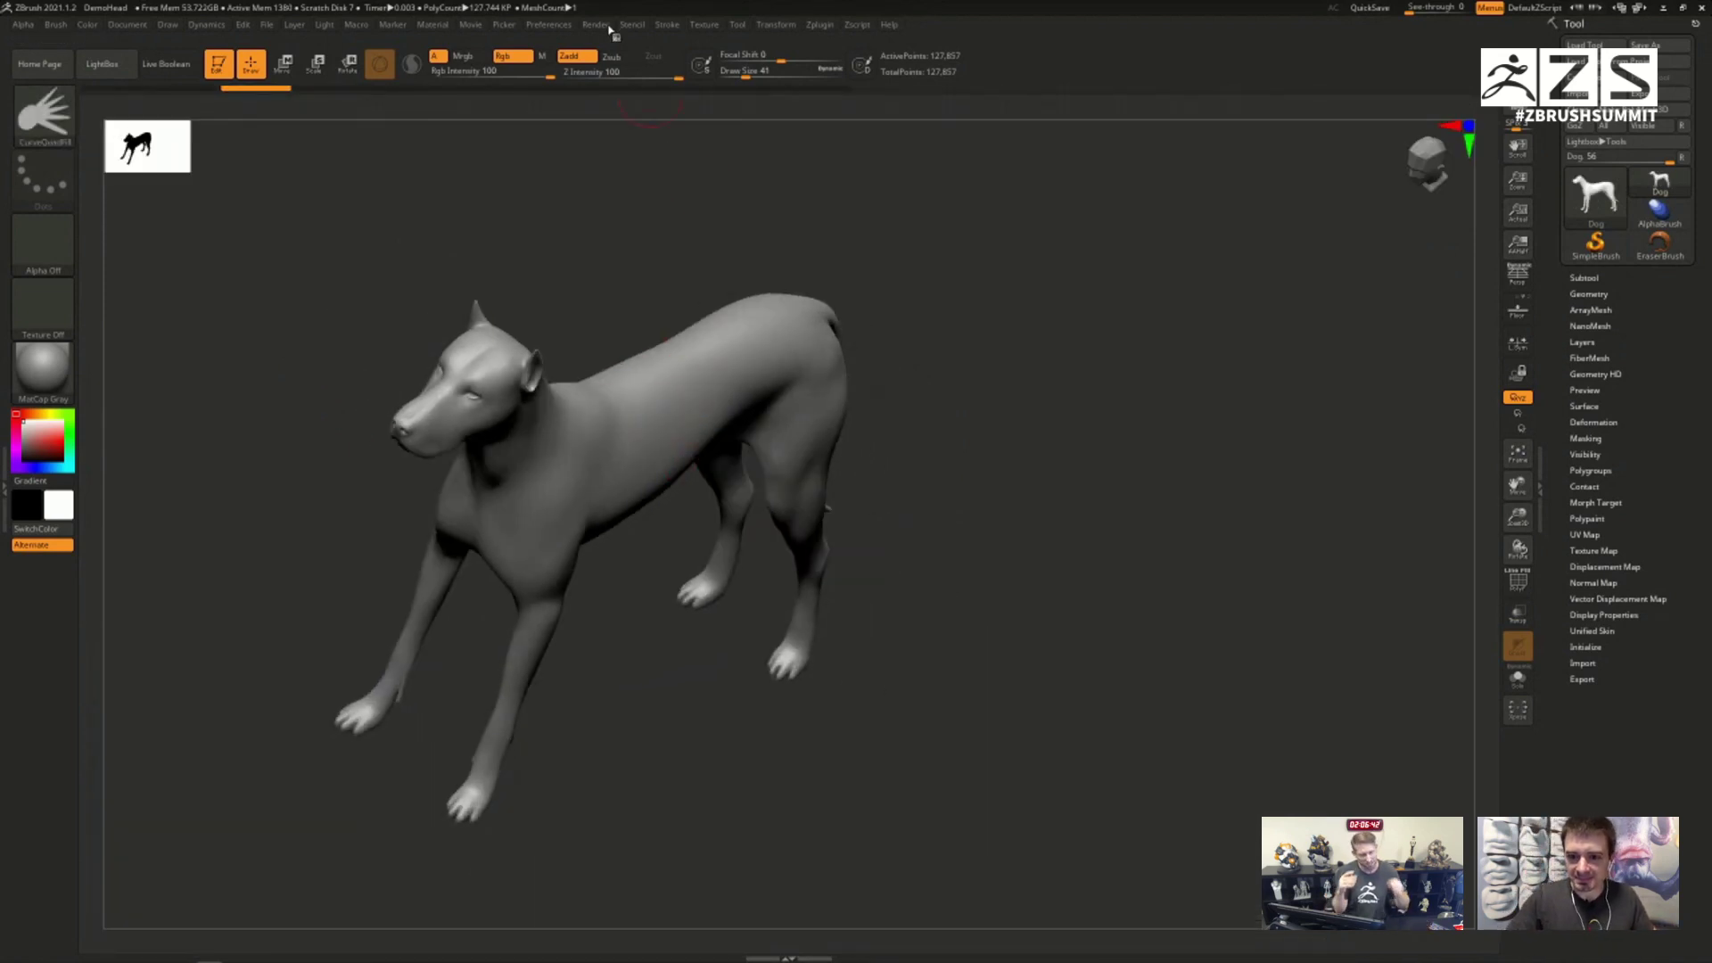
Step: Toggle the Lock Start and Lock End curve options for the CurveQuadFill brush and open the list of curve brushes
left_click(706, 26)
left_click(671, 25)
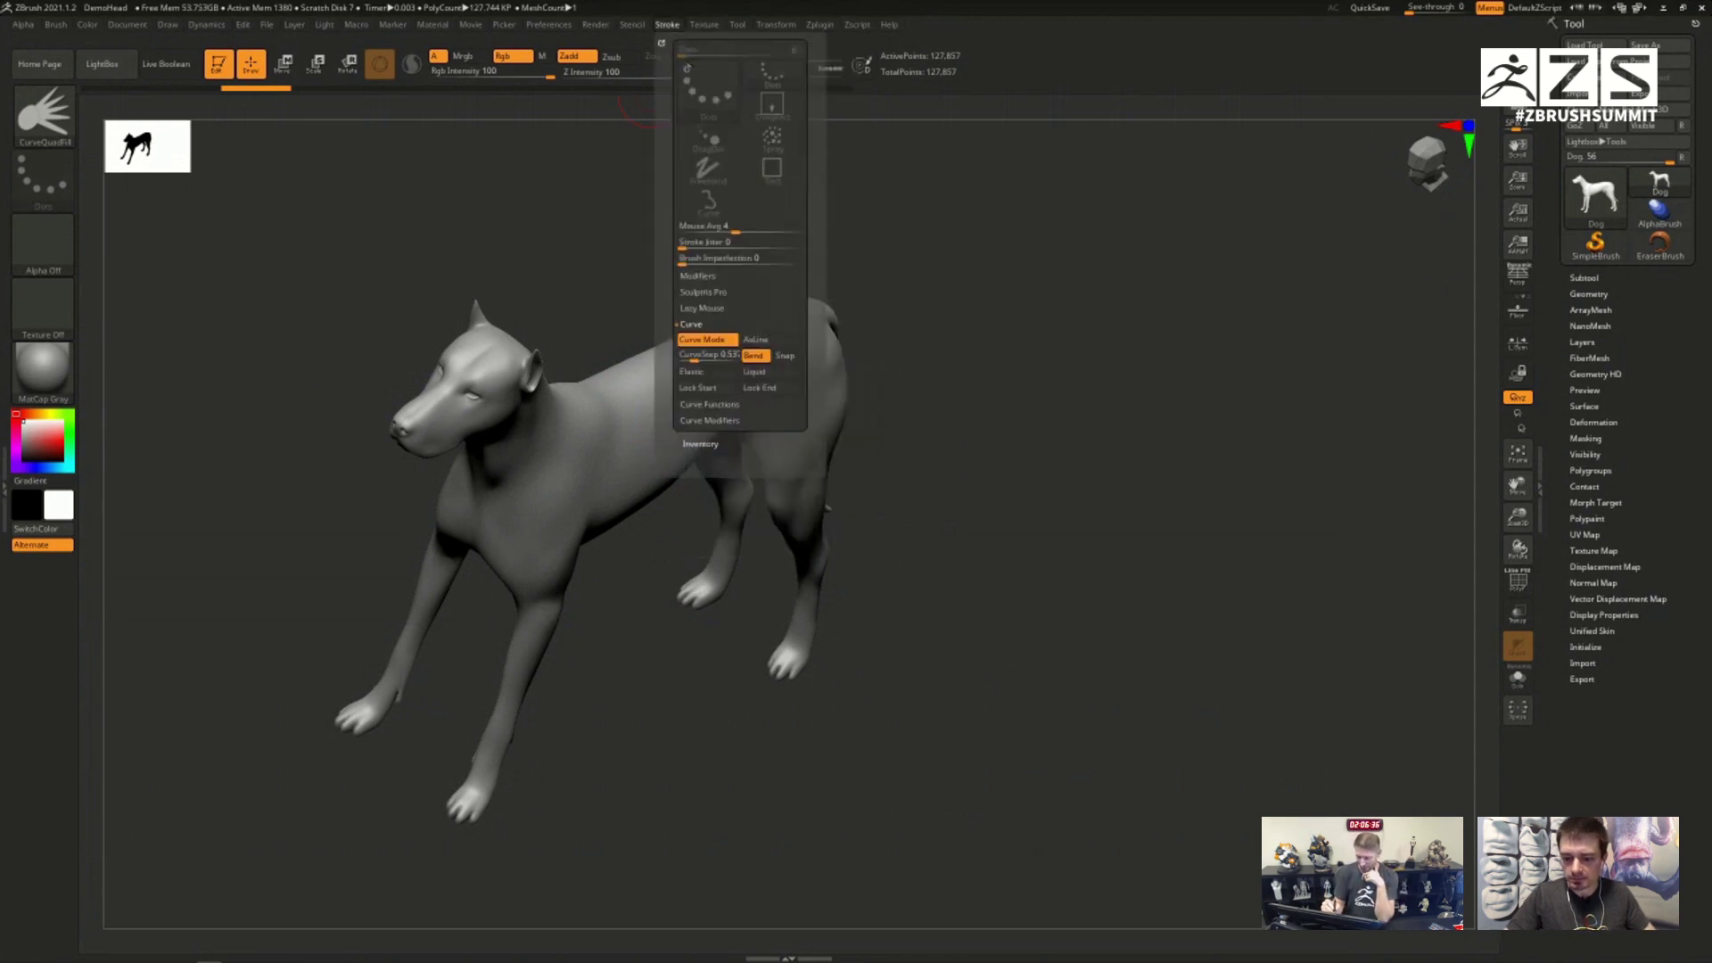
left_click(699, 388)
left_click(769, 389)
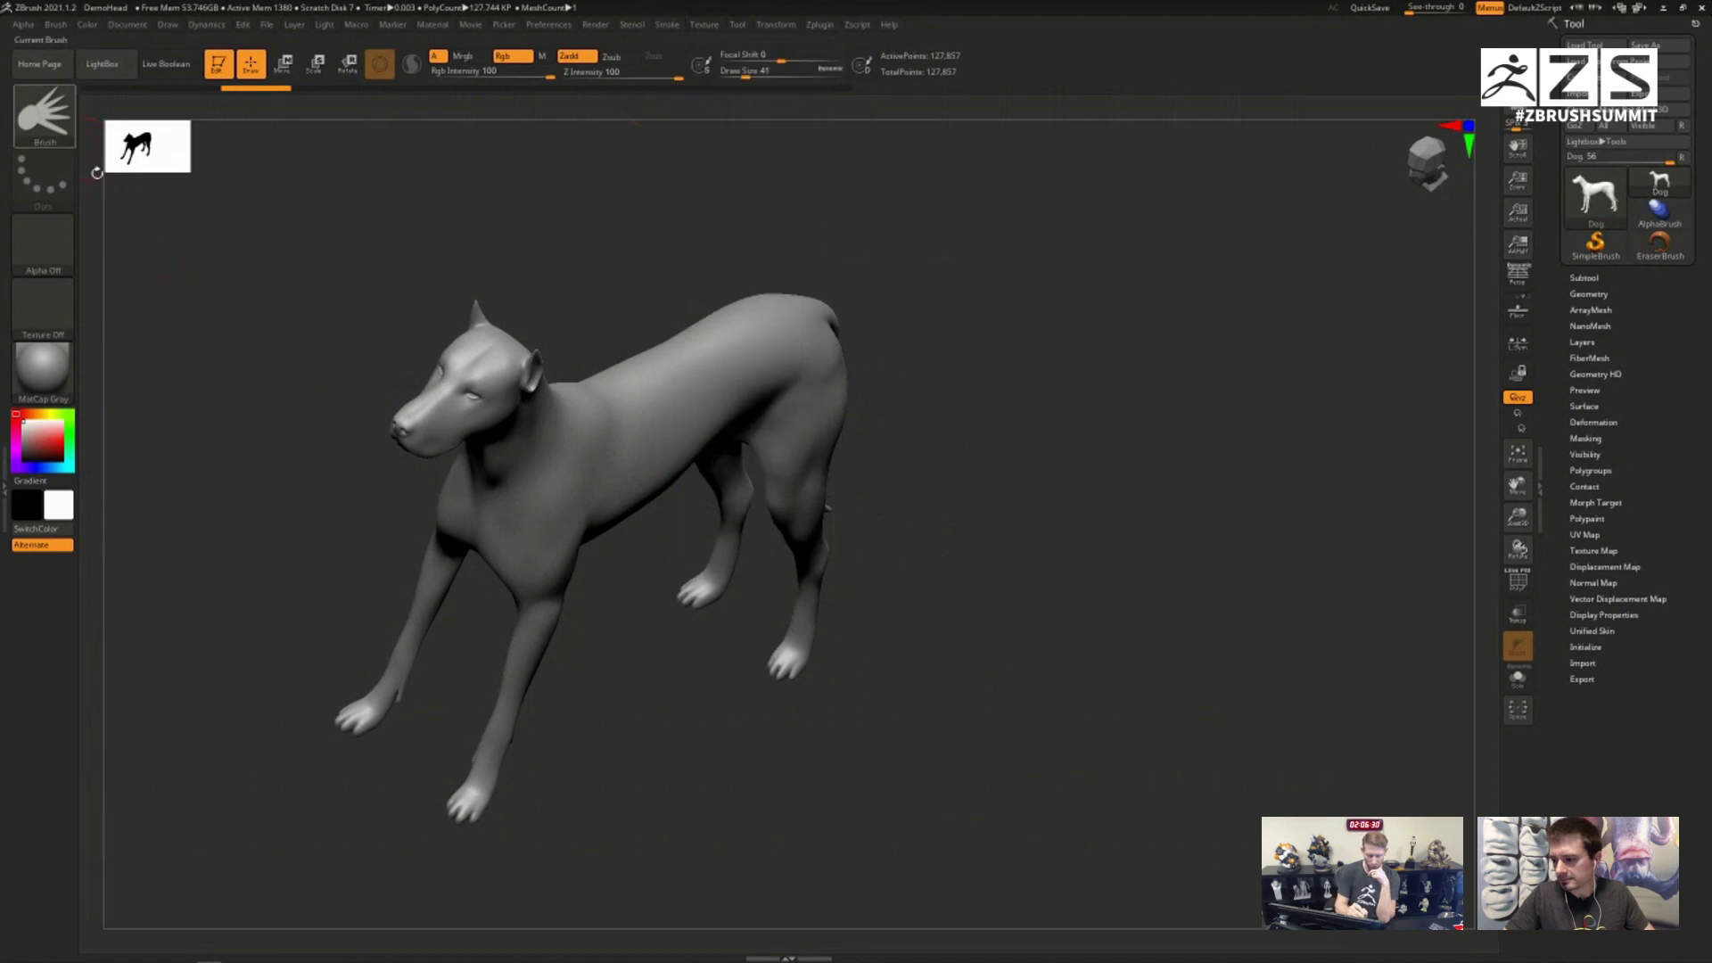
key("b")
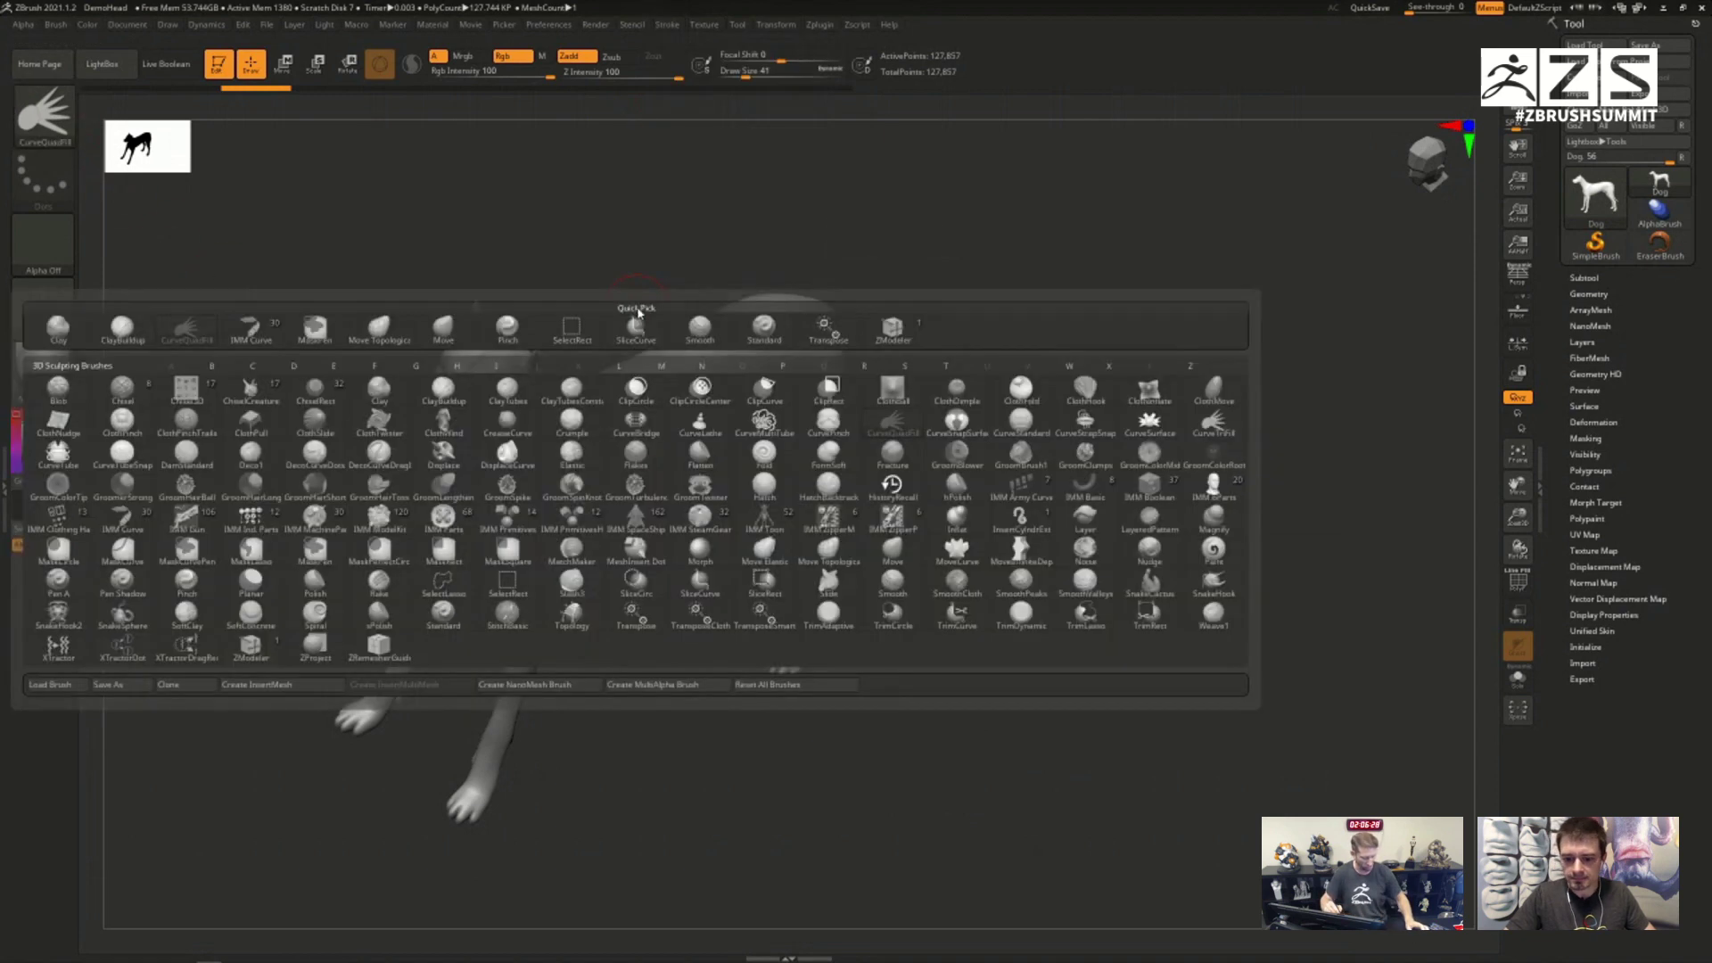
key("c")
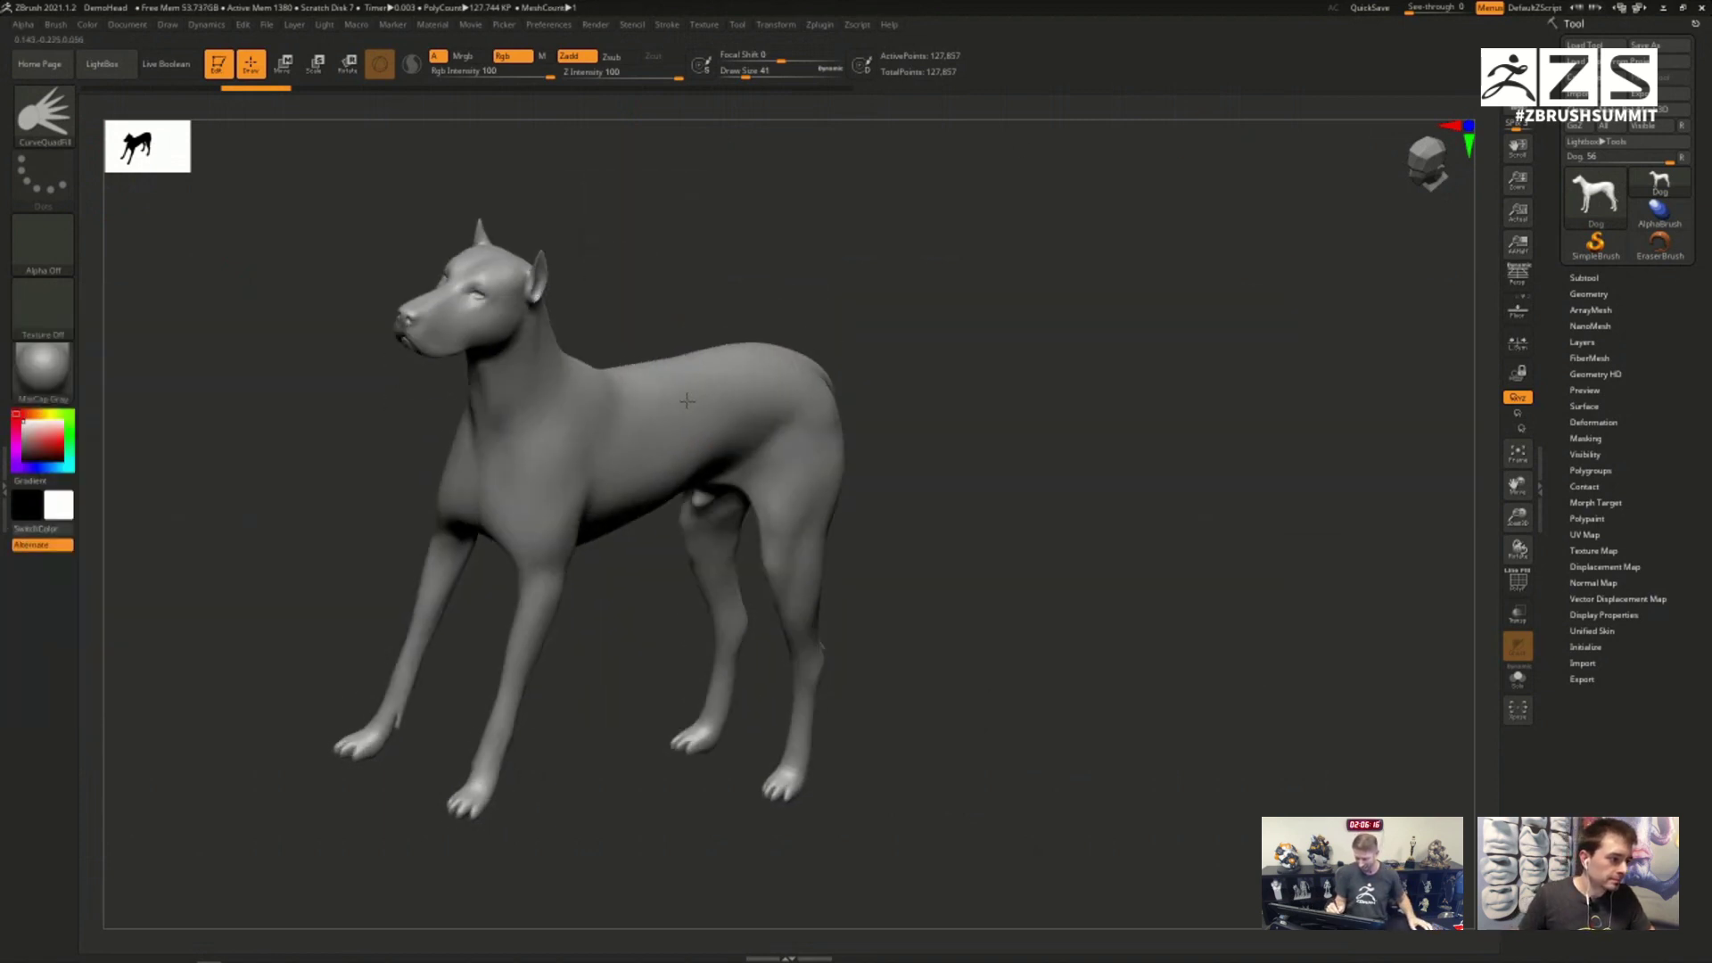
Step: Try to draw a CurveQuadFill shape from the dog's back to its belly at draw size 25
right_click_drag(686, 400, 688, 397)
key("s")
left_click_drag(689, 402, 686, 398)
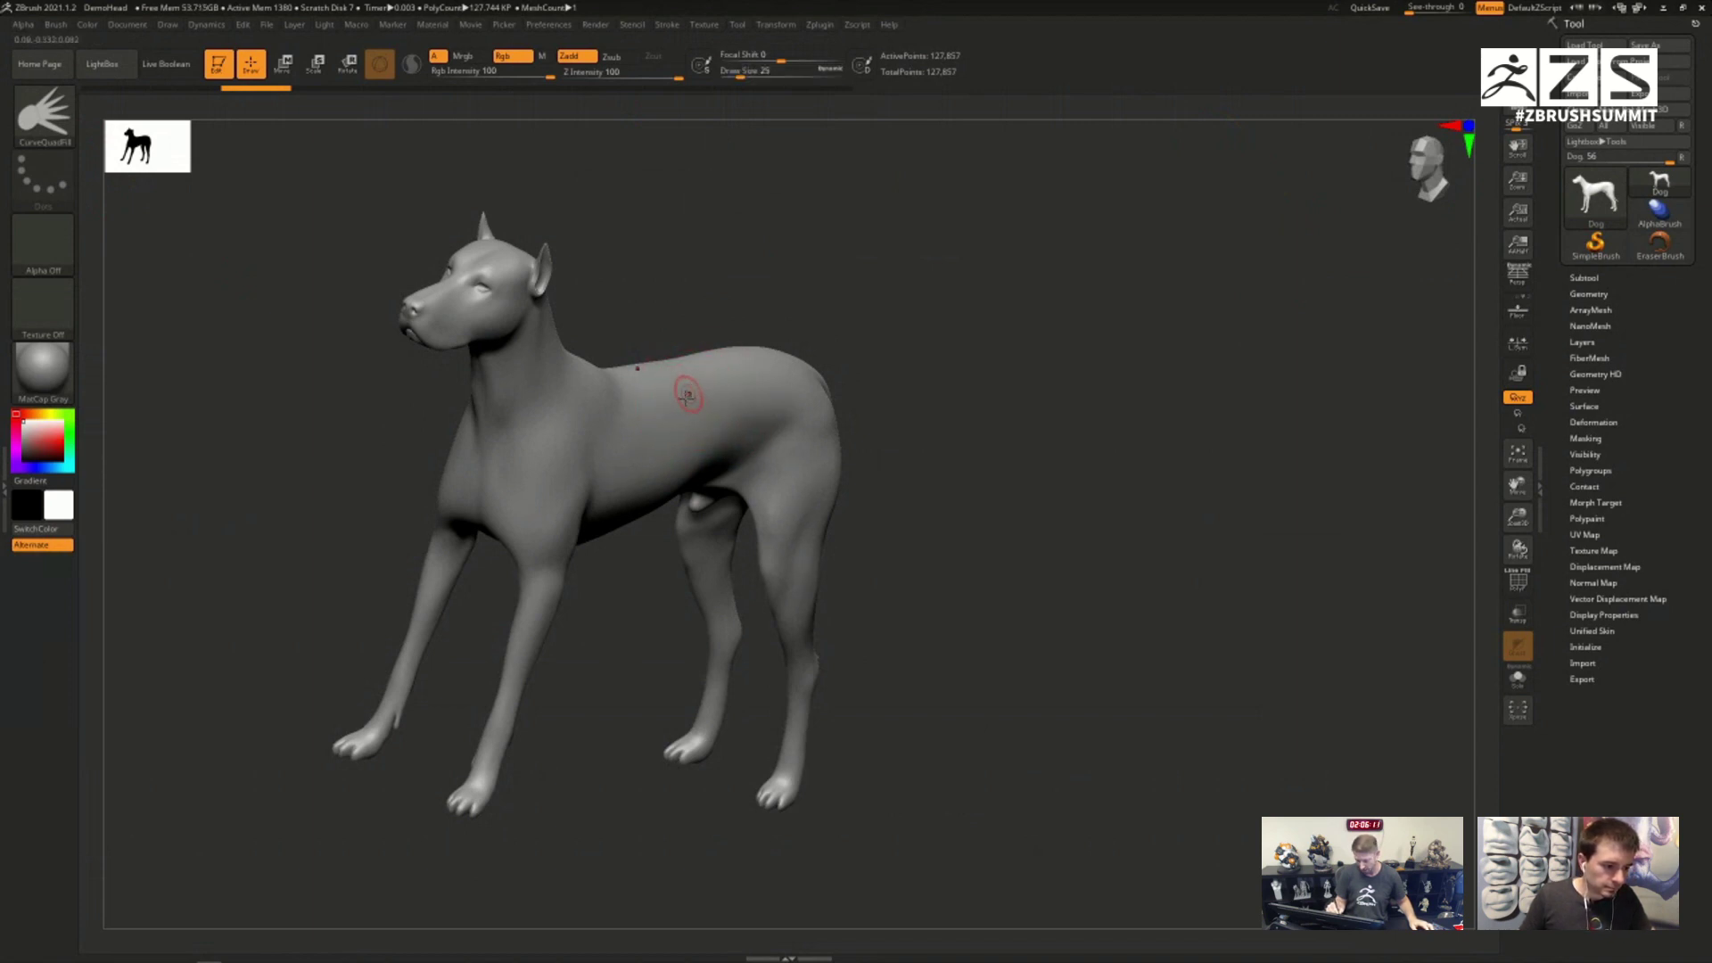
left_click(663, 483)
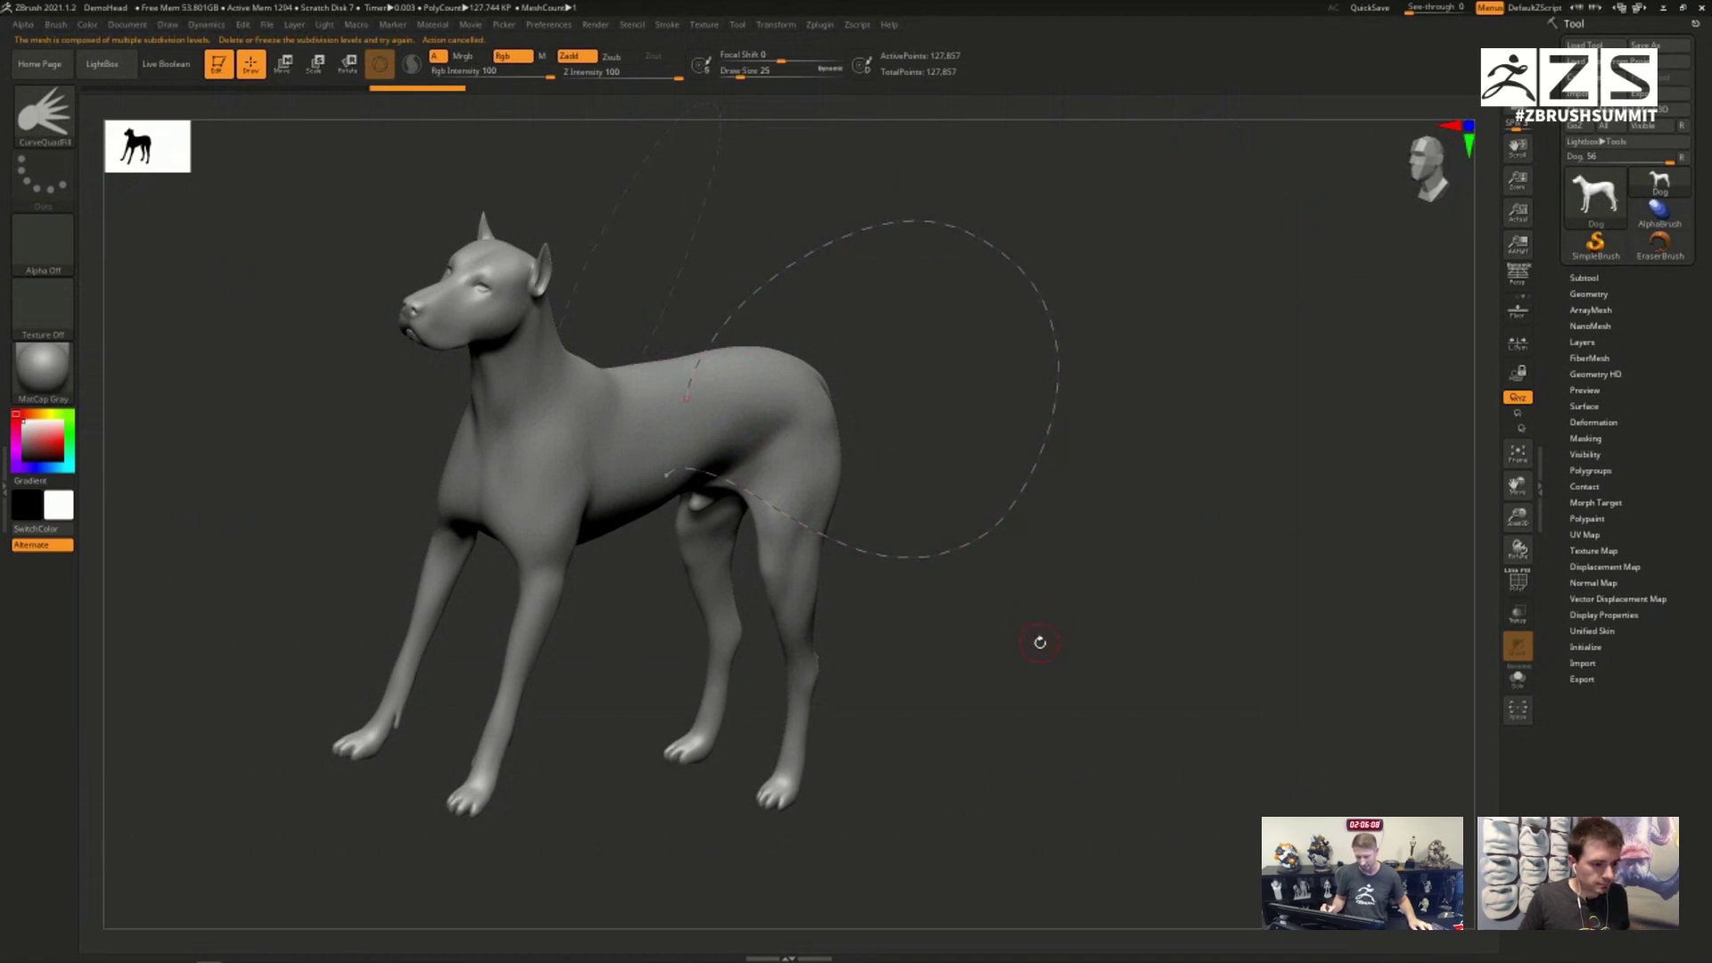
Step: Clear the dog's subdivision levels and create CurveQuadFill discs from the curves at its torso
left_click(1598, 295)
left_click(1605, 342)
left_click(1601, 293)
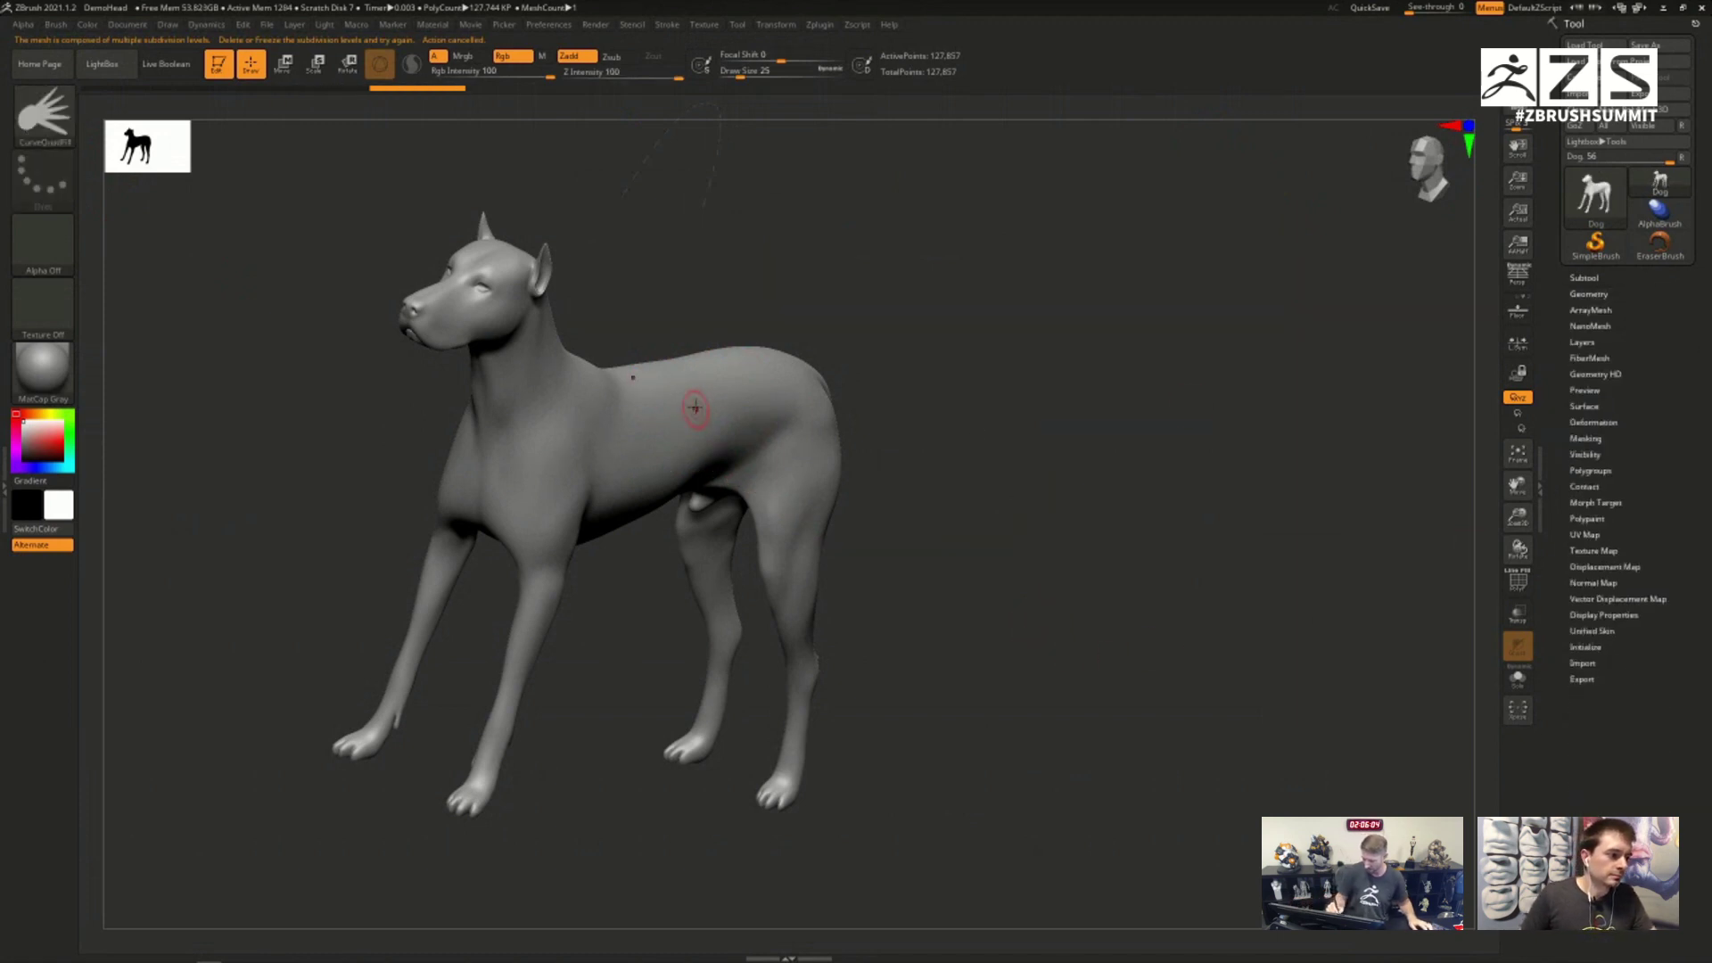
left_click_drag(655, 495, 630, 496)
mouse_move(1100, 600)
left_mouse_down()
mouse_move(860, 584)
mouse_move(874, 575)
left_mouse_up()
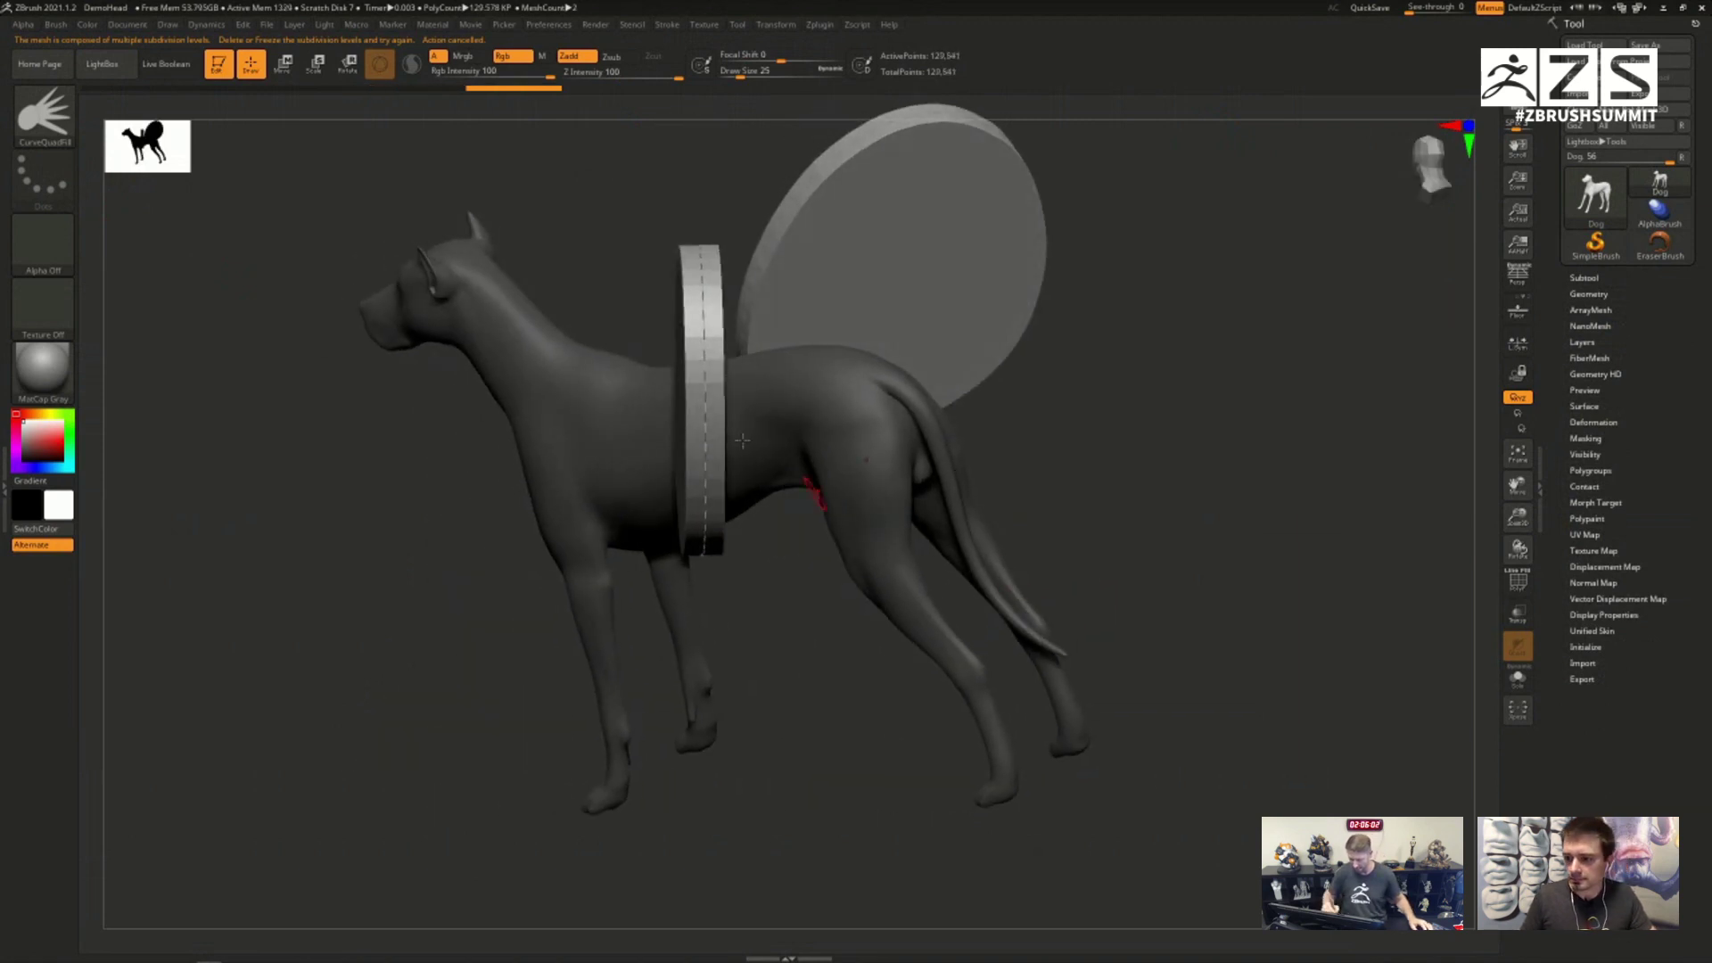
Step: Rebuild the CurveQuadFill discs on the dog's torso at draw size 11 and again at 46 to compare thicknesses
left_click(698, 392)
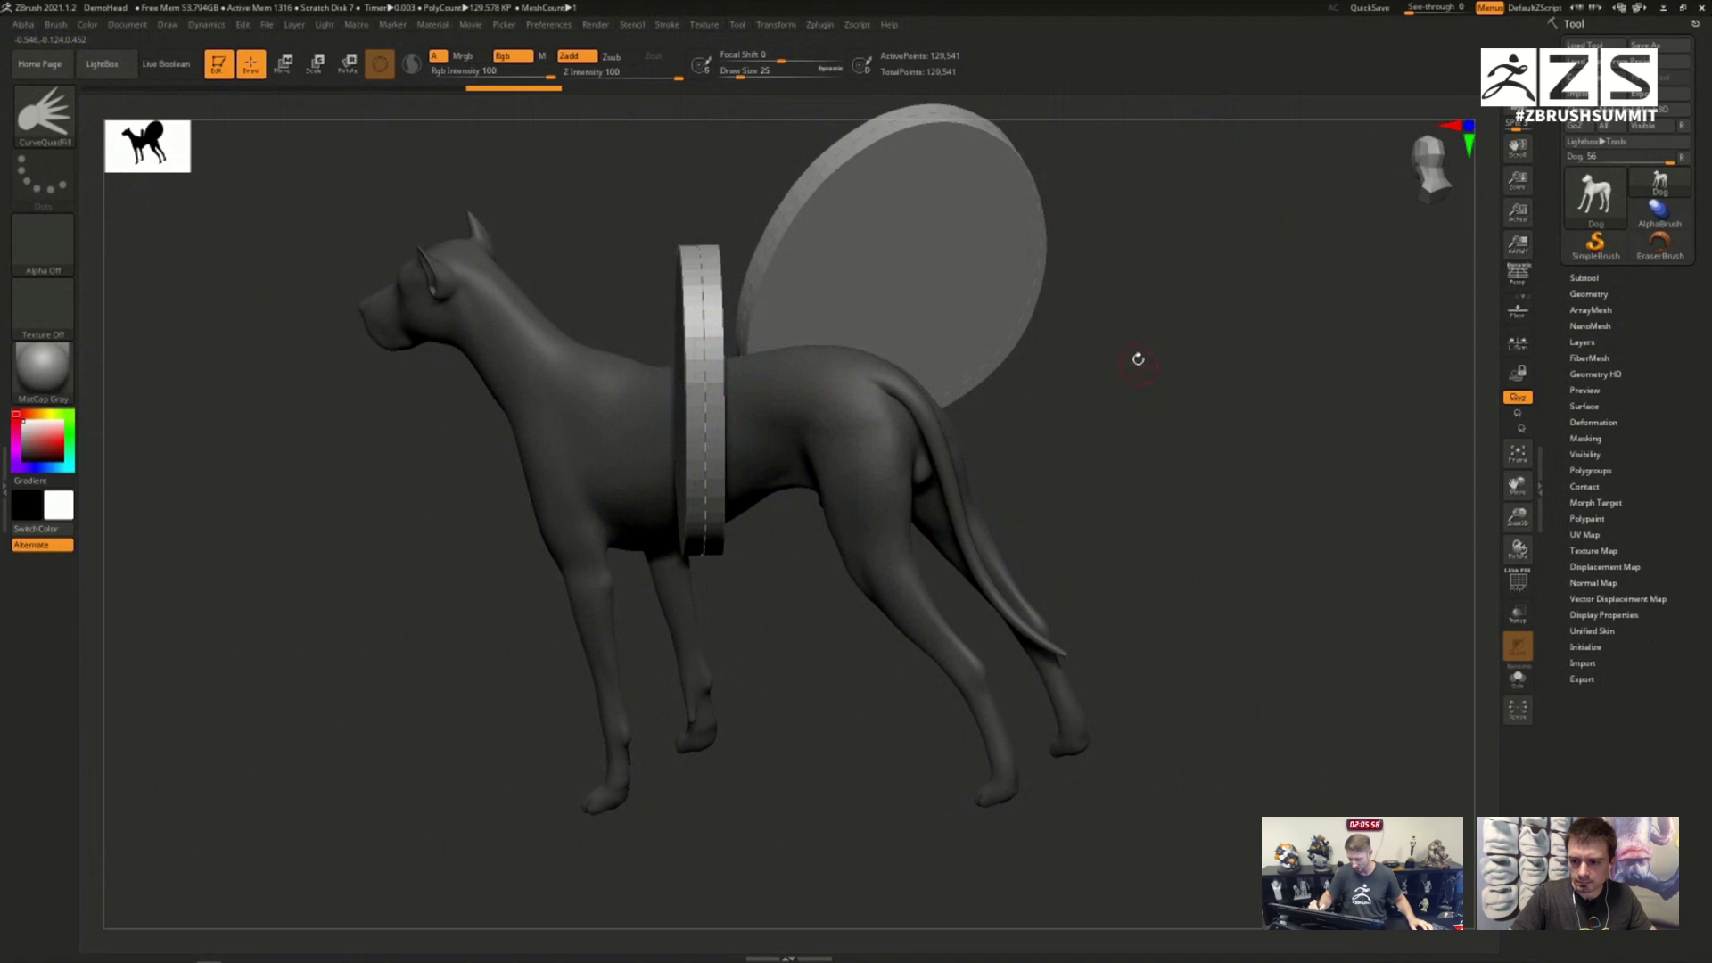
type("s11")
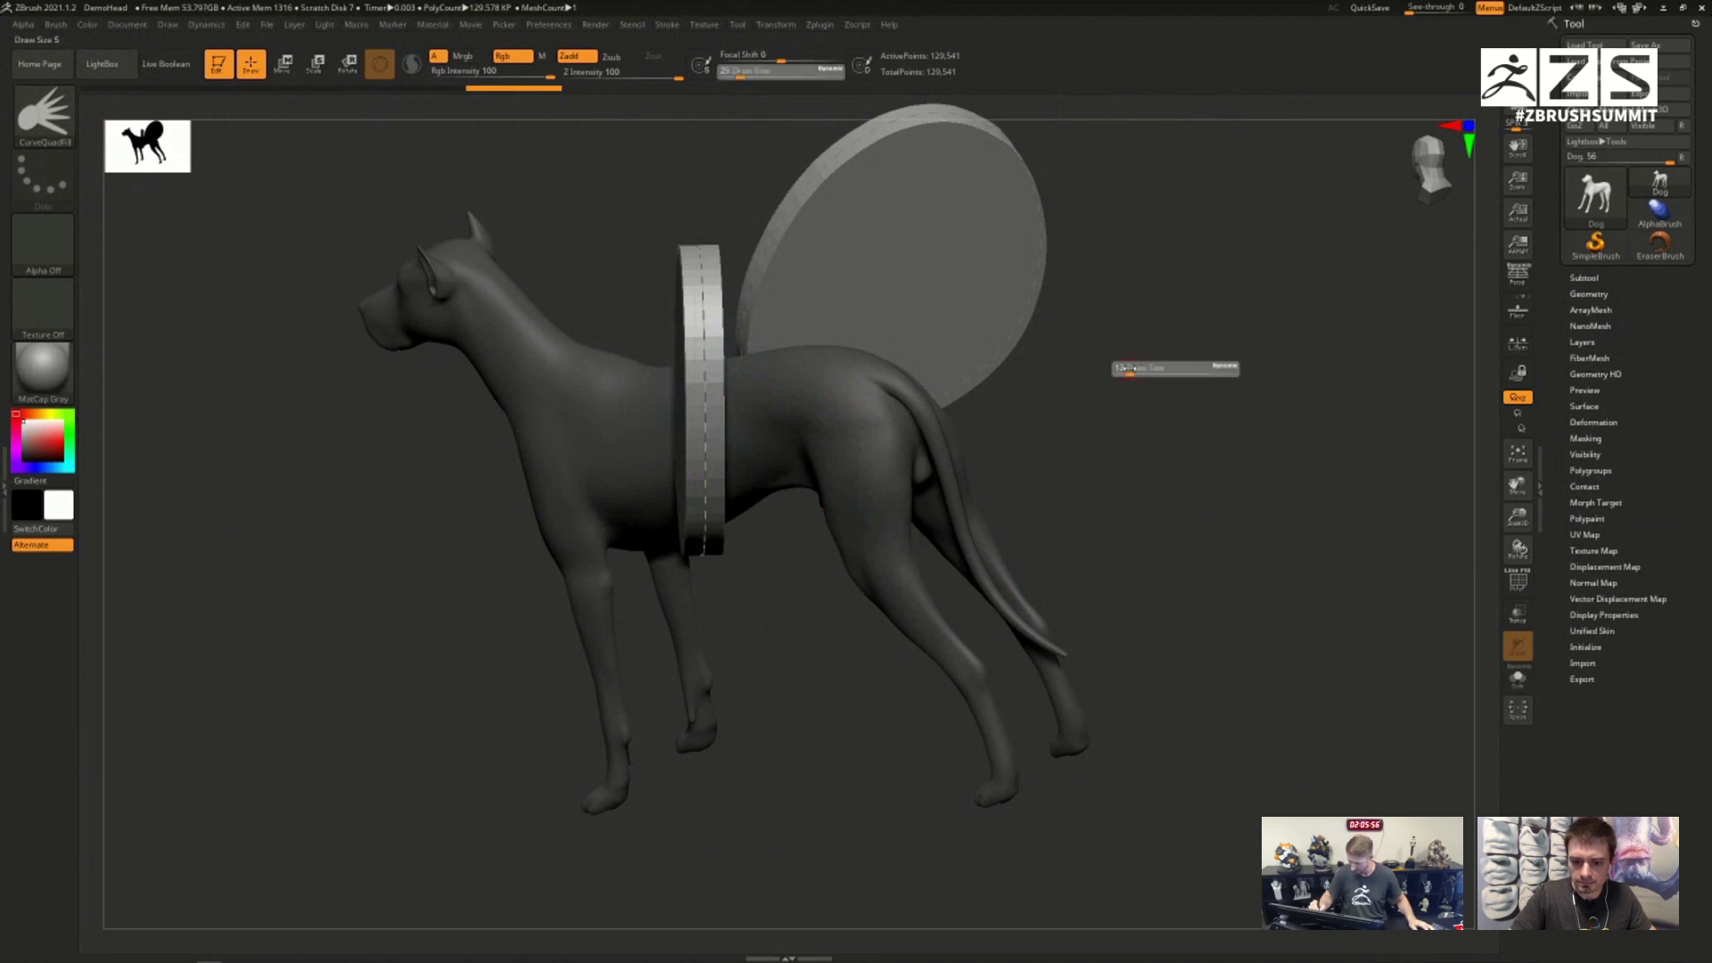
key("Return")
left_click(704, 394)
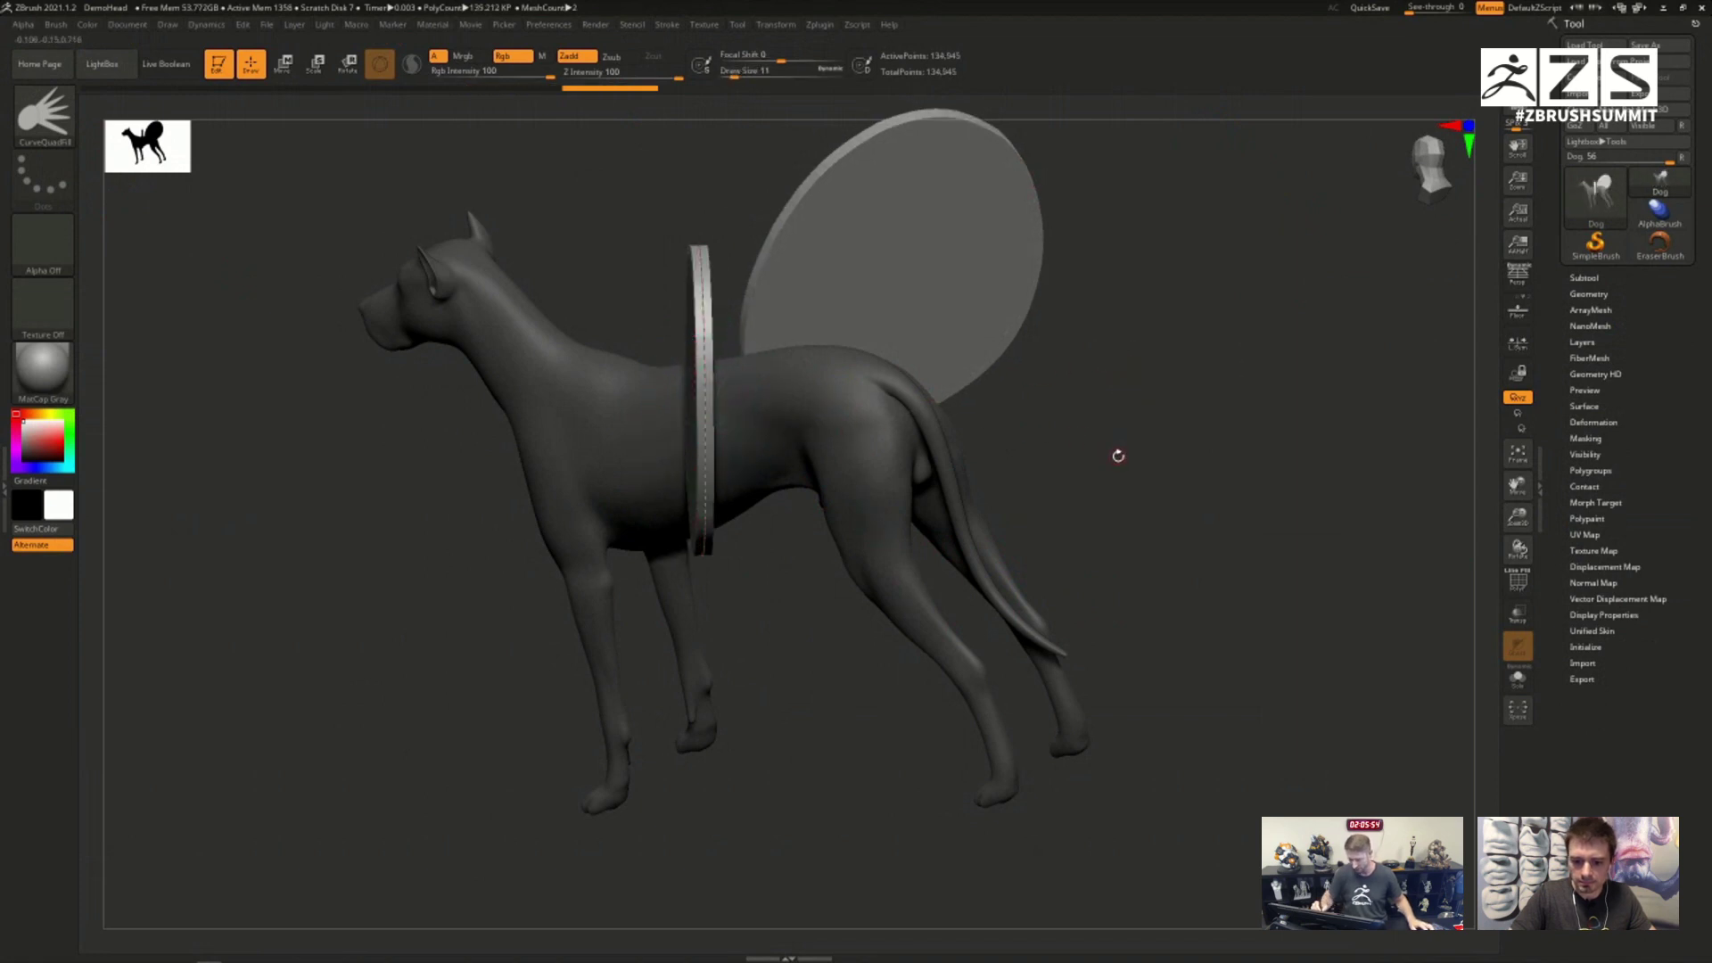
type("s46")
key("Return")
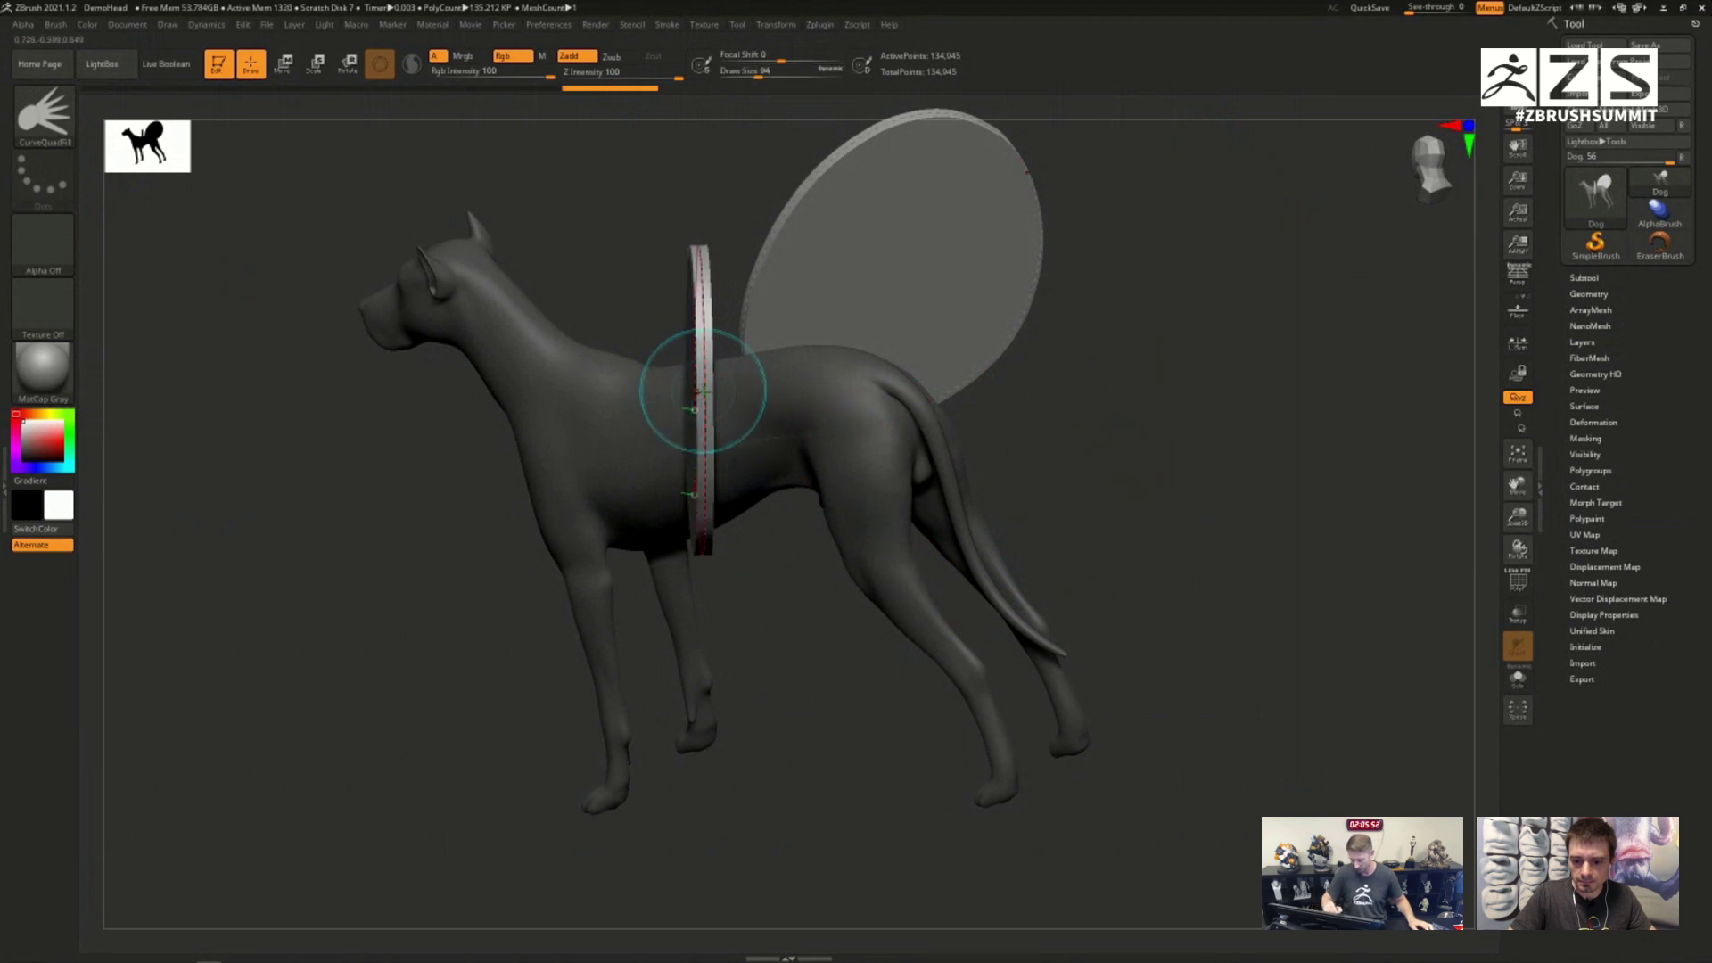
left_click(704, 392)
Step: Rebuild the discs on the dog's torso thinner and bring the draw size to 20
key("s")
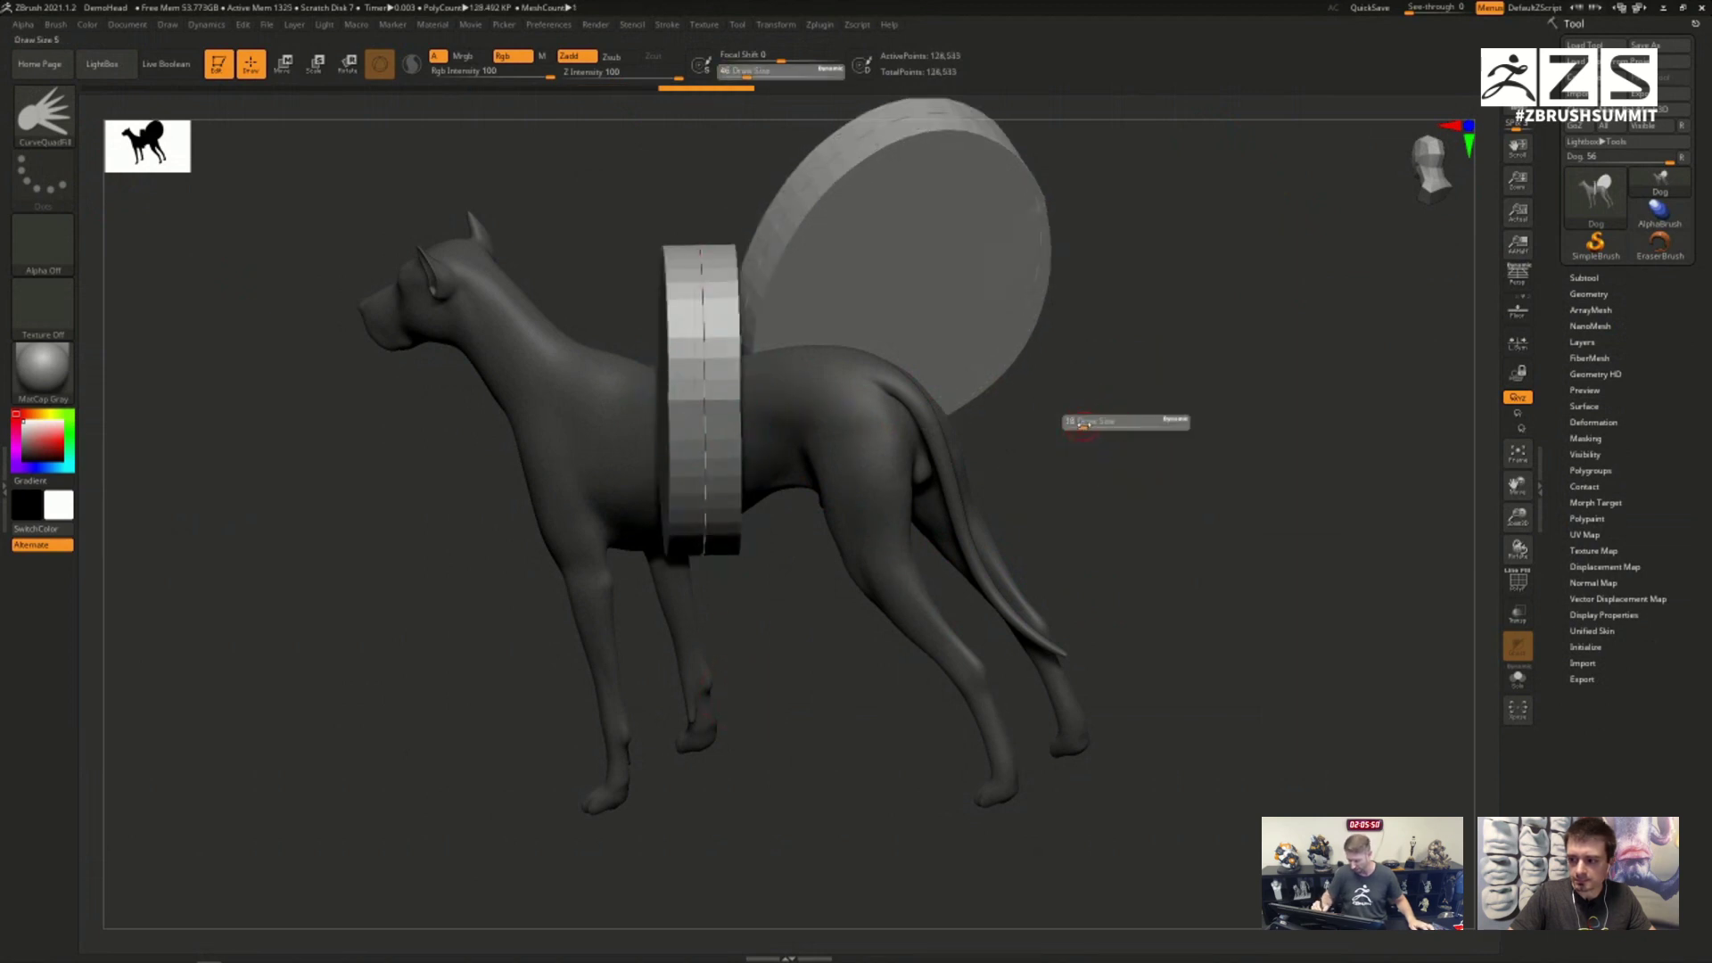
left_click_drag(1083, 425, 1082, 425)
left_click(706, 410)
mouse_move(707, 410)
right_mouse_down()
mouse_move(788, 382)
mouse_move(737, 438)
mouse_move(810, 485)
mouse_move(982, 479)
mouse_move(971, 401)
mouse_move(872, 379)
mouse_move(879, 366)
right_mouse_up()
type("s64")
key("Return")
key("s")
left_click_drag(880, 370, 900, 370)
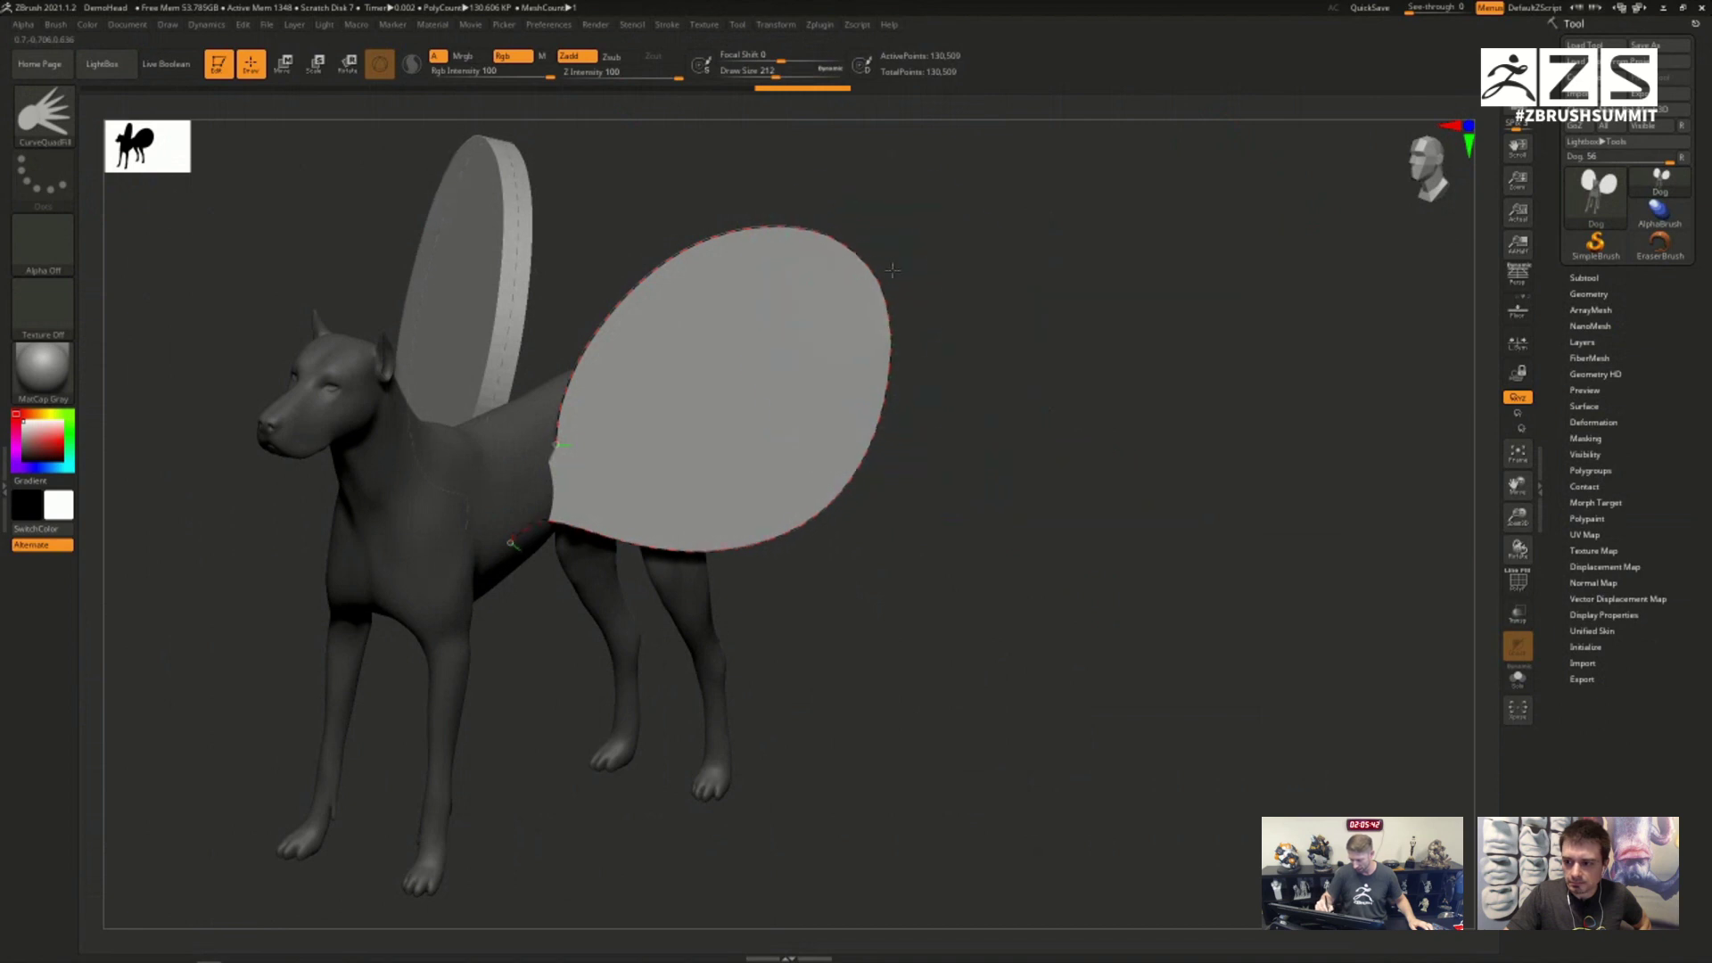
Step: Pull the disc's curve outward and upward from the dog's torso to shape a symmetrical pair of long wings
mouse_move(892, 270)
left_mouse_down()
mouse_move(1073, 315)
mouse_move(1127, 546)
mouse_move(1226, 452)
mouse_move(1156, 120)
mouse_move(1141, 427)
left_mouse_up()
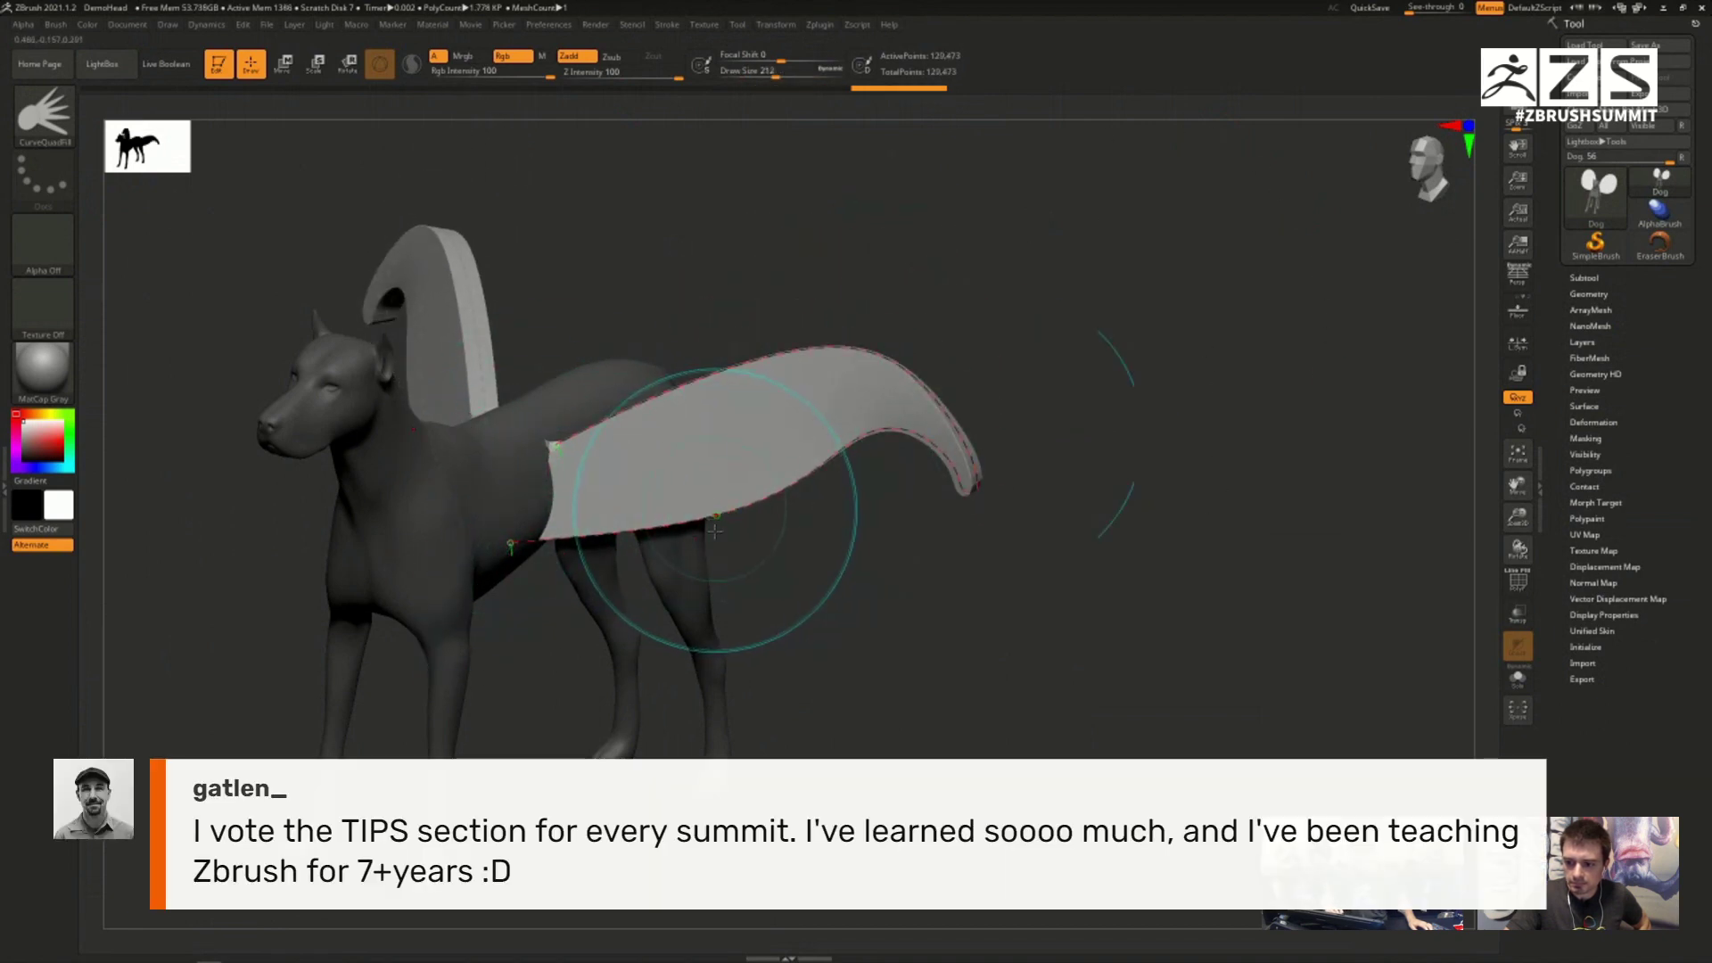
mouse_move(714, 531)
left_mouse_down()
mouse_move(814, 612)
mouse_move(891, 615)
left_mouse_up()
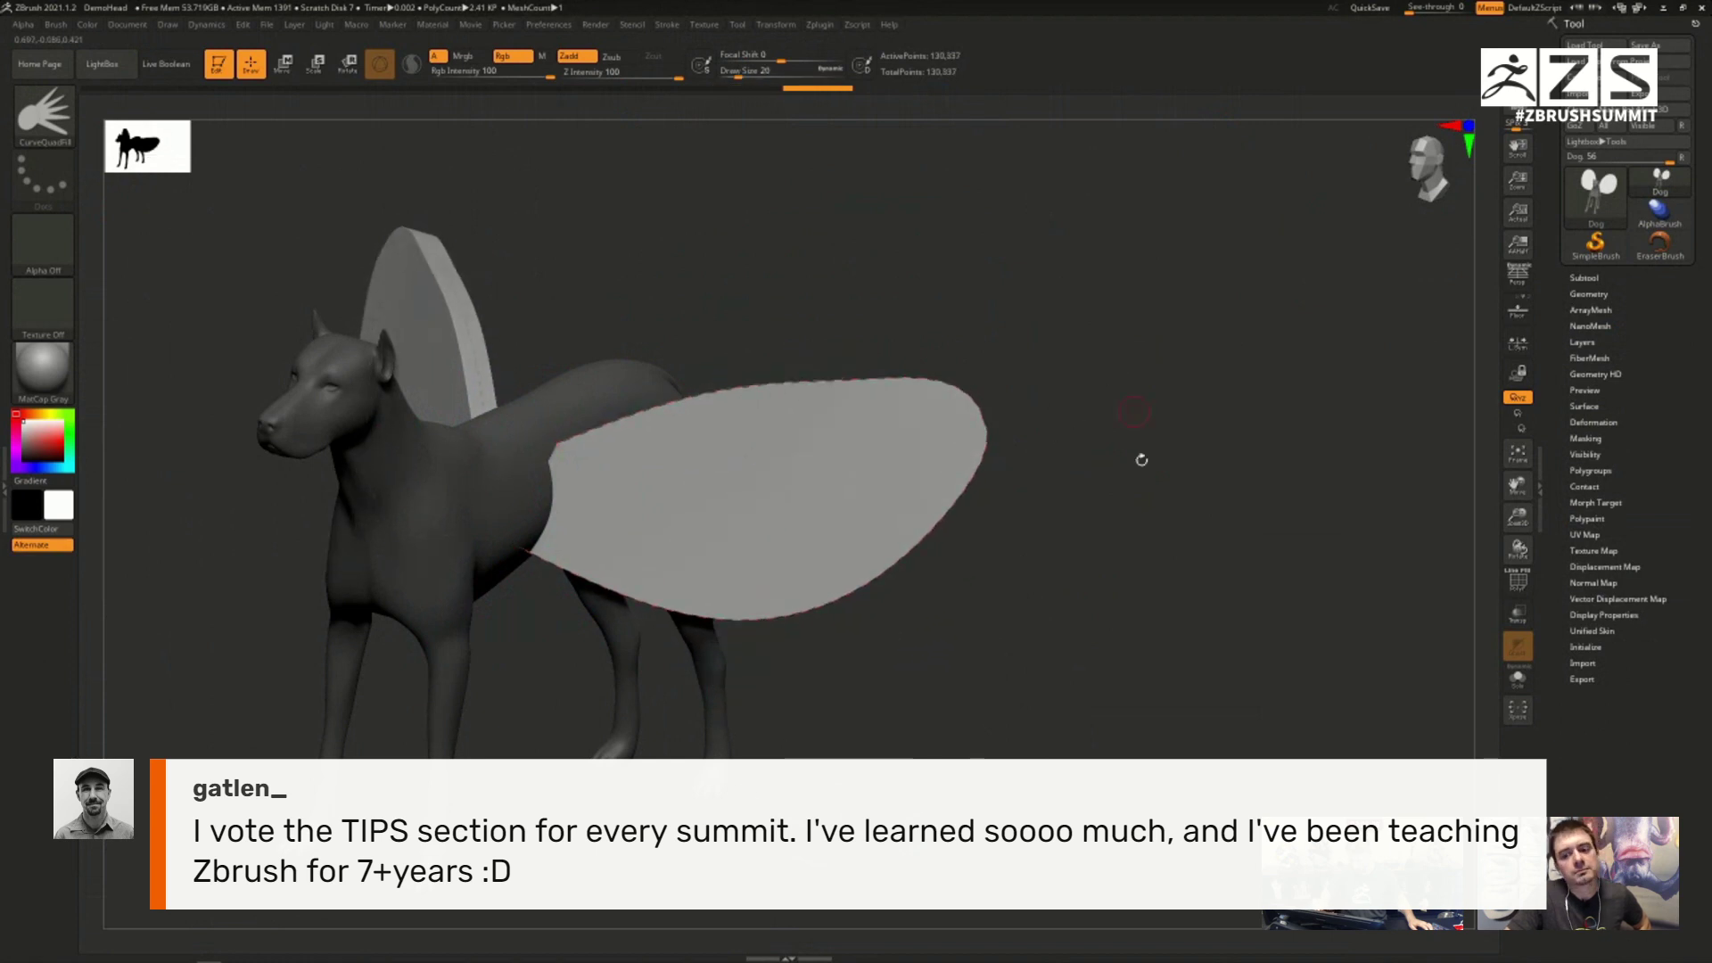
left_click_drag(1142, 460, 1097, 633)
mouse_move(999, 474)
left_mouse_down()
mouse_move(1009, 597)
mouse_move(853, 710)
left_mouse_up()
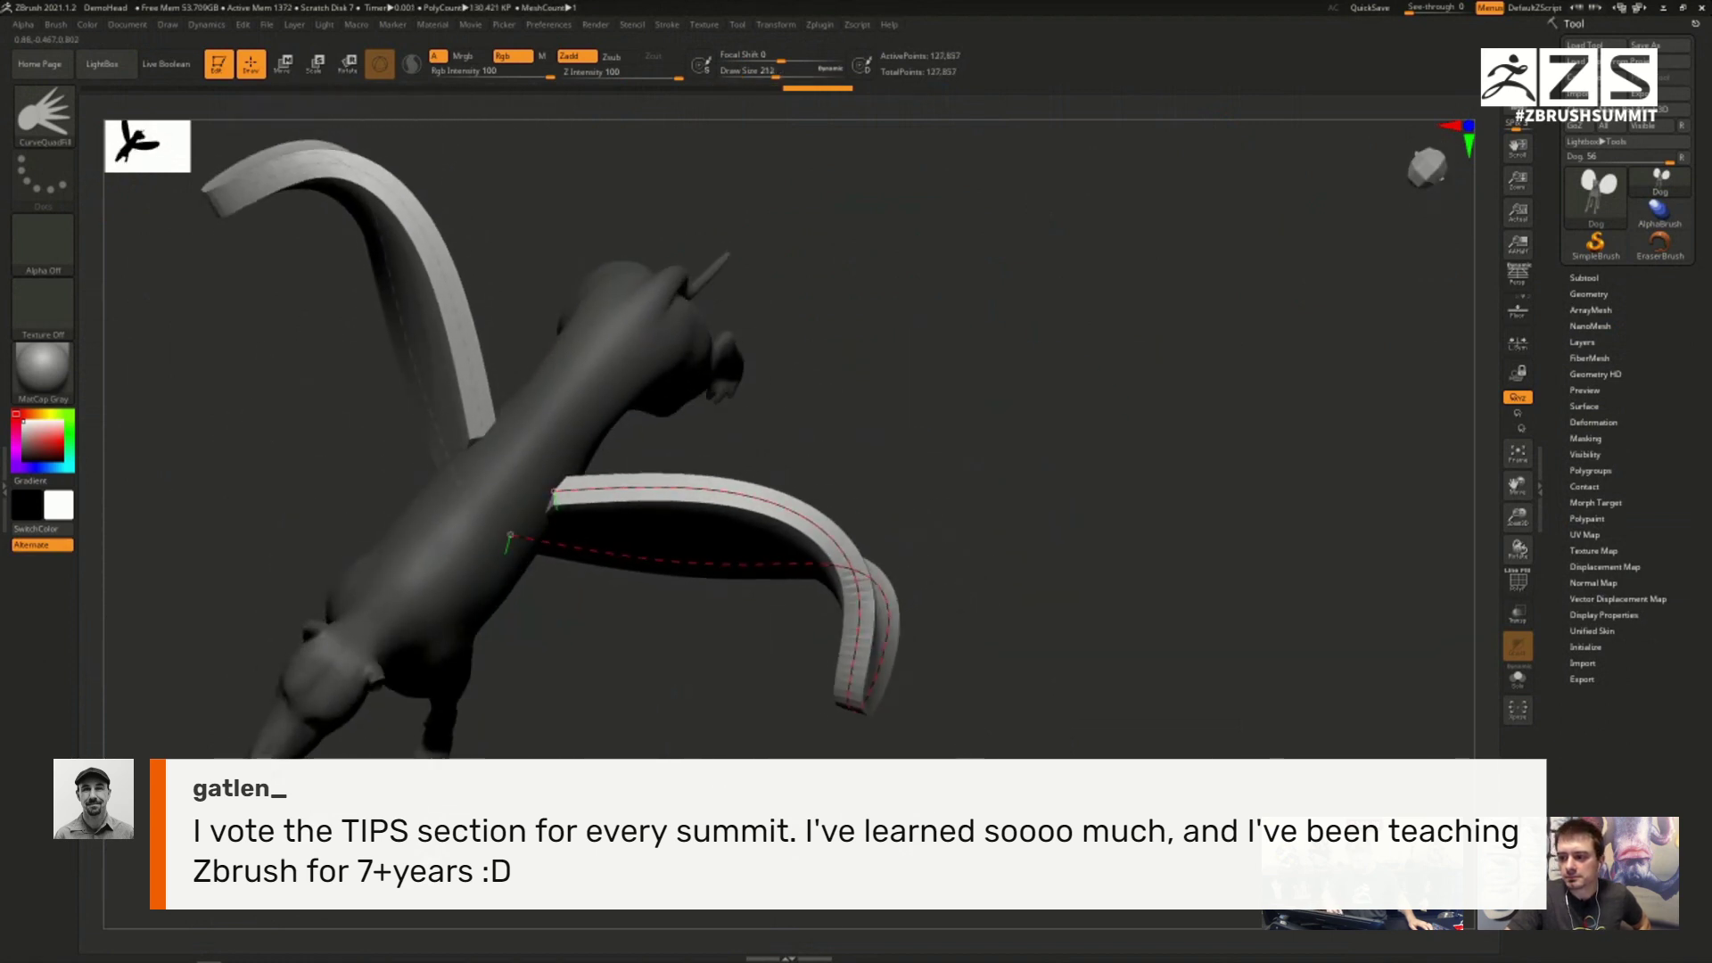
left_click_drag(733, 501, 671, 628)
mouse_move(768, 684)
left_mouse_down("shift")
mouse_move(798, 483)
mouse_move(741, 313)
left_mouse_up("shift")
mouse_move(818, 494)
left_mouse_down()
mouse_move(908, 369)
mouse_move(987, 397)
mouse_move(1058, 308)
mouse_move(981, 233)
mouse_move(785, 145)
mouse_move(892, 223)
mouse_move(1150, 356)
mouse_move(1206, 83)
mouse_move(779, 425)
mouse_move(830, 366)
mouse_move(1052, 257)
mouse_move(1104, 225)
mouse_move(1093, 214)
left_mouse_up()
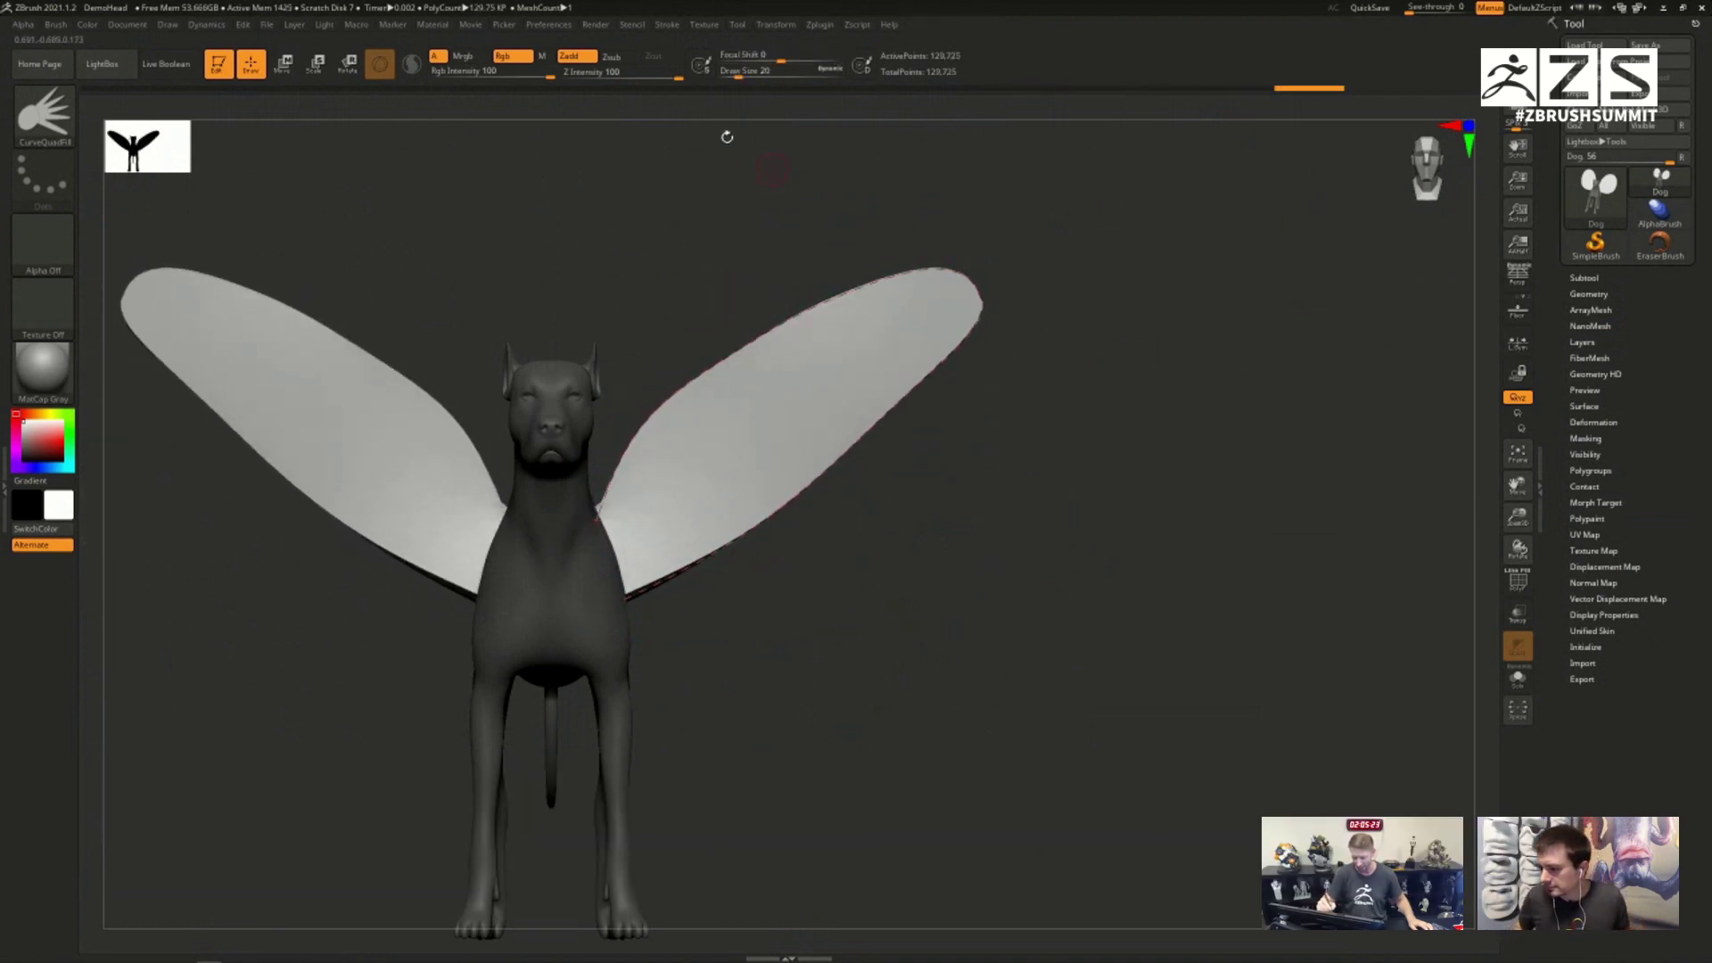
left_click(669, 25)
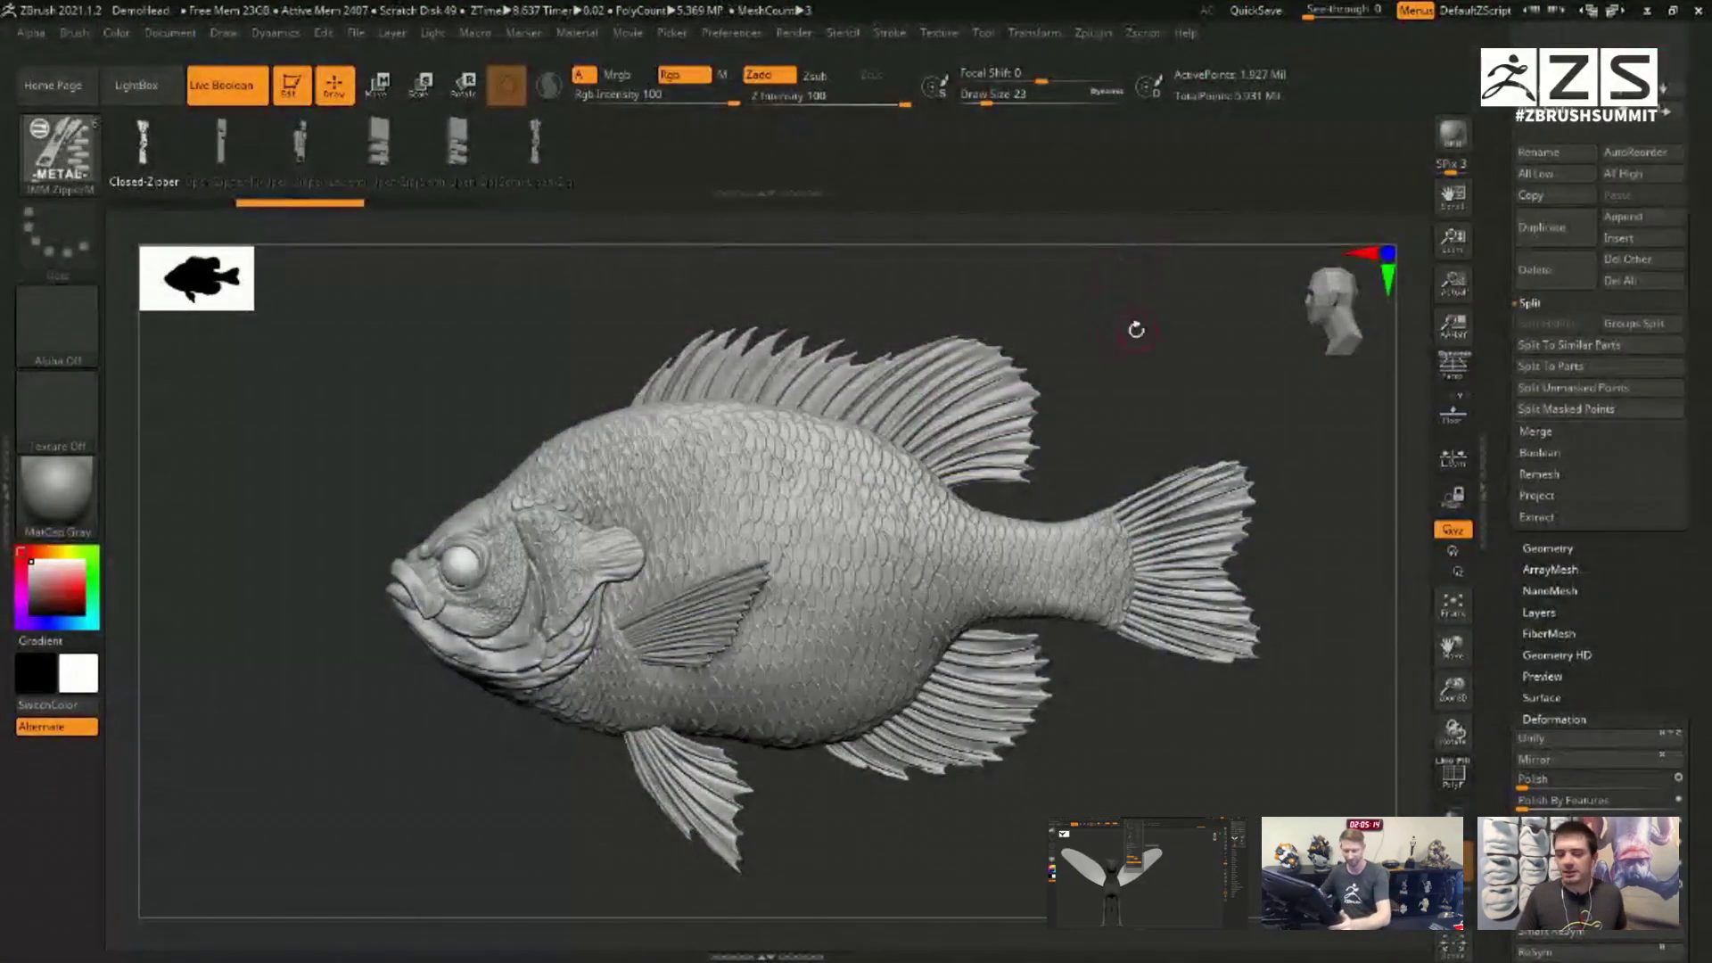
Step: Try IMM ZipperM curves along the fish's flank, one downward and one upward, and undo each
mouse_move(1166, 367)
left_mouse_down()
mouse_move(1169, 351)
mouse_move(1141, 355)
mouse_move(1023, 398)
mouse_move(1100, 371)
left_mouse_up()
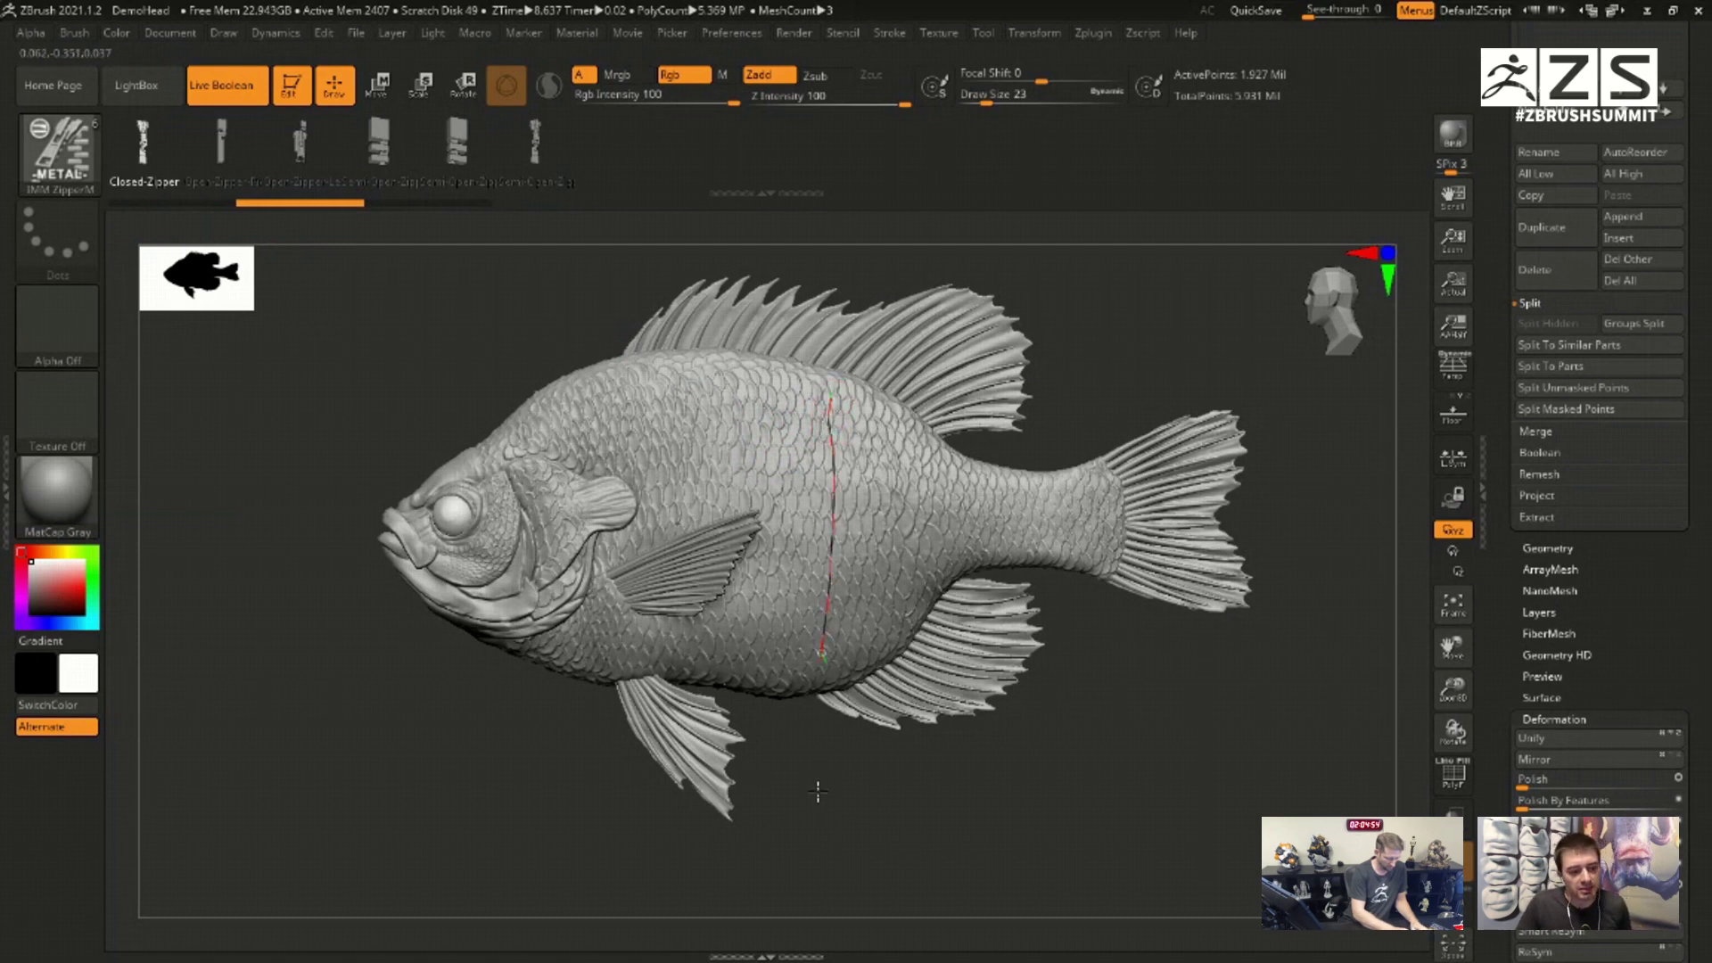
left_click_drag(818, 790, 826, 800)
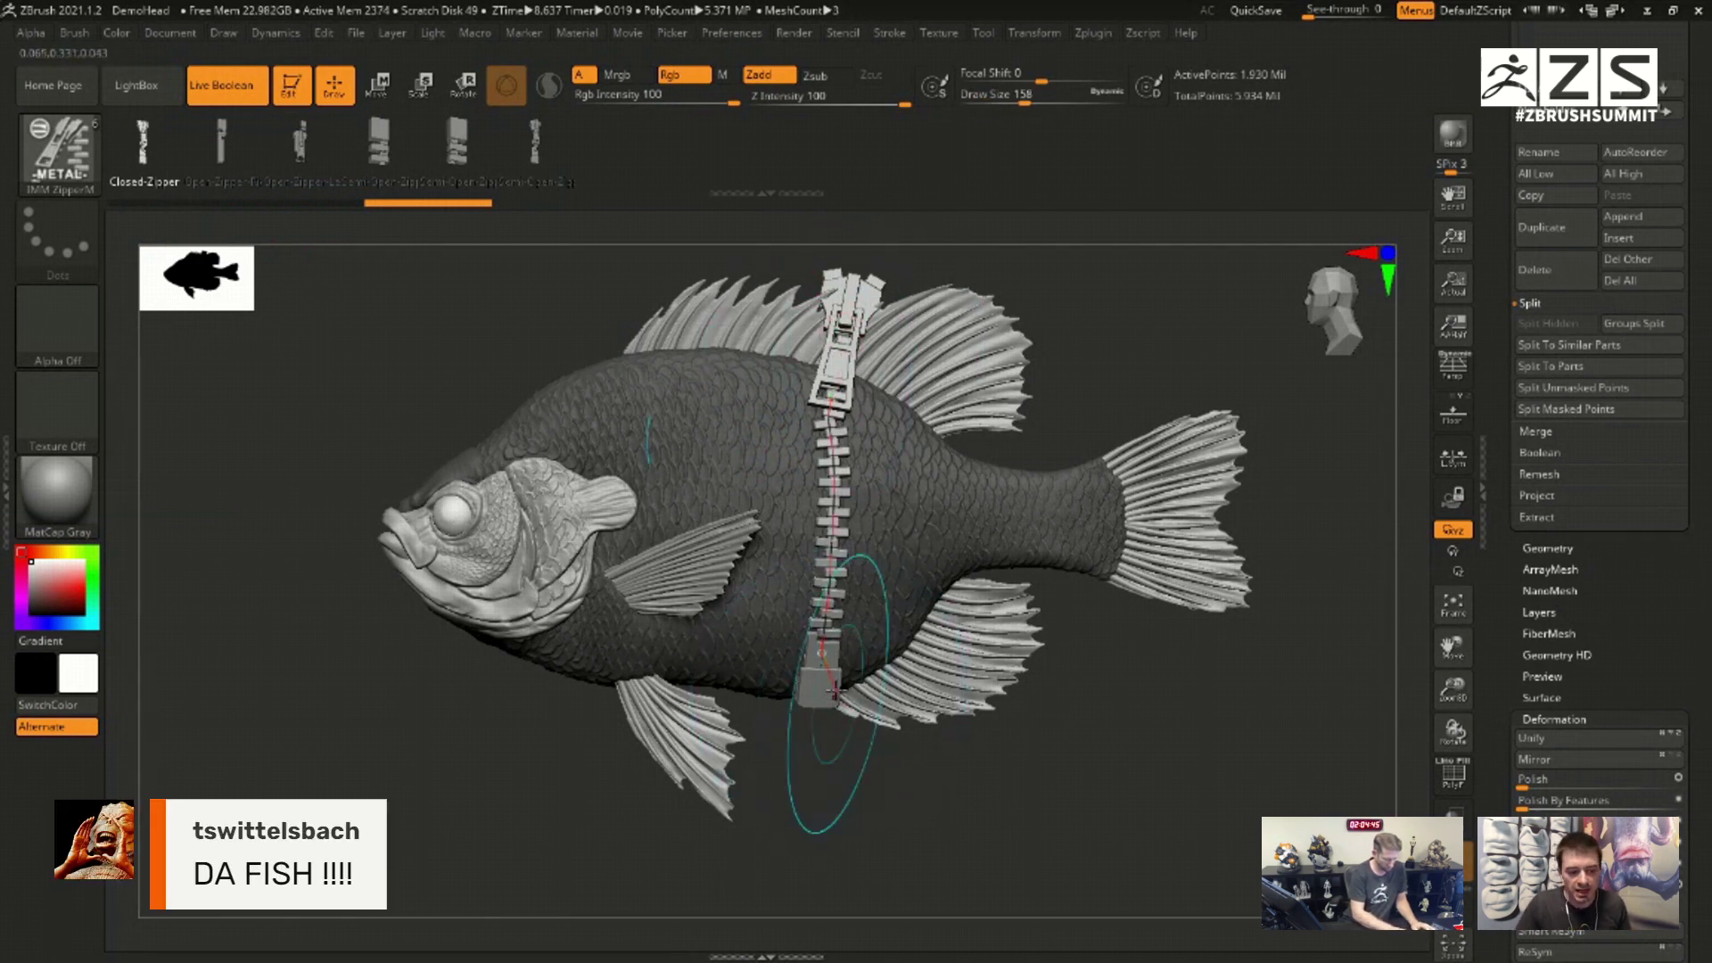
key("ctrl+z")
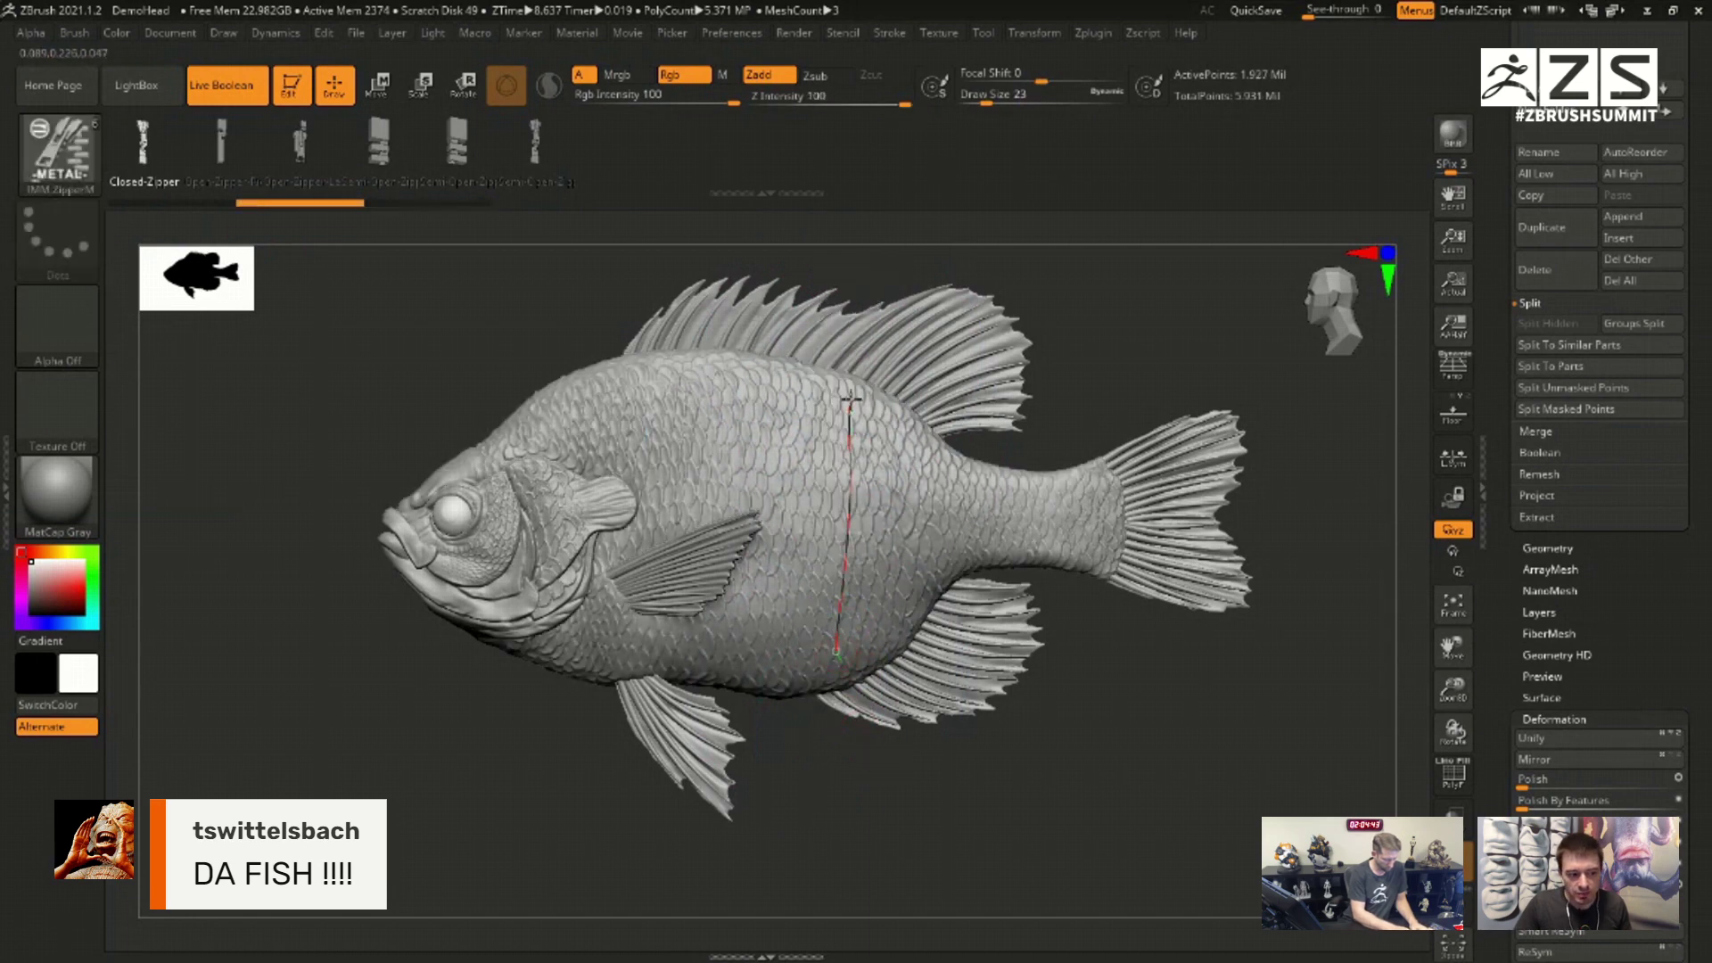
left_click_drag(861, 686, 862, 688)
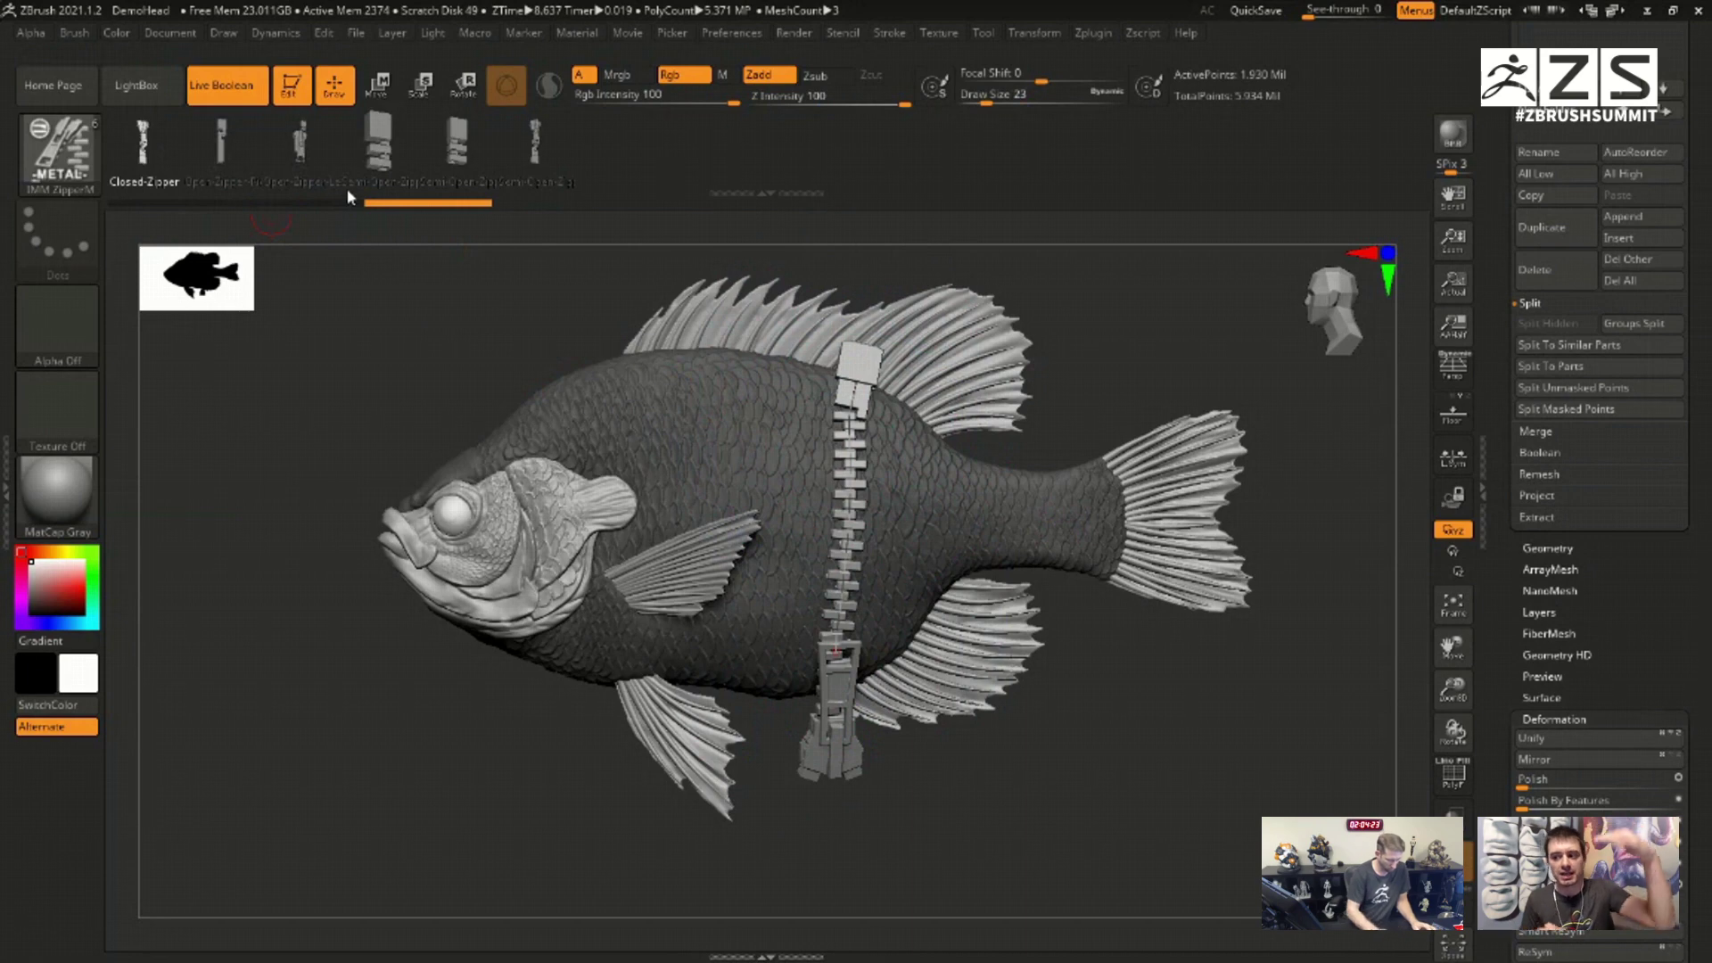
key("ctrl")
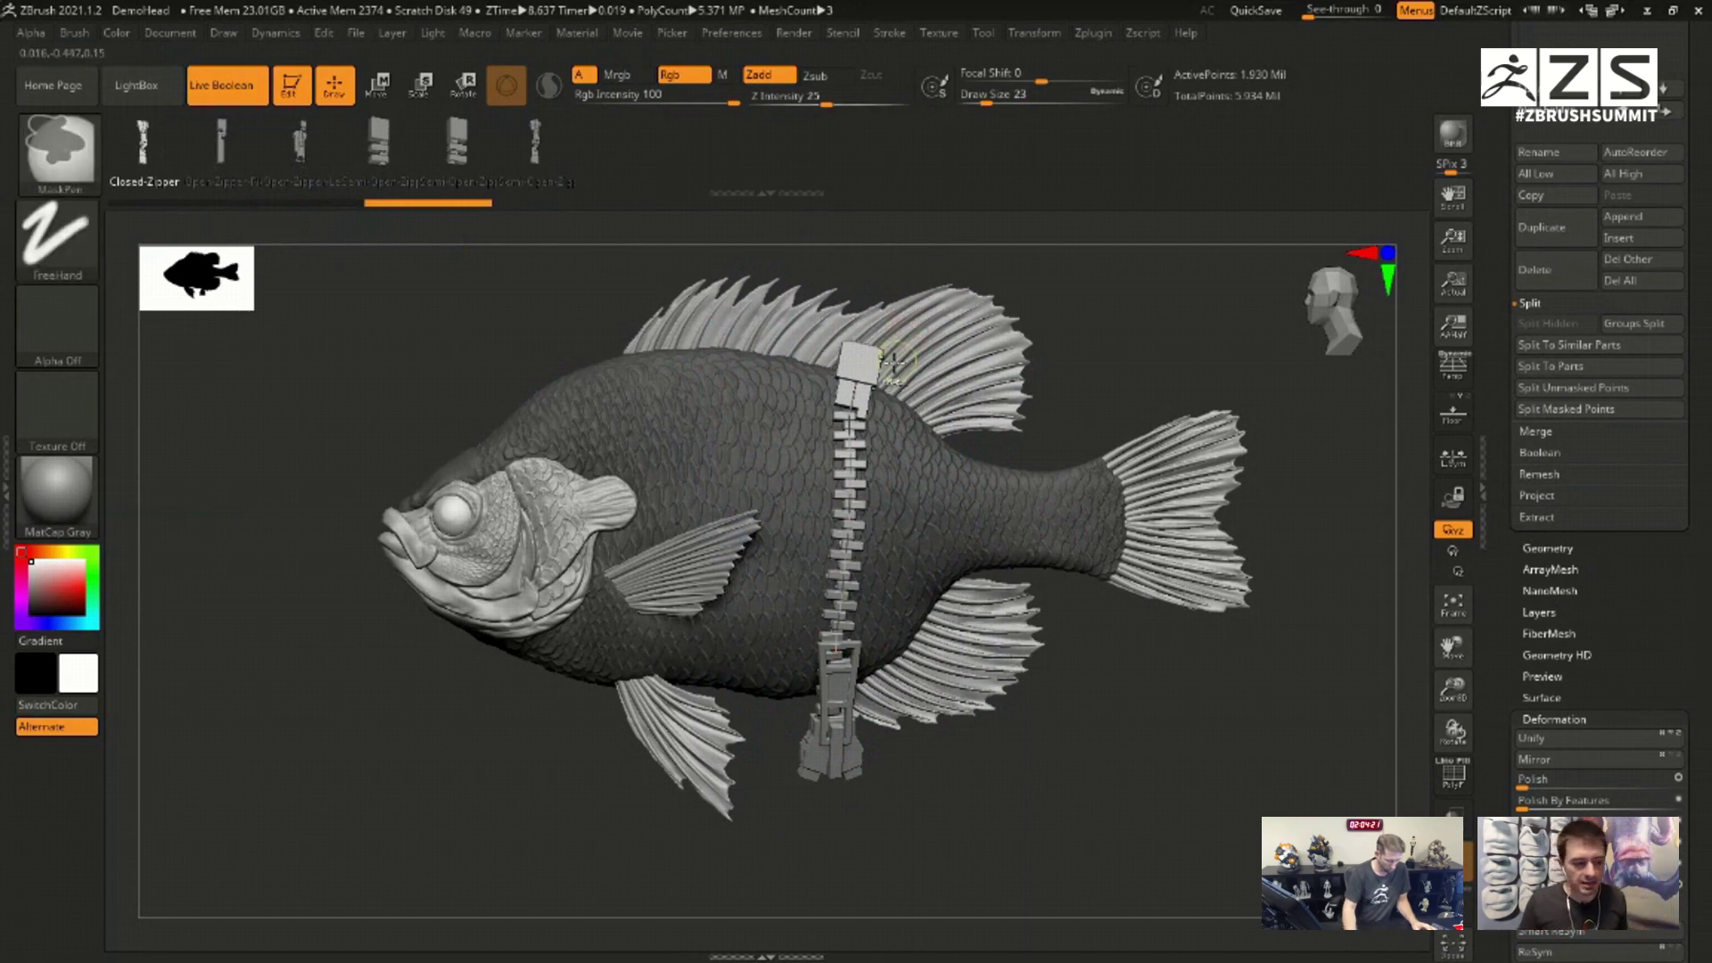
key("ctrl+z")
Step: Select the CurveStrapSnap brush and draw an S-shaped strap down the fish's flank
key("b")
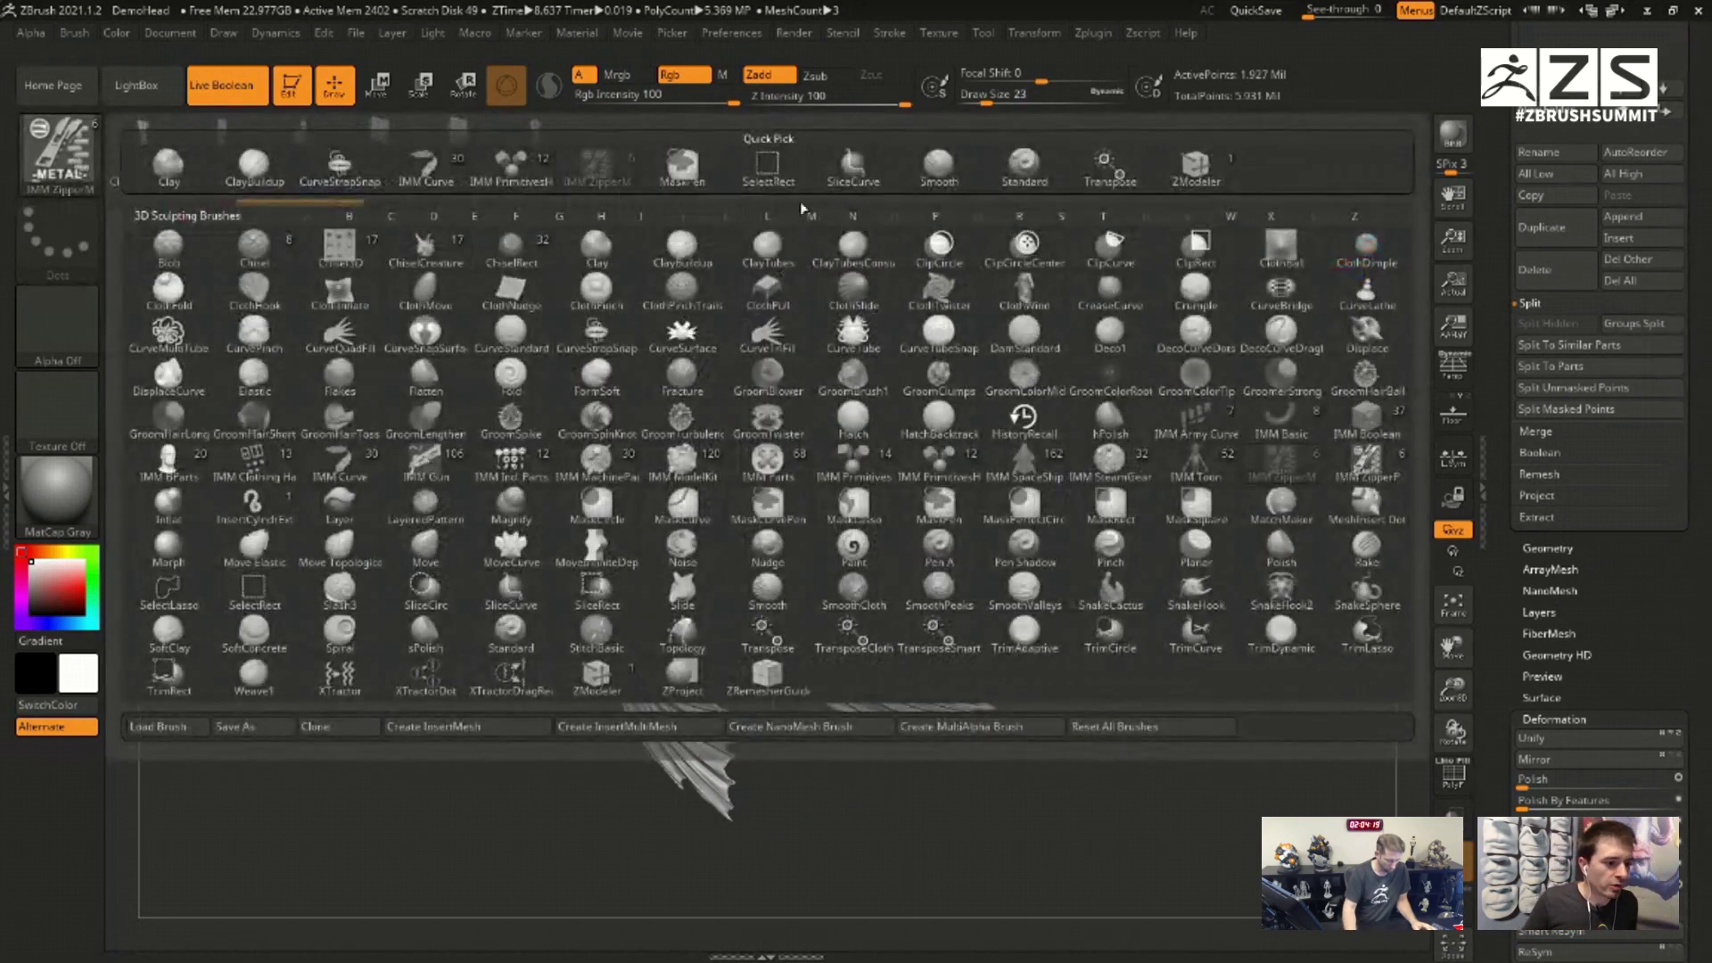
left_click(339, 166)
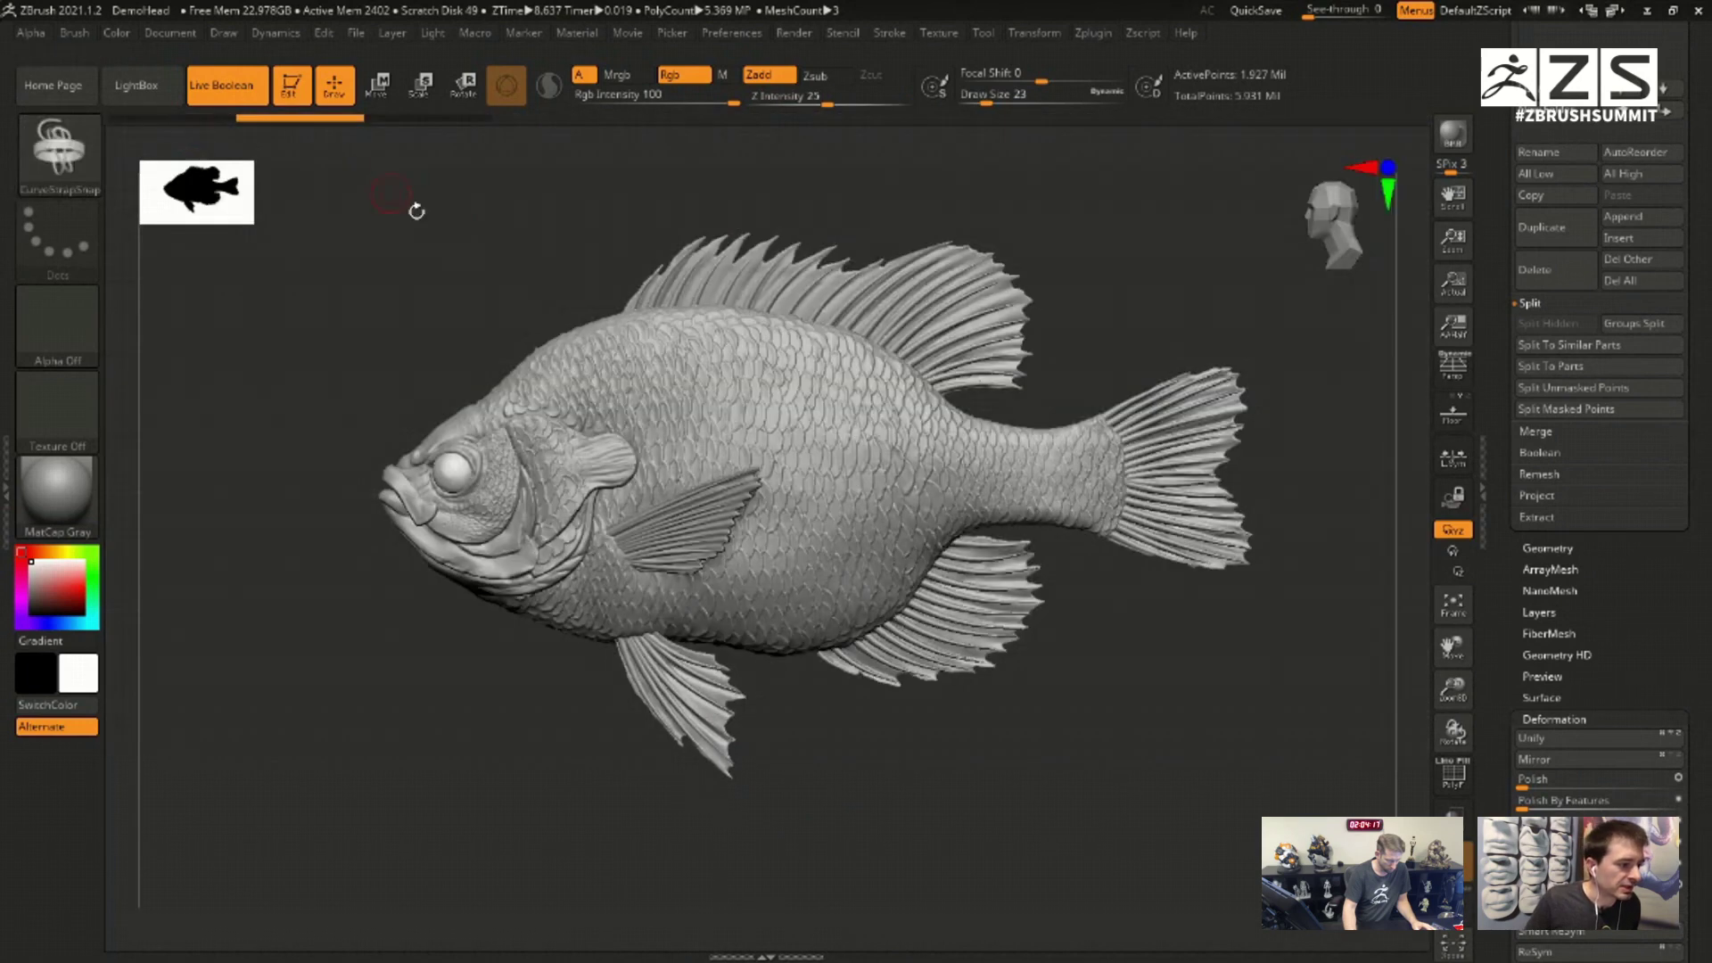
left_click_drag(1171, 358, 1062, 355)
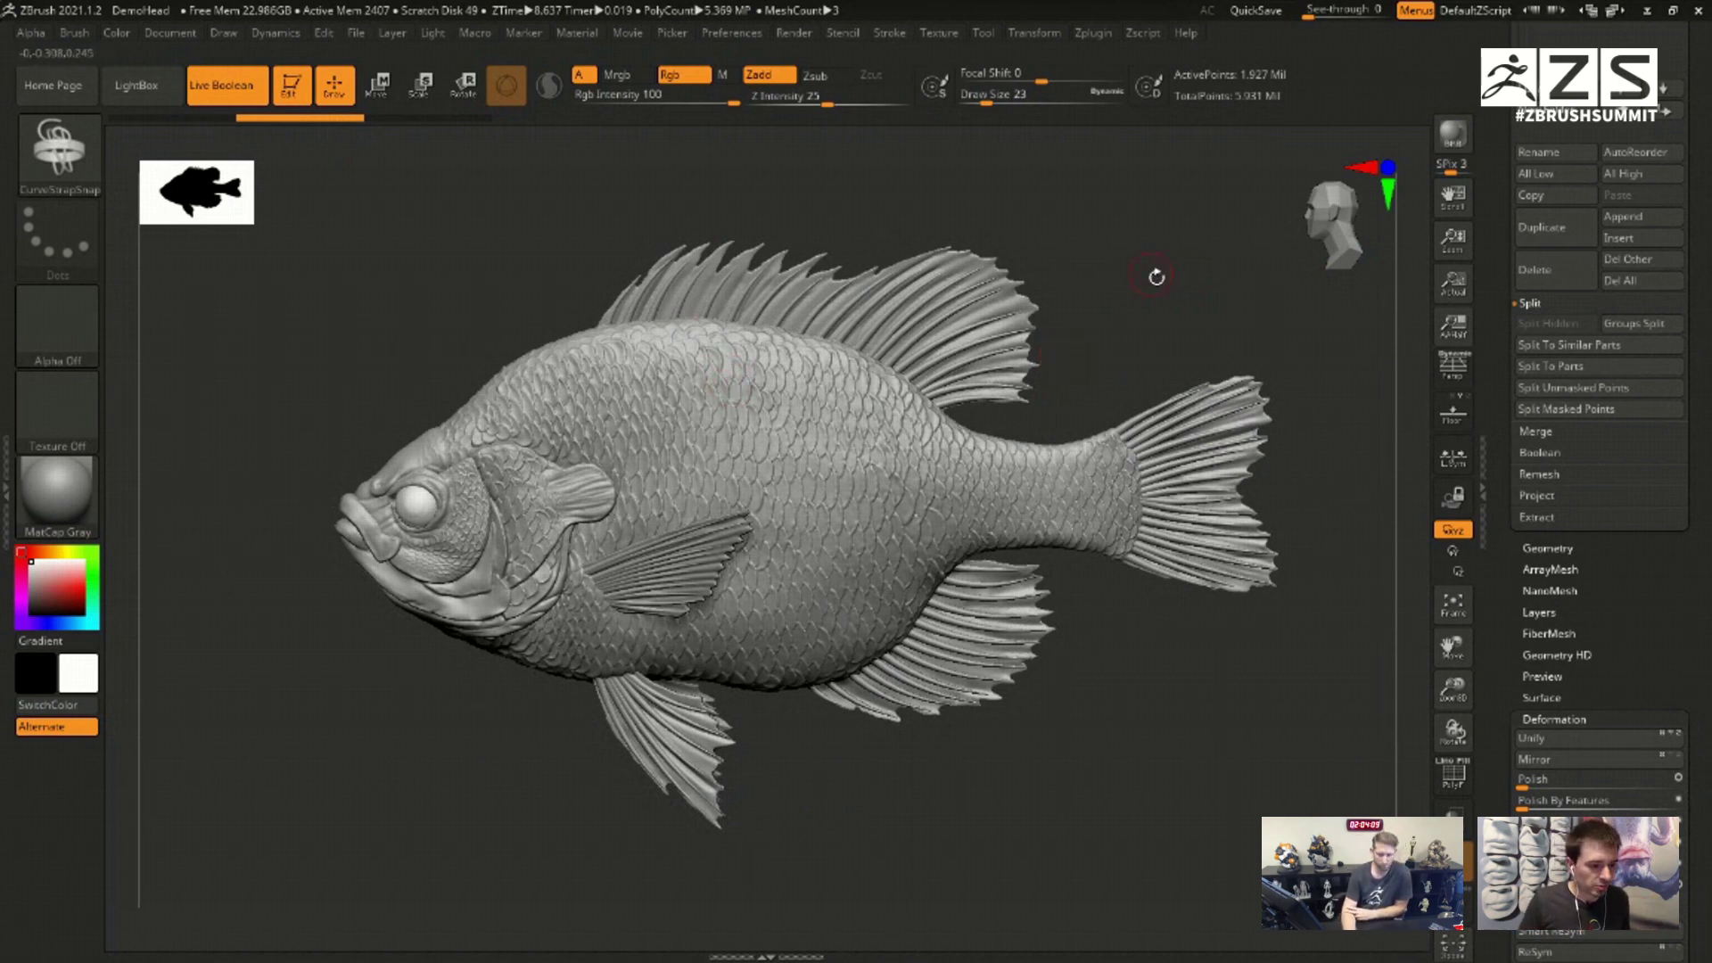
left_click_drag(722, 355, 784, 455)
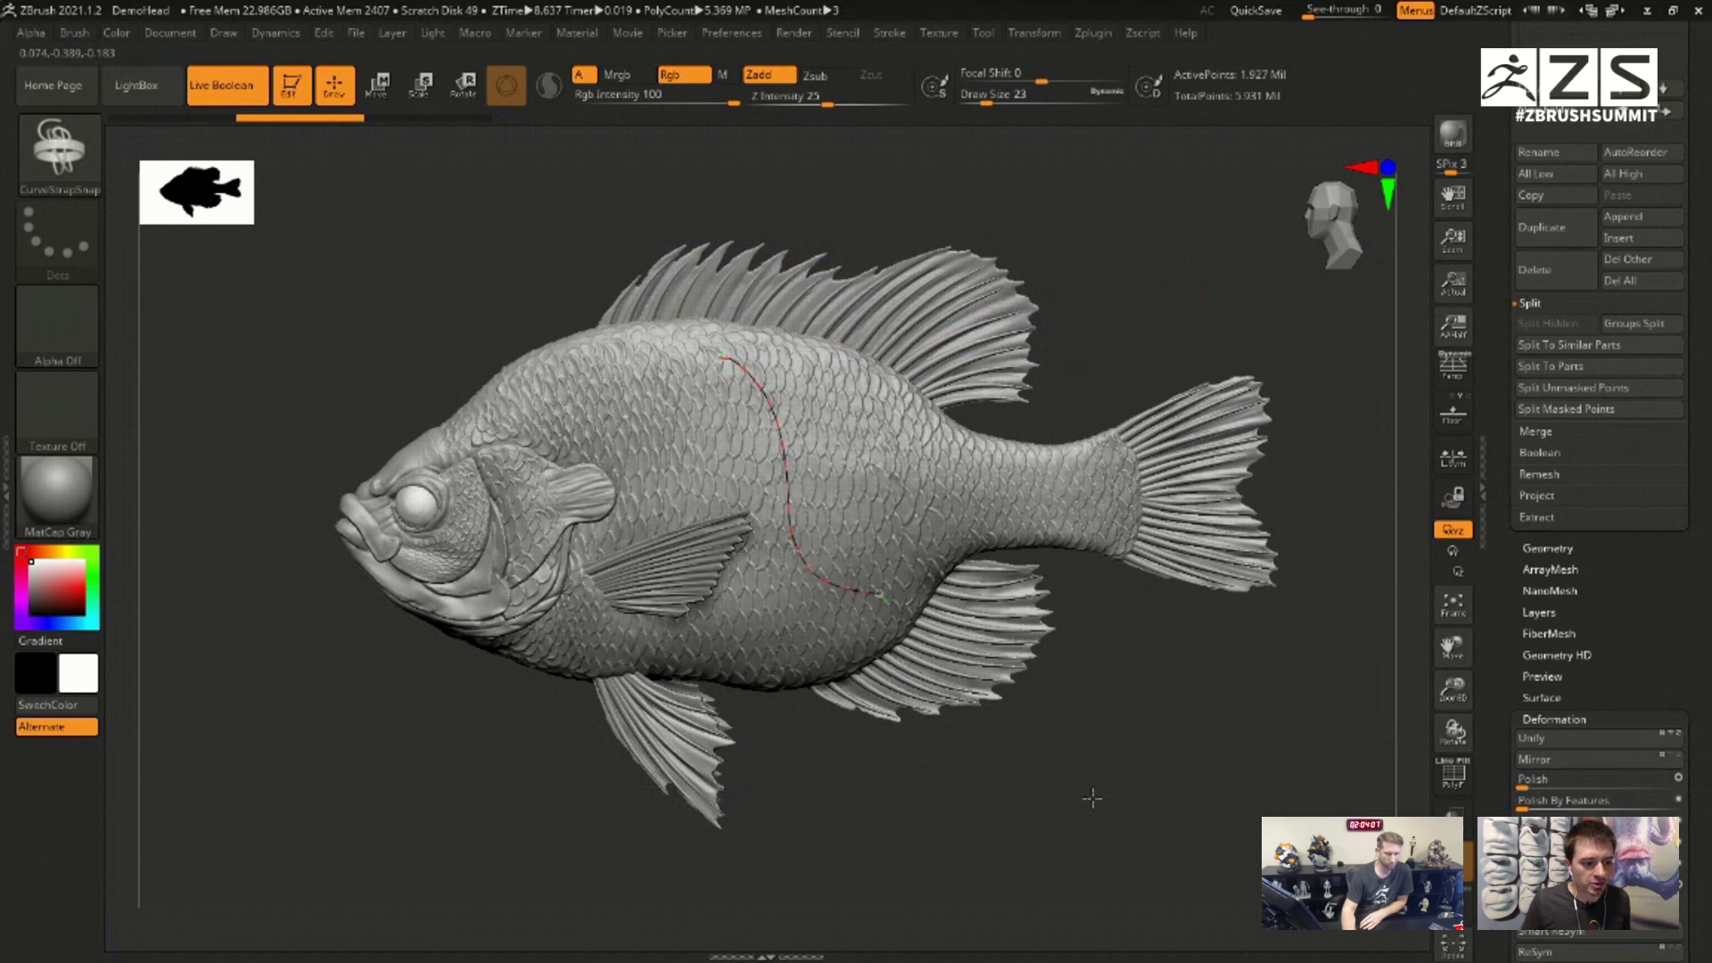
left_click_drag(1107, 710, 1127, 772)
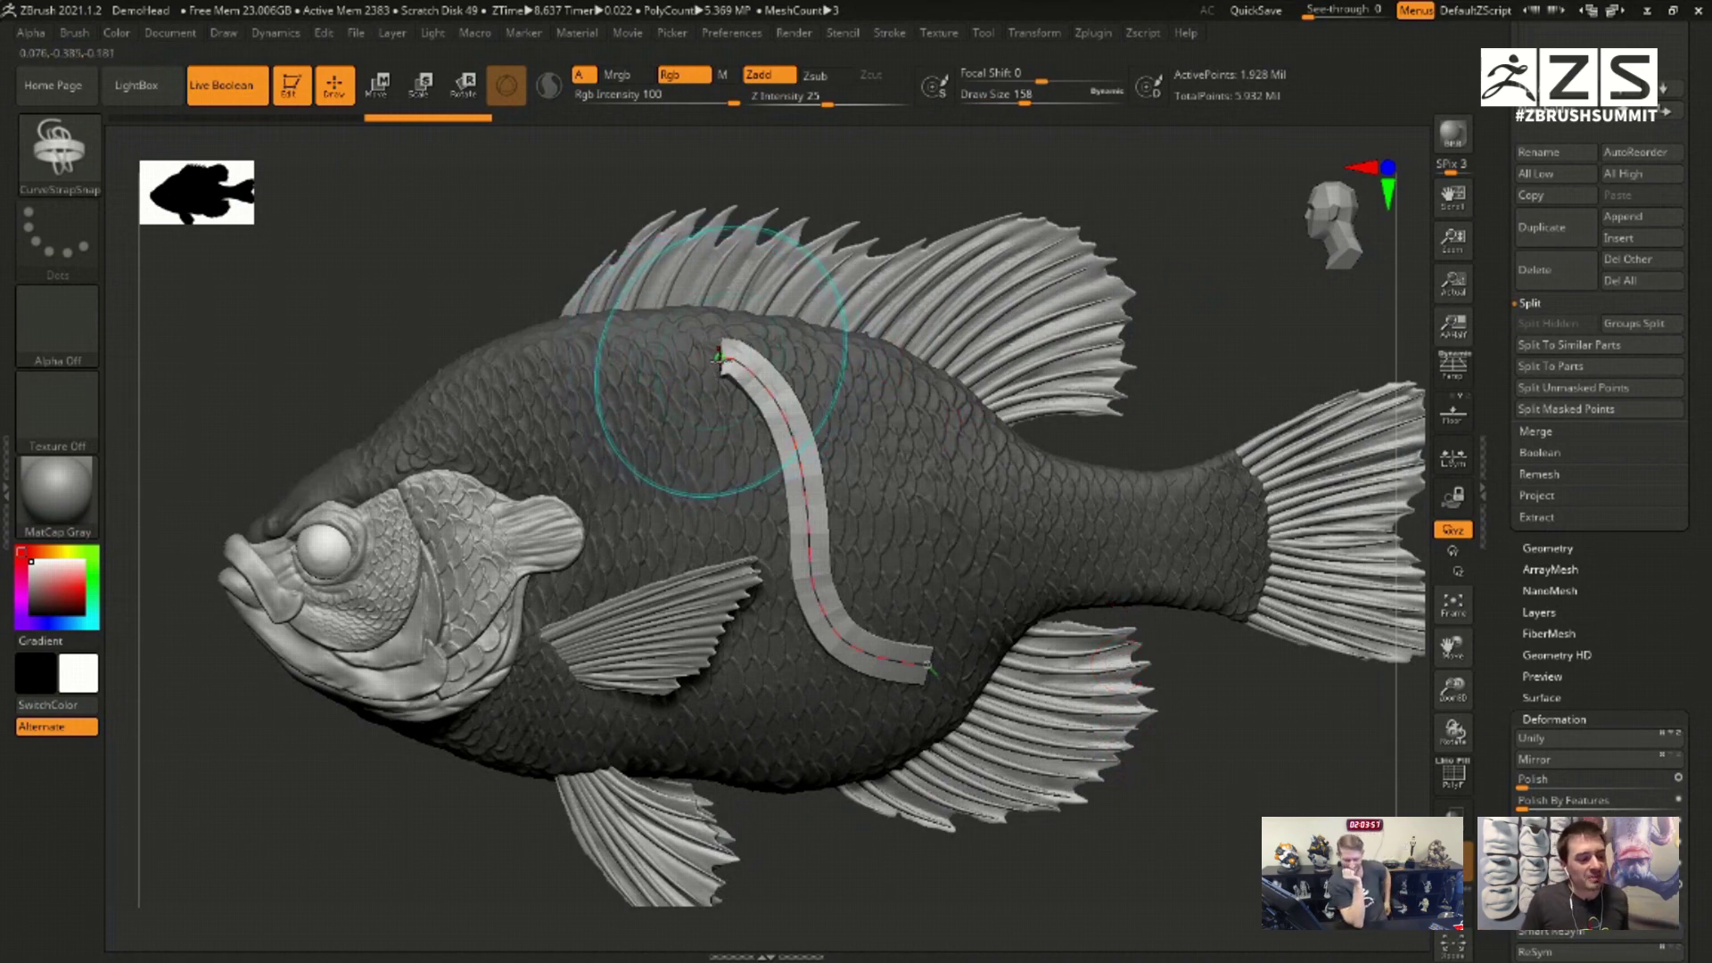
mouse_move(1145, 455)
right_mouse_down()
mouse_move(1177, 349)
mouse_move(1135, 397)
right_mouse_up()
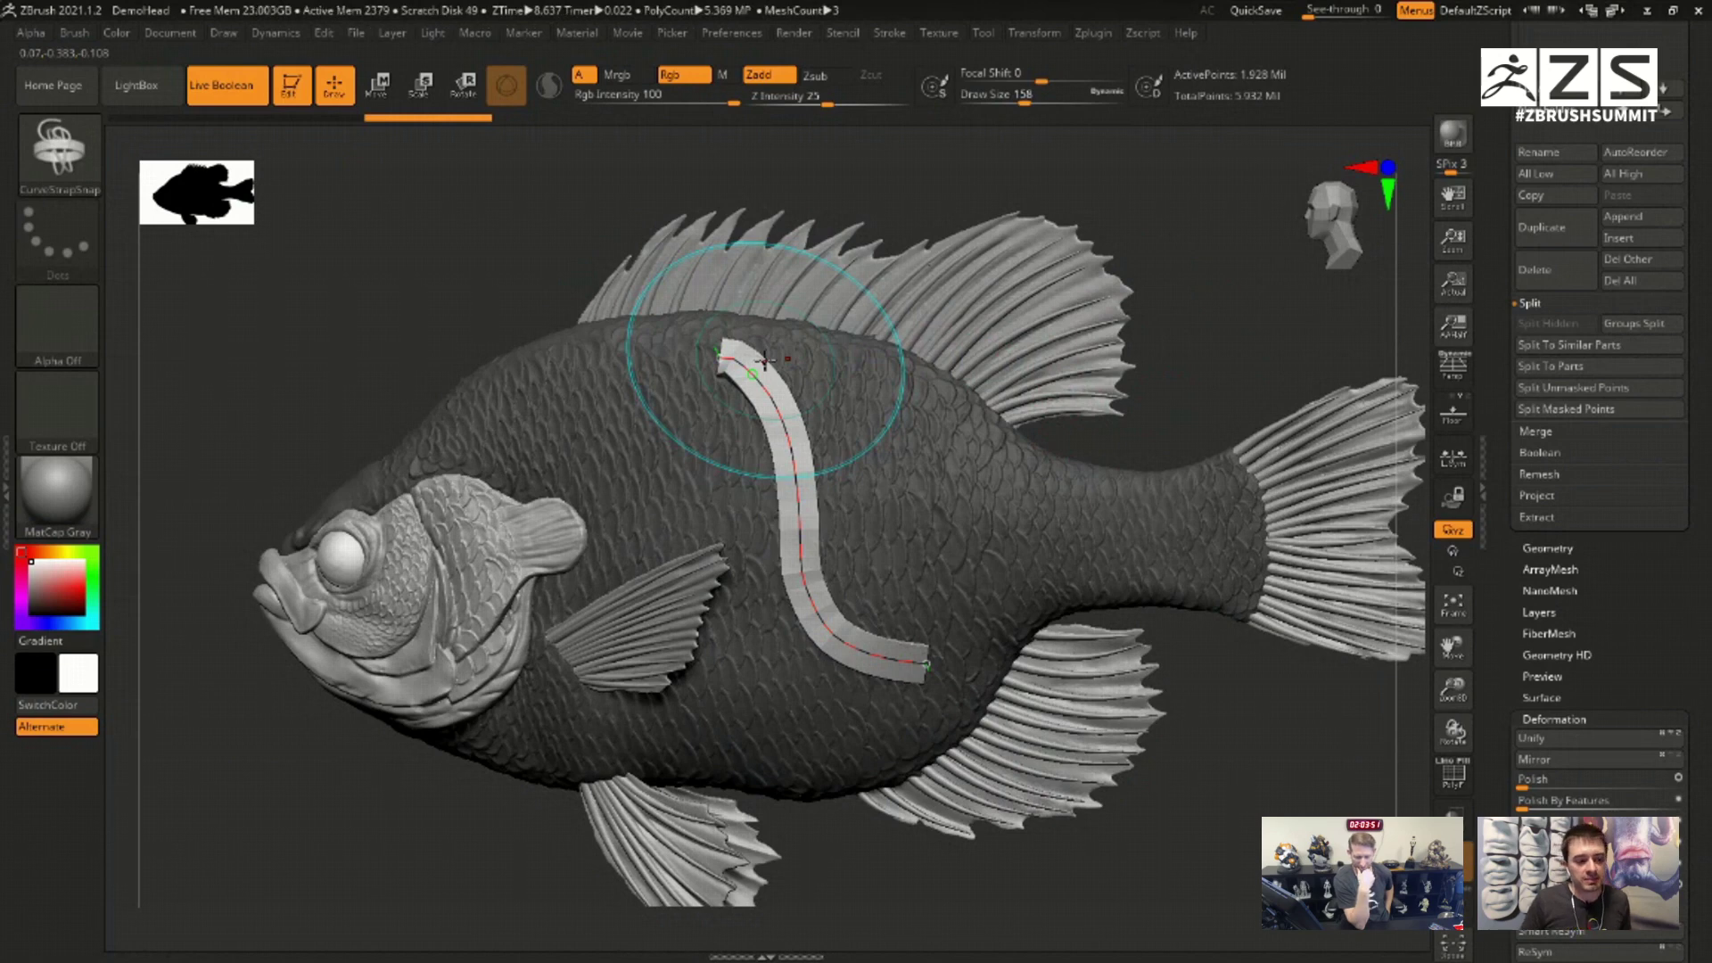
right_click_drag(1184, 259, 1106, 272)
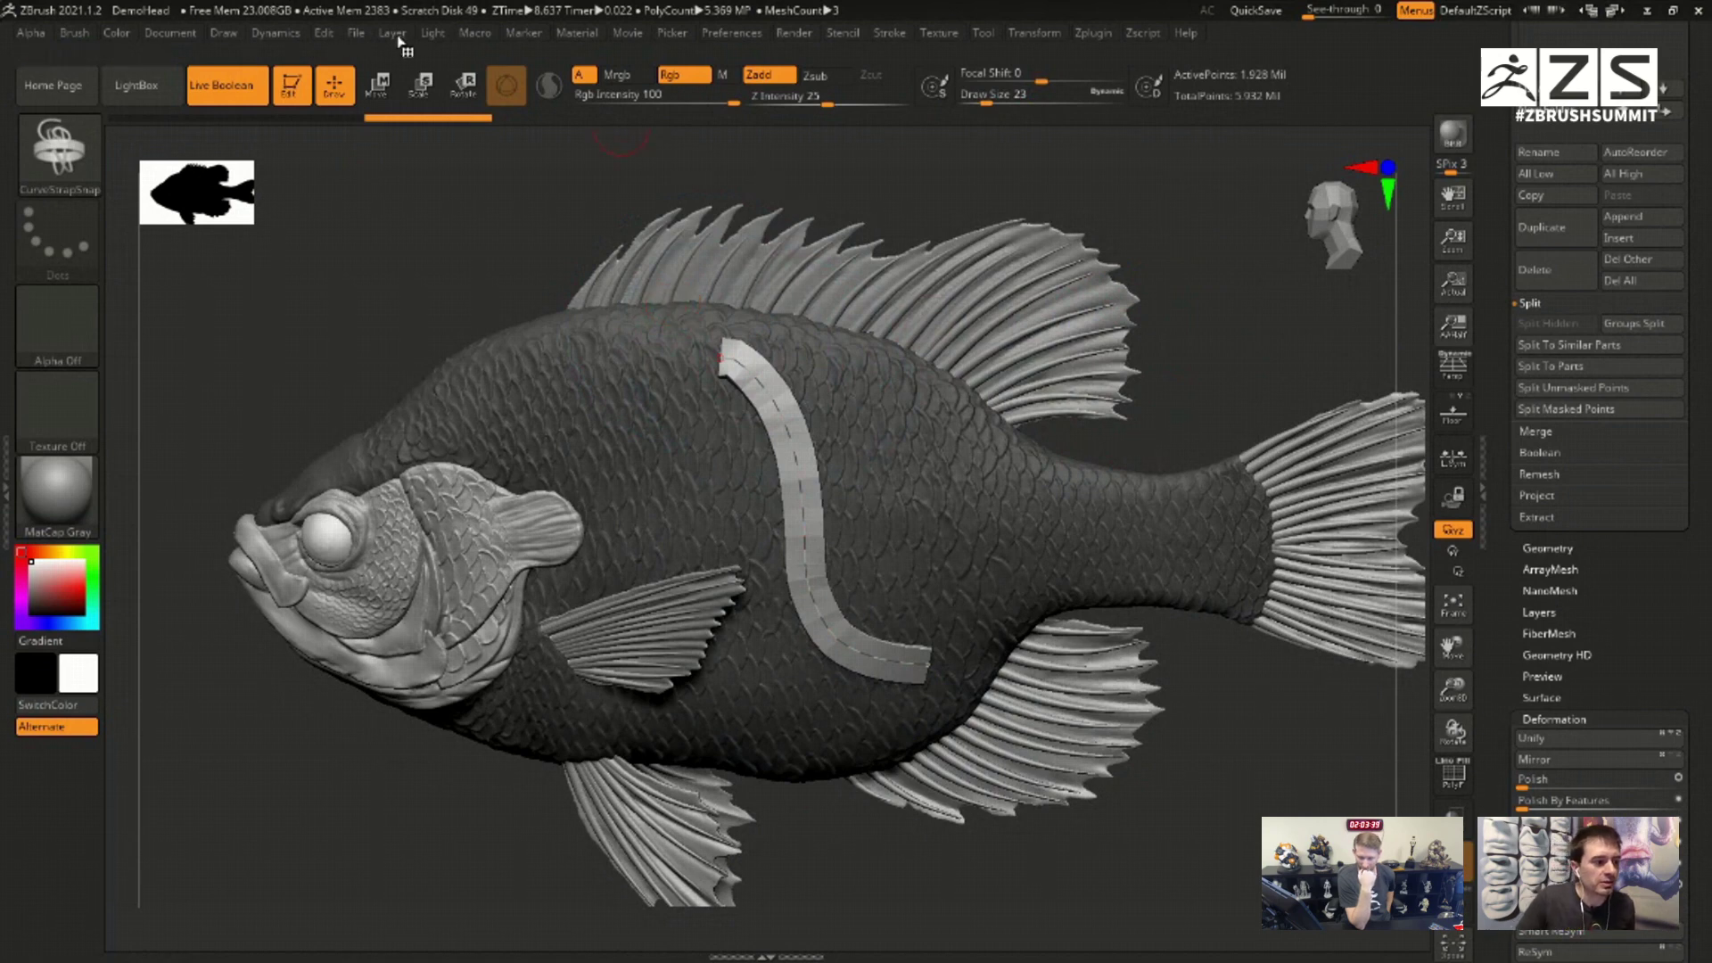
Step: Dock the Brush palette with its Modifiers expanded and inspect the strap's topology with the polyframe display
left_click(78, 33)
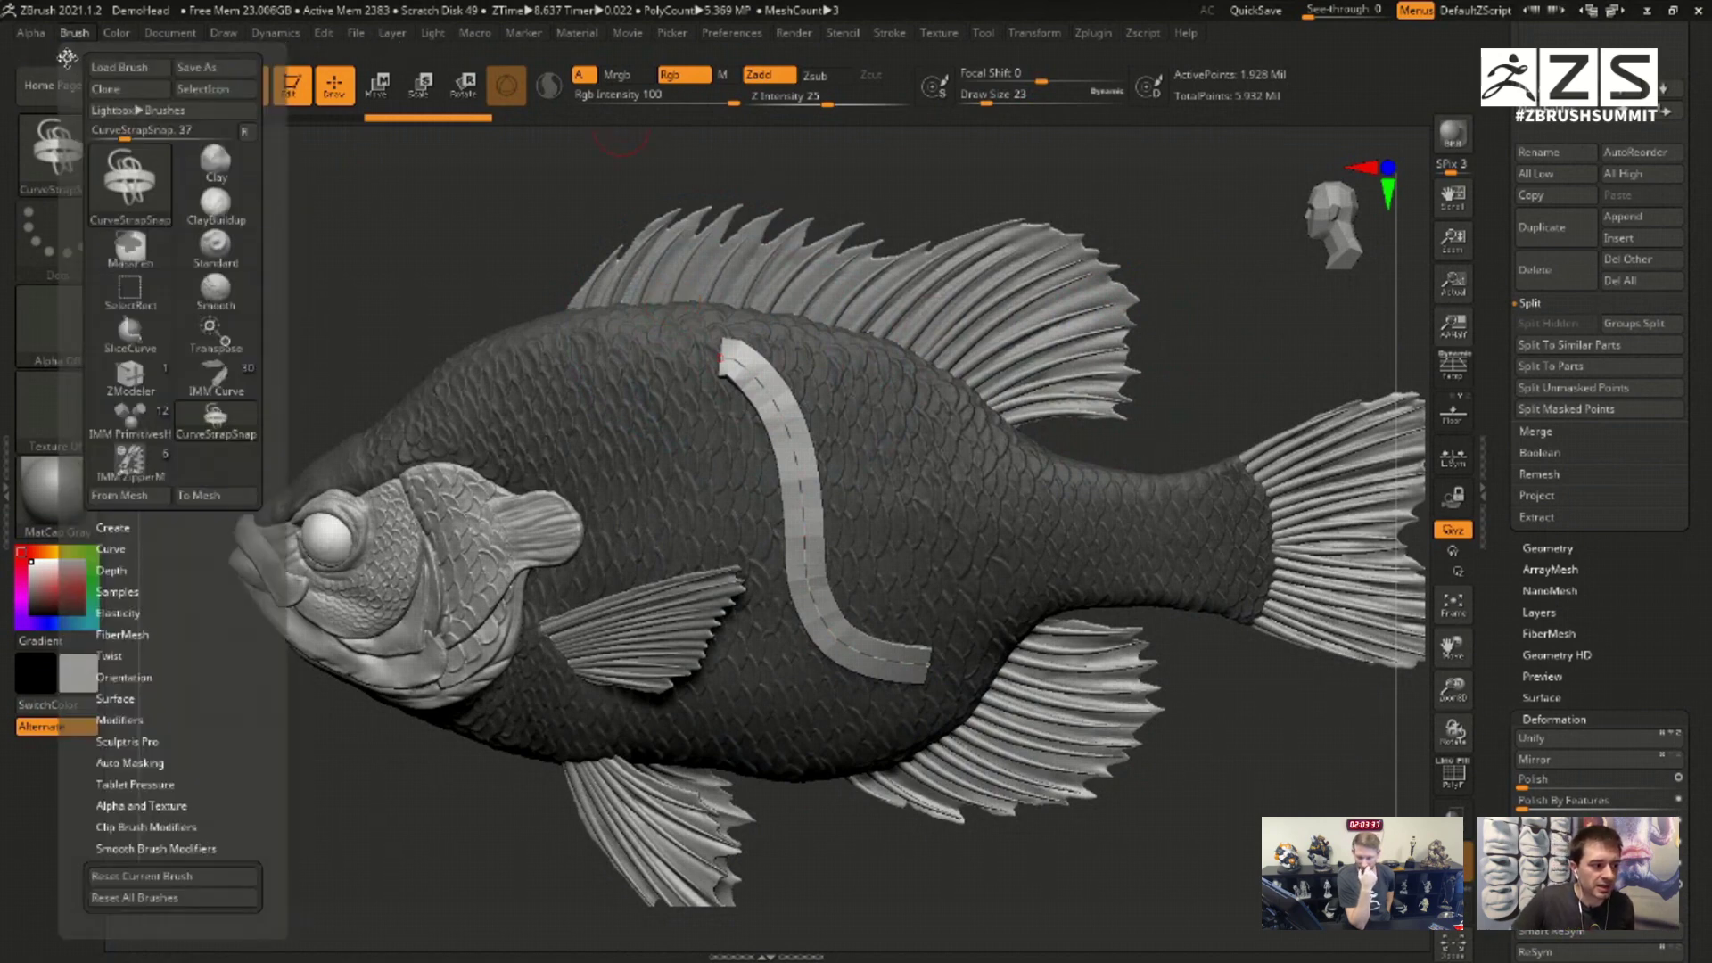
left_click(65, 56)
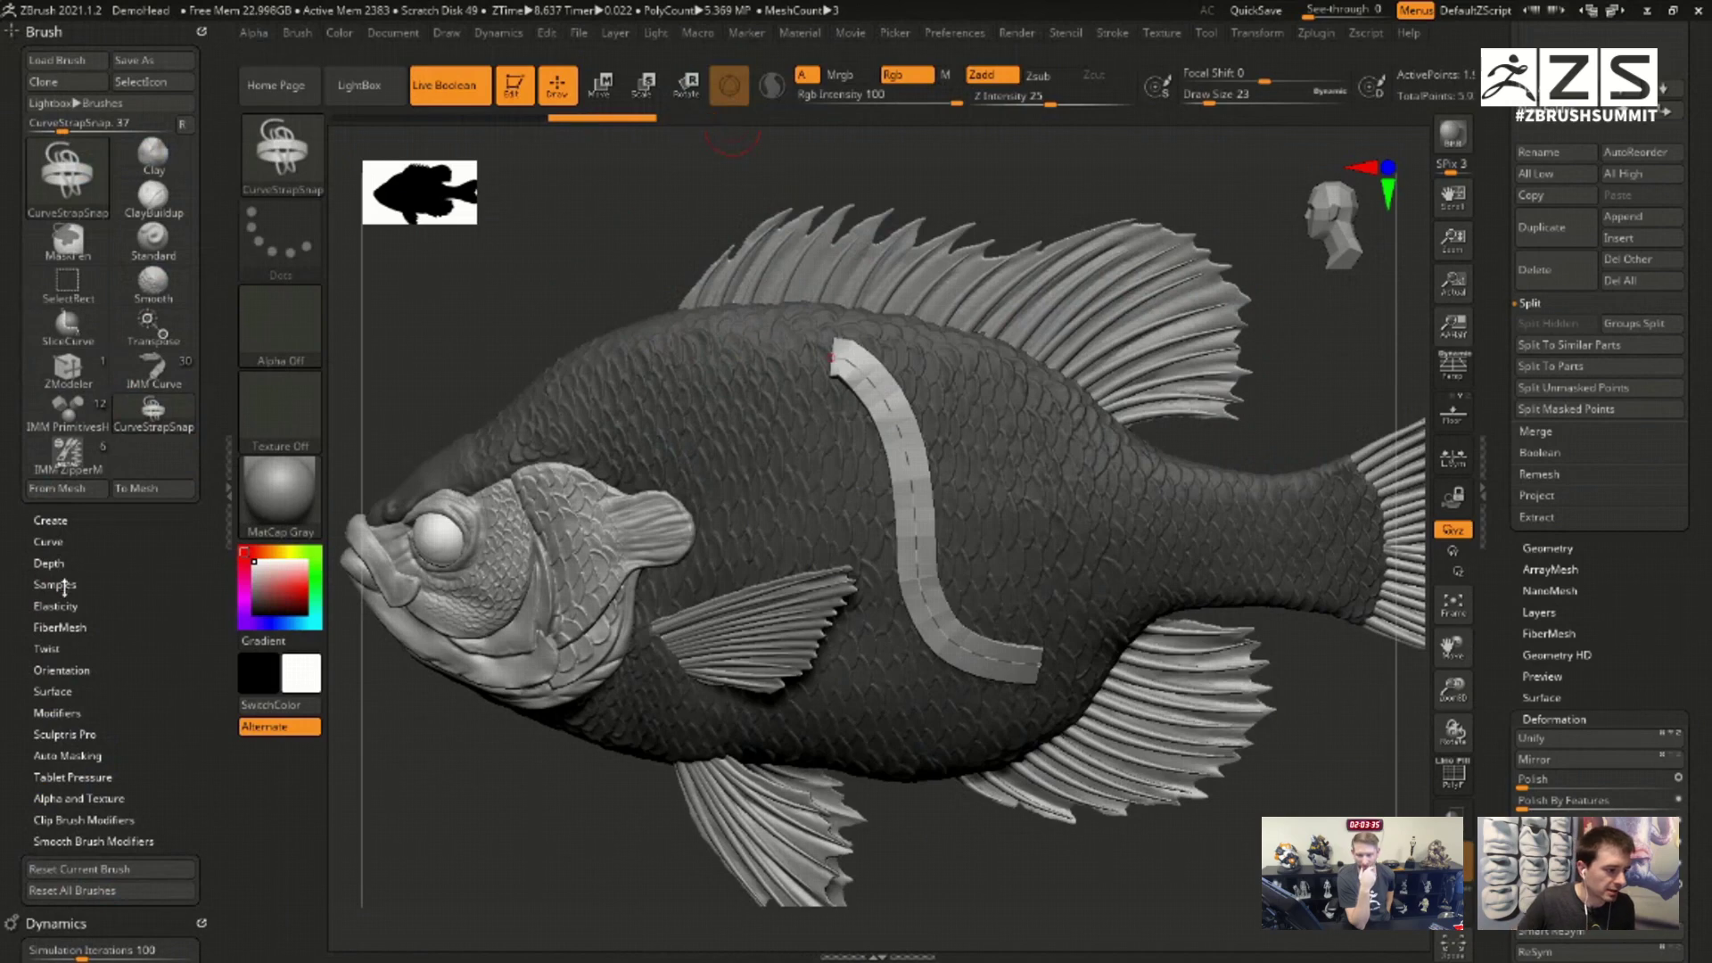
left_click(78, 708)
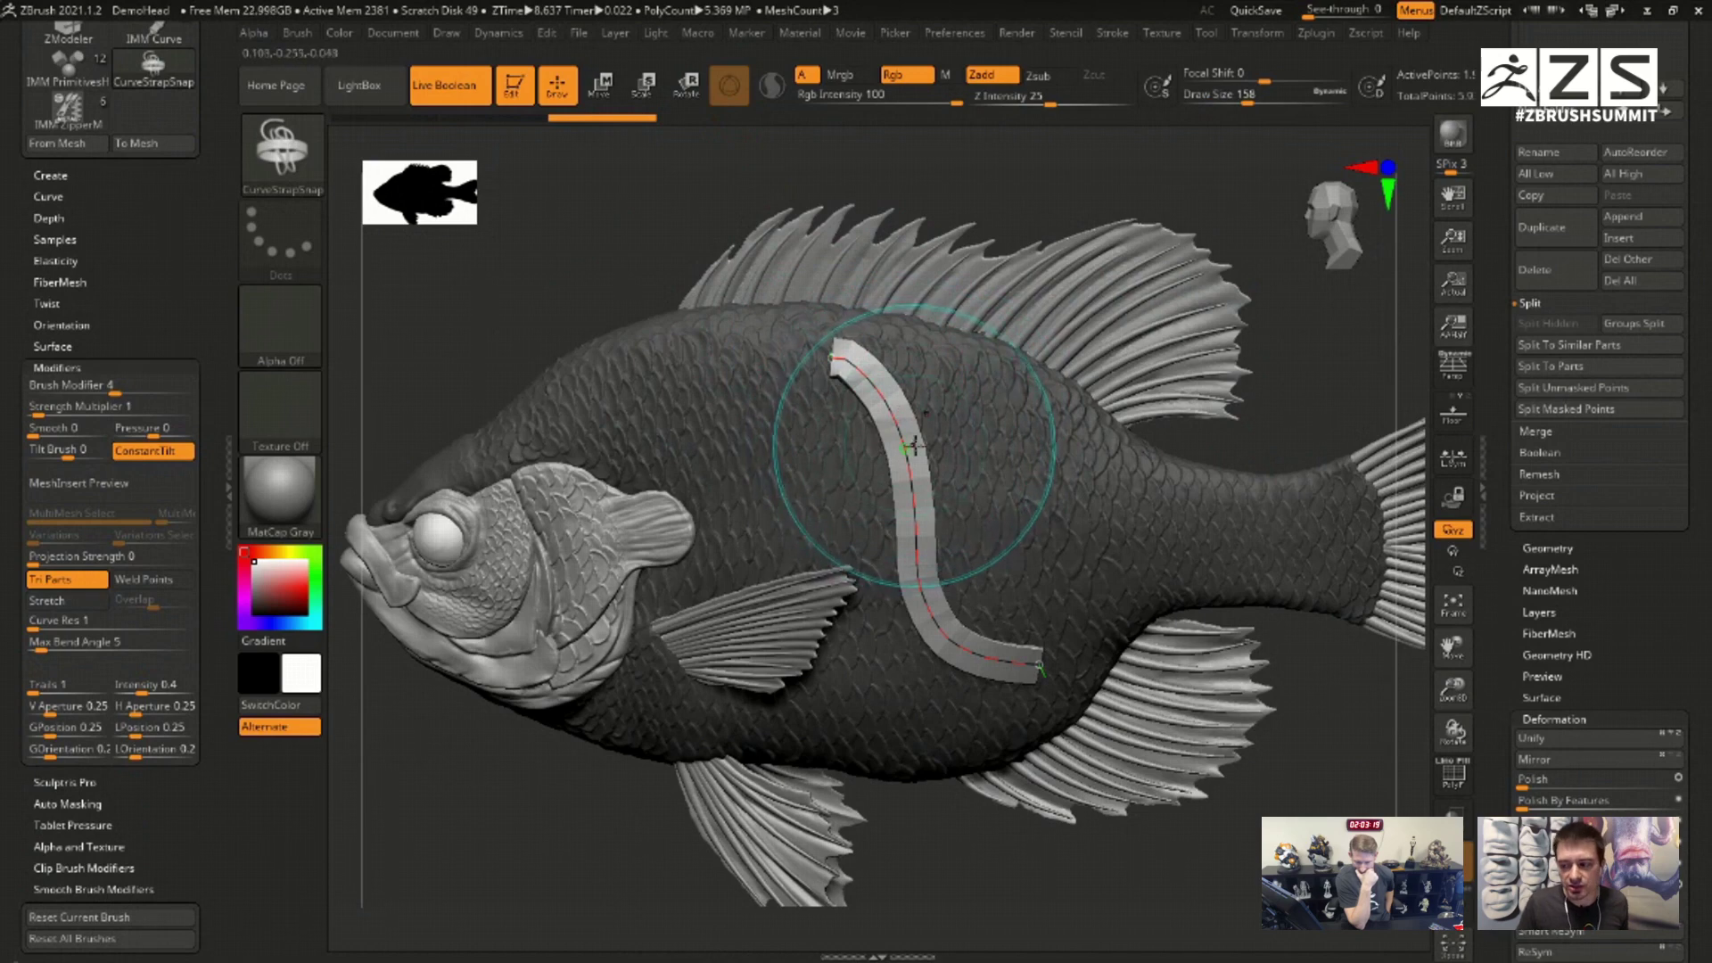
key("shift+f")
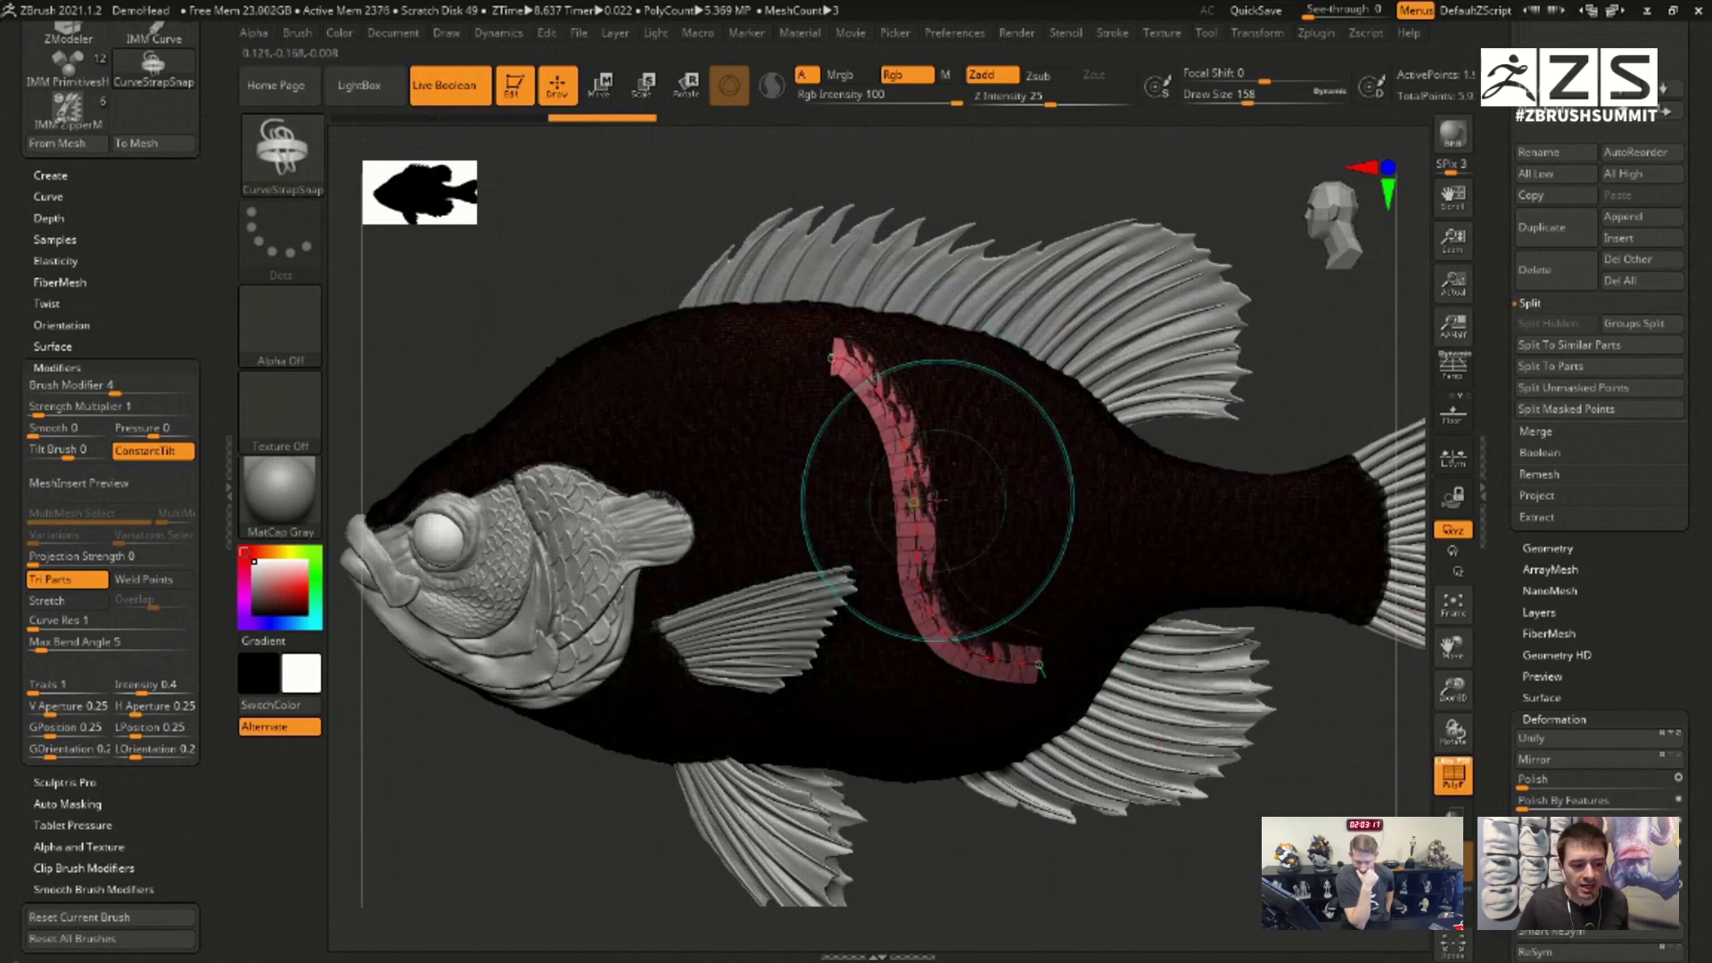
key("shift+f")
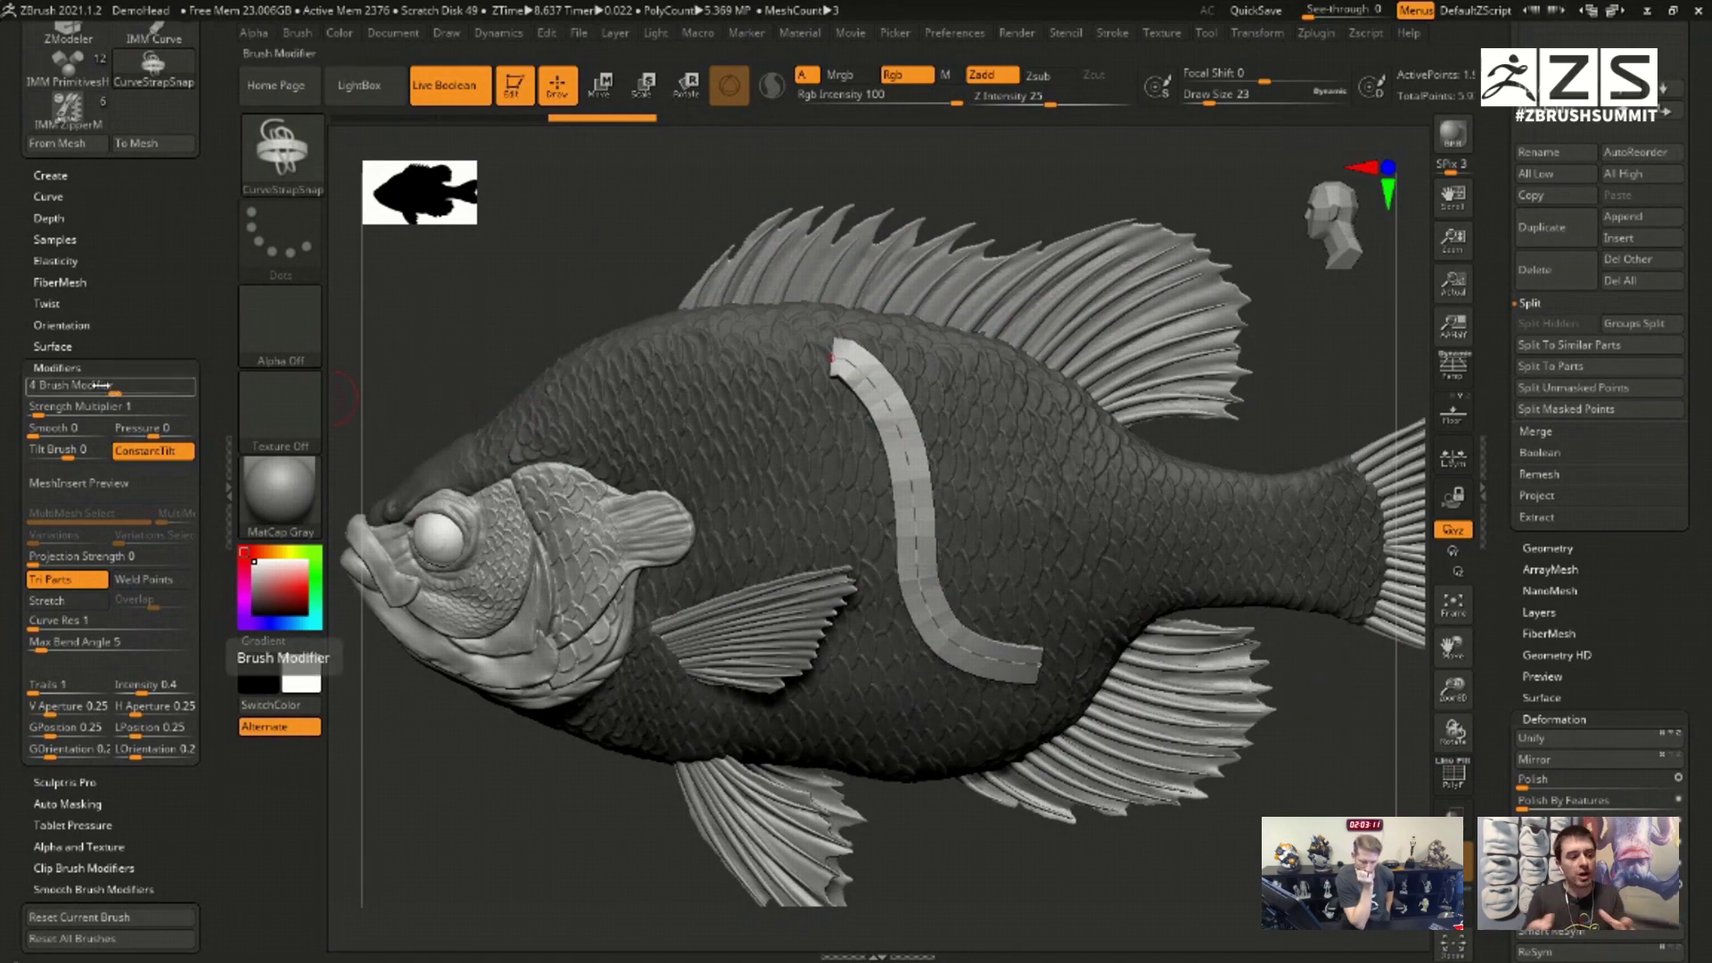
Step: Set the Brush Modifier to 8 and replace the strap with a new S-shaped one on the fish's flank
left_click(116, 395)
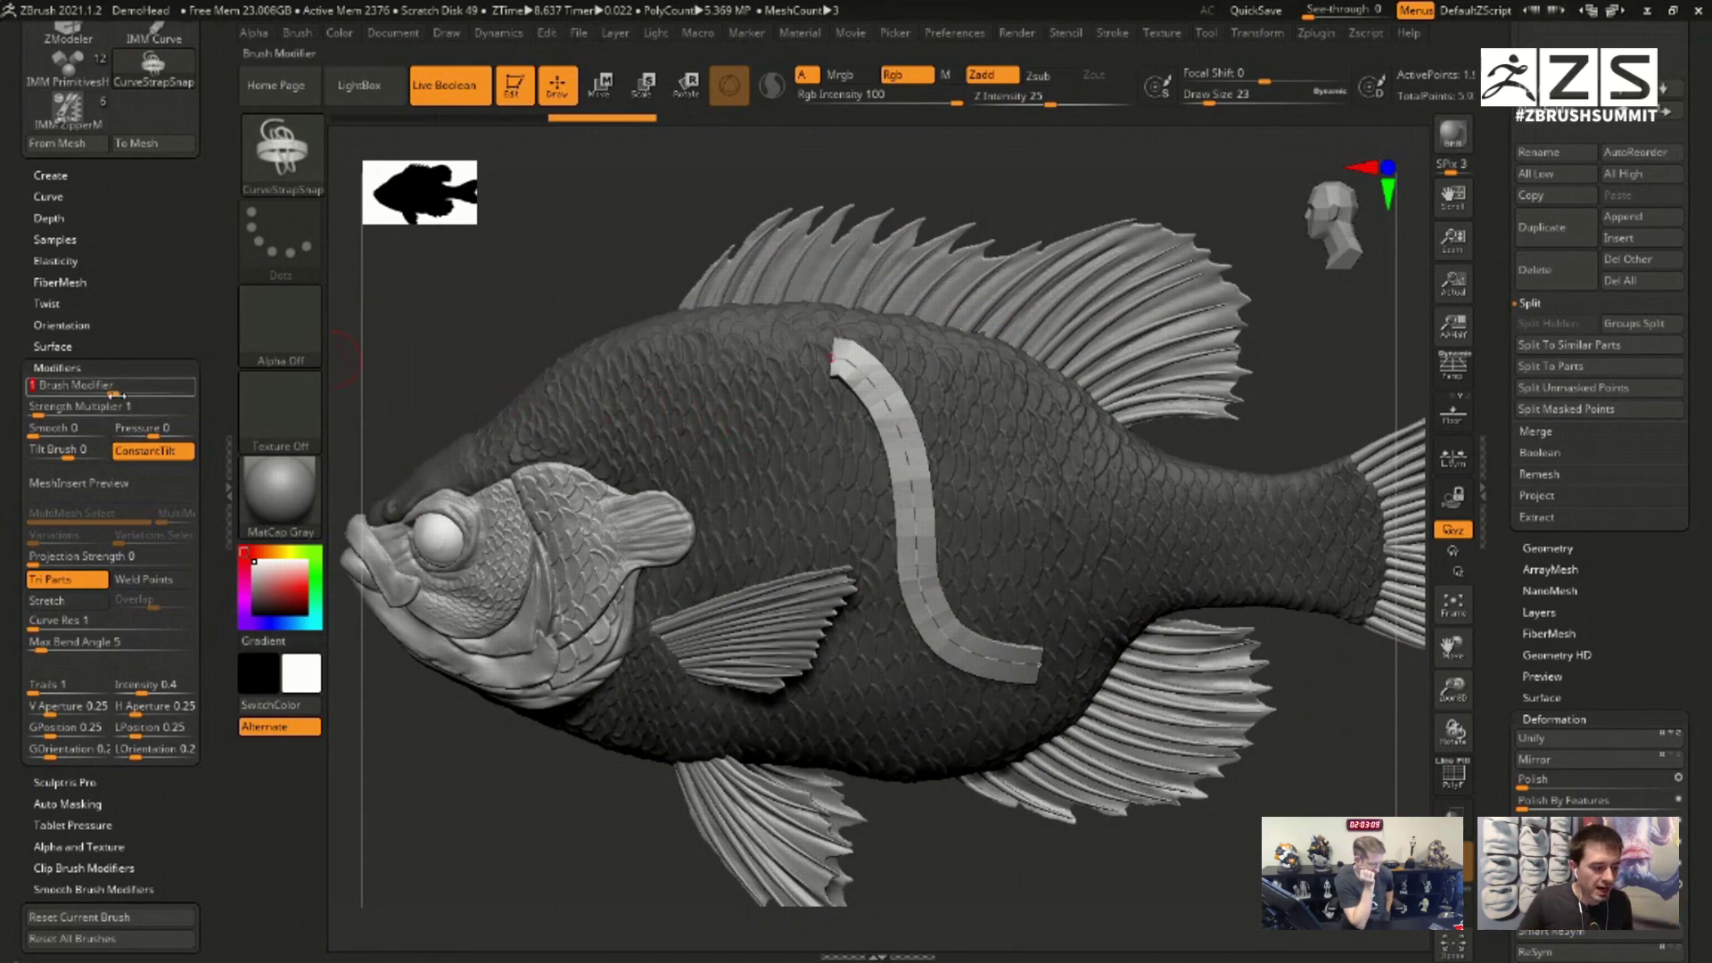
type("1")
key("Return")
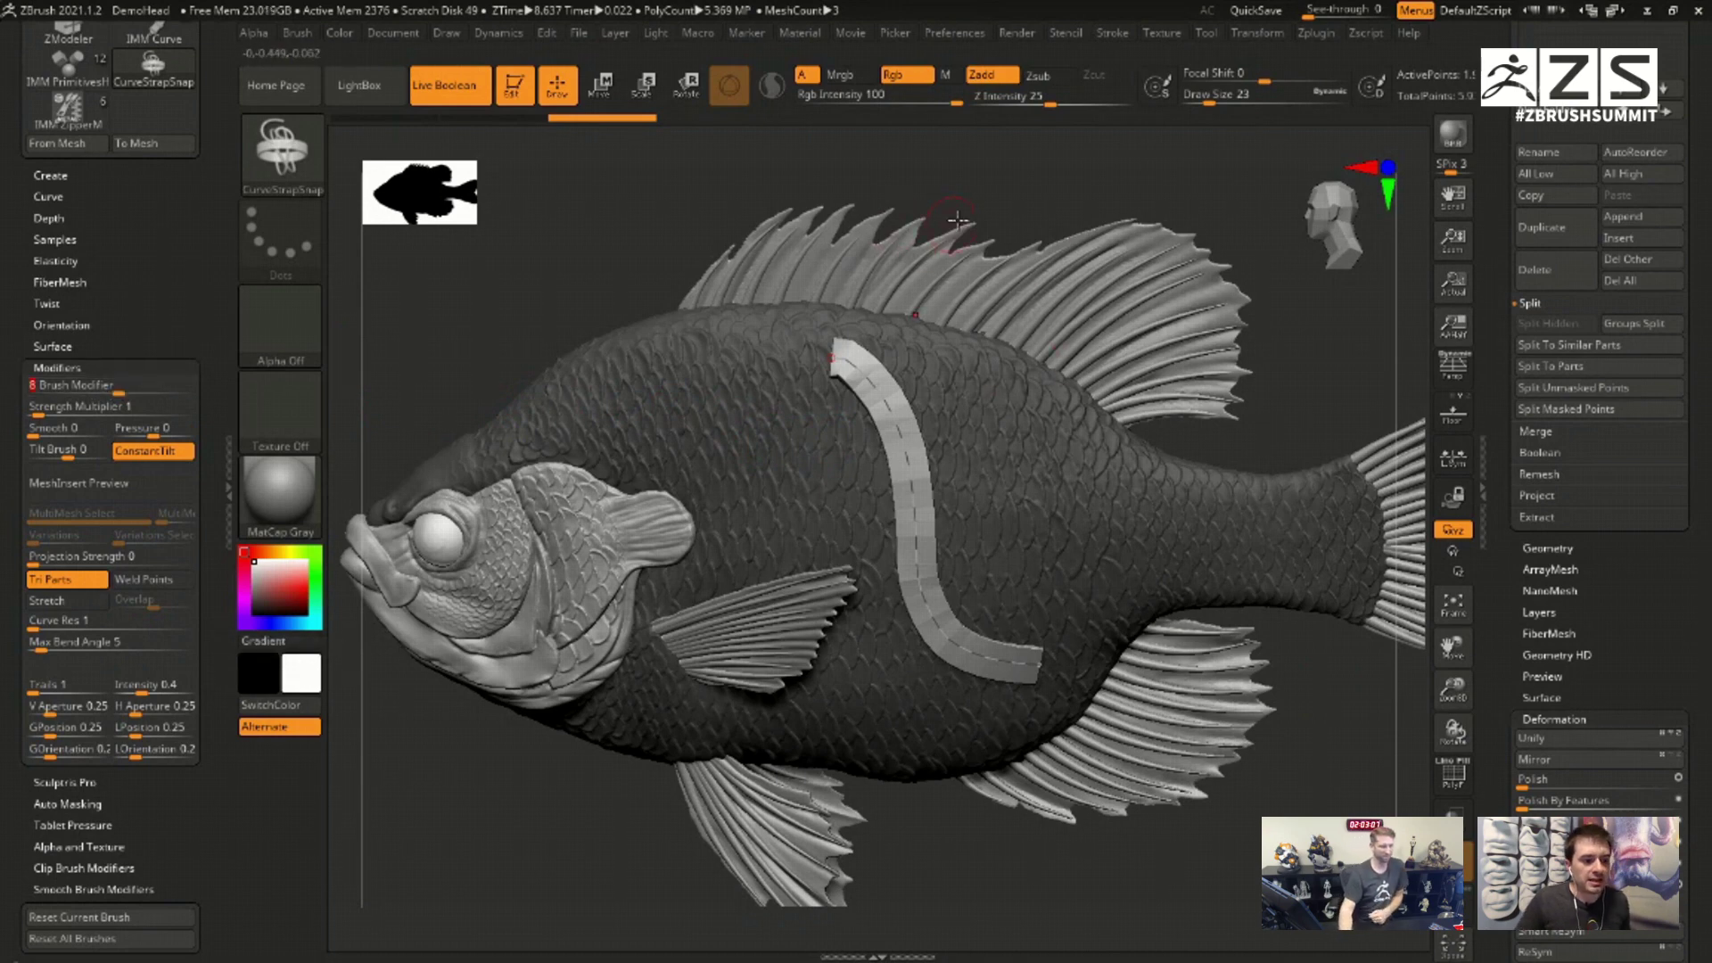
key("ctrl+z")
mouse_move(816, 376)
left_mouse_down()
mouse_move(918, 589)
mouse_move(1083, 664)
left_mouse_up()
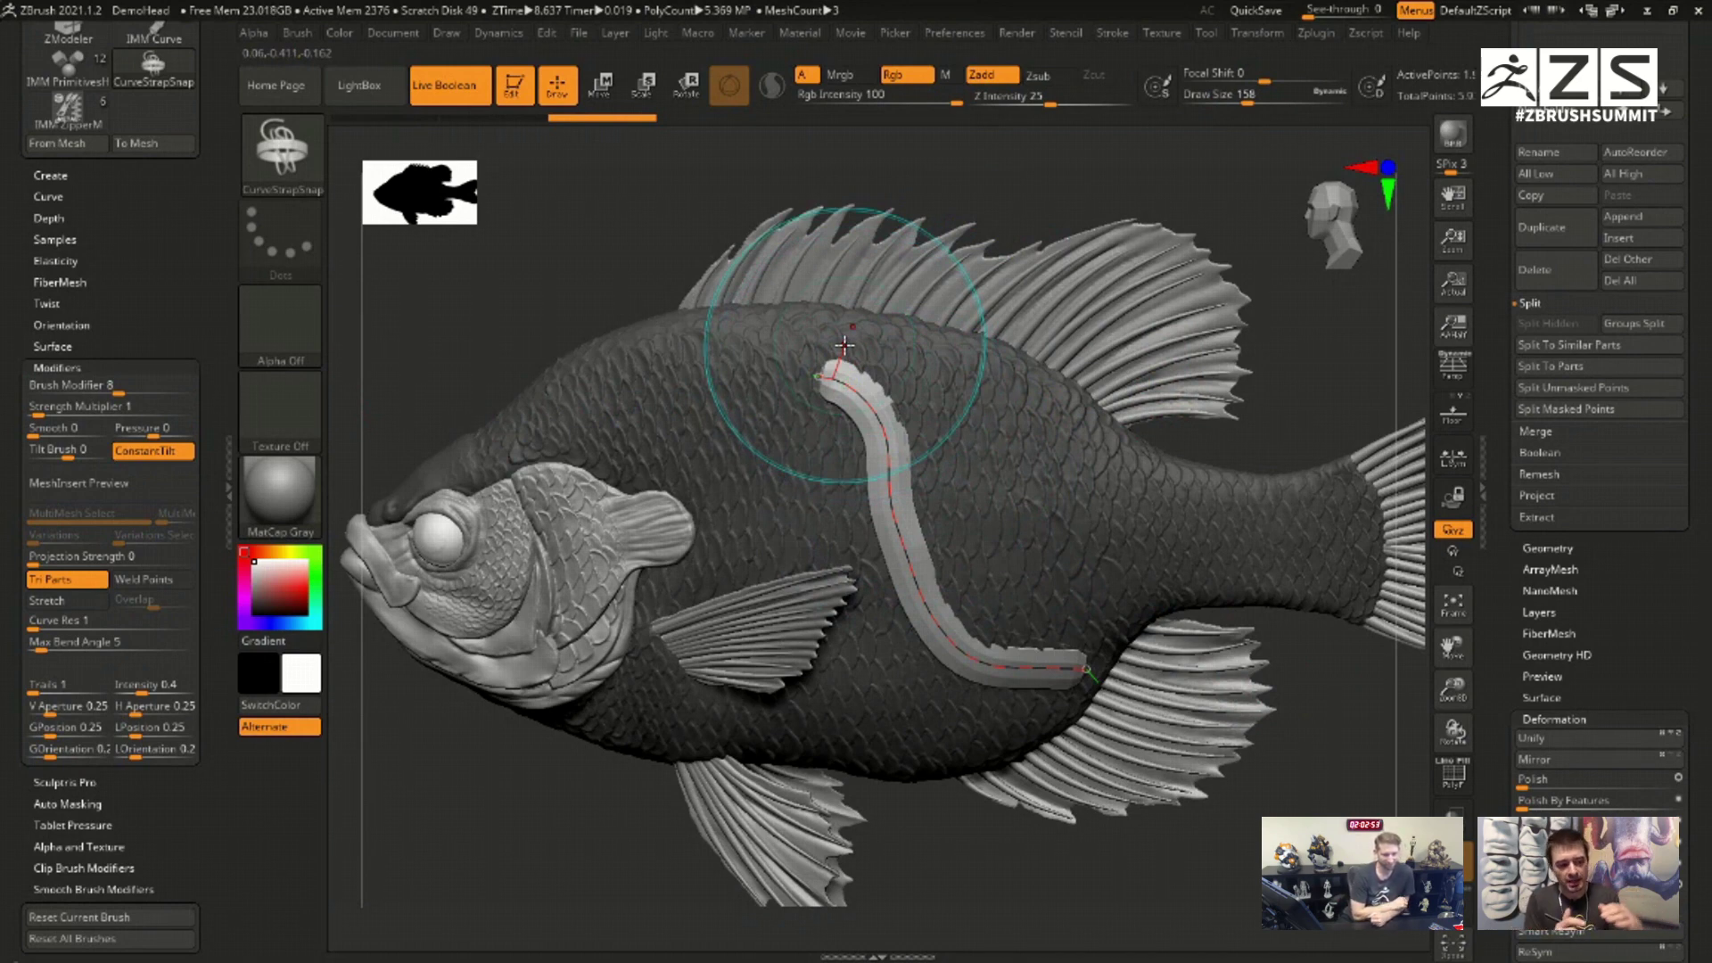
mouse_move(1327, 372)
left_mouse_down()
mouse_move(1280, 321)
mouse_move(1195, 332)
left_mouse_up()
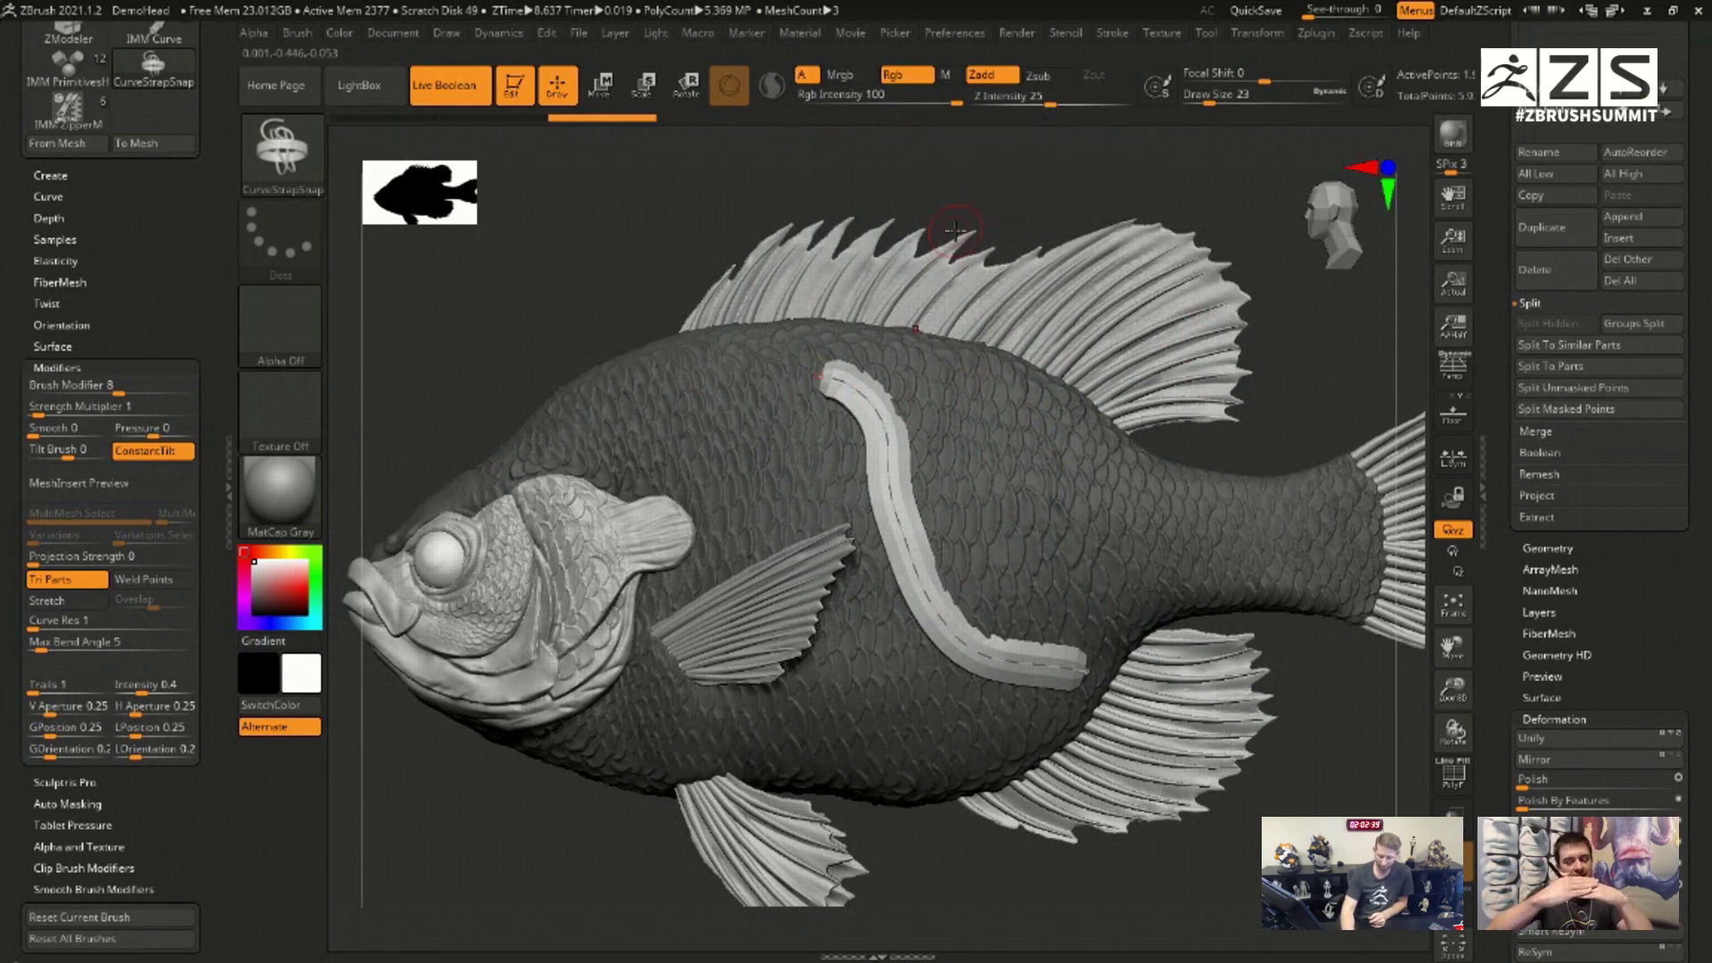
Step: Raise Z Intensity to 100 and replace the strap with a new curve across the fish's flank
left_click_drag(1045, 100, 1143, 117)
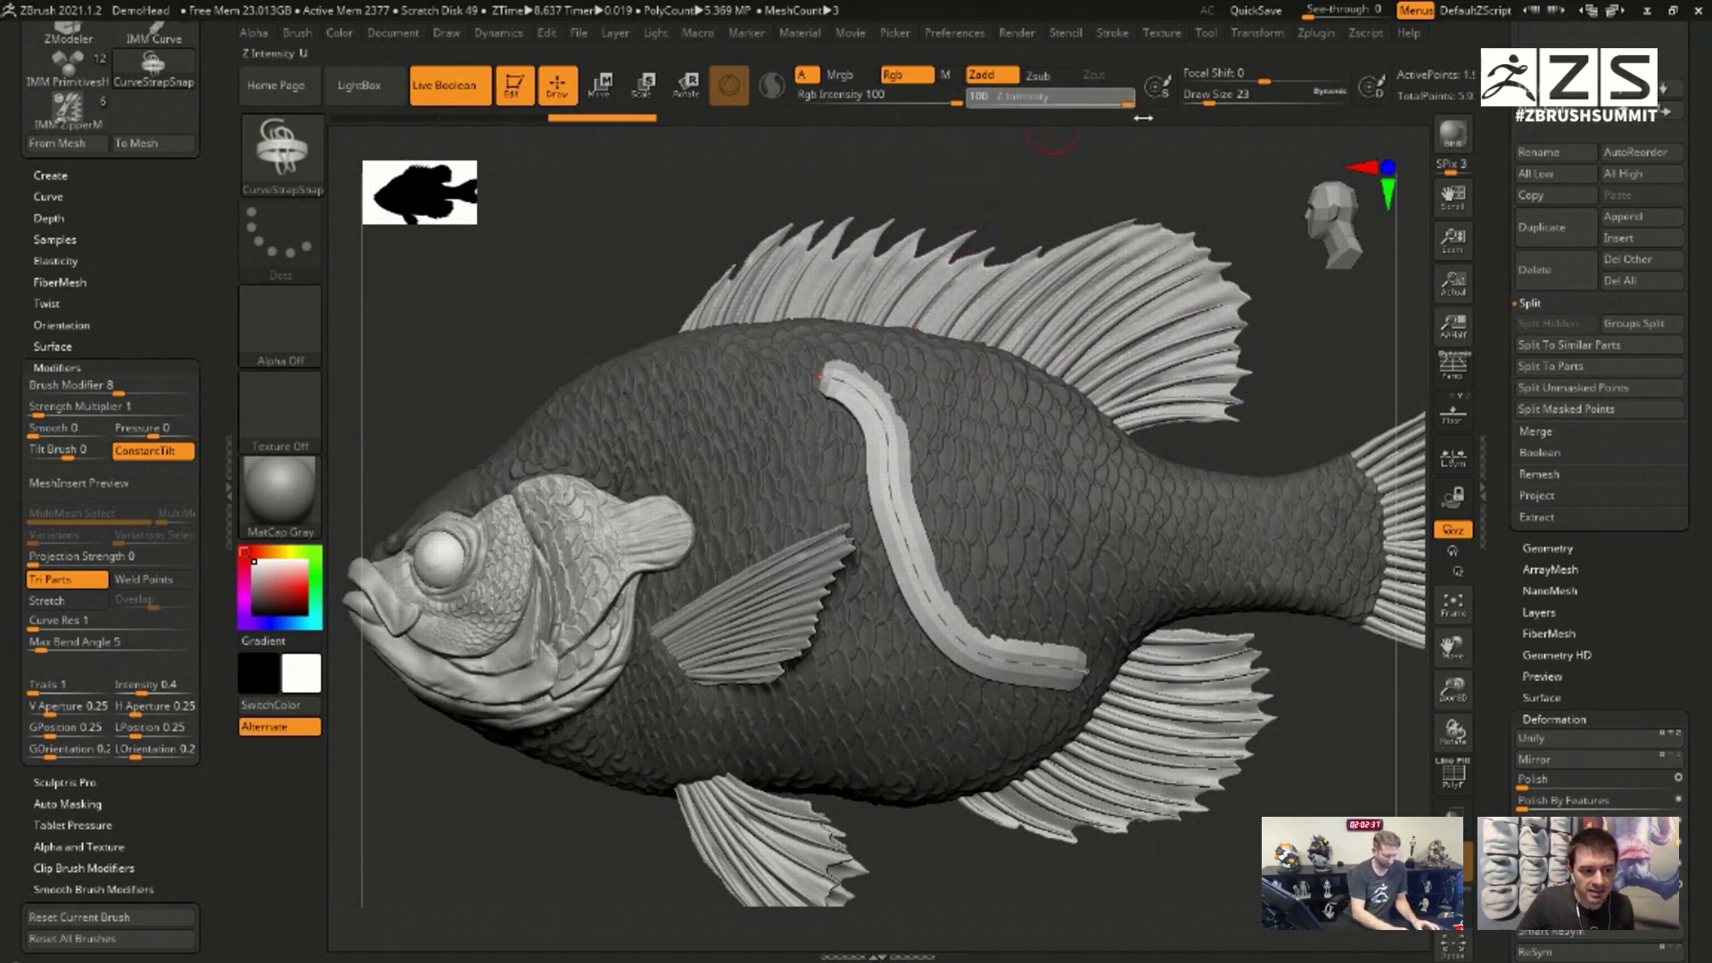
key("ctrl+z")
mouse_move(796, 387)
left_mouse_down()
mouse_move(1202, 546)
mouse_move(1241, 581)
left_mouse_up()
left_click_drag(1271, 399, 1159, 410)
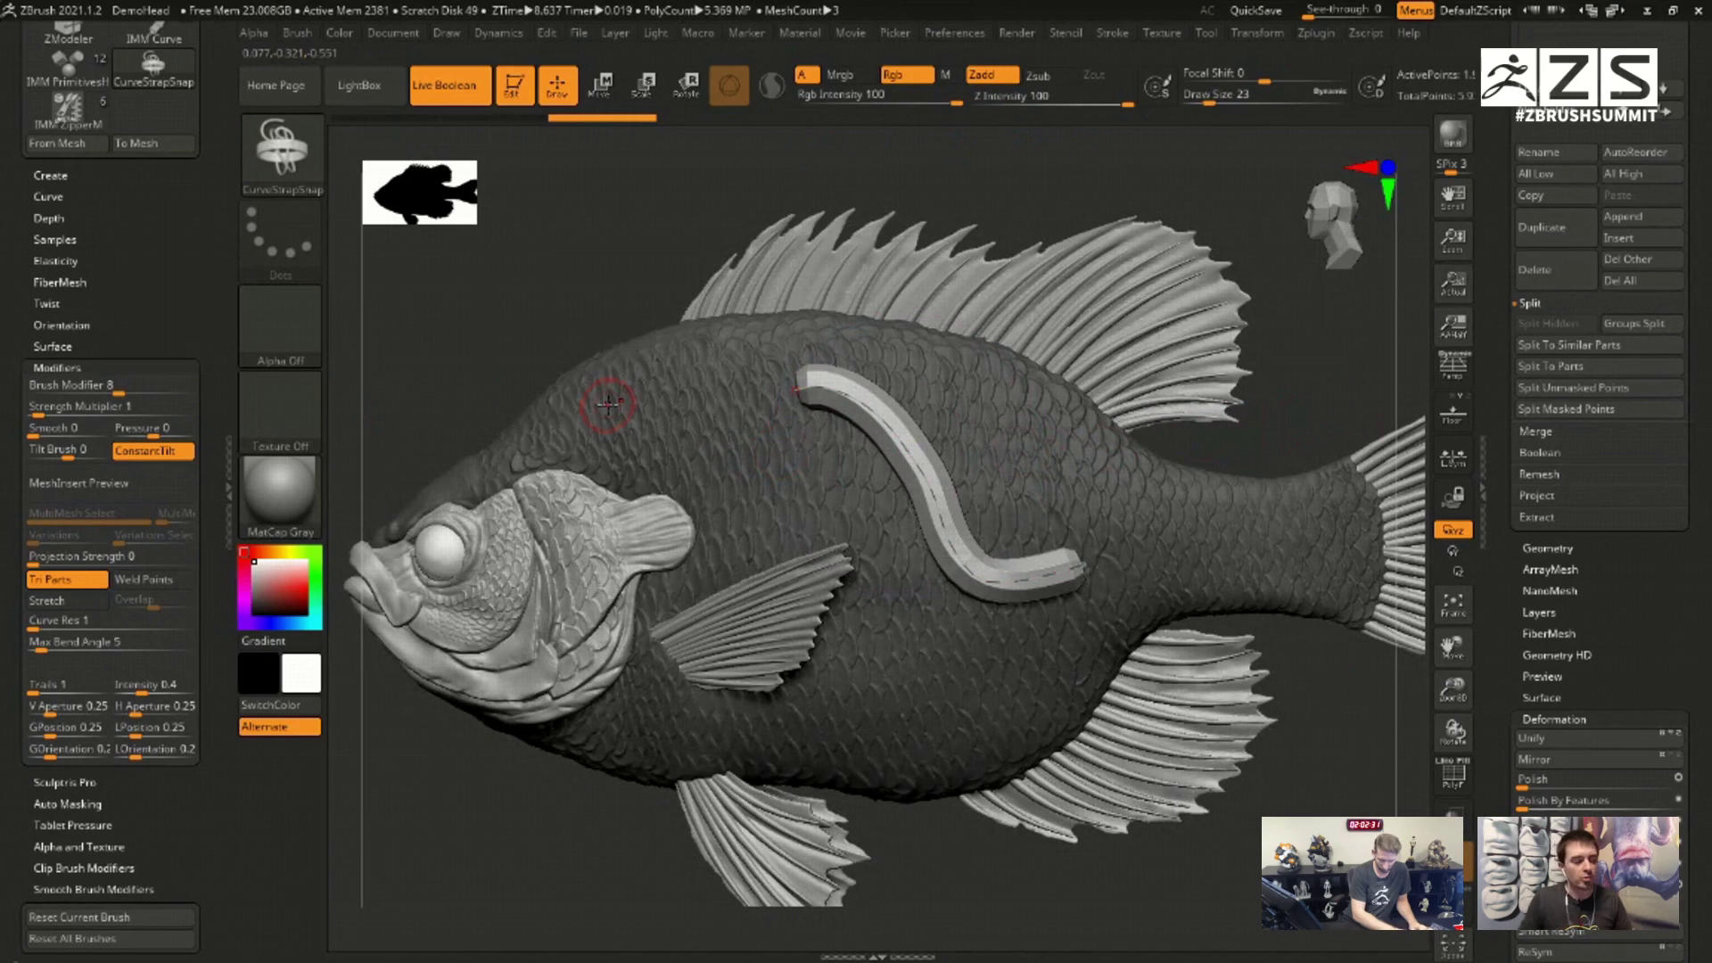
Step: Set the Brush Modifier to 32 and replace the strap with a new S-shaped one across the fish's flank
left_click(117, 388)
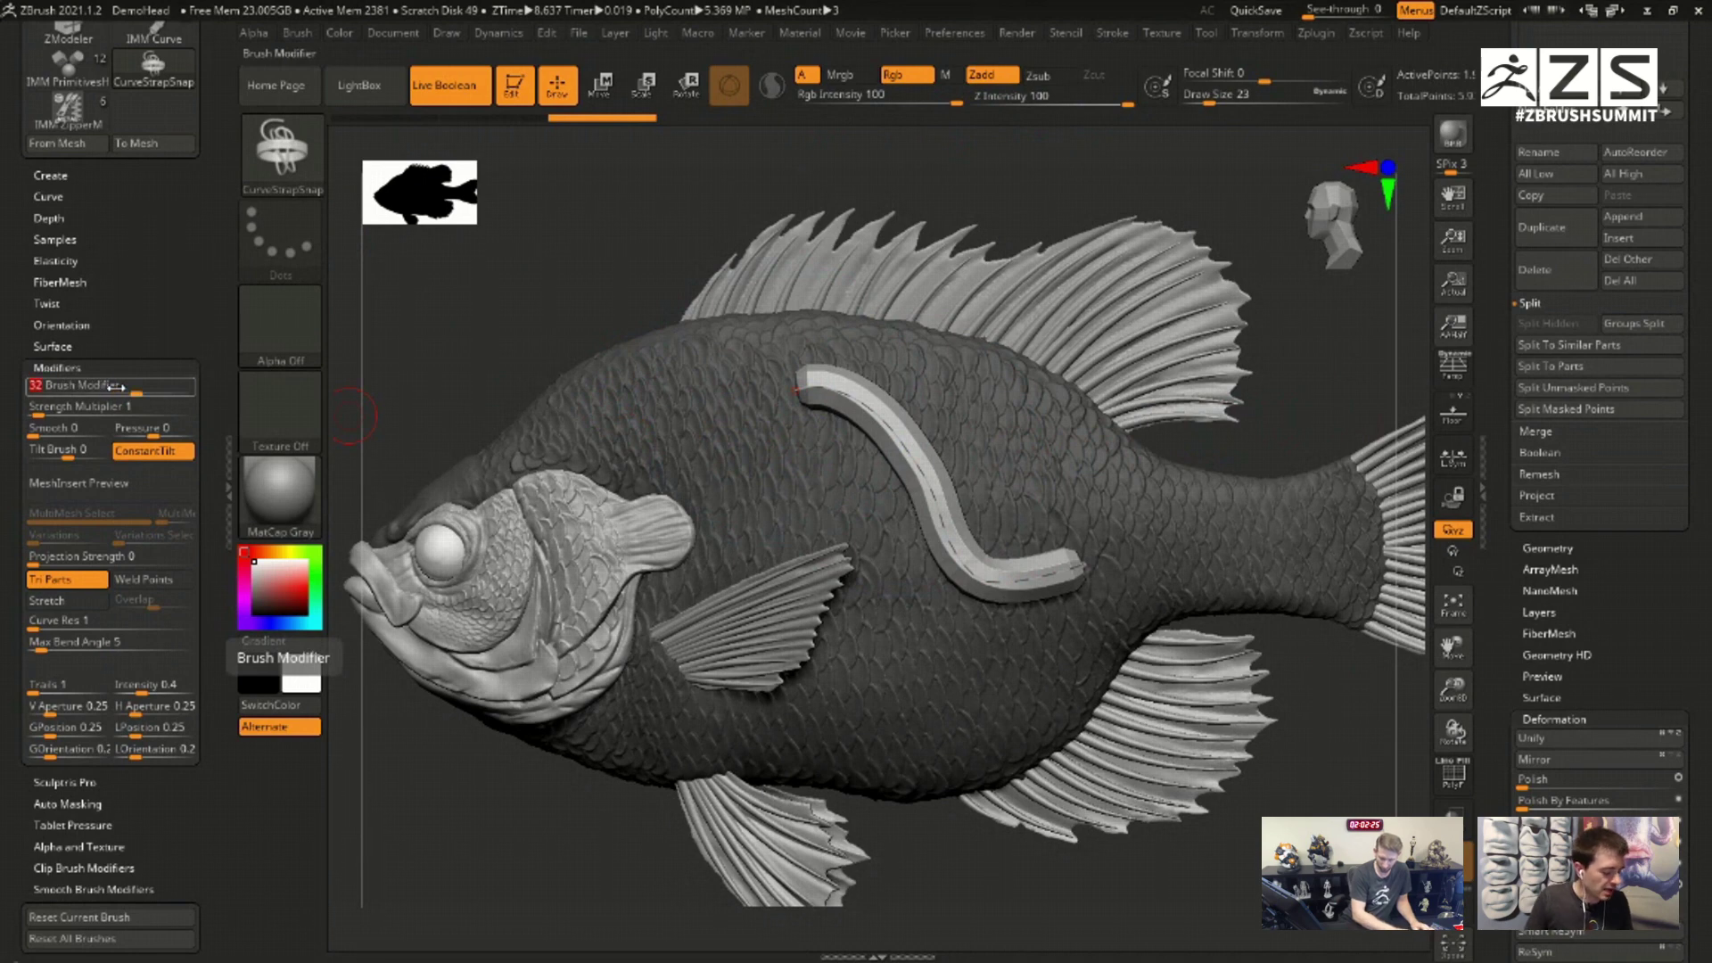
key("ctrl")
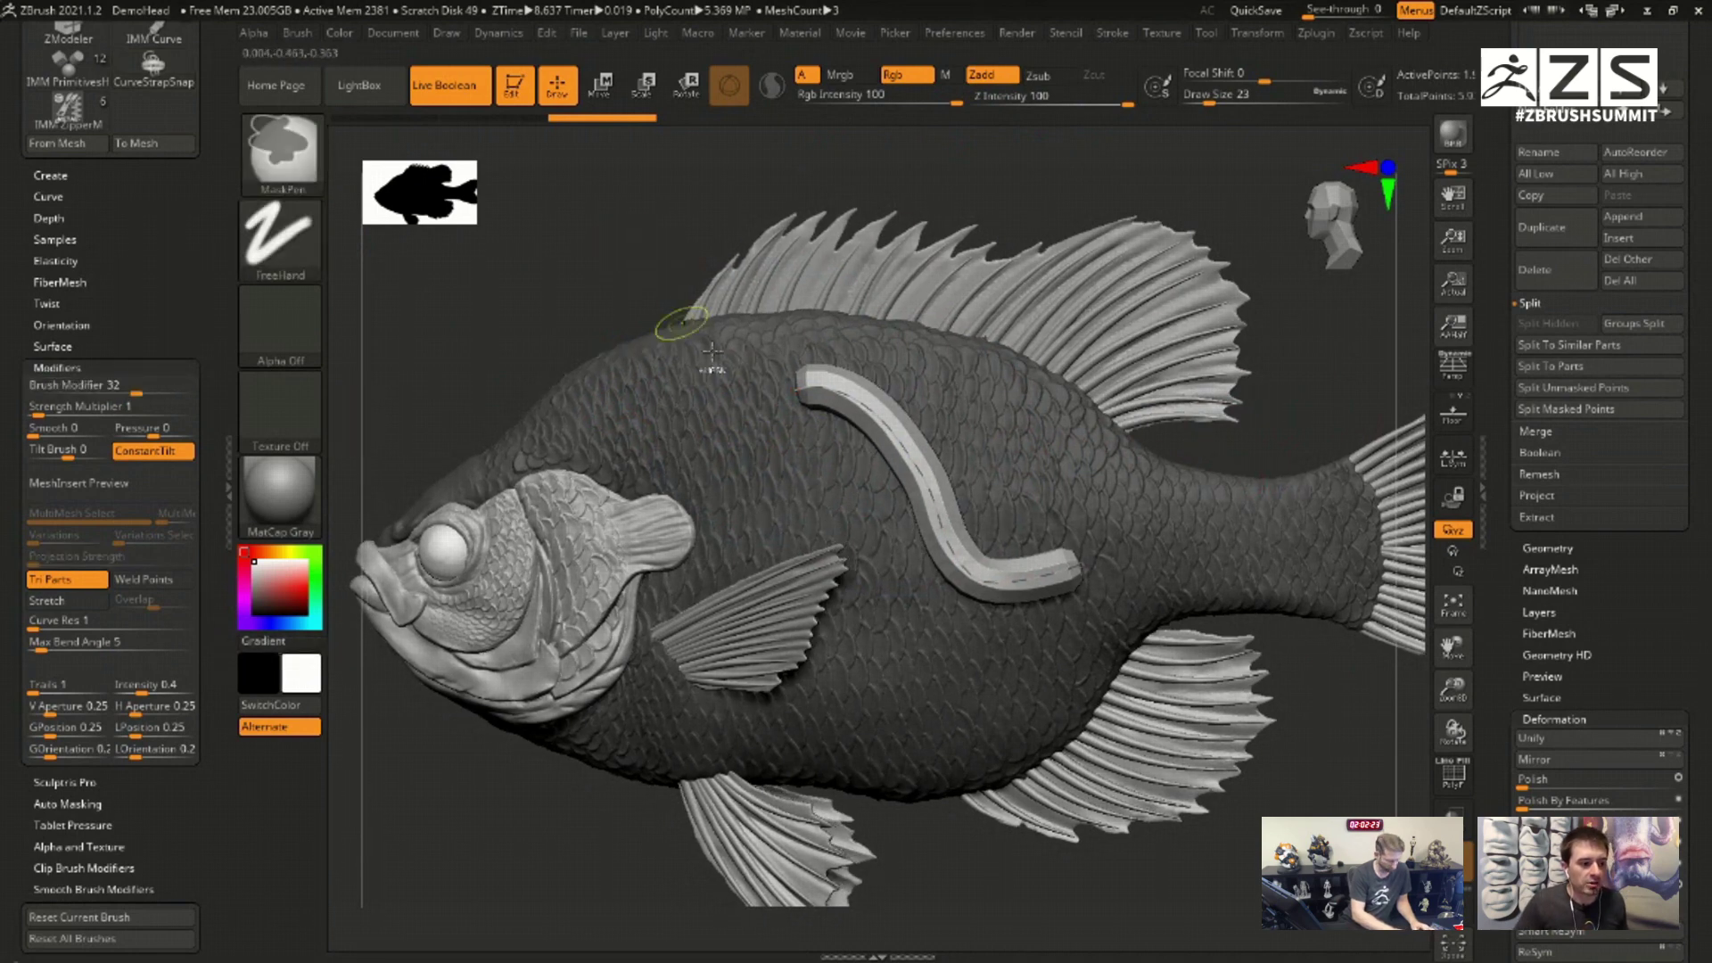
mouse_move(756, 393)
left_mouse_down()
mouse_move(1090, 551)
mouse_move(1067, 569)
left_mouse_up()
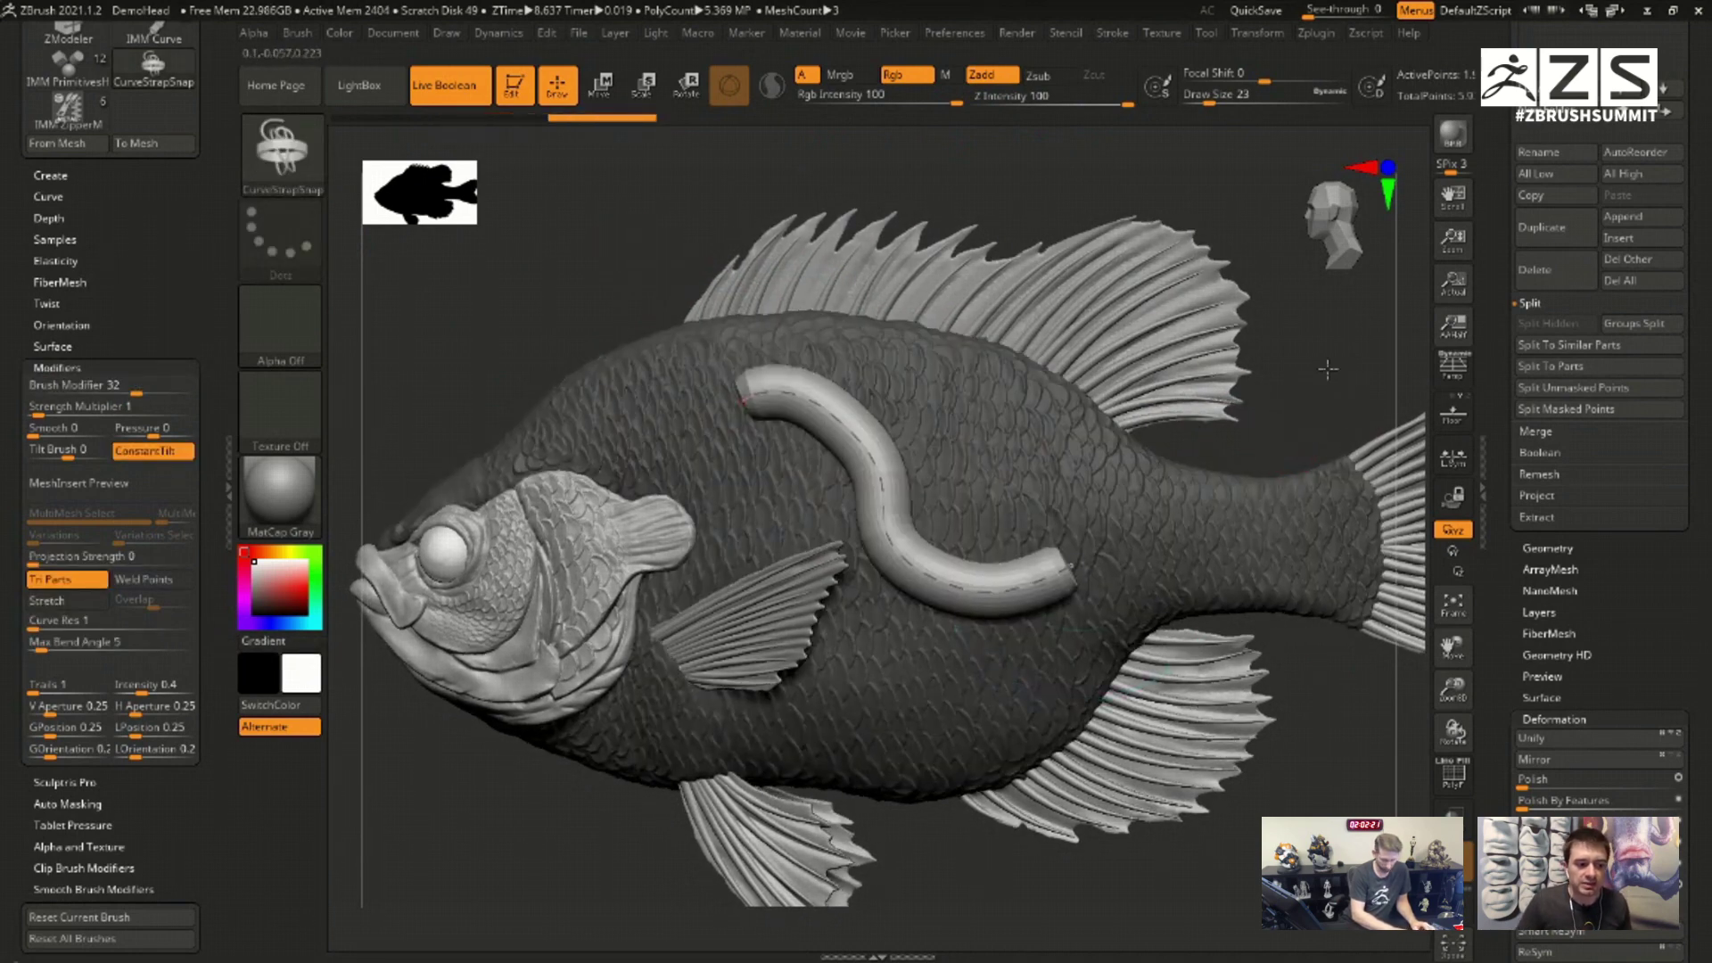
left_click_drag(1328, 368, 1364, 509)
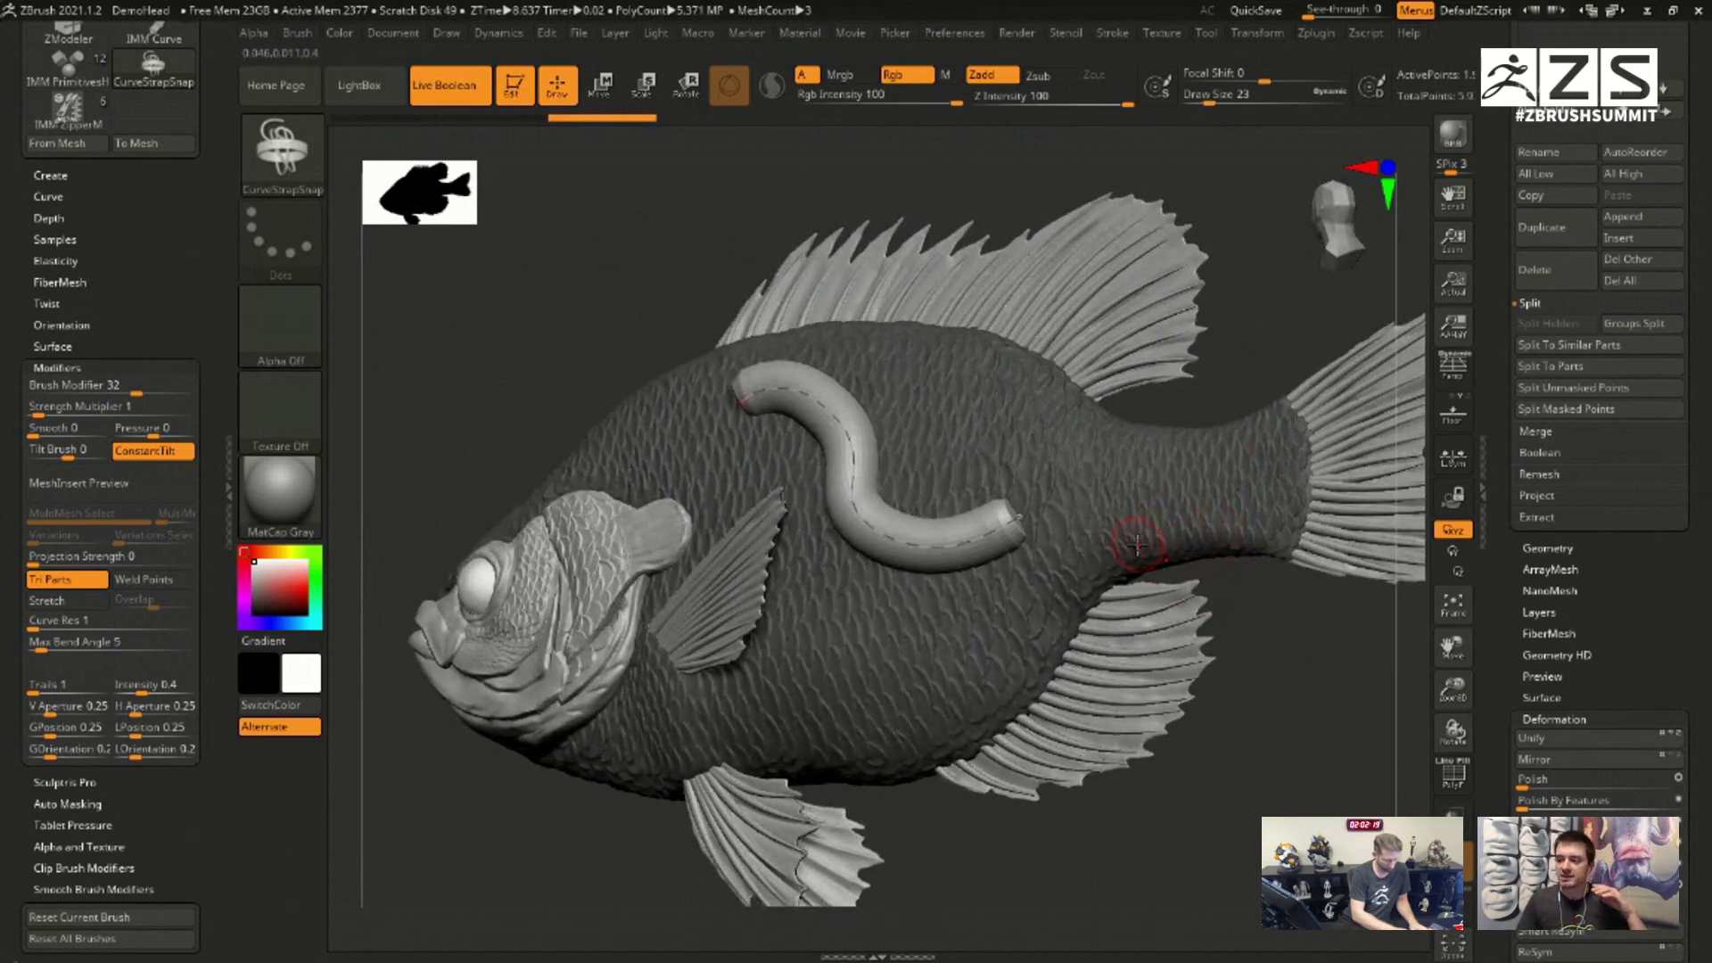
left_click(103, 405)
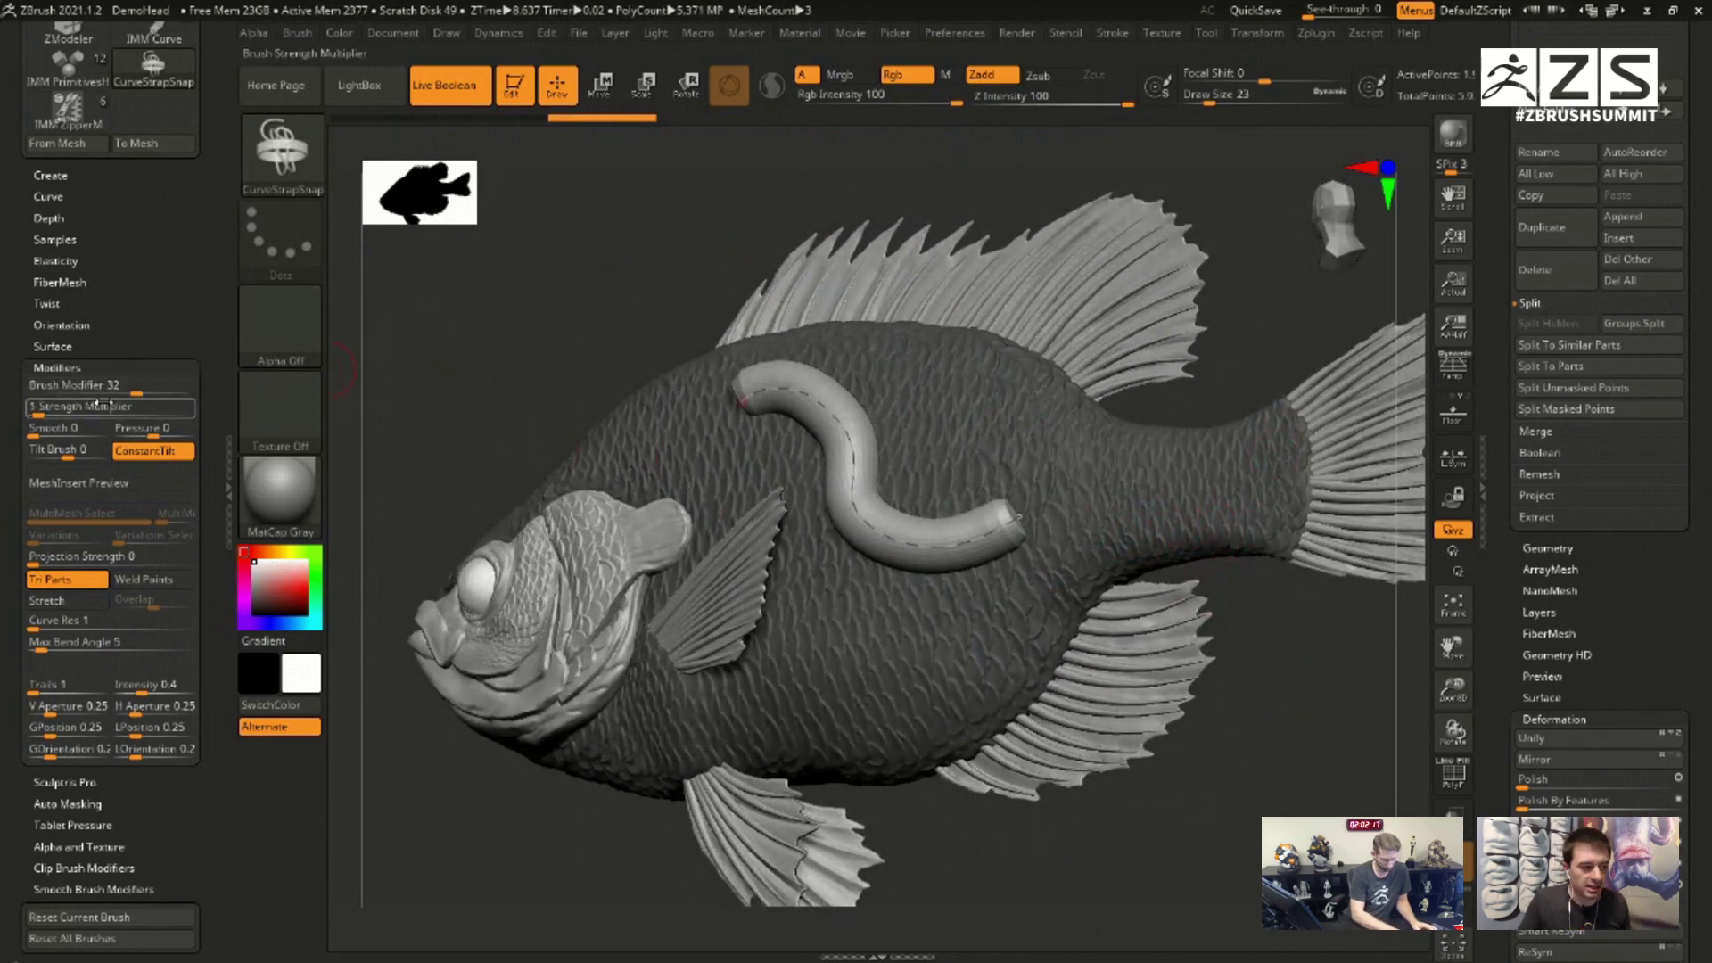
key("Return")
left_click_drag(447, 303, 447, 324)
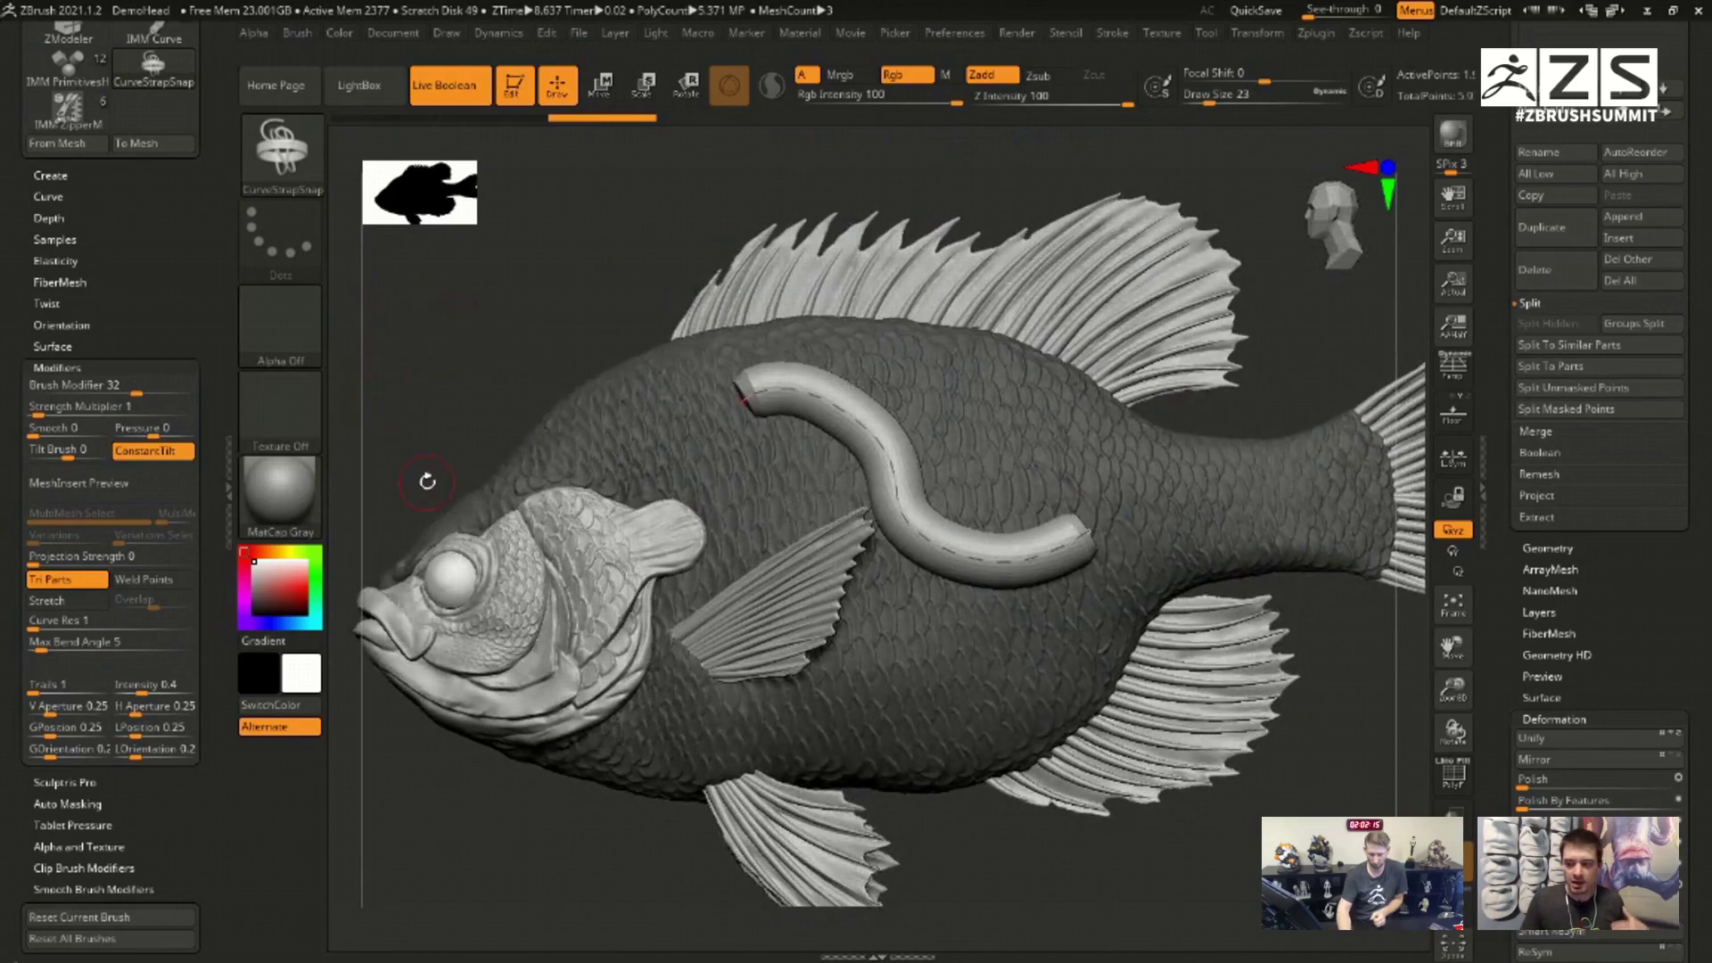
Step: Expand the brush's Depth settings and inspect how the strap sits on the fish's flank from several angles
left_click(49, 217)
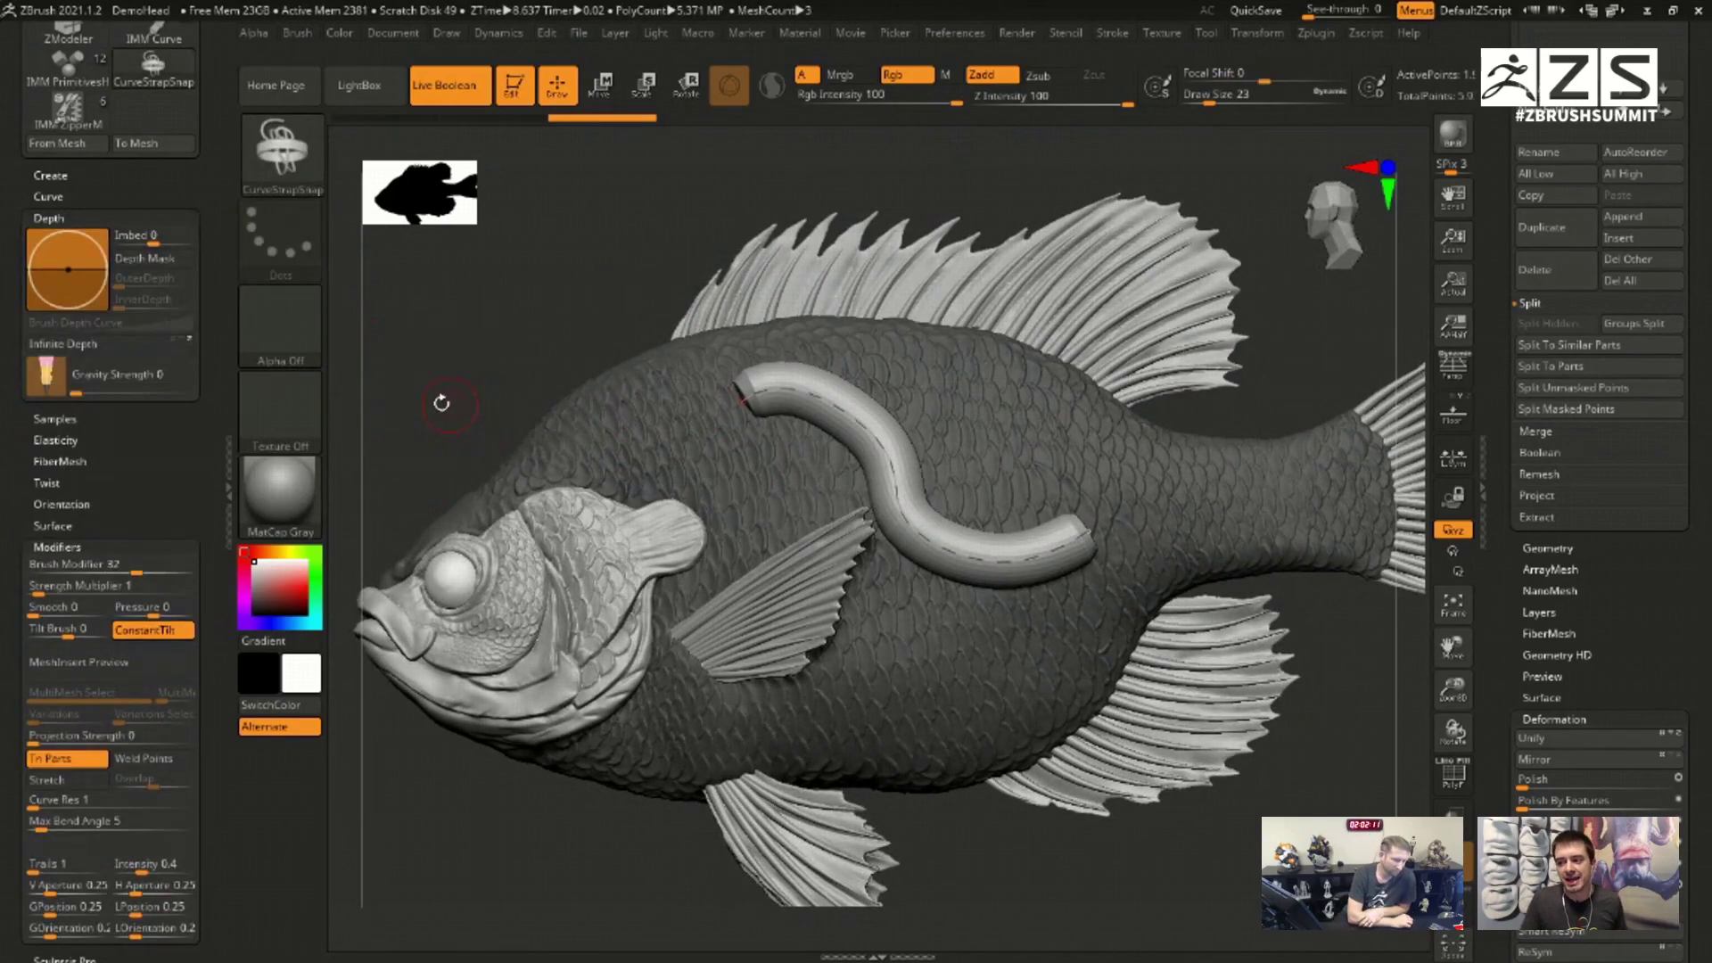
scroll(112, 389, "up", 2)
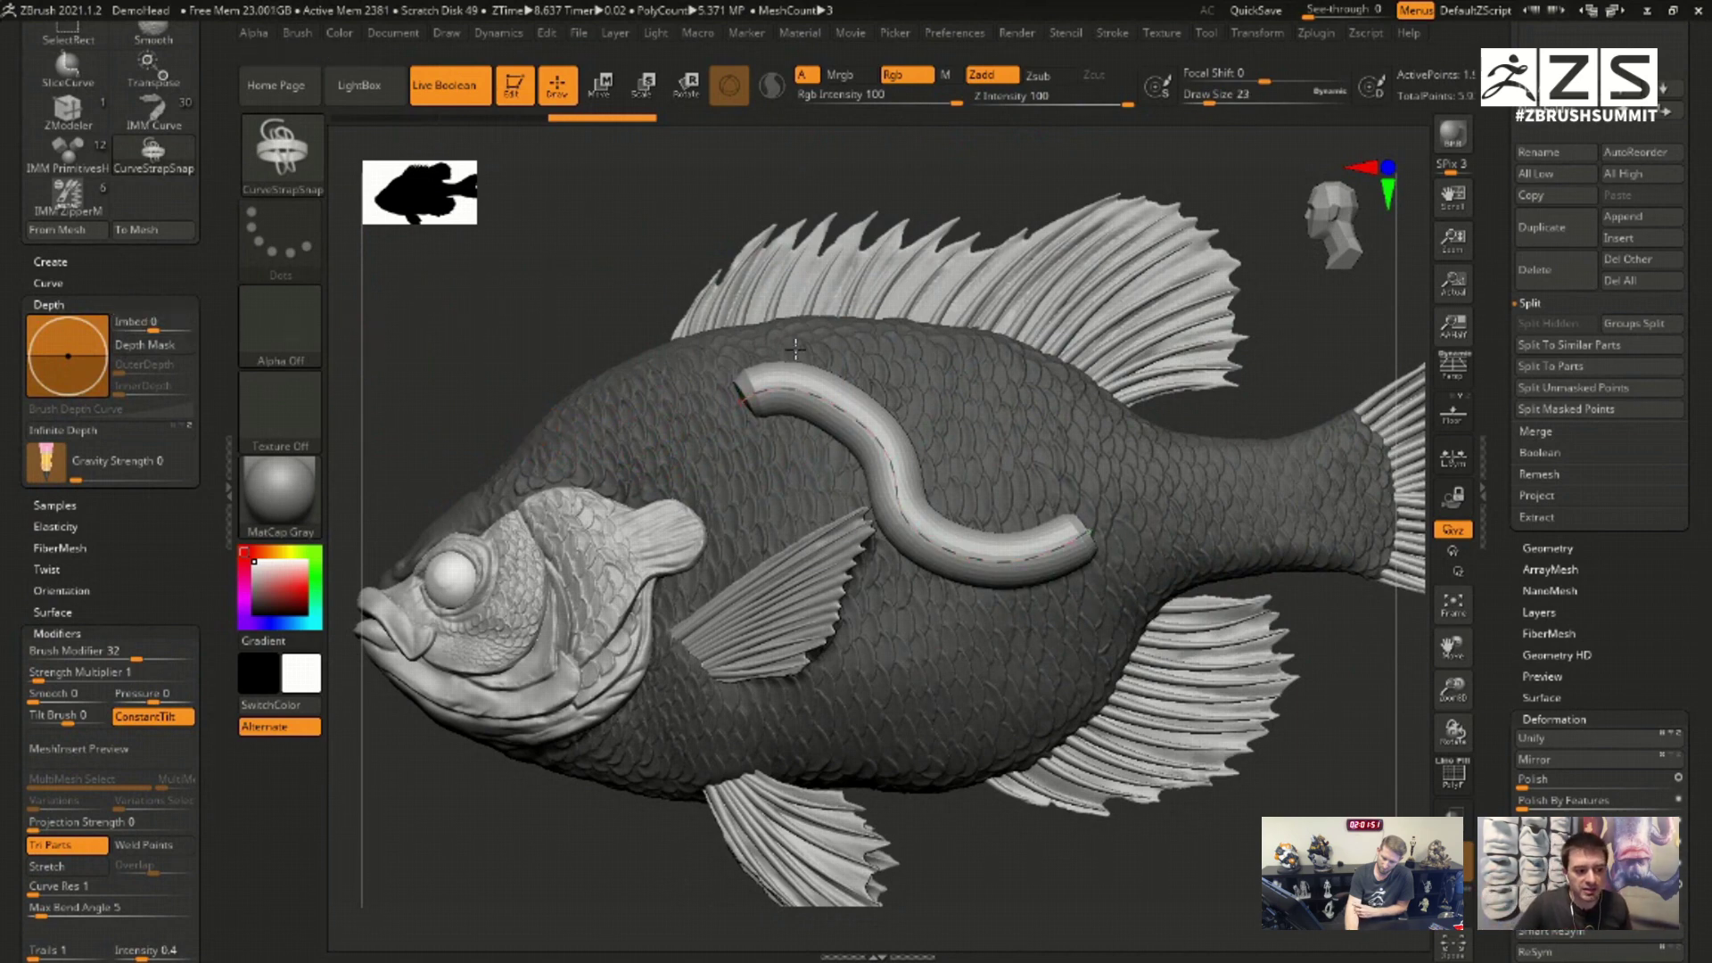
left_click_drag(1299, 383, 811, 400)
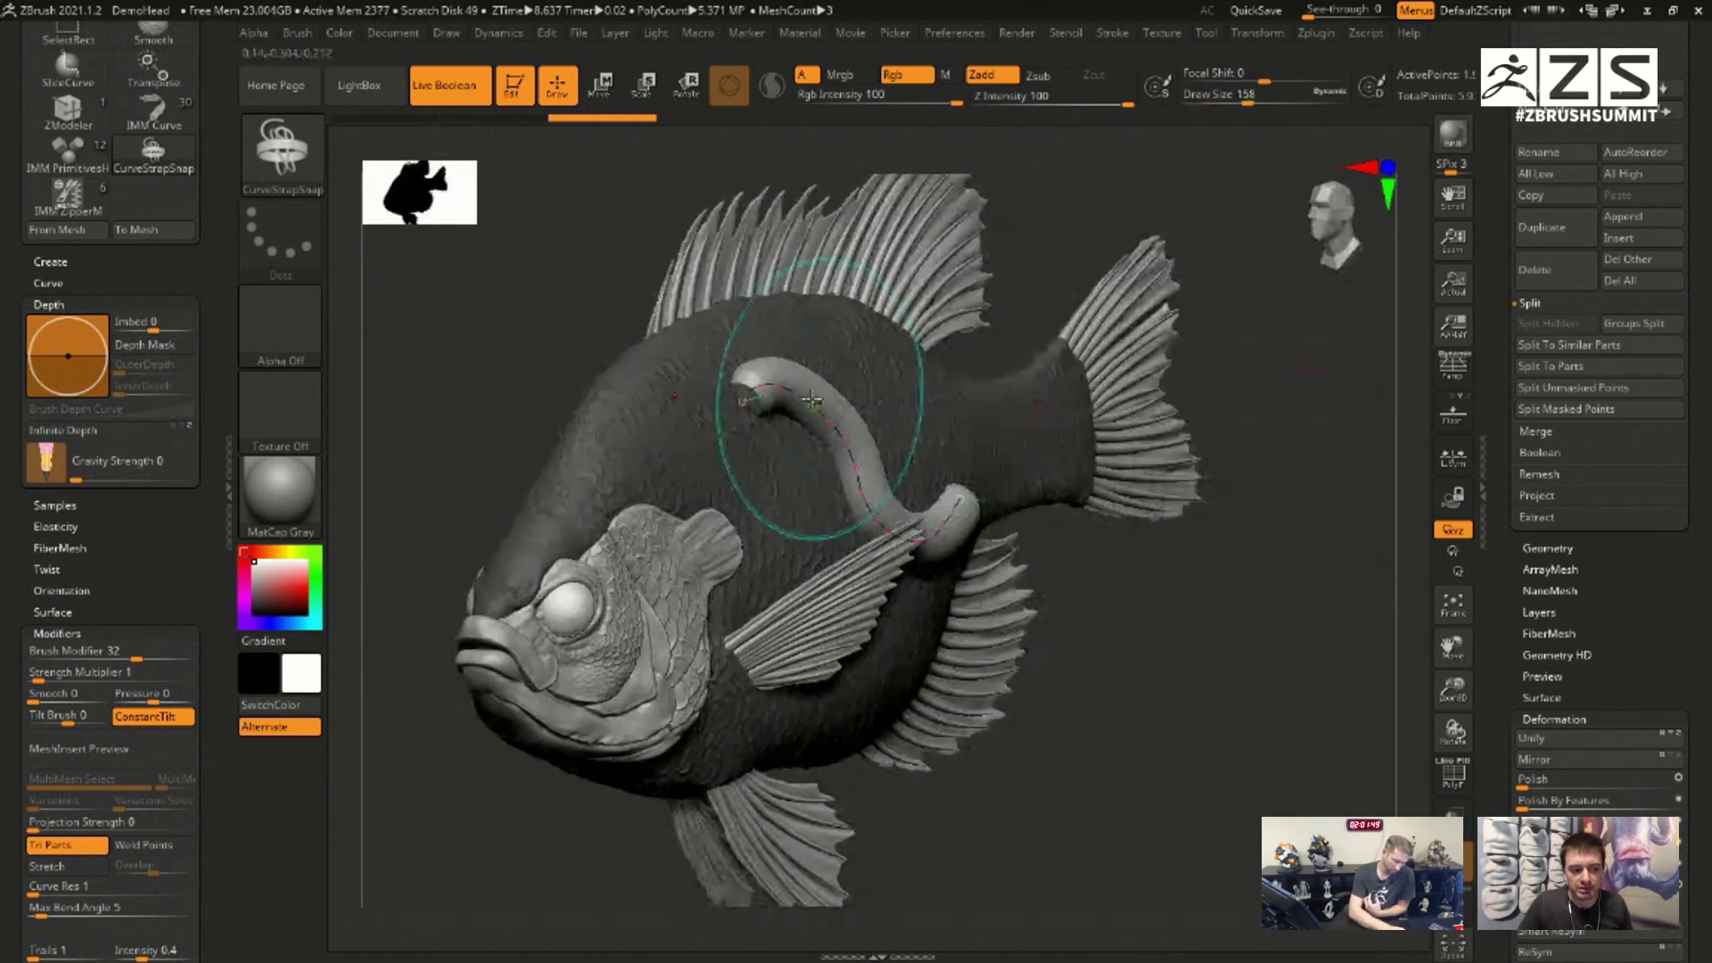
left_click_drag(1249, 600, 1190, 611, "shift")
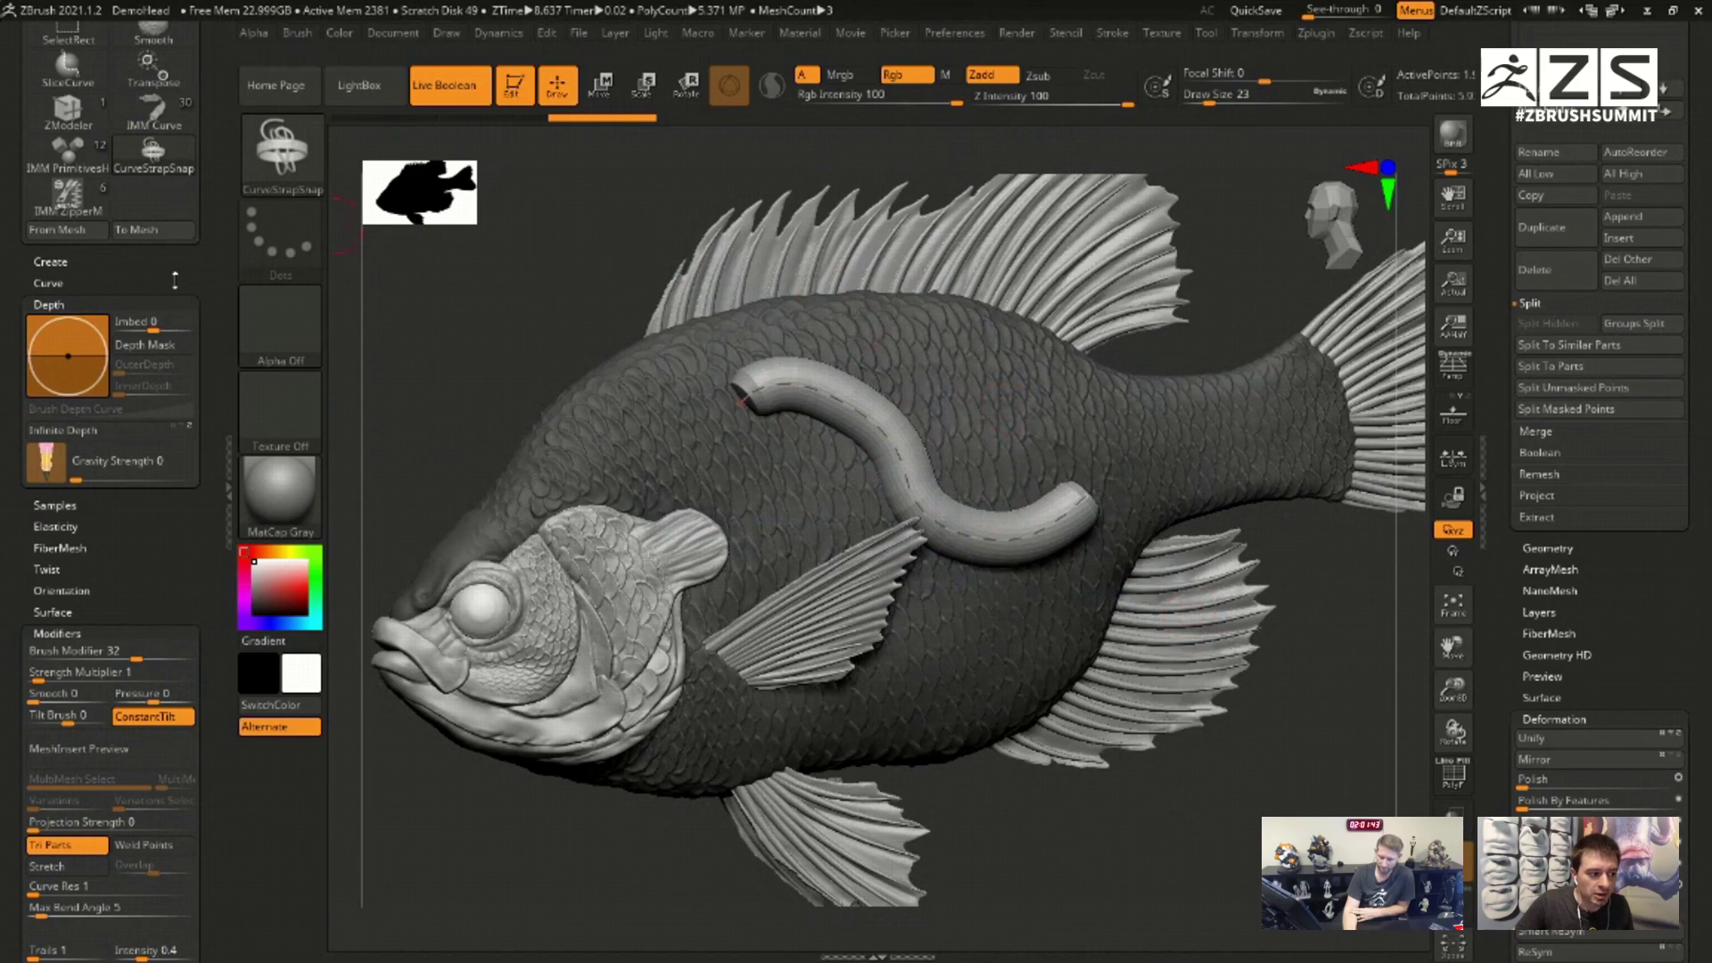
Step: Set Imbed to -41 and replace the strap with a wavy one along the fish's upper flank
left_click_drag(153, 325, 126, 332)
key("ctrl+z")
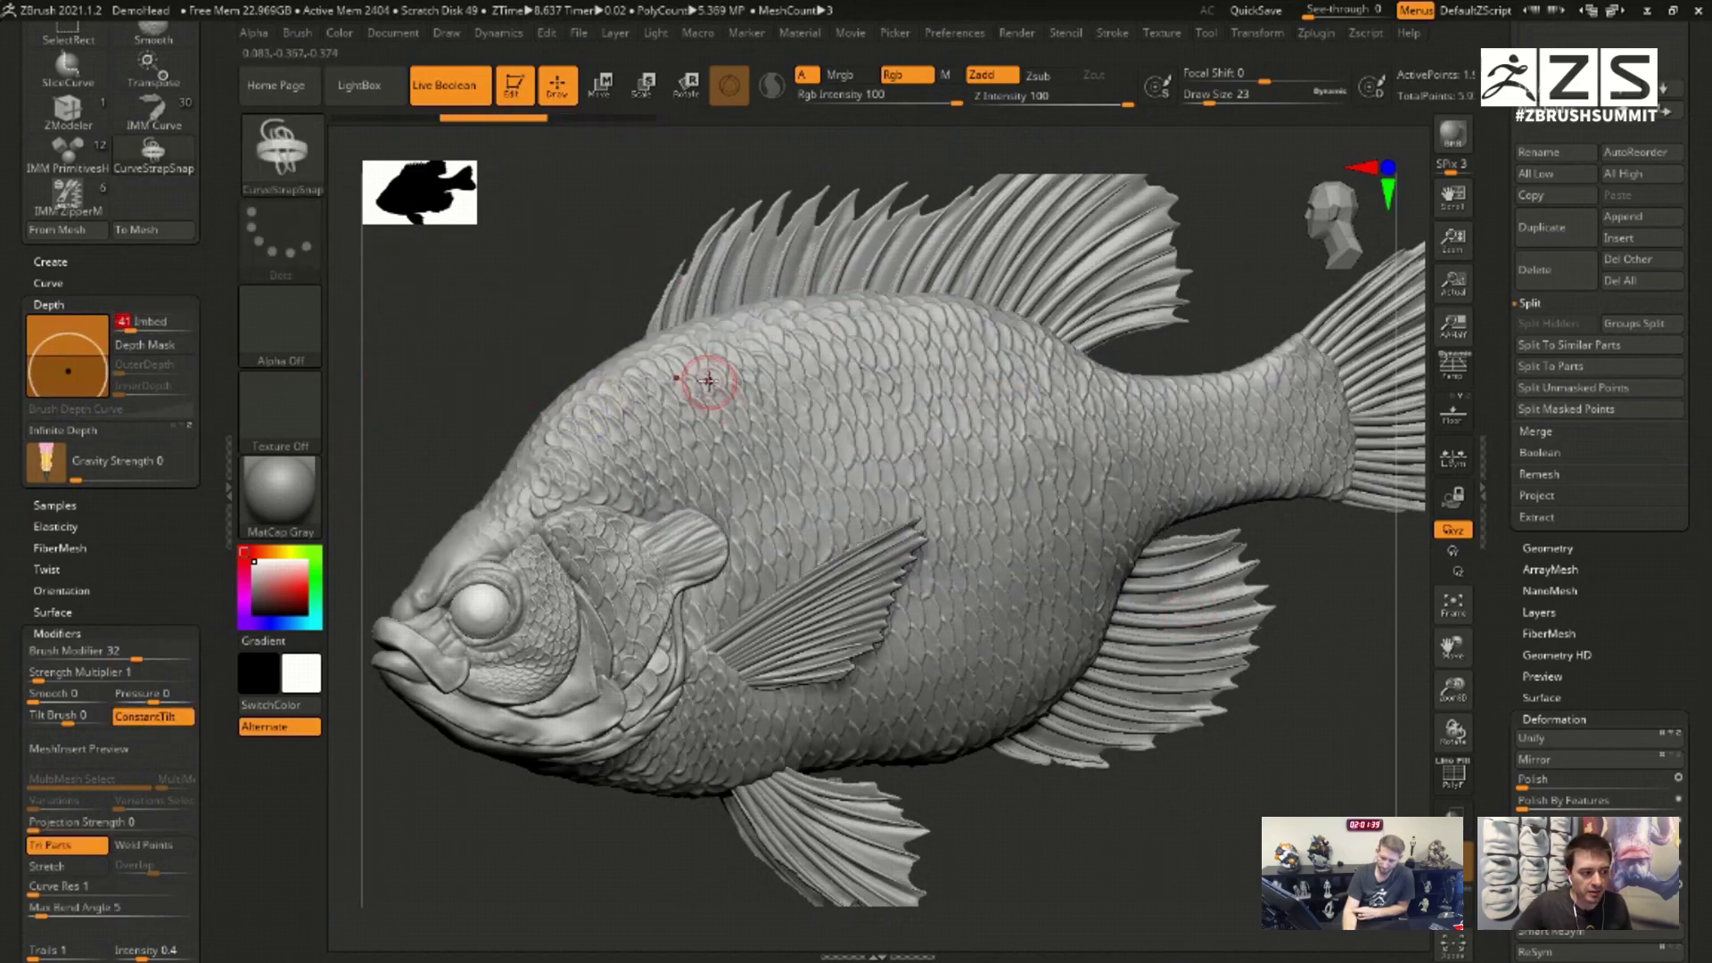
mouse_move(755, 381)
left_mouse_down()
mouse_move(958, 450)
mouse_move(1074, 521)
left_mouse_up()
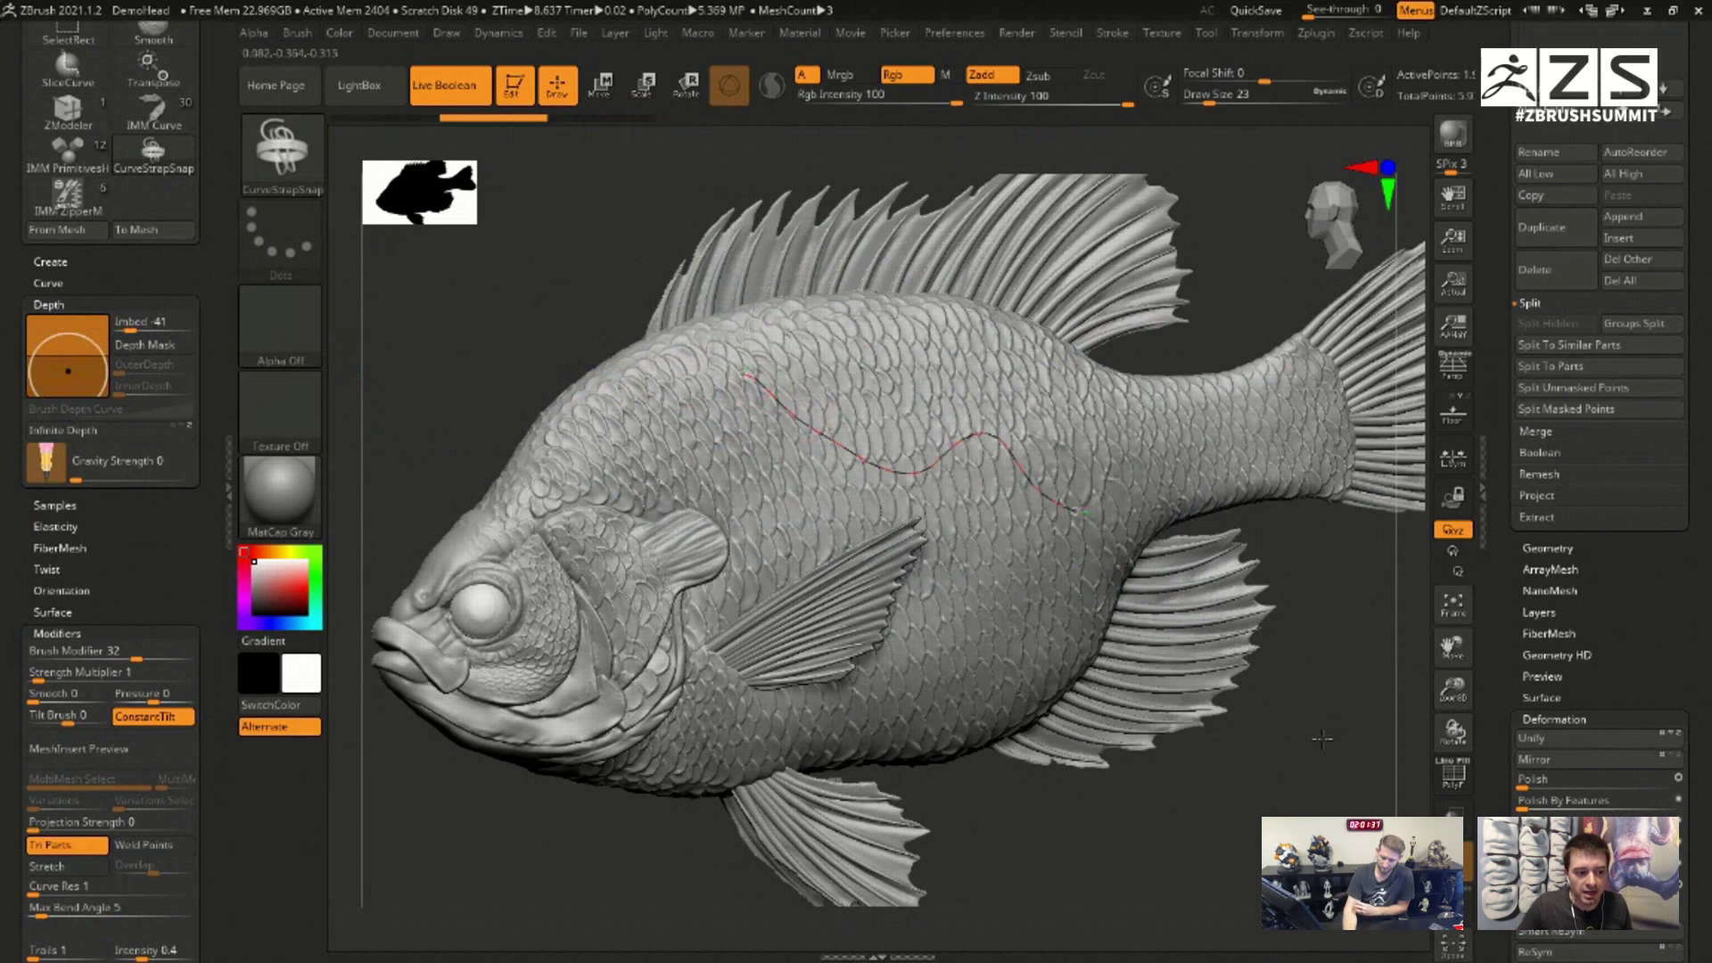
right_click_drag(1081, 524, 1026, 486)
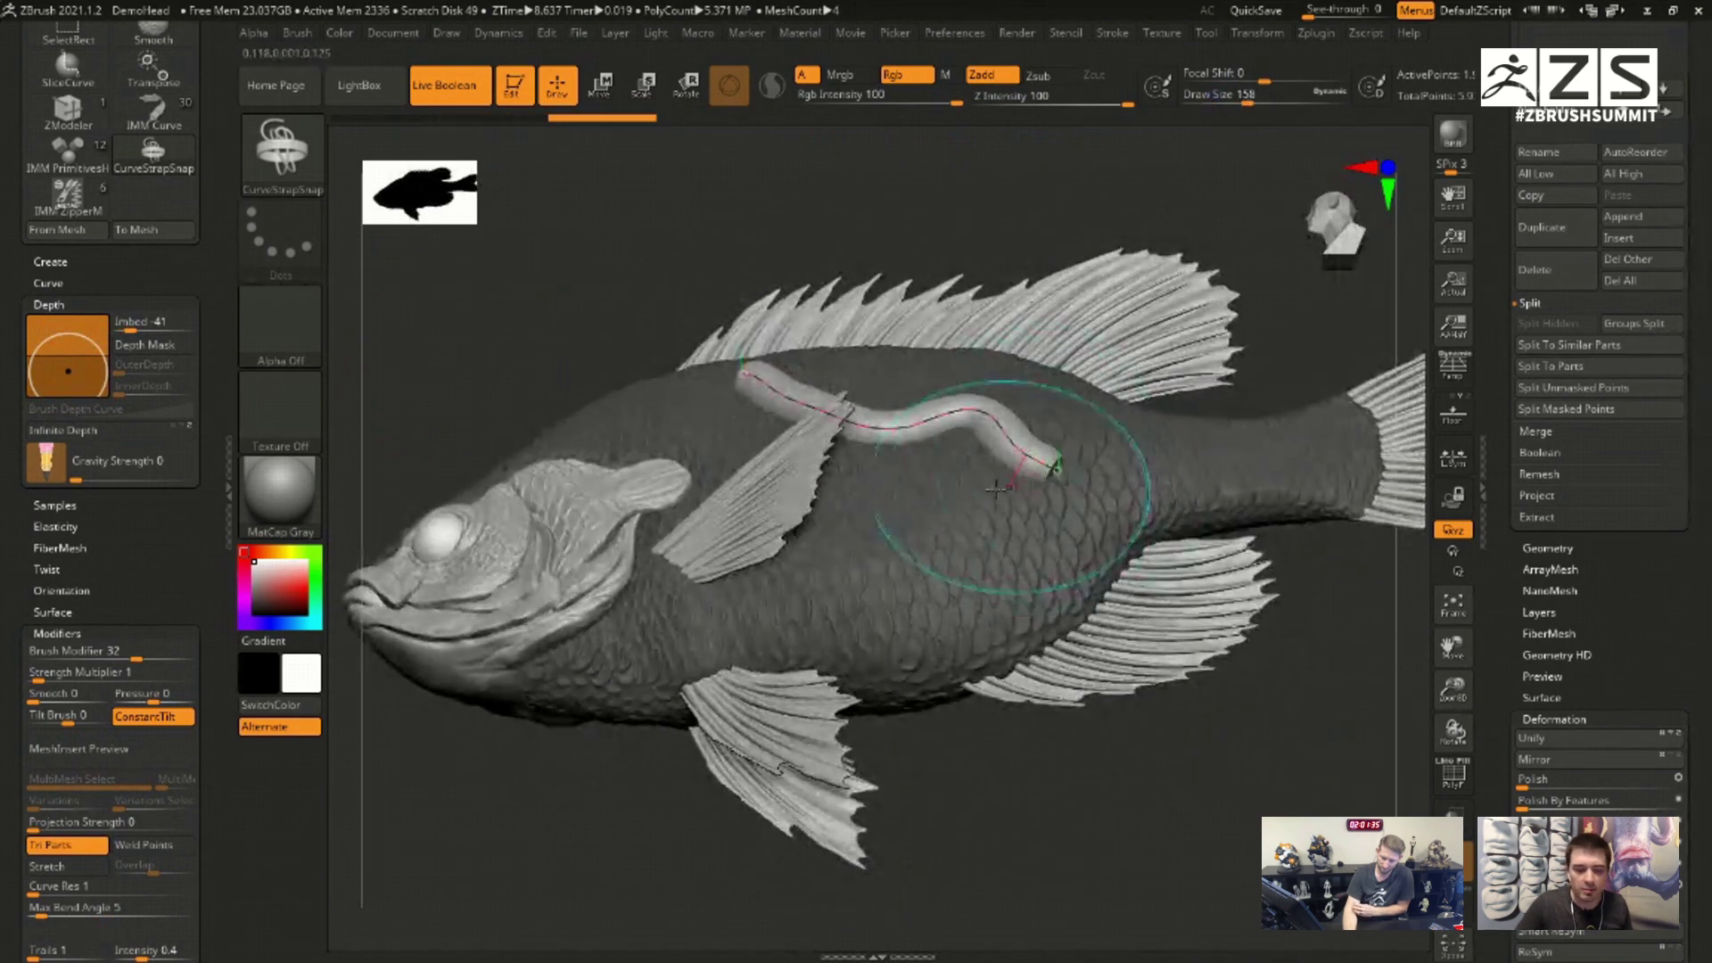
Step: Undo the wavy strap, set Imbed to 100 and draw a new S-shaped strap down the fish's flank
key("ctrl+z")
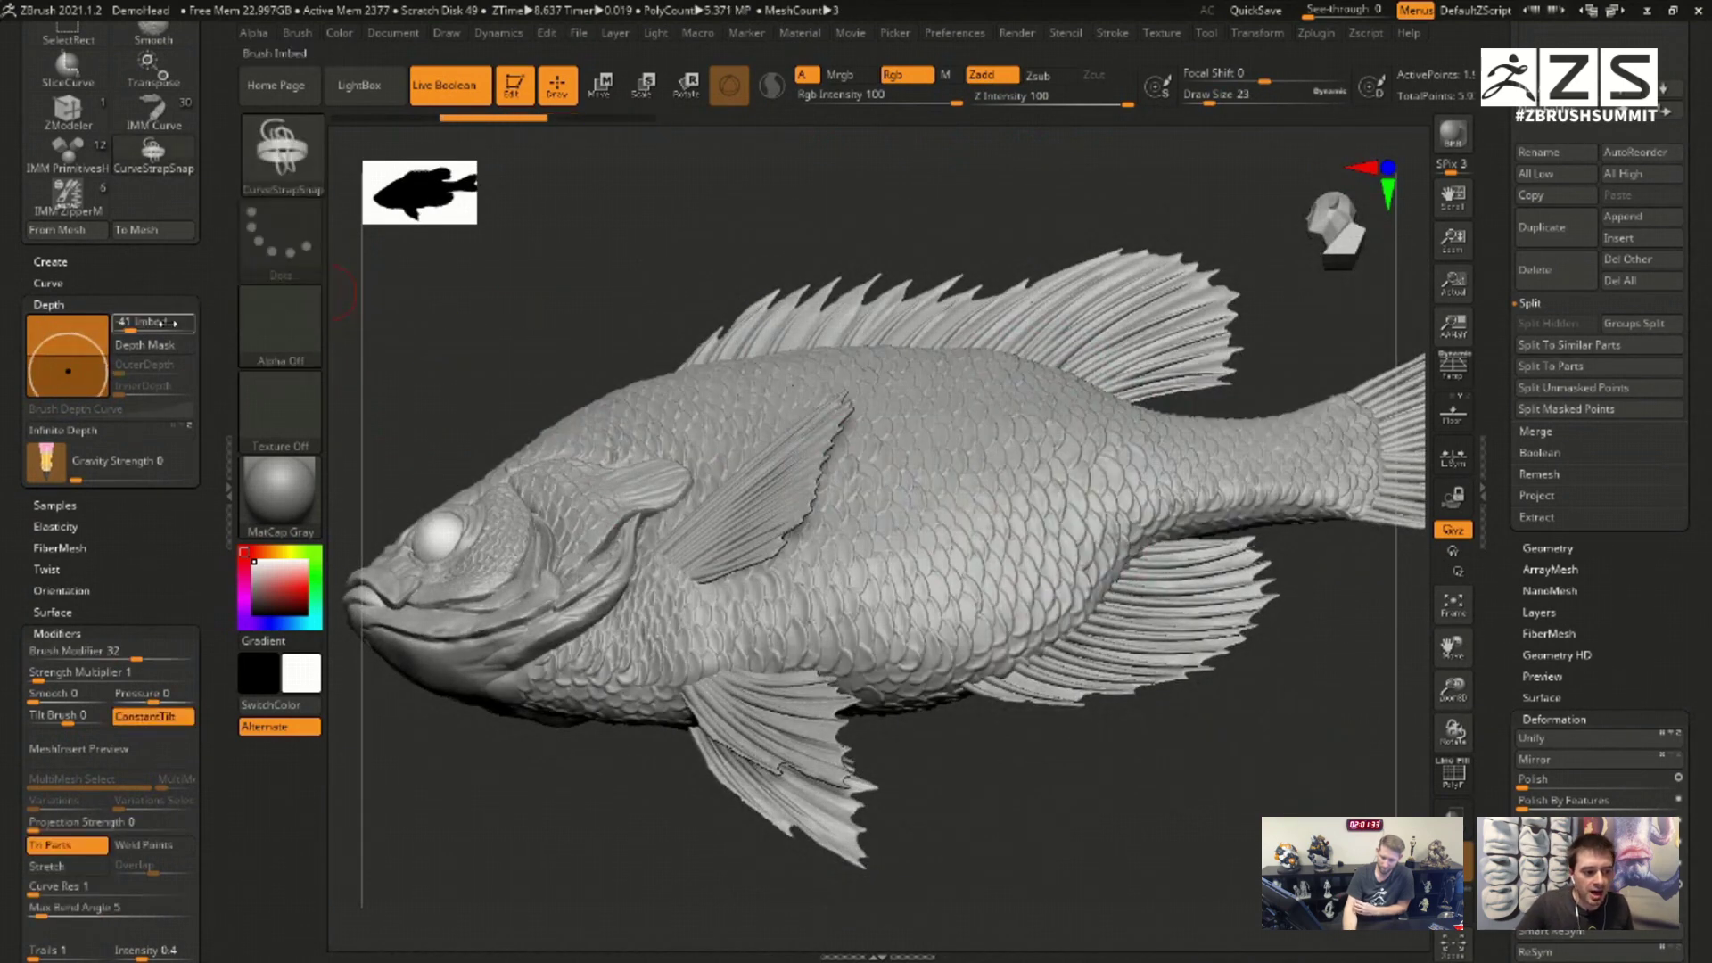
left_click_drag(750, 366, 1001, 509)
mouse_move(1001, 509)
right_mouse_down()
mouse_move(1255, 688)
mouse_move(1253, 704)
mouse_move(1225, 408)
mouse_move(1279, 352)
mouse_move(1266, 303)
right_mouse_up()
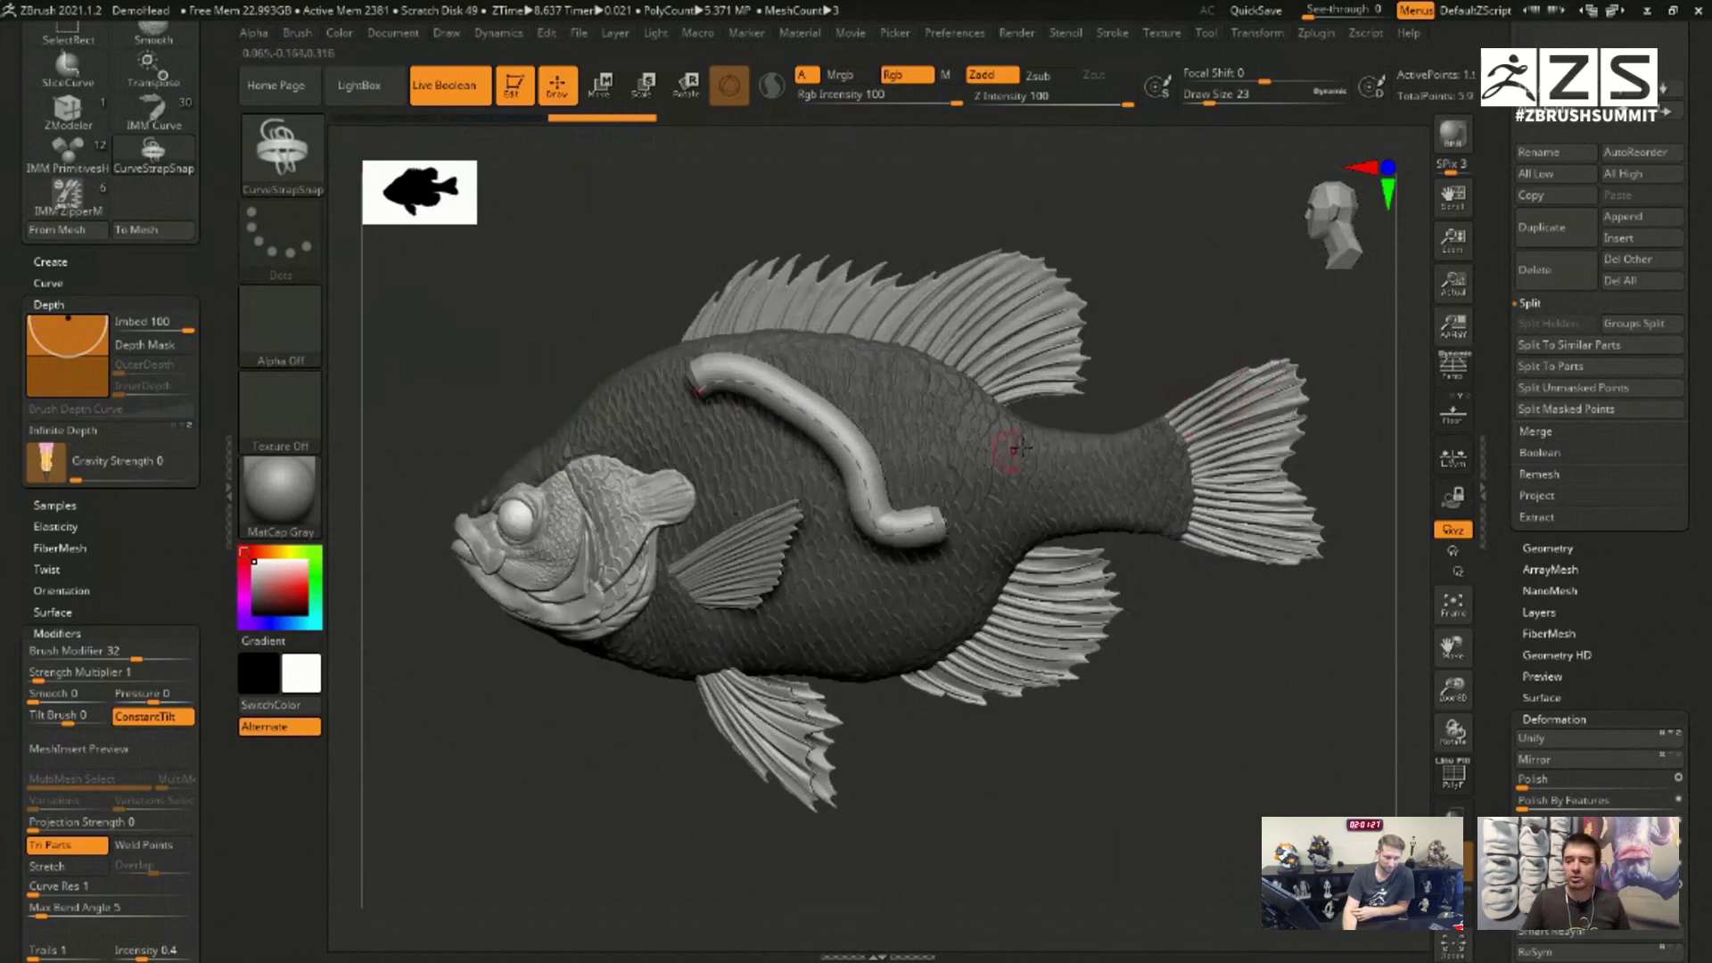